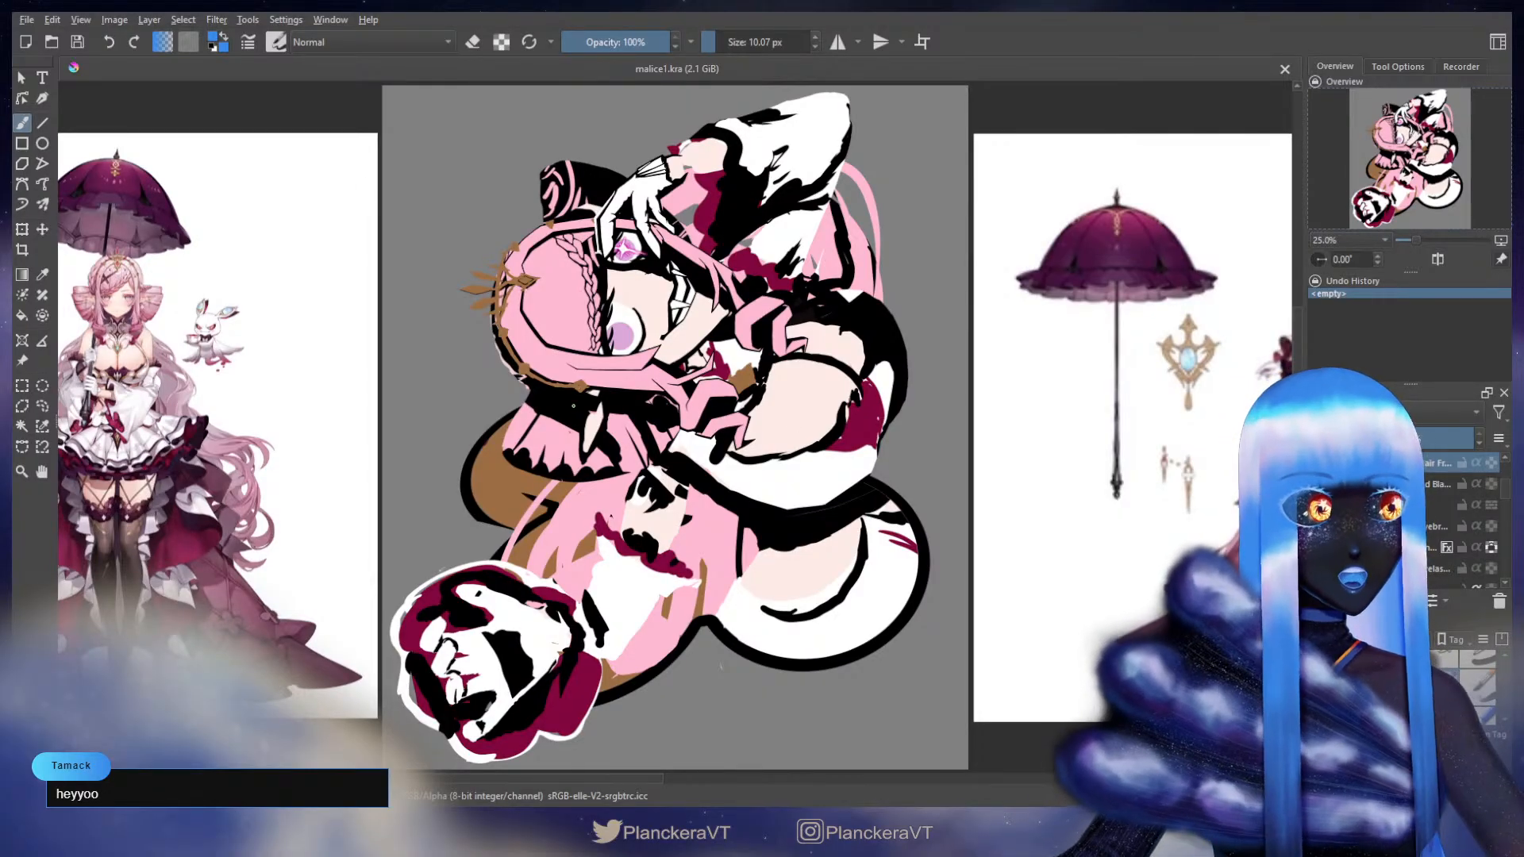
- Liquify the braid on the front hair layer to adjust its shape along the hairline
{"action": "scroll", "coordinate": [751, 475], "scroll_direction": "up", "scroll_amount": 2}
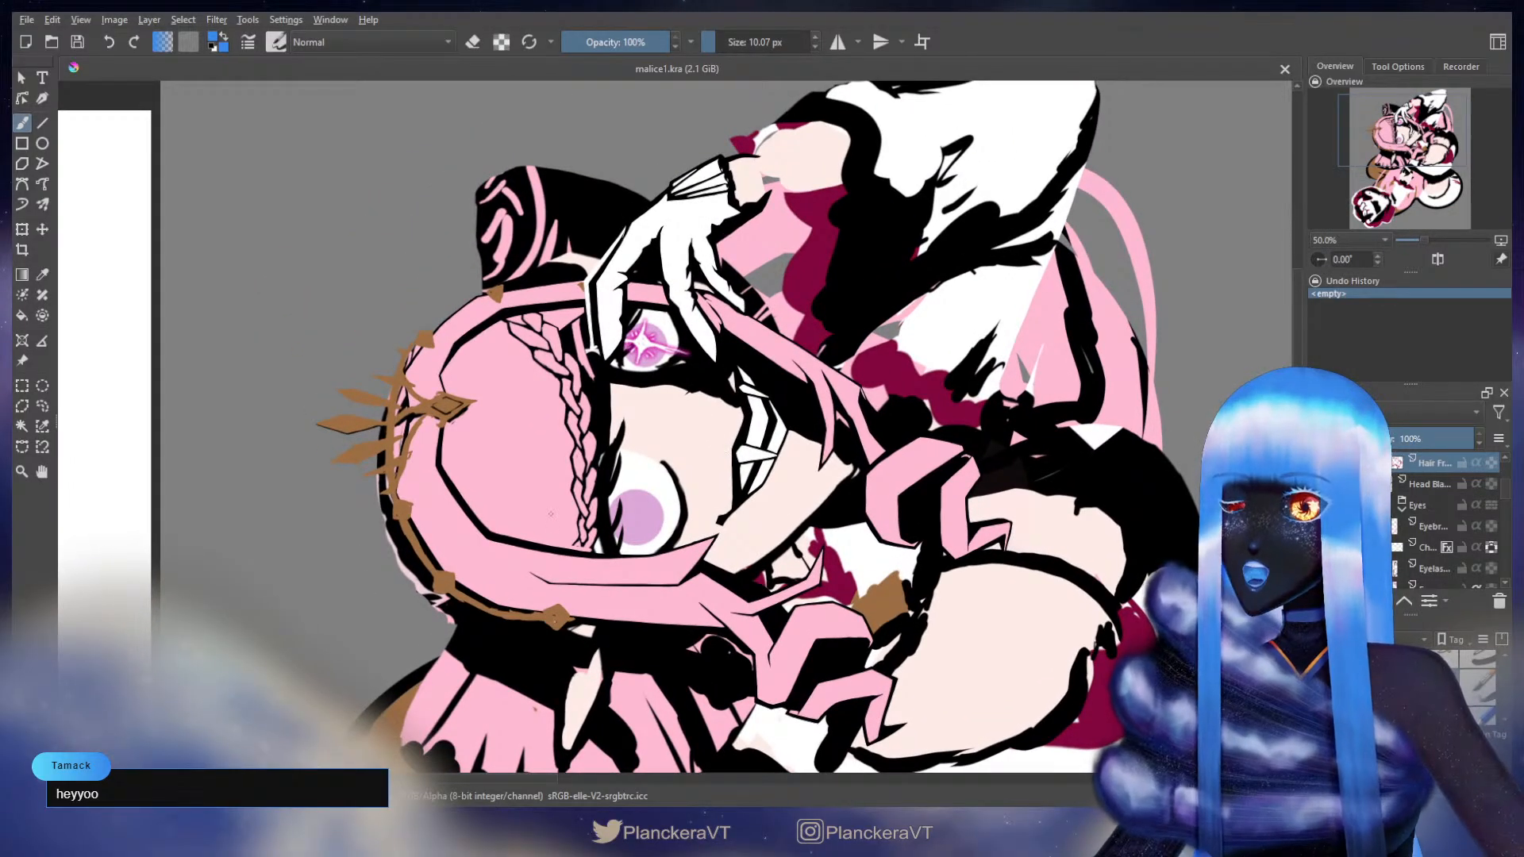
{"action": "left_click_drag", "start_coordinate": [699, 522], "coordinate": [786, 486]}
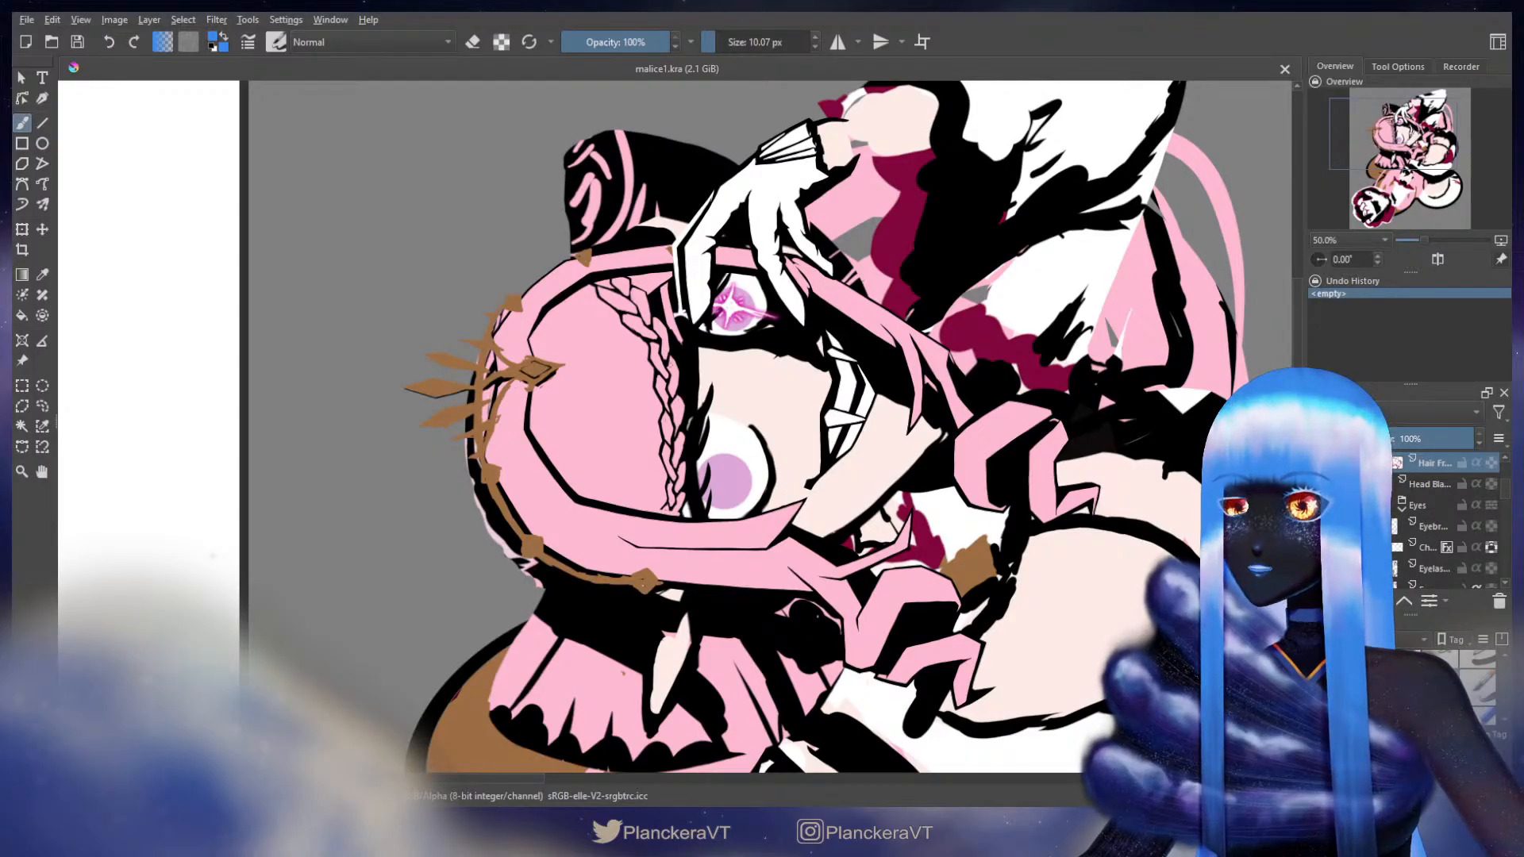
{"action": "left_click_drag", "start_coordinate": [526, 494], "coordinate": [955, 532]}
{"action": "left_click_drag", "start_coordinate": [384, 423], "coordinate": [621, 443]}
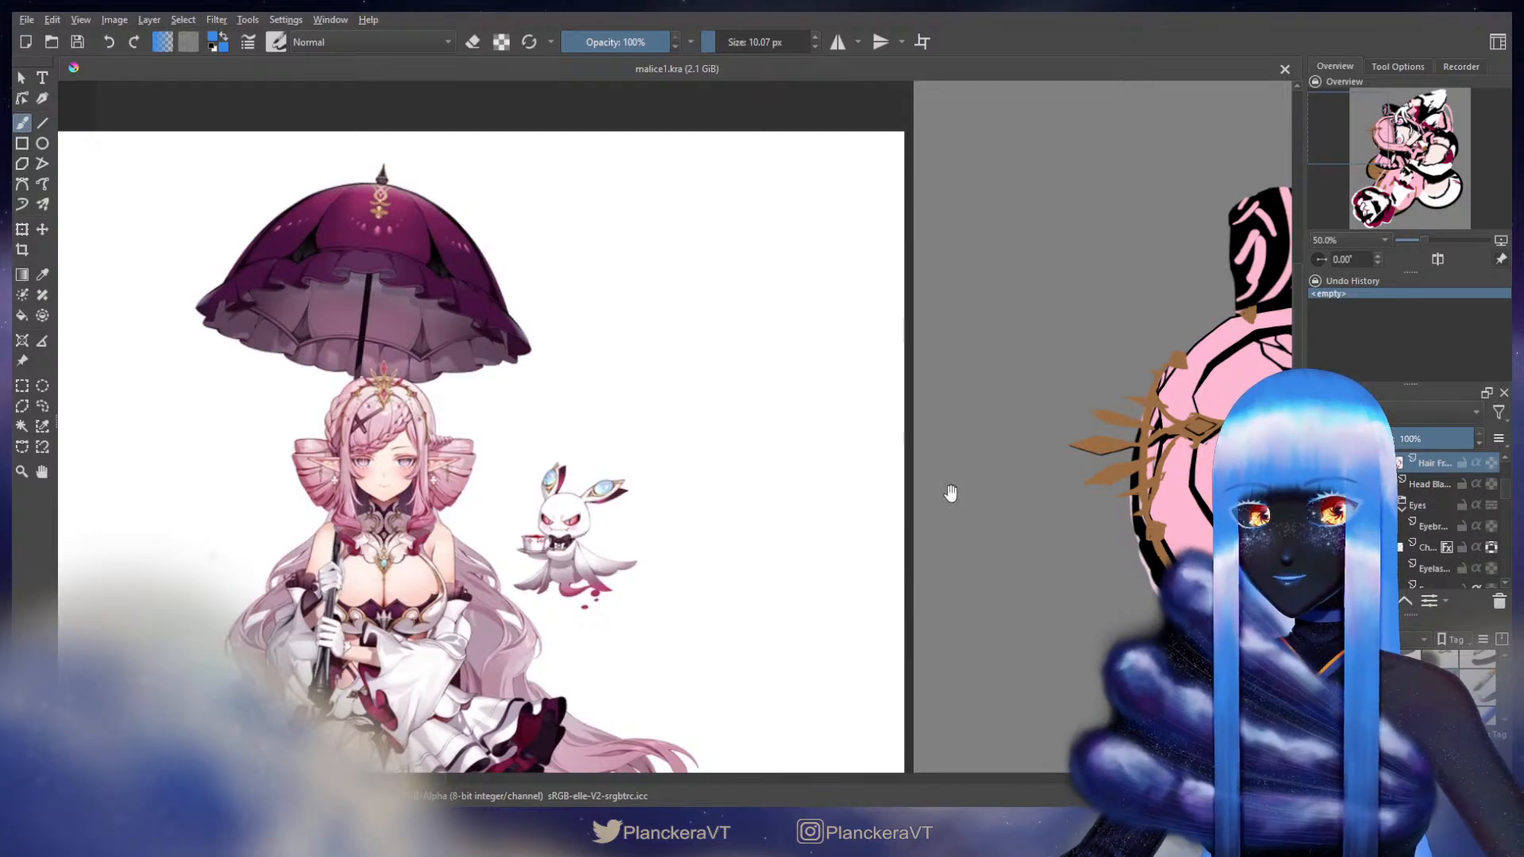
{"action": "left_click_drag", "start_coordinate": [1271, 526], "coordinate": [762, 483]}
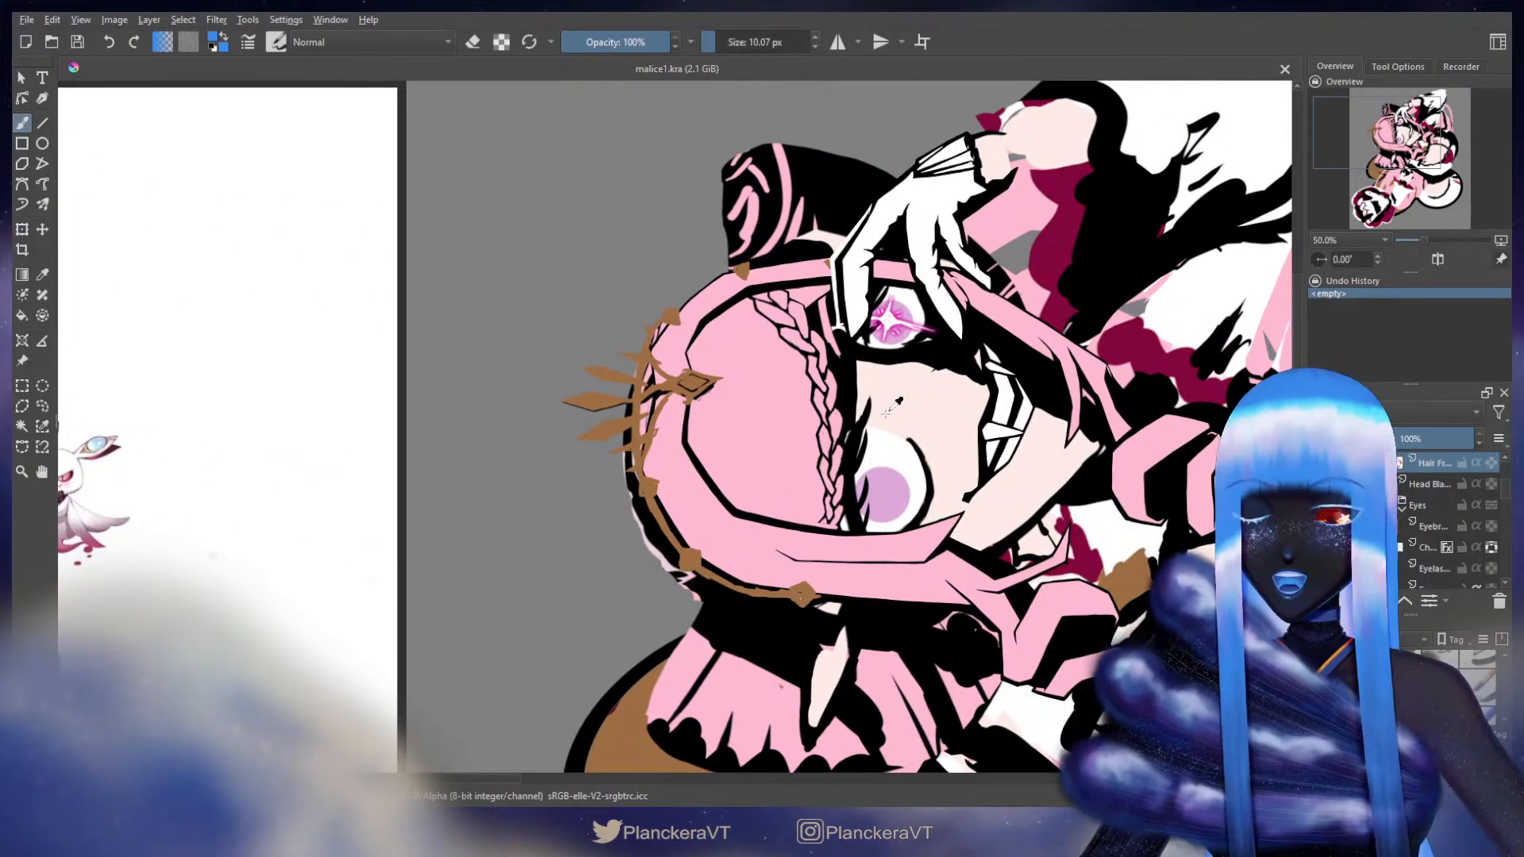
{"action": "key", "text": "ctrl+t"}
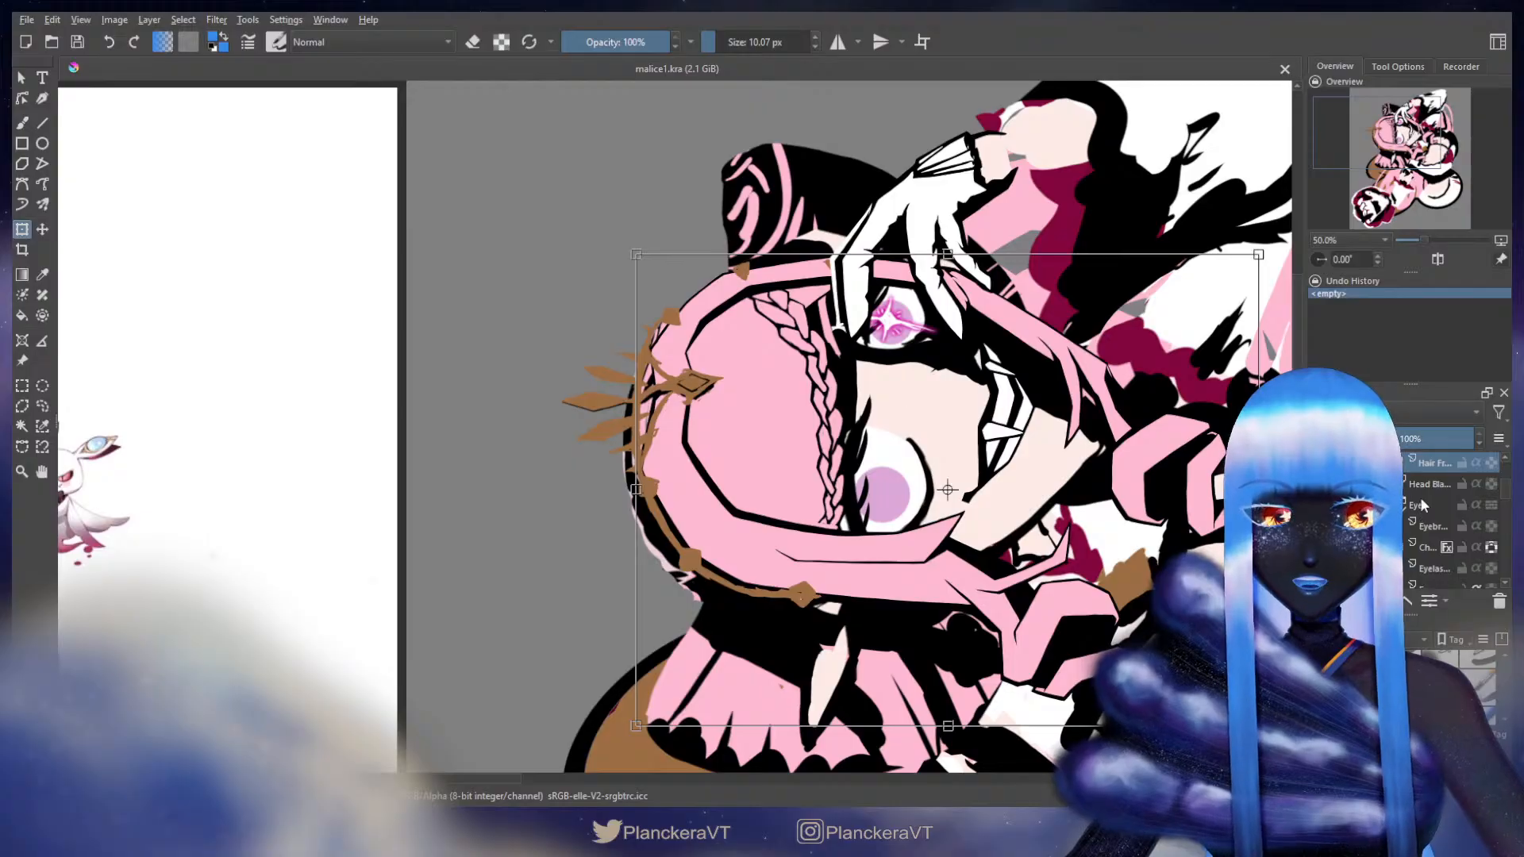
{"action": "scroll", "coordinate": [1420, 505], "scroll_direction": "up", "scroll_amount": 1}
{"action": "key", "text": "b"}
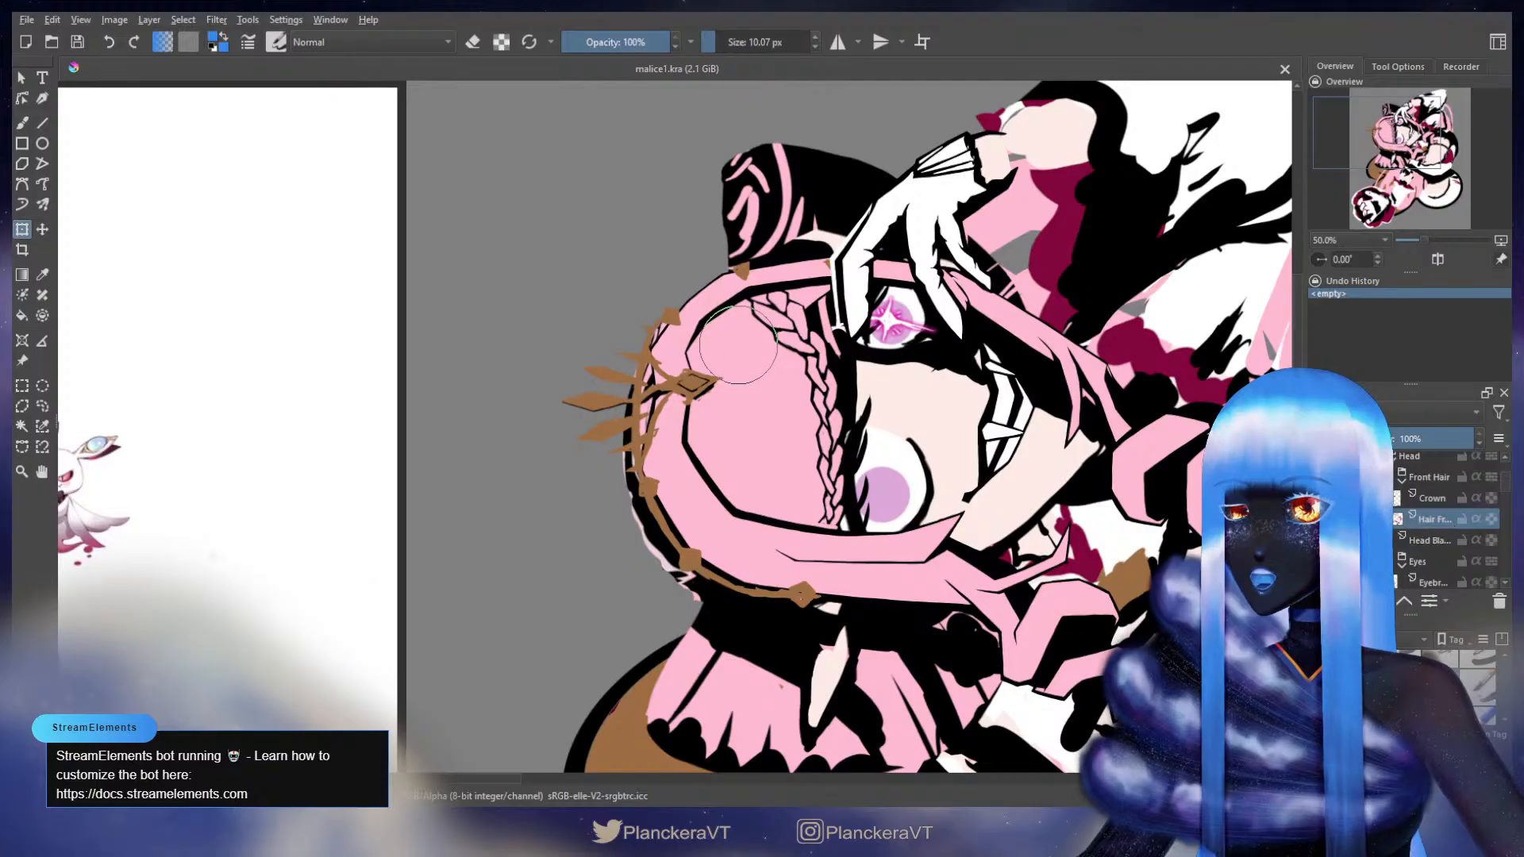
{"action": "scroll", "coordinate": [738, 344], "scroll_direction": "up", "scroll_amount": 3}
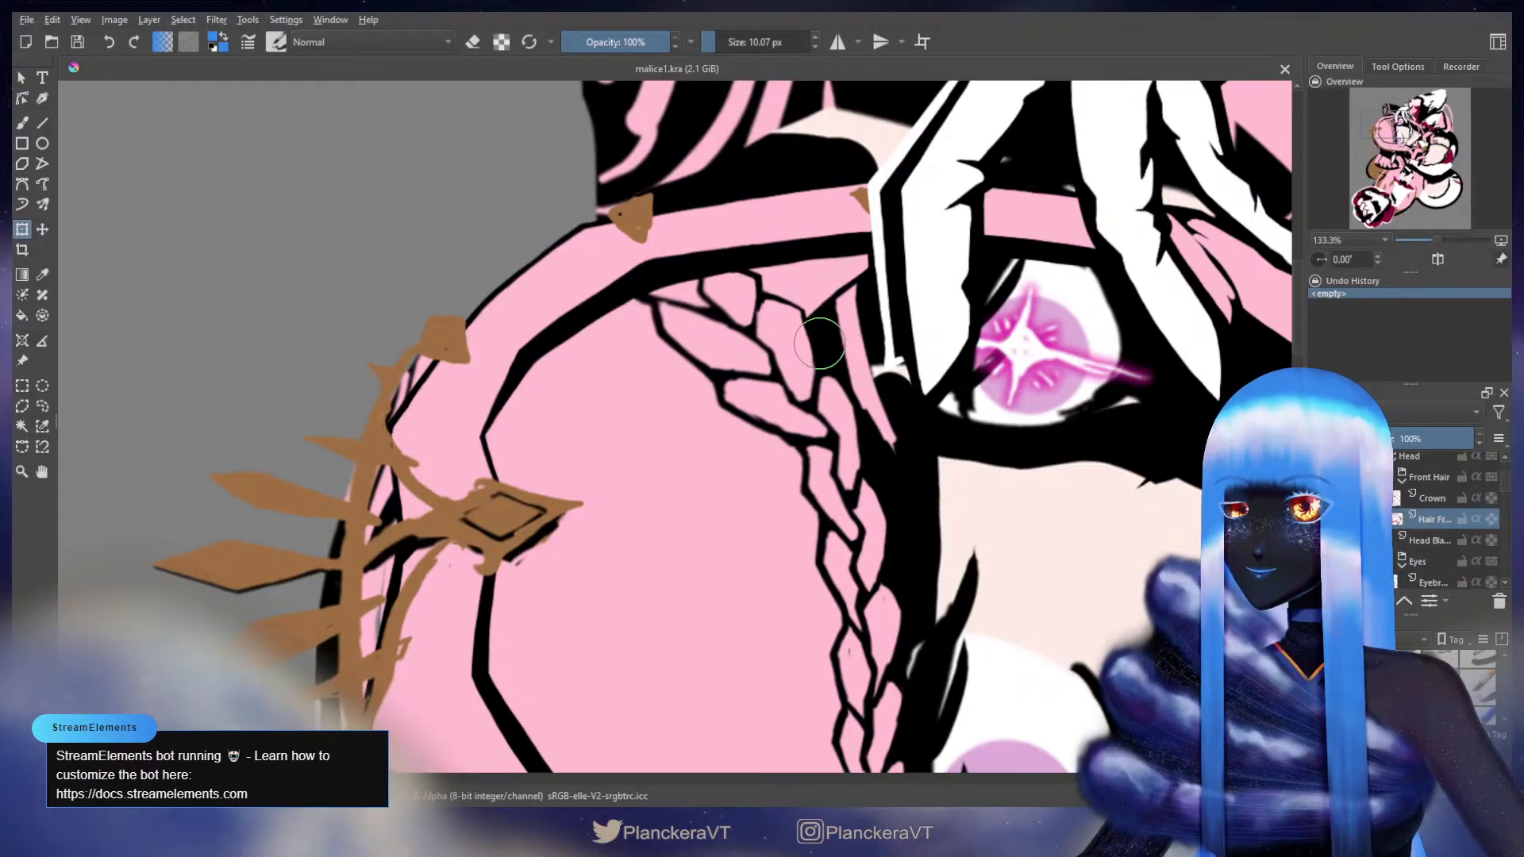
{"action": "key", "text": "minus"}
{"action": "left_click_drag", "start_coordinate": [906, 415], "coordinate": [889, 378]}
{"action": "key", "text": "minus"}
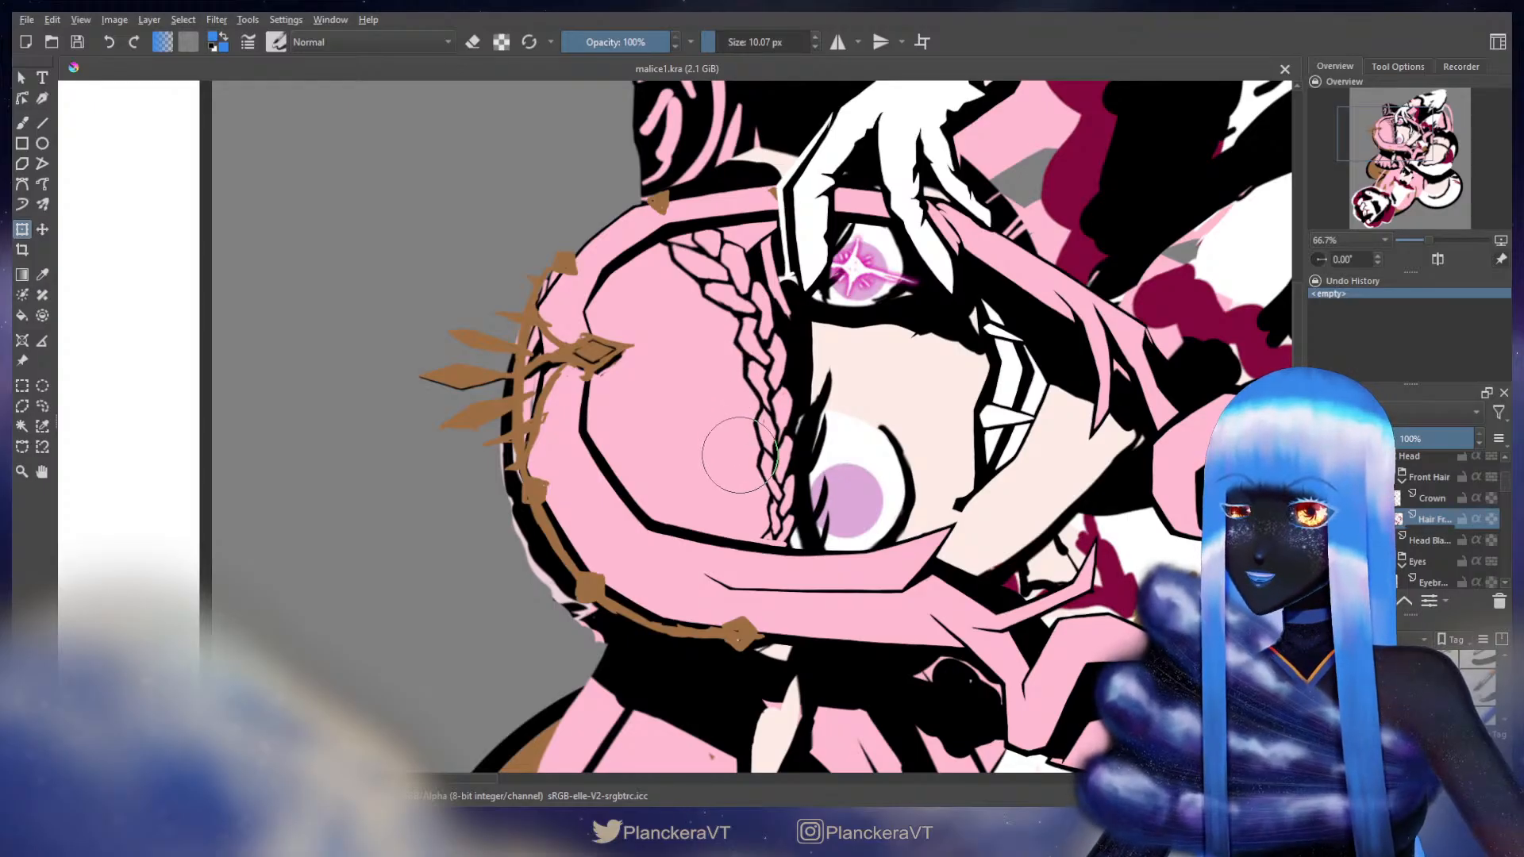
{"action": "scroll", "coordinate": [762, 436], "scroll_direction": "down", "scroll_amount": 2}
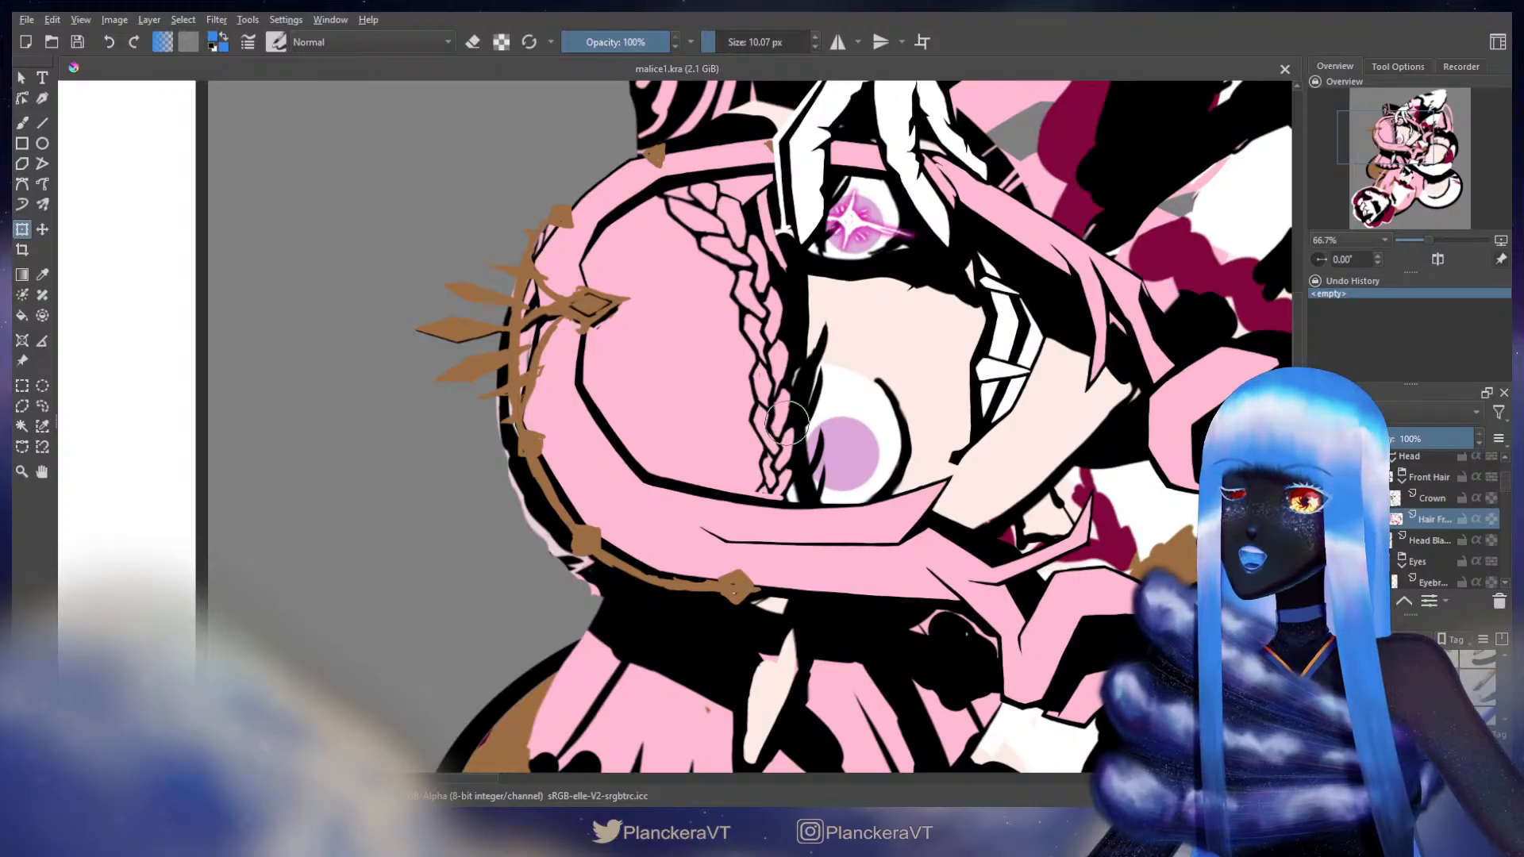
- Liquify the braid again, pushing its upper end toward the crown and refining the strands beside the face
{"action": "key", "text": "ctrl+t"}
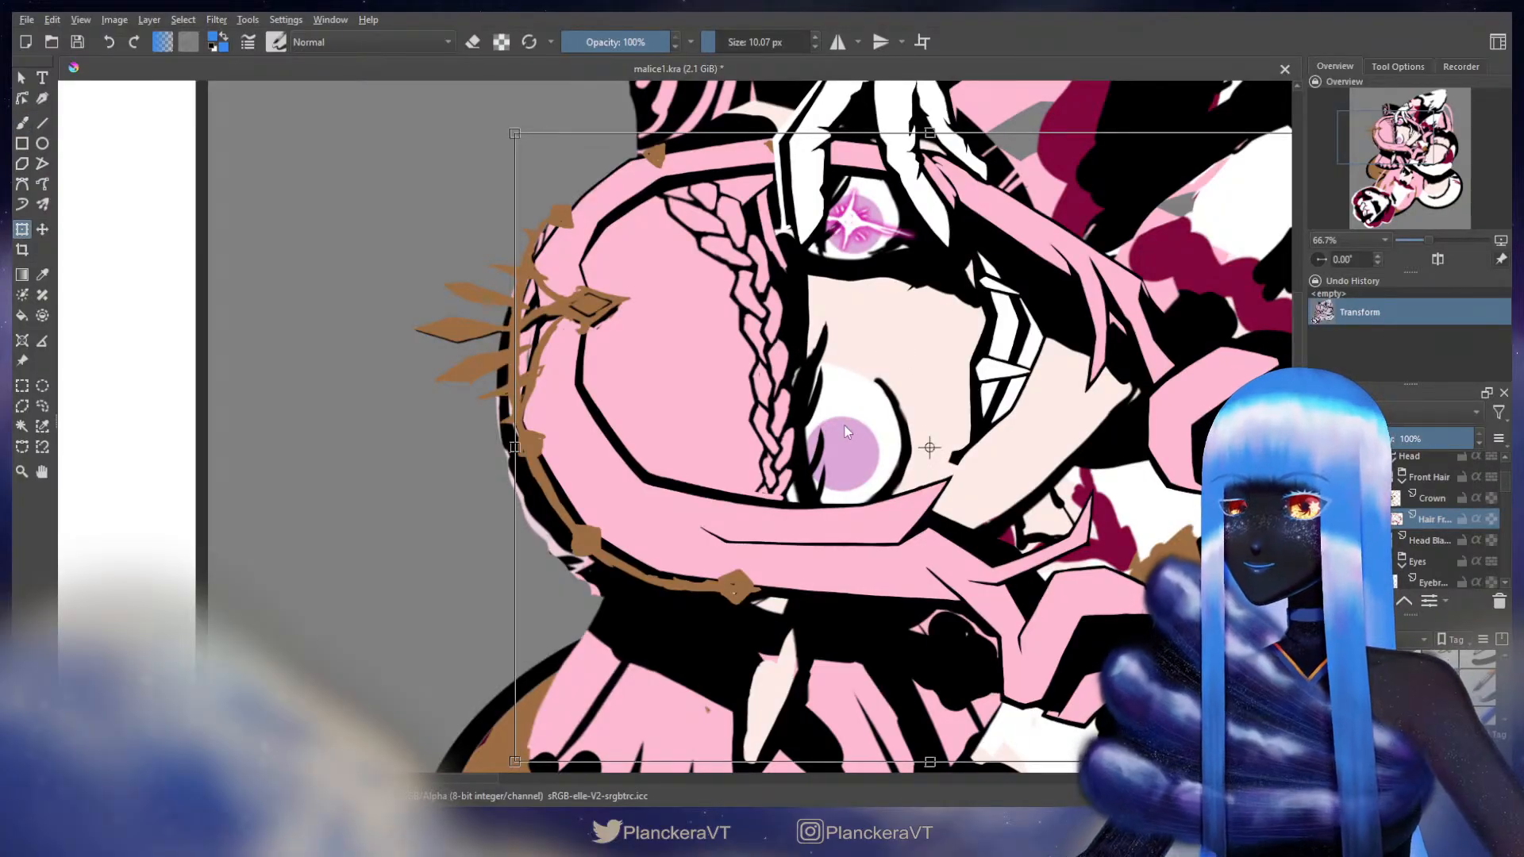
{"action": "key", "text": "l"}
{"action": "mouse_move", "coordinate": [717, 329]}
{"action": "left_mouse_down"}
{"action": "mouse_move", "coordinate": [705, 293]}
{"action": "mouse_move", "coordinate": [724, 305]}
{"action": "mouse_move", "coordinate": [777, 274]}
{"action": "mouse_move", "coordinate": [769, 340]}
{"action": "mouse_move", "coordinate": [794, 338]}
{"action": "mouse_move", "coordinate": [790, 432]}
{"action": "mouse_move", "coordinate": [810, 436]}
{"action": "mouse_move", "coordinate": [766, 379]}
{"action": "left_mouse_up"}
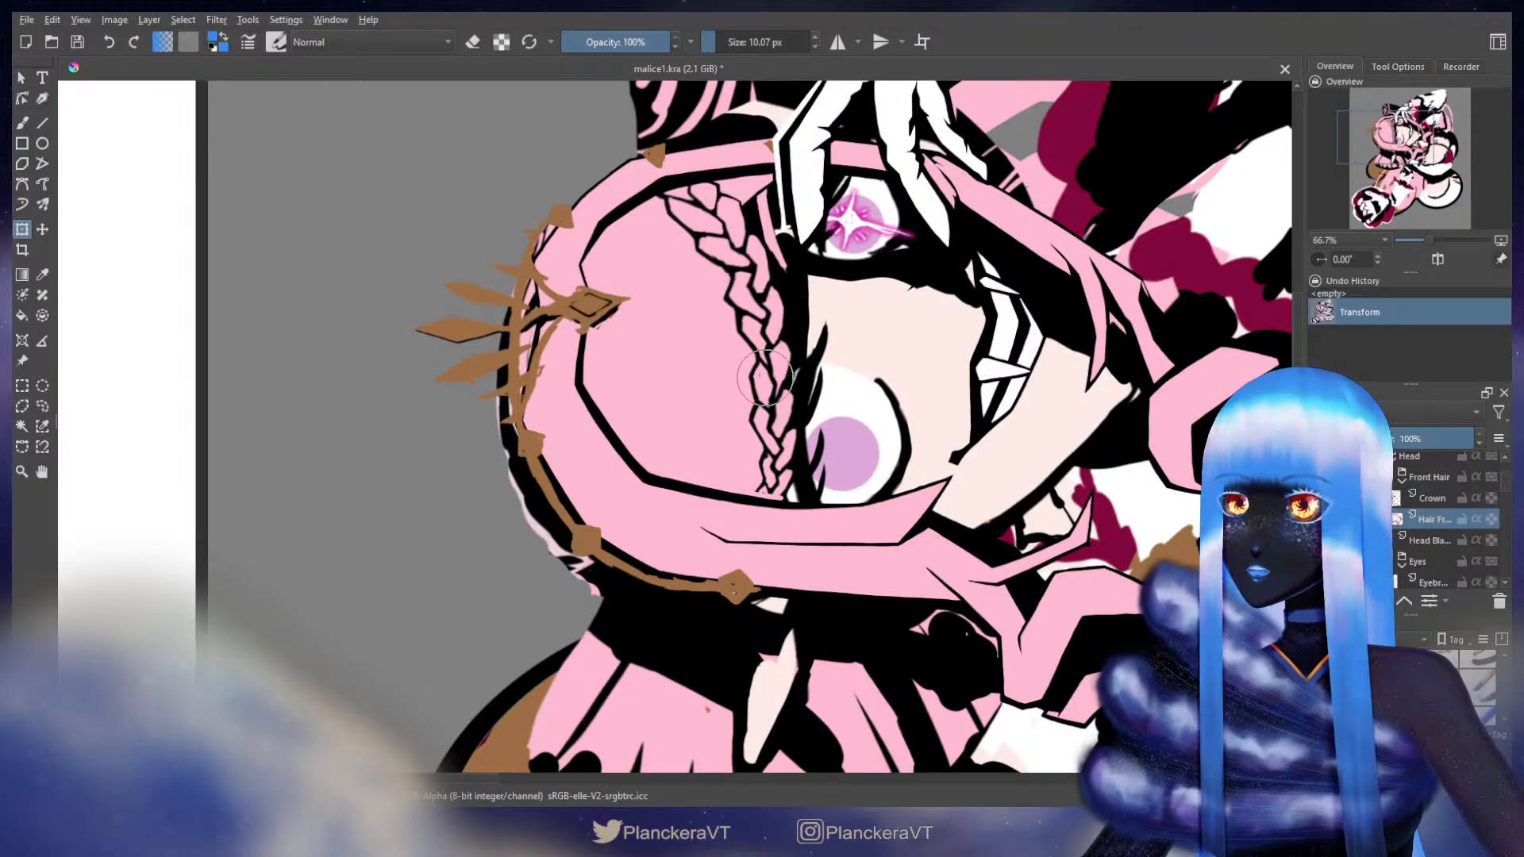
{"action": "mouse_move", "coordinate": [669, 226]}
{"action": "left_mouse_down"}
{"action": "mouse_move", "coordinate": [699, 226]}
{"action": "mouse_move", "coordinate": [647, 226]}
{"action": "mouse_move", "coordinate": [675, 208]}
{"action": "mouse_move", "coordinate": [641, 231]}
{"action": "mouse_move", "coordinate": [663, 196]}
{"action": "mouse_move", "coordinate": [714, 198]}
{"action": "mouse_move", "coordinate": [698, 210]}
{"action": "mouse_move", "coordinate": [753, 270]}
{"action": "mouse_move", "coordinate": [731, 271]}
{"action": "left_mouse_up"}
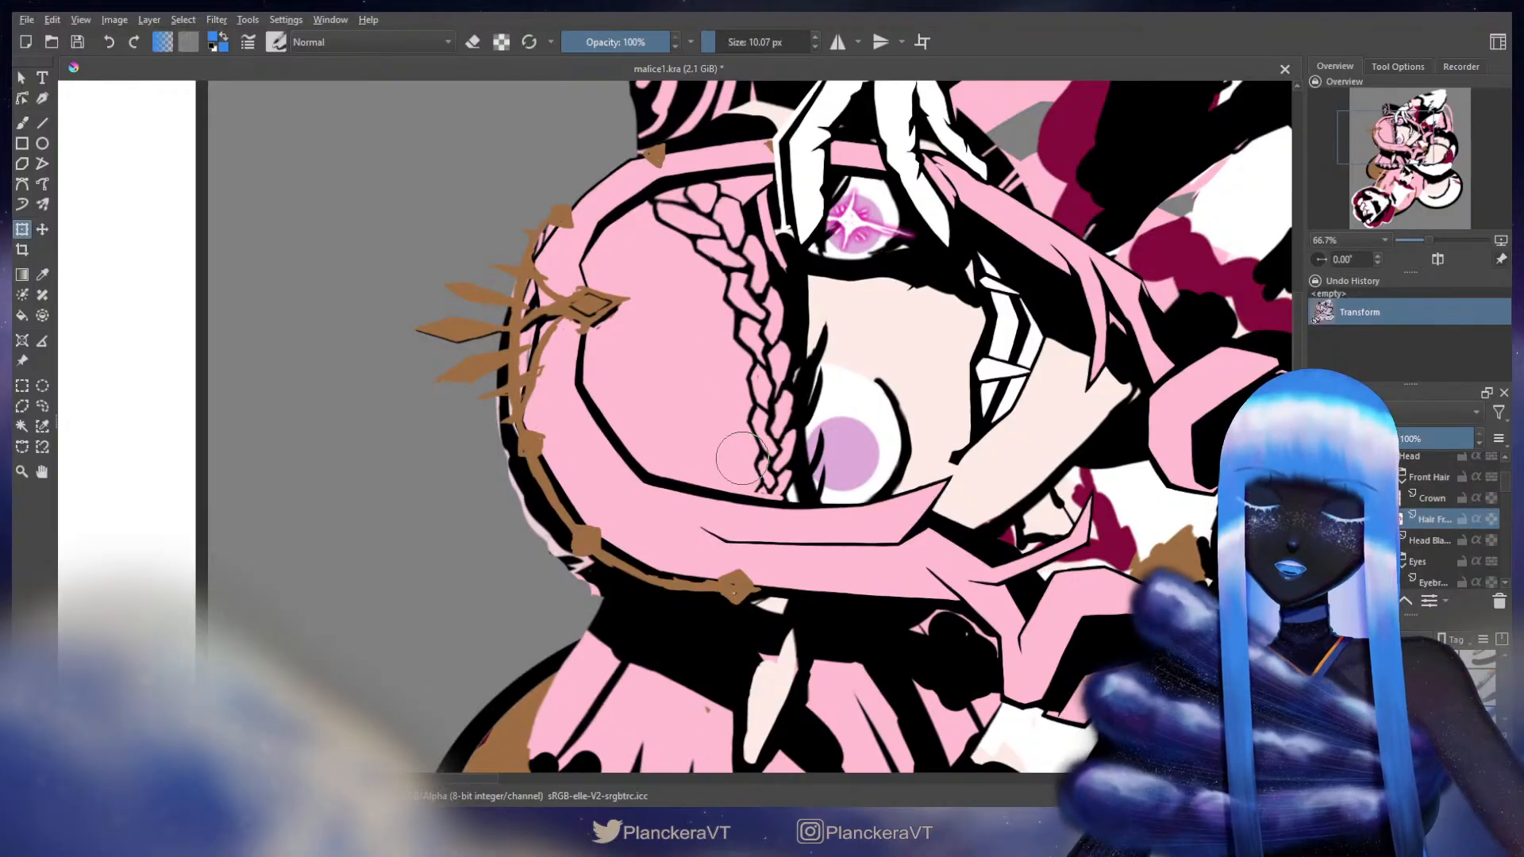
{"action": "scroll", "coordinate": [742, 459], "scroll_direction": "down", "scroll_amount": 2, "text": "ctrl"}
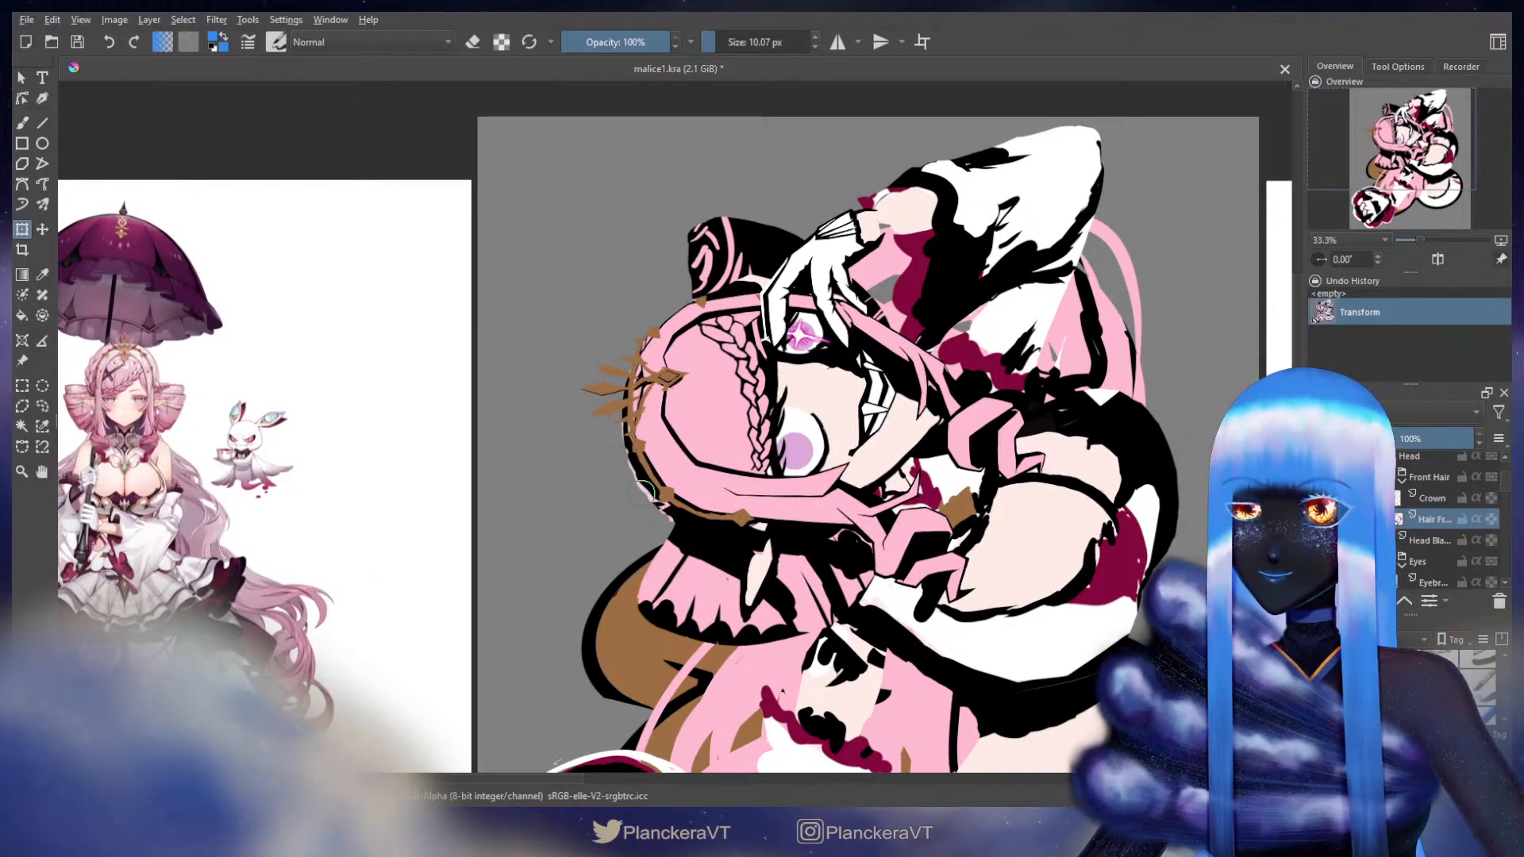
{"action": "scroll", "coordinate": [777, 476], "scroll_direction": "up", "scroll_amount": 1, "text": "ctrl"}
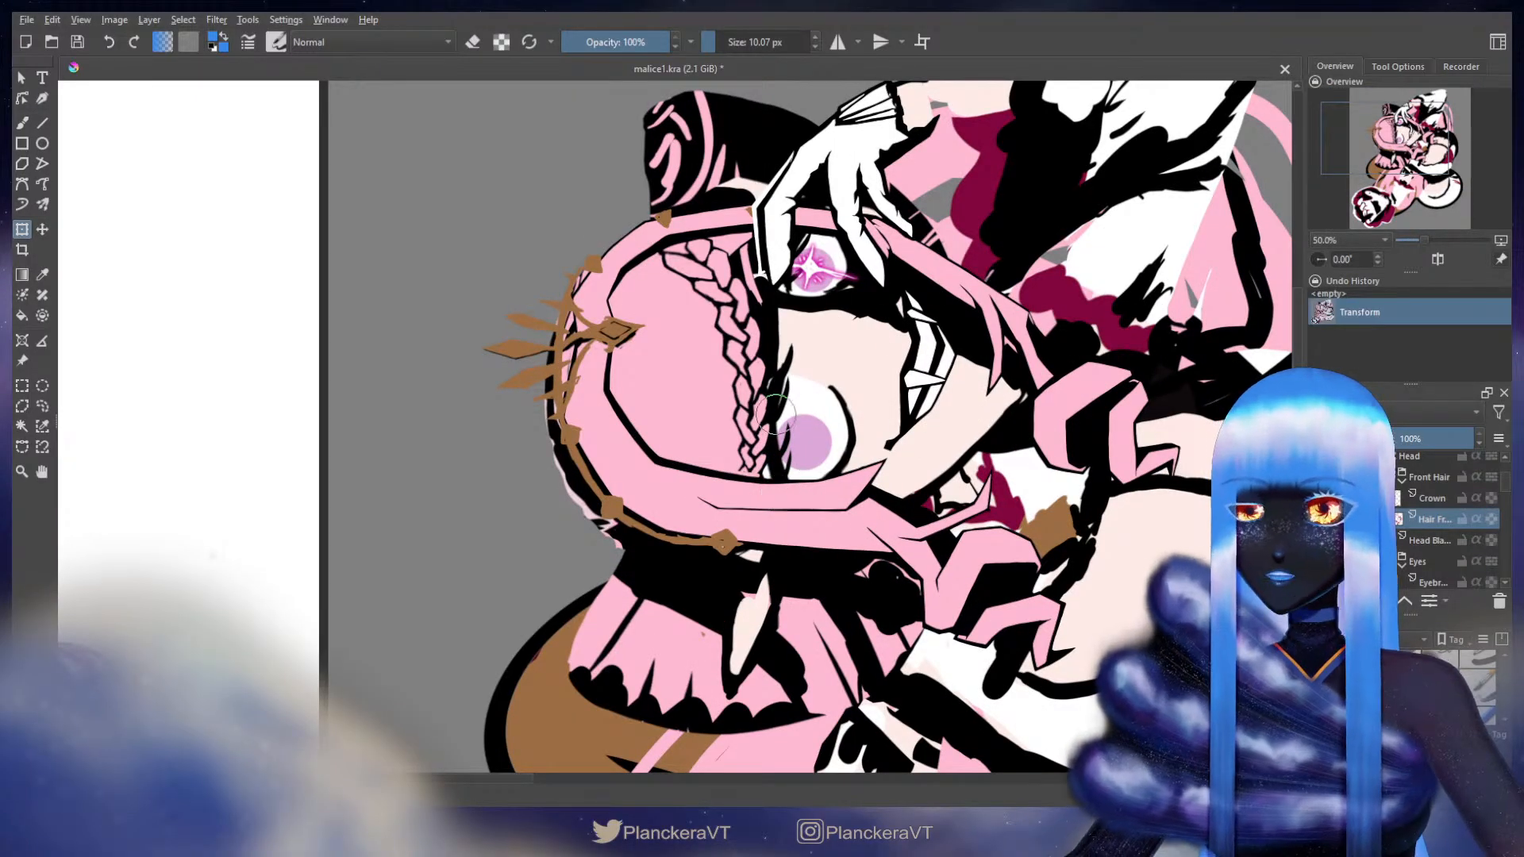
{"action": "scroll", "coordinate": [805, 444], "scroll_direction": "up", "scroll_amount": 1, "text": "ctrl"}
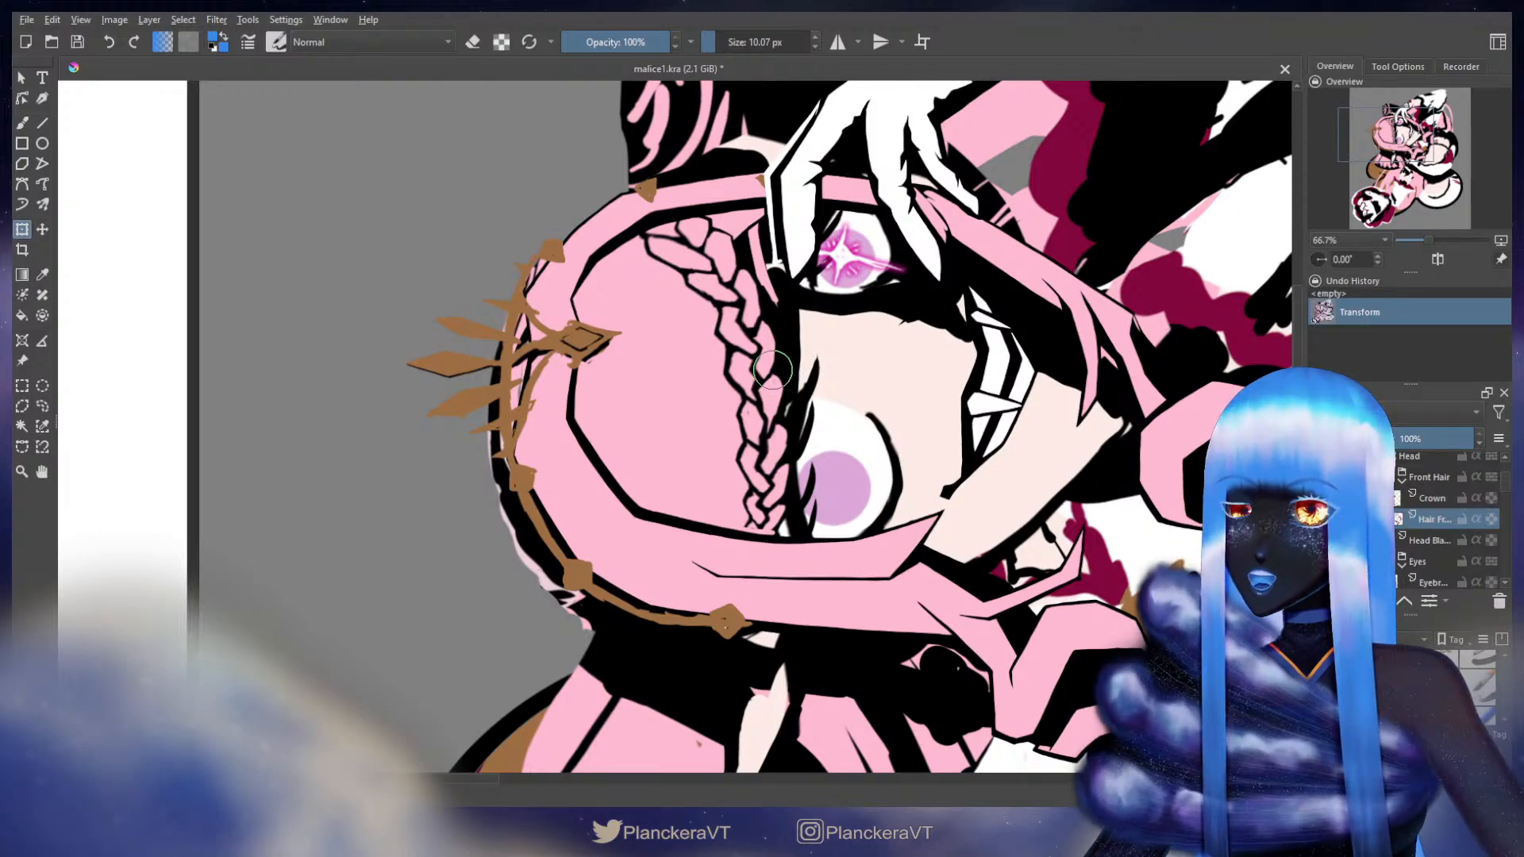
{"action": "scroll", "coordinate": [813, 369], "scroll_direction": "down", "scroll_amount": 2}
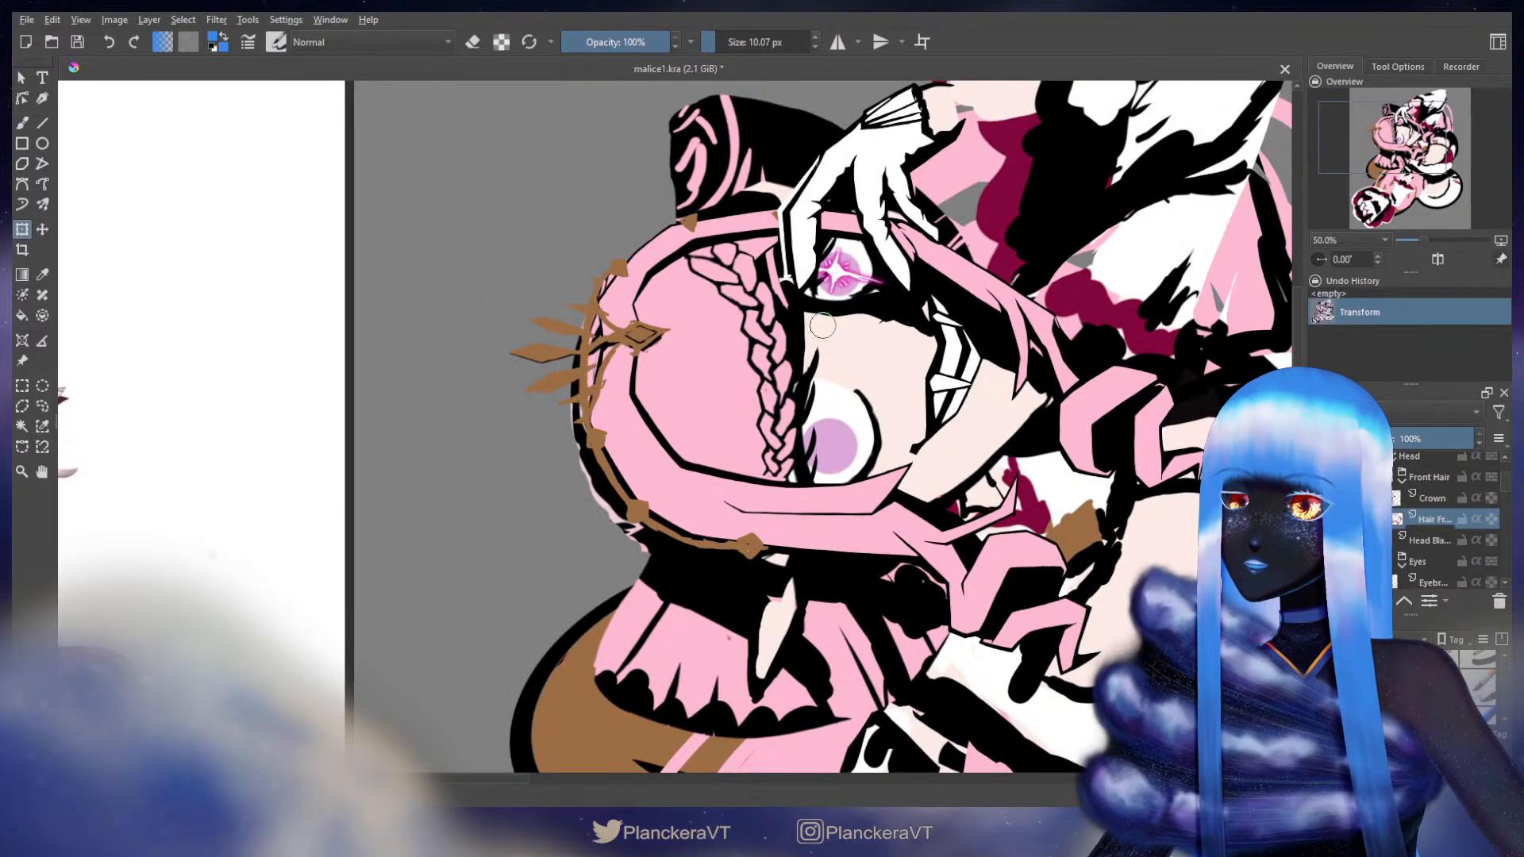
{"action": "key", "text": "b"}
- Compare the braid with the character reference and check the drawing in a mirrored canvas view
{"action": "scroll", "coordinate": [979, 412], "scroll_direction": "down", "scroll_amount": 2}
{"action": "left_click_drag", "start_coordinate": [1039, 448], "coordinate": [1017, 406]}
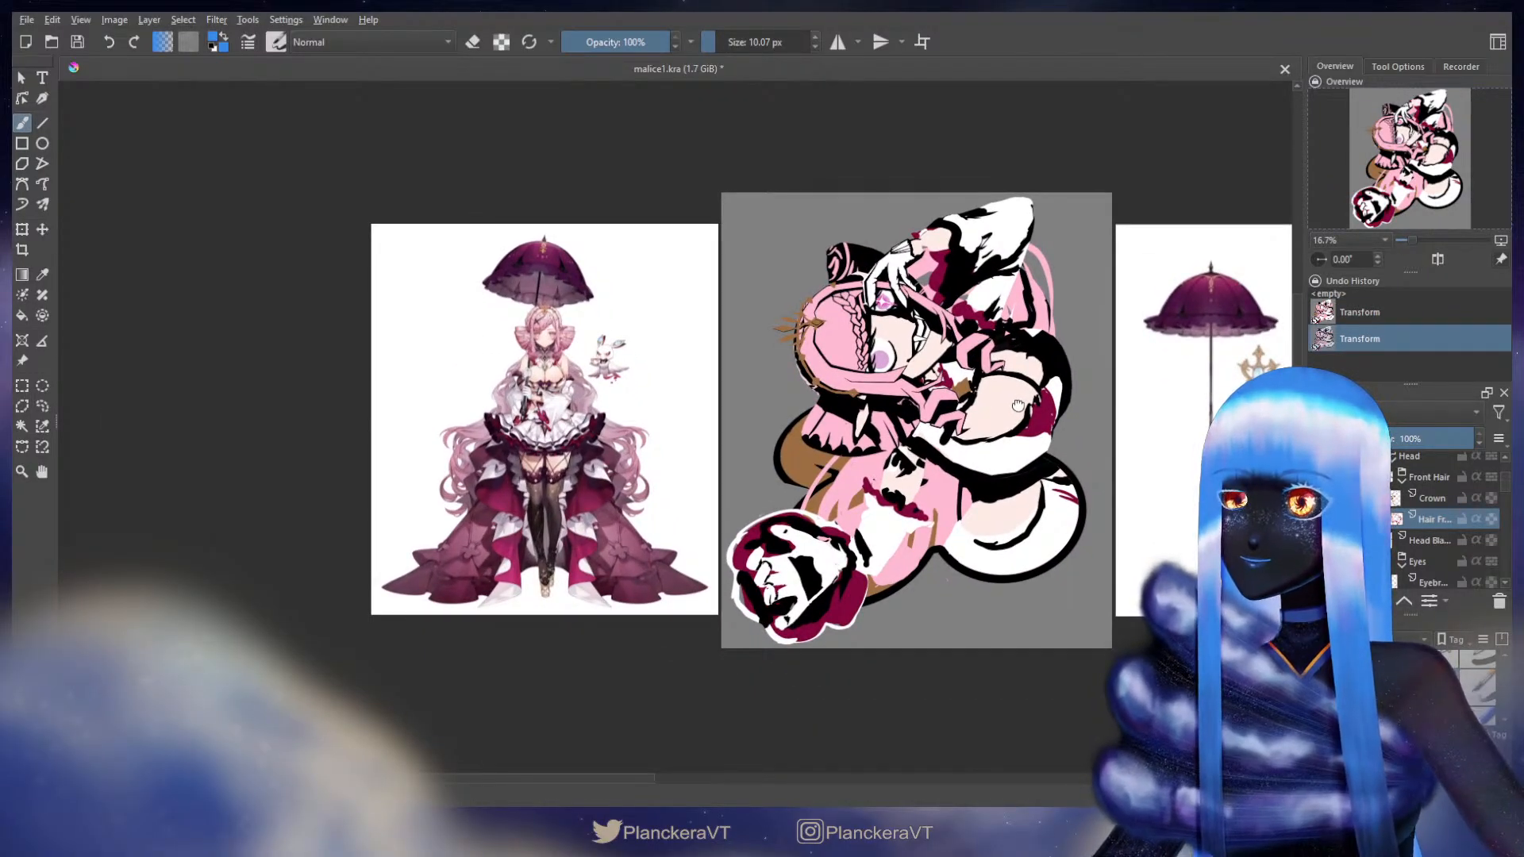
{"action": "scroll", "coordinate": [560, 381], "scroll_direction": "up", "scroll_amount": 4}
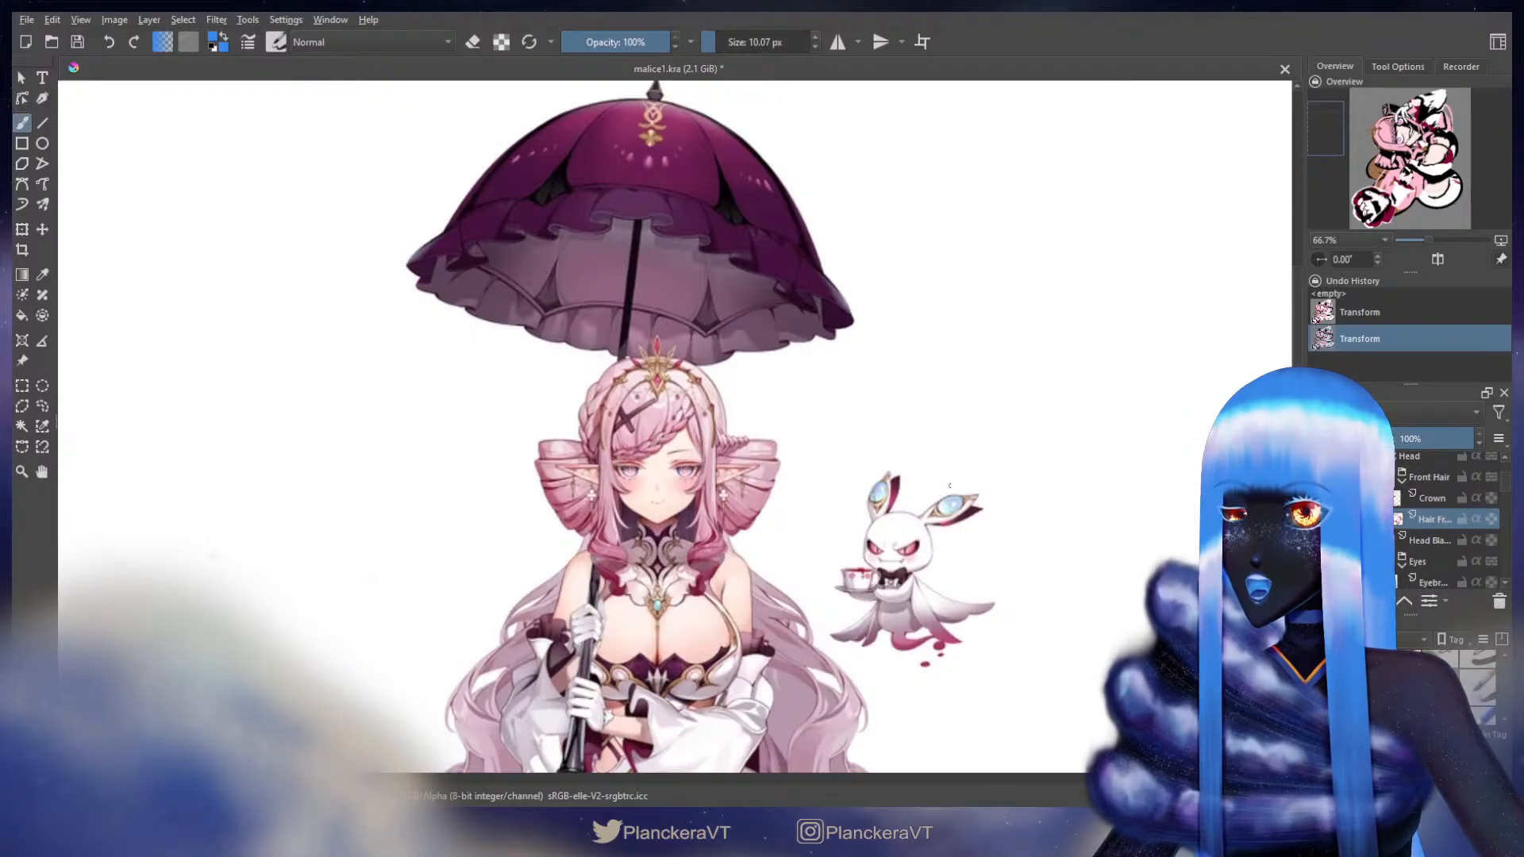
{"action": "scroll", "coordinate": [1003, 501], "scroll_direction": "down", "scroll_amount": 3}
{"action": "left_click_drag", "start_coordinate": [1098, 538], "coordinate": [832, 438]}
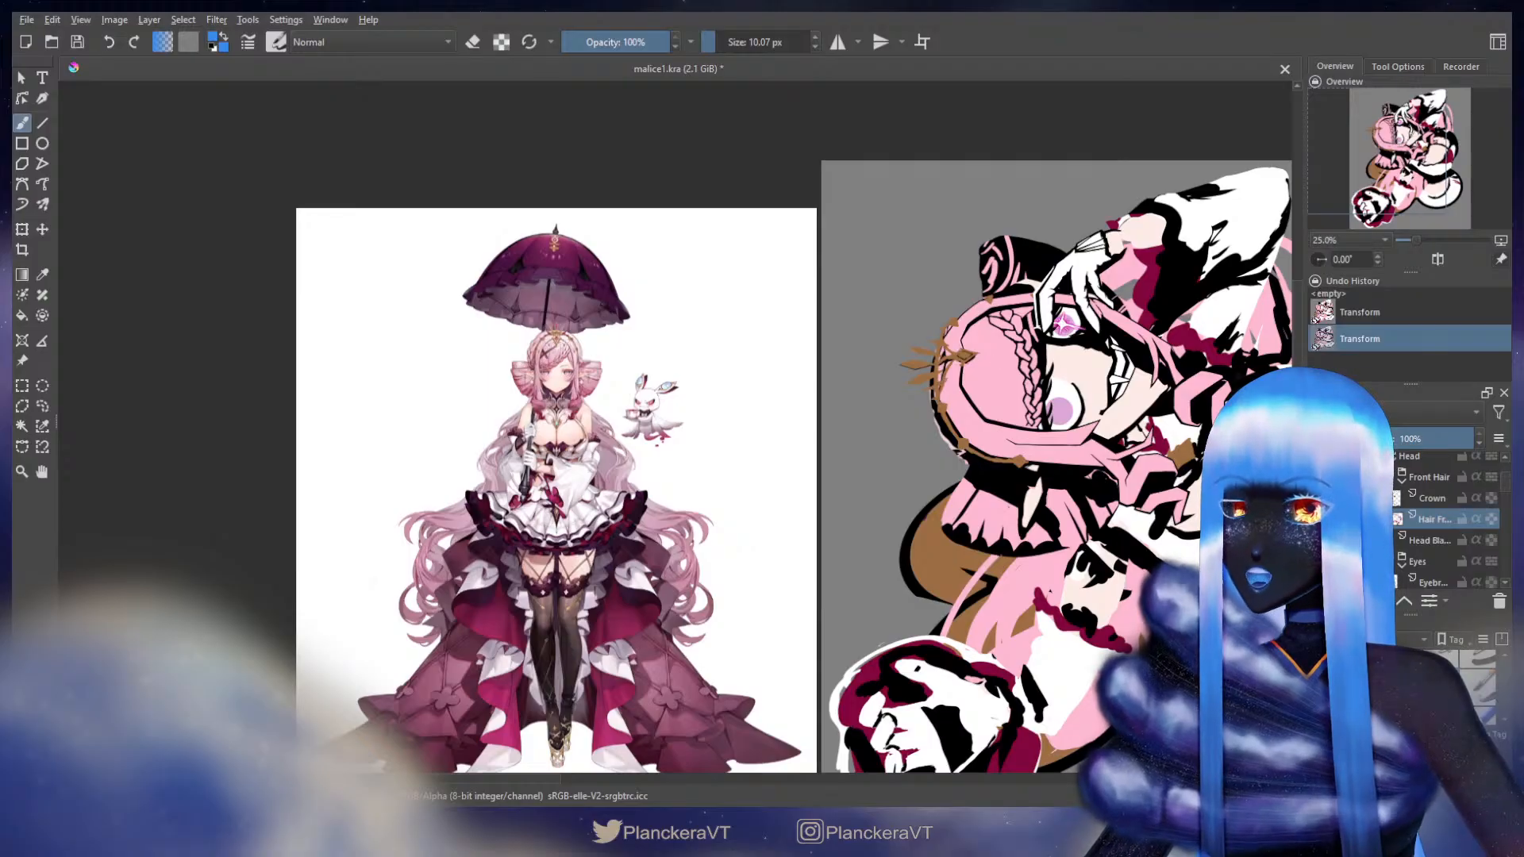
{"action": "left_click_drag", "start_coordinate": [1190, 445], "coordinate": [1152, 444]}
{"action": "left_click", "coordinate": [1438, 260]}
{"action": "left_click_drag", "start_coordinate": [557, 403], "coordinate": [937, 420]}
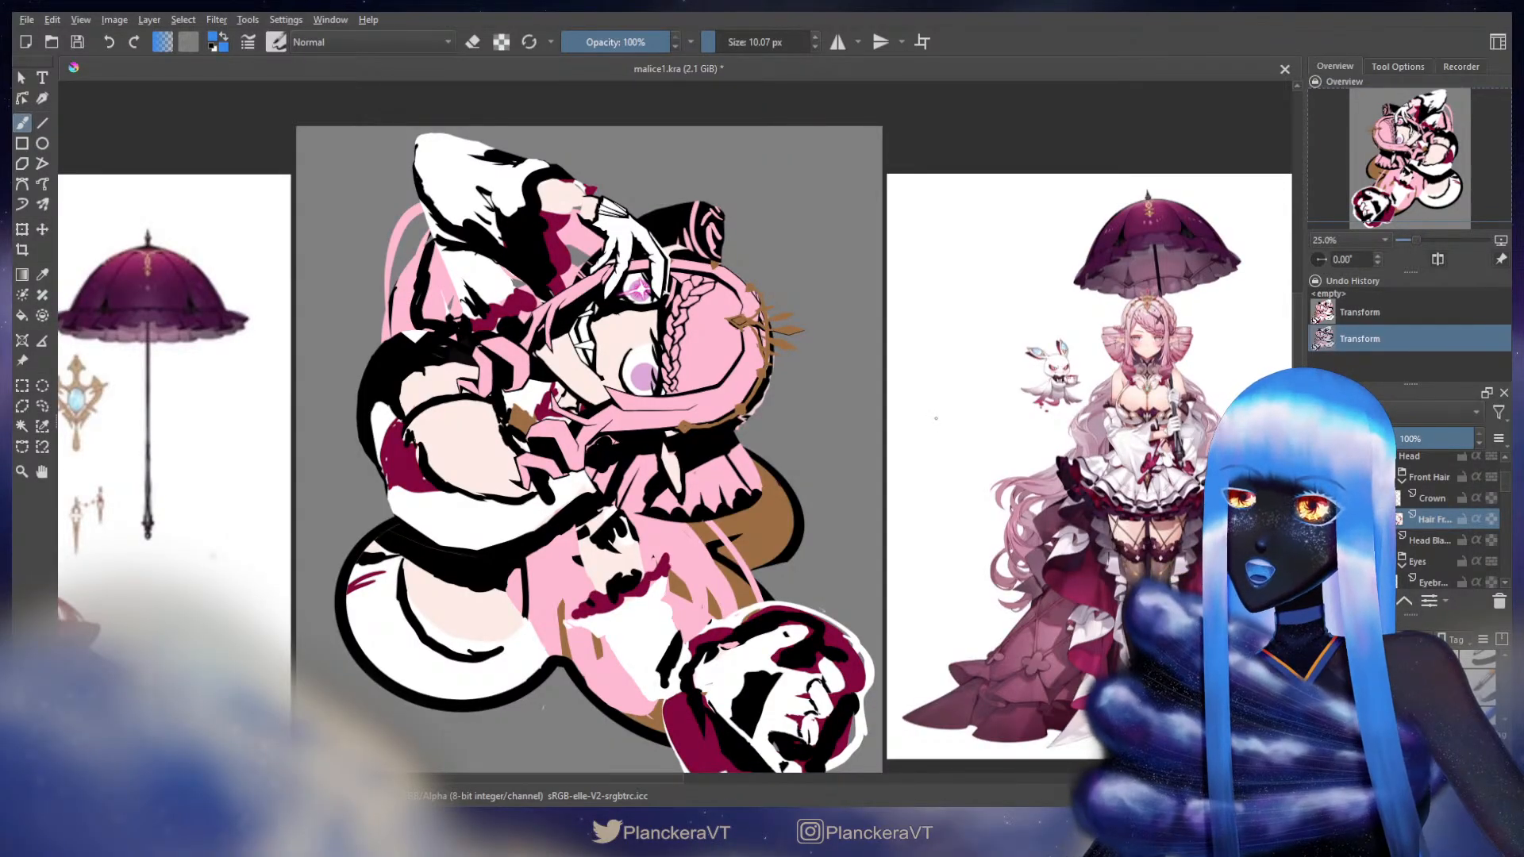
{"action": "scroll", "coordinate": [754, 353], "scroll_direction": "up", "scroll_amount": 2}
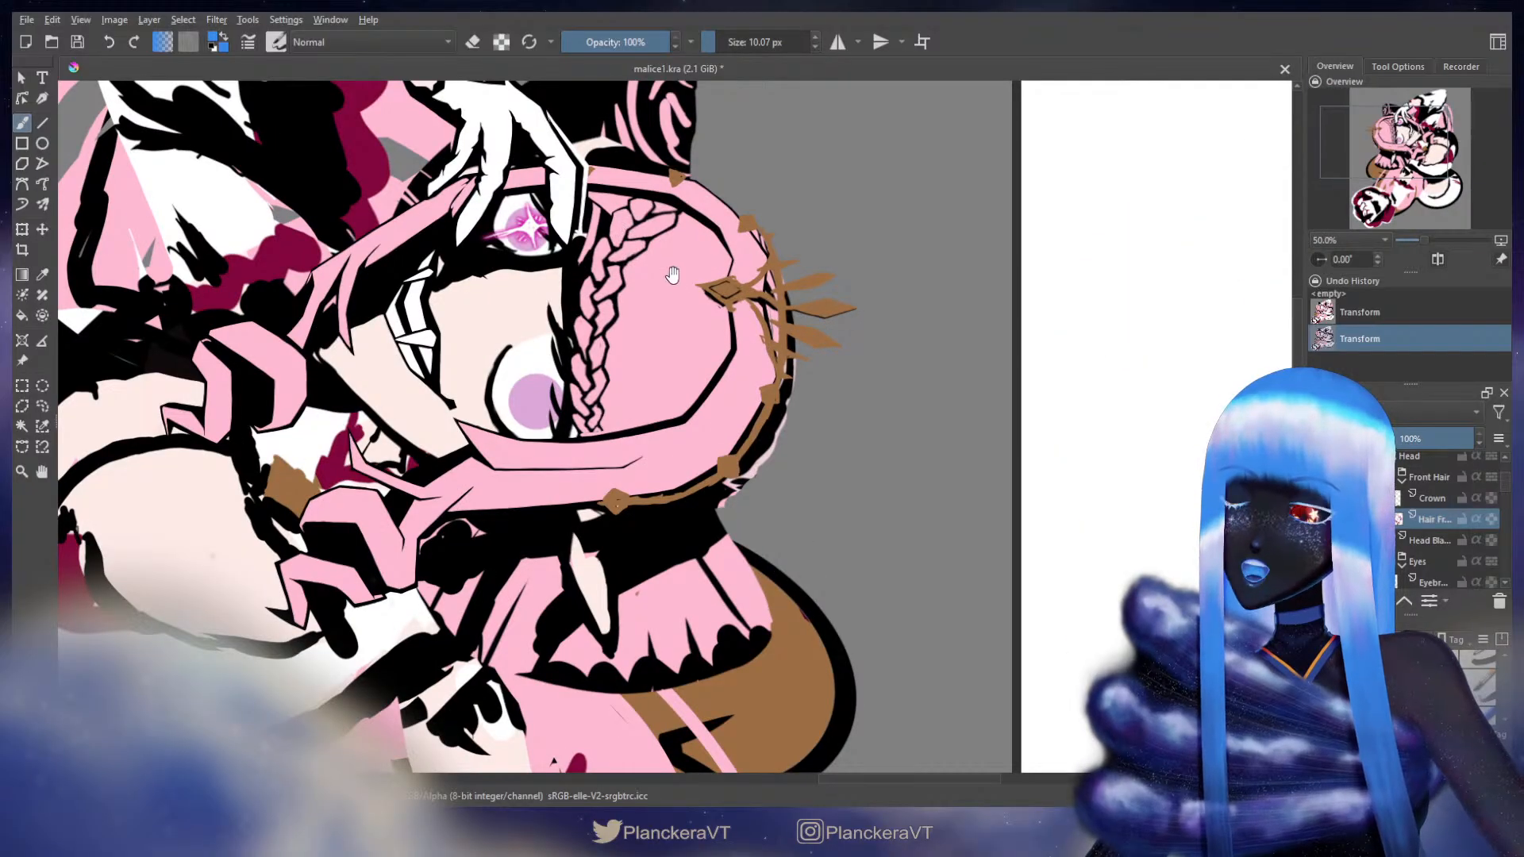
{"action": "left_click_drag", "start_coordinate": [672, 273], "coordinate": [767, 388]}
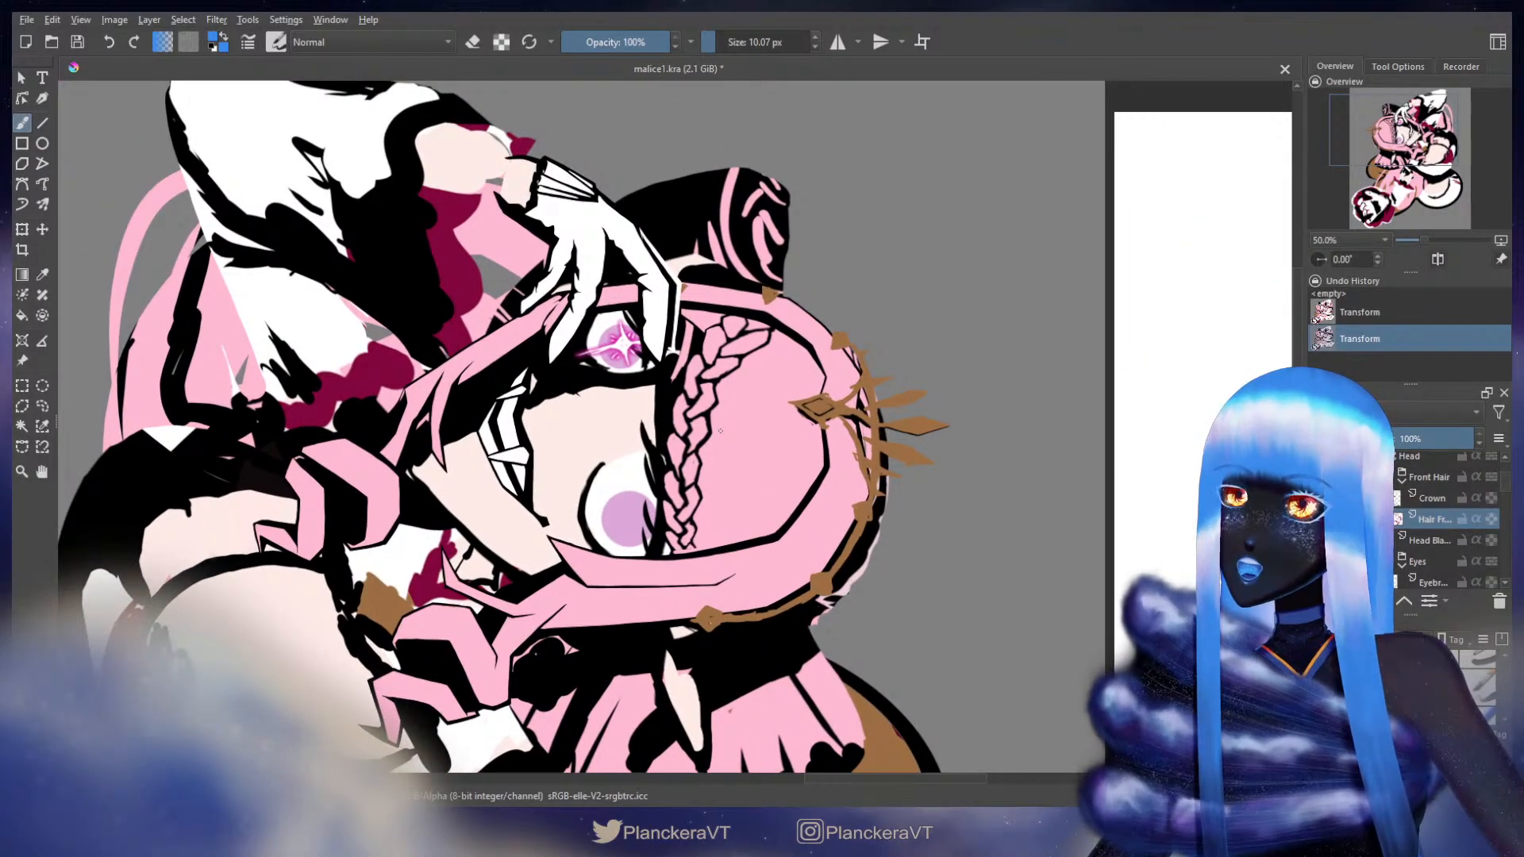
- Select the upper part of the braid freehand, transform it slightly outward toward the crown, and clear the selection
{"action": "left_click", "coordinate": [42, 406]}
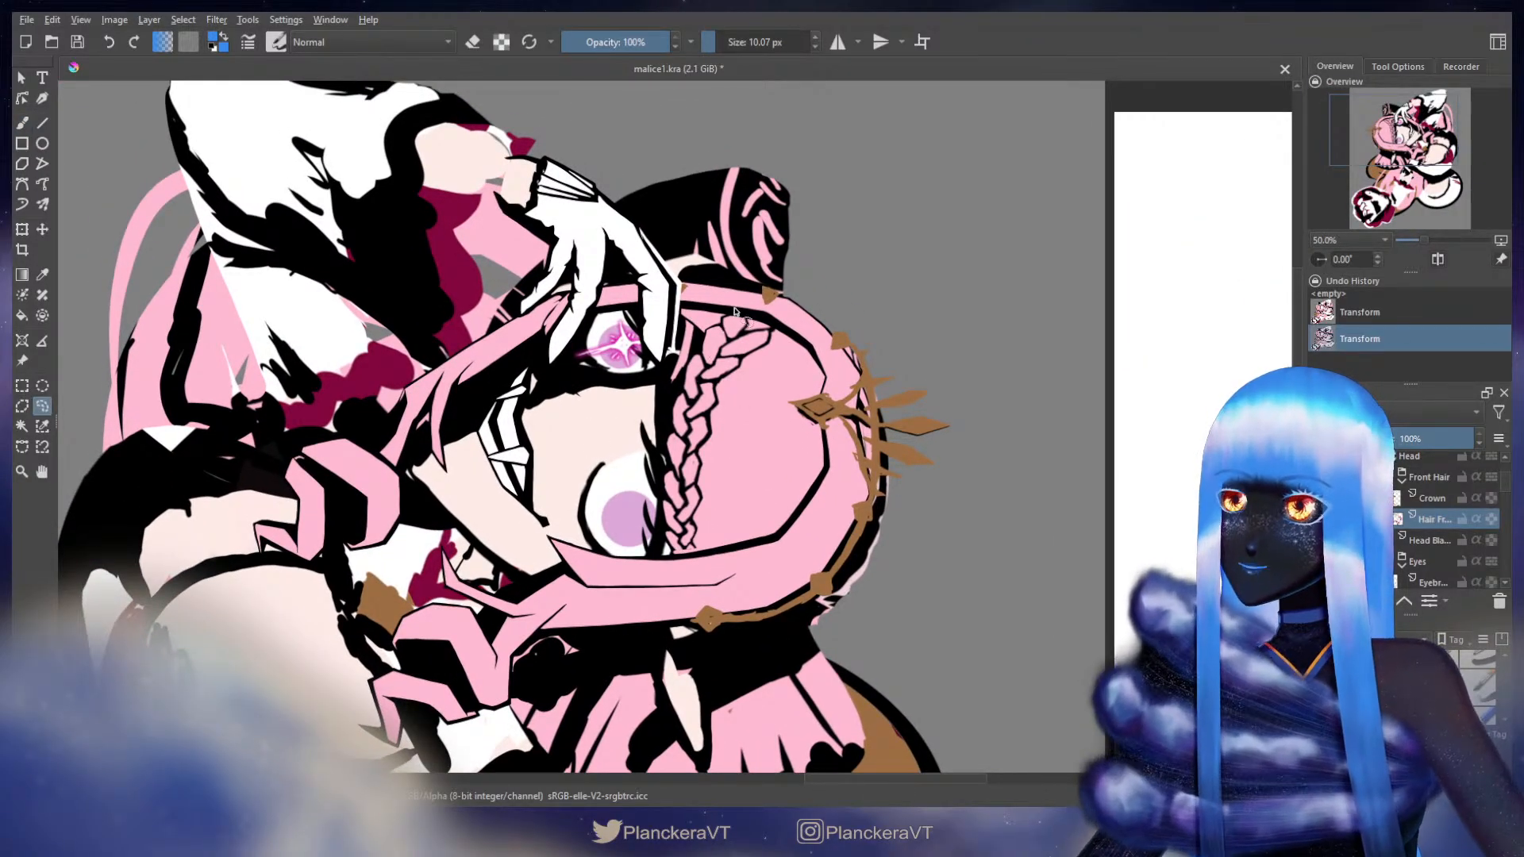
{"action": "mouse_move", "coordinate": [720, 316]}
{"action": "left_mouse_down"}
{"action": "mouse_move", "coordinate": [657, 371]}
{"action": "mouse_move", "coordinate": [654, 407]}
{"action": "mouse_move", "coordinate": [750, 409]}
{"action": "mouse_move", "coordinate": [782, 344]}
{"action": "mouse_move", "coordinate": [719, 316]}
{"action": "left_mouse_up"}
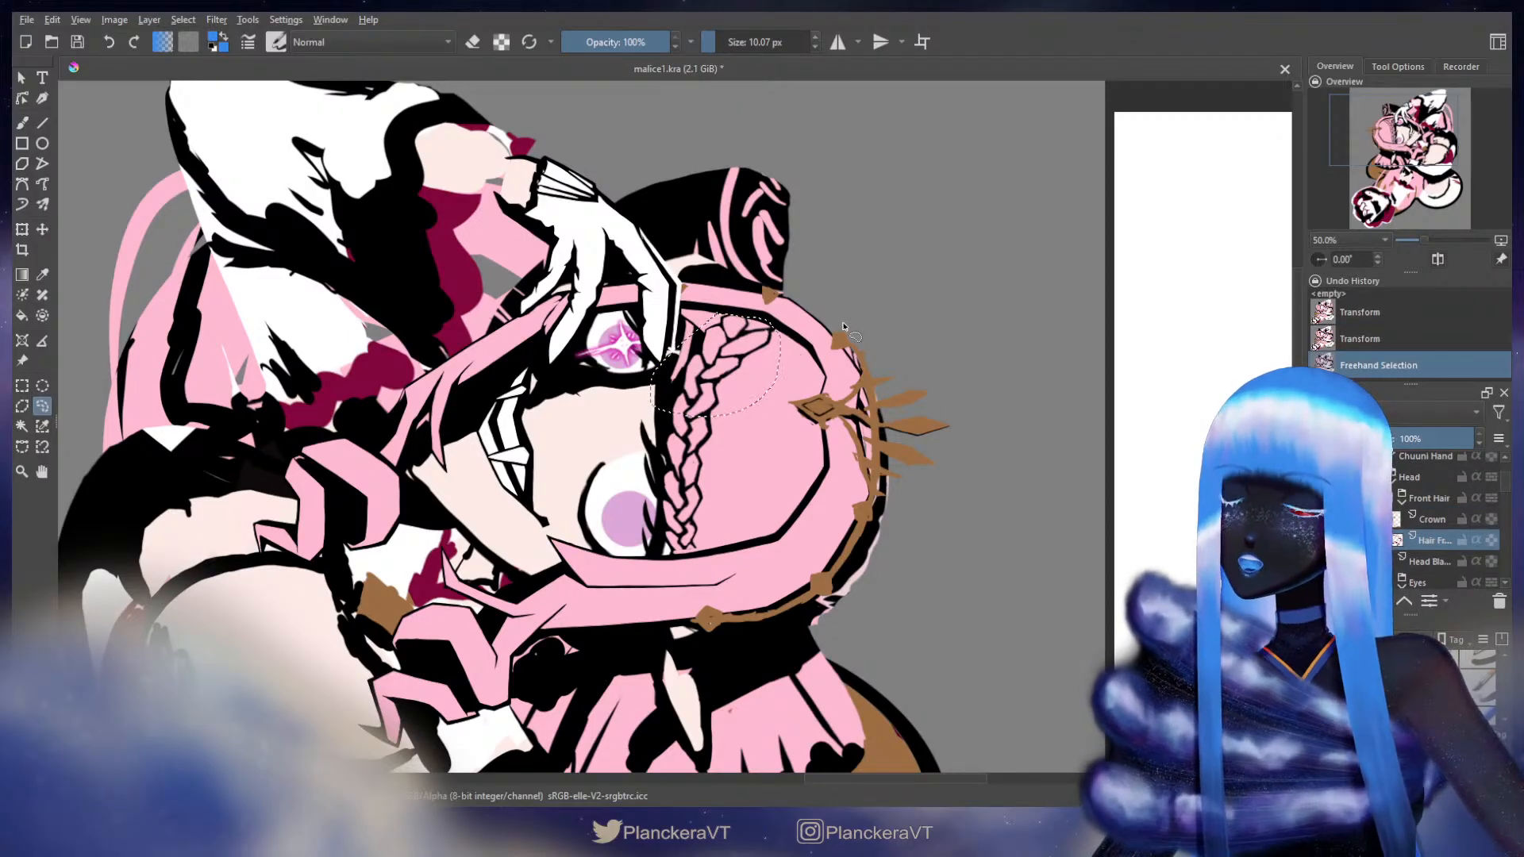
{"action": "key", "text": "ctrl+t"}
{"action": "left_click_drag", "start_coordinate": [755, 349], "coordinate": [750, 355]}
{"action": "key", "text": "b"}
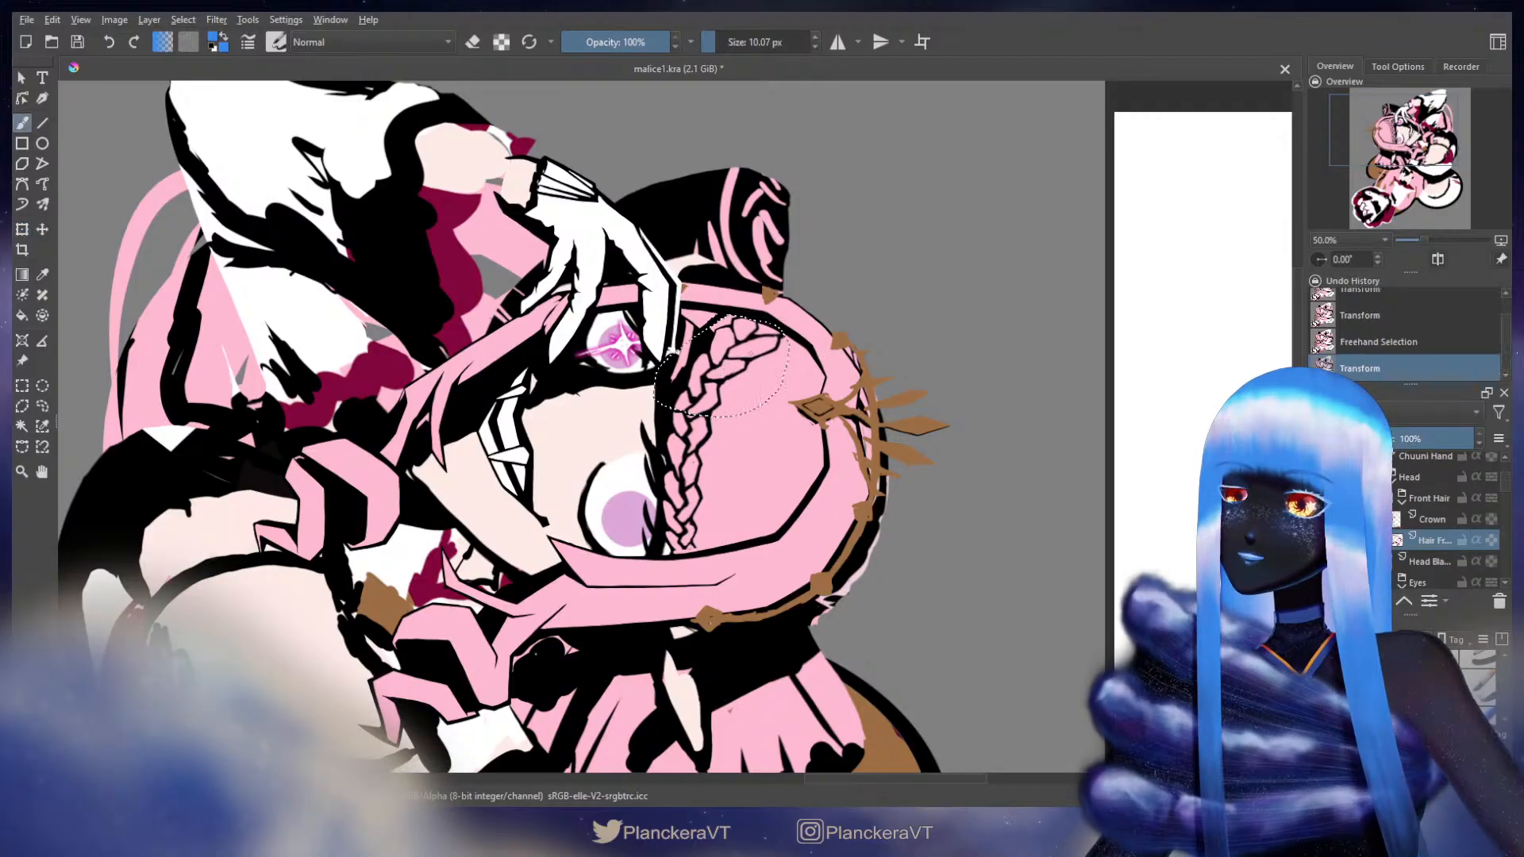
{"action": "key", "text": "ctrl+shift+a"}
- Liquify the braid's middle and lower part on the front hair layer to refine its curve beside the face
{"action": "key", "text": "minus"}
{"action": "key", "text": "minus"}
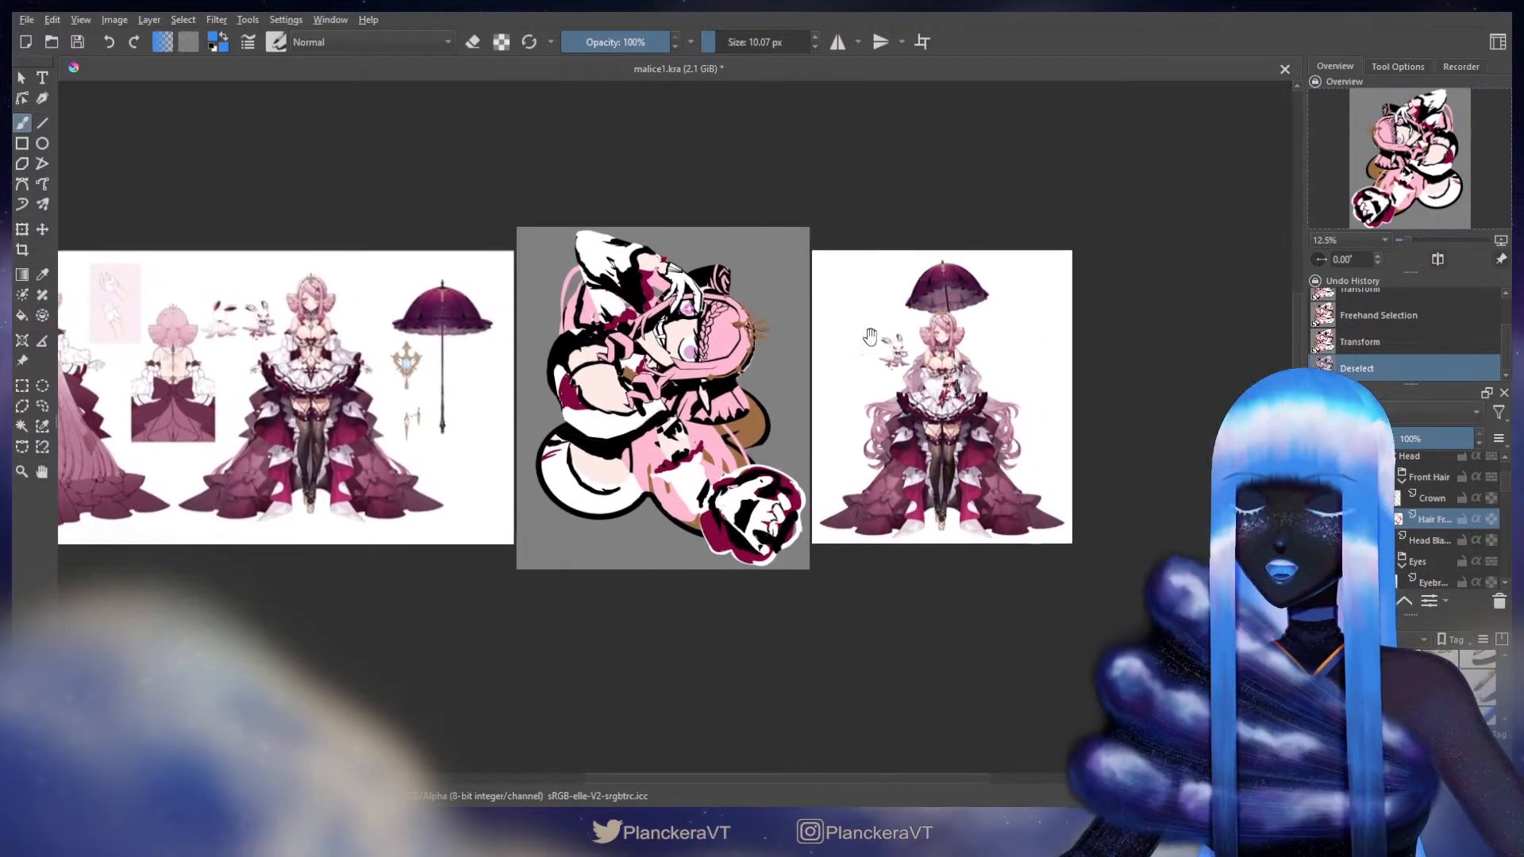
{"action": "left_click_drag", "start_coordinate": [870, 337], "coordinate": [1018, 380]}
{"action": "scroll", "coordinate": [952, 364], "scroll_direction": "up", "scroll_amount": 3}
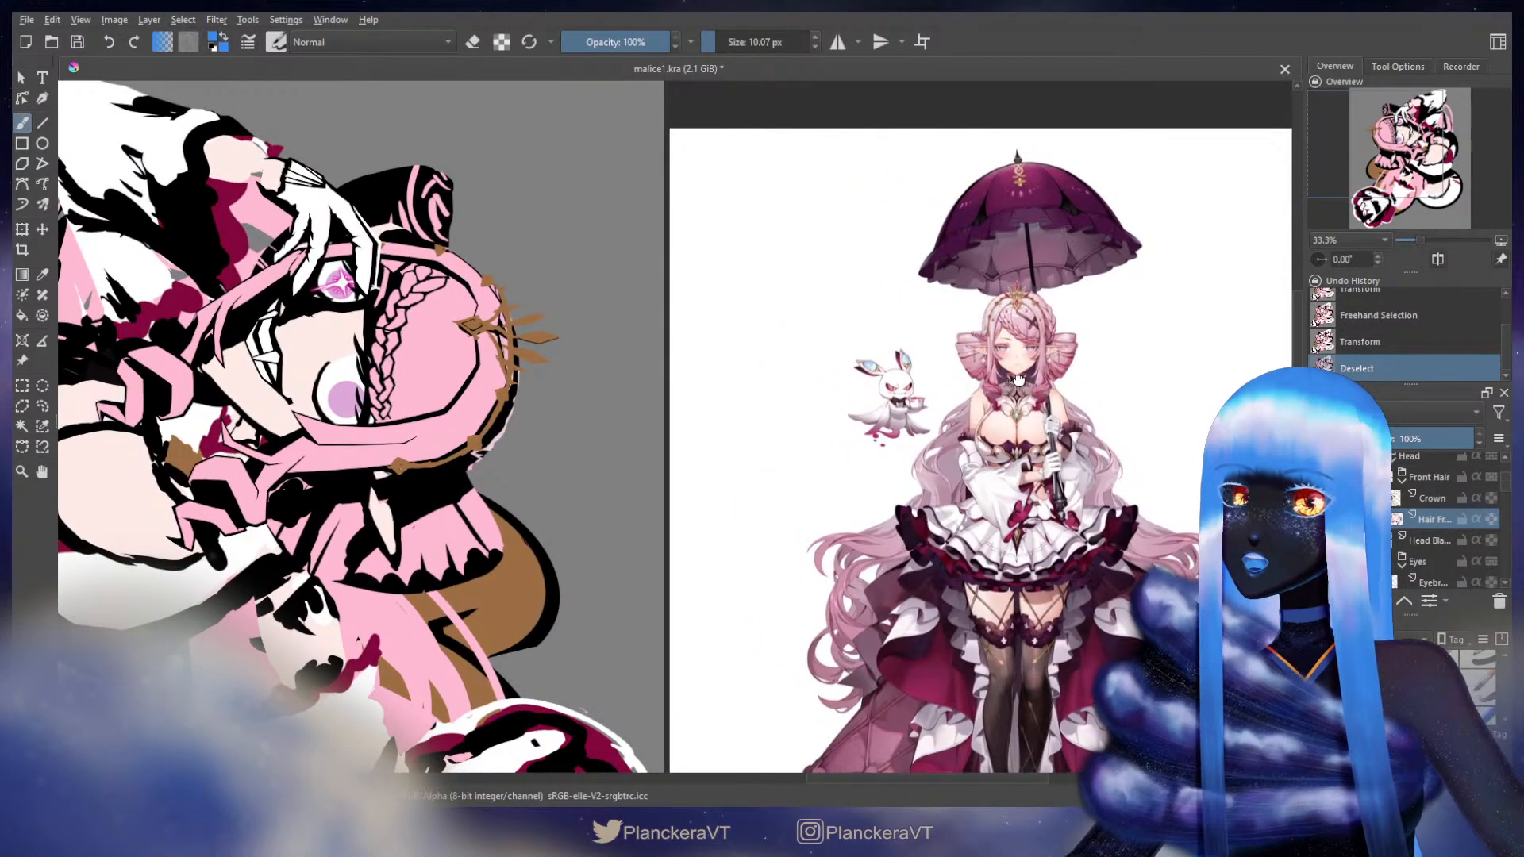
{"action": "left_click_drag", "start_coordinate": [545, 384], "coordinate": [722, 416]}
{"action": "key", "text": "ctrl+t"}
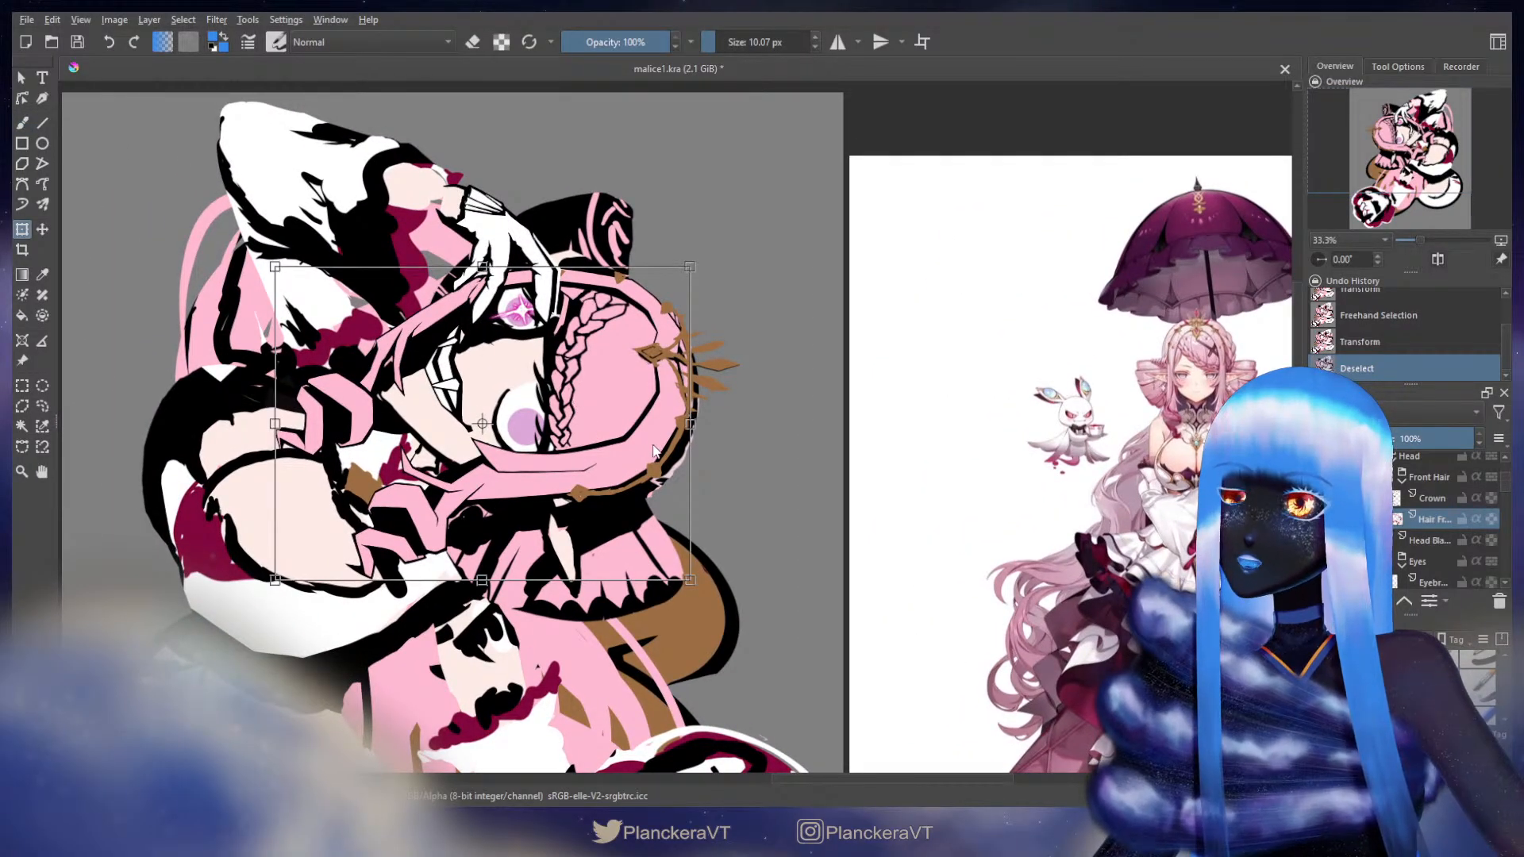
{"action": "key", "text": "ctrl+shift+x"}
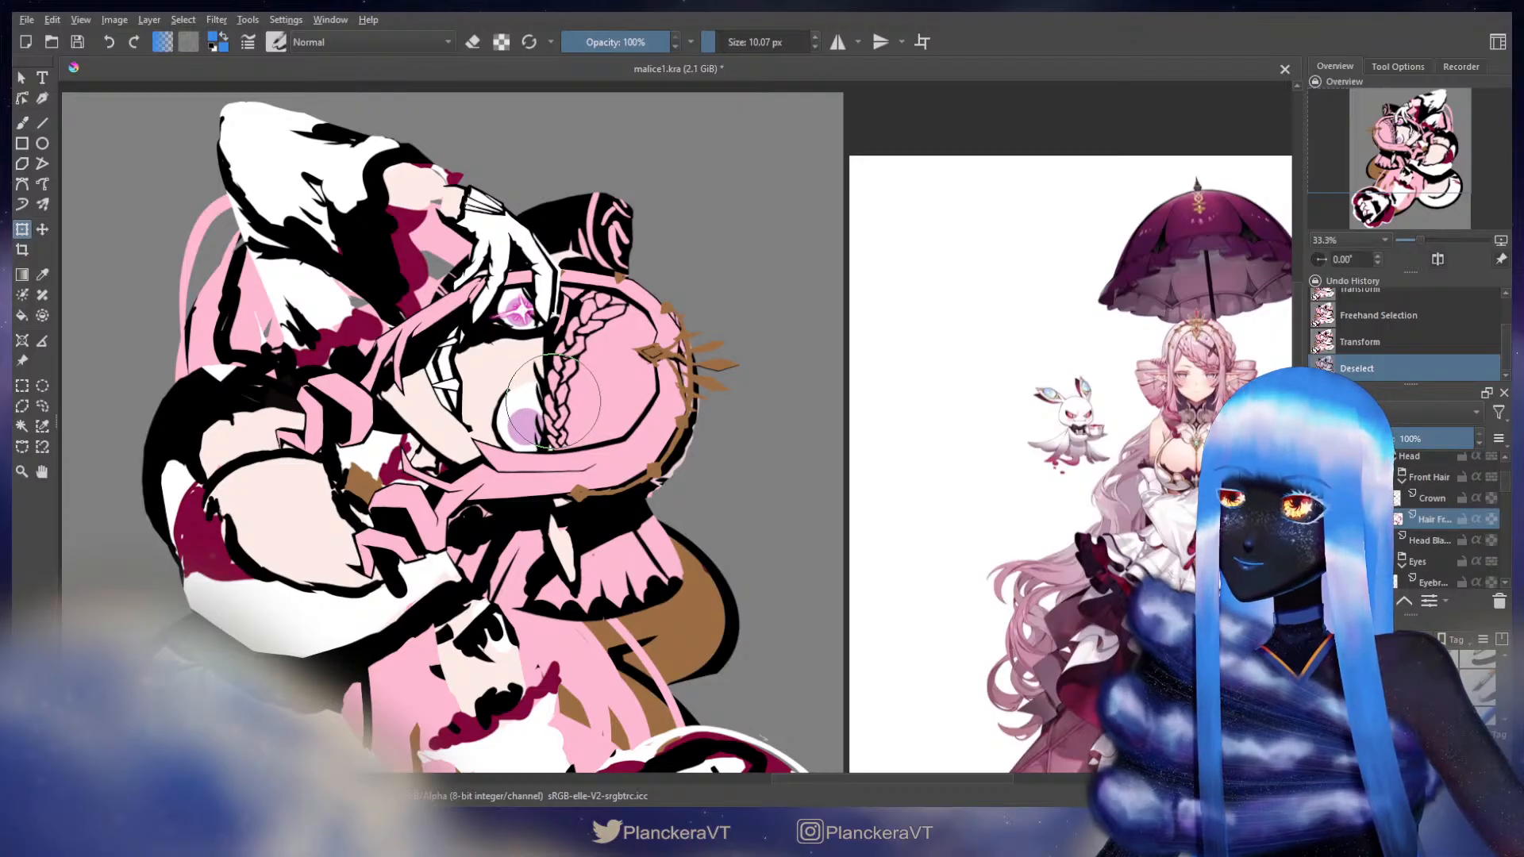
{"action": "key", "text": "b"}
{"action": "scroll", "coordinate": [875, 426], "scroll_direction": "down", "scroll_amount": 1}
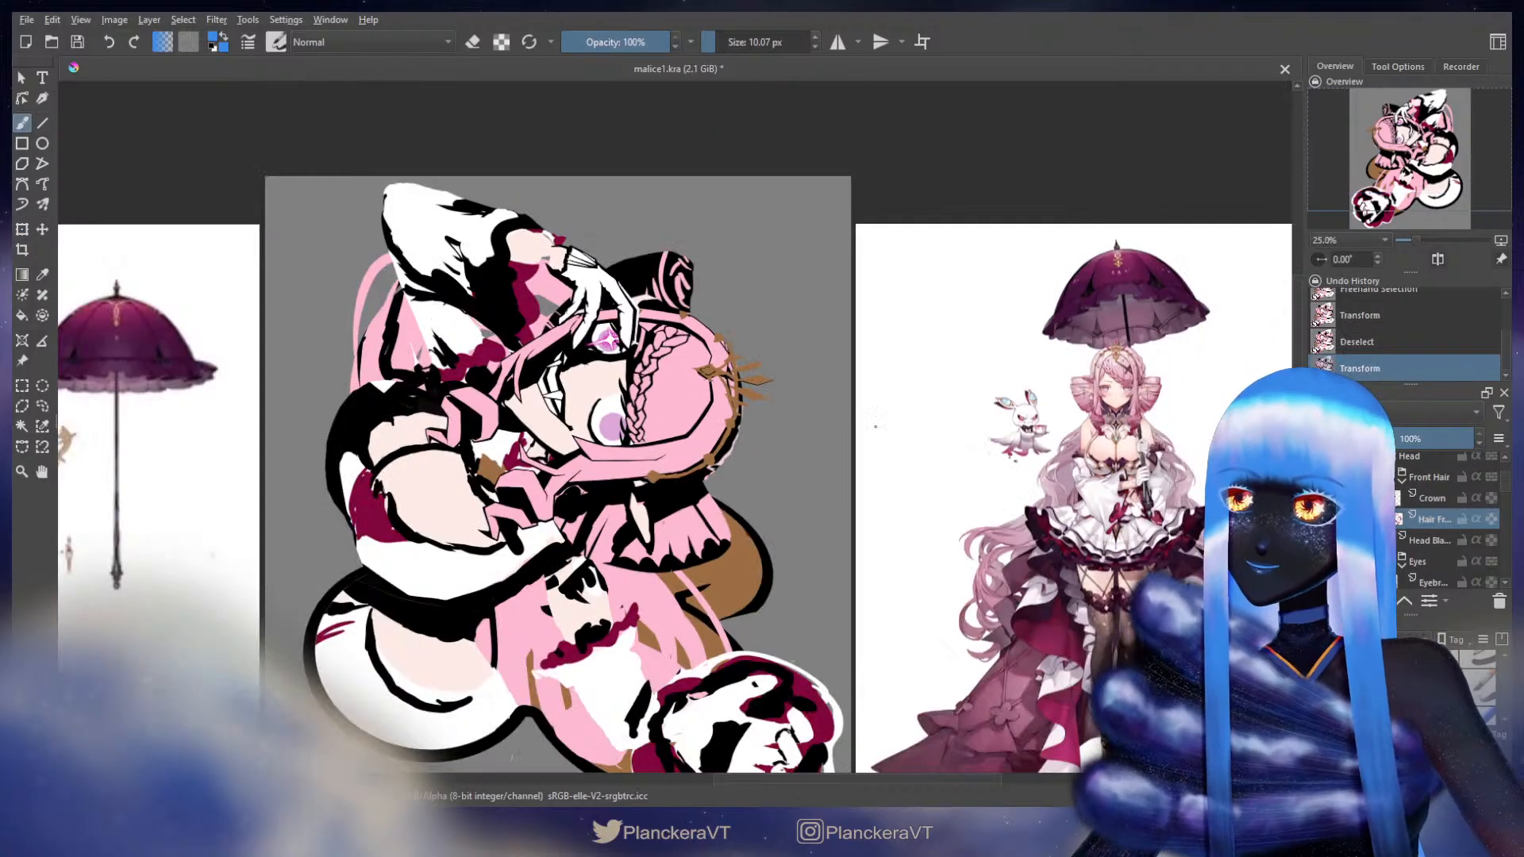
- Restore the unmirrored canvas view and compare the head and braid with the character reference
{"action": "scroll", "coordinate": [876, 426], "scroll_direction": "down", "scroll_amount": 1}
{"action": "key", "text": "m"}
{"action": "left_click_drag", "start_coordinate": [693, 459], "coordinate": [736, 452]}
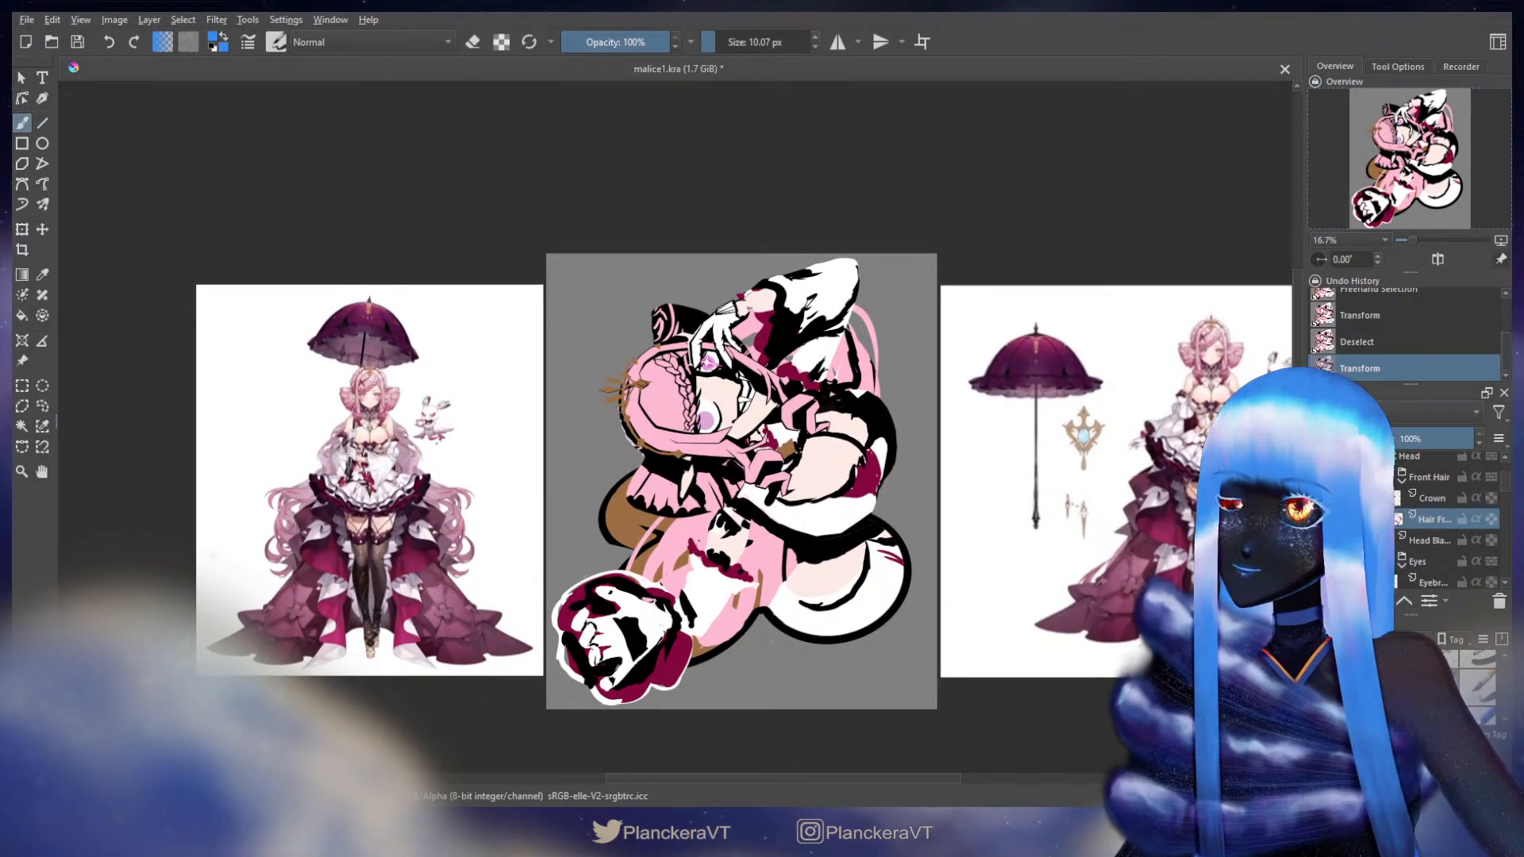
{"action": "scroll", "coordinate": [408, 436], "scroll_direction": "up", "scroll_amount": 2}
{"action": "left_click_drag", "start_coordinate": [427, 387], "coordinate": [451, 439]}
{"action": "scroll", "coordinate": [451, 441], "scroll_direction": "up", "scroll_amount": 1}
{"action": "left_click_drag", "start_coordinate": [686, 425], "coordinate": [644, 479]}
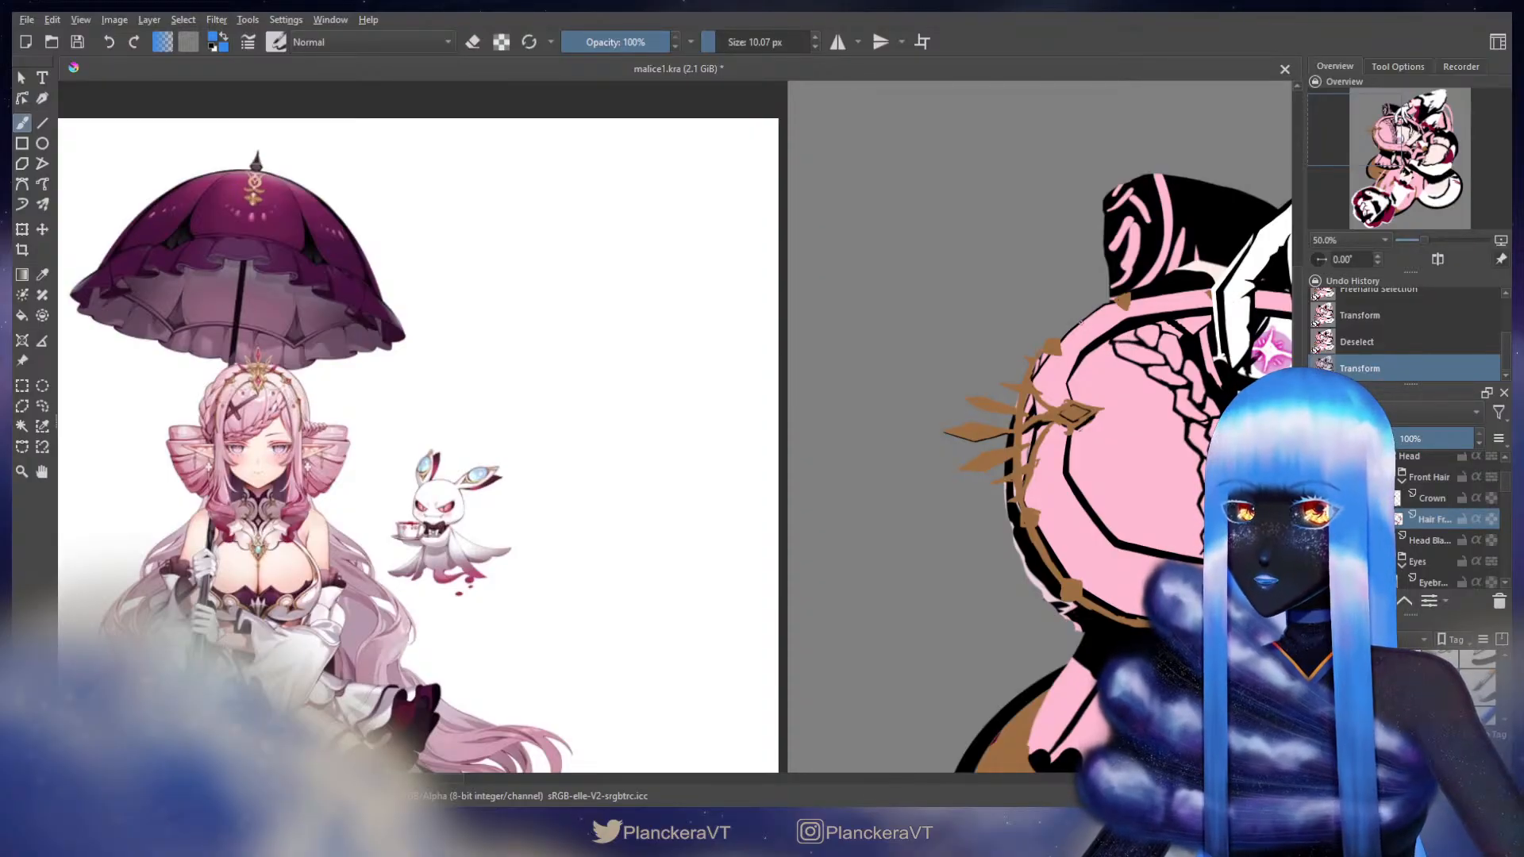
{"action": "left_click_drag", "start_coordinate": [394, 498], "coordinate": [324, 474]}
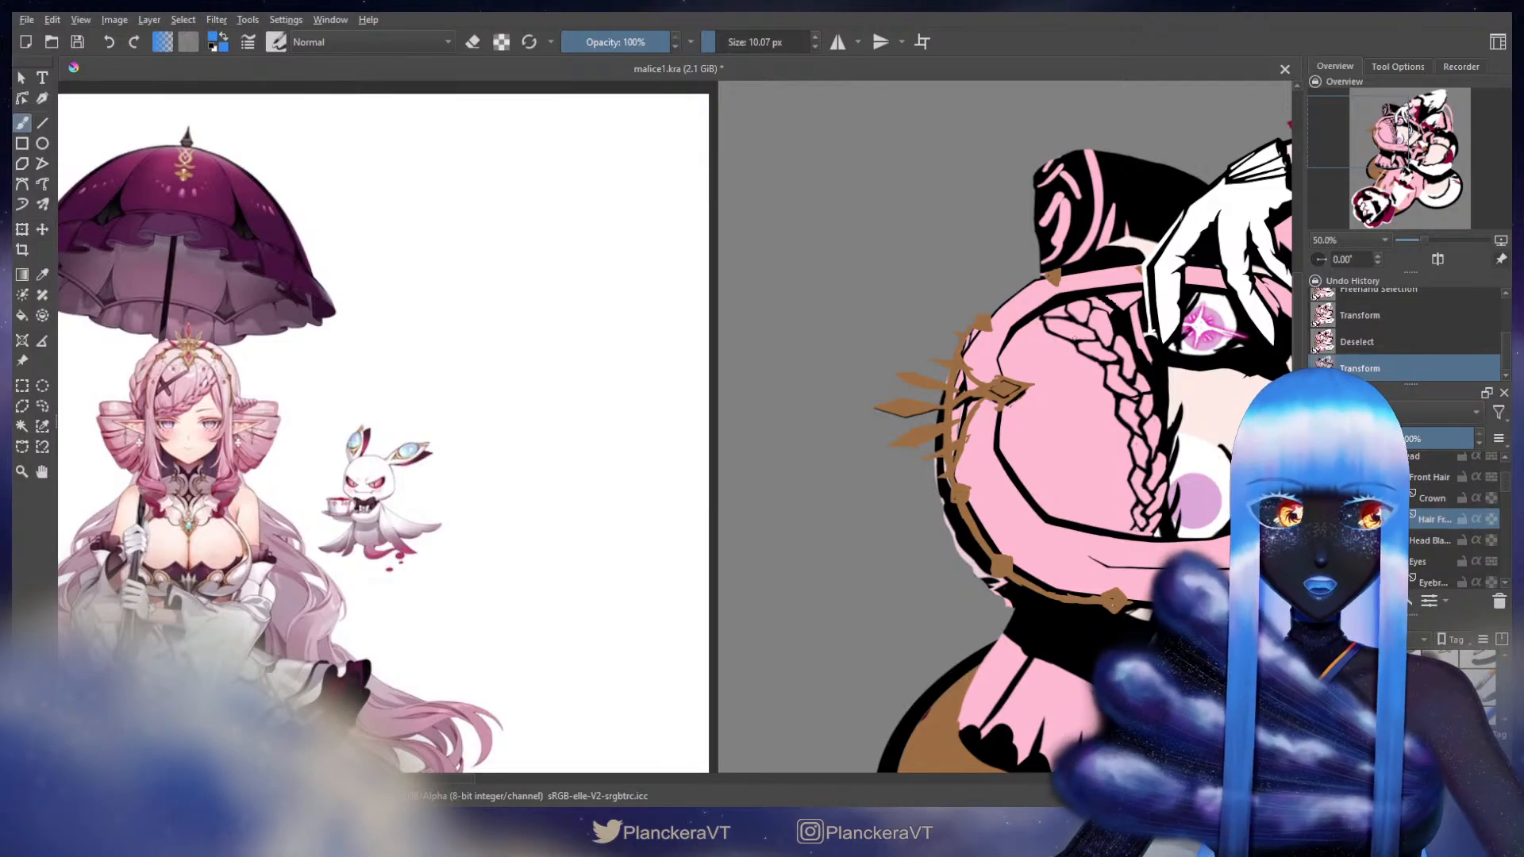
{"action": "left_click_drag", "start_coordinate": [1096, 456], "coordinate": [864, 542]}
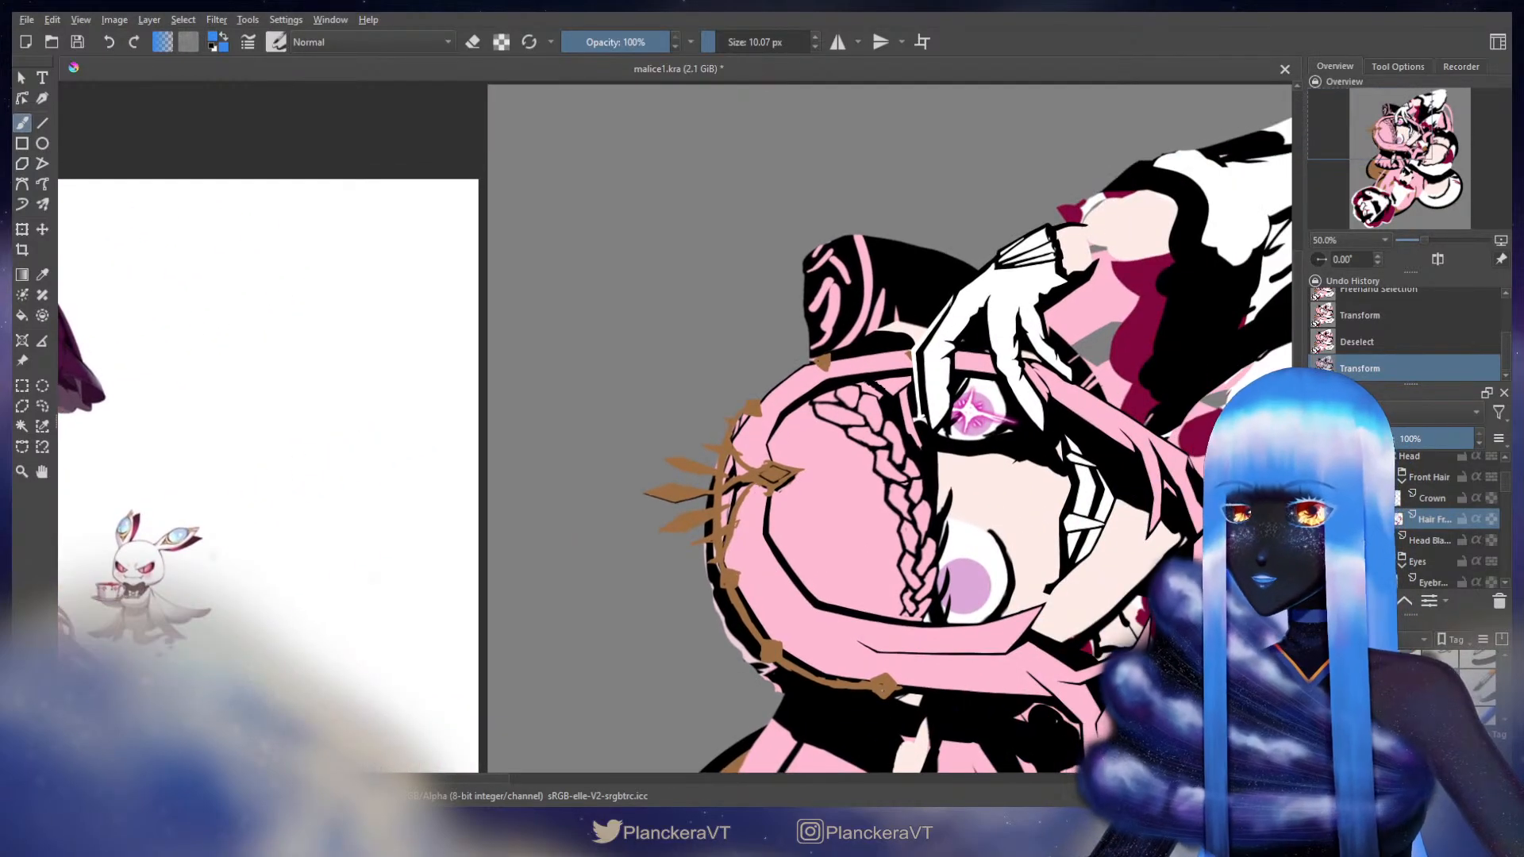
- Select the braid's upper part freehand on the front hair layer, then rotate and shift it outward toward the crown
{"action": "left_click", "coordinate": [42, 406]}
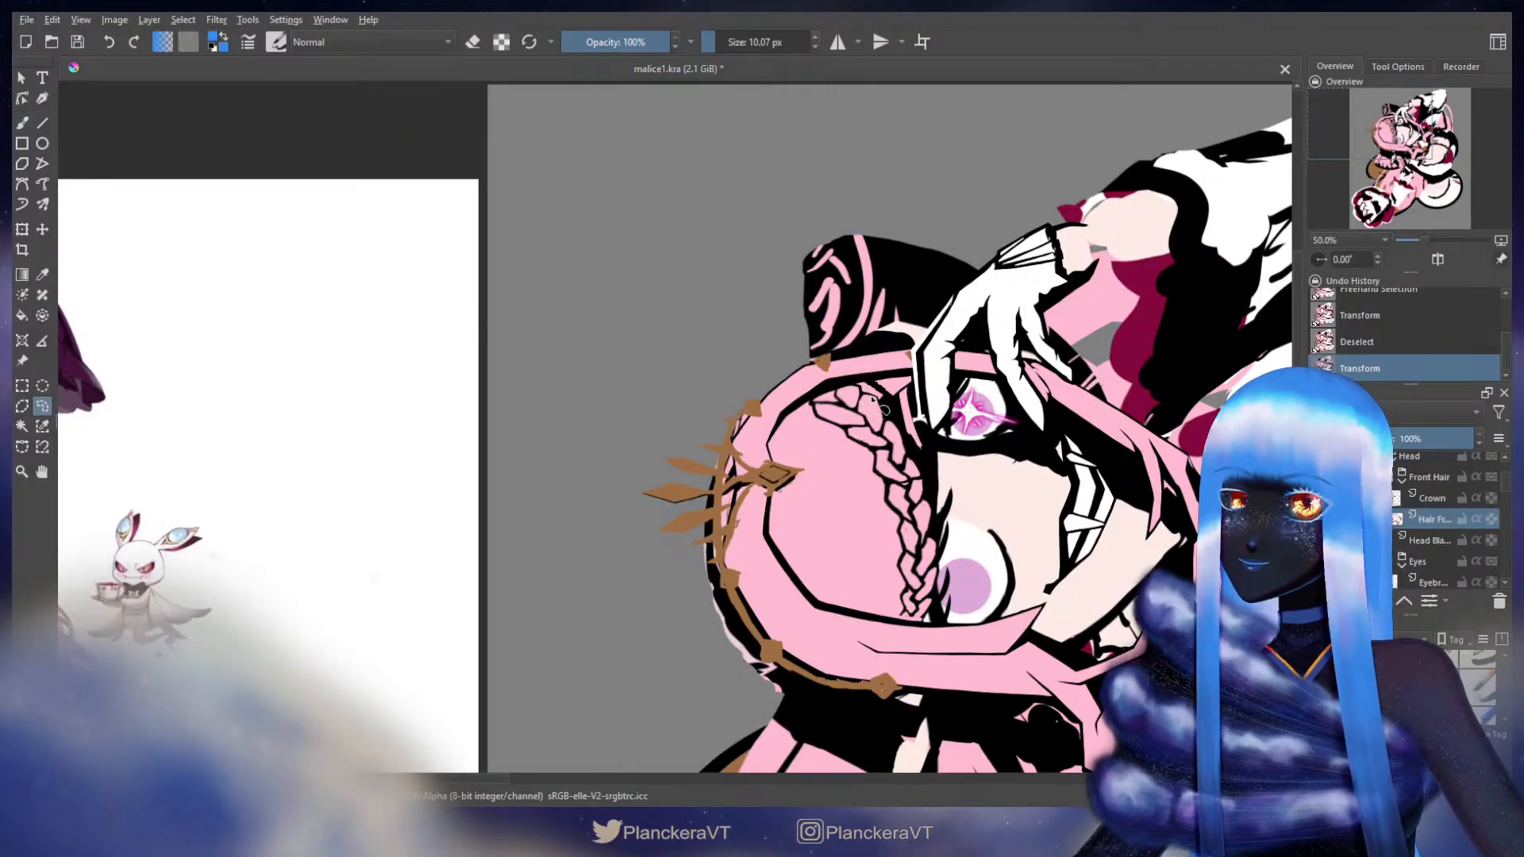
{"action": "scroll", "coordinate": [905, 417], "scroll_direction": "up", "scroll_amount": 1}
{"action": "mouse_move", "coordinate": [895, 406]}
{"action": "left_mouse_down"}
{"action": "mouse_move", "coordinate": [863, 379]}
{"action": "mouse_move", "coordinate": [830, 380]}
{"action": "left_mouse_up"}
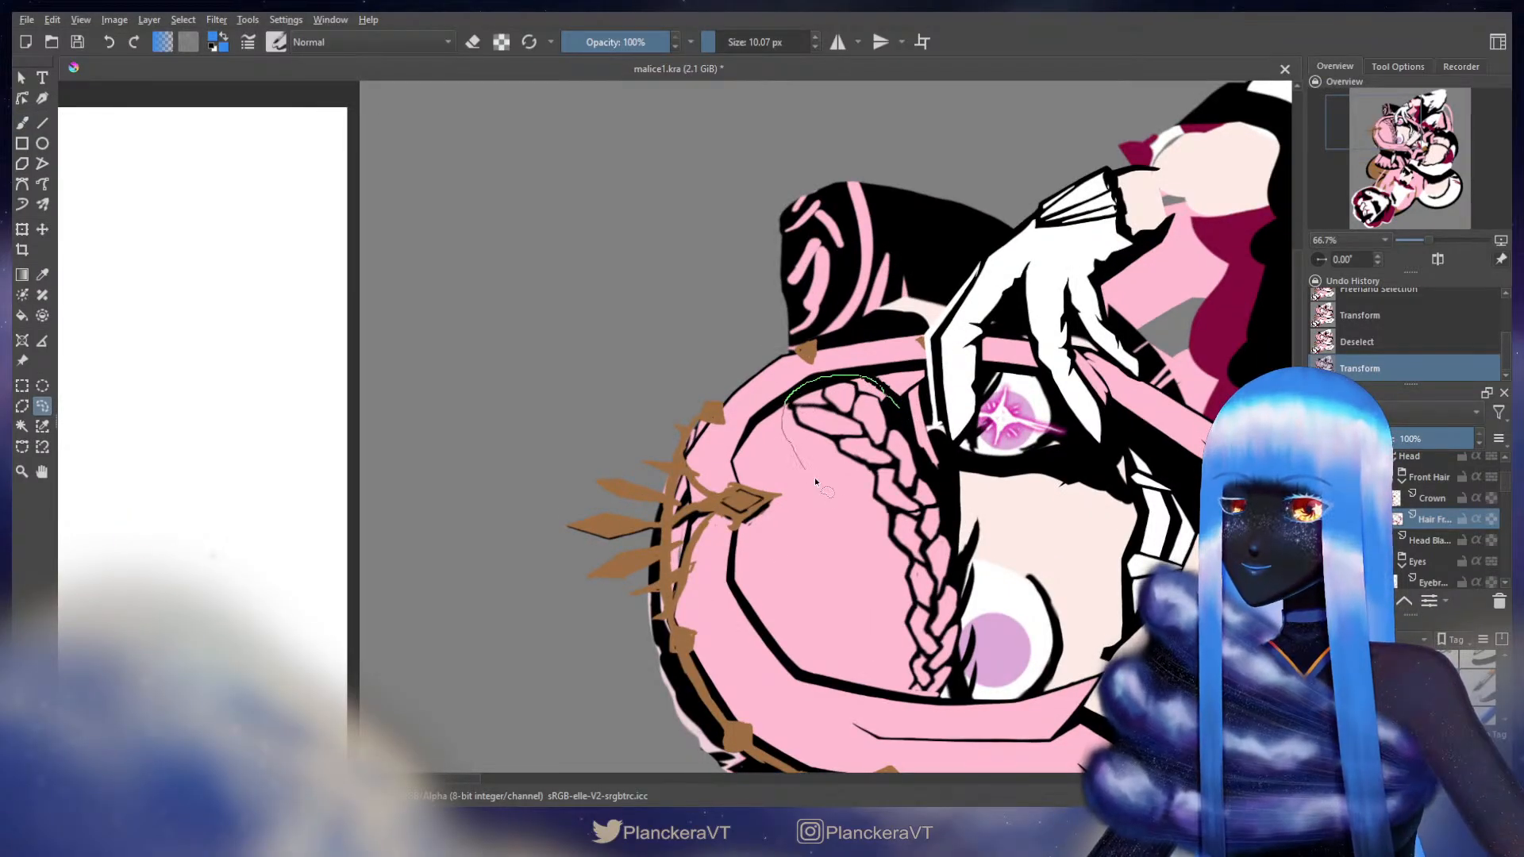
{"action": "mouse_move", "coordinate": [892, 517]}
{"action": "left_mouse_down"}
{"action": "mouse_move", "coordinate": [945, 503]}
{"action": "mouse_move", "coordinate": [897, 408]}
{"action": "left_mouse_up"}
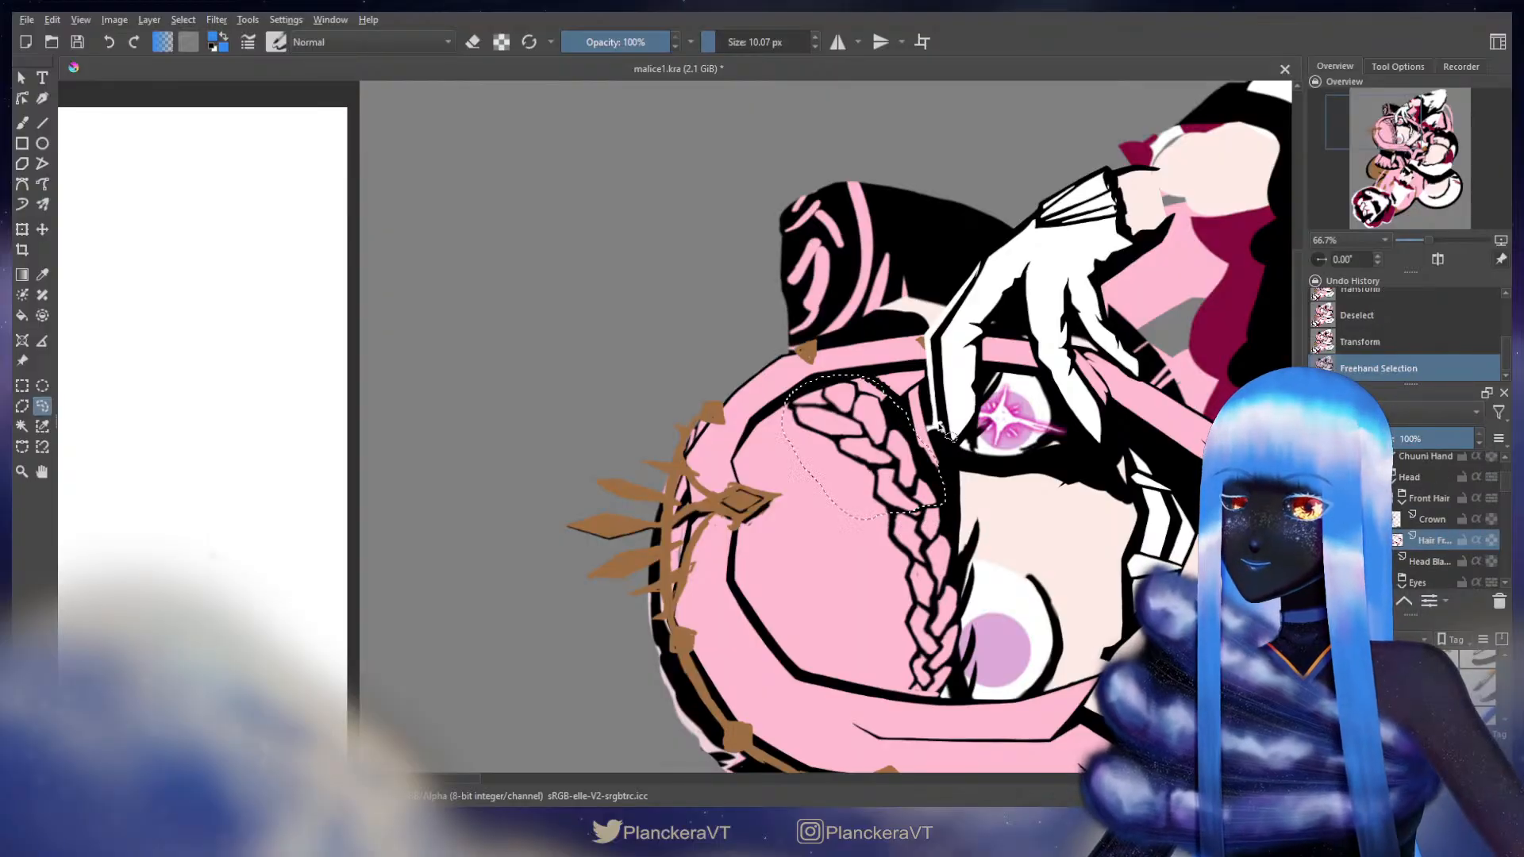
{"action": "key", "text": "ctrl+t"}
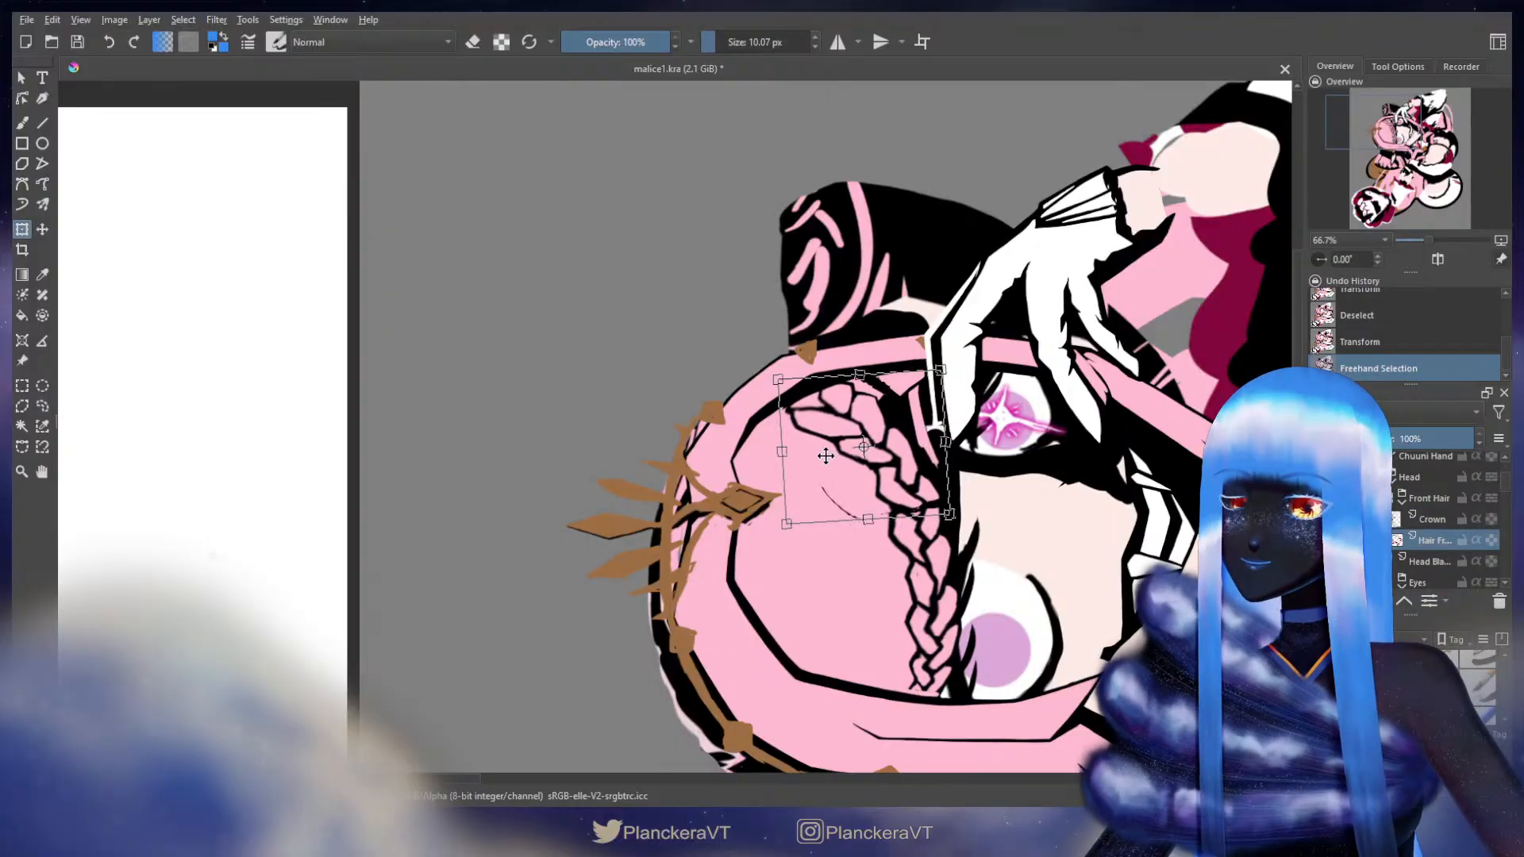
{"action": "left_click_drag", "start_coordinate": [785, 455], "coordinate": [777, 455]}
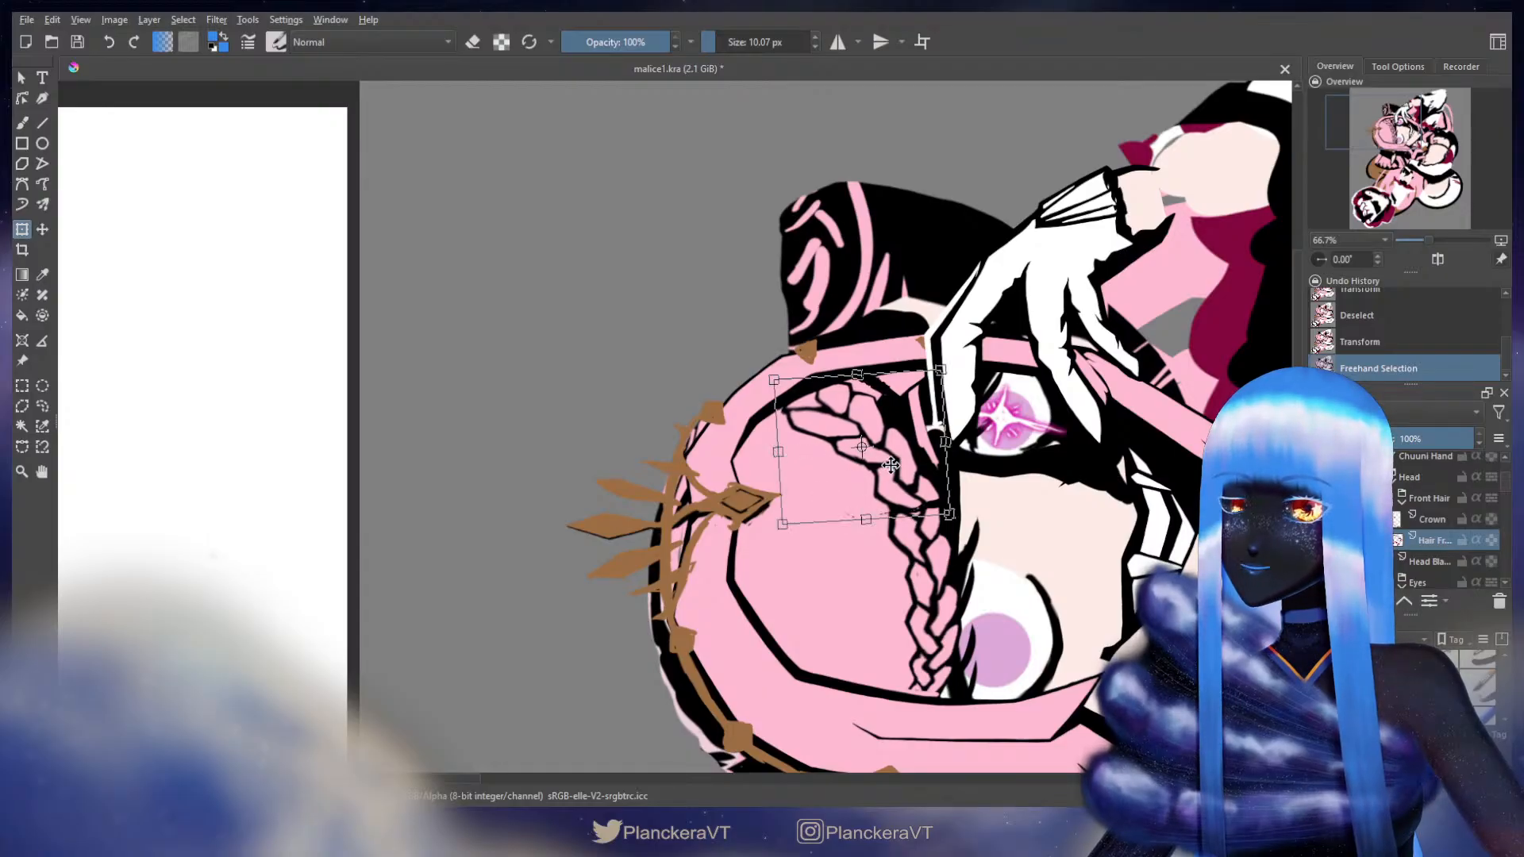
{"action": "left_click_drag", "start_coordinate": [890, 518], "coordinate": [890, 517]}
{"action": "left_click_drag", "start_coordinate": [852, 433], "coordinate": [843, 438]}
{"action": "key", "text": "Return"}
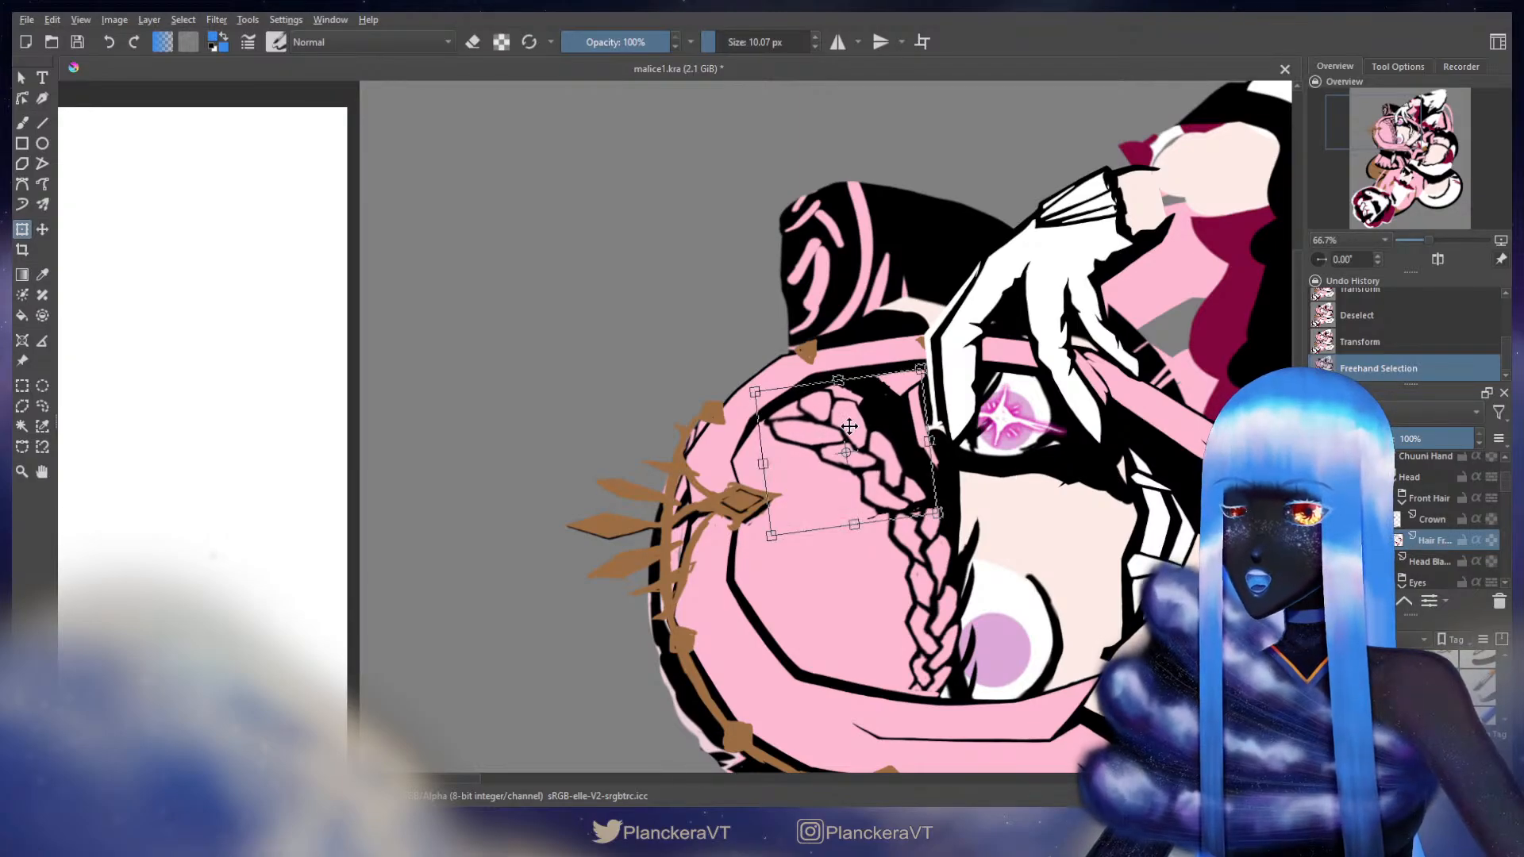
{"action": "key", "text": "b"}
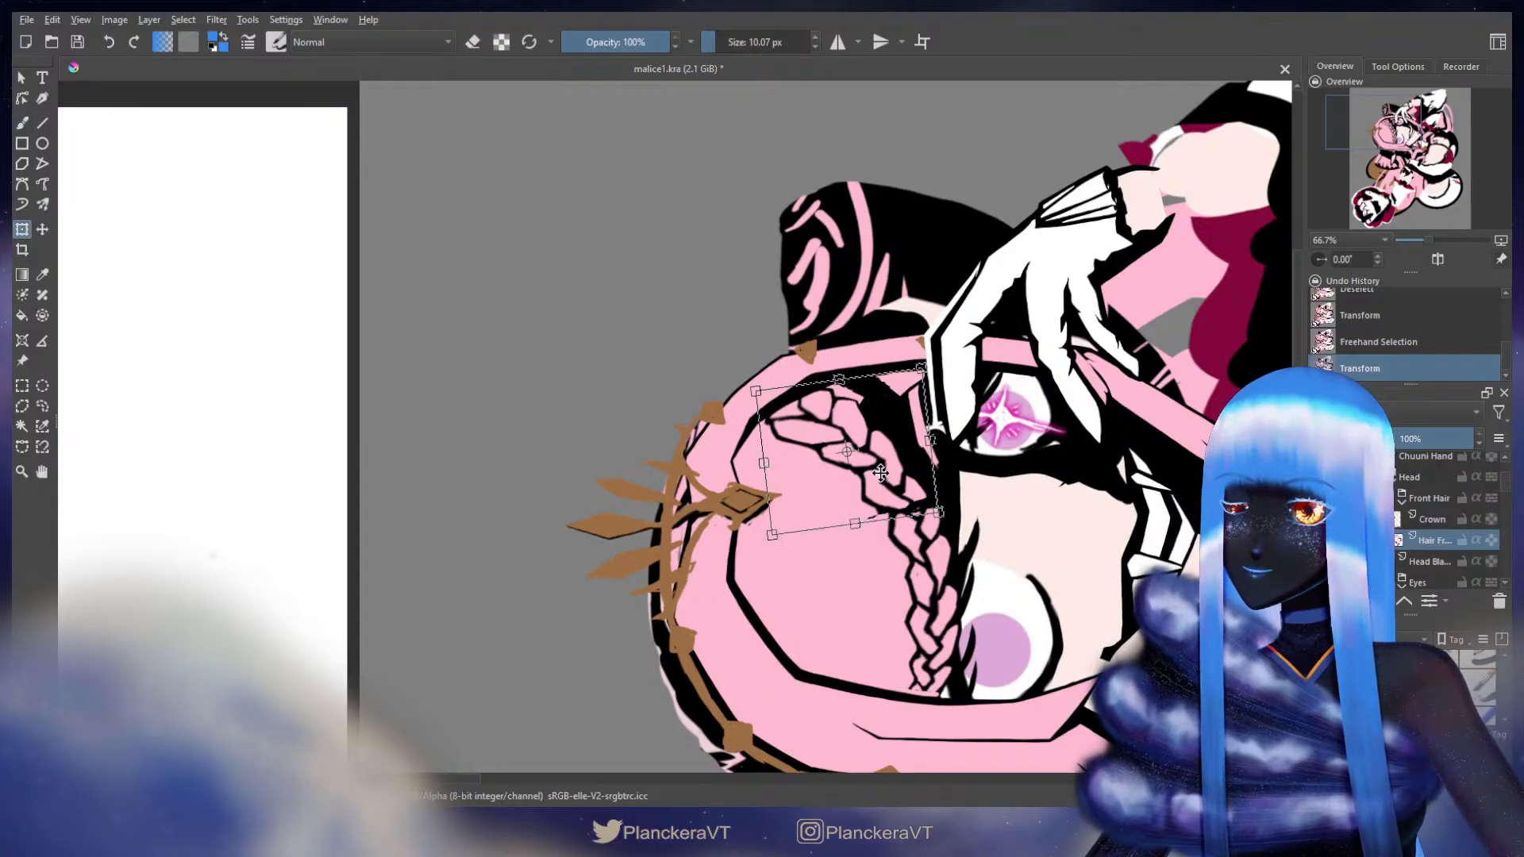
- Liquify the selected upper braid so it joins the lower part in a smoother curve, and clear the selection
{"action": "key", "text": "ctrl+t"}
{"action": "mouse_move", "coordinate": [881, 515]}
{"action": "left_mouse_down"}
{"action": "mouse_move", "coordinate": [921, 524]}
{"action": "mouse_move", "coordinate": [931, 510]}
{"action": "mouse_move", "coordinate": [1027, 506]}
{"action": "mouse_move", "coordinate": [978, 497]}
{"action": "mouse_move", "coordinate": [988, 539]}
{"action": "mouse_move", "coordinate": [900, 503]}
{"action": "mouse_move", "coordinate": [964, 516]}
{"action": "left_mouse_up"}
{"action": "mouse_move", "coordinate": [850, 430]}
{"action": "left_mouse_down"}
{"action": "mouse_move", "coordinate": [813, 430]}
{"action": "mouse_move", "coordinate": [806, 409]}
{"action": "mouse_move", "coordinate": [822, 401]}
{"action": "left_mouse_up"}
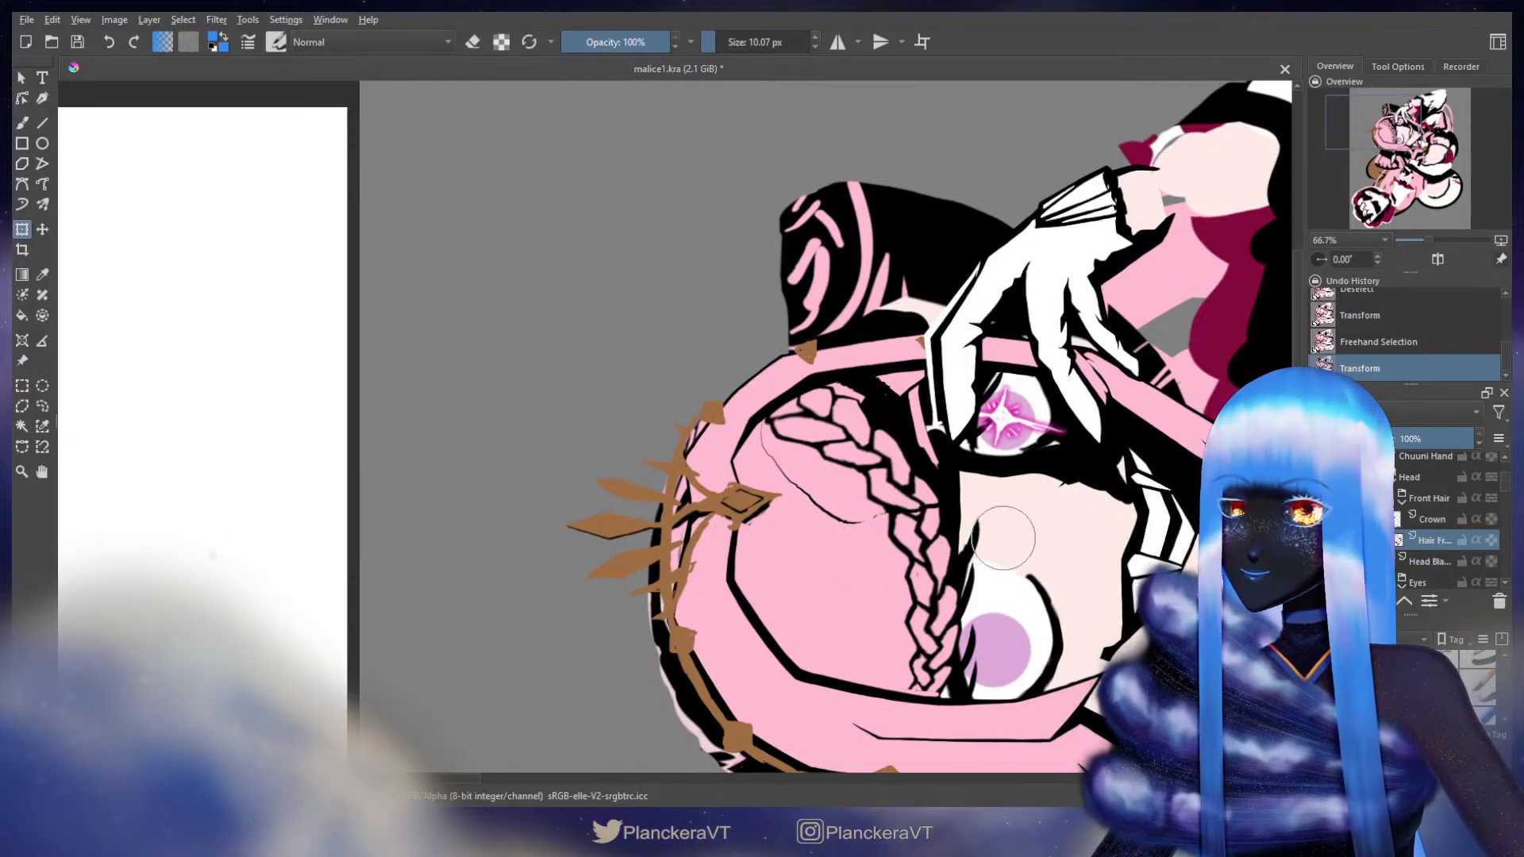
{"action": "key", "text": "b"}
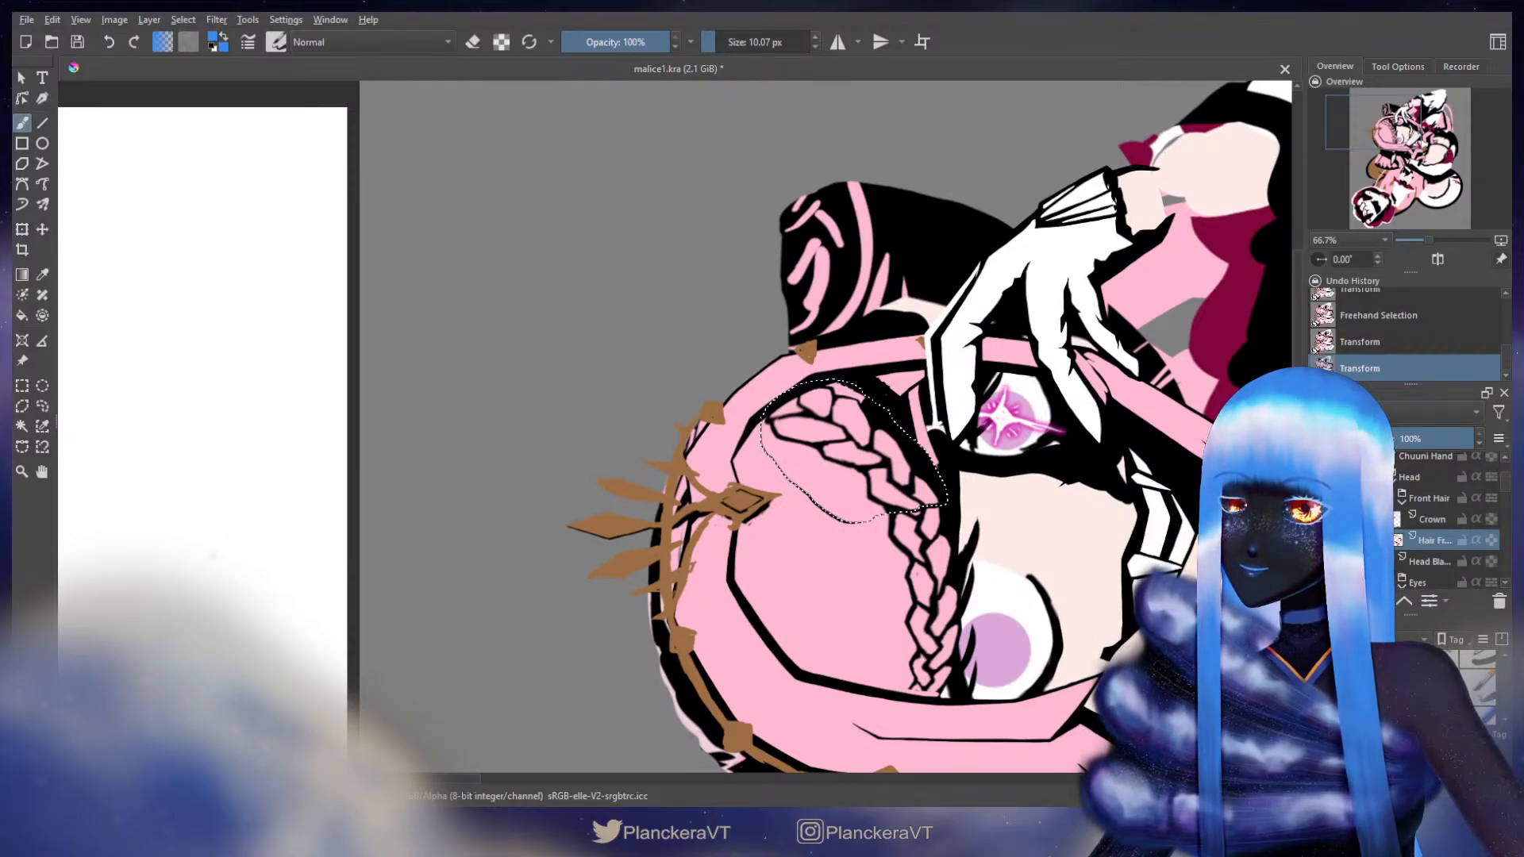
{"action": "key", "text": "ctrl+shift+a"}
- Compare the reshaped braid and head with the character reference, both in the overall view and close up
{"action": "scroll", "coordinate": [1014, 524], "scroll_direction": "down", "scroll_amount": 2}
{"action": "left_click_drag", "start_coordinate": [1014, 524], "coordinate": [1243, 615]}
{"action": "left_click_drag", "start_coordinate": [992, 571], "coordinate": [914, 396]}
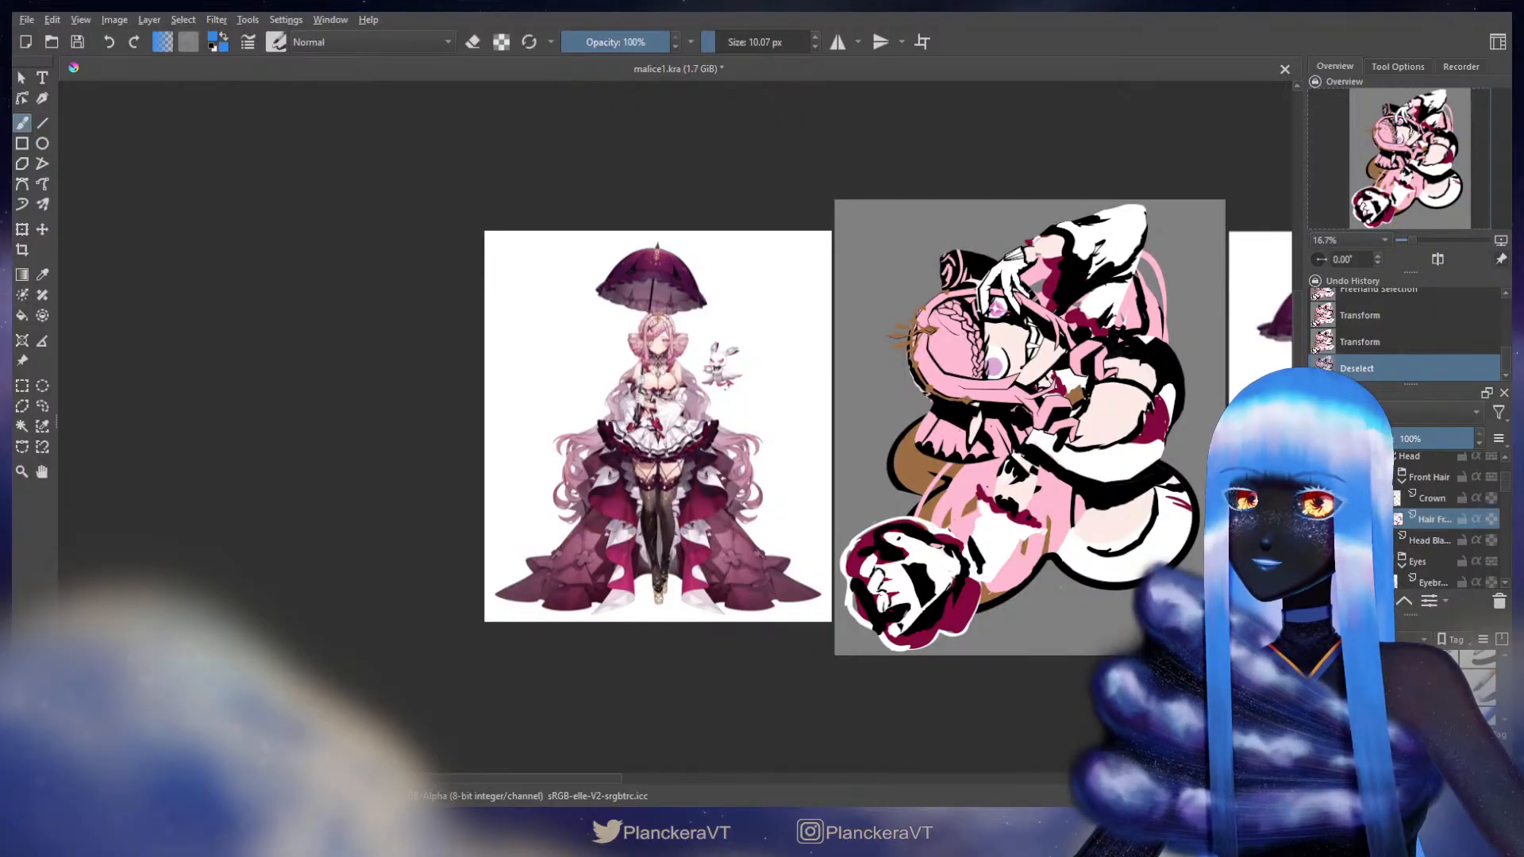
{"action": "scroll", "coordinate": [663, 321], "scroll_direction": "up", "scroll_amount": 3}
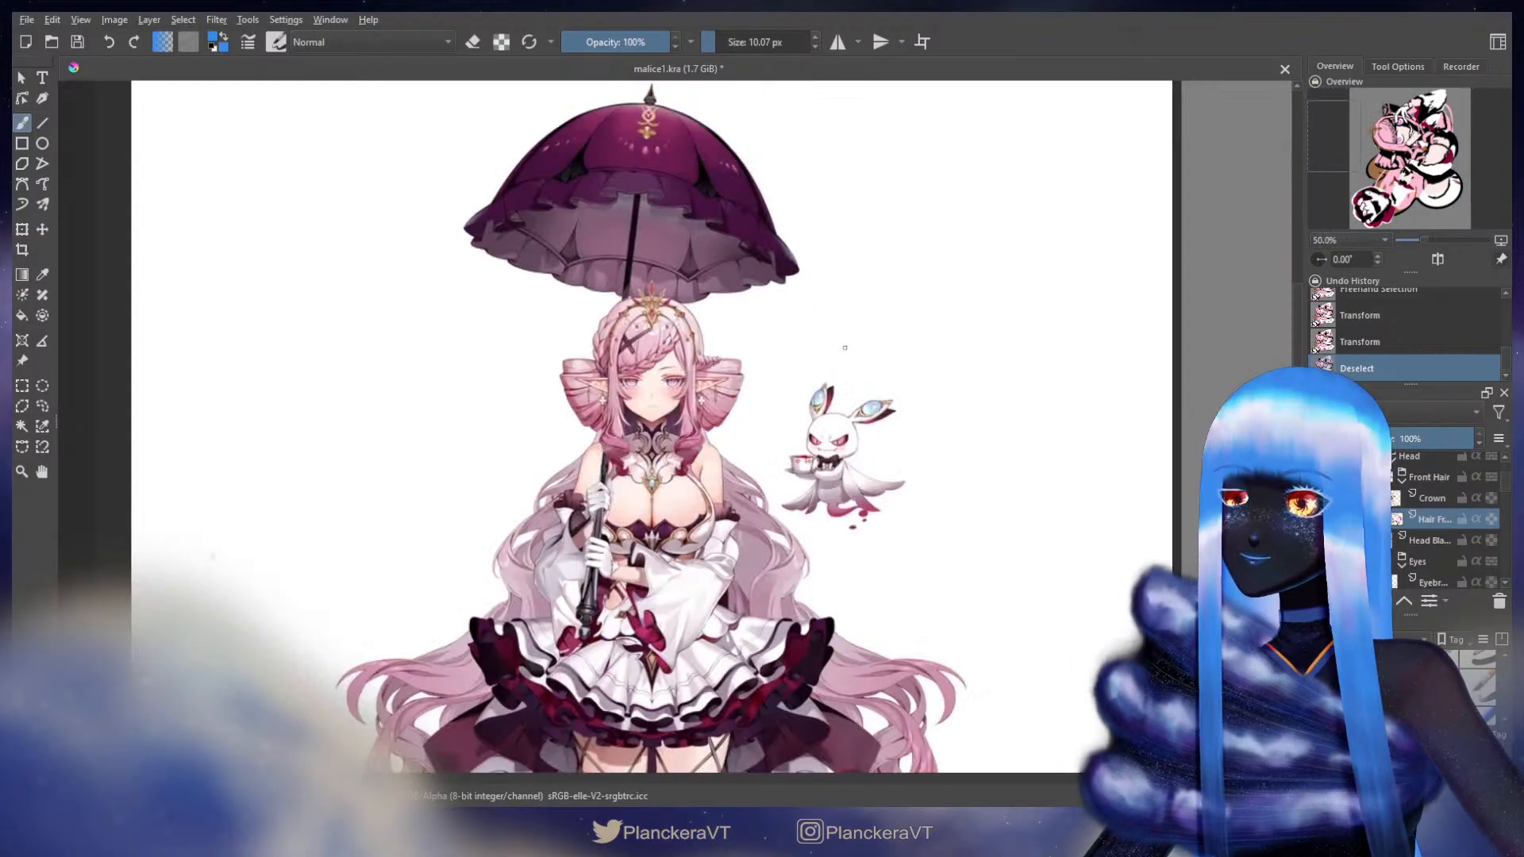
{"action": "left_click_drag", "start_coordinate": [905, 388], "coordinate": [529, 413]}
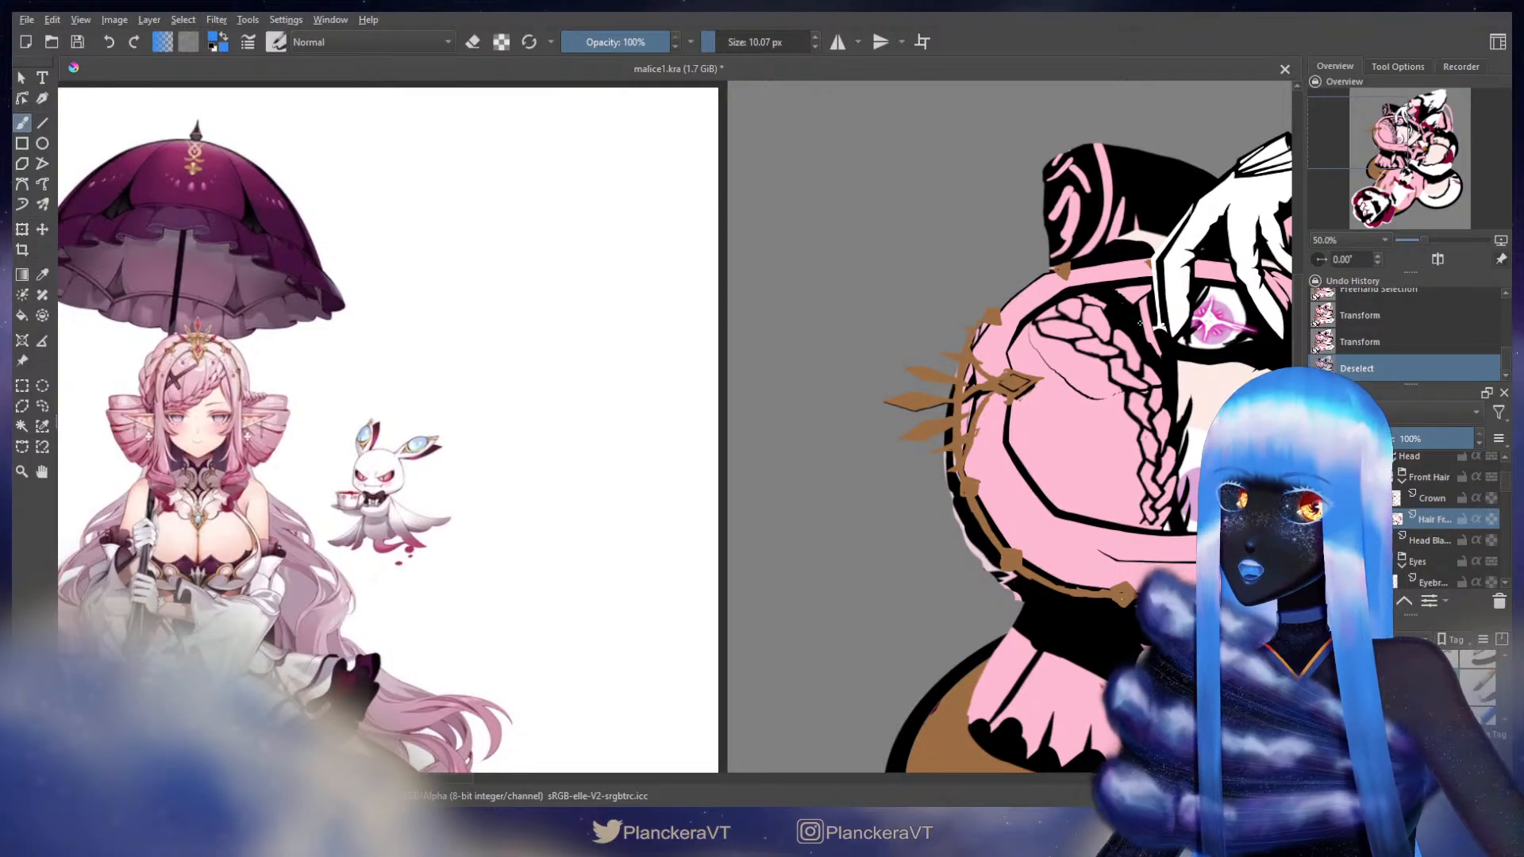
{"action": "scroll", "coordinate": [1012, 326], "scroll_direction": "down", "scroll_amount": 4}
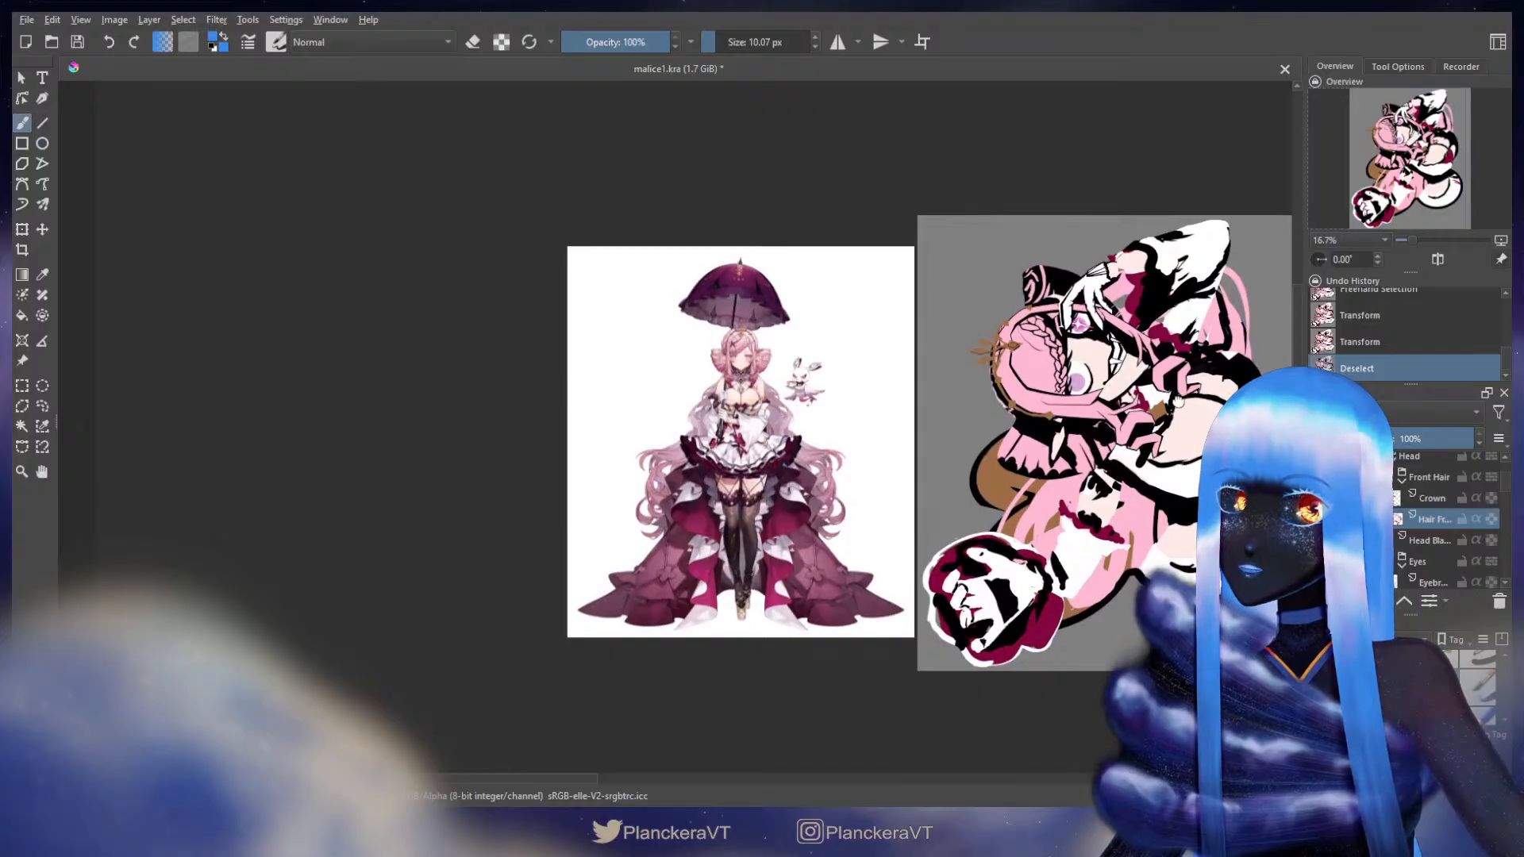
{"action": "left_click_drag", "start_coordinate": [1179, 403], "coordinate": [1175, 387]}
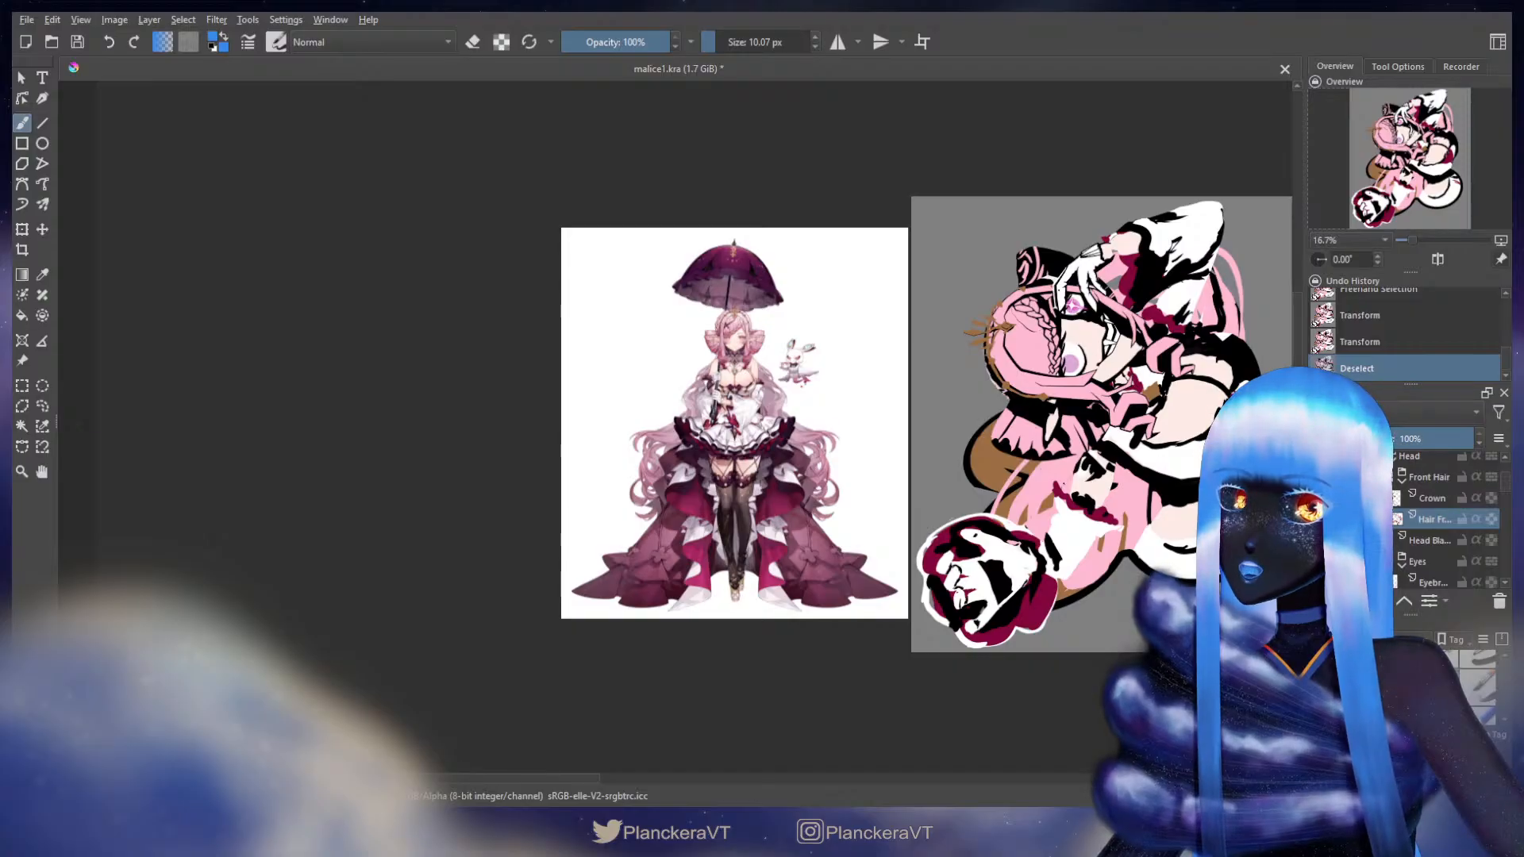
{"action": "scroll", "coordinate": [1109, 344], "scroll_direction": "up", "scroll_amount": 3}
{"action": "left_click_drag", "start_coordinate": [1109, 344], "coordinate": [1096, 475]}
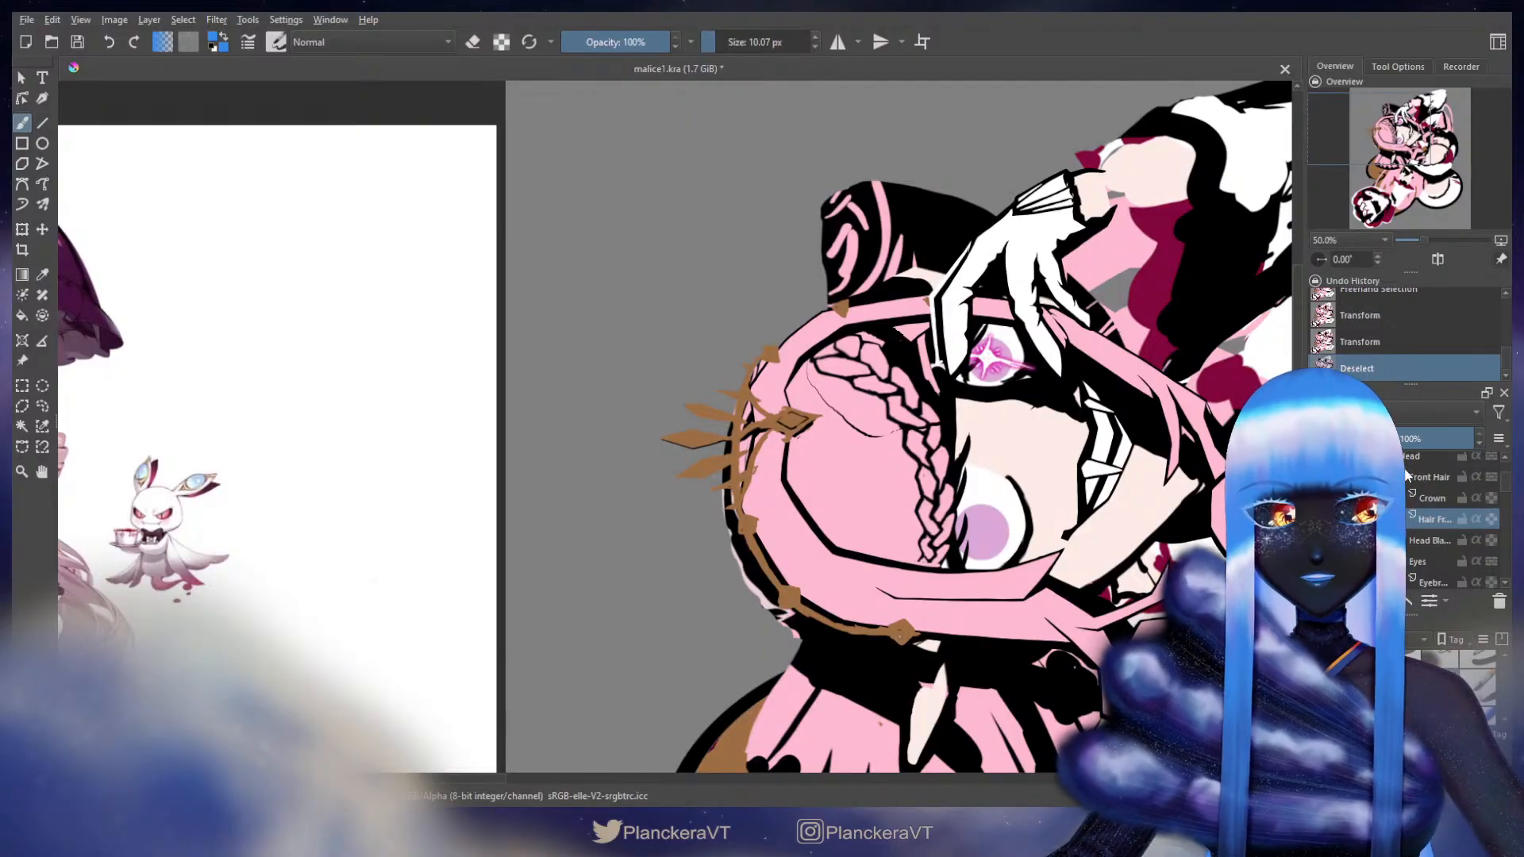
- Make the Eyes group active and try to transform a freehand selection around the eye under the raised hand
{"action": "scroll", "coordinate": [1493, 496], "scroll_direction": "down", "scroll_amount": 1}
{"action": "left_click", "coordinate": [1441, 506]}
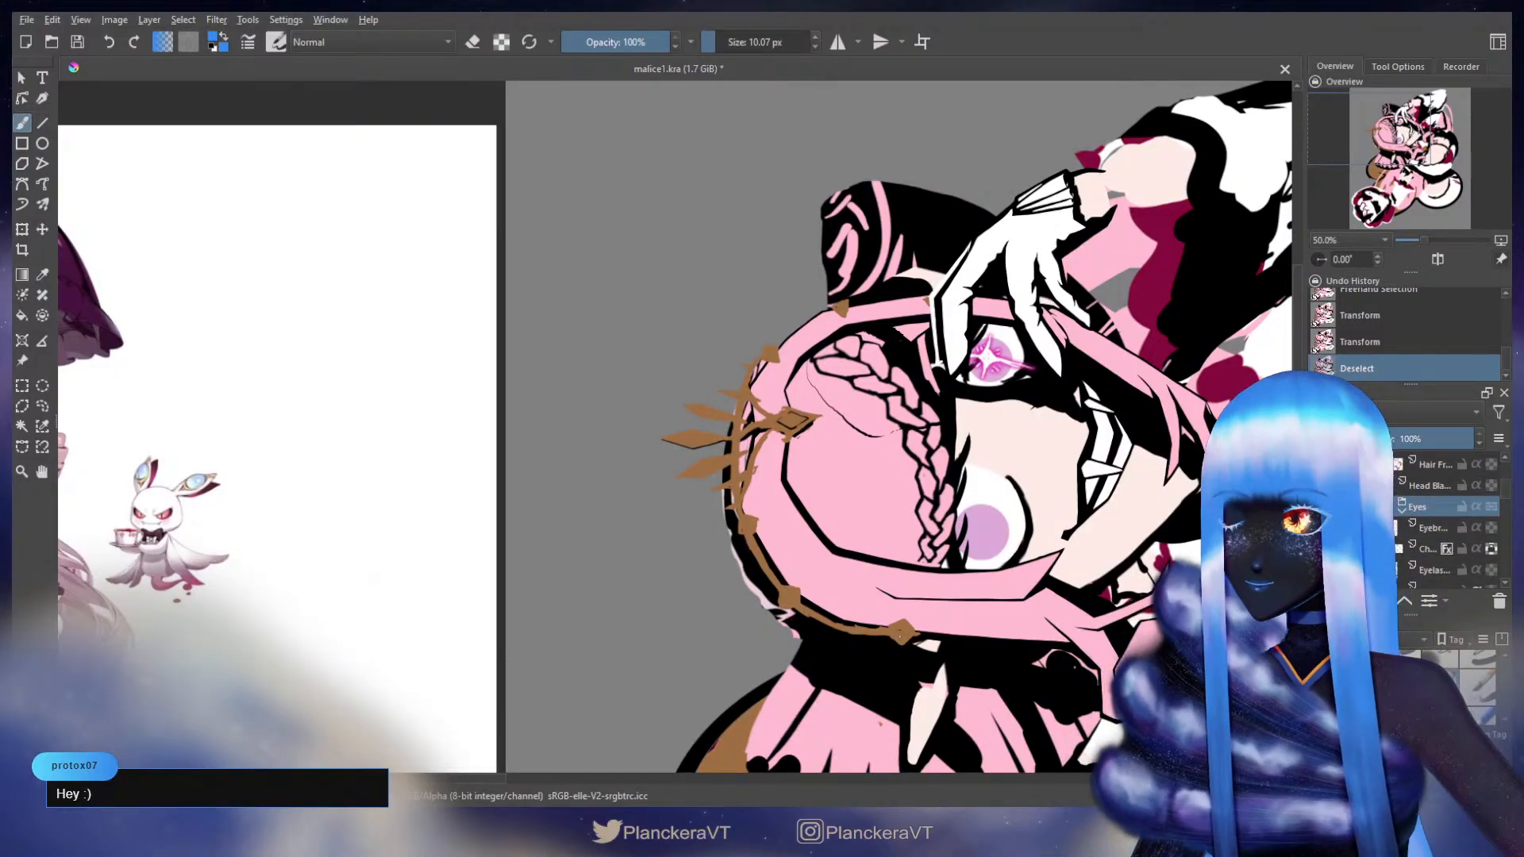
{"action": "left_click", "coordinate": [43, 407]}
{"action": "mouse_move", "coordinate": [957, 262]}
{"action": "left_mouse_down"}
{"action": "mouse_move", "coordinate": [838, 377]}
{"action": "mouse_move", "coordinate": [931, 456]}
{"action": "left_mouse_up"}
{"action": "mouse_move", "coordinate": [964, 450]}
{"action": "left_mouse_down"}
{"action": "mouse_move", "coordinate": [1072, 378]}
{"action": "mouse_move", "coordinate": [992, 246]}
{"action": "mouse_move", "coordinate": [830, 389]}
{"action": "mouse_move", "coordinate": [968, 435]}
{"action": "left_mouse_up"}
{"action": "key", "text": "ctrl+t"}
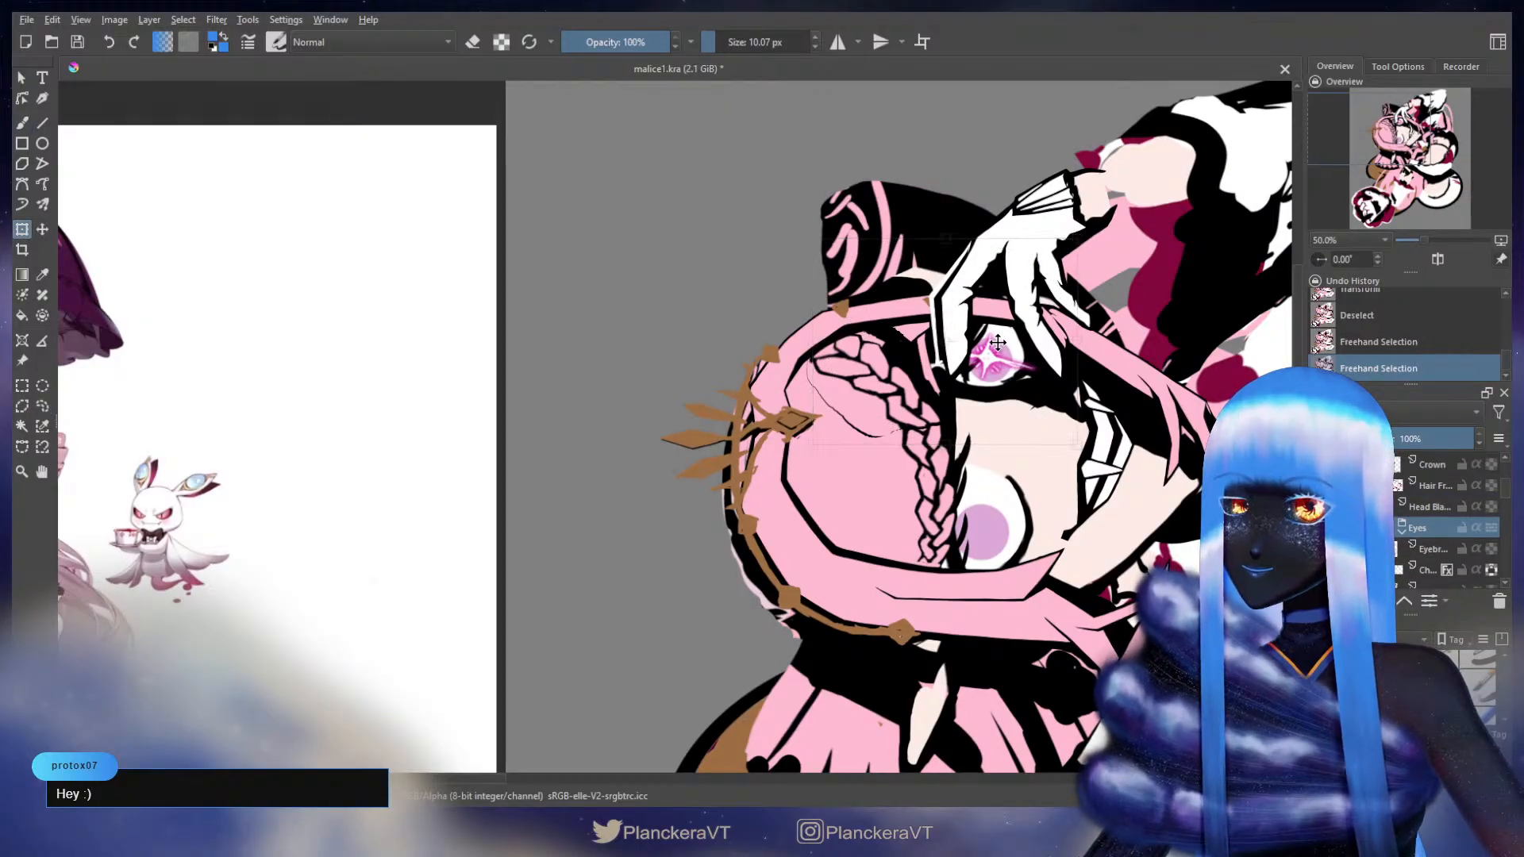
{"action": "key", "text": "Return"}
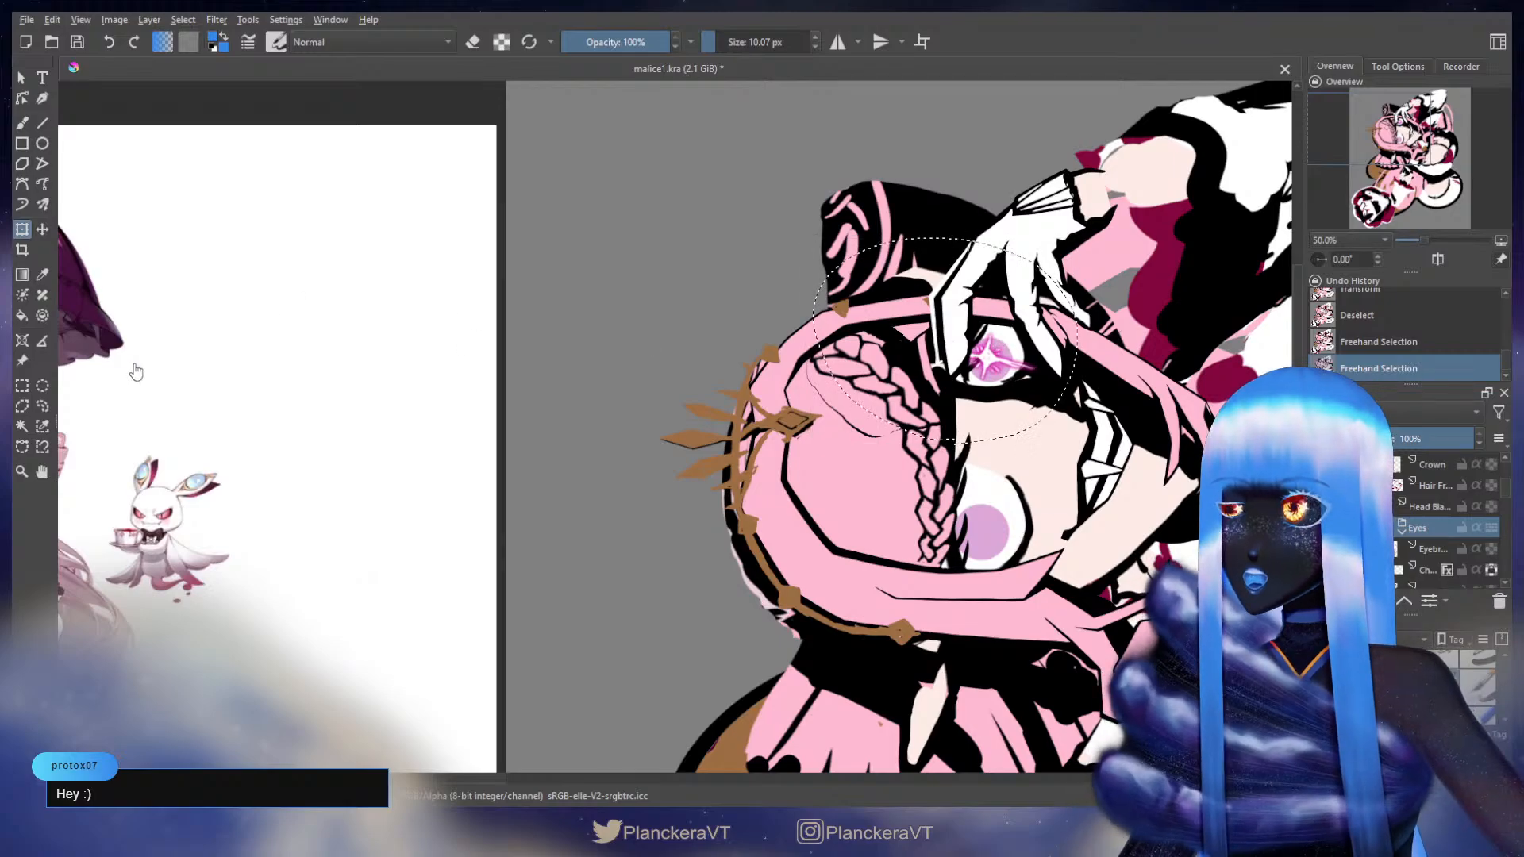
- Reselect a wider freehand area around the eye under the hand, nudge it slightly toward the crown, and clear the selection
{"action": "left_click", "coordinate": [42, 406]}
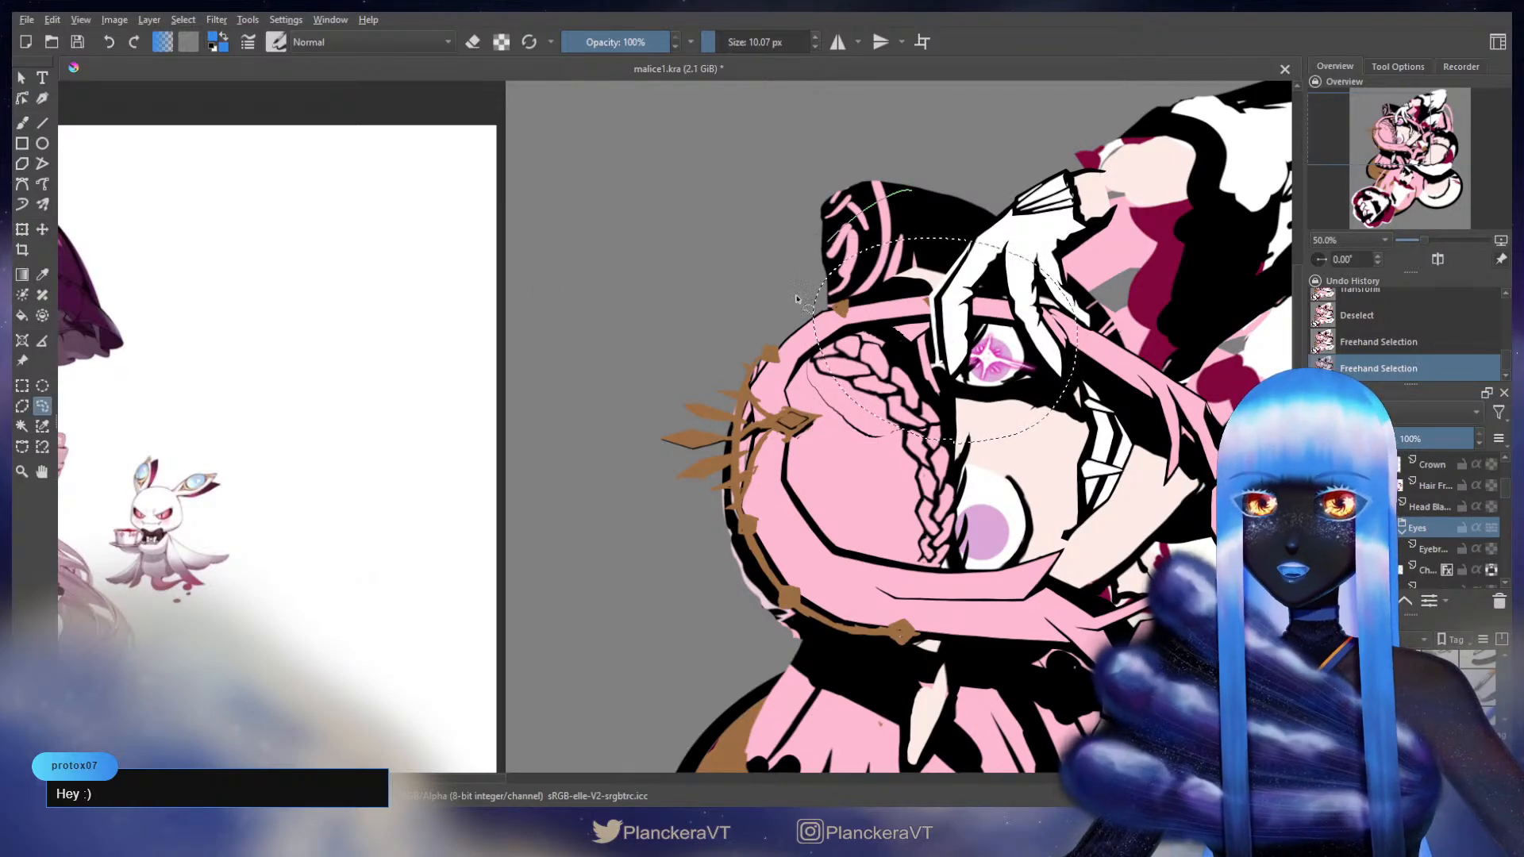
{"action": "mouse_move", "coordinate": [905, 410]}
{"action": "left_mouse_down"}
{"action": "mouse_move", "coordinate": [1050, 430]}
{"action": "mouse_move", "coordinate": [1162, 292]}
{"action": "mouse_move", "coordinate": [921, 192]}
{"action": "left_mouse_up"}
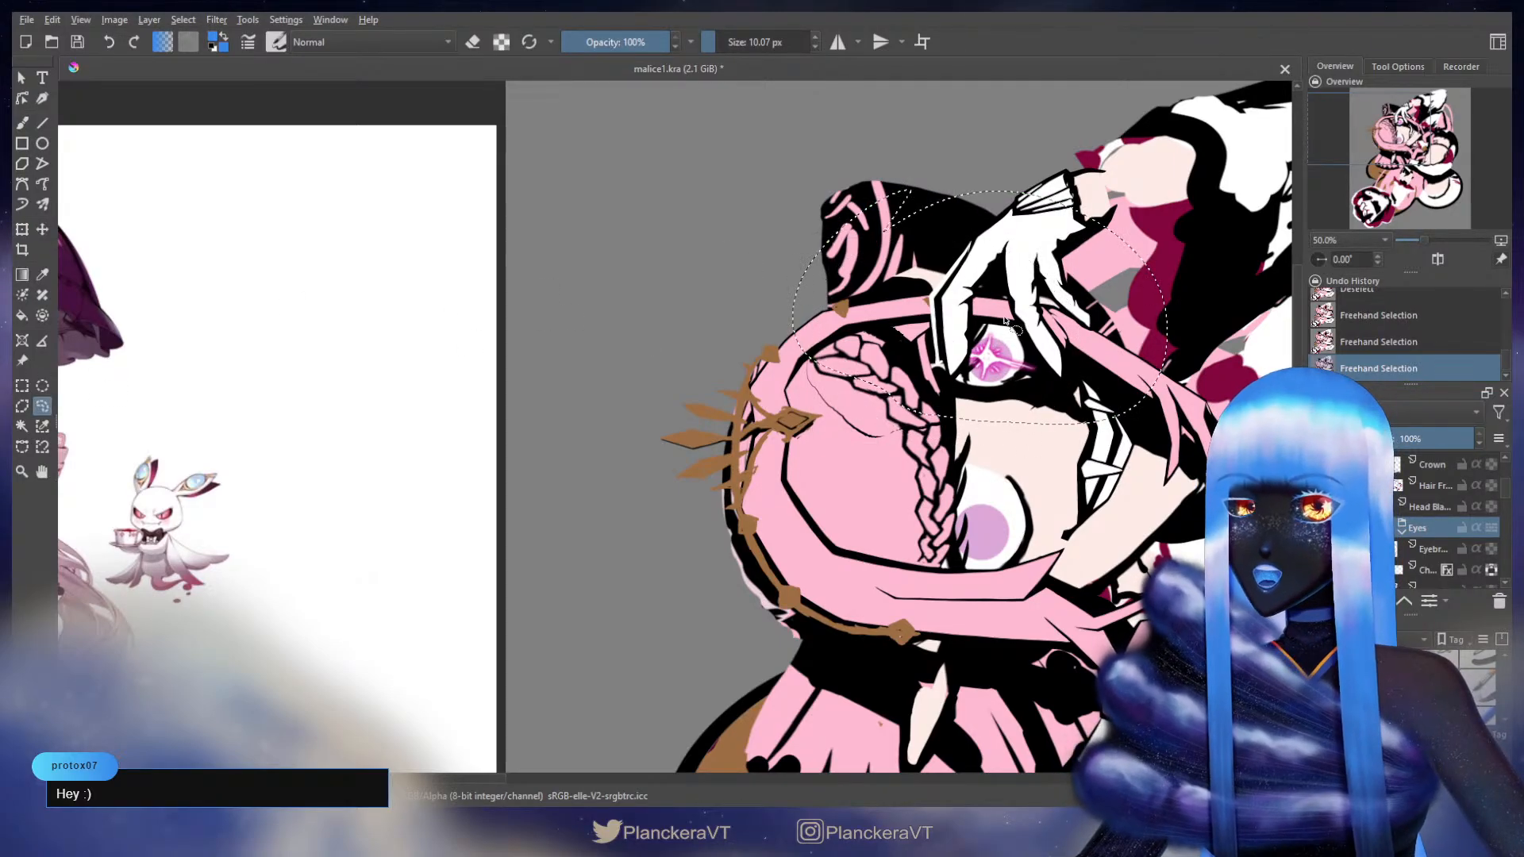
{"action": "key", "text": "ctrl+t"}
{"action": "left_click_drag", "start_coordinate": [1000, 351], "coordinate": [996, 348]}
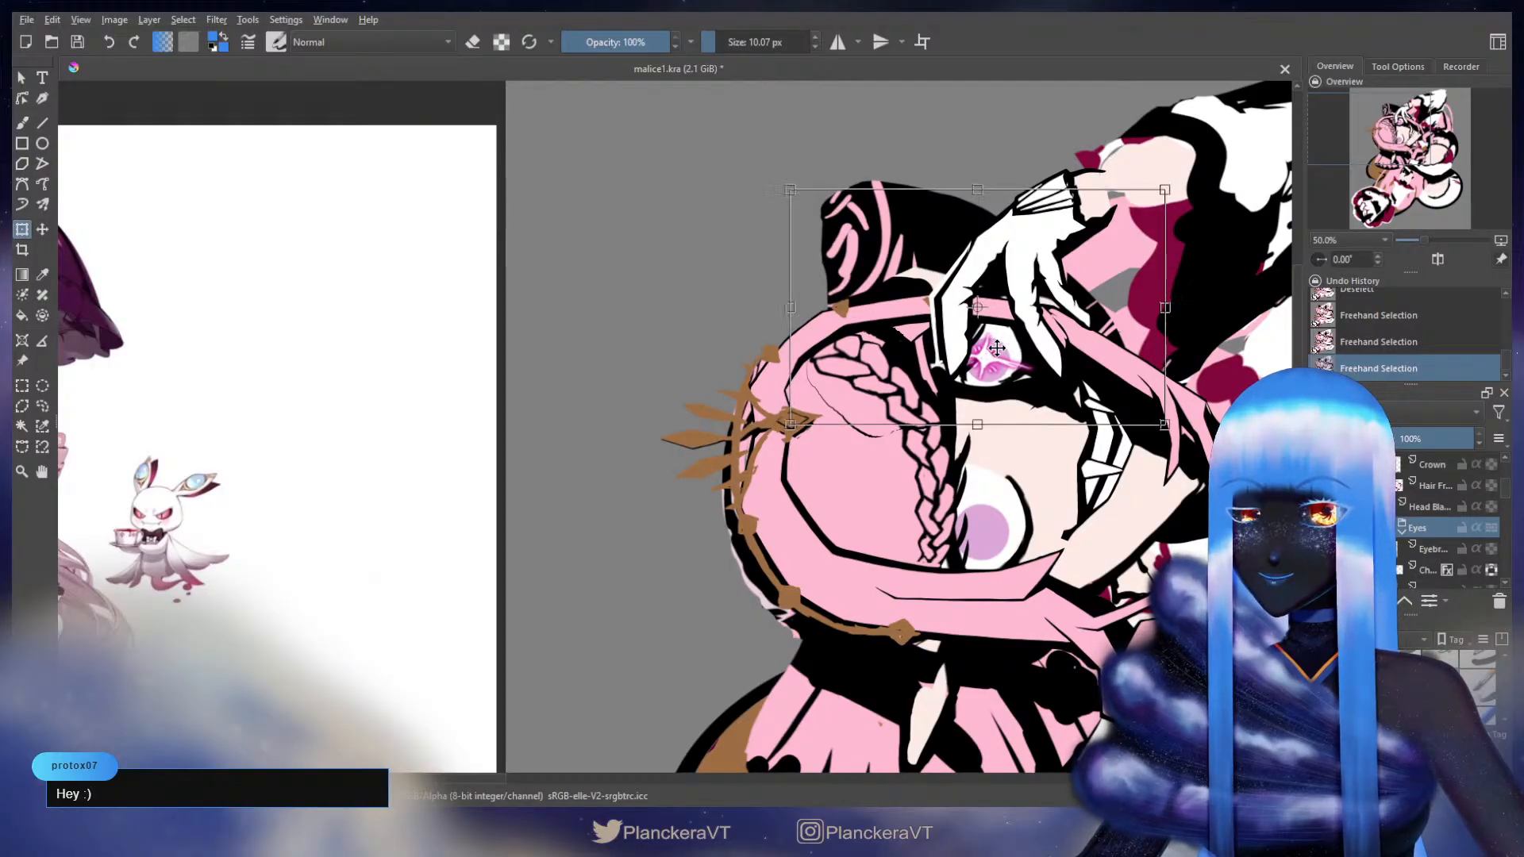
{"action": "key", "text": "Return"}
{"action": "key", "text": "ctrl+shift+a"}
{"action": "key", "text": "b"}
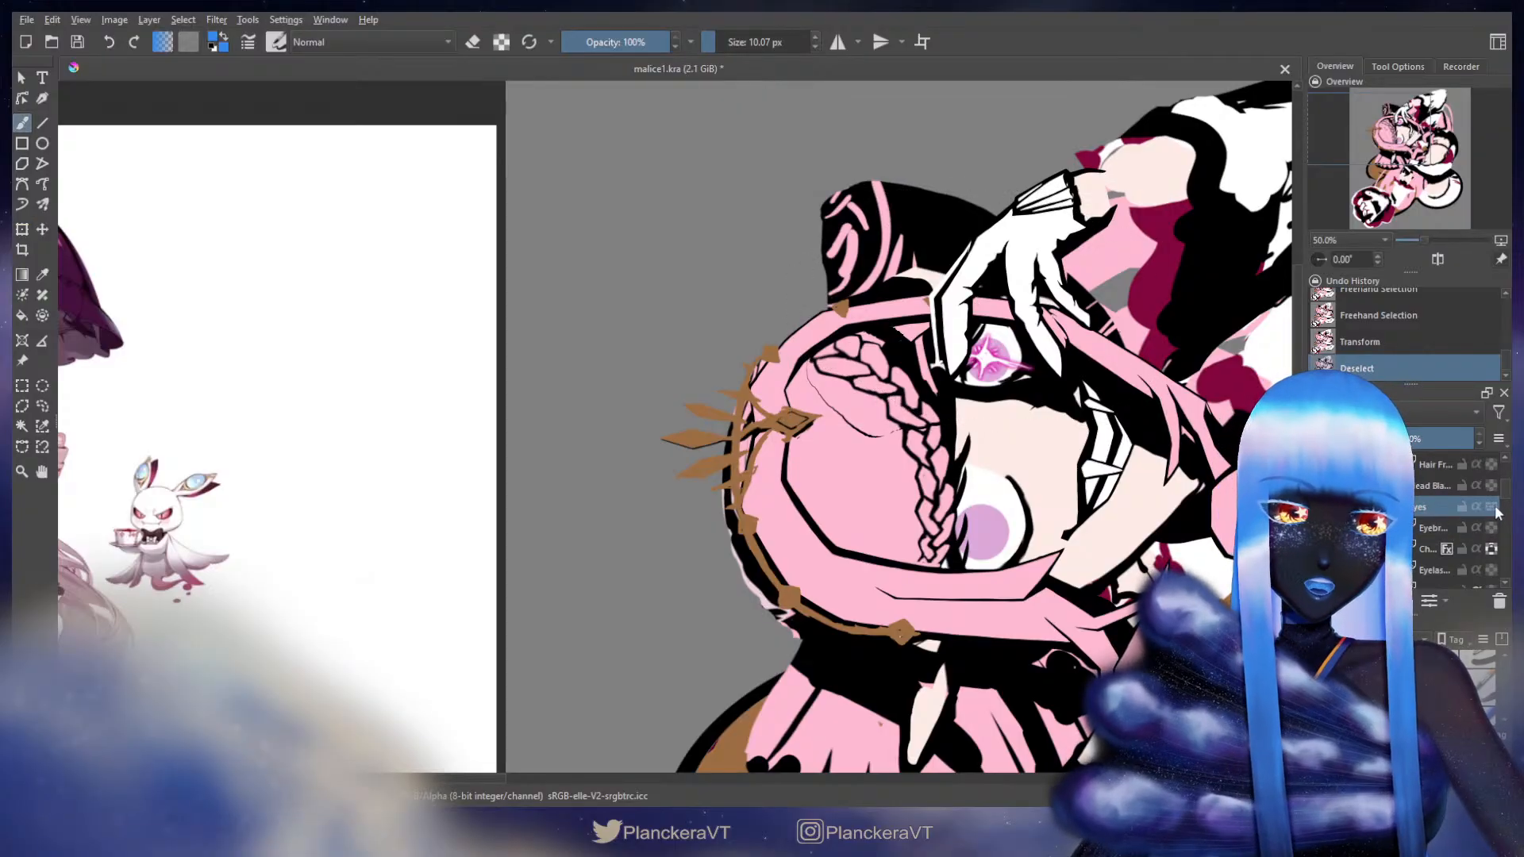
- Move the Chuuni Hand layer slightly toward the crown over the repositioned eye
{"action": "scroll", "coordinate": [1506, 496], "scroll_direction": "up", "scroll_amount": 1}
{"action": "scroll", "coordinate": [1504, 496], "scroll_direction": "up", "scroll_amount": 3}
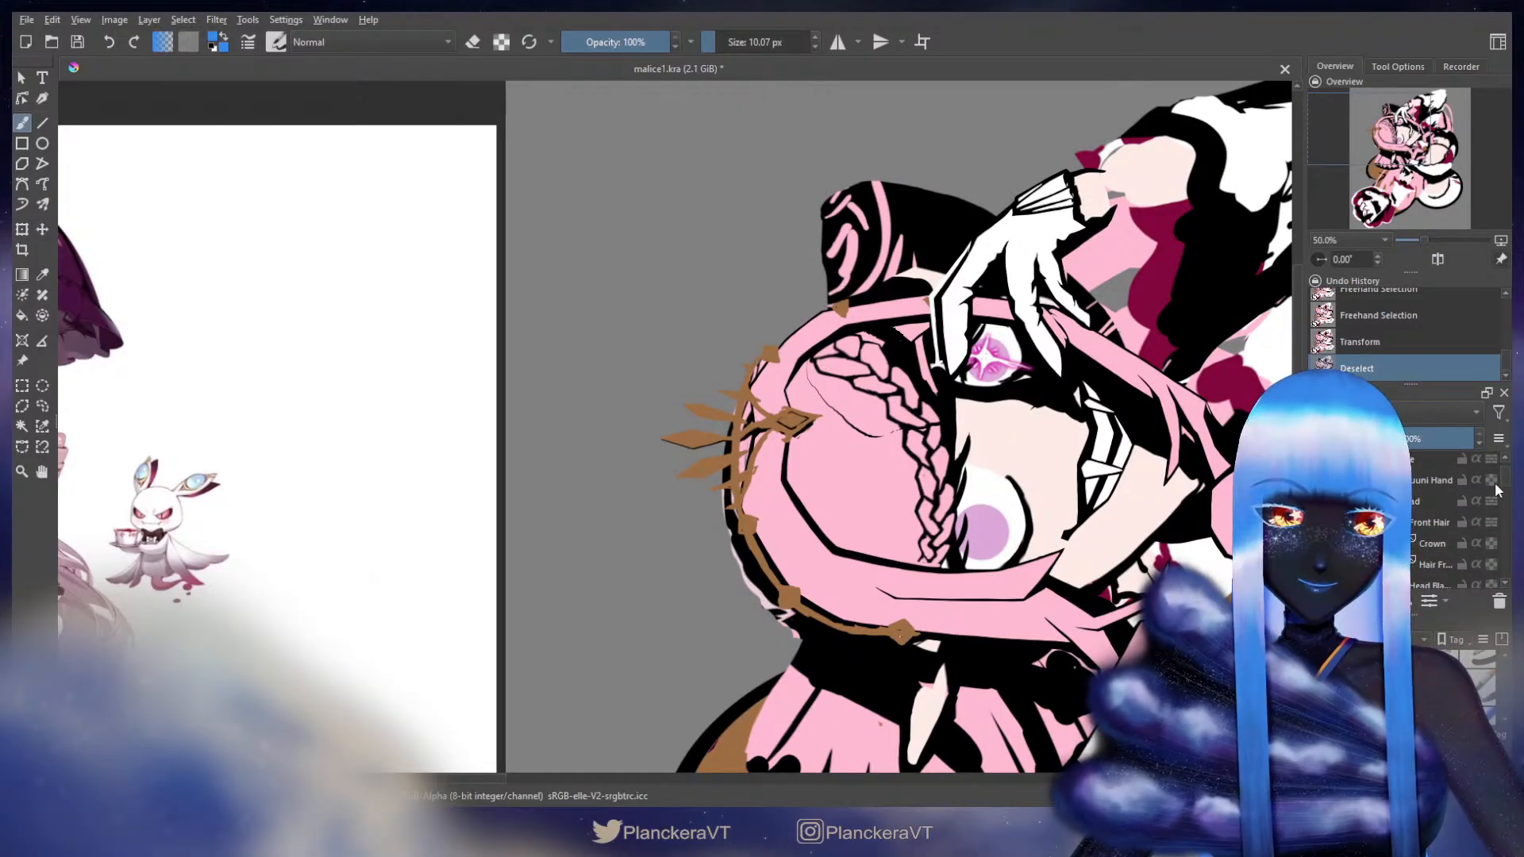
{"action": "left_click", "coordinate": [1497, 485]}
{"action": "key", "text": "t"}
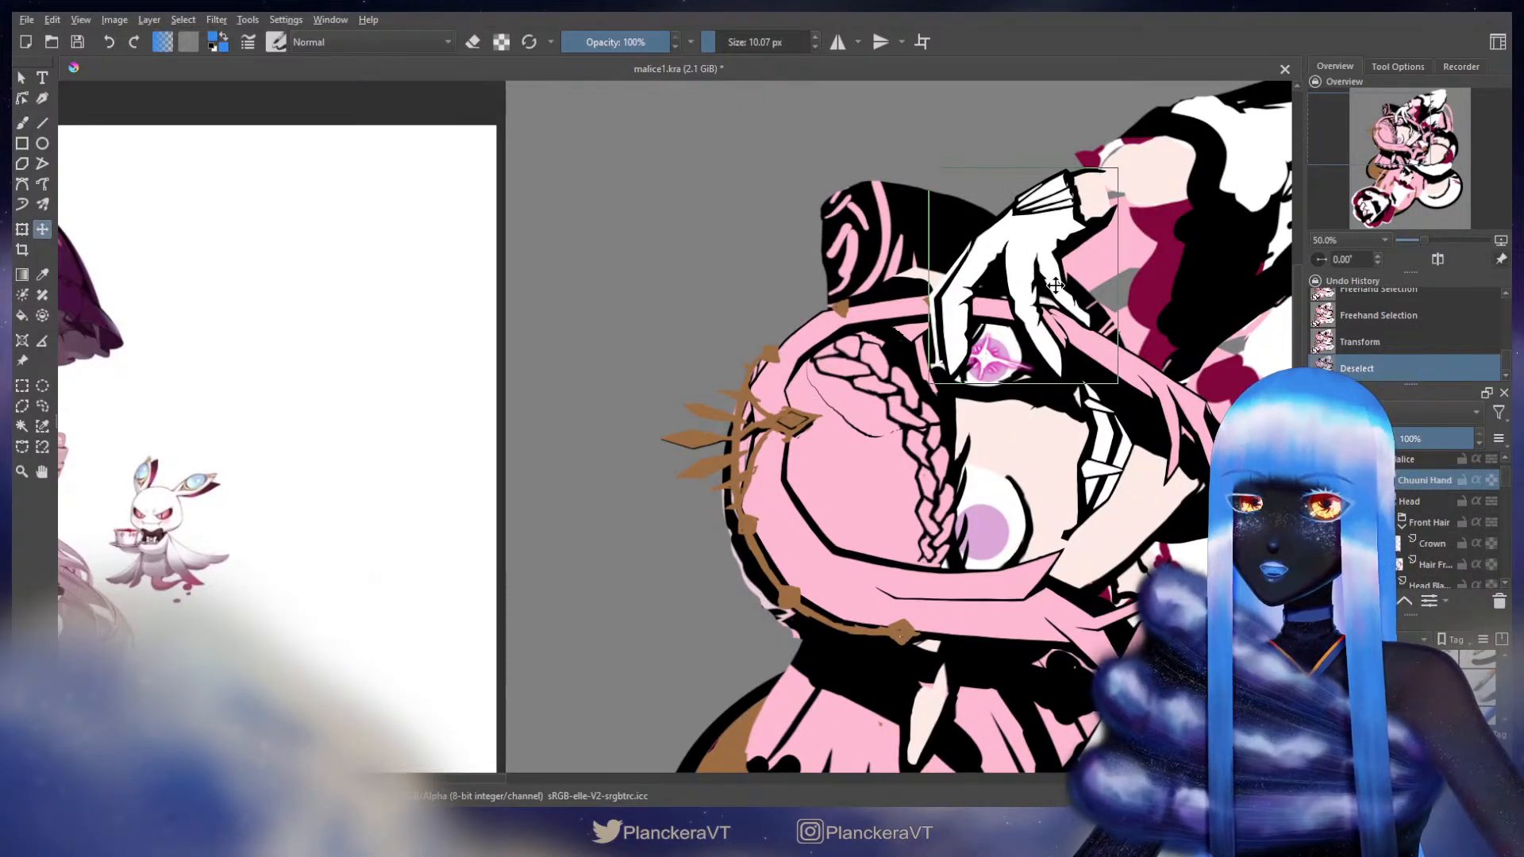
{"action": "left_click_drag", "start_coordinate": [1053, 284], "coordinate": [1050, 284]}
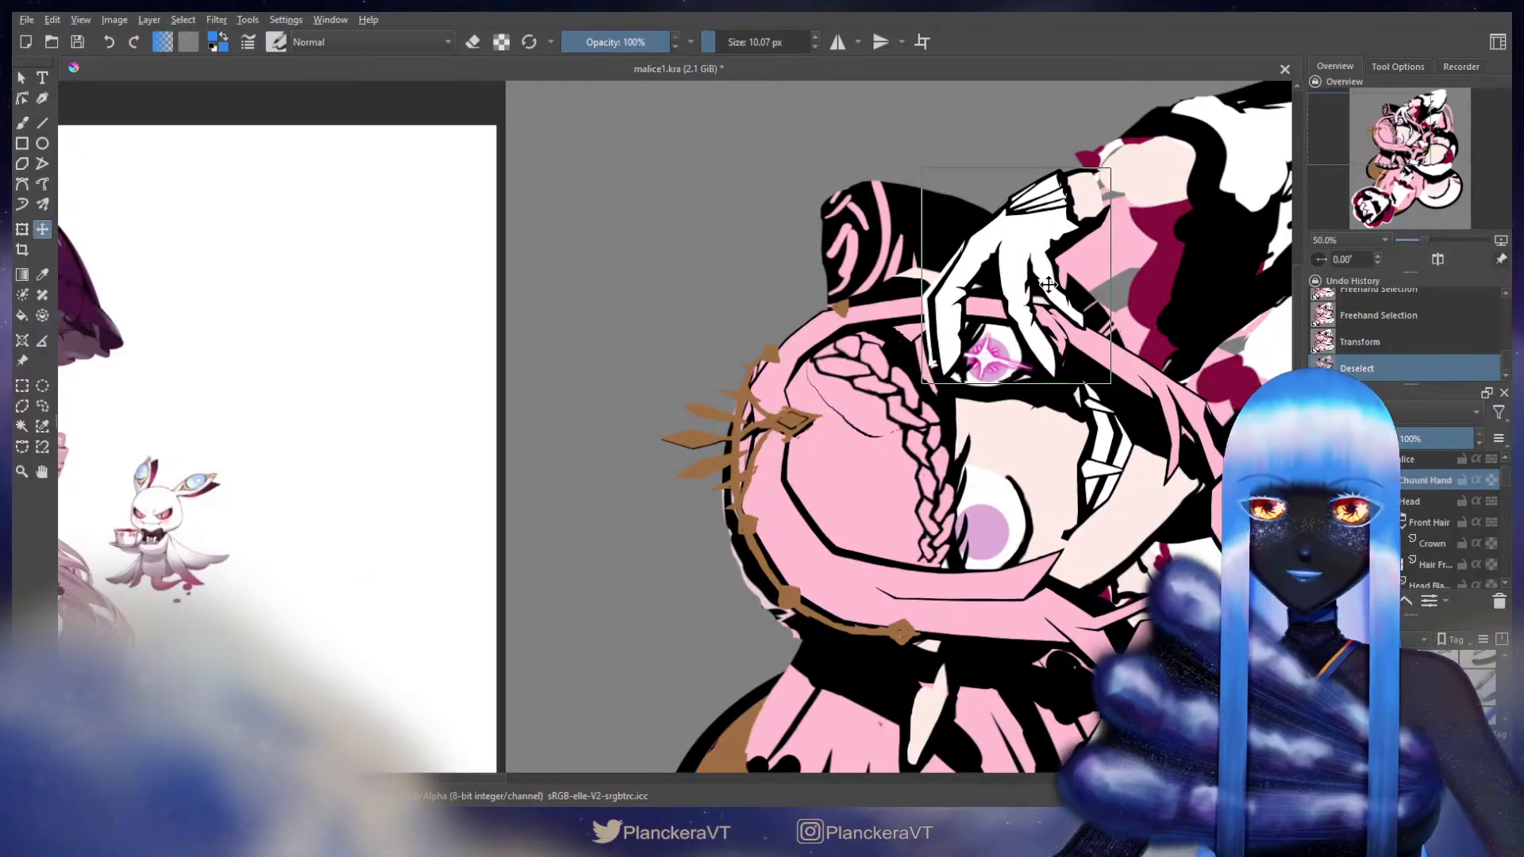
{"action": "key", "text": "b"}
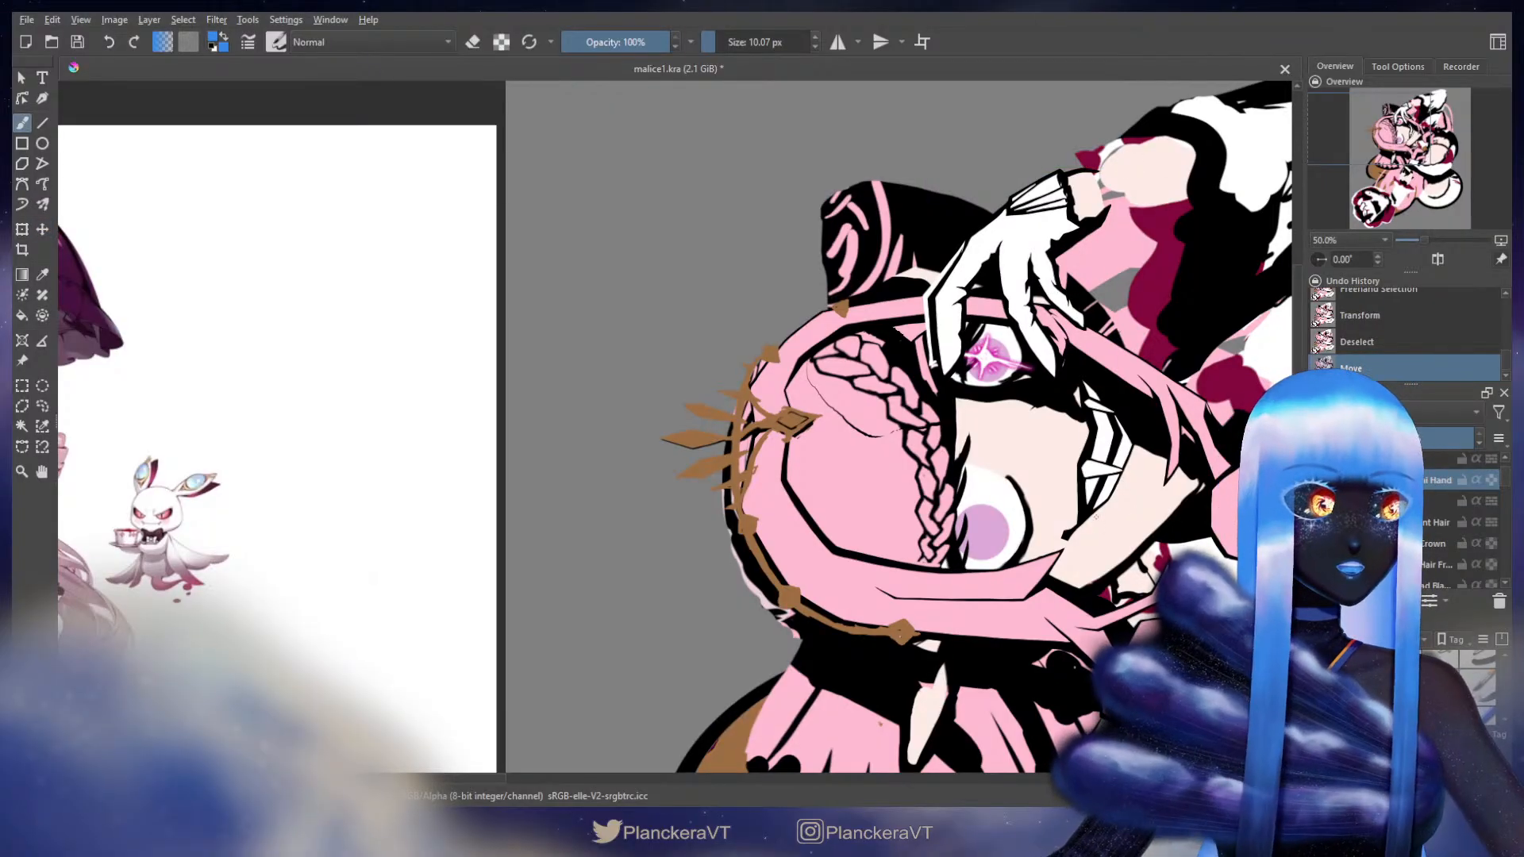
- Toggle the head's black paint layer off and on to identify it, and hide the head color layer
{"action": "scroll", "coordinate": [1098, 524], "scroll_direction": "down", "scroll_amount": 3}
{"action": "scroll", "coordinate": [793, 397], "scroll_direction": "down", "scroll_amount": 2}
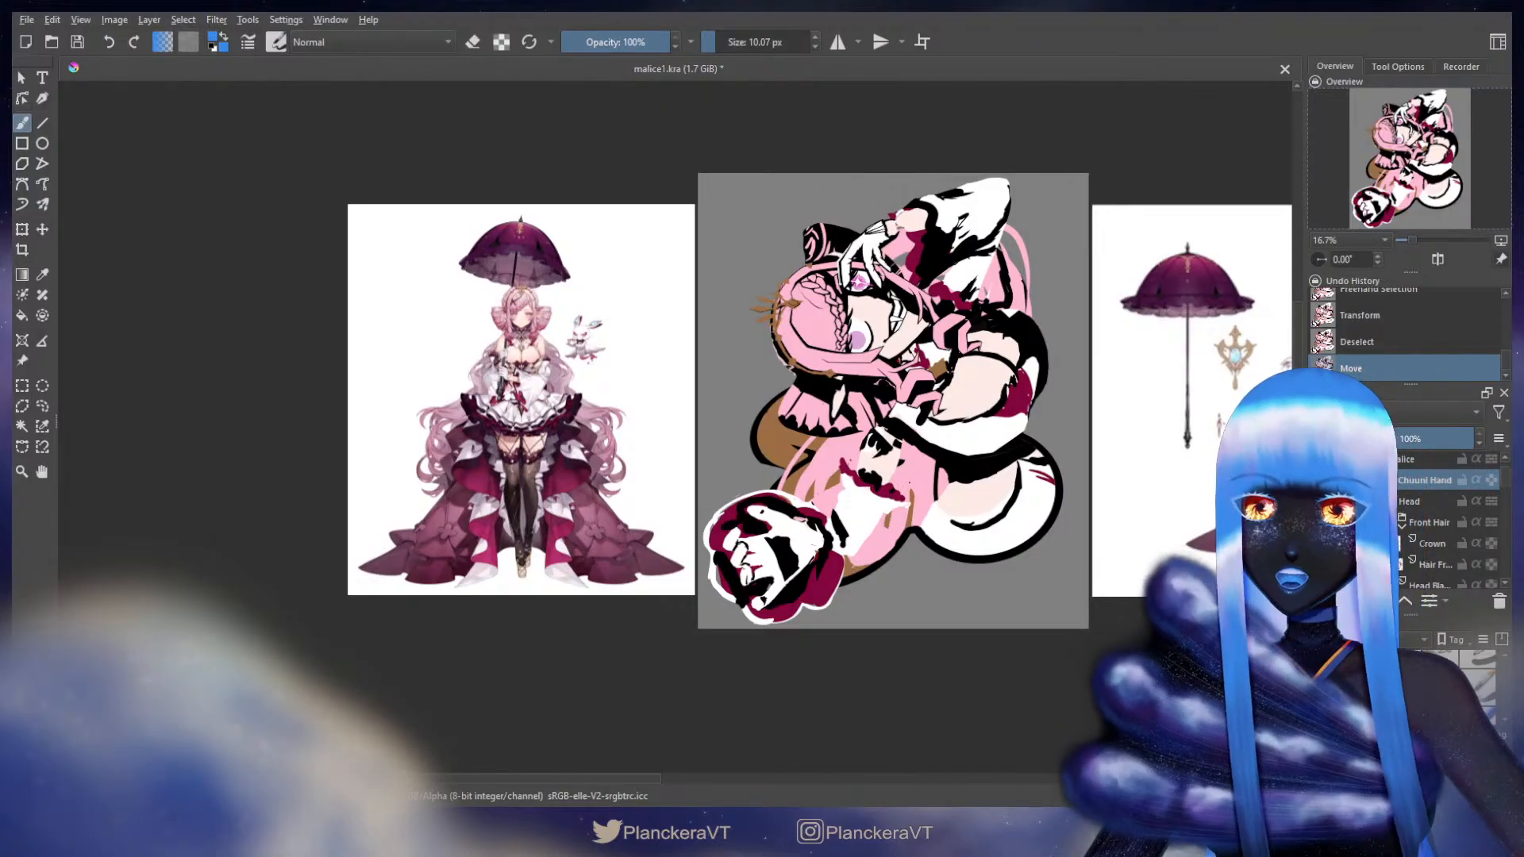
{"action": "scroll", "coordinate": [924, 479], "scroll_direction": "up", "scroll_amount": 1}
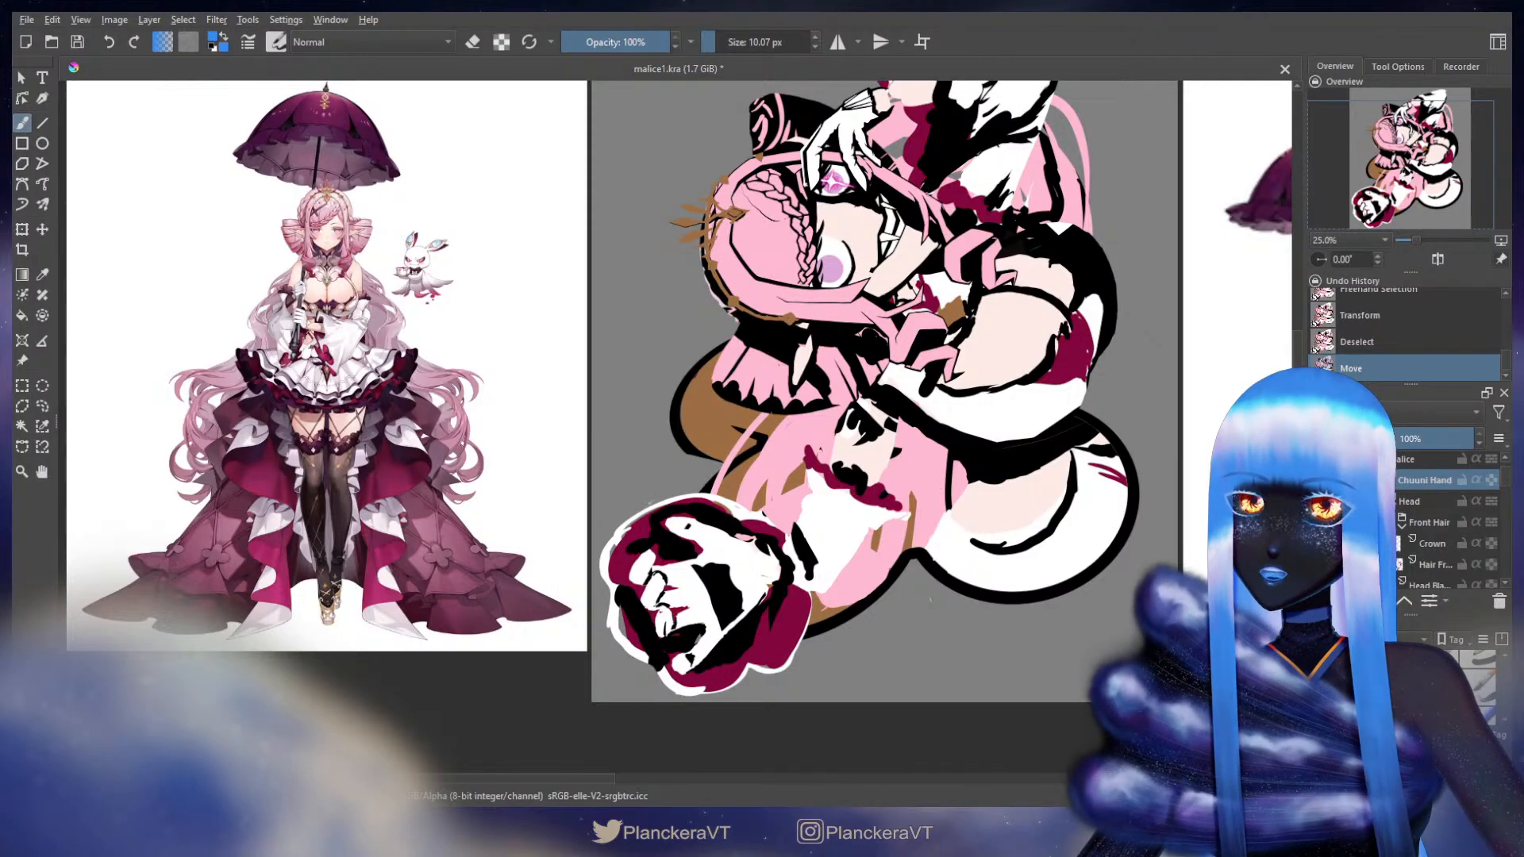
{"action": "left_click_drag", "start_coordinate": [927, 394], "coordinate": [968, 565]}
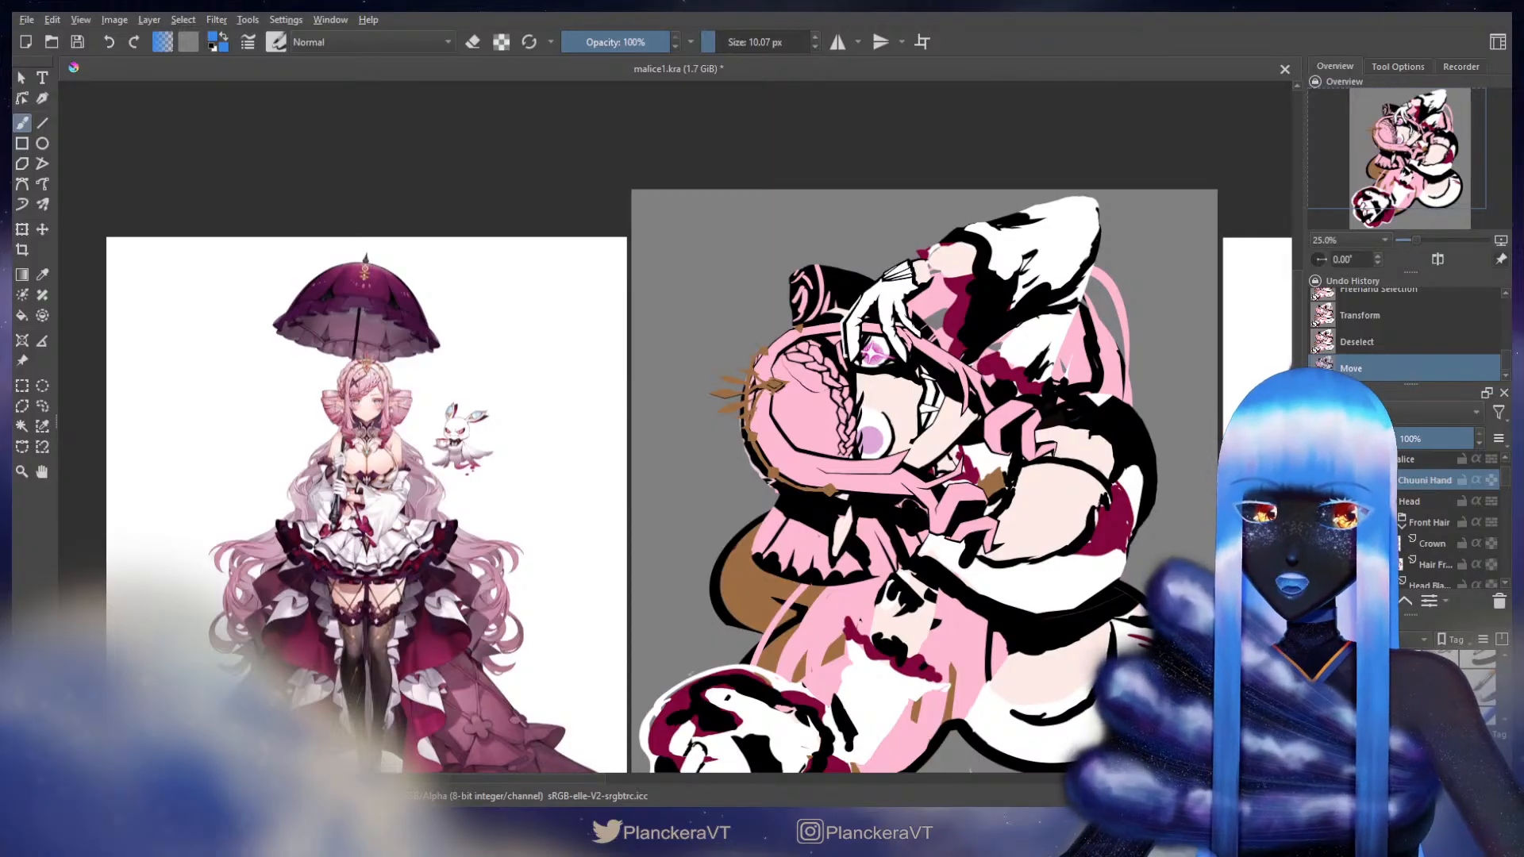
{"action": "scroll", "coordinate": [1437, 516], "scroll_direction": "down", "scroll_amount": 1}
{"action": "scroll", "coordinate": [1437, 516], "scroll_direction": "down", "scroll_amount": 2}
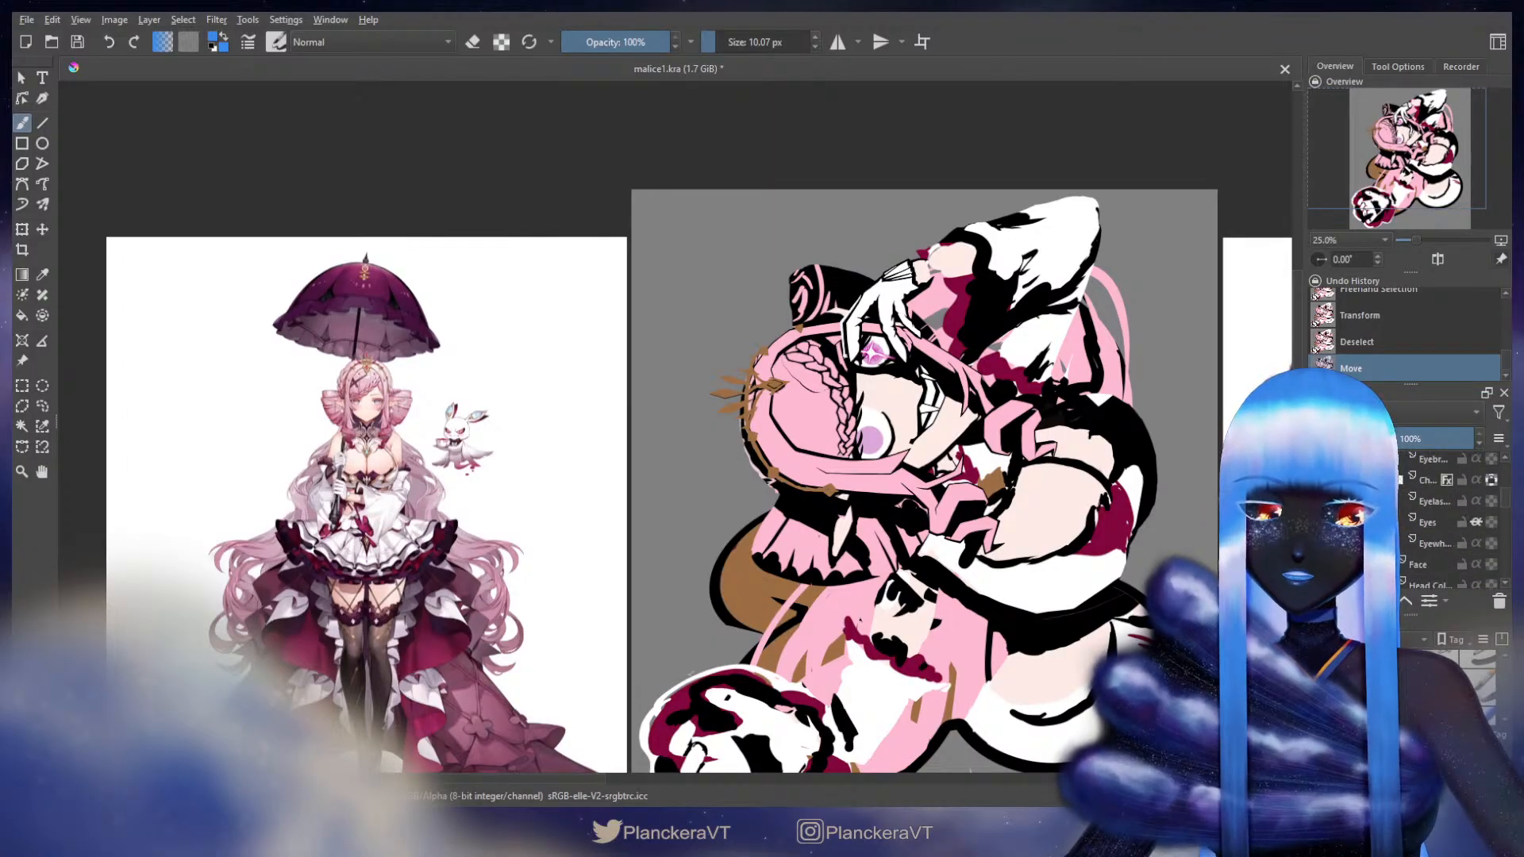
{"action": "scroll", "coordinate": [1319, 524], "scroll_direction": "down", "scroll_amount": 1}
{"action": "left_click", "coordinate": [1319, 551]}
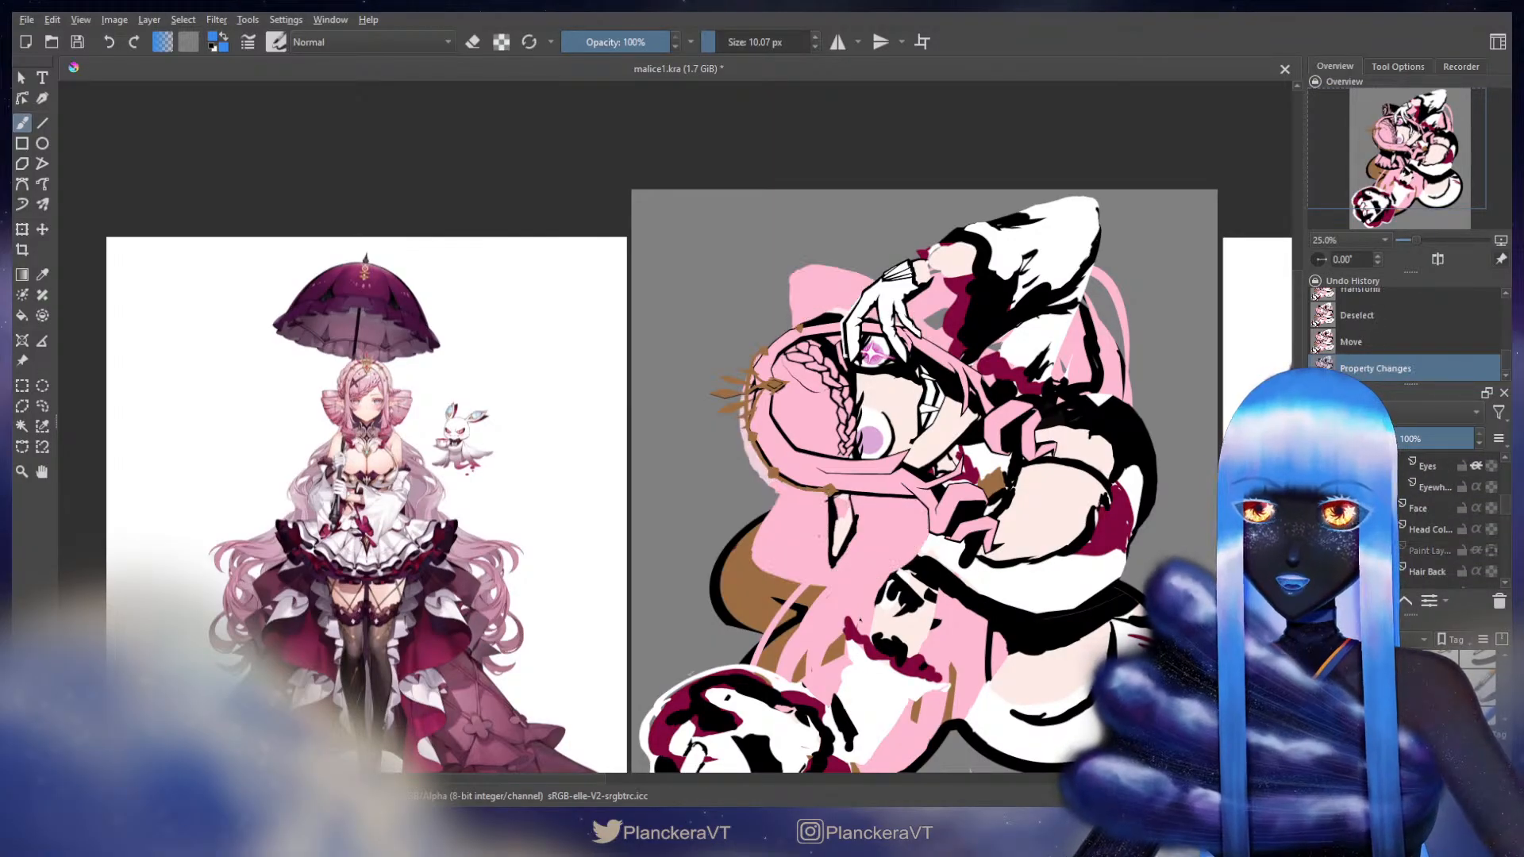
{"action": "left_click", "coordinate": [1319, 550]}
{"action": "left_click", "coordinate": [1319, 530]}
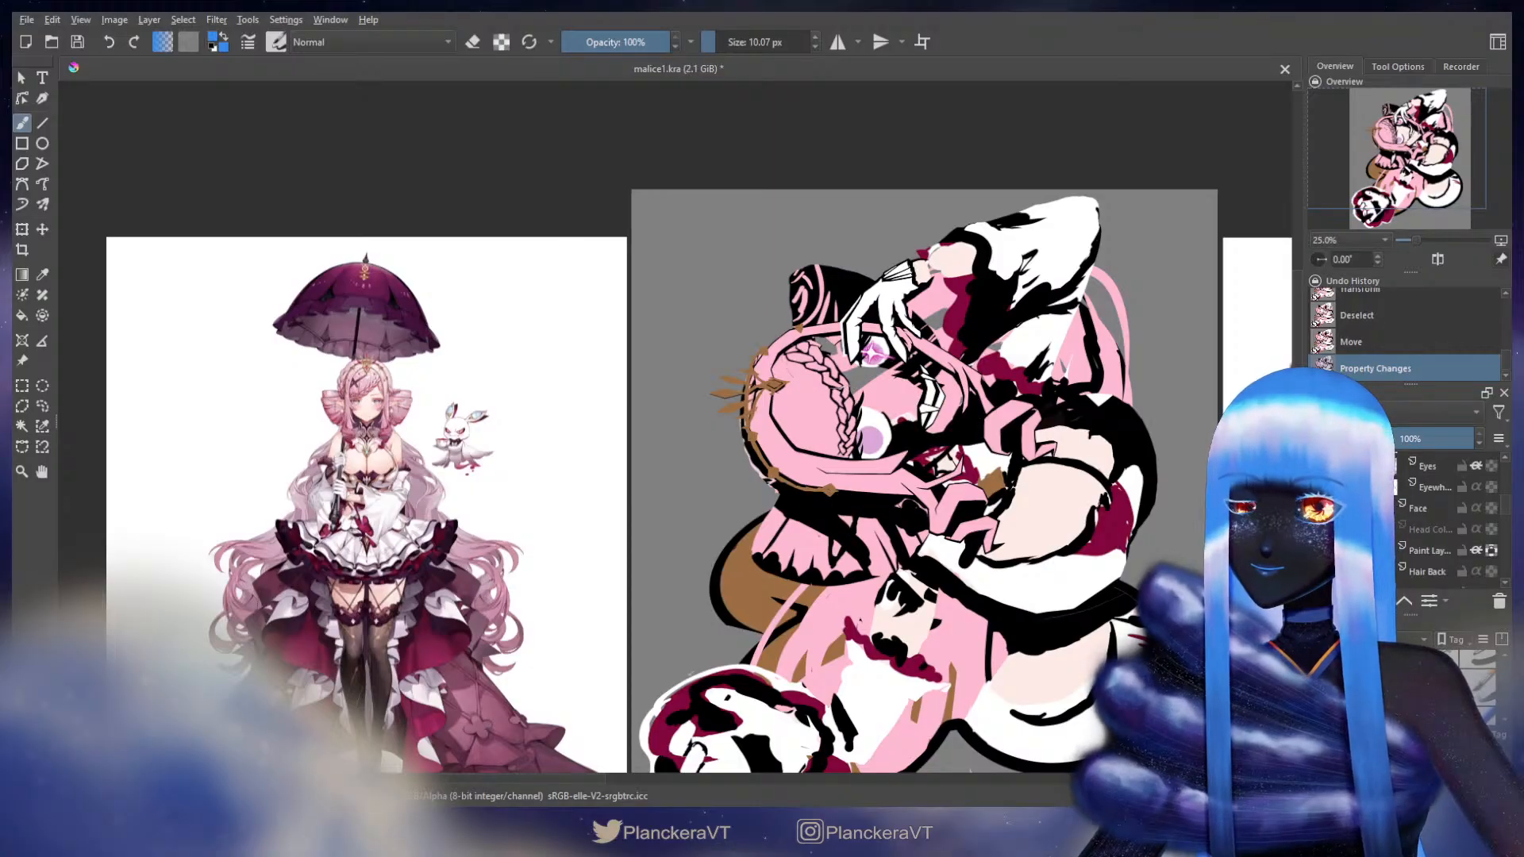
- Hide the Hair Back layer beneath the body
{"action": "scroll", "coordinate": [1452, 516], "scroll_direction": "down", "scroll_amount": 3}
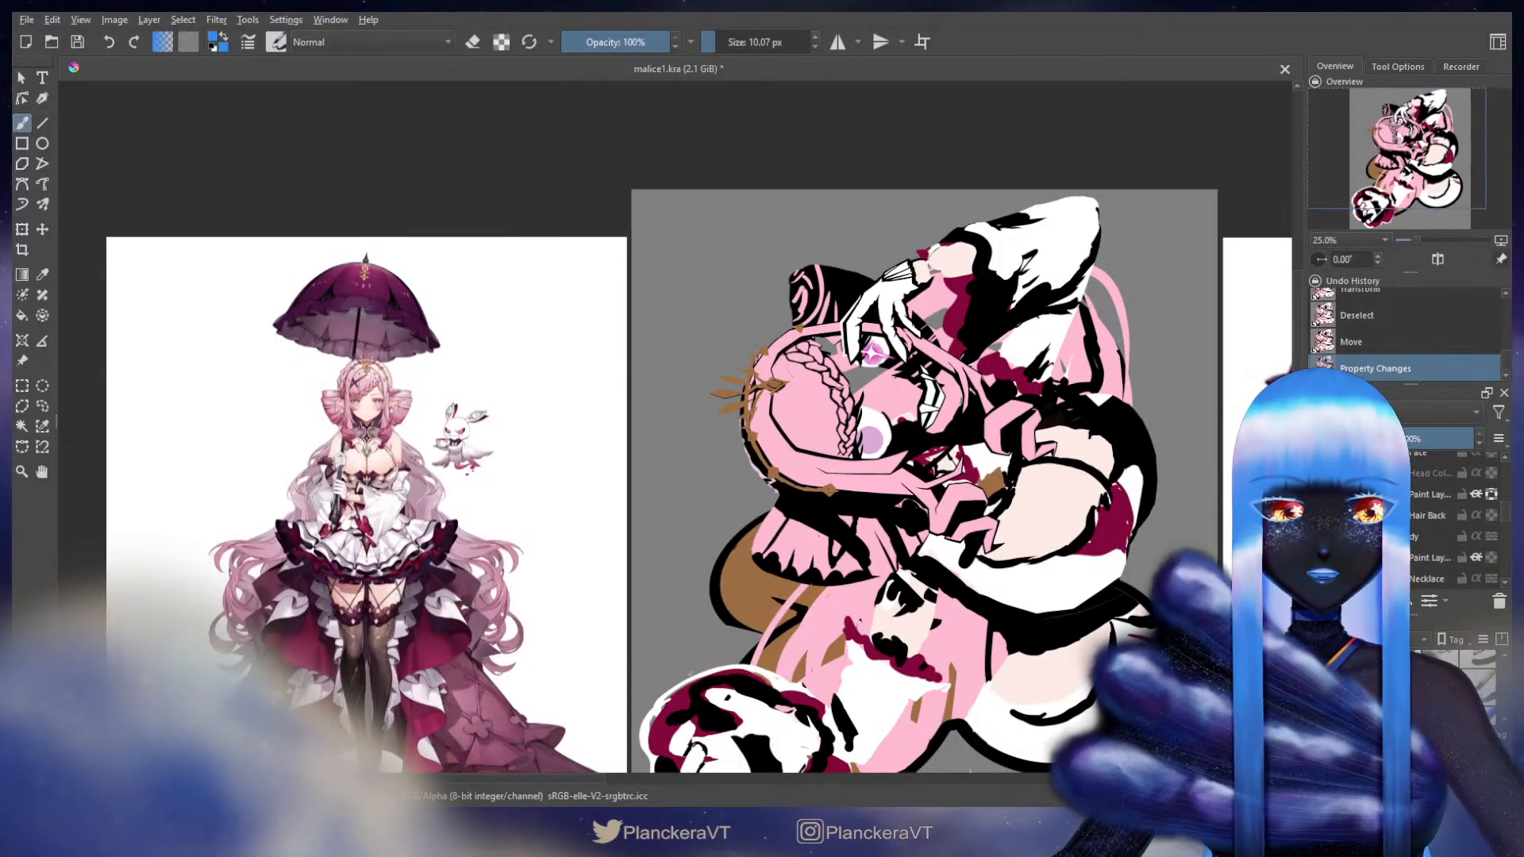
{"action": "scroll", "coordinate": [1452, 516], "scroll_direction": "up", "scroll_amount": 3}
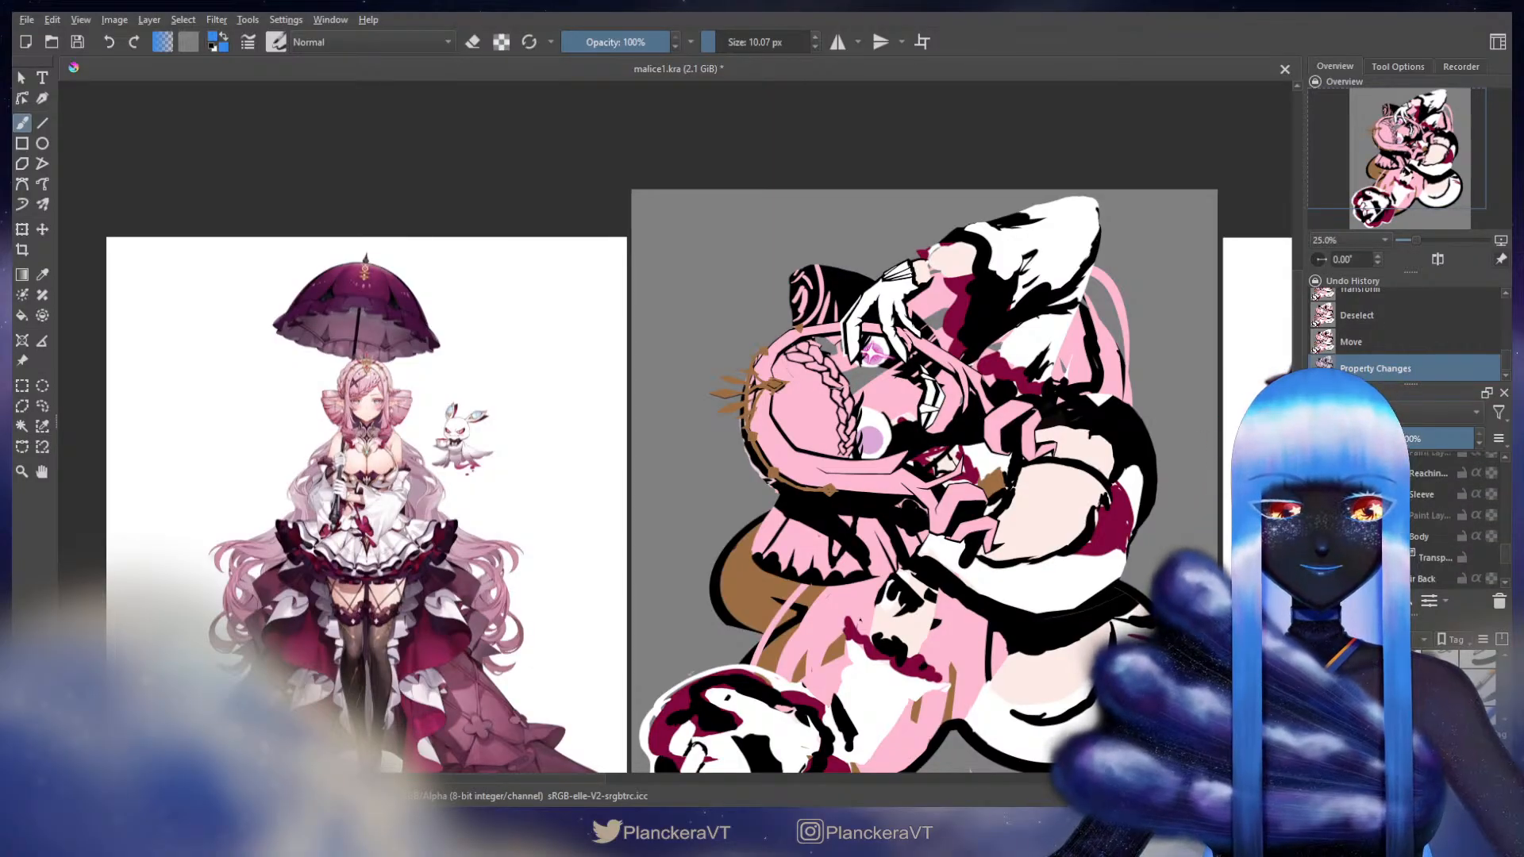
{"action": "scroll", "coordinate": [1453, 516], "scroll_direction": "down", "scroll_amount": 1}
{"action": "left_click", "coordinate": [1317, 522]}
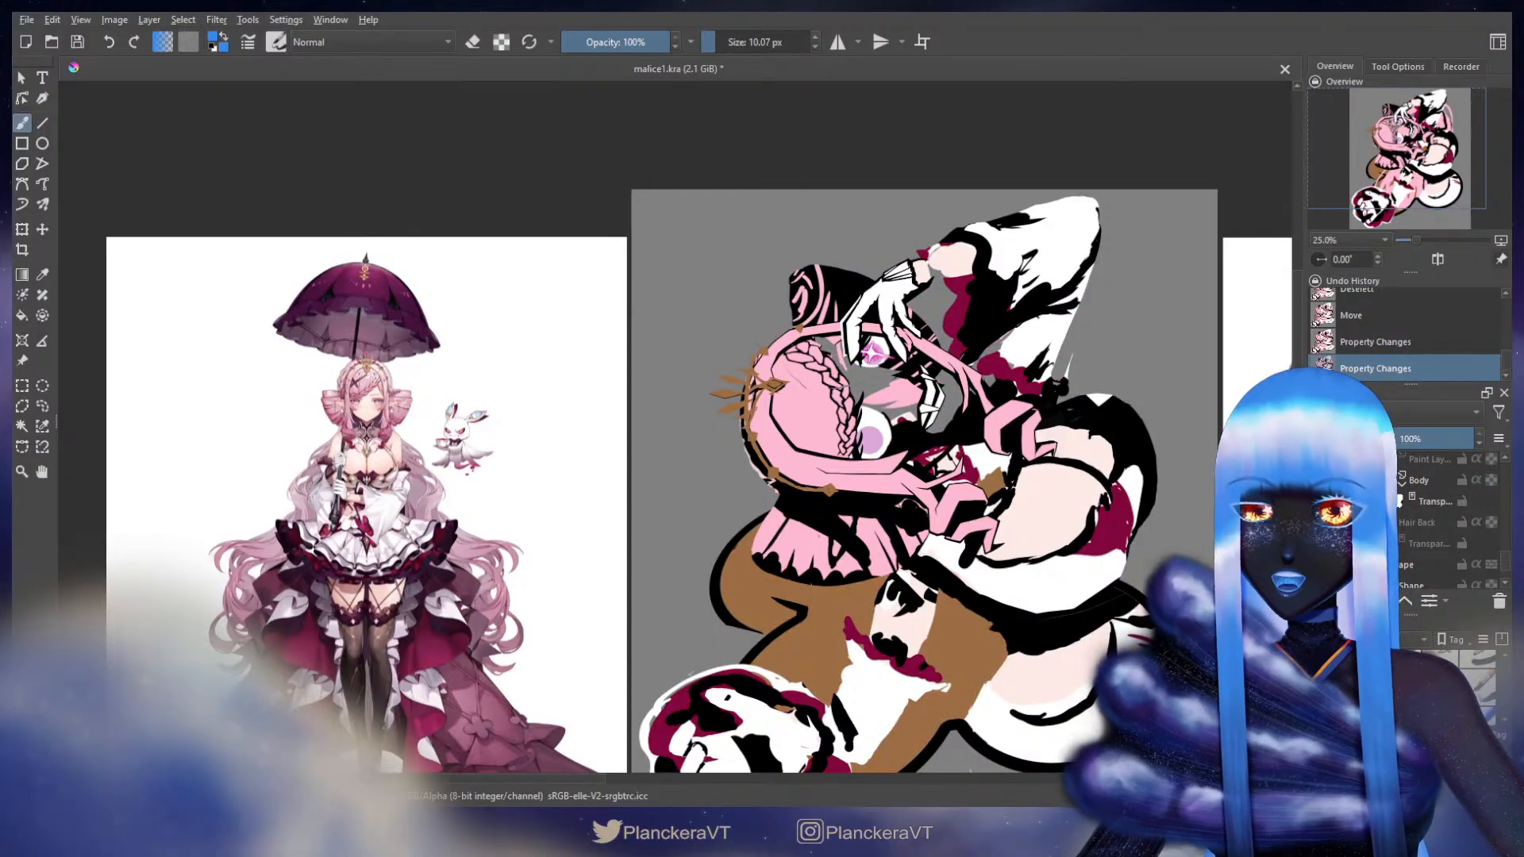
- Hide the black paint layer directly beneath the head color layer
{"action": "scroll", "coordinate": [1349, 522], "scroll_direction": "up", "scroll_amount": 3}
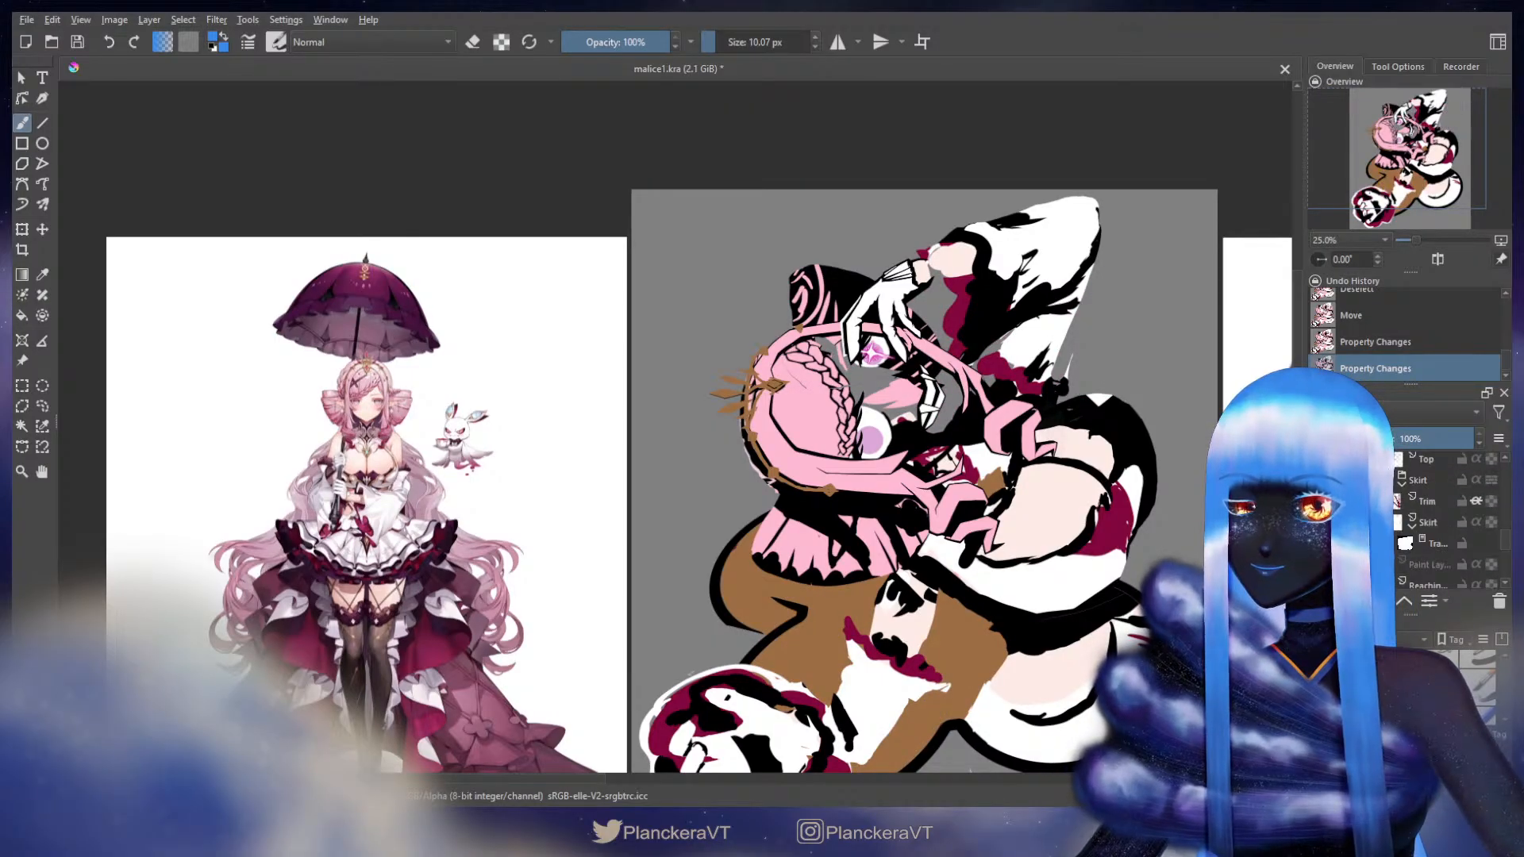
{"action": "scroll", "coordinate": [1437, 516], "scroll_direction": "down", "scroll_amount": 3}
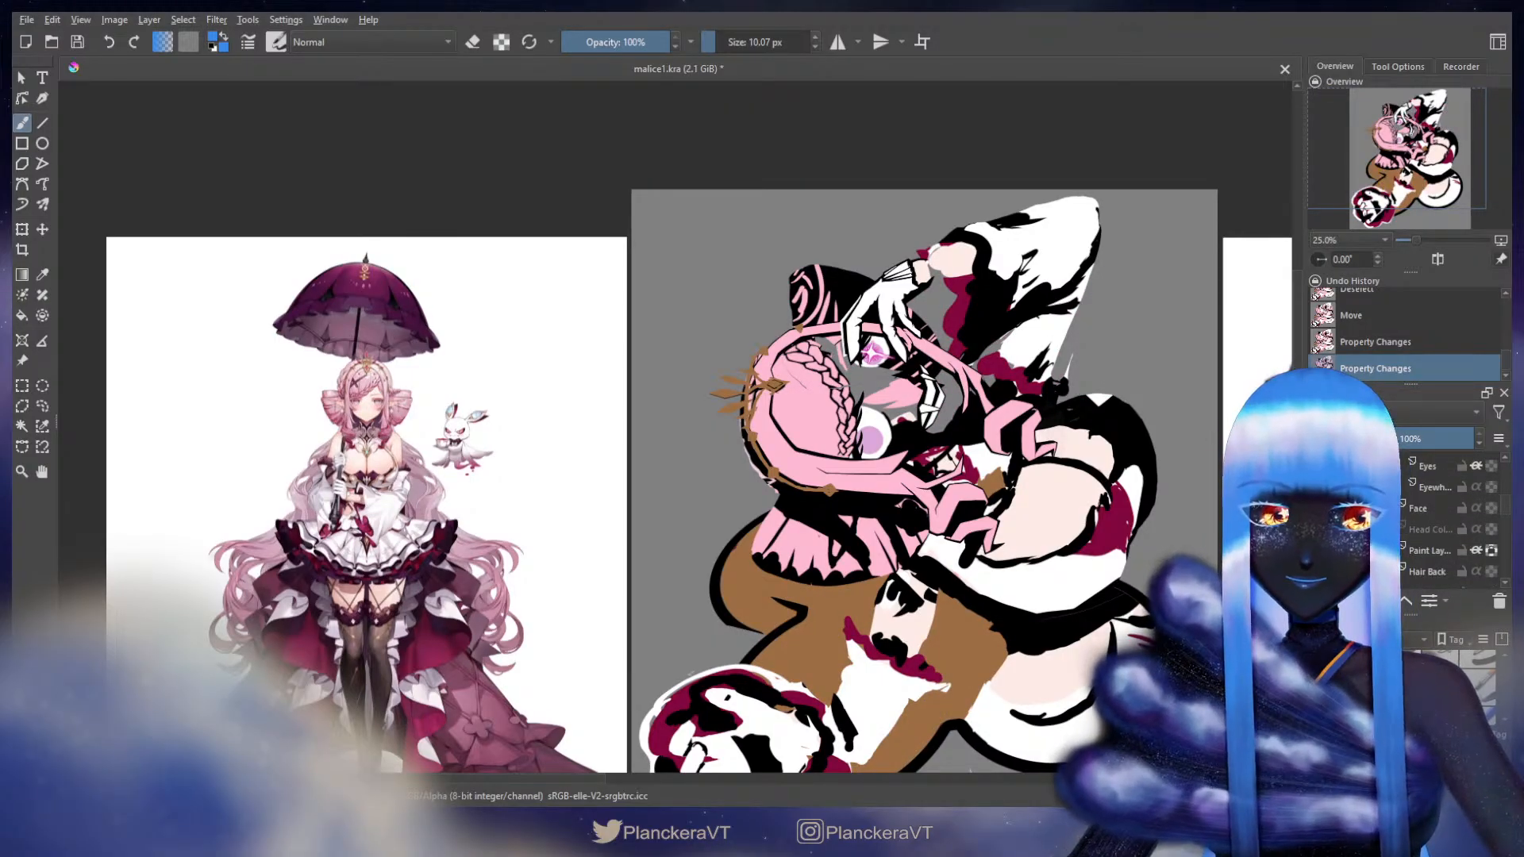
{"action": "left_click", "coordinate": [1317, 550]}
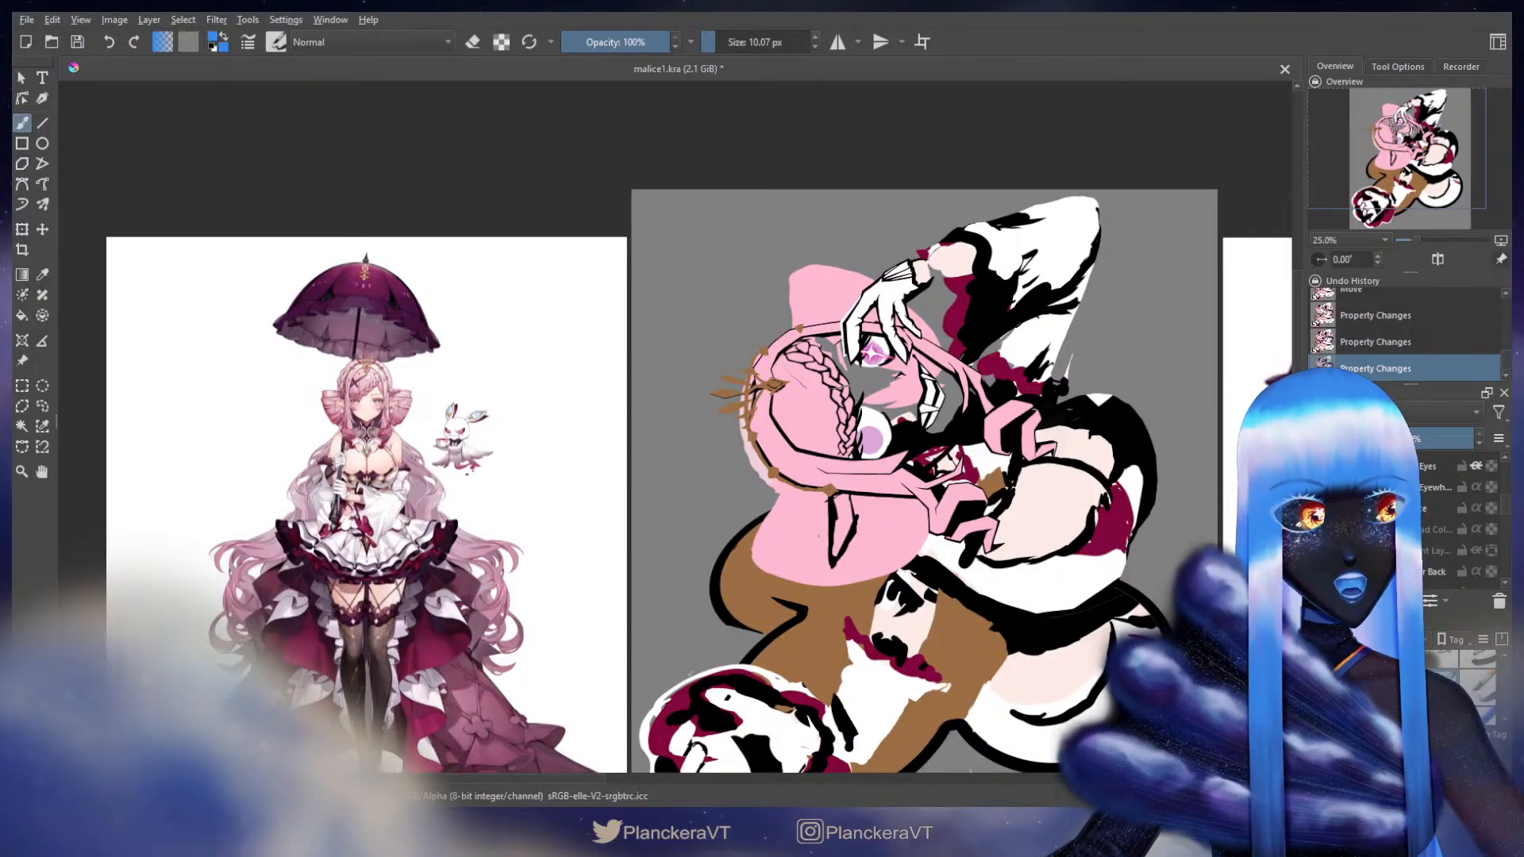
- Nudge the Face layer slightly toward the crown, and return to the brush
{"action": "scroll", "coordinate": [868, 337], "scroll_direction": "up", "scroll_amount": 3}
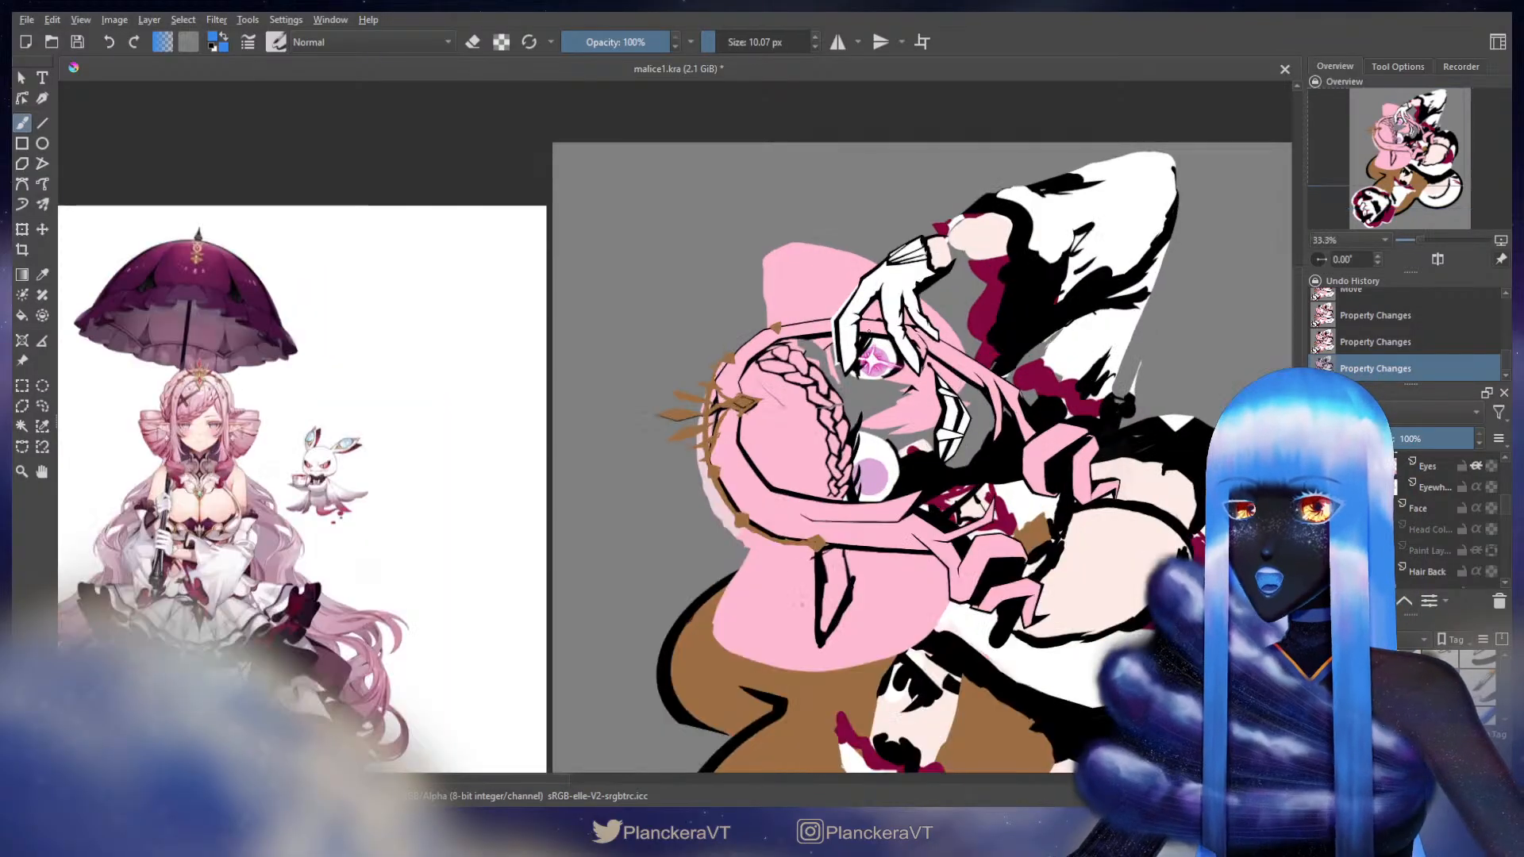
{"action": "scroll", "coordinate": [1107, 372], "scroll_direction": "down", "scroll_amount": 2}
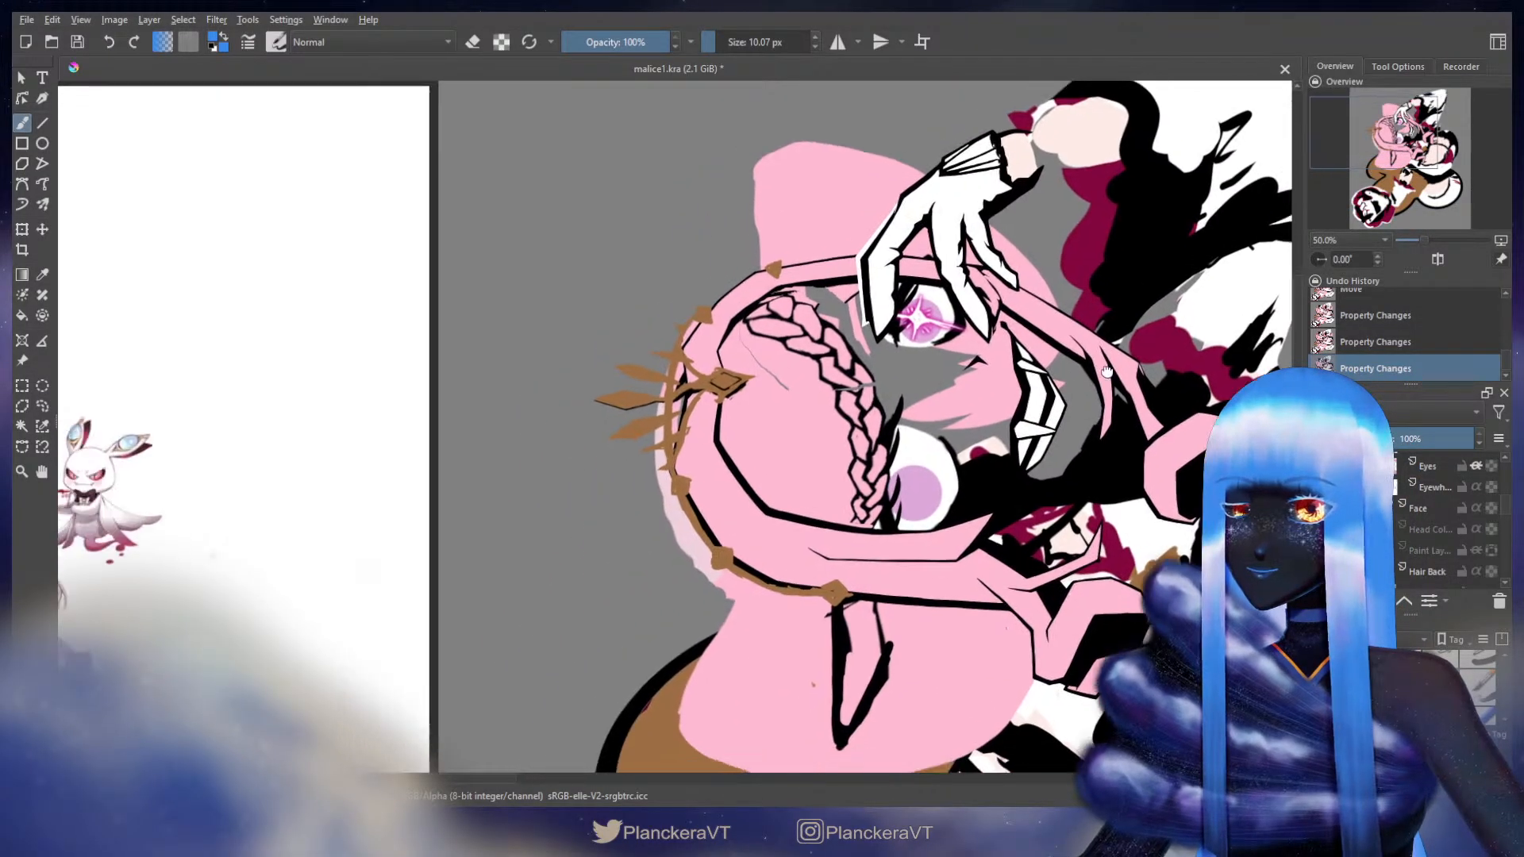
{"action": "left_click_drag", "start_coordinate": [1107, 371], "coordinate": [855, 428]}
{"action": "left_click", "coordinate": [1421, 509]}
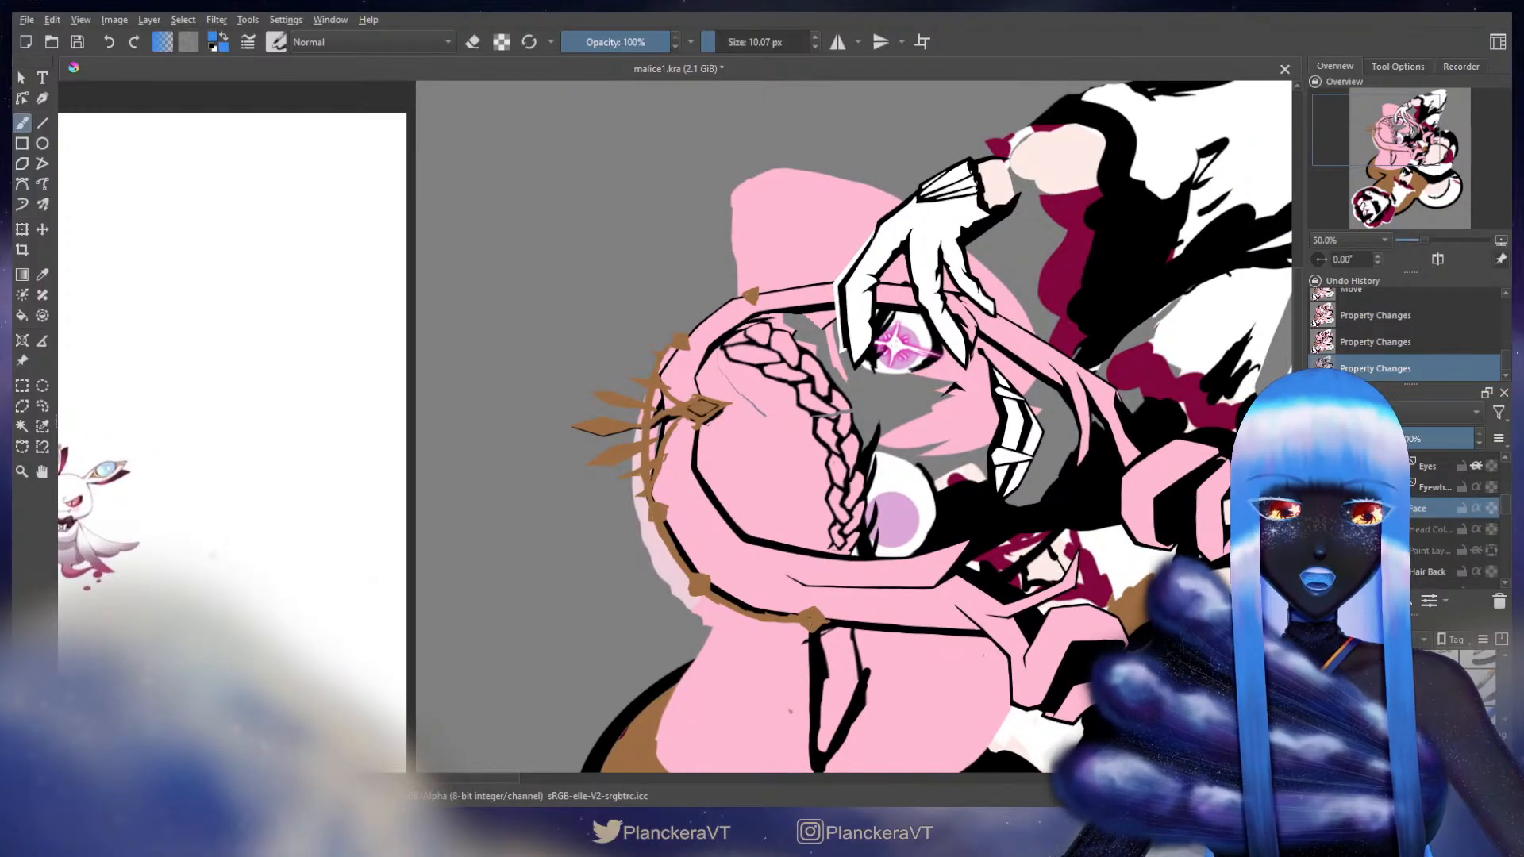
{"action": "key", "text": "t"}
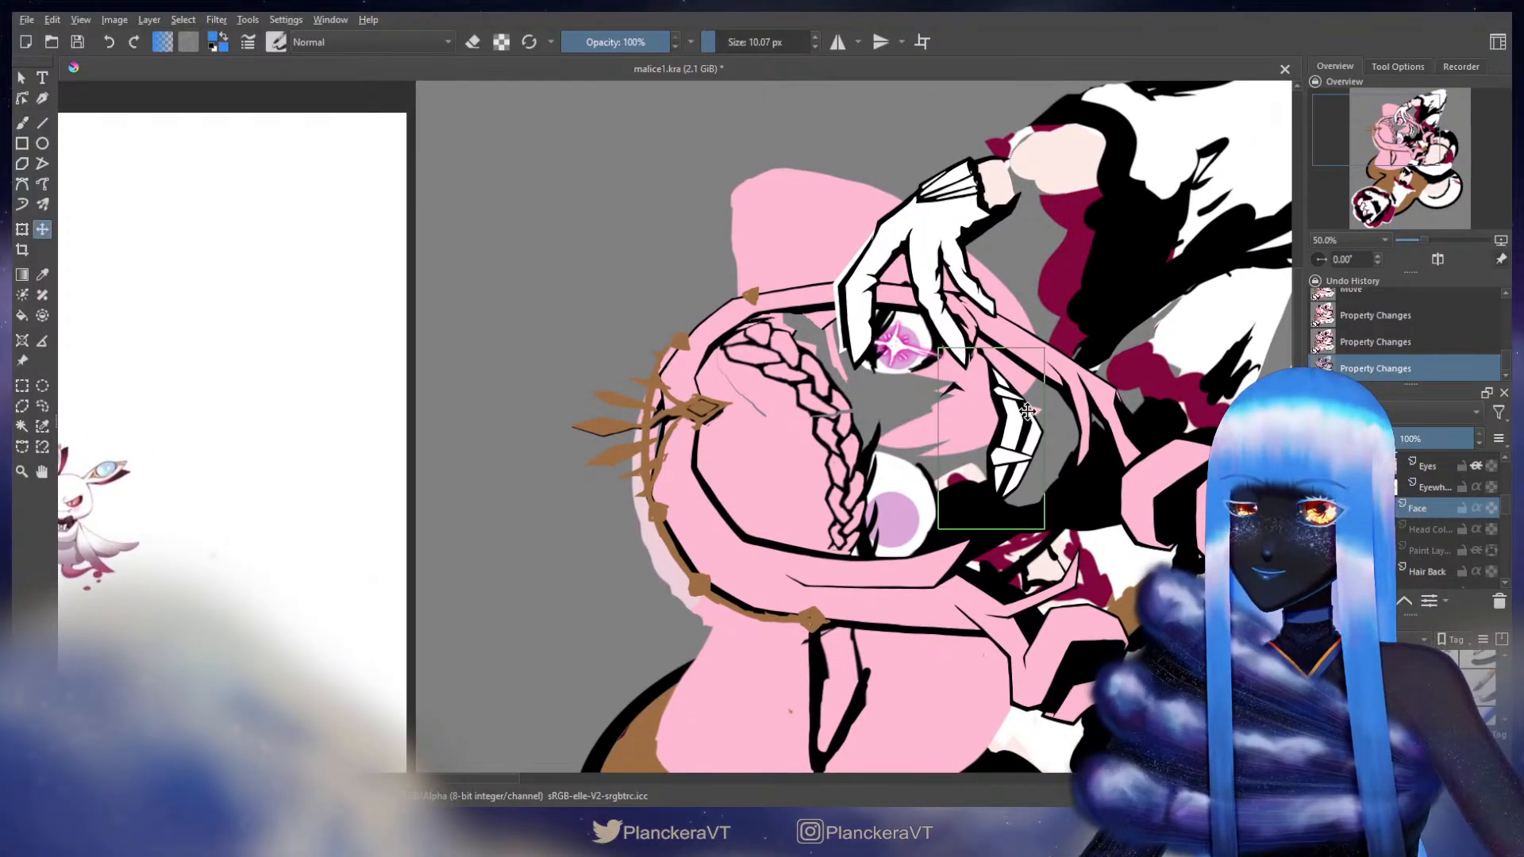
{"action": "left_click_drag", "start_coordinate": [1025, 410], "coordinate": [1023, 411]}
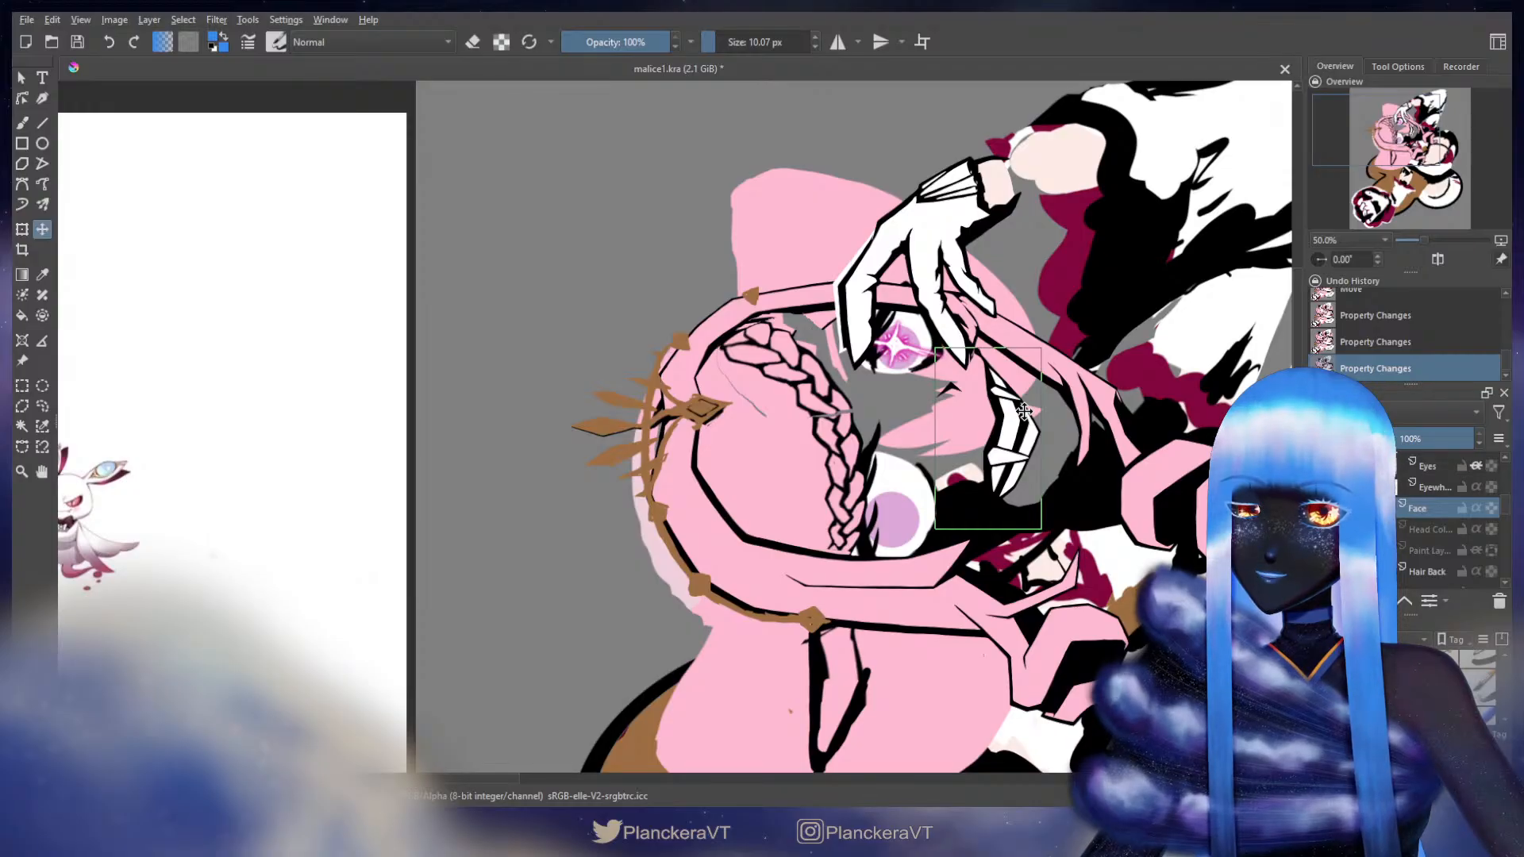
{"action": "left_click_drag", "start_coordinate": [1025, 410], "coordinate": [1024, 412]}
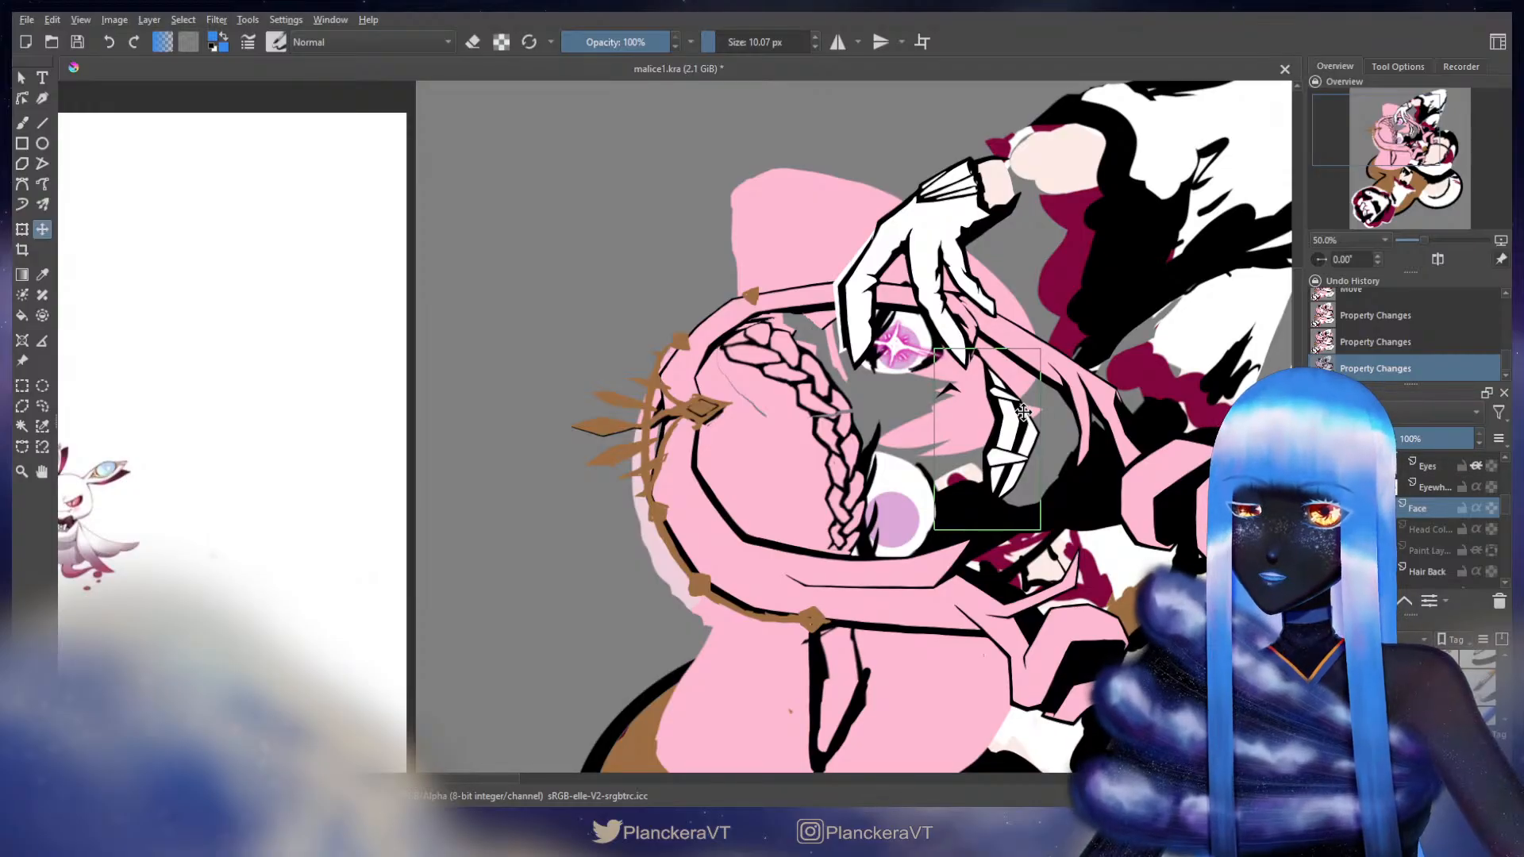
{"action": "key", "text": "b"}
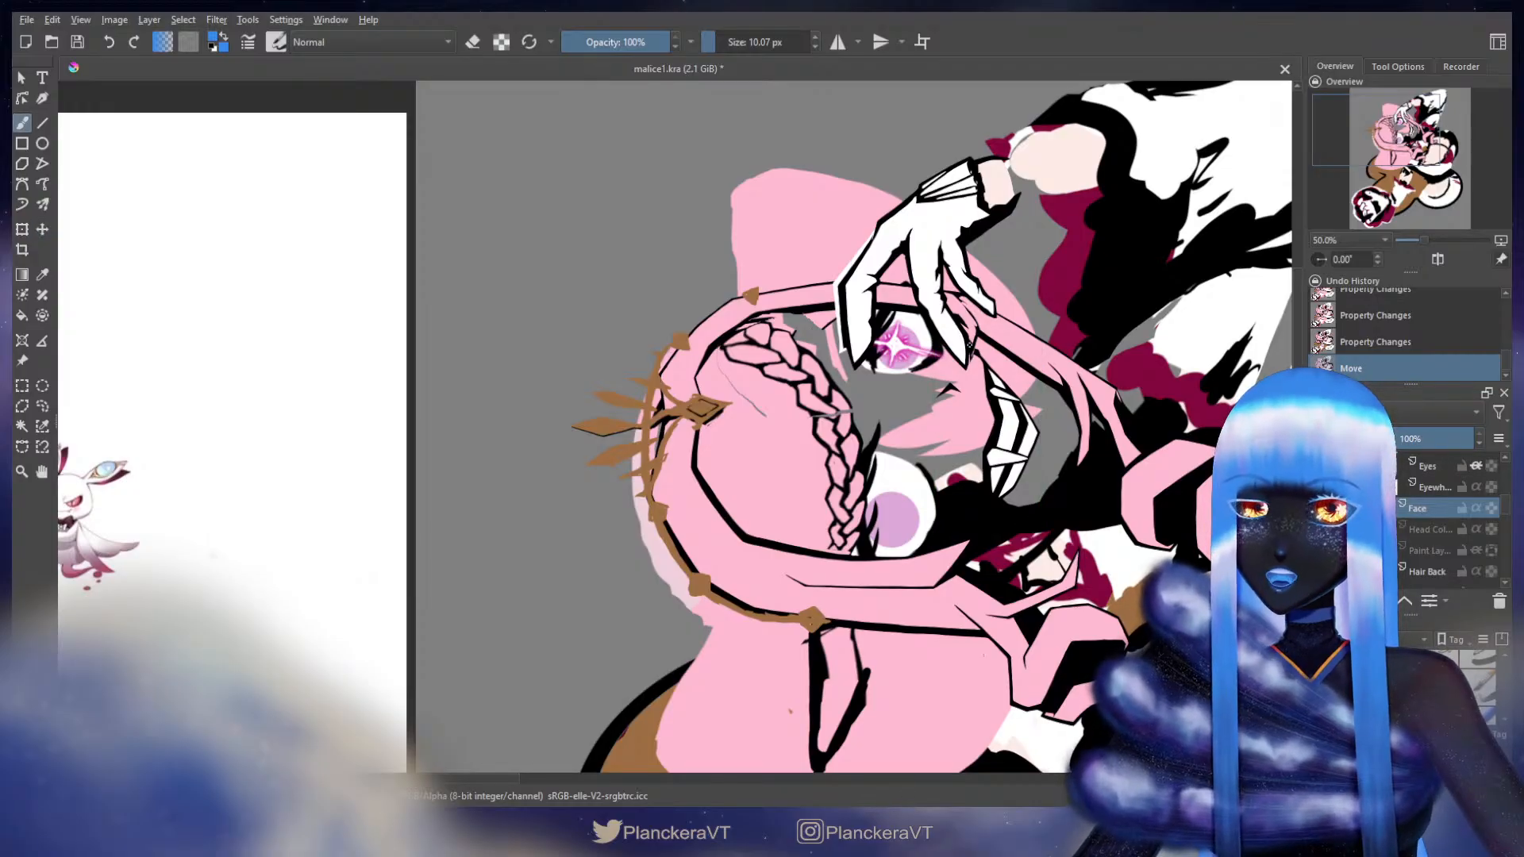
- Show the head color layer and the black paint layer beneath it again, and check the face against the whole figure
{"action": "scroll", "coordinate": [970, 346], "scroll_direction": "up", "scroll_amount": 7}
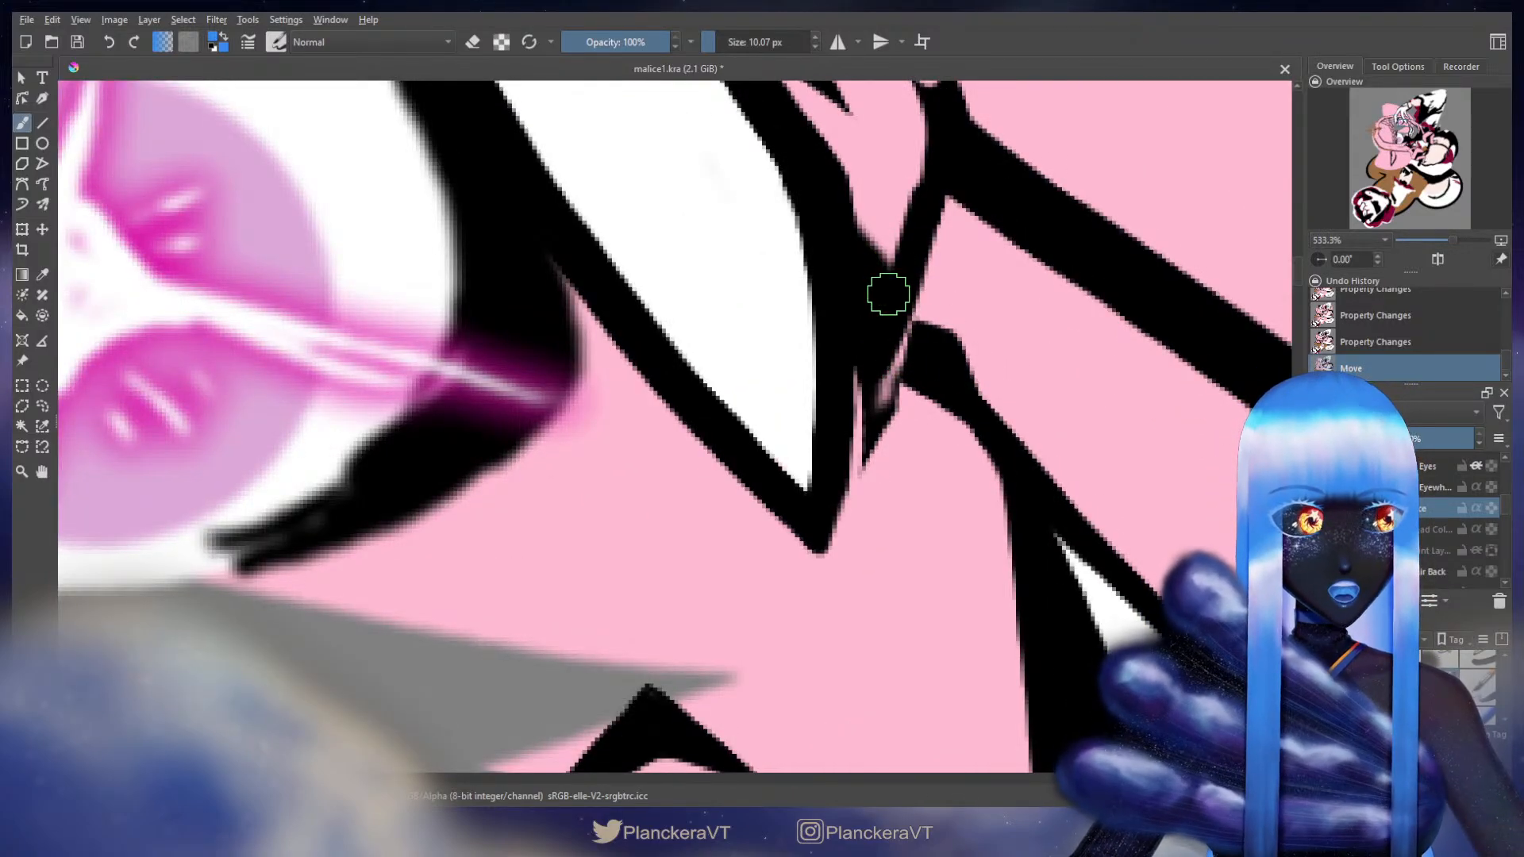
{"action": "scroll", "coordinate": [928, 421], "scroll_direction": "down", "scroll_amount": 6}
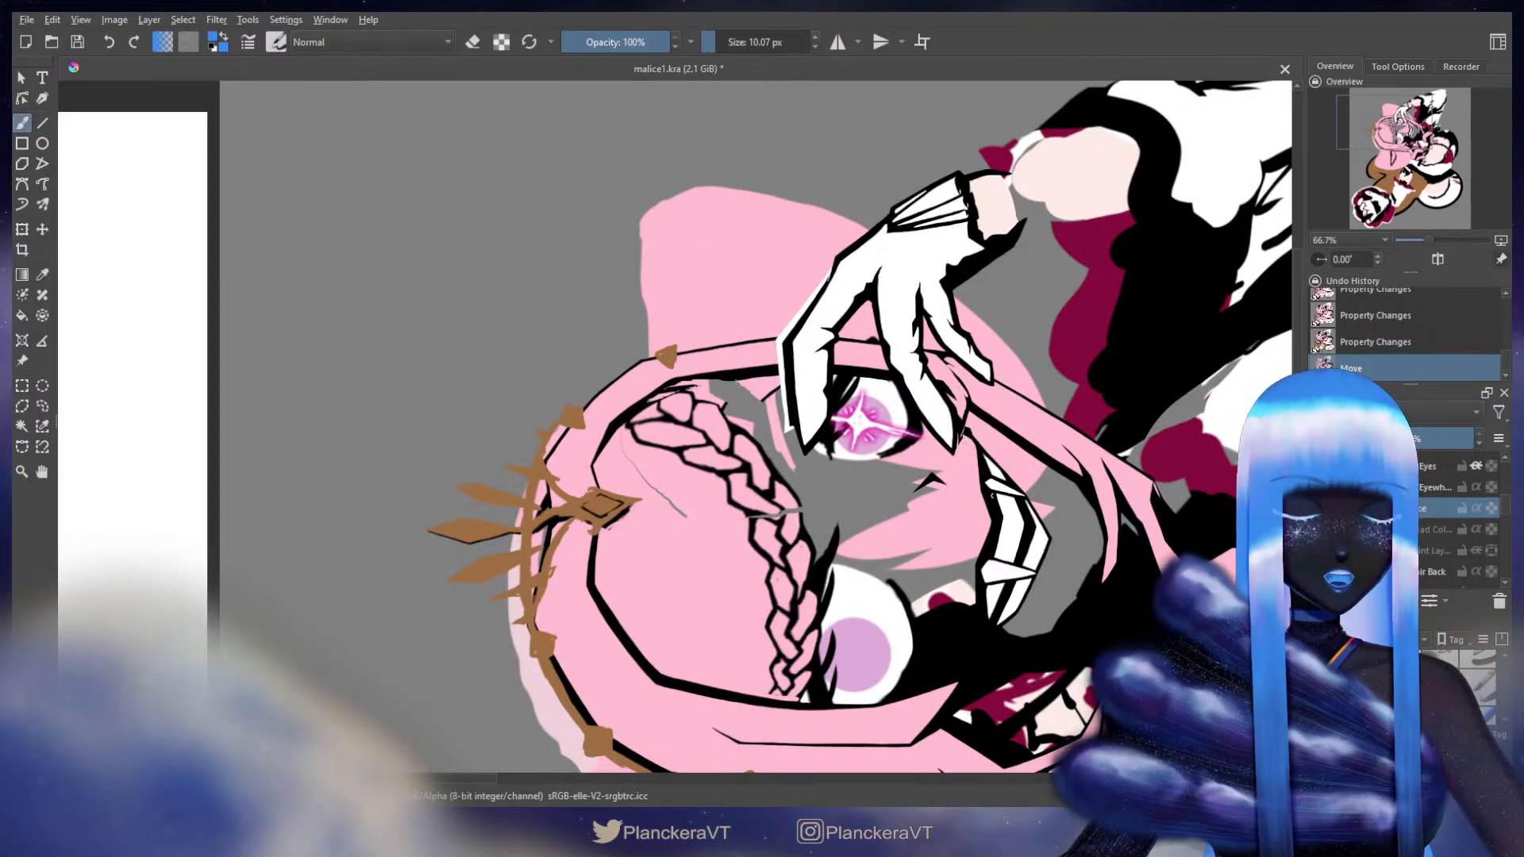
{"action": "scroll", "coordinate": [1000, 205], "scroll_direction": "down", "scroll_amount": 1}
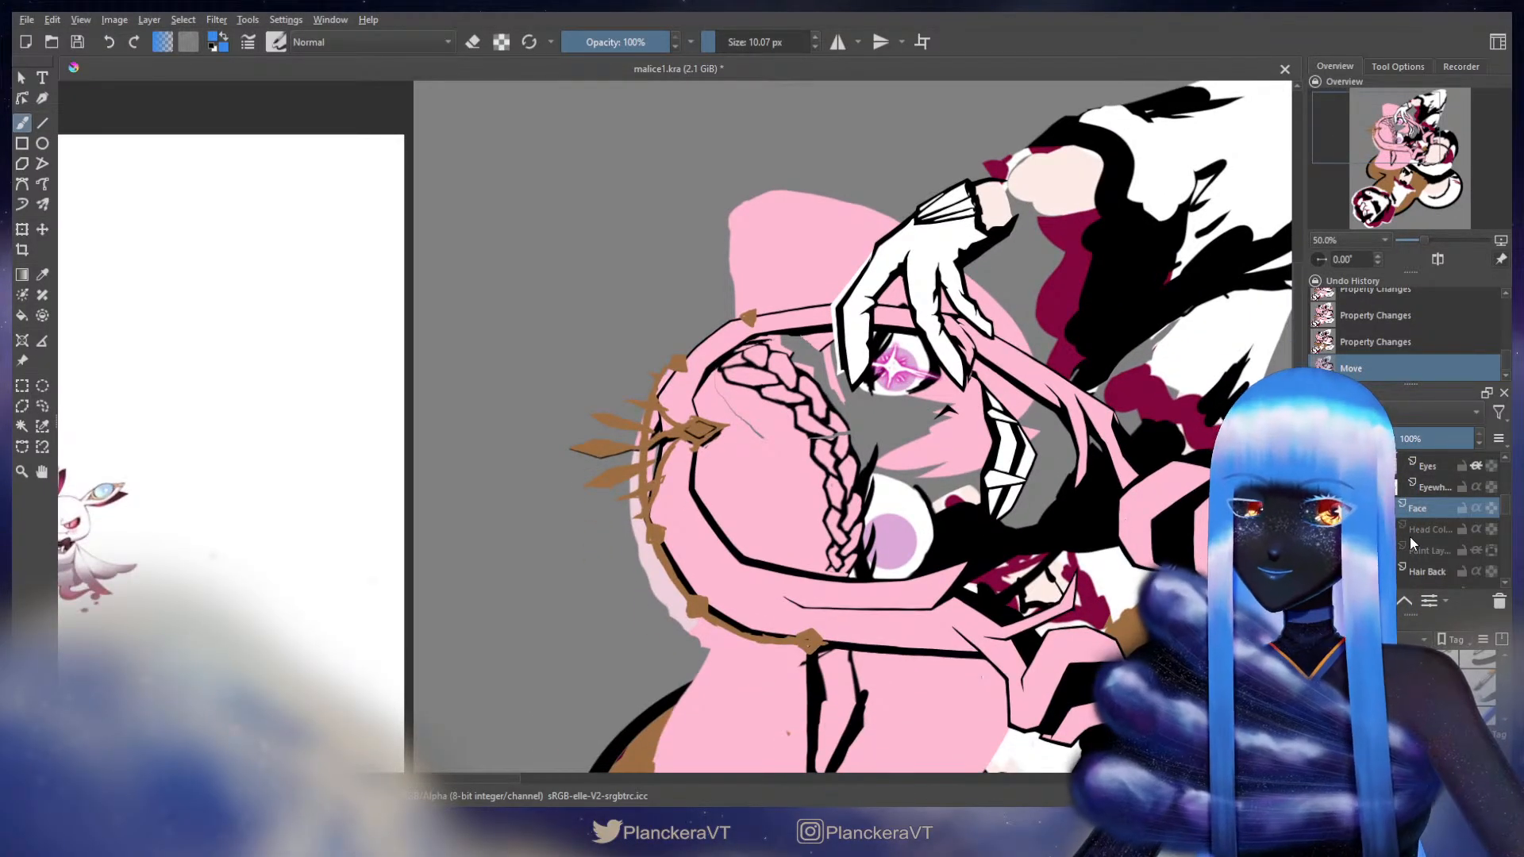
{"action": "left_click", "coordinate": [1318, 550]}
{"action": "left_click", "coordinate": [1318, 530]}
{"action": "scroll", "coordinate": [1085, 417], "scroll_direction": "down", "scroll_amount": 3}
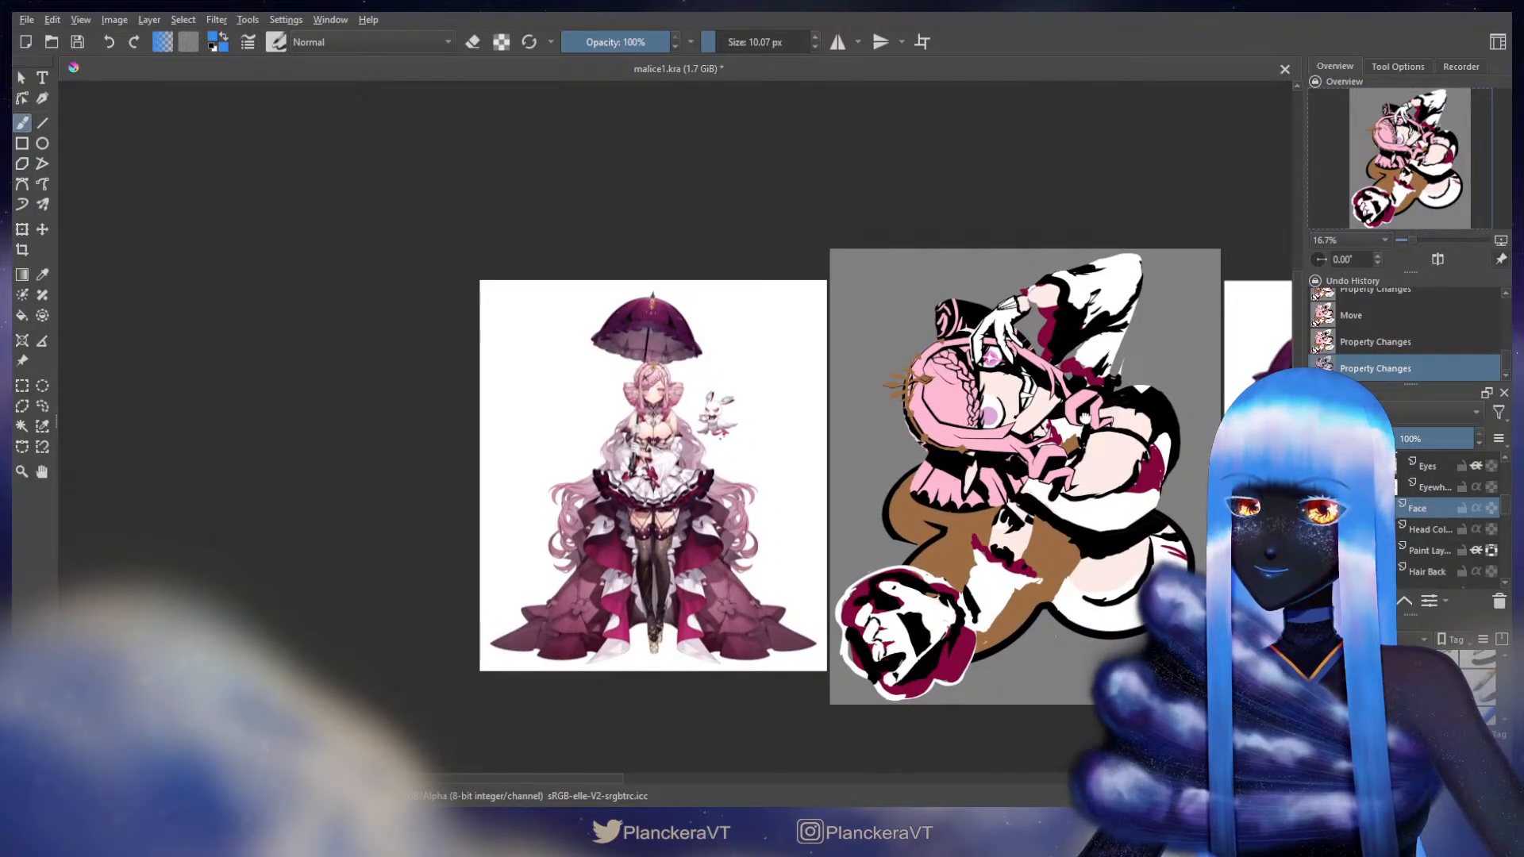
{"action": "left_click_drag", "start_coordinate": [1085, 416], "coordinate": [1077, 454]}
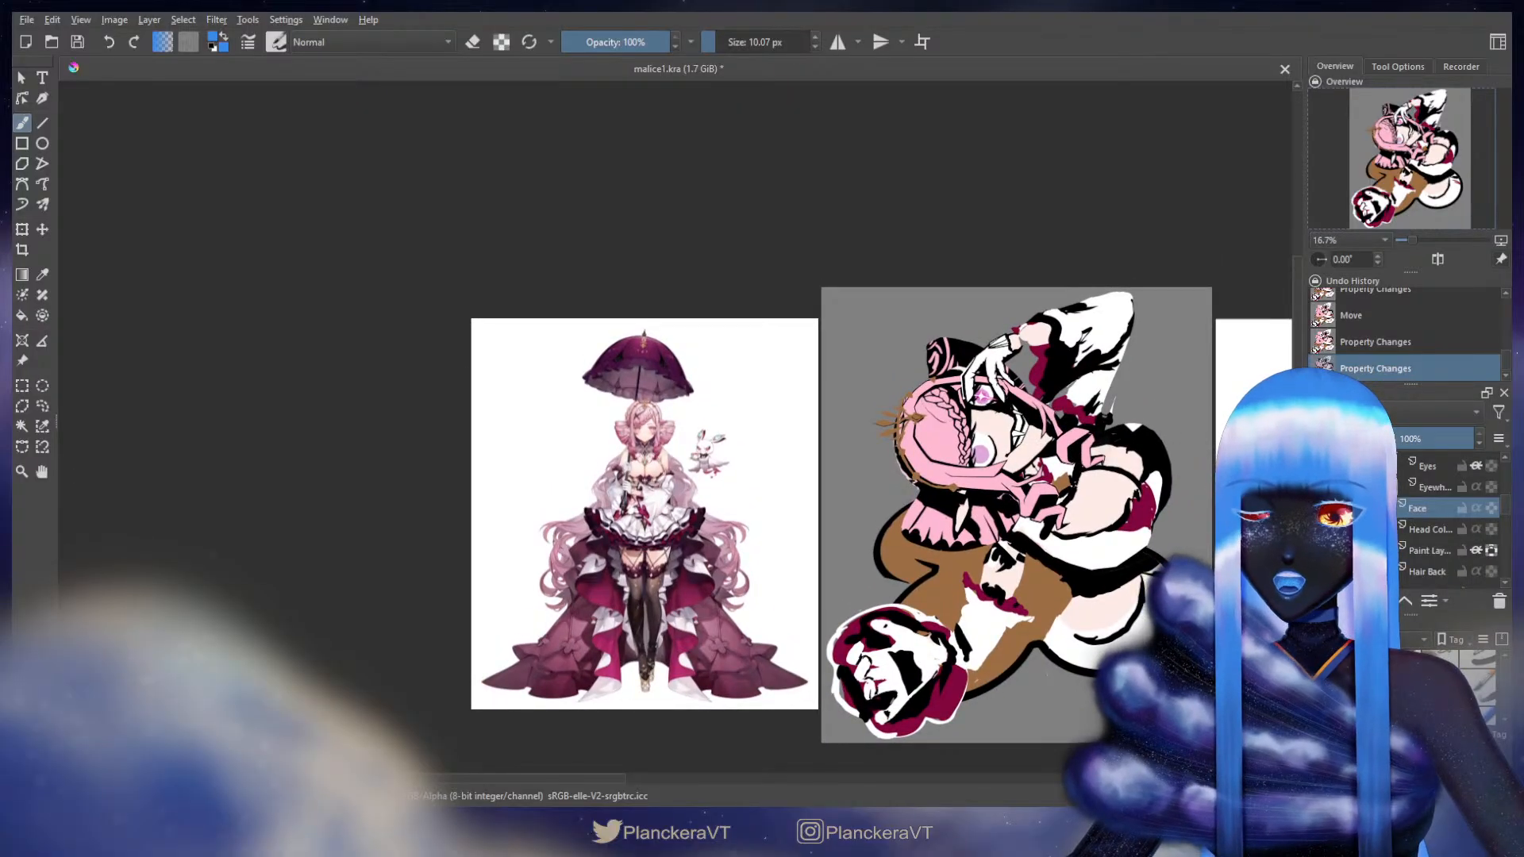
{"action": "scroll", "coordinate": [1066, 474], "scroll_direction": "up", "scroll_amount": 3}
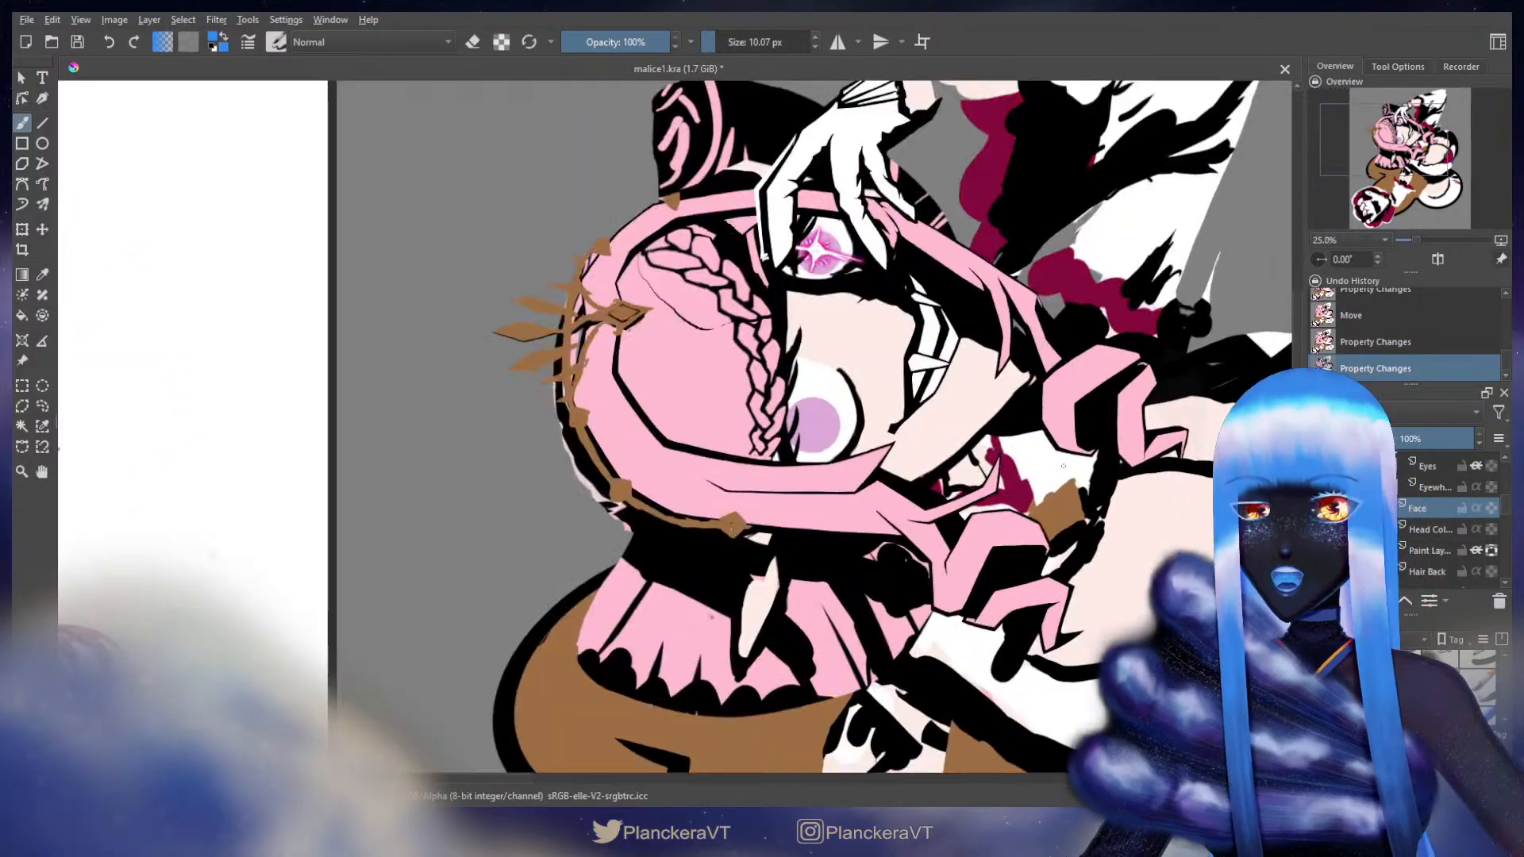
{"action": "left_click_drag", "start_coordinate": [1028, 425], "coordinate": [1037, 504]}
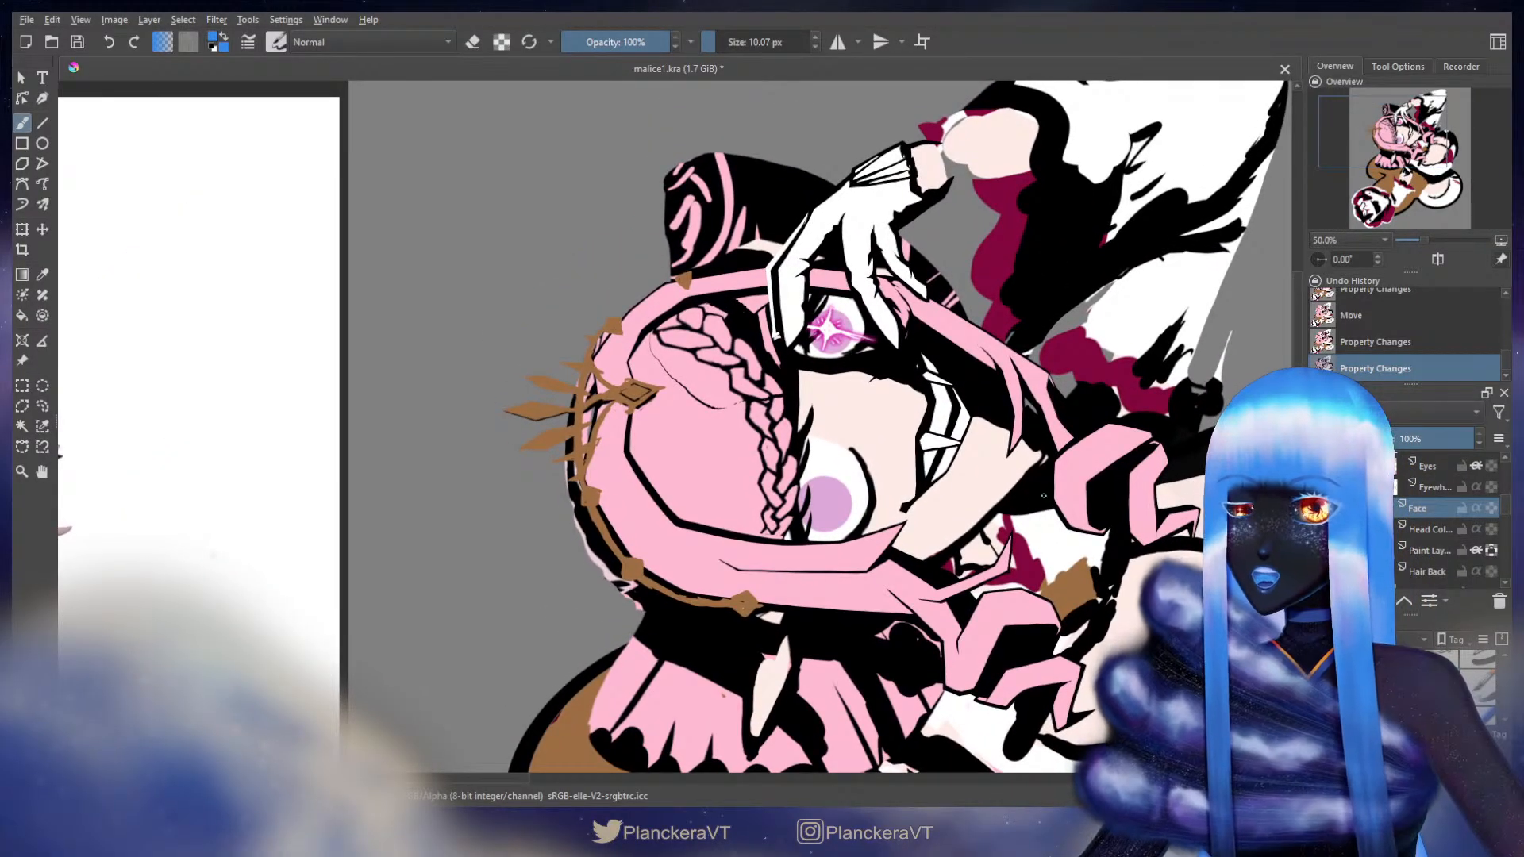
- Step the undo history back to the hand's Move state, undoing the Face nudge and the layer visibility changes
{"action": "scroll", "coordinate": [1384, 322], "scroll_direction": "up", "scroll_amount": 3}
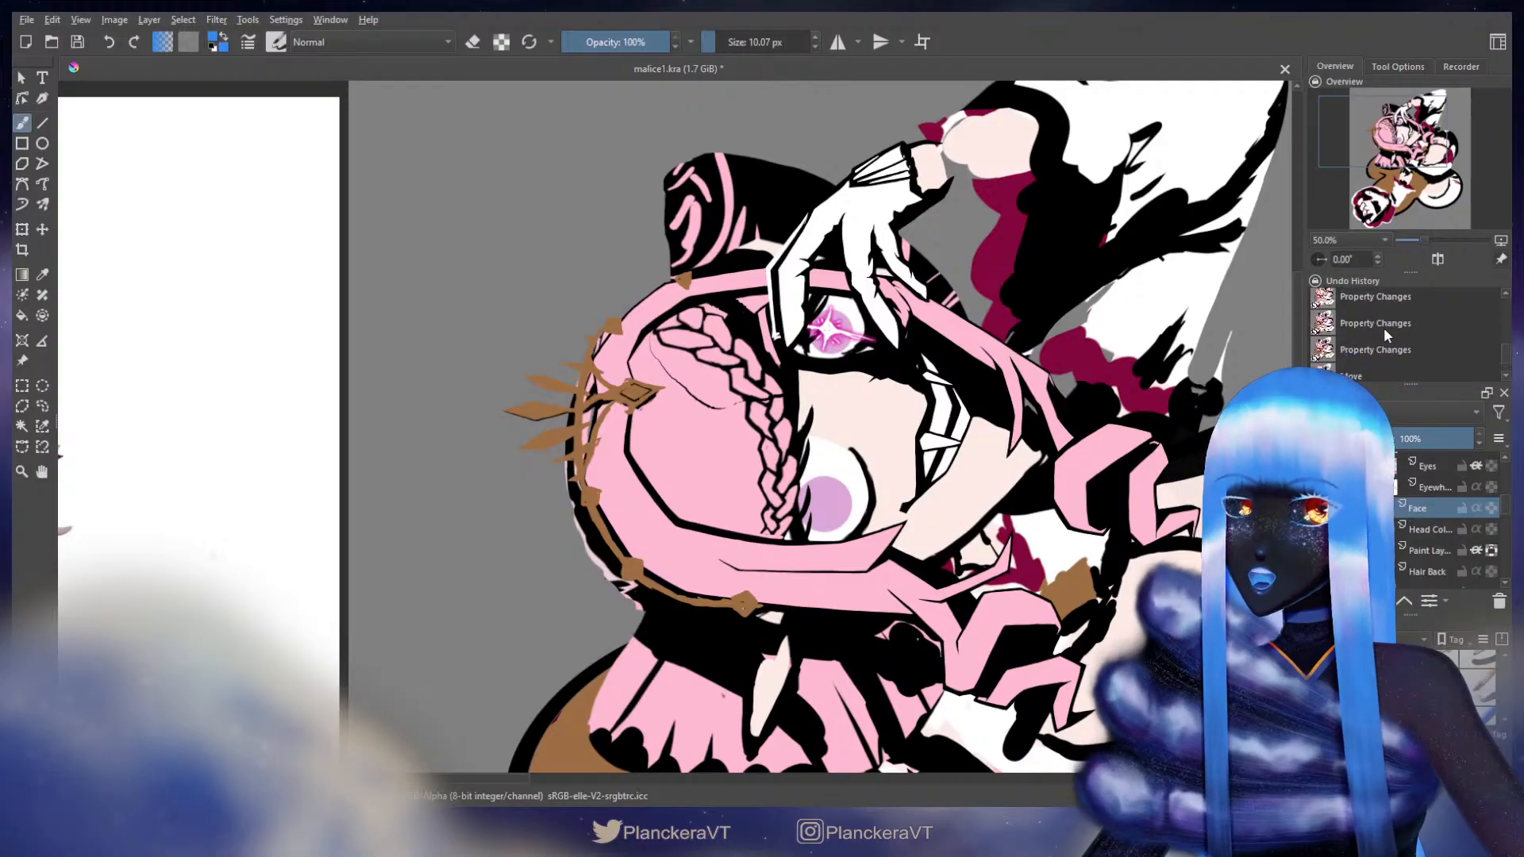
{"action": "left_click", "coordinate": [1371, 330]}
{"action": "scroll", "coordinate": [1406, 343], "scroll_direction": "down", "scroll_amount": 3}
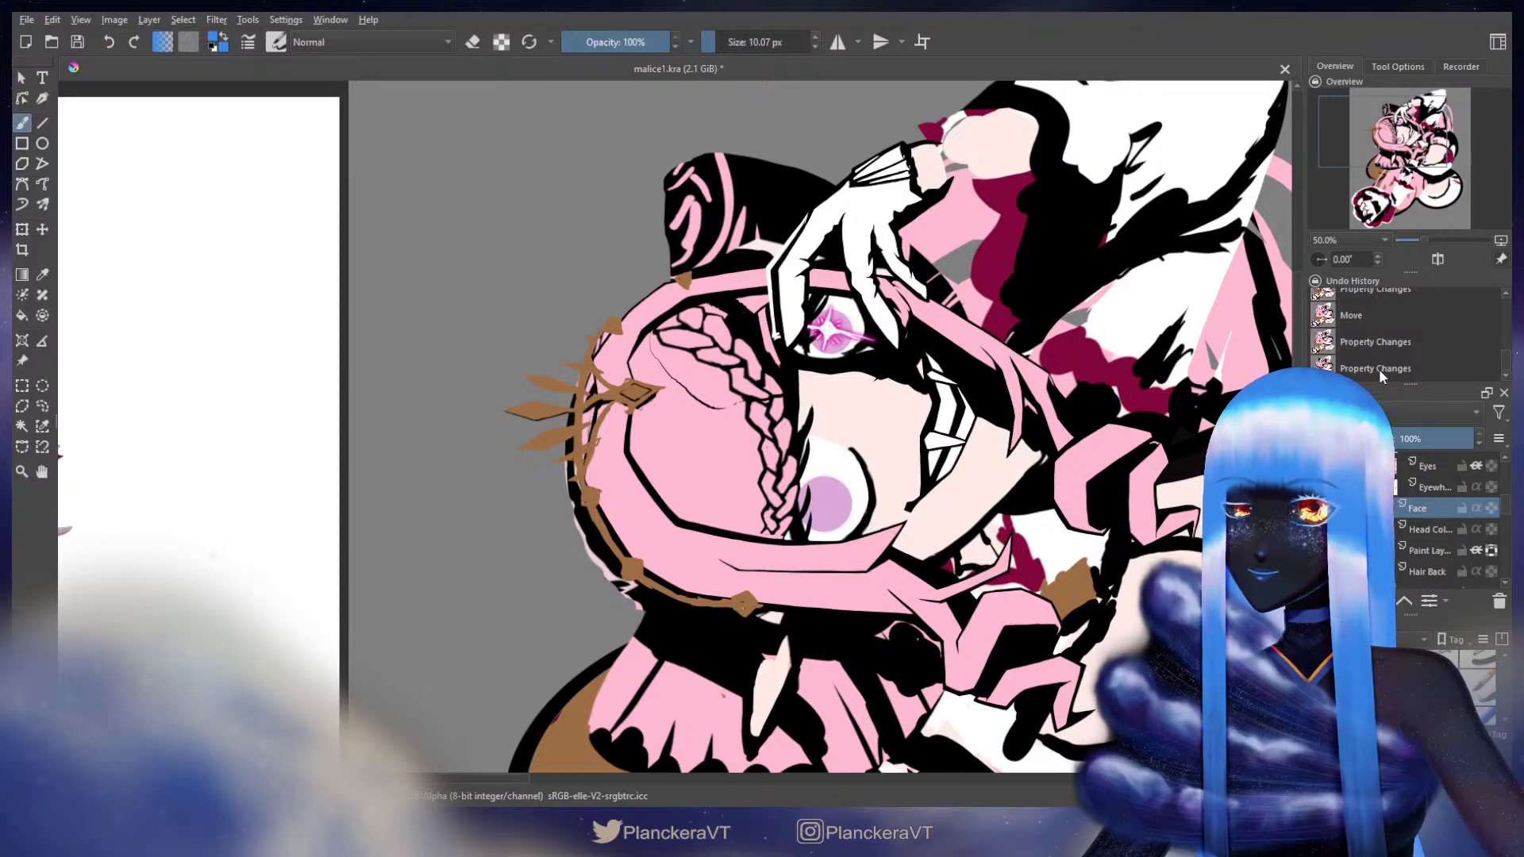
{"action": "left_click", "coordinate": [1378, 369]}
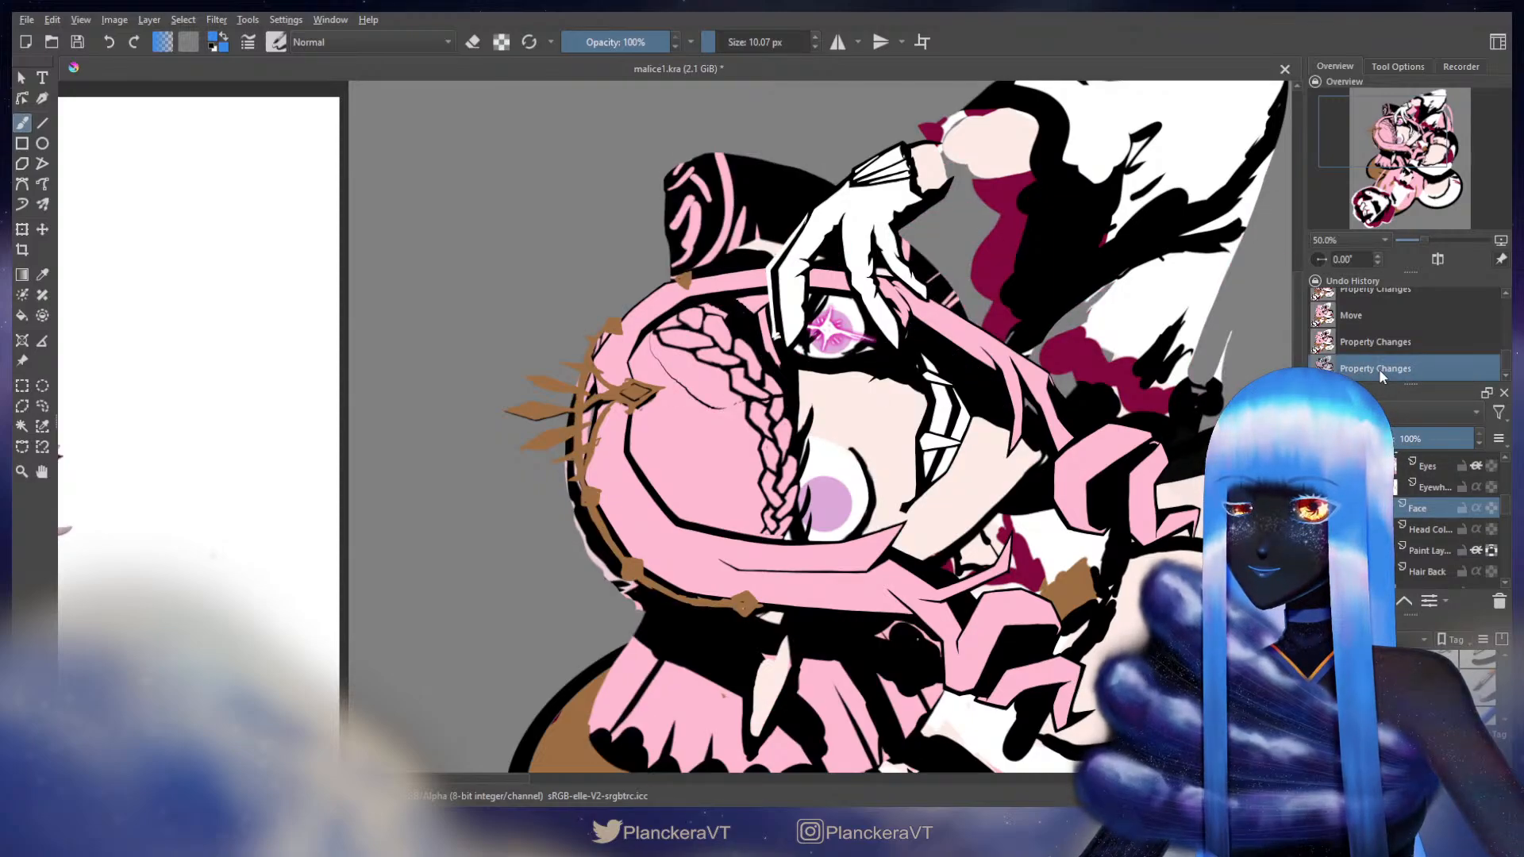
{"action": "scroll", "coordinate": [1380, 332], "scroll_direction": "up", "scroll_amount": 1}
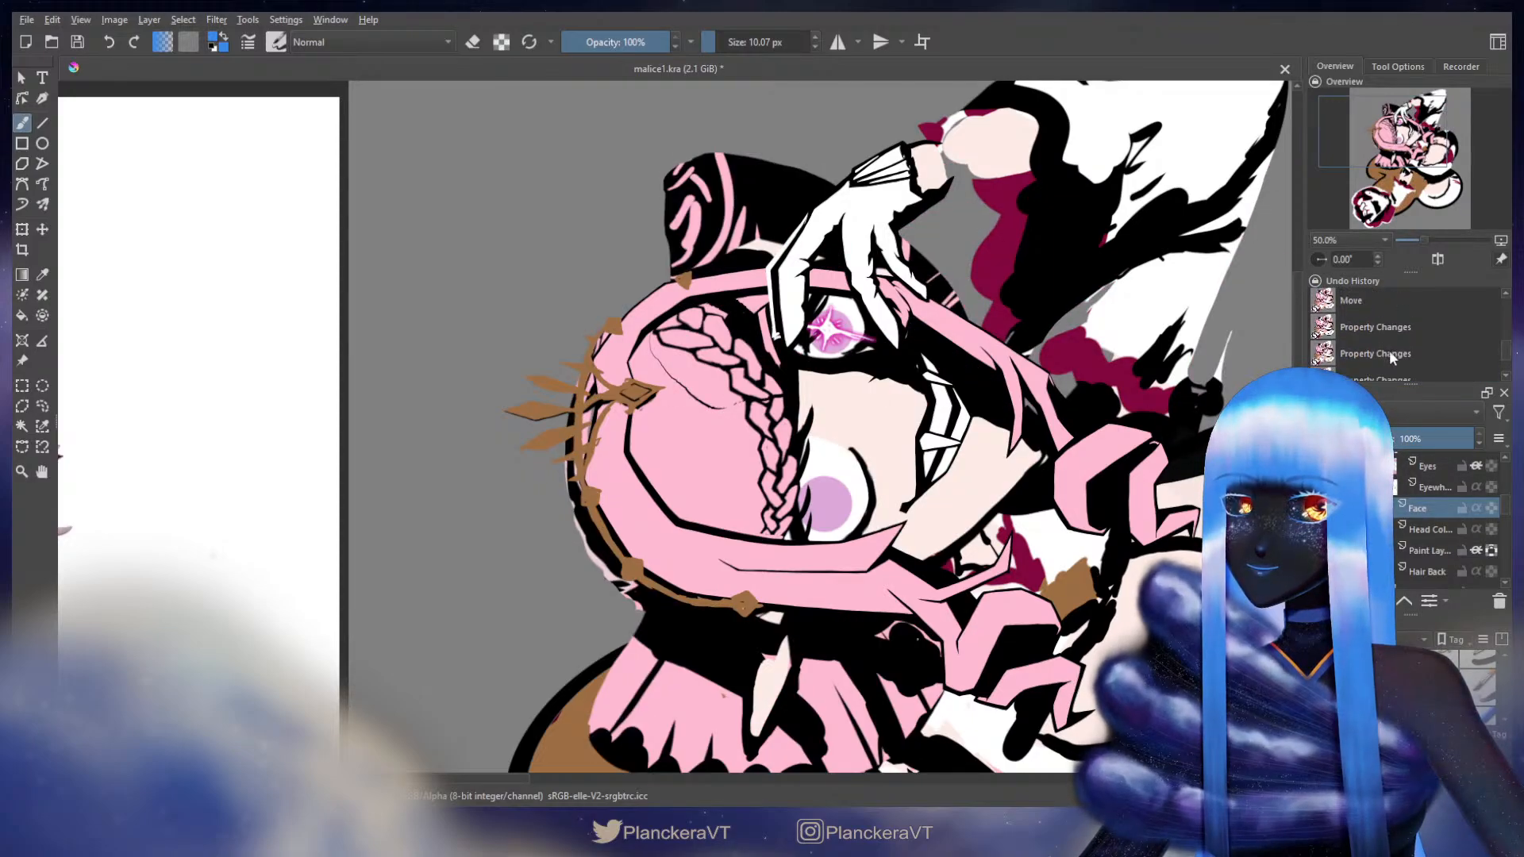
{"action": "left_click", "coordinate": [1389, 350]}
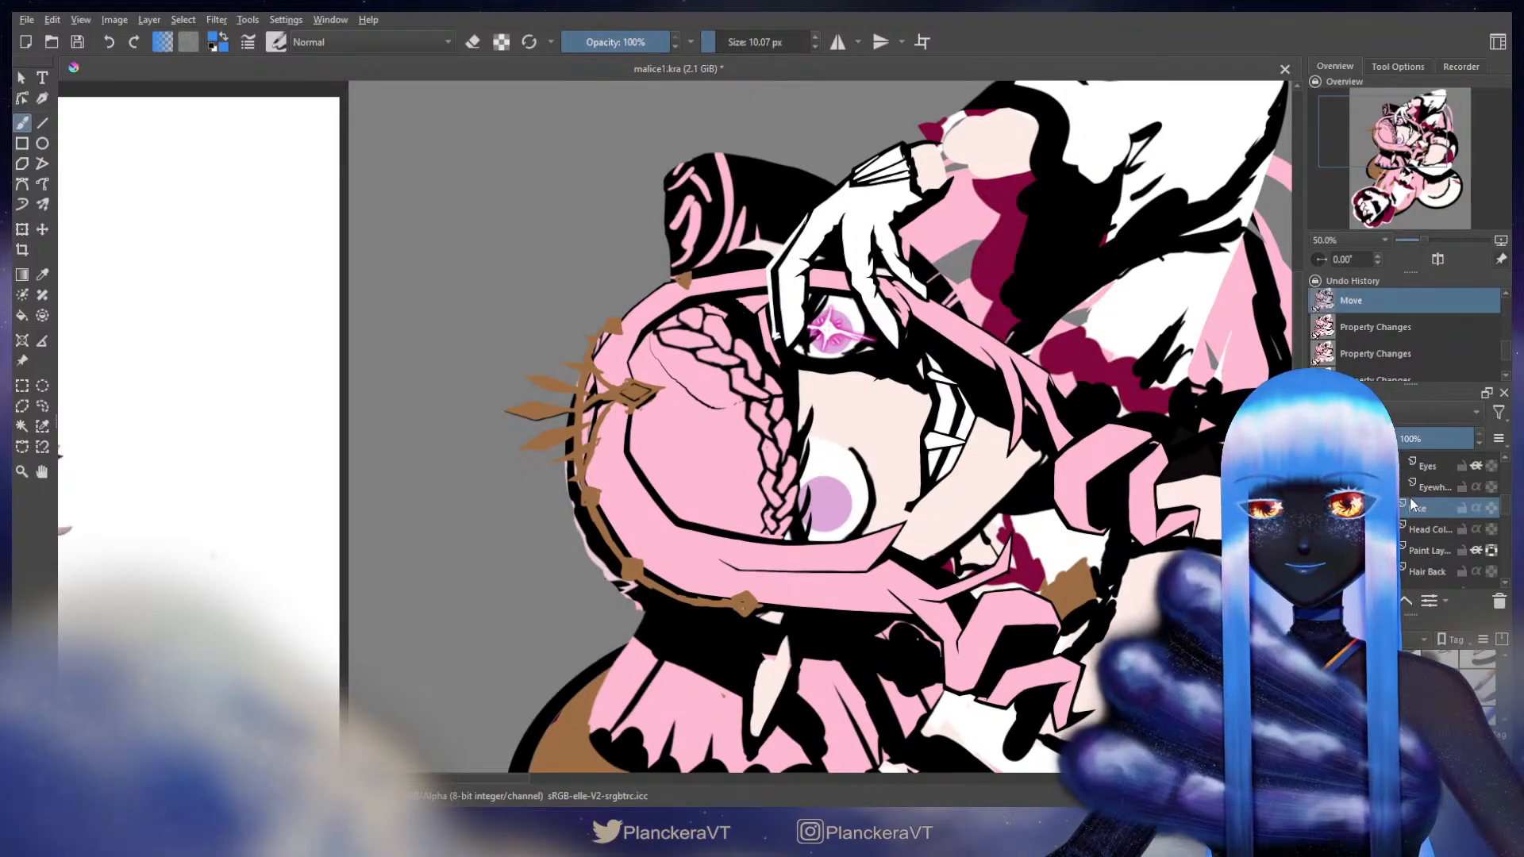
- Adjust the Head Black layer with a free transform, and return to the brush
{"action": "scroll", "coordinate": [1440, 520], "scroll_direction": "down", "scroll_amount": 1}
{"action": "scroll", "coordinate": [1438, 535], "scroll_direction": "up", "scroll_amount": 2}
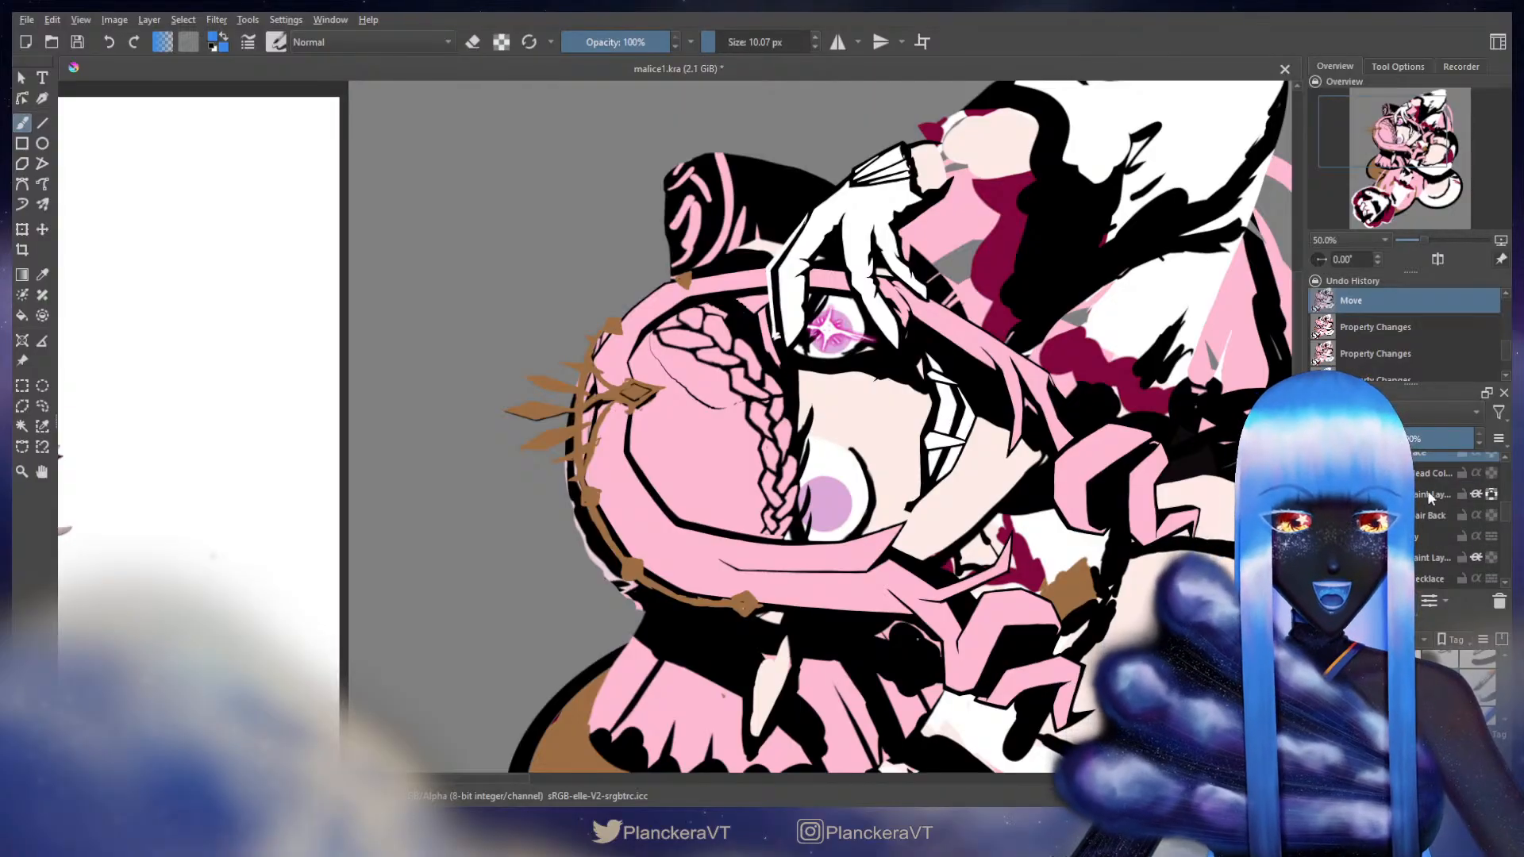
{"action": "left_click", "coordinate": [1440, 536]}
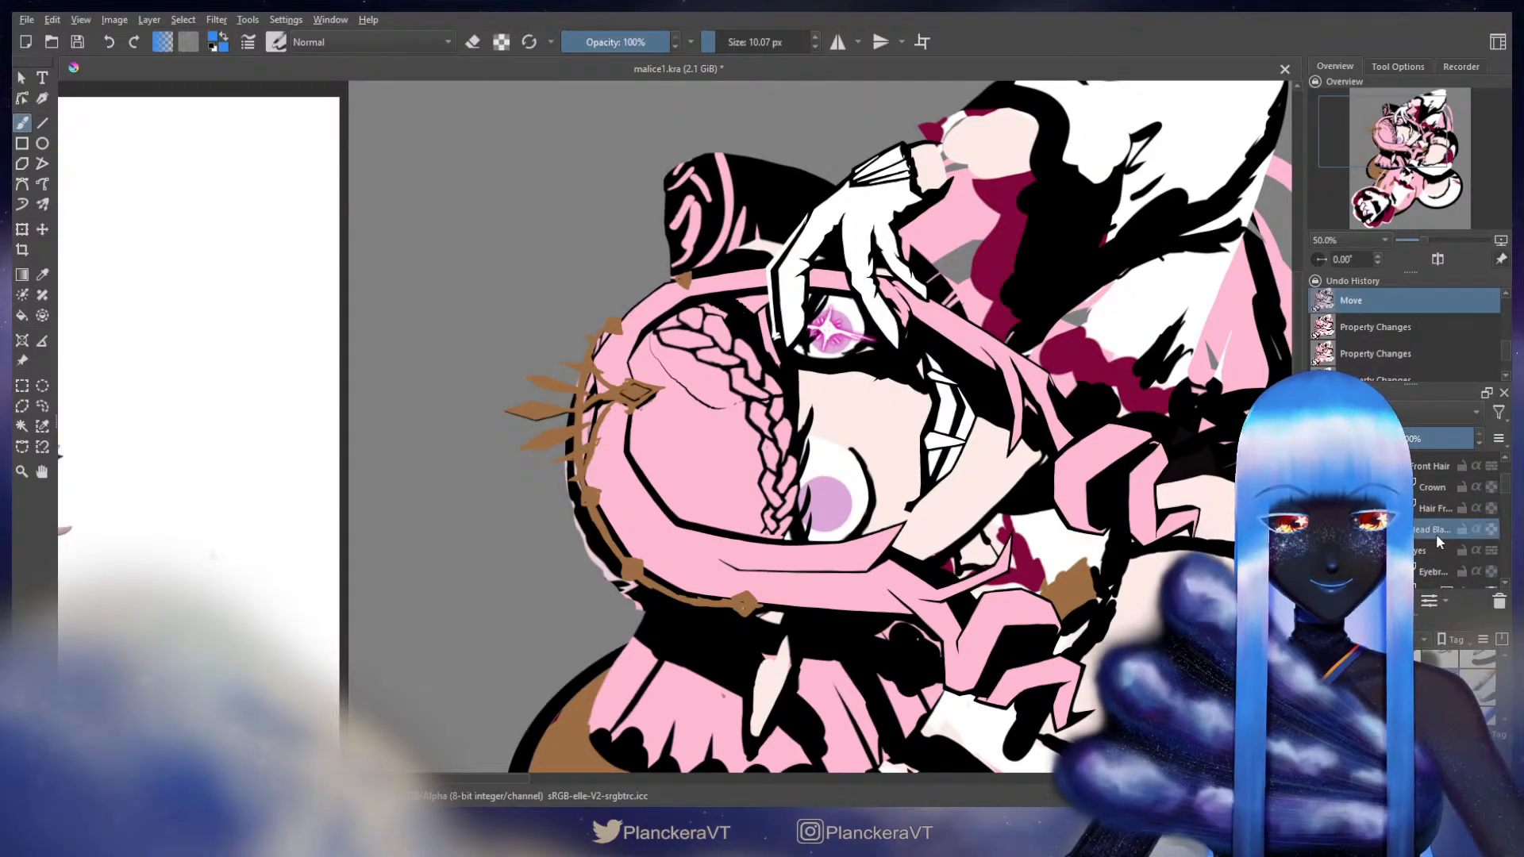
{"action": "key", "text": "ctrl+t"}
{"action": "key", "text": "b"}
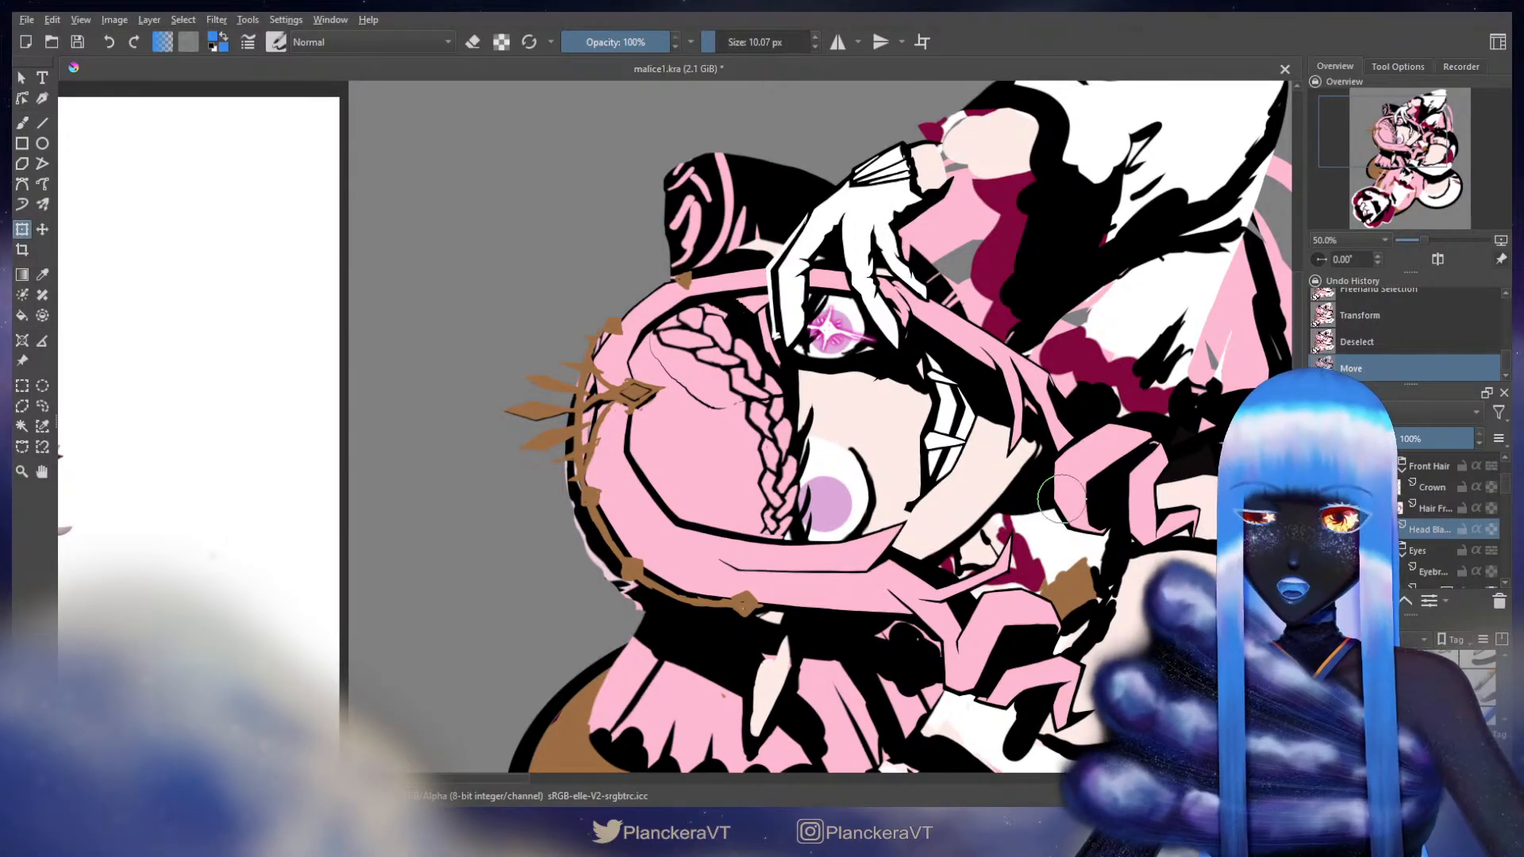
{"action": "key", "text": "b"}
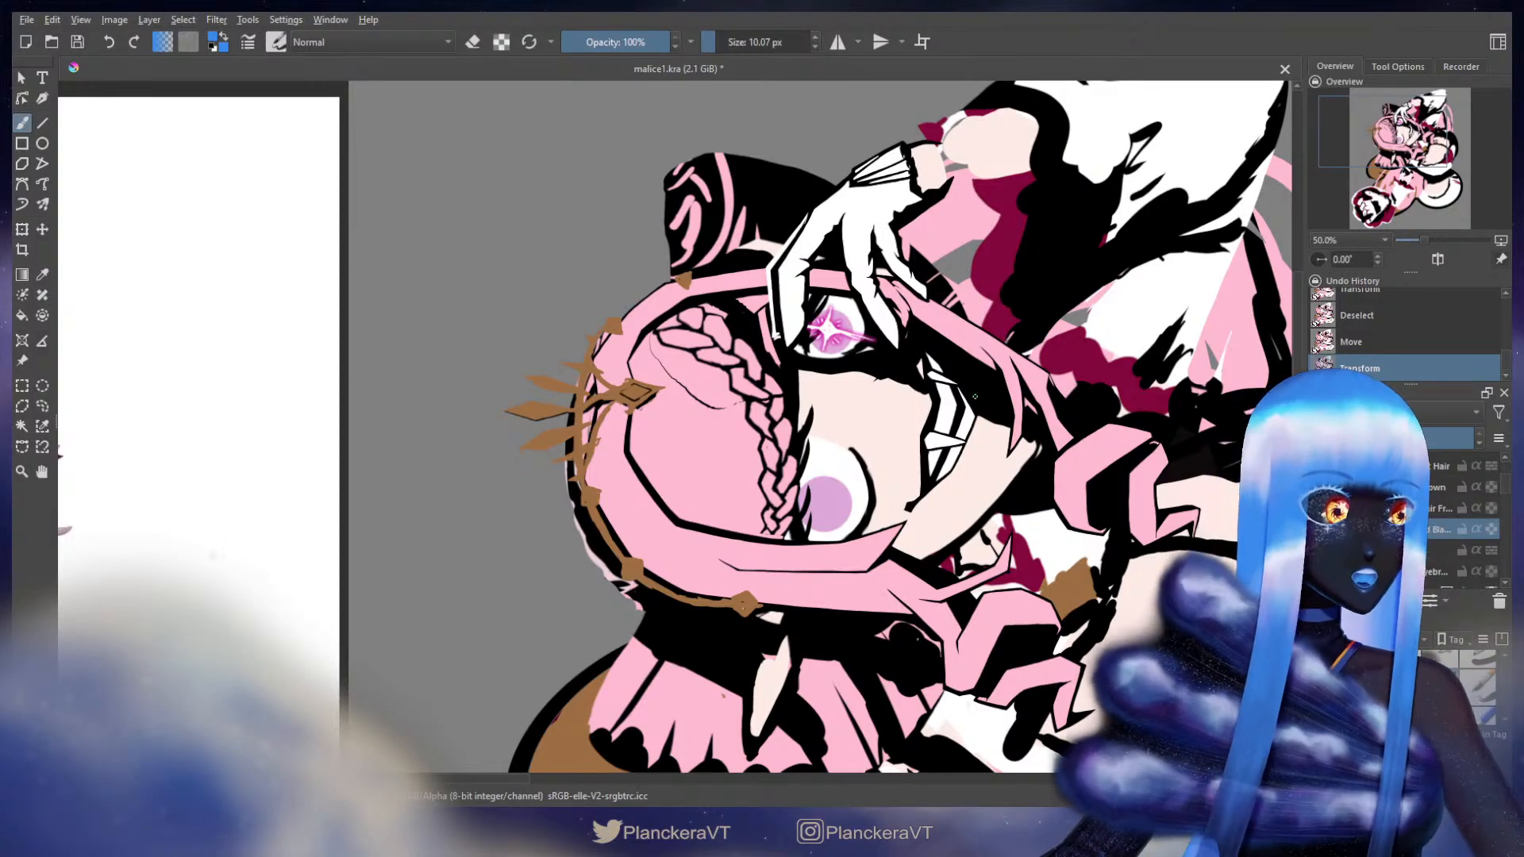
- Select the Hair Front layer and sample the hair pink and outline black as the two brush colors
{"action": "left_click_drag", "start_coordinate": [902, 420], "coordinate": [993, 405]}
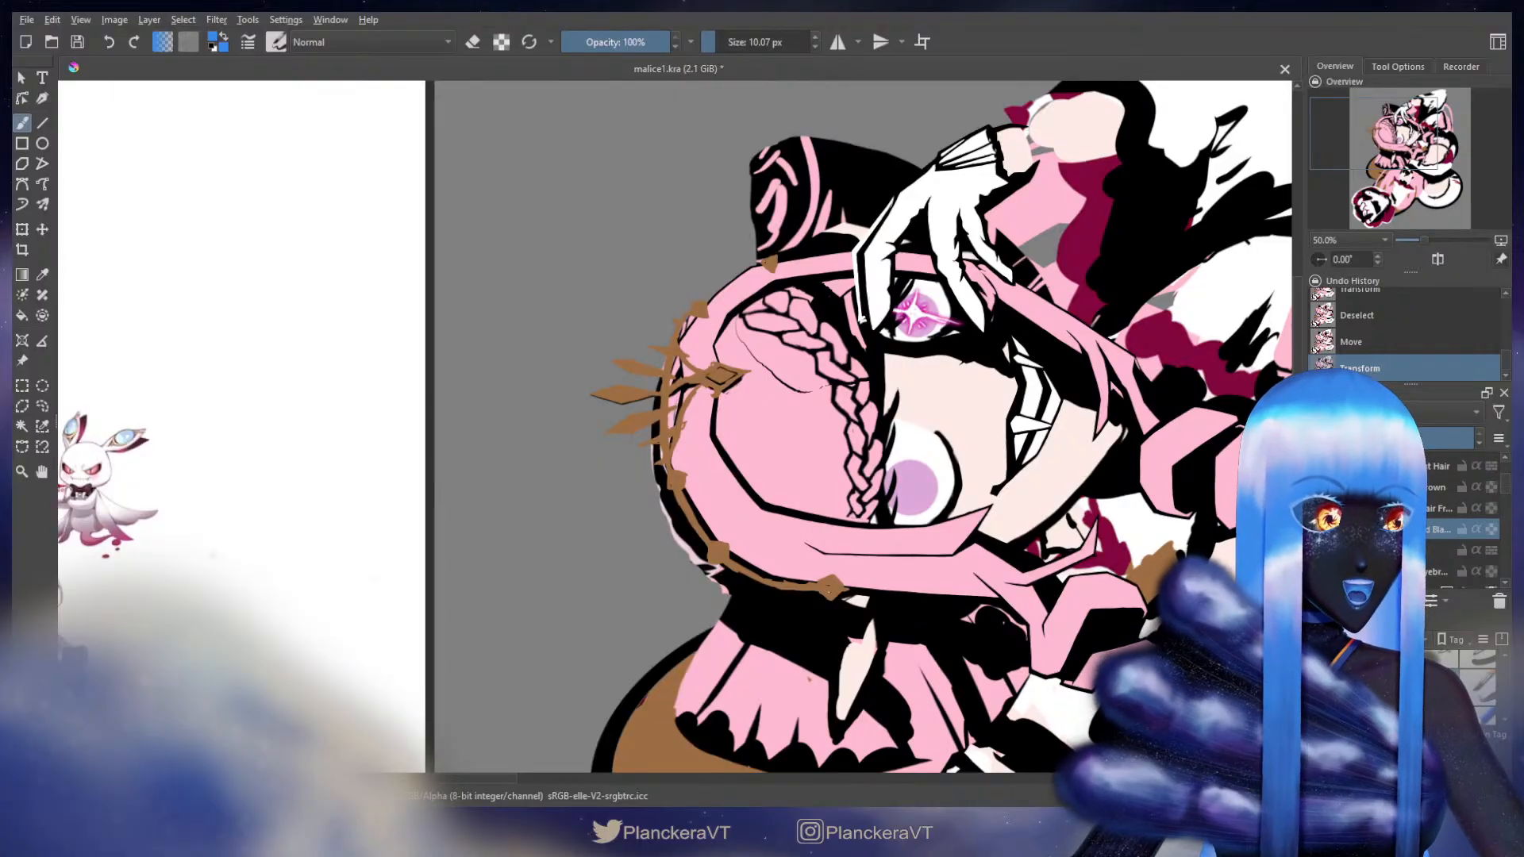
{"action": "left_click", "coordinate": [1437, 511]}
{"action": "scroll", "coordinate": [921, 469], "scroll_direction": "up", "scroll_amount": 2}
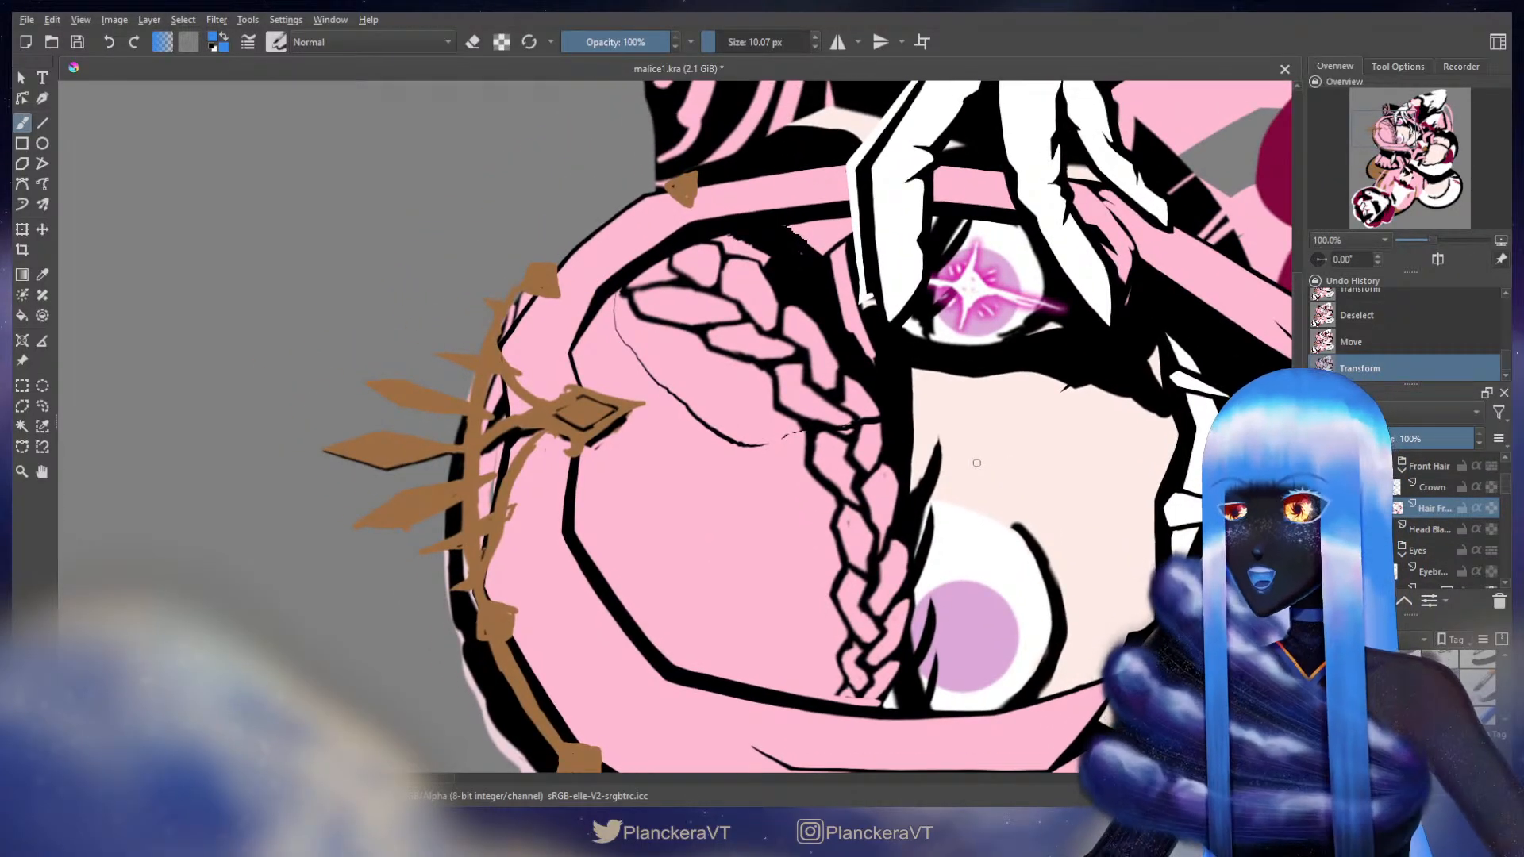
{"action": "left_click", "coordinate": [672, 462], "text": "ctrl"}
{"action": "key", "text": "x"}
{"action": "left_click", "coordinate": [816, 290], "text": "ctrl"}
{"action": "key", "text": "x"}
- Enlarge the brush to 33.53 px and paint a pink strand between the top of the braid and the raised hand
{"action": "left_click_drag", "start_coordinate": [774, 286], "coordinate": [808, 338]}
{"action": "key", "text": "bracketright"}
{"action": "key", "text": "bracketright"}
{"action": "key", "text": "bracketright"}
{"action": "key", "text": "bracketright"}
{"action": "key", "text": "bracketright"}
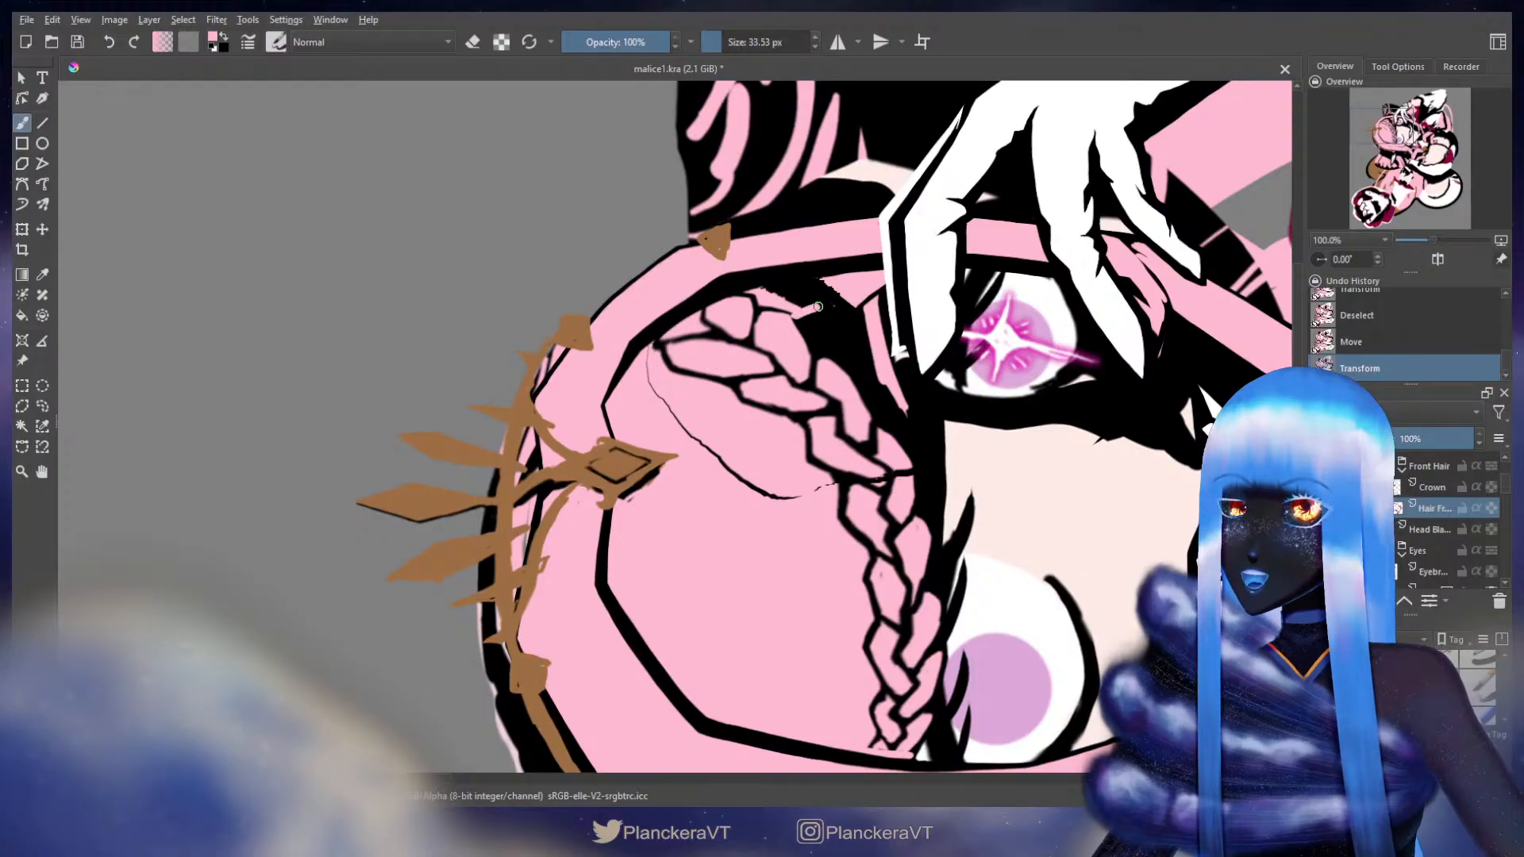
- Hide the Body group and the Hair Back layer just above it
{"action": "left_click_drag", "start_coordinate": [1509, 497], "coordinate": [1509, 521]}
{"action": "left_click", "coordinate": [1320, 524]}
{"action": "left_click", "coordinate": [1319, 503]}
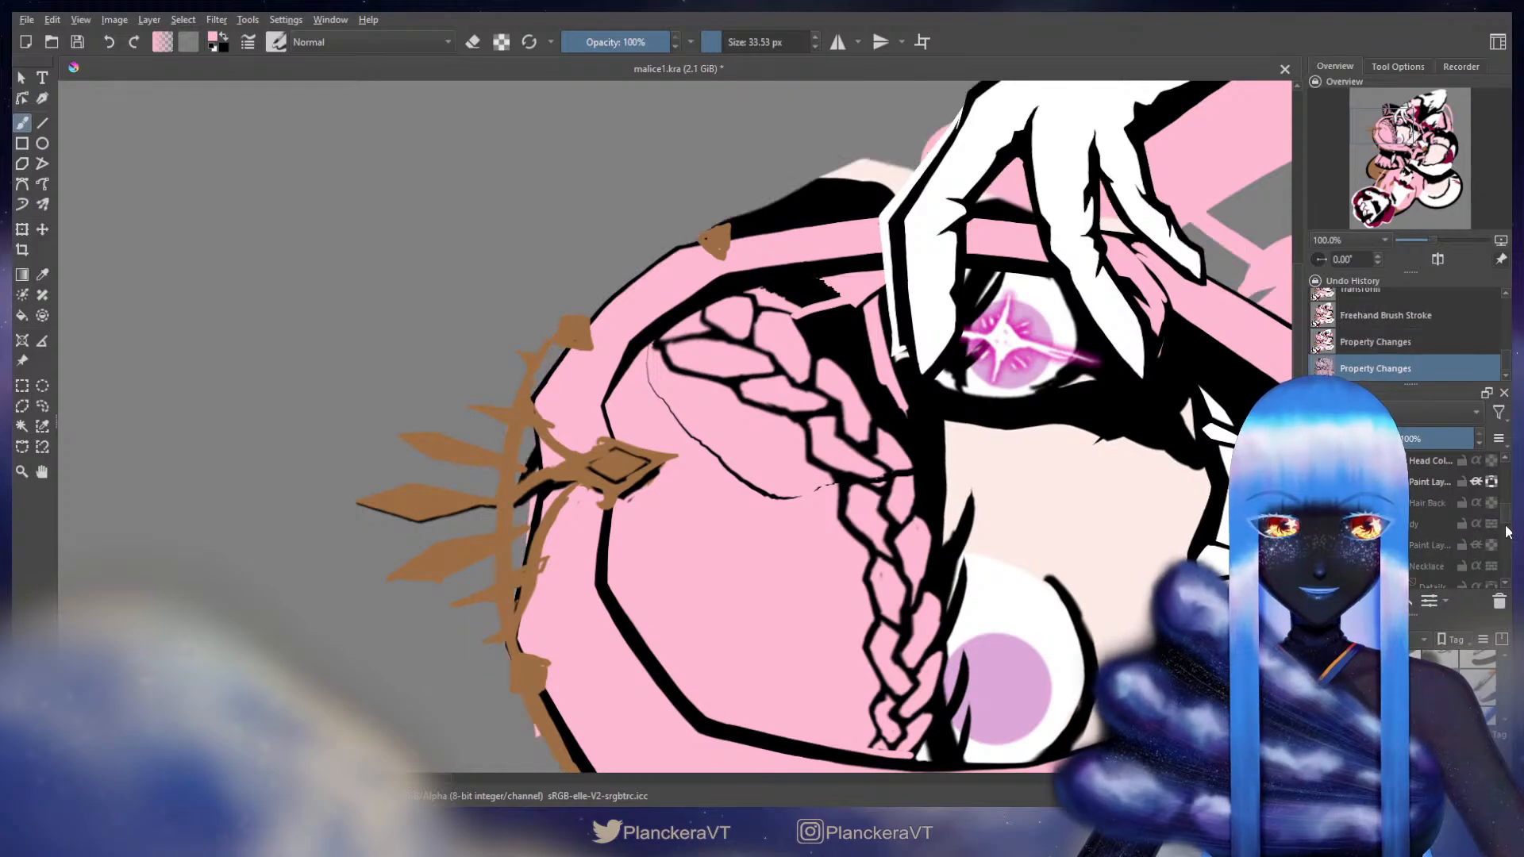
- Hide the head color layer, the black paint layer beneath it, and the Hair Back layer beneath the body
{"action": "left_click_drag", "start_coordinate": [1508, 524], "coordinate": [1508, 513]}
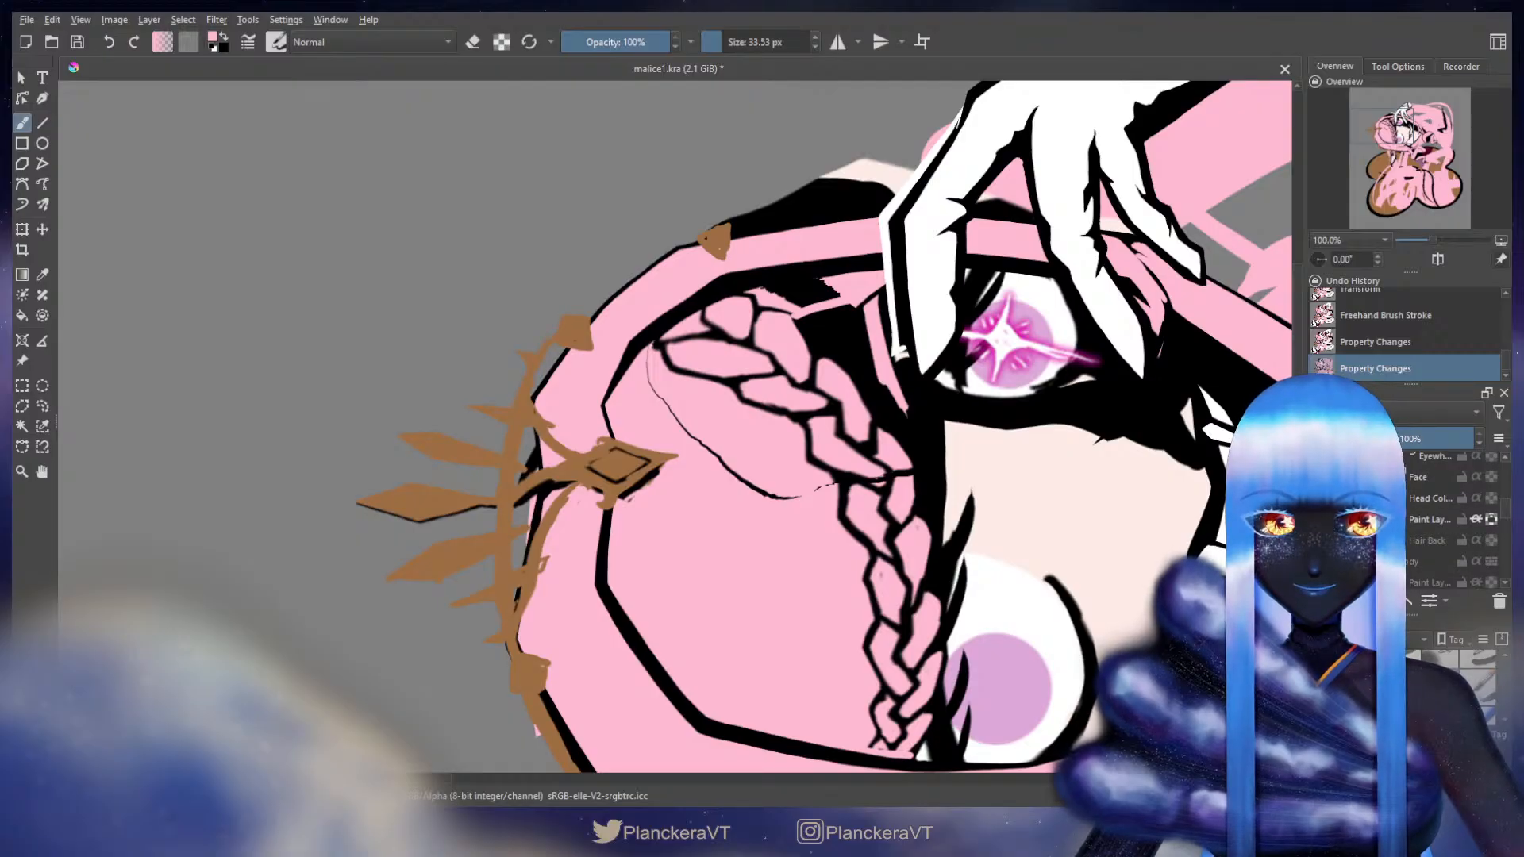
{"action": "left_click", "coordinate": [1319, 477]}
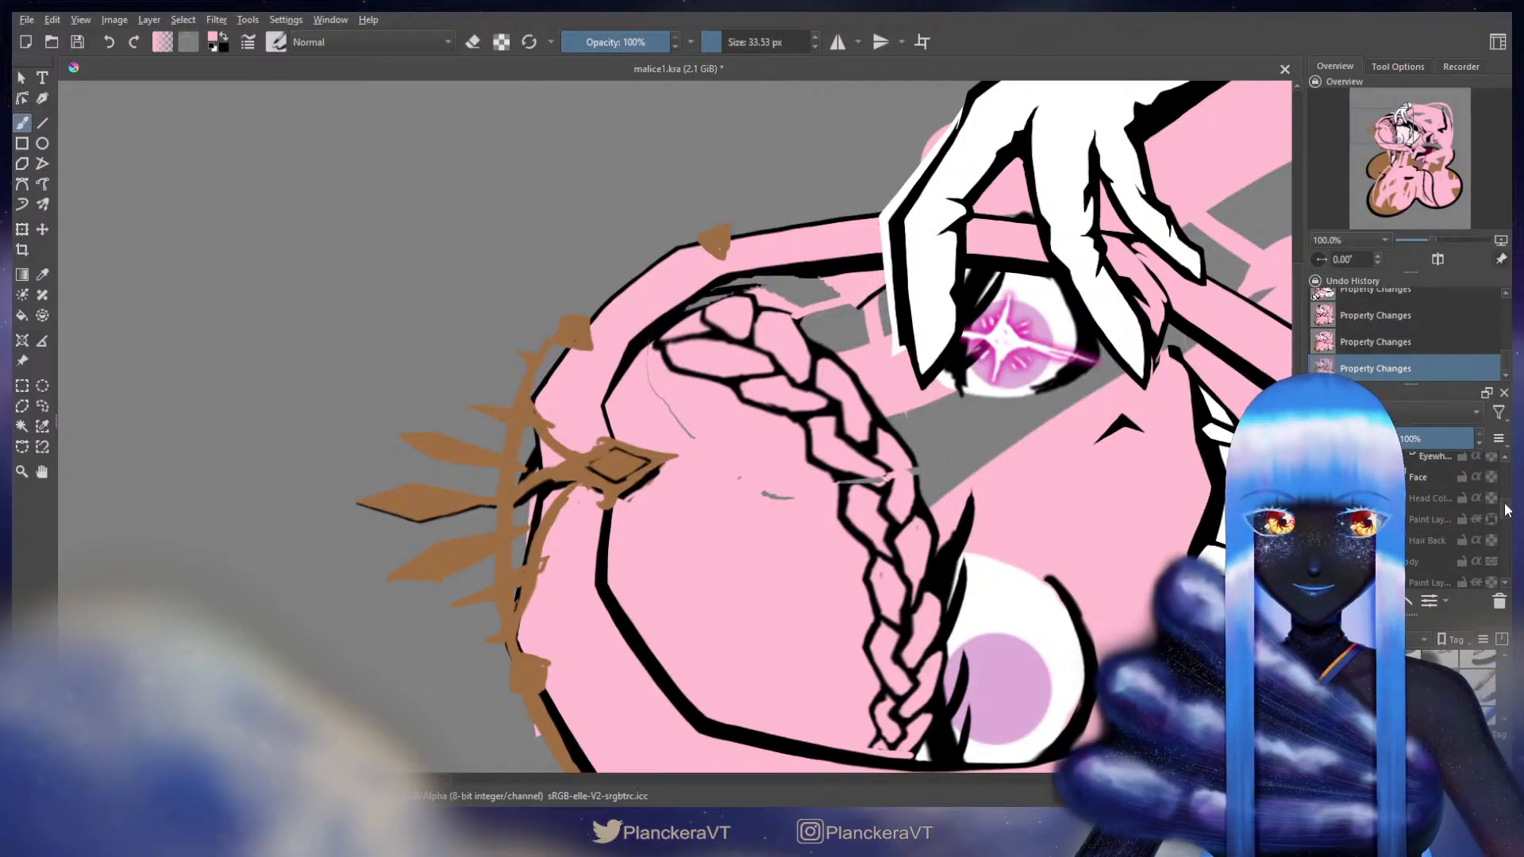
{"action": "left_click_drag", "start_coordinate": [1507, 514], "coordinate": [1497, 569]}
{"action": "left_click", "coordinate": [1319, 498]}
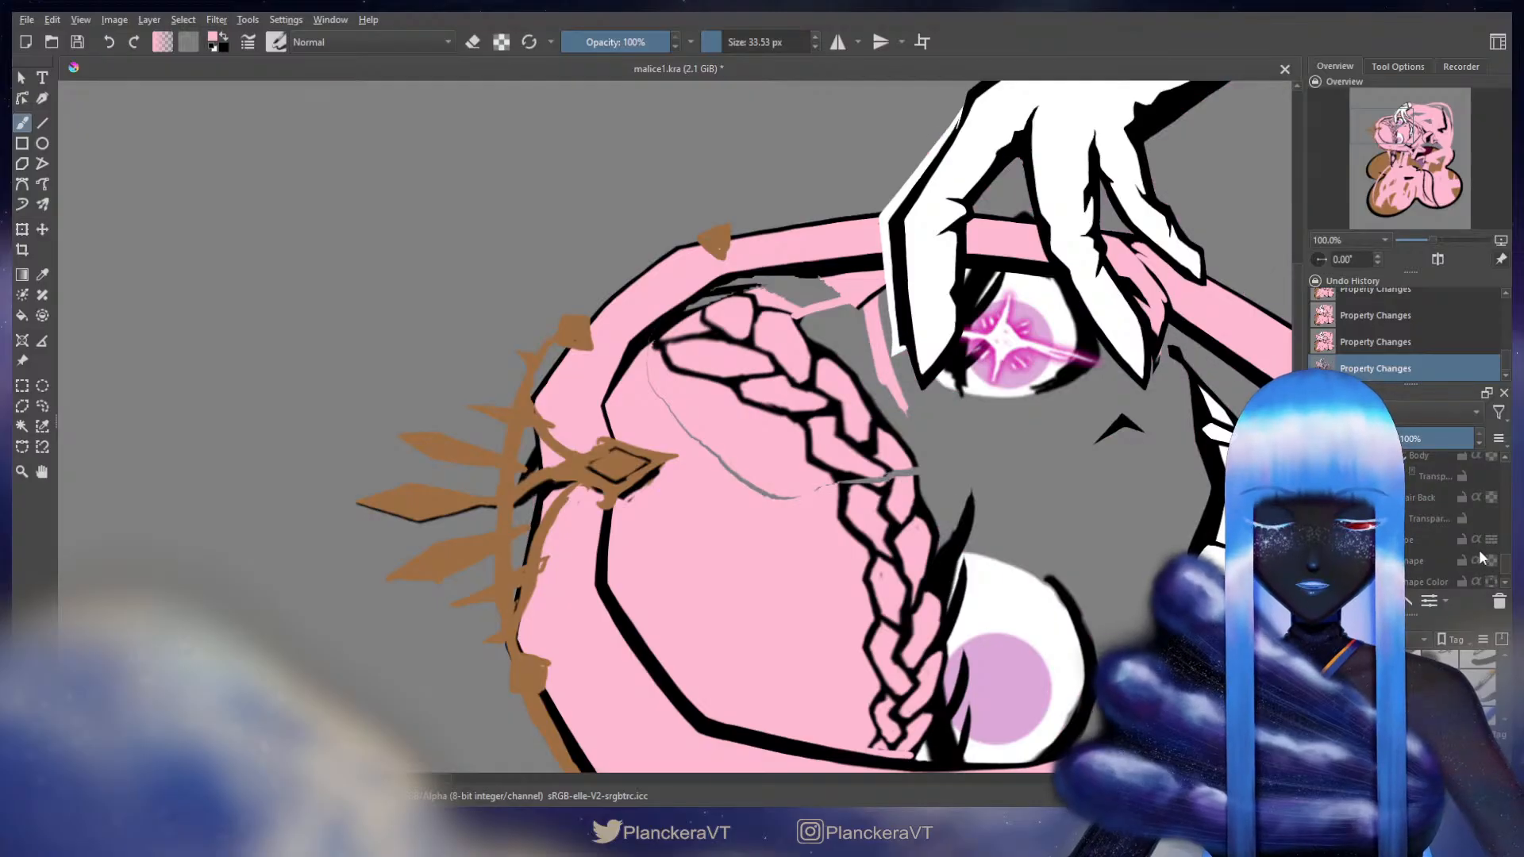
- Hide the head black layer directly below the Hair Front layer, leaving the front hair visible
{"action": "scroll", "coordinate": [1161, 540], "scroll_direction": "down", "scroll_amount": 4}
{"action": "left_click_drag", "start_coordinate": [1162, 557], "coordinate": [1010, 522]}
{"action": "scroll", "coordinate": [1010, 522], "scroll_direction": "up", "scroll_amount": 4}
{"action": "left_click_drag", "start_coordinate": [844, 214], "coordinate": [1043, 673]}
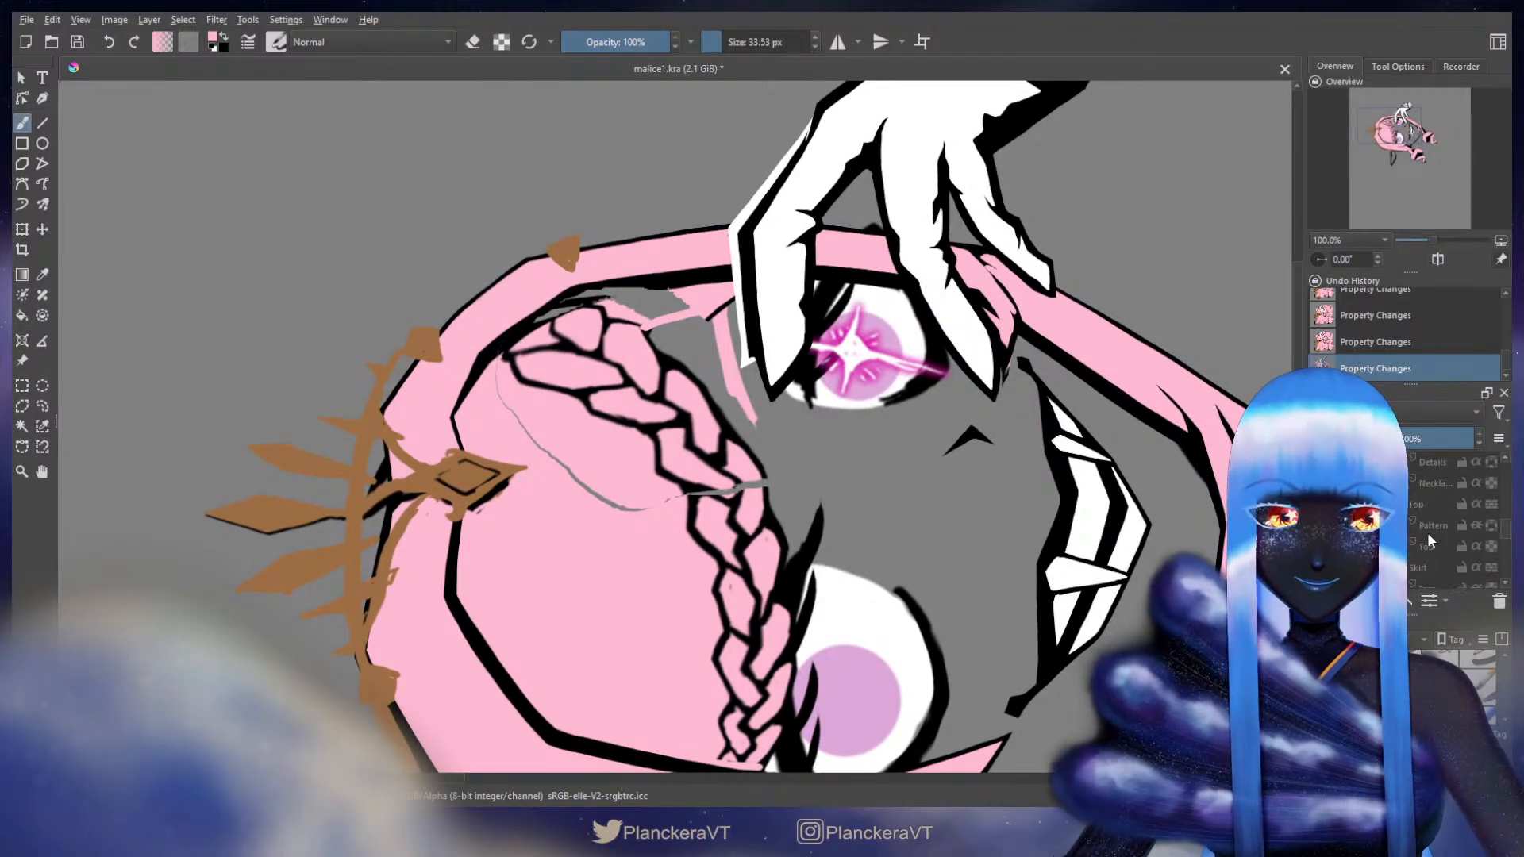
{"action": "scroll", "coordinate": [1421, 540], "scroll_direction": "up", "scroll_amount": 5}
{"action": "scroll", "coordinate": [1412, 547], "scroll_direction": "up", "scroll_amount": 3}
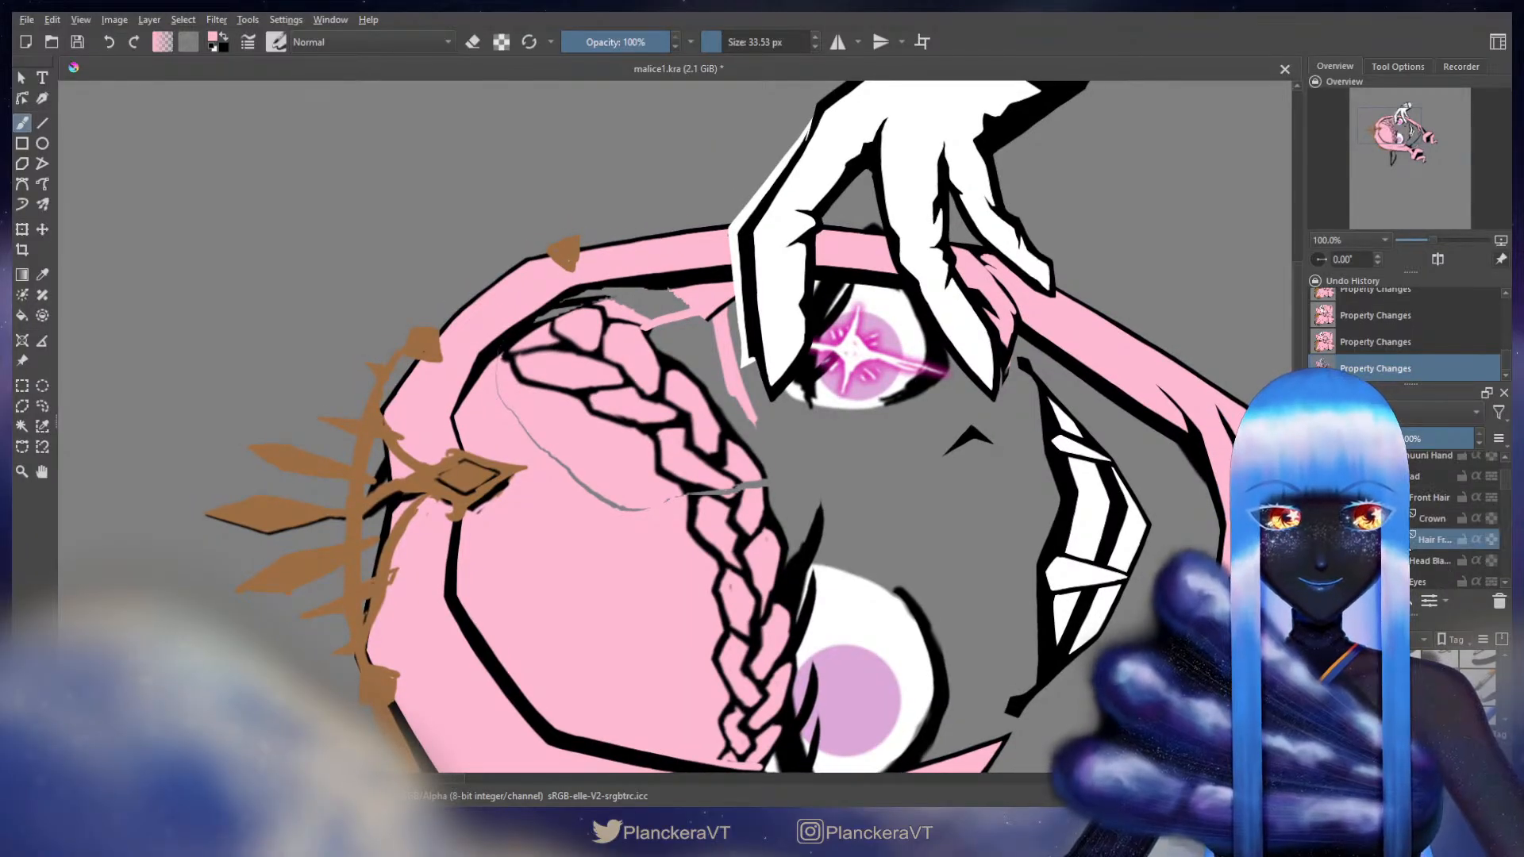
{"action": "scroll", "coordinate": [1421, 516], "scroll_direction": "down", "scroll_amount": 2}
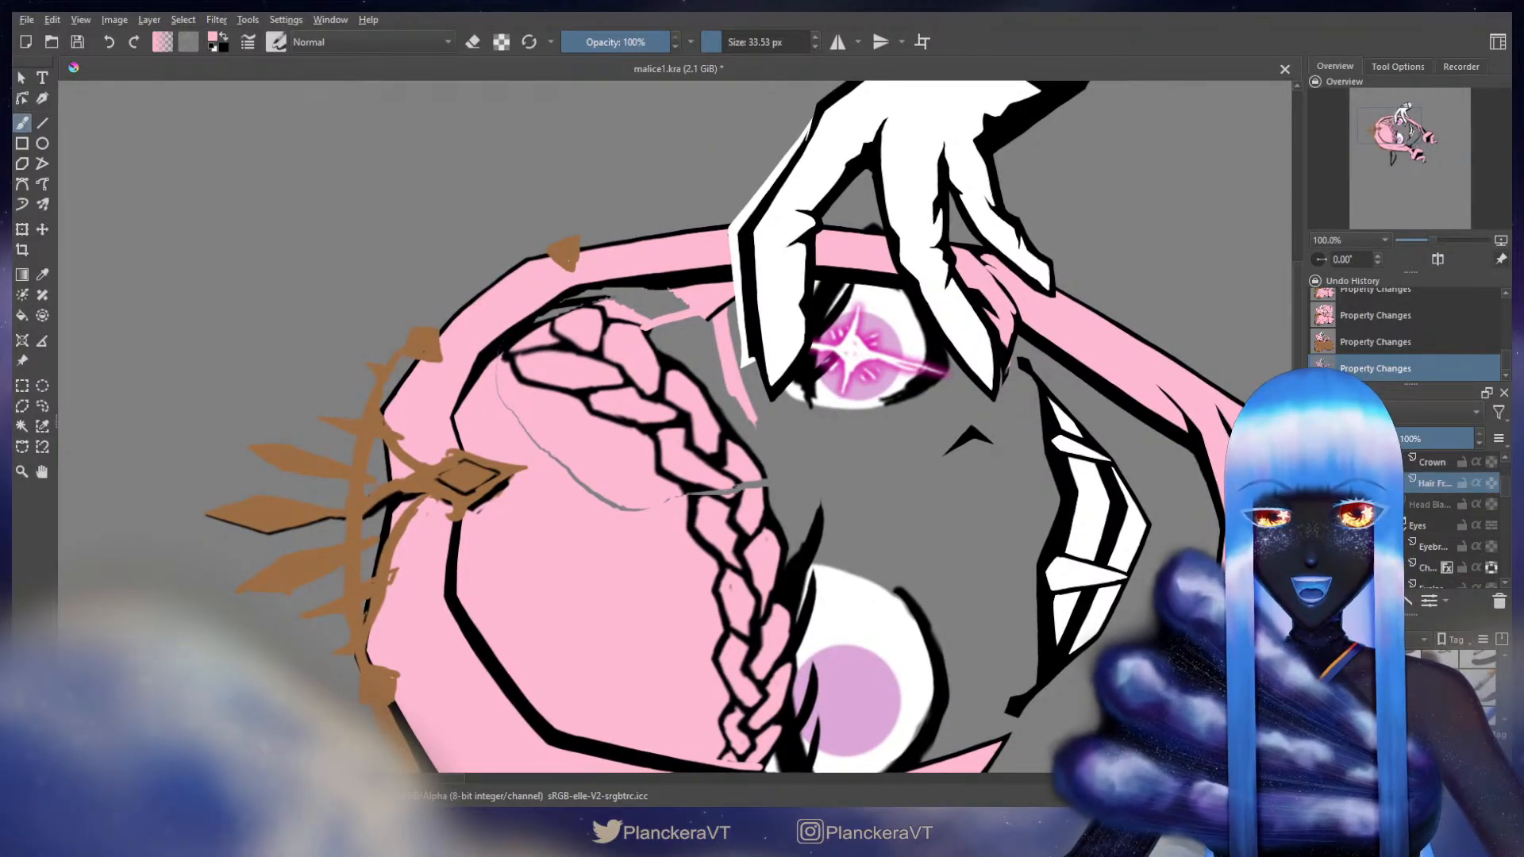
{"action": "left_click_drag", "start_coordinate": [1117, 503], "coordinate": [1176, 631]}
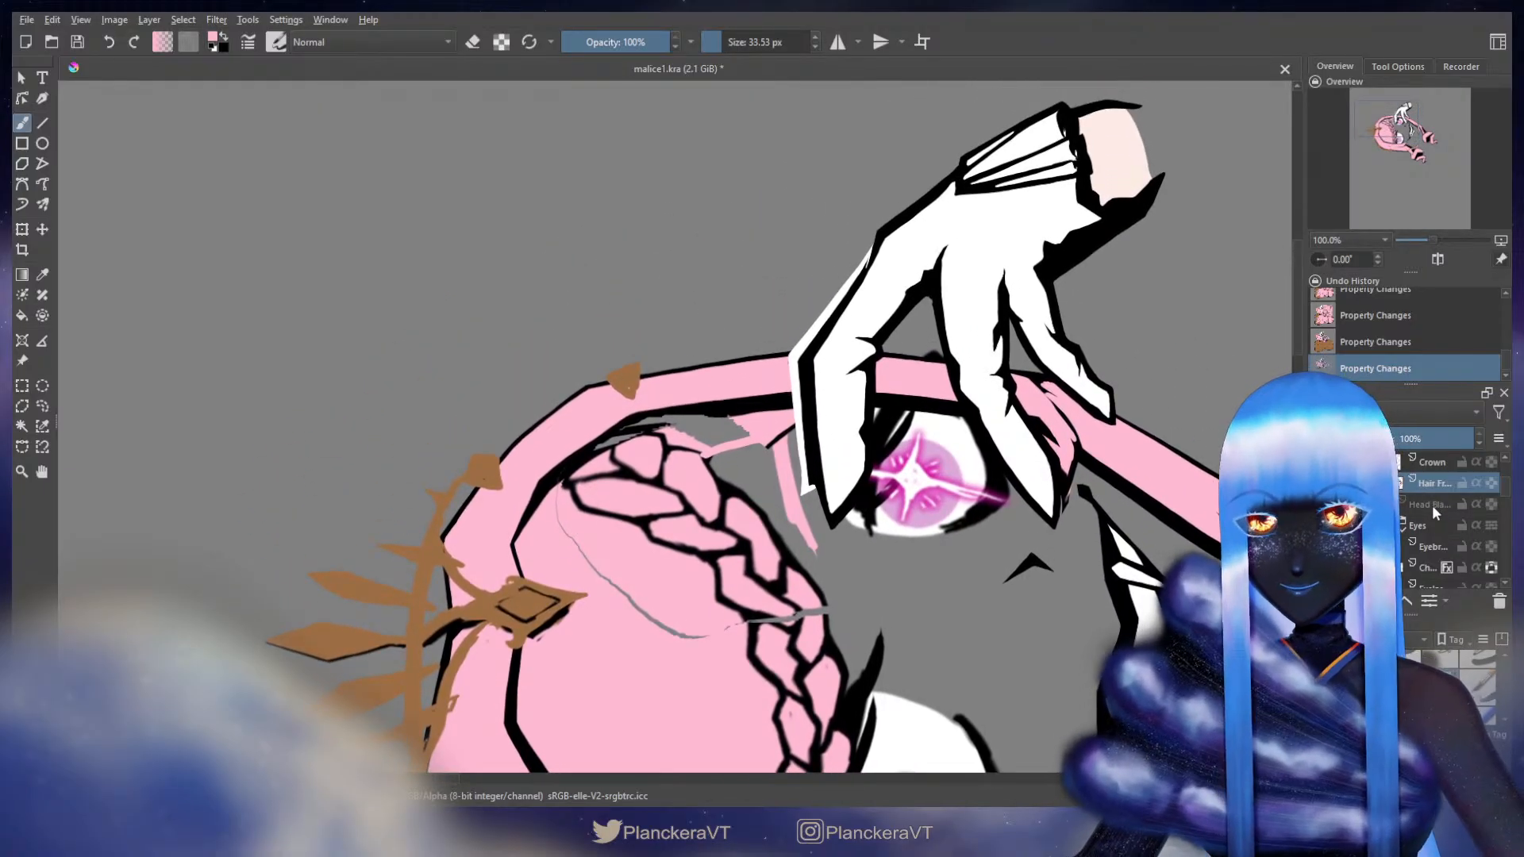
- Erase a small spot beside the raised hand with a 27.30 px eraser and hide the Eyes group
{"action": "scroll", "coordinate": [1143, 357], "scroll_direction": "up", "scroll_amount": 2}
{"action": "key", "text": "e"}
{"action": "left_click_drag", "start_coordinate": [722, 336], "coordinate": [737, 335]}
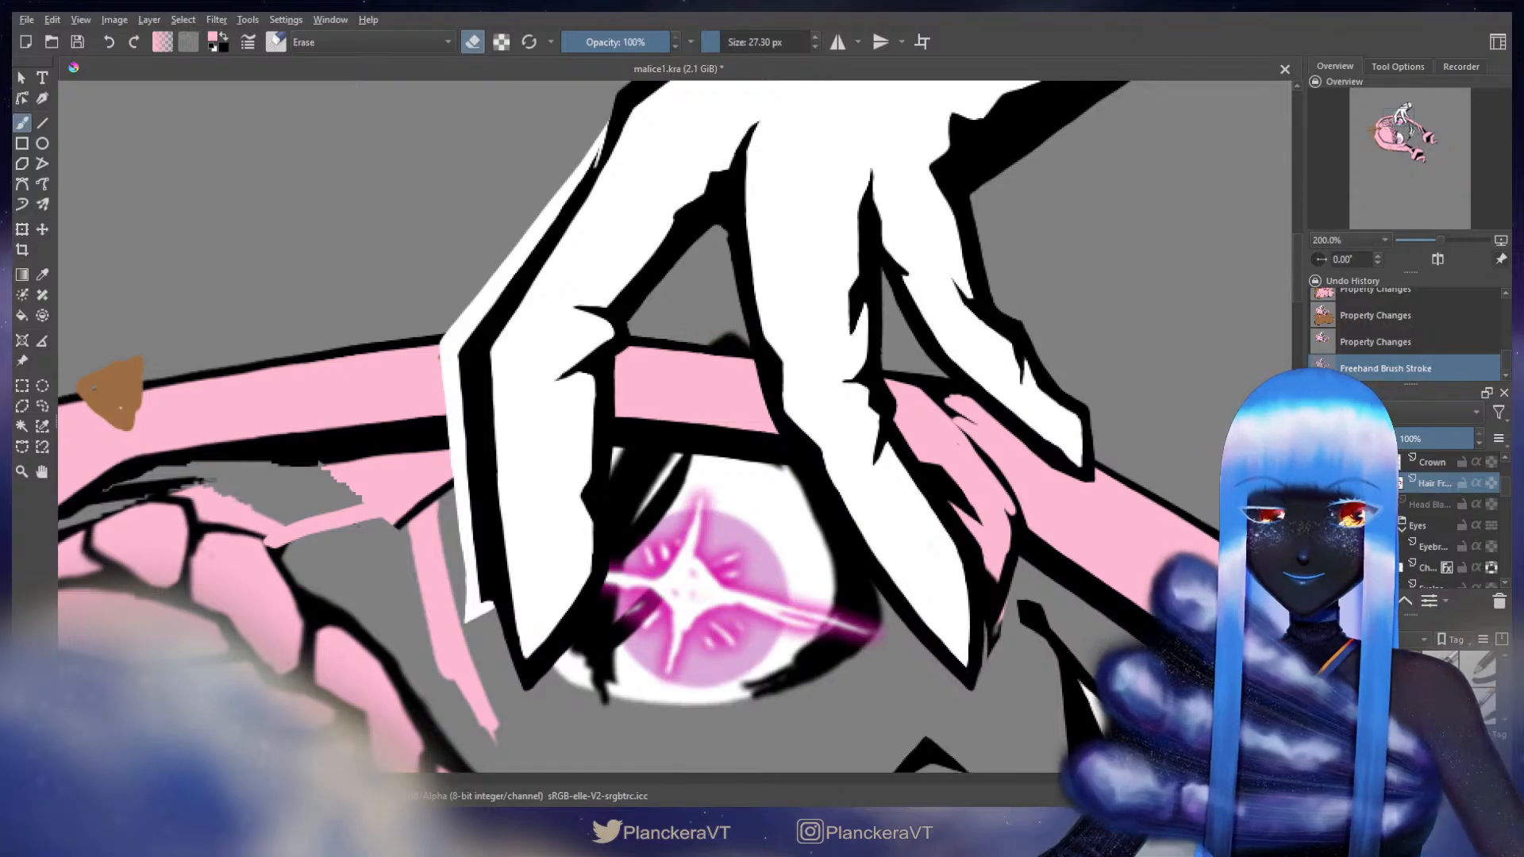
{"action": "left_click", "coordinate": [1462, 526]}
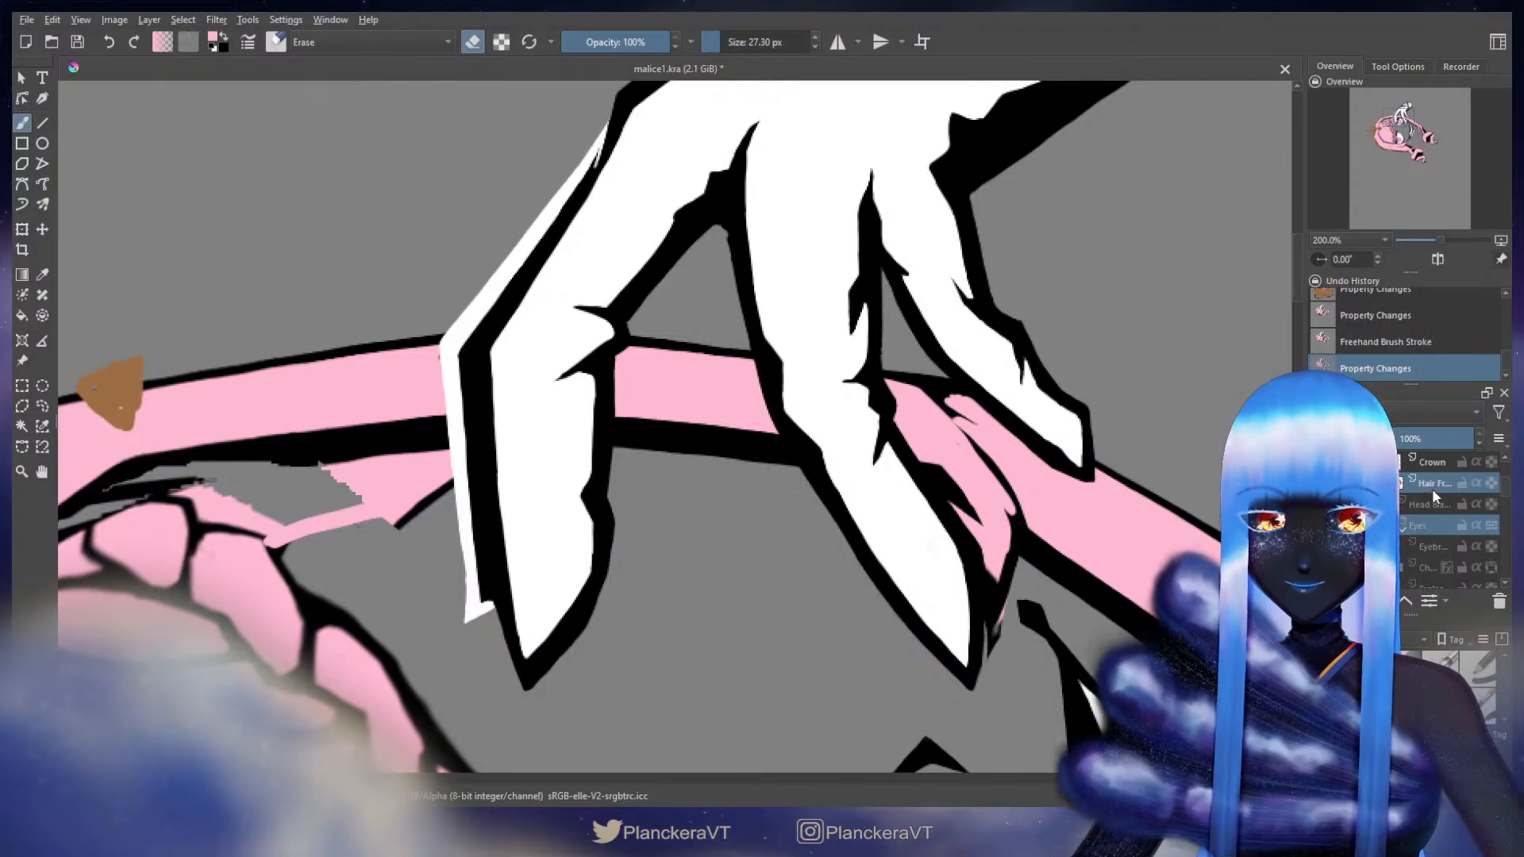
{"action": "left_click_drag", "start_coordinate": [1012, 566], "coordinate": [1178, 527]}
{"action": "left_click_drag", "start_coordinate": [937, 539], "coordinate": [1259, 429]}
- Paint hair pink on the Hair Front layer at 33.53 px to widen the strand between the braid and the raised hand
{"action": "key", "text": "e"}
{"action": "mouse_move", "coordinate": [917, 375]}
{"action": "left_mouse_down"}
{"action": "mouse_move", "coordinate": [916, 391]}
{"action": "mouse_move", "coordinate": [1039, 398]}
{"action": "left_mouse_up"}
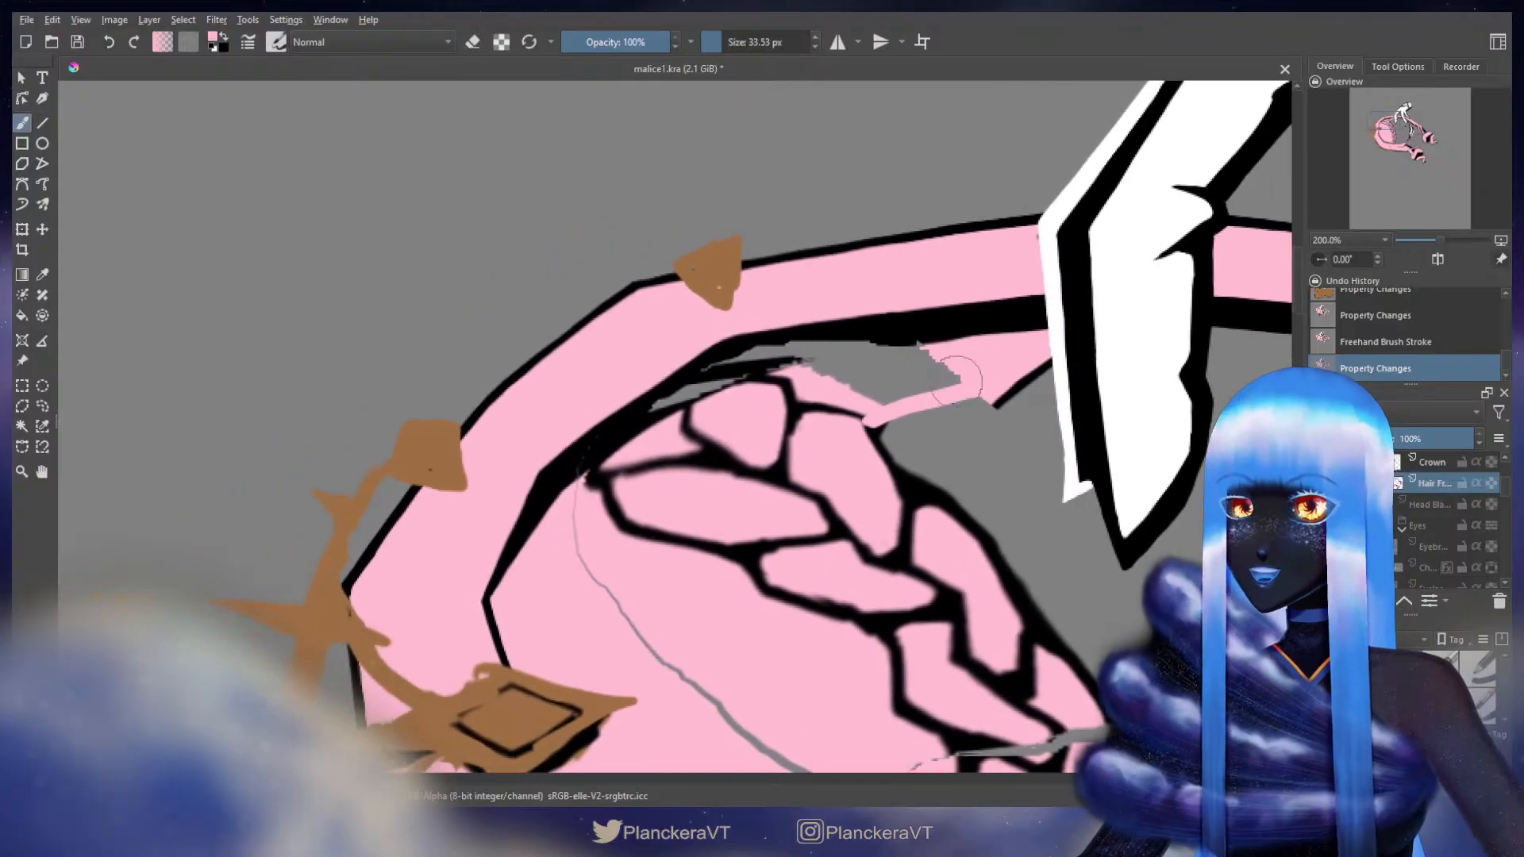
{"action": "mouse_move", "coordinate": [874, 381]}
{"action": "left_mouse_down"}
{"action": "mouse_move", "coordinate": [958, 373]}
{"action": "mouse_move", "coordinate": [935, 382]}
{"action": "left_mouse_up"}
{"action": "left_click_drag", "start_coordinate": [905, 387], "coordinate": [921, 388]}
- Draw a thin black outline along the pink strand's lower edge from the hand to the braid, cleaning it with a 25.27 px eraser
{"action": "key", "text": "x"}
{"action": "mouse_move", "coordinate": [1074, 359]}
{"action": "left_mouse_down", "text": "shift"}
{"action": "mouse_move", "coordinate": [998, 407]}
{"action": "mouse_move", "coordinate": [1086, 361]}
{"action": "mouse_move", "coordinate": [897, 470]}
{"action": "mouse_move", "coordinate": [1072, 364]}
{"action": "left_mouse_up", "text": "shift"}
{"action": "key", "text": "ctrl+z"}
{"action": "key", "text": "e"}
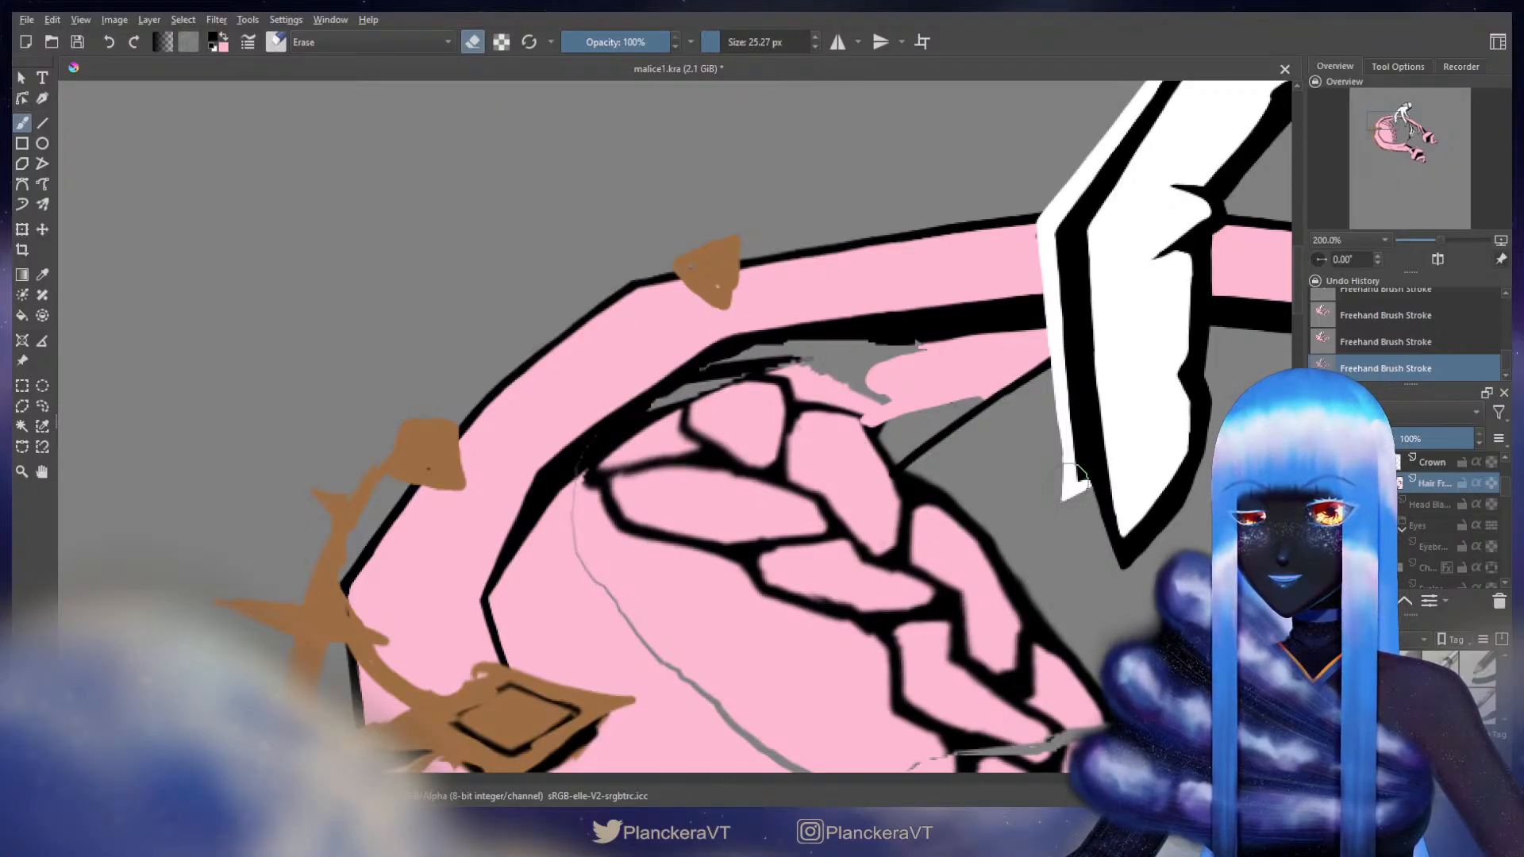
- Cover most of the gray gap above the top of the braid with pink at 38.19 px
{"action": "key", "text": "e"}
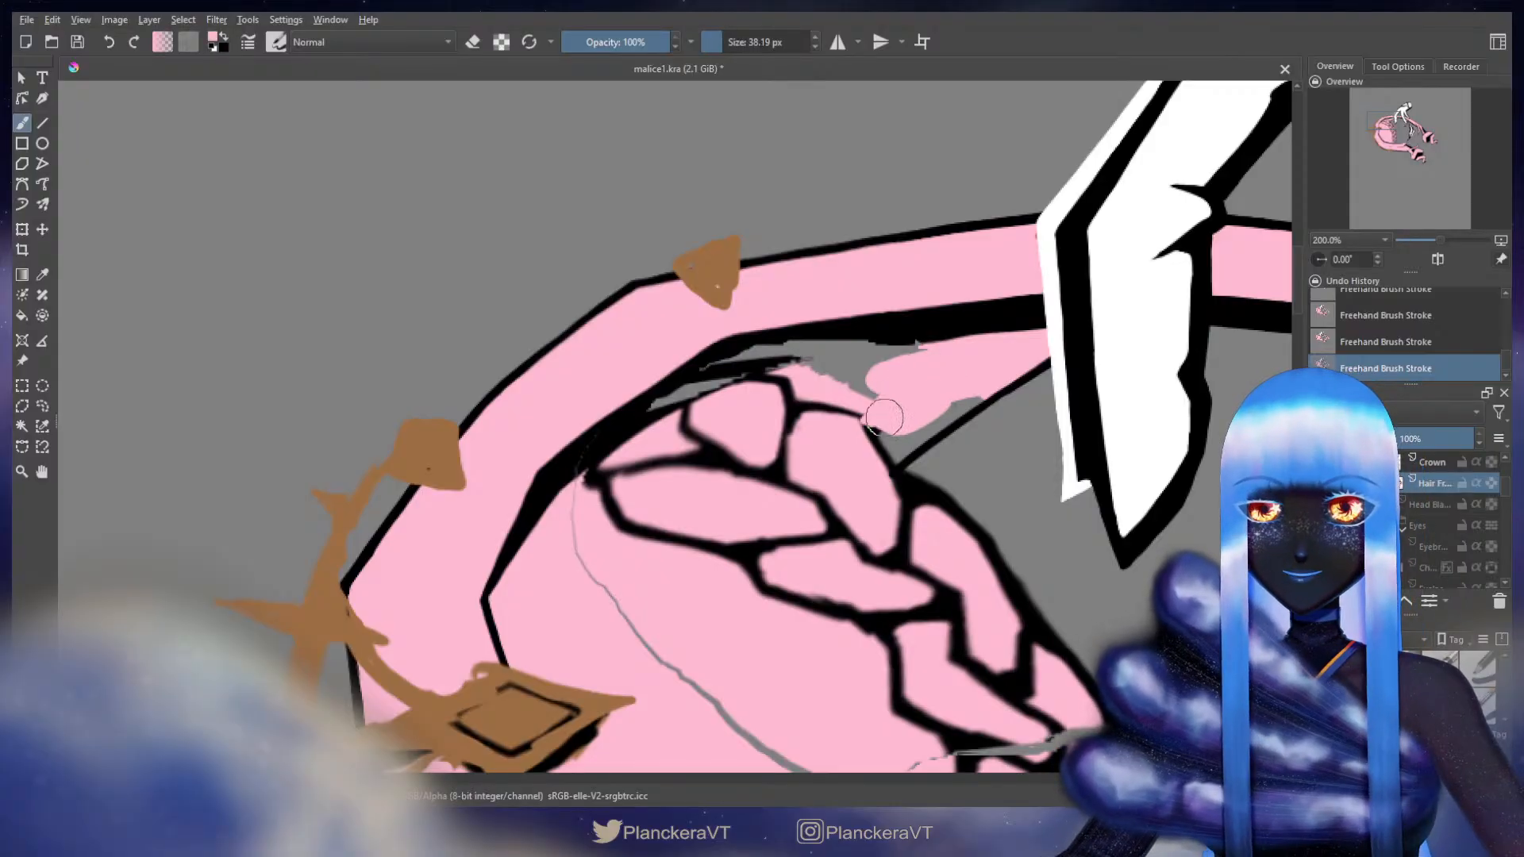
{"action": "mouse_move", "coordinate": [907, 425]}
{"action": "left_mouse_down"}
{"action": "mouse_move", "coordinate": [939, 412]}
{"action": "mouse_move", "coordinate": [908, 422]}
{"action": "mouse_move", "coordinate": [889, 361]}
{"action": "mouse_move", "coordinate": [930, 355]}
{"action": "mouse_move", "coordinate": [742, 358]}
{"action": "mouse_move", "coordinate": [674, 395]}
{"action": "left_mouse_up"}
{"action": "key", "text": "ctrl+z"}
- Repaint the black inner hair outline above the braid and fill the remaining gray gap beneath it with pink
{"action": "key", "text": "x"}
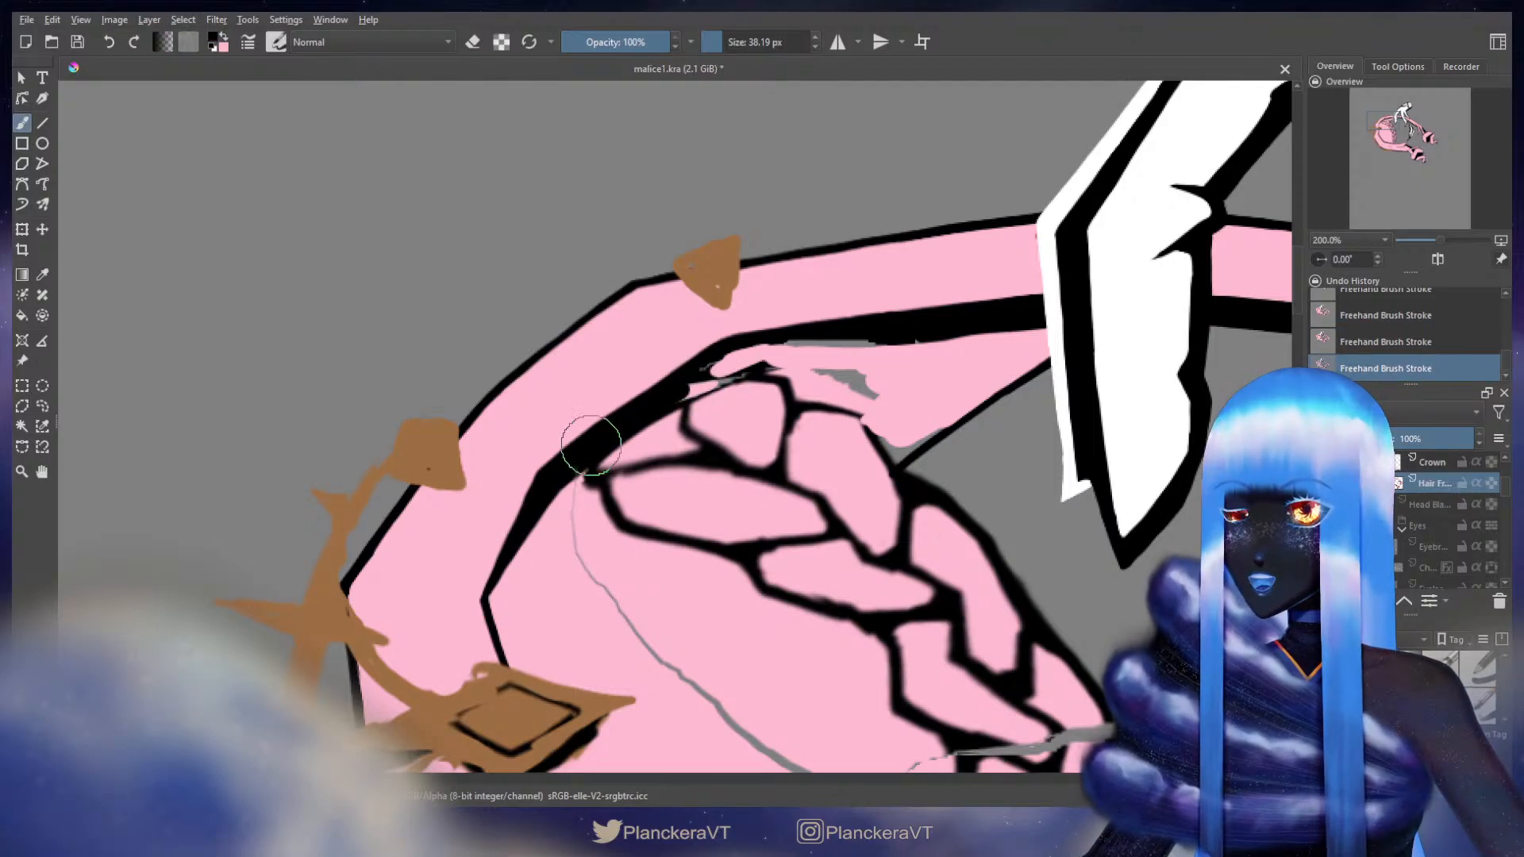
{"action": "left_click_drag", "start_coordinate": [739, 355], "coordinate": [916, 336]}
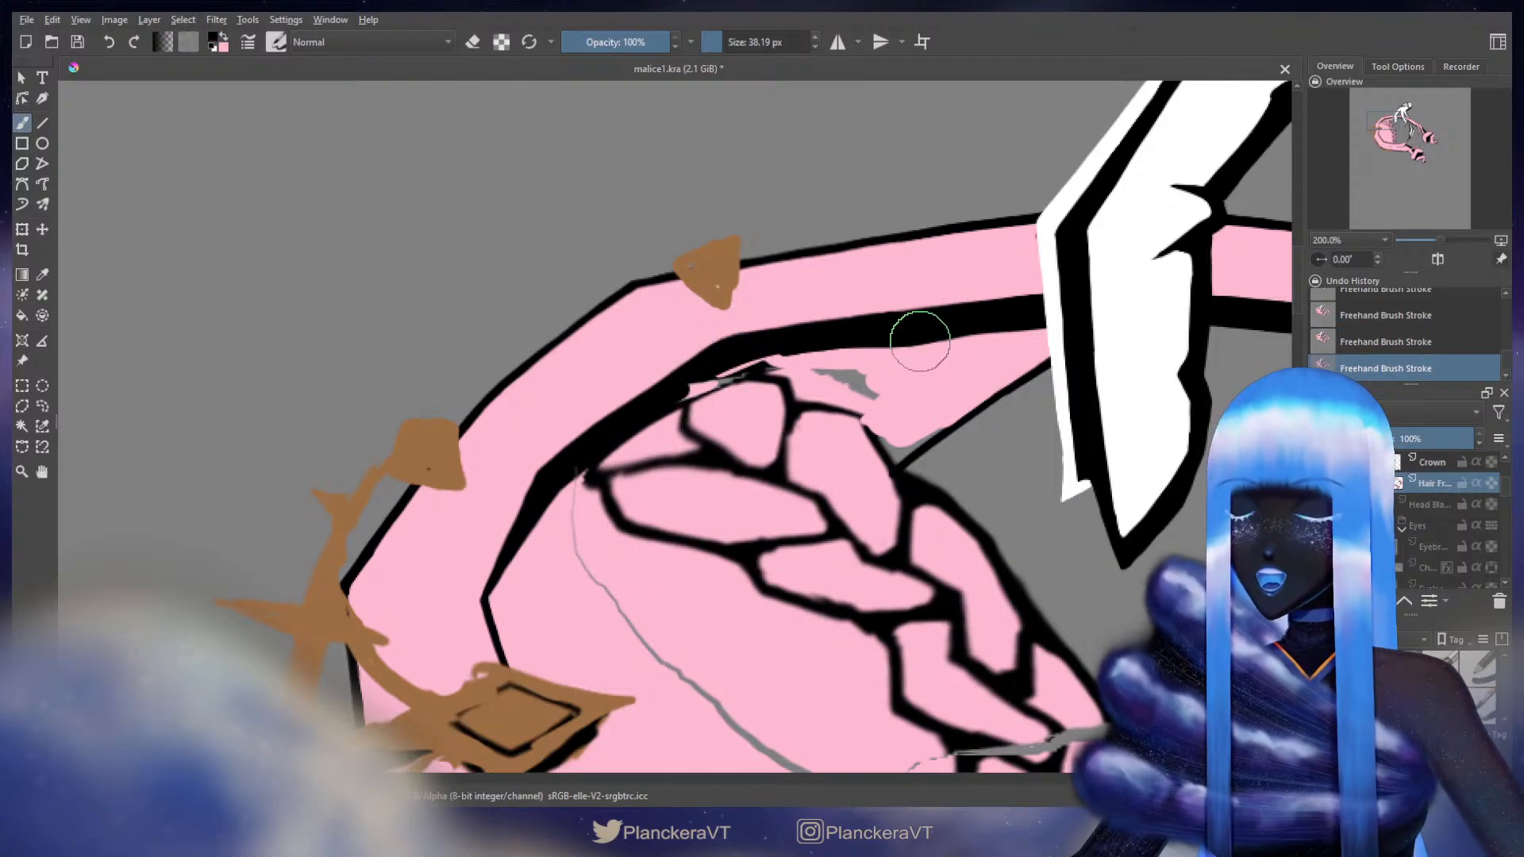
{"action": "key", "text": "ctrl+z"}
{"action": "mouse_move", "coordinate": [776, 341]}
{"action": "left_mouse_down"}
{"action": "mouse_move", "coordinate": [718, 358]}
{"action": "mouse_move", "coordinate": [814, 345]}
{"action": "mouse_move", "coordinate": [782, 345]}
{"action": "left_mouse_up"}
{"action": "key", "text": "ctrl+z"}
{"action": "mouse_move", "coordinate": [767, 343]}
{"action": "left_mouse_down"}
{"action": "mouse_move", "coordinate": [698, 373]}
{"action": "mouse_move", "coordinate": [802, 345]}
{"action": "mouse_move", "coordinate": [1053, 322]}
{"action": "mouse_move", "coordinate": [997, 351]}
{"action": "mouse_move", "coordinate": [816, 354]}
{"action": "mouse_move", "coordinate": [884, 419]}
{"action": "left_mouse_up"}
{"action": "key", "text": "x"}
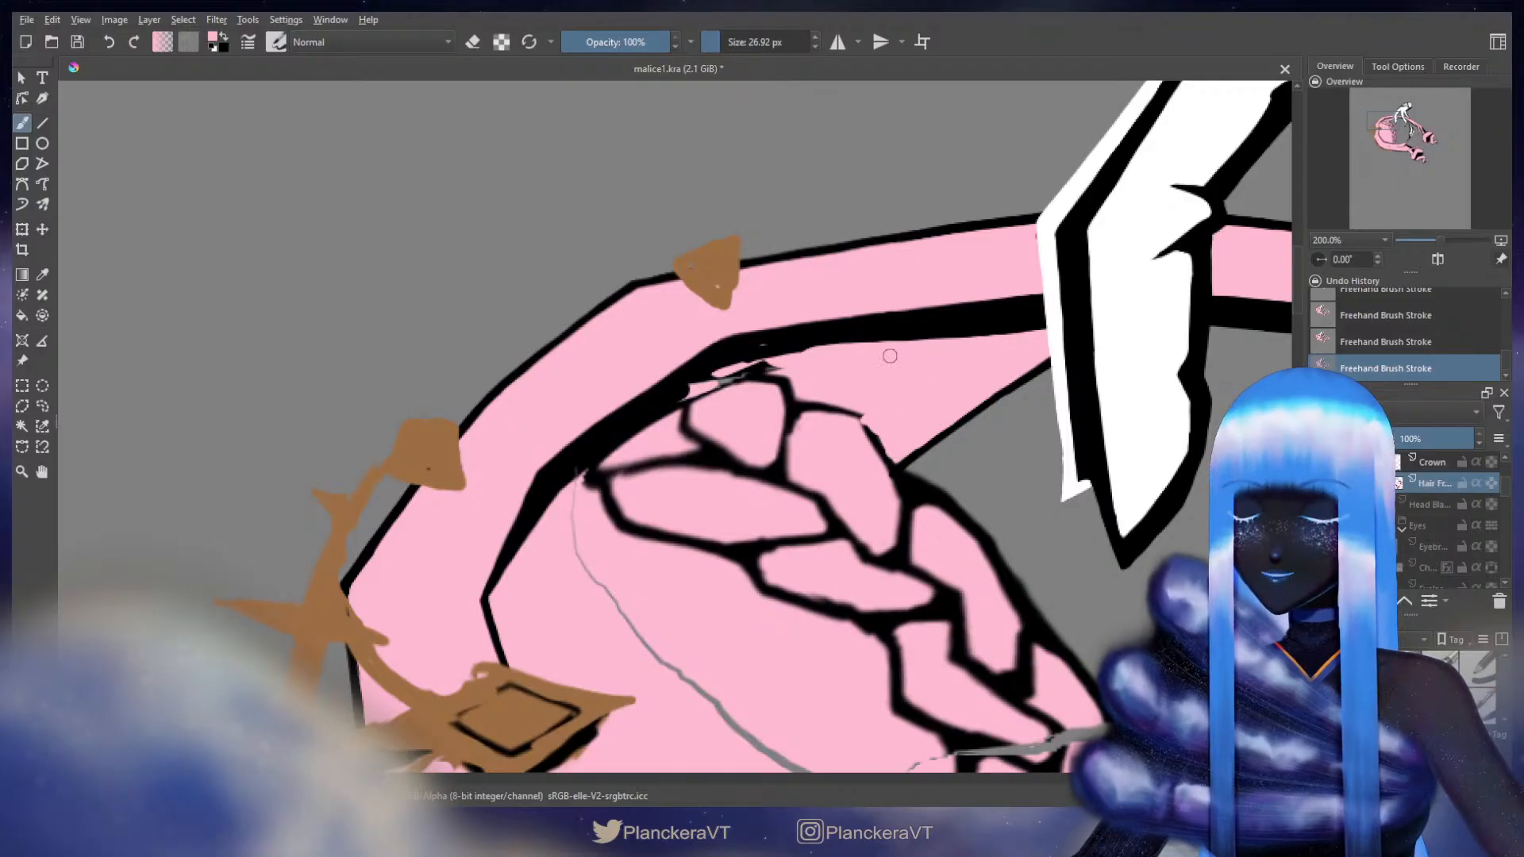
- Trim the inner outline's edge with pink at 24.73 px and fill the gaps above the braid with black at 34.64 px
{"action": "key", "text": "ctrl+z"}
{"action": "mouse_move", "coordinate": [987, 330]}
{"action": "left_mouse_down", "text": "shift"}
{"action": "mouse_move", "coordinate": [946, 351]}
{"action": "mouse_move", "coordinate": [953, 377]}
{"action": "mouse_move", "coordinate": [979, 341]}
{"action": "mouse_move", "coordinate": [849, 361]}
{"action": "left_mouse_up", "text": "shift"}
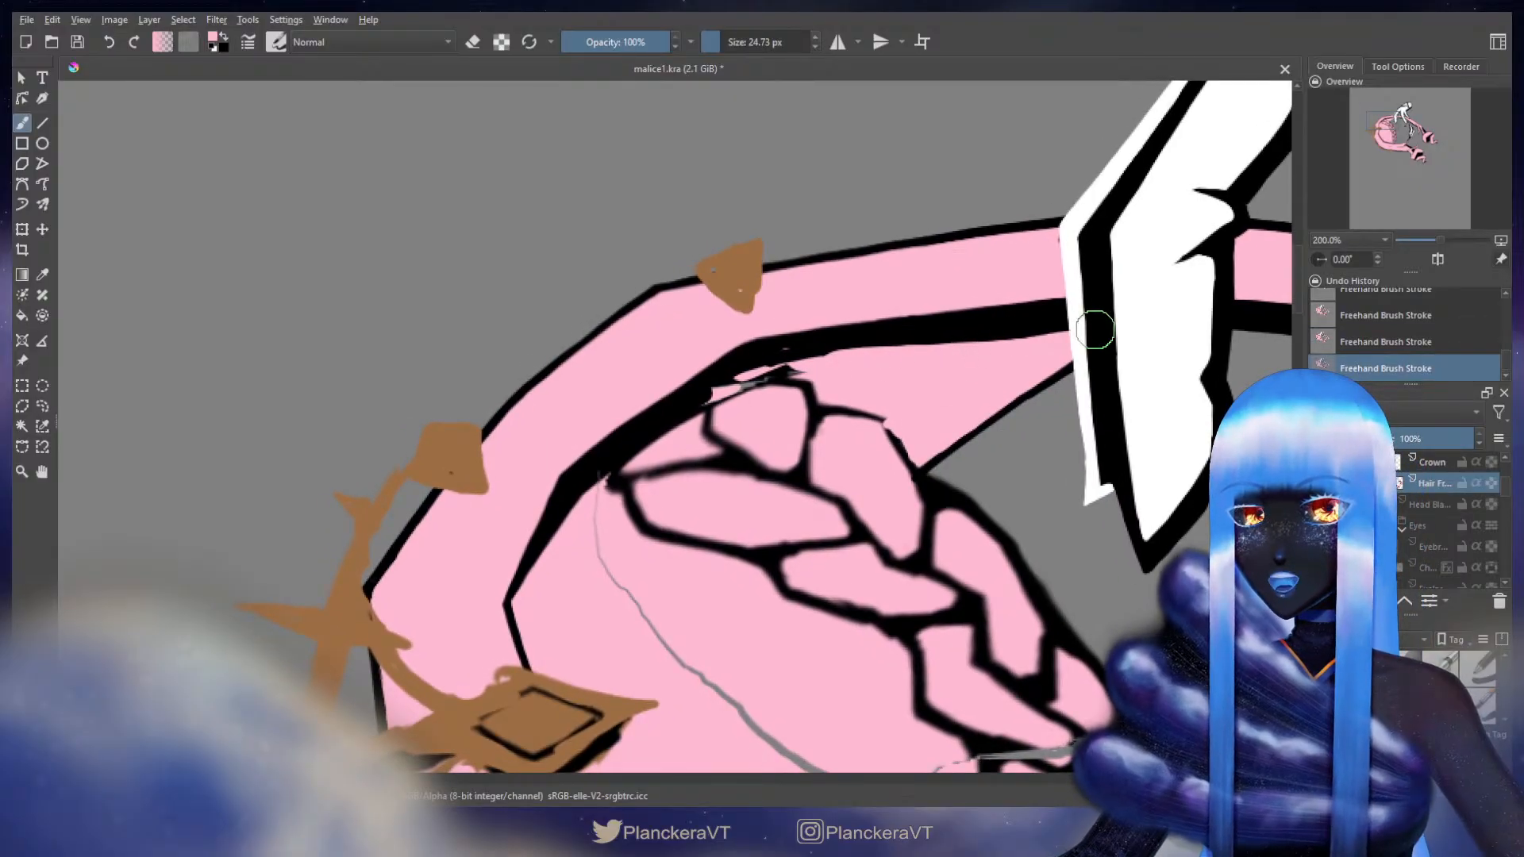
{"action": "key", "text": "x"}
{"action": "mouse_move", "coordinate": [1143, 316]}
{"action": "left_mouse_down", "text": "shift"}
{"action": "mouse_move", "coordinate": [1160, 317]}
{"action": "mouse_move", "coordinate": [891, 340]}
{"action": "mouse_move", "coordinate": [712, 378]}
{"action": "mouse_move", "coordinate": [816, 430]}
{"action": "mouse_move", "coordinate": [939, 402]}
{"action": "left_mouse_up", "text": "shift"}
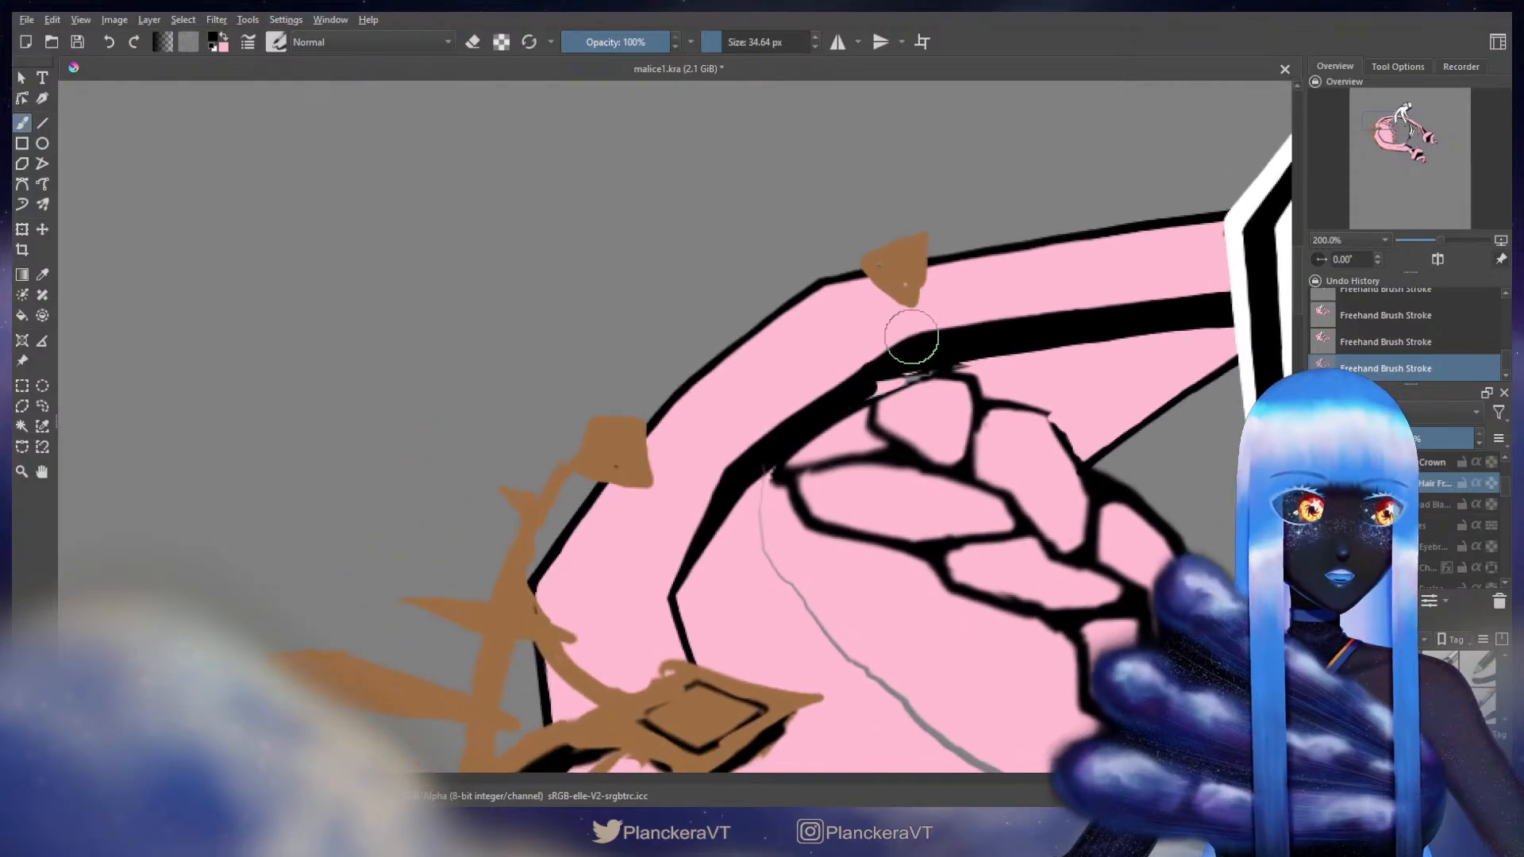
{"action": "key", "text": "ctrl+z"}
{"action": "key", "text": "ctrl+shift+z"}
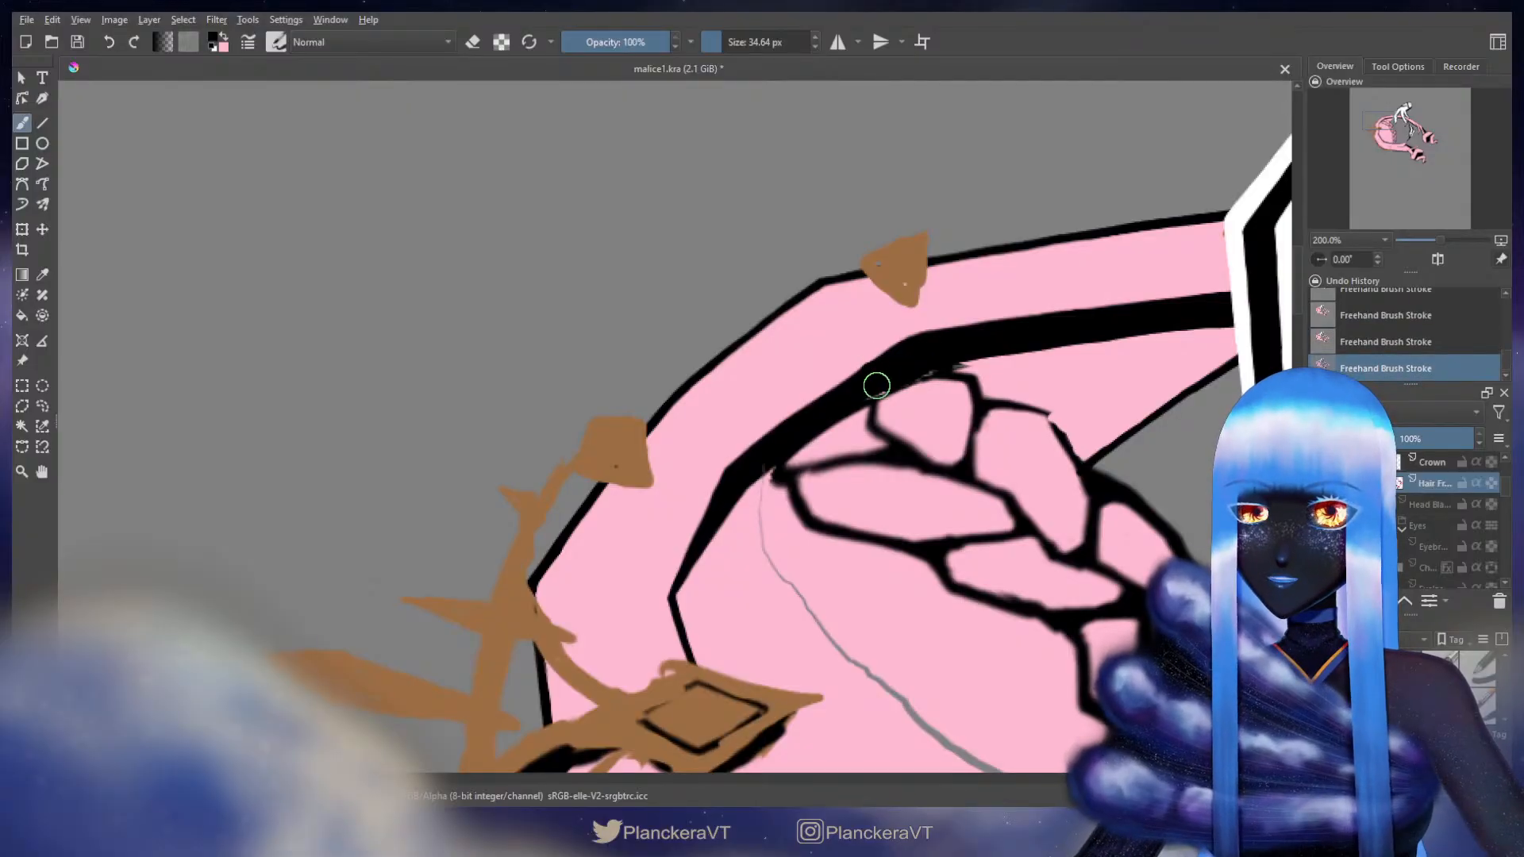
- Reshape the bend of the inner outline above the braid, trimming with pink at 29.76 px and repainting with black at about 23–25 px
{"action": "key", "text": "x"}
{"action": "key", "text": "bracketleft"}
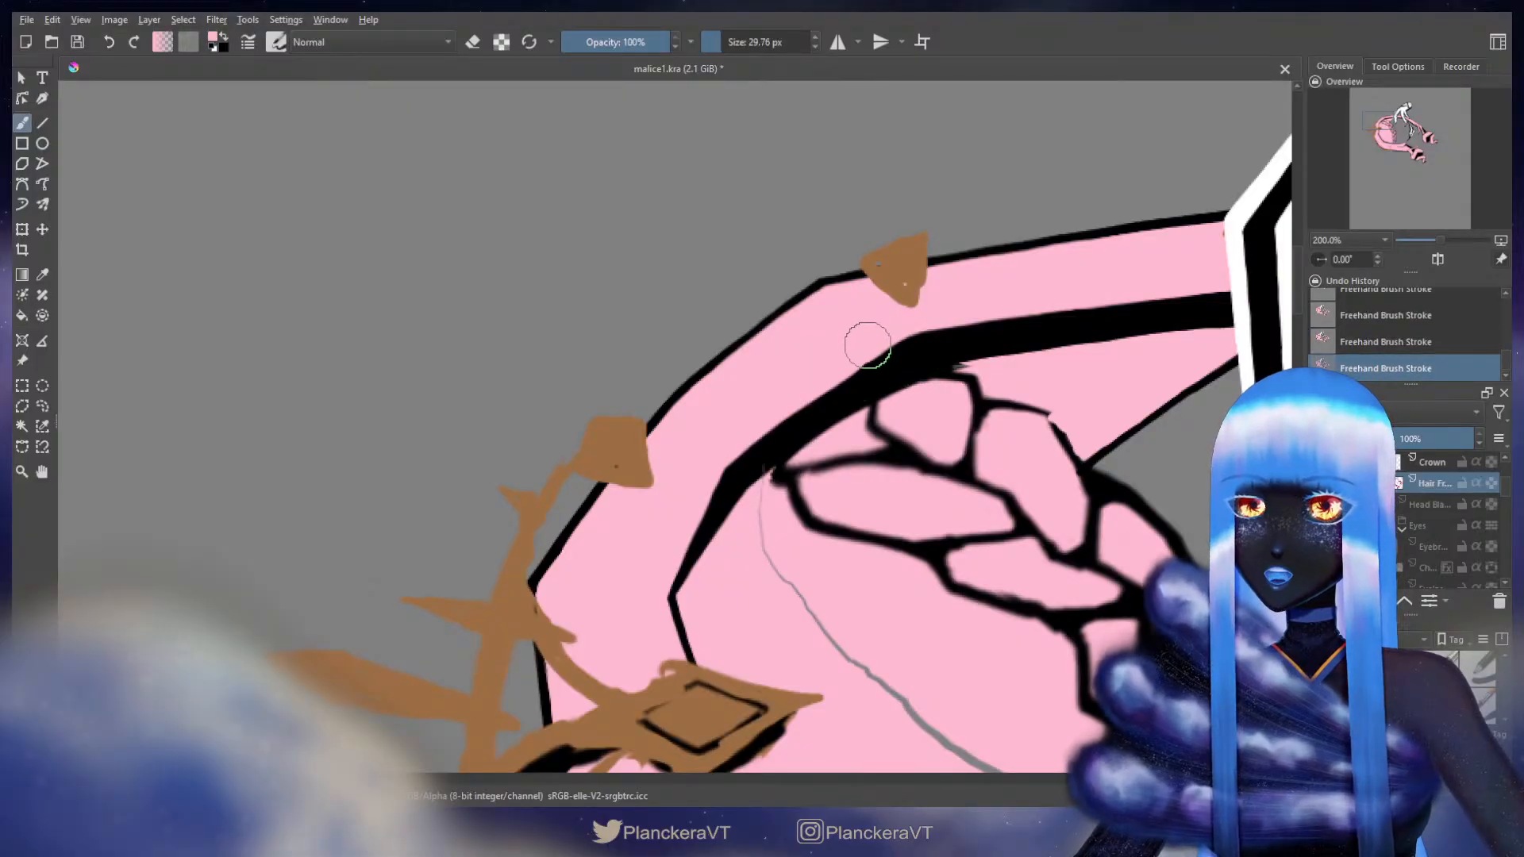
{"action": "key", "text": "x"}
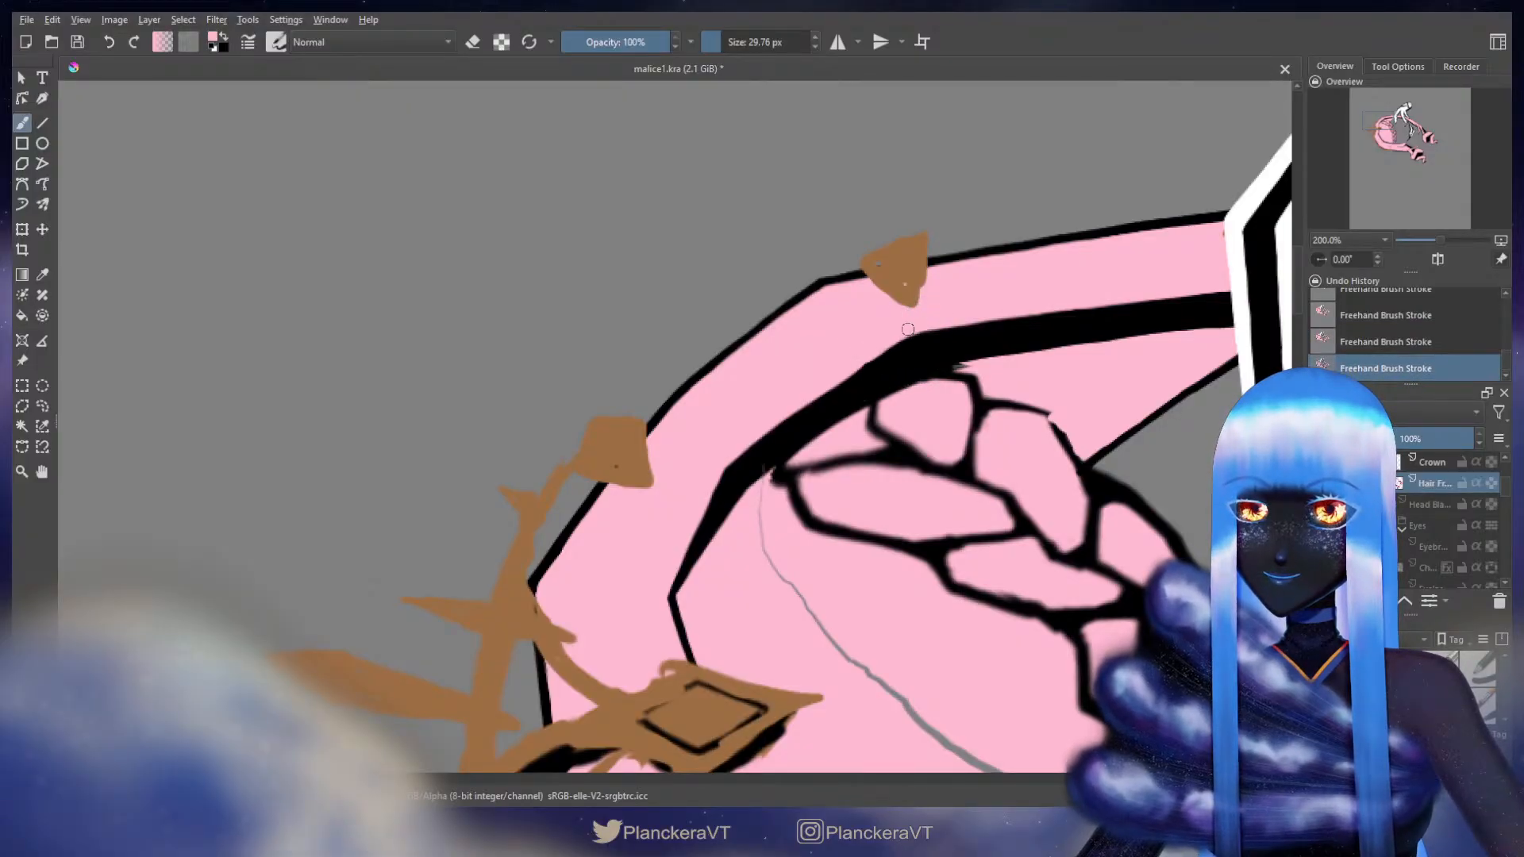
{"action": "key", "text": "bracketleft"}
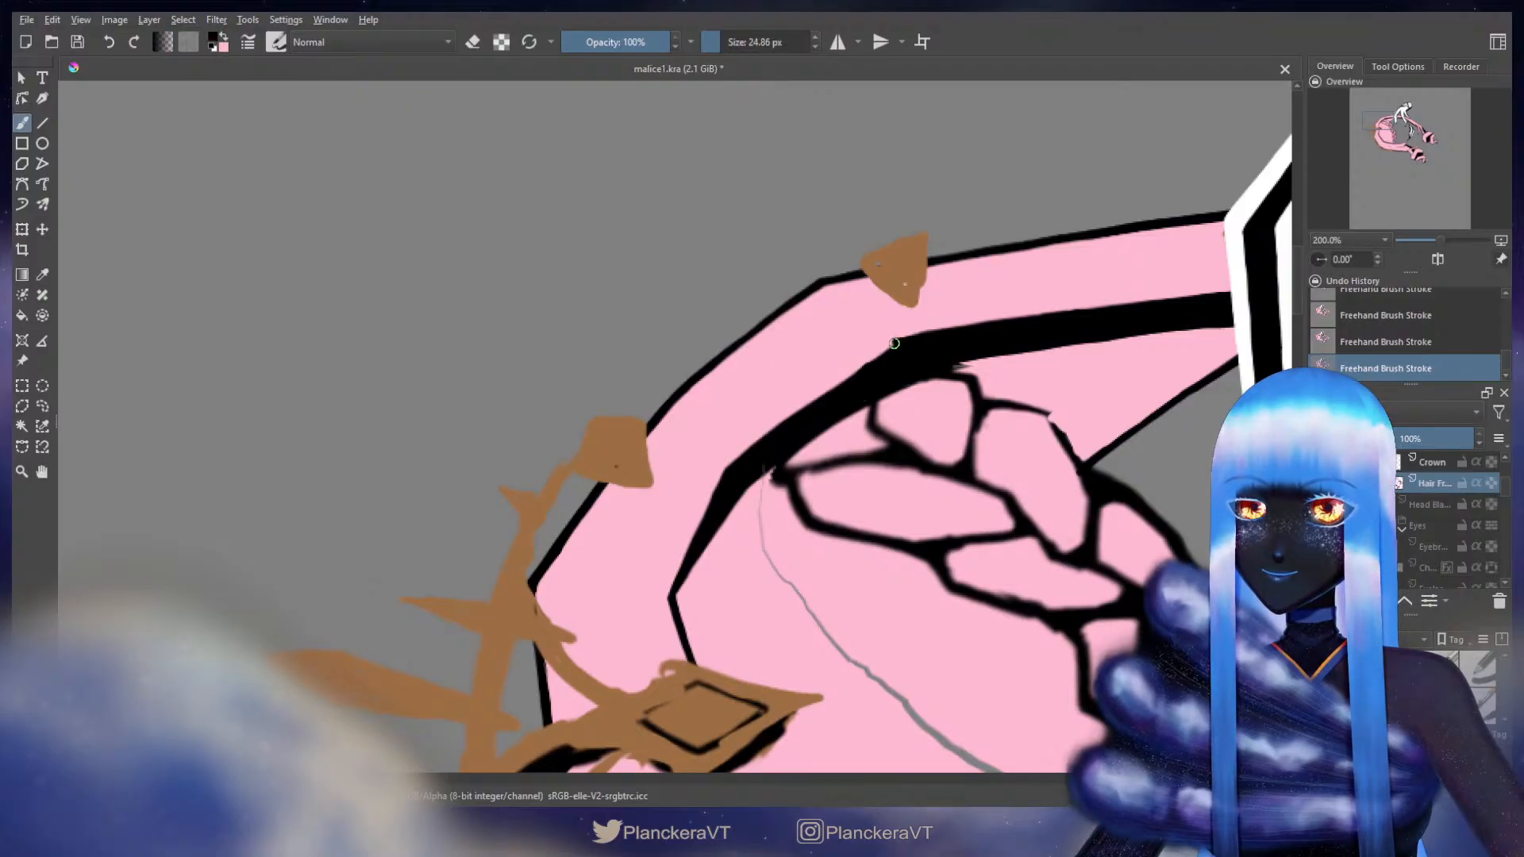
{"action": "key", "text": "ctrl+z"}
{"action": "mouse_move", "coordinate": [936, 342]}
{"action": "left_mouse_down"}
{"action": "mouse_move", "coordinate": [861, 367]}
{"action": "mouse_move", "coordinate": [801, 411]}
{"action": "left_mouse_up"}
{"action": "left_click_drag", "start_coordinate": [887, 356], "coordinate": [864, 370]}
{"action": "left_click_drag", "start_coordinate": [803, 412], "coordinate": [743, 456]}
{"action": "key", "text": "ctrl+z"}
{"action": "key", "text": "bracketleft"}
{"action": "left_click_drag", "start_coordinate": [821, 402], "coordinate": [816, 404]}
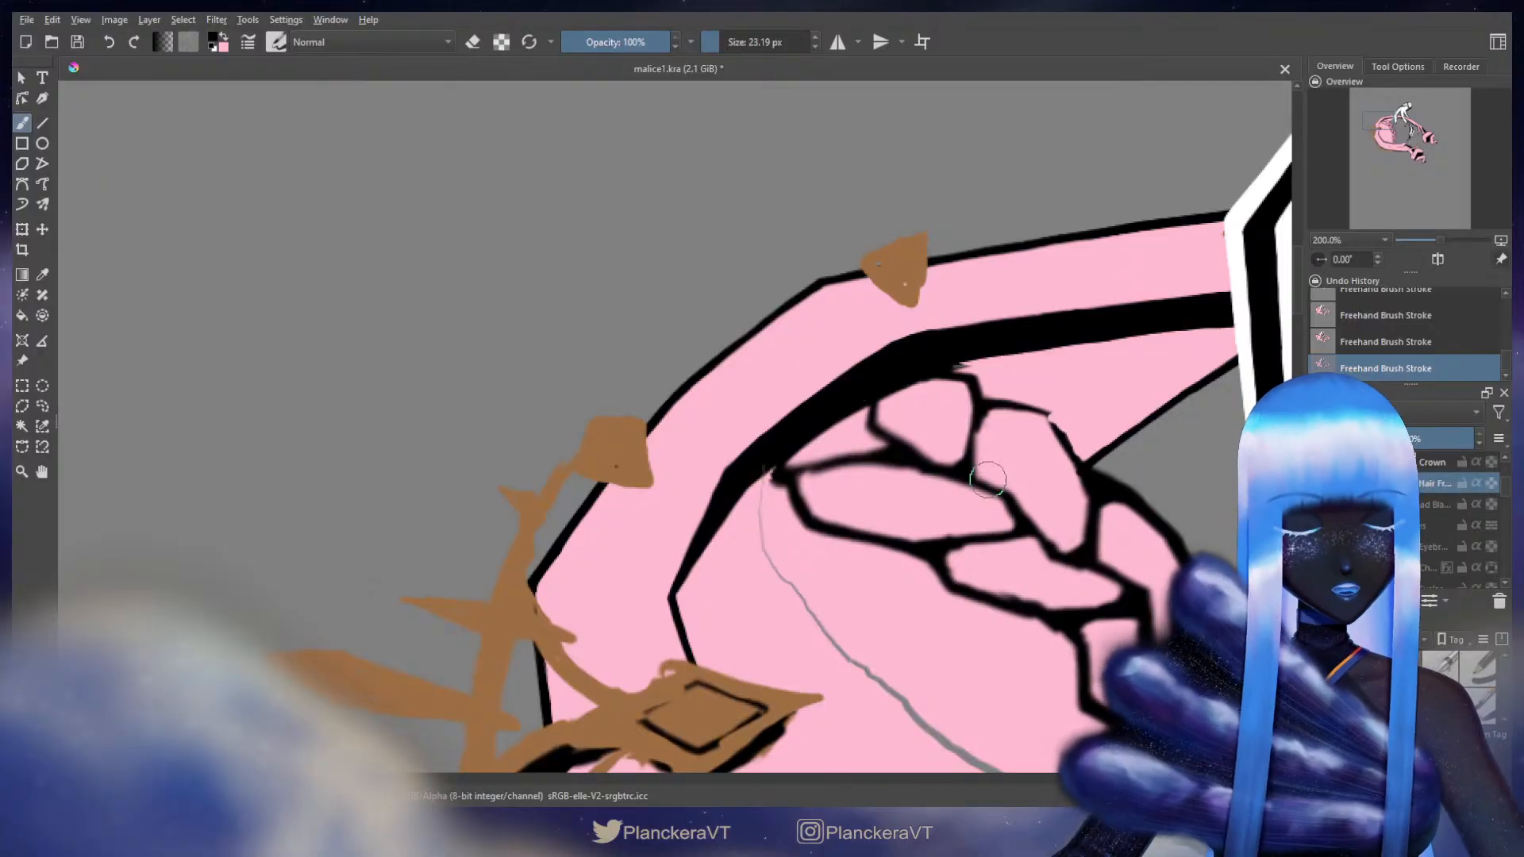
- Trim the edges of the inner outline's bend with pink at 28.07 px
{"action": "key", "text": "x"}
{"action": "mouse_move", "coordinate": [1012, 305]}
{"action": "left_mouse_down", "text": "shift"}
{"action": "mouse_move", "coordinate": [985, 314]}
{"action": "mouse_move", "coordinate": [1002, 312]}
{"action": "left_mouse_up", "text": "shift"}
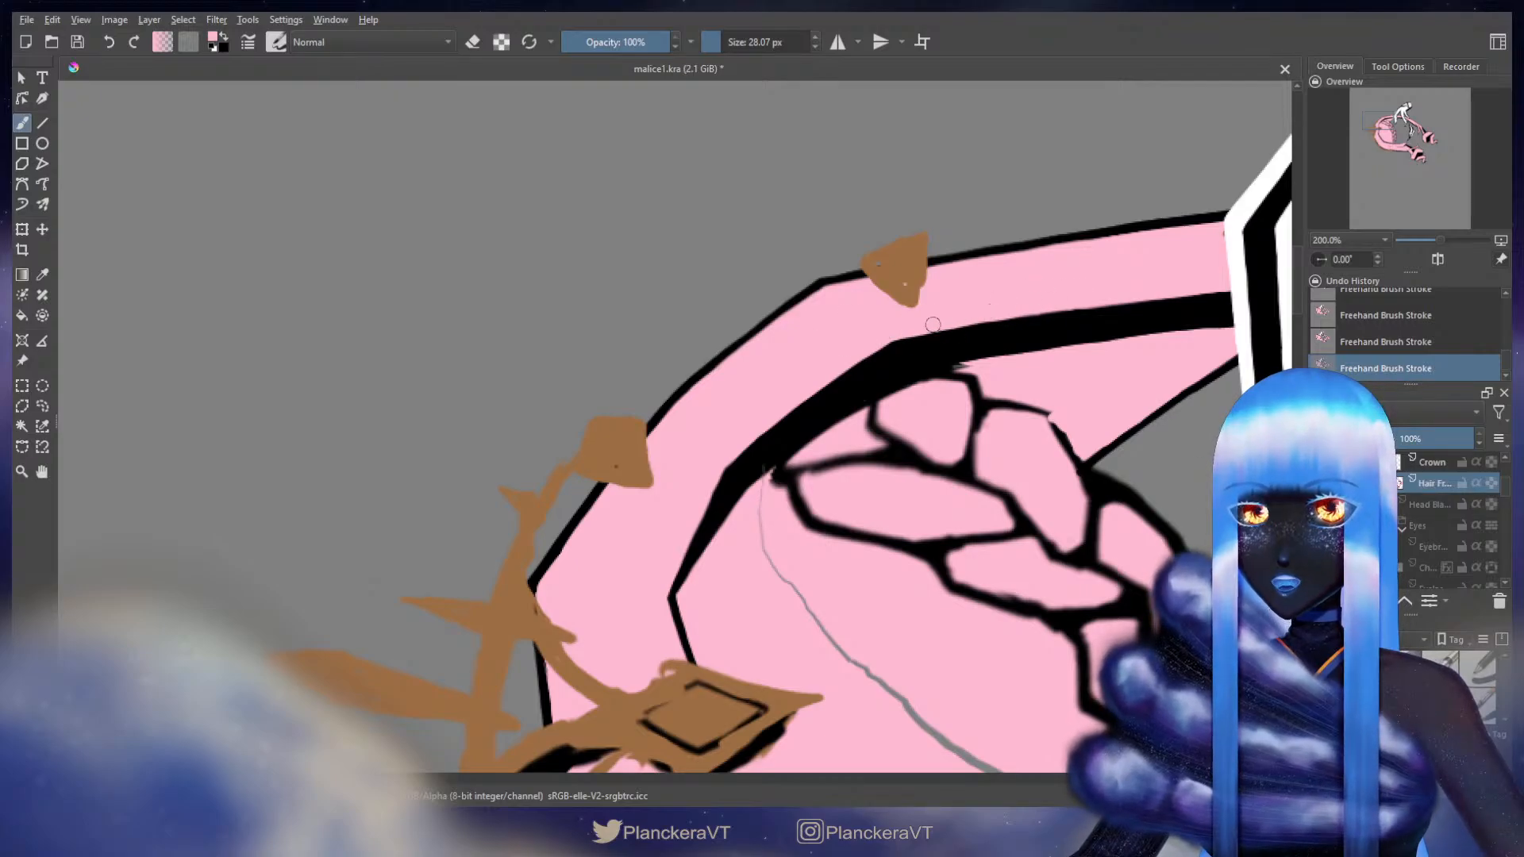
{"action": "mouse_move", "coordinate": [927, 367]}
{"action": "left_mouse_down"}
{"action": "mouse_move", "coordinate": [940, 384]}
{"action": "mouse_move", "coordinate": [928, 383]}
{"action": "left_mouse_up"}
- Smooth the black inner outline between its bend and the raised hand, reducing the black brush from 23.96 to 16.92 px
{"action": "key", "text": "x"}
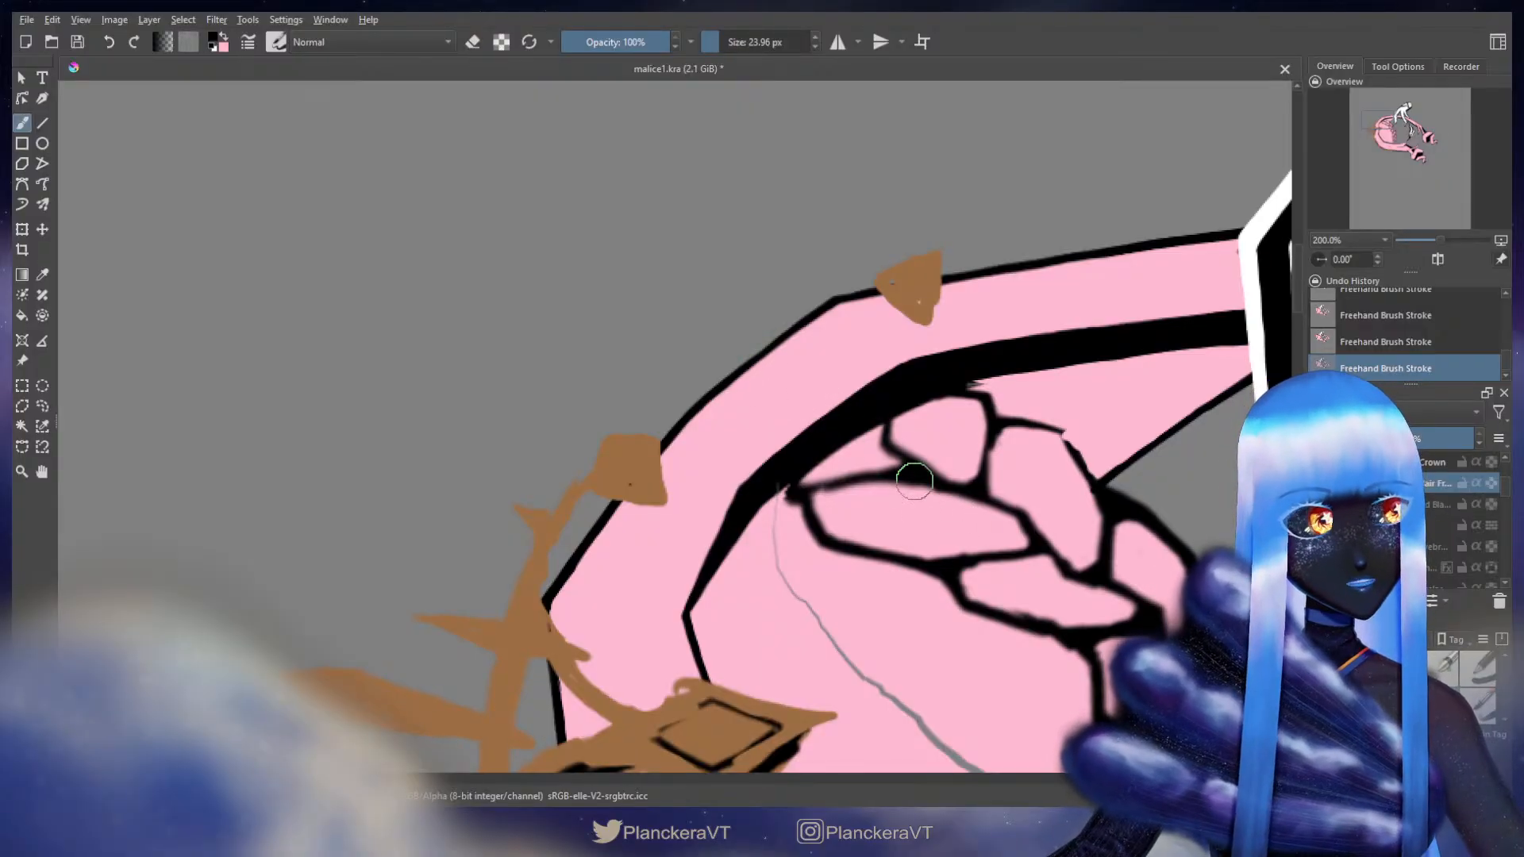
{"action": "left_click_drag", "start_coordinate": [1099, 437], "coordinate": [773, 378]}
{"action": "left_click_drag", "start_coordinate": [856, 405], "coordinate": [1059, 393]}
{"action": "left_click_drag", "start_coordinate": [857, 330], "coordinate": [928, 336]}
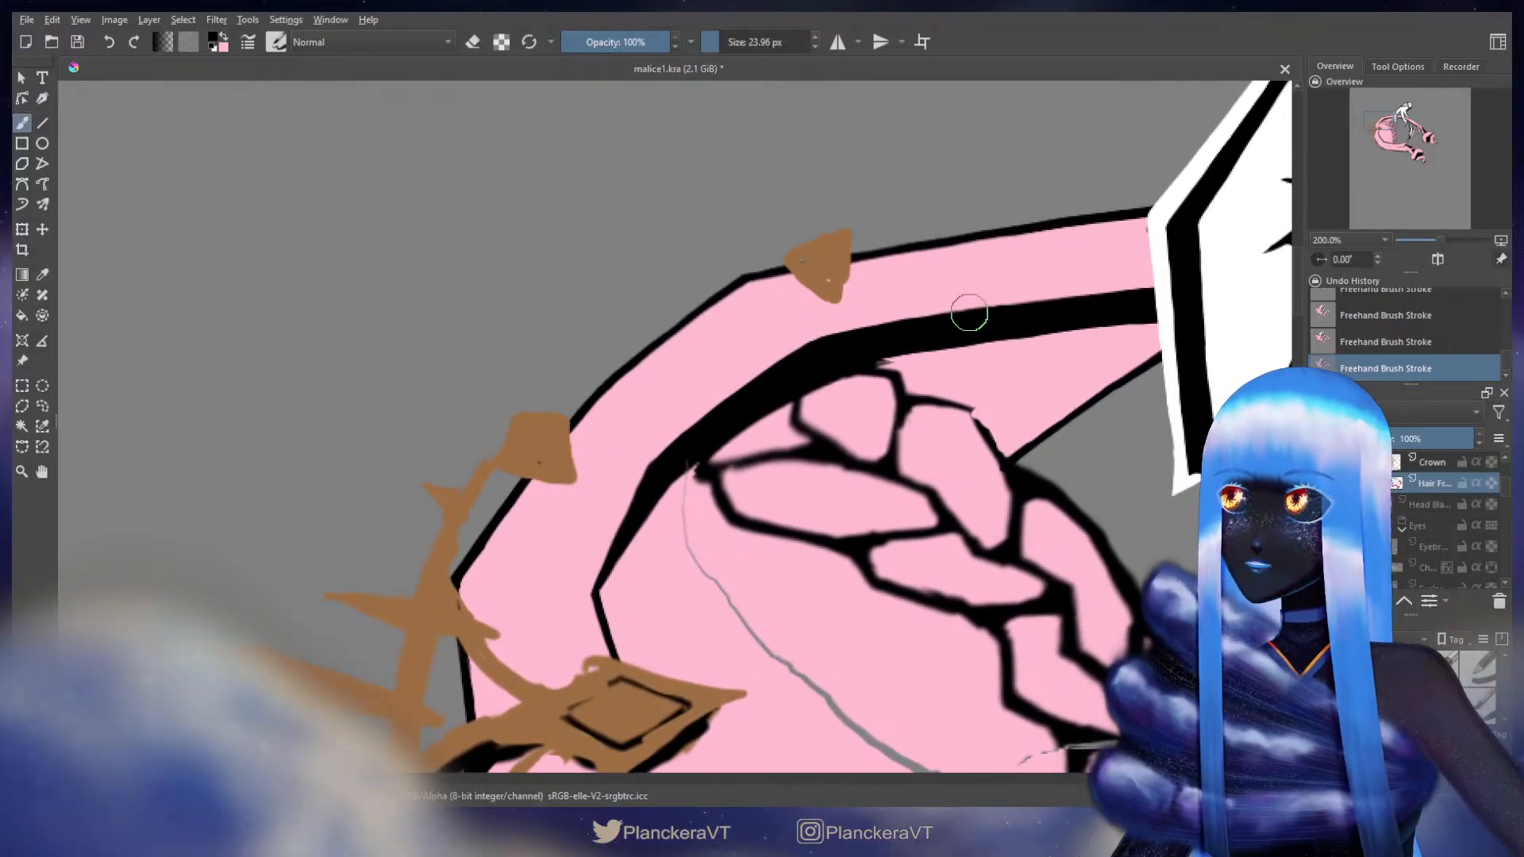
{"action": "key", "text": "bracketleft"}
{"action": "key", "text": "bracketleft"}
{"action": "key", "text": "bracketleft"}
{"action": "mouse_move", "coordinate": [868, 350]}
{"action": "left_mouse_down"}
{"action": "mouse_move", "coordinate": [1133, 331]}
{"action": "mouse_move", "coordinate": [875, 347]}
{"action": "left_mouse_up"}
{"action": "key", "text": "ctrl+z"}
{"action": "left_click_drag", "start_coordinate": [1034, 330], "coordinate": [1157, 321]}
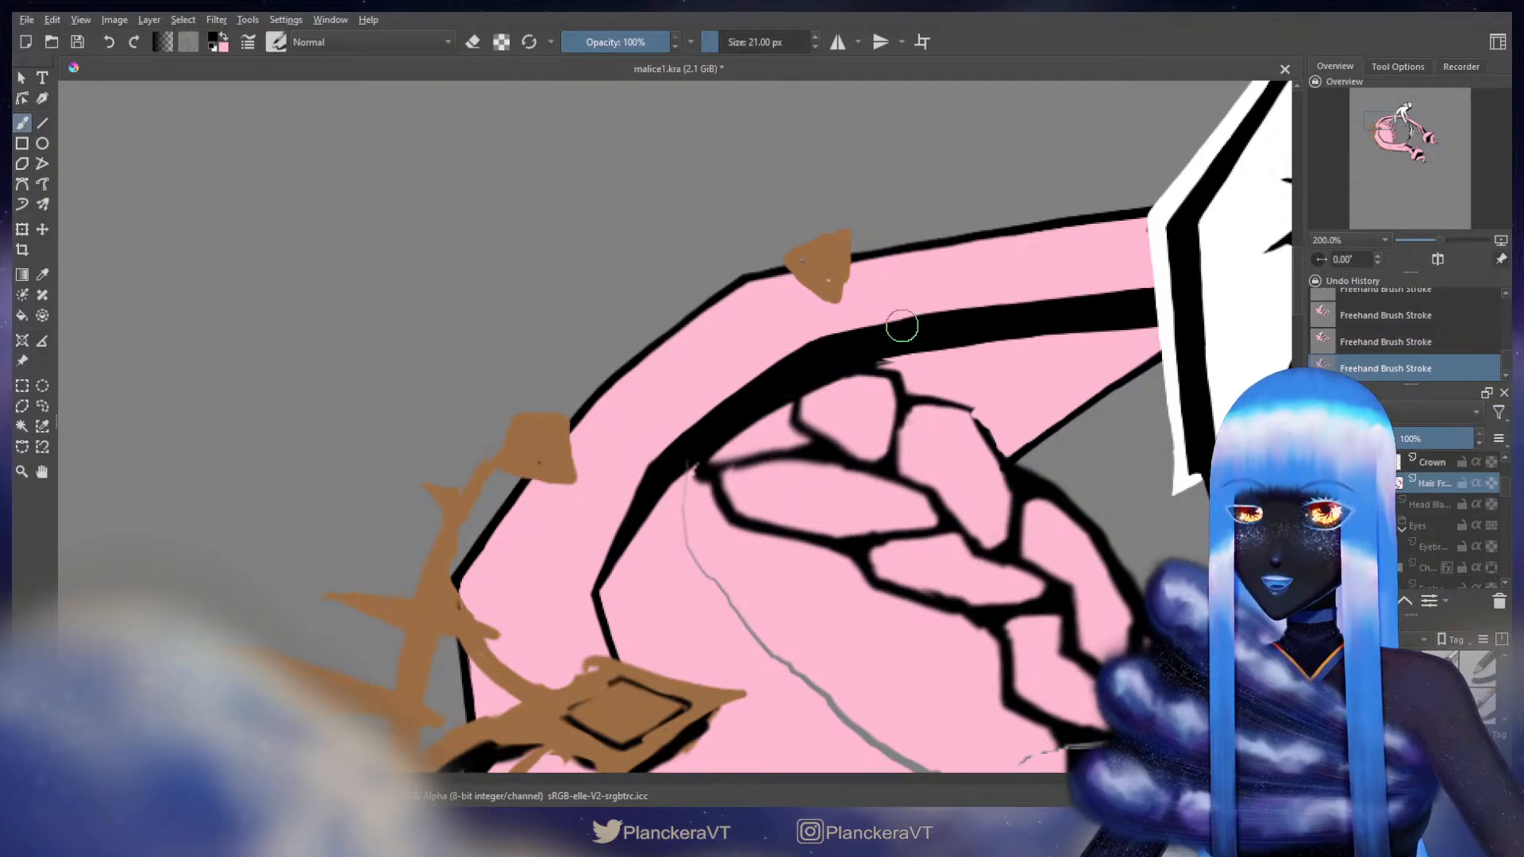
{"action": "key", "text": "ctrl+z"}
{"action": "scroll", "coordinate": [1007, 350], "scroll_direction": "up", "scroll_amount": 1}
{"action": "left_click_drag", "start_coordinate": [927, 367], "coordinate": [877, 369]}
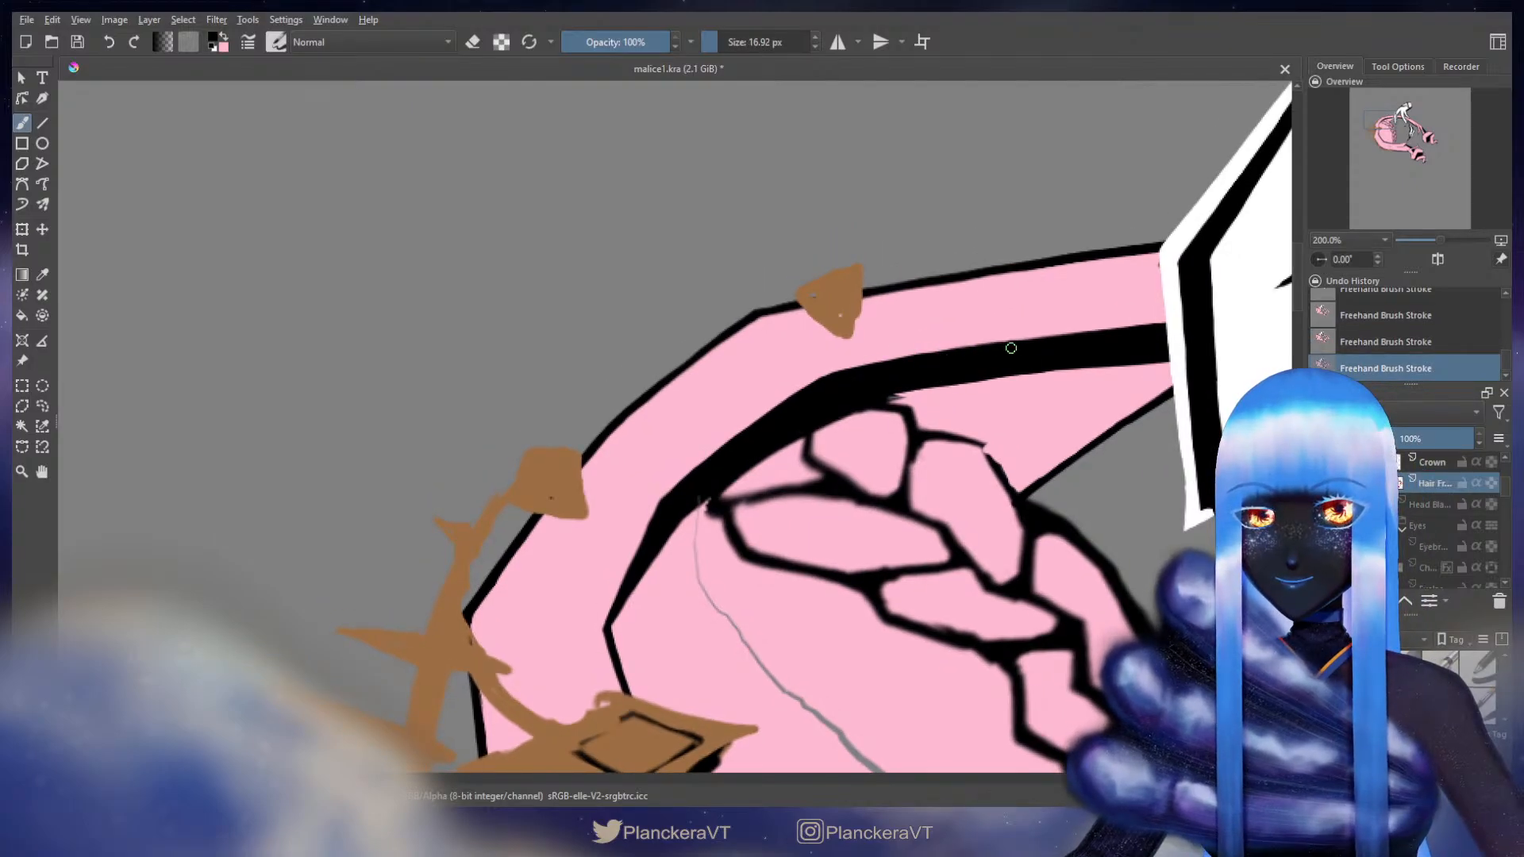
- Clean the inner outline's edge with pink at 21.18 px and touch up its lower stretch beside the braid with black at 25.69 px
{"action": "key", "text": "x"}
{"action": "key", "text": "bracketright"}
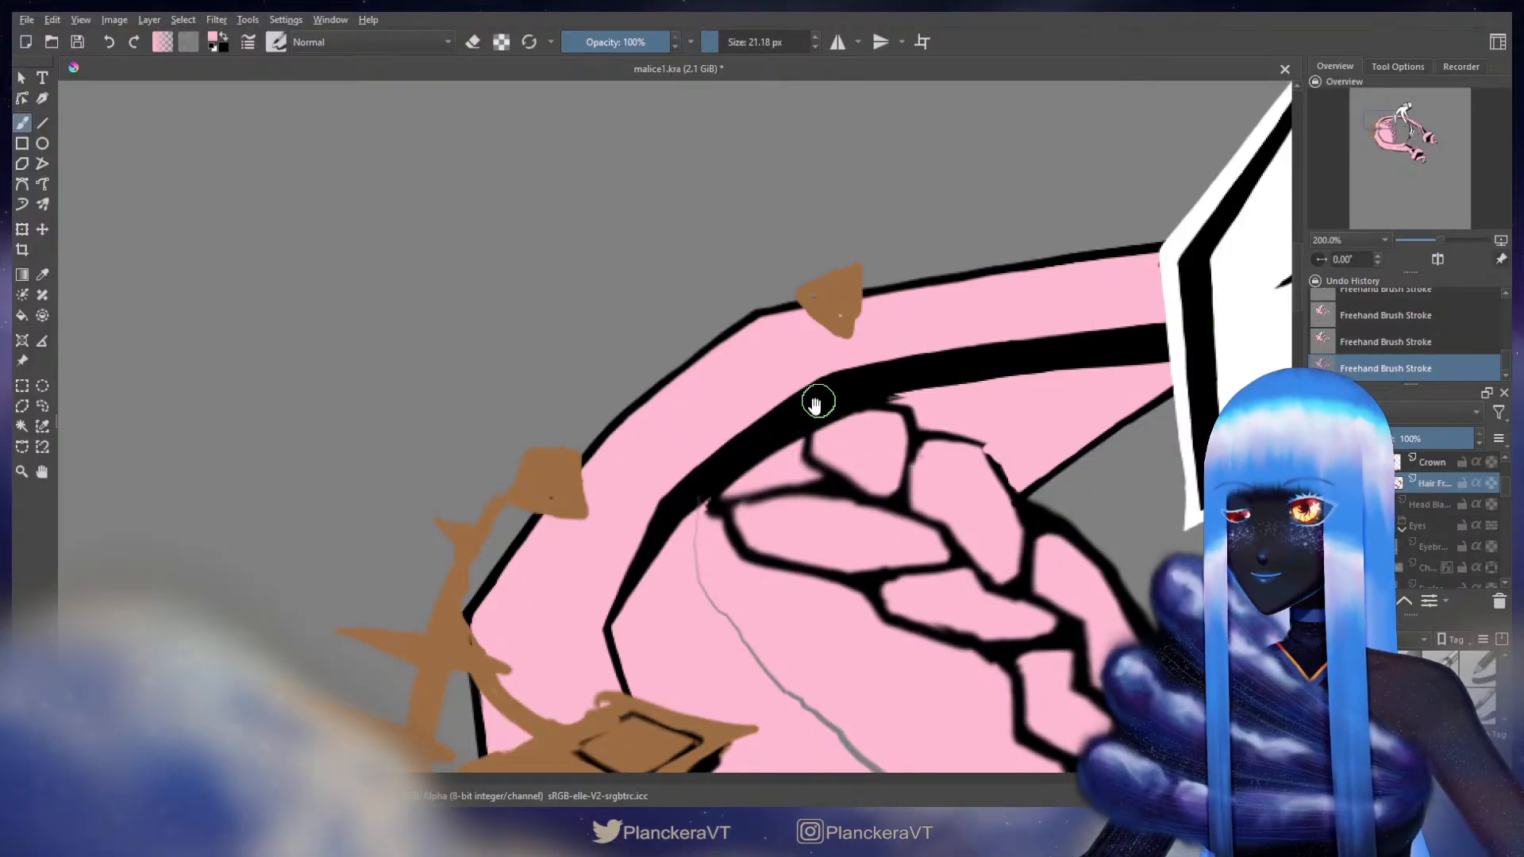
{"action": "left_click_drag", "start_coordinate": [820, 398], "coordinate": [880, 292]}
{"action": "key", "text": "bracketright"}
{"action": "key", "text": "x"}
{"action": "key", "text": "bracketright"}
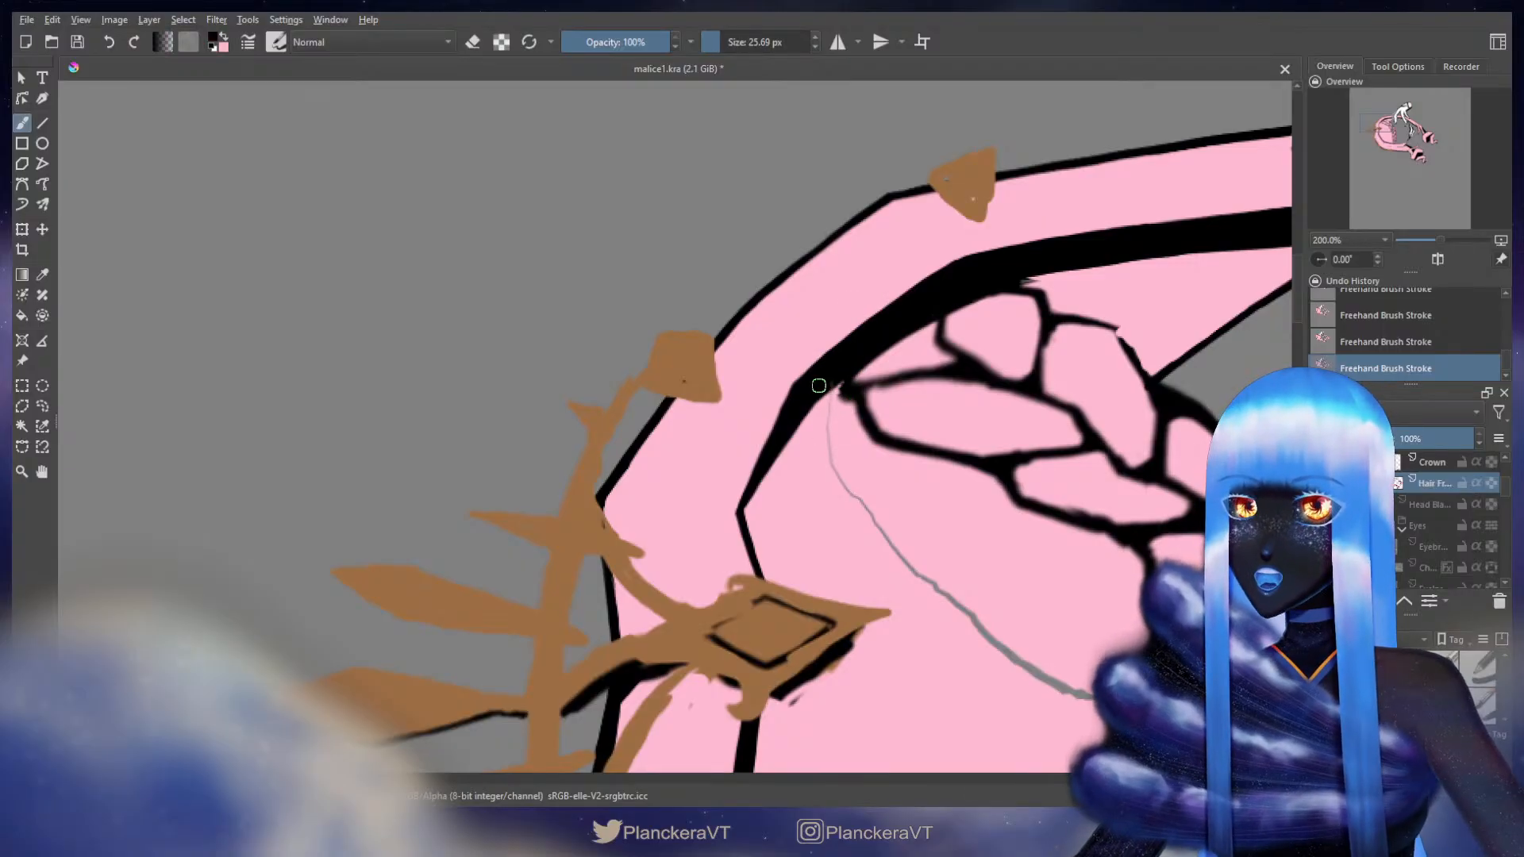
- Enlarge the pink brush to 41.00 px and paint over the gray line running across the hair below the braid
{"action": "key", "text": "x"}
{"action": "key", "text": "bracketleft"}
{"action": "mouse_move", "coordinate": [831, 397]}
{"action": "left_mouse_down"}
{"action": "mouse_move", "coordinate": [828, 431]}
{"action": "mouse_move", "coordinate": [881, 533]}
{"action": "mouse_move", "coordinate": [956, 611]}
{"action": "mouse_move", "coordinate": [997, 628]}
{"action": "left_mouse_up"}
{"action": "left_click_drag", "start_coordinate": [1005, 571], "coordinate": [893, 387]}
{"action": "key", "text": "bracketright"}
{"action": "key", "text": "bracketright"}
{"action": "key", "text": "bracketright"}
{"action": "key", "text": "bracketright"}
{"action": "key", "text": "bracketright"}
{"action": "key", "text": "bracketright"}
{"action": "key", "text": "bracketright"}
{"action": "mouse_move", "coordinate": [865, 439]}
{"action": "left_mouse_down"}
{"action": "mouse_move", "coordinate": [917, 509]}
{"action": "mouse_move", "coordinate": [1004, 542]}
{"action": "mouse_move", "coordinate": [1060, 501]}
{"action": "left_mouse_up"}
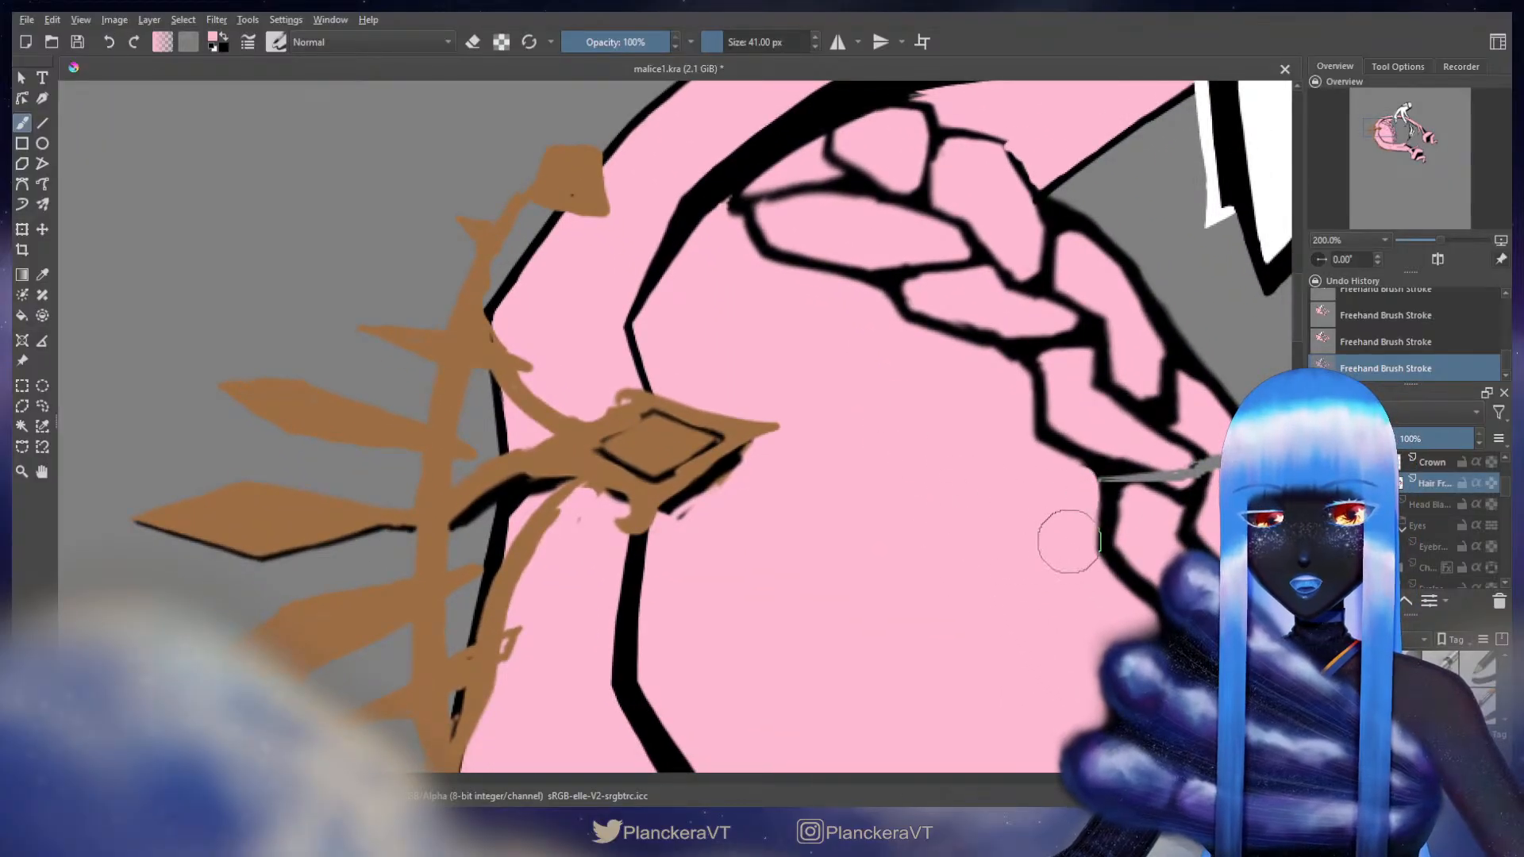
{"action": "left_click_drag", "start_coordinate": [996, 610], "coordinate": [938, 583]}
- Tidy the linework at the top of the braid with pink at 30.91 px and a smaller black brush
{"action": "scroll", "coordinate": [939, 583], "scroll_direction": "up", "scroll_amount": 5}
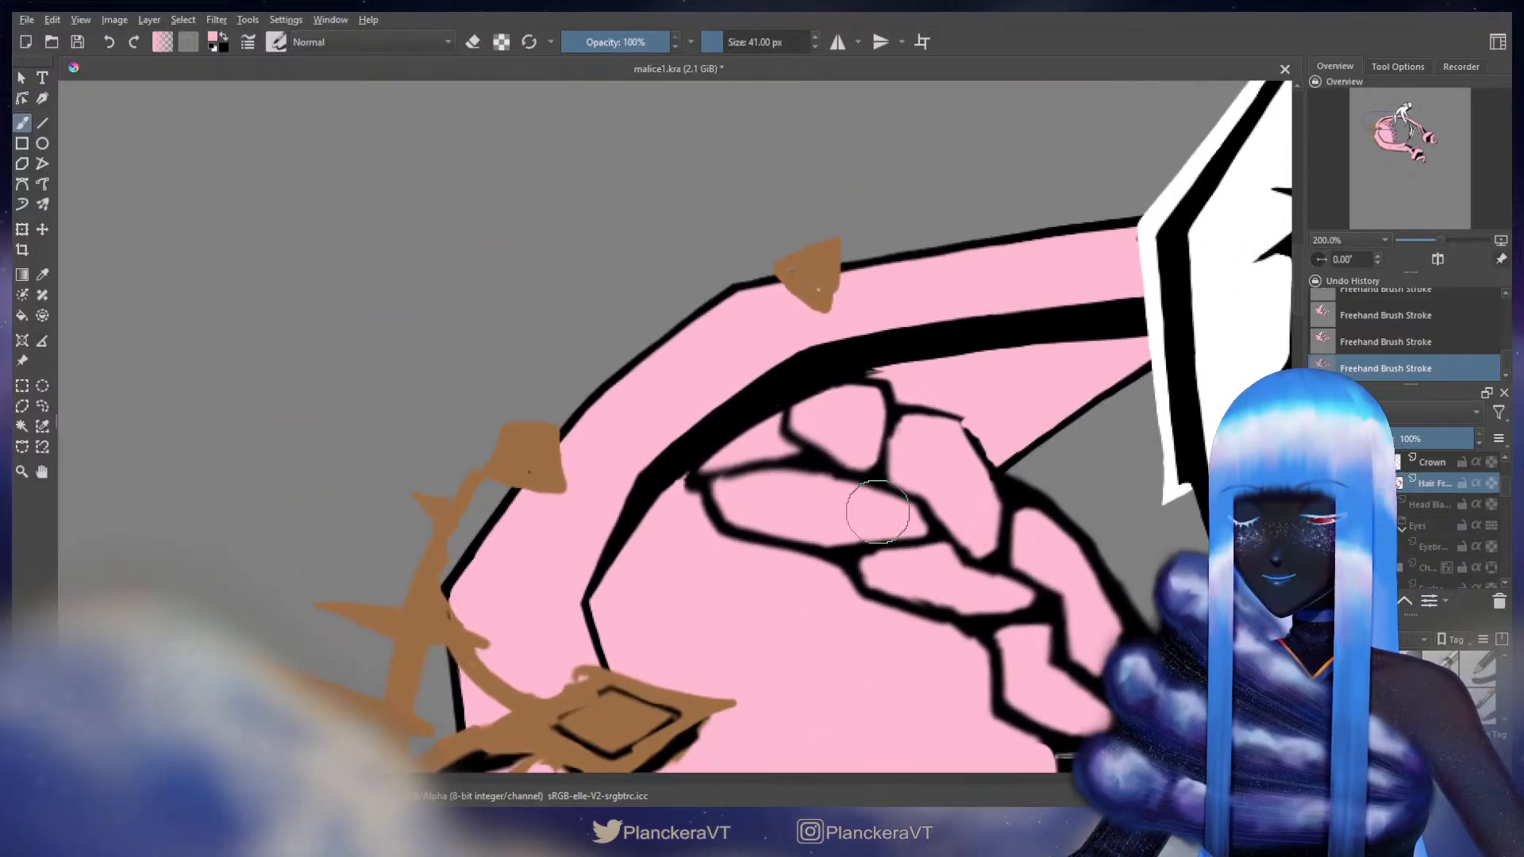
{"action": "key", "text": "bracketleft"}
{"action": "key", "text": "bracketleft"}
{"action": "key", "text": "bracketleft"}
{"action": "key", "text": "bracketleft"}
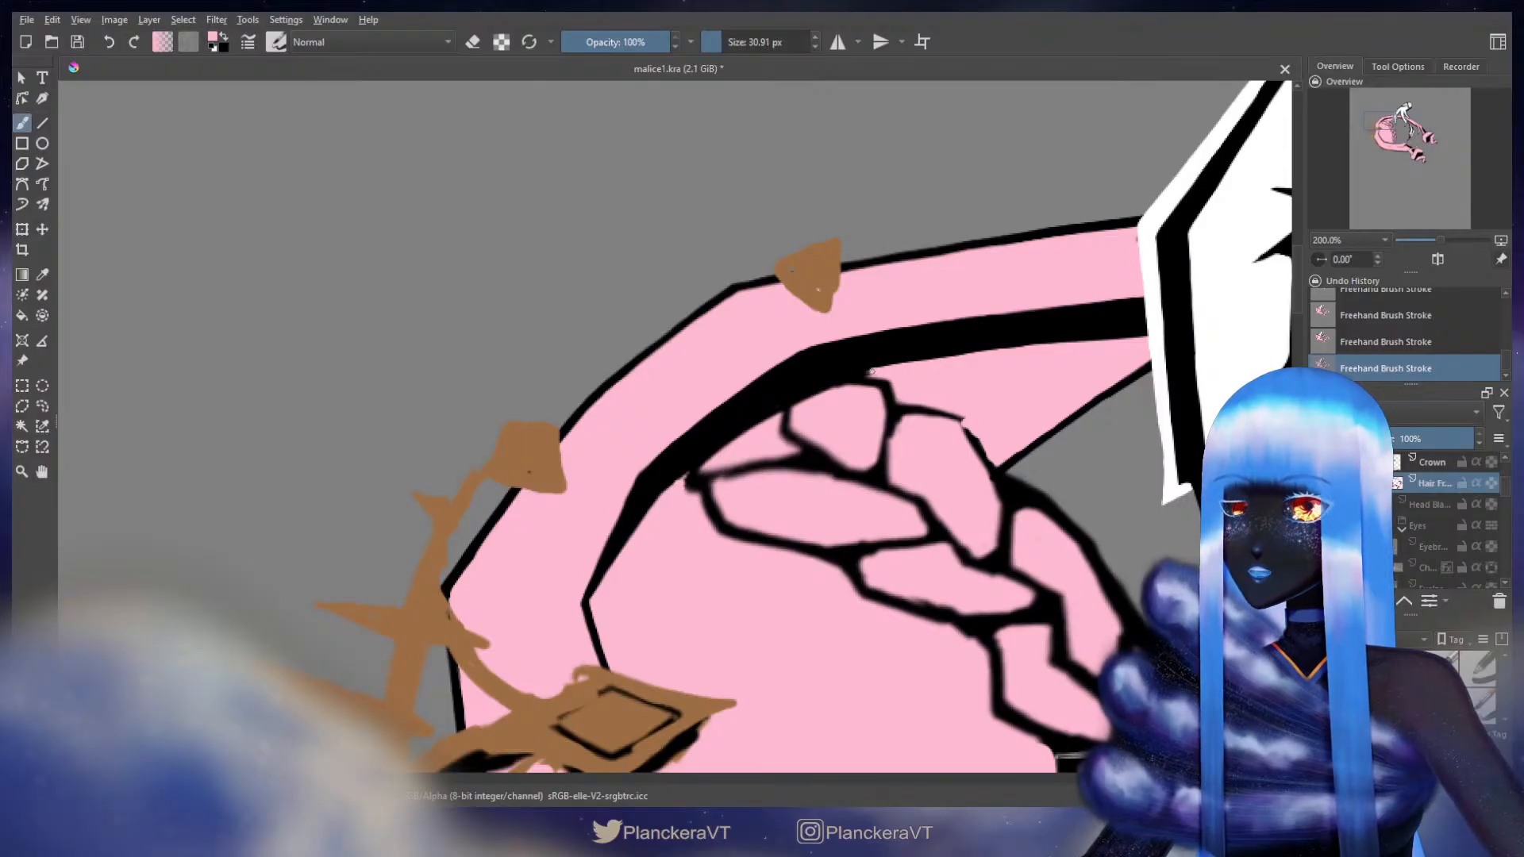
{"action": "key", "text": "x"}
{"action": "key", "text": "bracketleft"}
{"action": "key", "text": "bracketleft"}
{"action": "key", "text": "bracketleft"}
- Even out the black lower outline of the front hair between the raised fingers at 18.87 to 22.02 px
{"action": "mouse_move", "coordinate": [864, 367]}
{"action": "left_mouse_down"}
{"action": "mouse_move", "coordinate": [1167, 331]}
{"action": "mouse_move", "coordinate": [680, 431]}
{"action": "left_mouse_up"}
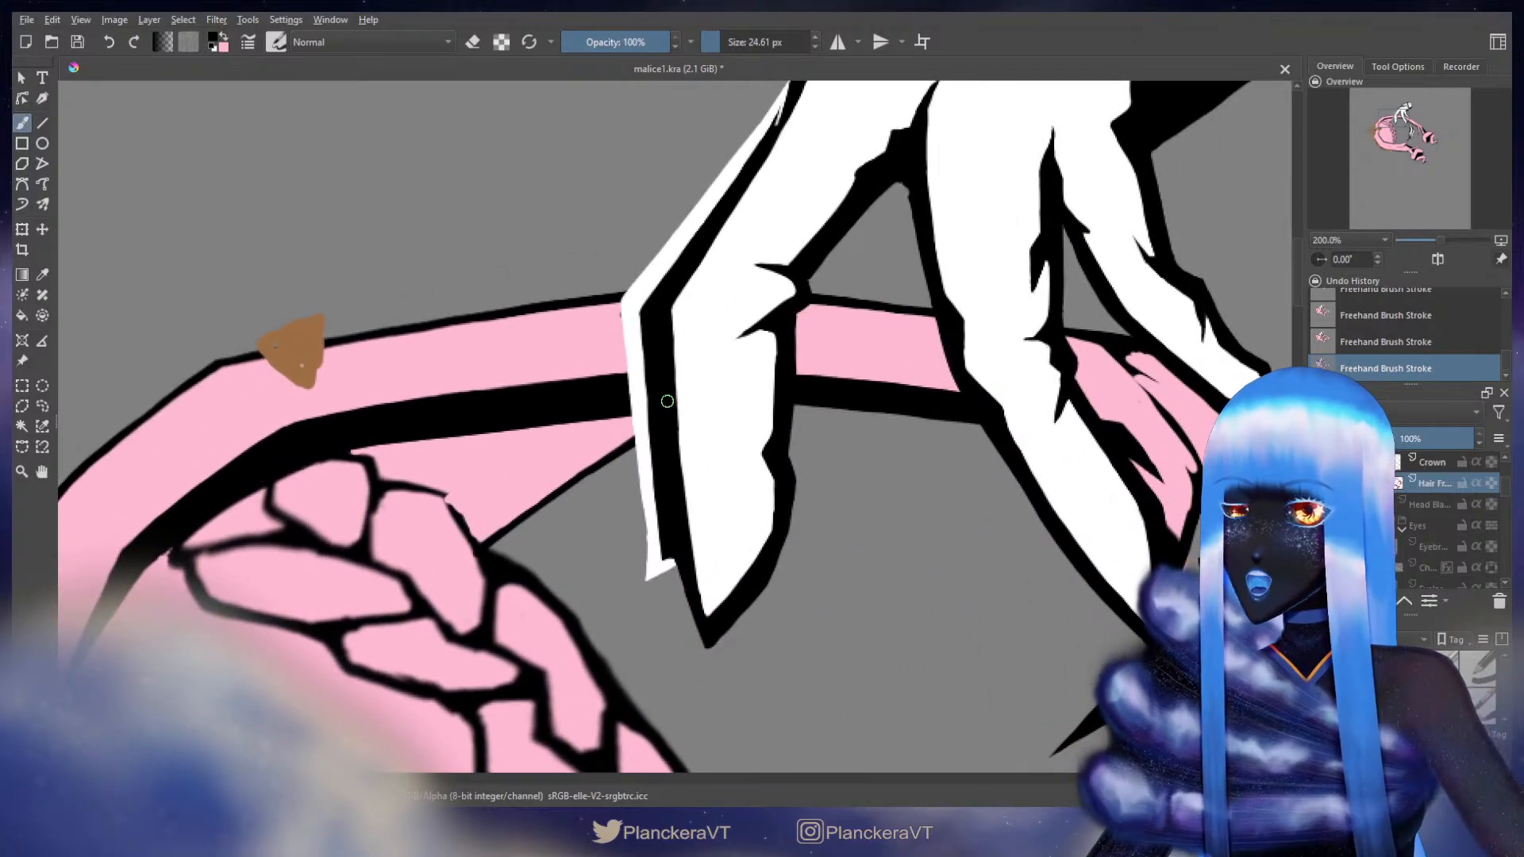
{"action": "key", "text": "bracketleft"}
{"action": "key", "text": "bracketleft"}
{"action": "key", "text": "bracketleft"}
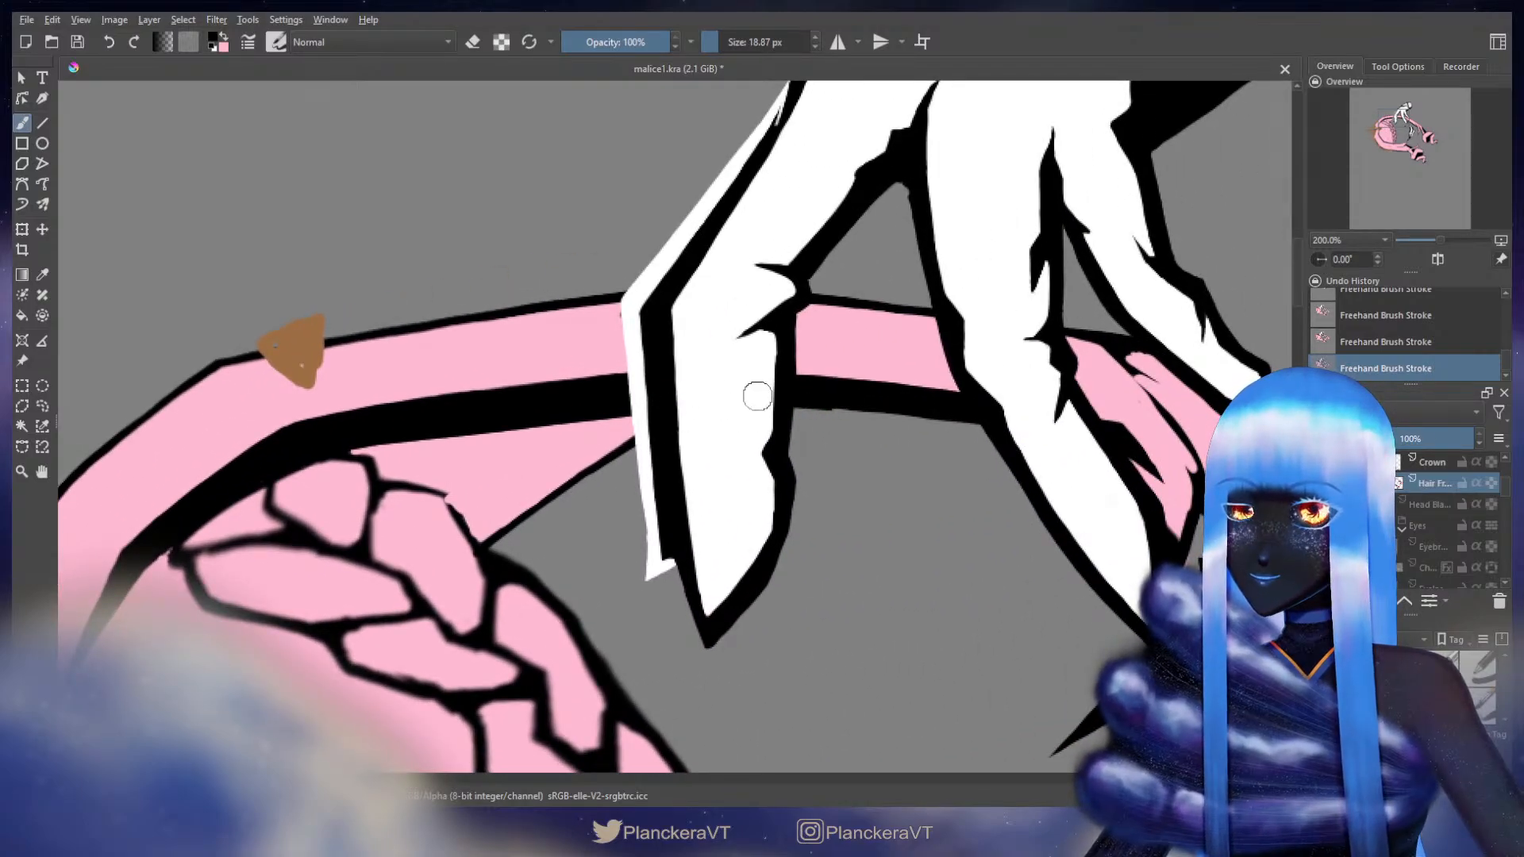
{"action": "key", "text": "bracketright"}
{"action": "left_click_drag", "start_coordinate": [805, 408], "coordinate": [1016, 428]}
- Paint pink at 31.80 px over the jagged black marks on the hair strand beside the middle fingertip
{"action": "scroll", "coordinate": [1016, 427], "scroll_direction": "right", "scroll_amount": 5}
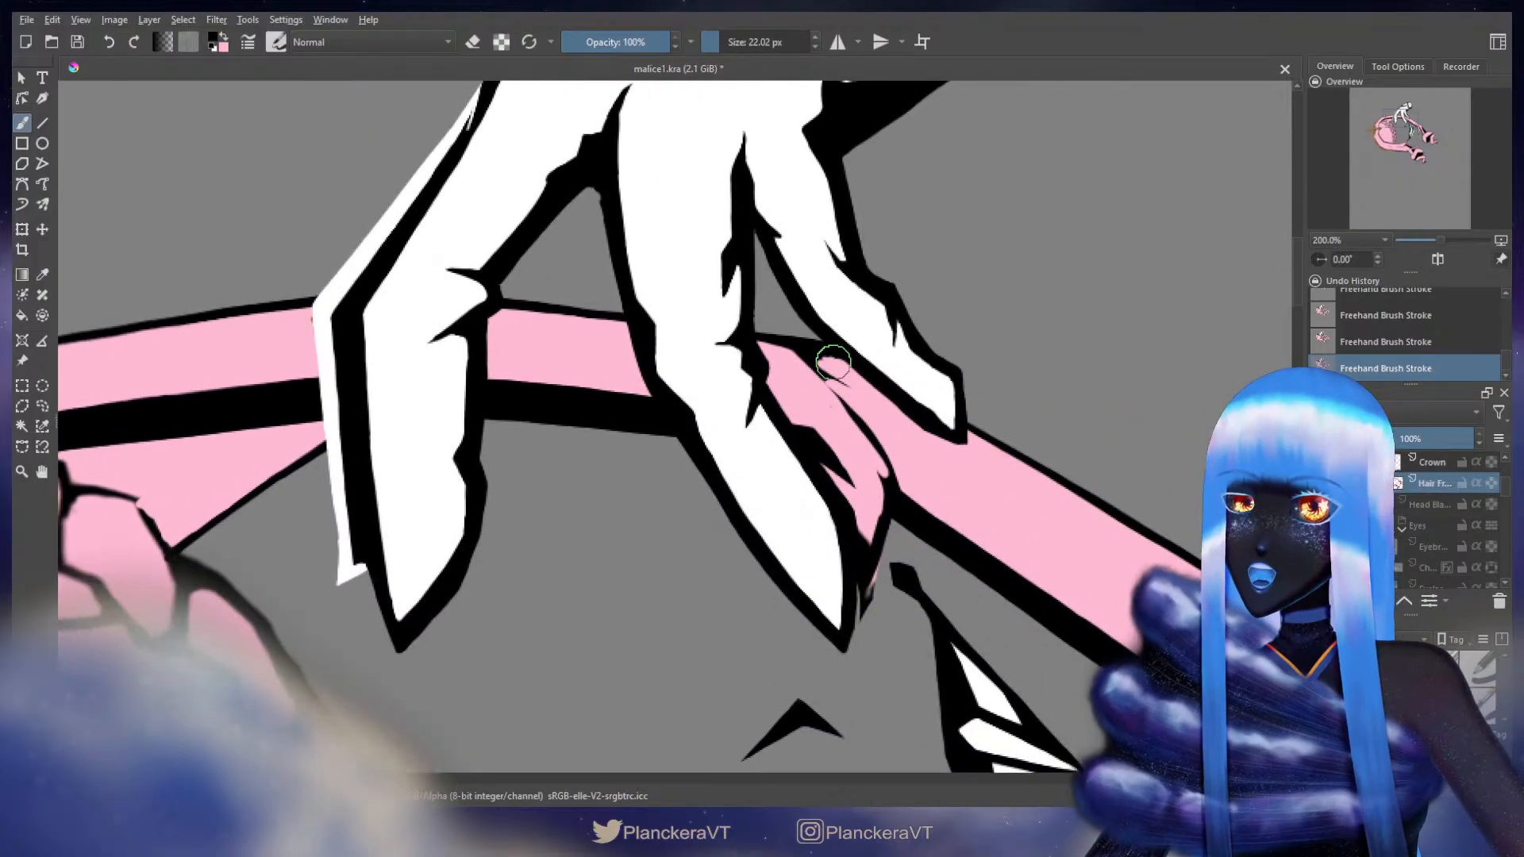
{"action": "key", "text": "x"}
{"action": "key", "text": "bracketright"}
{"action": "key", "text": "bracketright"}
{"action": "left_click_drag", "start_coordinate": [804, 414], "coordinate": [850, 485]}
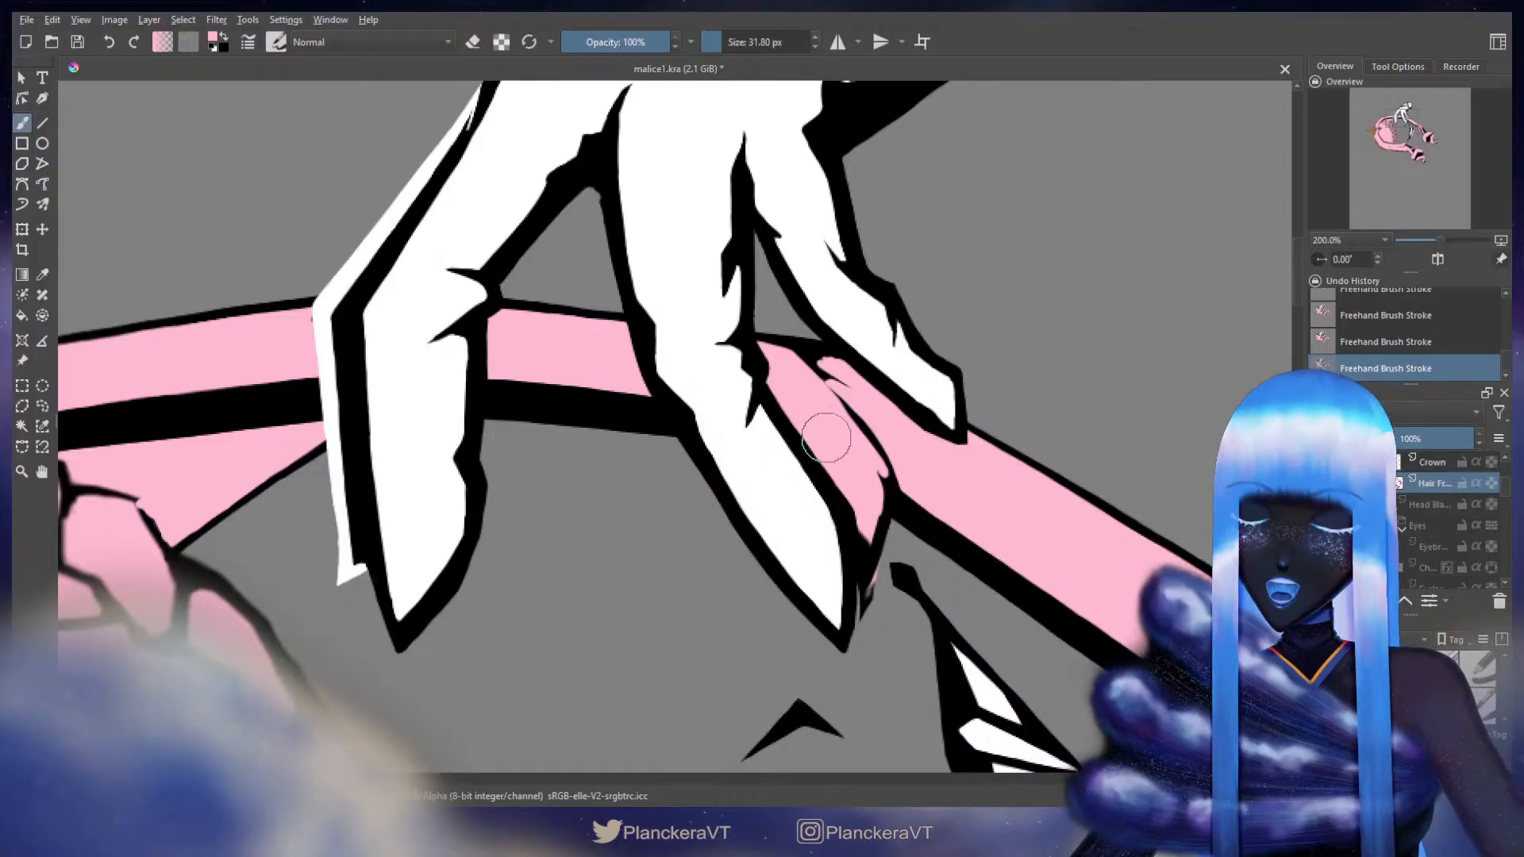
- Redo the black line along the hair strand beside the middle fingertip at 18.77 px, reducing the brush to 16.89 px
{"action": "key", "text": "x"}
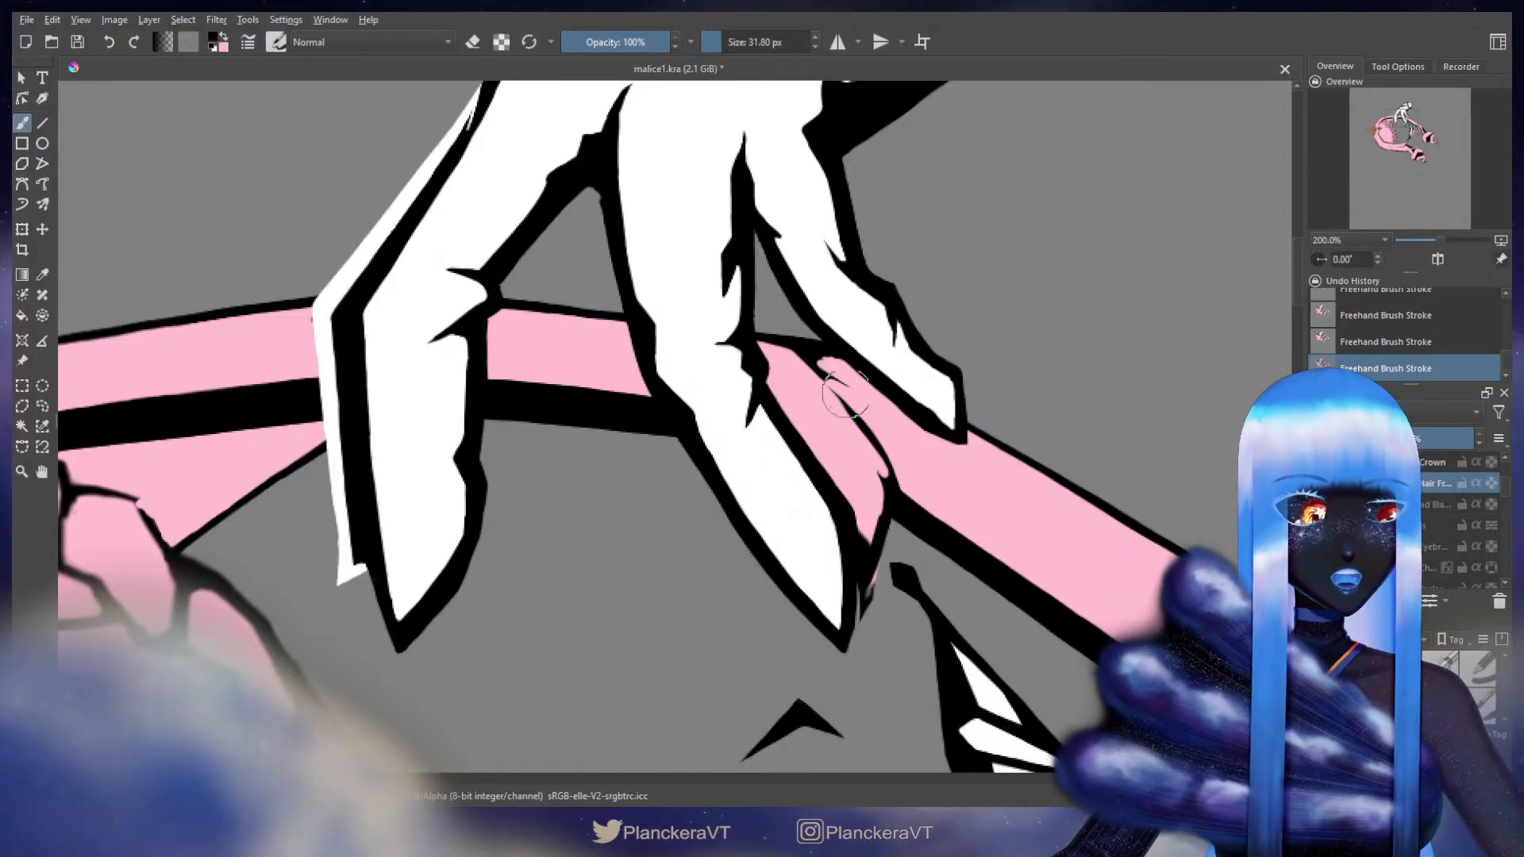
{"action": "key", "text": "bracketleft"}
{"action": "key", "text": "bracketleft"}
{"action": "key", "text": "bracketleft"}
{"action": "key", "text": "ctrl+z"}
{"action": "left_click_drag", "start_coordinate": [820, 374], "coordinate": [811, 411]}
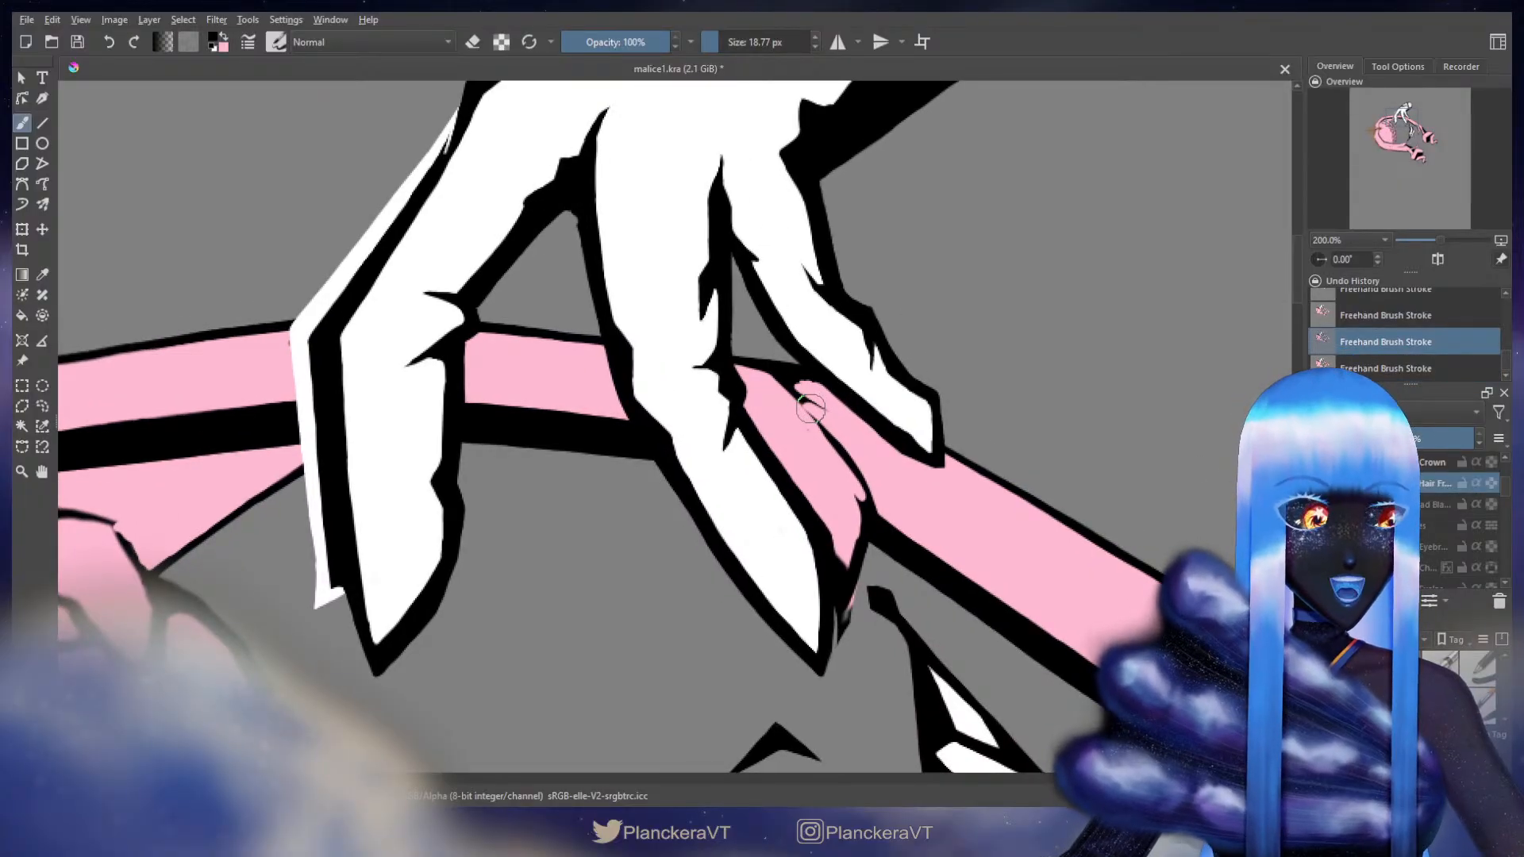
{"action": "left_click_drag", "start_coordinate": [806, 399], "coordinate": [754, 373]}
{"action": "key", "text": "bracketleft"}
{"action": "left_click_drag", "start_coordinate": [754, 370], "coordinate": [765, 386]}
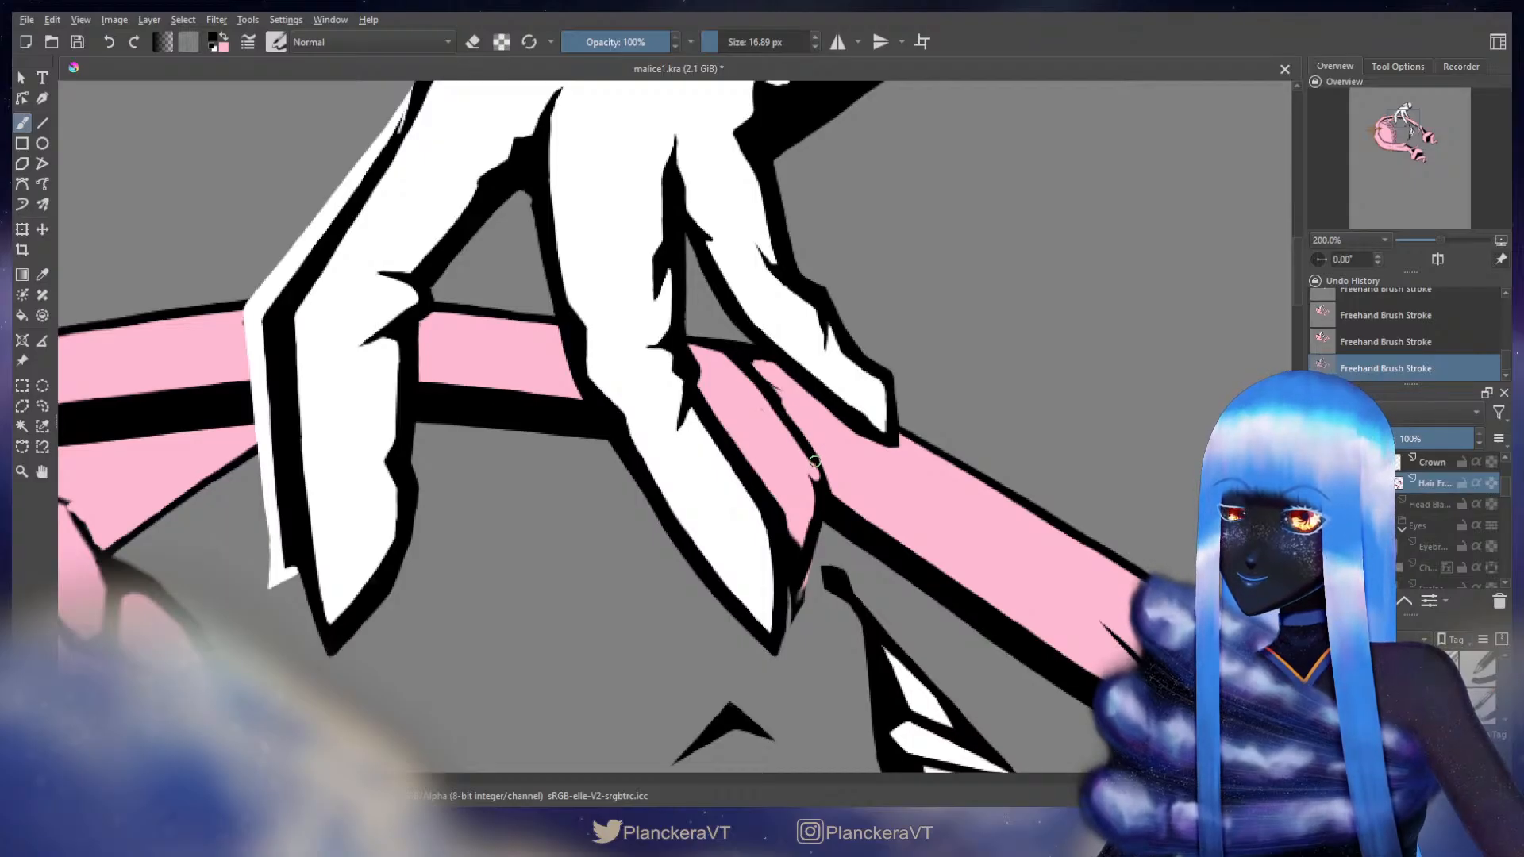
- Paint pink at 16.18 px along the inner right edge and lower tip of the strand beside the middle fingertip
{"action": "key", "text": "x"}
{"action": "key", "text": "bracketleft"}
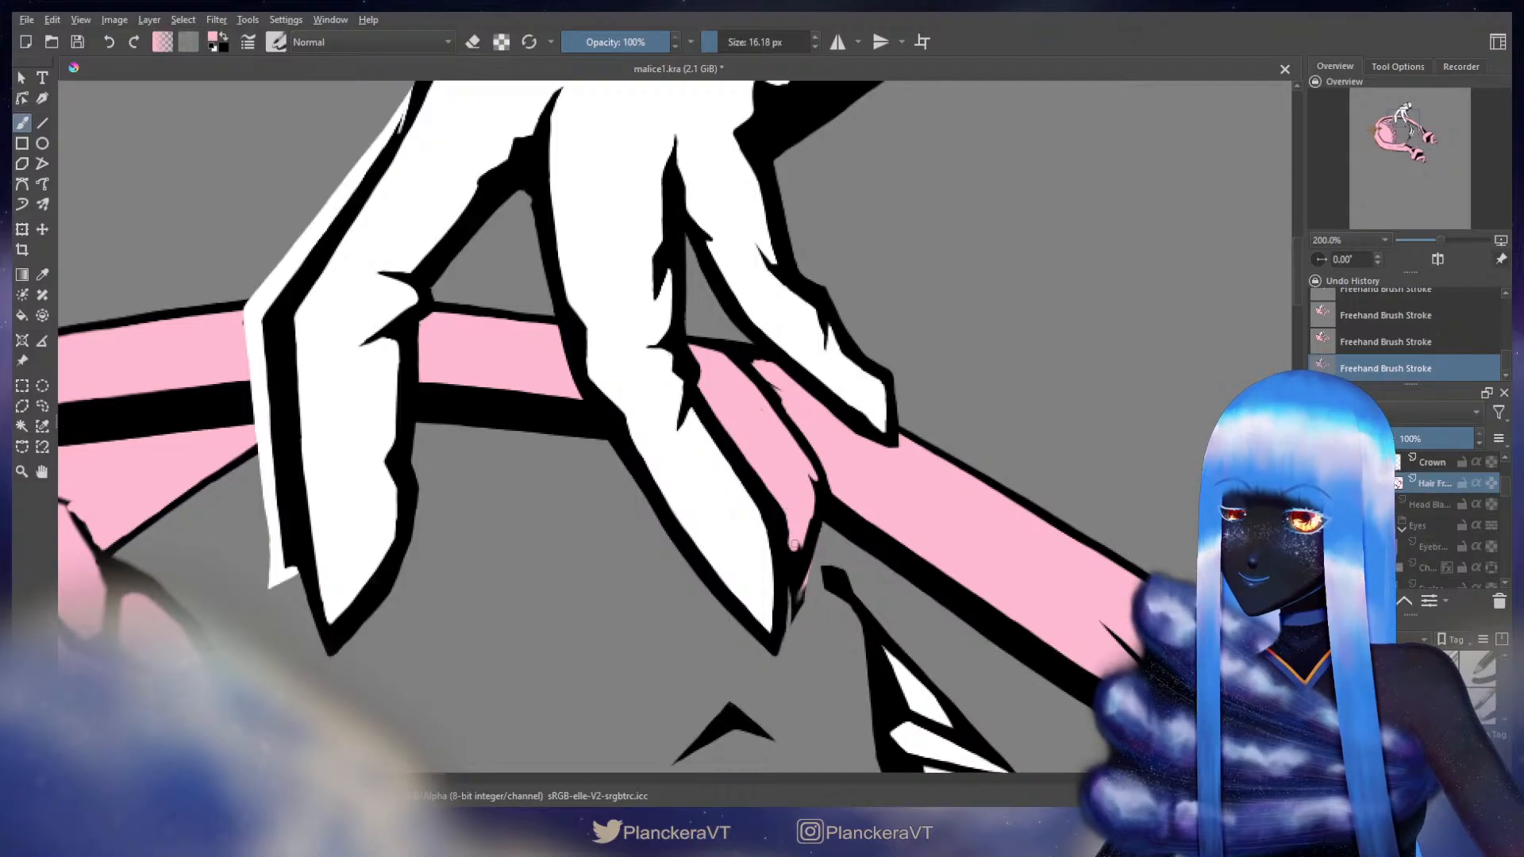
{"action": "left_click_drag", "start_coordinate": [792, 561], "coordinate": [813, 480]}
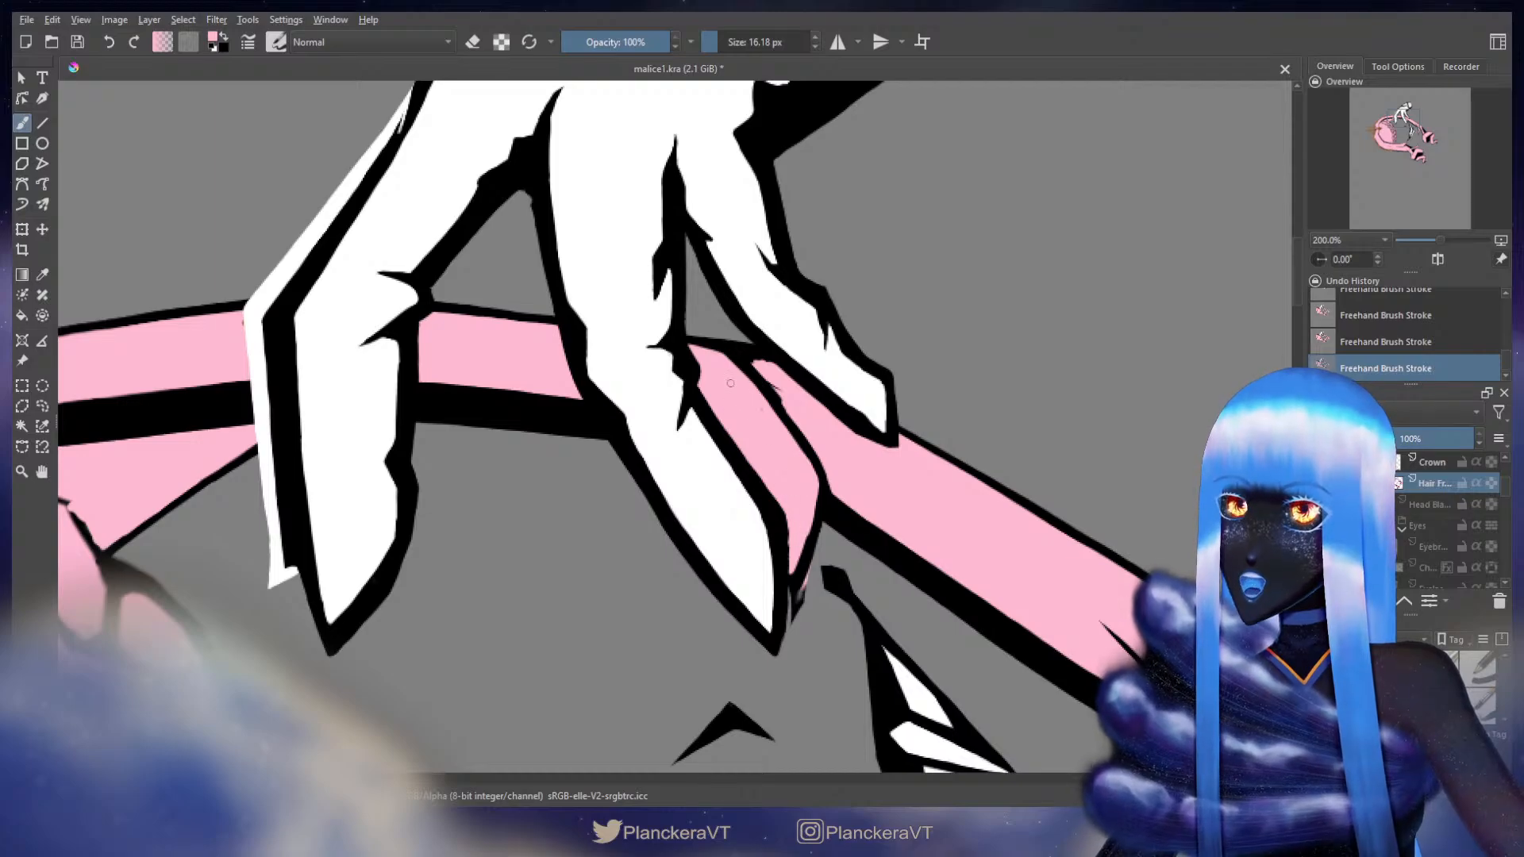
- Erase the stray black and pink marks around the strand's pointed tip with the eraser between 21.84 and 31.29 px
{"action": "left_click_drag", "start_coordinate": [771, 479], "coordinate": [797, 344]}
{"action": "key", "text": "e"}
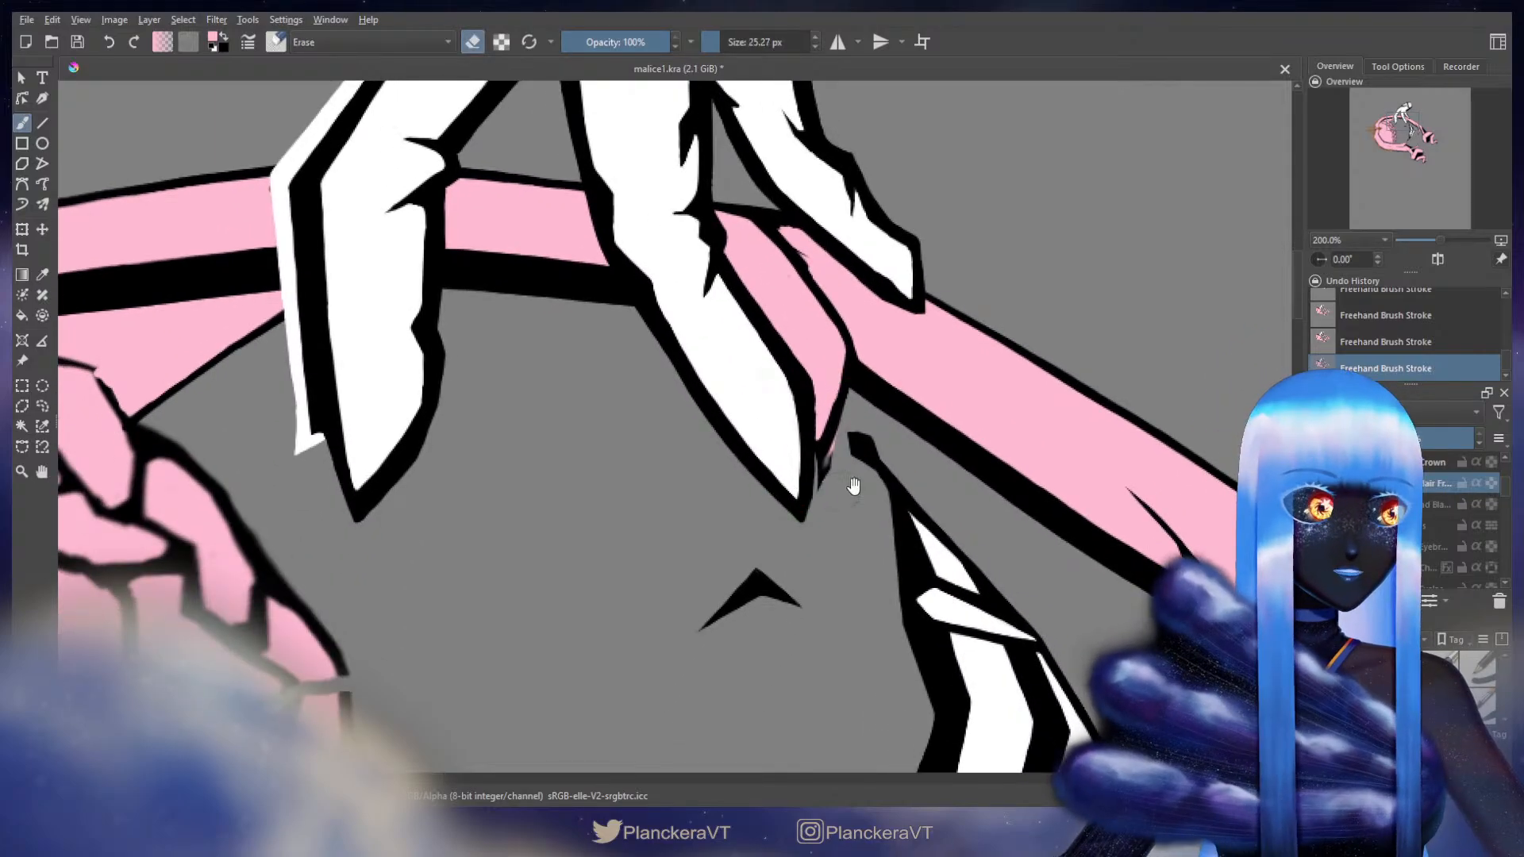
{"action": "left_click_drag", "start_coordinate": [819, 470], "coordinate": [874, 408]}
{"action": "key", "text": "]"}
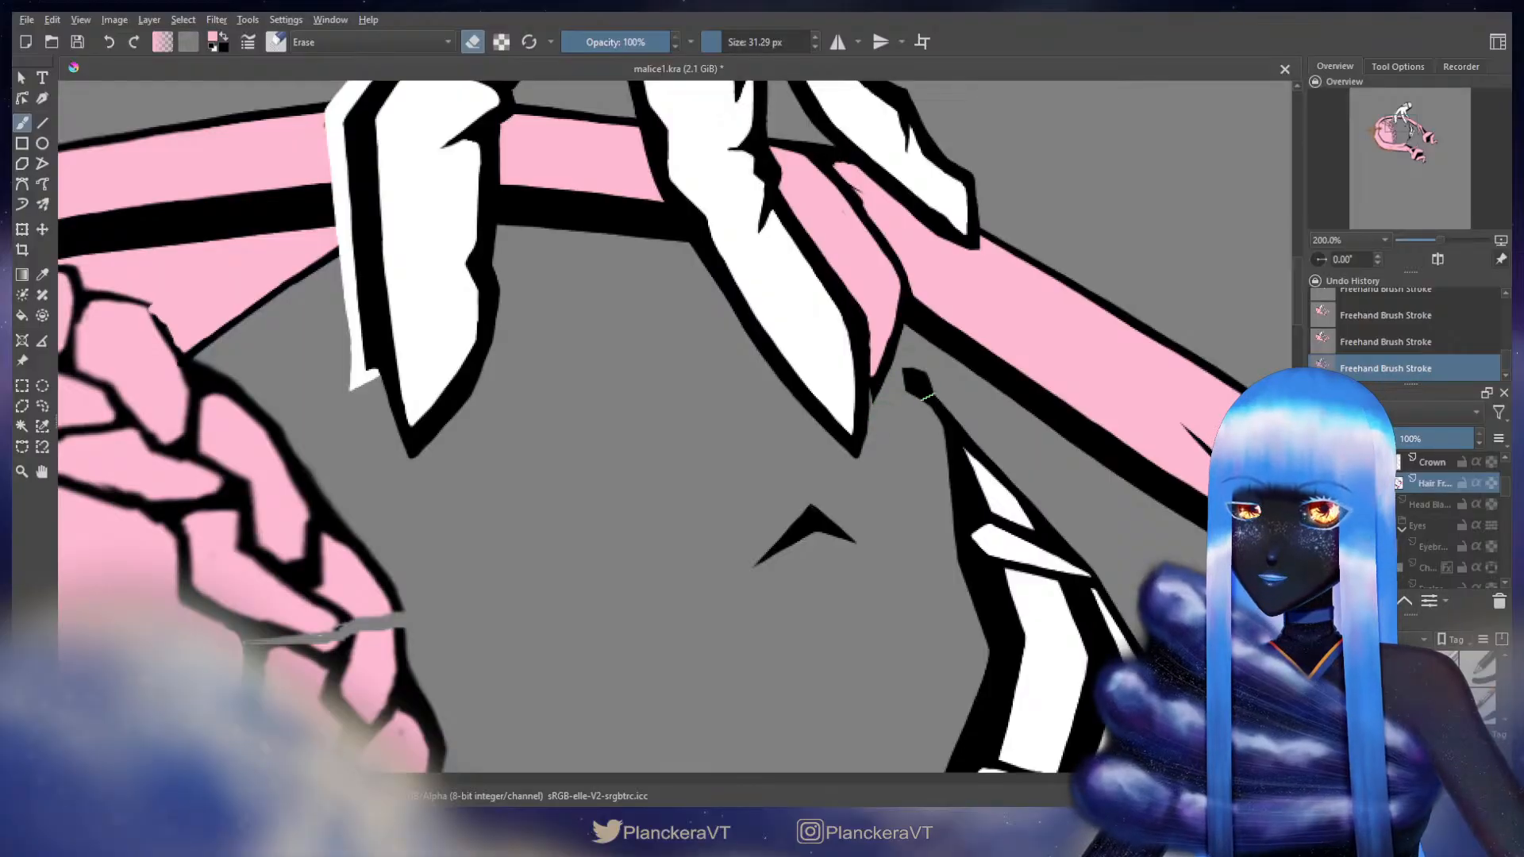
{"action": "key", "text": "e"}
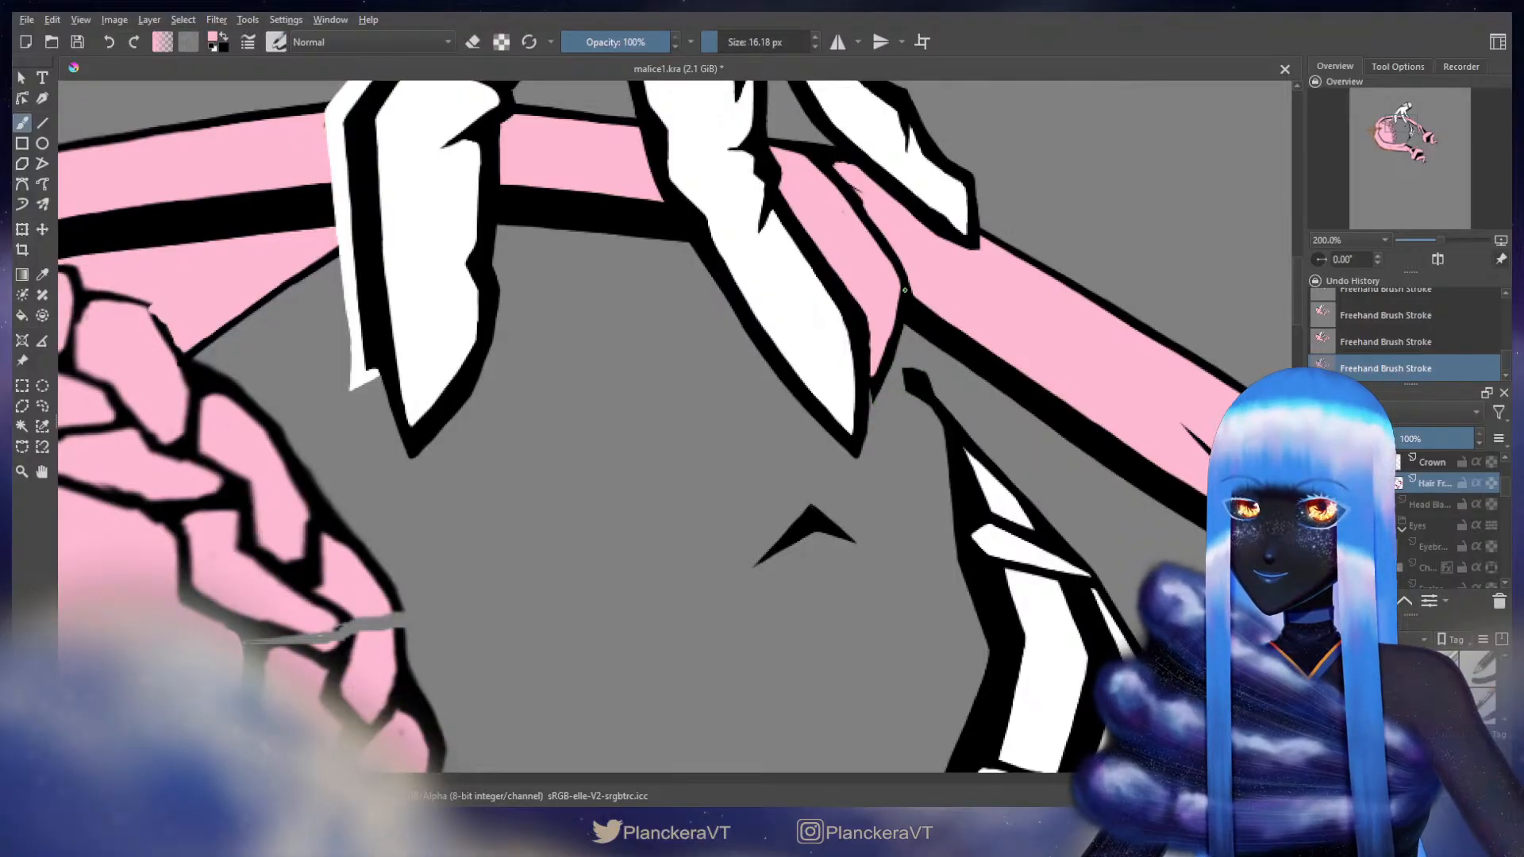
{"action": "key", "text": "x"}
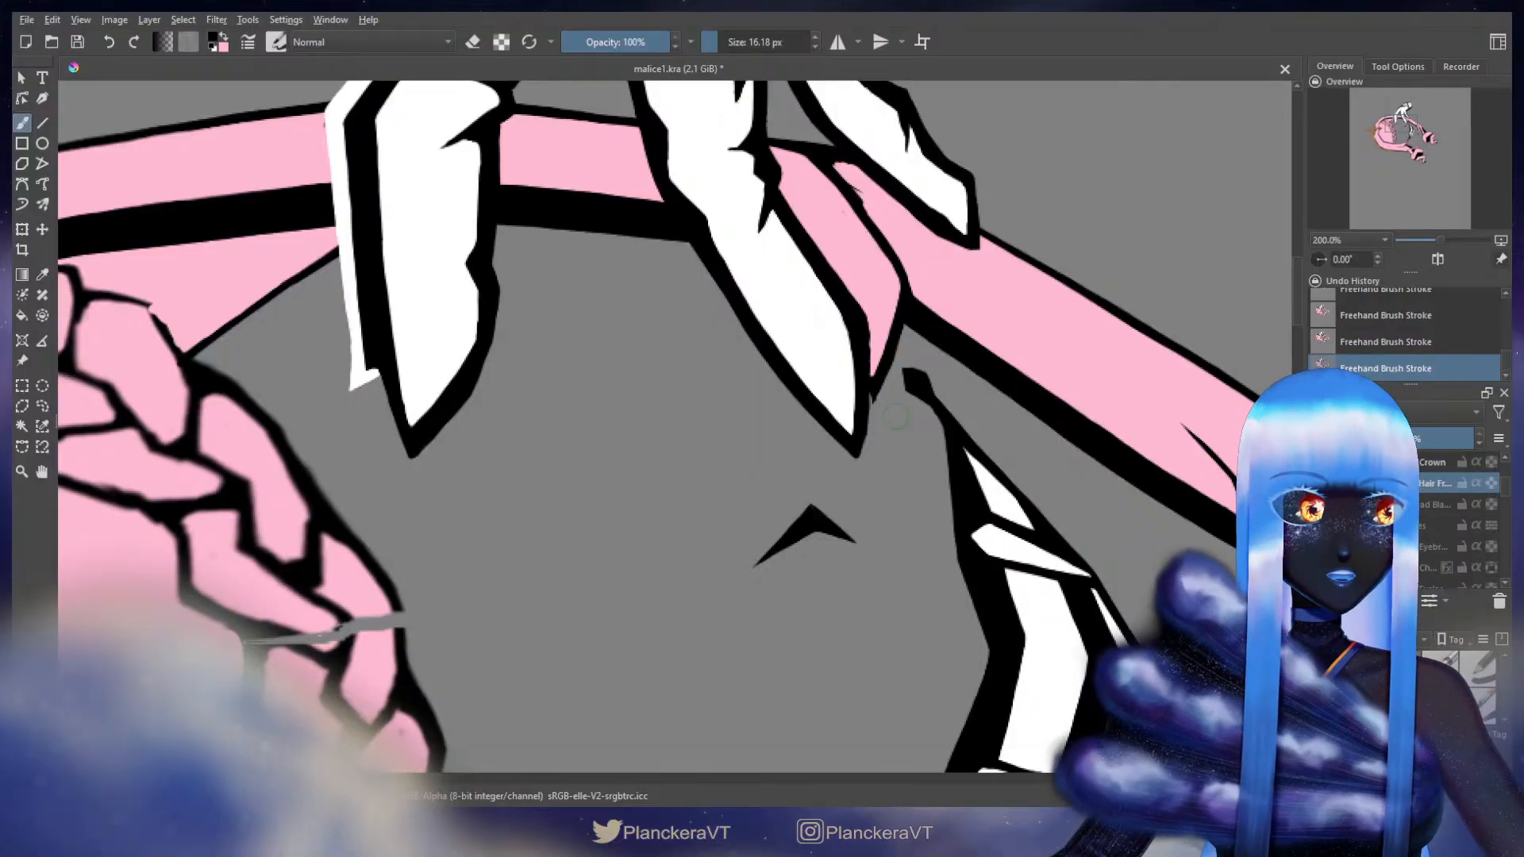
{"action": "key", "text": "e"}
{"action": "mouse_move", "coordinate": [862, 405]}
{"action": "left_mouse_down"}
{"action": "mouse_move", "coordinate": [790, 481]}
{"action": "mouse_move", "coordinate": [777, 460]}
{"action": "left_mouse_up"}
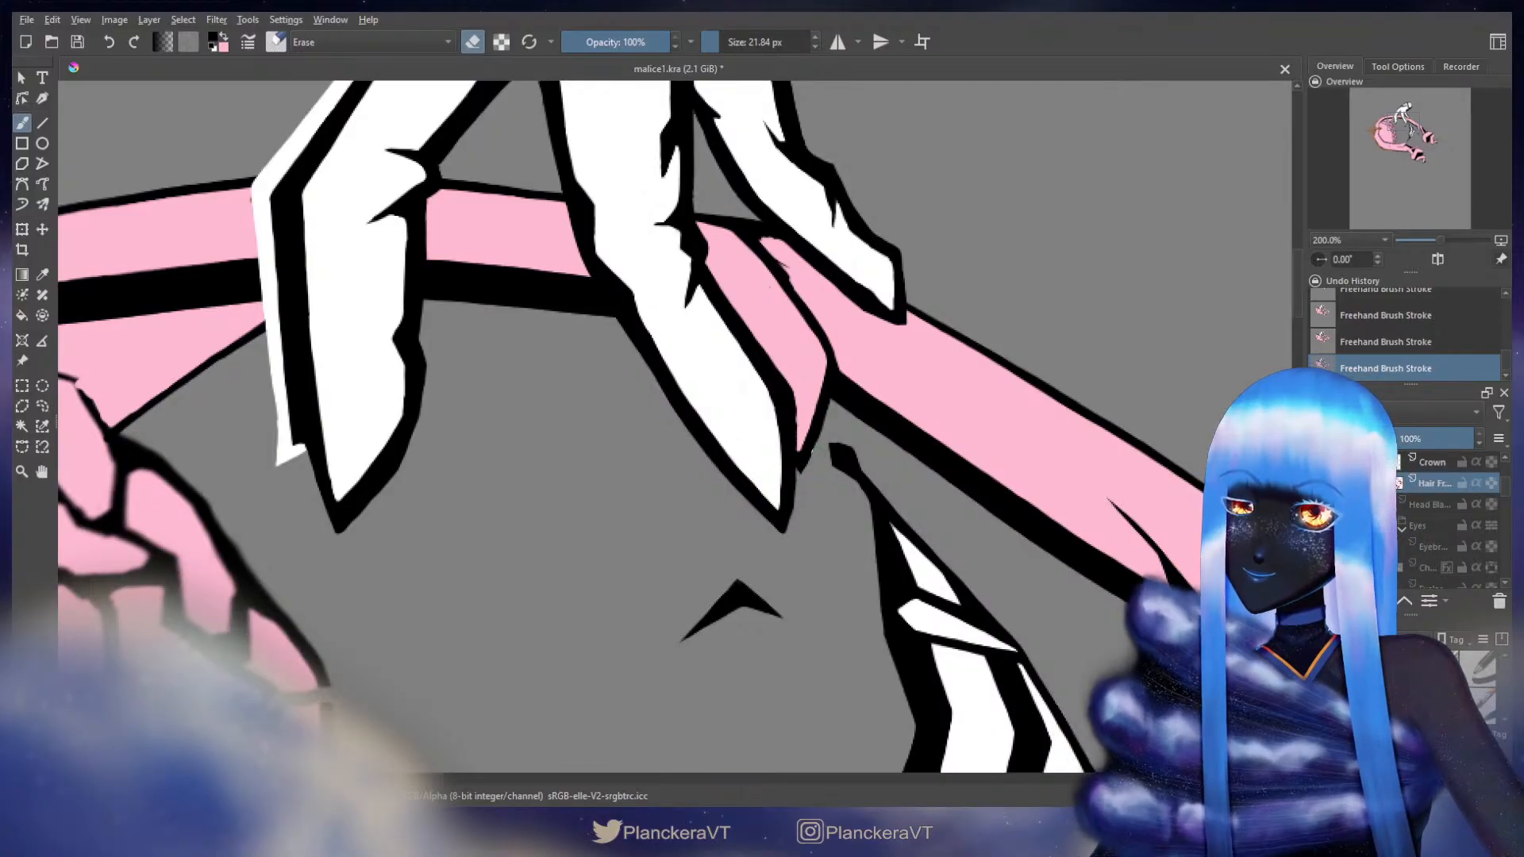
- Paint out the jagged black spur on the strand's dividing line in pink at 16.27 px, switching to 14.18 px black for touch-ups
{"action": "key", "text": "slash"}
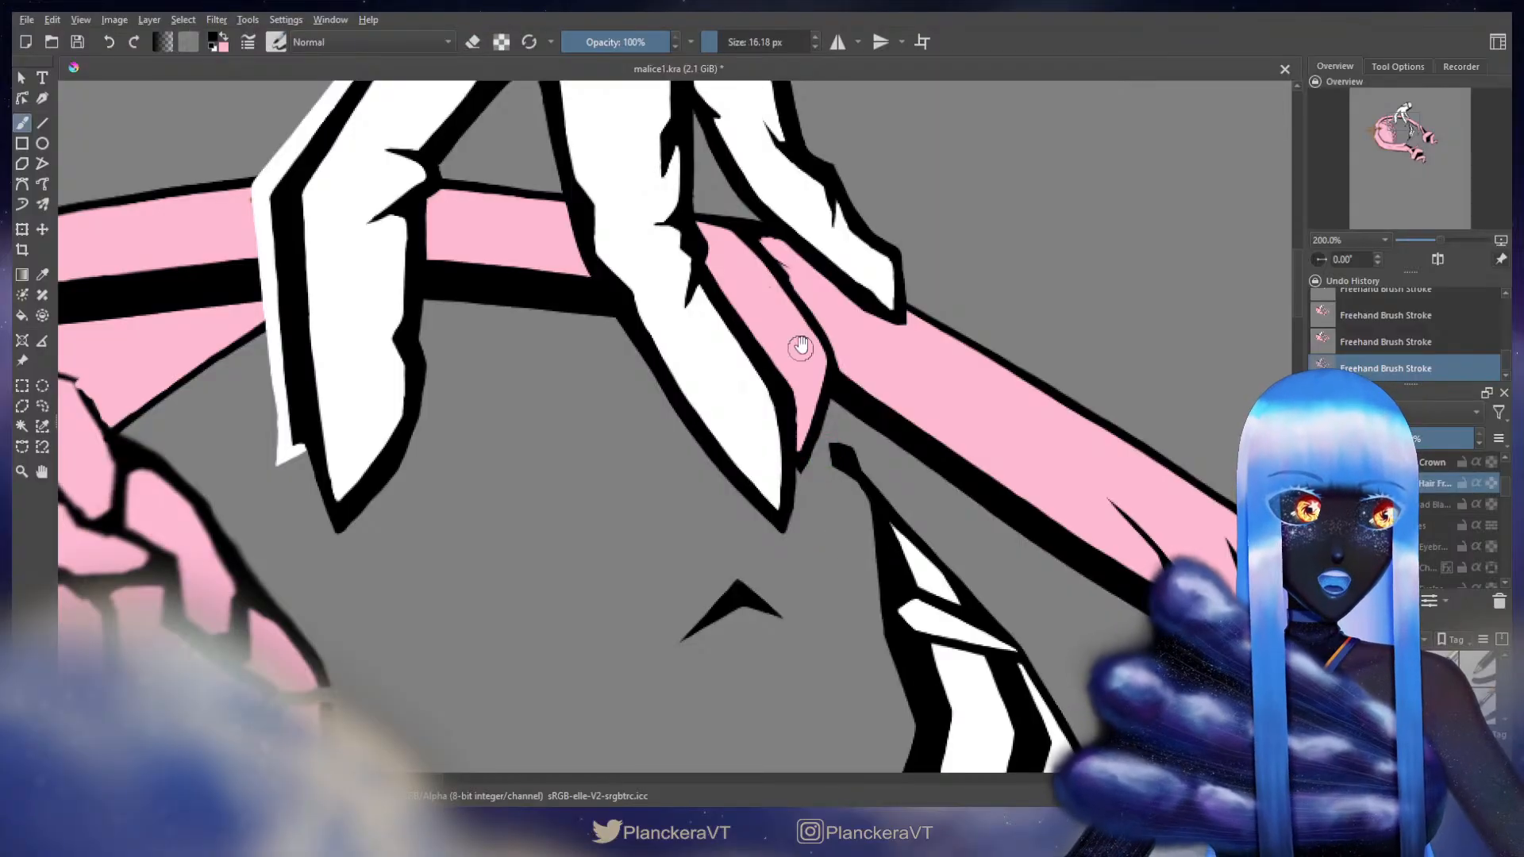
{"action": "left_click_drag", "start_coordinate": [796, 346], "coordinate": [768, 424]}
{"action": "left_click_drag", "start_coordinate": [703, 323], "coordinate": [741, 370]}
{"action": "key", "text": "ctrl+z"}
{"action": "key", "text": "x"}
{"action": "key", "text": "x"}
{"action": "key", "text": "x"}
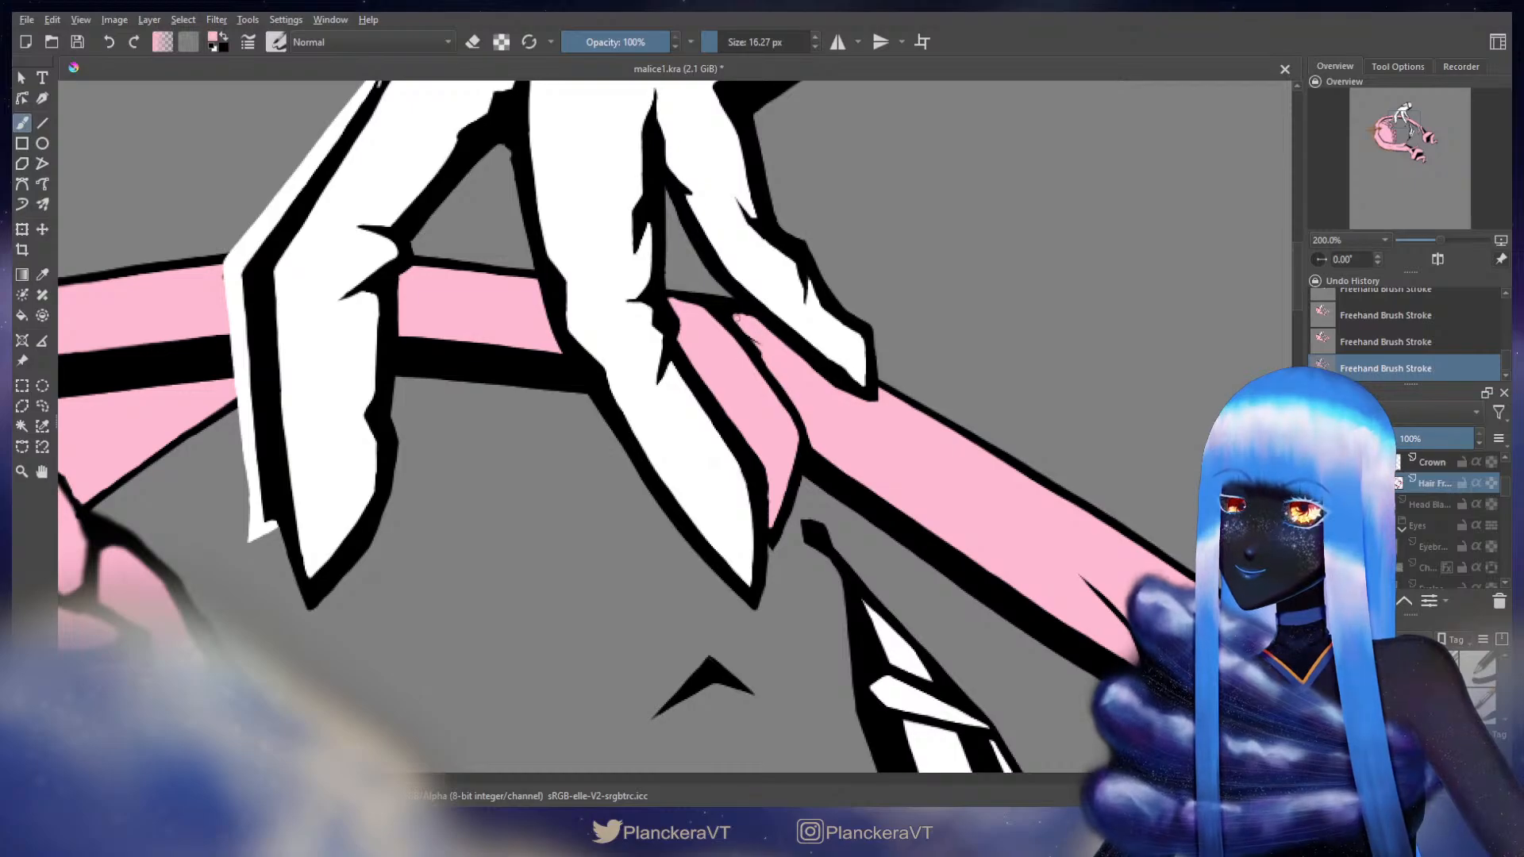
{"action": "key", "text": "x"}
{"action": "key", "text": "bracketleft"}
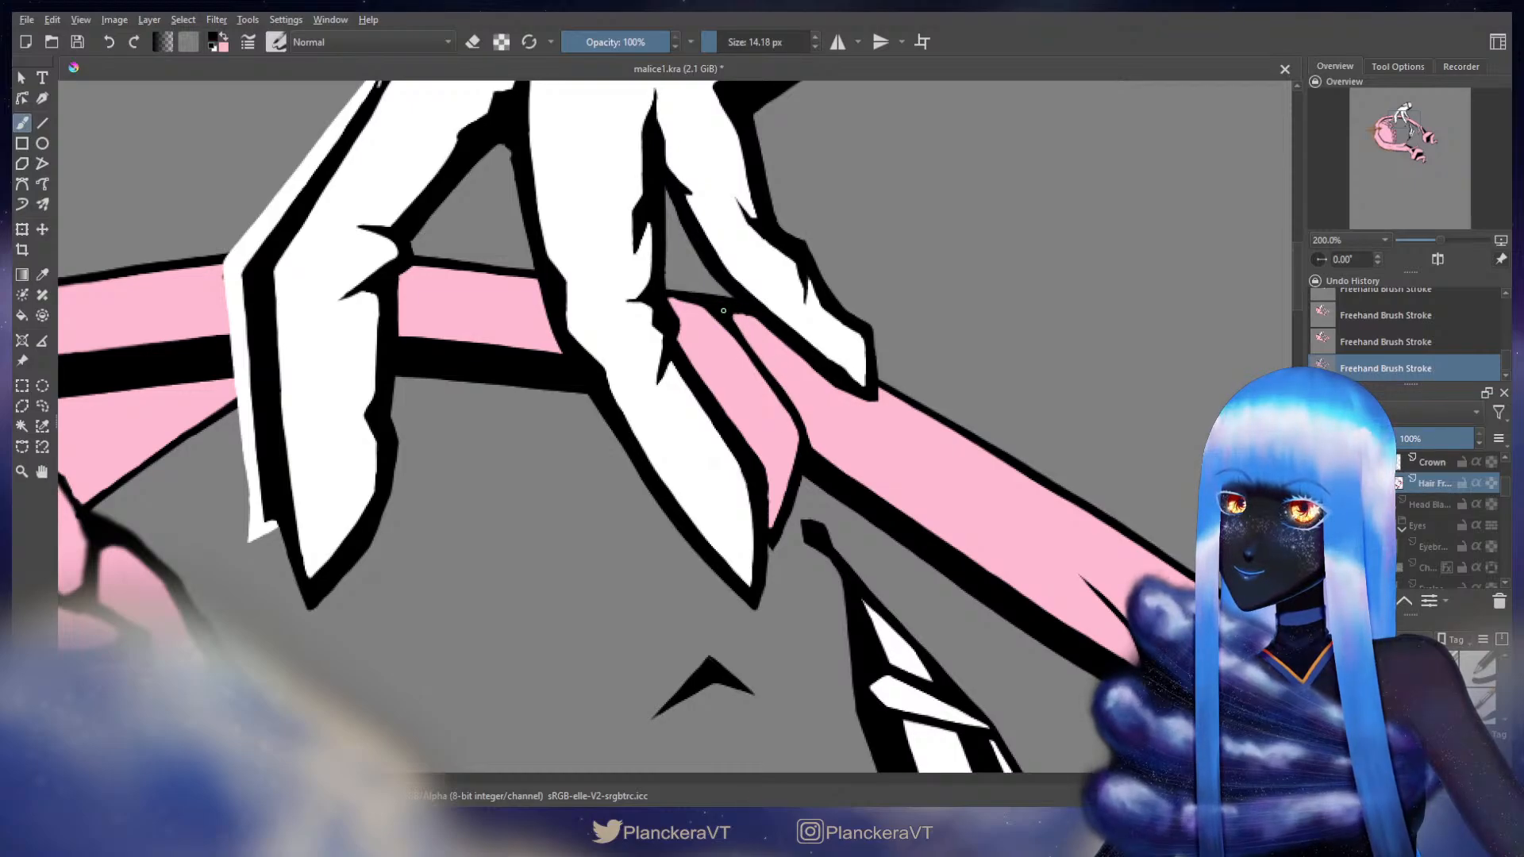
- Smooth the upper end of the strand's dividing line between the fingers, alternating pink and black from 15.26 down to 12.63 px
{"action": "key", "text": "x"}
{"action": "key", "text": "bracketright"}
{"action": "key", "text": "bracketleft"}
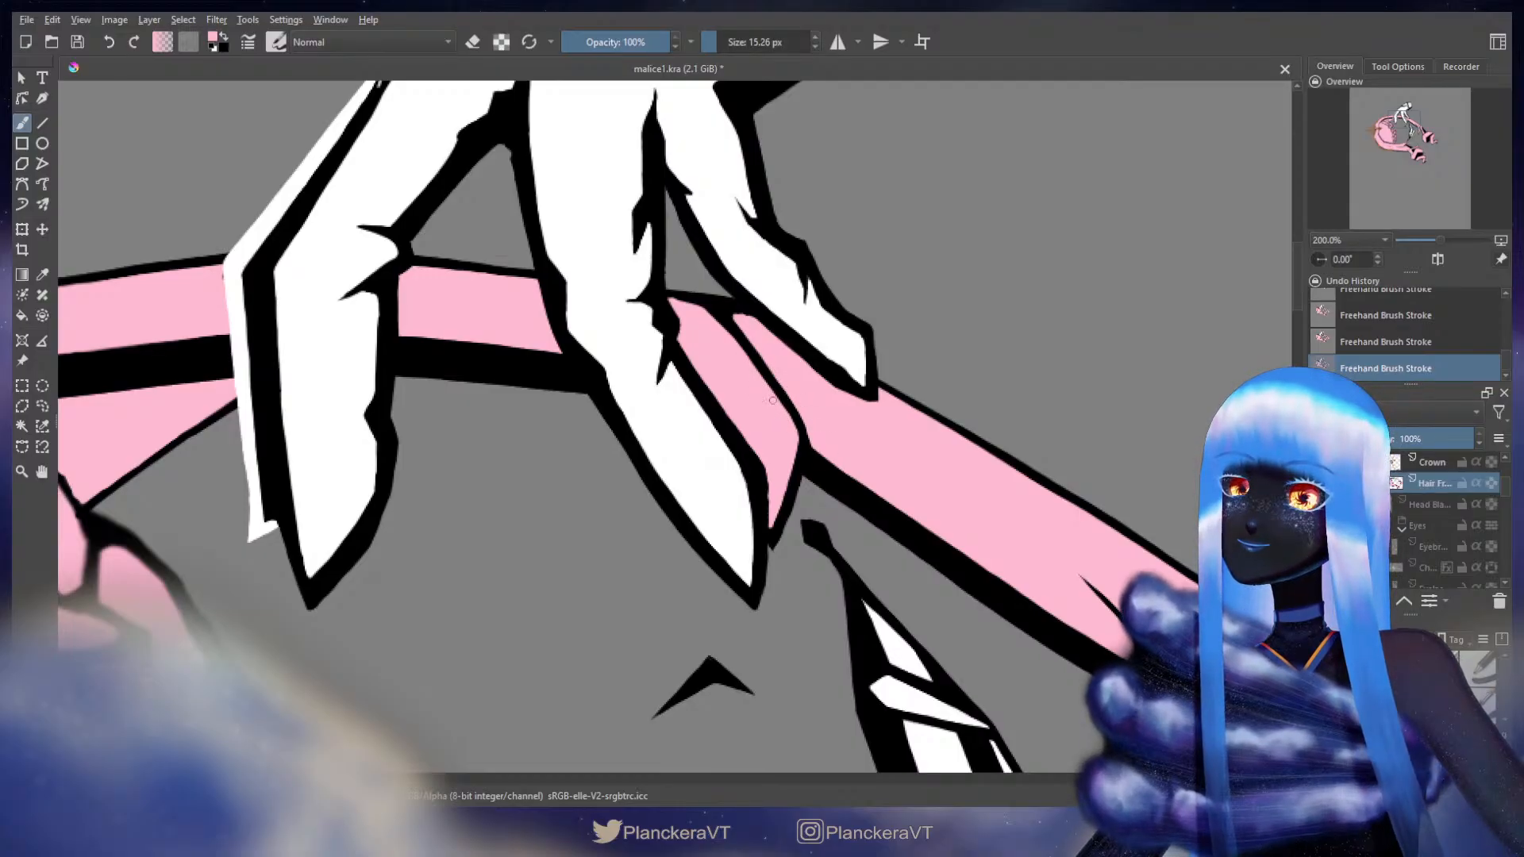
{"action": "key", "text": "x"}
{"action": "key", "text": "bracketleft"}
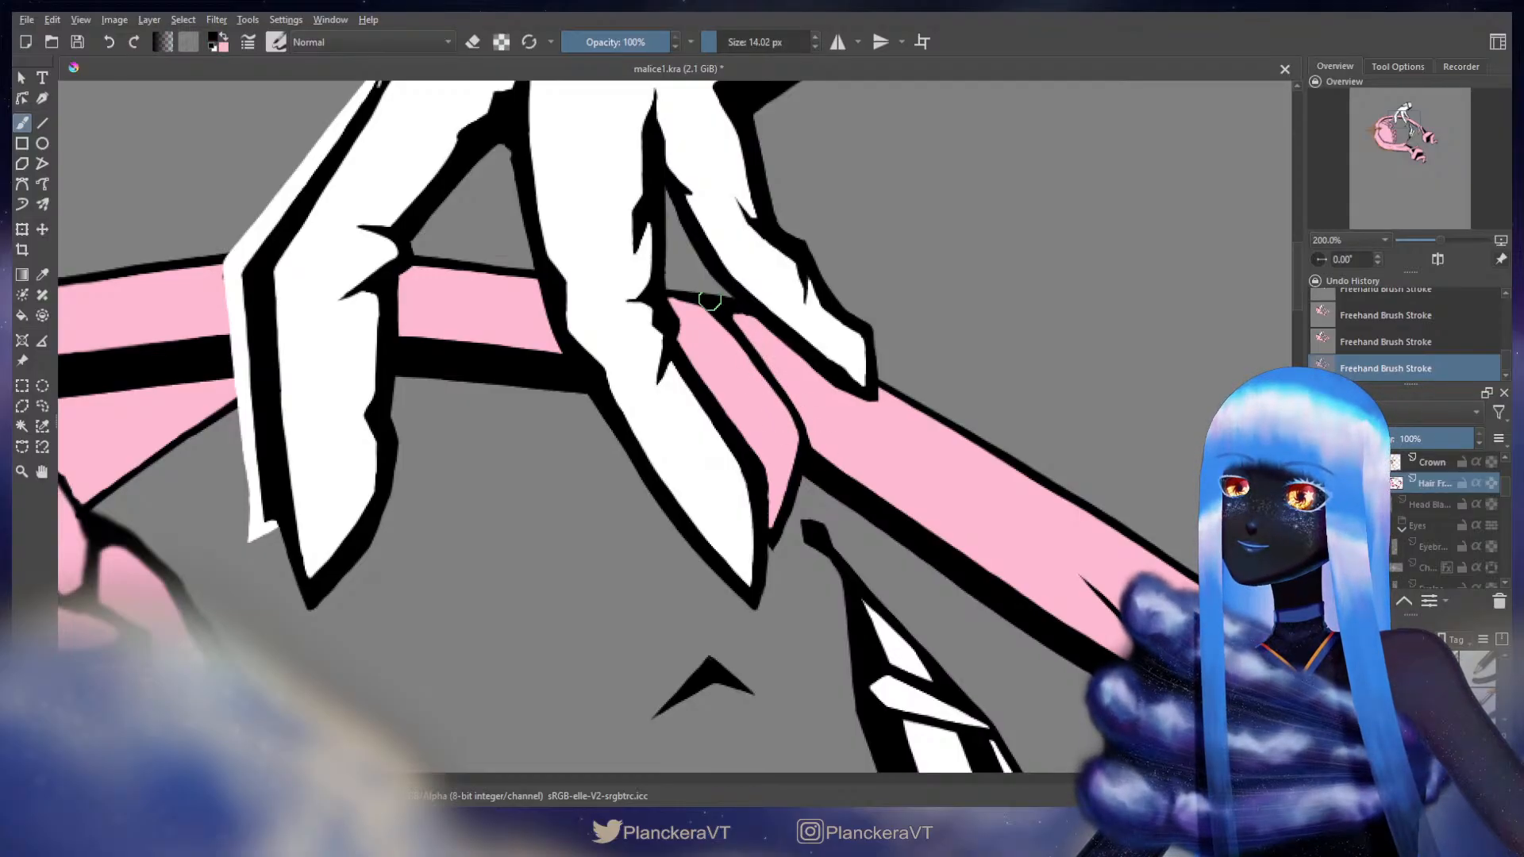
{"action": "key", "text": "x"}
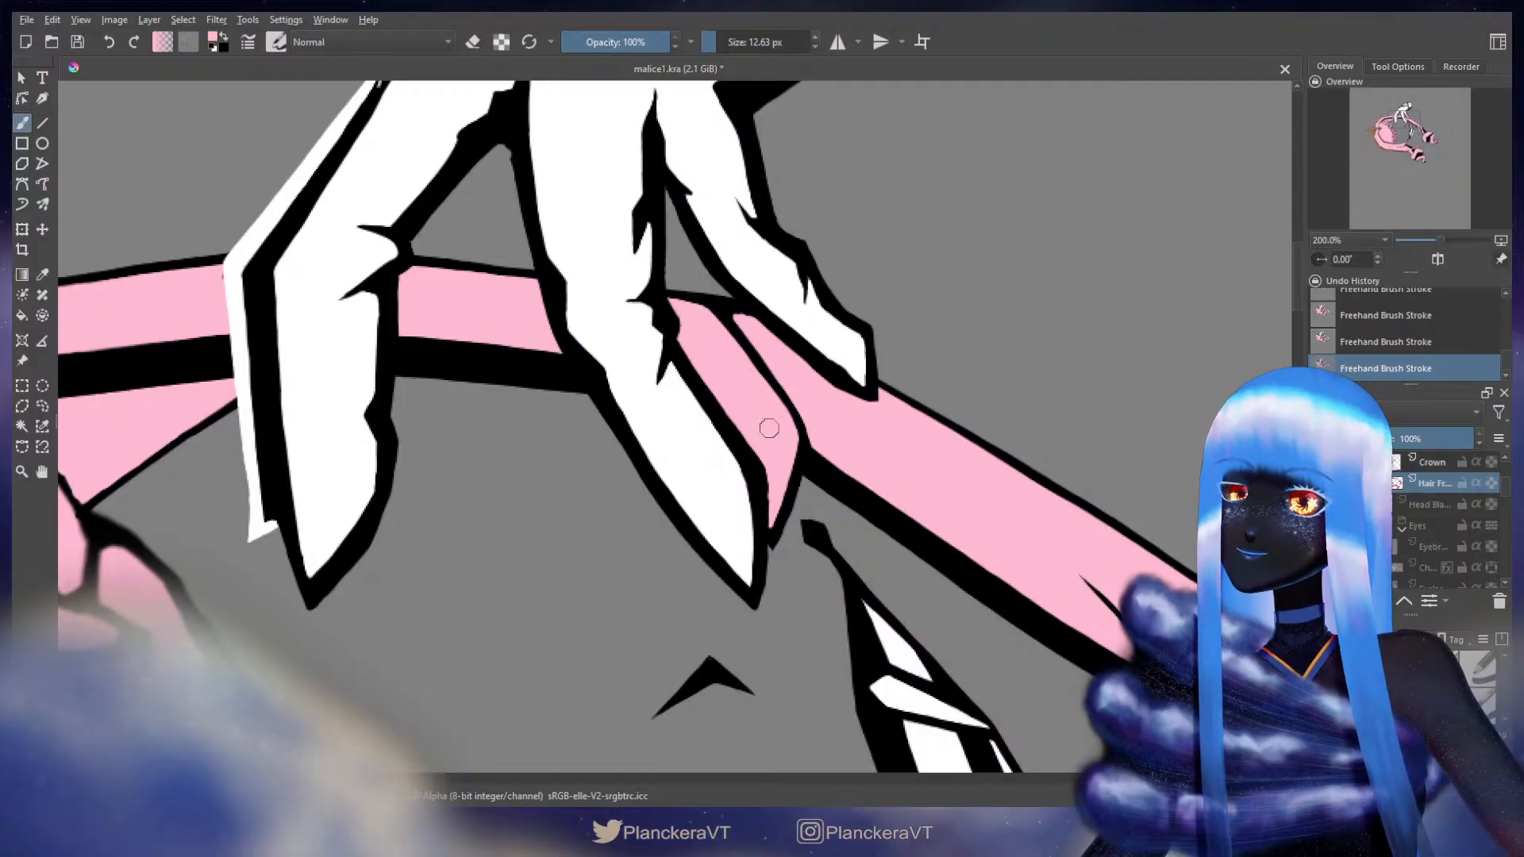
- Clean up the strand's lower tip and its junction with the hair outline using black at 14.21 px and pink at 12.08 px
{"action": "mouse_move", "coordinate": [813, 444]}
{"action": "left_mouse_down"}
{"action": "mouse_move", "coordinate": [830, 320]}
{"action": "mouse_move", "coordinate": [802, 378]}
{"action": "left_mouse_up"}
{"action": "key", "text": "x"}
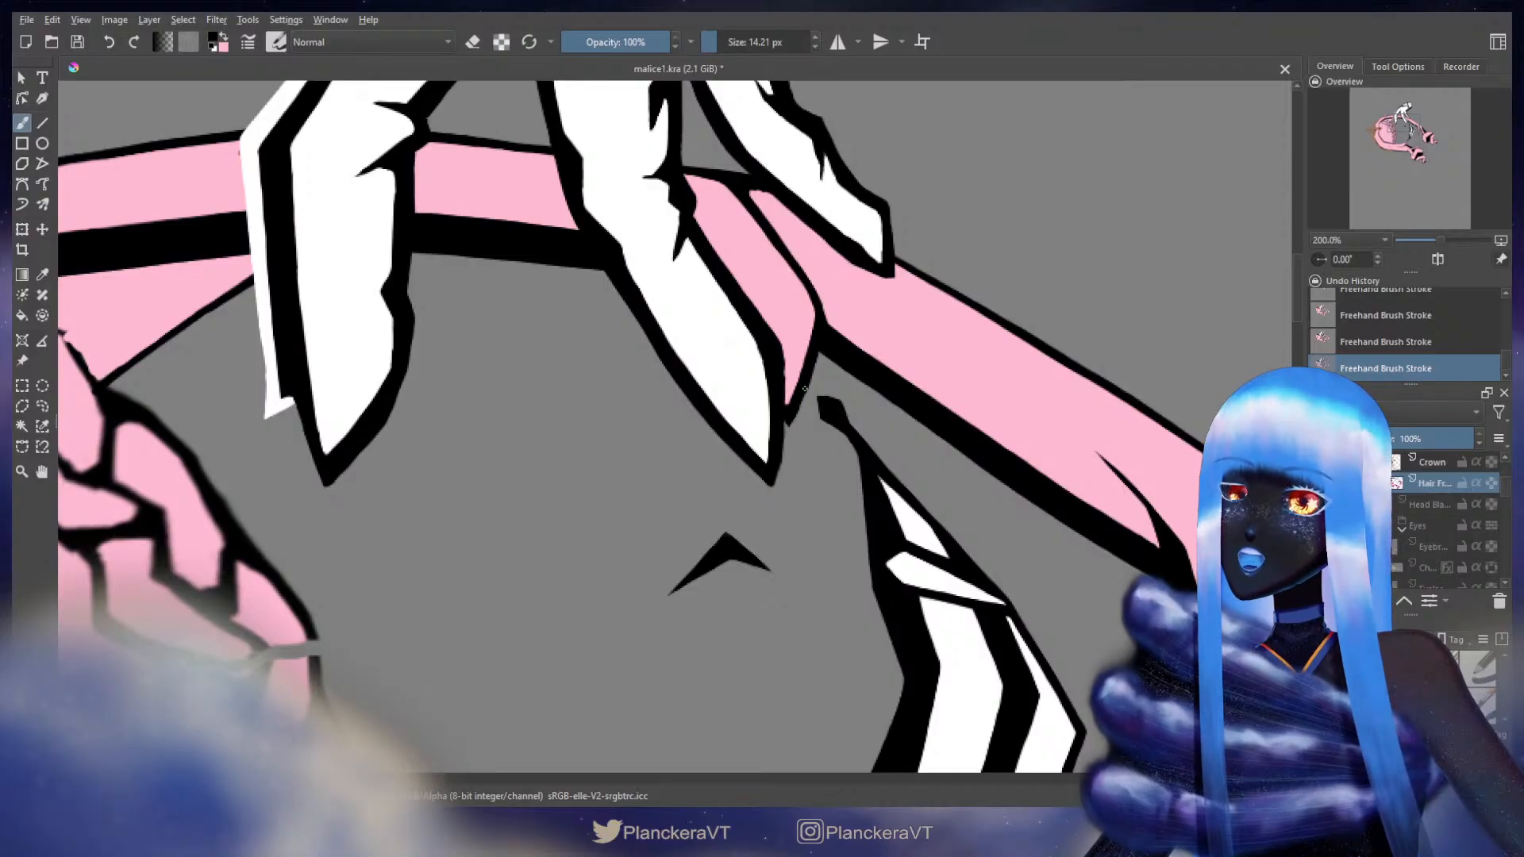
{"action": "mouse_move", "coordinate": [818, 355]}
{"action": "left_mouse_down"}
{"action": "mouse_move", "coordinate": [785, 413]}
{"action": "mouse_move", "coordinate": [794, 426]}
{"action": "mouse_move", "coordinate": [756, 418]}
{"action": "left_mouse_up"}
{"action": "key", "text": "x"}
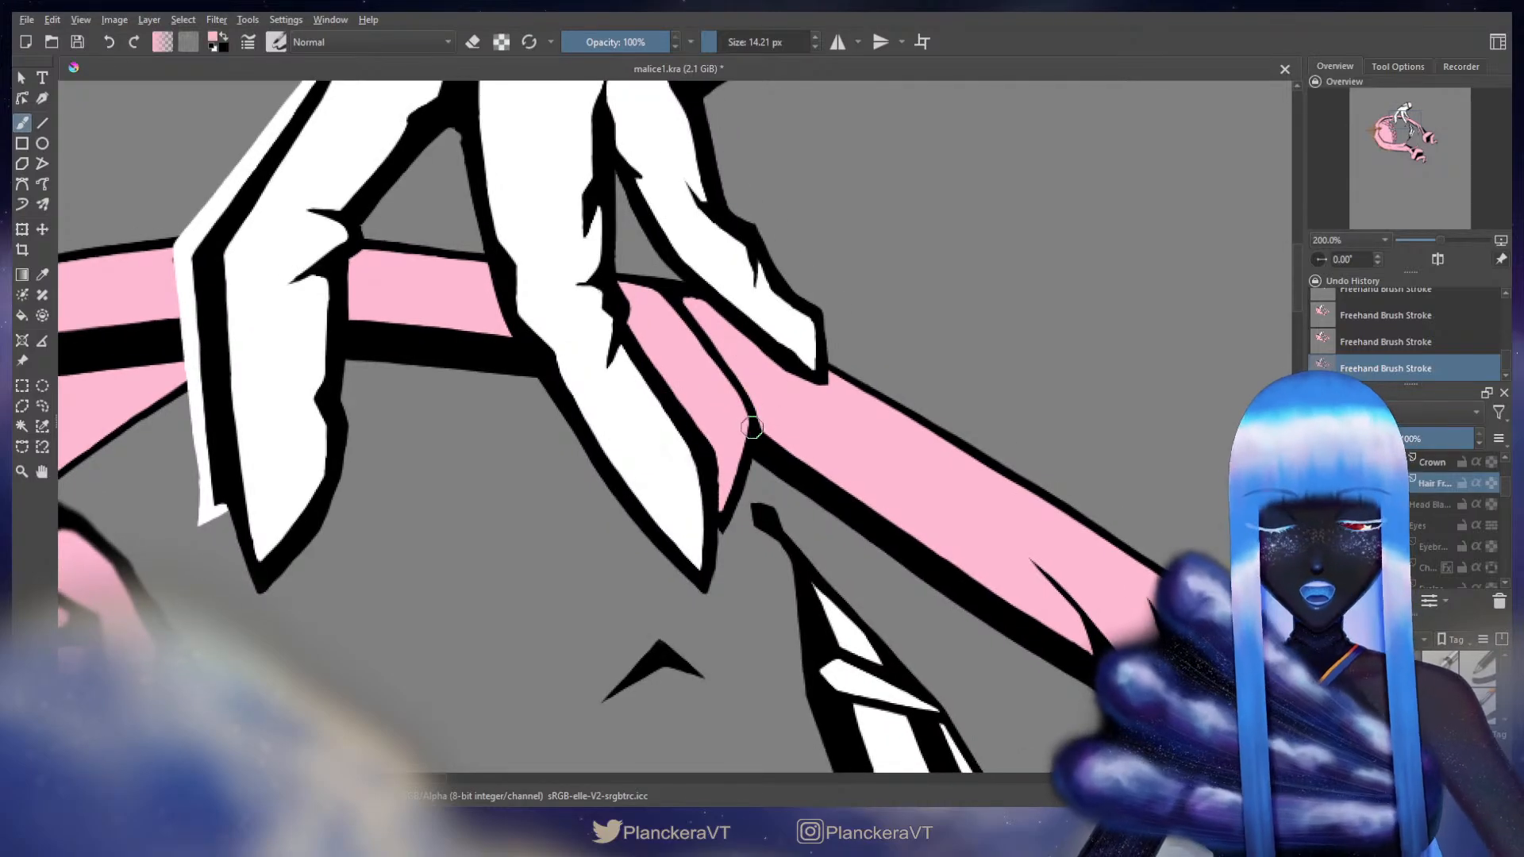
{"action": "key", "text": "bracketleft"}
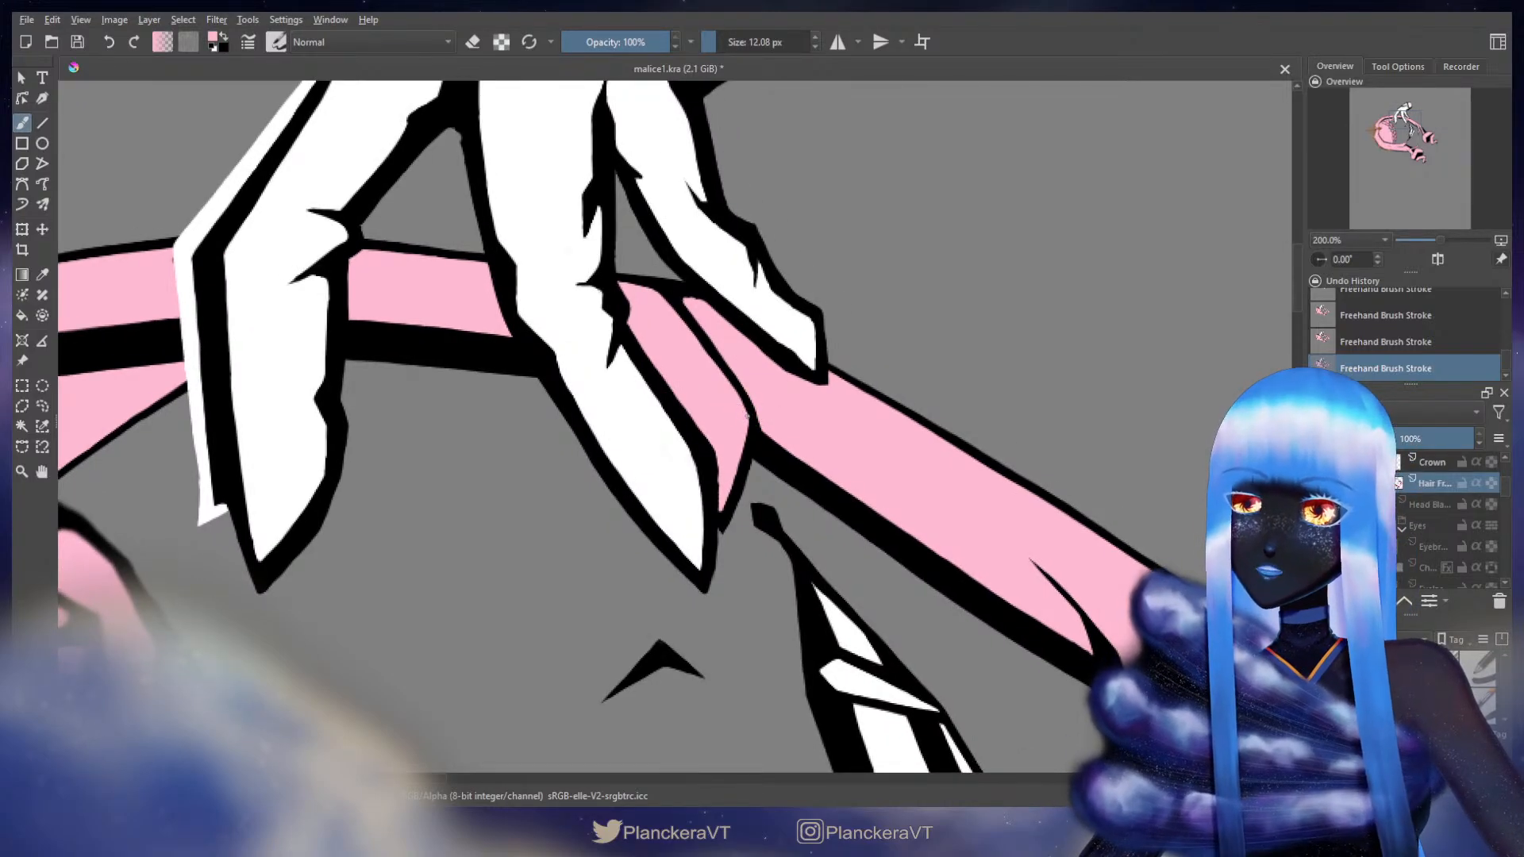
- Even out the thickness of the strand's dividing line with alternating pink and black strokes between 17.82 and 15.78 px
{"action": "left_click_drag", "start_coordinate": [751, 435], "coordinate": [741, 487]}
{"action": "left_click_drag", "start_coordinate": [717, 396], "coordinate": [721, 397]}
{"action": "key", "text": "x"}
{"action": "left_click_drag", "start_coordinate": [675, 344], "coordinate": [683, 344], "text": "shift"}
{"action": "left_click_drag", "start_coordinate": [680, 340], "coordinate": [689, 354]}
{"action": "key", "text": "x"}
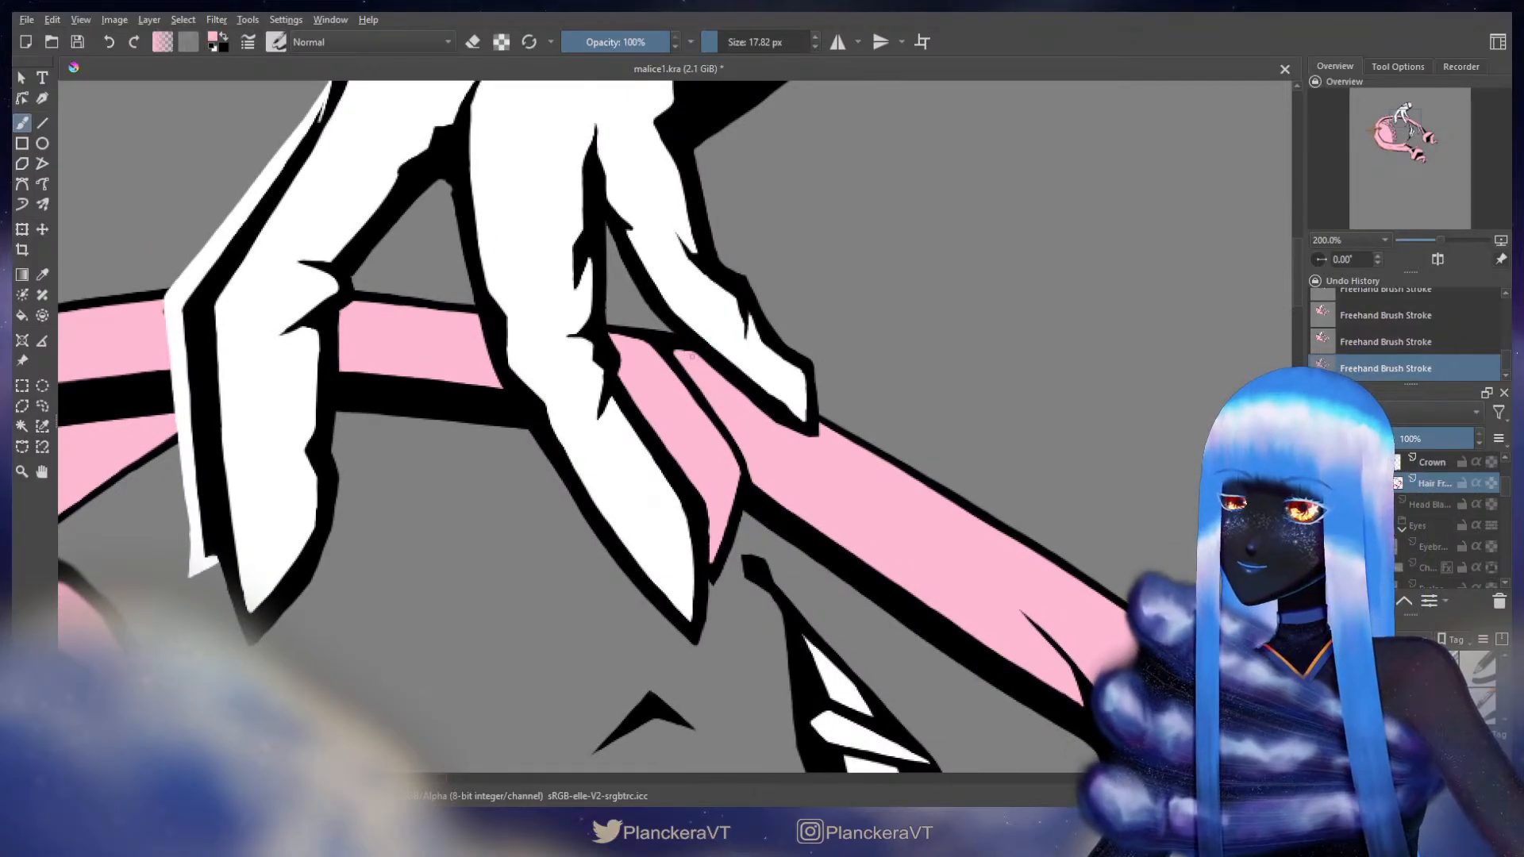
{"action": "key", "text": "x"}
{"action": "left_click_drag", "start_coordinate": [704, 380], "coordinate": [699, 395], "text": "shift"}
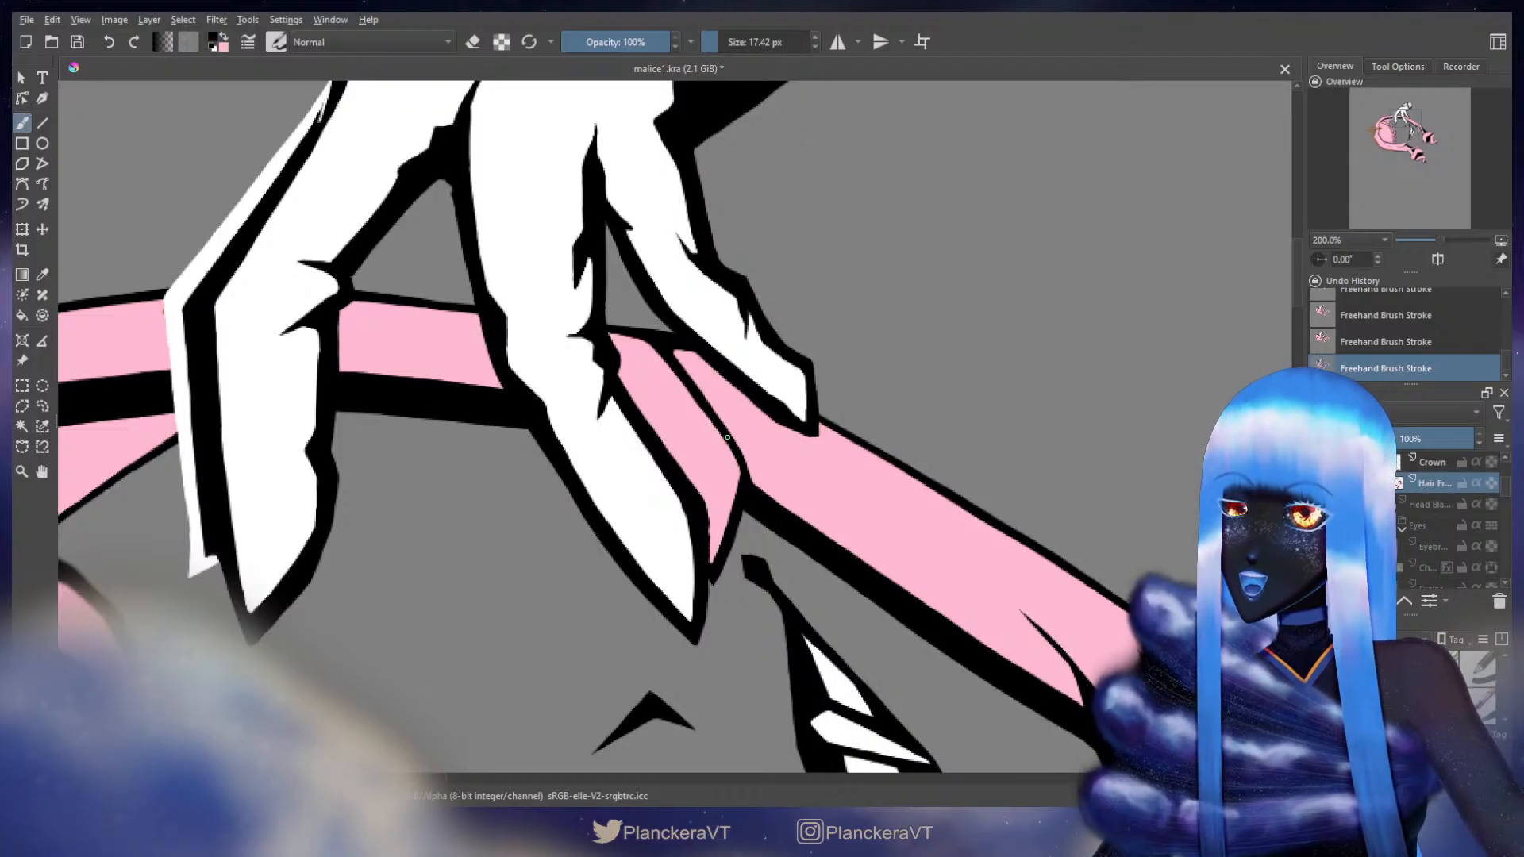
{"action": "key", "text": "x"}
{"action": "left_click_drag", "start_coordinate": [714, 426], "coordinate": [711, 425], "text": "shift"}
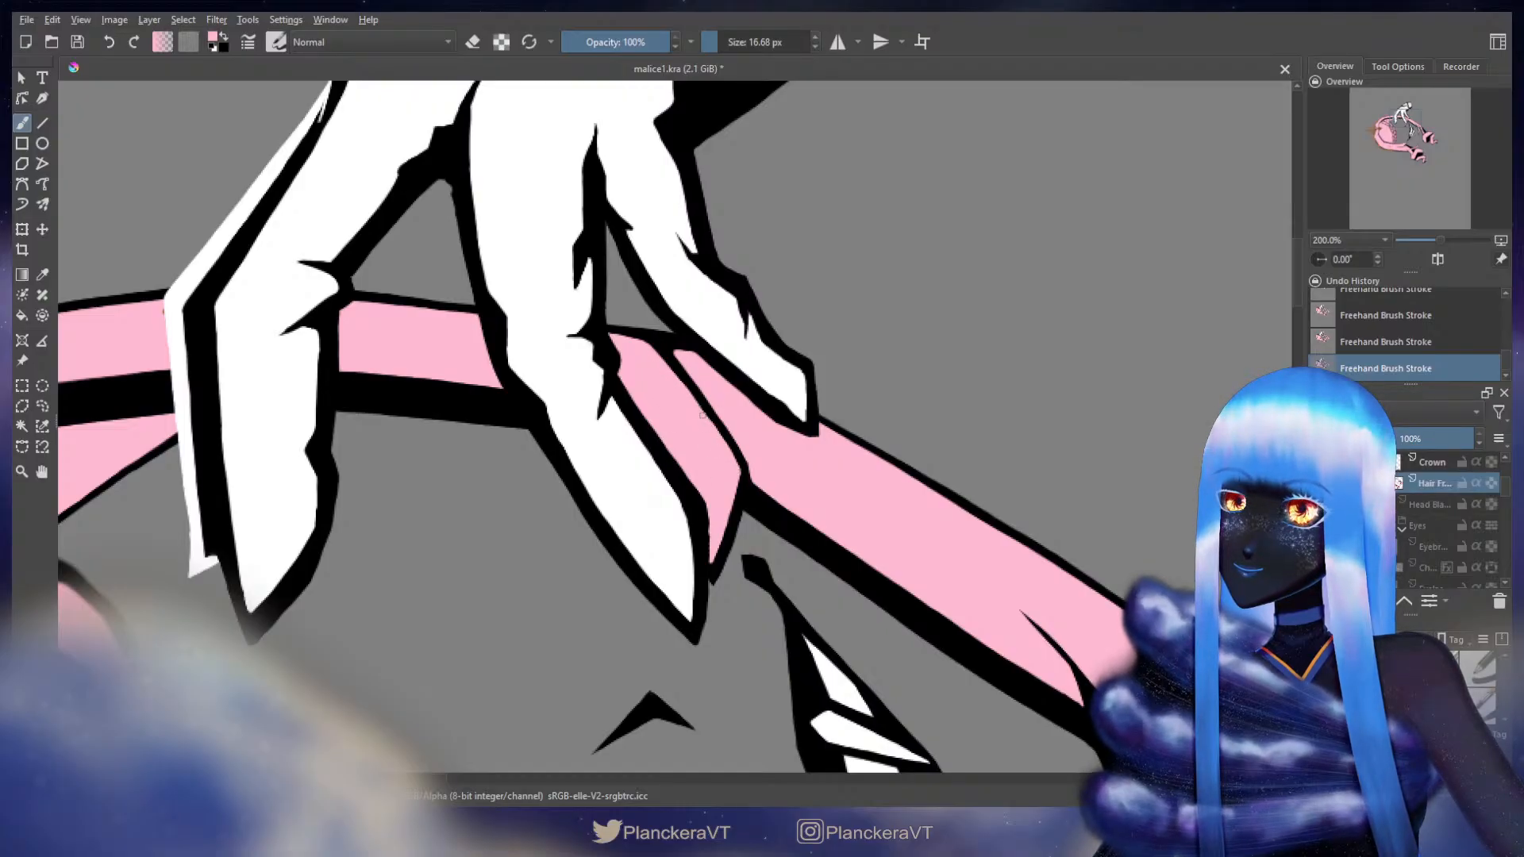
{"action": "key", "text": "x"}
{"action": "left_click_drag", "start_coordinate": [681, 374], "coordinate": [679, 374], "text": "shift"}
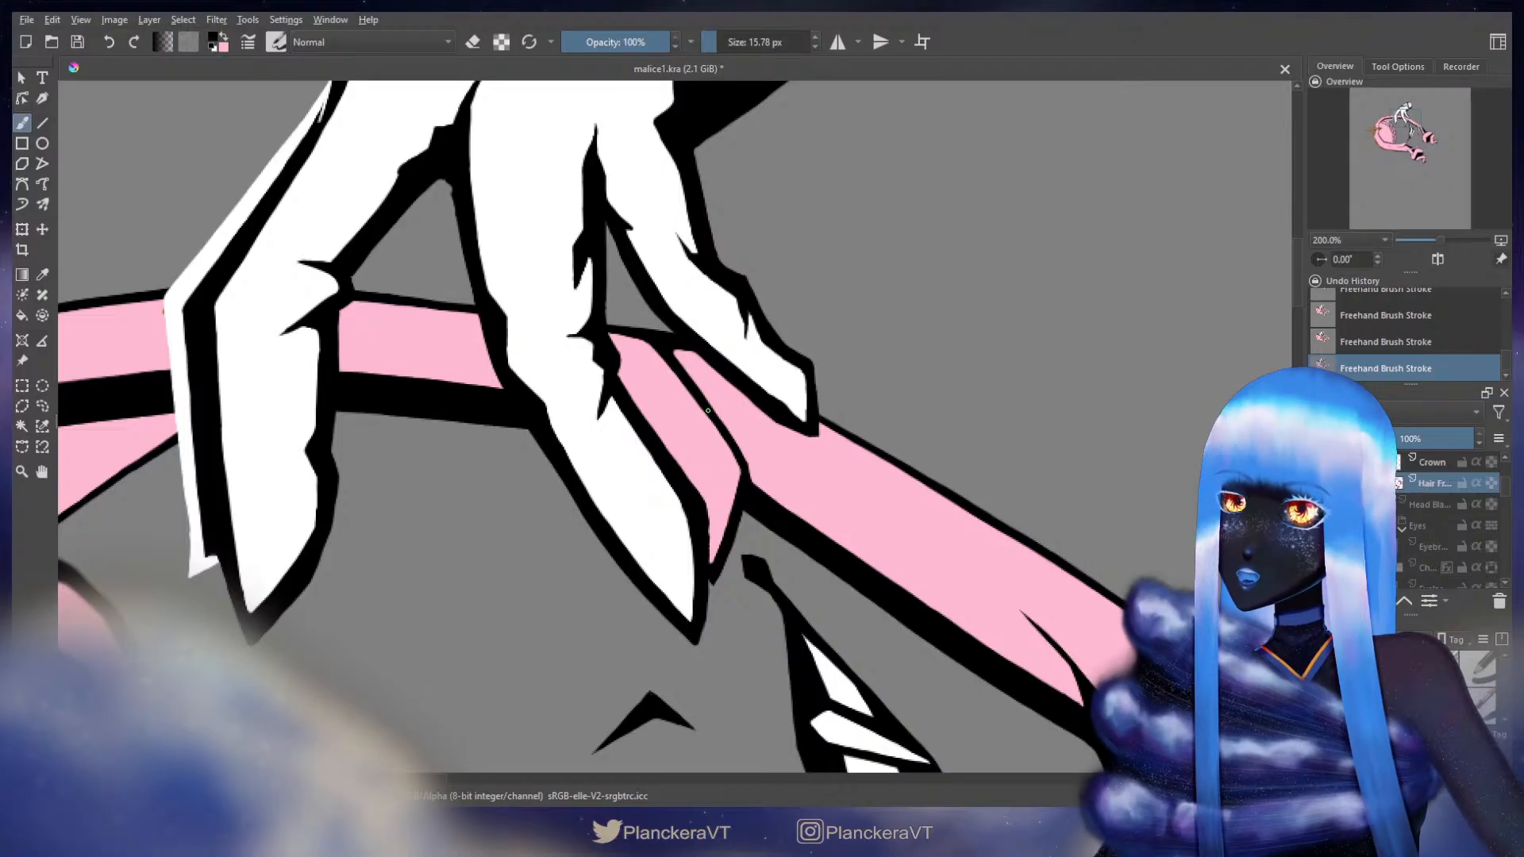
- Sharpen the outline of the braid's upper right segment with black at 21.49 to 22.48 px and pink at 26.00 px
{"action": "mouse_move", "coordinate": [739, 459]}
{"action": "left_mouse_down"}
{"action": "mouse_move", "coordinate": [844, 408]}
{"action": "mouse_move", "coordinate": [902, 312]}
{"action": "mouse_move", "coordinate": [963, 347]}
{"action": "mouse_move", "coordinate": [895, 350]}
{"action": "mouse_move", "coordinate": [984, 346]}
{"action": "mouse_move", "coordinate": [995, 363]}
{"action": "mouse_move", "coordinate": [1108, 271]}
{"action": "mouse_move", "coordinate": [1100, 285]}
{"action": "mouse_move", "coordinate": [1115, 286]}
{"action": "left_mouse_up"}
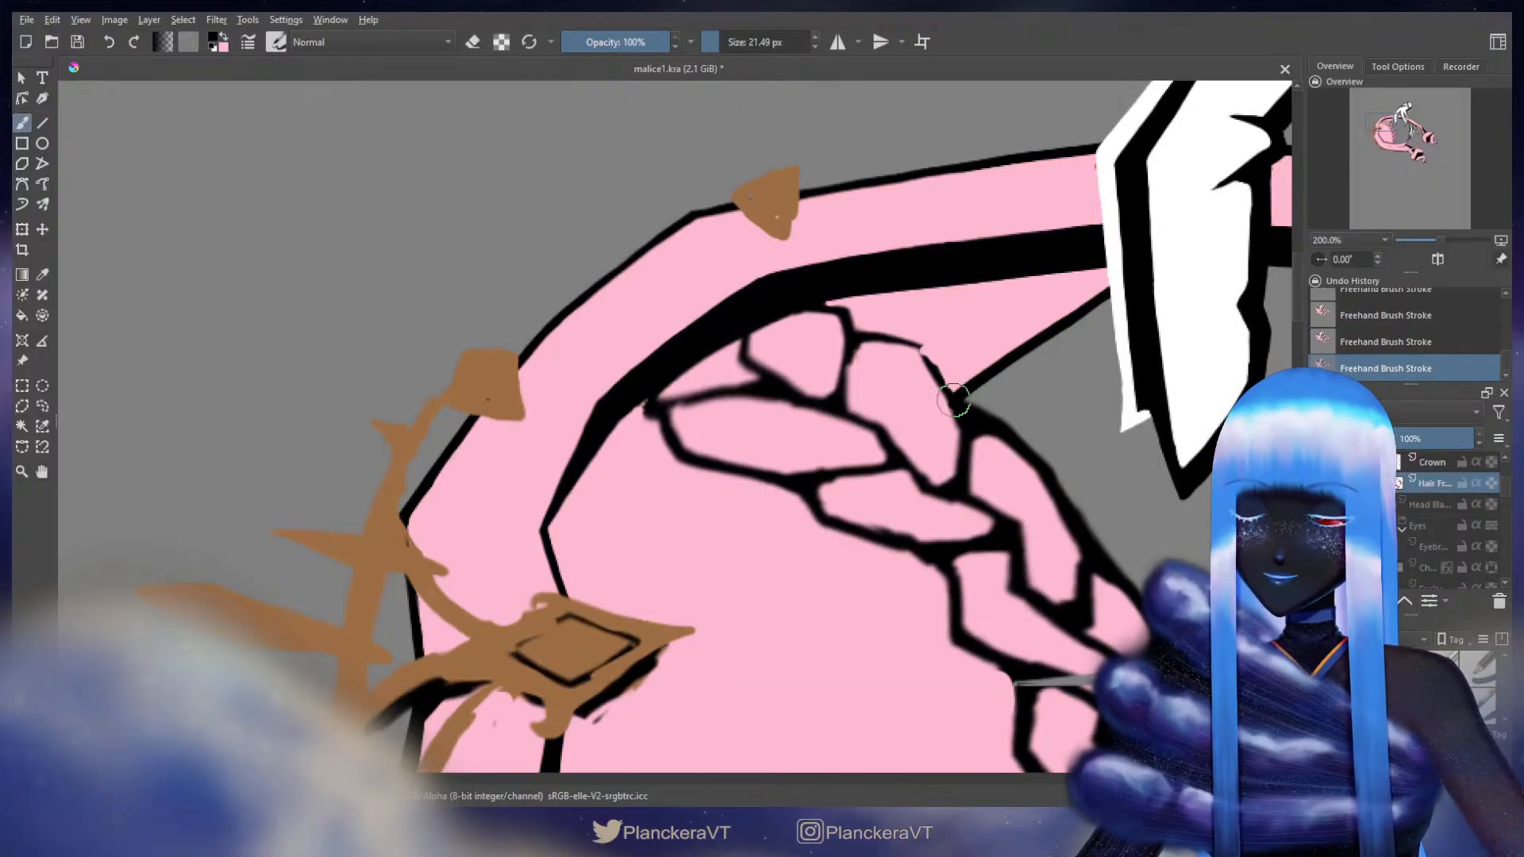
{"action": "left_click_drag", "start_coordinate": [968, 426], "coordinate": [1002, 504]}
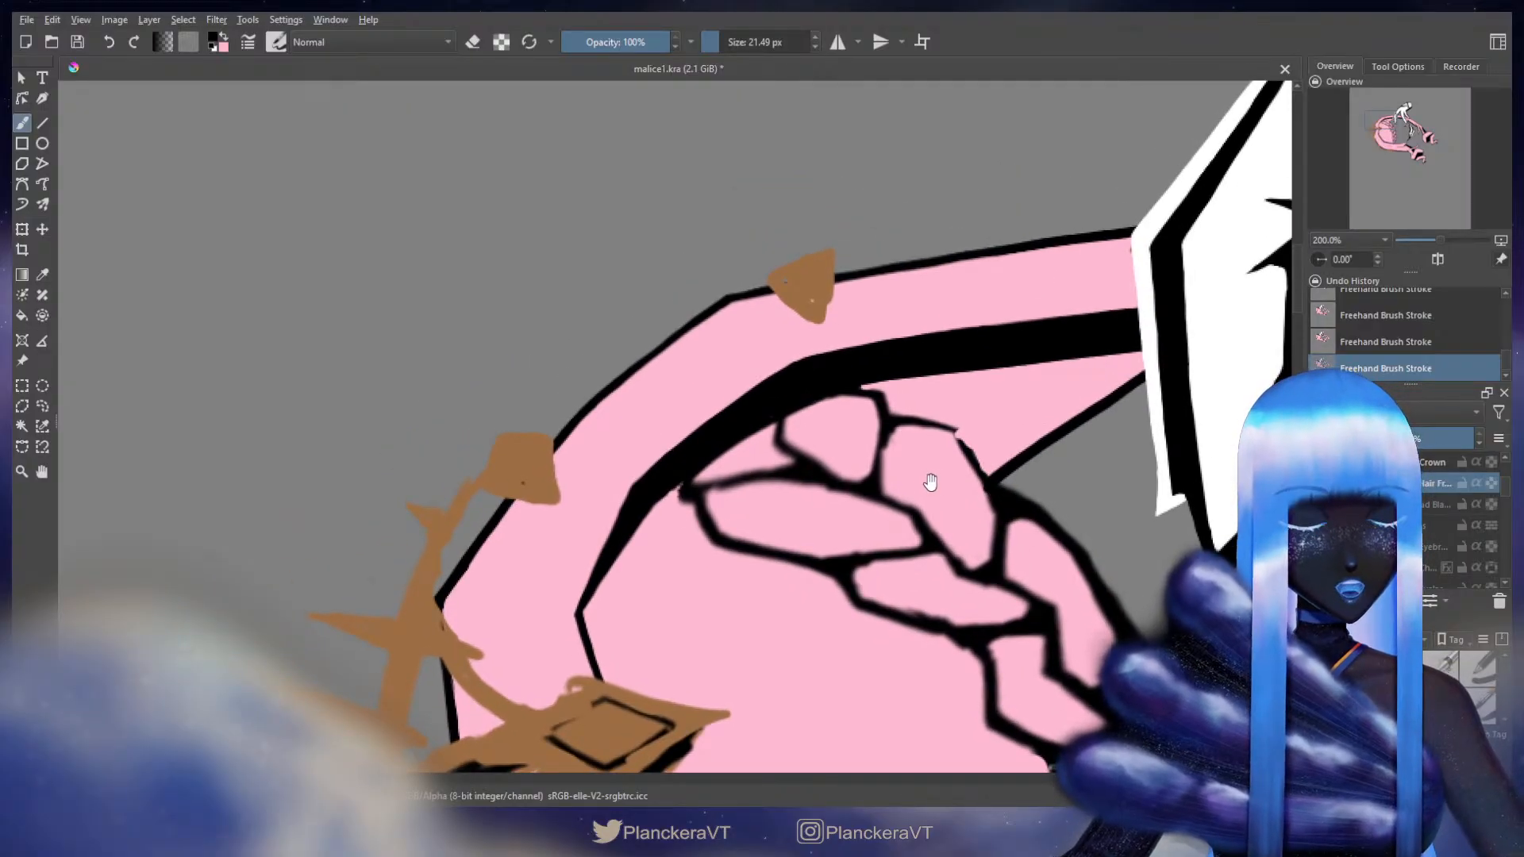
{"action": "left_click_drag", "start_coordinate": [930, 466], "coordinate": [949, 440]}
{"action": "mouse_move", "coordinate": [919, 389]}
{"action": "left_mouse_down"}
{"action": "mouse_move", "coordinate": [975, 397]}
{"action": "mouse_move", "coordinate": [913, 397]}
{"action": "mouse_move", "coordinate": [978, 403]}
{"action": "mouse_move", "coordinate": [1014, 469]}
{"action": "left_mouse_up"}
{"action": "key", "text": "ctrl+z"}
{"action": "key", "text": "x"}
{"action": "key", "text": "bracketright"}
{"action": "key", "text": "bracketright"}
{"action": "key", "text": "bracketright"}
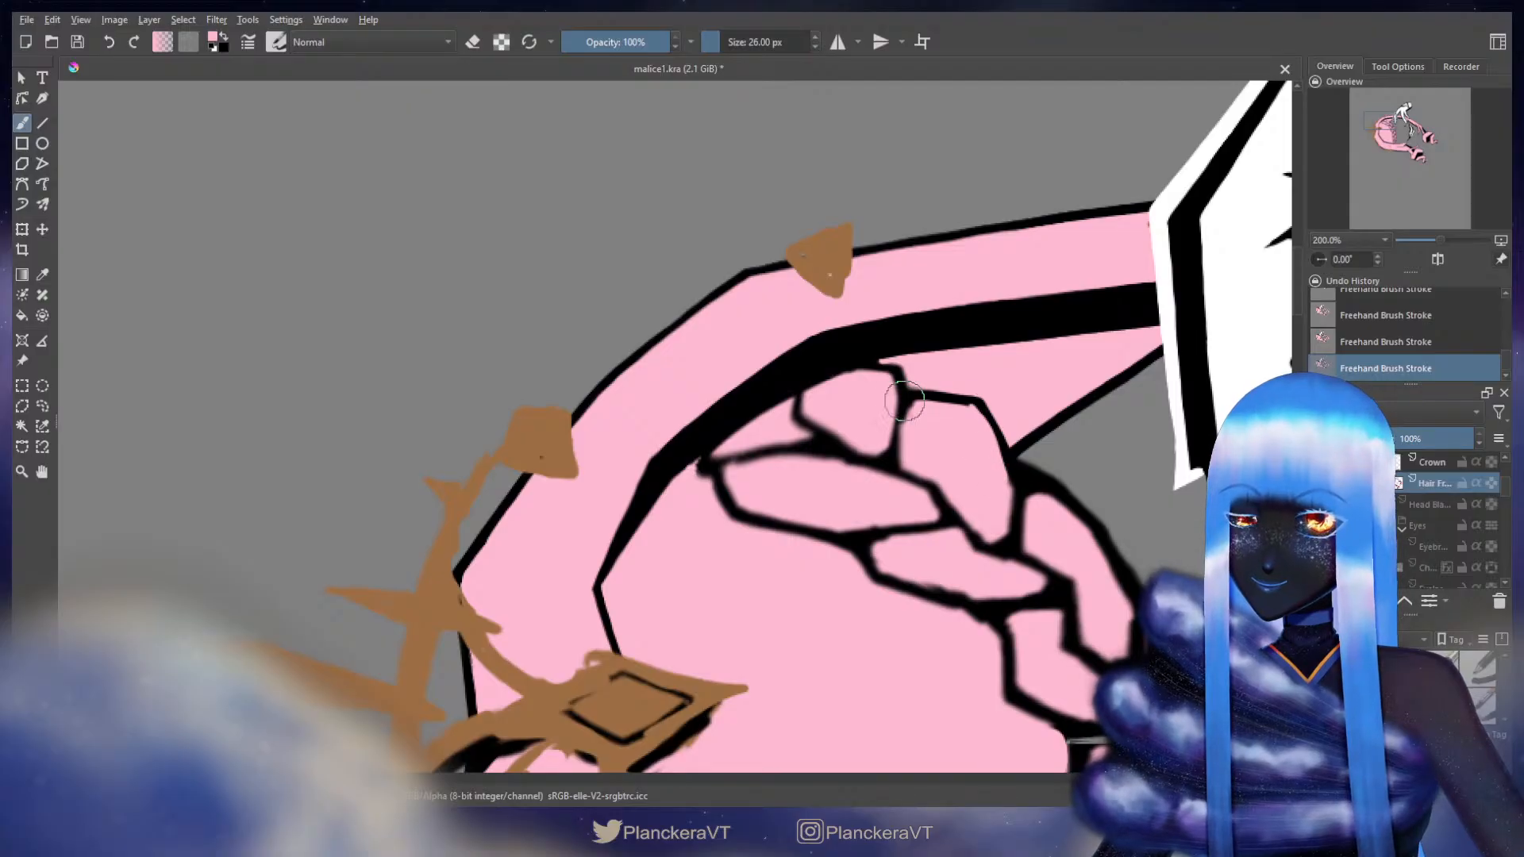
{"action": "key", "text": "x"}
{"action": "key", "text": "bracketleft"}
{"action": "key", "text": "bracketleft"}
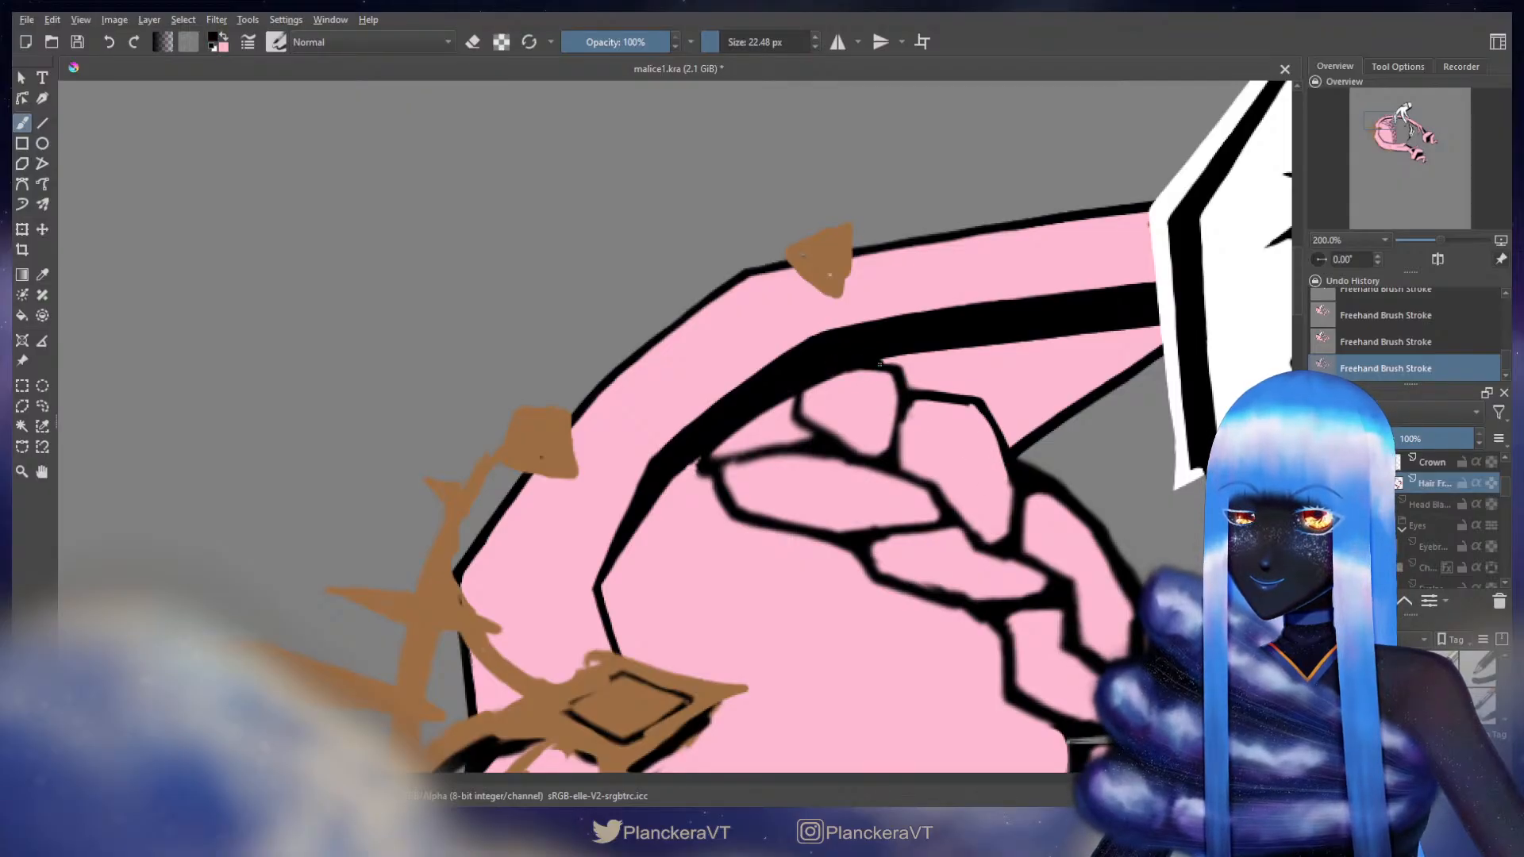
- Sharpen the inside edges of the braid's topmost segment with pink at 26.40 px and black at 25.10 px
{"action": "key", "text": "x"}
{"action": "key", "text": "bracketright"}
{"action": "key", "text": "bracketright"}
{"action": "key", "text": "bracketright"}
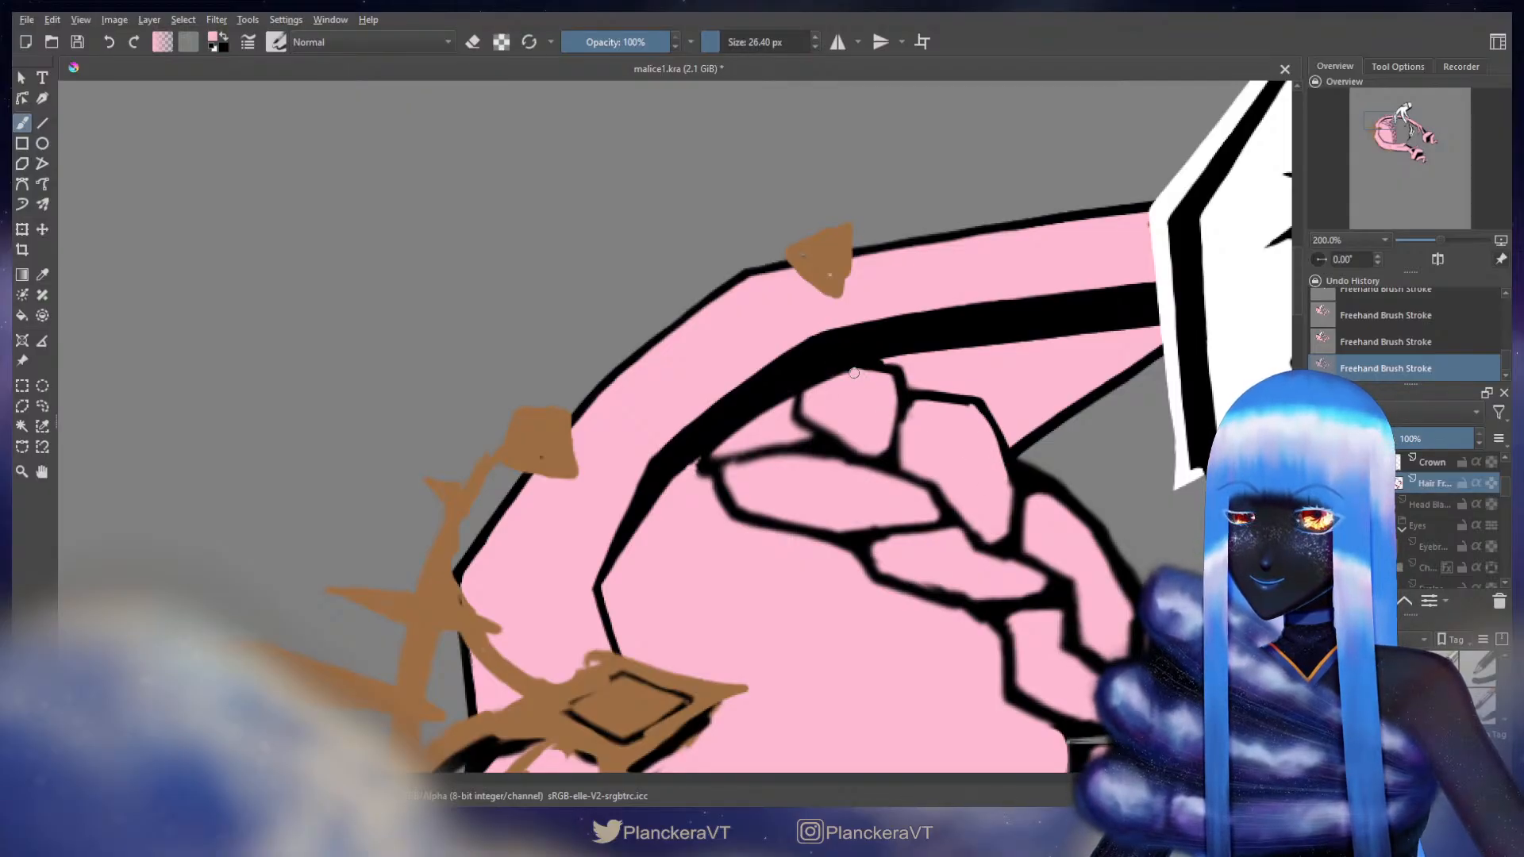
{"action": "mouse_move", "coordinate": [831, 370]}
{"action": "left_mouse_down"}
{"action": "mouse_move", "coordinate": [800, 405]}
{"action": "mouse_move", "coordinate": [800, 386]}
{"action": "mouse_move", "coordinate": [801, 417]}
{"action": "mouse_move", "coordinate": [868, 460]}
{"action": "mouse_move", "coordinate": [816, 416]}
{"action": "mouse_move", "coordinate": [878, 451]}
{"action": "left_mouse_up"}
{"action": "key", "text": "ctrl+z"}
{"action": "key", "text": "ctrl+z"}
{"action": "key", "text": "x"}
{"action": "key", "text": "x"}
{"action": "key", "text": "x"}
{"action": "left_click_drag", "start_coordinate": [893, 396], "coordinate": [889, 396], "text": "shift"}
{"action": "left_click_drag", "start_coordinate": [898, 375], "coordinate": [897, 436]}
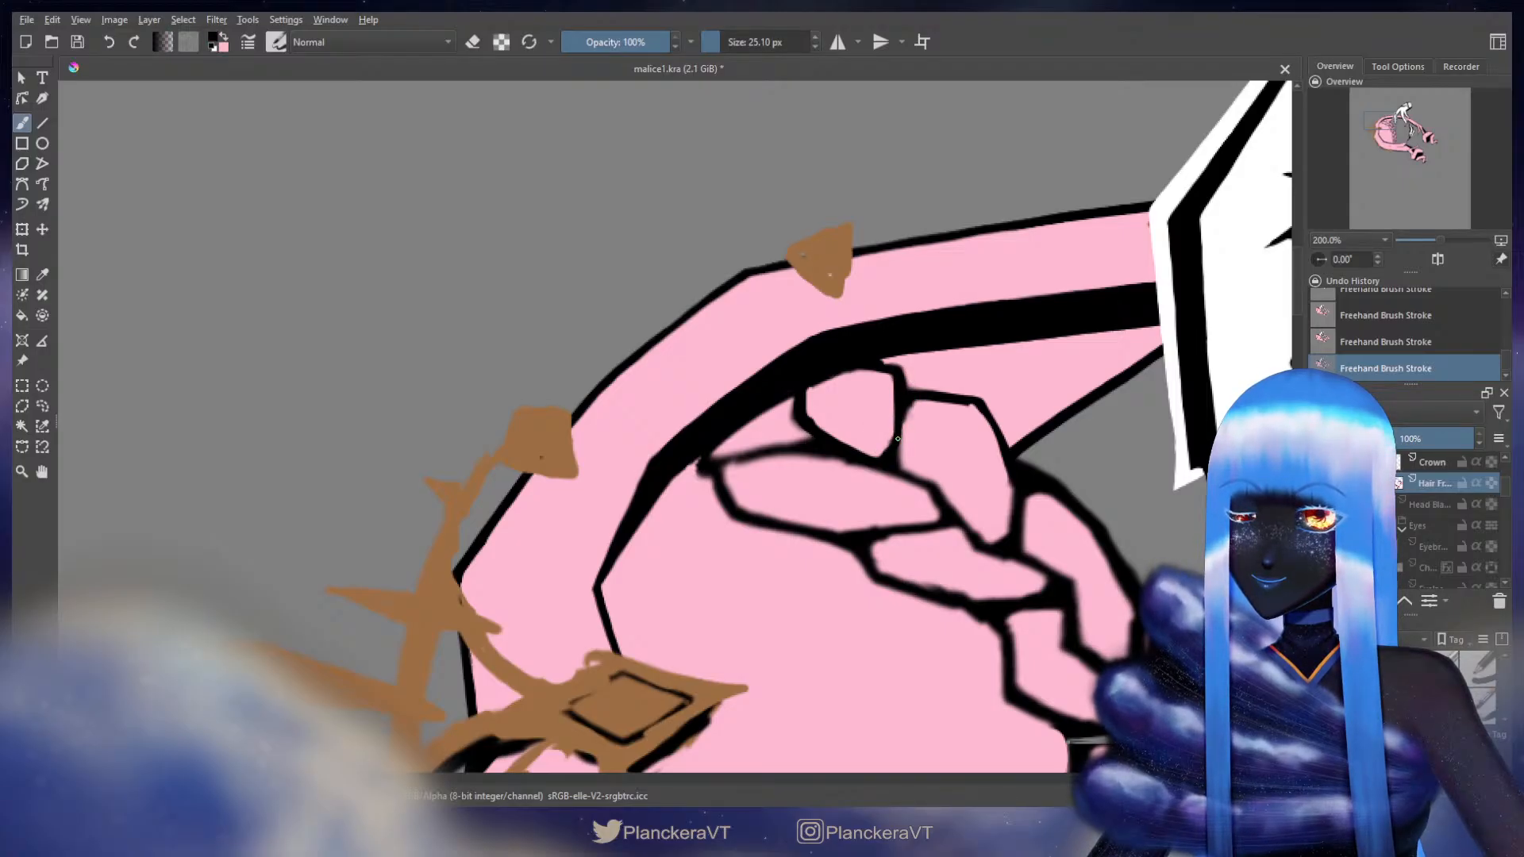
{"action": "left_click_drag", "start_coordinate": [815, 395], "coordinate": [867, 376]}
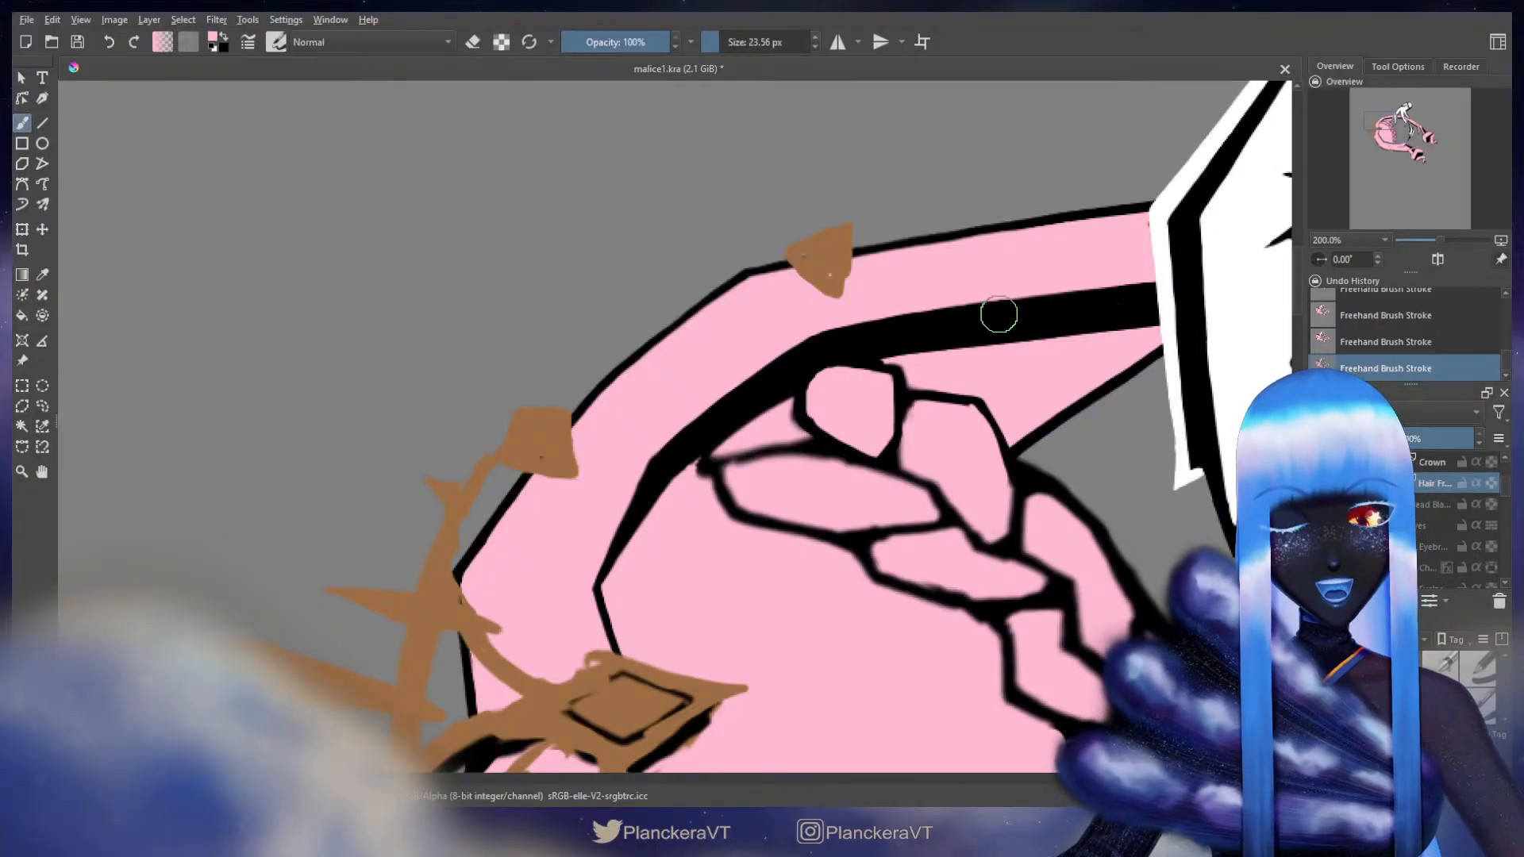
- Refine the bend of the thick black hair line beside the braid with alternating black and pink strokes between 20.66 and 22.45 px
{"action": "left_click_drag", "start_coordinate": [980, 339], "coordinate": [1068, 299]}
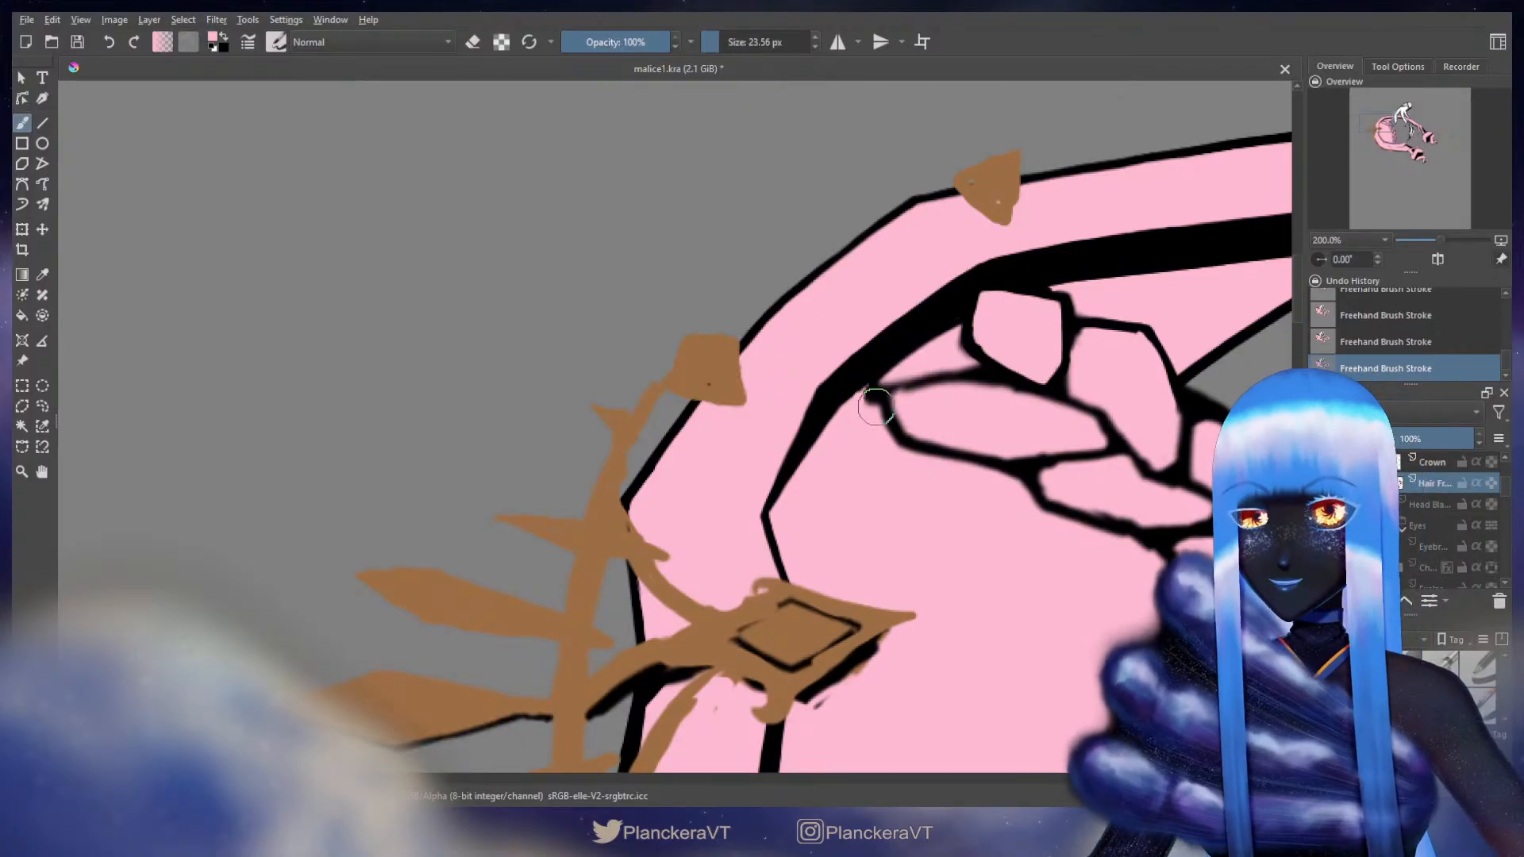
{"action": "key", "text": "x"}
{"action": "key", "text": "bracketleft"}
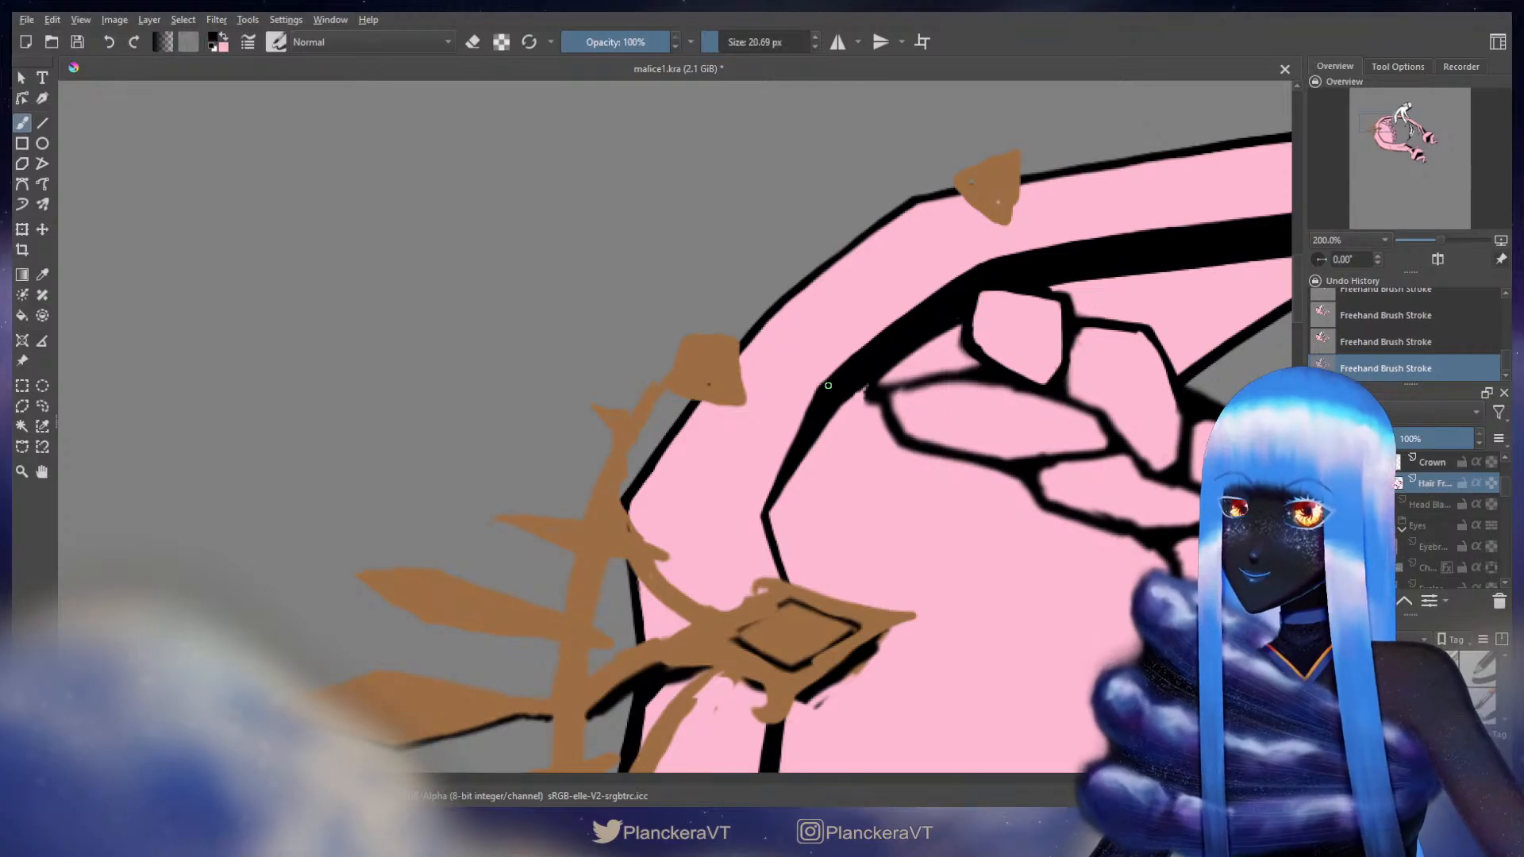
{"action": "key", "text": "x"}
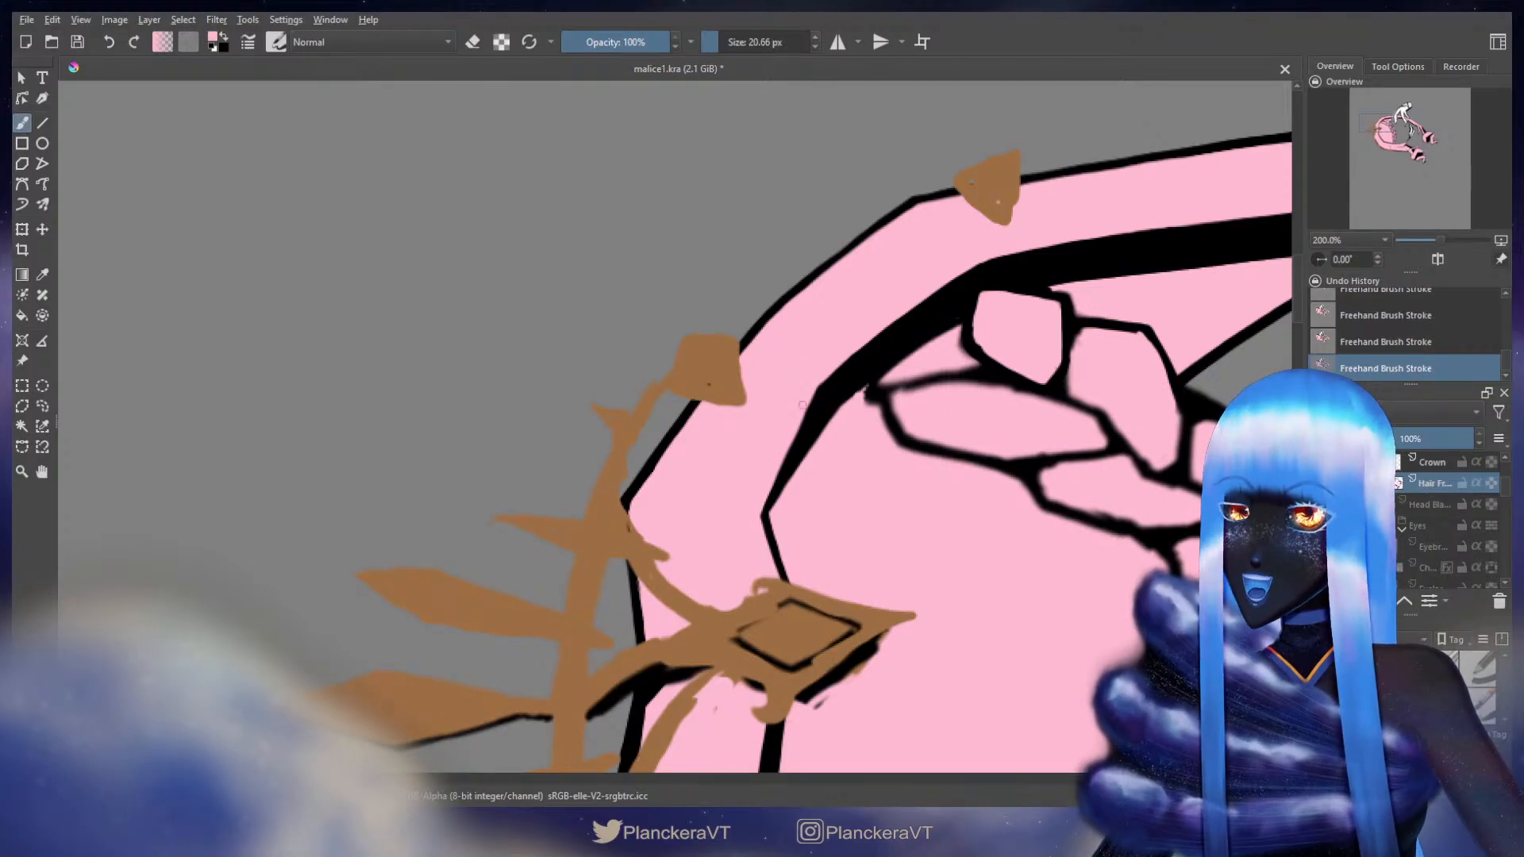
{"action": "key", "text": "x"}
{"action": "key", "text": "bracketright"}
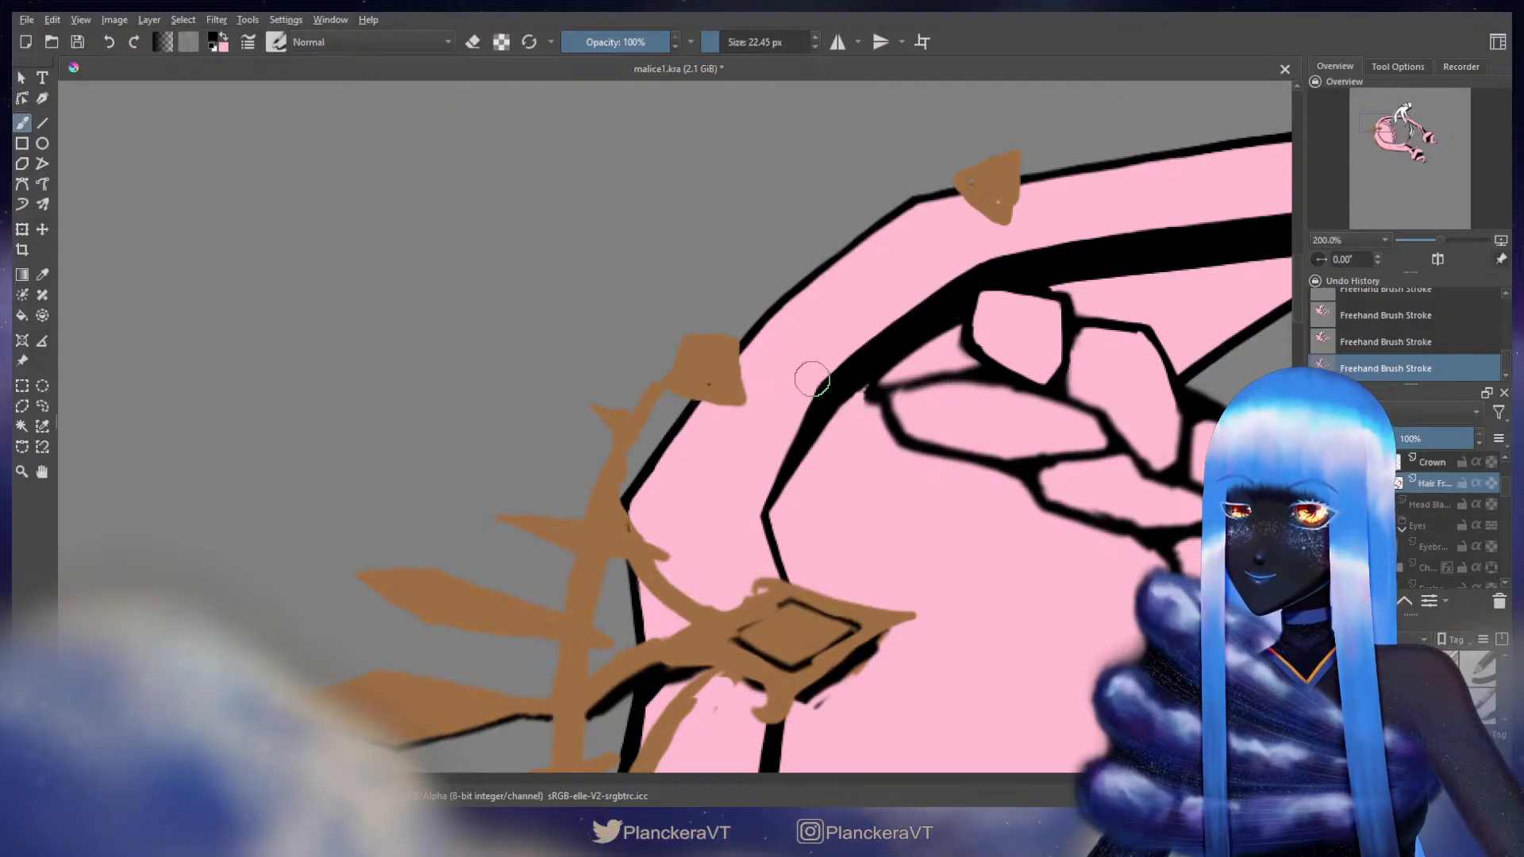
- Sharpen the tapering part of the thick hair line below its bend with black at 17.51 px and pink at 15.60 px
{"action": "key", "text": "x"}
{"action": "key", "text": "bracketleft"}
{"action": "key", "text": "x"}
{"action": "key", "text": "bracketleft"}
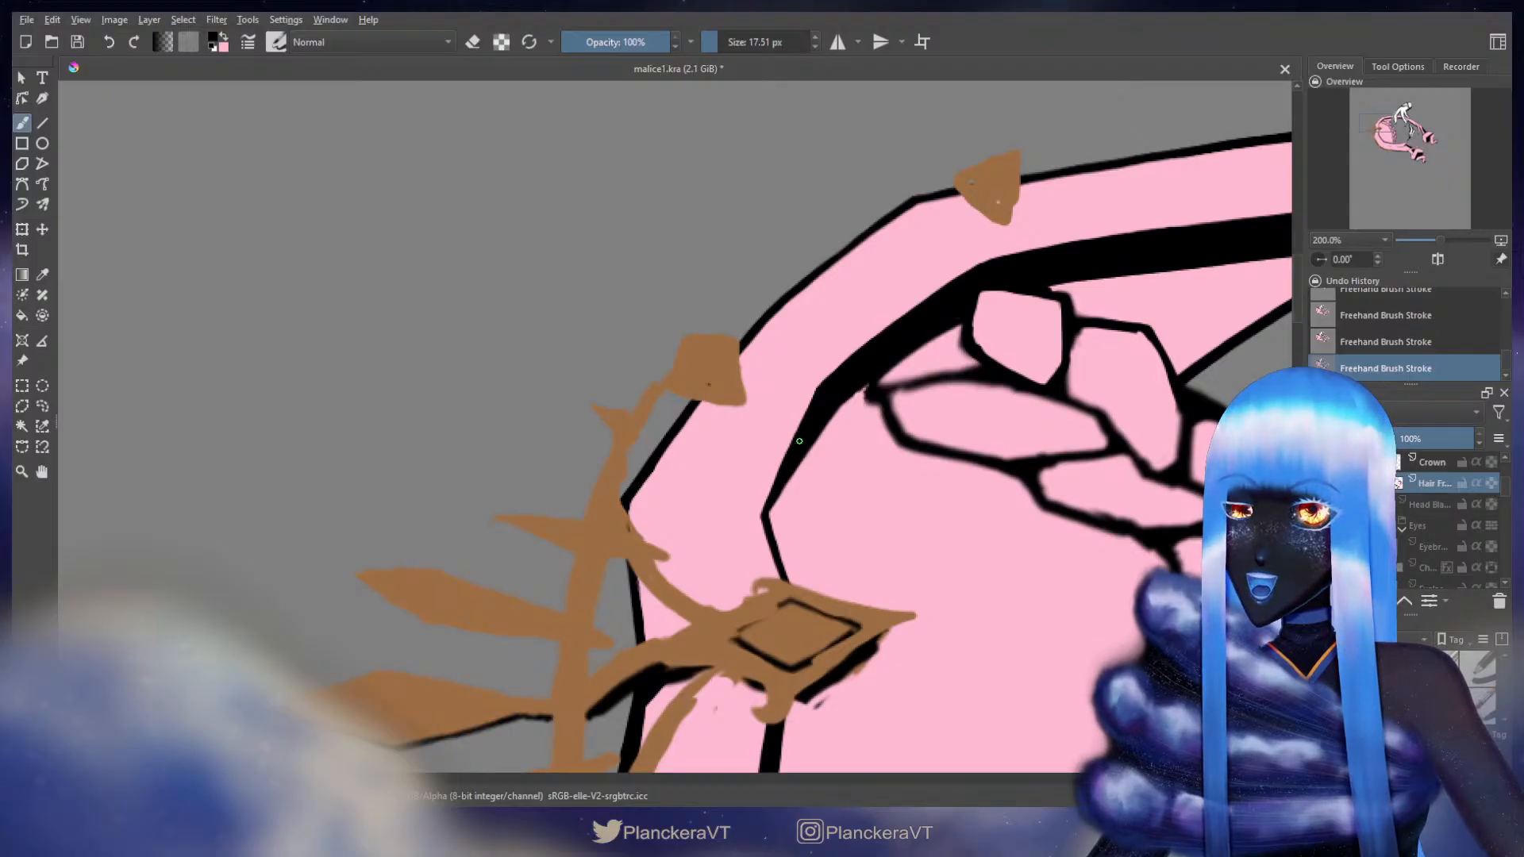
{"action": "key", "text": "x"}
{"action": "key", "text": "bracketleft"}
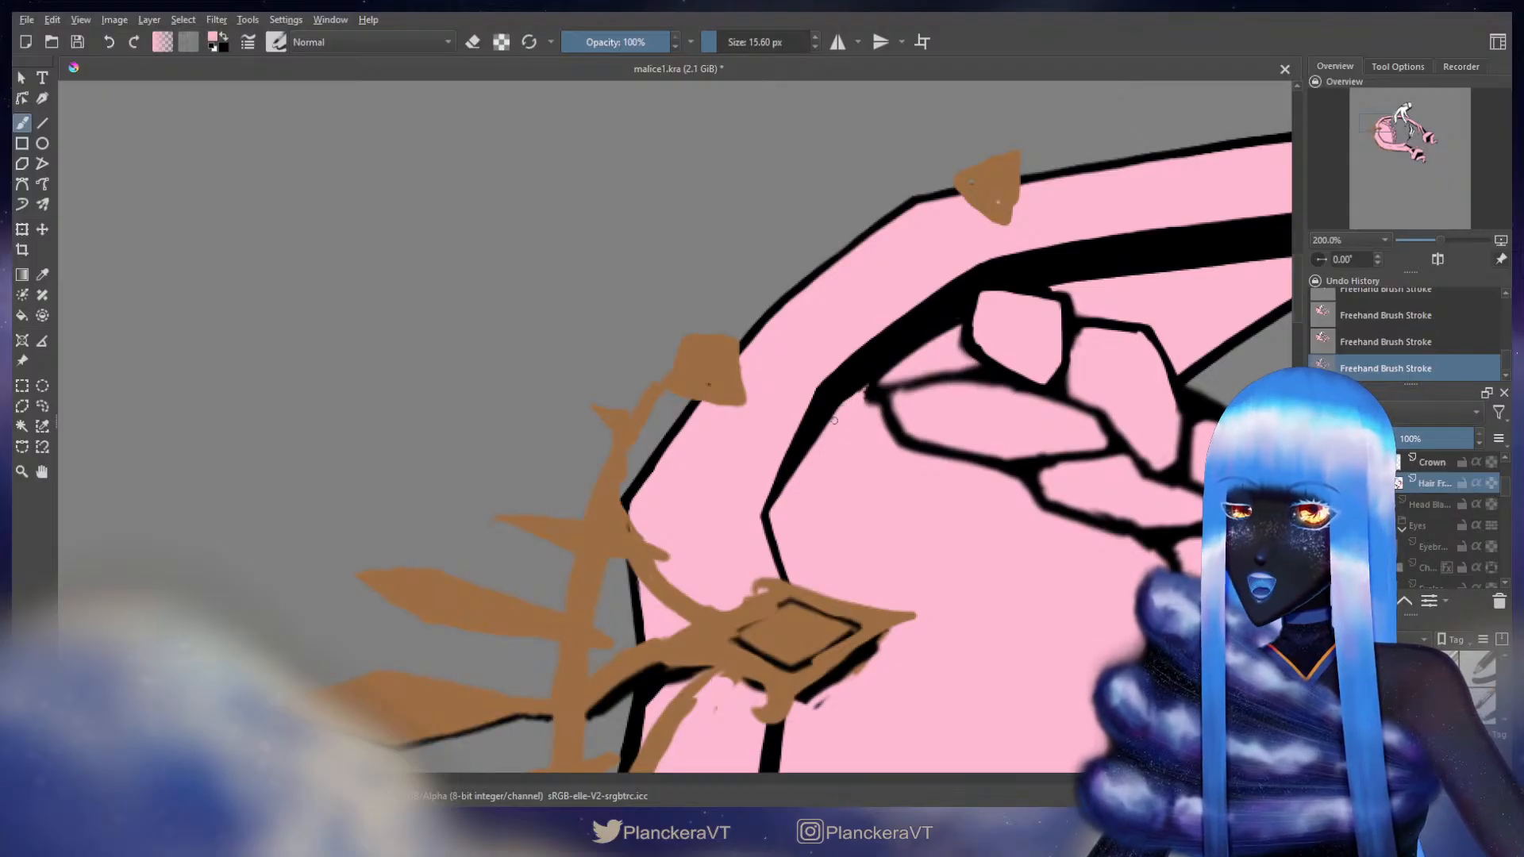
- Widen and clean up the small braid segment against the thick hair line with pink at 18.84 to 15.01 px and black at 13.87 px
{"action": "left_click_drag", "start_coordinate": [896, 353], "coordinate": [793, 445]}
{"action": "key", "text": "bracketright"}
{"action": "key", "text": "bracketright"}
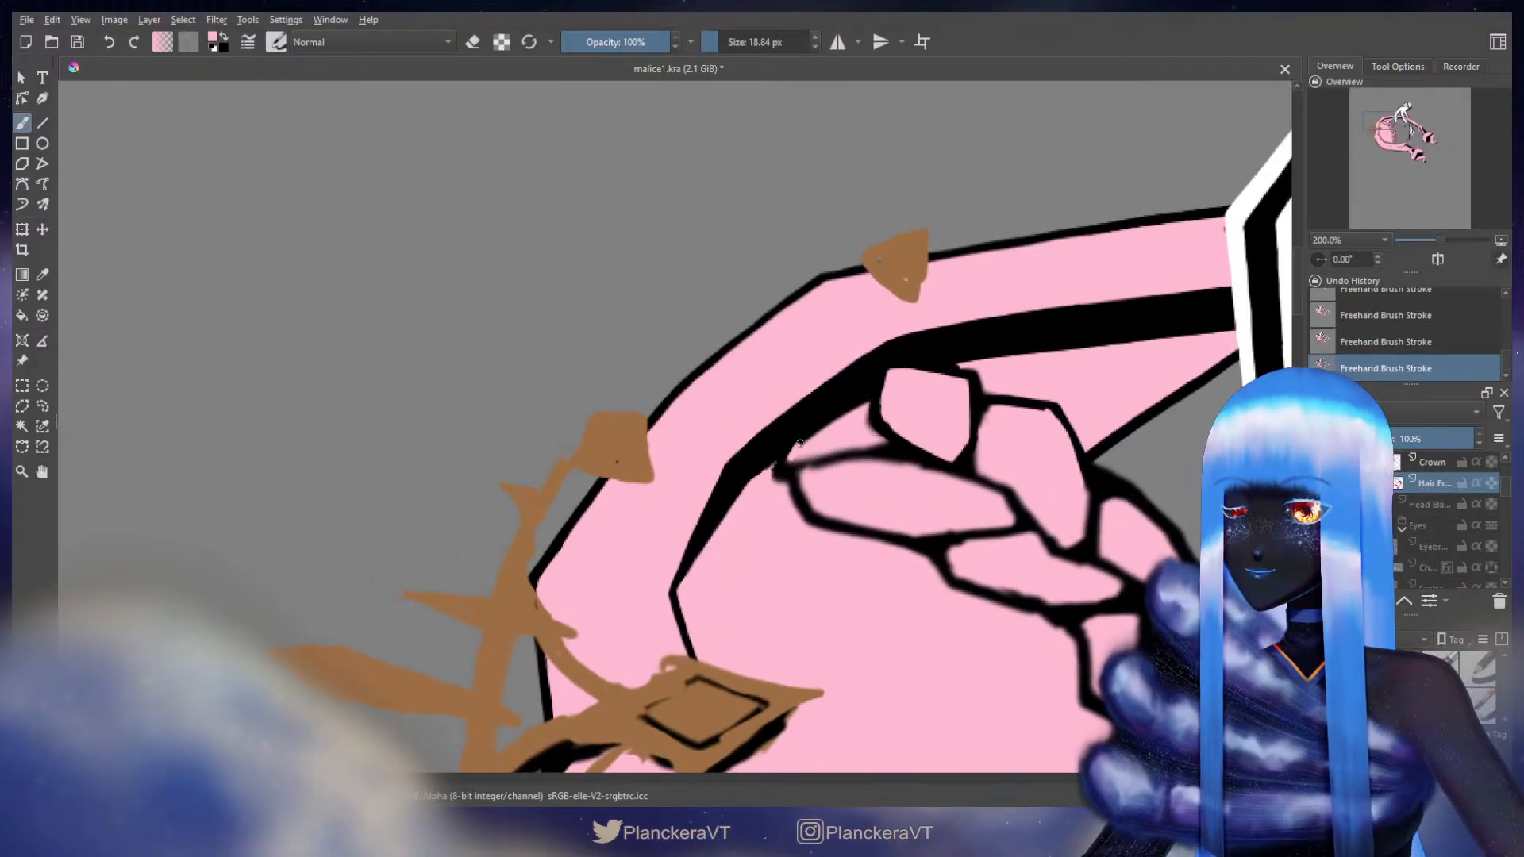
{"action": "mouse_move", "coordinate": [854, 402]}
{"action": "left_mouse_down"}
{"action": "mouse_move", "coordinate": [860, 405]}
{"action": "mouse_move", "coordinate": [793, 455]}
{"action": "left_mouse_up"}
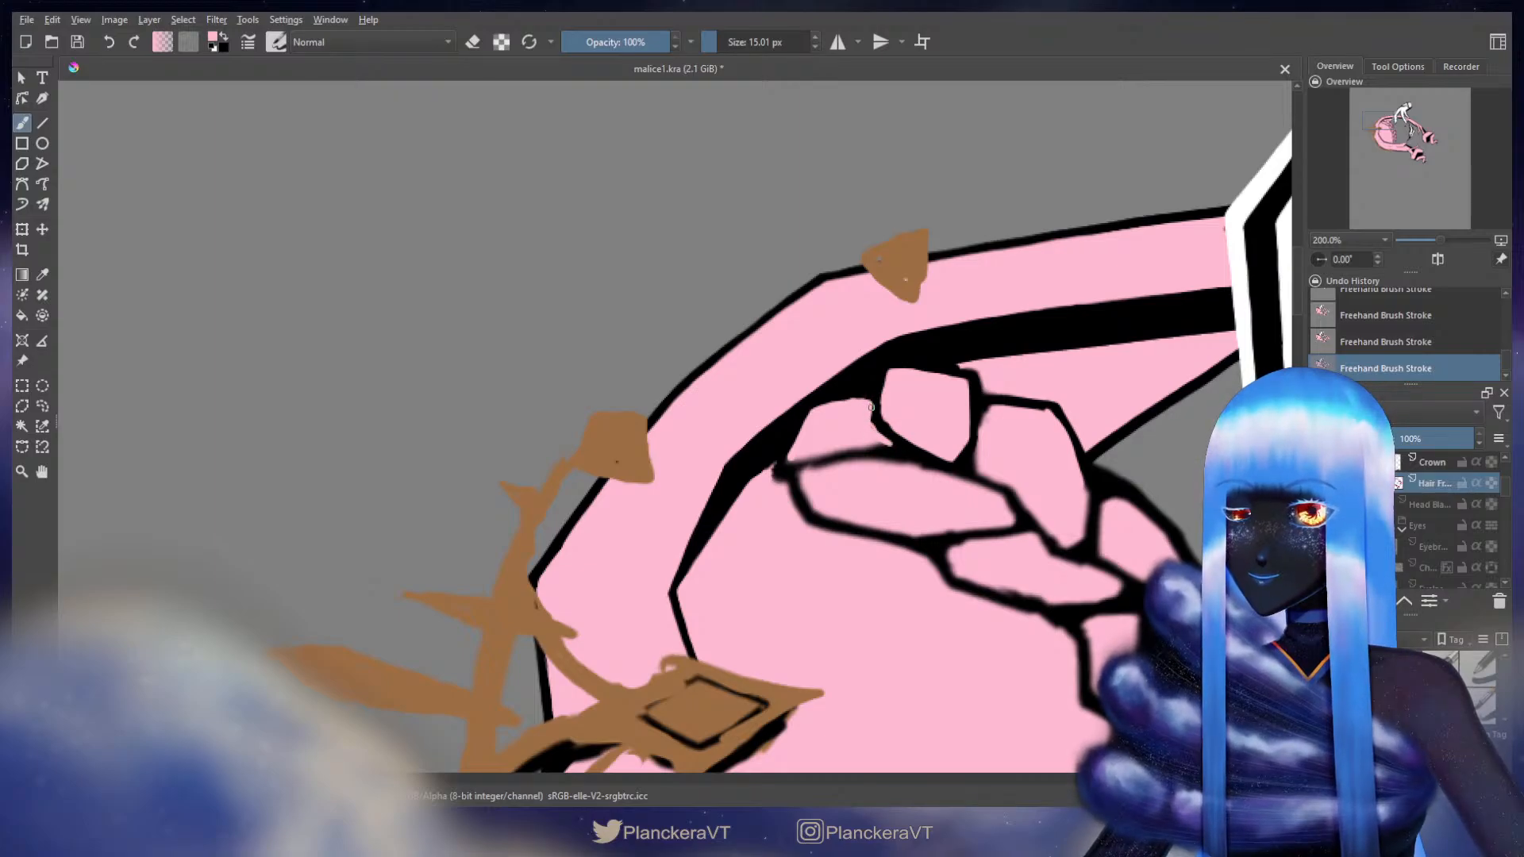
{"action": "key", "text": "x"}
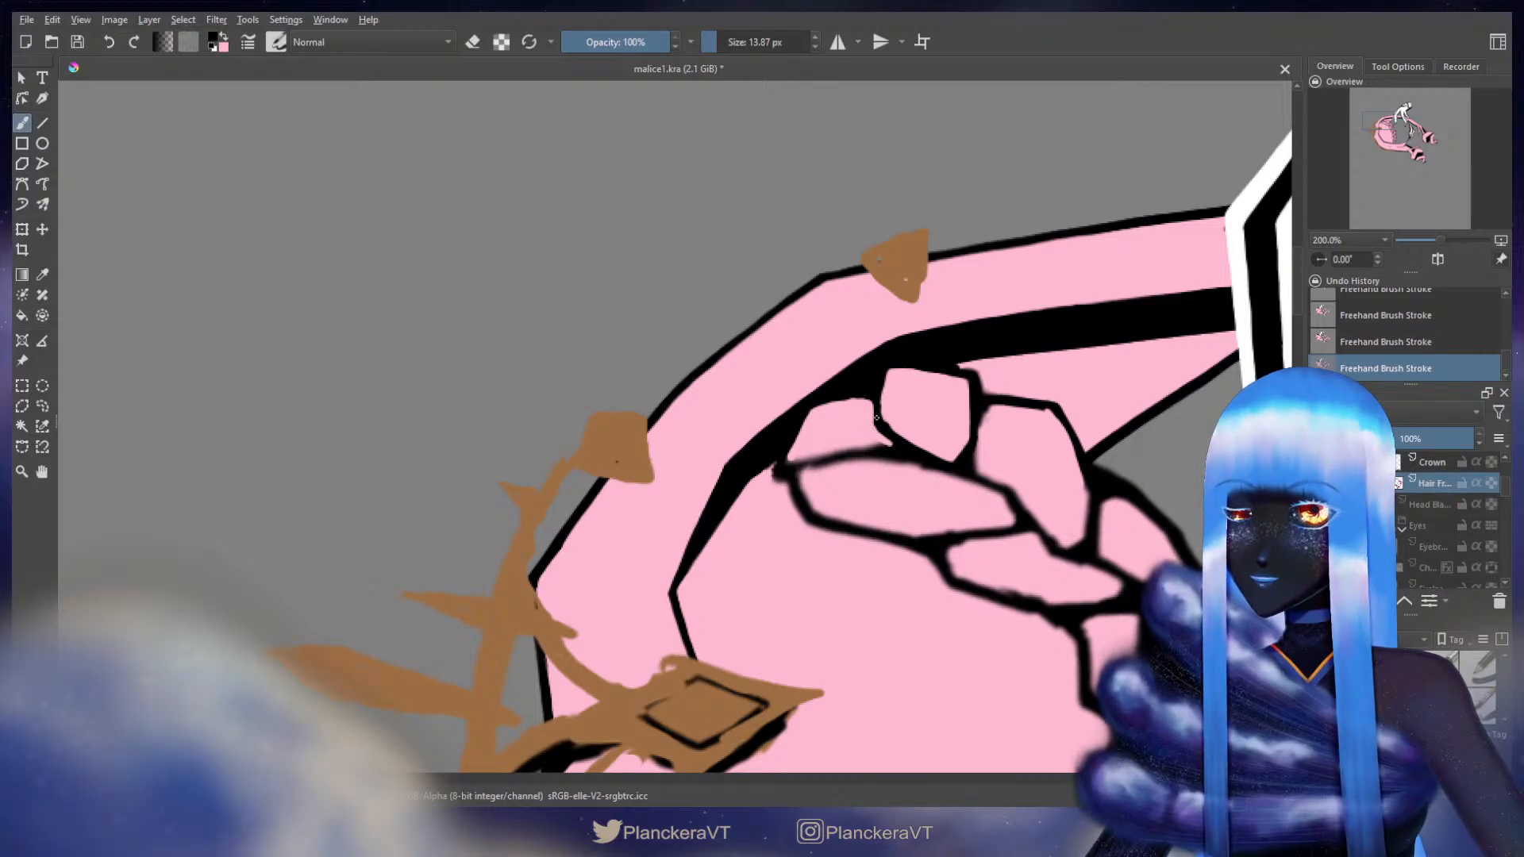
{"action": "left_click_drag", "start_coordinate": [905, 434], "coordinate": [805, 398]}
{"action": "key", "text": "x"}
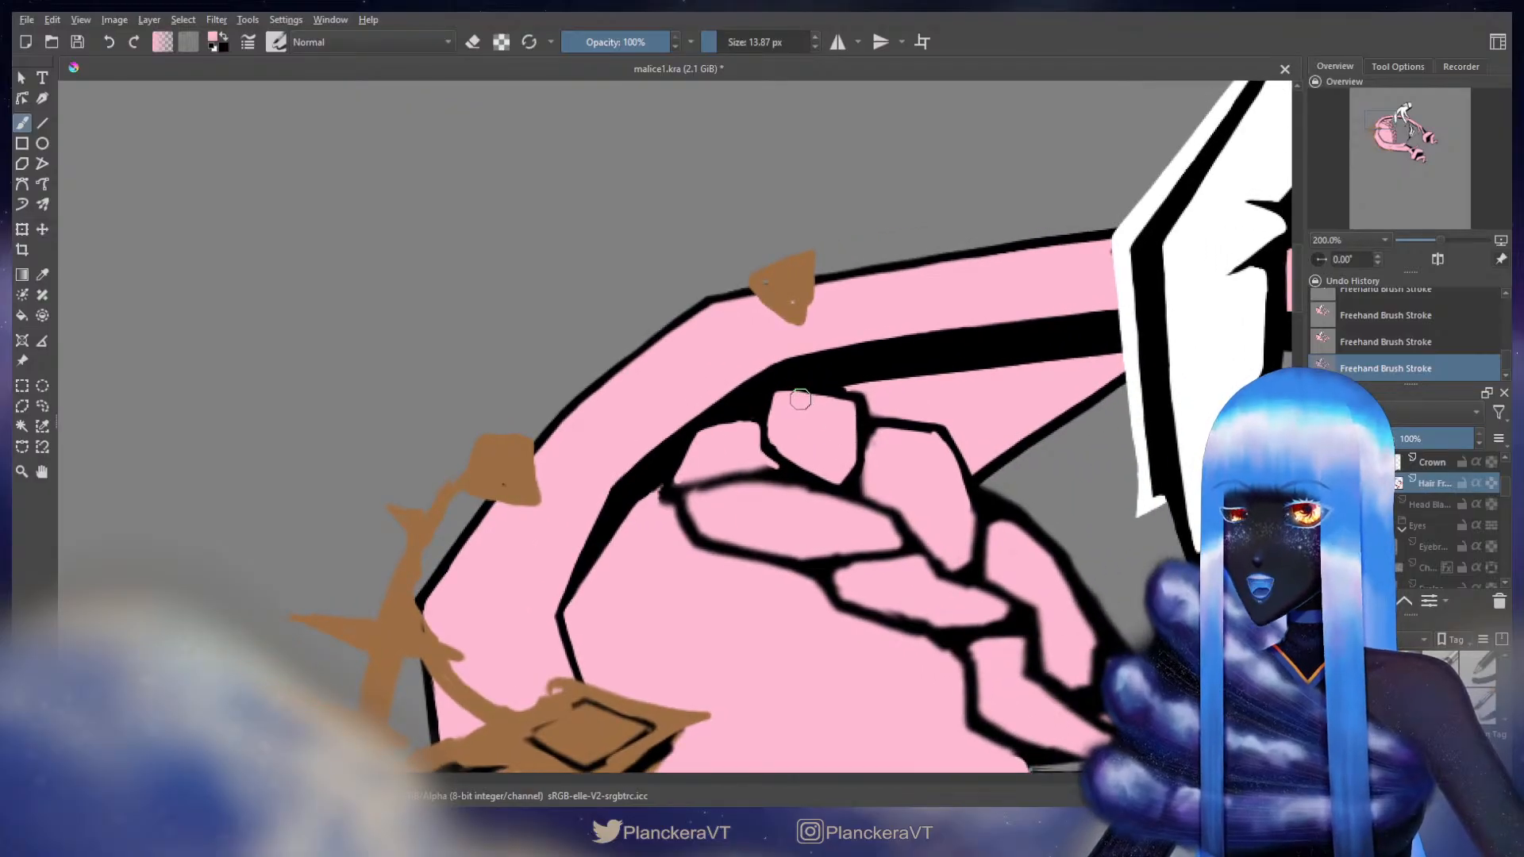
- Undo the latest strokes and rework the inside edges of the braid's topmost segment with pink at 15.29 to 18.84 px
{"action": "key", "text": "ctrl+z"}
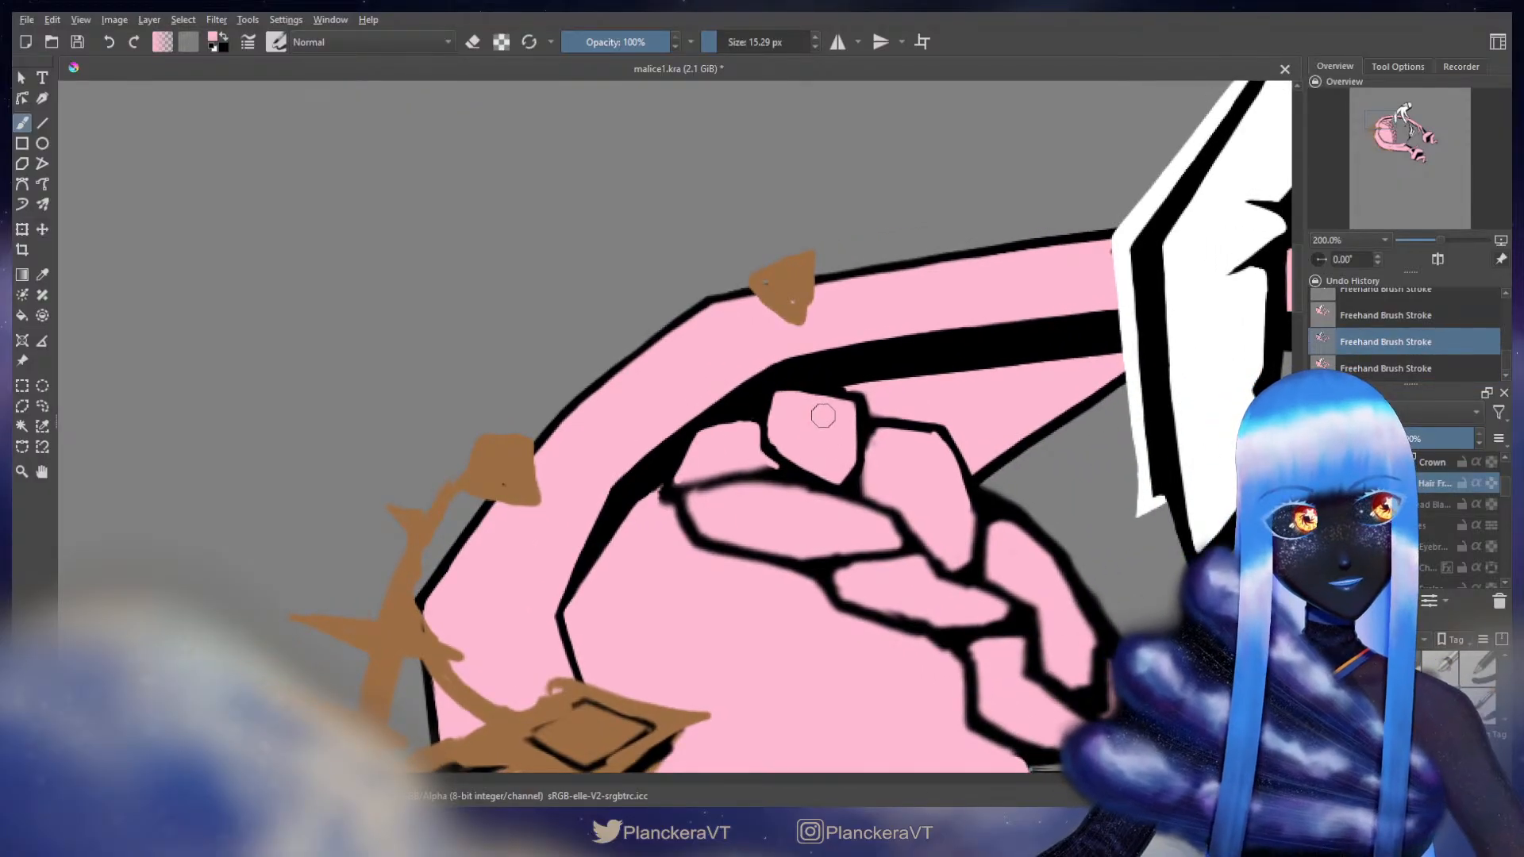
{"action": "mouse_move", "coordinate": [786, 400]}
{"action": "left_mouse_down"}
{"action": "mouse_move", "coordinate": [823, 365]}
{"action": "mouse_move", "coordinate": [817, 330]}
{"action": "mouse_move", "coordinate": [798, 355]}
{"action": "left_mouse_up"}
{"action": "key", "text": "ctrl+z"}
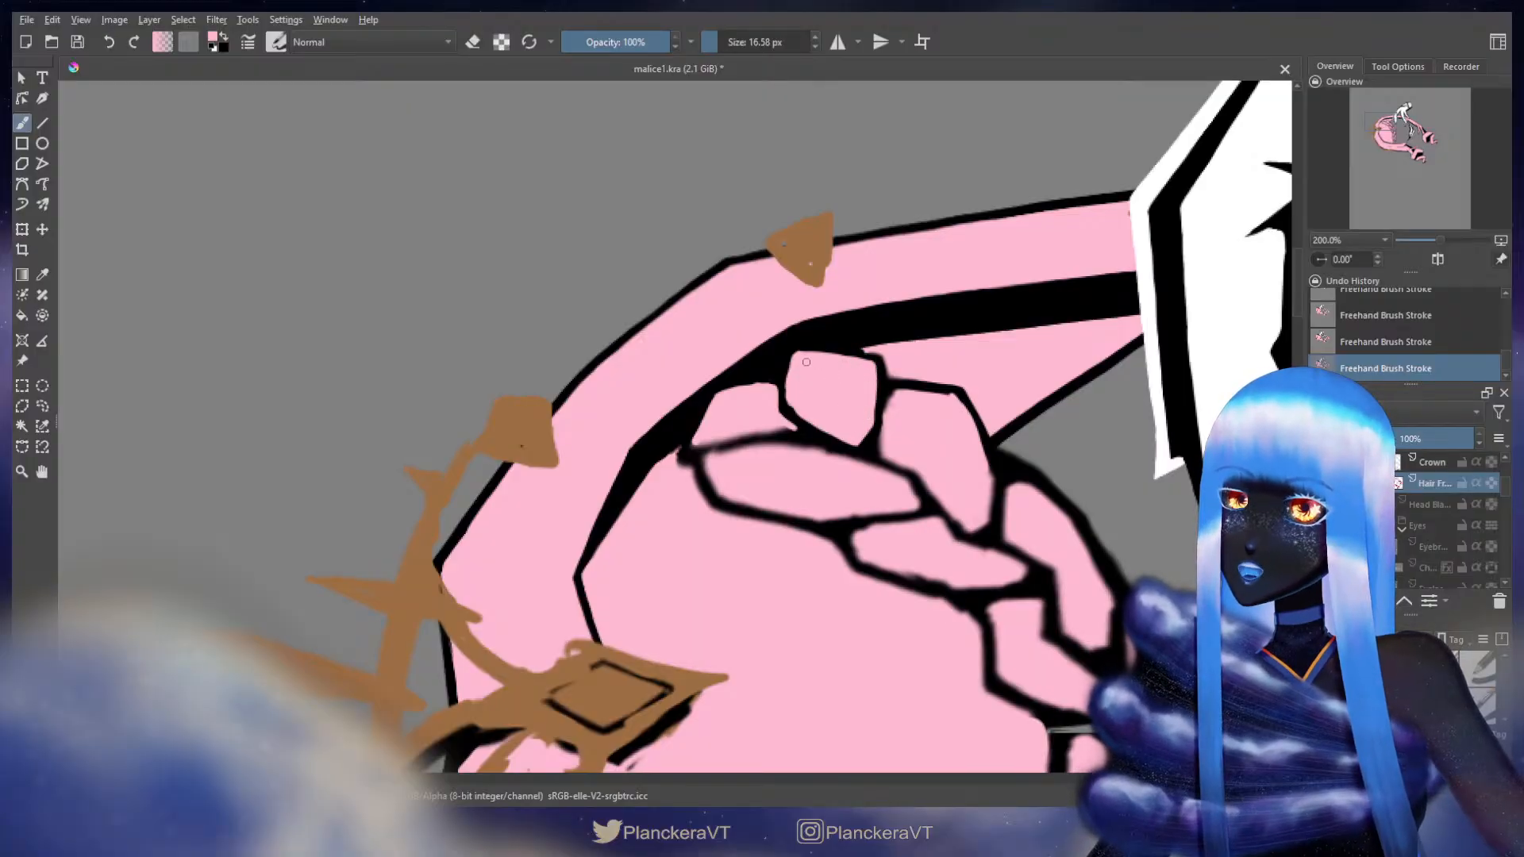
{"action": "left_click_drag", "start_coordinate": [791, 361], "coordinate": [792, 371]}
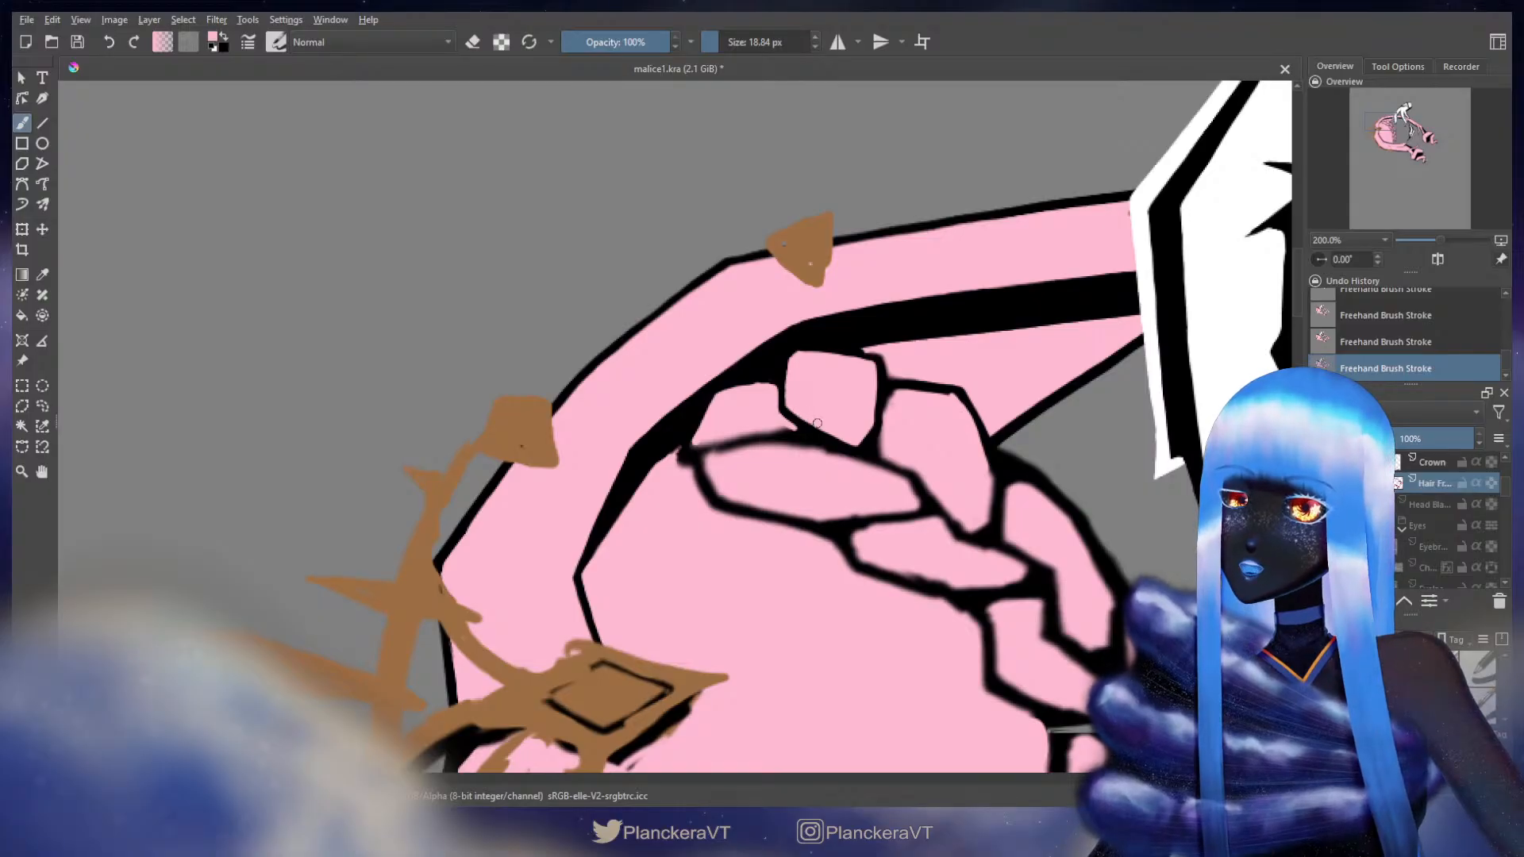
{"action": "left_click_drag", "start_coordinate": [794, 355], "coordinate": [800, 350]}
- Touch up the outline at the topmost segment's upper right corner with black at 19.64 px
{"action": "key", "text": "x"}
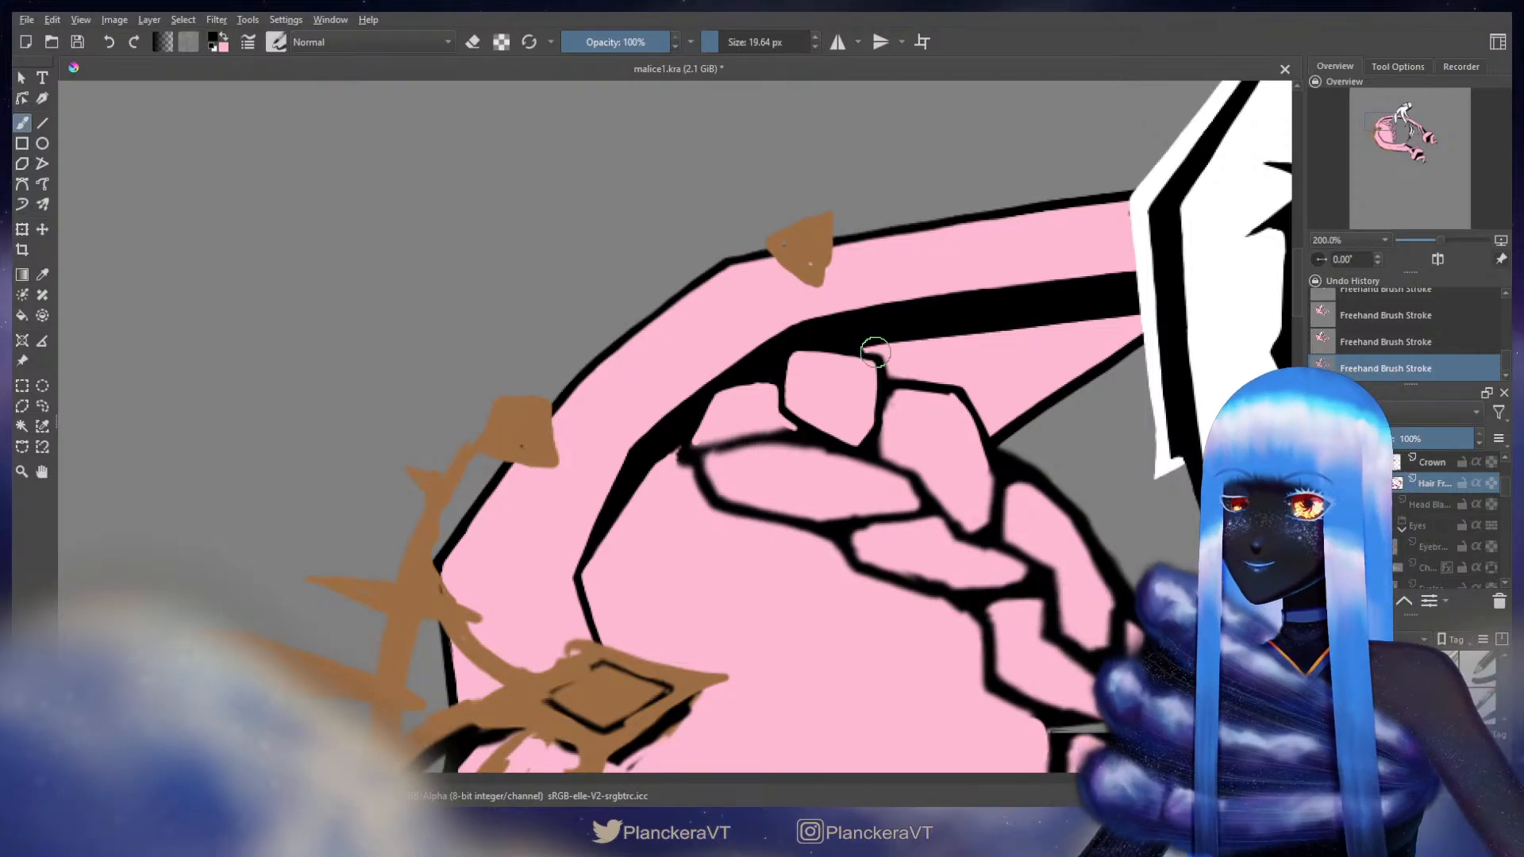
{"action": "left_click_drag", "start_coordinate": [876, 351], "coordinate": [767, 437]}
{"action": "key", "text": "x"}
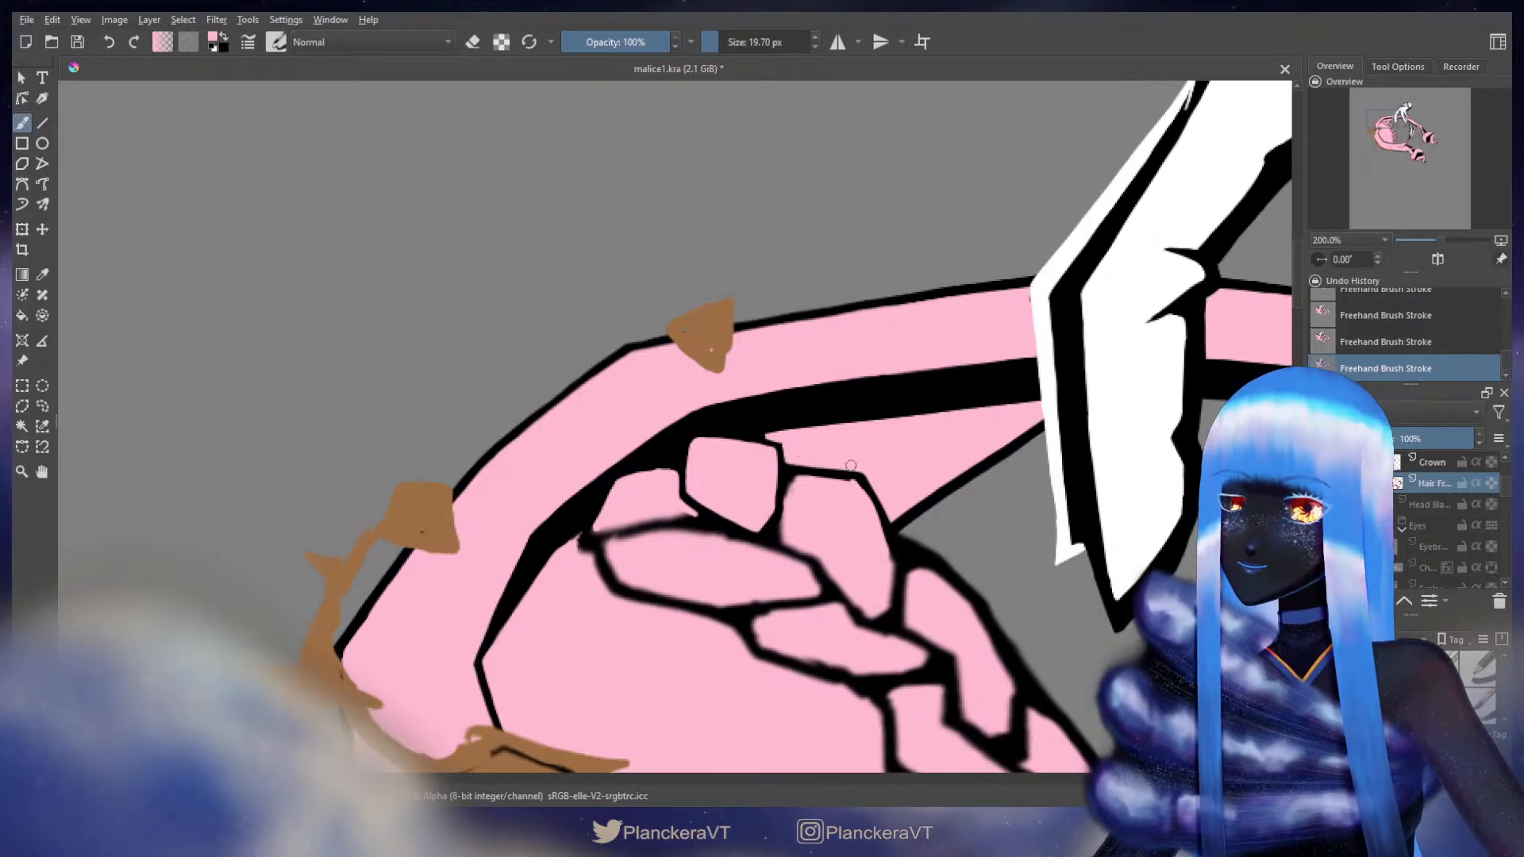
- Sharpen the inside edges of the large segment right of the topmost one, mainly with pink at 21.68 to 24.33 px
{"action": "key", "text": "x"}
{"action": "left_click", "coordinate": [804, 482]}
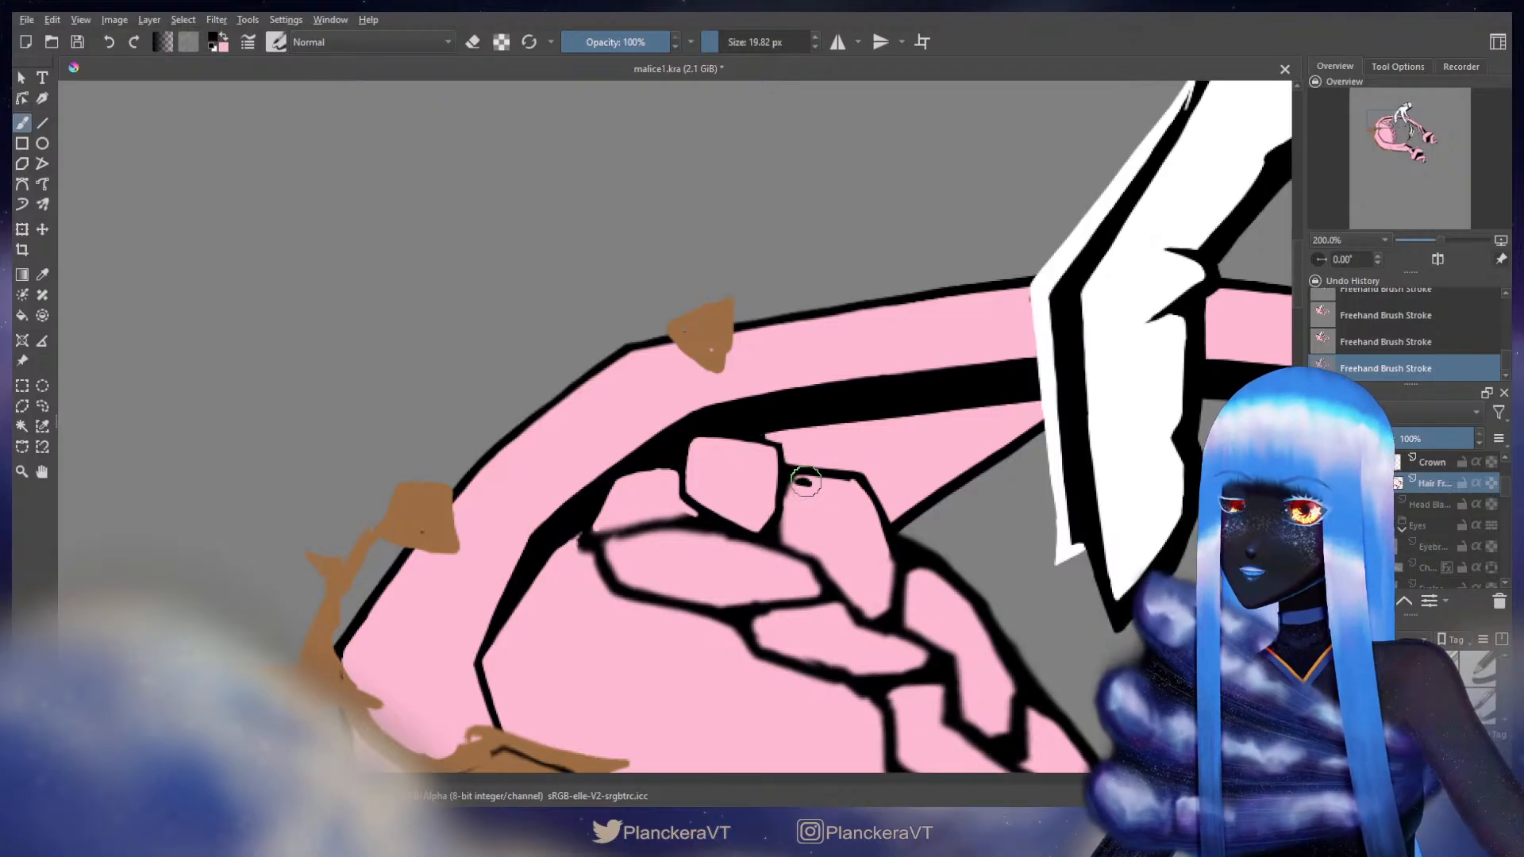
{"action": "key", "text": "ctrl+z"}
{"action": "key", "text": "x"}
{"action": "left_click_drag", "start_coordinate": [800, 484], "coordinate": [804, 483]}
{"action": "left_click", "coordinate": [801, 483]}
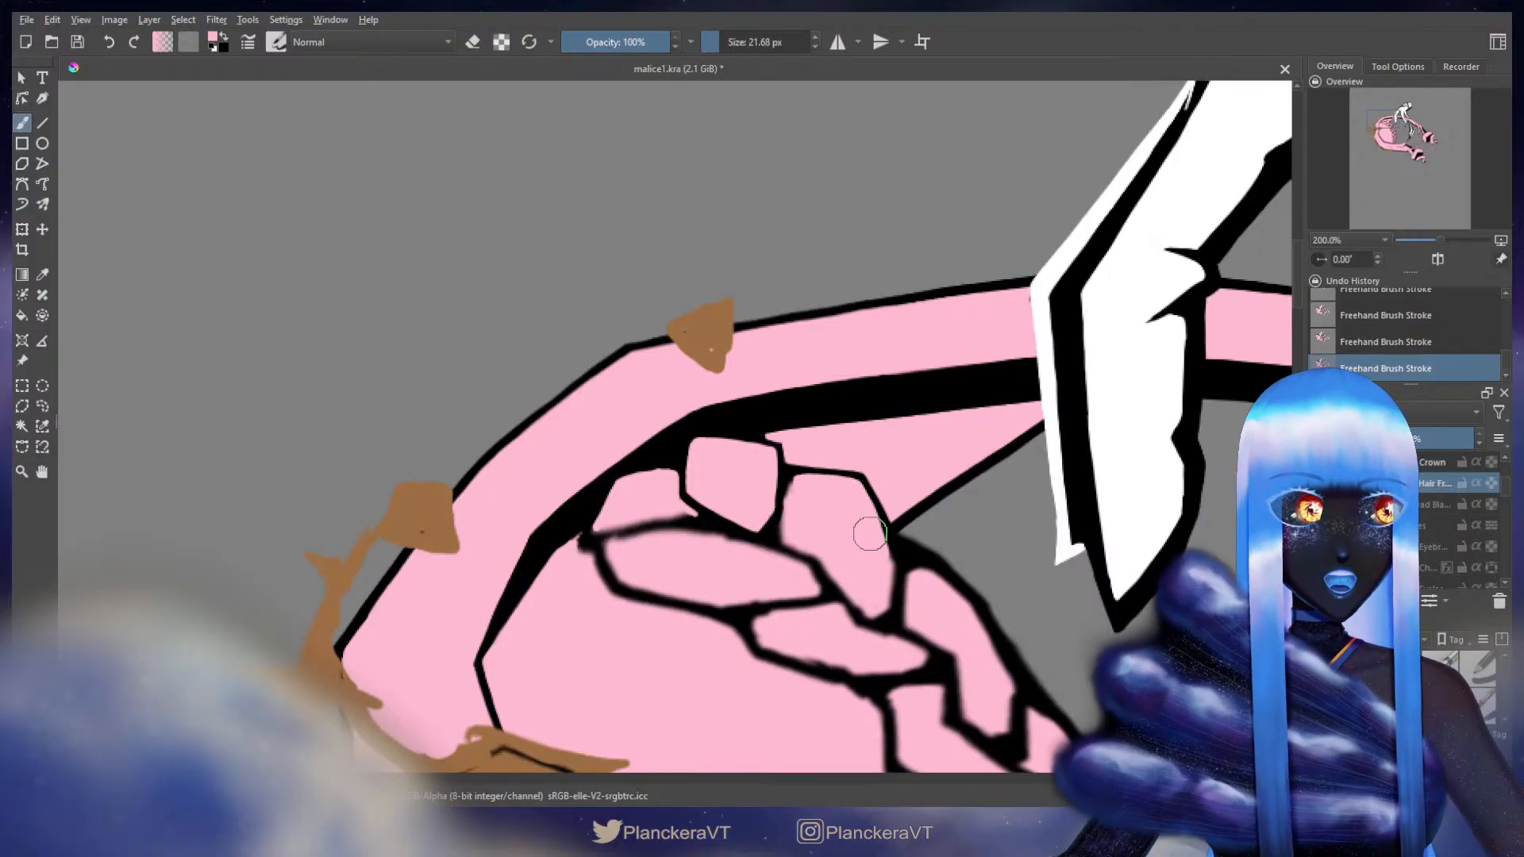
{"action": "mouse_move", "coordinate": [849, 507]}
{"action": "left_mouse_down"}
{"action": "mouse_move", "coordinate": [883, 422]}
{"action": "mouse_move", "coordinate": [834, 390]}
{"action": "mouse_move", "coordinate": [878, 417]}
{"action": "mouse_move", "coordinate": [897, 403]}
{"action": "mouse_move", "coordinate": [880, 379]}
{"action": "left_mouse_up"}
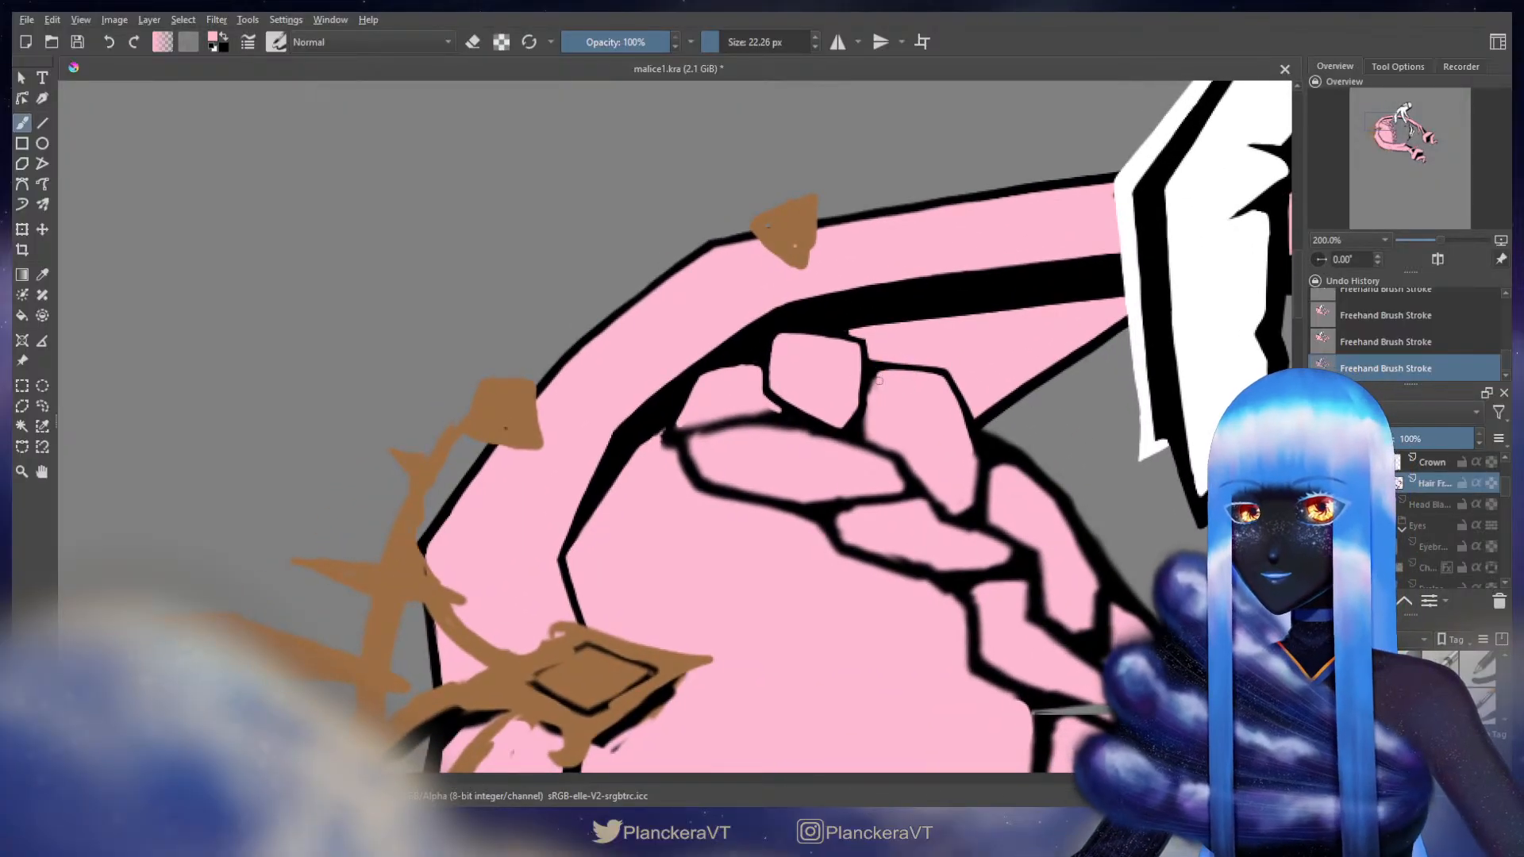
{"action": "key", "text": "x"}
{"action": "mouse_move", "coordinate": [873, 389]}
{"action": "left_mouse_down", "text": "shift"}
{"action": "mouse_move", "coordinate": [867, 367]}
{"action": "mouse_move", "coordinate": [865, 445]}
{"action": "mouse_move", "coordinate": [918, 483]}
{"action": "mouse_move", "coordinate": [933, 458]}
{"action": "left_mouse_up", "text": "shift"}
{"action": "key", "text": "x"}
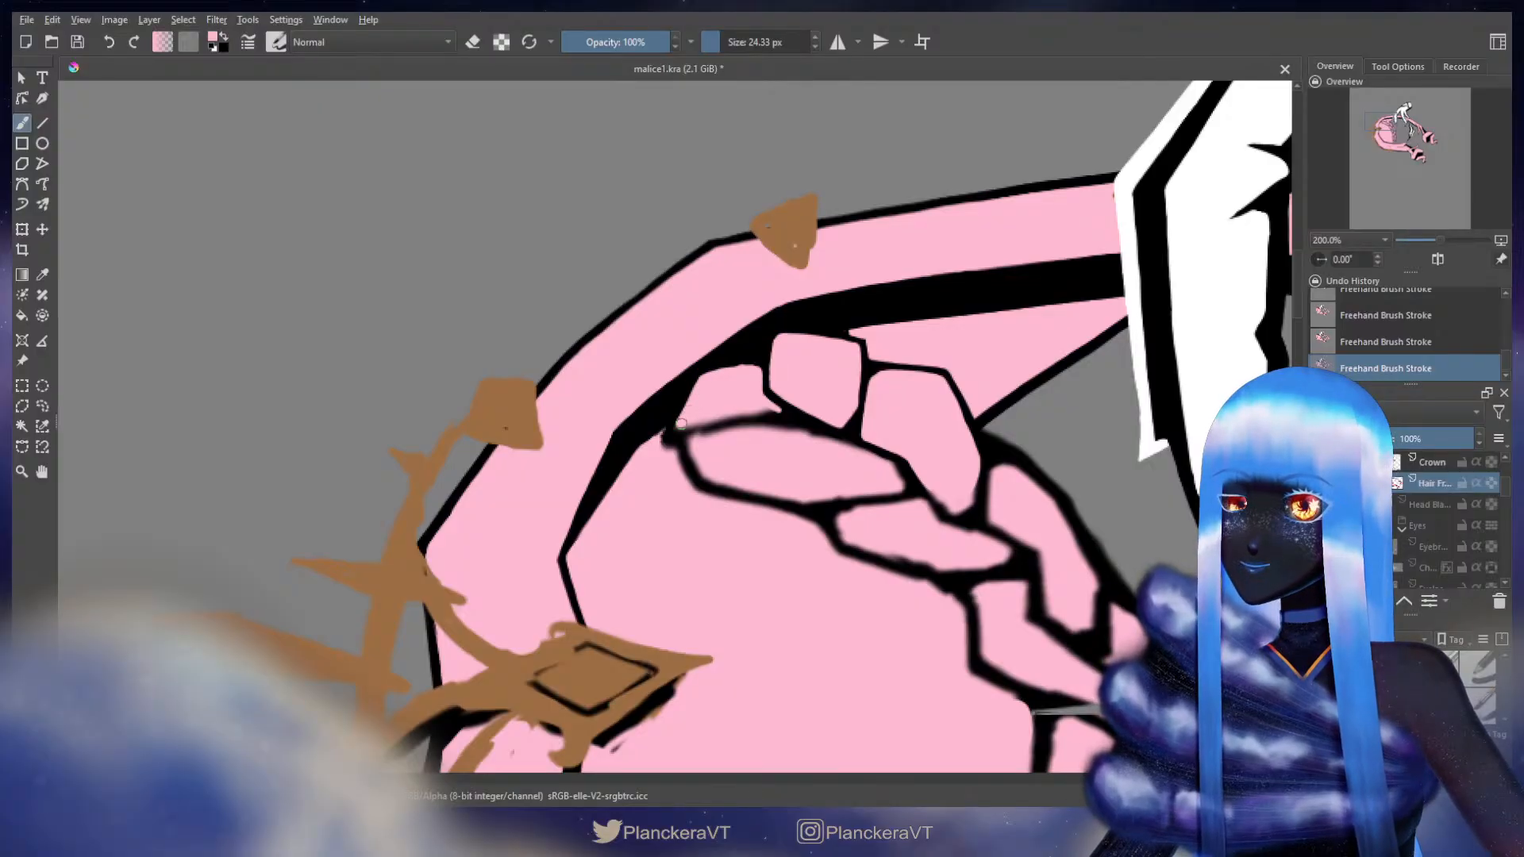
- Thin and straighten the outer outline of the braid's long left segment with black at 21.74 px and pink at 24.12 px
{"action": "key", "text": "x"}
{"action": "key", "text": "bracketleft"}
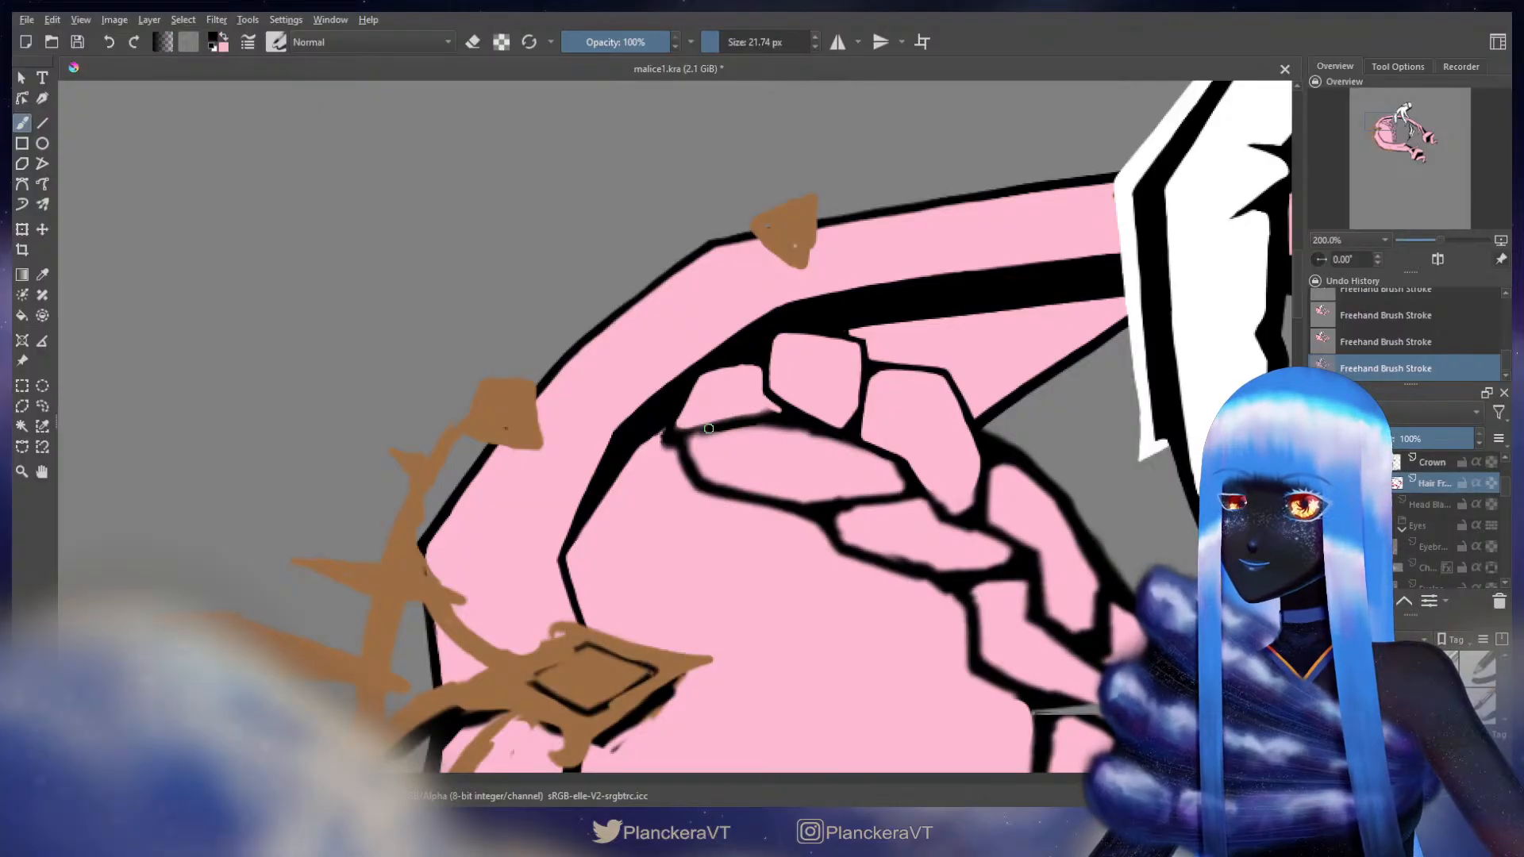
{"action": "key", "text": "x"}
{"action": "key", "text": "bracketright"}
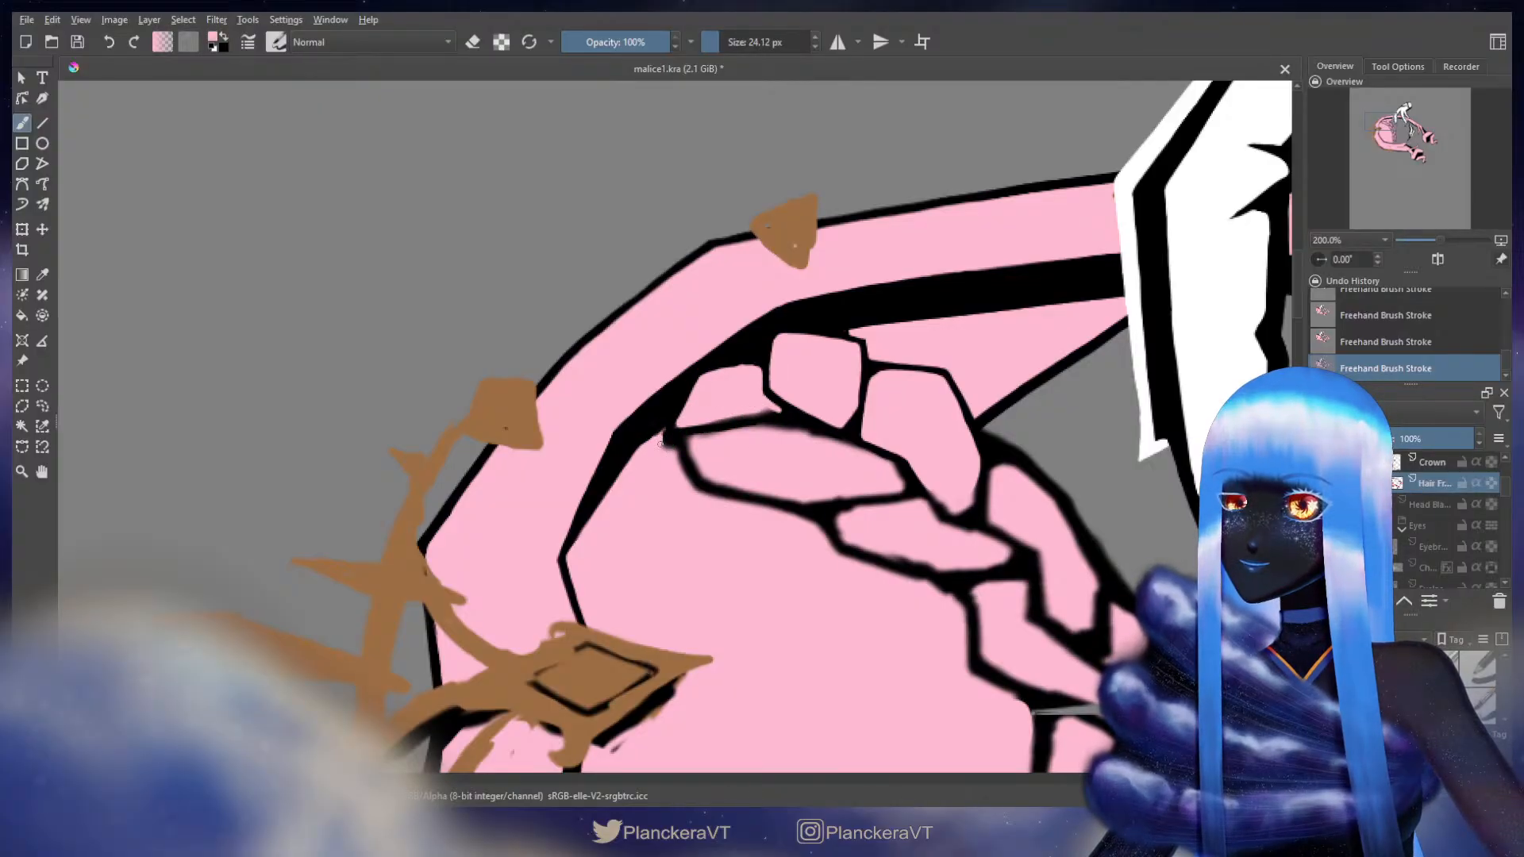
{"action": "key", "text": "ctrl+z"}
{"action": "mouse_move", "coordinate": [660, 437]}
{"action": "left_mouse_down"}
{"action": "mouse_move", "coordinate": [698, 496]}
{"action": "mouse_move", "coordinate": [681, 472]}
{"action": "mouse_move", "coordinate": [697, 494]}
{"action": "mouse_move", "coordinate": [831, 548]}
{"action": "left_mouse_up"}
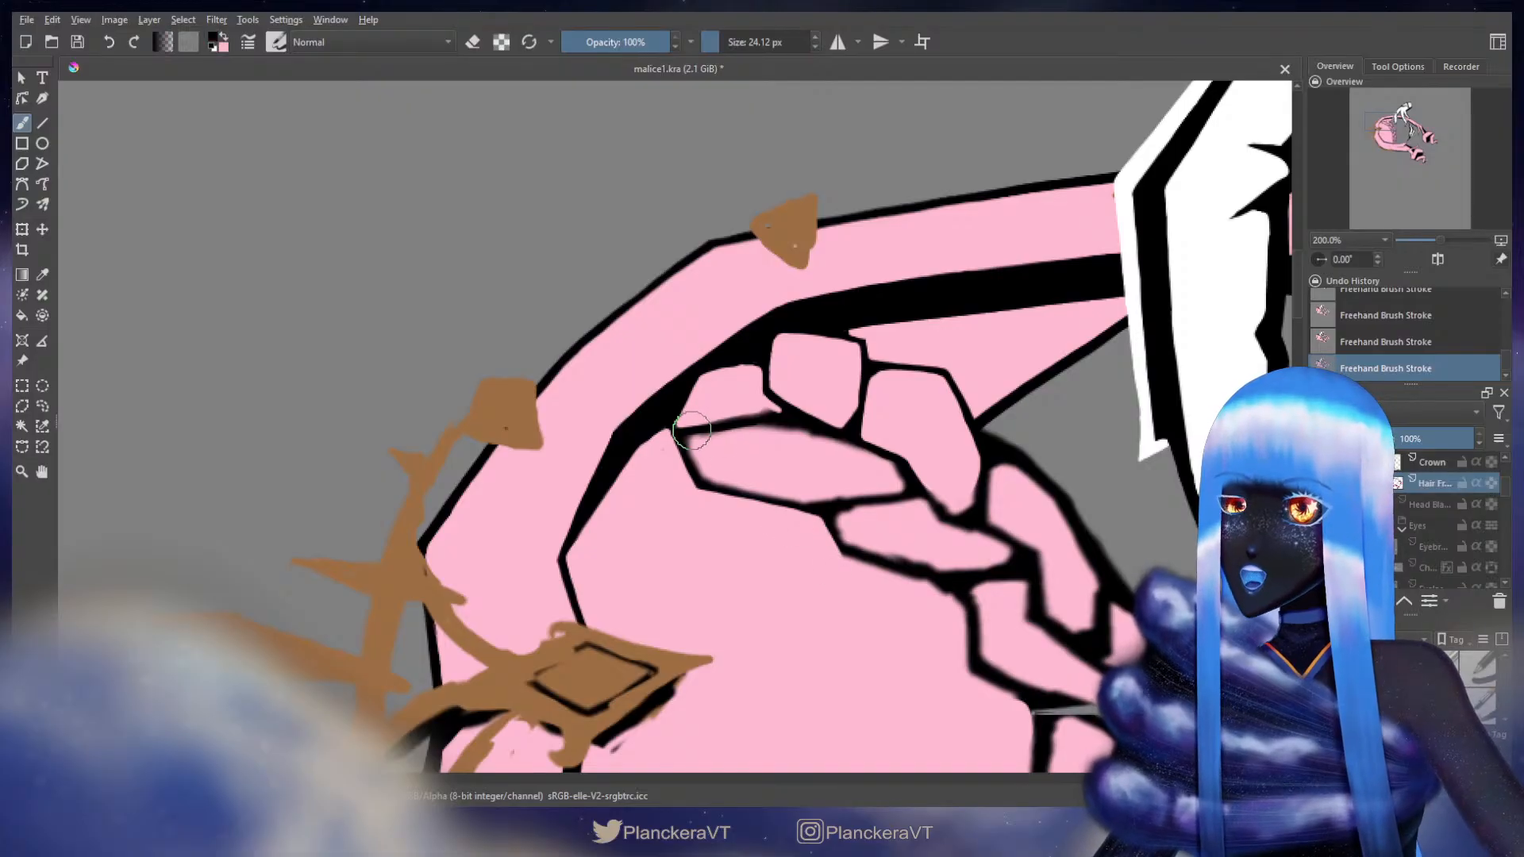
{"action": "left_click_drag", "start_coordinate": [728, 452], "coordinate": [863, 435]}
- Clean up the junction of the long segment's left tip and the thick hair line with pink at 22.05 px and black at 24.30 px
{"action": "key", "text": "["}
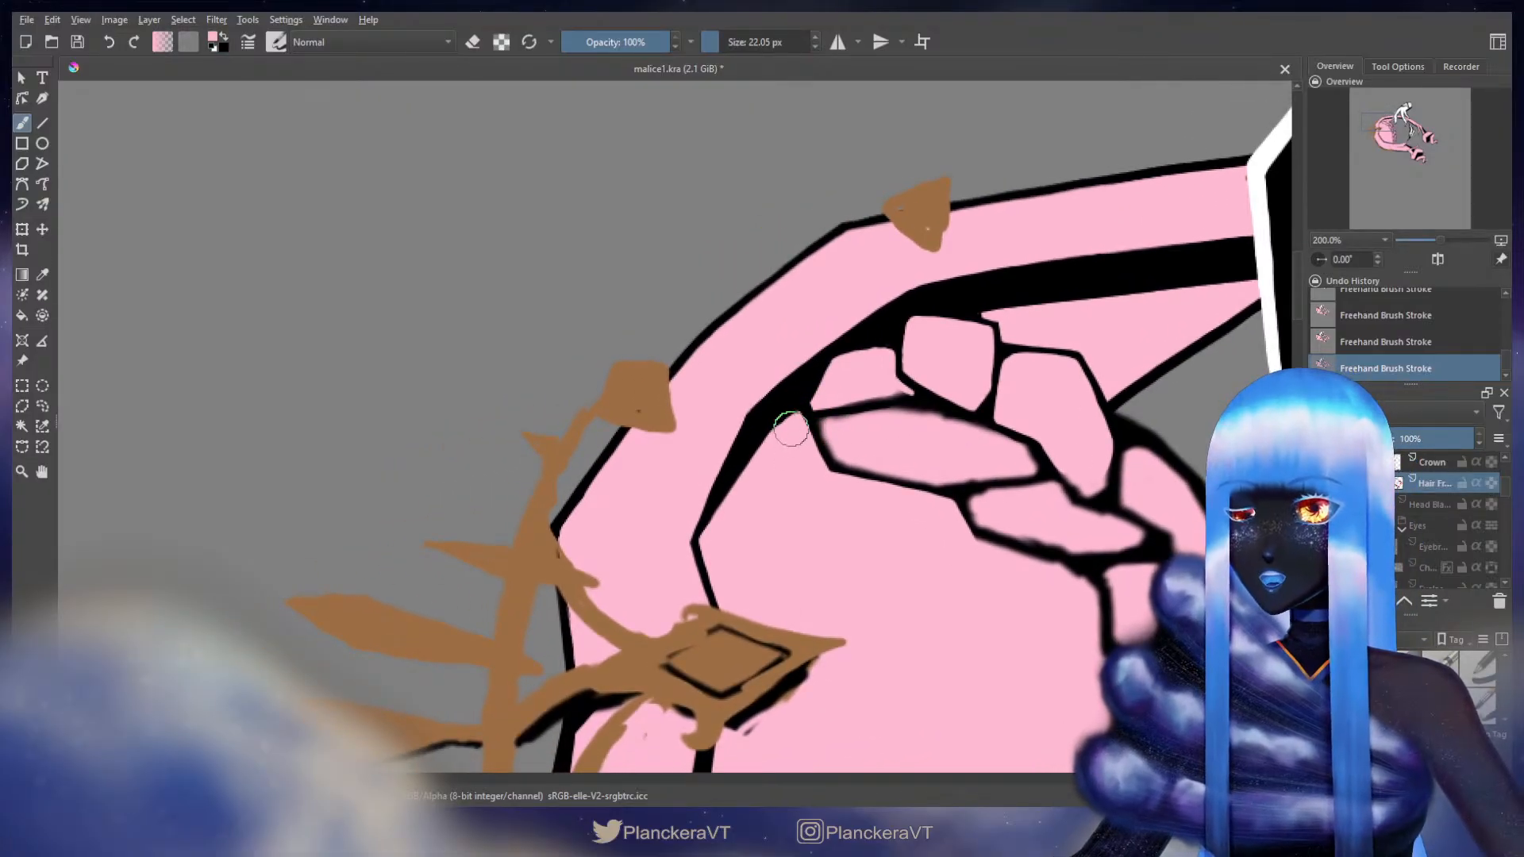
{"action": "key", "text": "]"}
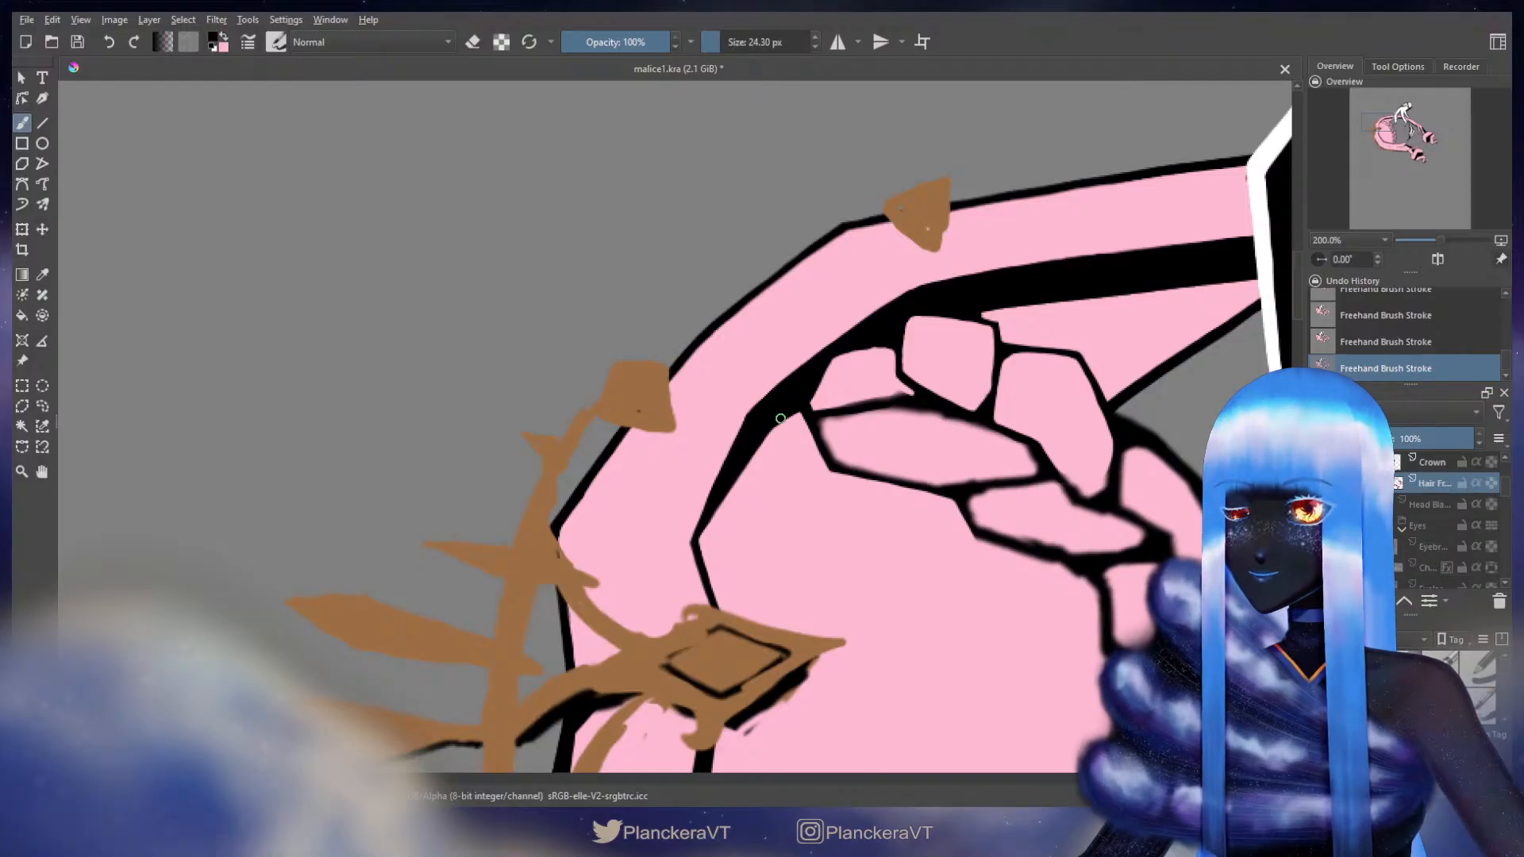
{"action": "key", "text": "x"}
{"action": "key", "text": "["}
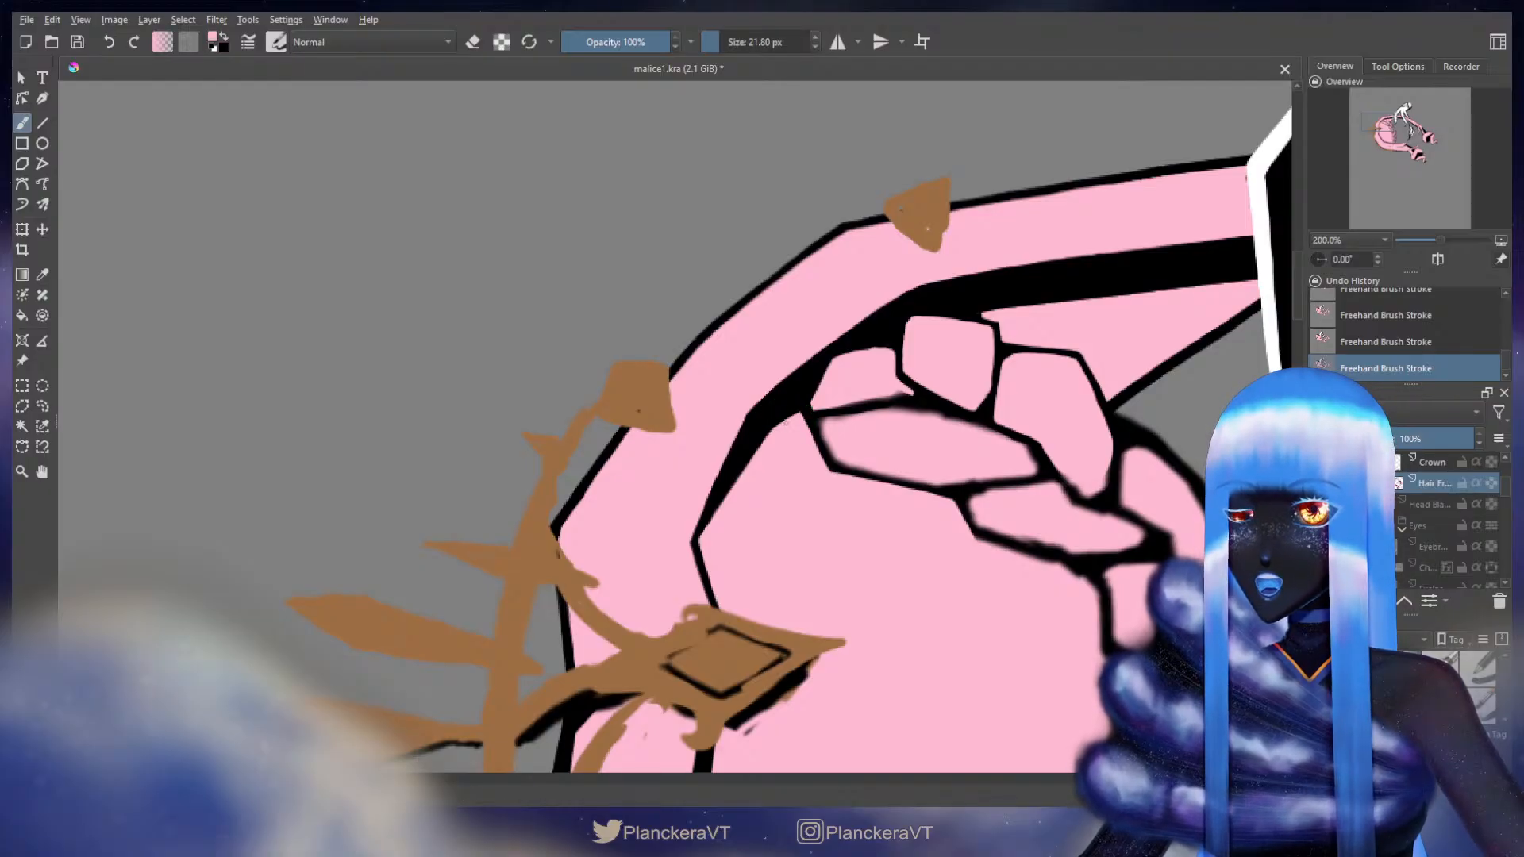
- Refine the outline of the small segment left of the topmost one with pink at 20.47 and 16.15 px and black at 22.39 to 20.90 px
{"action": "left_click_drag", "start_coordinate": [830, 389], "coordinate": [805, 413]}
{"action": "key", "text": "["}
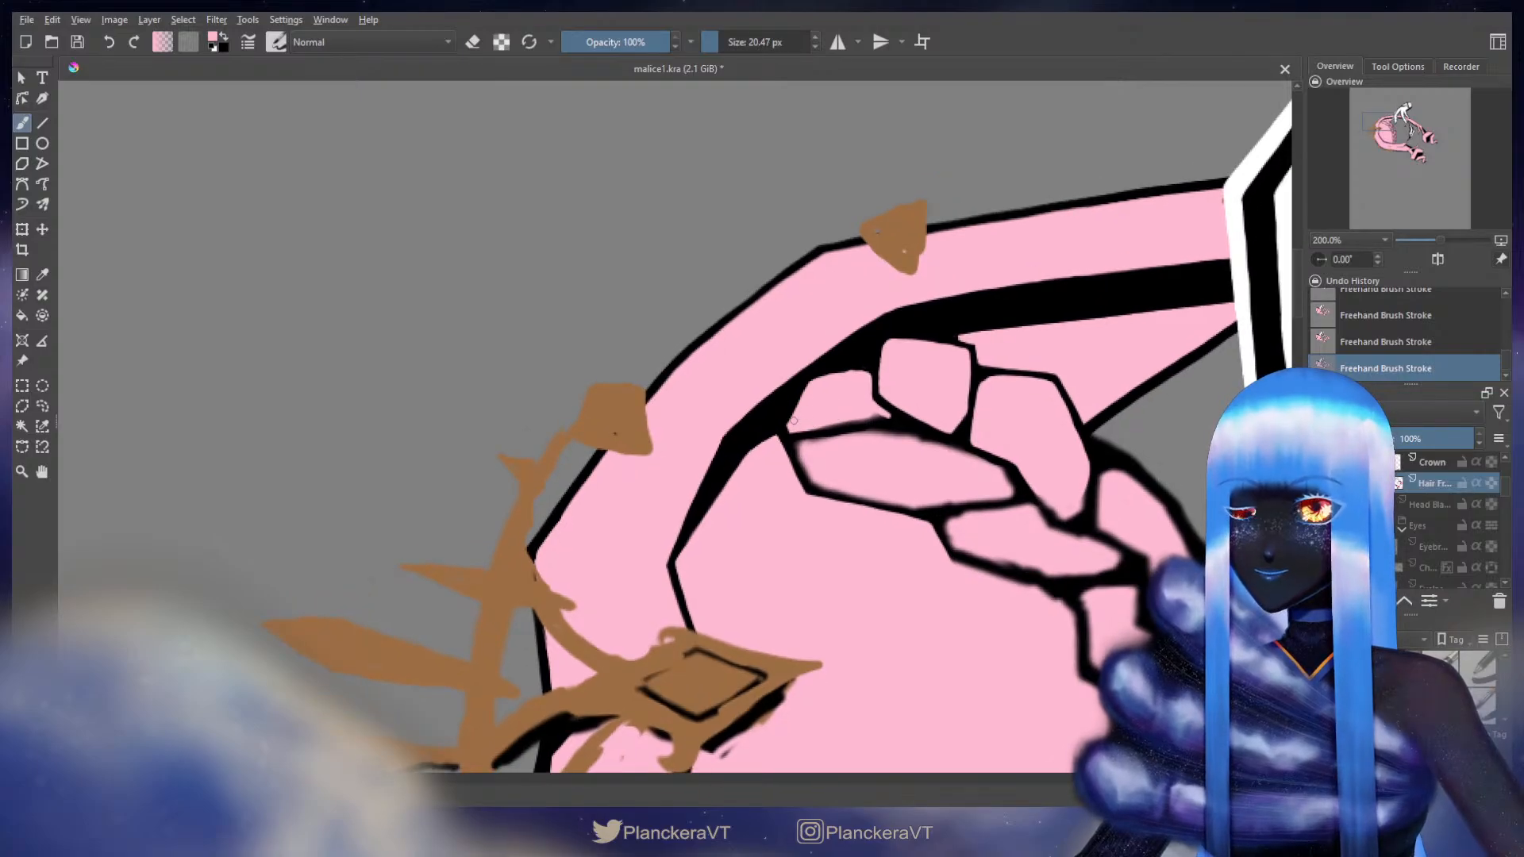
{"action": "key", "text": "x"}
{"action": "key", "text": "bracketright"}
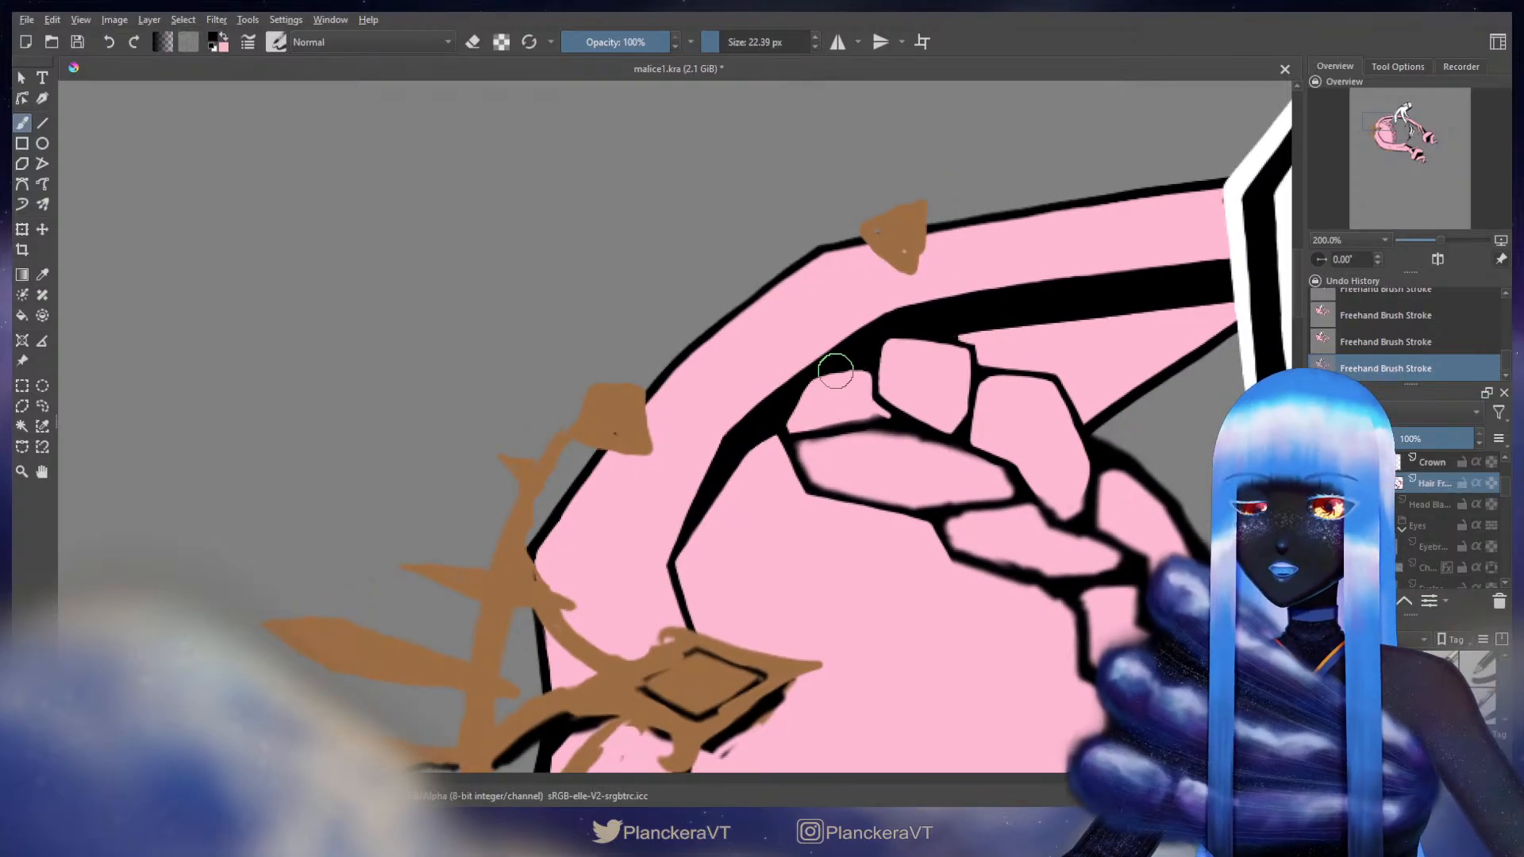
{"action": "mouse_move", "coordinate": [830, 384]}
{"action": "left_mouse_down"}
{"action": "mouse_move", "coordinate": [825, 406]}
{"action": "mouse_move", "coordinate": [865, 393]}
{"action": "left_mouse_up"}
{"action": "key", "text": "bracketleft"}
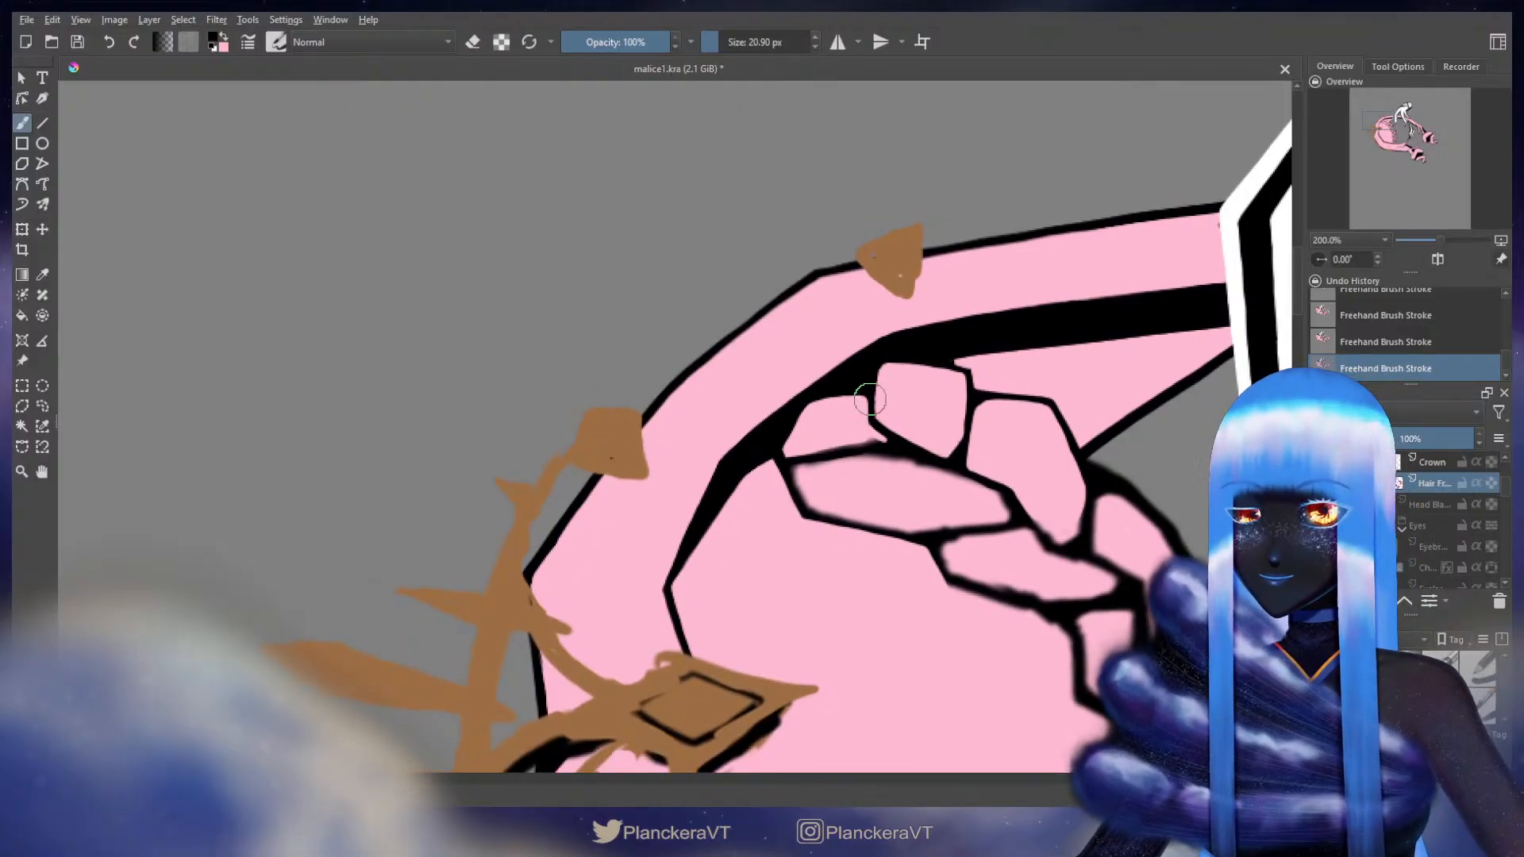
{"action": "key", "text": "x"}
{"action": "key", "text": "bracketleft"}
{"action": "key", "text": "bracketleft"}
{"action": "key", "text": "bracketleft"}
{"action": "key", "text": "bracketleft"}
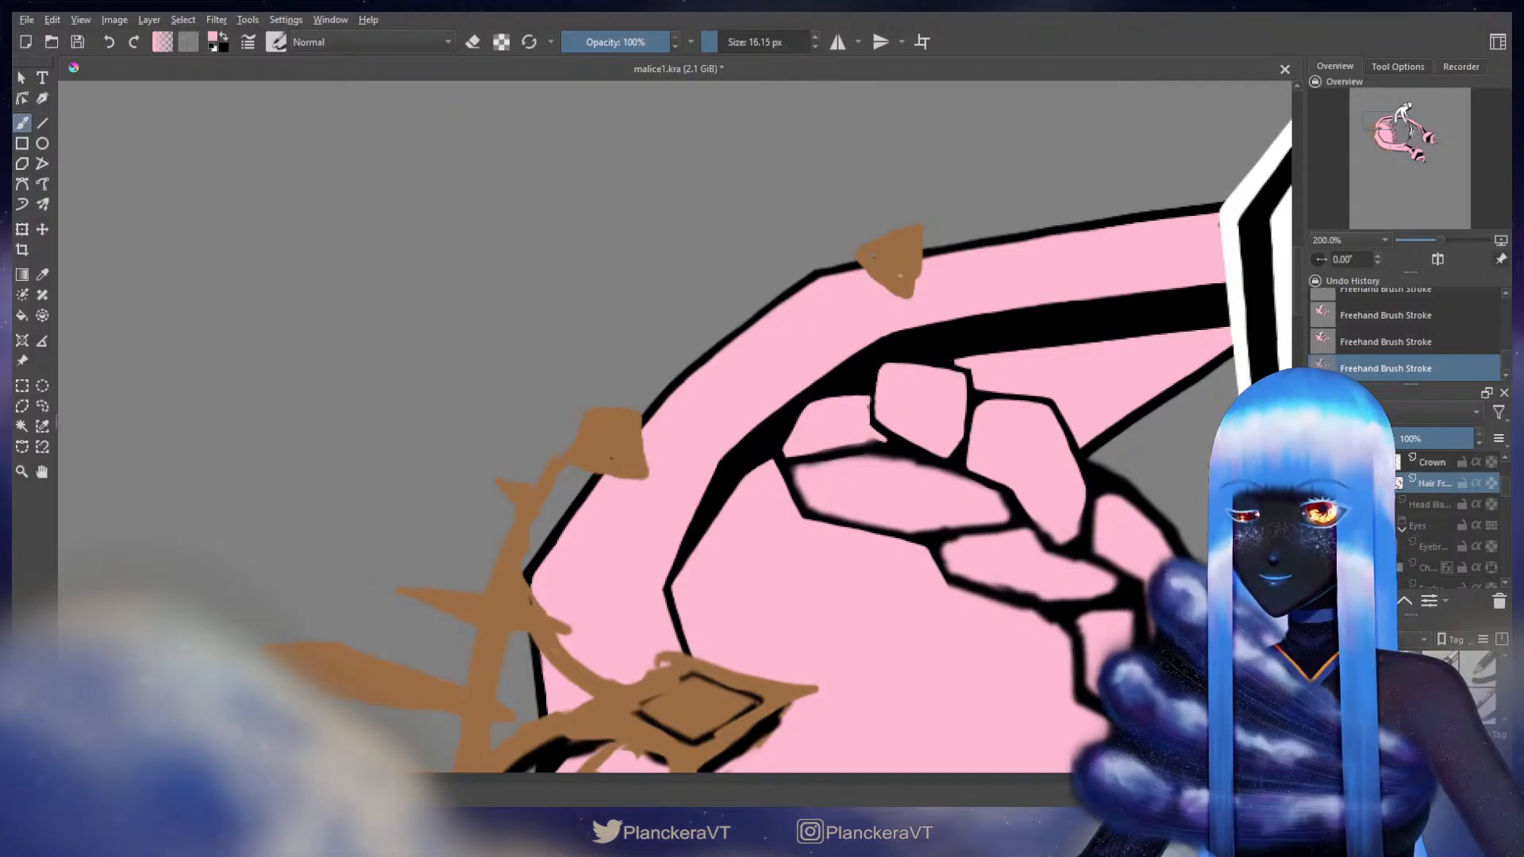
- Examine the braid and hair in the character reference image beside the drawing, then return to the braid
{"action": "left_click_drag", "start_coordinate": [605, 531], "coordinate": [1223, 238]}
{"action": "left_click_drag", "start_coordinate": [714, 455], "coordinate": [1261, 453]}
{"action": "left_click_drag", "start_coordinate": [751, 370], "coordinate": [1313, 372]}
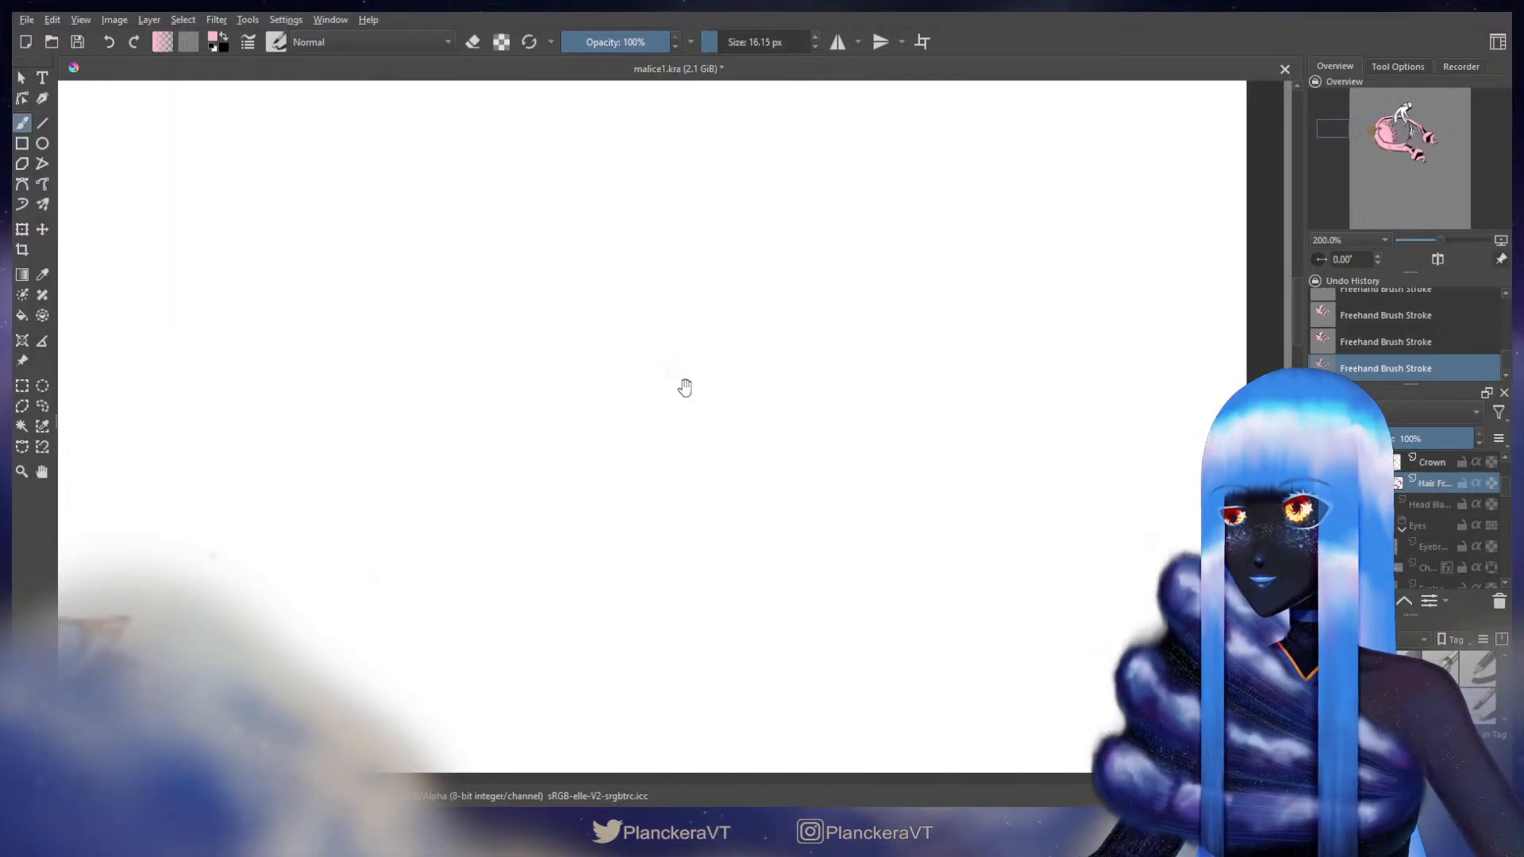
{"action": "left_click_drag", "start_coordinate": [217, 484], "coordinate": [913, 317]}
{"action": "left_click_drag", "start_coordinate": [341, 368], "coordinate": [927, 277]}
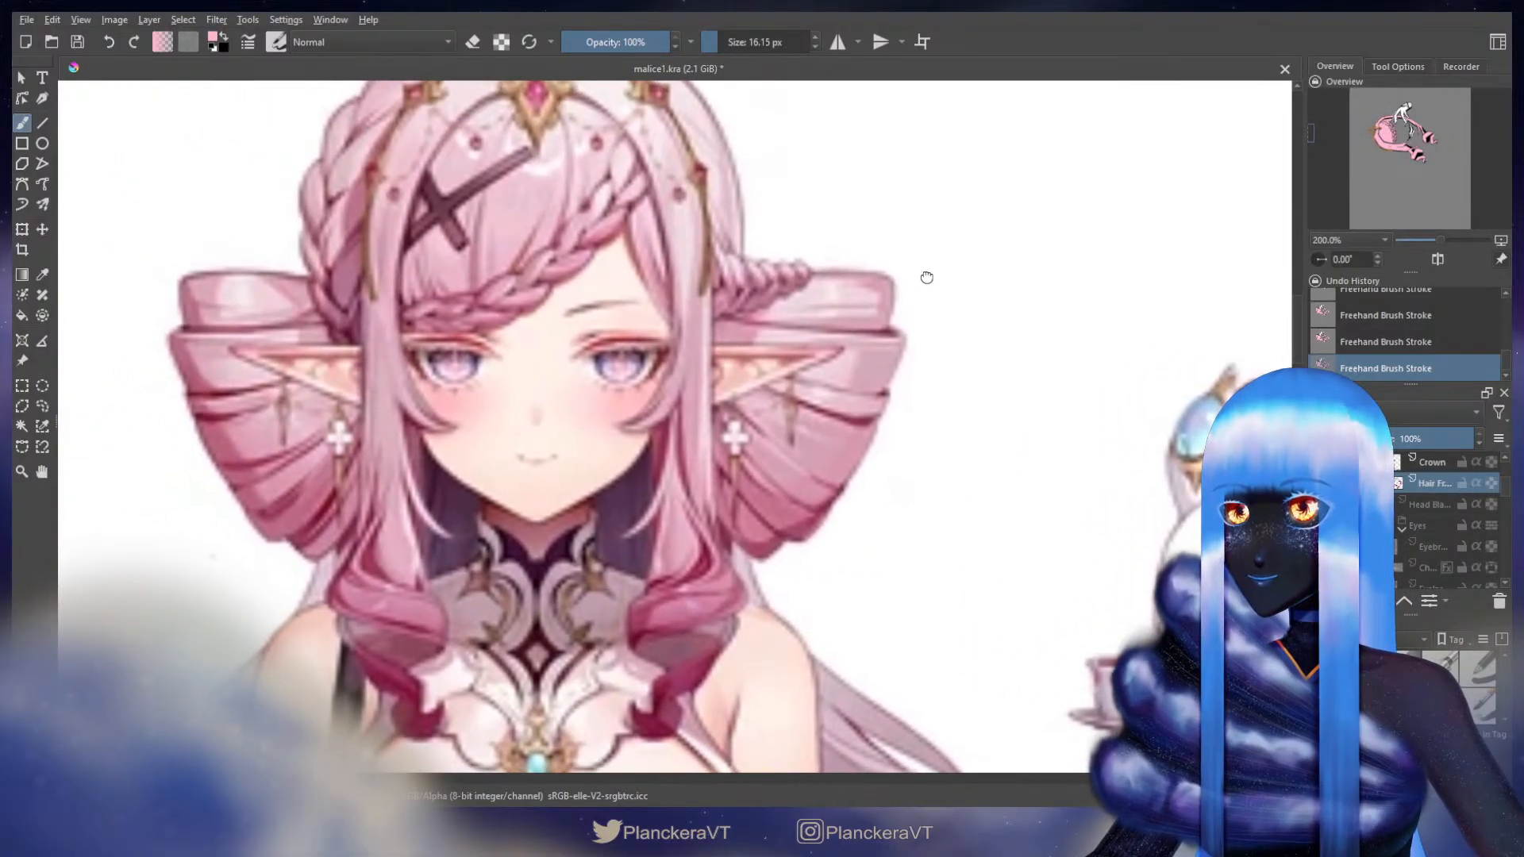
{"action": "left_click_drag", "start_coordinate": [1041, 354], "coordinate": [537, 514]}
{"action": "left_click_drag", "start_coordinate": [950, 412], "coordinate": [491, 504]}
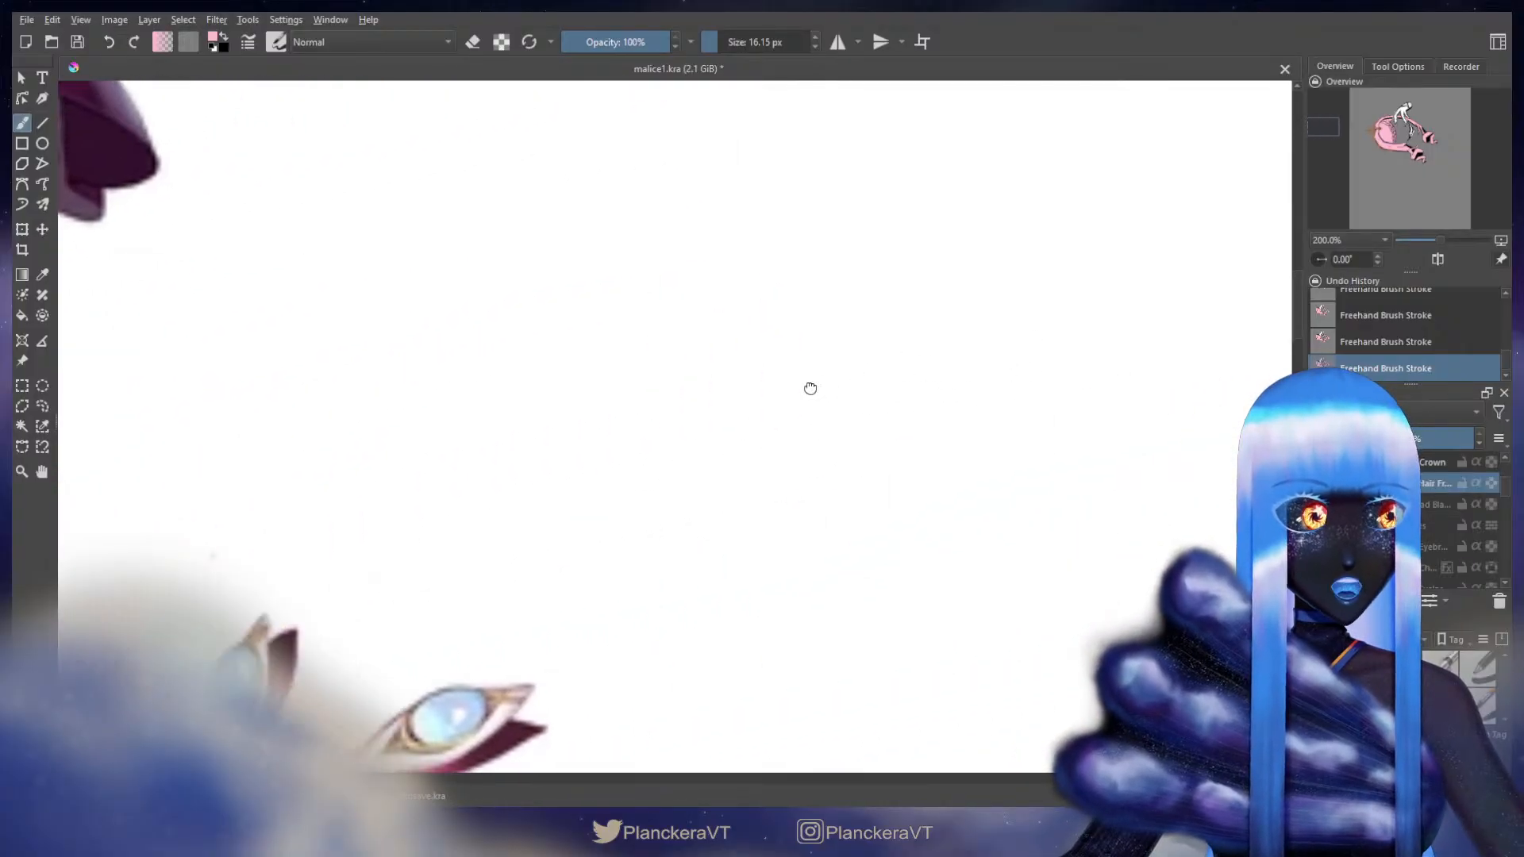
{"action": "left_click_drag", "start_coordinate": [856, 380], "coordinate": [741, 415]}
{"action": "left_click_drag", "start_coordinate": [1151, 381], "coordinate": [847, 377]}
{"action": "left_click_drag", "start_coordinate": [1167, 413], "coordinate": [636, 412]}
{"action": "left_click_drag", "start_coordinate": [1112, 477], "coordinate": [714, 318]}
{"action": "mouse_move", "coordinate": [1191, 452]}
{"action": "left_mouse_down"}
{"action": "mouse_move", "coordinate": [878, 354]}
{"action": "mouse_move", "coordinate": [834, 310]}
{"action": "mouse_move", "coordinate": [820, 368]}
{"action": "mouse_move", "coordinate": [702, 306]}
{"action": "mouse_move", "coordinate": [713, 350]}
{"action": "mouse_move", "coordinate": [720, 330]}
{"action": "left_mouse_up"}
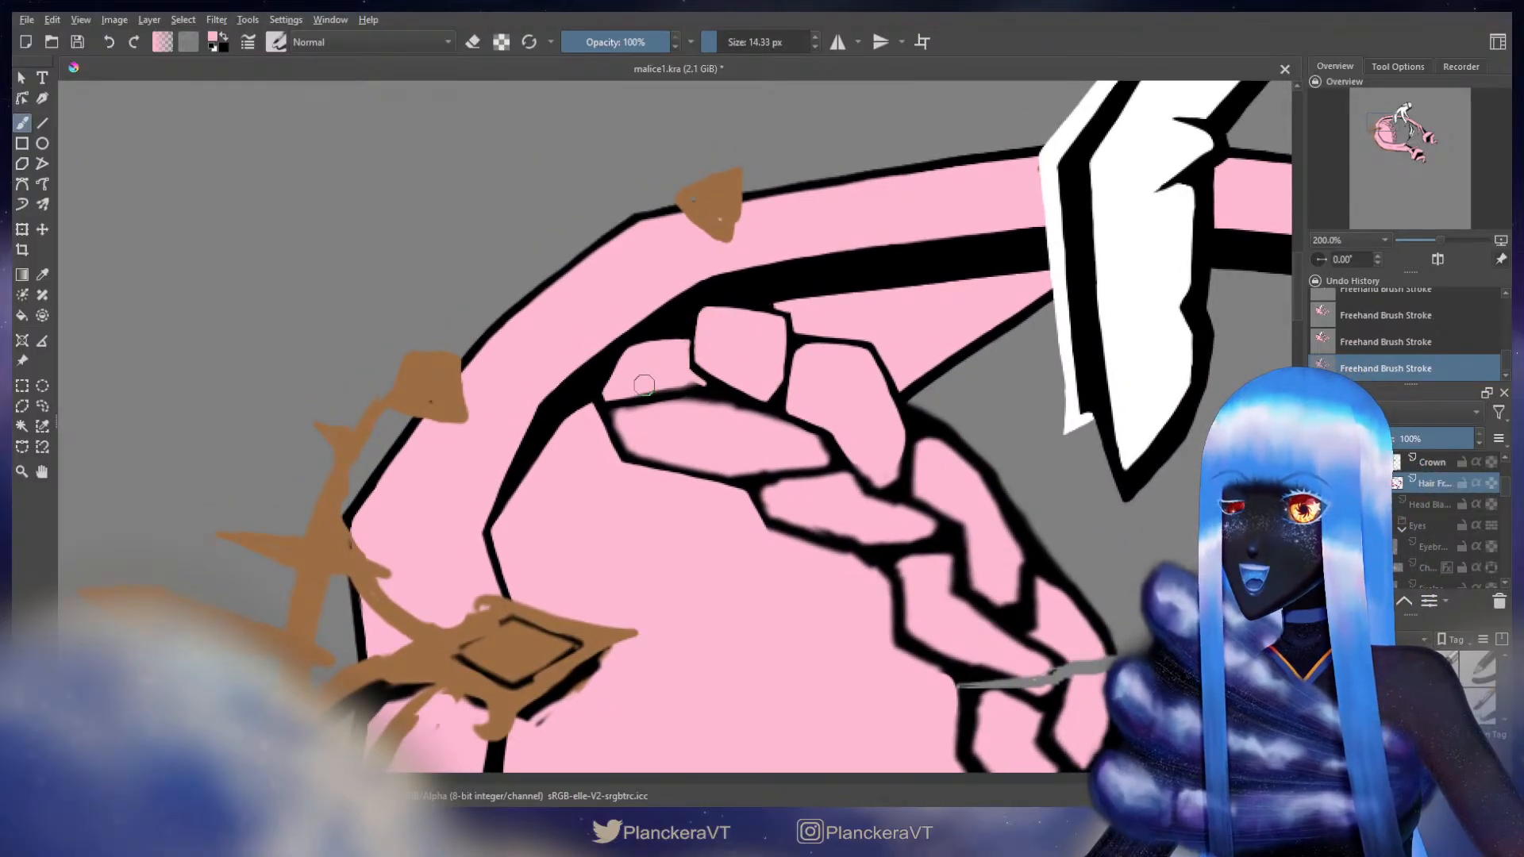
- Refine the outlines of the topmost braid segment and the small segment left of it with pink at 13.68 and 12.45 px
{"action": "left_click_drag", "start_coordinate": [644, 386], "coordinate": [612, 399], "text": "shift"}
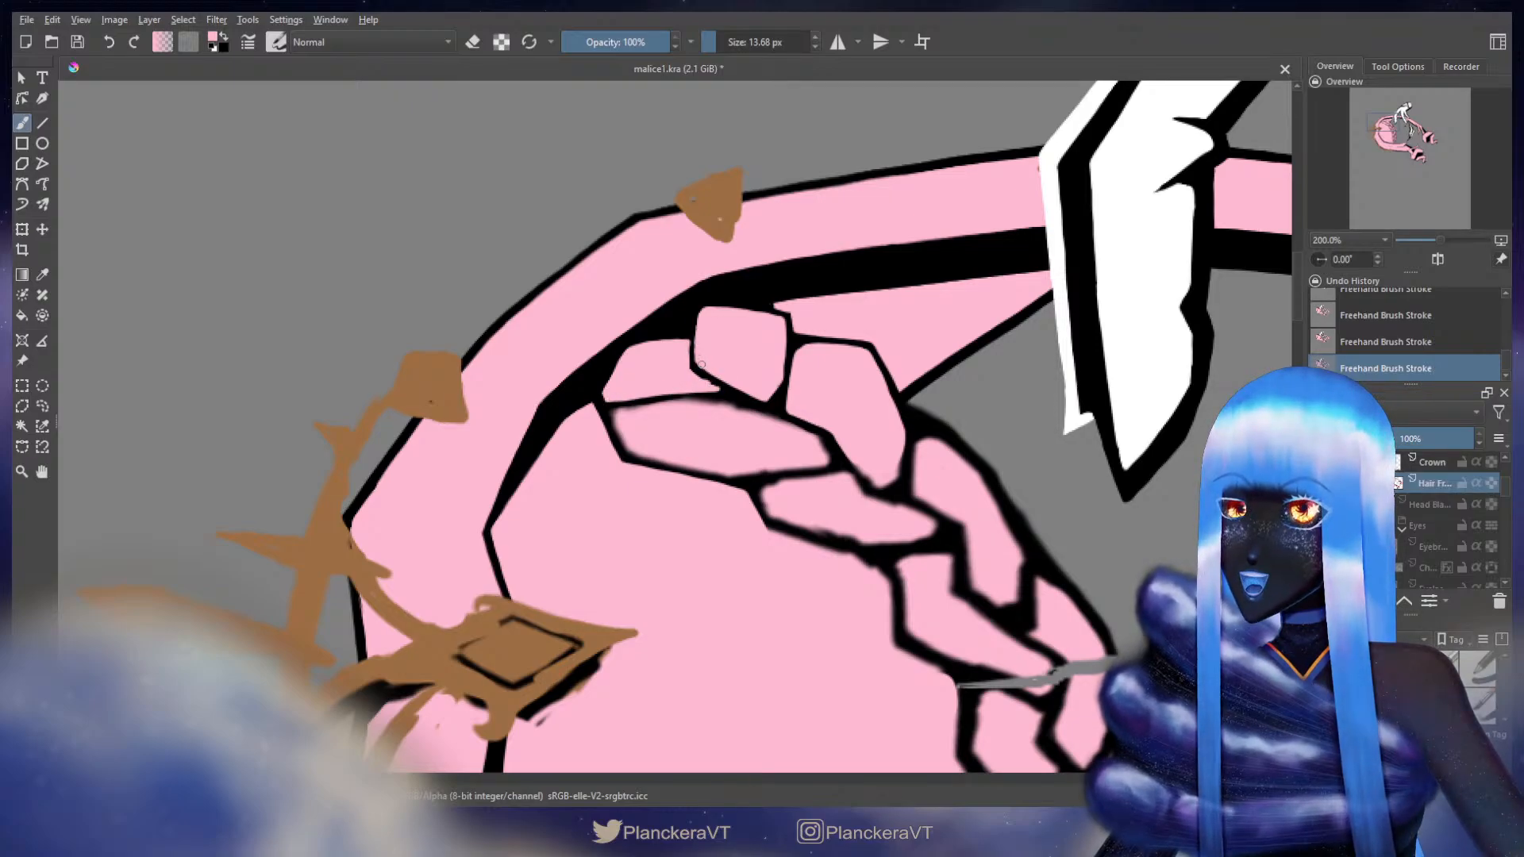
{"action": "left_click_drag", "start_coordinate": [704, 327], "coordinate": [702, 327]}
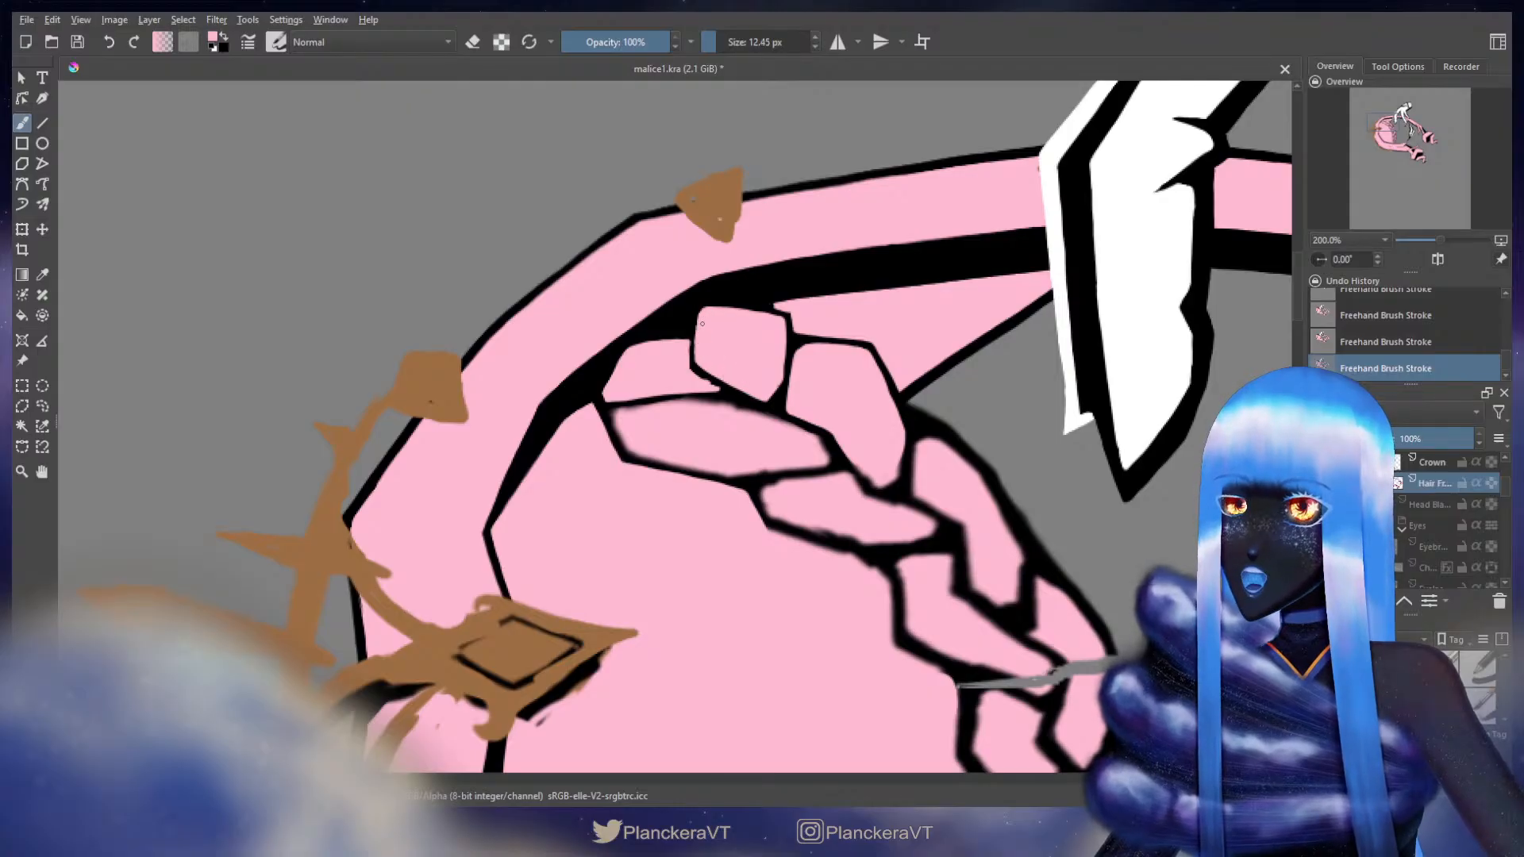
{"action": "key", "text": "x"}
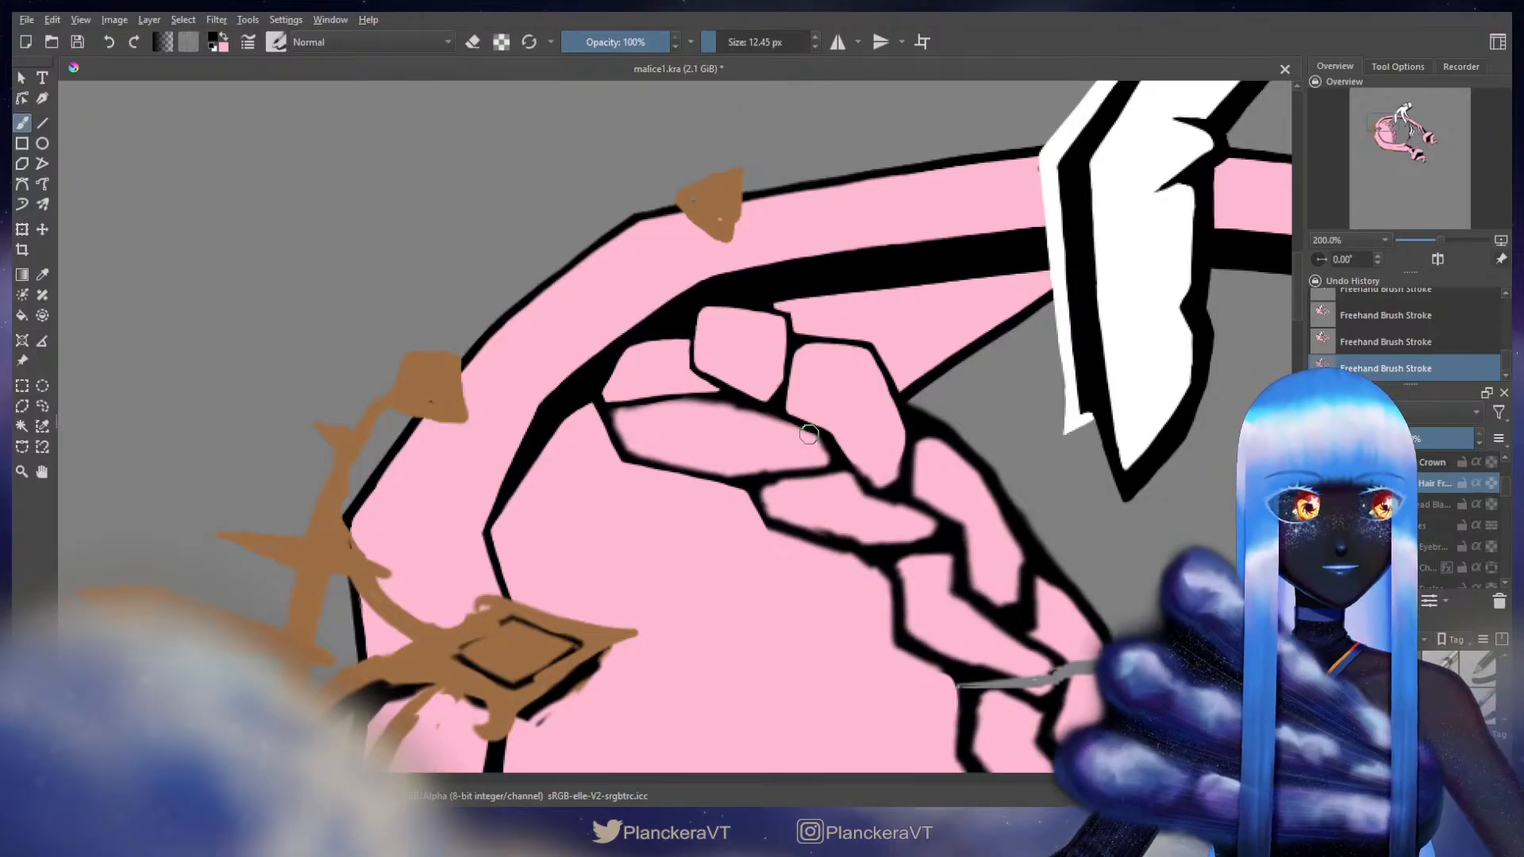
{"action": "key", "text": "x"}
{"action": "key", "text": "bracketright"}
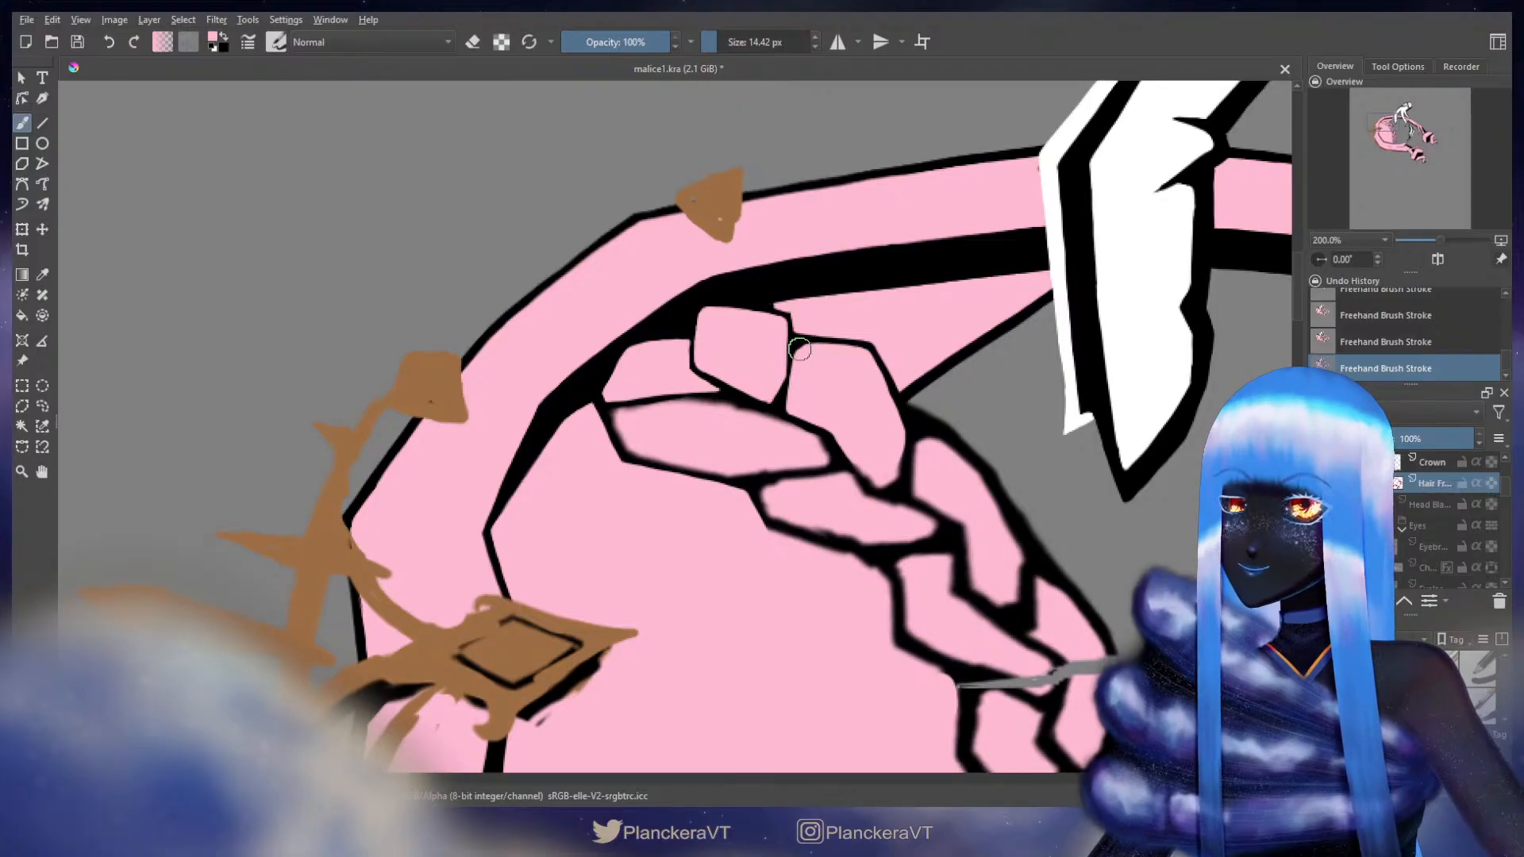
- Sharpen the fill edges and left tip of the long left braid segment with pink at 14.42 and 12.29 px and black at 14.21 px
{"action": "mouse_move", "coordinate": [903, 357]}
{"action": "left_mouse_down"}
{"action": "mouse_move", "coordinate": [832, 316]}
{"action": "mouse_move", "coordinate": [839, 299]}
{"action": "left_mouse_up"}
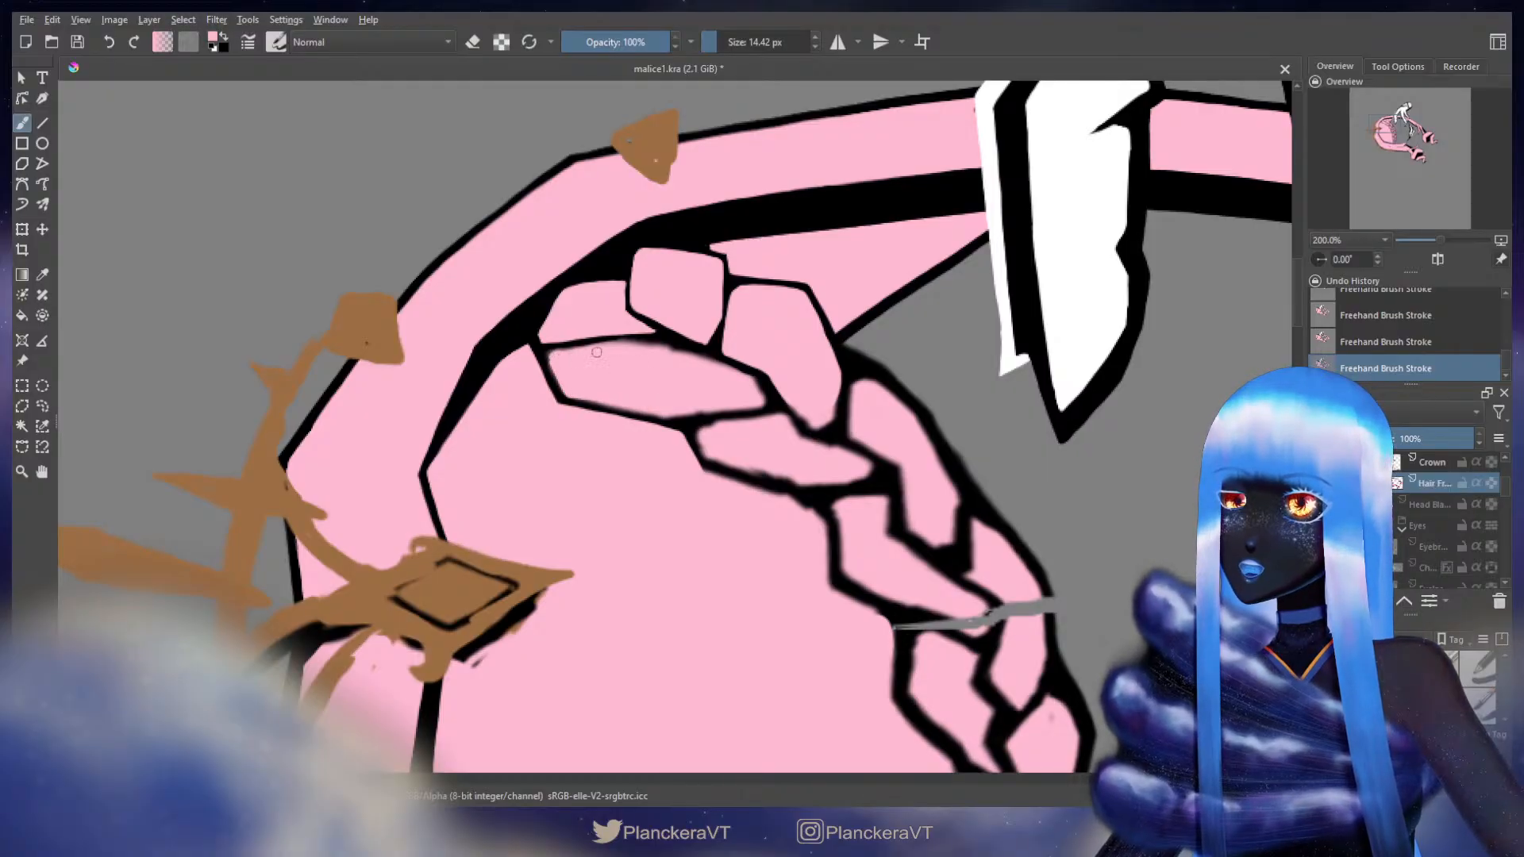
{"action": "mouse_move", "coordinate": [564, 353]}
{"action": "left_mouse_down"}
{"action": "mouse_move", "coordinate": [622, 346]}
{"action": "mouse_move", "coordinate": [589, 348]}
{"action": "left_mouse_up"}
{"action": "key", "text": "ctrl+z"}
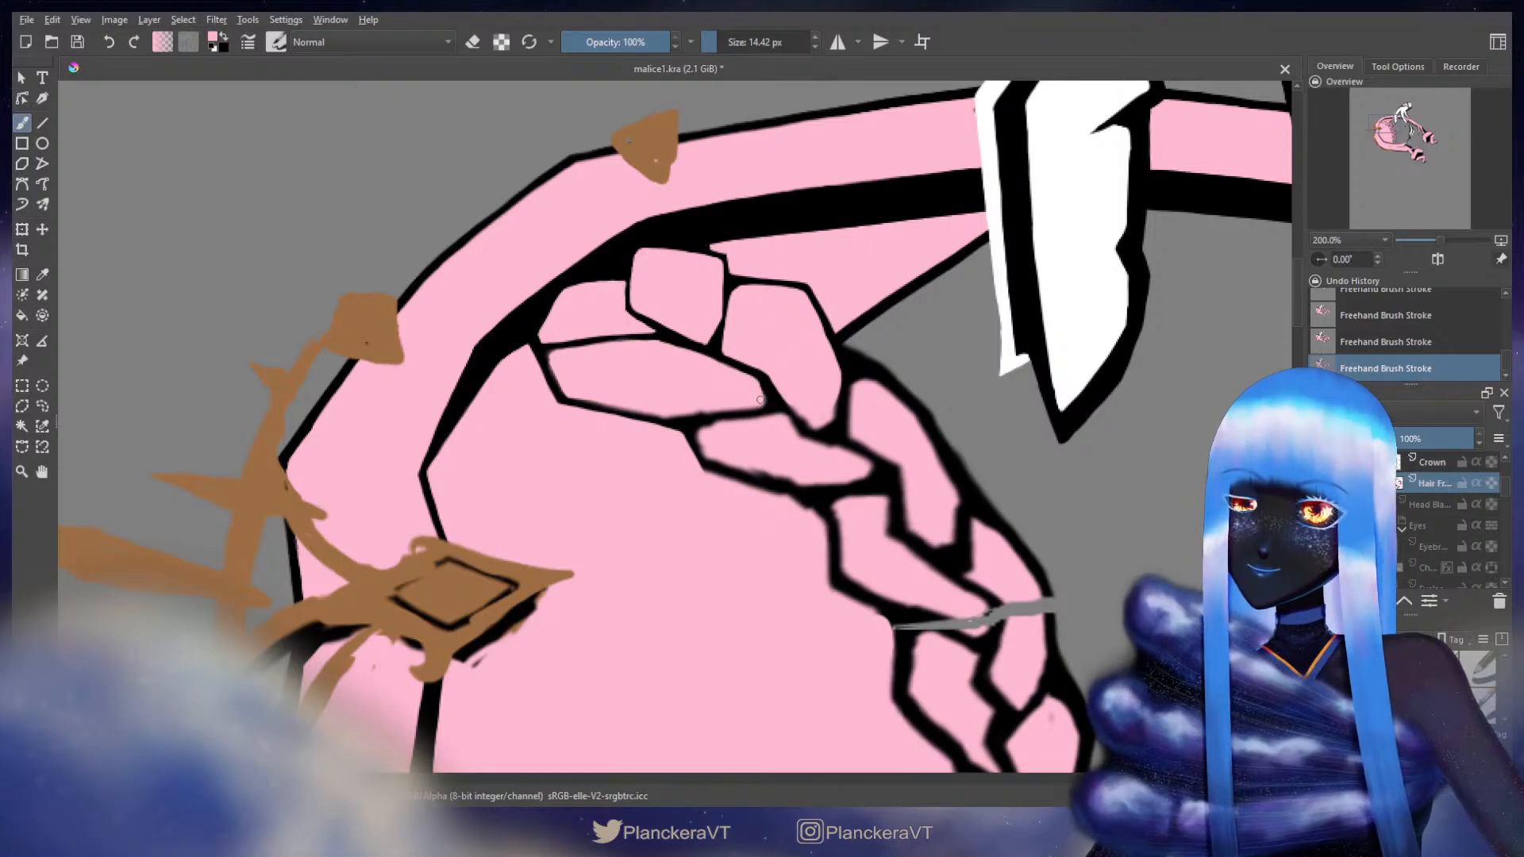
{"action": "left_click_drag", "start_coordinate": [756, 398], "coordinate": [738, 420]}
{"action": "key", "text": "x"}
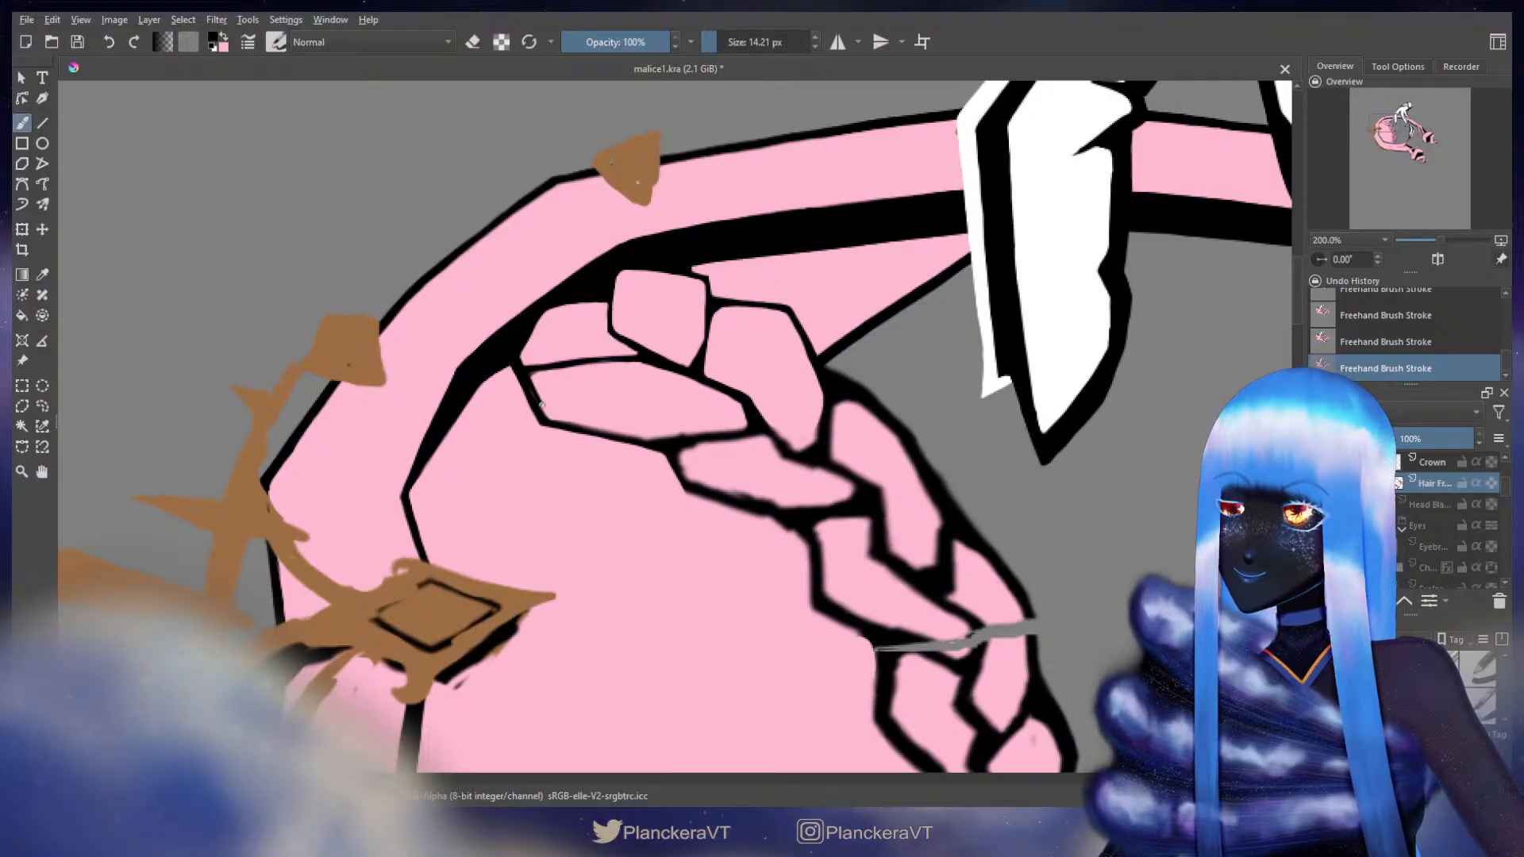
{"action": "key", "text": "x"}
{"action": "key", "text": "bracketleft"}
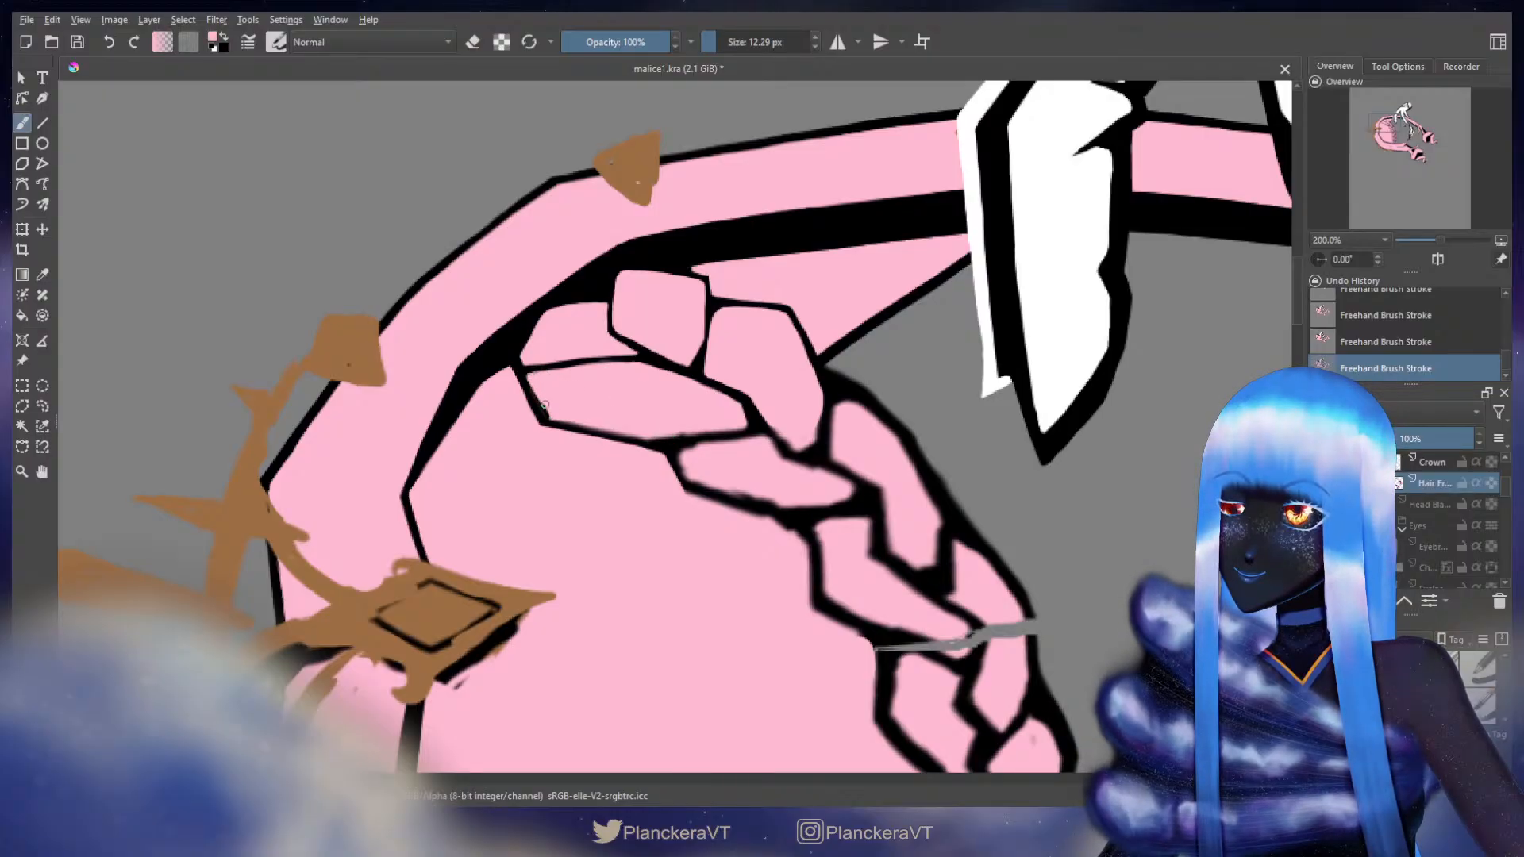
- Clean up the lower outline of the long left braid segment with black at 11.49 px and pink at 11.61 px
{"action": "key", "text": "x"}
{"action": "left_click_drag", "start_coordinate": [542, 414], "coordinate": [530, 347]}
{"action": "key", "text": "bracketleft"}
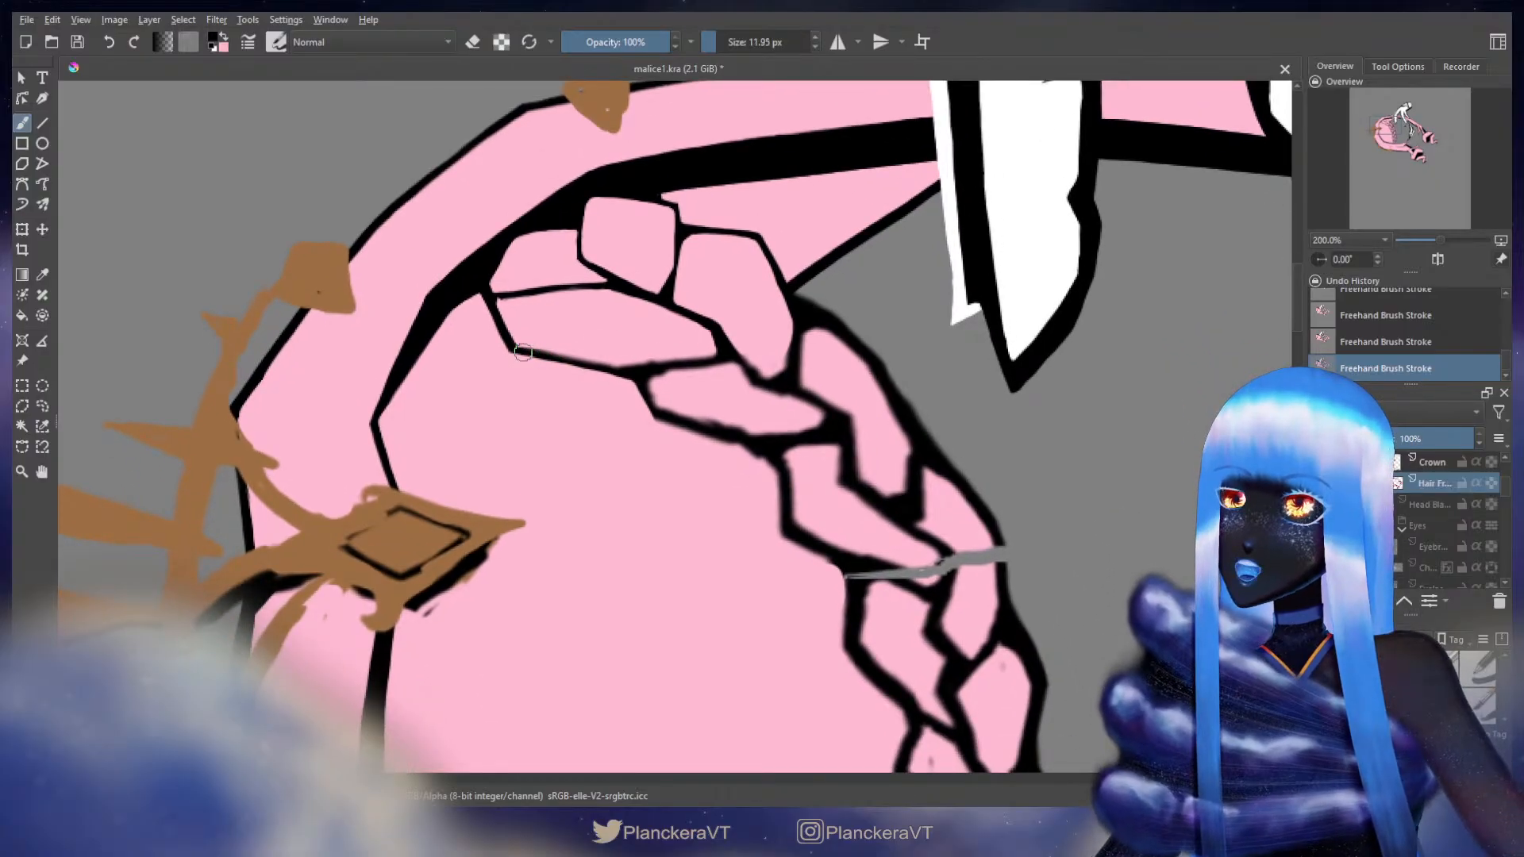
{"action": "key", "text": "x"}
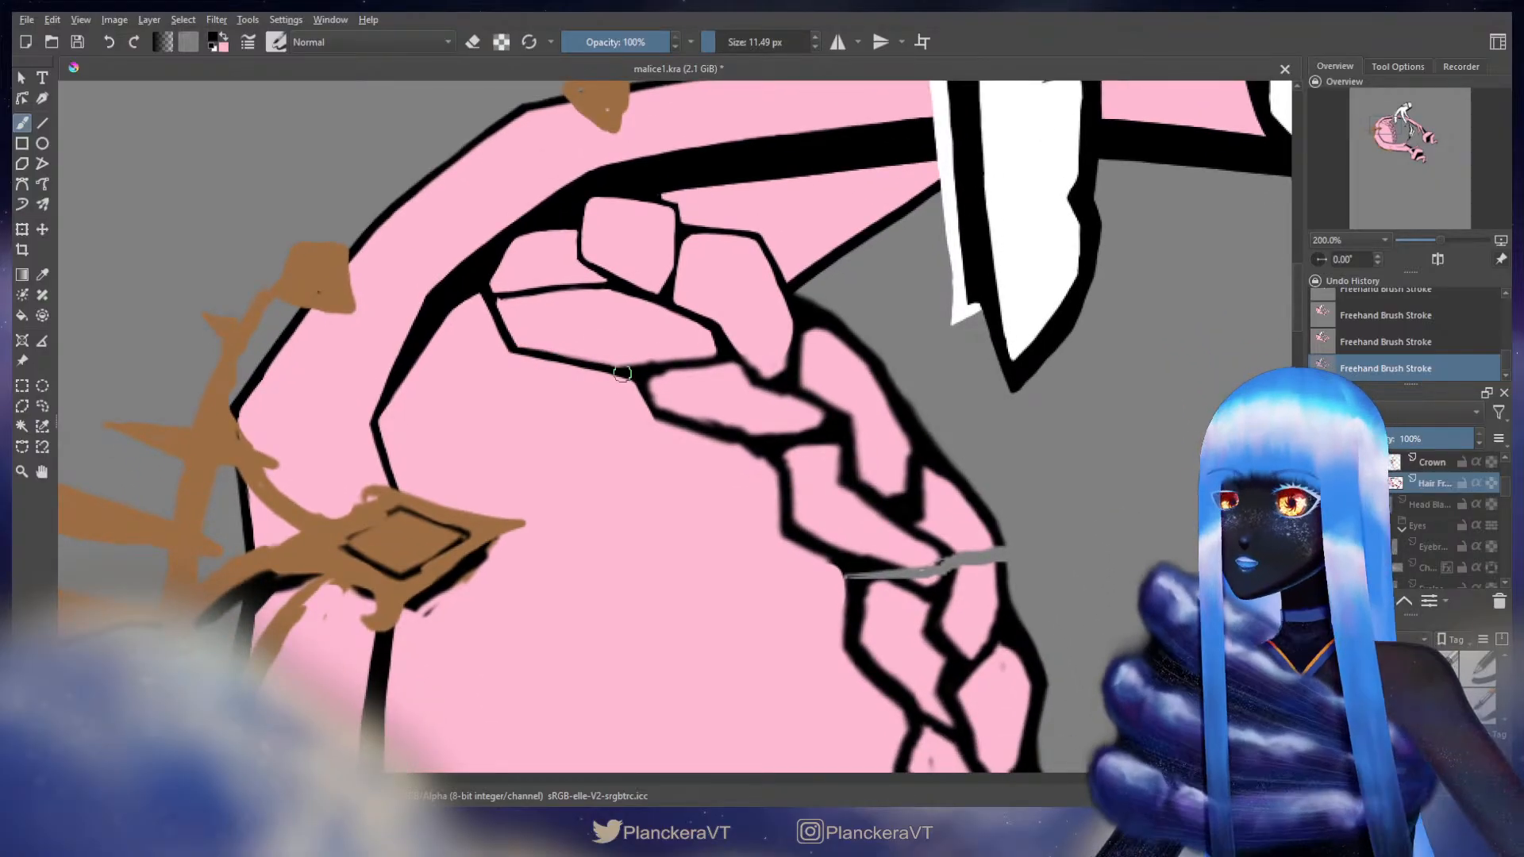
{"action": "key", "text": "bracketright"}
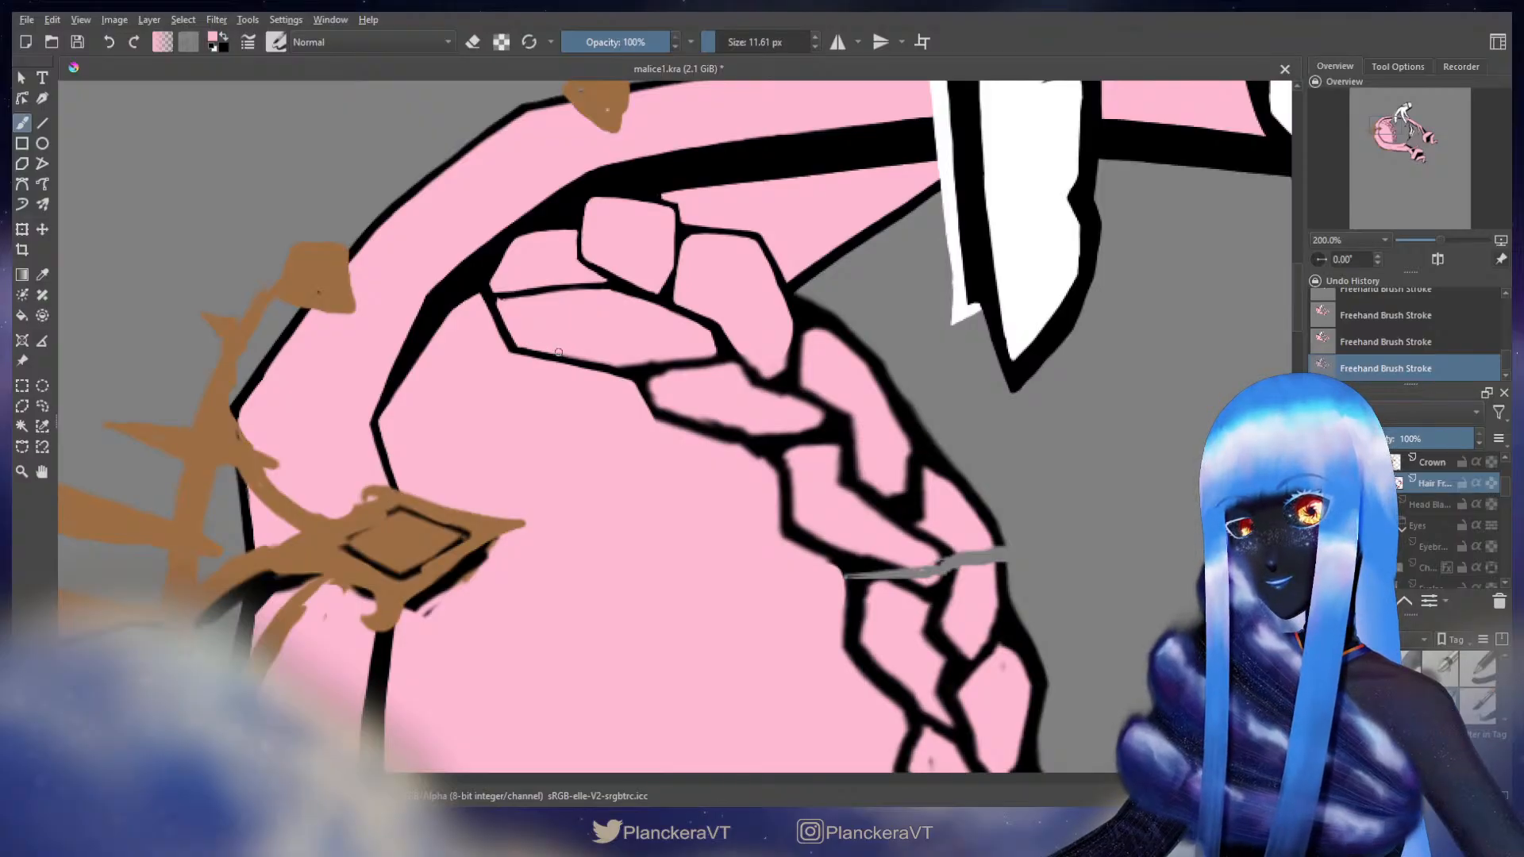
{"action": "left_click_drag", "start_coordinate": [700, 349], "coordinate": [697, 408]}
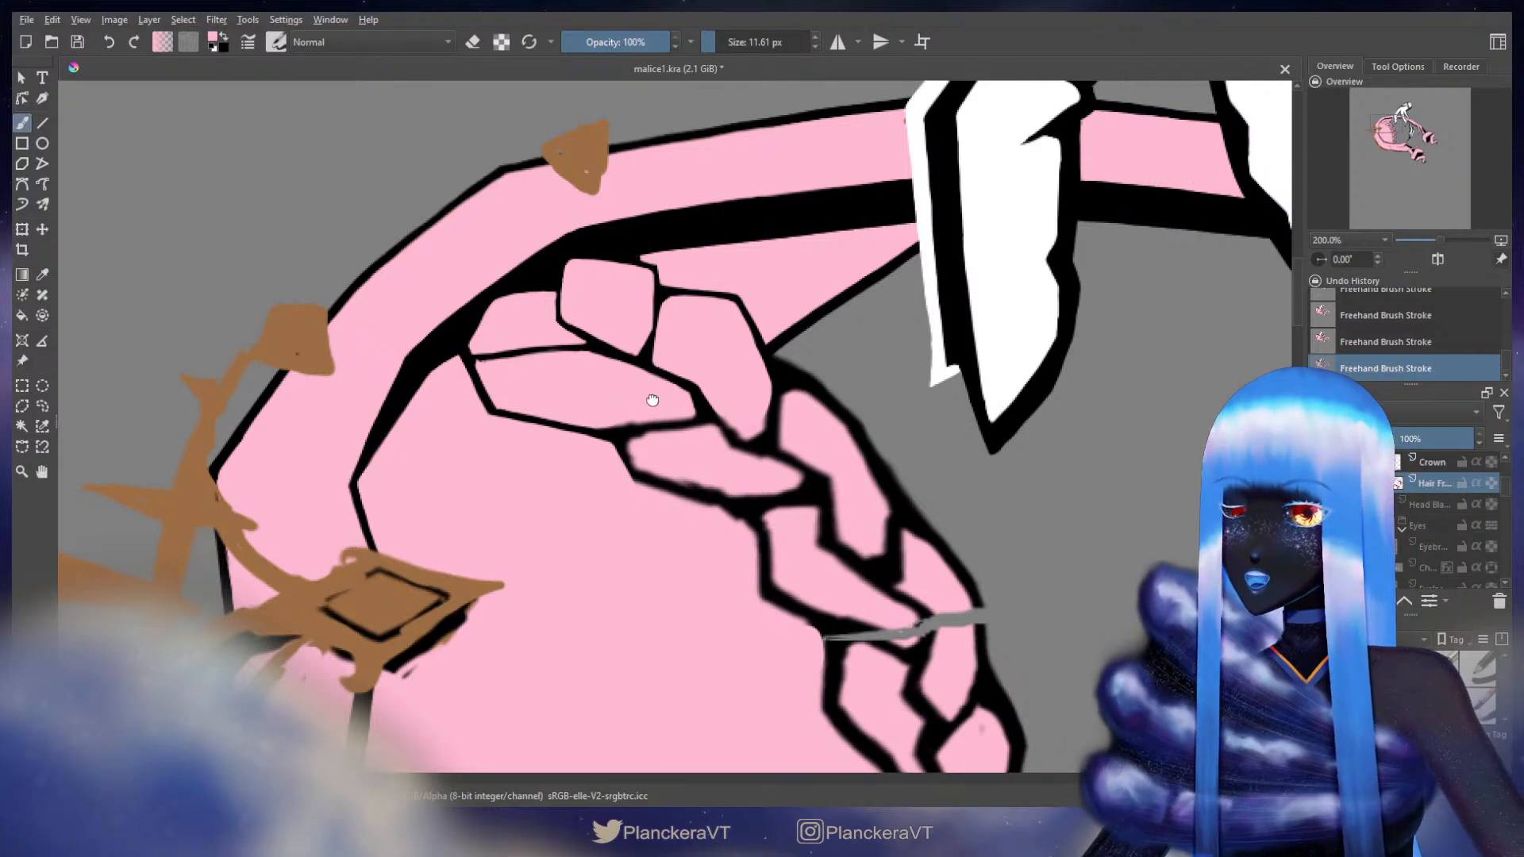
- Refine the upper and lower edges of the left segment below the long one with pink at 11.61 and 12.82 px
{"action": "left_click_drag", "start_coordinate": [653, 400], "coordinate": [650, 386]}
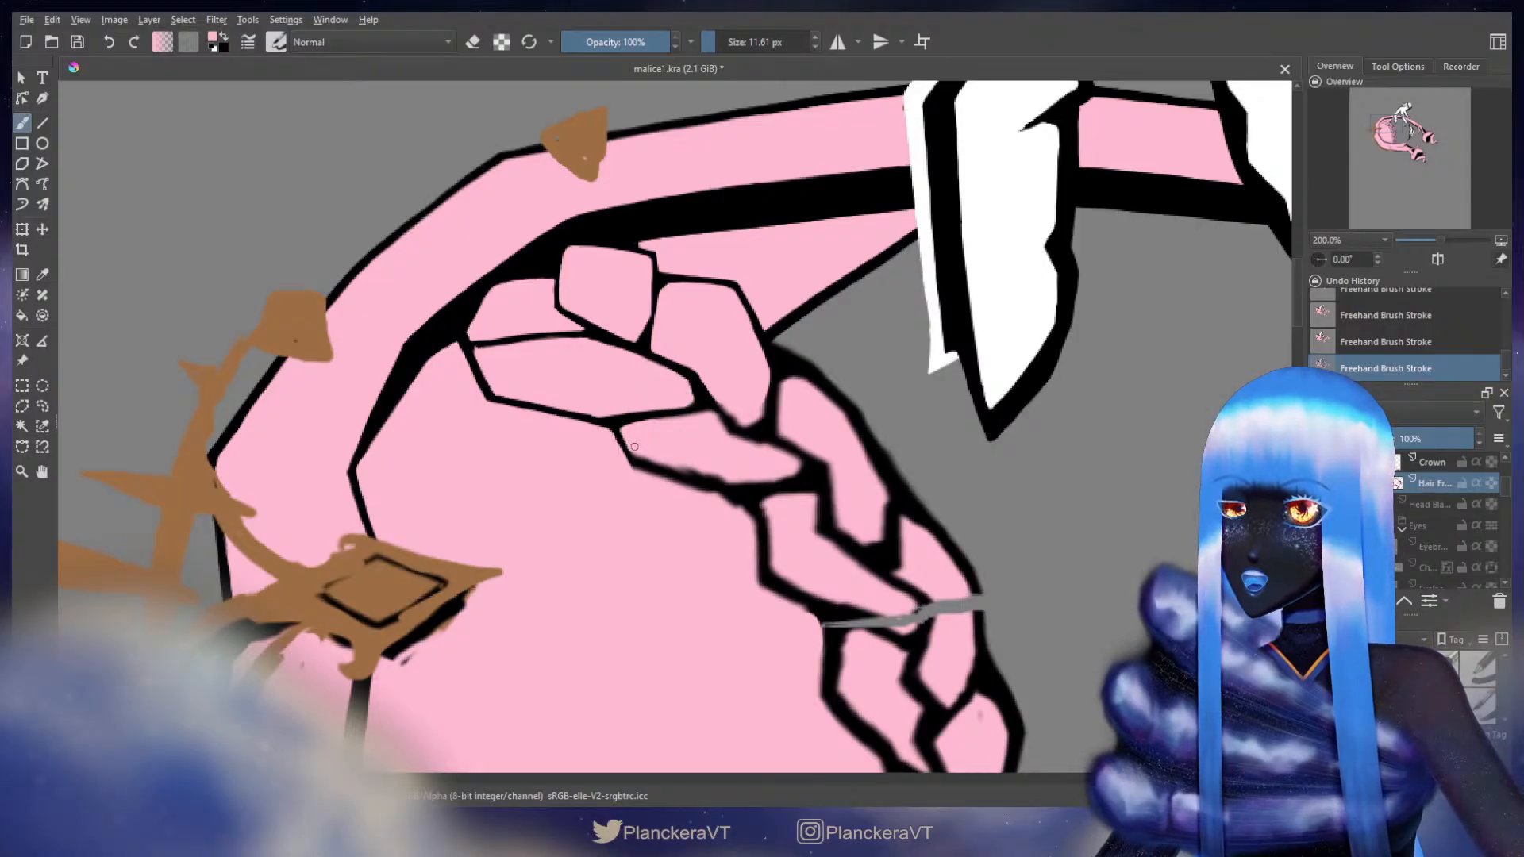
{"action": "left_click_drag", "start_coordinate": [658, 464], "coordinate": [738, 484]}
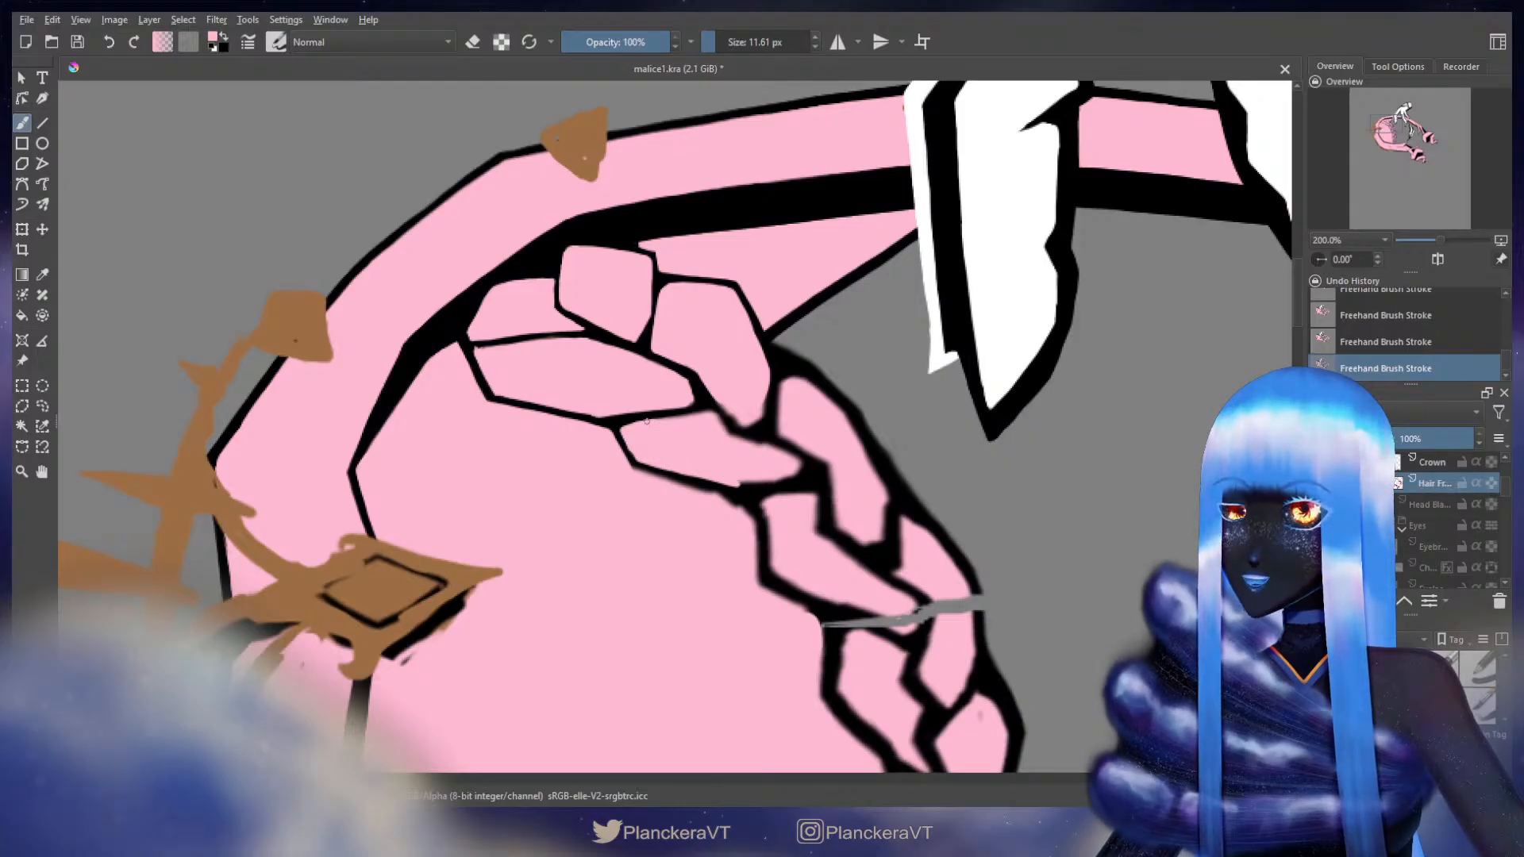
{"action": "key", "text": "ctrl+z"}
{"action": "left_click_drag", "start_coordinate": [656, 428], "coordinate": [664, 422]}
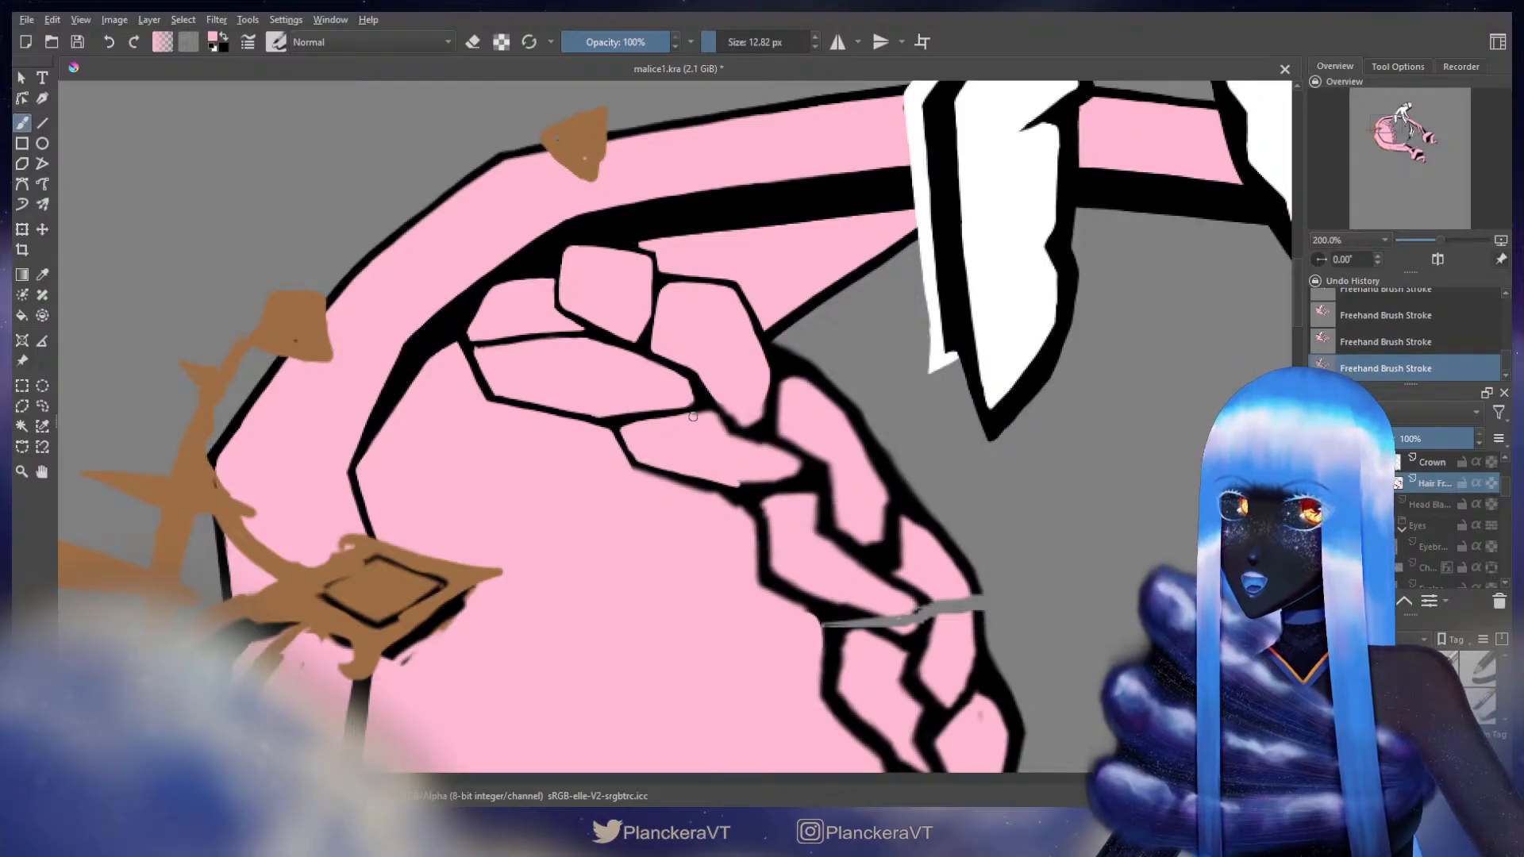
{"action": "key", "text": "x"}
{"action": "key", "text": "x"}
- Extend the pink fill of the first right-hand segment toward its lower tip at 12.82 px, thinning the surrounding line
{"action": "mouse_move", "coordinate": [747, 334]}
{"action": "left_mouse_down"}
{"action": "mouse_move", "coordinate": [773, 368]}
{"action": "mouse_move", "coordinate": [766, 412]}
{"action": "left_mouse_up"}
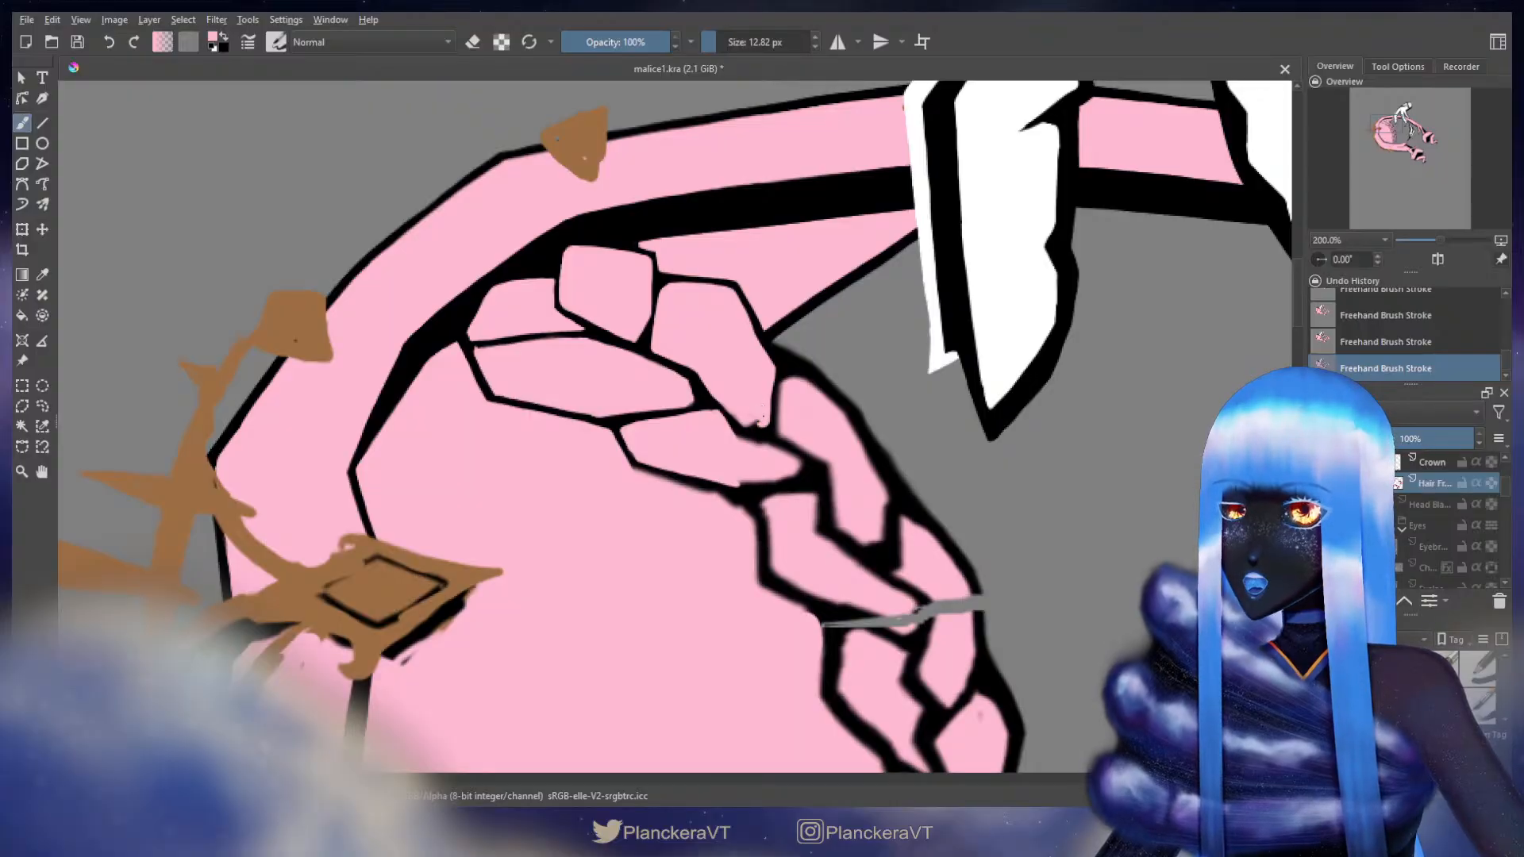
{"action": "key", "text": "x"}
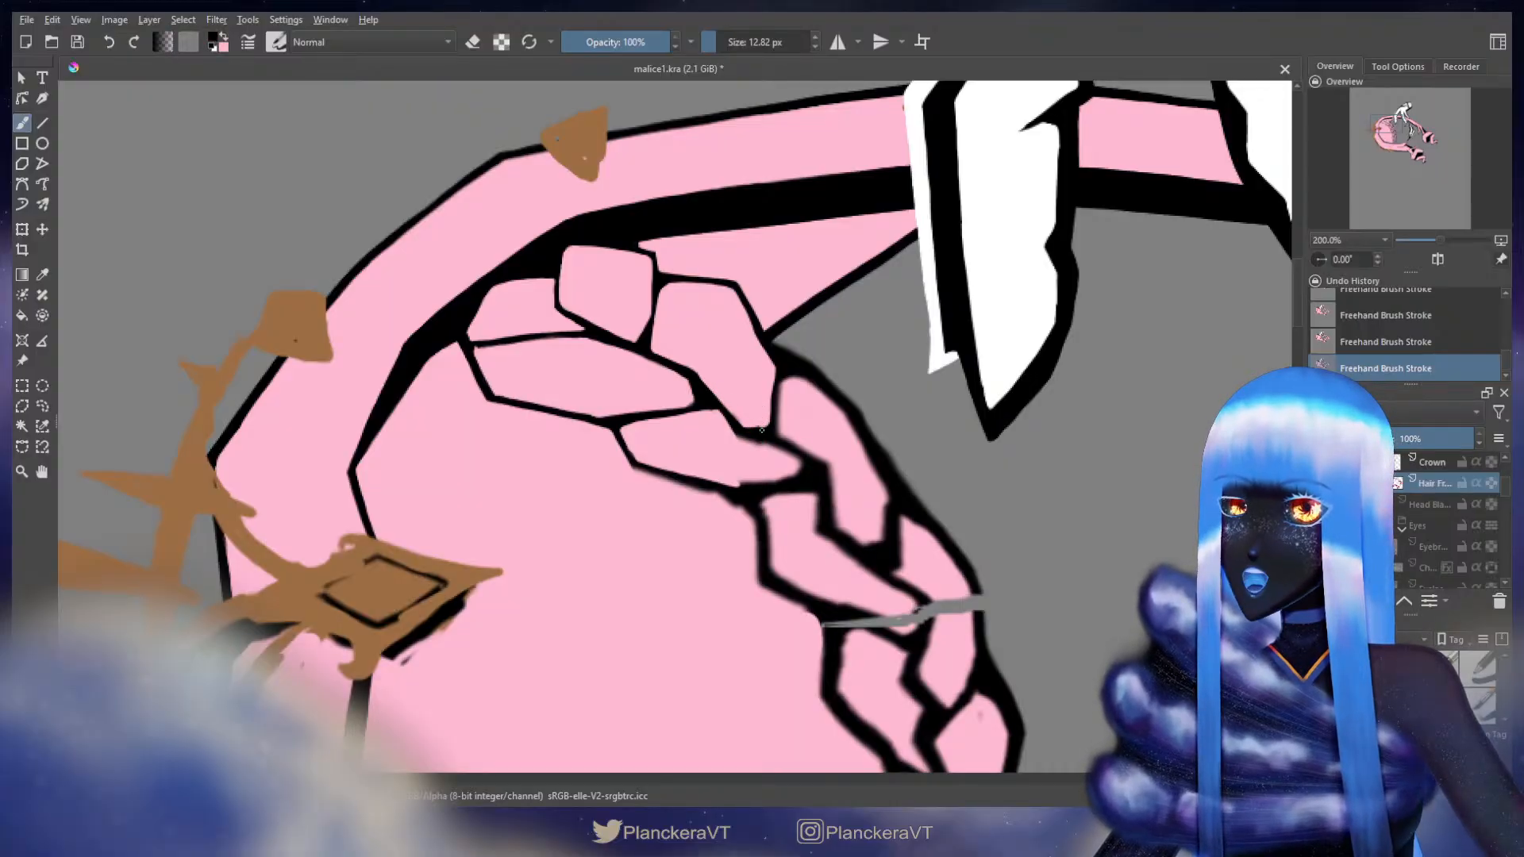
{"action": "key", "text": "x"}
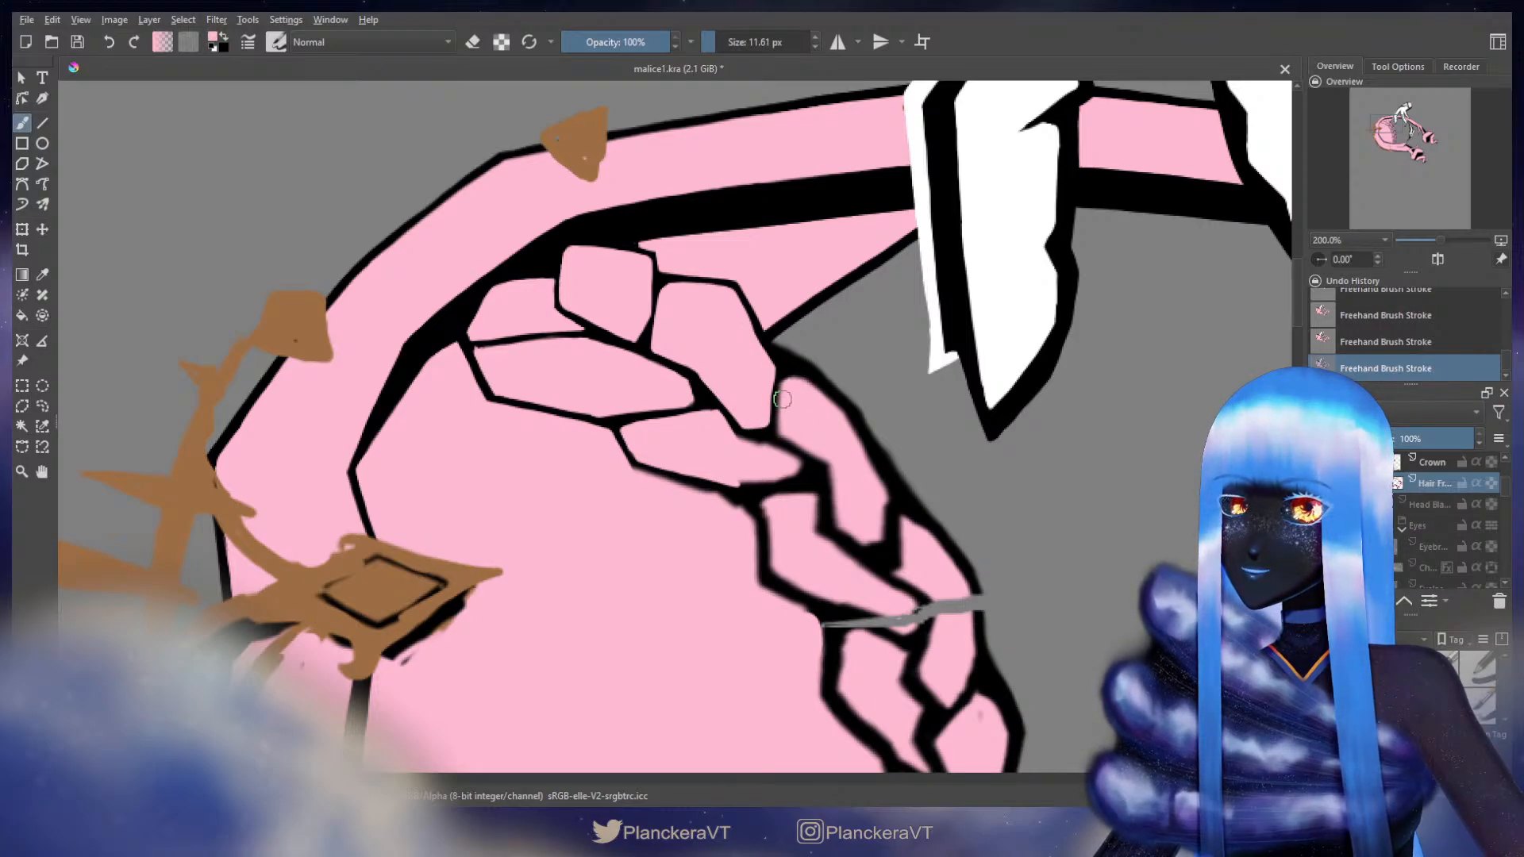
- Erase the excess black outside the top of the second right-hand braid segment at 19.83 px
{"action": "key", "text": "e"}
{"action": "key", "text": "bracketleft"}
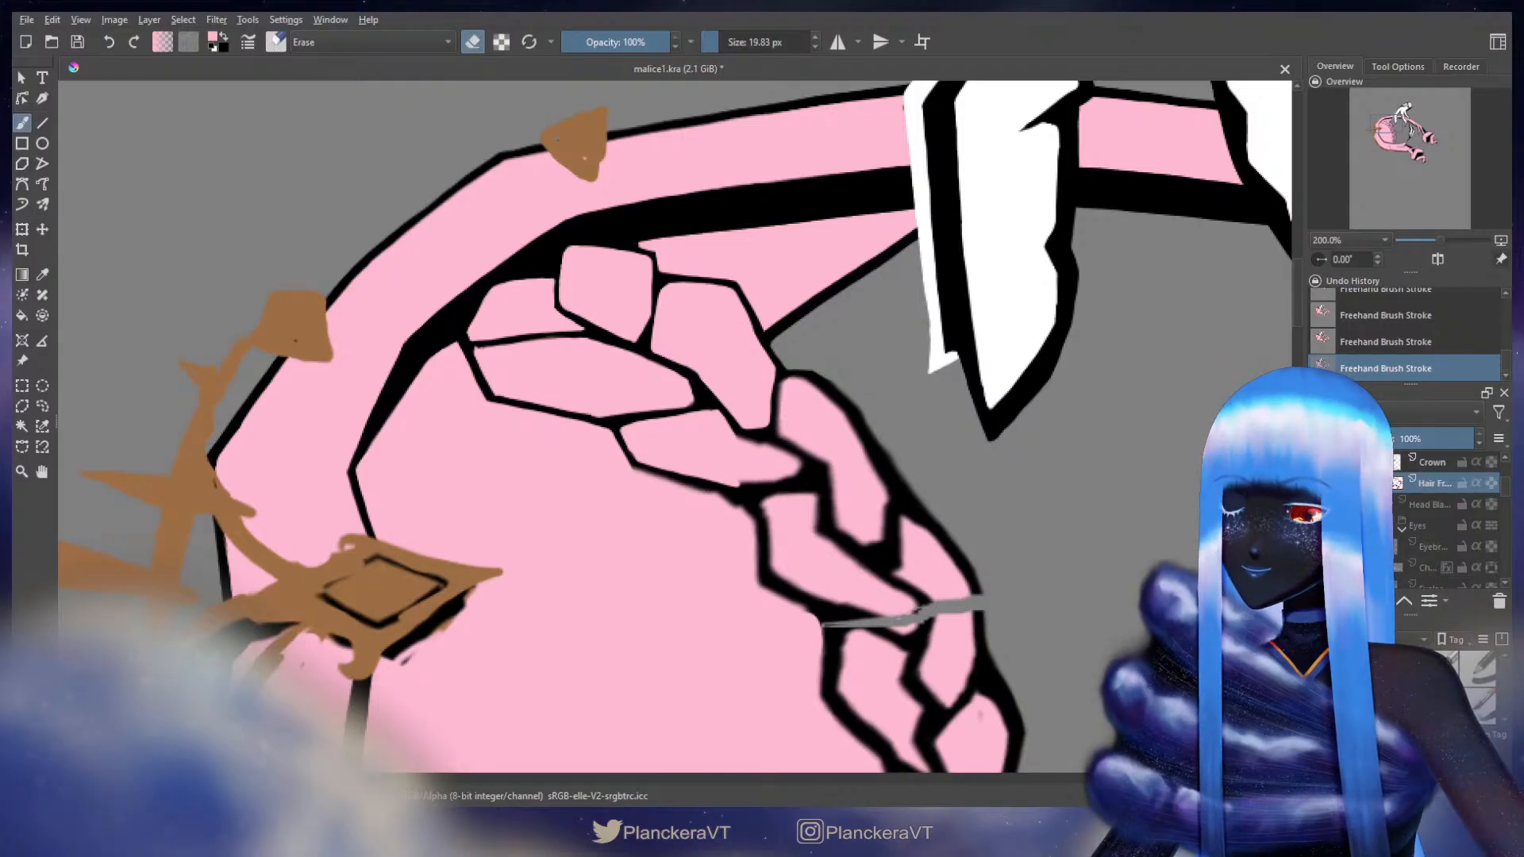
{"action": "left_click_drag", "start_coordinate": [837, 391], "coordinate": [786, 322]}
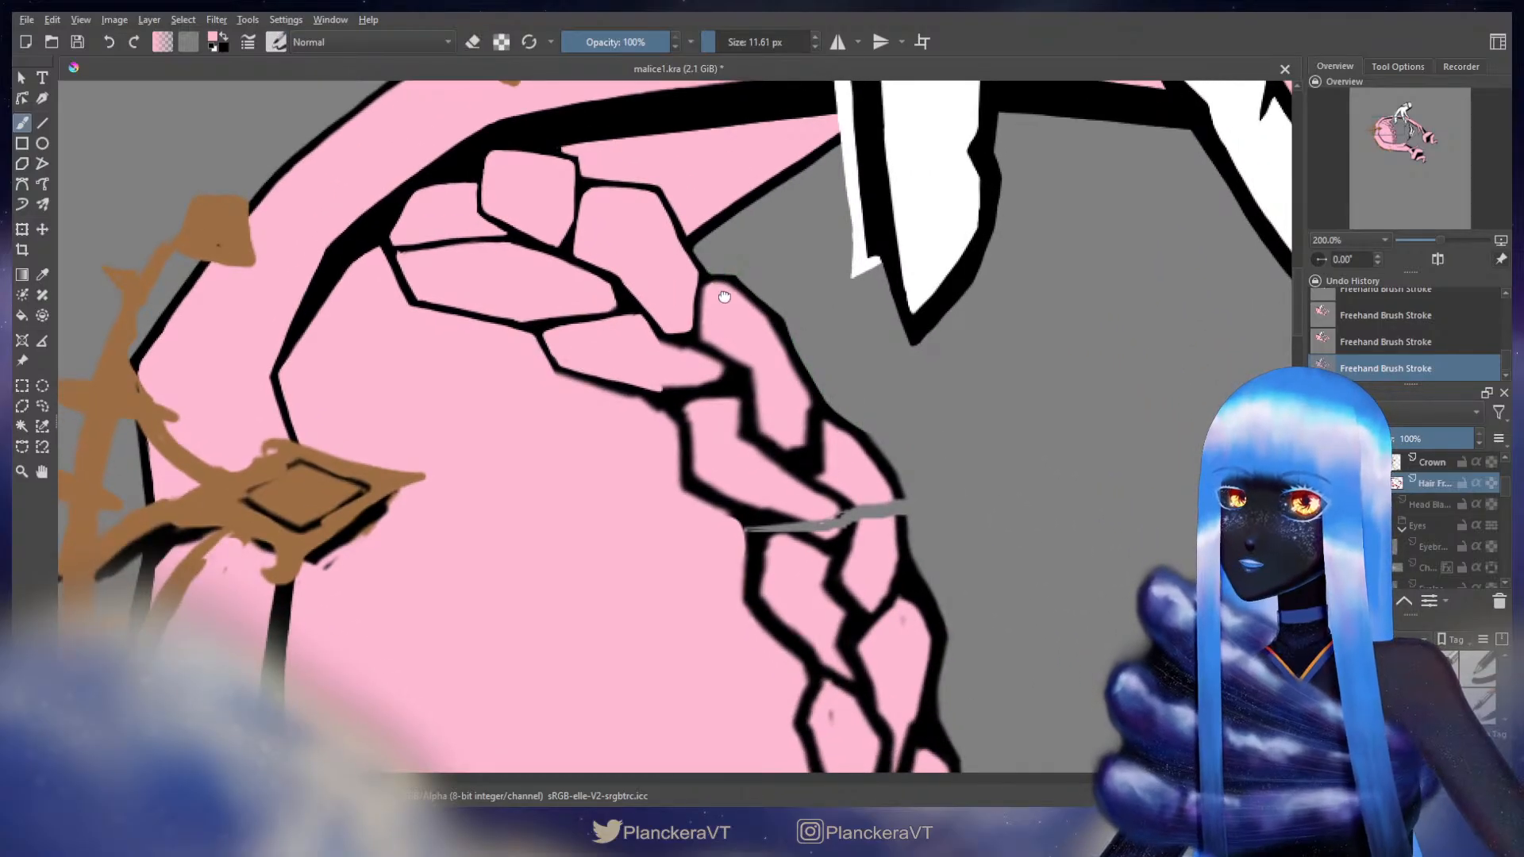
{"action": "left_click_drag", "start_coordinate": [715, 301], "coordinate": [701, 366]}
{"action": "key", "text": "e"}
- Clean up the line between the first and second right-hand braid segments with black at 16.55 px
{"action": "key", "text": "bracketright"}
{"action": "key", "text": "x"}
{"action": "key", "text": "bracketright"}
{"action": "key", "text": "x"}
{"action": "key", "text": "x"}
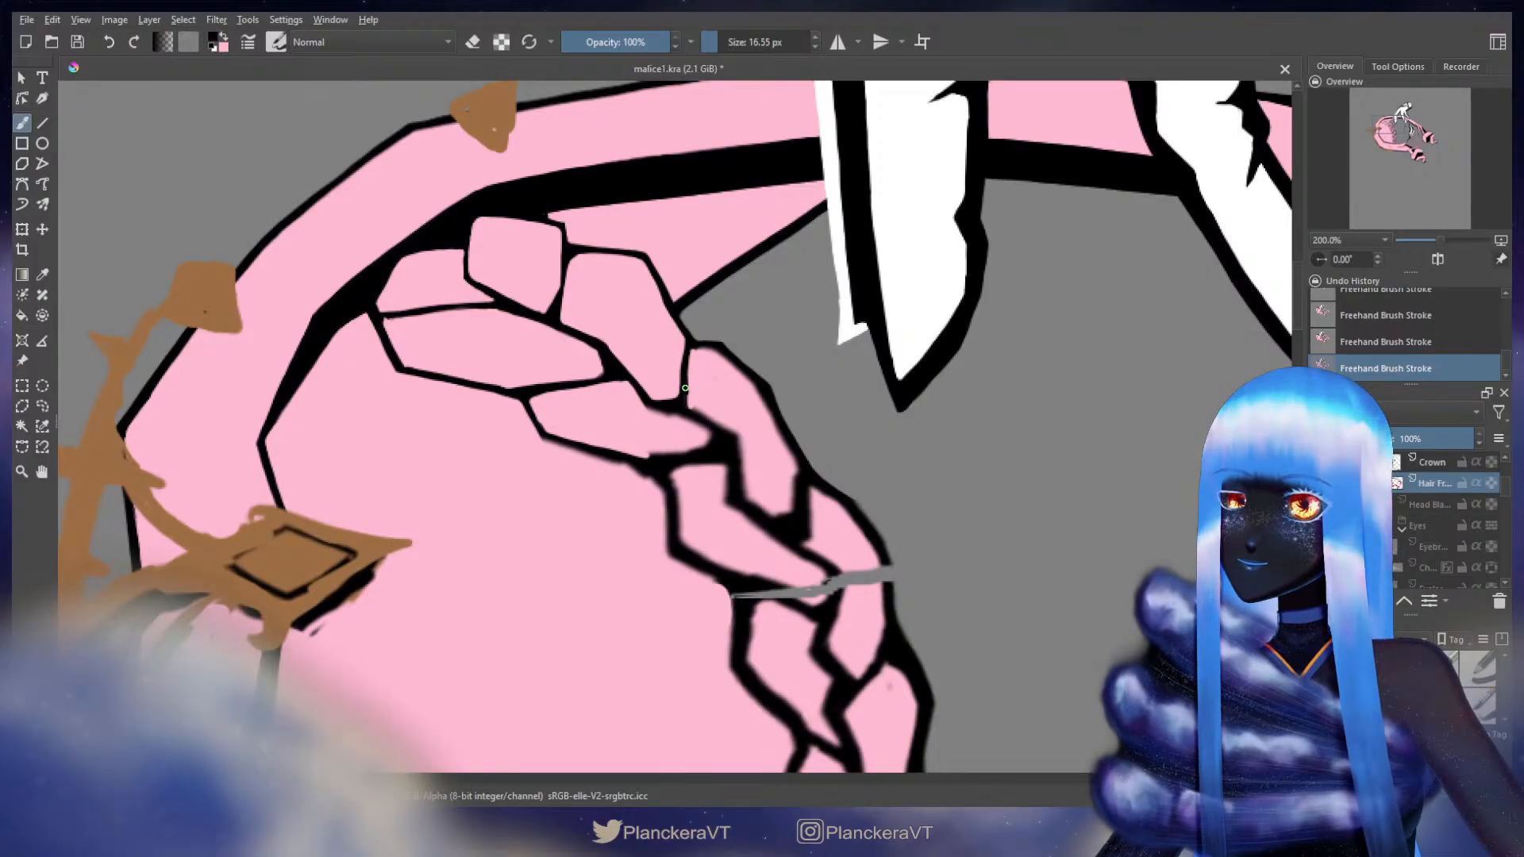
- Expand the fill of the second right-hand segment along its outer edge and lower corner with pink at 17.20 px
{"action": "key", "text": "x"}
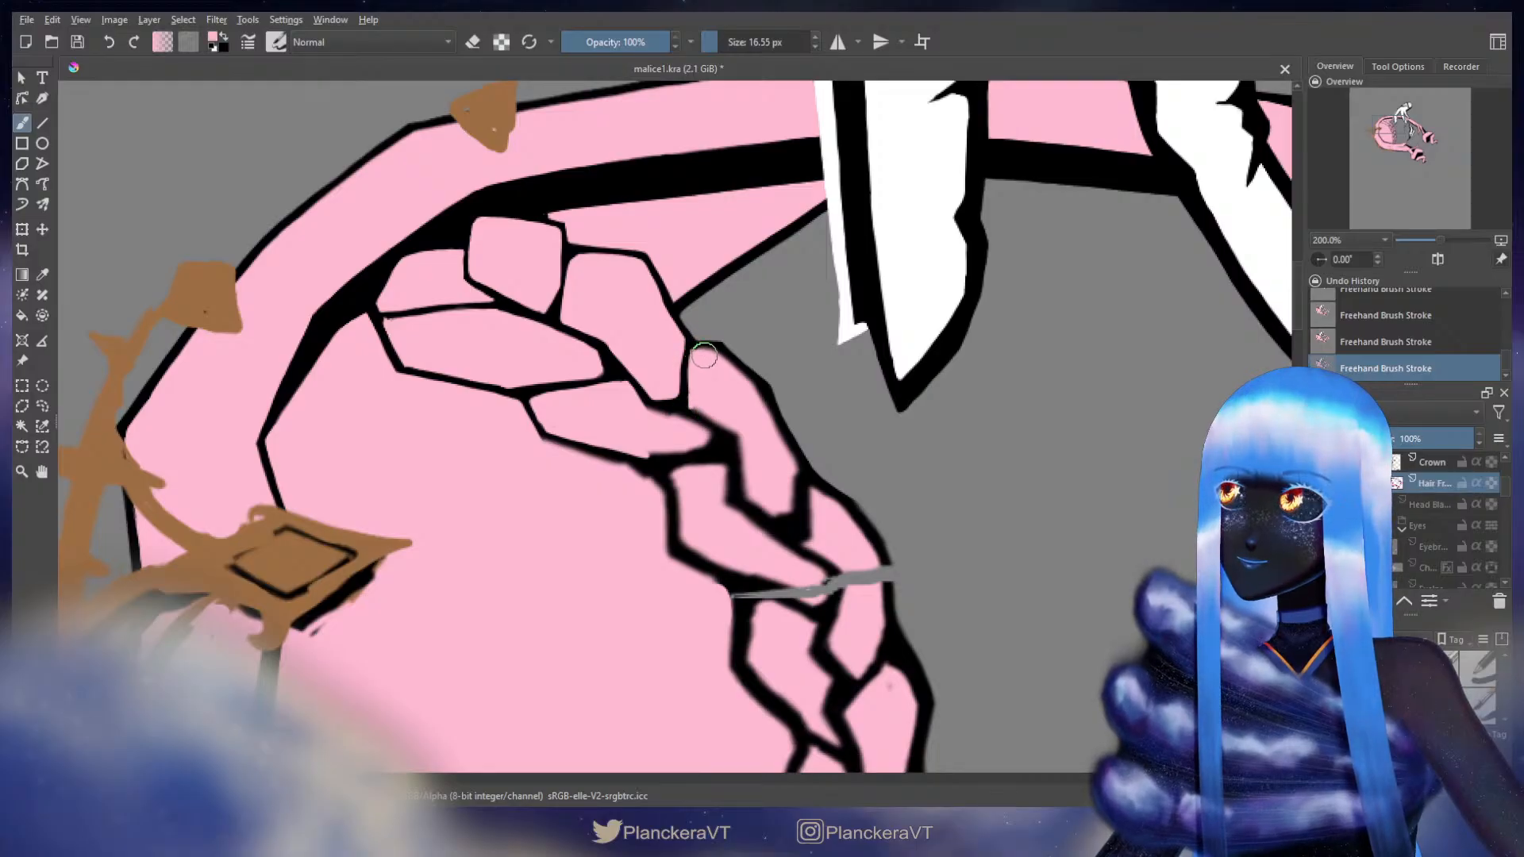
{"action": "key", "text": "bracketright"}
{"action": "left_click_drag", "start_coordinate": [715, 356], "coordinate": [790, 443]}
{"action": "key", "text": "ctrl+z"}
{"action": "key", "text": "ctrl+z"}
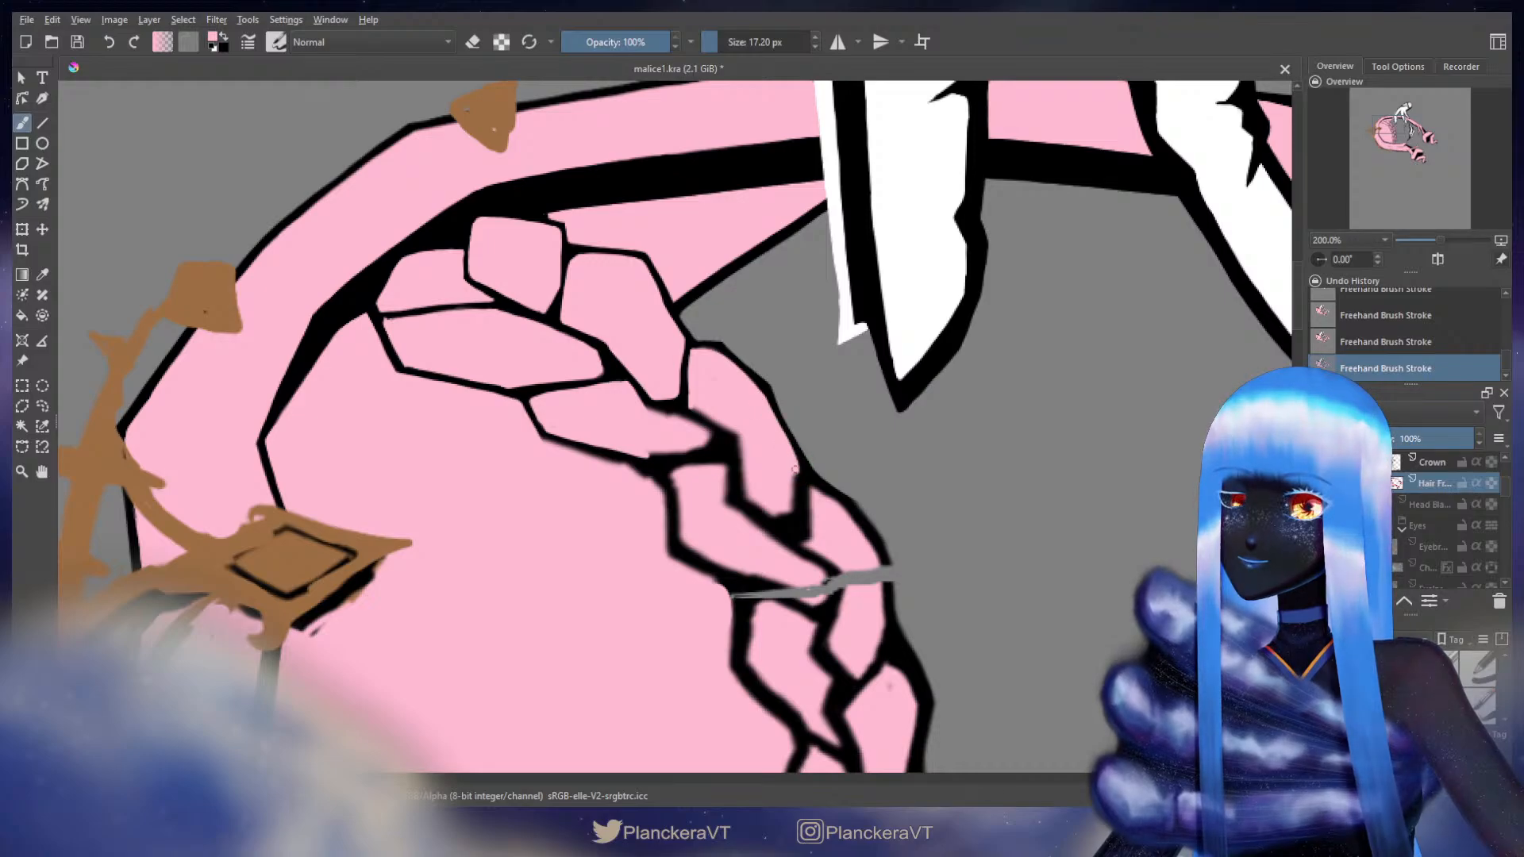
{"action": "left_click_drag", "start_coordinate": [796, 482], "coordinate": [794, 506]}
- Redraw the outer outline of the second right-hand segment with black at 18.40 px and erase stray edges outside it at 22.73 px
{"action": "key", "text": "x"}
{"action": "mouse_move", "coordinate": [710, 354]}
{"action": "left_mouse_down"}
{"action": "mouse_move", "coordinate": [770, 395]}
{"action": "mouse_move", "coordinate": [809, 466]}
{"action": "left_mouse_up"}
{"action": "key", "text": "ctrl+z"}
{"action": "left_click_drag", "start_coordinate": [768, 387], "coordinate": [780, 411]}
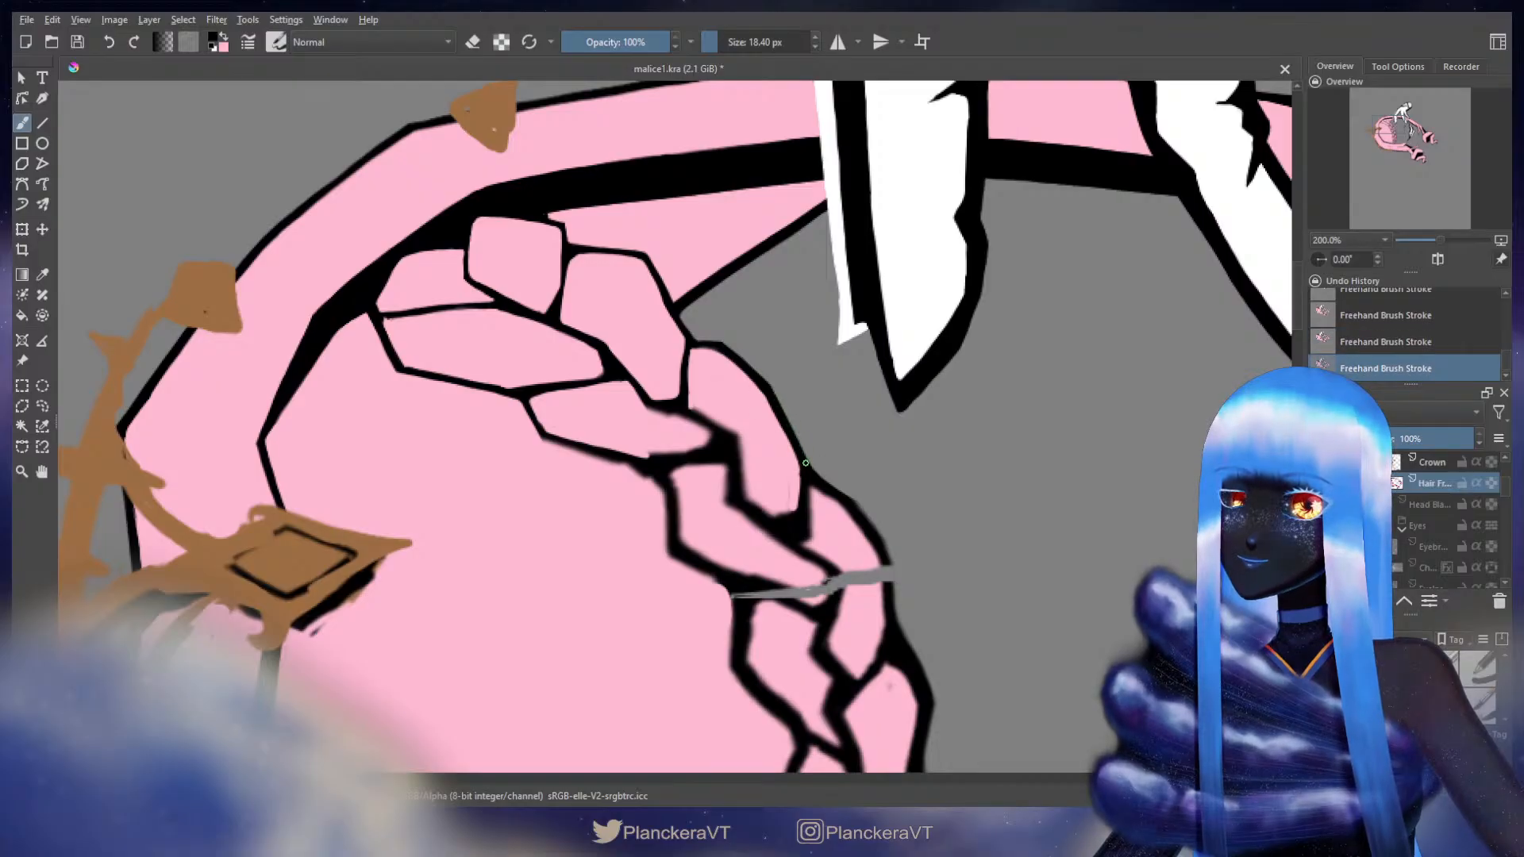
{"action": "key", "text": "e"}
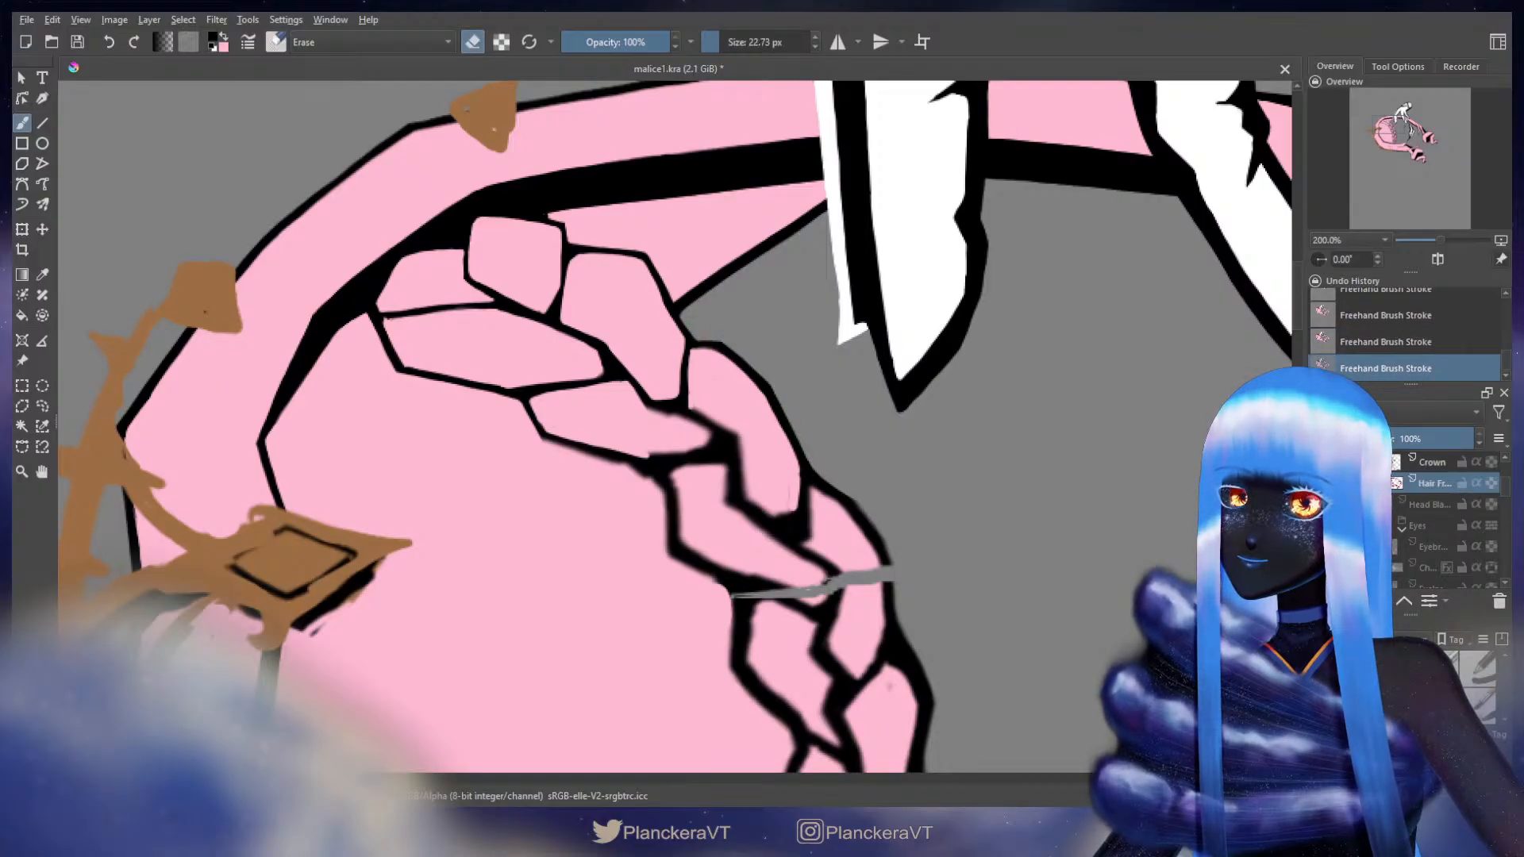
{"action": "key", "text": "ctrl+z"}
{"action": "left_click_drag", "start_coordinate": [689, 323], "coordinate": [708, 326]}
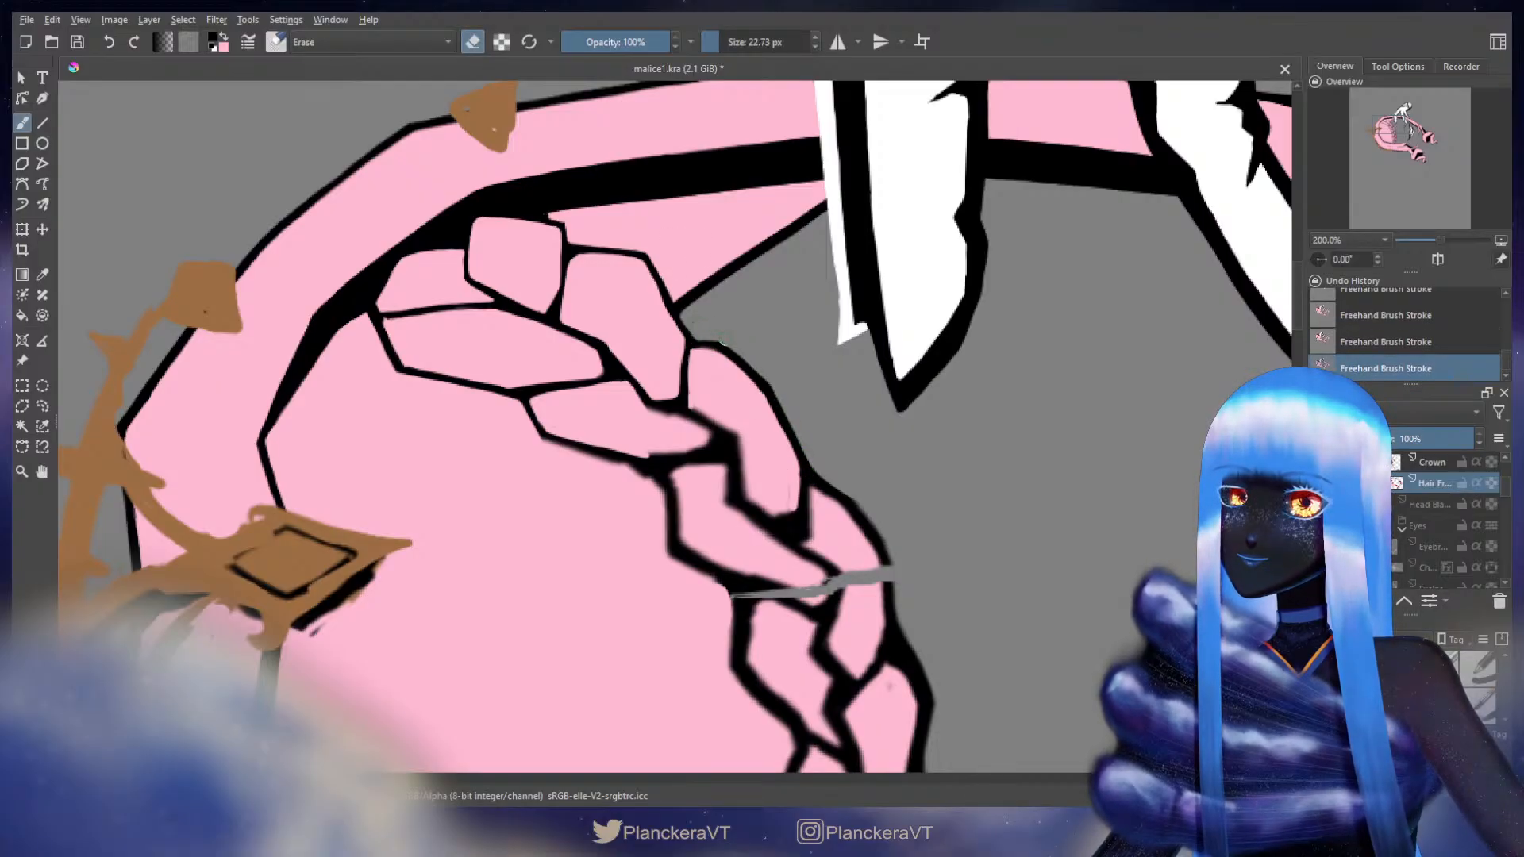
{"action": "key", "text": "e"}
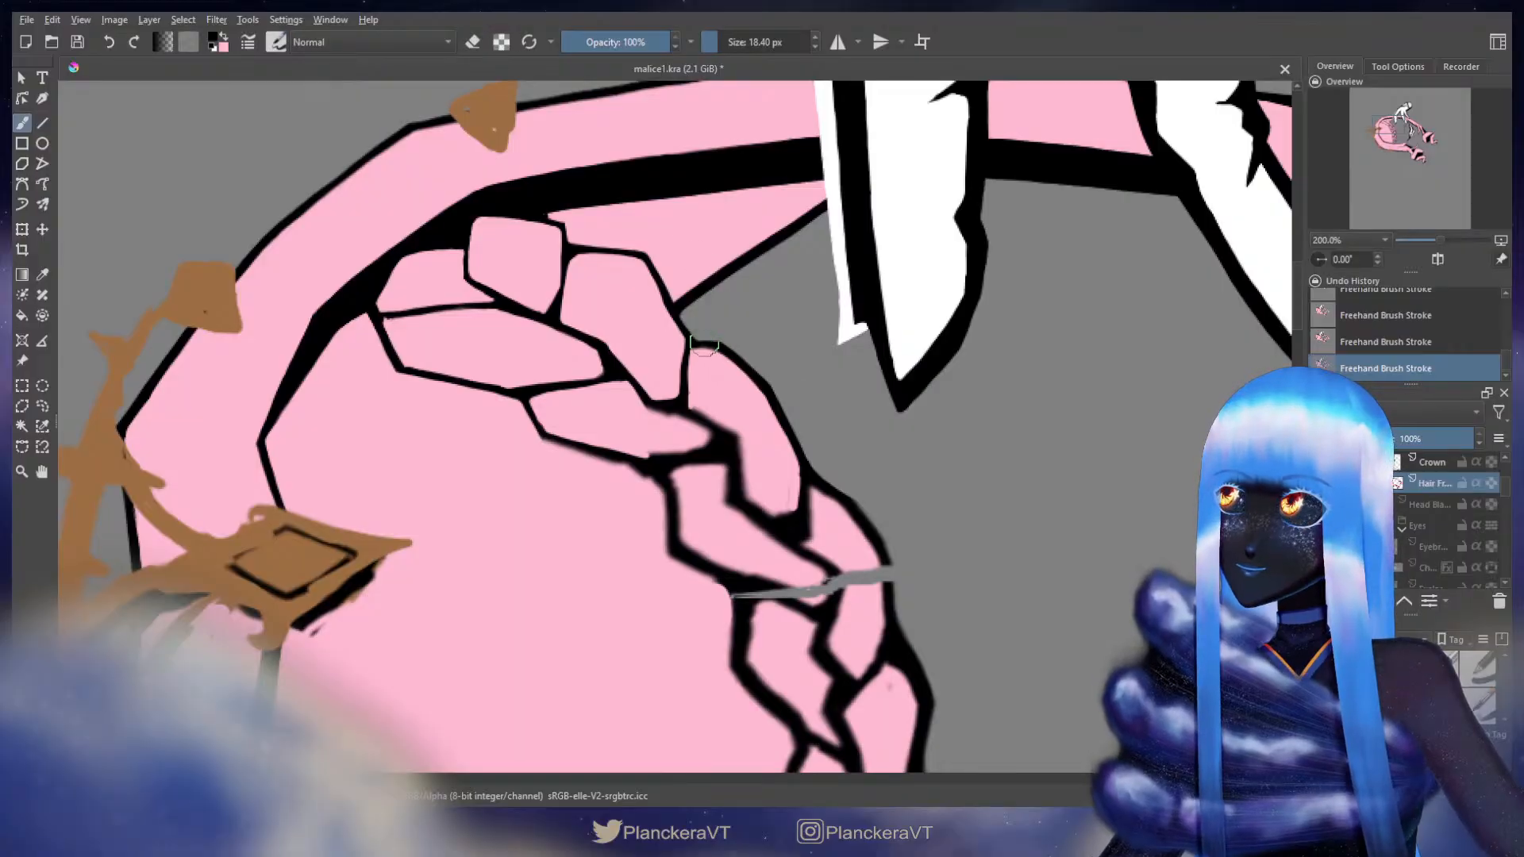
- Give the second right-hand segment's outer outline a more angular corner with black and pink at 18.40 px
{"action": "key", "text": "ctrl+z"}
{"action": "mouse_move", "coordinate": [702, 344]}
{"action": "left_mouse_down"}
{"action": "mouse_move", "coordinate": [769, 375]}
{"action": "mouse_move", "coordinate": [784, 436]}
{"action": "left_mouse_up"}
{"action": "key", "text": "ctrl+z"}
{"action": "key", "text": "x"}
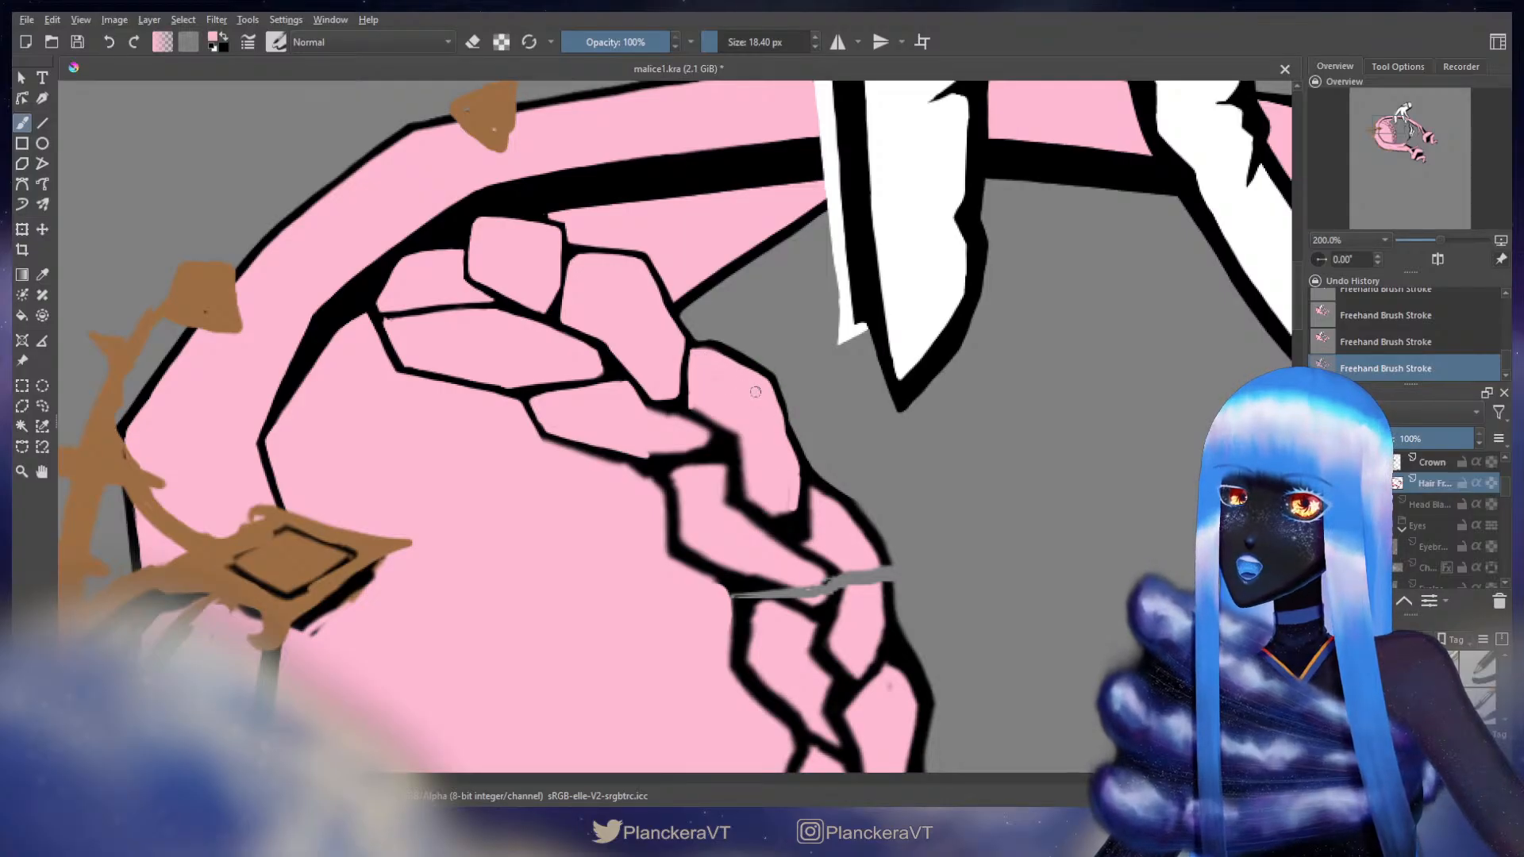
{"action": "mouse_move", "coordinate": [701, 354]}
{"action": "left_mouse_down"}
{"action": "mouse_move", "coordinate": [739, 372]}
{"action": "mouse_move", "coordinate": [782, 441]}
{"action": "mouse_move", "coordinate": [780, 409]}
{"action": "mouse_move", "coordinate": [792, 434]}
{"action": "mouse_move", "coordinate": [773, 446]}
{"action": "mouse_move", "coordinate": [591, 357]}
{"action": "left_mouse_up"}
{"action": "key", "text": "x"}
{"action": "key", "text": "bracketleft"}
{"action": "mouse_move", "coordinate": [780, 325]}
{"action": "left_mouse_down"}
{"action": "mouse_move", "coordinate": [844, 345]}
{"action": "mouse_move", "coordinate": [820, 406]}
{"action": "mouse_move", "coordinate": [873, 428]}
{"action": "mouse_move", "coordinate": [857, 485]}
{"action": "mouse_move", "coordinate": [911, 501]}
{"action": "mouse_move", "coordinate": [881, 570]}
{"action": "left_mouse_up"}
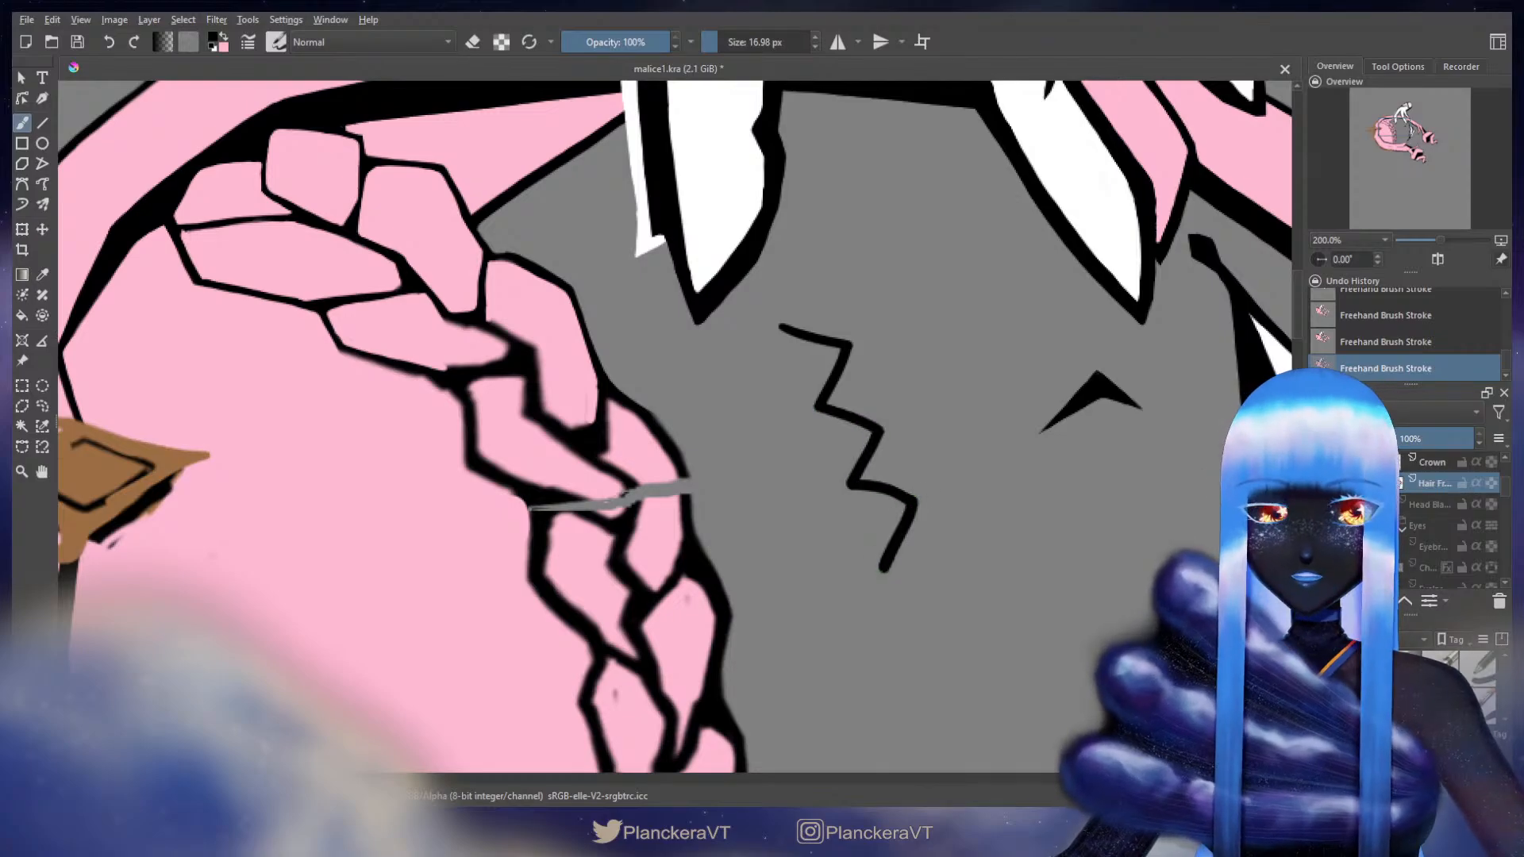
{"action": "key", "text": "ctrl+z"}
{"action": "mouse_move", "coordinate": [738, 384]}
{"action": "left_mouse_down"}
{"action": "mouse_move", "coordinate": [764, 496]}
{"action": "mouse_move", "coordinate": [822, 548]}
{"action": "left_mouse_up"}
{"action": "key", "text": "ctrl+z"}
{"action": "left_click_drag", "start_coordinate": [573, 329], "coordinate": [603, 406]}
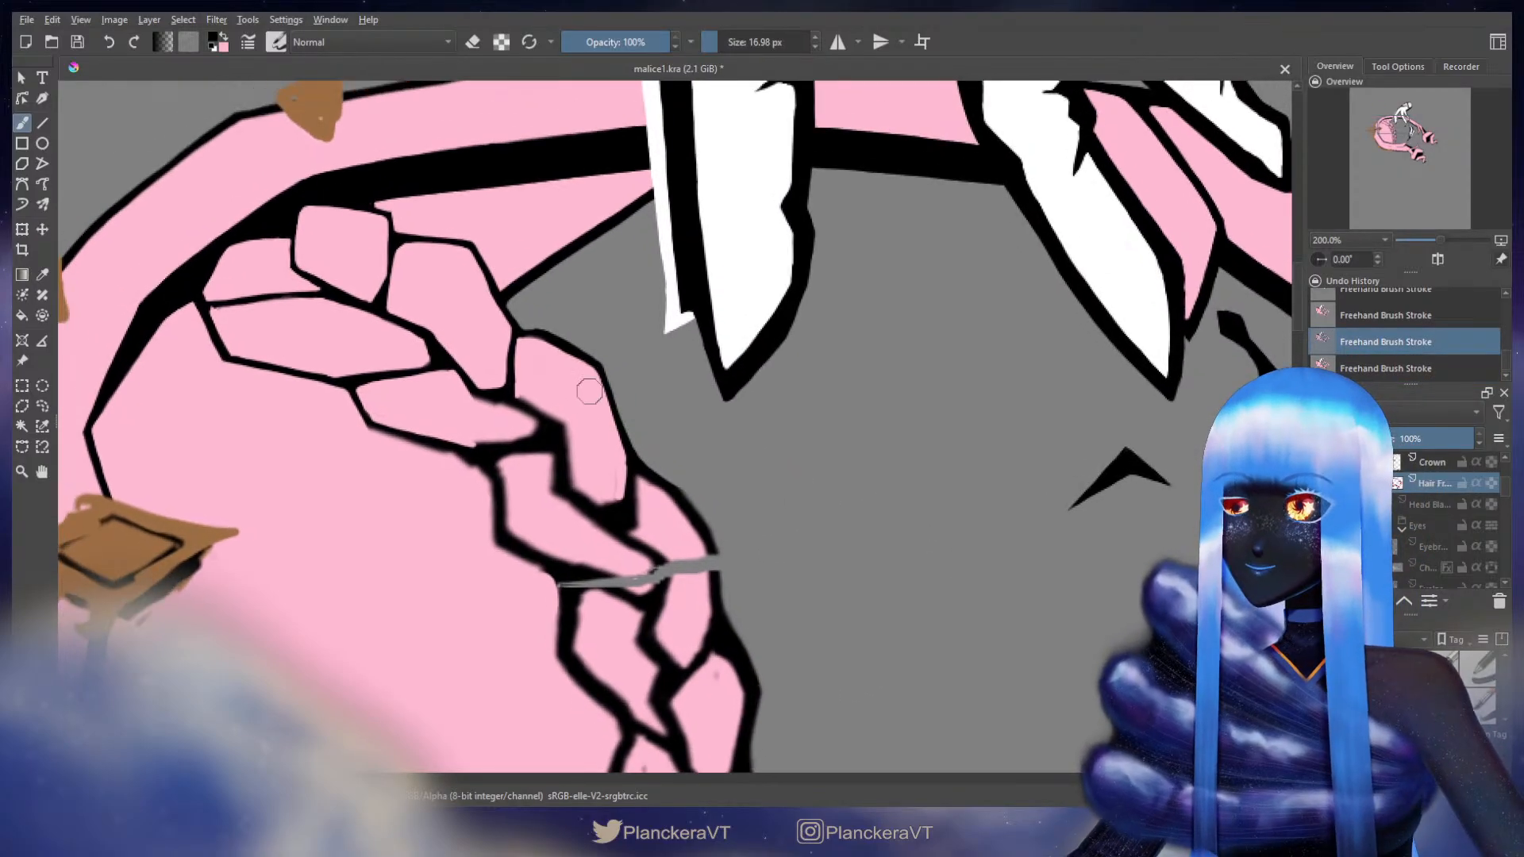
{"action": "mouse_move", "coordinate": [665, 462]}
{"action": "left_mouse_down"}
{"action": "mouse_move", "coordinate": [716, 281]}
{"action": "mouse_move", "coordinate": [754, 381]}
{"action": "mouse_move", "coordinate": [732, 449]}
{"action": "left_mouse_up"}
{"action": "key", "text": "ctrl+z"}
{"action": "mouse_move", "coordinate": [707, 307]}
{"action": "left_mouse_down"}
{"action": "mouse_move", "coordinate": [745, 335]}
{"action": "mouse_move", "coordinate": [758, 401]}
{"action": "left_mouse_up"}
{"action": "key", "text": "ctrl+z"}
- Refine the third right-hand segment's outer outline with black at 16.98 px and pink at 19.49 px, erasing excess outside at 21.72 px
{"action": "mouse_move", "coordinate": [716, 304]}
{"action": "left_mouse_down"}
{"action": "mouse_move", "coordinate": [662, 340]}
{"action": "mouse_move", "coordinate": [706, 401]}
{"action": "mouse_move", "coordinate": [695, 498]}
{"action": "left_mouse_up"}
{"action": "key", "text": "bracketright"}
{"action": "key", "text": "x"}
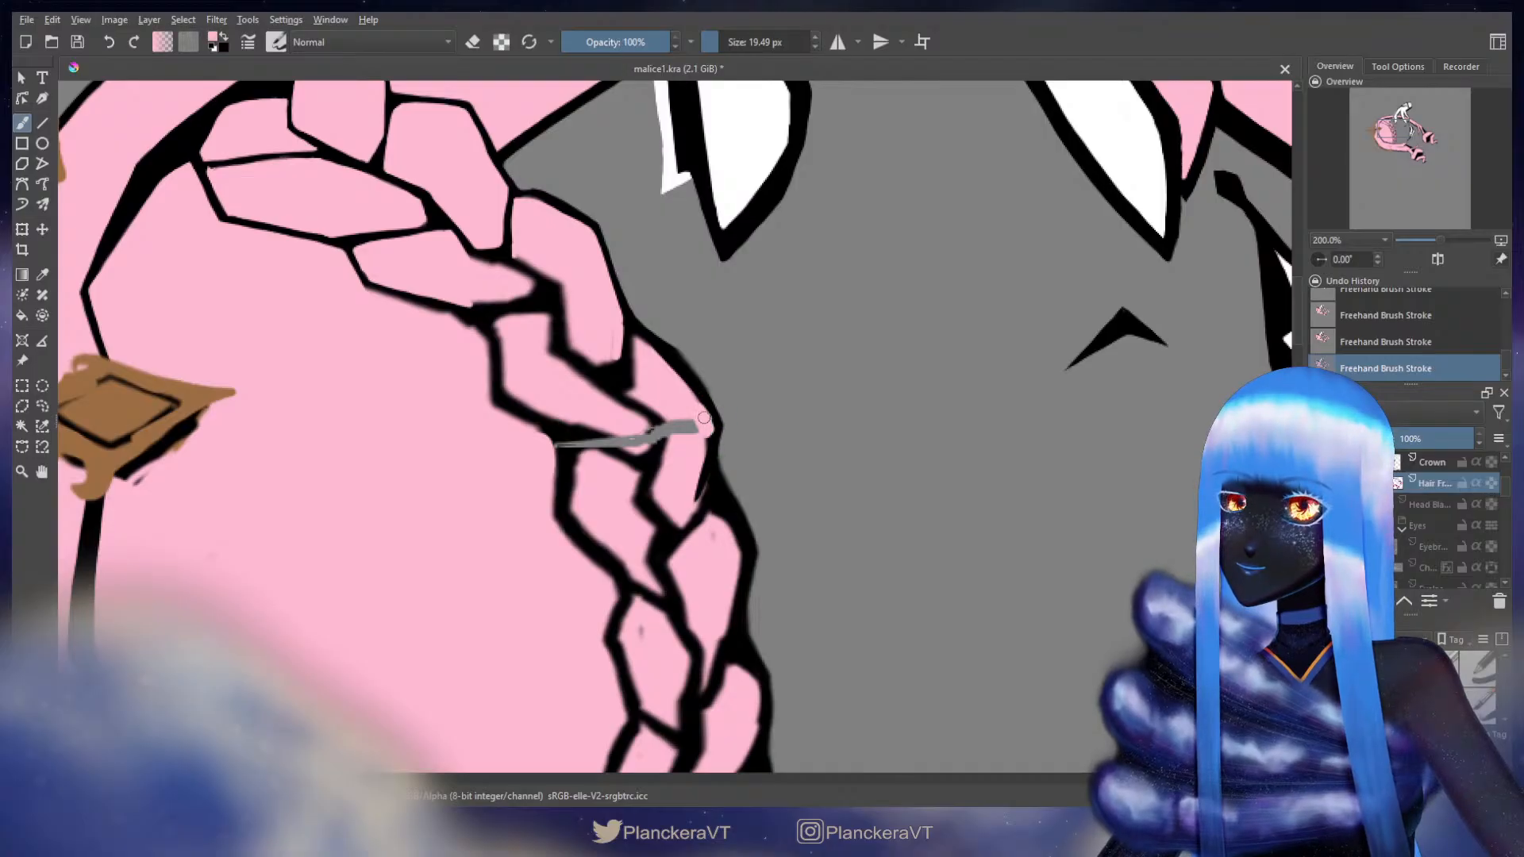
{"action": "key", "text": "e"}
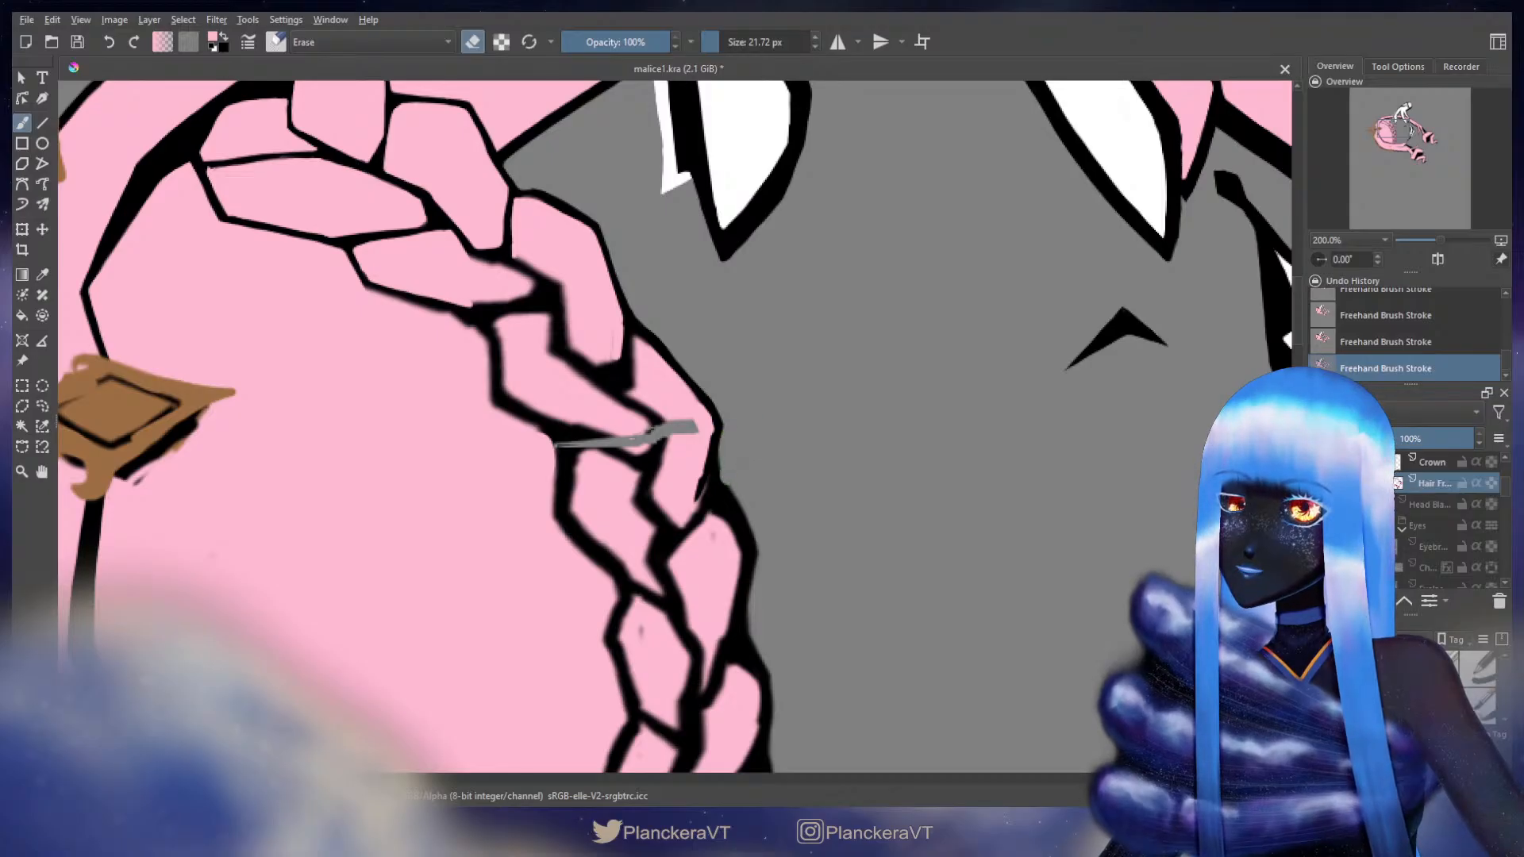
{"action": "left_click_drag", "start_coordinate": [723, 478], "coordinate": [740, 506]}
{"action": "key", "text": "e"}
- Paint over the grey line crossing the right-hand segment and rework the black divider beside it with pink and black at 22.66 px
{"action": "mouse_move", "coordinate": [537, 337]}
{"action": "left_mouse_down"}
{"action": "mouse_move", "coordinate": [589, 404]}
{"action": "mouse_move", "coordinate": [562, 397]}
{"action": "left_mouse_up"}
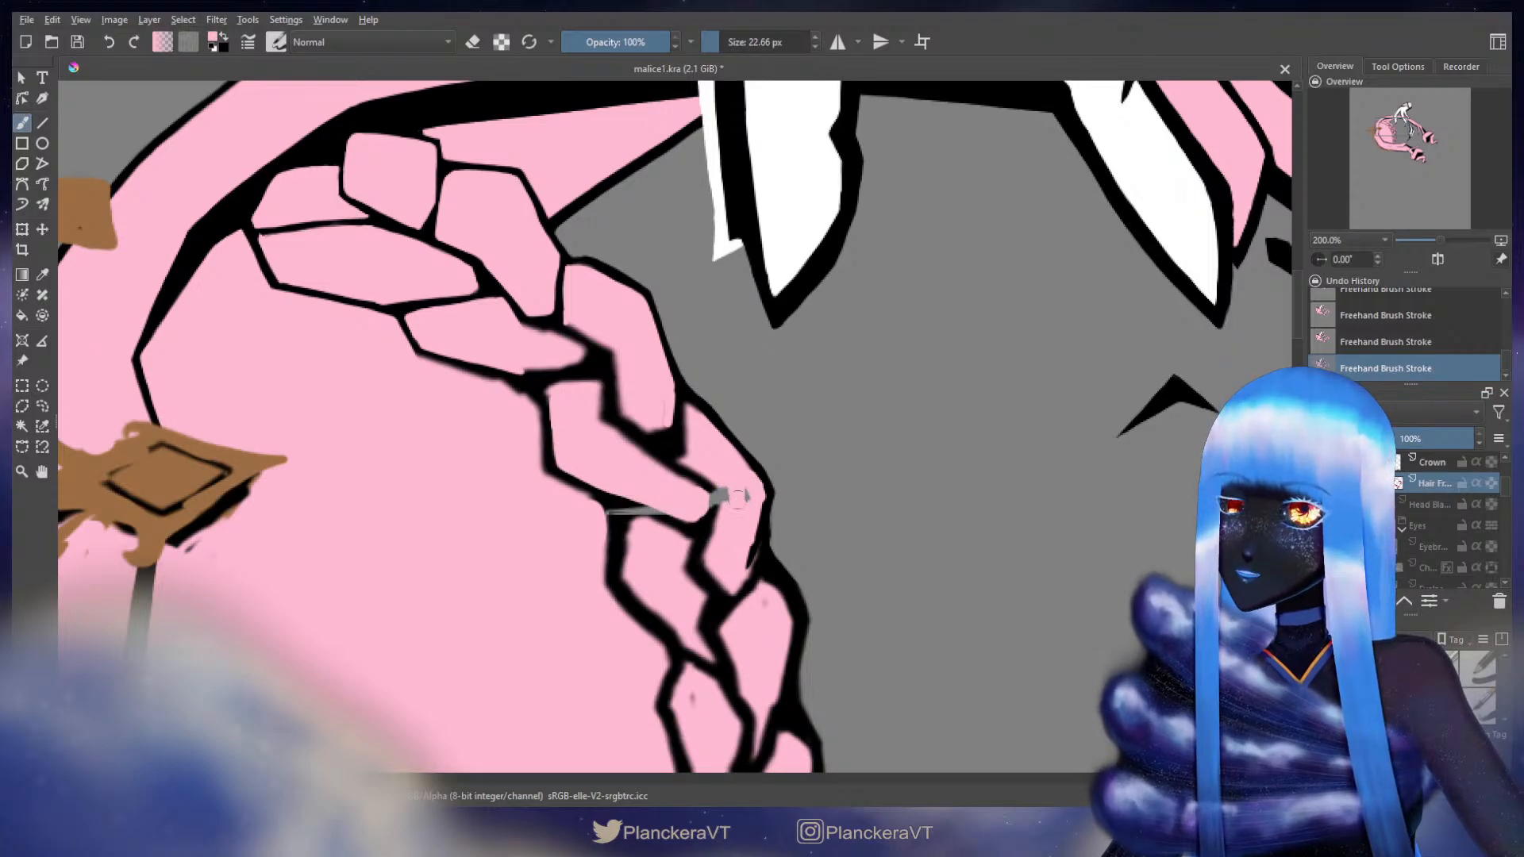
{"action": "key", "text": "x"}
{"action": "left_click_drag", "start_coordinate": [689, 476], "coordinate": [714, 506]}
{"action": "key", "text": "x"}
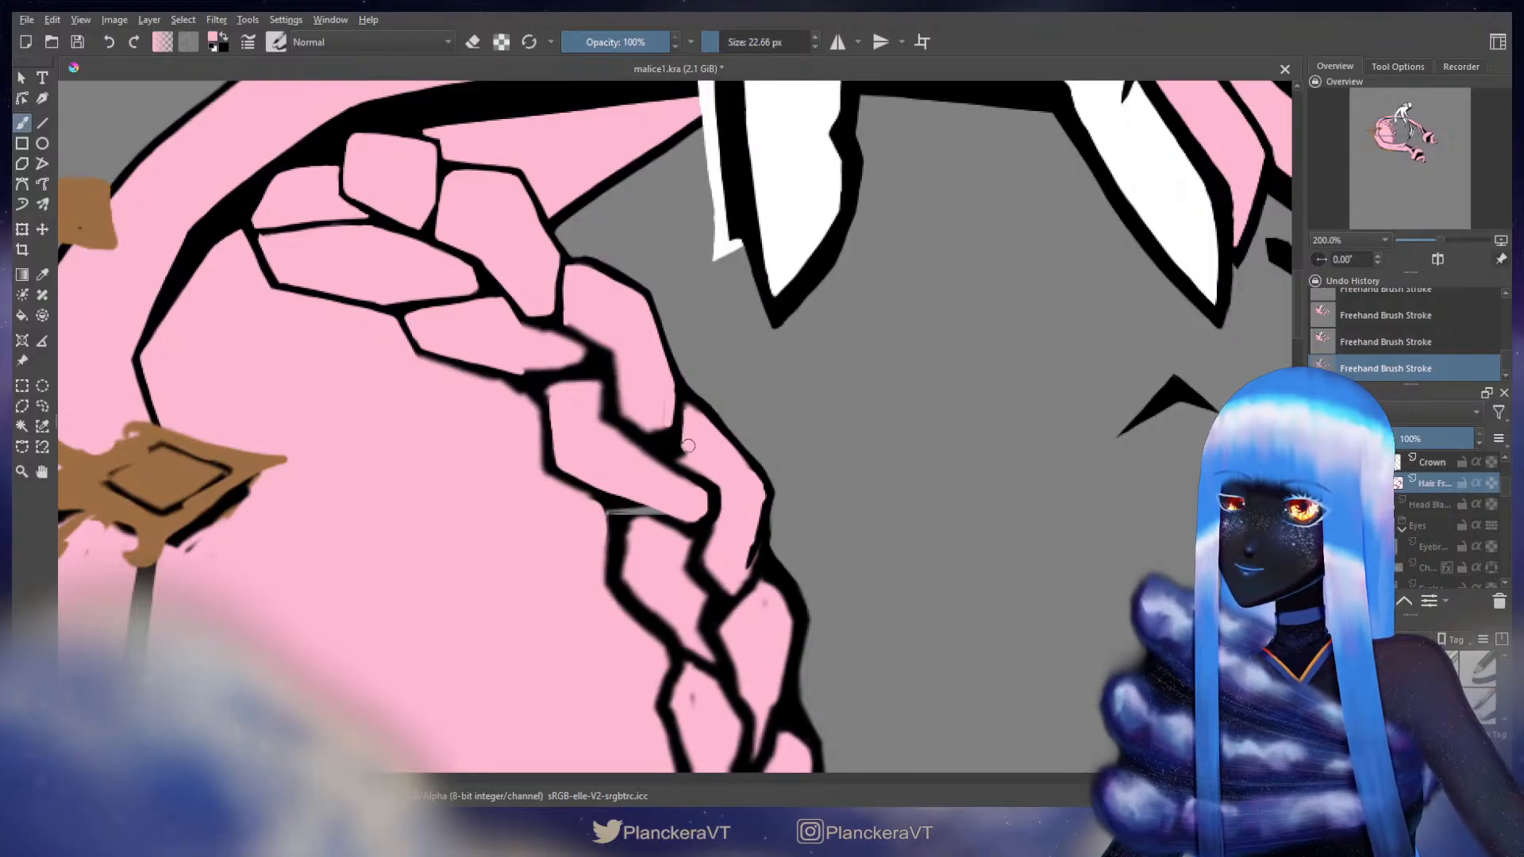
{"action": "left_click_drag", "start_coordinate": [698, 475], "coordinate": [735, 501]}
{"action": "key", "text": "ctrl+z"}
{"action": "left_click_drag", "start_coordinate": [685, 457], "coordinate": [706, 474]}
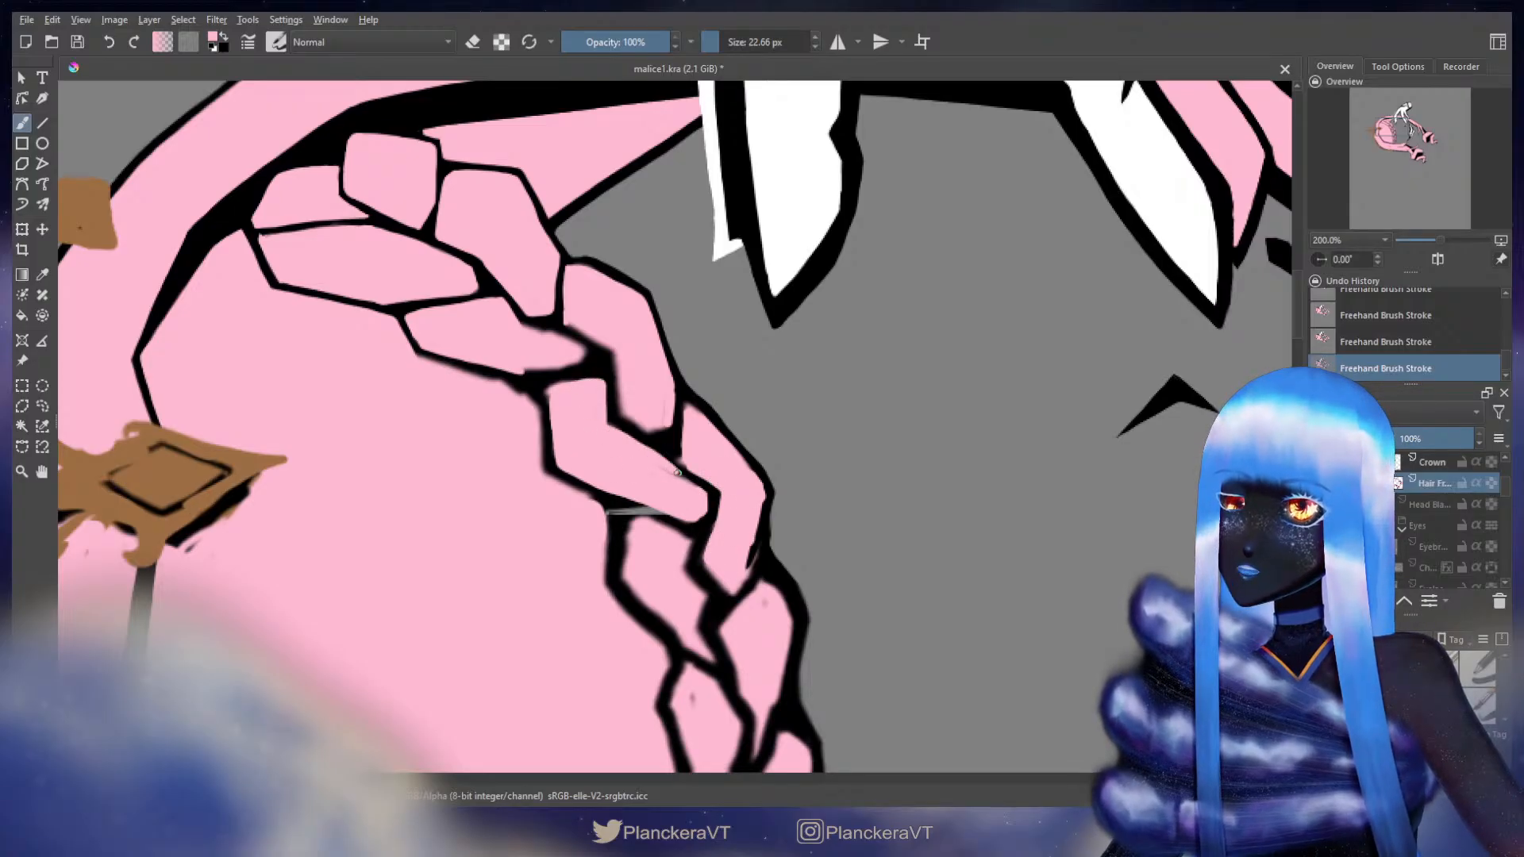
- Thin the outer outline of the second left-hand segment in the lower braid with black and pink at 22.66 px
{"action": "key", "text": "x"}
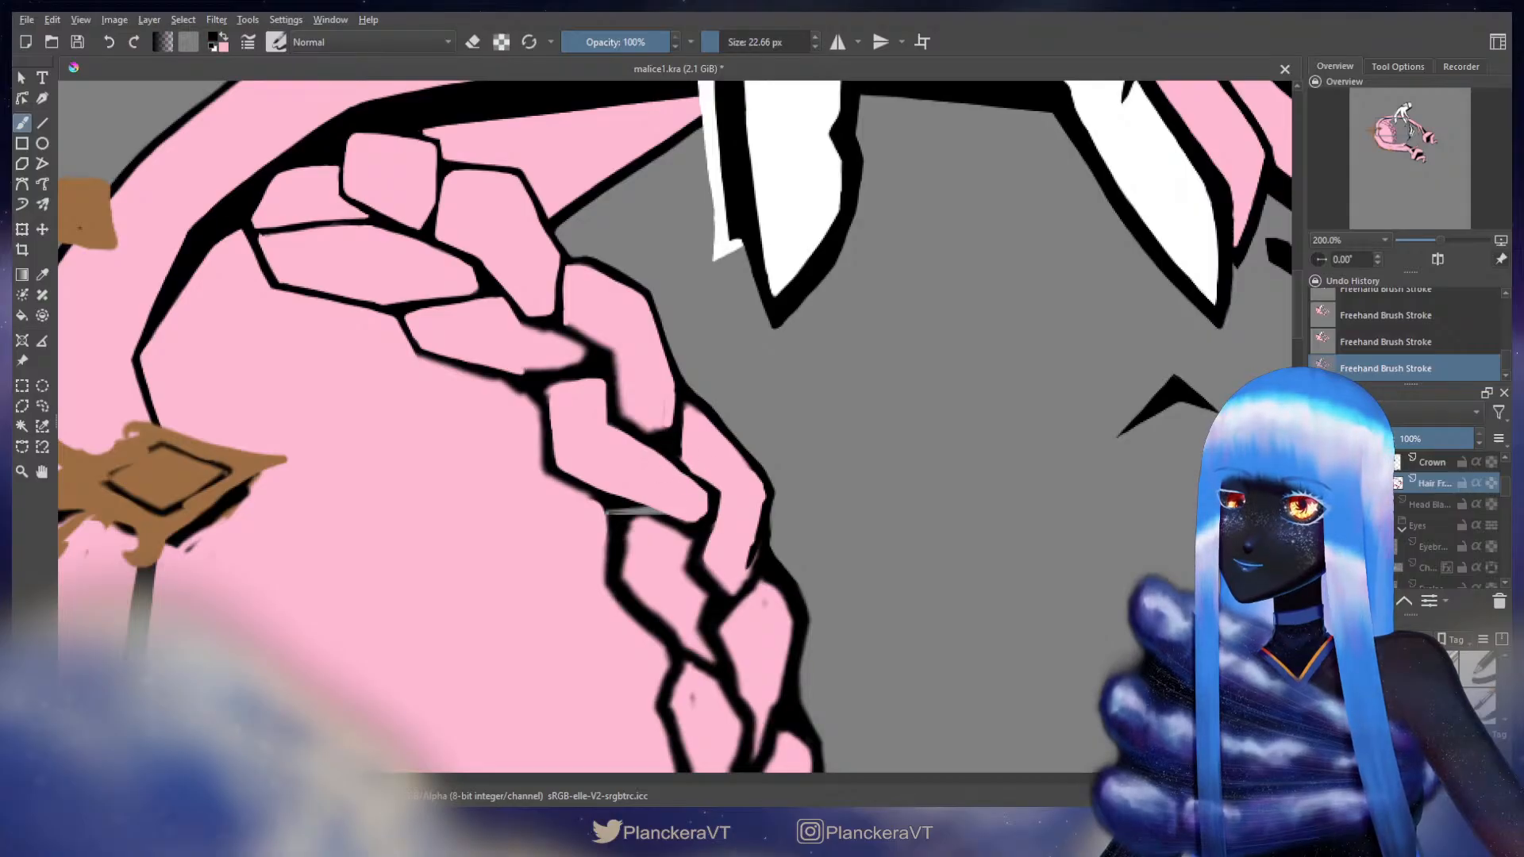
{"action": "left_click_drag", "start_coordinate": [854, 376], "coordinate": [899, 383]}
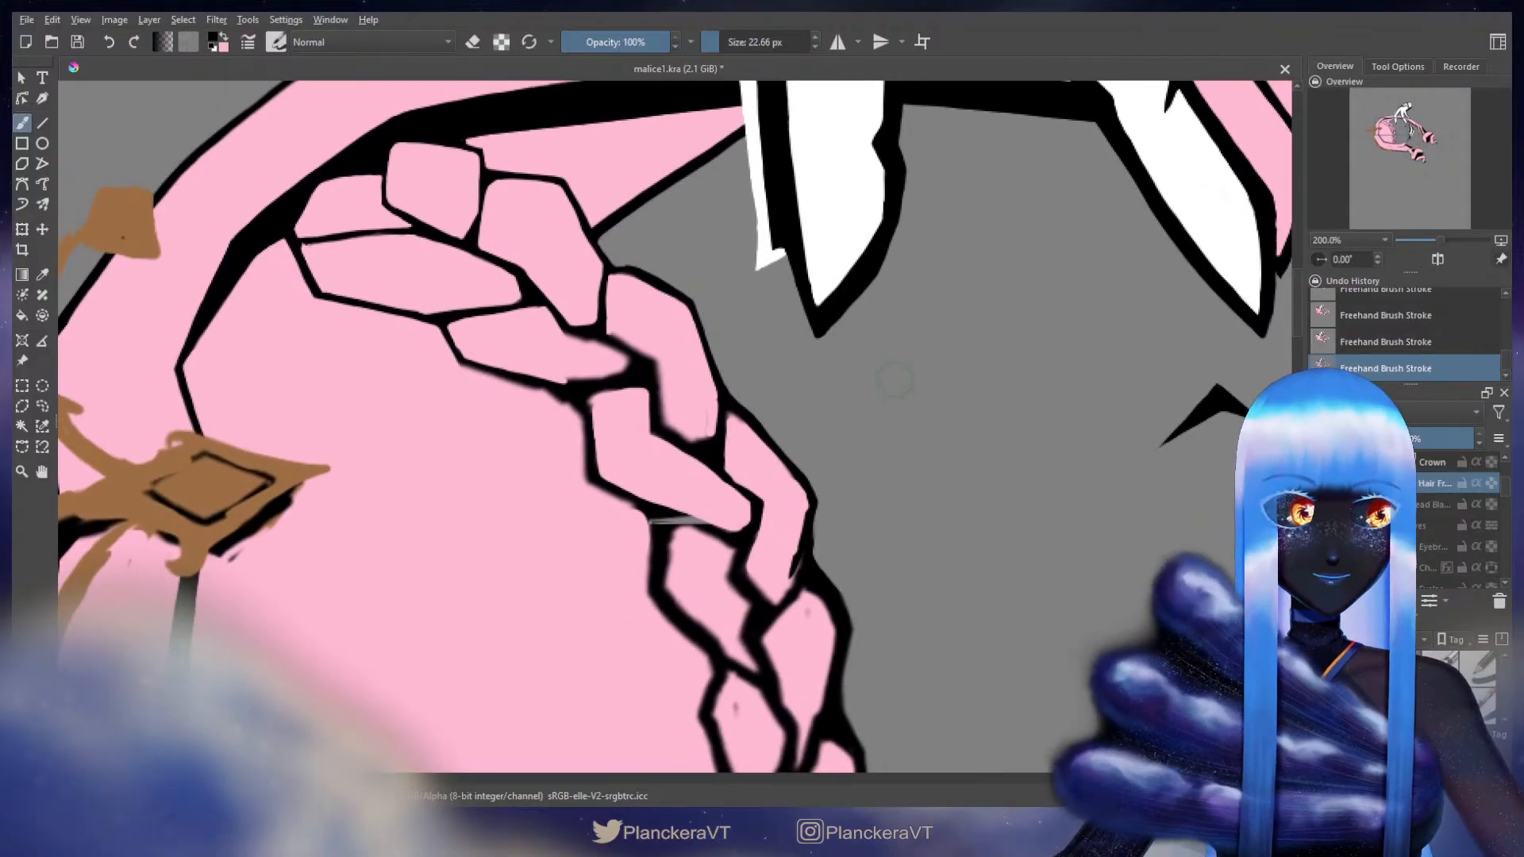
{"action": "left_click_drag", "start_coordinate": [729, 364], "coordinate": [773, 311]}
{"action": "left_click_drag", "start_coordinate": [726, 427], "coordinate": [713, 365]}
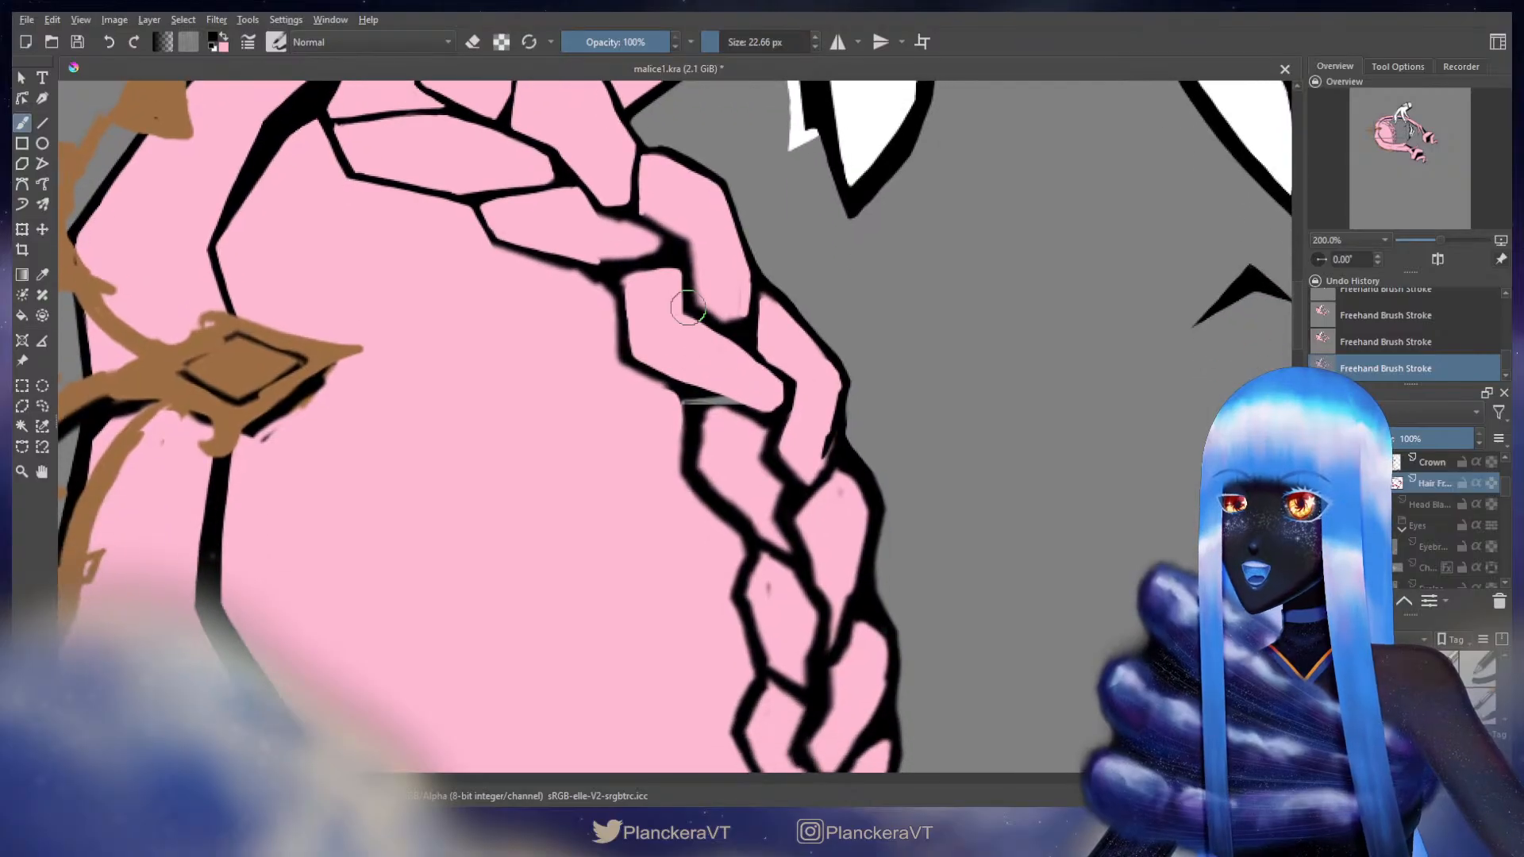
{"action": "key", "text": "ctrl+z"}
{"action": "key", "text": "x"}
{"action": "left_click", "coordinate": [632, 295]}
{"action": "mouse_move", "coordinate": [631, 317]}
{"action": "left_mouse_down"}
{"action": "mouse_move", "coordinate": [633, 350]}
{"action": "mouse_move", "coordinate": [664, 369]}
{"action": "left_mouse_up"}
{"action": "key", "text": "x"}
{"action": "key", "text": "x"}
{"action": "mouse_move", "coordinate": [573, 271]}
{"action": "left_mouse_down"}
{"action": "mouse_move", "coordinate": [611, 292]}
{"action": "mouse_move", "coordinate": [618, 366]}
{"action": "left_mouse_up"}
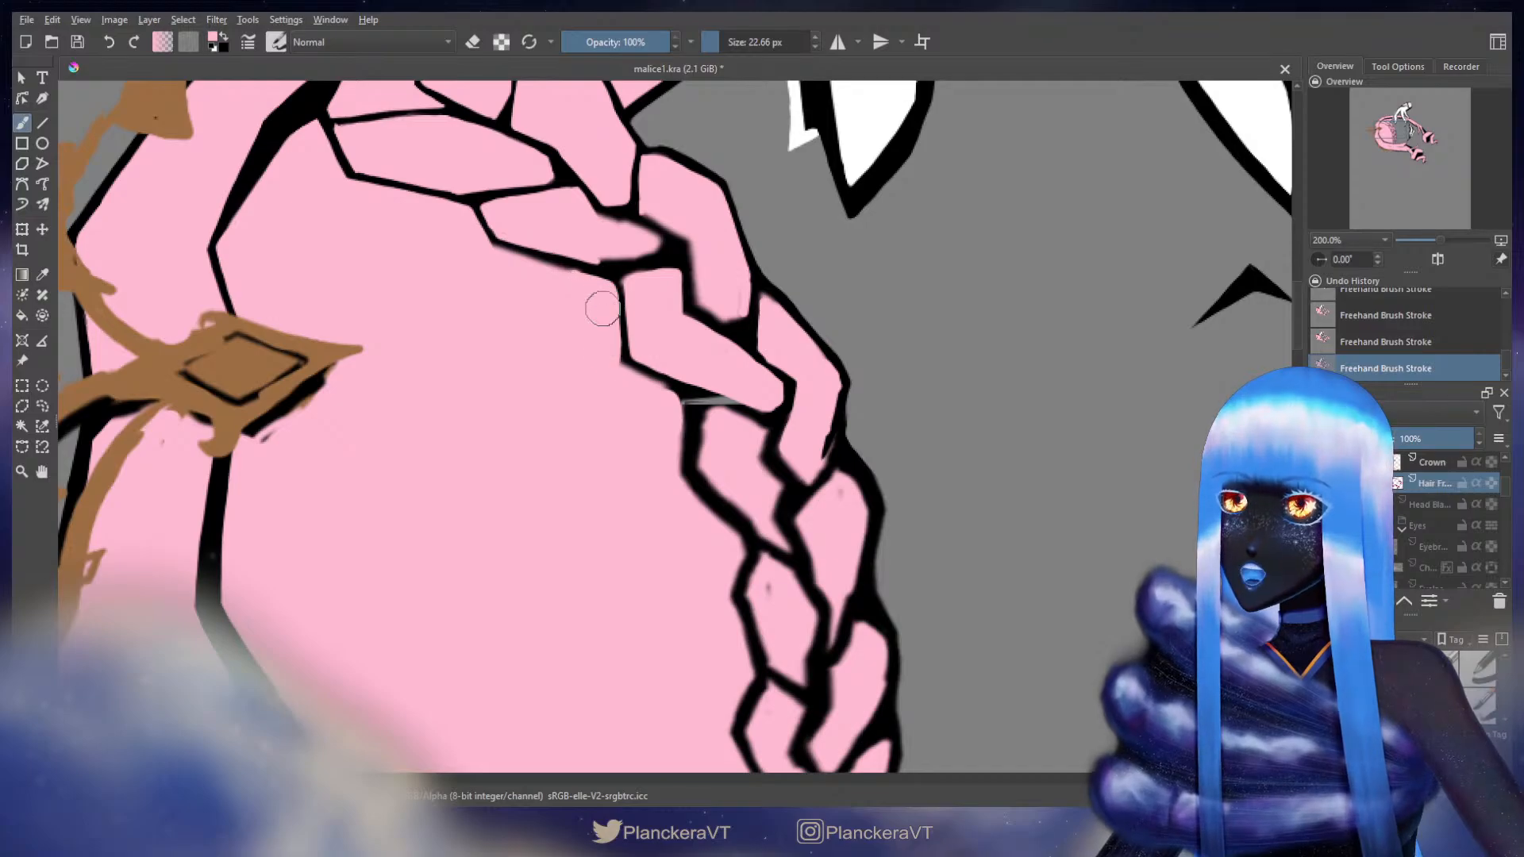
- Cover the grey line beneath the second left-hand segment and clean its lower outline with pink and black at 22.66 px
{"action": "key", "text": "x"}
{"action": "key", "text": "x"}
{"action": "mouse_move", "coordinate": [503, 249]}
{"action": "left_mouse_down"}
{"action": "mouse_move", "coordinate": [591, 282]}
{"action": "mouse_move", "coordinate": [631, 321]}
{"action": "left_mouse_up"}
{"action": "mouse_move", "coordinate": [705, 399]}
{"action": "left_mouse_down"}
{"action": "mouse_move", "coordinate": [574, 356]}
{"action": "mouse_move", "coordinate": [647, 363]}
{"action": "mouse_move", "coordinate": [716, 318]}
{"action": "mouse_move", "coordinate": [714, 299]}
{"action": "left_mouse_up"}
{"action": "key", "text": "x"}
{"action": "key", "text": "x"}
{"action": "left_click_drag", "start_coordinate": [709, 356], "coordinate": [719, 324]}
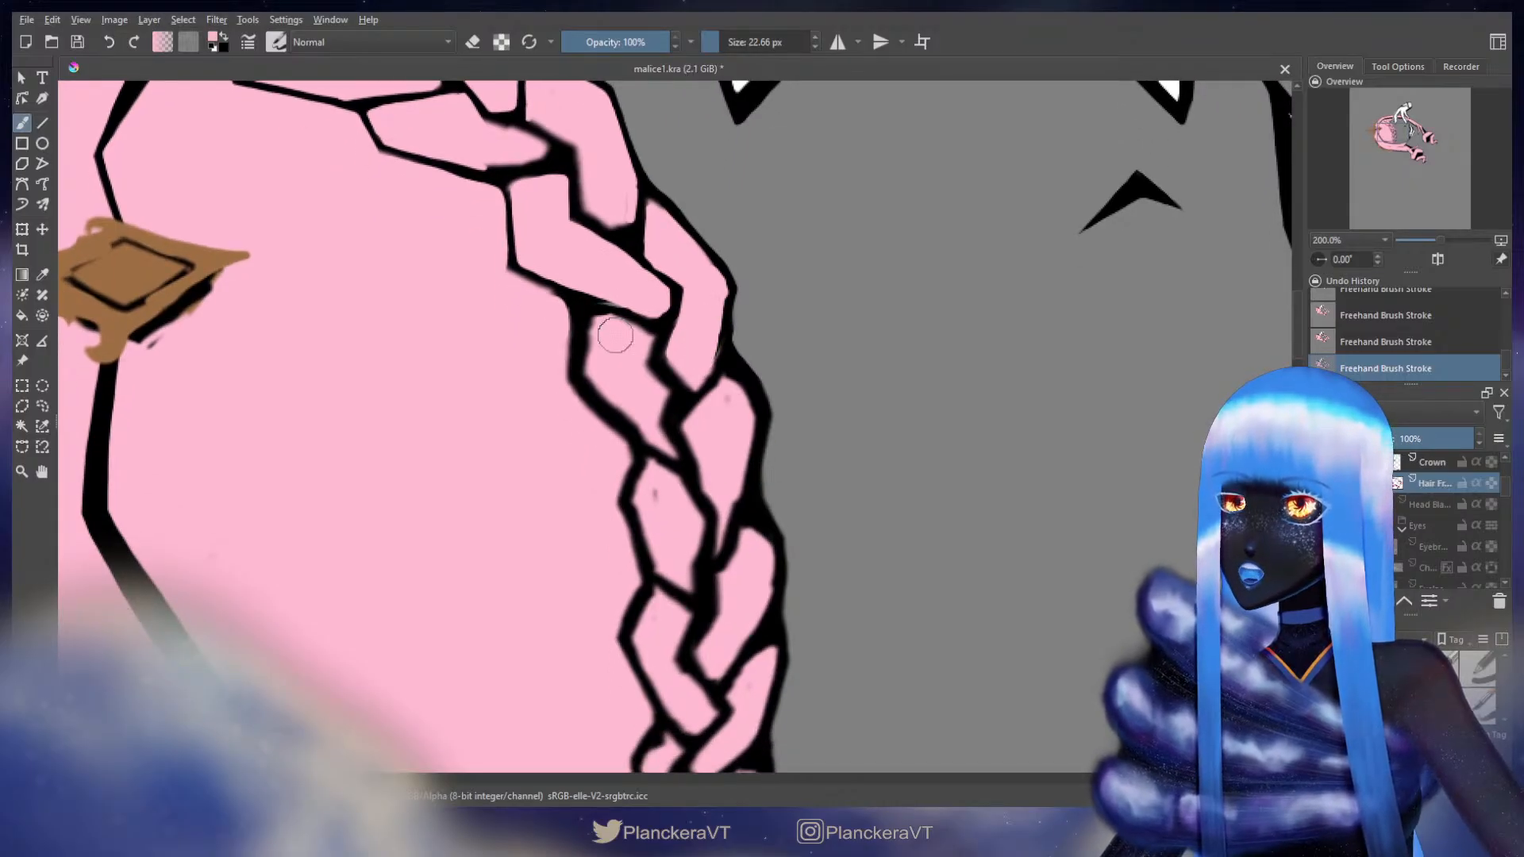
- Widen the third left-hand segment's pink fill and sharpen its outer outline with pink and black at 22.66 px
{"action": "mouse_move", "coordinate": [595, 319]}
{"action": "left_mouse_down"}
{"action": "mouse_move", "coordinate": [591, 377]}
{"action": "mouse_move", "coordinate": [593, 333]}
{"action": "mouse_move", "coordinate": [596, 385]}
{"action": "mouse_move", "coordinate": [658, 441]}
{"action": "left_mouse_up"}
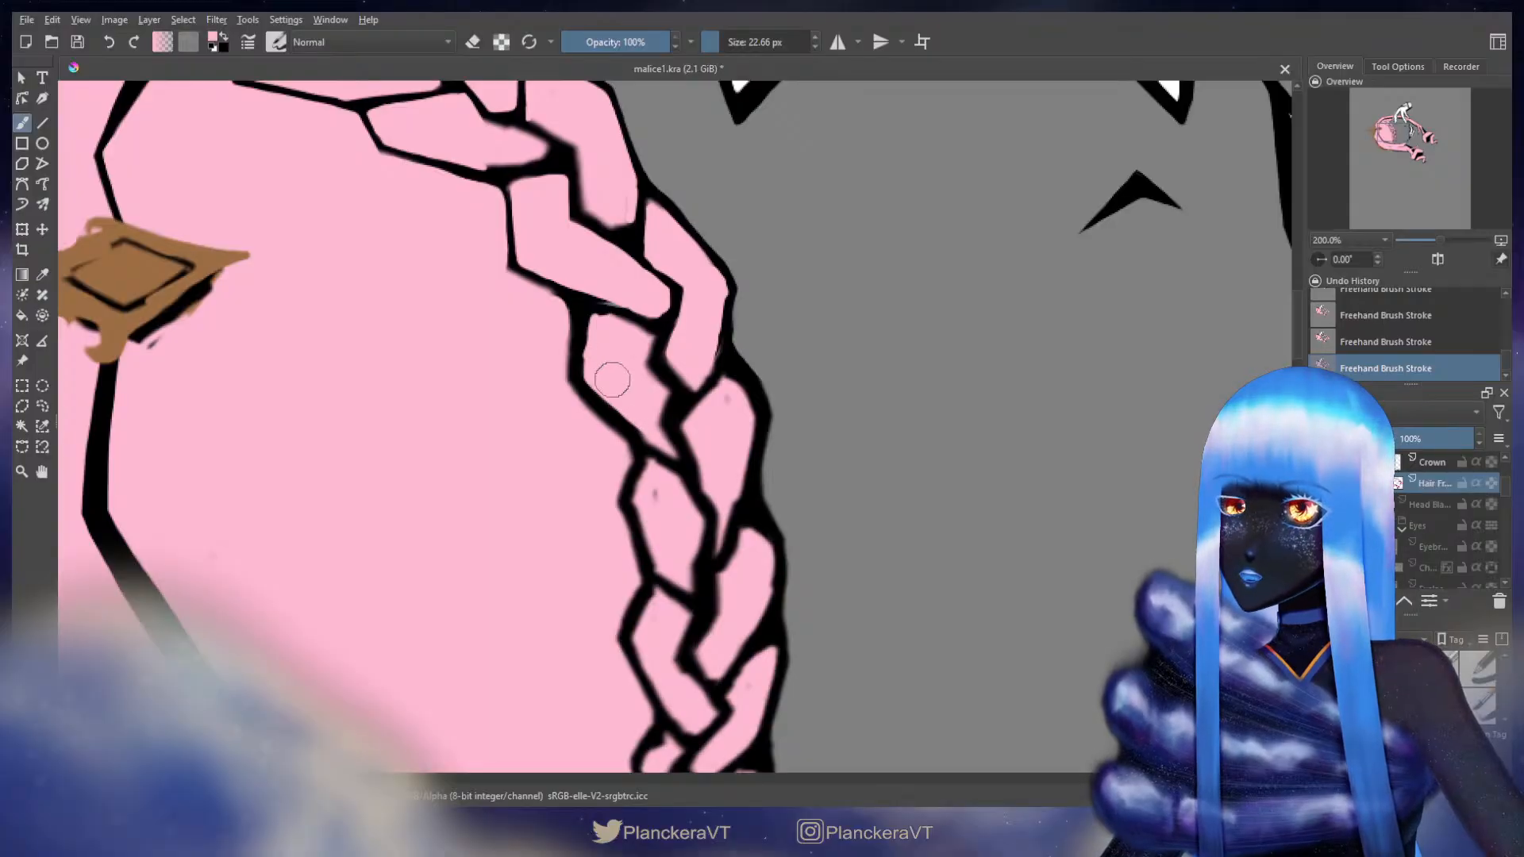
{"action": "left_click_drag", "start_coordinate": [589, 337], "coordinate": [591, 323]}
{"action": "left_click_drag", "start_coordinate": [589, 379], "coordinate": [651, 444]}
{"action": "key", "text": "x"}
{"action": "left_click_drag", "start_coordinate": [552, 300], "coordinate": [570, 344]}
{"action": "key", "text": "x"}
{"action": "mouse_move", "coordinate": [616, 443]}
{"action": "left_mouse_down"}
{"action": "mouse_move", "coordinate": [636, 460]}
{"action": "mouse_move", "coordinate": [620, 491]}
{"action": "left_mouse_up"}
- Extend the fourth right-hand segment outward with a black outline and pink fill at 22.66 px, using the eraser at 21.90 px for stray edges
{"action": "left_click_drag", "start_coordinate": [699, 410], "coordinate": [646, 363]}
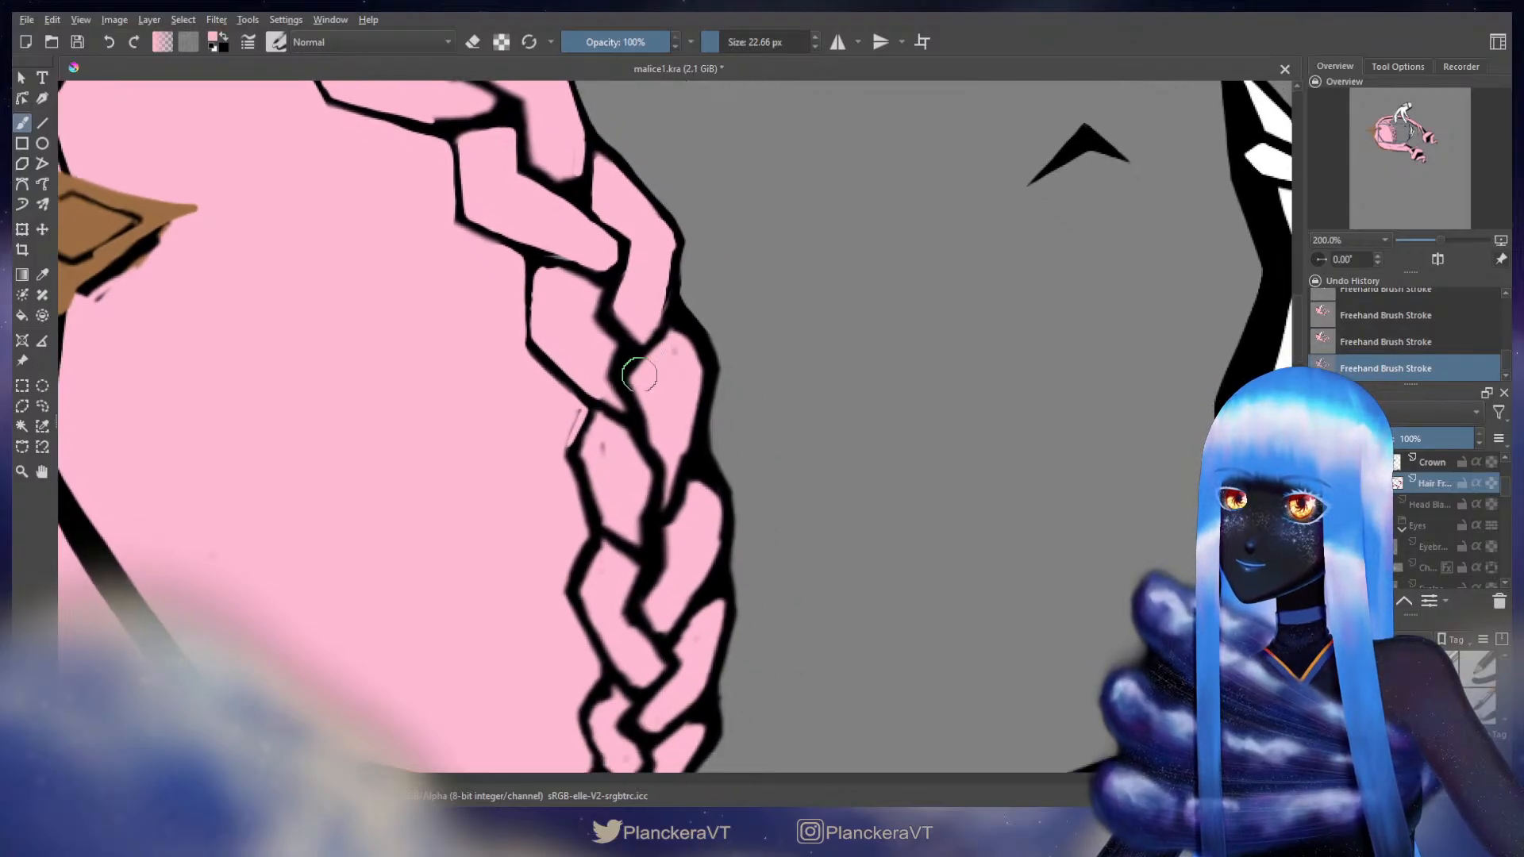
{"action": "key", "text": "x"}
{"action": "left_click_drag", "start_coordinate": [671, 306], "coordinate": [669, 313]}
{"action": "key", "text": "x"}
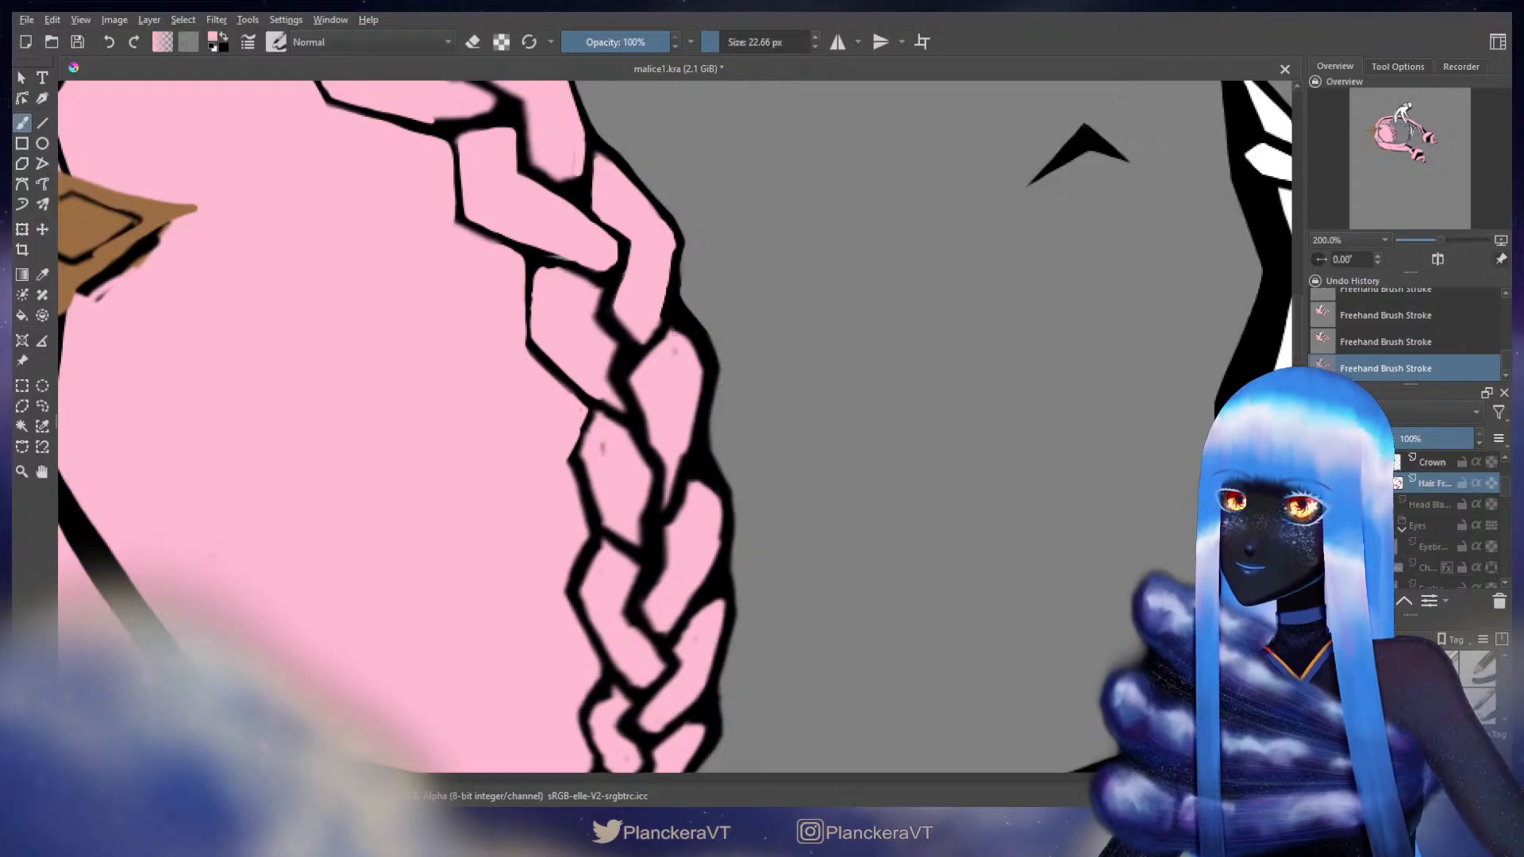
{"action": "key", "text": "x"}
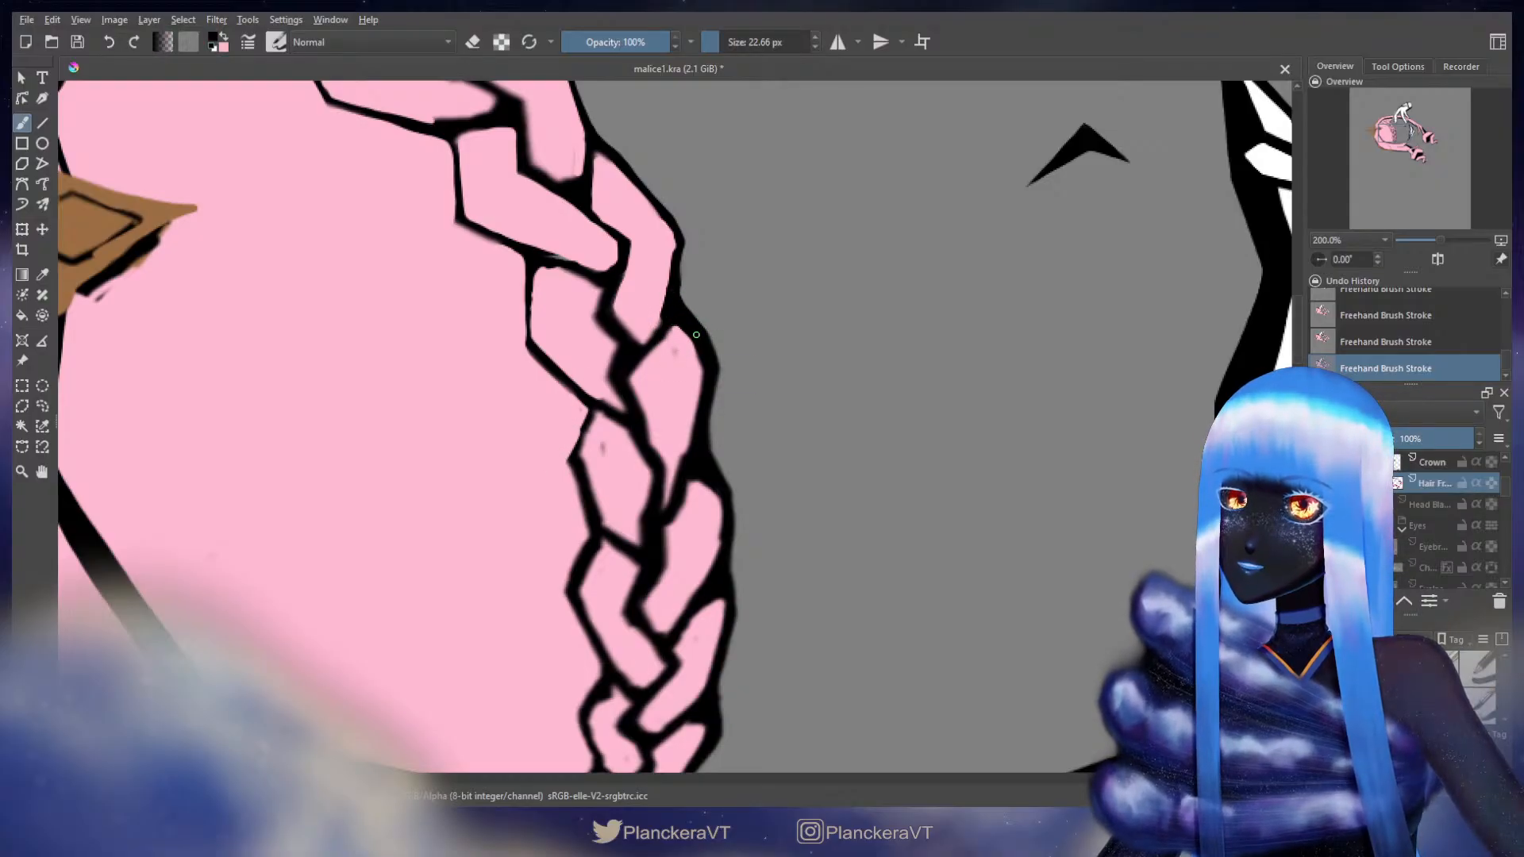
{"action": "left_click_drag", "start_coordinate": [714, 364], "coordinate": [702, 452]}
{"action": "key", "text": "x"}
{"action": "mouse_move", "coordinate": [681, 333]}
{"action": "left_mouse_down"}
{"action": "mouse_move", "coordinate": [710, 376]}
{"action": "mouse_move", "coordinate": [684, 461]}
{"action": "left_mouse_up"}
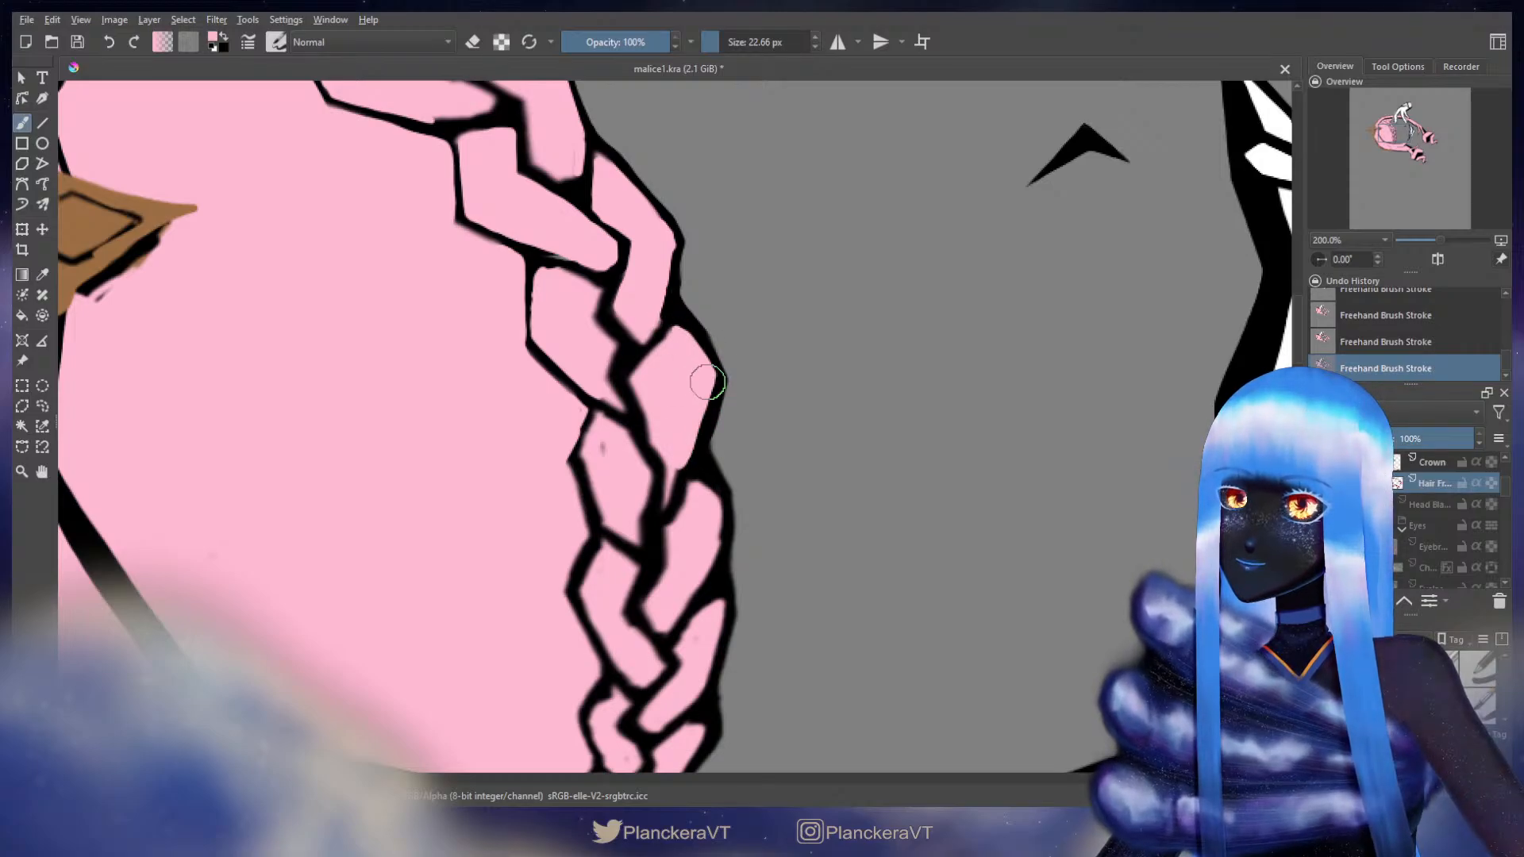
{"action": "left_click_drag", "start_coordinate": [699, 397], "coordinate": [675, 486]}
{"action": "key", "text": "e"}
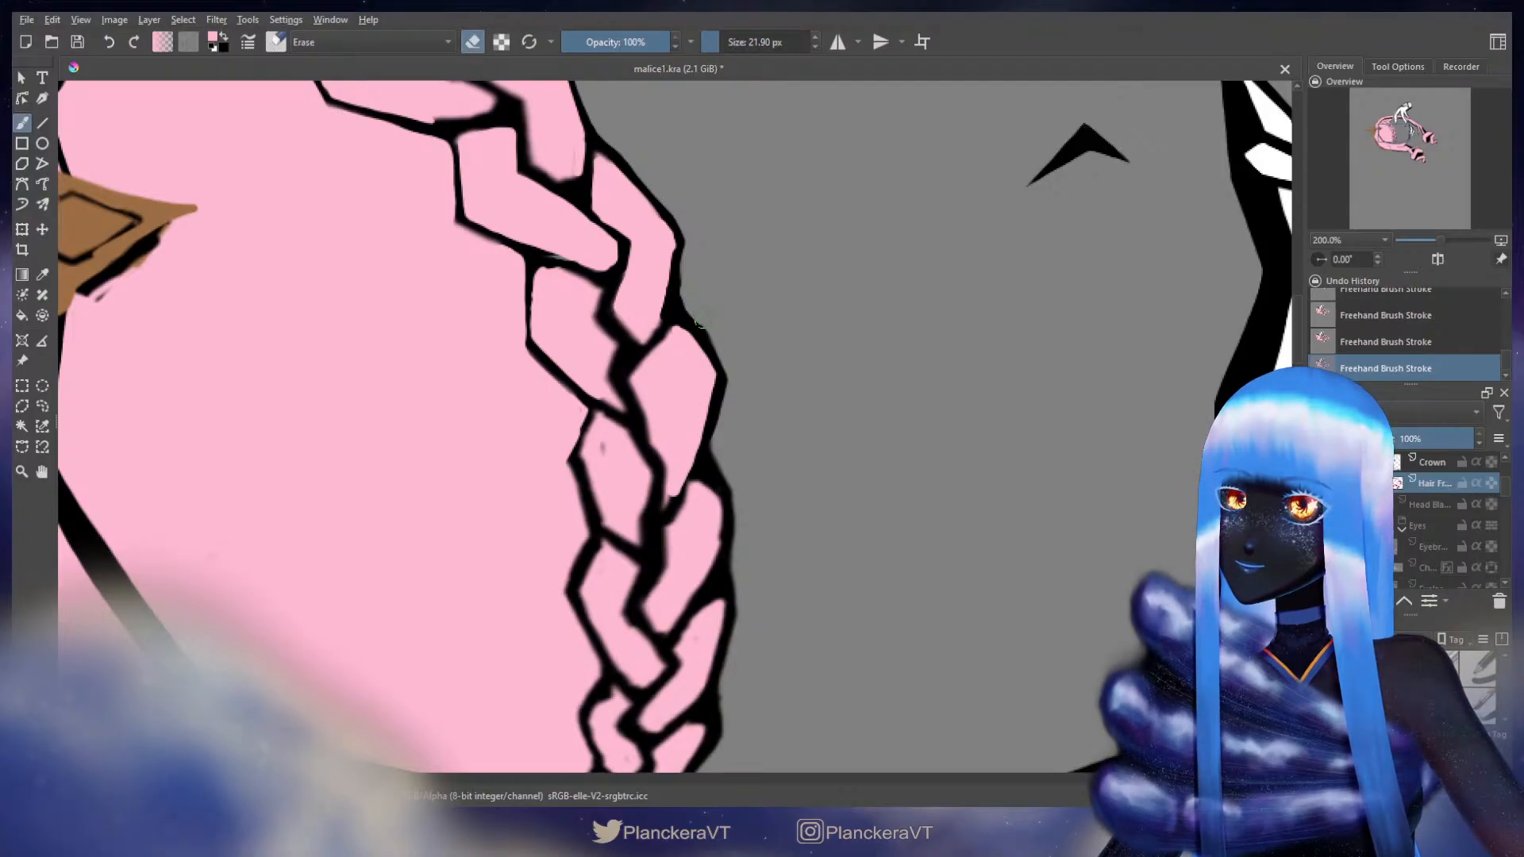
{"action": "key", "text": "e"}
- Redraw the fourth left-hand segment's outer outline with black and widen its pink fill at 20.69 px
{"action": "left_click_drag", "start_coordinate": [659, 295], "coordinate": [700, 176]}
{"action": "mouse_move", "coordinate": [627, 268]}
{"action": "left_mouse_down"}
{"action": "mouse_move", "coordinate": [609, 340]}
{"action": "mouse_move", "coordinate": [627, 366]}
{"action": "left_mouse_up"}
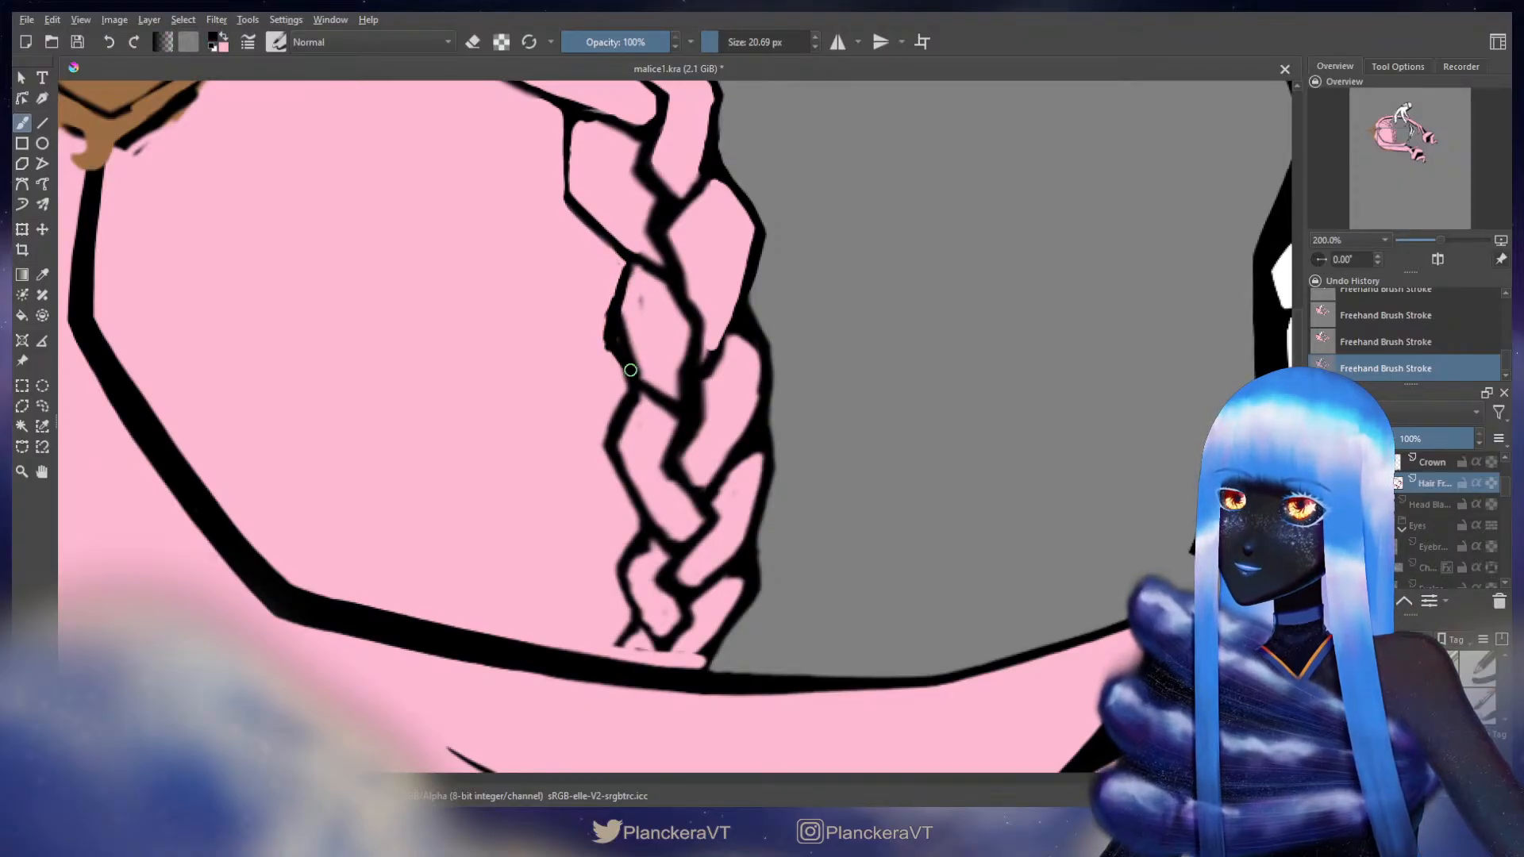
{"action": "key", "text": "x"}
{"action": "mouse_move", "coordinate": [630, 290]}
{"action": "left_mouse_down"}
{"action": "mouse_move", "coordinate": [621, 337]}
{"action": "mouse_move", "coordinate": [644, 373]}
{"action": "mouse_move", "coordinate": [628, 330]}
{"action": "left_mouse_up"}
{"action": "key", "text": "x"}
{"action": "left_click_drag", "start_coordinate": [630, 267], "coordinate": [614, 346]}
{"action": "key", "text": "x"}
{"action": "left_click_drag", "start_coordinate": [631, 290], "coordinate": [620, 331]}
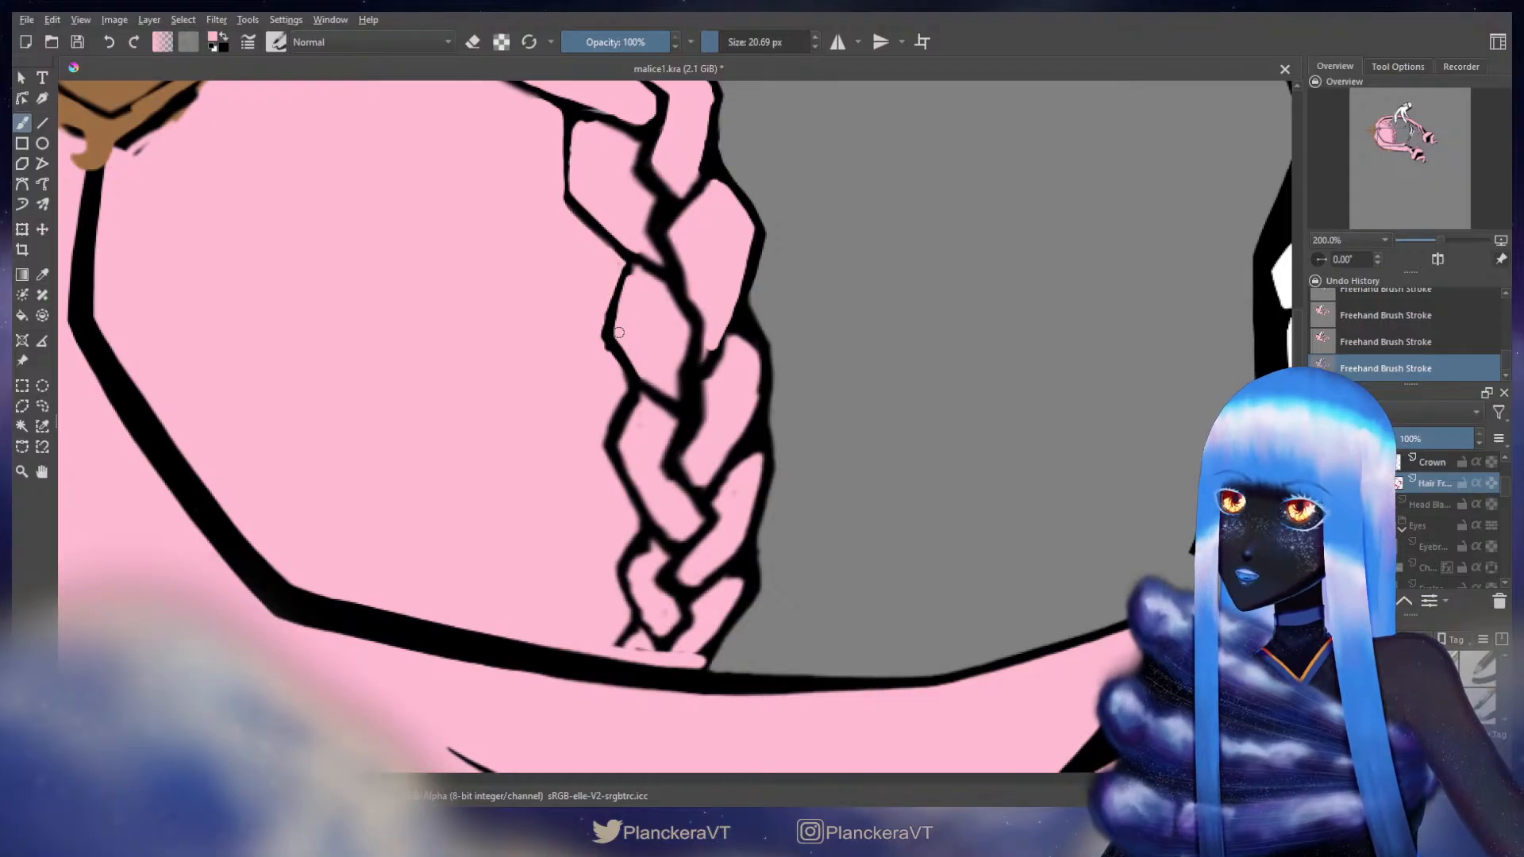
- Give the fifth right-hand segment a more angular outer outline with black and pink at 20.69 px, and try erasing its edge at 21.07 px
{"action": "scroll", "coordinate": [738, 310], "scroll_direction": "down", "scroll_amount": 1}
{"action": "key", "text": "x"}
{"action": "mouse_move", "coordinate": [742, 265]}
{"action": "left_mouse_down"}
{"action": "mouse_move", "coordinate": [770, 347]}
{"action": "mouse_move", "coordinate": [731, 403]}
{"action": "mouse_move", "coordinate": [735, 282]}
{"action": "mouse_move", "coordinate": [741, 351]}
{"action": "left_mouse_up"}
{"action": "key", "text": "x"}
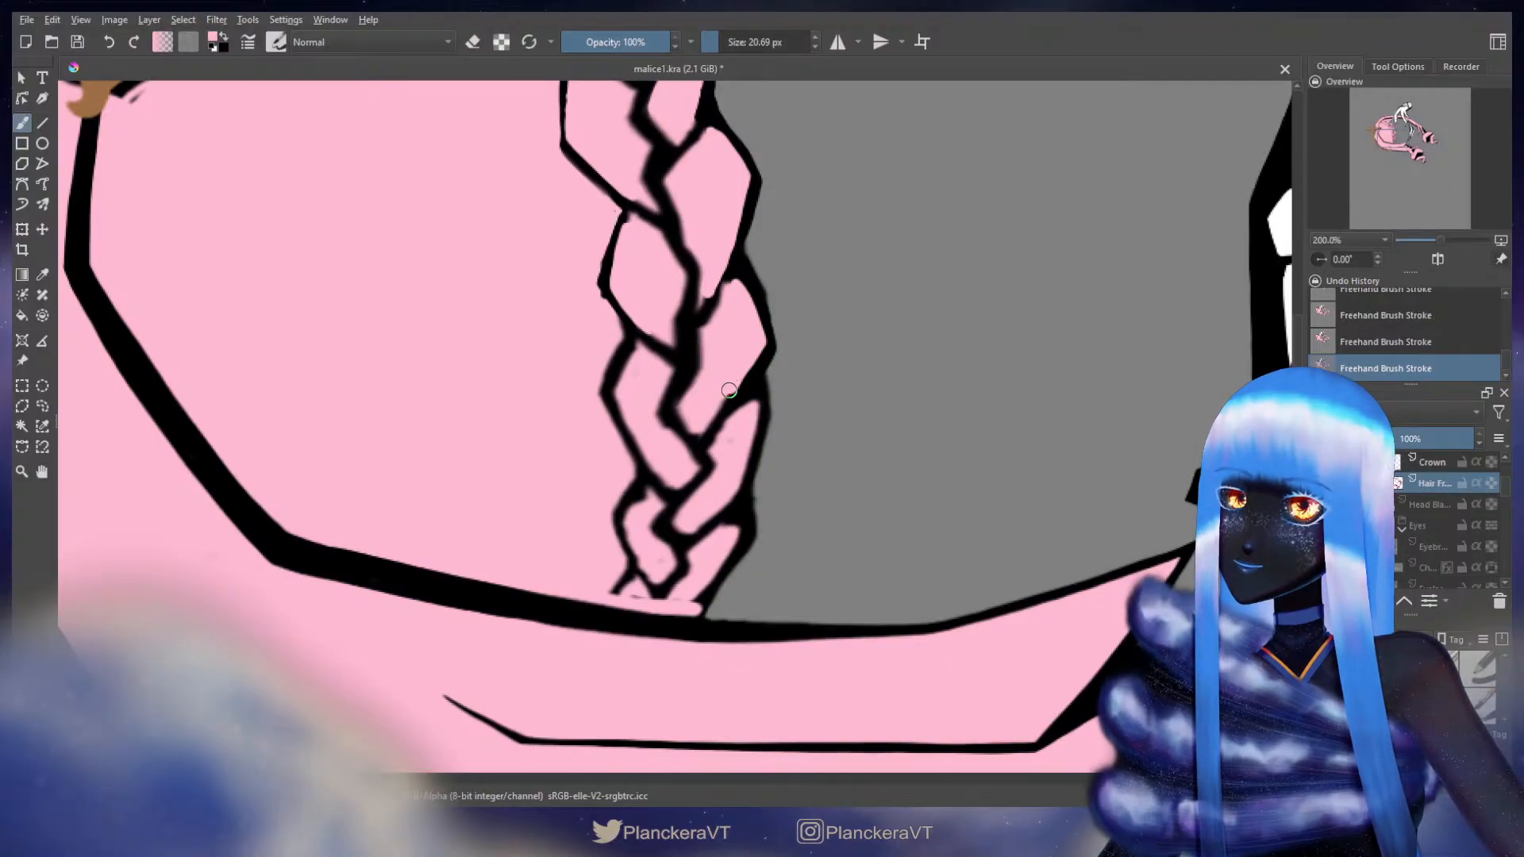
{"action": "key", "text": "e"}
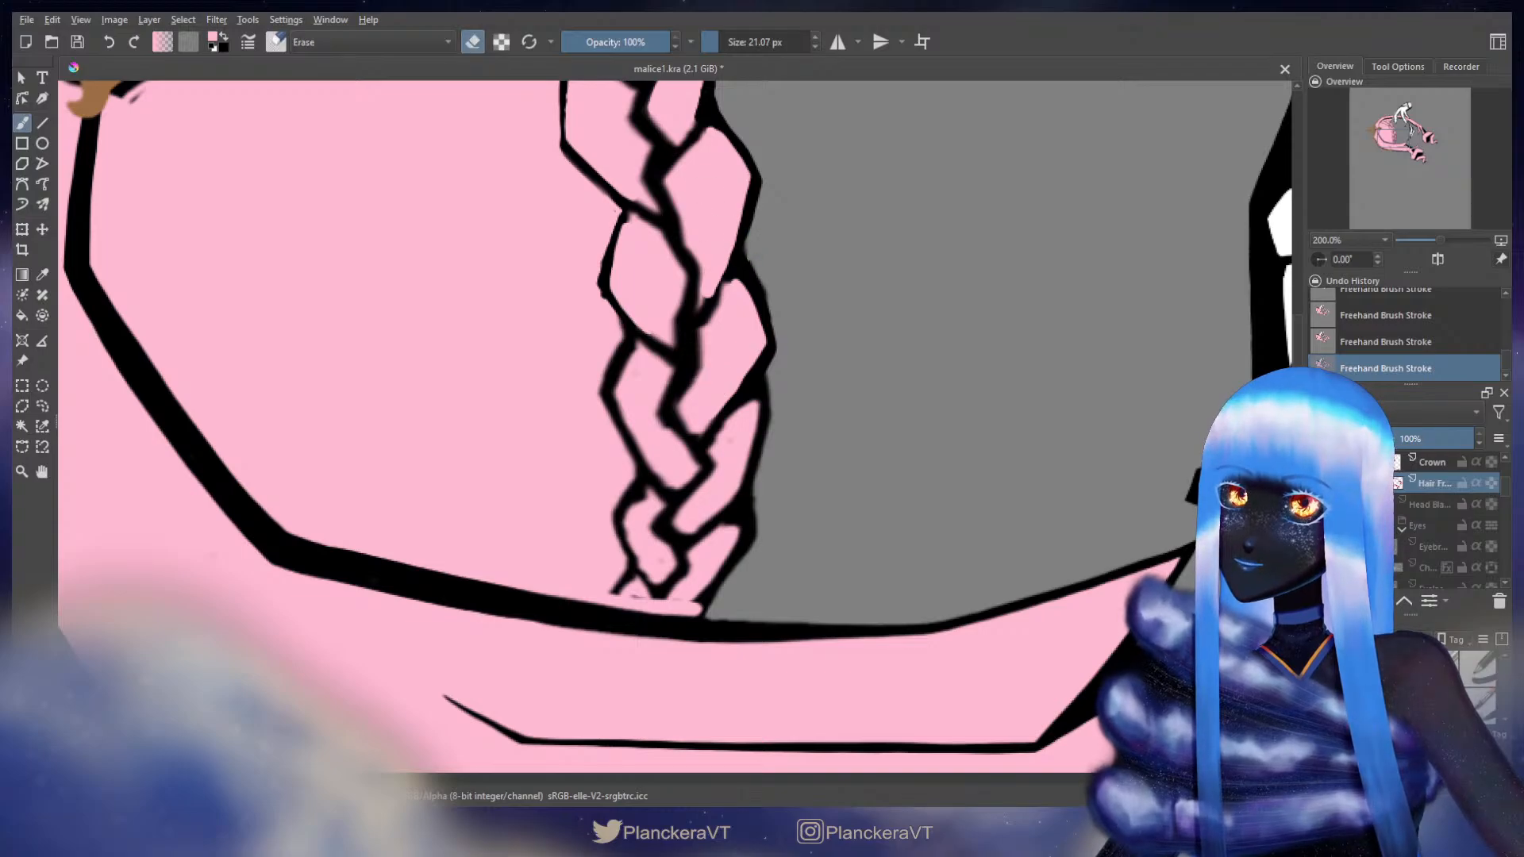
{"action": "mouse_move", "coordinate": [744, 256]}
{"action": "left_mouse_down"}
{"action": "mouse_move", "coordinate": [767, 316]}
{"action": "mouse_move", "coordinate": [756, 307]}
{"action": "mouse_move", "coordinate": [789, 226]}
{"action": "mouse_move", "coordinate": [708, 419]}
{"action": "left_mouse_up"}
{"action": "key", "text": "ctrl+z"}
{"action": "key", "text": "e"}
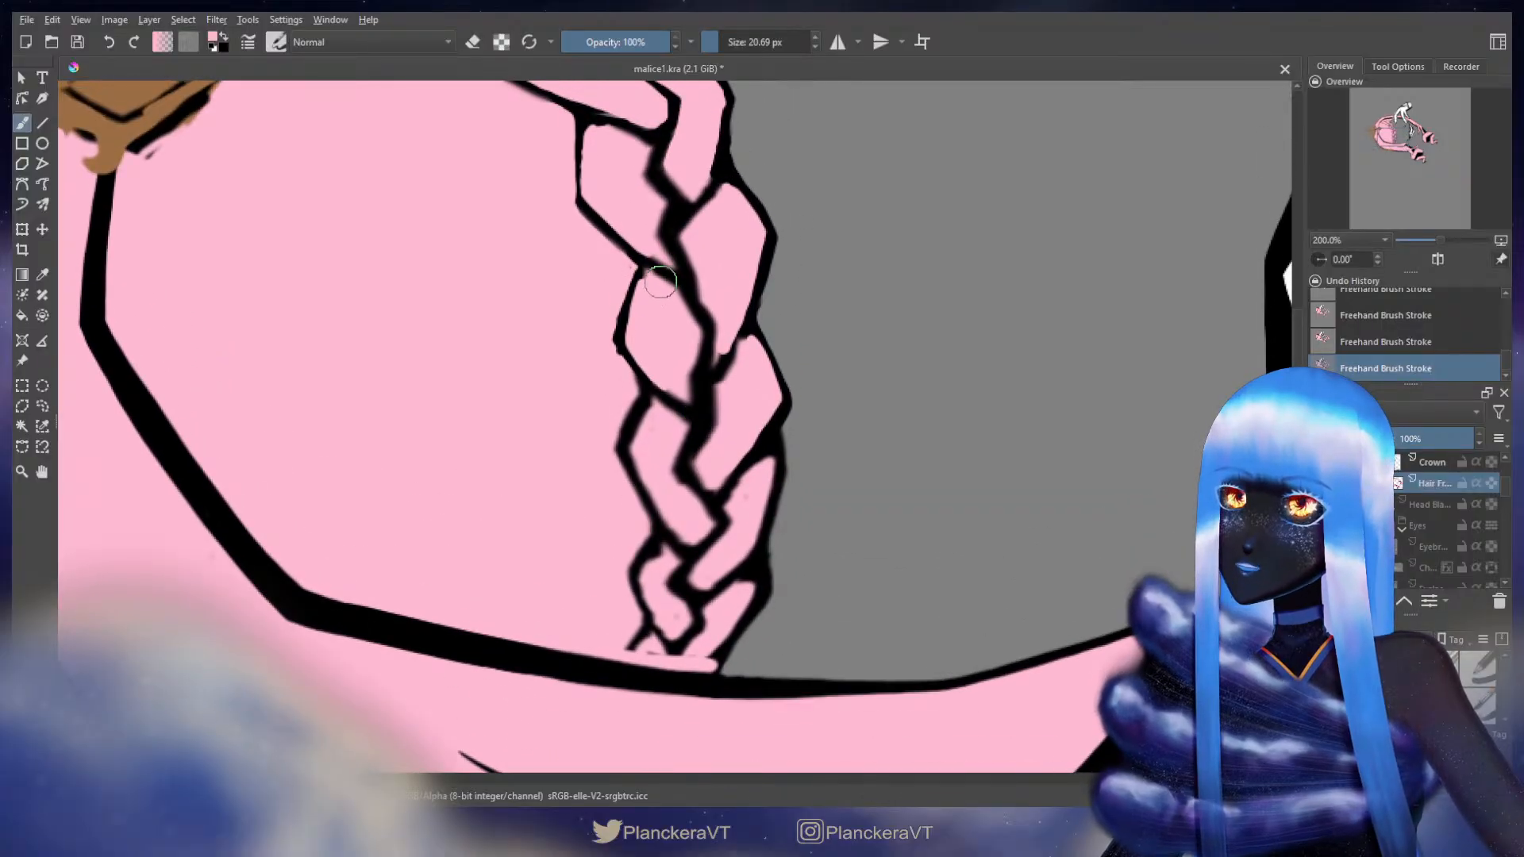
- Widen the fourth left-hand segment's inner fill with pink and sharpen the adjoining black divider at 21.40 px
{"action": "mouse_move", "coordinate": [666, 288]}
{"action": "left_mouse_down"}
{"action": "mouse_move", "coordinate": [701, 335]}
{"action": "mouse_move", "coordinate": [690, 392]}
{"action": "left_mouse_up"}
{"action": "key", "text": "x"}
{"action": "left_click_drag", "start_coordinate": [689, 265], "coordinate": [697, 300]}
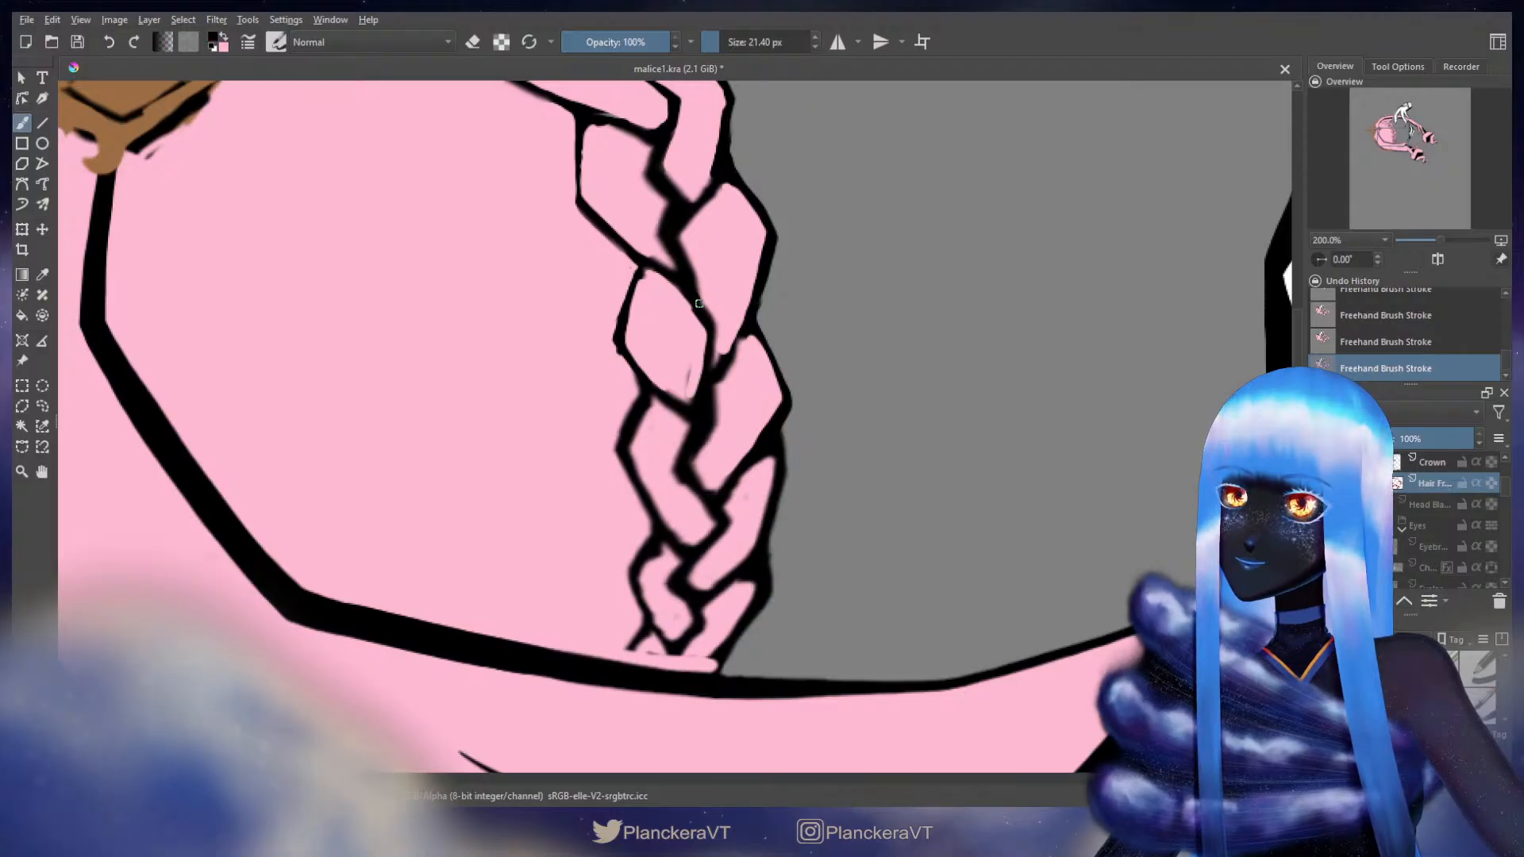
{"action": "mouse_move", "coordinate": [686, 244]}
{"action": "left_mouse_down"}
{"action": "mouse_move", "coordinate": [681, 276]}
{"action": "mouse_move", "coordinate": [656, 230]}
{"action": "mouse_move", "coordinate": [668, 302]}
{"action": "left_mouse_up"}
{"action": "key", "text": "x"}
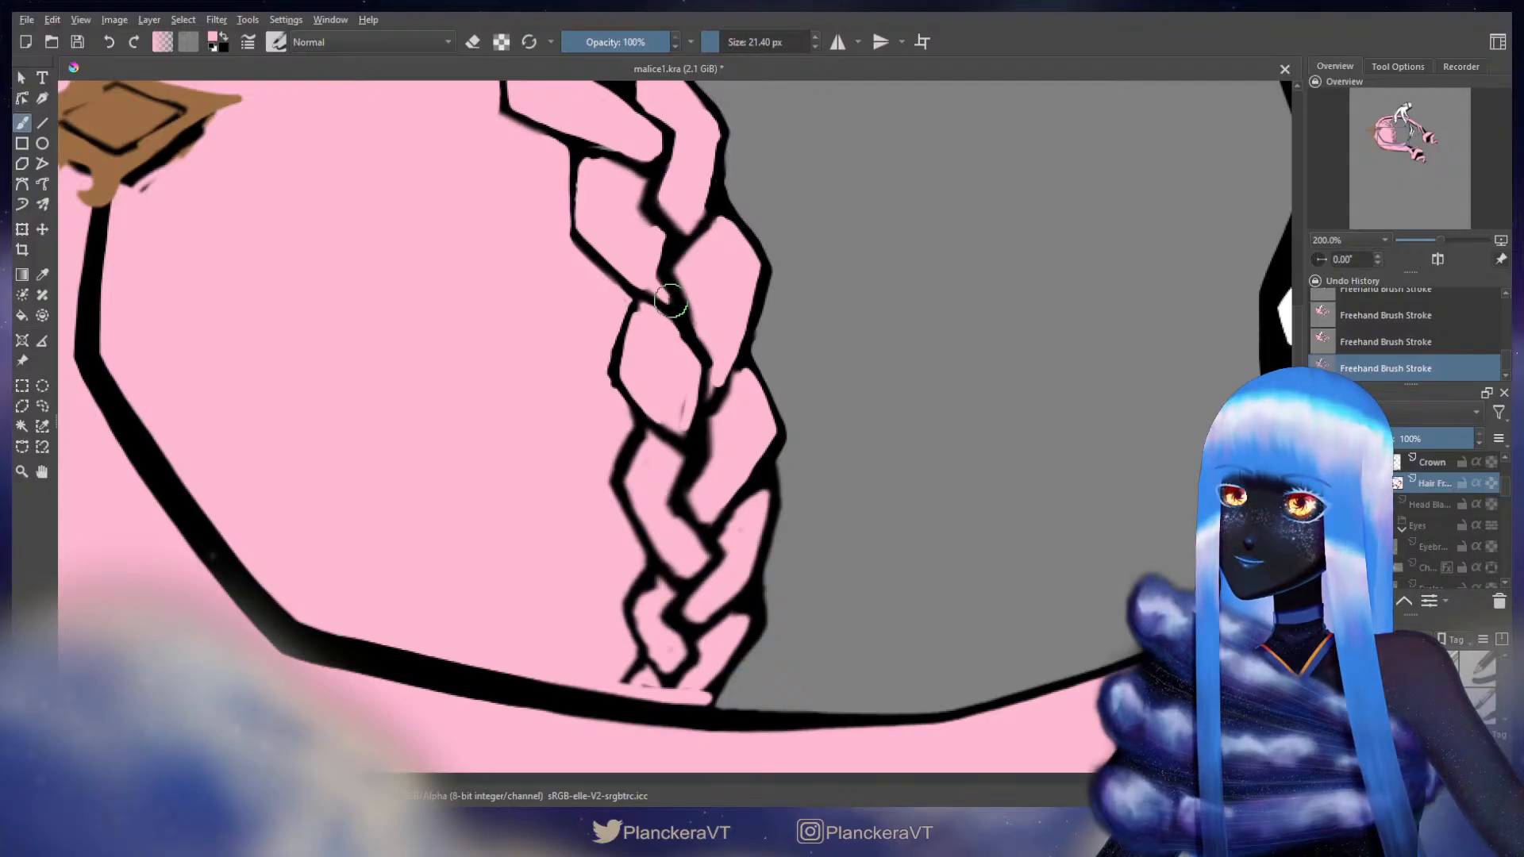
- Rework the divider beside the fifth right-hand segment with black and extend the neighbouring left-hand pink fill at 21.40 px
{"action": "mouse_move", "coordinate": [682, 392]}
{"action": "left_mouse_down"}
{"action": "mouse_move", "coordinate": [681, 406]}
{"action": "mouse_move", "coordinate": [718, 309]}
{"action": "left_mouse_up"}
{"action": "key", "text": "x"}
{"action": "mouse_move", "coordinate": [781, 265]}
{"action": "left_mouse_down"}
{"action": "mouse_move", "coordinate": [738, 335]}
{"action": "mouse_move", "coordinate": [781, 280]}
{"action": "mouse_move", "coordinate": [747, 334]}
{"action": "mouse_move", "coordinate": [753, 365]}
{"action": "mouse_move", "coordinate": [729, 394]}
{"action": "left_mouse_up"}
{"action": "key", "text": "x"}
{"action": "mouse_move", "coordinate": [689, 340]}
{"action": "left_mouse_down"}
{"action": "mouse_move", "coordinate": [716, 358]}
{"action": "mouse_move", "coordinate": [706, 399]}
{"action": "left_mouse_up"}
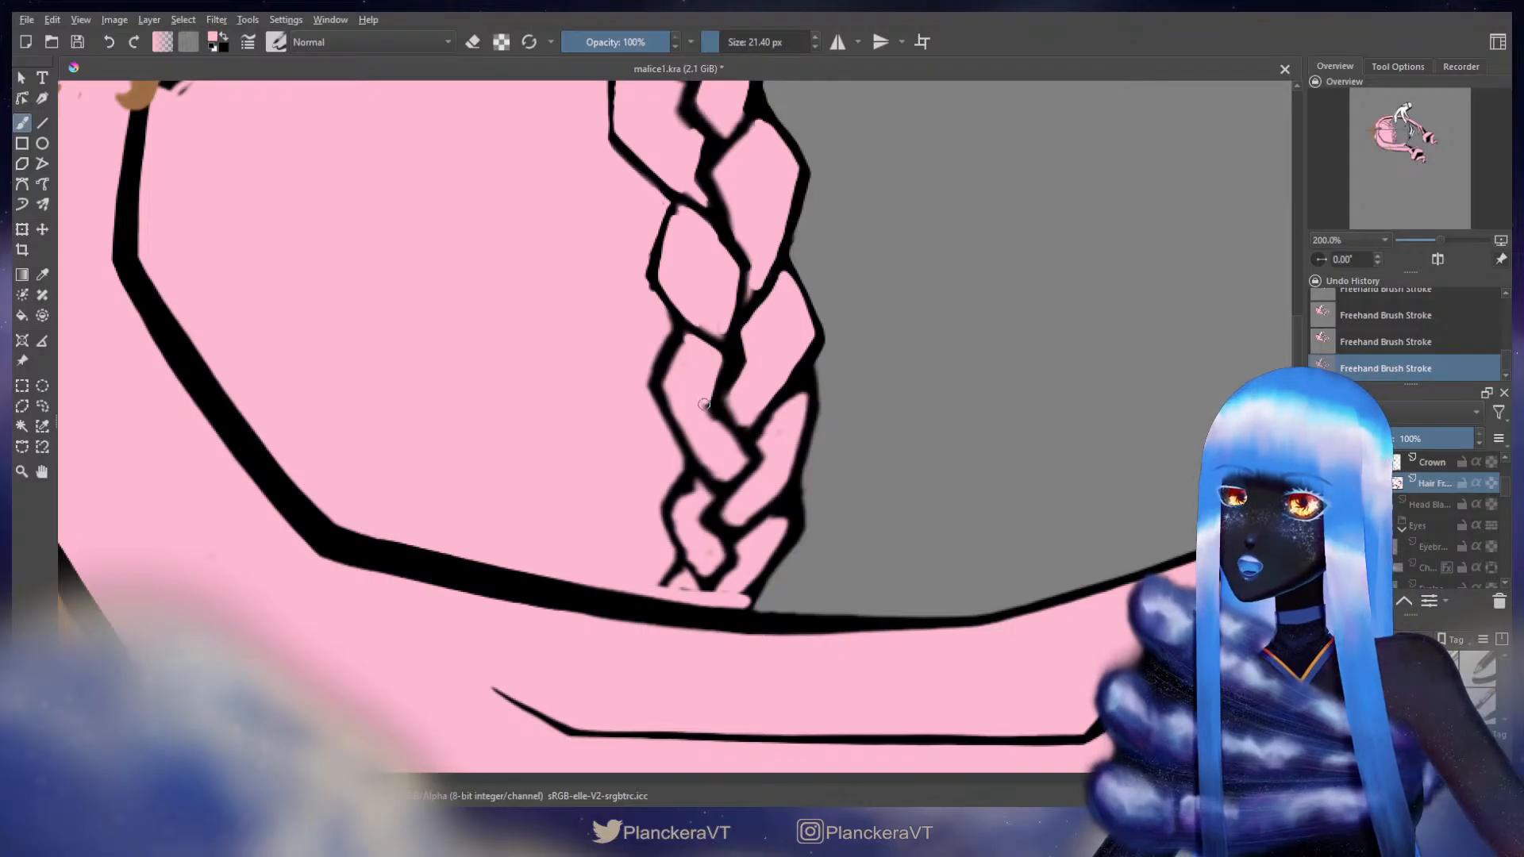
- Reshape the fifth left-hand segment's outer outline and inner divider with black and pink at 21.40 px
{"action": "key", "text": "x"}
{"action": "left_click_drag", "start_coordinate": [669, 351], "coordinate": [673, 454]}
{"action": "key", "text": "x"}
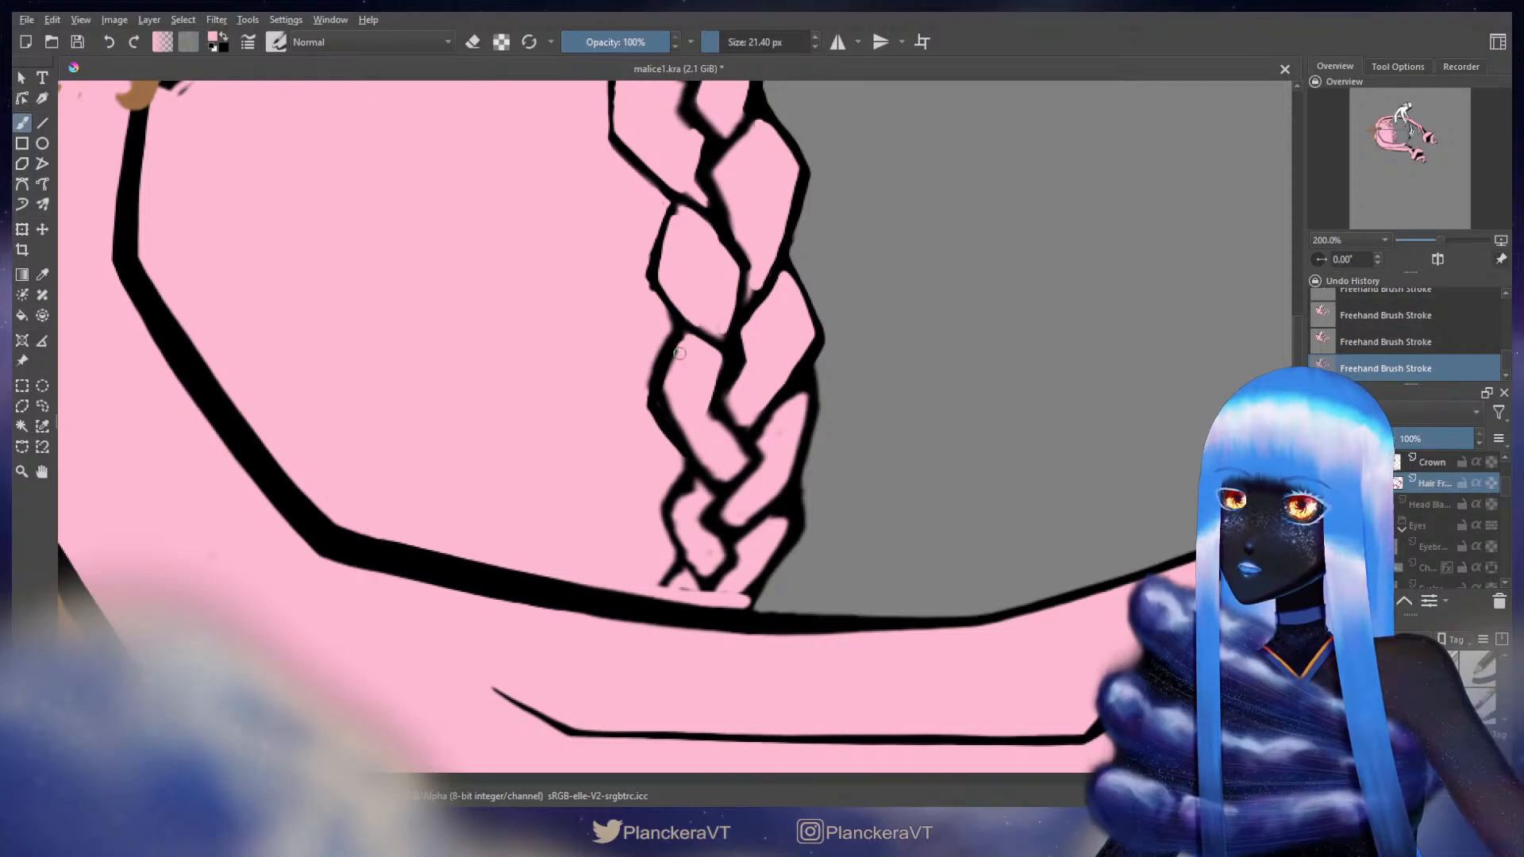
{"action": "left_click_drag", "start_coordinate": [669, 392], "coordinate": [705, 462]}
{"action": "key", "text": "x"}
{"action": "mouse_move", "coordinate": [726, 345]}
{"action": "left_mouse_down"}
{"action": "mouse_move", "coordinate": [718, 413]}
{"action": "mouse_move", "coordinate": [746, 452]}
{"action": "left_mouse_up"}
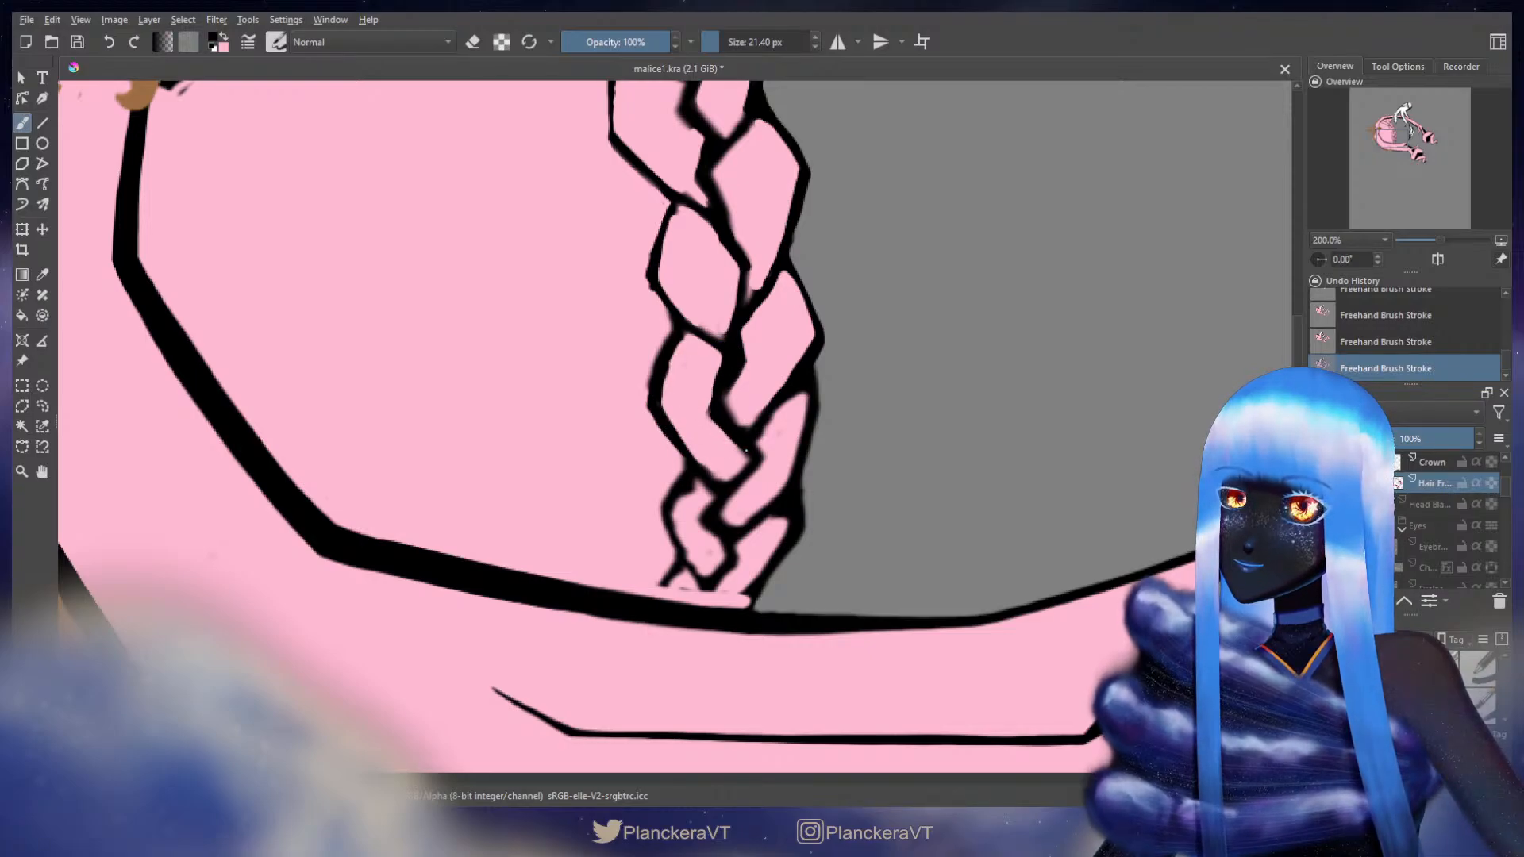
{"action": "key", "text": "x"}
{"action": "mouse_move", "coordinate": [713, 373]}
{"action": "left_mouse_down"}
{"action": "mouse_move", "coordinate": [712, 416]}
{"action": "mouse_move", "coordinate": [744, 451]}
{"action": "mouse_move", "coordinate": [793, 398]}
{"action": "mouse_move", "coordinate": [785, 372]}
{"action": "mouse_move", "coordinate": [810, 399]}
{"action": "mouse_move", "coordinate": [797, 428]}
{"action": "left_mouse_up"}
- Push the sixth right-hand segment's outline outward with black, enlarge its pink fill, and trim the outside edge with a 19.56 px eraser
{"action": "key", "text": "x"}
{"action": "key", "text": "ctrl+z"}
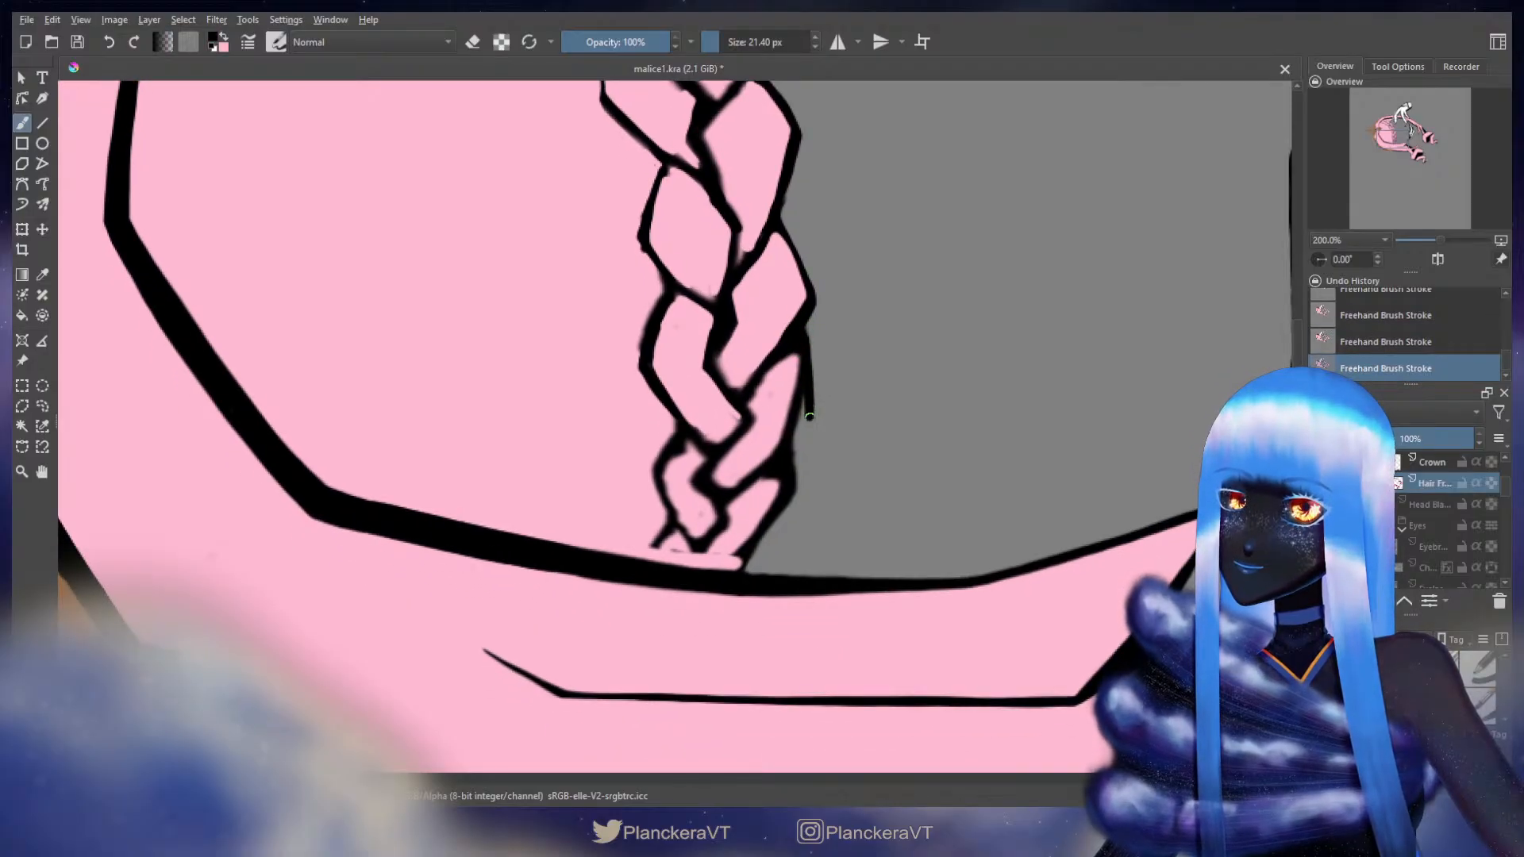
{"action": "key", "text": "x"}
{"action": "key", "text": "bracketright"}
{"action": "mouse_move", "coordinate": [798, 362]}
{"action": "left_mouse_down"}
{"action": "mouse_move", "coordinate": [801, 419]}
{"action": "mouse_move", "coordinate": [787, 439]}
{"action": "mouse_move", "coordinate": [786, 409]}
{"action": "mouse_move", "coordinate": [775, 449]}
{"action": "mouse_move", "coordinate": [728, 483]}
{"action": "left_mouse_up"}
{"action": "left_click_drag", "start_coordinate": [782, 395], "coordinate": [794, 374]}
{"action": "key", "text": "e"}
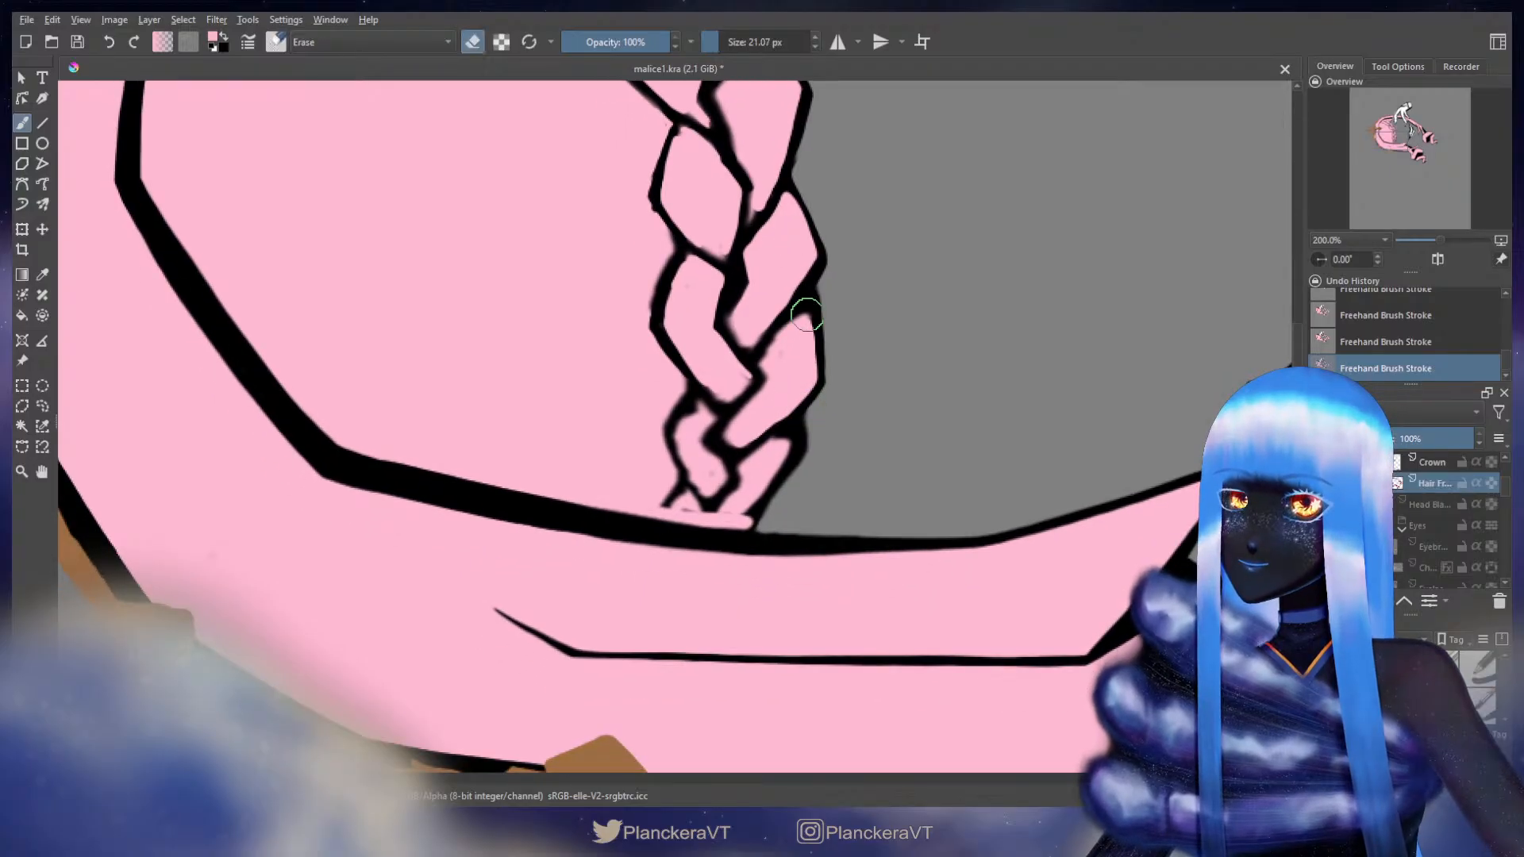
{"action": "key", "text": "ctrl+z"}
{"action": "left_click_drag", "start_coordinate": [822, 273], "coordinate": [819, 296]}
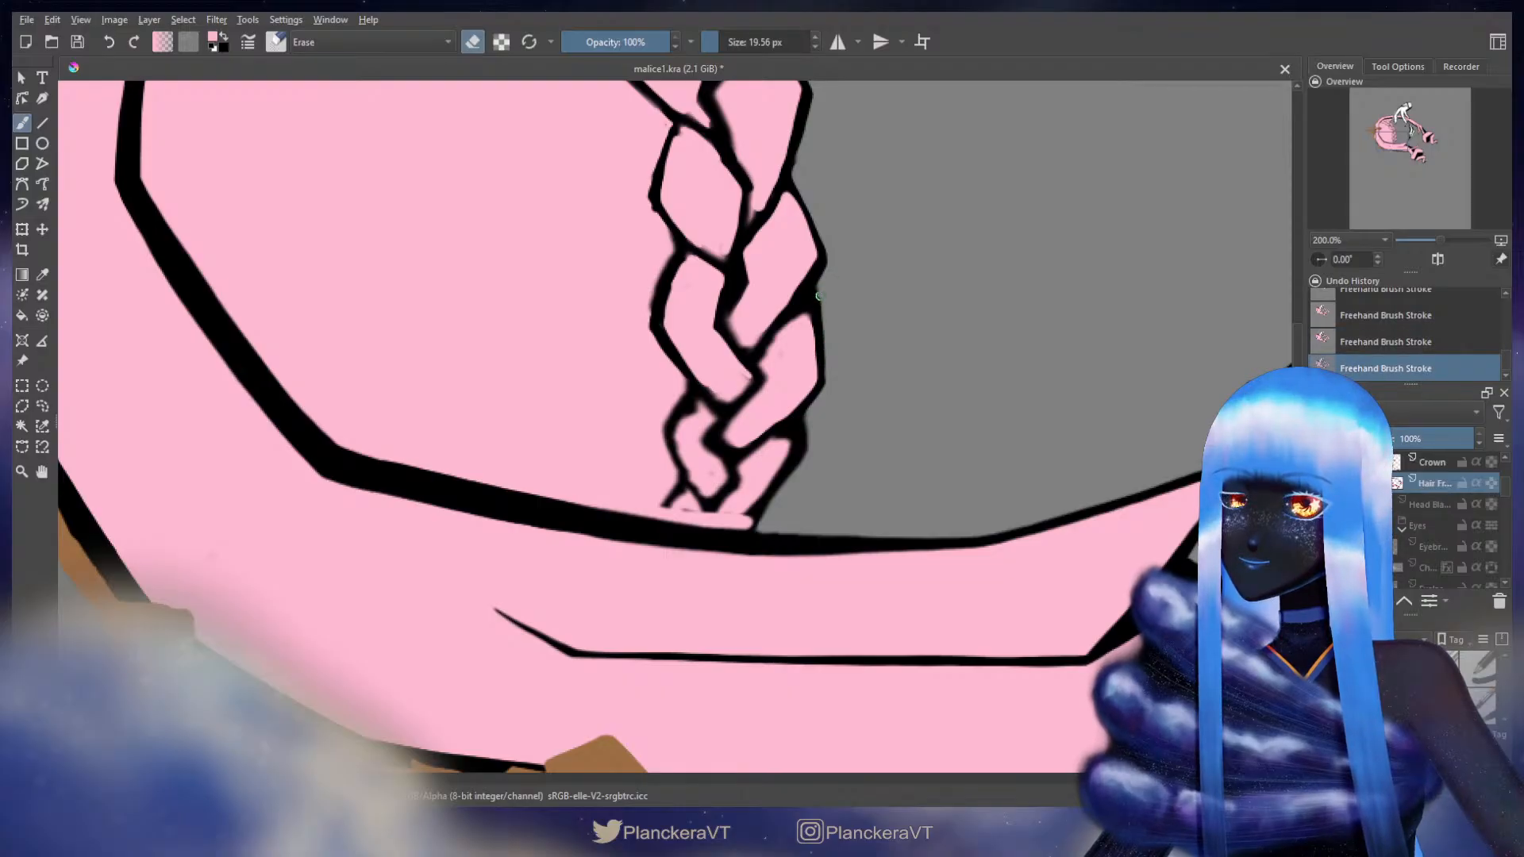
{"action": "key", "text": "e"}
- Rework the lowest right-hand braid segment into a wider angular shape with black and pink at 27.05 px
{"action": "key", "text": "x"}
{"action": "mouse_move", "coordinate": [798, 427]}
{"action": "left_mouse_down"}
{"action": "mouse_move", "coordinate": [842, 312]}
{"action": "mouse_move", "coordinate": [844, 349]}
{"action": "mouse_move", "coordinate": [845, 312]}
{"action": "mouse_move", "coordinate": [842, 365]}
{"action": "mouse_move", "coordinate": [800, 404]}
{"action": "left_mouse_up"}
{"action": "key", "text": "ctrl+z"}
{"action": "key", "text": "ctrl+z"}
{"action": "key", "text": "x"}
{"action": "mouse_move", "coordinate": [829, 333]}
{"action": "left_mouse_down"}
{"action": "mouse_move", "coordinate": [803, 390]}
{"action": "mouse_move", "coordinate": [828, 363]}
{"action": "mouse_move", "coordinate": [833, 331]}
{"action": "mouse_move", "coordinate": [816, 331]}
{"action": "mouse_move", "coordinate": [834, 320]}
{"action": "mouse_move", "coordinate": [840, 369]}
{"action": "mouse_move", "coordinate": [794, 416]}
{"action": "left_mouse_up"}
{"action": "key", "text": "x"}
{"action": "key", "text": "ctrl+z"}
{"action": "mouse_move", "coordinate": [837, 359]}
{"action": "left_mouse_down"}
{"action": "mouse_move", "coordinate": [803, 404]}
{"action": "mouse_move", "coordinate": [817, 391]}
{"action": "mouse_move", "coordinate": [778, 353]}
{"action": "mouse_move", "coordinate": [723, 391]}
{"action": "mouse_move", "coordinate": [756, 394]}
{"action": "left_mouse_up"}
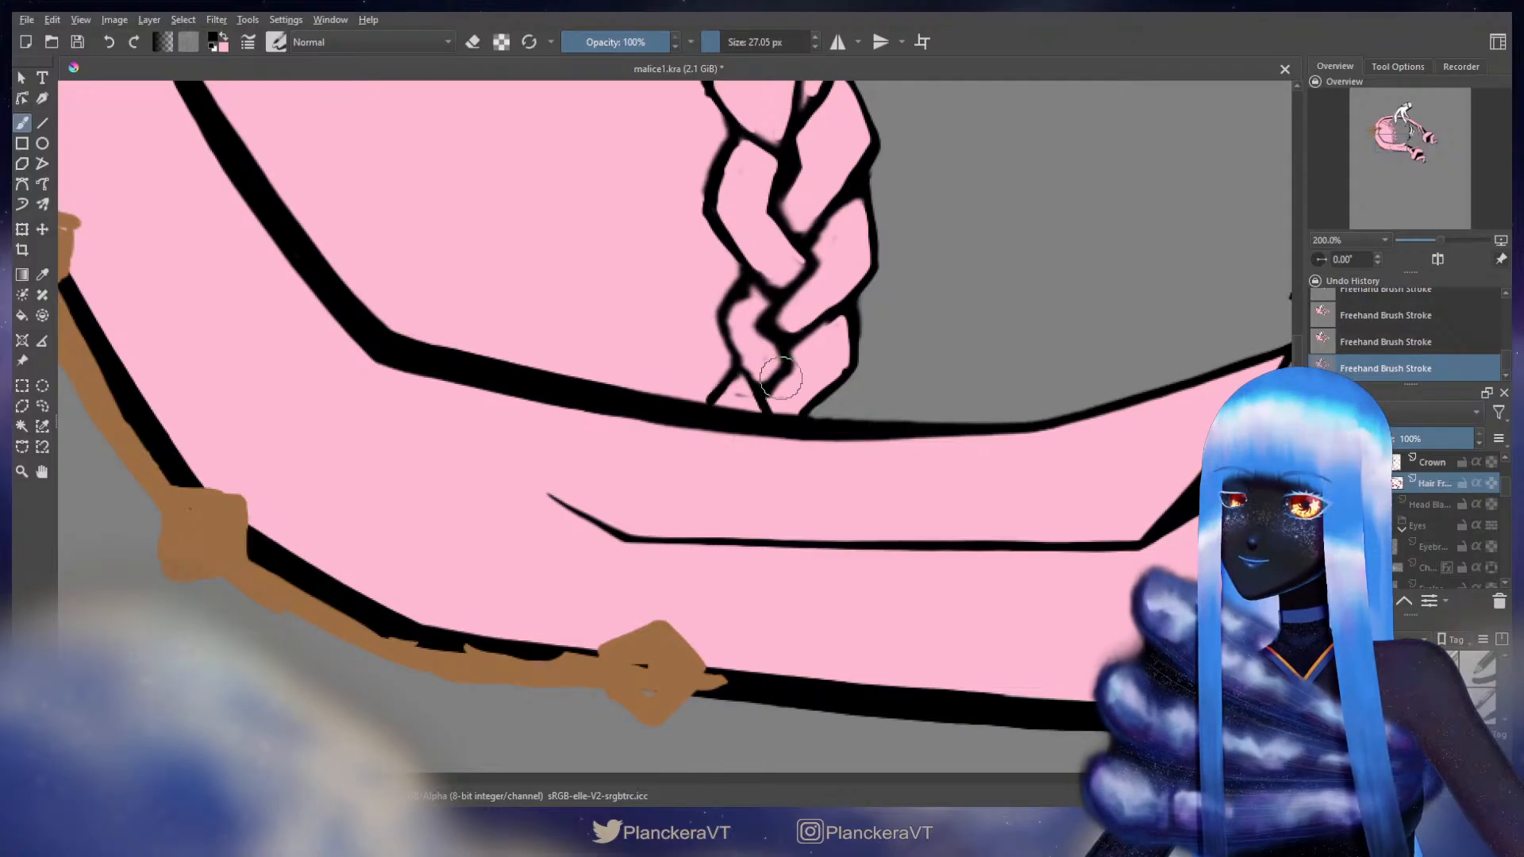
{"action": "key", "text": "x"}
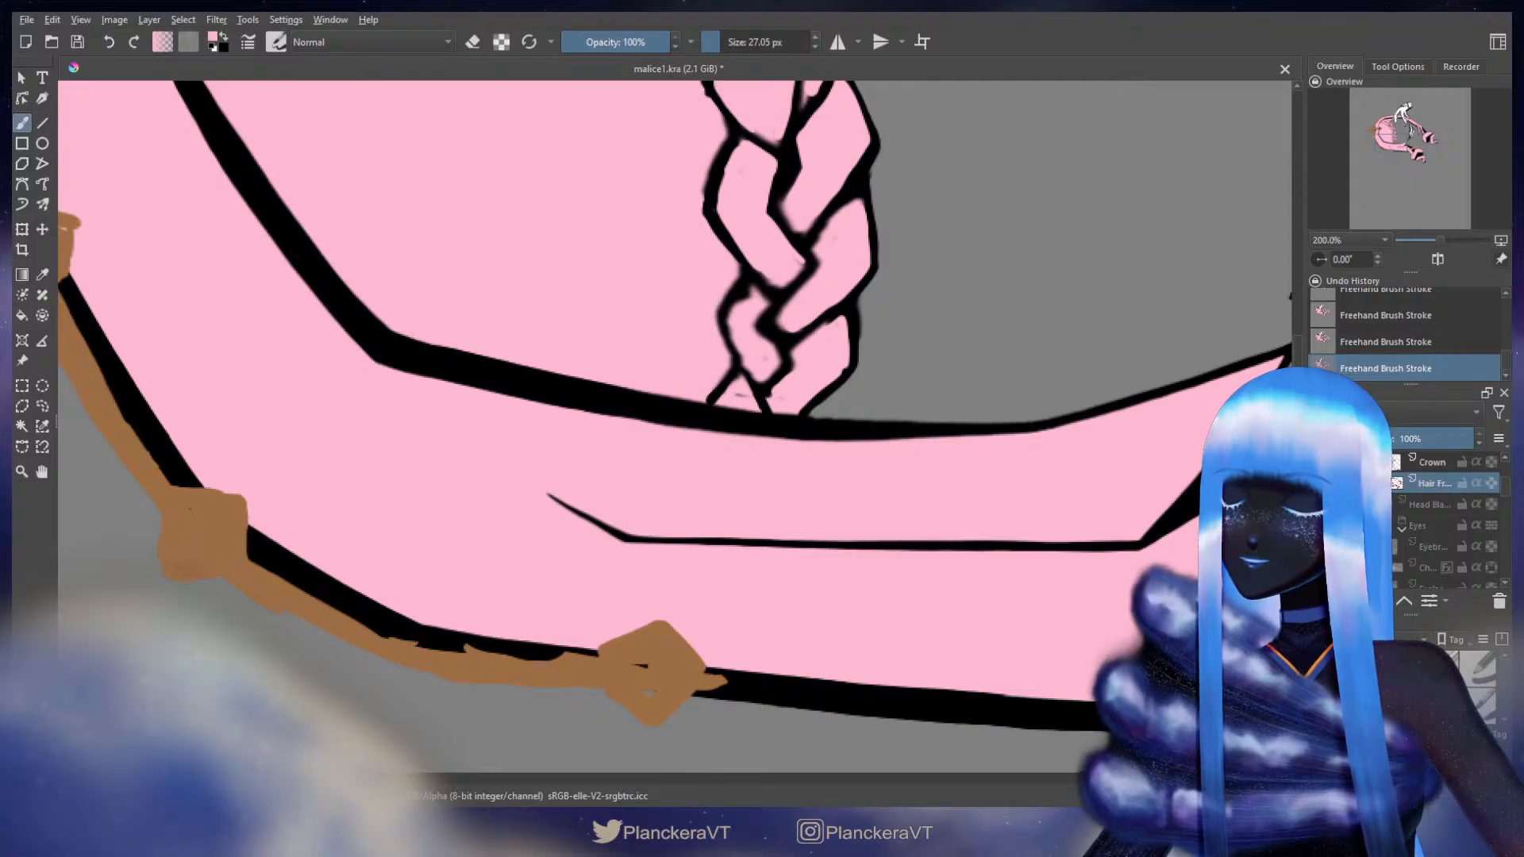
{"action": "left_click_drag", "start_coordinate": [824, 417], "coordinate": [811, 414]}
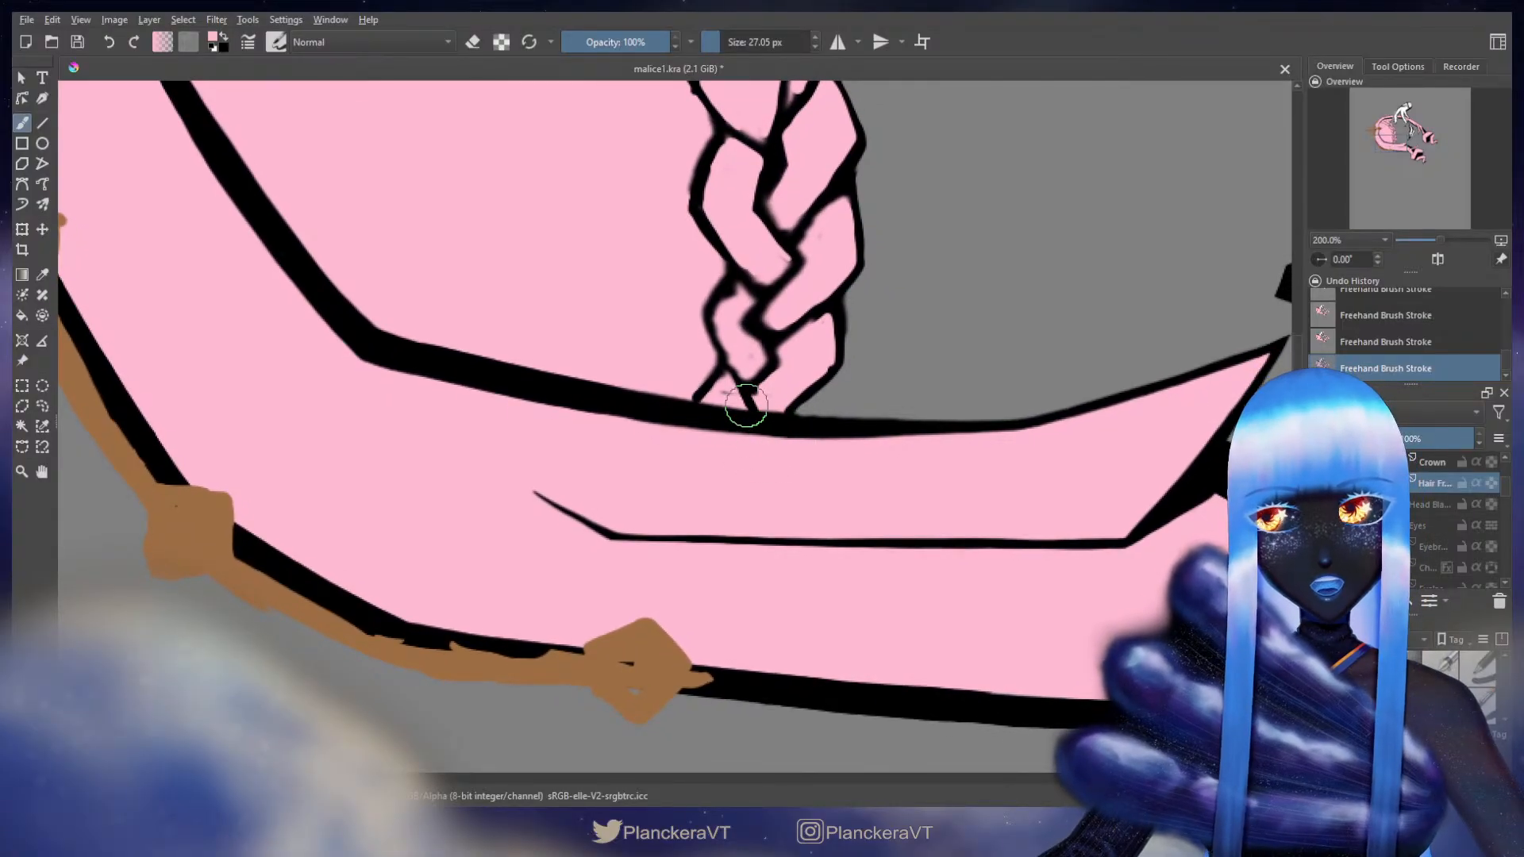
- Examine the braid from its upper end and compare the whole drawing with the reference artwork
{"action": "left_click_drag", "start_coordinate": [720, 333], "coordinate": [663, 726]}
{"action": "mouse_move", "coordinate": [704, 349]}
{"action": "left_mouse_down"}
{"action": "mouse_move", "coordinate": [664, 606]}
{"action": "mouse_move", "coordinate": [697, 793]}
{"action": "left_mouse_up"}
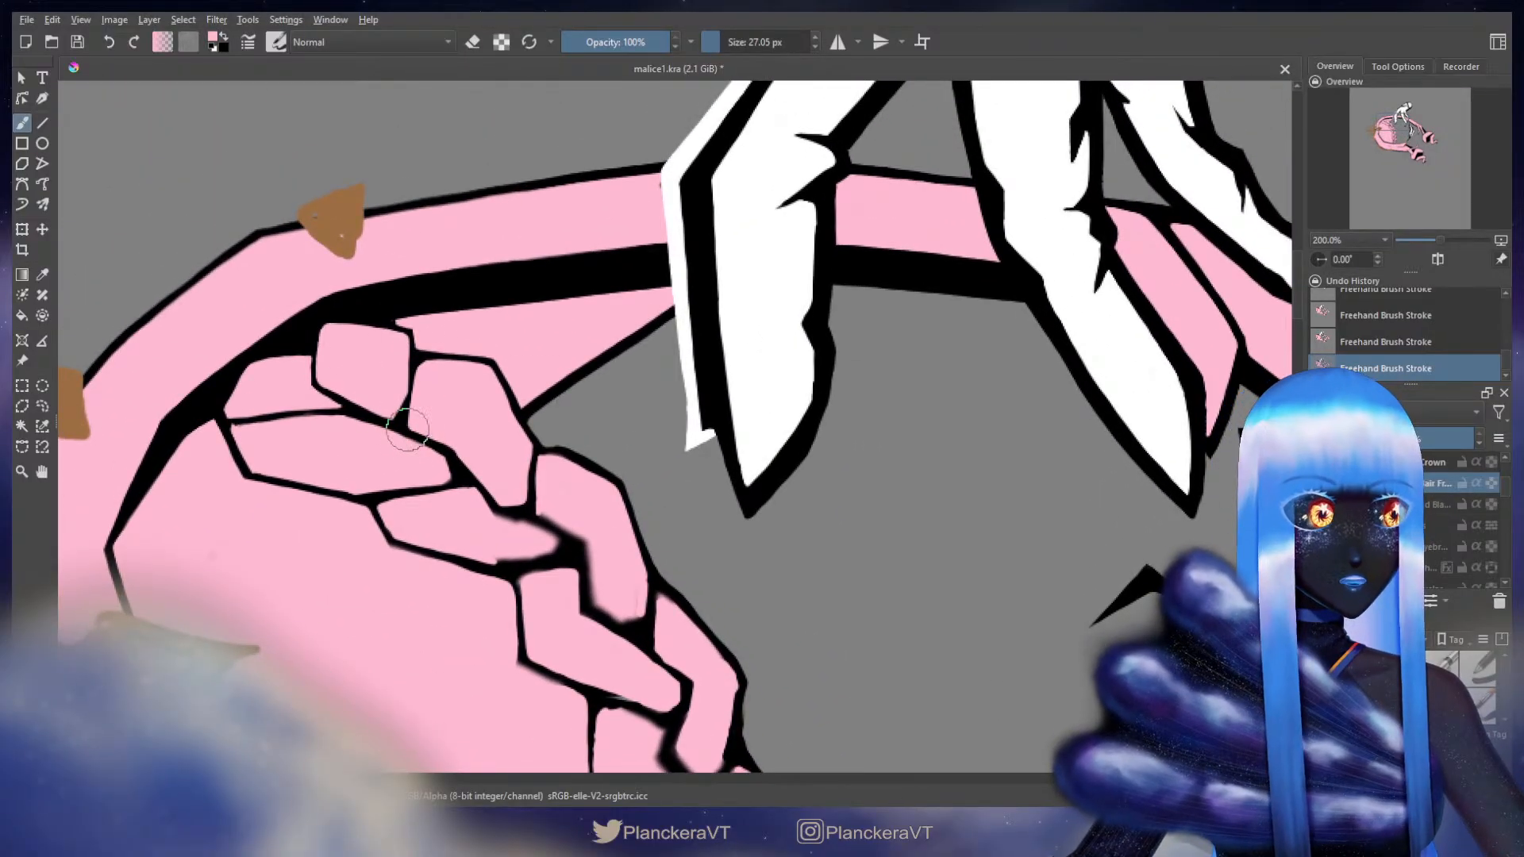
{"action": "mouse_move", "coordinate": [495, 508]}
{"action": "left_mouse_down"}
{"action": "mouse_move", "coordinate": [555, 443]}
{"action": "mouse_move", "coordinate": [798, 280]}
{"action": "left_mouse_up"}
{"action": "mouse_move", "coordinate": [825, 485]}
{"action": "left_mouse_down"}
{"action": "mouse_move", "coordinate": [786, 370]}
{"action": "mouse_move", "coordinate": [762, 371]}
{"action": "left_mouse_up"}
{"action": "left_click_drag", "start_coordinate": [768, 301], "coordinate": [830, 505]}
{"action": "left_click_drag", "start_coordinate": [498, 400], "coordinate": [587, 507]}
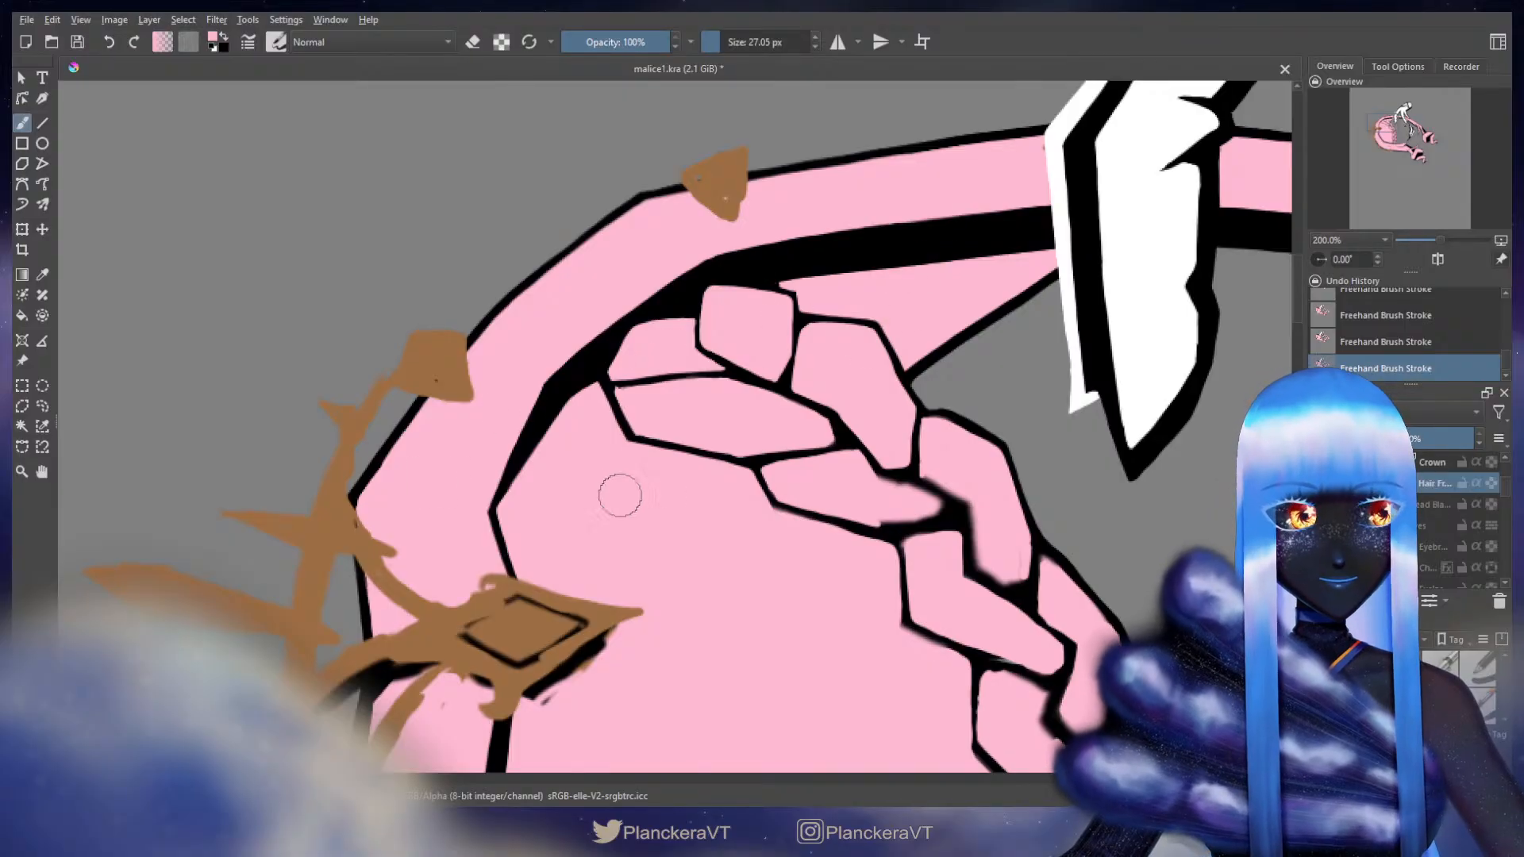
{"action": "left_click_drag", "start_coordinate": [577, 470], "coordinate": [523, 505]}
{"action": "left_click_drag", "start_coordinate": [694, 397], "coordinate": [699, 389]}
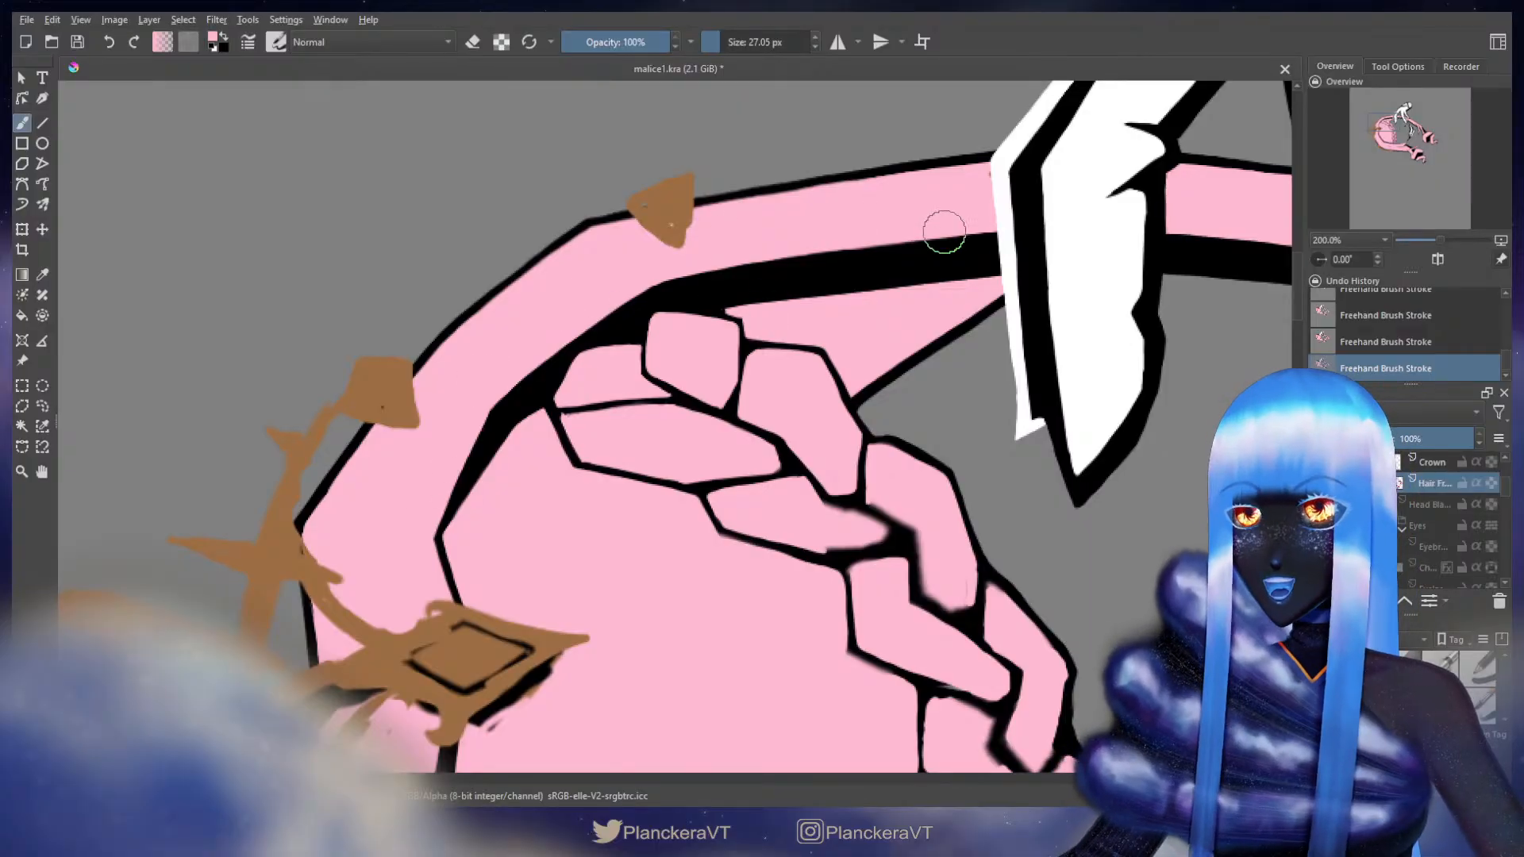
{"action": "left_click_drag", "start_coordinate": [731, 339], "coordinate": [741, 297]}
{"action": "left_click_drag", "start_coordinate": [811, 355], "coordinate": [757, 332]}
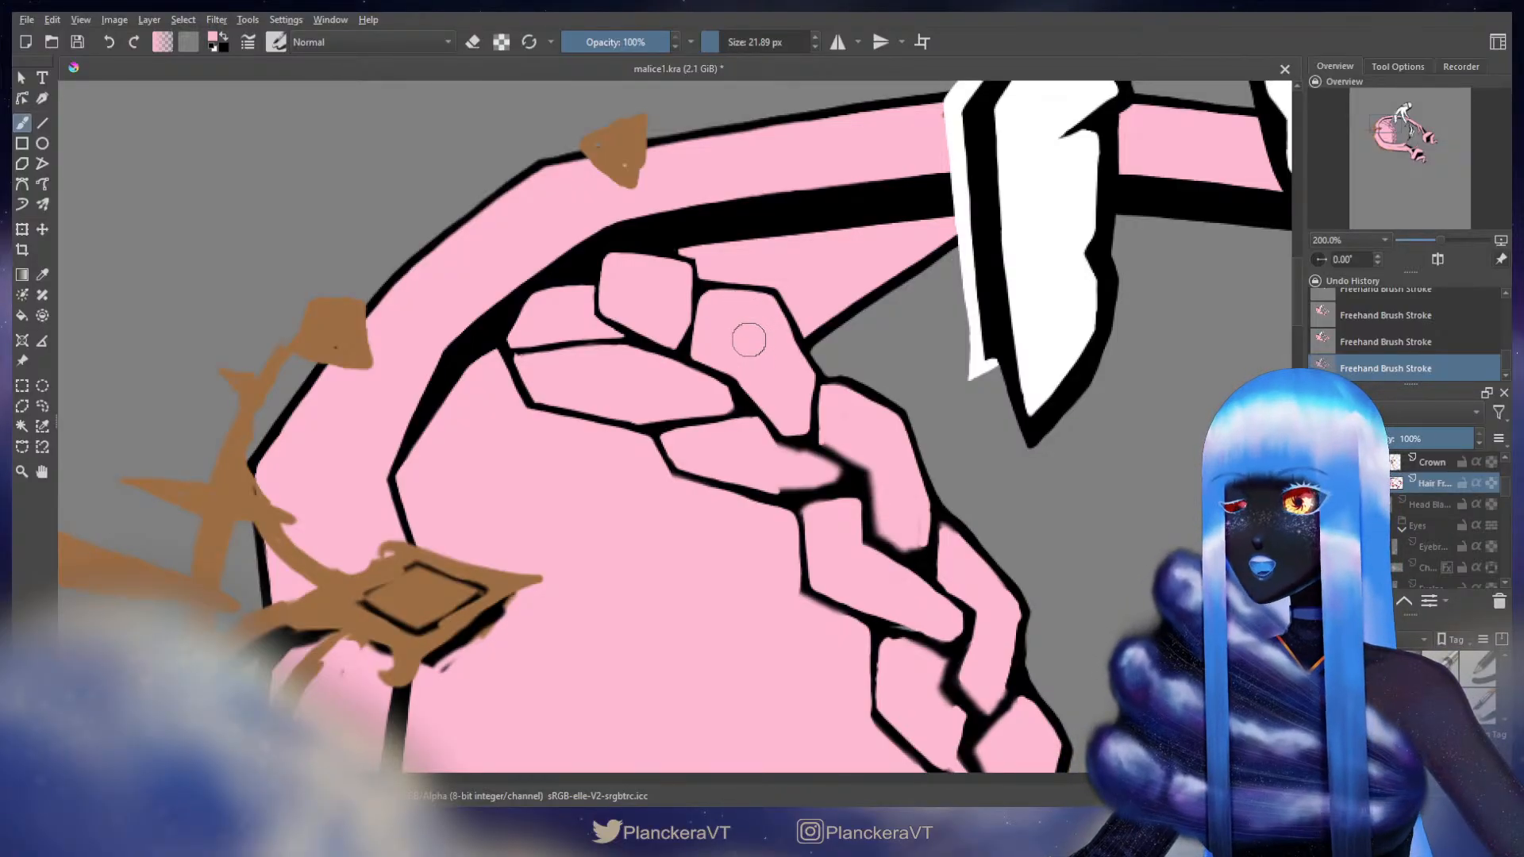
{"action": "scroll", "coordinate": [842, 390], "scroll_direction": "down", "scroll_amount": 6}
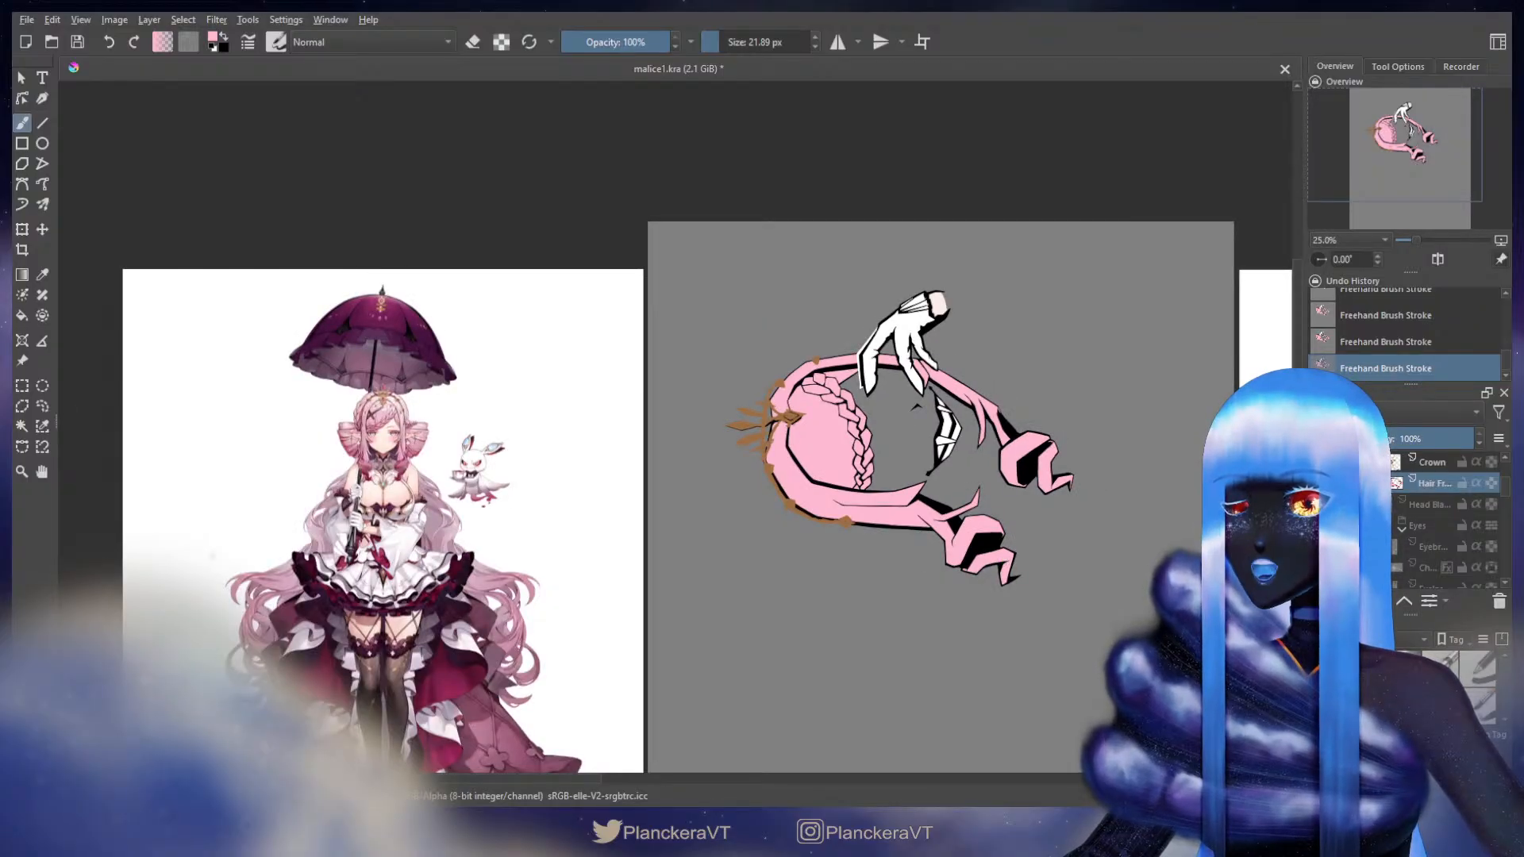
{"action": "scroll", "coordinate": [856, 391], "scroll_direction": "up", "scroll_amount": 2}
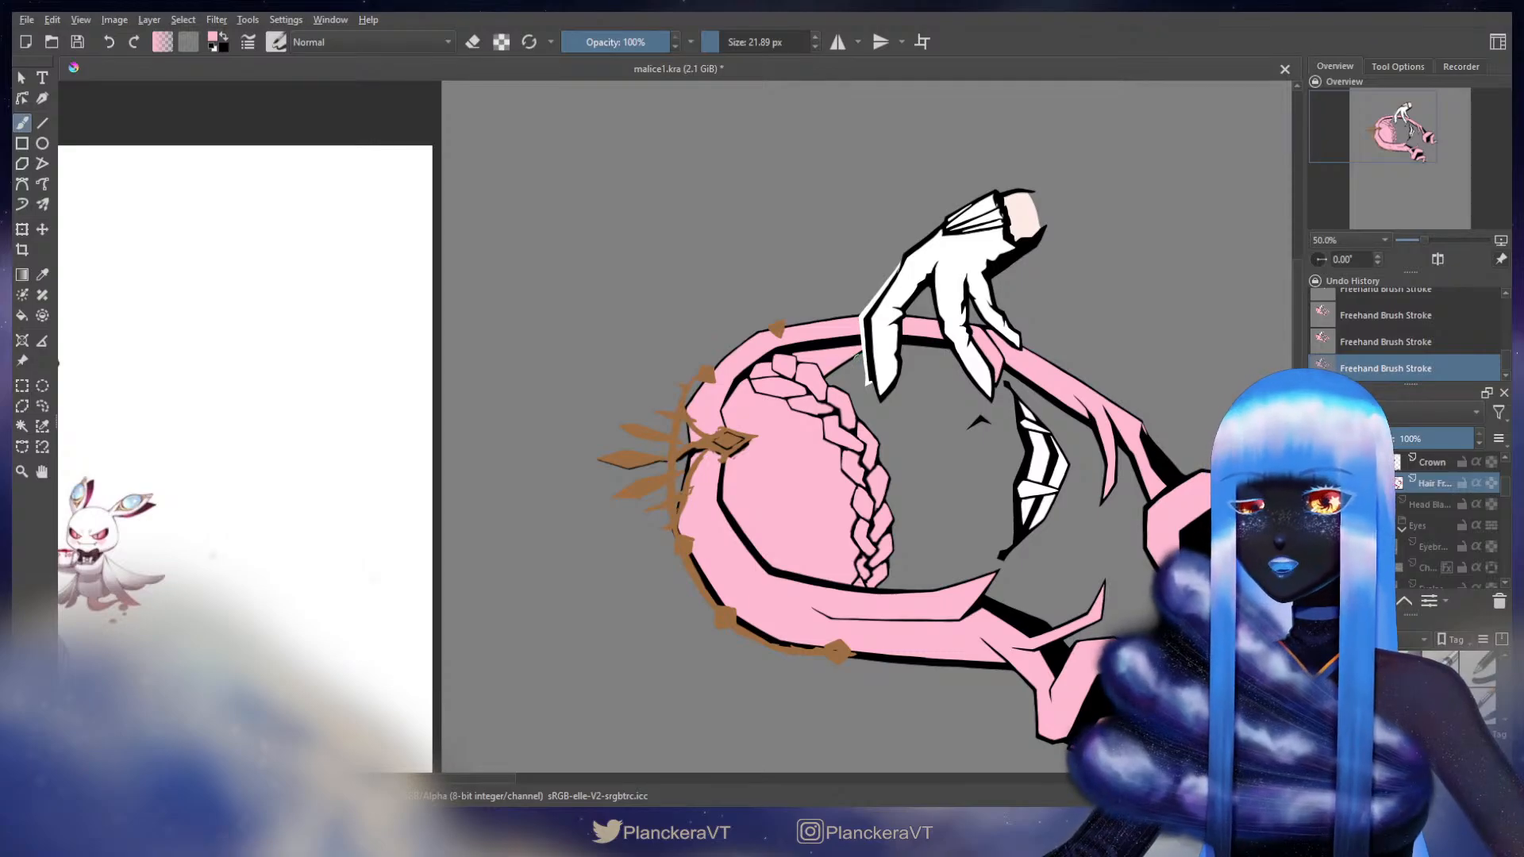
{"action": "scroll", "coordinate": [762, 428], "scroll_direction": "up", "scroll_amount": 4}
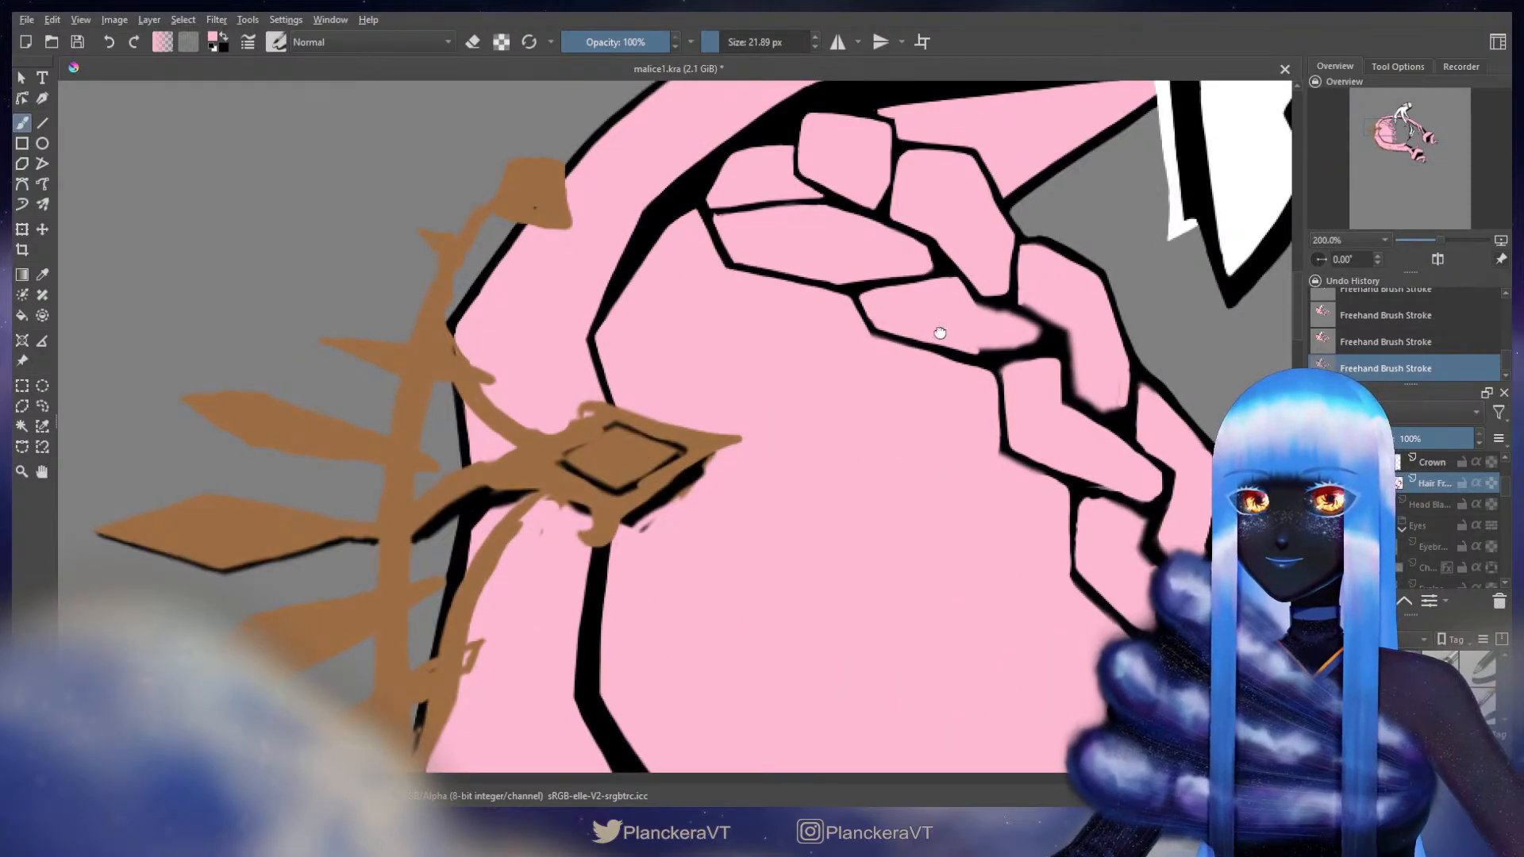
{"action": "scroll", "coordinate": [868, 538], "scroll_direction": "up", "scroll_amount": 1}
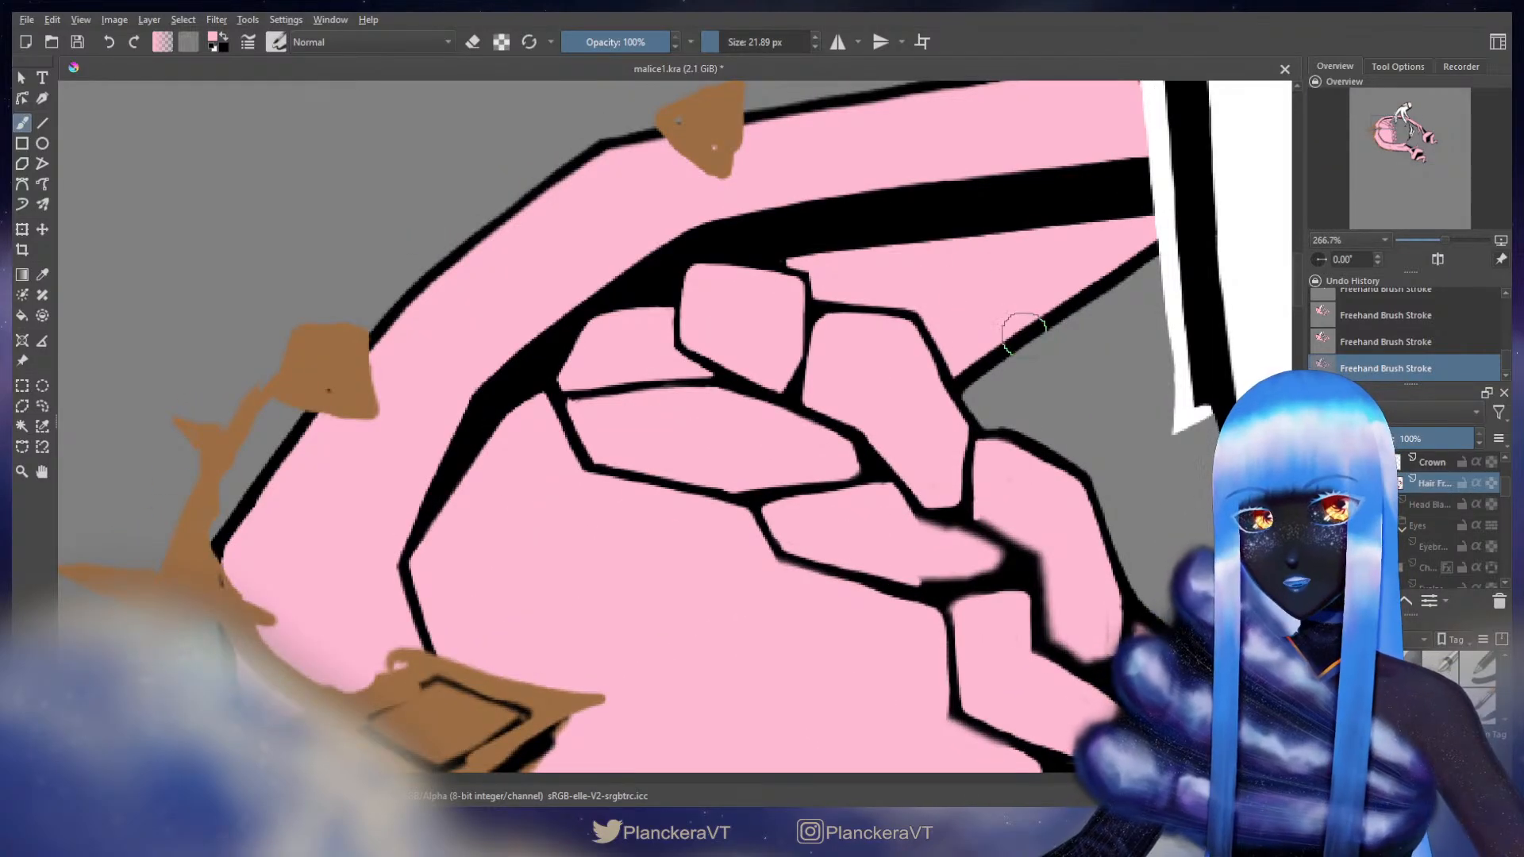
- Square off the small top braid segment's lower corner and thin its divider with the right-hand neighbour, using pink and black around 13 px
{"action": "scroll", "coordinate": [1036, 345], "scroll_direction": "down", "scroll_amount": 1}
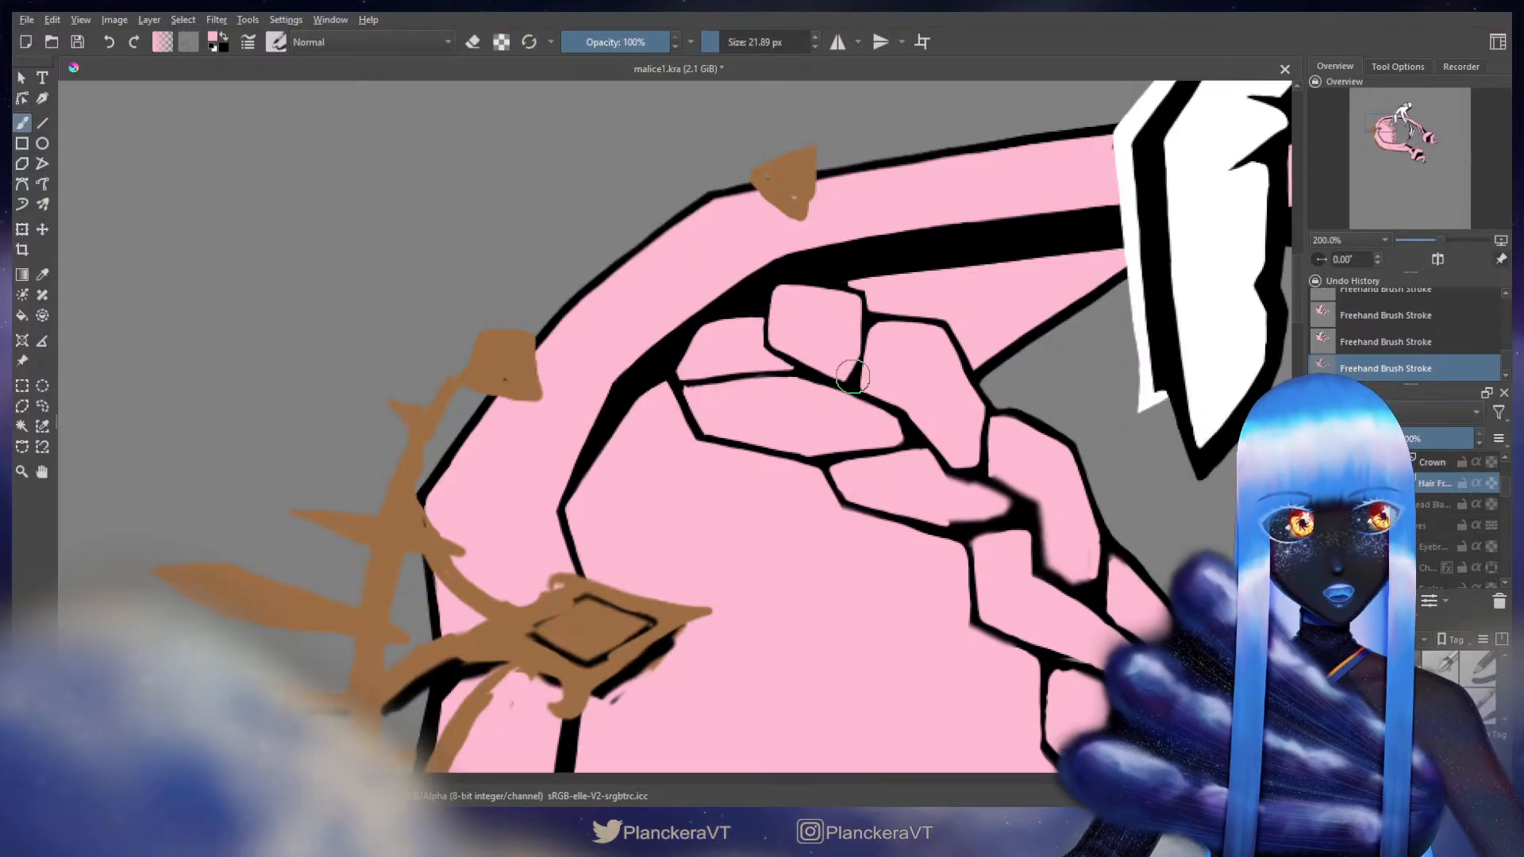
{"action": "left_click_drag", "start_coordinate": [763, 304], "coordinate": [769, 344]}
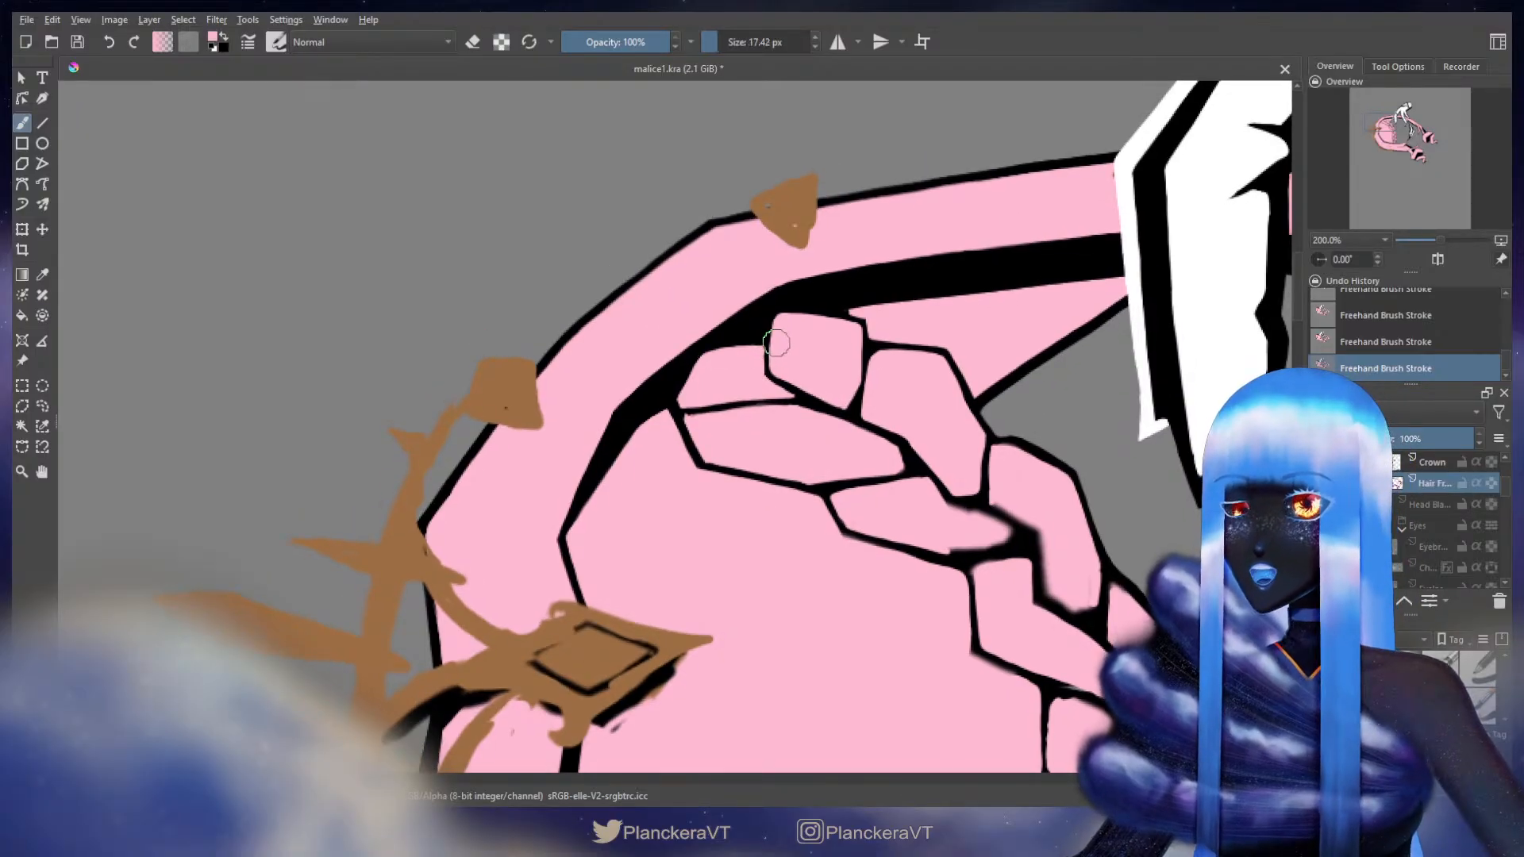
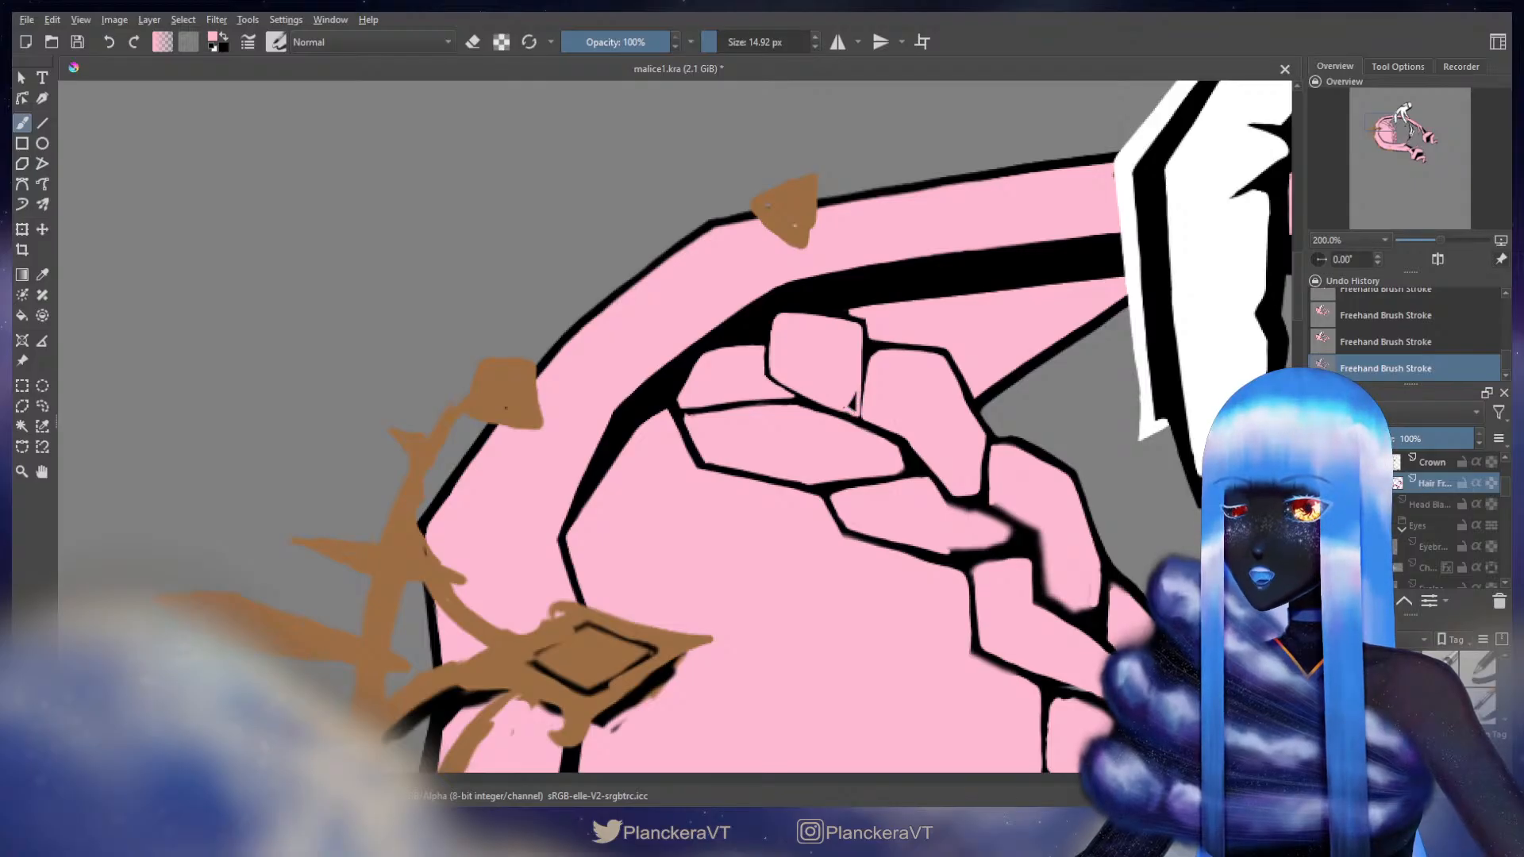
{"action": "key", "text": "x"}
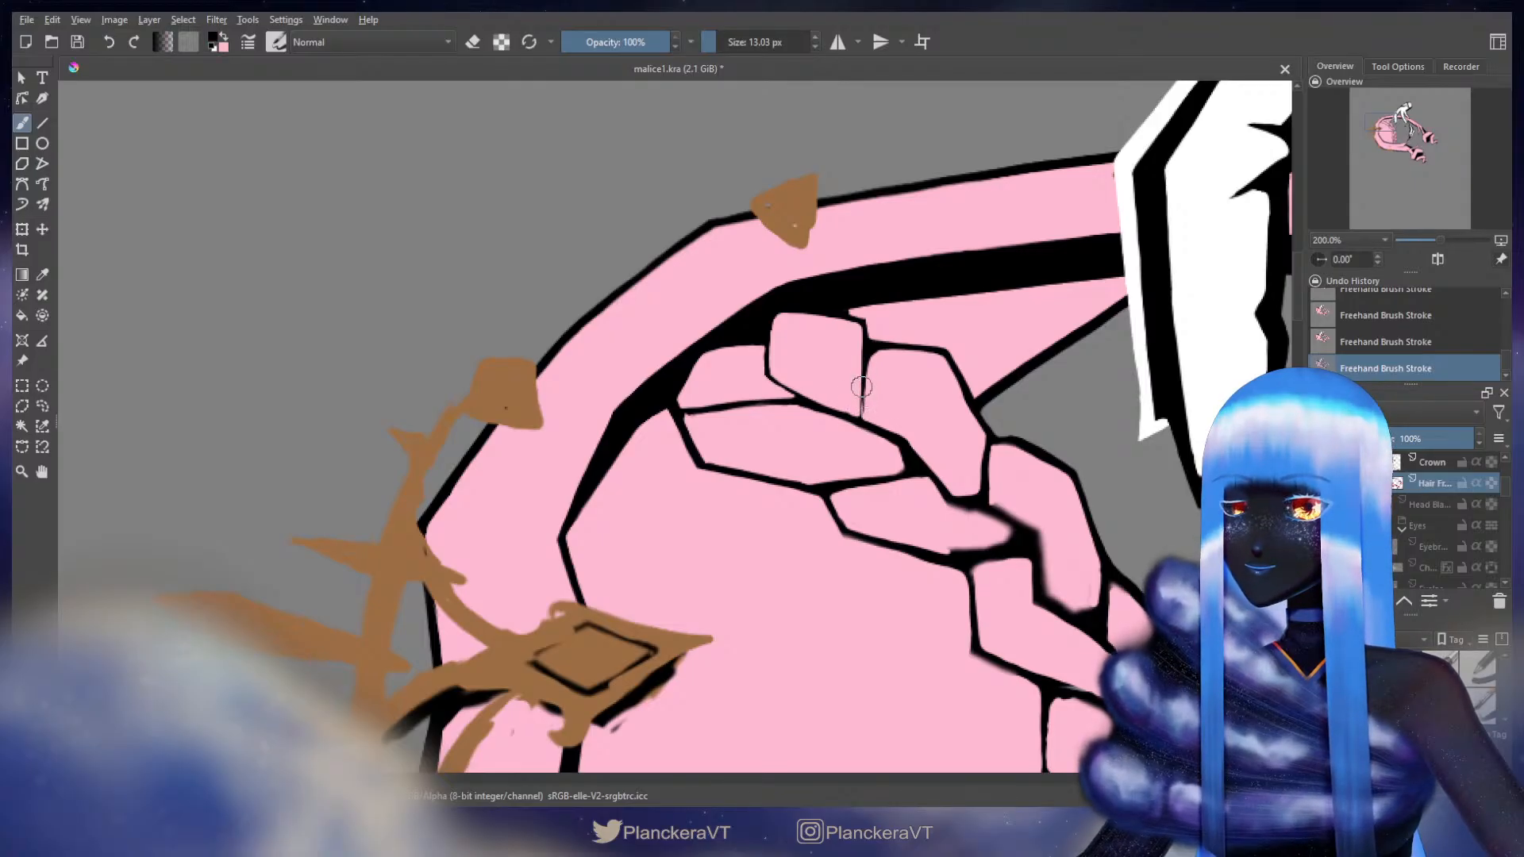
{"action": "key", "text": "x"}
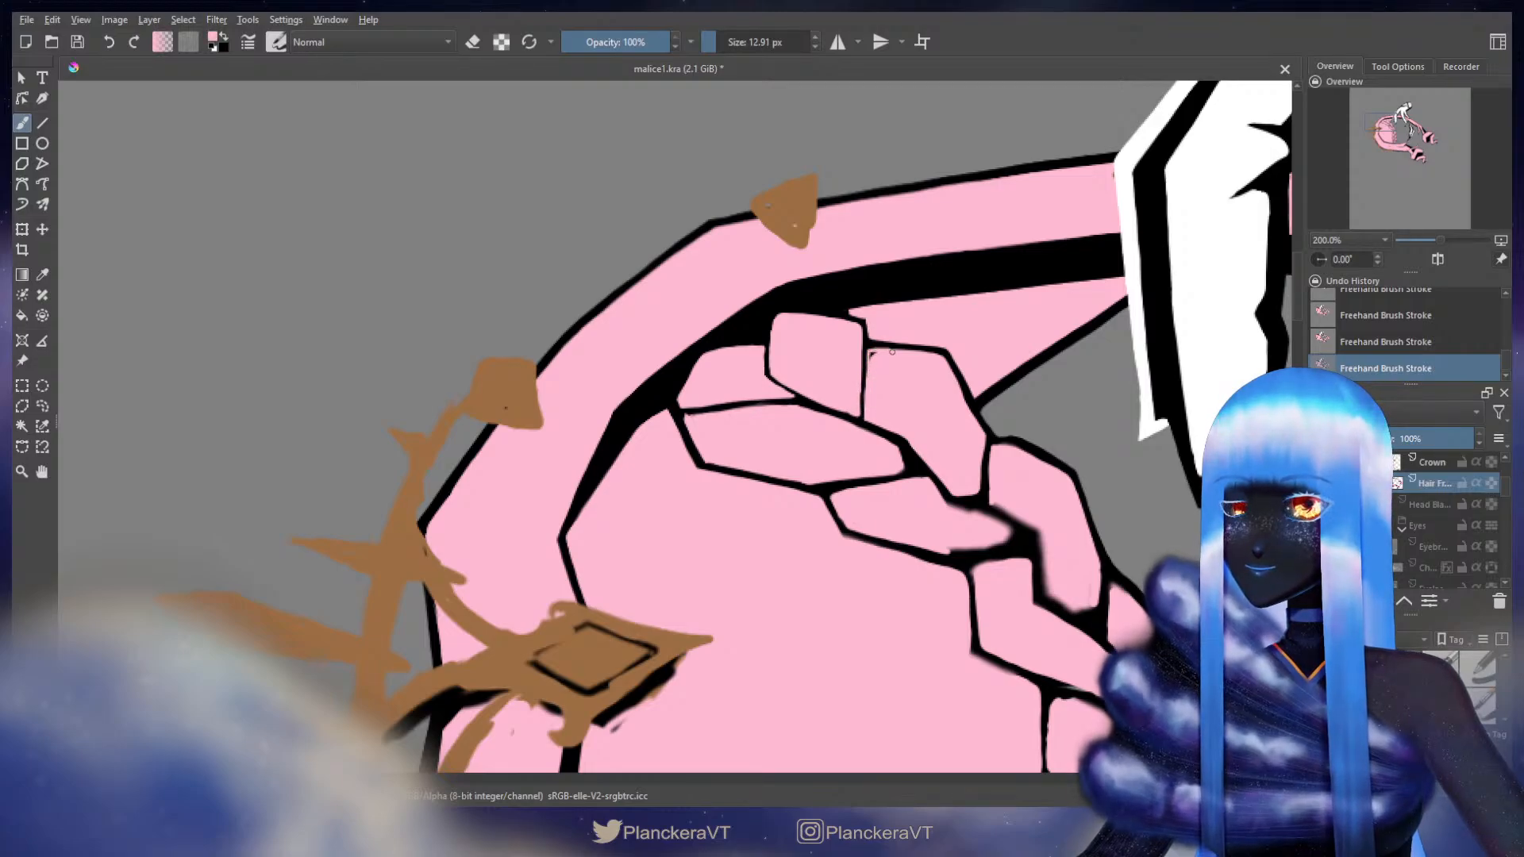
{"action": "key", "text": "ctrl+z"}
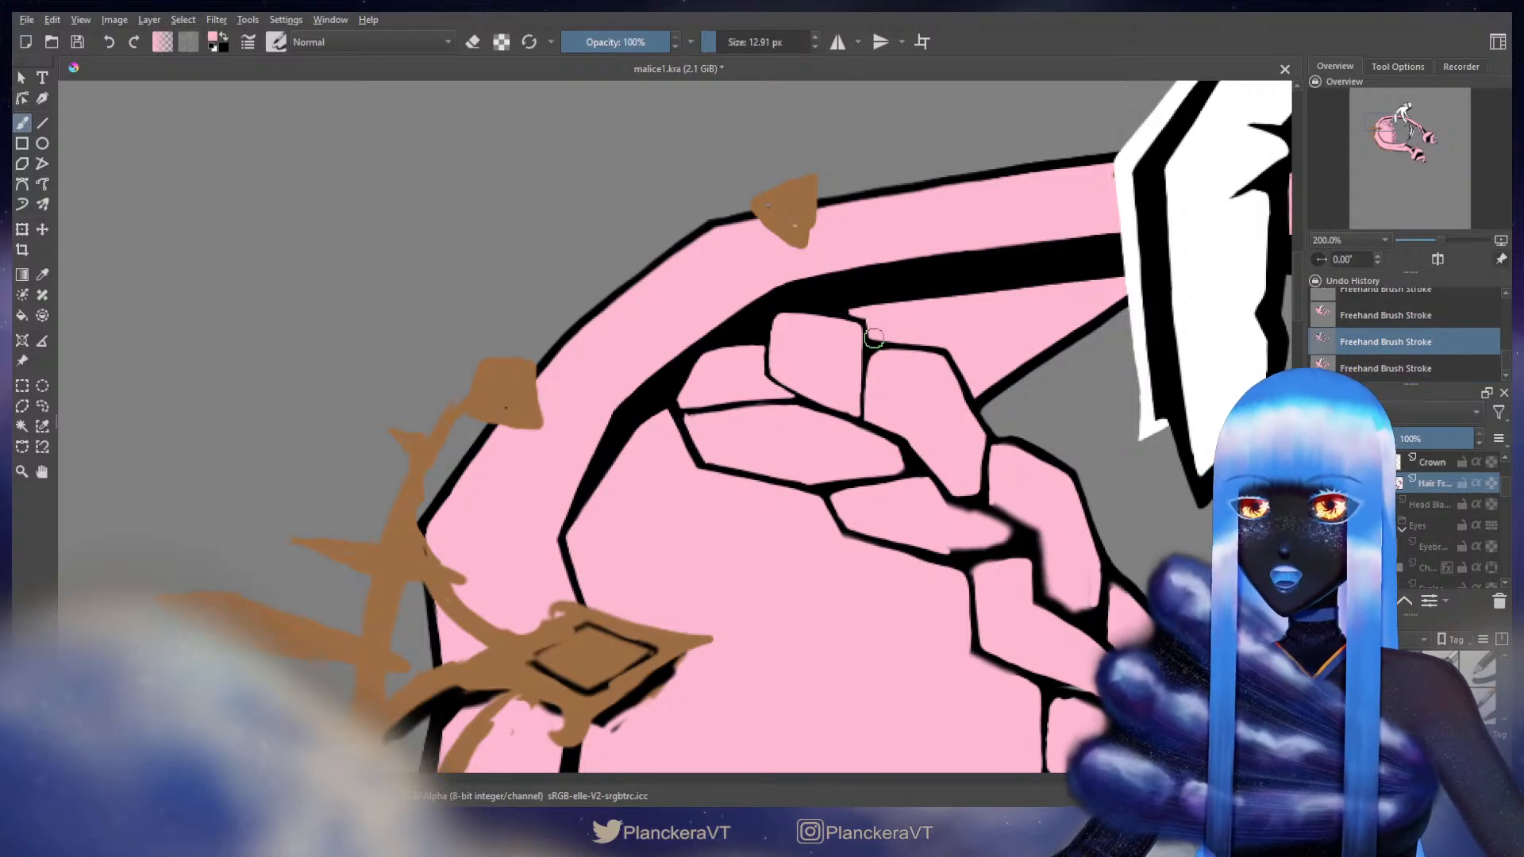
{"action": "mouse_move", "coordinate": [881, 366]}
{"action": "left_mouse_down"}
{"action": "mouse_move", "coordinate": [882, 391]}
{"action": "mouse_move", "coordinate": [862, 396]}
{"action": "left_mouse_up"}
{"action": "key", "text": "x"}
{"action": "key", "text": "x"}
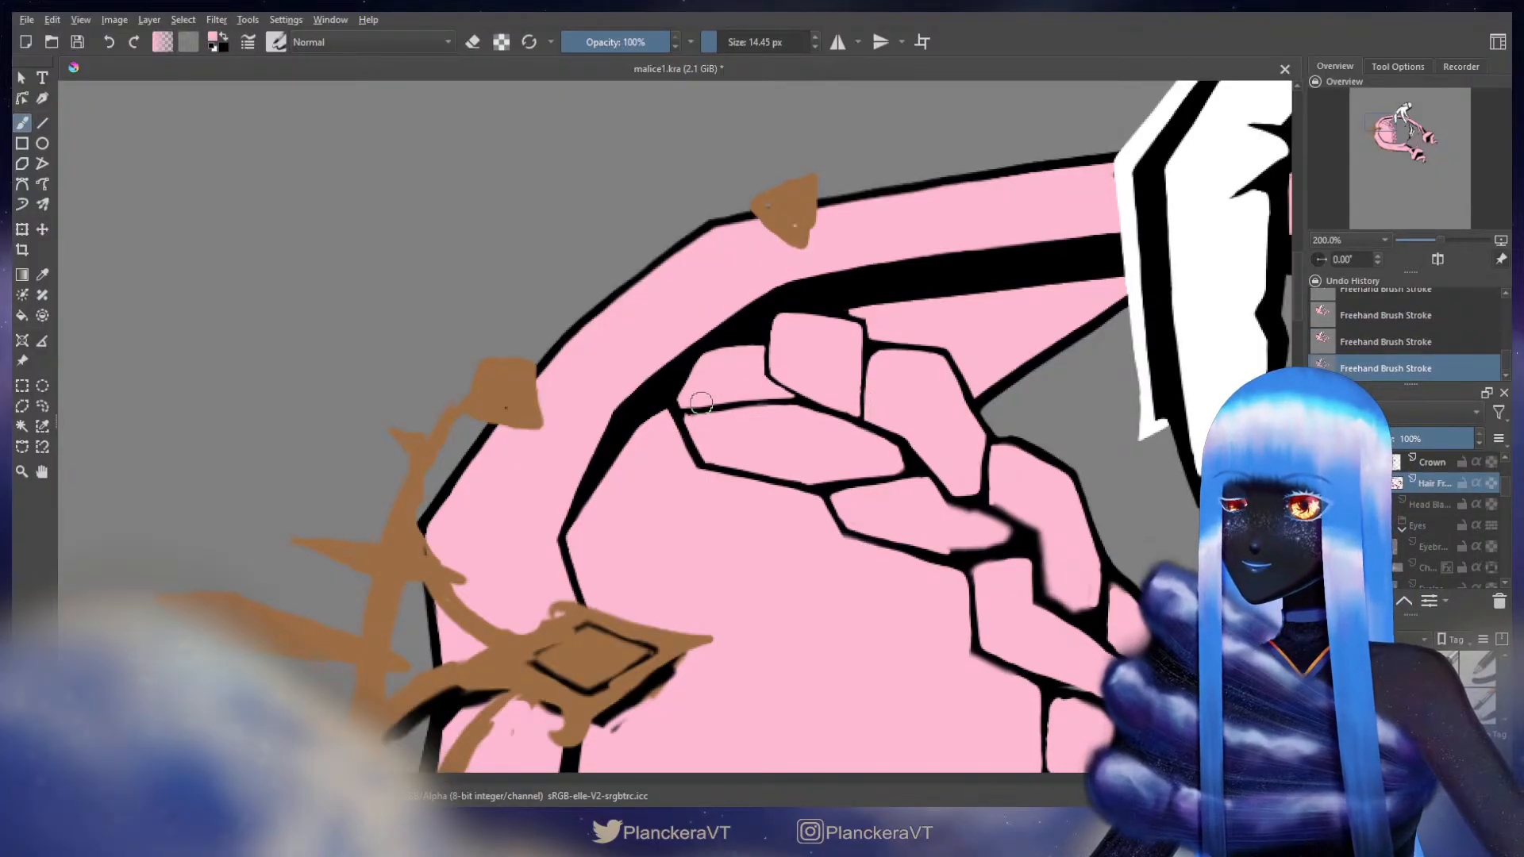
- Clean the divider below the upper-left braid segment and reshape the wide segment's lower-left corner with pink and black at 12.85 to 15.13 px
{"action": "key", "text": "bracketleft"}
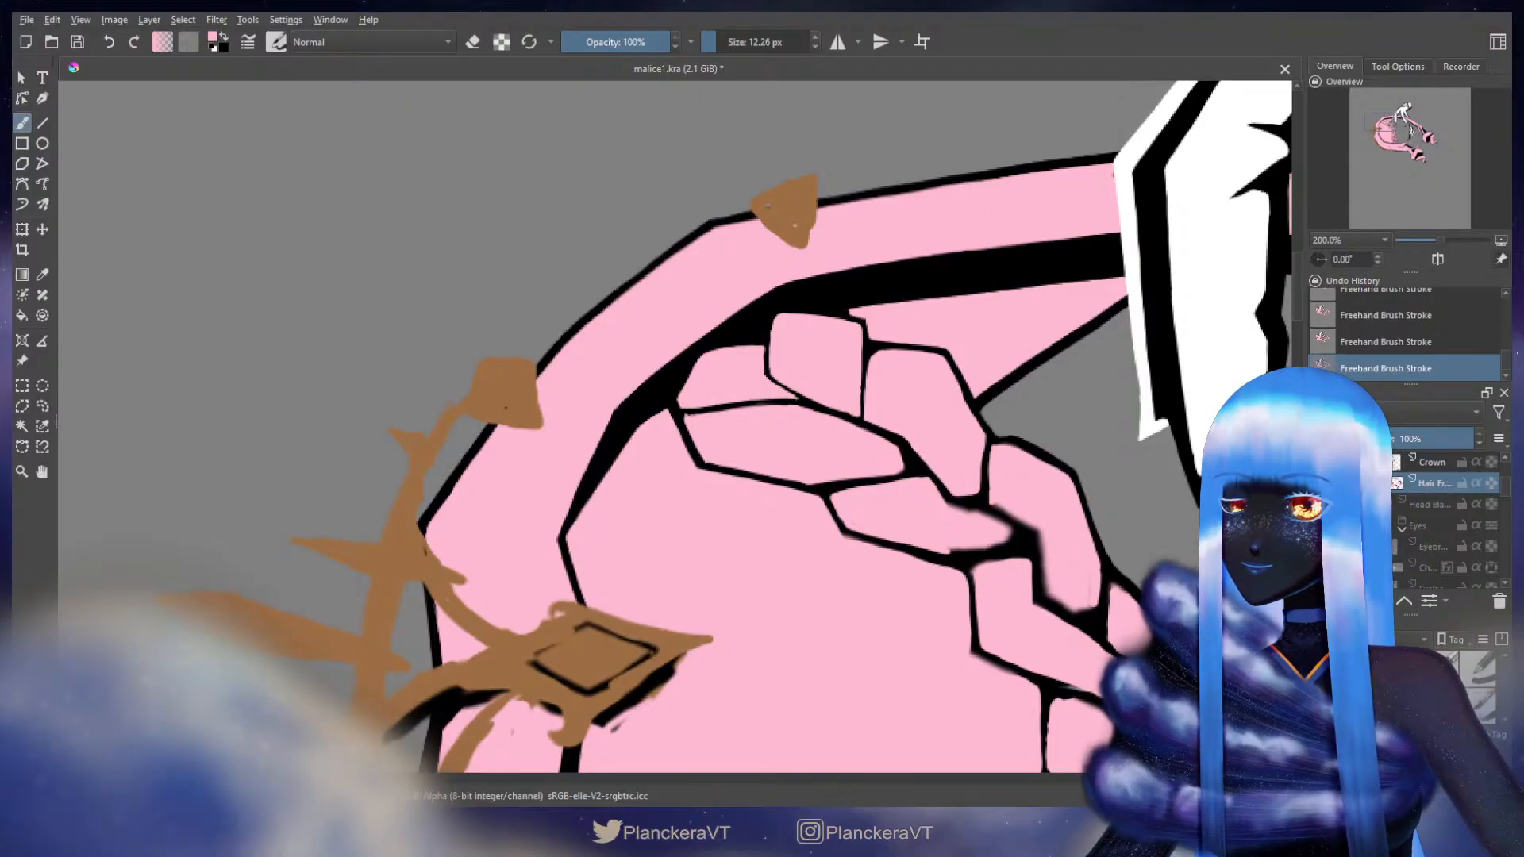
{"action": "key", "text": "bracketright"}
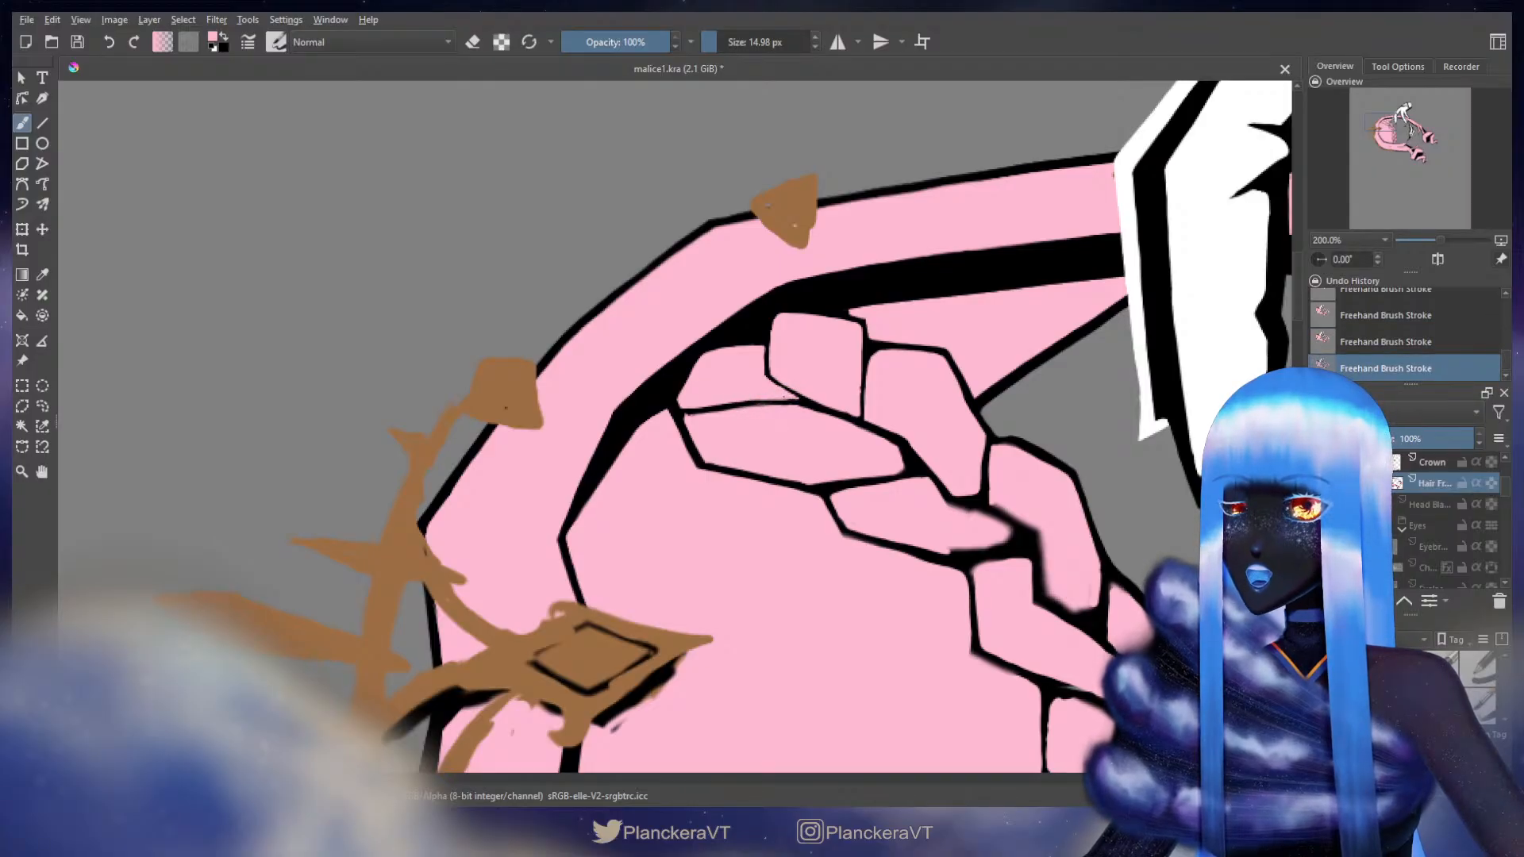
{"action": "key", "text": "bracketleft"}
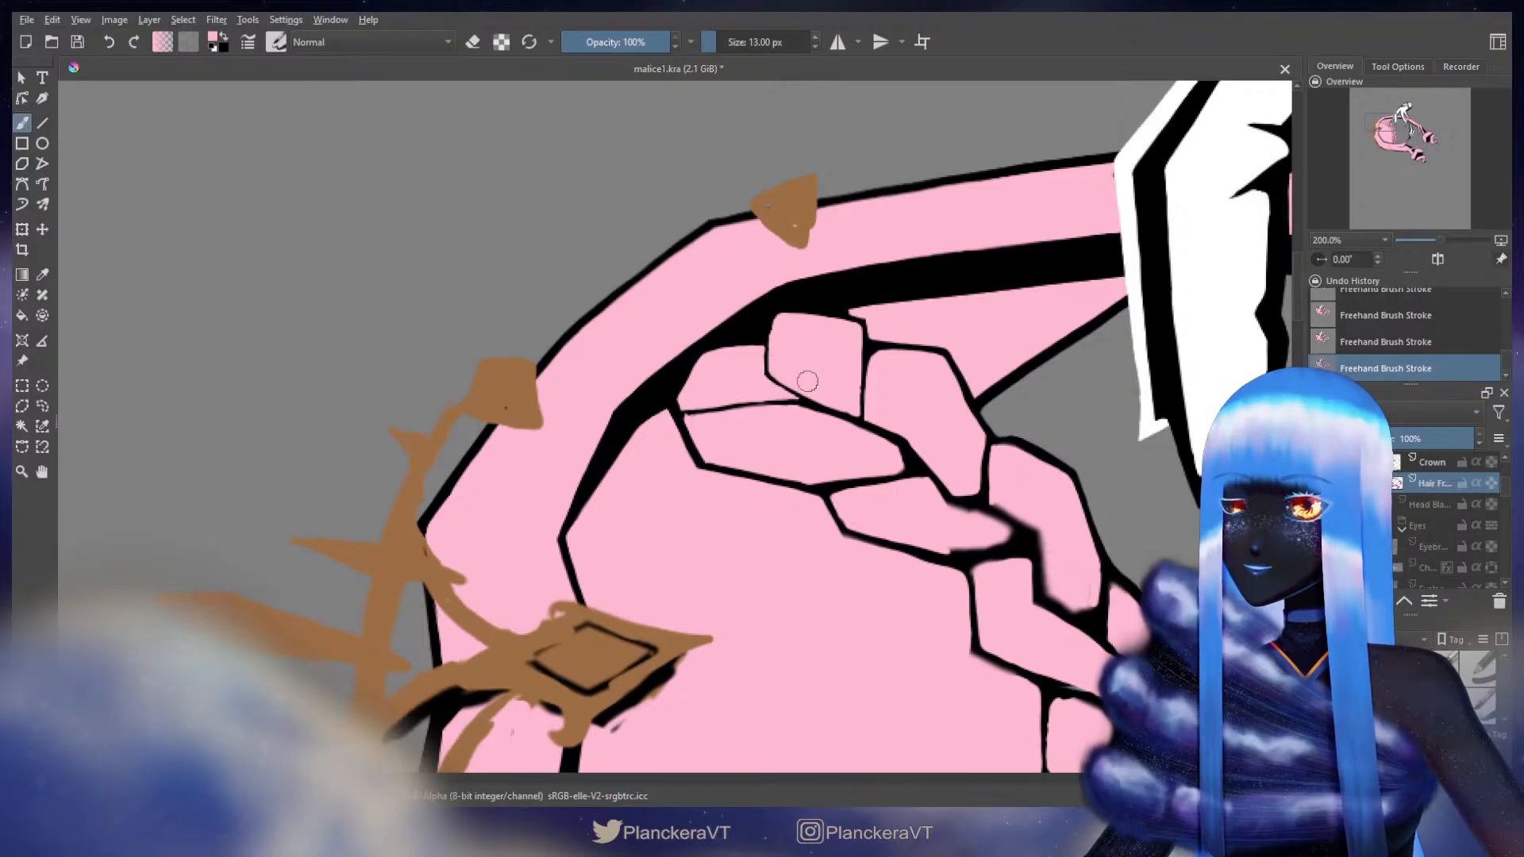
{"action": "left_click", "coordinate": [691, 430], "text": "shift"}
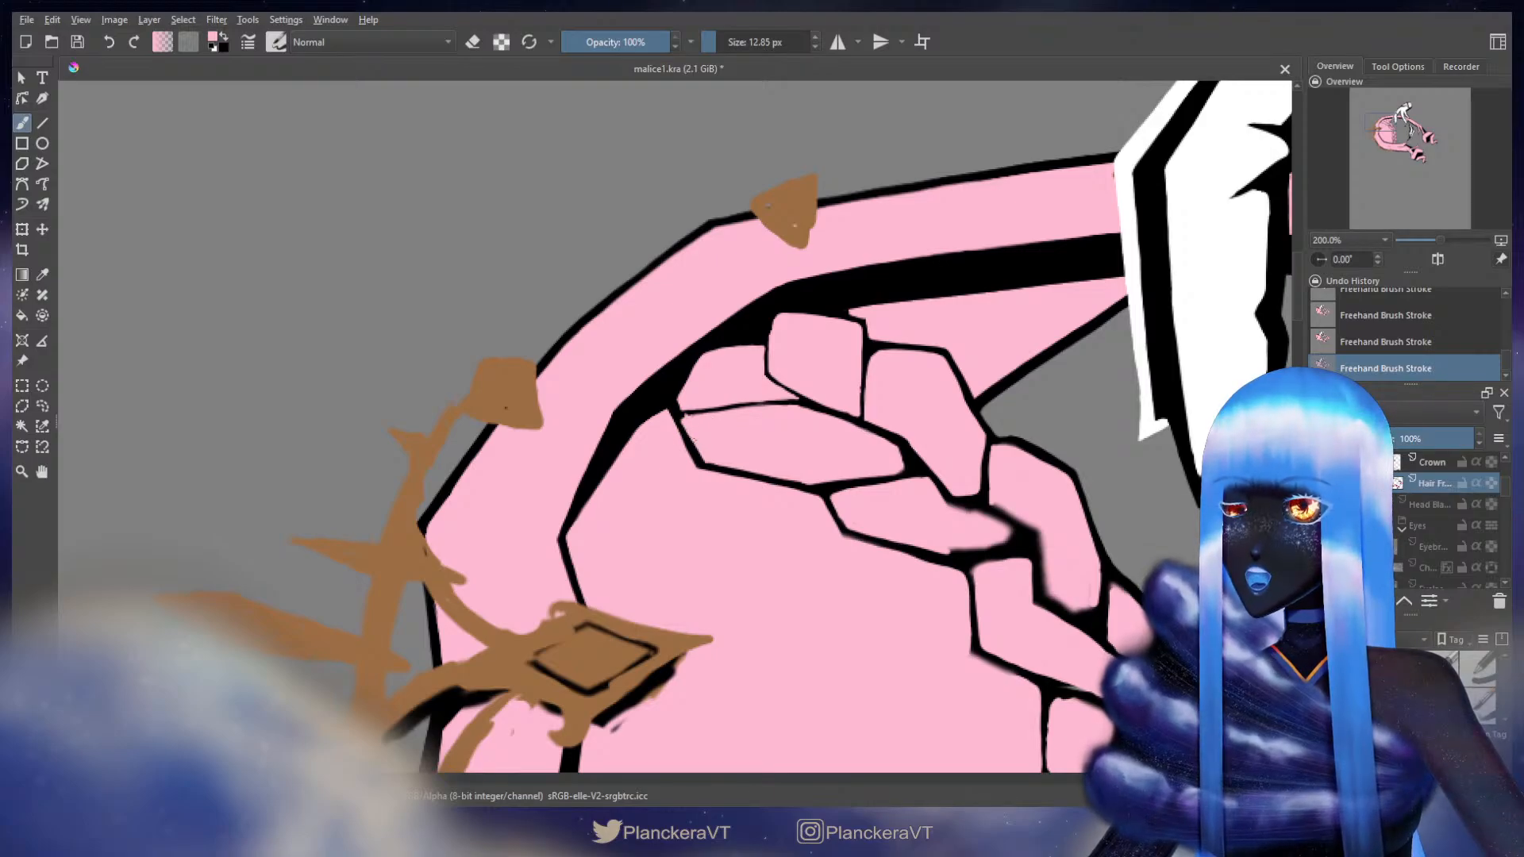
{"action": "mouse_move", "coordinate": [701, 458]}
{"action": "left_mouse_down"}
{"action": "mouse_move", "coordinate": [728, 479]}
{"action": "mouse_move", "coordinate": [619, 437]}
{"action": "mouse_move", "coordinate": [603, 411]}
{"action": "mouse_move", "coordinate": [636, 450]}
{"action": "mouse_move", "coordinate": [722, 454]}
{"action": "left_mouse_up"}
{"action": "key", "text": "x"}
{"action": "key", "text": "ctrl+z"}
{"action": "key", "text": "x"}
{"action": "mouse_move", "coordinate": [638, 422]}
{"action": "left_mouse_down"}
{"action": "mouse_move", "coordinate": [627, 429]}
{"action": "mouse_move", "coordinate": [671, 441]}
{"action": "mouse_move", "coordinate": [630, 429]}
{"action": "left_mouse_up"}
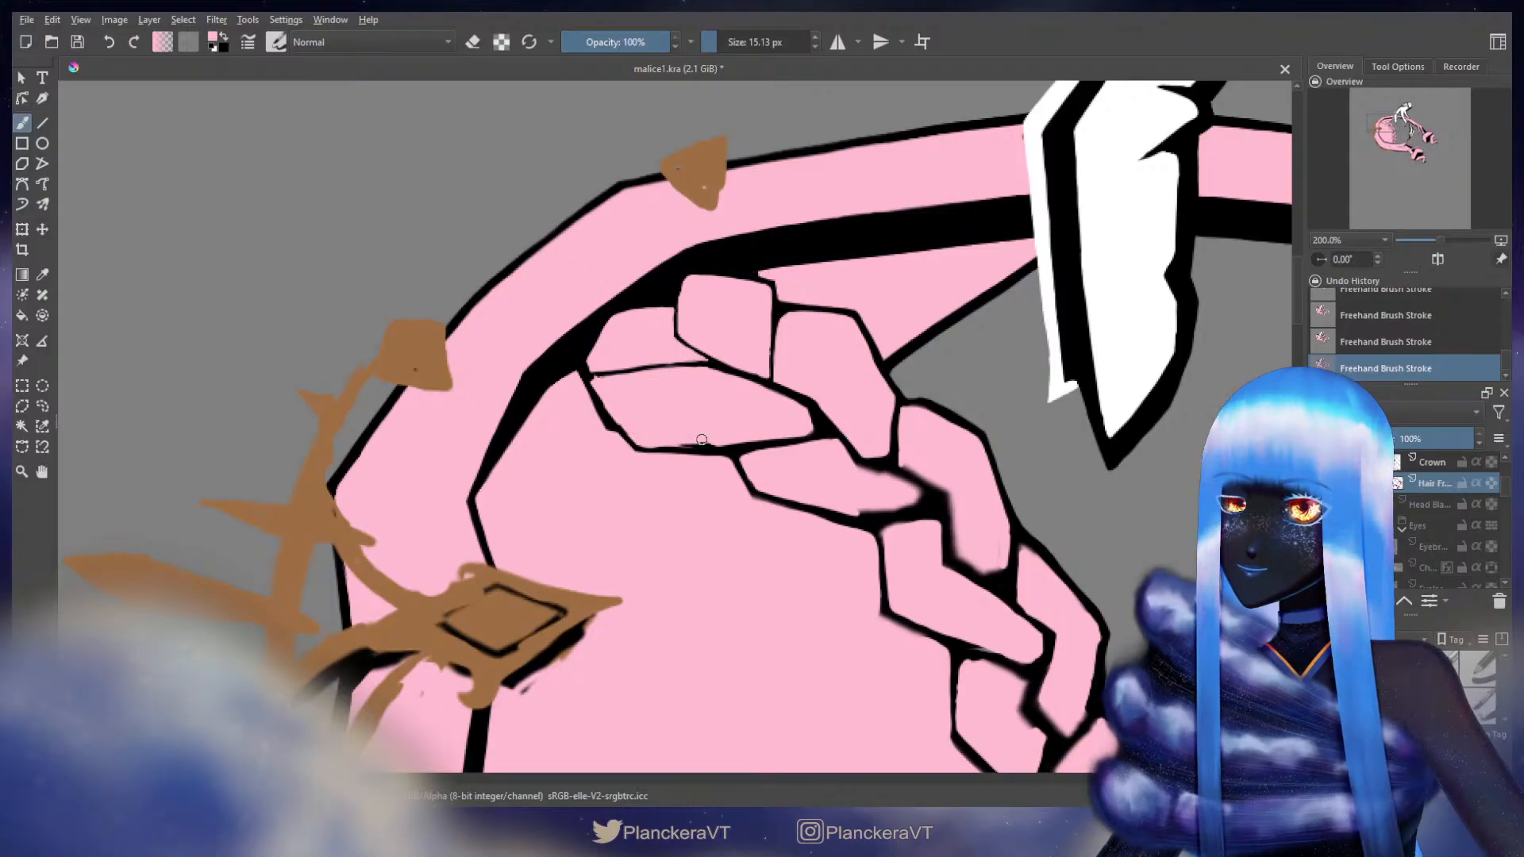
- Rework the outer outline of the next left-hand segment below the wide one into an angular edge with black and pink at 16.74 px
{"action": "key", "text": "x"}
{"action": "mouse_move", "coordinate": [731, 458]}
{"action": "left_mouse_down"}
{"action": "mouse_move", "coordinate": [791, 519]}
{"action": "mouse_move", "coordinate": [848, 522]}
{"action": "left_mouse_up"}
{"action": "key", "text": "x"}
{"action": "mouse_move", "coordinate": [748, 464]}
{"action": "left_mouse_down"}
{"action": "mouse_move", "coordinate": [786, 507]}
{"action": "mouse_move", "coordinate": [889, 508]}
{"action": "left_mouse_up"}
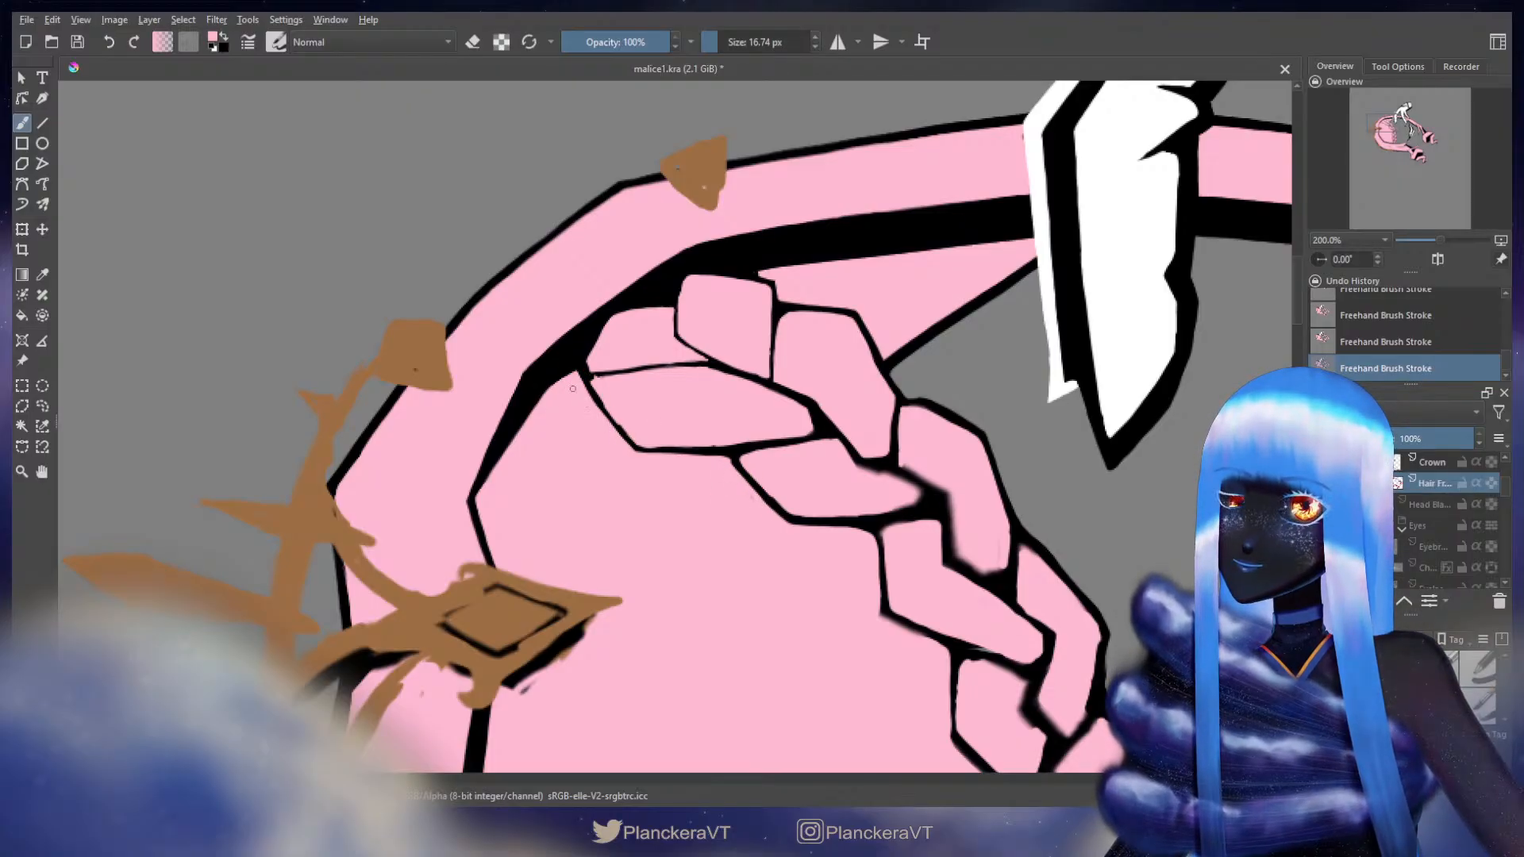
- Sharpen the wide left-hand segment's outer outline and corners with alternating black and pink, reducing the brush from 16.37 to 12.51 px
{"action": "key", "text": "x"}
{"action": "key", "text": "bracketleft"}
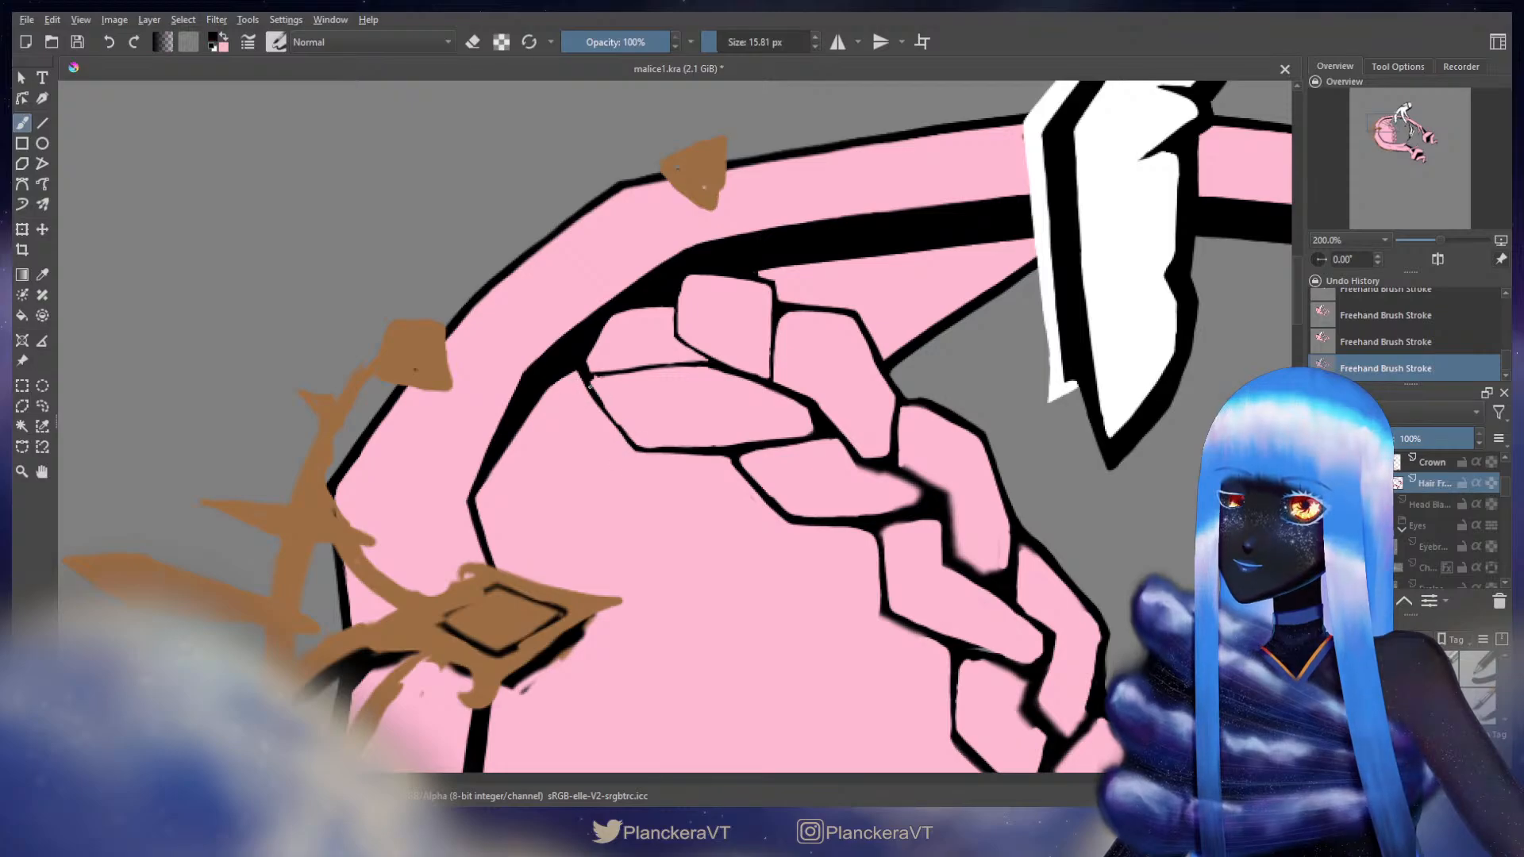
{"action": "key", "text": "bracketleft"}
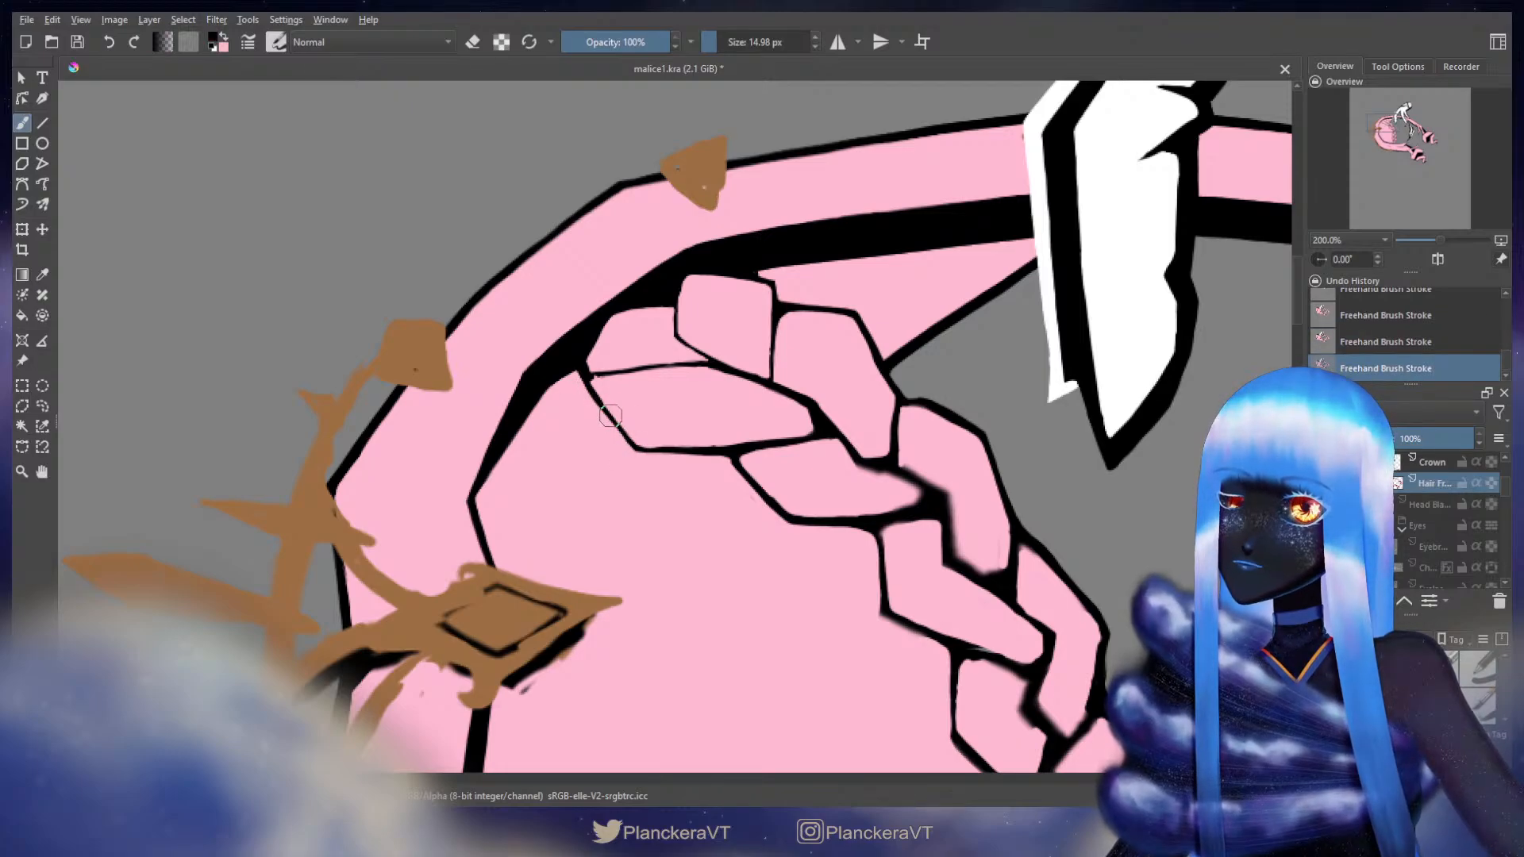
{"action": "key", "text": "bracketright"}
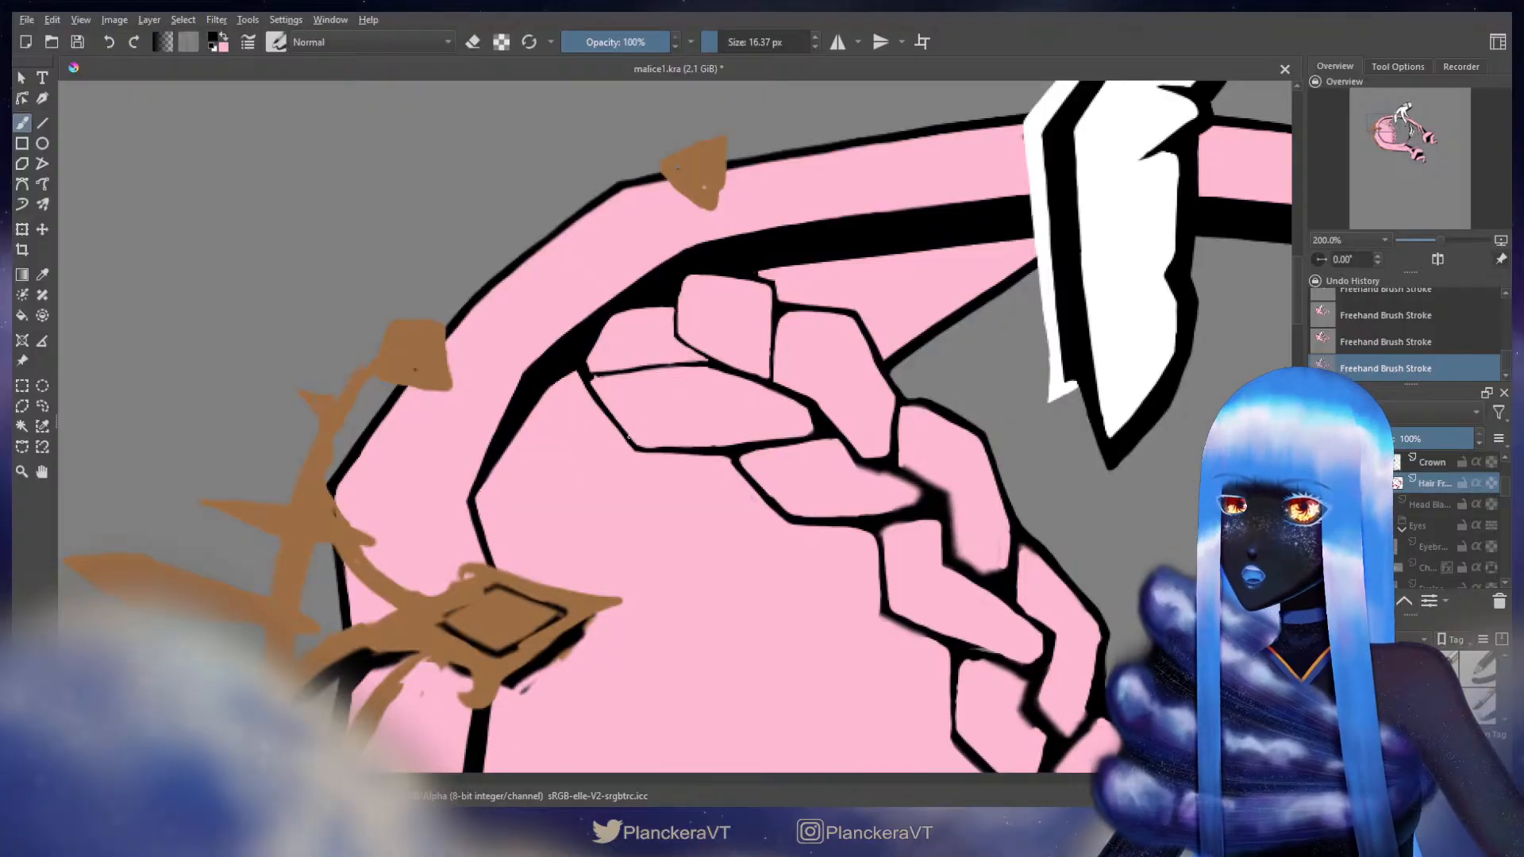
{"action": "key", "text": "x"}
{"action": "key", "text": "bracketleft"}
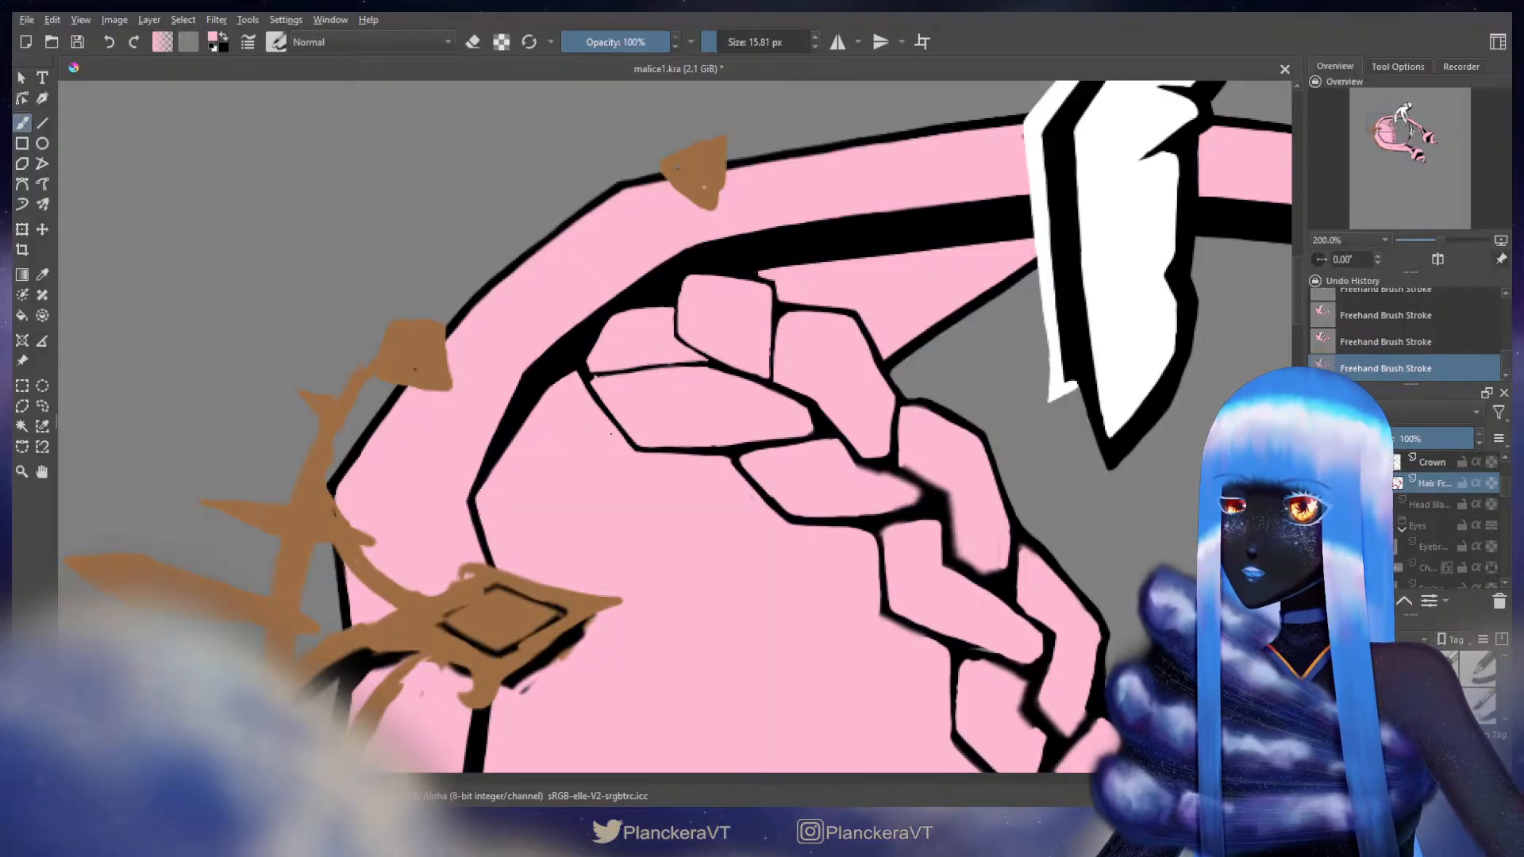
{"action": "key", "text": "x"}
{"action": "key", "text": "bracketleft"}
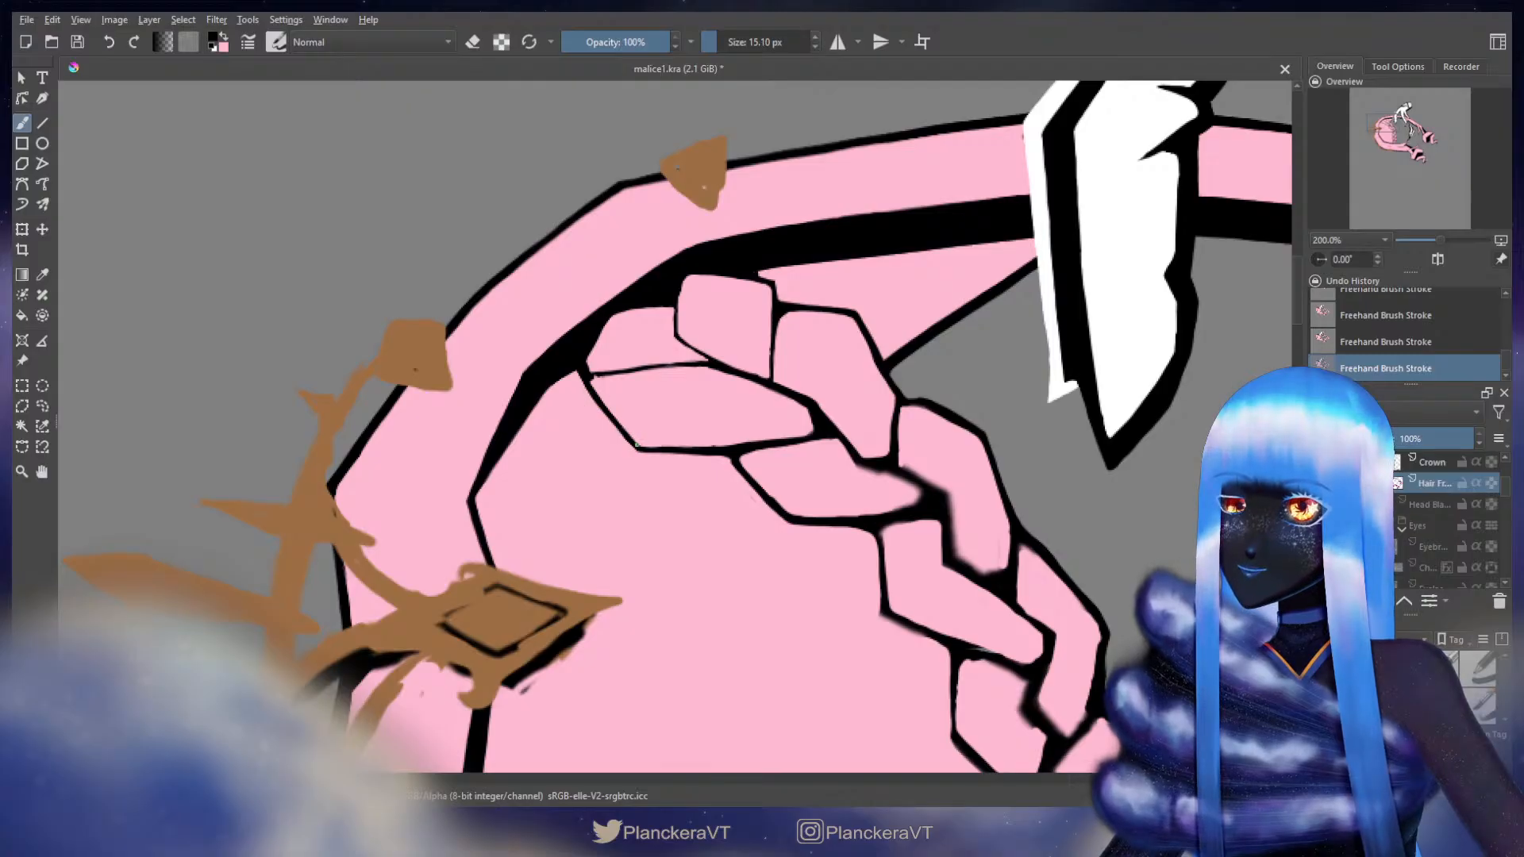
{"action": "key", "text": "x"}
{"action": "key", "text": "bracketleft"}
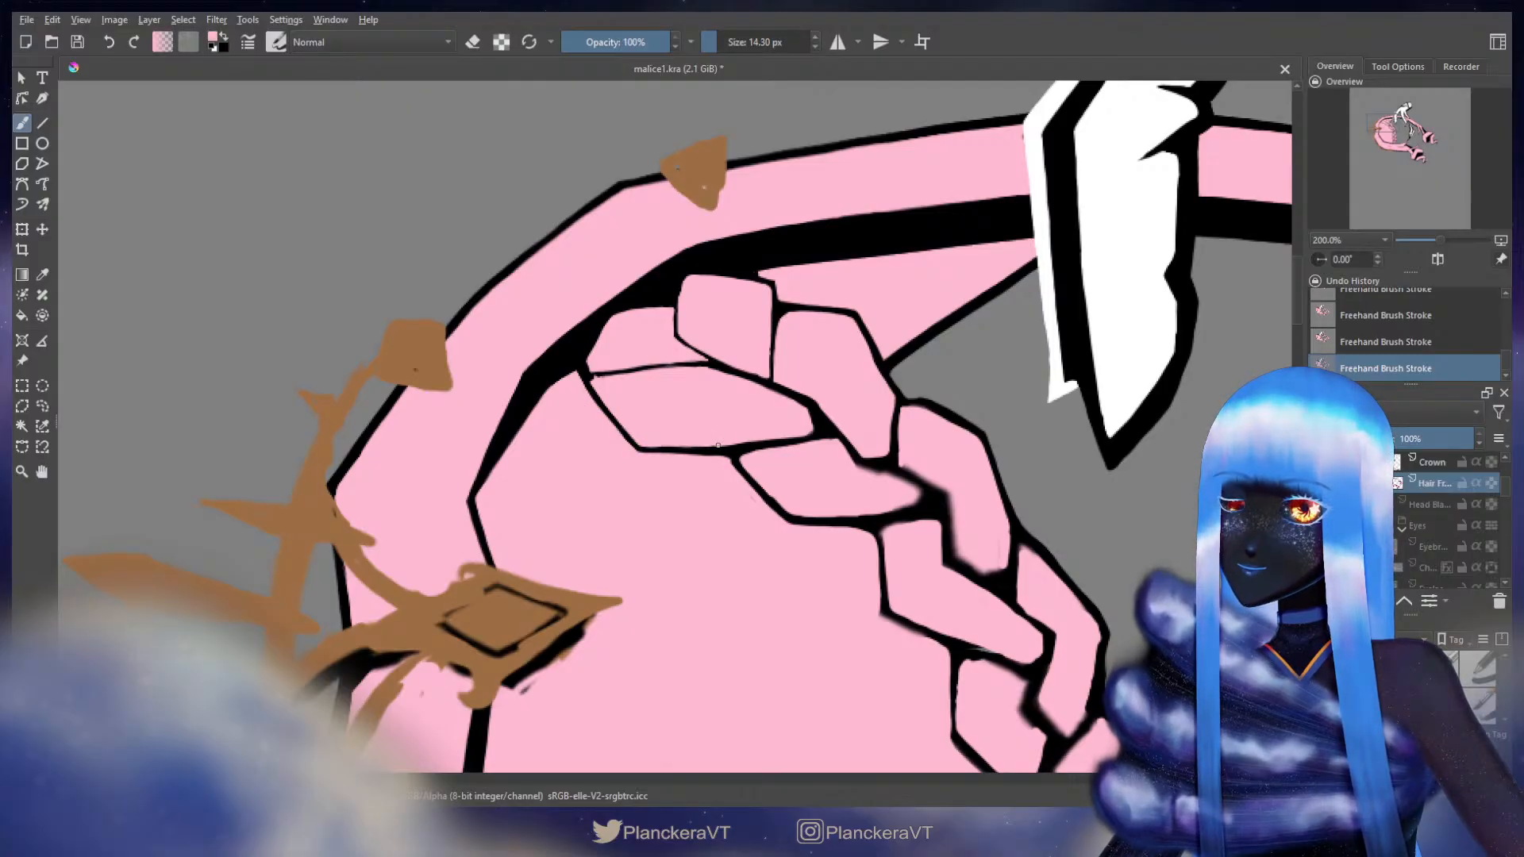
{"action": "key", "text": "x"}
{"action": "key", "text": "bracketleft"}
{"action": "key", "text": "bracketleft"}
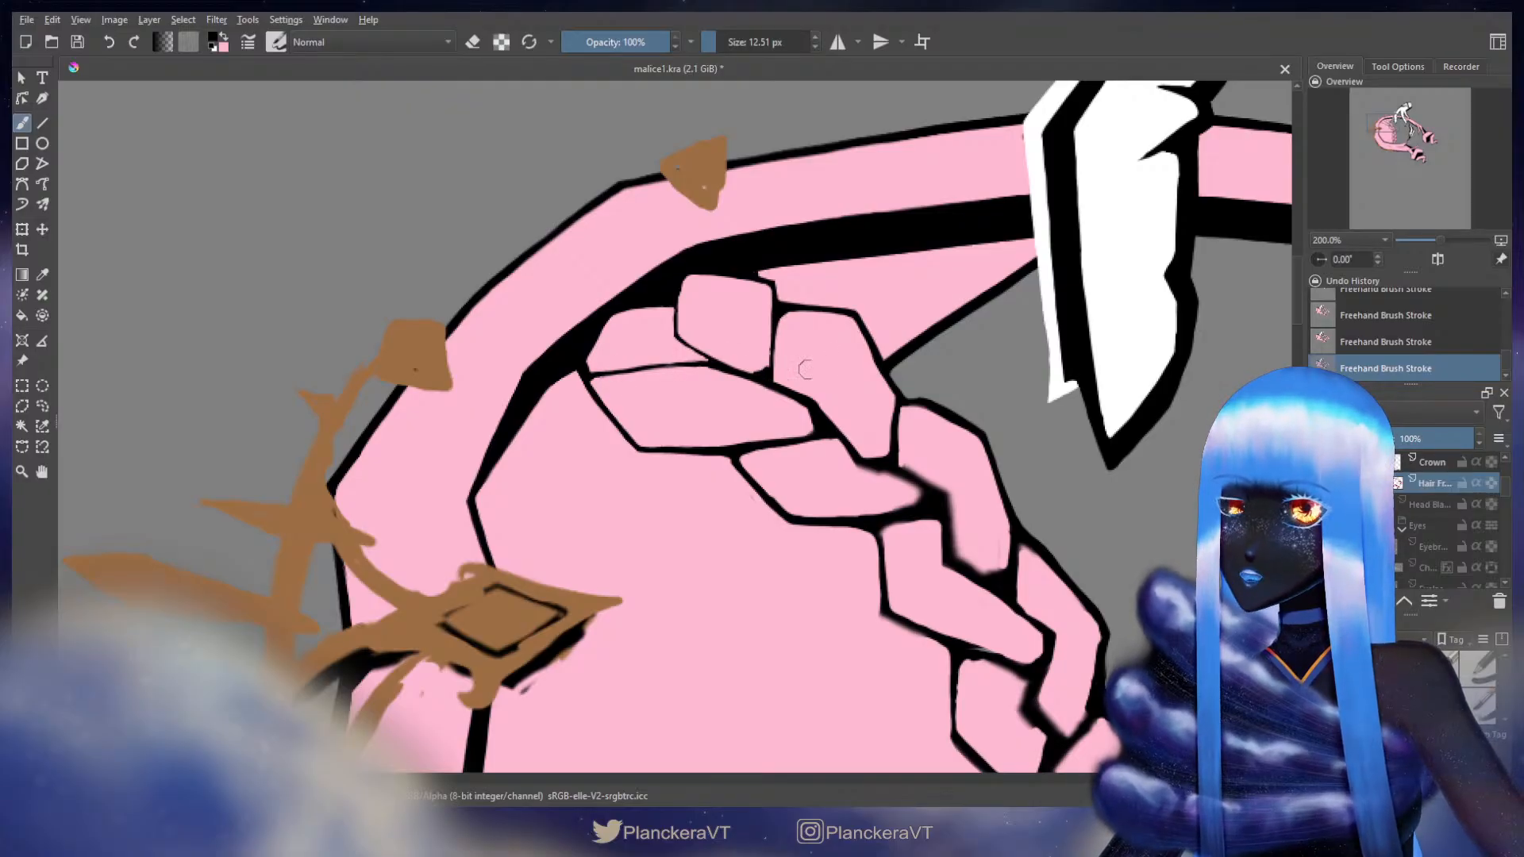
- Undo the last black stroke and refine the divider between the upper-left and wide segments with black at 9.89 px and pink at 11.24 px
{"action": "key", "text": "ctrl+z"}
{"action": "mouse_move", "coordinate": [608, 365]}
{"action": "left_mouse_down"}
{"action": "mouse_move", "coordinate": [644, 385]}
{"action": "mouse_move", "coordinate": [626, 394]}
{"action": "left_mouse_up"}
{"action": "key", "text": "bracketleft"}
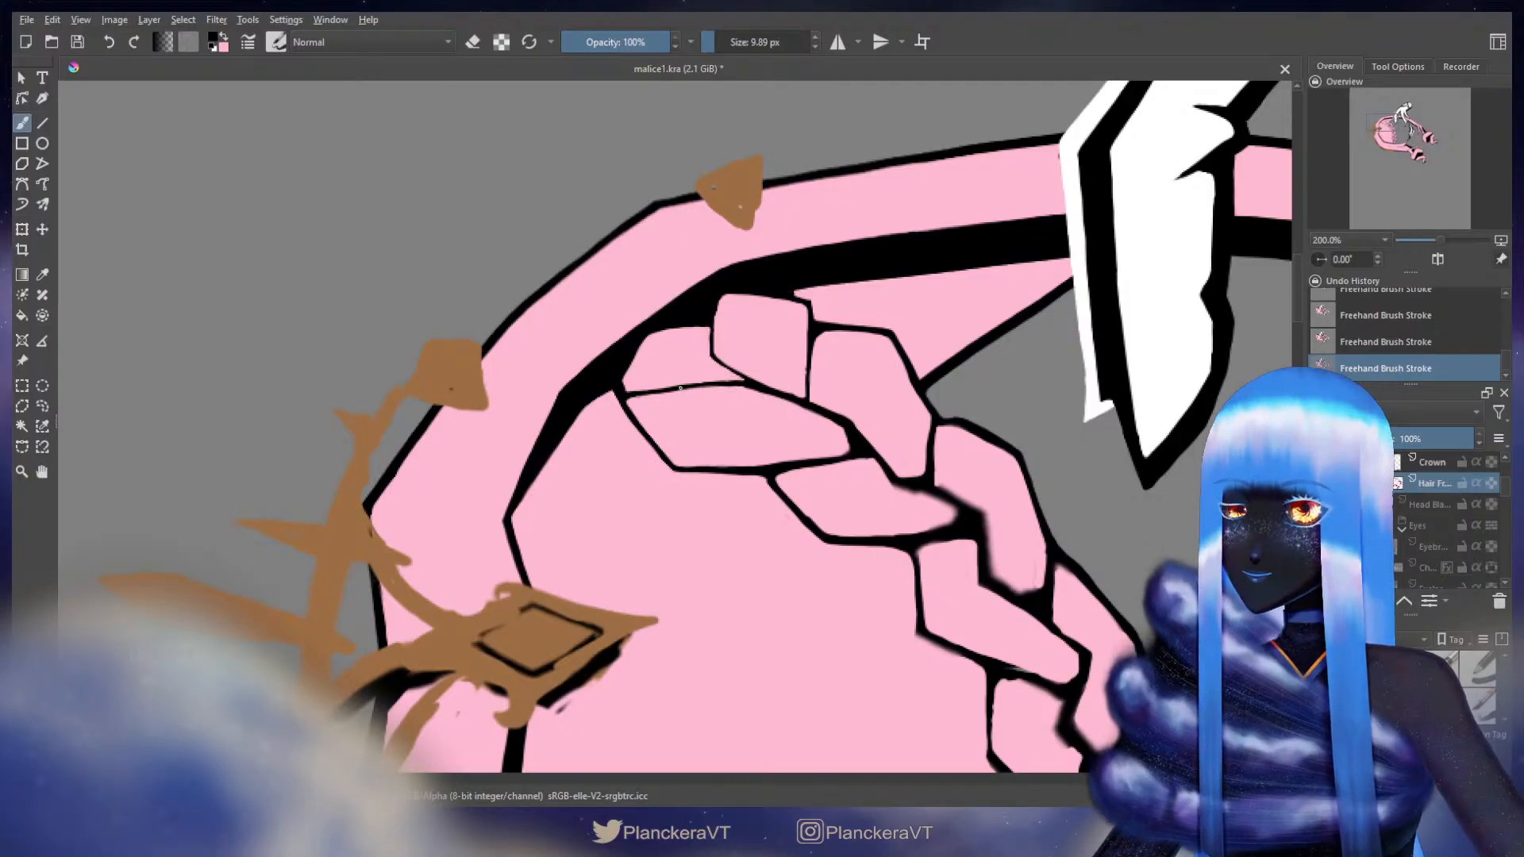
{"action": "key", "text": "x"}
{"action": "key", "text": "bracketright"}
{"action": "key", "text": "bracketright"}
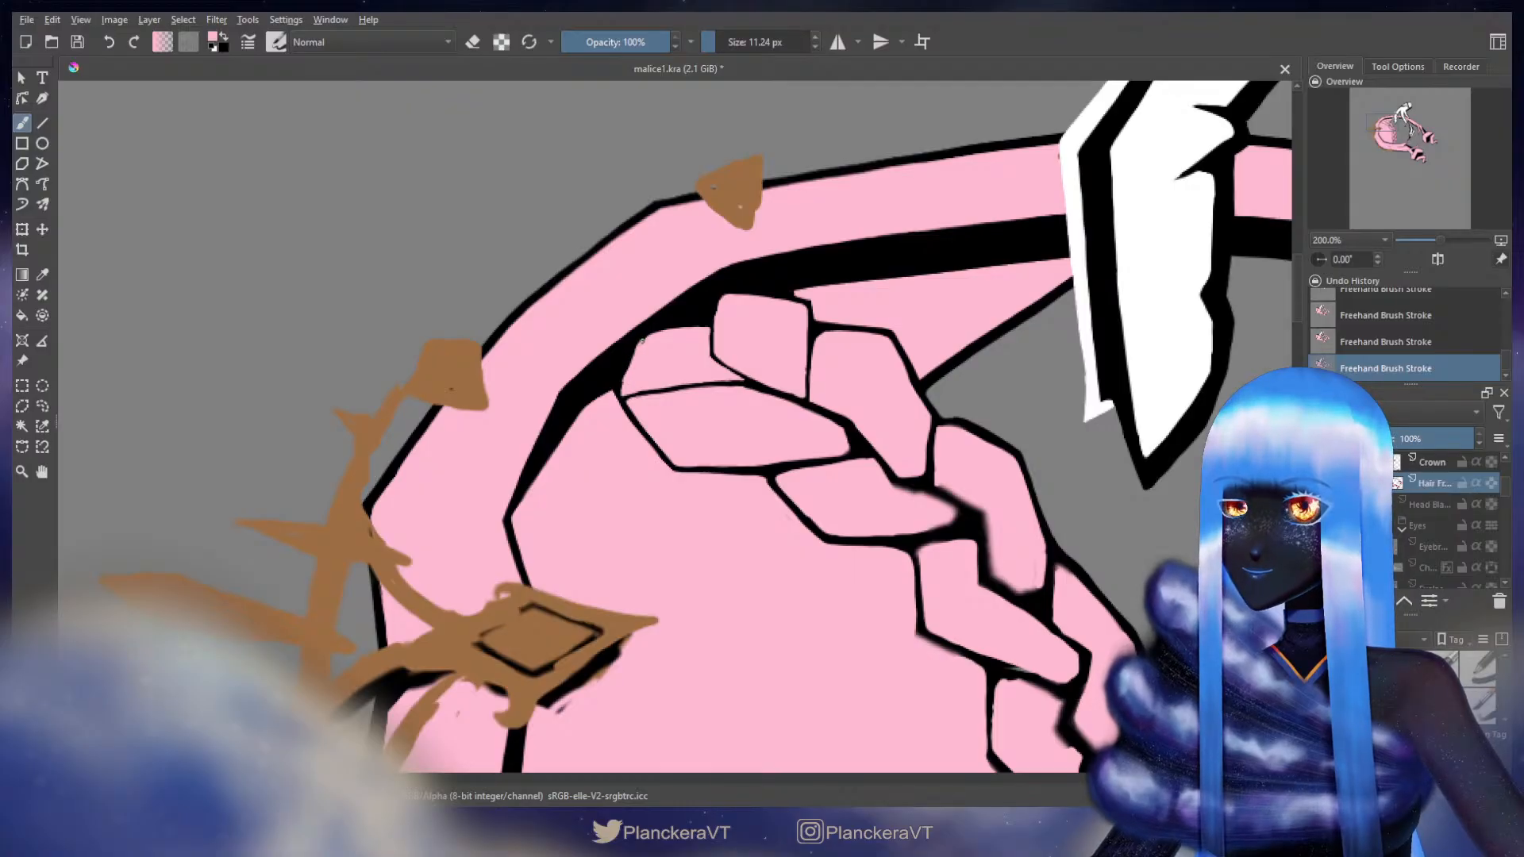
- Crisp up the upper-left braid segment's outer edge and upper corner with black at 14.14 and 13.65 px
{"action": "key", "text": "x"}
{"action": "key", "text": "bracketright"}
{"action": "key", "text": "bracketright"}
{"action": "key", "text": "bracketright"}
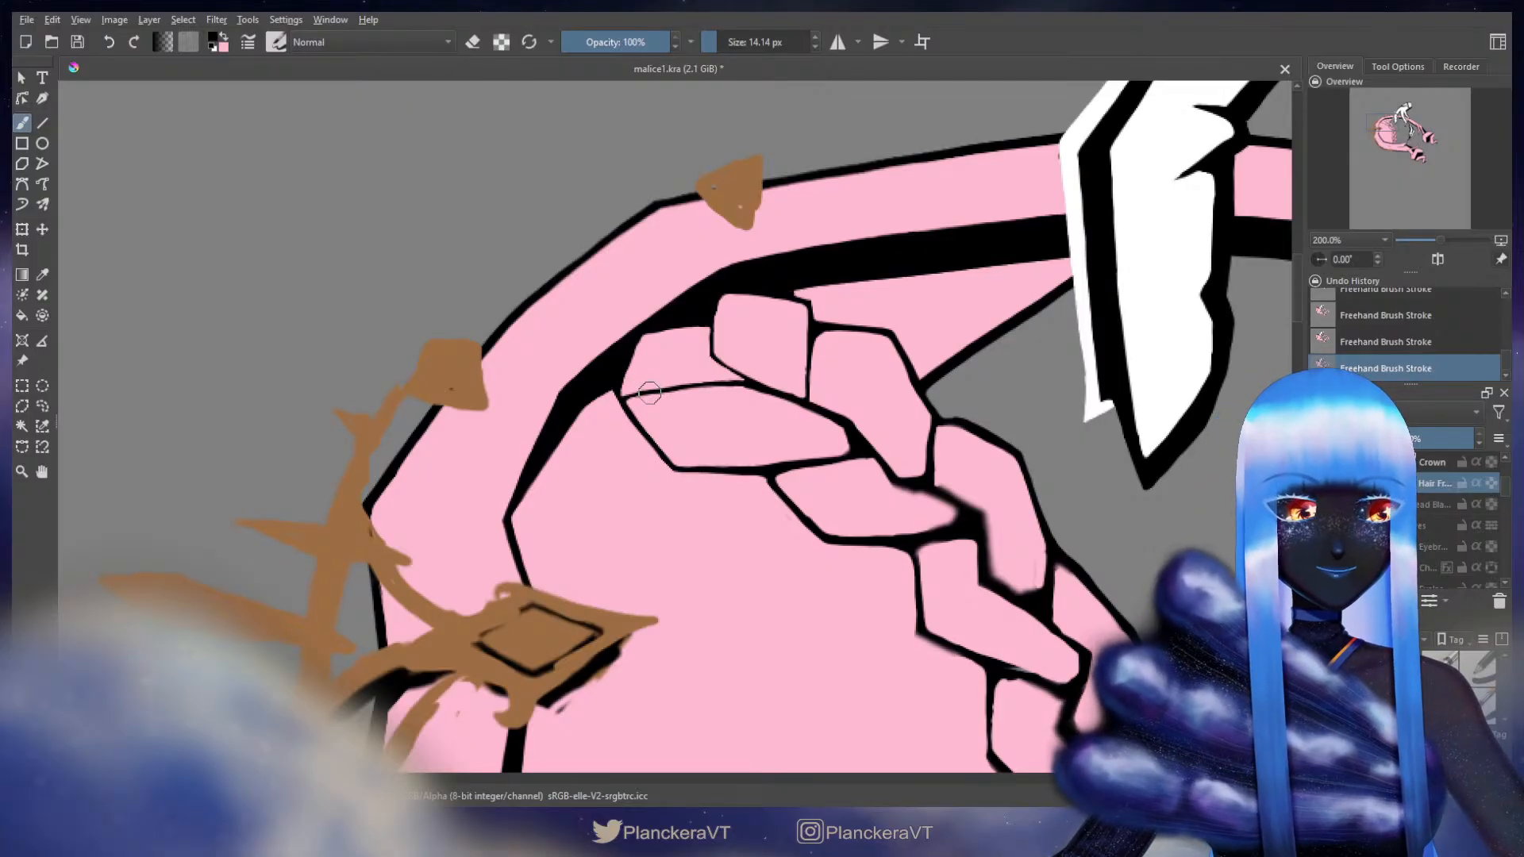
{"action": "scroll", "coordinate": [647, 397], "scroll_direction": "down", "scroll_amount": 1}
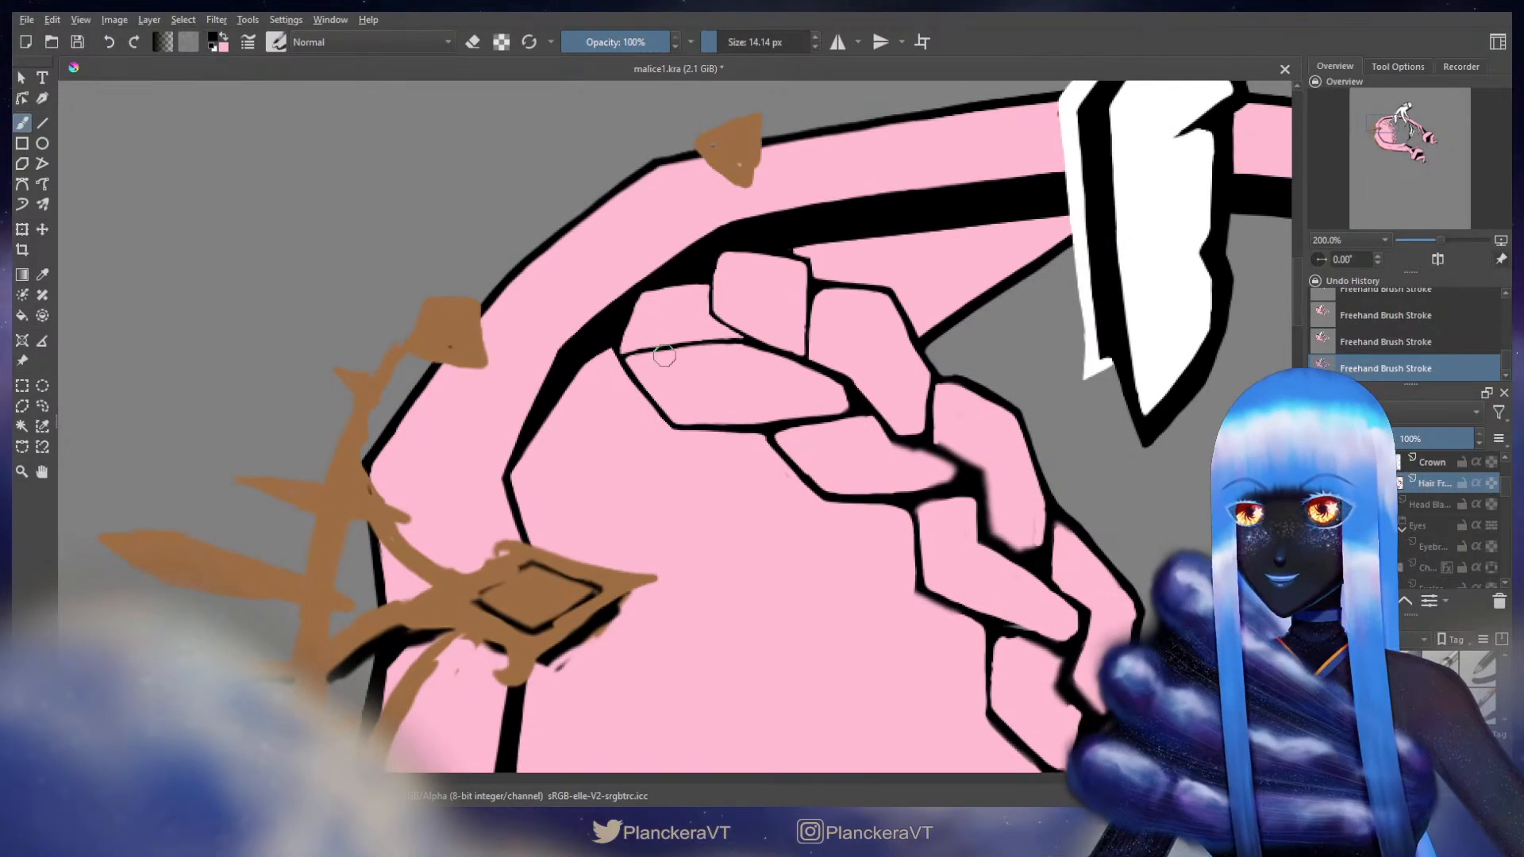
{"action": "left_click_drag", "start_coordinate": [636, 303], "coordinate": [633, 306]}
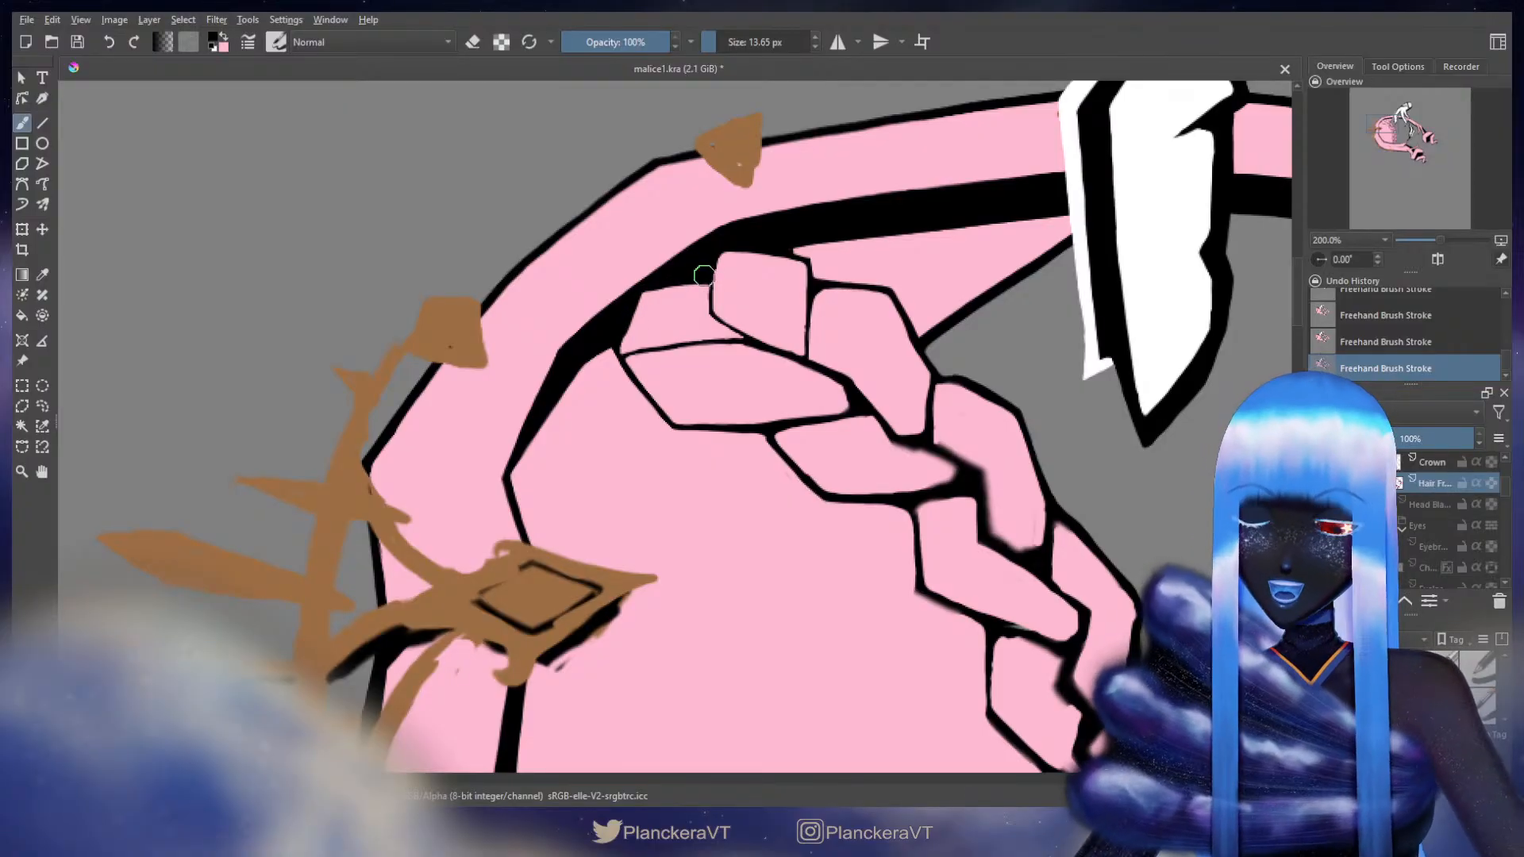
{"action": "left_click_drag", "start_coordinate": [739, 330], "coordinate": [676, 279]}
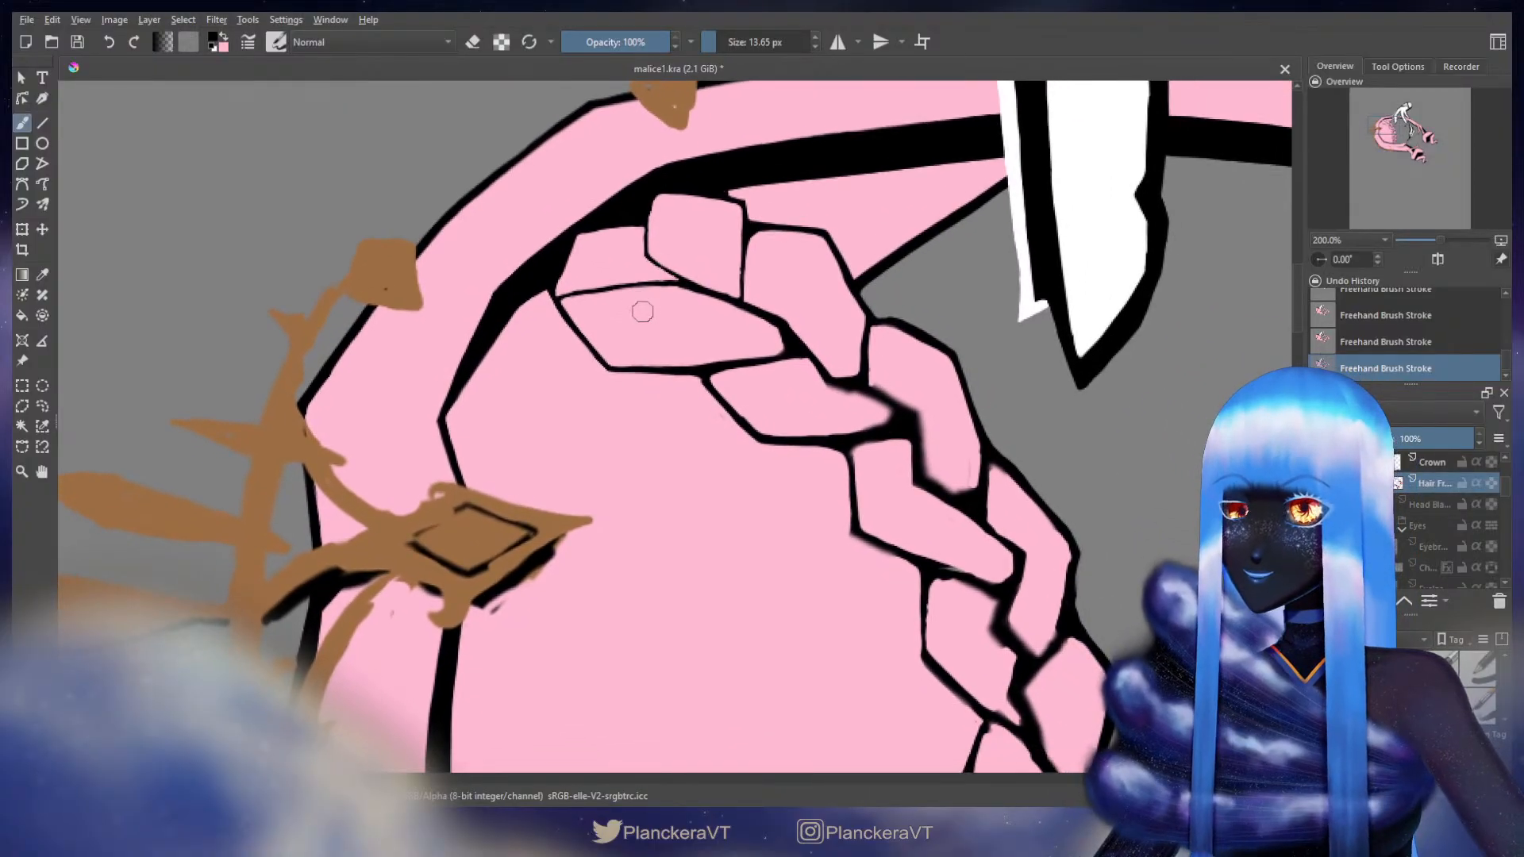
- Straighten the outer lower-left outline of the left-hand segment below the wide one with pink at 18.50 px and black at 15.69 px
{"action": "key", "text": "x"}
{"action": "left_click_drag", "start_coordinate": [699, 401], "coordinate": [724, 418]}
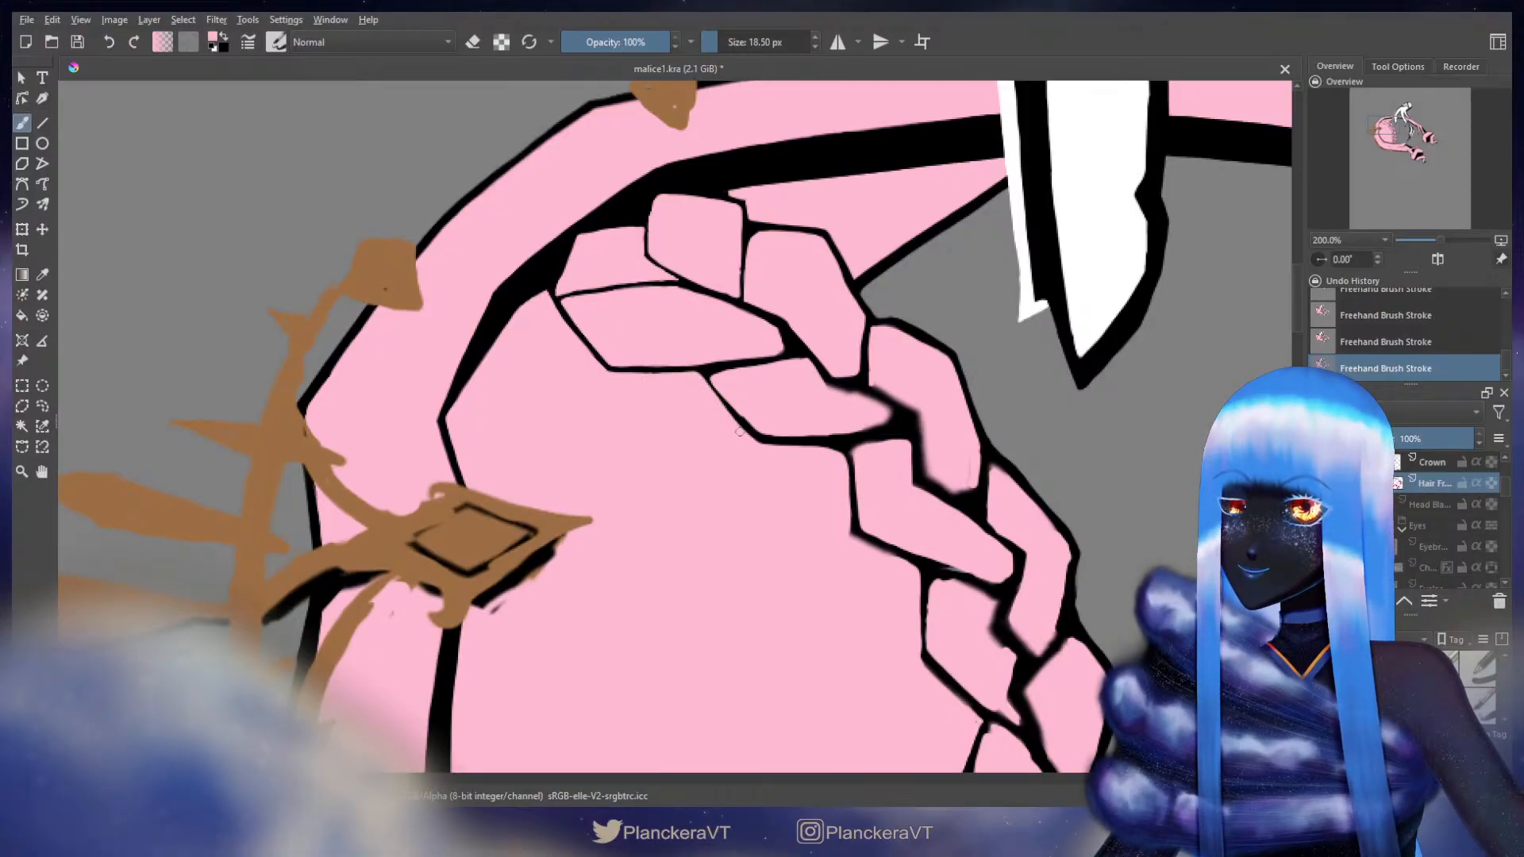
{"action": "left_click_drag", "start_coordinate": [751, 442], "coordinate": [684, 445]}
{"action": "key", "text": "x"}
{"action": "left_click_drag", "start_coordinate": [644, 373], "coordinate": [640, 376]}
{"action": "key", "text": "ctrl+z"}
{"action": "key", "text": "ctrl+shift+z"}
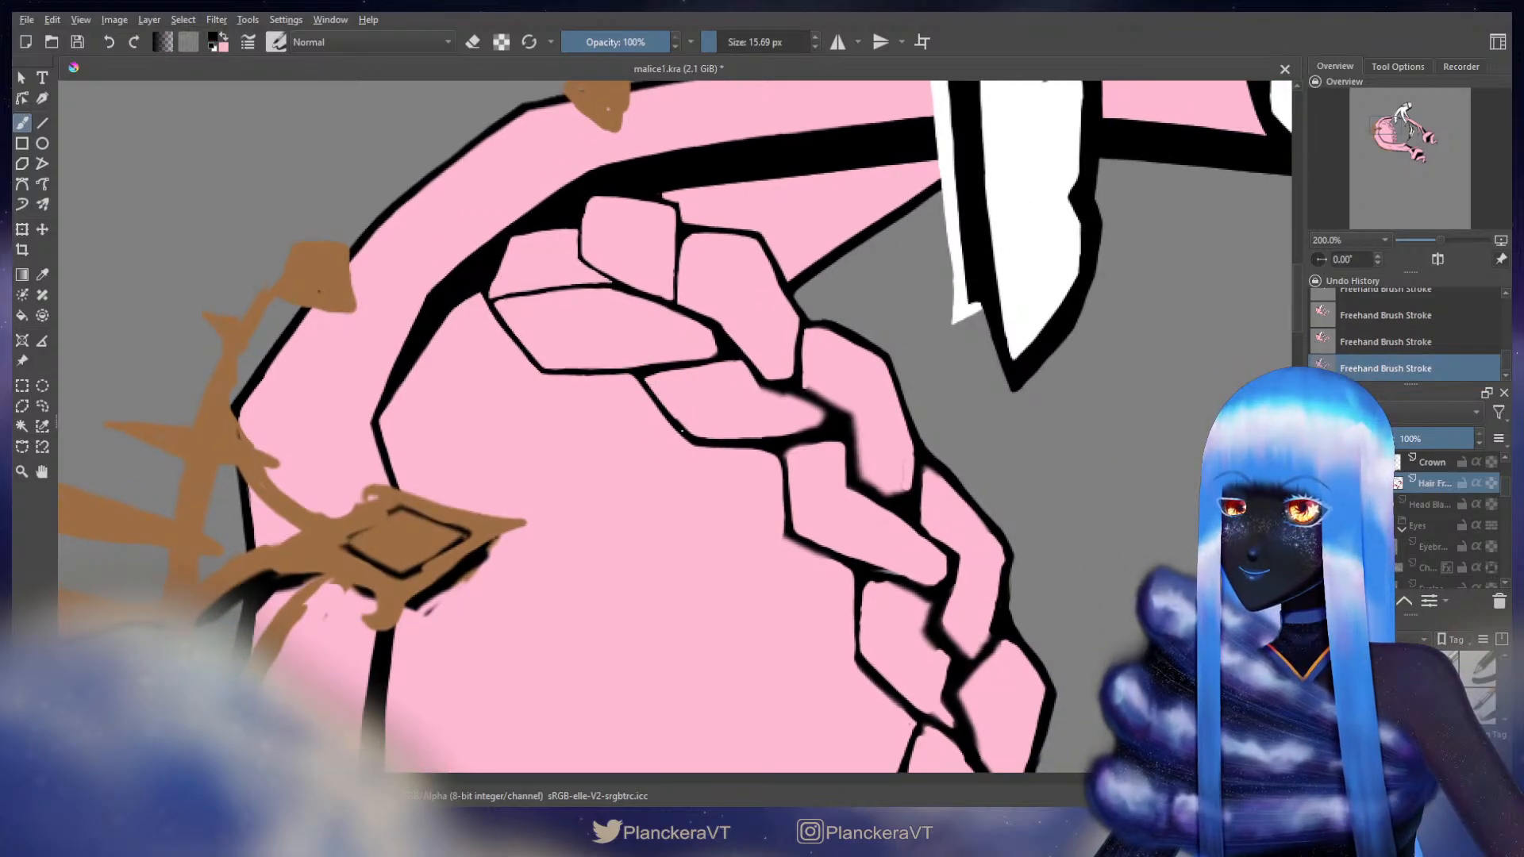
{"action": "key", "text": "x"}
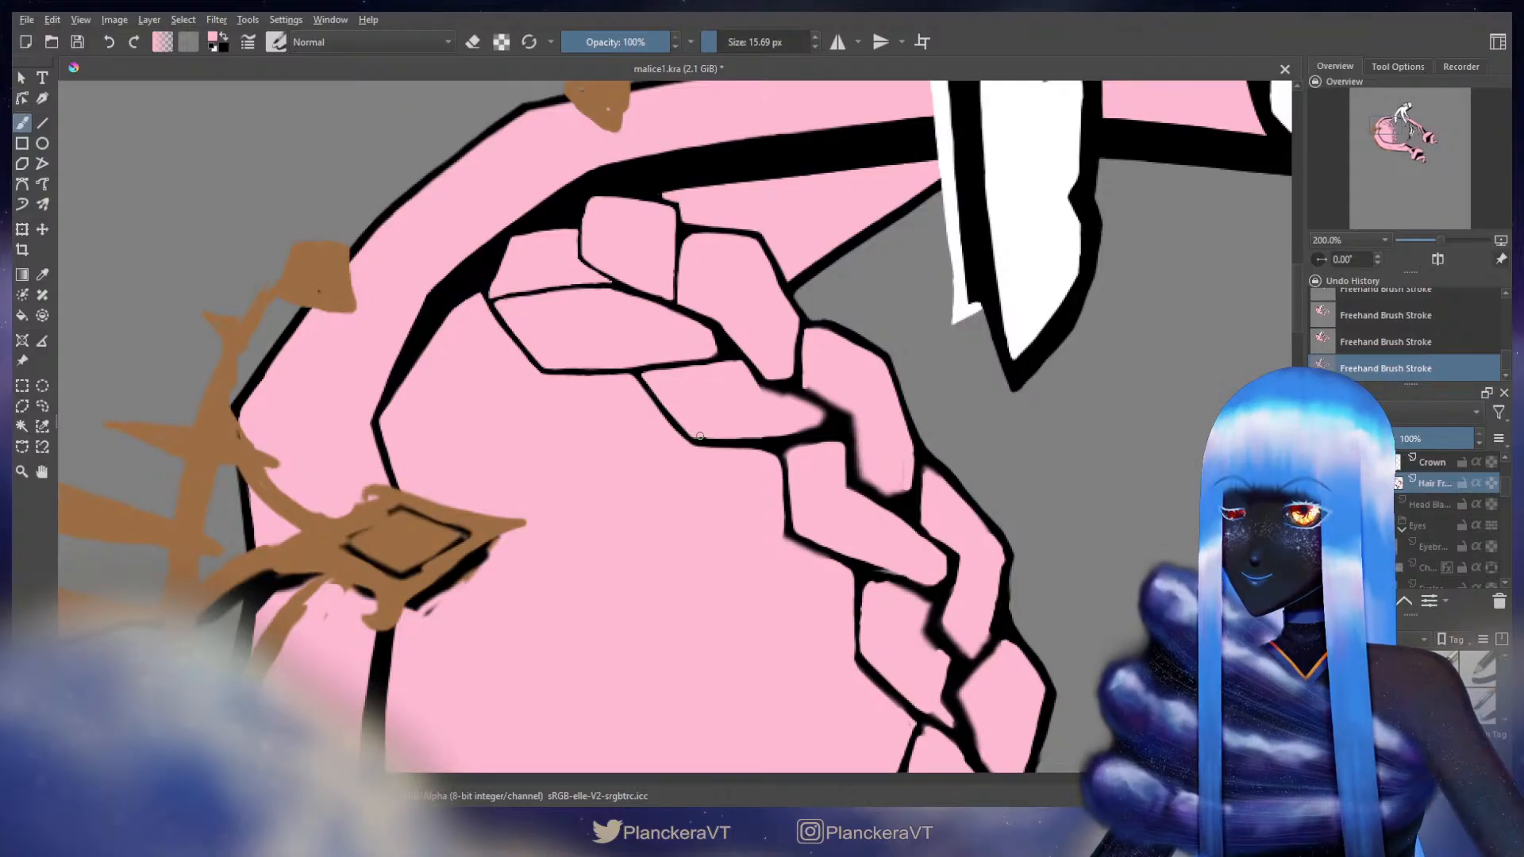
{"action": "key", "text": "bracketleft"}
- Extend the wide left-hand segment's inner end into a sharp point with pink at 16.92 px, comparing and redoing strokes
{"action": "left_click_drag", "start_coordinate": [699, 302], "coordinate": [705, 302]}
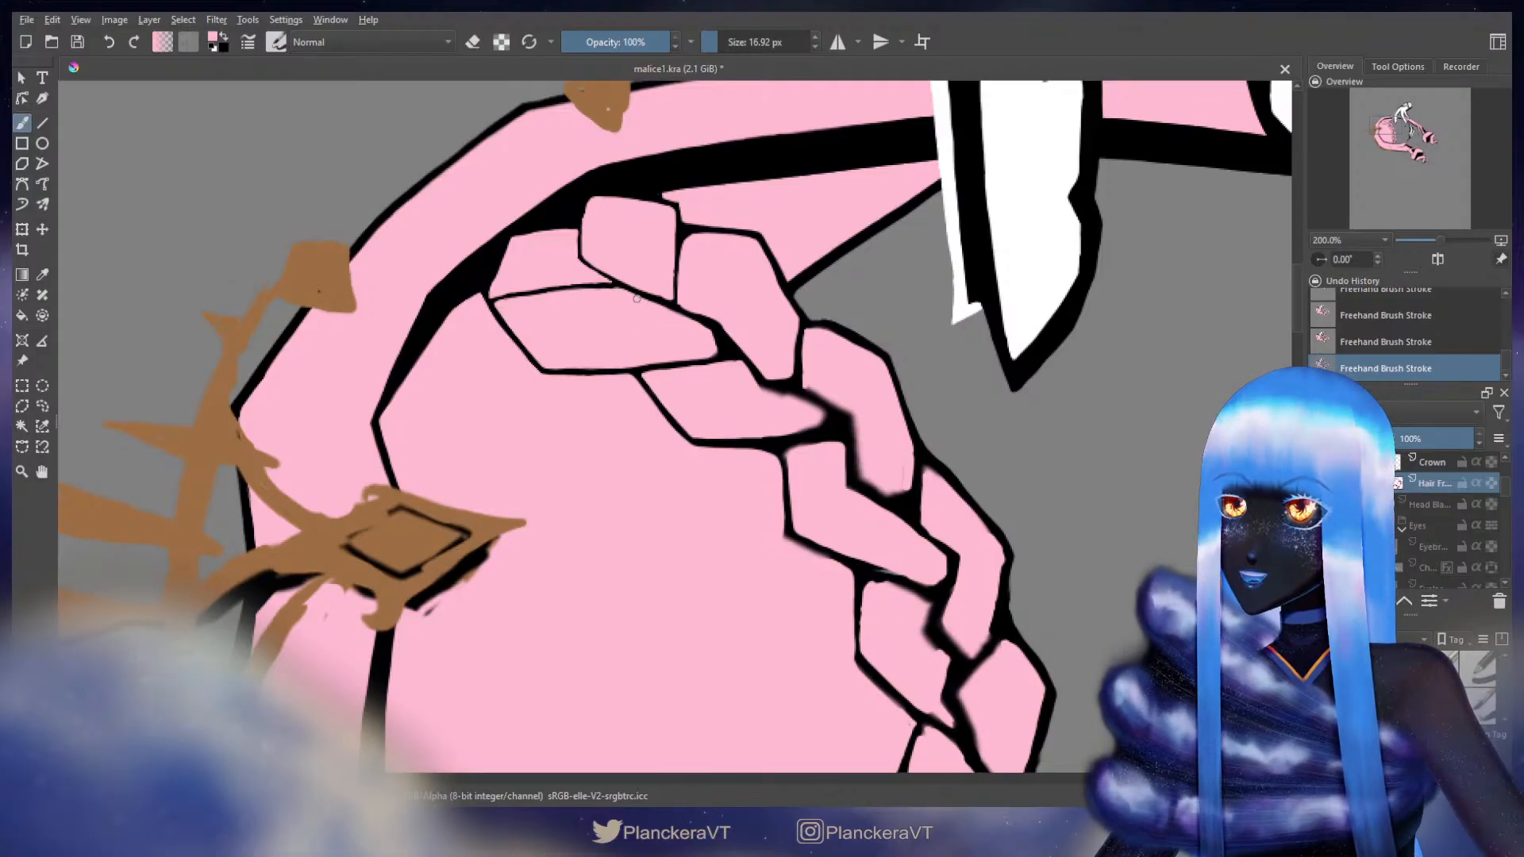
{"action": "key", "text": "ctrl+z"}
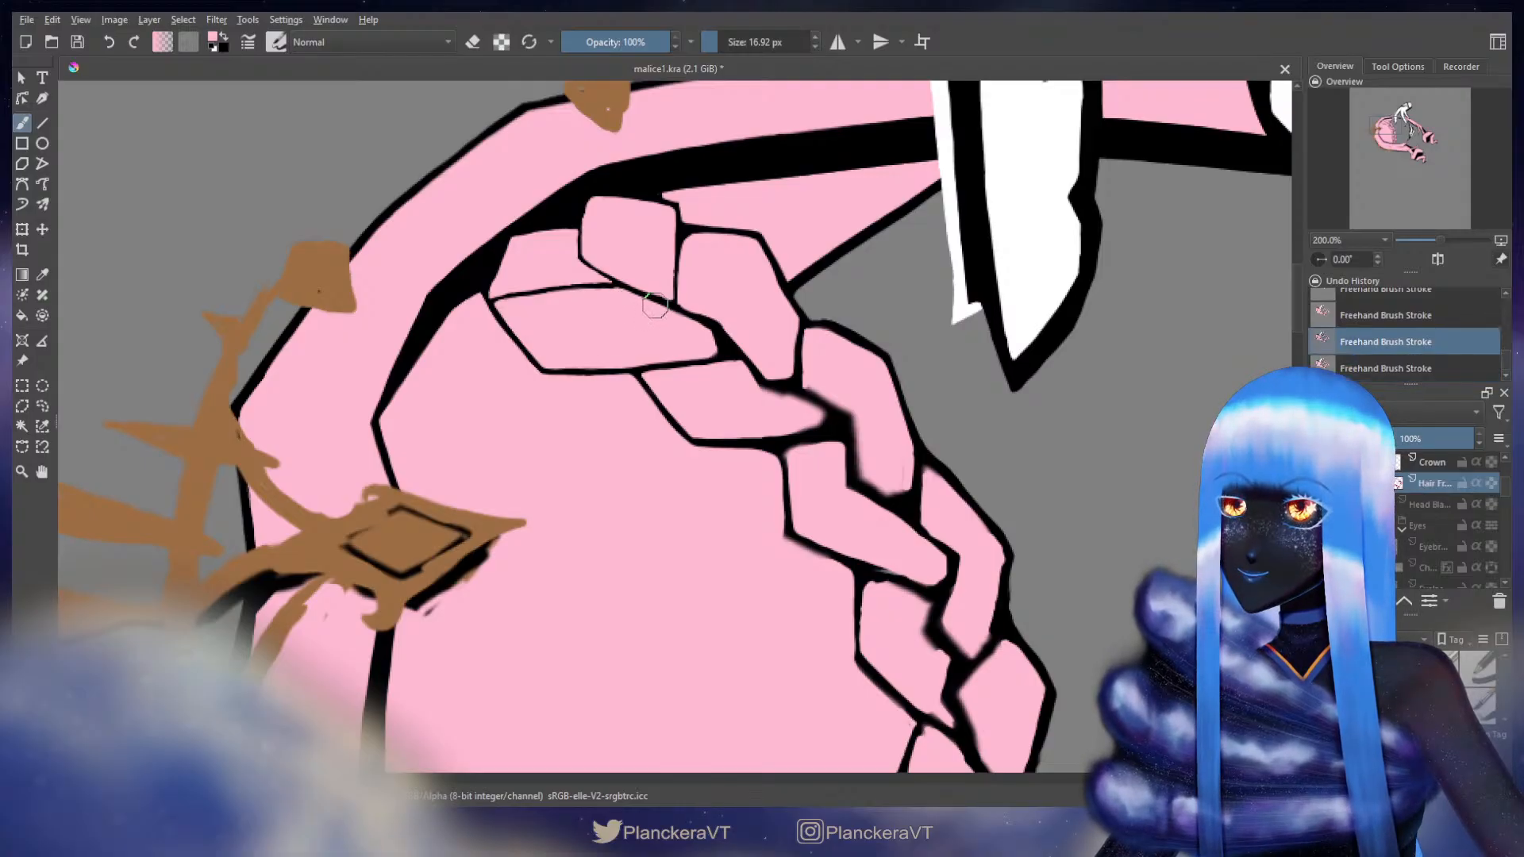
{"action": "key", "text": "ctrl+shift+z"}
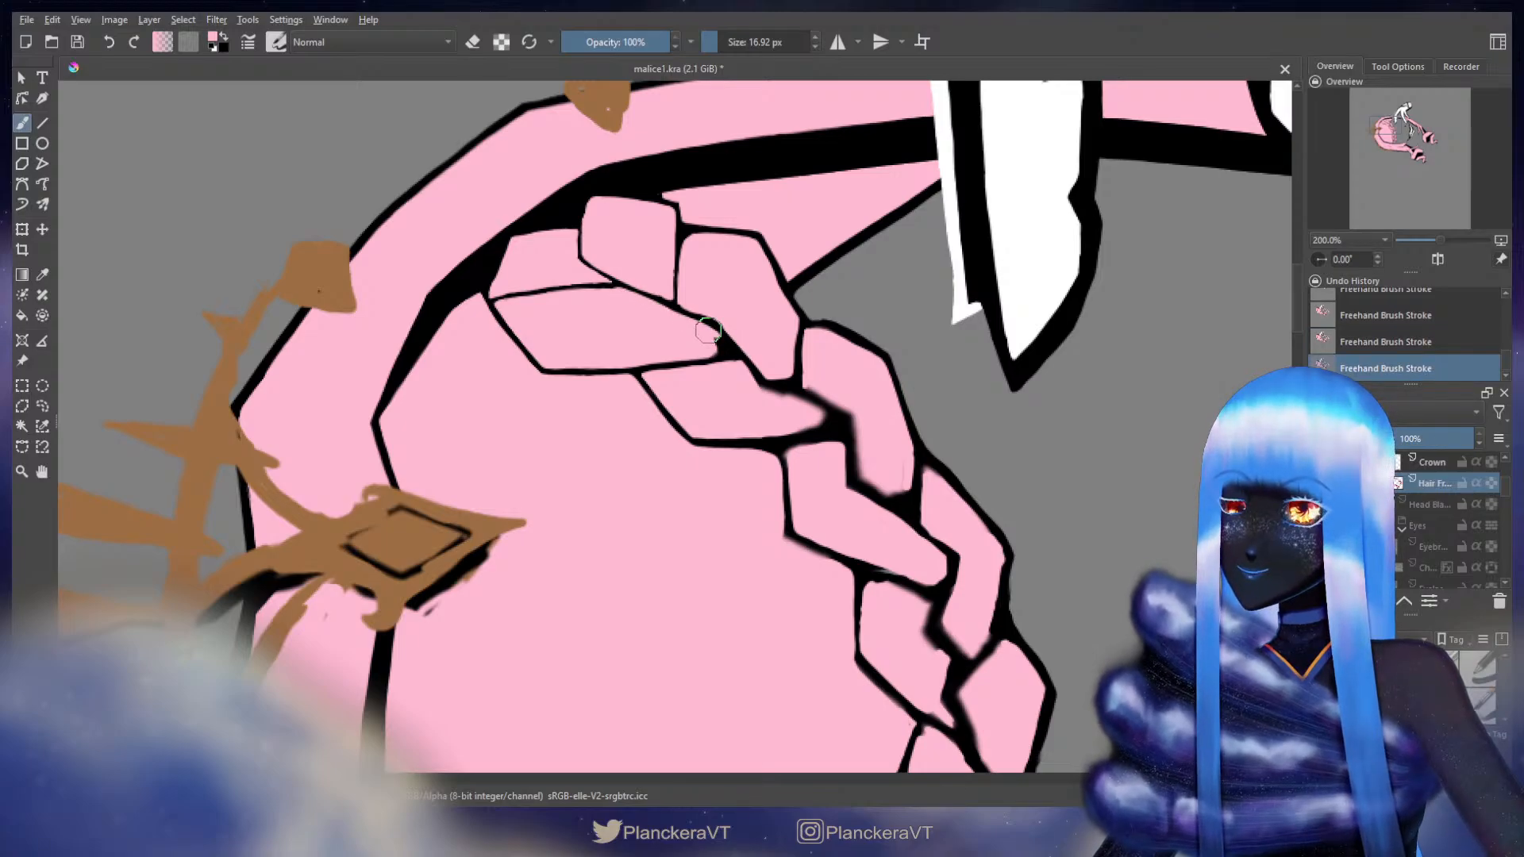
{"action": "key", "text": "ctrl+z"}
{"action": "key", "text": "ctrl+shift+z"}
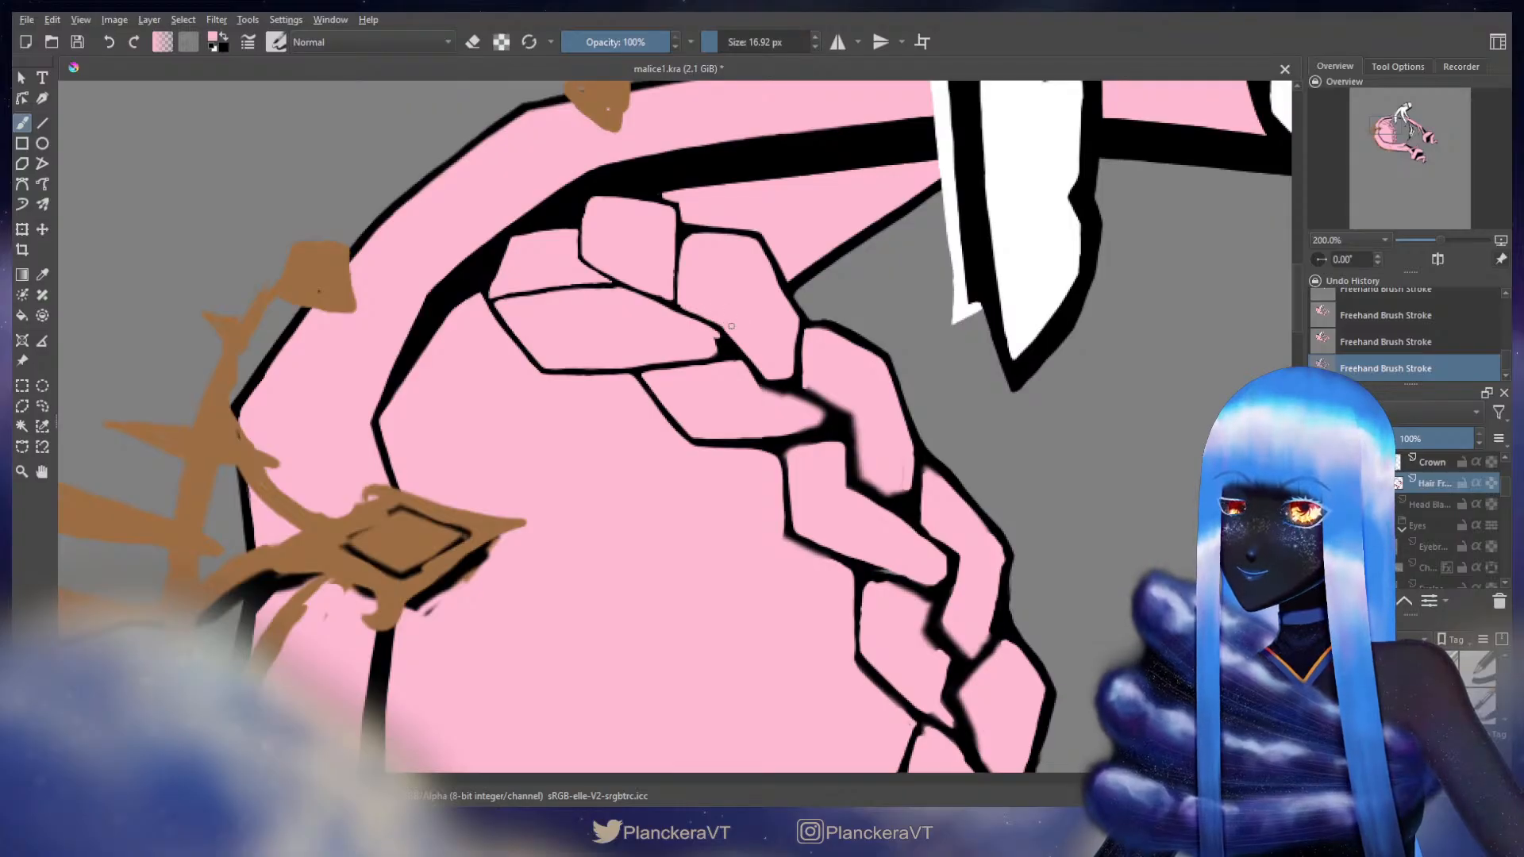
{"action": "key", "text": "ctrl+z"}
{"action": "left_click_drag", "start_coordinate": [718, 332], "coordinate": [723, 351]}
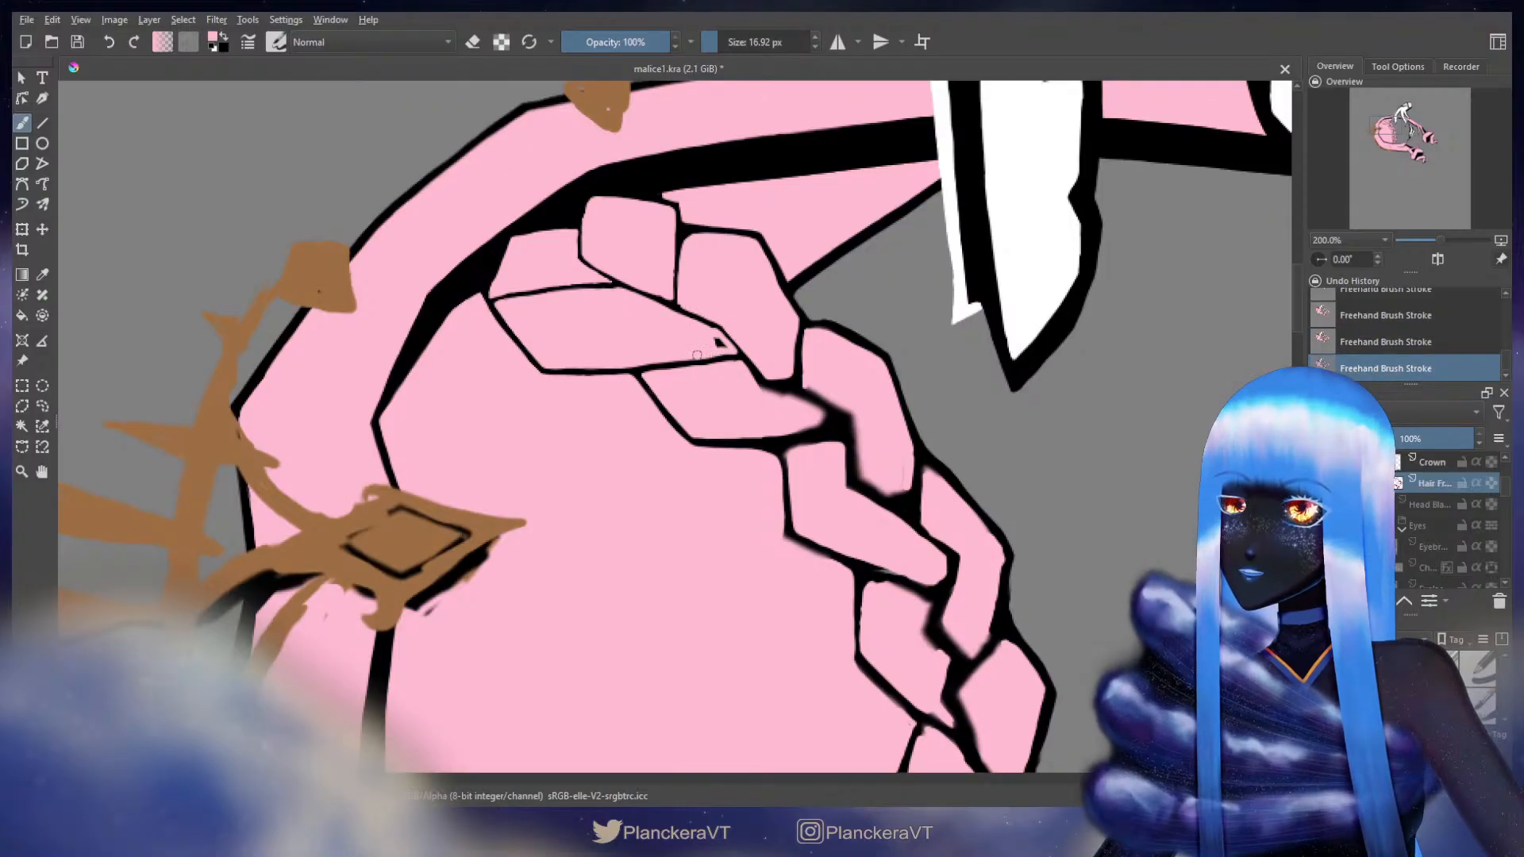
{"action": "key", "text": "x"}
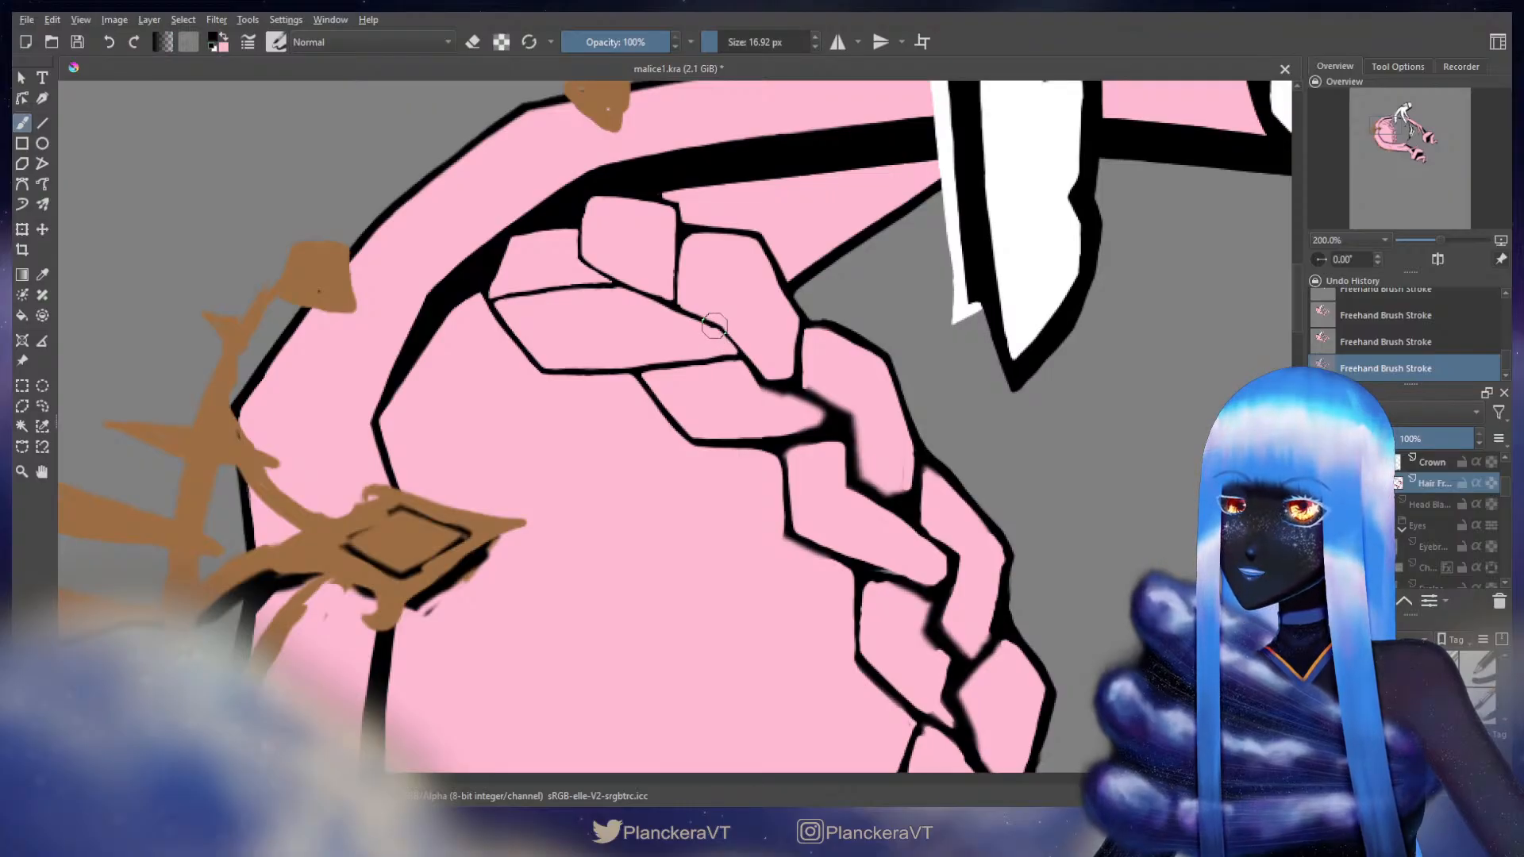
- Refine the divider between the wide left-hand segment and the upper right-hand segment with black at 14.89 px and pink at 17.17 px
{"action": "key", "text": "bracketleft"}
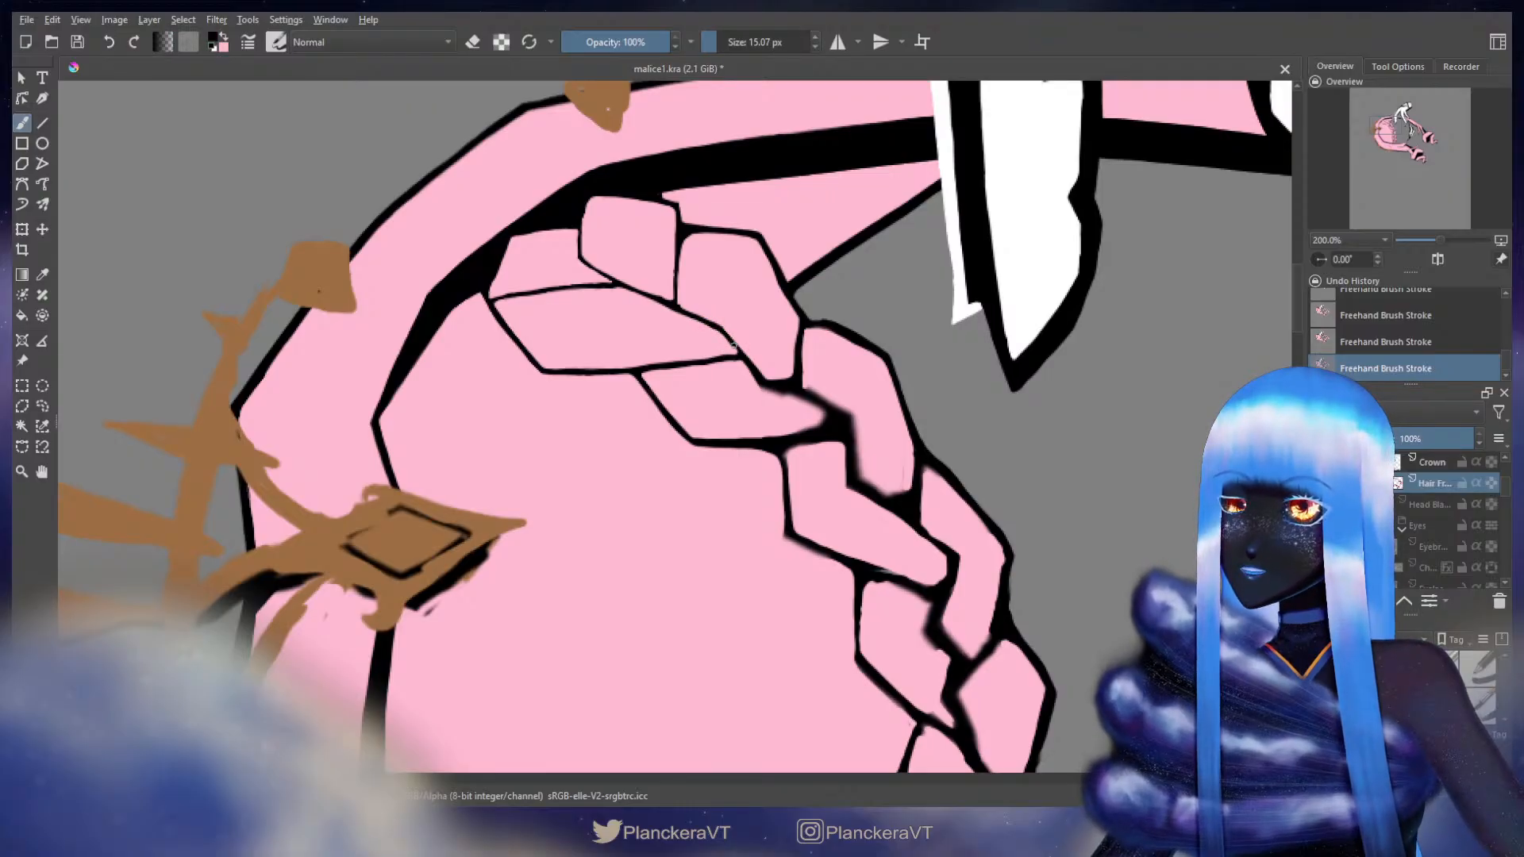
{"action": "key", "text": "x"}
{"action": "mouse_move", "coordinate": [716, 329]}
{"action": "left_mouse_down"}
{"action": "mouse_move", "coordinate": [637, 380]}
{"action": "mouse_move", "coordinate": [602, 358]}
{"action": "mouse_move", "coordinate": [679, 394]}
{"action": "mouse_move", "coordinate": [635, 368]}
{"action": "left_mouse_up"}
{"action": "key", "text": "x"}
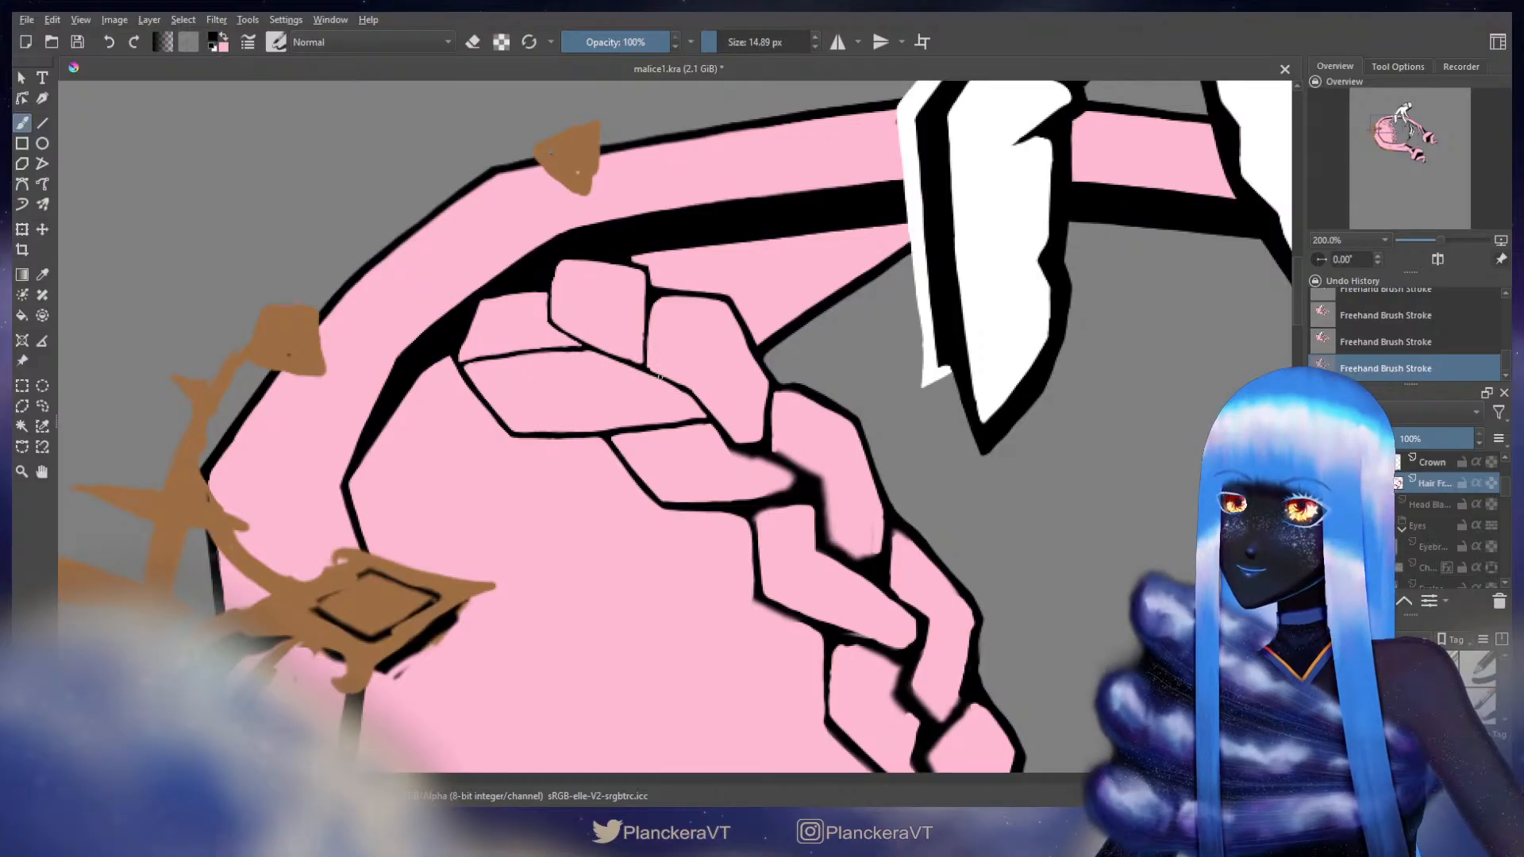
{"action": "key", "text": "x"}
{"action": "mouse_move", "coordinate": [660, 372]}
{"action": "left_mouse_down"}
{"action": "mouse_move", "coordinate": [693, 389]}
{"action": "mouse_move", "coordinate": [678, 396]}
{"action": "left_mouse_up"}
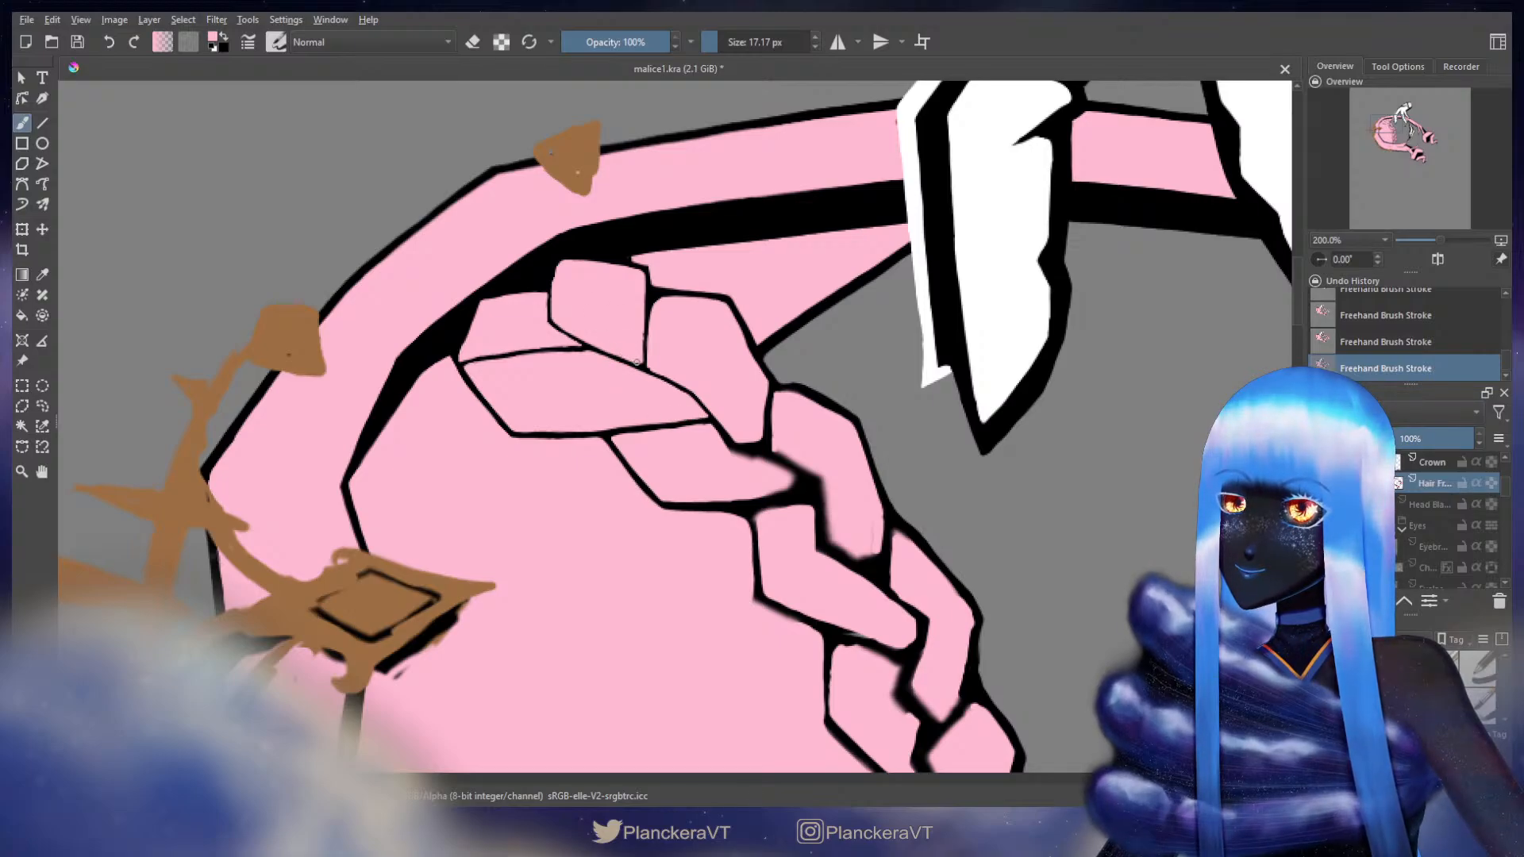
- Push back the thick black below the wide segment's inner tip with pink at 18.28 px, undoing and redoing a stroke to compare
{"action": "mouse_move", "coordinate": [724, 320]}
{"action": "left_mouse_down"}
{"action": "mouse_move", "coordinate": [704, 251]}
{"action": "mouse_move", "coordinate": [667, 279]}
{"action": "mouse_move", "coordinate": [649, 270]}
{"action": "left_mouse_up"}
{"action": "key", "text": "bracketright"}
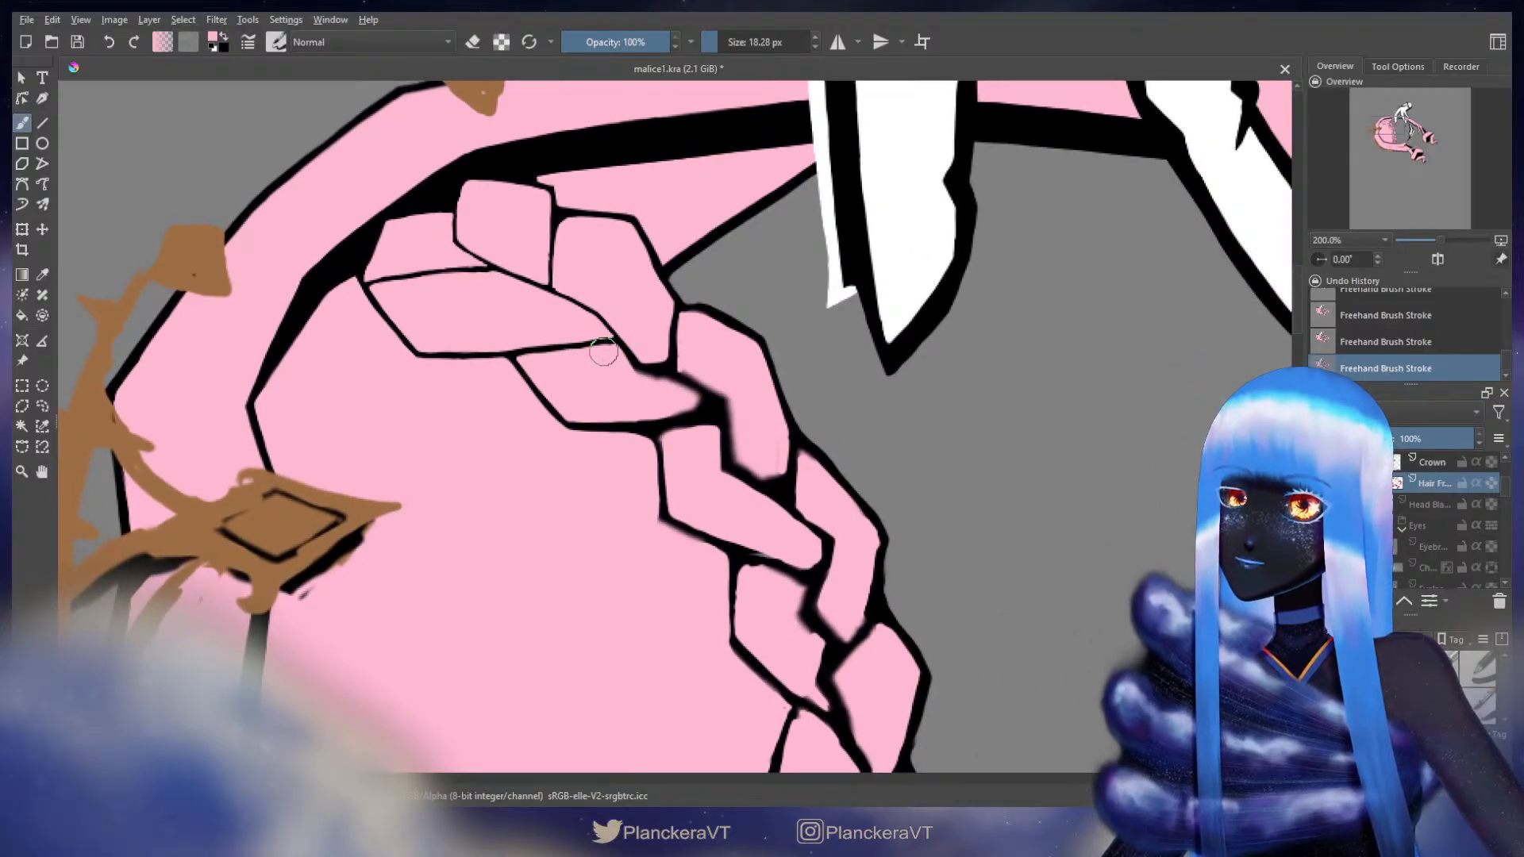
{"action": "key", "text": "ctrl+z"}
{"action": "key", "text": "ctrl+shift+z"}
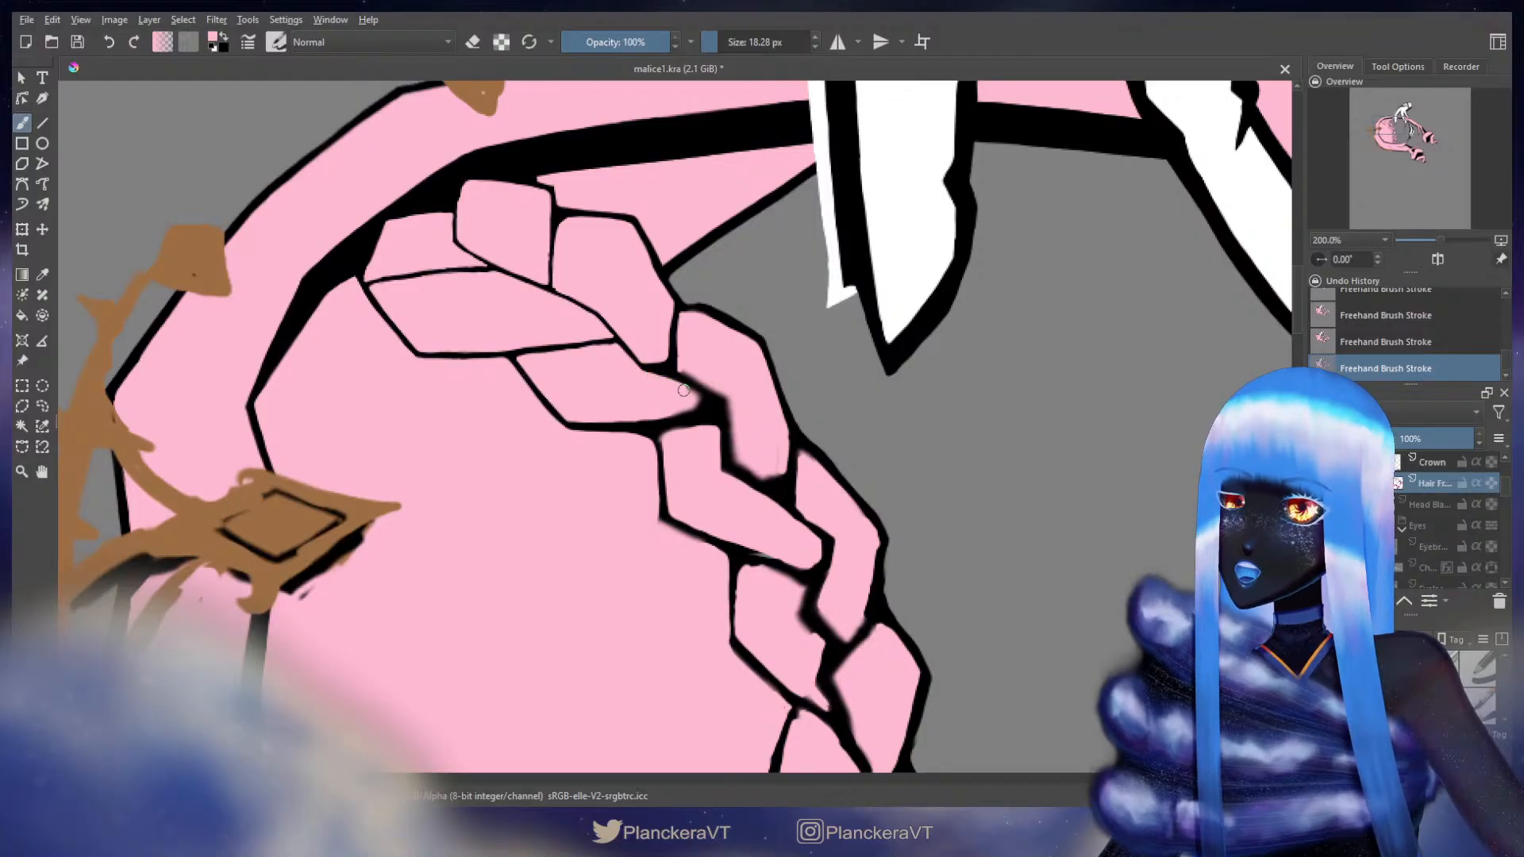
- Thin the outer right outline of the upper right-hand segment with pink at 18.07 px, undoing a stray black stroke
{"action": "mouse_move", "coordinate": [678, 319]}
{"action": "left_mouse_down"}
{"action": "mouse_move", "coordinate": [681, 365]}
{"action": "mouse_move", "coordinate": [615, 430]}
{"action": "left_mouse_up"}
{"action": "key", "text": "x"}
{"action": "left_click_drag", "start_coordinate": [518, 302], "coordinate": [515, 302]}
{"action": "key", "text": "ctrl+z"}
{"action": "key", "text": "x"}
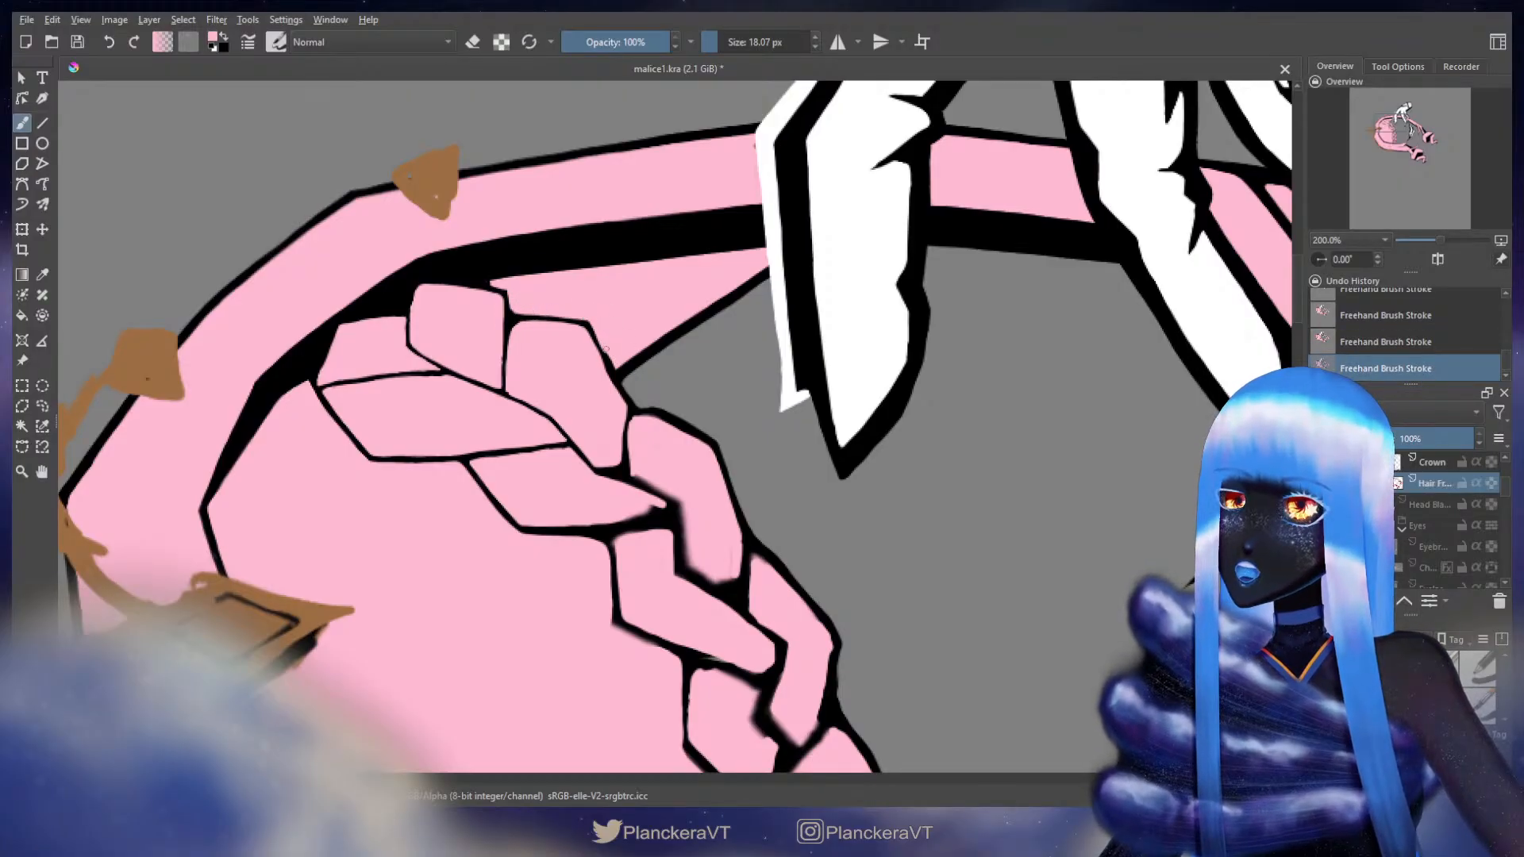
{"action": "mouse_move", "coordinate": [604, 348]}
{"action": "left_mouse_down"}
{"action": "mouse_move", "coordinate": [584, 329]}
{"action": "mouse_move", "coordinate": [592, 349]}
{"action": "left_mouse_up"}
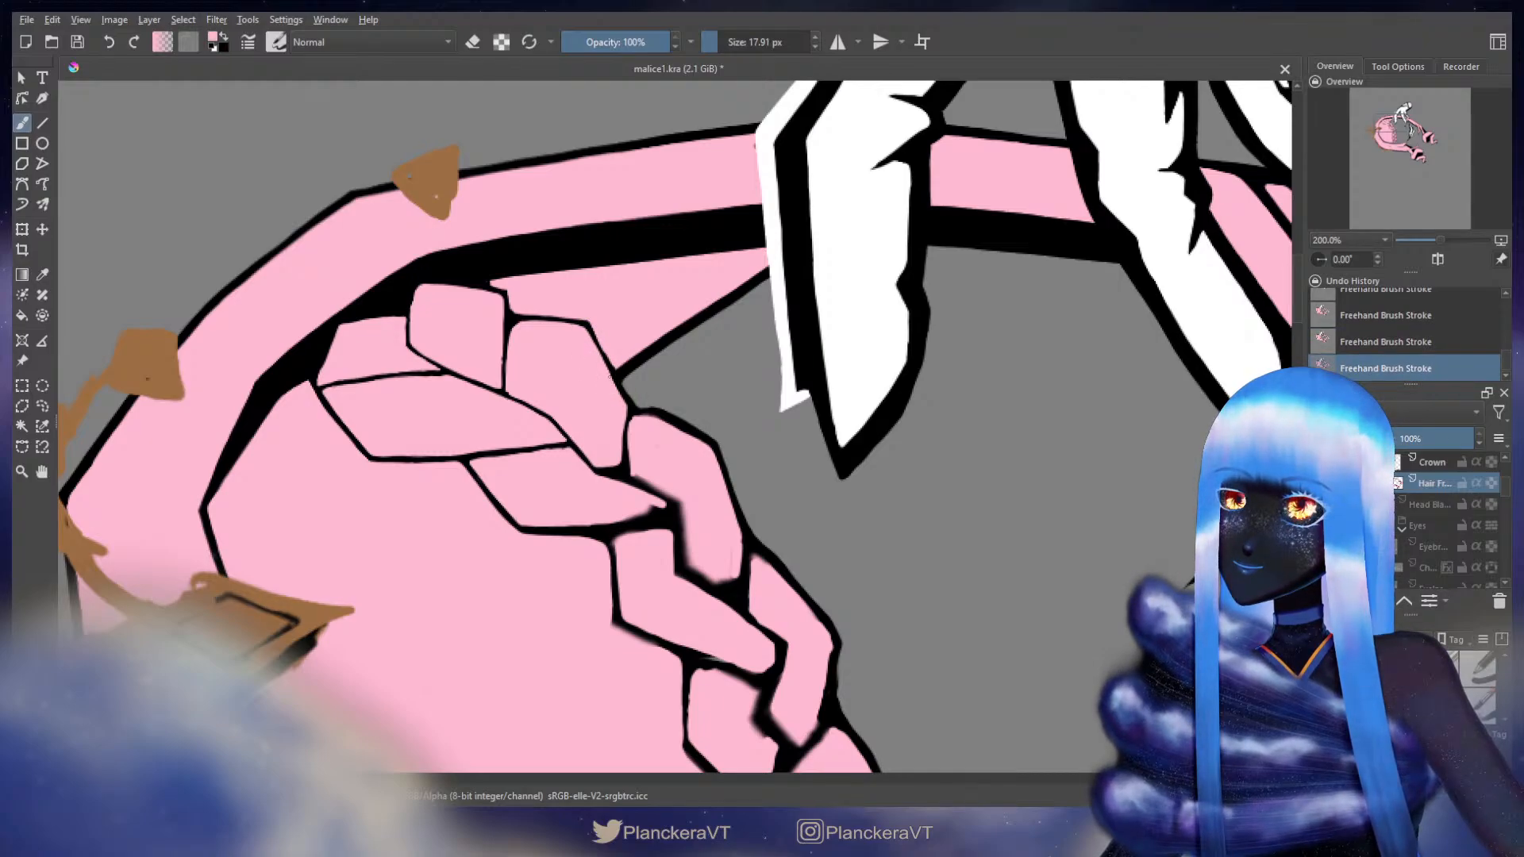
- Fill the thick black gap between the segment below the wide one and its right-hand neighbour with pink, starting at 18.13 px
{"action": "scroll", "coordinate": [612, 425], "scroll_direction": "down", "scroll_amount": 2}
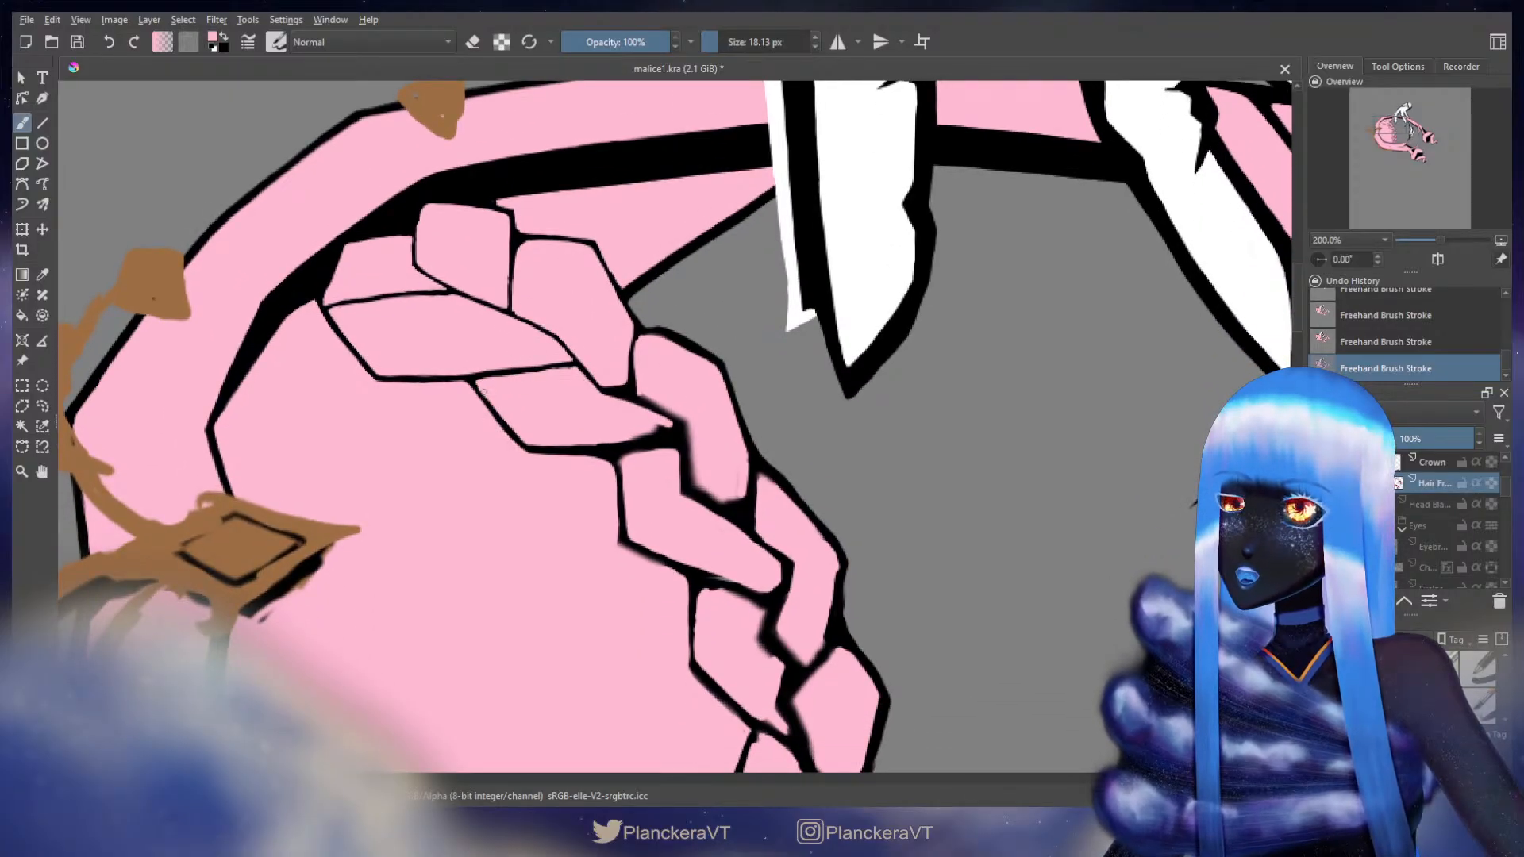
{"action": "mouse_move", "coordinate": [569, 419]}
{"action": "left_mouse_down"}
{"action": "mouse_move", "coordinate": [642, 378]}
{"action": "mouse_move", "coordinate": [620, 370]}
{"action": "mouse_move", "coordinate": [636, 354]}
{"action": "mouse_move", "coordinate": [616, 296]}
{"action": "mouse_move", "coordinate": [615, 334]}
{"action": "mouse_move", "coordinate": [675, 366]}
{"action": "mouse_move", "coordinate": [663, 354]}
{"action": "mouse_move", "coordinate": [668, 379]}
{"action": "mouse_move", "coordinate": [662, 354]}
{"action": "mouse_move", "coordinate": [671, 424]}
{"action": "mouse_move", "coordinate": [707, 445]}
{"action": "mouse_move", "coordinate": [713, 386]}
{"action": "mouse_move", "coordinate": [711, 432]}
{"action": "mouse_move", "coordinate": [649, 370]}
{"action": "left_mouse_up"}
{"action": "left_click", "coordinate": [649, 370]}
{"action": "left_click", "coordinate": [651, 372]}
{"action": "key", "text": "x"}
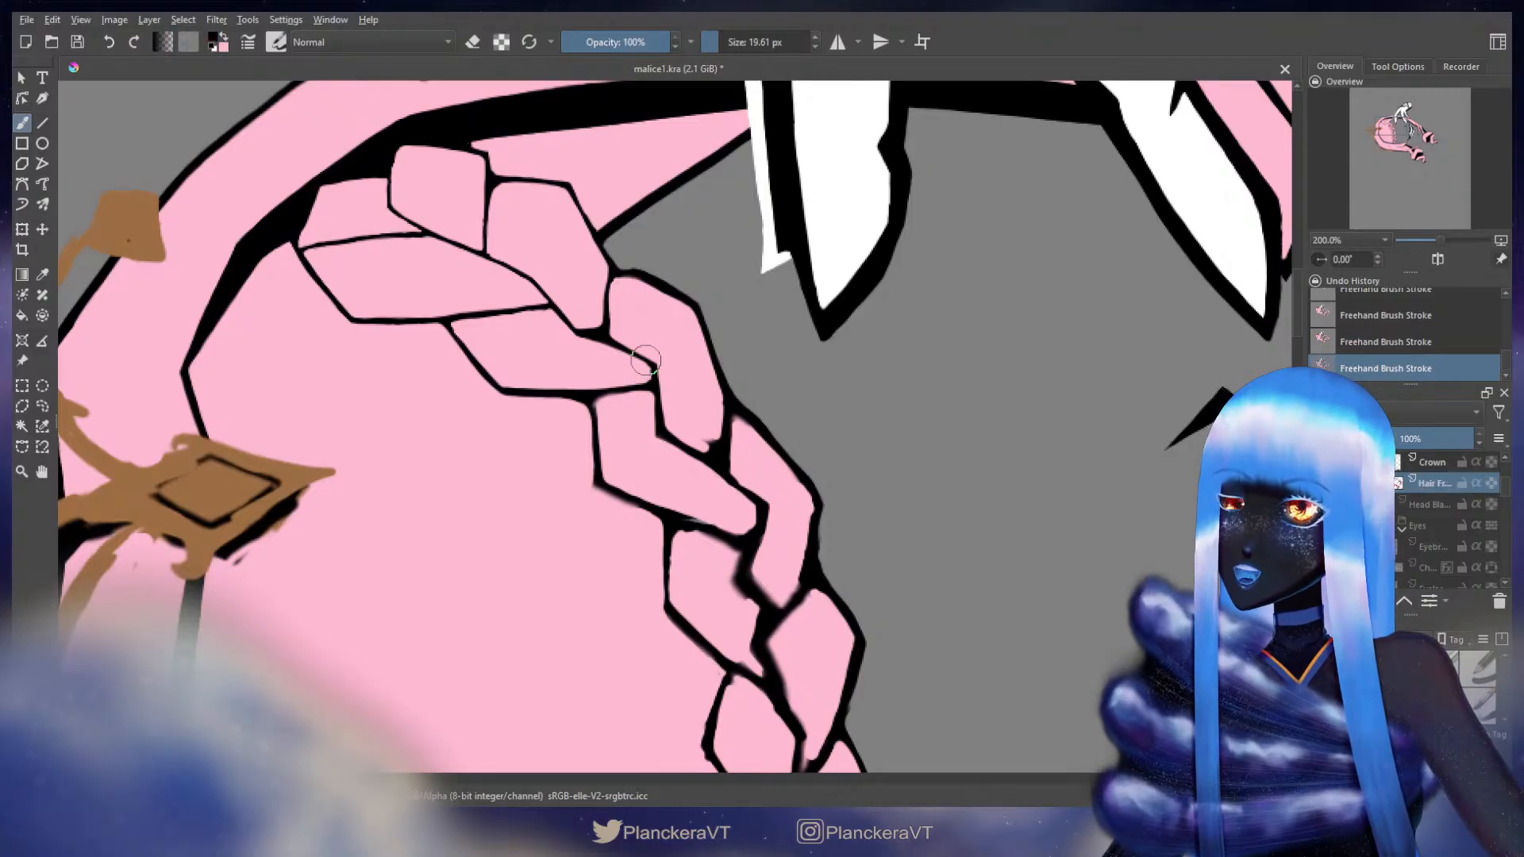
- Shape the inner tip of the left-hand segment below the wide one with pink at 18.59 px and black at 16.21 px
{"action": "key", "text": "x"}
{"action": "left_click_drag", "start_coordinate": [653, 382], "coordinate": [586, 345]}
{"action": "key", "text": "x"}
{"action": "key", "text": "x"}
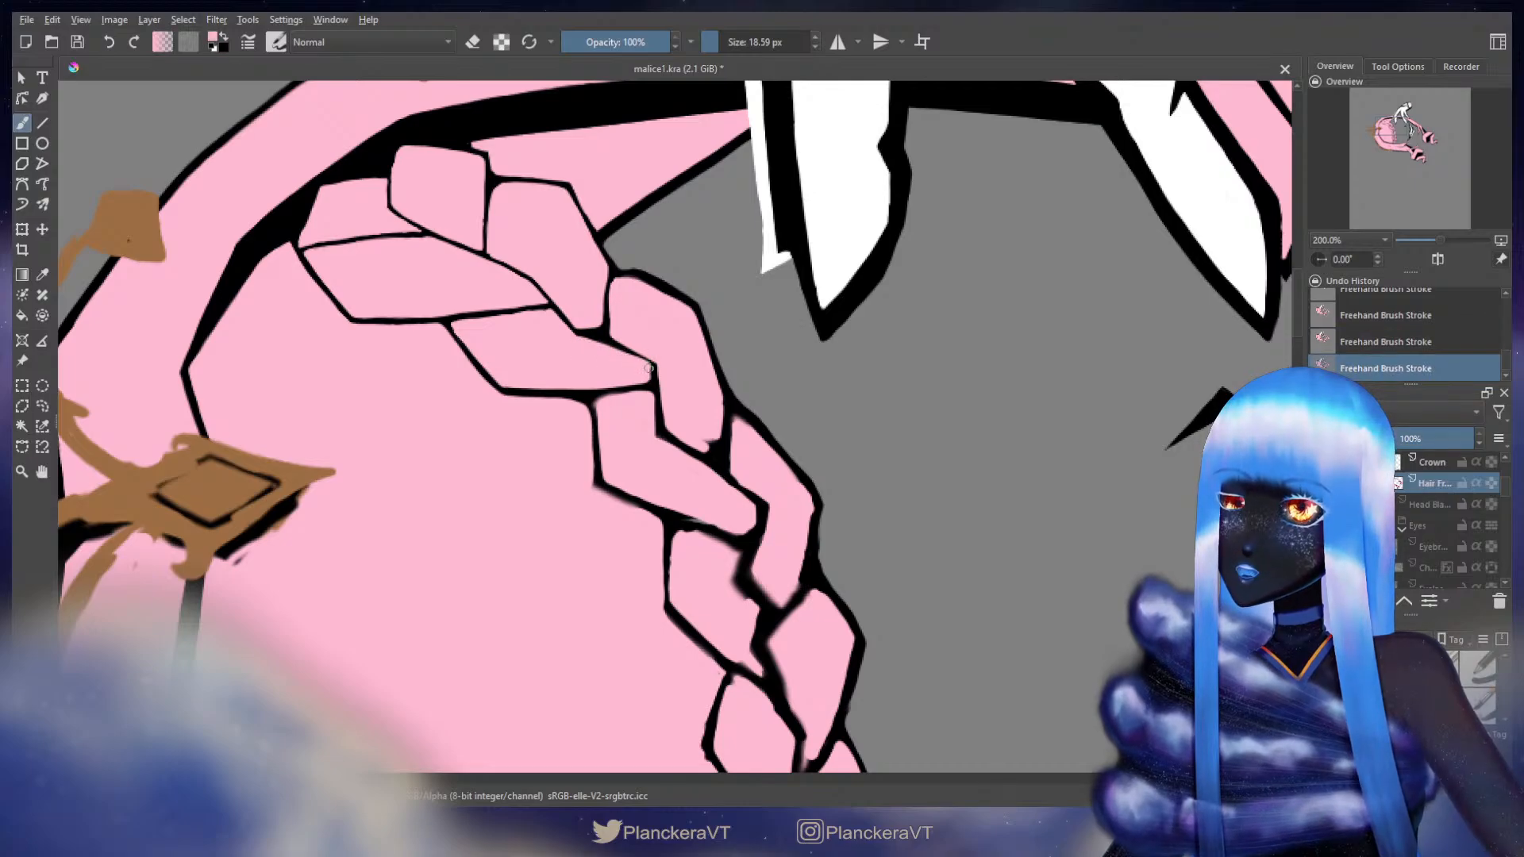
{"action": "key", "text": "x"}
{"action": "key", "text": "["}
{"action": "mouse_move", "coordinate": [643, 363]}
{"action": "left_mouse_down"}
{"action": "mouse_move", "coordinate": [612, 346]}
{"action": "mouse_move", "coordinate": [635, 355]}
{"action": "left_mouse_up"}
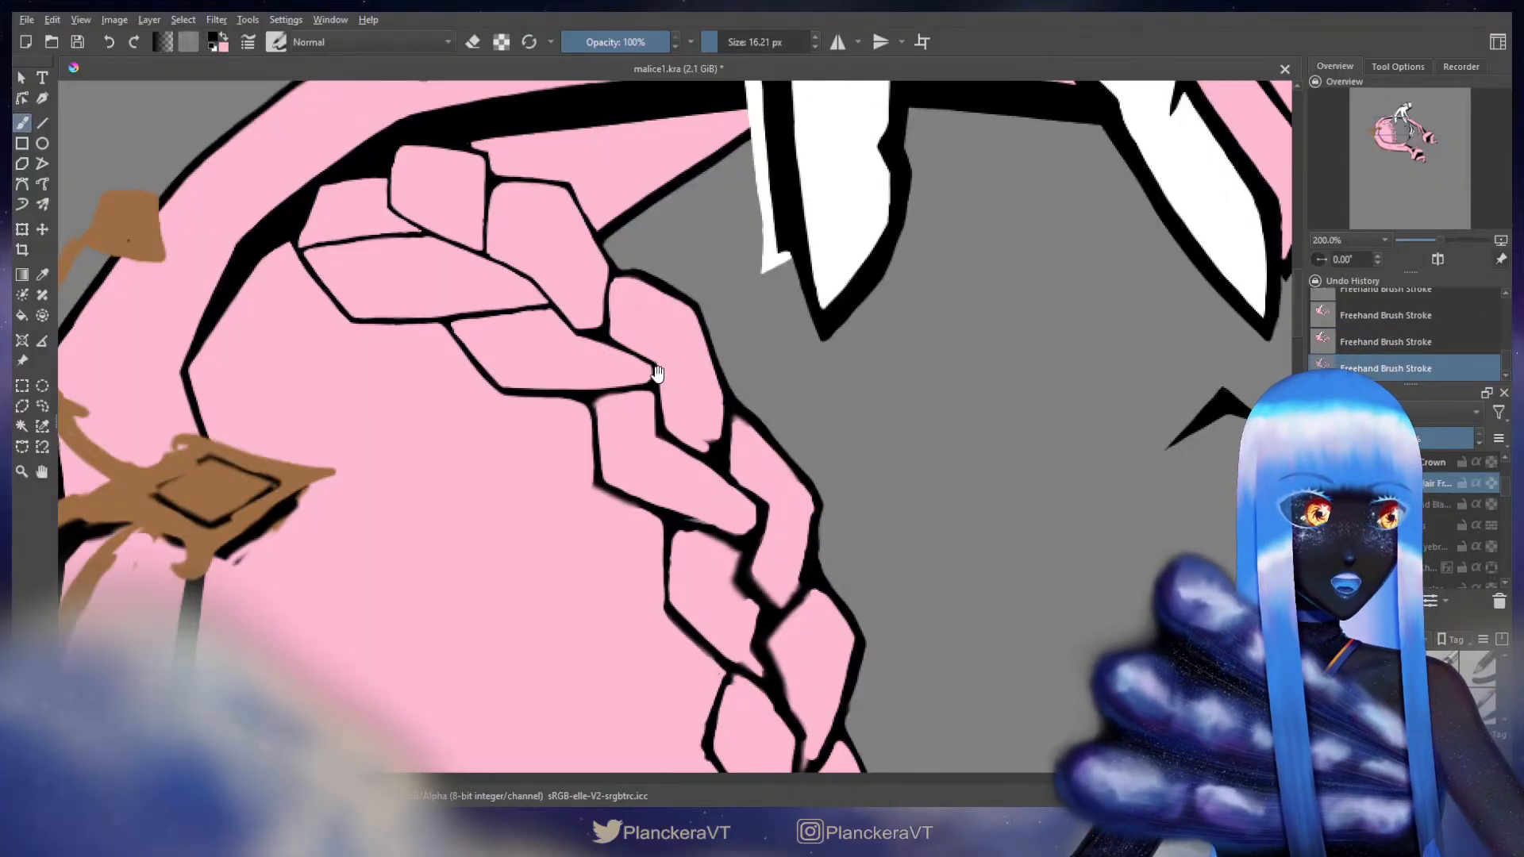
- Reduce the brush from 15.66 px to 13.81 px and clean the black corner at that segment's inner tip into a thin line
{"action": "left_click_drag", "start_coordinate": [656, 374], "coordinate": [714, 332]}
{"action": "key", "text": "["}
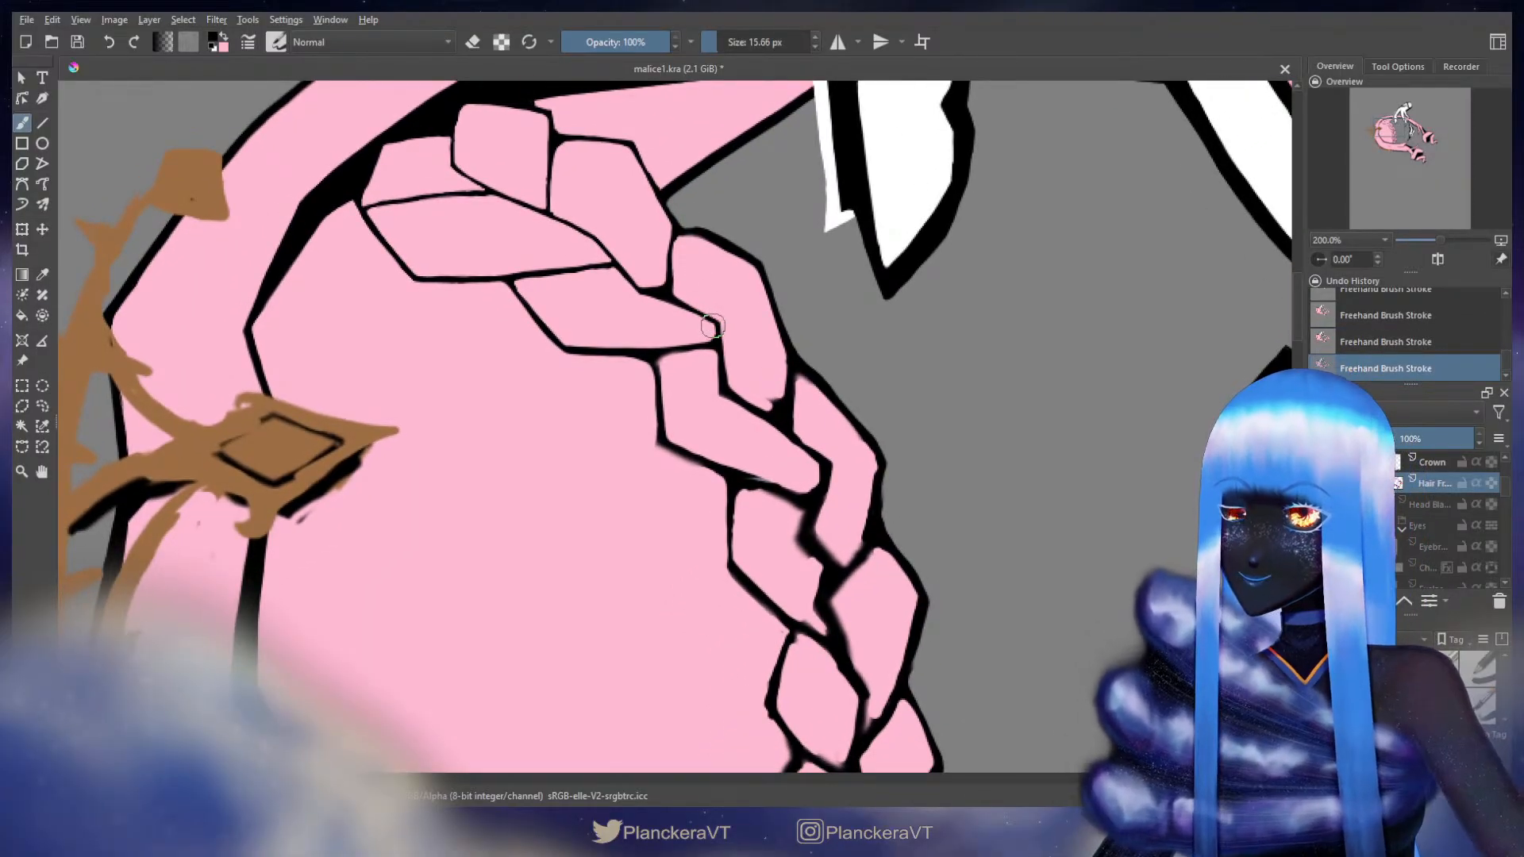
{"action": "key", "text": "["}
{"action": "key", "text": "["}
{"action": "key", "text": "["}
{"action": "key", "text": "x"}
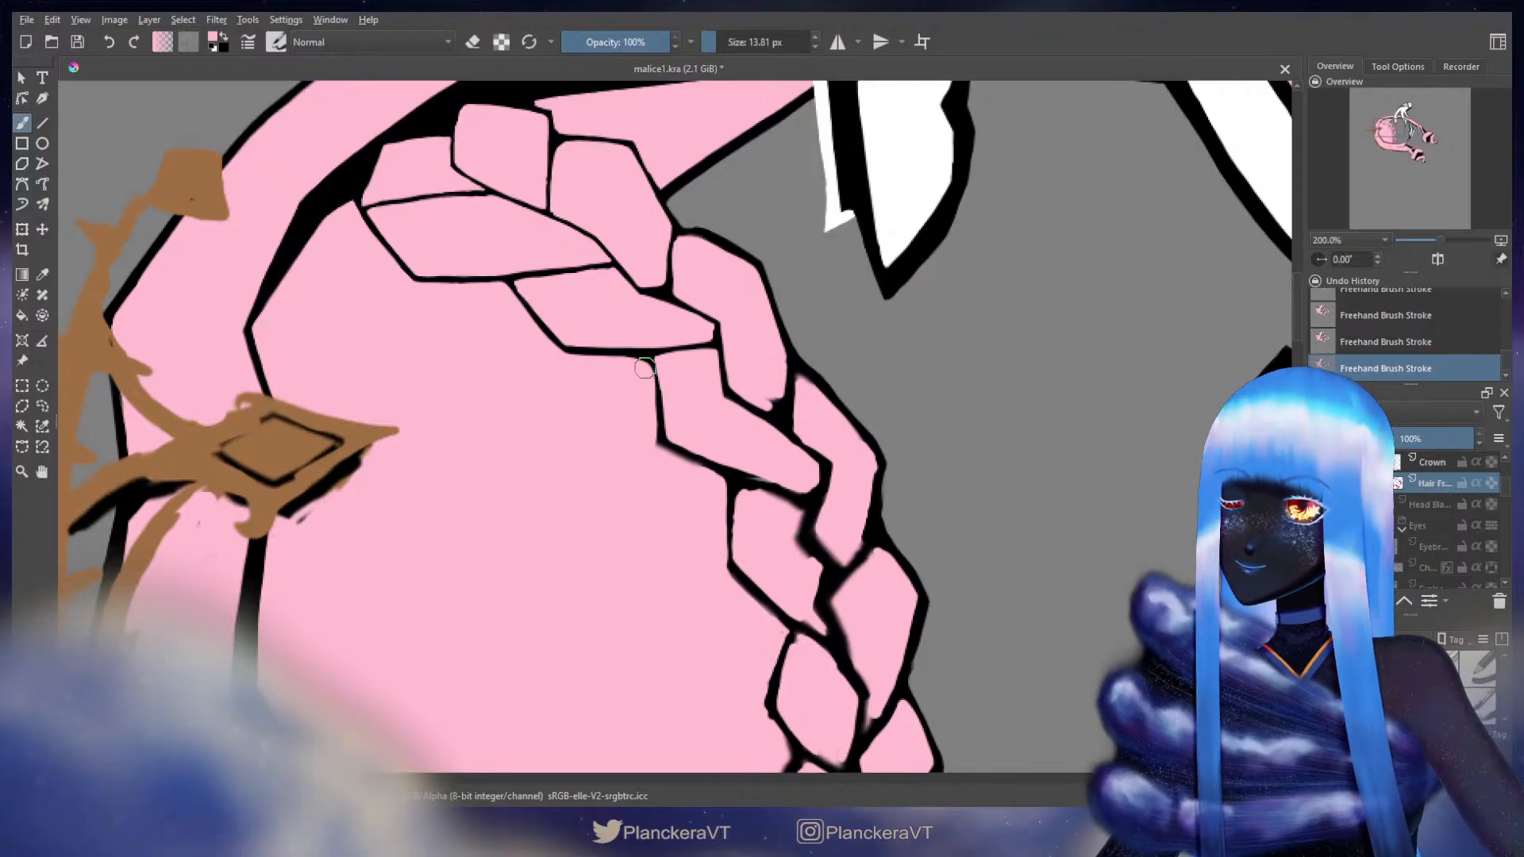
- Straighten that segment's lower outline with pink at 12.39 px and the left side of the segment beneath it with black at 12.39 px
{"action": "key", "text": "bracketleft"}
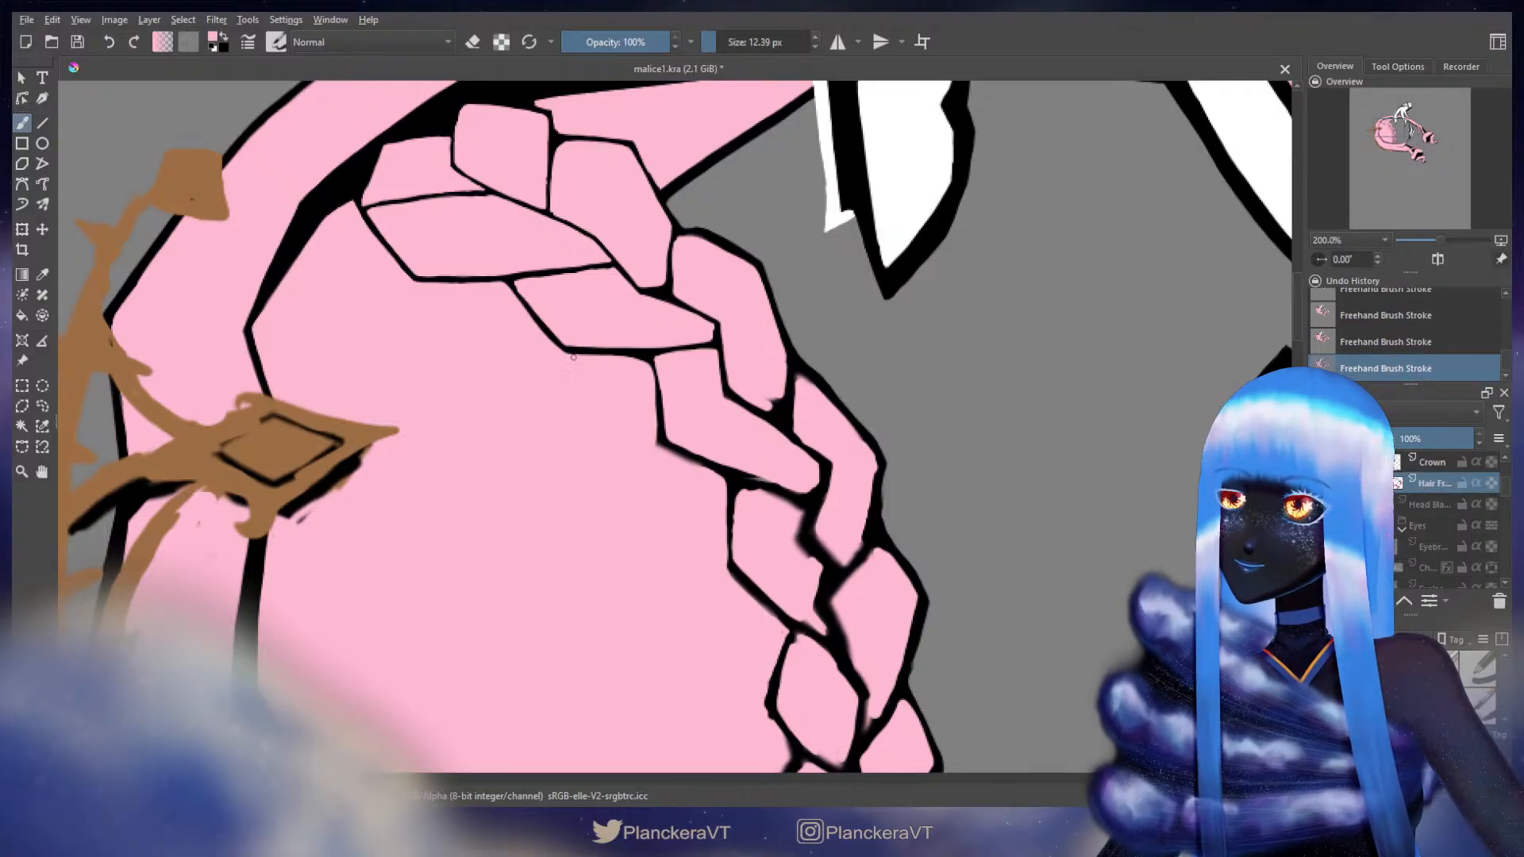
{"action": "key", "text": "ctrl+z"}
{"action": "left_click_drag", "start_coordinate": [603, 358], "coordinate": [596, 359]}
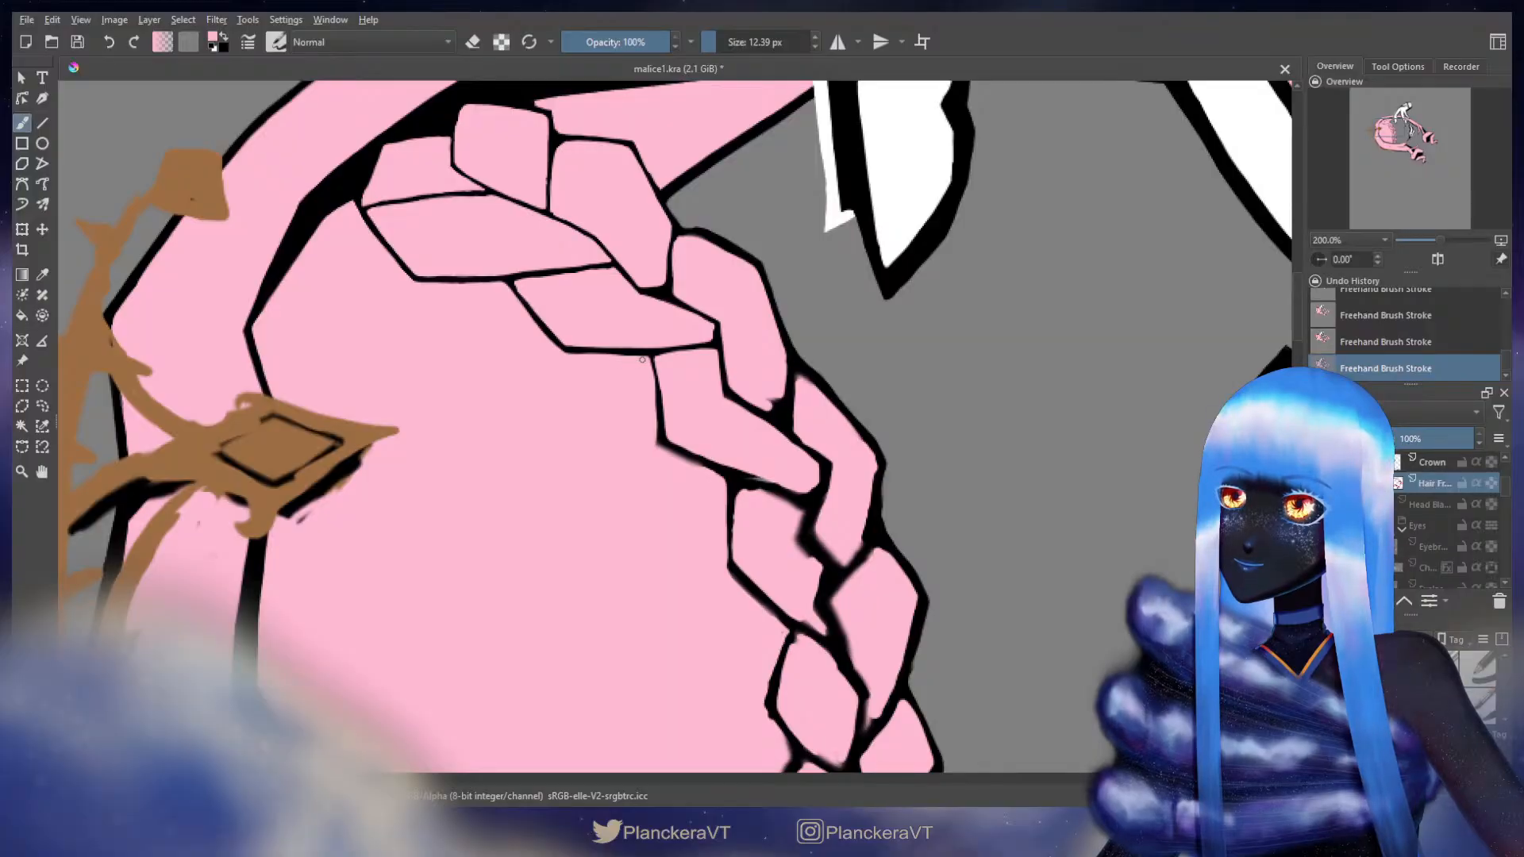
{"action": "key", "text": "x"}
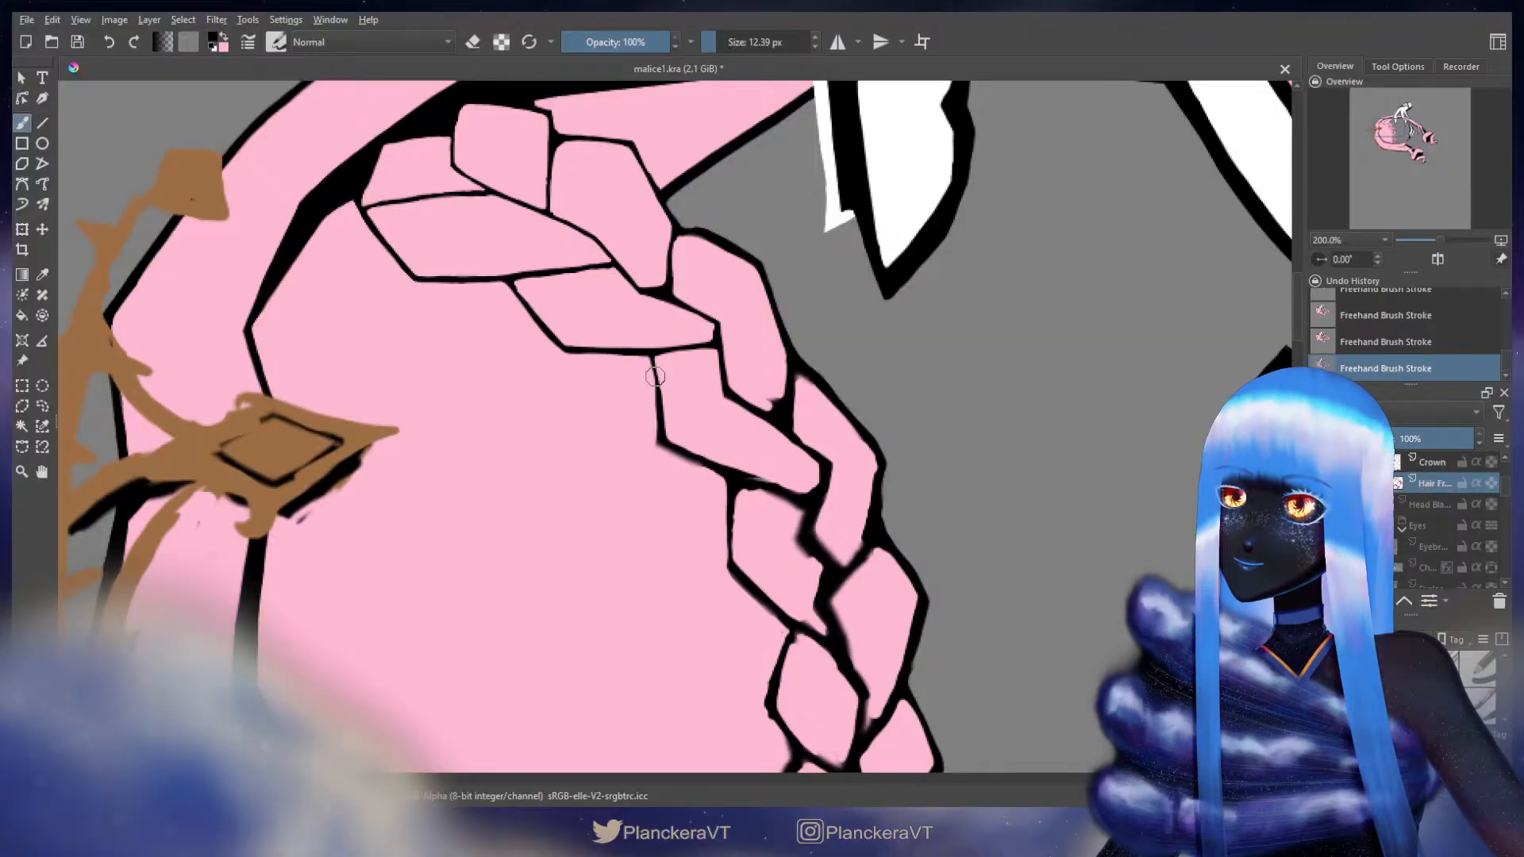
{"action": "left_click_drag", "start_coordinate": [655, 357], "coordinate": [656, 369]}
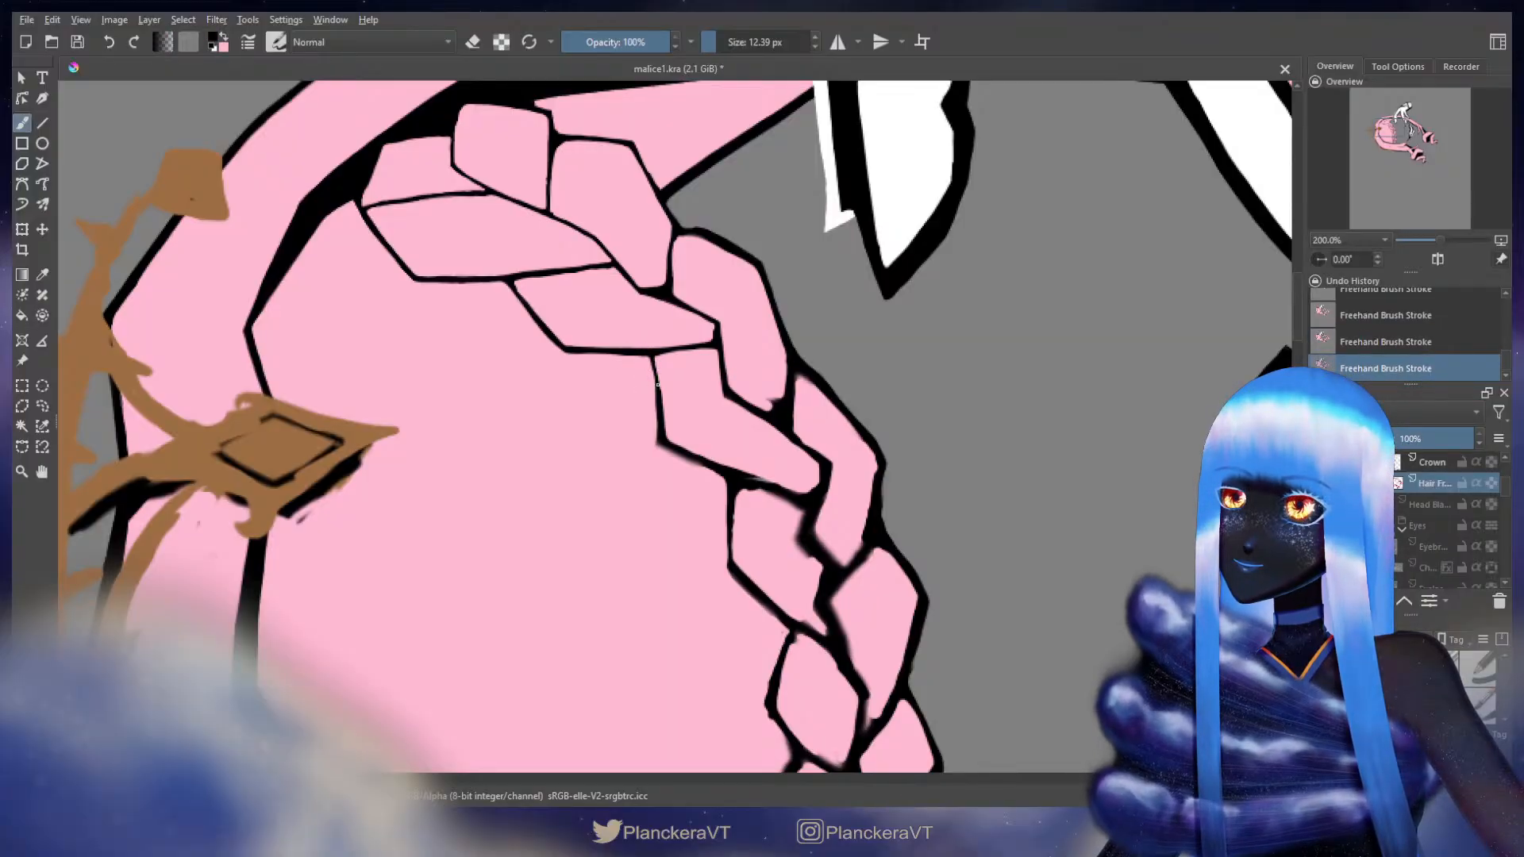
{"action": "key", "text": "x"}
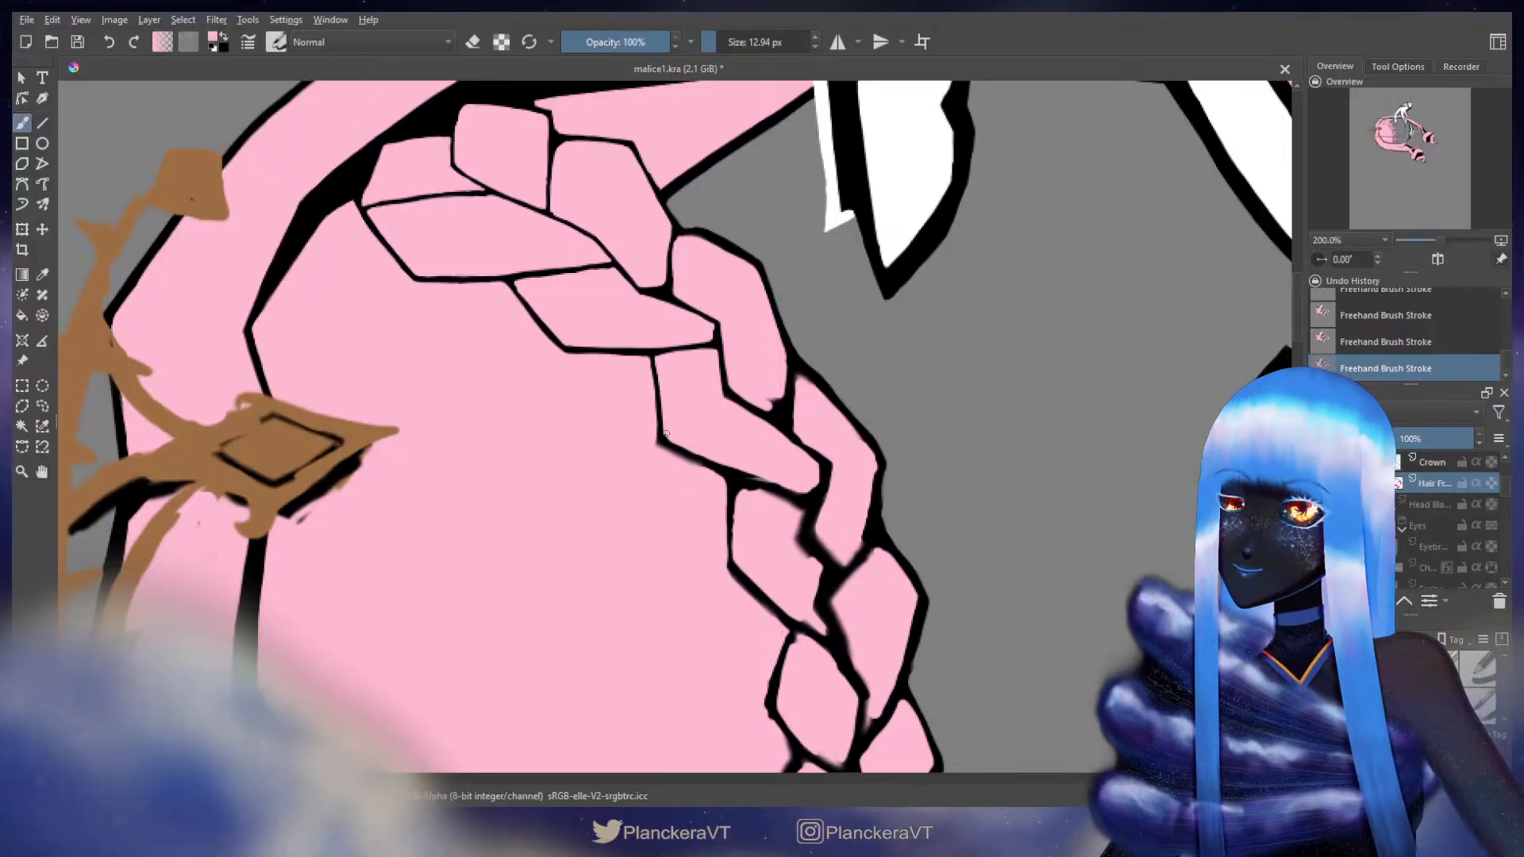
- Erase the uneven outer outline at the top of the second right-hand segment with the eraser at about 21 px
{"action": "left_click_drag", "start_coordinate": [726, 437], "coordinate": [657, 432]}
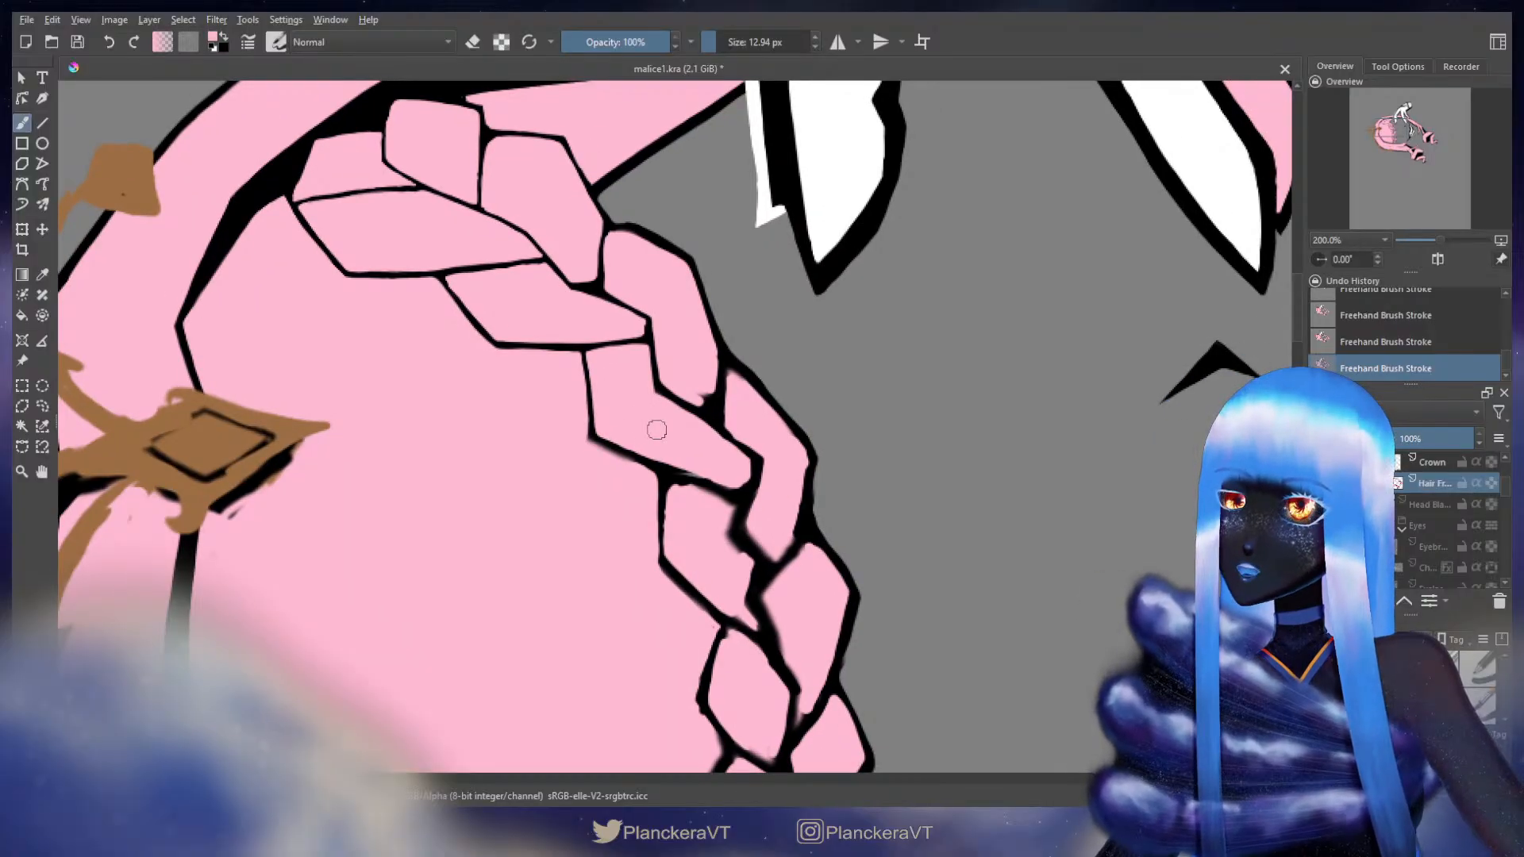
{"action": "left_click_drag", "start_coordinate": [696, 361], "coordinate": [662, 362]}
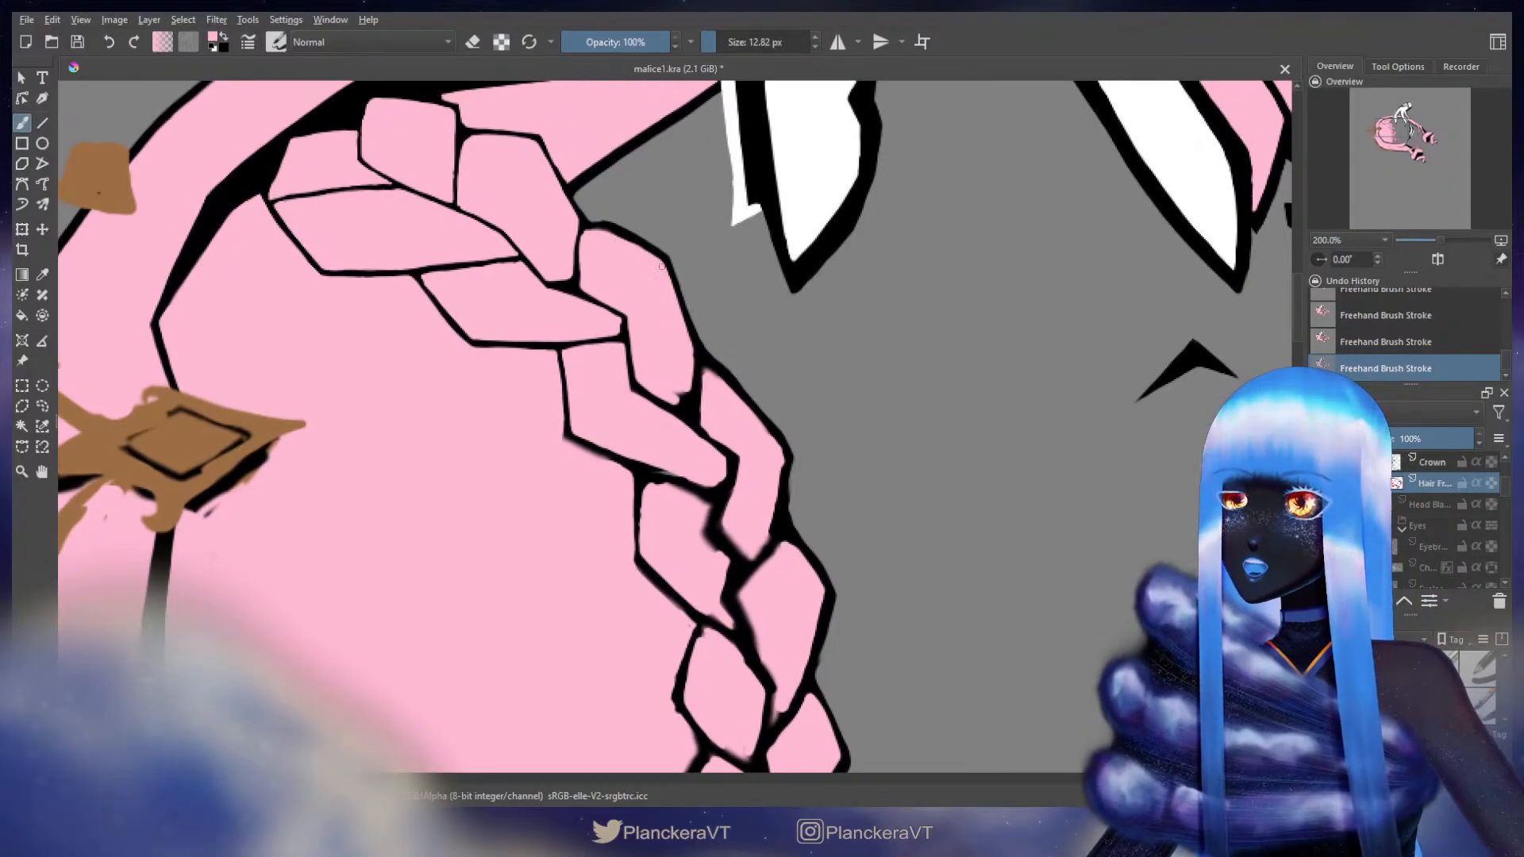
{"action": "key", "text": "e"}
{"action": "left_click_drag", "start_coordinate": [661, 265], "coordinate": [581, 438]}
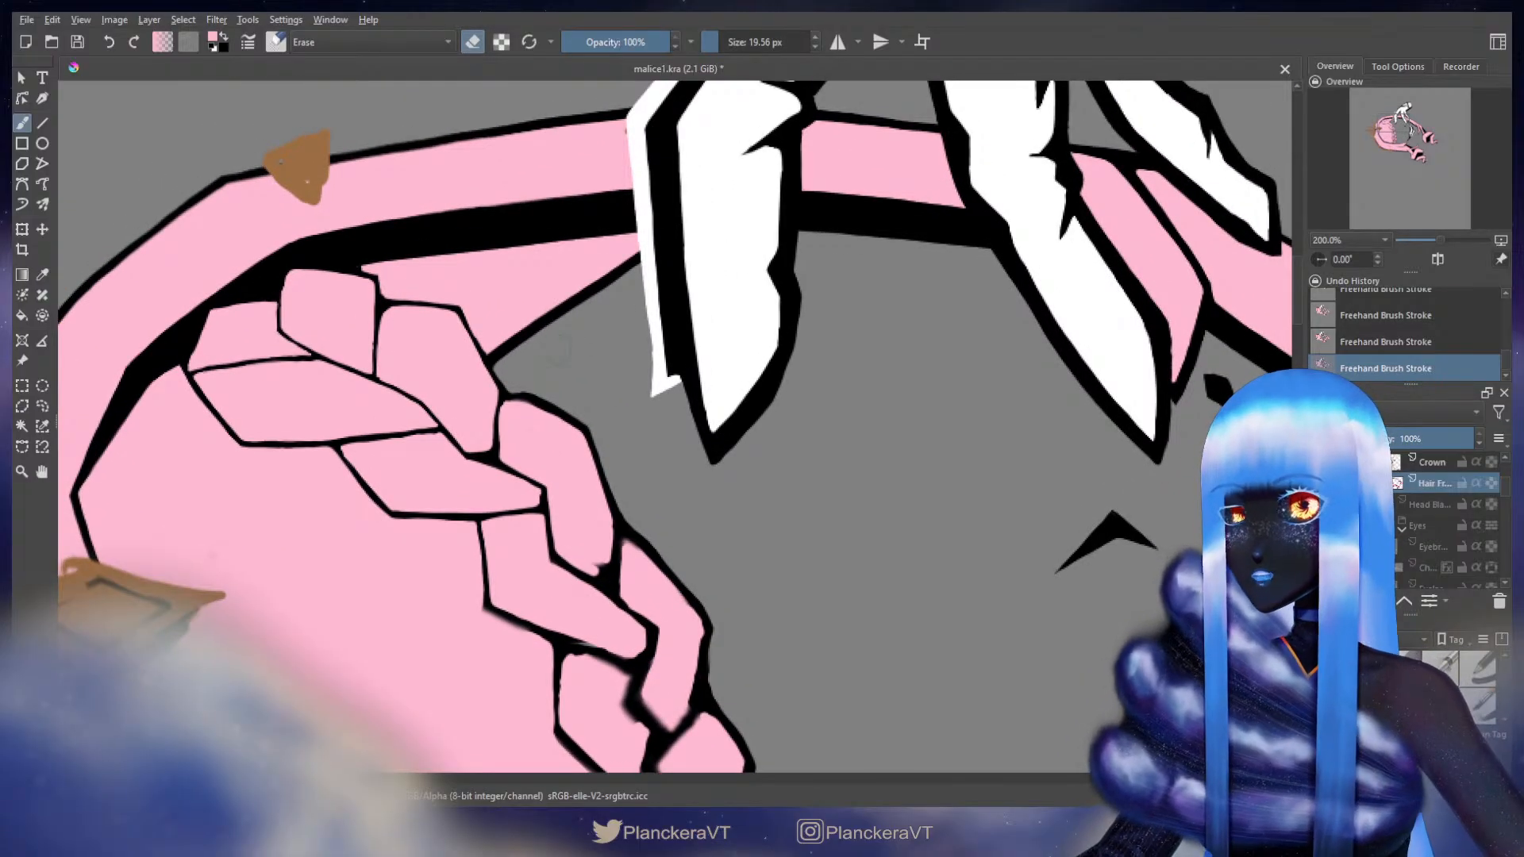
{"action": "key", "text": "bracketright"}
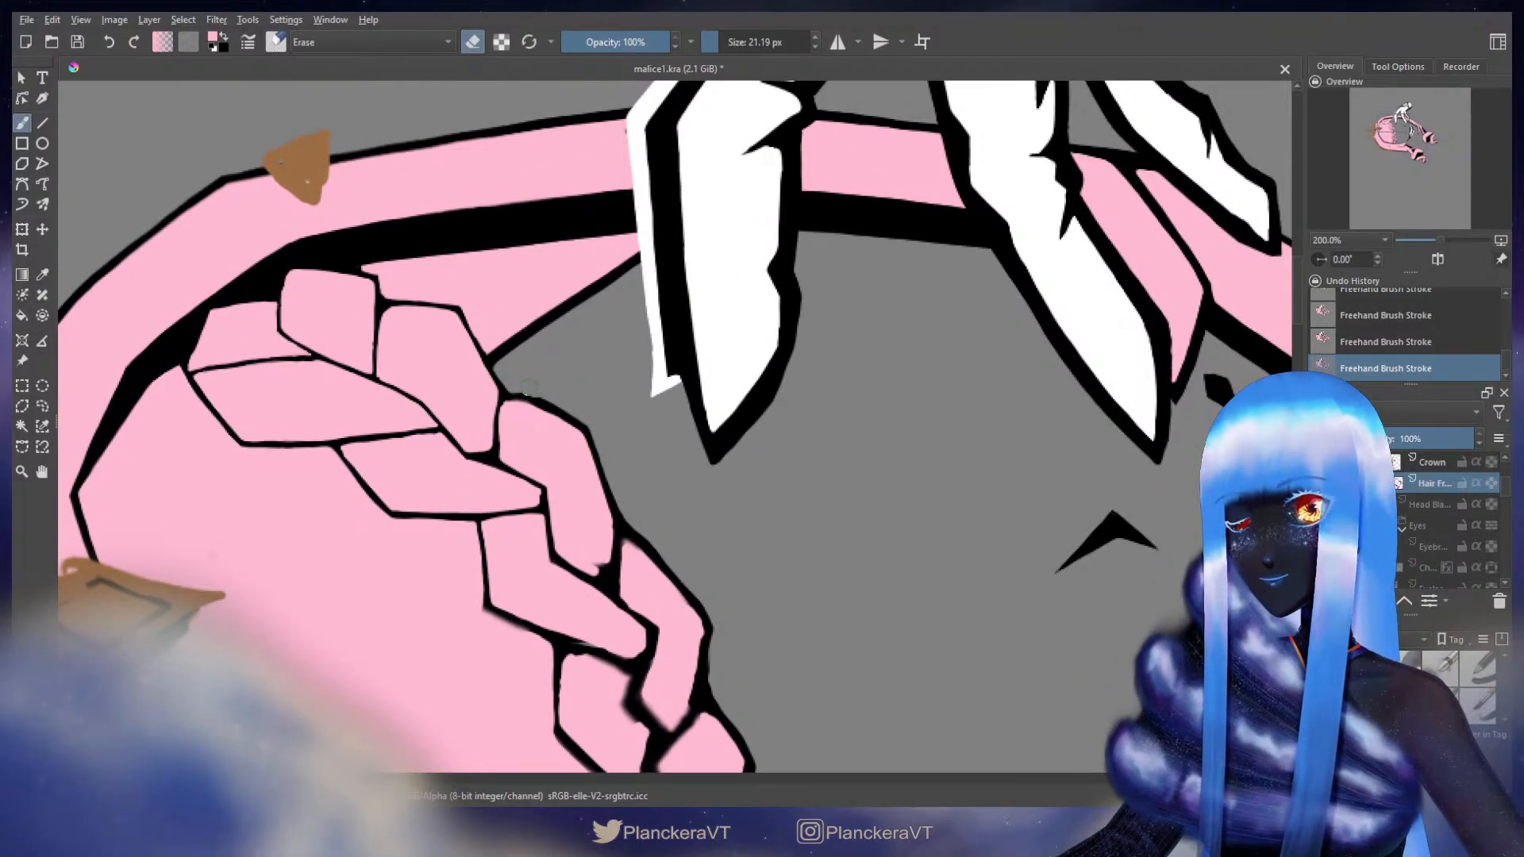
{"action": "left_click_drag", "start_coordinate": [538, 387], "coordinate": [535, 382]}
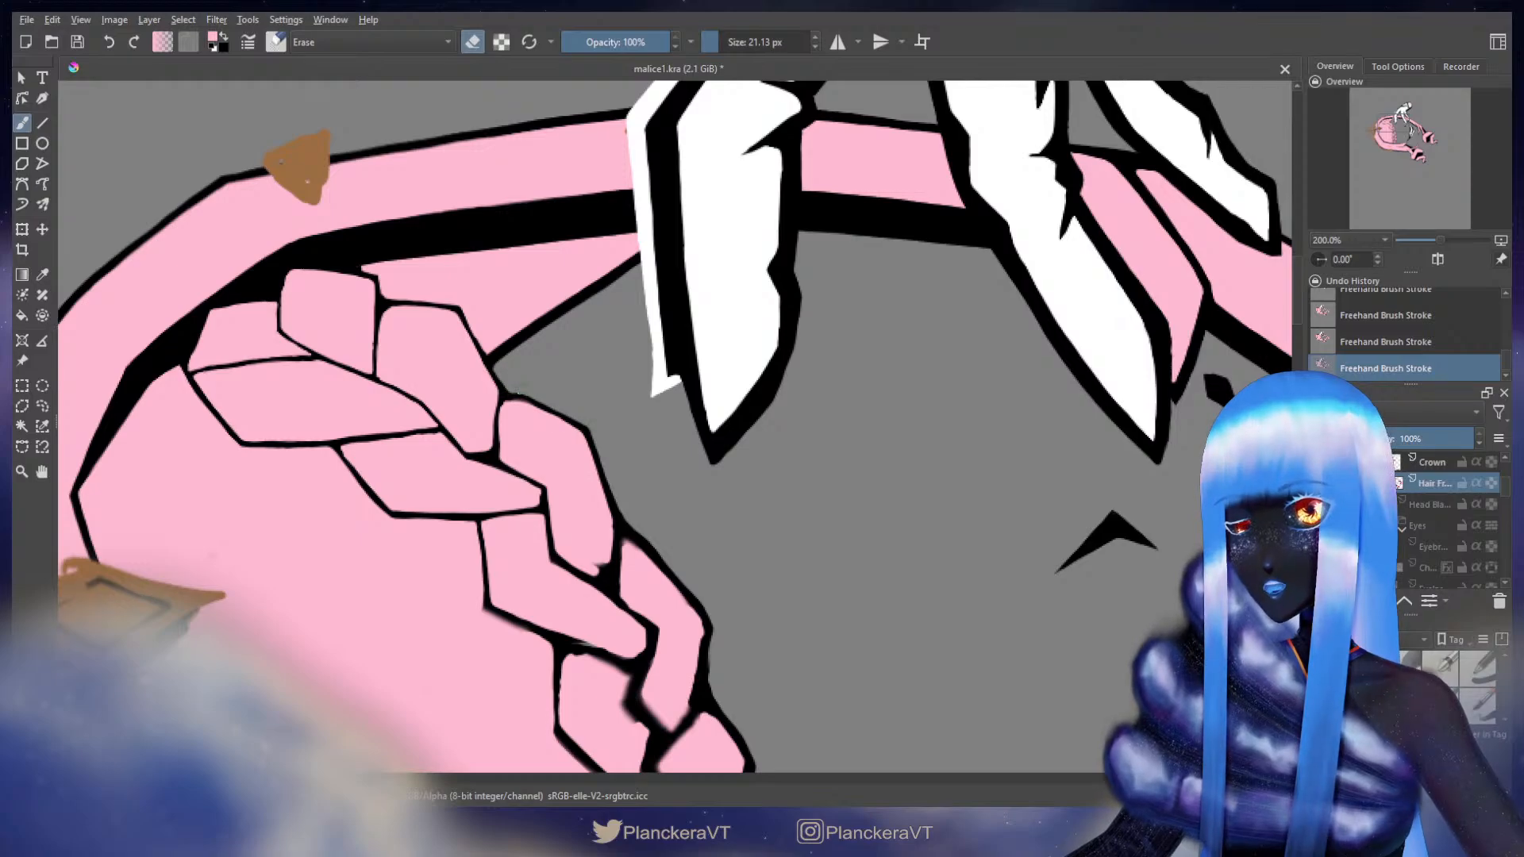
{"action": "key", "text": "e"}
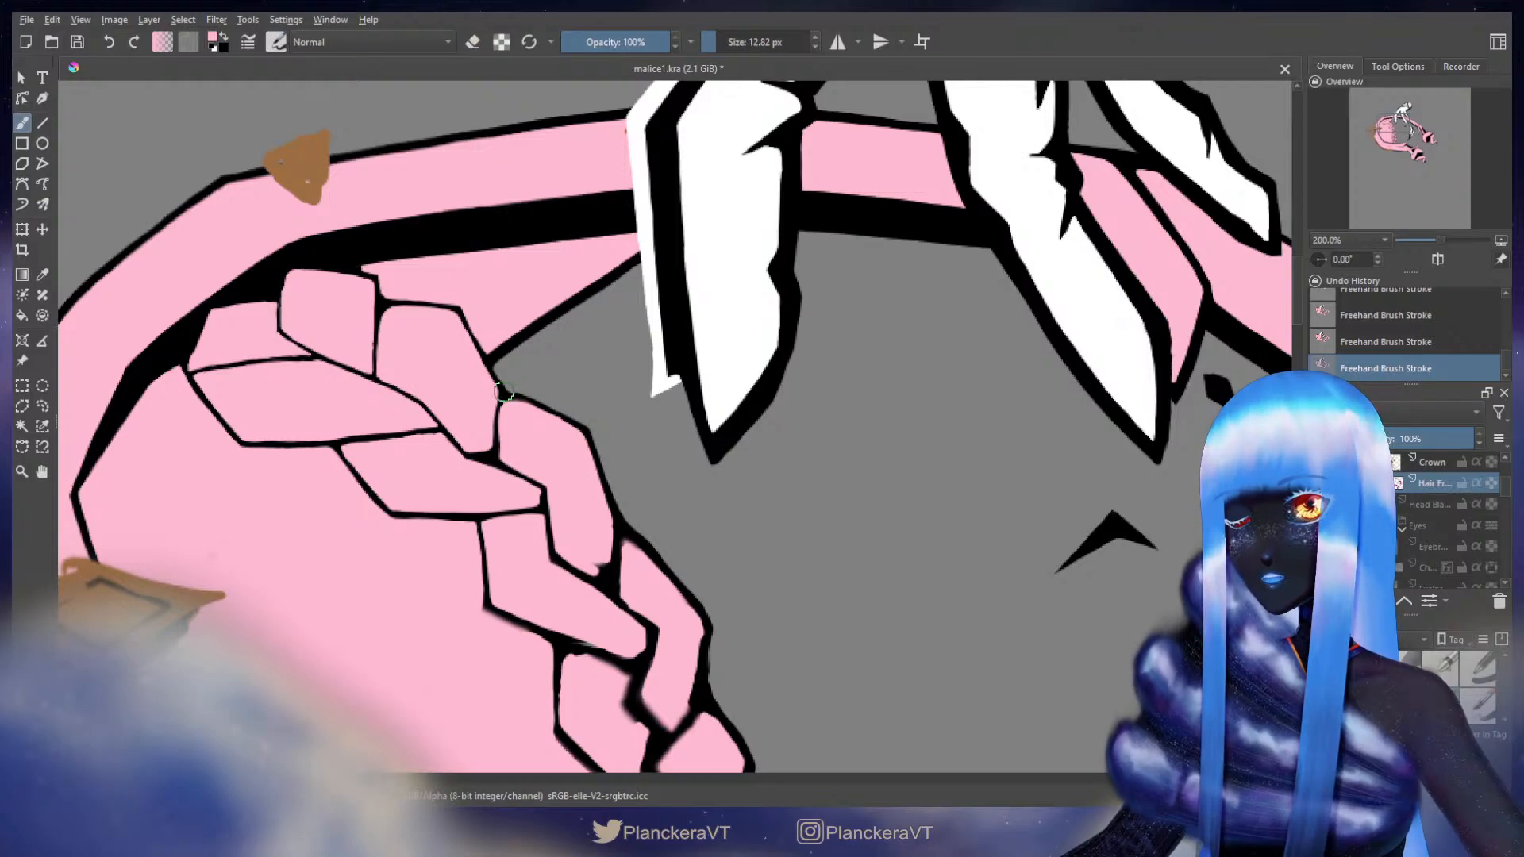
- Sharpen the second right-hand segment's upper corner and outer edge with pink at 12.76 px, black at 11.34 px and the eraser at 15.48 px
{"action": "key", "text": "x"}
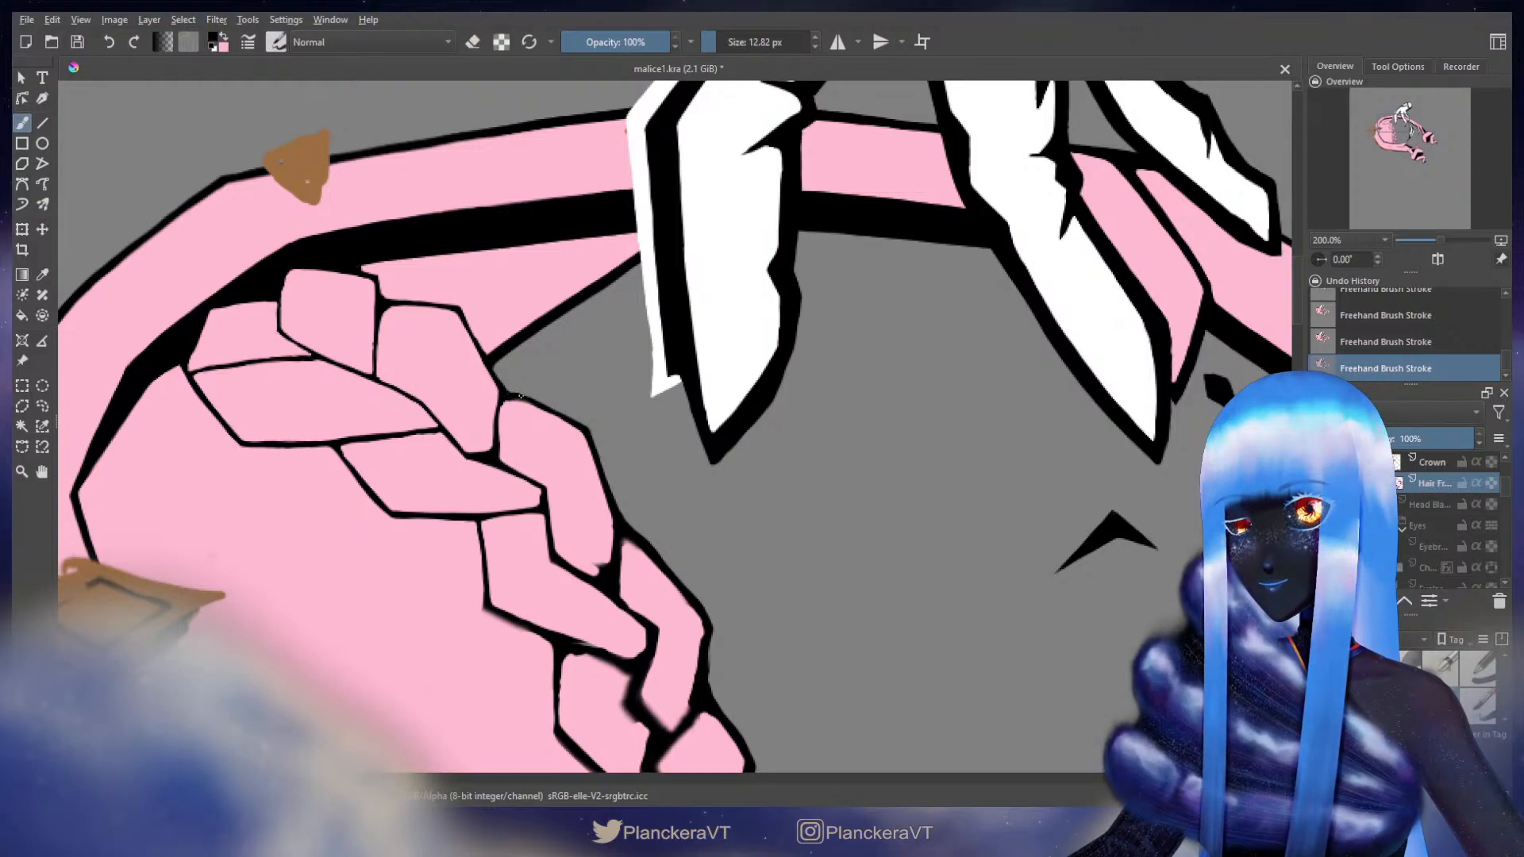
{"action": "key", "text": "x"}
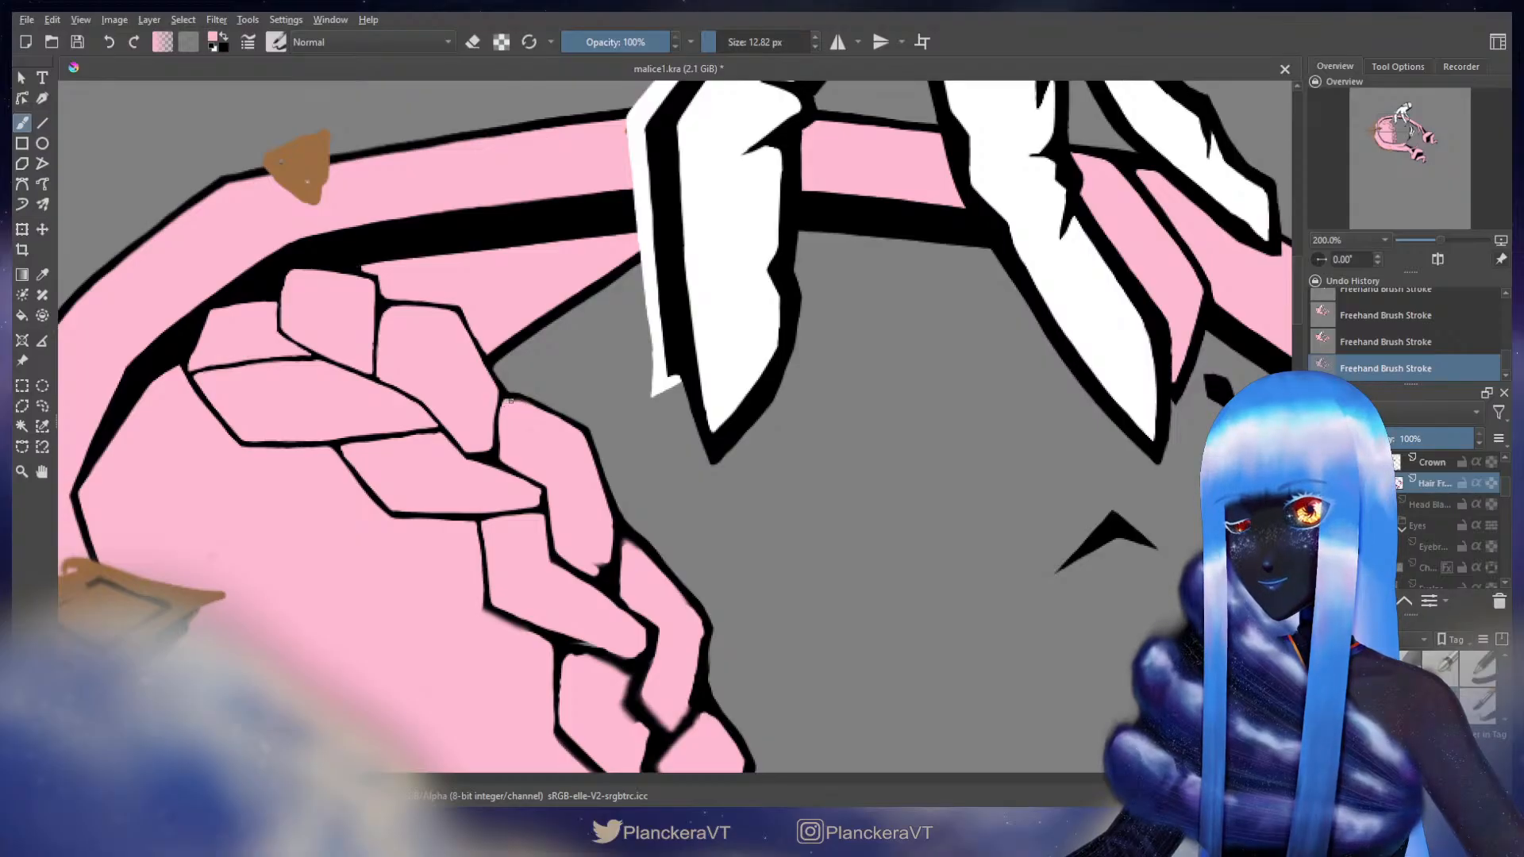
{"action": "left_click_drag", "start_coordinate": [502, 420], "coordinate": [501, 420]}
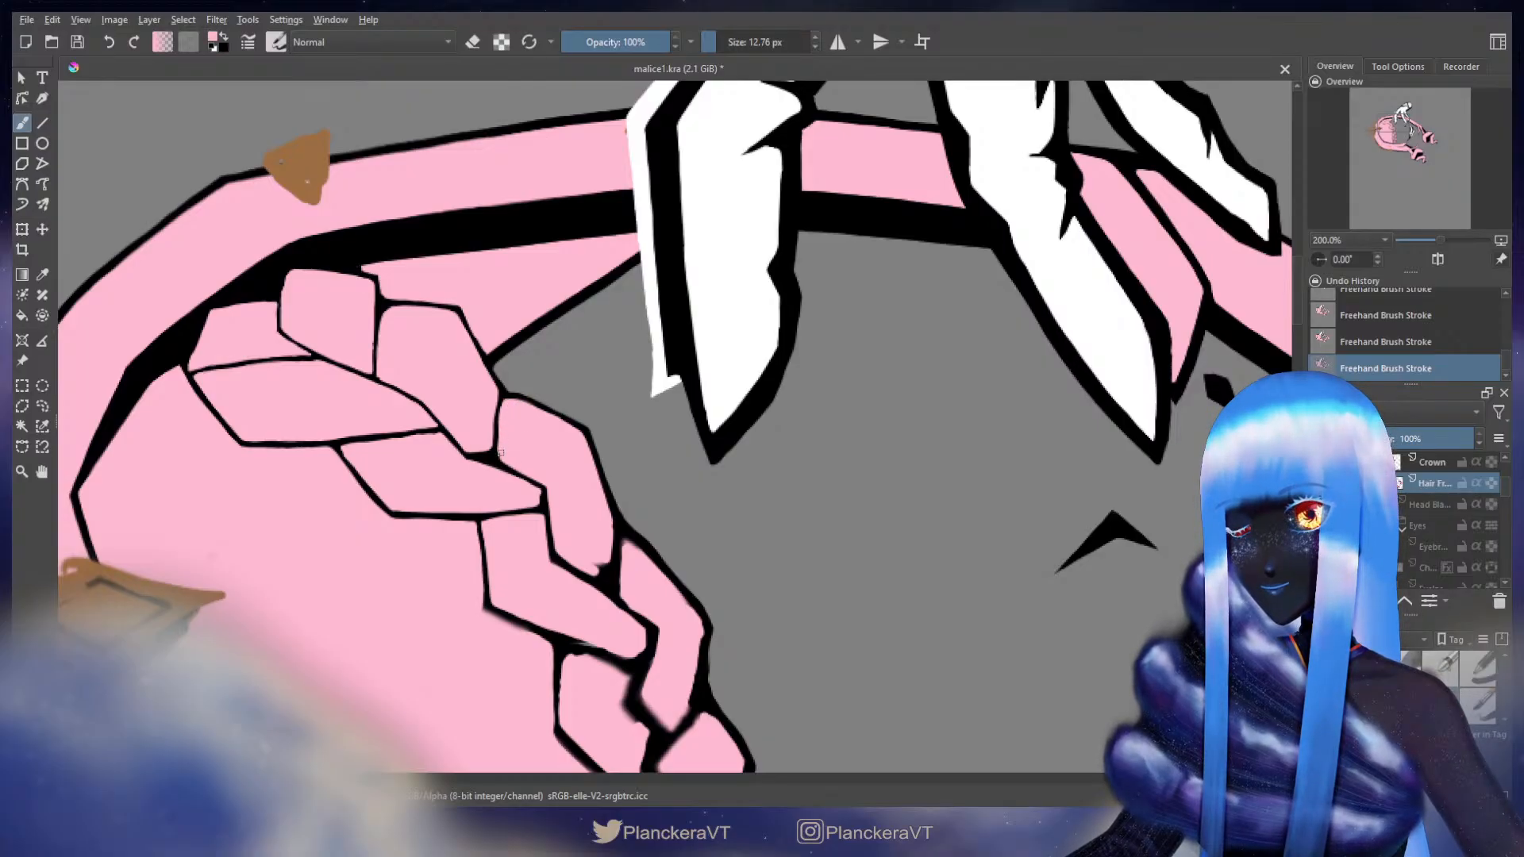
{"action": "key", "text": "x"}
{"action": "left_click_drag", "start_coordinate": [520, 472], "coordinate": [494, 452]}
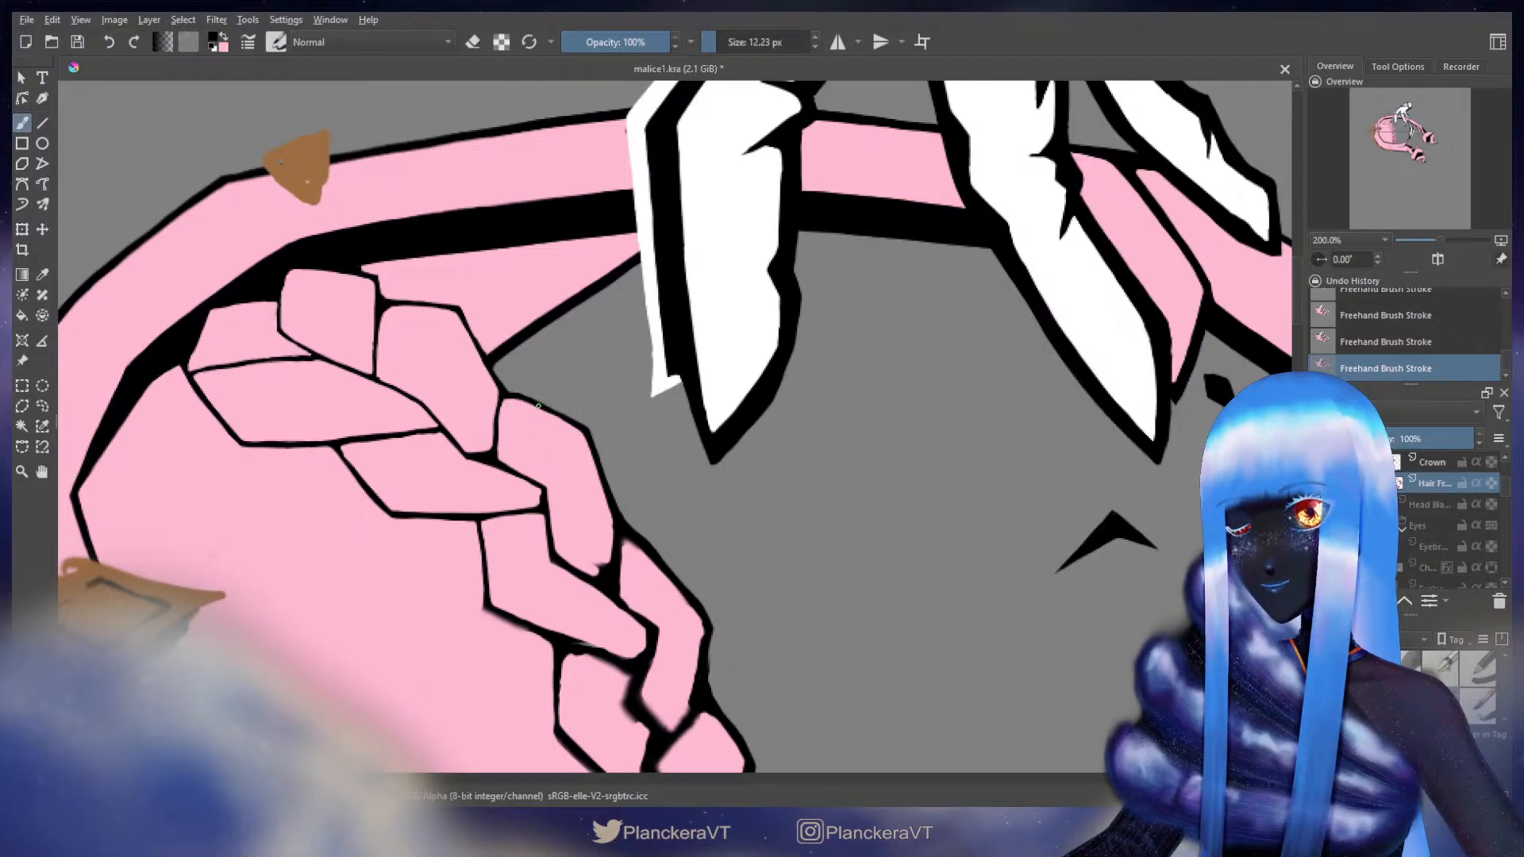
{"action": "key", "text": "ctrl+z"}
{"action": "left_click_drag", "start_coordinate": [520, 396], "coordinate": [518, 397]}
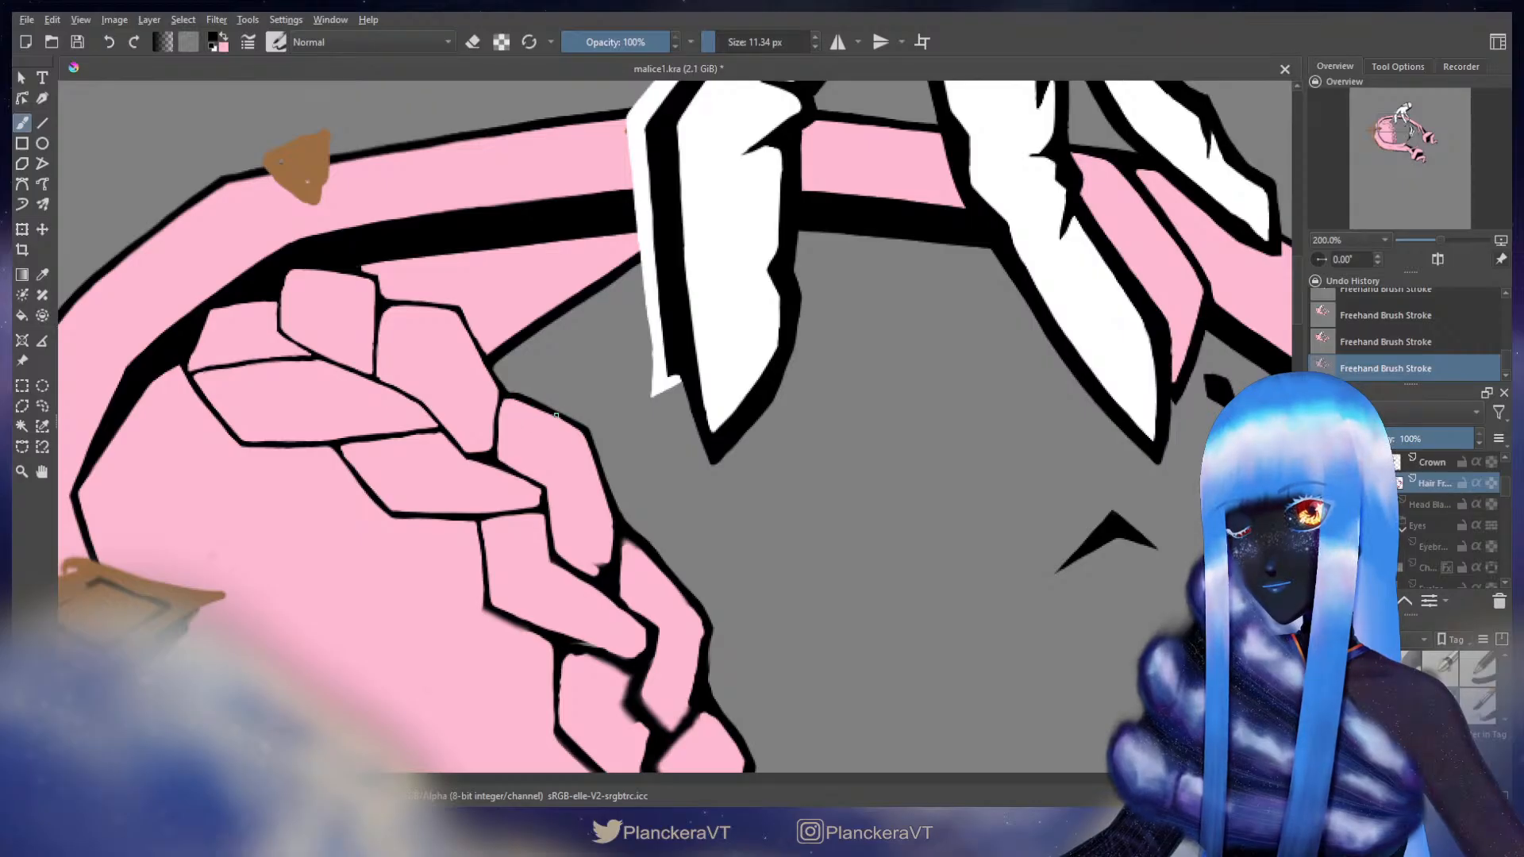
{"action": "key", "text": "e"}
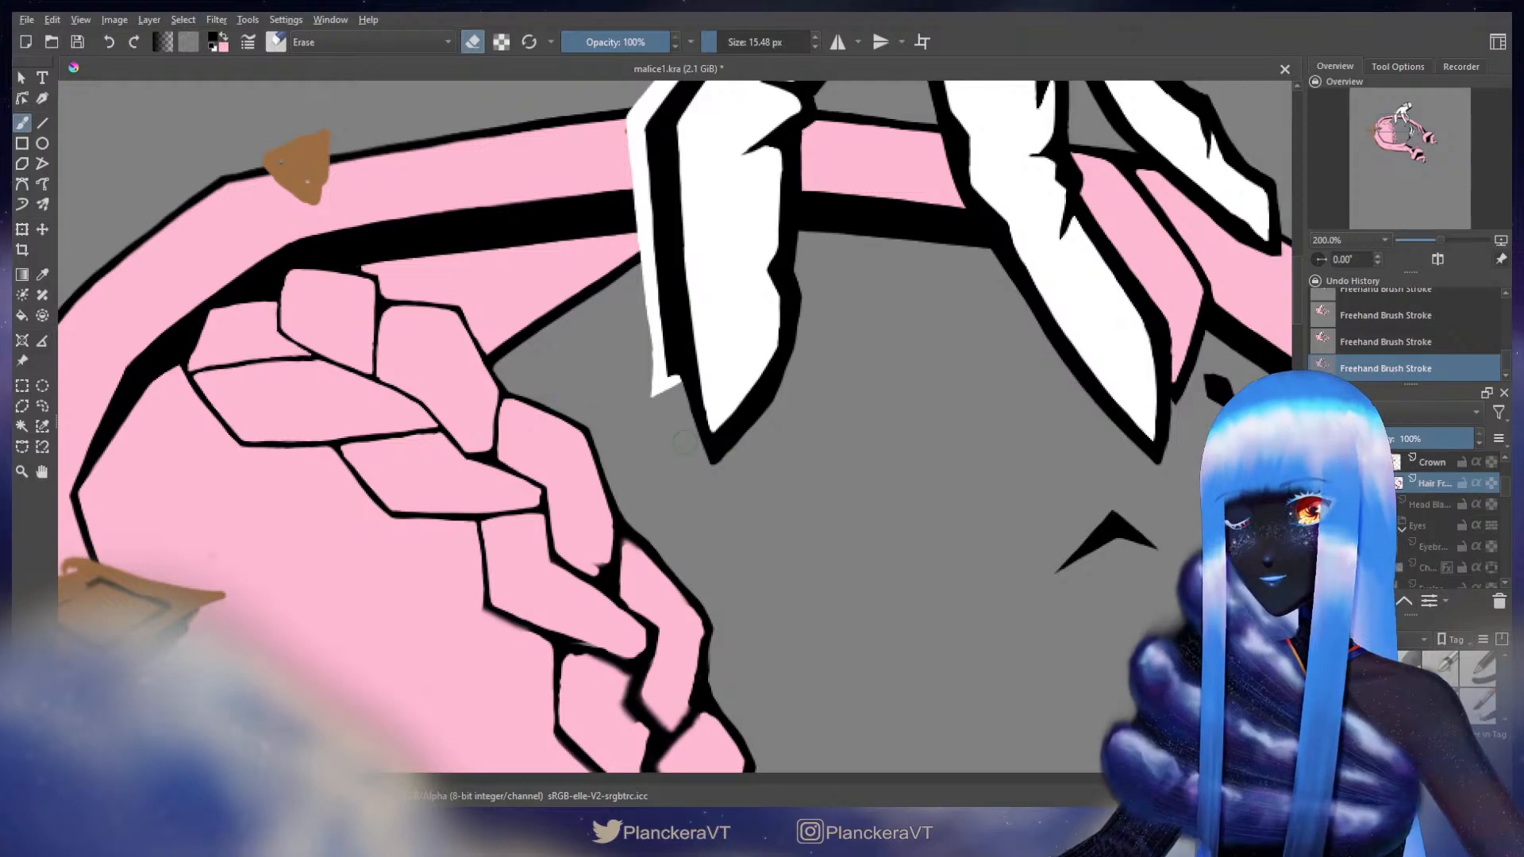
{"action": "key", "text": "e"}
- Adjust the second right-hand segment's lower outer edge with pink at 12.57 px, undoing and redoing strokes to compare
{"action": "left_click_drag", "start_coordinate": [599, 489], "coordinate": [615, 316]}
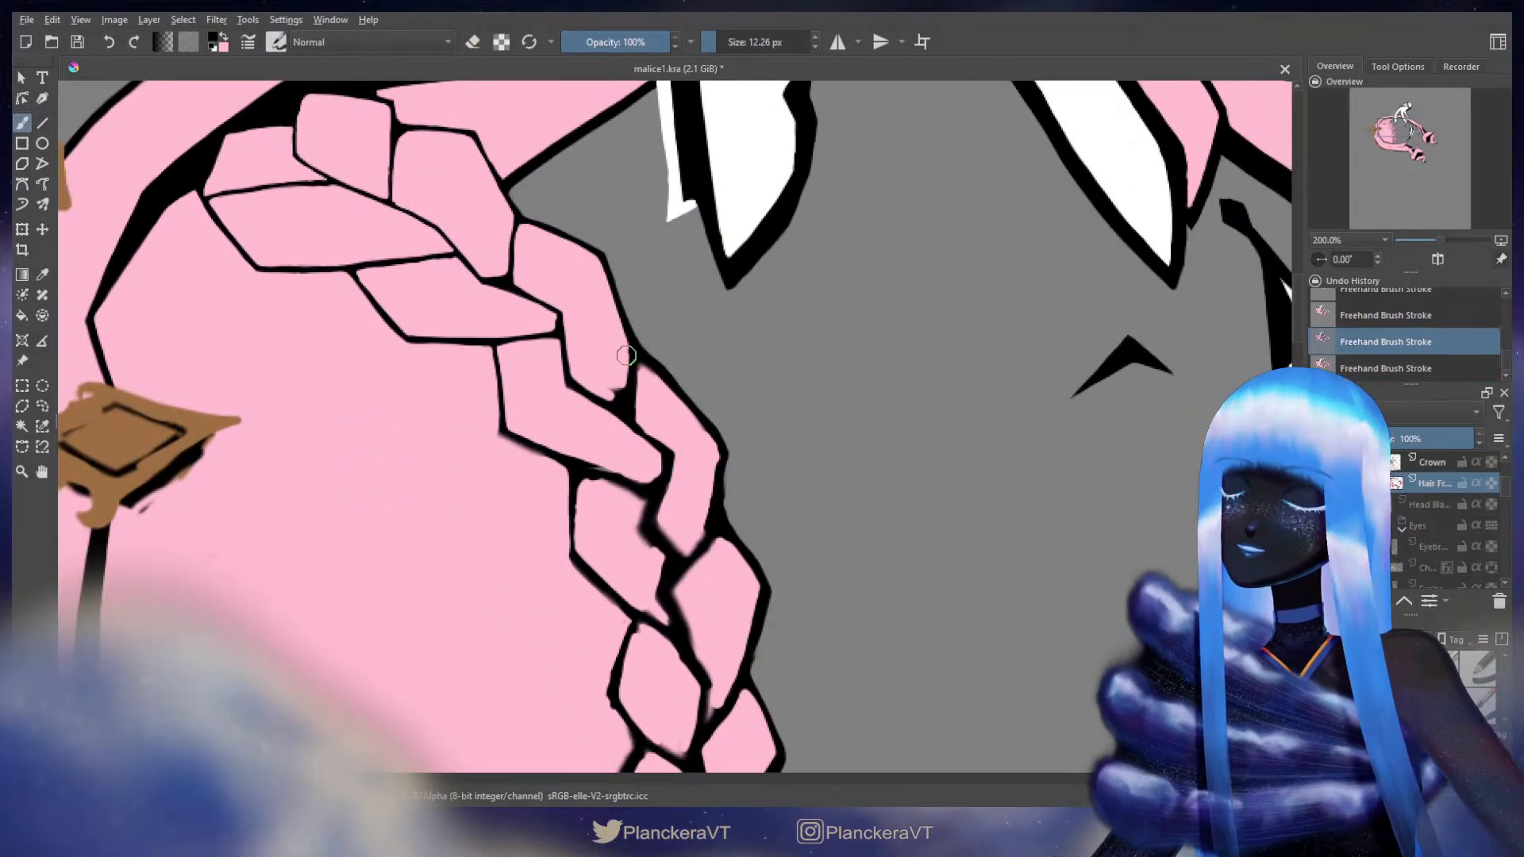
{"action": "key", "text": "x"}
{"action": "key", "text": "ctrl+z"}
{"action": "key", "text": "ctrl+shift+z"}
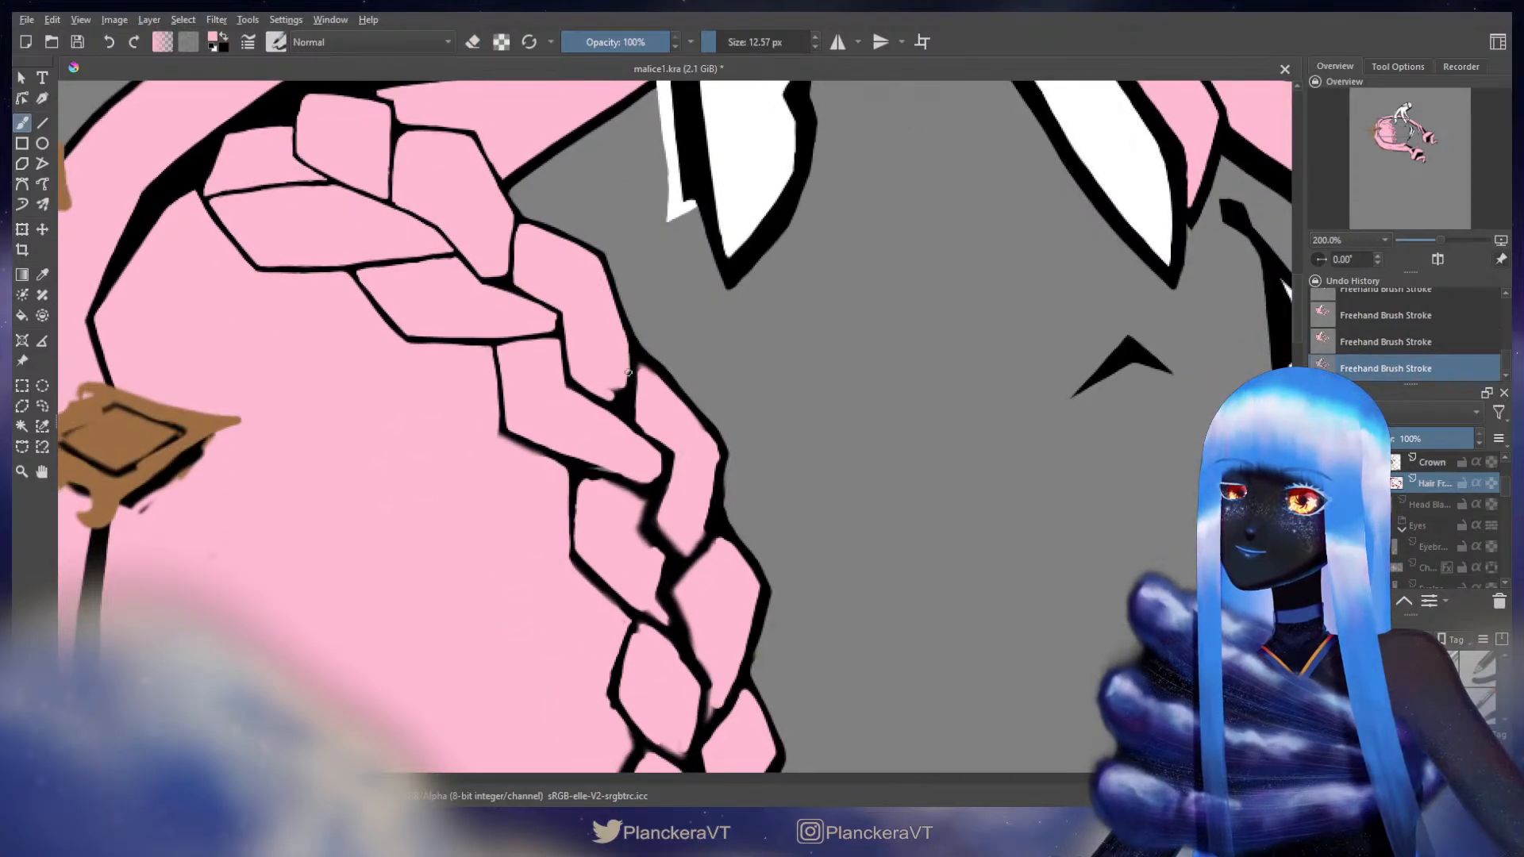
{"action": "key", "text": "ctrl+z"}
{"action": "key", "text": "ctrl+shift+z"}
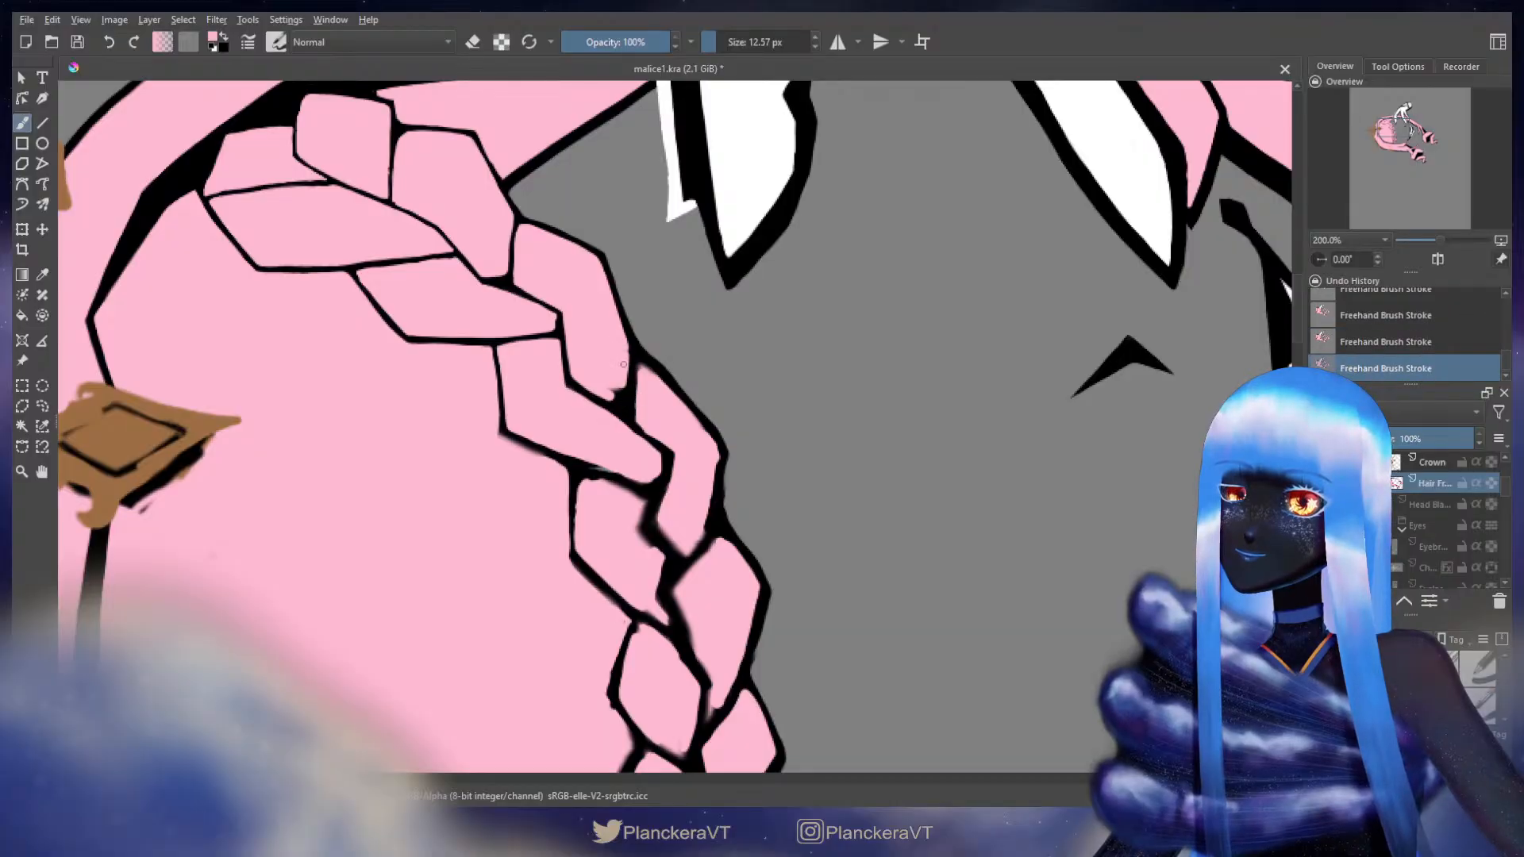
- Extend the second right-hand segment's lower end into a sharp pink point, using up to 16.58 px and undoing unwanted strokes
{"action": "left_click_drag", "start_coordinate": [623, 359], "coordinate": [629, 359]}
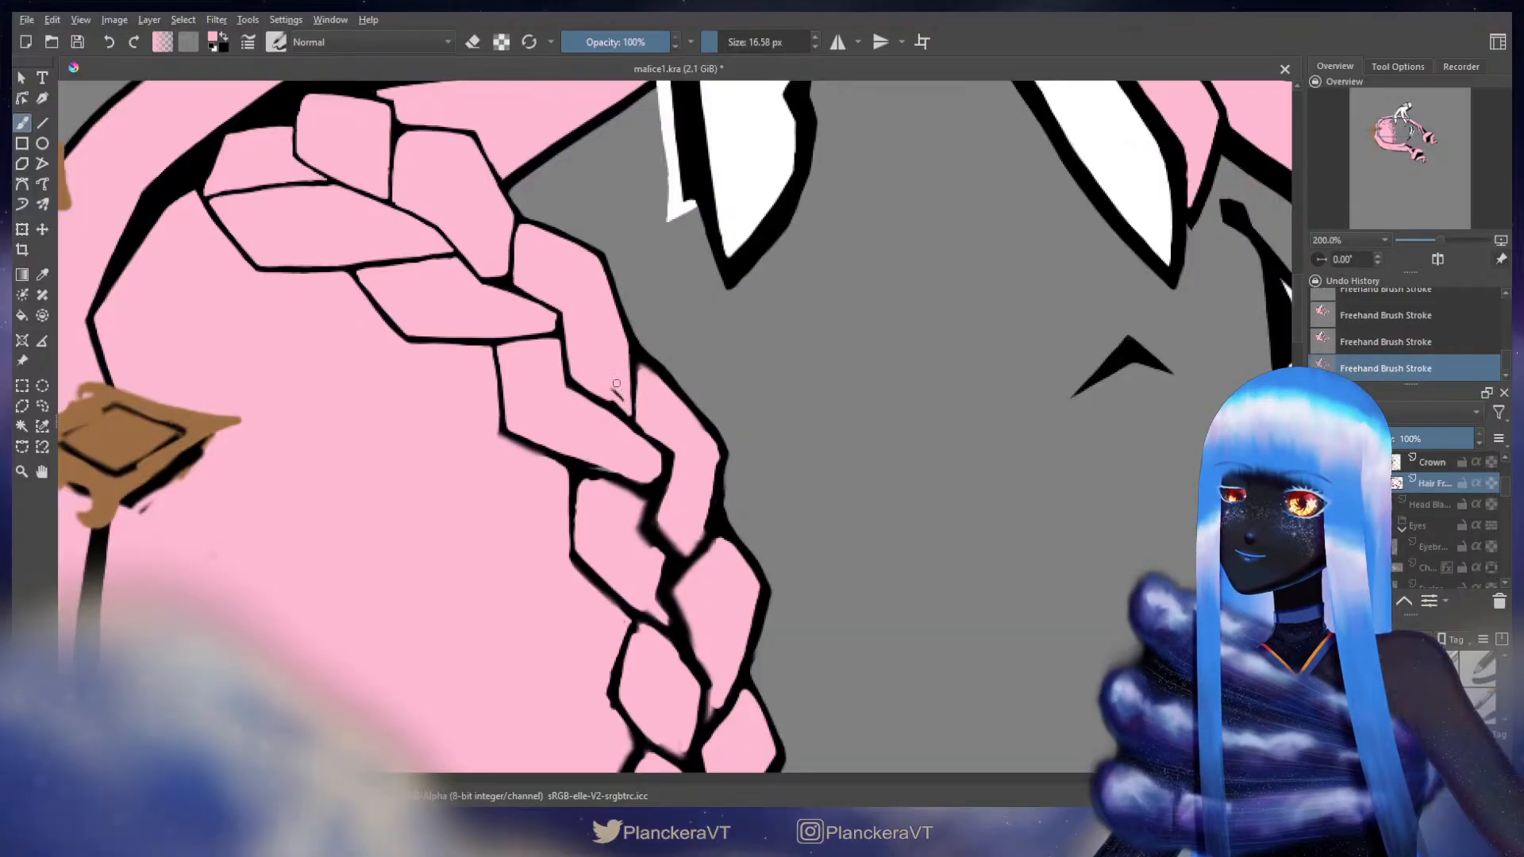
{"action": "mouse_move", "coordinate": [616, 384]}
{"action": "left_mouse_down", "text": "shift"}
{"action": "mouse_move", "coordinate": [618, 408]}
{"action": "mouse_move", "coordinate": [601, 399]}
{"action": "mouse_move", "coordinate": [615, 406]}
{"action": "mouse_move", "coordinate": [633, 355]}
{"action": "mouse_move", "coordinate": [637, 373]}
{"action": "left_mouse_up", "text": "shift"}
{"action": "key", "text": "ctrl+z"}
{"action": "key", "text": "ctrl+z"}
{"action": "key", "text": "x"}
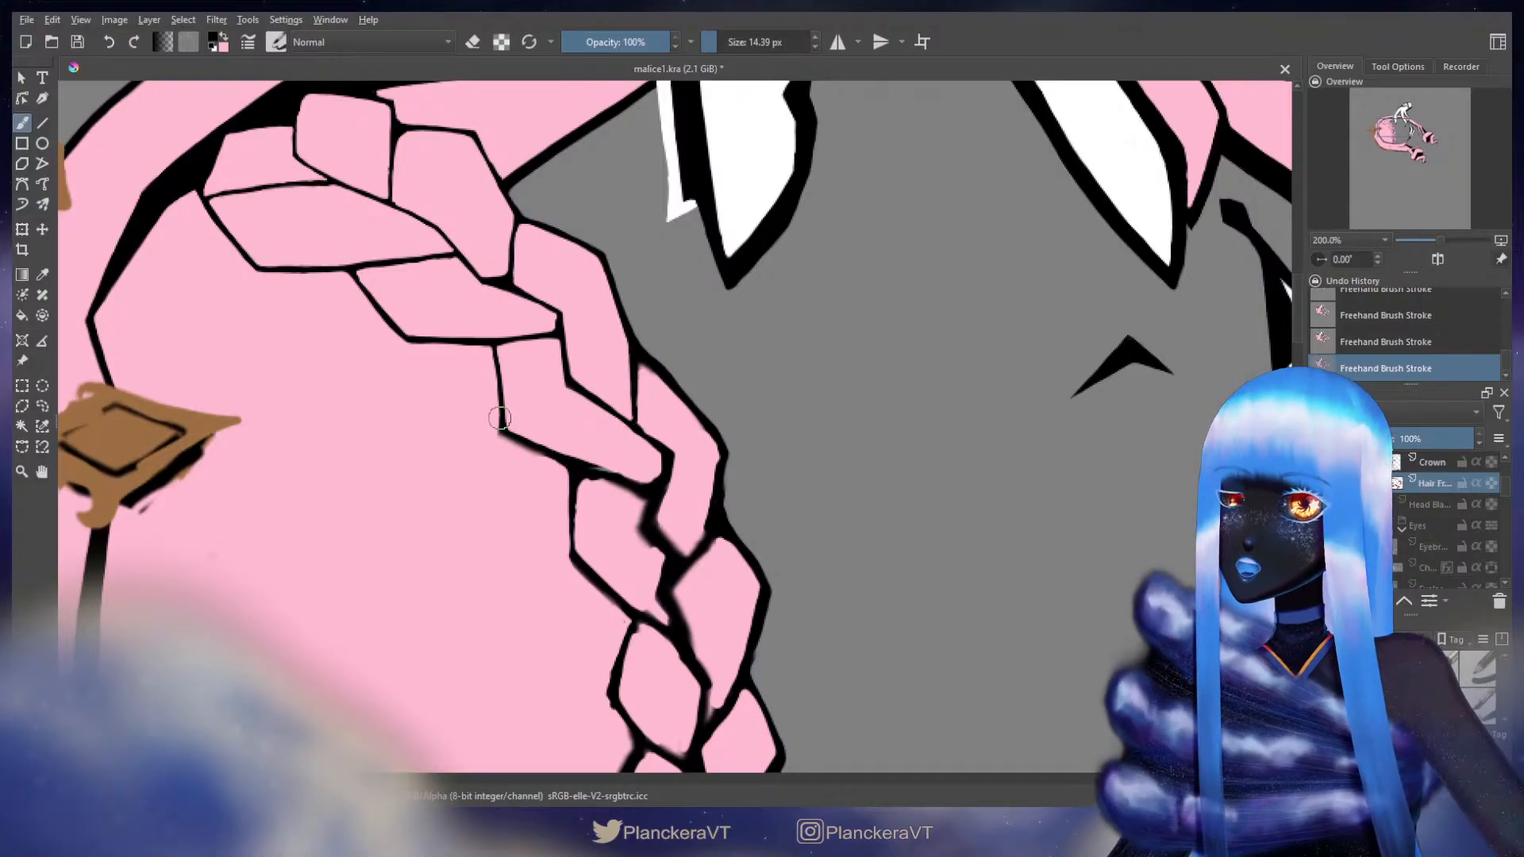
- Trim the outer outline of the third left-hand braid segment with the pink brush at 19.02 px
{"action": "key", "text": "x"}
{"action": "left_click_drag", "start_coordinate": [487, 425], "coordinate": [491, 424], "text": "shift"}
{"action": "left_click_drag", "start_coordinate": [493, 412], "coordinate": [494, 409]}
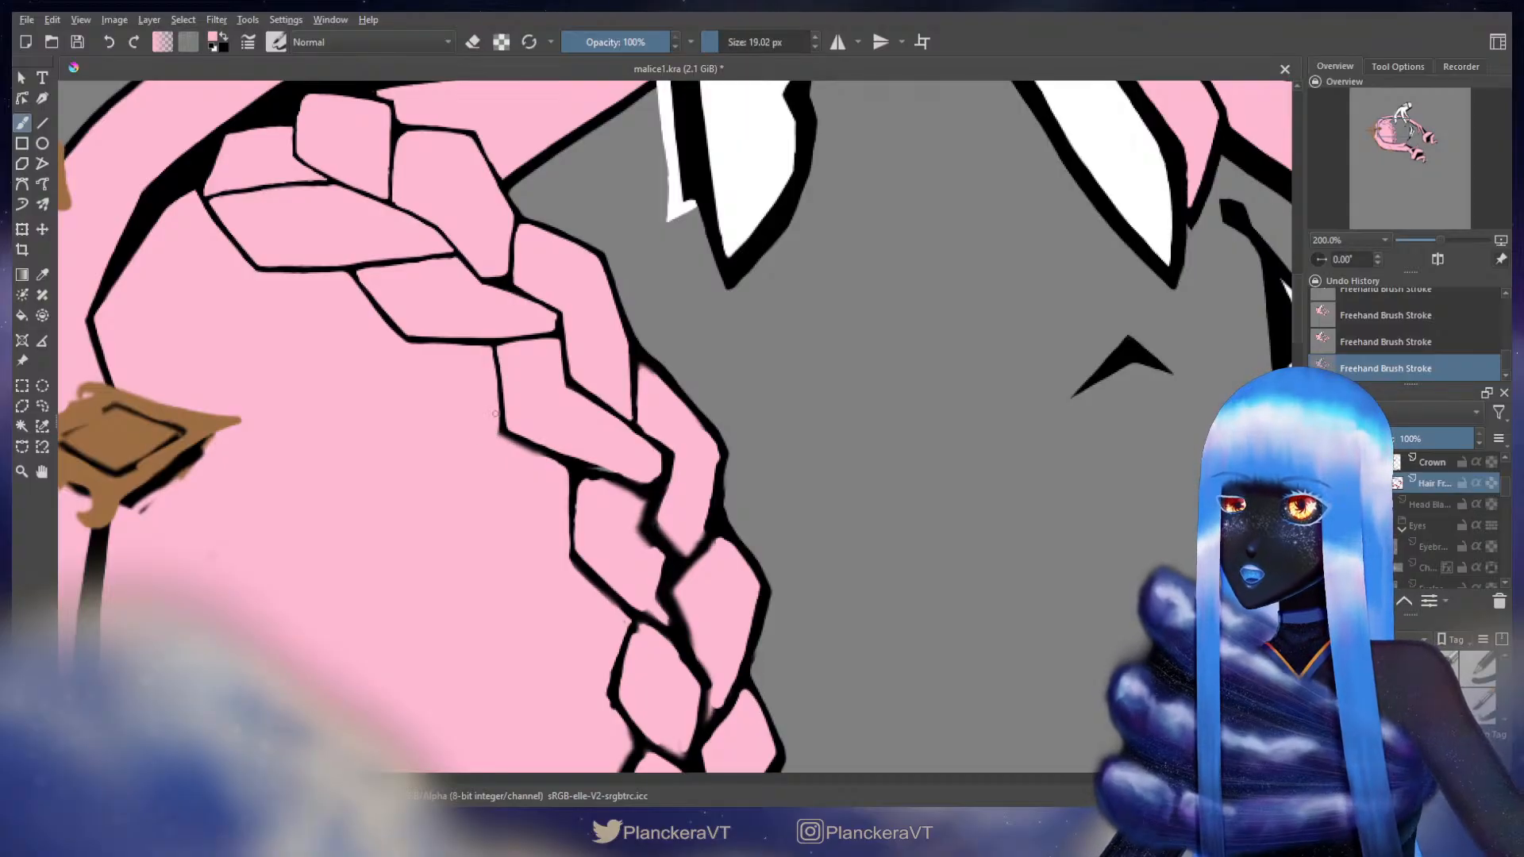
- Refine the outer edge where the second and third right-hand segments meet, using the eraser at 13.78 px and pink up to 21.92 px
{"action": "key", "text": "e"}
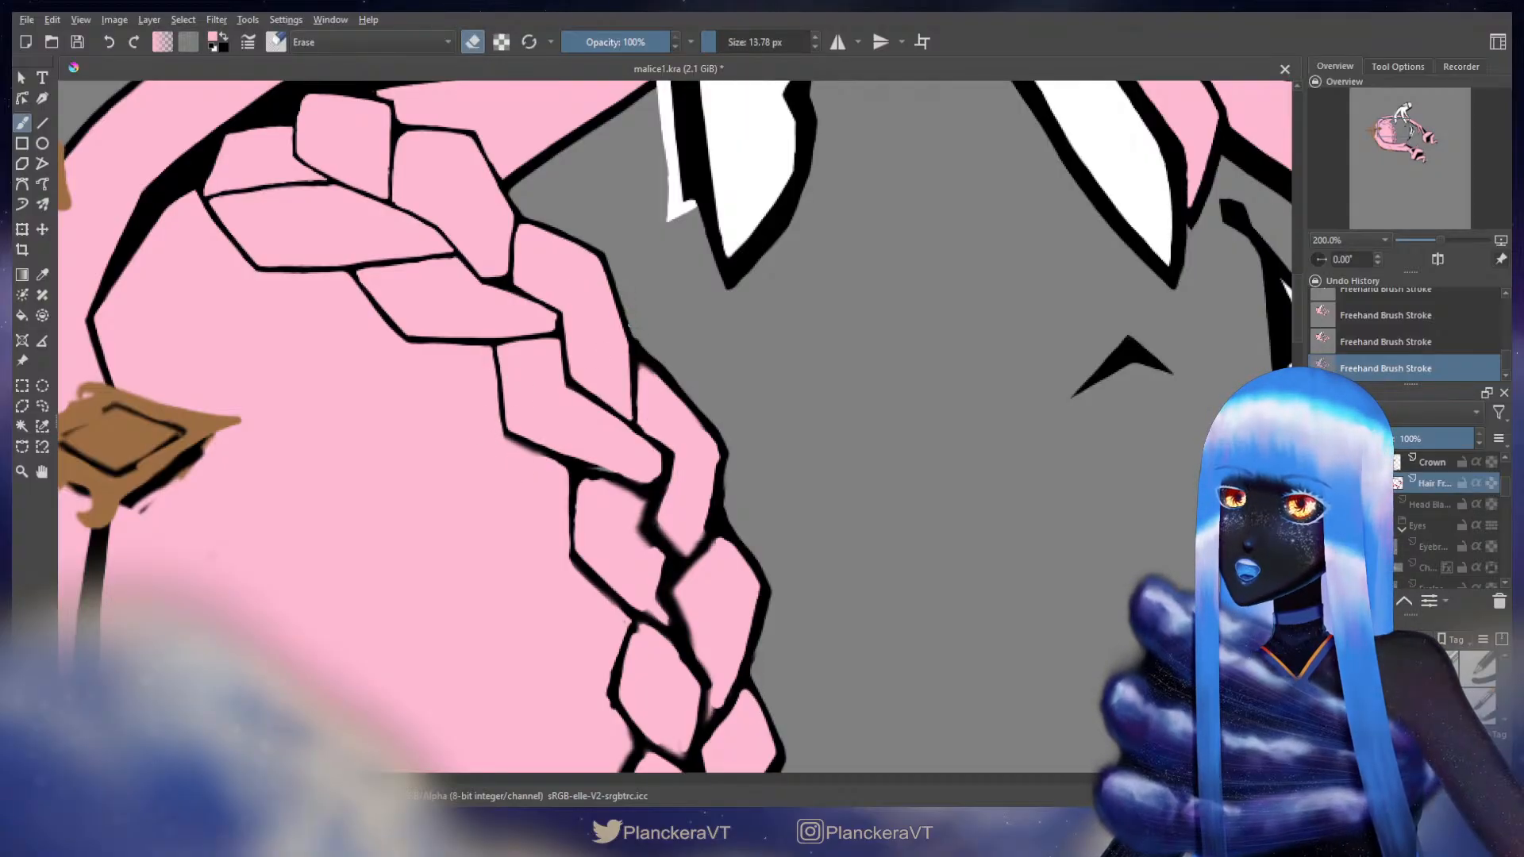
{"action": "left_click_drag", "start_coordinate": [640, 349], "coordinate": [681, 385]}
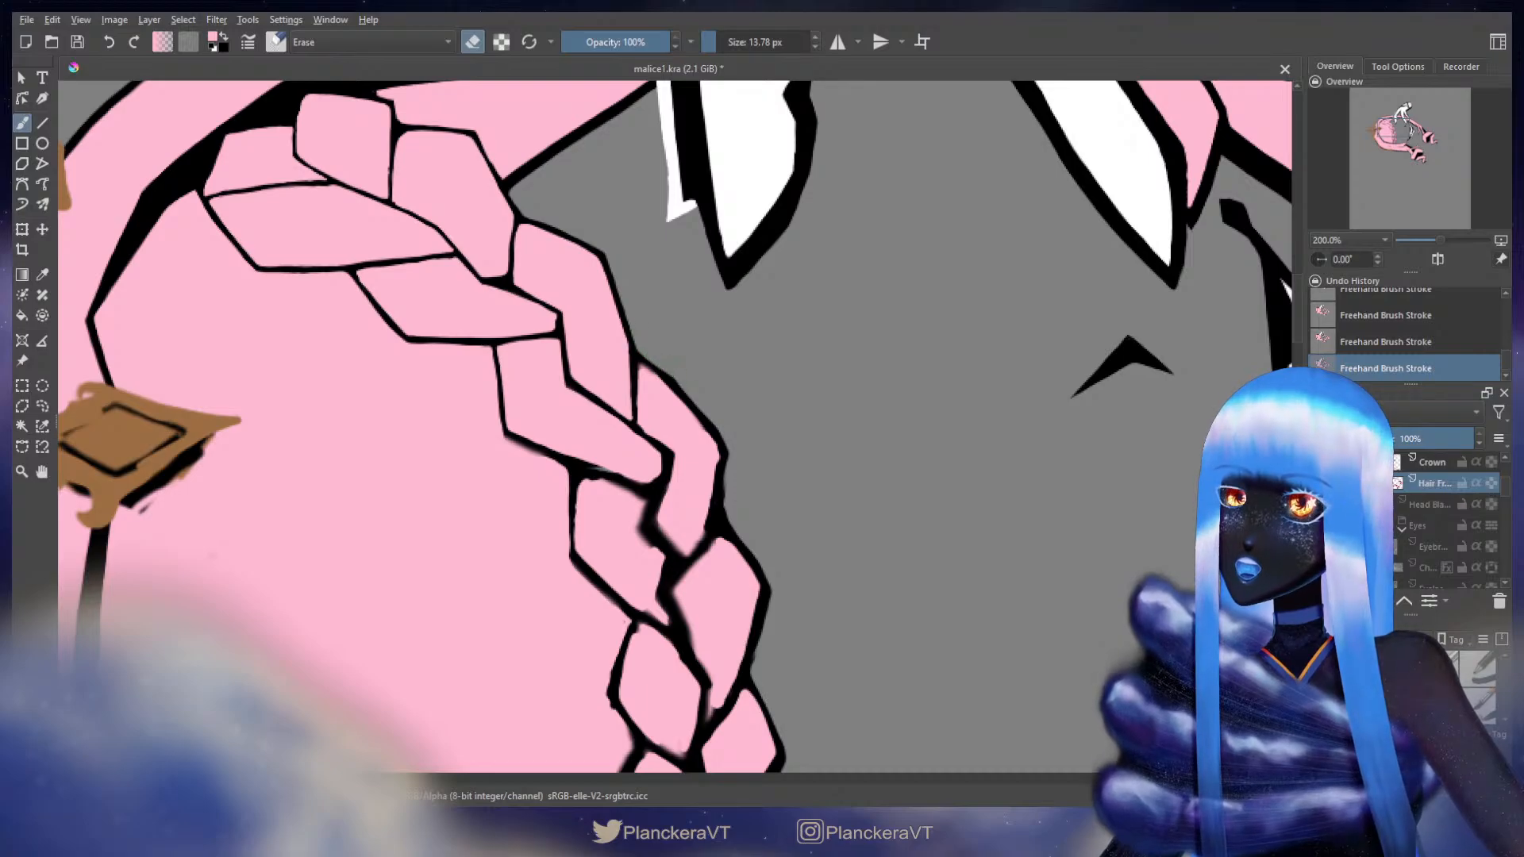
{"action": "key", "text": "e"}
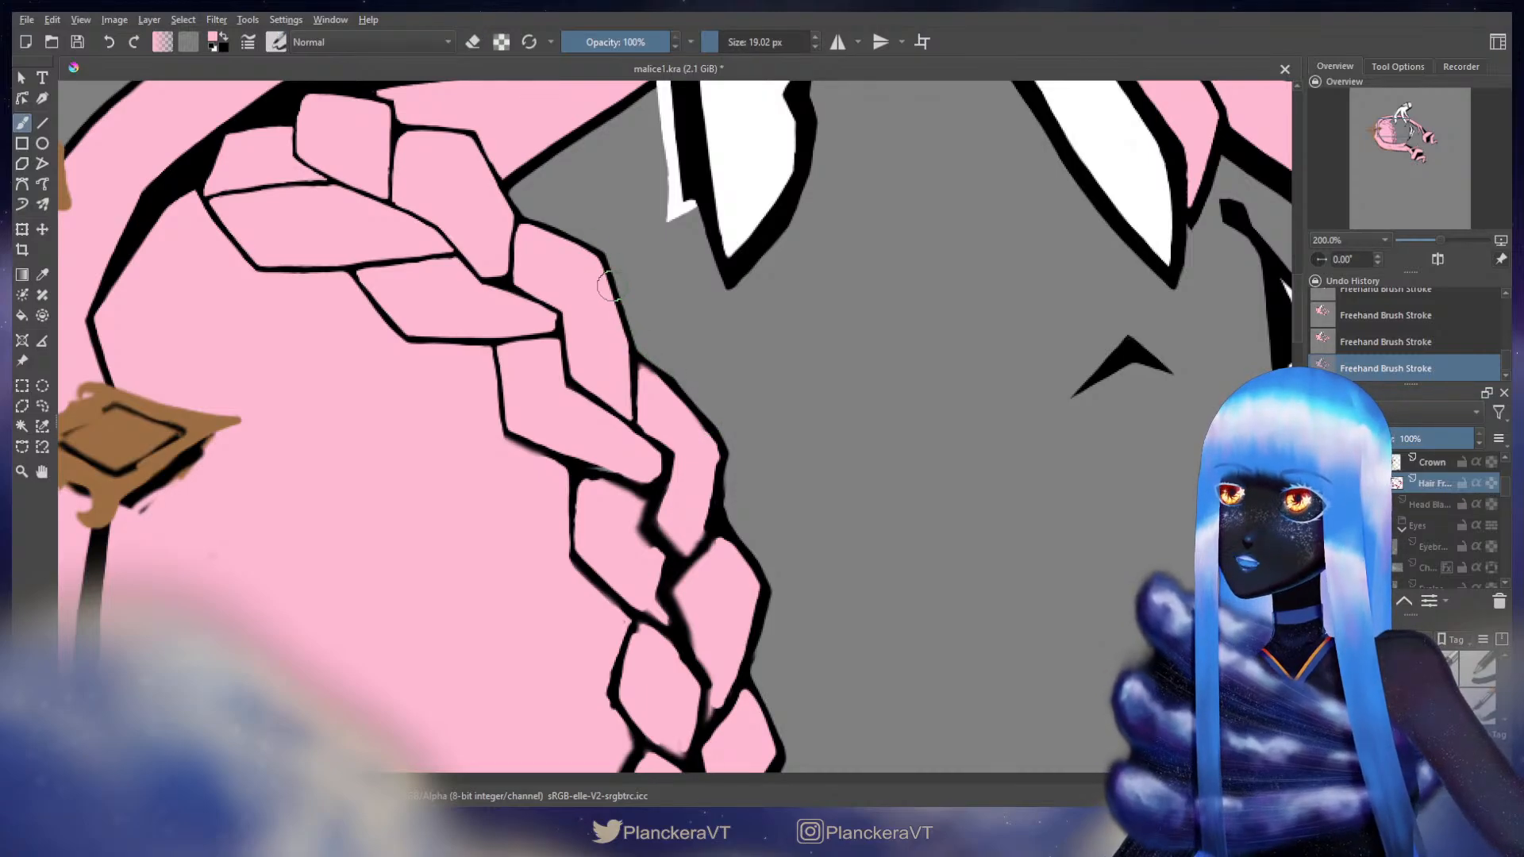
{"action": "left_click_drag", "start_coordinate": [598, 274], "coordinate": [623, 342]}
{"action": "key", "text": "ctrl+z"}
{"action": "left_click_drag", "start_coordinate": [601, 289], "coordinate": [628, 353]}
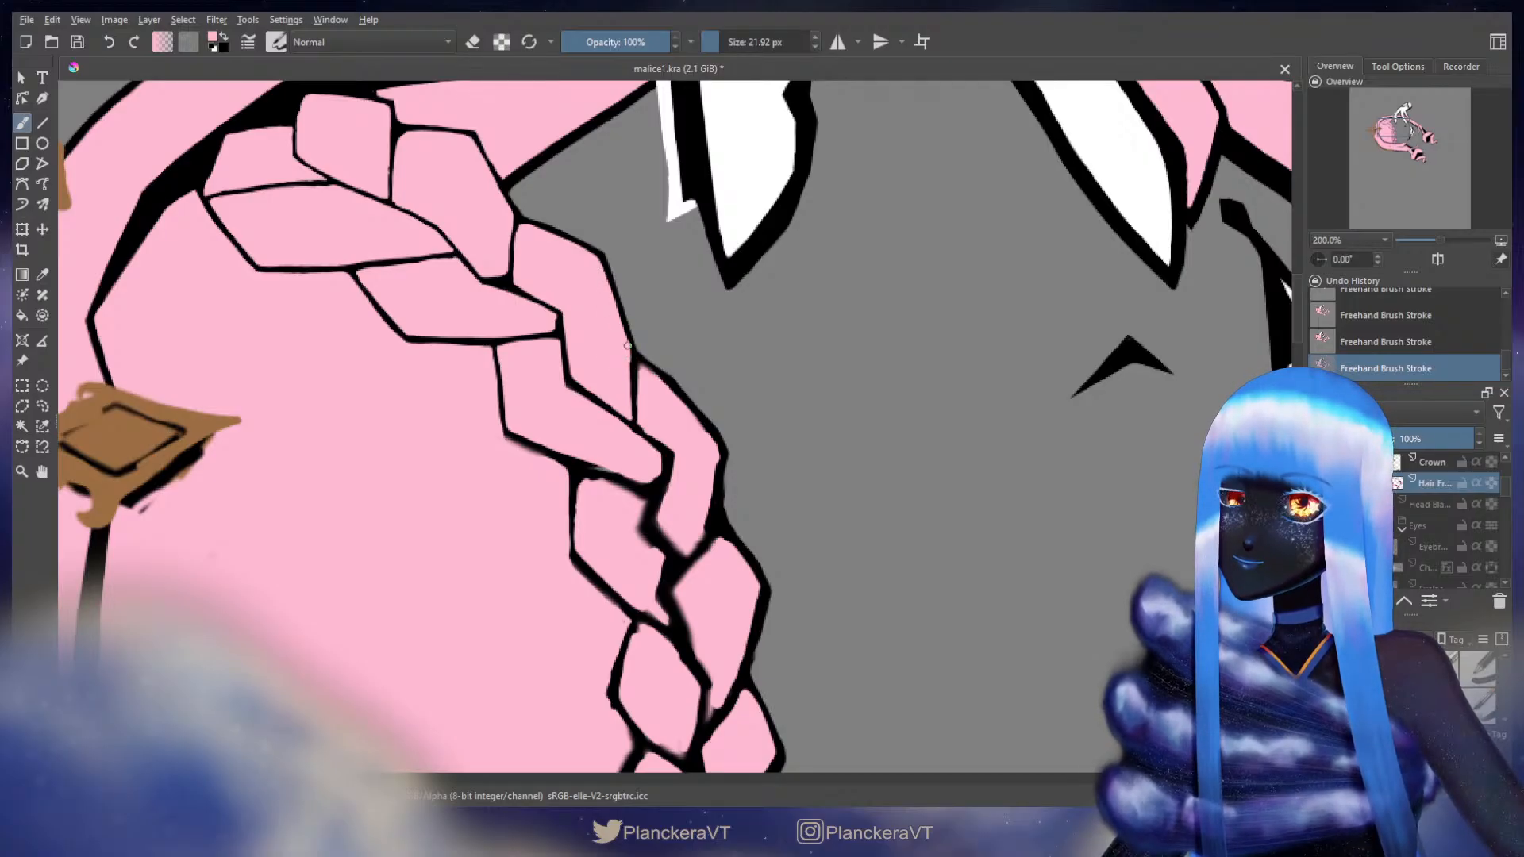
- Thin and sharpen the third left-hand segment's lower outline from underneath with pink at 19.11 px, undoing the unwanted stroke
{"action": "mouse_move", "coordinate": [631, 406]}
{"action": "left_mouse_down"}
{"action": "mouse_move", "coordinate": [493, 380]}
{"action": "mouse_move", "coordinate": [541, 408]}
{"action": "left_mouse_up"}
{"action": "key", "text": "x"}
{"action": "key", "text": "ctrl+z"}
{"action": "key", "text": "x"}
{"action": "mouse_move", "coordinate": [479, 363]}
{"action": "left_mouse_down", "text": "shift"}
{"action": "mouse_move", "coordinate": [491, 382]}
{"action": "mouse_move", "coordinate": [474, 343]}
{"action": "mouse_move", "coordinate": [478, 379]}
{"action": "left_mouse_up", "text": "shift"}
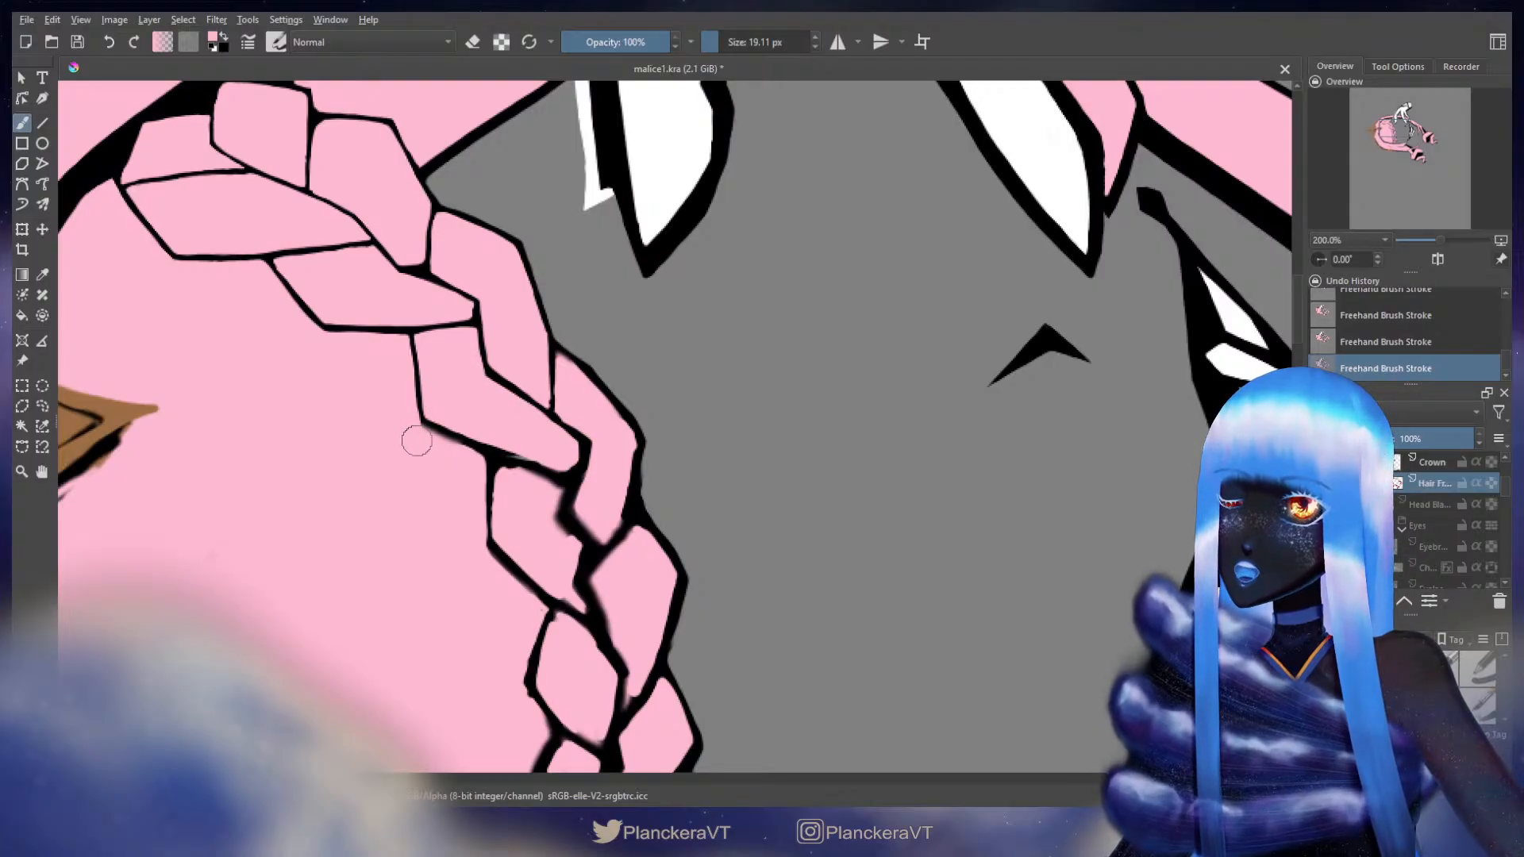
{"action": "left_click_drag", "start_coordinate": [411, 428], "coordinate": [479, 455]}
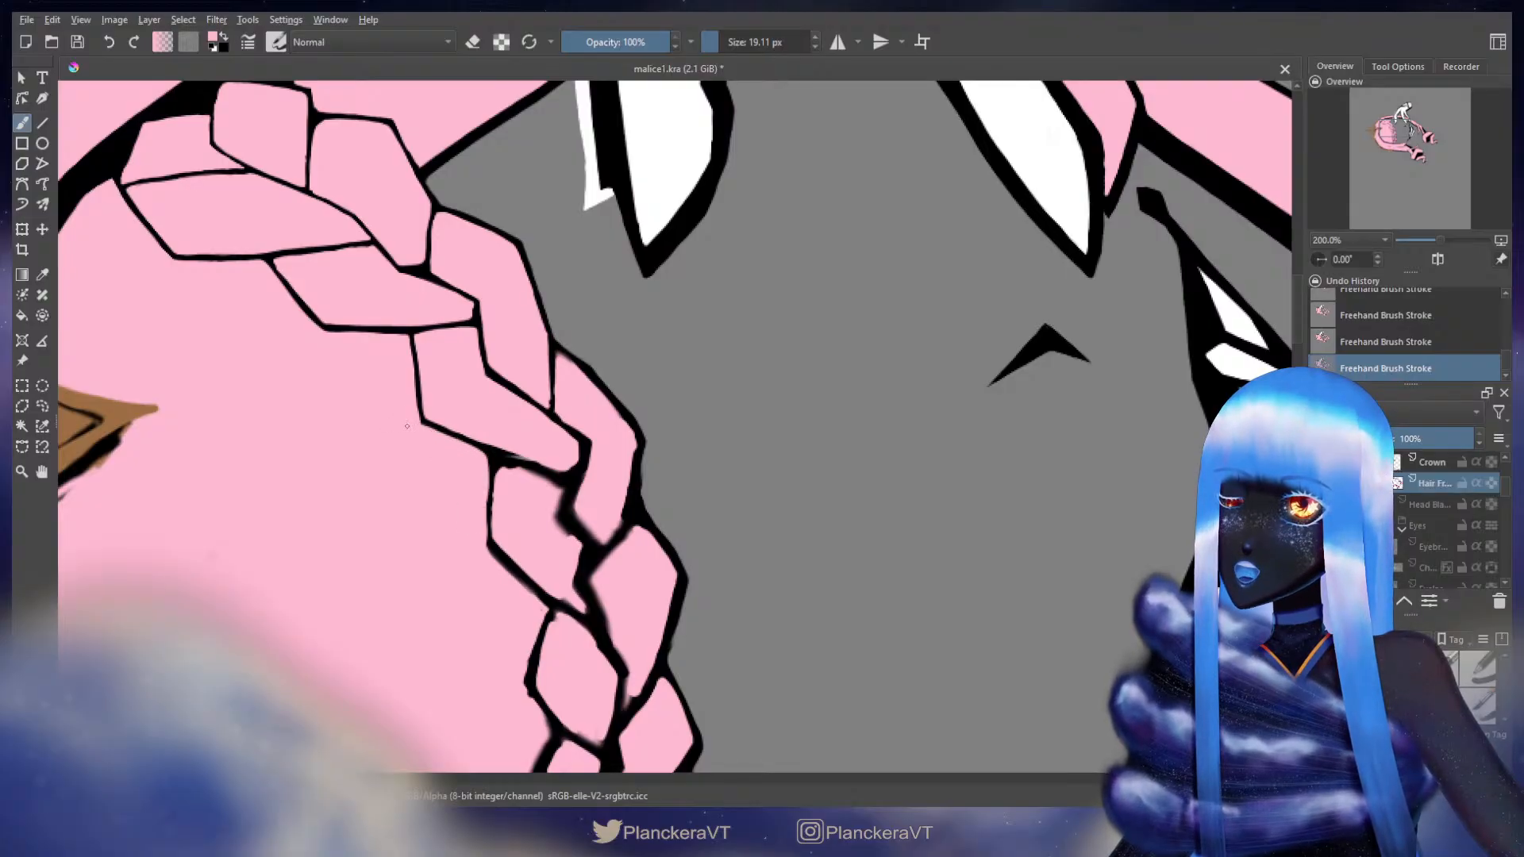
- Clean up the divider between the third and fourth left-hand segments with black at 18.31 px and pink at 16.80 px, undoing unwanted strokes
{"action": "key", "text": "x"}
{"action": "mouse_move", "coordinate": [509, 483]}
{"action": "left_mouse_down"}
{"action": "mouse_move", "coordinate": [551, 483]}
{"action": "mouse_move", "coordinate": [534, 459]}
{"action": "mouse_move", "coordinate": [500, 461]}
{"action": "left_mouse_up"}
{"action": "key", "text": "ctrl+z"}
{"action": "key", "text": "x"}
{"action": "key", "text": "x"}
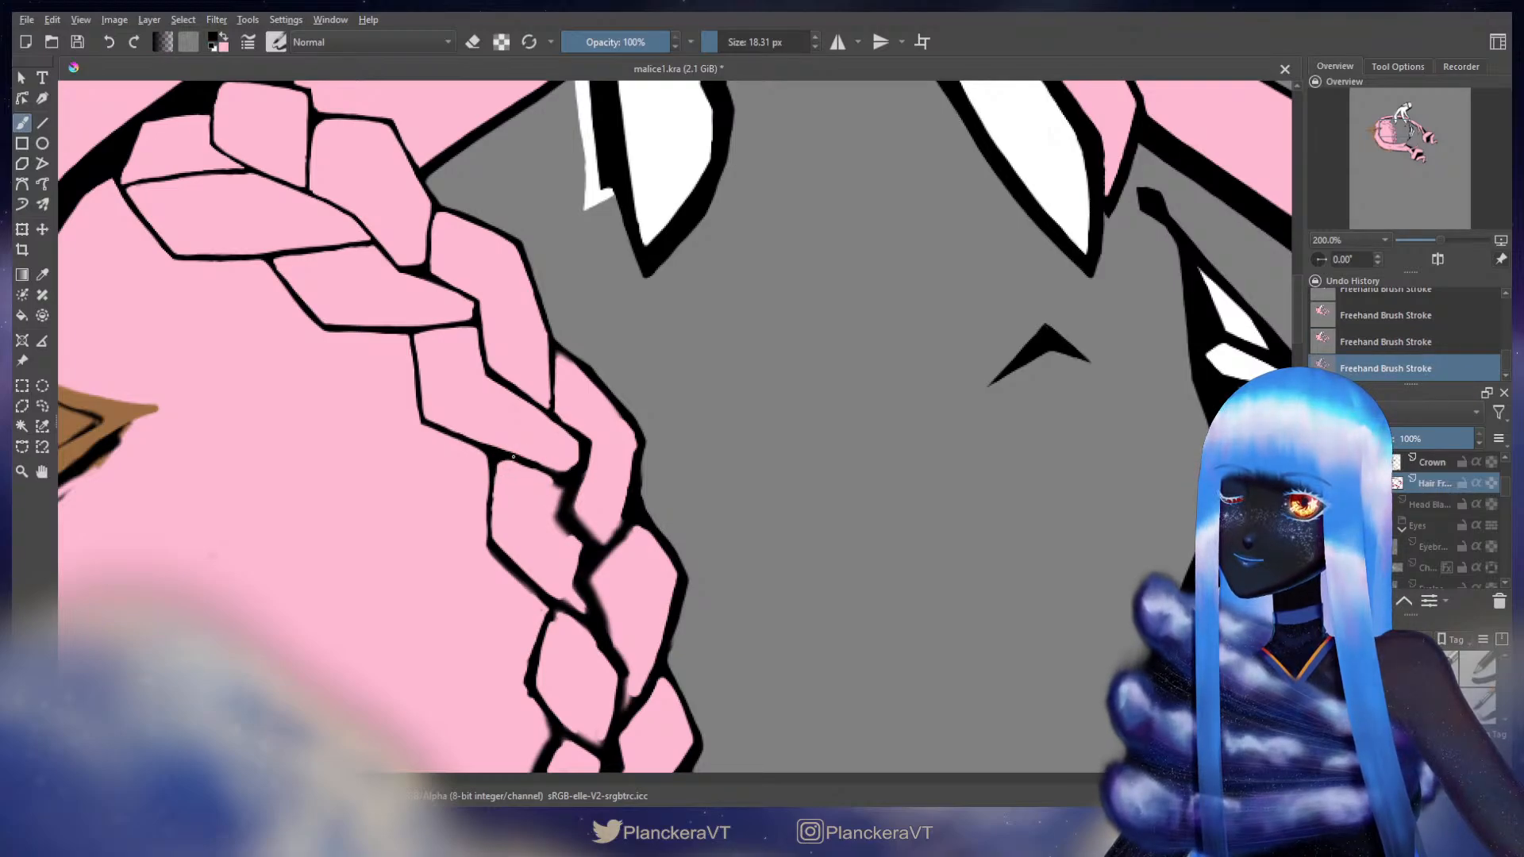
{"action": "key", "text": "x"}
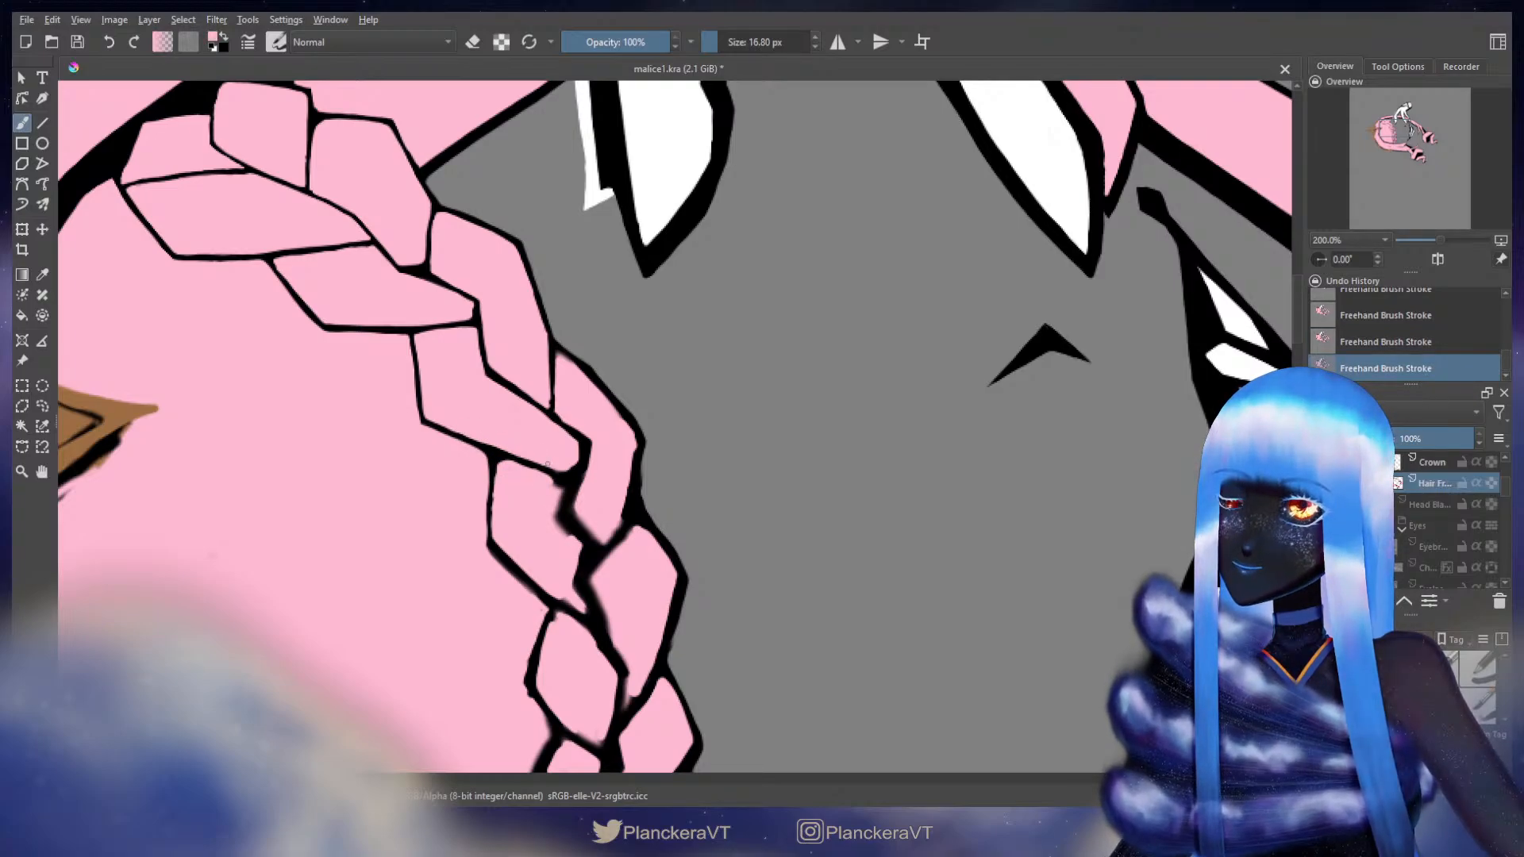
{"action": "mouse_move", "coordinate": [481, 437]}
{"action": "left_mouse_down"}
{"action": "mouse_move", "coordinate": [523, 456]}
{"action": "mouse_move", "coordinate": [446, 424]}
{"action": "mouse_move", "coordinate": [551, 465]}
{"action": "mouse_move", "coordinate": [646, 377]}
{"action": "mouse_move", "coordinate": [598, 364]}
{"action": "left_mouse_up"}
{"action": "key", "text": "ctrl+z"}
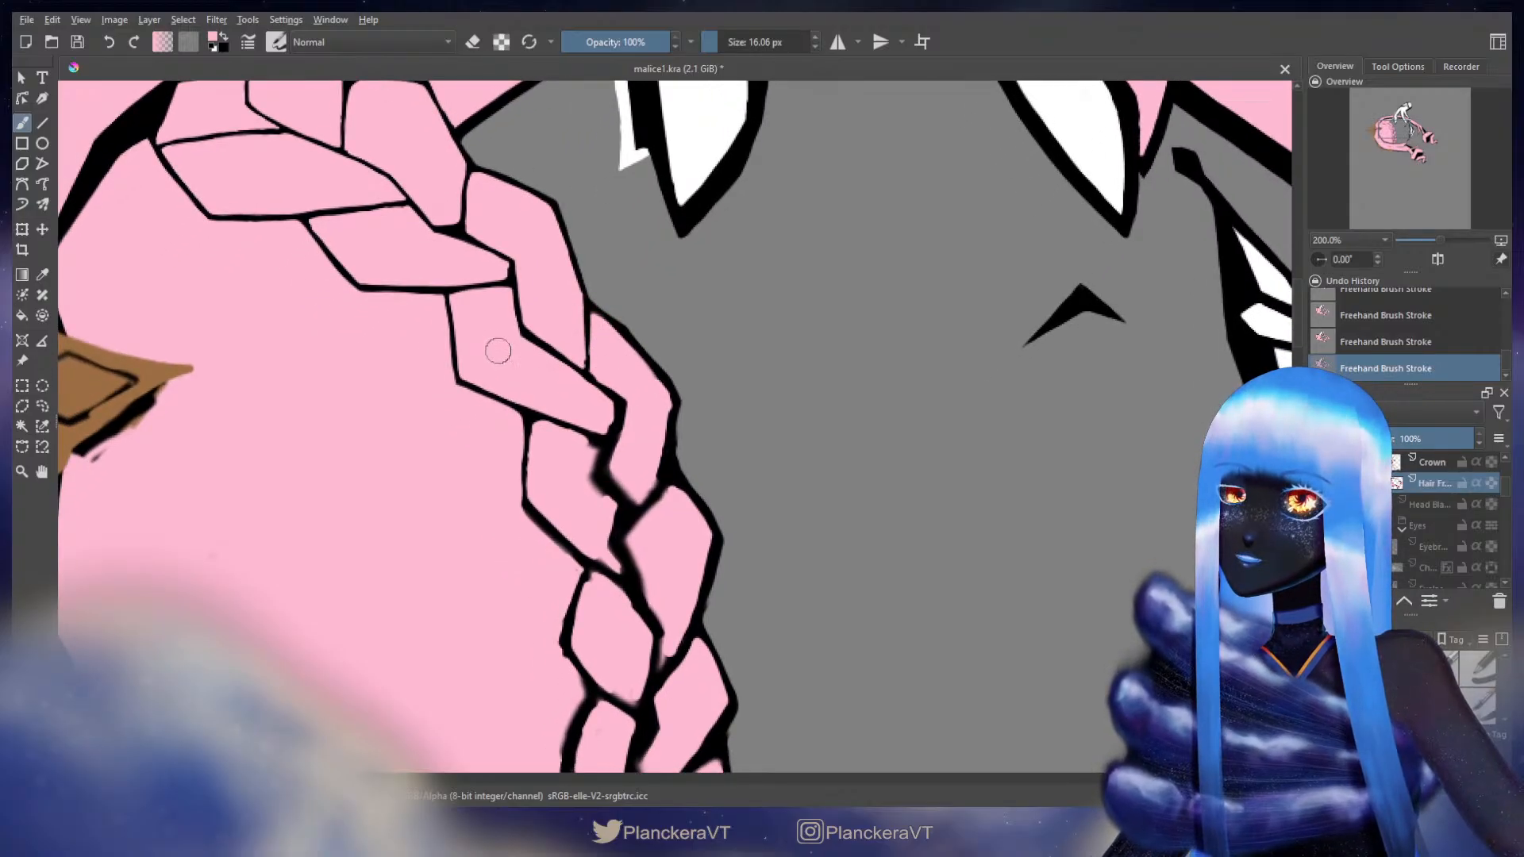
- Review the whole drawing beside the character reference images, including the refined upper part of the braid
{"action": "scroll", "coordinate": [570, 388], "scroll_direction": "down", "scroll_amount": 5}
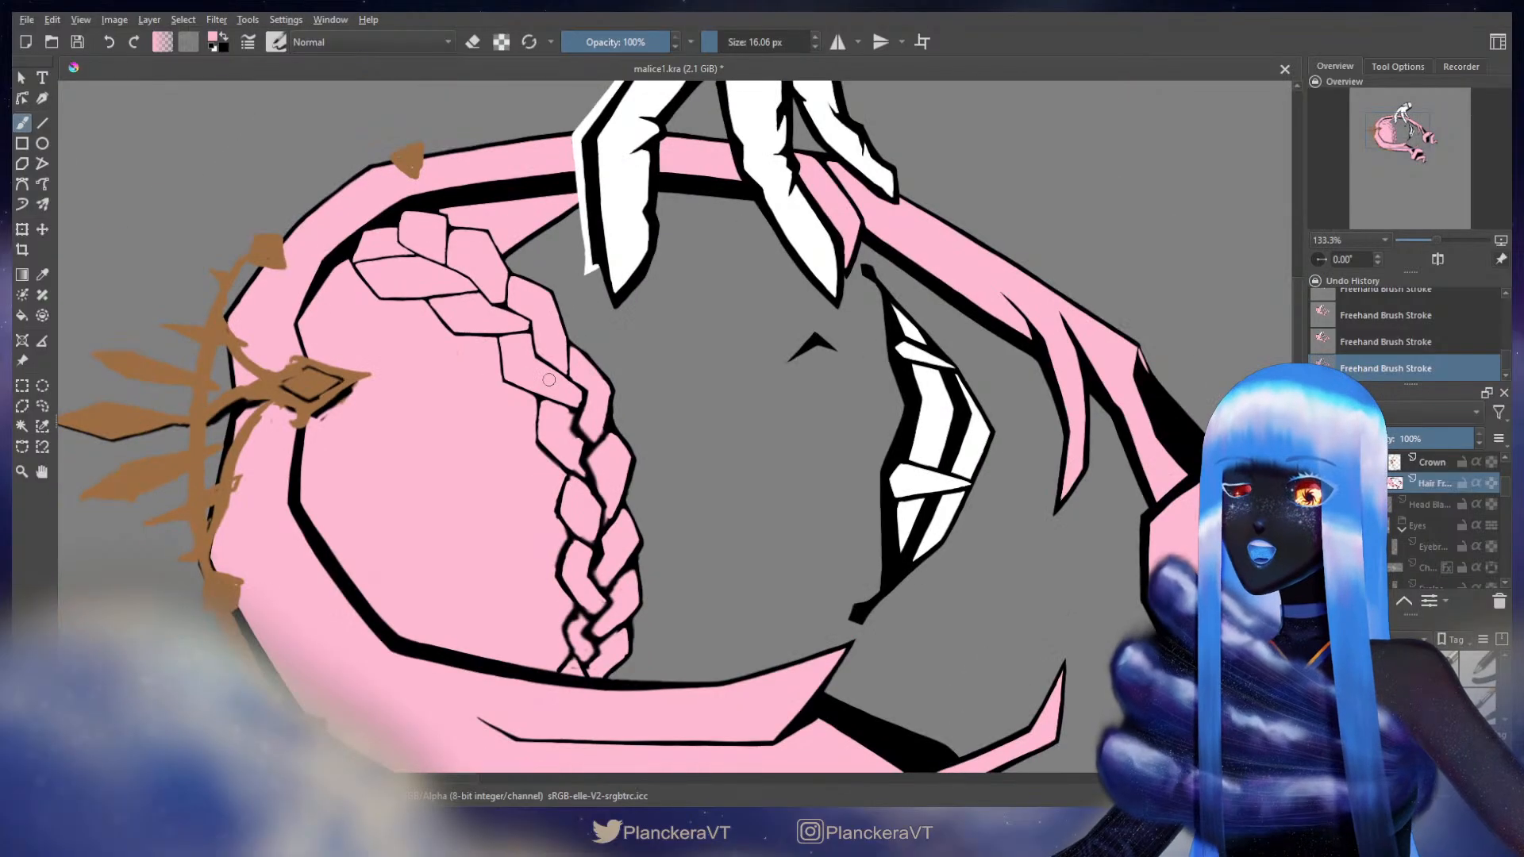
{"action": "scroll", "coordinate": [671, 444], "scroll_direction": "down", "scroll_amount": 4}
{"action": "left_click_drag", "start_coordinate": [712, 537], "coordinate": [819, 440]}
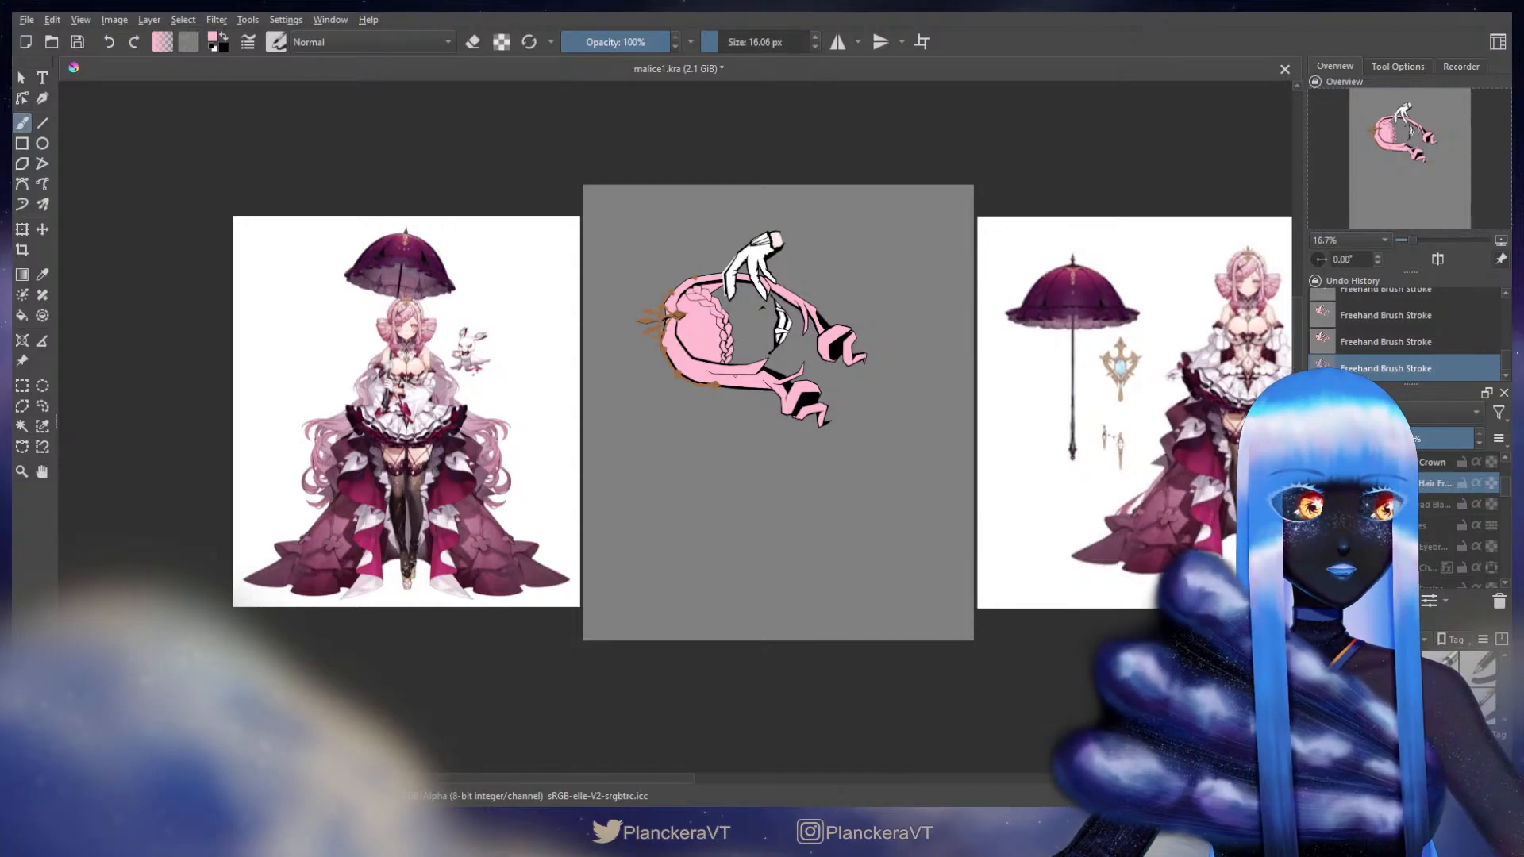
{"action": "scroll", "coordinate": [704, 350], "scroll_direction": "up", "scroll_amount": 10}
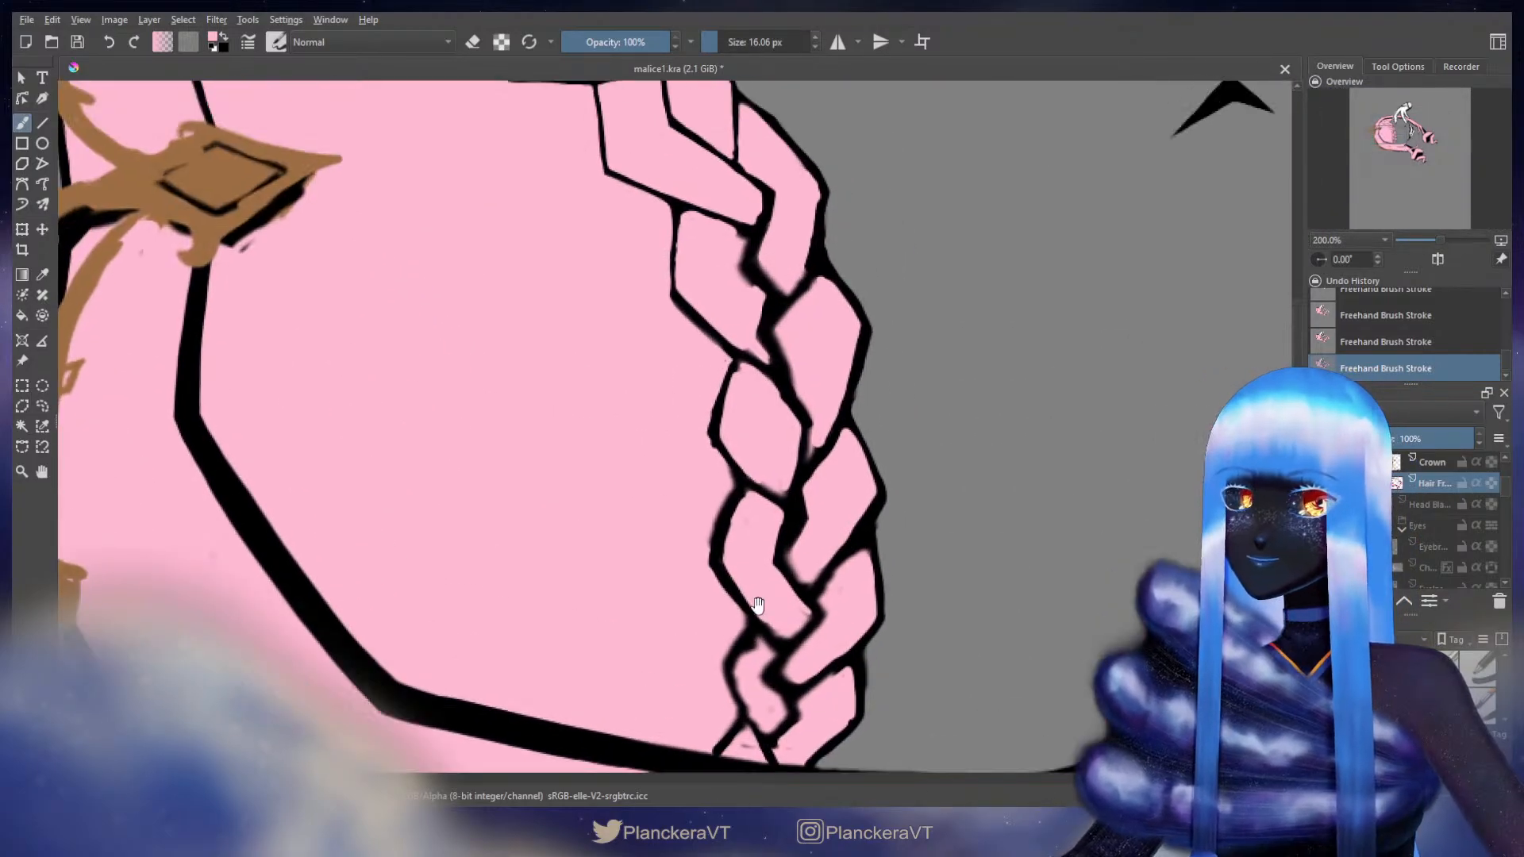
{"action": "left_click_drag", "start_coordinate": [691, 268], "coordinate": [703, 500]}
{"action": "left_click_drag", "start_coordinate": [556, 269], "coordinate": [540, 371]}
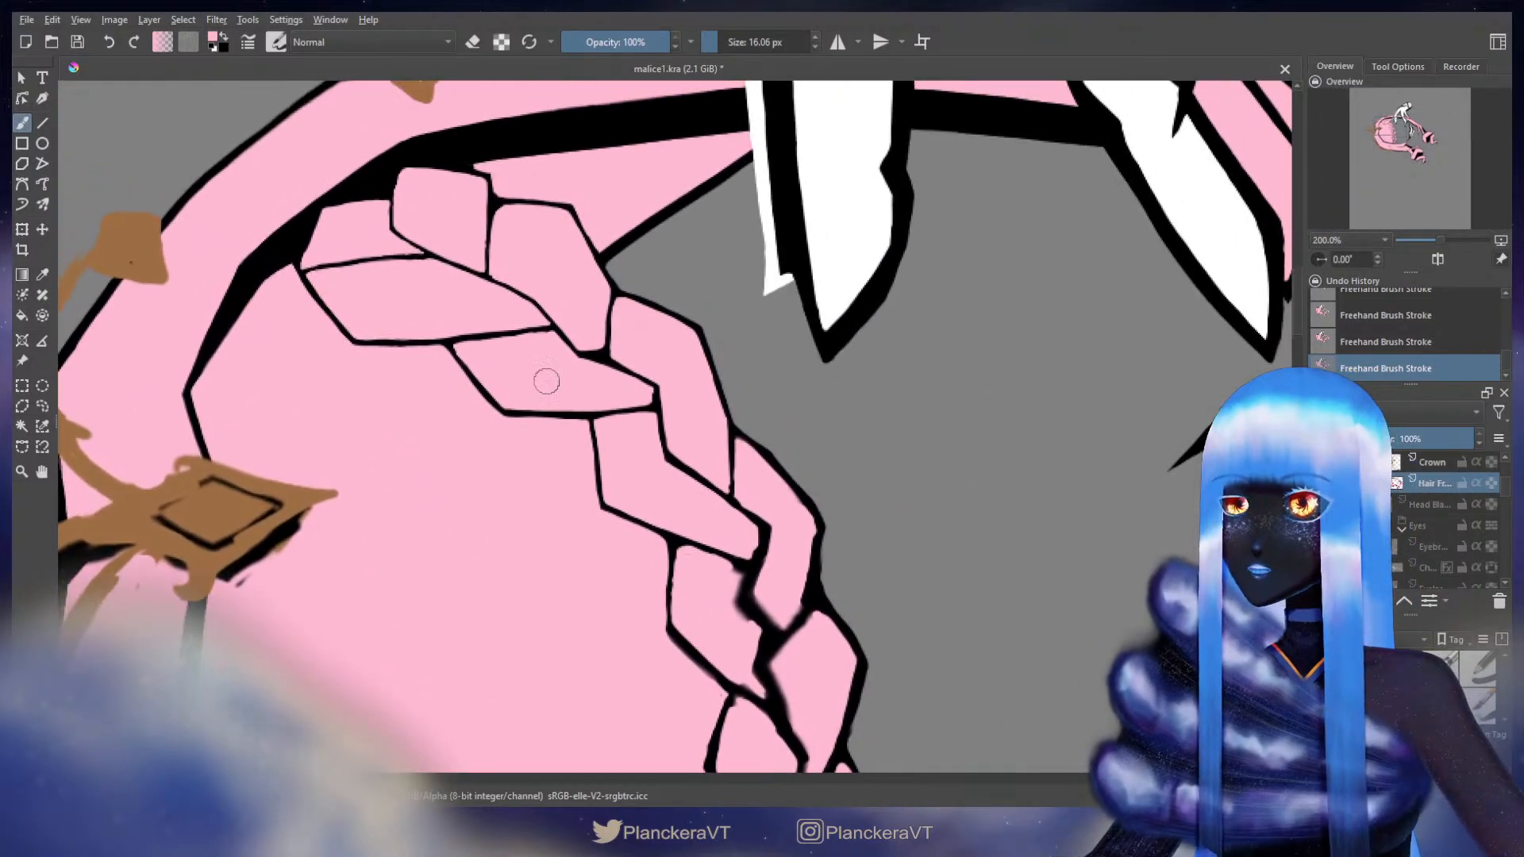
- Try to widen the black joints between the upper braid segments, and undo the strokes
{"action": "mouse_move", "coordinate": [682, 391]}
{"action": "left_mouse_down"}
{"action": "mouse_move", "coordinate": [595, 235]}
{"action": "mouse_move", "coordinate": [574, 150]}
{"action": "left_mouse_up"}
{"action": "mouse_move", "coordinate": [627, 461]}
{"action": "left_mouse_down"}
{"action": "mouse_move", "coordinate": [582, 298]}
{"action": "mouse_move", "coordinate": [646, 160]}
{"action": "mouse_move", "coordinate": [708, 450]}
{"action": "mouse_move", "coordinate": [683, 509]}
{"action": "mouse_move", "coordinate": [646, 503]}
{"action": "mouse_move", "coordinate": [644, 446]}
{"action": "mouse_move", "coordinate": [581, 336]}
{"action": "mouse_move", "coordinate": [659, 324]}
{"action": "mouse_move", "coordinate": [655, 302]}
{"action": "mouse_move", "coordinate": [655, 327]}
{"action": "mouse_move", "coordinate": [677, 329]}
{"action": "mouse_move", "coordinate": [661, 312]}
{"action": "left_mouse_up"}
{"action": "key", "text": "x"}
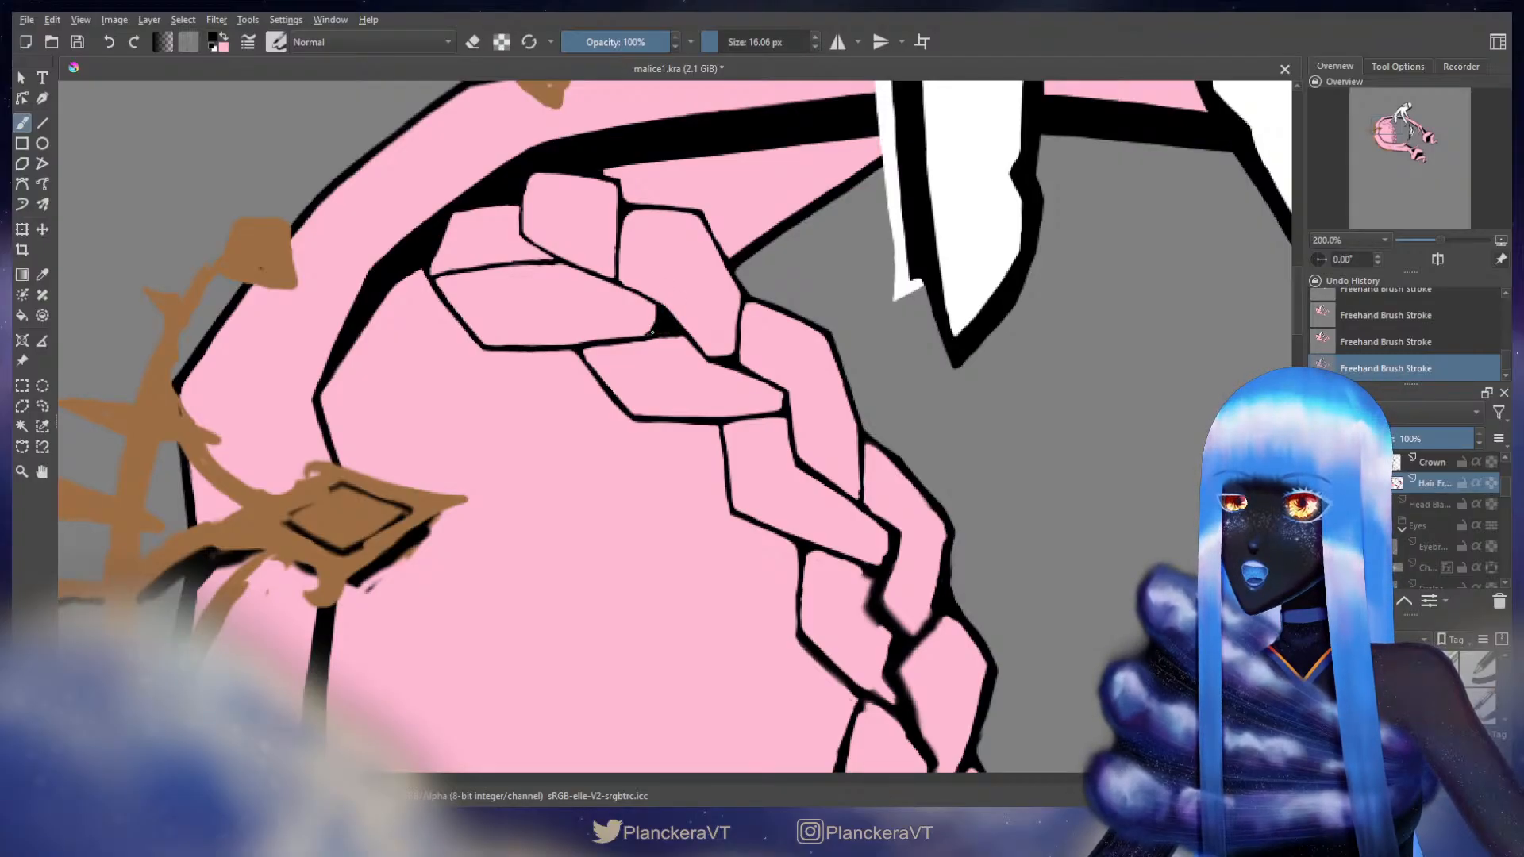
{"action": "mouse_move", "coordinate": [661, 314]}
{"action": "left_mouse_down"}
{"action": "mouse_move", "coordinate": [719, 352]}
{"action": "mouse_move", "coordinate": [733, 339]}
{"action": "mouse_move", "coordinate": [709, 355]}
{"action": "left_mouse_up"}
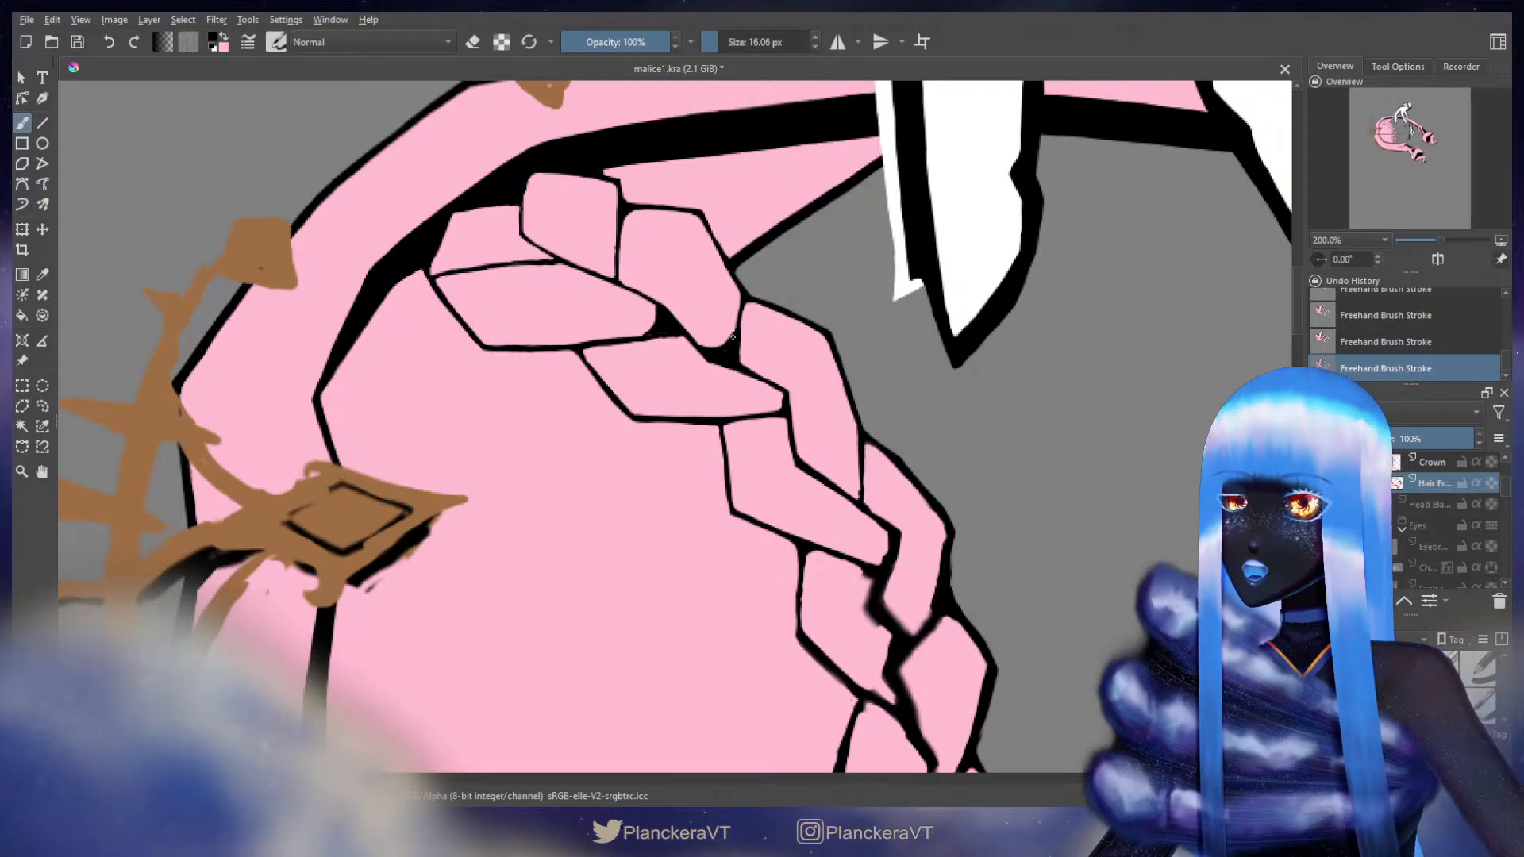
{"action": "mouse_move", "coordinate": [720, 349]}
{"action": "left_mouse_down"}
{"action": "mouse_move", "coordinate": [665, 330]}
{"action": "mouse_move", "coordinate": [690, 343]}
{"action": "left_mouse_up"}
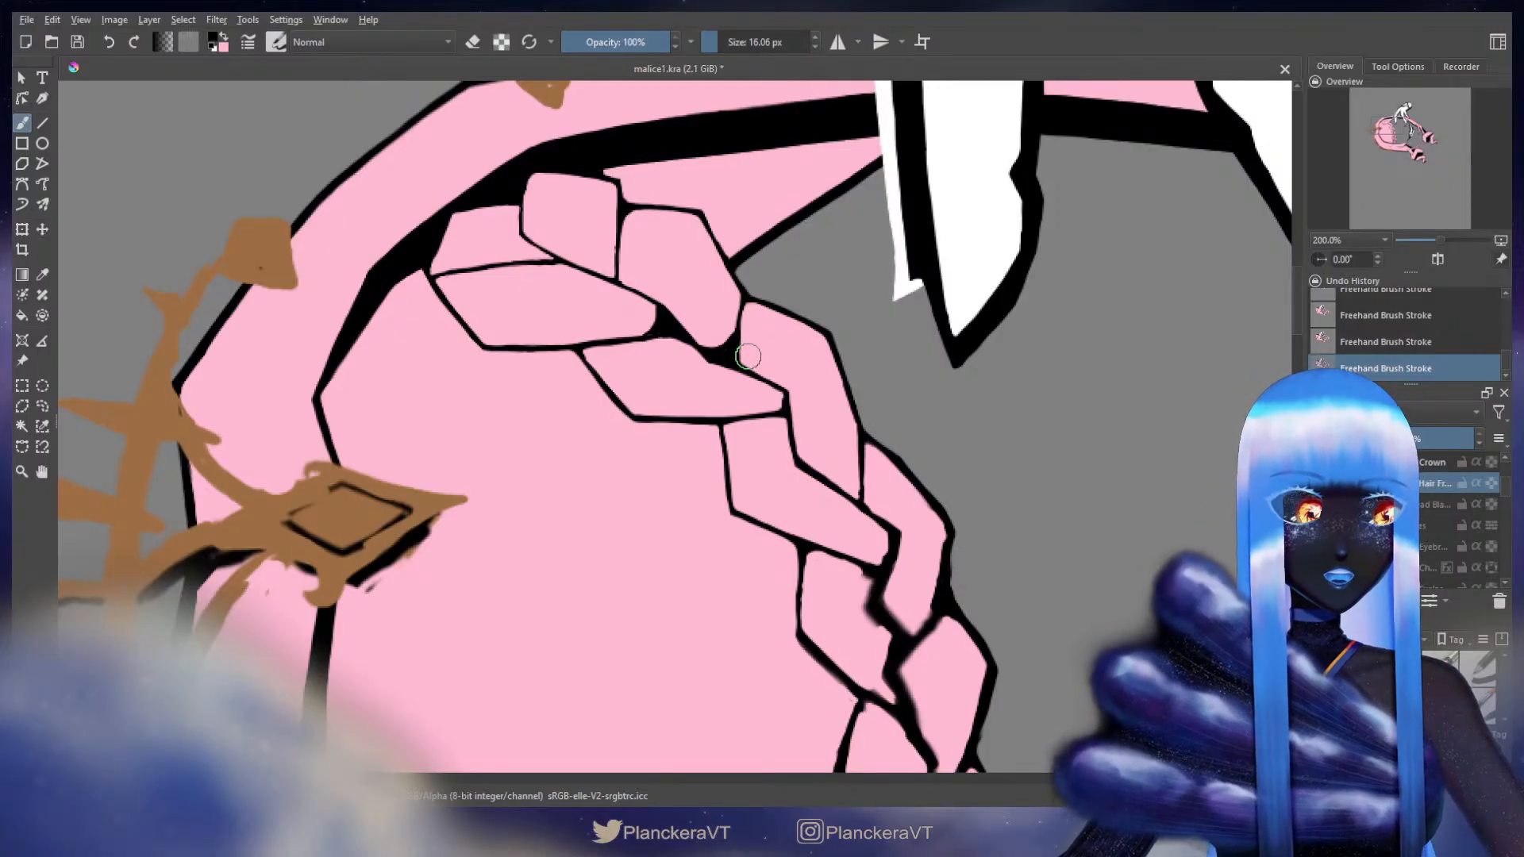
{"action": "key", "text": "ctrl+z"}
{"action": "key", "text": "ctrl+z"}
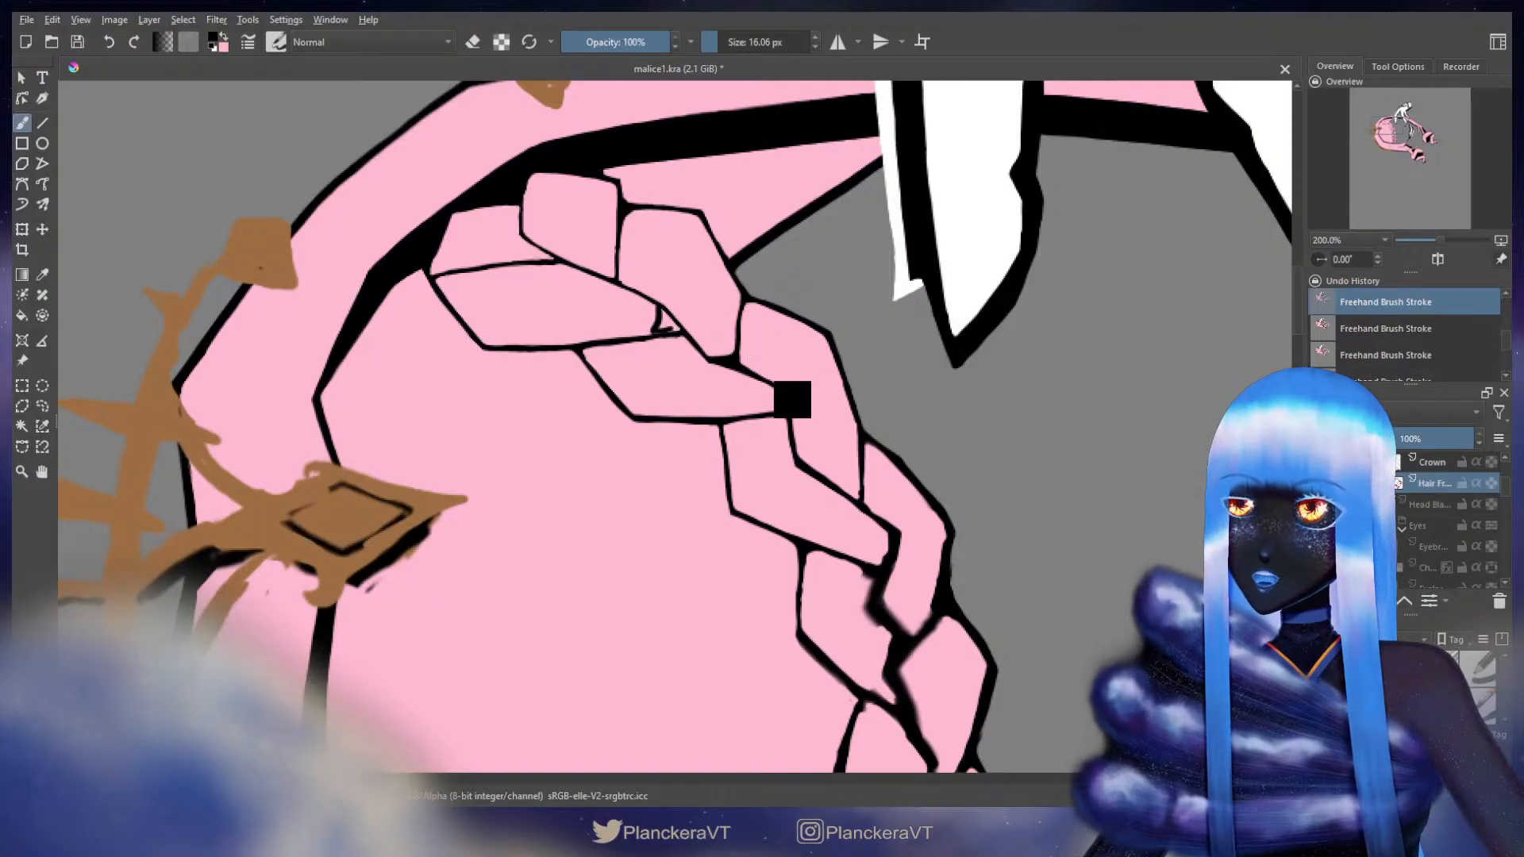
- Fill the joints around the inner tips of the upper braid segments with black, cleaning their edges with pink at a smaller brush size
{"action": "mouse_move", "coordinate": [659, 340]}
{"action": "left_mouse_down"}
{"action": "mouse_move", "coordinate": [753, 374]}
{"action": "mouse_move", "coordinate": [717, 321]}
{"action": "mouse_move", "coordinate": [735, 326]}
{"action": "left_mouse_up"}
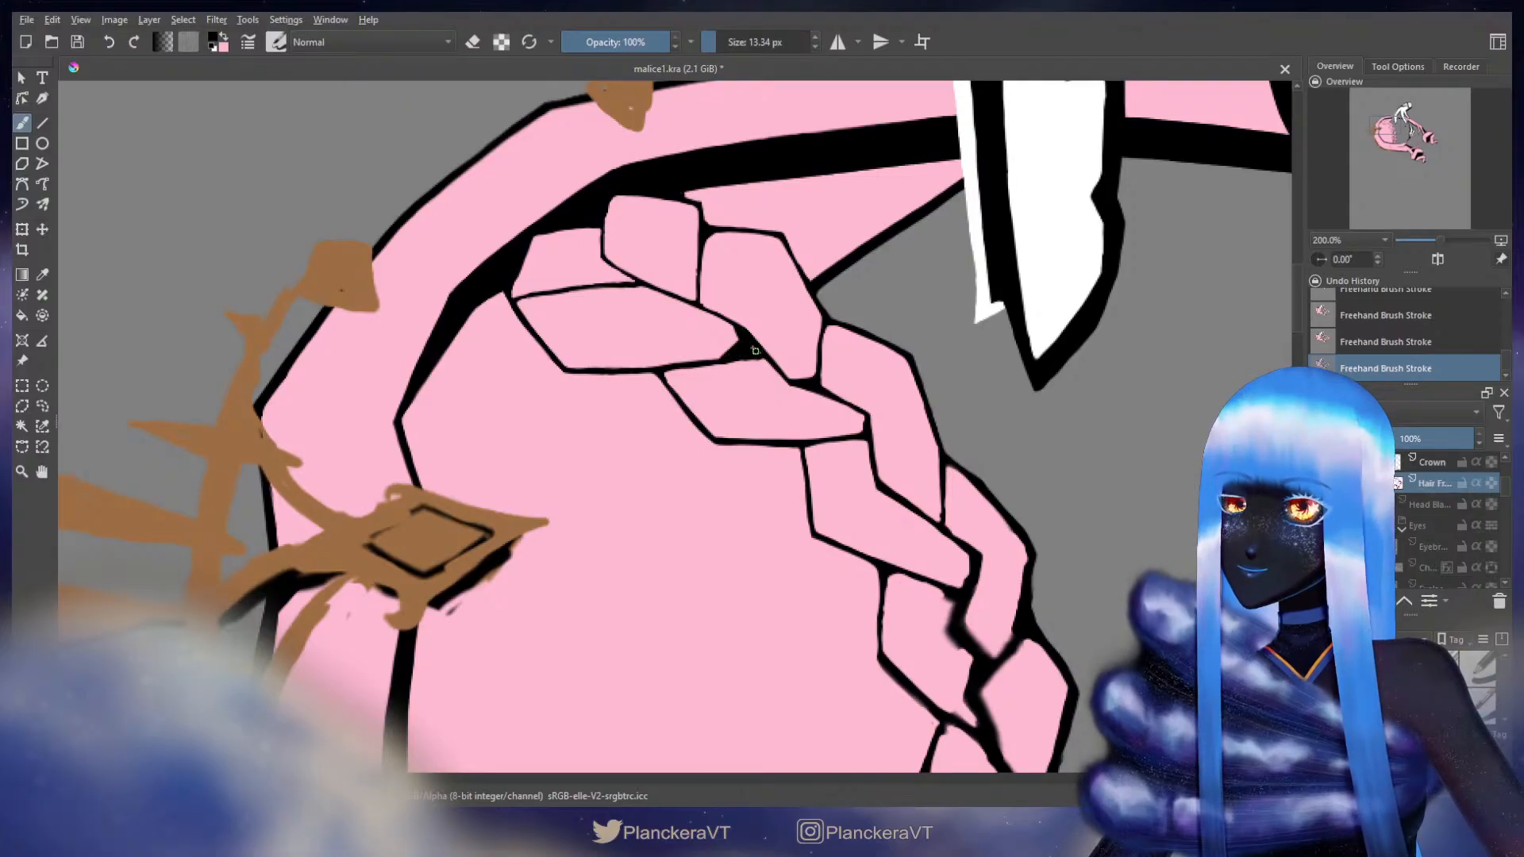
{"action": "key", "text": "x"}
{"action": "key", "text": "bracketleft"}
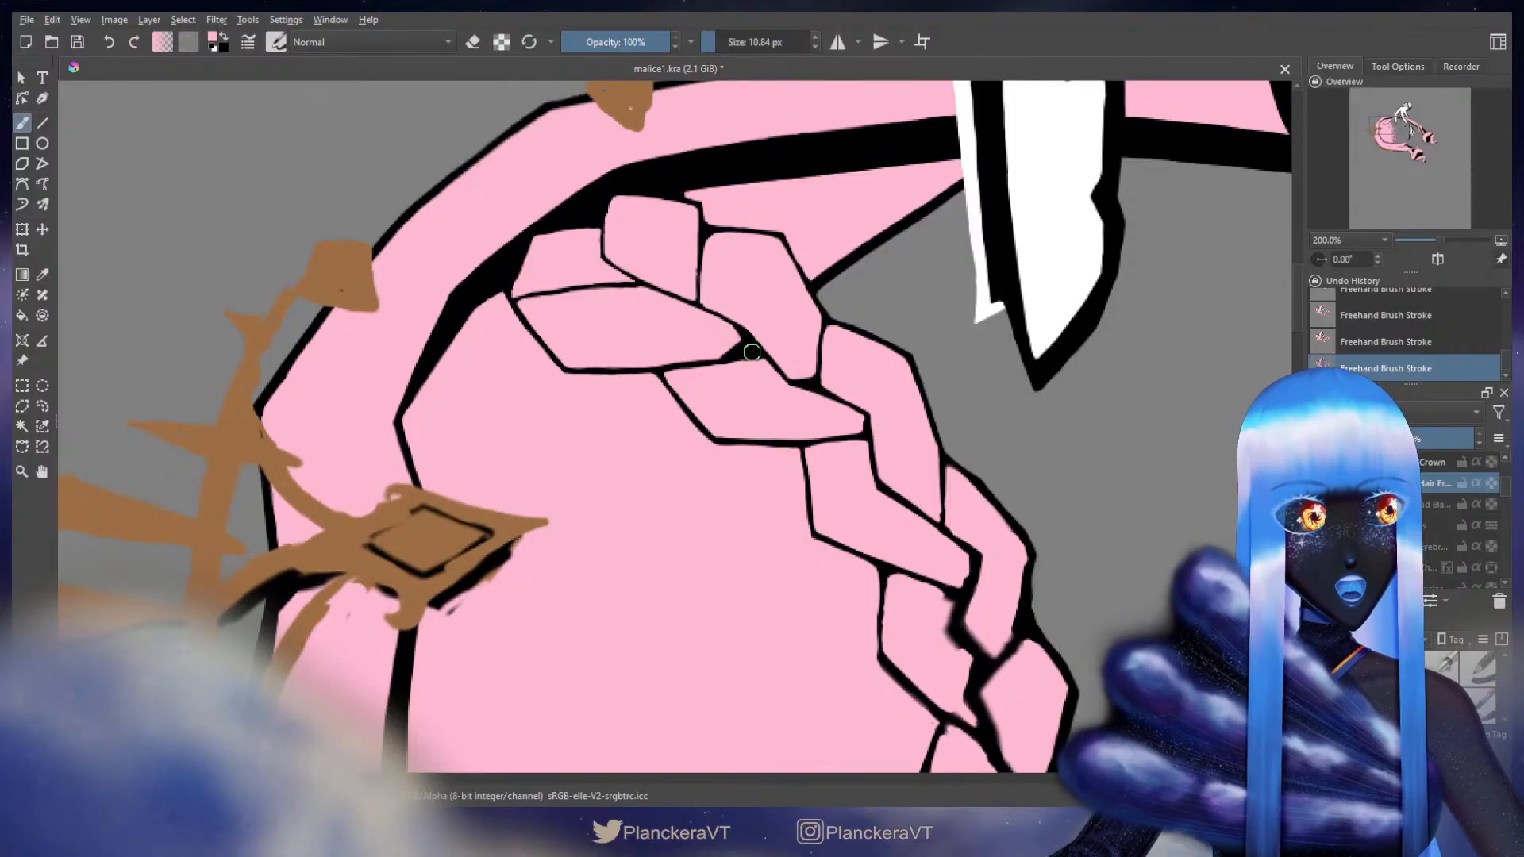
{"action": "left_click_drag", "start_coordinate": [815, 339], "coordinate": [728, 352]}
{"action": "key", "text": "x"}
{"action": "key", "text": "bracketleft"}
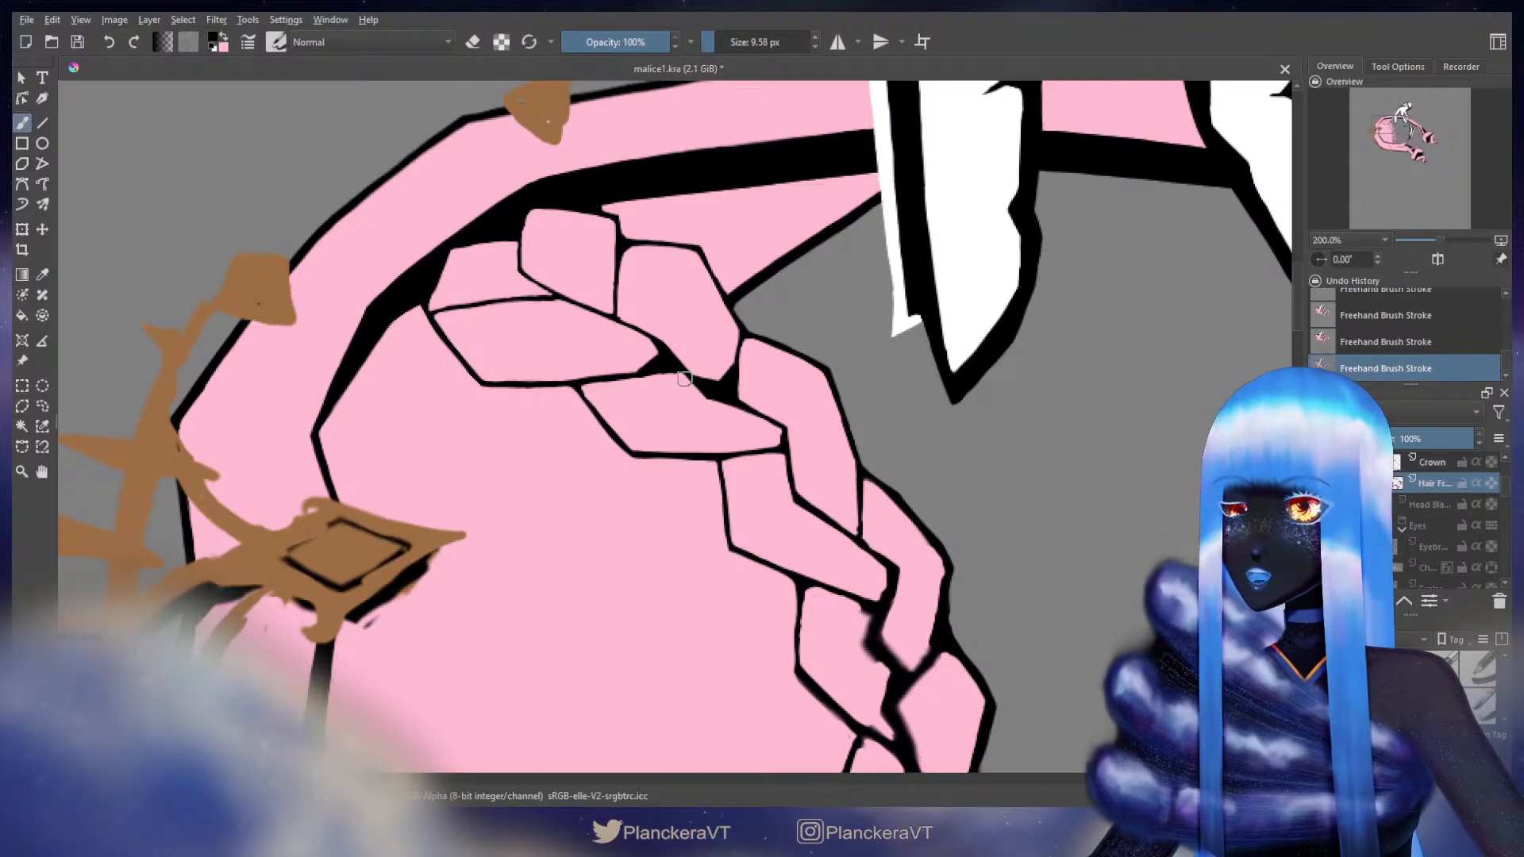
{"action": "left_click_drag", "start_coordinate": [716, 382], "coordinate": [770, 448]}
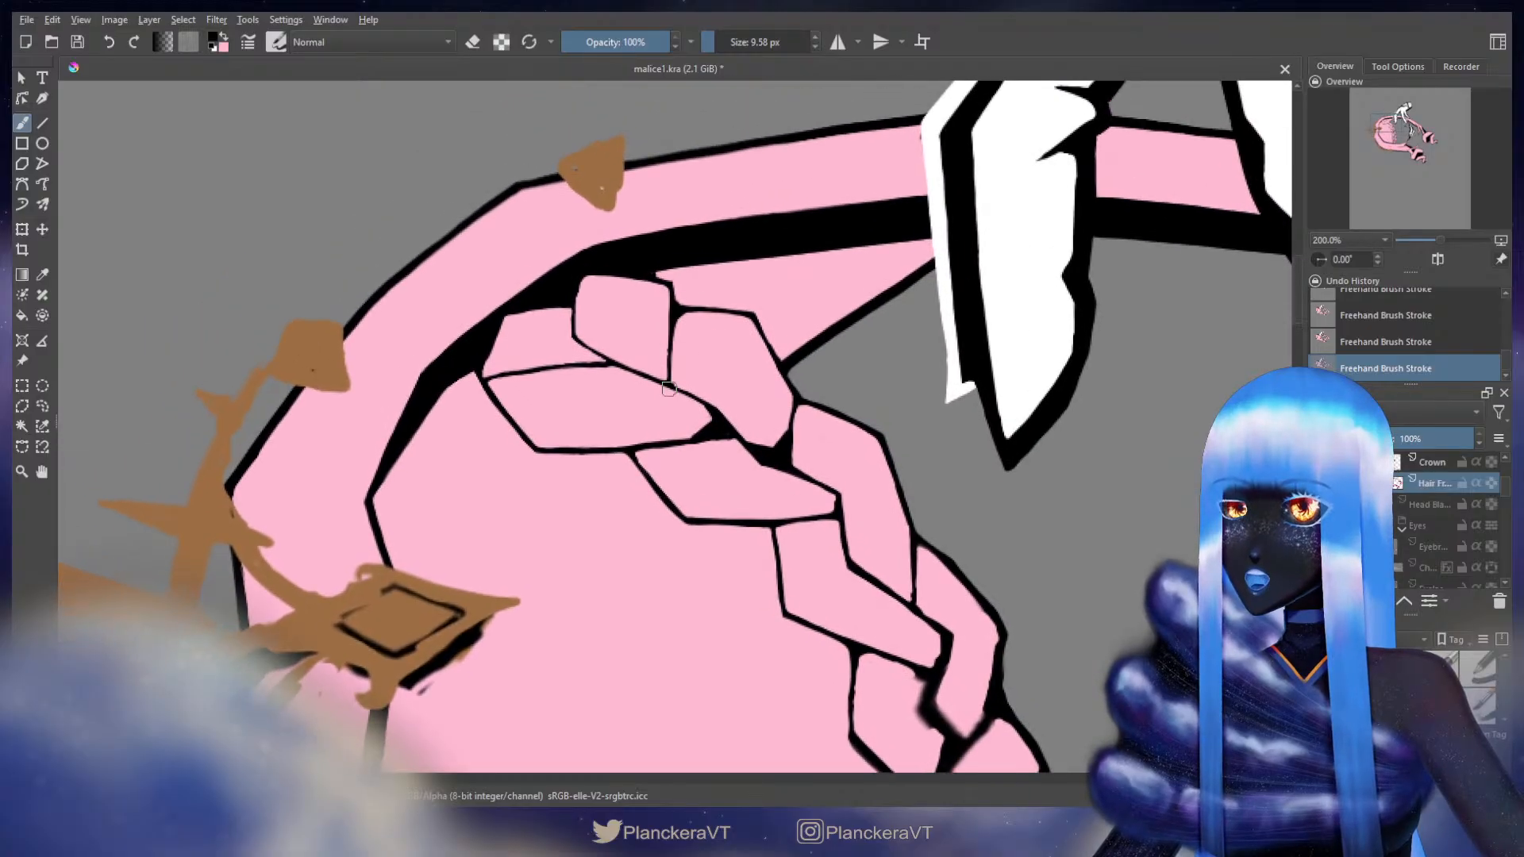
- Round the corners of the topmost braid segments by filling the joints between them with black at 9.30 px
{"action": "key", "text": "x"}
{"action": "key", "text": "x"}
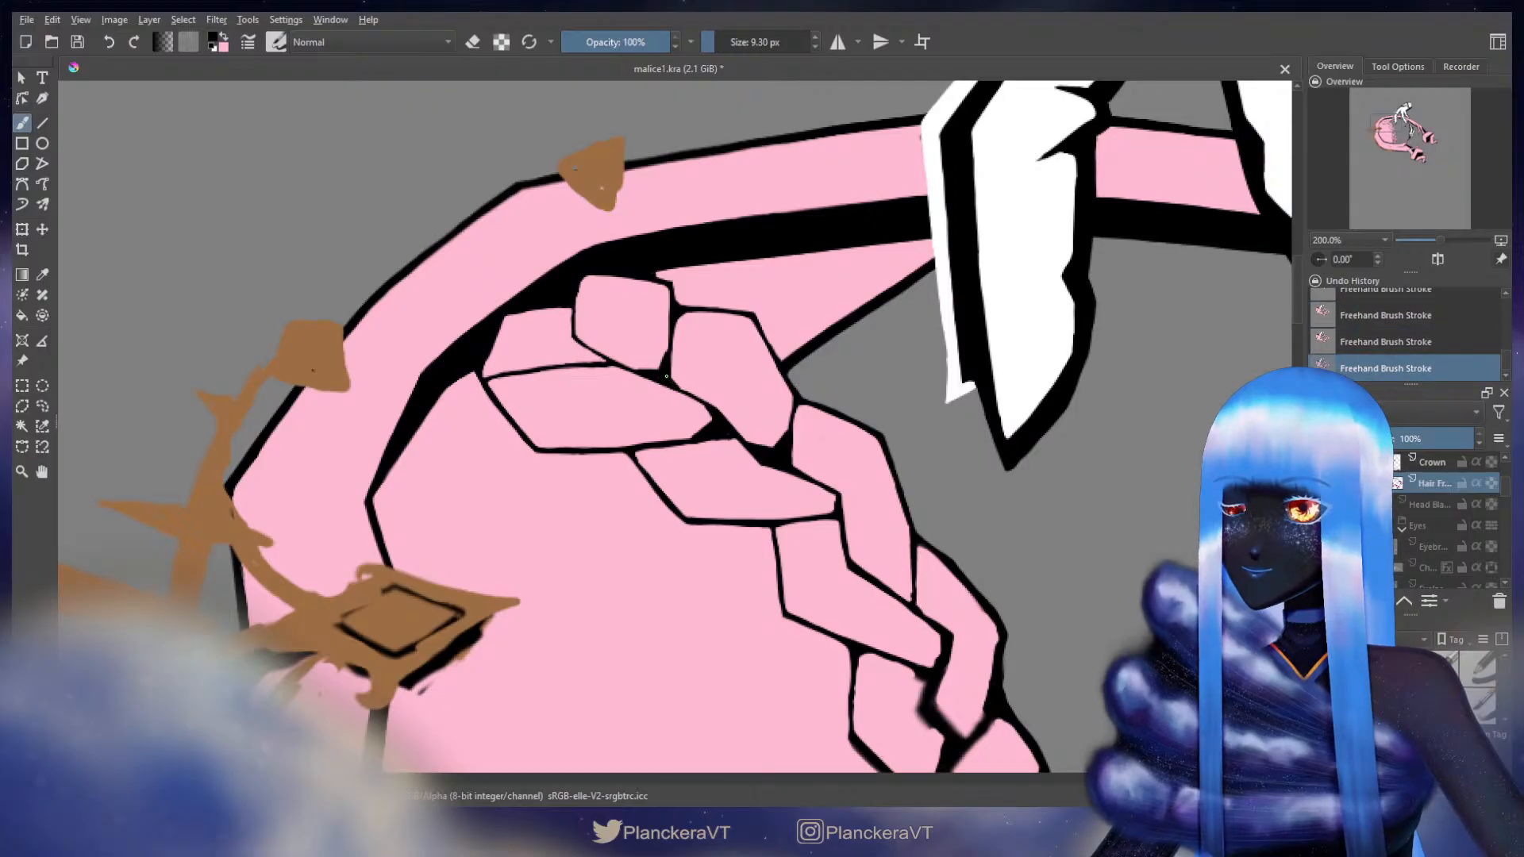
{"action": "left_click_drag", "start_coordinate": [708, 393], "coordinate": [807, 414]}
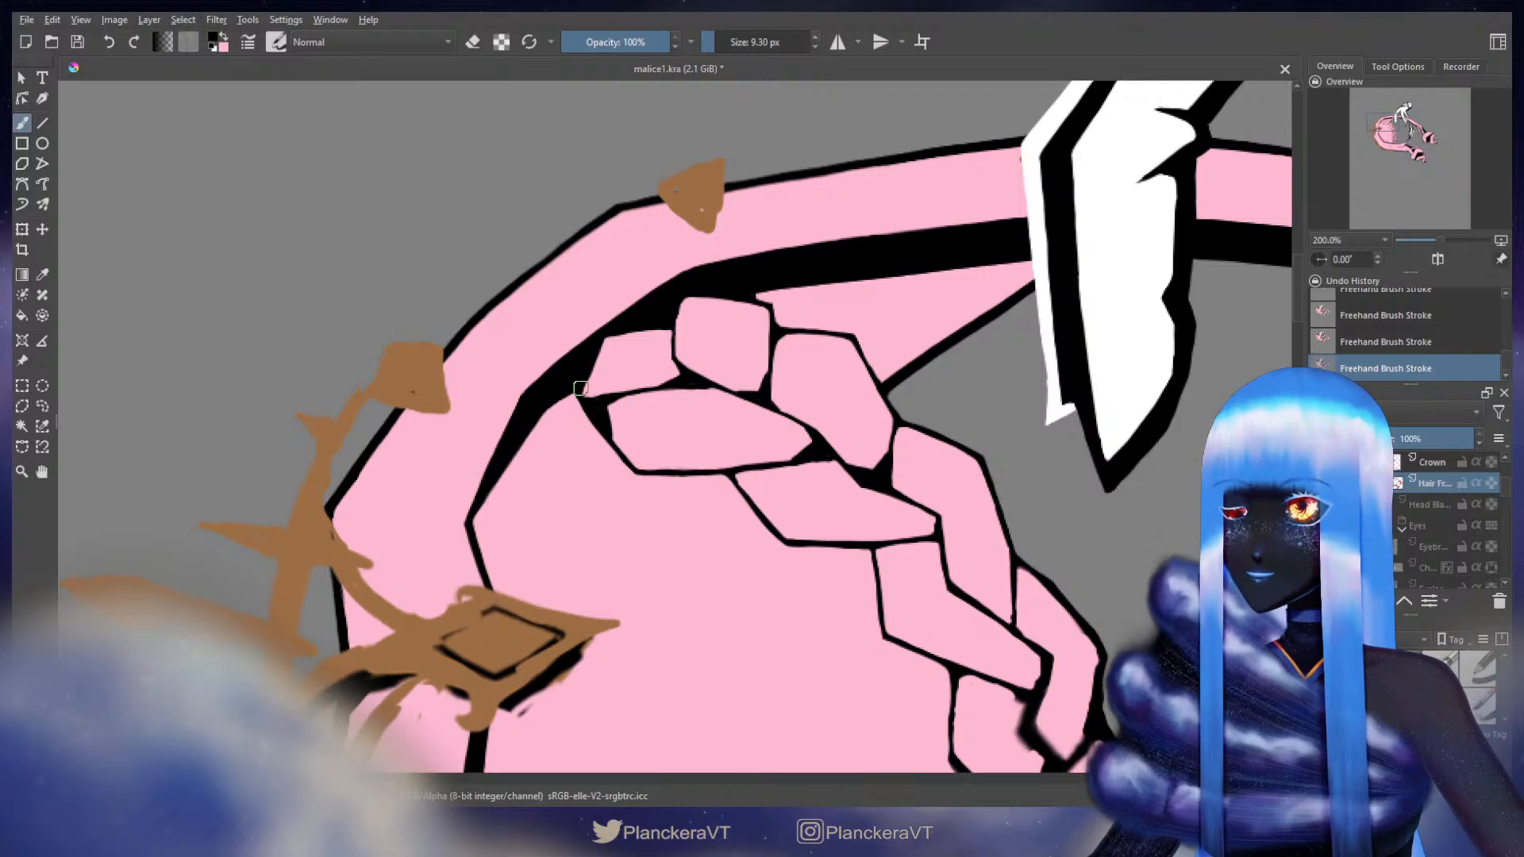
{"action": "key", "text": "ctrl+z"}
{"action": "key", "text": "ctrl+z"}
{"action": "left_click_drag", "start_coordinate": [608, 396], "coordinate": [585, 401]}
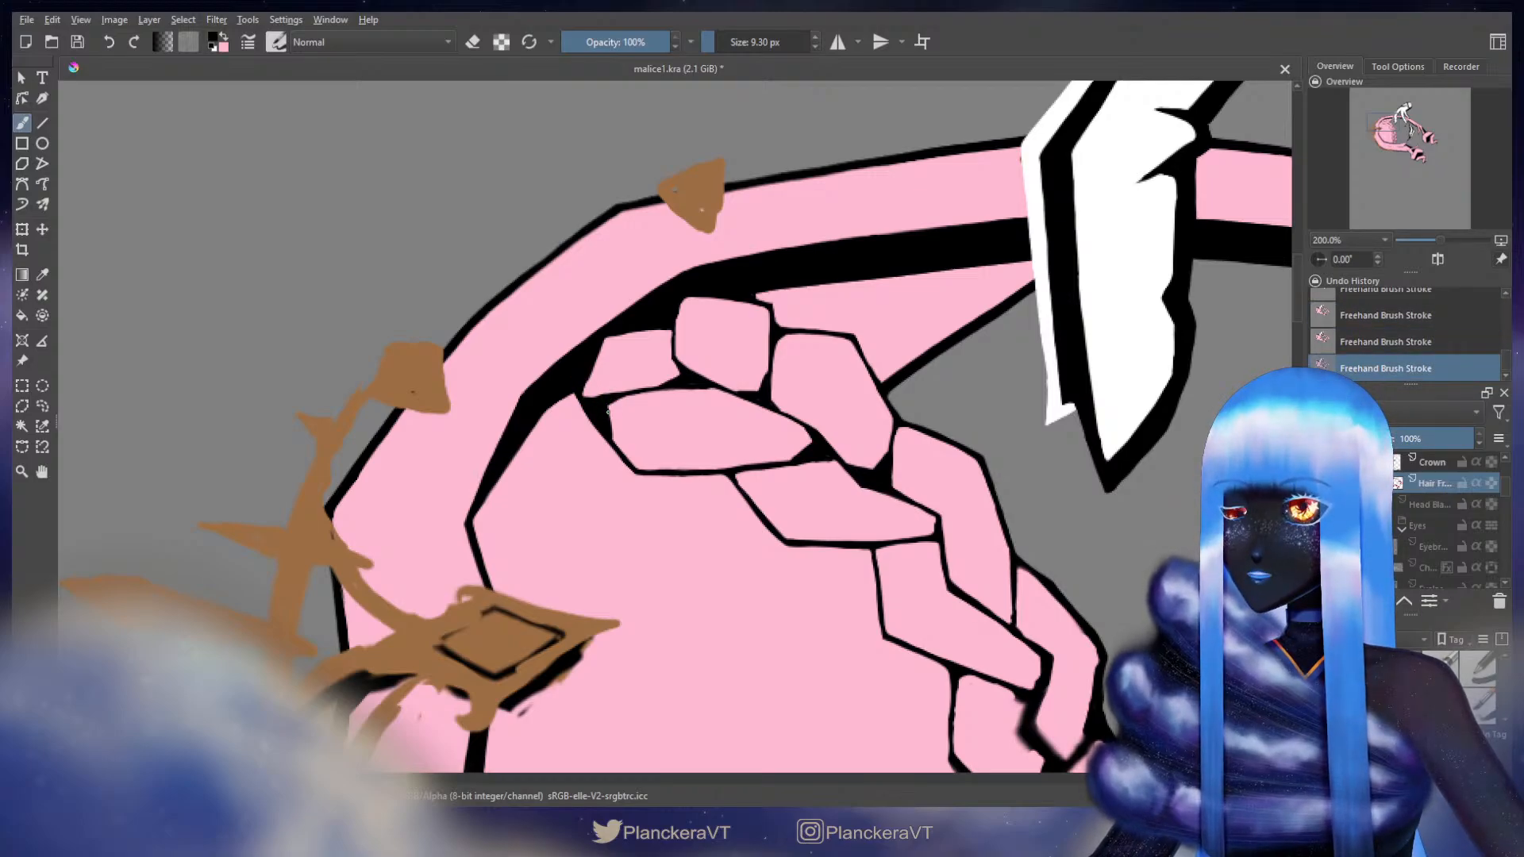
{"action": "left_click_drag", "start_coordinate": [805, 429], "coordinate": [702, 332]}
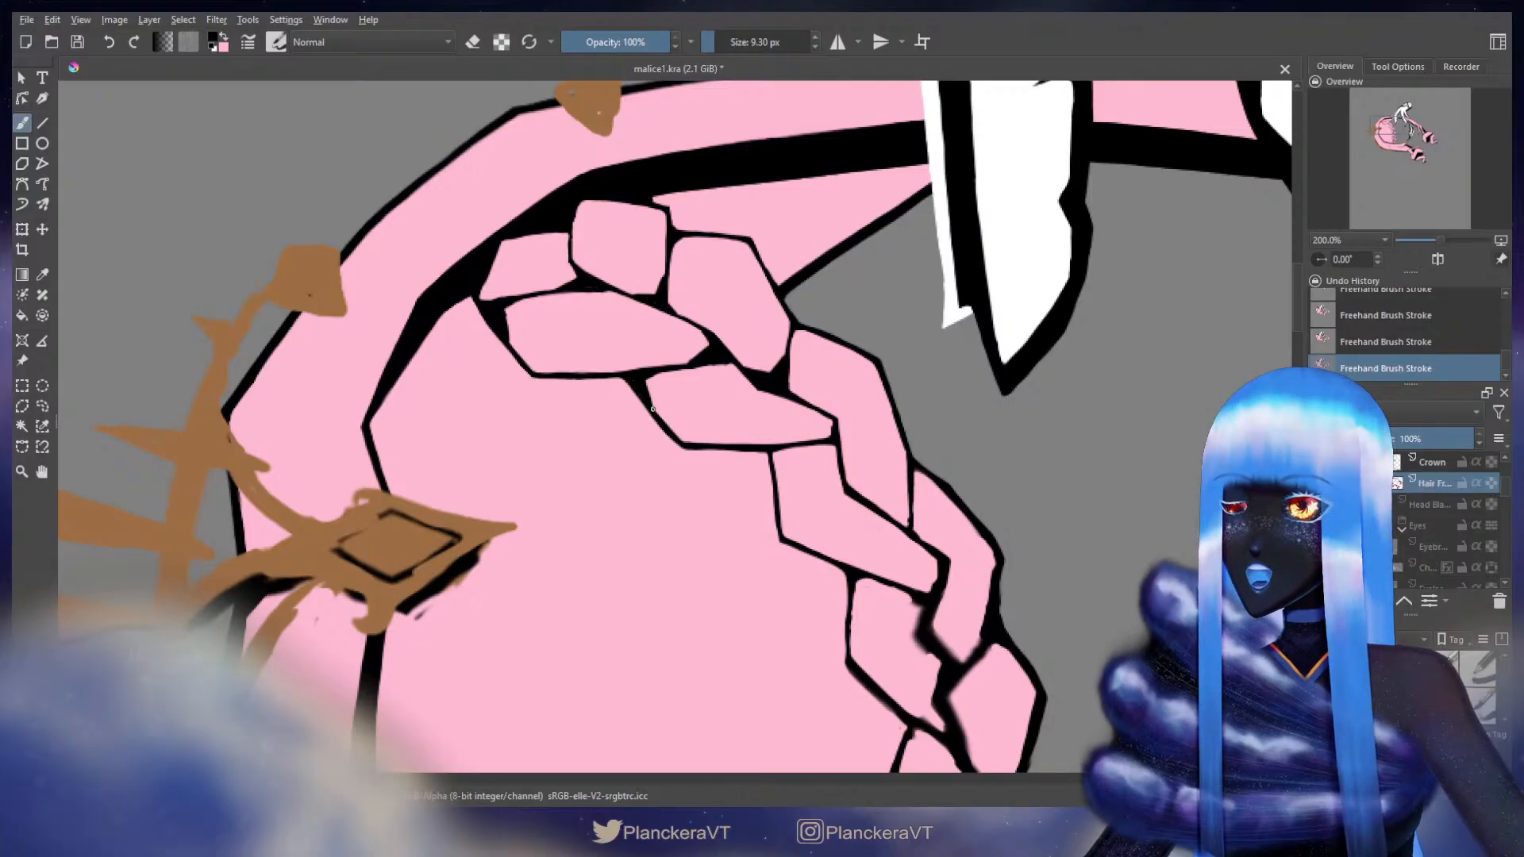
- Touch up the upper braid joints and round the top corners of the first small segment with a 12.66 px black brush
{"action": "key", "text": "x"}
{"action": "key", "text": "bracketright"}
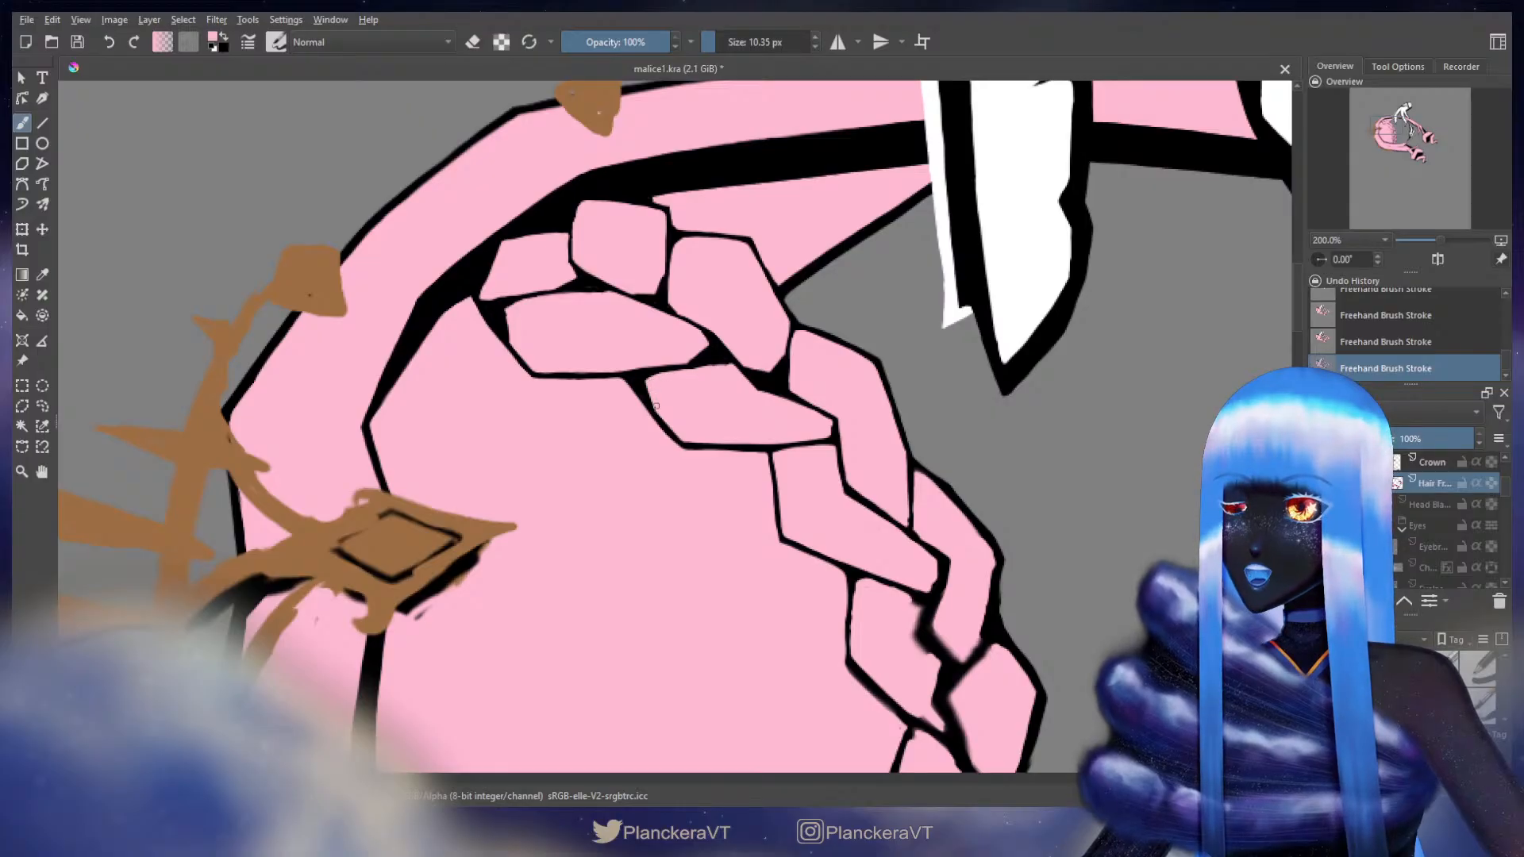
{"action": "key", "text": "x"}
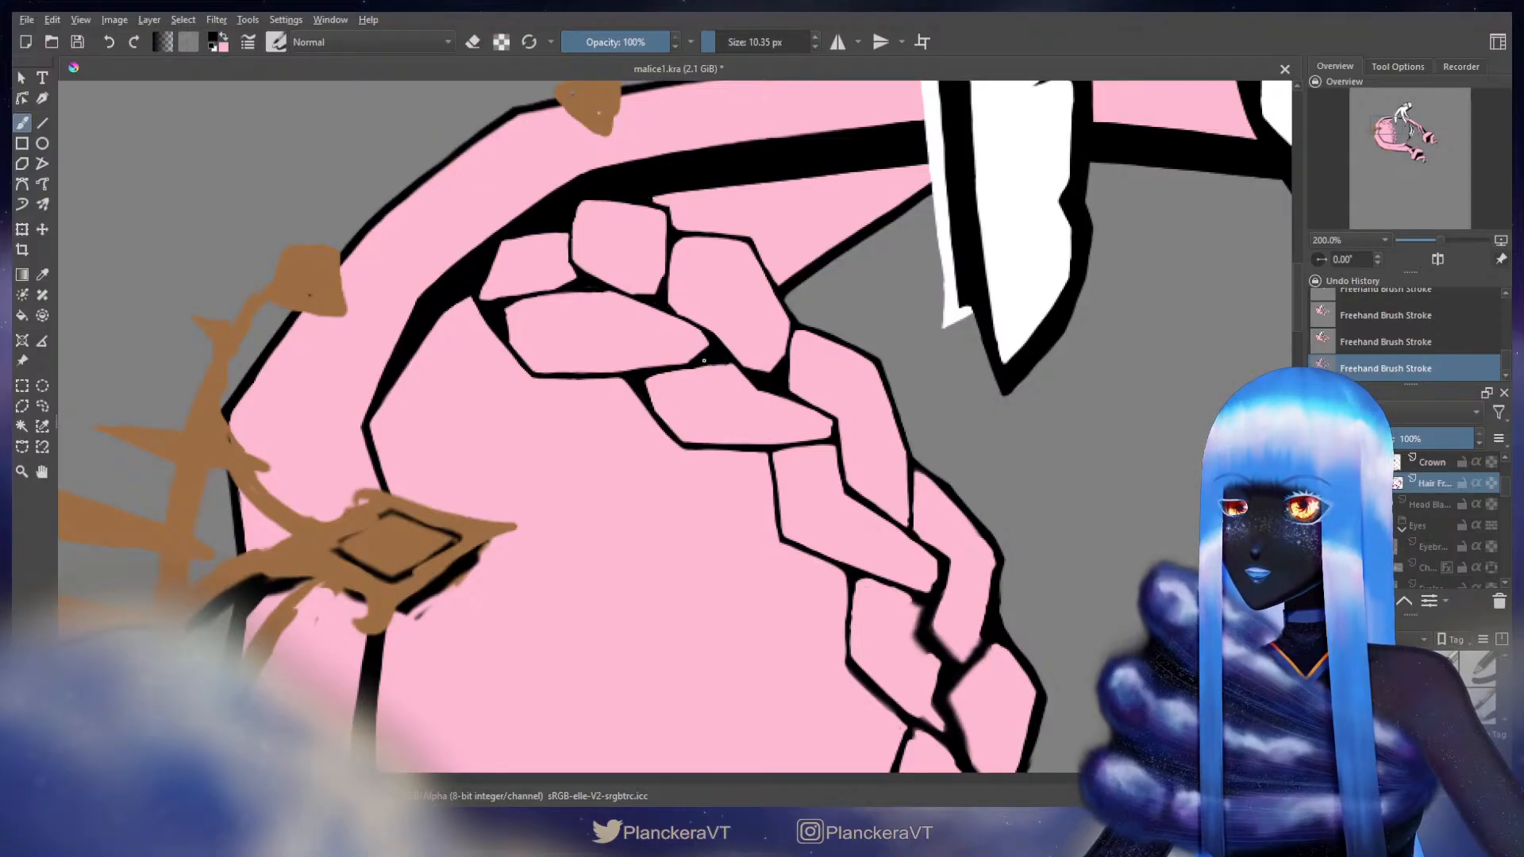
{"action": "mouse_move", "coordinate": [703, 361]}
{"action": "left_mouse_down"}
{"action": "mouse_move", "coordinate": [684, 416]}
{"action": "mouse_move", "coordinate": [867, 439]}
{"action": "mouse_move", "coordinate": [937, 431]}
{"action": "left_mouse_up"}
{"action": "left_click_drag", "start_coordinate": [780, 376], "coordinate": [807, 388]}
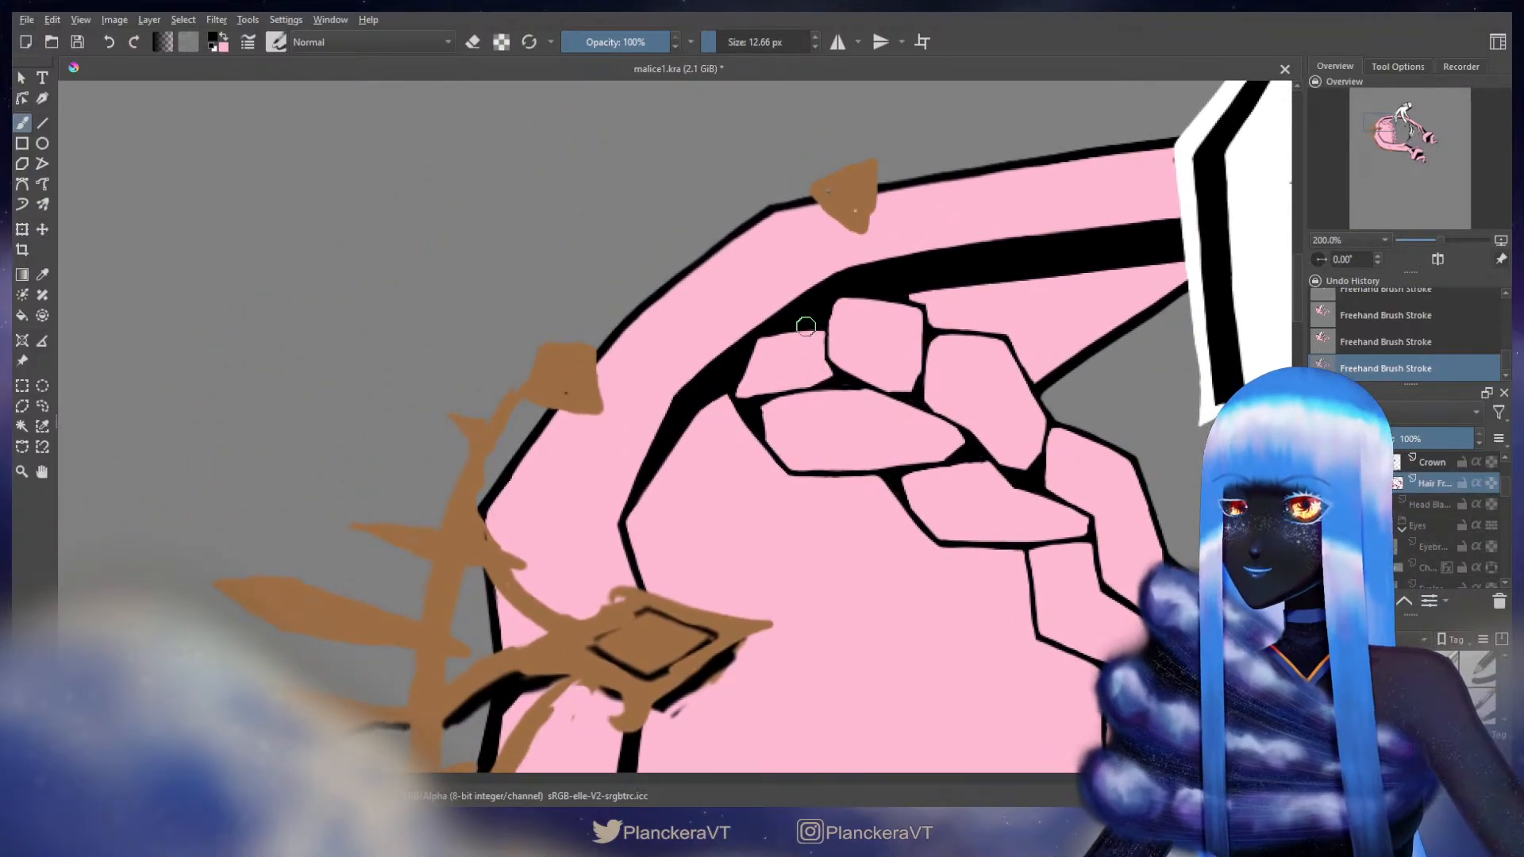
{"action": "mouse_move", "coordinate": [796, 328]}
{"action": "left_mouse_down"}
{"action": "mouse_move", "coordinate": [817, 329]}
{"action": "mouse_move", "coordinate": [798, 329]}
{"action": "left_mouse_up"}
{"action": "key", "text": "ctrl+z"}
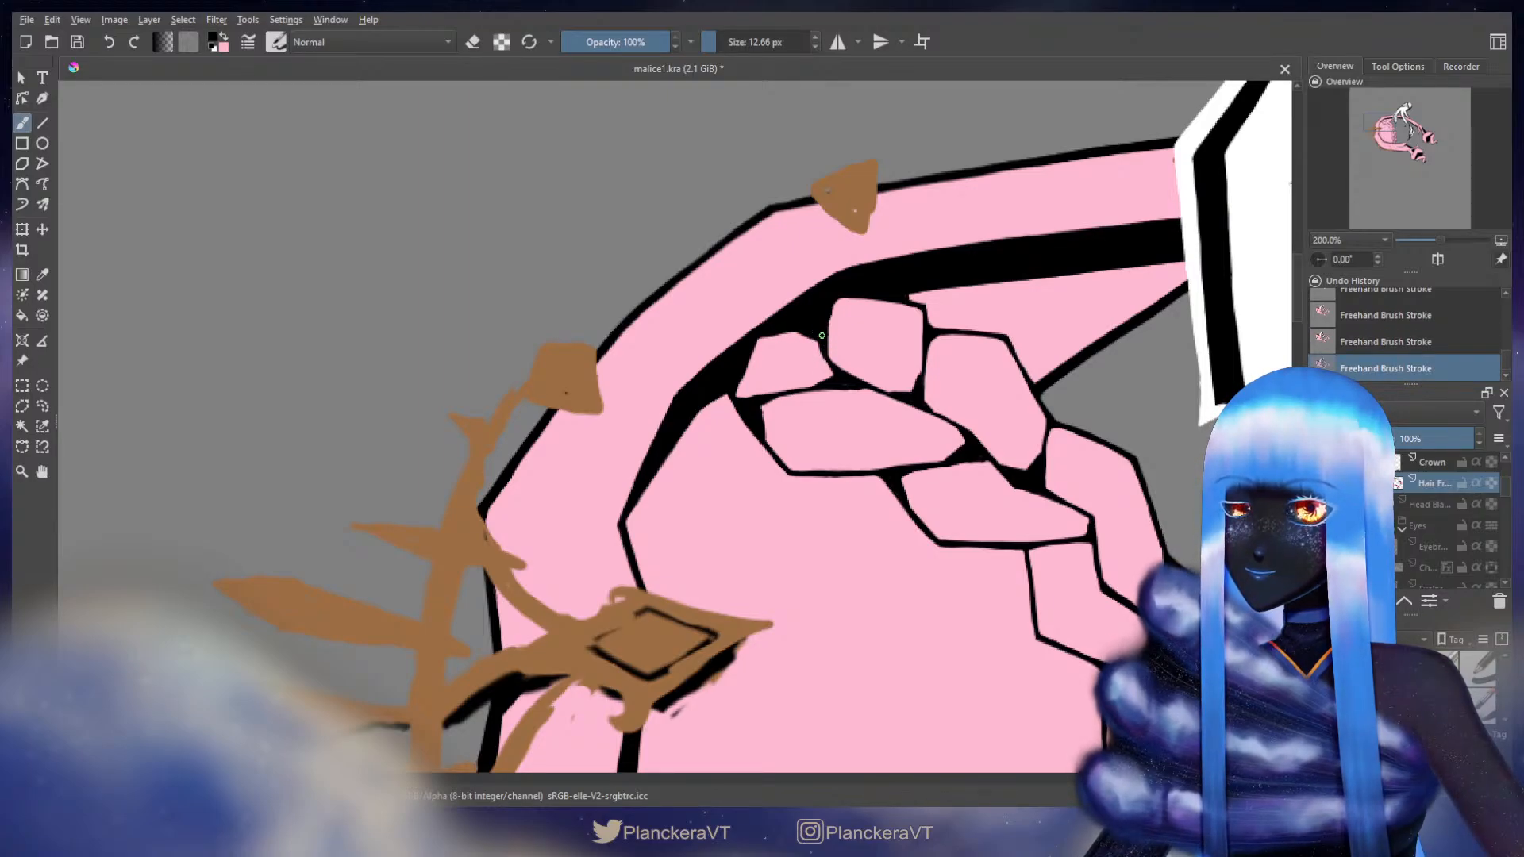
{"action": "mouse_move", "coordinate": [963, 354]}
{"action": "left_mouse_down"}
{"action": "mouse_move", "coordinate": [858, 289]}
{"action": "mouse_move", "coordinate": [840, 309]}
{"action": "mouse_move", "coordinate": [785, 292]}
{"action": "left_mouse_up"}
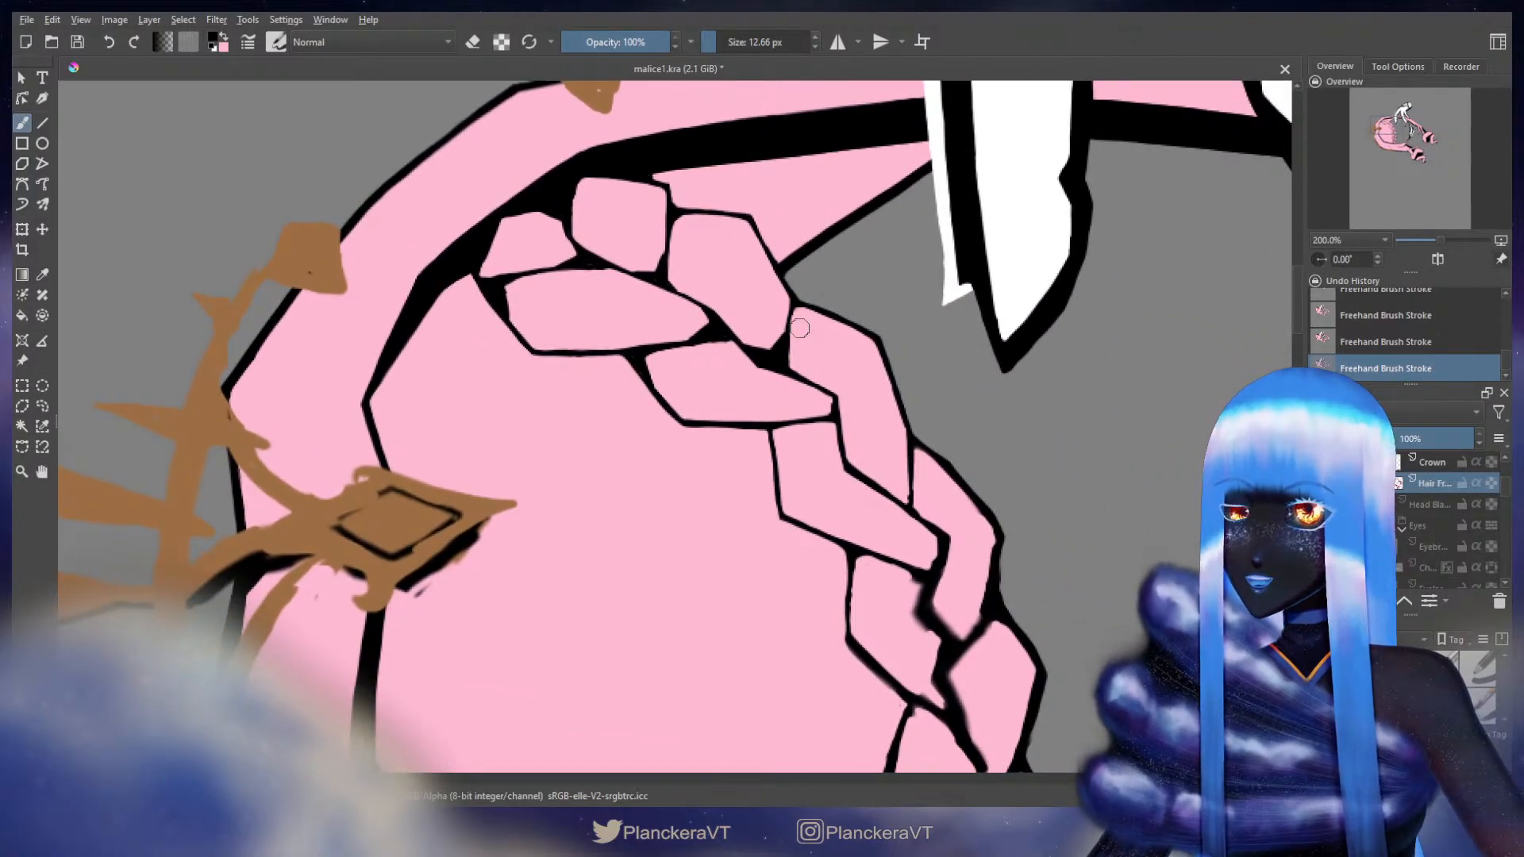
- Round the corners of the middle braid segments and fill the joints between them with black
{"action": "left_click_drag", "start_coordinate": [791, 332], "coordinate": [831, 319]}
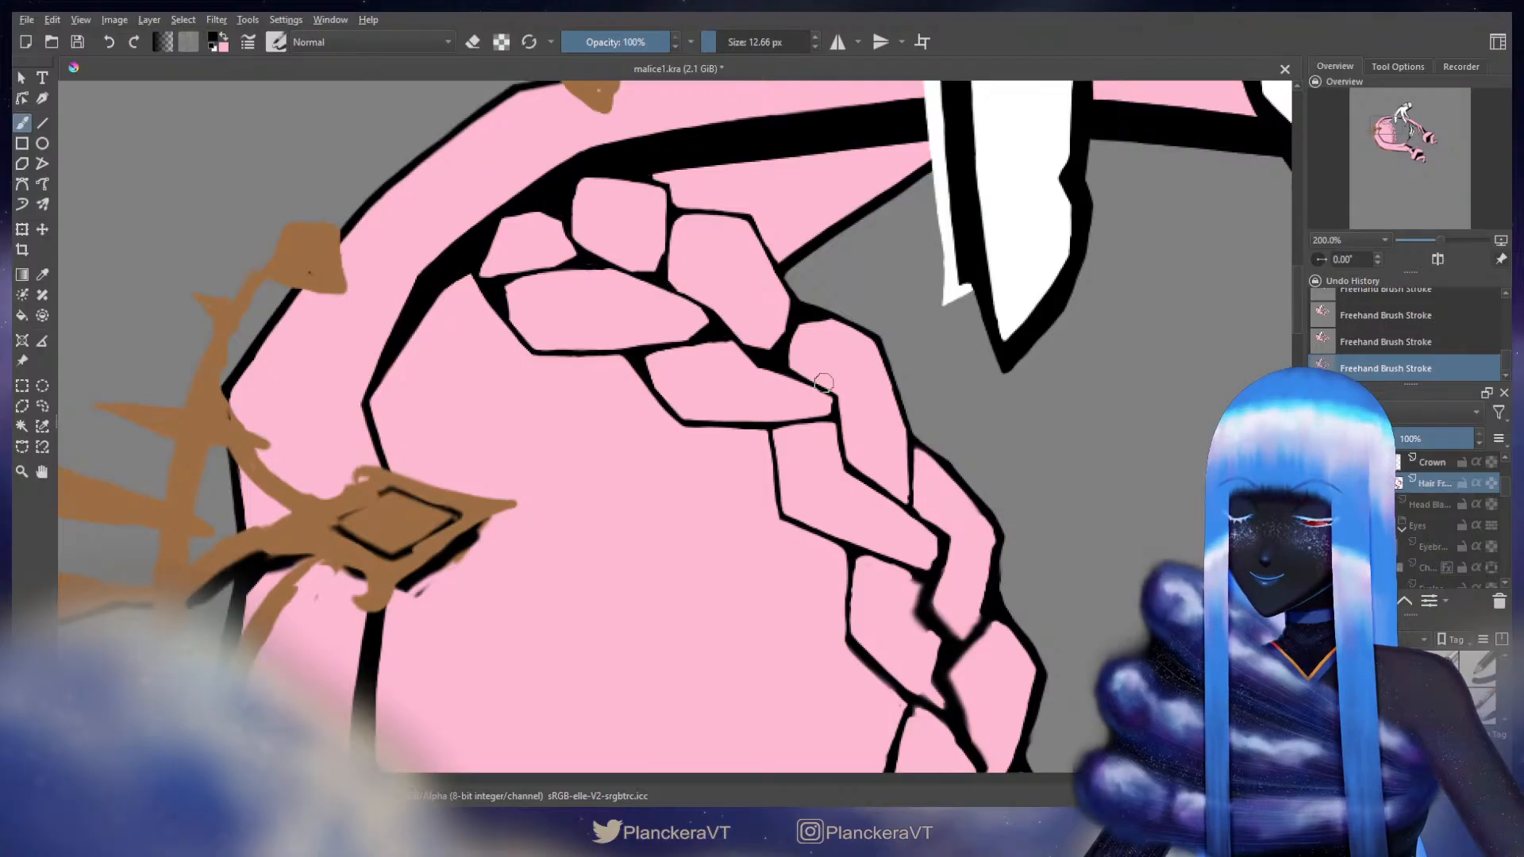
{"action": "mouse_move", "coordinate": [826, 397]}
{"action": "left_mouse_down"}
{"action": "mouse_move", "coordinate": [754, 396]}
{"action": "mouse_move", "coordinate": [779, 425]}
{"action": "mouse_move", "coordinate": [779, 442]}
{"action": "mouse_move", "coordinate": [759, 441]}
{"action": "mouse_move", "coordinate": [782, 412]}
{"action": "mouse_move", "coordinate": [750, 433]}
{"action": "left_mouse_up"}
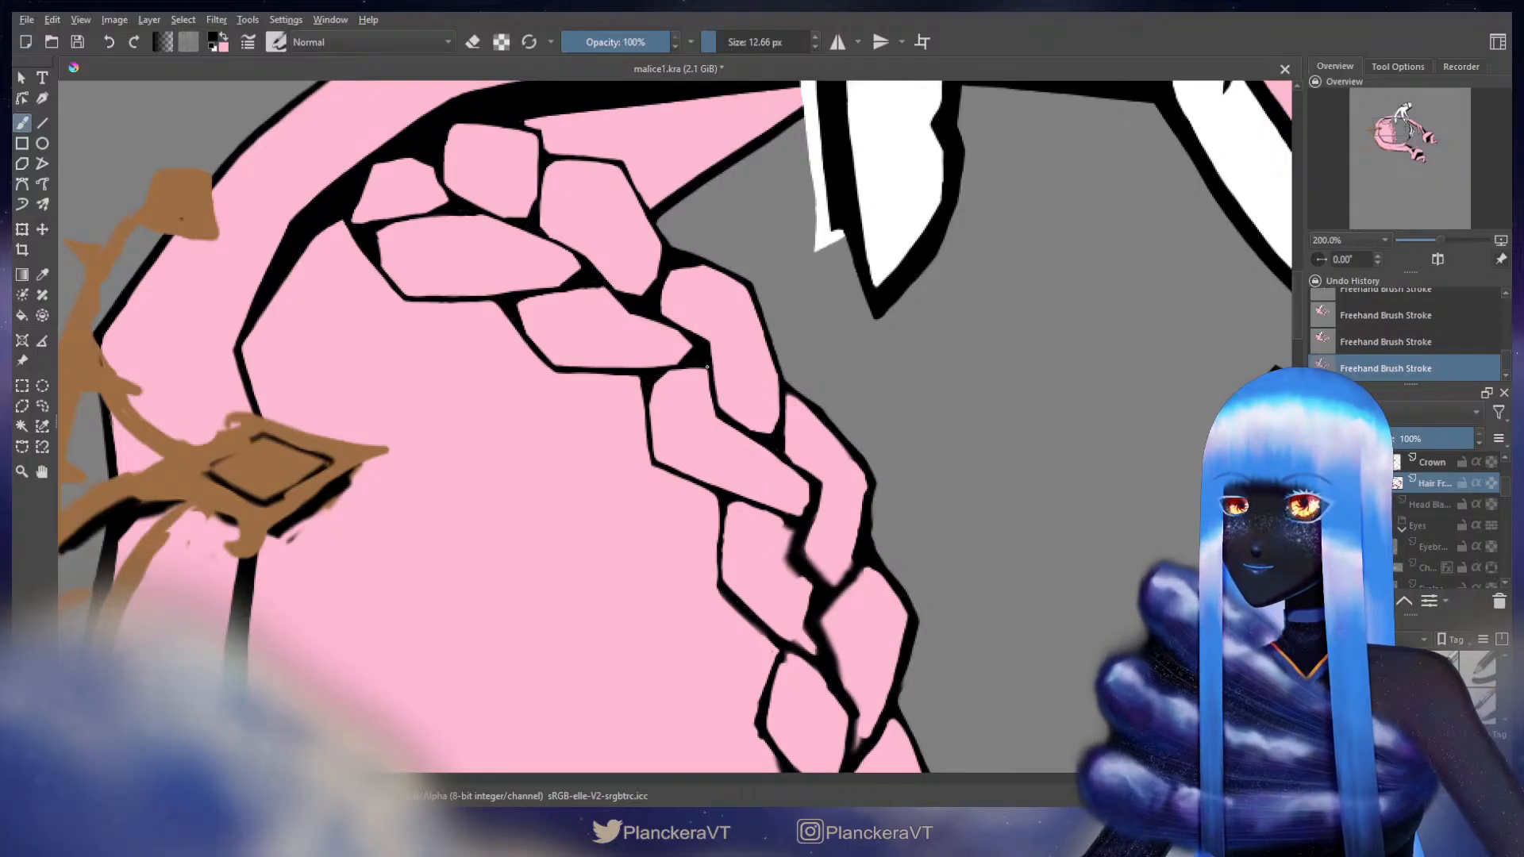
{"action": "left_click_drag", "start_coordinate": [761, 429], "coordinate": [738, 354]}
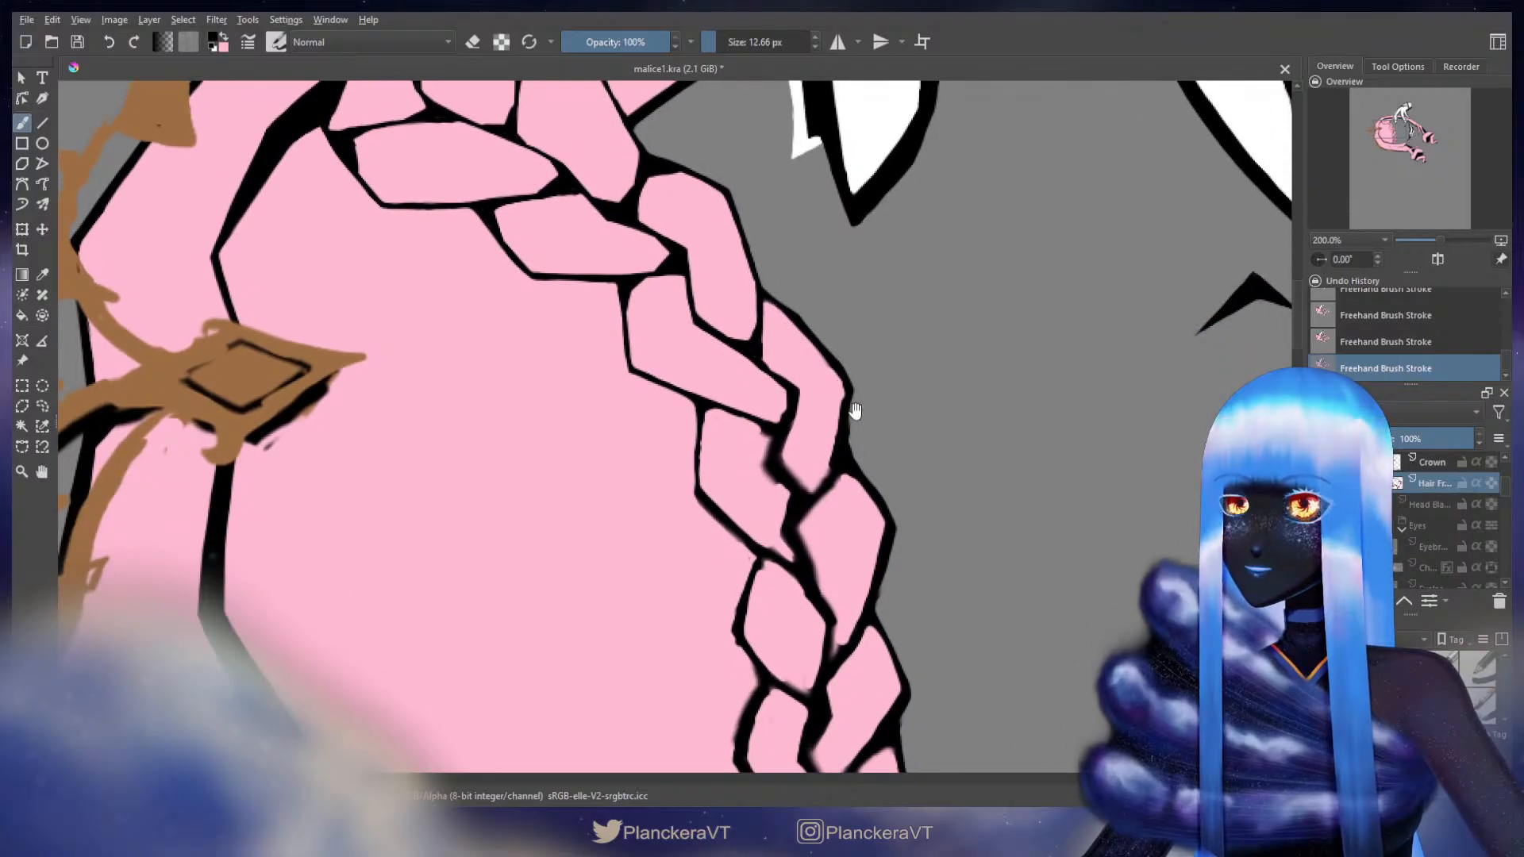
{"action": "scroll", "coordinate": [849, 407], "scroll_direction": "down", "scroll_amount": 6}
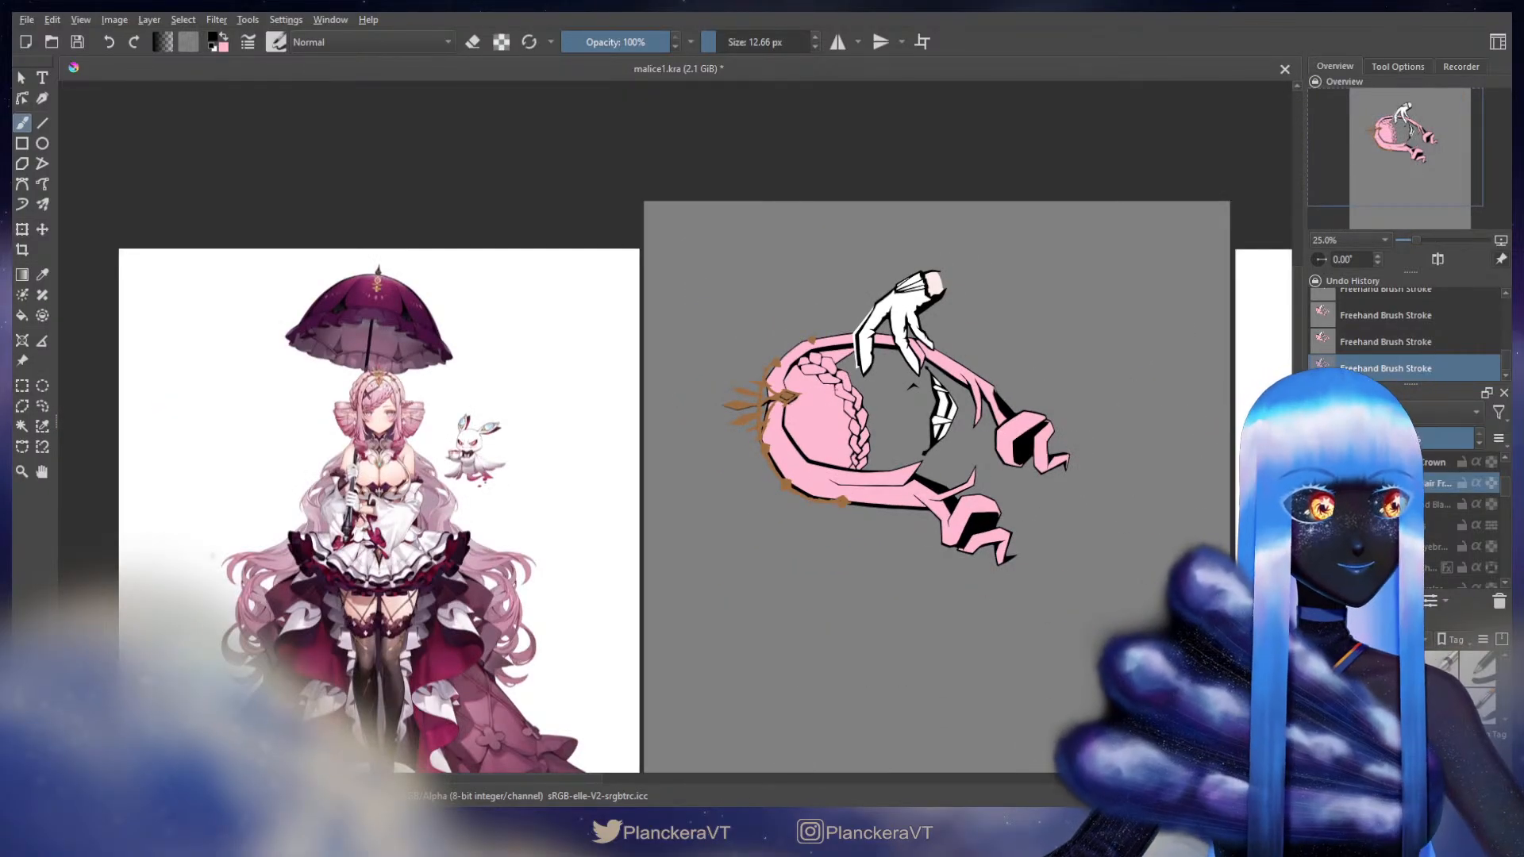
{"action": "left_click_drag", "start_coordinate": [845, 380], "coordinate": [813, 297]}
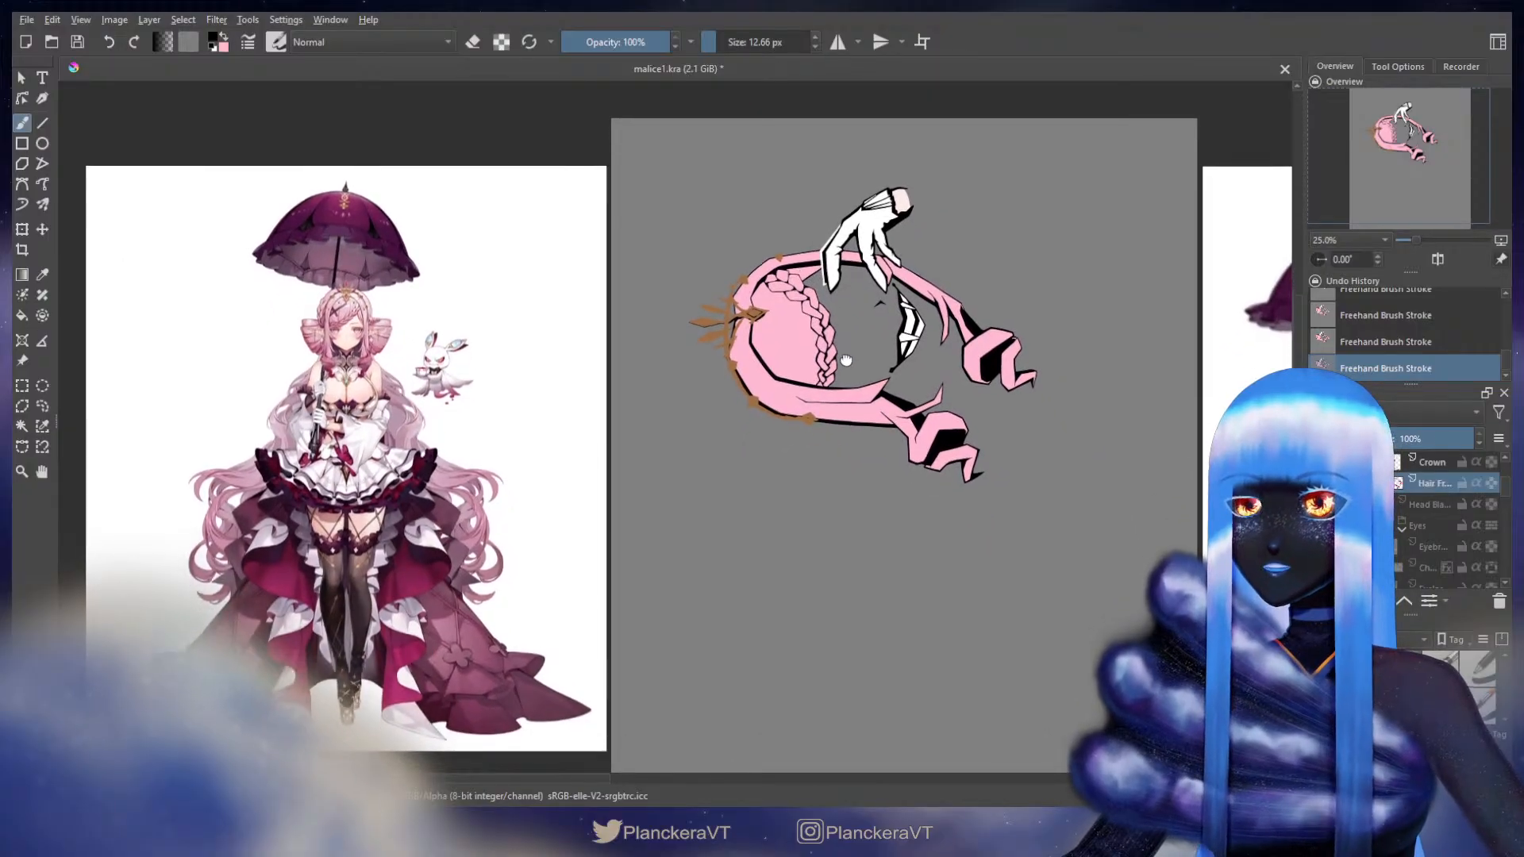
{"action": "left_click_drag", "start_coordinate": [846, 361], "coordinate": [843, 341]}
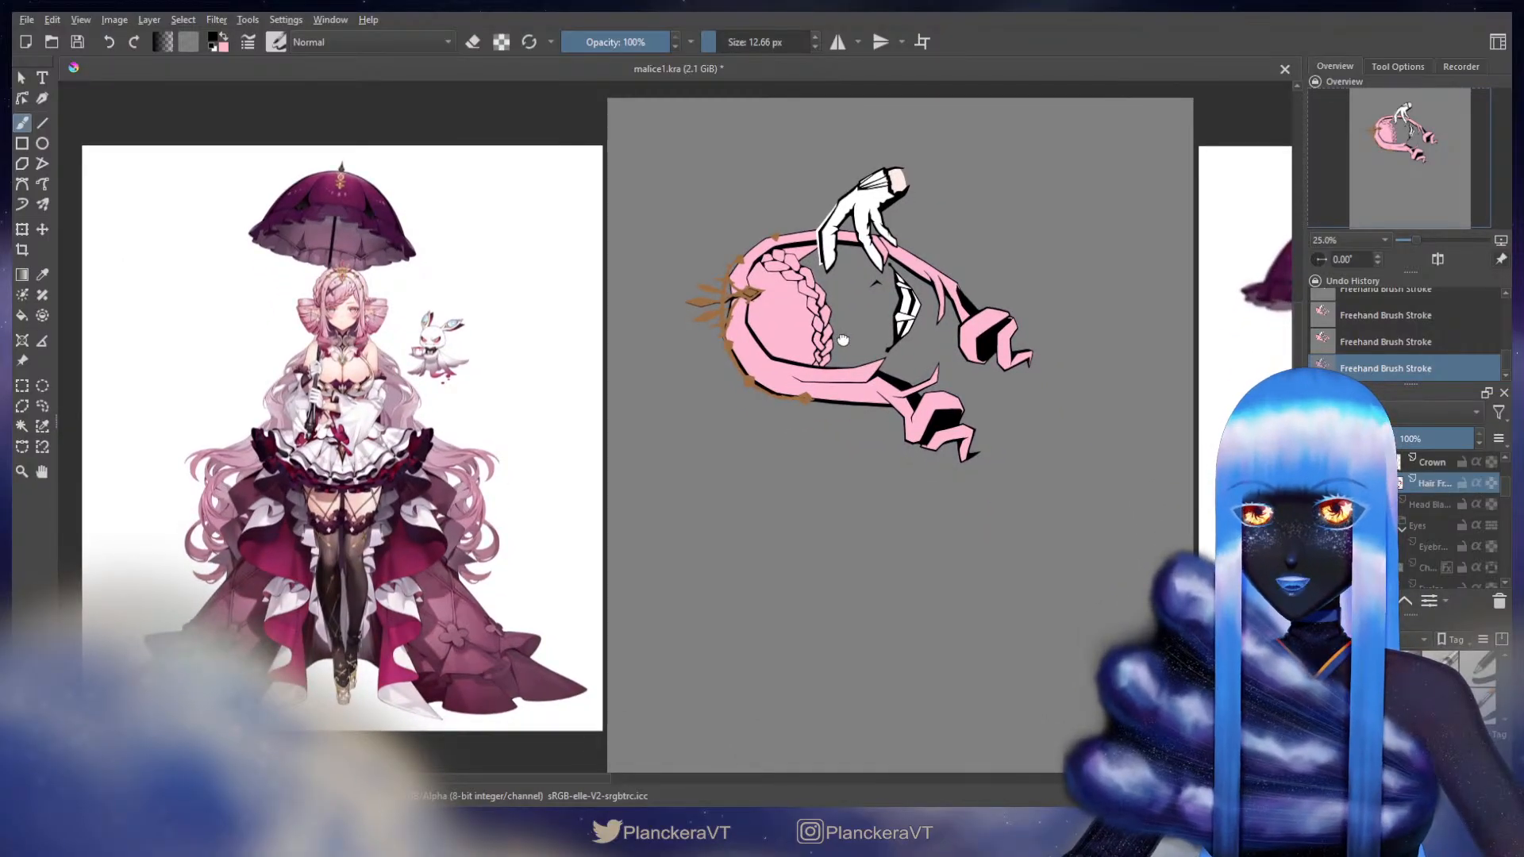
{"action": "left_click_drag", "start_coordinate": [843, 339], "coordinate": [866, 446]}
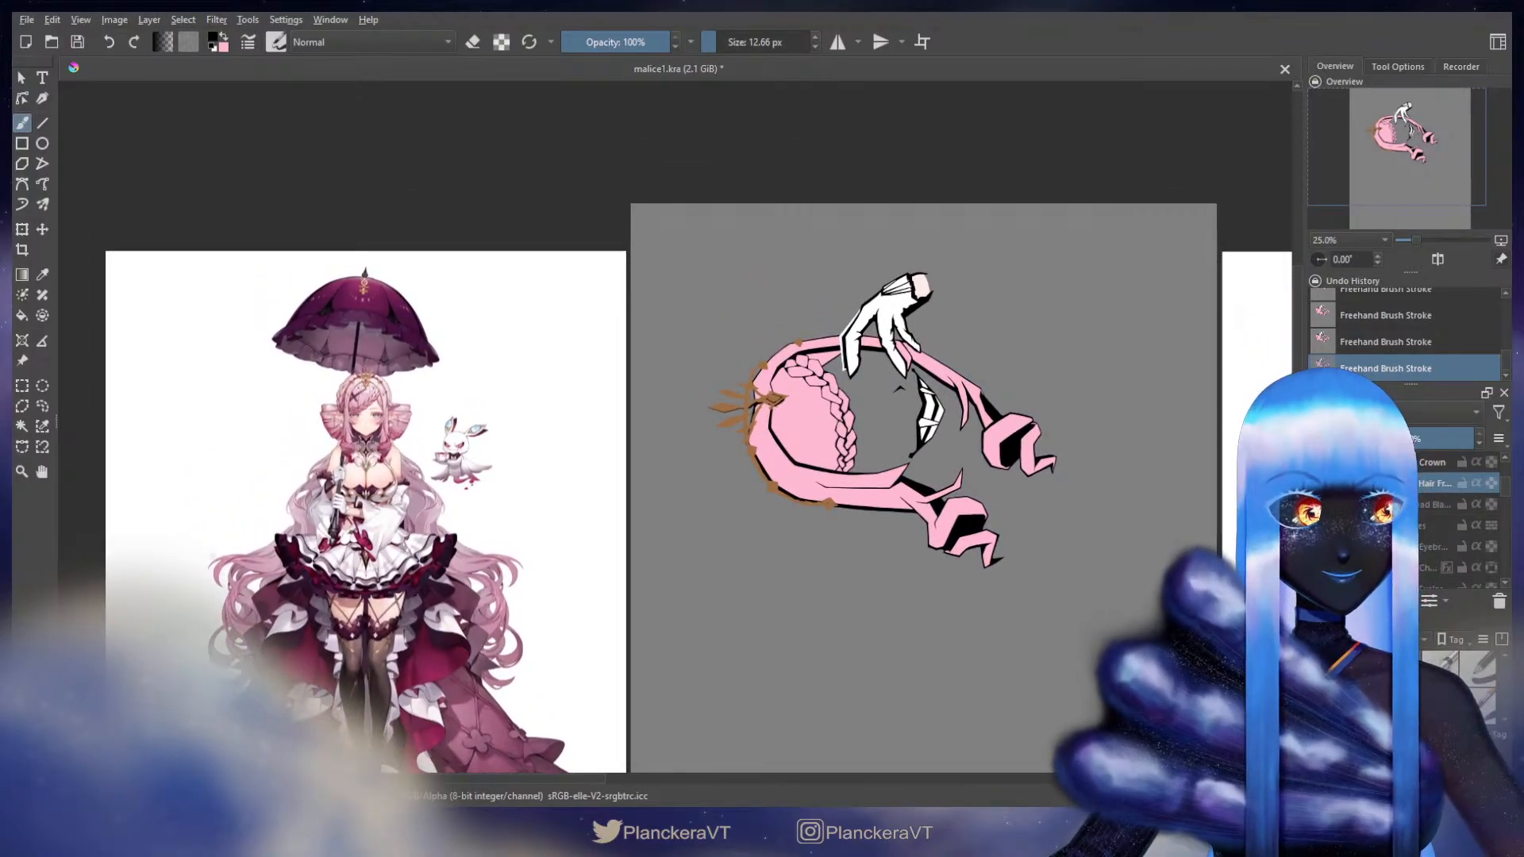
{"action": "scroll", "coordinate": [846, 397], "scroll_direction": "up", "scroll_amount": 7}
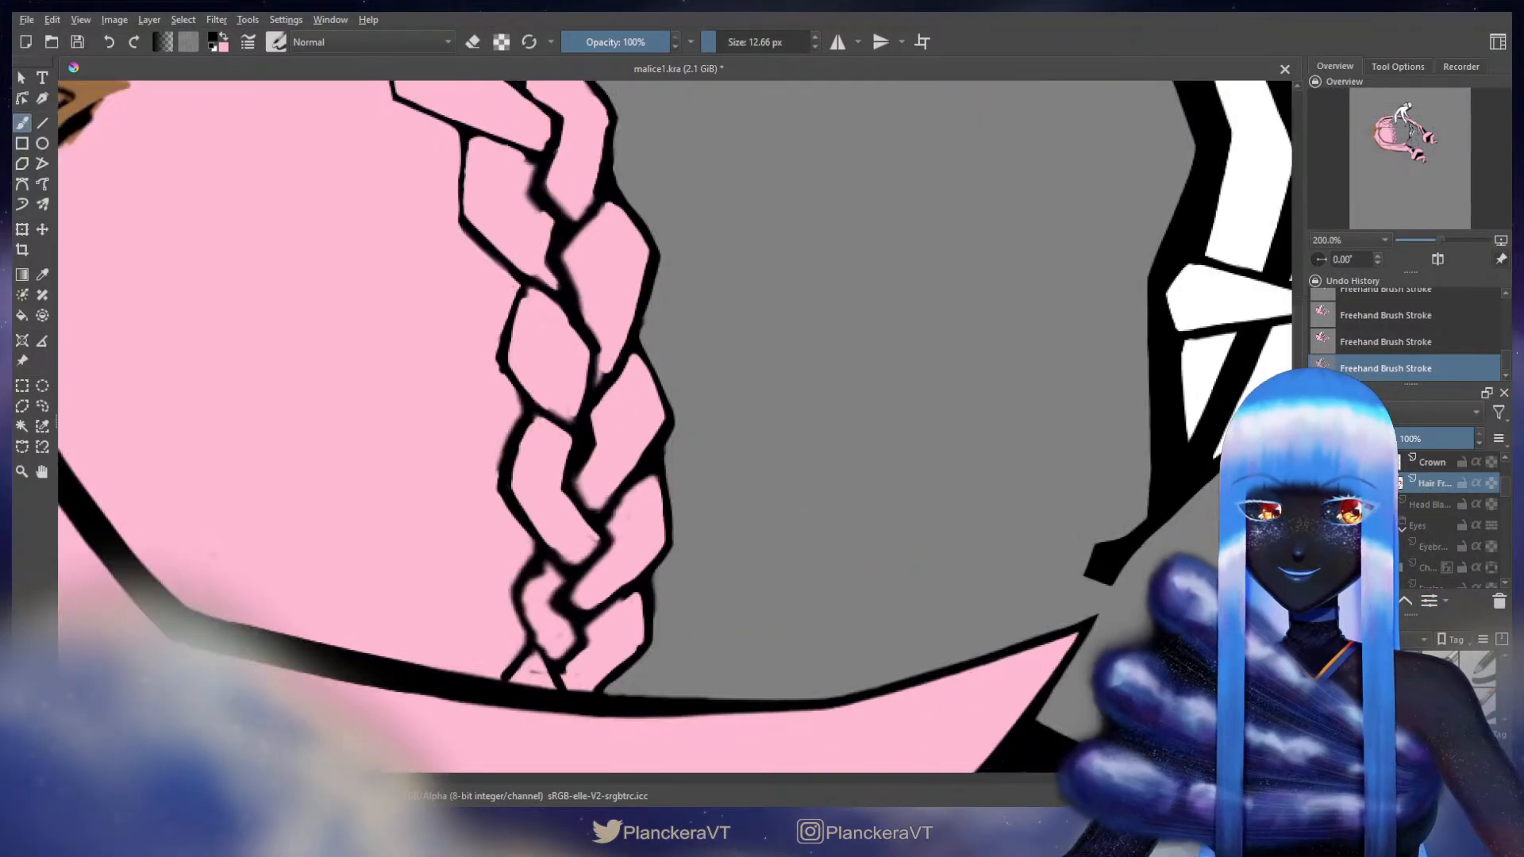
{"action": "left_click_drag", "start_coordinate": [612, 279], "coordinate": [810, 457]}
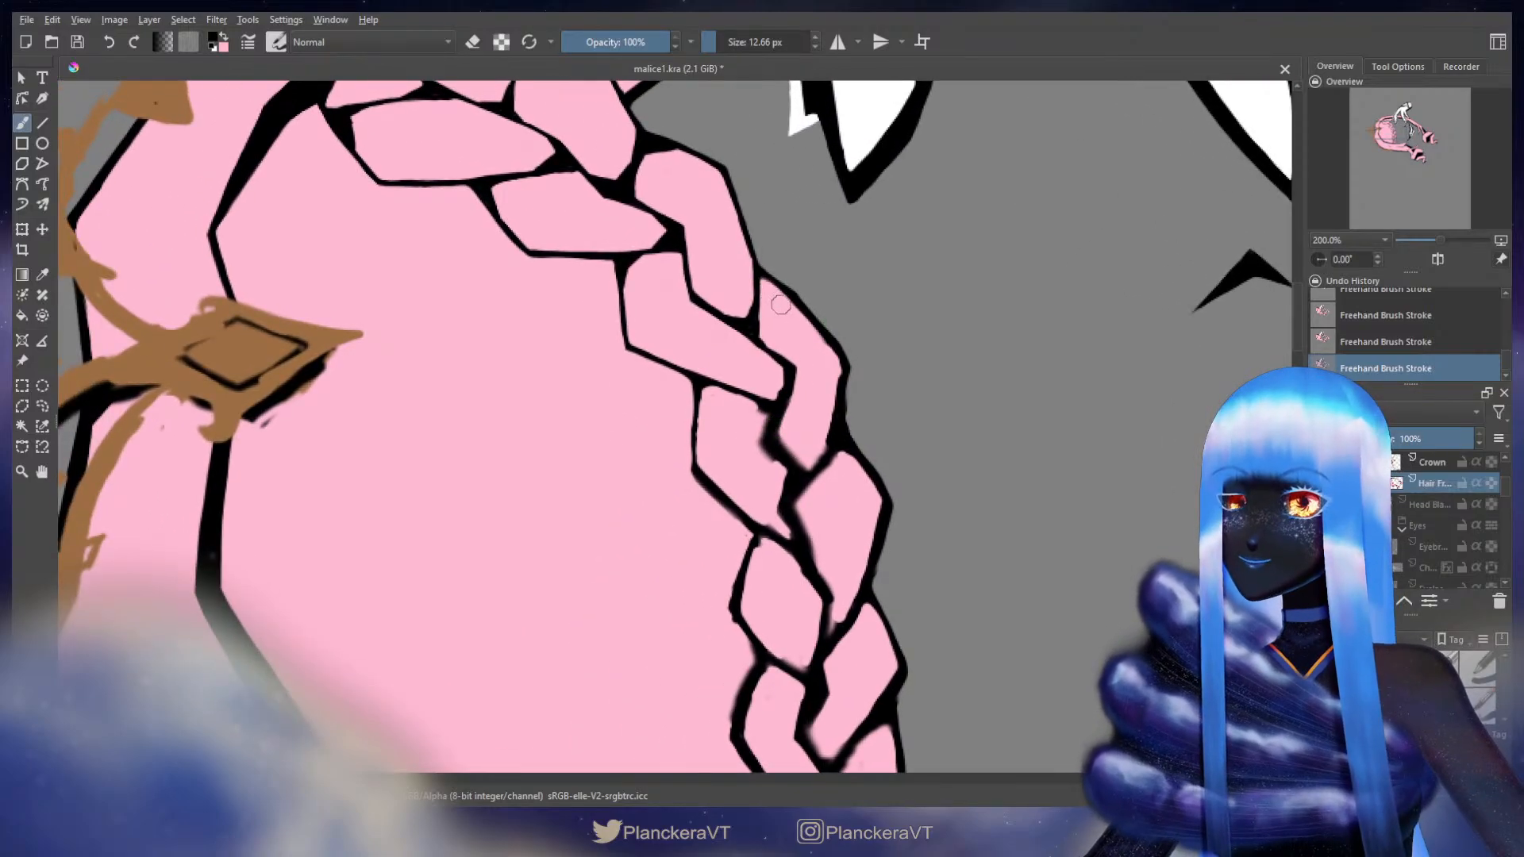
- Clean the braid's outer contour at the notch between two middle segments with the eraser, reduced to 11.99 px
{"action": "left_click_drag", "start_coordinate": [834, 385], "coordinate": [798, 411]}
{"action": "key", "text": "e"}
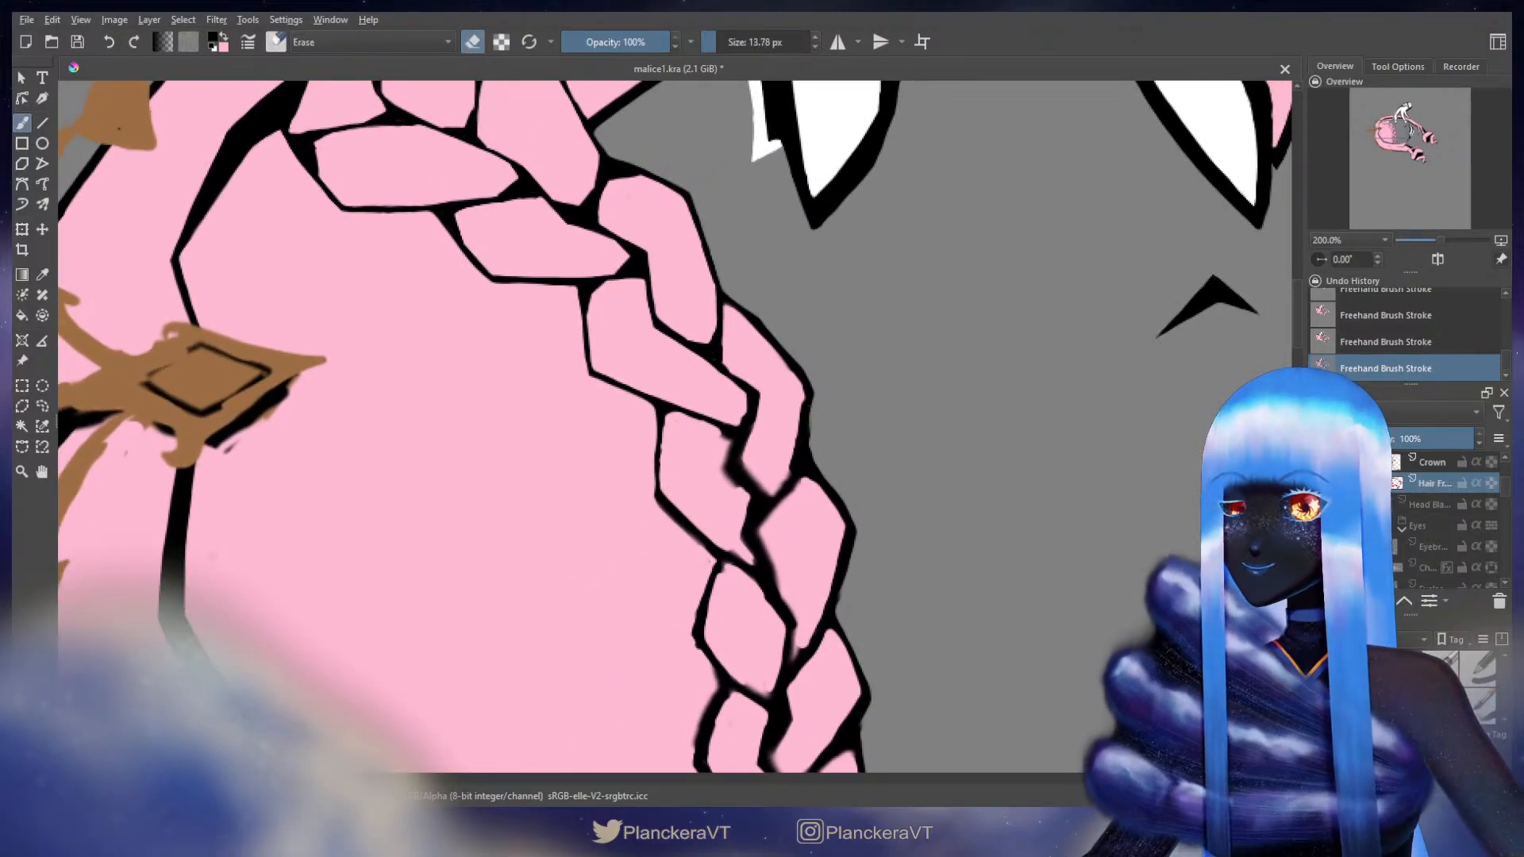
{"action": "key", "text": "bracketleft"}
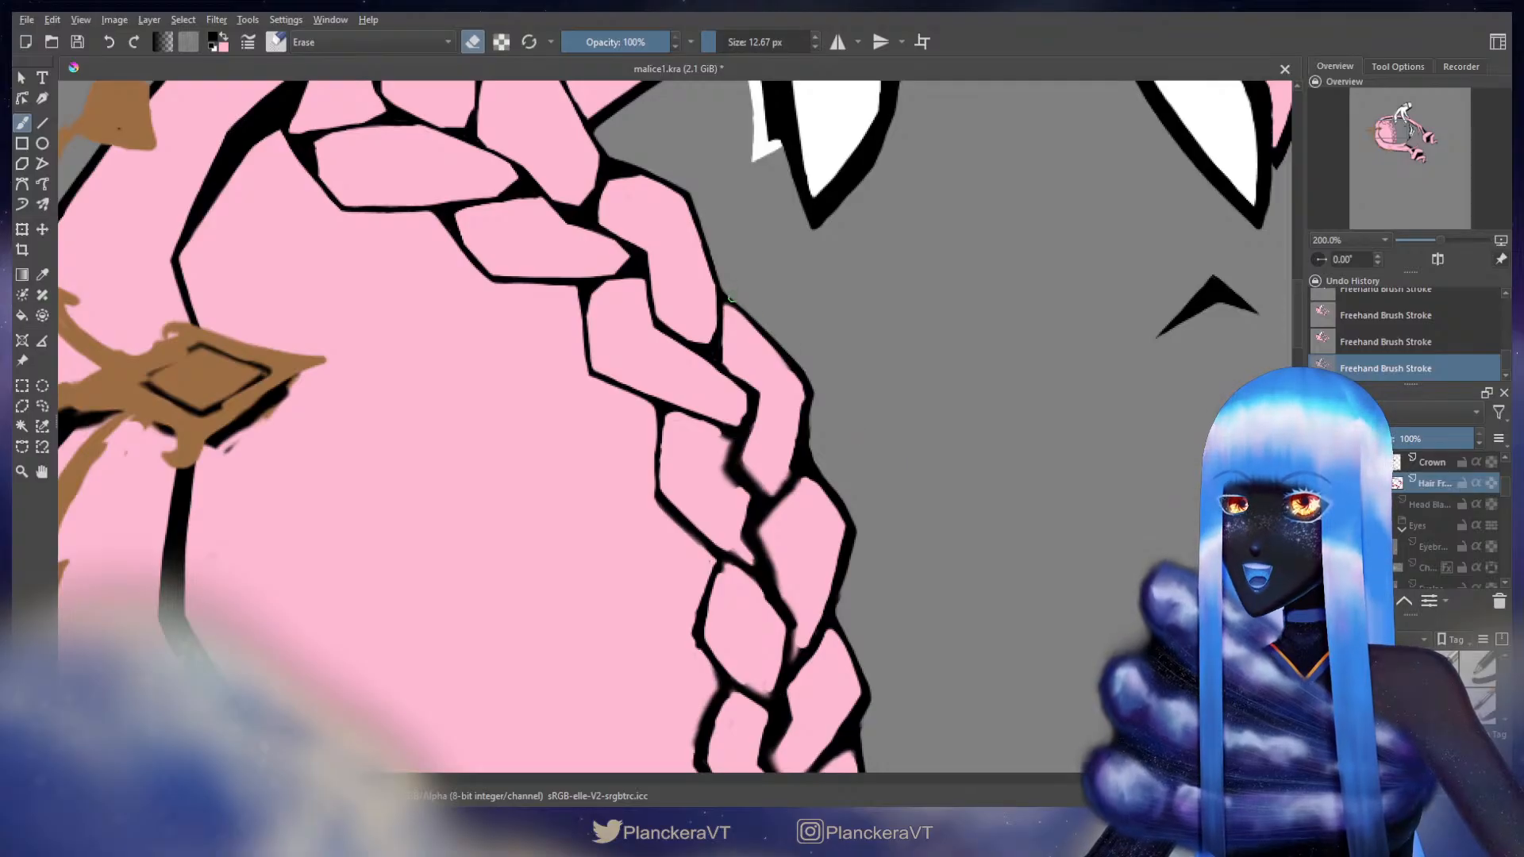
{"action": "key", "text": "bracketleft"}
{"action": "key", "text": "bracketleft"}
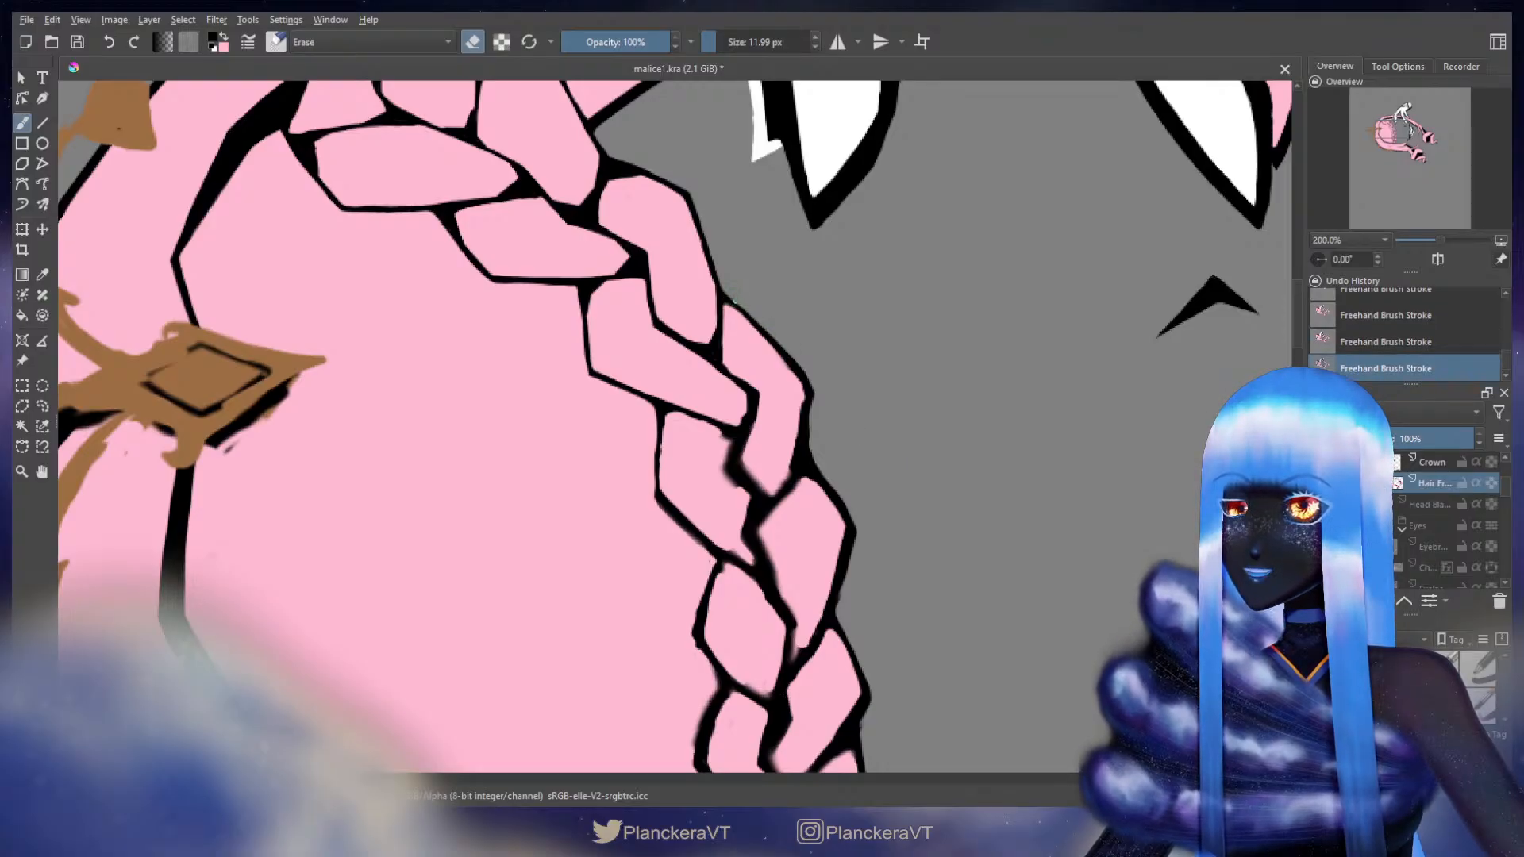
{"action": "key", "text": "e"}
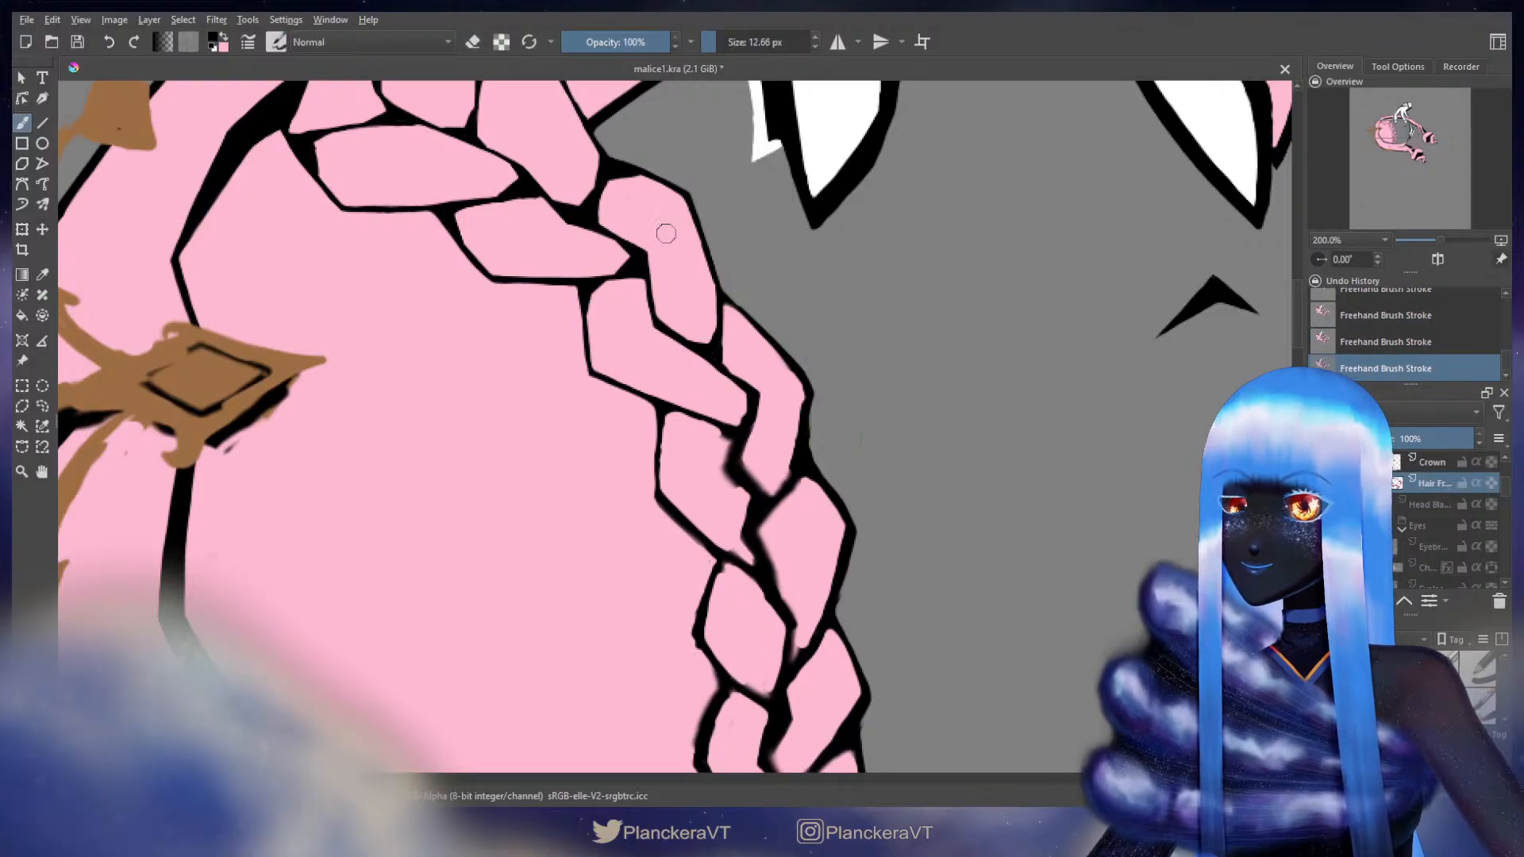
- Thin the outer outline of the middle braid segment with pink, and smooth its line with black at about 12 px
{"action": "key", "text": "x"}
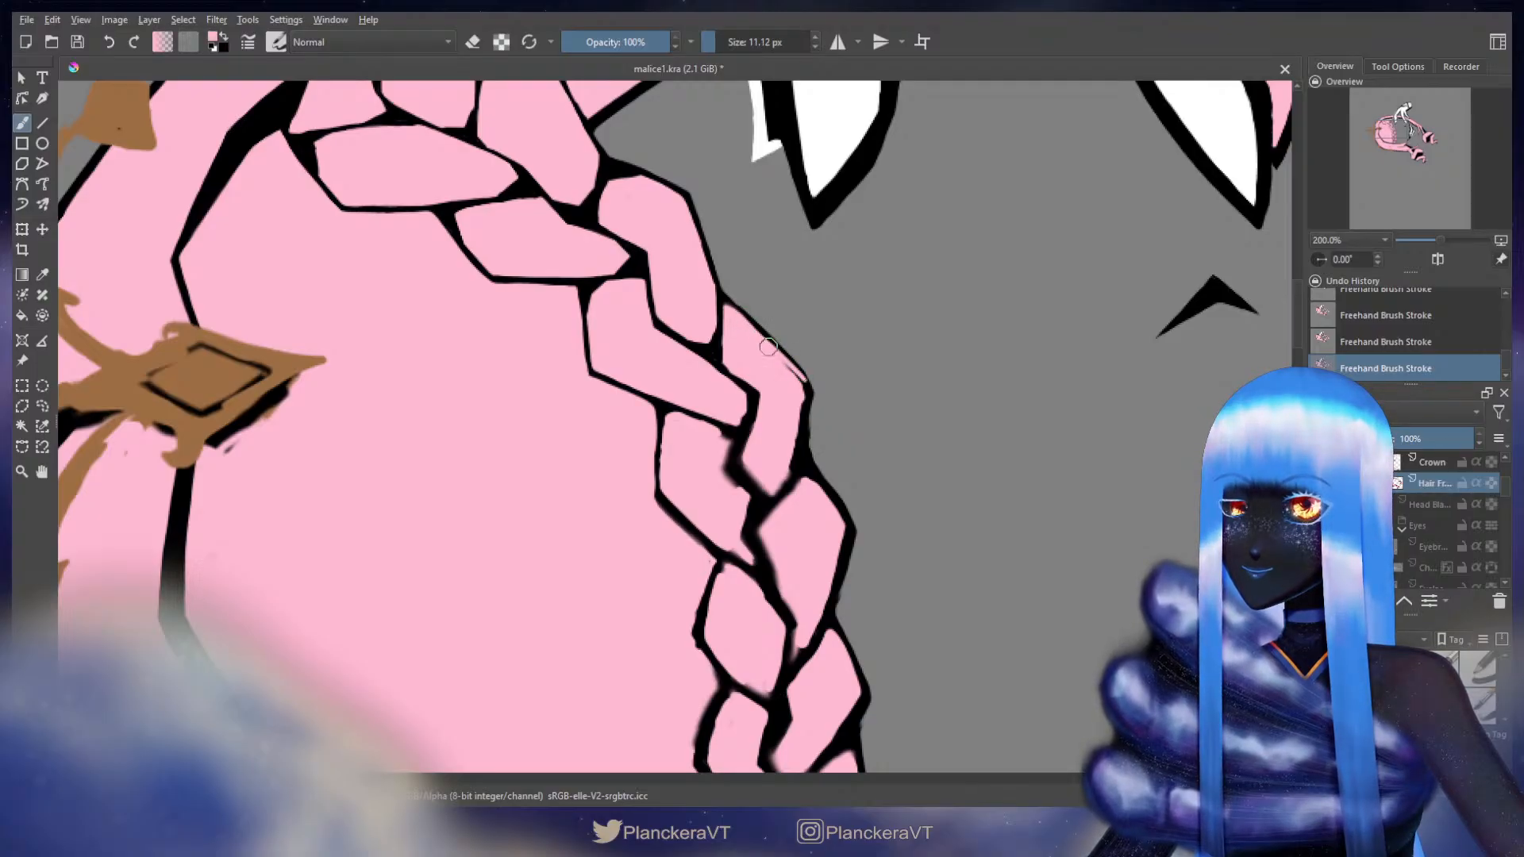
{"action": "key", "text": "x"}
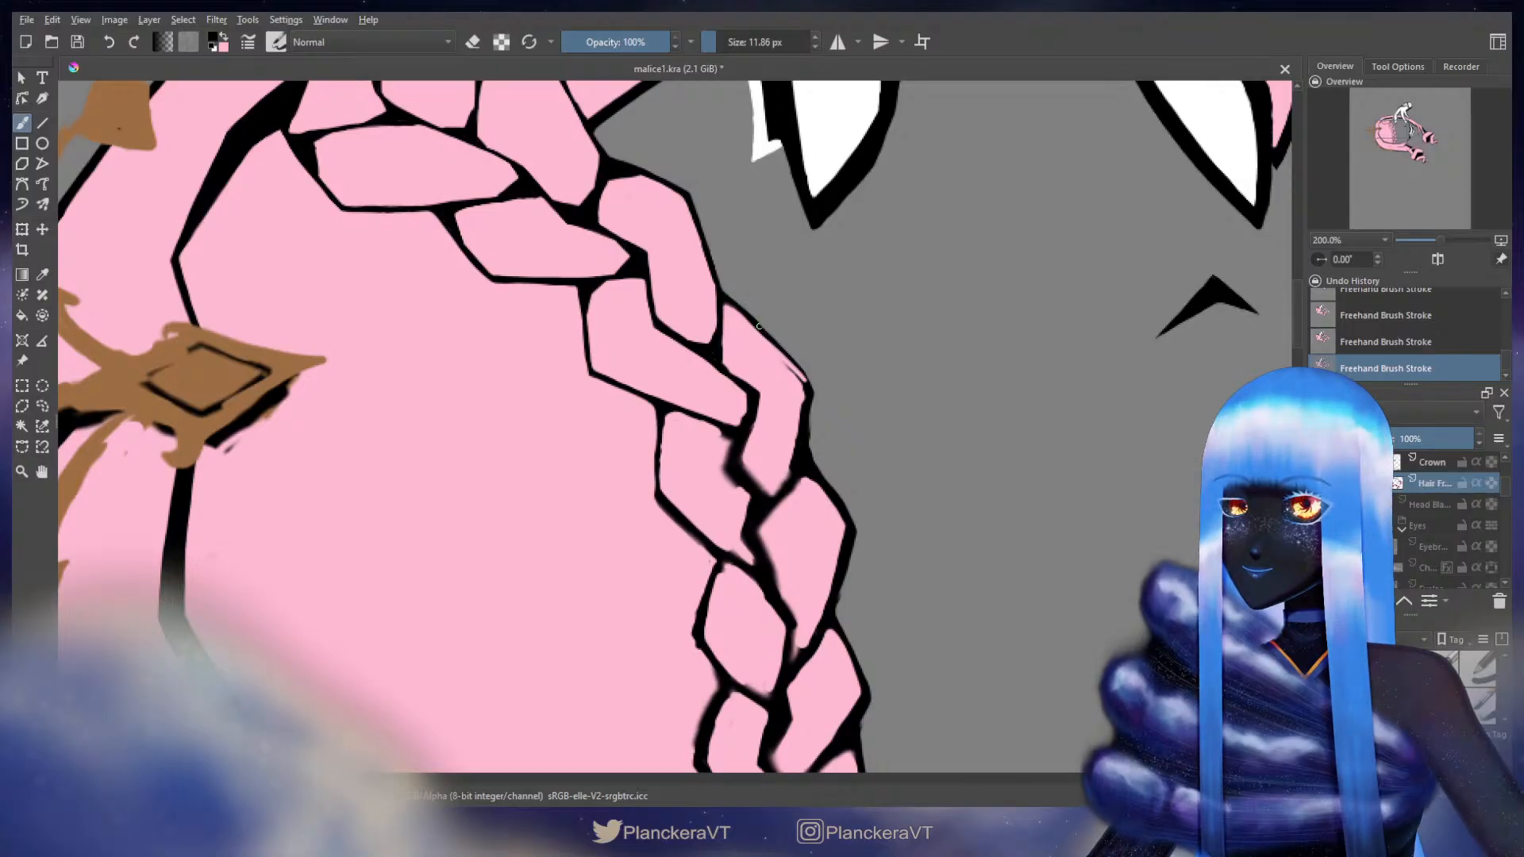
{"action": "left_click_drag", "start_coordinate": [746, 317], "coordinate": [782, 348]}
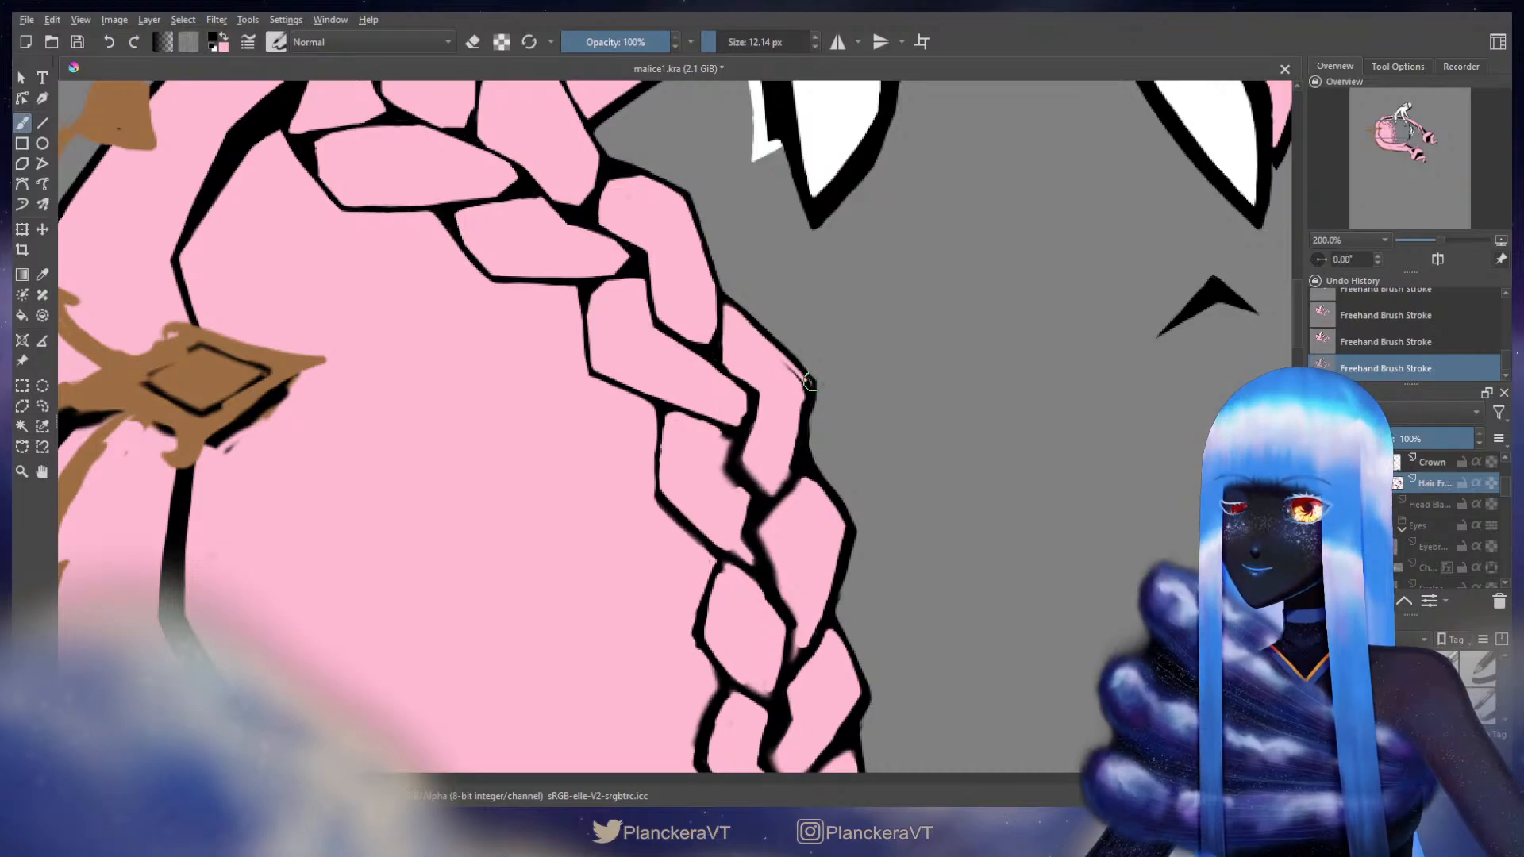
{"action": "key", "text": "x"}
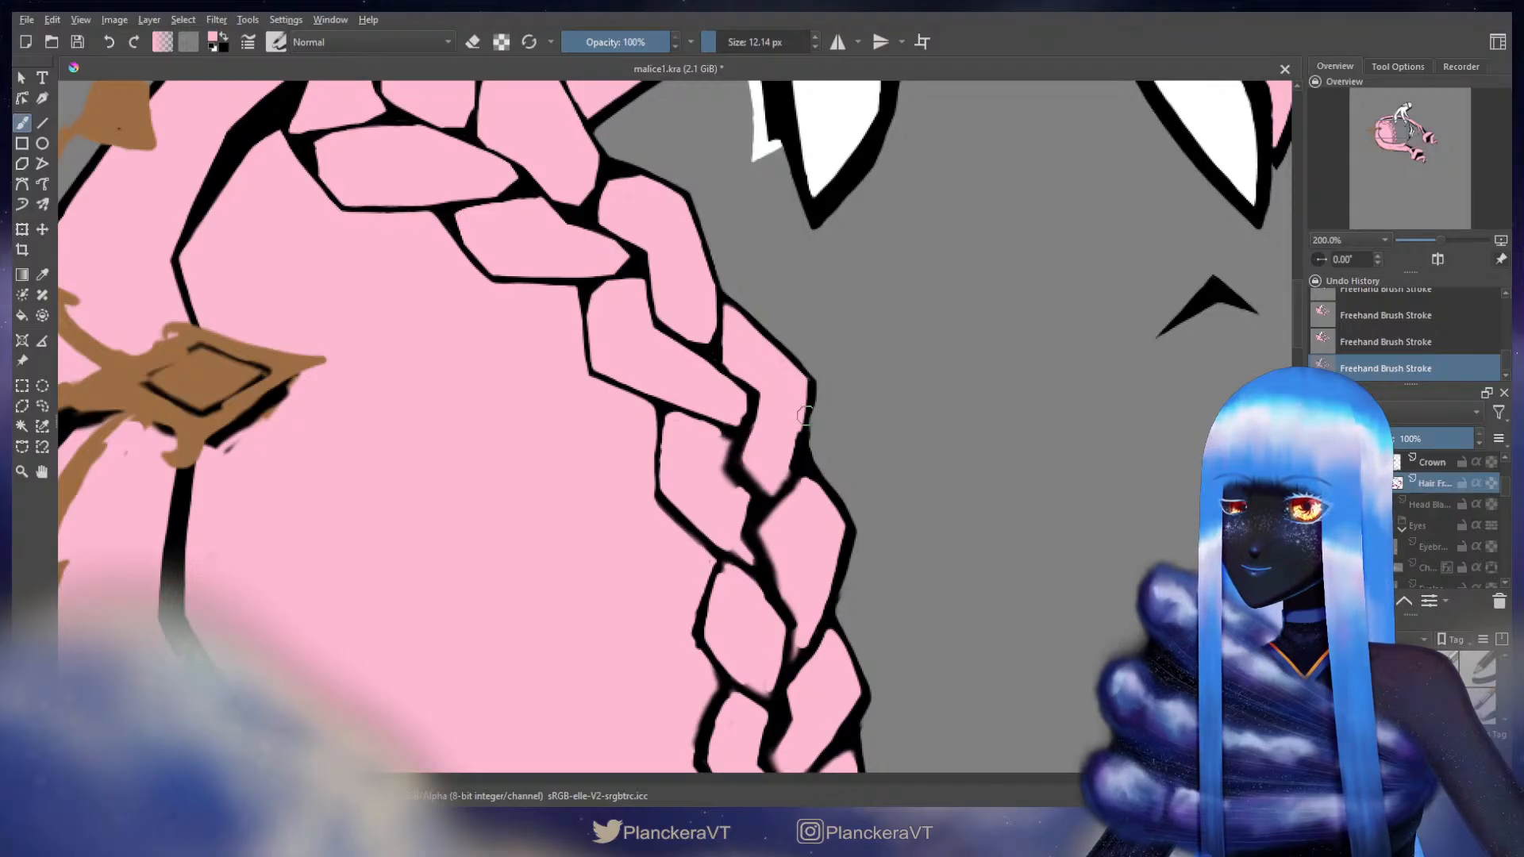
{"action": "key", "text": "x"}
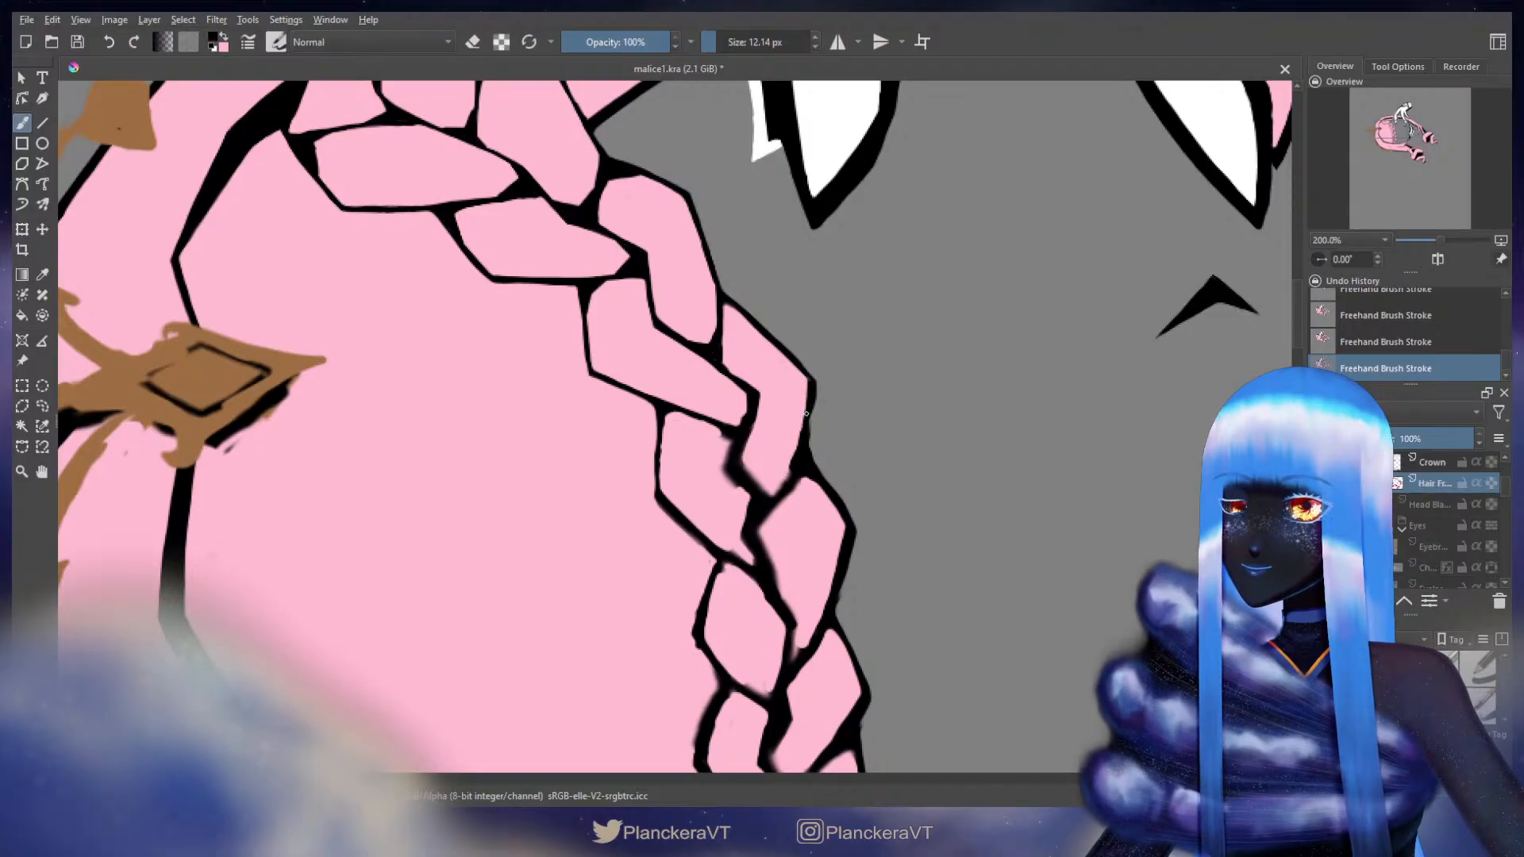
- Redraw the outer outline of the middle braid segment in black at about 12.6 px, replacing the first stroke
{"action": "left_click_drag", "start_coordinate": [808, 382], "coordinate": [797, 442]}
{"action": "key", "text": "ctrl+z"}
{"action": "left_click", "coordinate": [807, 389], "text": "shift"}
{"action": "left_click_drag", "start_coordinate": [811, 380], "coordinate": [791, 474]}
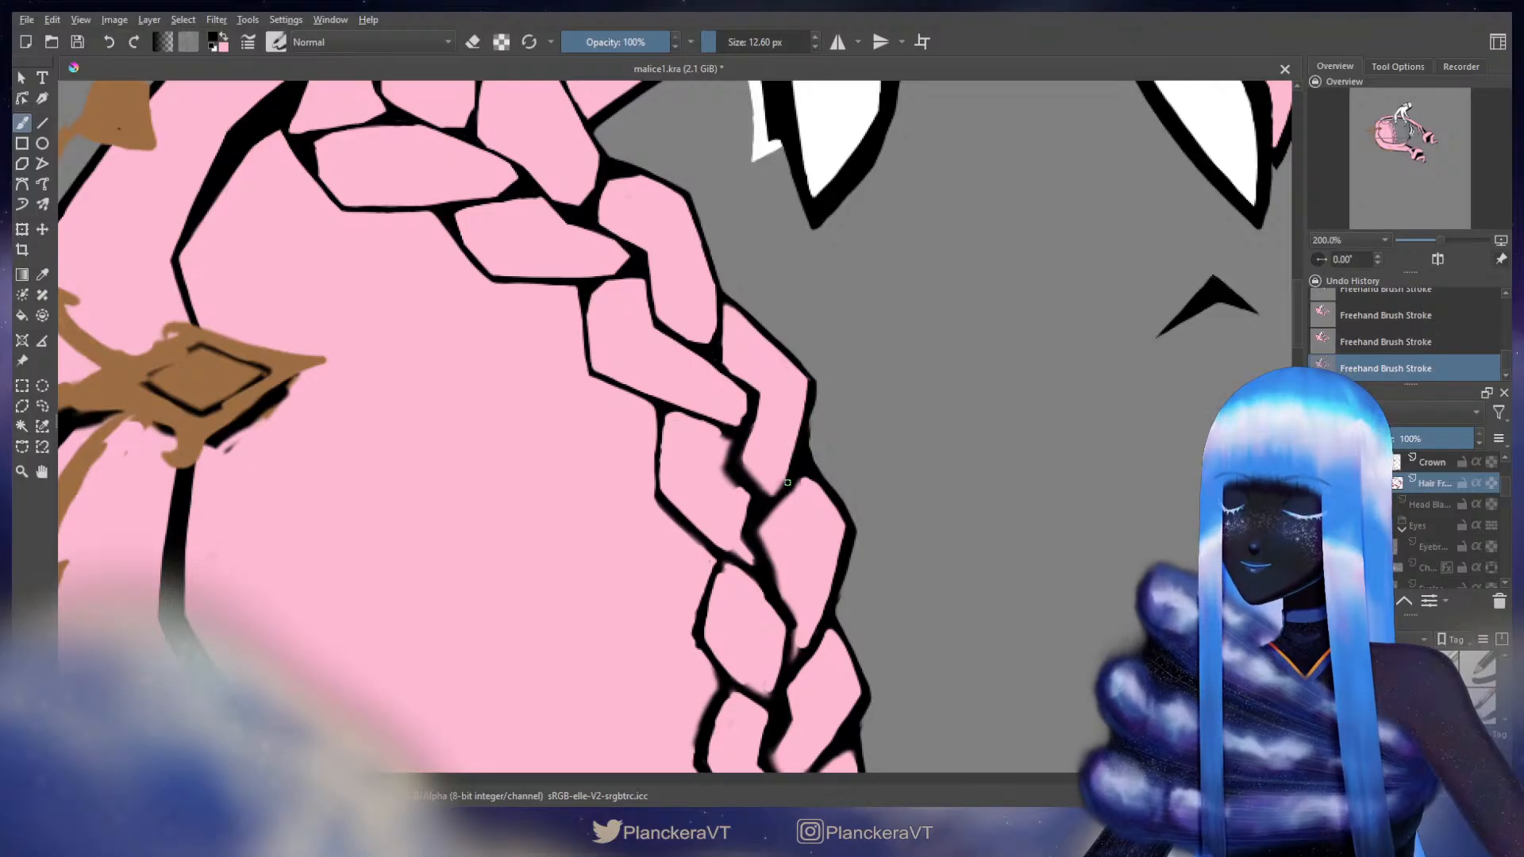
- Trim the outside of the middle segment's outline with the eraser at 11.84 px
{"action": "key", "text": "e"}
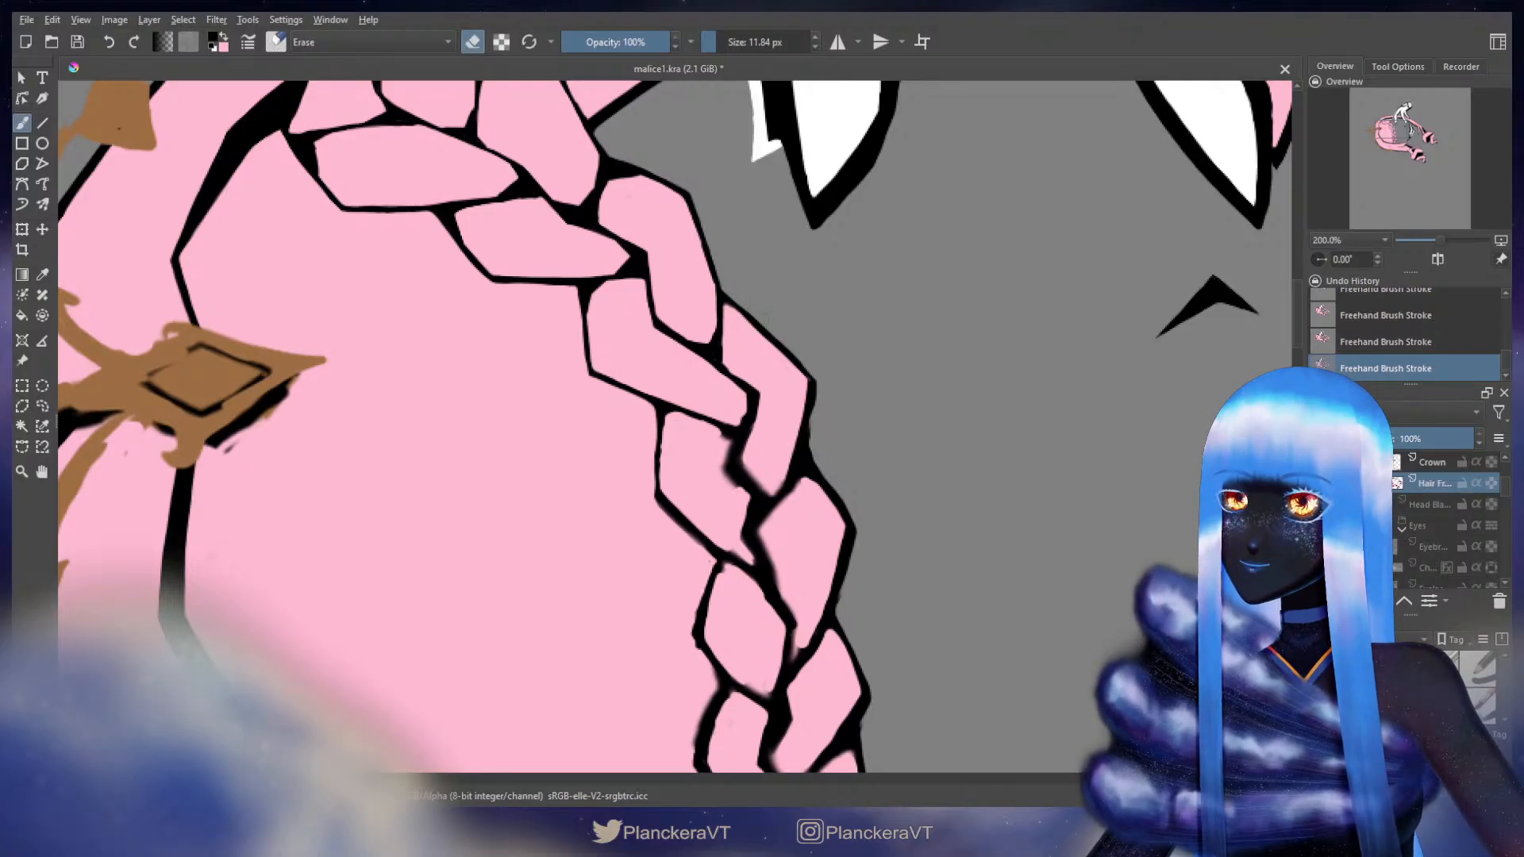
{"action": "left_click_drag", "start_coordinate": [797, 299], "coordinate": [797, 172]}
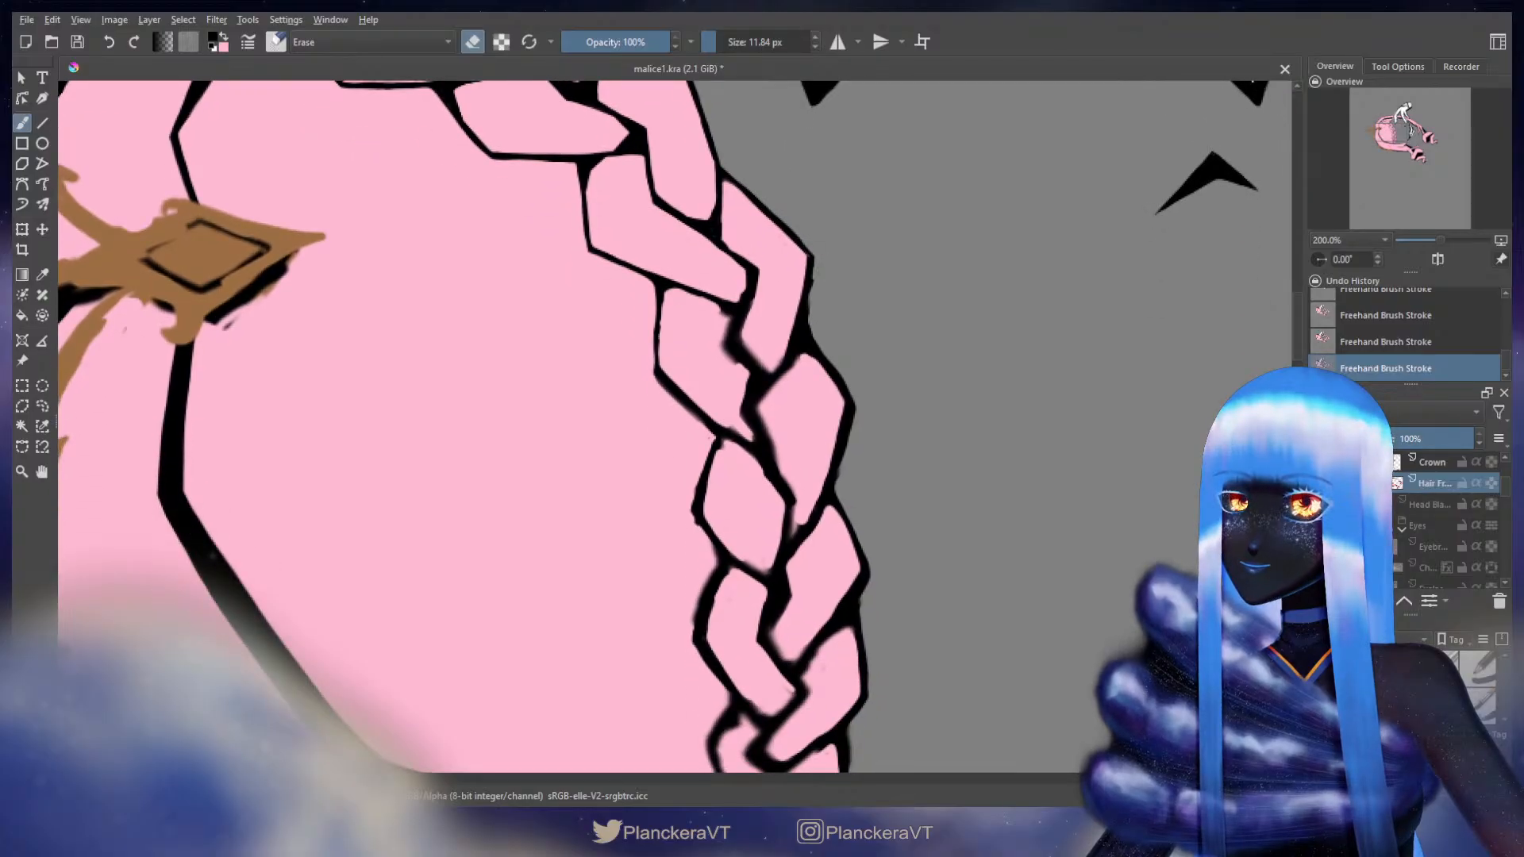
{"action": "key", "text": "ctrl+z"}
{"action": "left_click_drag", "start_coordinate": [819, 252], "coordinate": [821, 272]}
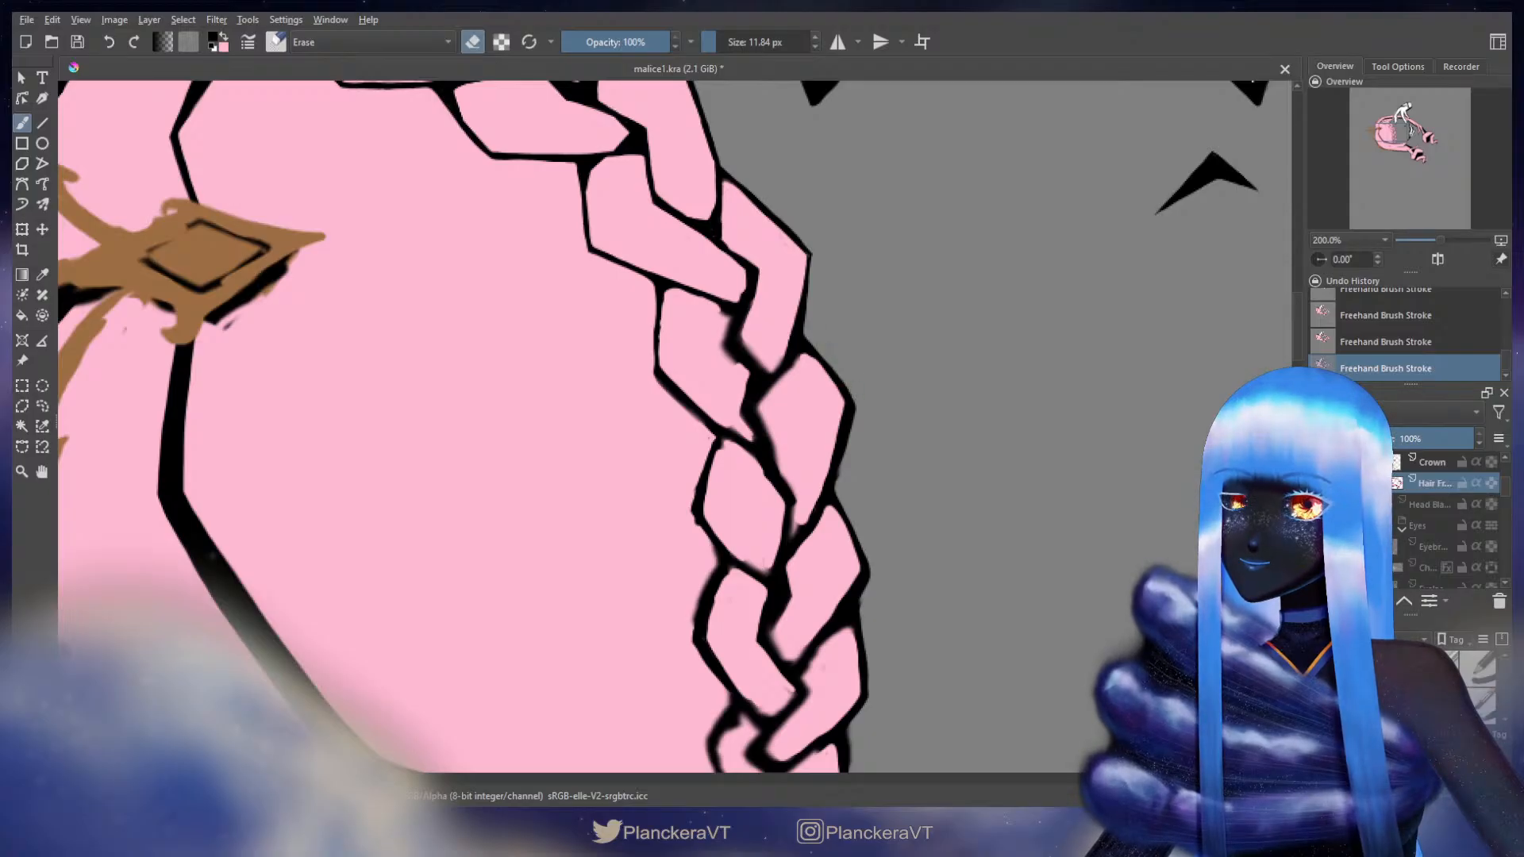
- Refine the inside of the middle segment's outer line with the brush at about 12.6 px, undoing a stray stroke
{"action": "key", "text": "e"}
{"action": "key", "text": "x"}
{"action": "scroll", "coordinate": [595, 429], "scroll_direction": "up", "scroll_amount": 1}
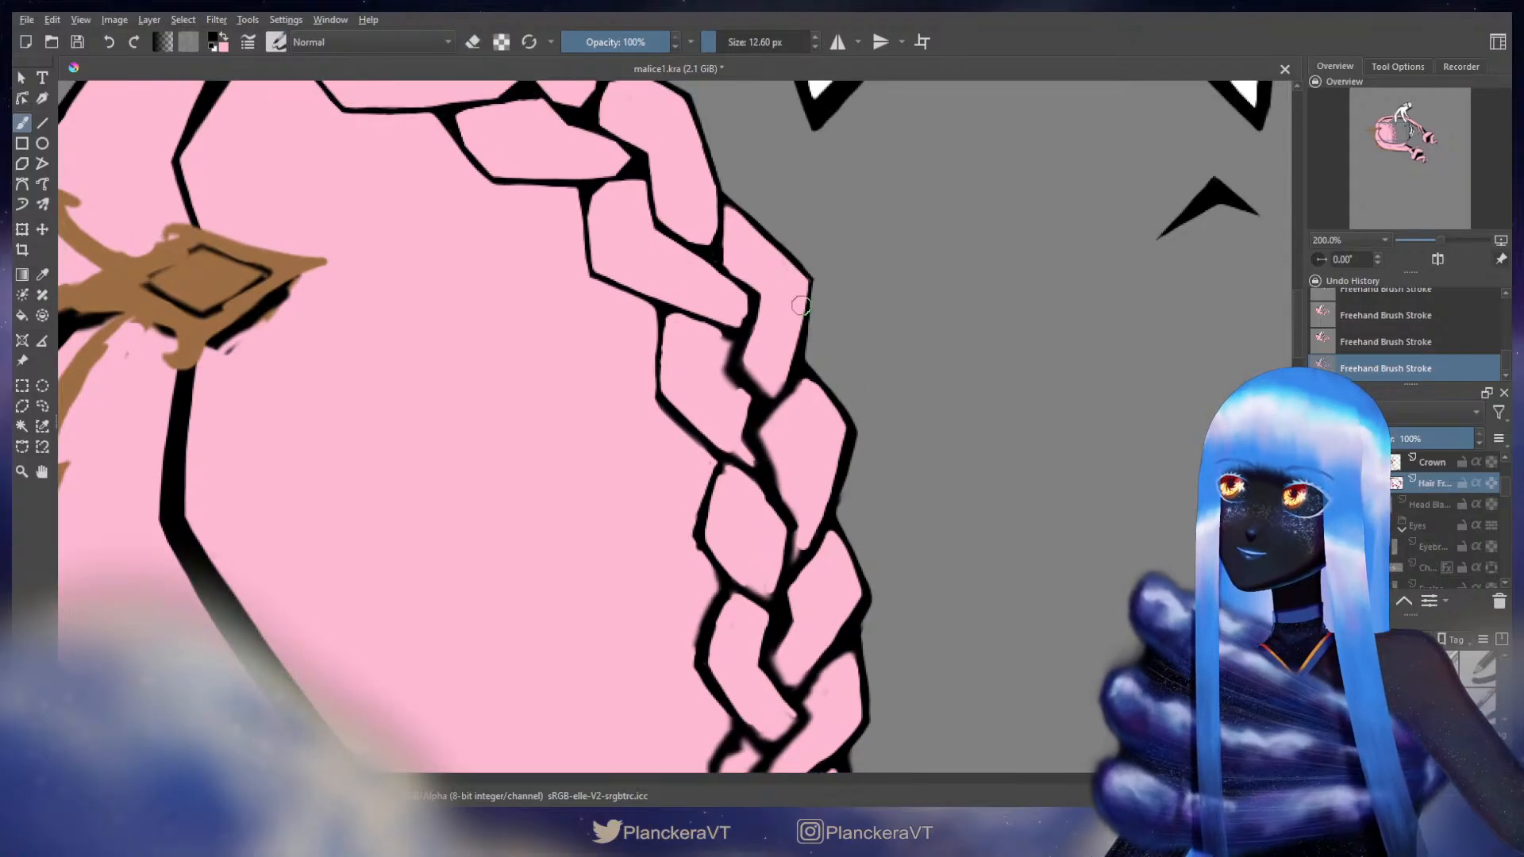
{"action": "left_click_drag", "start_coordinate": [802, 297], "coordinate": [776, 394]}
{"action": "key", "text": "ctrl+z"}
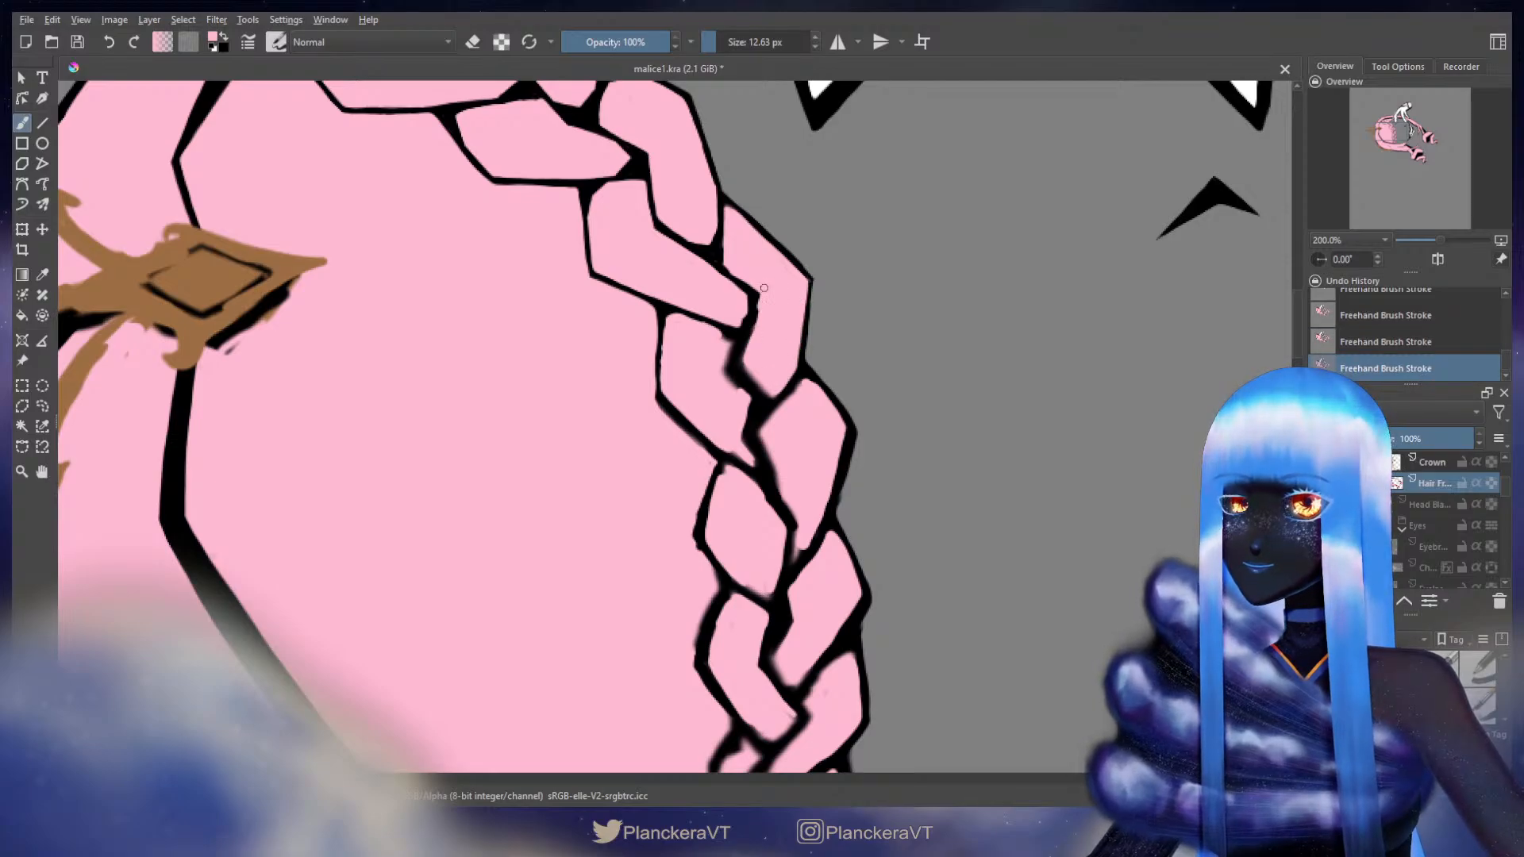
- Touch up the middle segment's outer line with black and pink, using brush sizes of 14.36 and 13.90 px
{"action": "key", "text": "x"}
{"action": "key", "text": "bracketright"}
{"action": "left_click_drag", "start_coordinate": [756, 345], "coordinate": [801, 393]}
{"action": "key", "text": "x"}
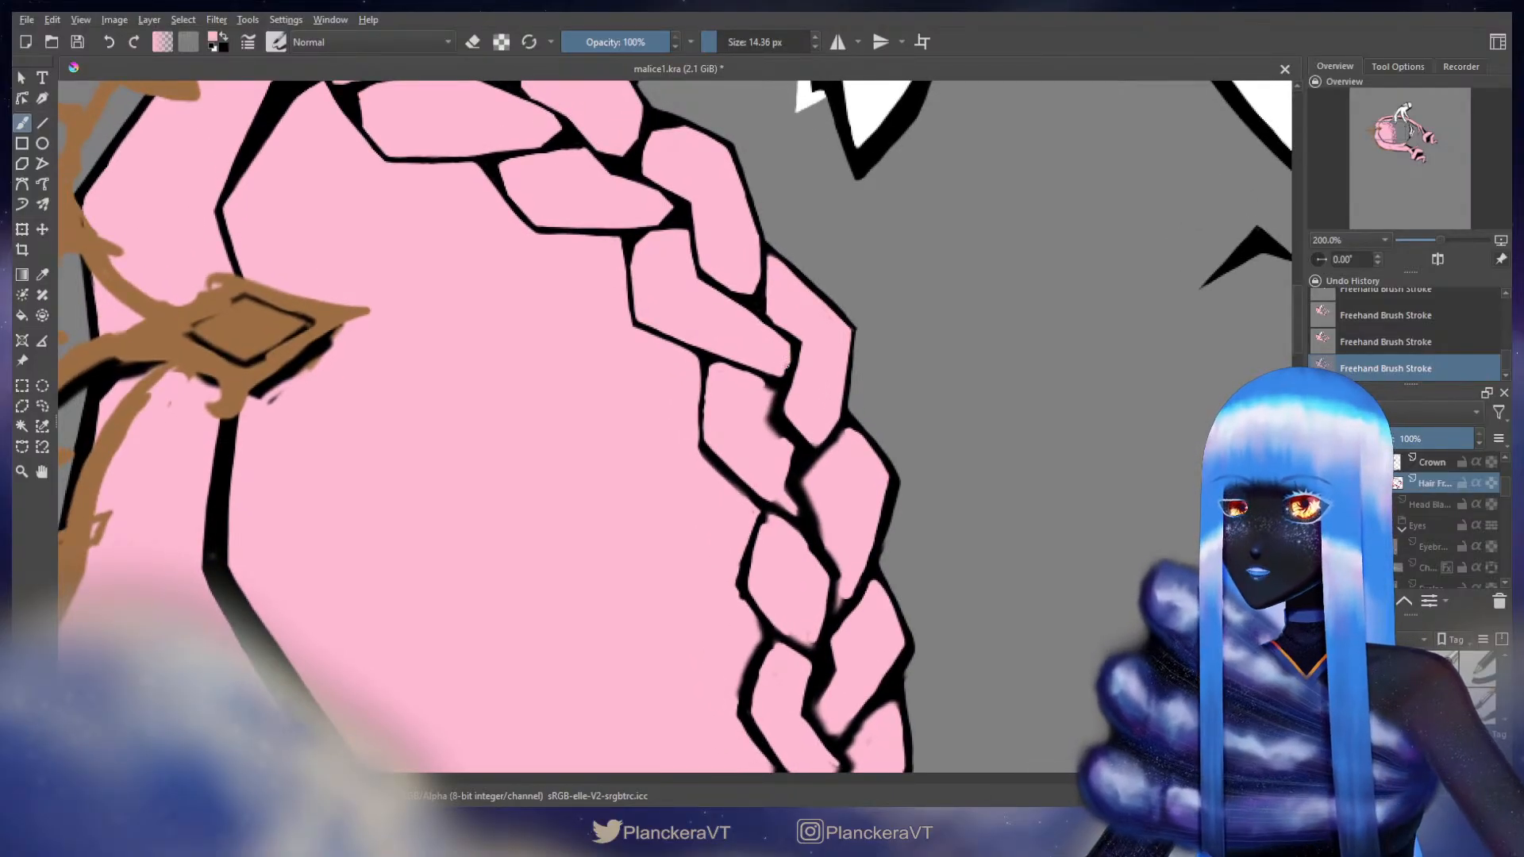
{"action": "key", "text": "x"}
{"action": "key", "text": "bracketleft"}
{"action": "key", "text": "x"}
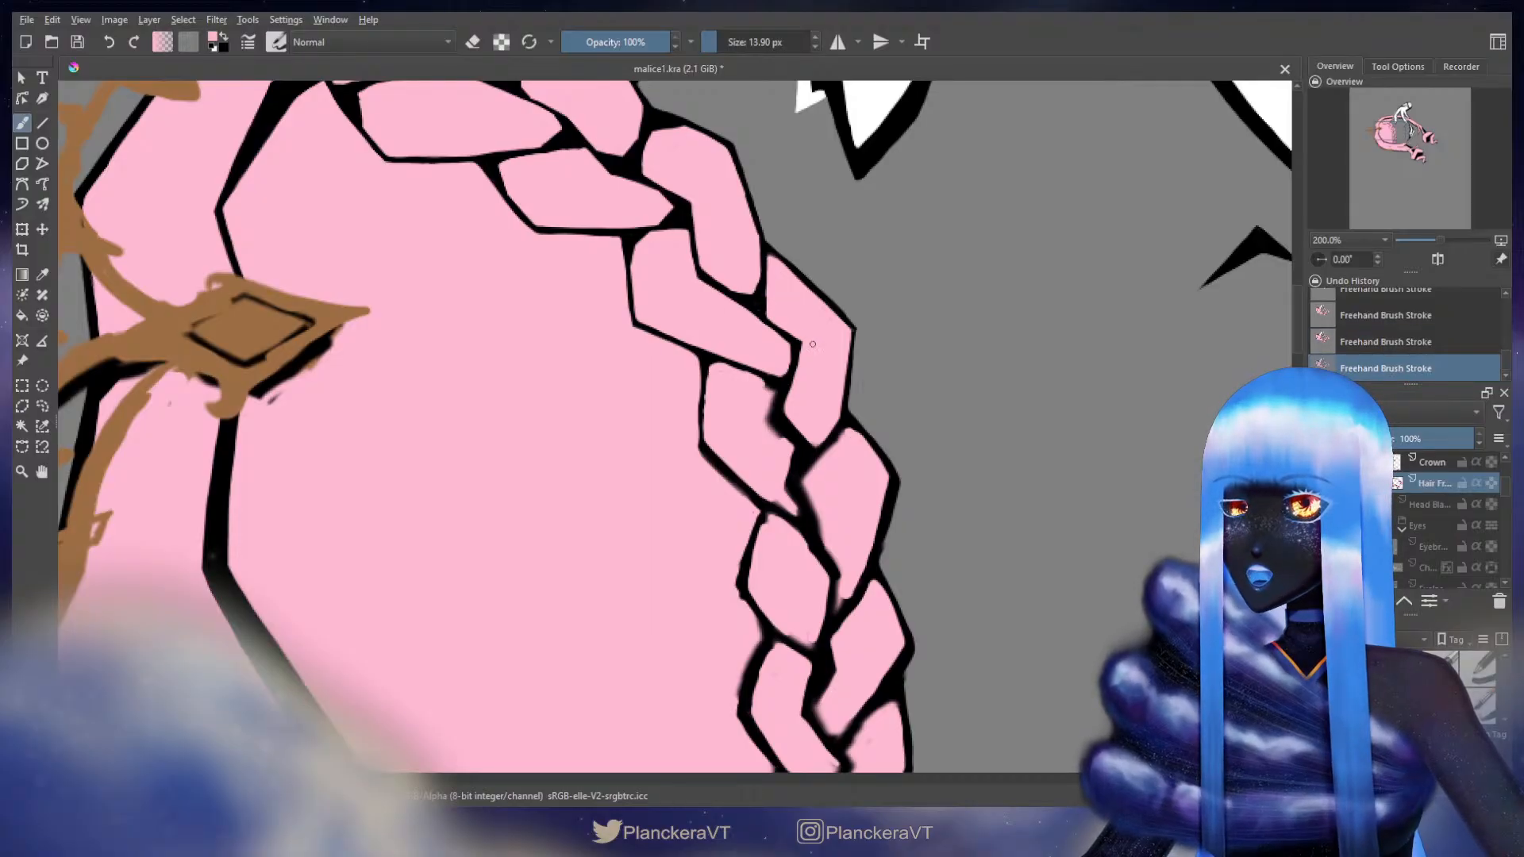
{"action": "left_click_drag", "start_coordinate": [836, 391], "coordinate": [765, 492]}
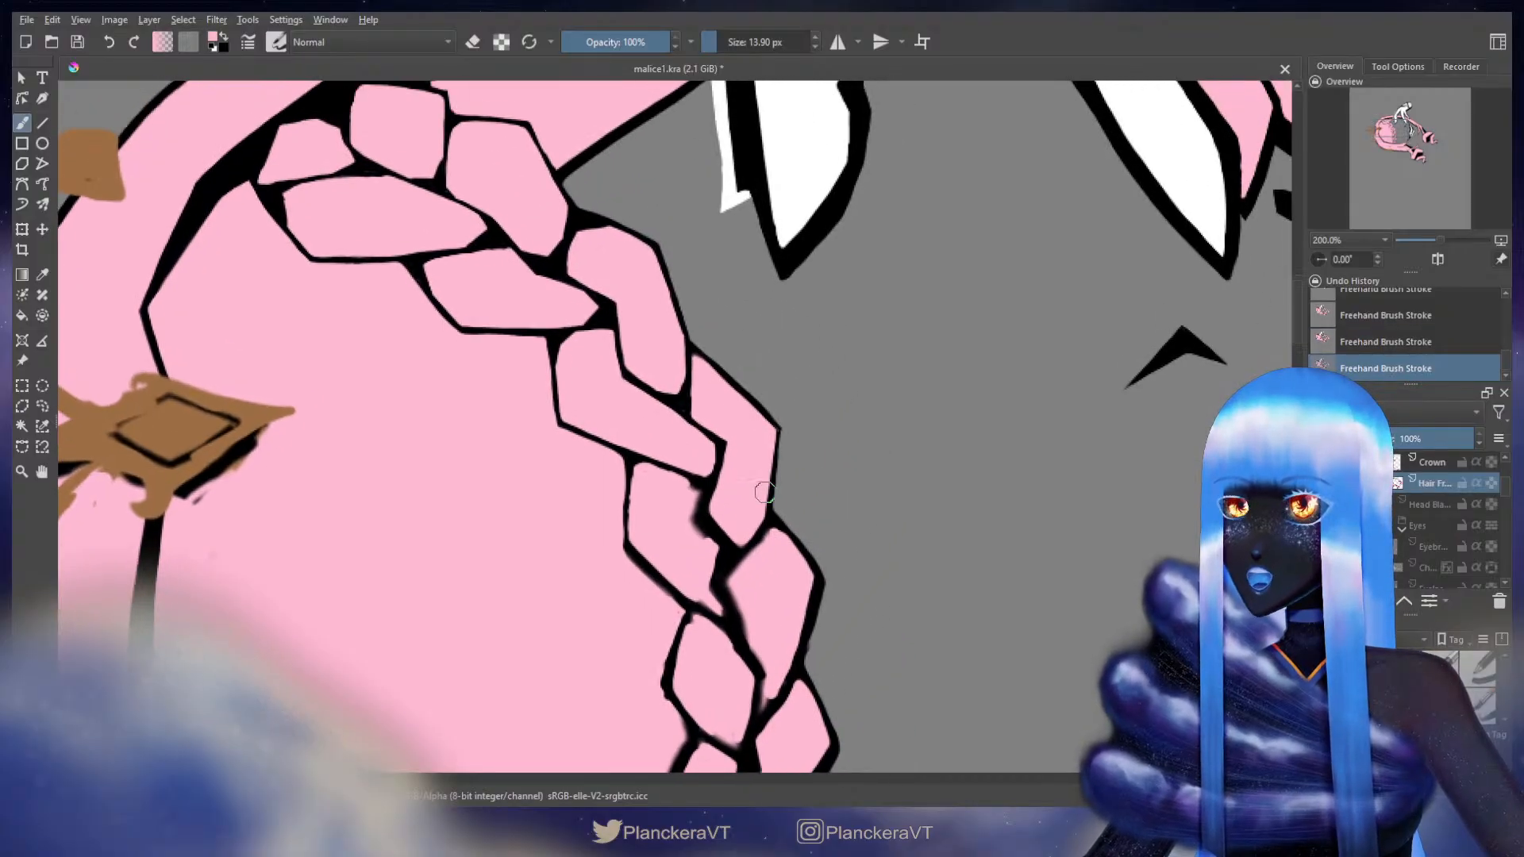
- Sharpen the middle segment's outer corner with the eraser at about 10.4 px, and retouch its line with black and pink at 14.30 px
{"action": "key", "text": "e"}
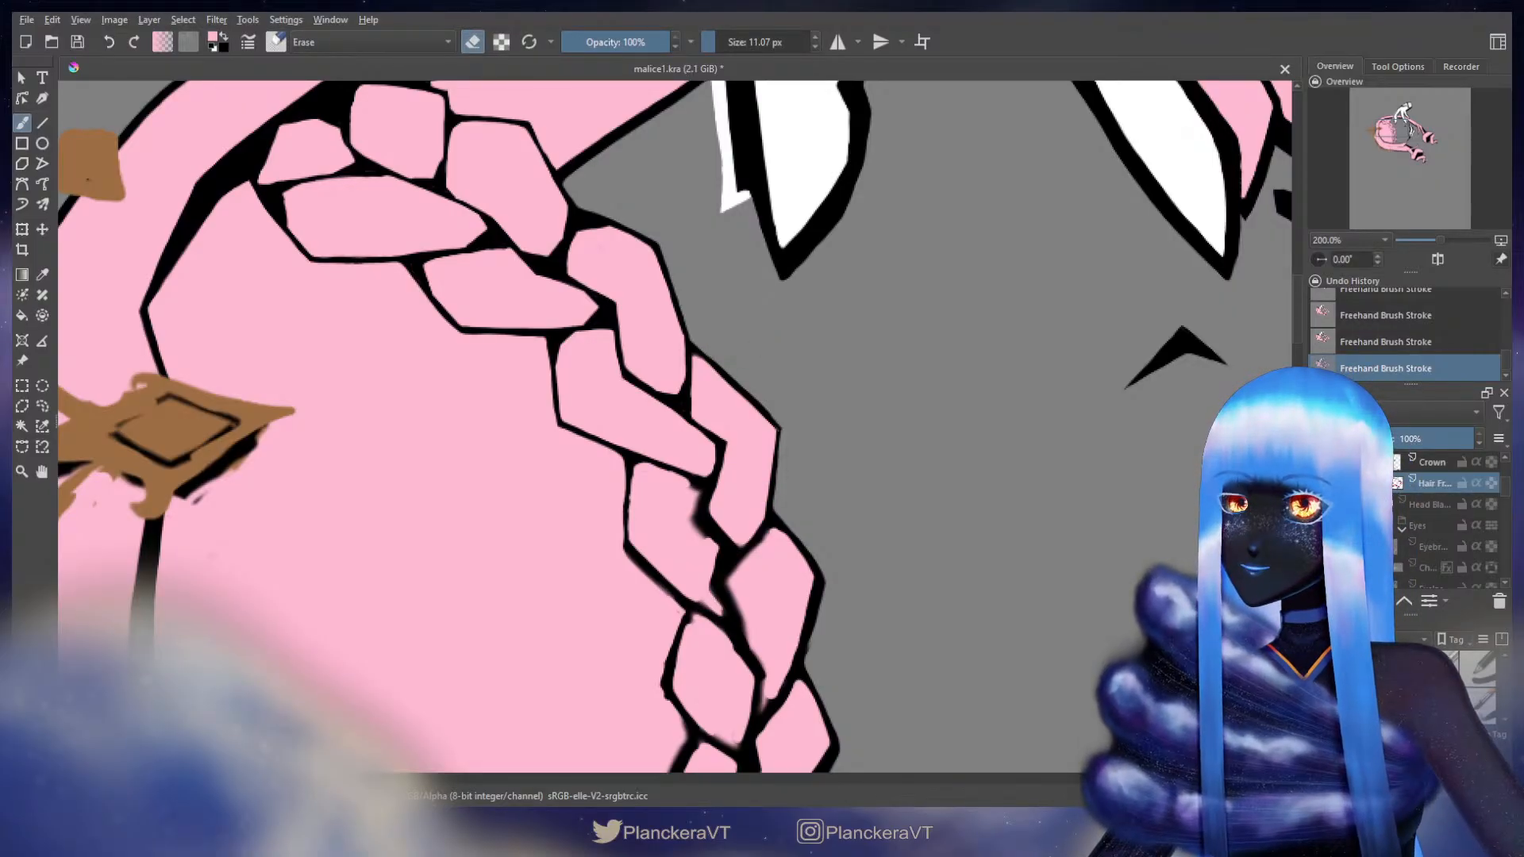
{"action": "key", "text": "bracketleft"}
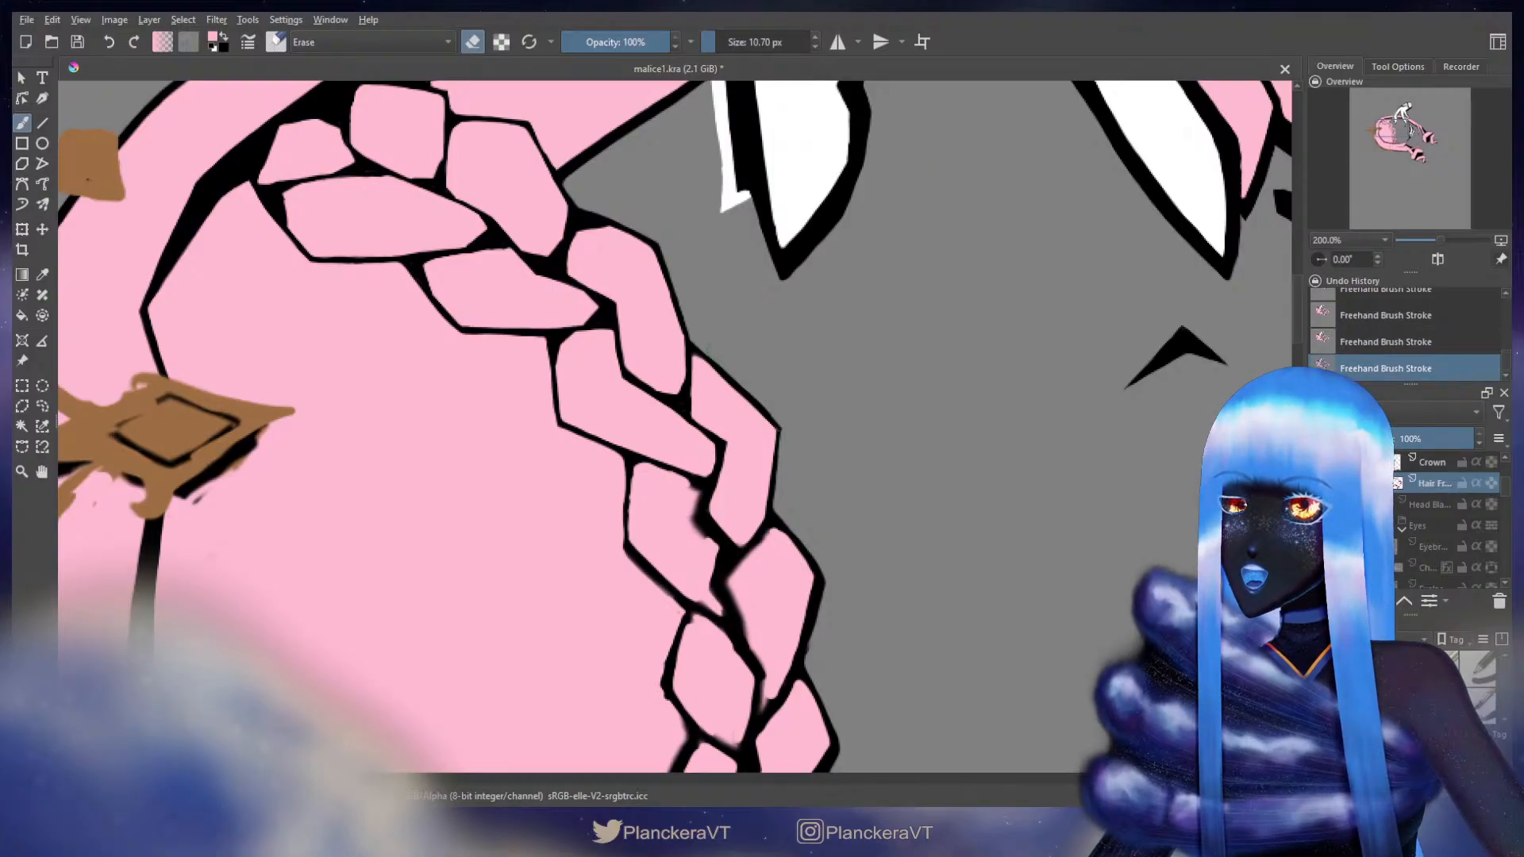
{"action": "key", "text": "bracketleft"}
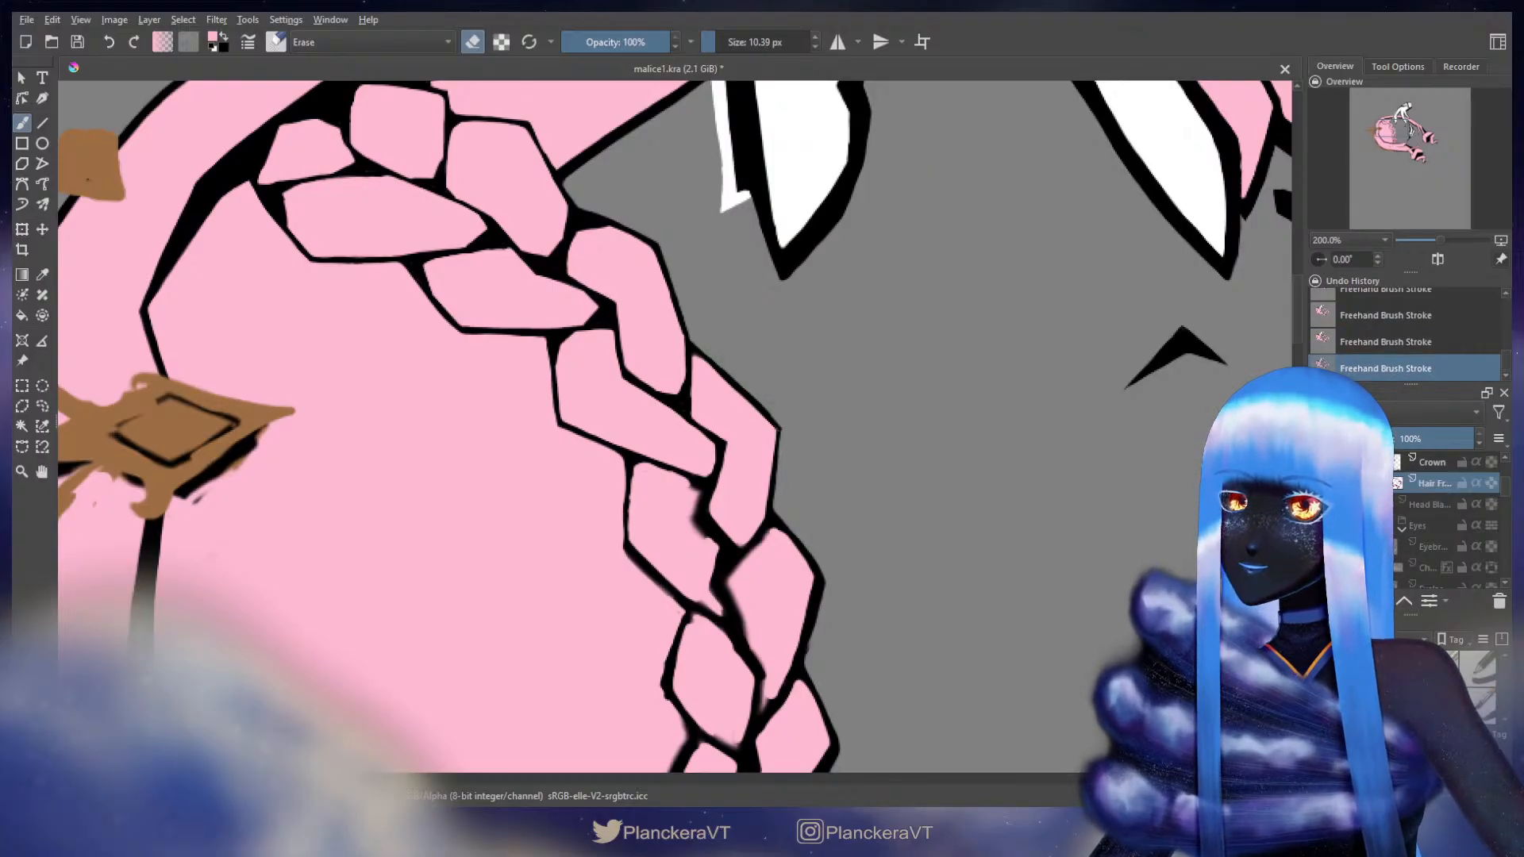
{"action": "key", "text": "e"}
{"action": "key", "text": "x"}
{"action": "key", "text": "bracketright"}
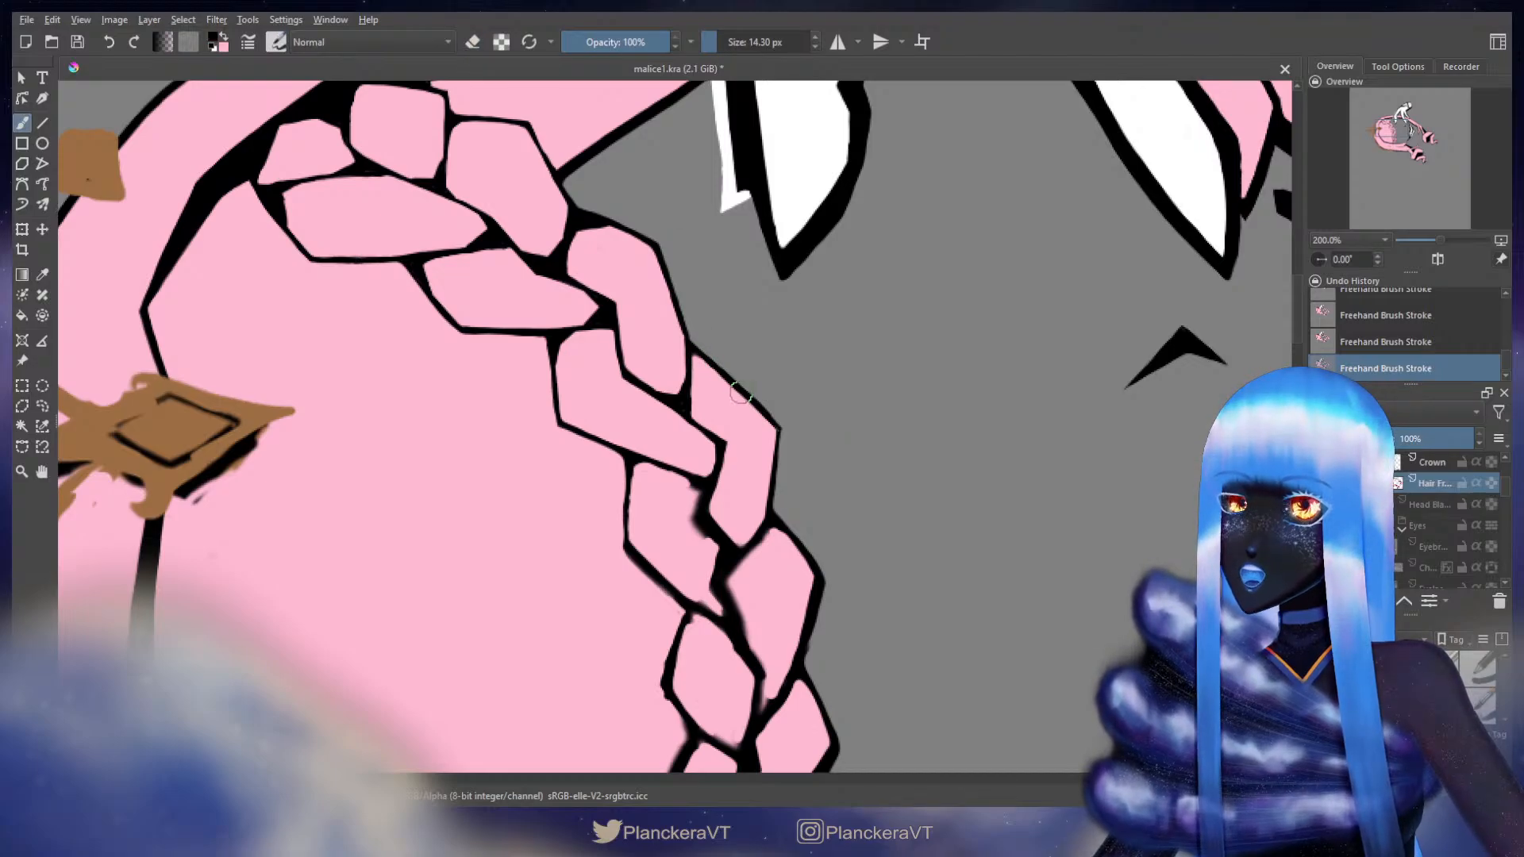
{"action": "key", "text": "x"}
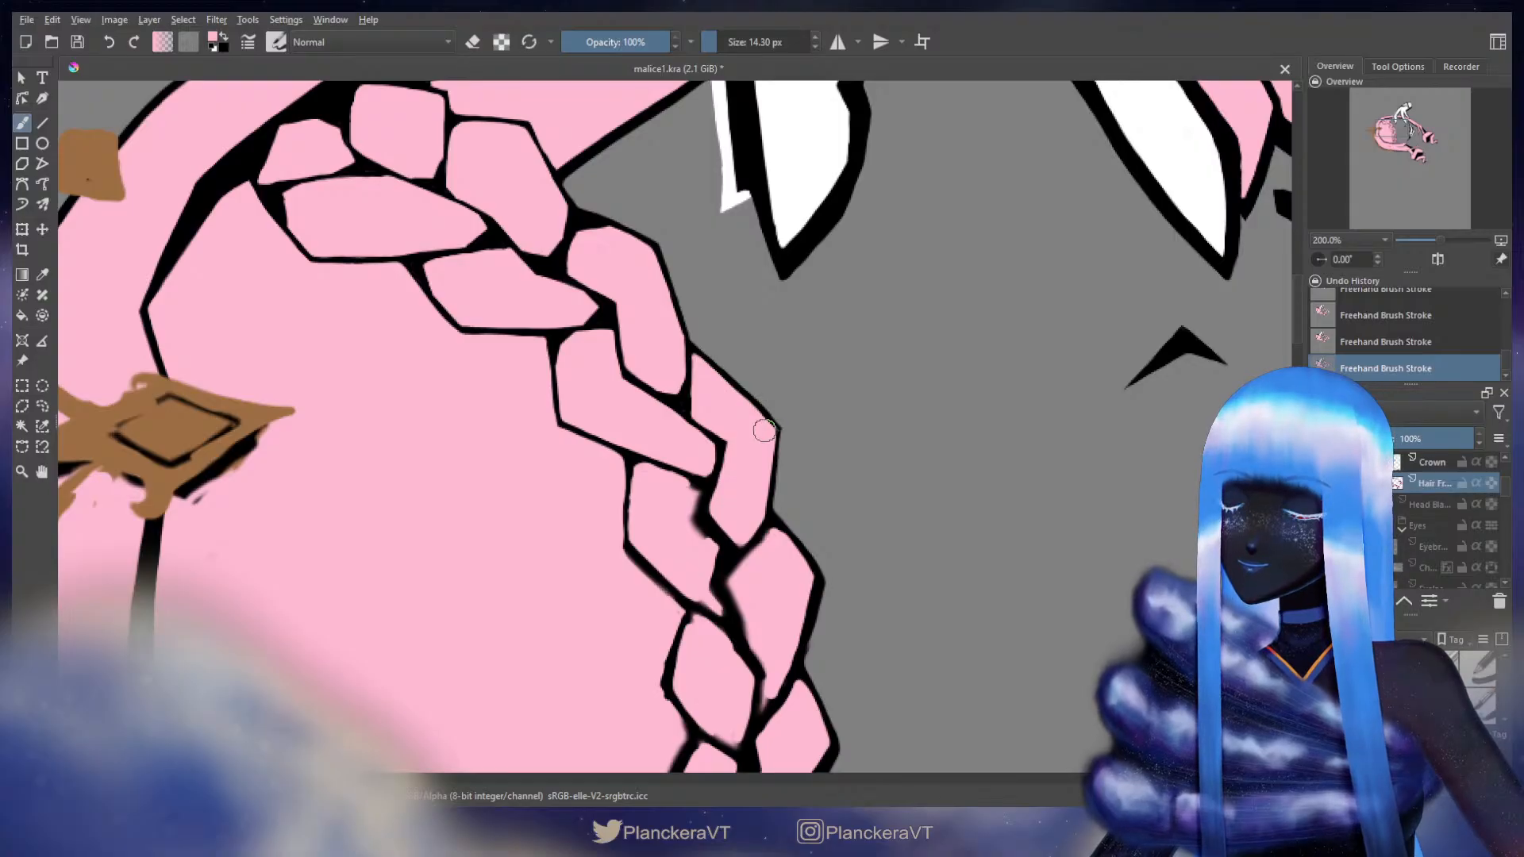
- Trim the segment's outer edge with a 9.43 px eraser, and firm up its corner and side in black at about 17 px
{"action": "key", "text": "e"}
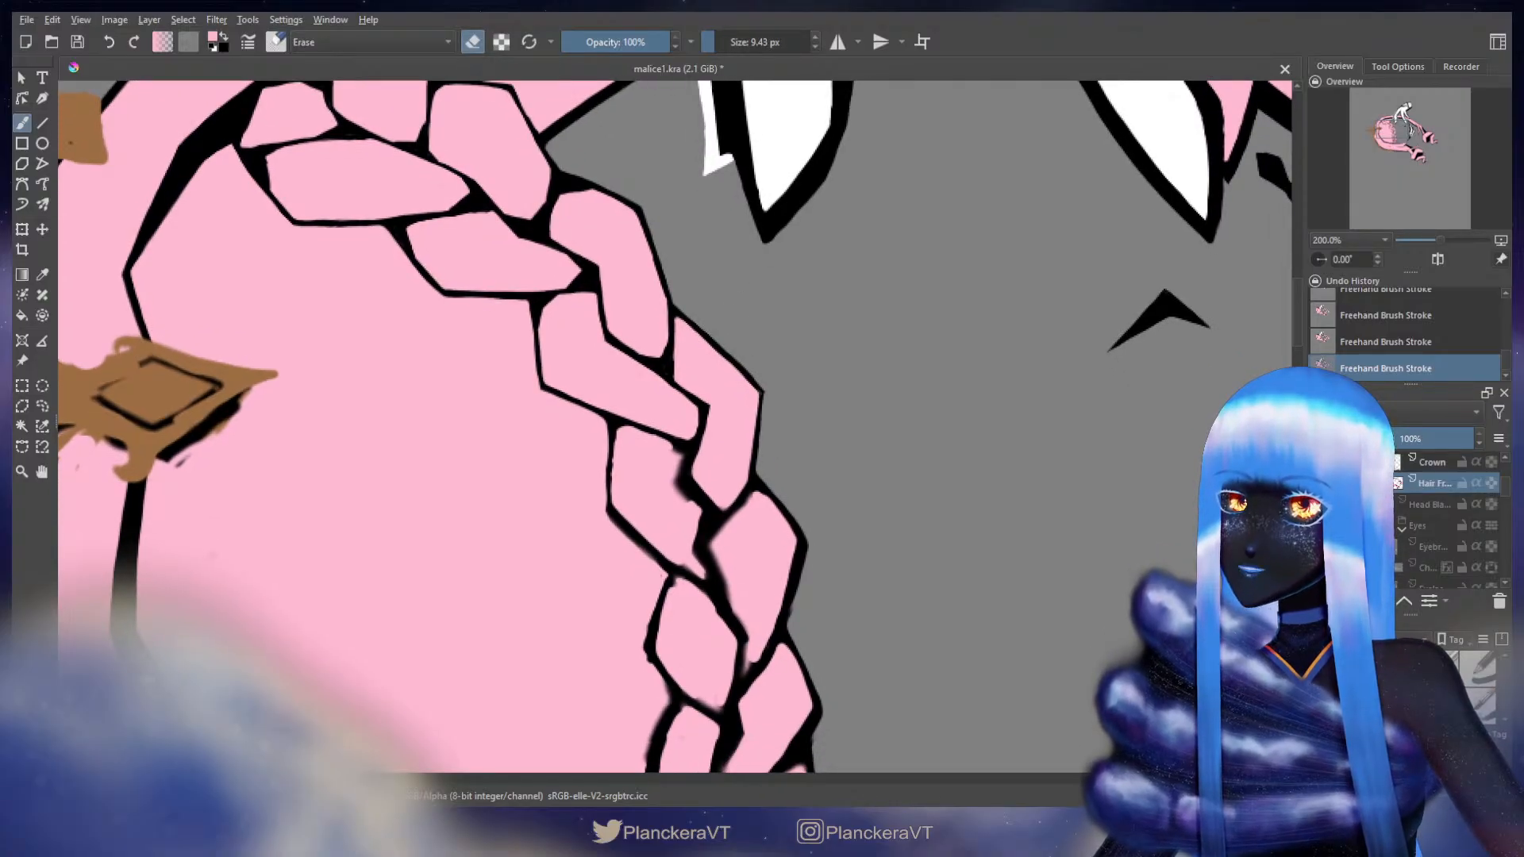
{"action": "key", "text": "e"}
{"action": "key", "text": "x"}
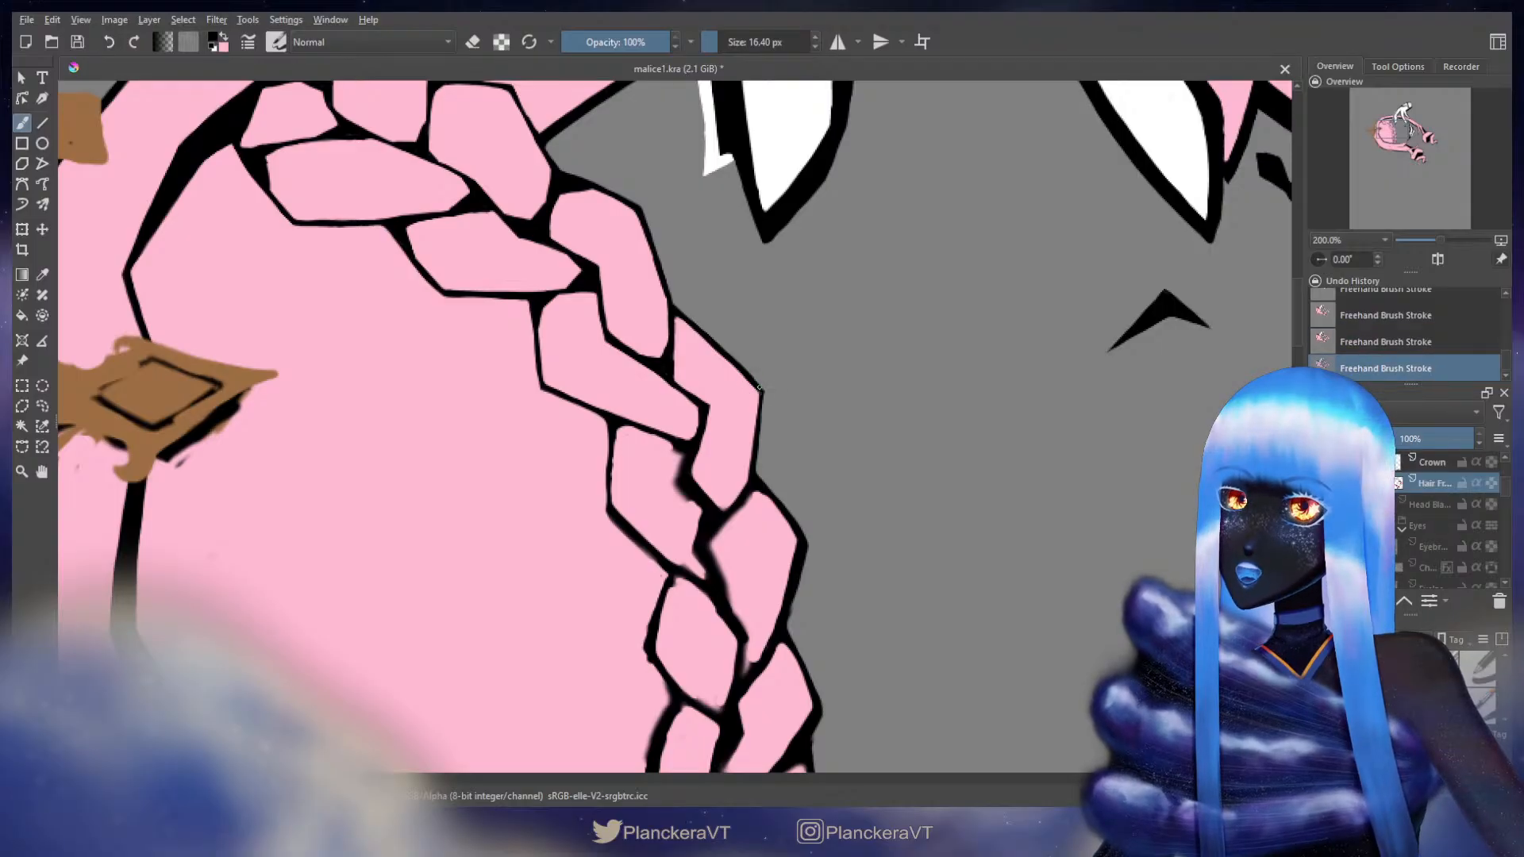
{"action": "left_click_drag", "start_coordinate": [756, 393], "coordinate": [800, 275]}
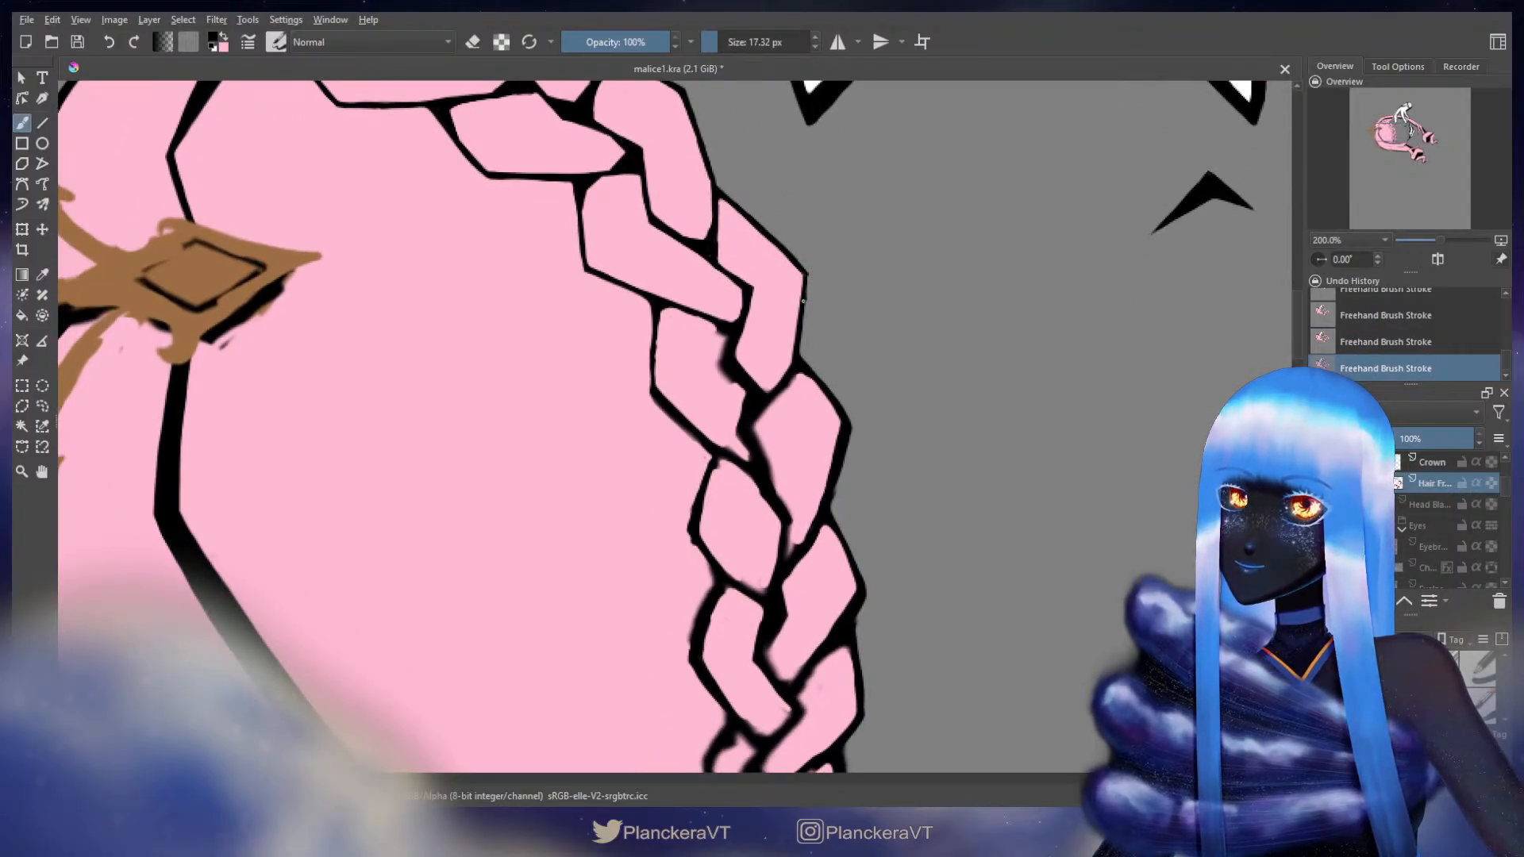
{"action": "left_click_drag", "start_coordinate": [781, 355], "coordinate": [793, 333]}
{"action": "left_click_drag", "start_coordinate": [684, 313], "coordinate": [684, 321]}
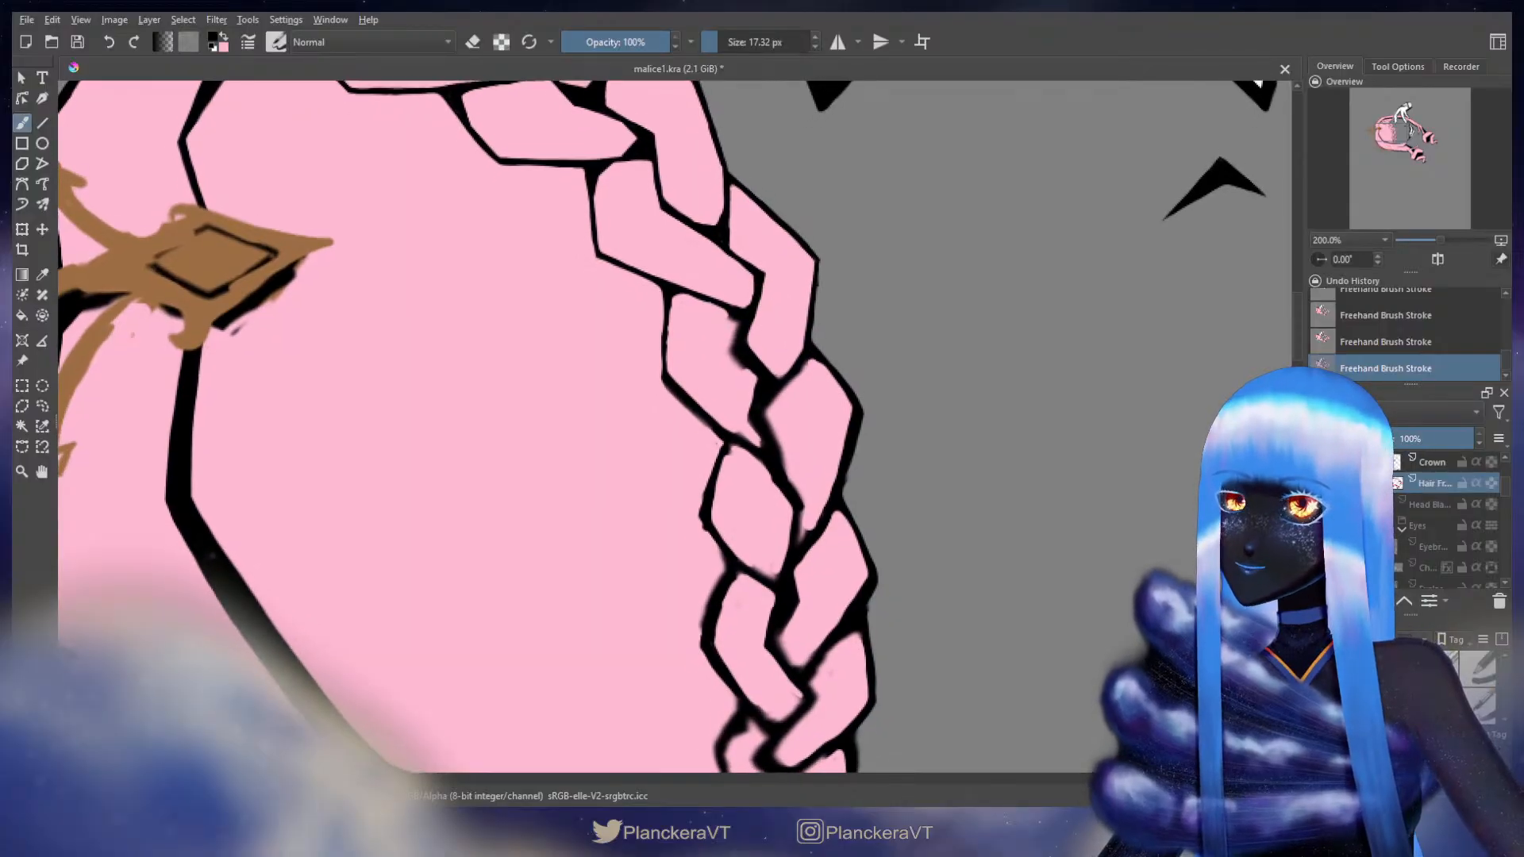
- Clean the upper inner edge of the adjoining inner-side segment with pink at 17.97 px, and retouch its outer corner in black at 16.55 px
{"action": "key", "text": "x"}
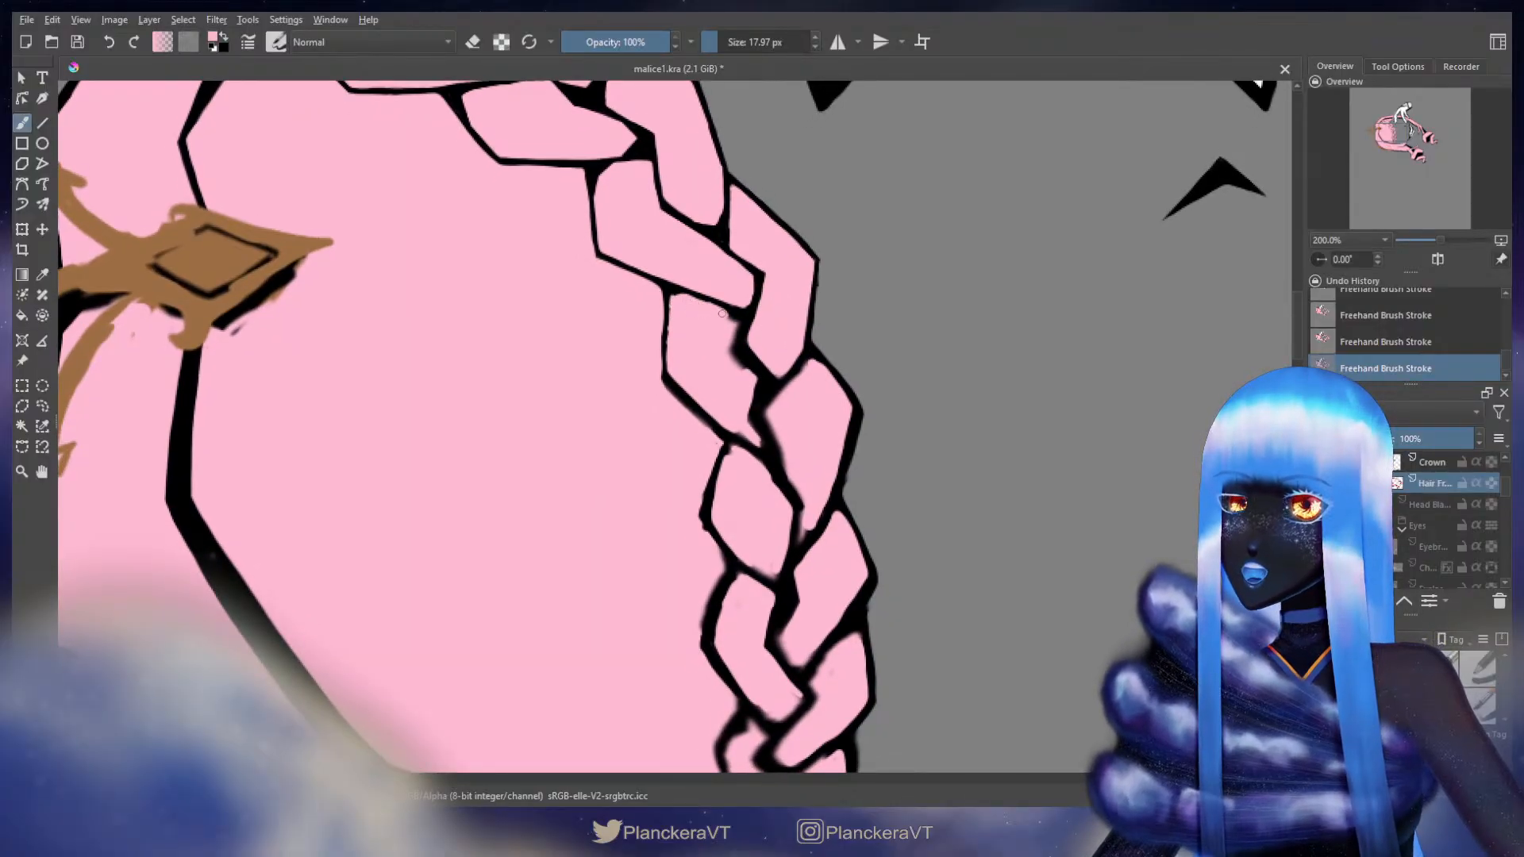
{"action": "mouse_move", "coordinate": [732, 317]}
{"action": "left_mouse_down"}
{"action": "mouse_move", "coordinate": [733, 362]}
{"action": "mouse_move", "coordinate": [728, 327]}
{"action": "mouse_move", "coordinate": [728, 350]}
{"action": "mouse_move", "coordinate": [773, 322]}
{"action": "left_mouse_up"}
{"action": "key", "text": "x"}
{"action": "key", "text": "bracketleft"}
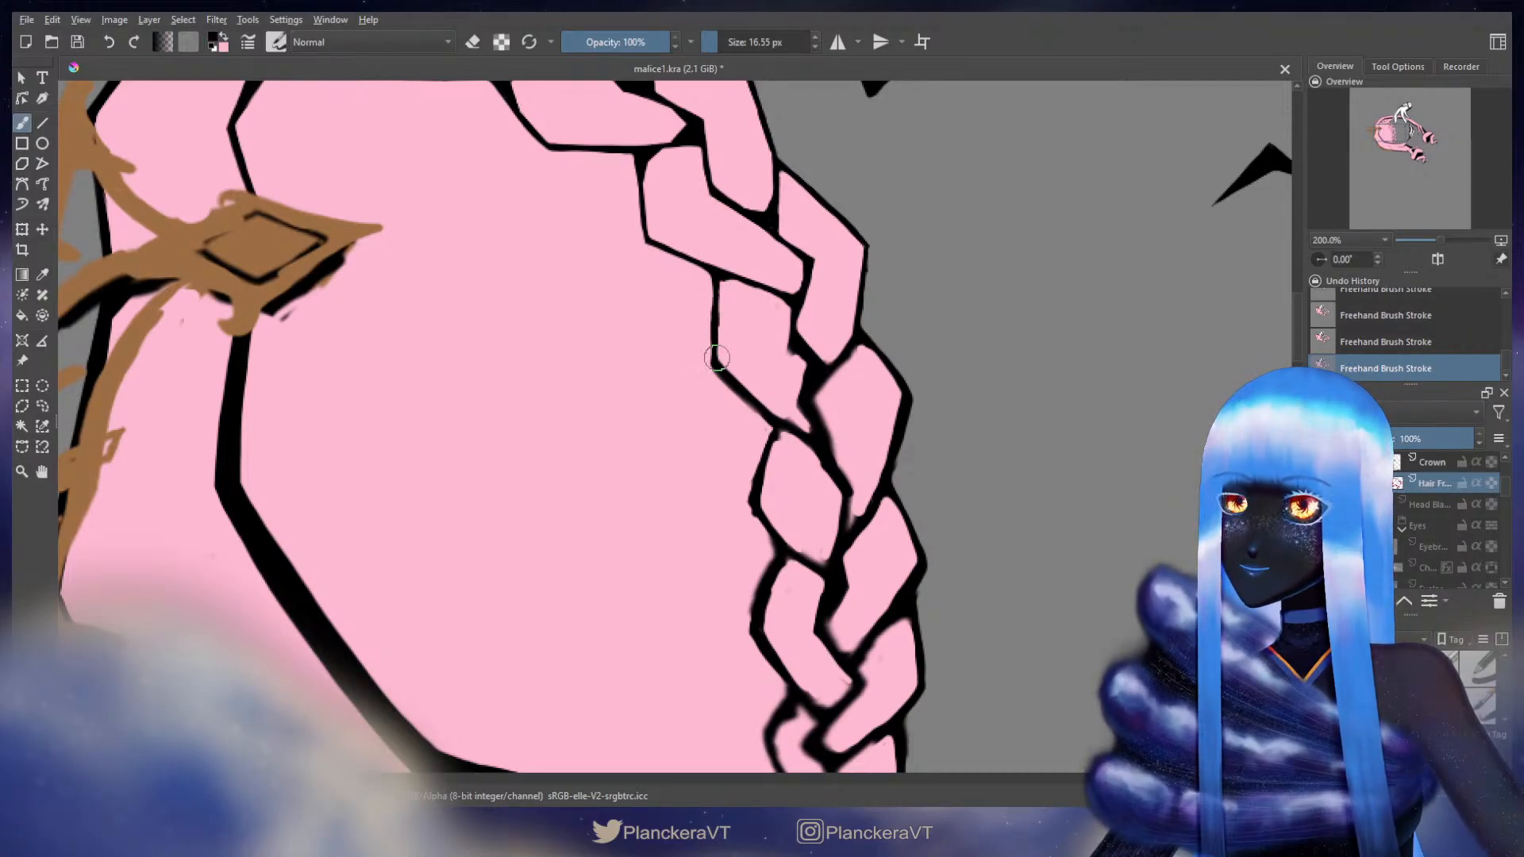
- Thin the adjoining segment's lower diagonal outline with pink at about 16 px, and clean up its outer corner with black and pink
{"action": "key", "text": "x"}
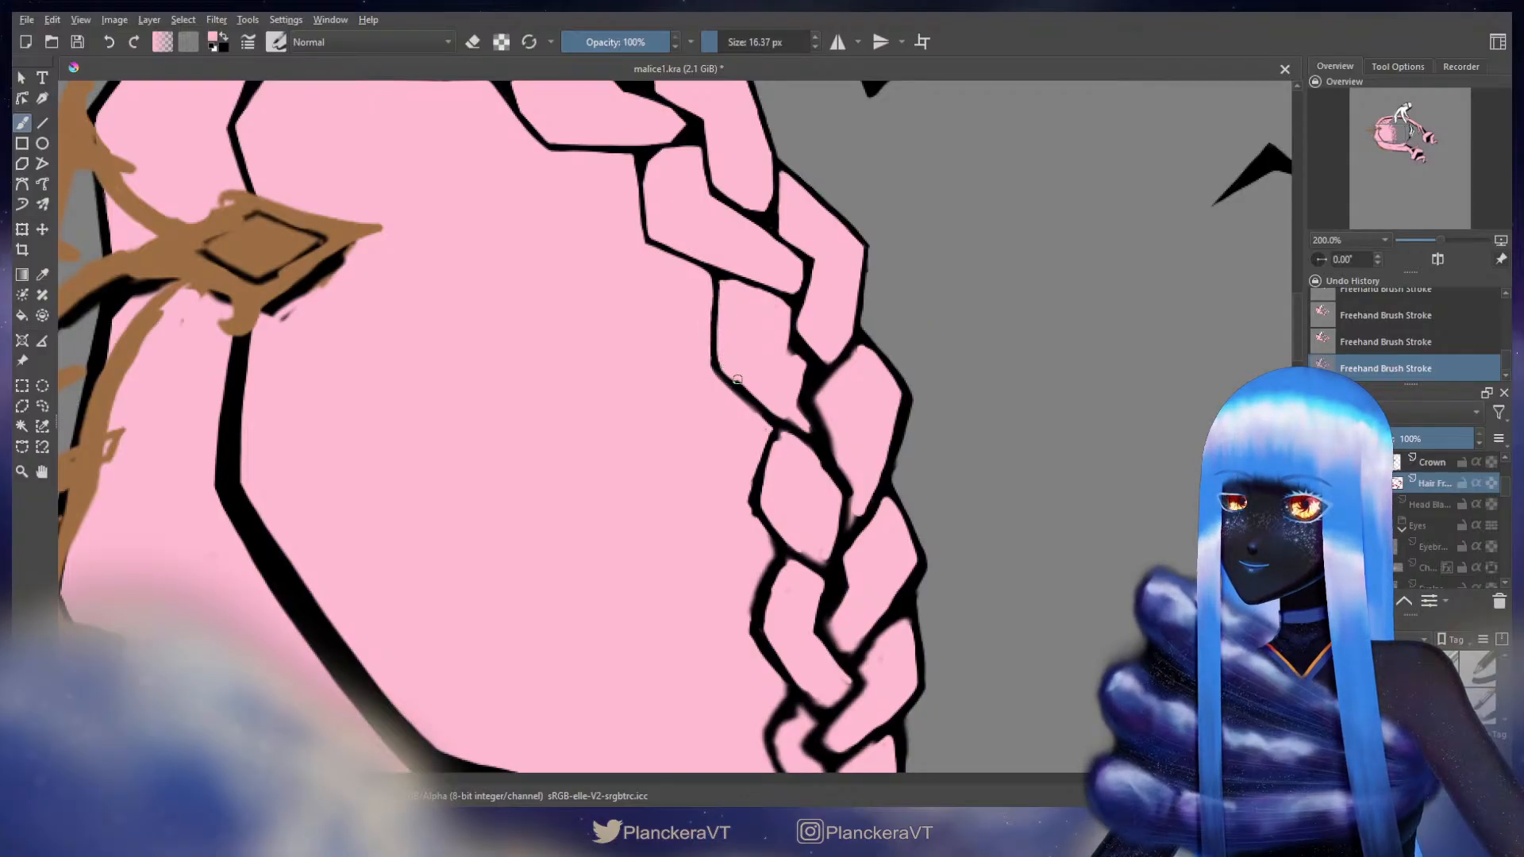
{"action": "key", "text": "ctrl+z"}
{"action": "left_click_drag", "start_coordinate": [708, 367], "coordinate": [766, 424]}
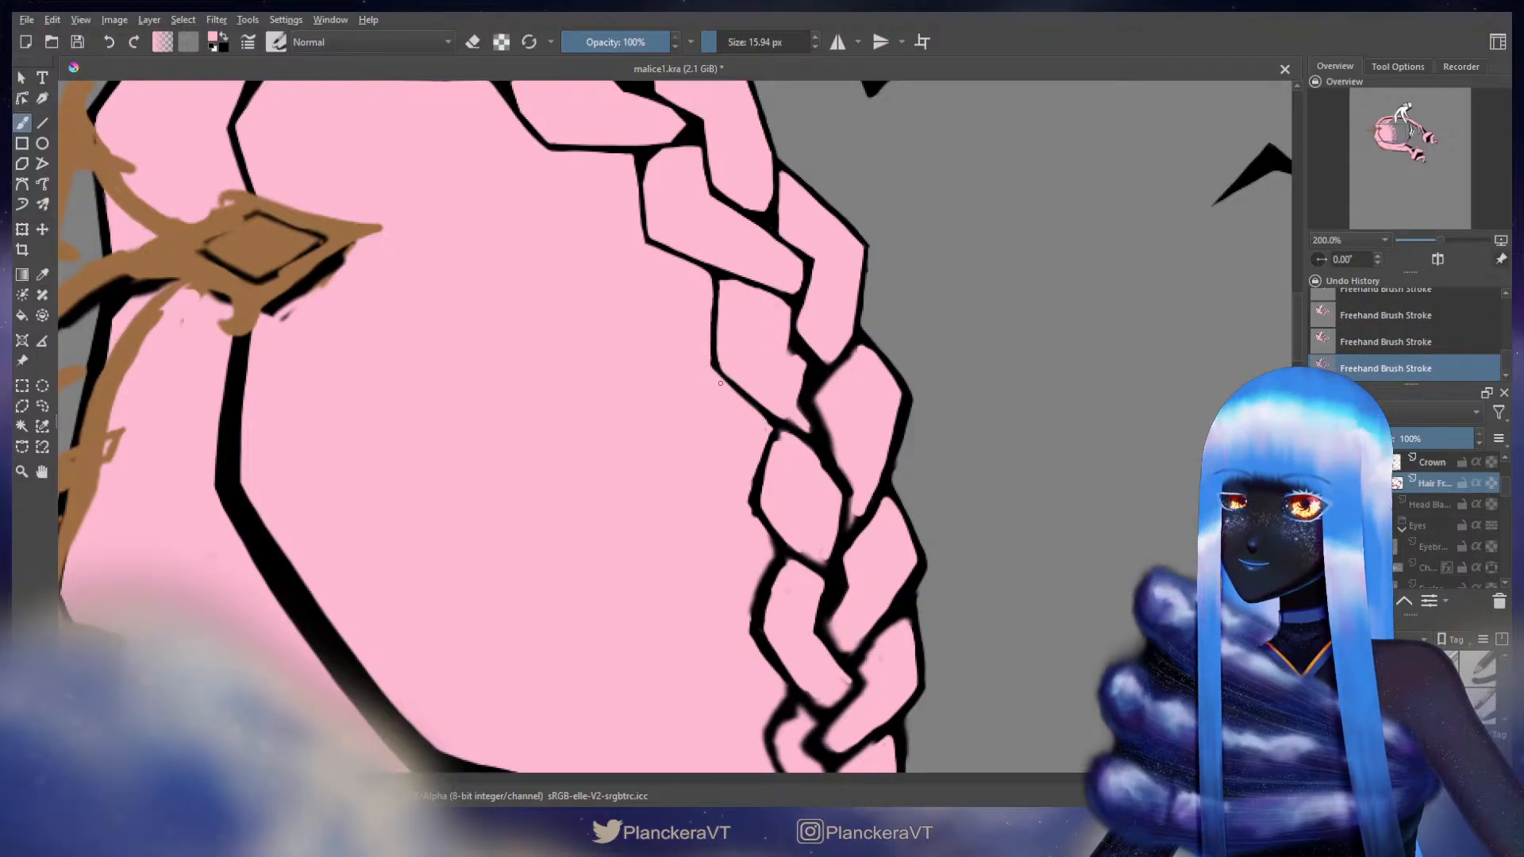
{"action": "key", "text": "x"}
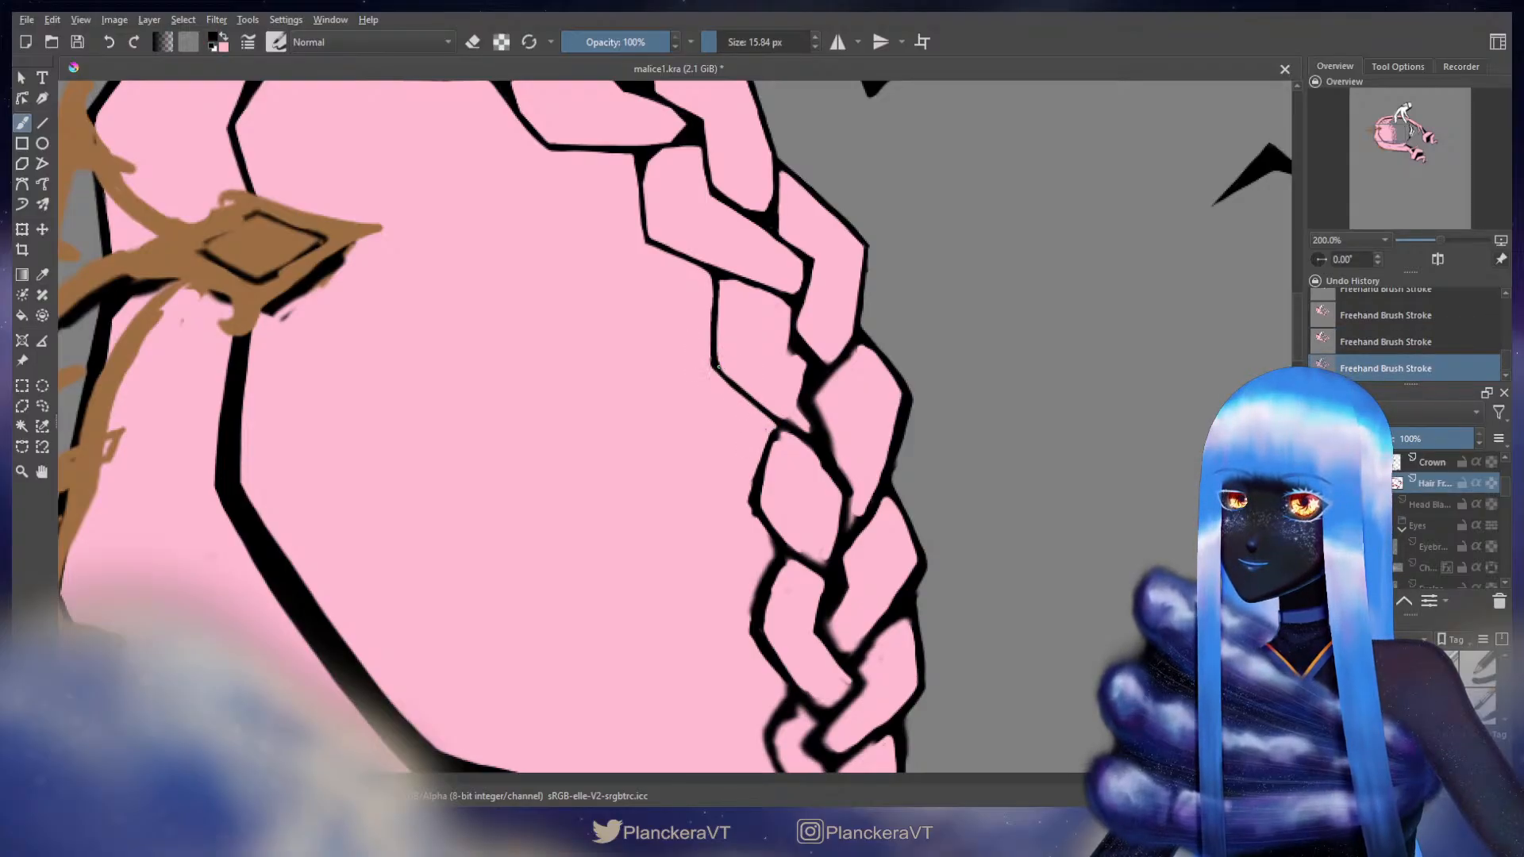
{"action": "key", "text": "x"}
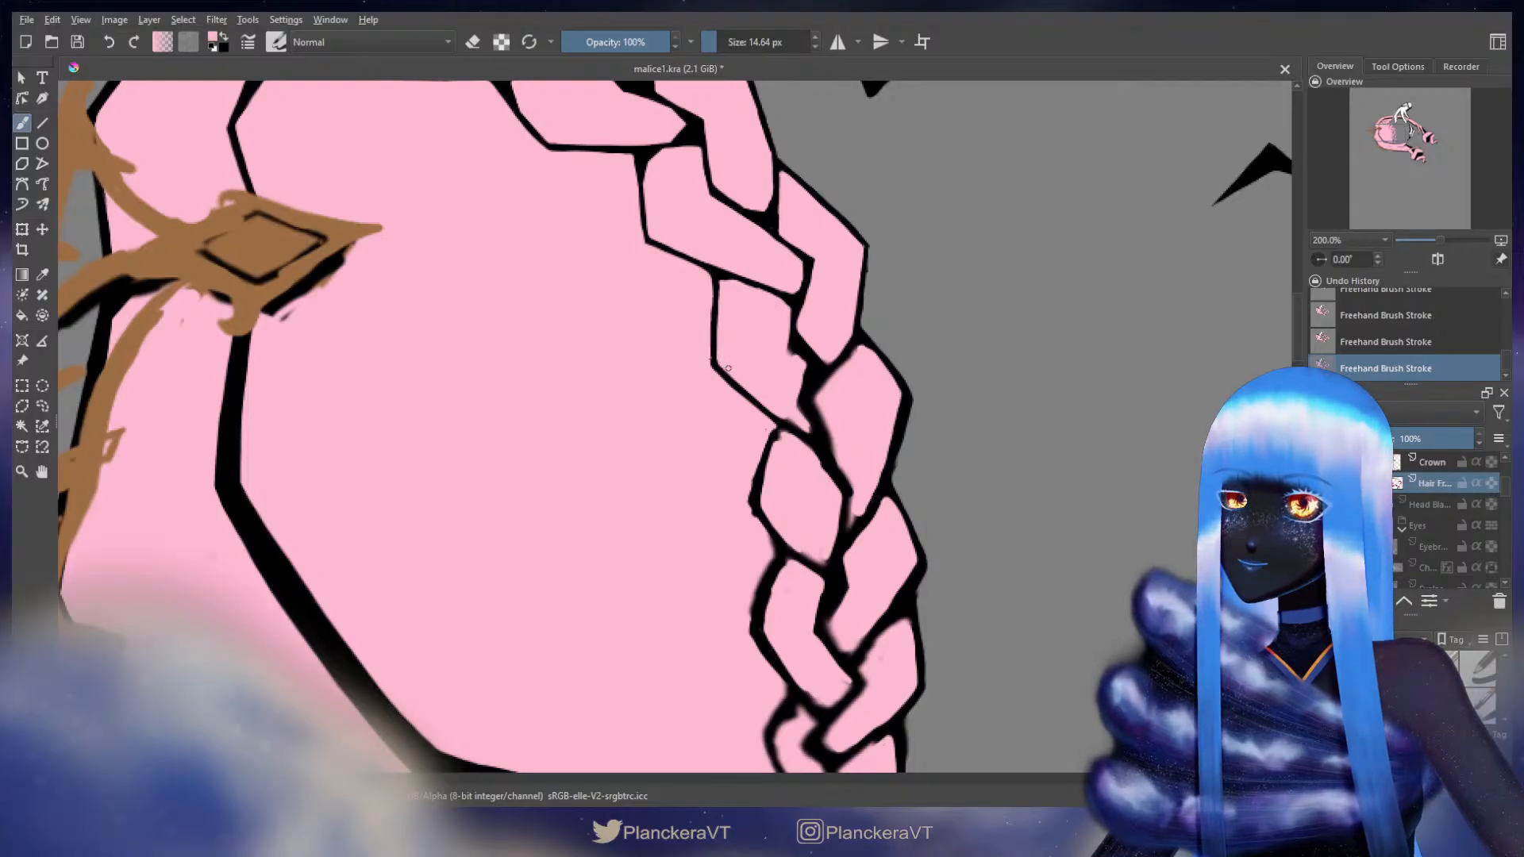
{"action": "key", "text": "x"}
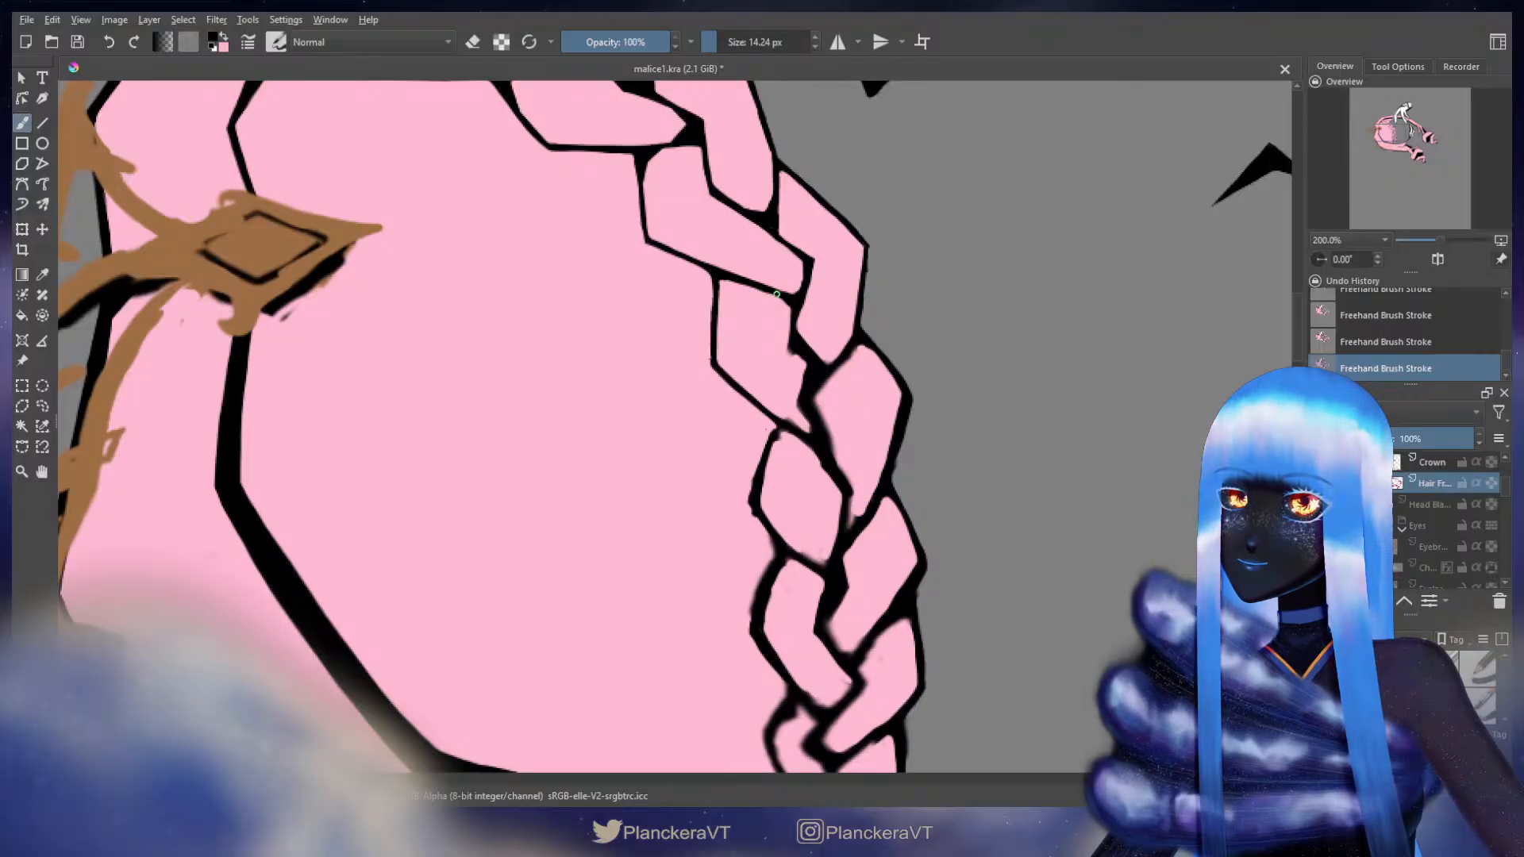
- Refine the adjoining segment's top and side outlines with black and pink, using 14.24 and 13.10 px brush sizes
{"action": "key", "text": "x"}
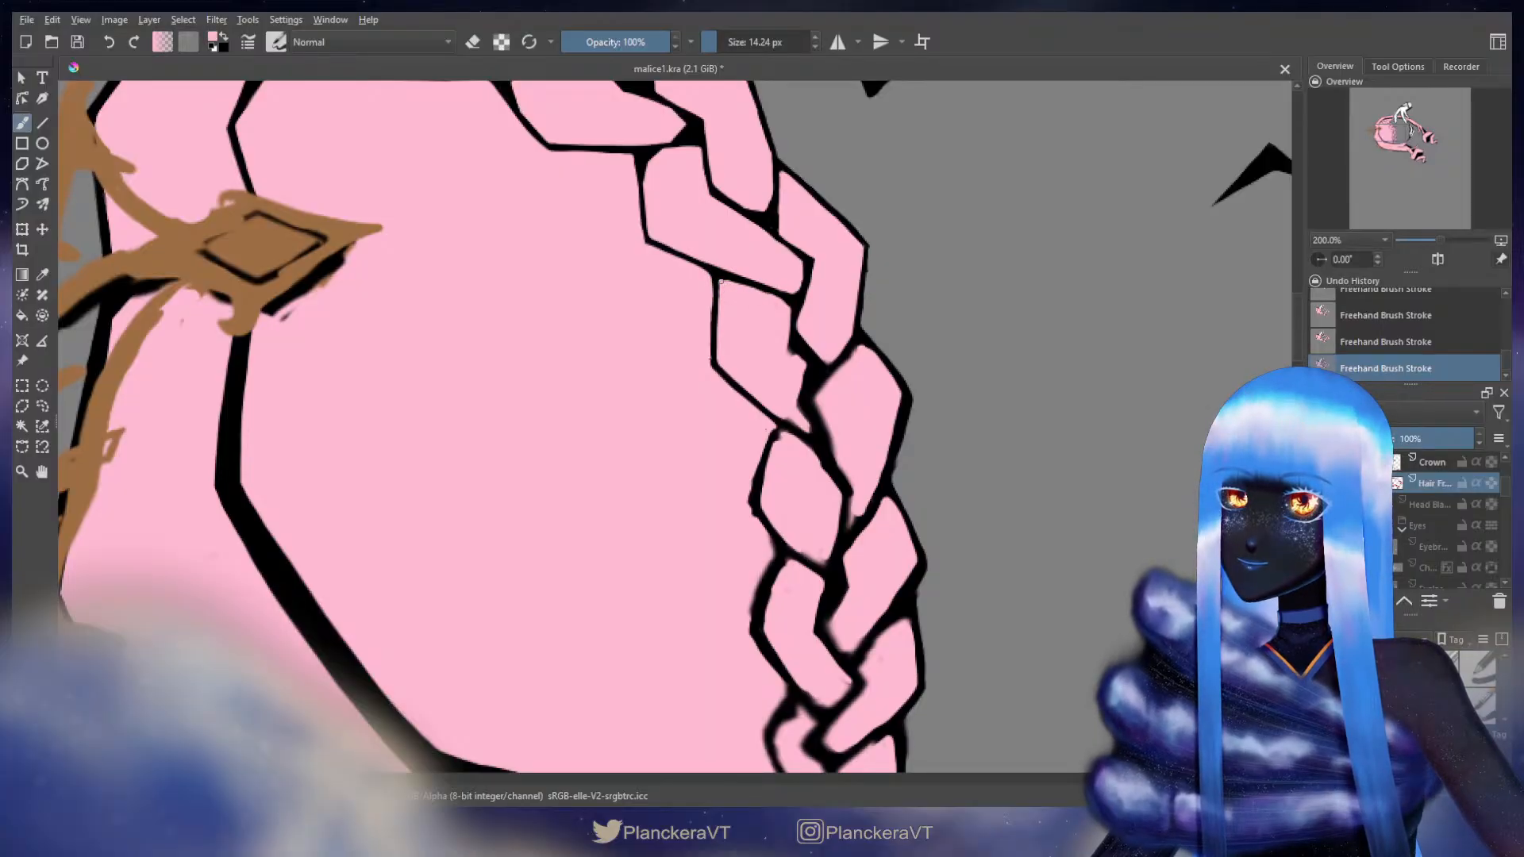
{"action": "key", "text": "x"}
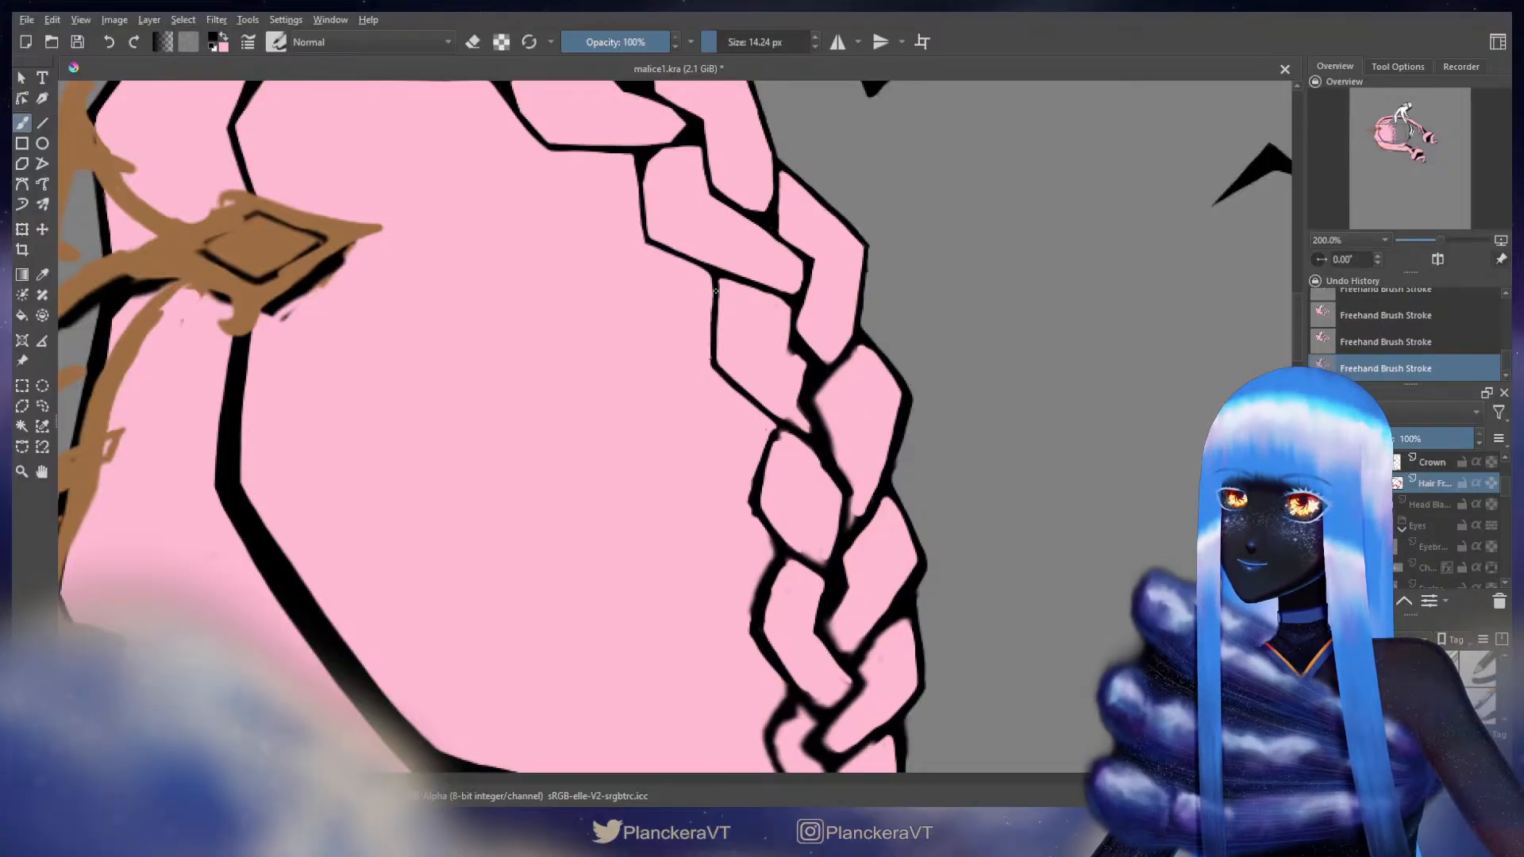
{"action": "key", "text": "x"}
{"action": "key", "text": "bracketleft"}
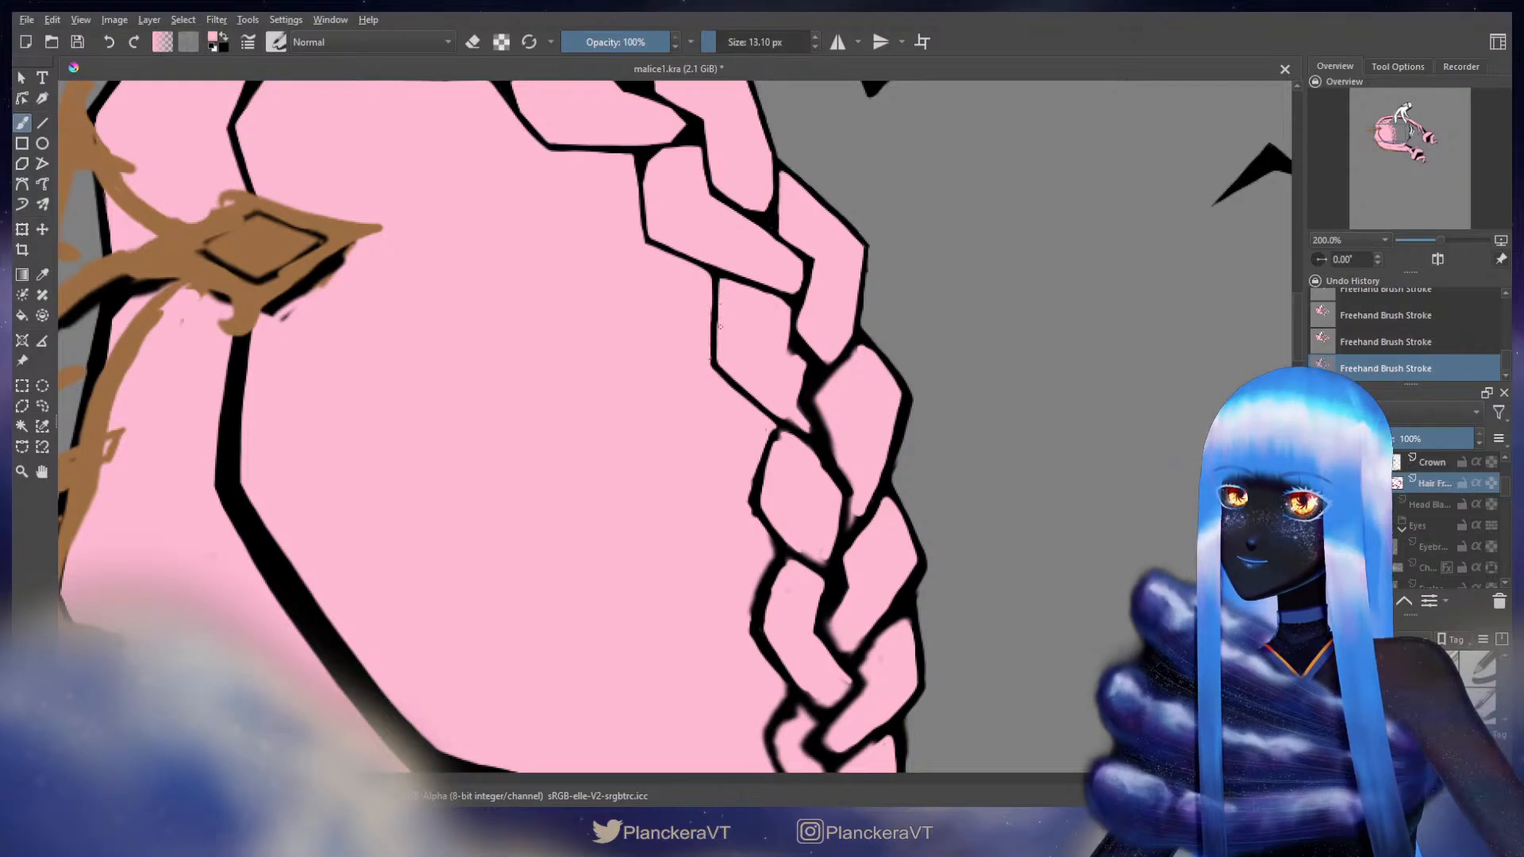
- Straighten the thick line between the two adjoining segments by thinning it with pink at 13.10 to 14.61 px
{"action": "left_click_drag", "start_coordinate": [765, 368], "coordinate": [661, 380]}
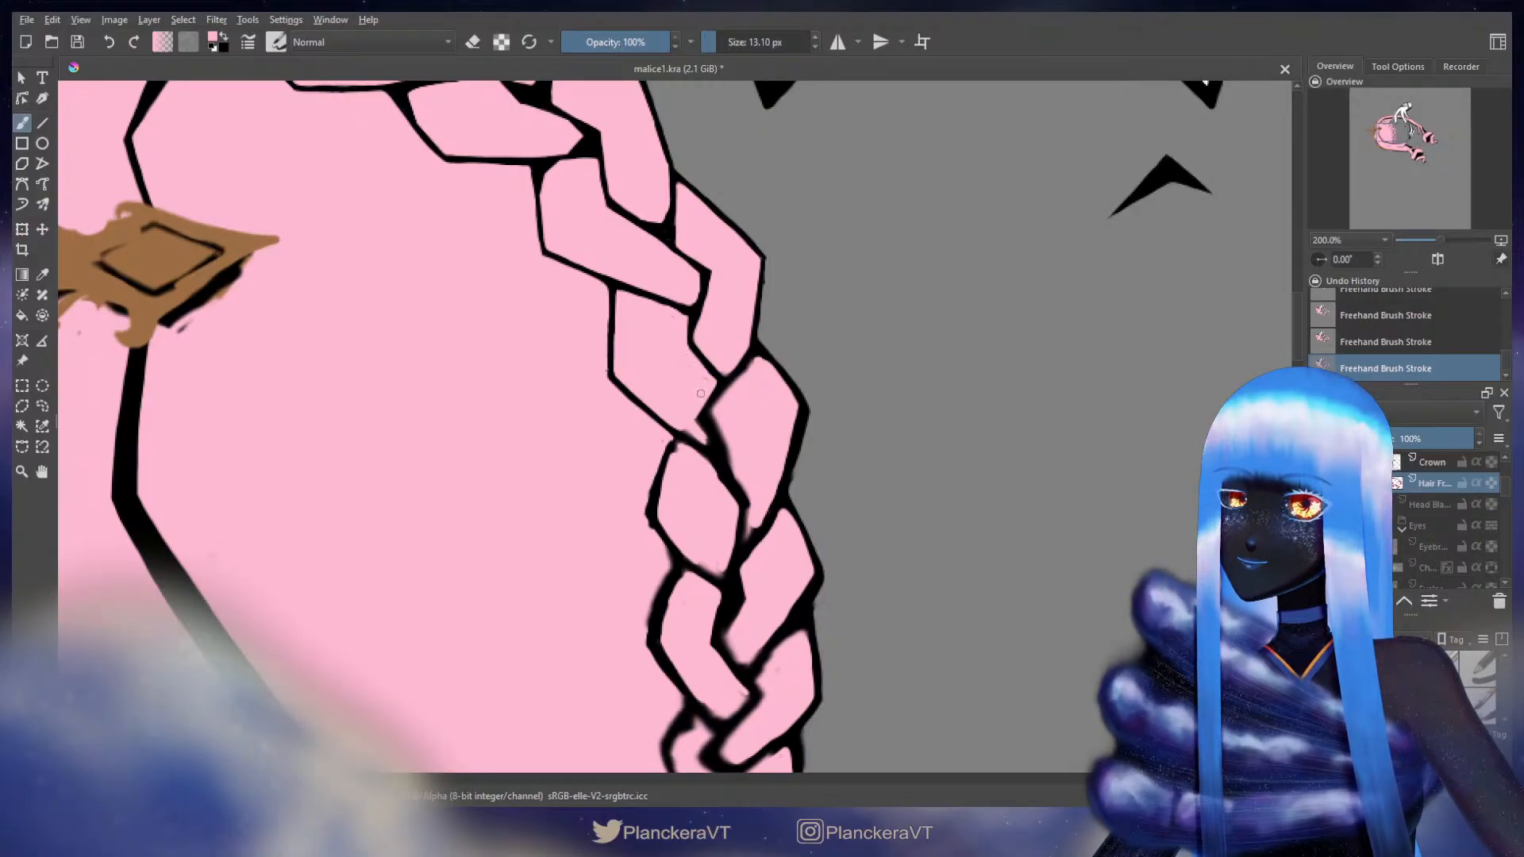
{"action": "left_click_drag", "start_coordinate": [689, 366], "coordinate": [684, 357]}
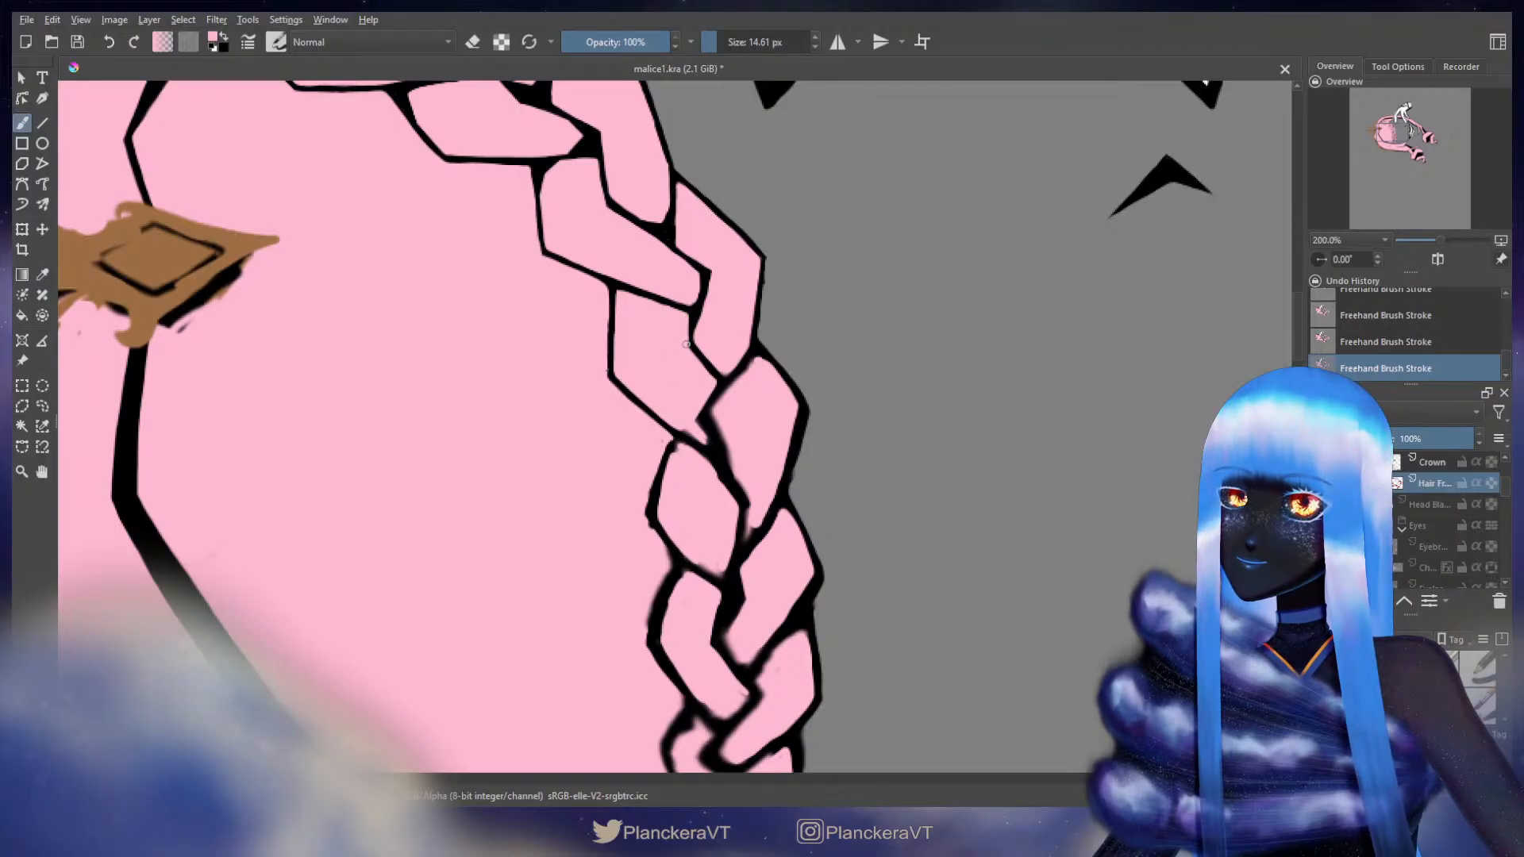
{"action": "key", "text": "x"}
{"action": "key", "text": "x"}
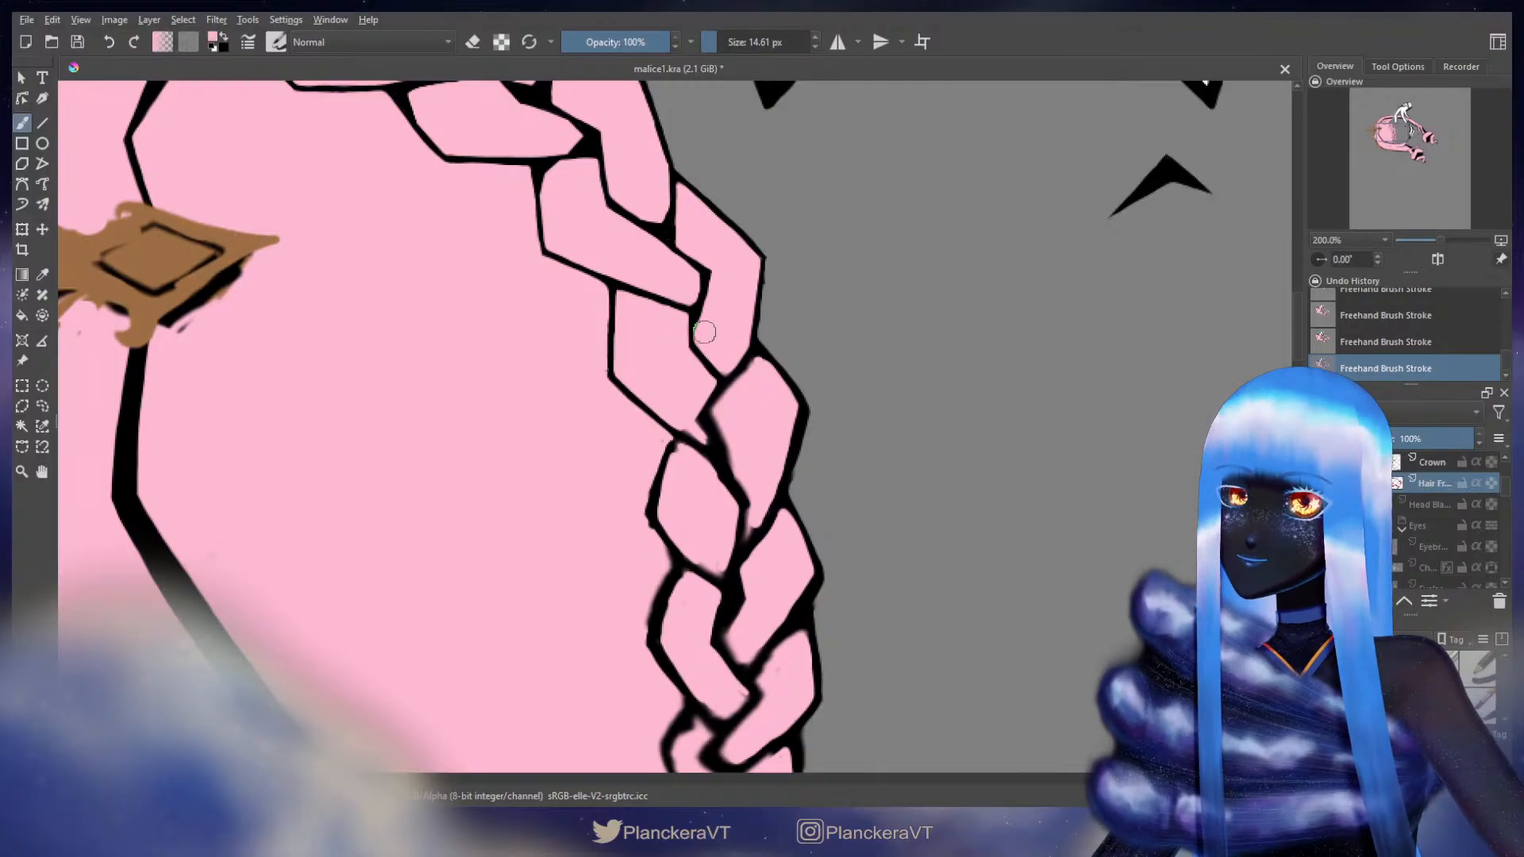
{"action": "left_click_drag", "start_coordinate": [705, 331], "coordinate": [696, 331]}
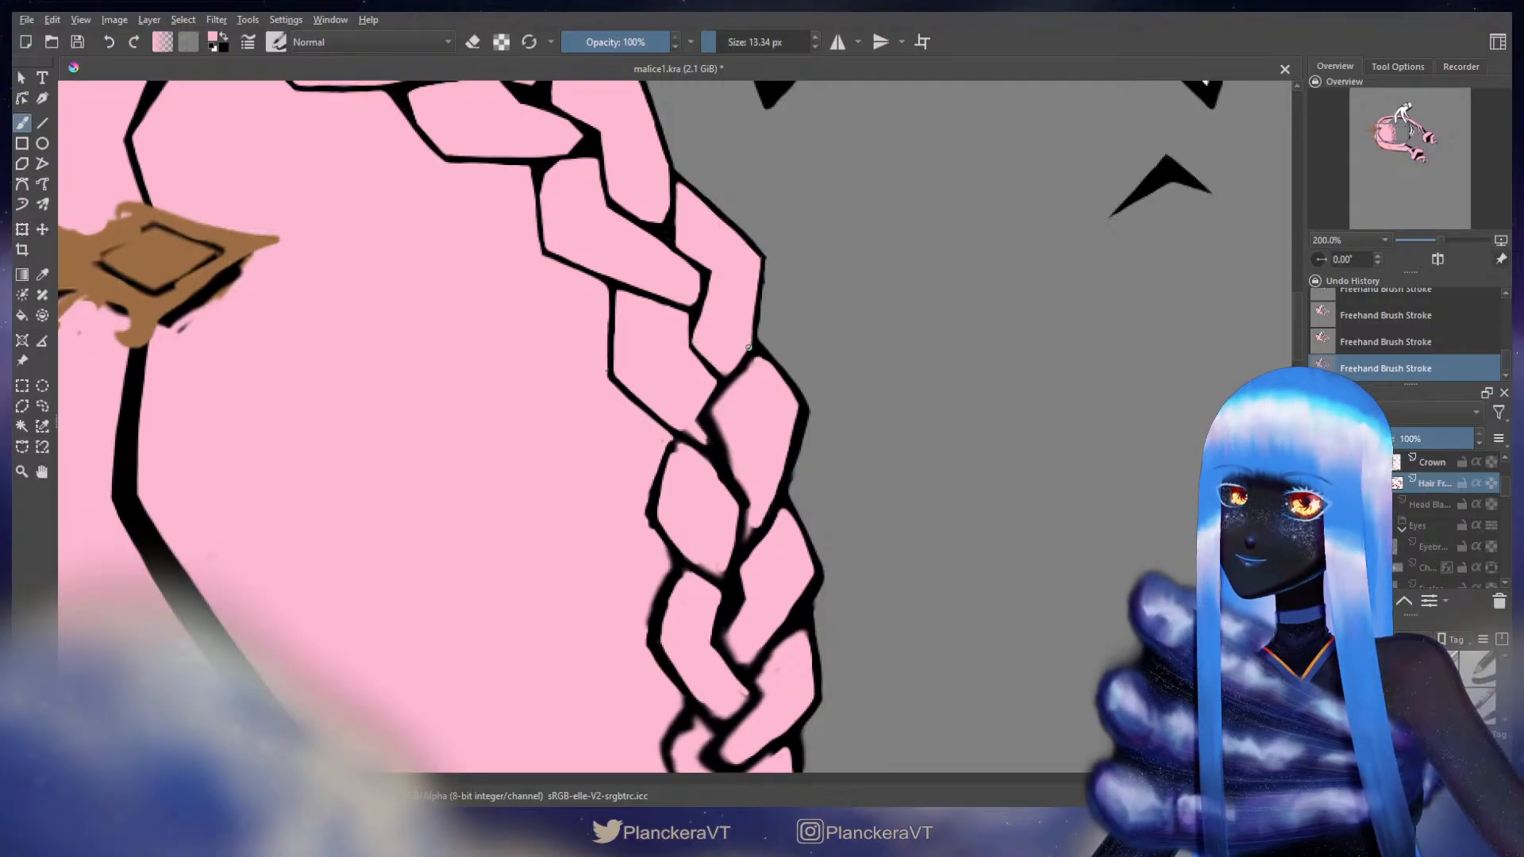
- Clean the joint at the adjoining segment's lower tip with pink, and fill it with black at 13.34 px
{"action": "scroll", "coordinate": [714, 367], "scroll_direction": "down", "scroll_amount": 2}
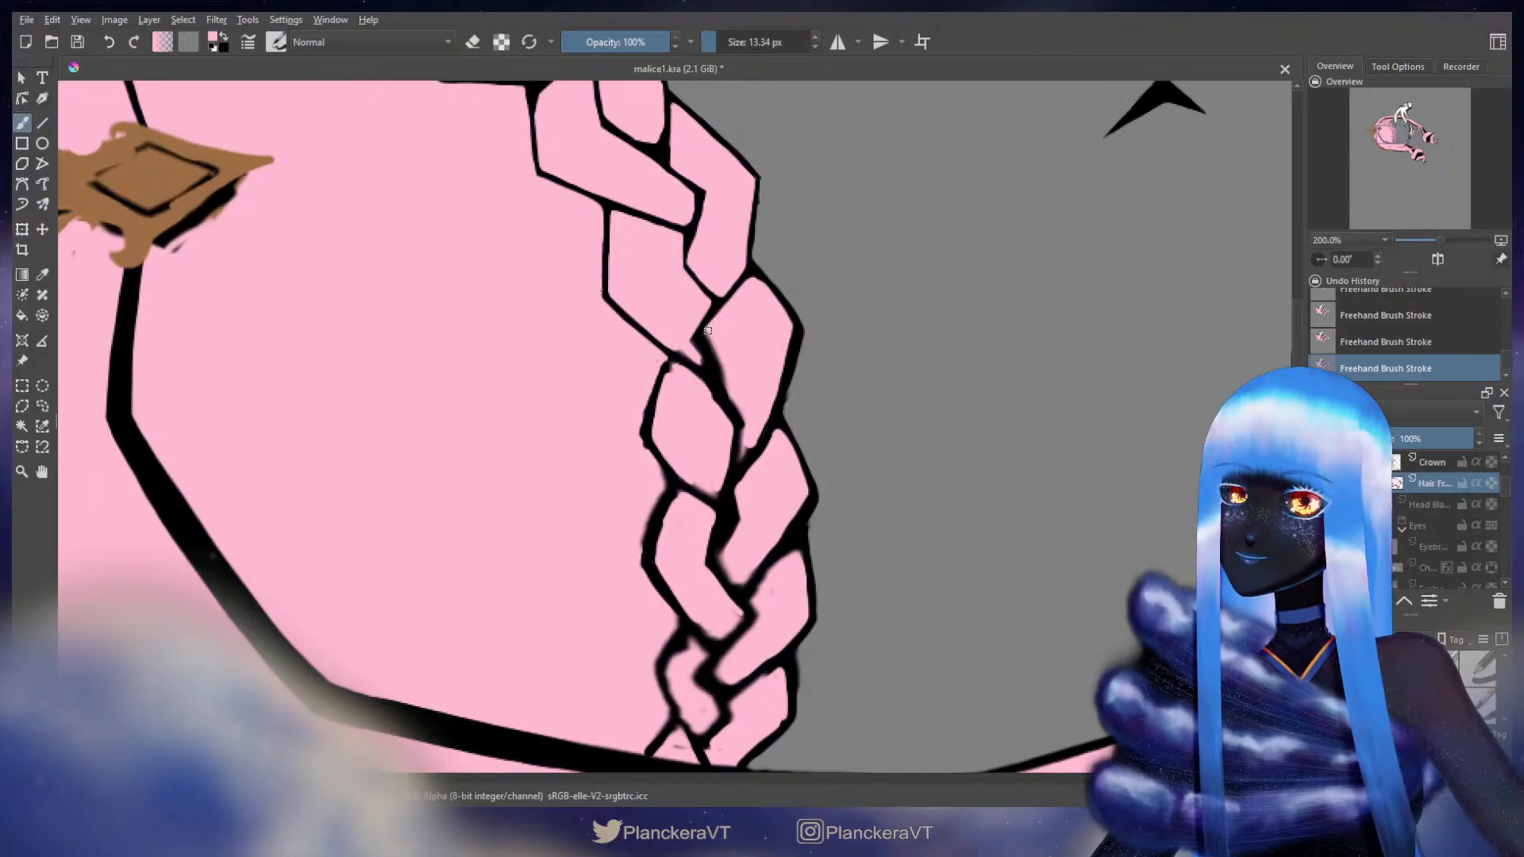
{"action": "key", "text": "x"}
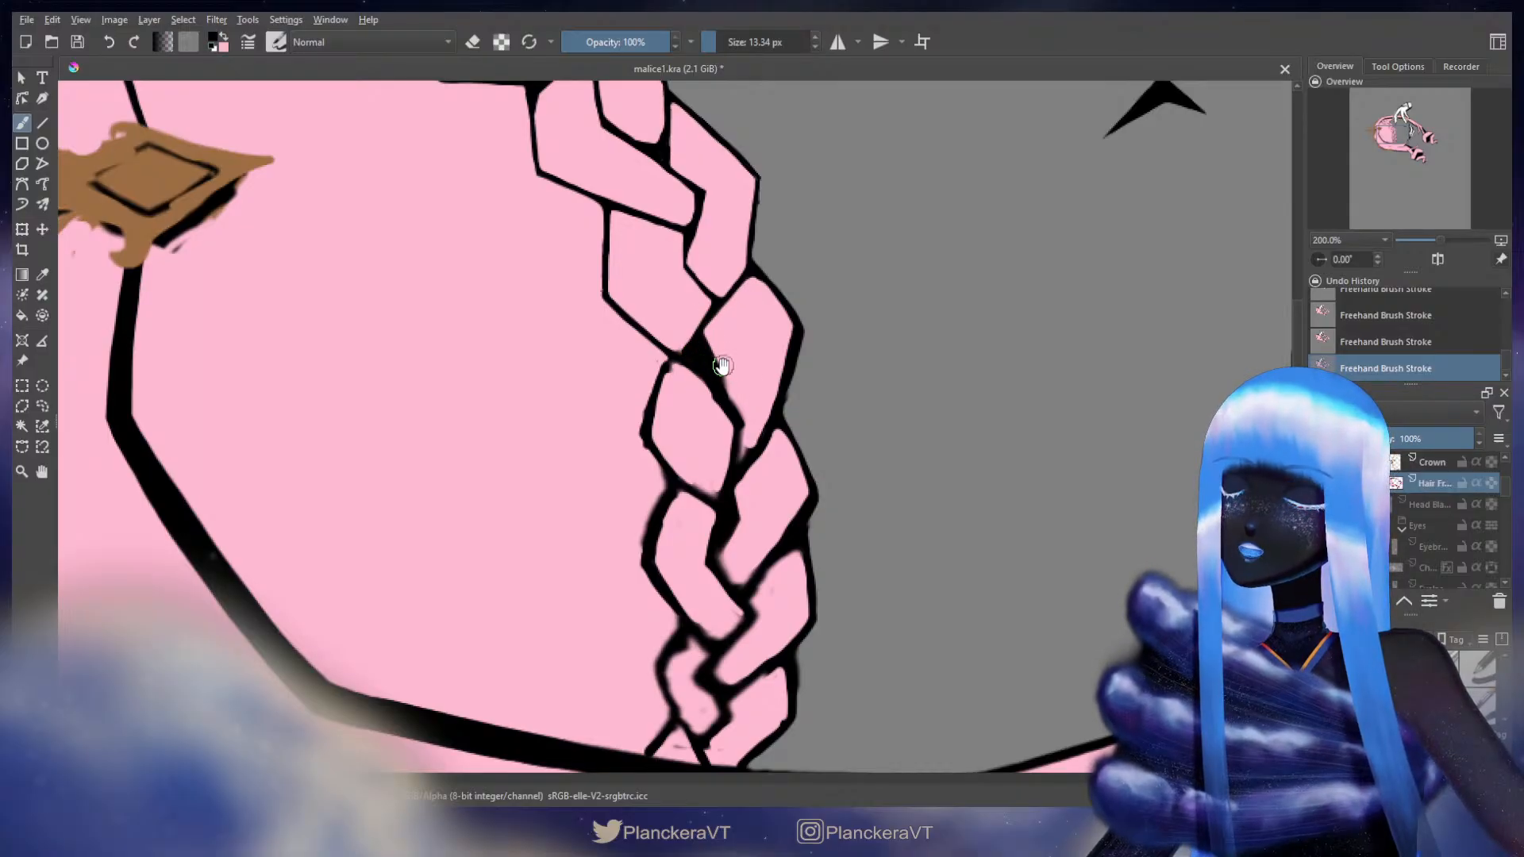
{"action": "left_click_drag", "start_coordinate": [721, 361], "coordinate": [689, 400]}
{"action": "key", "text": "x"}
{"action": "key", "text": "bracketleft"}
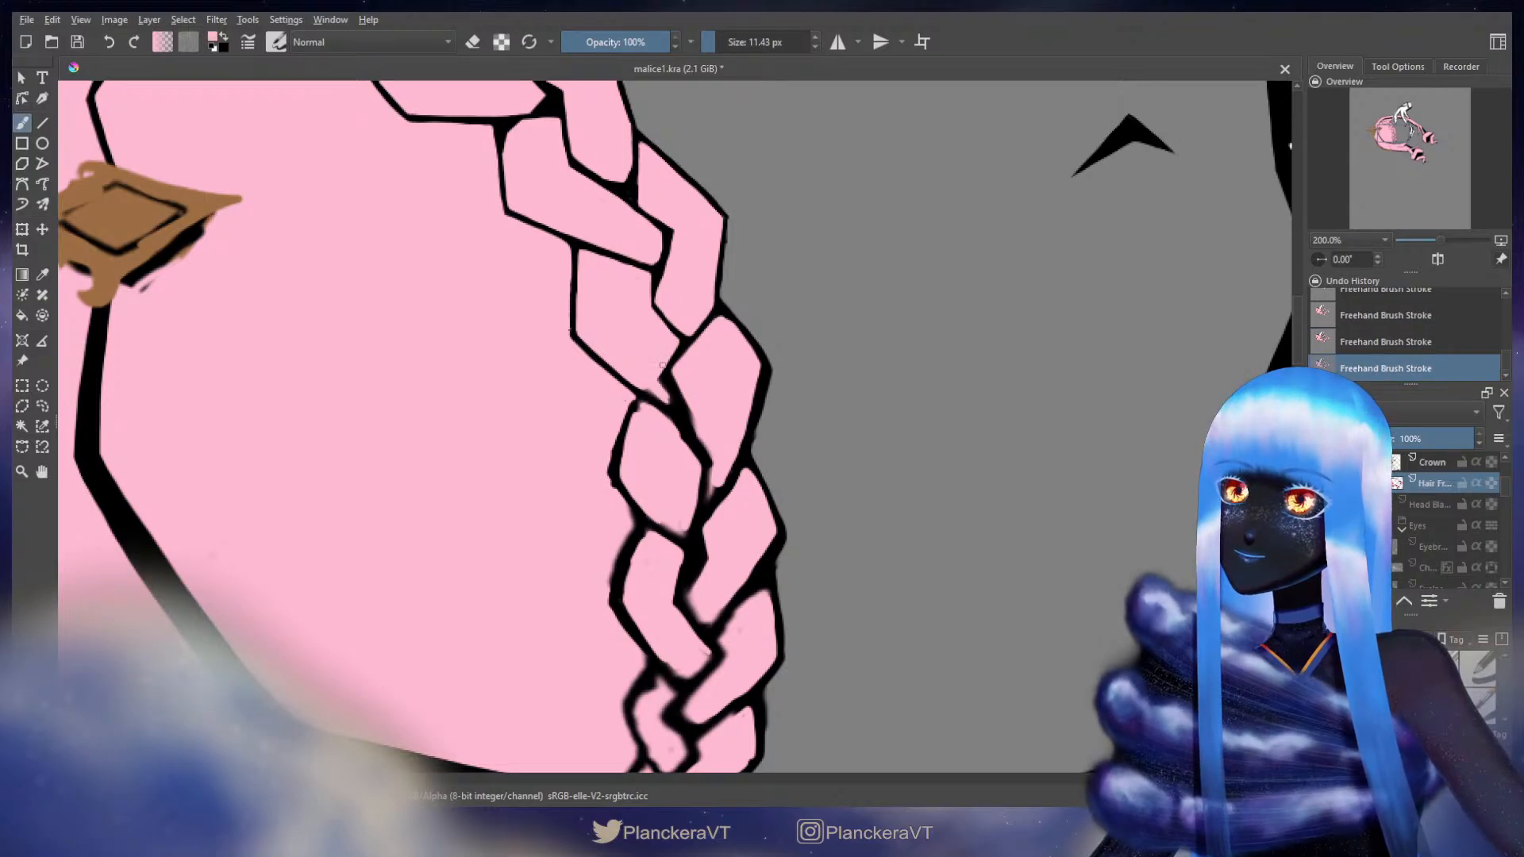
- Clean the joint where the left segment's lower tip meets the right segment with pink at 11.43 and 10.87 px, and switch to black
{"action": "mouse_move", "coordinate": [661, 373]}
{"action": "left_mouse_down"}
{"action": "mouse_move", "coordinate": [682, 410]}
{"action": "mouse_move", "coordinate": [638, 378]}
{"action": "left_mouse_up"}
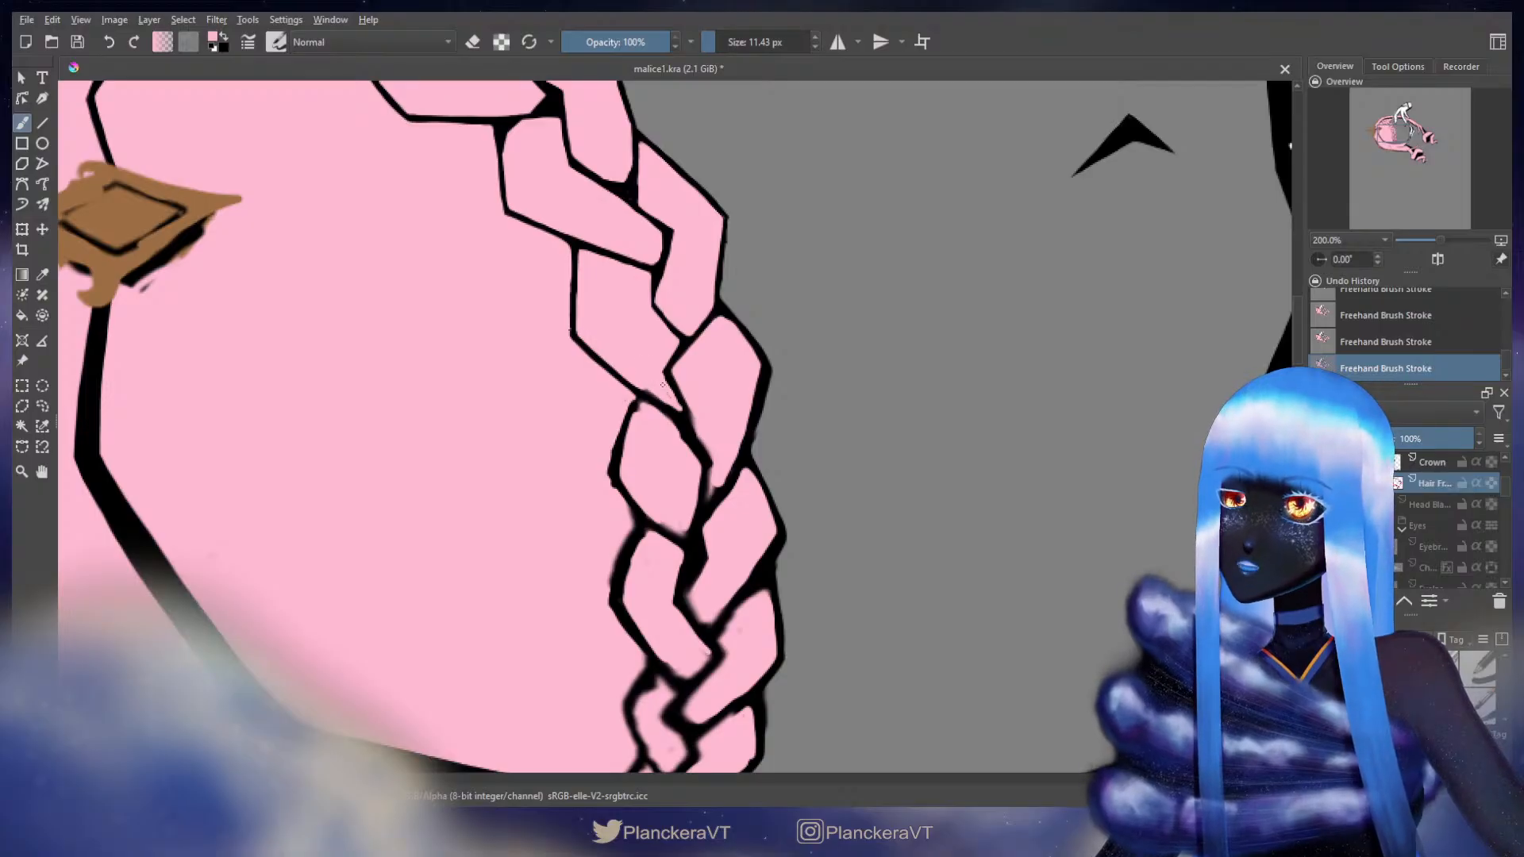
{"action": "key", "text": "bracketleft"}
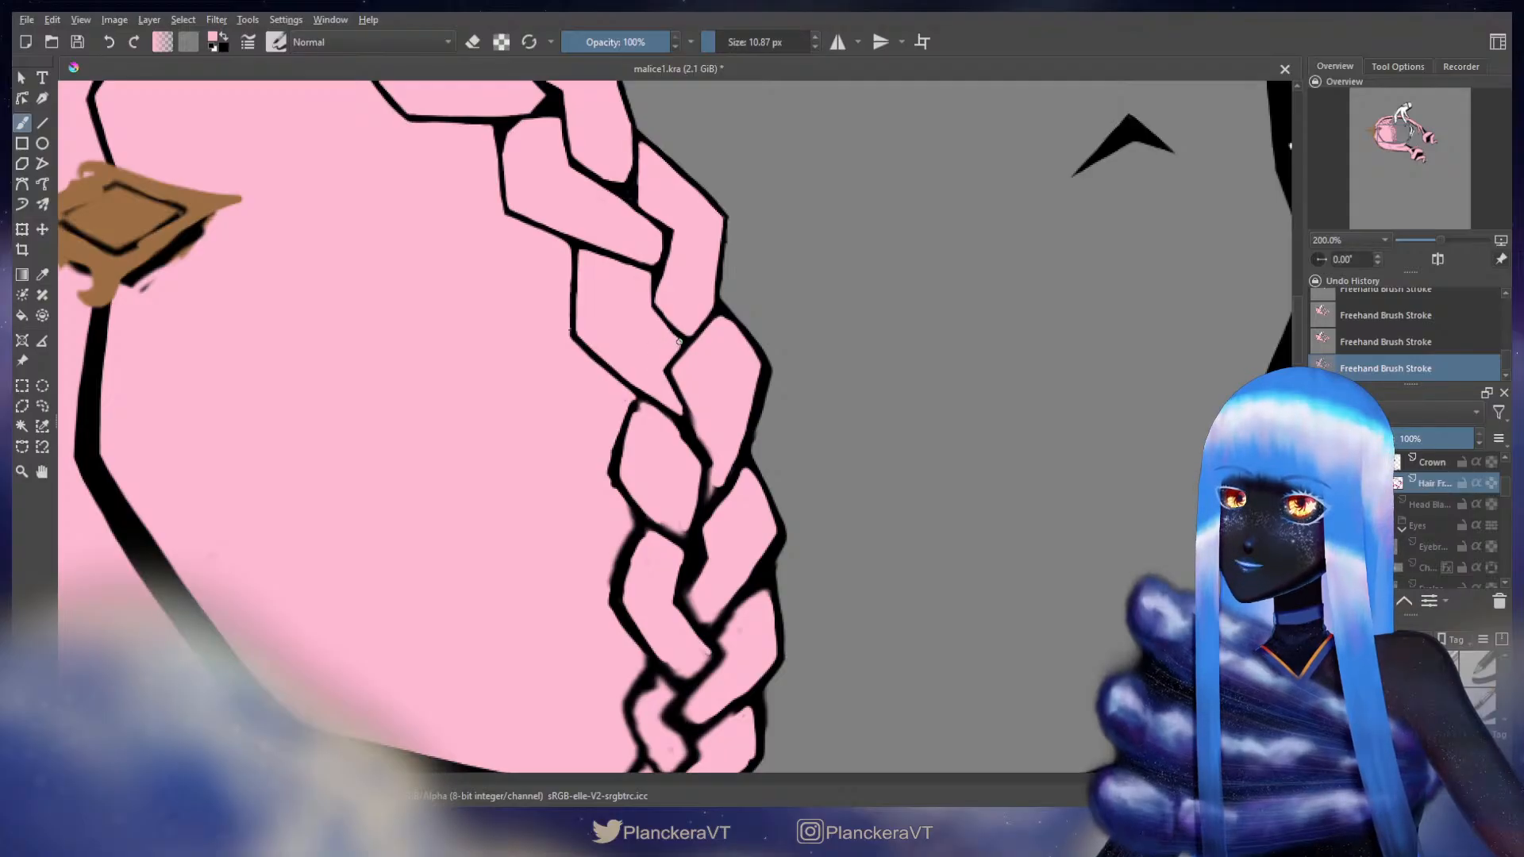
{"action": "key", "text": "x"}
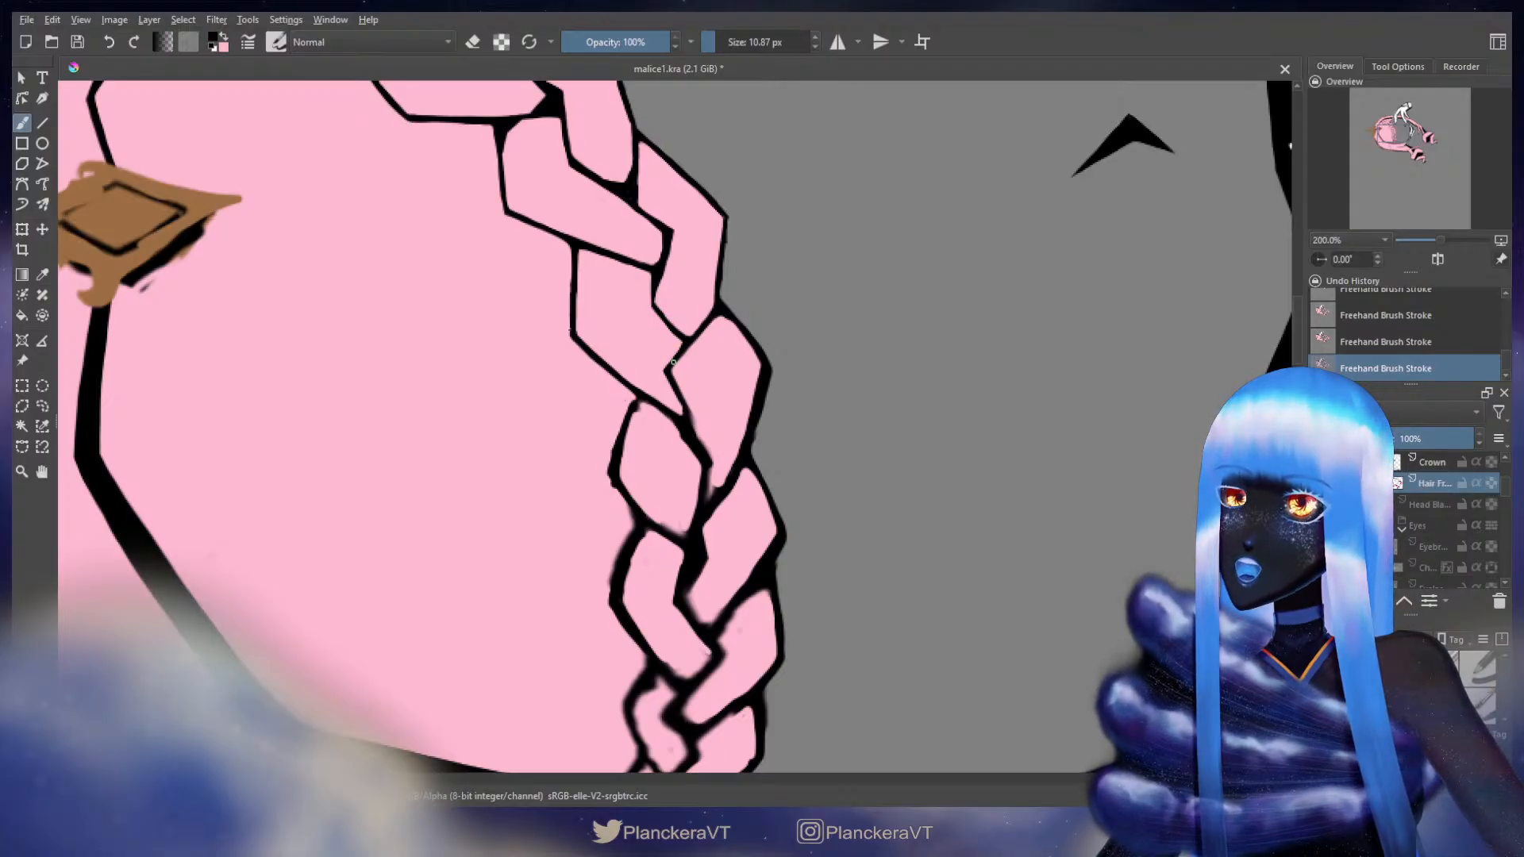
- Trim the outer contour of the adjoining right-hand segment with the eraser at 9.37 to 10.45 px
{"action": "mouse_move", "coordinate": [771, 185]}
{"action": "left_mouse_down"}
{"action": "mouse_move", "coordinate": [844, 253]}
{"action": "mouse_move", "coordinate": [849, 343]}
{"action": "mouse_move", "coordinate": [816, 401]}
{"action": "mouse_move", "coordinate": [794, 362]}
{"action": "mouse_move", "coordinate": [809, 342]}
{"action": "mouse_move", "coordinate": [734, 340]}
{"action": "mouse_move", "coordinate": [762, 425]}
{"action": "left_mouse_up"}
{"action": "key", "text": "ctrl+z"}
{"action": "key", "text": "bracketright"}
{"action": "key", "text": "x"}
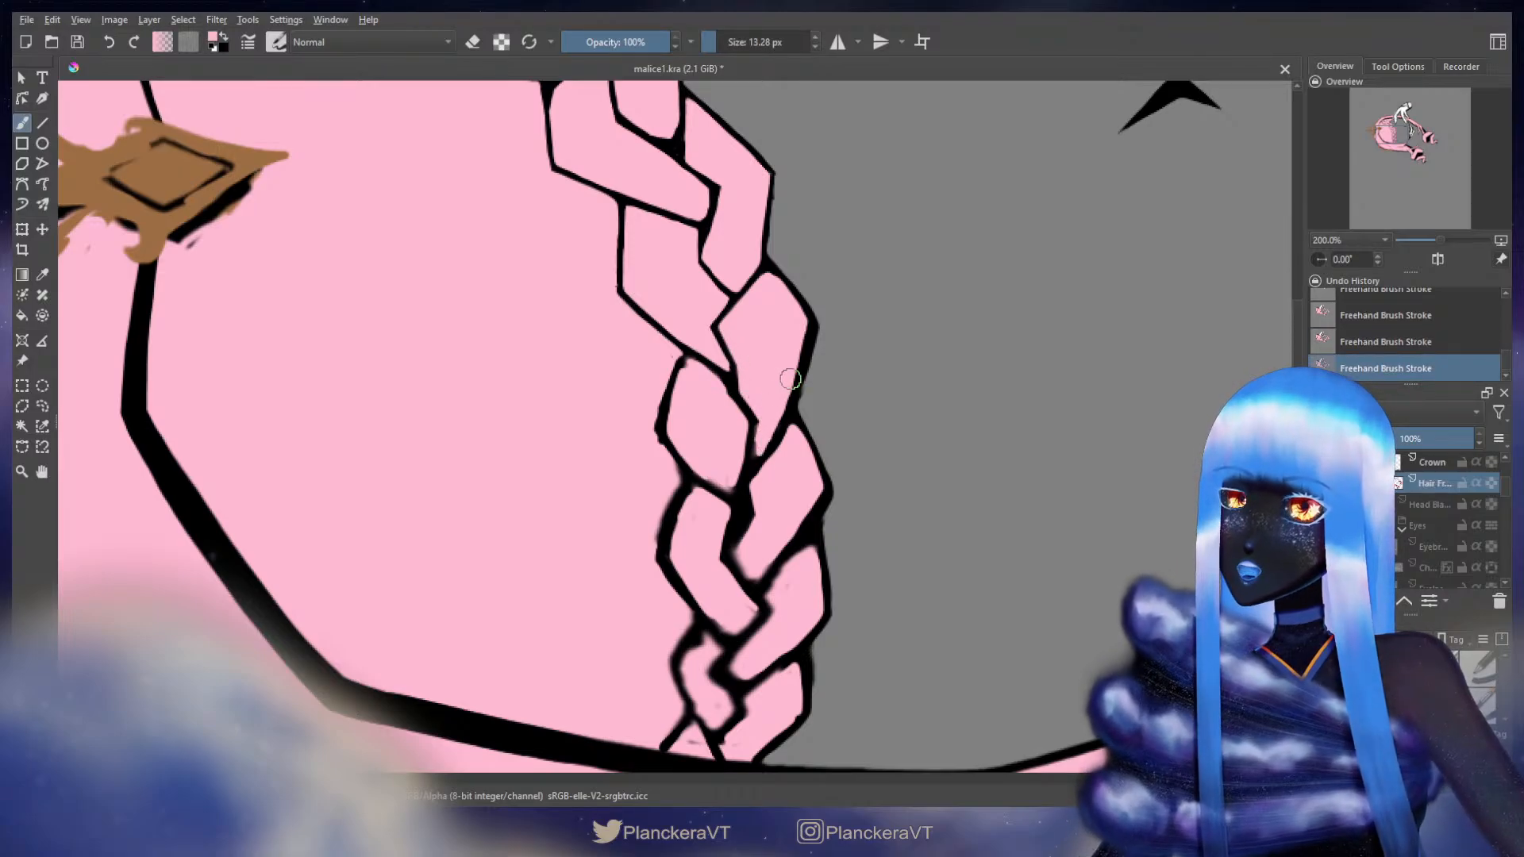
{"action": "key", "text": "e"}
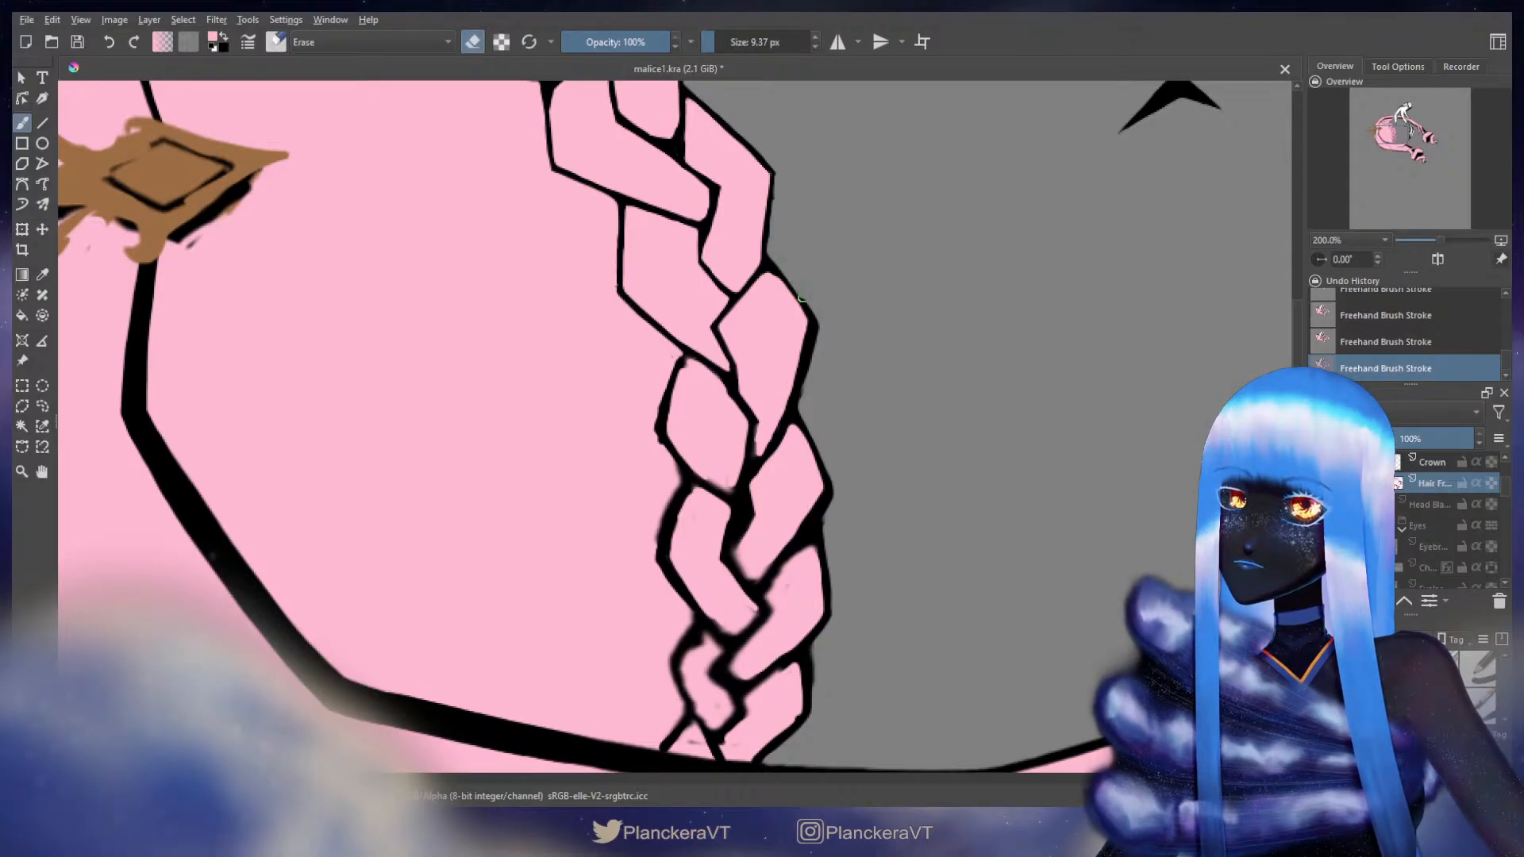
{"action": "key", "text": "bracketright"}
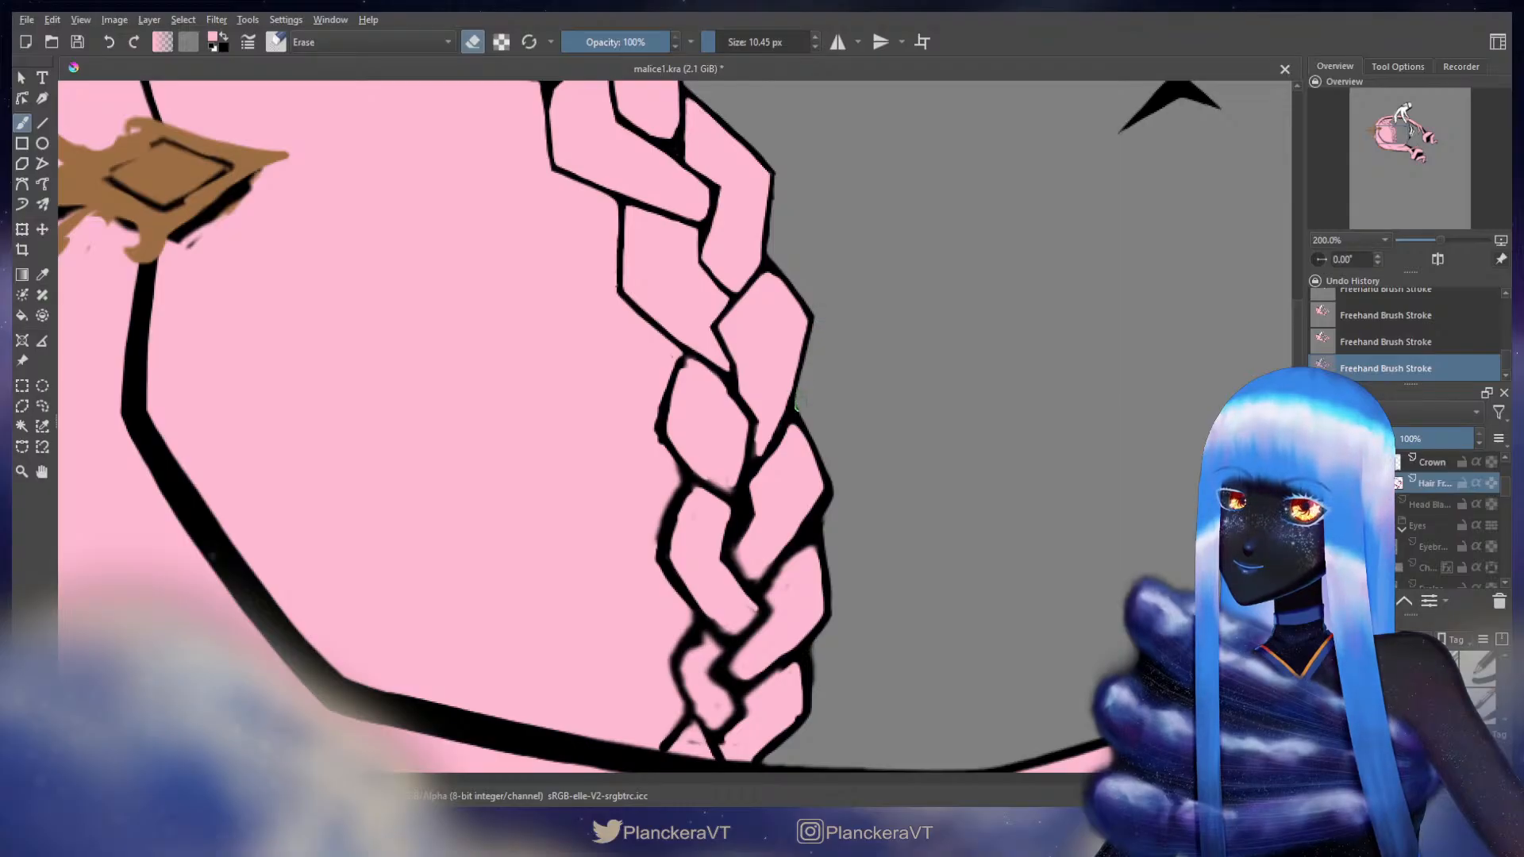
{"action": "scroll", "coordinate": [804, 420], "scroll_direction": "down", "scroll_amount": 1}
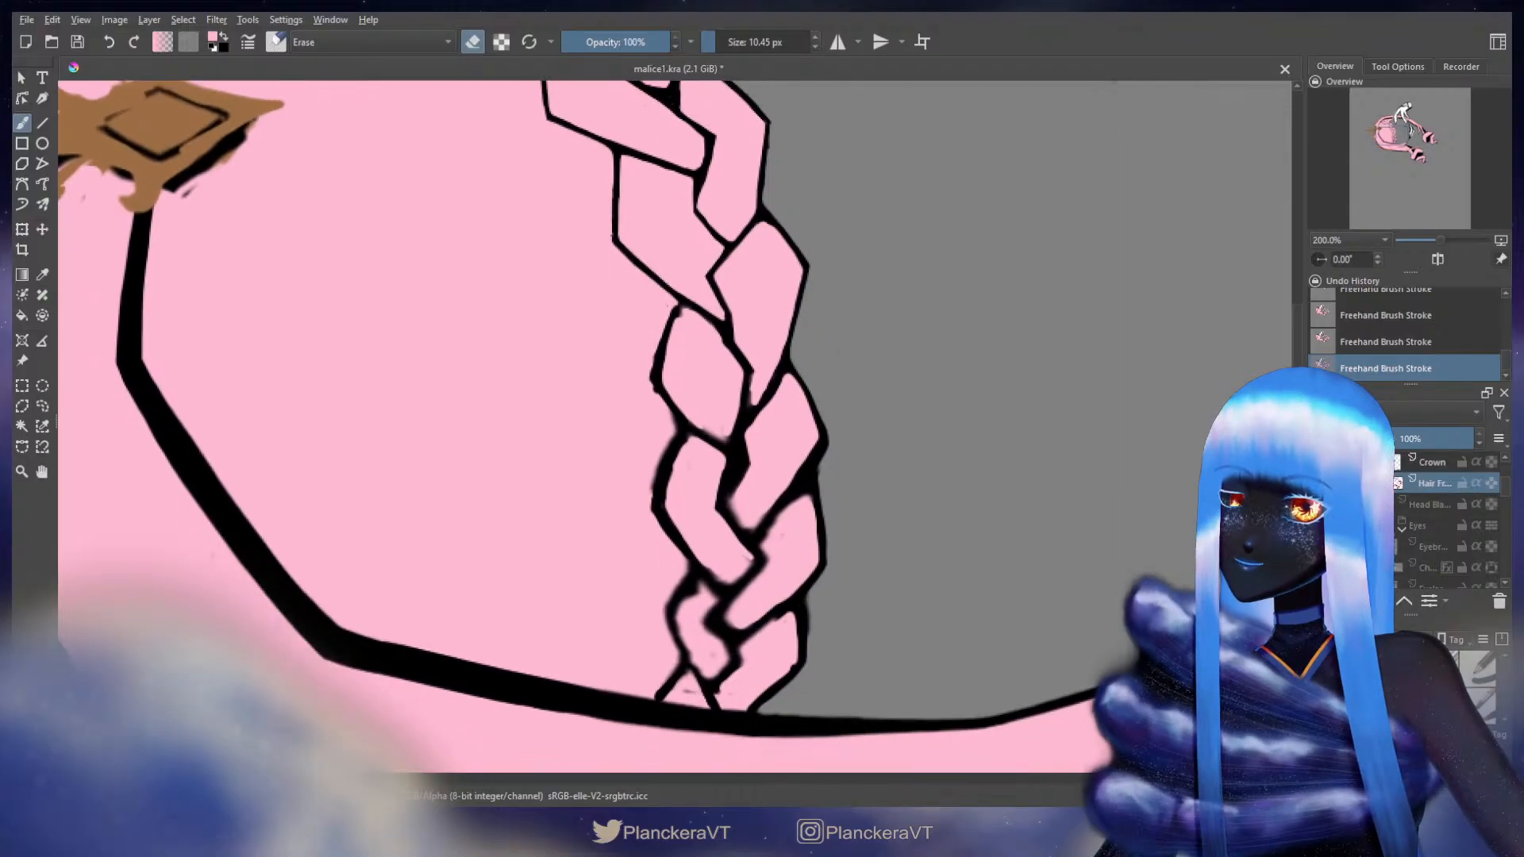
- Sharpen the right-hand segment's lower tip with pink at 13.06 px, and touch up its diagonal edge with black
{"action": "key", "text": "e"}
{"action": "left_click_drag", "start_coordinate": [790, 369], "coordinate": [775, 383]}
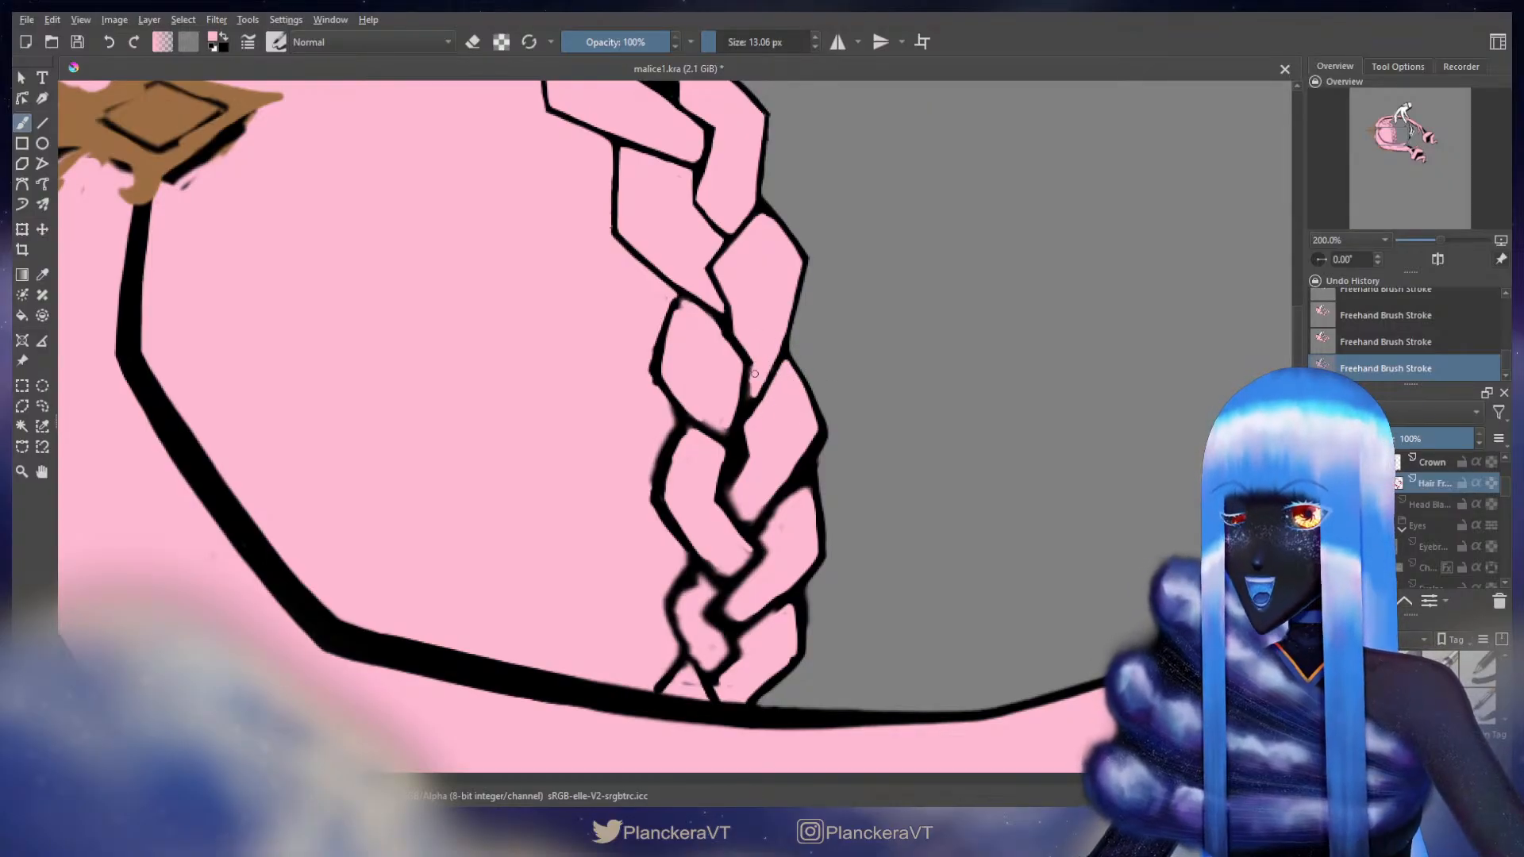
{"action": "key", "text": "x"}
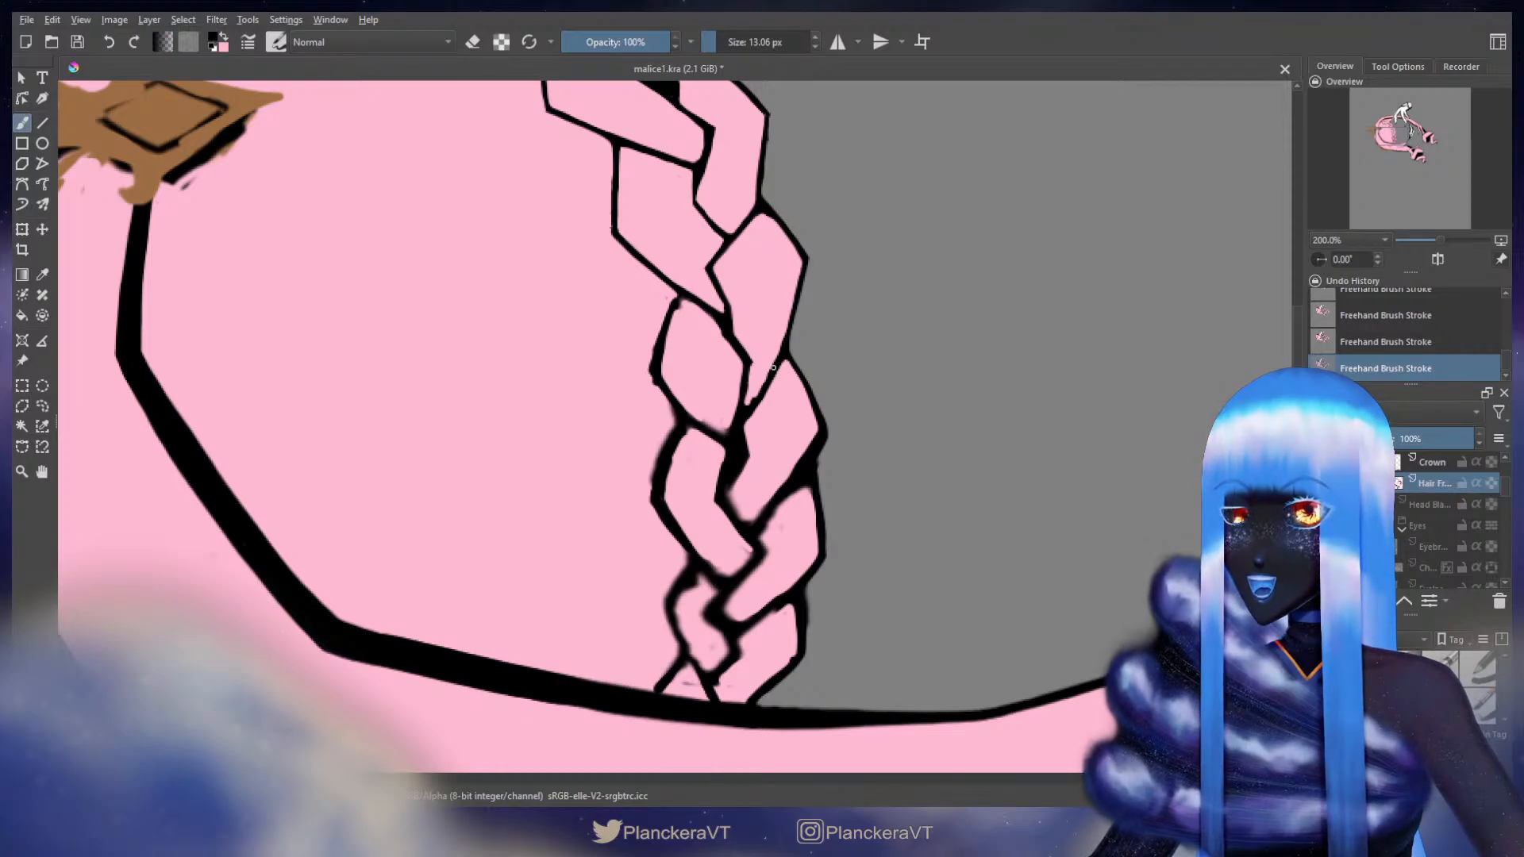
- Thin and even out the outer outline and upper tip of the next left-hand segment with pink and black at 13.06 and 12.48 px
{"action": "key", "text": "x"}
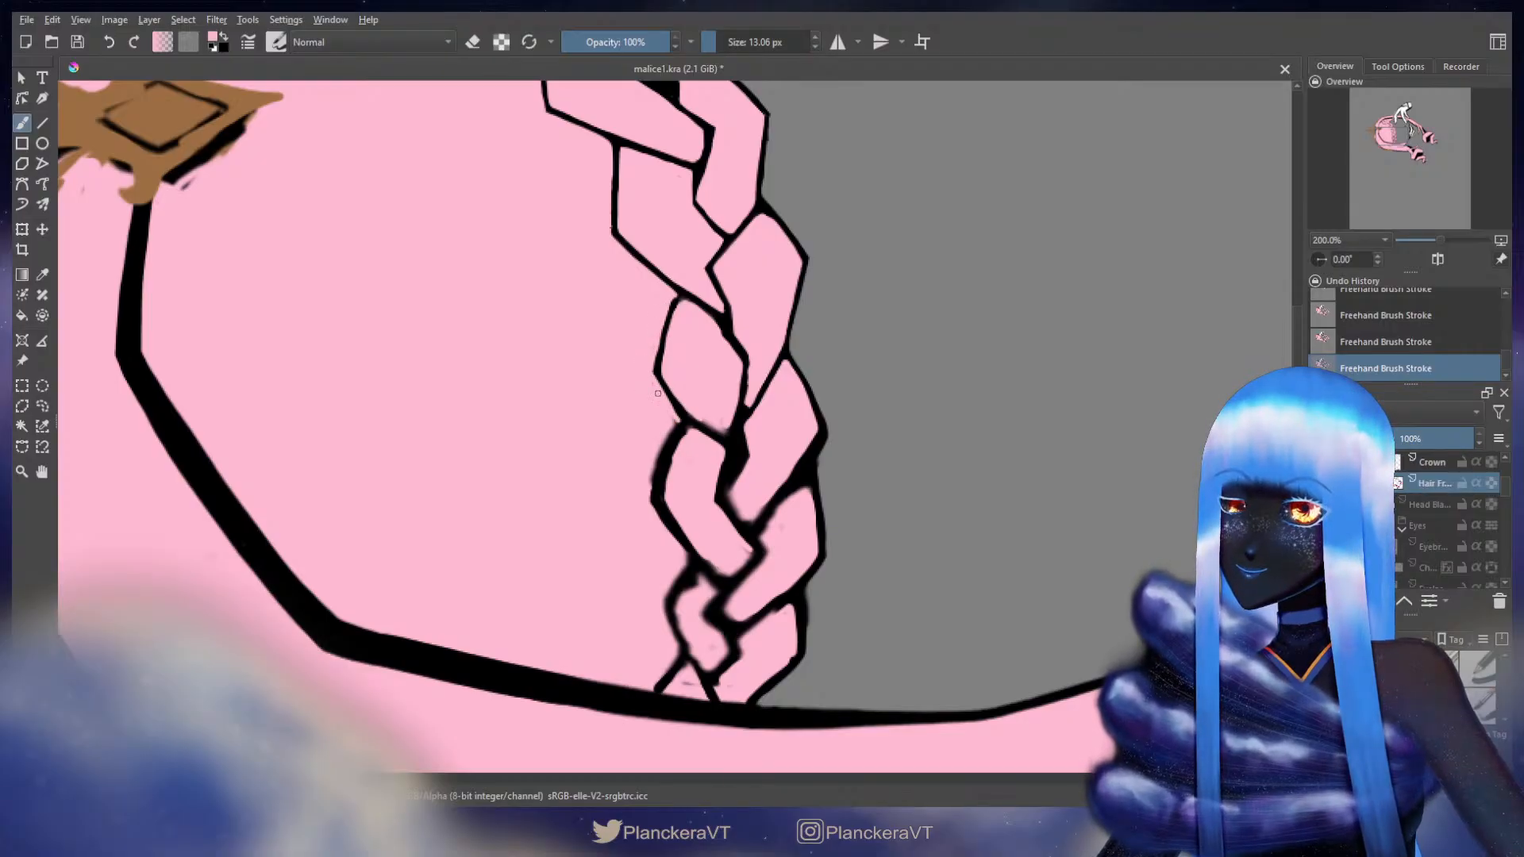
{"action": "key", "text": "x"}
{"action": "key", "text": "bracketleft"}
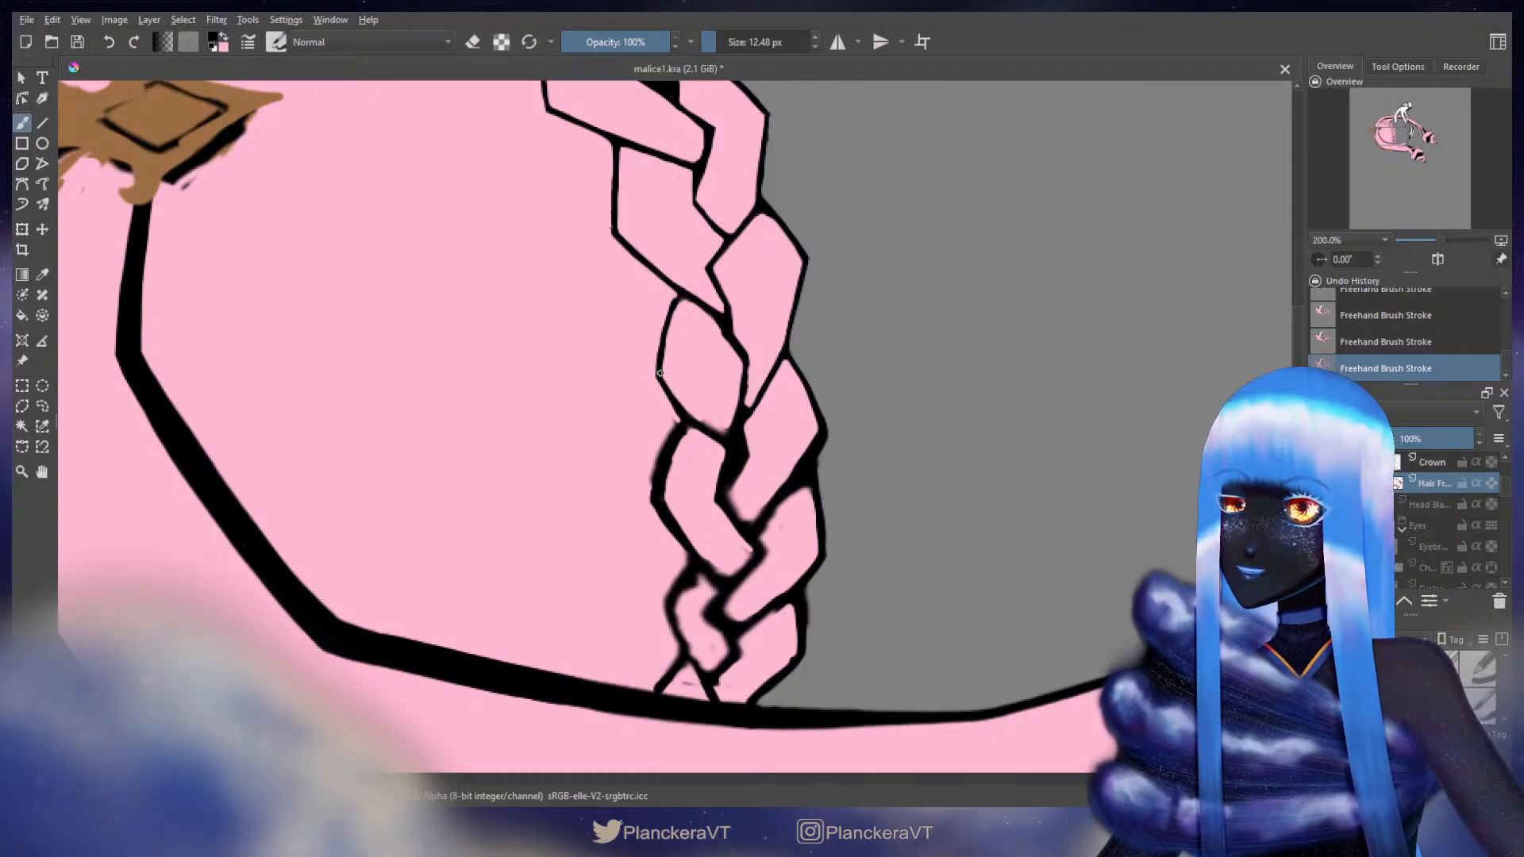
{"action": "key", "text": "x"}
{"action": "key", "text": "x"}
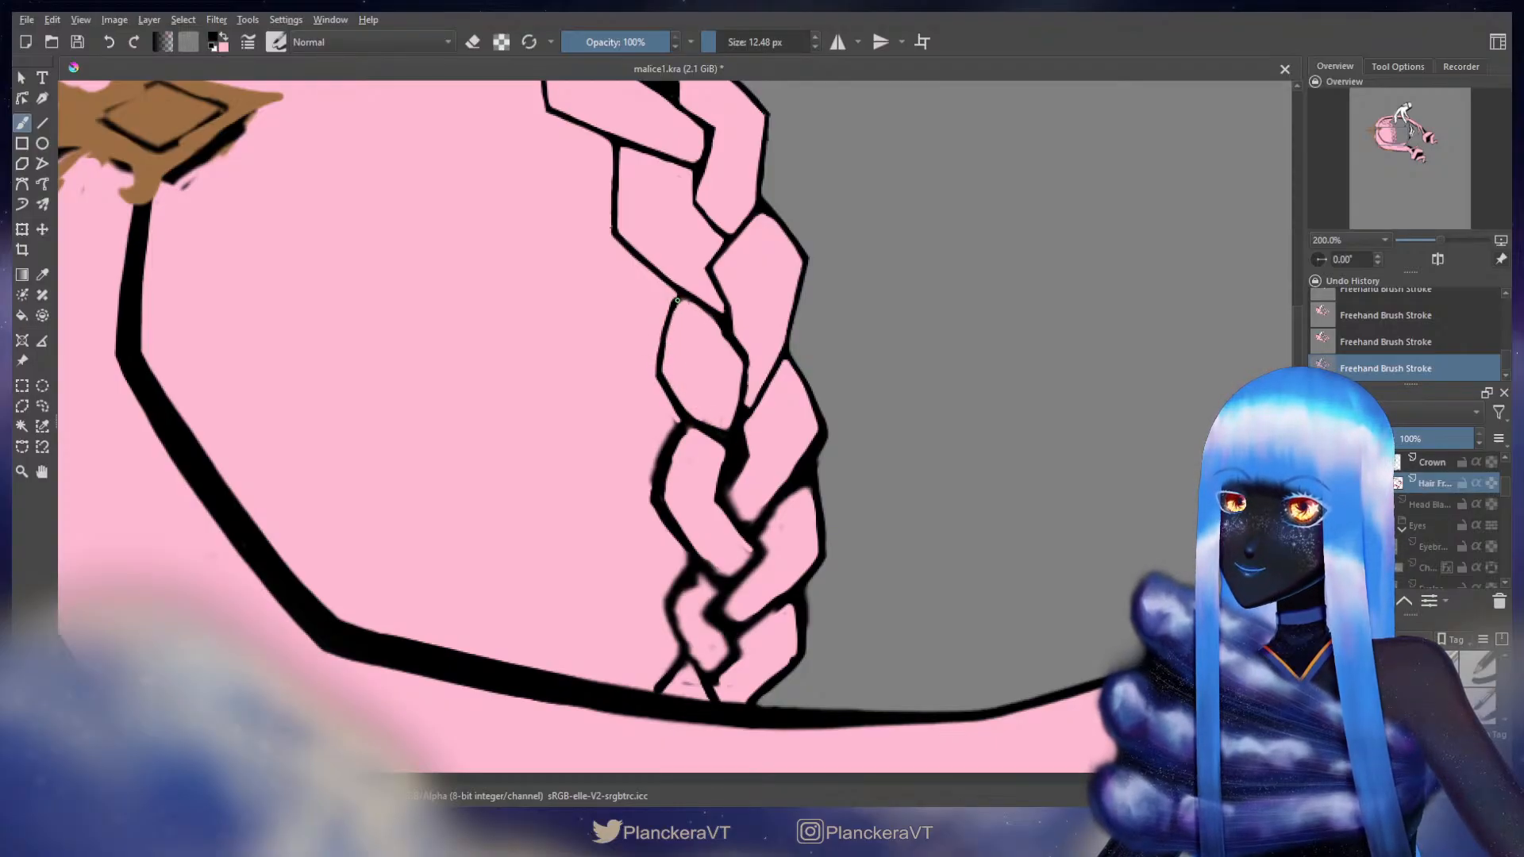
{"action": "key", "text": "x"}
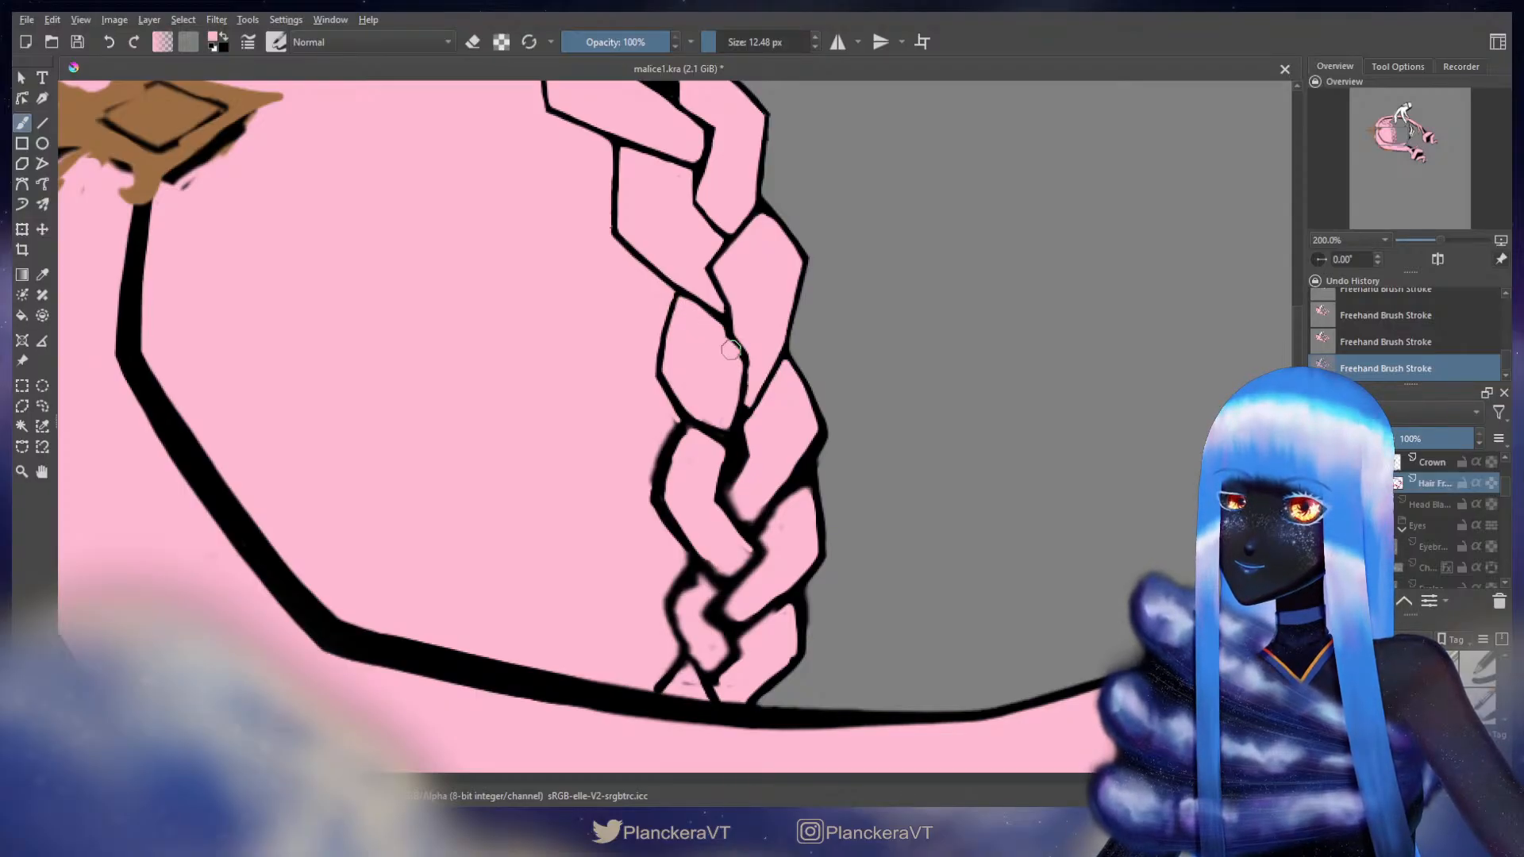
- Thin the line separating this left-hand segment from the right-hand one with pink, undoing and redoing the stroke to compare
{"action": "mouse_move", "coordinate": [723, 334]}
{"action": "left_mouse_down"}
{"action": "mouse_move", "coordinate": [739, 381]}
{"action": "mouse_move", "coordinate": [755, 347]}
{"action": "mouse_move", "coordinate": [743, 383]}
{"action": "left_mouse_up"}
{"action": "key", "text": "ctrl+z"}
{"action": "key", "text": "ctrl+shift+z"}
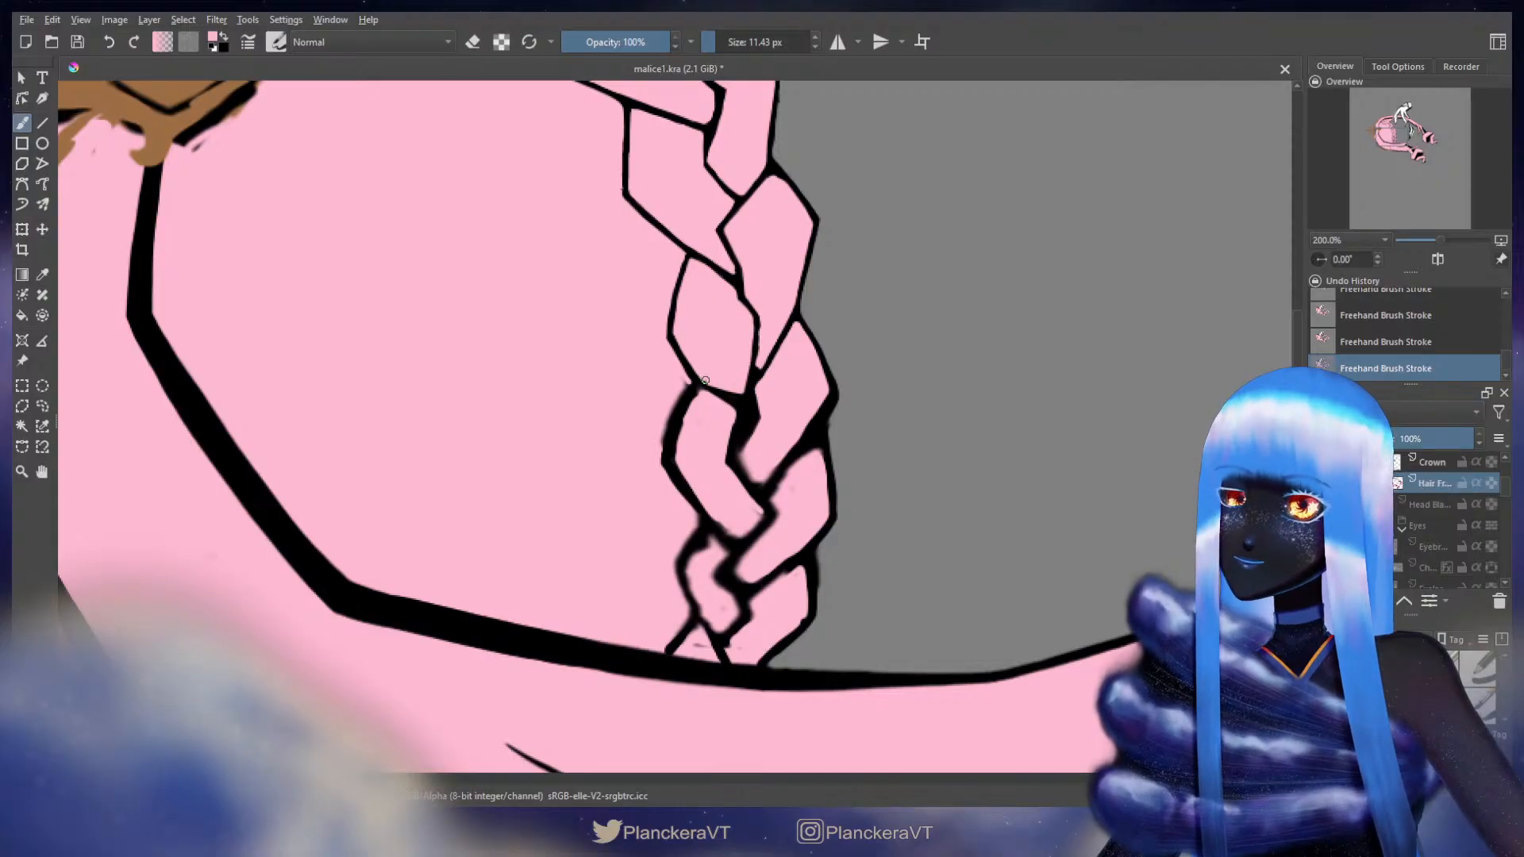
- Thin and straighten the outer outline of the left-hand segment below with pink and black, using 11.43, 13.90 and 12.48 px brush sizes
{"action": "left_click_drag", "start_coordinate": [680, 400], "coordinate": [655, 461]}
{"action": "mouse_move", "coordinate": [668, 403]}
{"action": "left_mouse_down", "text": "shift"}
{"action": "mouse_move", "coordinate": [743, 329]}
{"action": "mouse_move", "coordinate": [771, 332]}
{"action": "left_mouse_up", "text": "shift"}
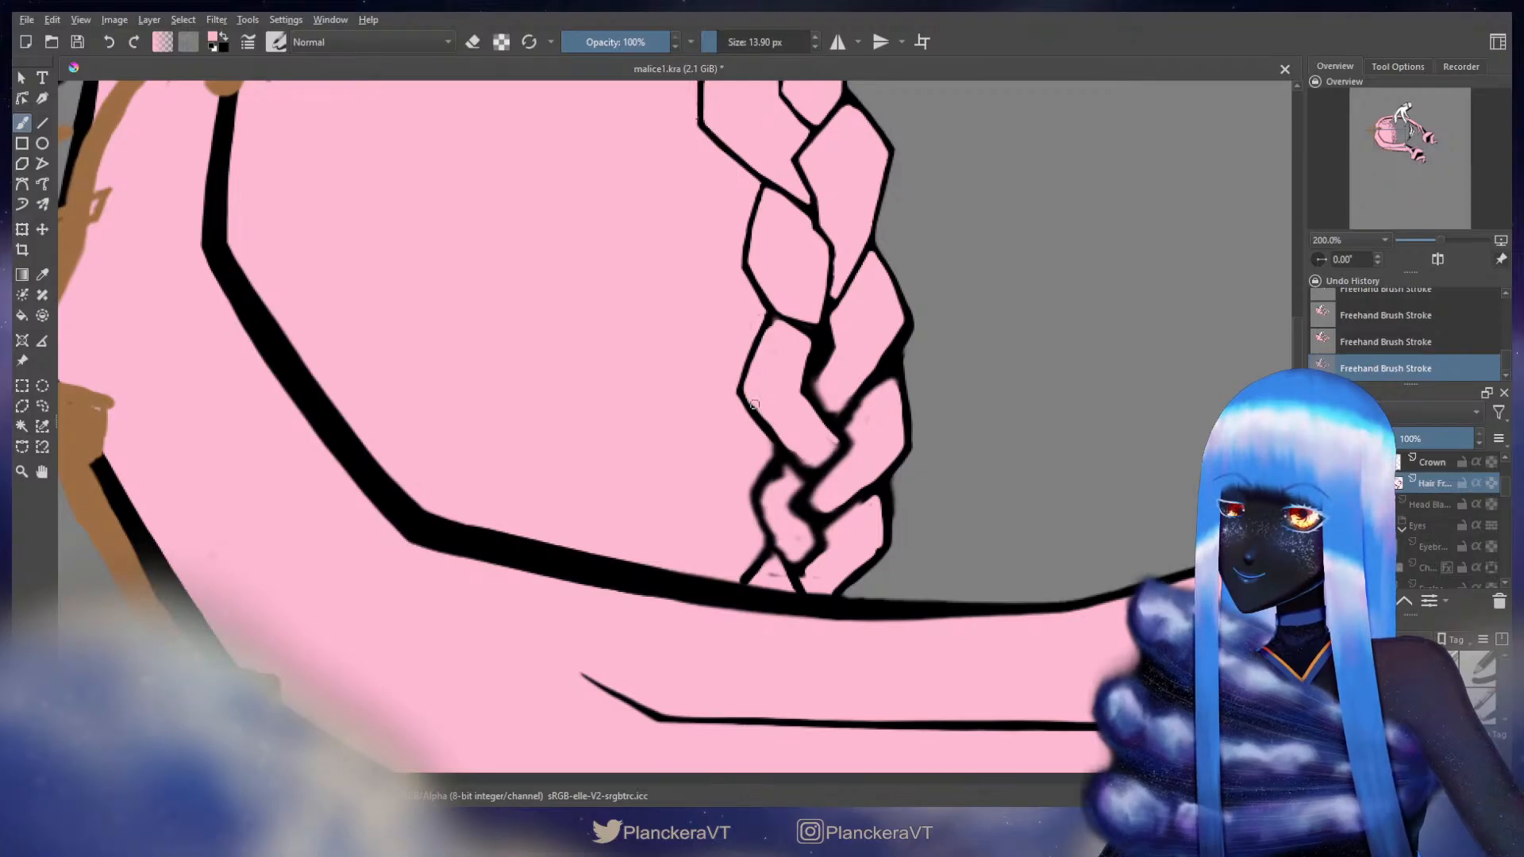
{"action": "key", "text": "x"}
{"action": "left_click_drag", "start_coordinate": [741, 404], "coordinate": [764, 434]}
{"action": "key", "text": "ctrl+z"}
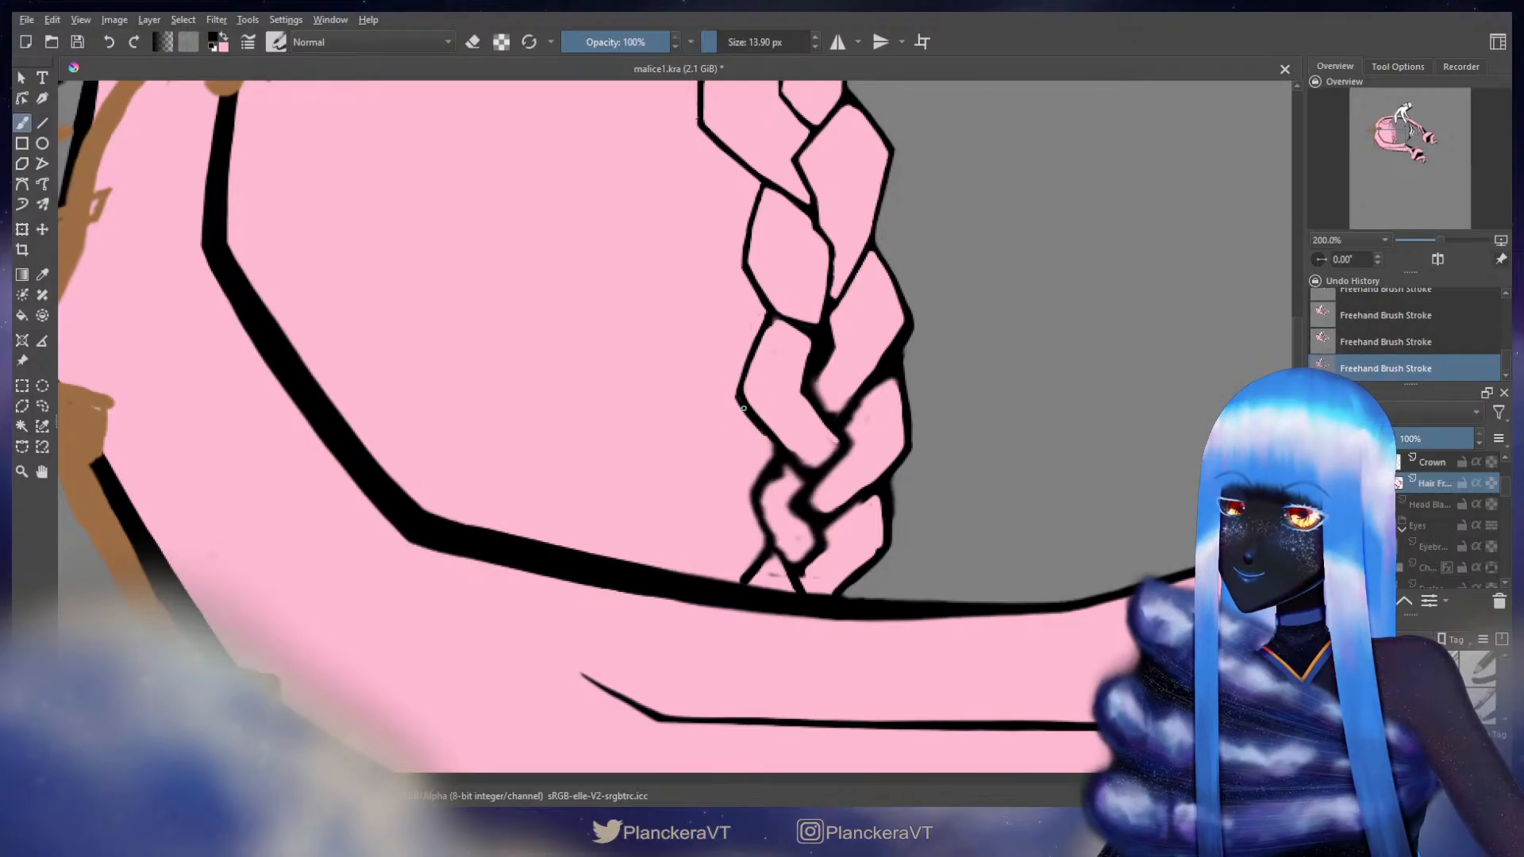
{"action": "key", "text": "x"}
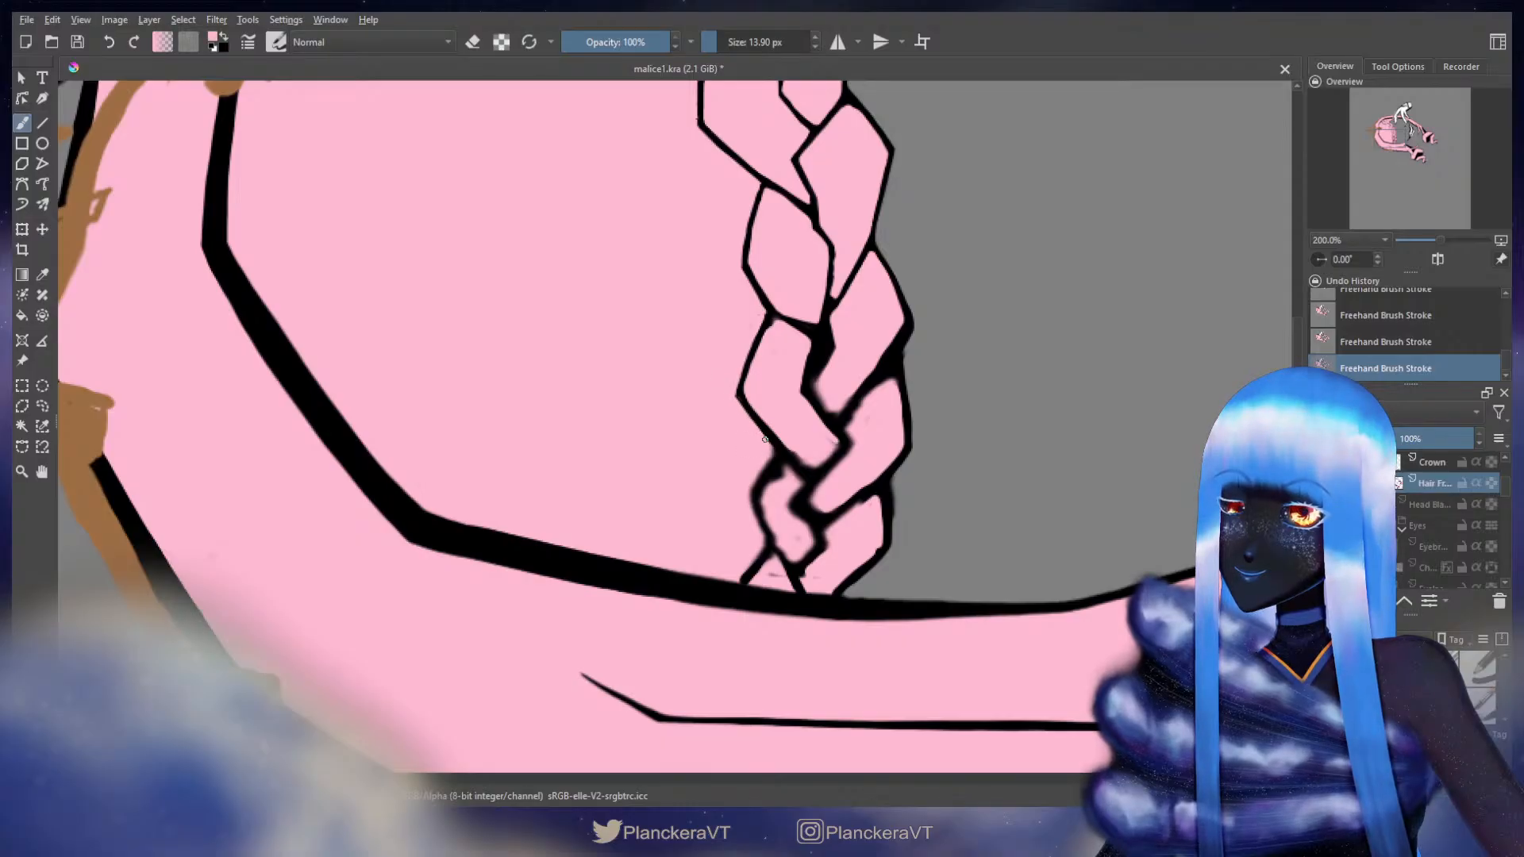
{"action": "key", "text": "x"}
{"action": "left_click_drag", "start_coordinate": [749, 380], "coordinate": [746, 387]}
{"action": "key", "text": "ctrl+z"}
{"action": "key", "text": "x"}
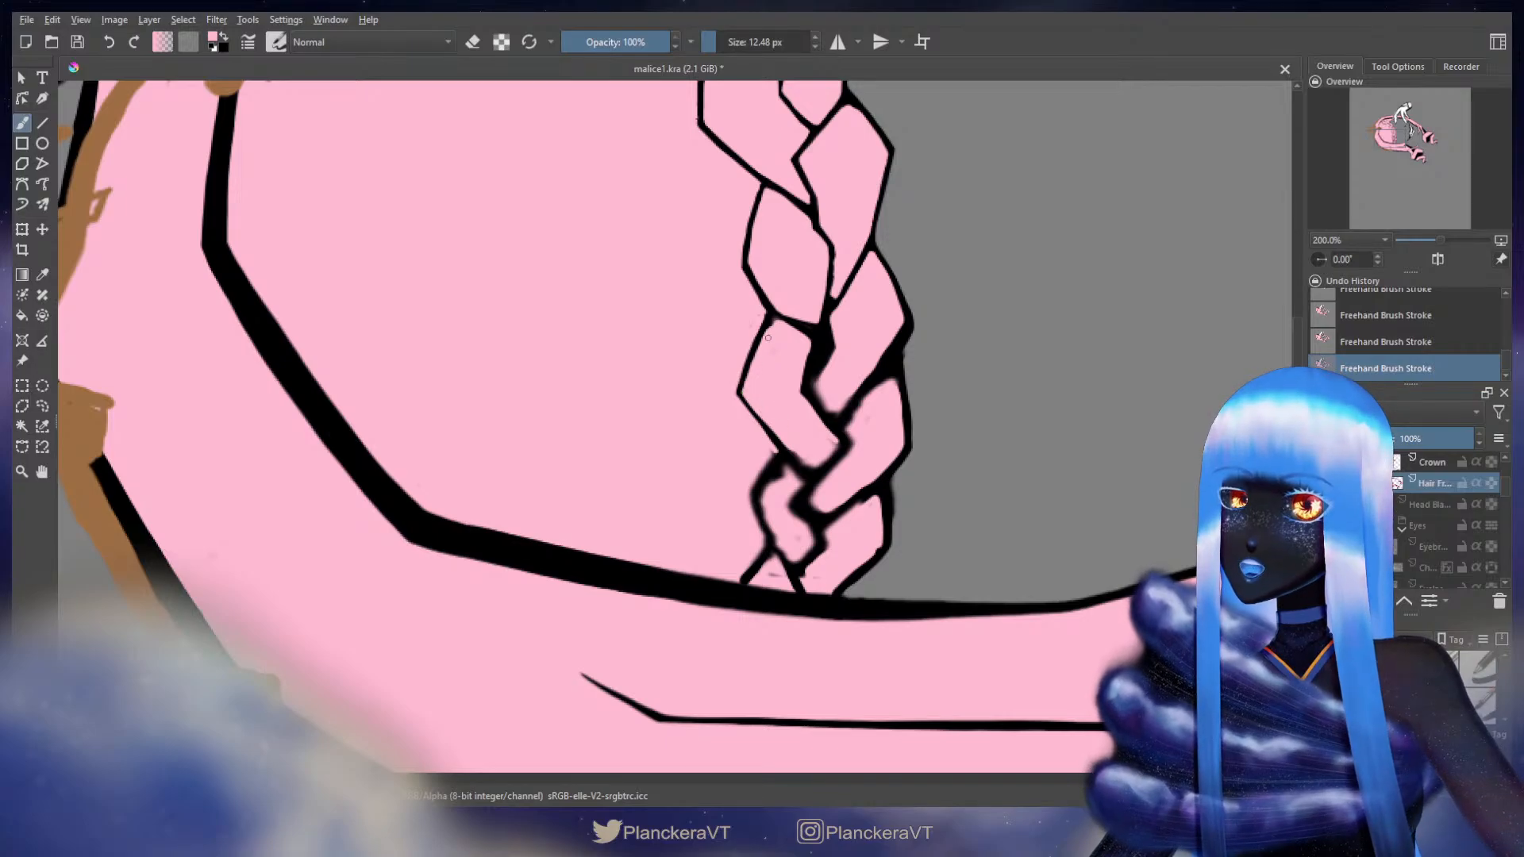
- Refine the line between the upper left-hand segment and its right neighbour with pink at 13.43 and 13.10 px
{"action": "left_click_drag", "start_coordinate": [772, 366], "coordinate": [732, 511]}
{"action": "mouse_move", "coordinate": [726, 353]}
{"action": "left_mouse_down"}
{"action": "mouse_move", "coordinate": [738, 517]}
{"action": "mouse_move", "coordinate": [717, 557]}
{"action": "left_mouse_up"}
{"action": "left_click_drag", "start_coordinate": [721, 431], "coordinate": [739, 268]}
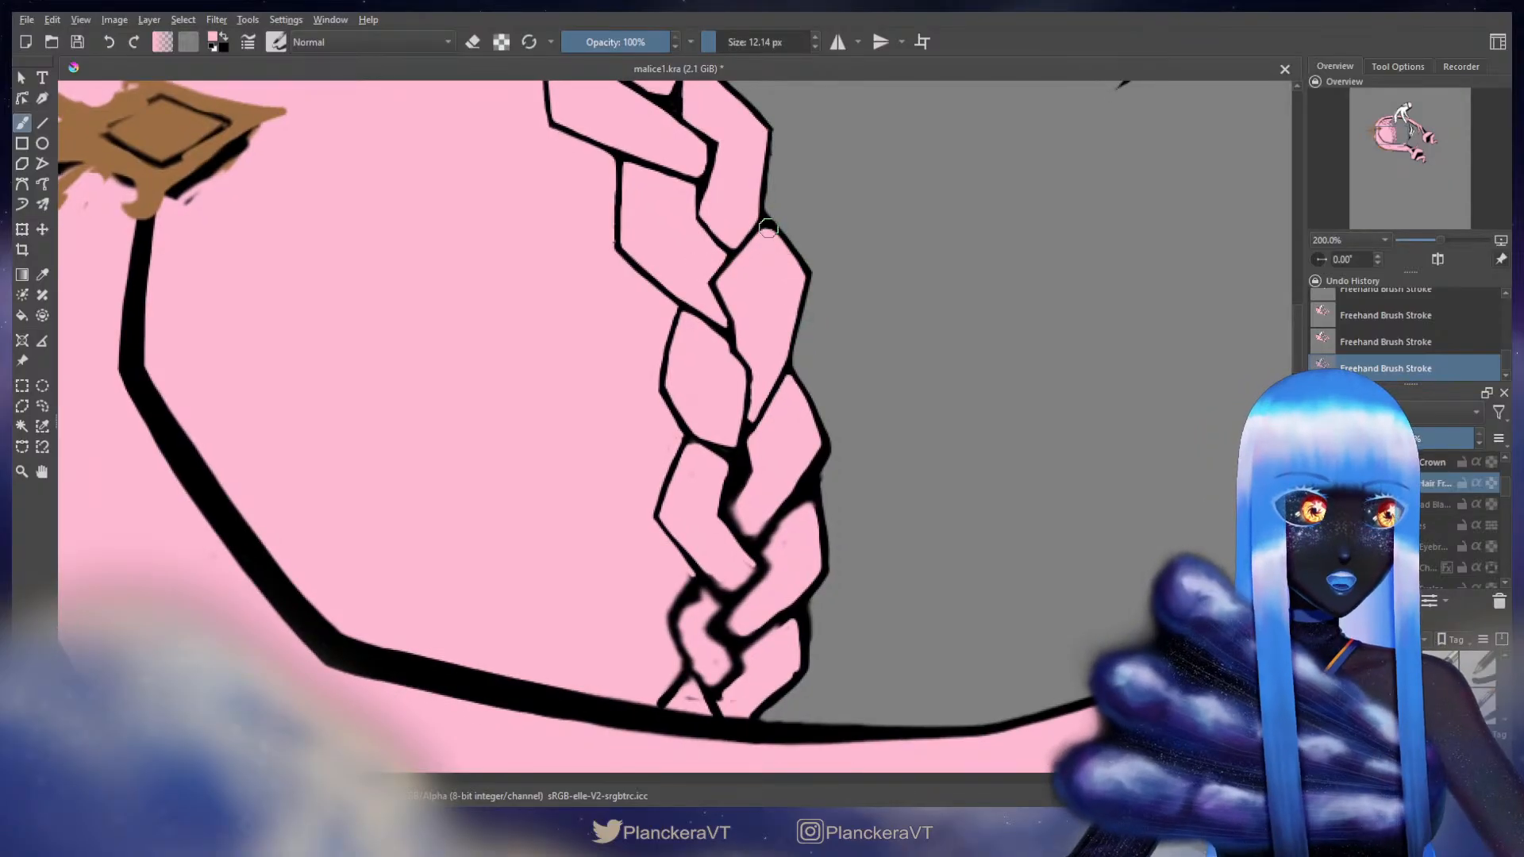
{"action": "mouse_move", "coordinate": [808, 303]}
{"action": "left_mouse_down"}
{"action": "mouse_move", "coordinate": [812, 264]}
{"action": "mouse_move", "coordinate": [788, 270]}
{"action": "left_mouse_up"}
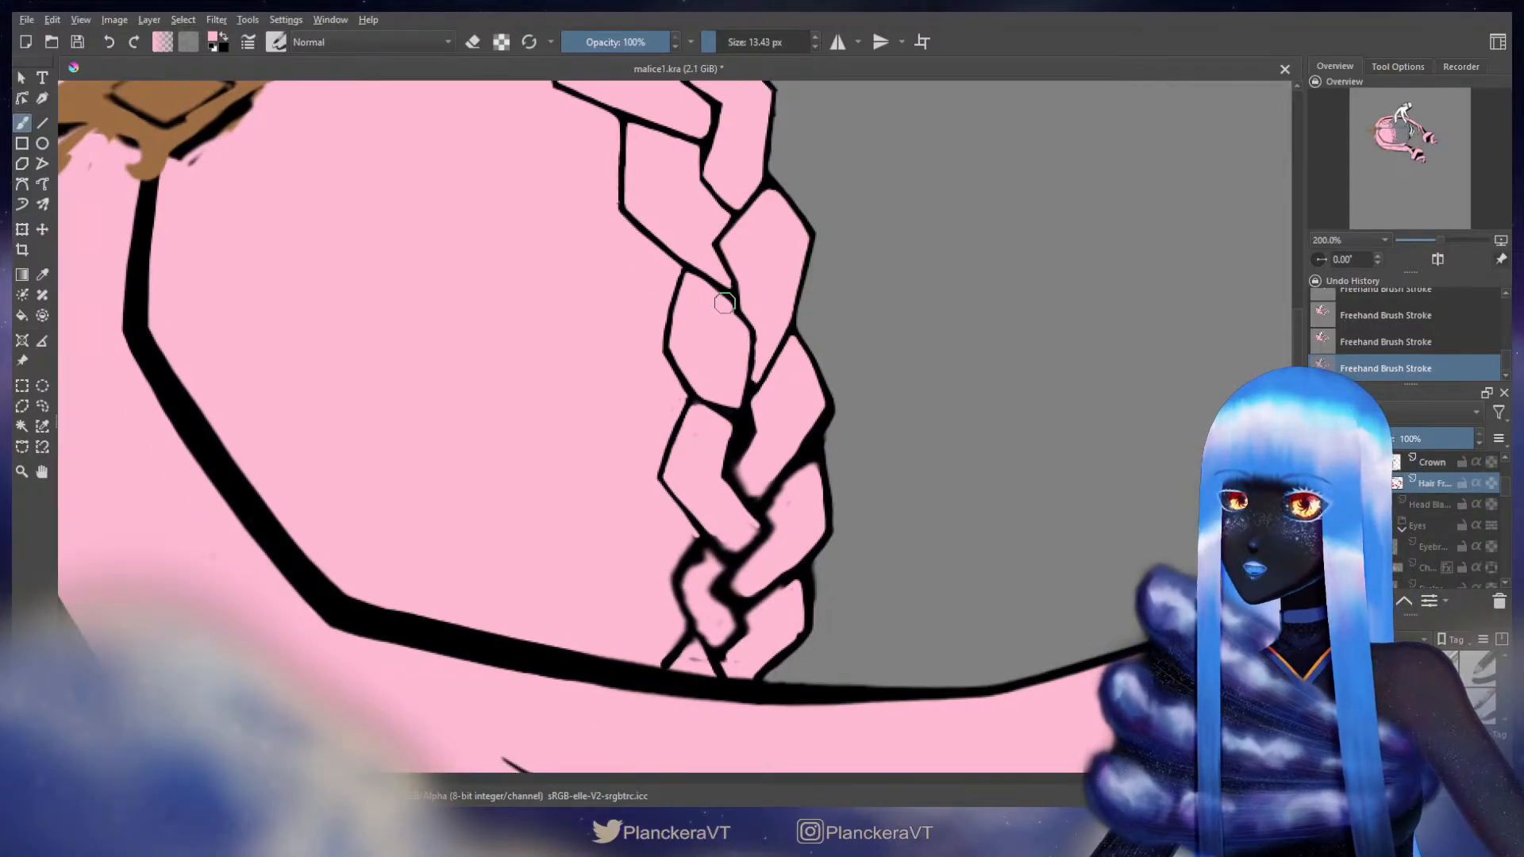
{"action": "left_click_drag", "start_coordinate": [697, 285], "coordinate": [713, 292]}
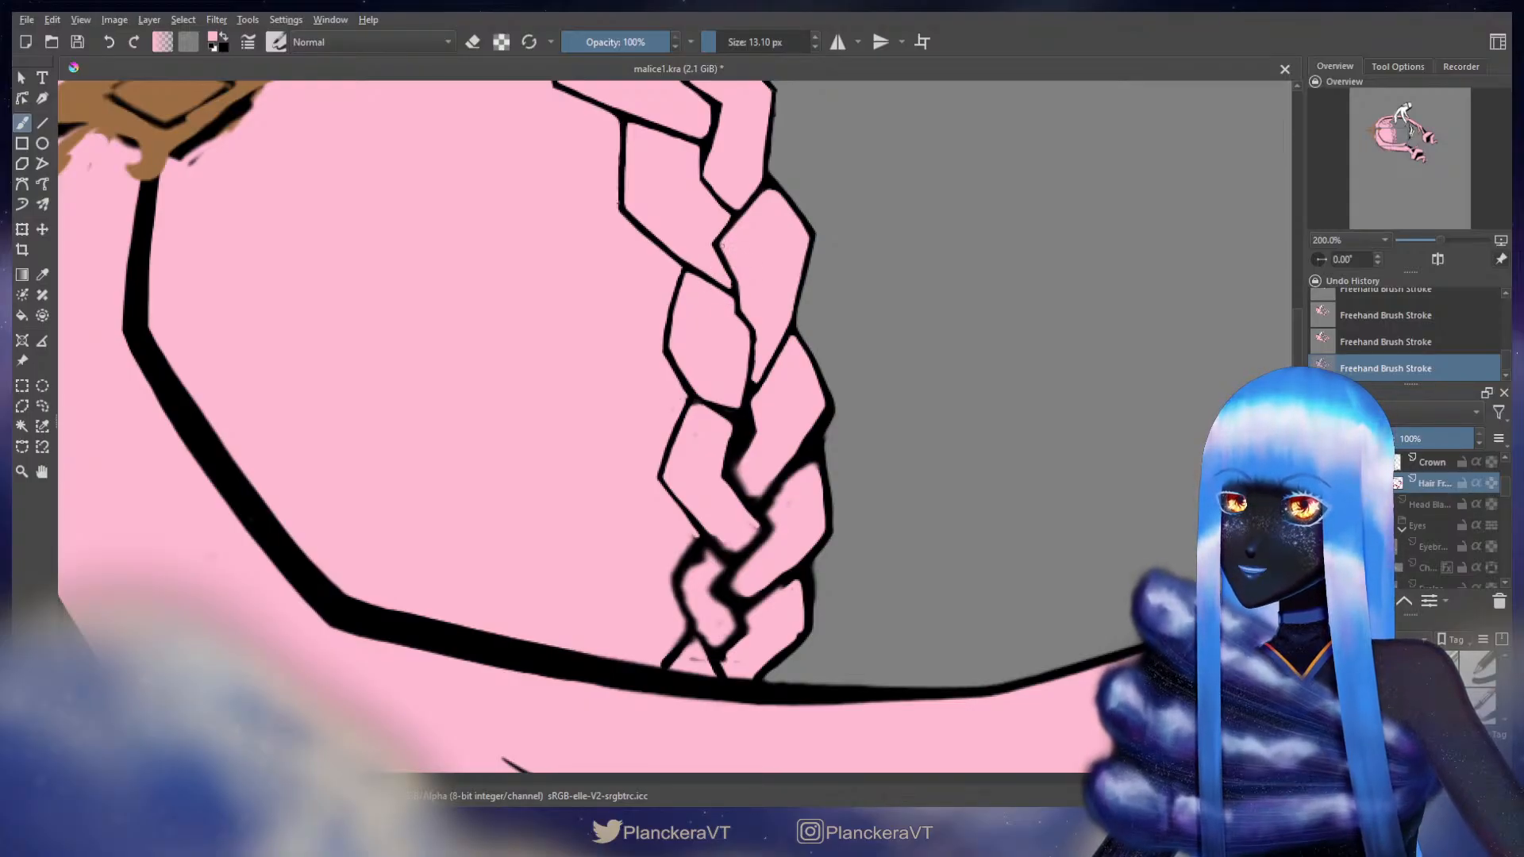
{"action": "left_click_drag", "start_coordinate": [742, 283], "coordinate": [749, 341]}
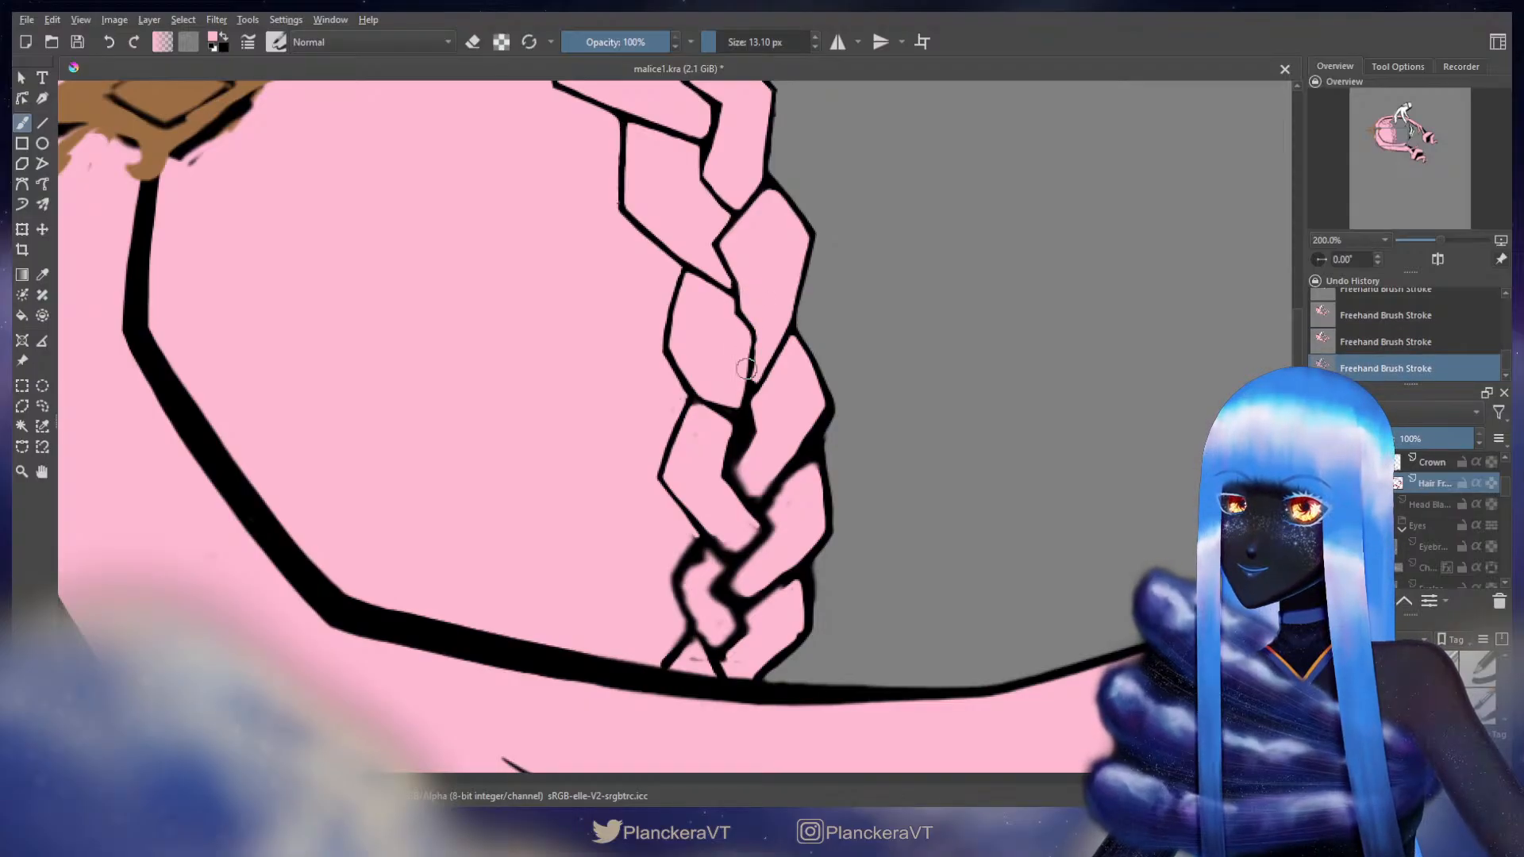
{"action": "left_click_drag", "start_coordinate": [745, 403], "coordinate": [747, 360]}
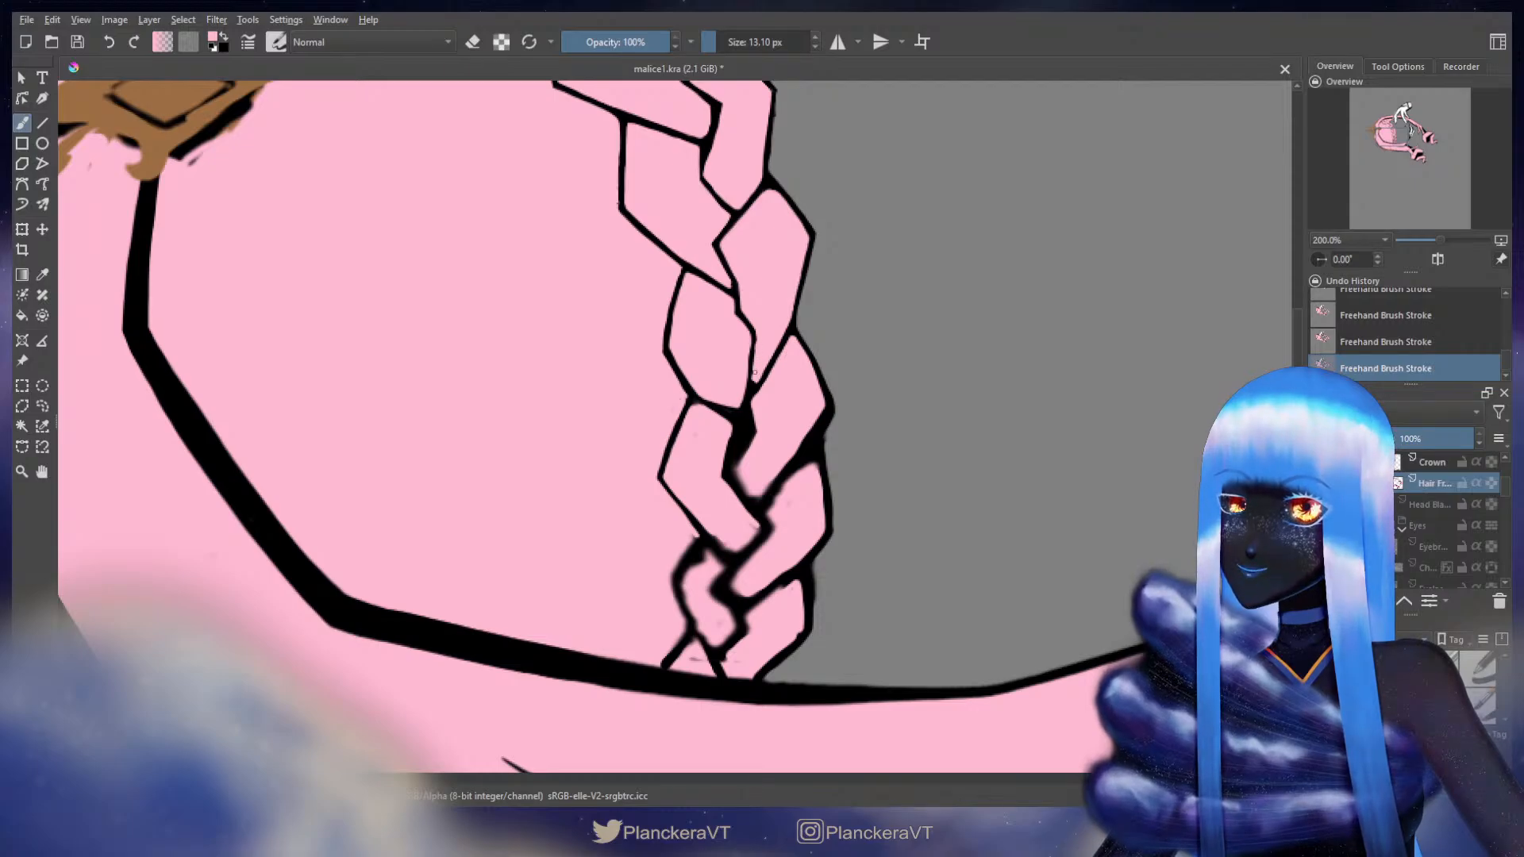
{"action": "key", "text": "x"}
{"action": "key", "text": "x"}
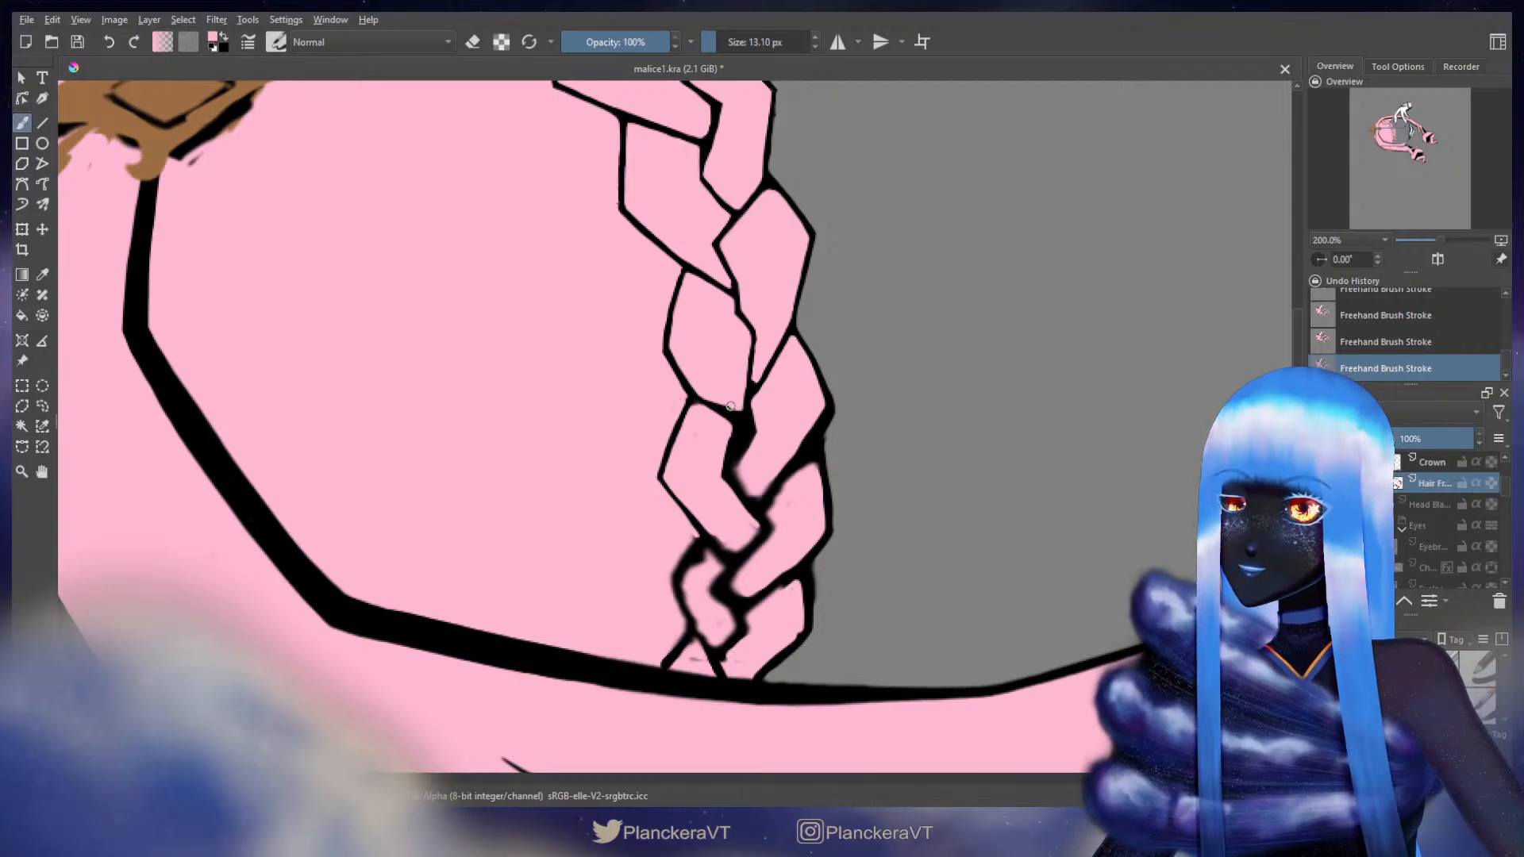
- Thin the segment's bottom edge and the thick black joint beneath it with pink at 13.10 px, and touch up with black at 11.98 px
{"action": "left_click_drag", "start_coordinate": [709, 399], "coordinate": [739, 381]}
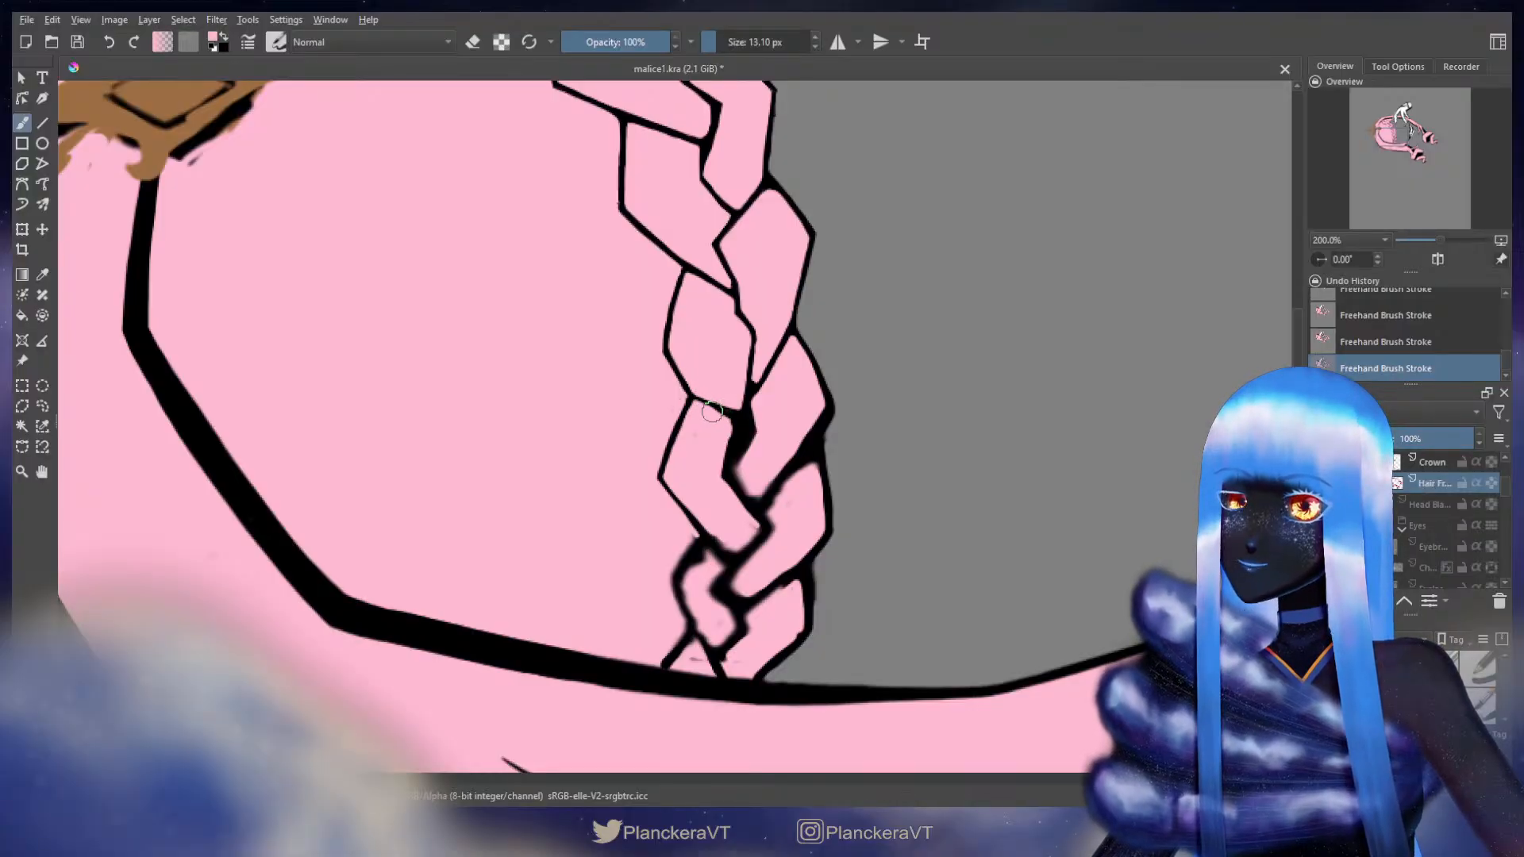
{"action": "left_click_drag", "start_coordinate": [735, 417], "coordinate": [720, 483]}
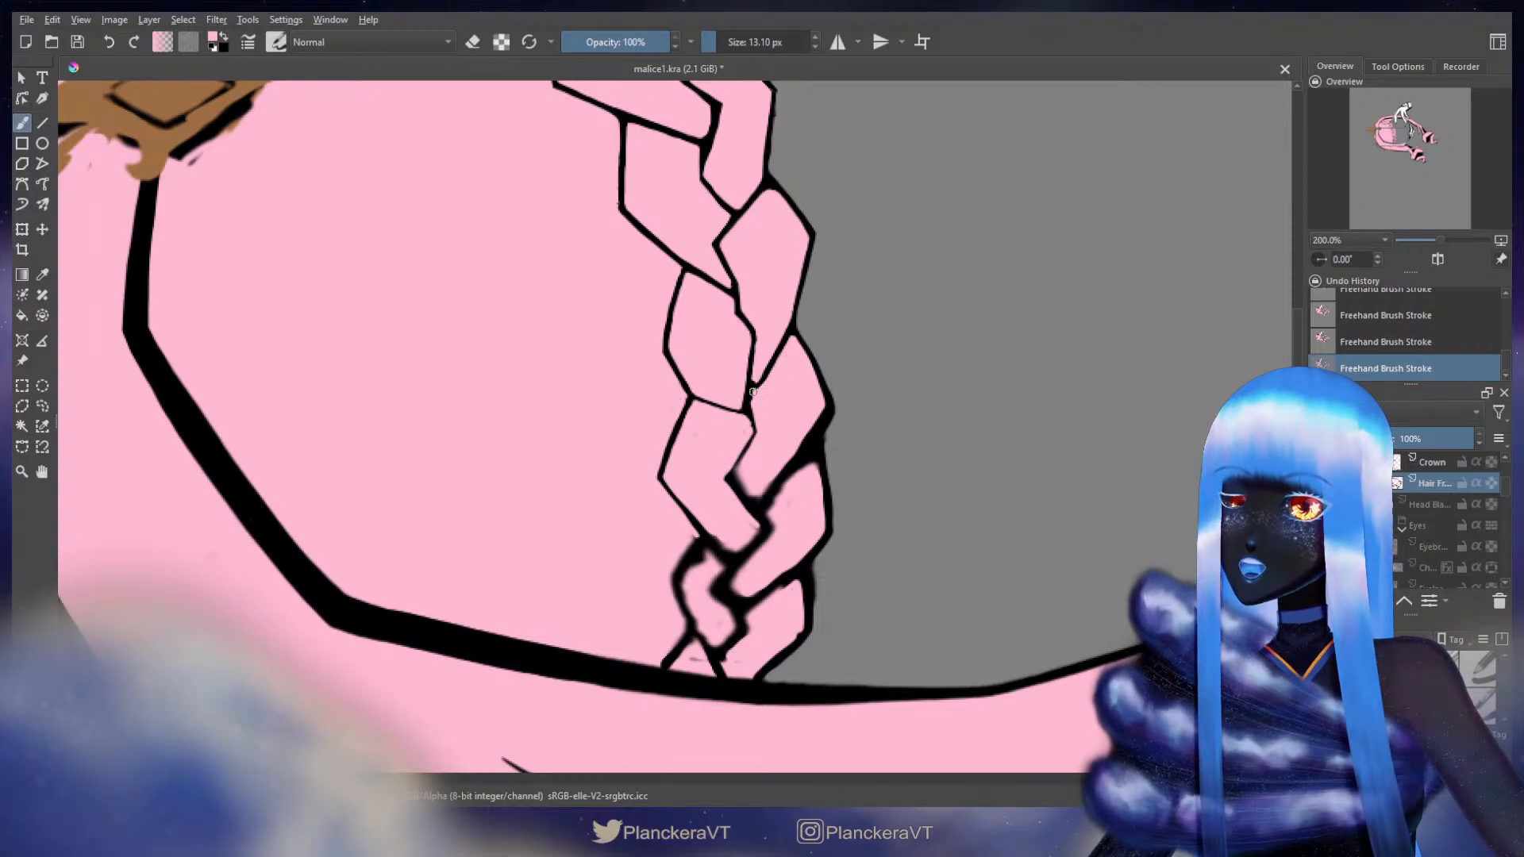
{"action": "key", "text": "x"}
{"action": "key", "text": "bracketleft"}
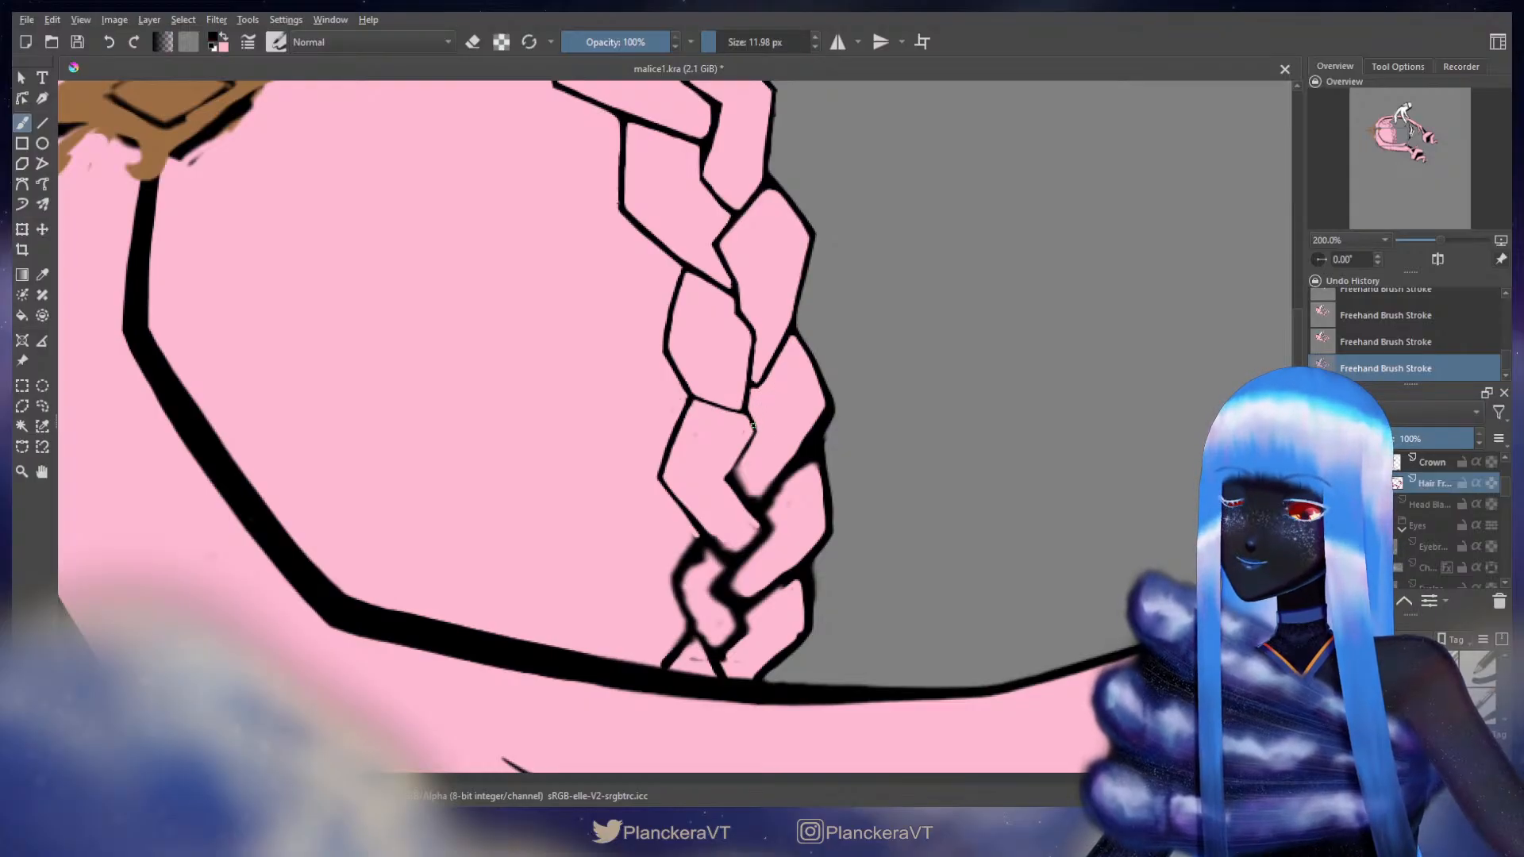
{"action": "key", "text": "x"}
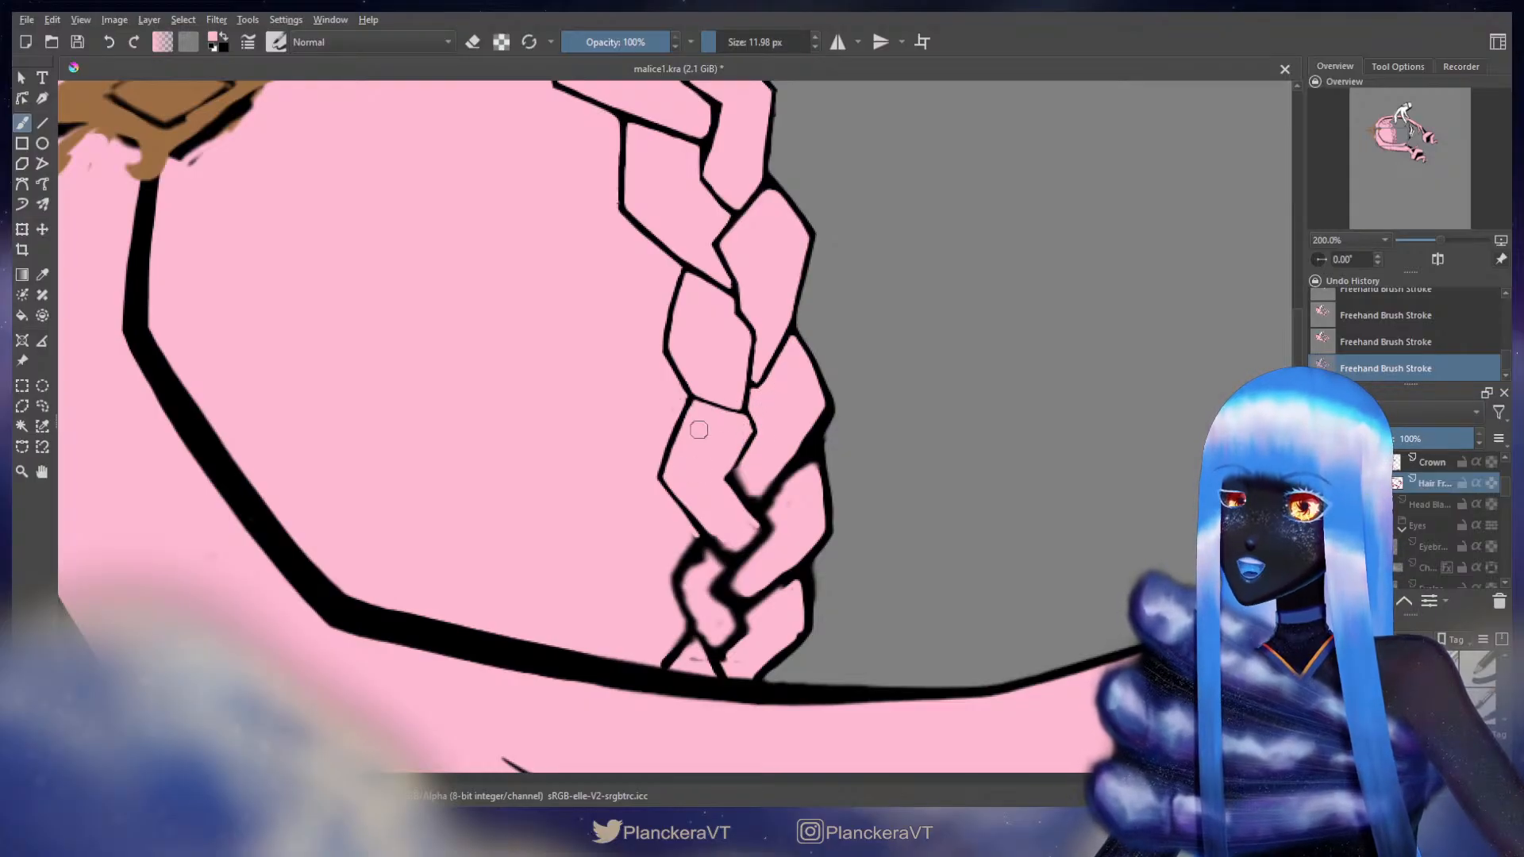
- Even out the edge shared by the two stacked left-hand segments with pink at 13.10 px and black at 13.13 px
{"action": "left_click_drag", "start_coordinate": [716, 384], "coordinate": [760, 372]}
{"action": "key", "text": "bracketright"}
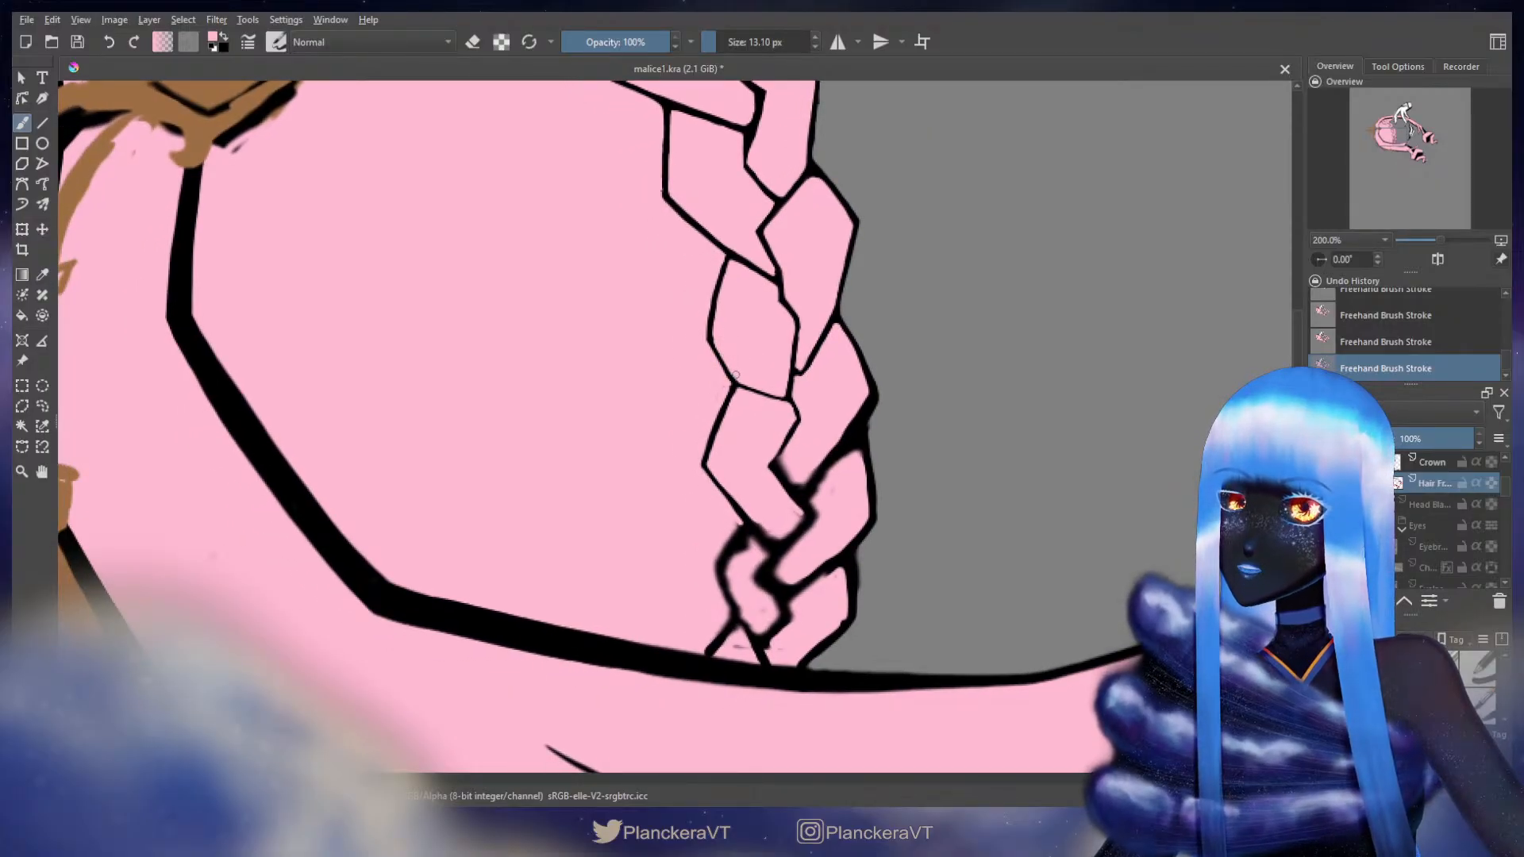
{"action": "key", "text": "x"}
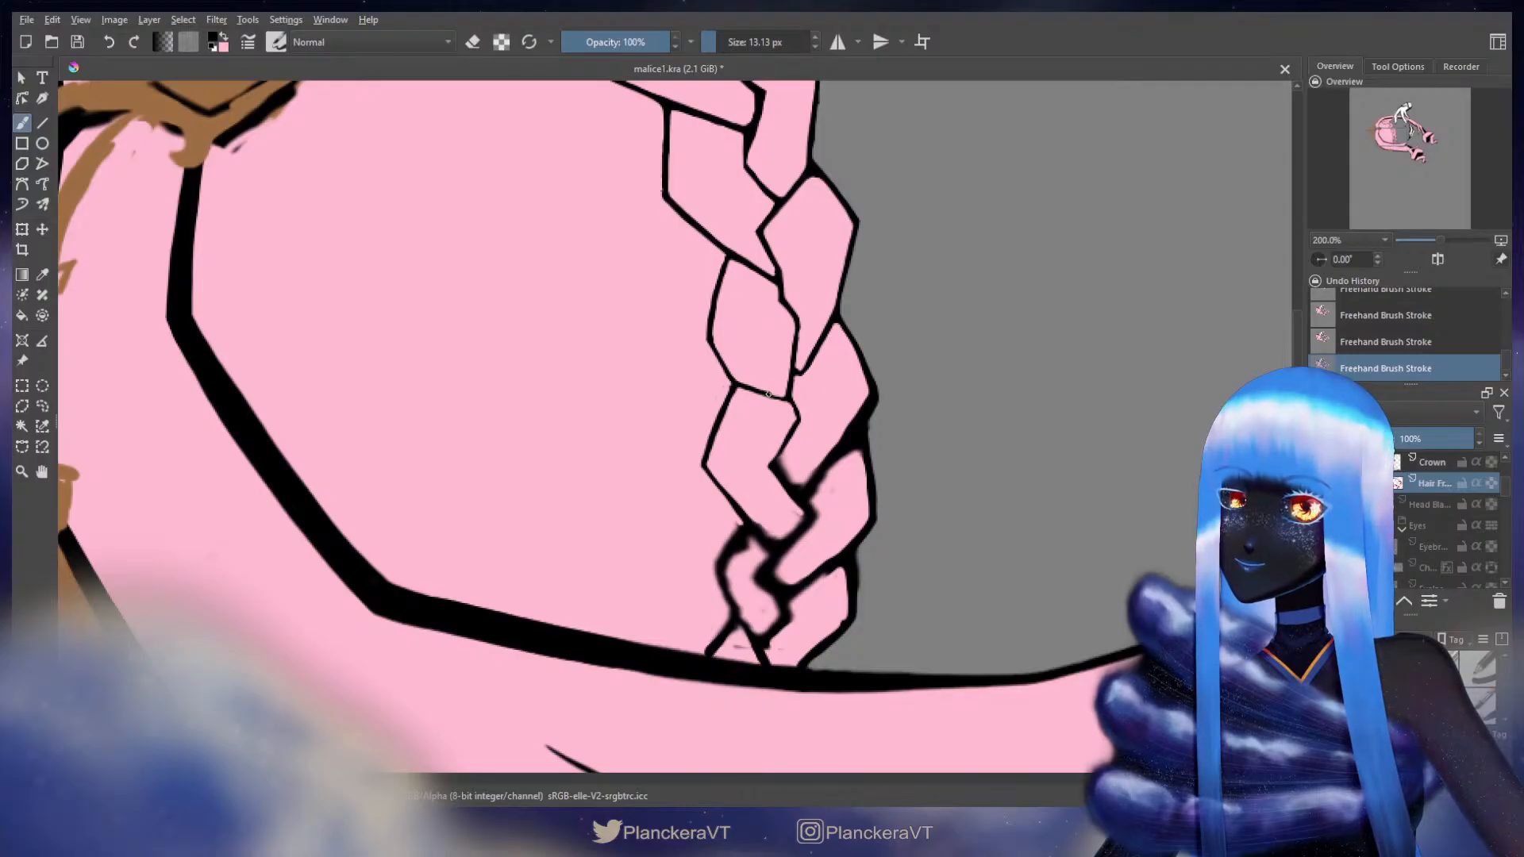
{"action": "mouse_move", "coordinate": [774, 409]}
{"action": "left_mouse_down"}
{"action": "mouse_move", "coordinate": [774, 369]}
{"action": "mouse_move", "coordinate": [810, 379]}
{"action": "left_mouse_up"}
{"action": "key", "text": "x"}
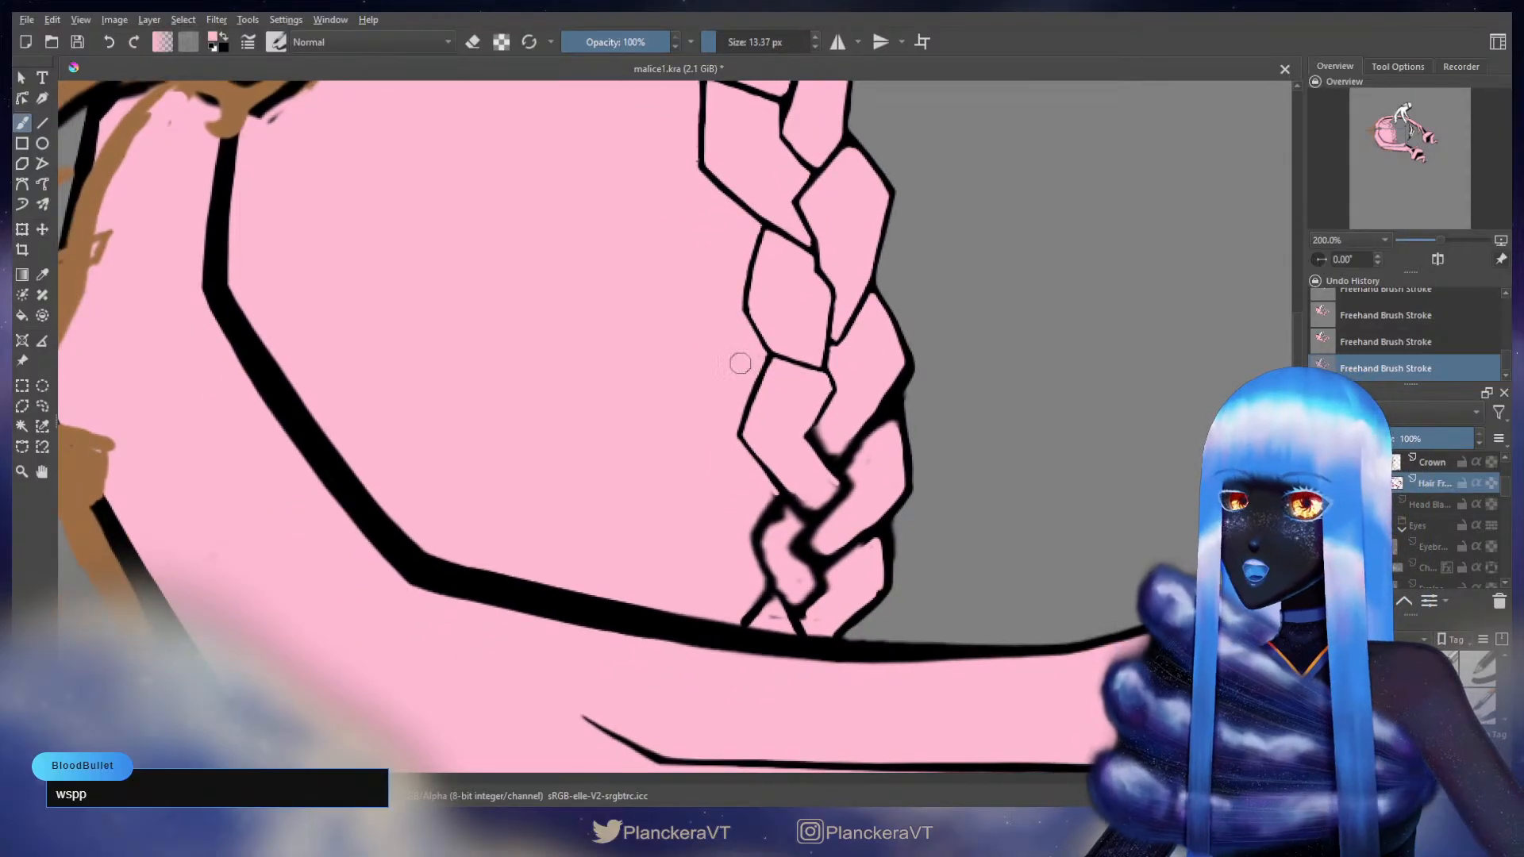
- Thin the diagonal line between the two right-hand braid segments with pink at 15.16, 13.65 and 12.66 px, and reinforce it with black at 13.65 px
{"action": "key", "text": "bracketright"}
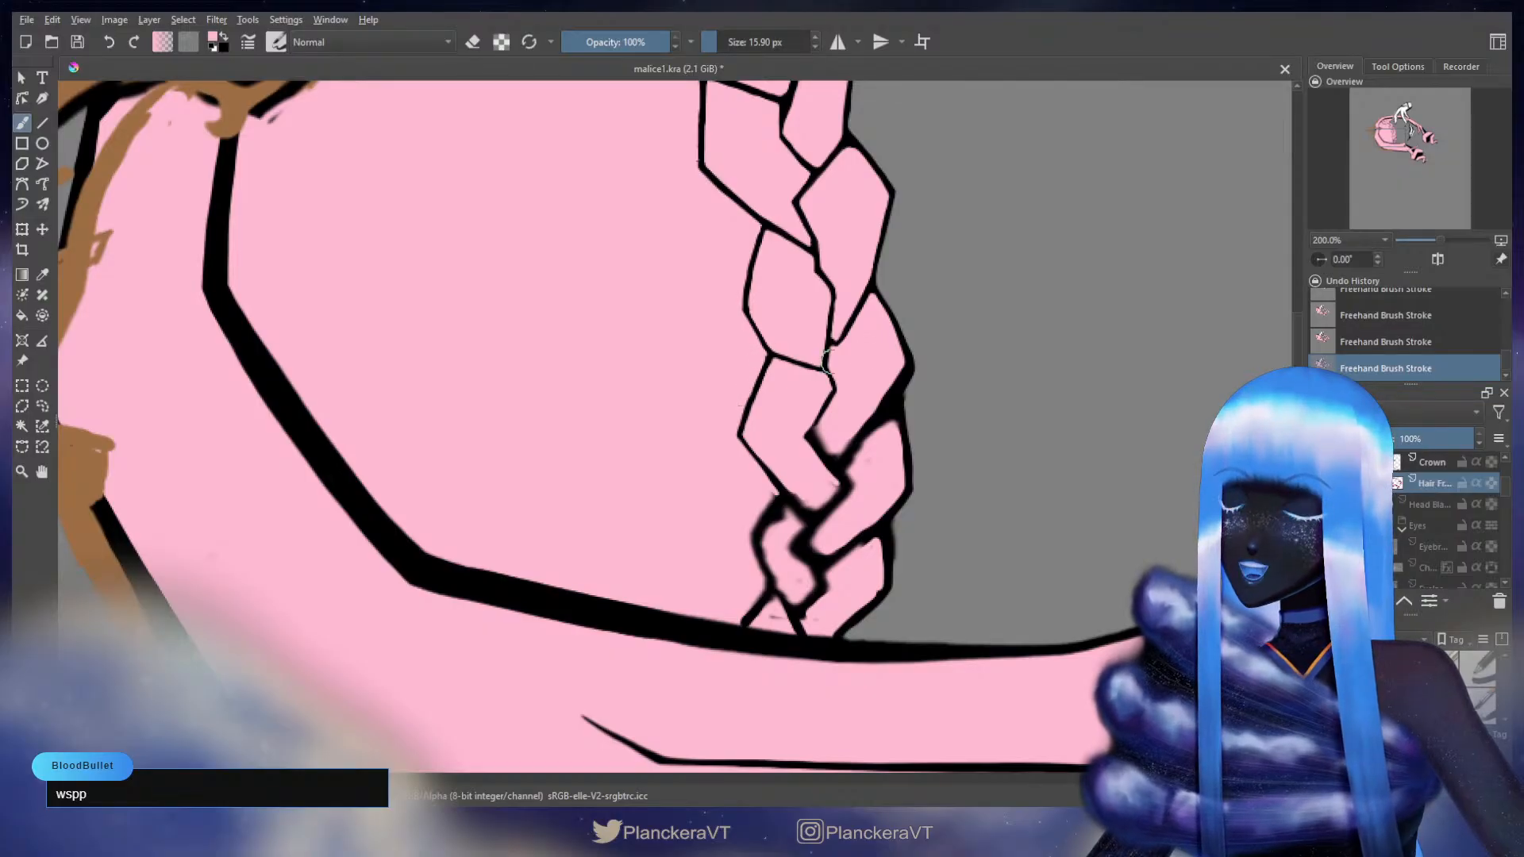
{"action": "left_click_drag", "start_coordinate": [813, 365], "coordinate": [655, 429]}
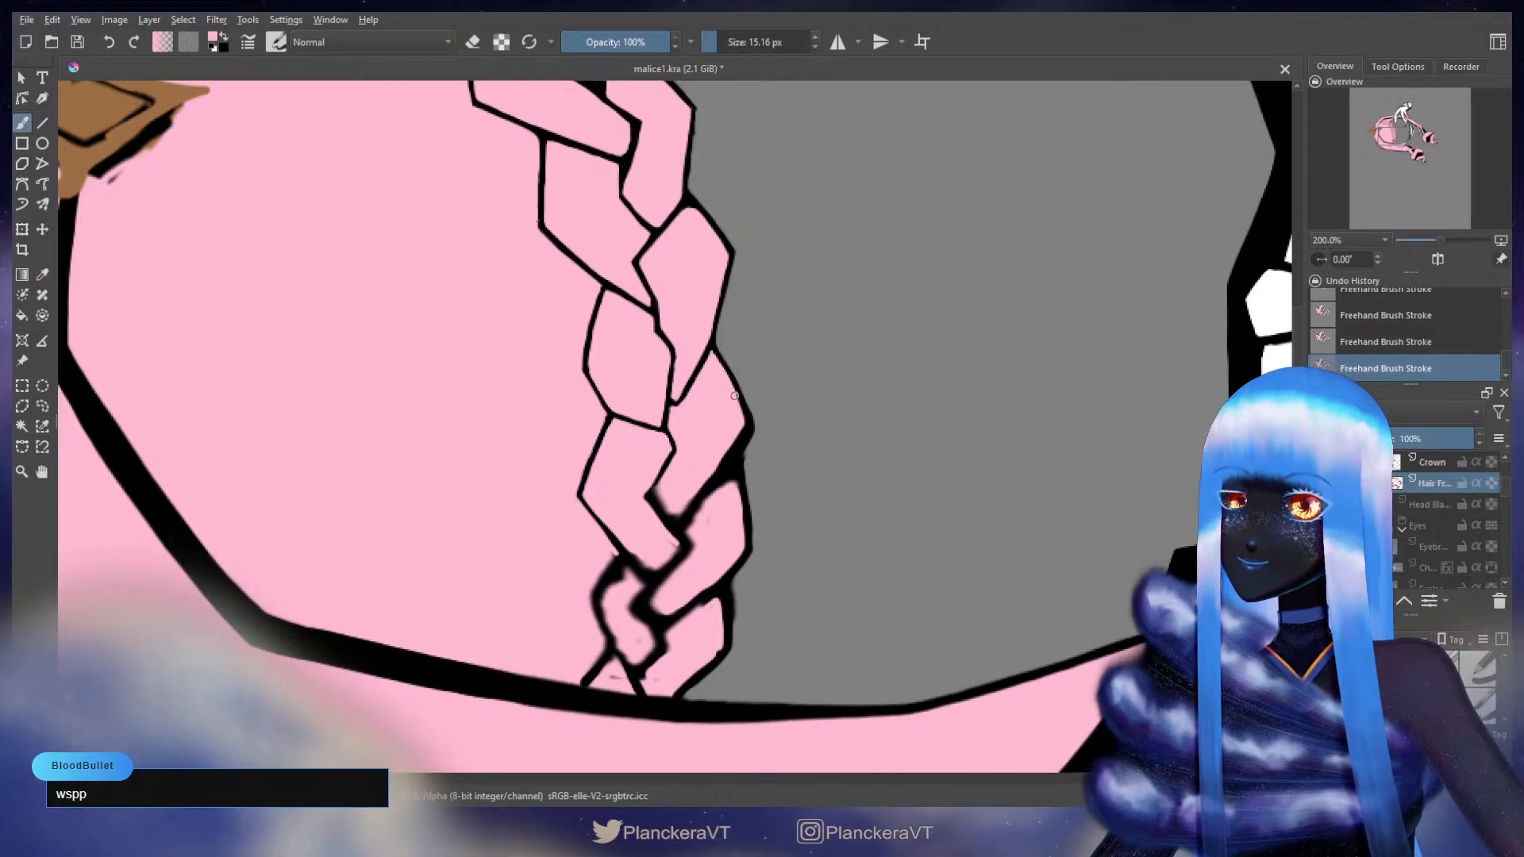
{"action": "mouse_move", "coordinate": [742, 429]}
{"action": "left_mouse_down"}
{"action": "mouse_move", "coordinate": [679, 508]}
{"action": "mouse_move", "coordinate": [713, 329]}
{"action": "mouse_move", "coordinate": [727, 364]}
{"action": "left_mouse_up"}
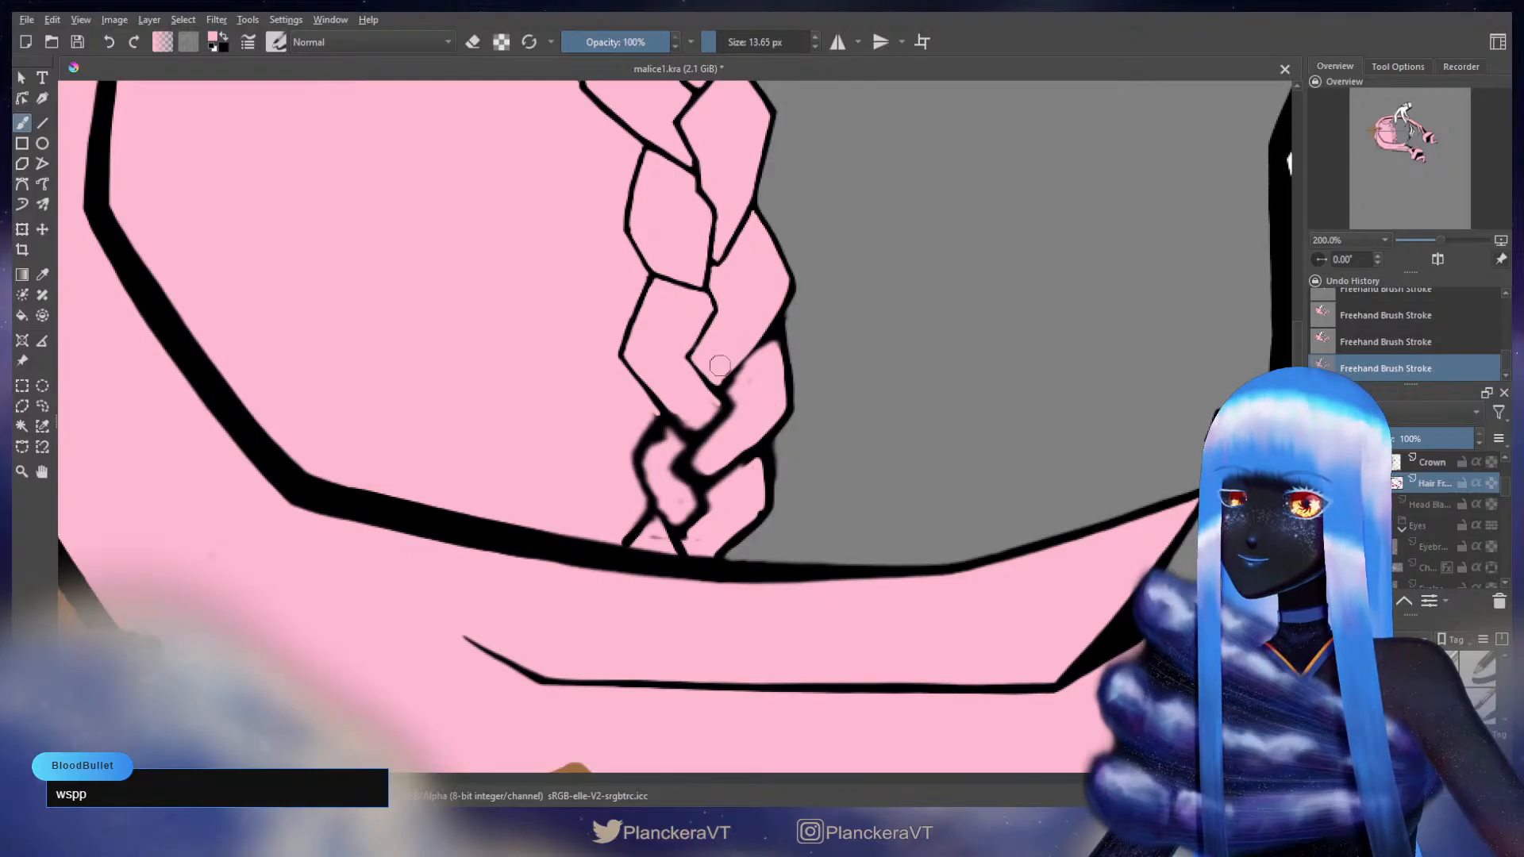
{"action": "key", "text": "x"}
{"action": "left_click_drag", "start_coordinate": [745, 366], "coordinate": [767, 338]}
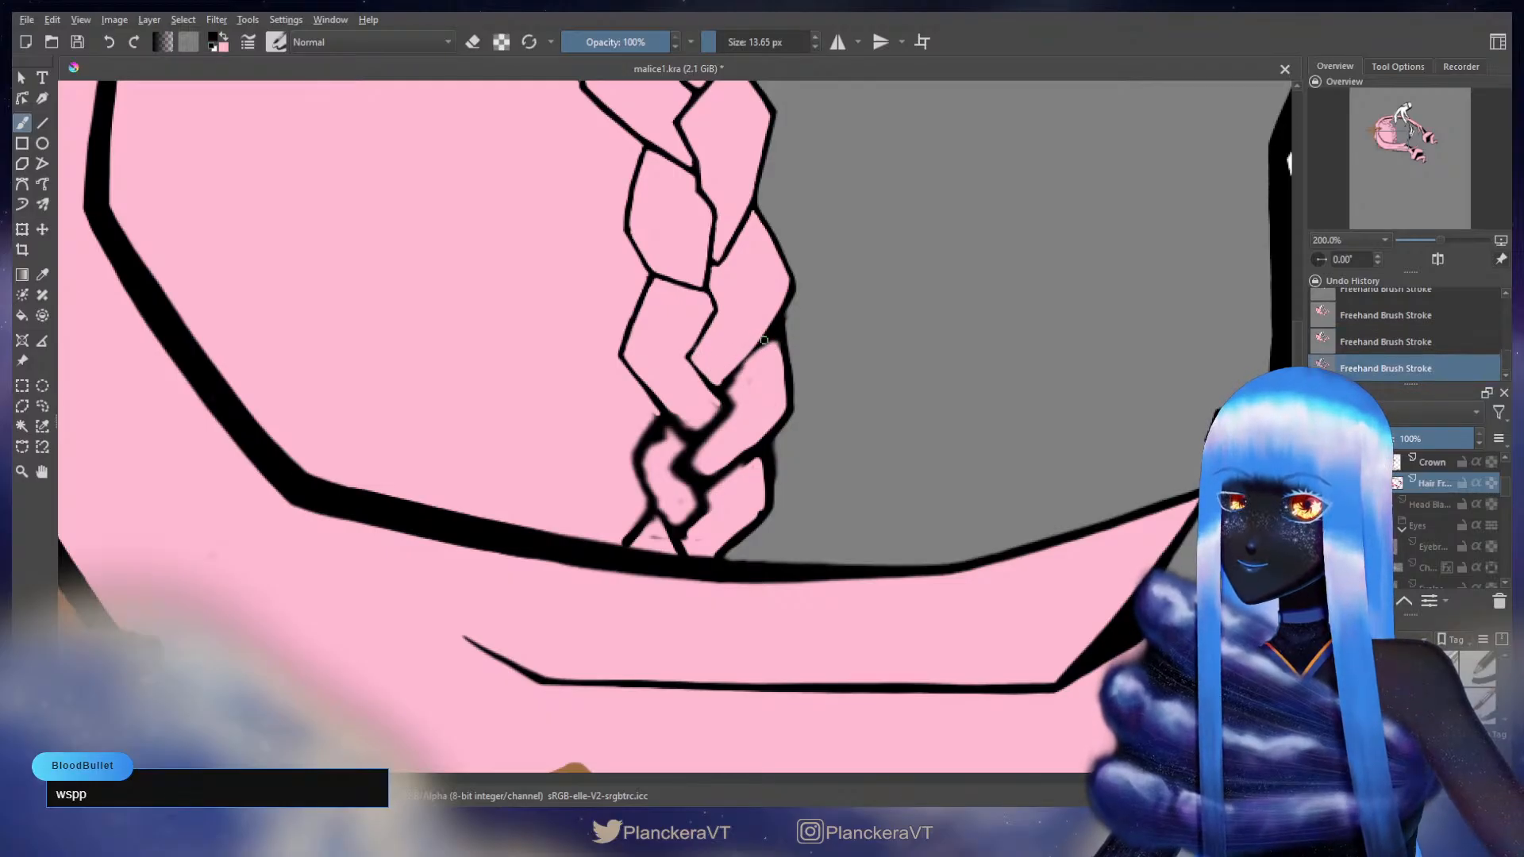
{"action": "key", "text": "x"}
{"action": "key", "text": "bracketleft"}
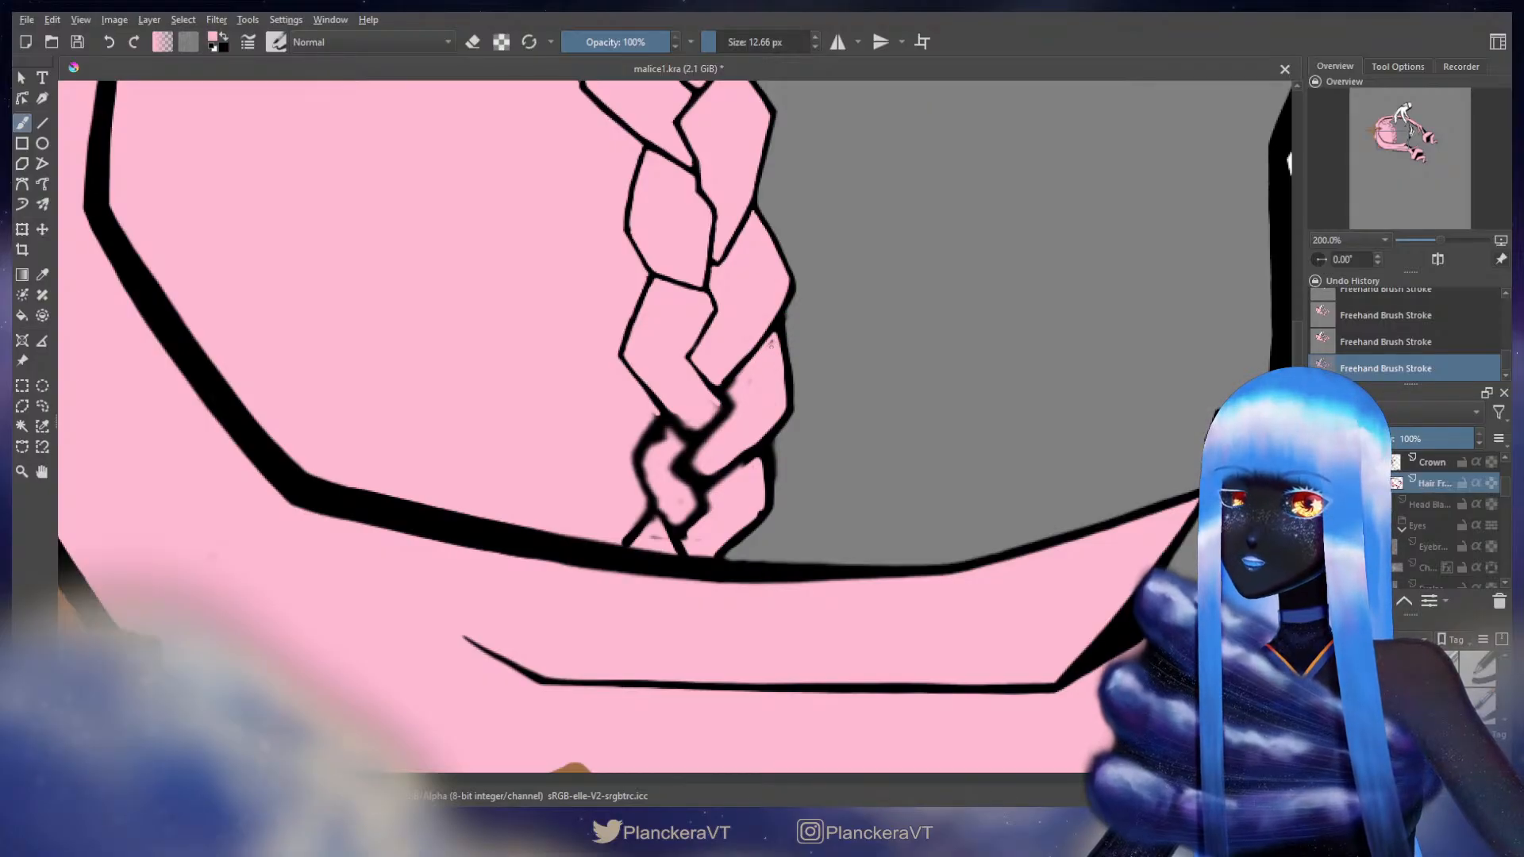
- Sharpen the outer corner where the right-hand segments meet the grey background, using black and pink at 13.87 px
{"action": "left_click_drag", "start_coordinate": [791, 297], "coordinate": [724, 433]}
{"action": "key", "text": "x"}
{"action": "key", "text": "bracketright"}
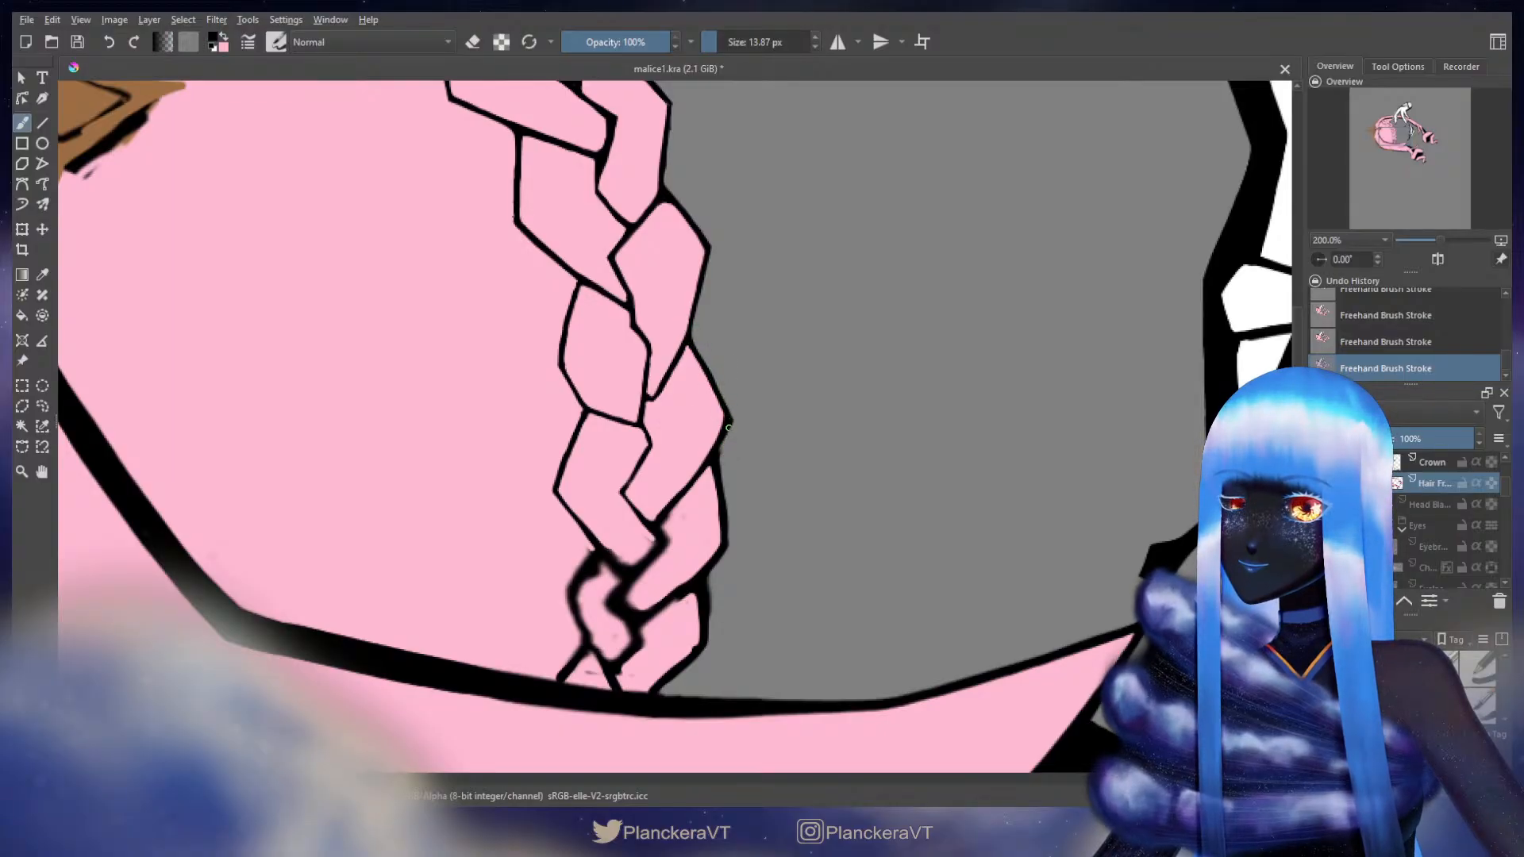
{"action": "key", "text": "x"}
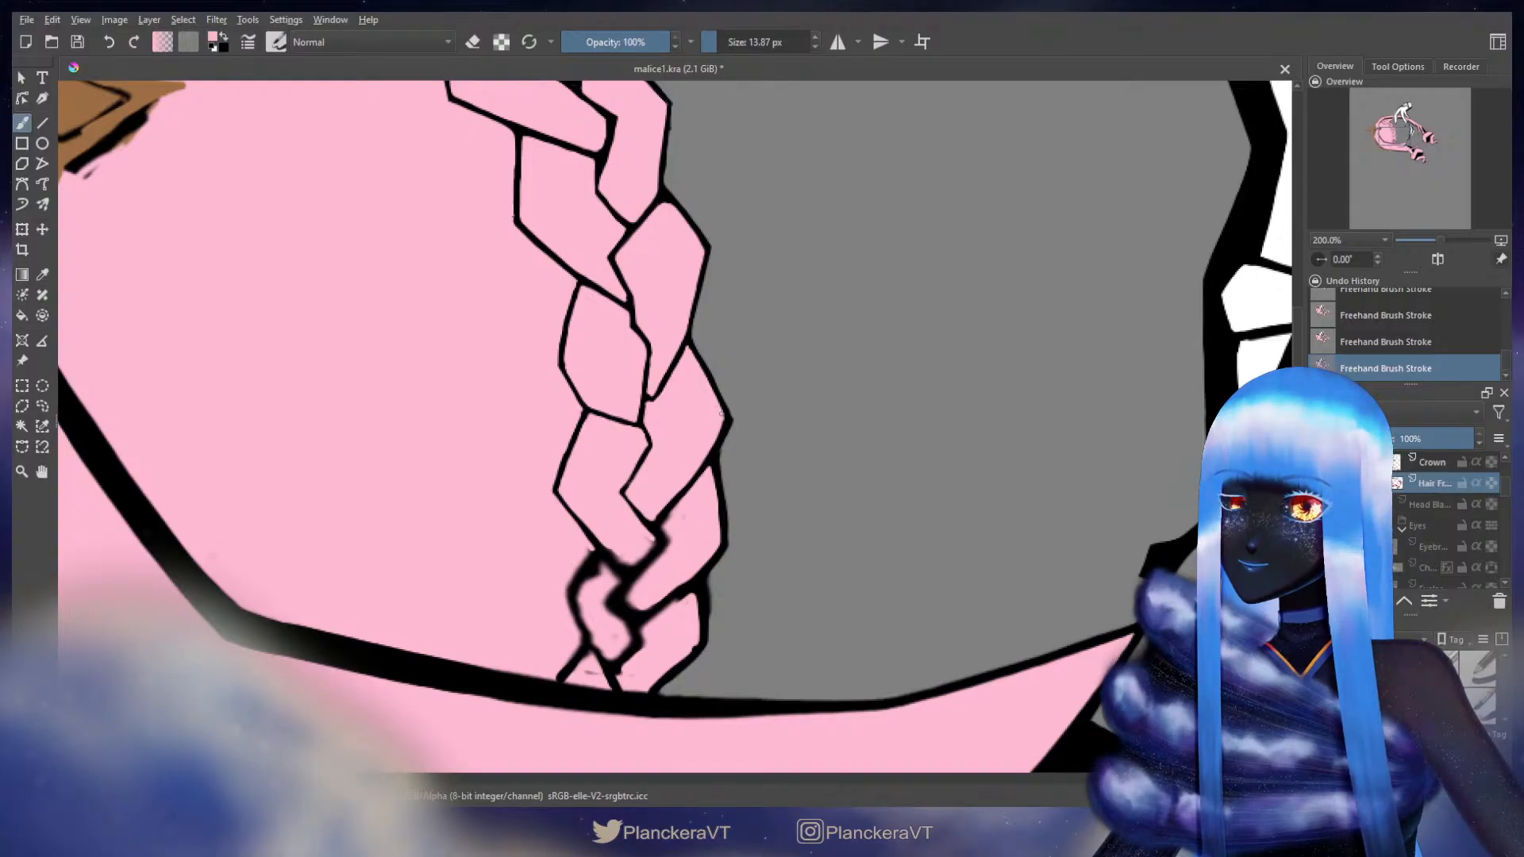
{"action": "key", "text": "x"}
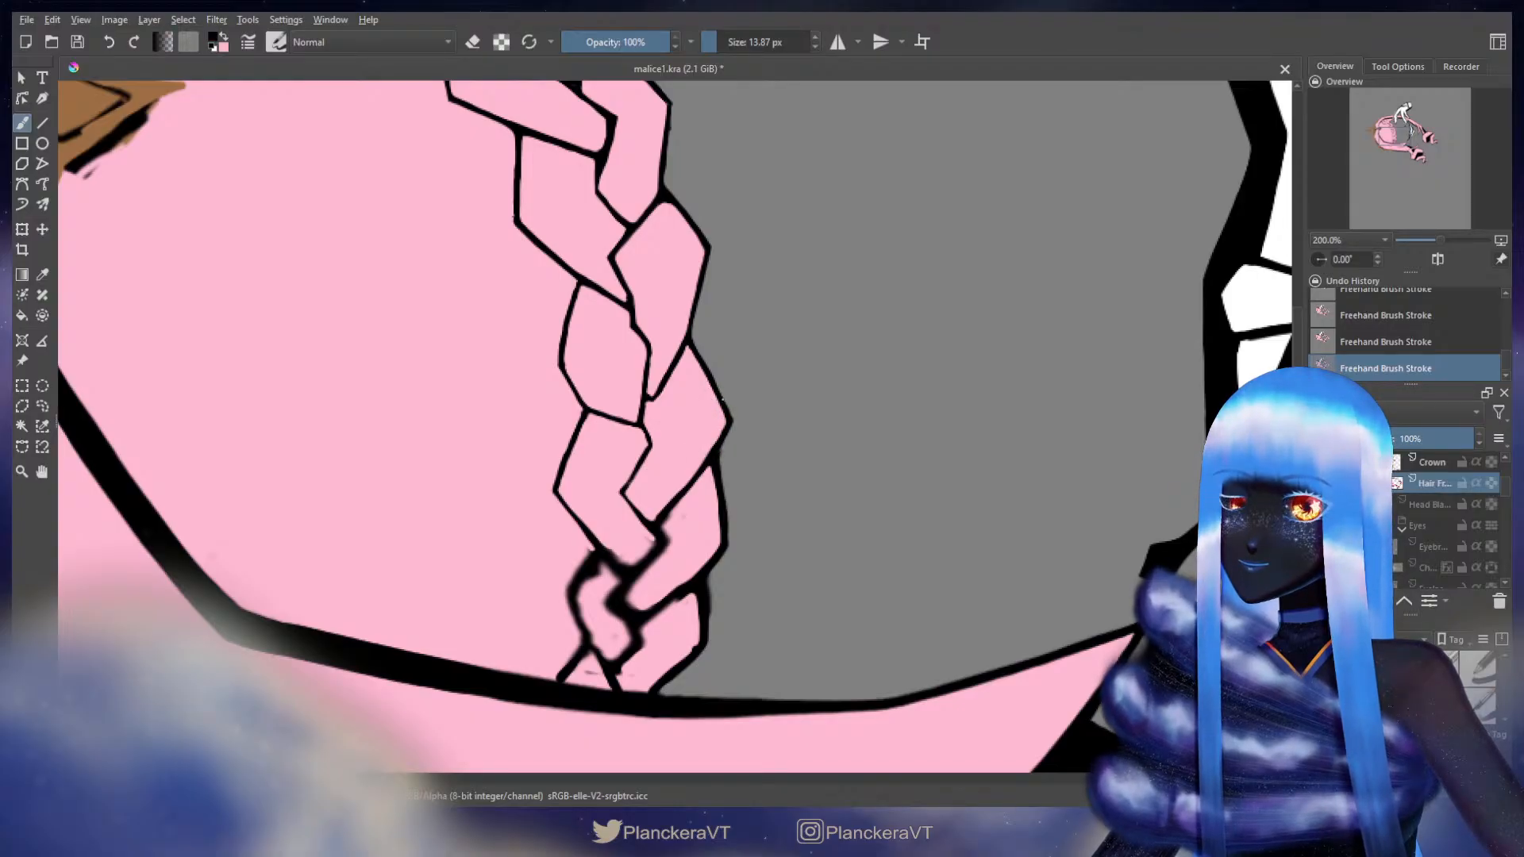
- Clean the outer contour of the right-hand segment below with pink at 14.73 px and black and pink at 14.70 px
{"action": "left_click_drag", "start_coordinate": [730, 451], "coordinate": [729, 330]}
{"action": "key", "text": "bracketright"}
{"action": "key", "text": "x"}
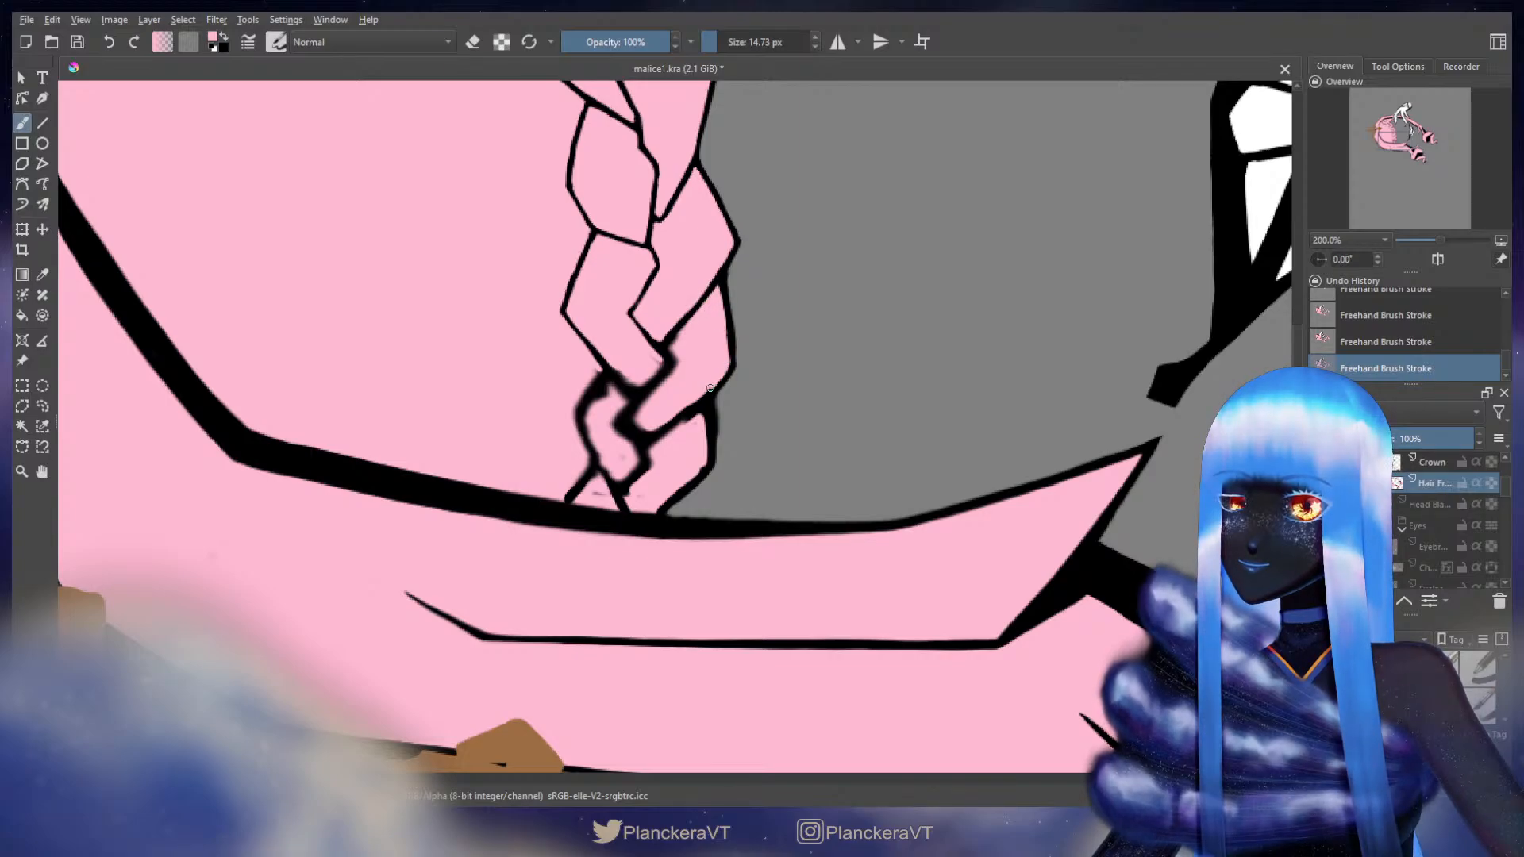
{"action": "key", "text": "x"}
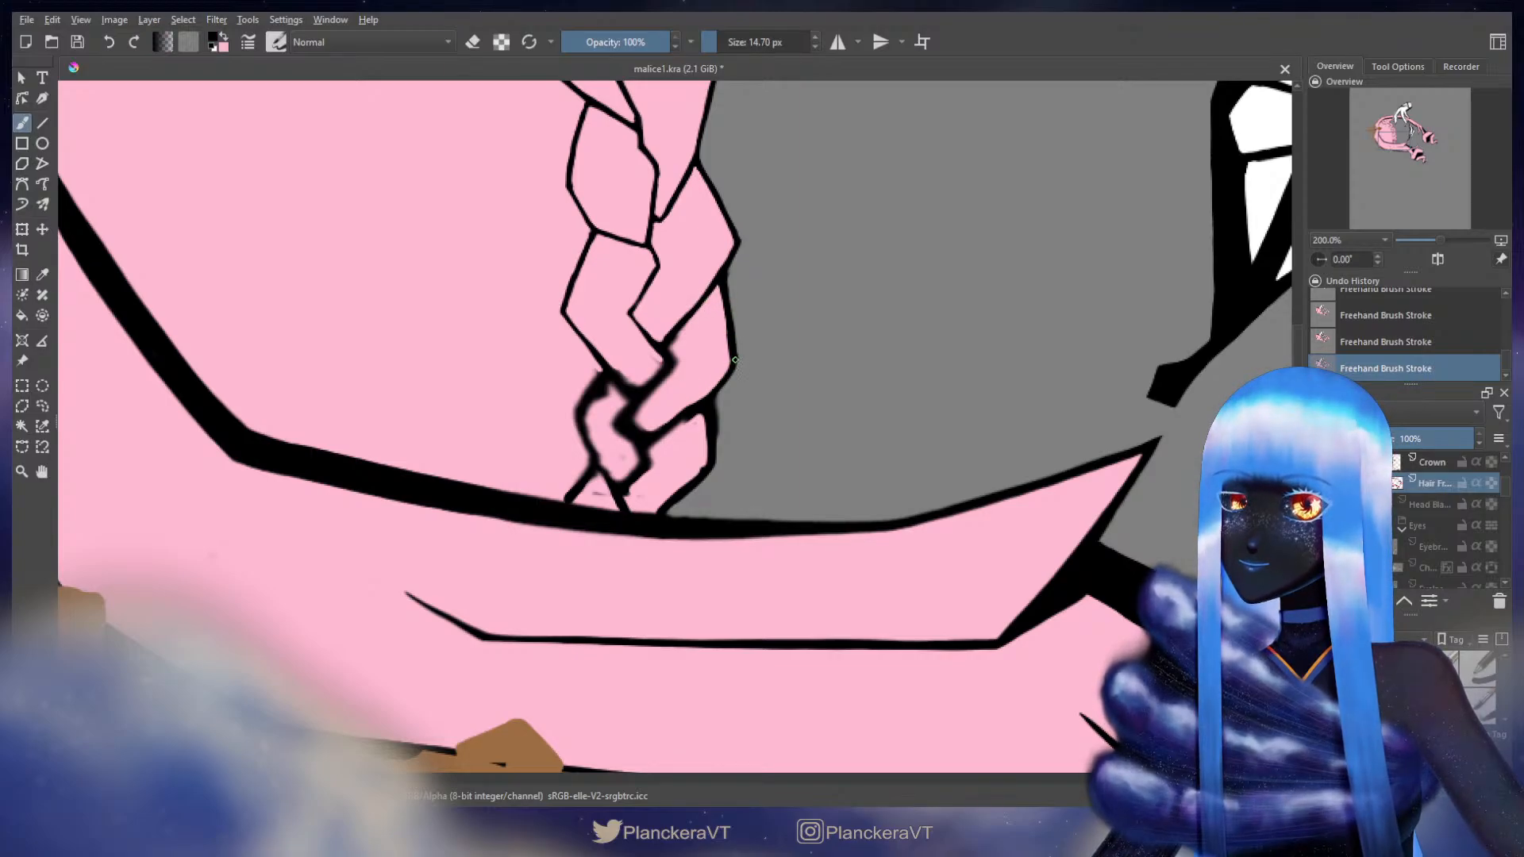
{"action": "left_click_drag", "start_coordinate": [732, 367], "coordinate": [711, 398]}
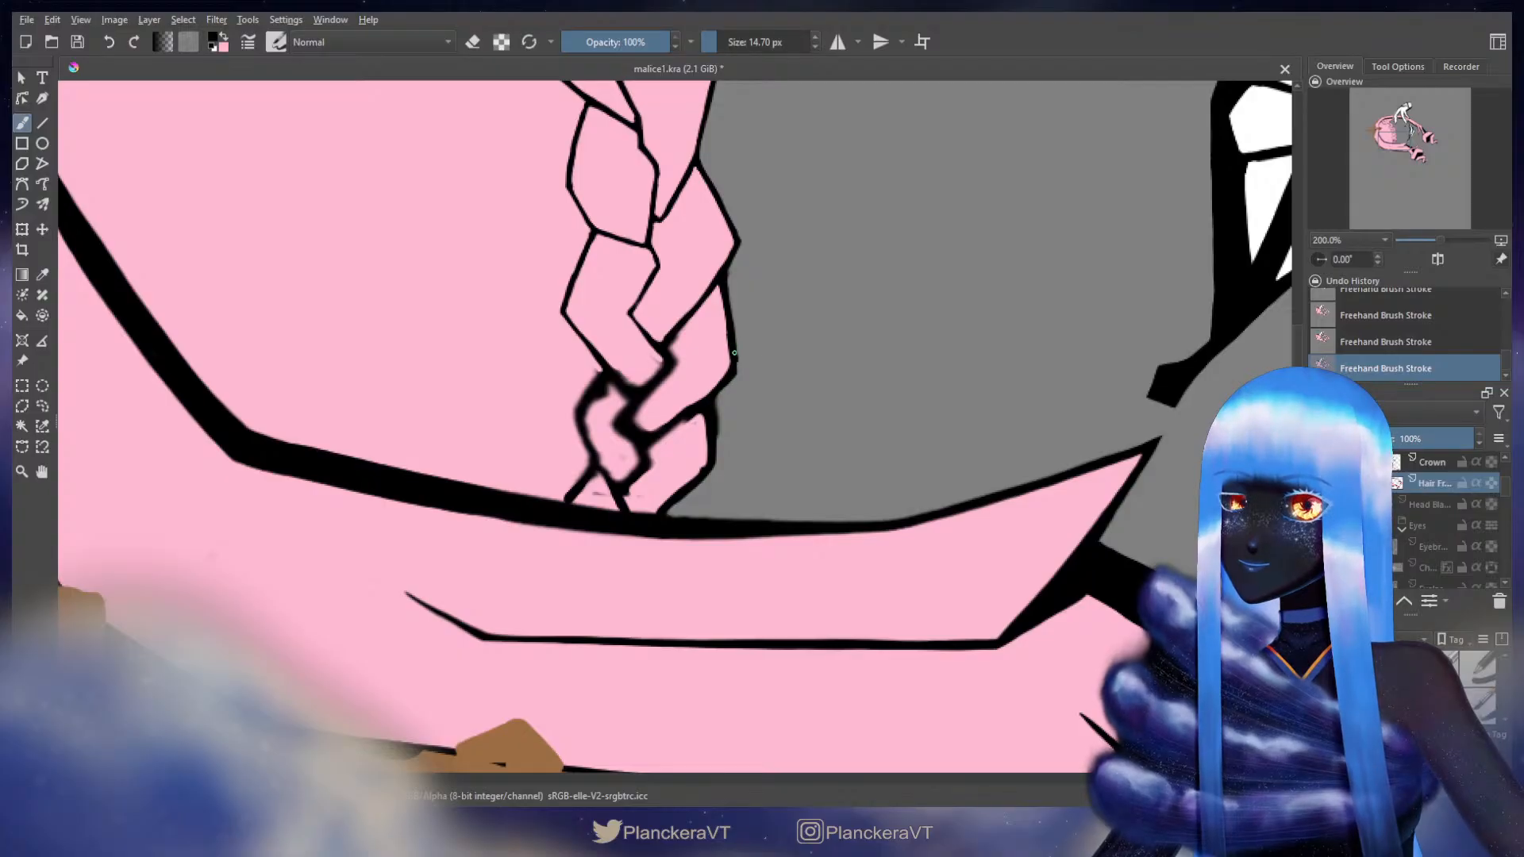
{"action": "key", "text": "x"}
{"action": "left_click_drag", "start_coordinate": [719, 299], "coordinate": [730, 353]}
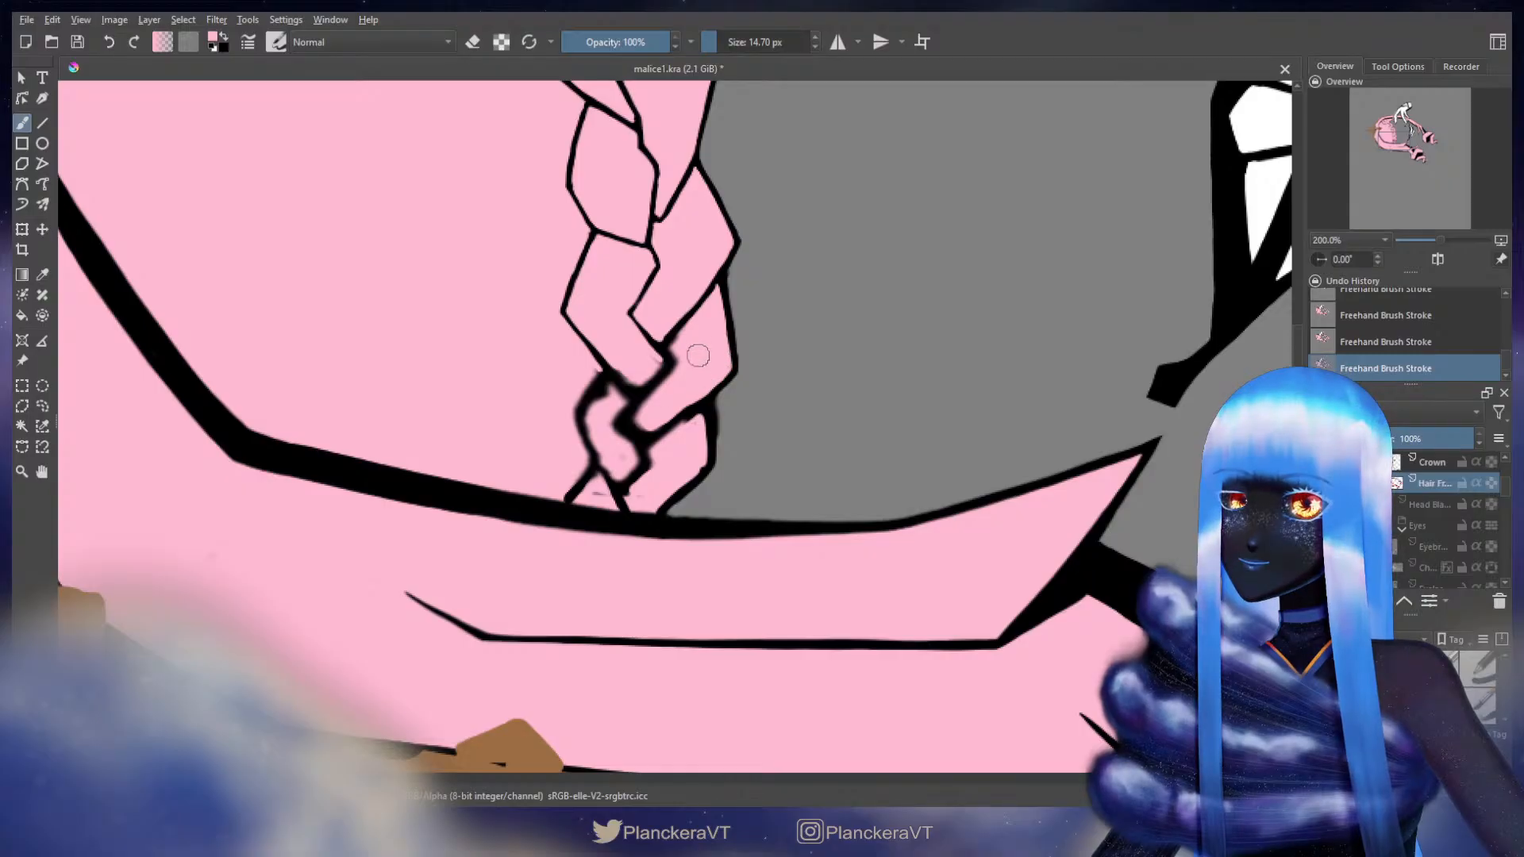
- Even out the diagonal edge shared by the stacked right-hand segments down to its inner joint with pink and black at 14.70 px
{"action": "mouse_move", "coordinate": [670, 345]}
{"action": "left_mouse_down"}
{"action": "mouse_move", "coordinate": [680, 368]}
{"action": "mouse_move", "coordinate": [722, 341]}
{"action": "left_mouse_up"}
{"action": "key", "text": "x"}
{"action": "key", "text": "x"}
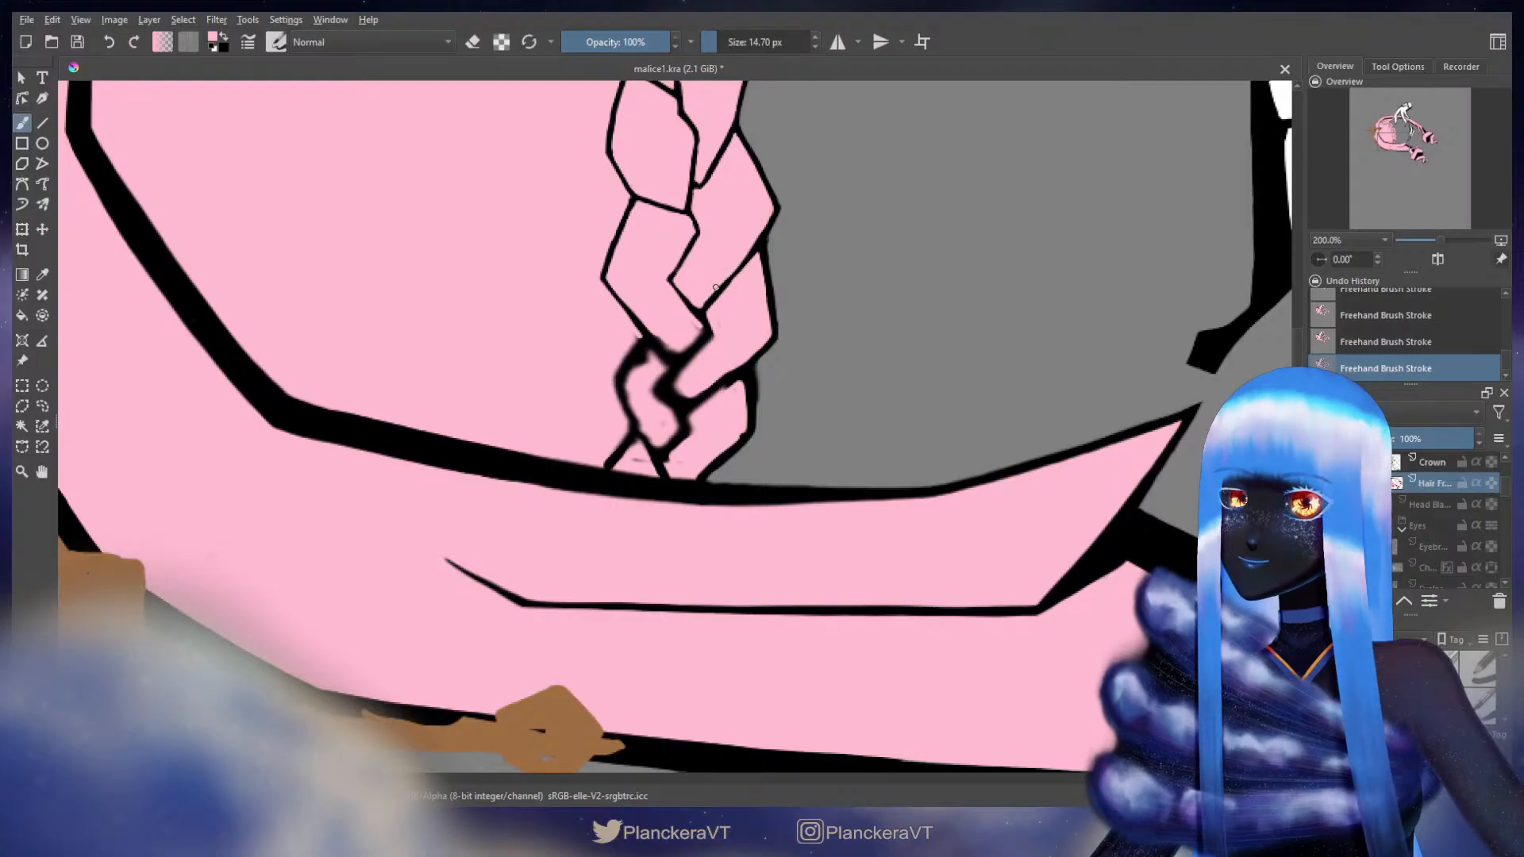
{"action": "key", "text": "x"}
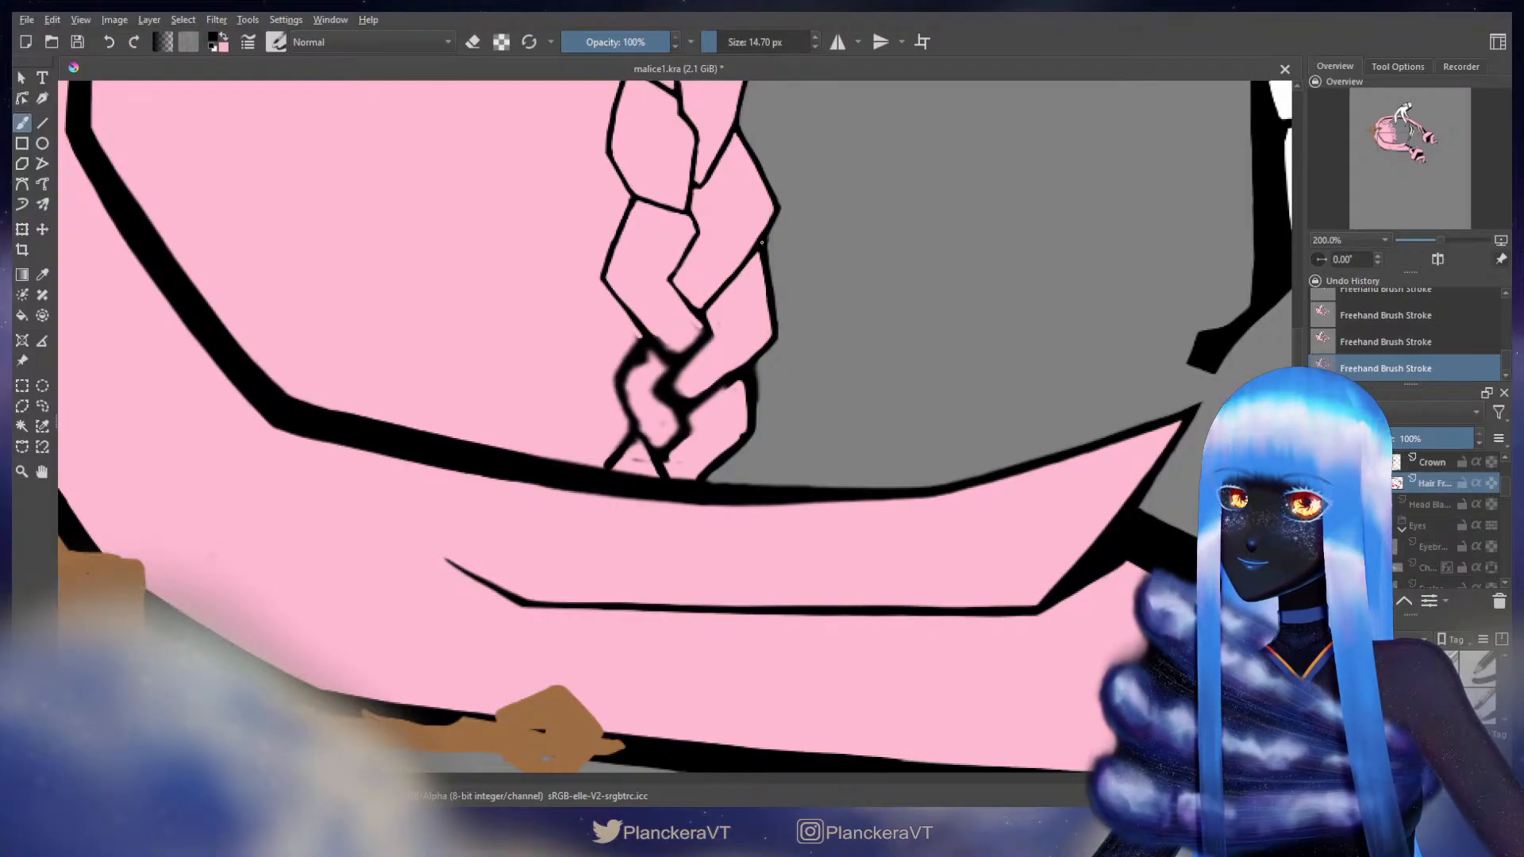
{"action": "left_click_drag", "start_coordinate": [728, 316], "coordinate": [749, 287]}
- Thin the lower edge of the left-hand segment with pink at 14.70 px and touch up its outline with black at 10.38 px
{"action": "key", "text": "x"}
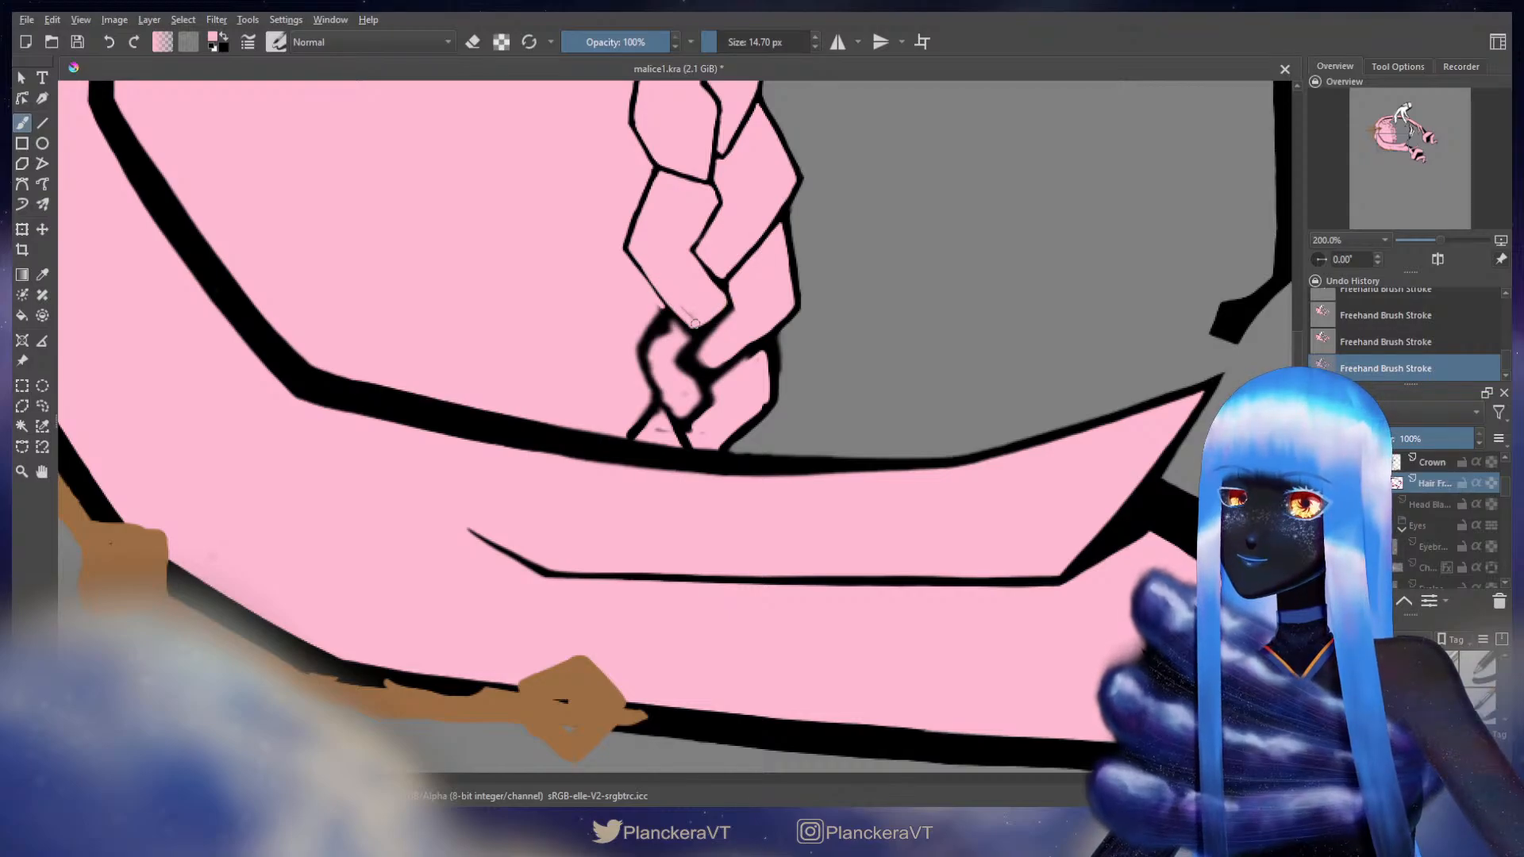
{"action": "key", "text": "x"}
{"action": "key", "text": "bracketleft"}
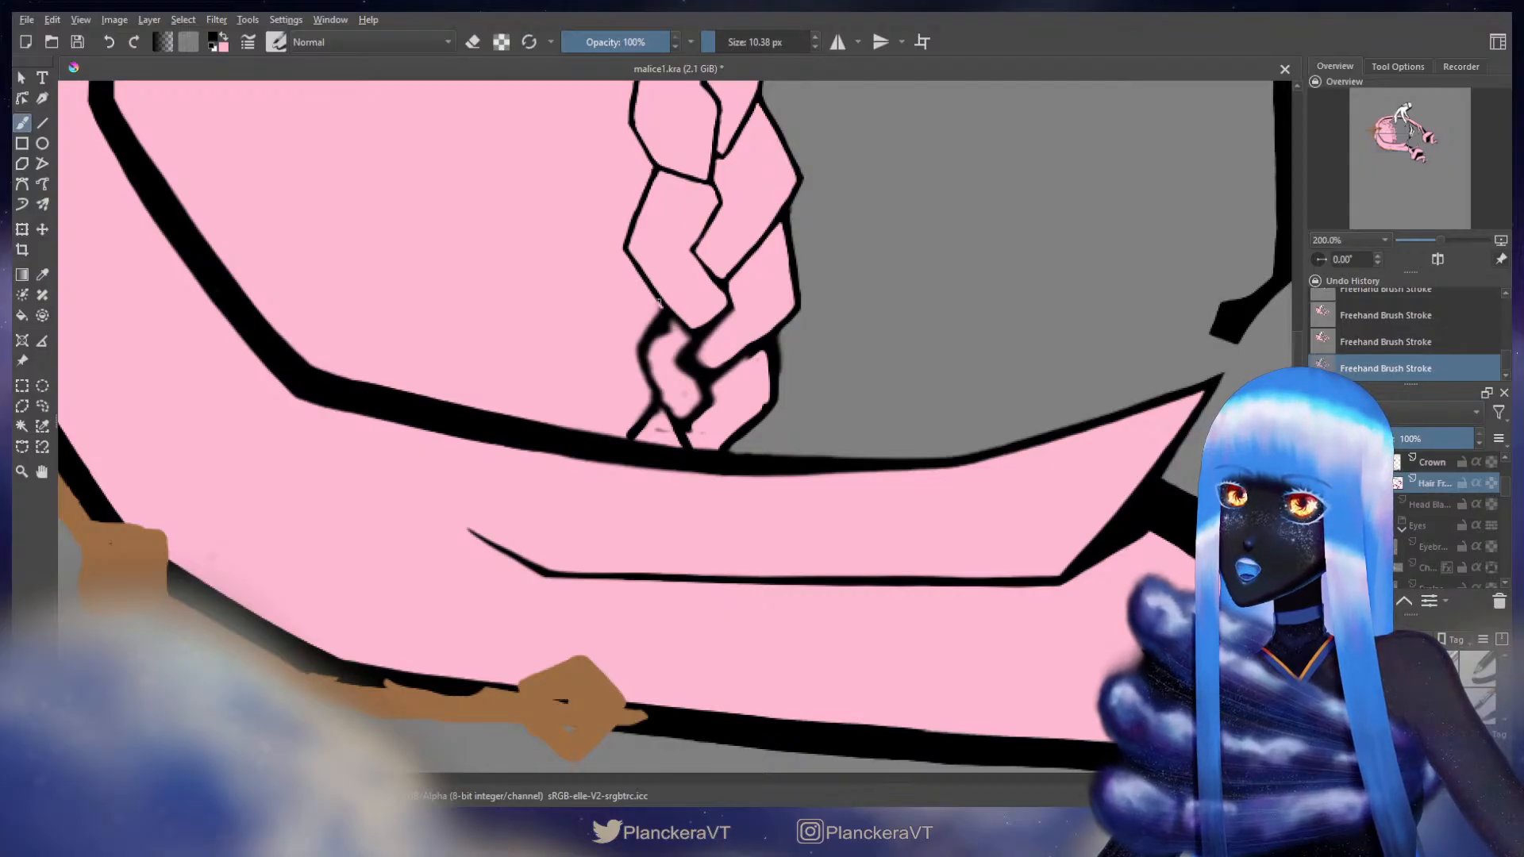
- Thin the thick joint above the lowest segments and the right-hand segment's bottom edge with pink at 12.60, 14.98 and 17.20 px
{"action": "key", "text": "x"}
{"action": "key", "text": "bracketright"}
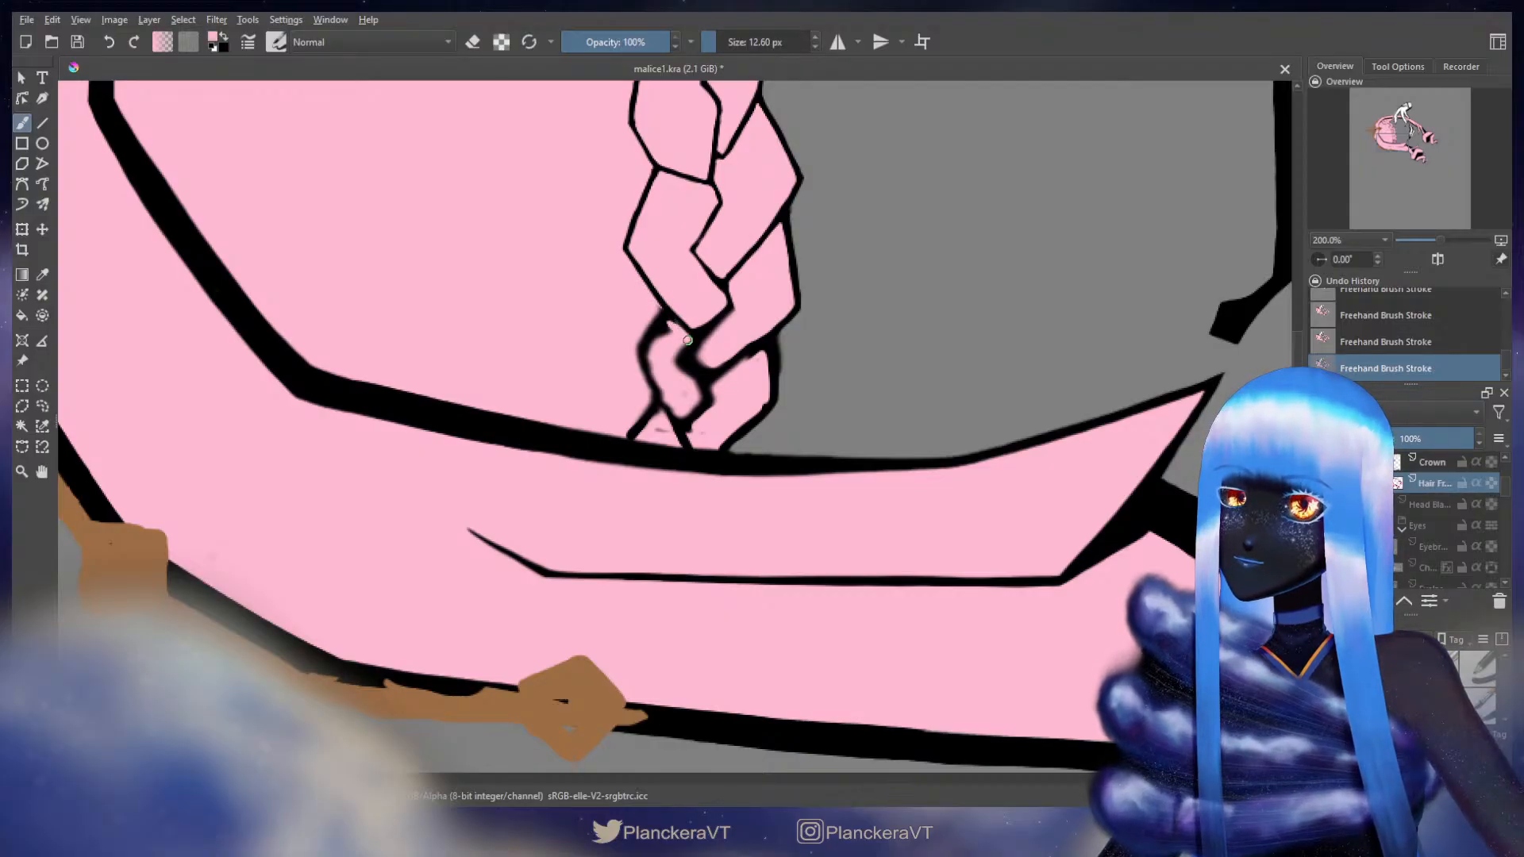
{"action": "key", "text": "bracketright"}
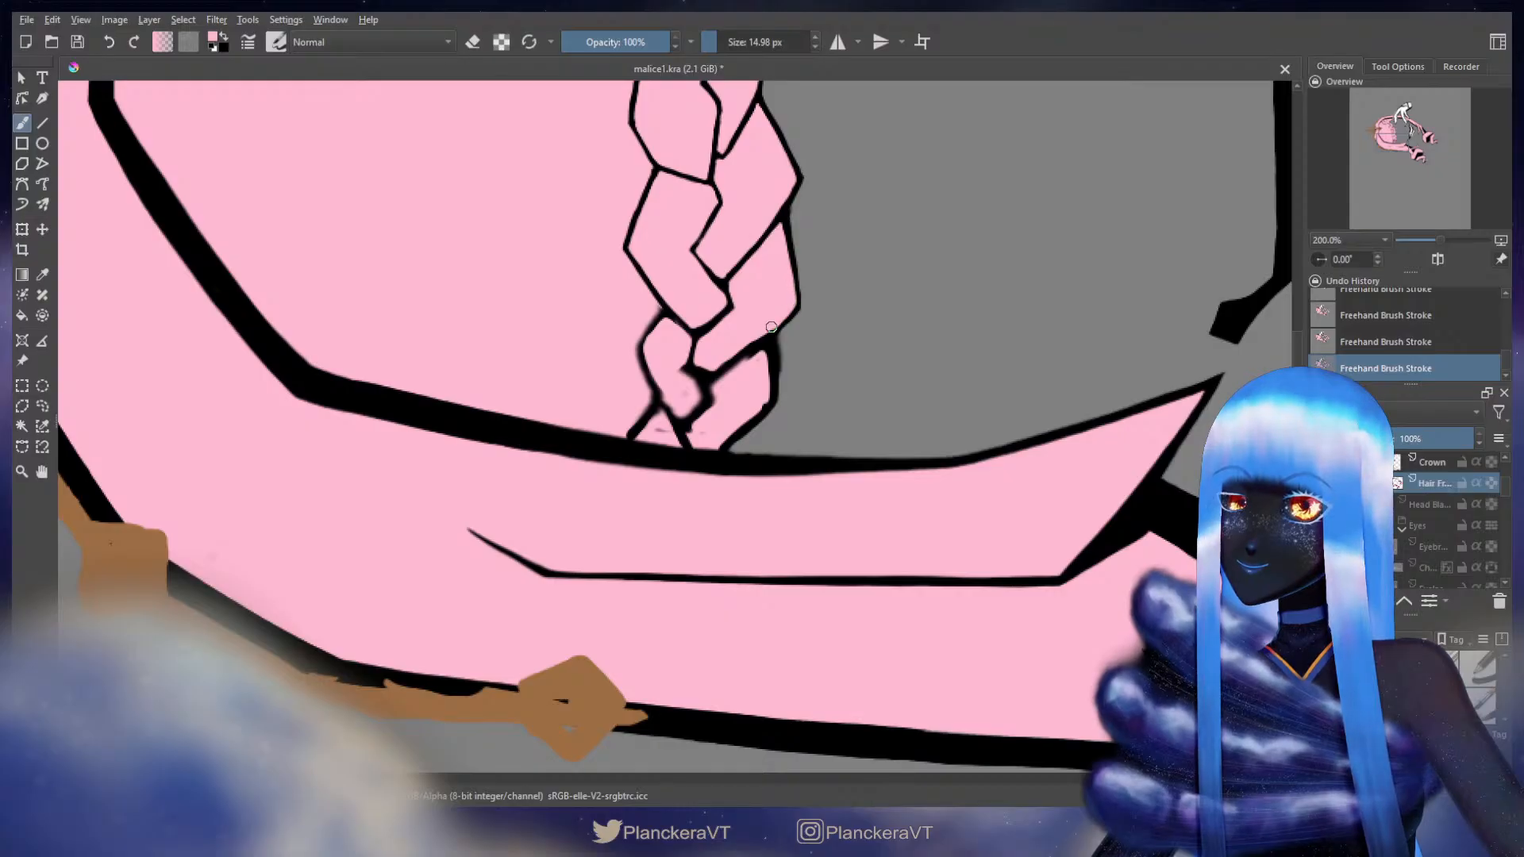
{"action": "key", "text": "bracketright"}
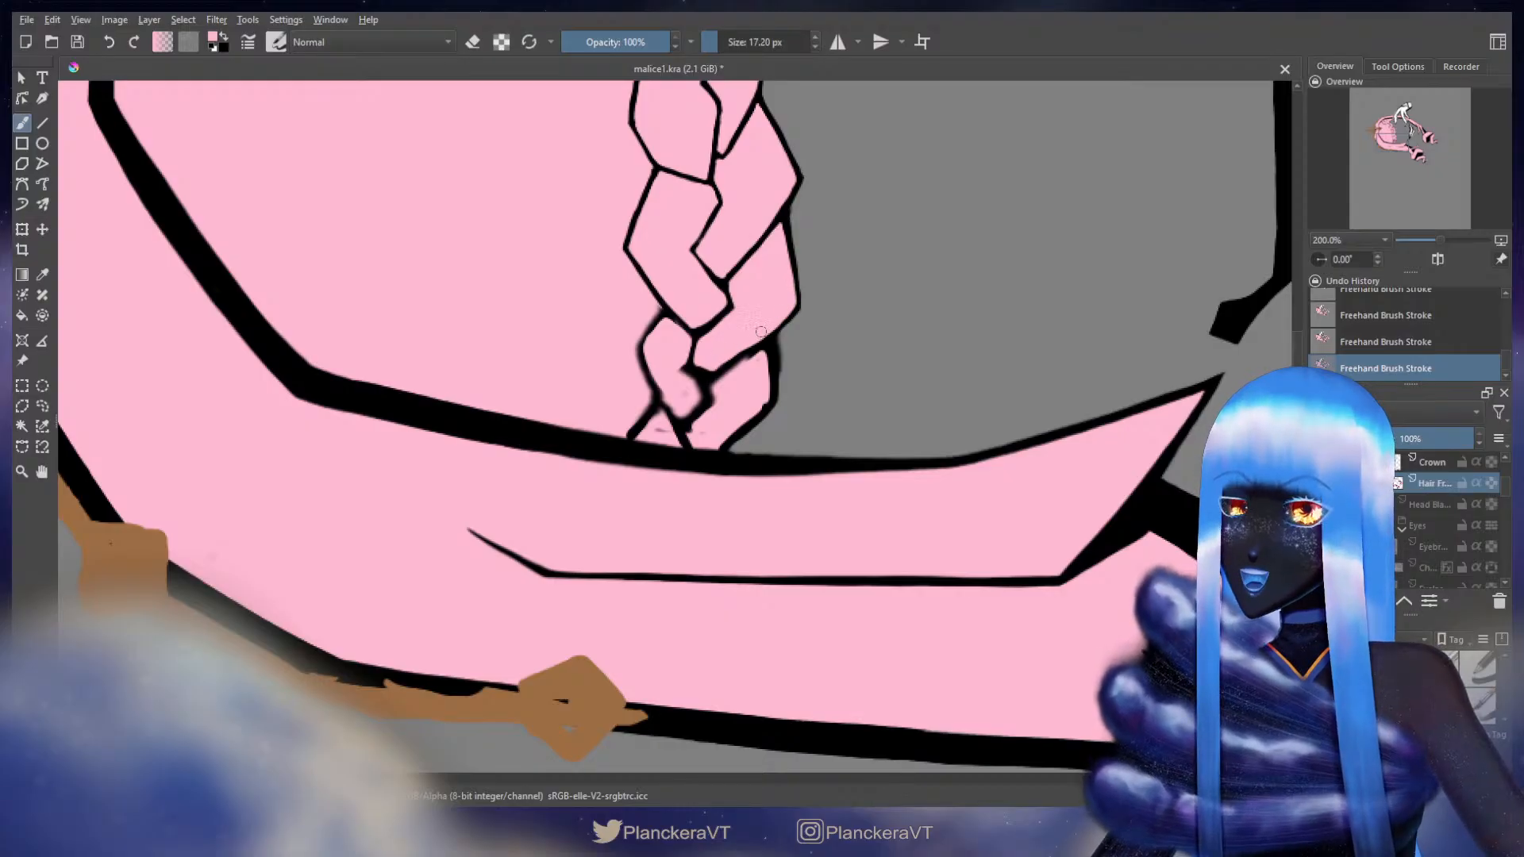
{"action": "key", "text": "x"}
{"action": "key", "text": "x"}
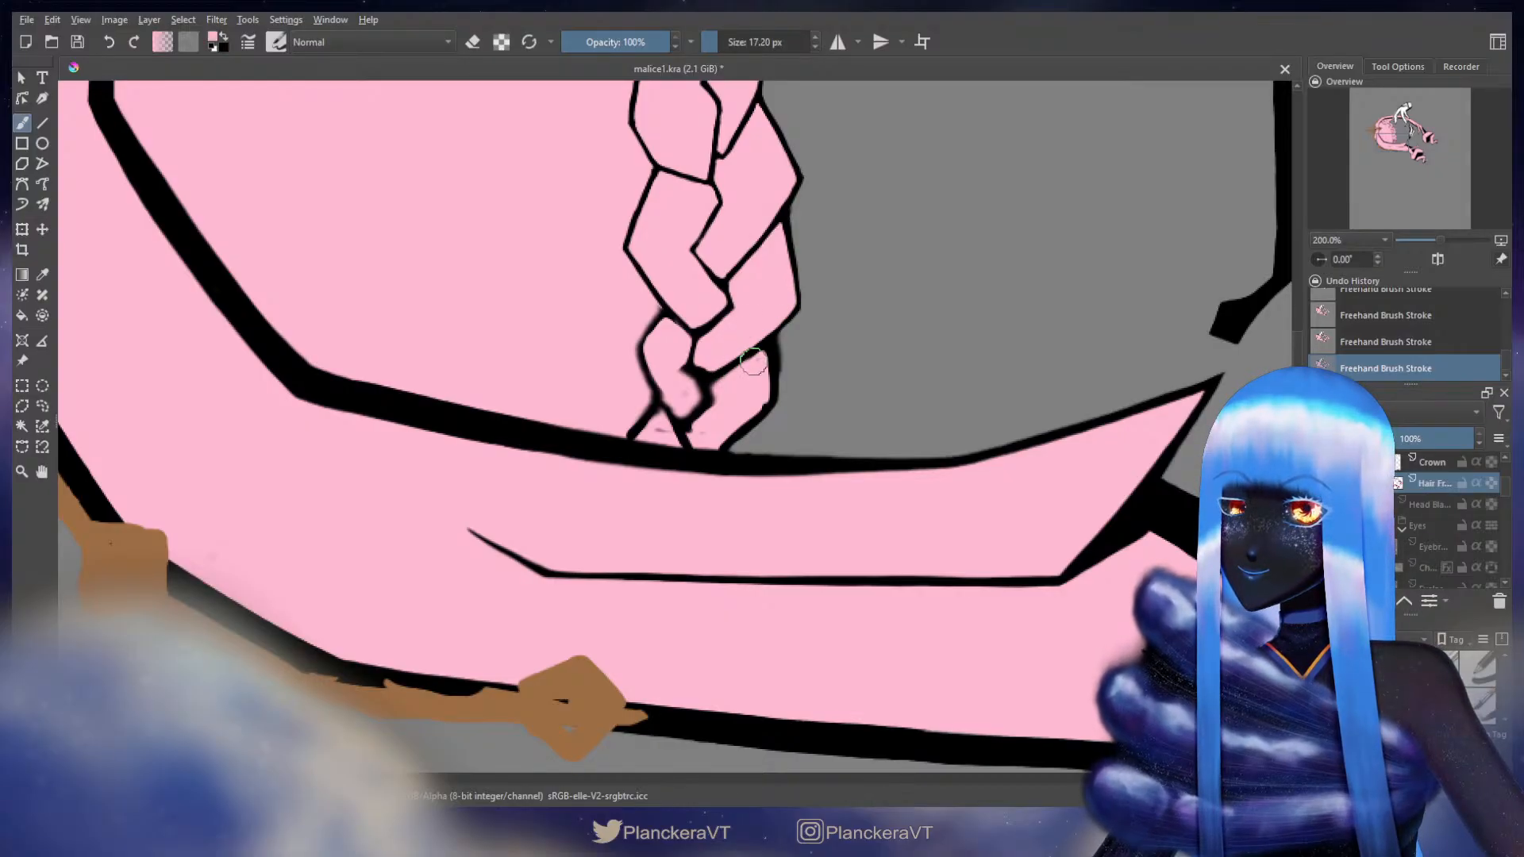
- Clean the inside of the lowest right-hand segment's outline with pink at 17.20 px and trim its outer contour with the eraser at 10.45 px
{"action": "mouse_move", "coordinate": [767, 350]}
{"action": "left_mouse_down"}
{"action": "mouse_move", "coordinate": [764, 405]}
{"action": "mouse_move", "coordinate": [720, 441]}
{"action": "left_mouse_up"}
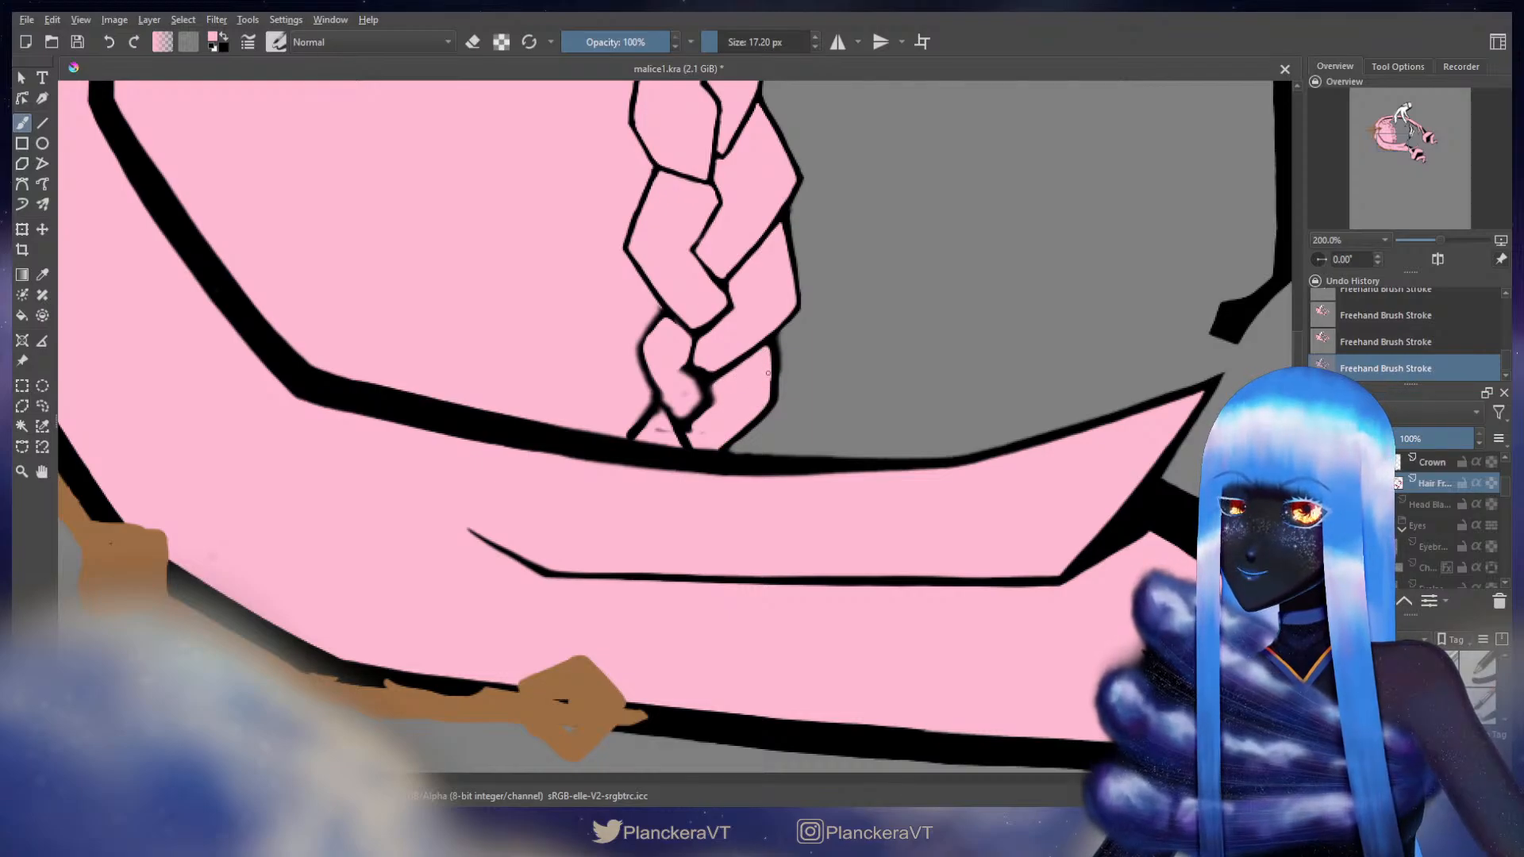
{"action": "key", "text": "e"}
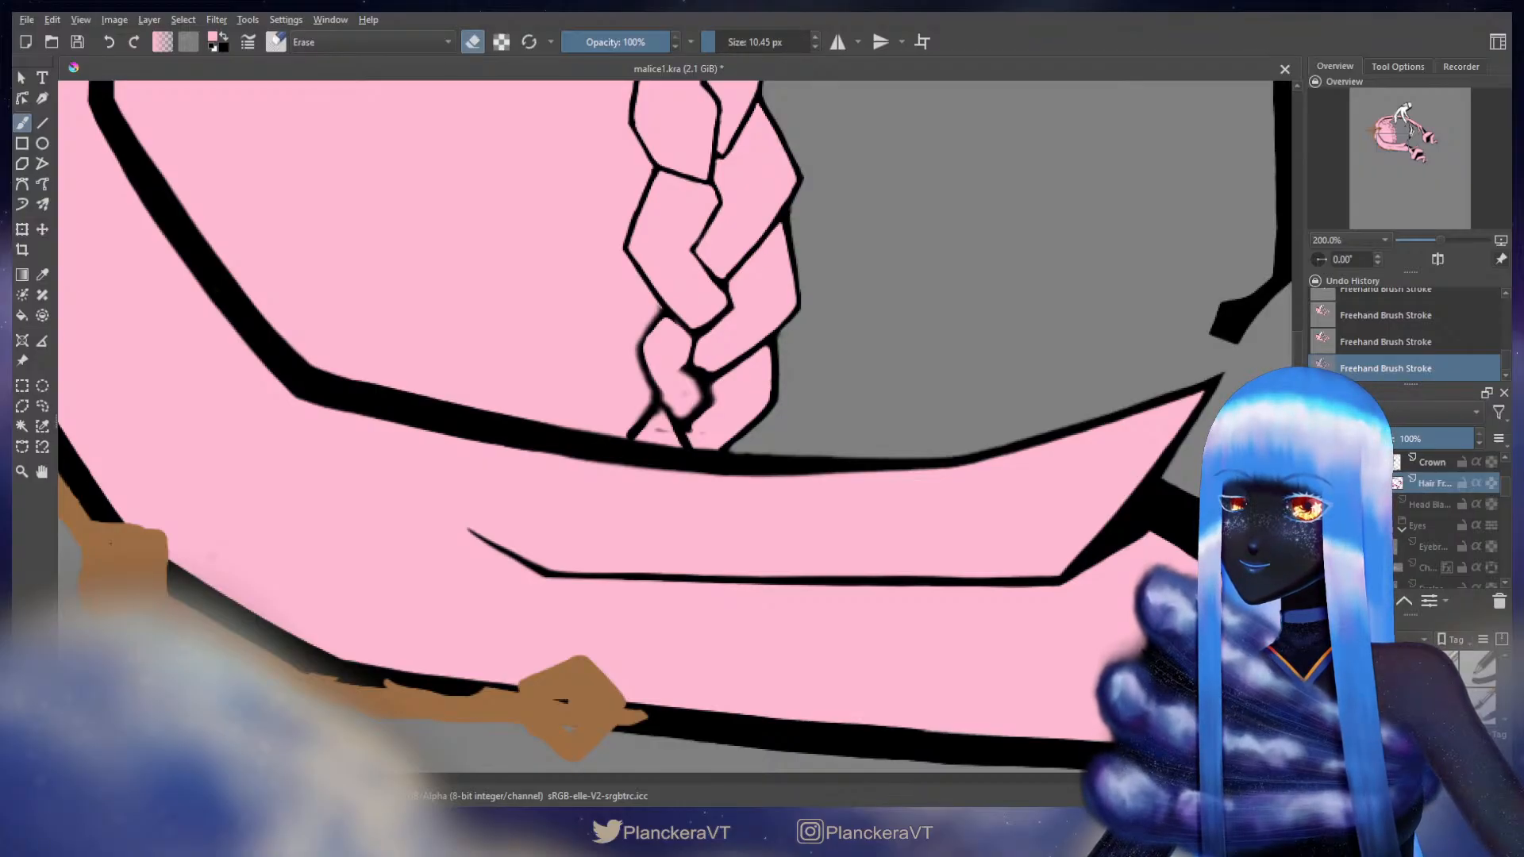
{"action": "key", "text": "e"}
{"action": "left_click_drag", "start_coordinate": [765, 368], "coordinate": [844, 280]}
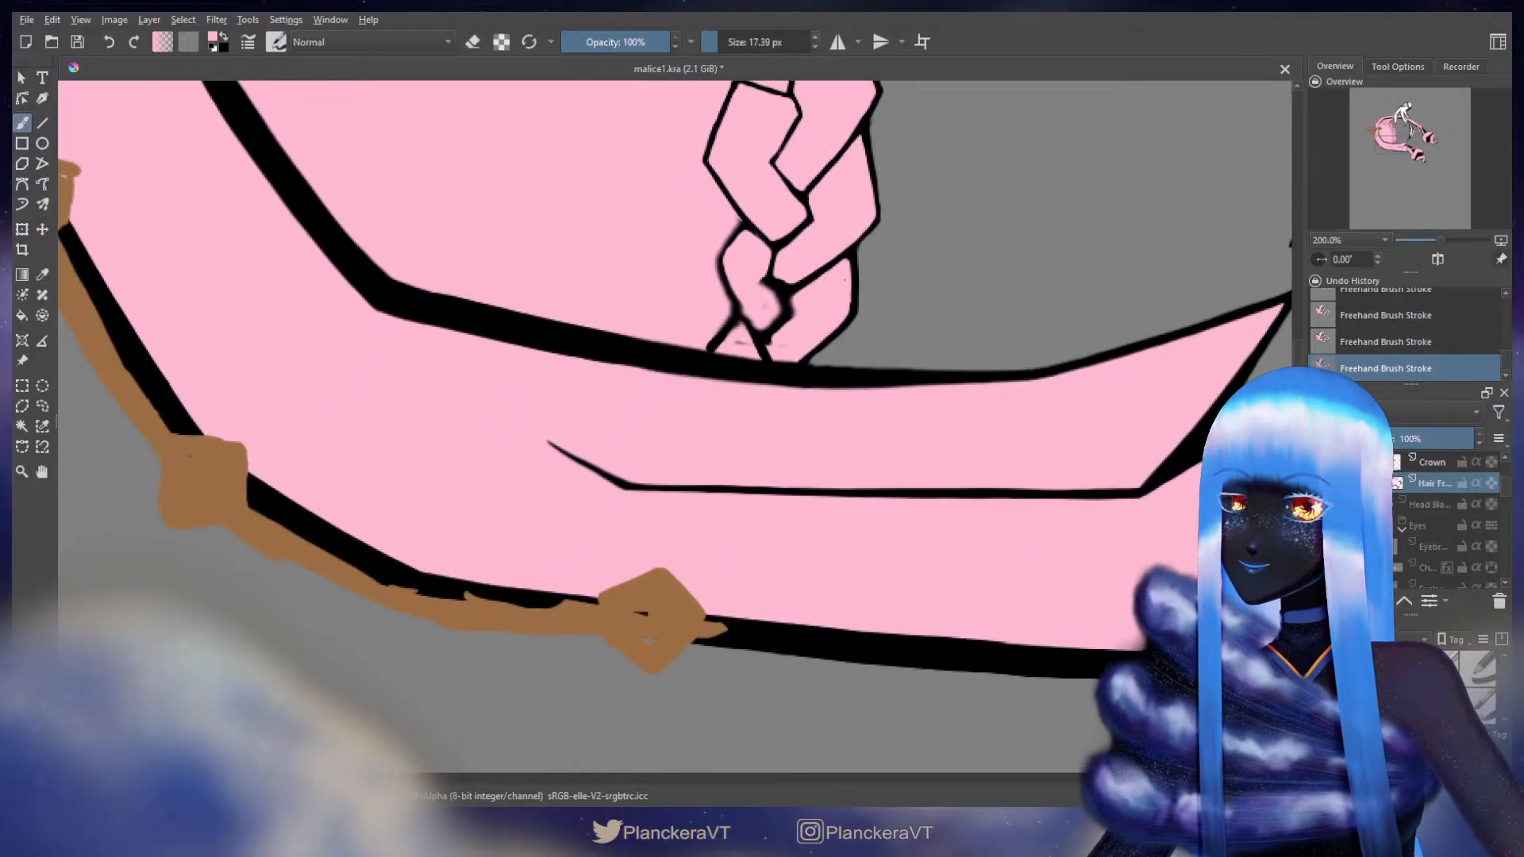
{"action": "key", "text": "x"}
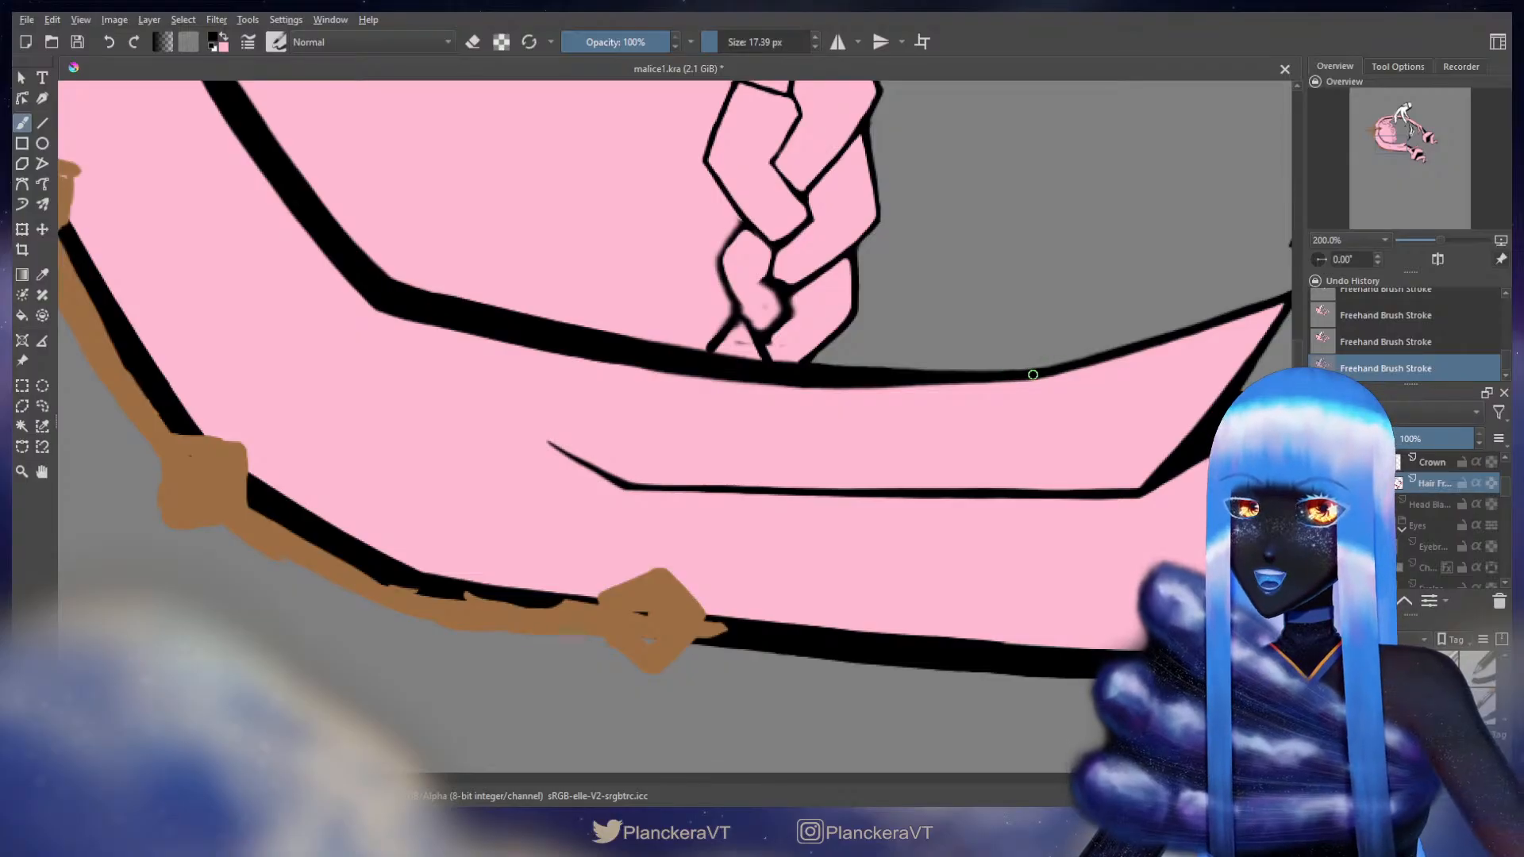
{"action": "mouse_move", "coordinate": [1005, 380]}
{"action": "left_mouse_down"}
{"action": "mouse_move", "coordinate": [966, 383]}
{"action": "mouse_move", "coordinate": [1024, 377]}
{"action": "mouse_move", "coordinate": [906, 386]}
{"action": "mouse_move", "coordinate": [1030, 379]}
{"action": "mouse_move", "coordinate": [878, 386]}
{"action": "mouse_move", "coordinate": [1036, 381]}
{"action": "mouse_move", "coordinate": [866, 384]}
{"action": "left_mouse_up"}
{"action": "key", "text": "ctrl+z"}
{"action": "key", "text": "ctrl+z"}
{"action": "key", "text": "ctrl+z"}
{"action": "mouse_move", "coordinate": [989, 380]}
{"action": "left_mouse_down"}
{"action": "mouse_move", "coordinate": [966, 381]}
{"action": "mouse_move", "coordinate": [1025, 377]}
{"action": "mouse_move", "coordinate": [985, 380]}
{"action": "left_mouse_up"}
{"action": "key", "text": "ctrl+z"}
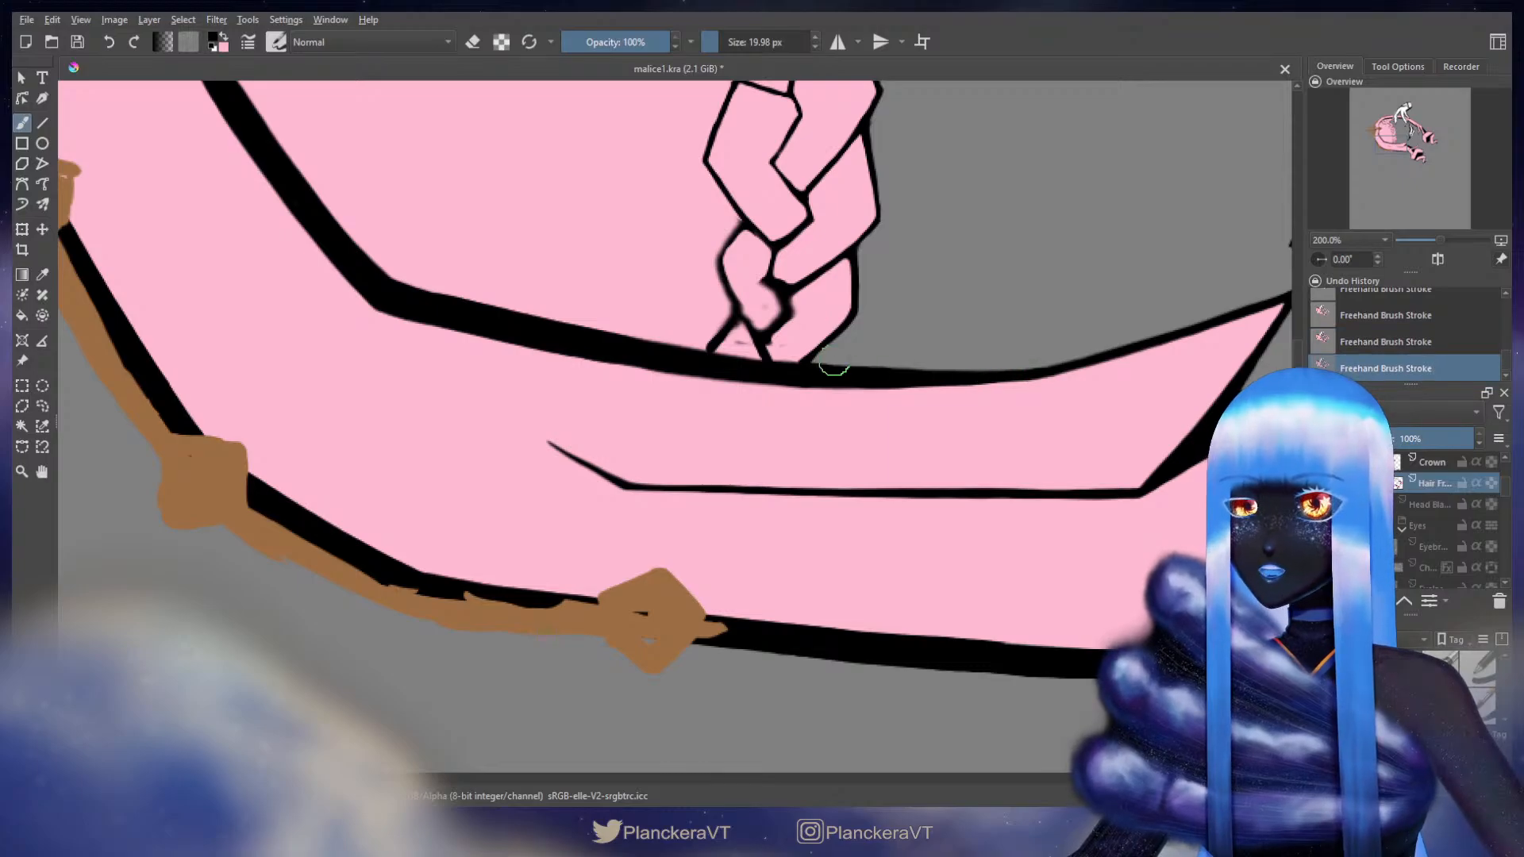
- Thin the small lowest left-hand segment's outline with pink at 17.39 px and retouch its lower tip with black at 17.26 px
{"action": "left_click_drag", "start_coordinate": [843, 363], "coordinate": [863, 447]}
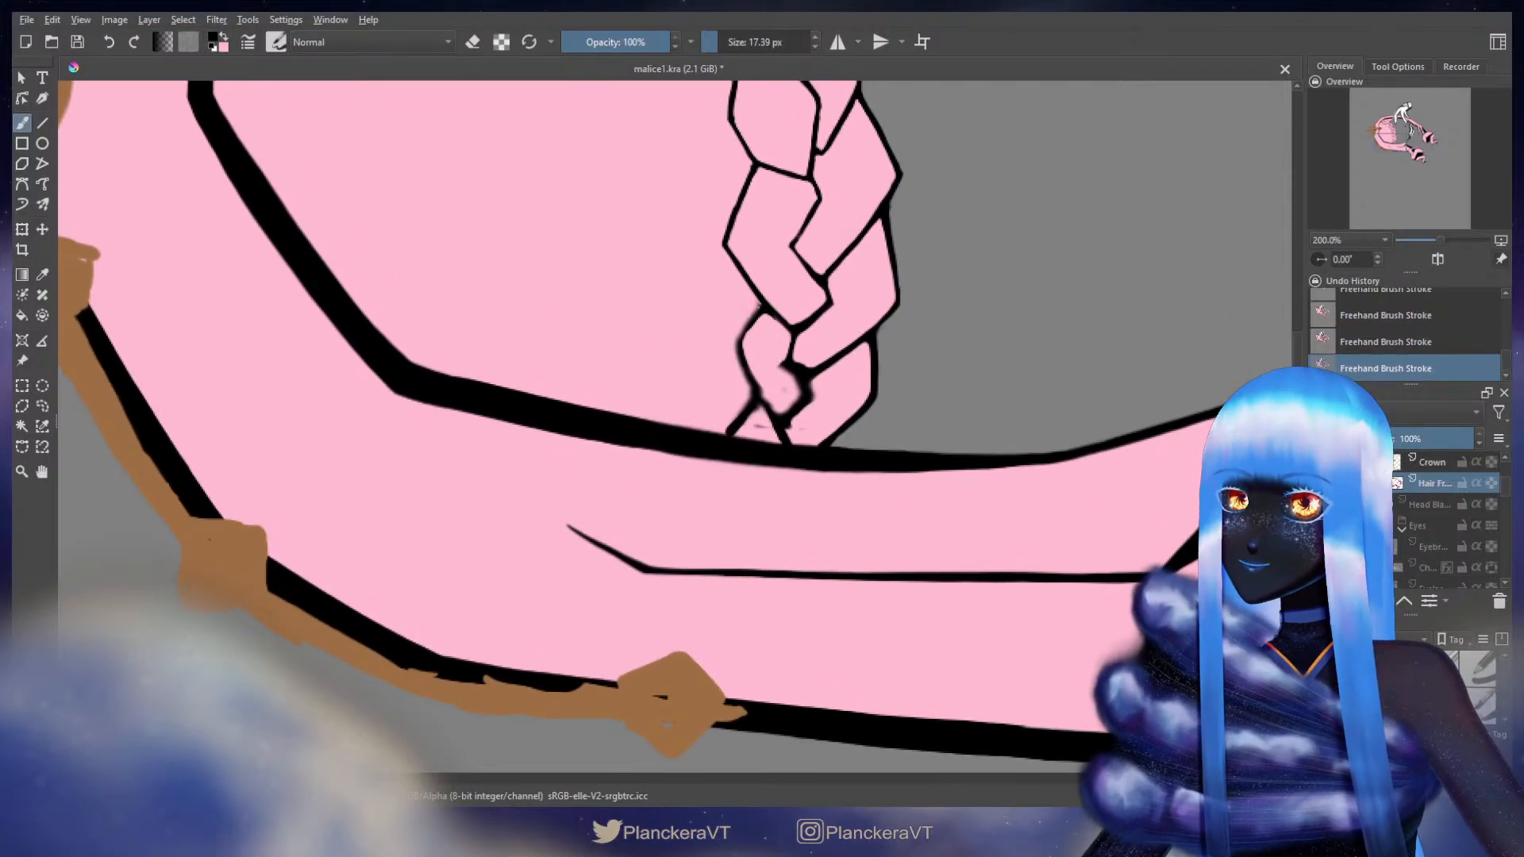
{"action": "key", "text": "x"}
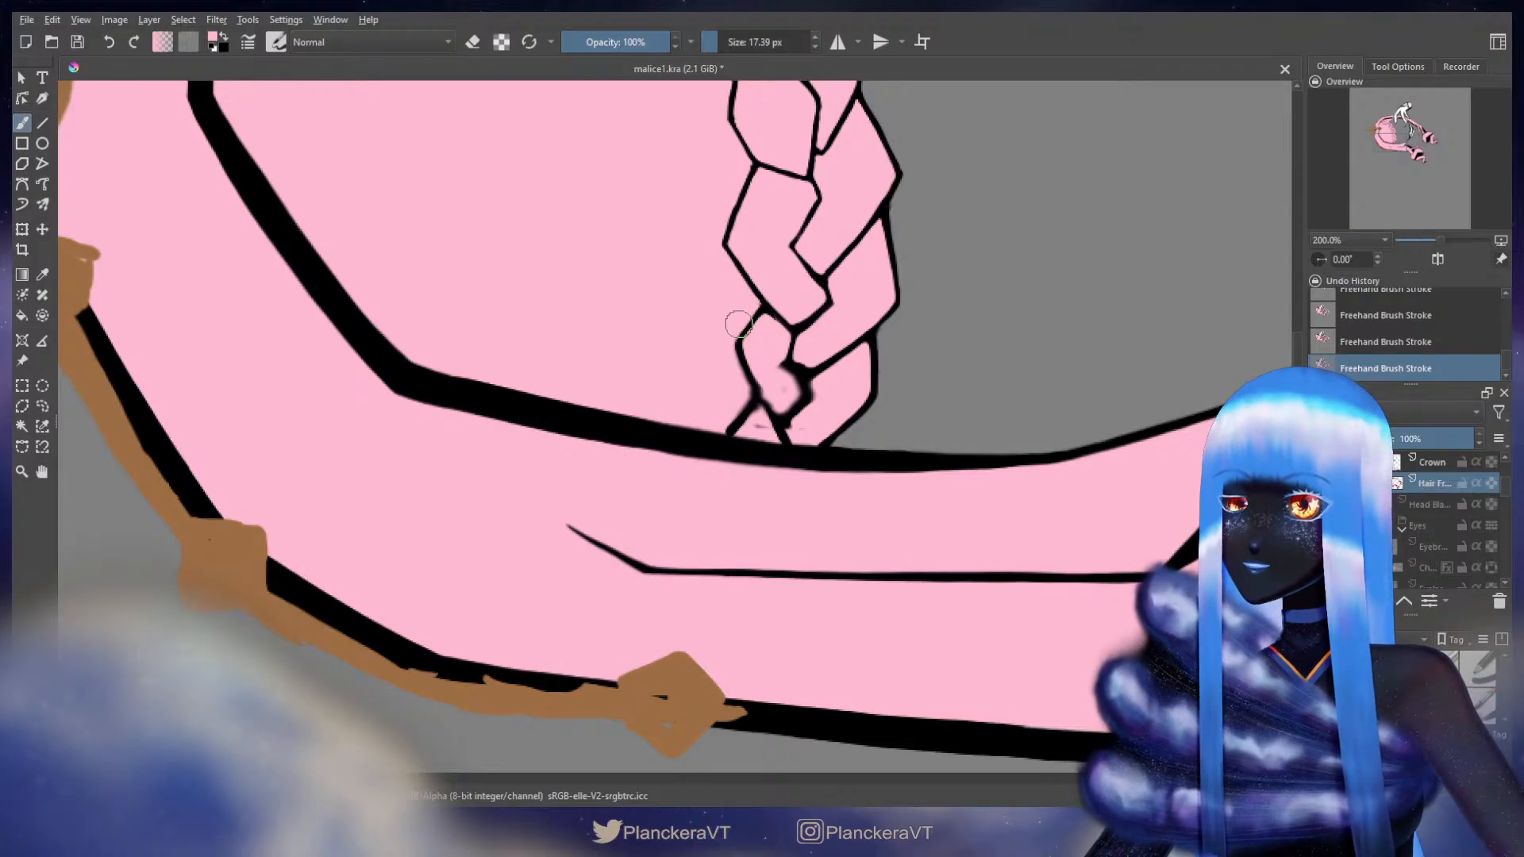
{"action": "key", "text": "ctrl+z"}
{"action": "key", "text": "ctrl+shift+z"}
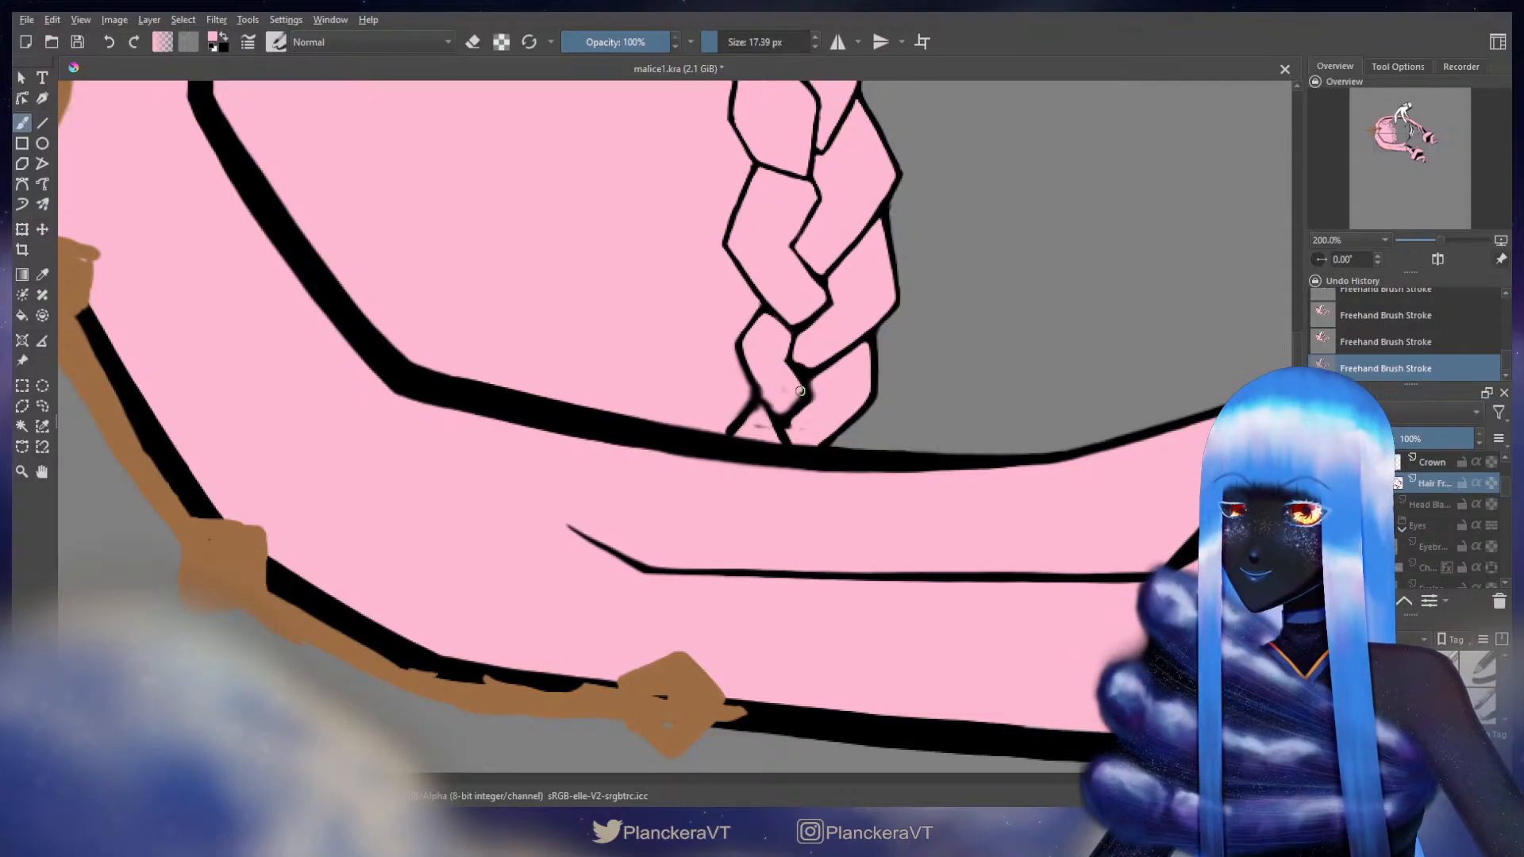
{"action": "key", "text": "x"}
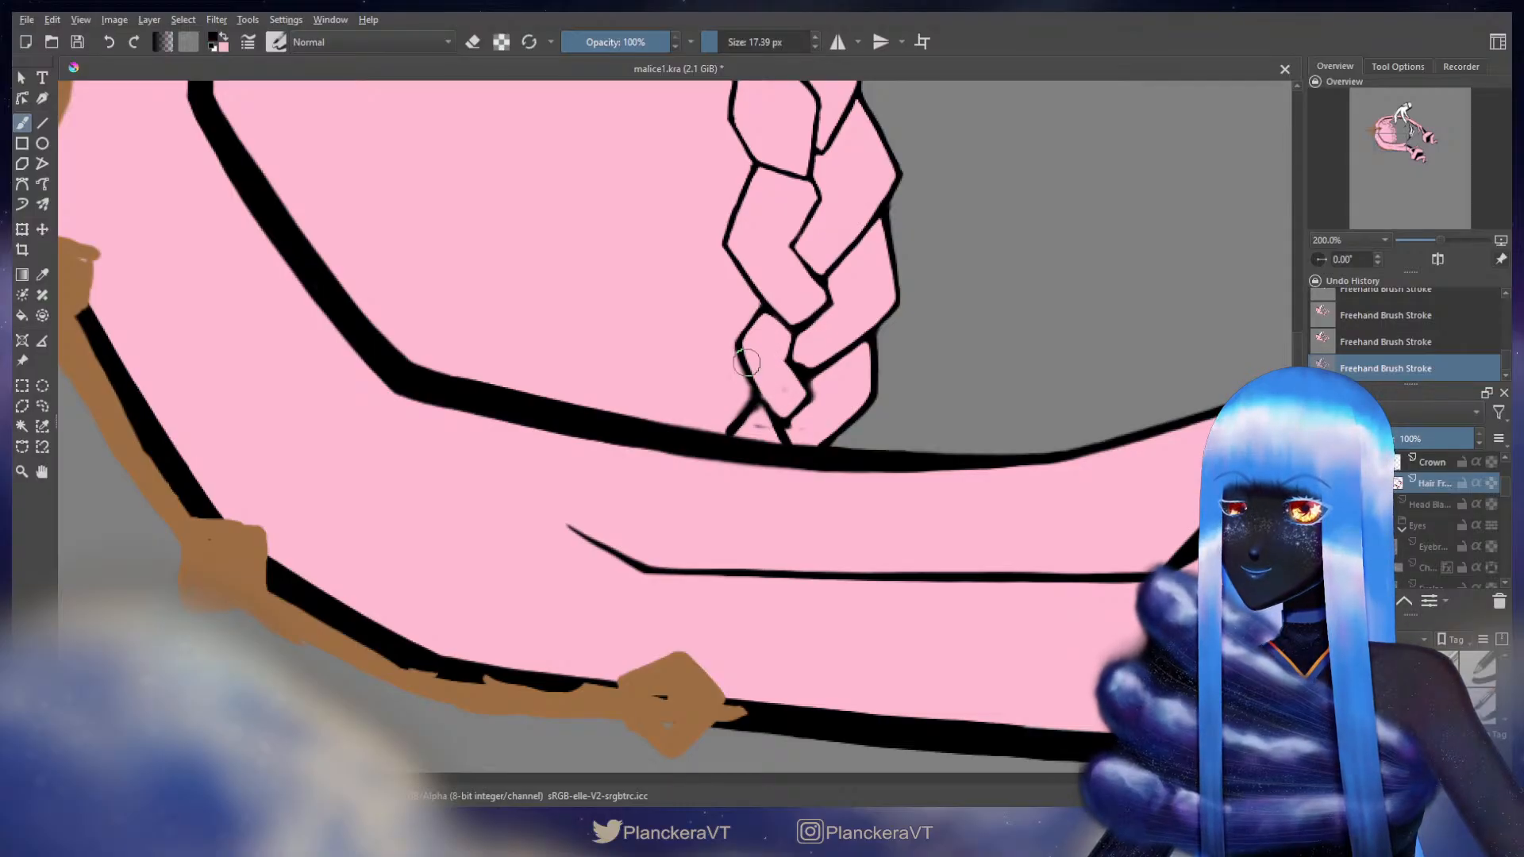
{"action": "key", "text": "ctrl+z"}
{"action": "left_click_drag", "start_coordinate": [760, 387], "coordinate": [771, 415]}
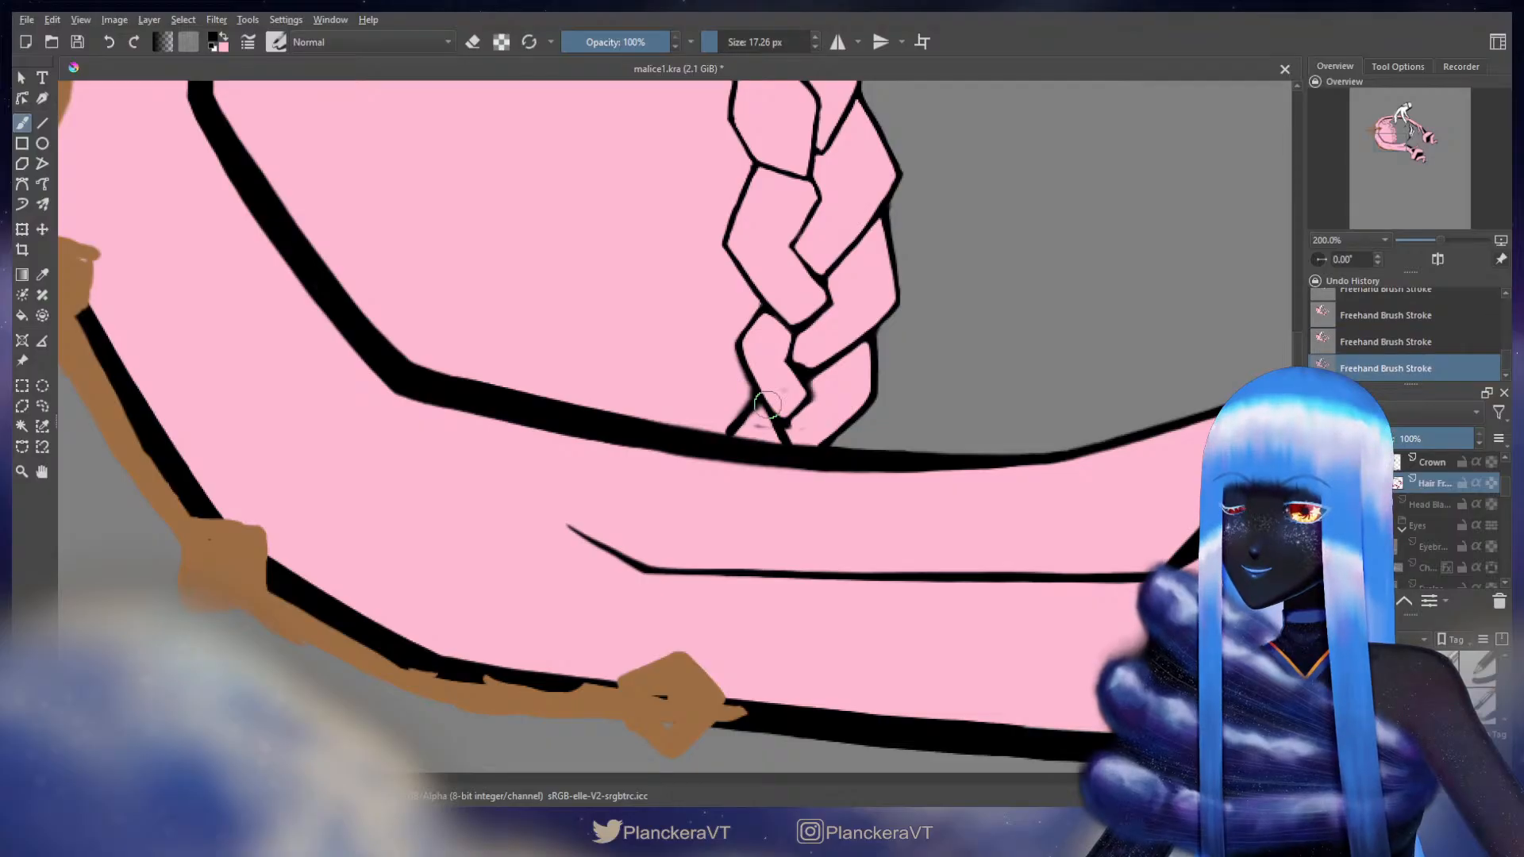
- Thin the small left-hand segment's outer edge and the short line running down to the thick band with pink and black at 17.26 px
{"action": "key", "text": "x"}
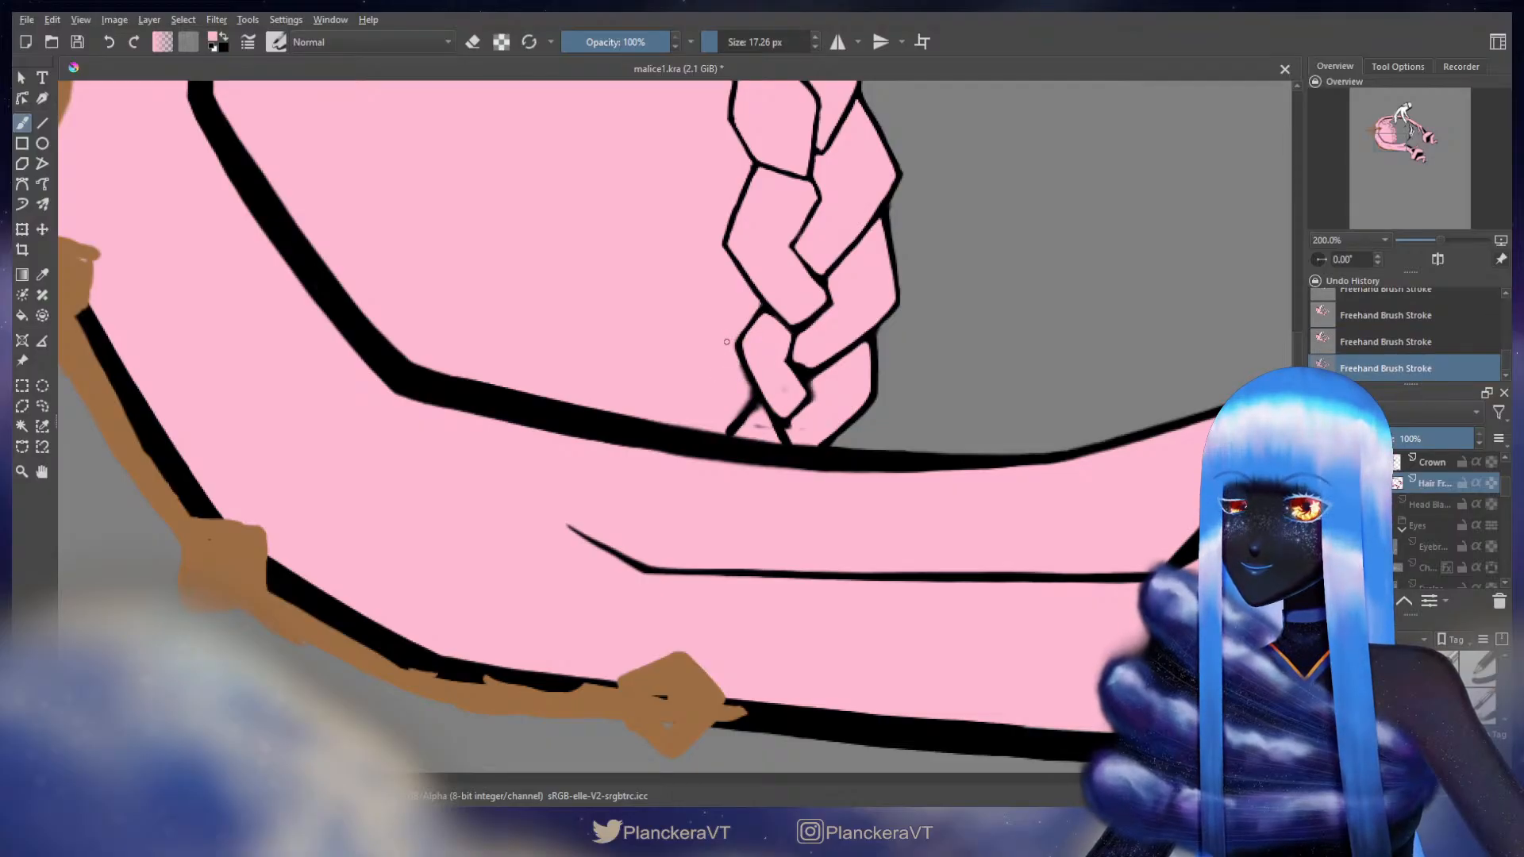
{"action": "left_click_drag", "start_coordinate": [750, 387], "coordinate": [724, 435]}
{"action": "key", "text": "x"}
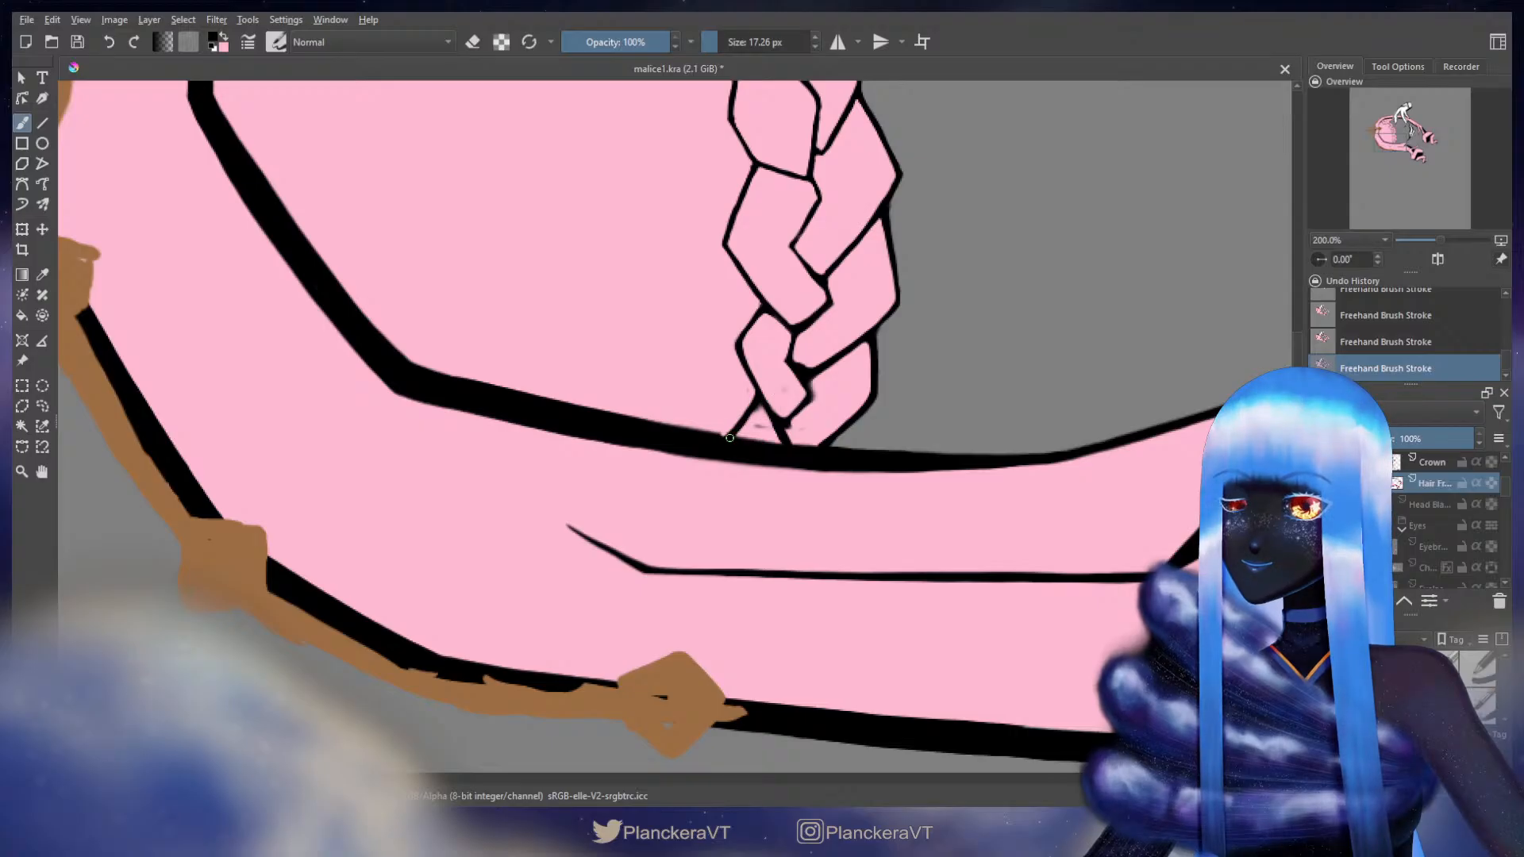
- Clean the stray marks and the joint between the two lowest braid segments with pink and black at 17.26 px
{"action": "key", "text": "x"}
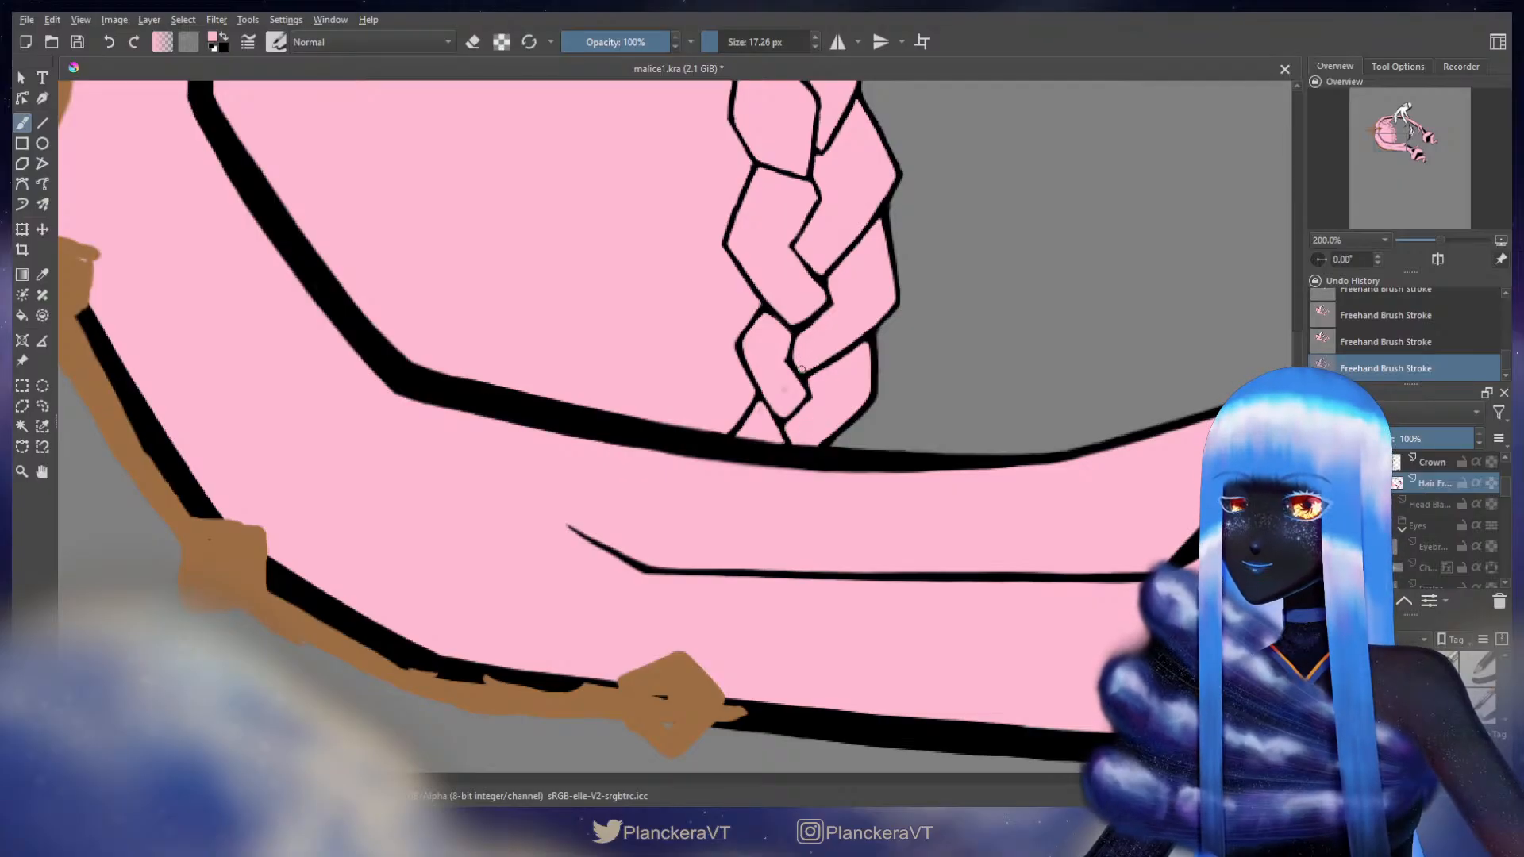
{"action": "key", "text": "x"}
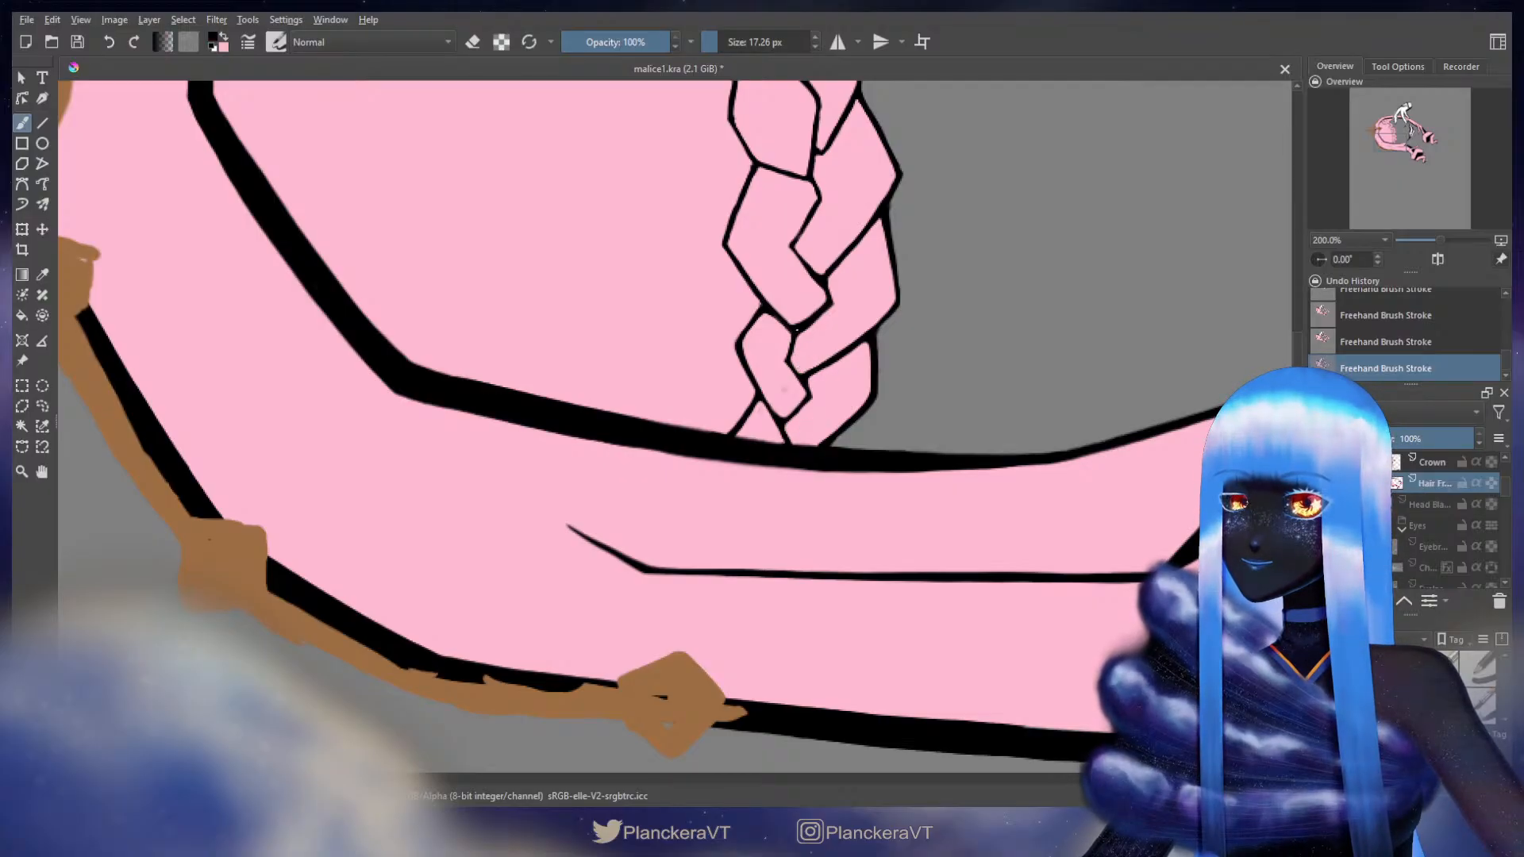
{"action": "key", "text": "x"}
{"action": "key", "text": "x"}
{"action": "key", "text": "x"}
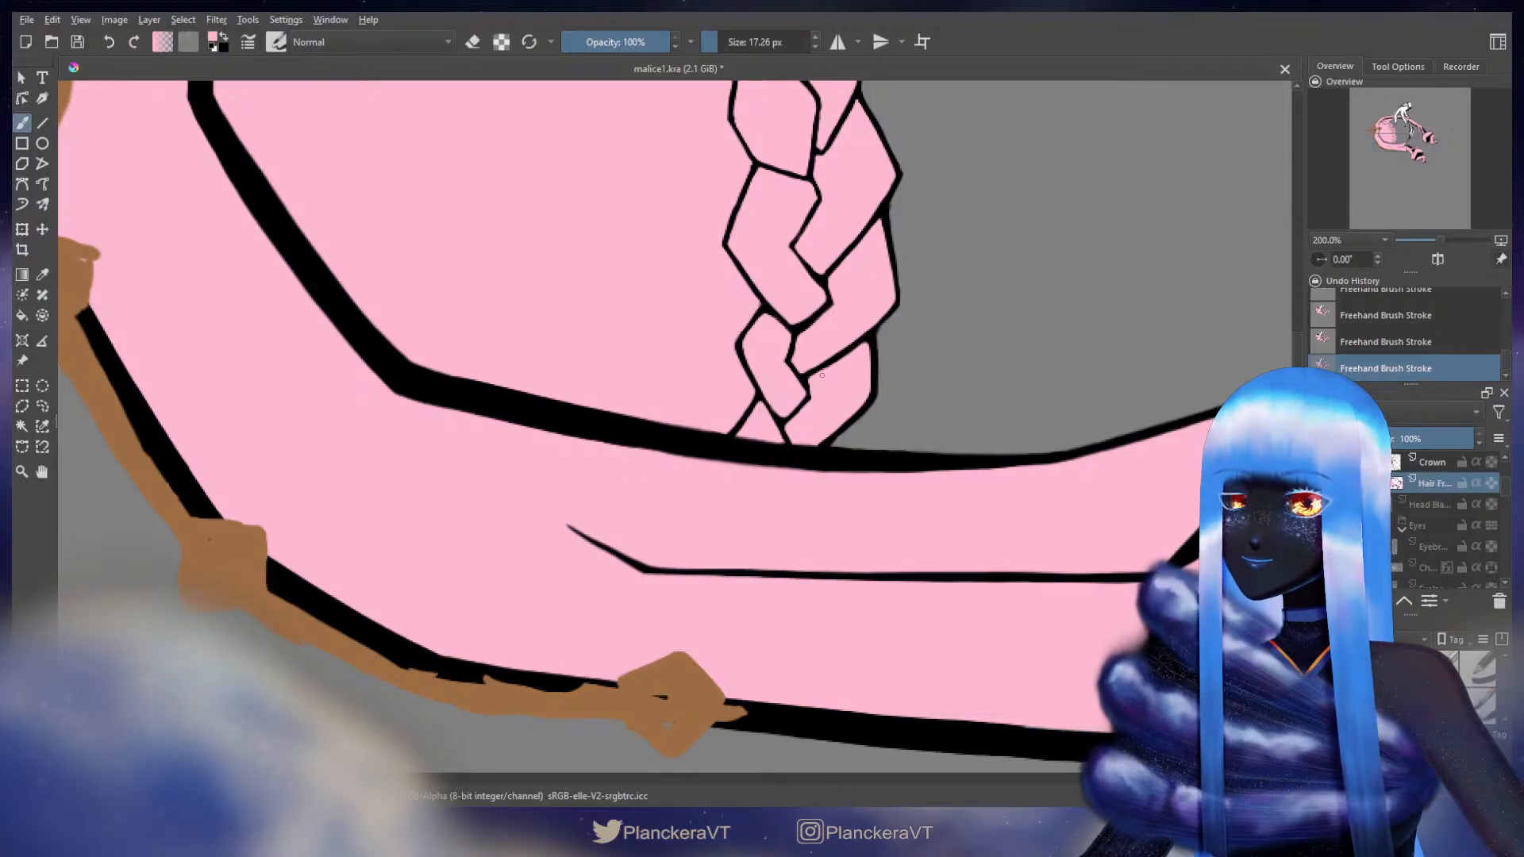
- Retouch the small lowest left-hand segment's outline and outer corner with pink and black at 17.26 and 16.24 px
{"action": "key", "text": "x"}
{"action": "key", "text": "x"}
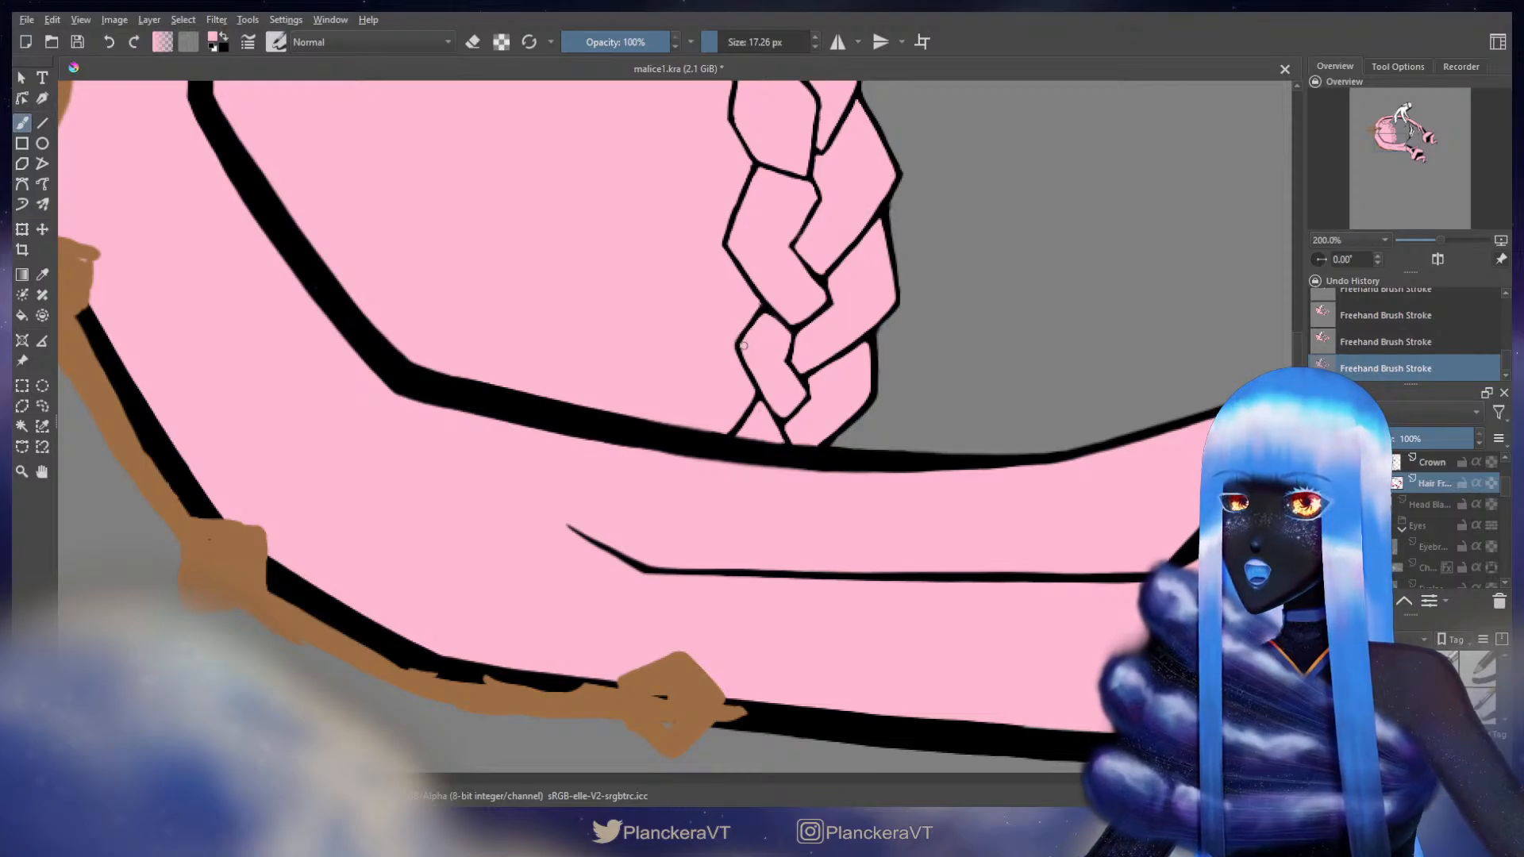
{"action": "key", "text": "x"}
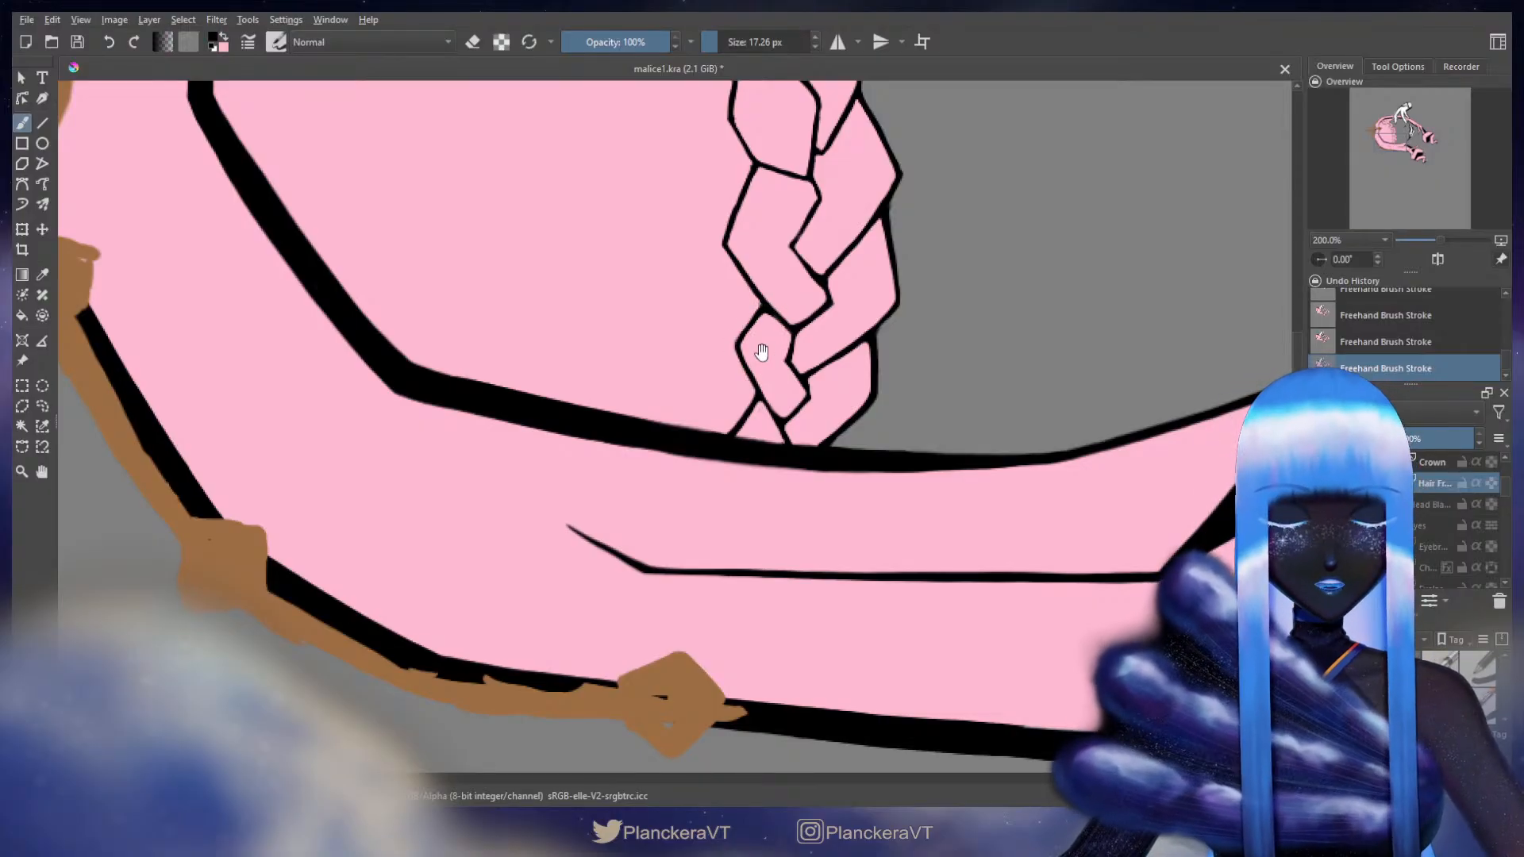
{"action": "left_click_drag", "start_coordinate": [762, 349], "coordinate": [783, 326]}
{"action": "key", "text": "x"}
{"action": "key", "text": "x"}
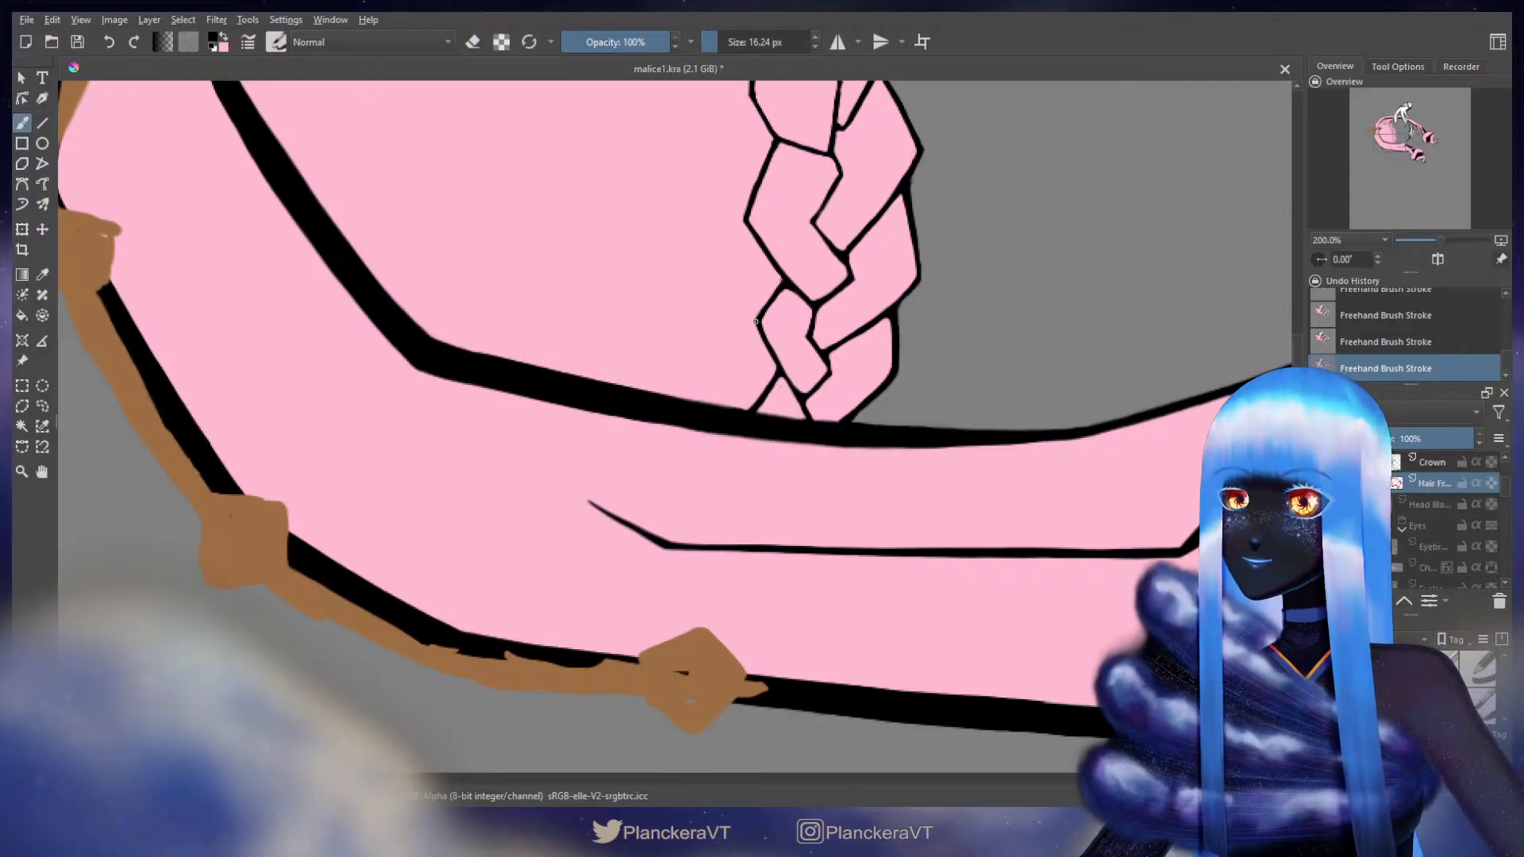
{"action": "key", "text": "x"}
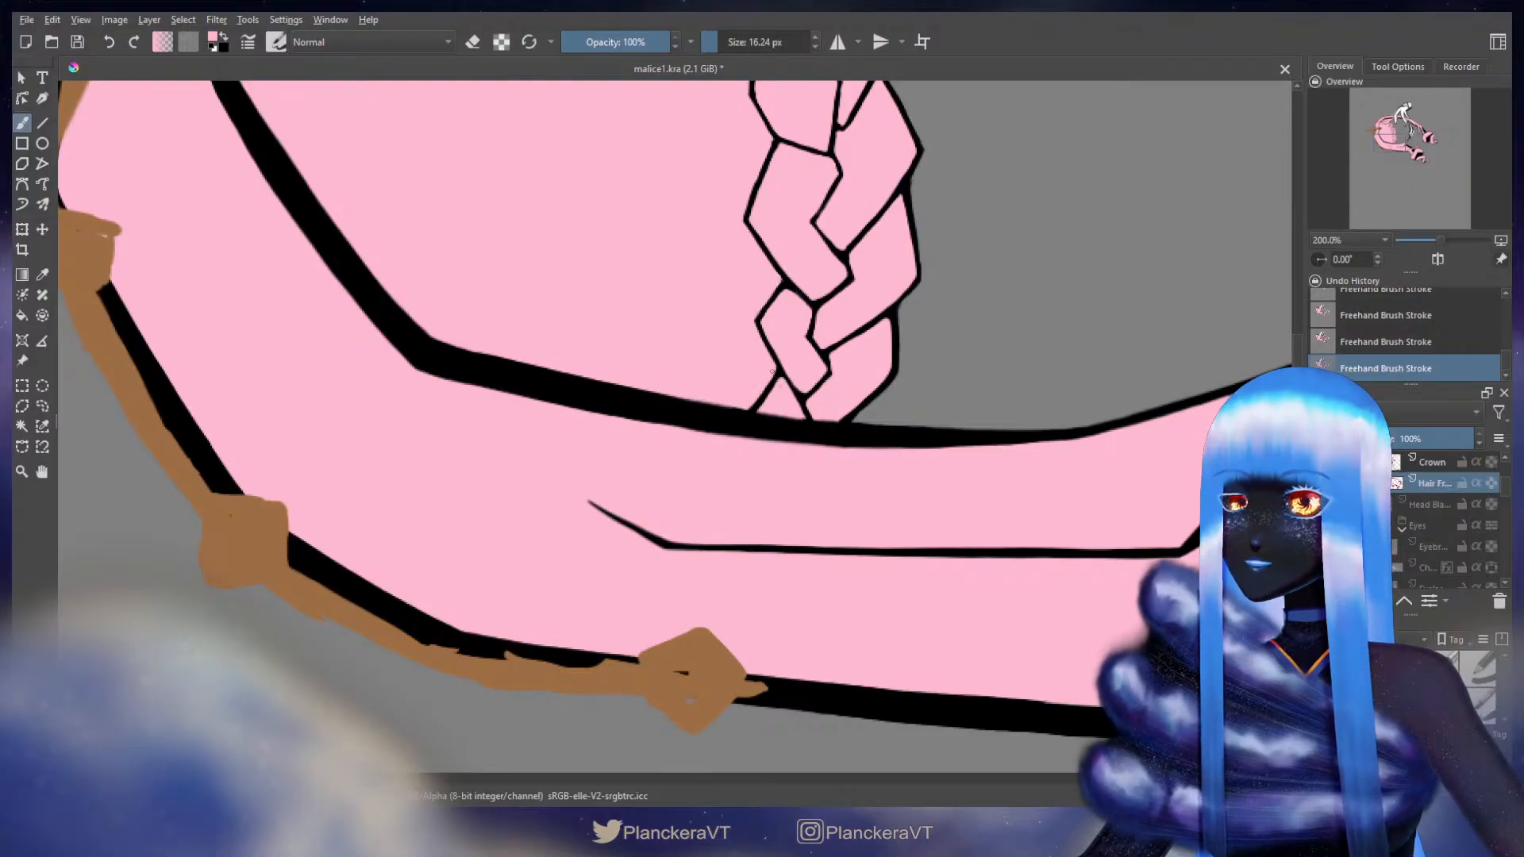
{"action": "key", "text": "x"}
- Thicken the upper edge of the thick band with black at 17.26 px and retouch the braid's lower tip at 15.69 px
{"action": "left_click_drag", "start_coordinate": [528, 379], "coordinate": [435, 421]}
{"action": "key", "text": "]"}
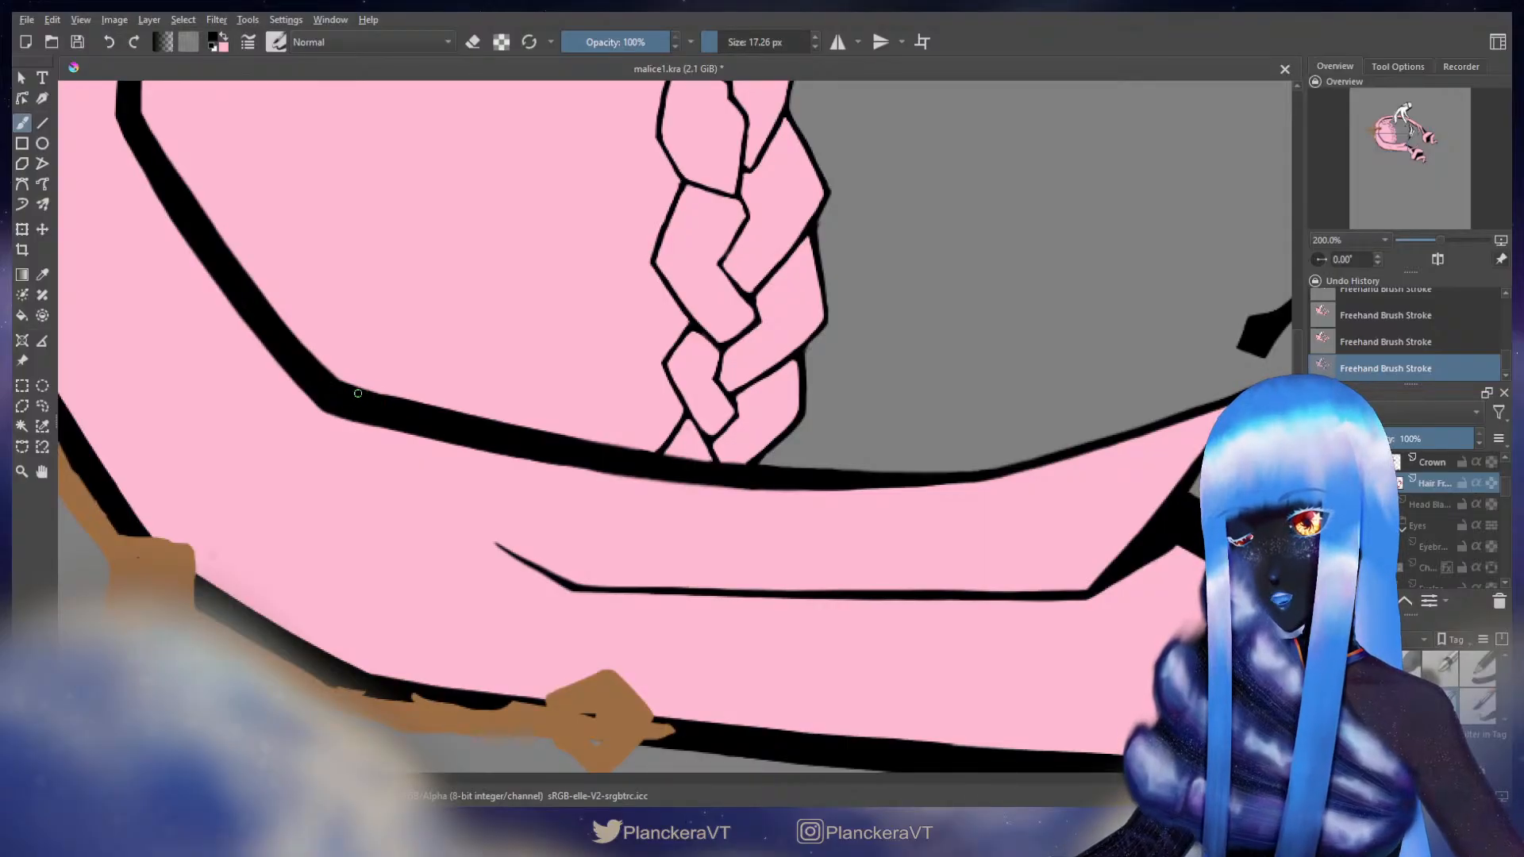
{"action": "mouse_move", "coordinate": [385, 399]}
{"action": "left_mouse_down"}
{"action": "mouse_move", "coordinate": [644, 456]}
{"action": "mouse_move", "coordinate": [857, 472]}
{"action": "left_mouse_up"}
{"action": "key", "text": "["}
{"action": "key", "text": "x"}
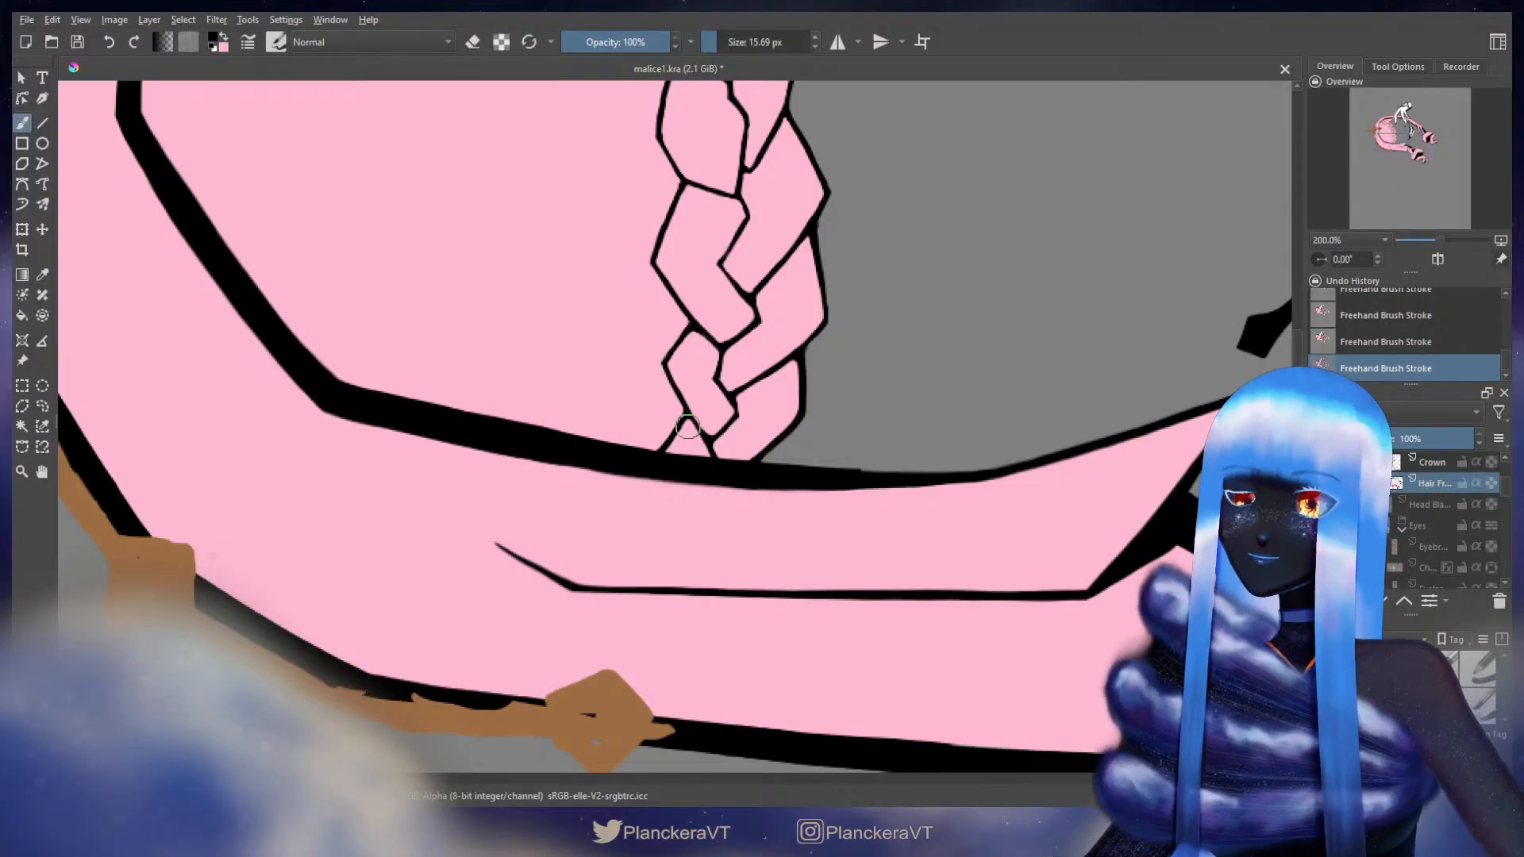
{"action": "key", "text": "x"}
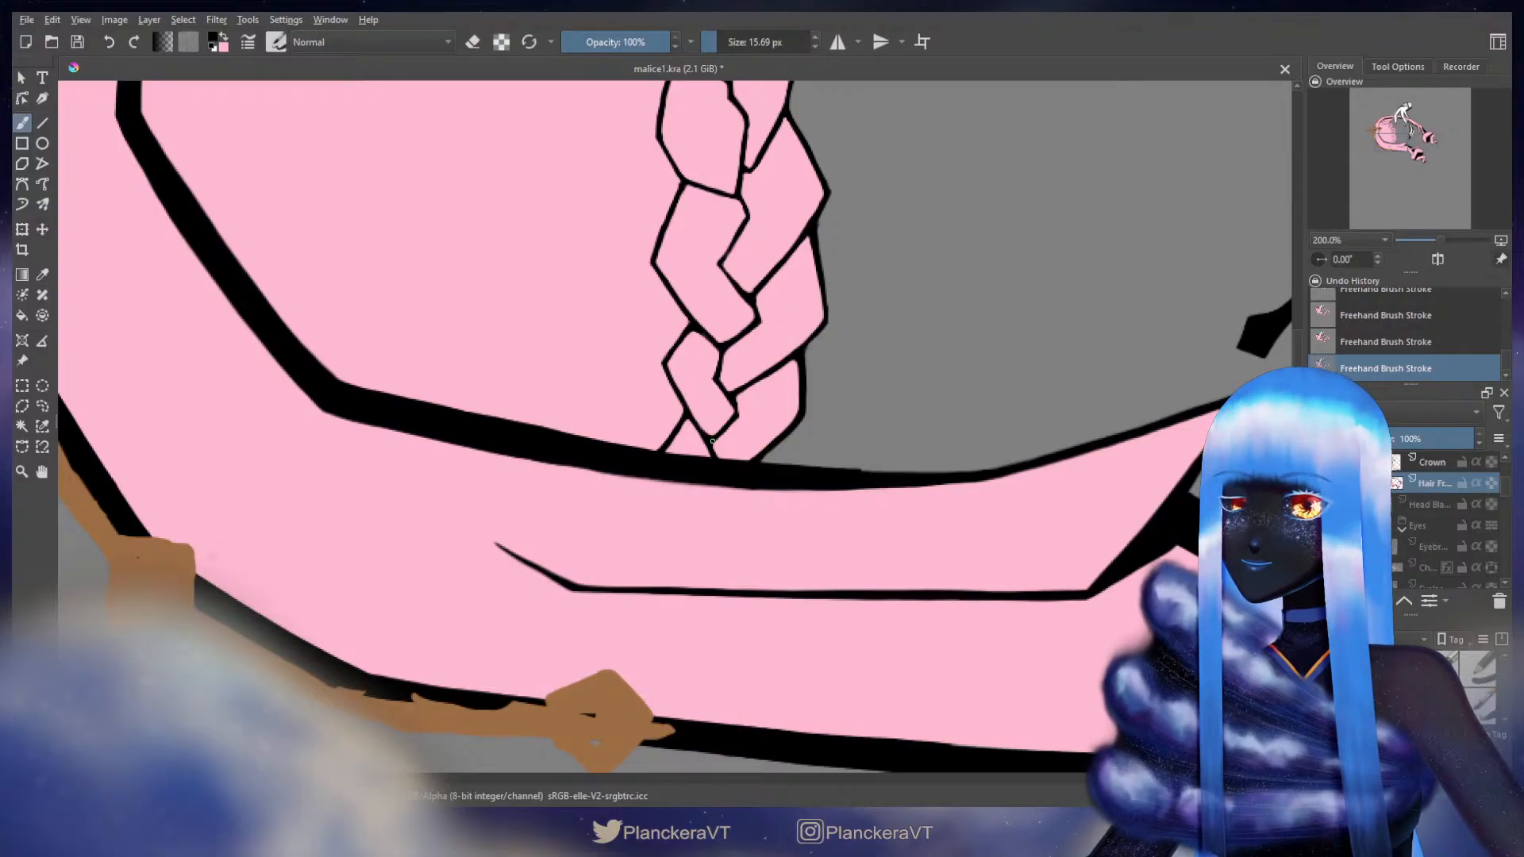
- Fill the inner joints between the upper-middle braid segments with black at 15.69 px to give them heavier corners
{"action": "scroll", "coordinate": [778, 465], "scroll_direction": "down", "scroll_amount": 5}
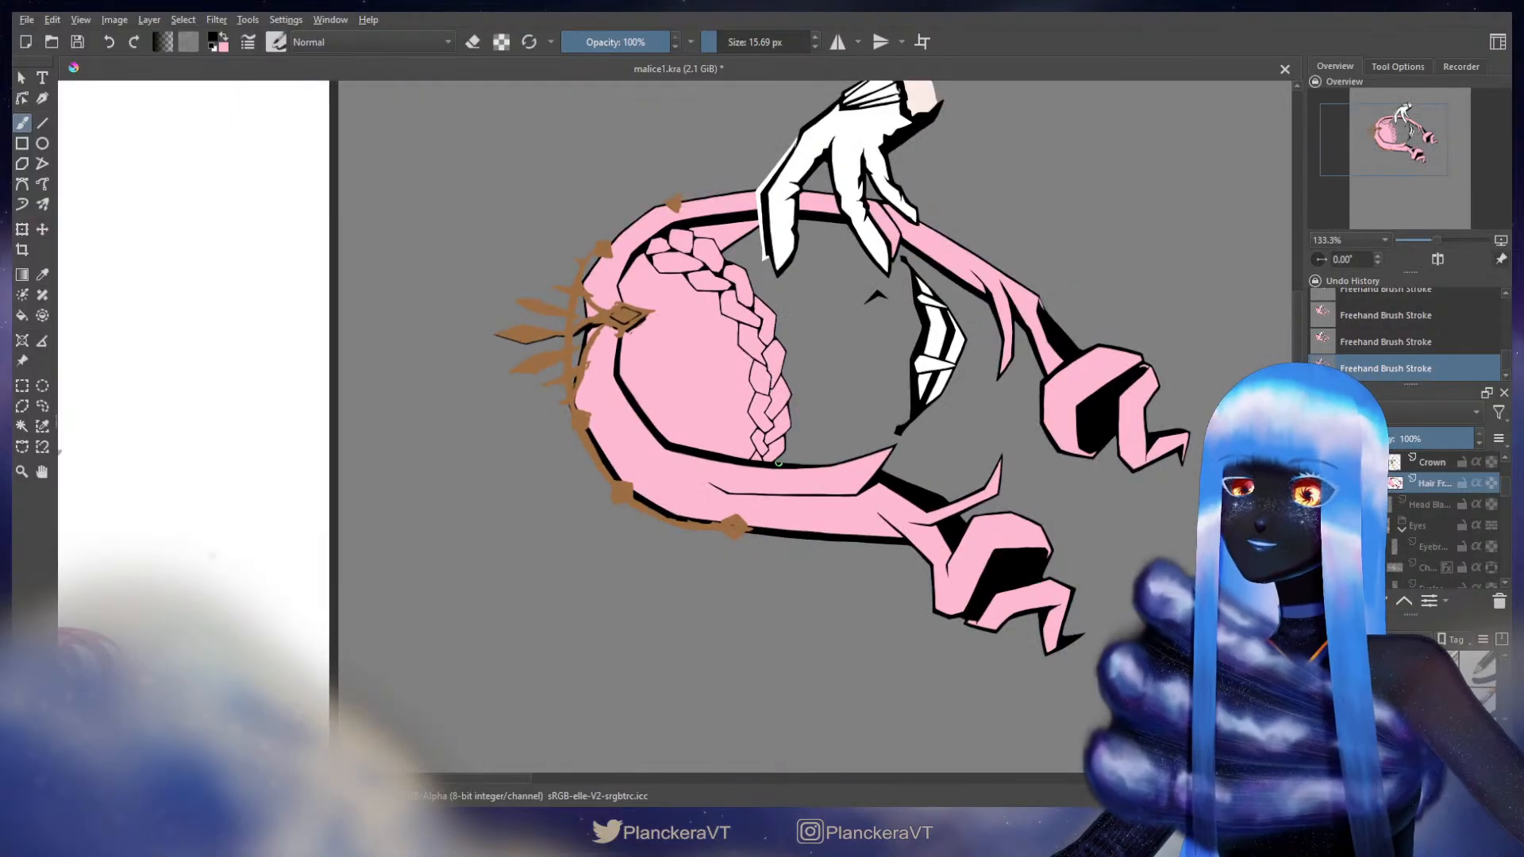
{"action": "scroll", "coordinate": [779, 465], "scroll_direction": "down", "scroll_amount": 2}
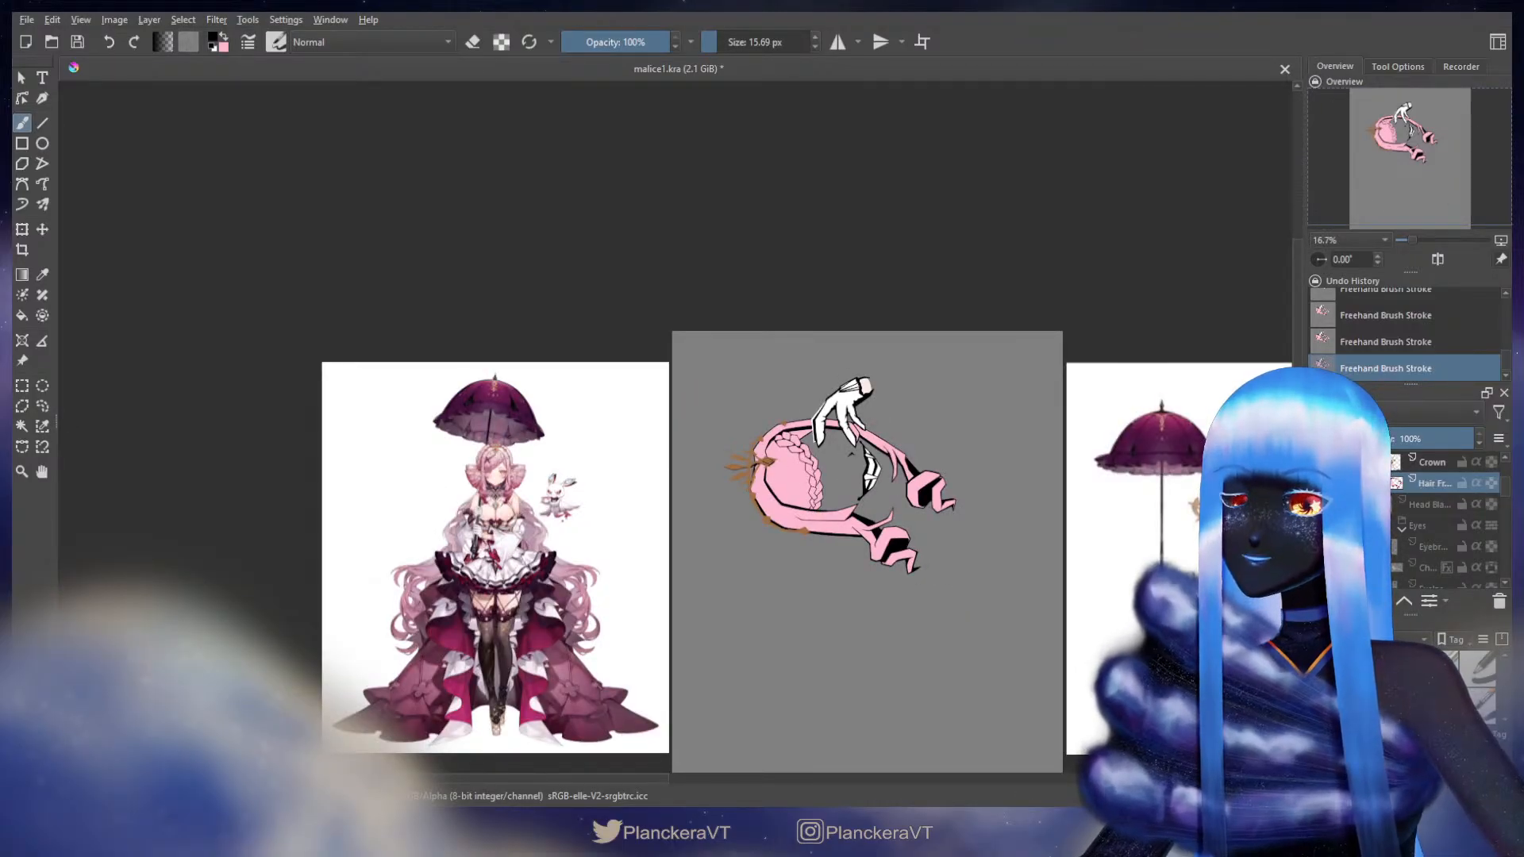
{"action": "scroll", "coordinate": [794, 468], "scroll_direction": "up", "scroll_amount": 6}
{"action": "scroll", "coordinate": [733, 470], "scroll_direction": "up", "scroll_amount": 1}
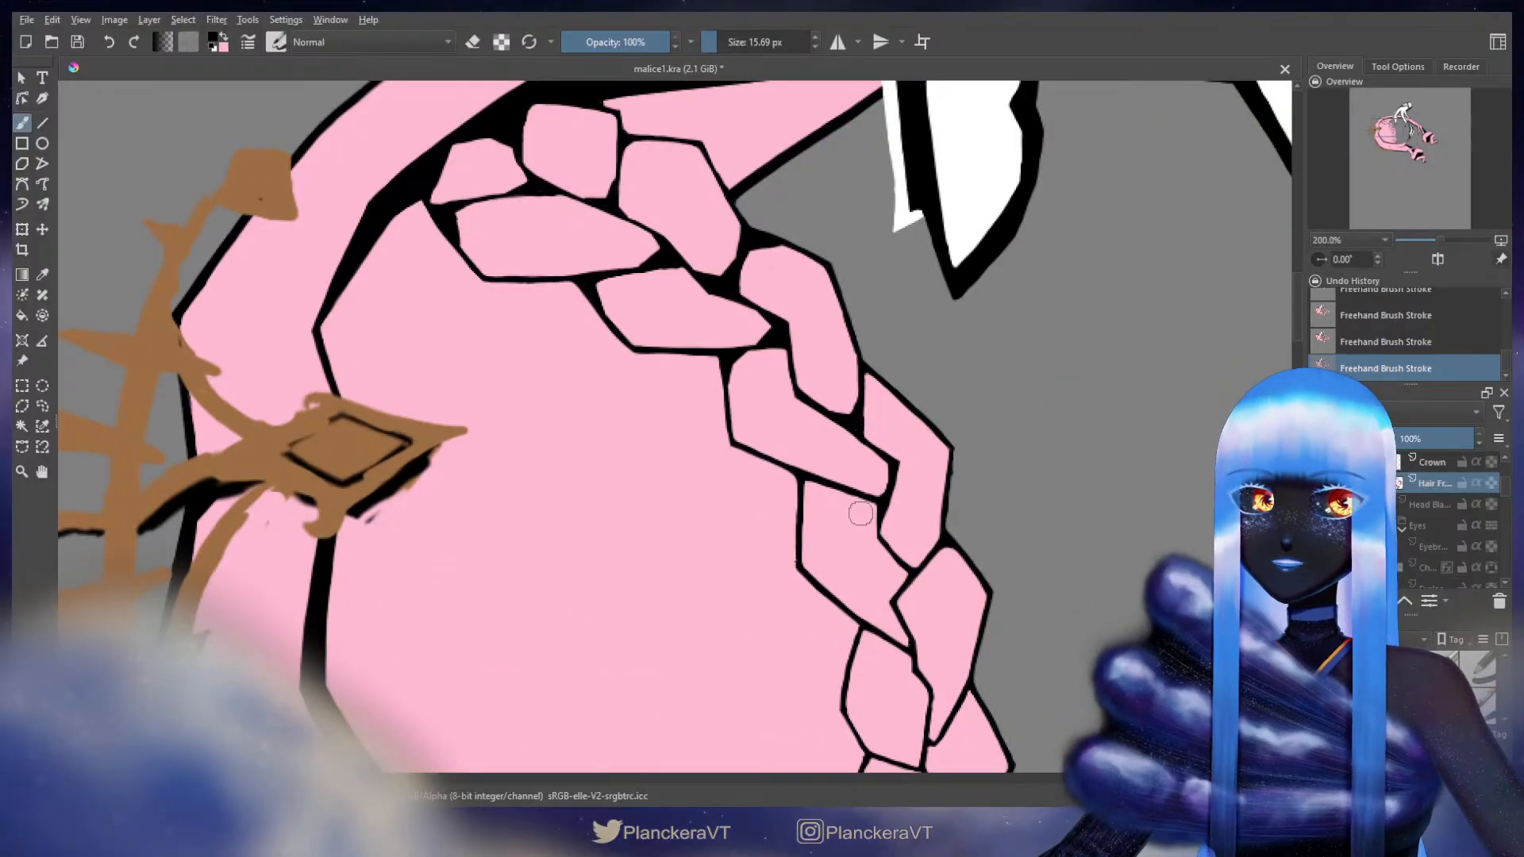
{"action": "left_click_drag", "start_coordinate": [741, 308], "coordinate": [718, 304]}
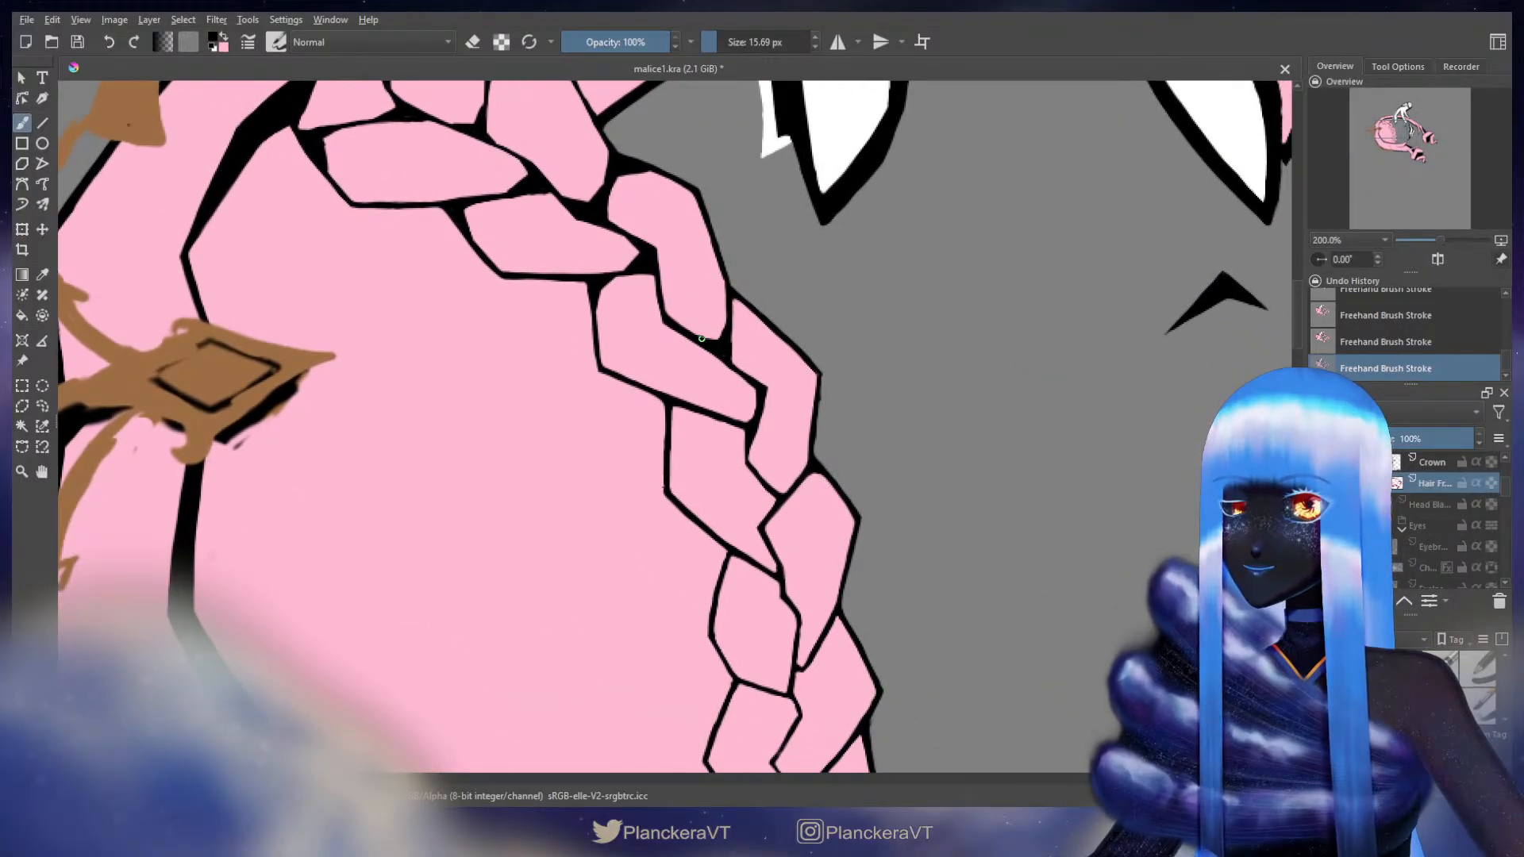
{"action": "left_click_drag", "start_coordinate": [716, 339], "coordinate": [729, 347]}
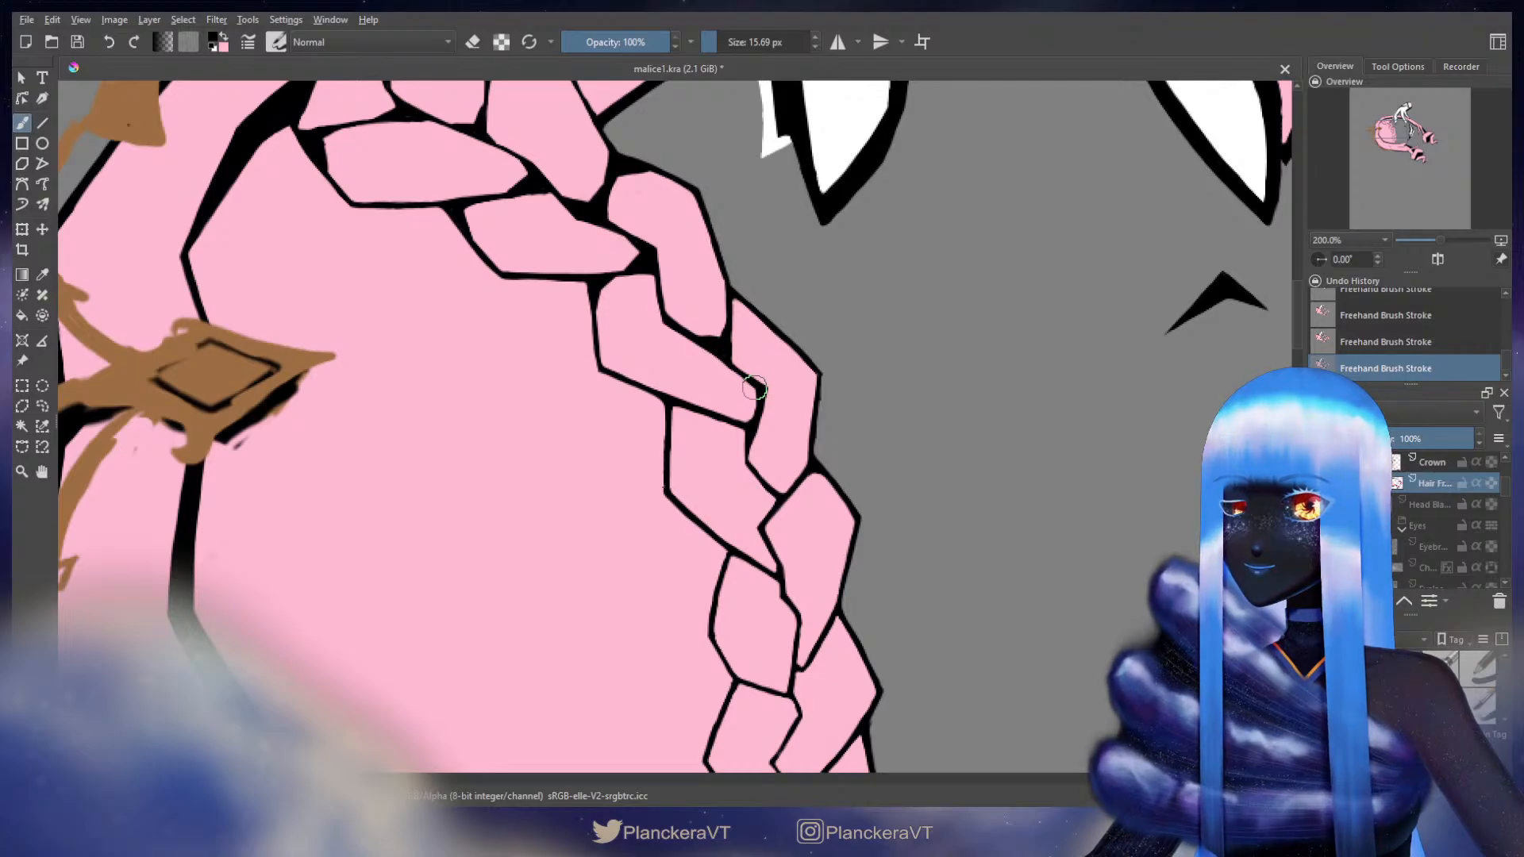
{"action": "mouse_move", "coordinate": [752, 404]}
{"action": "left_mouse_down"}
{"action": "mouse_move", "coordinate": [727, 414]}
{"action": "mouse_move", "coordinate": [756, 399]}
{"action": "left_mouse_up"}
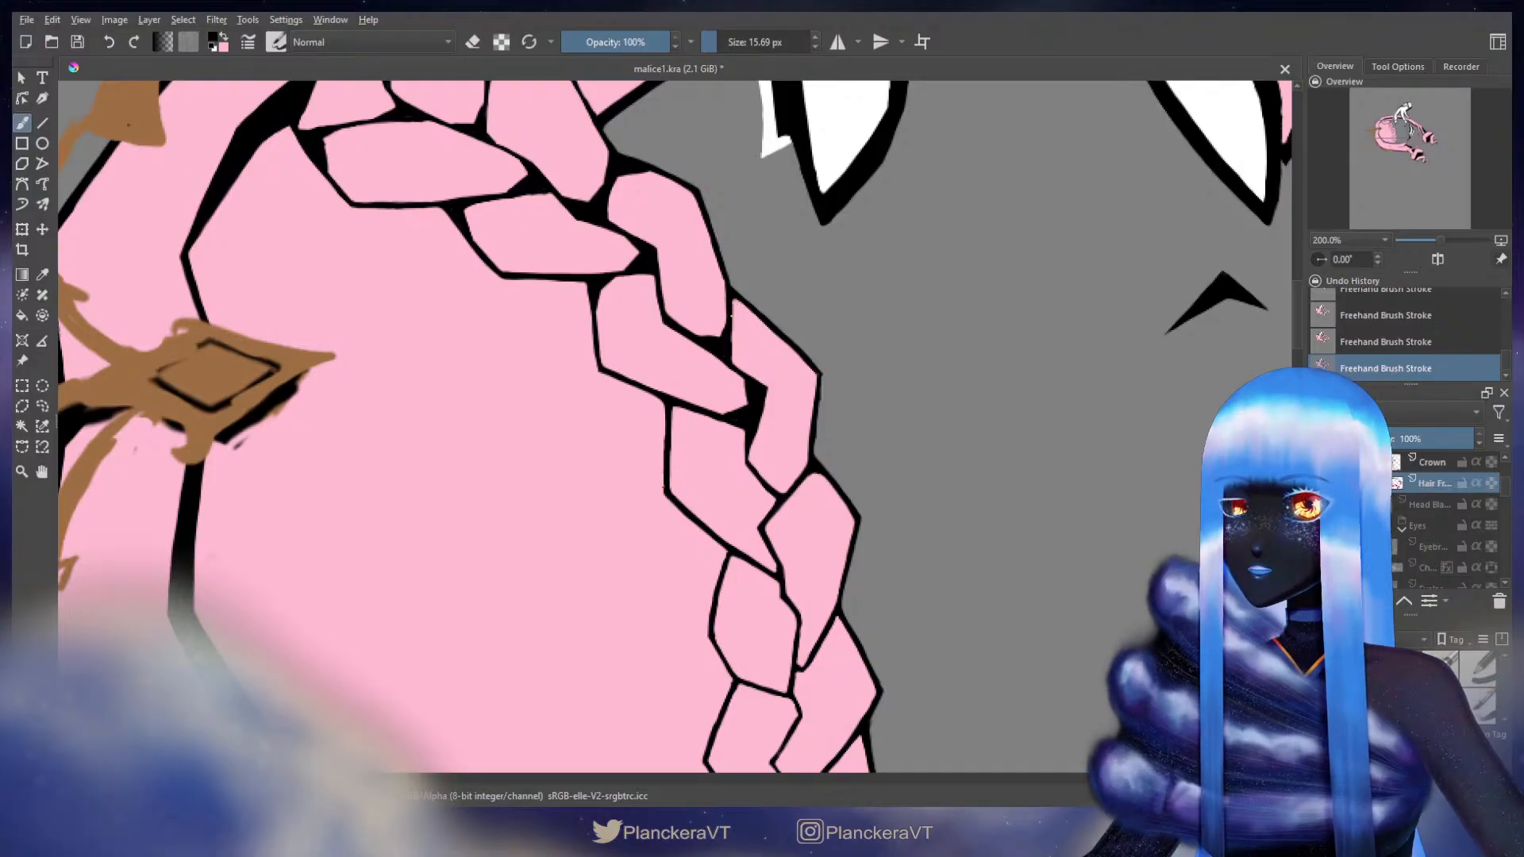
- Lock the hair layer's alpha and fill the joints at the upper corners of the middle right-hand and left-hand segments with black
{"action": "left_click", "coordinate": [1491, 483]}
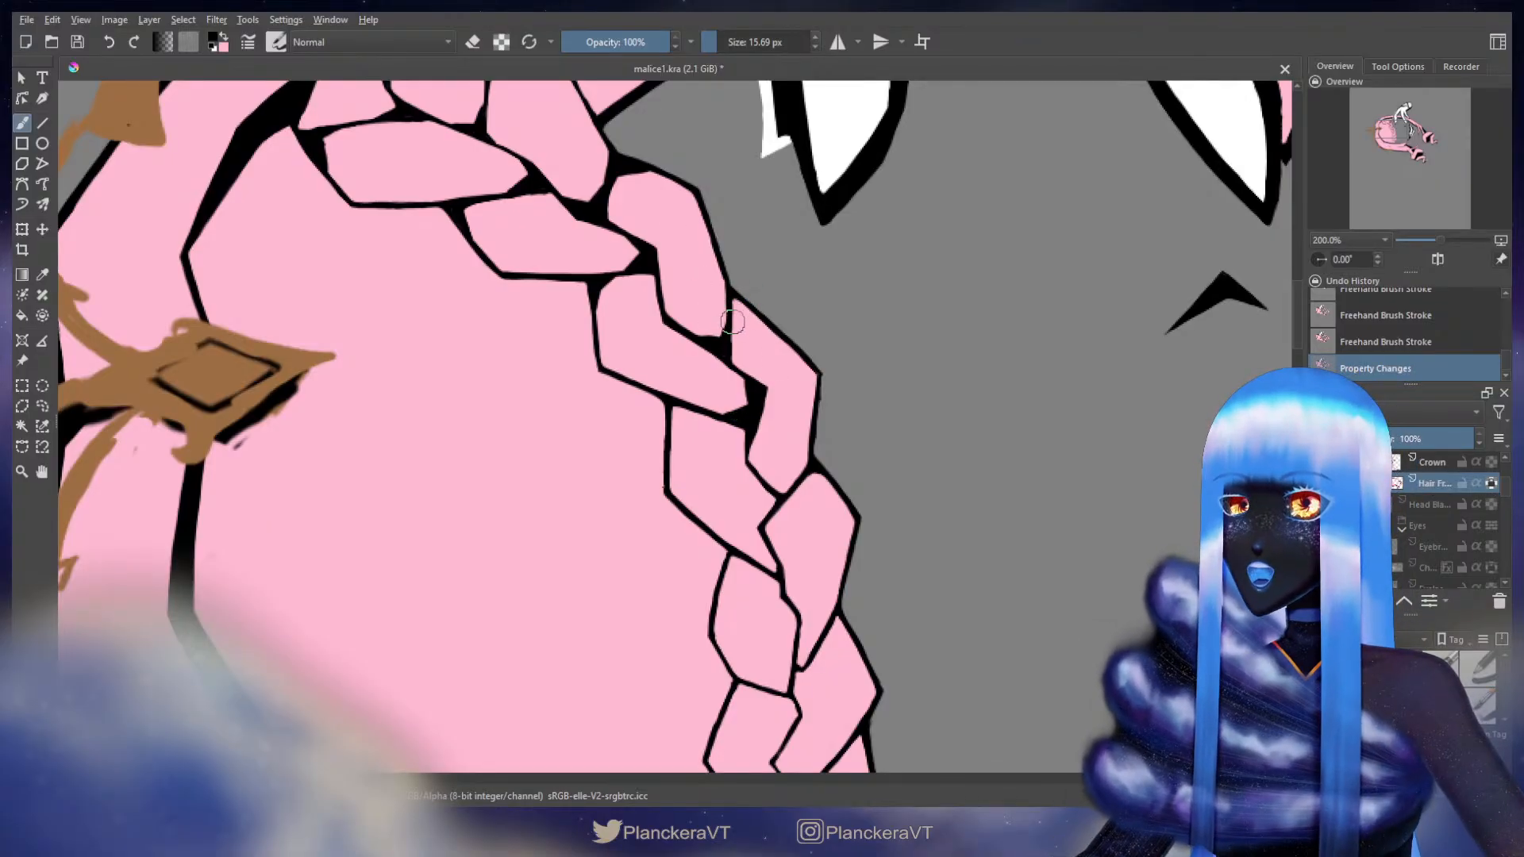
{"action": "mouse_move", "coordinate": [749, 309]}
{"action": "left_mouse_down"}
{"action": "mouse_move", "coordinate": [735, 304]}
{"action": "mouse_move", "coordinate": [729, 337]}
{"action": "left_mouse_up"}
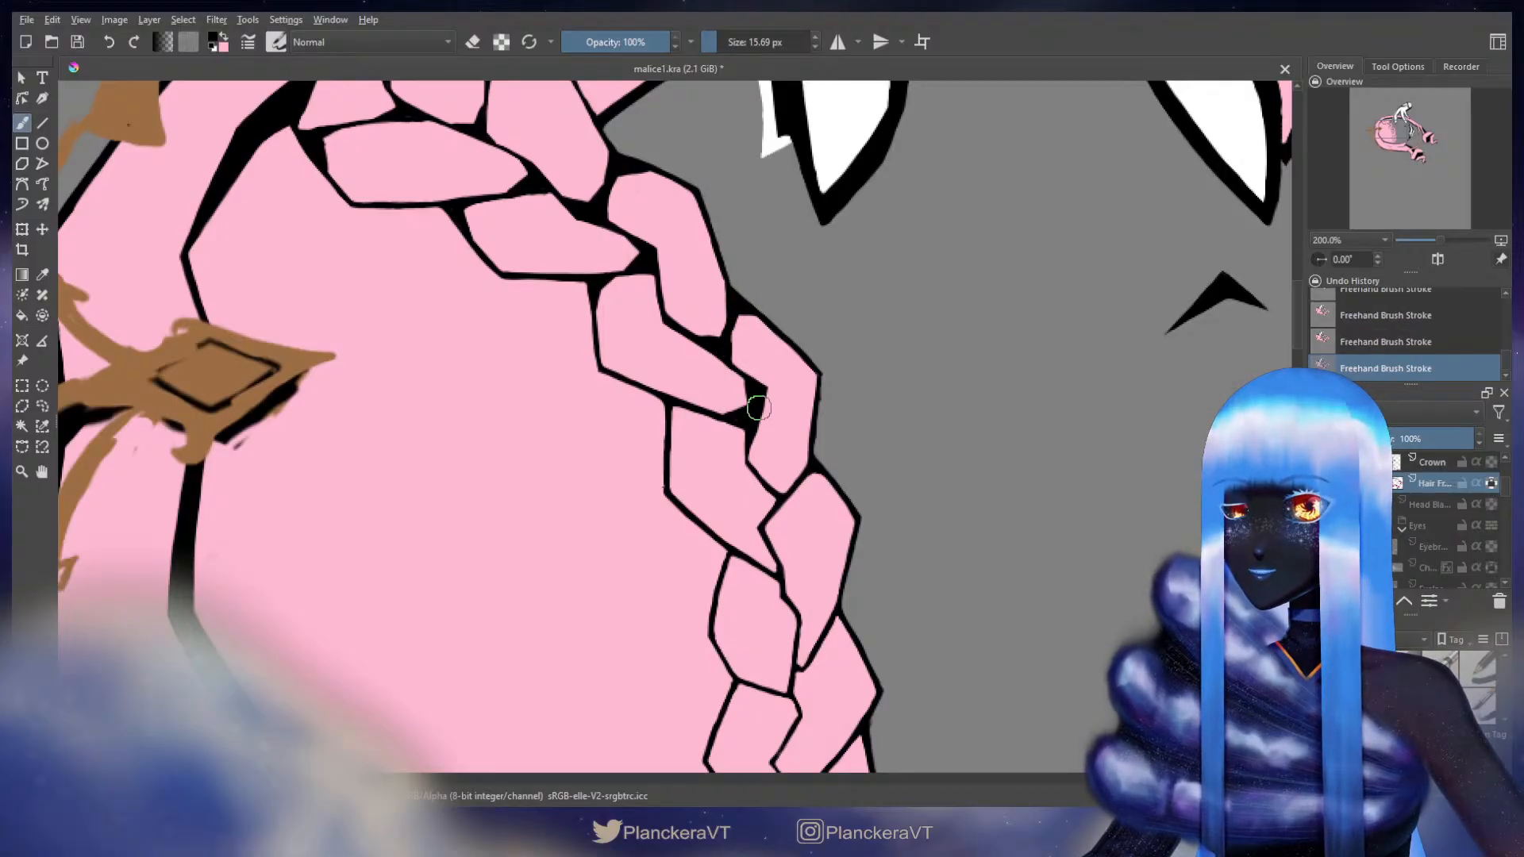
{"action": "left_click_drag", "start_coordinate": [667, 434], "coordinate": [703, 416]}
{"action": "key", "text": "ctrl+z"}
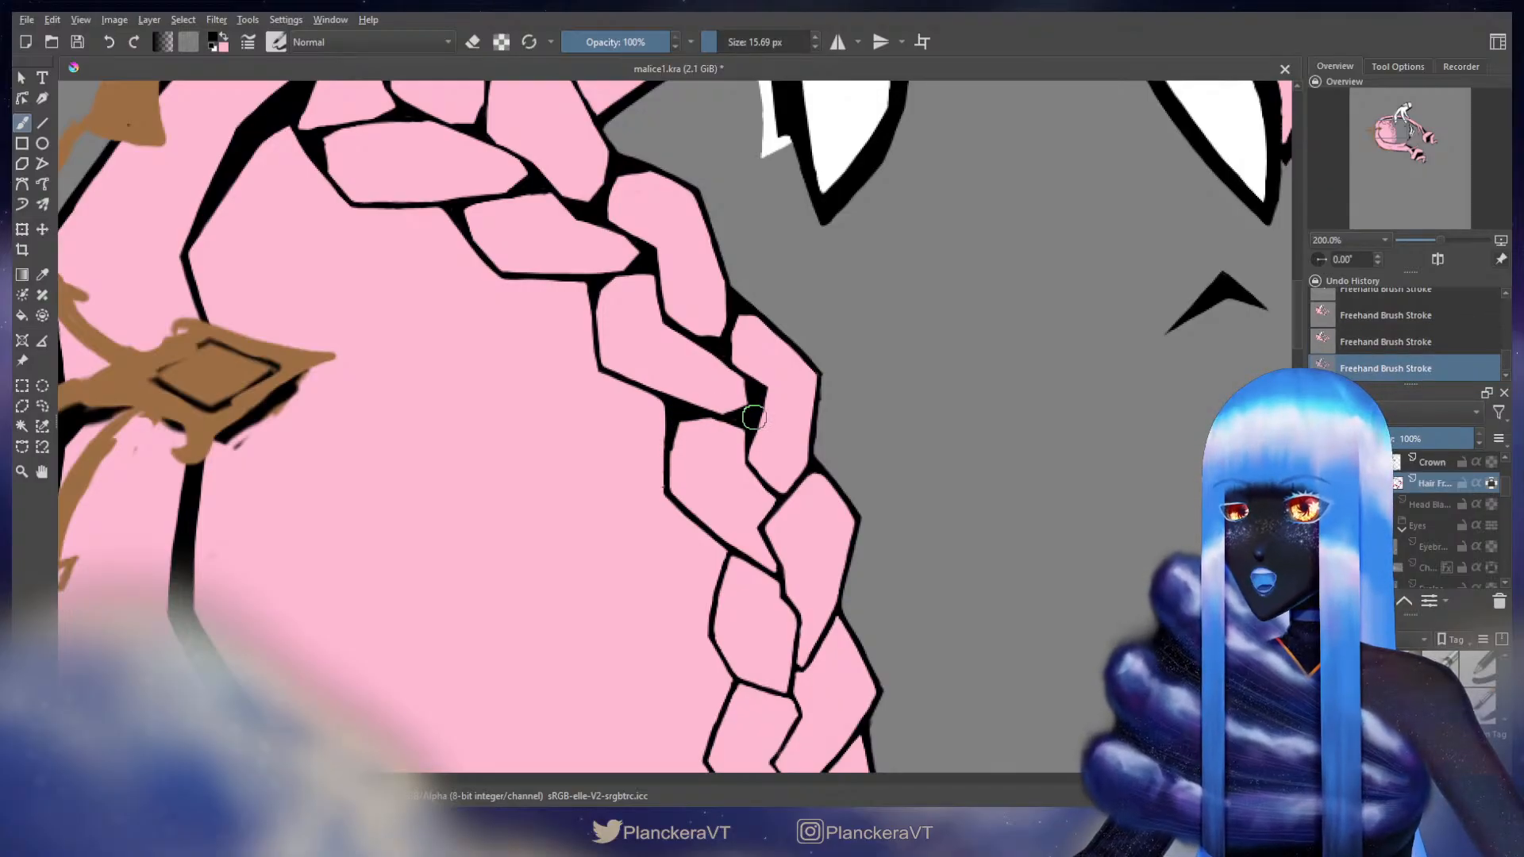
{"action": "mouse_move", "coordinate": [776, 439]}
{"action": "left_mouse_down"}
{"action": "mouse_move", "coordinate": [789, 337]}
{"action": "mouse_move", "coordinate": [766, 367]}
{"action": "left_mouse_up"}
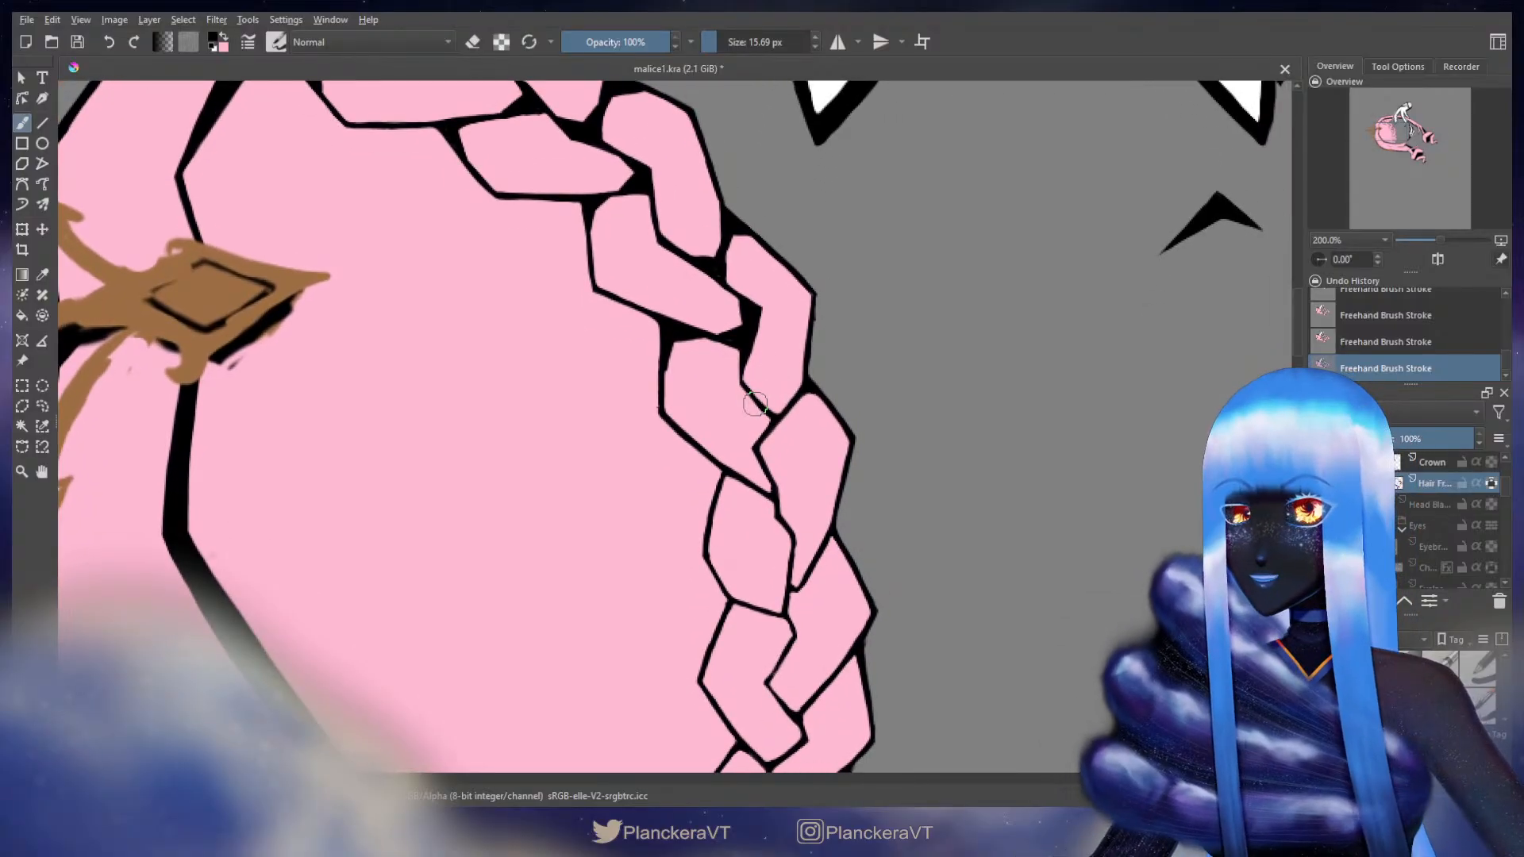
- Fill the joints above and beside the middle right-hand diamond segment with black at 15.69 px
{"action": "key", "text": "ctrl+z"}
{"action": "key", "text": "ctrl+shift+z"}
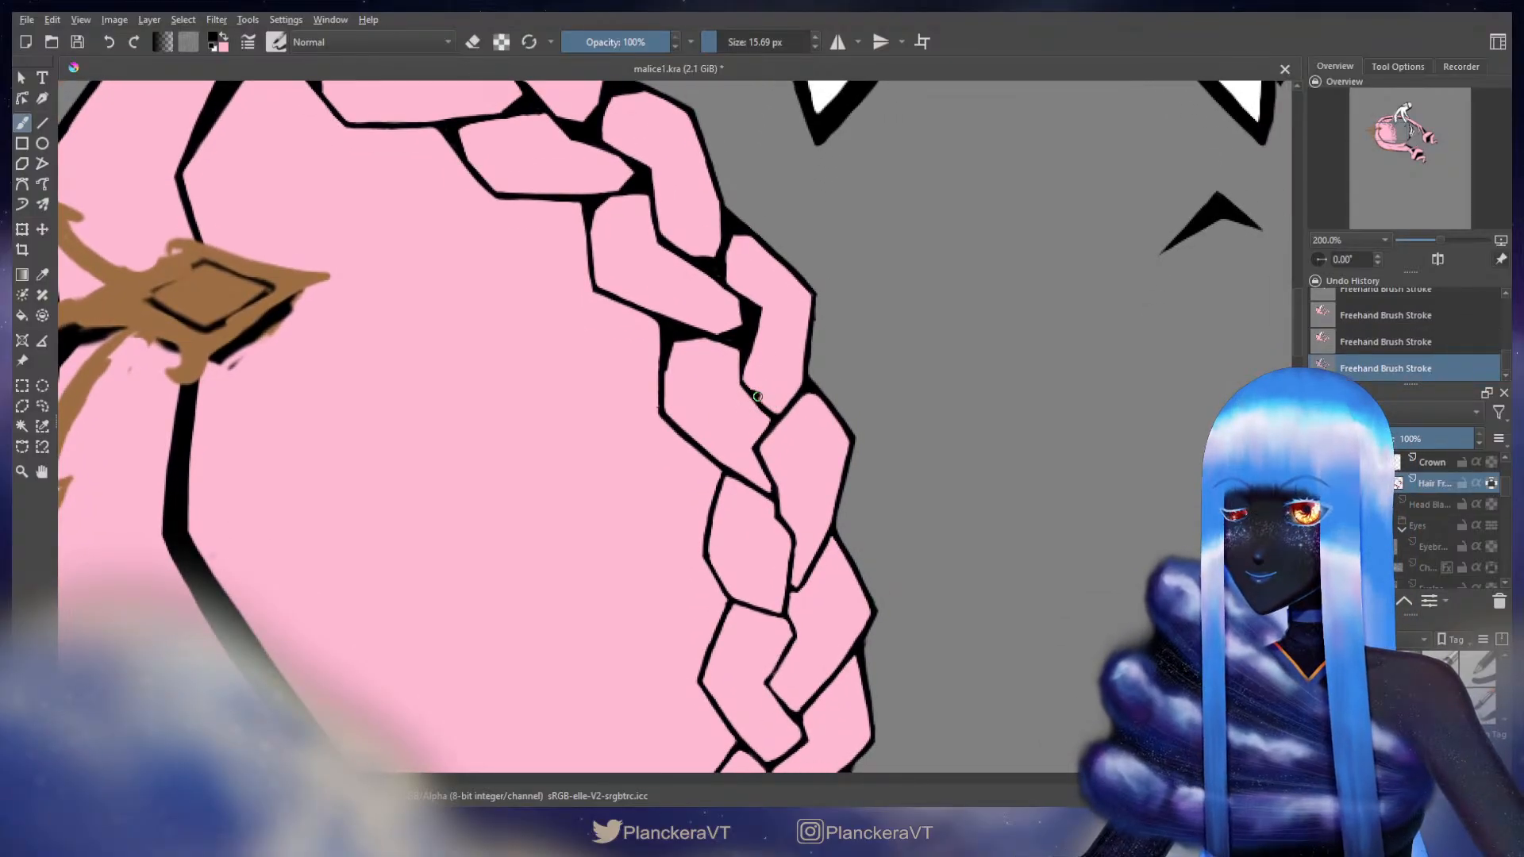
{"action": "mouse_move", "coordinate": [774, 402]}
{"action": "left_mouse_down"}
{"action": "mouse_move", "coordinate": [802, 377]}
{"action": "mouse_move", "coordinate": [761, 406]}
{"action": "left_mouse_up"}
{"action": "key", "text": "ctrl+z"}
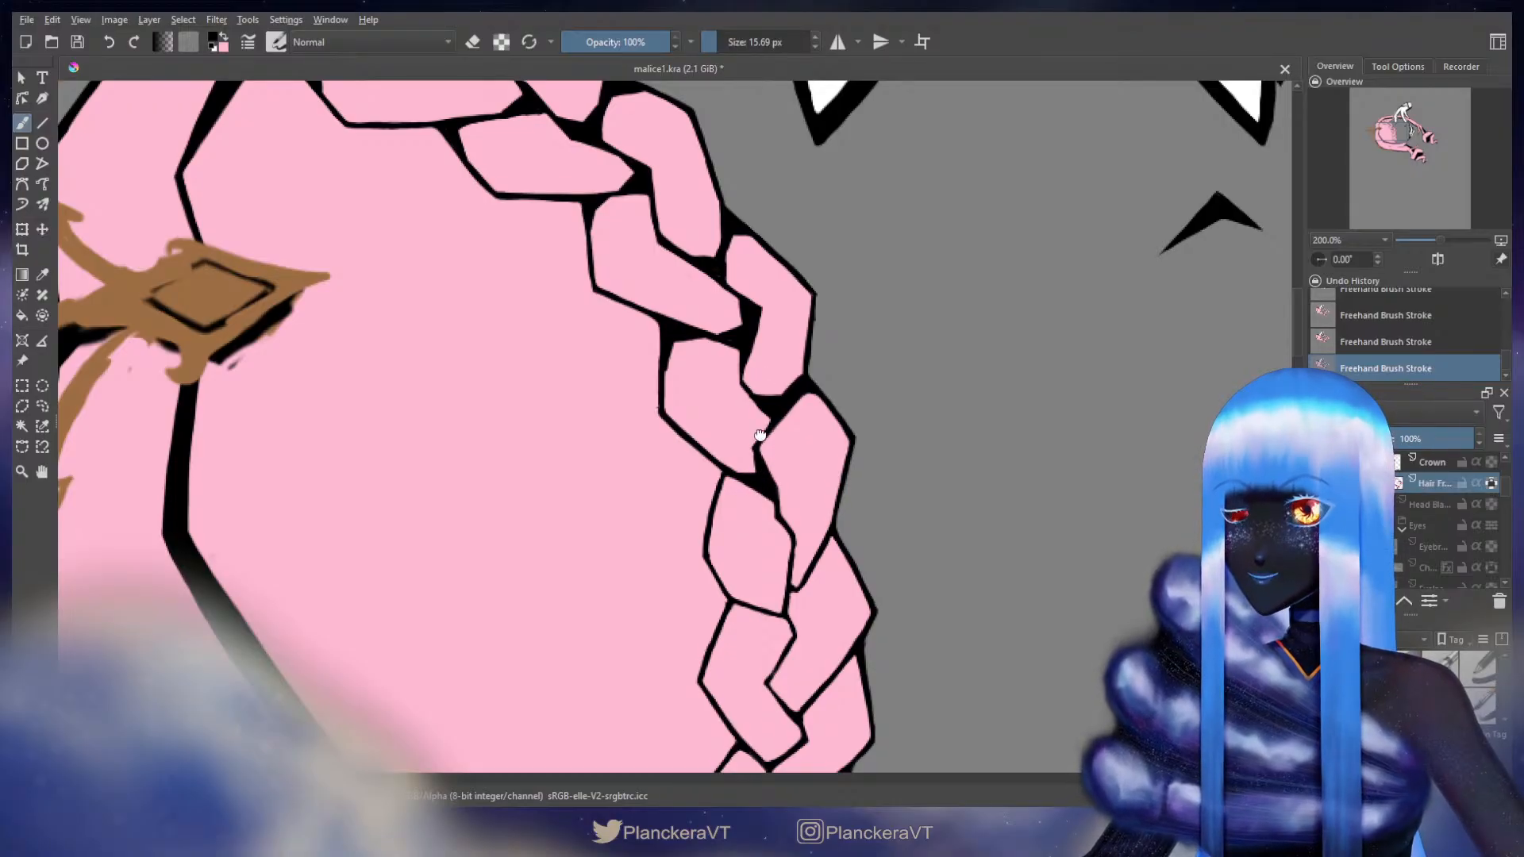
{"action": "scroll", "coordinate": [760, 438], "scroll_direction": "down", "scroll_amount": 1}
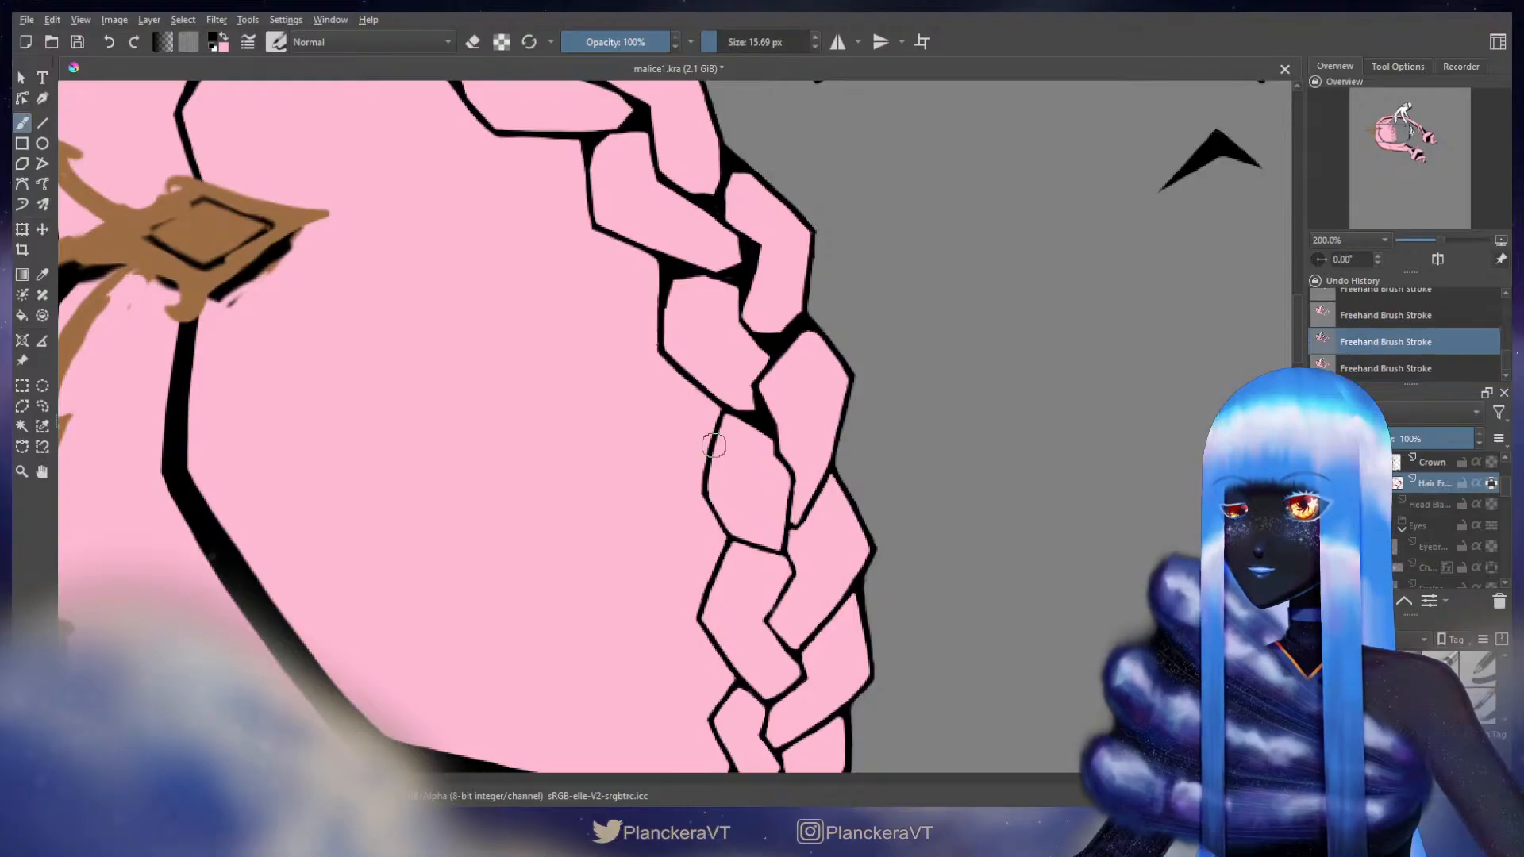
- Thicken the joint above the rounded left-hand segment with black and reshape the segment's upper edge with pink at 15.69 px
{"action": "left_click_drag", "start_coordinate": [726, 425], "coordinate": [737, 420]}
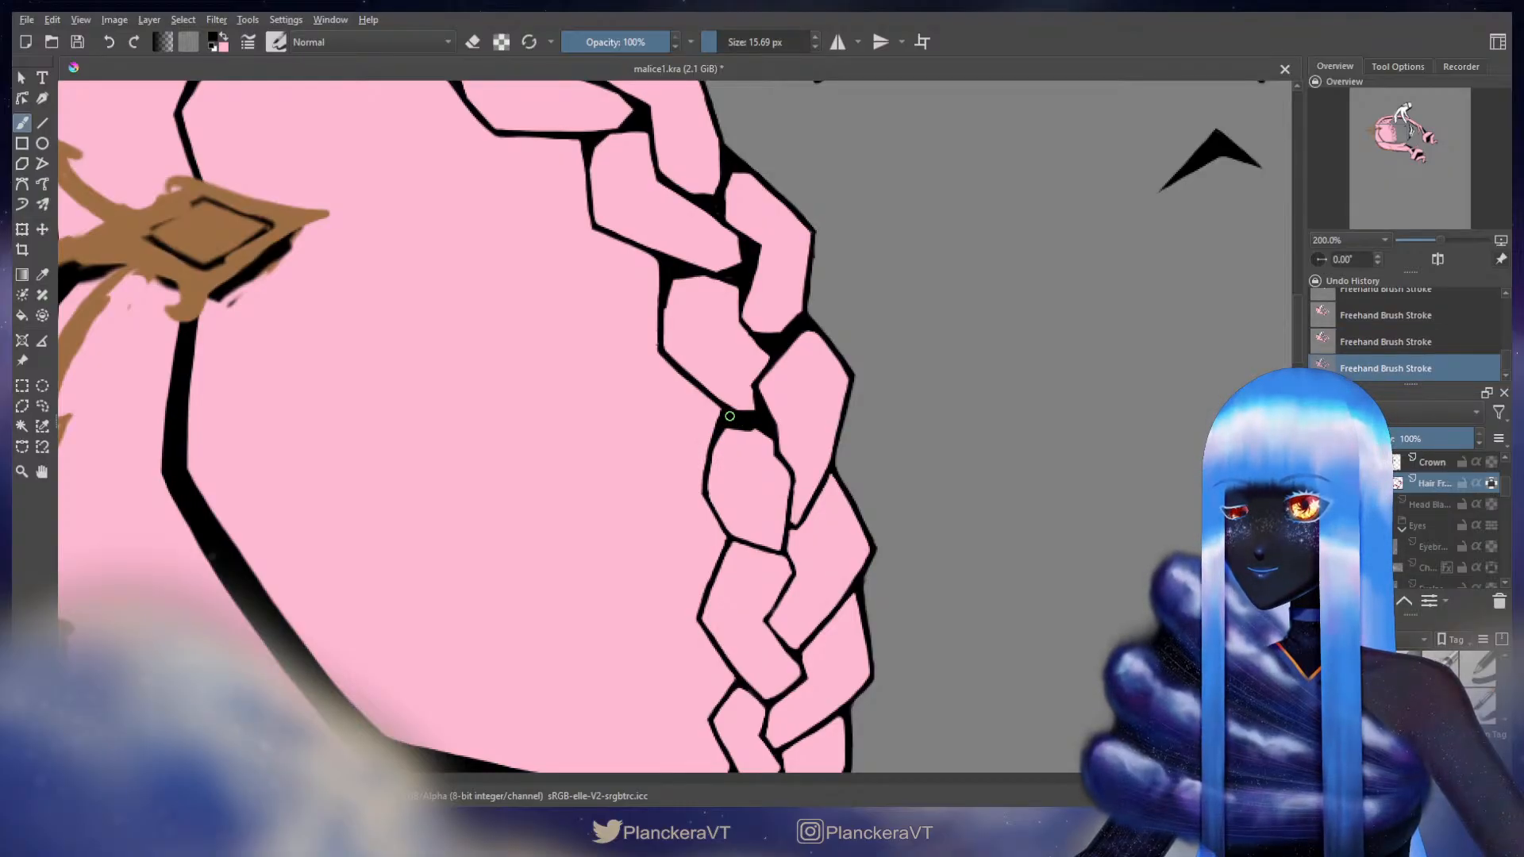
{"action": "key", "text": "x"}
{"action": "left_click_drag", "start_coordinate": [752, 432], "coordinate": [724, 432]}
{"action": "key", "text": "x"}
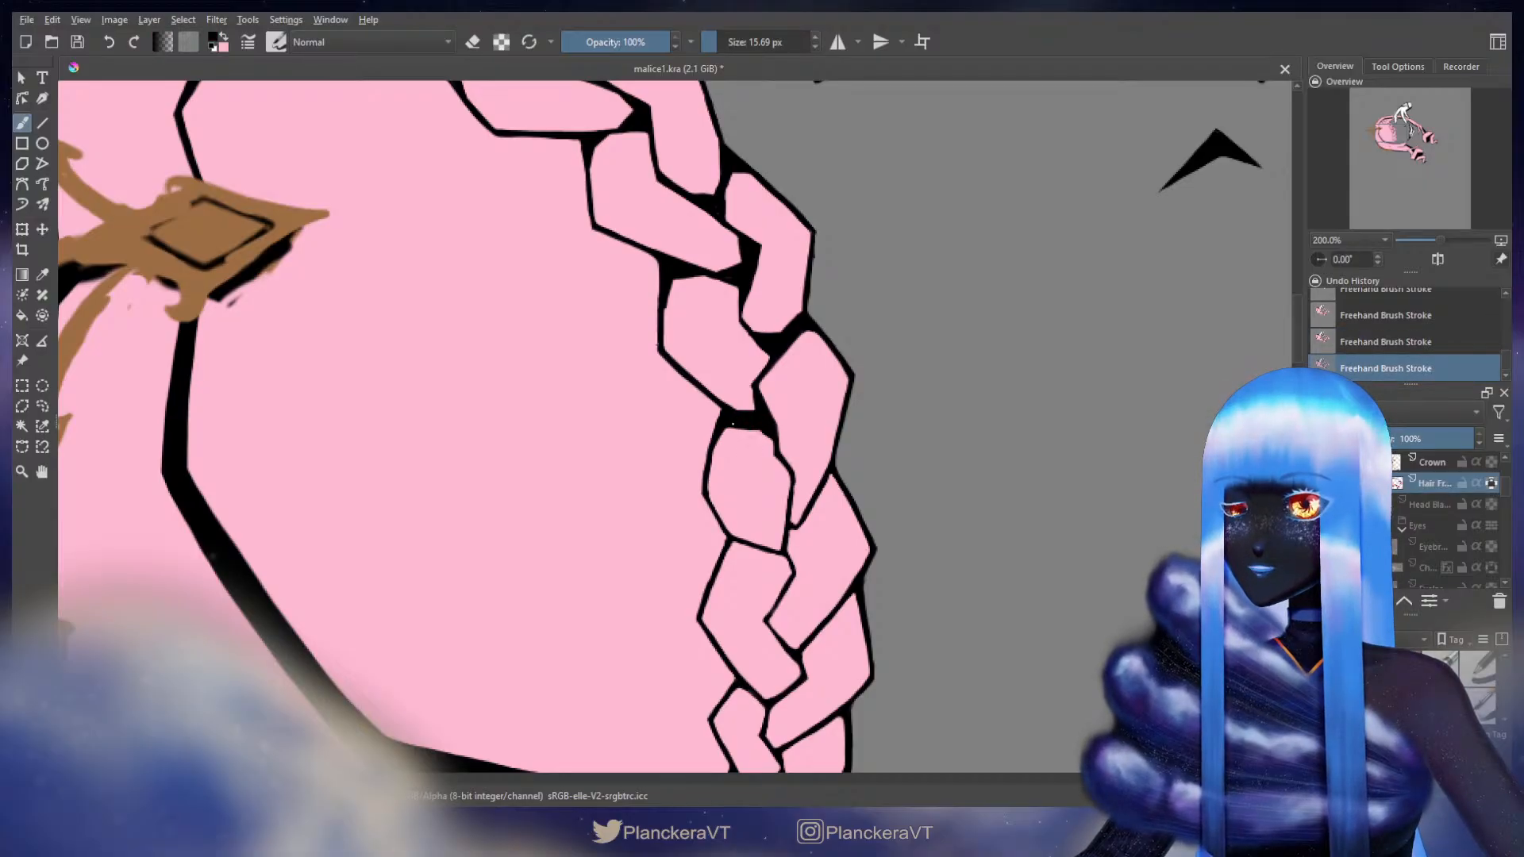
{"action": "scroll", "coordinate": [754, 424], "scroll_direction": "down", "scroll_amount": 2}
- Fill the joints beside and below the rounded left-hand segment with black at 15.69 px and clean their edges with pink, down to 13.90 px
{"action": "key", "text": "x"}
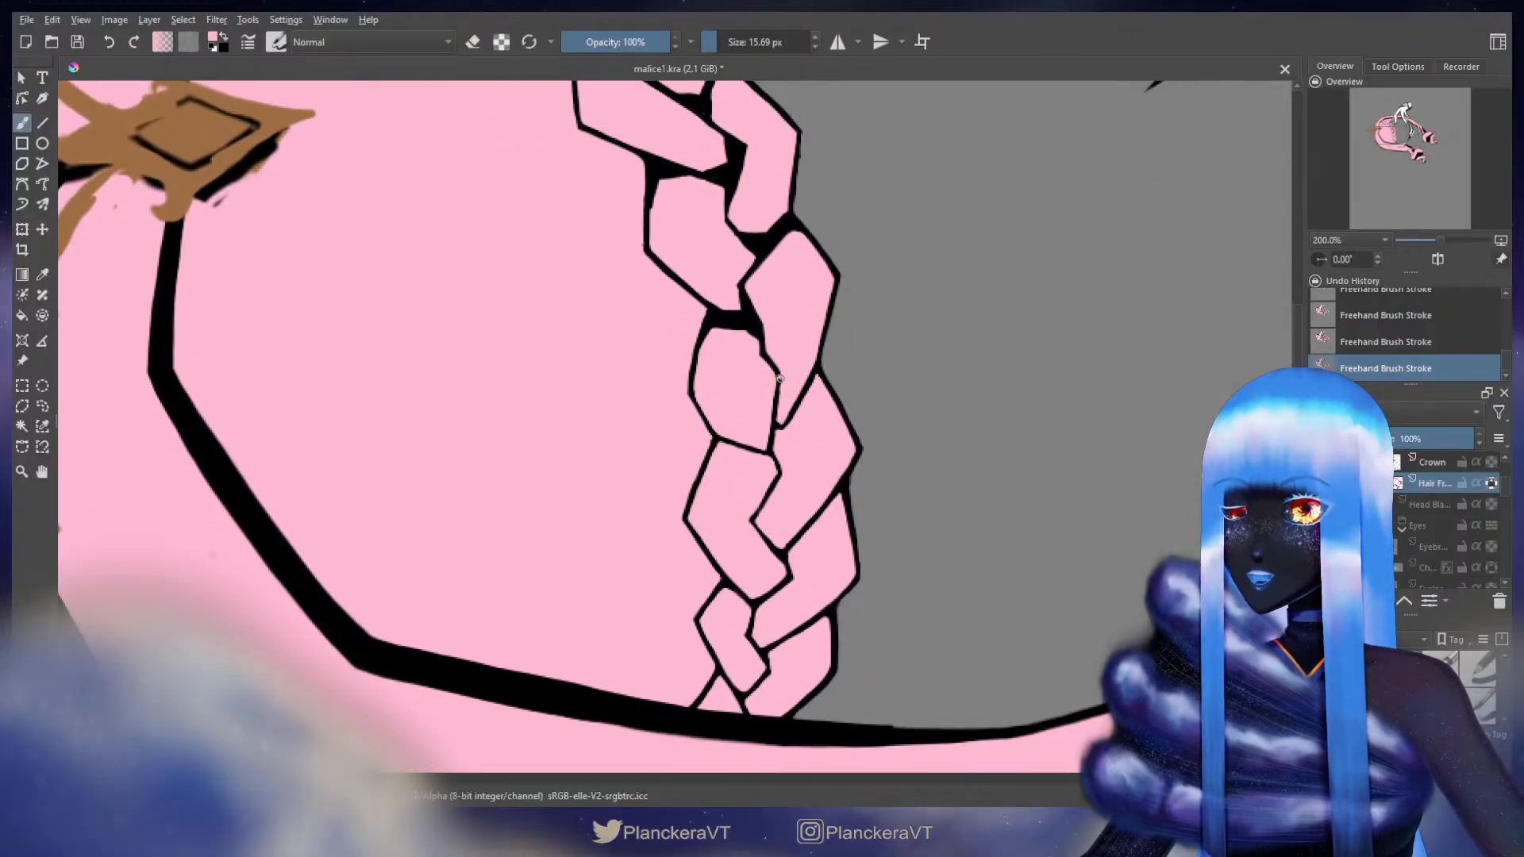
{"action": "key", "text": "x"}
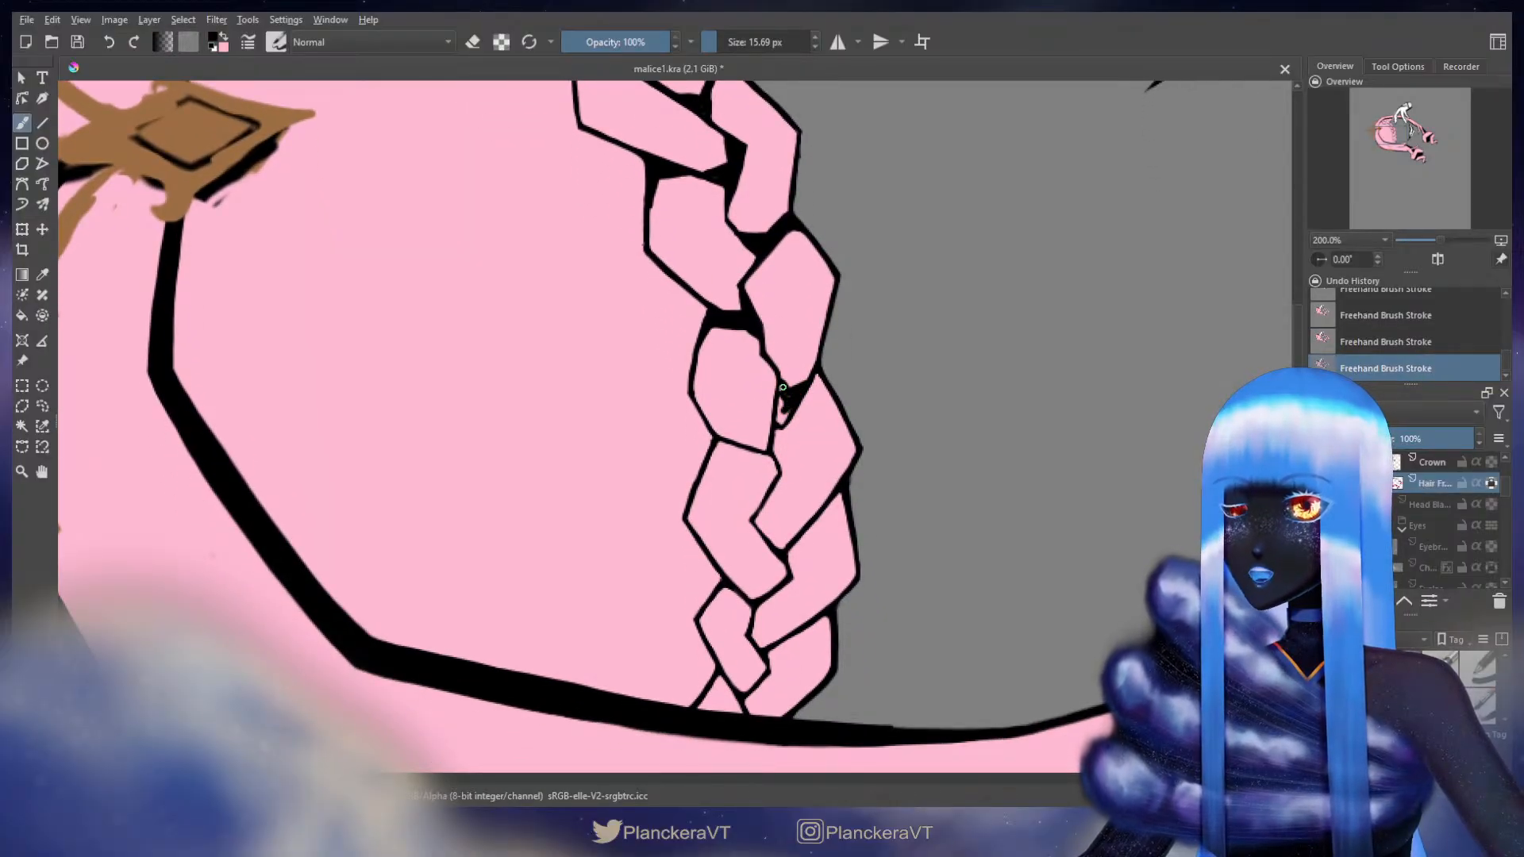
{"action": "mouse_move", "coordinate": [782, 414]}
{"action": "left_mouse_down"}
{"action": "mouse_move", "coordinate": [791, 394]}
{"action": "mouse_move", "coordinate": [779, 423]}
{"action": "left_mouse_up"}
{"action": "key", "text": "x"}
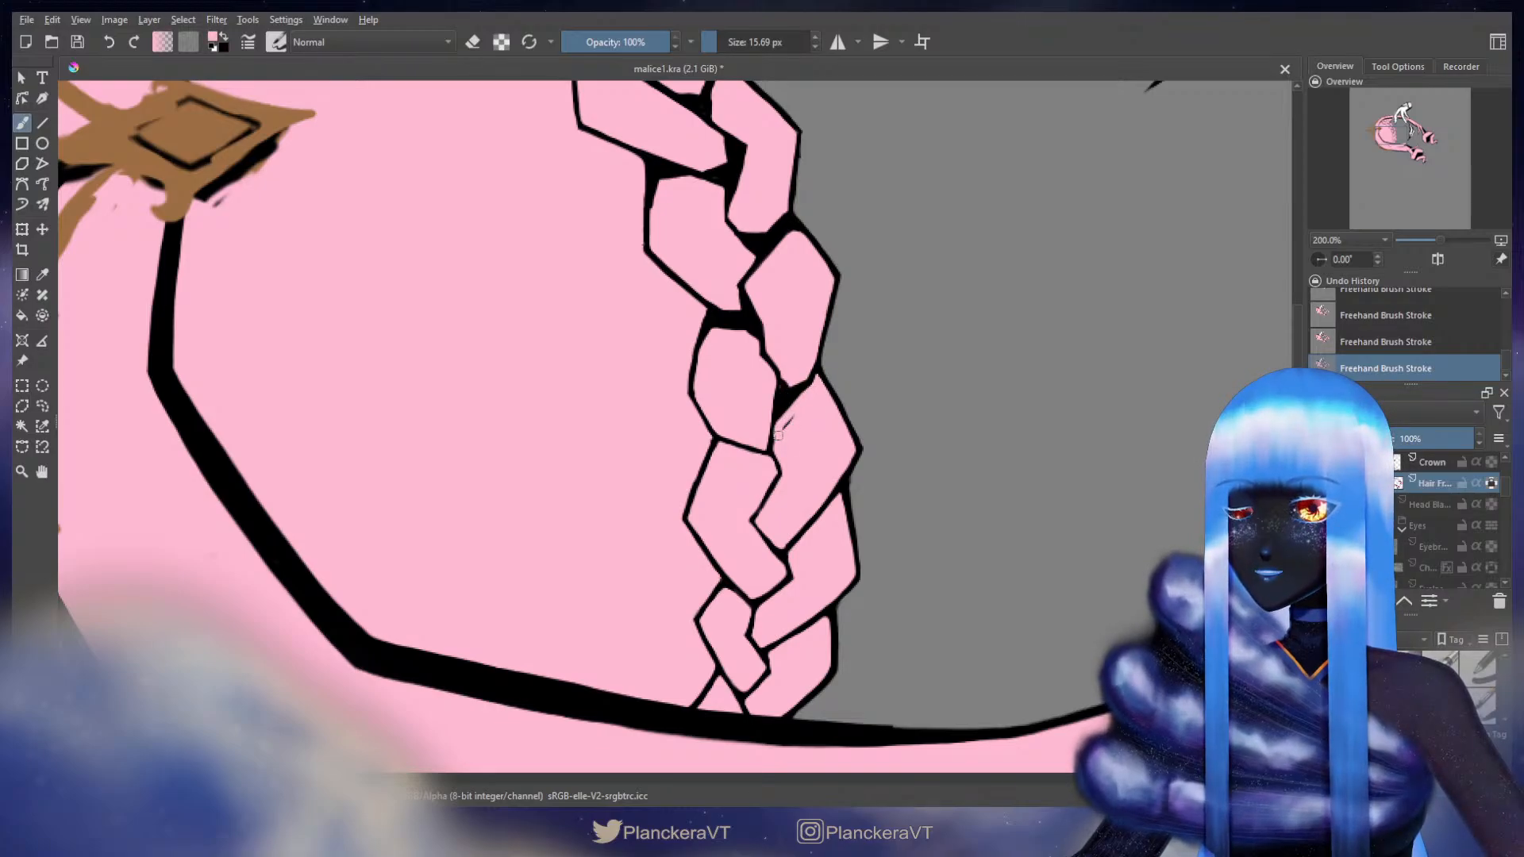
{"action": "key", "text": "x"}
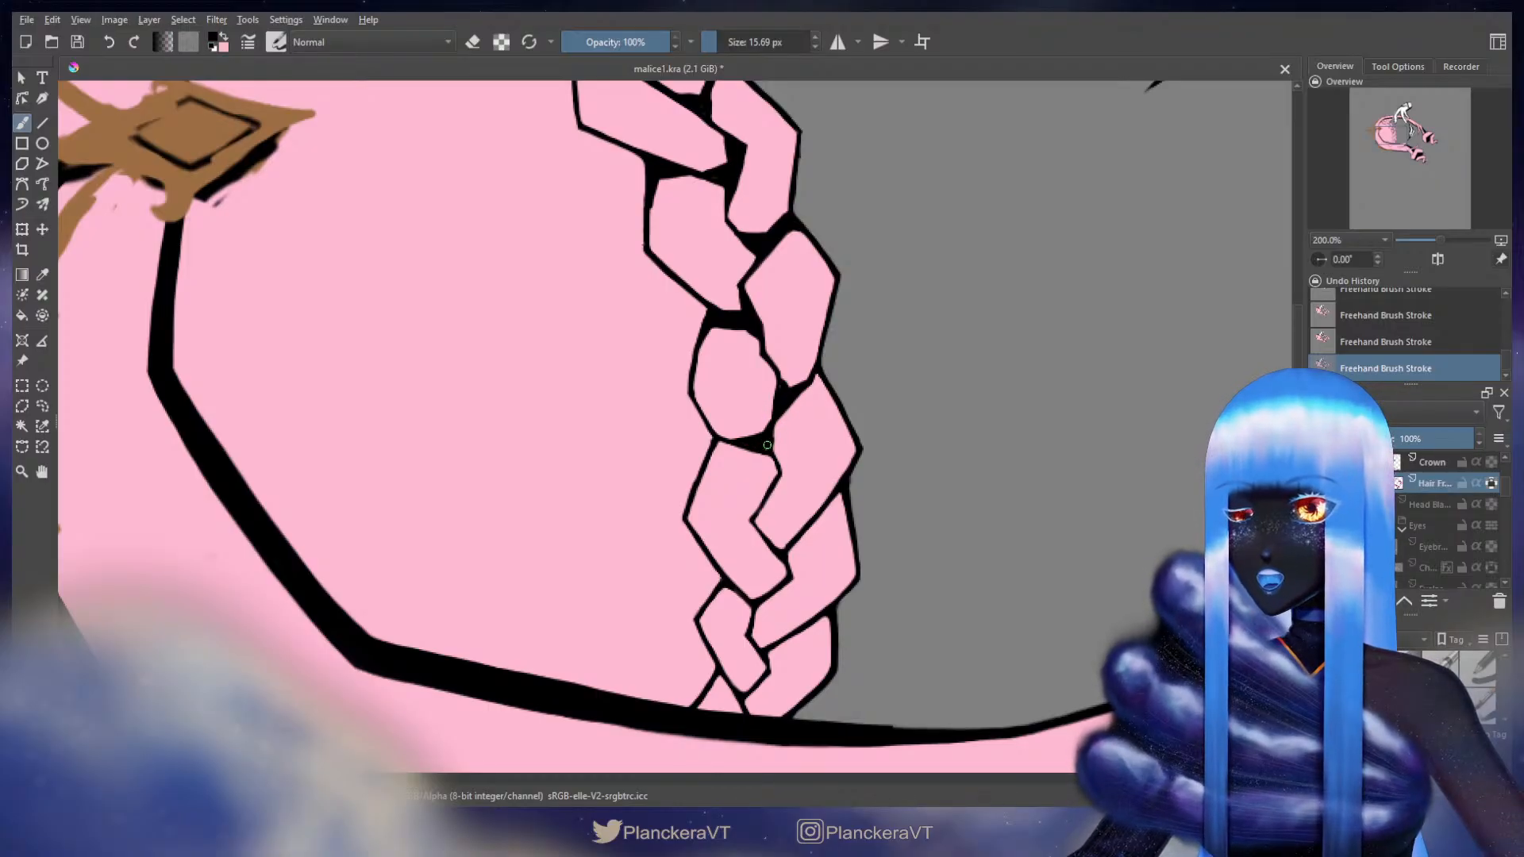
{"action": "key", "text": "x"}
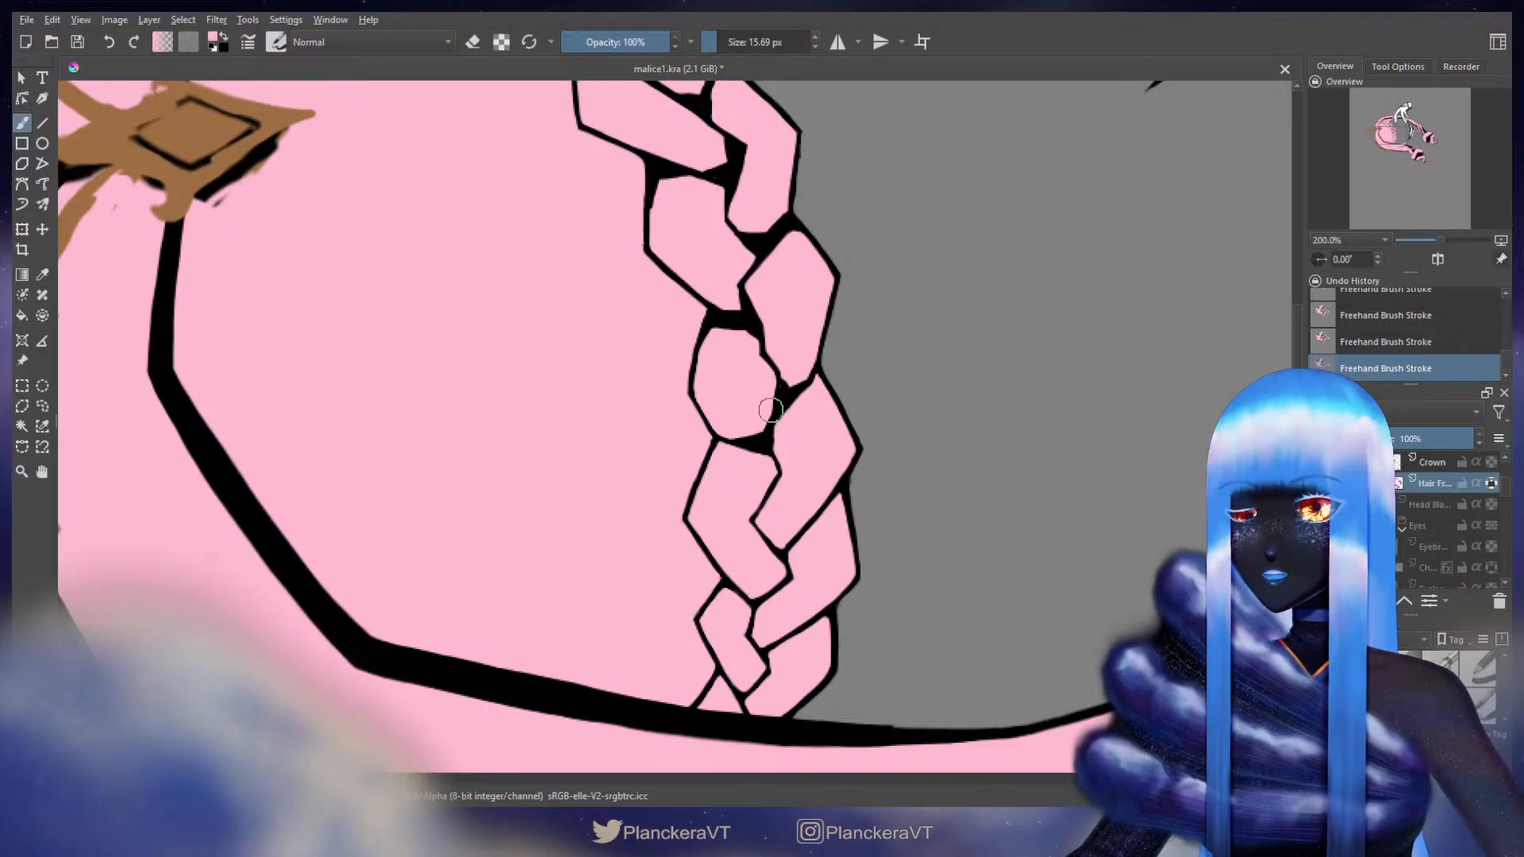
{"action": "key", "text": "bracketleft"}
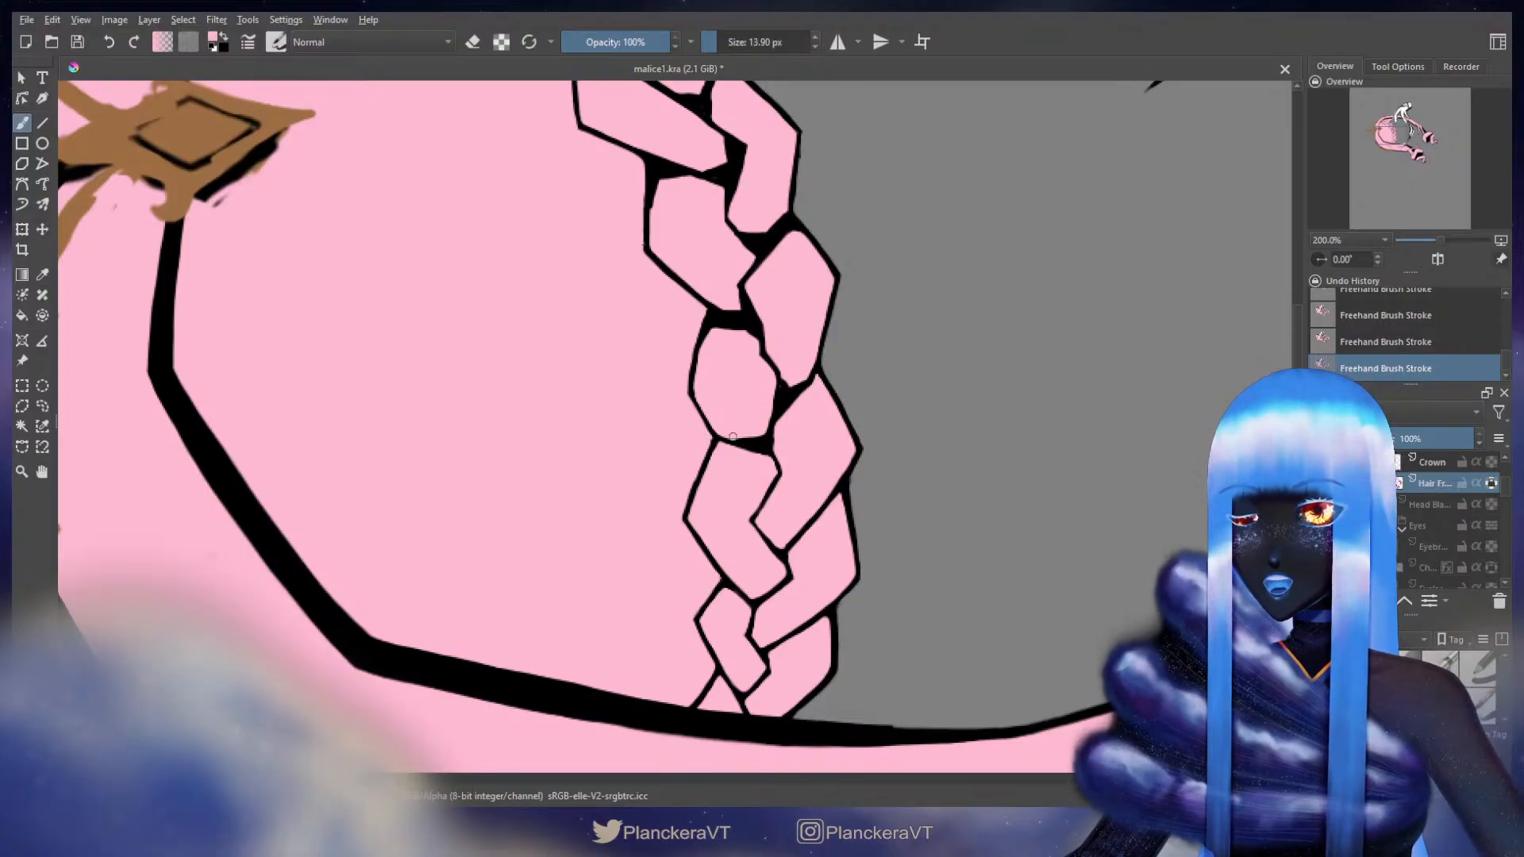
{"action": "key", "text": "x"}
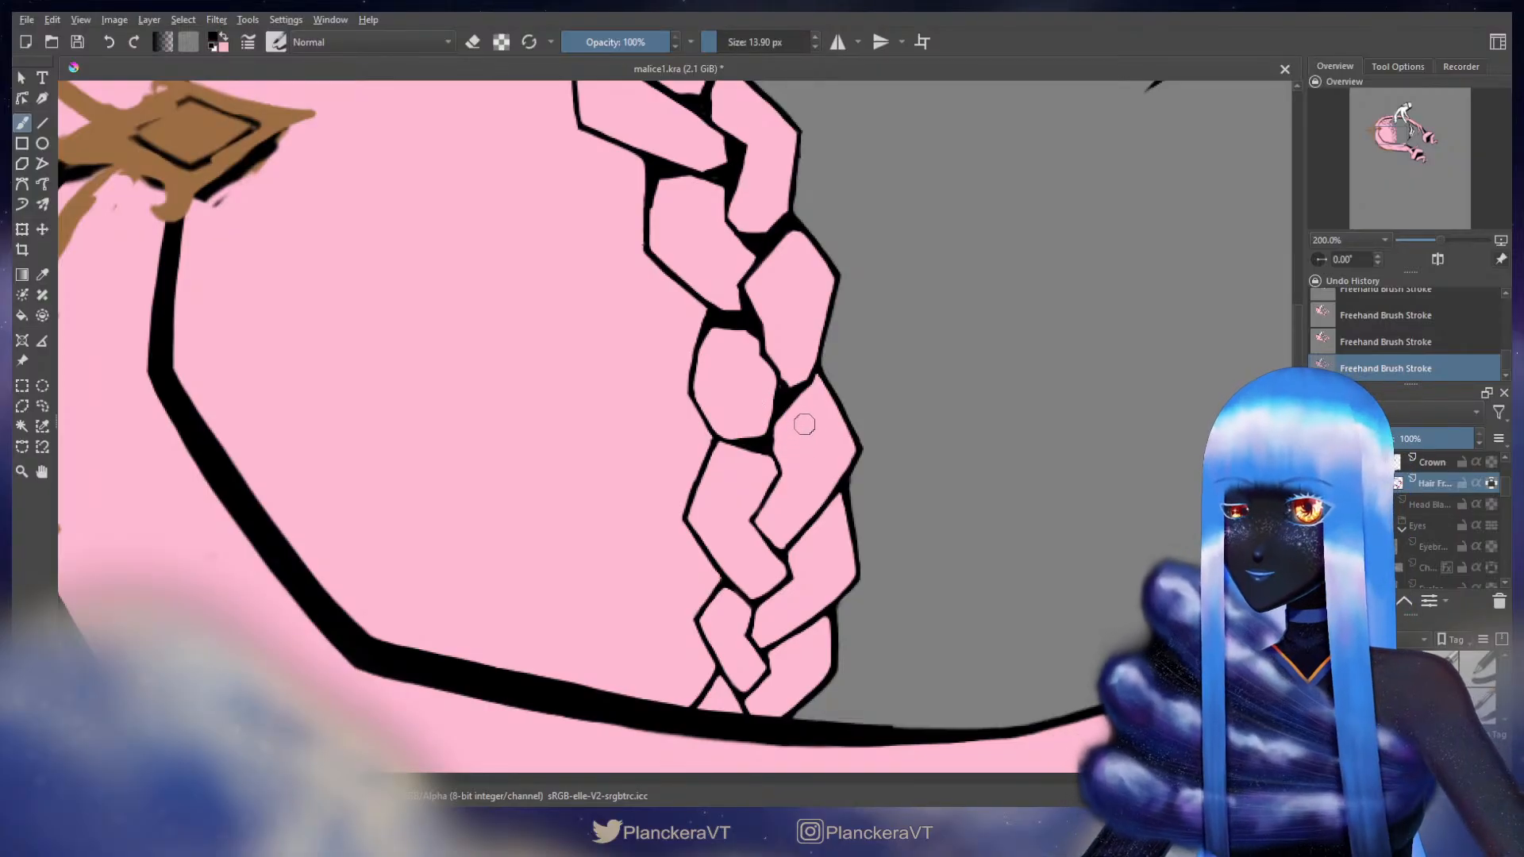
- Fill the V-shaped joint and the upper edge of the left-hand segment below the rounded one with black at 13.90 px
{"action": "left_click_drag", "start_coordinate": [802, 443], "coordinate": [815, 359]}
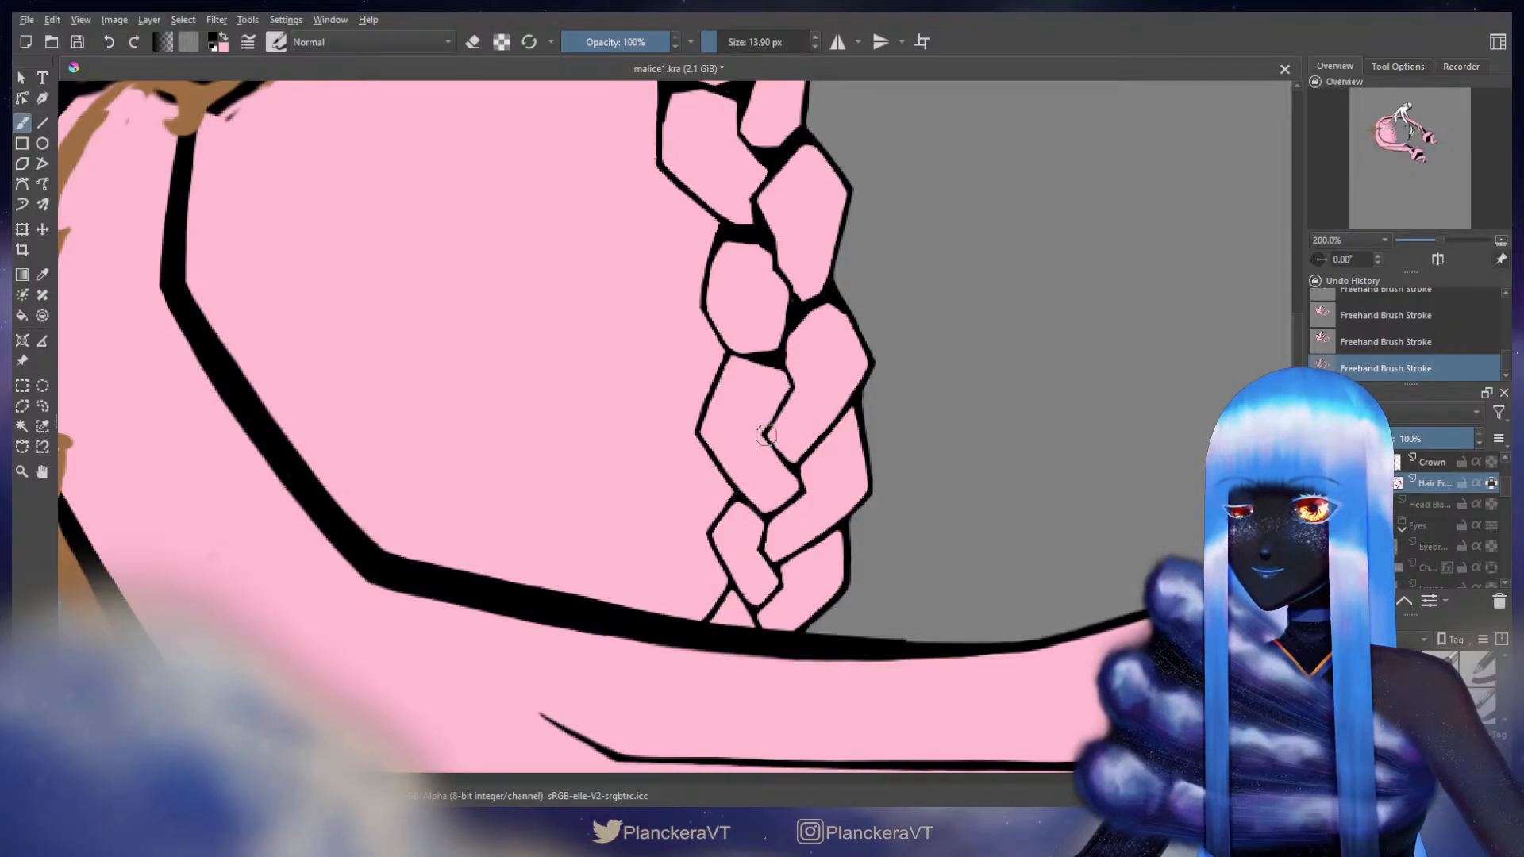
{"action": "mouse_move", "coordinate": [788, 445]}
{"action": "left_mouse_down"}
{"action": "mouse_move", "coordinate": [825, 433]}
{"action": "mouse_move", "coordinate": [793, 461]}
{"action": "mouse_move", "coordinate": [776, 446]}
{"action": "left_mouse_up"}
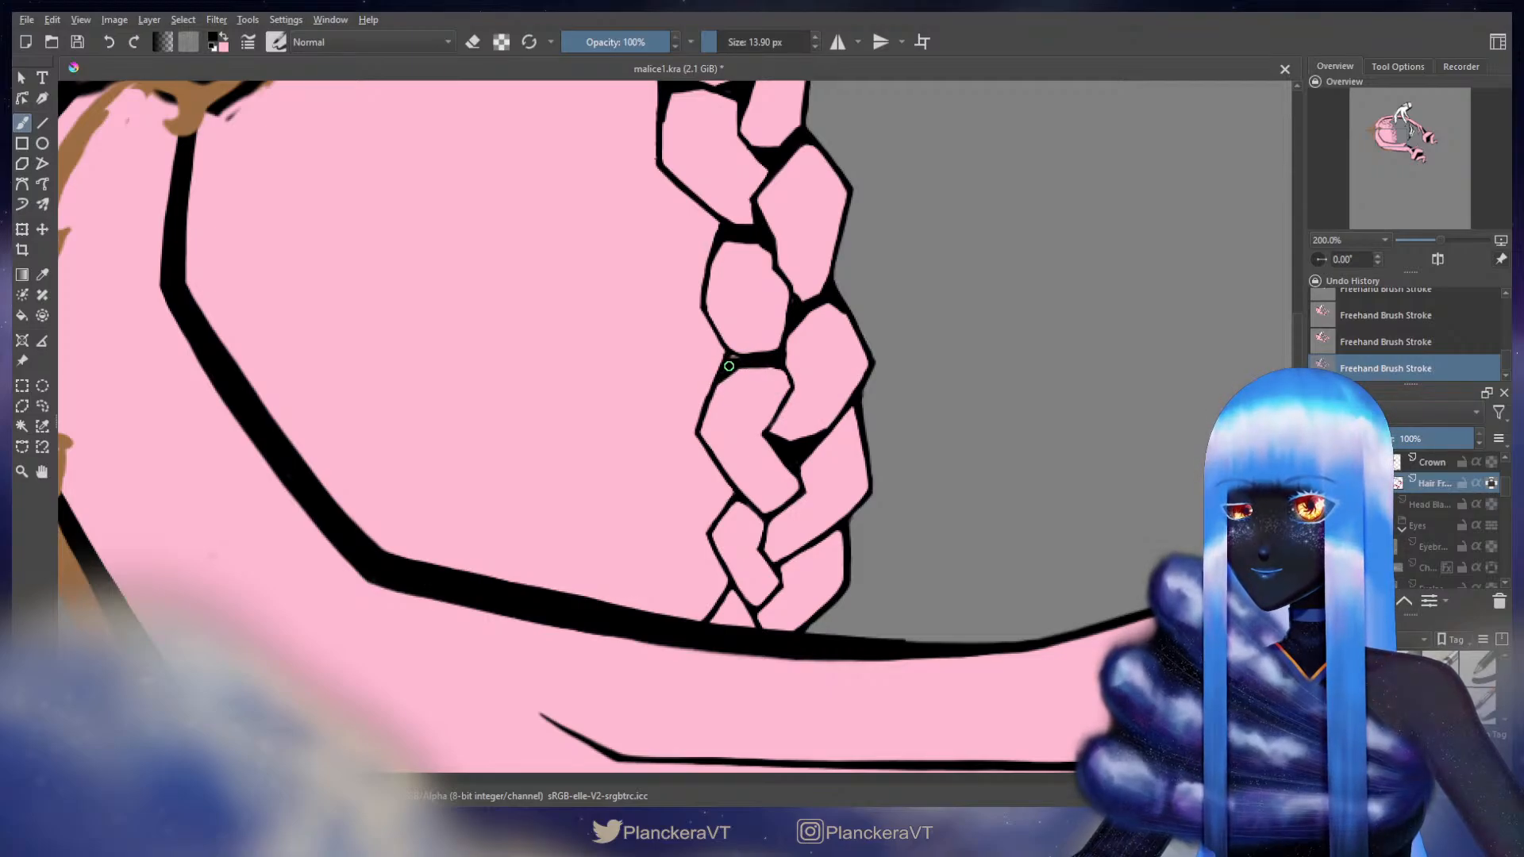
{"action": "mouse_move", "coordinate": [763, 509]}
{"action": "left_mouse_down"}
{"action": "mouse_move", "coordinate": [777, 412]}
{"action": "mouse_move", "coordinate": [756, 404]}
{"action": "mouse_move", "coordinate": [809, 398]}
{"action": "mouse_move", "coordinate": [769, 412]}
{"action": "left_mouse_up"}
{"action": "key", "text": "ctrl+z"}
{"action": "key", "text": "ctrl+z"}
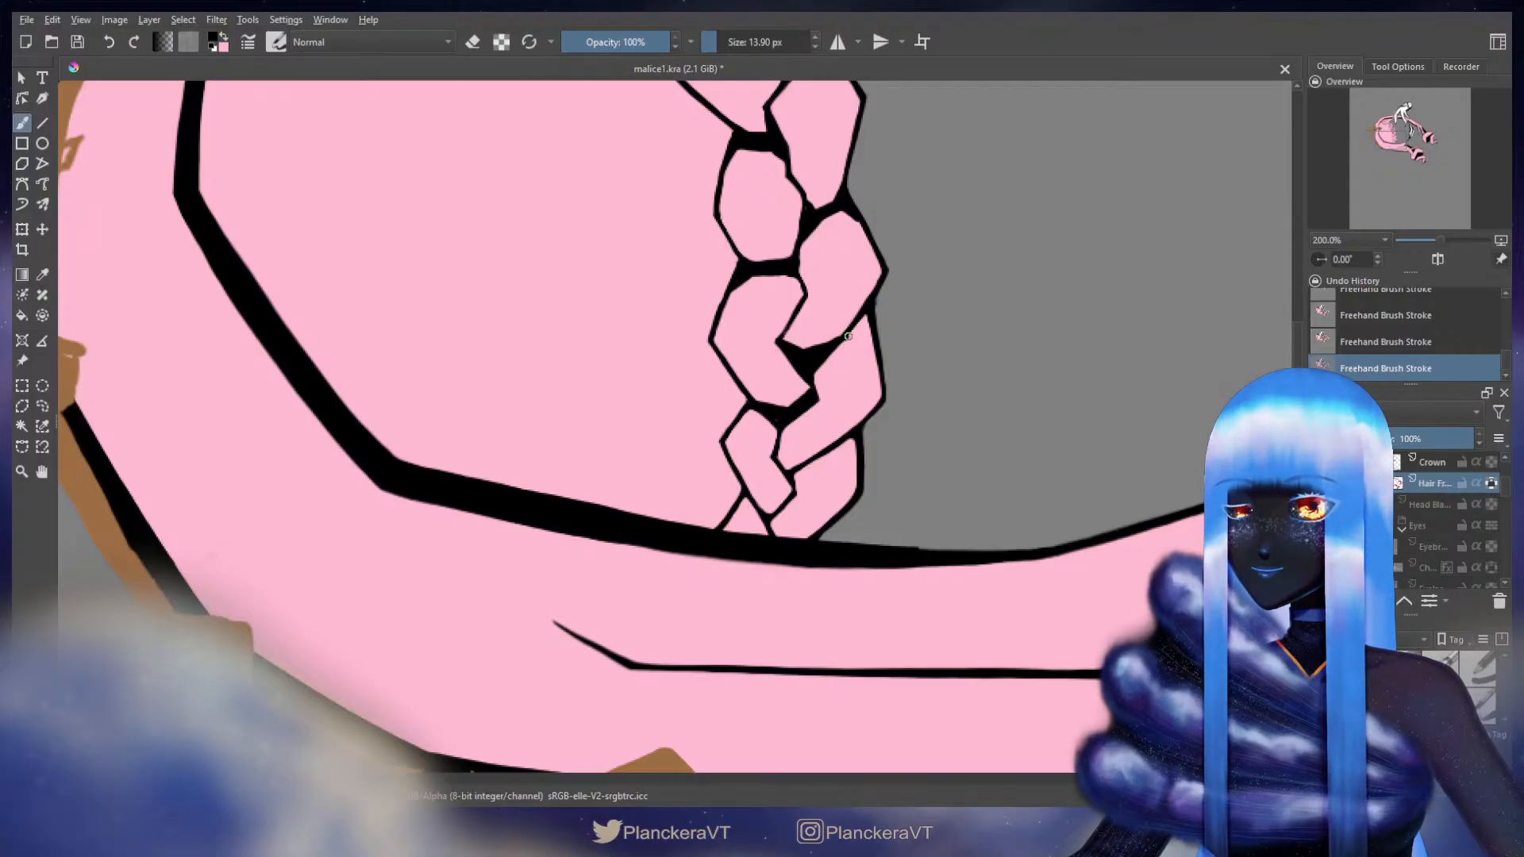
- Fill the outer notches of the two lowest right-hand segments and the joint at the thick band with black at 13.90 px
{"action": "left_click_drag", "start_coordinate": [861, 330], "coordinate": [873, 343]}
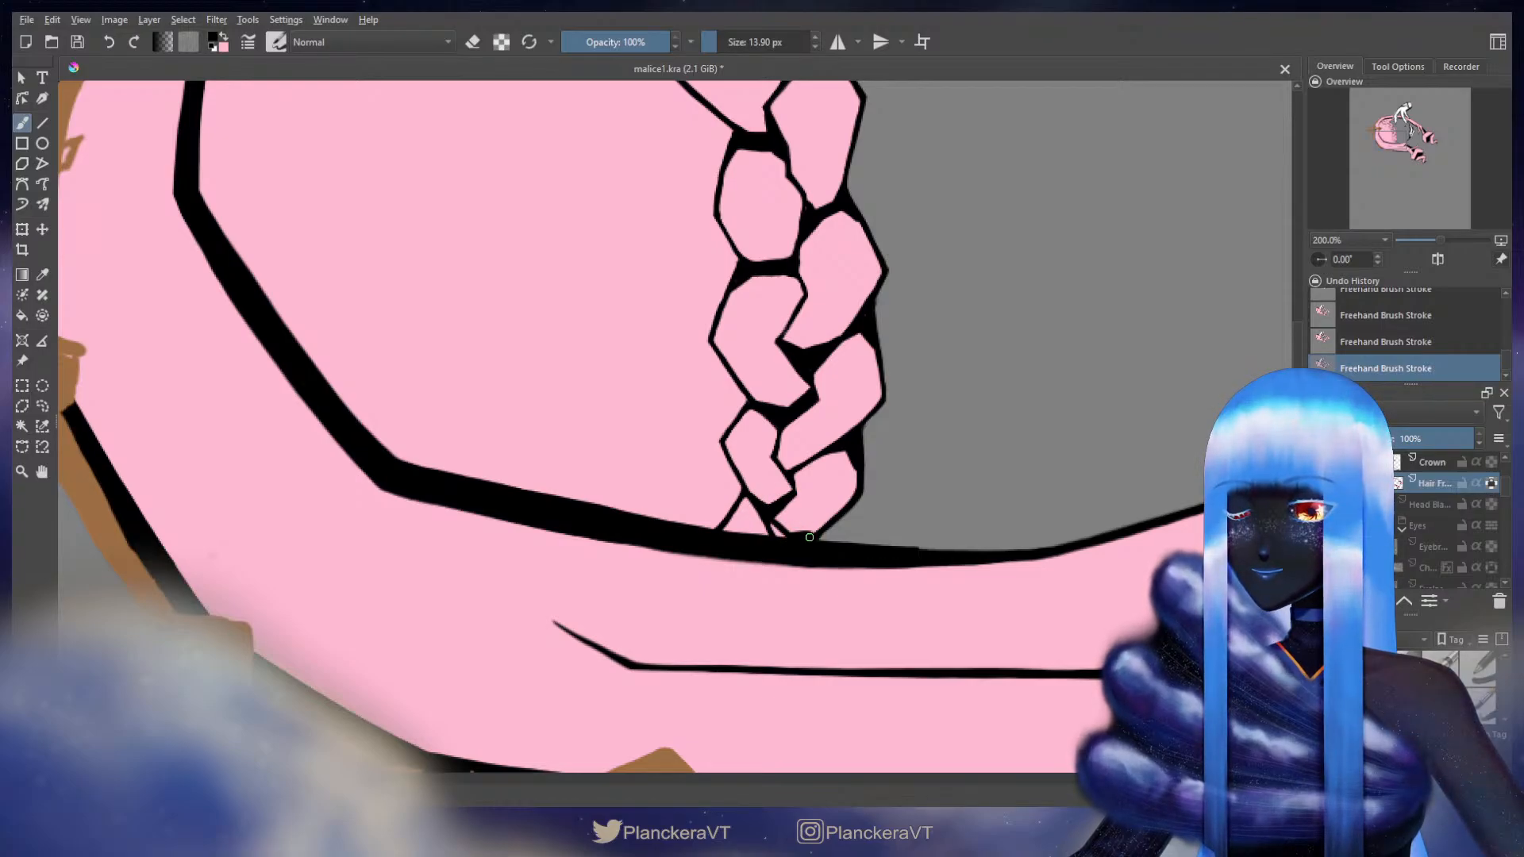
{"action": "left_click_drag", "start_coordinate": [778, 530], "coordinate": [808, 540]}
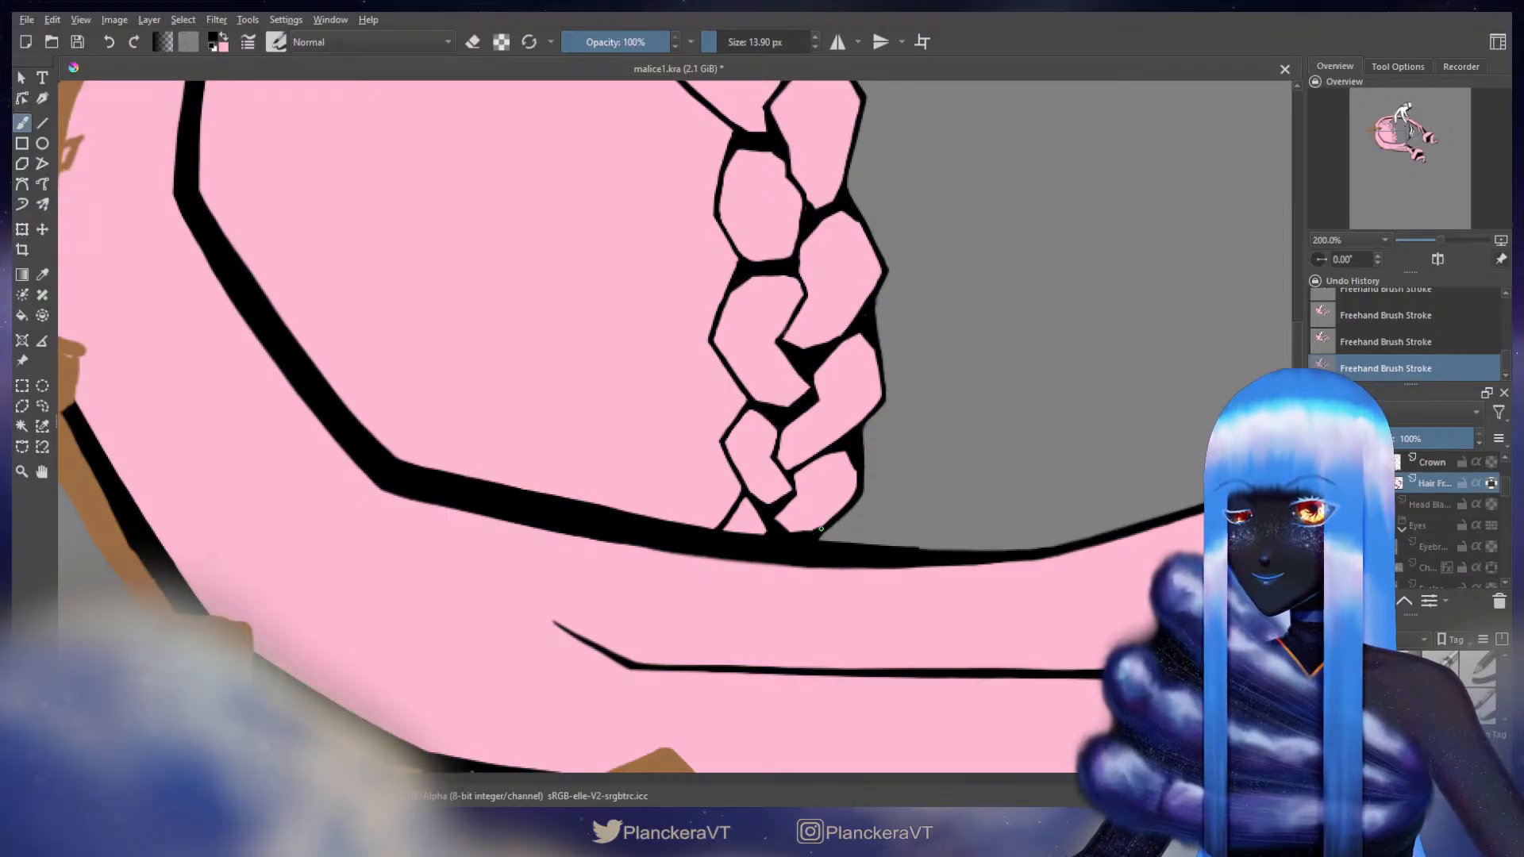
{"action": "key", "text": "x"}
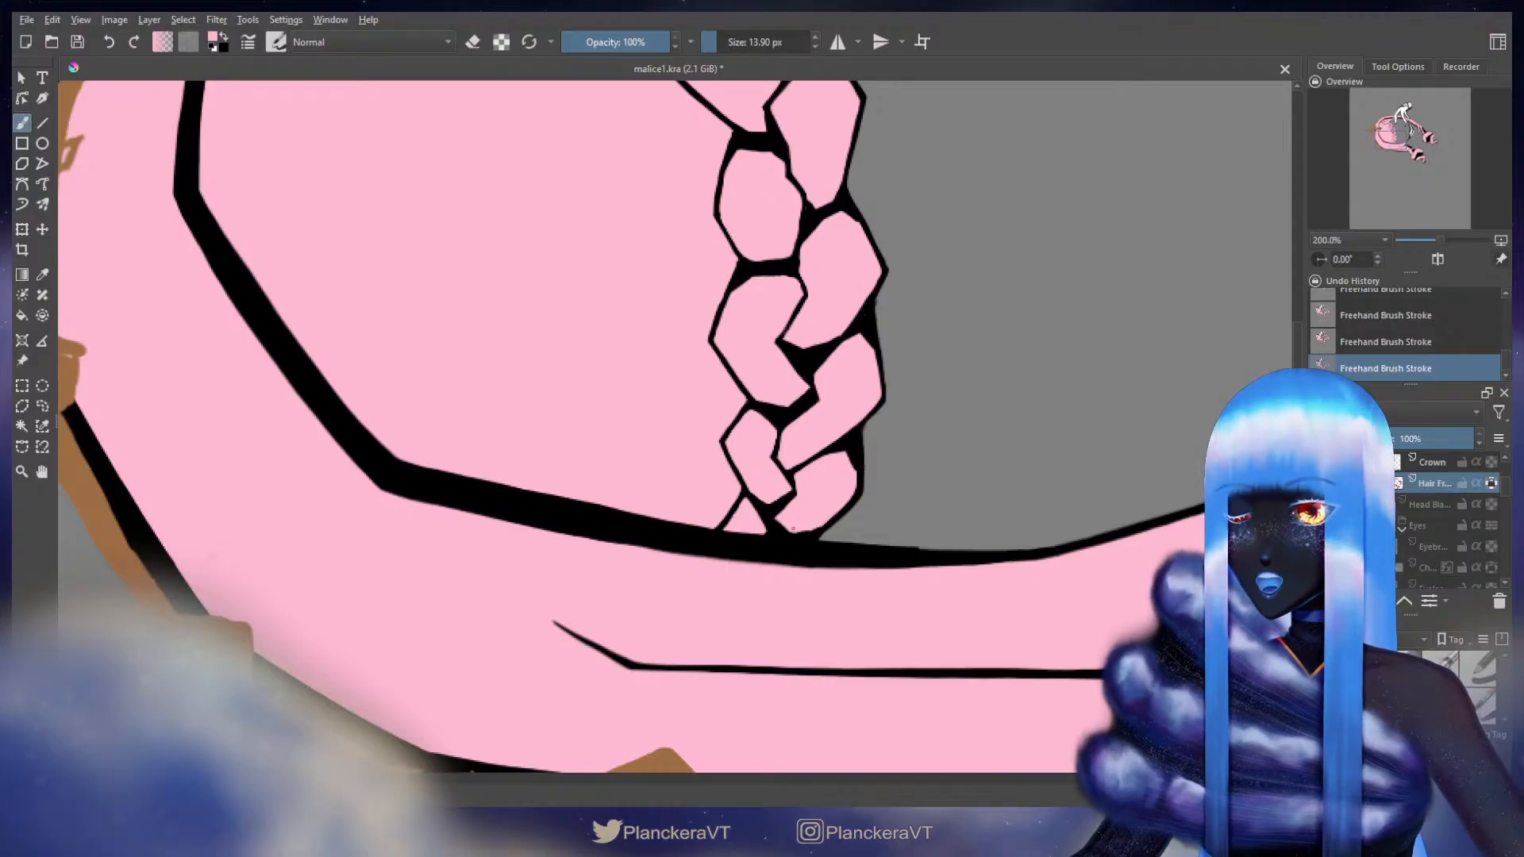
- Make the Crown layer the active layer
{"action": "scroll", "coordinate": [794, 516], "scroll_direction": "down", "scroll_amount": 6}
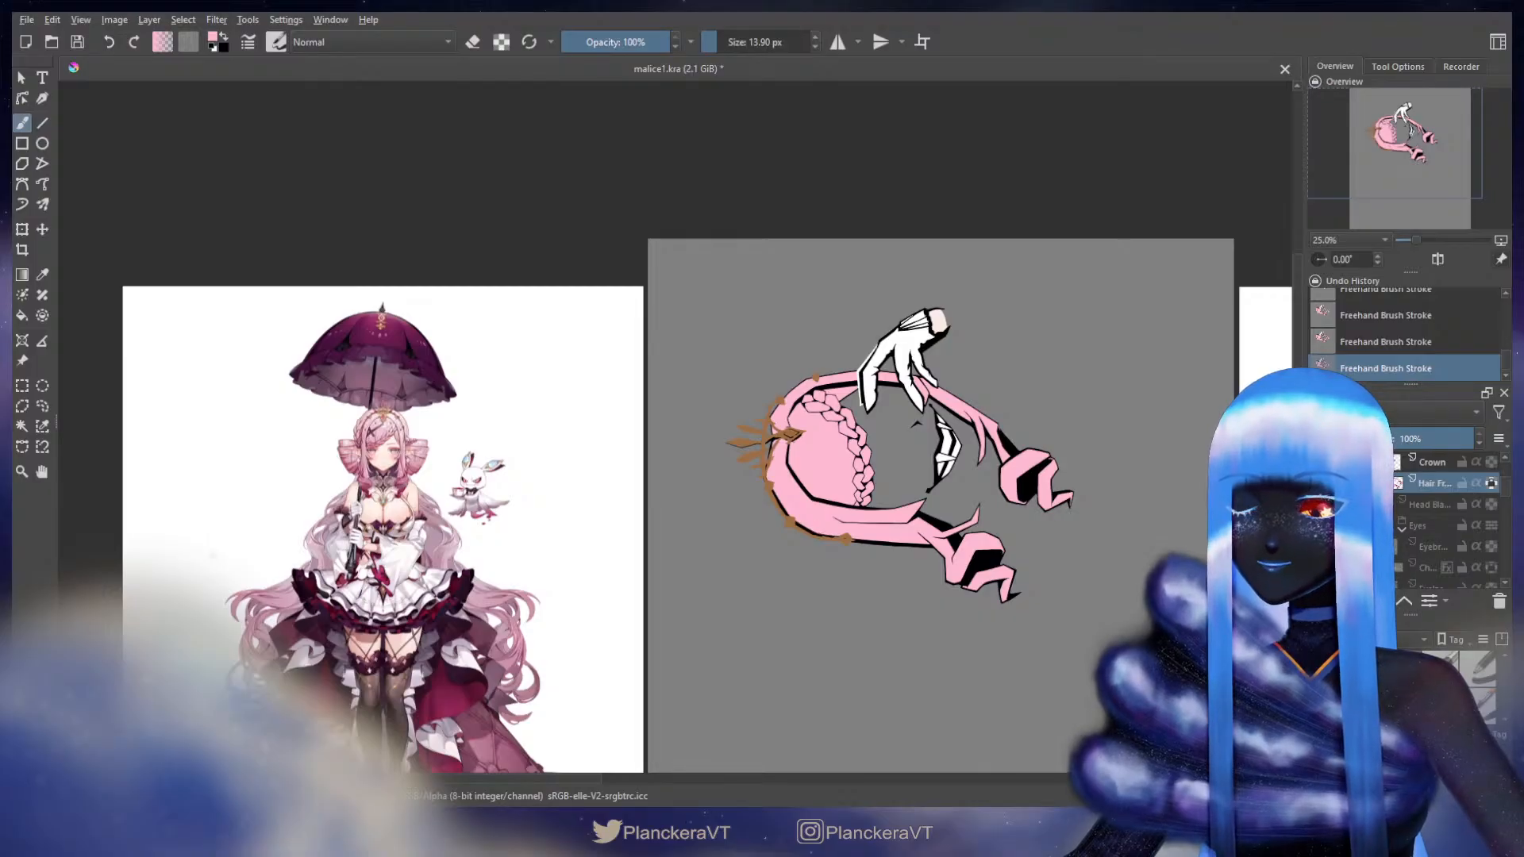
{"action": "scroll", "coordinate": [853, 408], "scroll_direction": "up", "scroll_amount": 1}
{"action": "scroll", "coordinate": [854, 377], "scroll_direction": "up", "scroll_amount": 2}
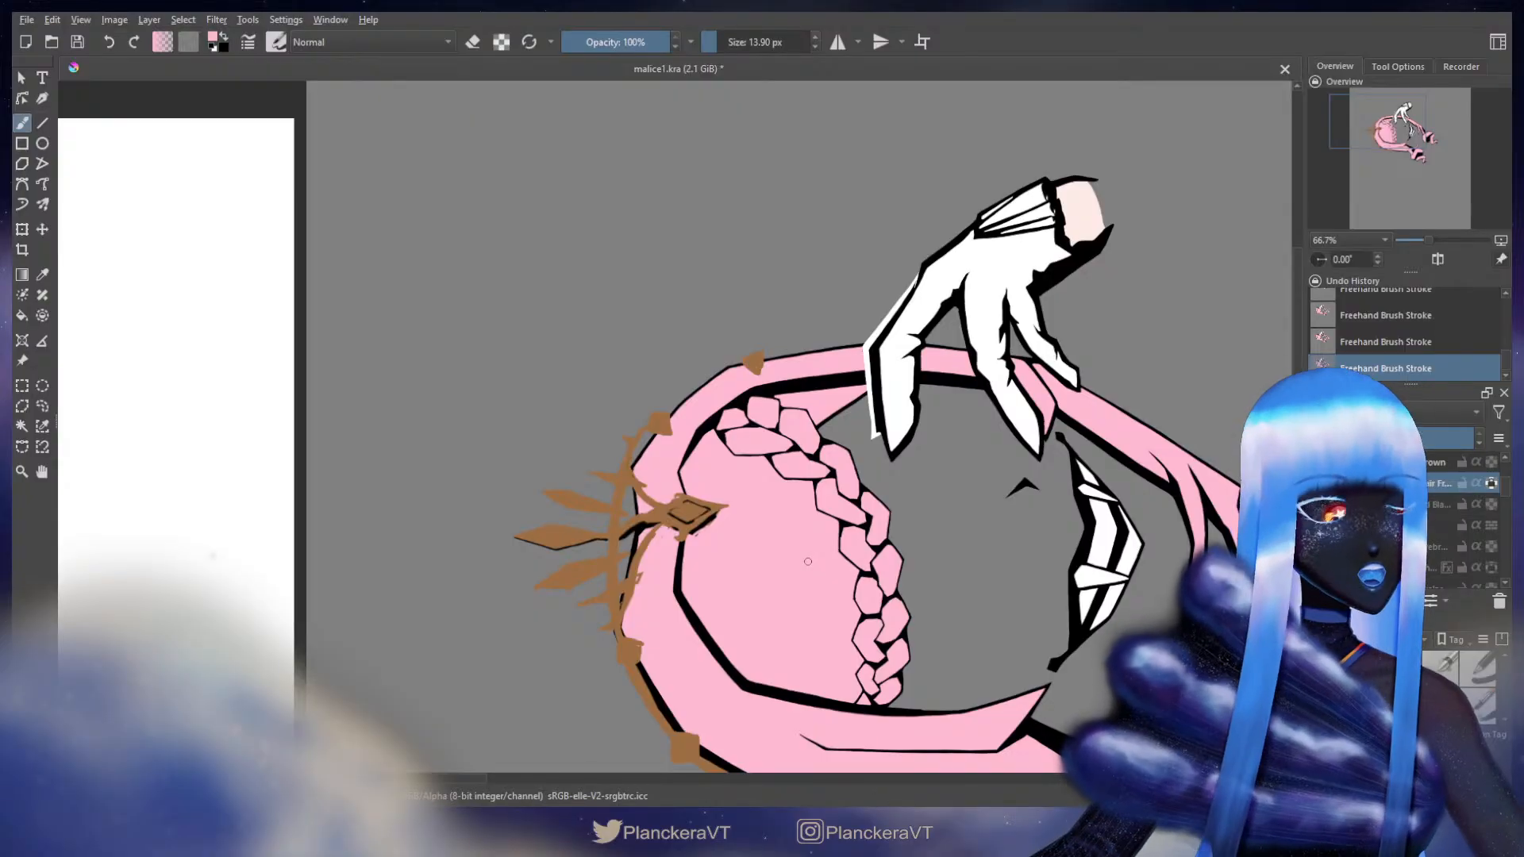
{"action": "scroll", "coordinate": [809, 561], "scroll_direction": "down", "scroll_amount": 2}
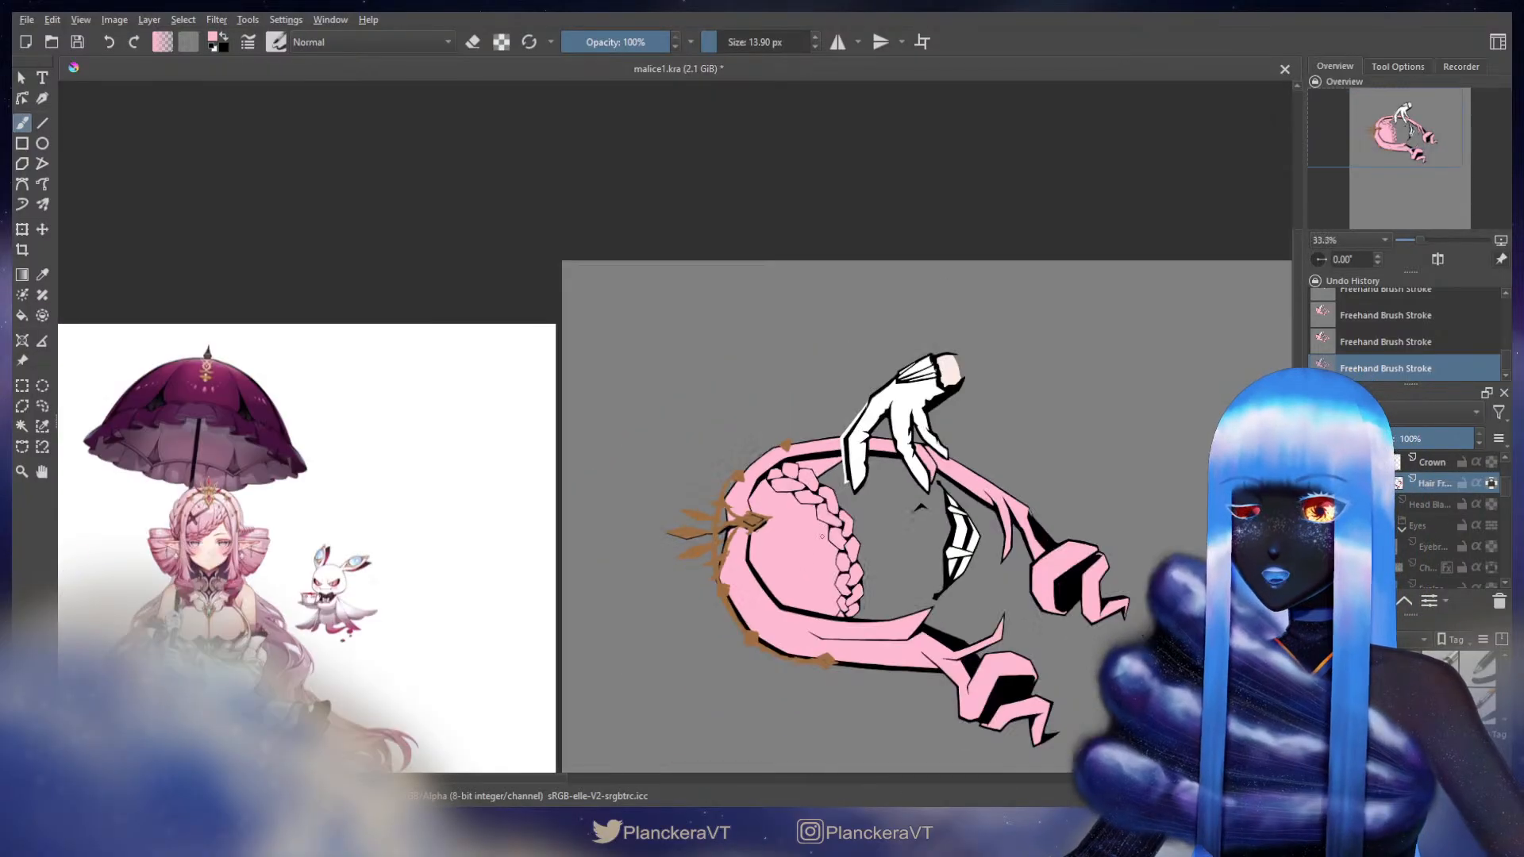
{"action": "left_click_drag", "start_coordinate": [955, 600], "coordinate": [968, 523]}
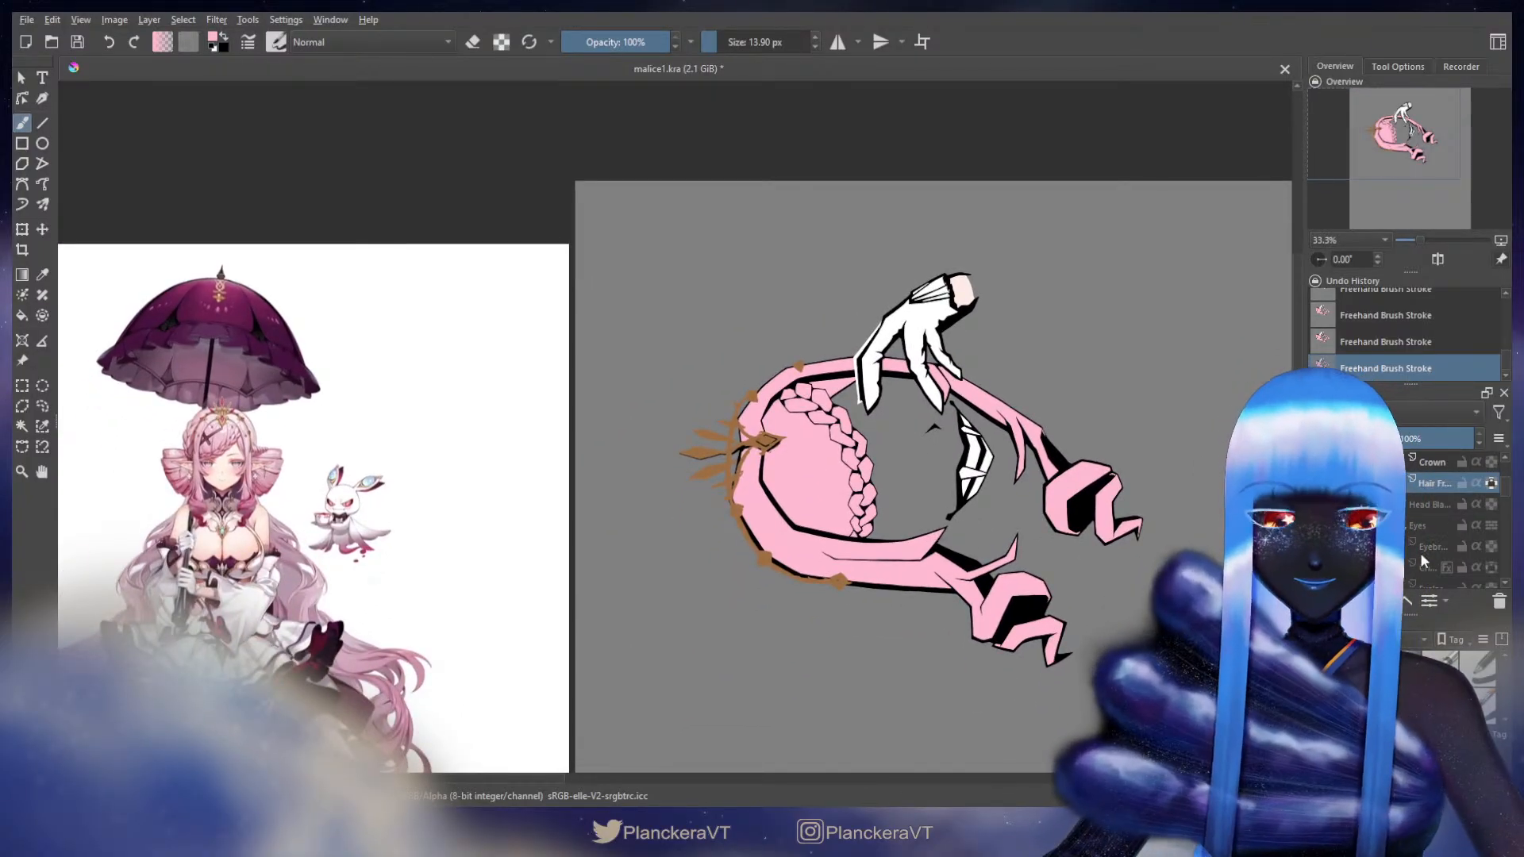
{"action": "scroll", "coordinate": [1443, 543], "scroll_direction": "up", "scroll_amount": 2}
{"action": "left_click", "coordinate": [1436, 567]}
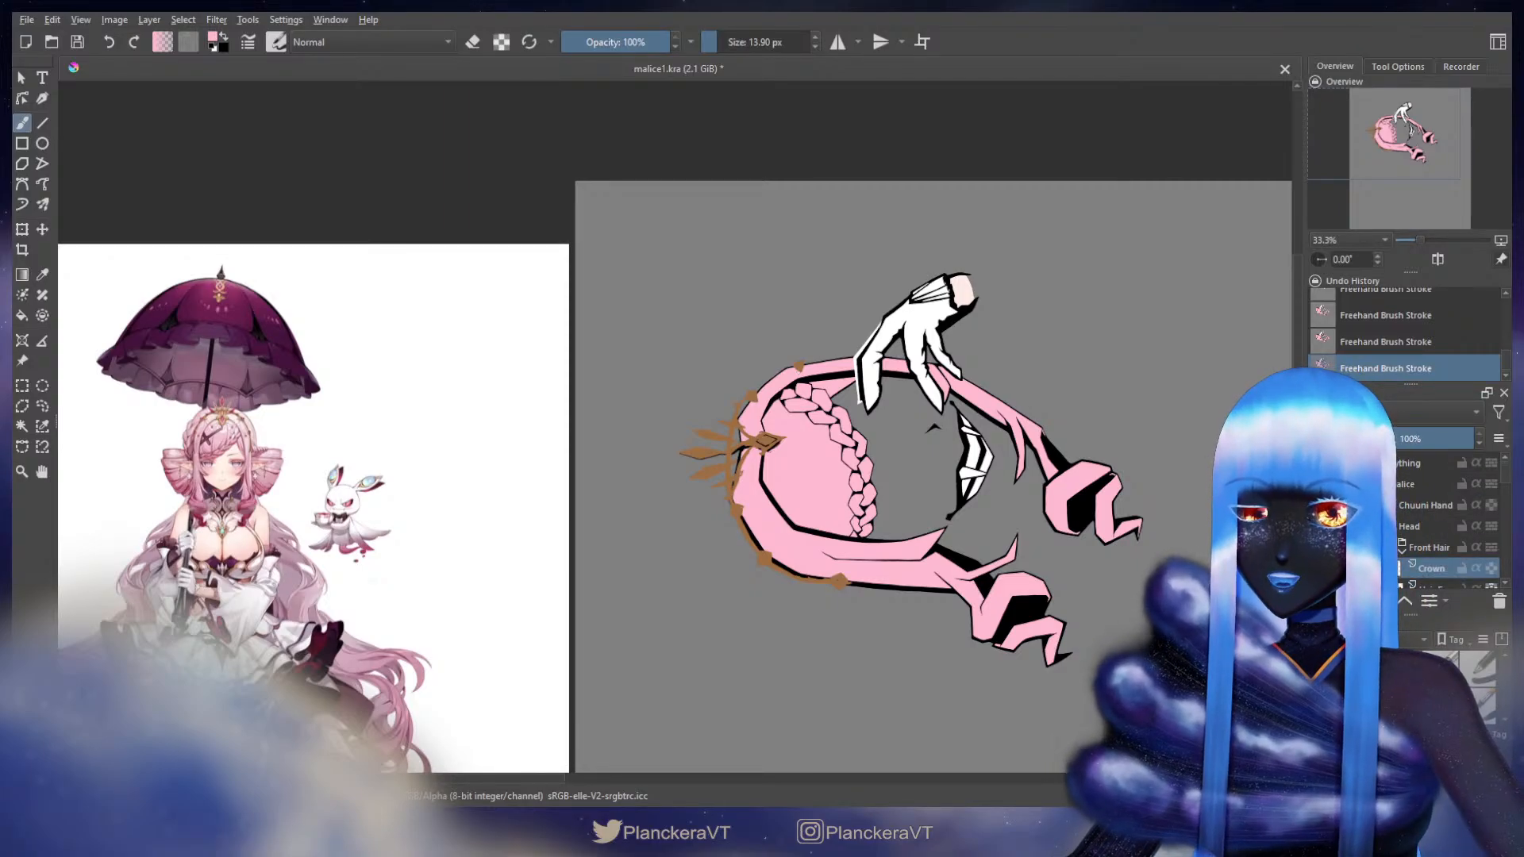
- Turn the hidden eye, face, head colour and back hair layers back on beneath the front hair
{"action": "scroll", "coordinate": [884, 496], "scroll_direction": "up", "scroll_amount": 2}
{"action": "left_click_drag", "start_coordinate": [730, 421], "coordinate": [1074, 346]}
{"action": "scroll", "coordinate": [820, 436], "scroll_direction": "down", "scroll_amount": 2}
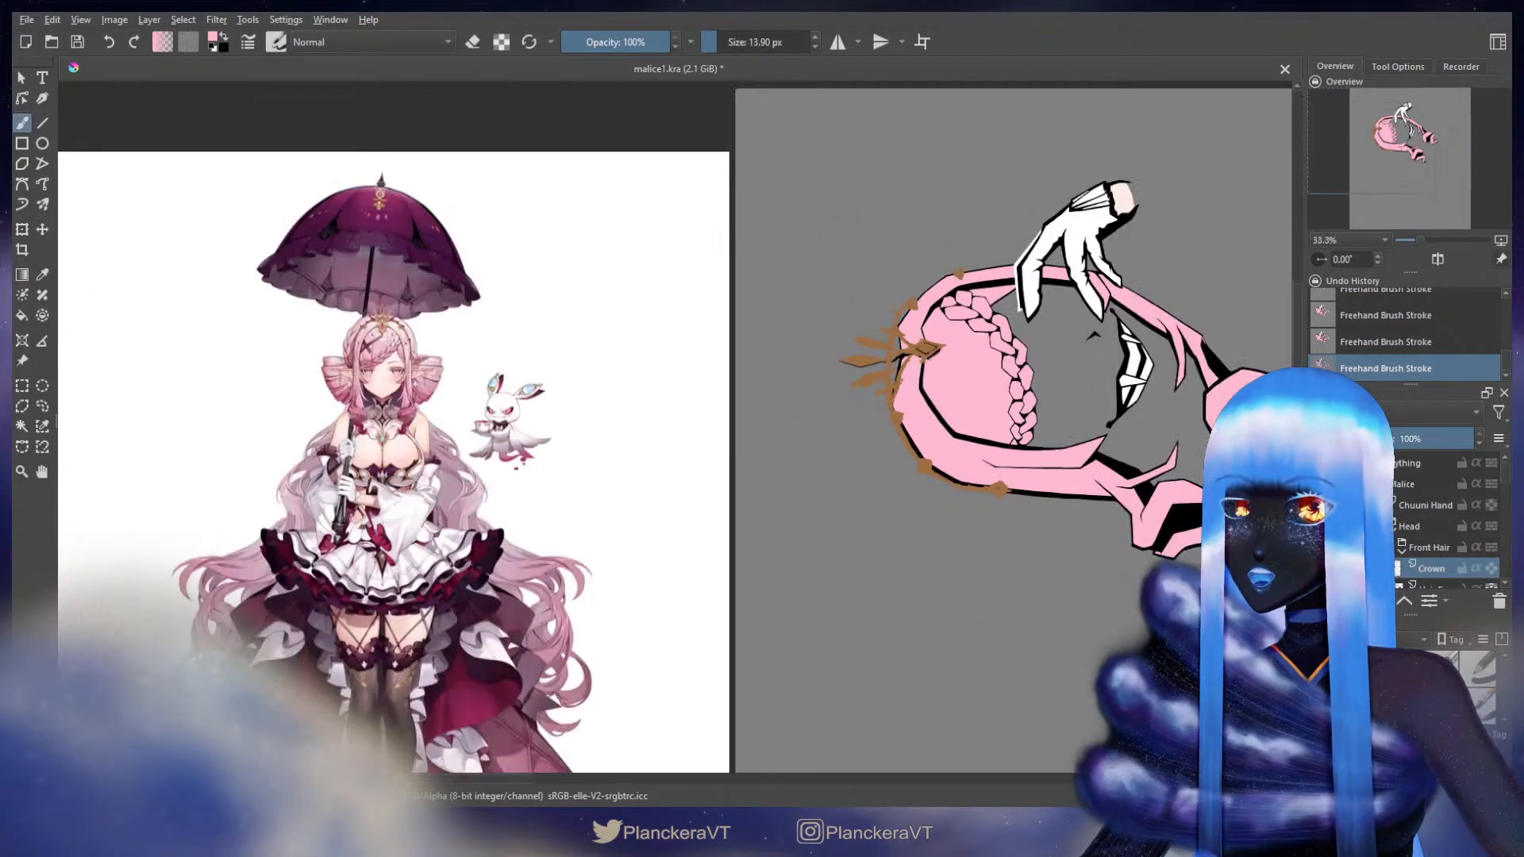
{"action": "left_click_drag", "start_coordinate": [820, 436], "coordinate": [789, 415]}
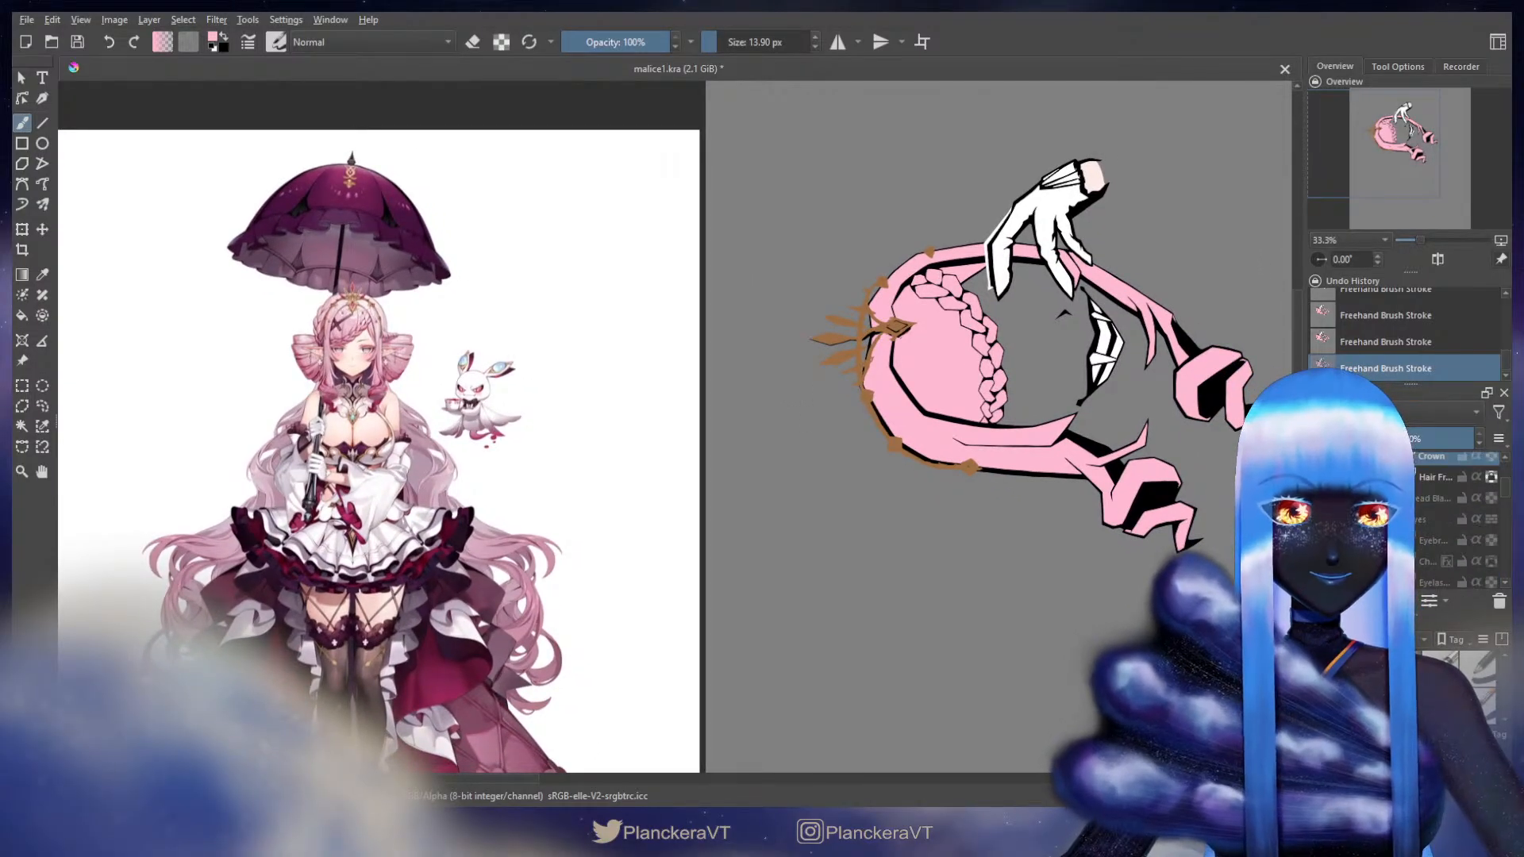
{"action": "left_click", "coordinate": [1318, 498]}
{"action": "left_click", "coordinate": [1318, 519]}
{"action": "scroll", "coordinate": [1317, 520], "scroll_direction": "down", "scroll_amount": 3}
{"action": "left_click", "coordinate": [1318, 499]}
{"action": "left_click", "coordinate": [1318, 520]}
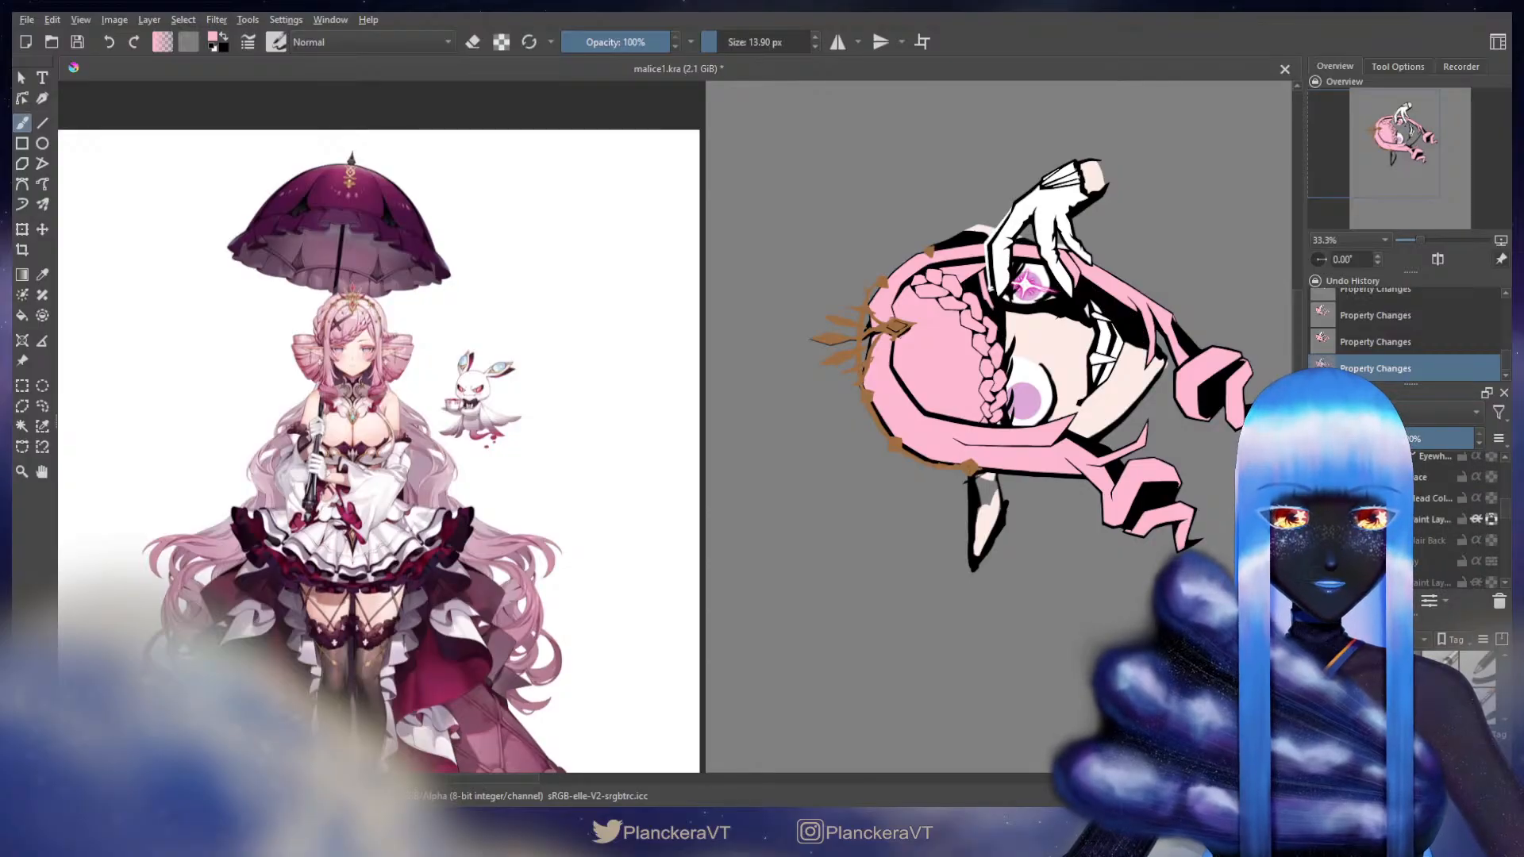
{"action": "left_click", "coordinate": [1318, 541]}
{"action": "scroll", "coordinate": [1318, 541], "scroll_direction": "down", "scroll_amount": 1}
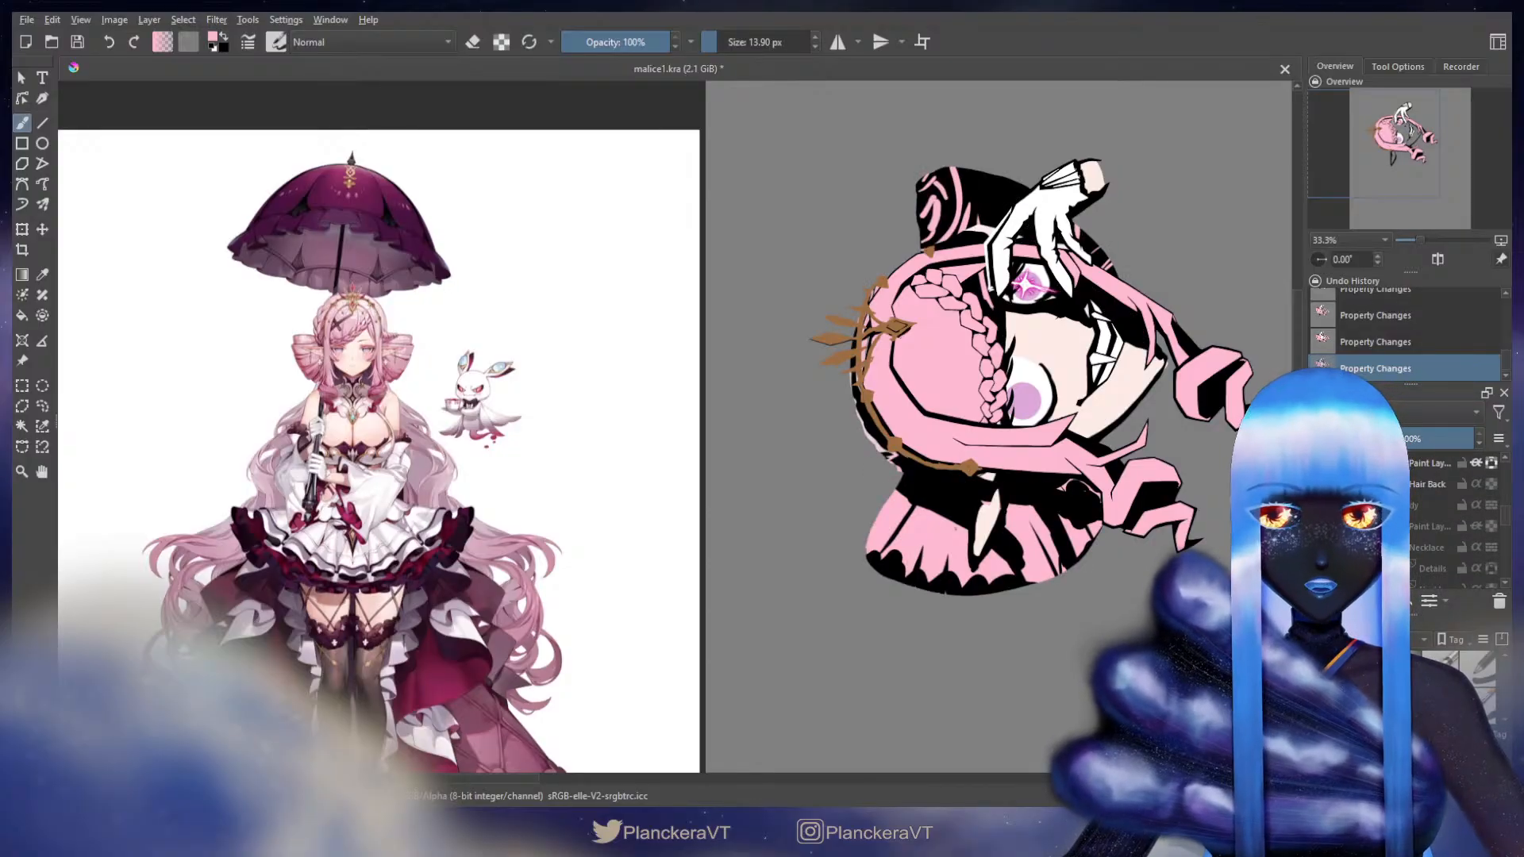
- Examine the crown on the reference character's head and compare its shape with the drawn brown crown
{"action": "scroll", "coordinate": [1013, 492], "scroll_direction": "up", "scroll_amount": 1}
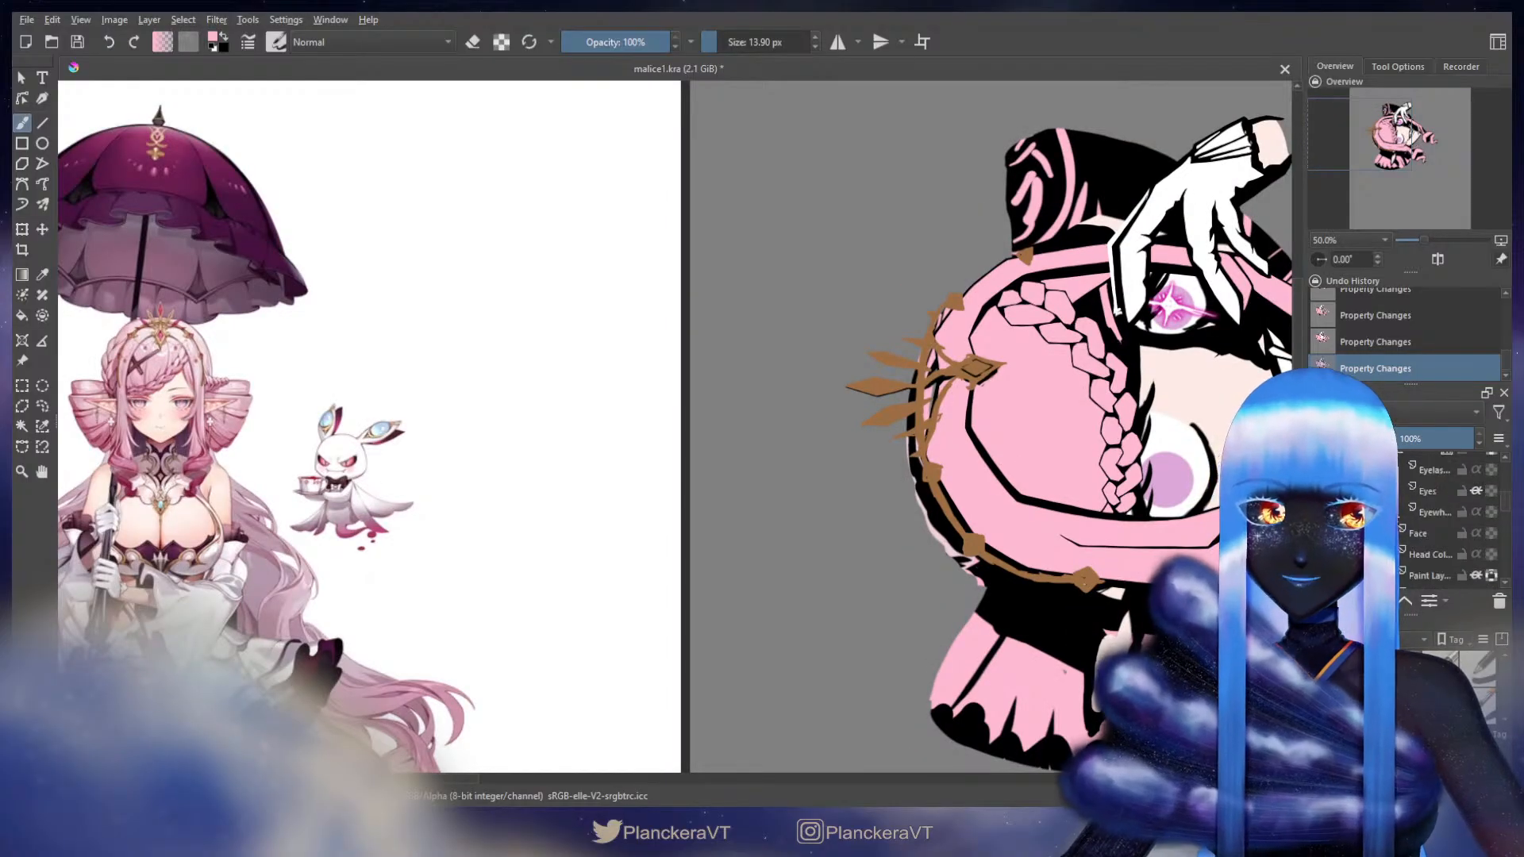
{"action": "scroll", "coordinate": [1461, 540], "scroll_direction": "up", "scroll_amount": 3}
{"action": "left_click_drag", "start_coordinate": [1175, 464], "coordinate": [902, 485]}
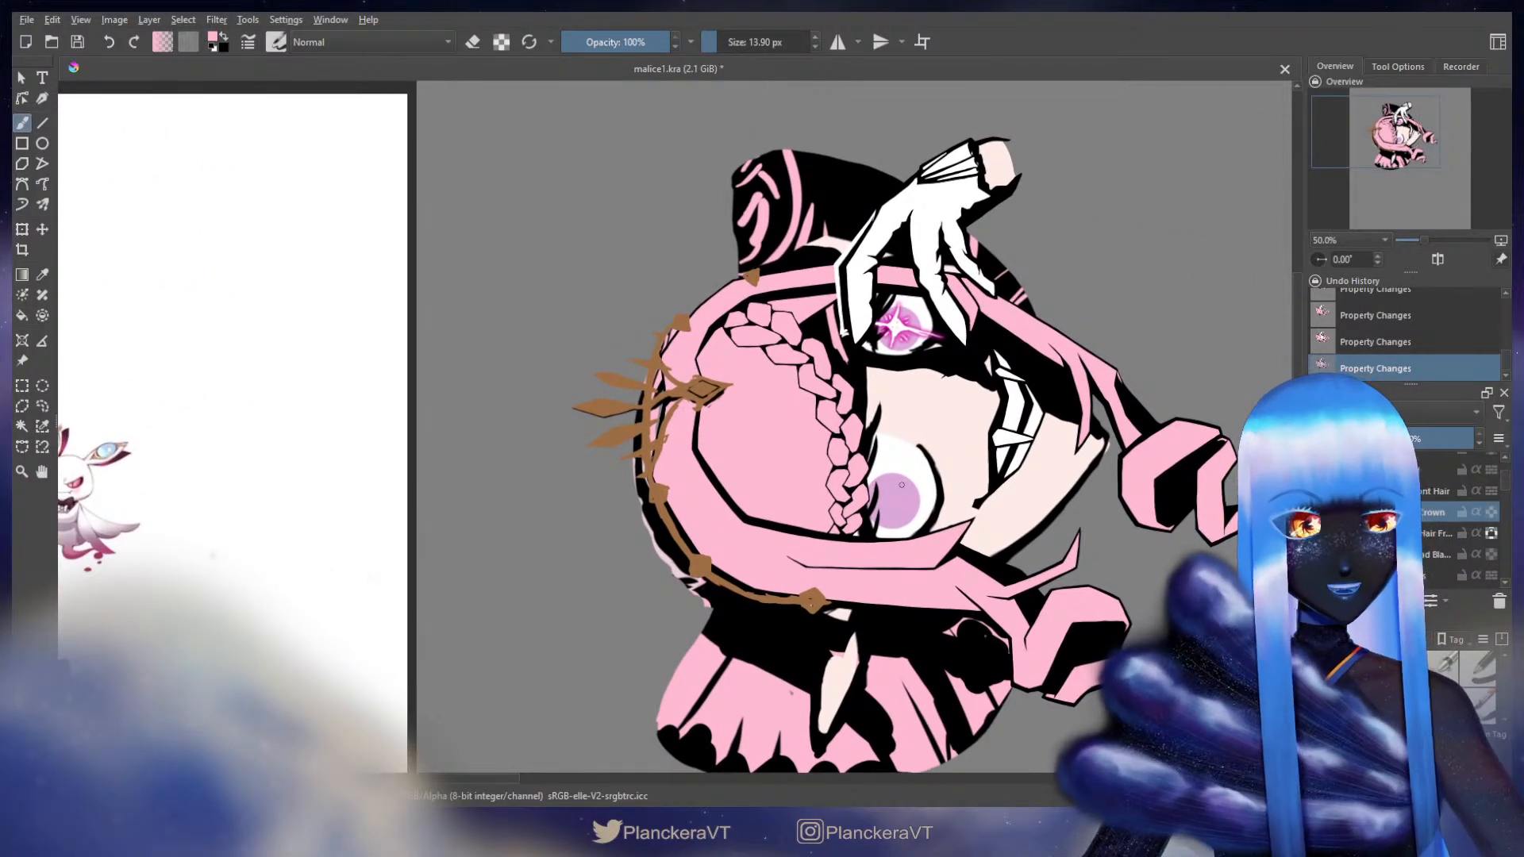
{"action": "left_click_drag", "start_coordinate": [572, 508], "coordinate": [969, 432]}
{"action": "scroll", "coordinate": [238, 318], "scroll_direction": "up", "scroll_amount": 5}
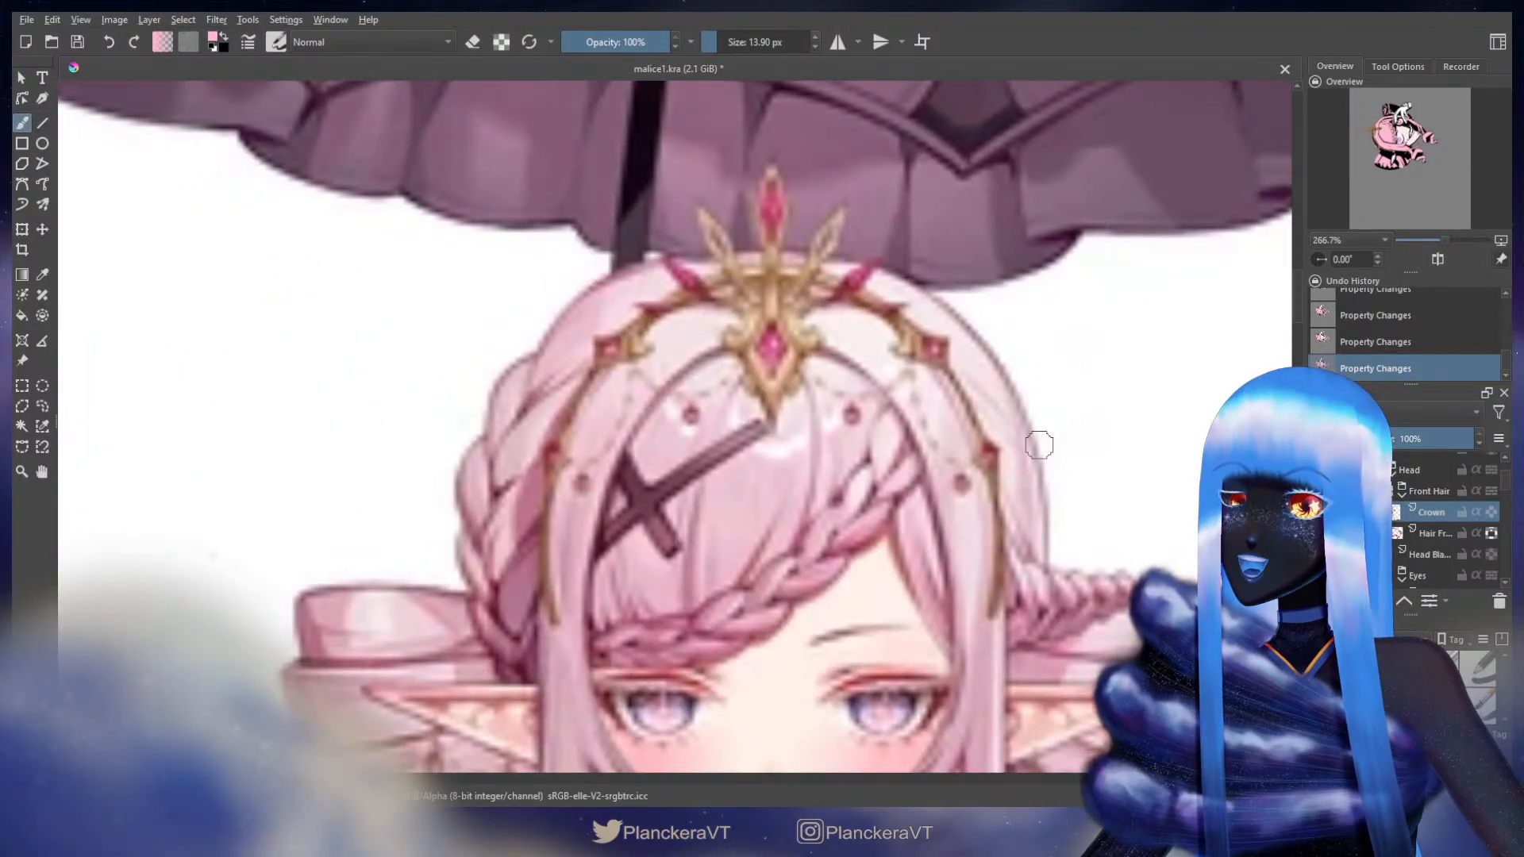
{"action": "scroll", "coordinate": [1020, 362], "scroll_direction": "down", "scroll_amount": 2}
{"action": "left_click_drag", "start_coordinate": [1024, 460], "coordinate": [949, 347]}
{"action": "scroll", "coordinate": [948, 308], "scroll_direction": "down", "scroll_amount": 1}
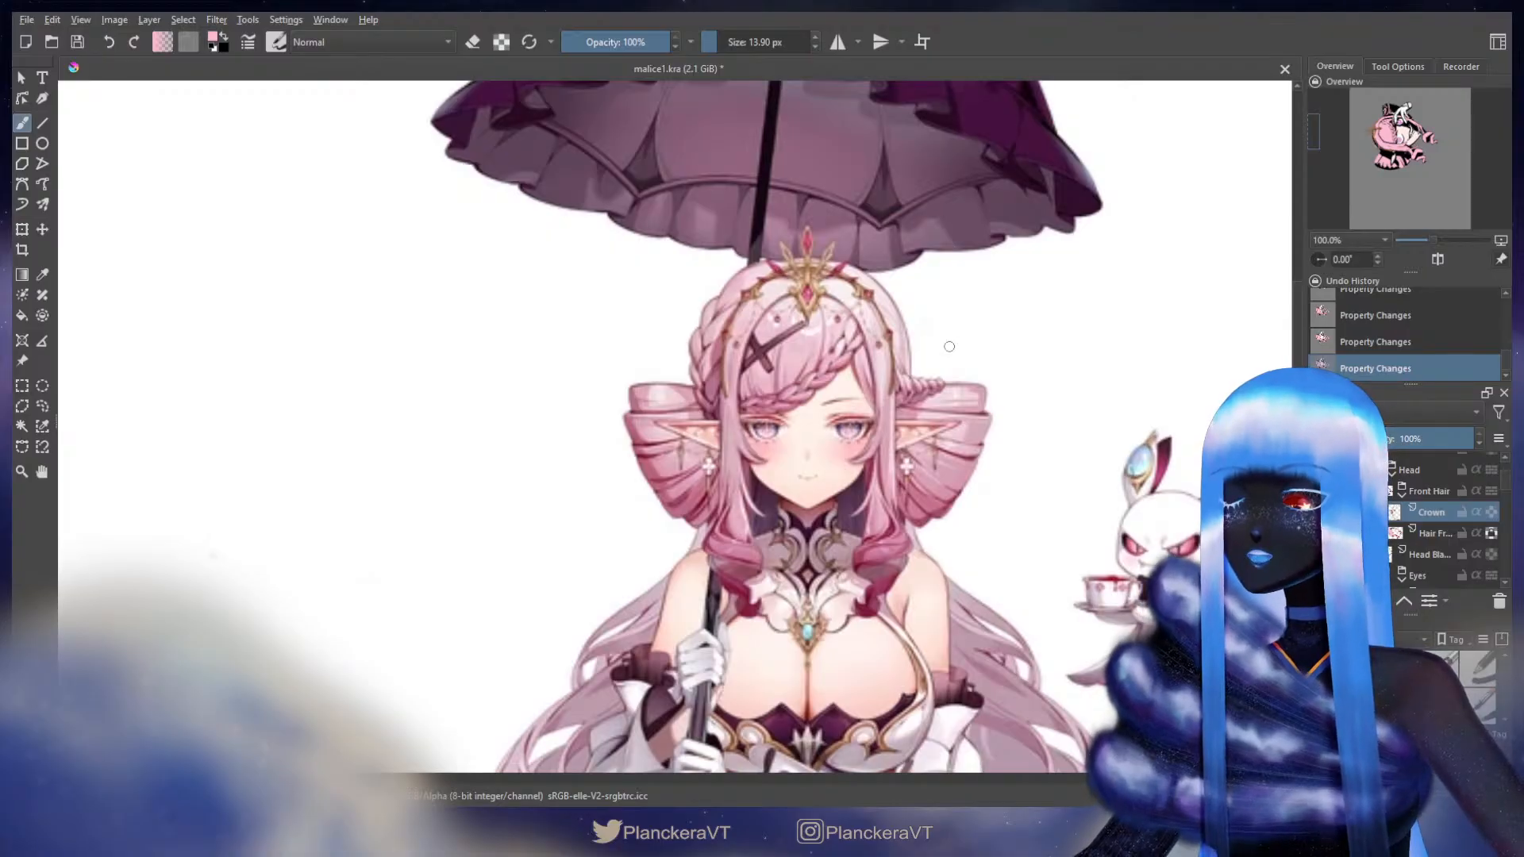
{"action": "left_click_drag", "start_coordinate": [950, 346], "coordinate": [789, 475]}
{"action": "scroll", "coordinate": [789, 475], "scroll_direction": "up", "scroll_amount": 5}
{"action": "left_click_drag", "start_coordinate": [1270, 456], "coordinate": [689, 401]}
{"action": "scroll", "coordinate": [714, 437], "scroll_direction": "down", "scroll_amount": 1}
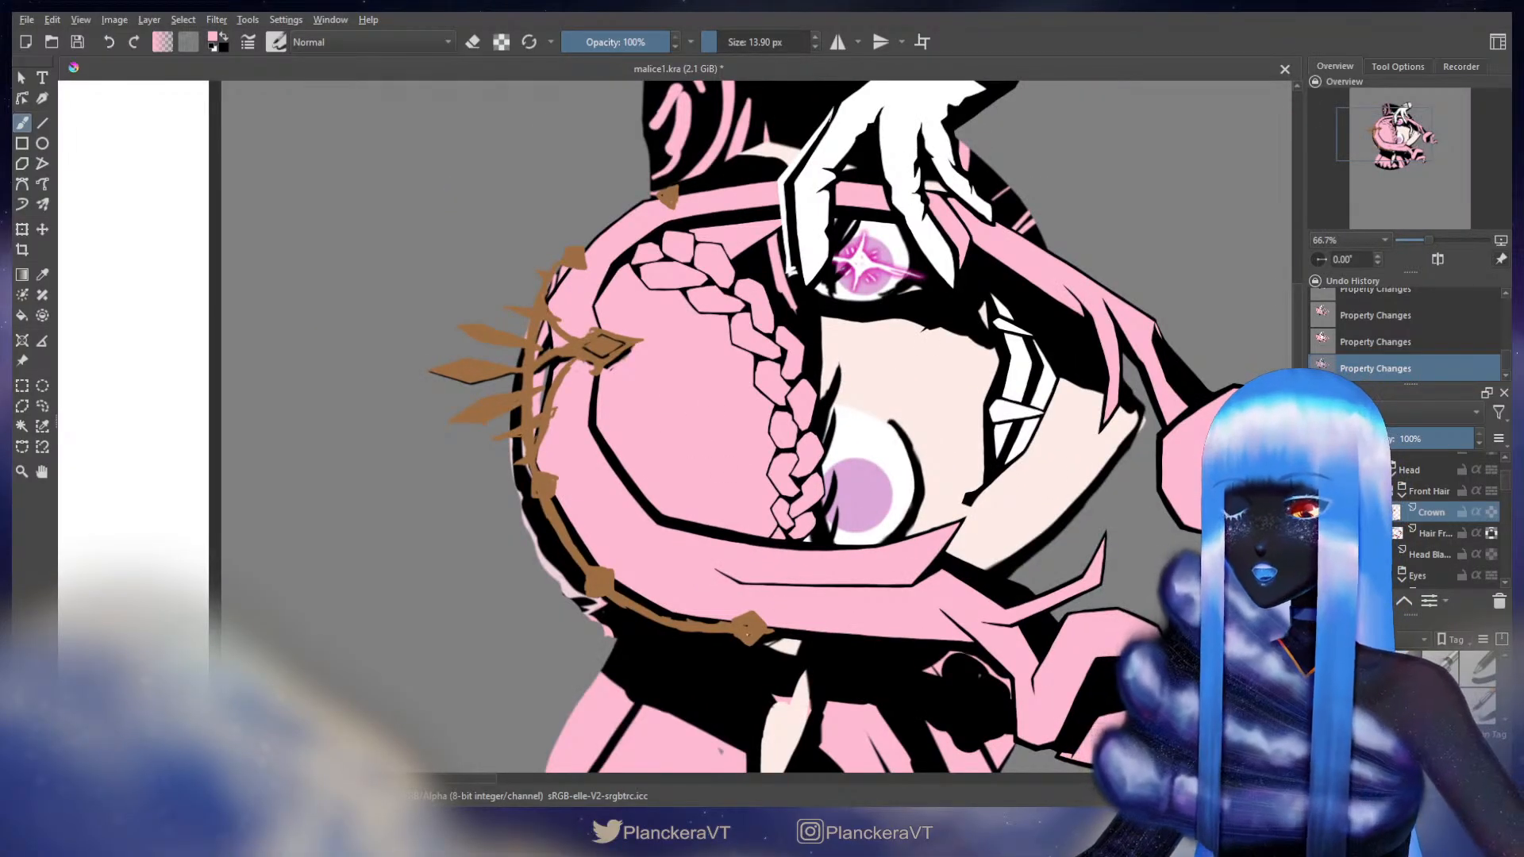
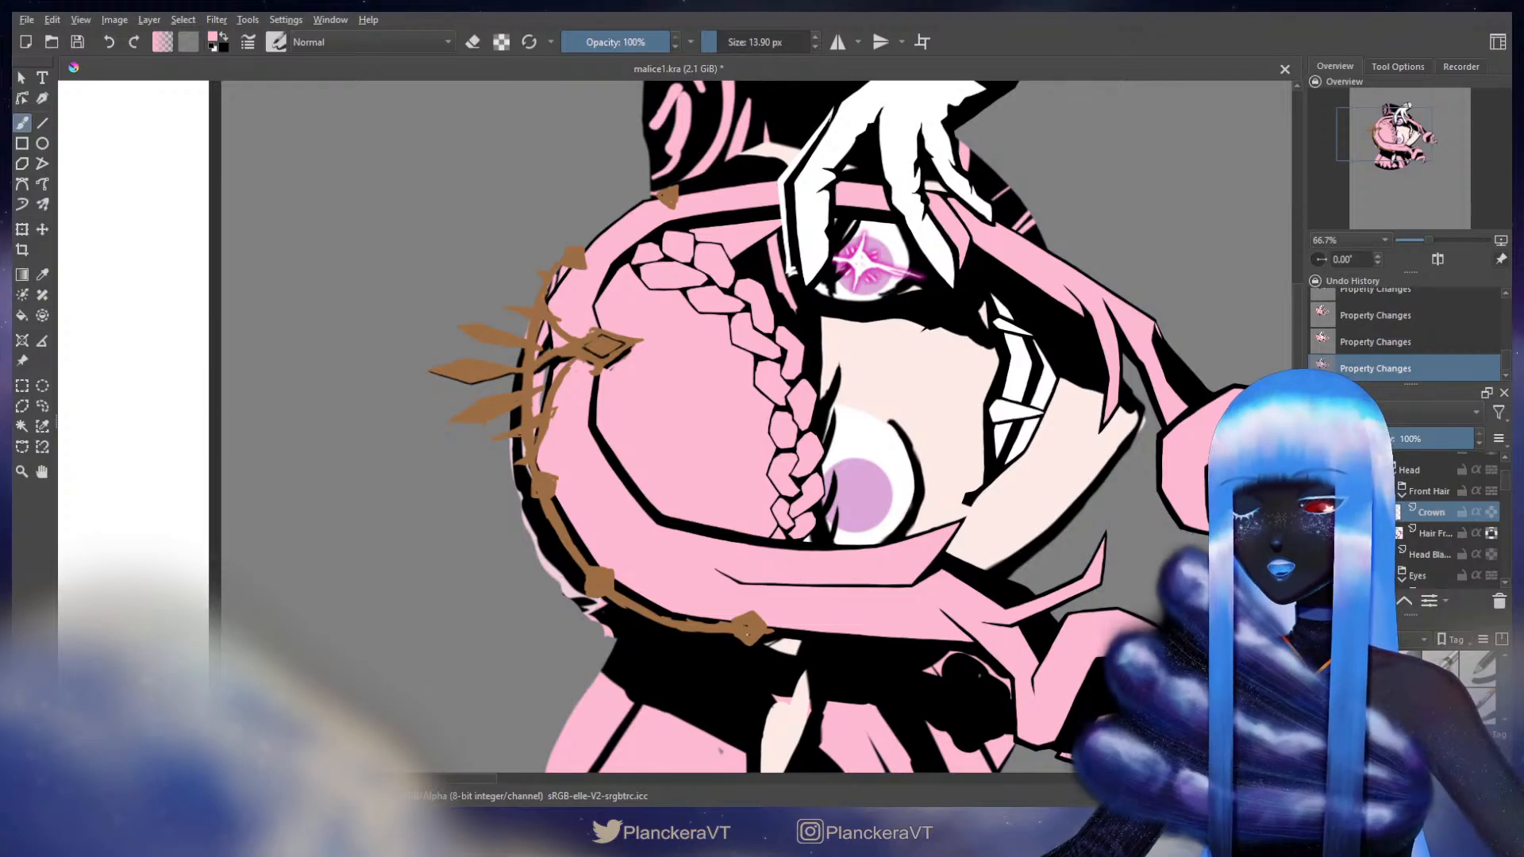
- Stretch the tip of the crown's central diamond ornament slightly toward the braid with the Transform tool
{"action": "scroll", "coordinate": [658, 365], "scroll_direction": "down", "scroll_amount": 2}
{"action": "left_click_drag", "start_coordinate": [706, 443], "coordinate": [963, 472]}
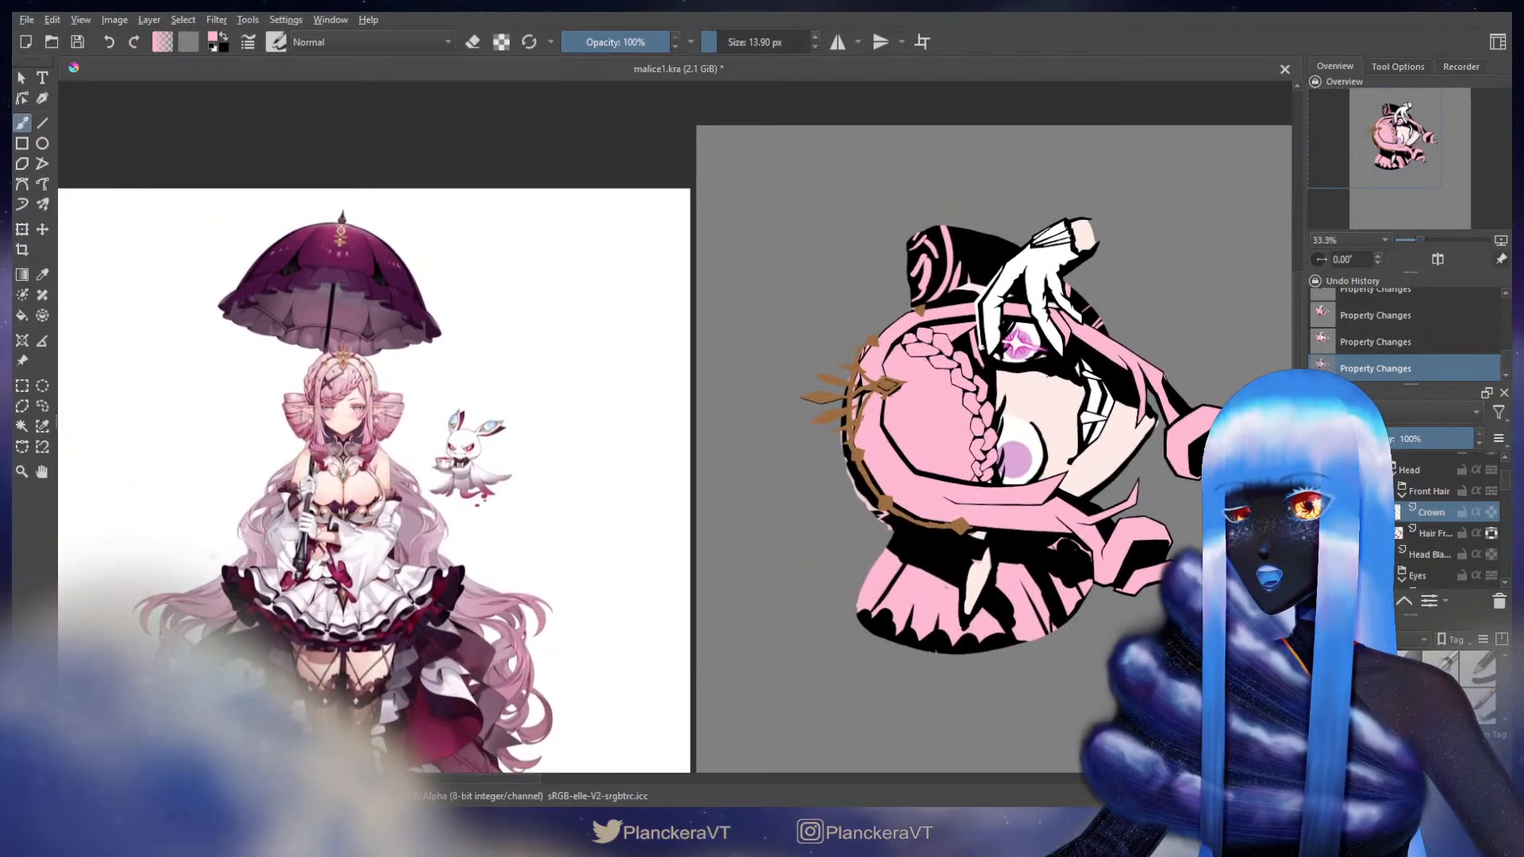
{"action": "scroll", "coordinate": [885, 528], "scroll_direction": "up", "scroll_amount": 2}
{"action": "left_click_drag", "start_coordinate": [885, 527], "coordinate": [723, 732]}
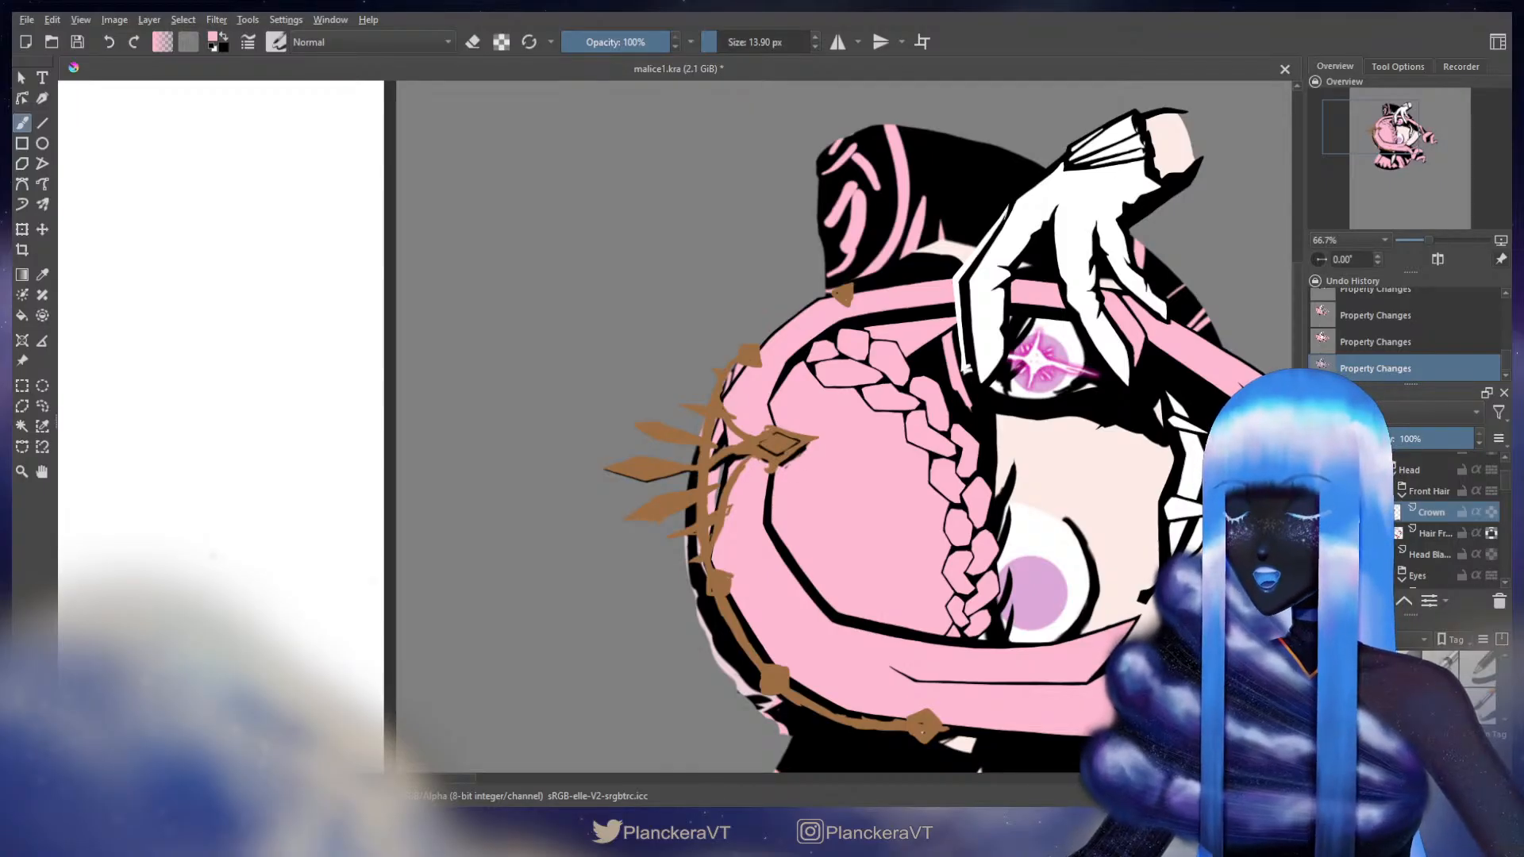
{"action": "key", "text": "ctrl+t"}
{"action": "key", "text": "Escape"}
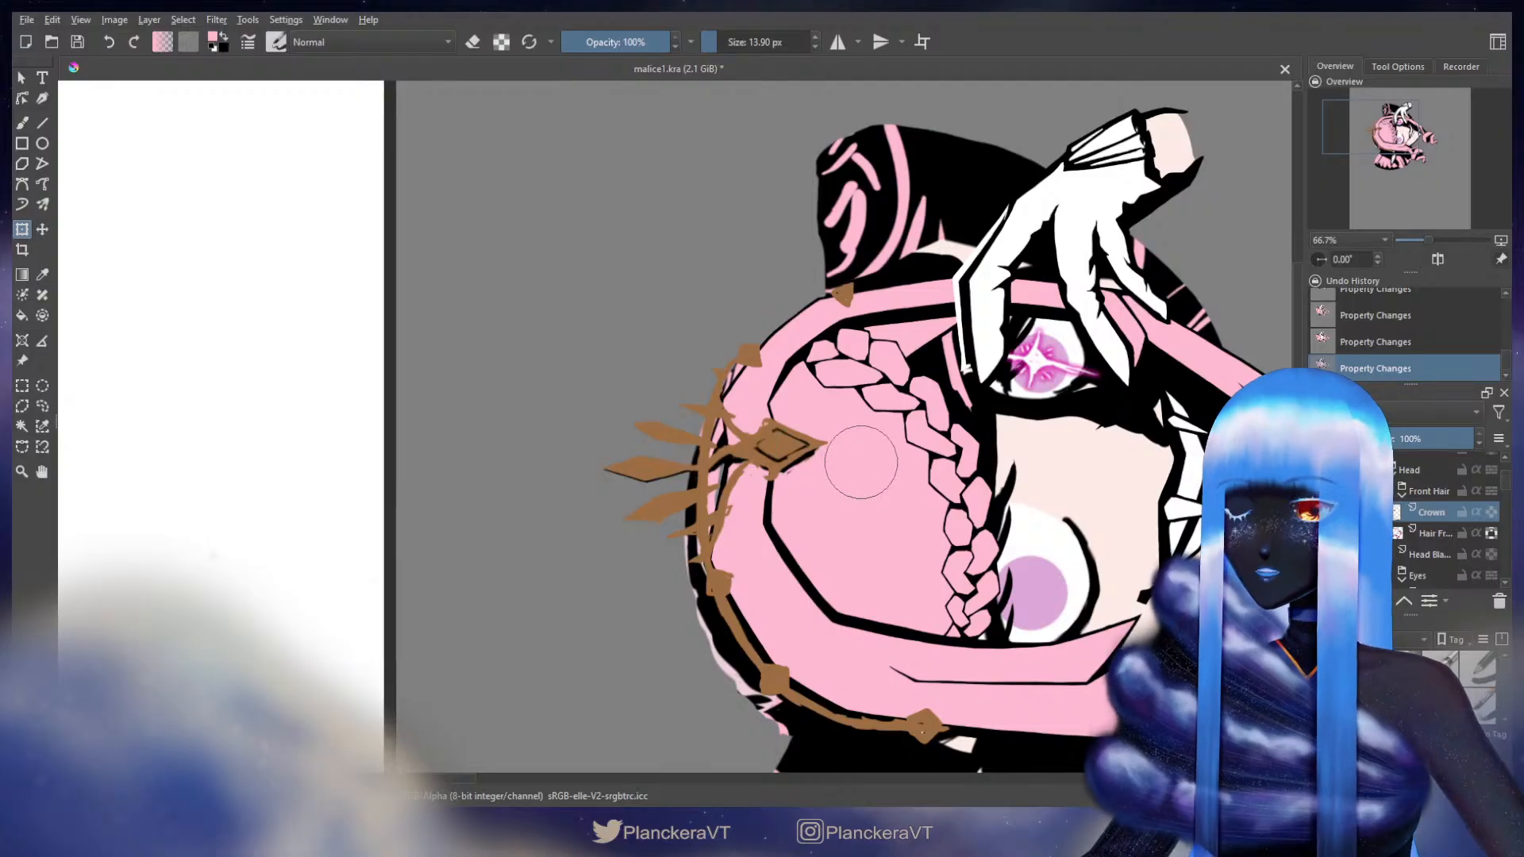
{"action": "key", "text": "b"}
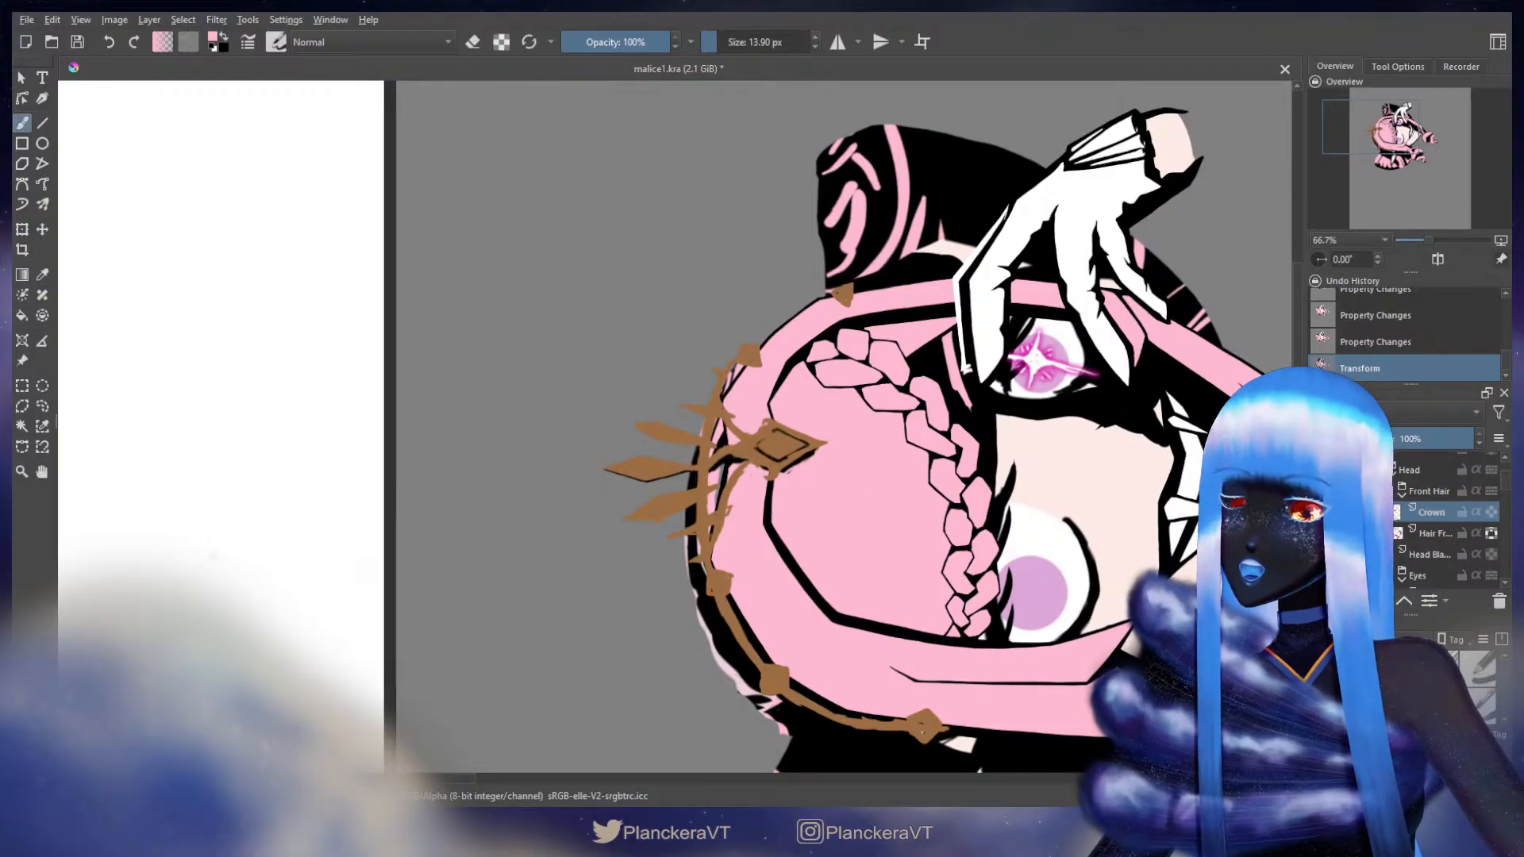
- Select the crown's central diamond with a freehand selection, move it slightly toward the braid, and clear the selection
{"action": "left_click", "coordinate": [42, 405]}
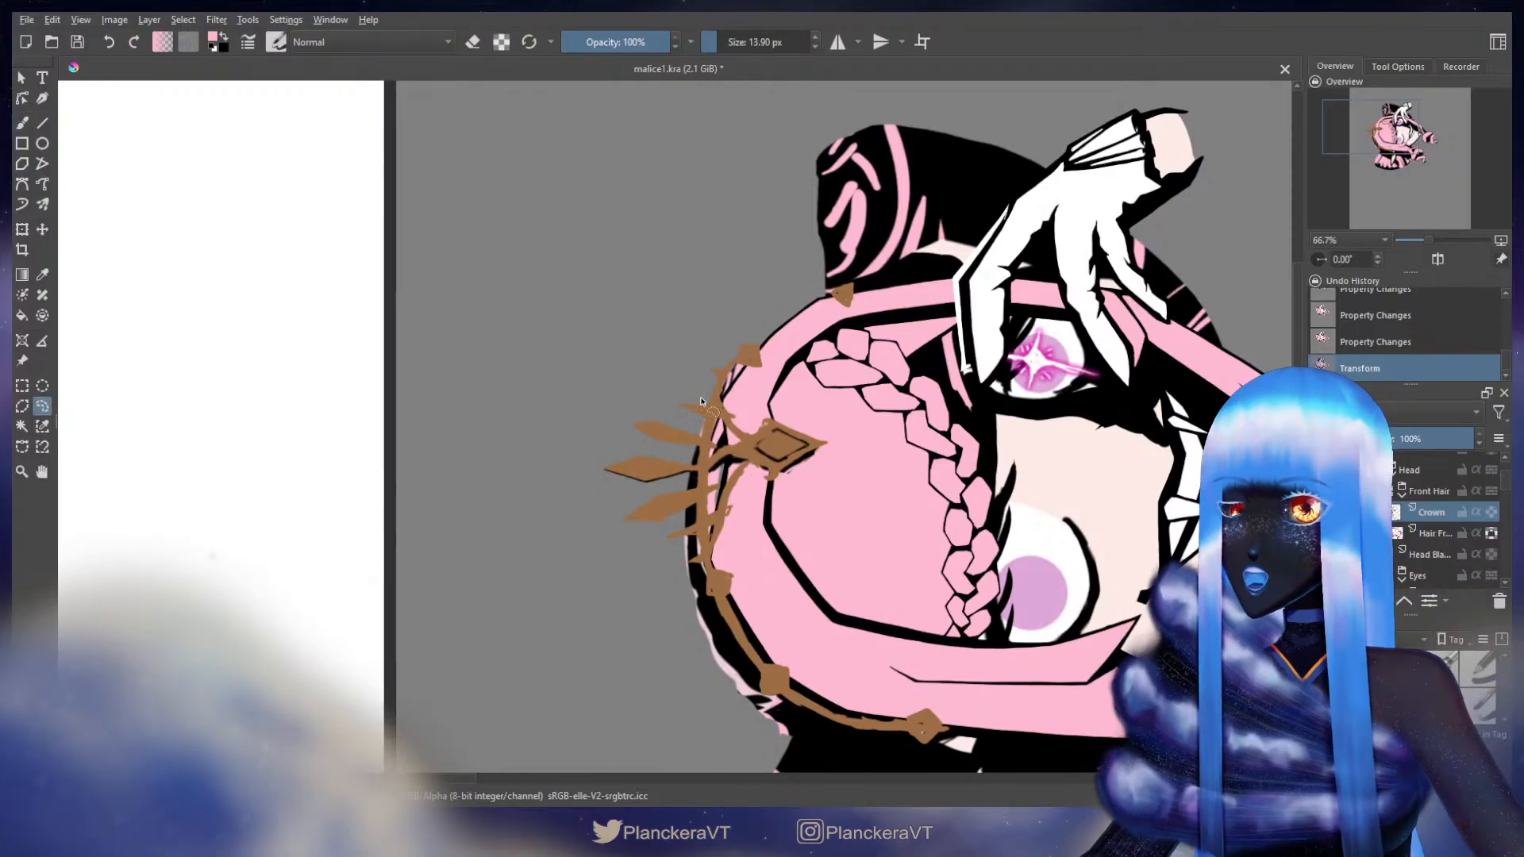
{"action": "mouse_move", "coordinate": [790, 409]}
{"action": "left_mouse_down"}
{"action": "mouse_move", "coordinate": [846, 452]}
{"action": "mouse_move", "coordinate": [807, 499]}
{"action": "mouse_move", "coordinate": [764, 498]}
{"action": "mouse_move", "coordinate": [744, 459]}
{"action": "mouse_move", "coordinate": [754, 415]}
{"action": "mouse_move", "coordinate": [868, 389]}
{"action": "mouse_move", "coordinate": [815, 429]}
{"action": "mouse_move", "coordinate": [805, 464]}
{"action": "left_mouse_up"}
{"action": "key", "text": "ctrl+t"}
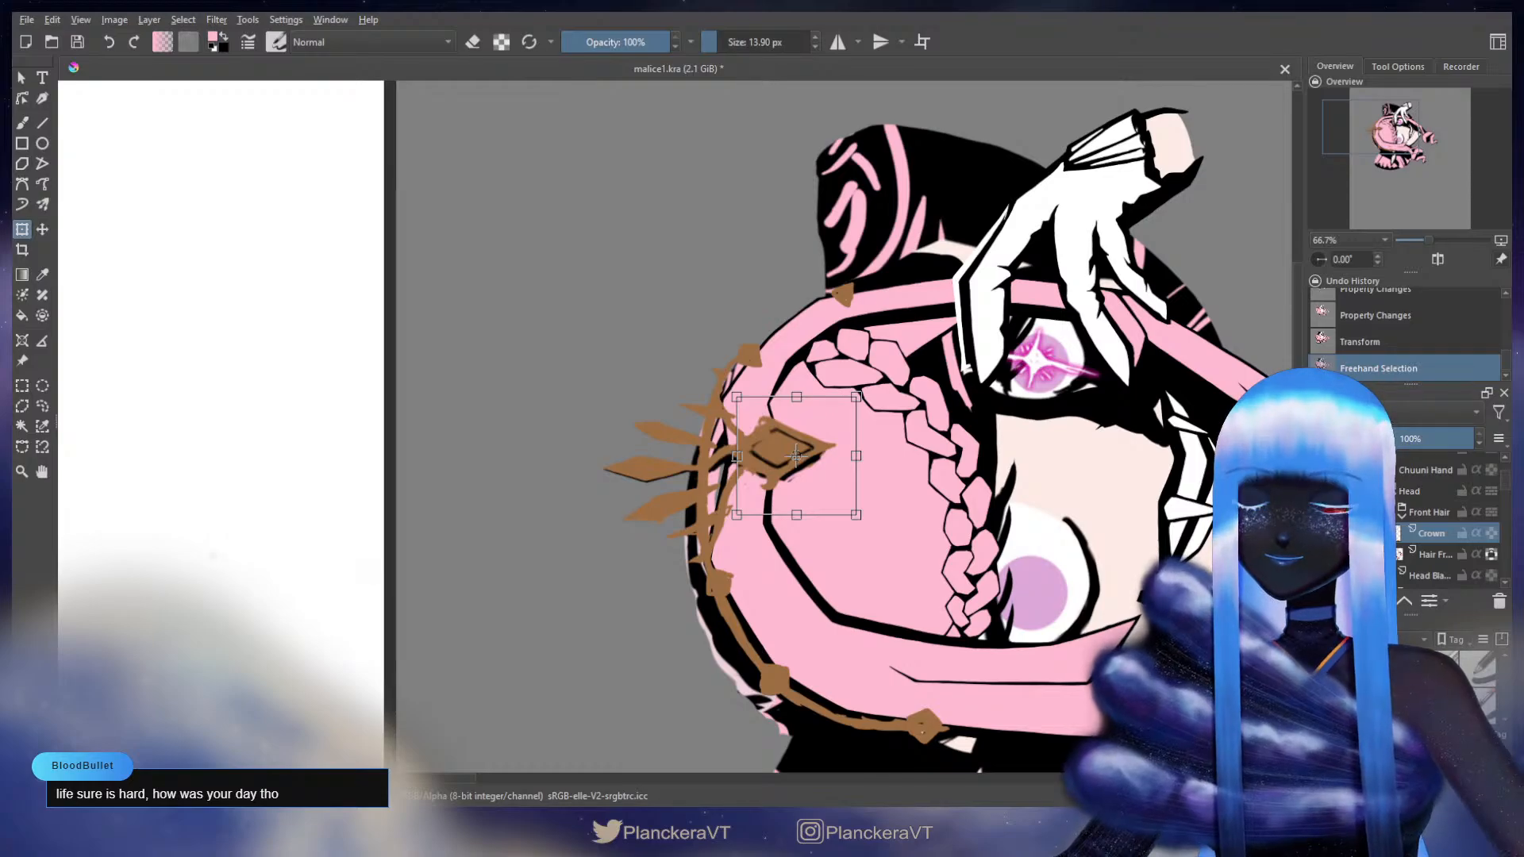
{"action": "left_click_drag", "start_coordinate": [788, 454], "coordinate": [790, 462]}
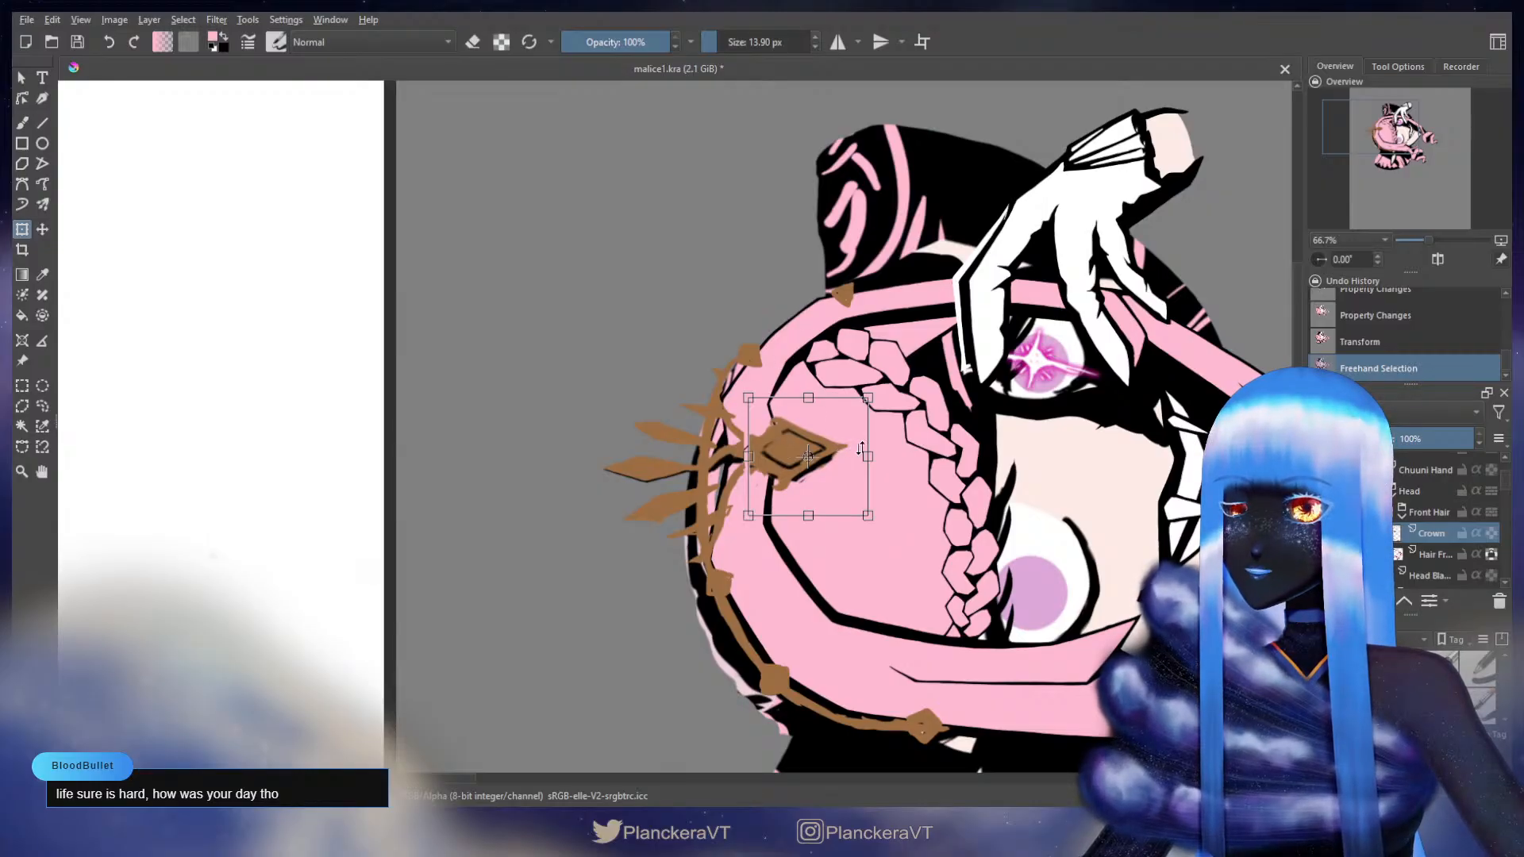
{"action": "key", "text": "Return"}
{"action": "key", "text": "ctrl+shift+a"}
{"action": "key", "text": "b"}
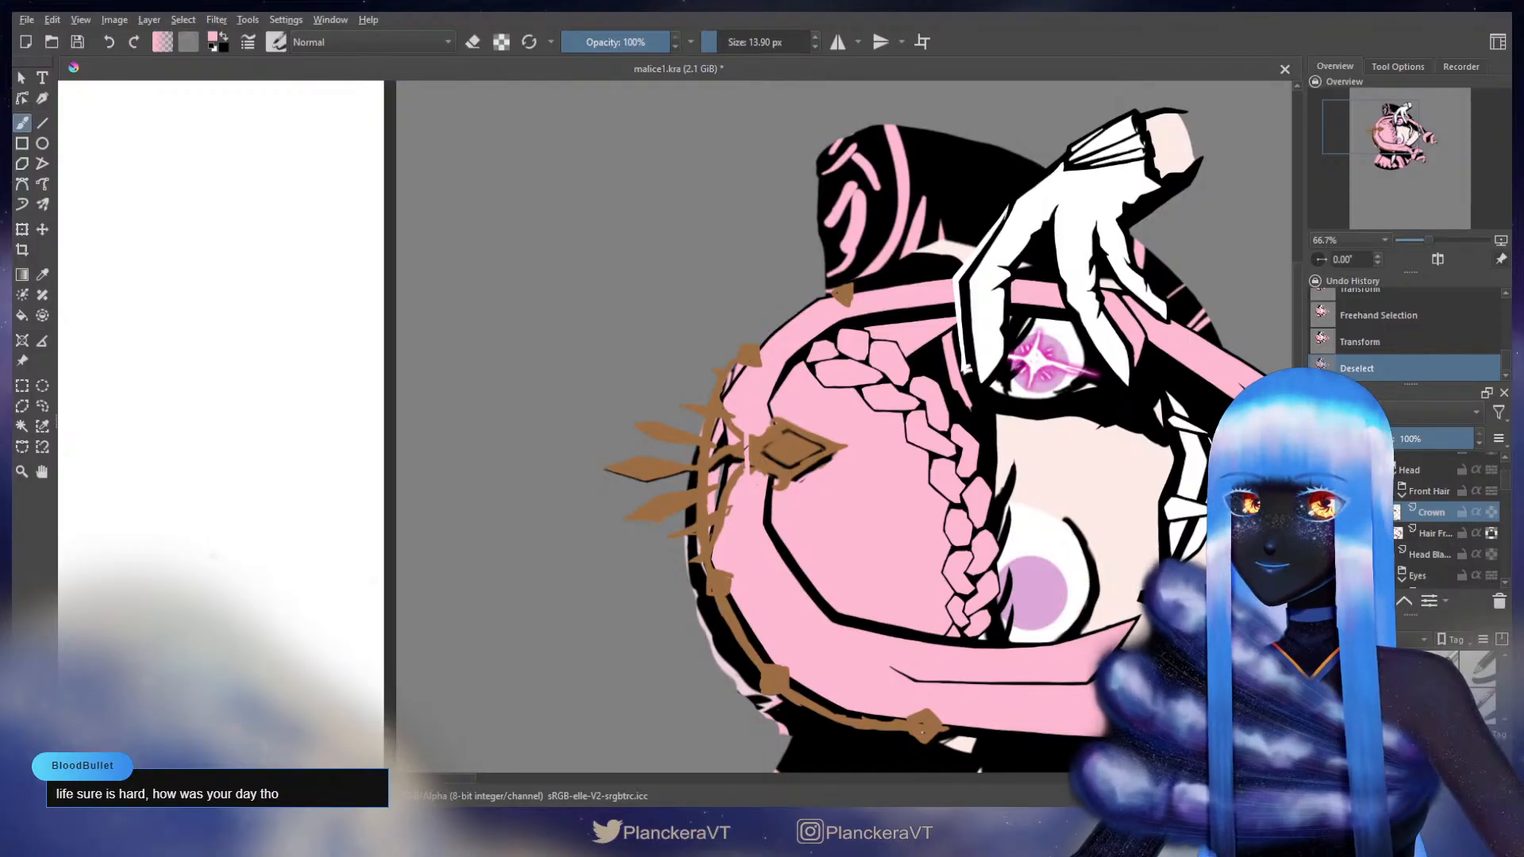
- Paint over part of the black inner outline on the crown's central diamond with its sampled brown at about 39.50 px
{"action": "scroll", "coordinate": [805, 504], "scroll_direction": "up", "scroll_amount": 2}
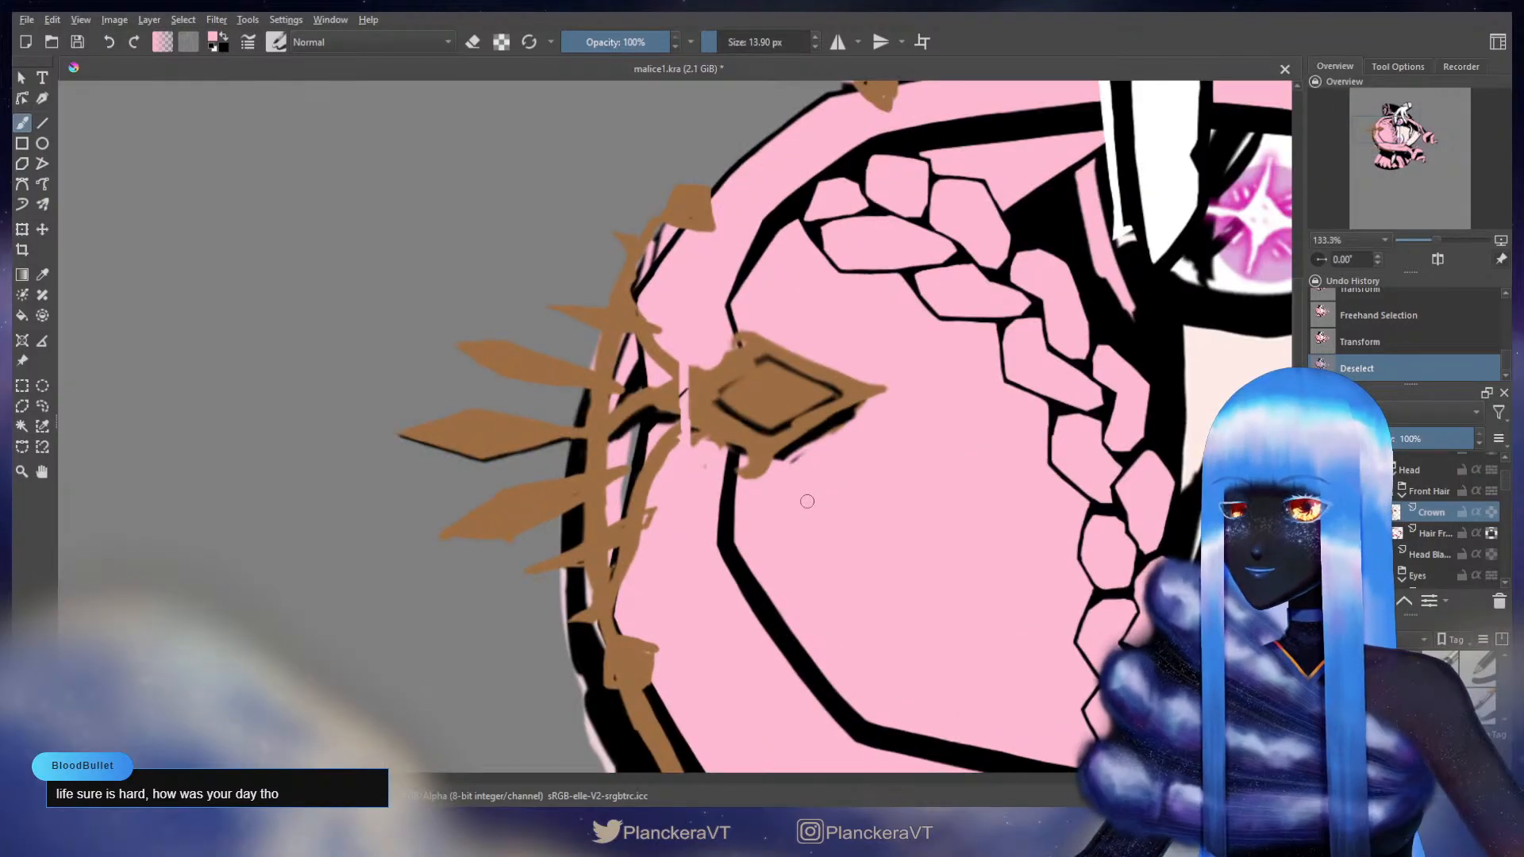
{"action": "left_click_drag", "start_coordinate": [925, 384], "coordinate": [936, 384], "text": "shift"}
{"action": "left_click", "coordinate": [862, 392], "text": "ctrl"}
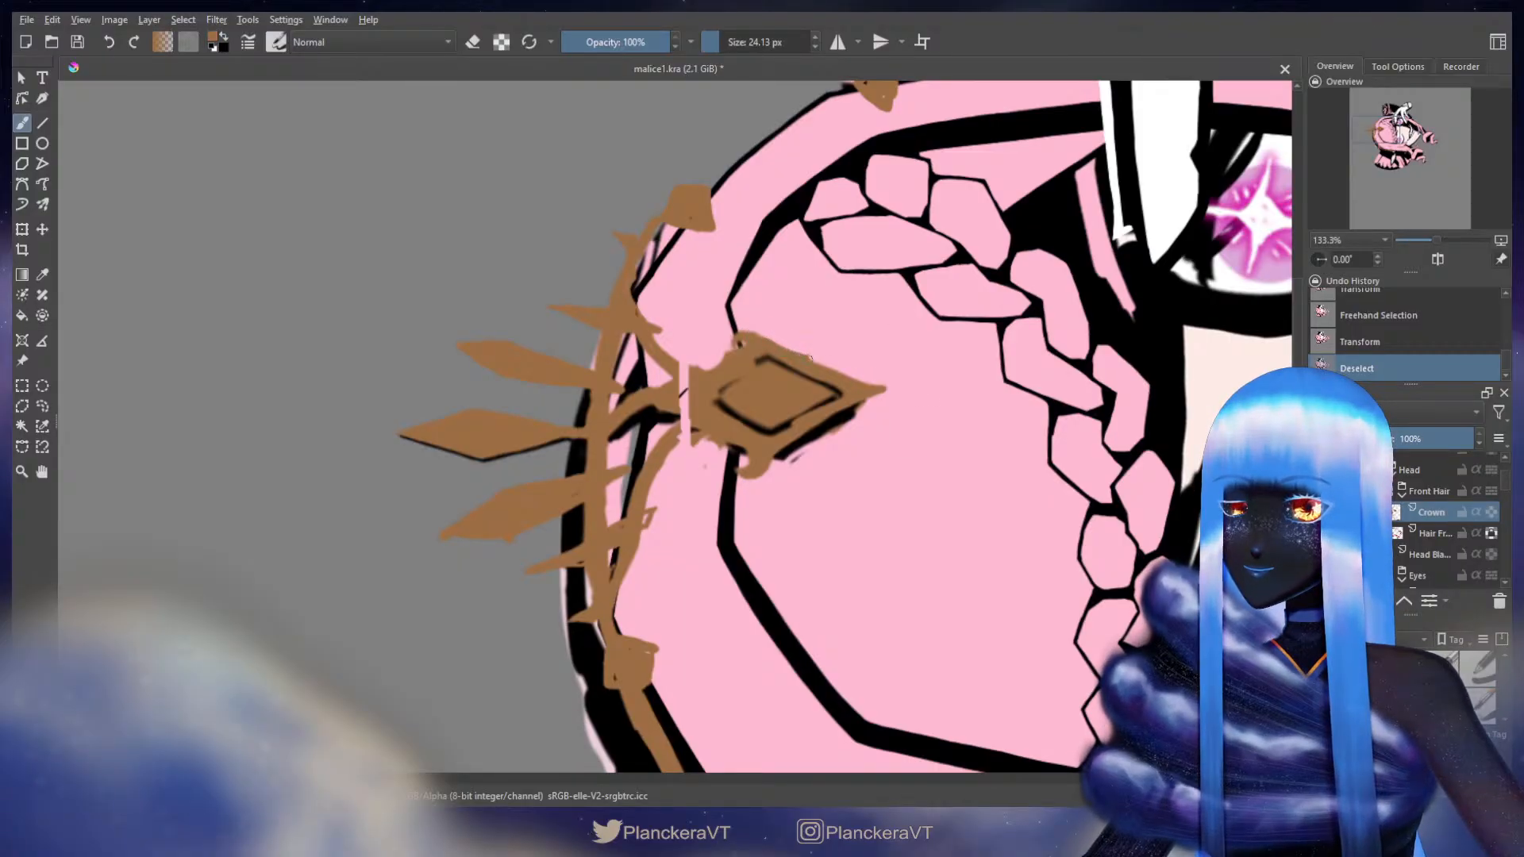
{"action": "left_click_drag", "start_coordinate": [822, 364], "coordinate": [826, 365]}
{"action": "key", "text": "ctrl+z"}
{"action": "left_click_drag", "start_coordinate": [780, 352], "coordinate": [851, 368], "text": "shift"}
{"action": "key", "text": "ctrl+z"}
{"action": "mouse_move", "coordinate": [822, 367]}
{"action": "left_mouse_down"}
{"action": "mouse_move", "coordinate": [841, 387]}
{"action": "mouse_move", "coordinate": [814, 407]}
{"action": "mouse_move", "coordinate": [779, 360]}
{"action": "left_mouse_up"}
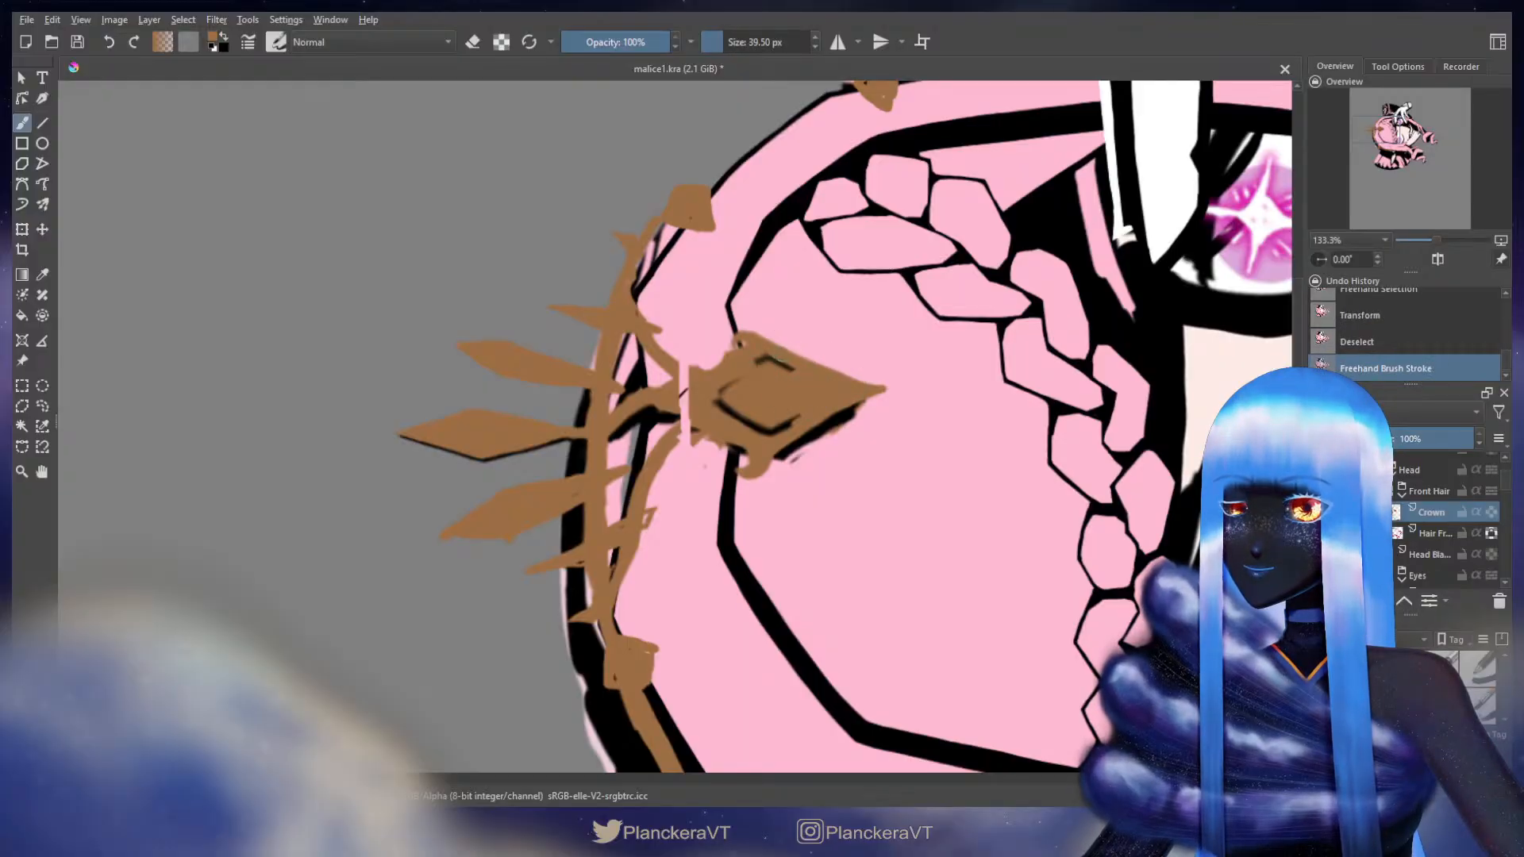
{"action": "mouse_move", "coordinate": [872, 383]}
{"action": "left_mouse_down"}
{"action": "mouse_move", "coordinate": [885, 387]}
{"action": "mouse_move", "coordinate": [832, 411]}
{"action": "mouse_move", "coordinate": [859, 403]}
{"action": "left_mouse_up"}
{"action": "key", "text": "ctrl+z"}
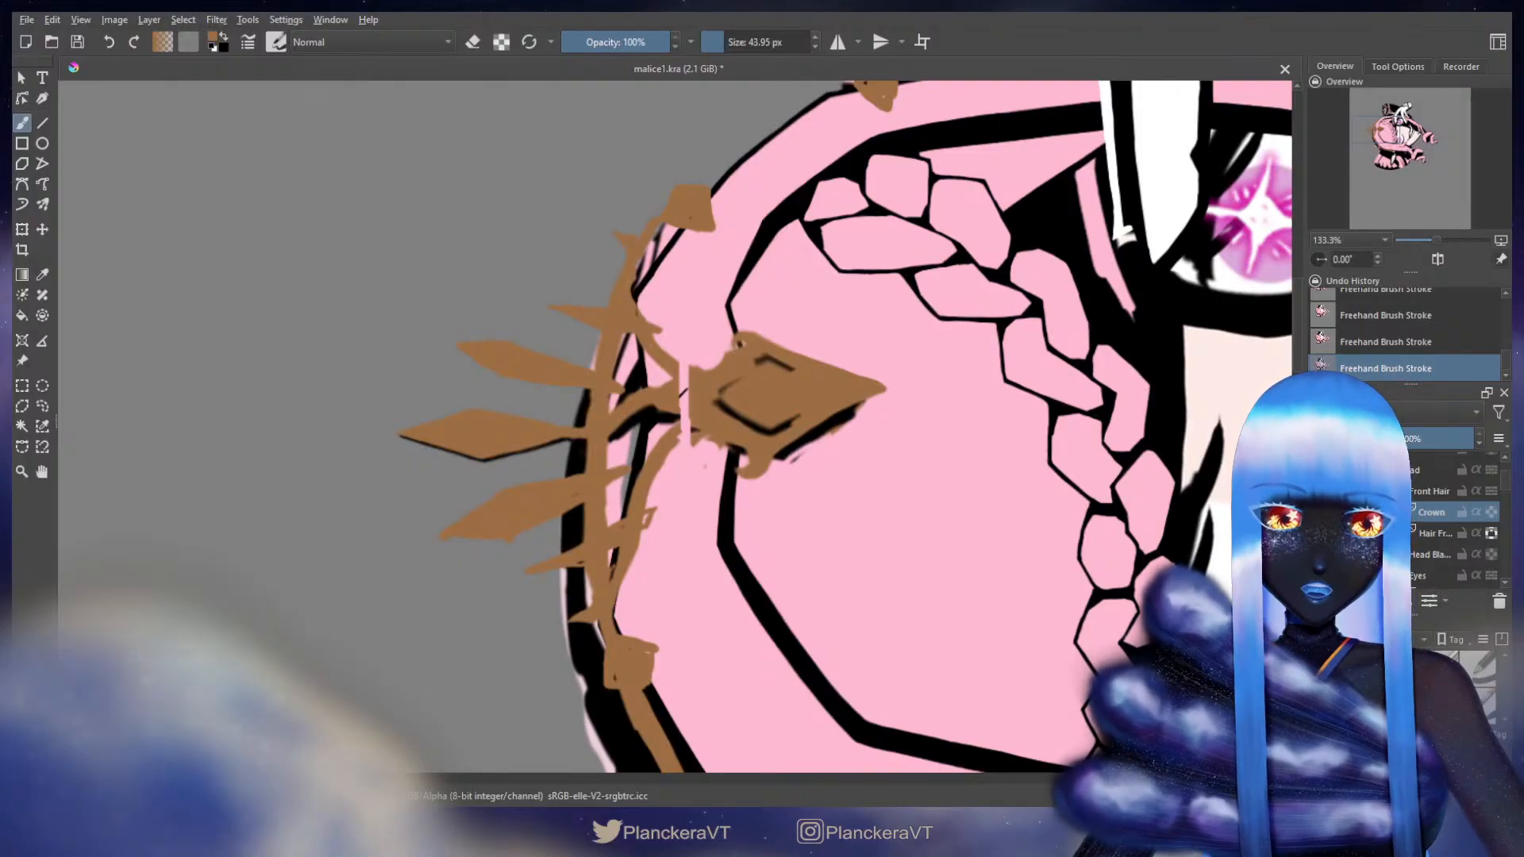
- Add a paint layer above the Crown layer and sample the deep pink of the central gem on the reference character's crown
{"action": "left_click", "coordinate": [1320, 601]}
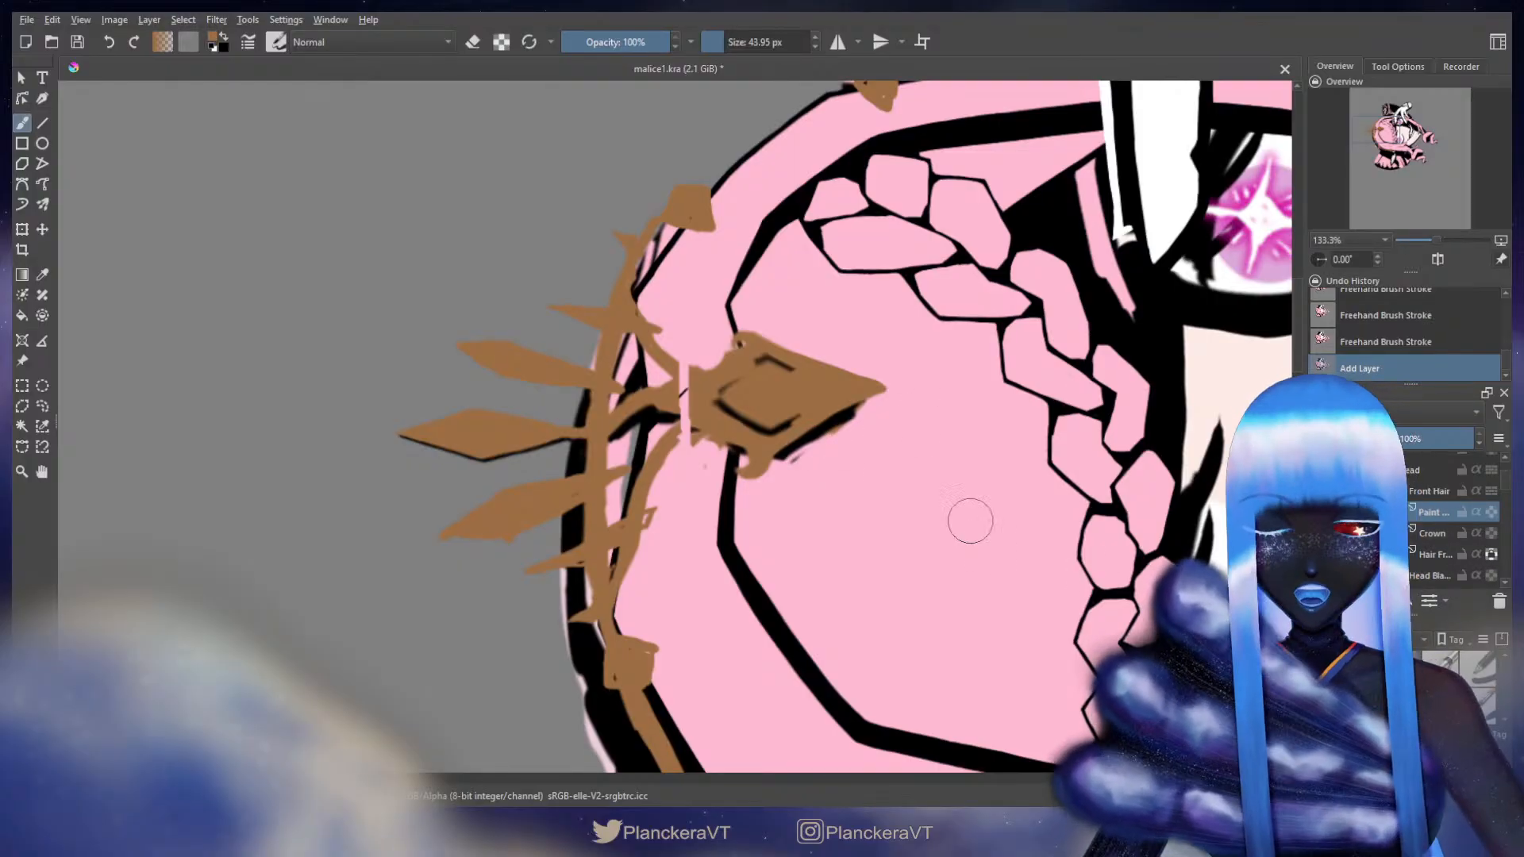
{"action": "scroll", "coordinate": [683, 445], "scroll_direction": "down", "scroll_amount": 4}
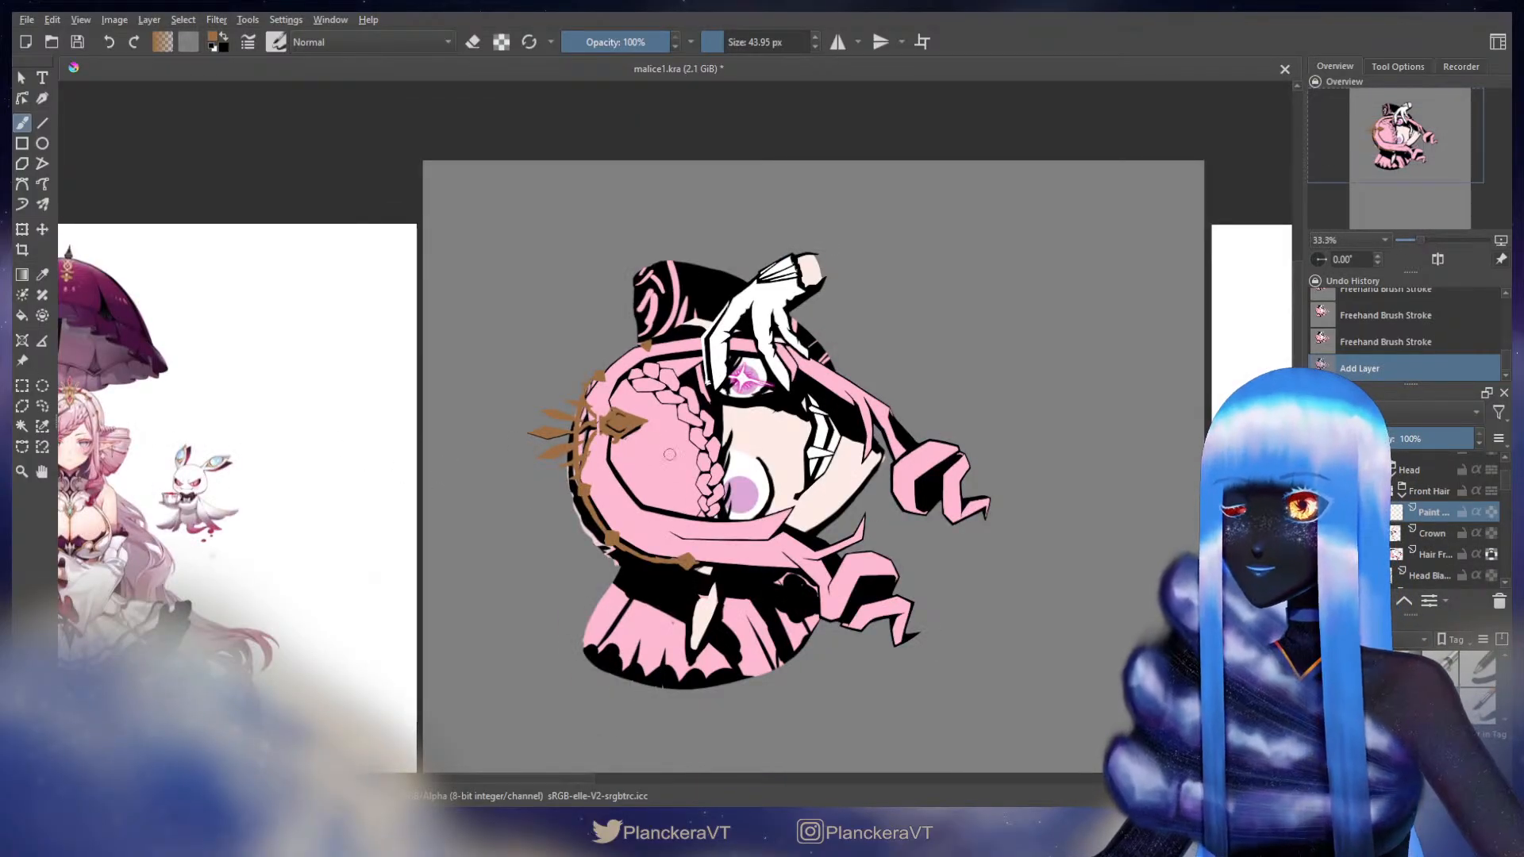
{"action": "left_click_drag", "start_coordinate": [675, 588], "coordinate": [1248, 578]}
{"action": "scroll", "coordinate": [667, 491], "scroll_direction": "up", "scroll_amount": 3}
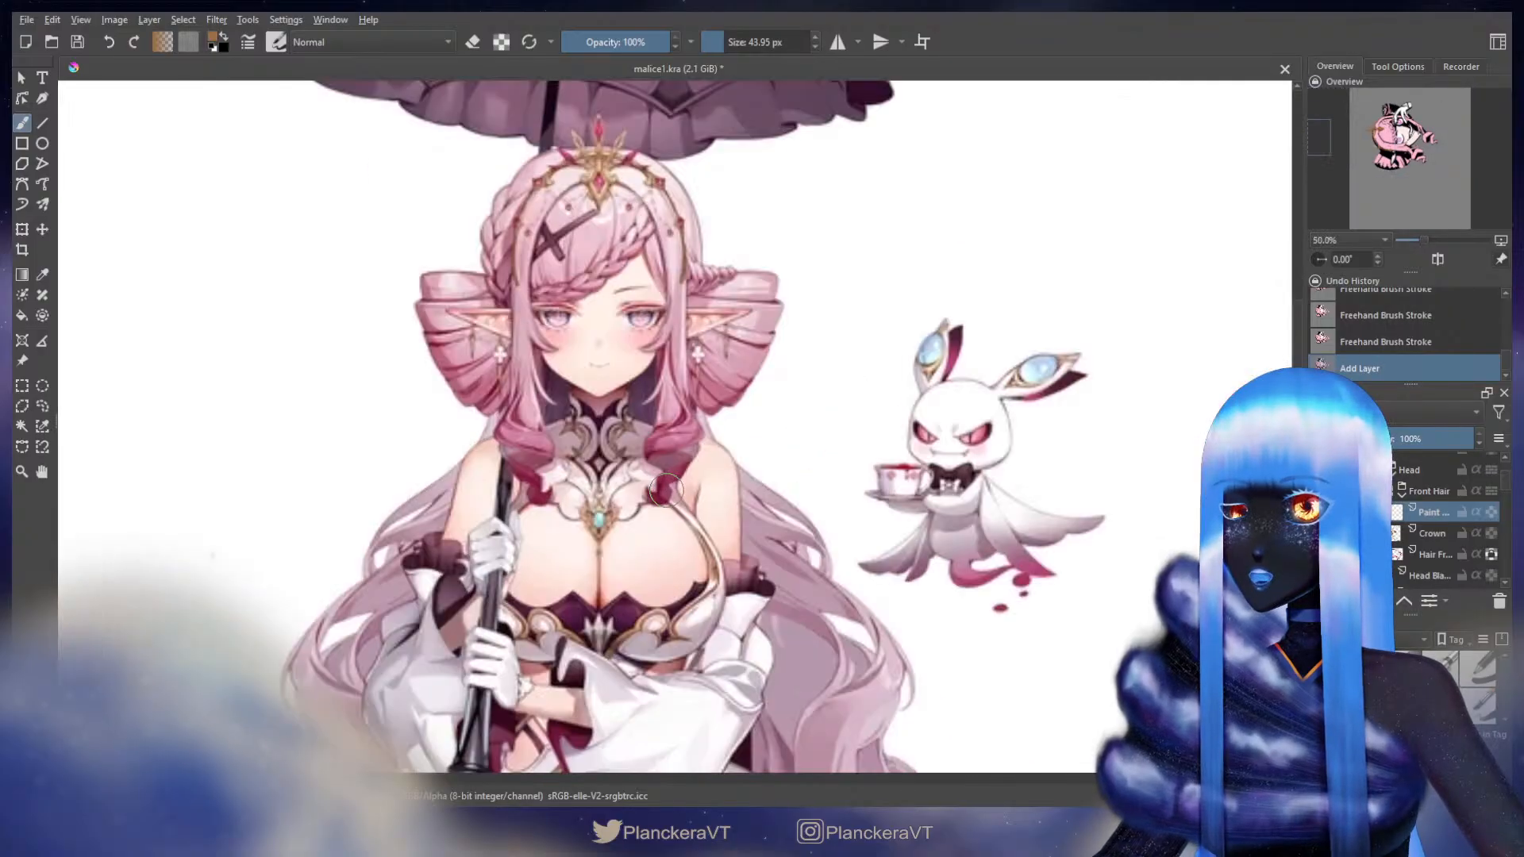
{"action": "scroll", "coordinate": [667, 490], "scroll_direction": "down", "scroll_amount": 2}
{"action": "left_click_drag", "start_coordinate": [853, 481], "coordinate": [622, 531]}
{"action": "scroll", "coordinate": [918, 462], "scroll_direction": "down", "scroll_amount": 1}
{"action": "scroll", "coordinate": [1069, 509], "scroll_direction": "down", "scroll_amount": 1}
{"action": "left_click_drag", "start_coordinate": [1153, 524], "coordinate": [1041, 486]}
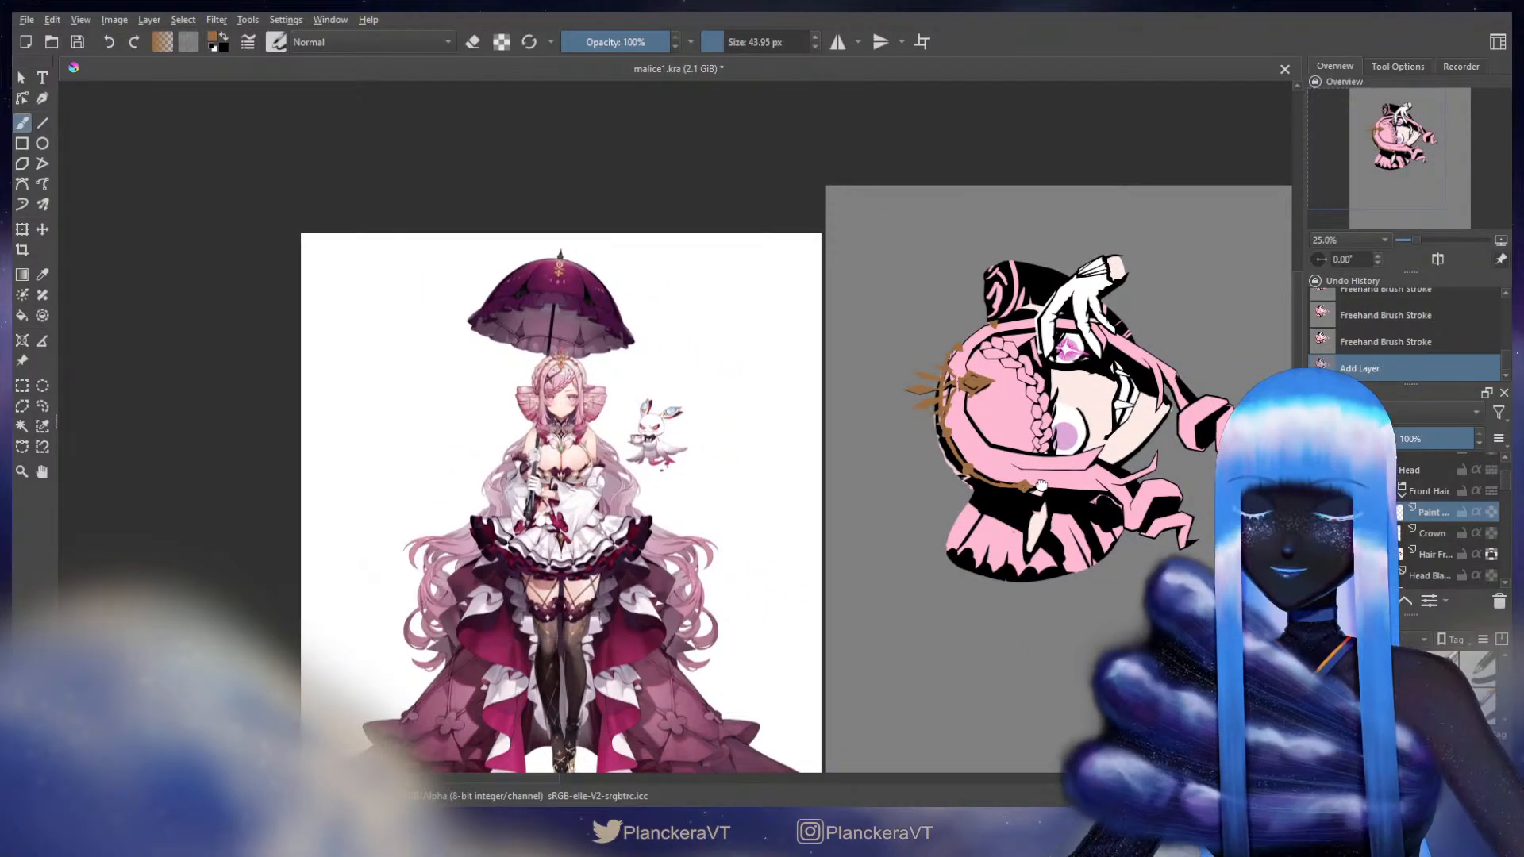
{"action": "scroll", "coordinate": [689, 480], "scroll_direction": "up", "scroll_amount": 5}
{"action": "scroll", "coordinate": [689, 481], "scroll_direction": "up", "scroll_amount": 3}
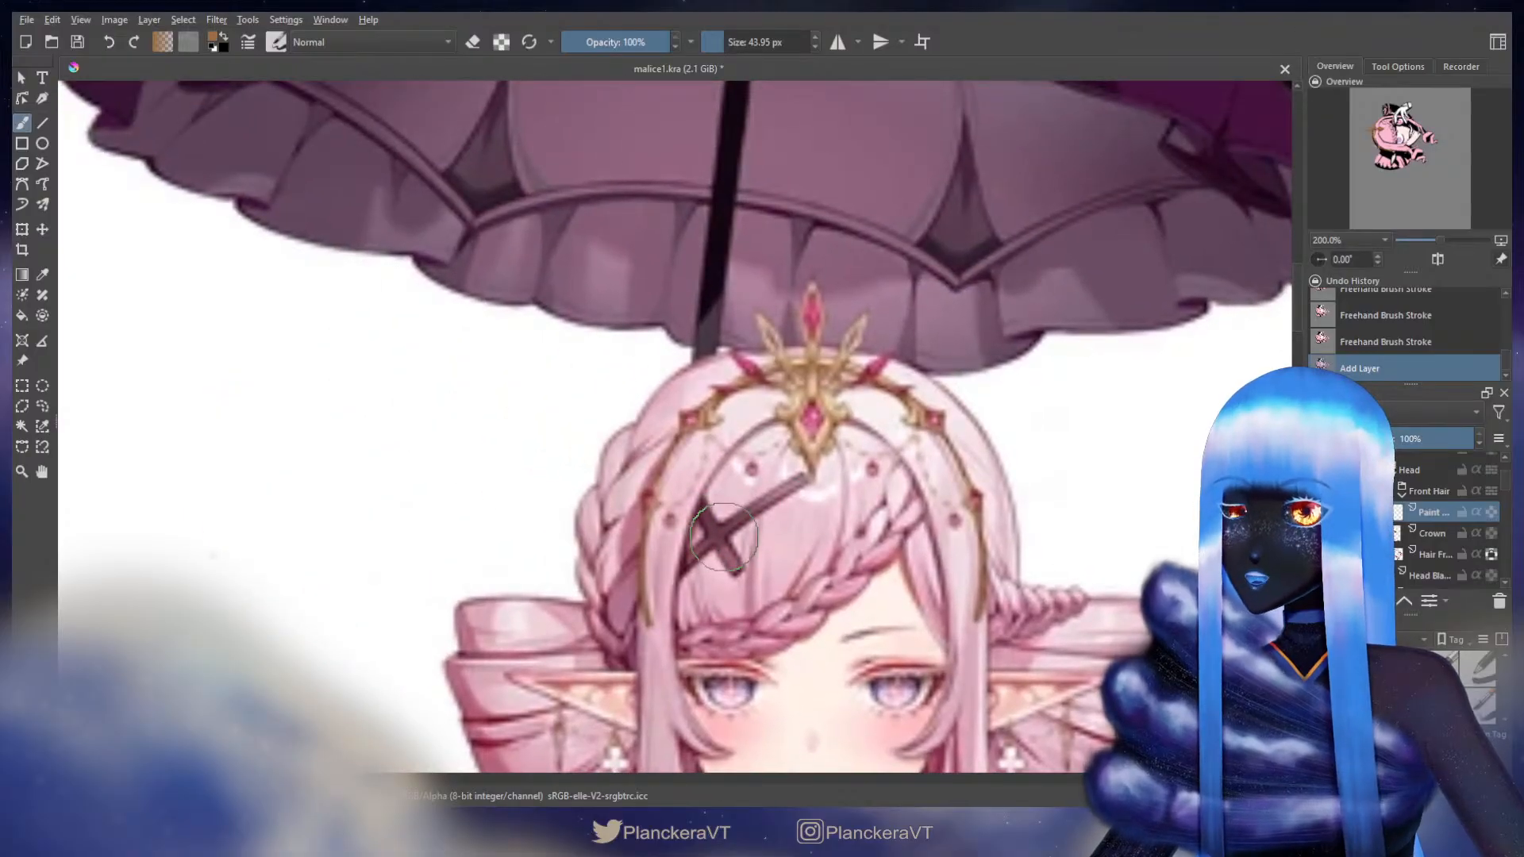
{"action": "scroll", "coordinate": [850, 453], "scroll_direction": "up", "scroll_amount": 1}
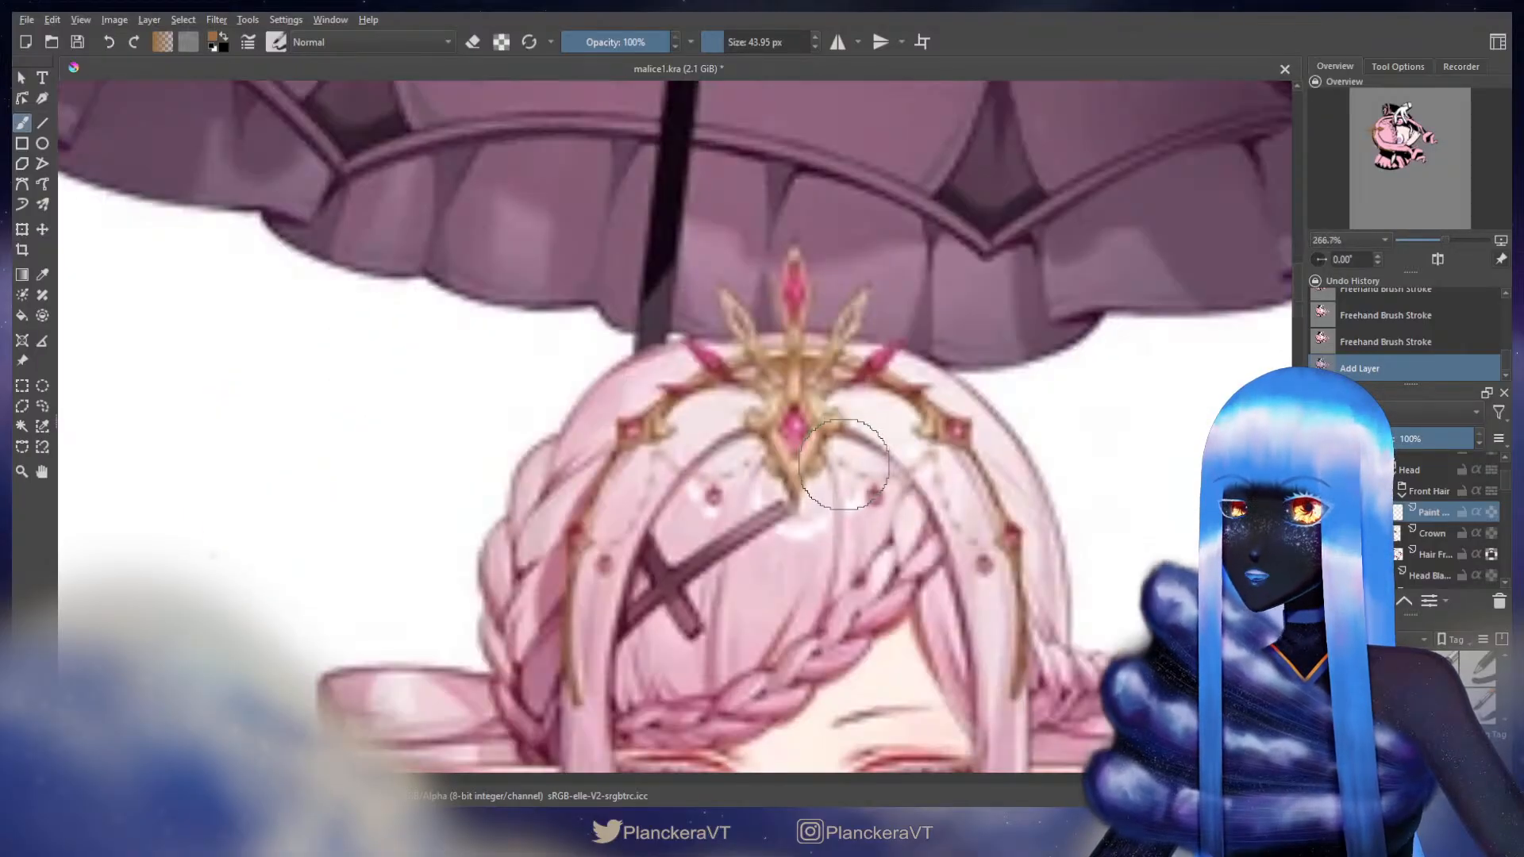
{"action": "left_click", "coordinate": [798, 423], "text": "ctrl"}
{"action": "left_click", "coordinate": [791, 423], "text": "ctrl"}
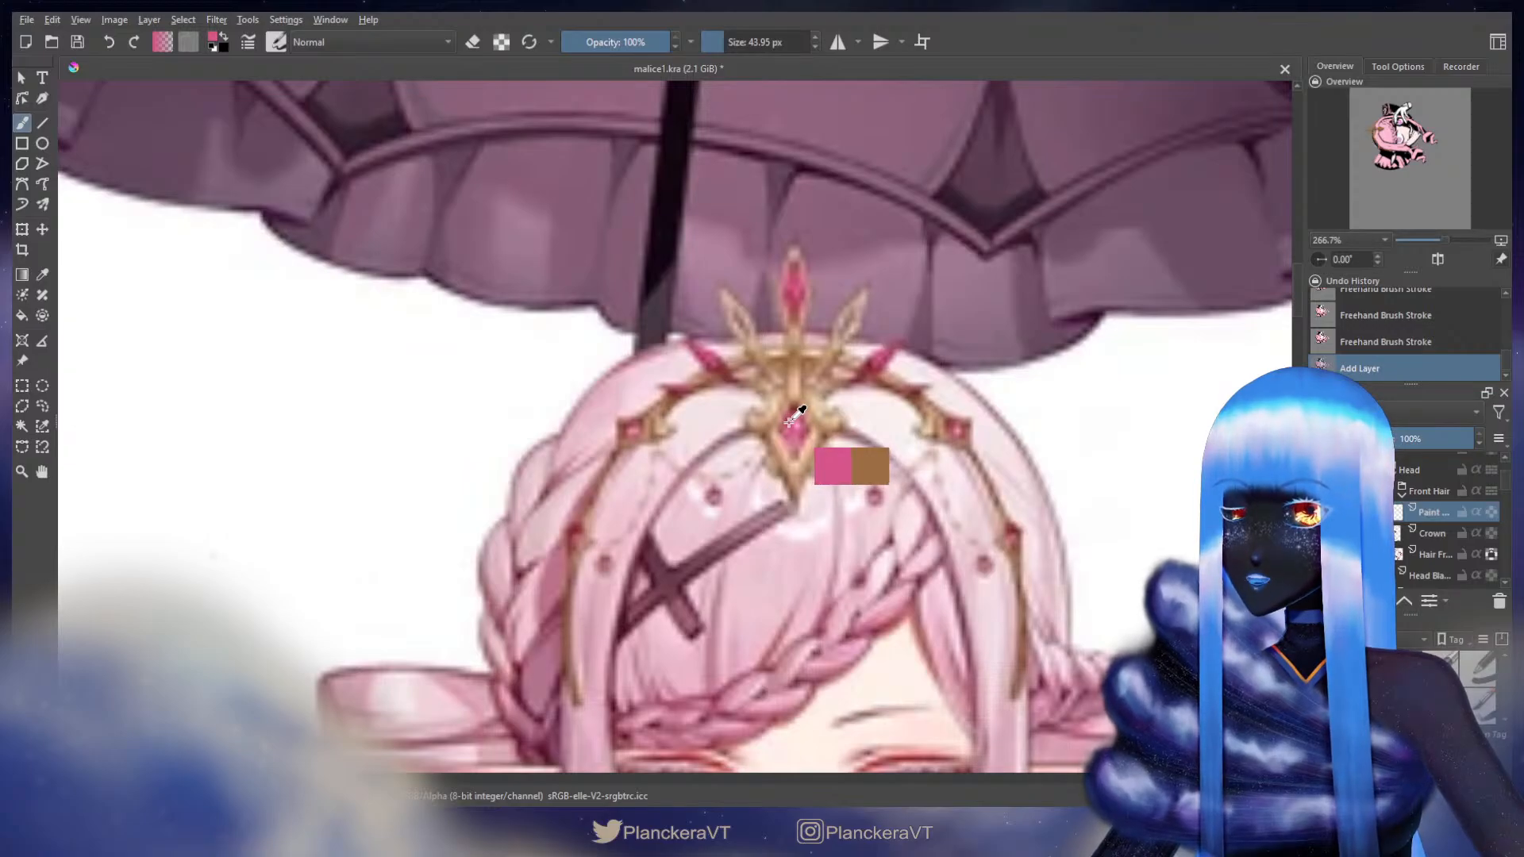
{"action": "scroll", "coordinate": [793, 417], "scroll_direction": "down", "scroll_amount": 6}
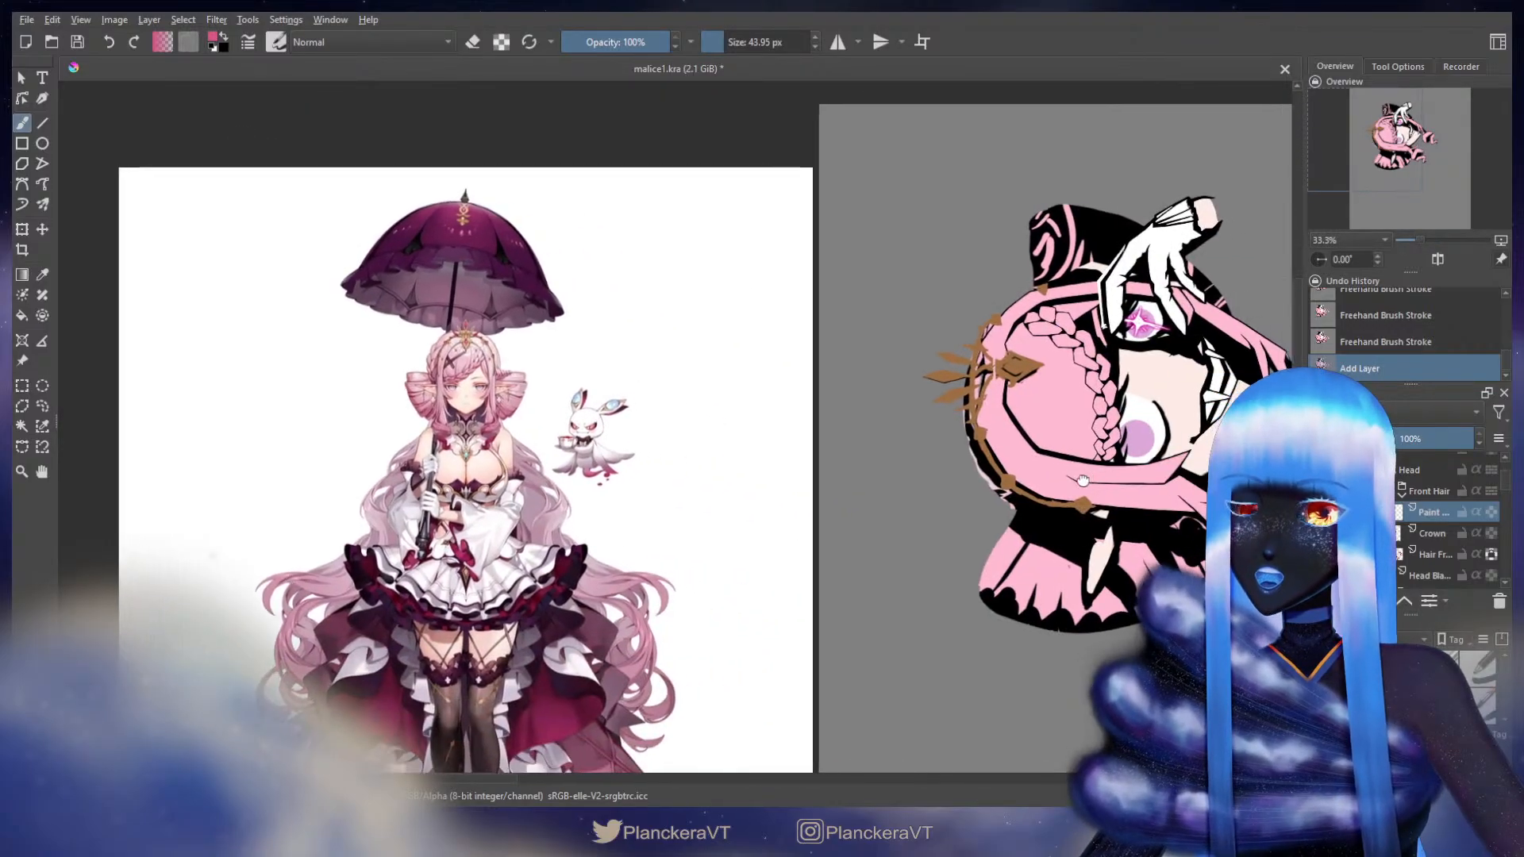
- Undo the stray dab on the starry eye and rename the paint layer above Crown as Gems
{"action": "scroll", "coordinate": [938, 559], "scroll_direction": "up", "scroll_amount": 3}
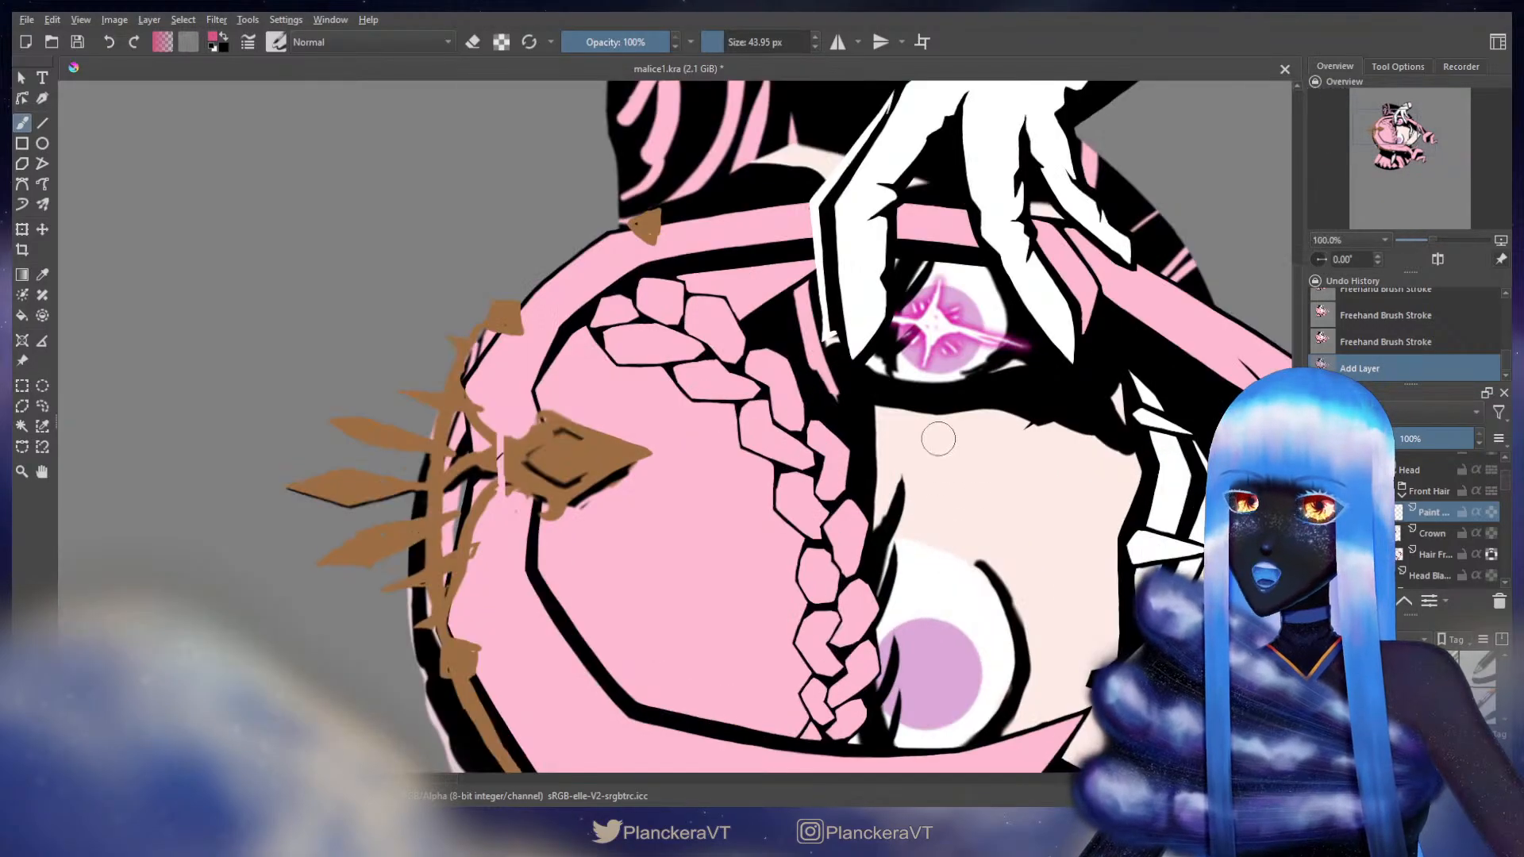
{"action": "left_click", "coordinate": [946, 359]}
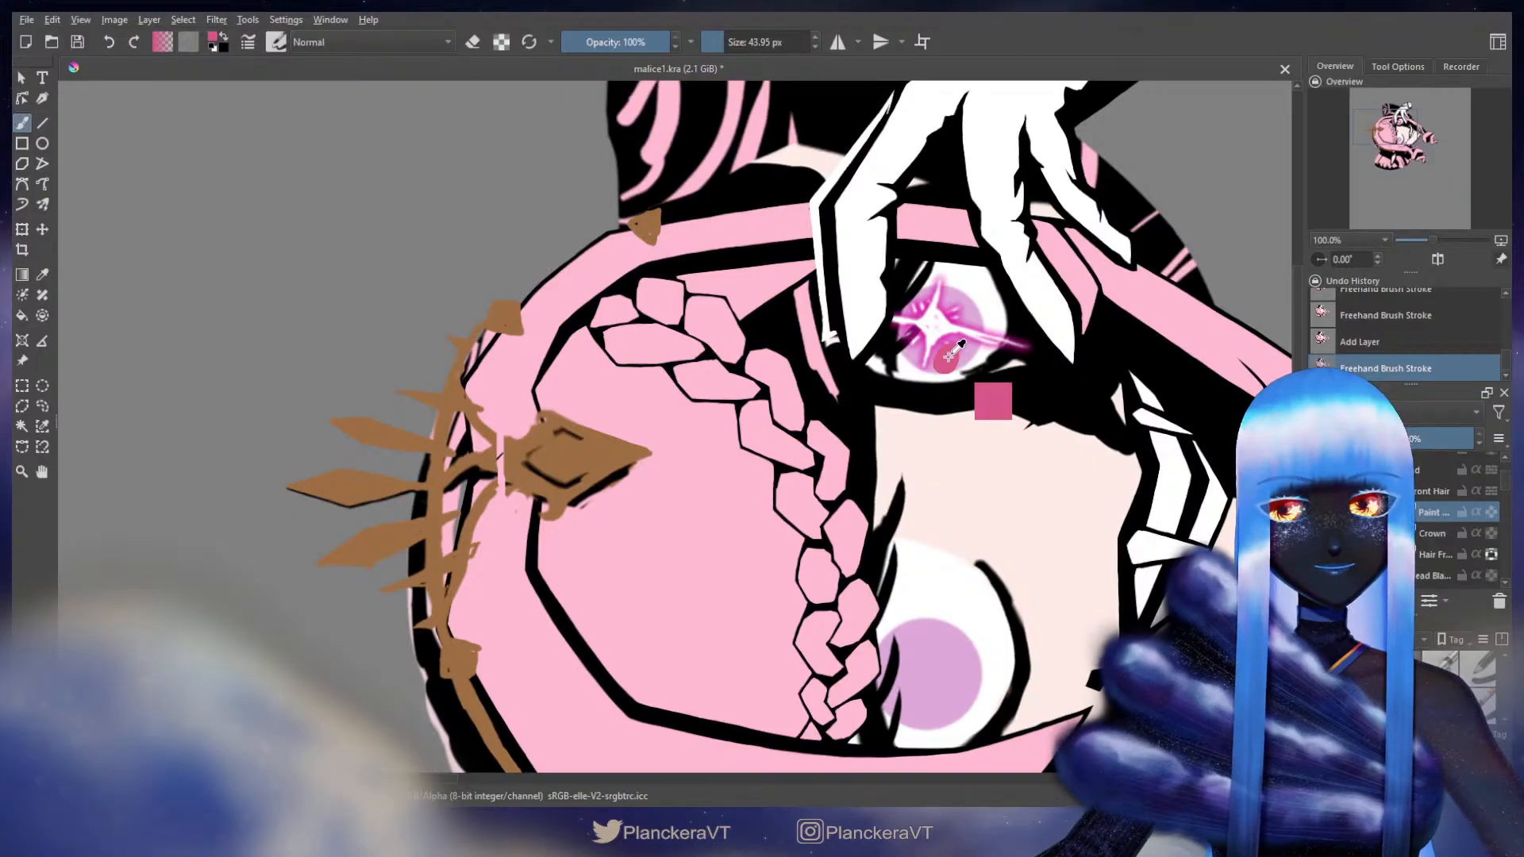
{"action": "key", "text": "ctrl+z"}
{"action": "double_click", "coordinate": [1425, 513]}
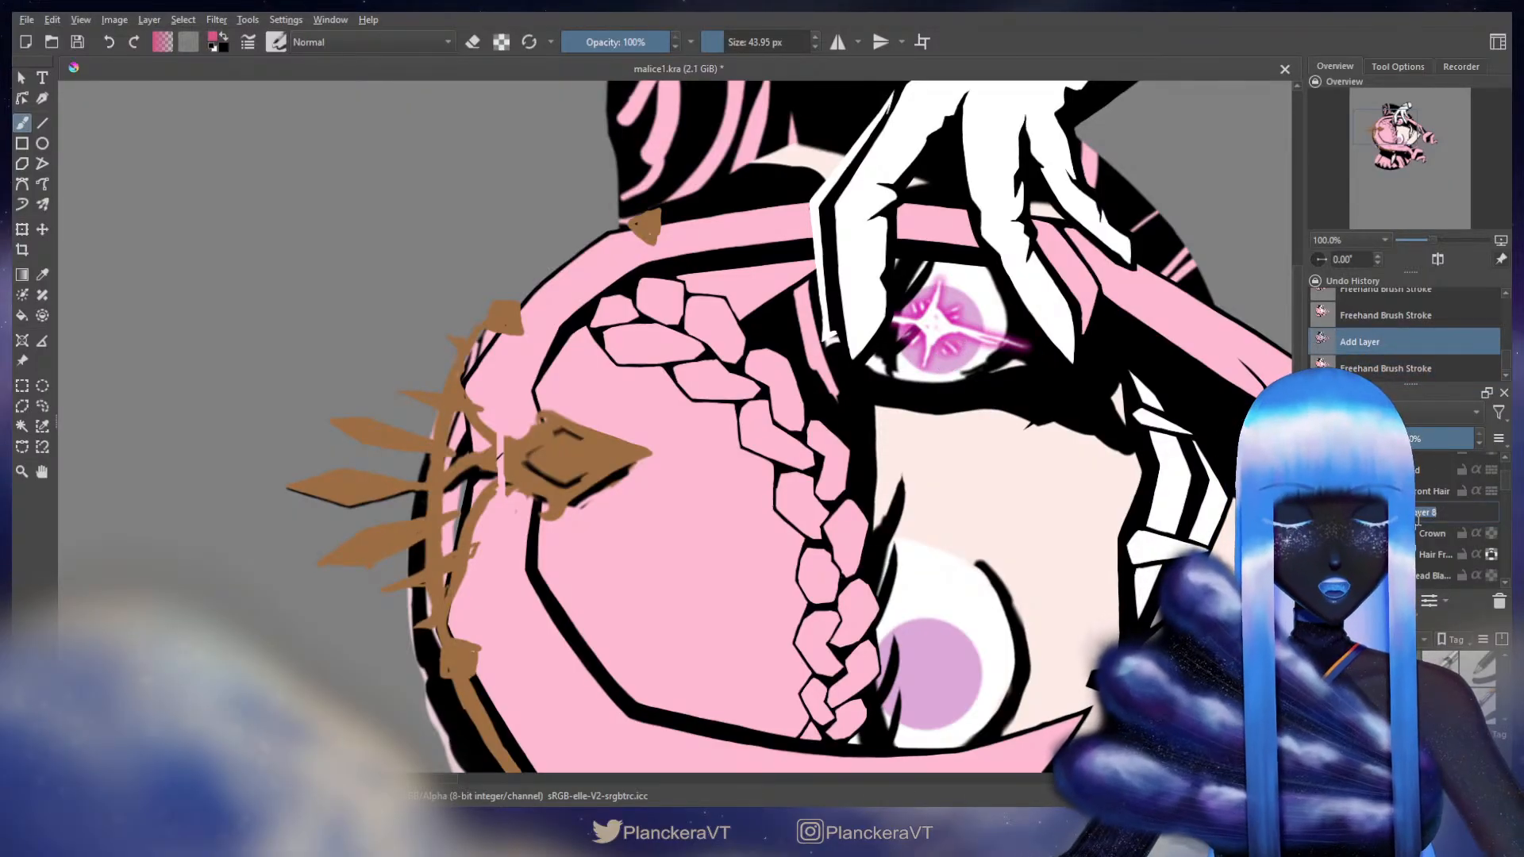
{"action": "type", "text": "Gems"}
{"action": "key", "text": "Return"}
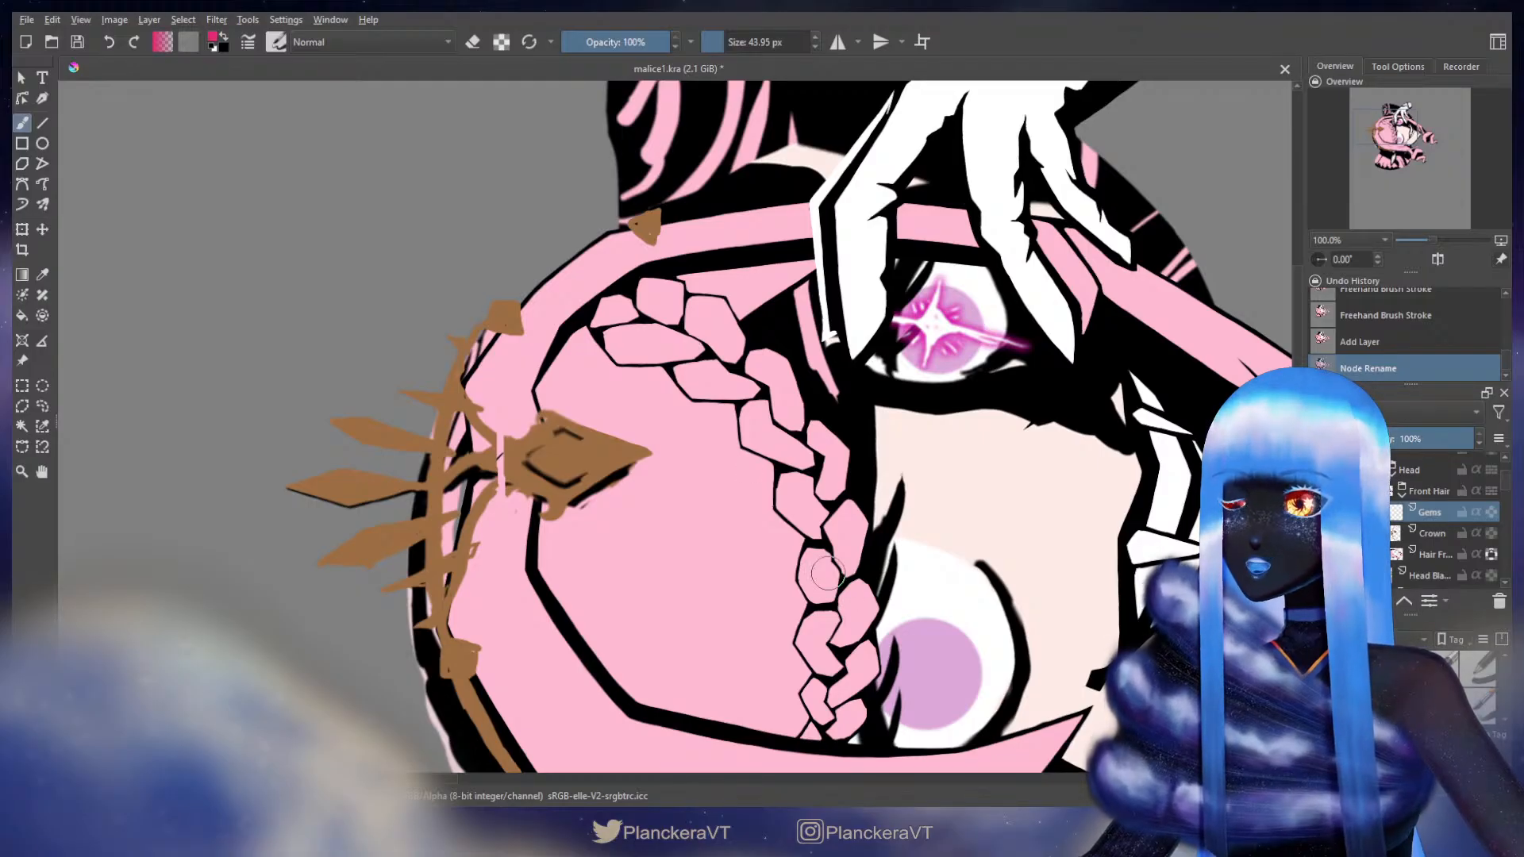
- Paint a solid deep pink diamond gem inside the crown's central brown ornament on the Gems layer at about 43.95 px
{"action": "left_click_drag", "start_coordinate": [825, 573], "coordinate": [1016, 486]}
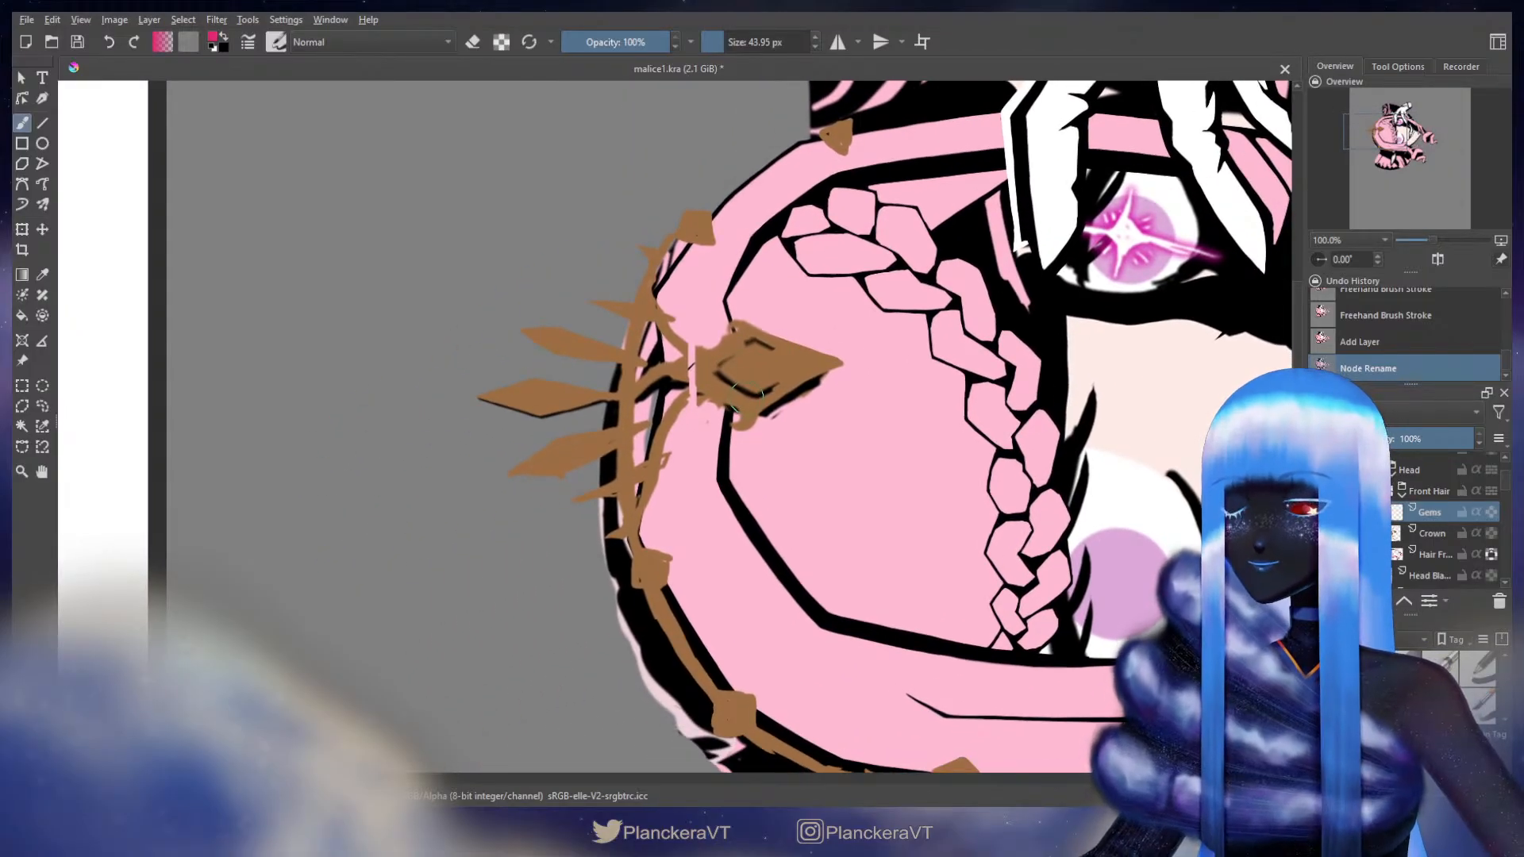
{"action": "scroll", "coordinate": [731, 380], "scroll_direction": "down", "scroll_amount": 4}
{"action": "scroll", "coordinate": [859, 442], "scroll_direction": "up", "scroll_amount": 3}
{"action": "left_click_drag", "start_coordinate": [672, 320], "coordinate": [879, 523]}
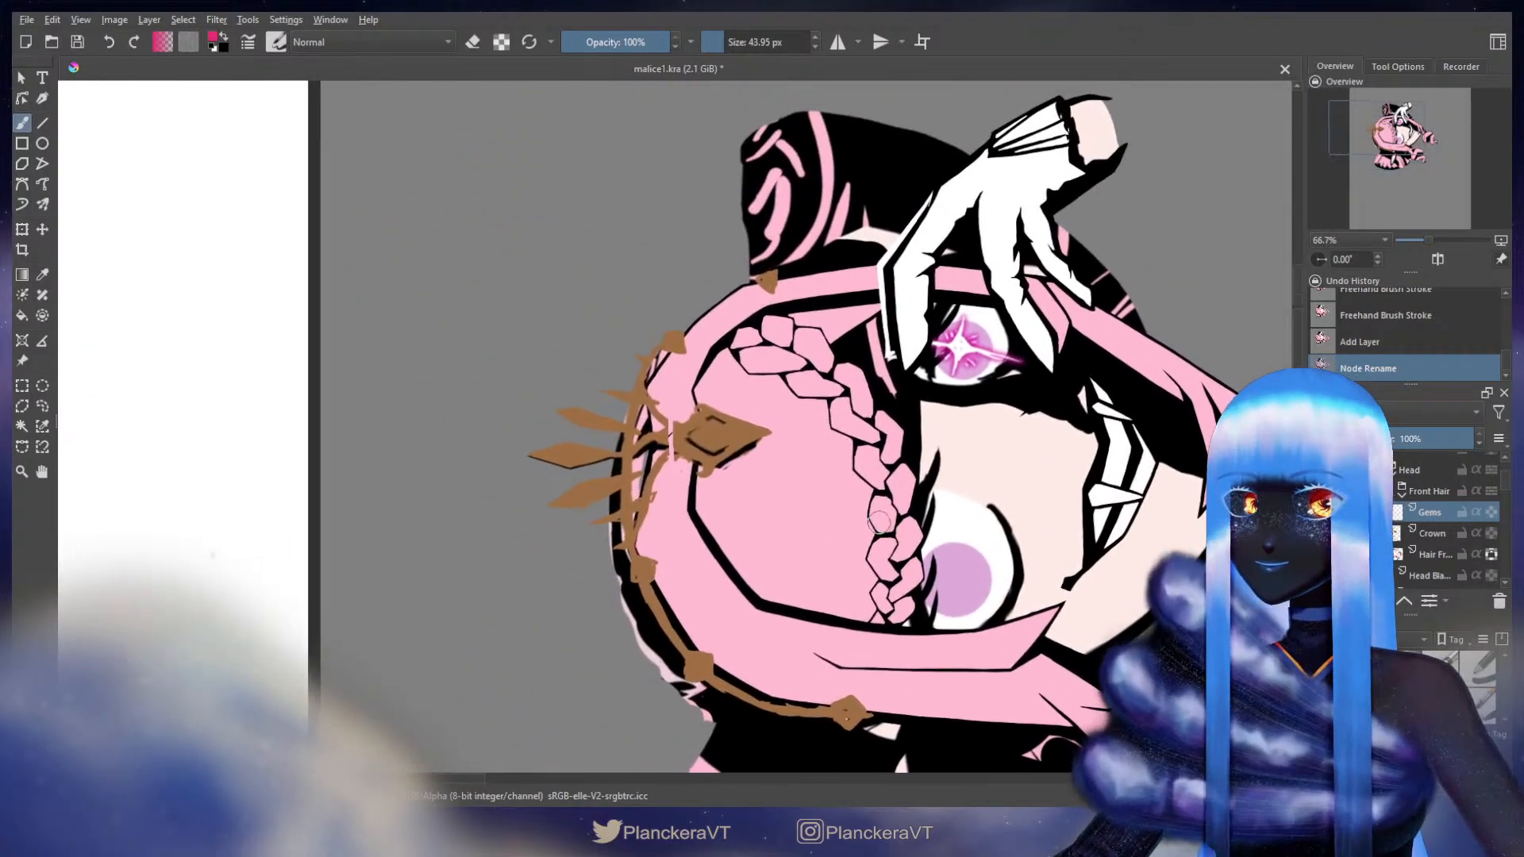
{"action": "scroll", "coordinate": [879, 522], "scroll_direction": "up", "scroll_amount": 1}
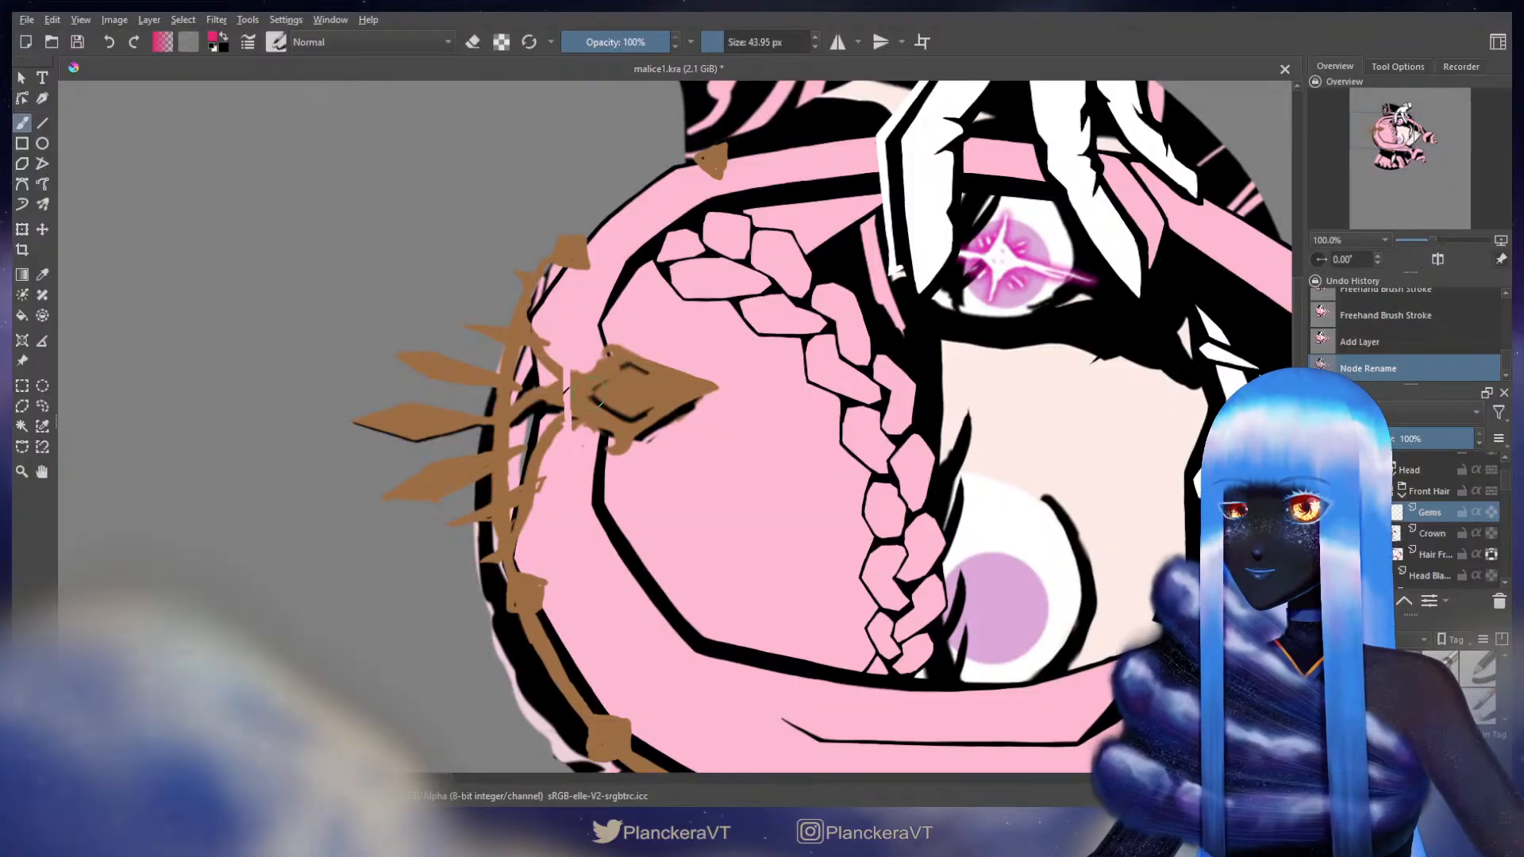
{"action": "left_click_drag", "start_coordinate": [592, 392], "coordinate": [601, 388]}
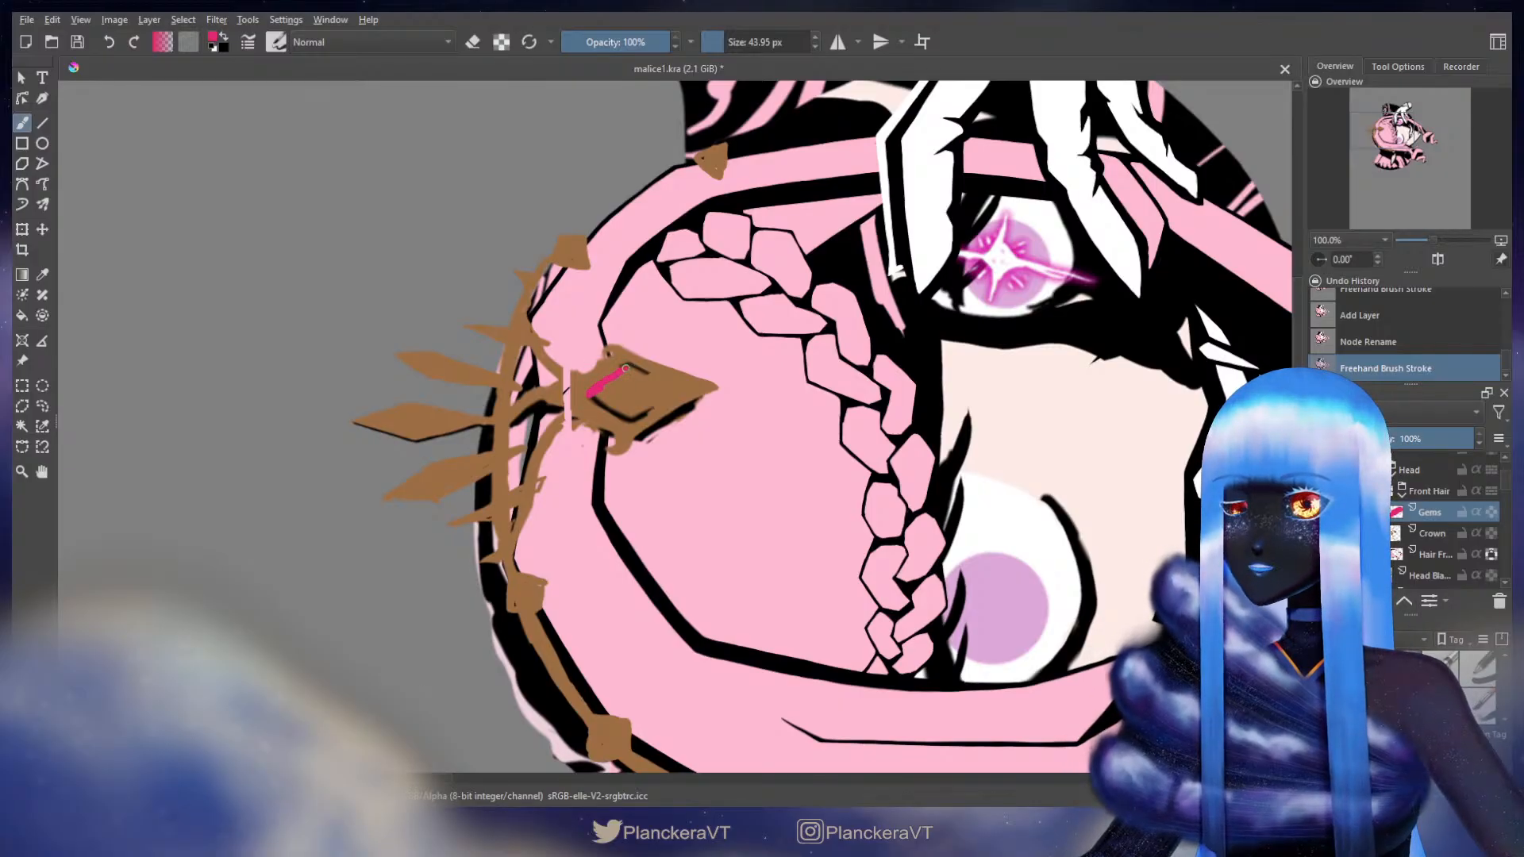
{"action": "mouse_move", "coordinate": [589, 389]}
{"action": "left_mouse_down"}
{"action": "mouse_move", "coordinate": [622, 369]}
{"action": "mouse_move", "coordinate": [672, 390]}
{"action": "mouse_move", "coordinate": [645, 412]}
{"action": "mouse_move", "coordinate": [660, 398]}
{"action": "mouse_move", "coordinate": [633, 413]}
{"action": "mouse_move", "coordinate": [601, 401]}
{"action": "mouse_move", "coordinate": [645, 410]}
{"action": "mouse_move", "coordinate": [628, 378]}
{"action": "mouse_move", "coordinate": [602, 389]}
{"action": "mouse_move", "coordinate": [663, 391]}
{"action": "left_mouse_up"}
{"action": "key", "text": "bracketleft"}
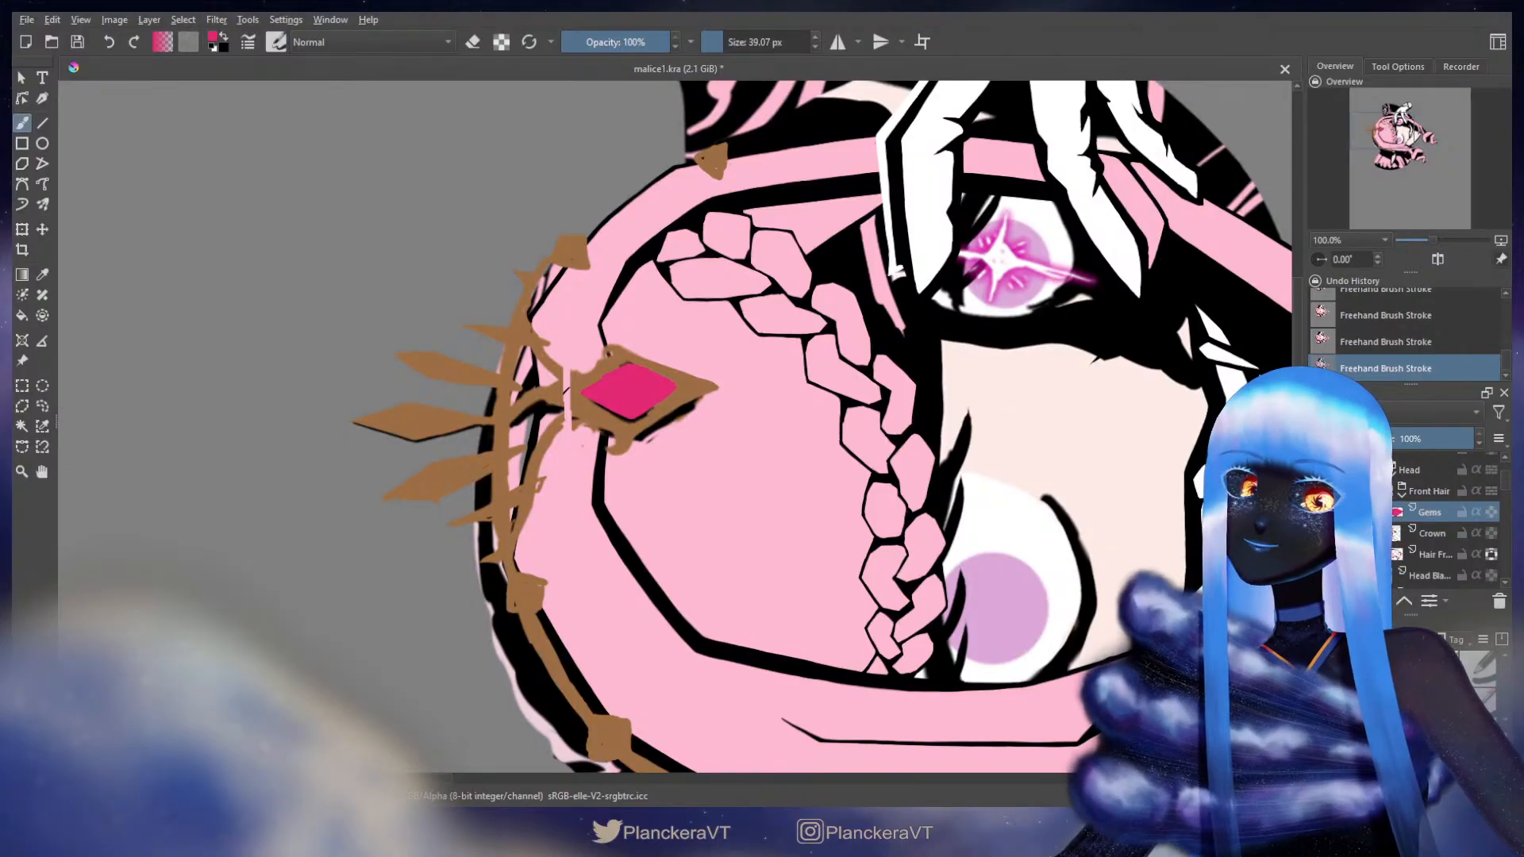
- Paint an elongated deep pink gem inside the crown's longest spike at about 34.53 px, leaving a brown rim around it
{"action": "key", "text": "minus"}
{"action": "key", "text": "minus"}
{"action": "key", "text": "minus"}
{"action": "key", "text": "minus"}
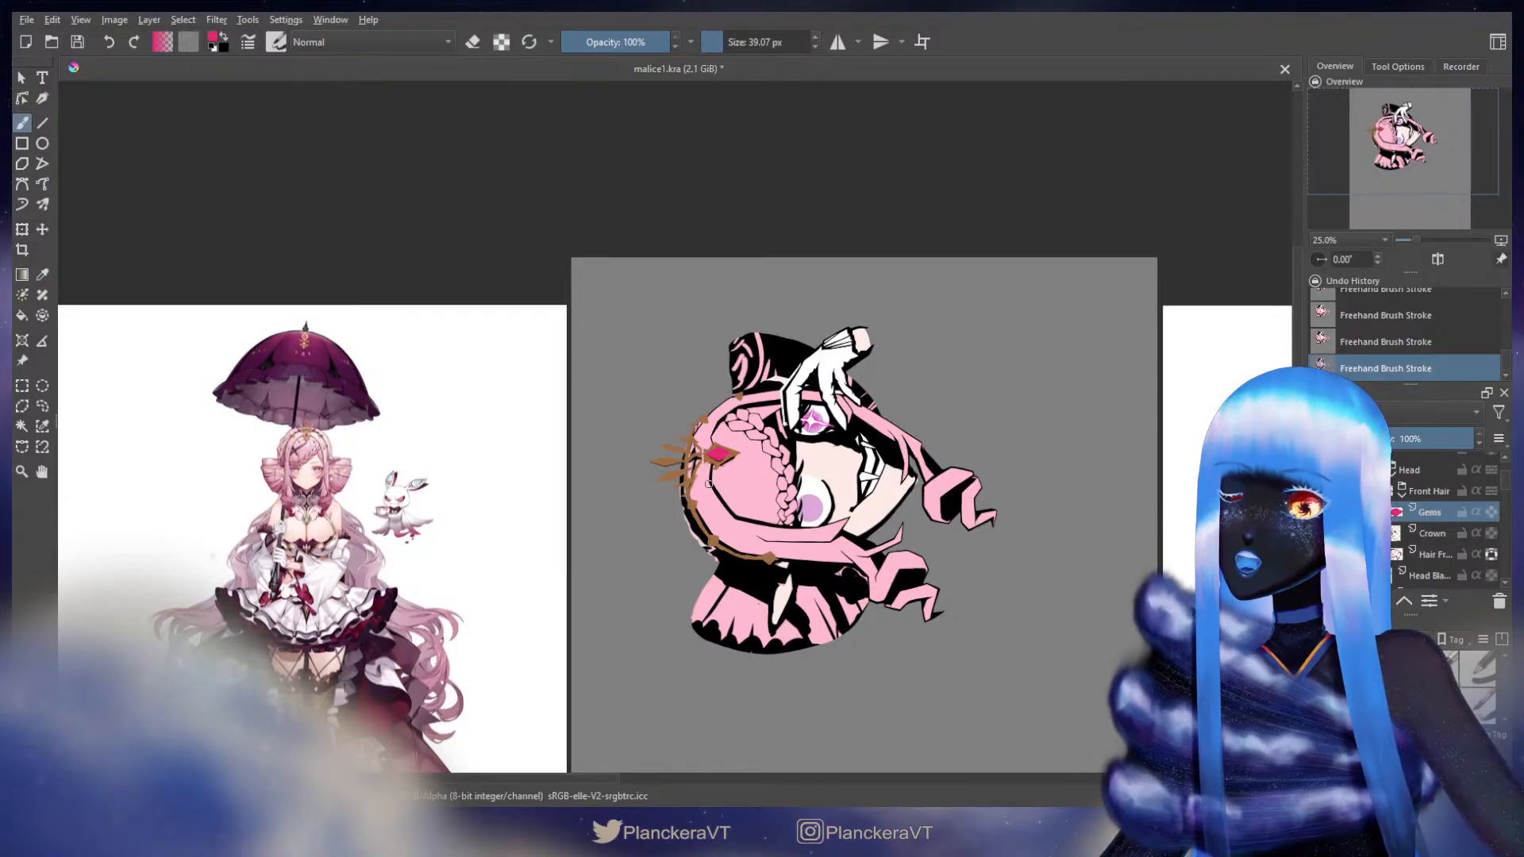
{"action": "scroll", "coordinate": [709, 485], "scroll_direction": "up", "scroll_amount": 5}
{"action": "left_click_drag", "start_coordinate": [674, 487], "coordinate": [839, 607]}
{"action": "key", "text": "bracketleft"}
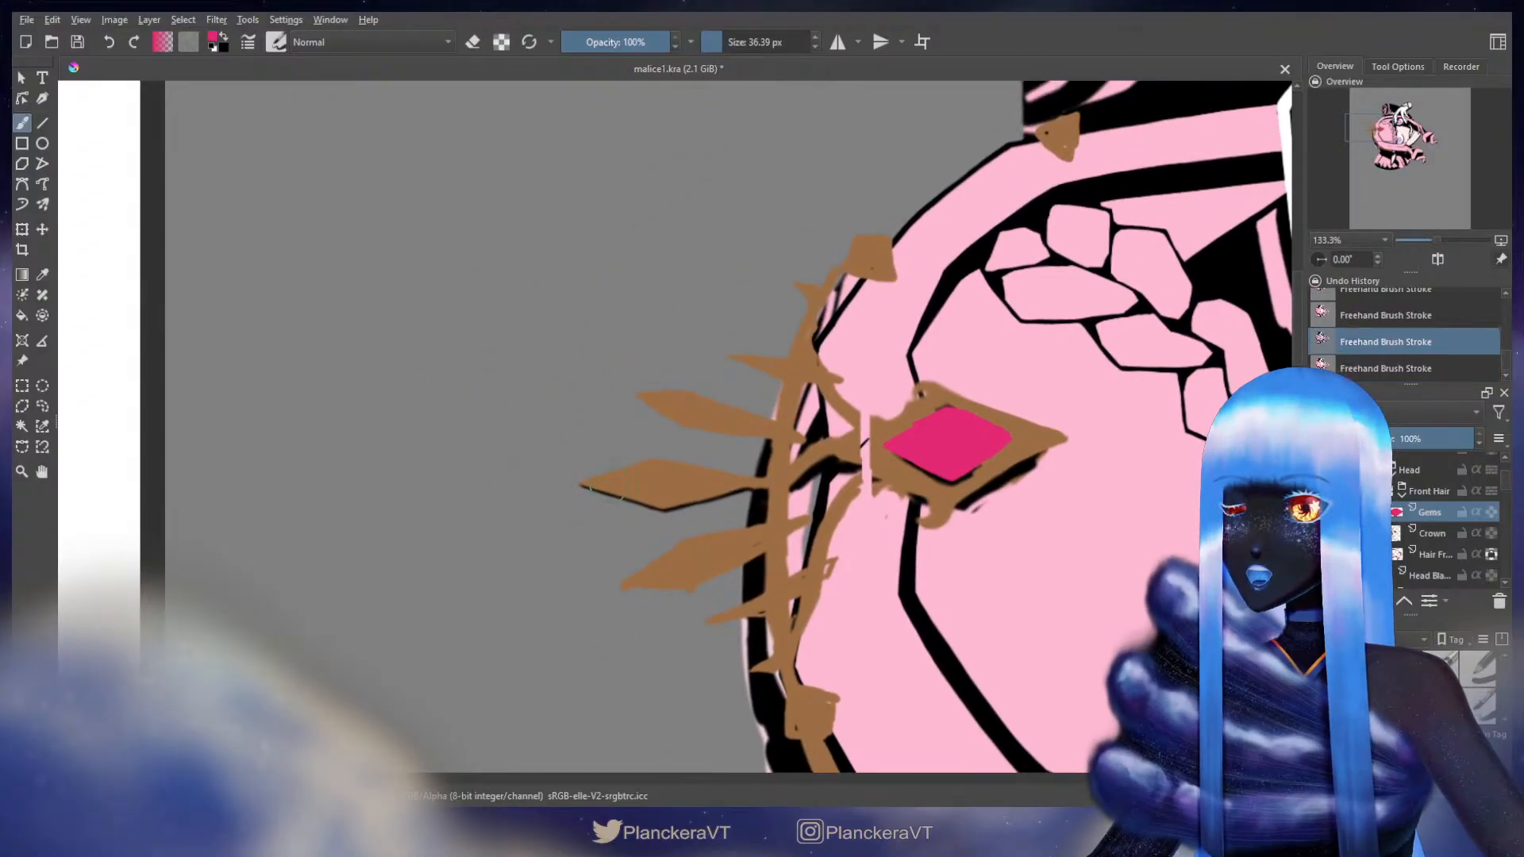
{"action": "left_click_drag", "start_coordinate": [612, 484], "coordinate": [643, 492]}
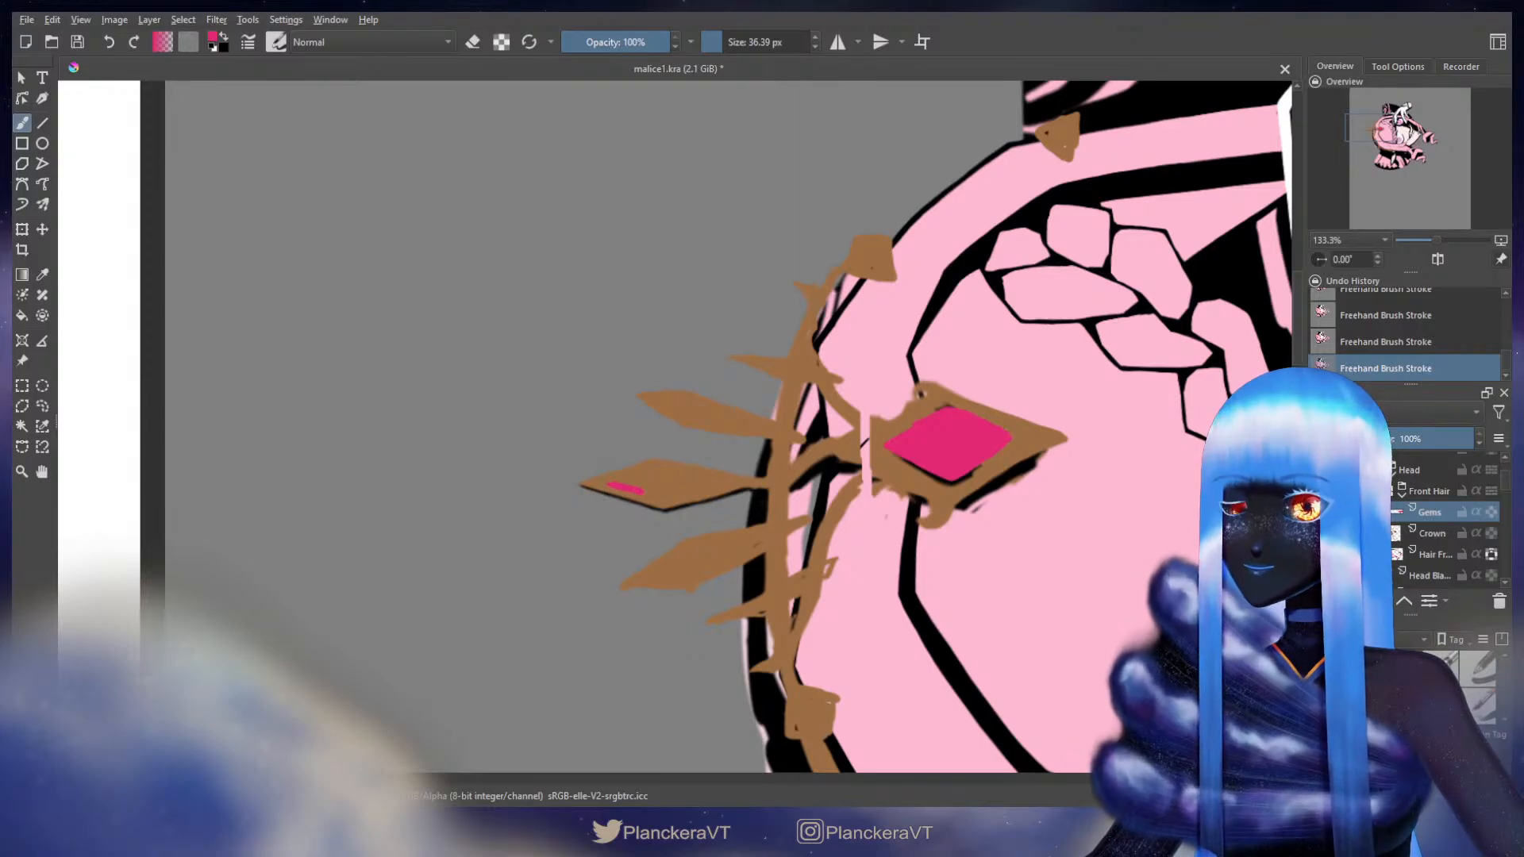
{"action": "key", "text": "ctrl+z"}
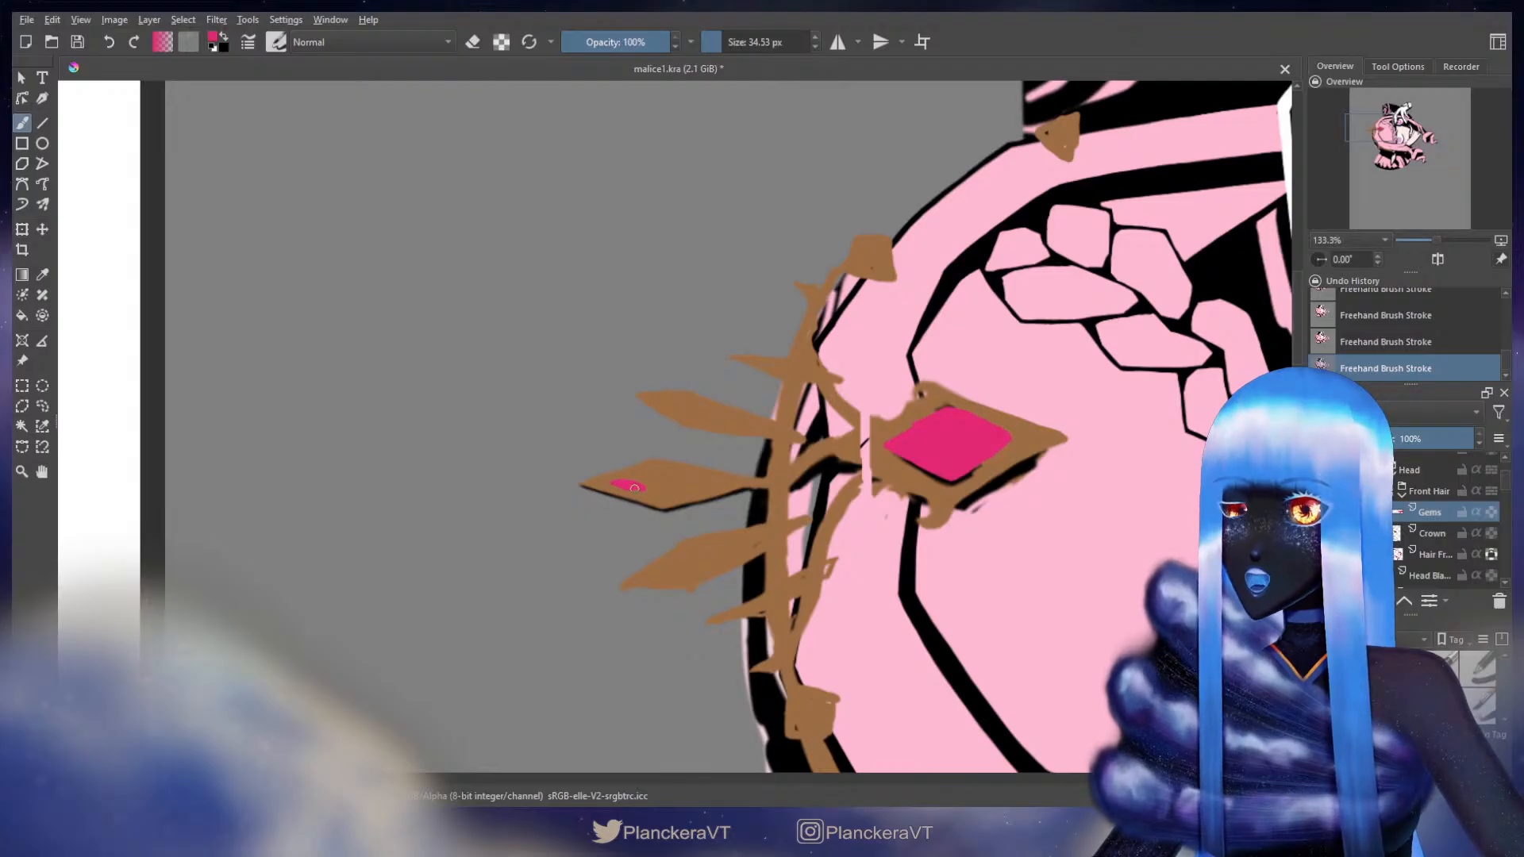
{"action": "left_click_drag", "start_coordinate": [671, 492], "coordinate": [706, 485]}
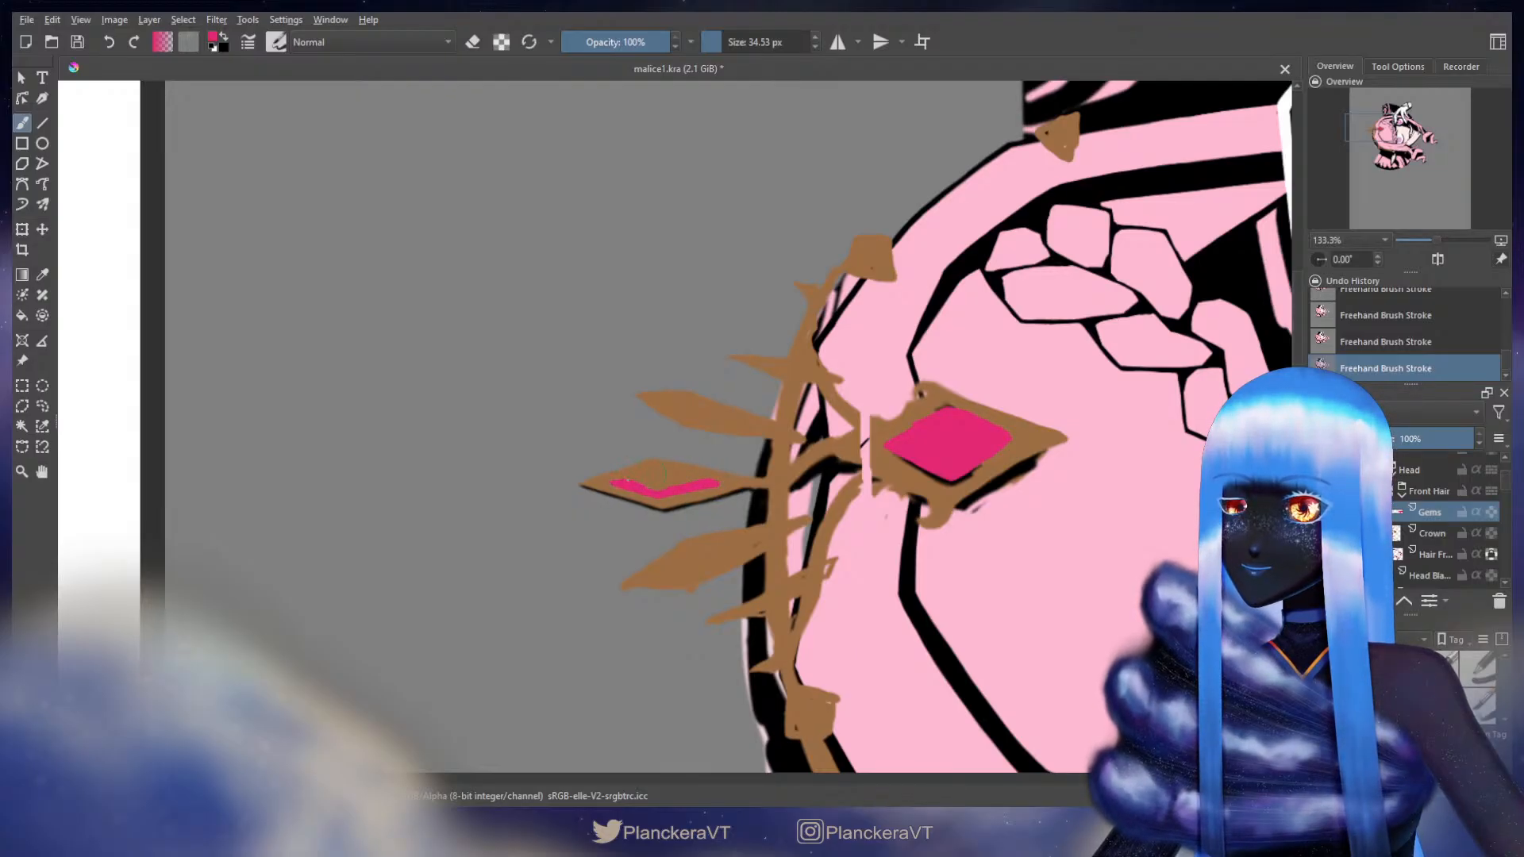
{"action": "mouse_move", "coordinate": [615, 481]}
{"action": "left_mouse_down"}
{"action": "mouse_move", "coordinate": [628, 478]}
{"action": "mouse_move", "coordinate": [715, 482]}
{"action": "mouse_move", "coordinate": [635, 483]}
{"action": "mouse_move", "coordinate": [692, 480]}
{"action": "left_mouse_up"}
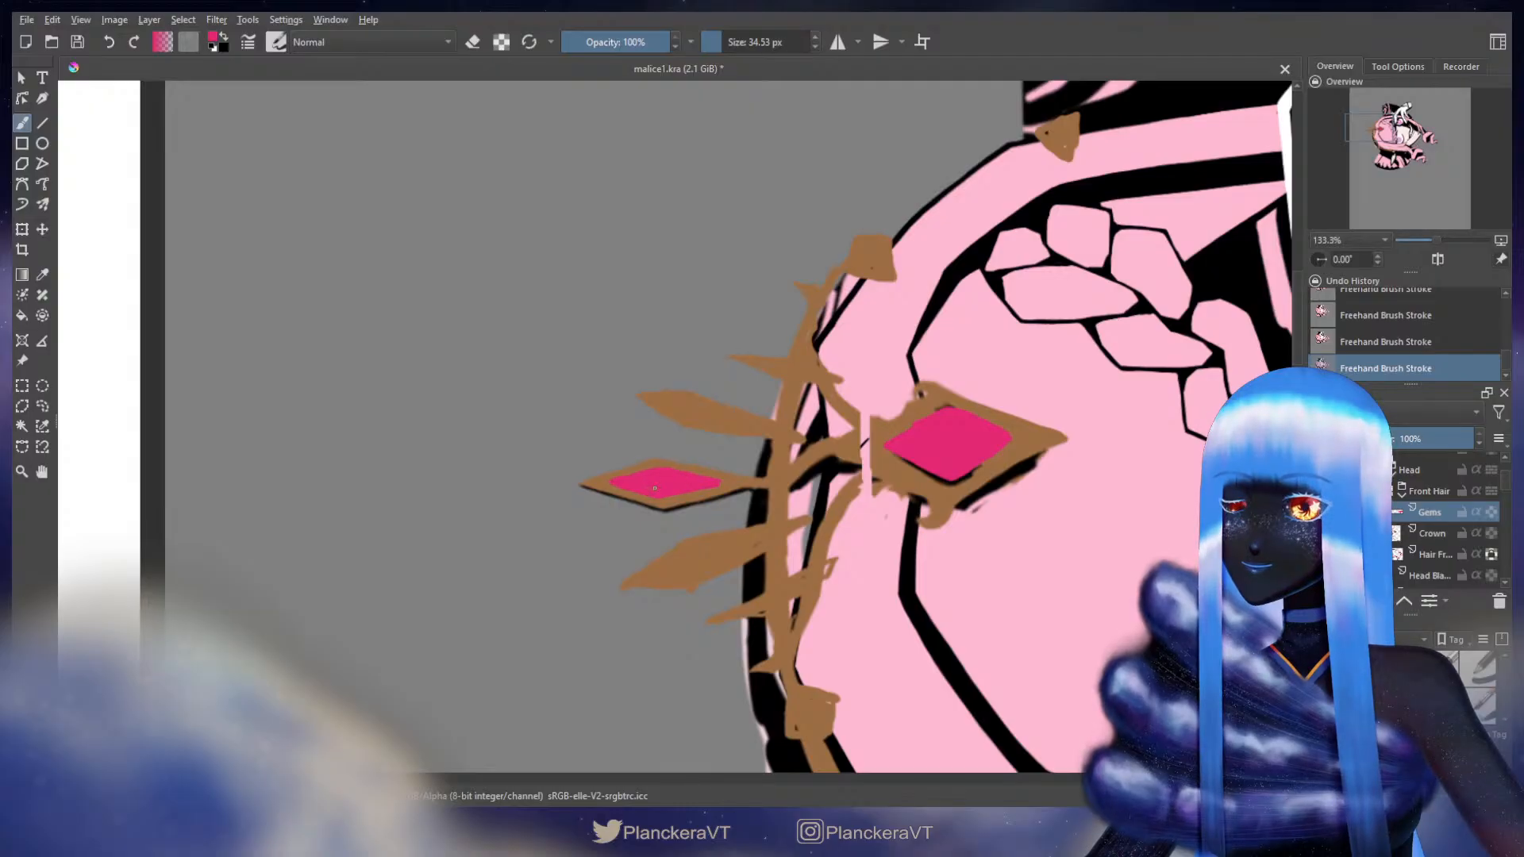
{"action": "key", "text": "e"}
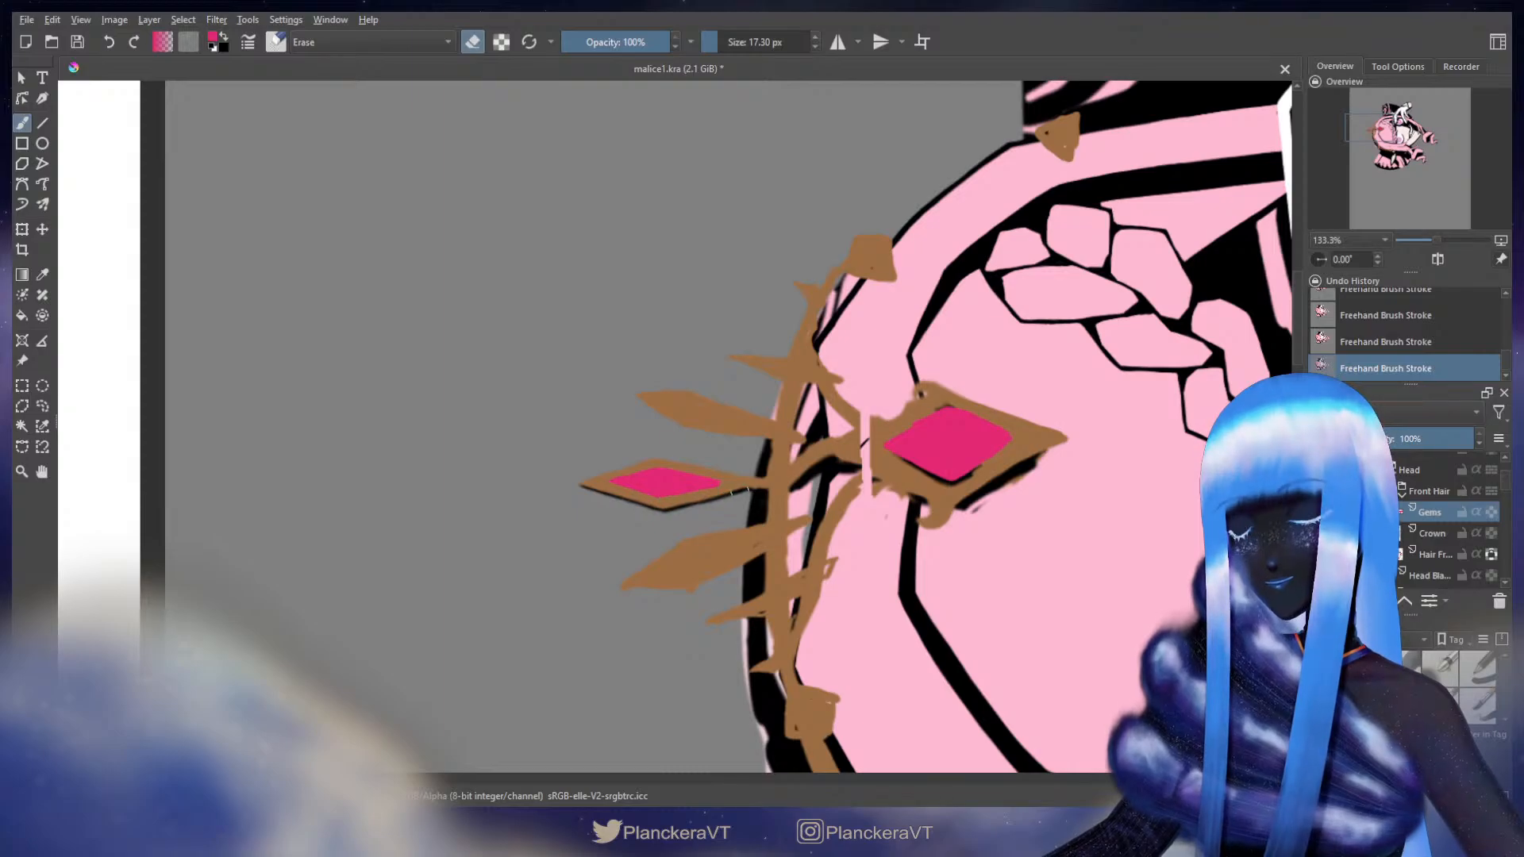
{"action": "key", "text": "e"}
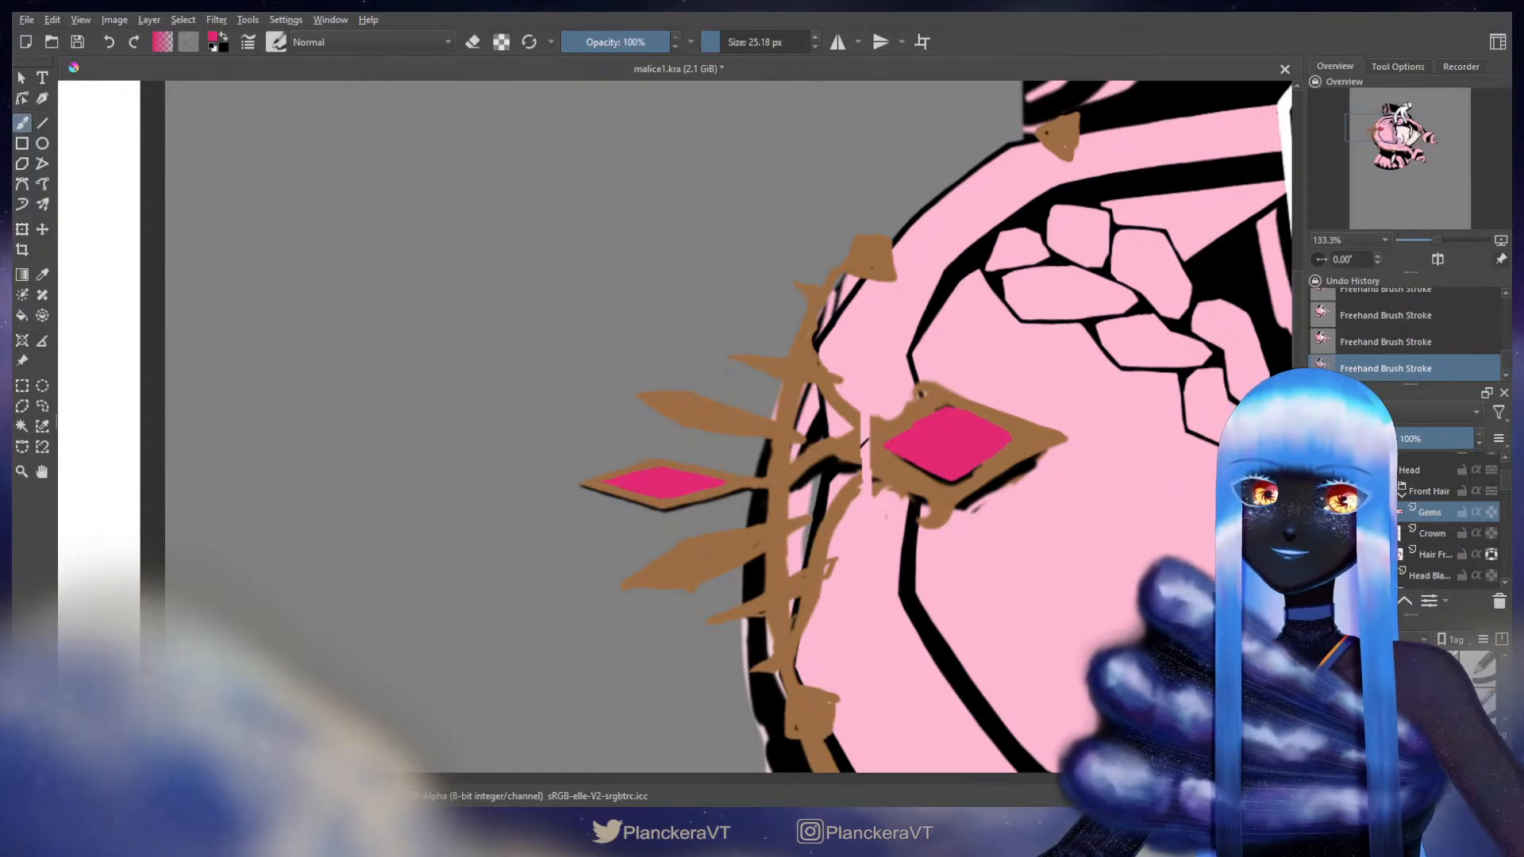
- Turn on Inherit Alpha for the Gems layer and paint the crown's four short outer spikes deep pink at about 48.47 px
{"action": "mouse_move", "coordinate": [765, 660]}
{"action": "left_mouse_down"}
{"action": "mouse_move", "coordinate": [779, 442]}
{"action": "mouse_move", "coordinate": [764, 403]}
{"action": "mouse_move", "coordinate": [786, 403]}
{"action": "left_mouse_up"}
{"action": "left_click", "coordinate": [1477, 512]}
{"action": "mouse_move", "coordinate": [770, 383]}
{"action": "left_mouse_down"}
{"action": "mouse_move", "coordinate": [737, 398]}
{"action": "mouse_move", "coordinate": [769, 397]}
{"action": "mouse_move", "coordinate": [841, 351]}
{"action": "left_mouse_up"}
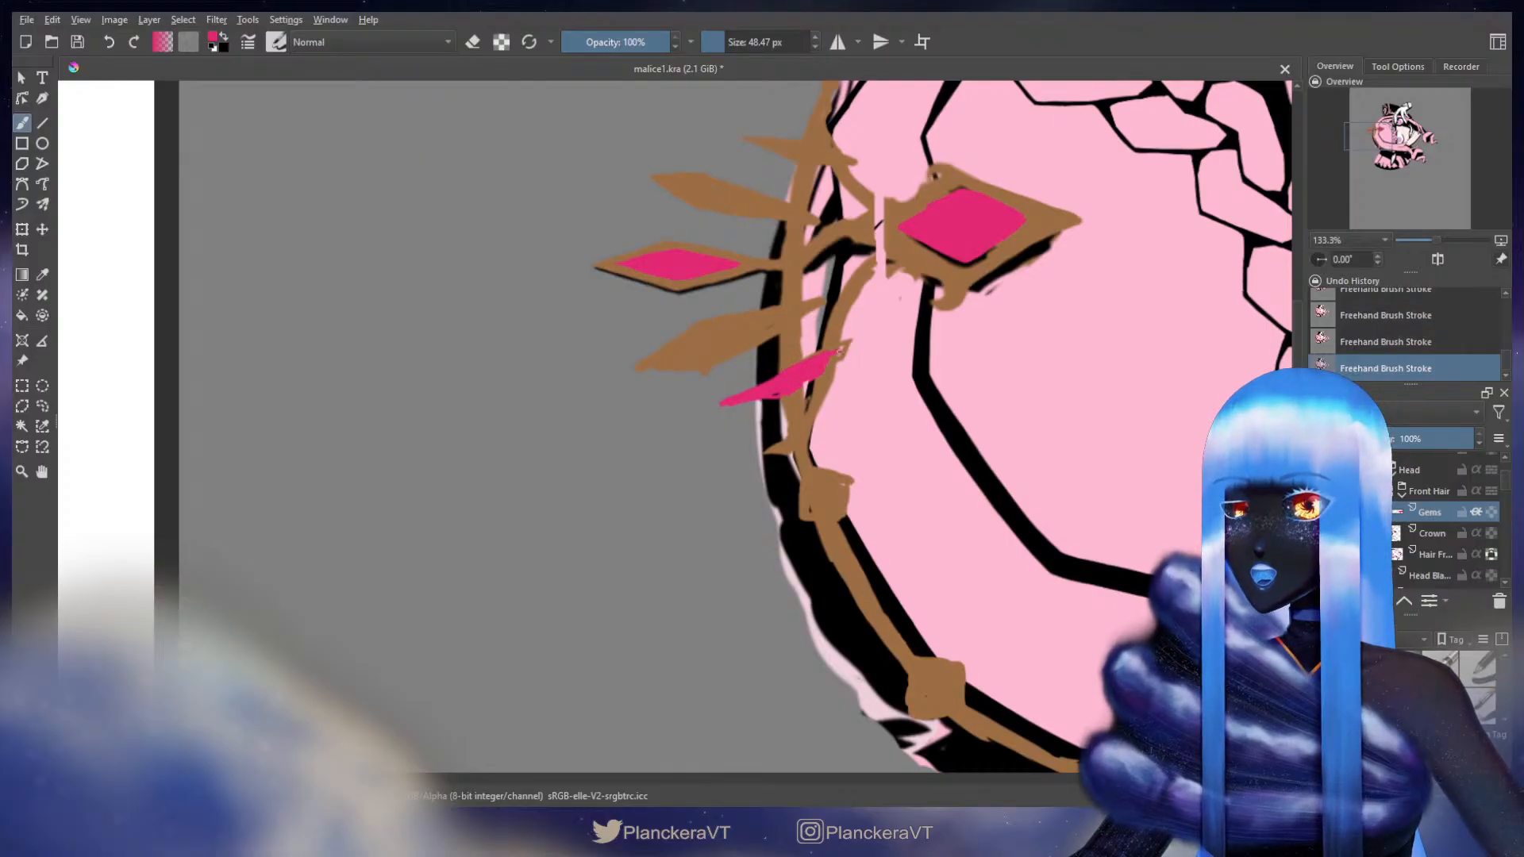
{"action": "left_click_drag", "start_coordinate": [765, 453], "coordinate": [809, 429]}
{"action": "left_click_drag", "start_coordinate": [815, 272], "coordinate": [732, 630]}
{"action": "left_click_drag", "start_coordinate": [672, 500], "coordinate": [780, 522]}
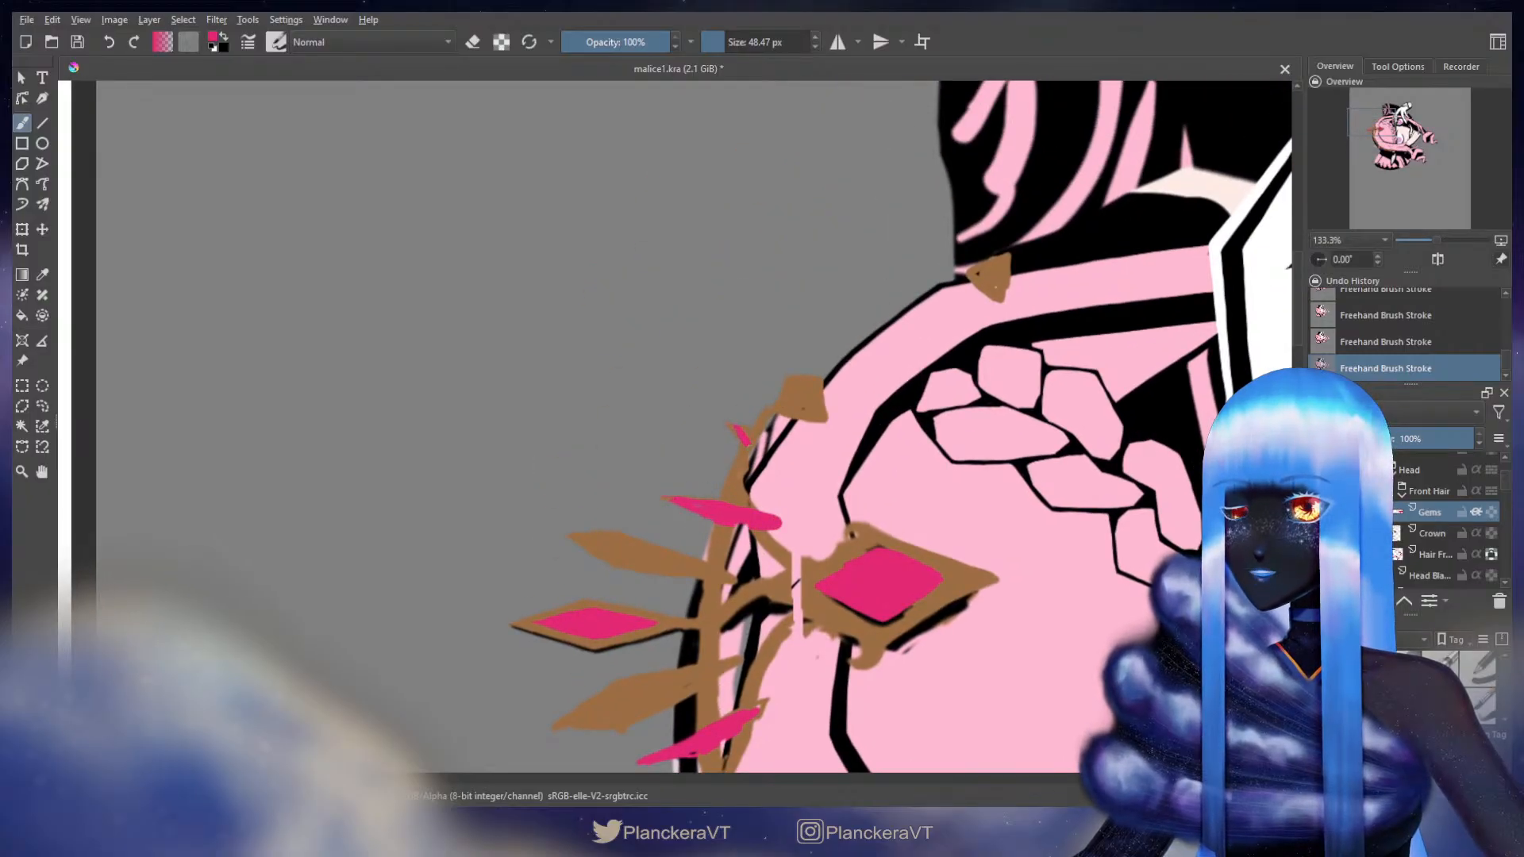
- Compare the painted crown gems with the crown worn by the reference character
{"action": "scroll", "coordinate": [778, 461], "scroll_direction": "down", "scroll_amount": 4}
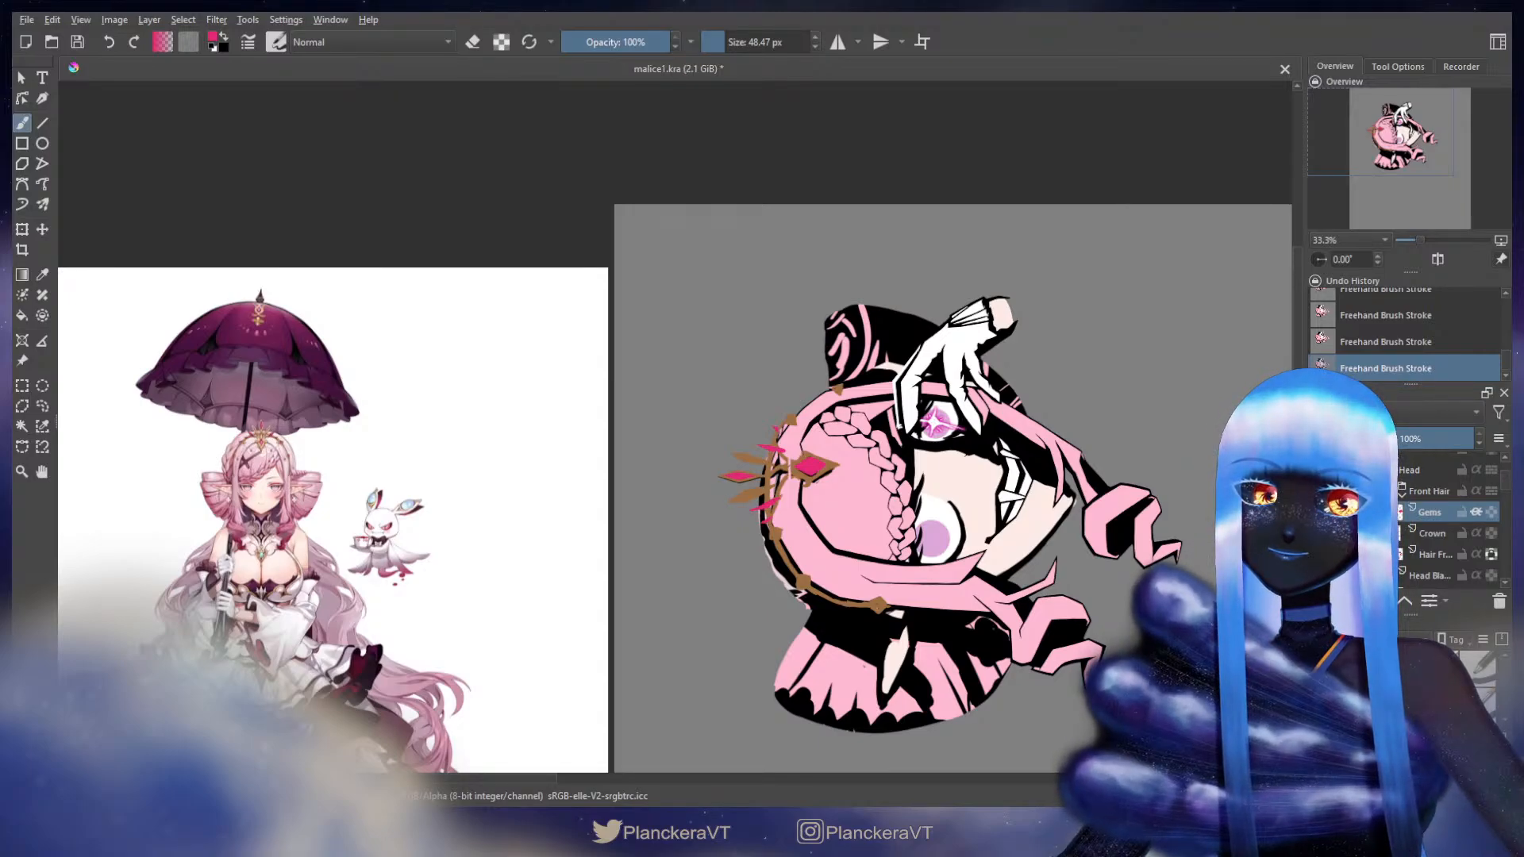
{"action": "scroll", "coordinate": [722, 549], "scroll_direction": "up", "scroll_amount": 3}
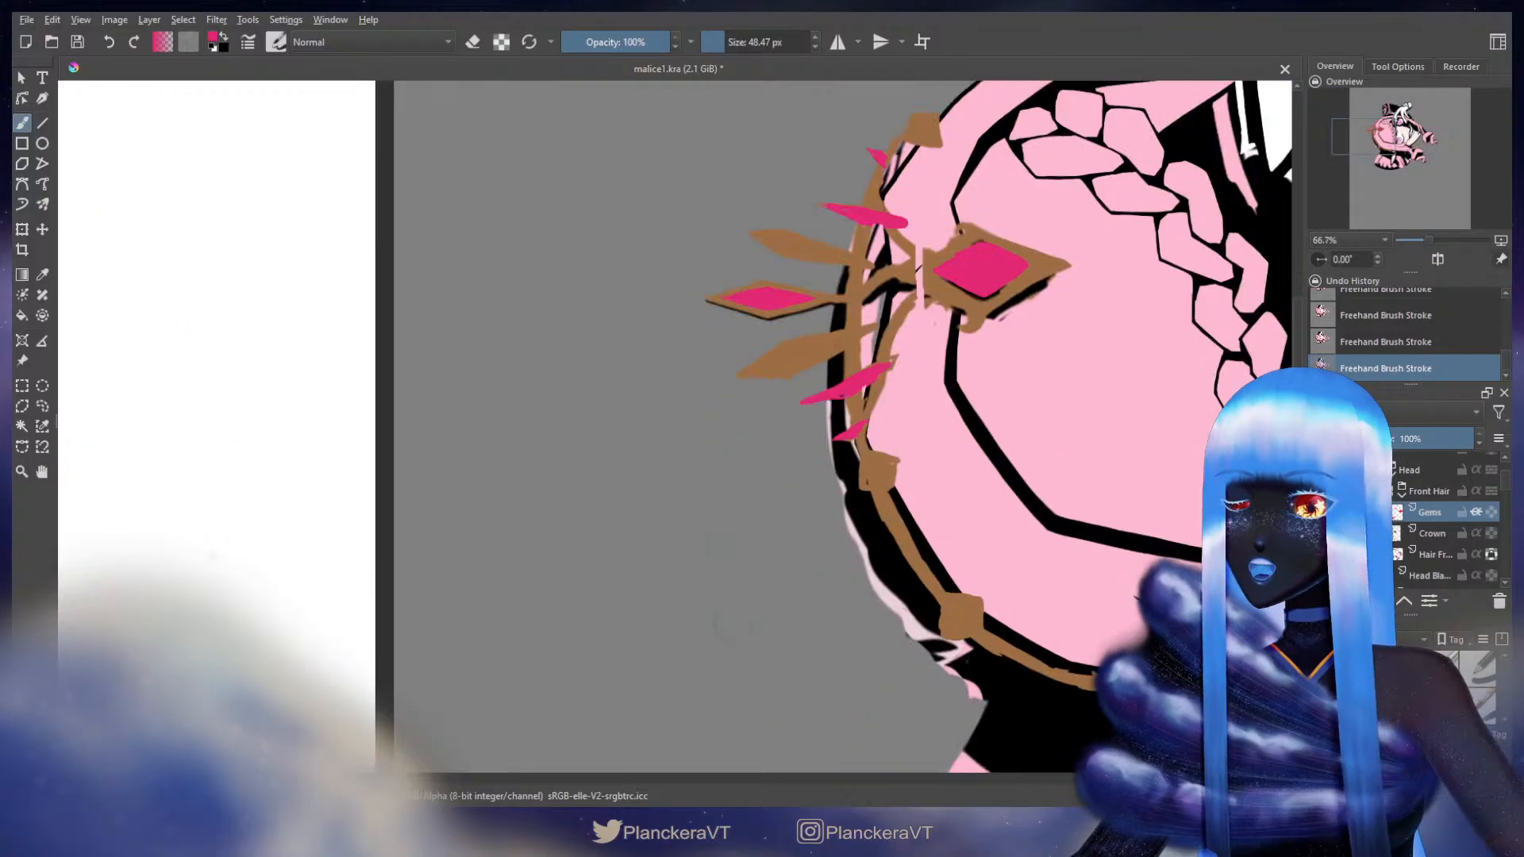
{"action": "left_click_drag", "start_coordinate": [335, 523], "coordinate": [1144, 538]}
{"action": "left_click_drag", "start_coordinate": [465, 433], "coordinate": [939, 520]}
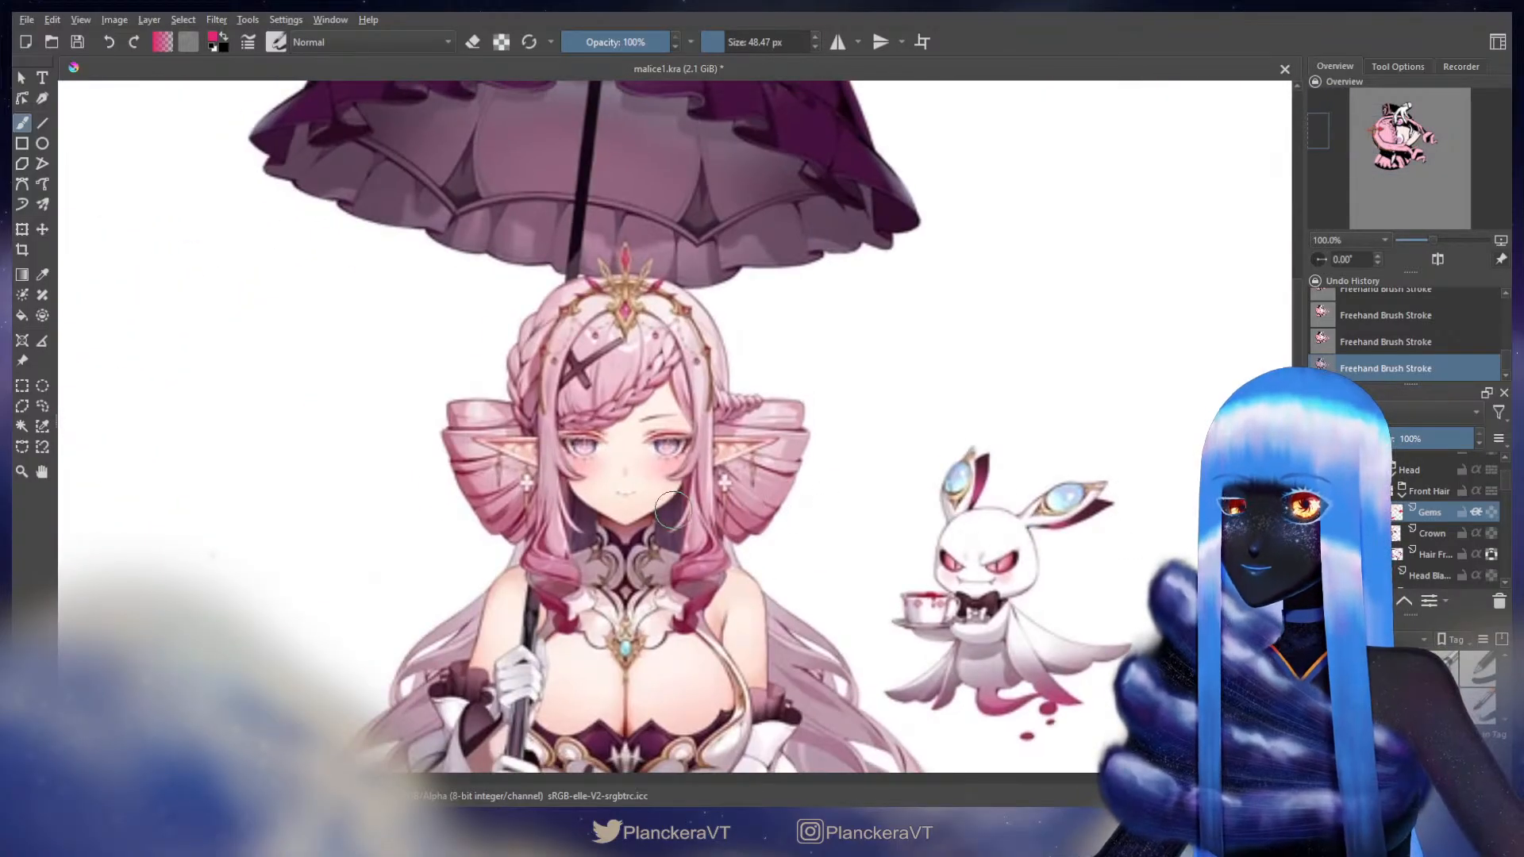
{"action": "left_click_drag", "start_coordinate": [995, 520], "coordinate": [317, 516]}
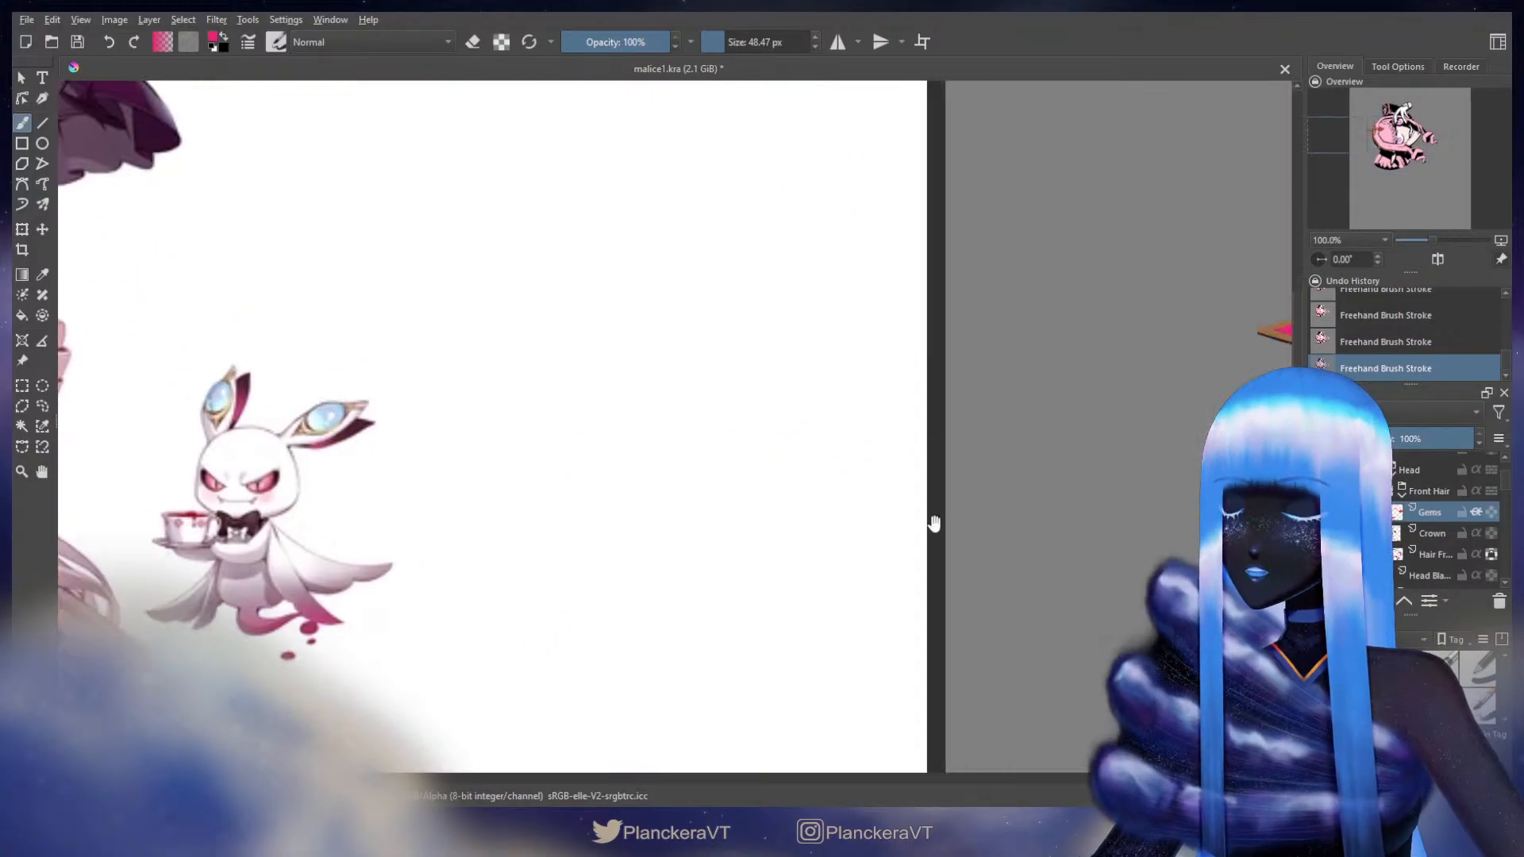
{"action": "scroll", "coordinate": [934, 637], "scroll_direction": "up", "scroll_amount": 5}
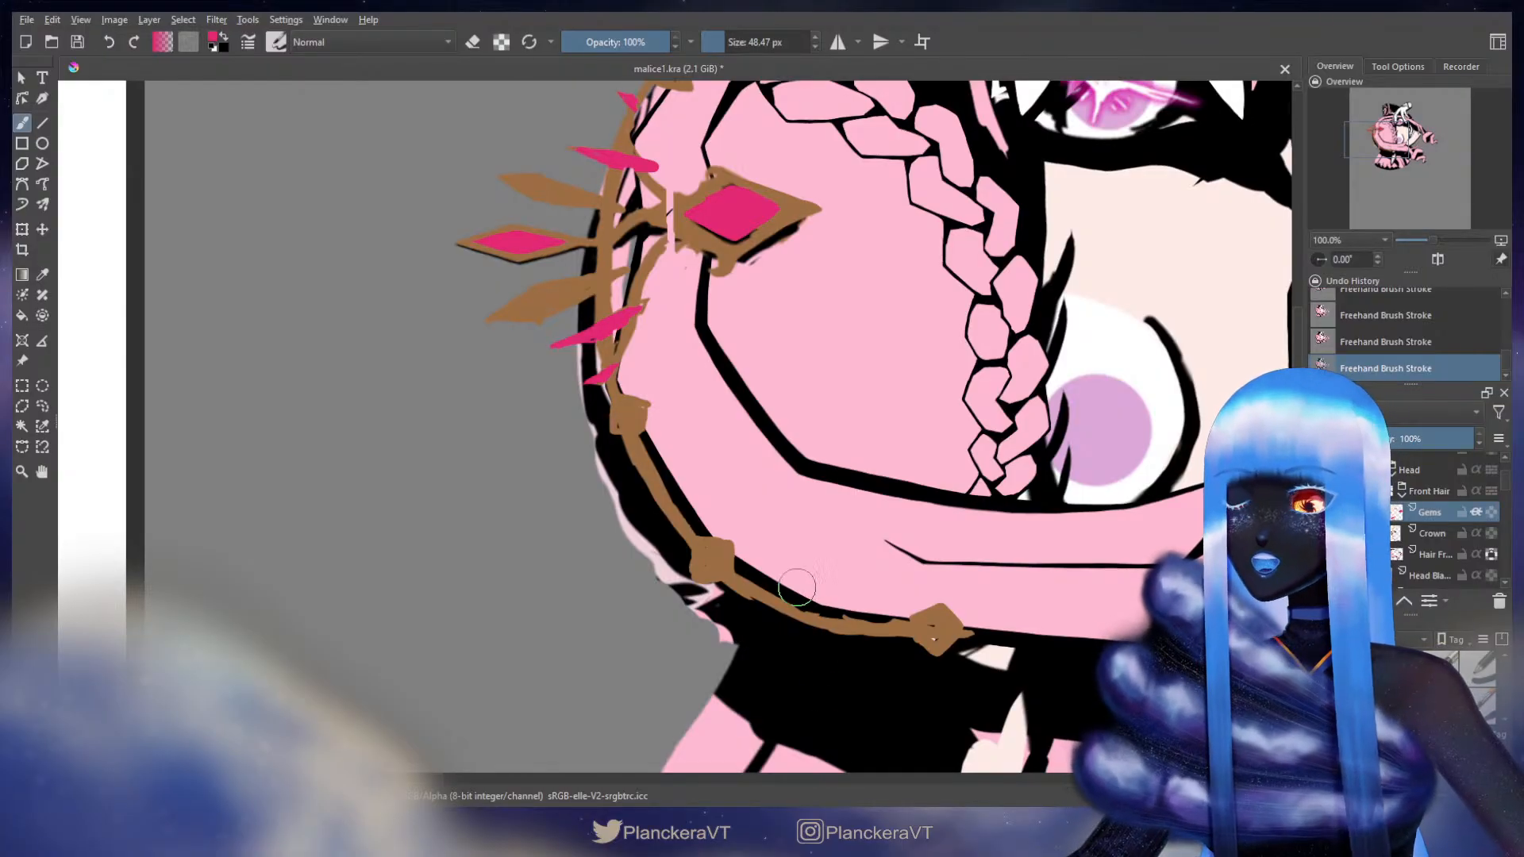
- Erase the diamond at the lower end of the crown's band on the Crown layer, keeping the triangular ornament near the hair bow
{"action": "key", "text": "e"}
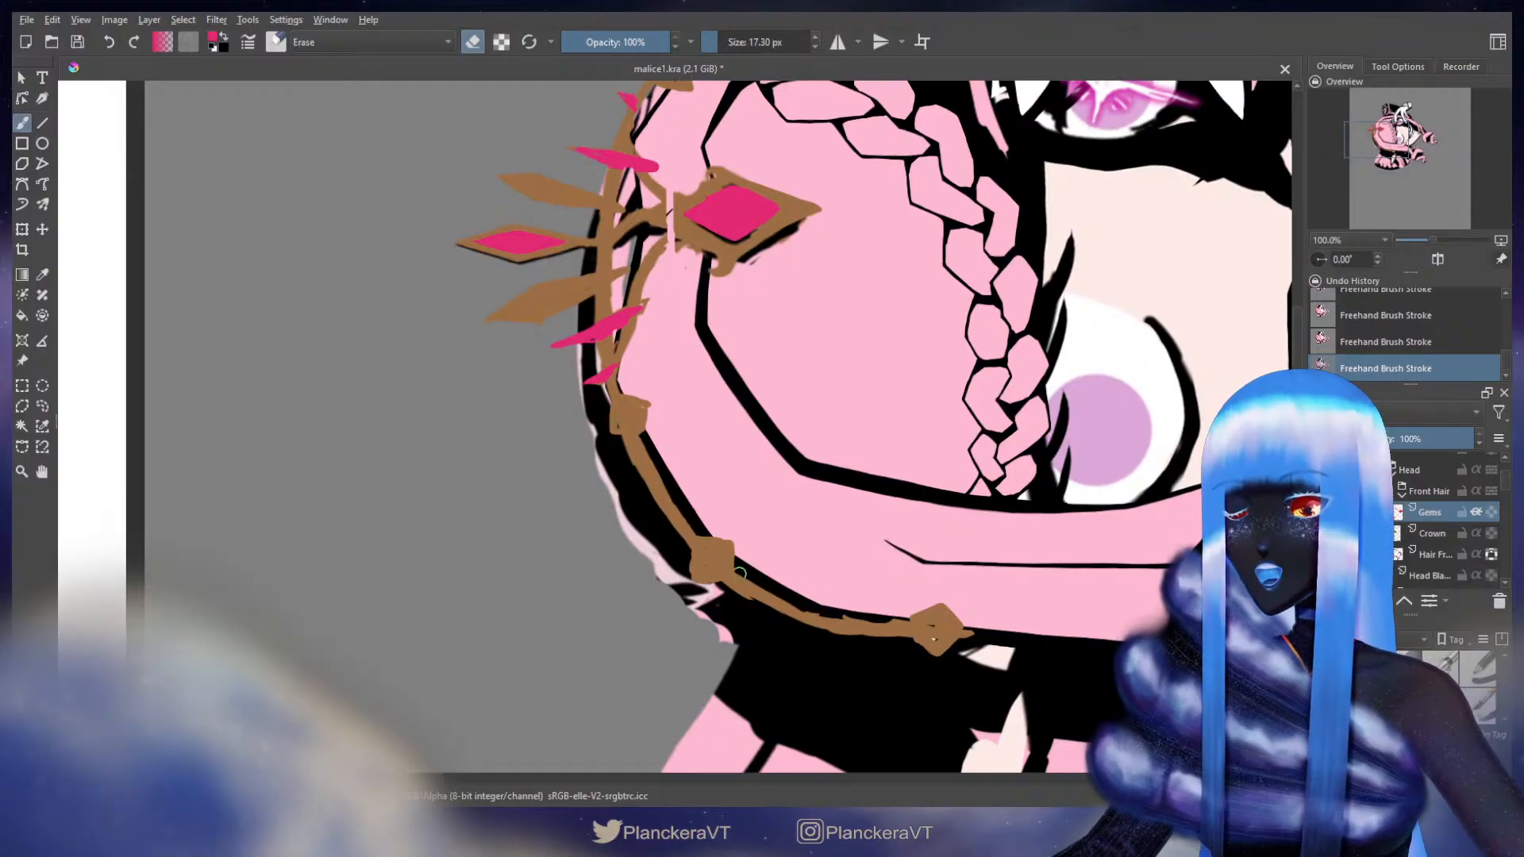
{"action": "mouse_move", "coordinate": [751, 566]}
{"action": "left_mouse_down"}
{"action": "mouse_move", "coordinate": [589, 412]}
{"action": "mouse_move", "coordinate": [746, 410]}
{"action": "mouse_move", "coordinate": [703, 546]}
{"action": "left_mouse_up"}
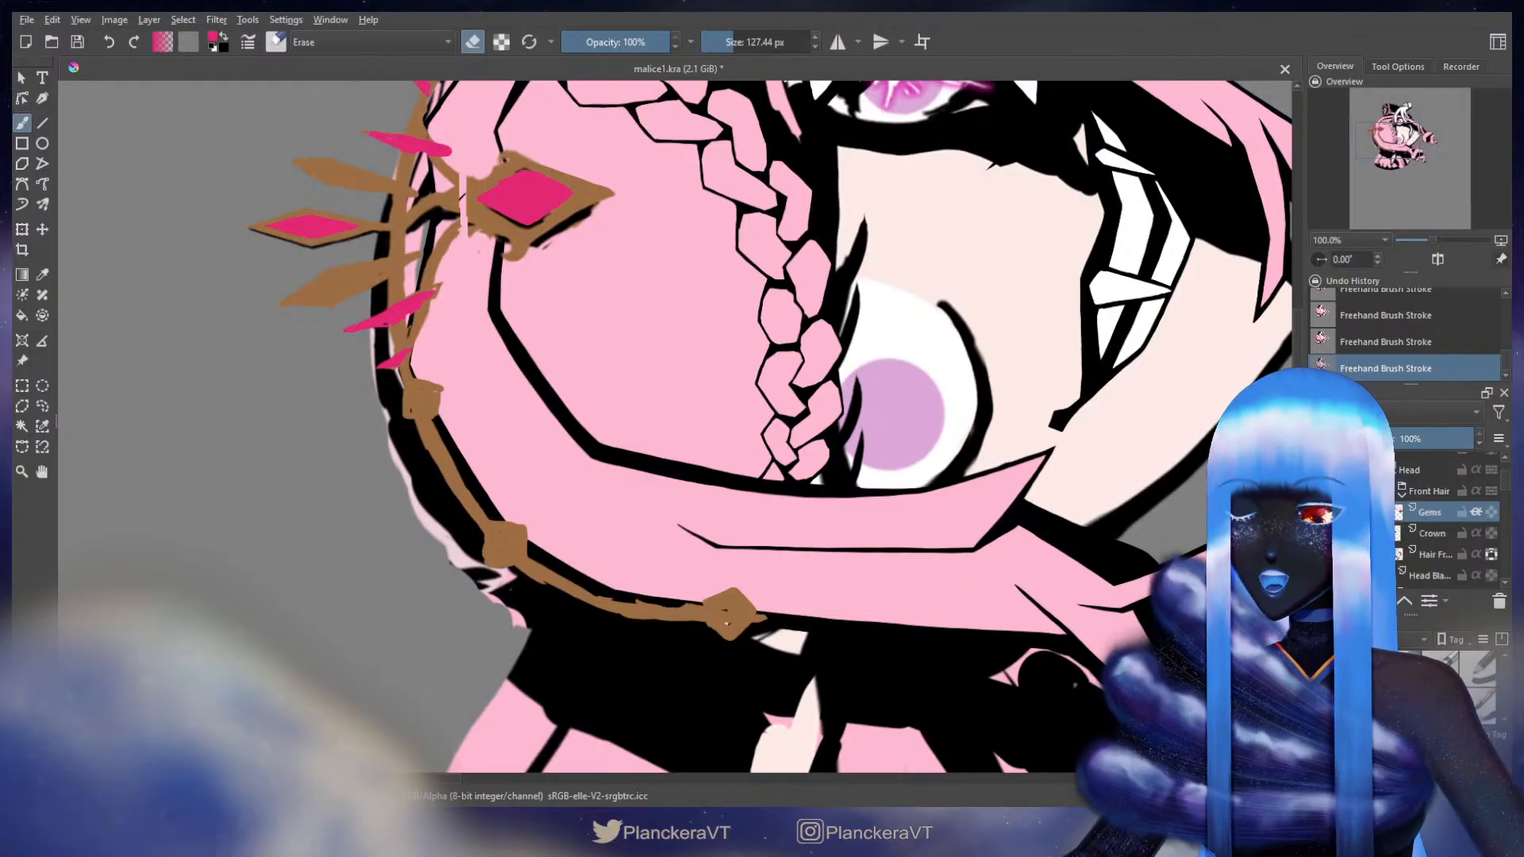
{"action": "left_click_drag", "start_coordinate": [621, 549], "coordinate": [619, 447]}
{"action": "key", "text": "bracketleft"}
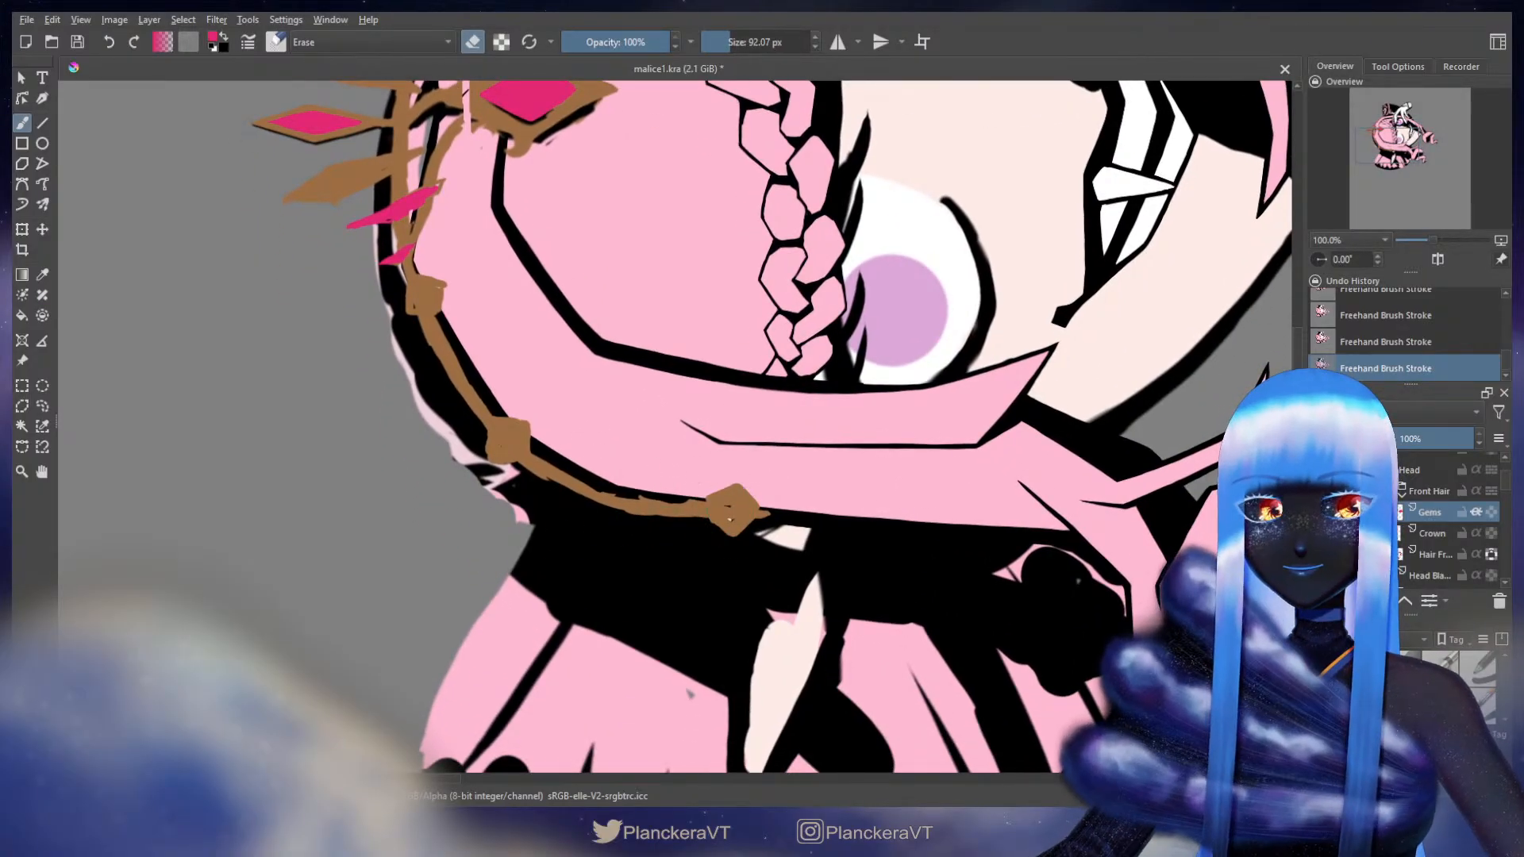
{"action": "left_click", "coordinate": [1432, 533]}
{"action": "left_click_drag", "start_coordinate": [674, 507], "coordinate": [843, 510]}
{"action": "left_click_drag", "start_coordinate": [723, 260], "coordinate": [768, 715]}
{"action": "left_click_drag", "start_coordinate": [664, 325], "coordinate": [681, 213]}
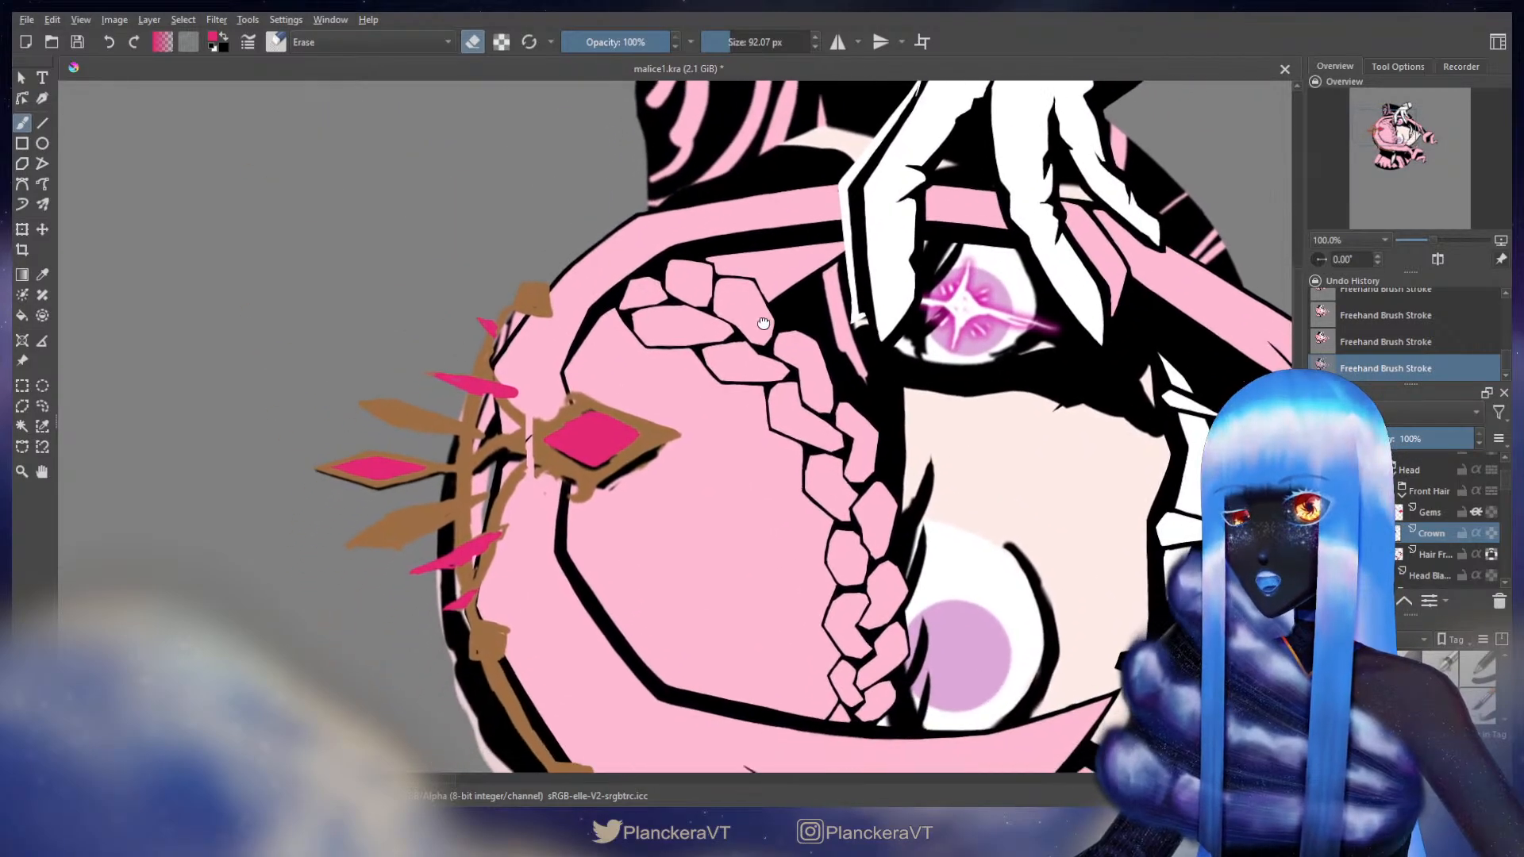
{"action": "key", "text": "ctrl+z"}
{"action": "left_click_drag", "start_coordinate": [812, 562], "coordinate": [748, 242]}
{"action": "mouse_move", "coordinate": [579, 512]}
{"action": "left_mouse_down"}
{"action": "mouse_move", "coordinate": [533, 526]}
{"action": "mouse_move", "coordinate": [526, 504]}
{"action": "mouse_move", "coordinate": [680, 537]}
{"action": "left_mouse_up"}
- Repaint the lower end of the crown's band as a thin taper with its sampled brown at about 50.51 px
{"action": "key", "text": "e"}
{"action": "left_click", "coordinate": [546, 493], "text": "ctrl"}
{"action": "mouse_move", "coordinate": [571, 508]}
{"action": "left_mouse_down"}
{"action": "mouse_move", "coordinate": [641, 527]}
{"action": "mouse_move", "coordinate": [534, 453]}
{"action": "mouse_move", "coordinate": [563, 460]}
{"action": "left_mouse_up"}
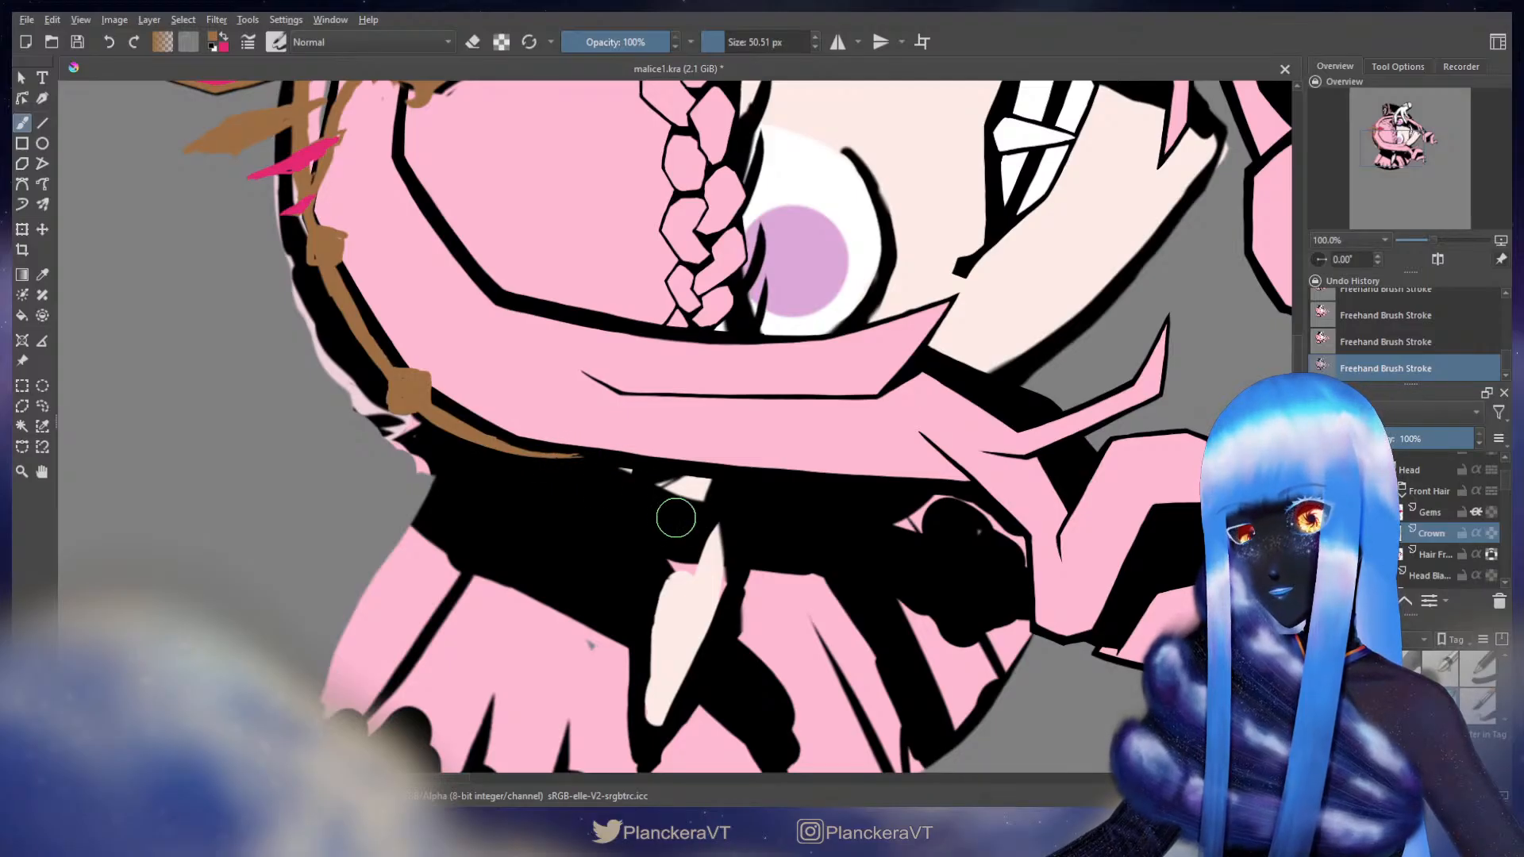
- Paint deep pink gems inside the two remaining diamonds on the band's lower part, on the Gems layer at about 47.91 px
{"action": "scroll", "coordinate": [695, 545], "scroll_direction": "down", "scroll_amount": 1}
{"action": "scroll", "coordinate": [695, 545], "scroll_direction": "down", "scroll_amount": 3}
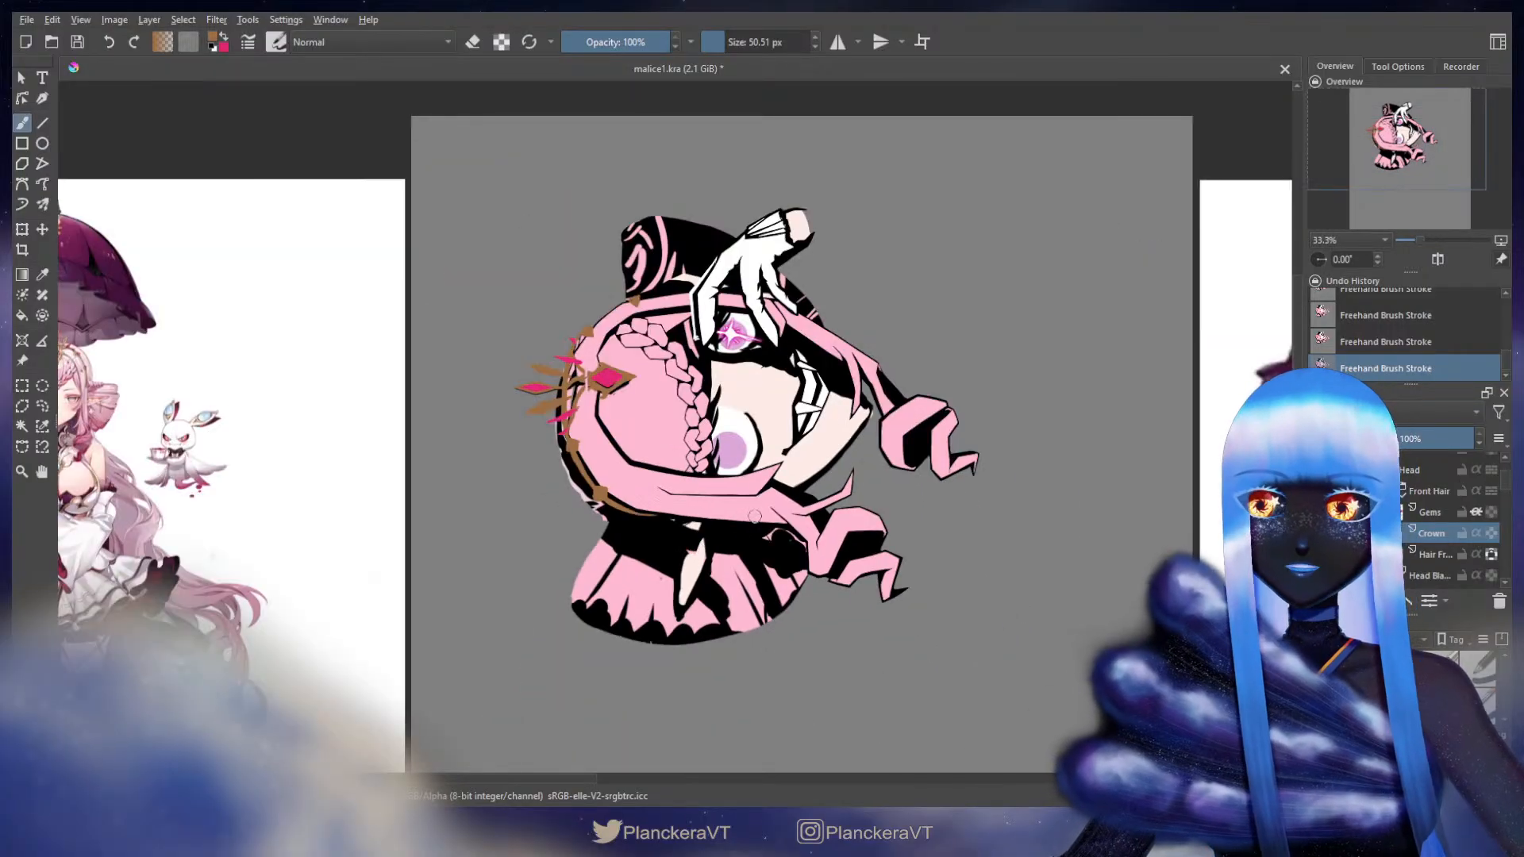
{"action": "left_click_drag", "start_coordinate": [770, 555], "coordinate": [975, 555]}
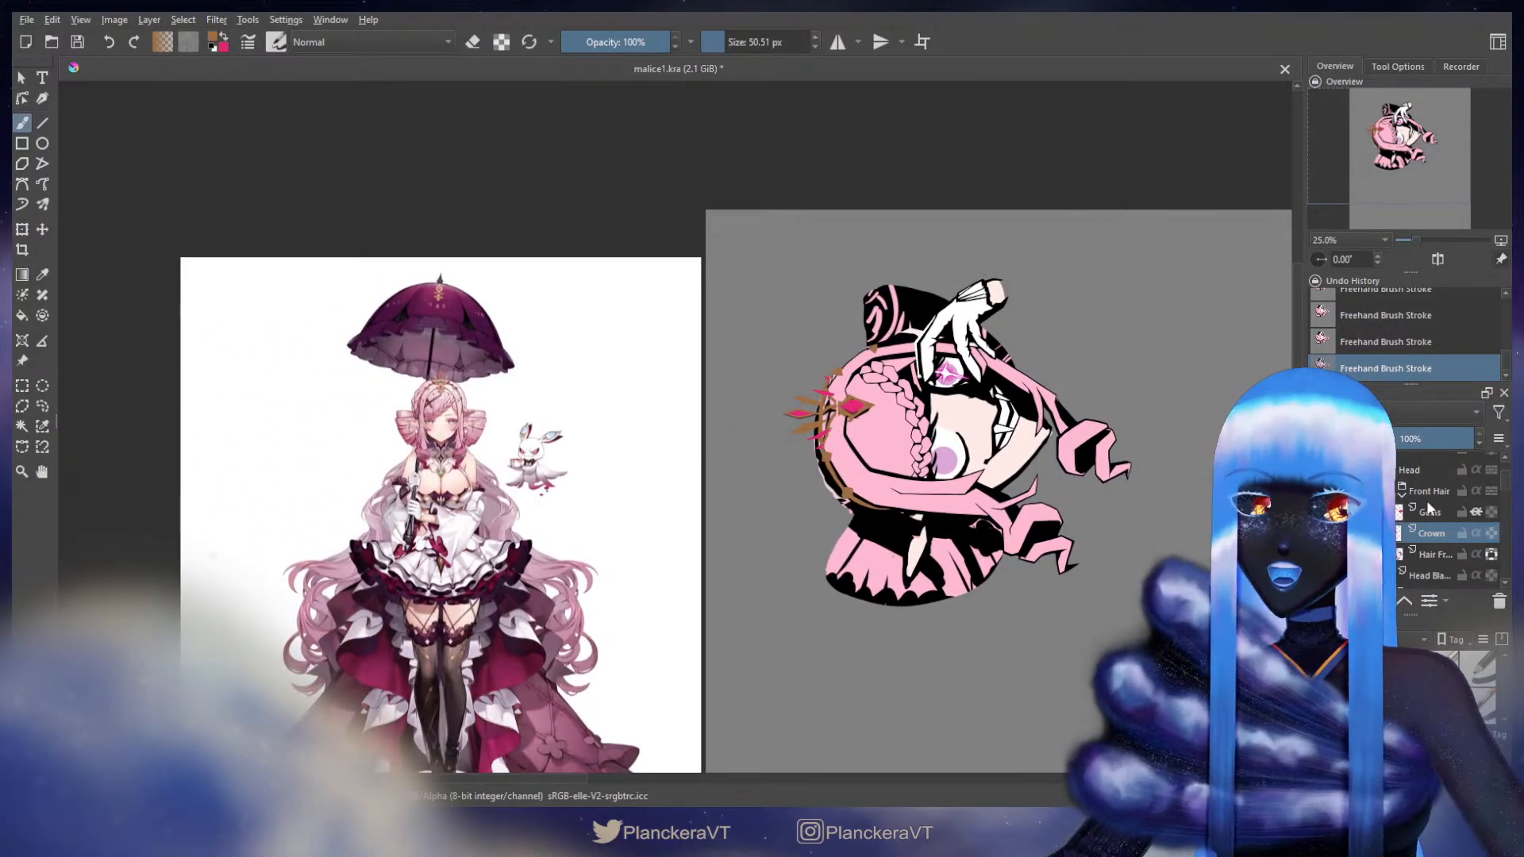
{"action": "key", "text": "Page_Up"}
{"action": "scroll", "coordinate": [838, 468], "scroll_direction": "up", "scroll_amount": 4}
{"action": "key", "text": "x"}
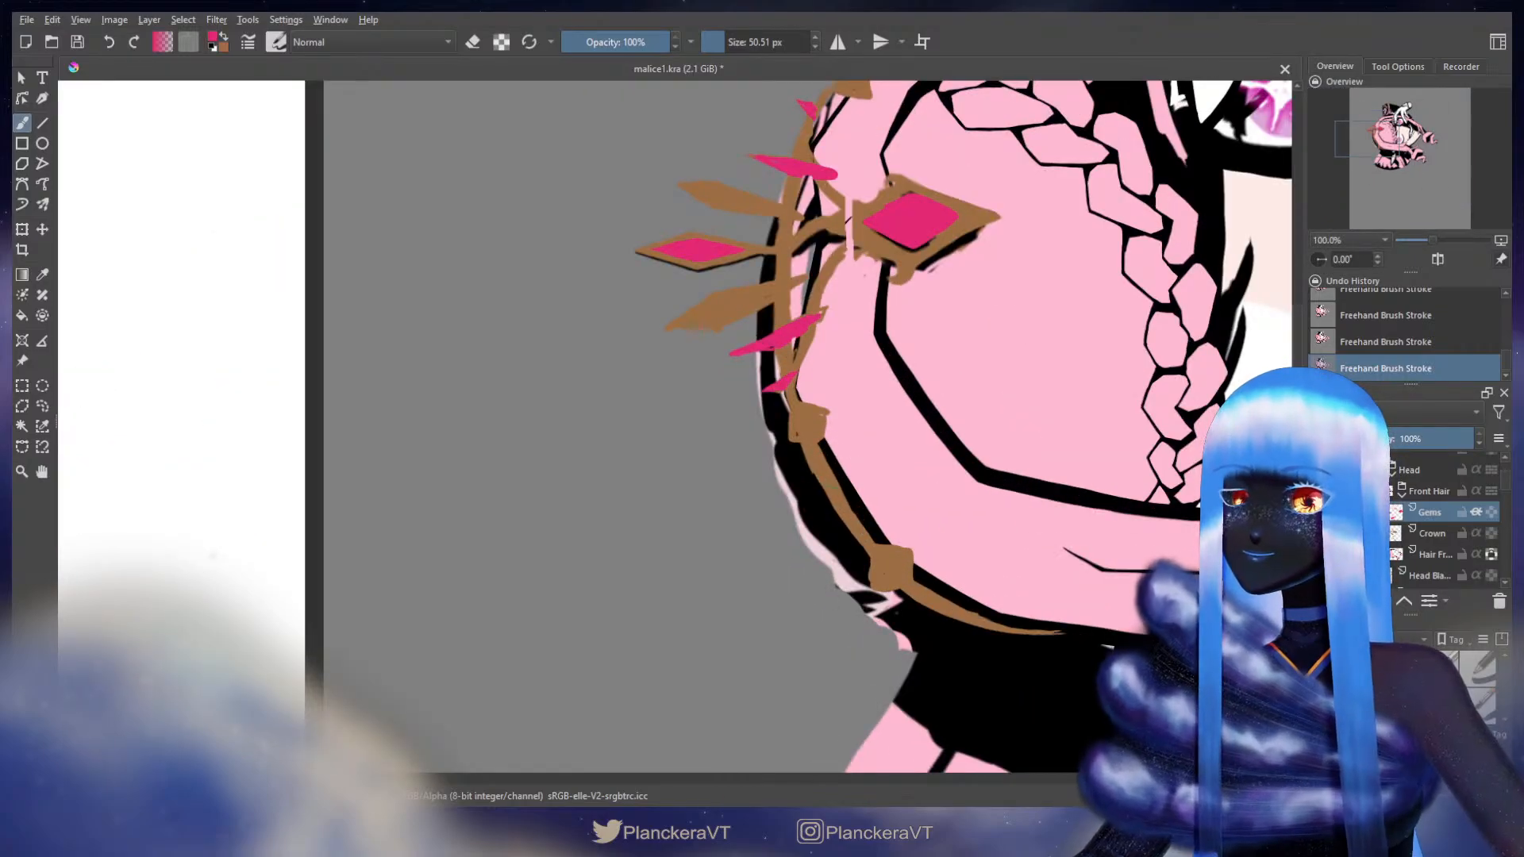
{"action": "scroll", "coordinate": [838, 469], "scroll_direction": "down", "scroll_amount": 3}
{"action": "key", "text": "bracketleft"}
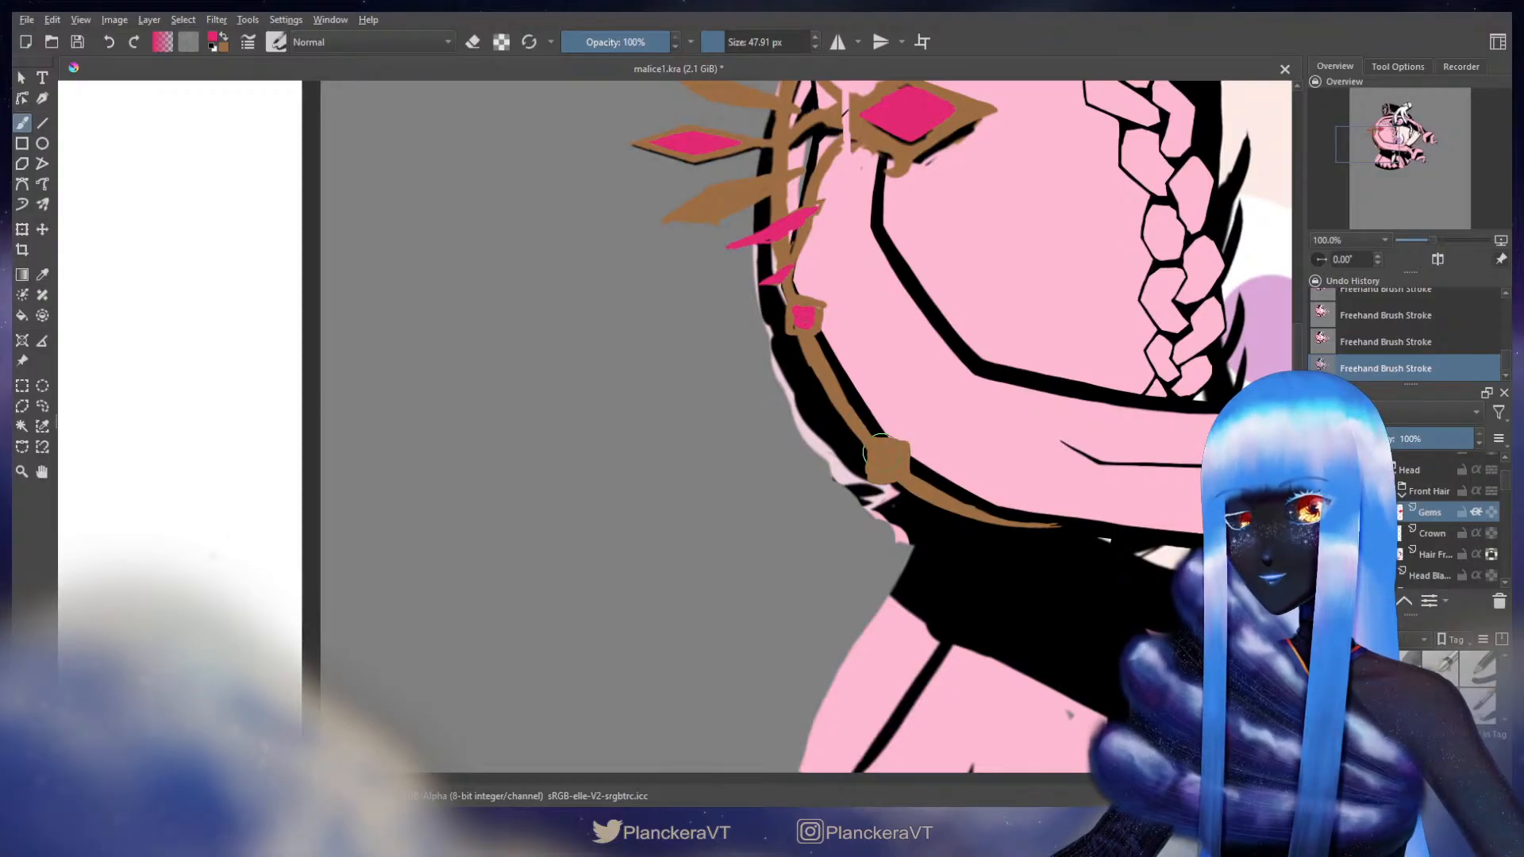
{"action": "mouse_move", "coordinate": [895, 451]}
{"action": "left_mouse_down"}
{"action": "mouse_move", "coordinate": [885, 458]}
{"action": "mouse_move", "coordinate": [966, 370]}
{"action": "left_mouse_up"}
{"action": "scroll", "coordinate": [911, 459], "scroll_direction": "down", "scroll_amount": 1}
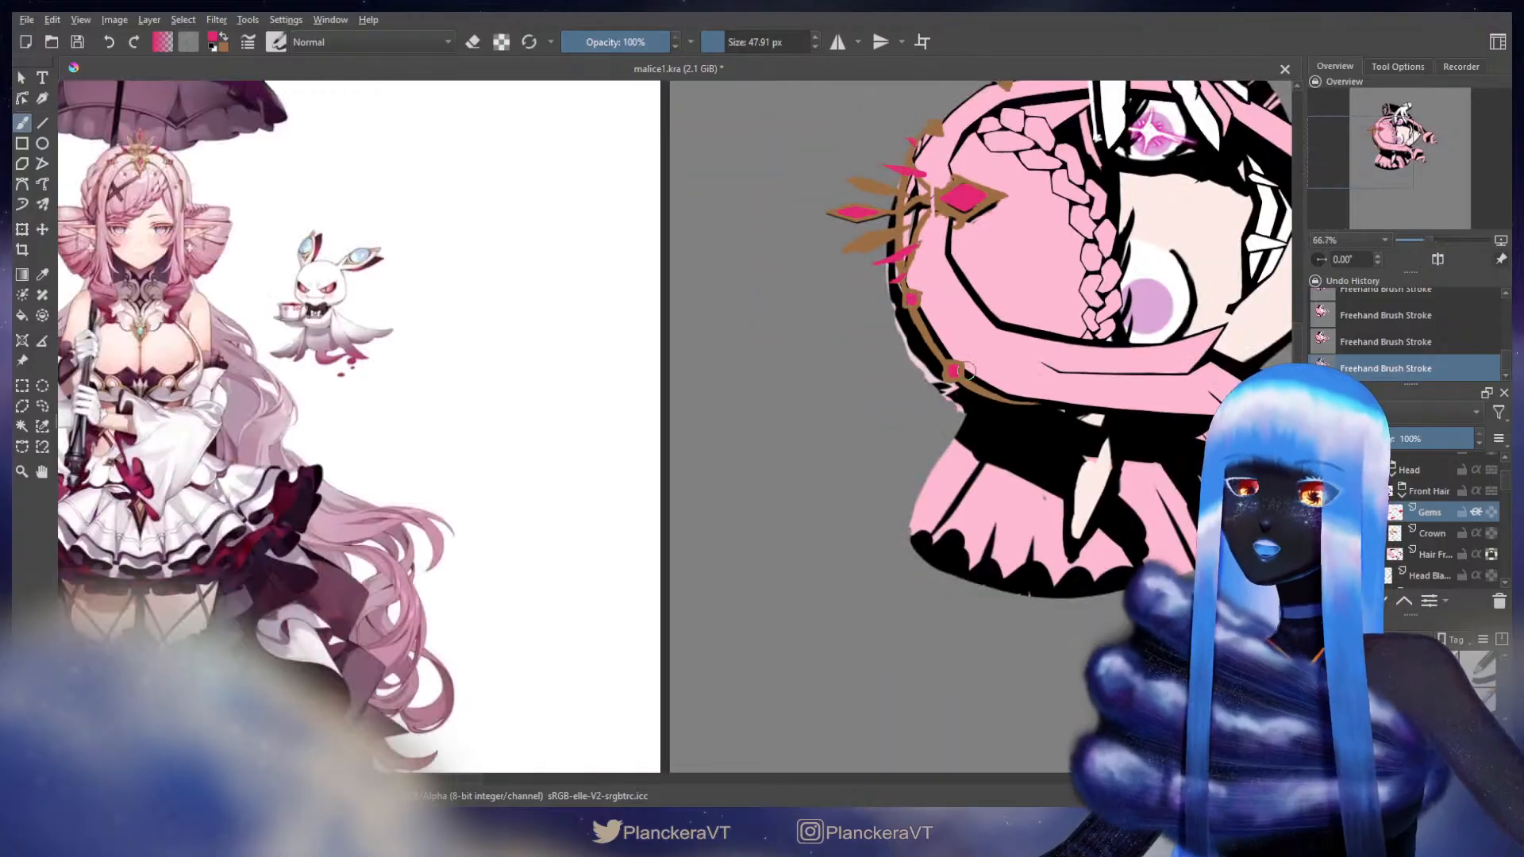
{"action": "left_click_drag", "start_coordinate": [1120, 359], "coordinate": [972, 595]}
{"action": "scroll", "coordinate": [808, 321], "scroll_direction": "up", "scroll_amount": 3}
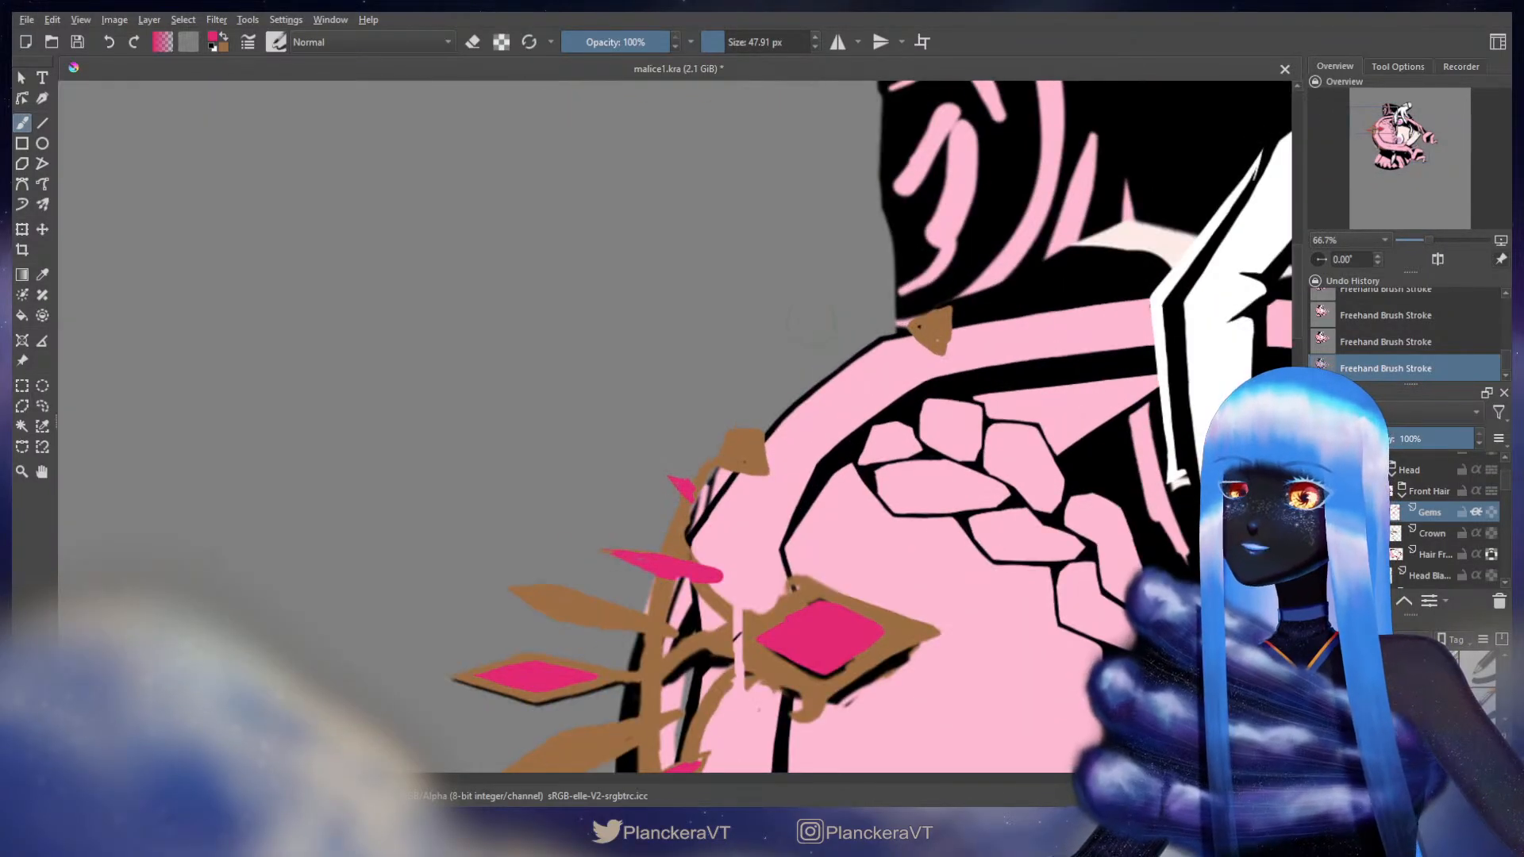
- Paint deep pink gems inside the band's upper diamond and the triangular ornament by the hair bow, at about 42.17 px
{"action": "left_click_drag", "start_coordinate": [744, 446], "coordinate": [752, 455]}
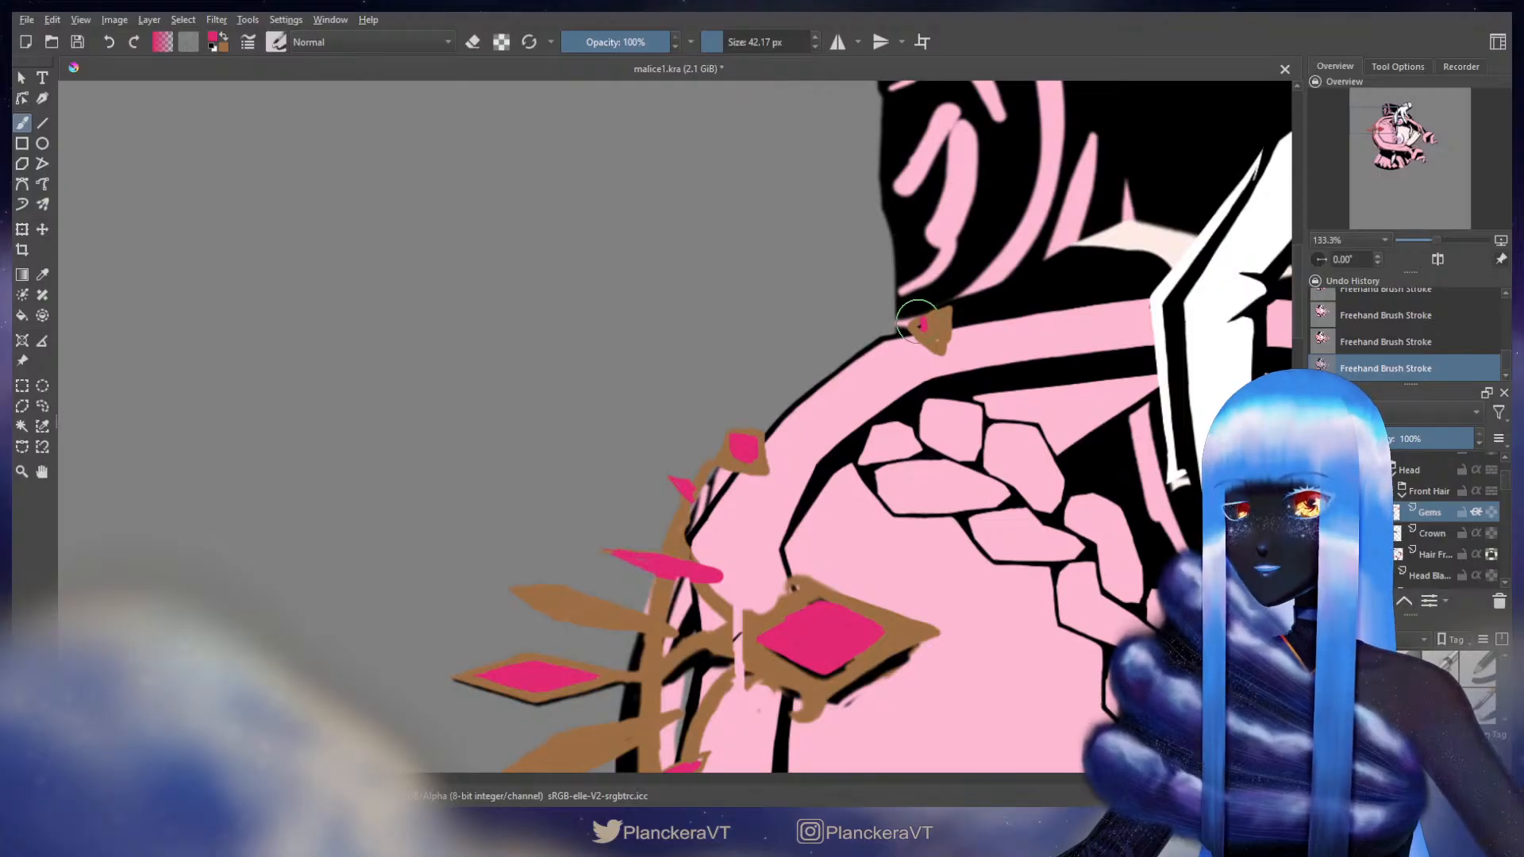
{"action": "key", "text": "ctrl+z"}
{"action": "left_click_drag", "start_coordinate": [920, 322], "coordinate": [930, 329]}
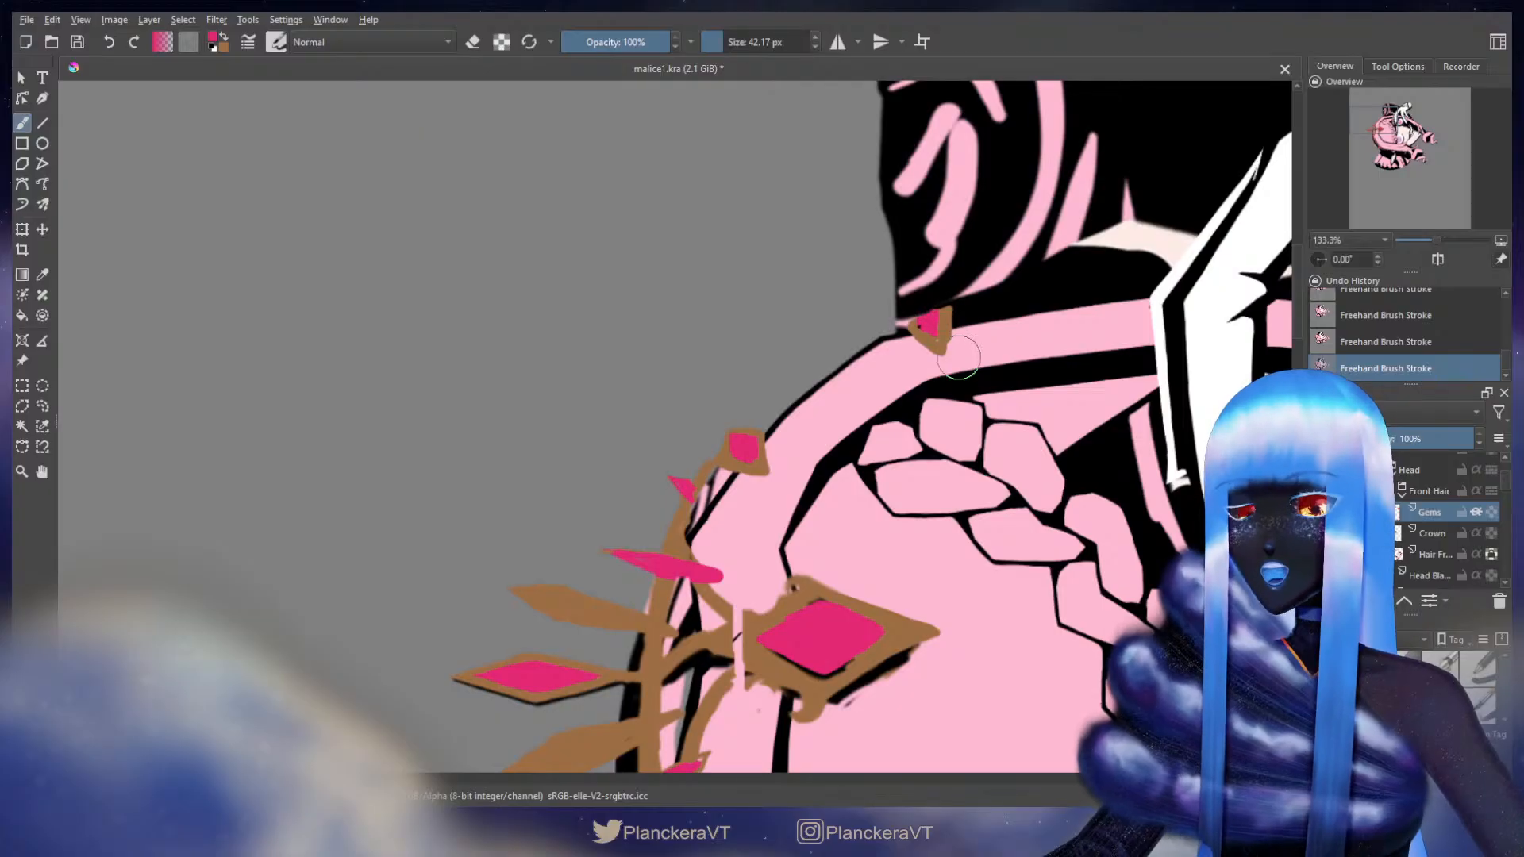
- Change the layer style of the eye's star highlight in the Eyes group to a deep pink glow
{"action": "scroll", "coordinate": [911, 390], "scroll_direction": "down", "scroll_amount": 3}
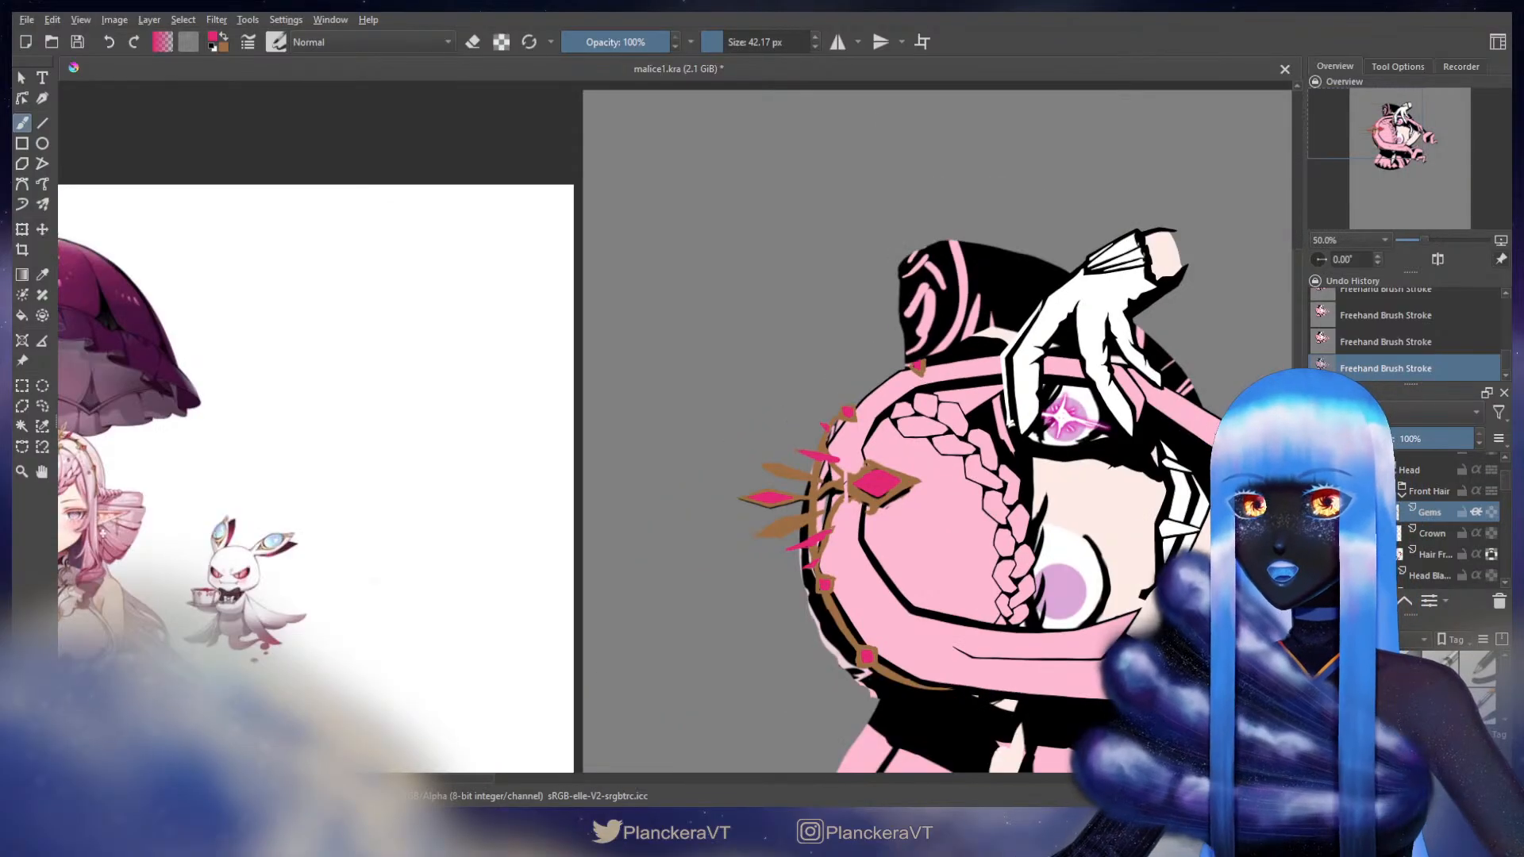
{"action": "scroll", "coordinate": [926, 574], "scroll_direction": "down", "scroll_amount": 2}
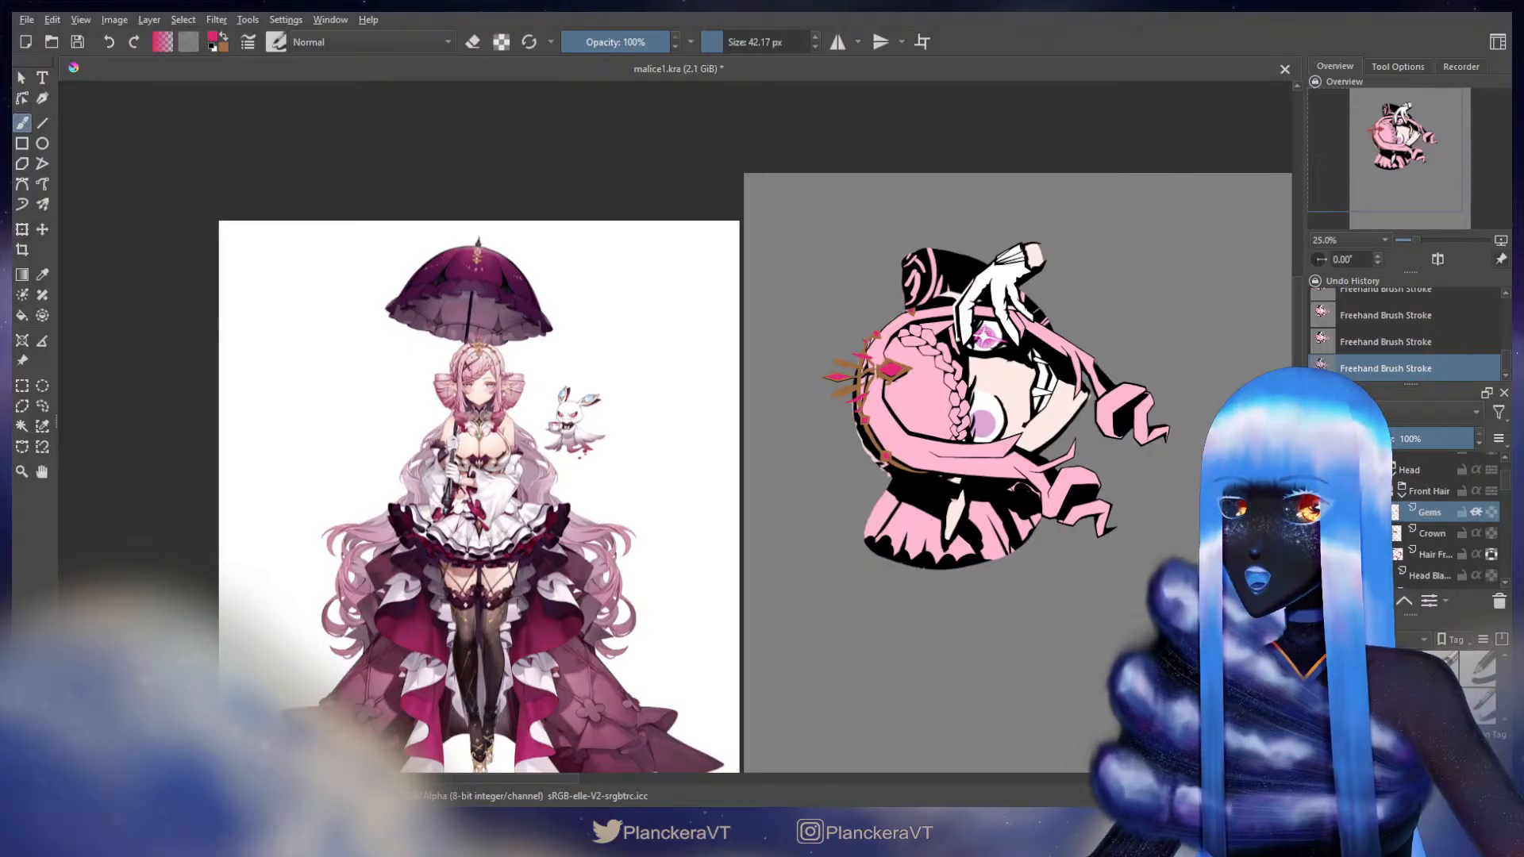
{"action": "scroll", "coordinate": [1459, 528], "scroll_direction": "down", "scroll_amount": 3}
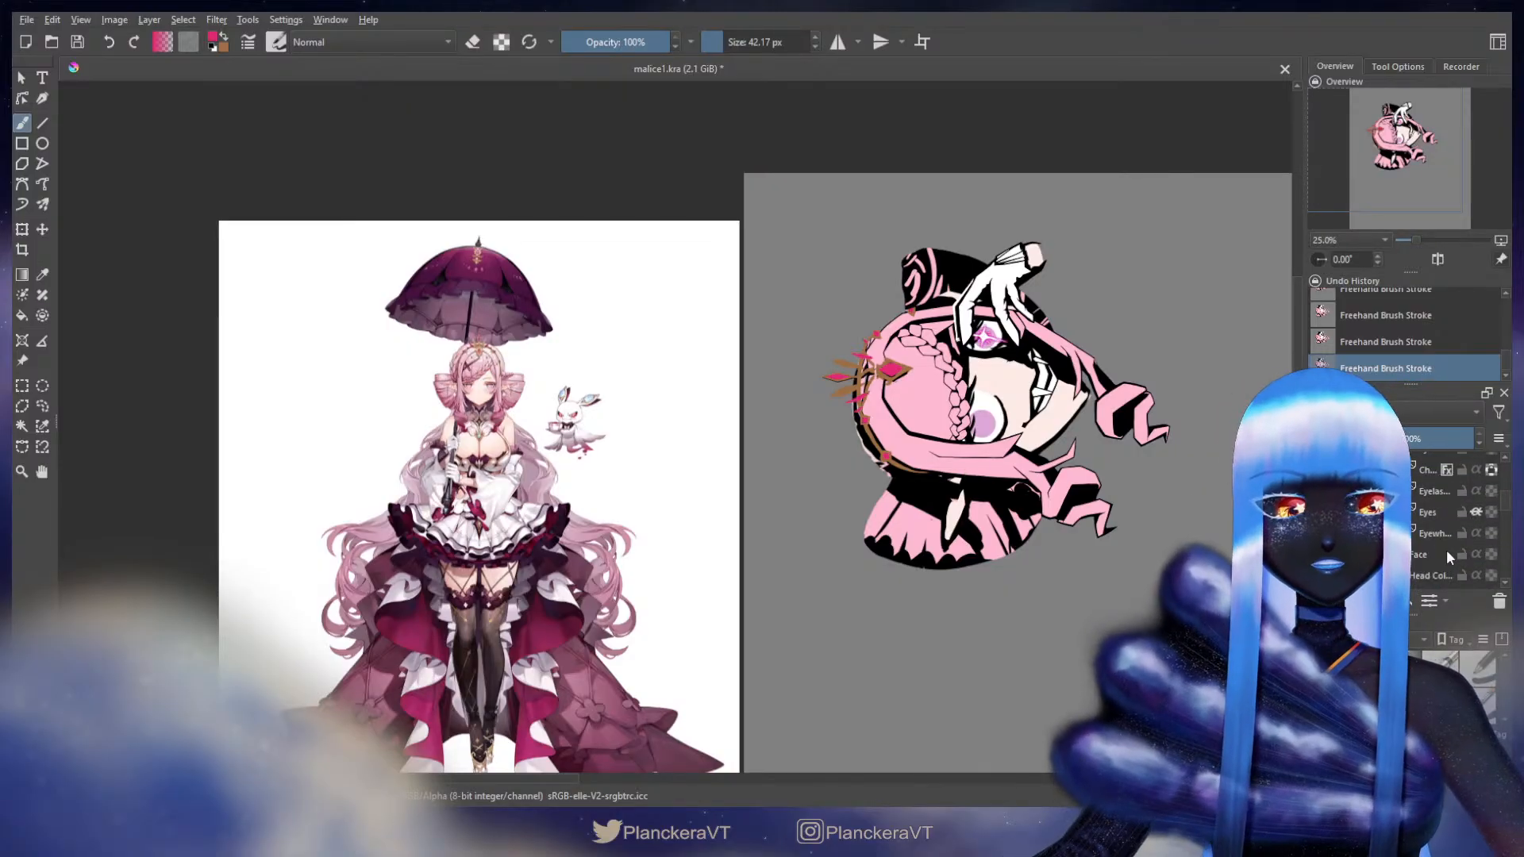
{"action": "scroll", "coordinate": [1445, 548], "scroll_direction": "up", "scroll_amount": 3}
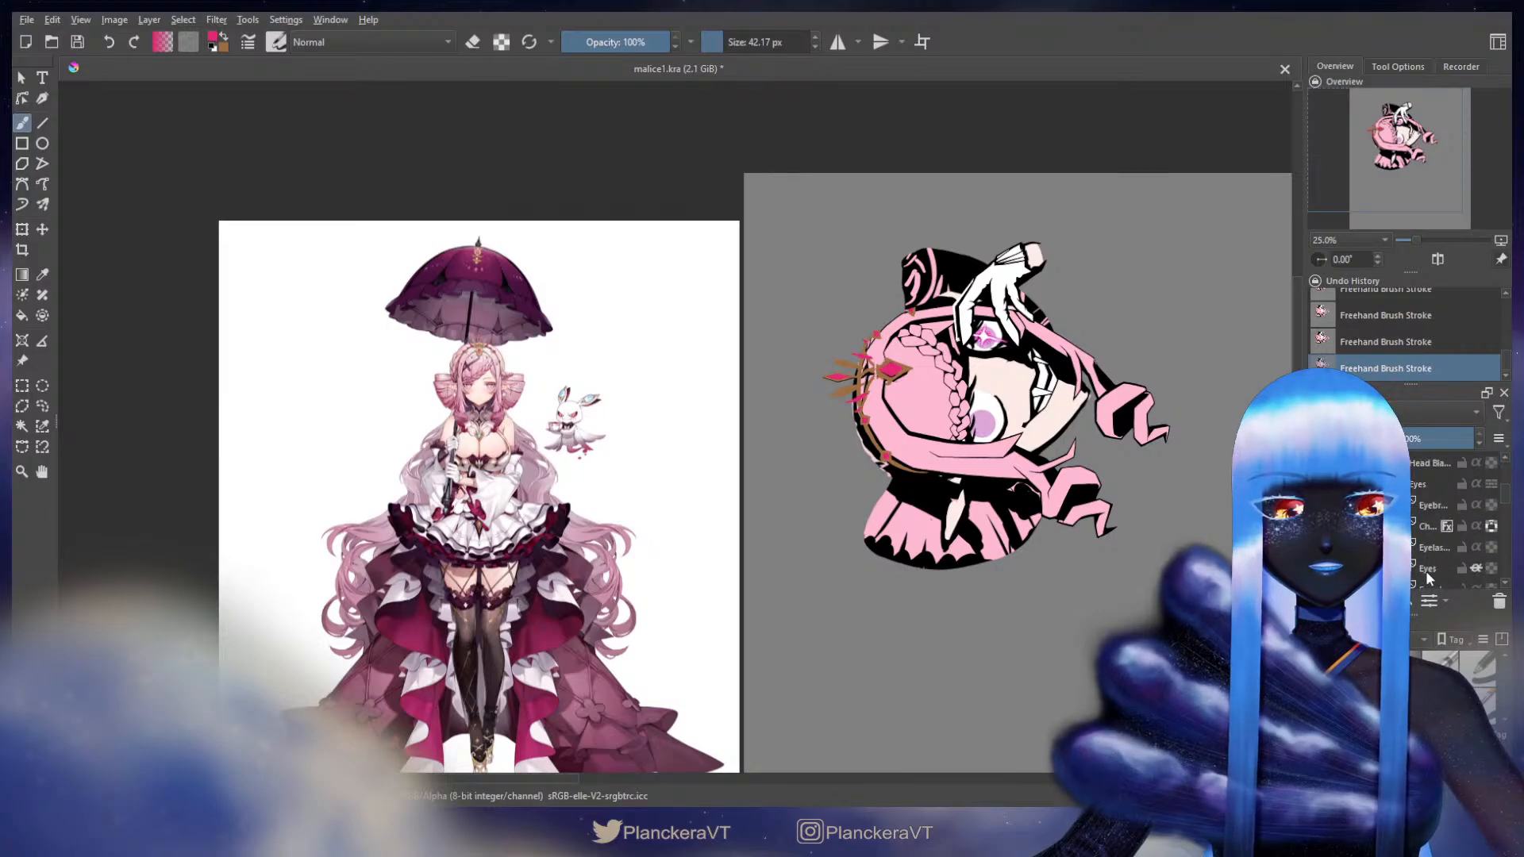
{"action": "left_click", "coordinate": [1428, 528]}
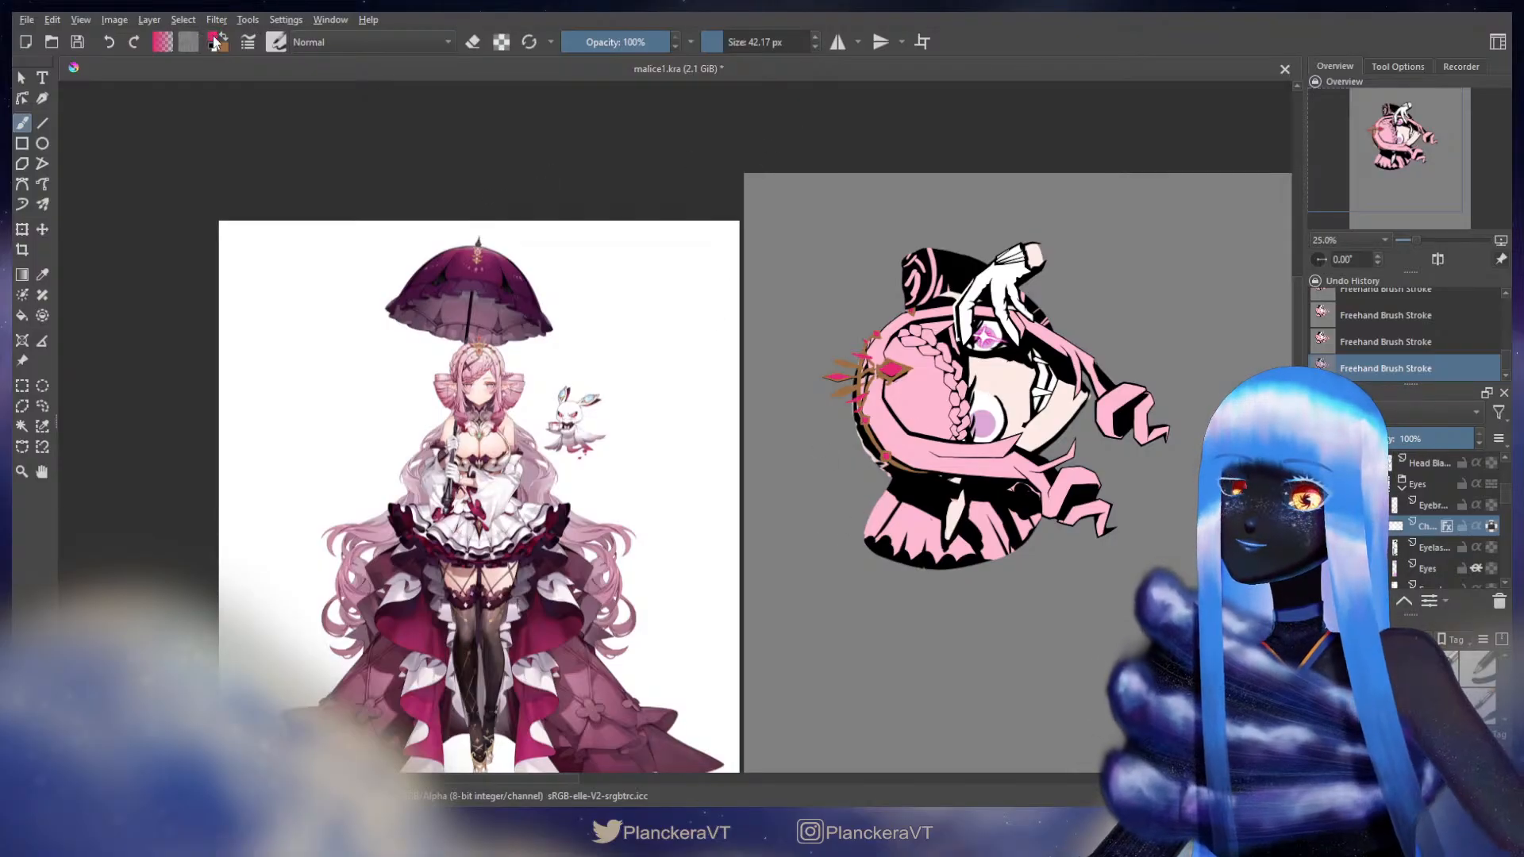
{"action": "left_click", "coordinate": [990, 682]}
{"action": "scroll", "coordinate": [960, 369], "scroll_direction": "up", "scroll_amount": 2}
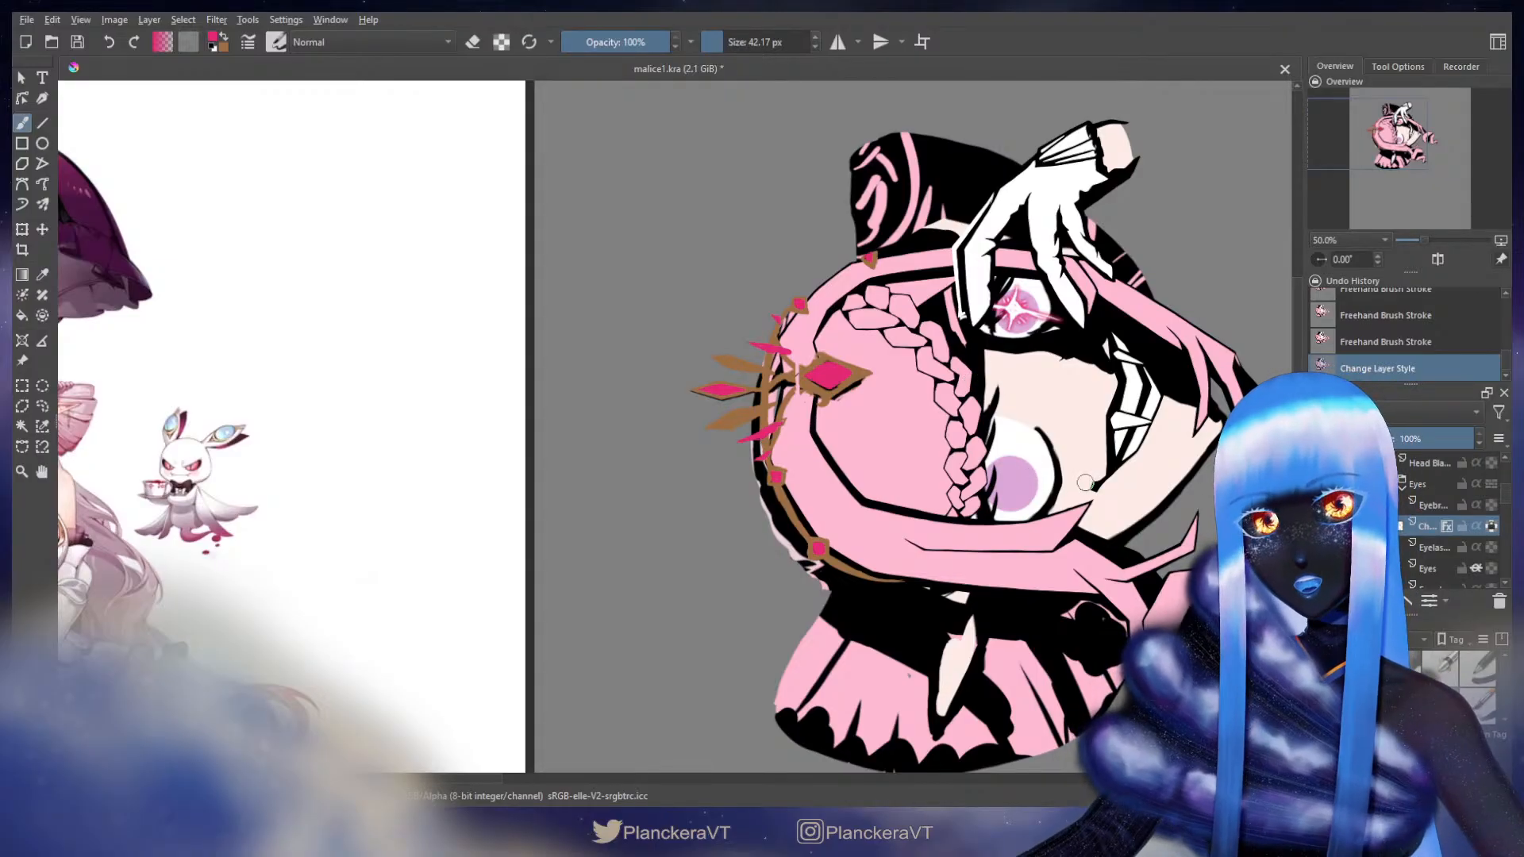
- Compare the drawing with the reference character's face and crown, focusing on the large central diamond ornament
{"action": "scroll", "coordinate": [1085, 481], "scroll_direction": "down", "scroll_amount": 1}
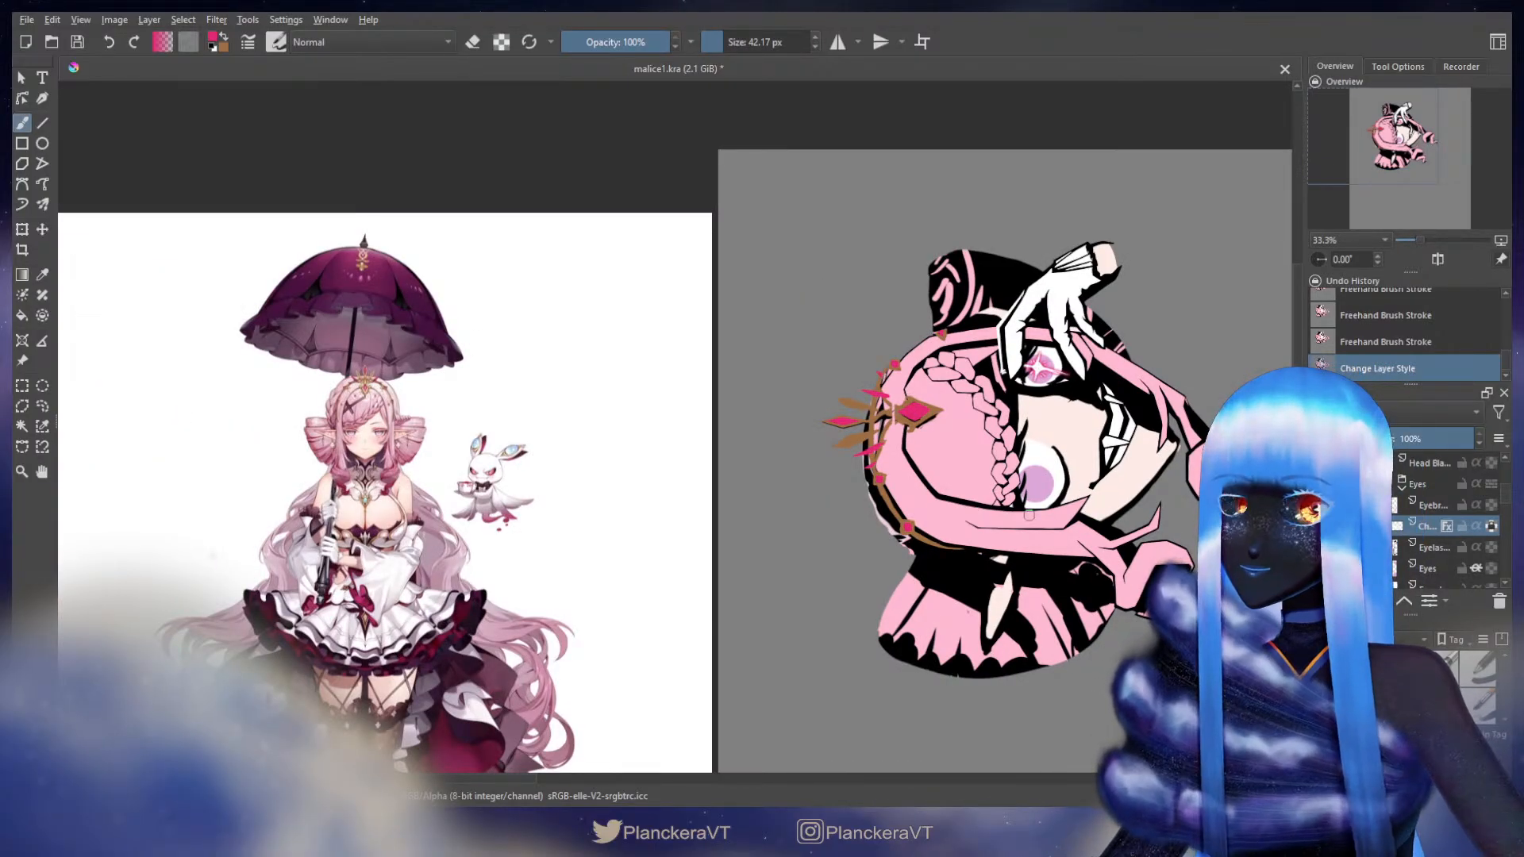
{"action": "scroll", "coordinate": [367, 454], "scroll_direction": "up", "scroll_amount": 3}
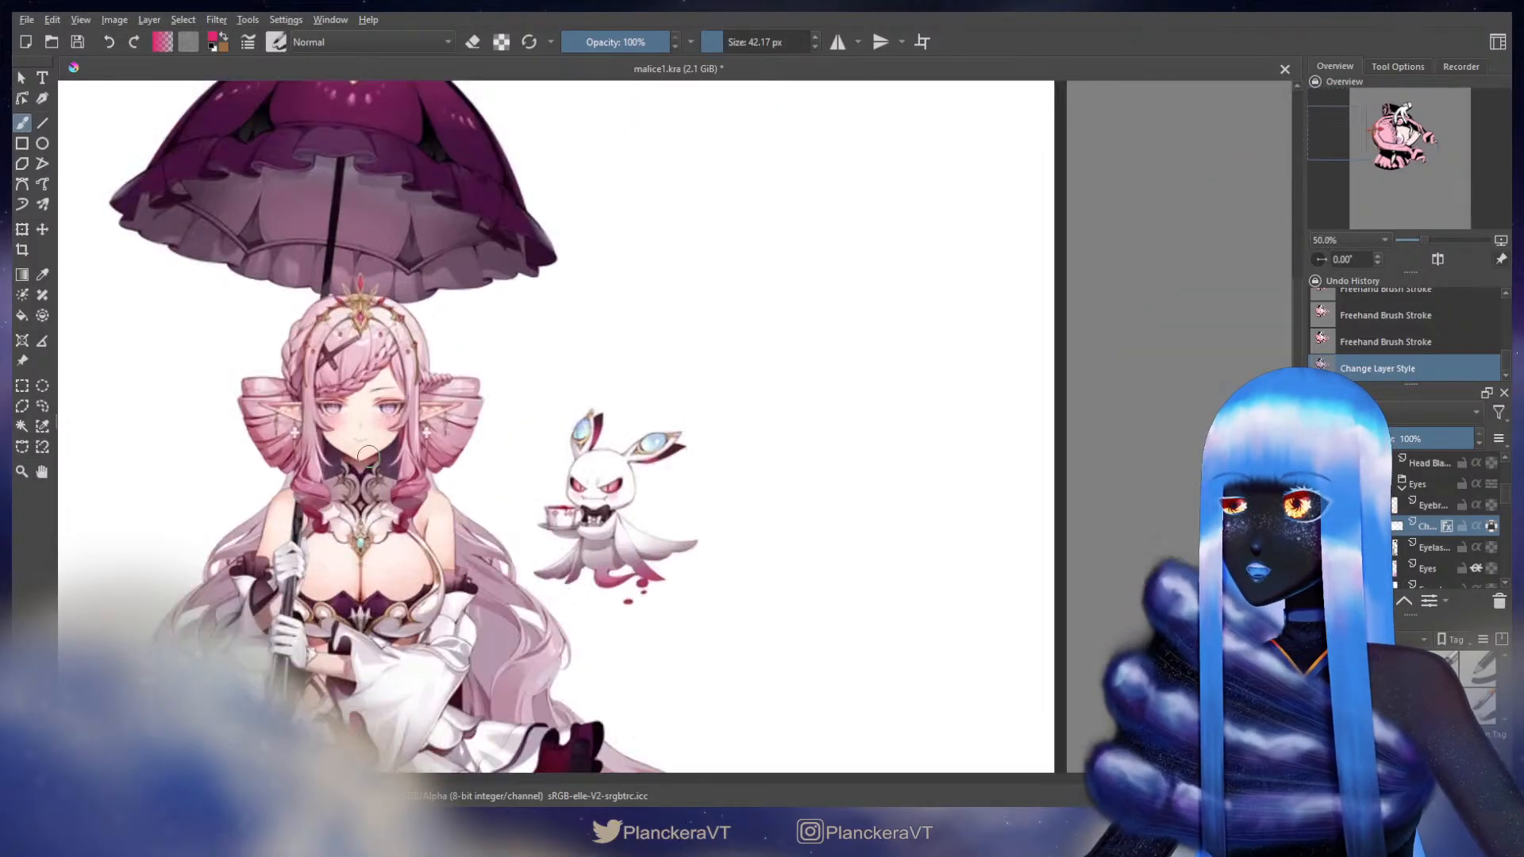
{"action": "left_click_drag", "start_coordinate": [436, 373], "coordinate": [609, 534]}
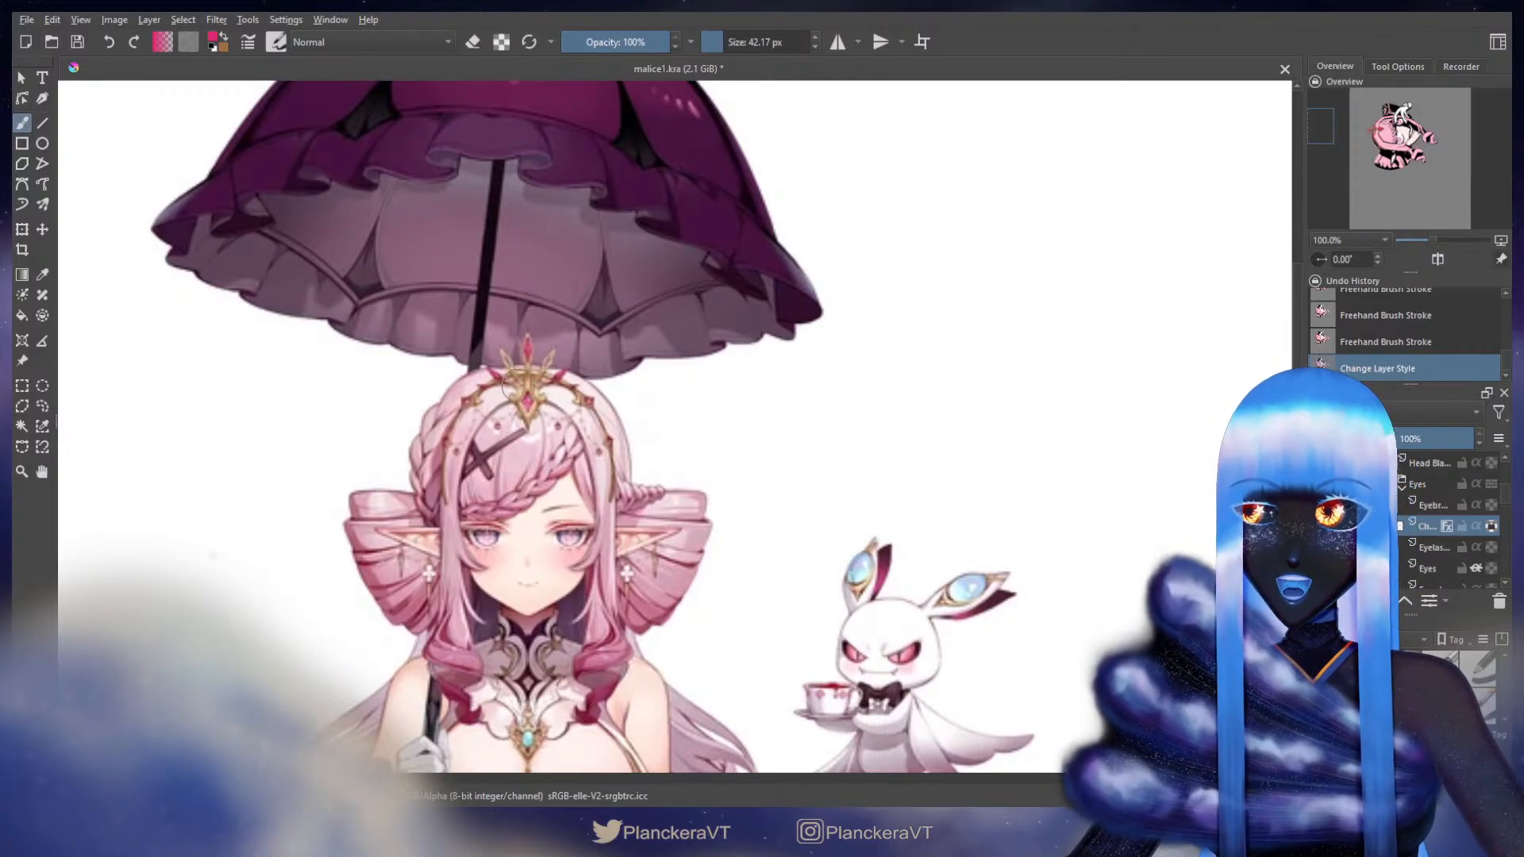
{"action": "scroll", "coordinate": [603, 381], "scroll_direction": "down", "scroll_amount": 2}
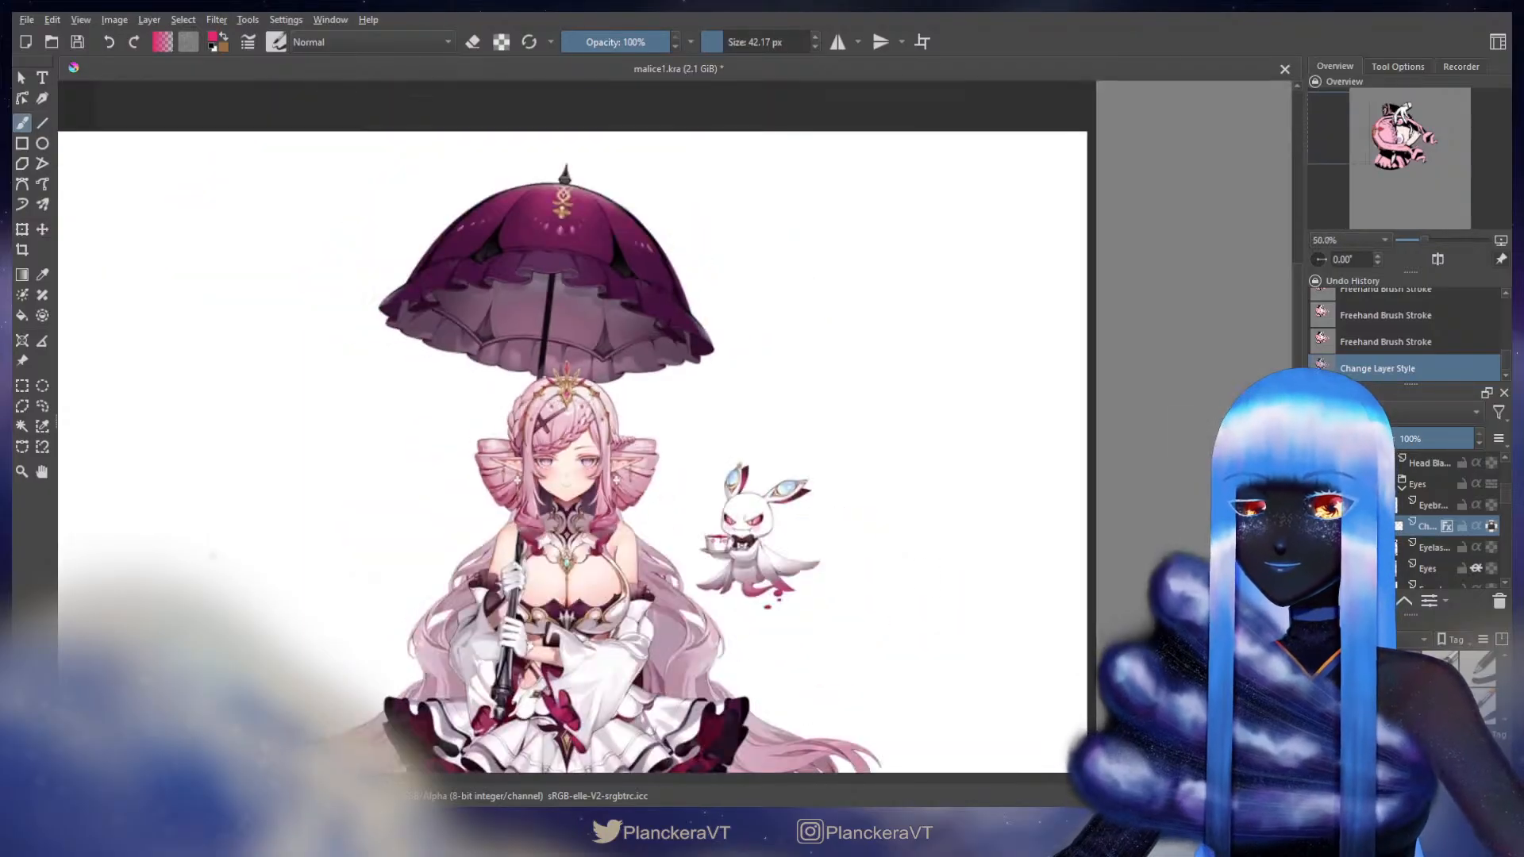
{"action": "scroll", "coordinate": [452, 442], "scroll_direction": "up", "scroll_amount": 5}
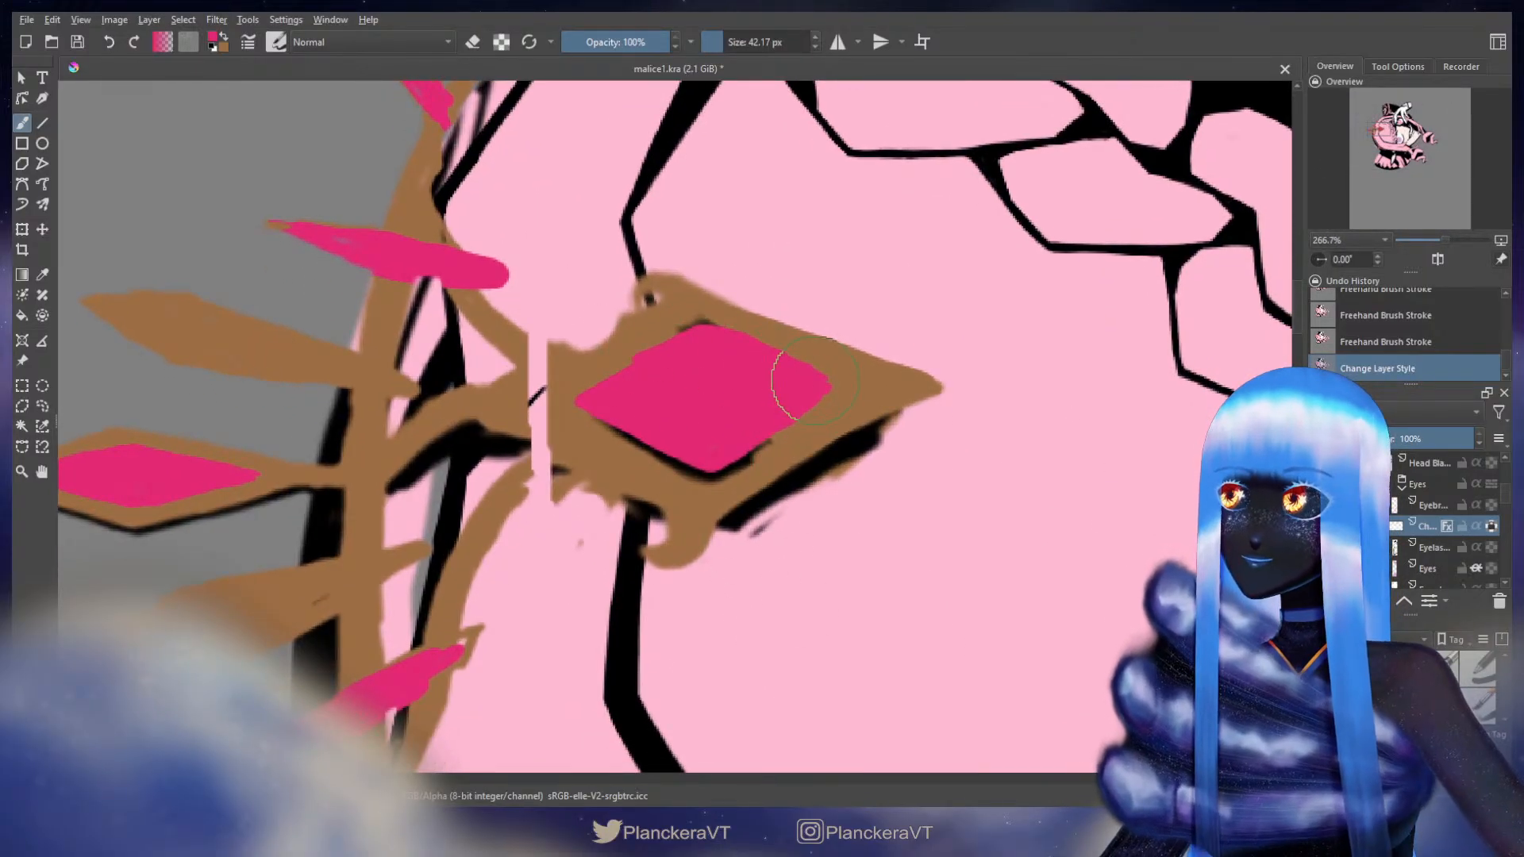
- Outline the large central gem and the lower edge of its frame in black on a new layer above Crown, at about 32.57 px
{"action": "left_click", "coordinate": [821, 467], "text": "ctrl"}
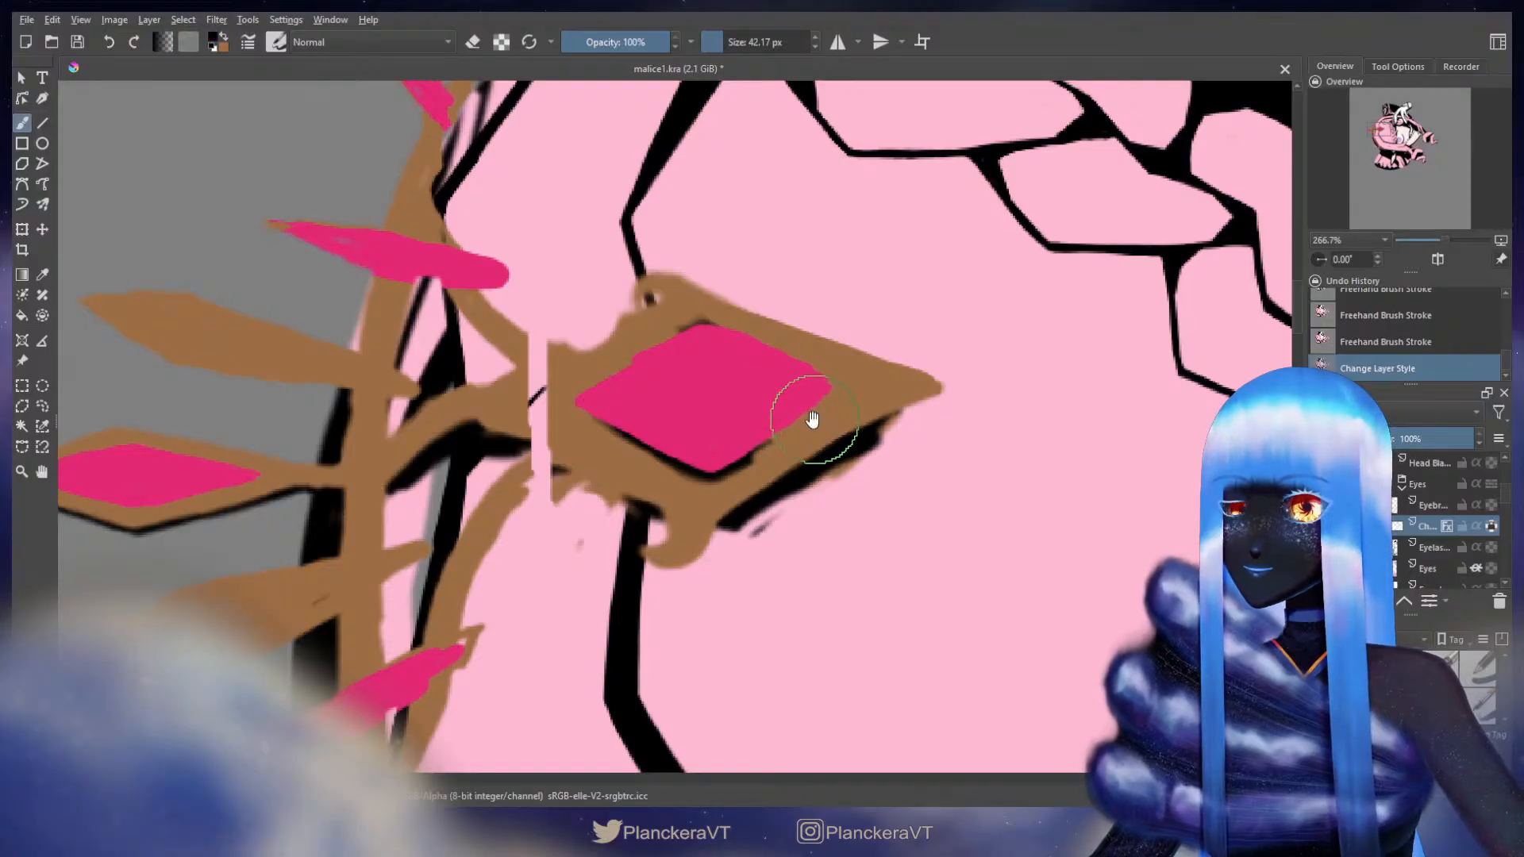
{"action": "left_click_drag", "start_coordinate": [814, 416], "coordinate": [811, 379]}
{"action": "key", "text": "bracketleft"}
{"action": "scroll", "coordinate": [859, 365], "scroll_direction": "down", "scroll_amount": 3}
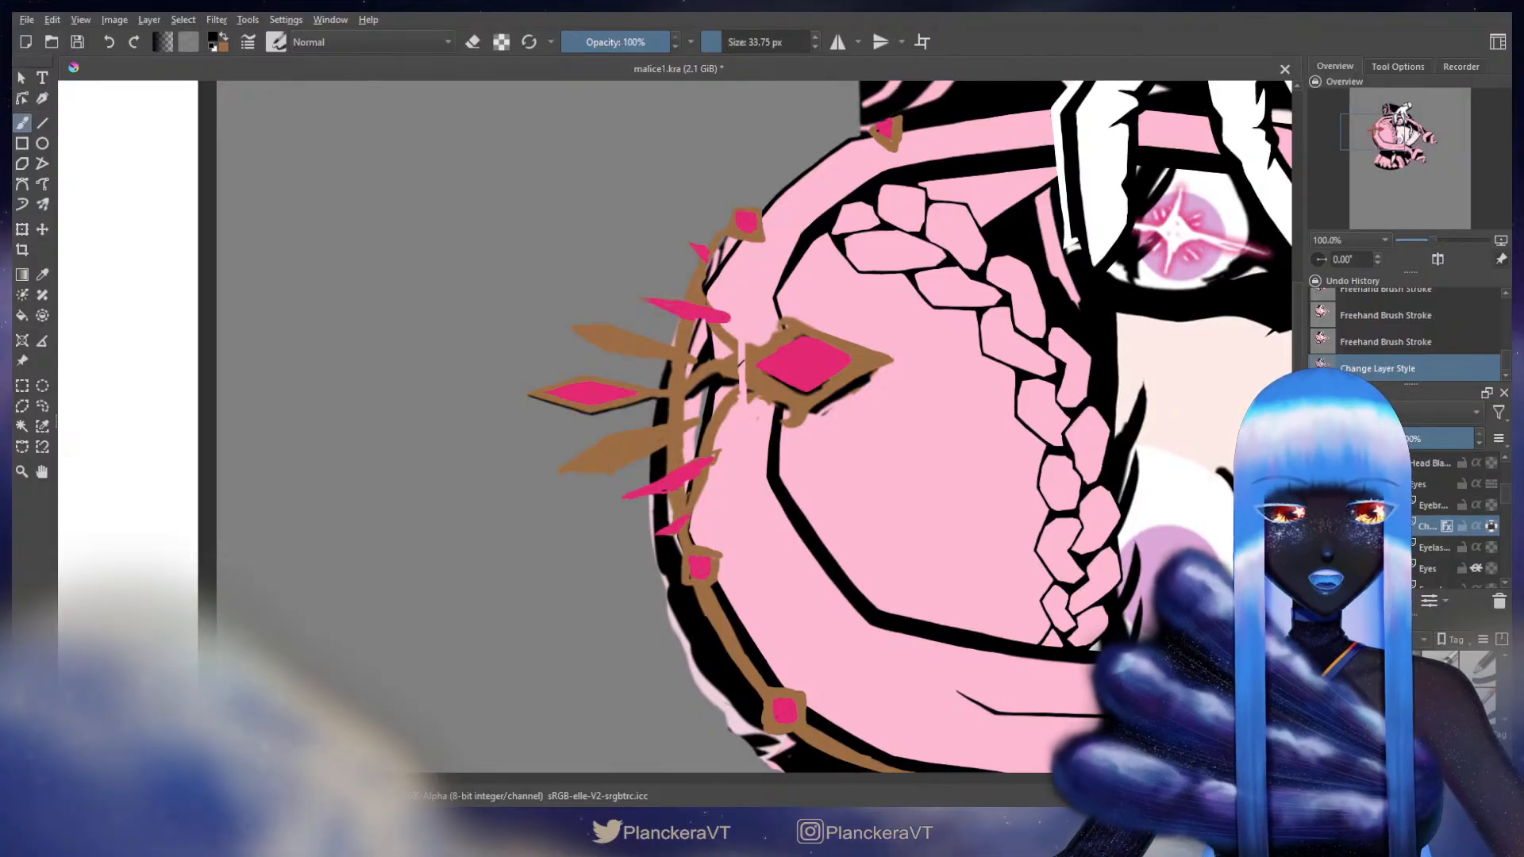
{"action": "scroll", "coordinate": [1483, 512], "scroll_direction": "up", "scroll_amount": 3}
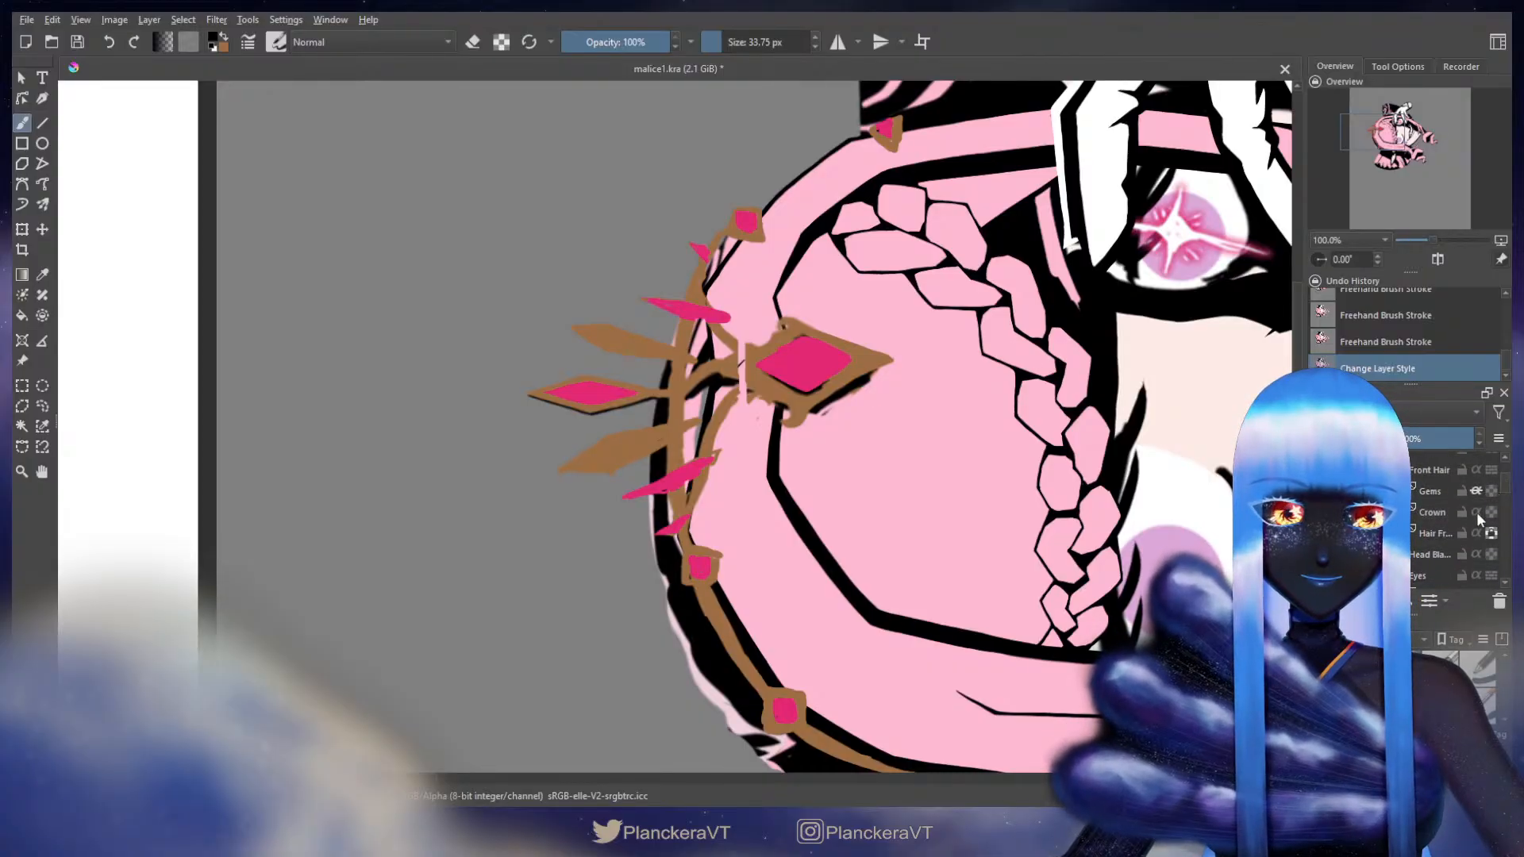
{"action": "left_click", "coordinate": [1439, 514]}
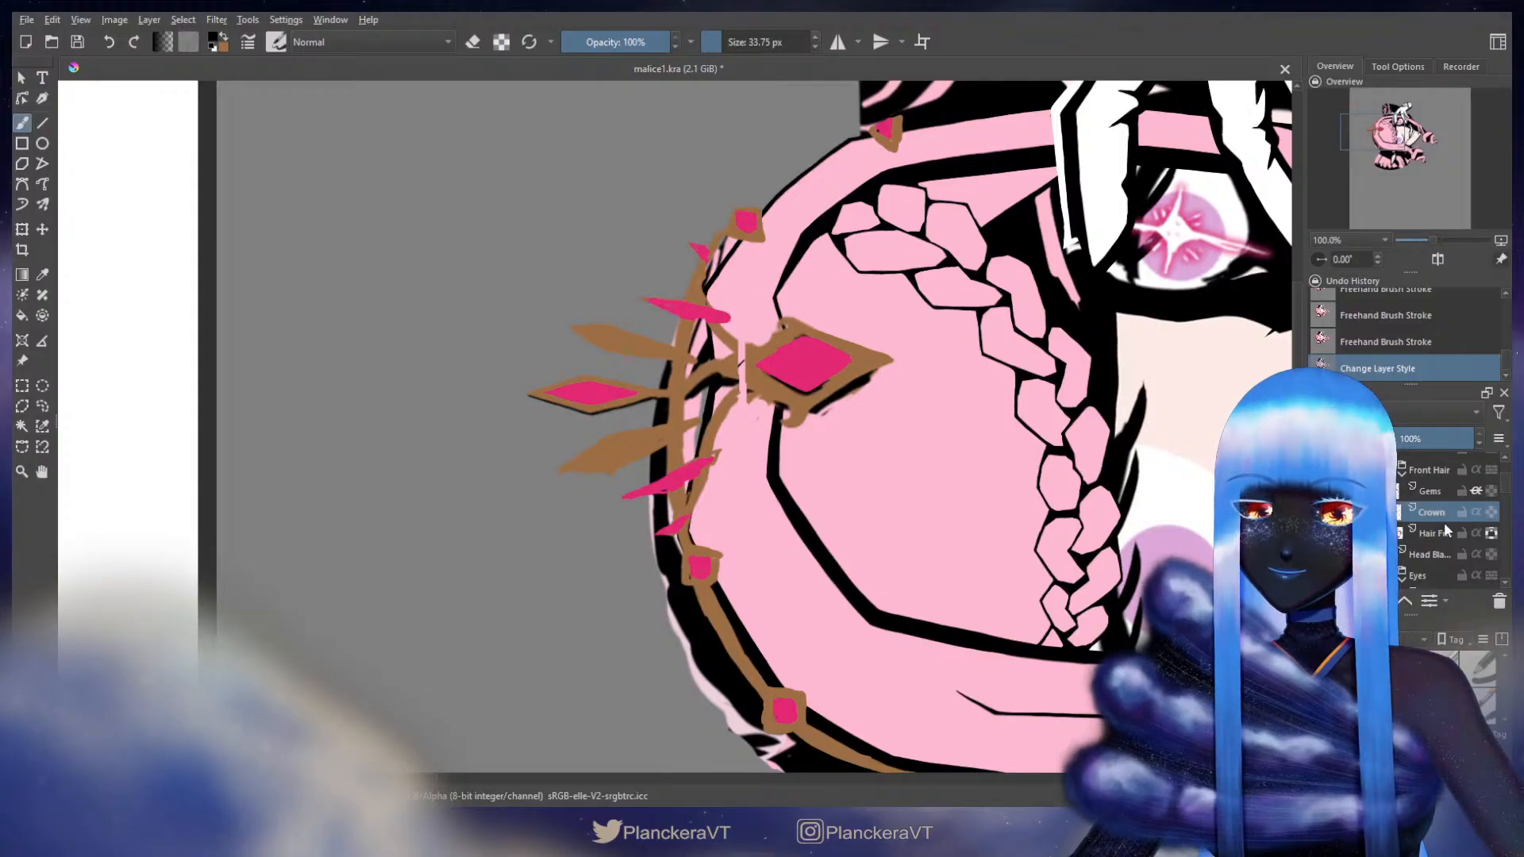
{"action": "key", "text": "Insert"}
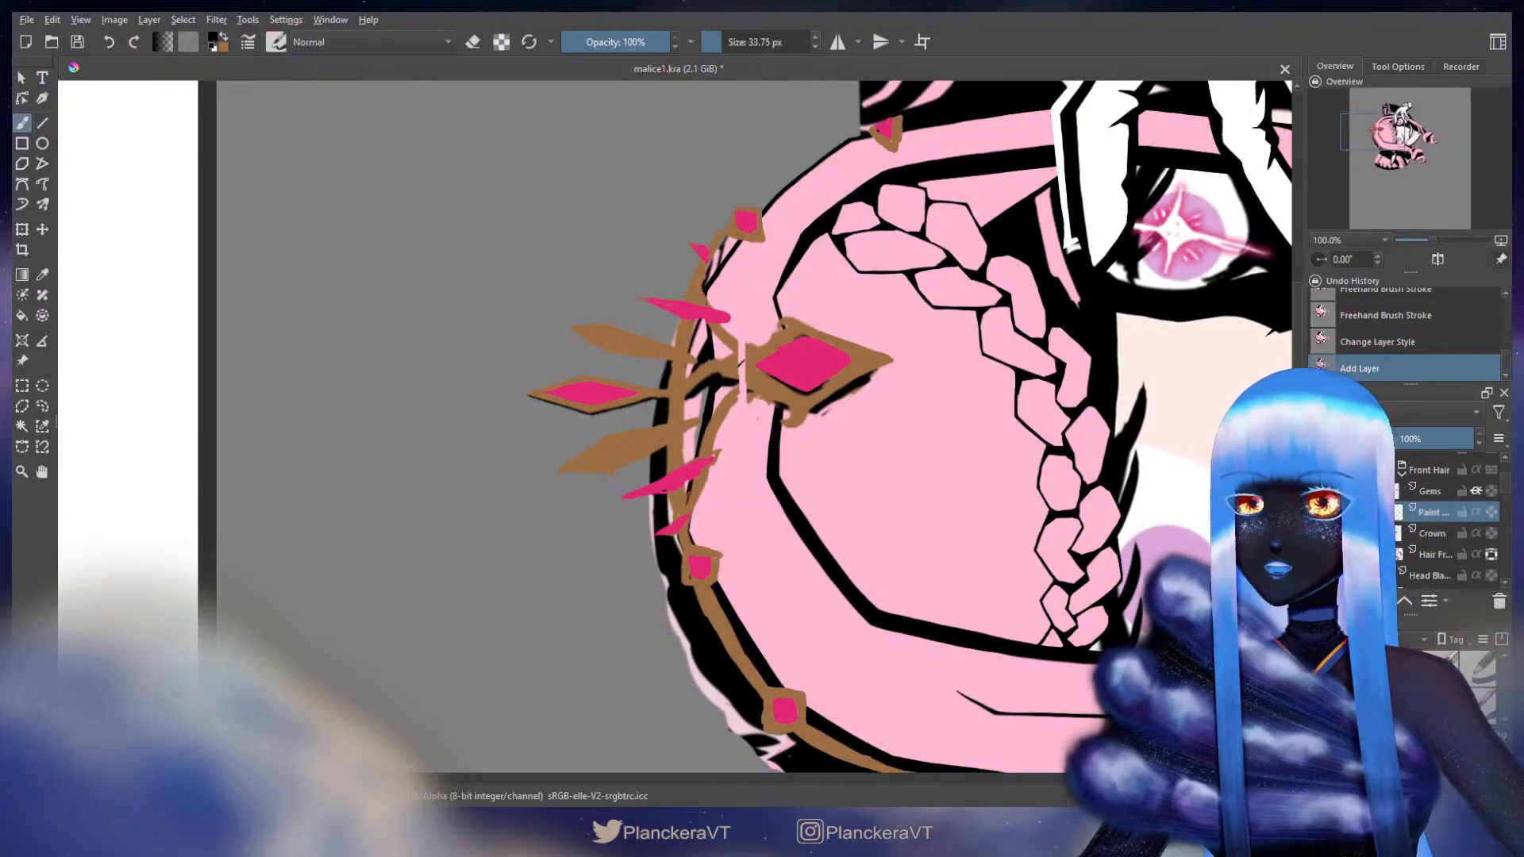
{"action": "mouse_move", "coordinate": [841, 374]}
{"action": "left_mouse_down", "text": "shift"}
{"action": "mouse_move", "coordinate": [770, 375]}
{"action": "mouse_move", "coordinate": [807, 390]}
{"action": "mouse_move", "coordinate": [801, 338]}
{"action": "left_mouse_up", "text": "shift"}
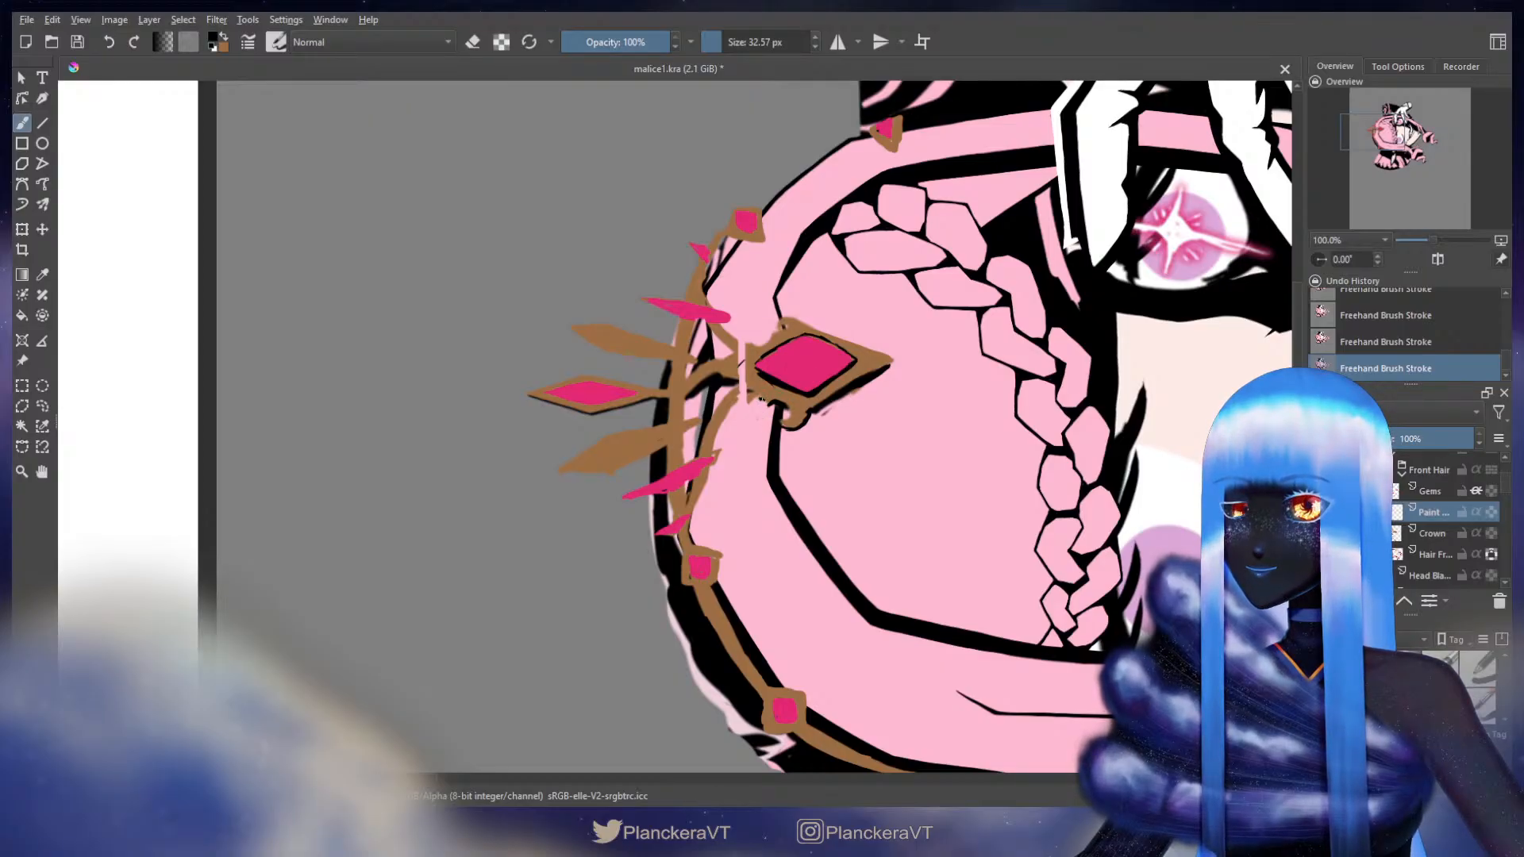
- Merge the outline layer into the Crown layer and fill the gap between the central ornament and band with brown at 38.50 px
{"action": "key", "text": "x"}
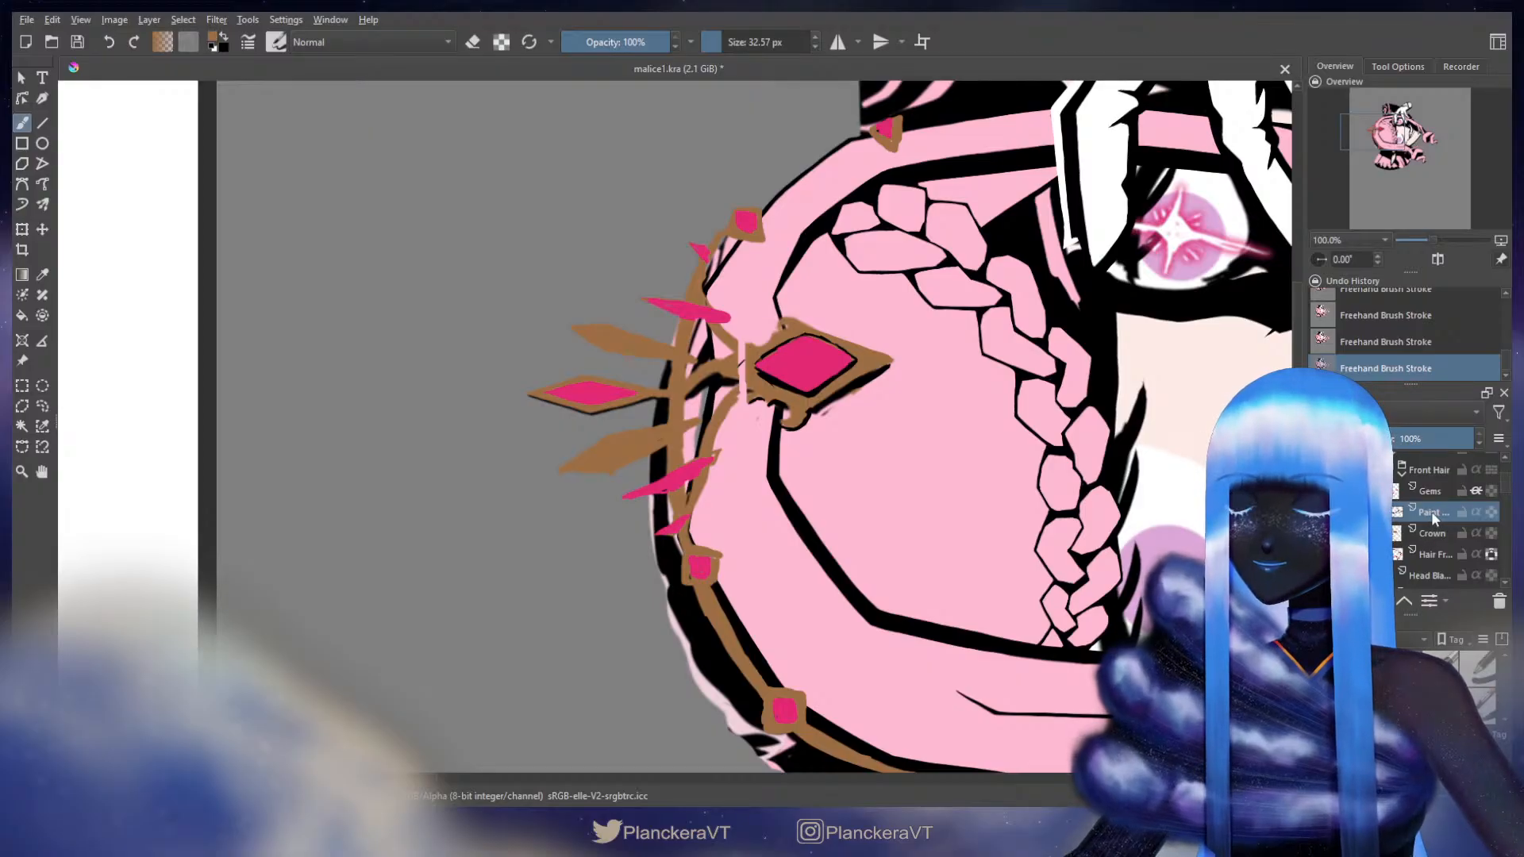
{"action": "key", "text": "ctrl+e"}
{"action": "mouse_move", "coordinate": [739, 399]}
{"action": "left_mouse_down"}
{"action": "mouse_move", "coordinate": [754, 387]}
{"action": "mouse_move", "coordinate": [718, 429]}
{"action": "left_mouse_up"}
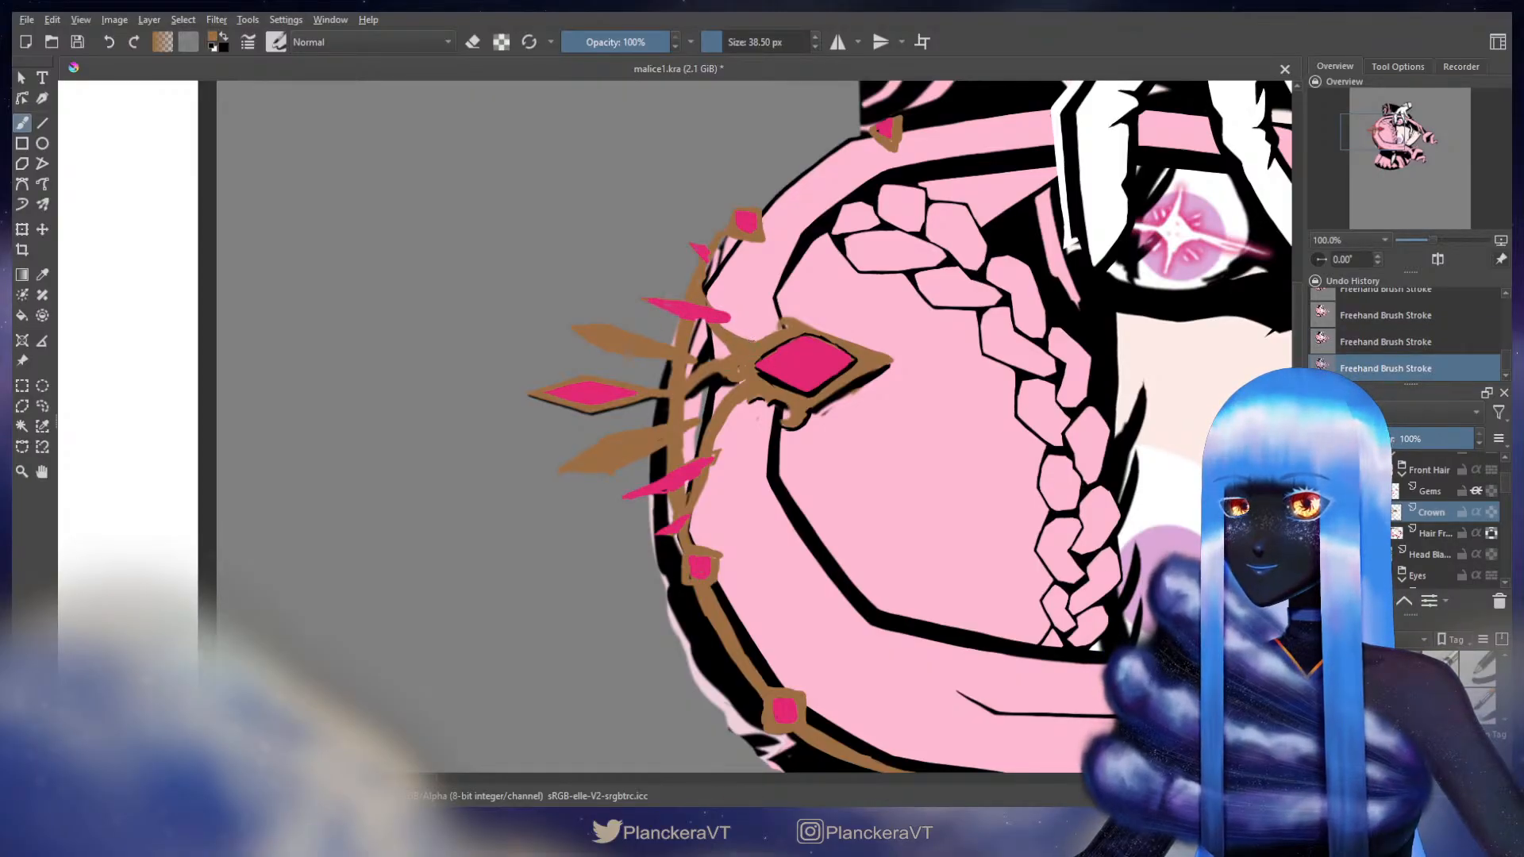
- Refine the upper arm joining the central ornament to the band, erasing at 35.02 px and repainting in brown at 38.50 px
{"action": "key", "text": "e"}
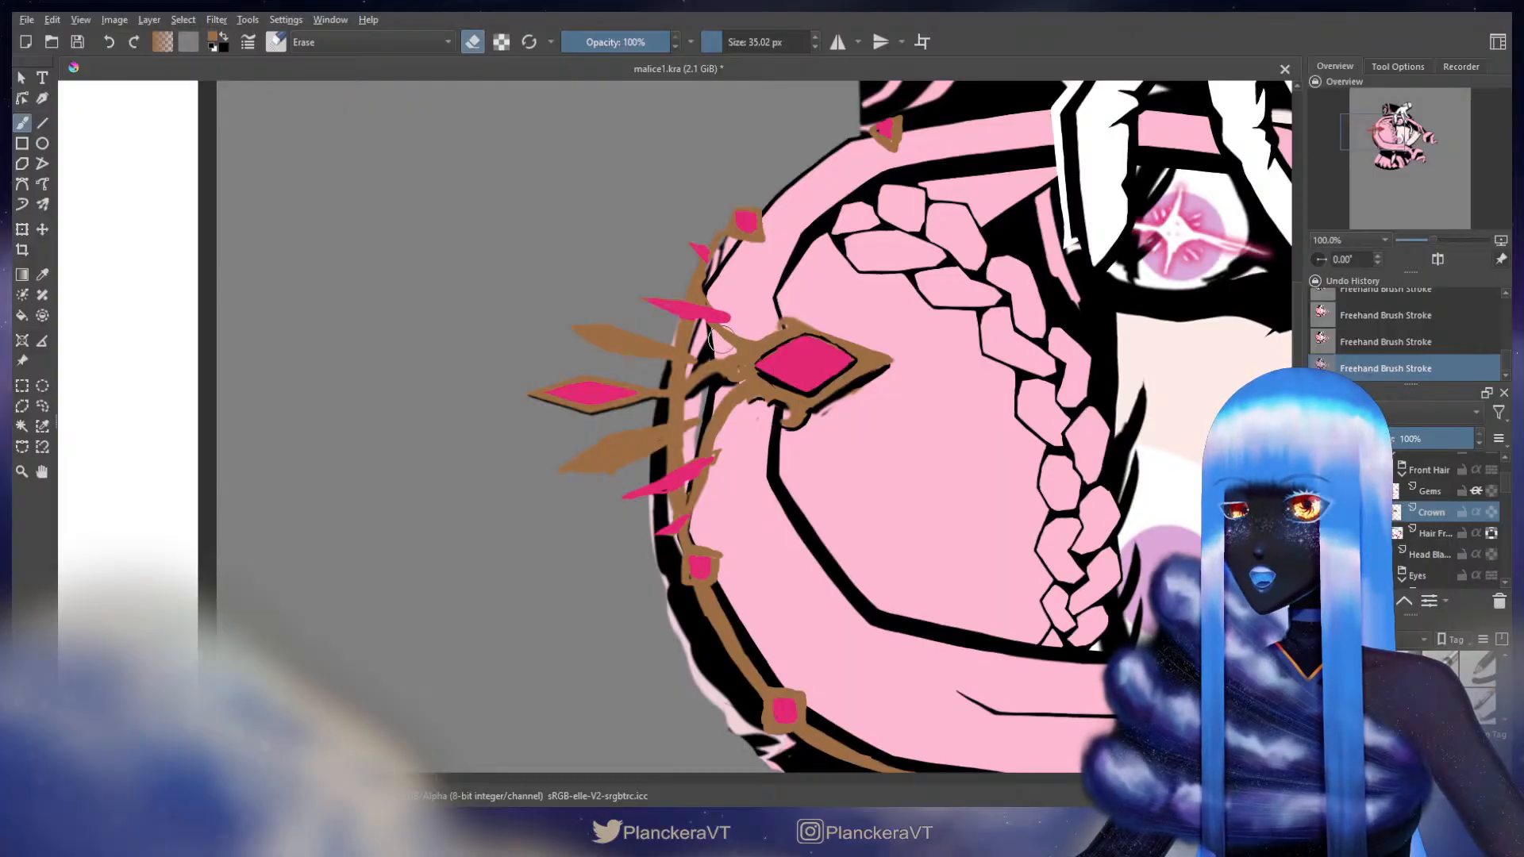
{"action": "key", "text": "e"}
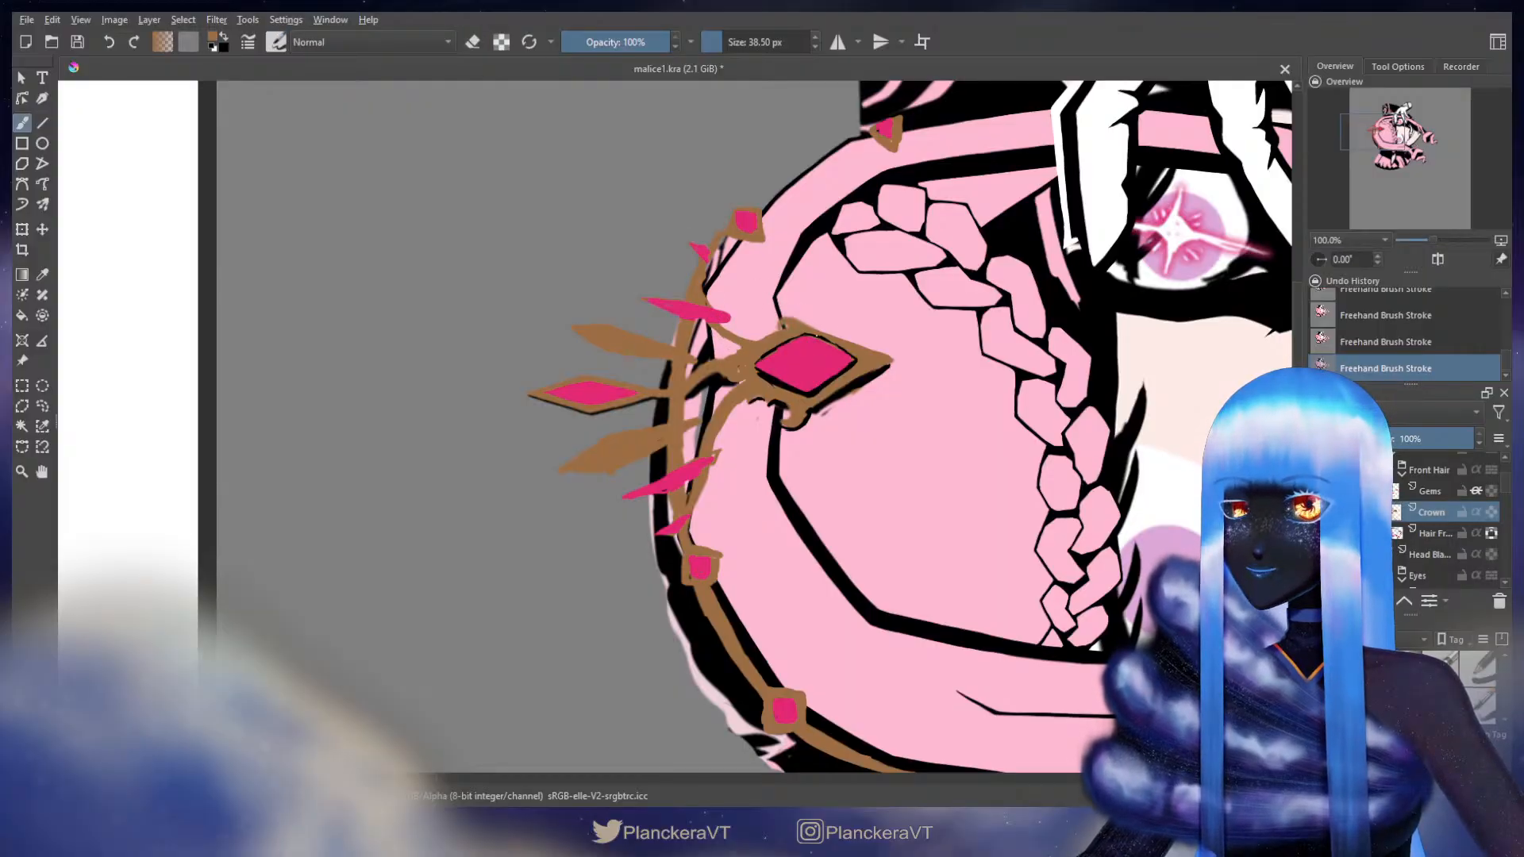
{"action": "key", "text": "ctrl+z"}
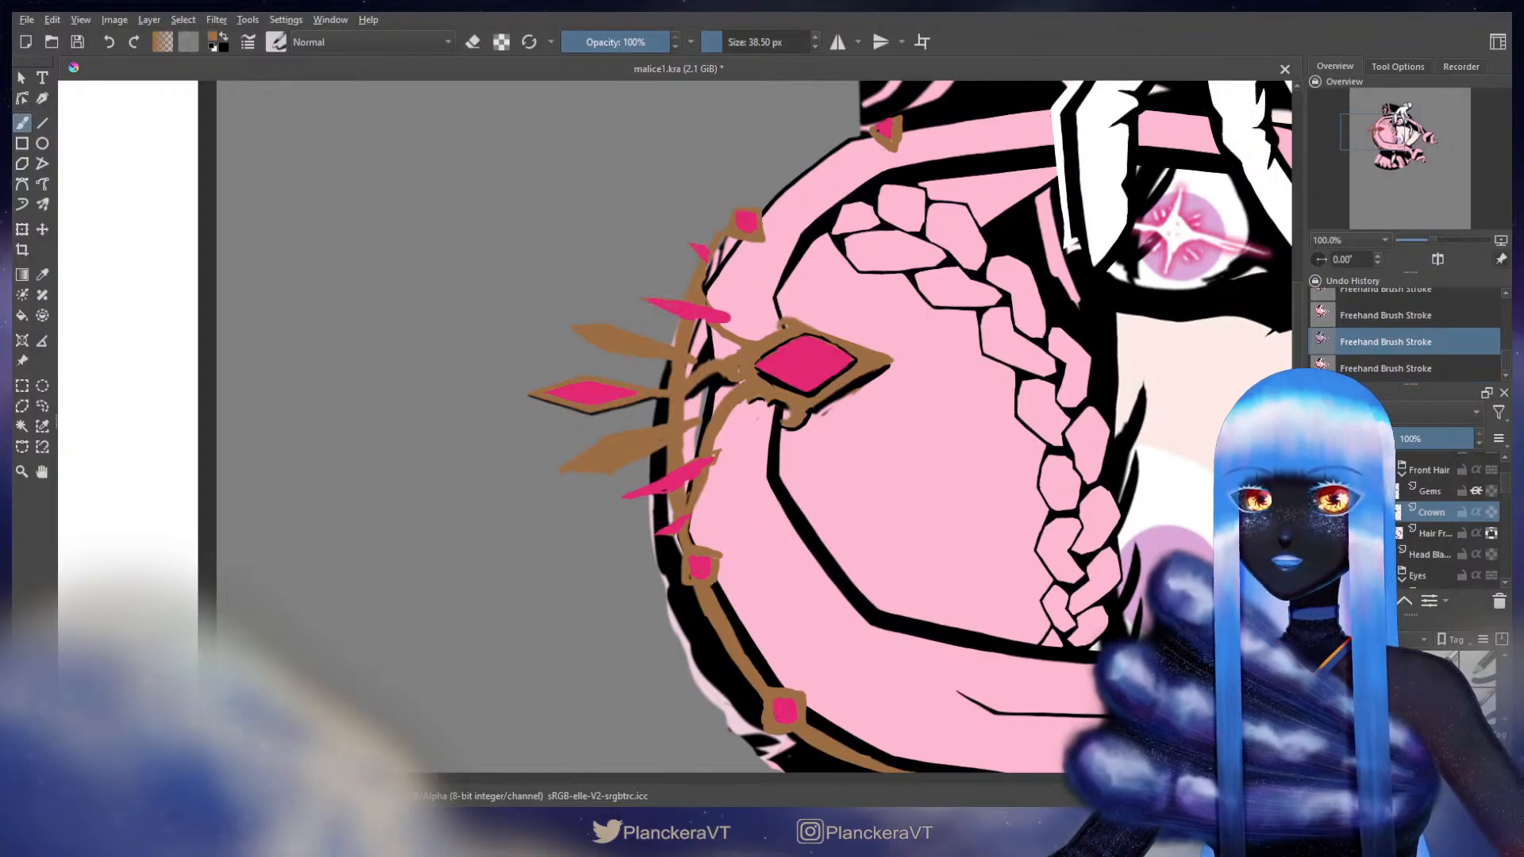
{"action": "key", "text": "ctrl+shift+z"}
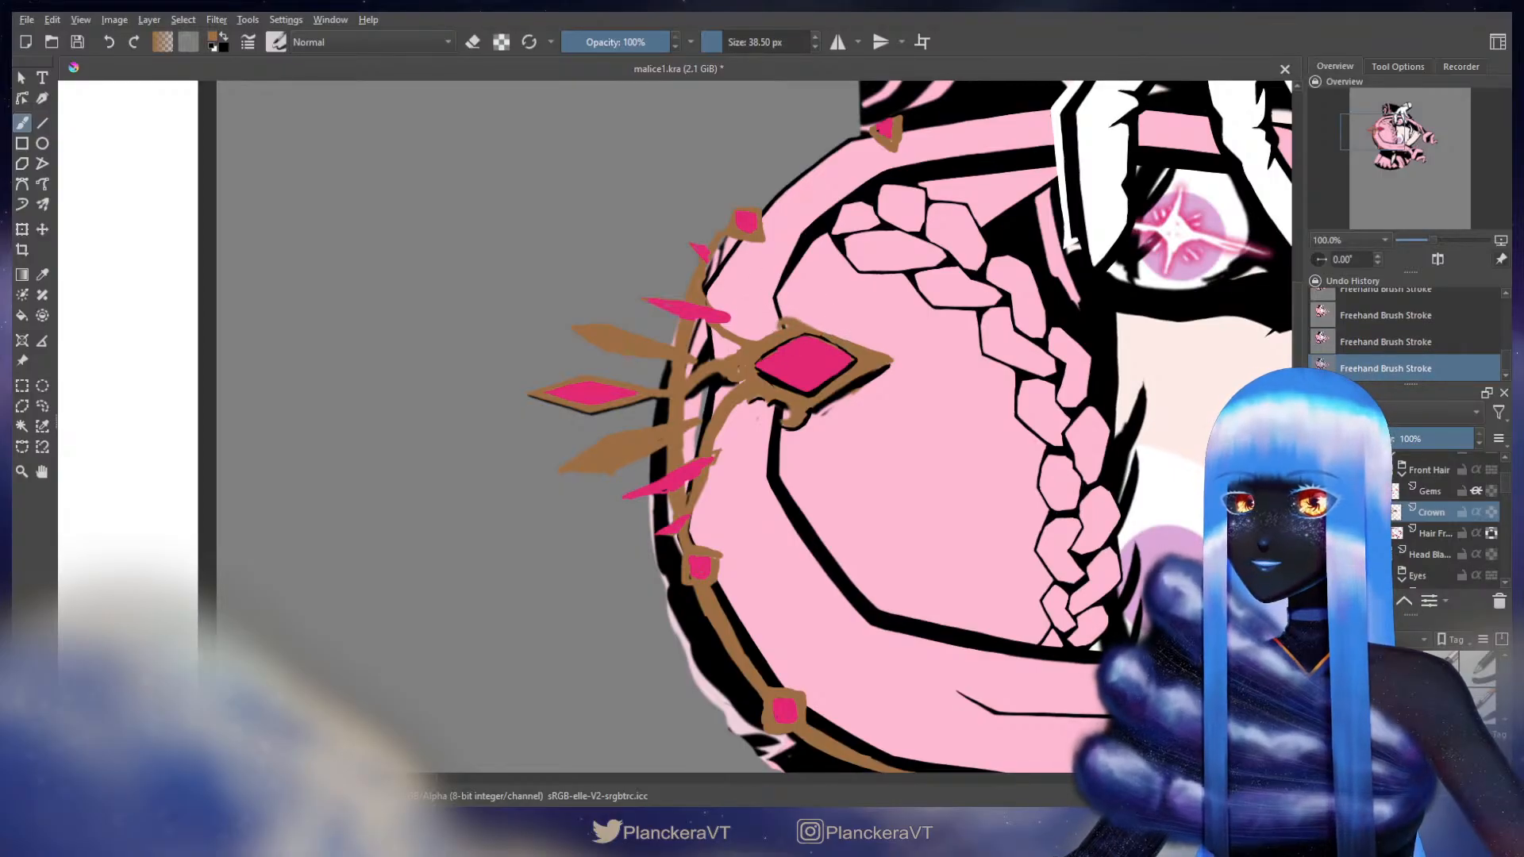
{"action": "key", "text": "ctrl+z"}
{"action": "key", "text": "ctrl+shift+z"}
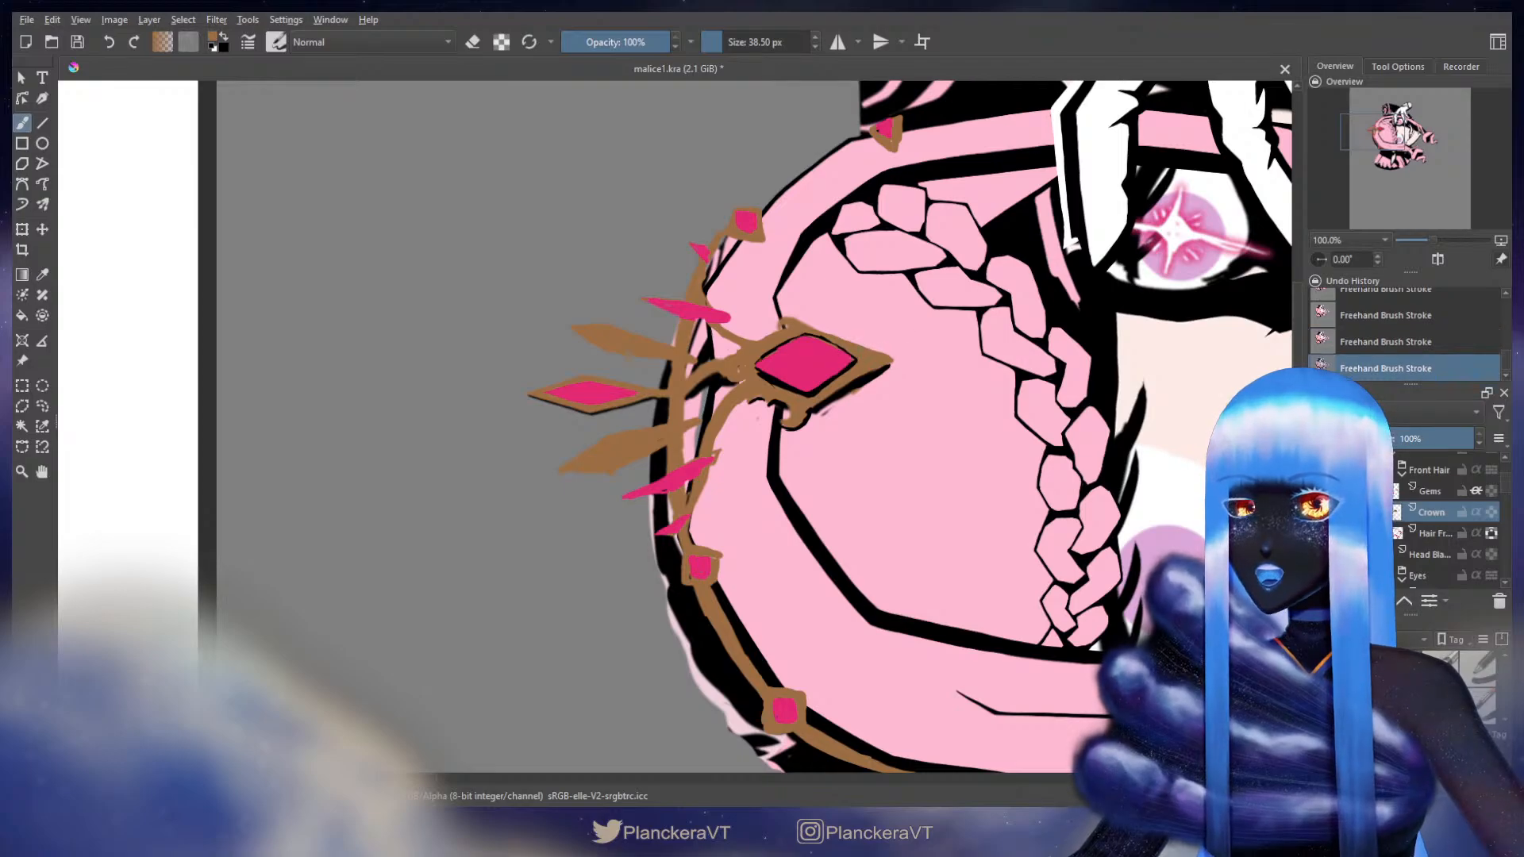
- Trim the black edge under the central diamond frame with the eraser at 25.95 px and retouch its tip in black at 38.50 px
{"action": "key", "text": "e"}
{"action": "left_click_drag", "start_coordinate": [832, 372], "coordinate": [679, 447]}
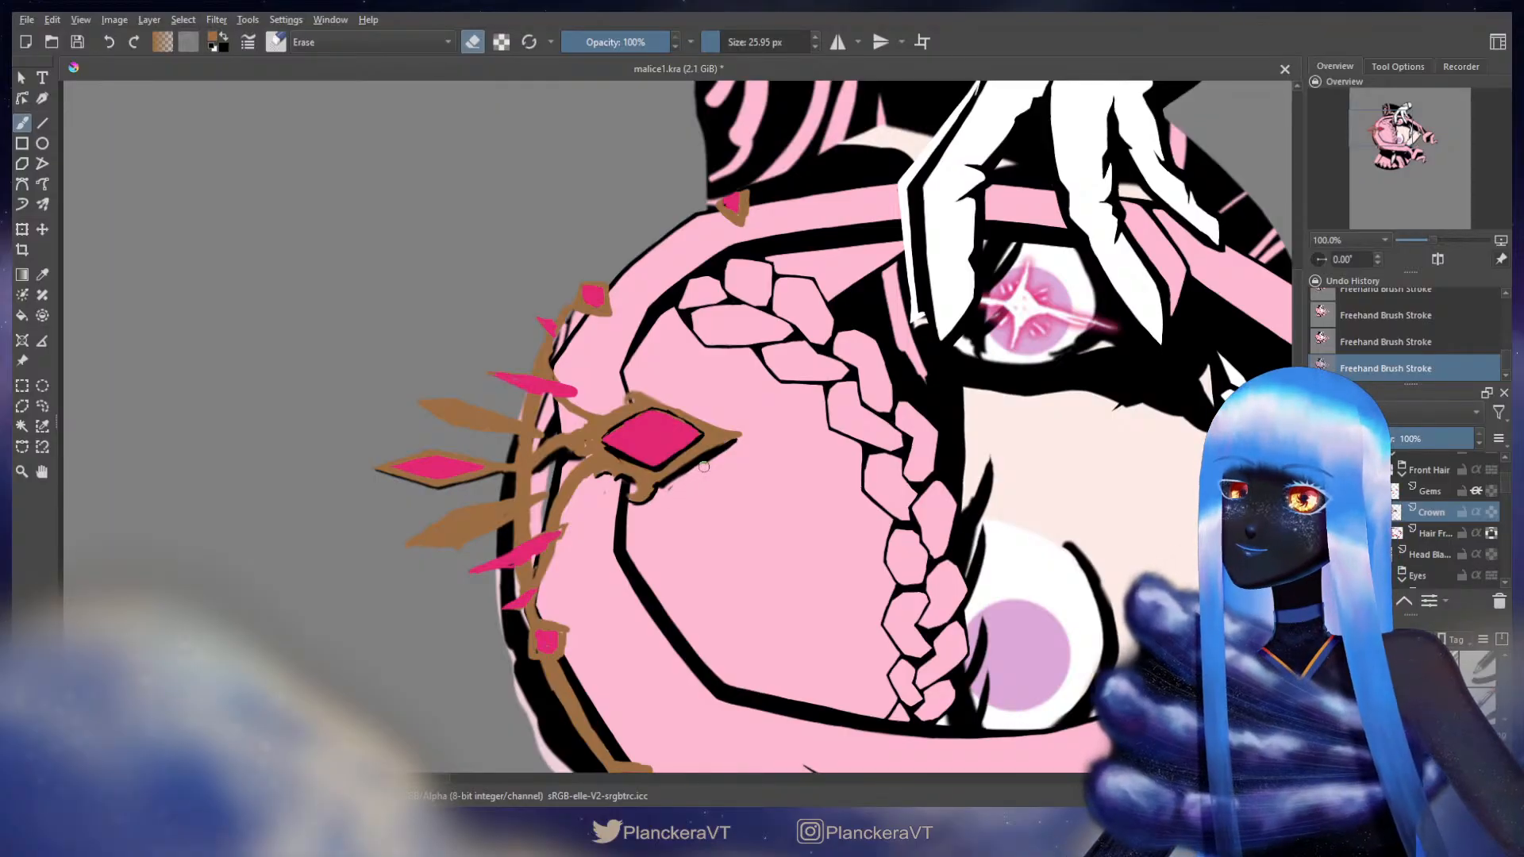
{"action": "key", "text": "e"}
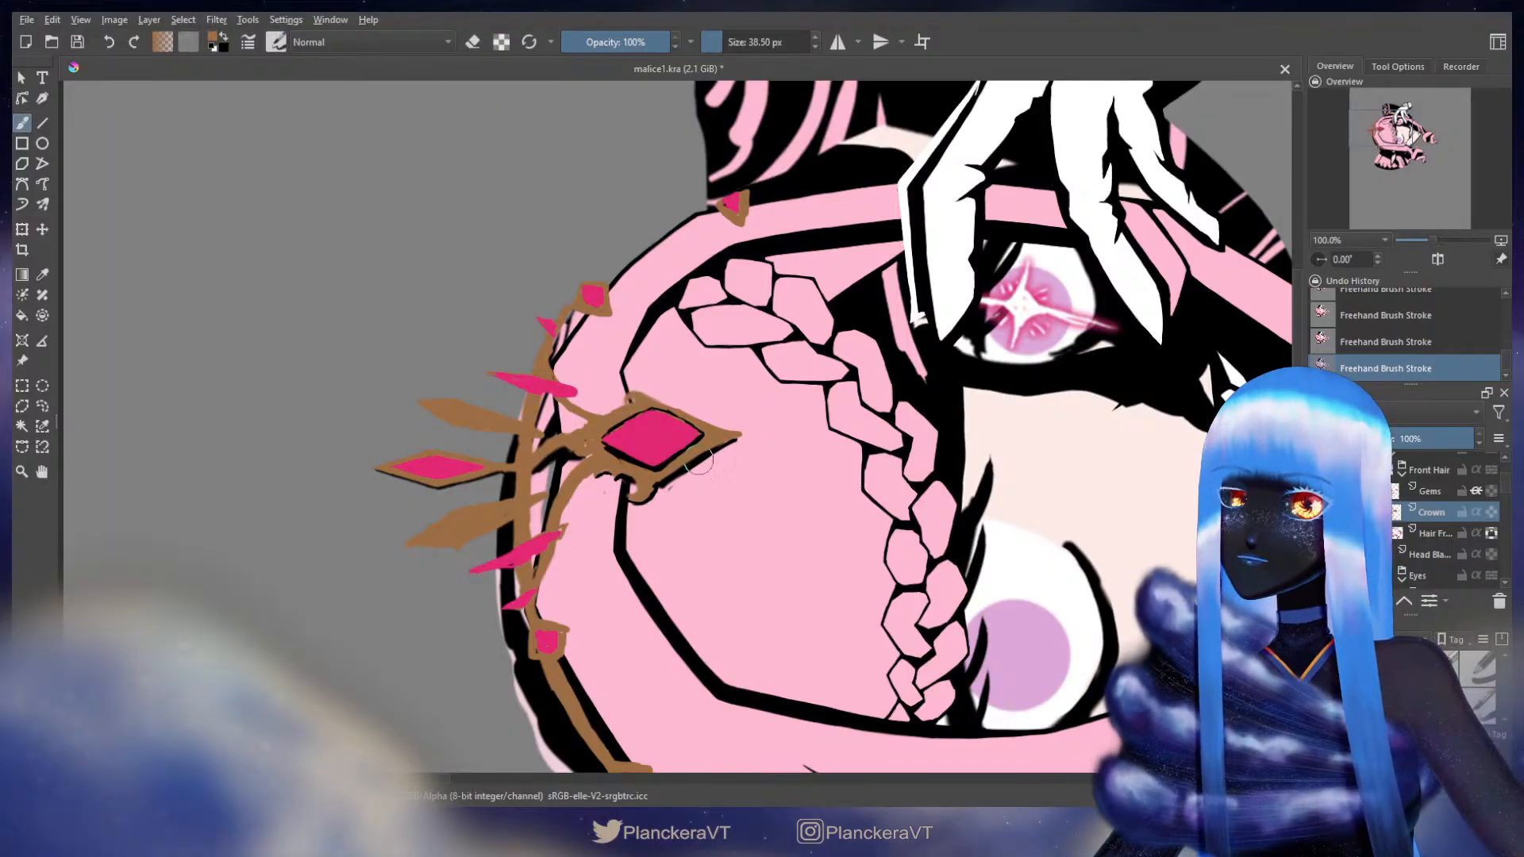
{"action": "key", "text": "x"}
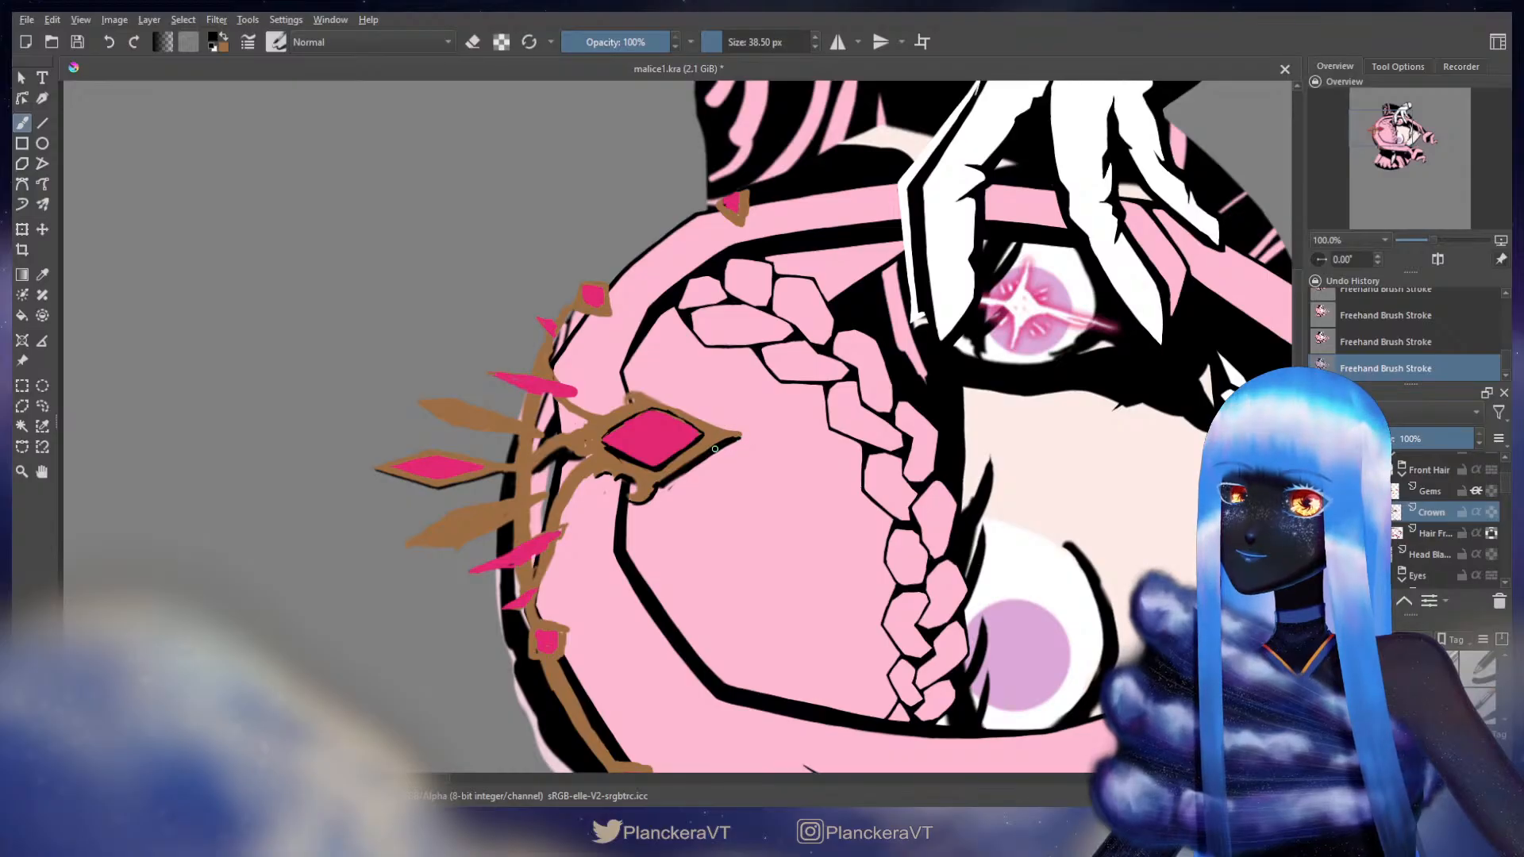
{"action": "key", "text": "x"}
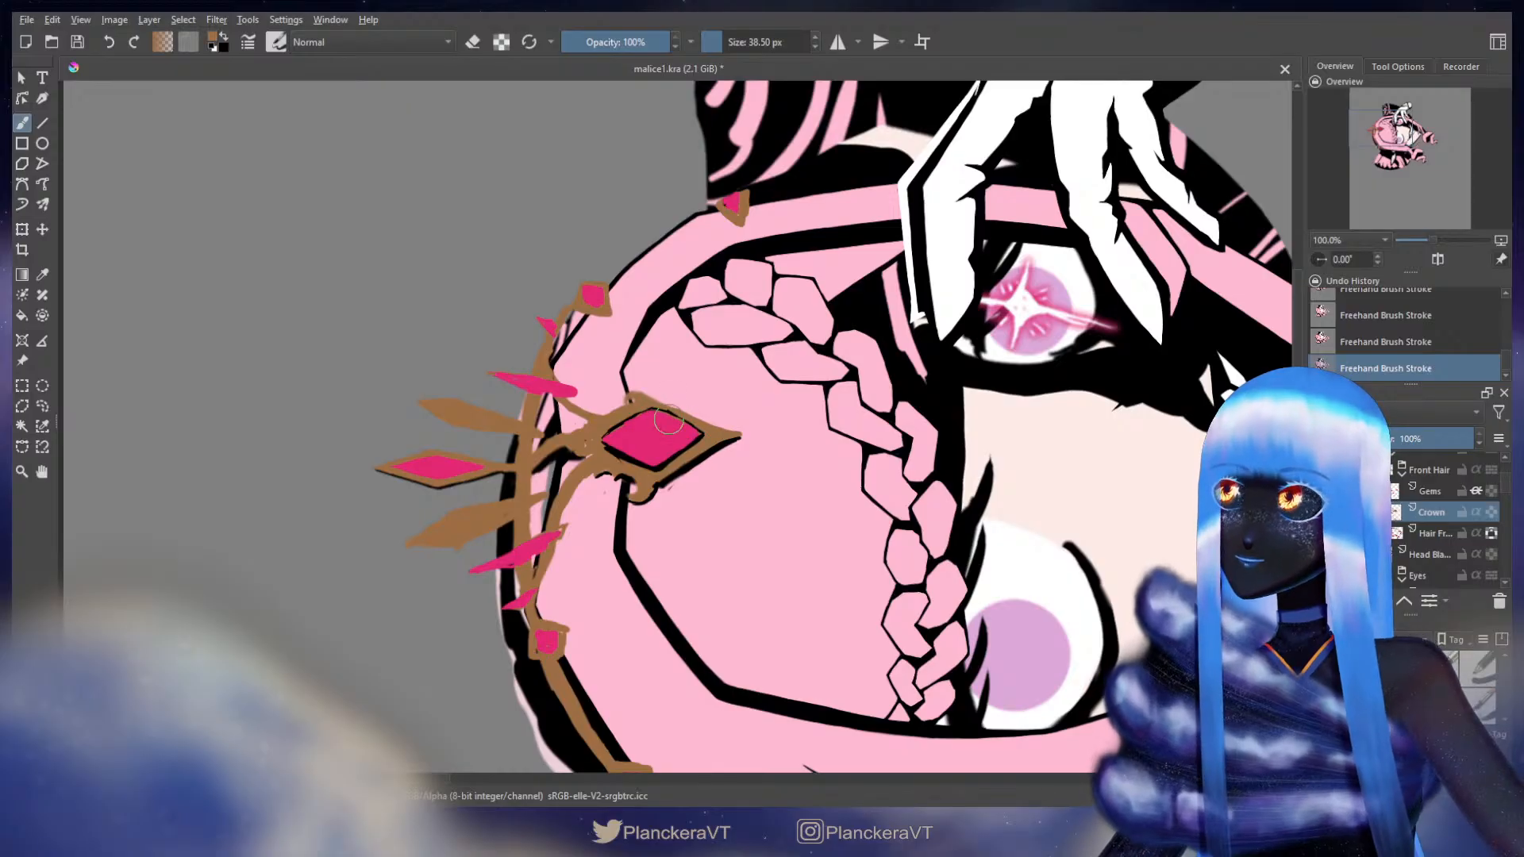
- Repaint the lower curl of the central diamond's frame in brown at 34.98 px and clean its edge with the eraser at 26.75 px
{"action": "left_click_drag", "start_coordinate": [663, 408], "coordinate": [665, 408], "text": "shift"}
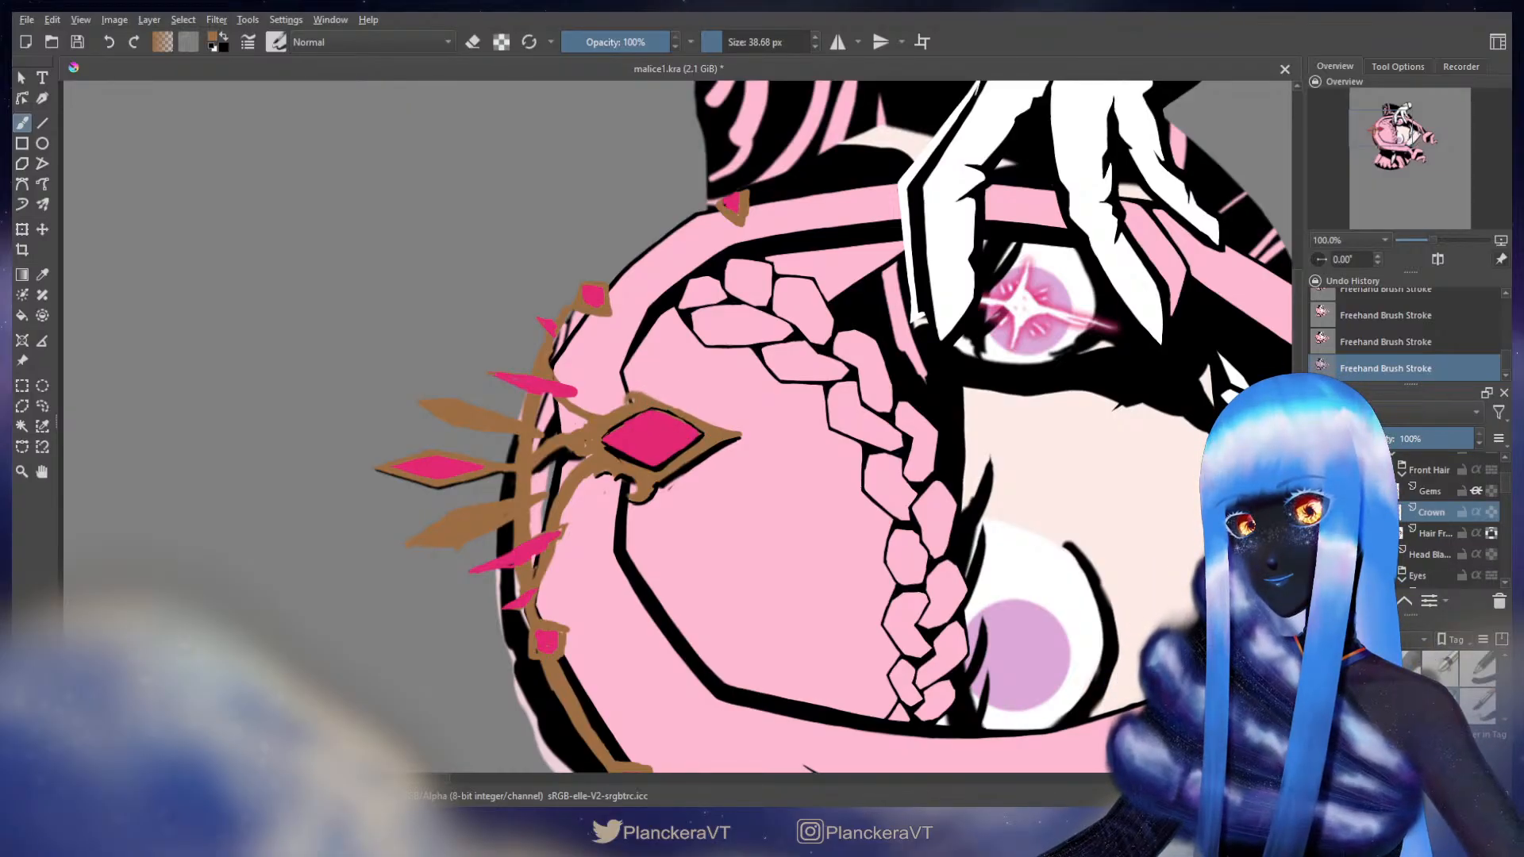
{"action": "left_click_drag", "start_coordinate": [652, 382], "coordinate": [657, 494]}
{"action": "key", "text": "ctrl+z"}
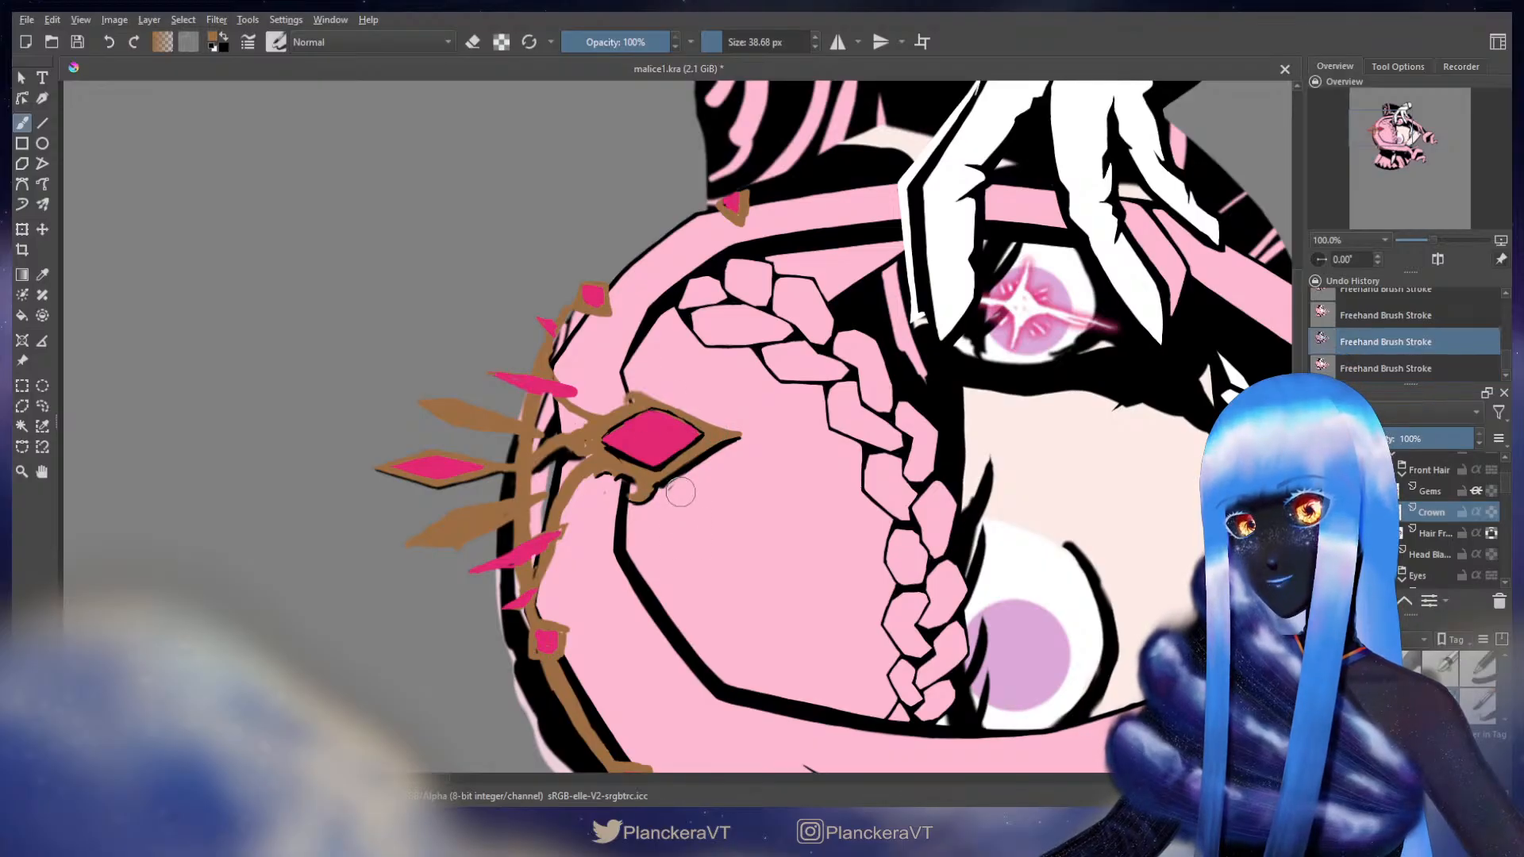
{"action": "left_click_drag", "start_coordinate": [664, 517], "coordinate": [689, 431]}
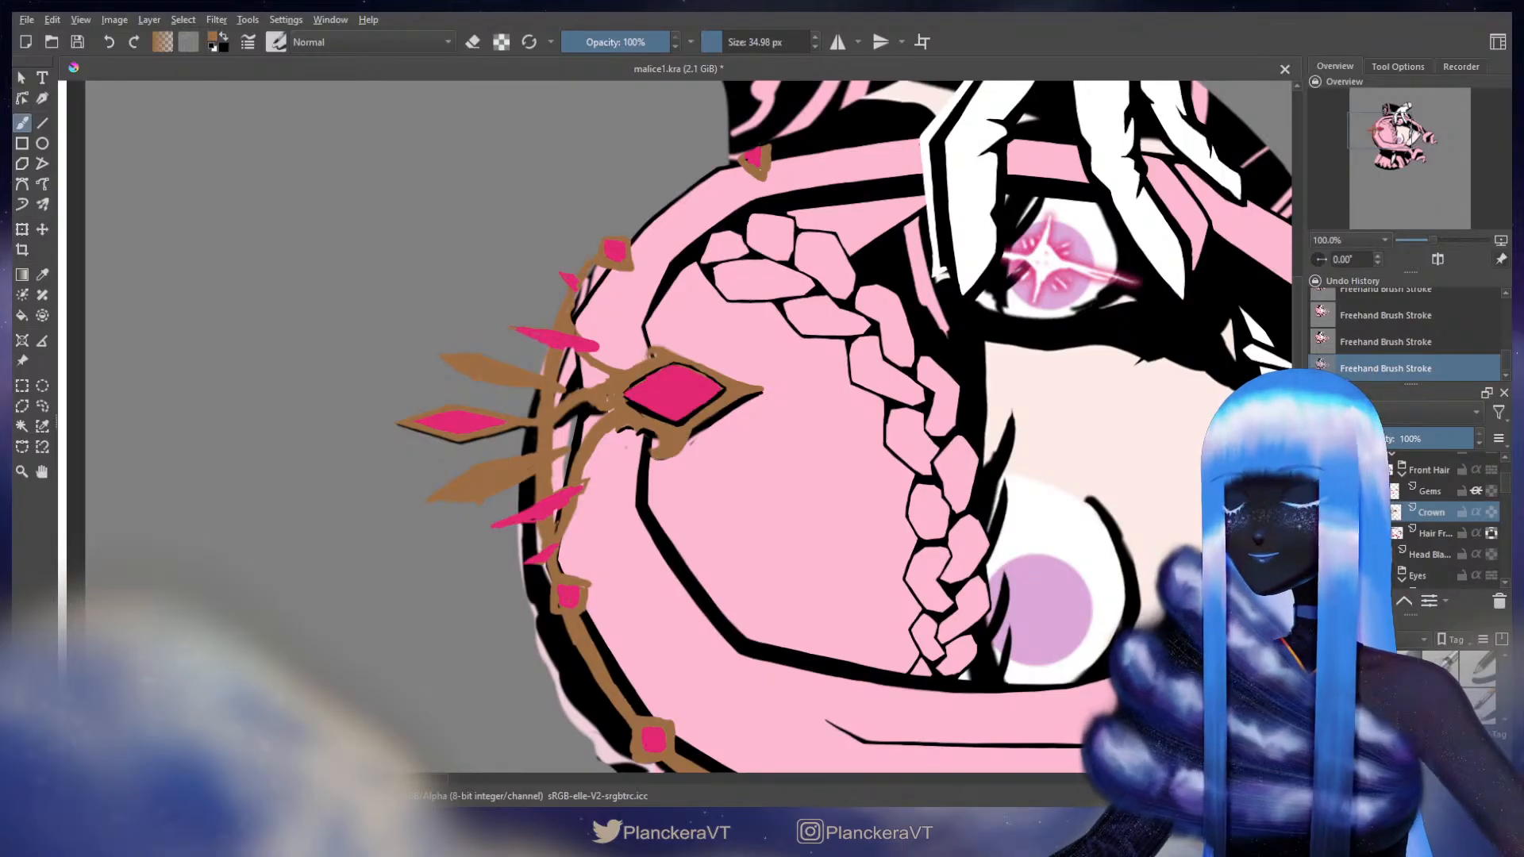
{"action": "key", "text": "e"}
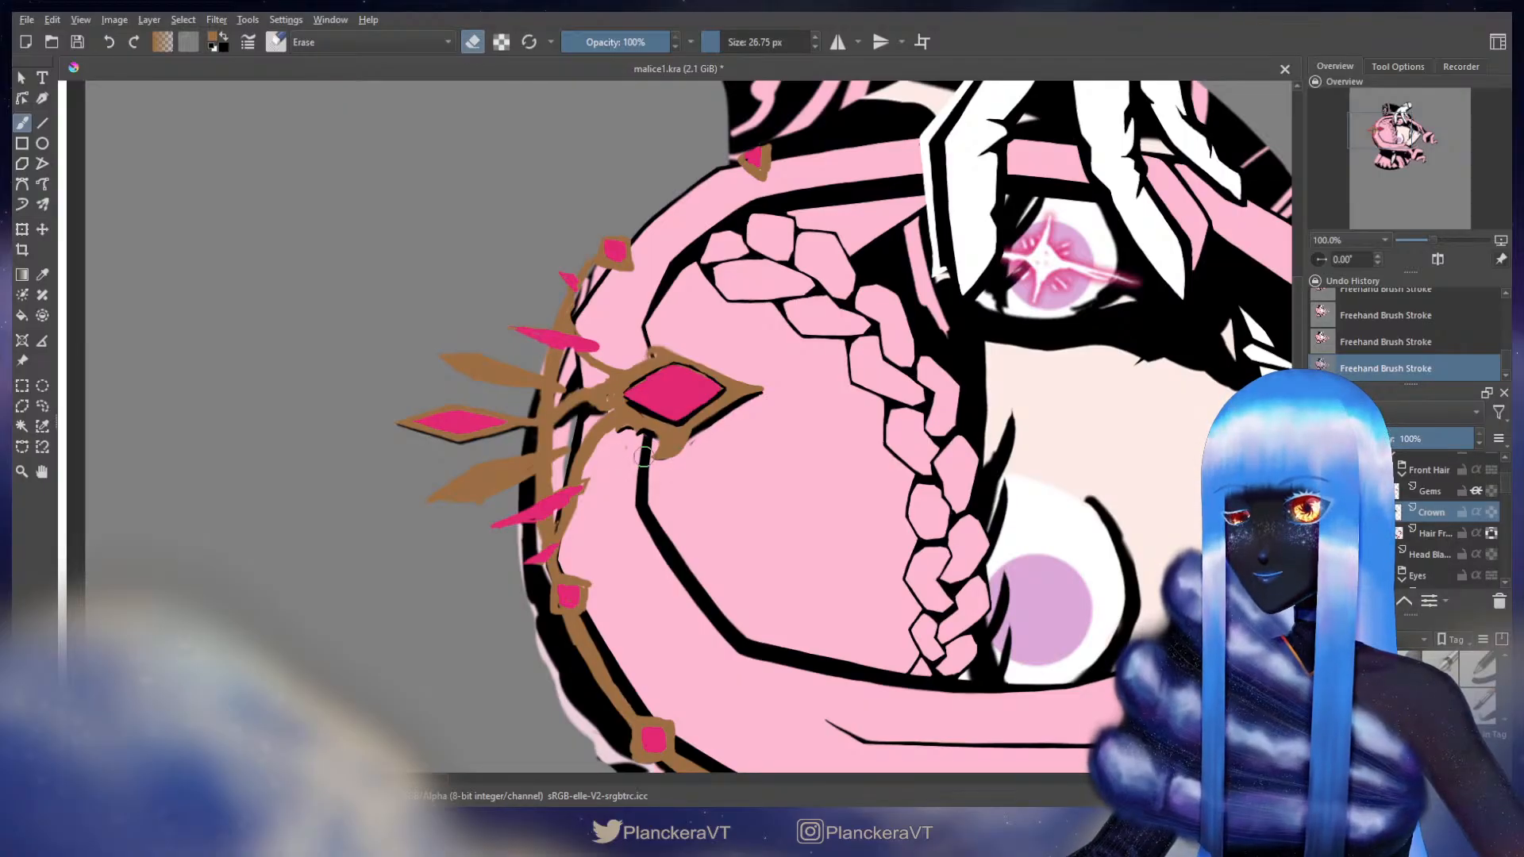
{"action": "key", "text": "e"}
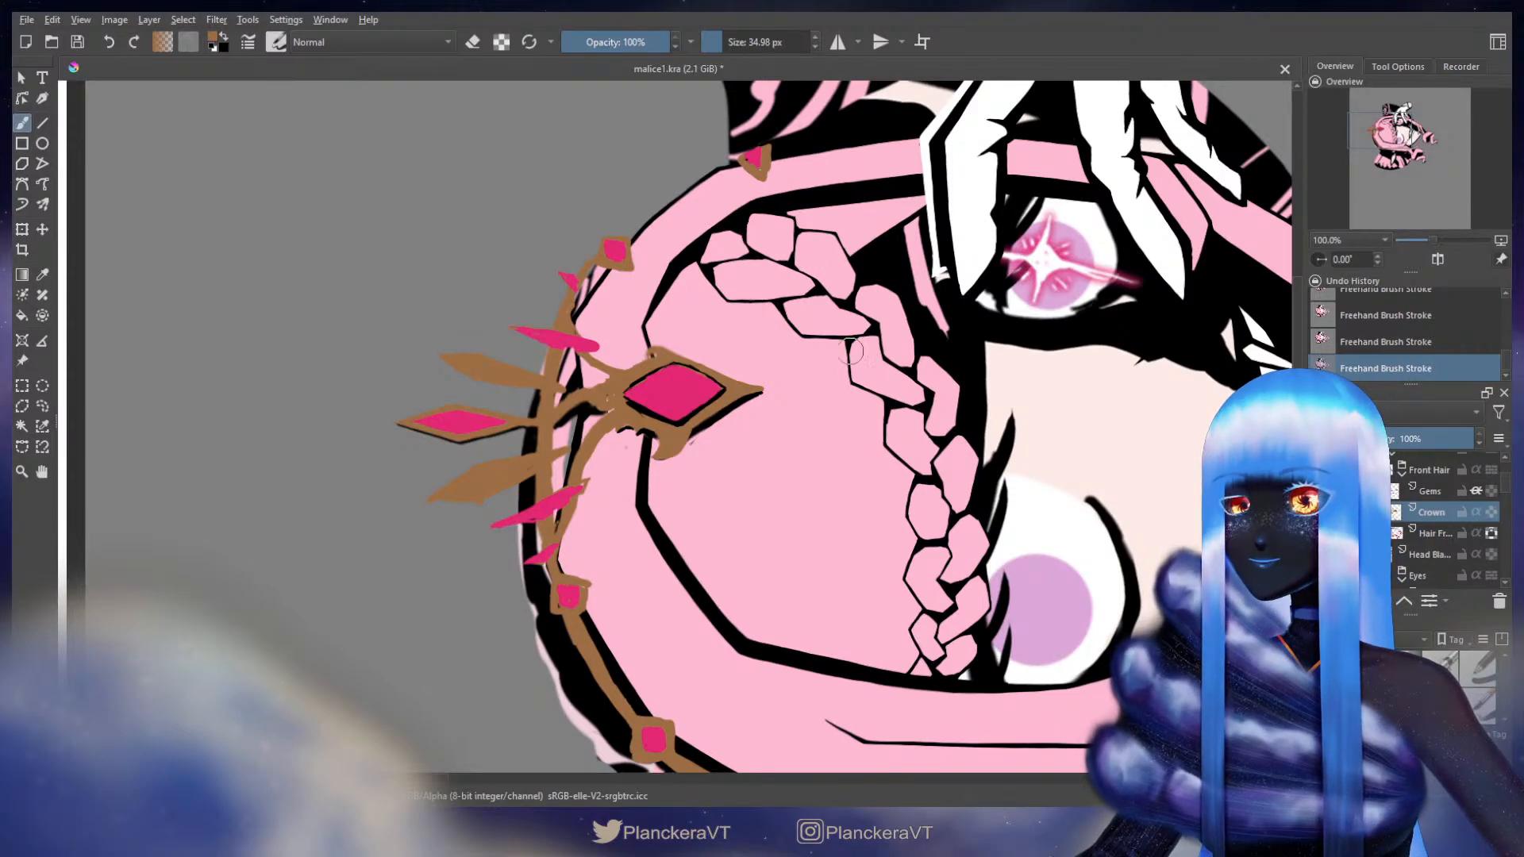
- Smooth the lower curl and notches of the central diamond's frame, repainting in brown at 26.14 px and erasing at 21.01 px
{"action": "scroll", "coordinate": [743, 374], "scroll_direction": "up", "scroll_amount": 1}
{"action": "left_click_drag", "start_coordinate": [650, 444], "coordinate": [762, 351]}
{"action": "key", "text": "bracketleft"}
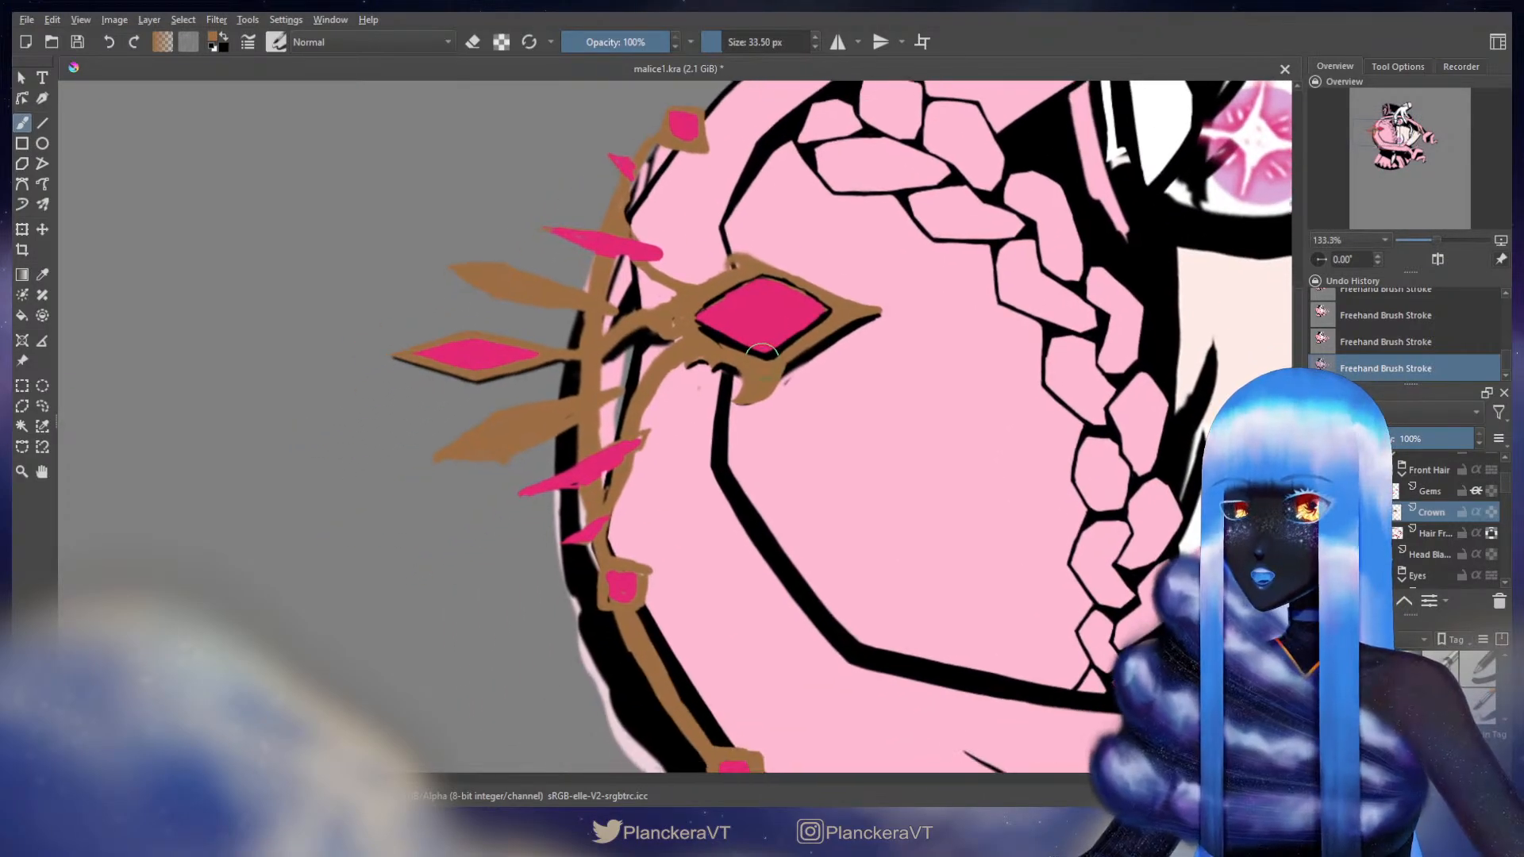
{"action": "key", "text": "bracketleft"}
{"action": "key", "text": "bracketleft"}
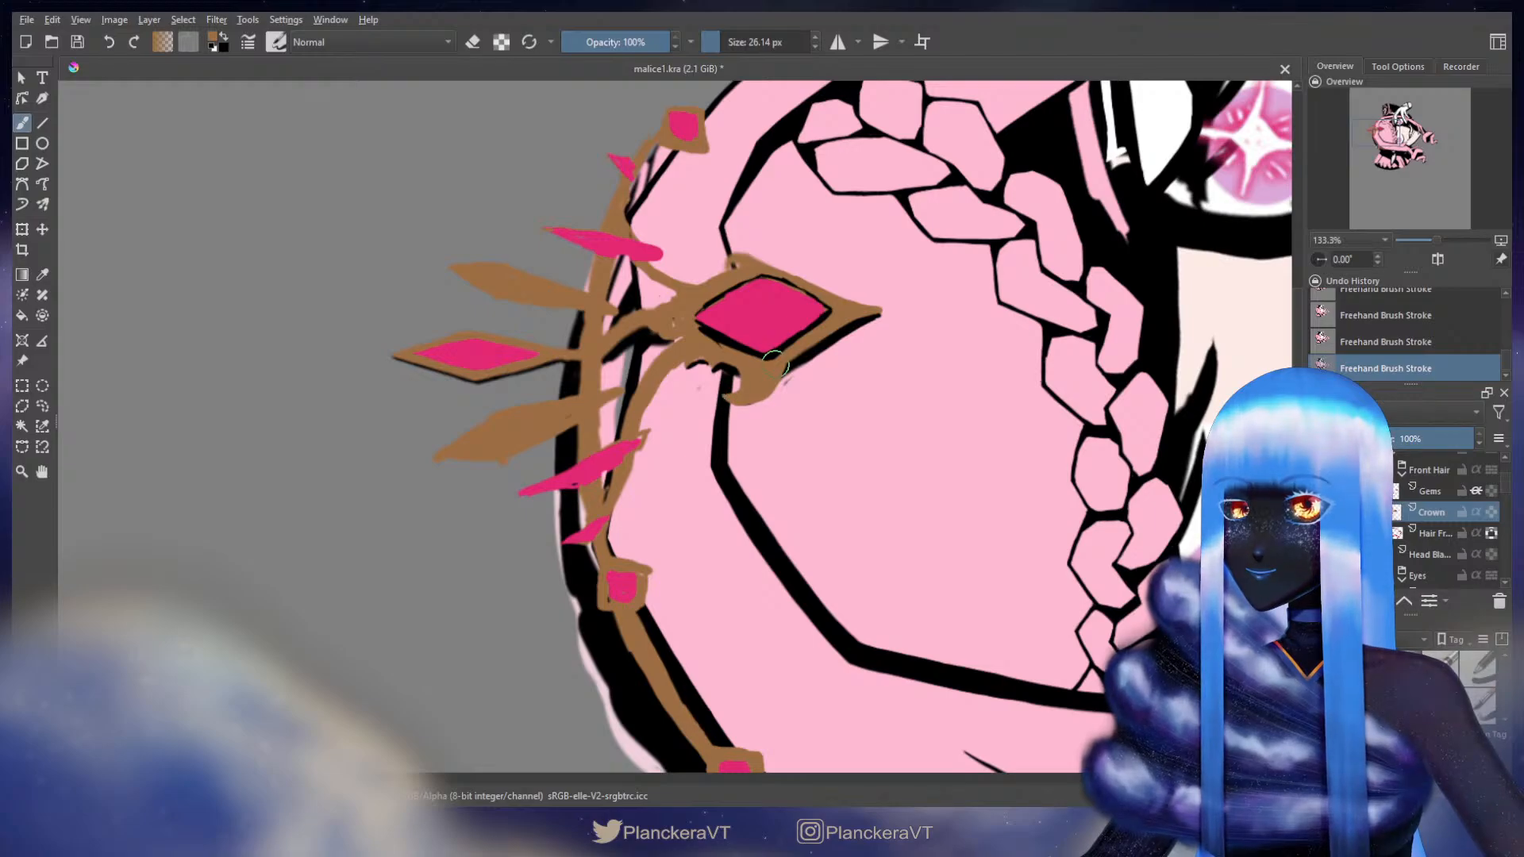
{"action": "key", "text": "e"}
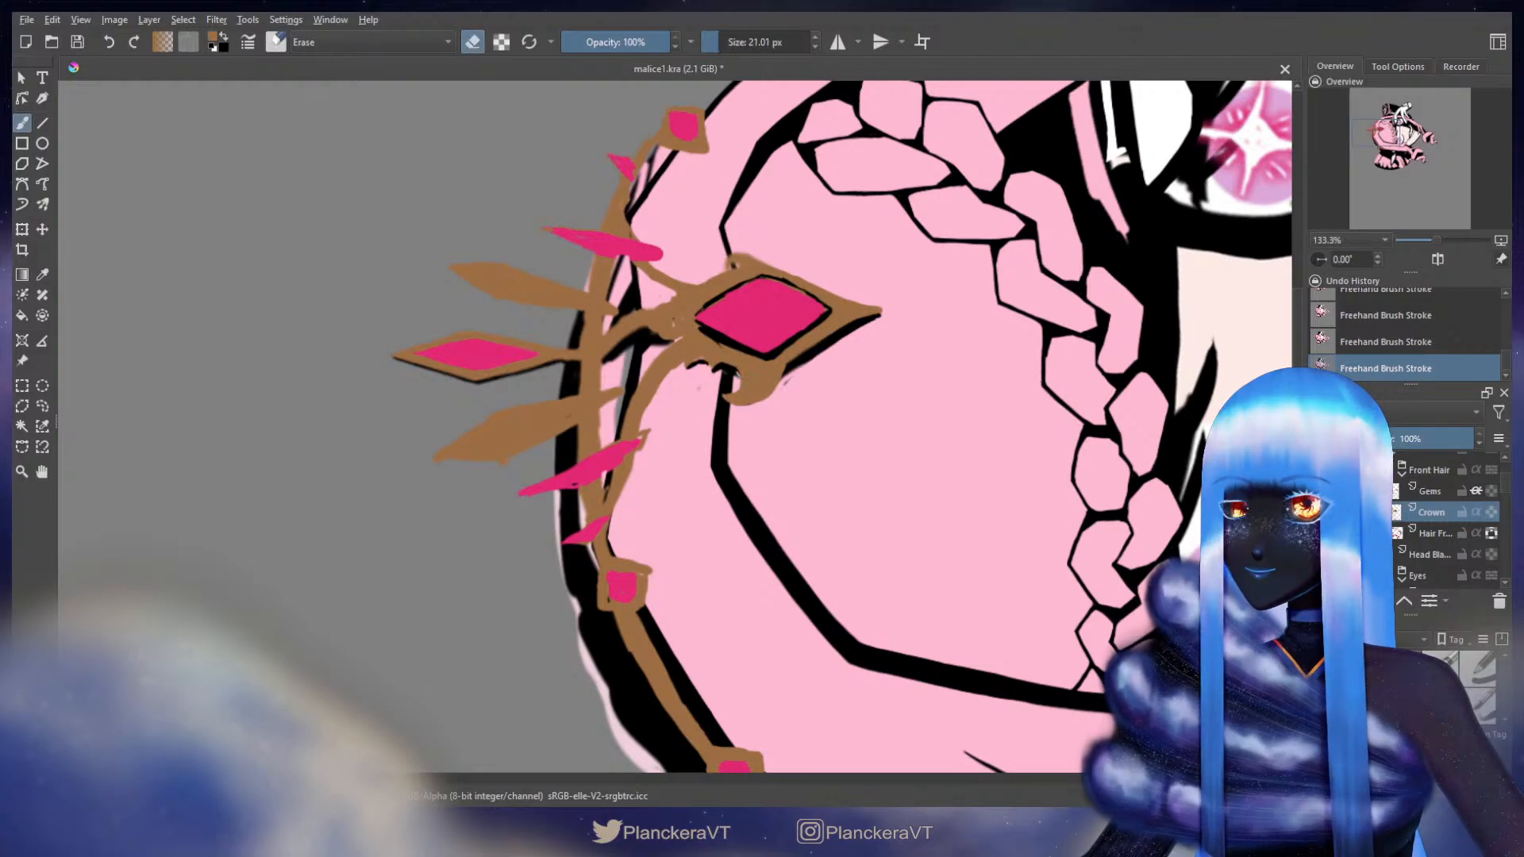
{"action": "left_click_drag", "start_coordinate": [735, 376], "coordinate": [736, 382]}
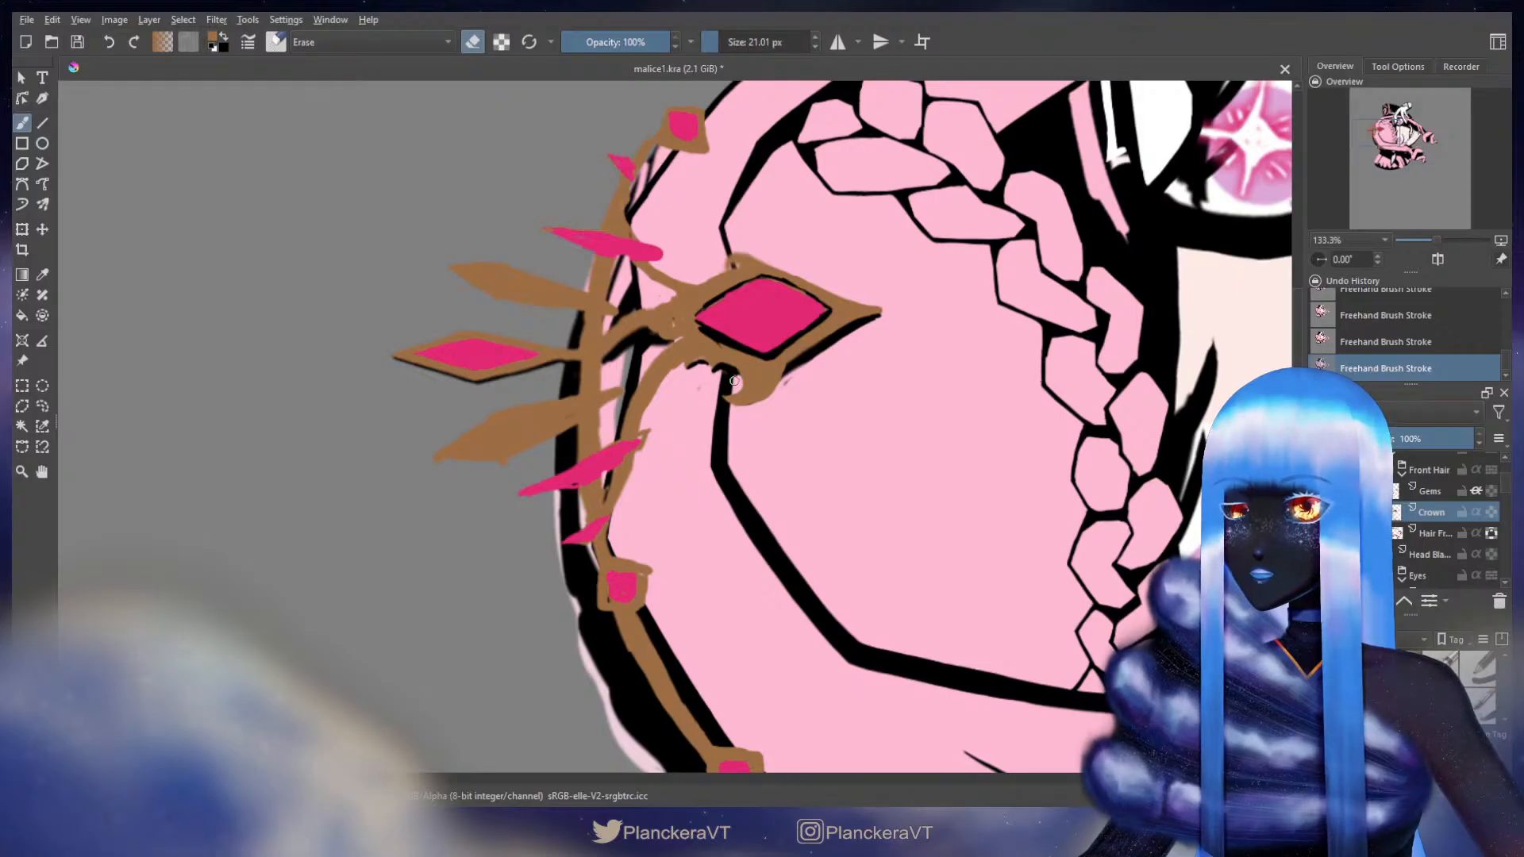
{"action": "key", "text": "e"}
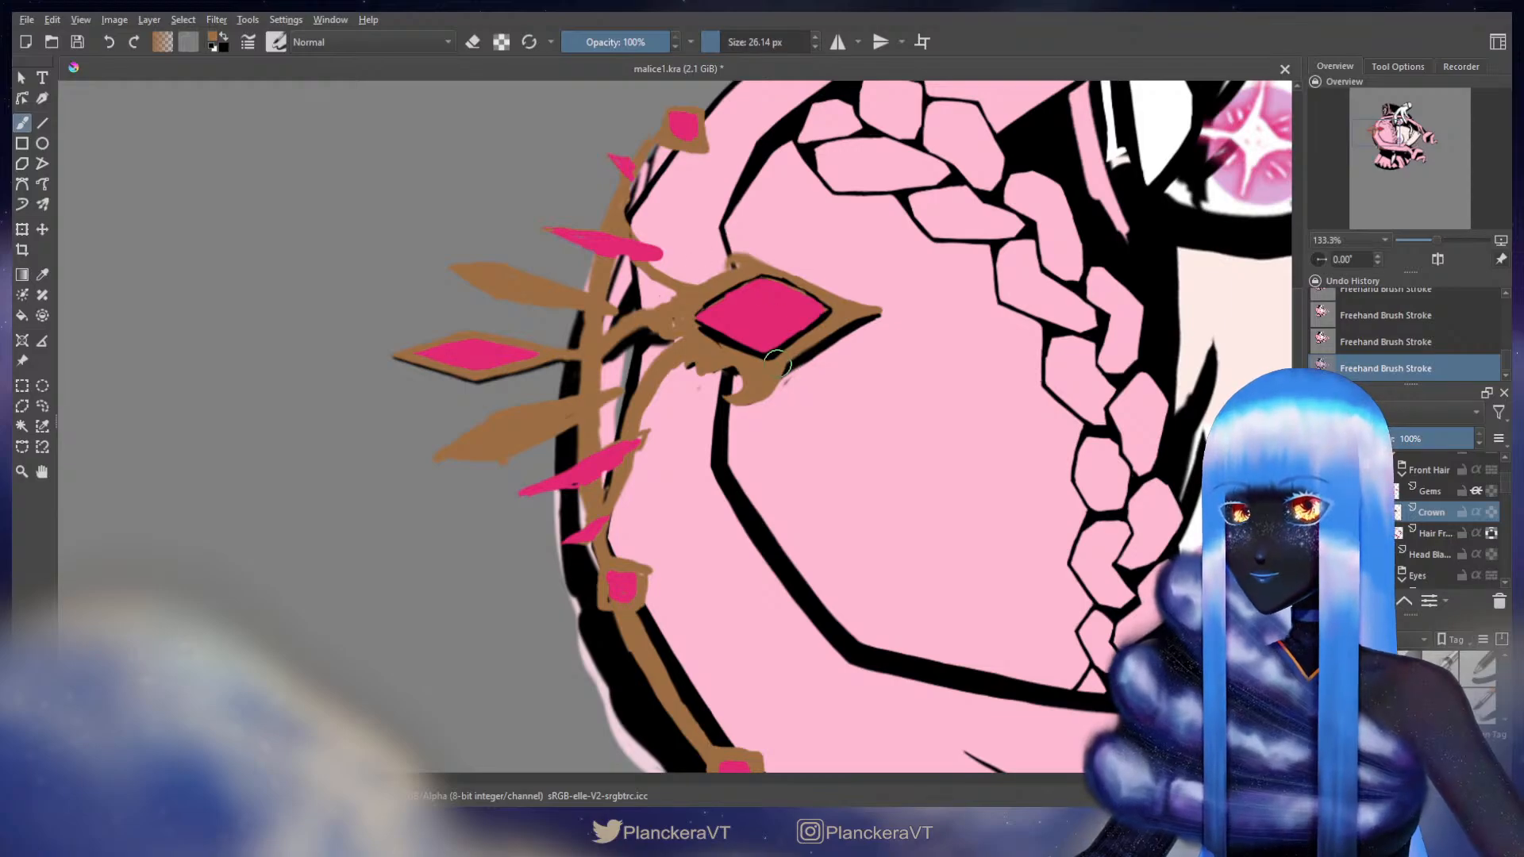
{"action": "key", "text": "e"}
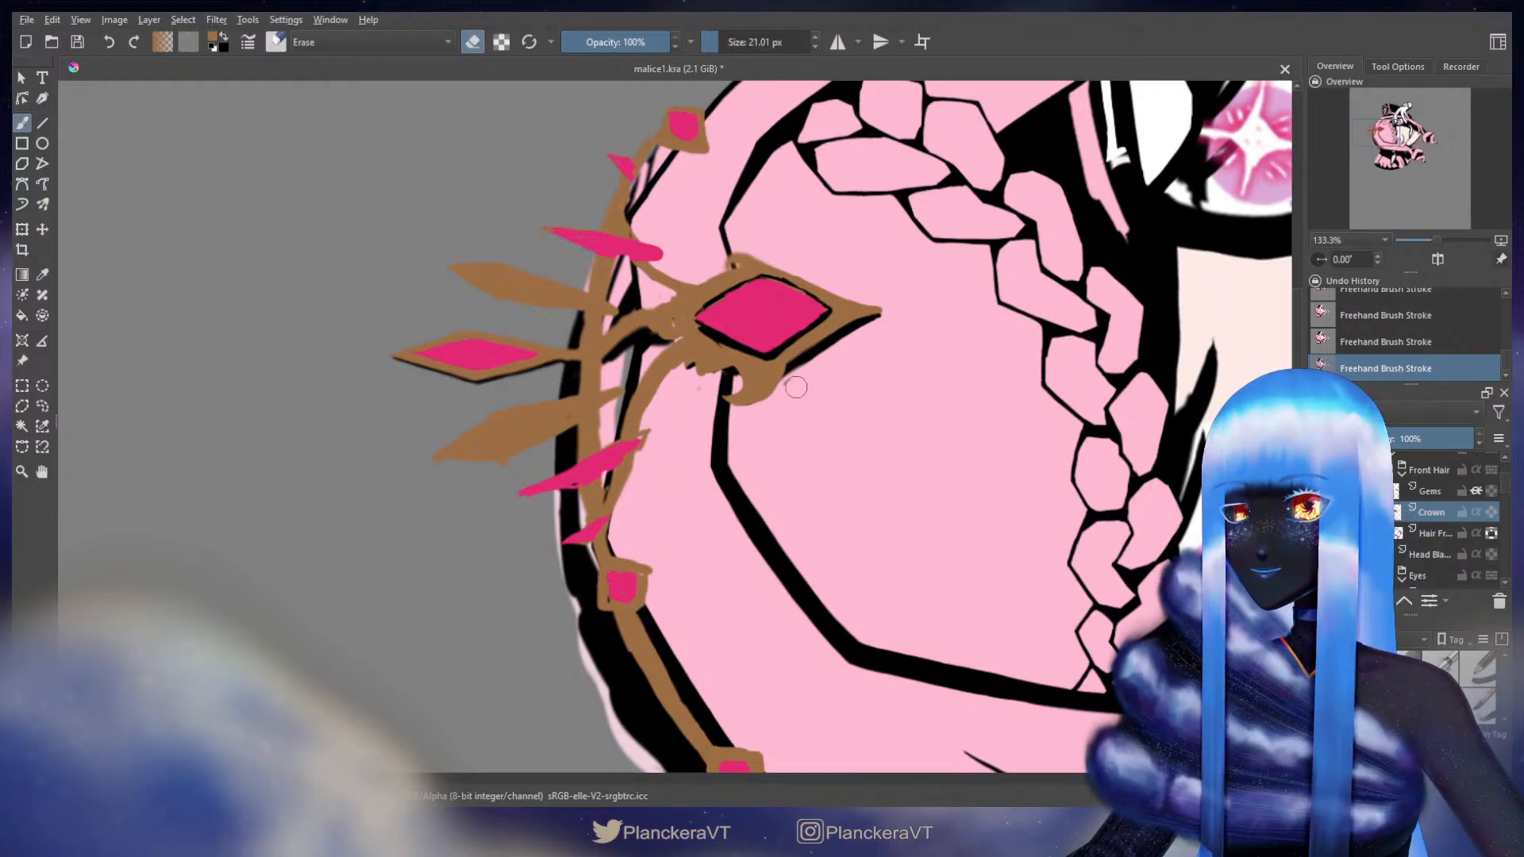
- Refine the outline of the central diamond's frame in brown at 28.45 px and trim its edge with the eraser at 19.94 px
{"action": "key", "text": "e"}
{"action": "scroll", "coordinate": [847, 484], "scroll_direction": "up", "scroll_amount": 3}
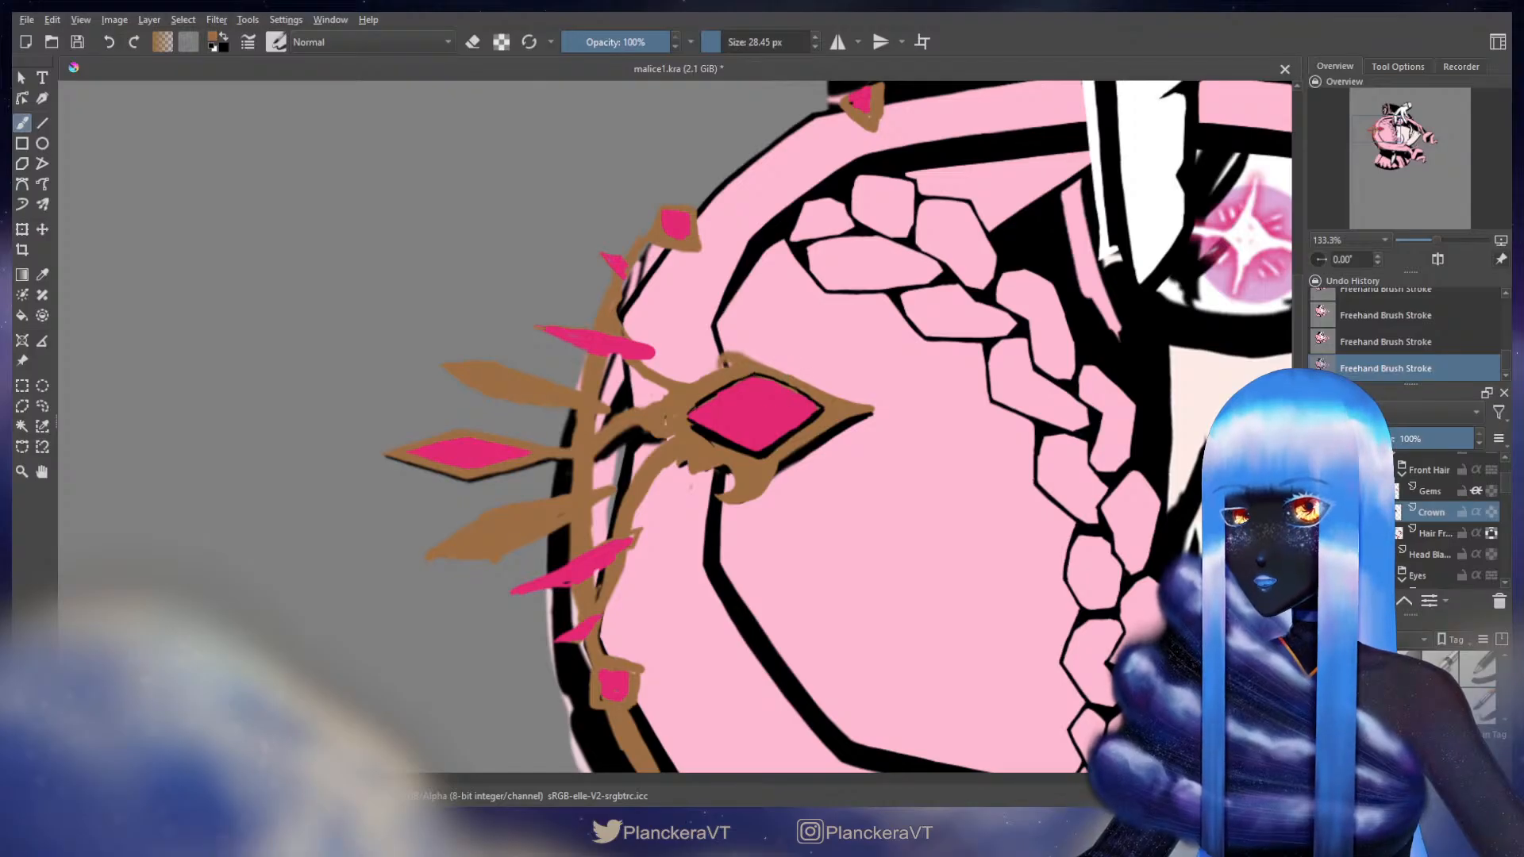
{"action": "key", "text": "e"}
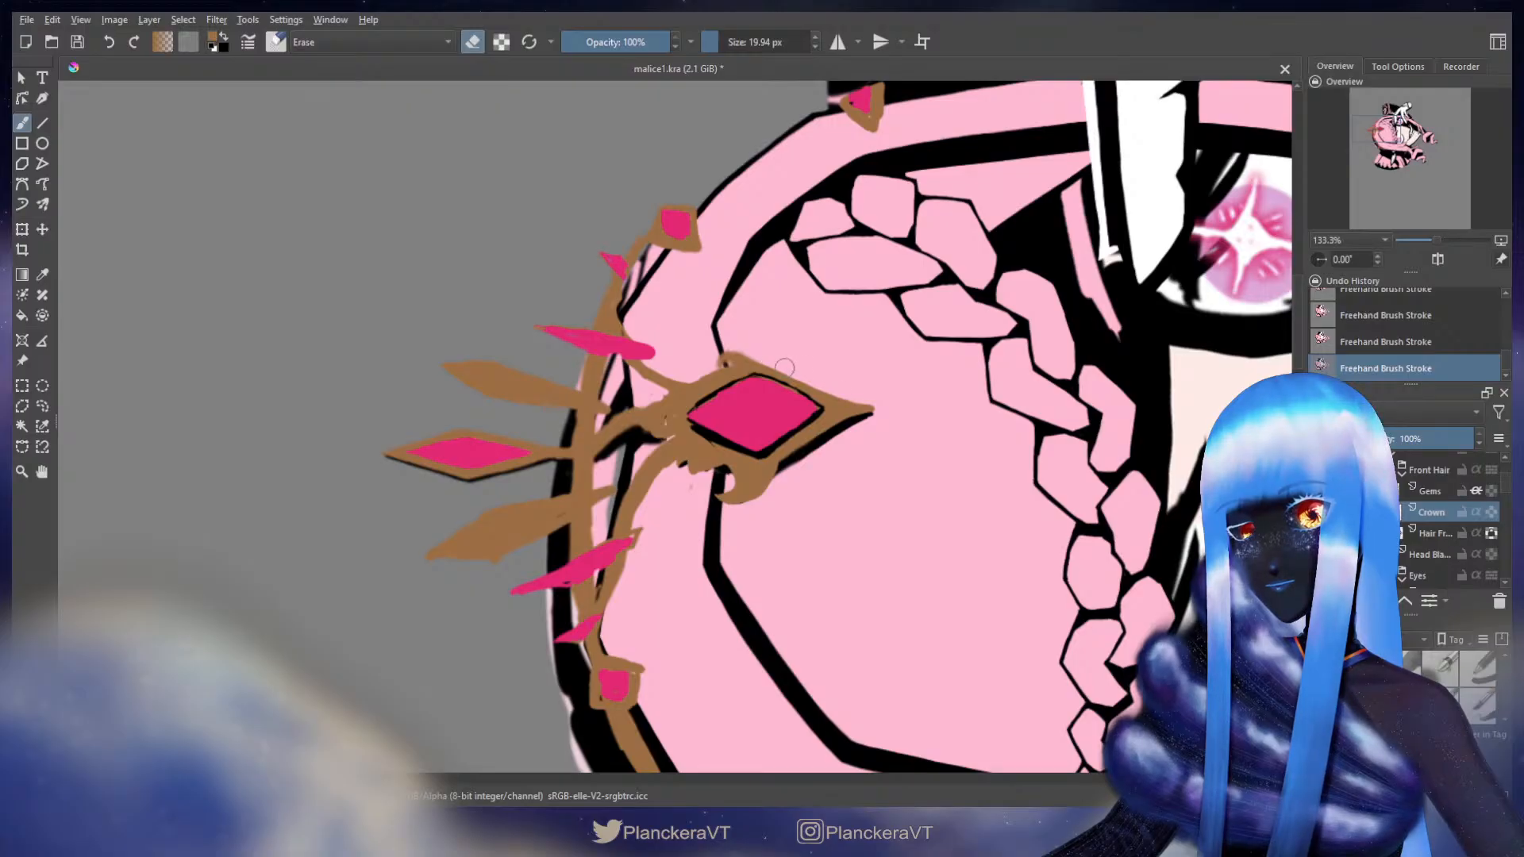
{"action": "key", "text": "e"}
- Reshape the pointed tip of the central diamond's frame on the Crown layer with a liquify transform
{"action": "key", "text": "ctrl+t"}
{"action": "right_click", "coordinate": [878, 395]}
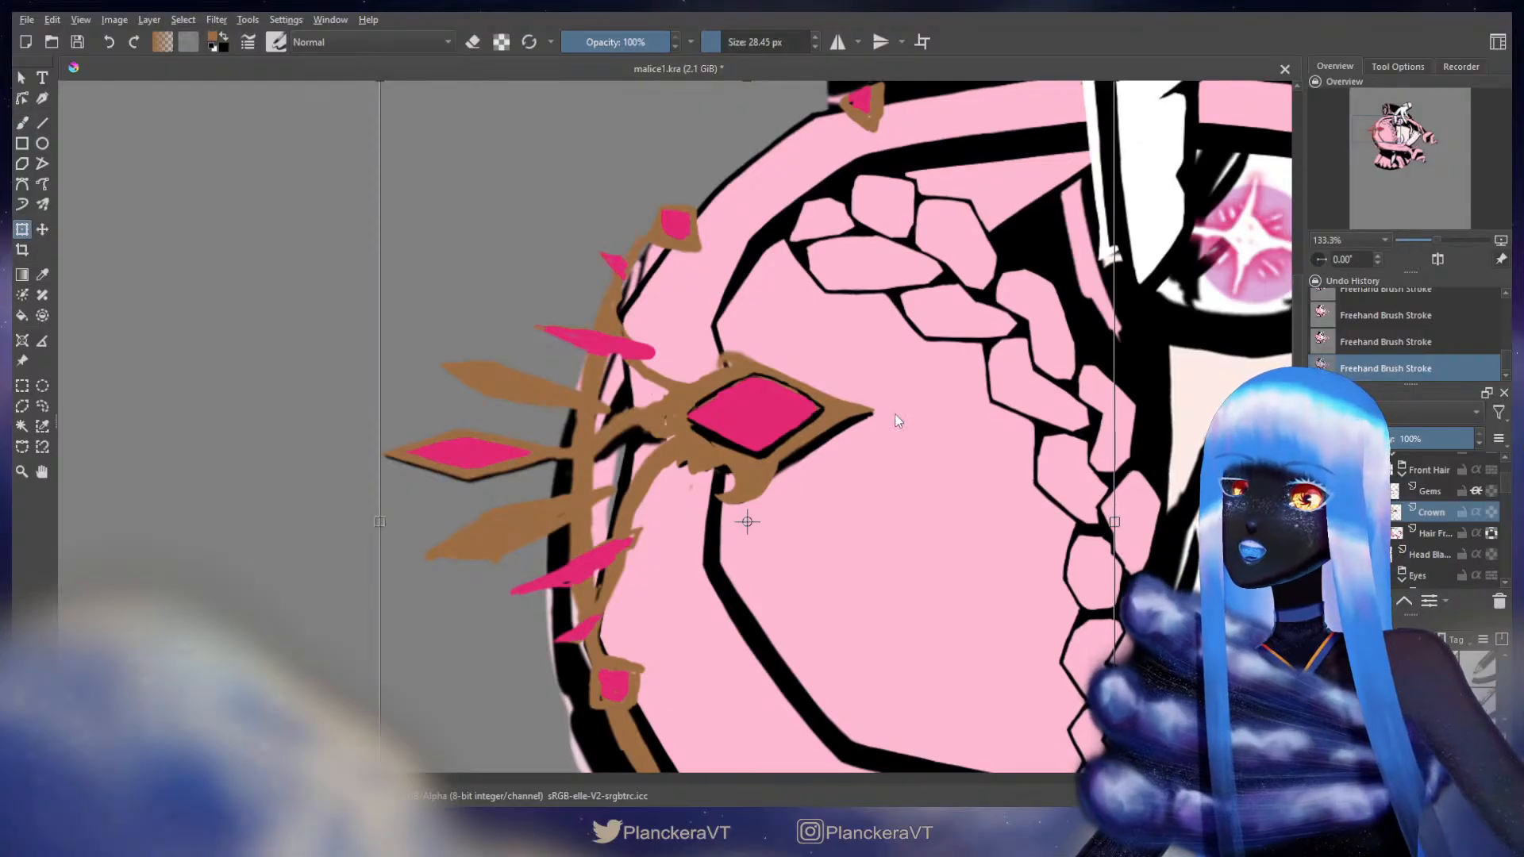
{"action": "left_click", "coordinate": [931, 489]}
{"action": "mouse_move", "coordinate": [878, 409]}
{"action": "left_mouse_down"}
{"action": "mouse_move", "coordinate": [842, 409]}
{"action": "mouse_move", "coordinate": [870, 418]}
{"action": "left_mouse_up"}
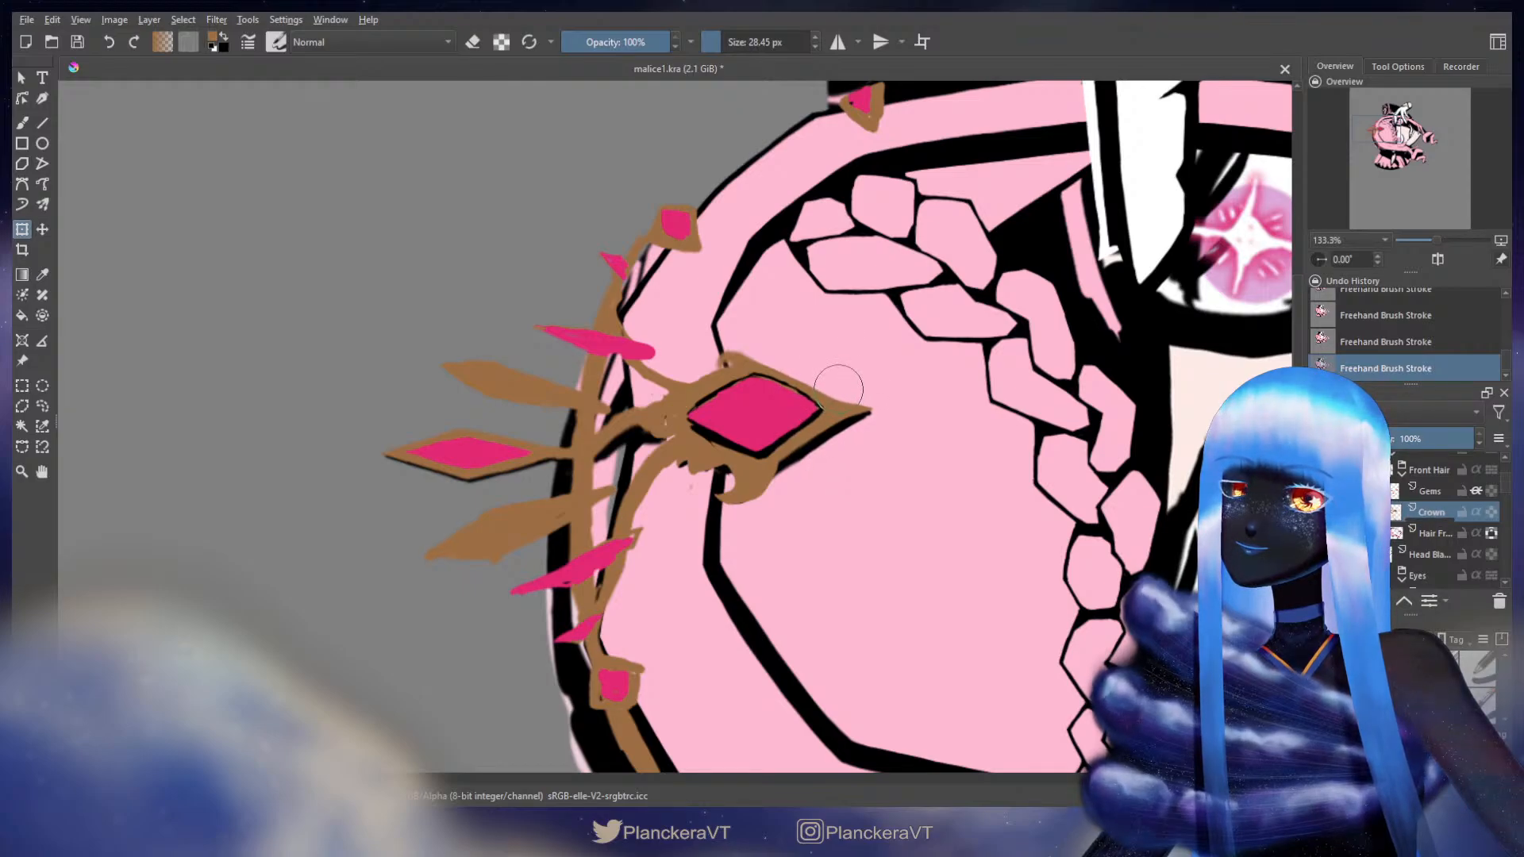
{"action": "scroll", "coordinate": [912, 401], "scroll_direction": "down", "scroll_amount": 3}
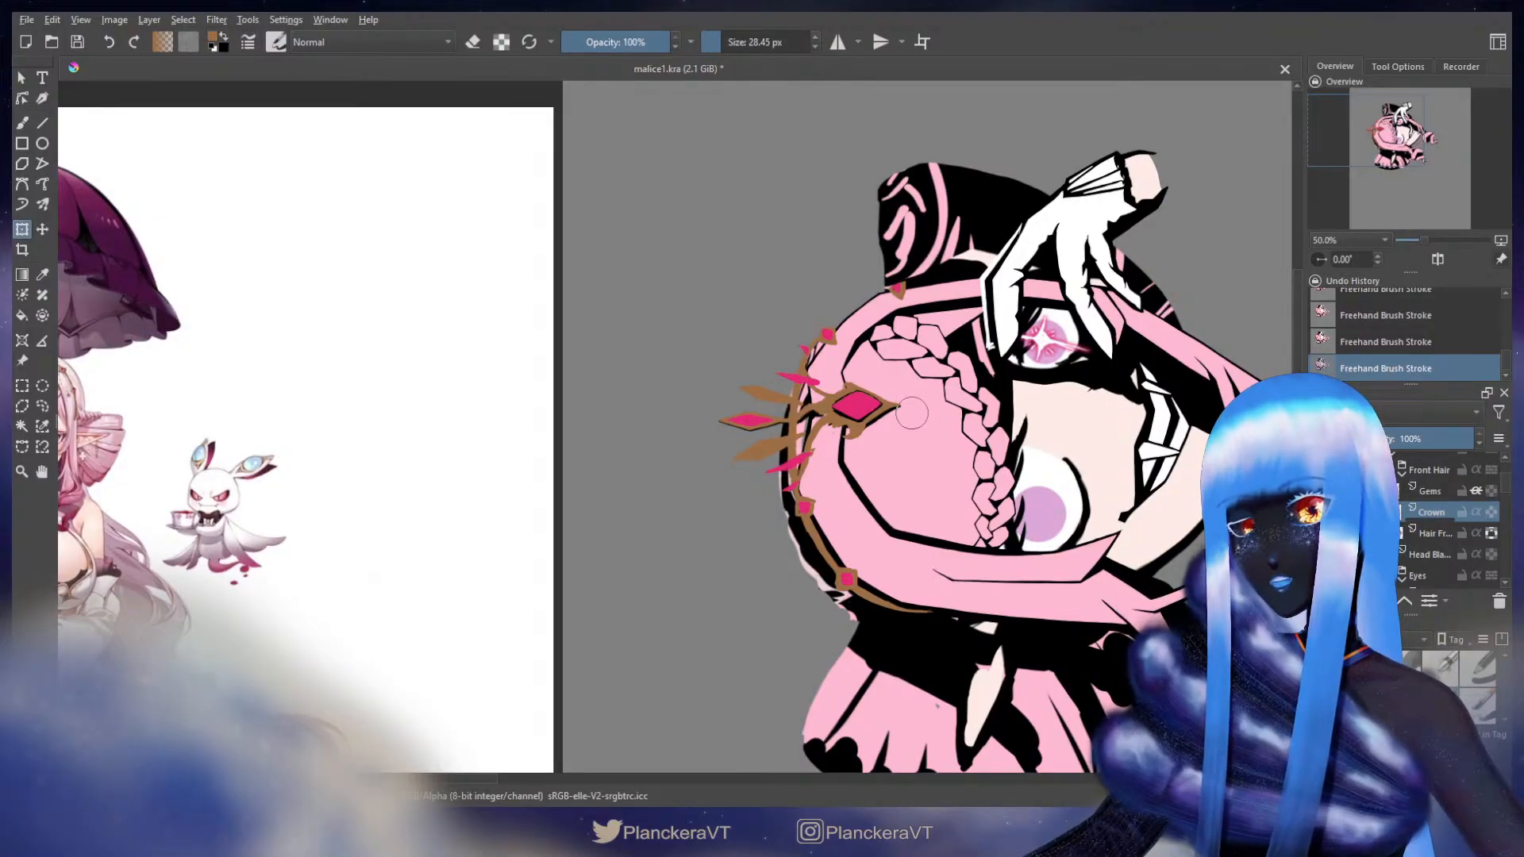
{"action": "key", "text": "b"}
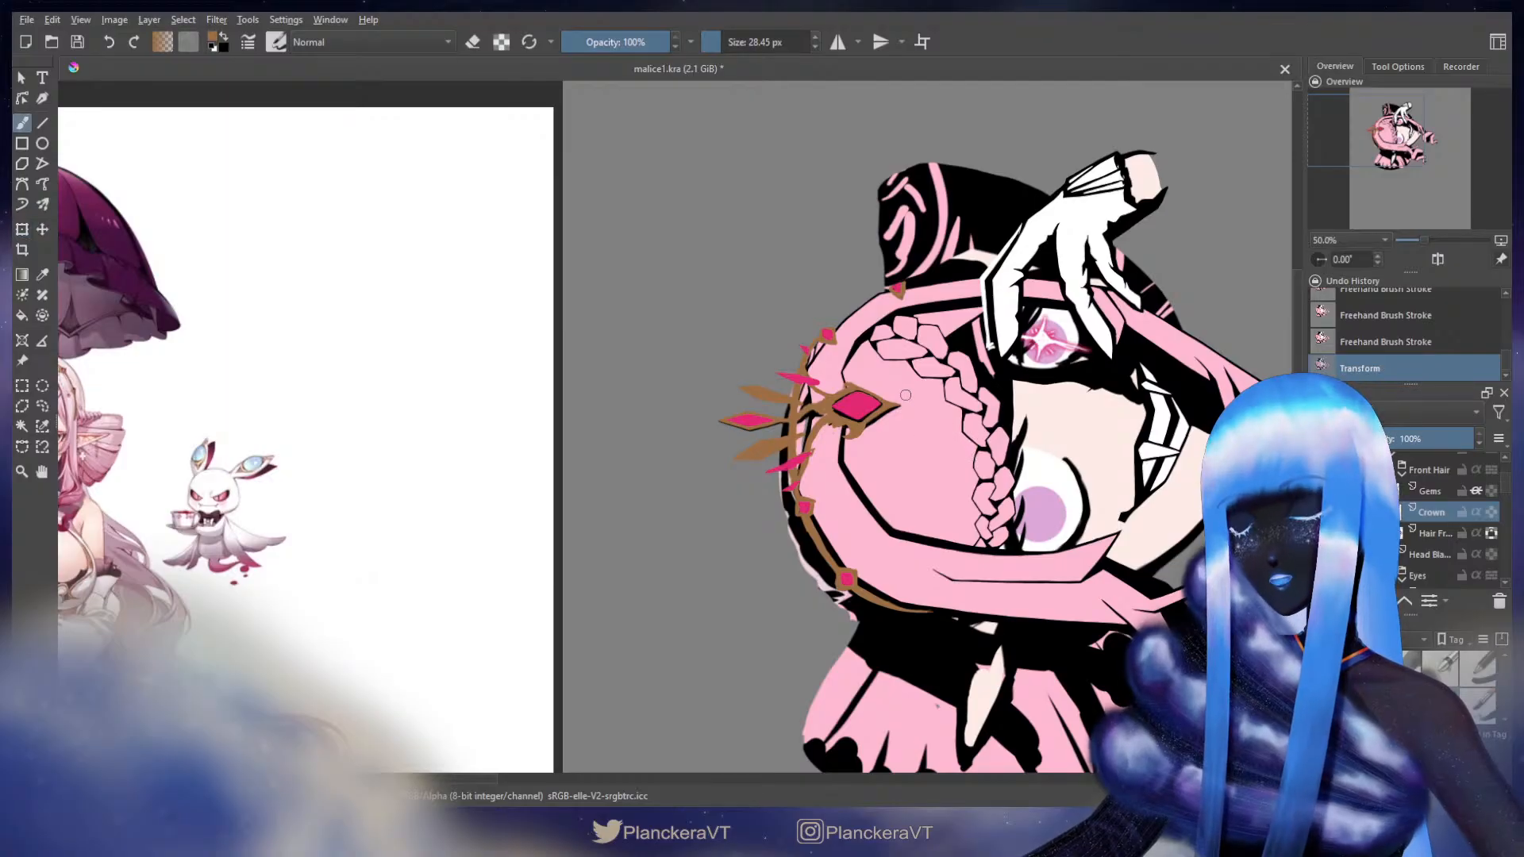
- Reshape the central pink gem on the Gems layer with a liquify transform to fit its brown frame
{"action": "left_click", "coordinate": [1433, 491]}
{"action": "key", "text": "ctrl+t"}
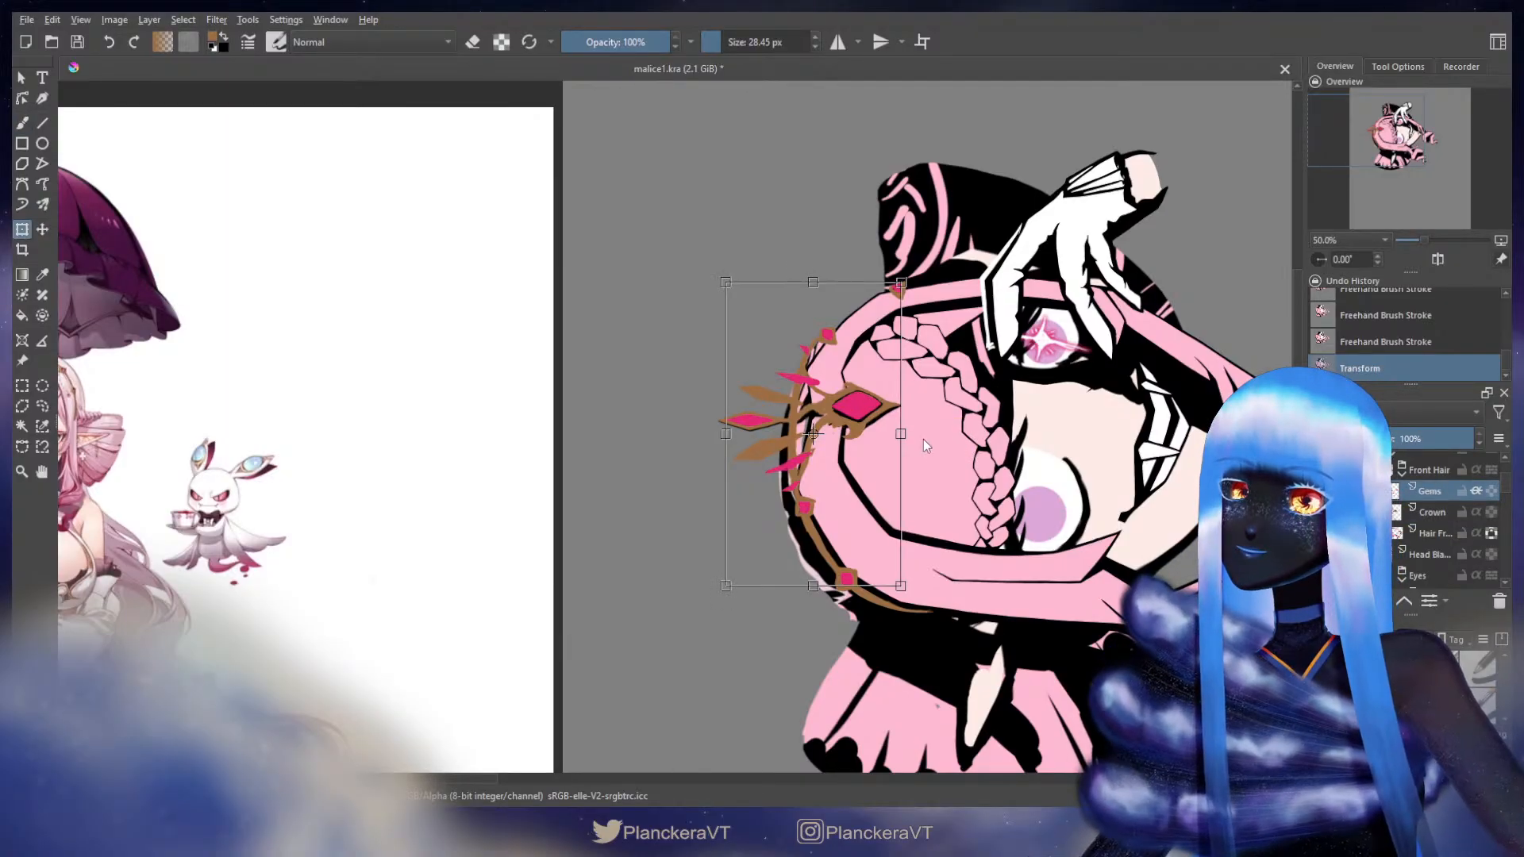
{"action": "key", "text": "b"}
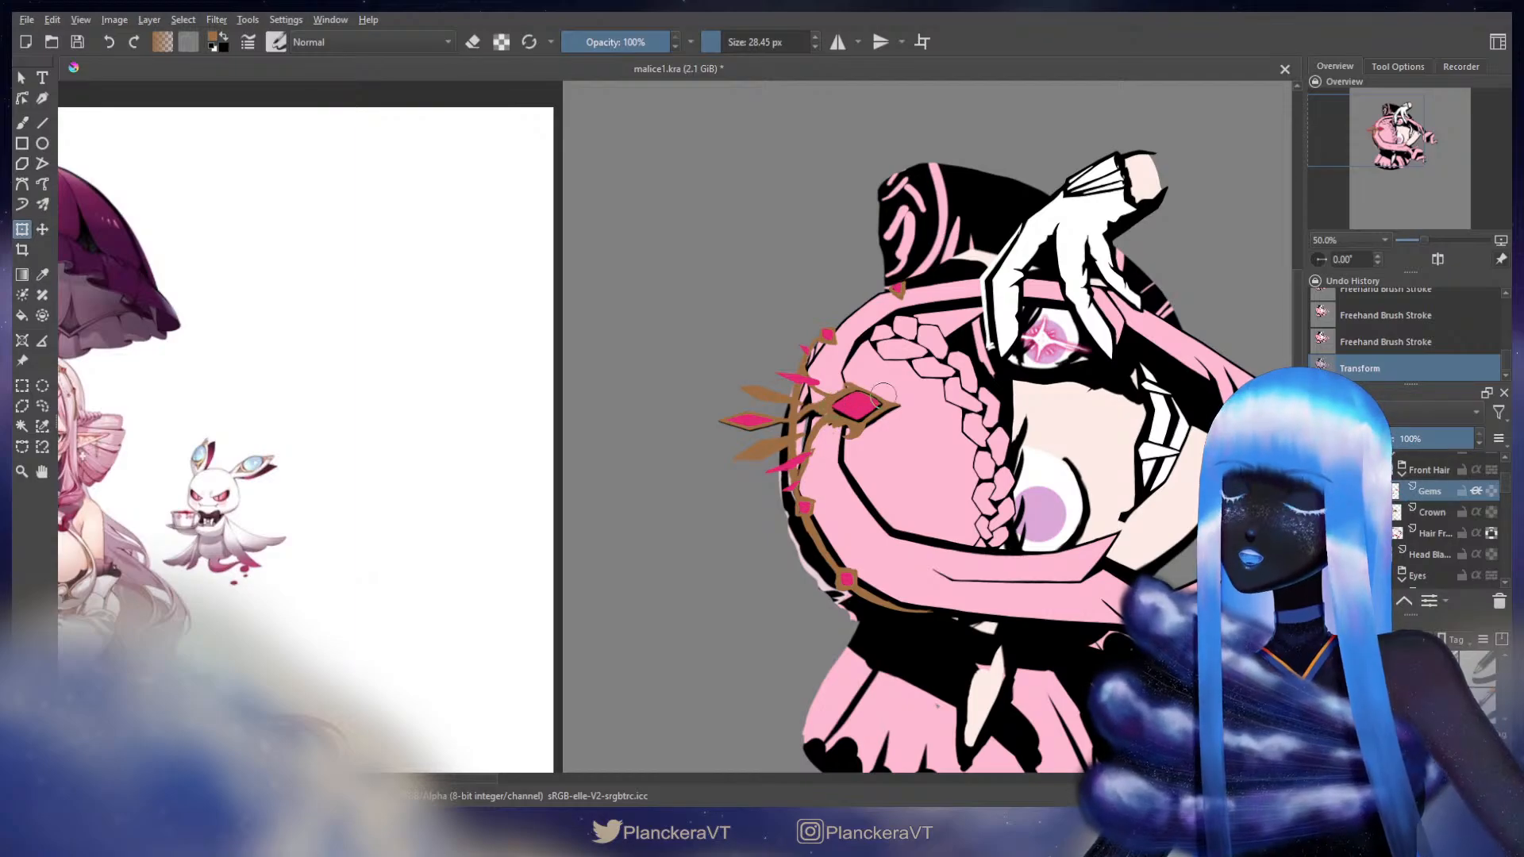
- Fill in the frame around the central gem on the Crown layer with brown at 40.31 px
{"action": "left_click", "coordinate": [1429, 512]}
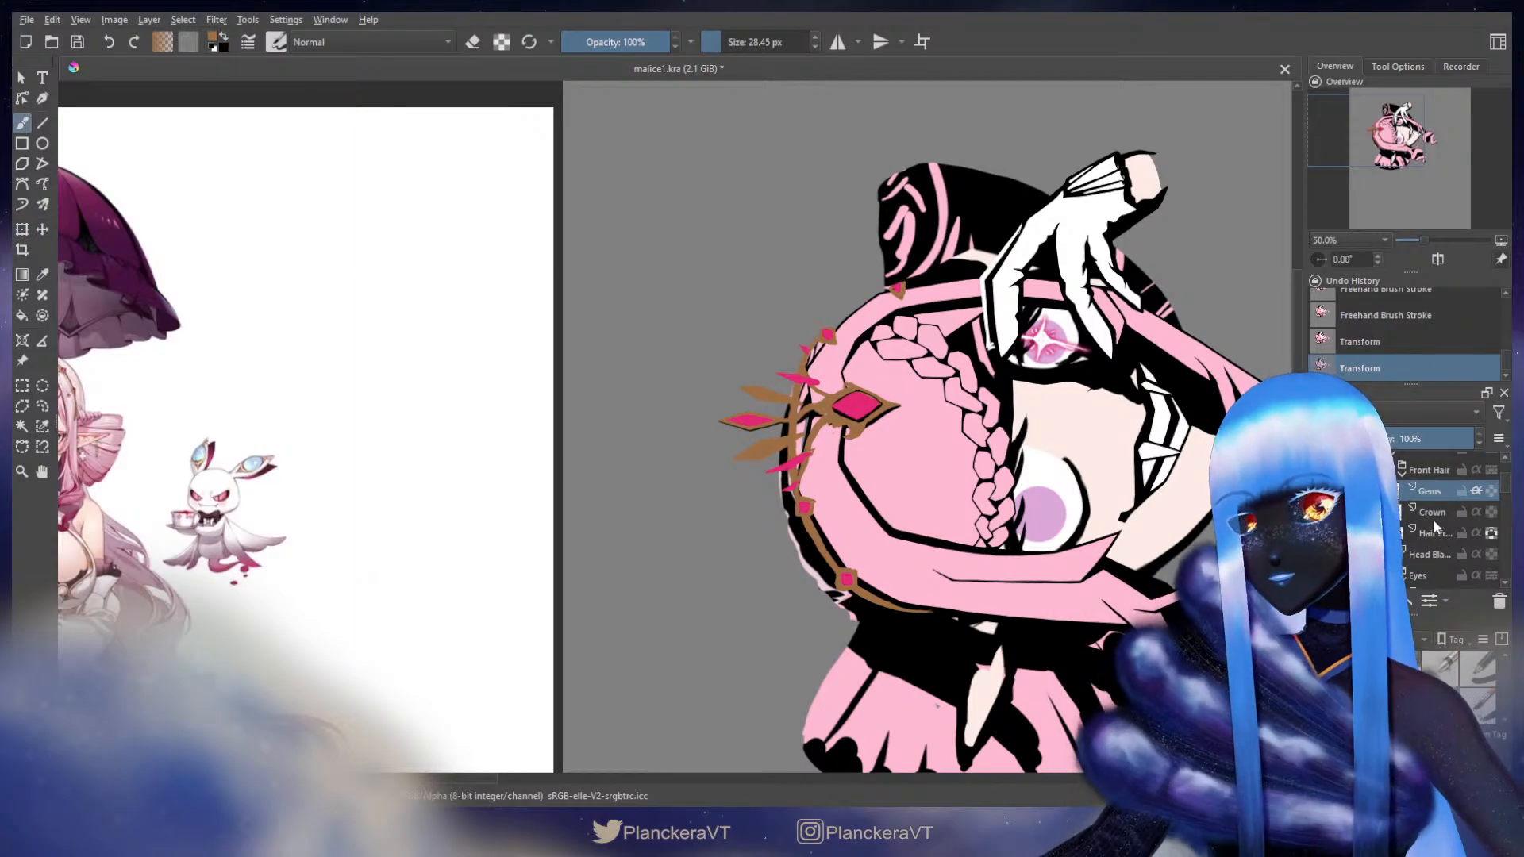
{"action": "key", "text": "b"}
{"action": "left_click_drag", "start_coordinate": [836, 406], "coordinate": [862, 418]}
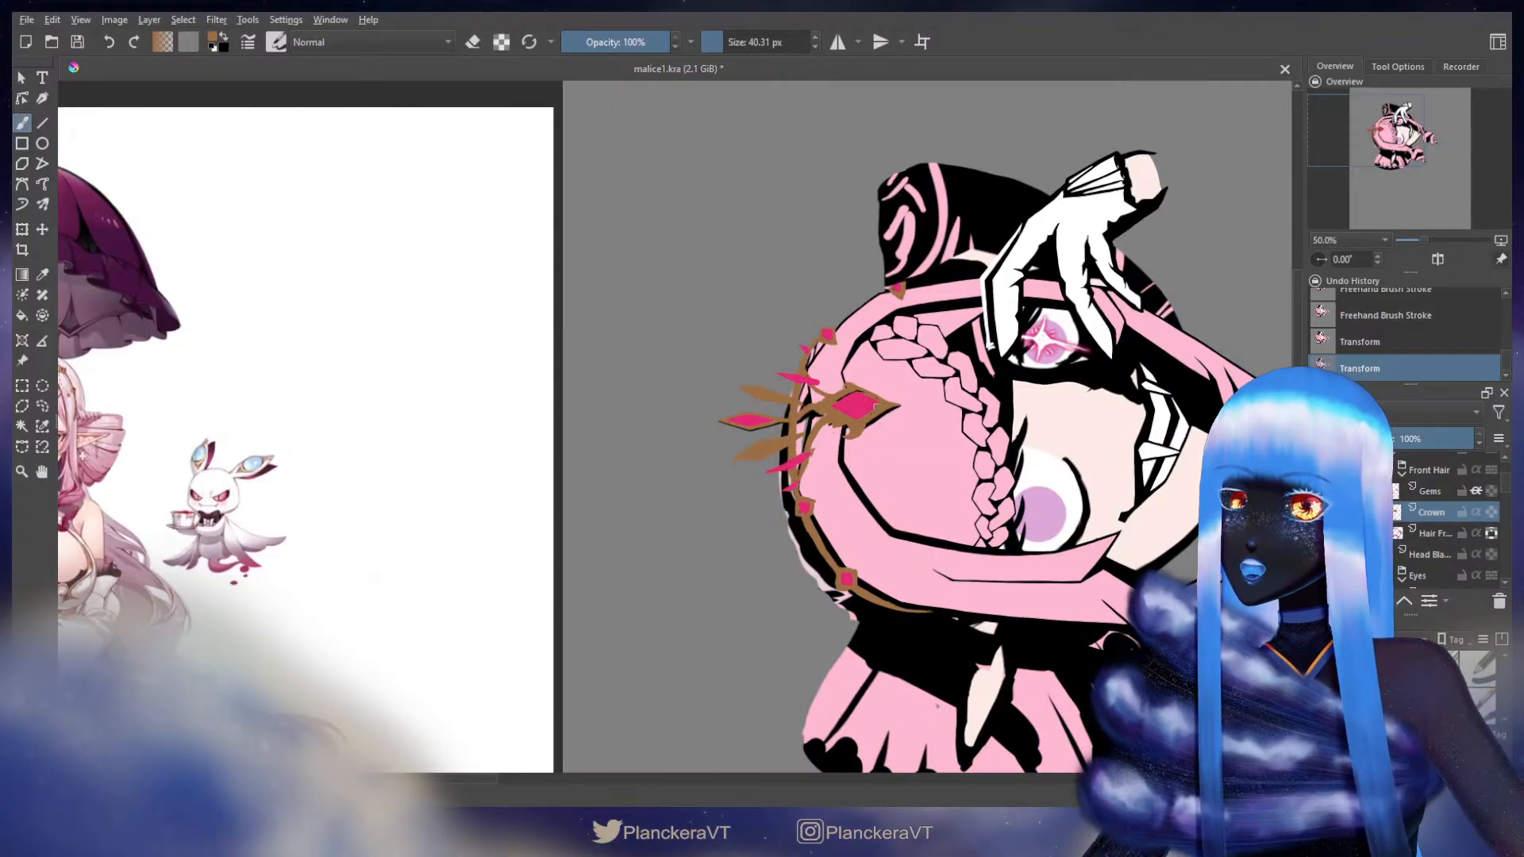
{"action": "mouse_move", "coordinate": [857, 393]}
{"action": "left_mouse_down"}
{"action": "mouse_move", "coordinate": [875, 403]}
{"action": "mouse_move", "coordinate": [841, 411]}
{"action": "mouse_move", "coordinate": [857, 419]}
{"action": "left_mouse_up"}
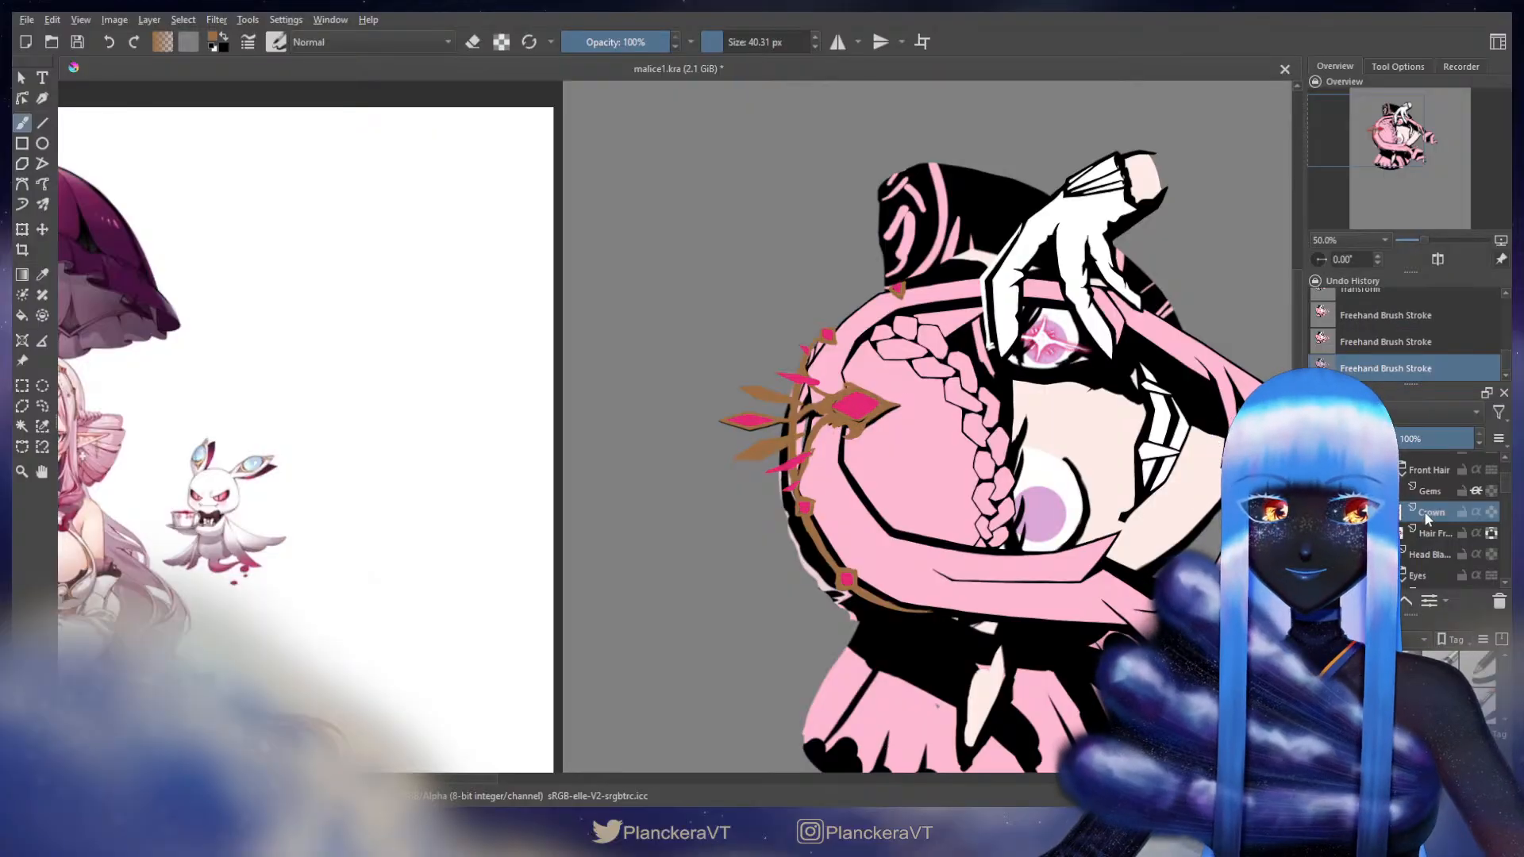
- Adjust the central gem's outline on the Gems layer with another liquify transform
{"action": "left_click", "coordinate": [1429, 491]}
{"action": "key", "text": "ctrl+t"}
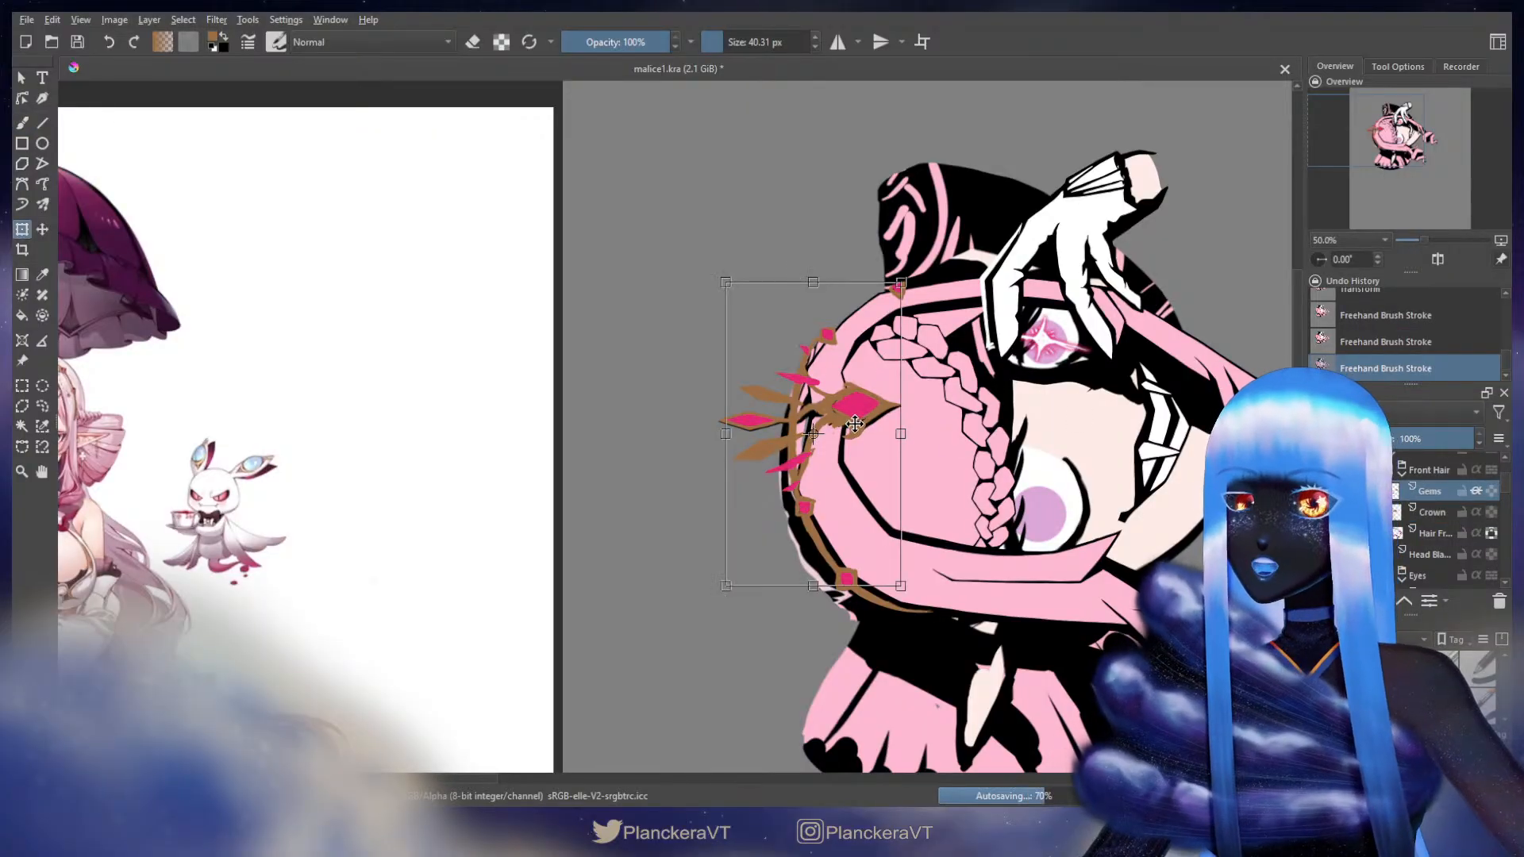
{"action": "key", "text": "Escape"}
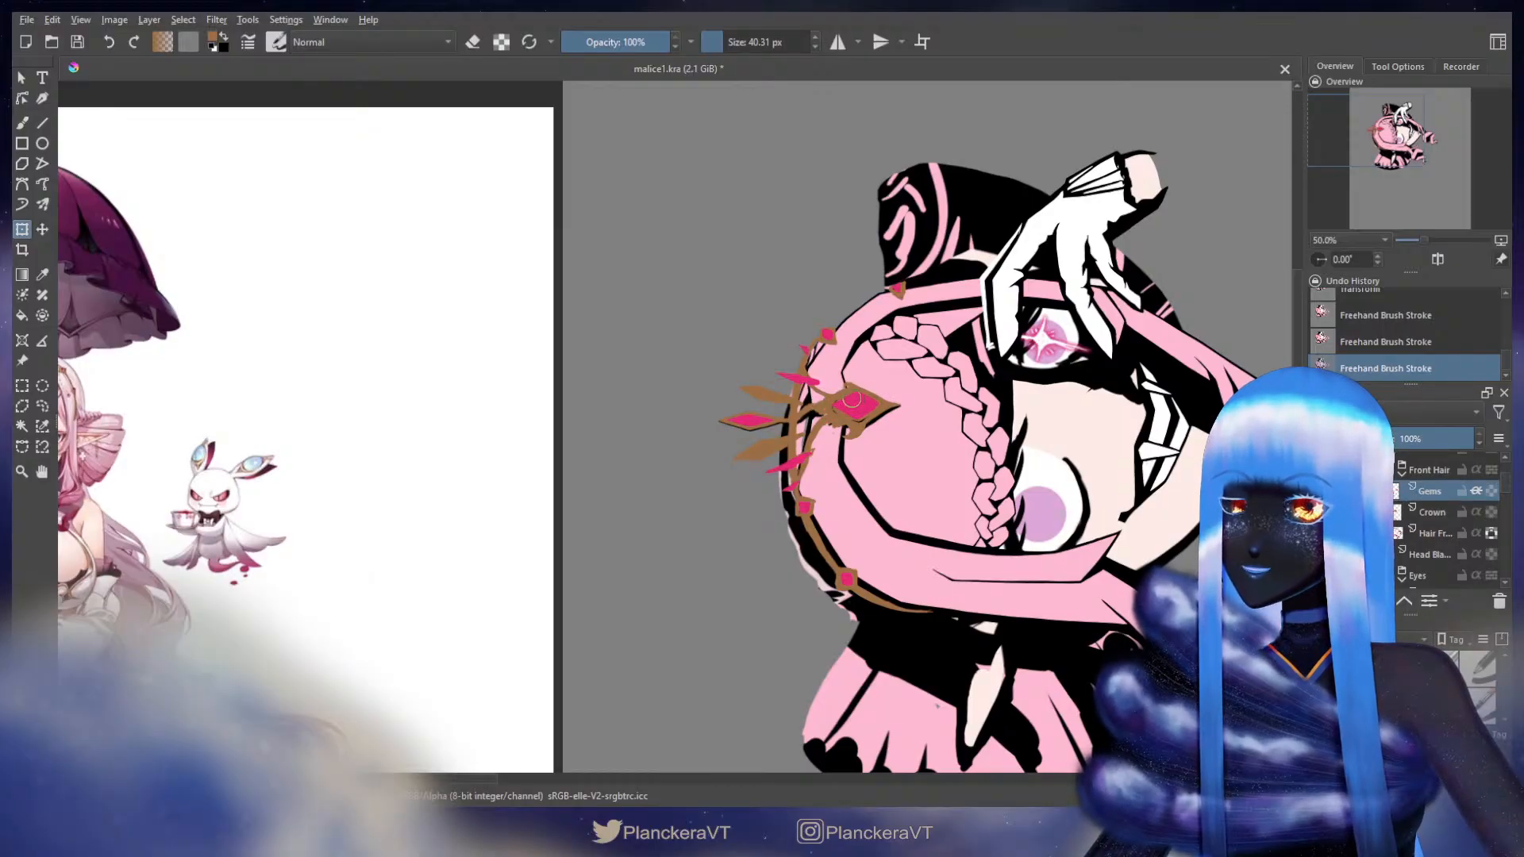
{"action": "key", "text": "b"}
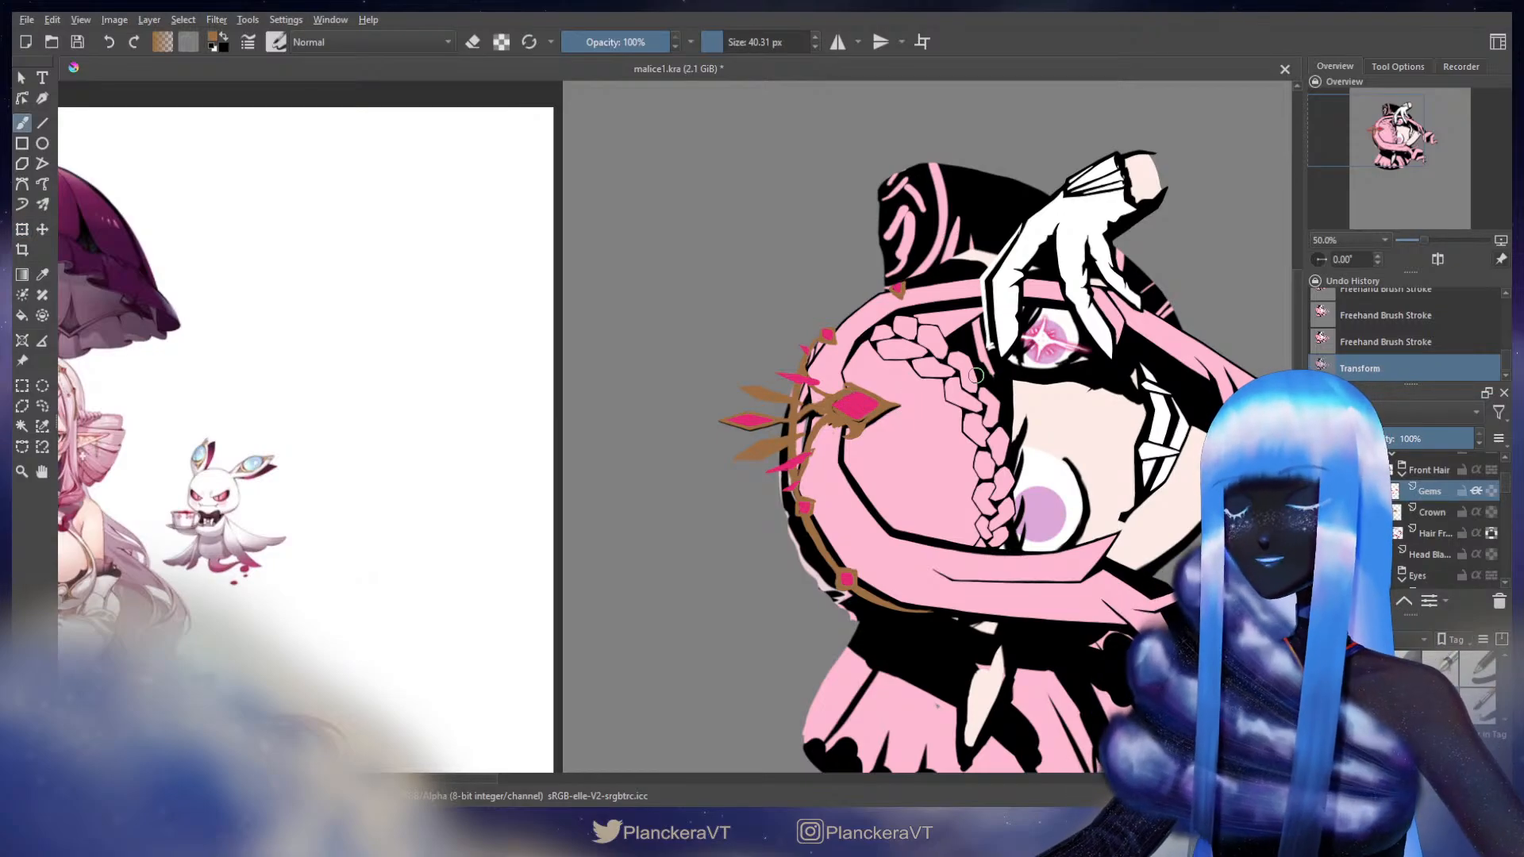
- Sample the gem's pink and extend the central gem's edges and corners with the brush at about 15 px
{"action": "scroll", "coordinate": [978, 375], "scroll_direction": "up", "scroll_amount": 4}
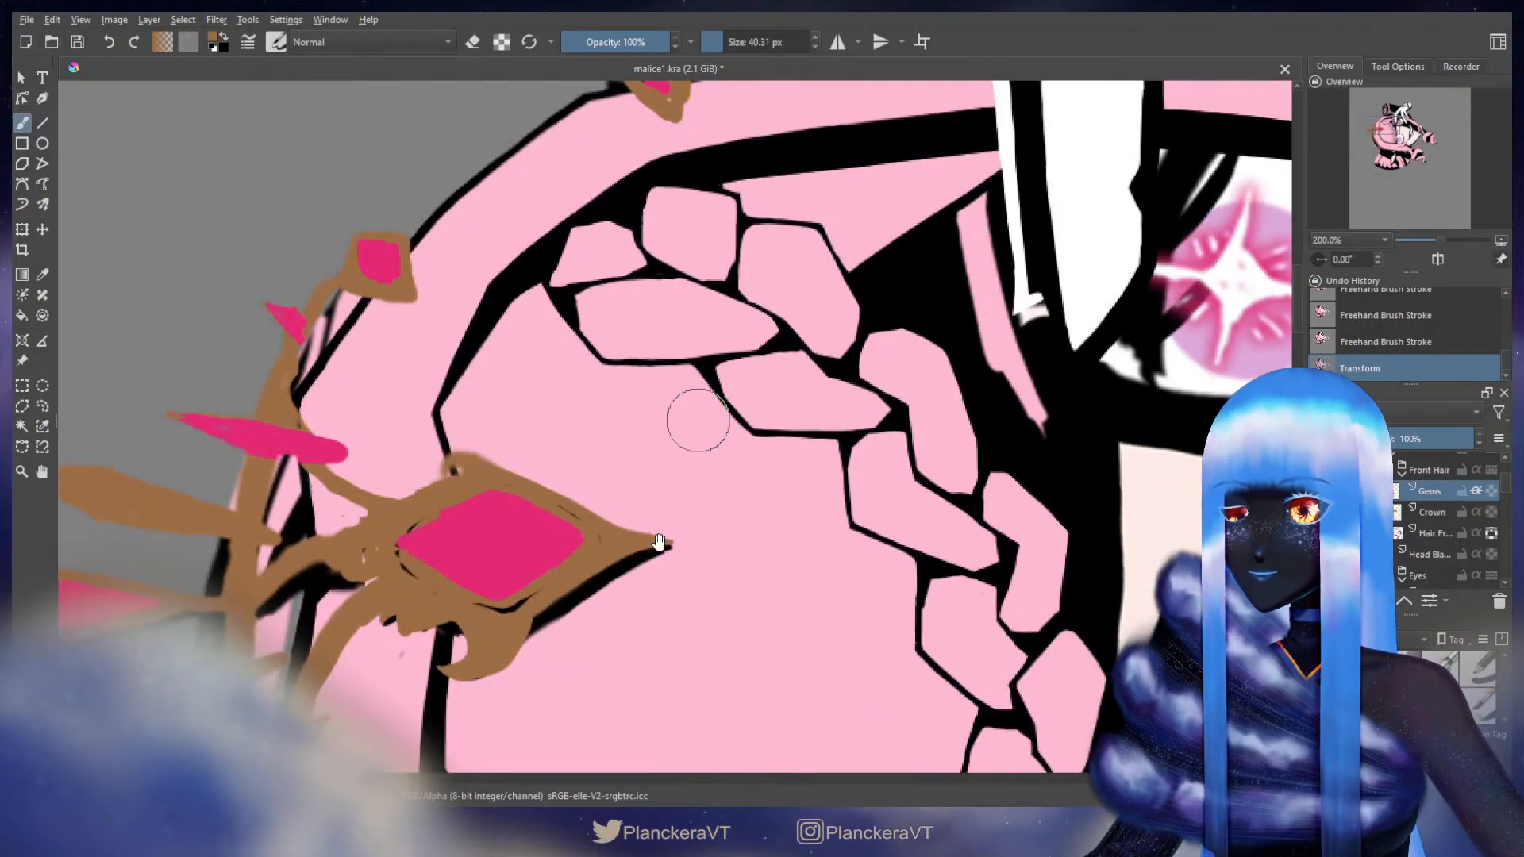
{"action": "left_click_drag", "start_coordinate": [659, 537], "coordinate": [944, 309]}
{"action": "left_click", "coordinate": [766, 301], "text": "ctrl"}
{"action": "mouse_move", "coordinate": [756, 299]}
{"action": "left_mouse_down"}
{"action": "mouse_move", "coordinate": [767, 415]}
{"action": "mouse_move", "coordinate": [697, 414]}
{"action": "mouse_move", "coordinate": [738, 404]}
{"action": "left_mouse_up"}
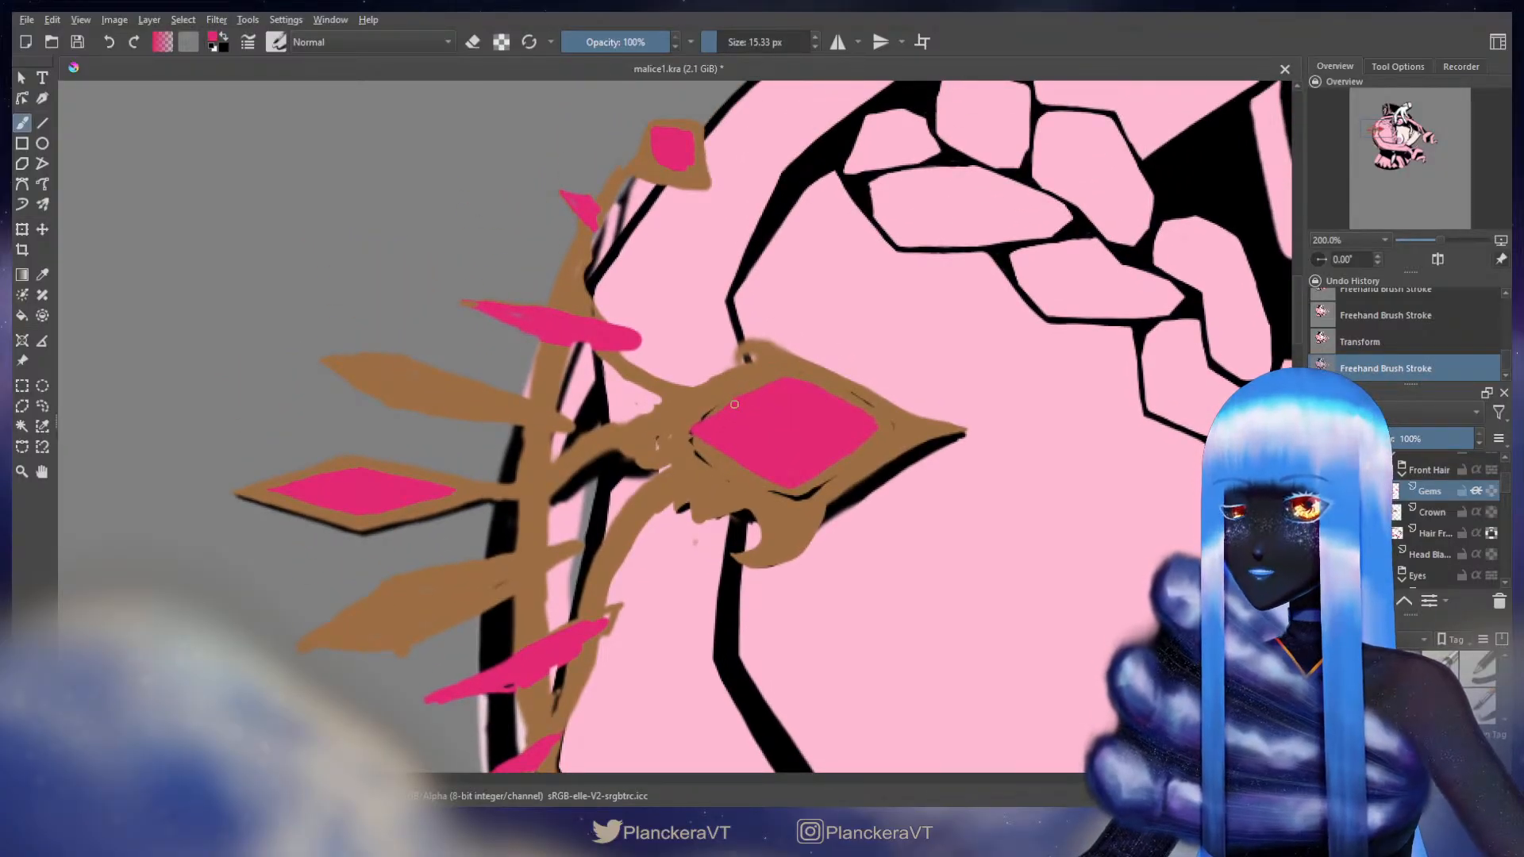
{"action": "mouse_move", "coordinate": [741, 401]}
{"action": "left_mouse_down"}
{"action": "mouse_move", "coordinate": [786, 382]}
{"action": "mouse_move", "coordinate": [614, 395]}
{"action": "left_mouse_up"}
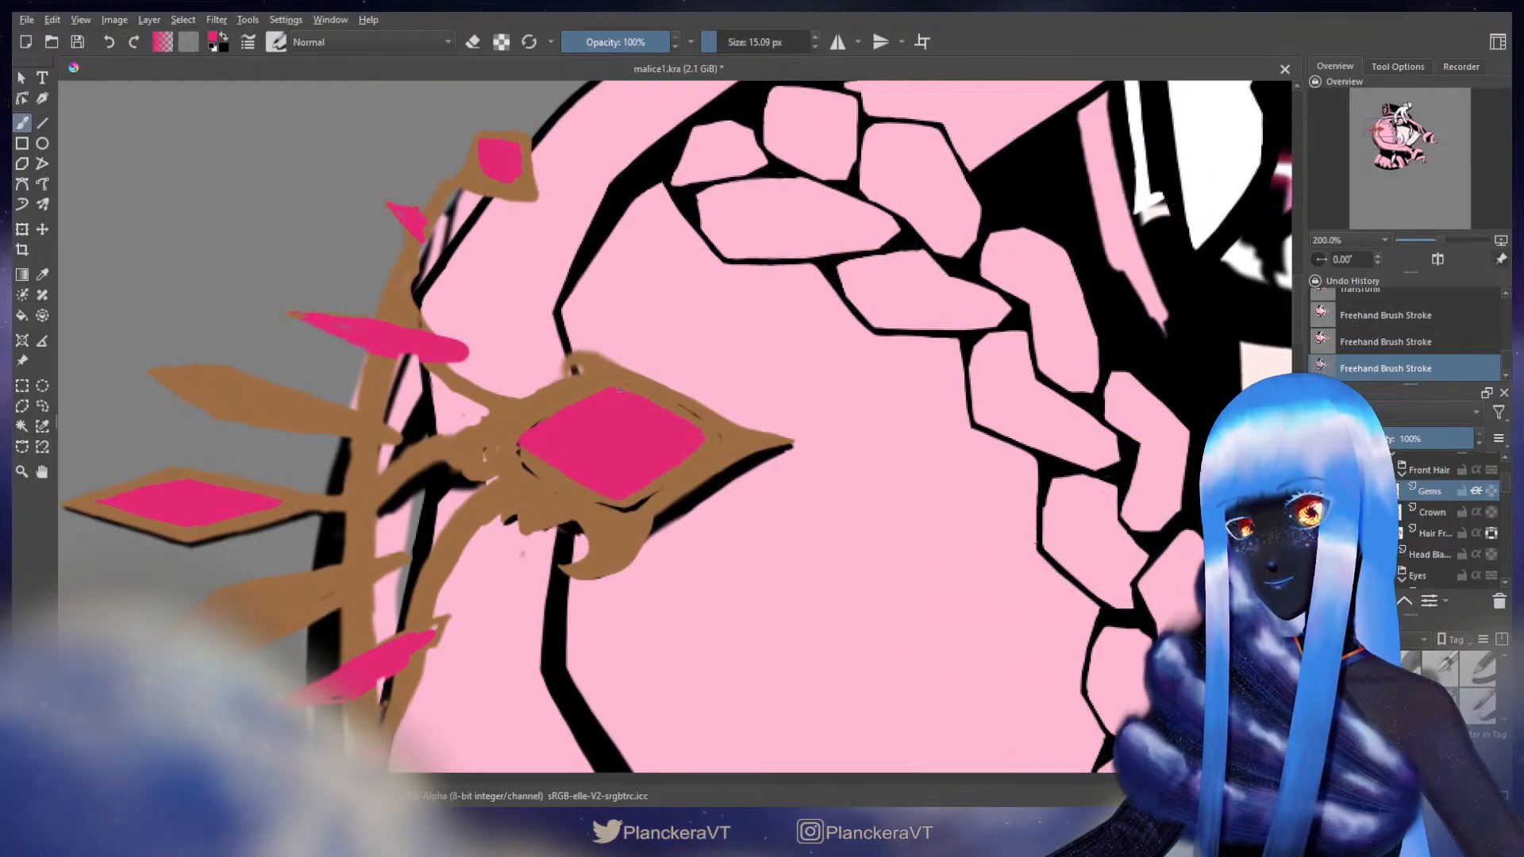
{"action": "left_click", "coordinate": [656, 408]}
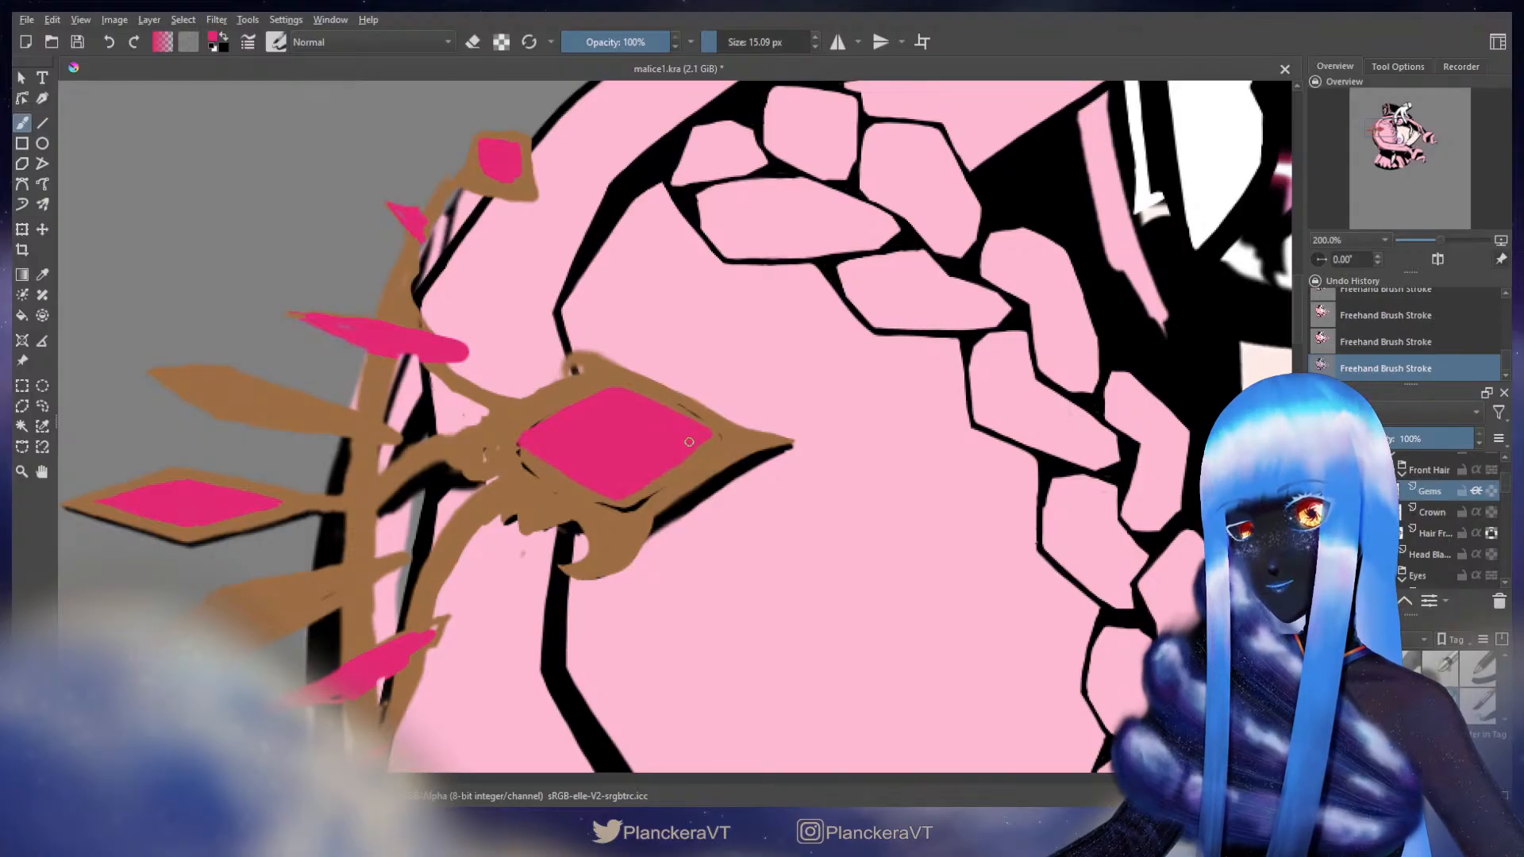
{"action": "left_click_drag", "start_coordinate": [690, 440], "coordinate": [830, 373]}
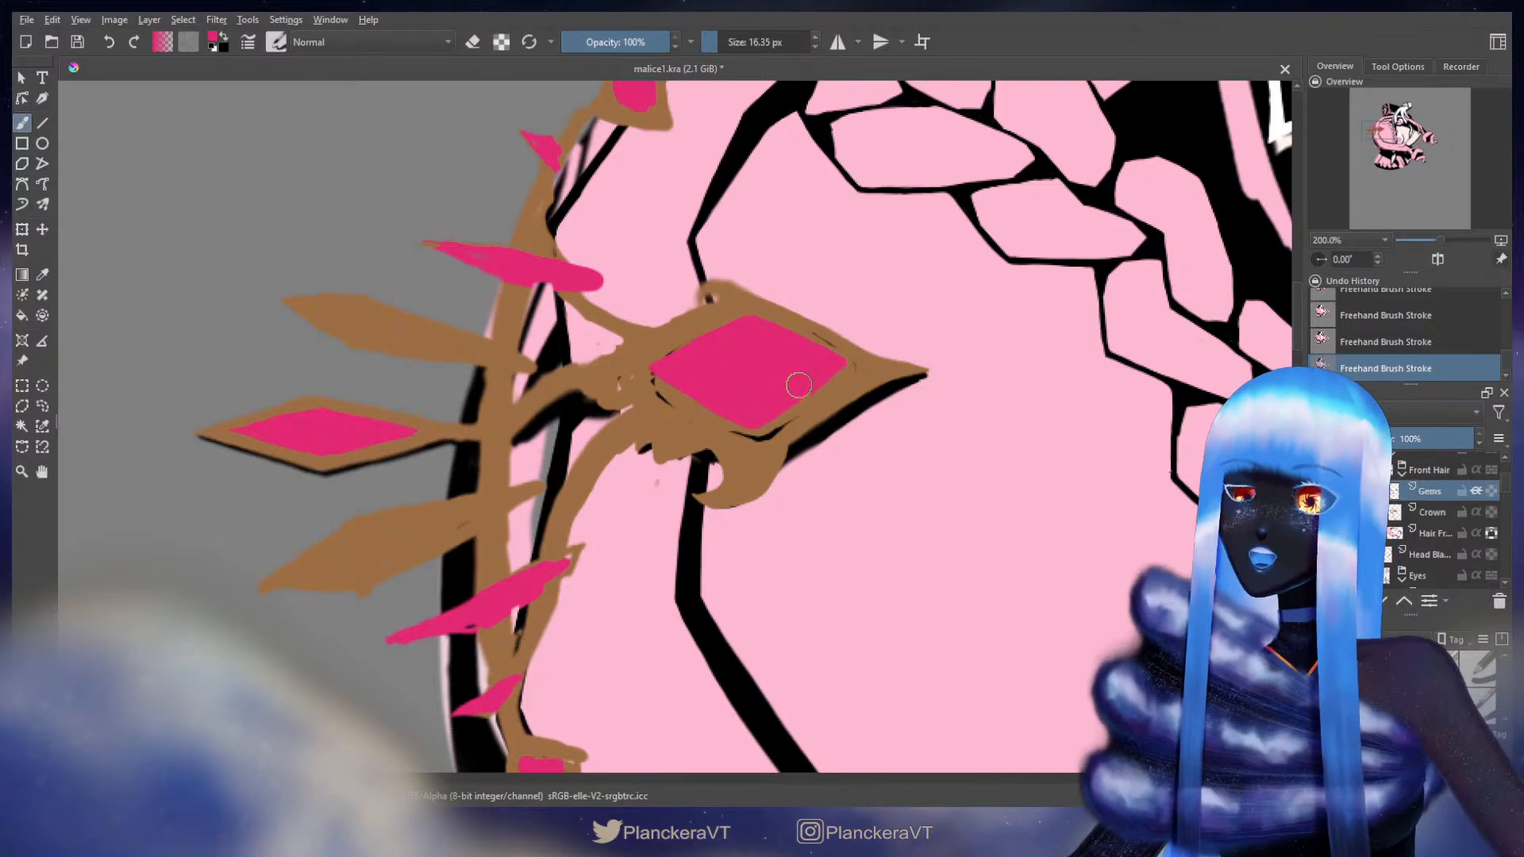
- Liquify the central gem's lower edge and trim its outline with the eraser, reducing the size to 13.92 px
{"action": "key", "text": "ctrl+t"}
{"action": "key", "text": "b"}
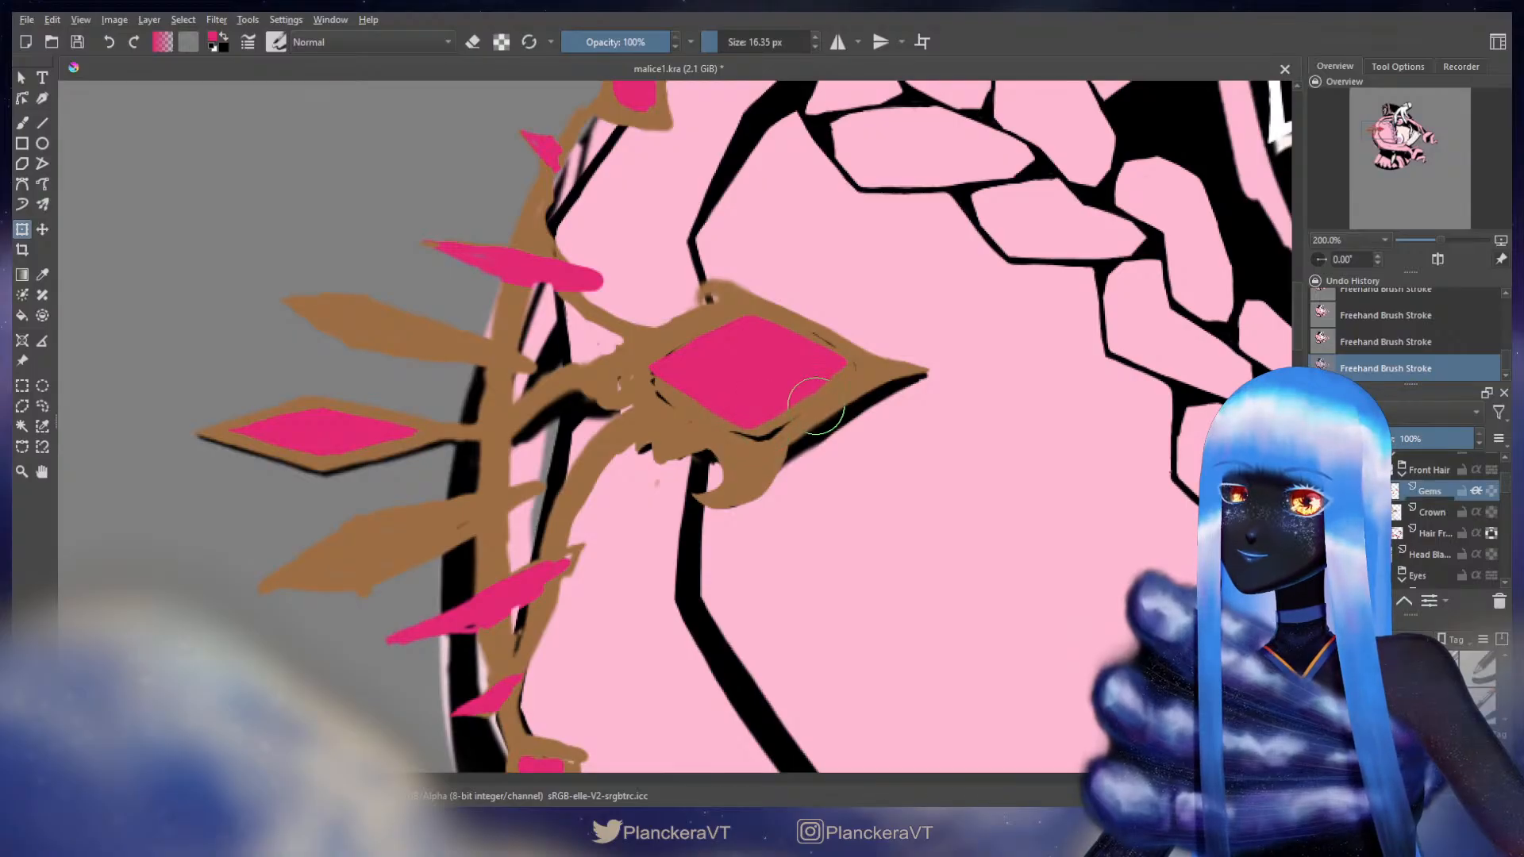
{"action": "key", "text": "e"}
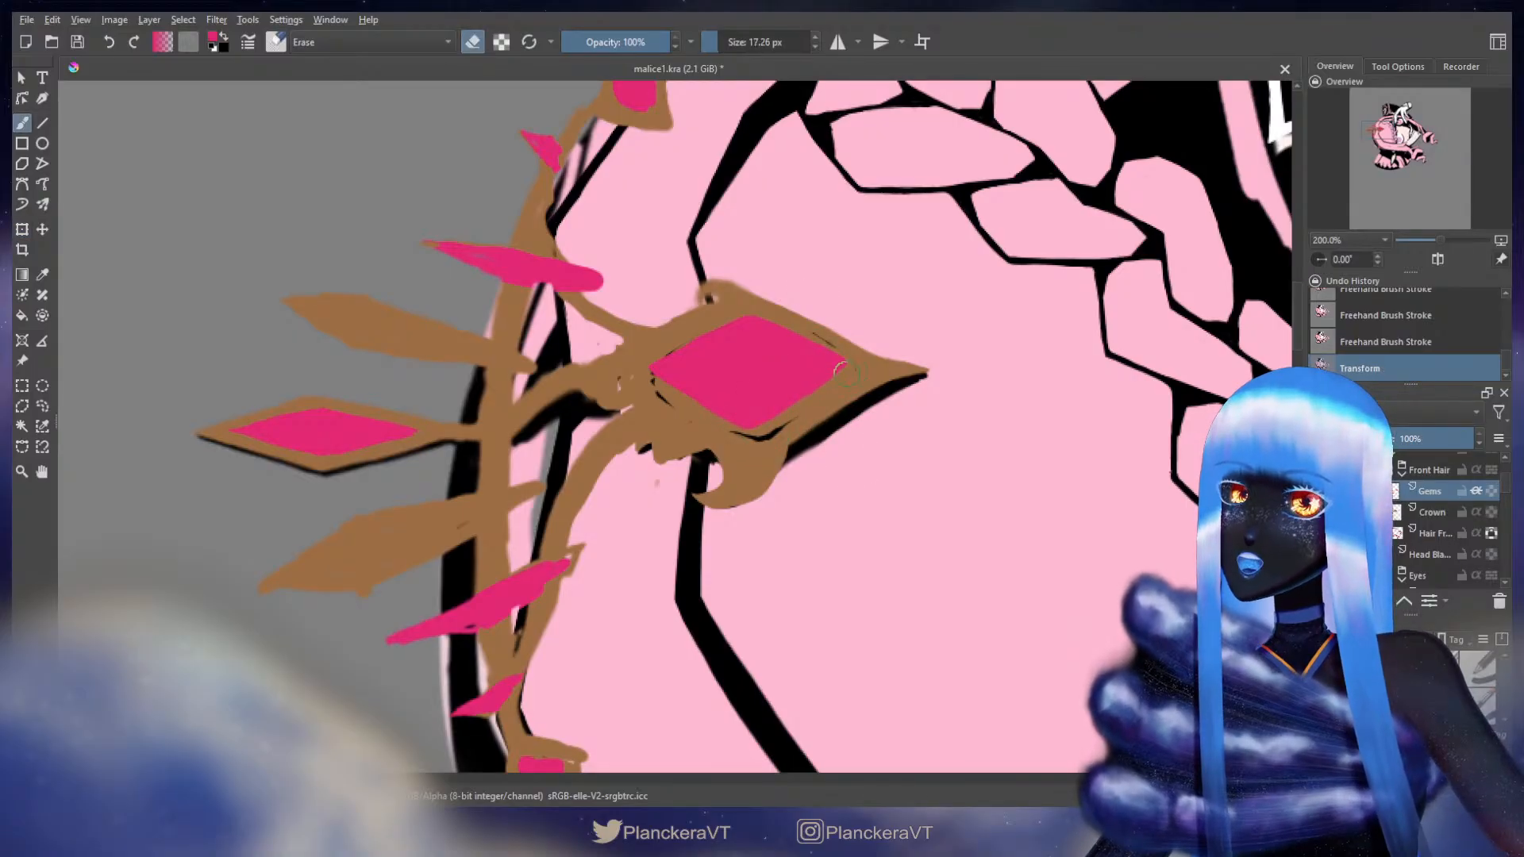
{"action": "left_click_drag", "start_coordinate": [771, 427], "coordinate": [759, 433]}
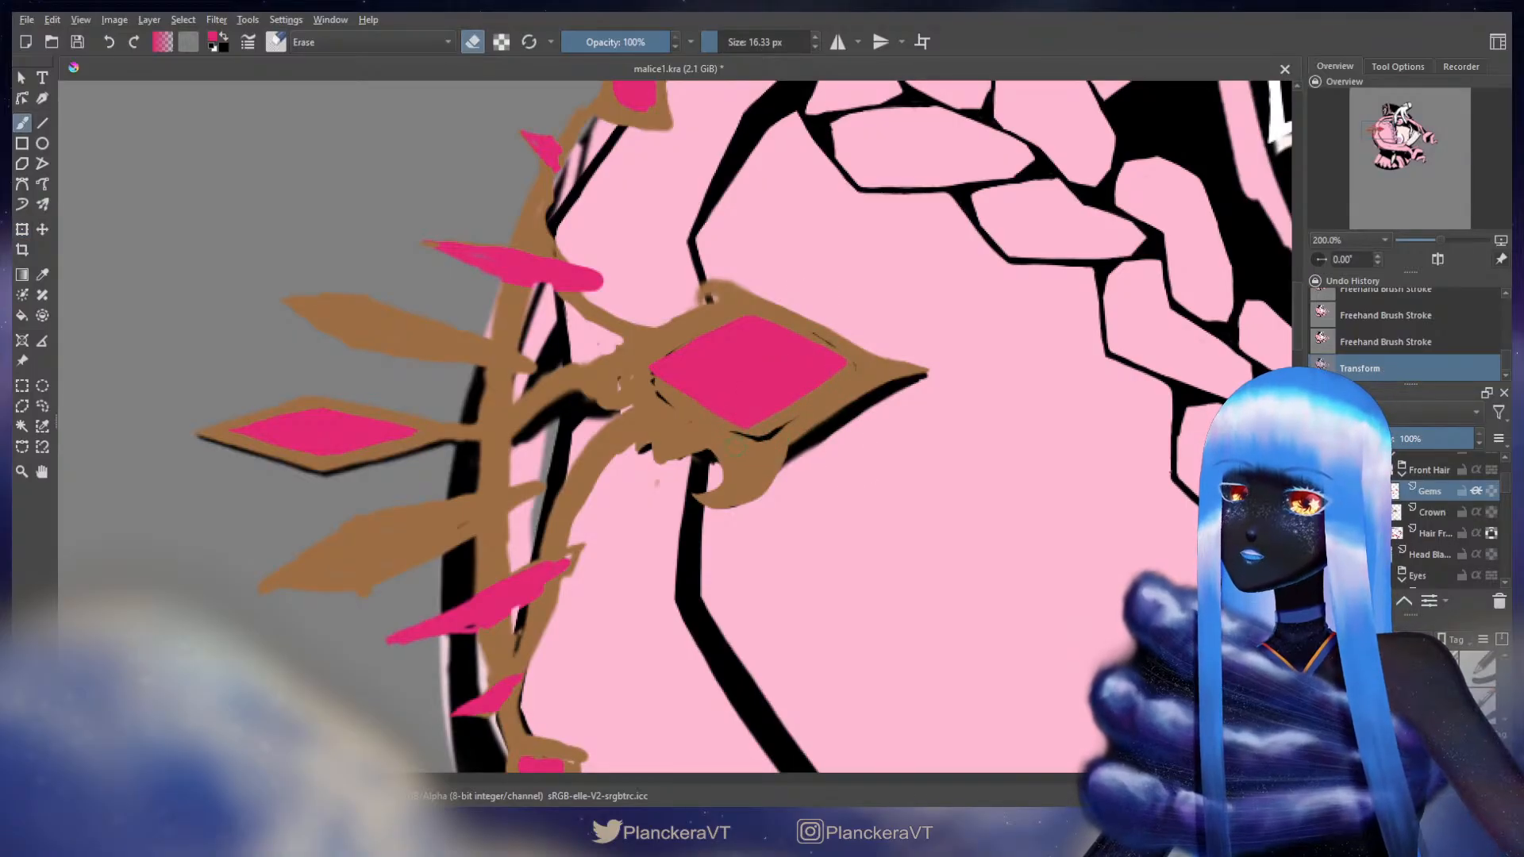
{"action": "left_click_drag", "start_coordinate": [682, 482], "coordinate": [623, 538]}
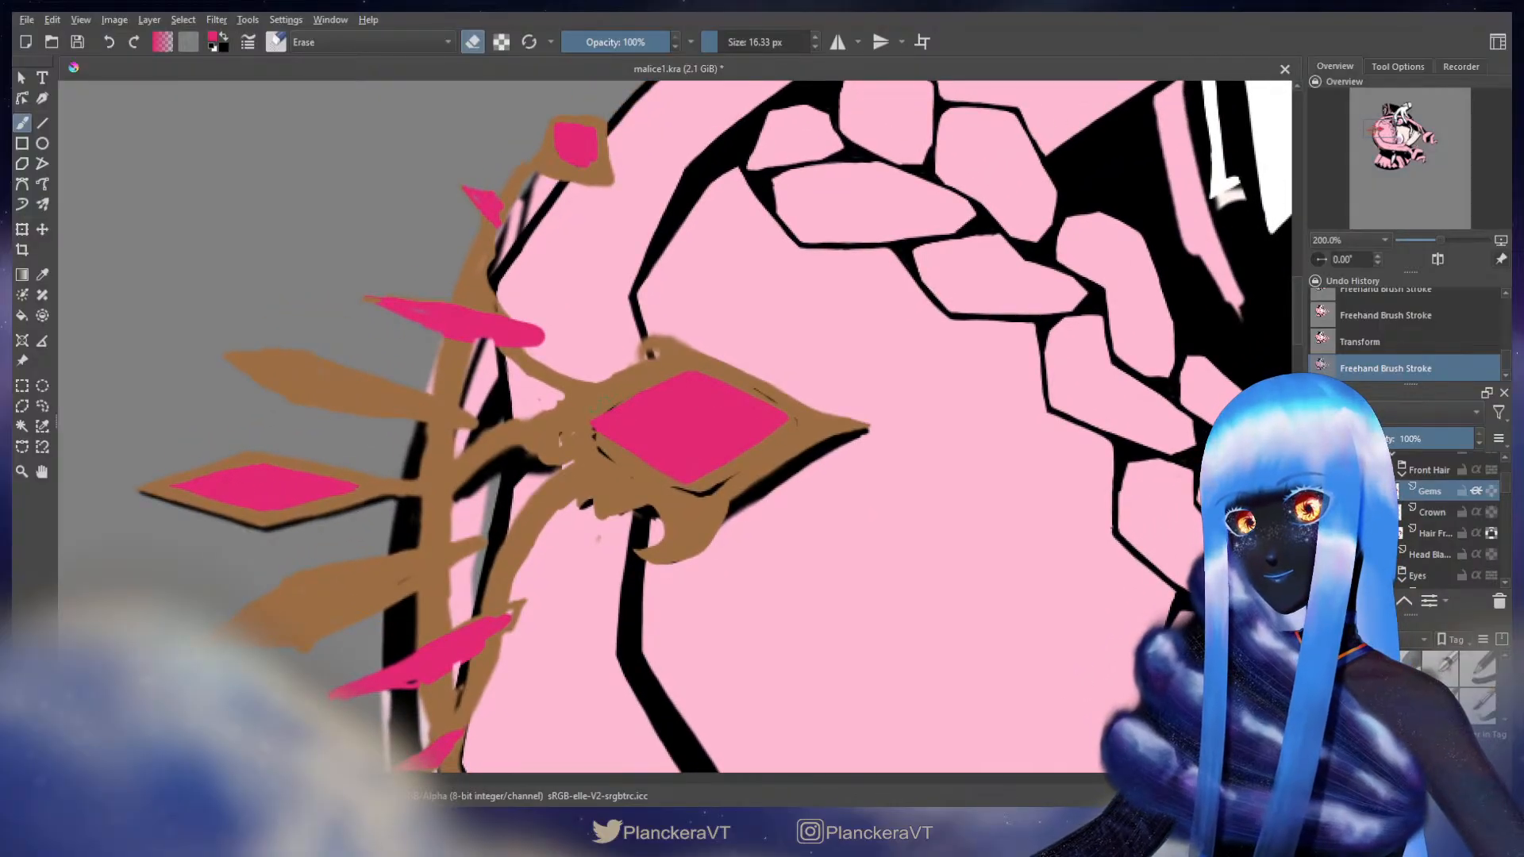
{"action": "mouse_move", "coordinate": [774, 395]}
{"action": "left_mouse_down"}
{"action": "mouse_move", "coordinate": [714, 365]}
{"action": "mouse_move", "coordinate": [782, 419]}
{"action": "mouse_move", "coordinate": [924, 353]}
{"action": "left_mouse_up"}
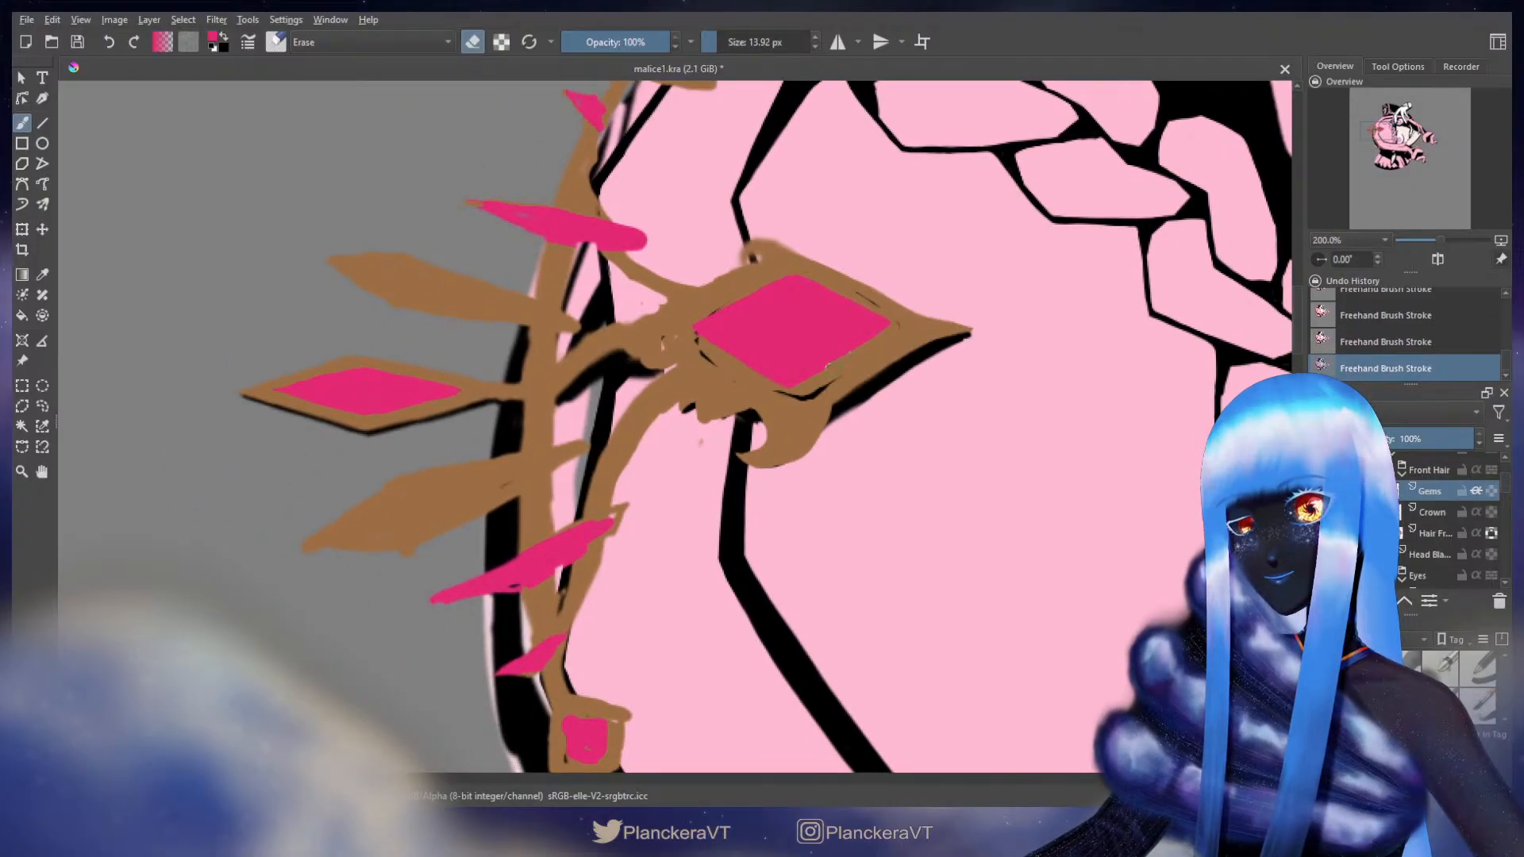
- Retouch the central gem's edges in pink at 16.20 px and push its upper point into shape with a liquify transform
{"action": "key", "text": "e"}
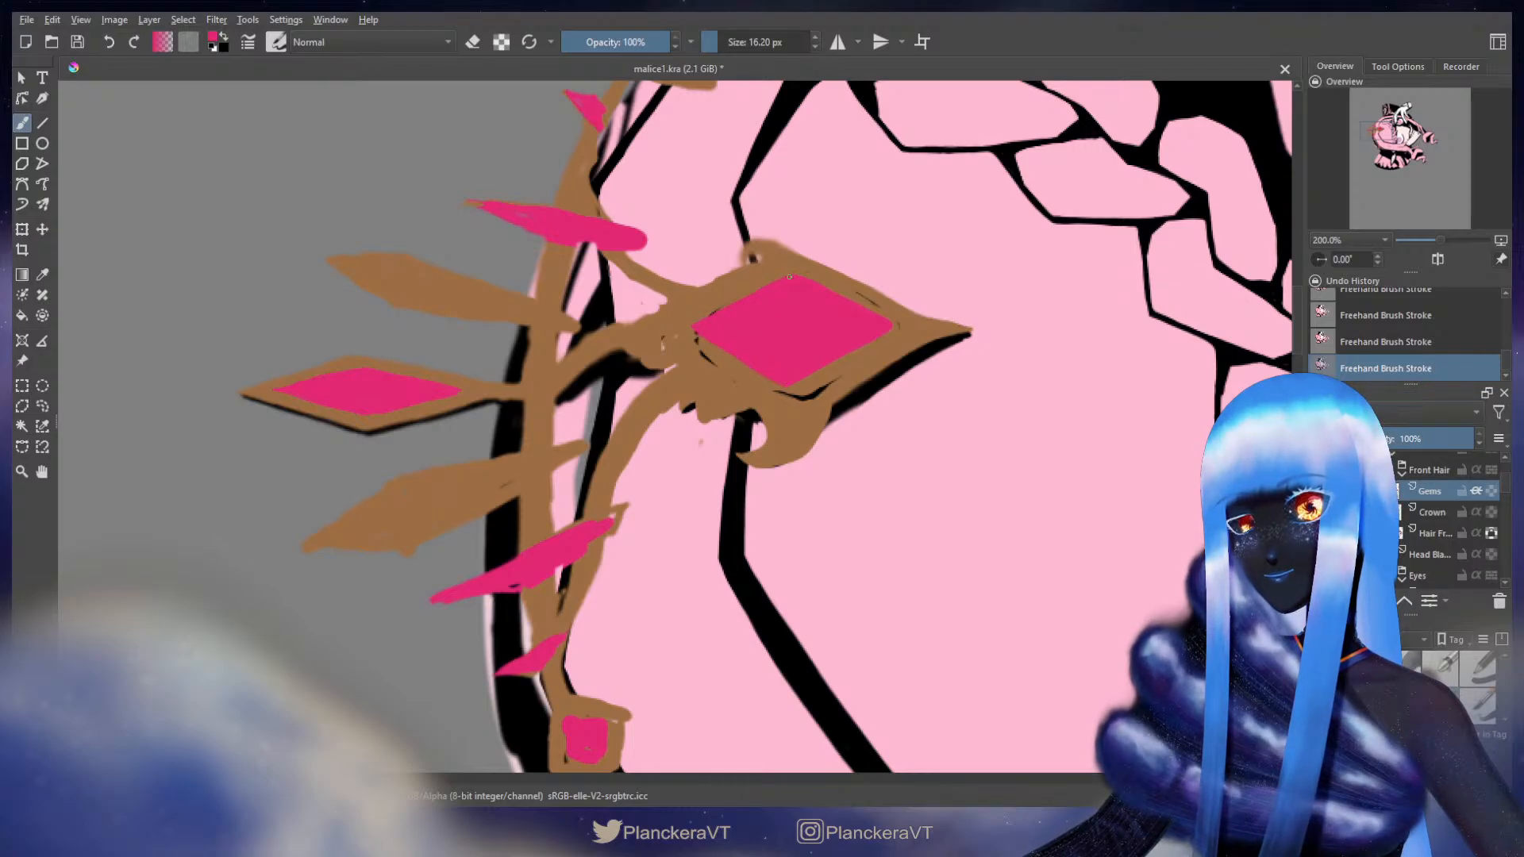
{"action": "key", "text": "ctrl+t"}
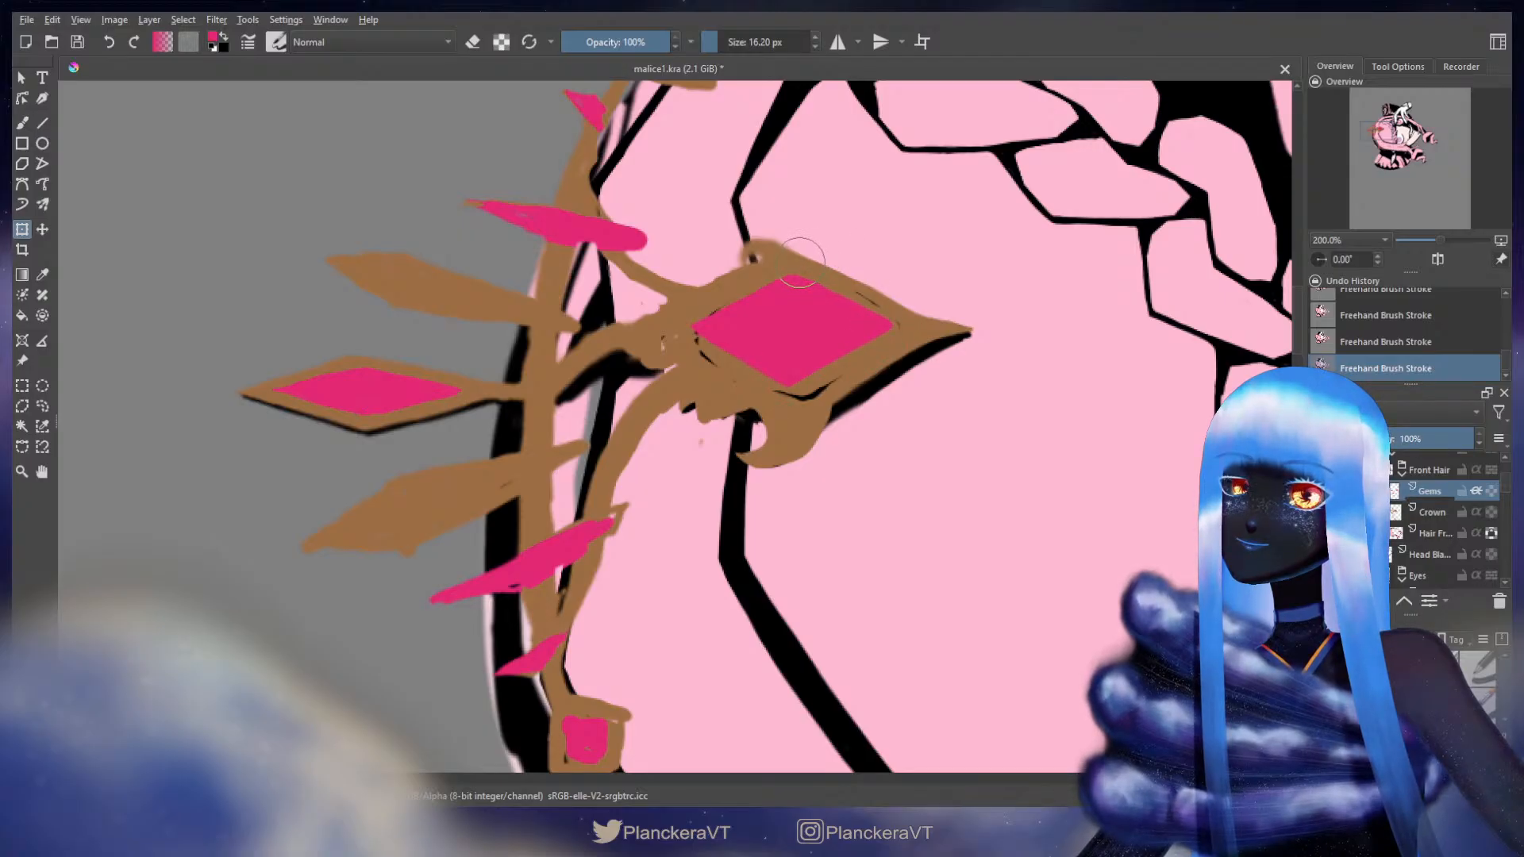
{"action": "key", "text": "b"}
- Lasso the crown's central diamond gem on the Gems layer, nudge it slightly with a transform and deselect
{"action": "scroll", "coordinate": [830, 300], "scroll_direction": "down", "scroll_amount": 5}
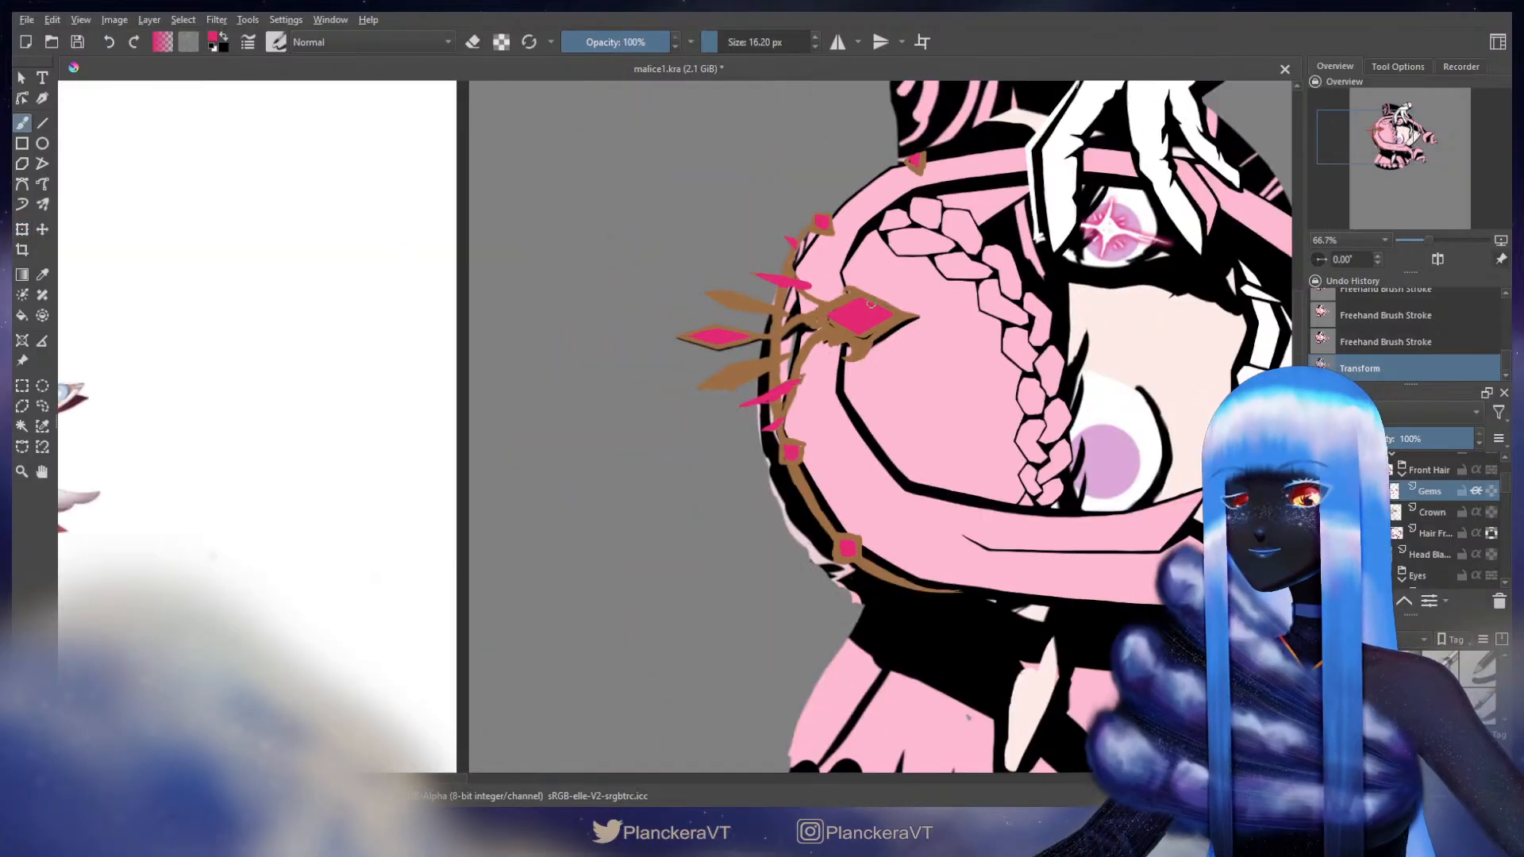
{"action": "left_click_drag", "start_coordinate": [829, 299], "coordinate": [953, 436]}
{"action": "left_click_drag", "start_coordinate": [1004, 516], "coordinate": [889, 468]}
{"action": "scroll", "coordinate": [889, 468], "scroll_direction": "up", "scroll_amount": 3}
{"action": "scroll", "coordinate": [890, 468], "scroll_direction": "up", "scroll_amount": 2}
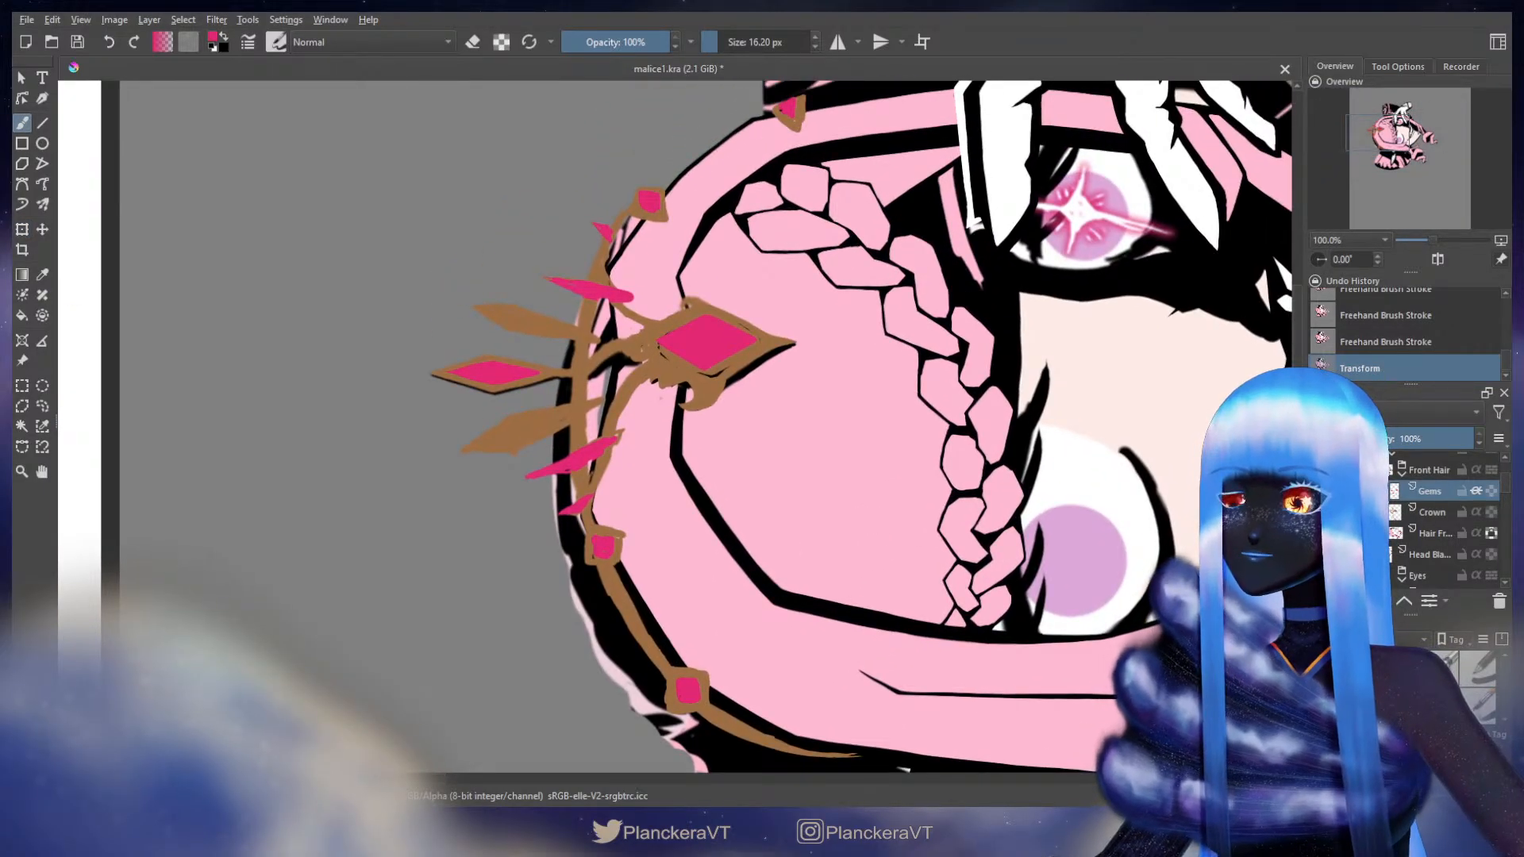
{"action": "left_click", "coordinate": [42, 406]}
{"action": "mouse_move", "coordinate": [688, 300]}
{"action": "left_mouse_down"}
{"action": "mouse_move", "coordinate": [635, 363]}
{"action": "mouse_move", "coordinate": [749, 394]}
{"action": "mouse_move", "coordinate": [756, 282]}
{"action": "mouse_move", "coordinate": [835, 270]}
{"action": "left_mouse_up"}
{"action": "key", "text": "ctrl+t"}
{"action": "left_click_drag", "start_coordinate": [753, 300], "coordinate": [750, 304]}
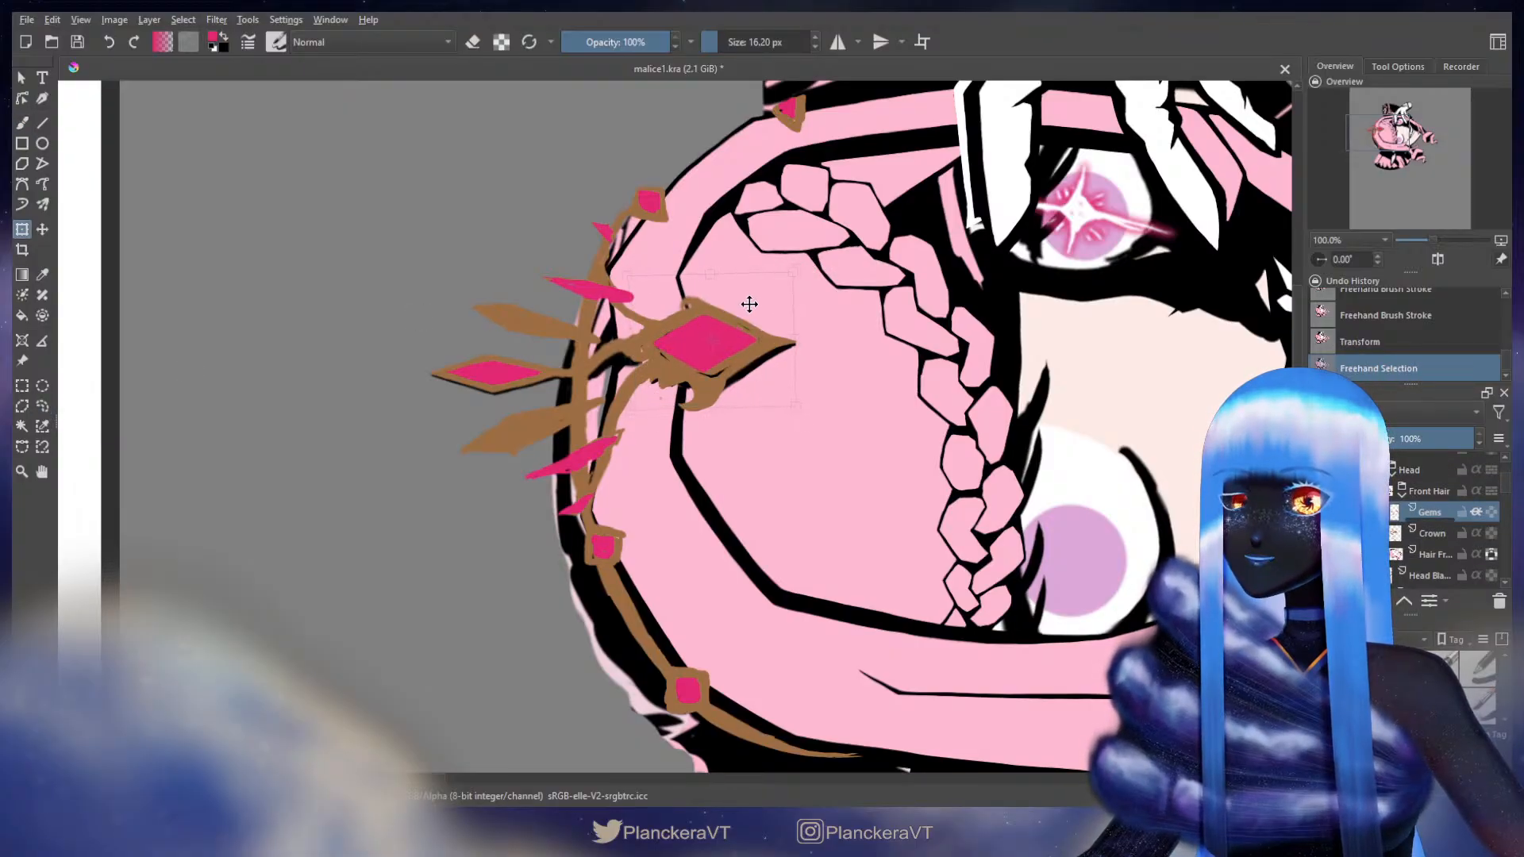
{"action": "key", "text": "b"}
{"action": "key", "text": "ctrl+shift+a"}
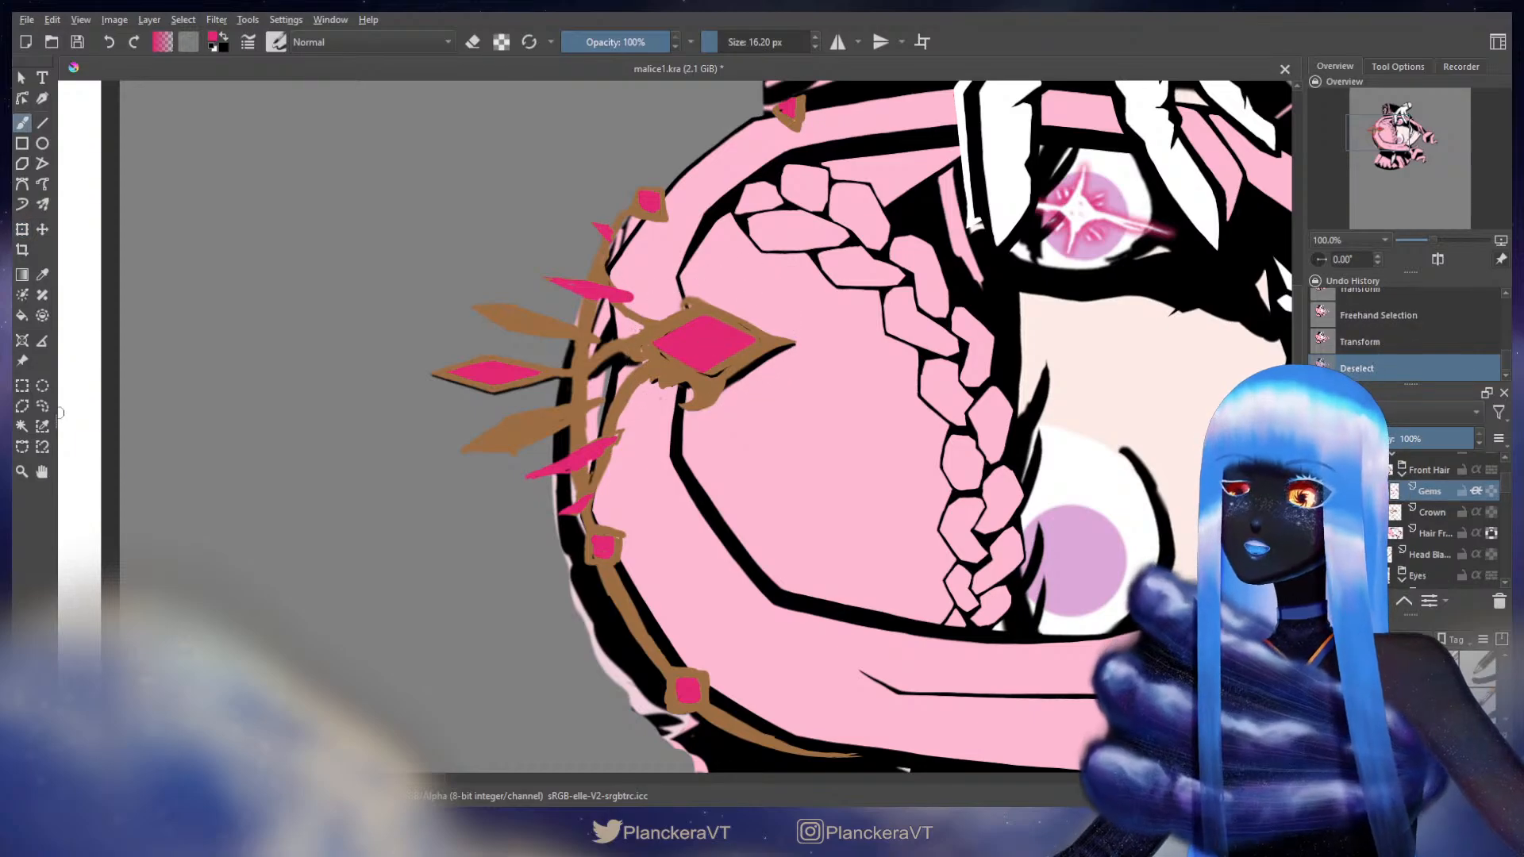
- Check the reference illustration, lasso the central gem again, move it slightly toward the frame's outer point and deselect
{"action": "scroll", "coordinate": [926, 410], "scroll_direction": "down", "scroll_amount": 4}
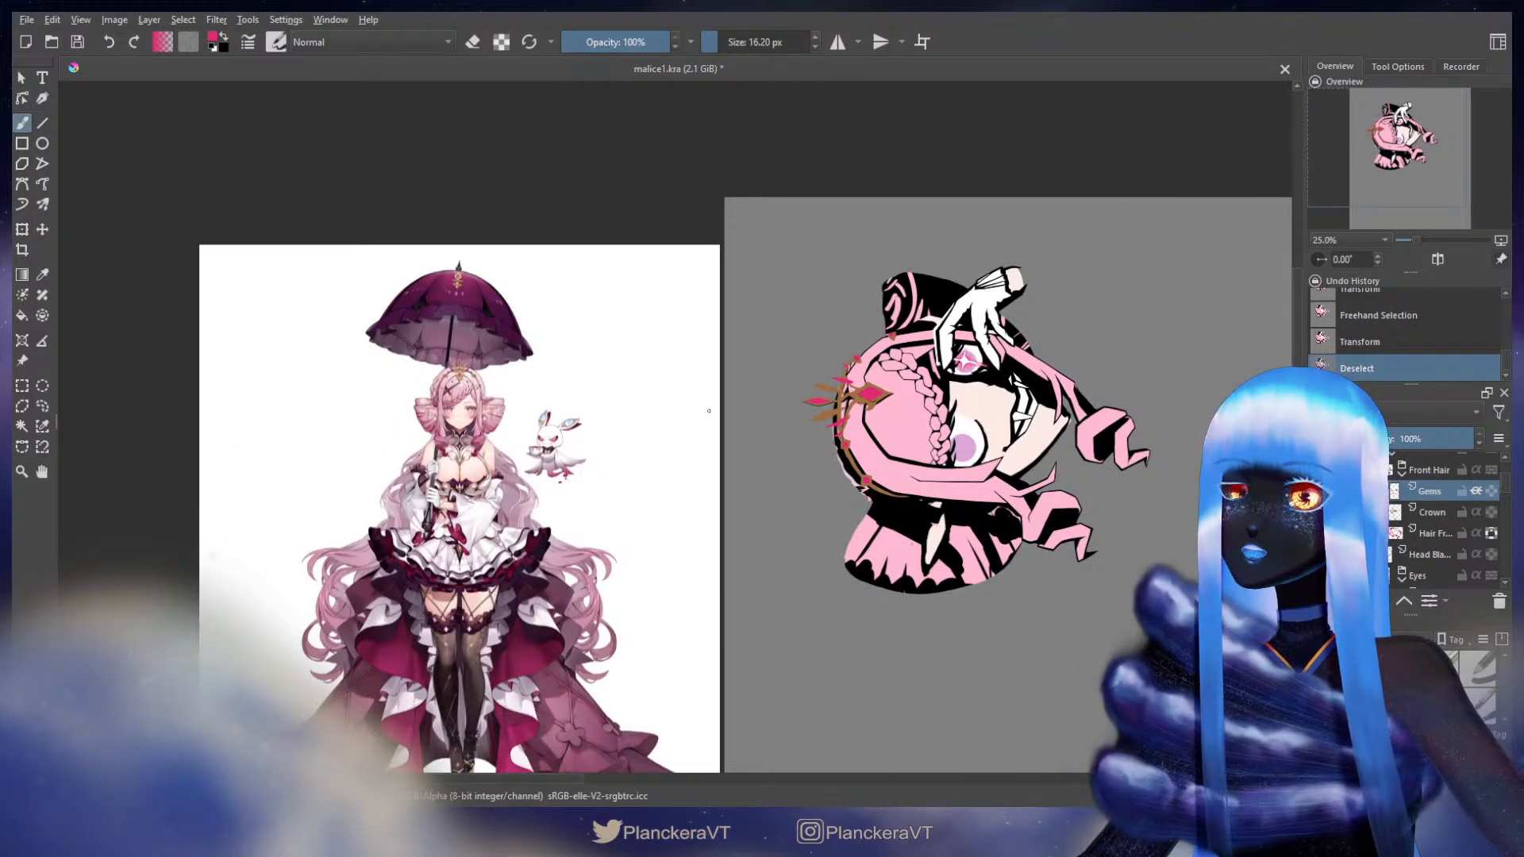
{"action": "scroll", "coordinate": [837, 387], "scroll_direction": "up", "scroll_amount": 1}
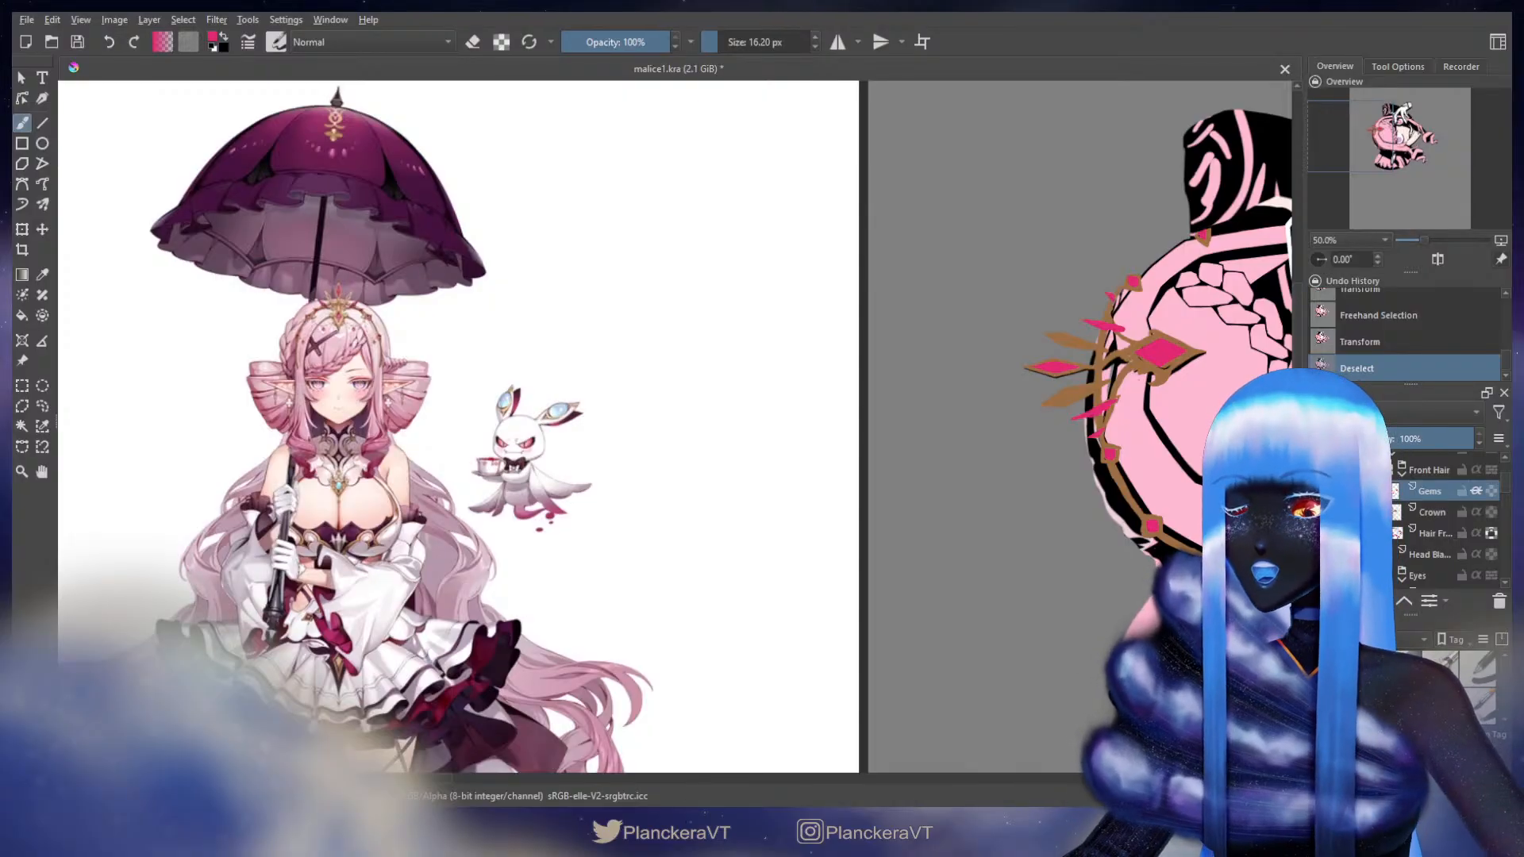
{"action": "left_click_drag", "start_coordinate": [1071, 401], "coordinate": [849, 527]}
{"action": "scroll", "coordinate": [960, 479], "scroll_direction": "up", "scroll_amount": 4}
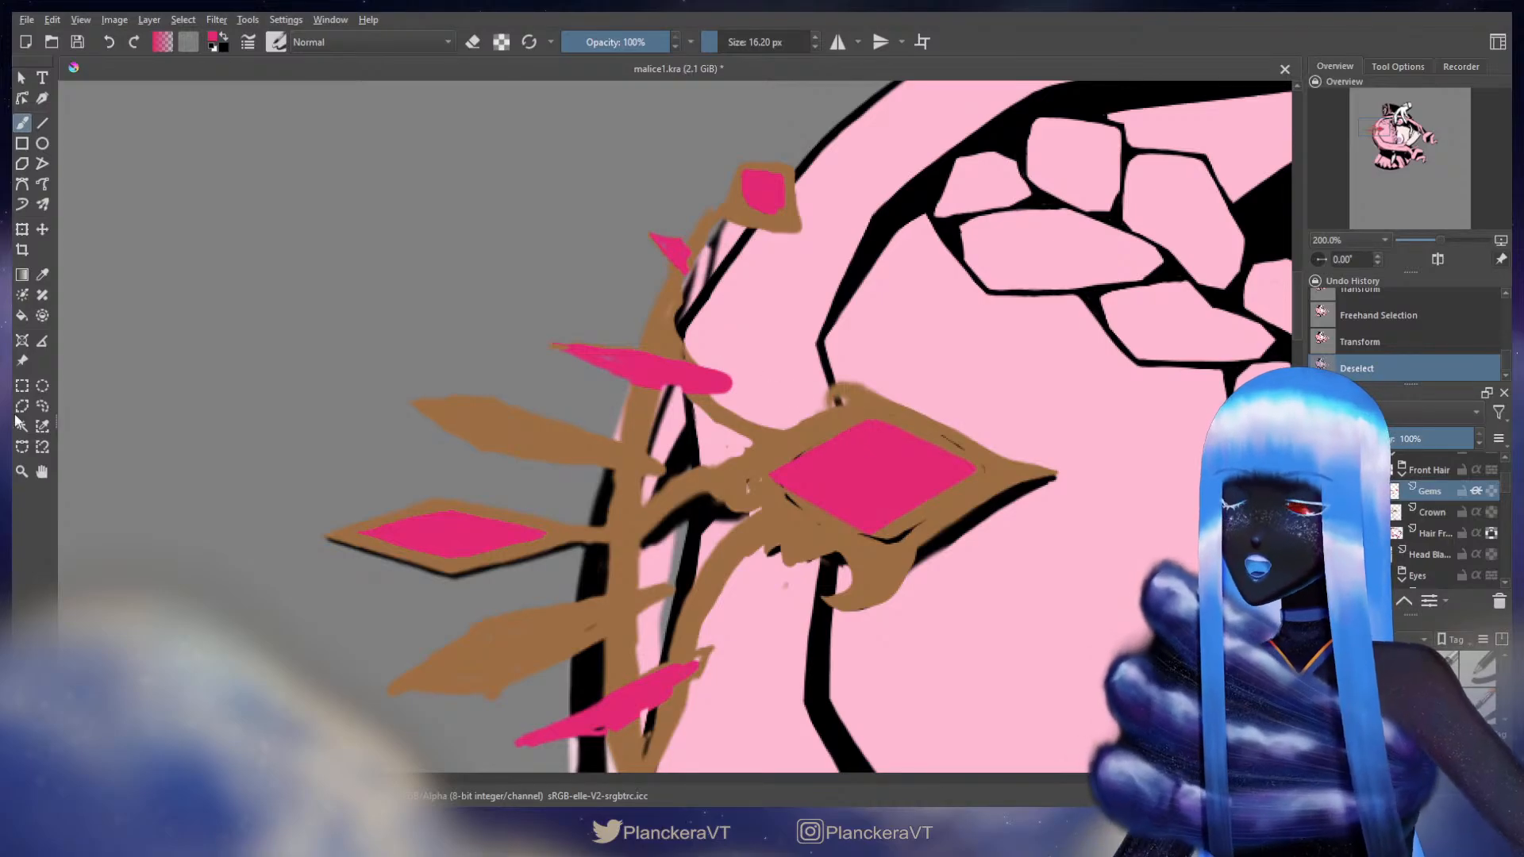
{"action": "left_click", "coordinate": [43, 406]}
{"action": "mouse_move", "coordinate": [834, 387]}
{"action": "left_mouse_down"}
{"action": "mouse_move", "coordinate": [873, 391]}
{"action": "mouse_move", "coordinate": [807, 405]}
{"action": "mouse_move", "coordinate": [757, 515]}
{"action": "mouse_move", "coordinate": [888, 546]}
{"action": "left_mouse_up"}
{"action": "left_click_drag", "start_coordinate": [968, 404], "coordinate": [970, 406]}
{"action": "key", "text": "t"}
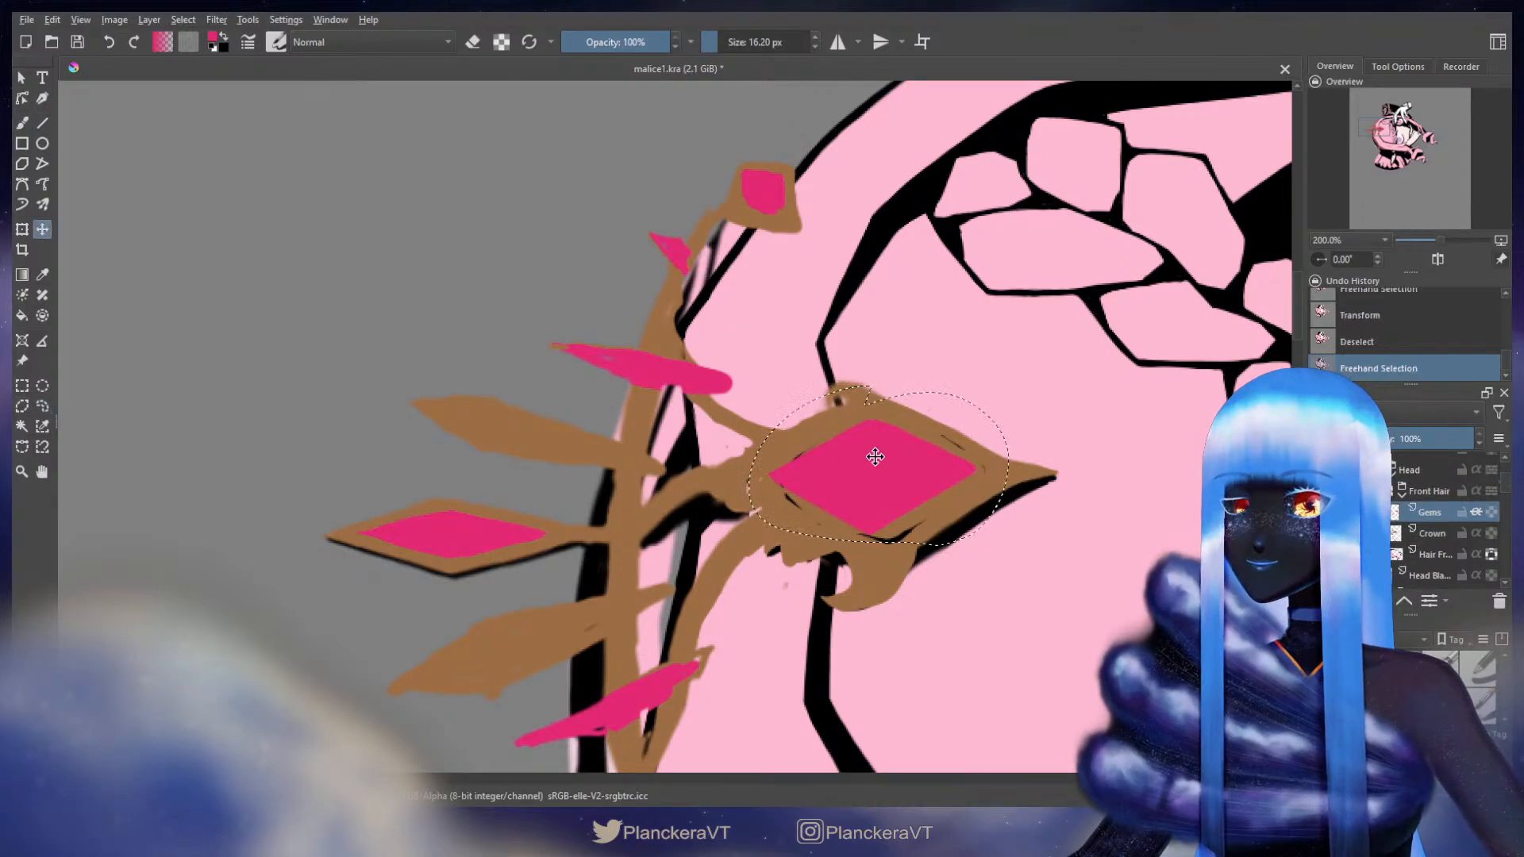
{"action": "left_click_drag", "start_coordinate": [881, 458], "coordinate": [902, 439]}
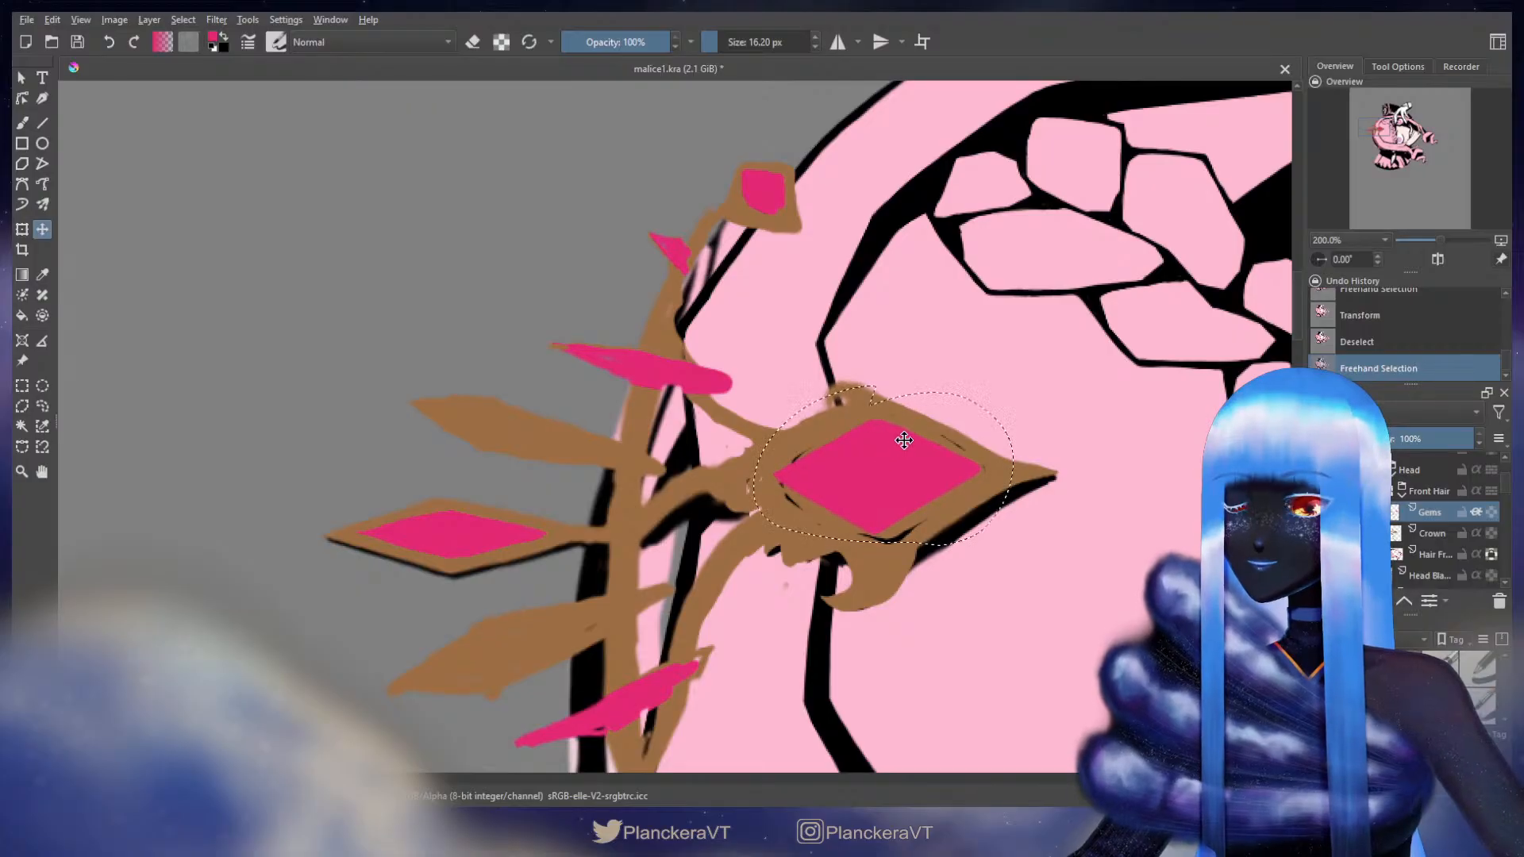
{"action": "key", "text": "ctrl+shift+a"}
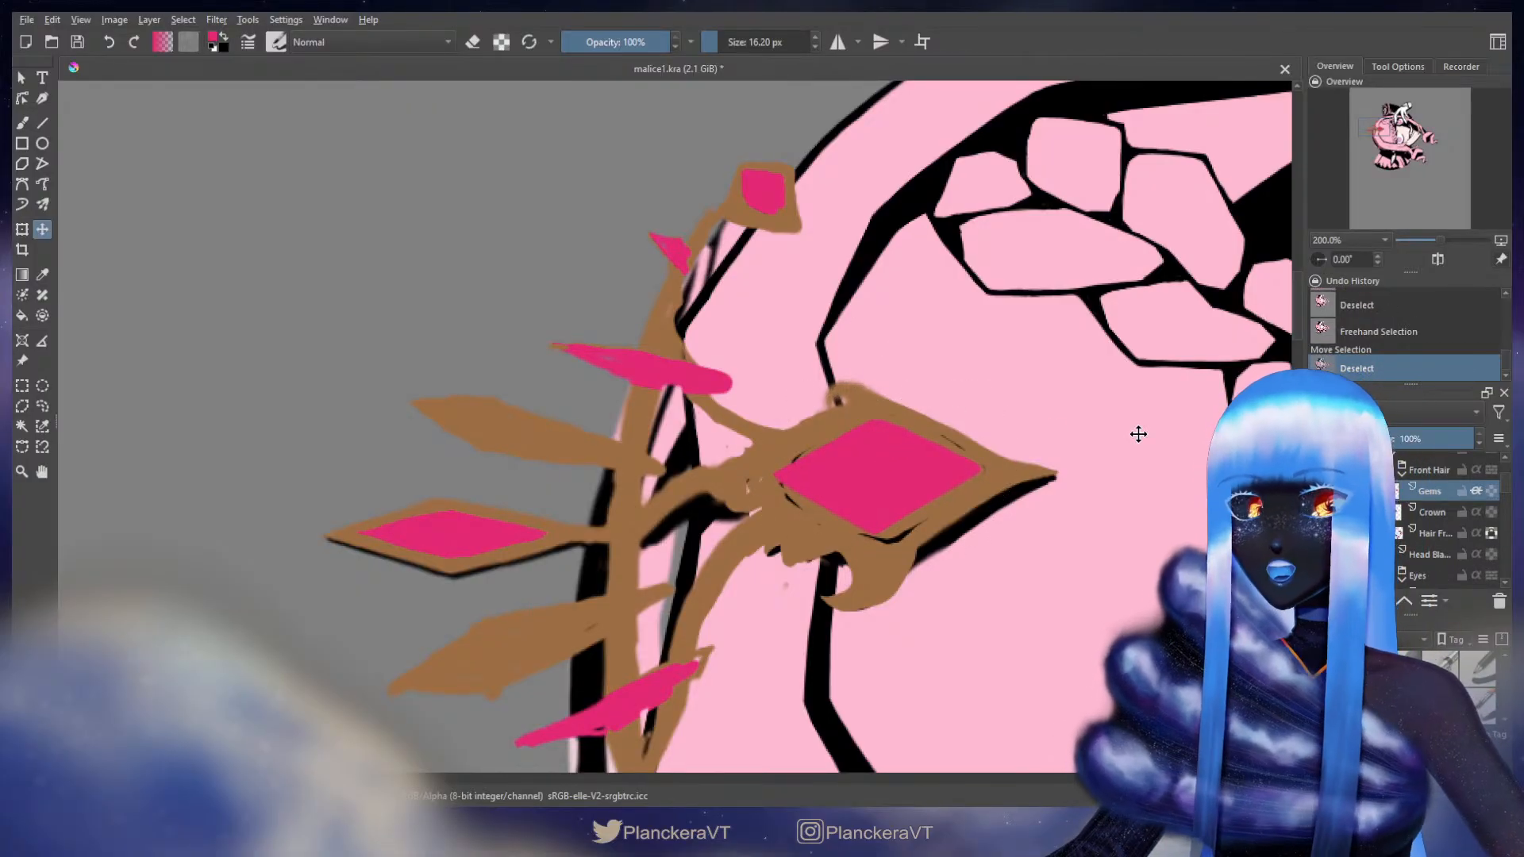
- On the Crown layer, sample the frame's brown and smooth the diamond frame's ragged lower edge with a transform and 16.20 px brush strokes
{"action": "left_click", "coordinate": [1453, 512]}
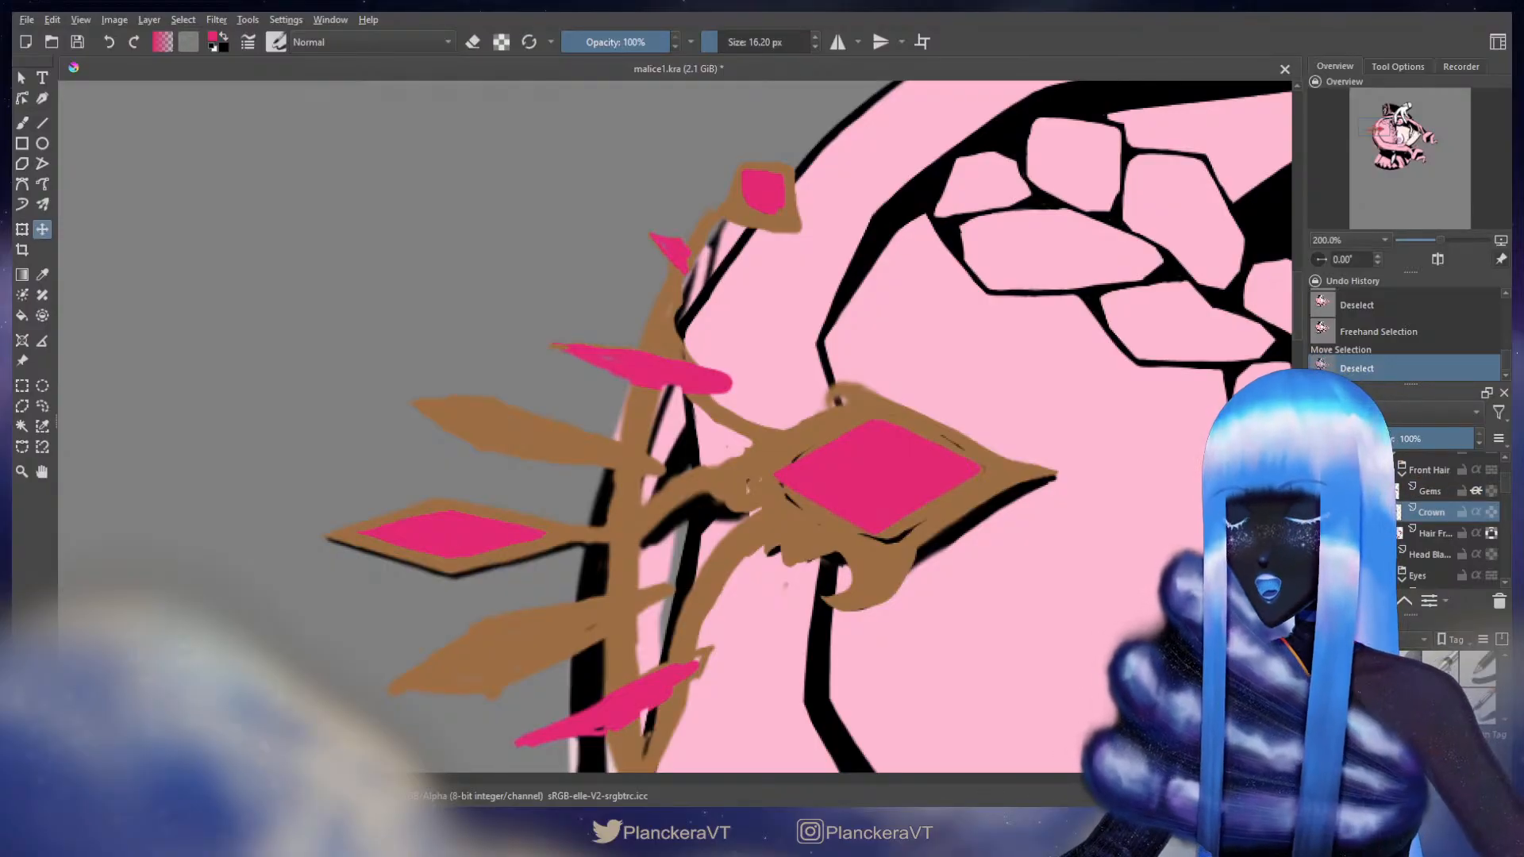
{"action": "key", "text": "b"}
{"action": "key", "text": "e"}
{"action": "left_click_drag", "start_coordinate": [794, 562], "coordinate": [808, 562]}
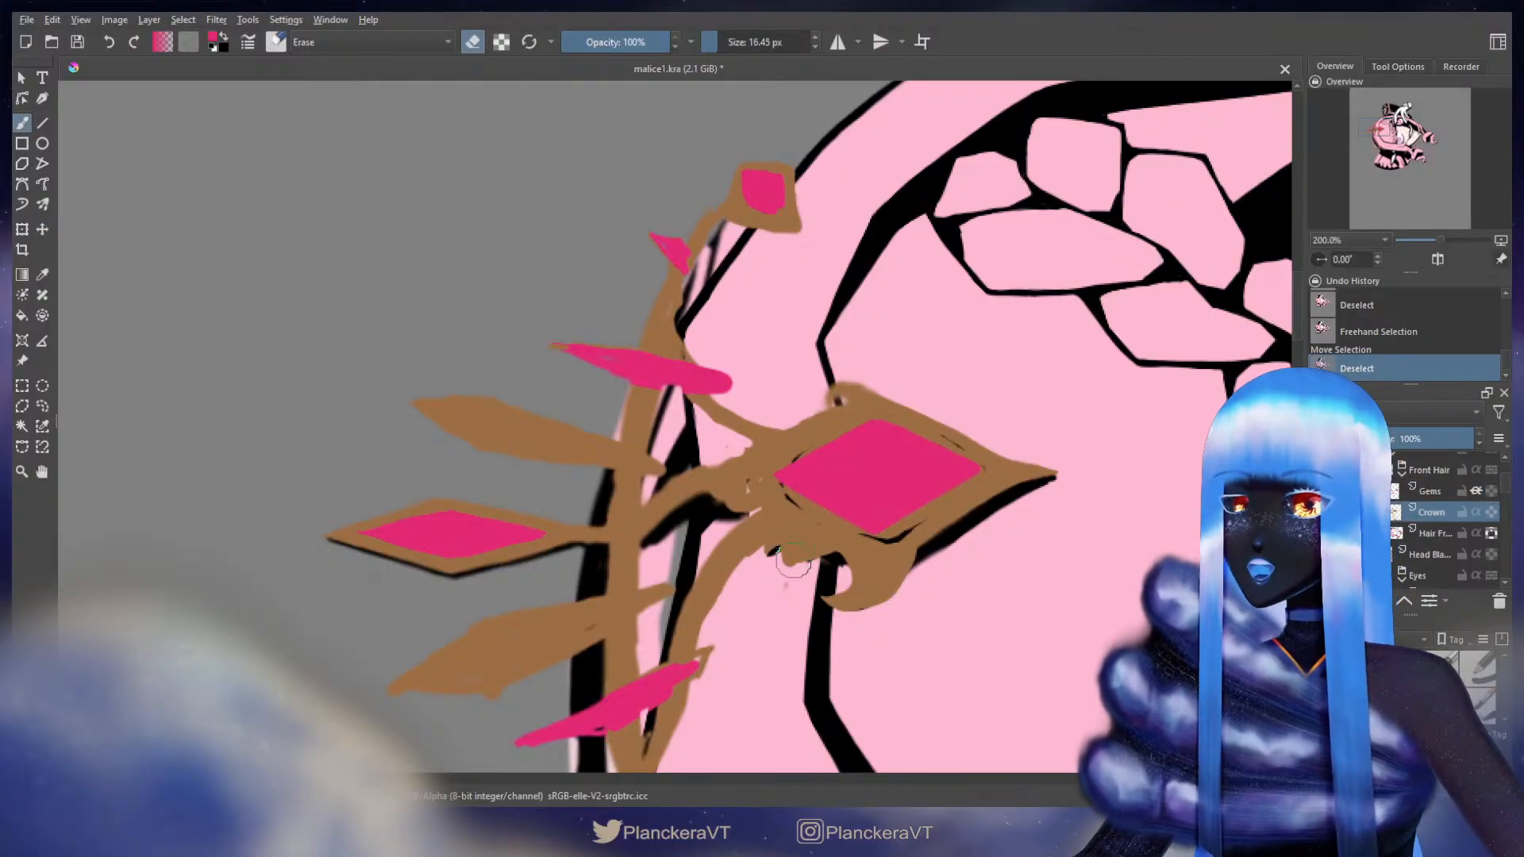
{"action": "left_click_drag", "start_coordinate": [984, 491], "coordinate": [991, 470]}
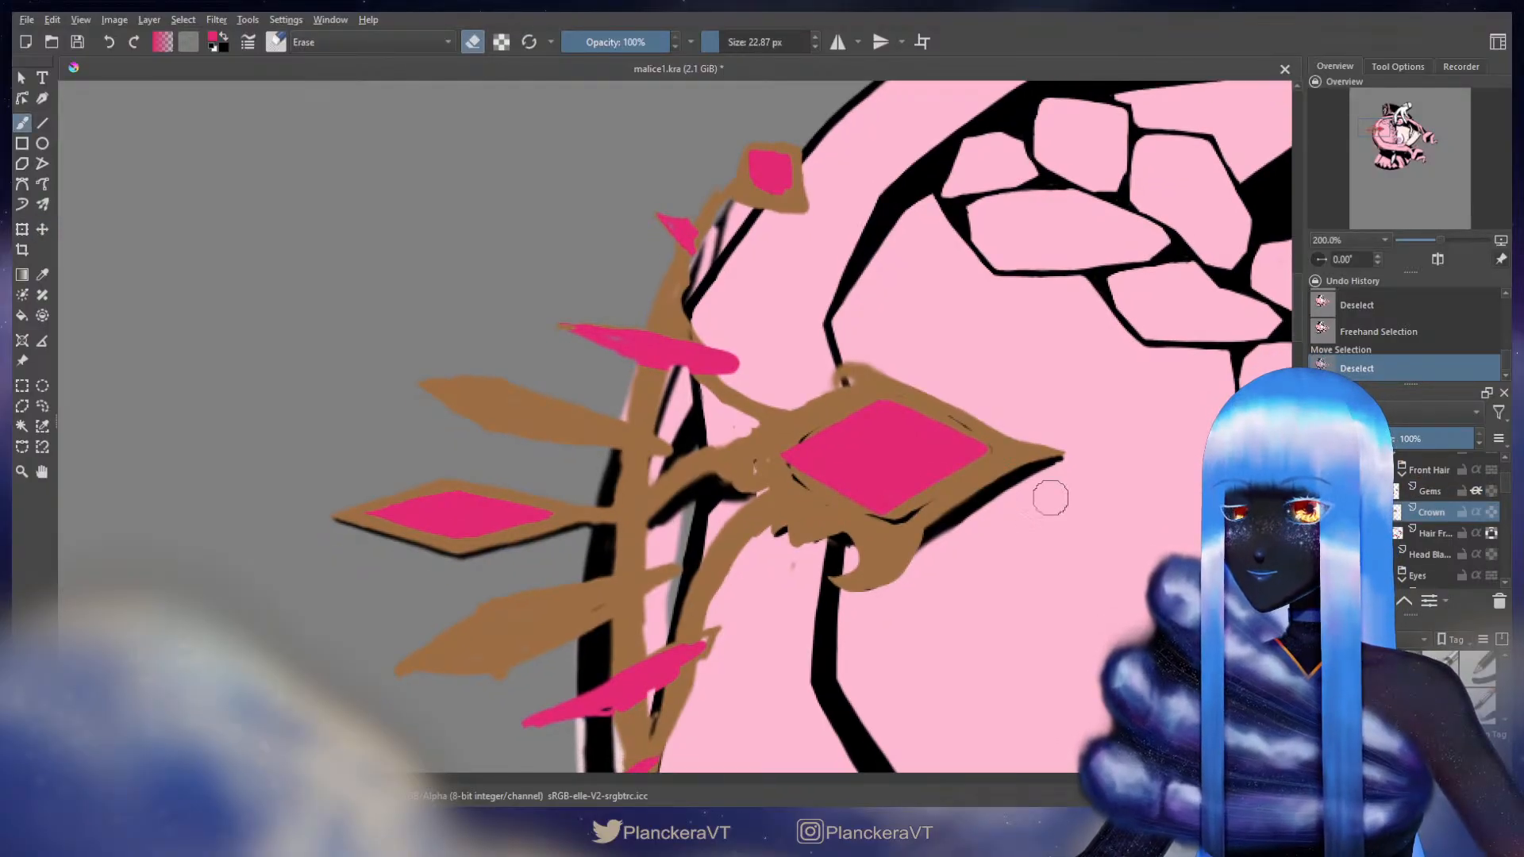
{"action": "key", "text": "e"}
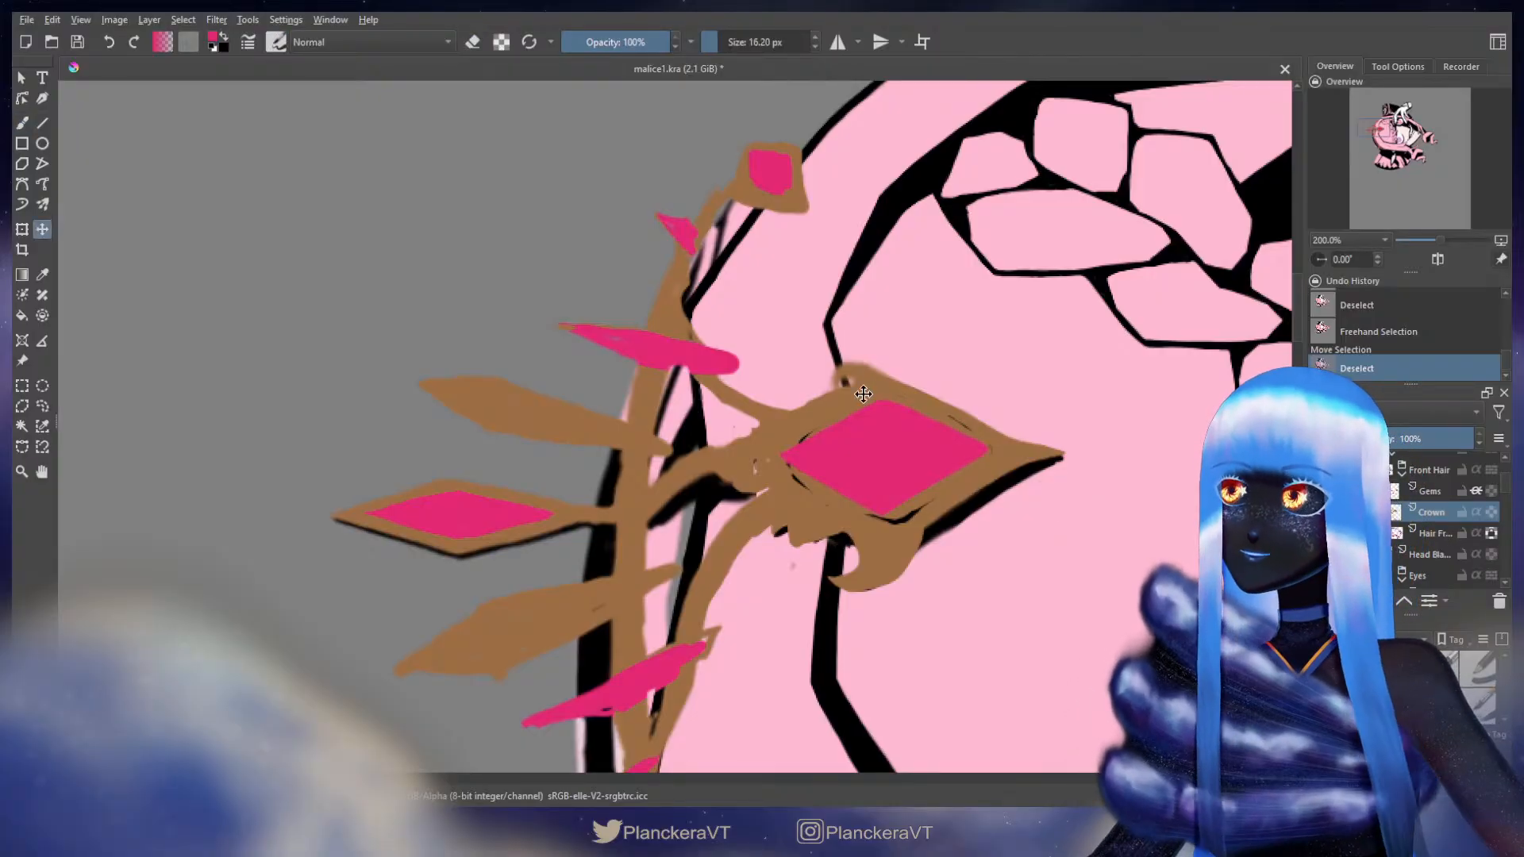
{"action": "left_click", "coordinate": [891, 537], "text": "ctrl"}
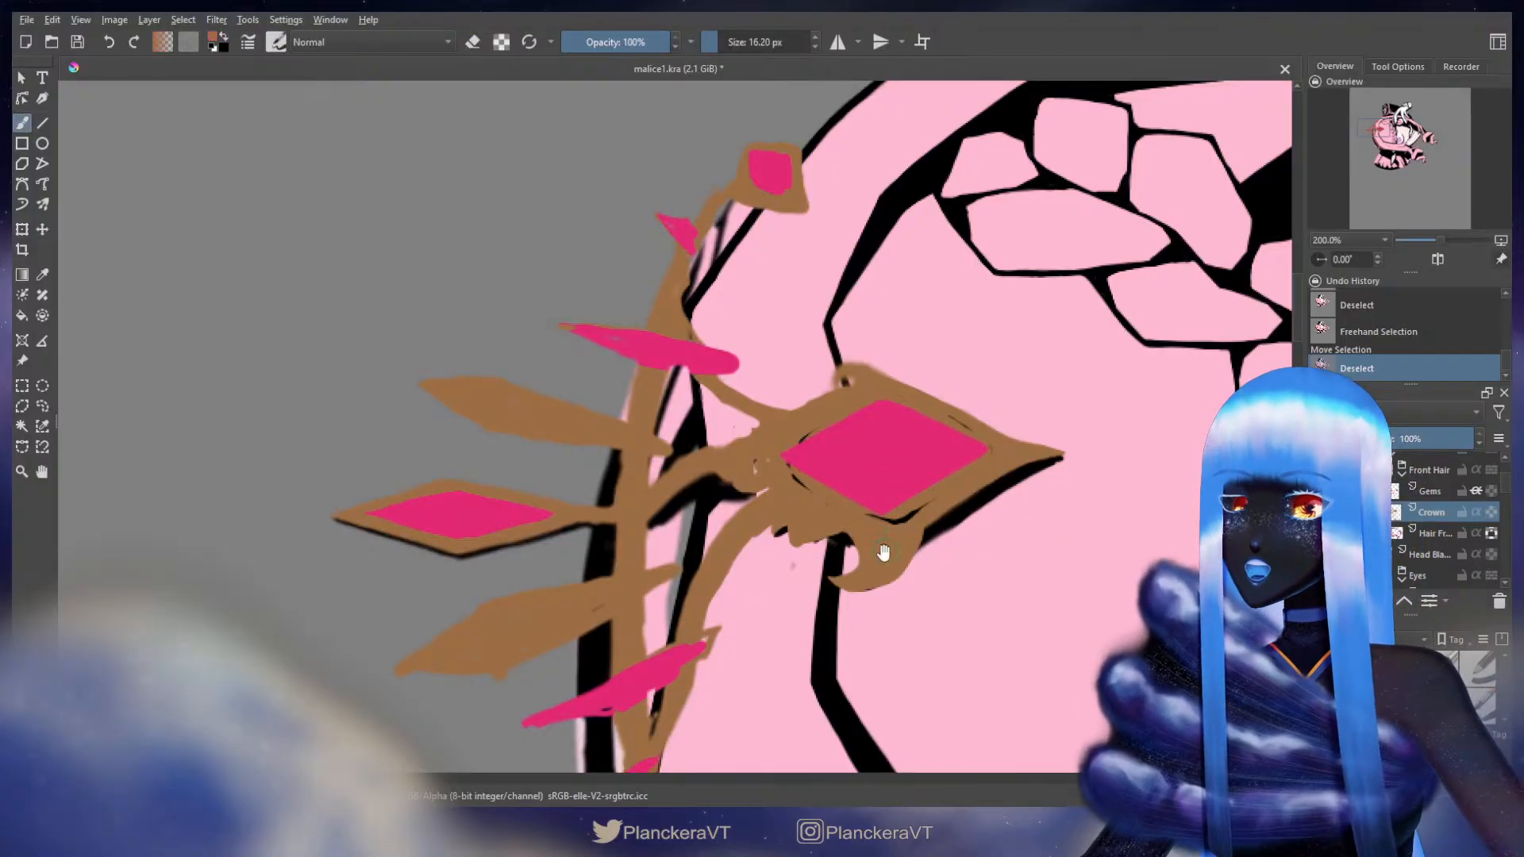
{"action": "left_click_drag", "start_coordinate": [894, 543], "coordinate": [906, 514]}
{"action": "key", "text": "ctrl+t"}
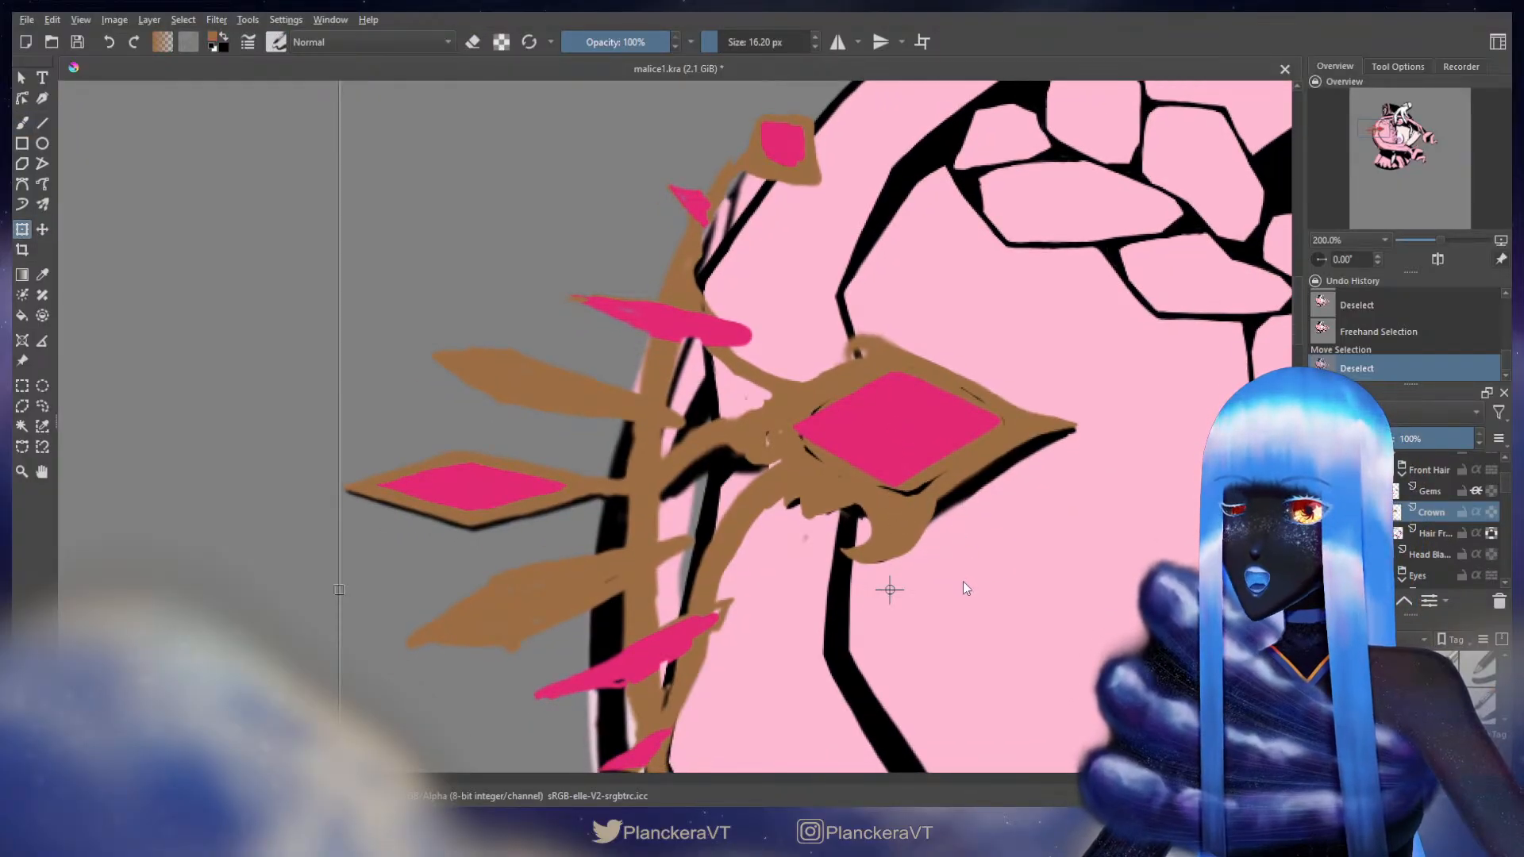
{"action": "key", "text": "b"}
{"action": "mouse_move", "coordinate": [890, 552]}
{"action": "left_mouse_down"}
{"action": "mouse_move", "coordinate": [933, 536]}
{"action": "mouse_move", "coordinate": [906, 538]}
{"action": "mouse_move", "coordinate": [919, 567]}
{"action": "mouse_move", "coordinate": [906, 577]}
{"action": "mouse_move", "coordinate": [850, 572]}
{"action": "mouse_move", "coordinate": [835, 551]}
{"action": "mouse_move", "coordinate": [894, 608]}
{"action": "mouse_move", "coordinate": [824, 539]}
{"action": "mouse_move", "coordinate": [800, 541]}
{"action": "mouse_move", "coordinate": [848, 510]}
{"action": "mouse_move", "coordinate": [789, 521]}
{"action": "left_mouse_up"}
{"action": "key", "text": "Return"}
- Erase the lower brown arm where it joins the diamond frame, using the eraser at 22.87 px
{"action": "key", "text": "b"}
{"action": "key", "text": "e"}
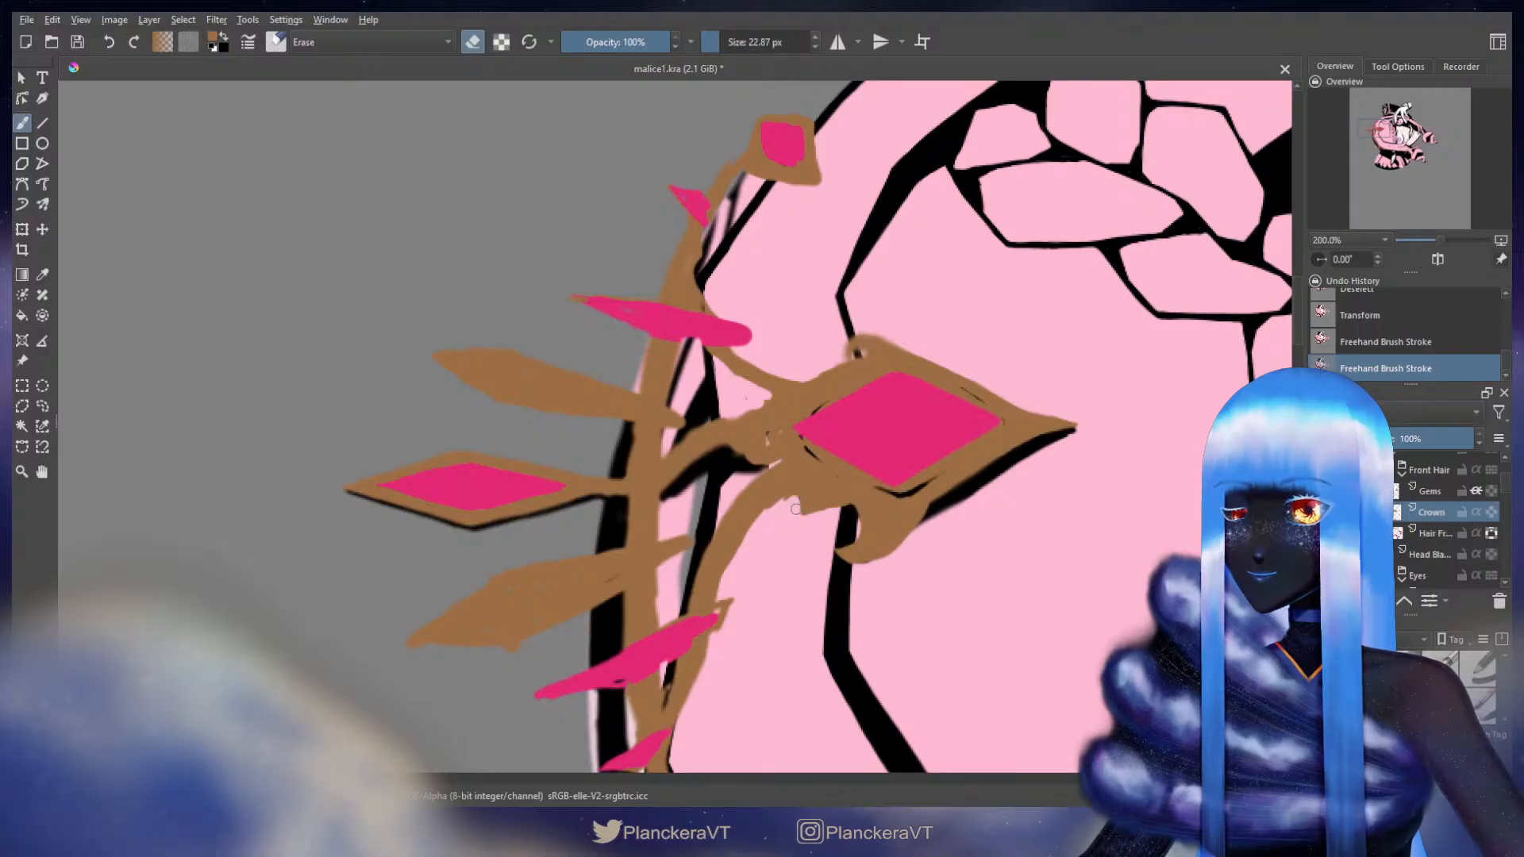
{"action": "left_click_drag", "start_coordinate": [794, 503], "coordinate": [787, 510]}
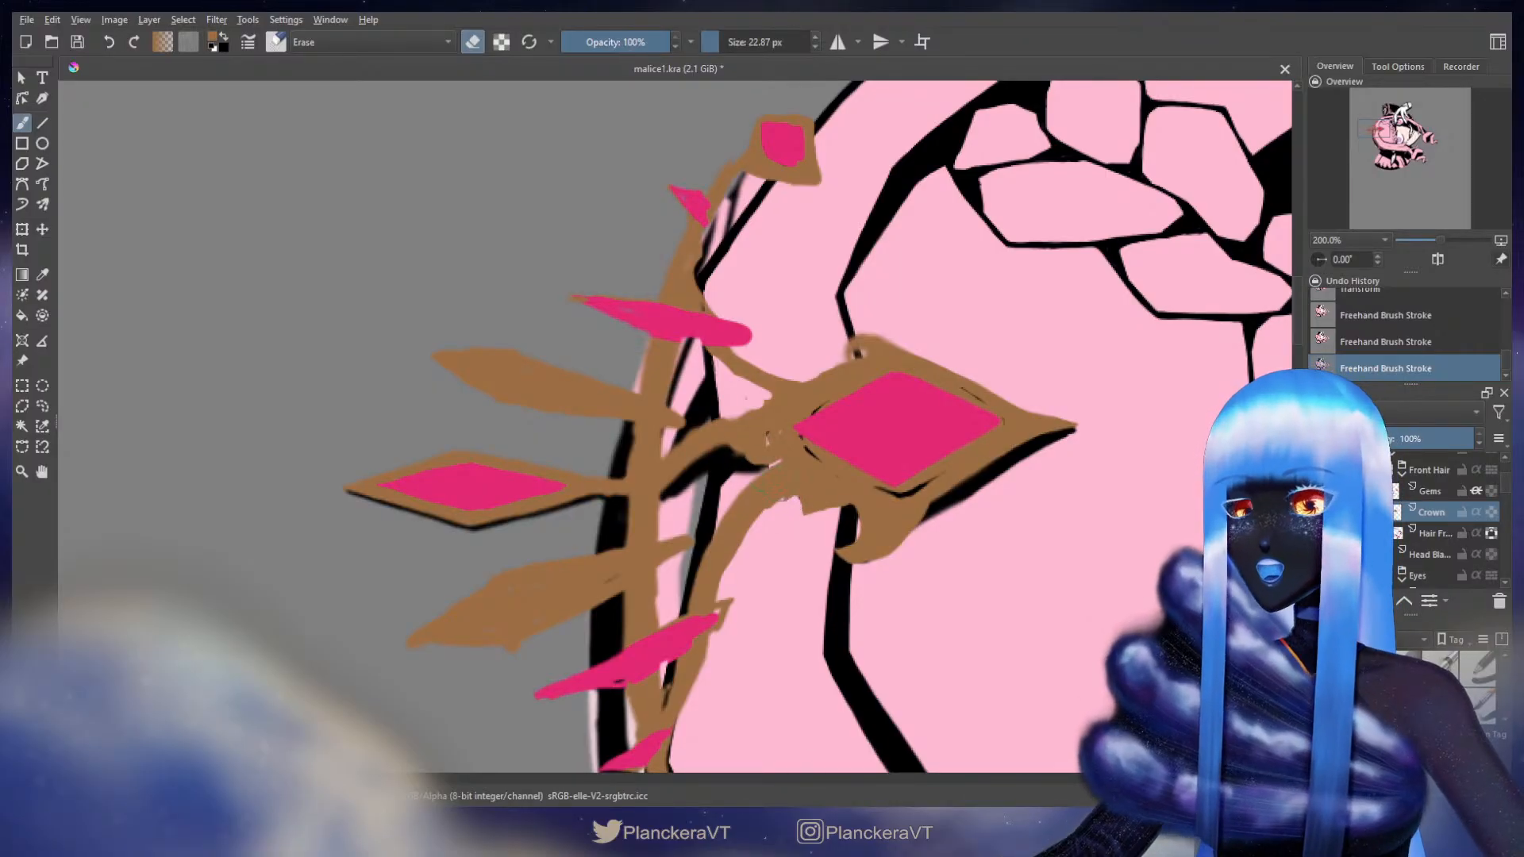
{"action": "left_click", "coordinate": [773, 482]}
{"action": "key", "text": "ctrl+z"}
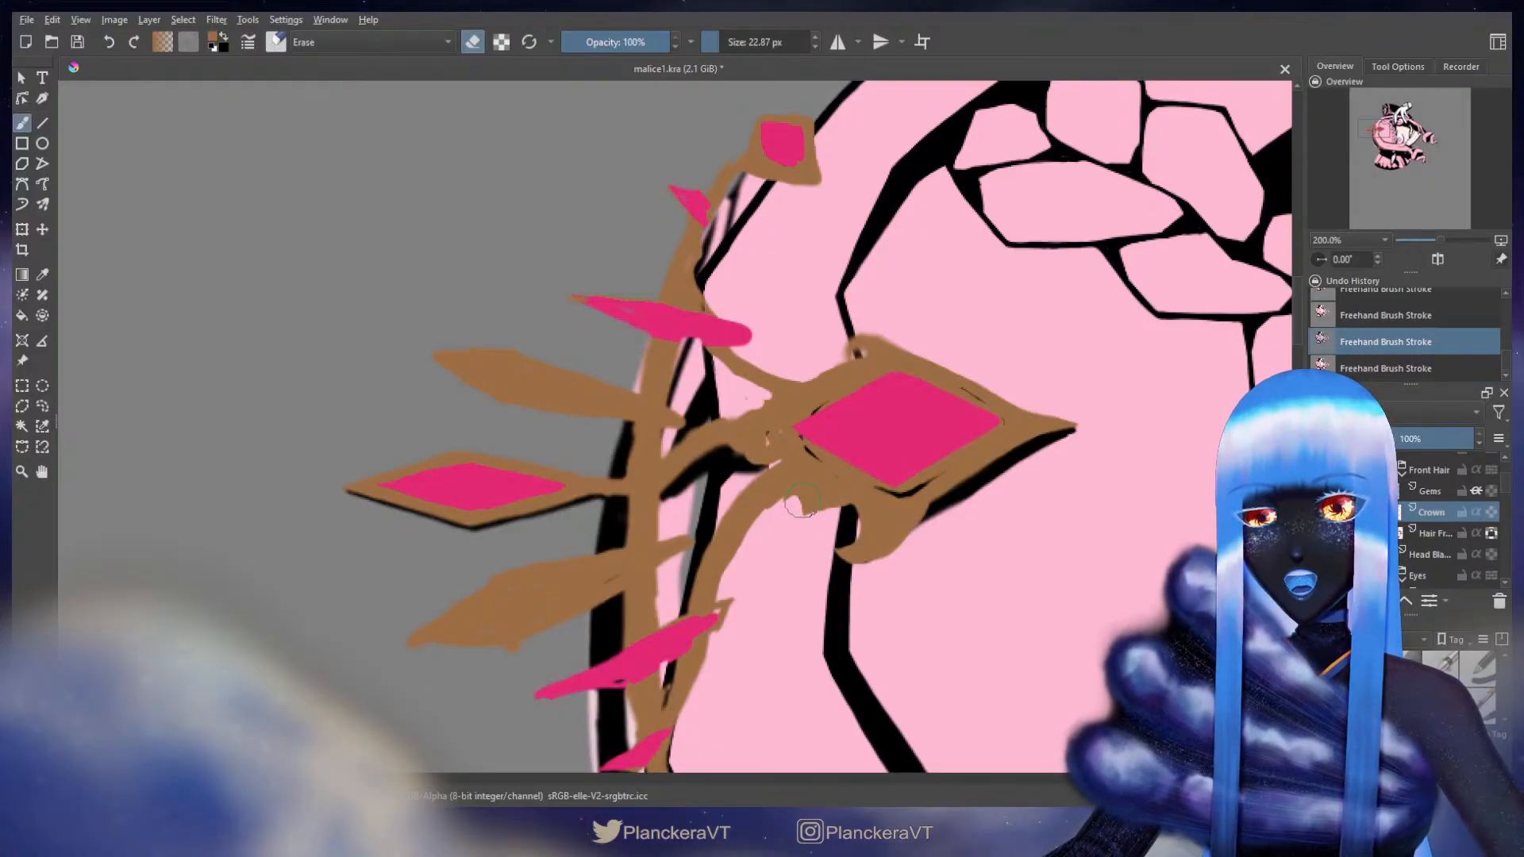
{"action": "mouse_move", "coordinate": [784, 479]}
{"action": "left_mouse_down"}
{"action": "mouse_move", "coordinate": [808, 524]}
{"action": "mouse_move", "coordinate": [779, 471]}
{"action": "mouse_move", "coordinate": [751, 488]}
{"action": "mouse_move", "coordinate": [770, 486]}
{"action": "mouse_move", "coordinate": [776, 511]}
{"action": "mouse_move", "coordinate": [829, 506]}
{"action": "mouse_move", "coordinate": [788, 488]}
{"action": "mouse_move", "coordinate": [768, 435]}
{"action": "mouse_move", "coordinate": [773, 477]}
{"action": "mouse_move", "coordinate": [734, 459]}
{"action": "mouse_move", "coordinate": [750, 455]}
{"action": "mouse_move", "coordinate": [768, 467]}
{"action": "mouse_move", "coordinate": [723, 479]}
{"action": "mouse_move", "coordinate": [771, 466]}
{"action": "left_mouse_up"}
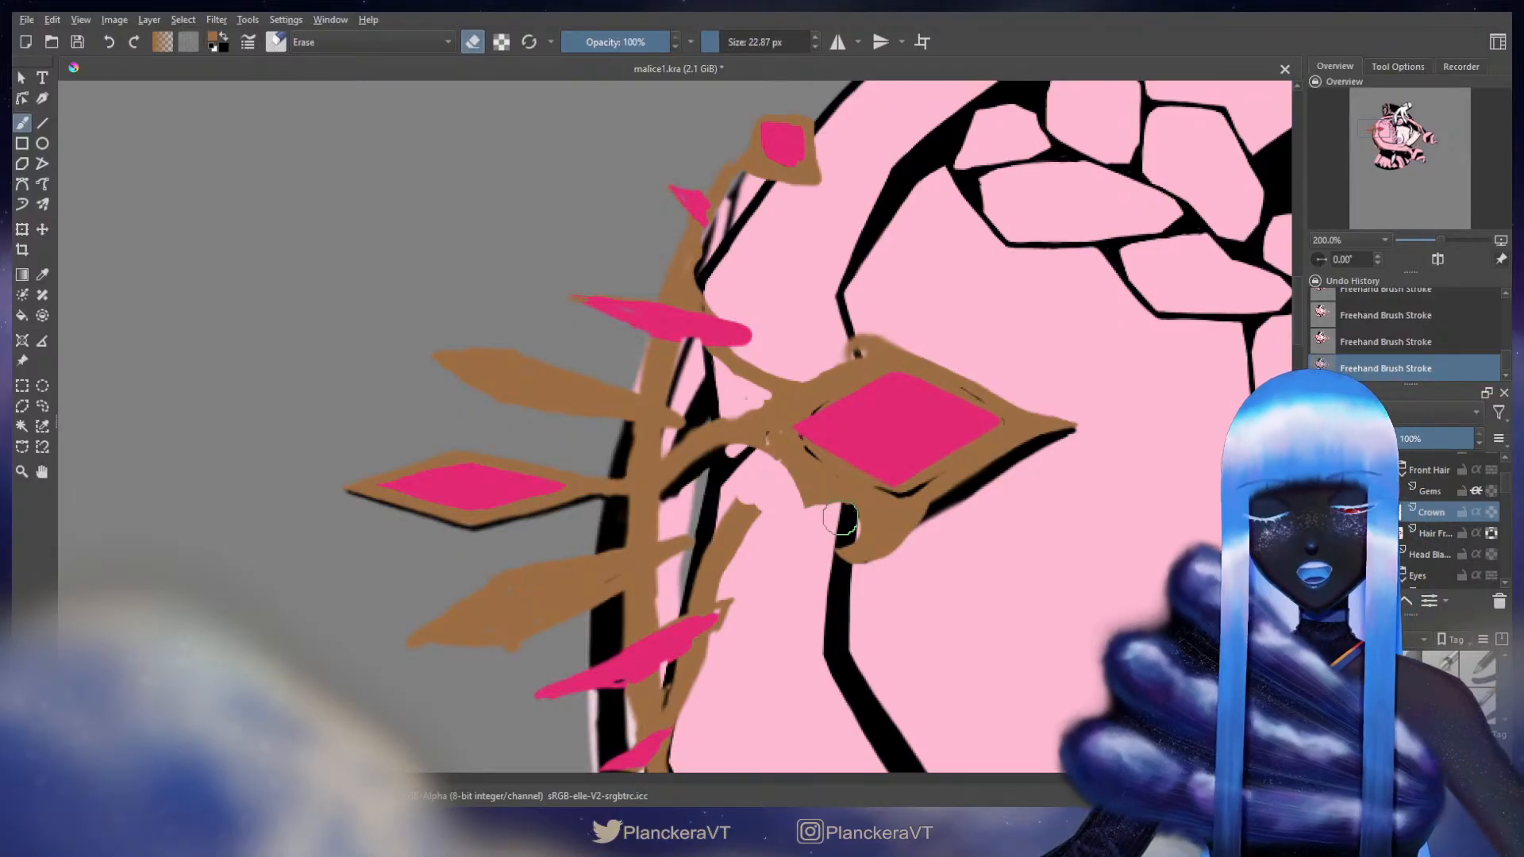
- Try black outline strokes around the gap between the lower arm and the frame at 16.20 px, and undo them
{"action": "key", "text": "e"}
{"action": "key", "text": "x"}
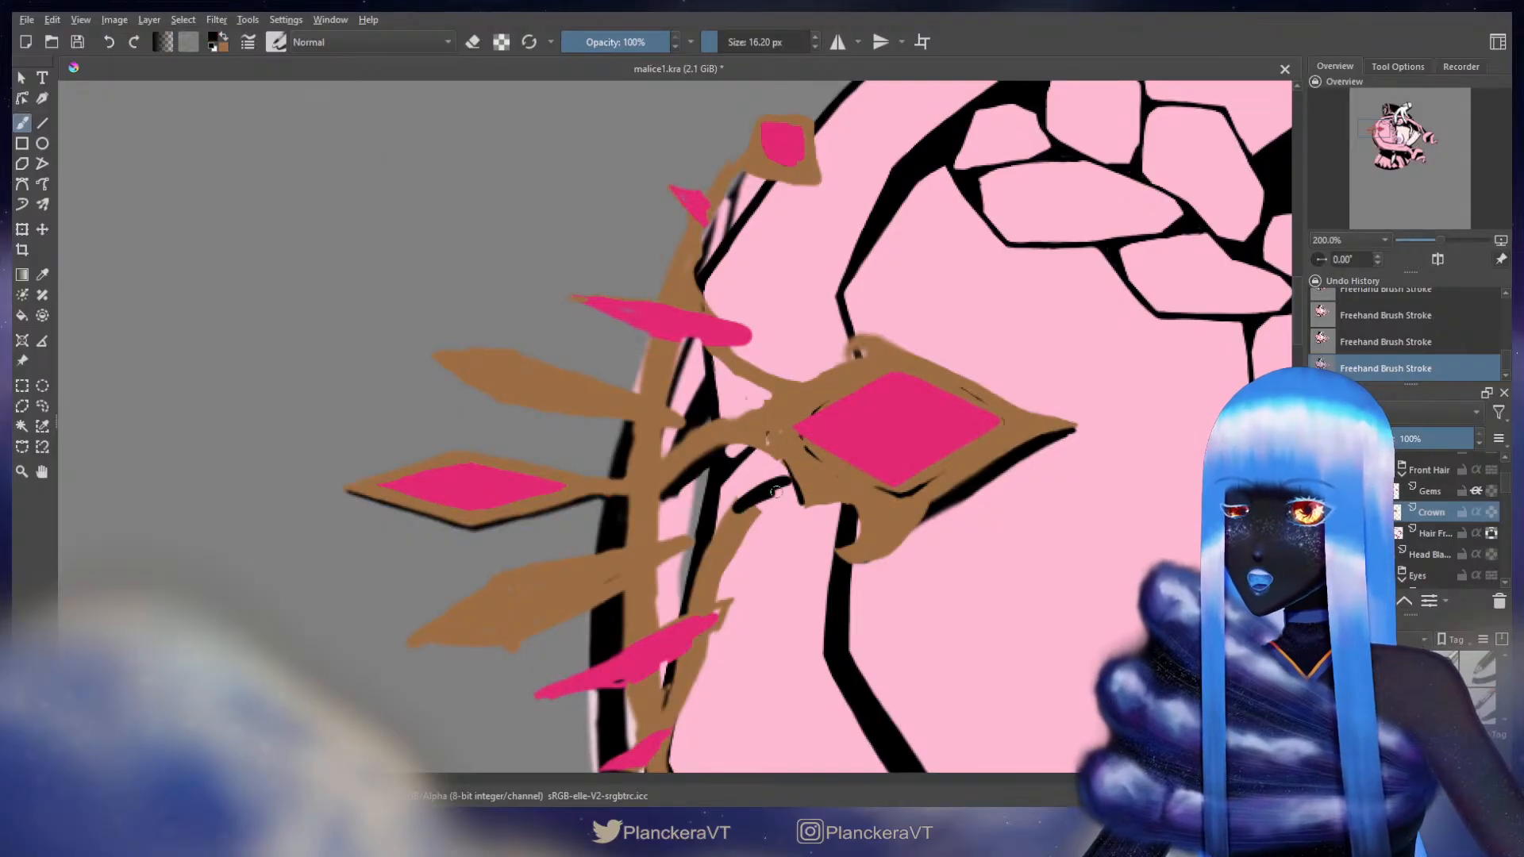
{"action": "key", "text": "ctrl+z"}
{"action": "key", "text": "ctrl+z"}
- Erase the remaining brown arms joining the diamond frame to the crown band, using the 22.87 px eraser
{"action": "left_click_drag", "start_coordinate": [876, 519], "coordinate": [862, 488]}
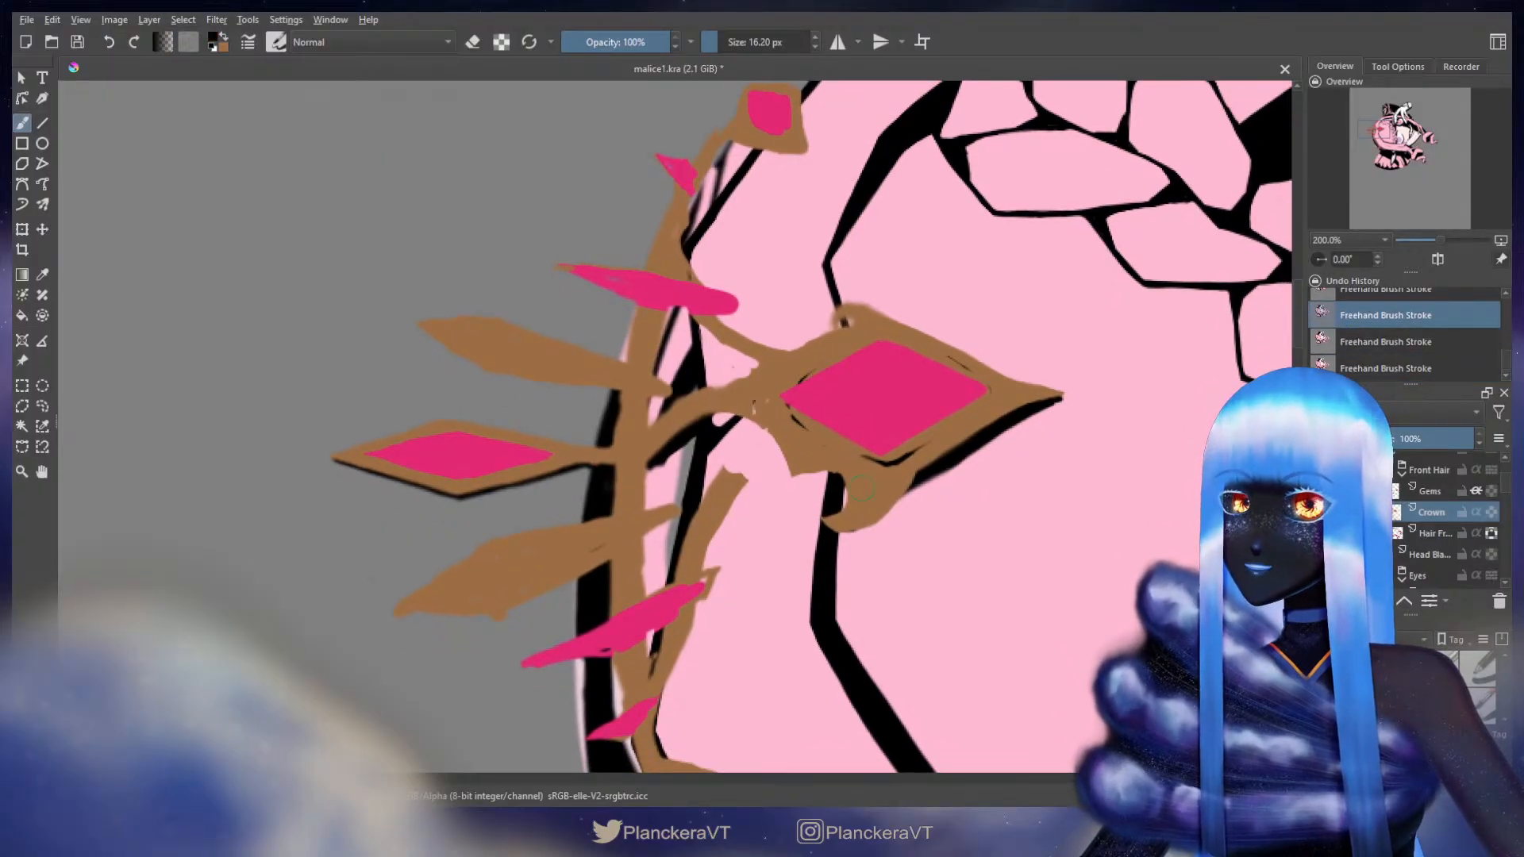
{"action": "key", "text": "e"}
{"action": "left_click_drag", "start_coordinate": [736, 417], "coordinate": [758, 426]}
{"action": "mouse_move", "coordinate": [783, 341]}
{"action": "left_mouse_down"}
{"action": "mouse_move", "coordinate": [737, 379]}
{"action": "mouse_move", "coordinate": [746, 424]}
{"action": "left_mouse_up"}
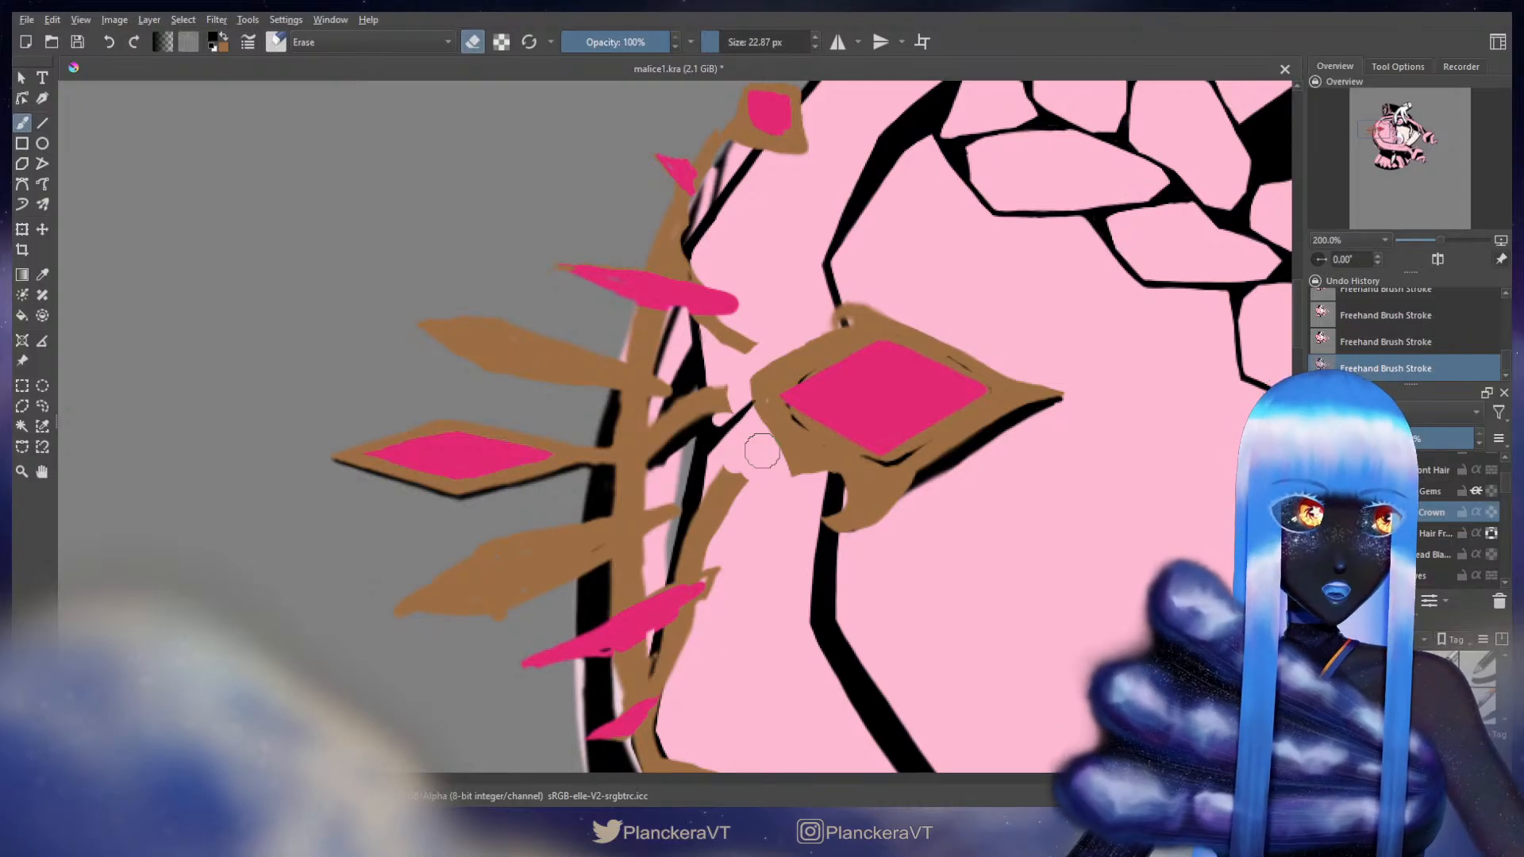
{"action": "left_click_drag", "start_coordinate": [707, 565], "coordinate": [647, 461]}
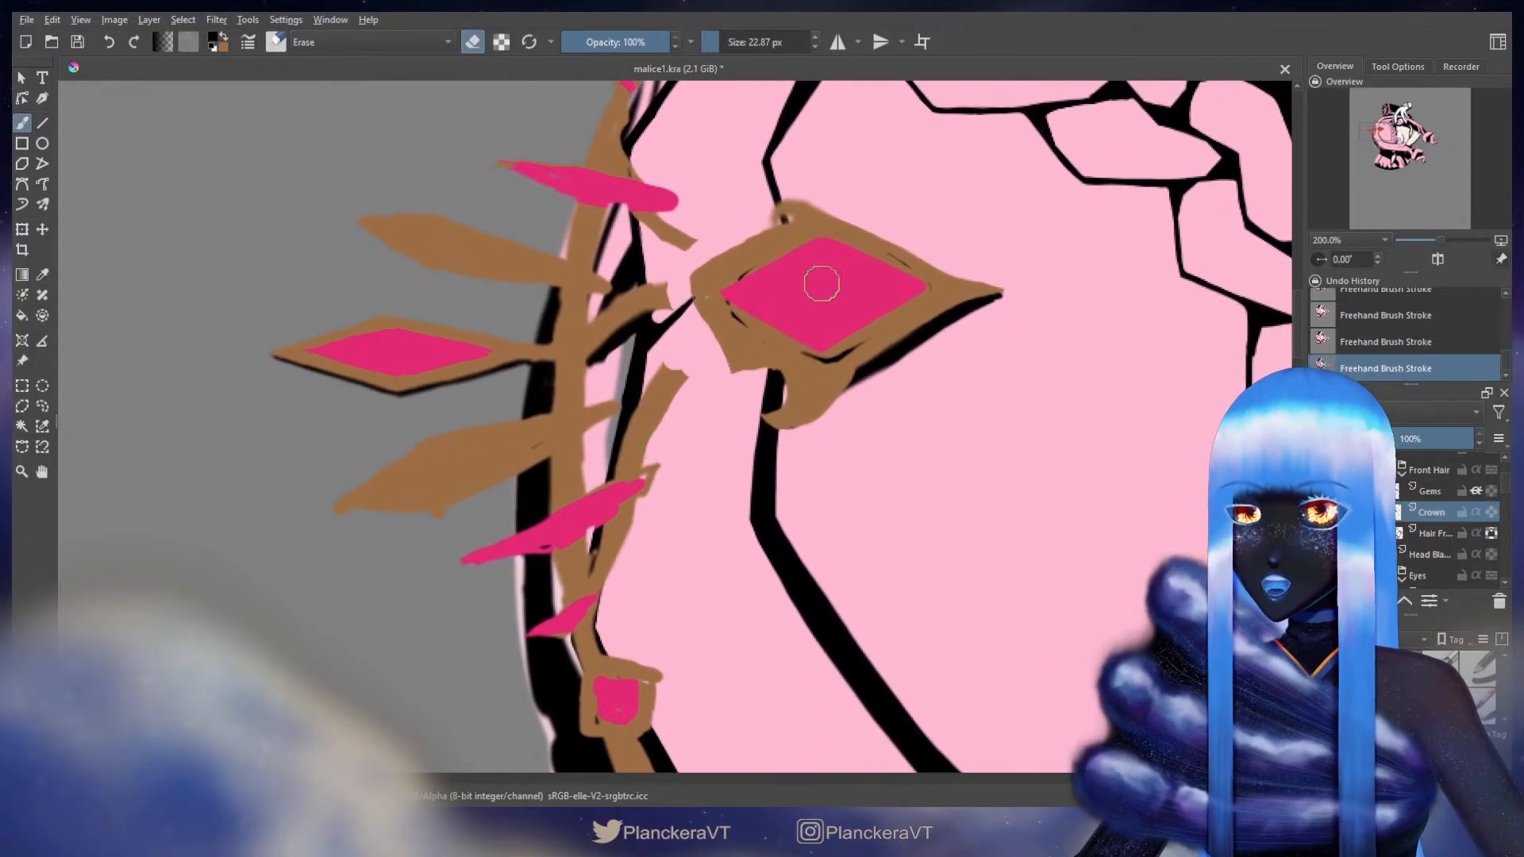
{"action": "mouse_move", "coordinate": [659, 651]}
{"action": "left_mouse_down"}
{"action": "mouse_move", "coordinate": [646, 347]}
{"action": "mouse_move", "coordinate": [579, 277]}
{"action": "left_mouse_up"}
{"action": "left_click_drag", "start_coordinate": [786, 638], "coordinate": [680, 450]}
{"action": "left_click_drag", "start_coordinate": [527, 306], "coordinate": [776, 646]}
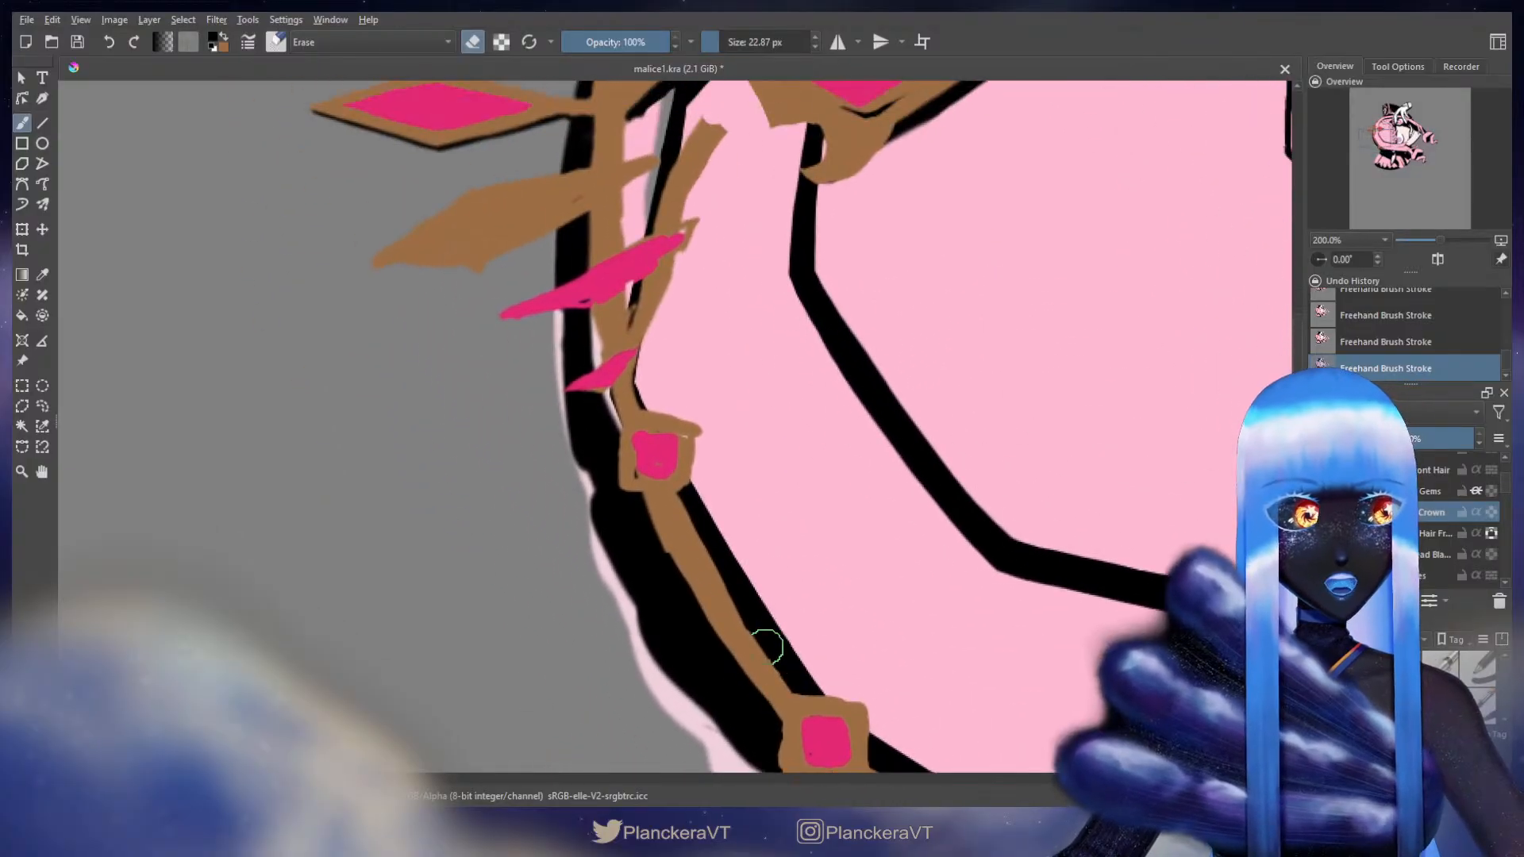
{"action": "left_click_drag", "start_coordinate": [700, 224], "coordinate": [699, 597]}
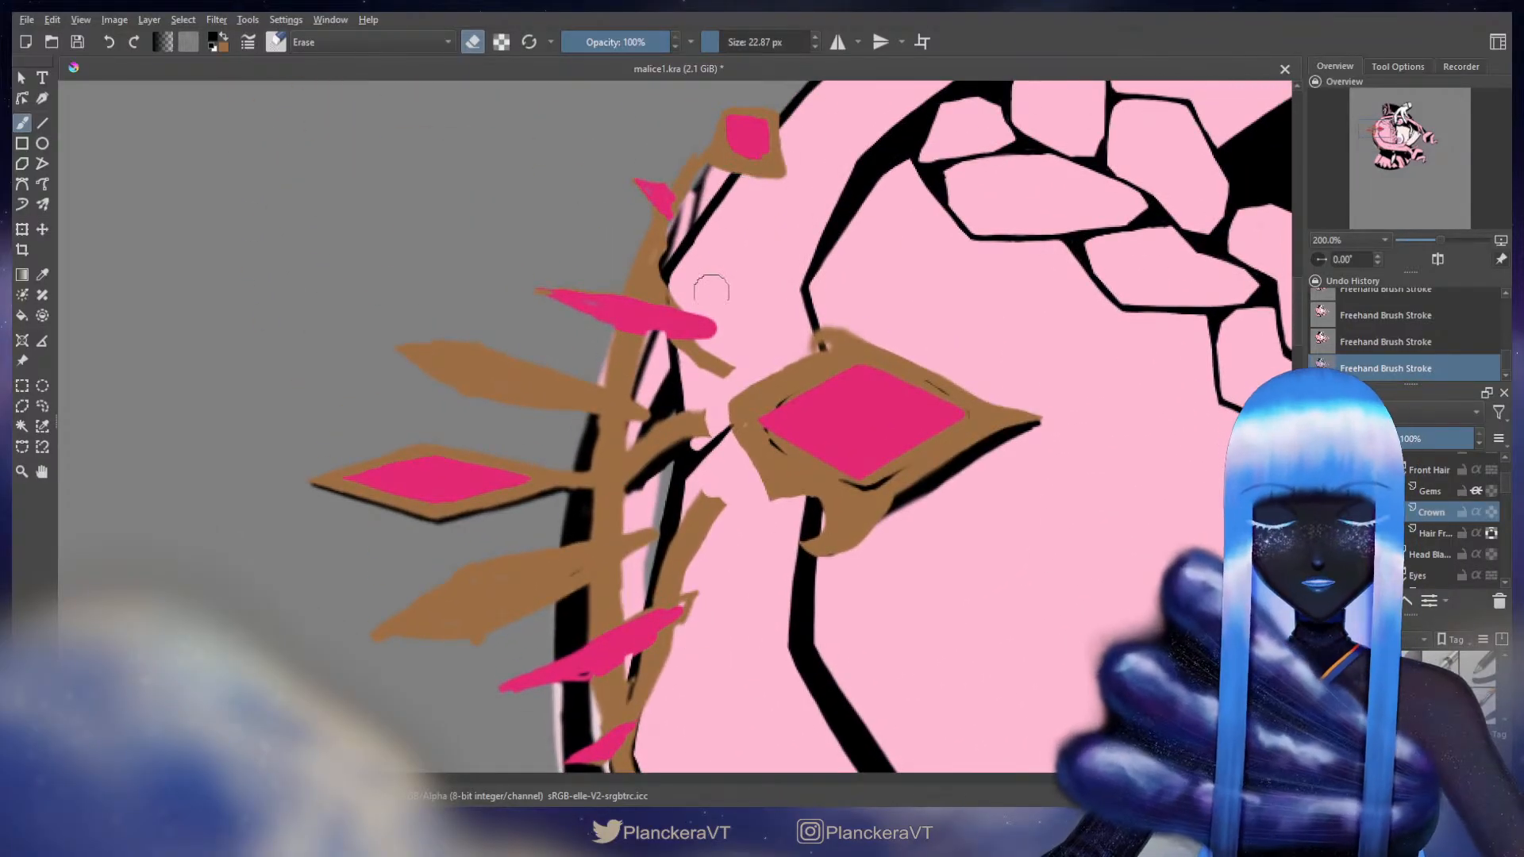
- Lasso the diamond frame with its gem, move both on the Gems and Crown layers slightly away from the crown band and deselect
{"action": "left_click_drag", "start_coordinate": [782, 381], "coordinate": [695, 389]}
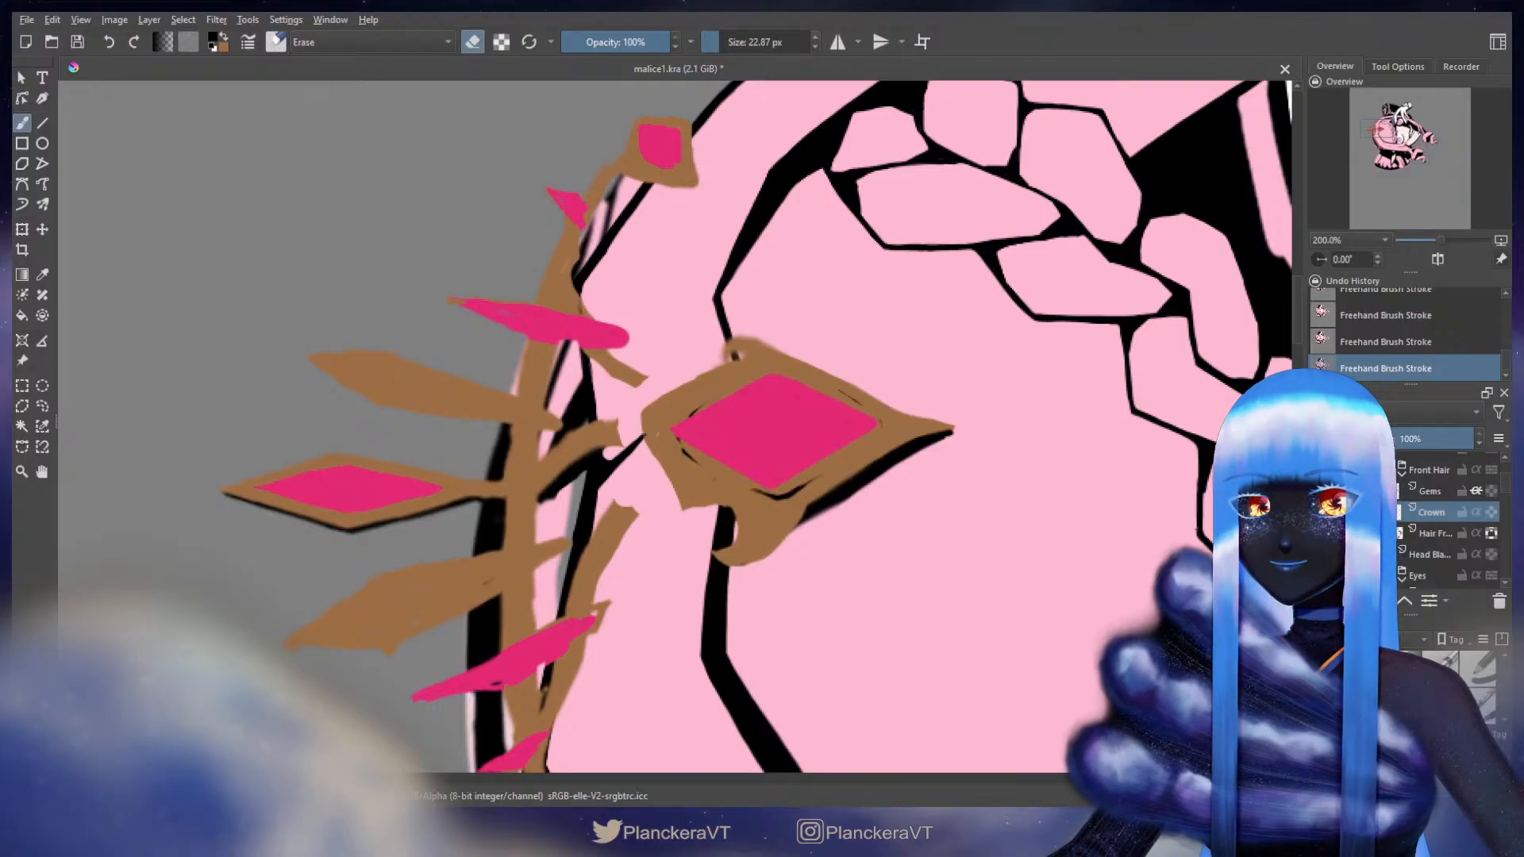
{"action": "key", "text": "e"}
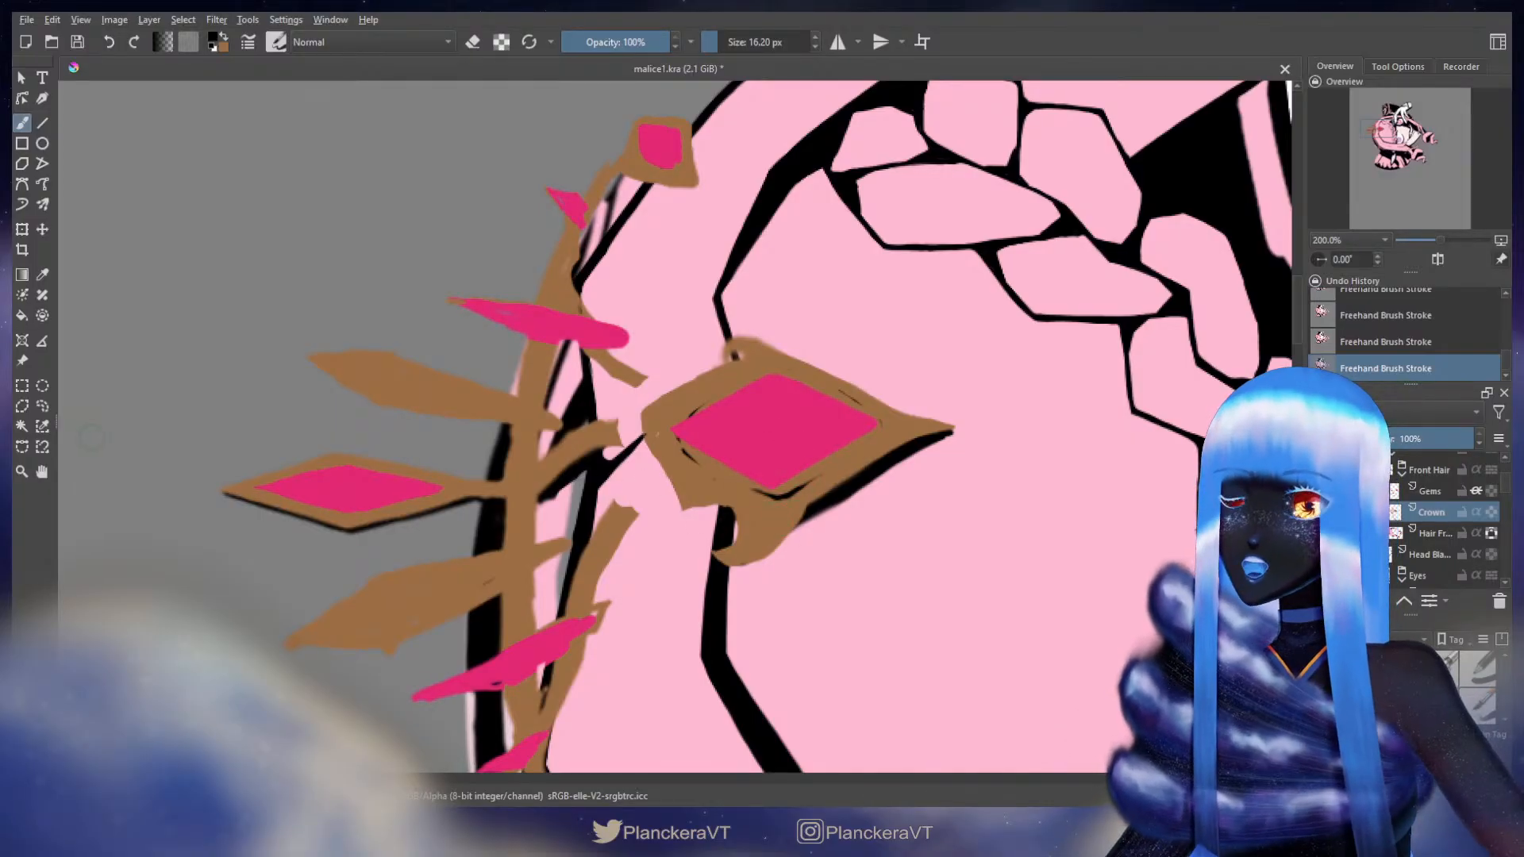
{"action": "left_click", "coordinate": [42, 408]}
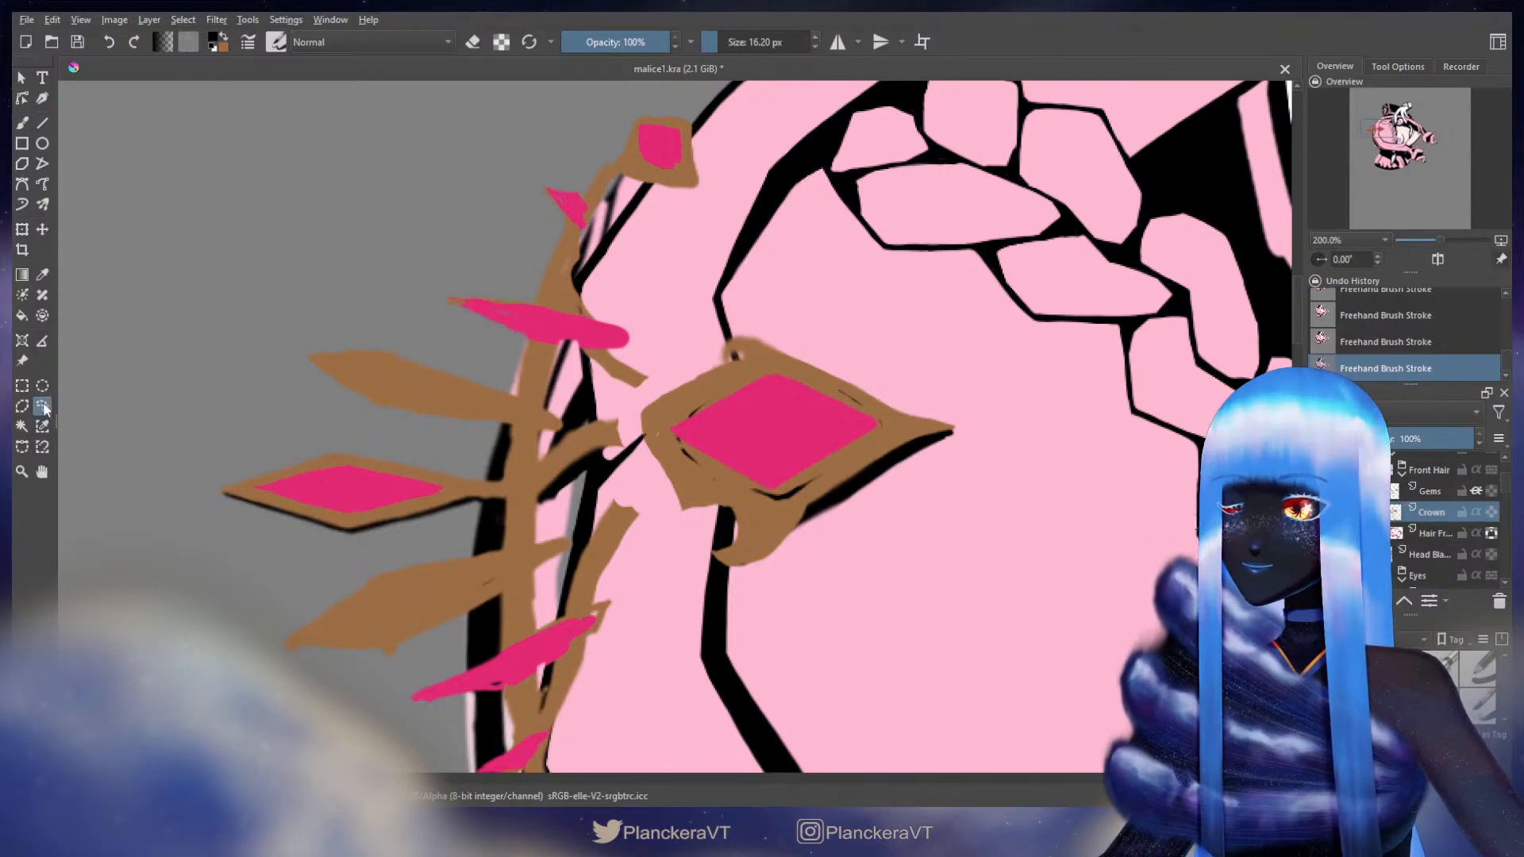
{"action": "mouse_move", "coordinate": [778, 312]}
{"action": "left_mouse_down"}
{"action": "mouse_move", "coordinate": [634, 402]}
{"action": "mouse_move", "coordinate": [656, 504]}
{"action": "mouse_move", "coordinate": [683, 523]}
{"action": "mouse_move", "coordinate": [785, 513]}
{"action": "mouse_move", "coordinate": [969, 465]}
{"action": "mouse_move", "coordinate": [934, 361]}
{"action": "mouse_move", "coordinate": [786, 315]}
{"action": "left_mouse_up"}
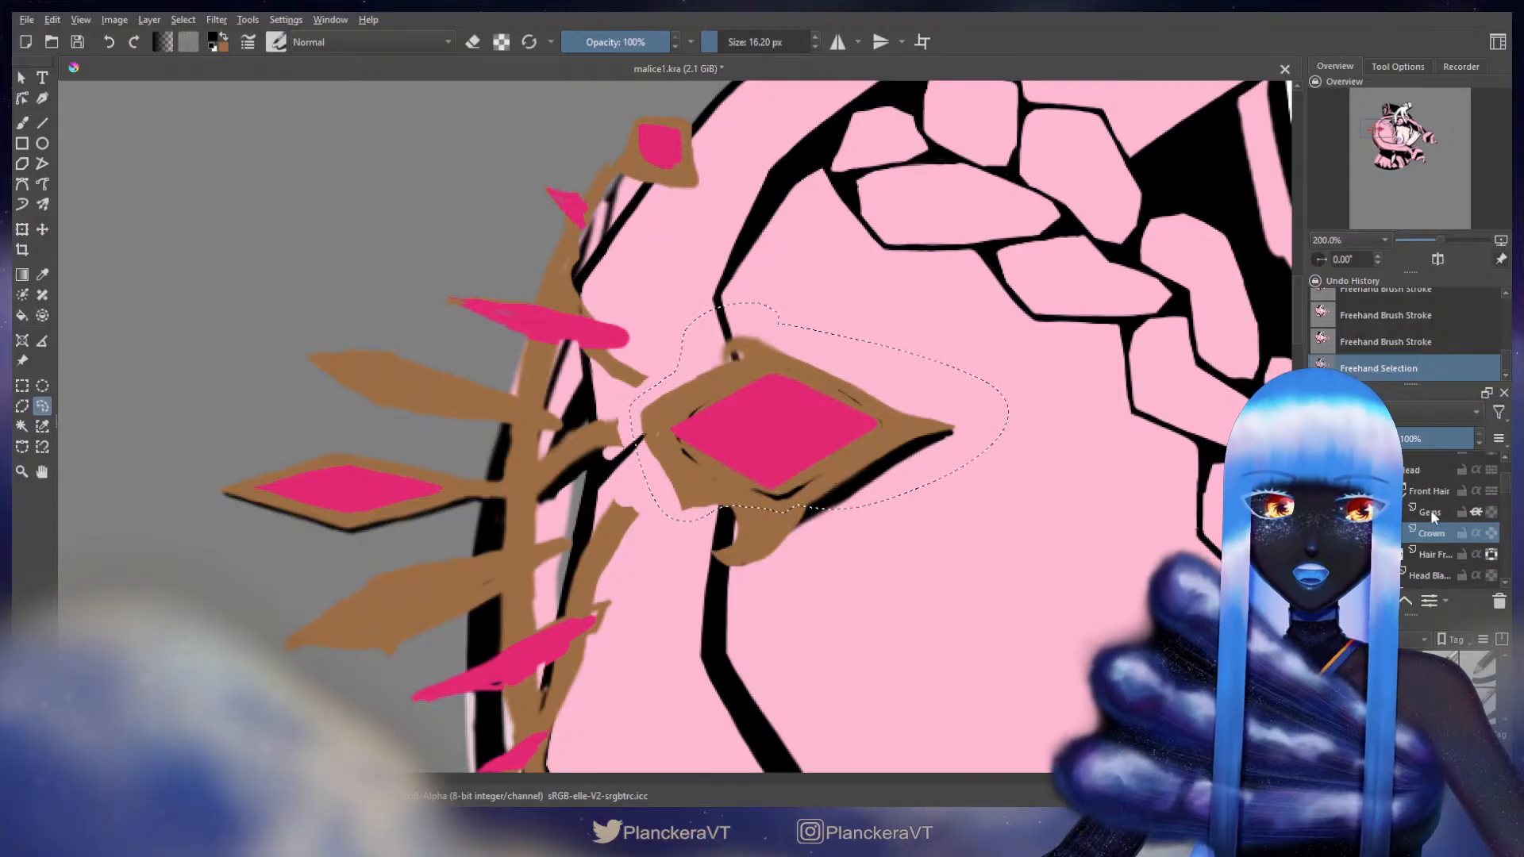
{"action": "left_click", "coordinate": [1430, 511], "text": "ctrl"}
{"action": "key", "text": "ctrl+t"}
{"action": "left_click_drag", "start_coordinate": [789, 421], "coordinate": [814, 433]}
{"action": "key", "text": "b"}
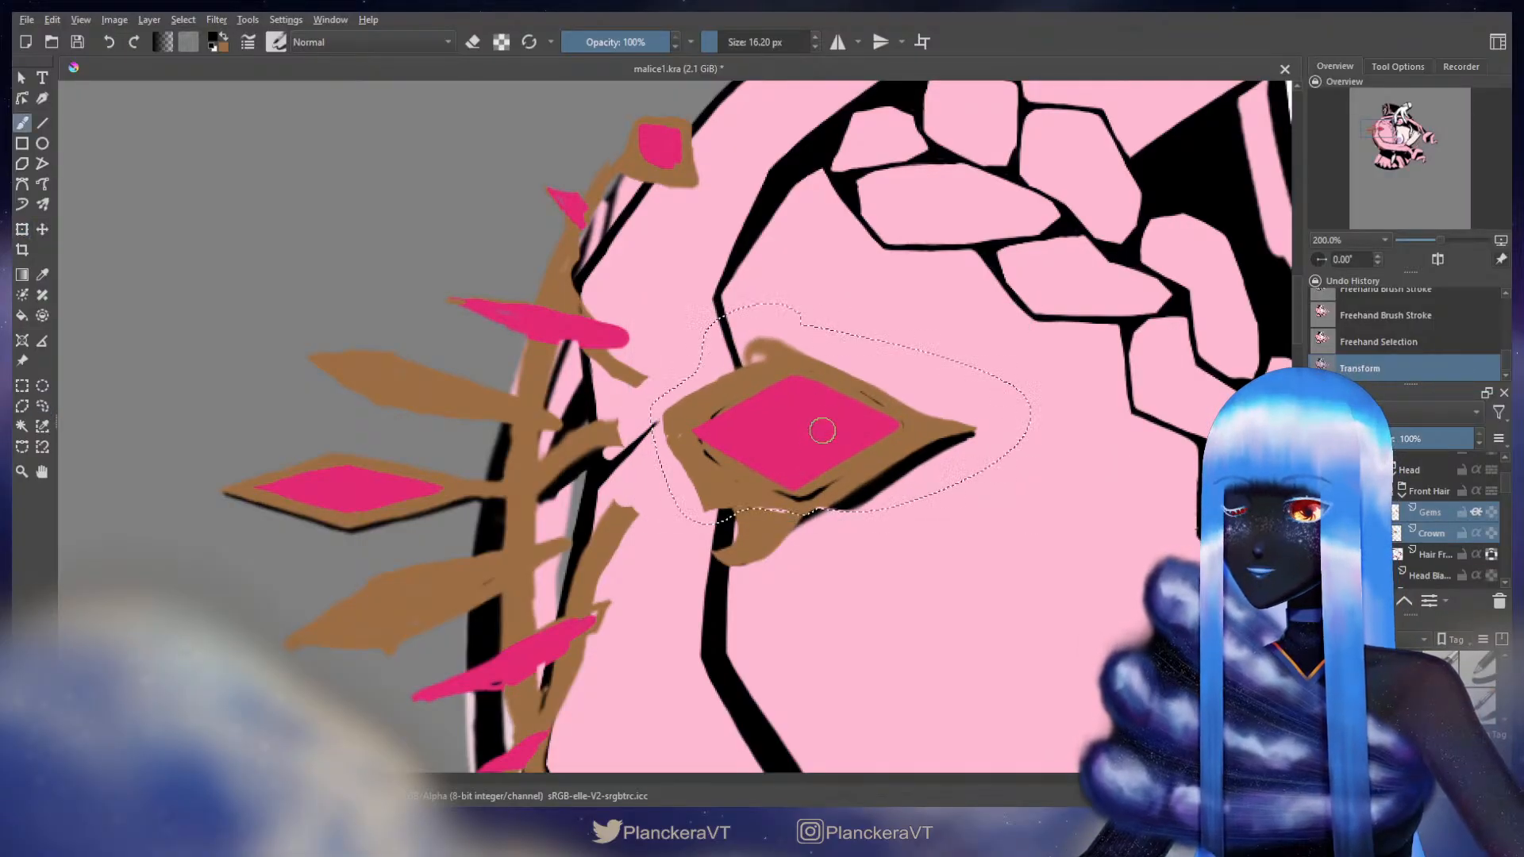
{"action": "key", "text": "ctrl+shift+a"}
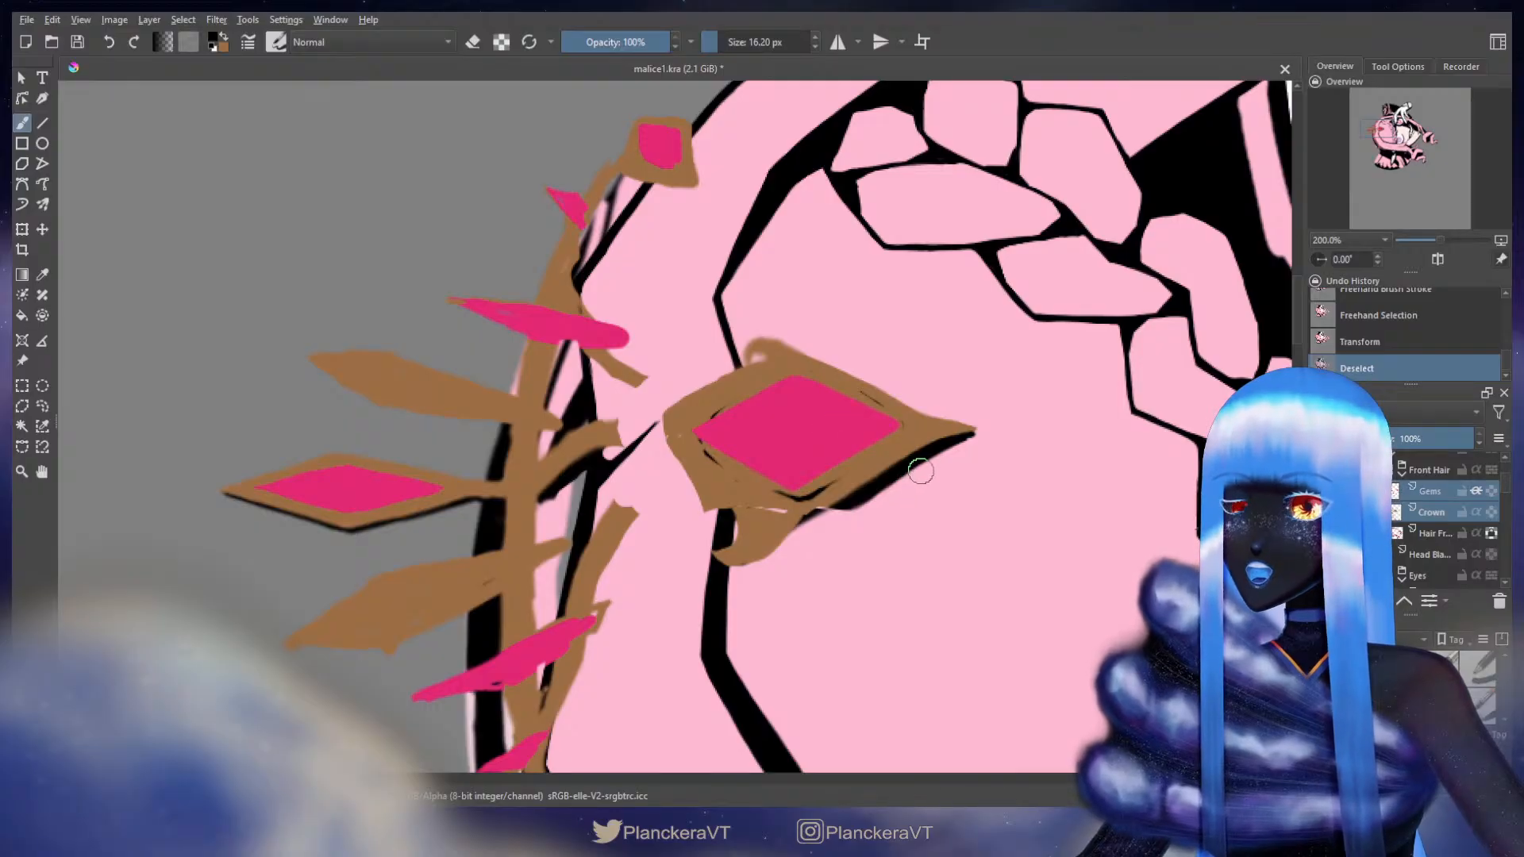
- Compare the crown and its central diamond ornament with the reference illustration
{"action": "scroll", "coordinate": [911, 477], "scroll_direction": "down", "scroll_amount": 4}
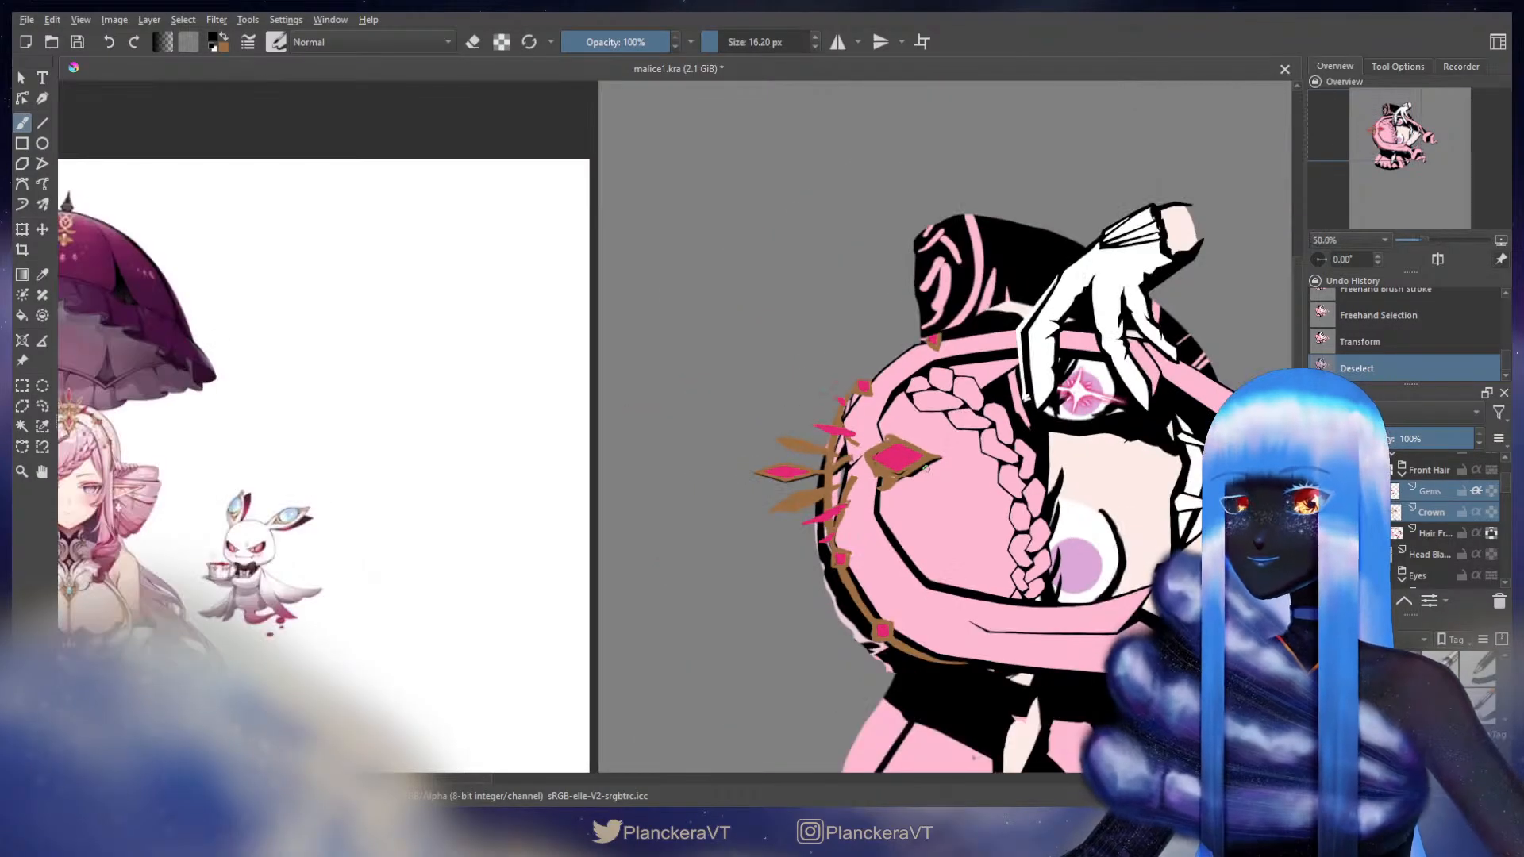
{"action": "left_click_drag", "start_coordinate": [594, 622], "coordinate": [765, 622]}
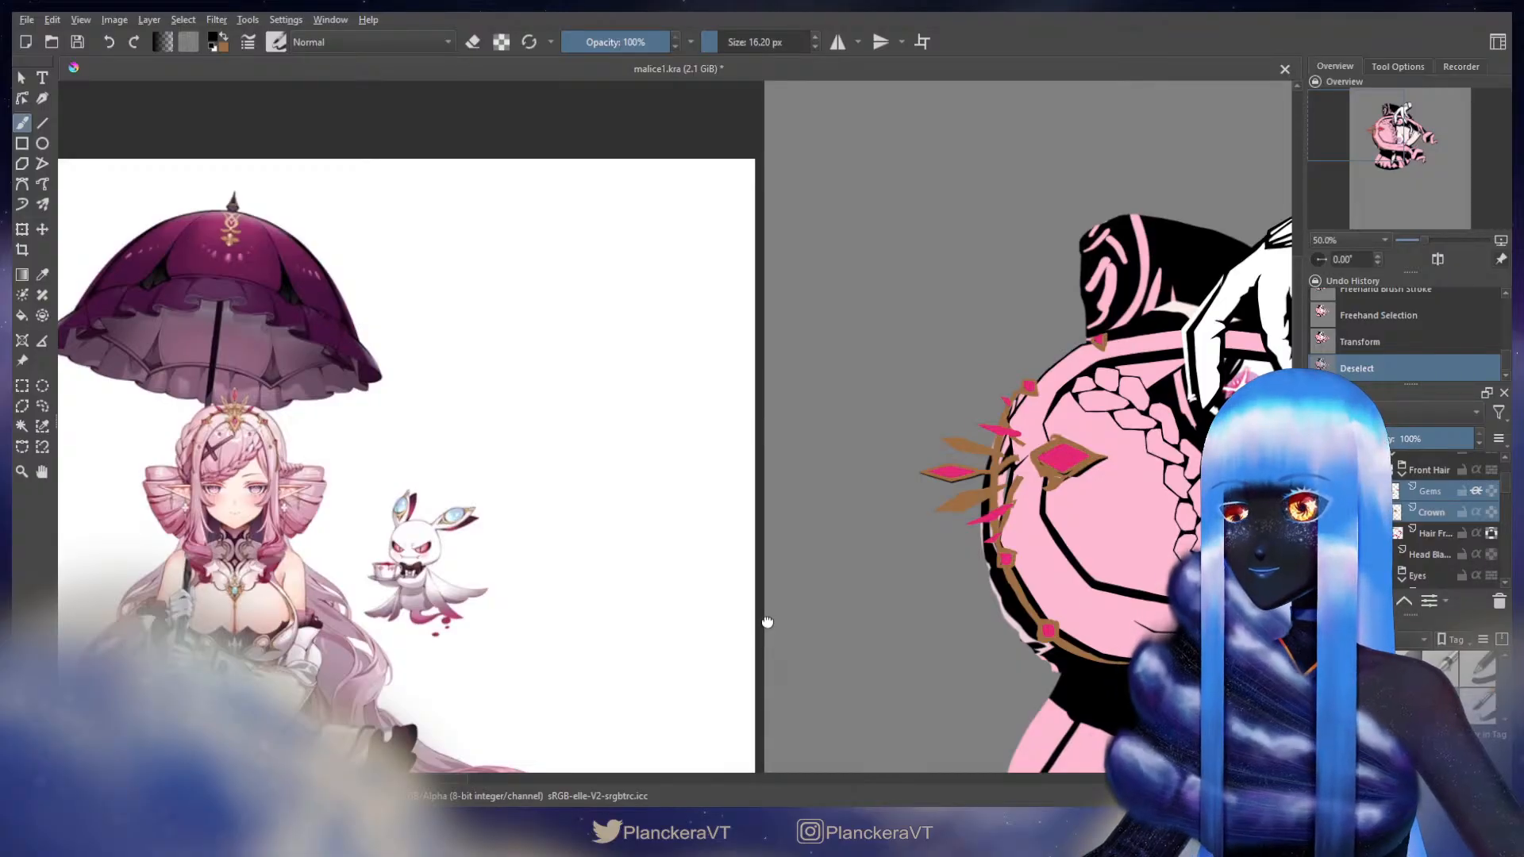
{"action": "left_click_drag", "start_coordinate": [766, 623], "coordinate": [557, 645]}
{"action": "scroll", "coordinate": [915, 527], "scroll_direction": "up", "scroll_amount": 2}
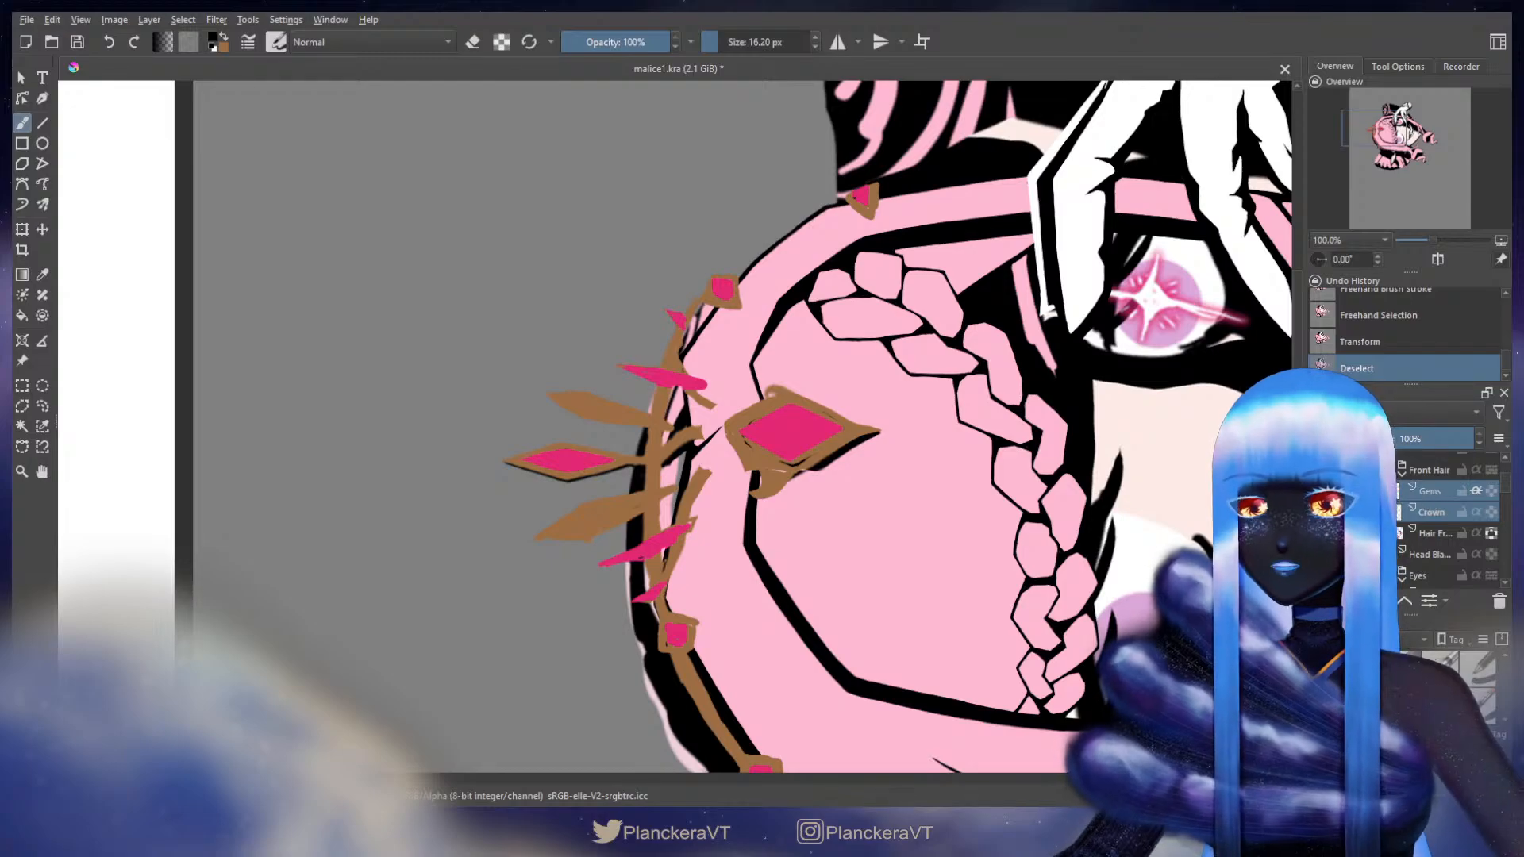
- Undo the diamond ornament's last move together with its selection and deselection
{"action": "key", "text": "ctrl+z"}
{"action": "key", "text": "ctrl+z"}
{"action": "key", "text": "ctrl+z"}
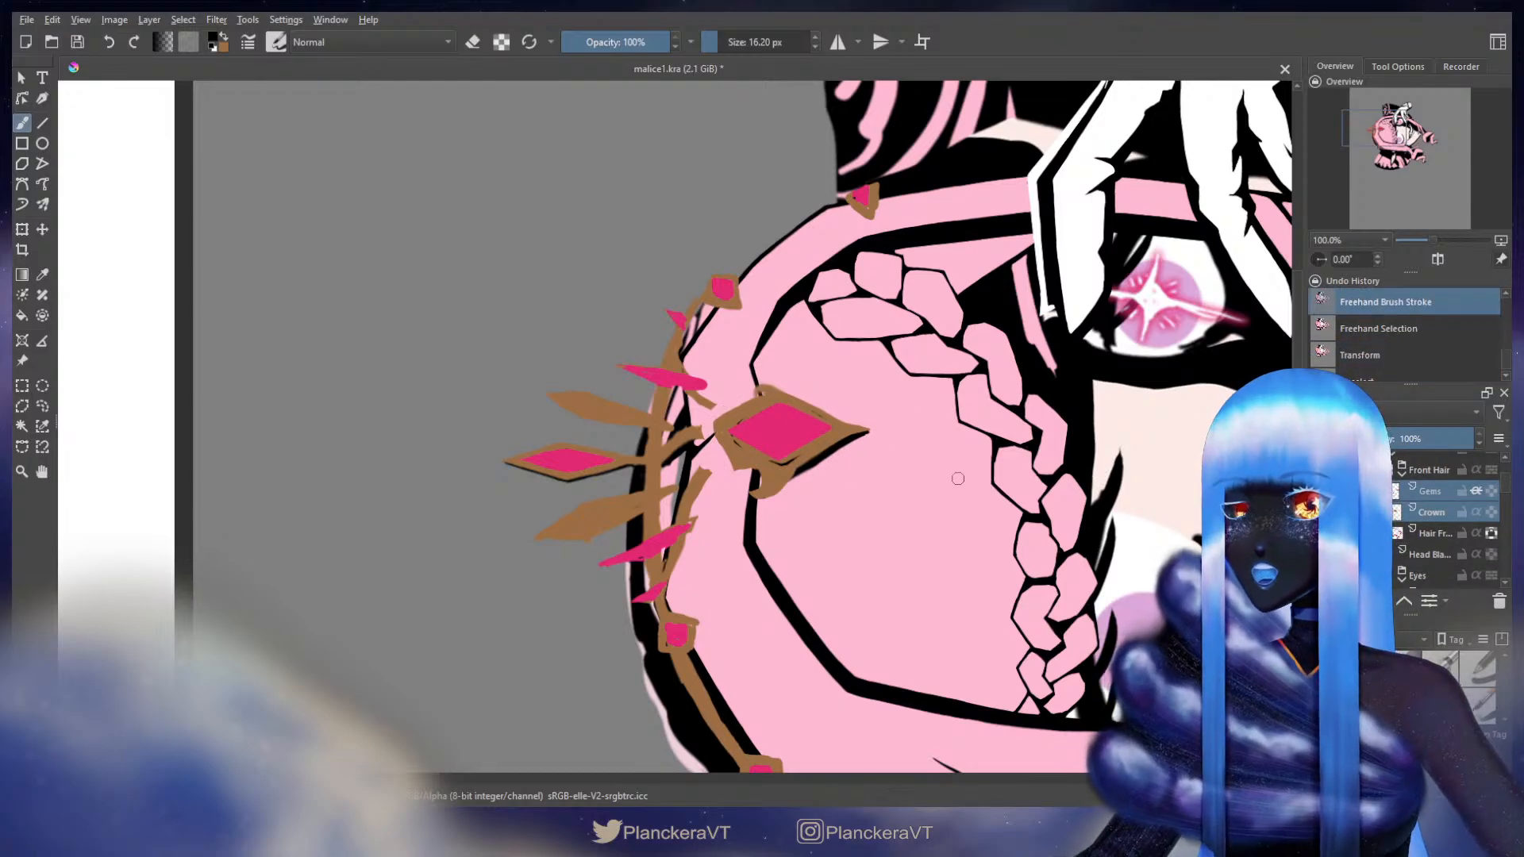
- Lasso the diamond frame with its gem and nudge both on the Gems and Crown layers slightly away from the crown band
{"action": "left_click", "coordinate": [42, 406]}
{"action": "mouse_move", "coordinate": [857, 464]}
{"action": "left_mouse_down"}
{"action": "mouse_move", "coordinate": [879, 382]}
{"action": "mouse_move", "coordinate": [793, 372]}
{"action": "mouse_move", "coordinate": [718, 435]}
{"action": "mouse_move", "coordinate": [758, 535]}
{"action": "mouse_move", "coordinate": [745, 520]}
{"action": "mouse_move", "coordinate": [856, 468]}
{"action": "left_mouse_up"}
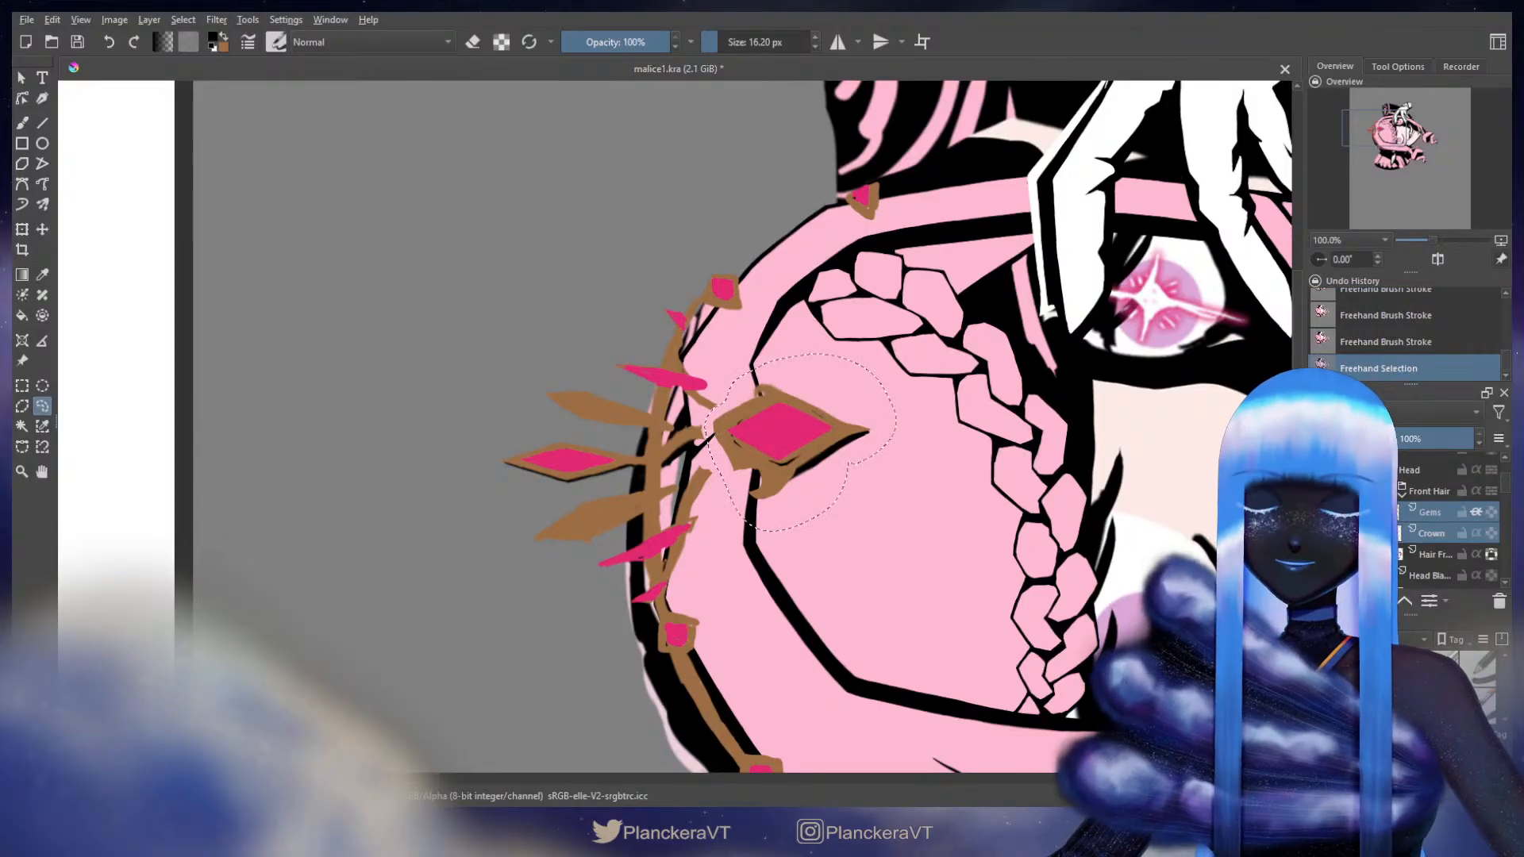
{"action": "key", "text": "ctrl+t"}
{"action": "left_click_drag", "start_coordinate": [895, 355], "coordinate": [855, 408]}
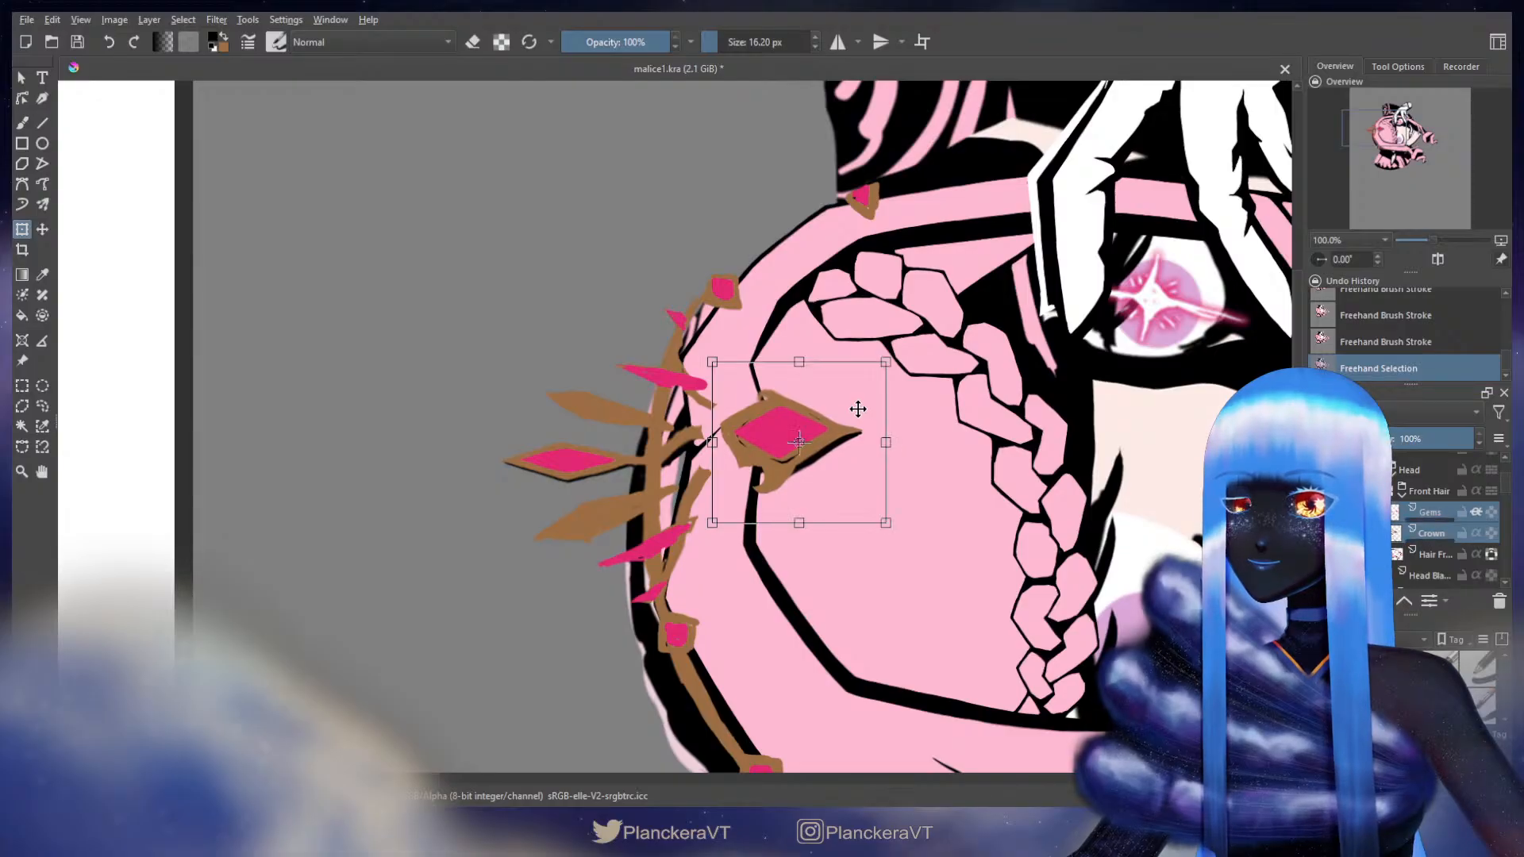
{"action": "key", "text": "Return"}
{"action": "key", "text": "f"}
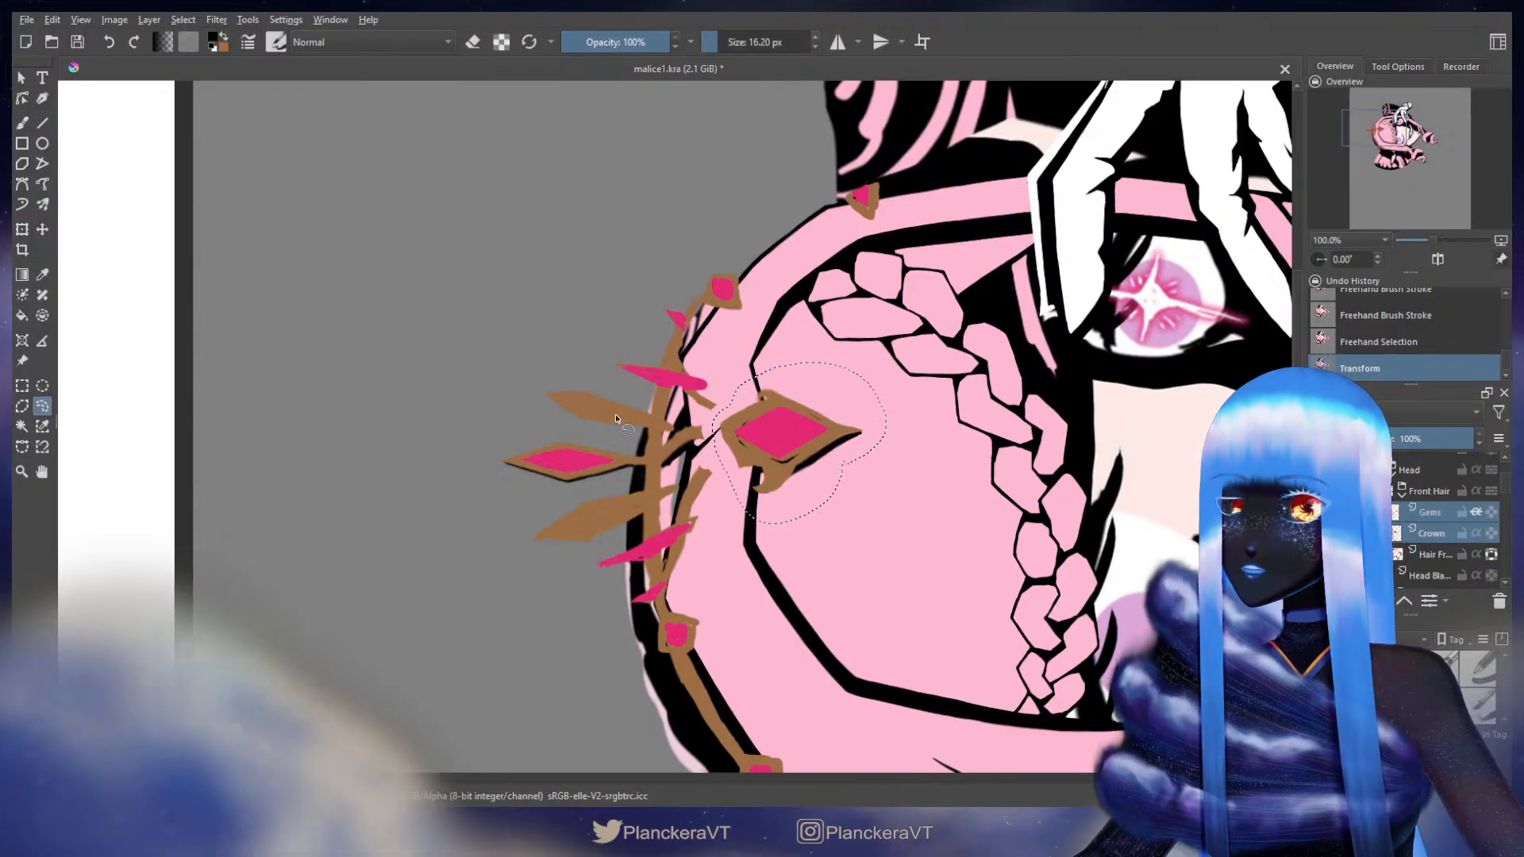
{"action": "mouse_move", "coordinate": [805, 491]}
{"action": "left_mouse_down"}
{"action": "mouse_move", "coordinate": [779, 515]}
{"action": "mouse_move", "coordinate": [727, 513]}
{"action": "mouse_move", "coordinate": [738, 478]}
{"action": "mouse_move", "coordinate": [777, 480]}
{"action": "left_mouse_up"}
{"action": "key", "text": "ctrl+t"}
{"action": "key", "text": "ctrl+shift+a"}
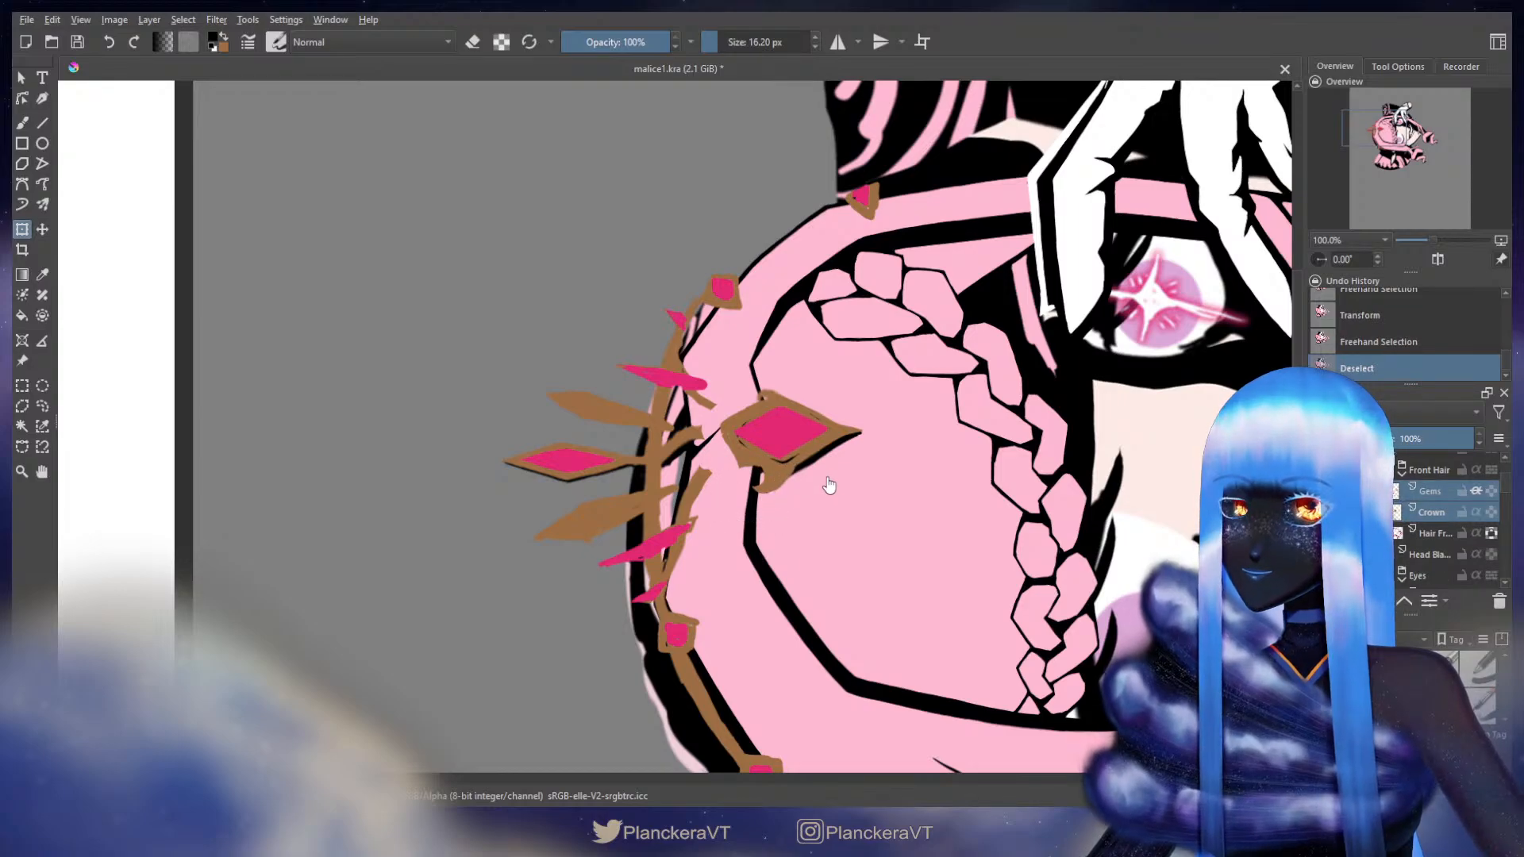
- Lasso the small brown stub beneath the diamond frame, transform it slightly closer to the frame and deselect
{"action": "left_click", "coordinate": [43, 408]}
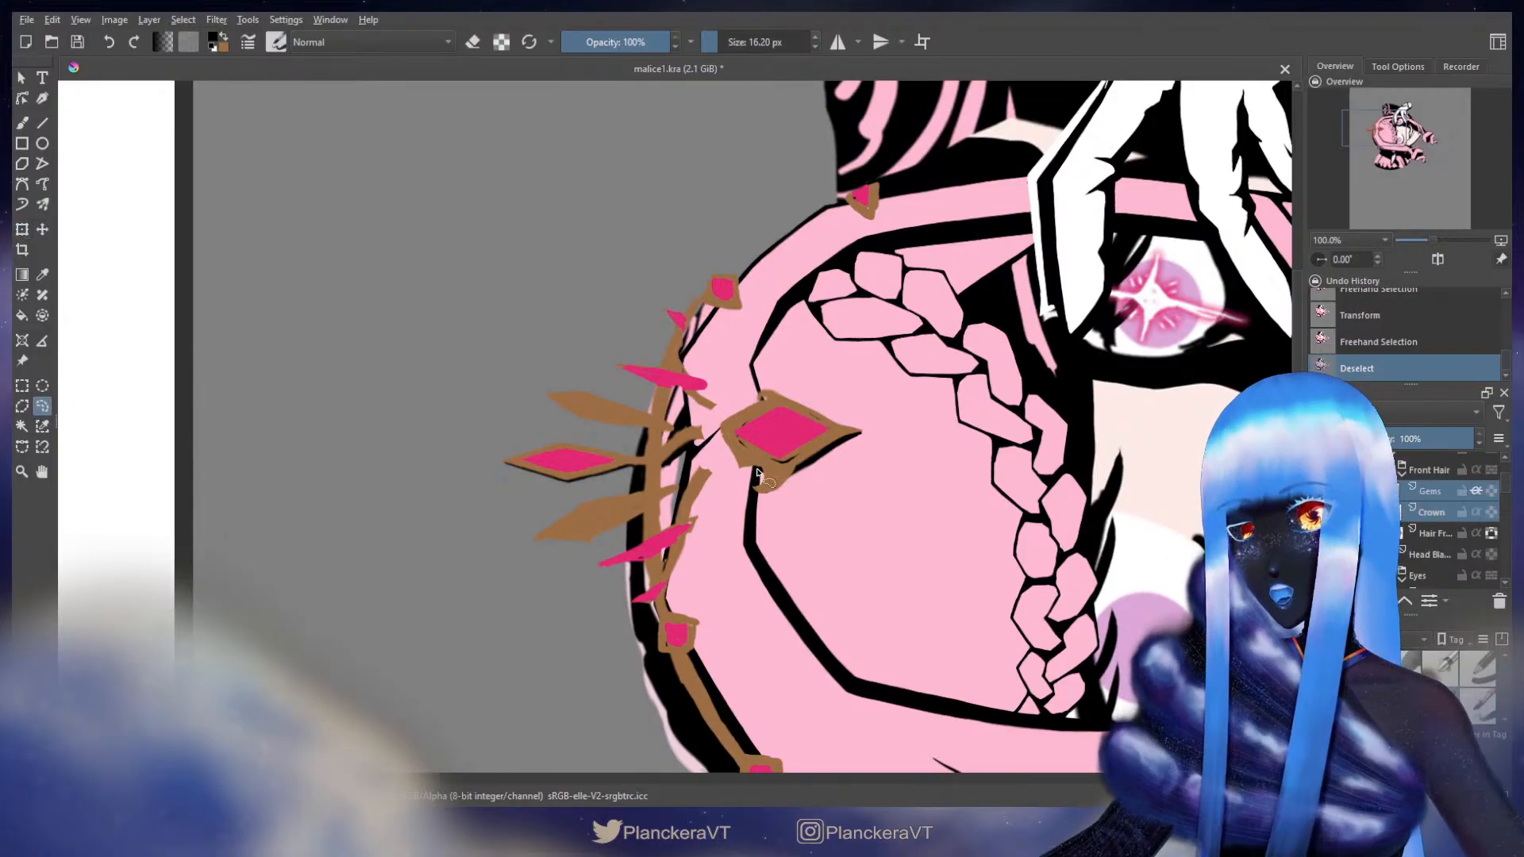
{"action": "mouse_move", "coordinate": [791, 470]}
{"action": "left_mouse_down"}
{"action": "mouse_move", "coordinate": [761, 524]}
{"action": "mouse_move", "coordinate": [732, 510]}
{"action": "mouse_move", "coordinate": [776, 481]}
{"action": "left_mouse_up"}
{"action": "key", "text": "ctrl+t"}
{"action": "key", "text": "b"}
{"action": "key", "text": "ctrl+shift+a"}
- Check the crown in the reference illustration, sample the ornament's brown and paint along the diamond frame's lower edge at 32.68 px, undoing one stroke
{"action": "left_click_drag", "start_coordinate": [302, 407], "coordinate": [1097, 419]}
{"action": "left_click_drag", "start_coordinate": [548, 415], "coordinate": [1018, 419]}
{"action": "mouse_move", "coordinate": [603, 436]}
{"action": "left_mouse_down"}
{"action": "mouse_move", "coordinate": [915, 402]}
{"action": "mouse_move", "coordinate": [900, 501]}
{"action": "left_mouse_up"}
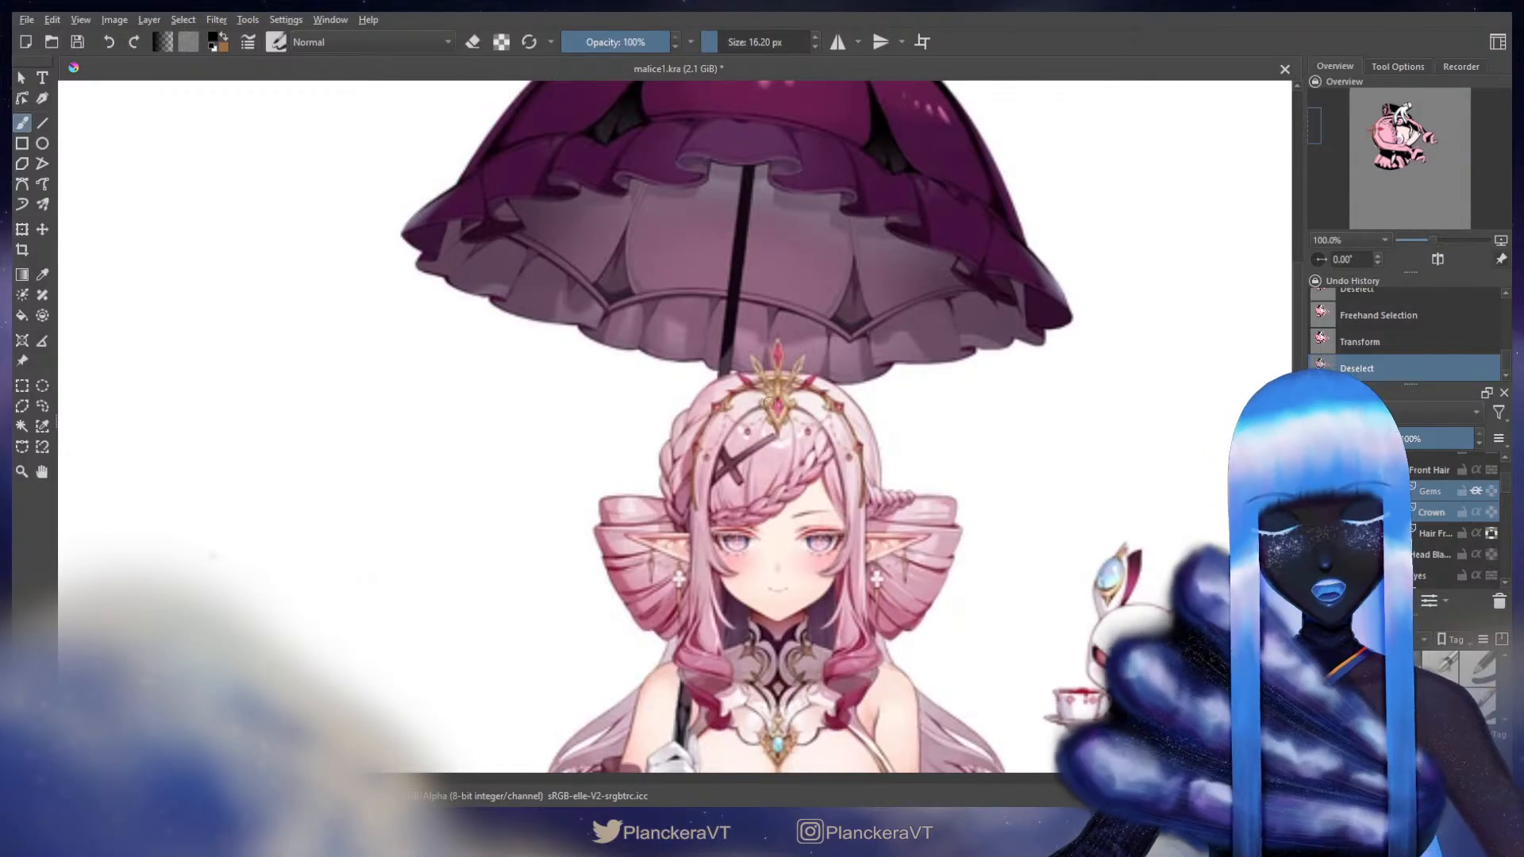
{"action": "left_click_drag", "start_coordinate": [1096, 397], "coordinate": [874, 251]}
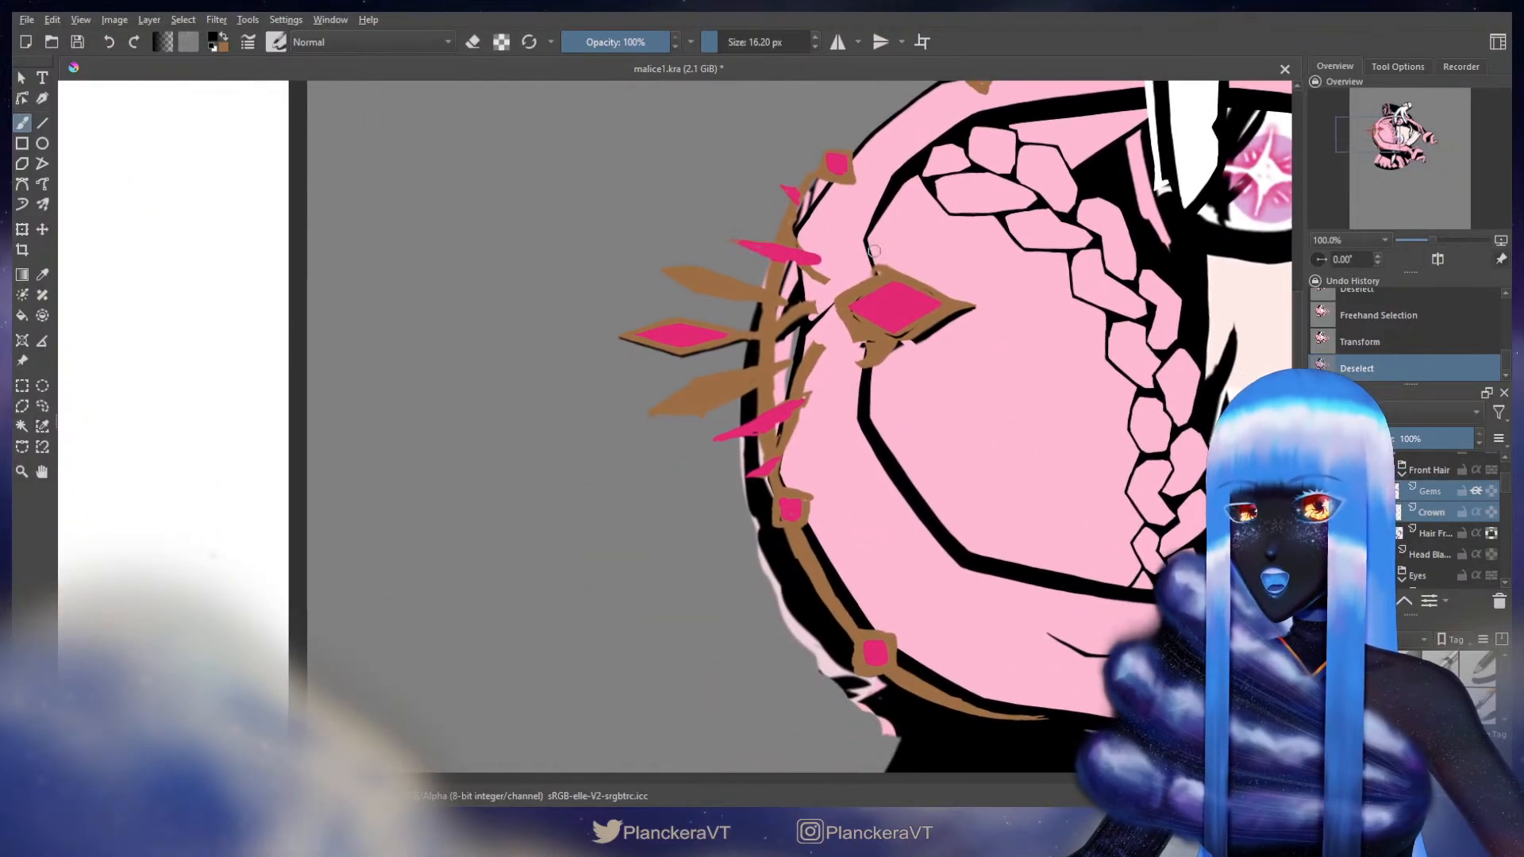
{"action": "left_click", "coordinate": [925, 317], "text": "ctrl"}
{"action": "key", "text": "bracketright"}
{"action": "mouse_move", "coordinate": [889, 333]}
{"action": "left_mouse_down"}
{"action": "mouse_move", "coordinate": [922, 337]}
{"action": "mouse_move", "coordinate": [908, 341]}
{"action": "left_mouse_up"}
{"action": "key", "text": "ctrl+z"}
{"action": "key", "text": "x"}
{"action": "key", "text": "x"}
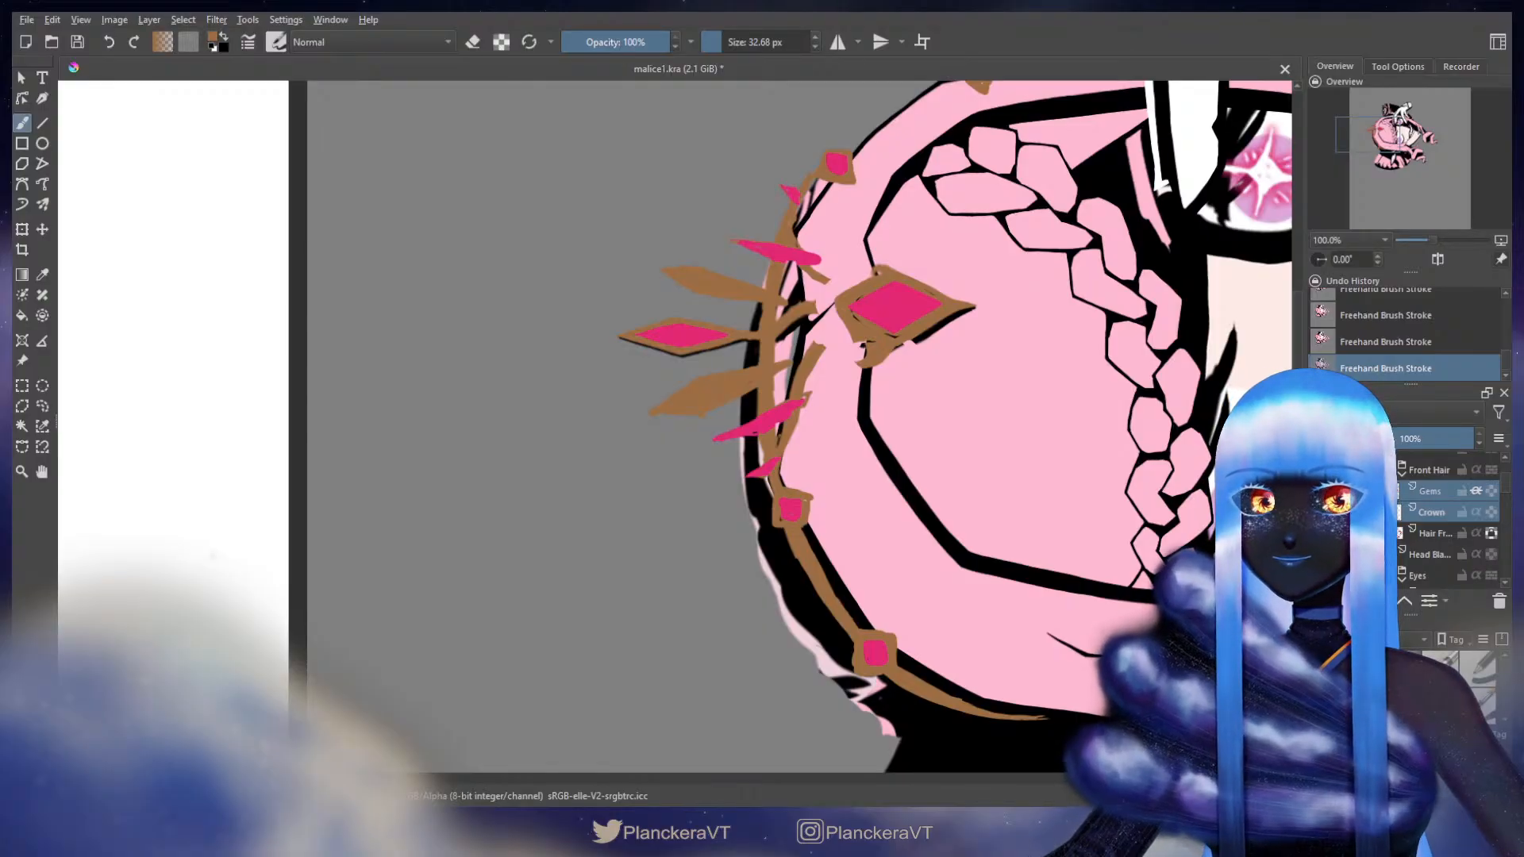
- Touch up the outer corner of the large gem's frame beside the crown band with brown and black strokes
{"action": "key", "text": "x"}
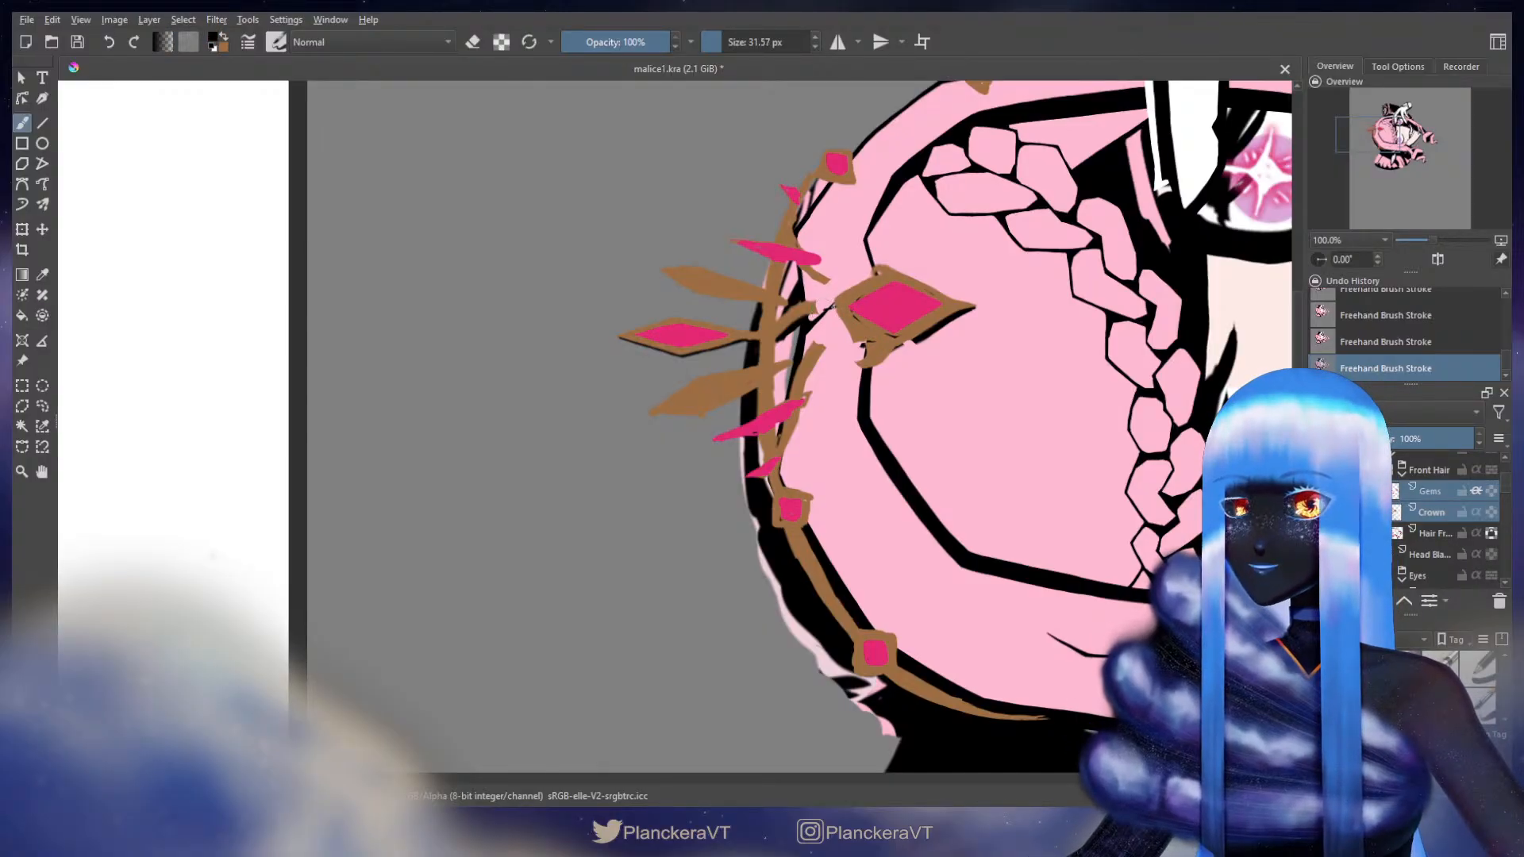
{"action": "key", "text": "ctrl+z"}
{"action": "mouse_move", "coordinate": [834, 304]}
{"action": "left_mouse_down"}
{"action": "mouse_move", "coordinate": [794, 366]}
{"action": "mouse_move", "coordinate": [799, 313]}
{"action": "left_mouse_up"}
{"action": "key", "text": "x"}
{"action": "key", "text": "ctrl+z"}
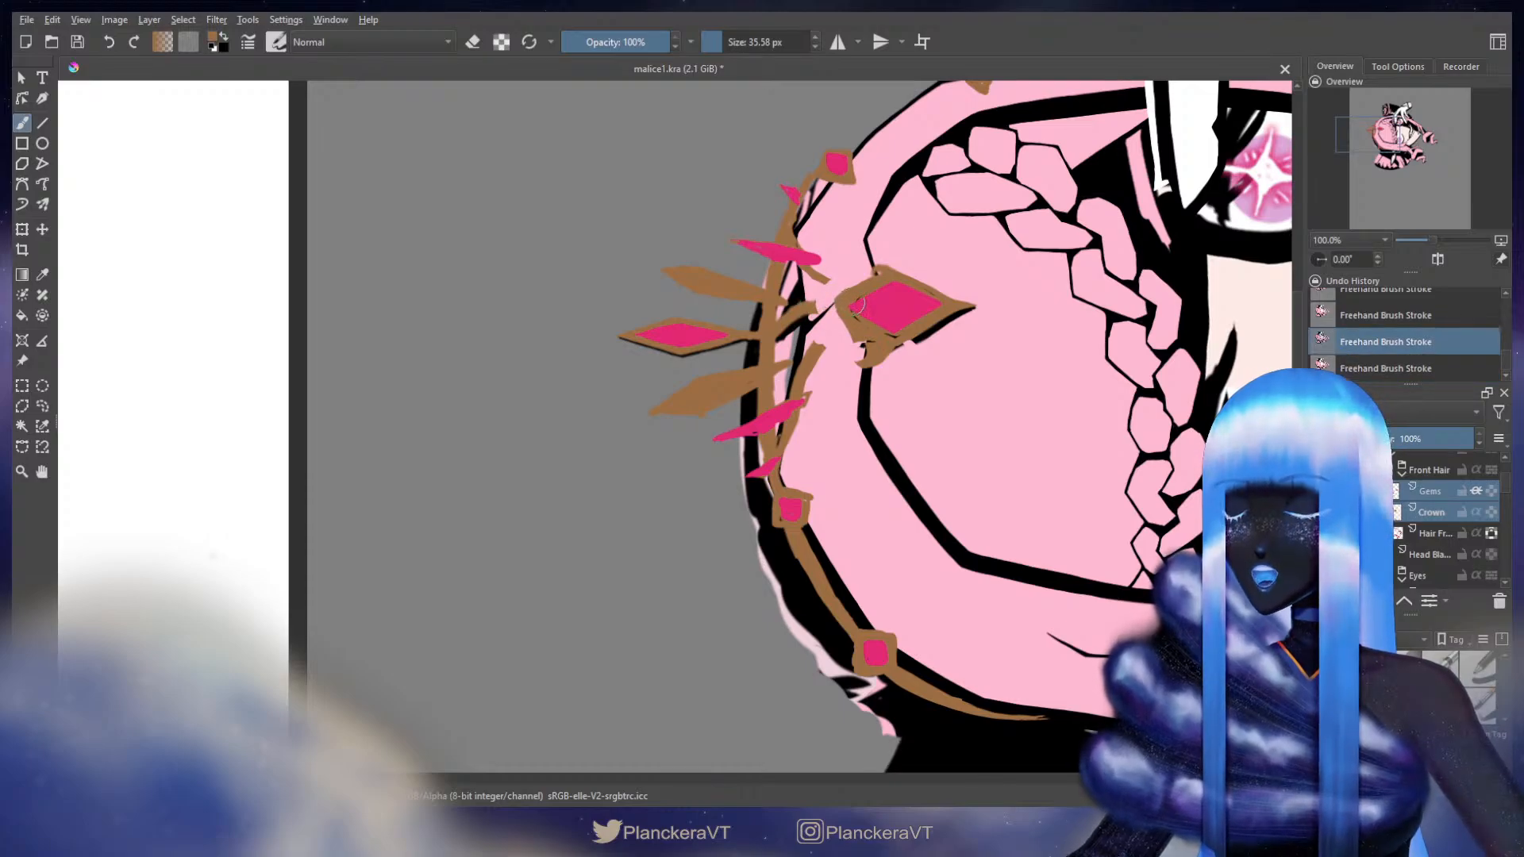
{"action": "key", "text": "ctrl+shift+z"}
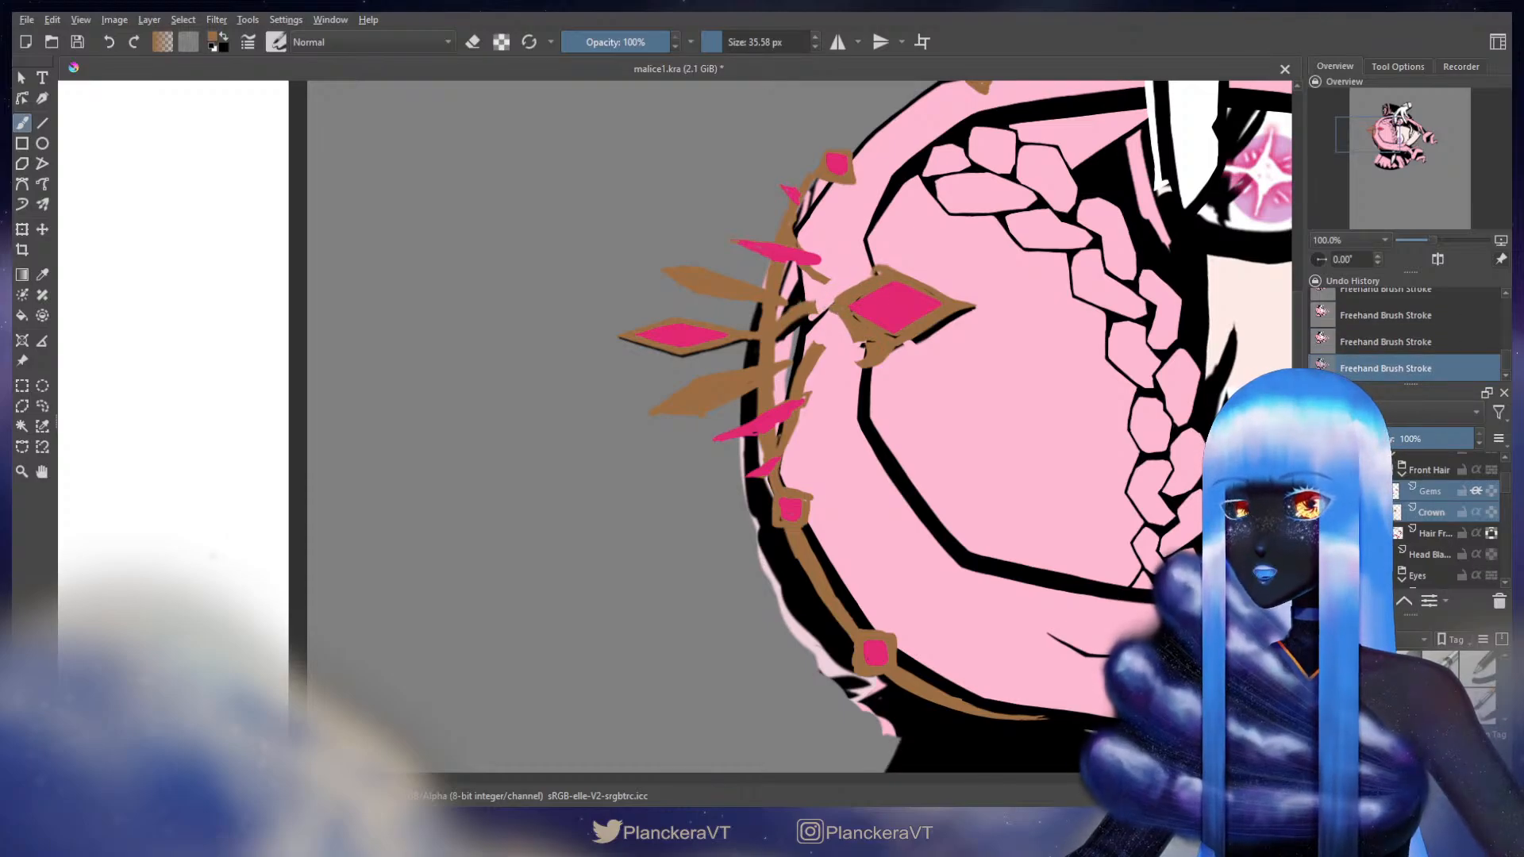
- Erase the rough edges around the outer corner and upper edge of the large gem's brown frame
{"action": "key", "text": "e"}
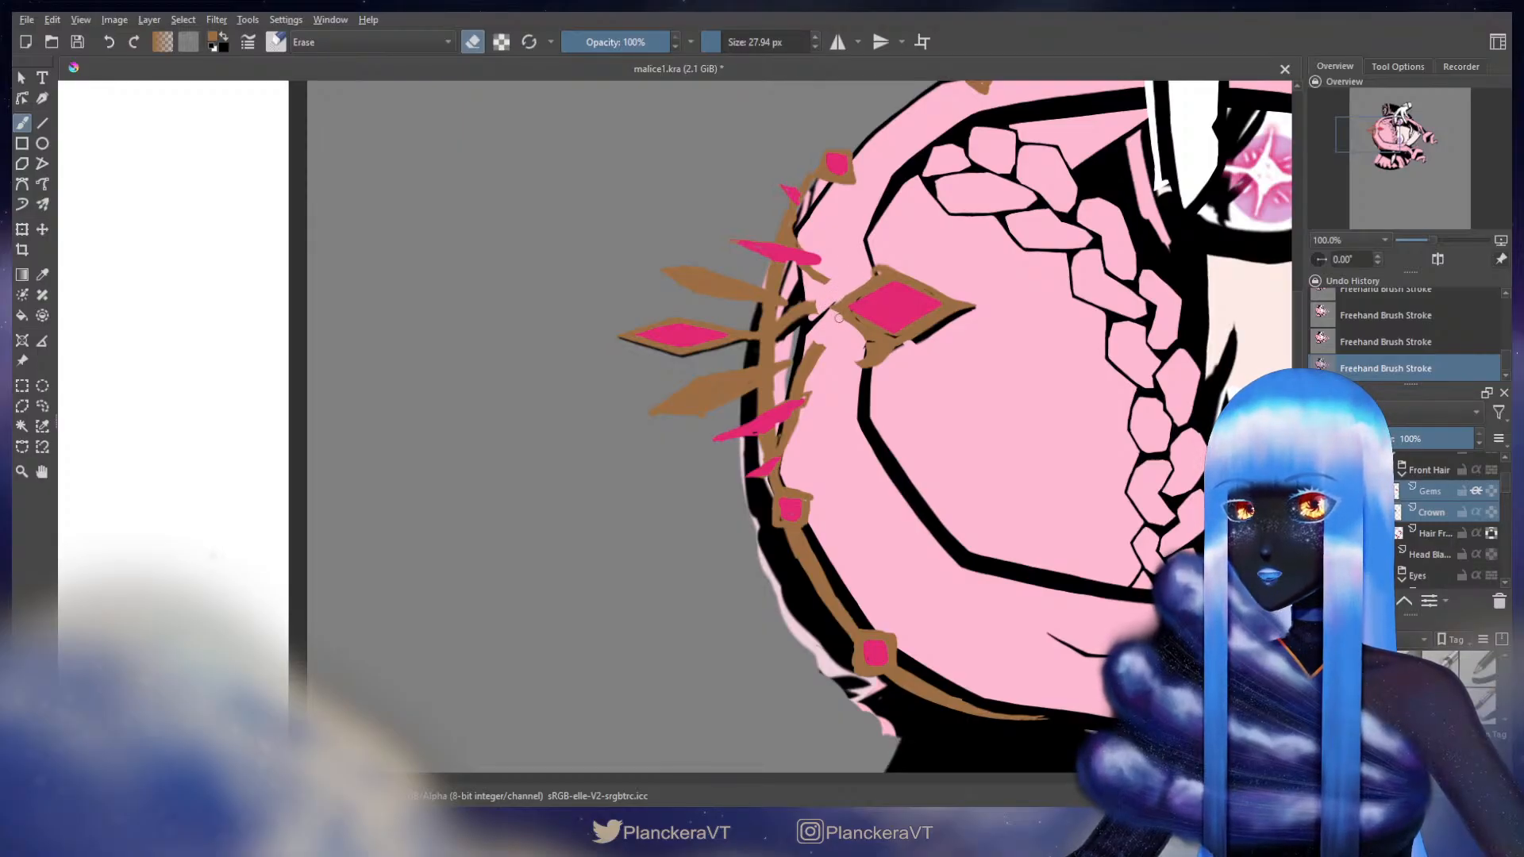
{"action": "key", "text": "ctrl+z"}
{"action": "key", "text": "ctrl+shift+z"}
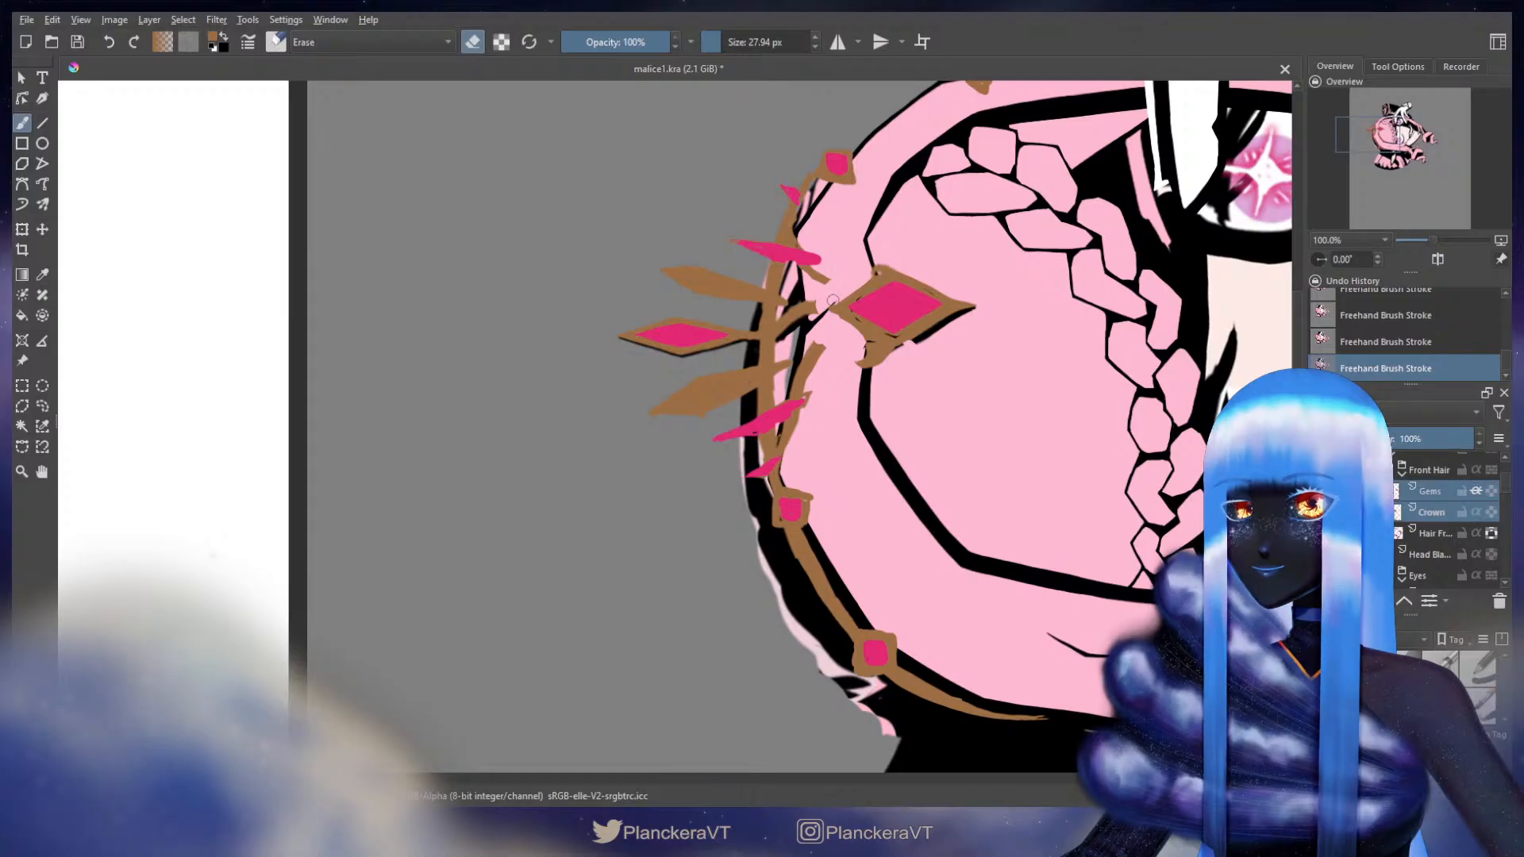
{"action": "left_click_drag", "start_coordinate": [854, 326], "coordinate": [684, 430]}
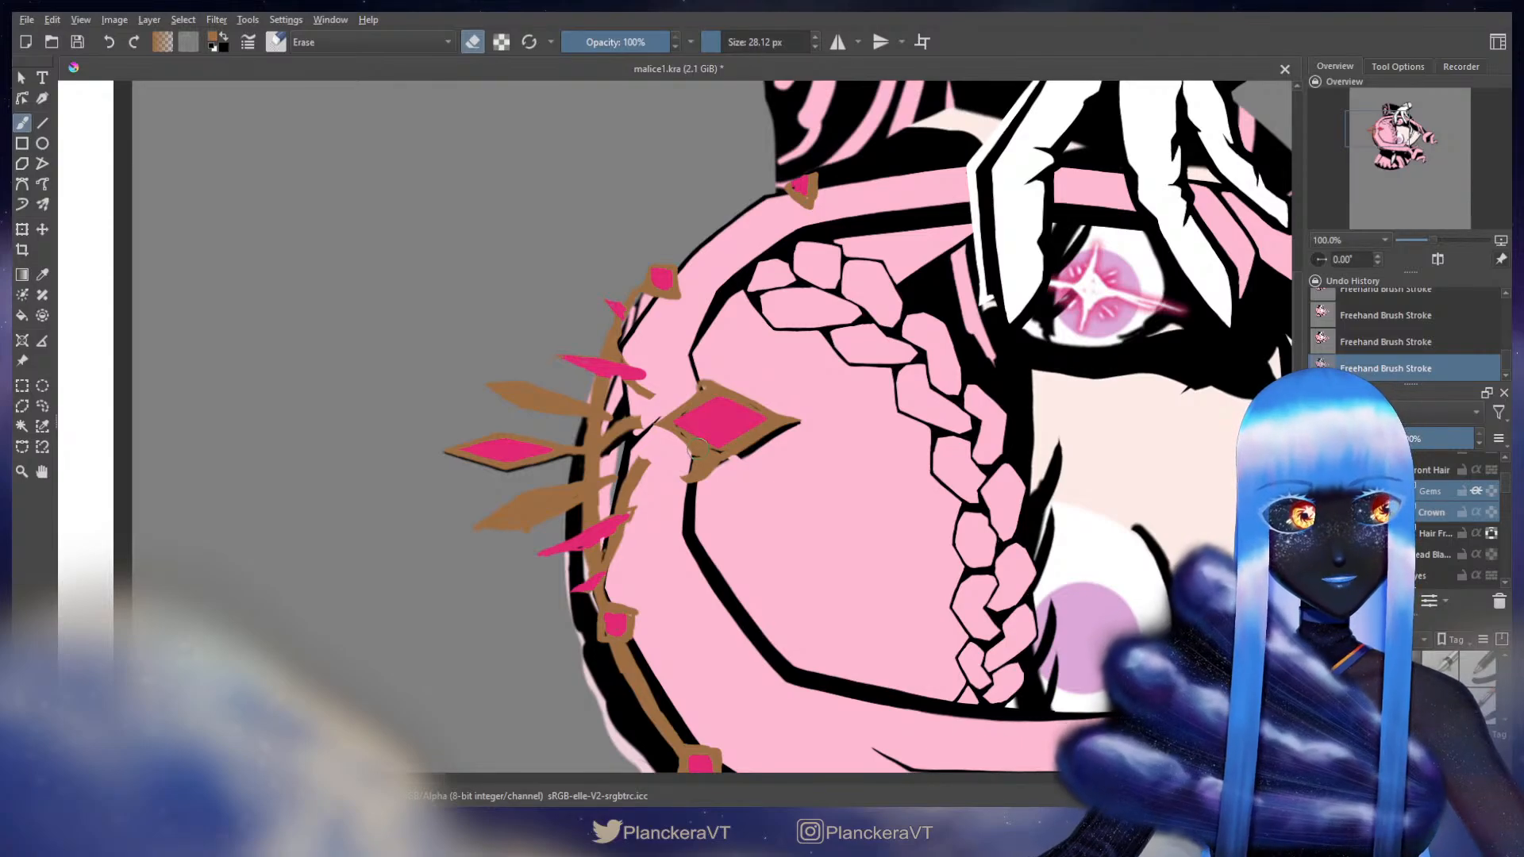
{"action": "left_click_drag", "start_coordinate": [669, 439], "coordinate": [674, 422]}
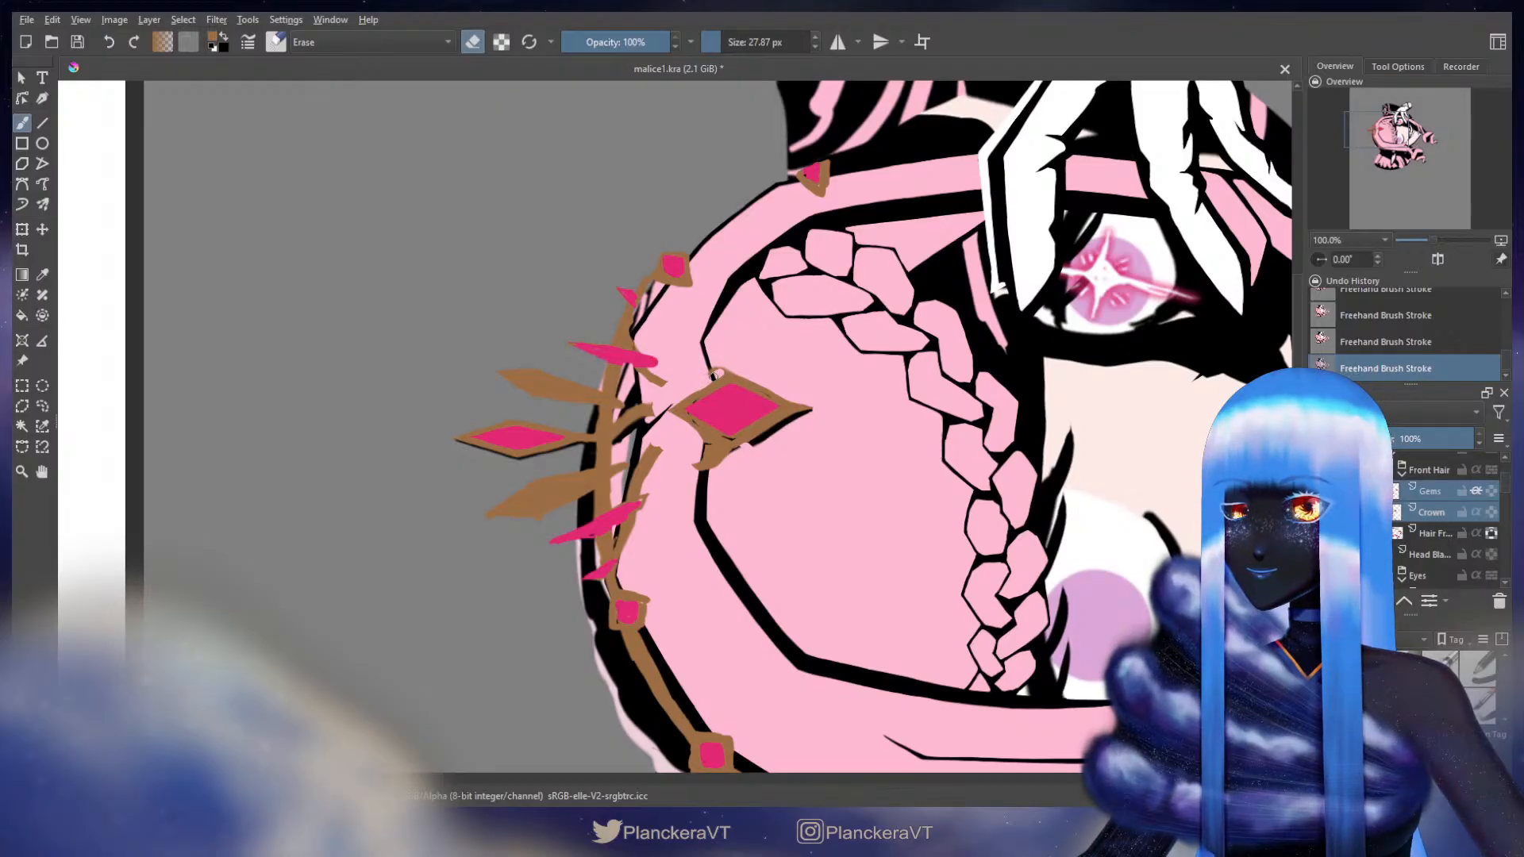
{"action": "left_click_drag", "start_coordinate": [749, 360], "coordinate": [736, 368]}
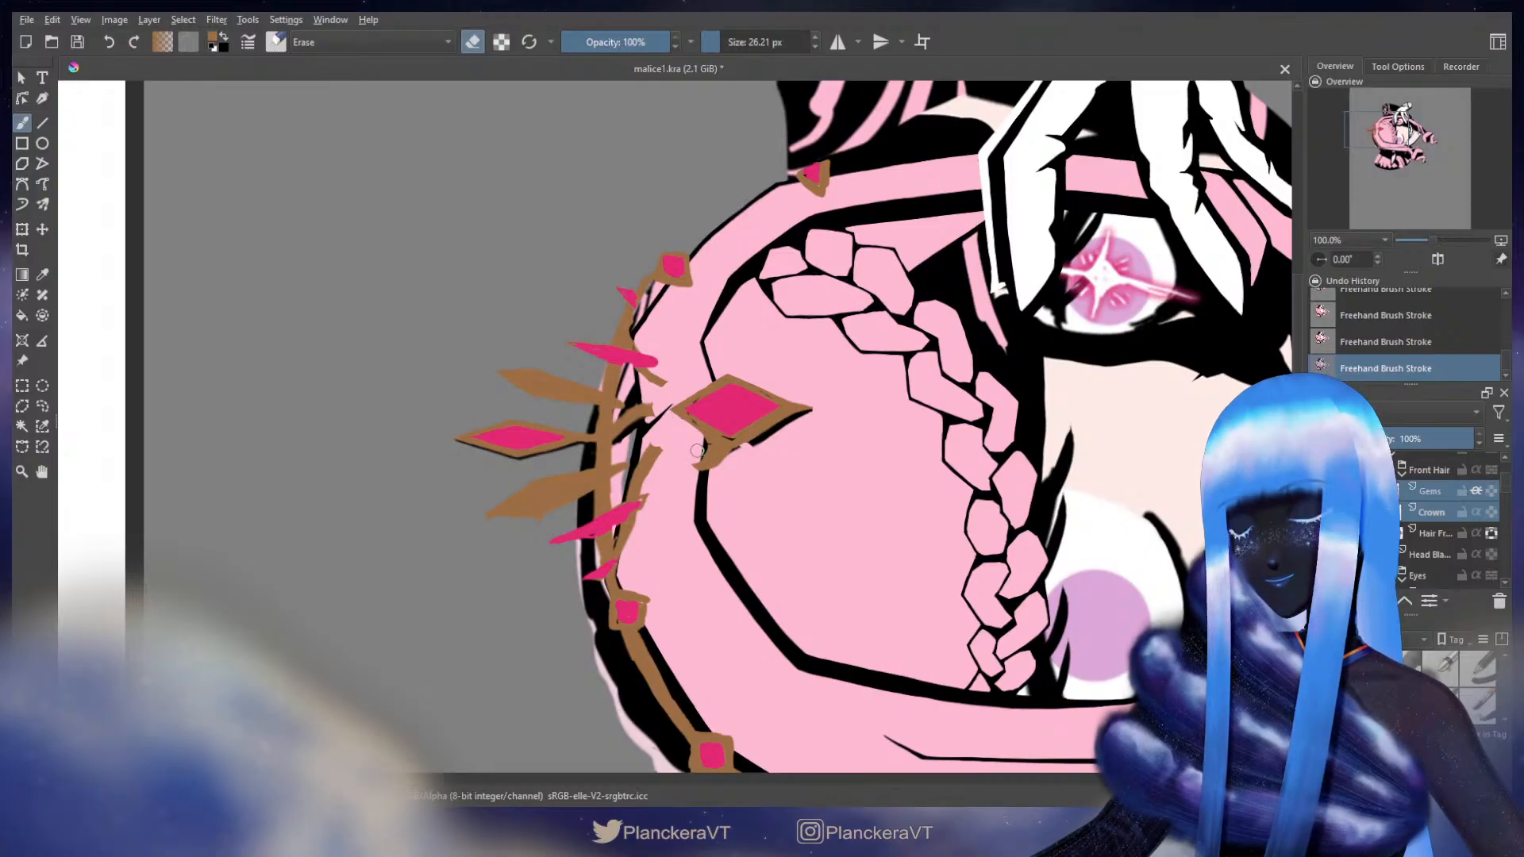
- Reshape the small brown hook beneath the large gem's frame with brush, eraser and a transform
{"action": "key", "text": "e"}
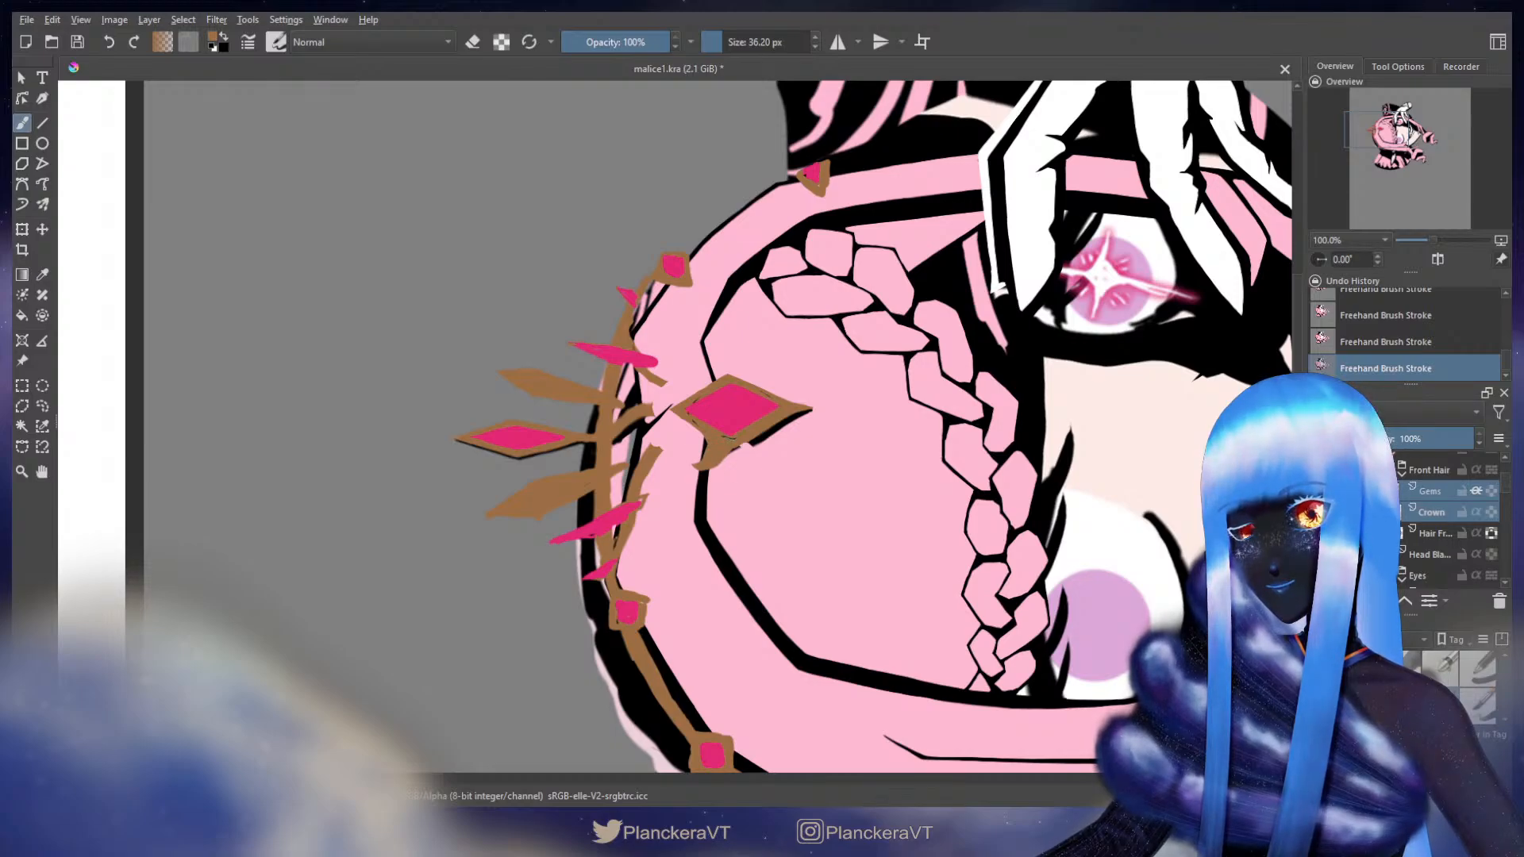
{"action": "key", "text": "e"}
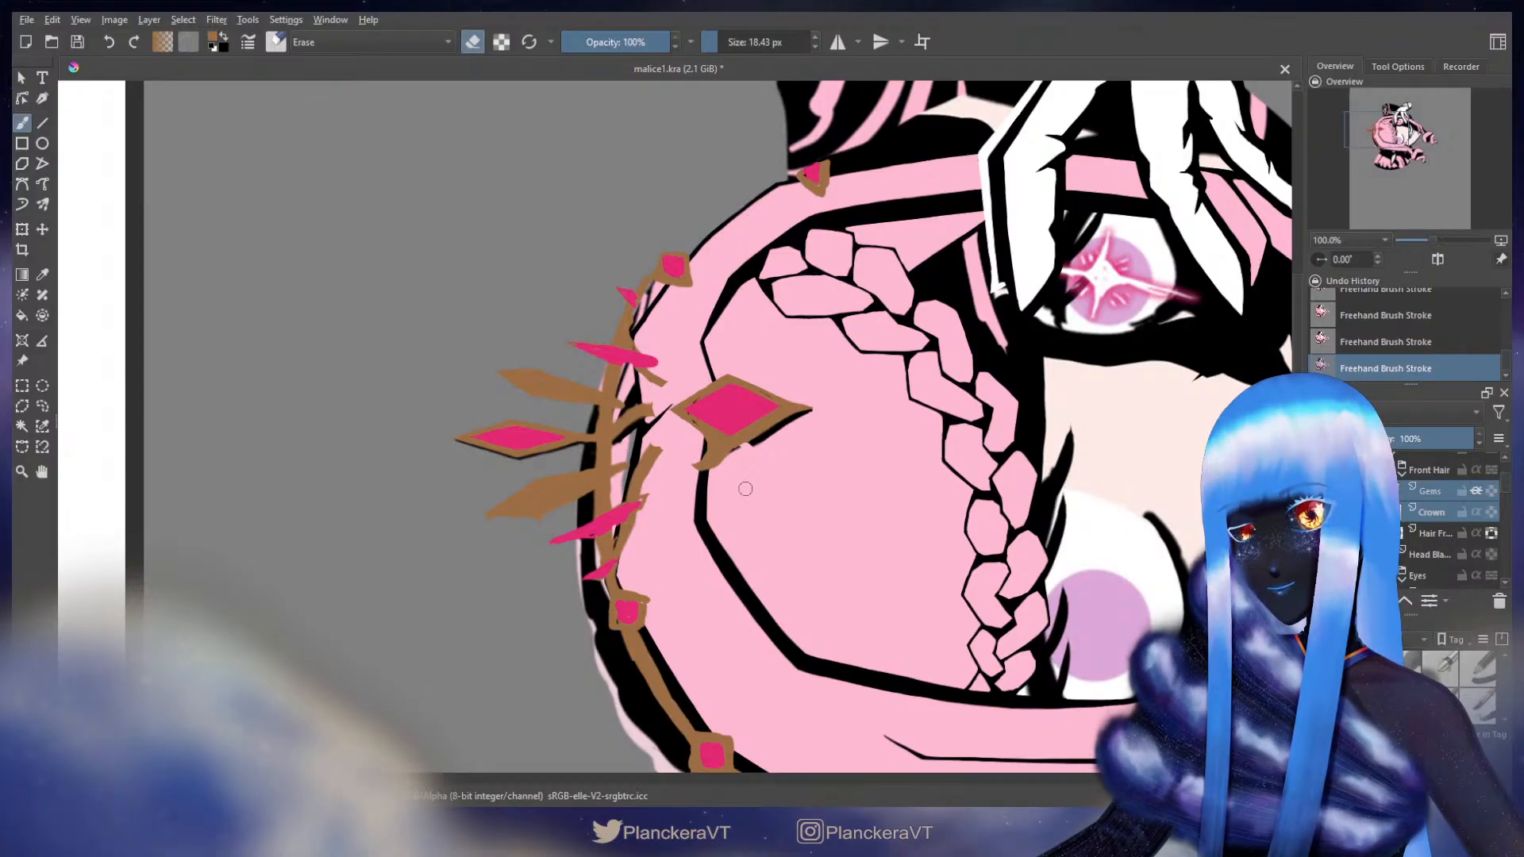
{"action": "key", "text": "e"}
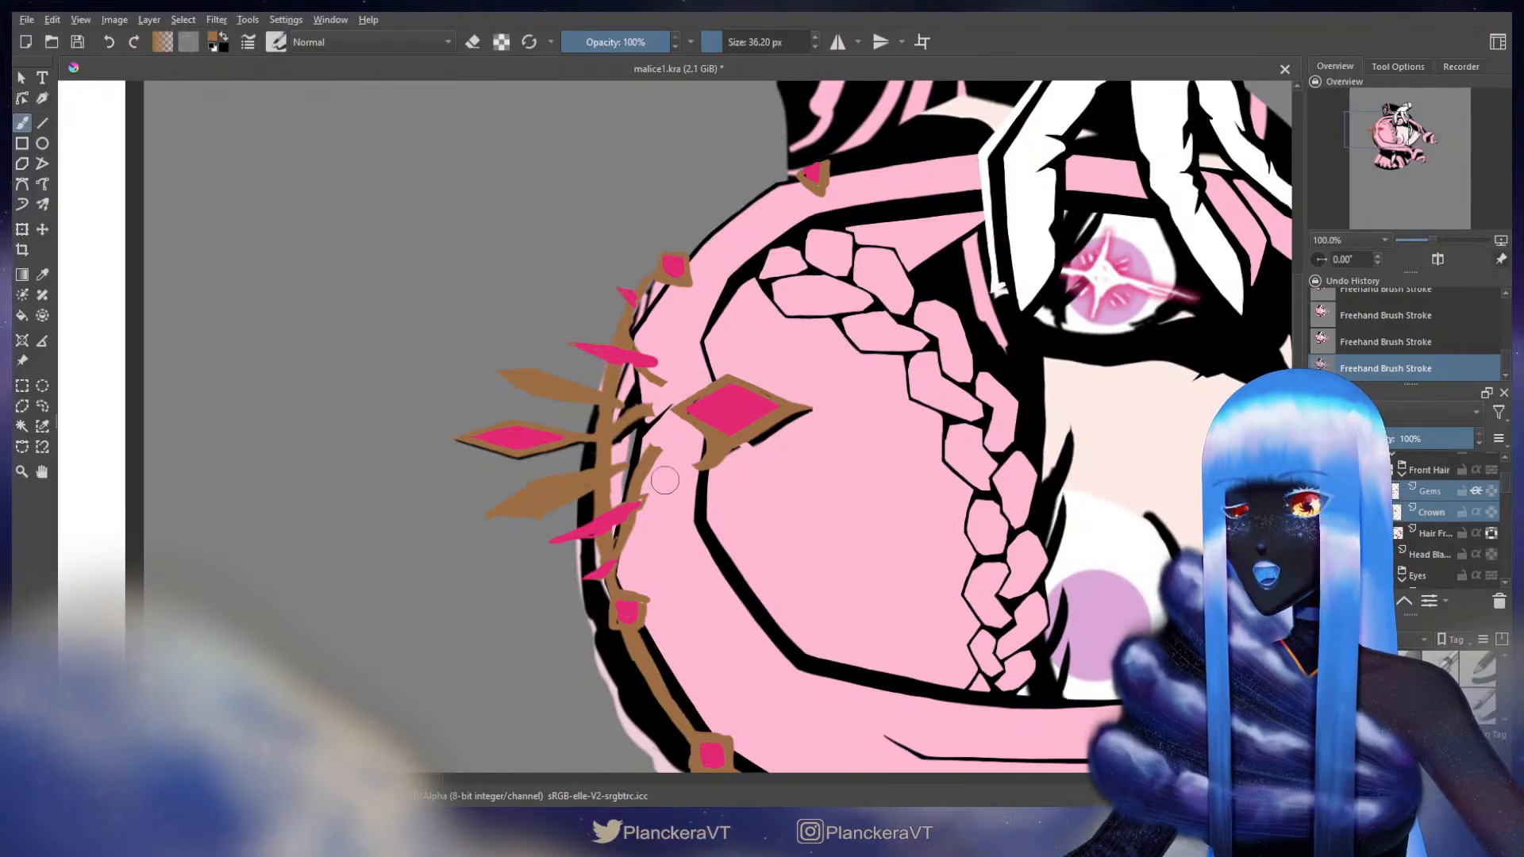
{"action": "key", "text": "ctrl+t"}
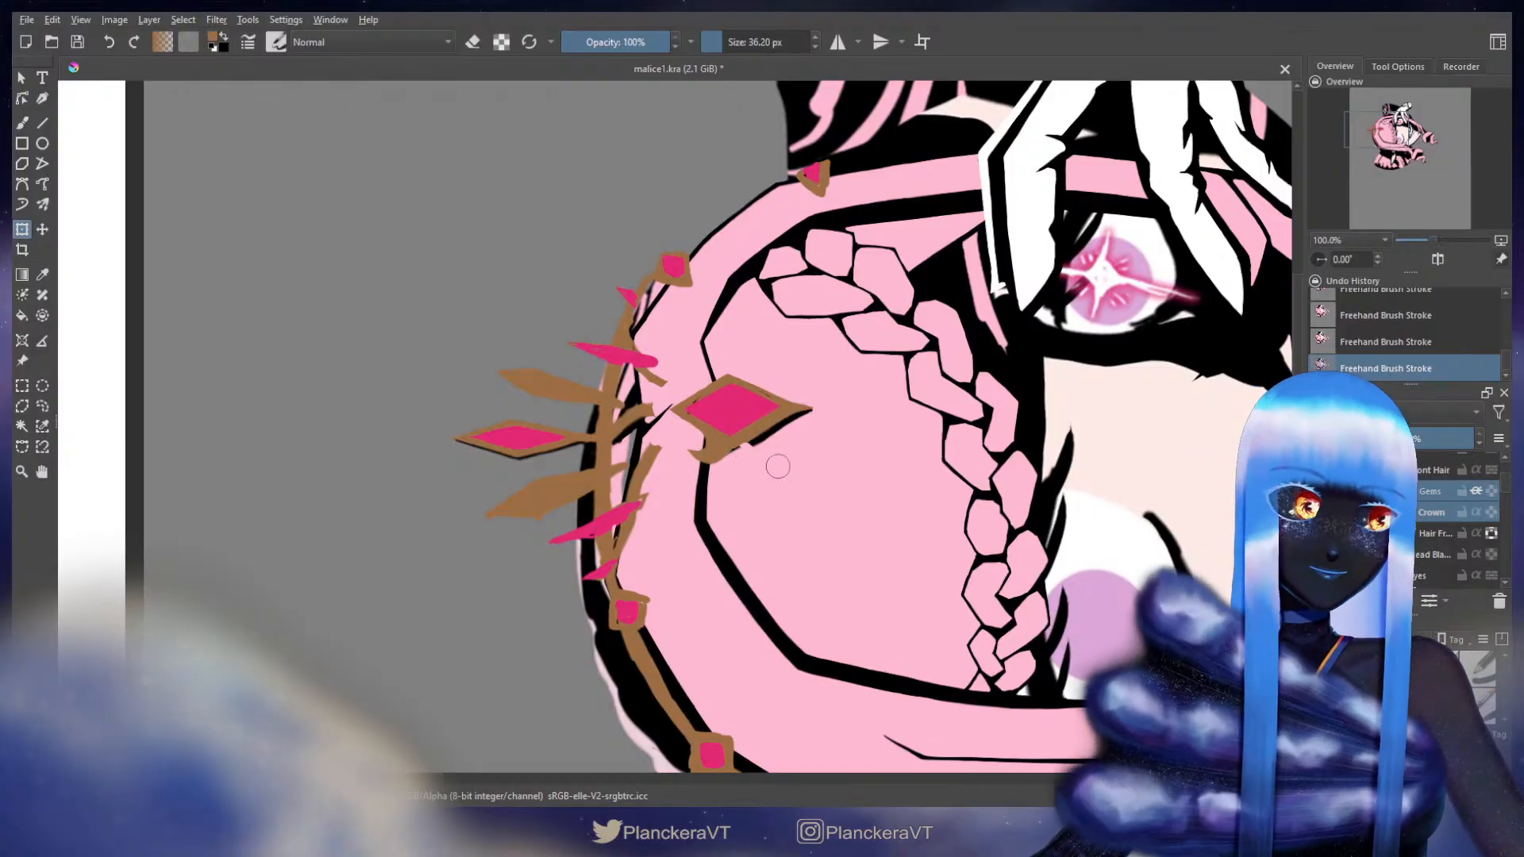
{"action": "key", "text": "b"}
{"action": "left_click_drag", "start_coordinate": [747, 408], "coordinate": [800, 355]}
- Outline the hook and the lower edge of the large gem's frame in black
{"action": "key", "text": "x"}
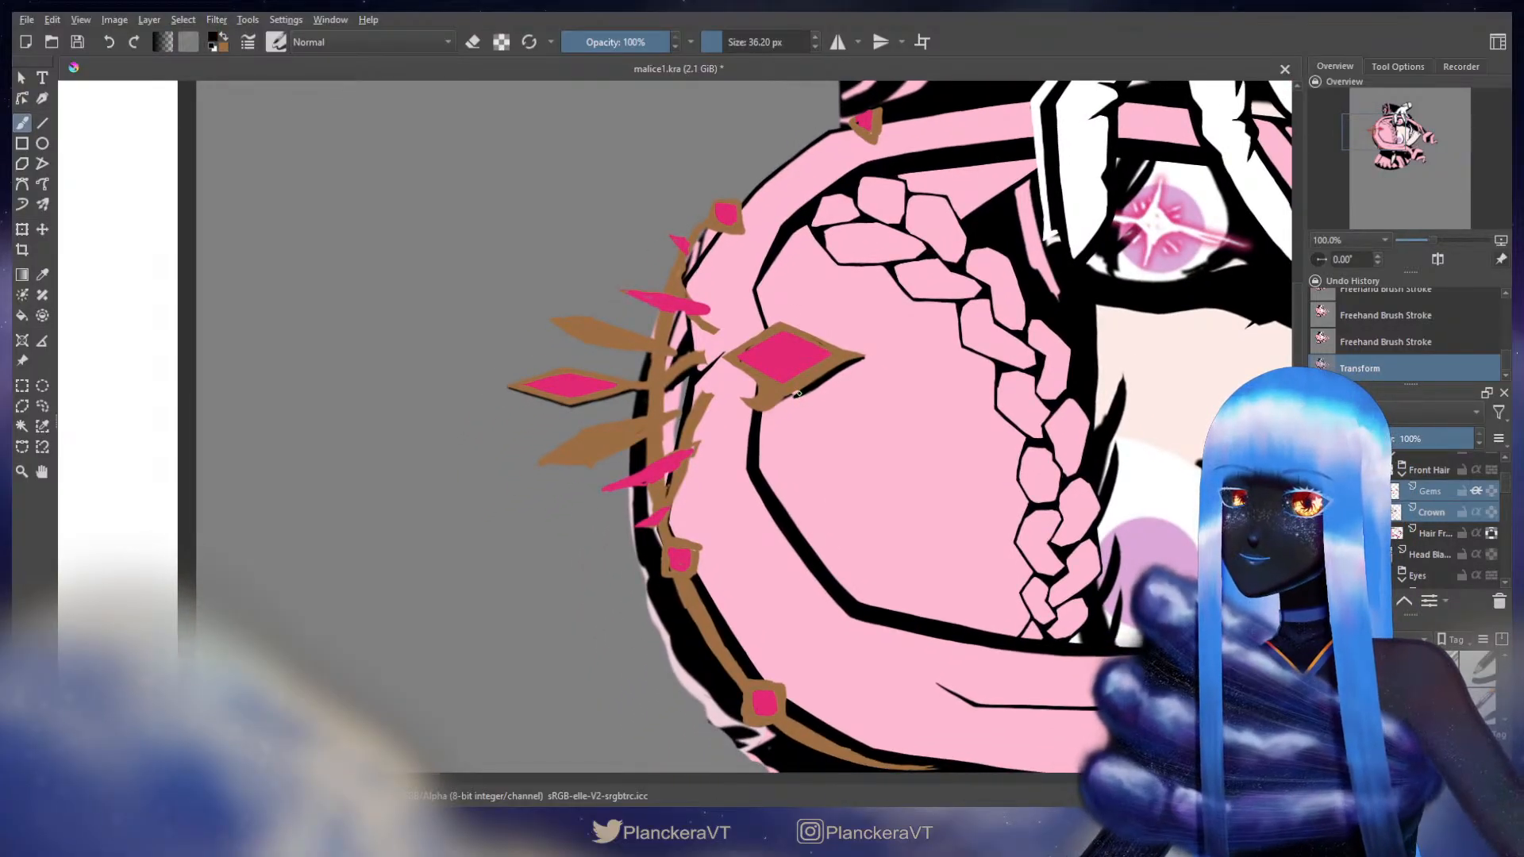
{"action": "left_click_drag", "start_coordinate": [795, 394], "coordinate": [779, 407]}
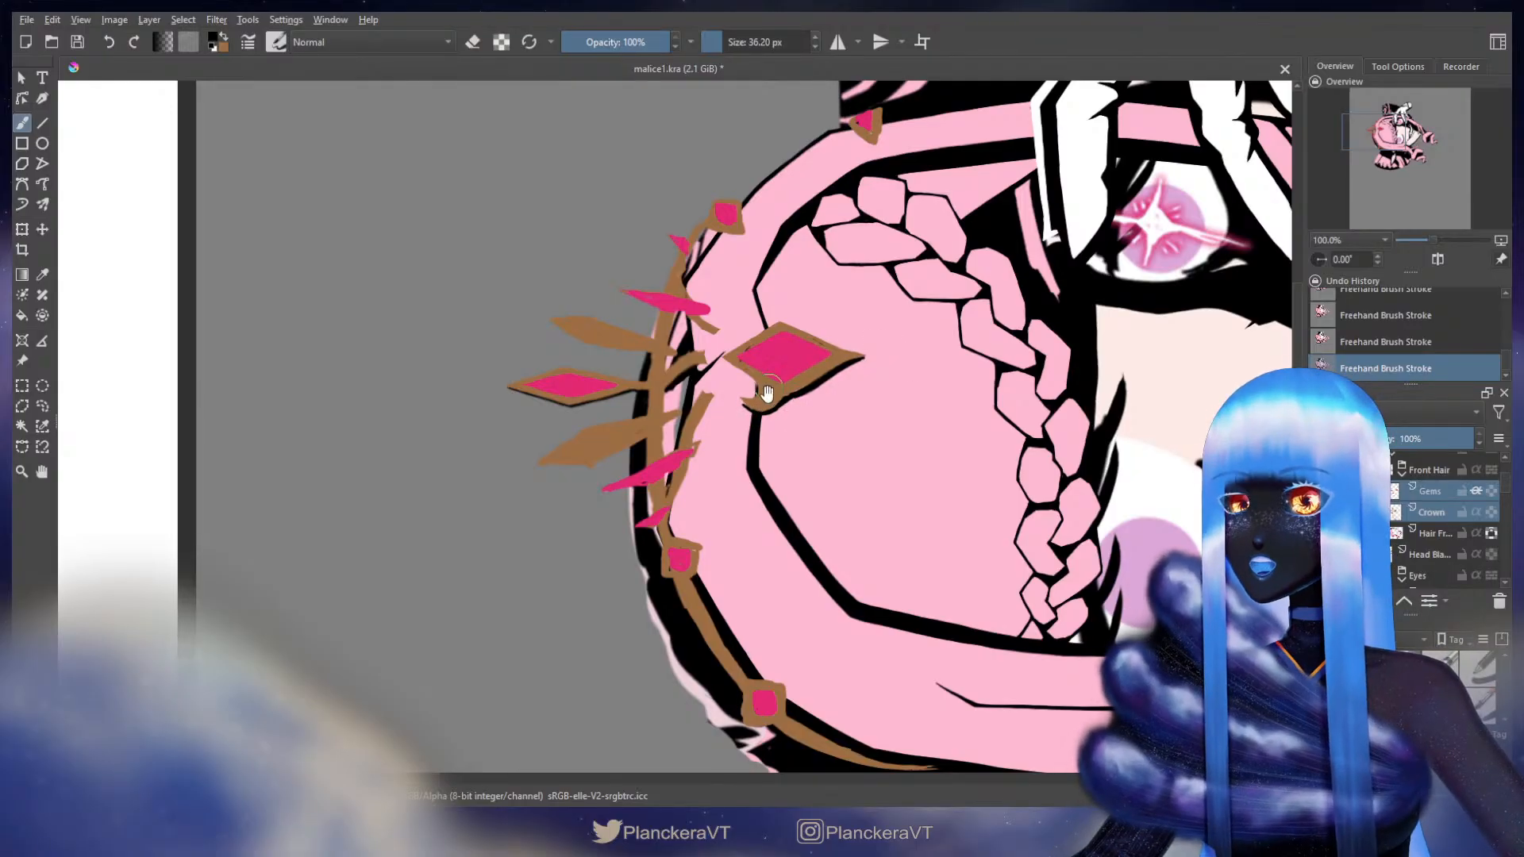
{"action": "left_click_drag", "start_coordinate": [758, 386], "coordinate": [774, 412]}
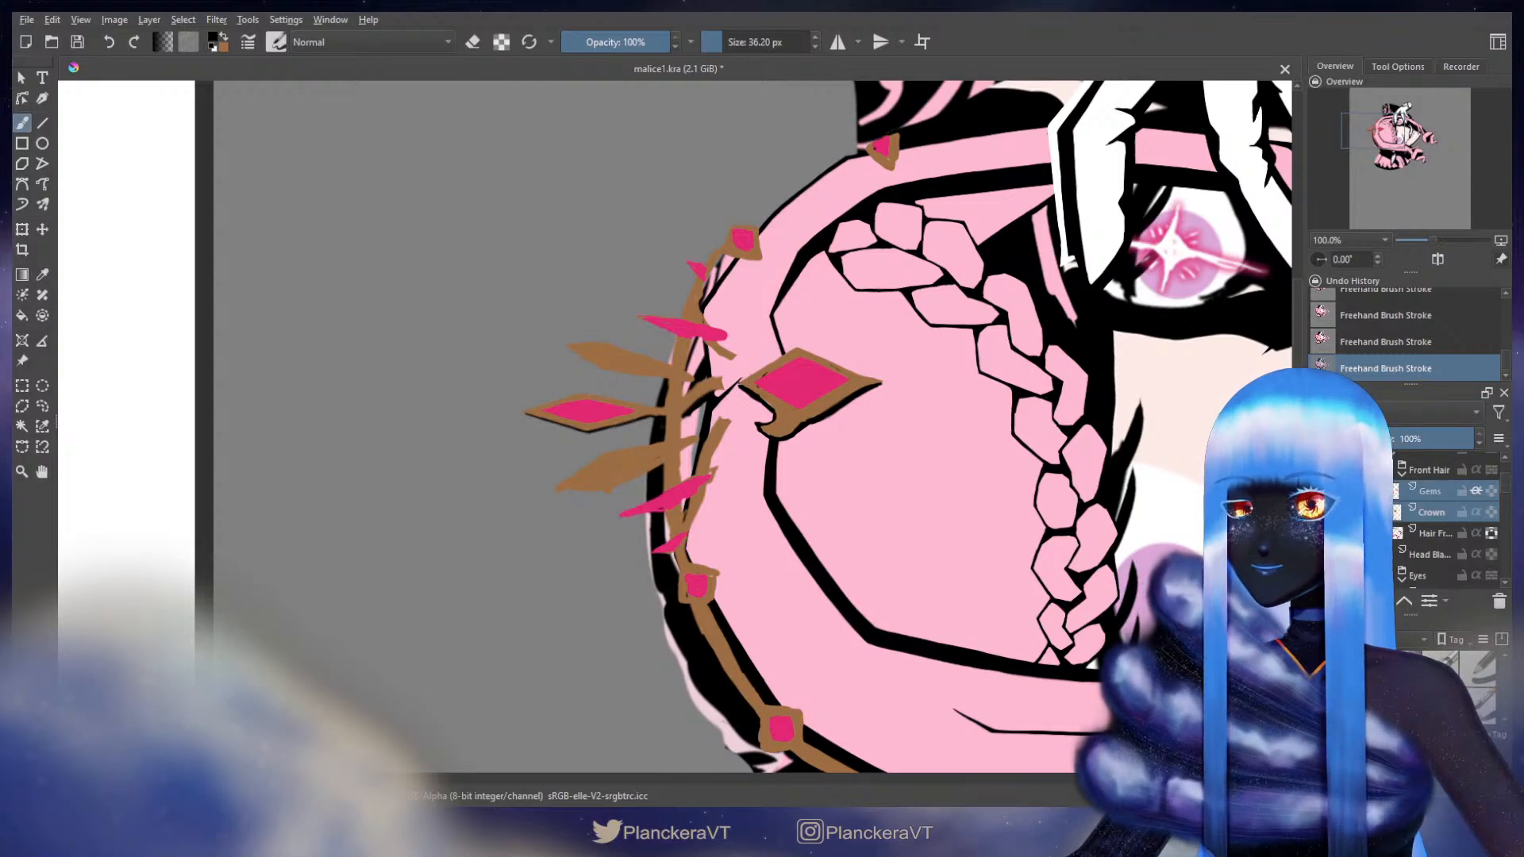
{"action": "left_click_drag", "start_coordinate": [760, 379], "coordinate": [746, 382]}
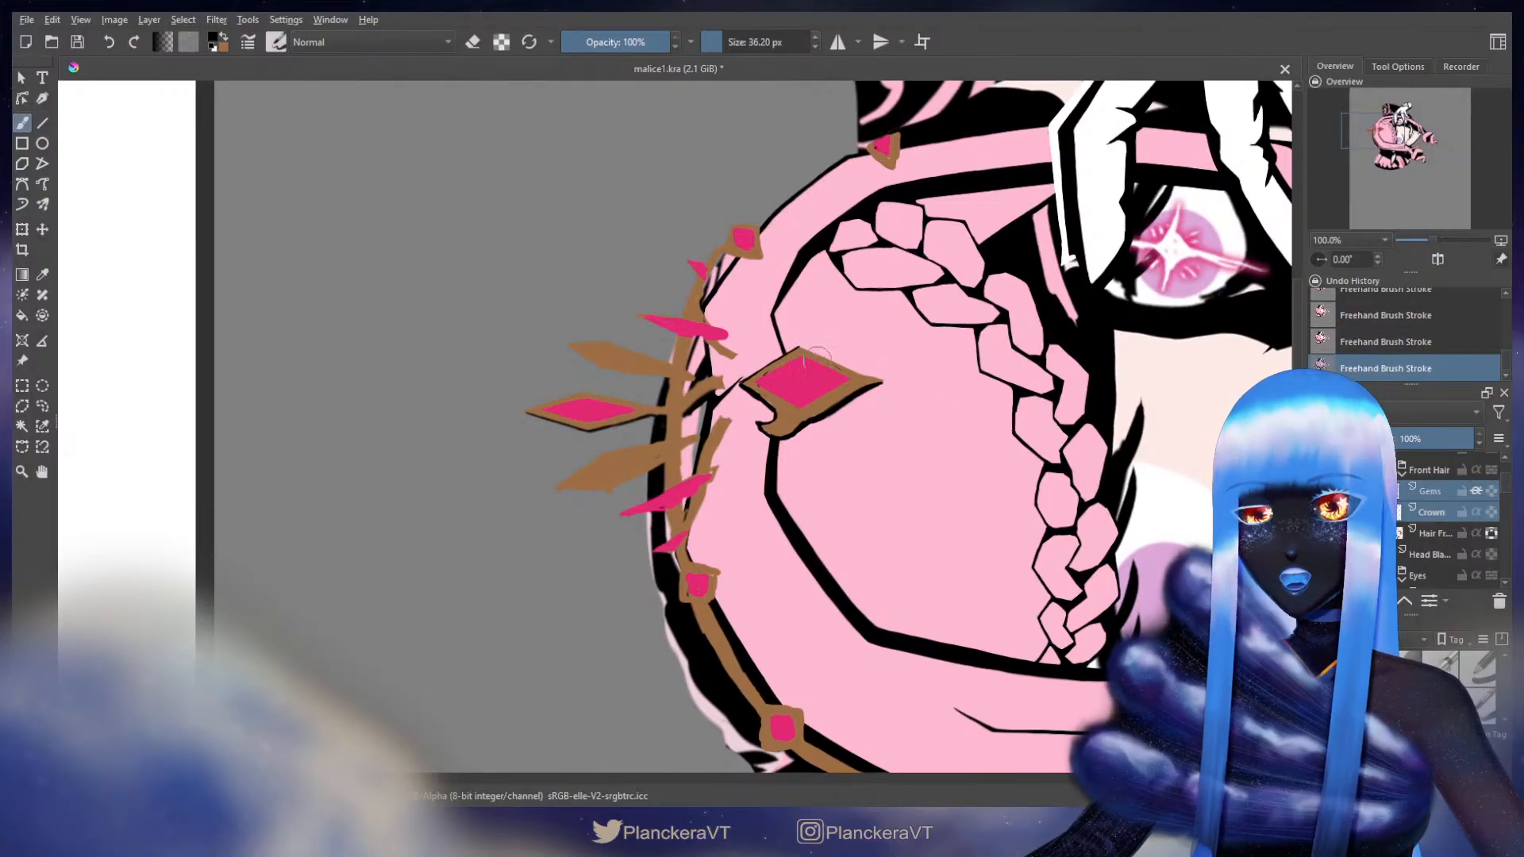
{"action": "scroll", "coordinate": [825, 381], "scroll_direction": "up", "scroll_amount": 1}
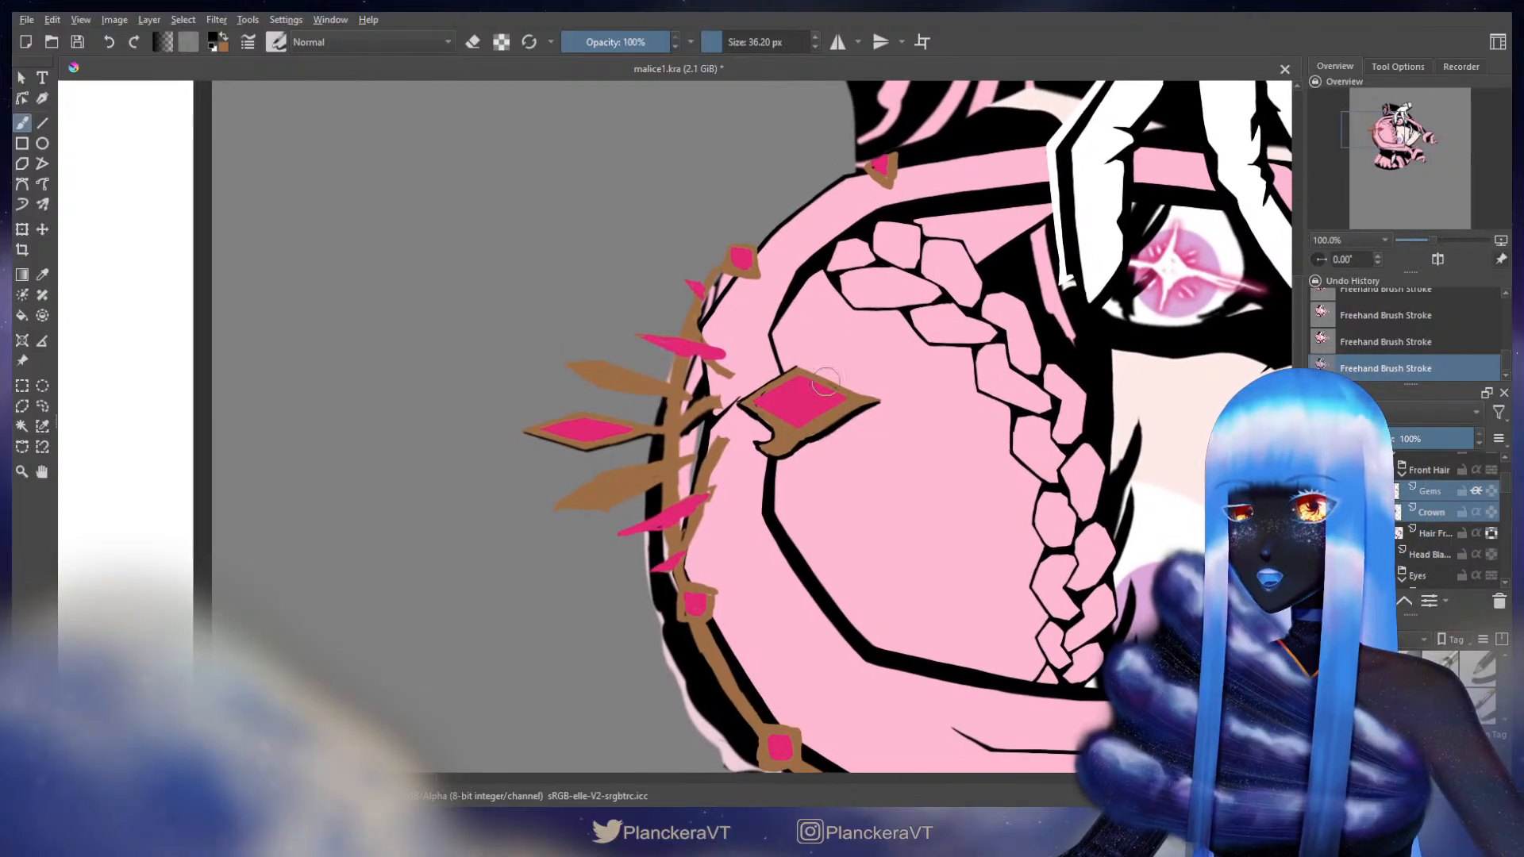
{"action": "key", "text": "bracketleft"}
{"action": "scroll", "coordinate": [825, 397], "scroll_direction": "down", "scroll_amount": 1}
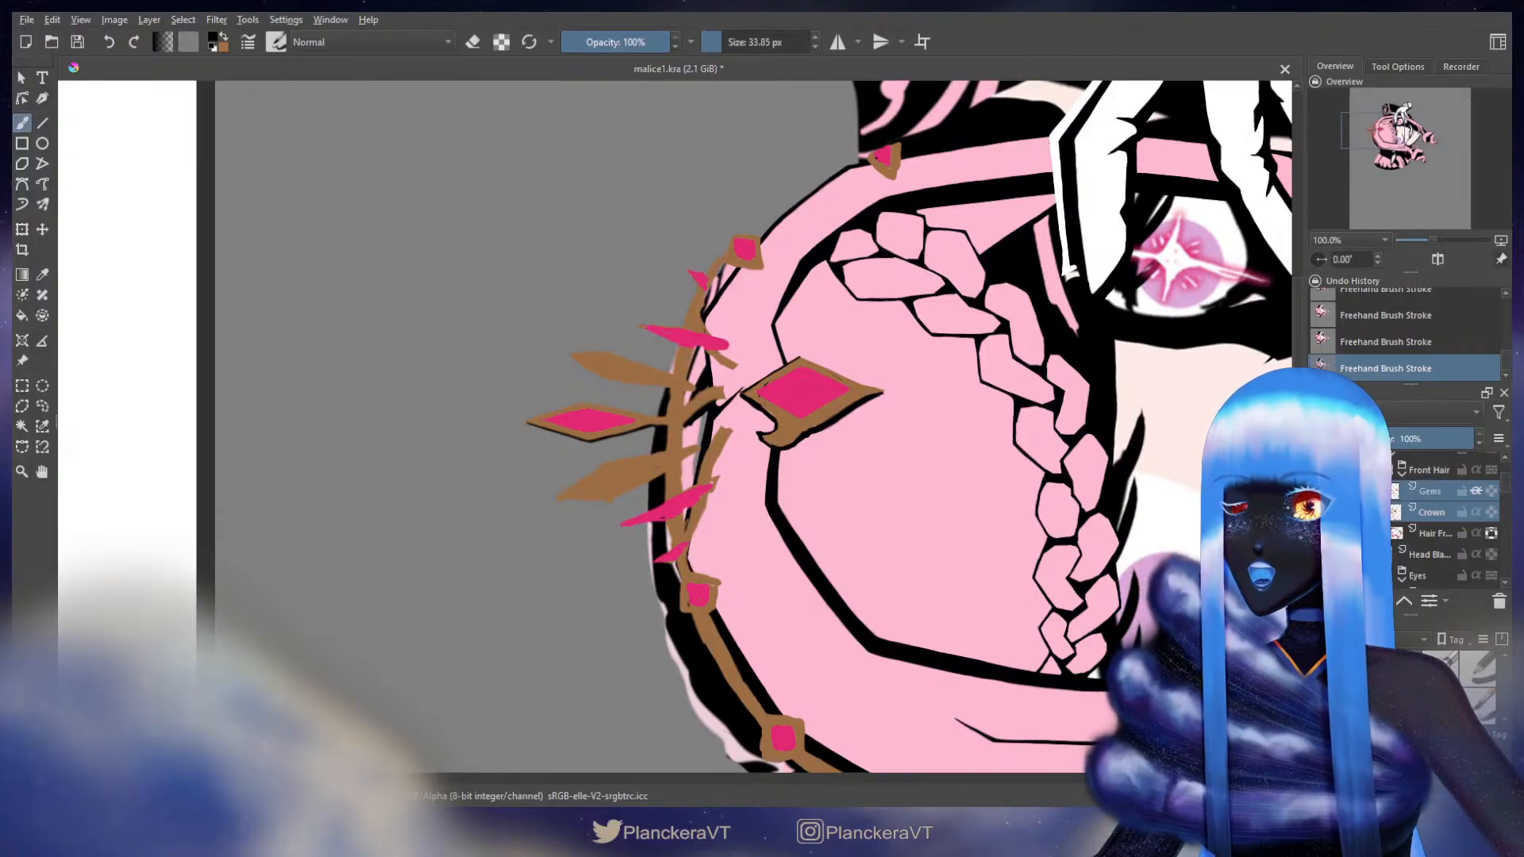
- Paint a brown stem joining the large gem's frame to the crown band and erase its excess
{"action": "key", "text": "x"}
{"action": "key", "text": "bracketright"}
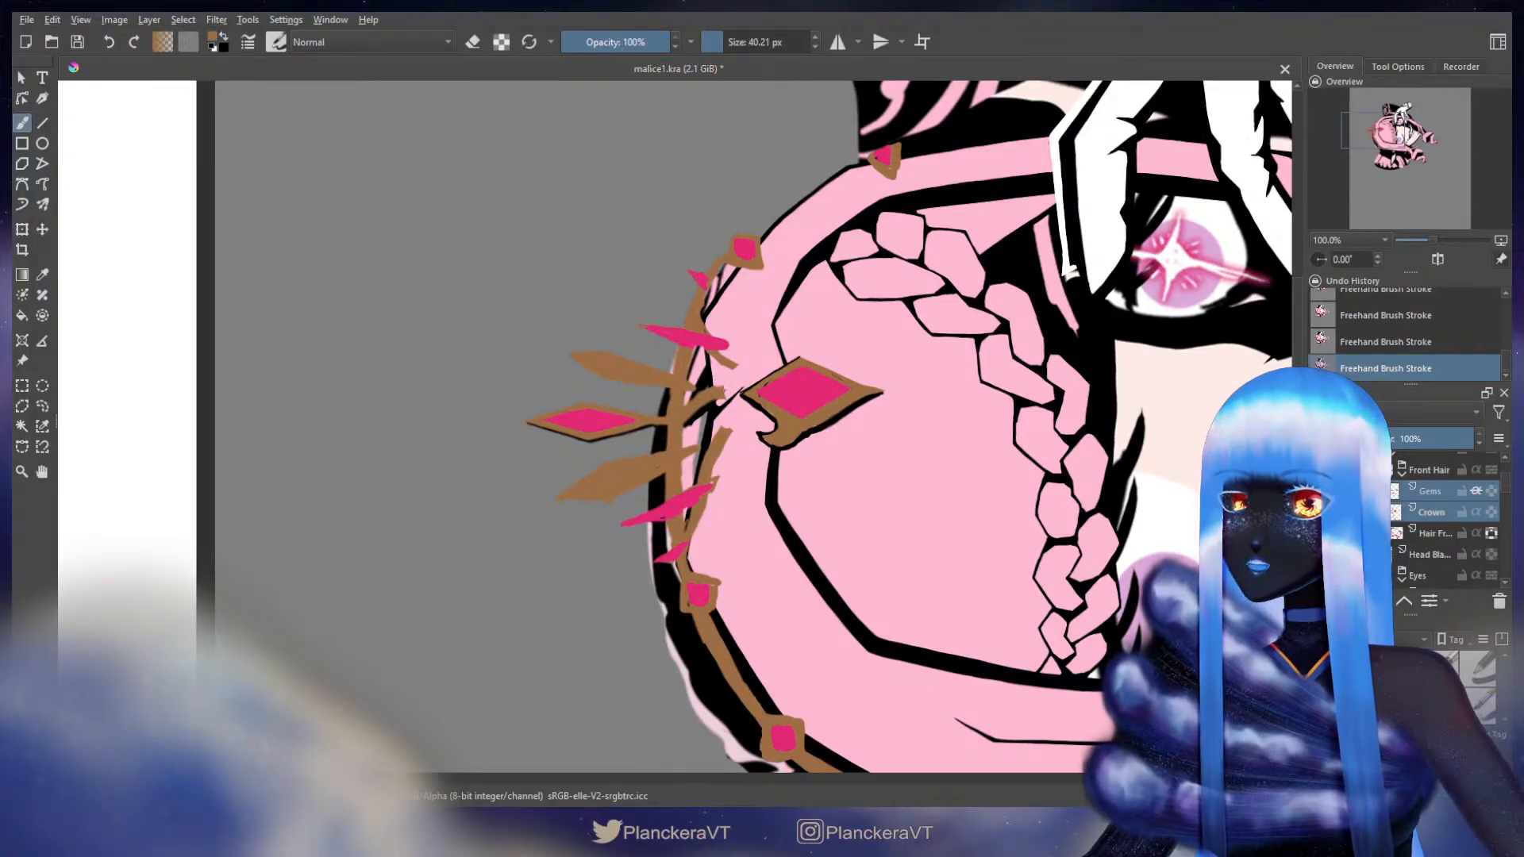
{"action": "left_click_drag", "start_coordinate": [754, 385], "coordinate": [724, 397]}
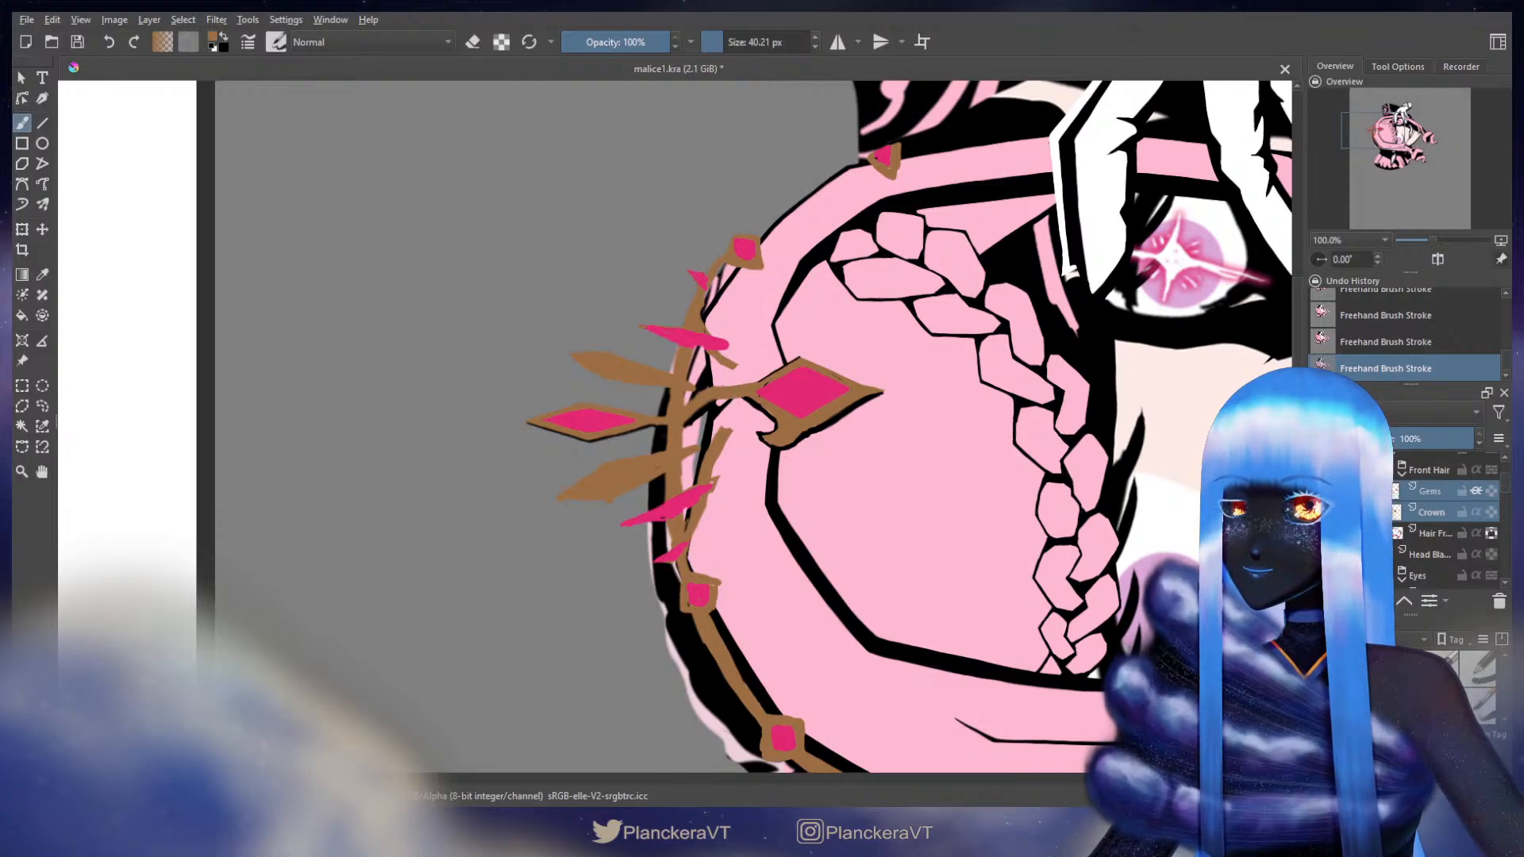
{"action": "key", "text": "e"}
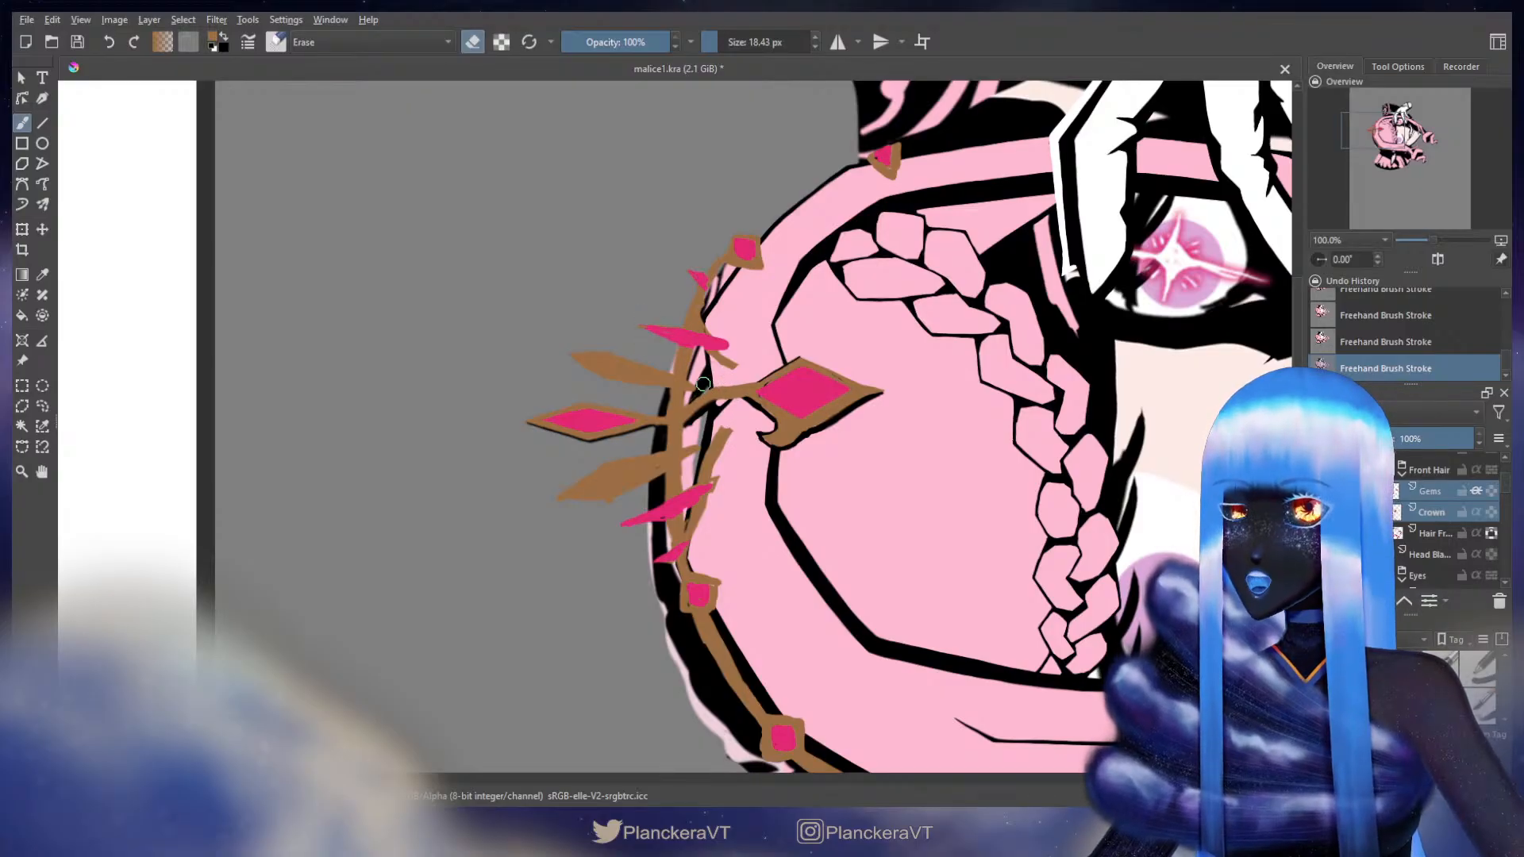
- Outline the underside of the connecting stem in black and begin separating the lower hook from the gem frame
{"action": "key", "text": "e"}
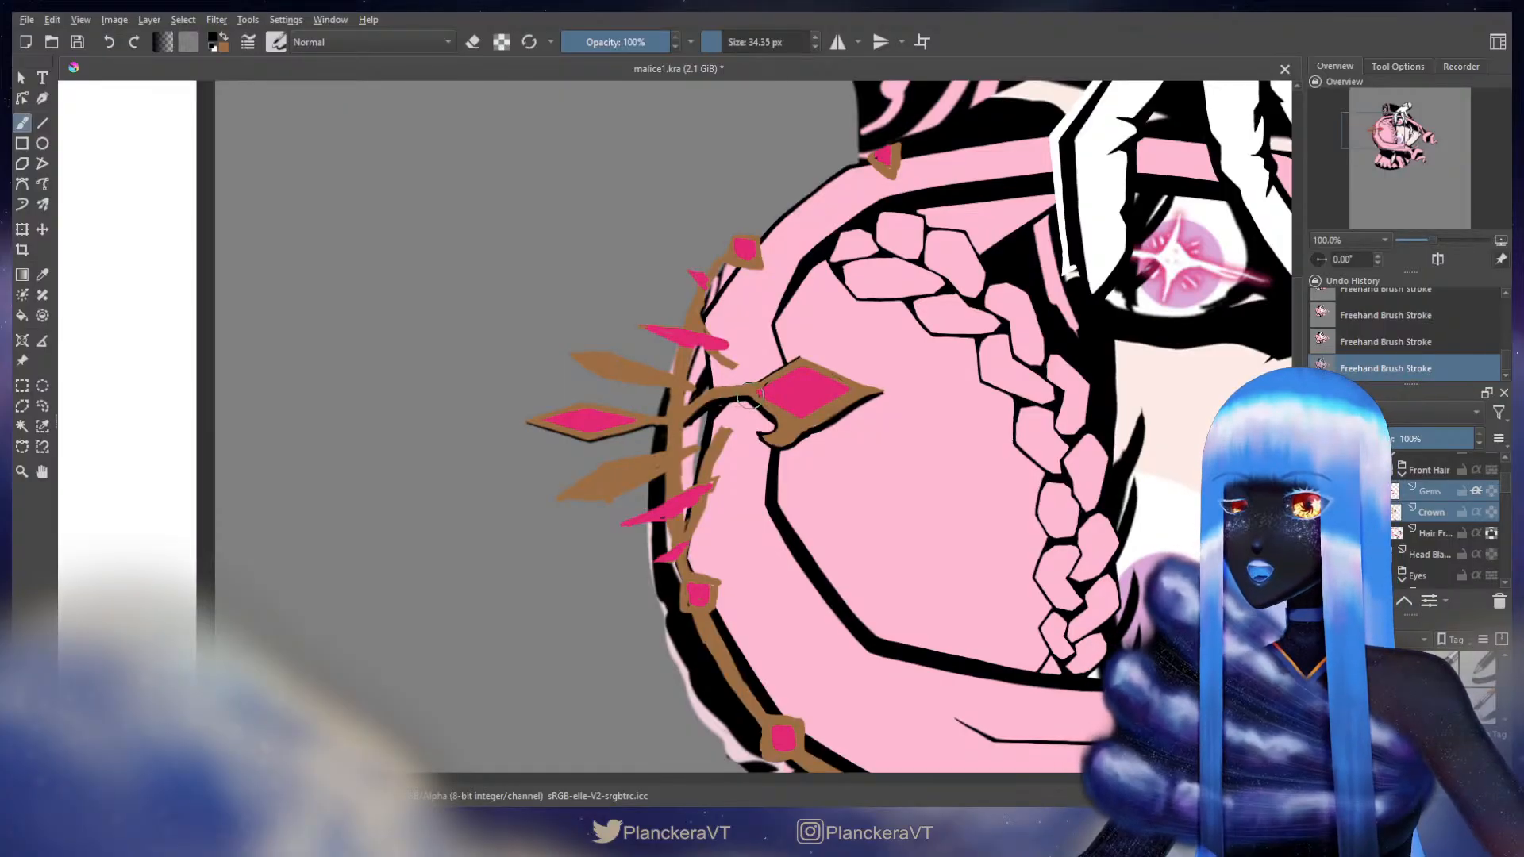
{"action": "key", "text": "x"}
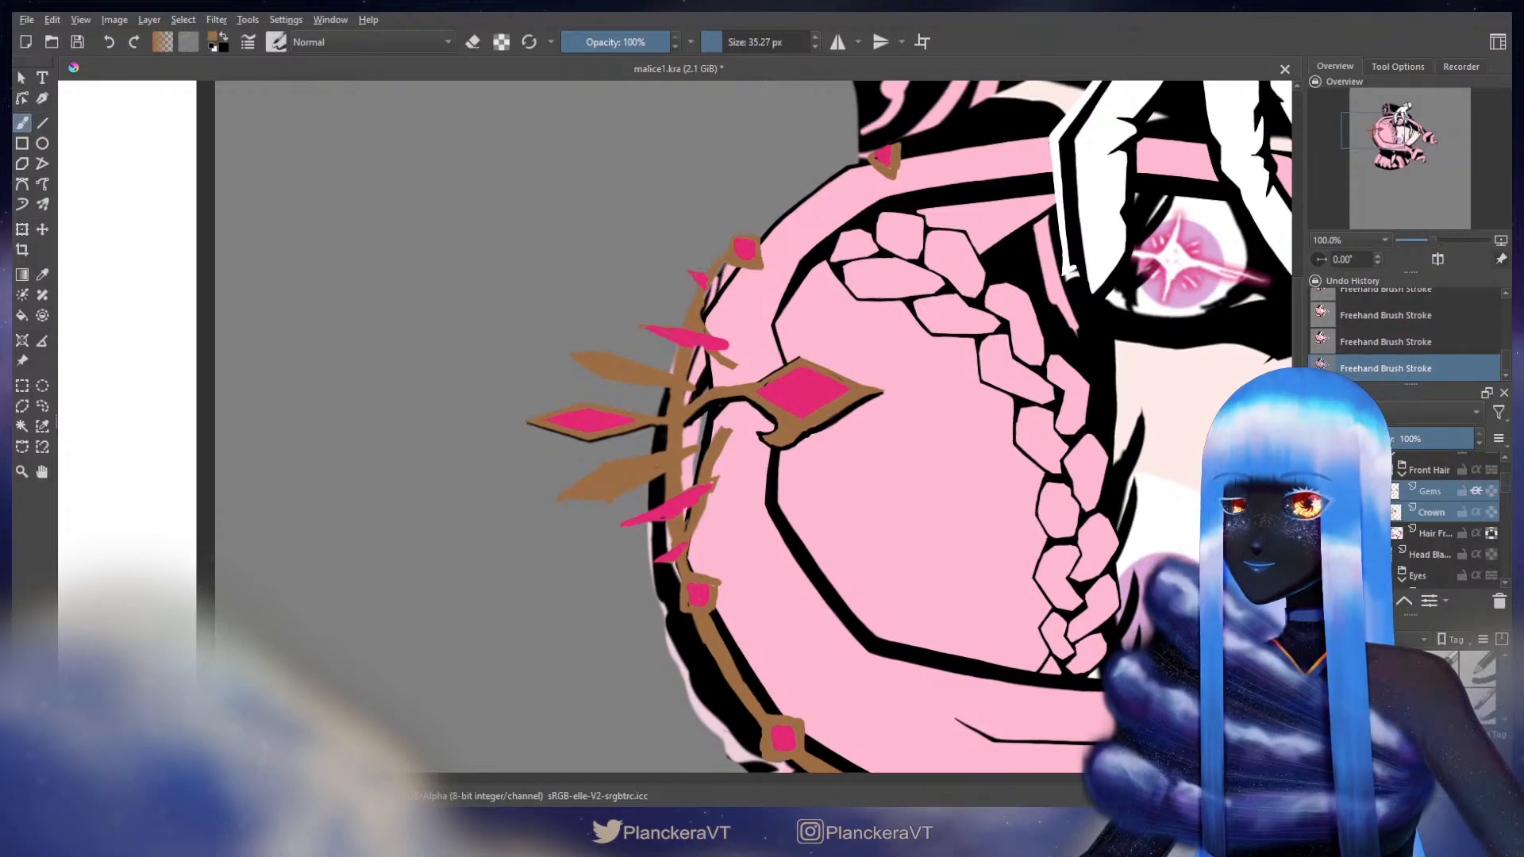
{"action": "key", "text": "x"}
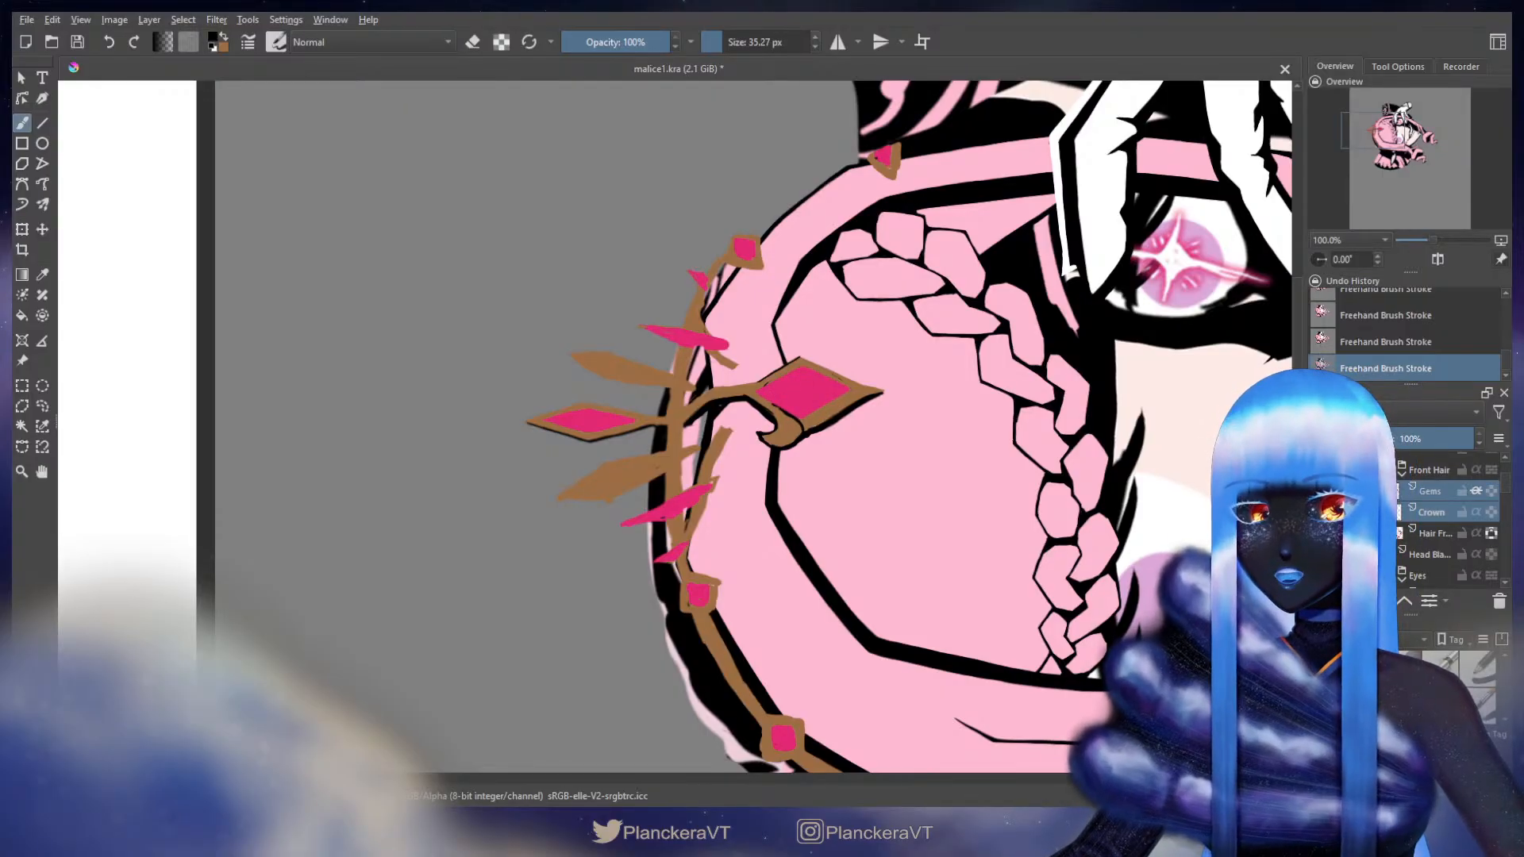
- Hide the Gems layer and draw a black dividing line between the hook and the diamond frame on the Crown layer
{"action": "left_click", "coordinate": [1318, 491]}
{"action": "left_click", "coordinate": [1440, 510]}
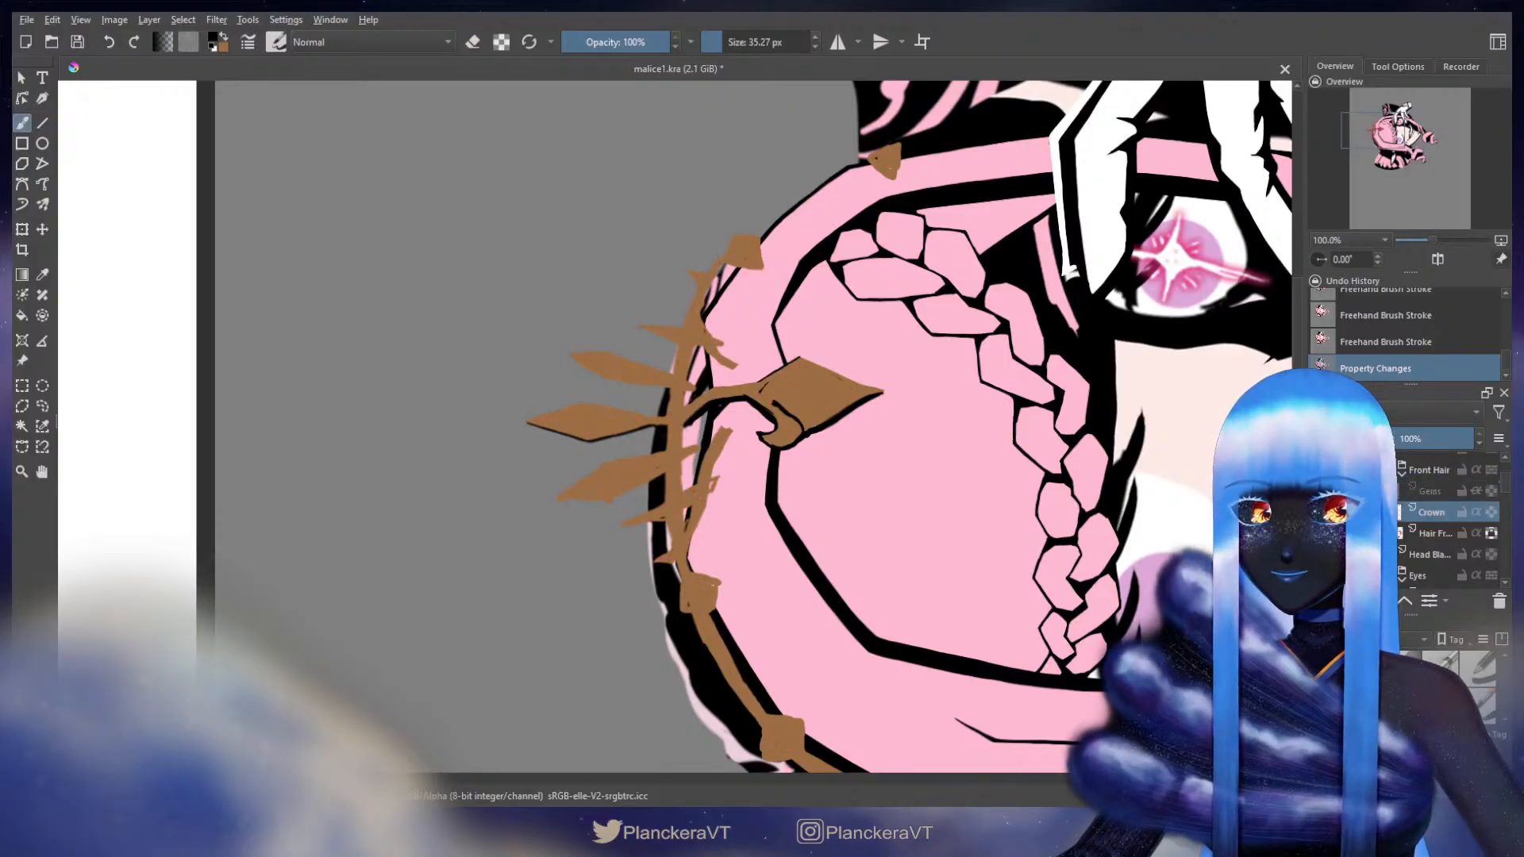
{"action": "key", "text": "x"}
{"action": "key", "text": "x"}
{"action": "mouse_move", "coordinate": [798, 429]}
{"action": "left_mouse_down"}
{"action": "mouse_move", "coordinate": [814, 438]}
{"action": "mouse_move", "coordinate": [758, 394]}
{"action": "left_mouse_up"}
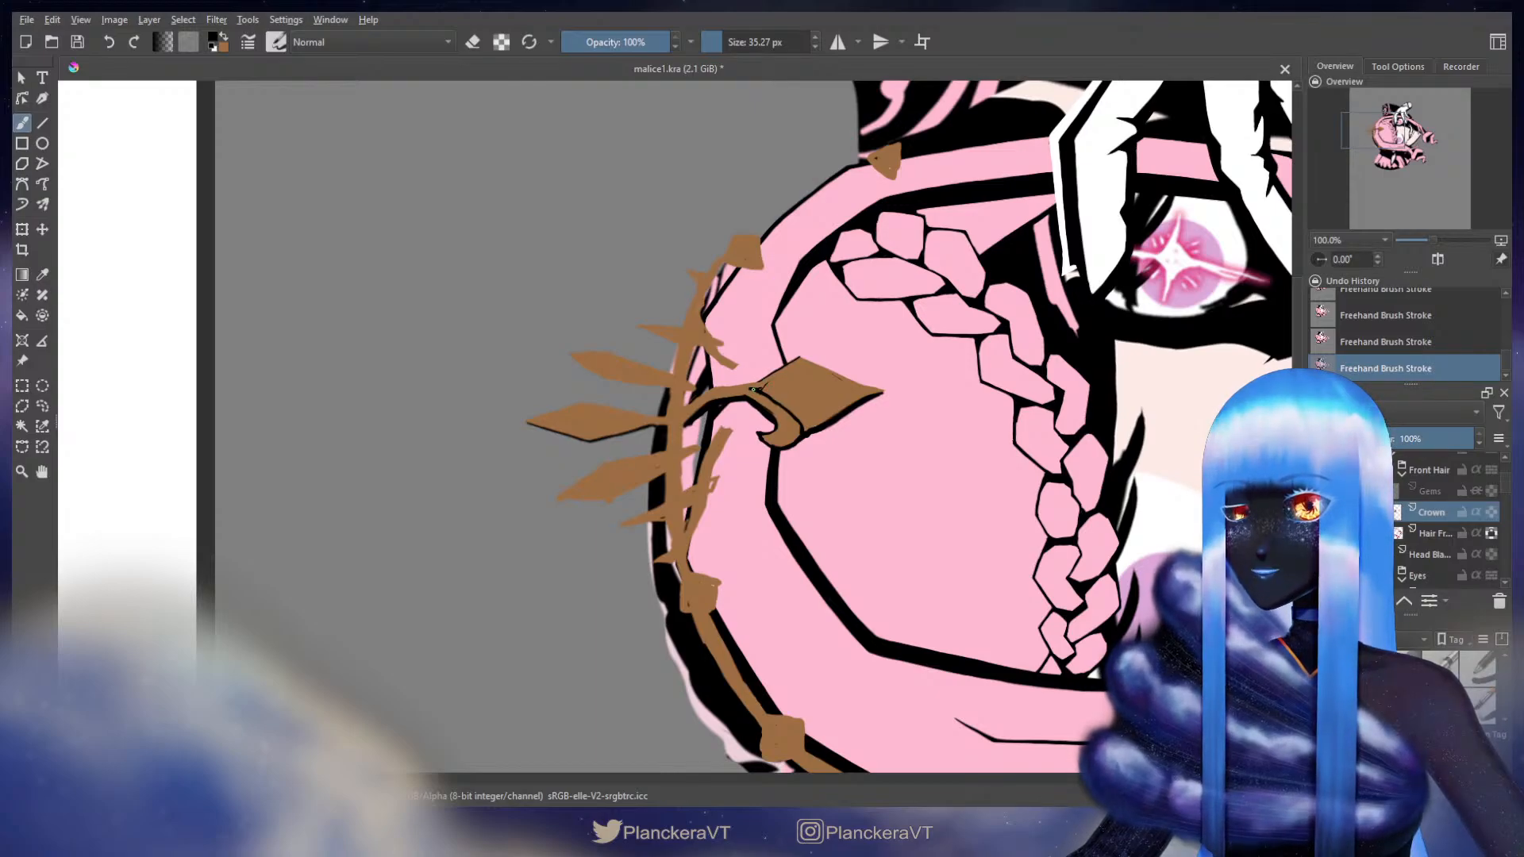
- Paint a small brown curl above the diamond frame, mirroring the hook beneath it
{"action": "key", "text": "x"}
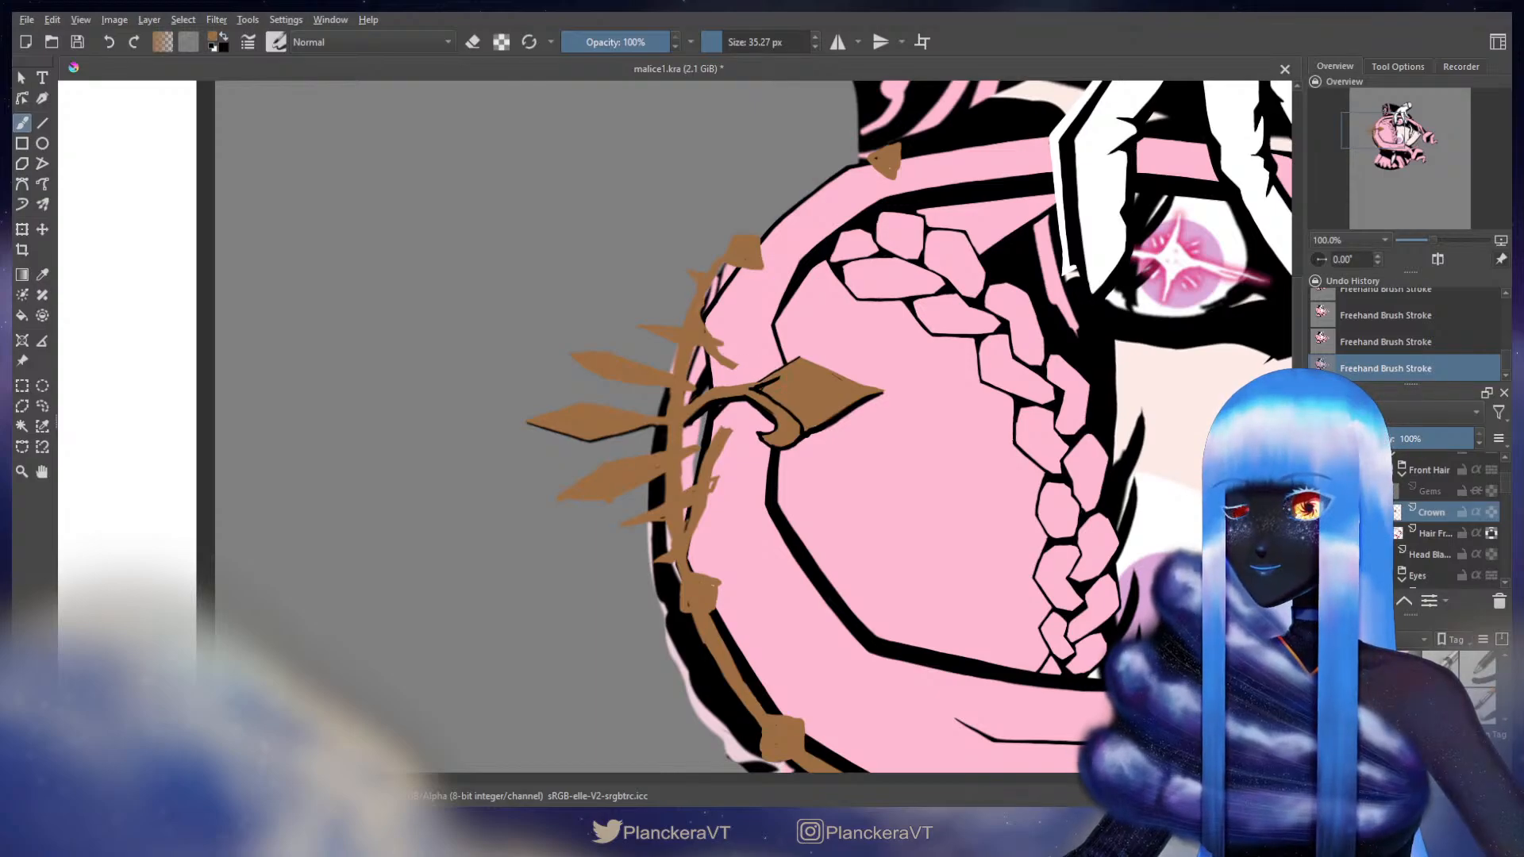
{"action": "key", "text": "ctrl+z"}
{"action": "key", "text": "ctrl+shift+z"}
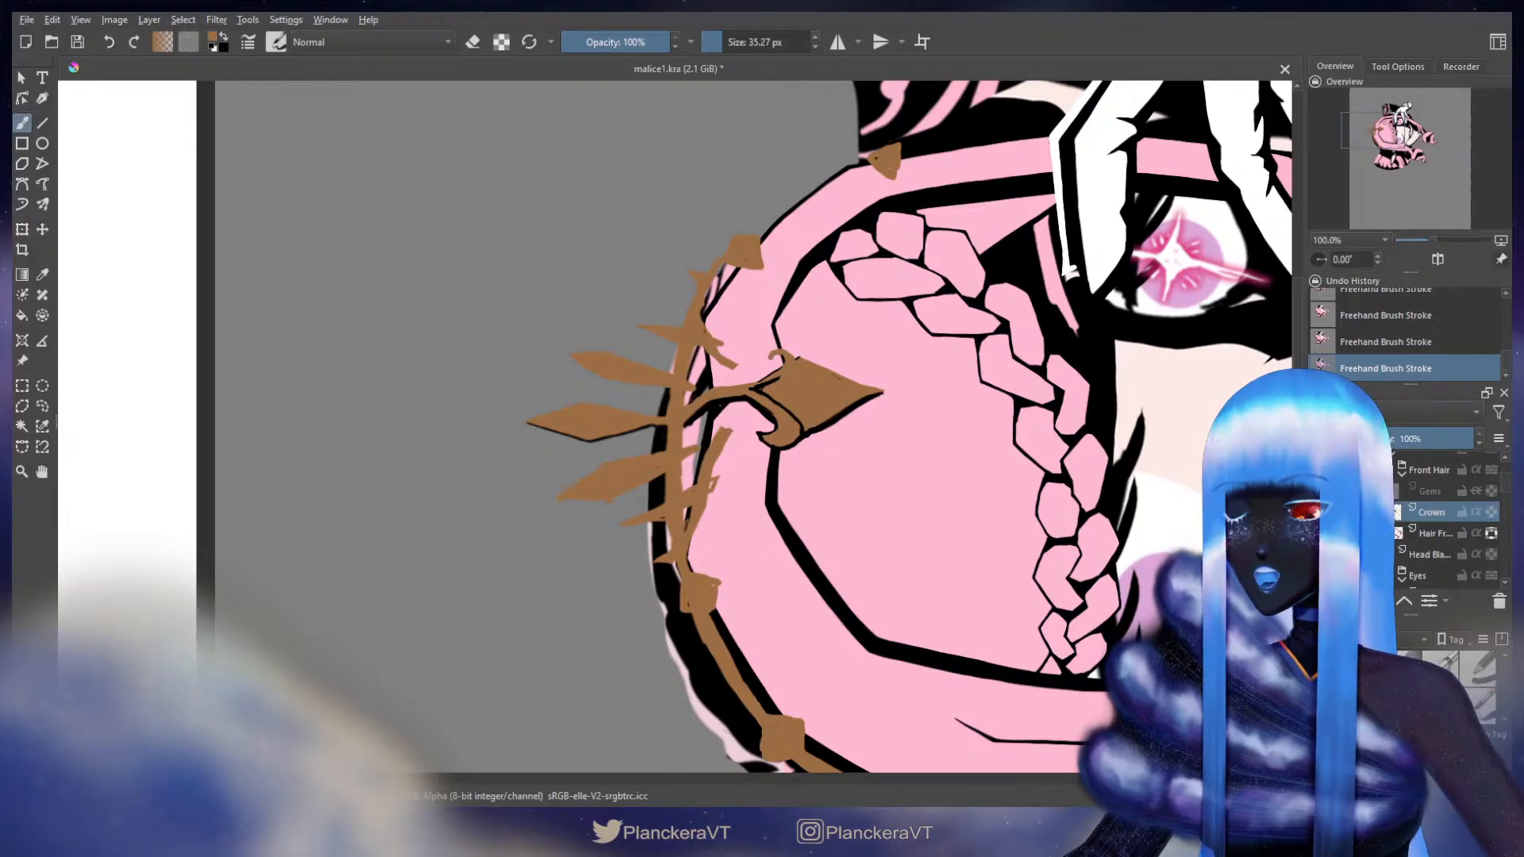
{"action": "key", "text": "x"}
{"action": "key", "text": "x"}
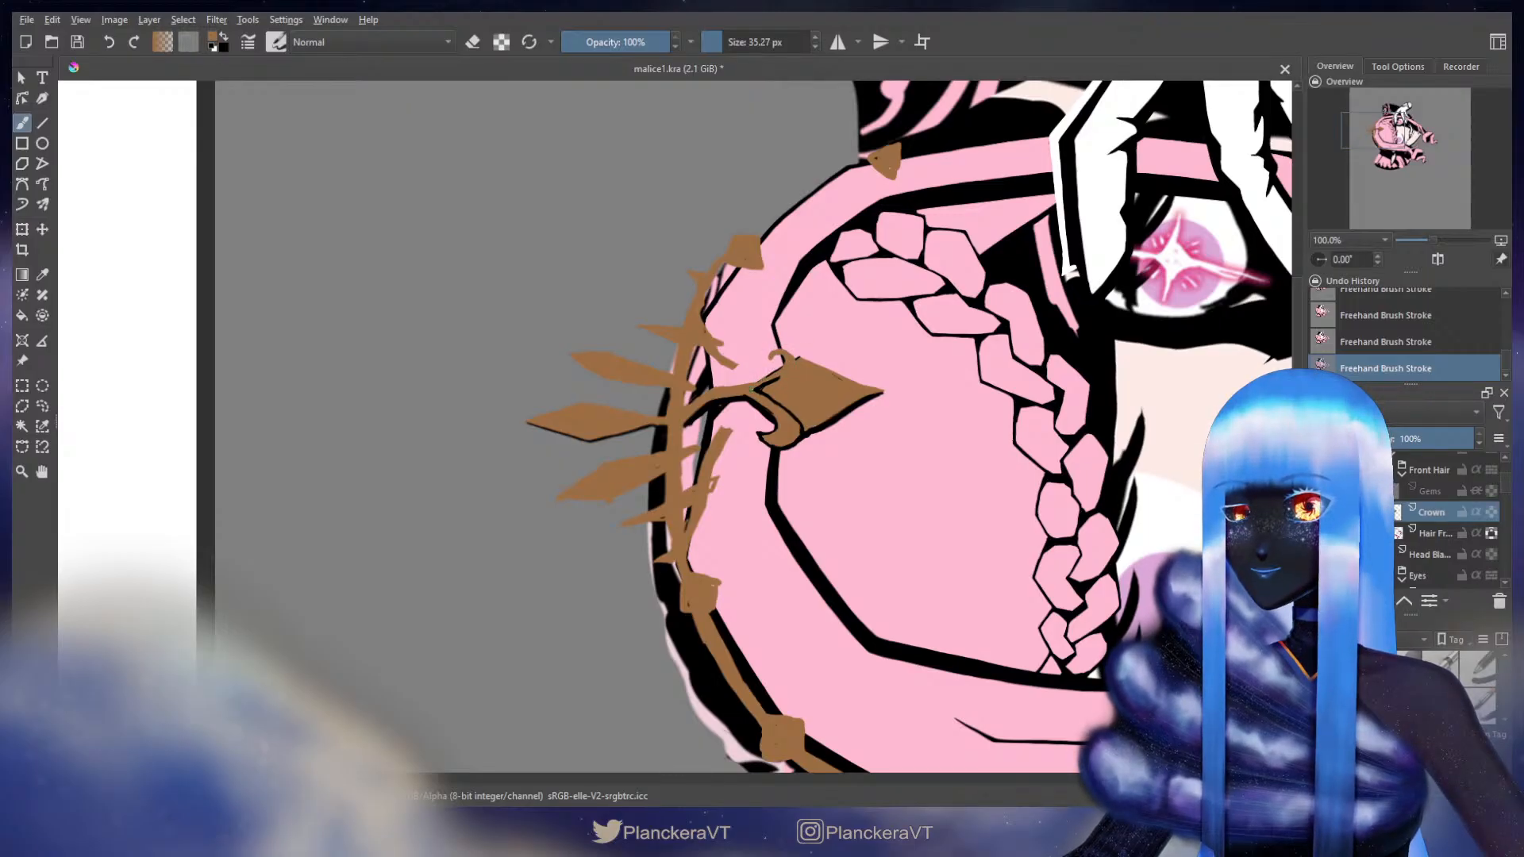
- Outline the inner edge of the upper curl in black where it meets the diamond frame
{"action": "key", "text": "x"}
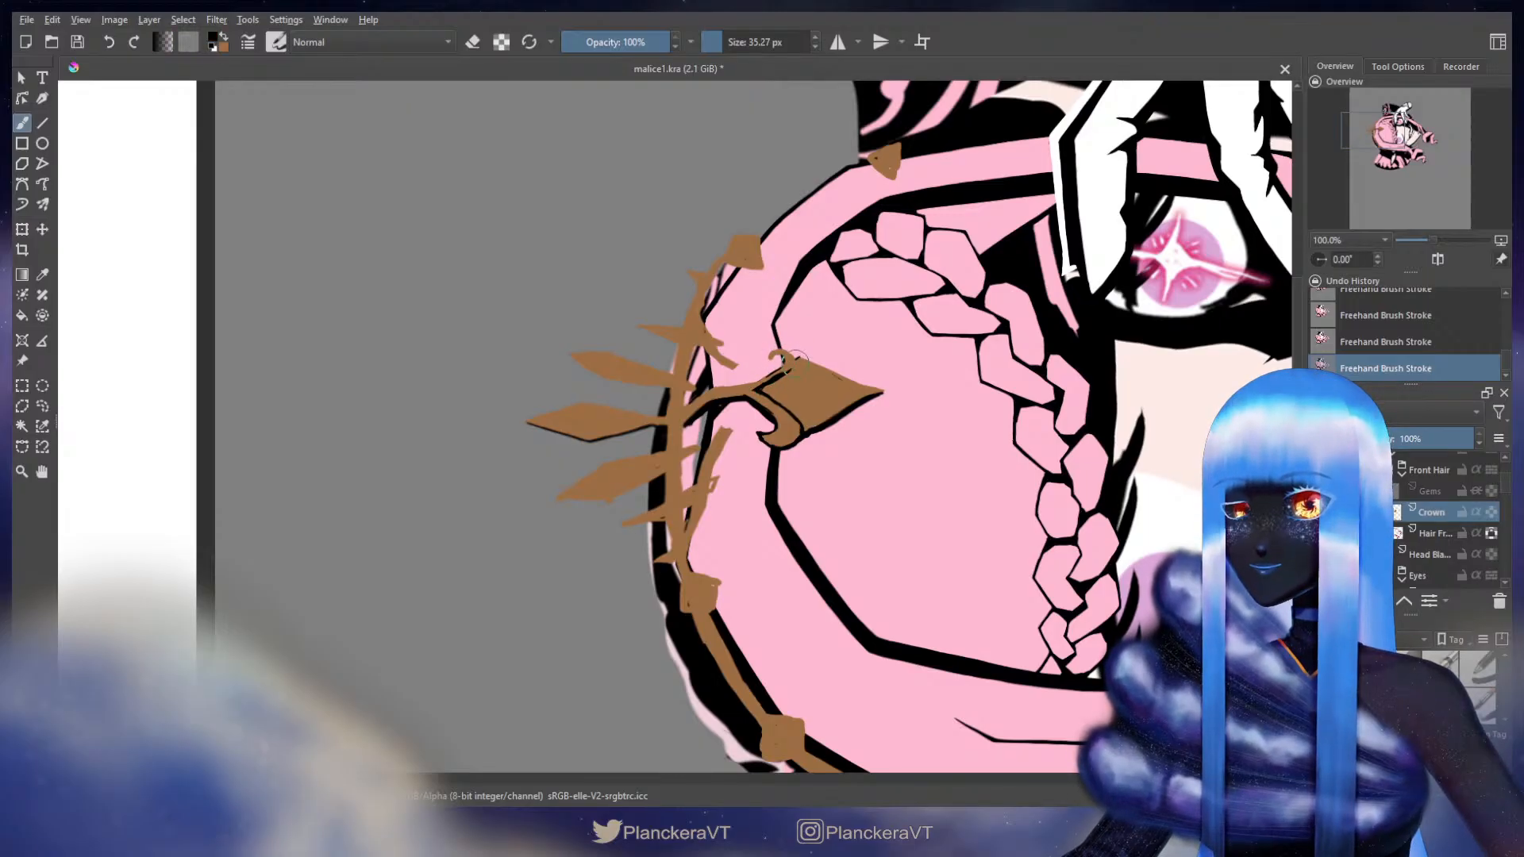
{"action": "left_click_drag", "start_coordinate": [797, 359], "coordinate": [759, 391]}
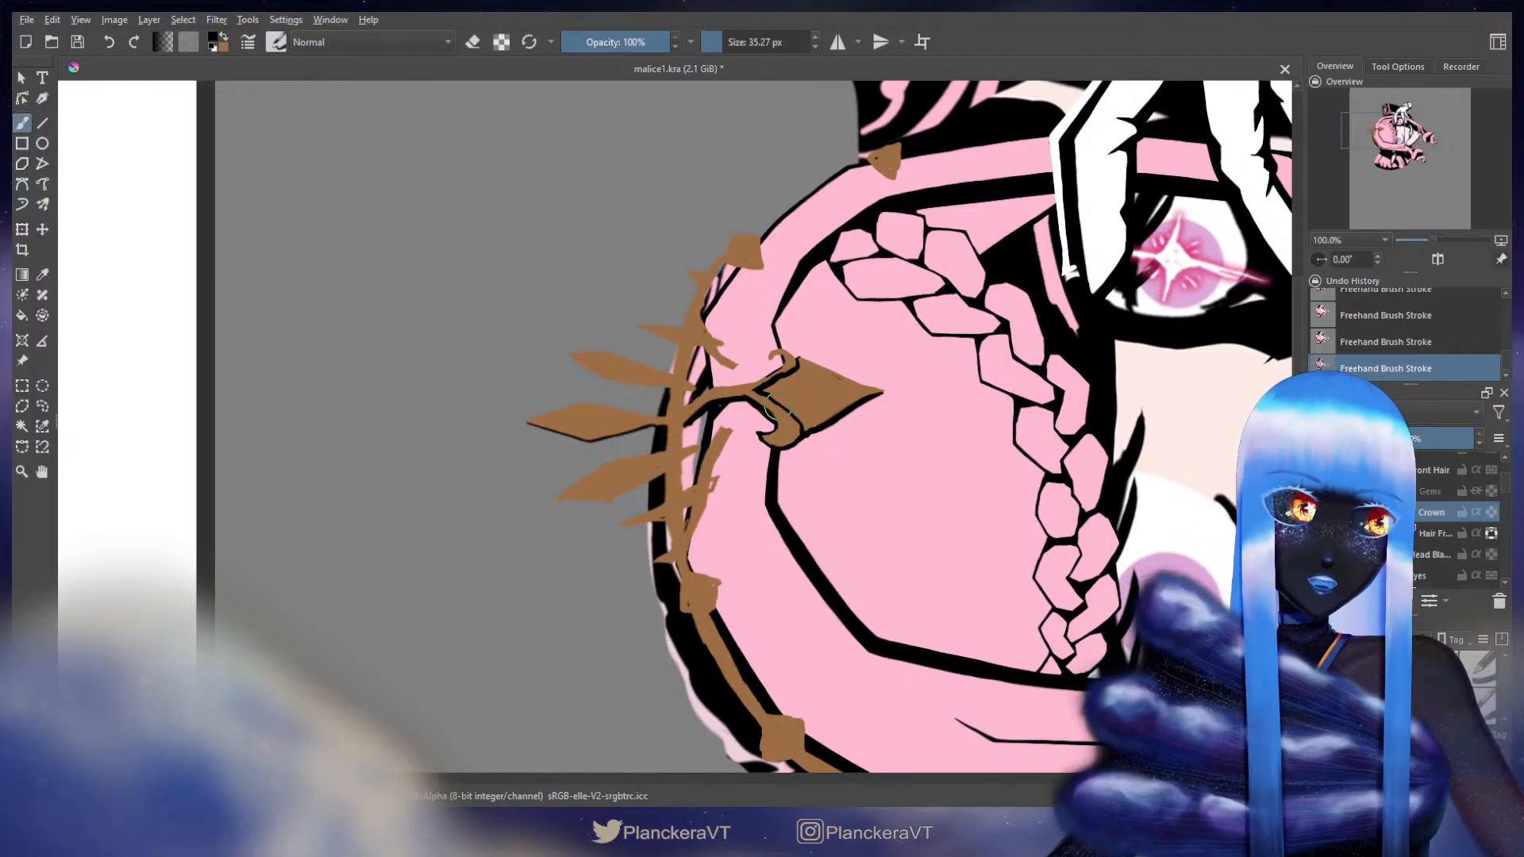
{"action": "key", "text": "ctrl+t"}
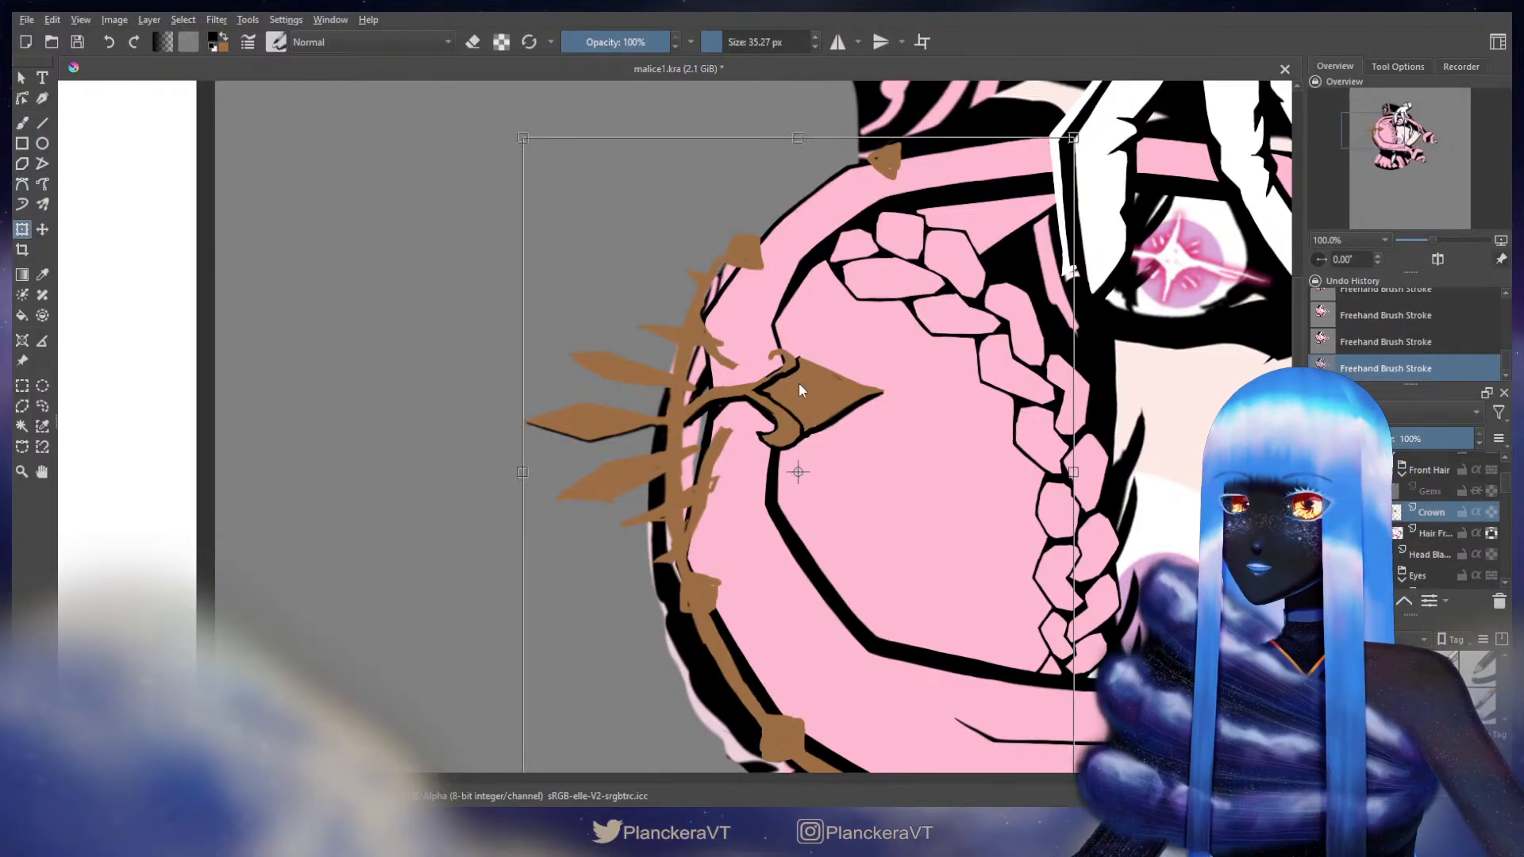
{"action": "key", "text": "Escape"}
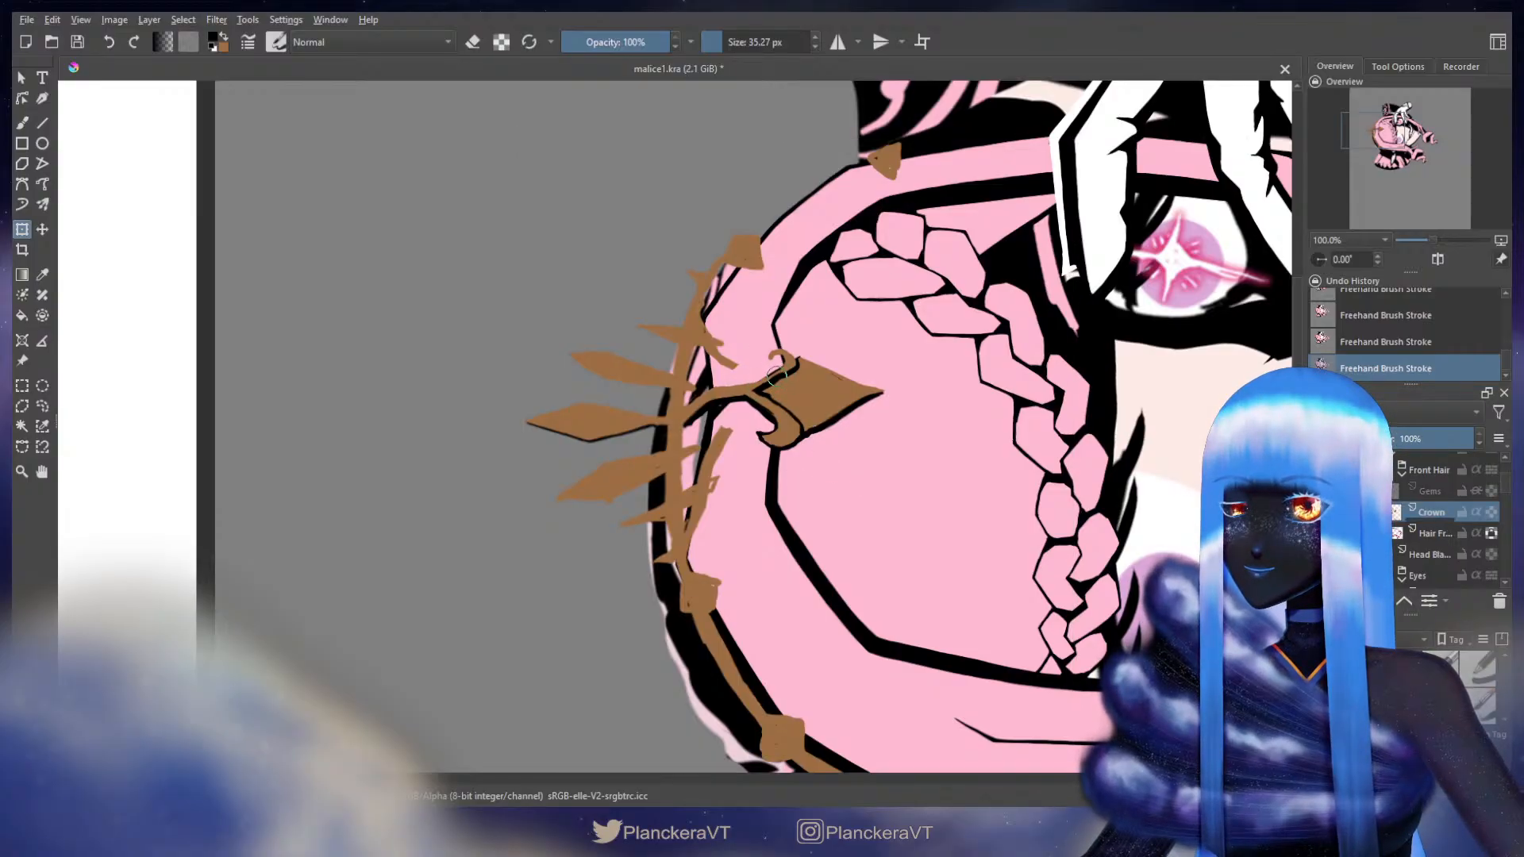
- Thicken the upper curl in brown and refine the black line dividing it from the diamond frame
{"action": "key", "text": "b"}
{"action": "key", "text": "x"}
{"action": "left_click_drag", "start_coordinate": [784, 363], "coordinate": [763, 377]}
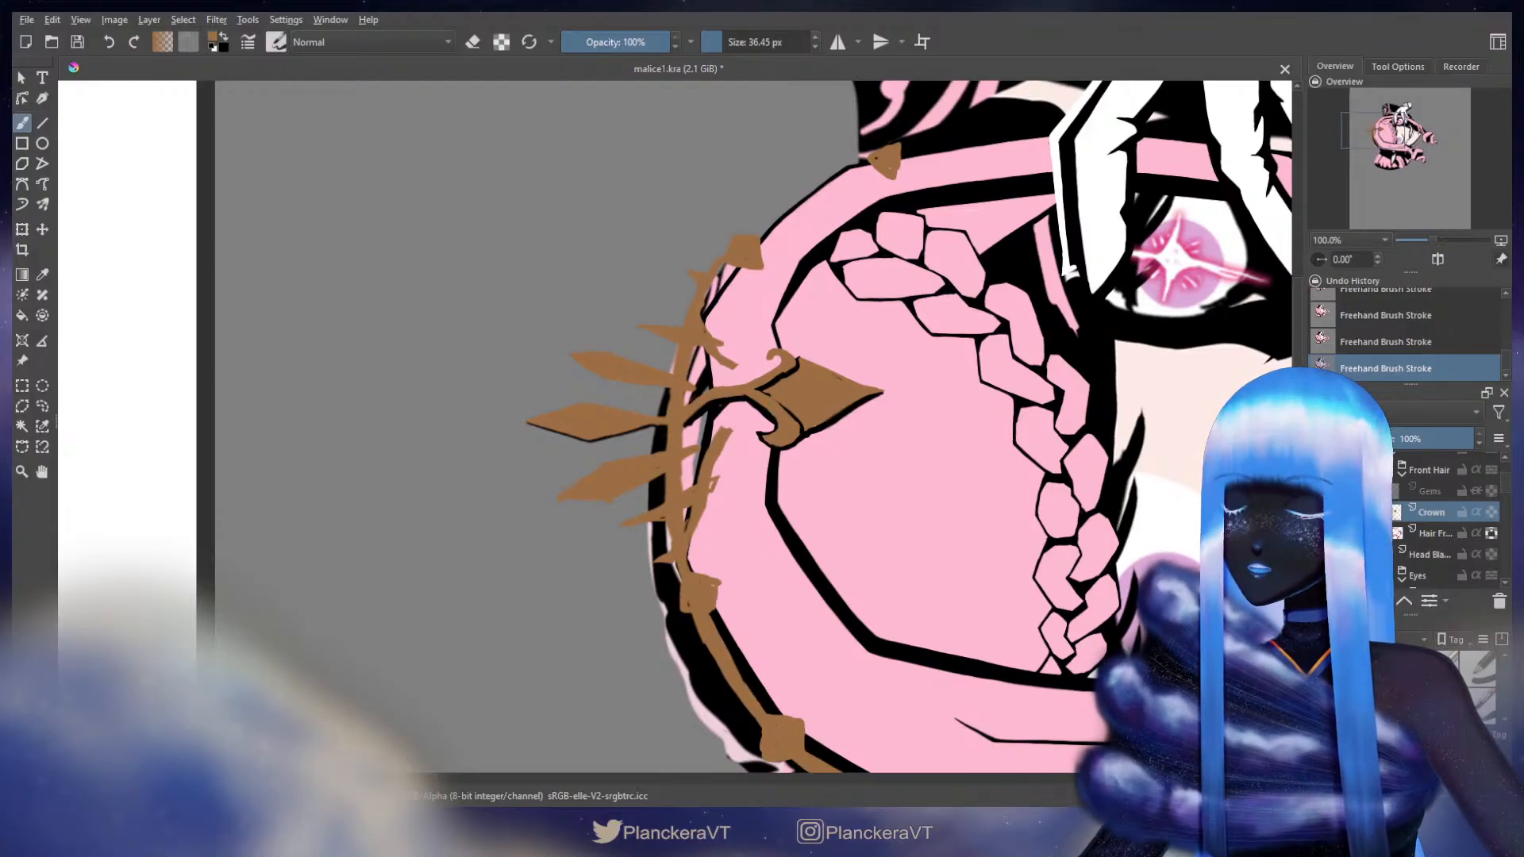
{"action": "key", "text": "x"}
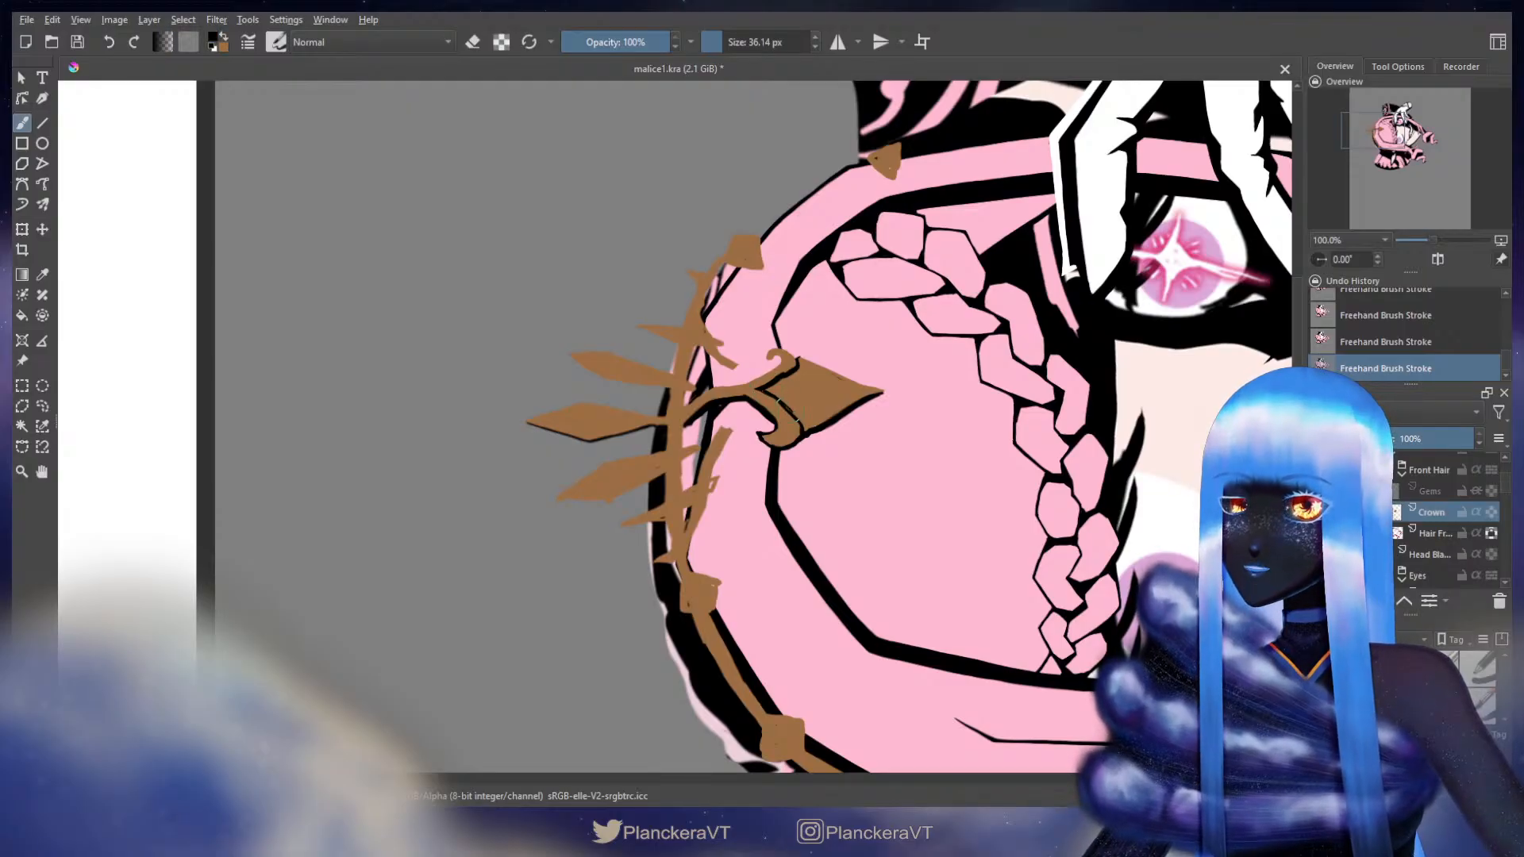
- Touch up the brown hook and curl and the black line dividing them from the diamond frame
{"action": "key", "text": "x"}
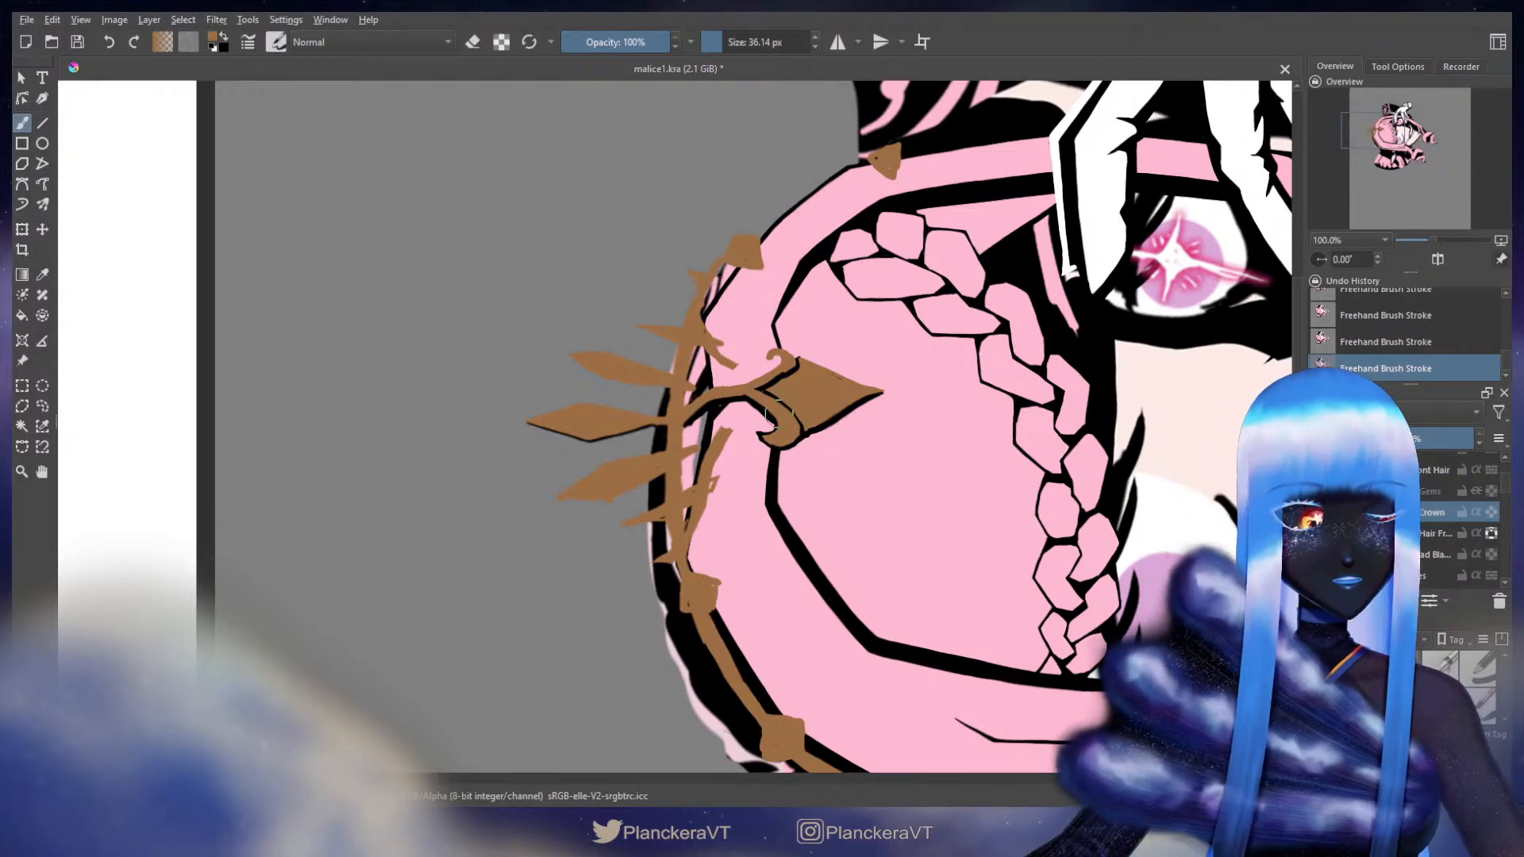
{"action": "left_click_drag", "start_coordinate": [767, 376], "coordinate": [766, 376]}
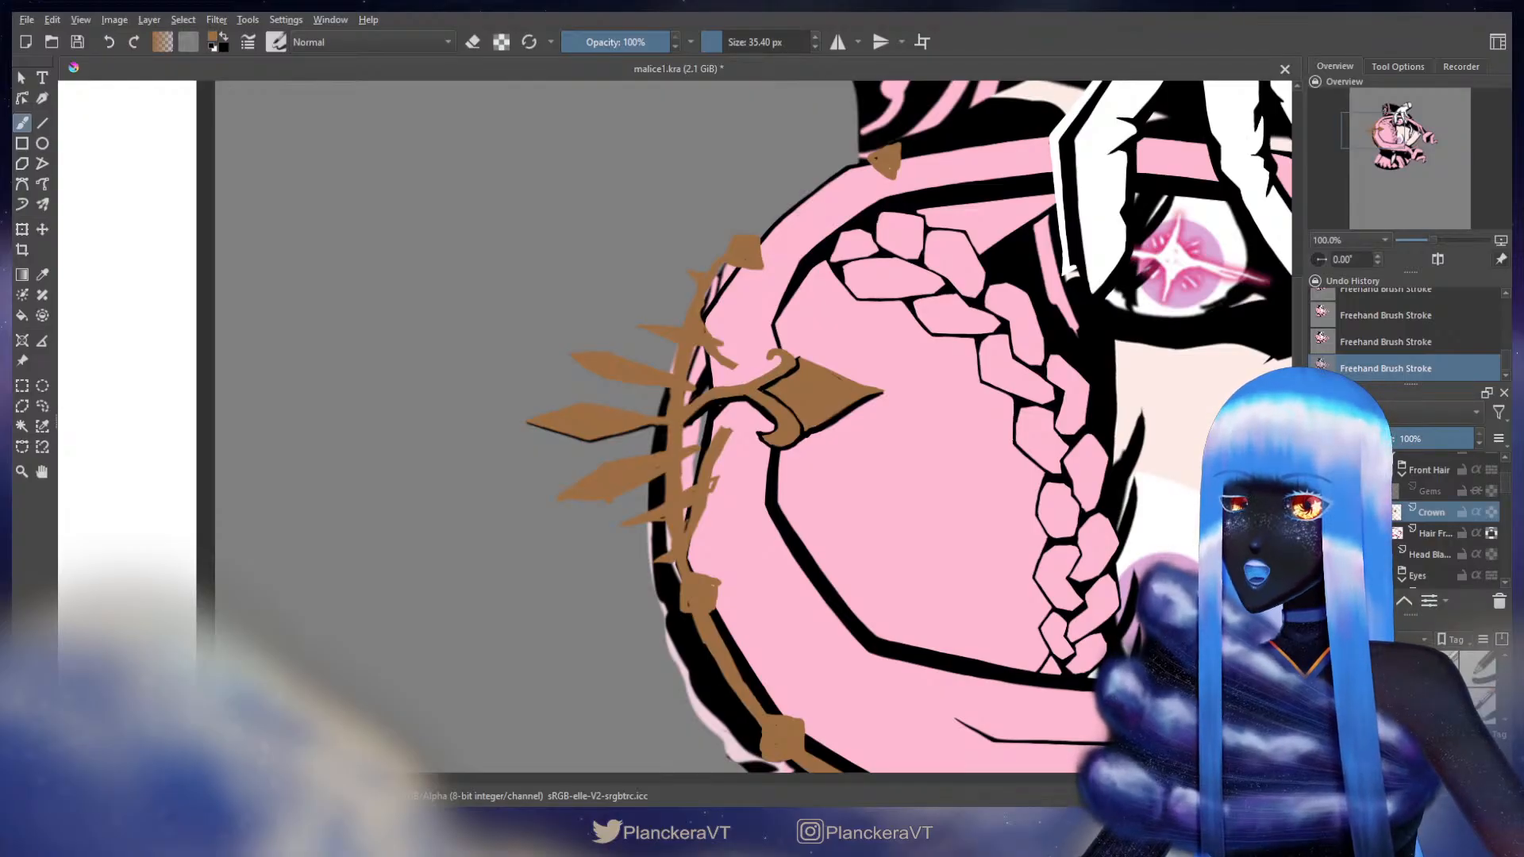
{"action": "key", "text": "x"}
{"action": "key", "text": "x"}
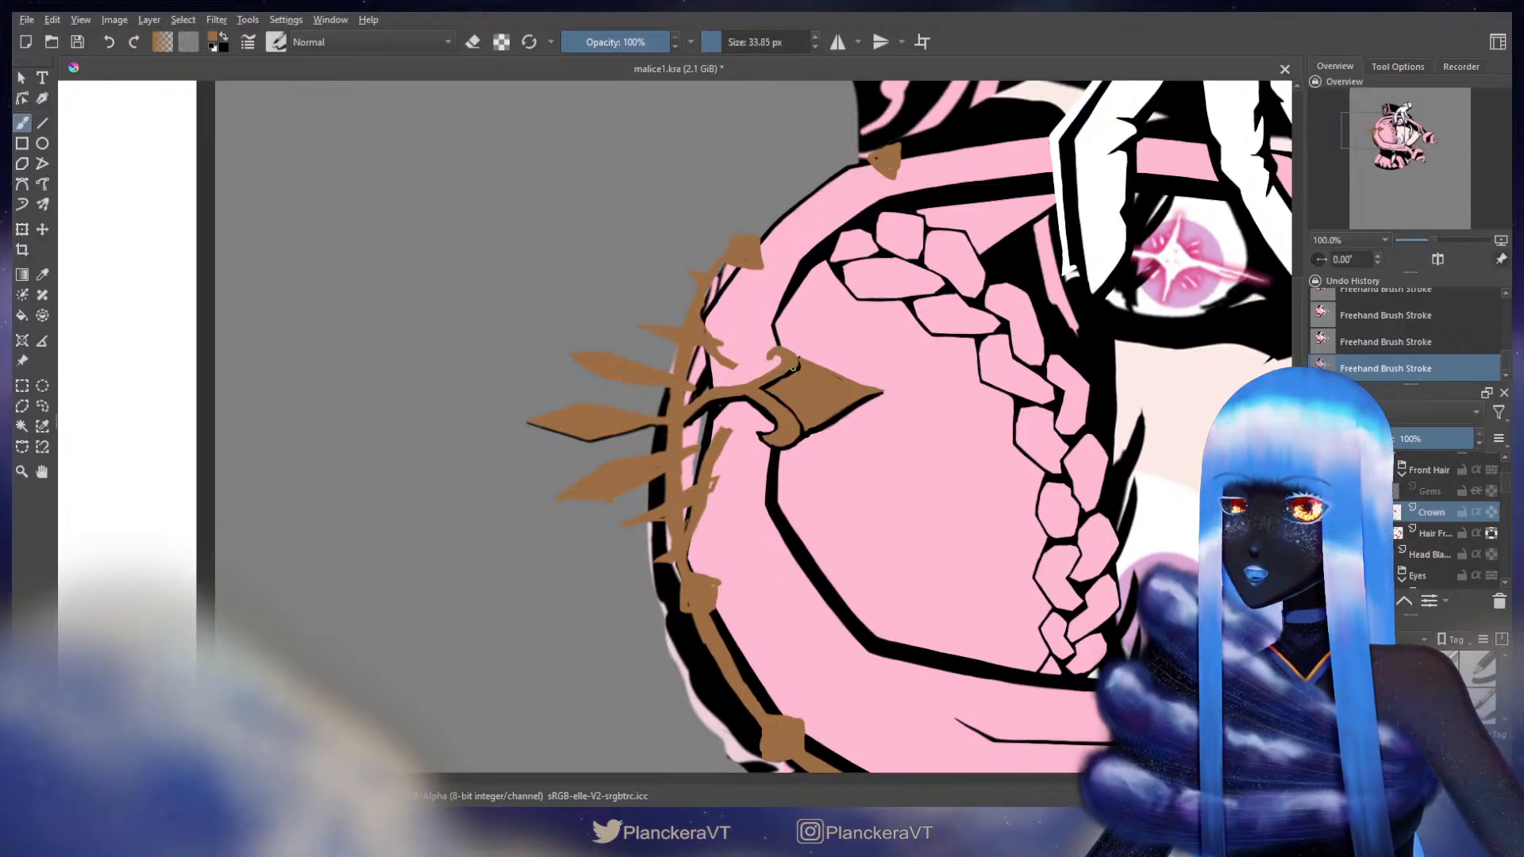
{"action": "key", "text": "x"}
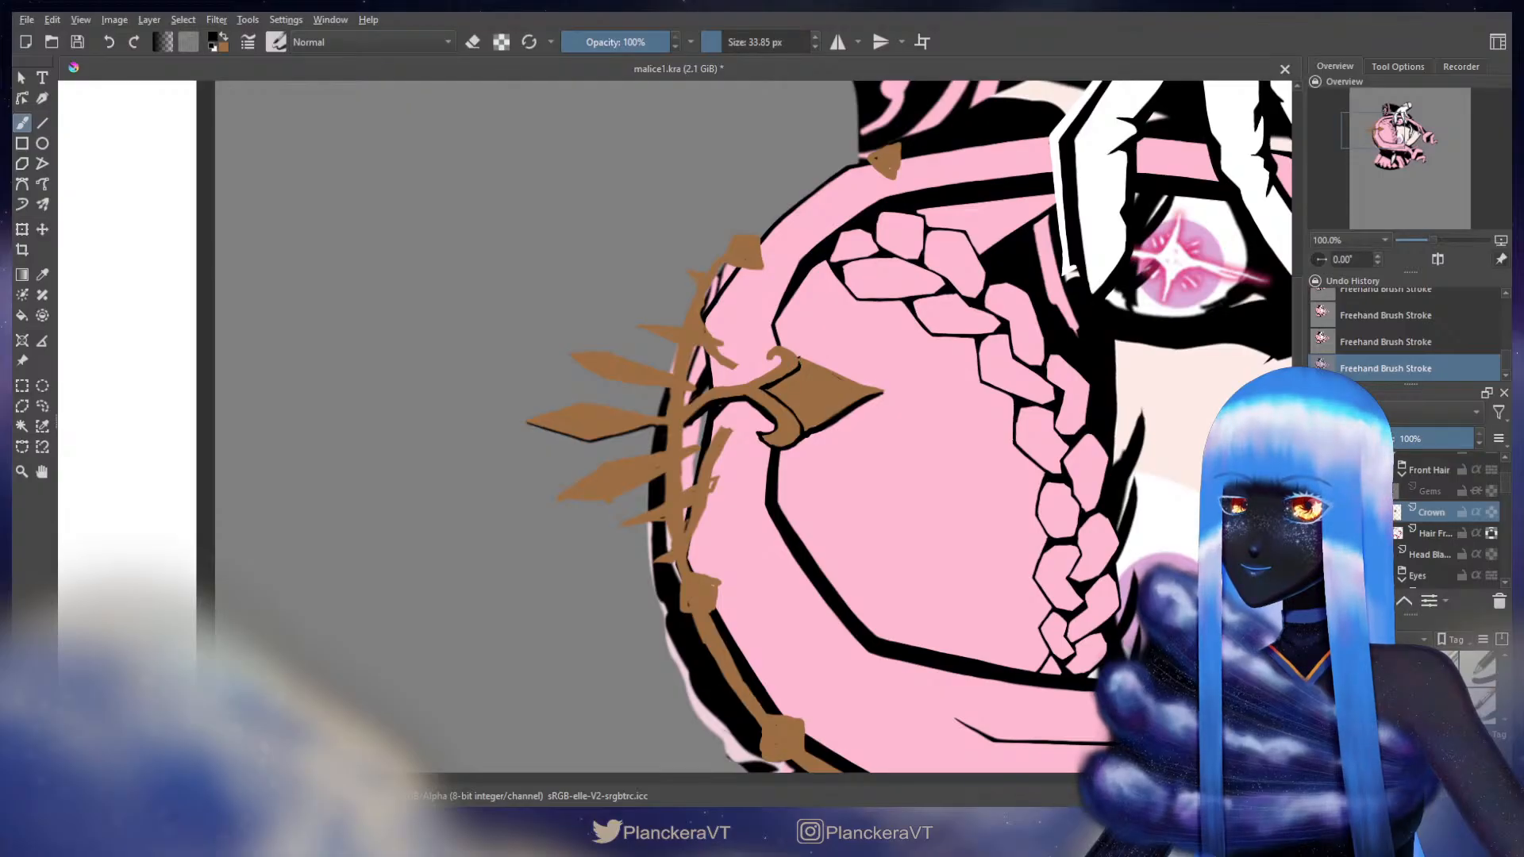
- Erase the rough edges around the small upper curl and reshape its tip in brown
{"action": "key", "text": "e"}
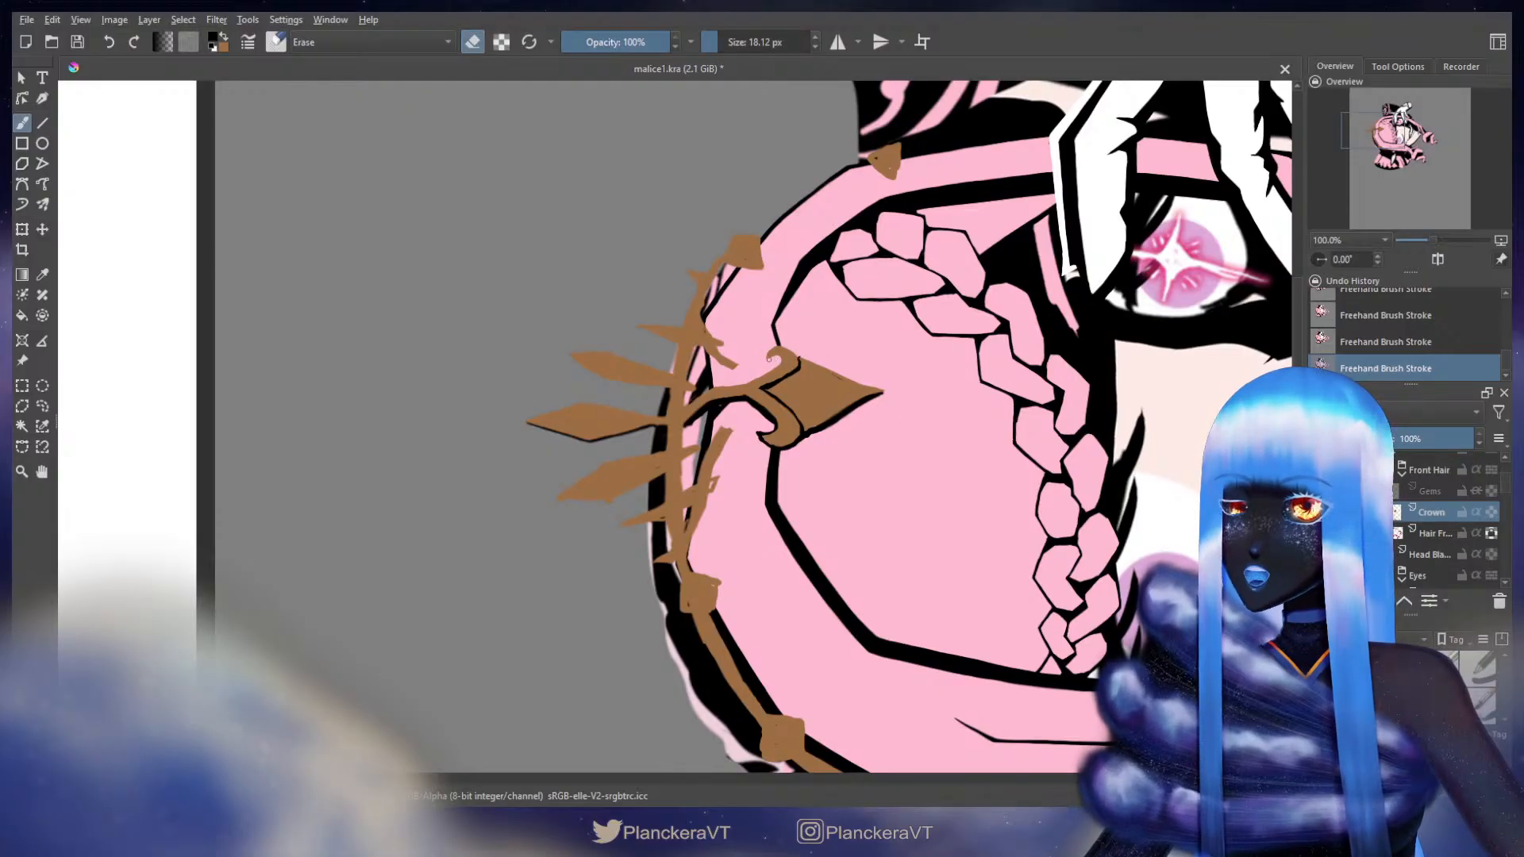
{"action": "key", "text": "e"}
{"action": "key", "text": "x"}
{"action": "key", "text": "bracketleft"}
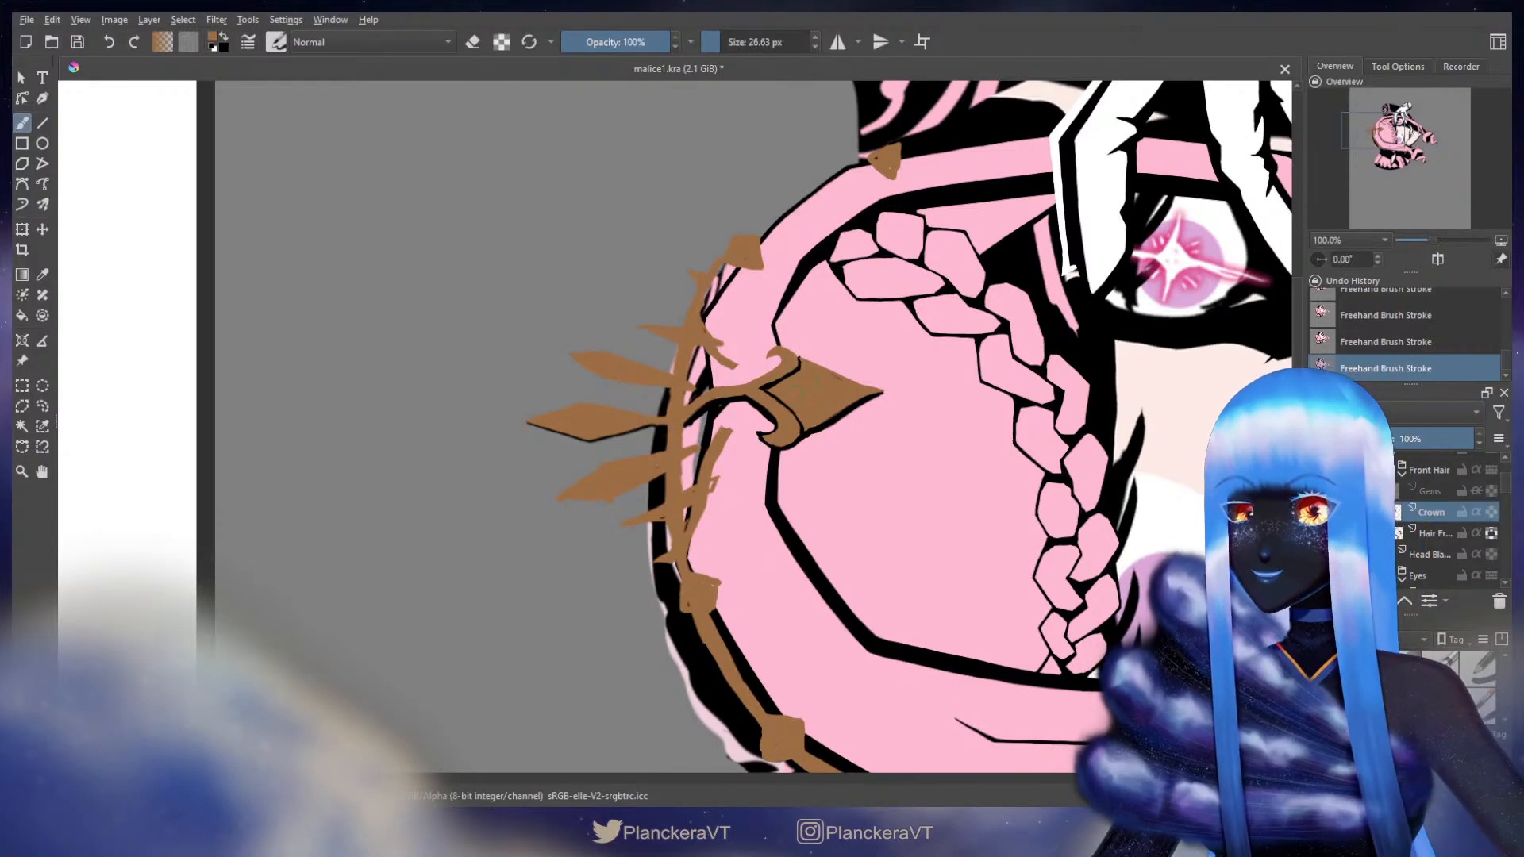
- Thicken the black outline along the lower edge of the diamond frame
{"action": "key", "text": "x"}
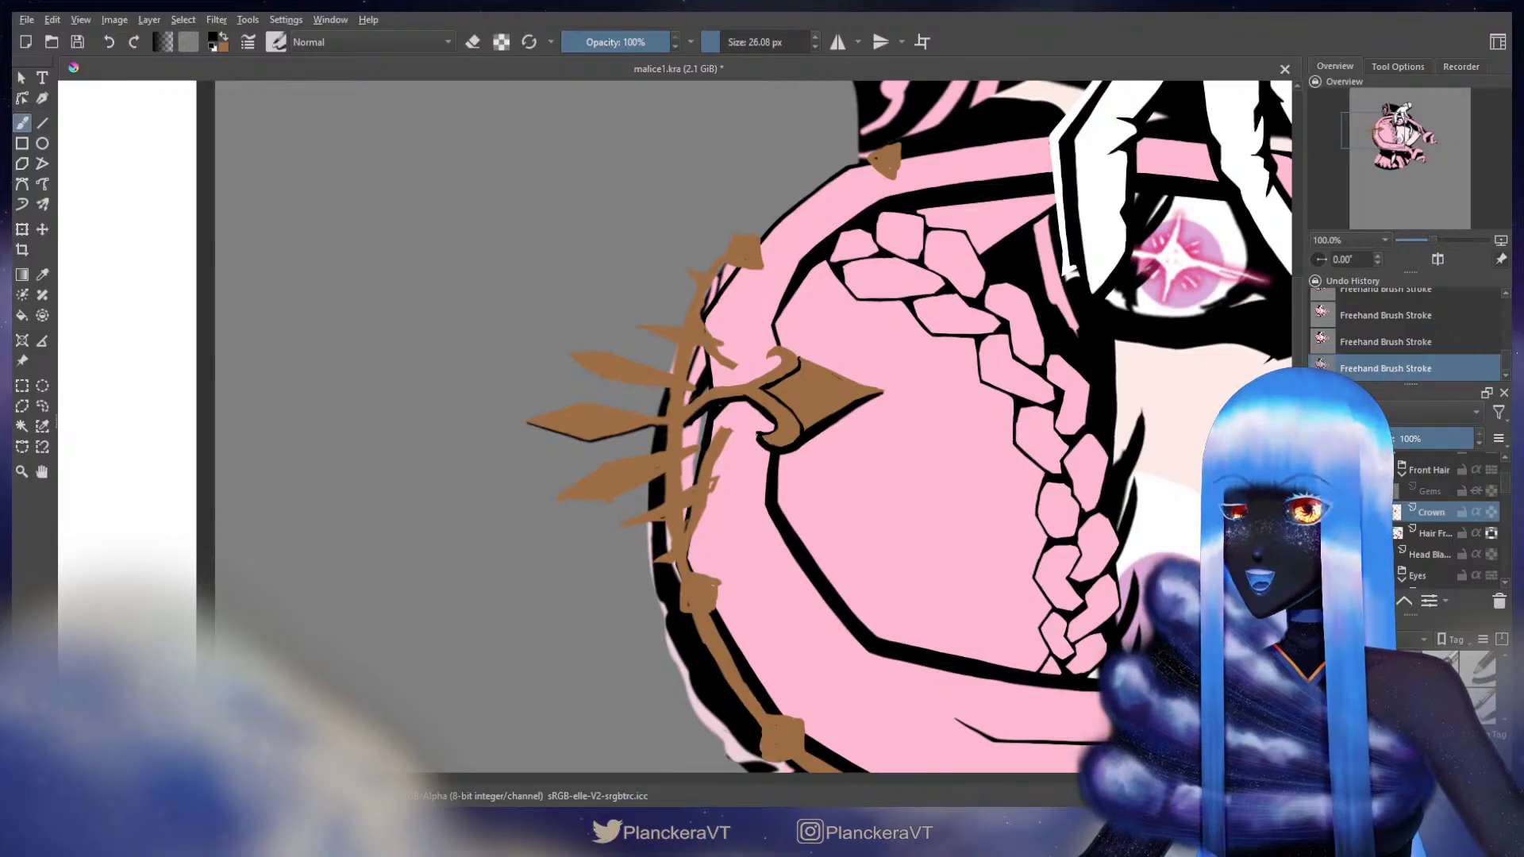
{"action": "left_click_drag", "start_coordinate": [815, 429], "coordinate": [854, 408]}
{"action": "key", "text": "x"}
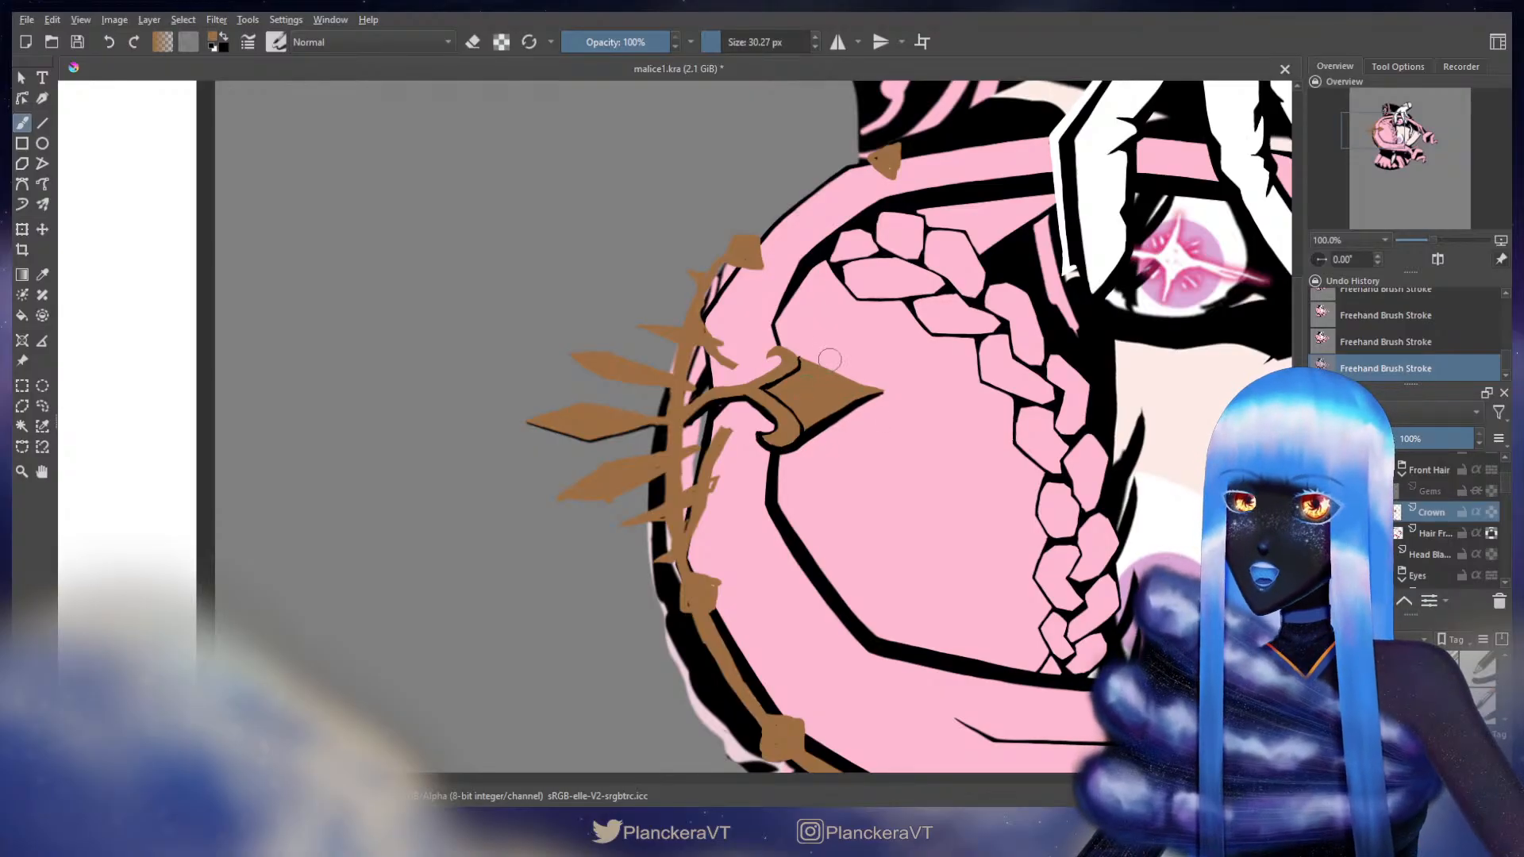
- Strengthen the black line between the upper curl and the diamond frame, trimming it back with brown
{"action": "key", "text": "x"}
{"action": "left_click_drag", "start_coordinate": [819, 358], "coordinate": [774, 387]}
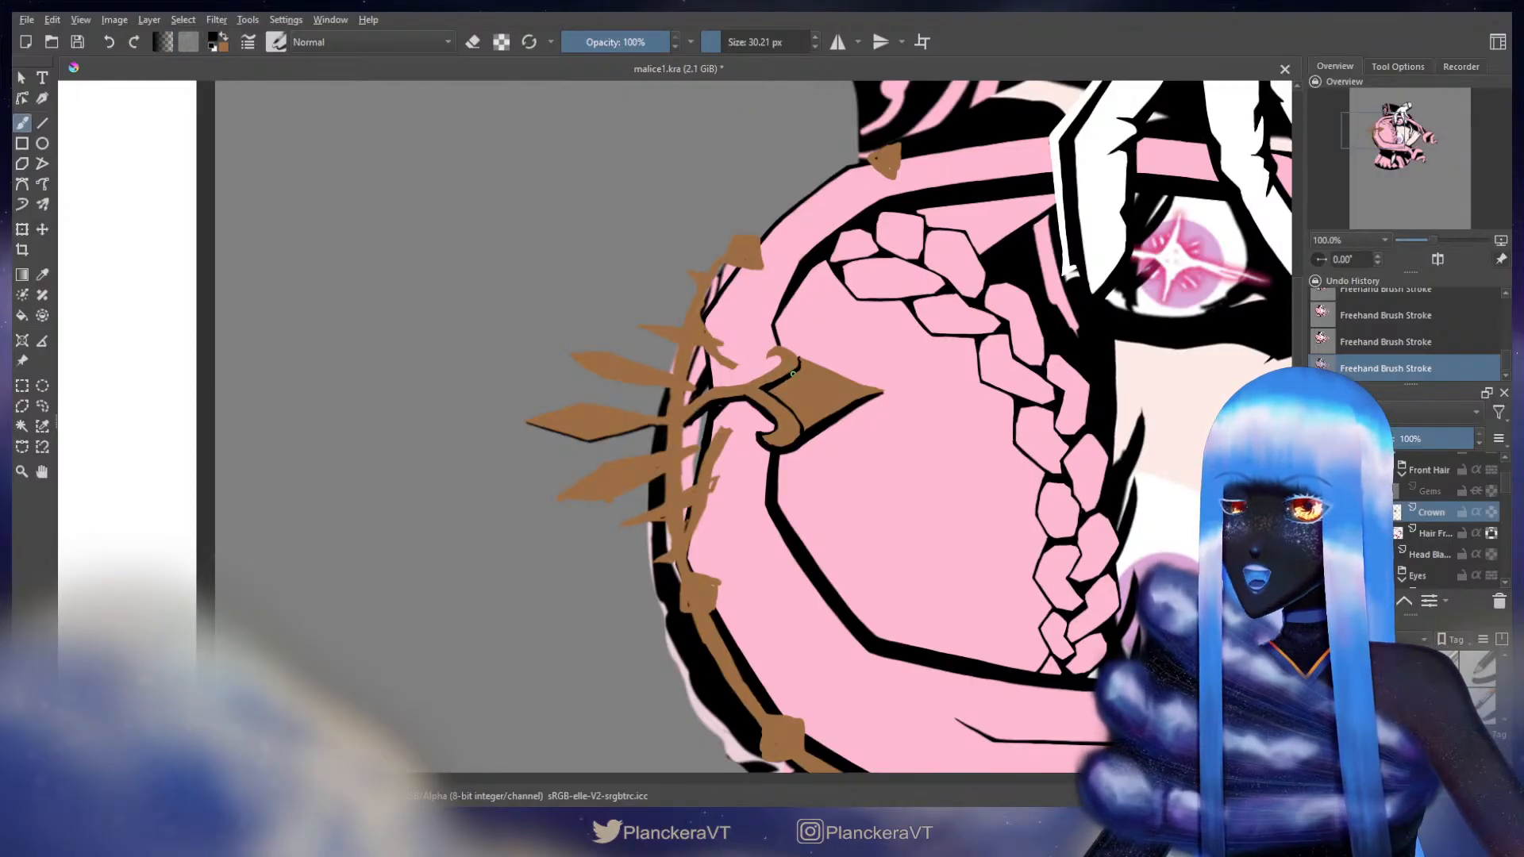
{"action": "key", "text": "x"}
{"action": "left_click_drag", "start_coordinate": [792, 373], "coordinate": [790, 366]}
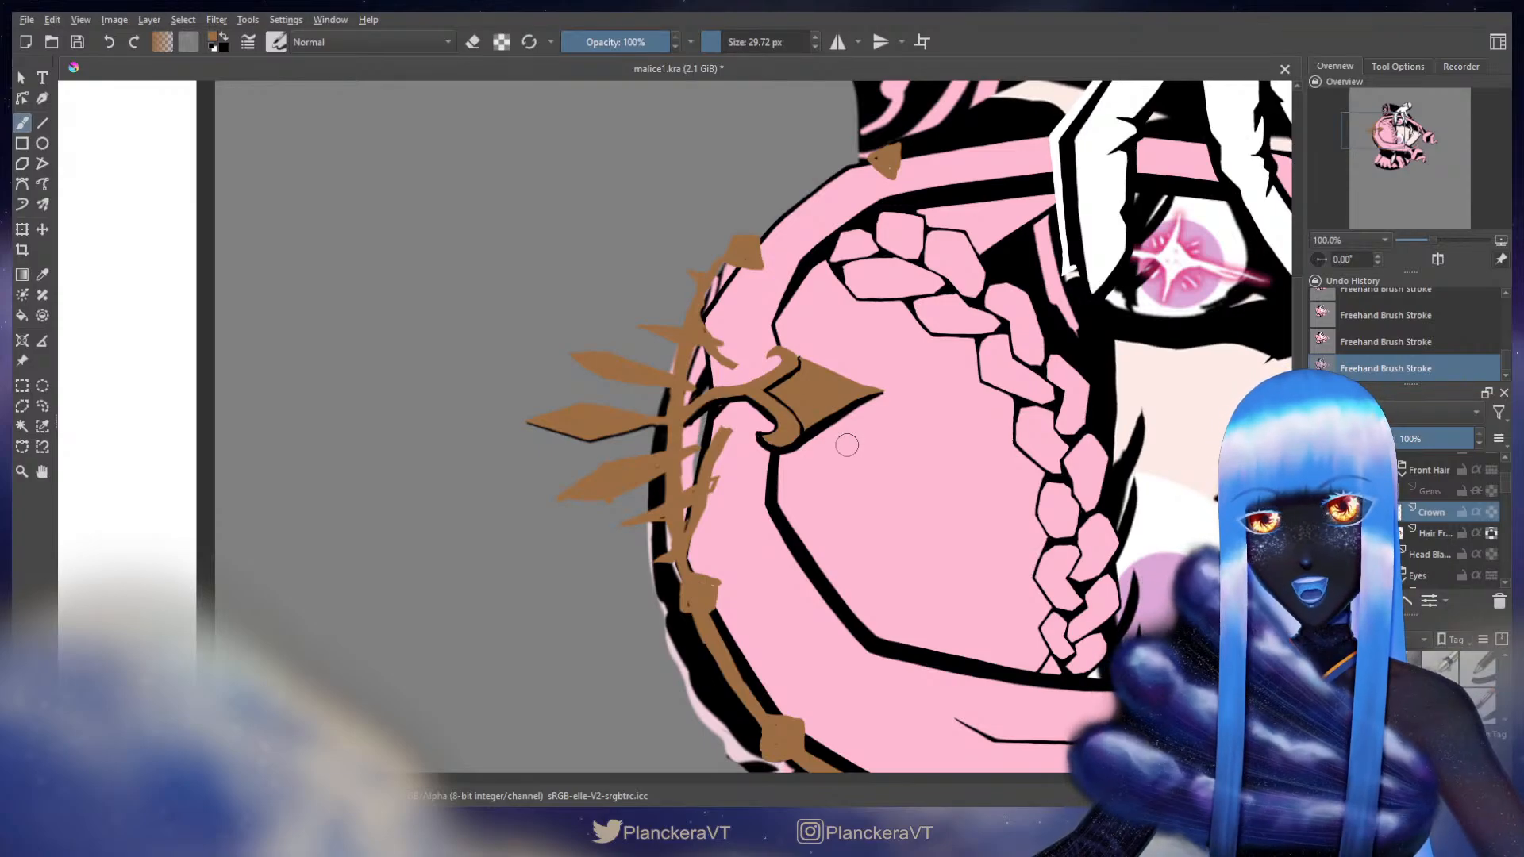
- Round off the upper curl in brown where it meets the top corner of the diamond frame
{"action": "scroll", "coordinate": [793, 366], "scroll_direction": "up", "scroll_amount": 2}
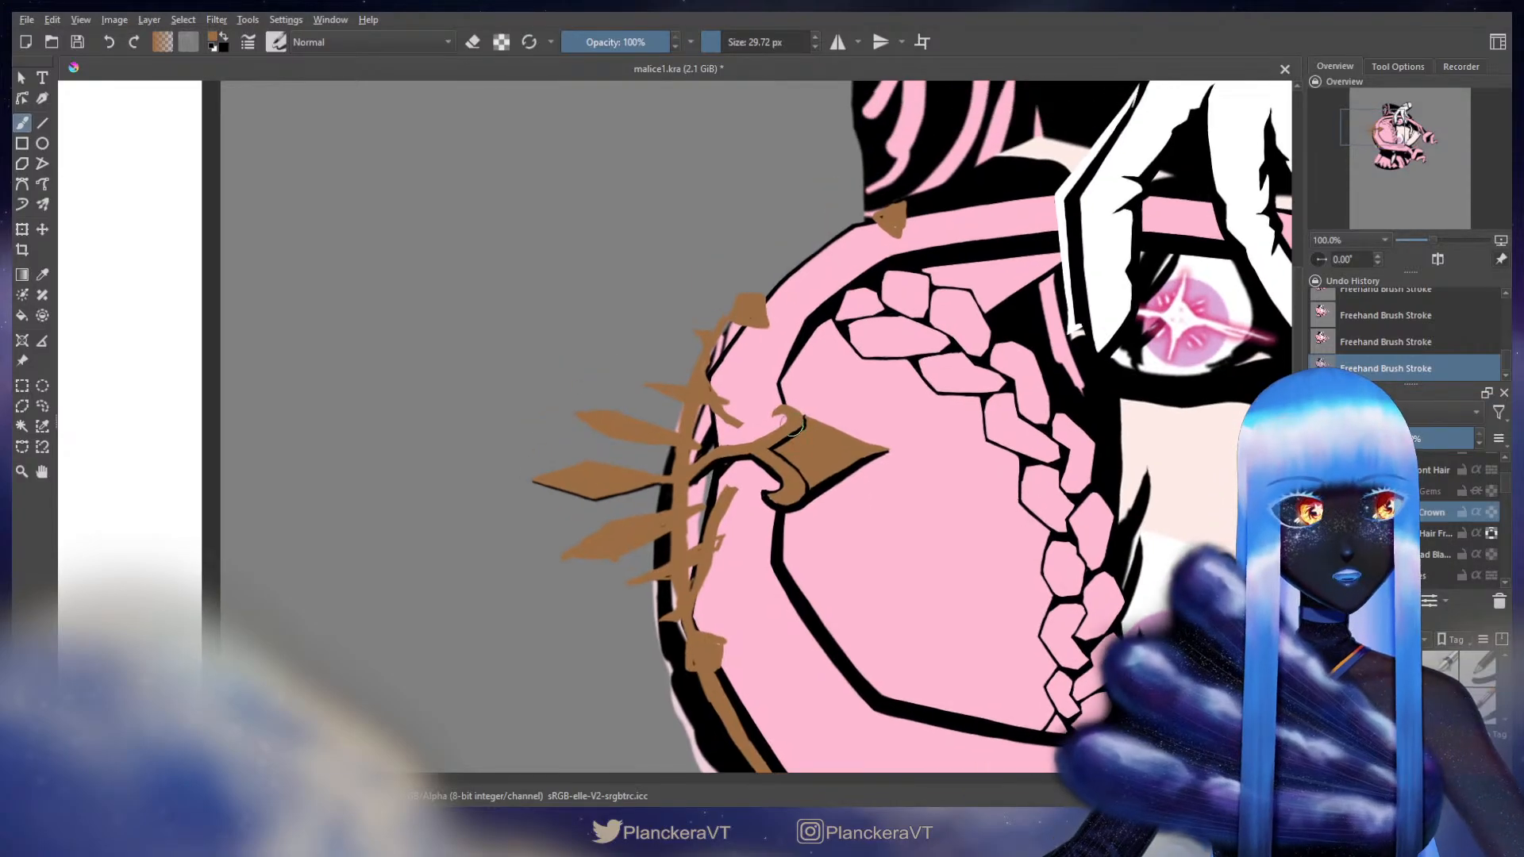
{"action": "left_click_drag", "start_coordinate": [804, 392], "coordinate": [800, 406]}
{"action": "key", "text": "x"}
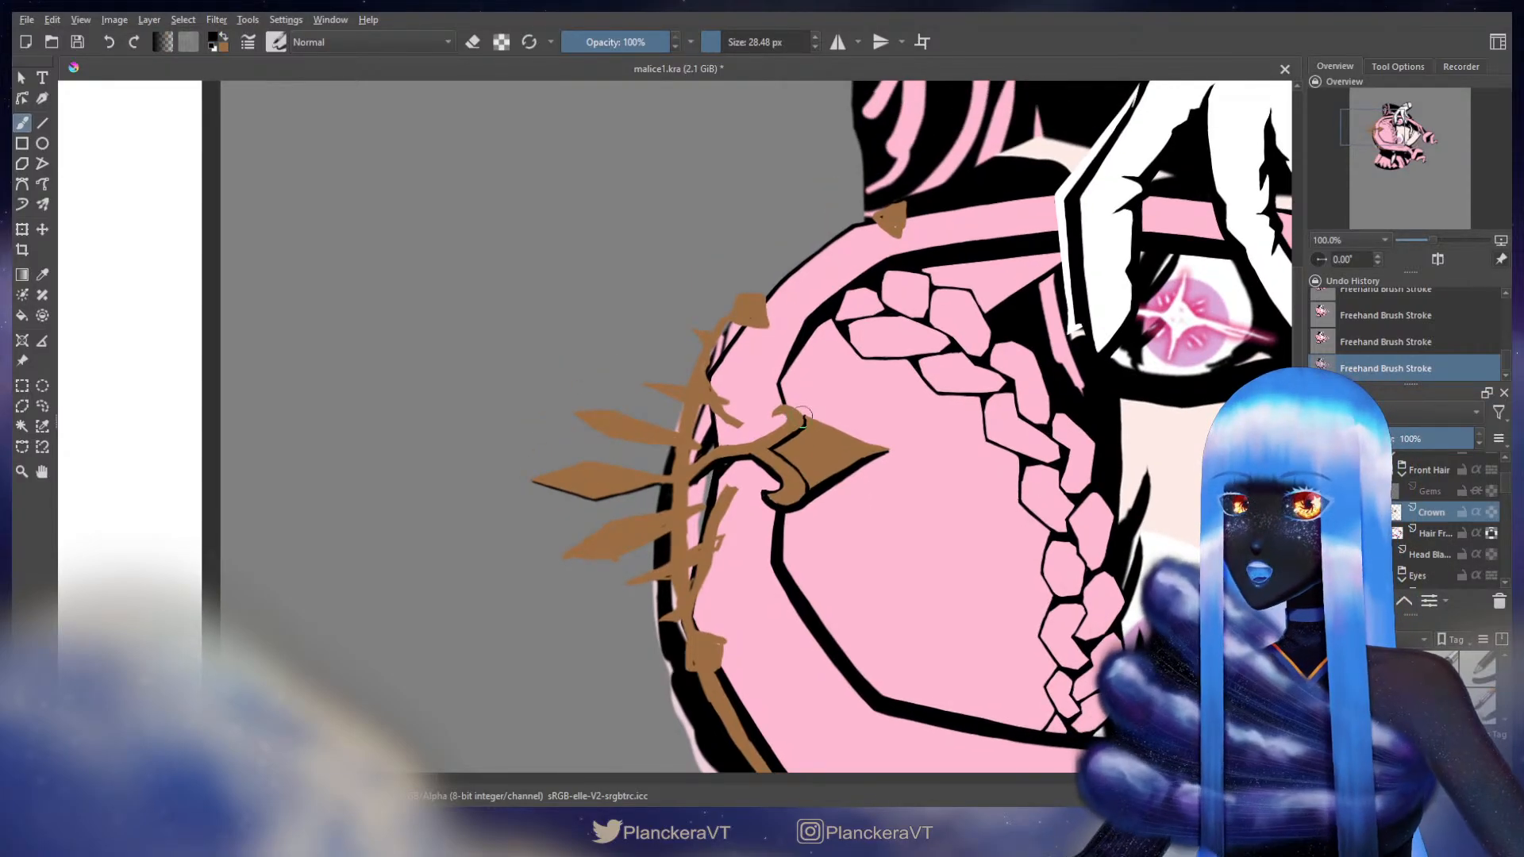
{"action": "left_click", "coordinate": [804, 415]}
{"action": "key", "text": "ctrl+z"}
{"action": "key", "text": "x"}
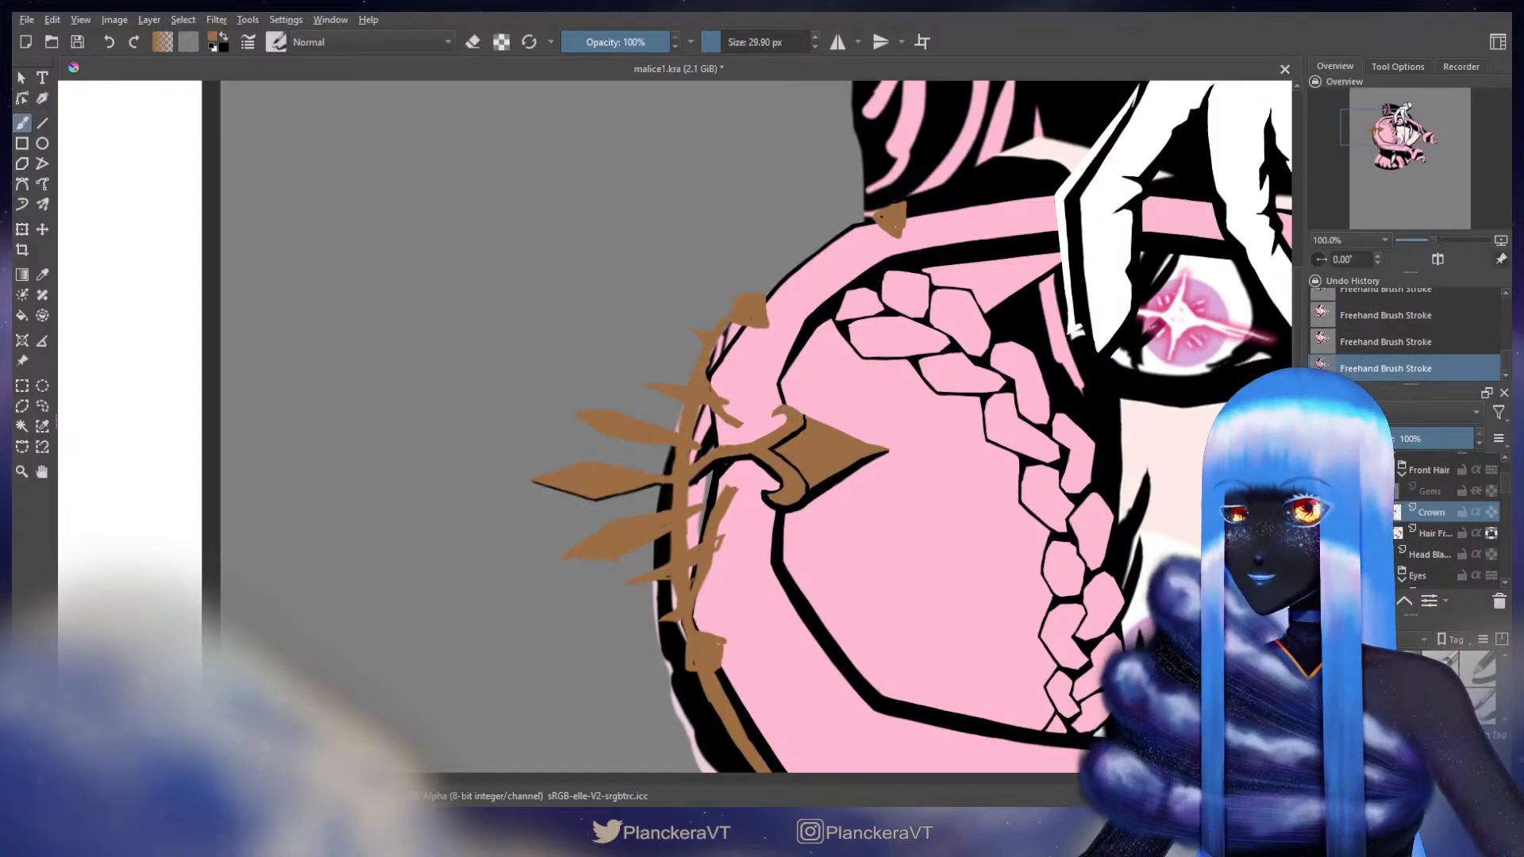
{"action": "mouse_move", "coordinate": [796, 411]}
{"action": "left_mouse_down"}
{"action": "mouse_move", "coordinate": [801, 395]}
{"action": "mouse_move", "coordinate": [804, 425]}
{"action": "left_mouse_up"}
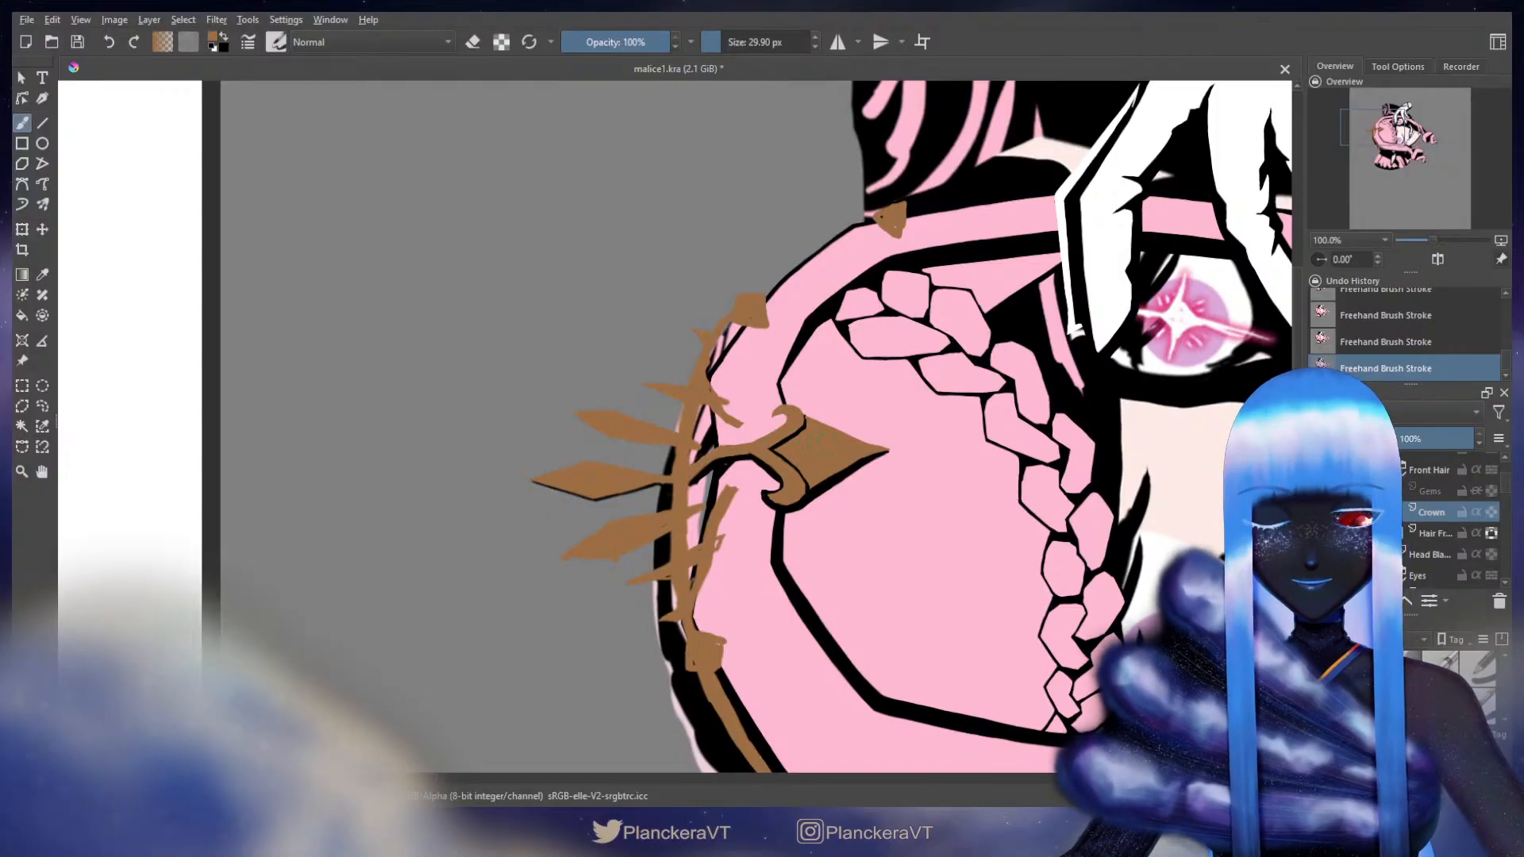
- Show and activate the Gems layer, lasso the gem in the diamond frame, adjust it with Transform, and deselect it
{"action": "left_click", "coordinate": [1476, 490]}
{"action": "double_click", "coordinate": [1430, 490]}
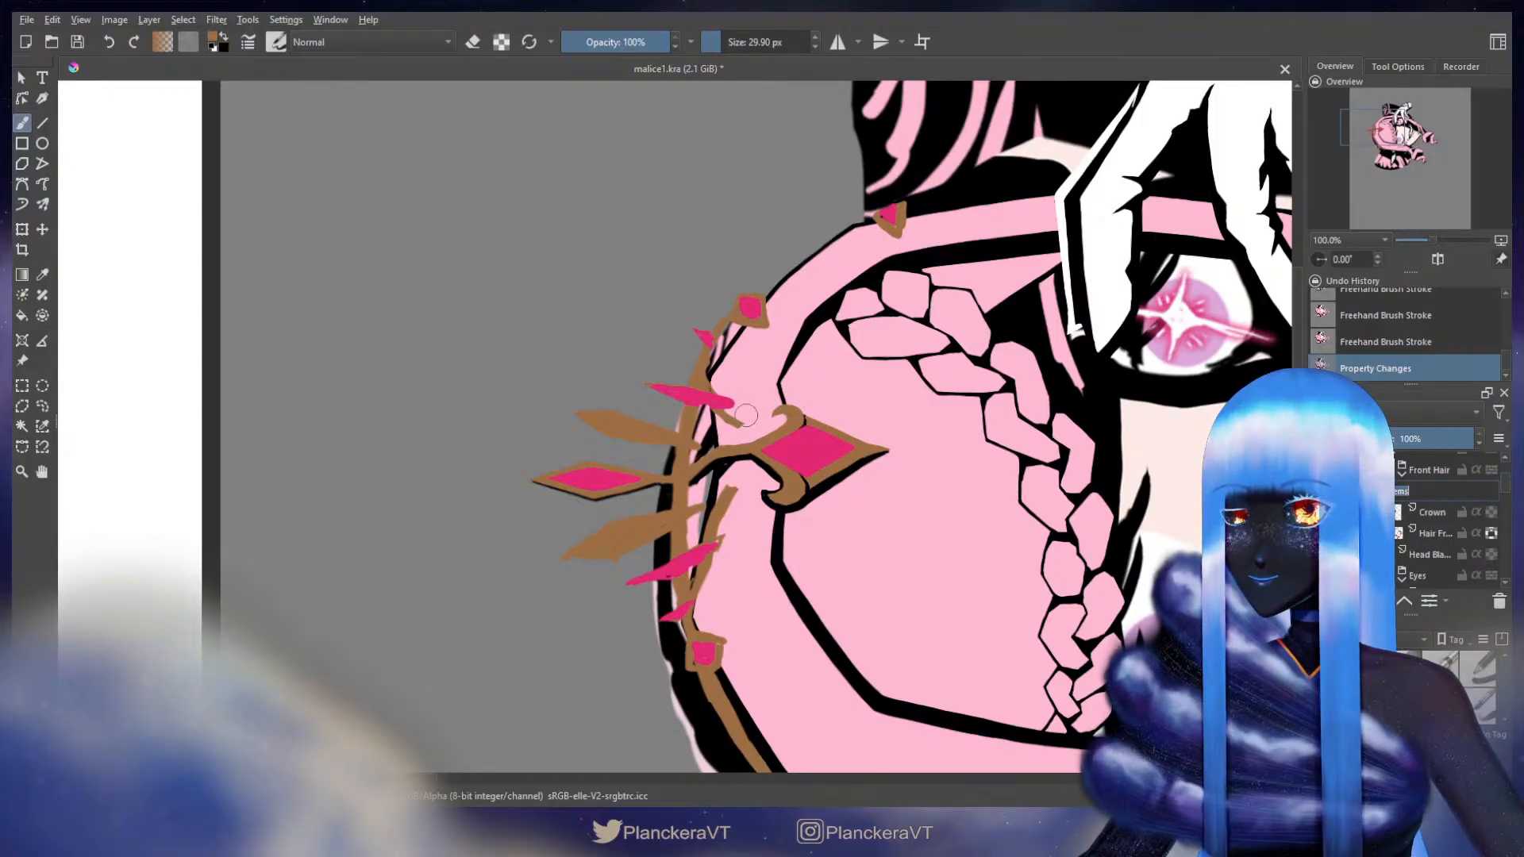
{"action": "key", "text": "Return"}
{"action": "left_click", "coordinate": [42, 405]}
{"action": "mouse_move", "coordinate": [813, 397]}
{"action": "left_mouse_down"}
{"action": "mouse_move", "coordinate": [735, 470]}
{"action": "mouse_move", "coordinate": [835, 507]}
{"action": "mouse_move", "coordinate": [893, 384]}
{"action": "mouse_move", "coordinate": [864, 431]}
{"action": "left_mouse_up"}
{"action": "key", "text": "ctrl+t"}
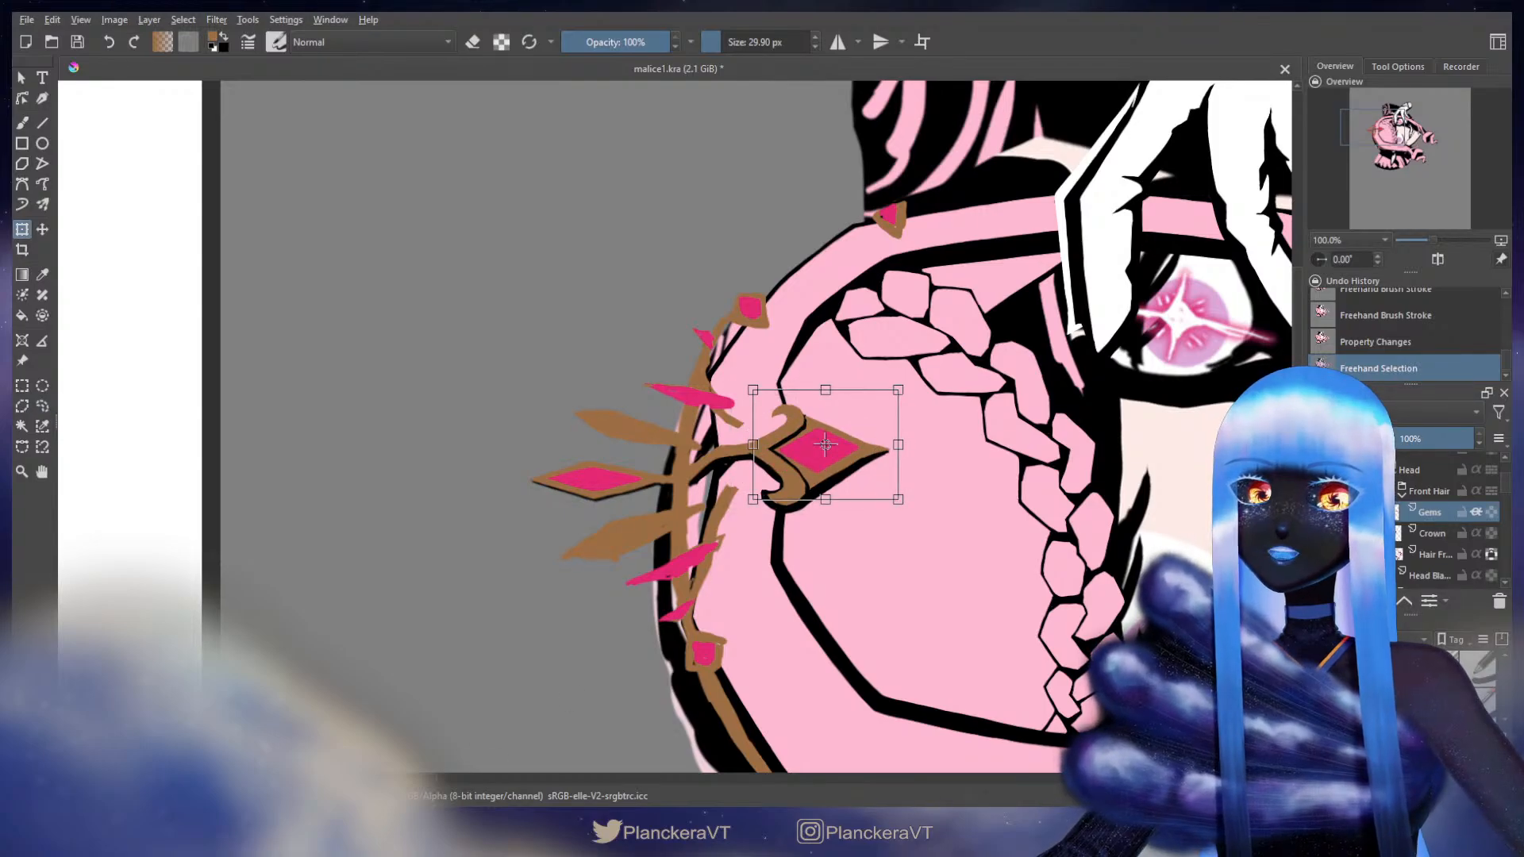
{"action": "key", "text": "Return"}
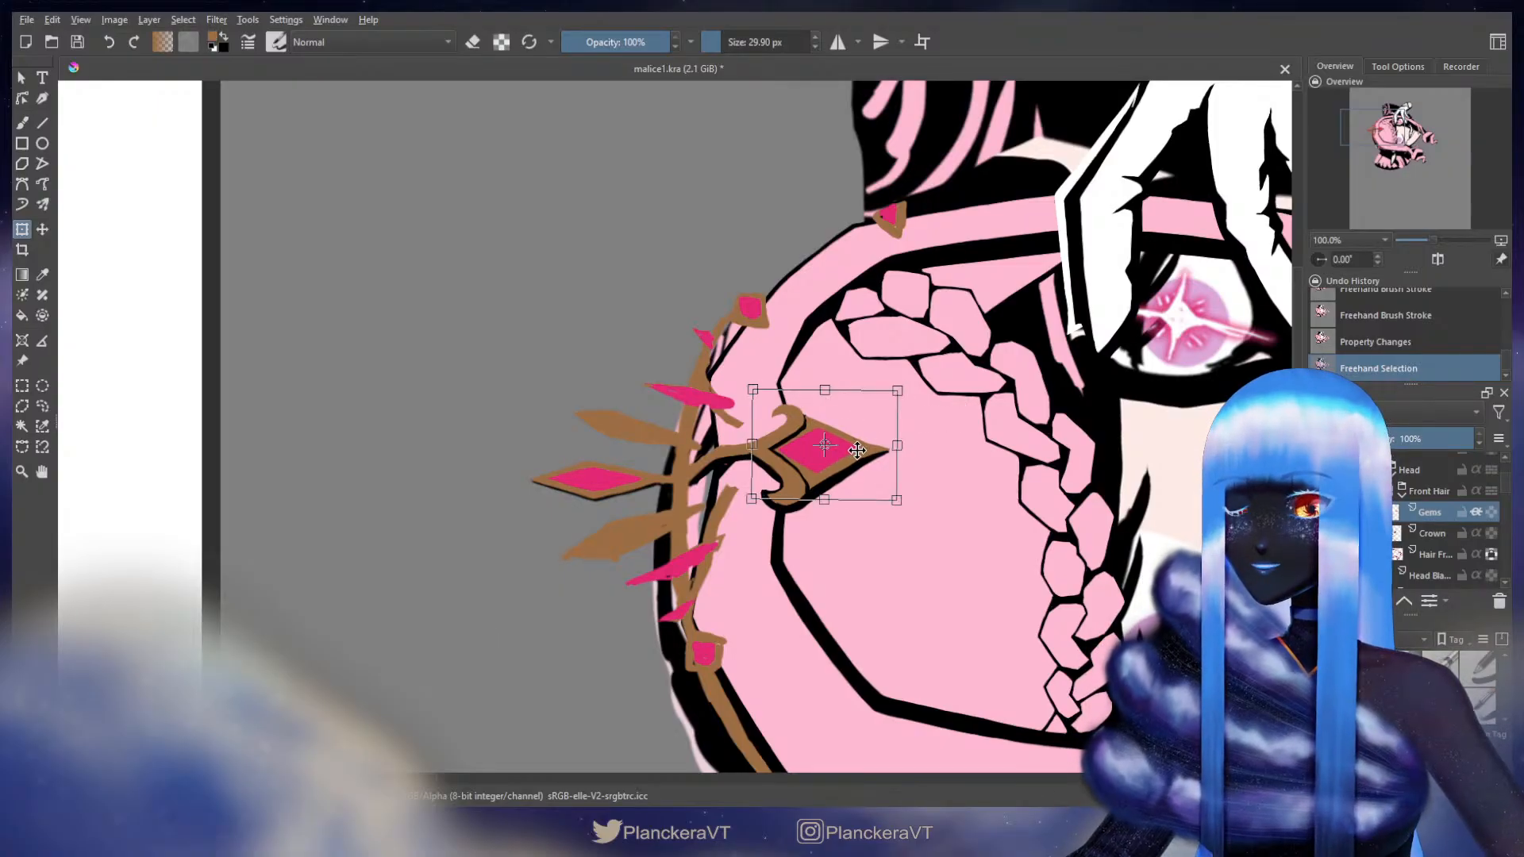
{"action": "key", "text": "ctrl+shift+a"}
- Sample the gem's pink and paint the diamond gem out to the edges of its frame
{"action": "key", "text": "b"}
{"action": "left_click", "coordinate": [826, 442], "text": "ctrl"}
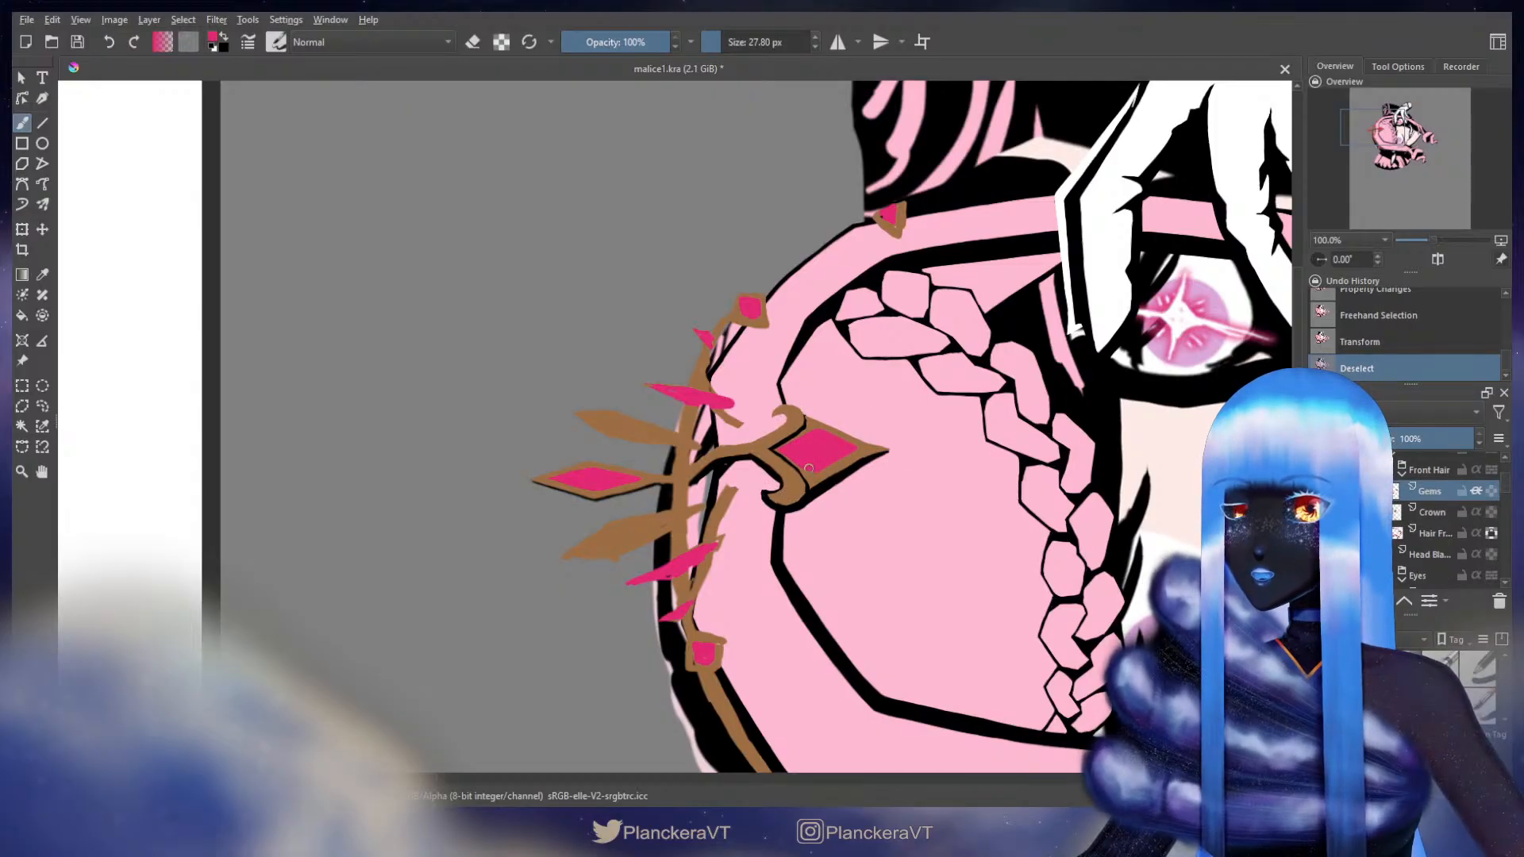
{"action": "left_click", "coordinate": [797, 459]}
{"action": "left_click", "coordinate": [797, 458]}
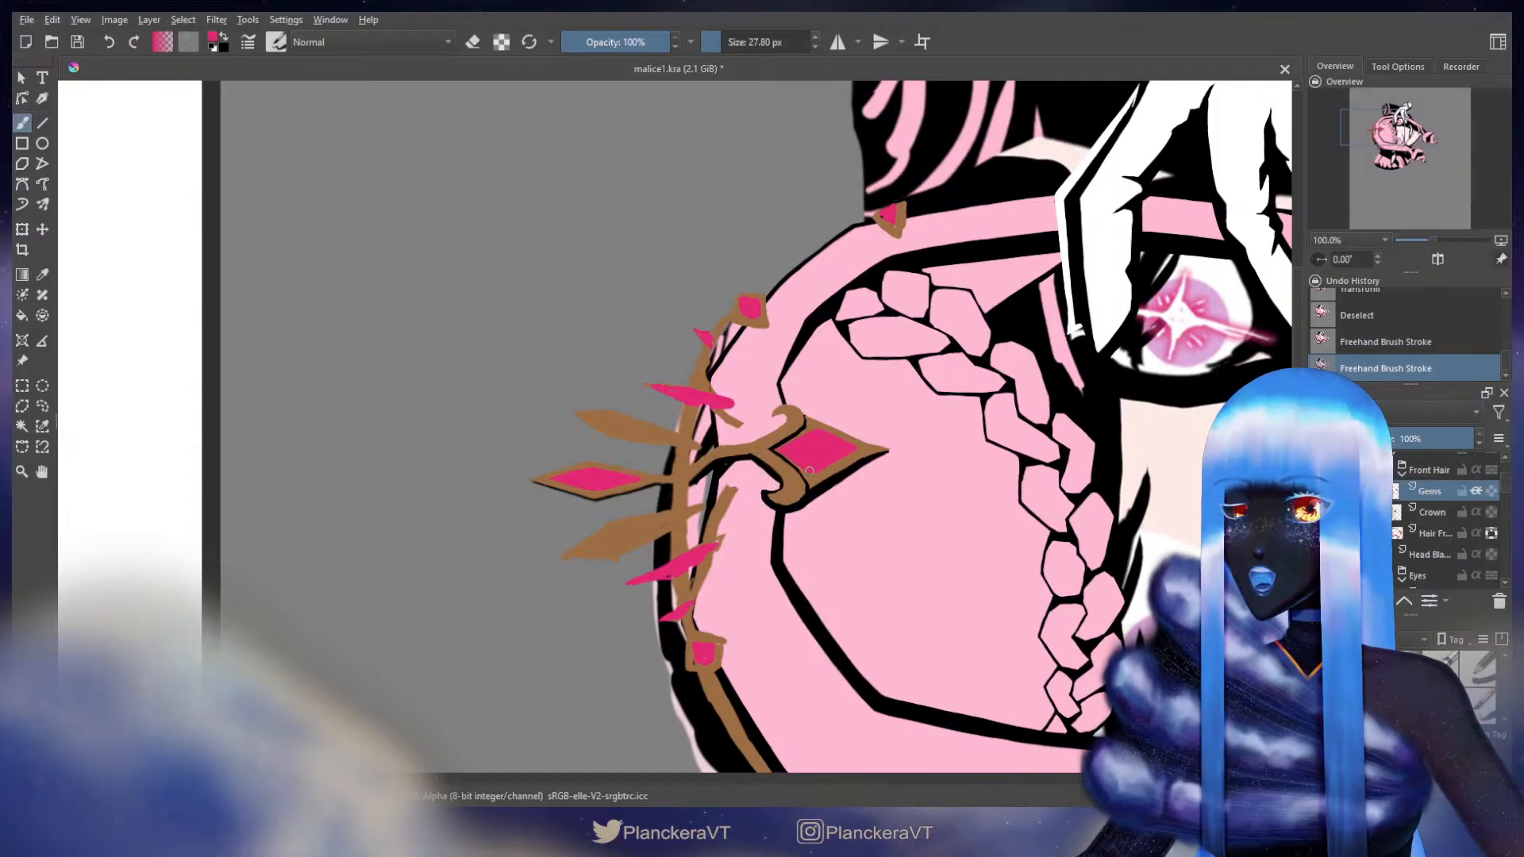
{"action": "left_click", "coordinate": [809, 470]}
{"action": "left_click", "coordinate": [805, 433]}
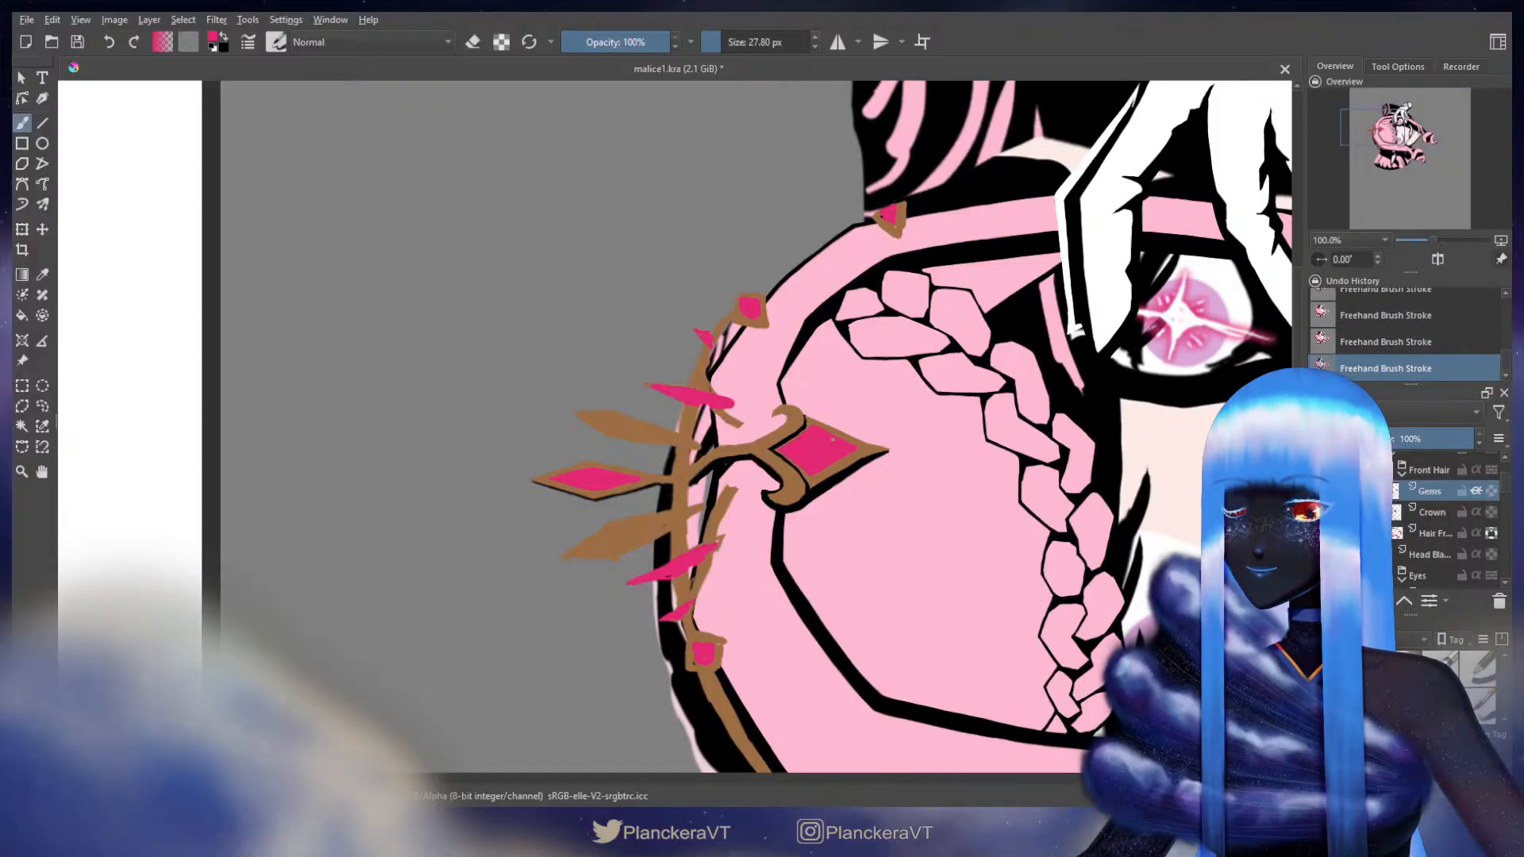
- Erase the excess pink along the lower-right and upper edges of the diamond gem
{"action": "key", "text": "e"}
{"action": "left_click_drag", "start_coordinate": [846, 456], "coordinate": [865, 456]}
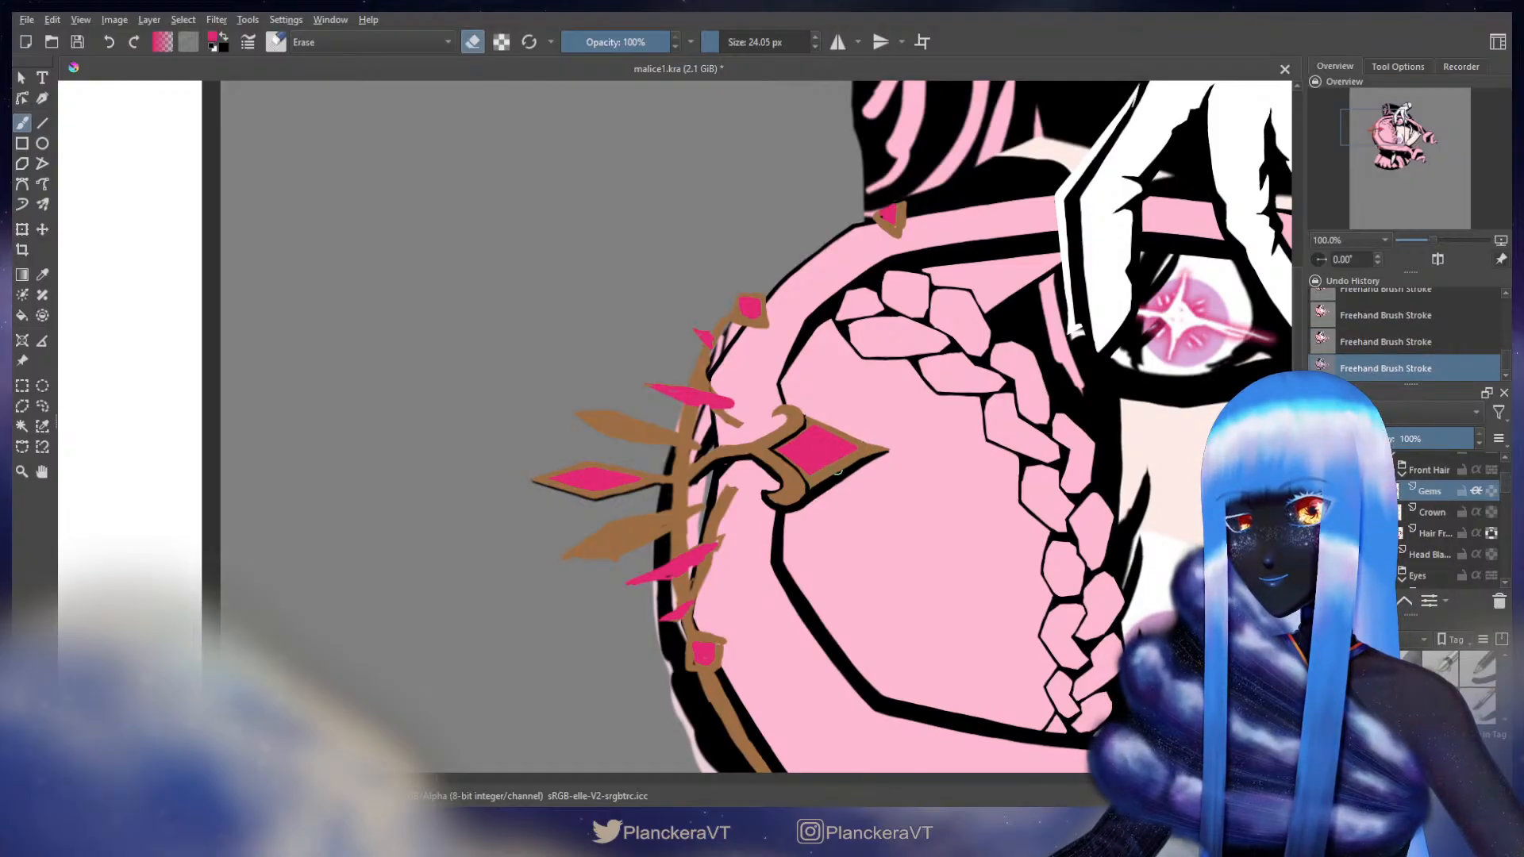
{"action": "left_click_drag", "start_coordinate": [813, 419], "coordinate": [804, 419]}
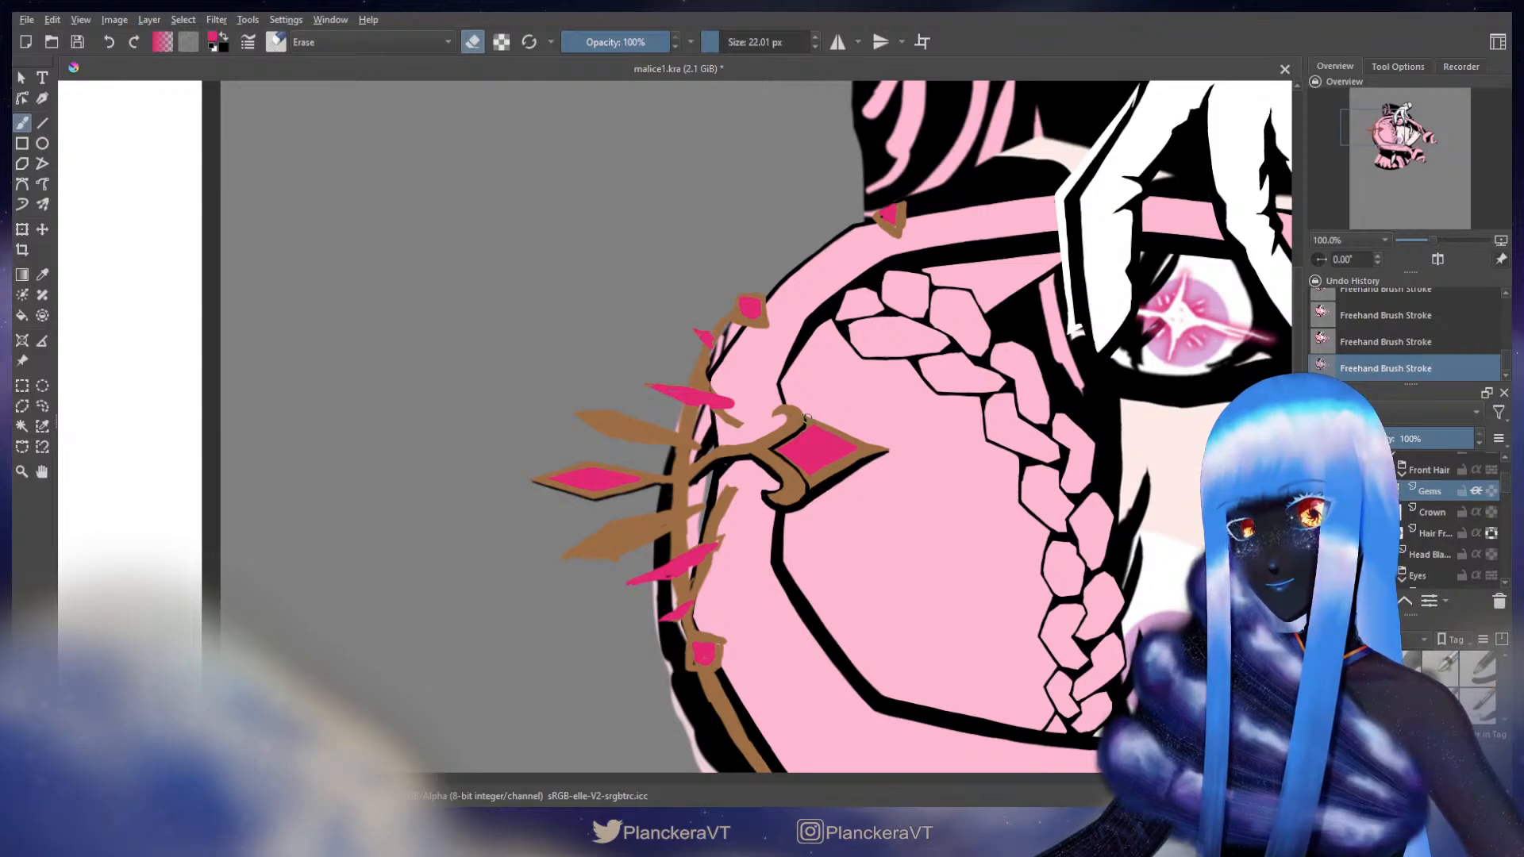
- Sharpen the diamond gem's edges and corners by alternately painting in pink and erasing the overflow
{"action": "key", "text": "e"}
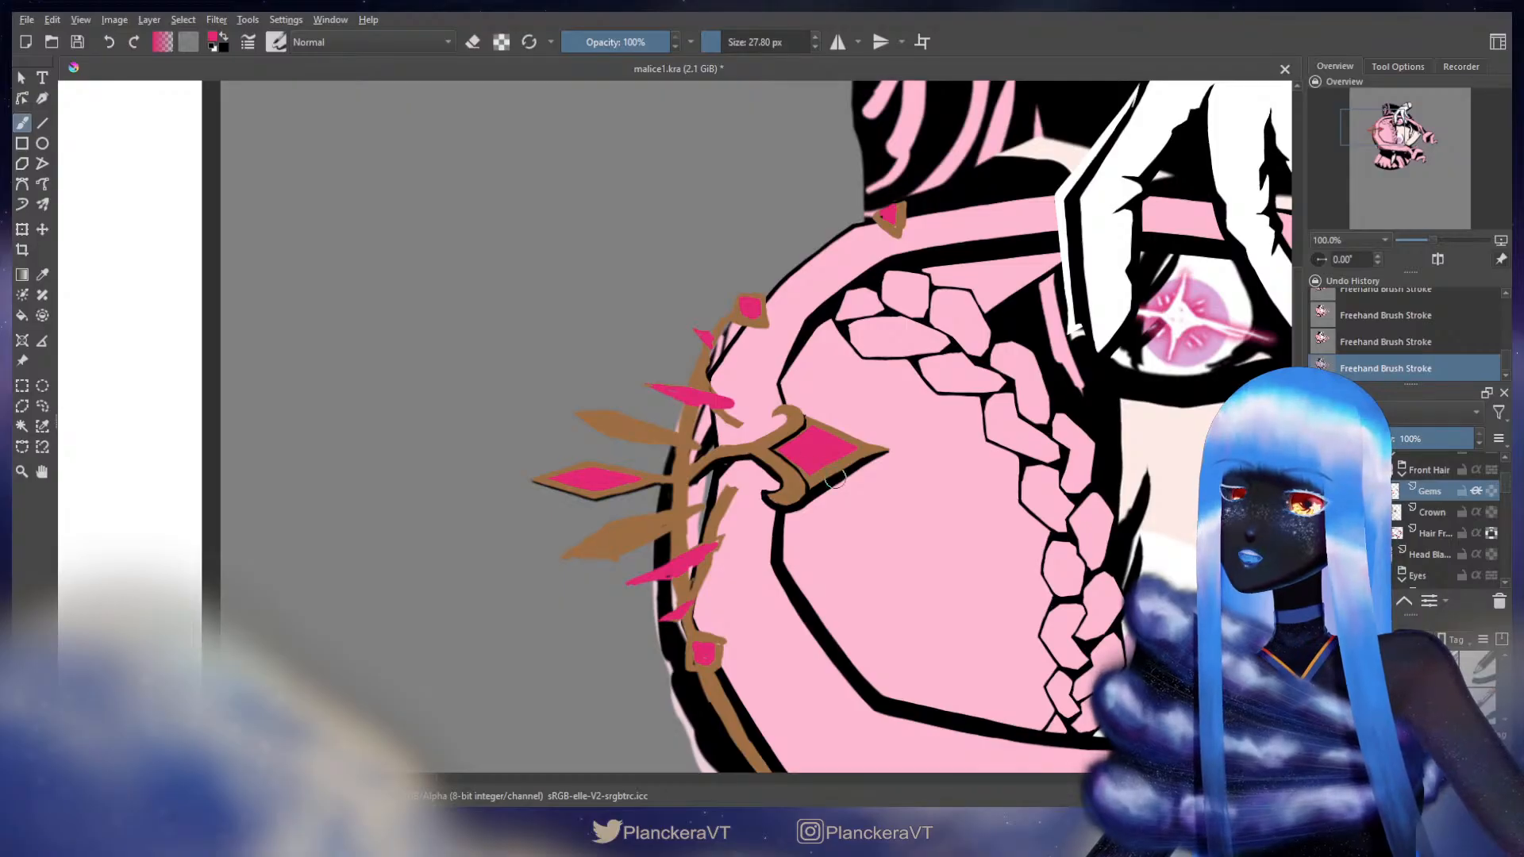
{"action": "key", "text": "e"}
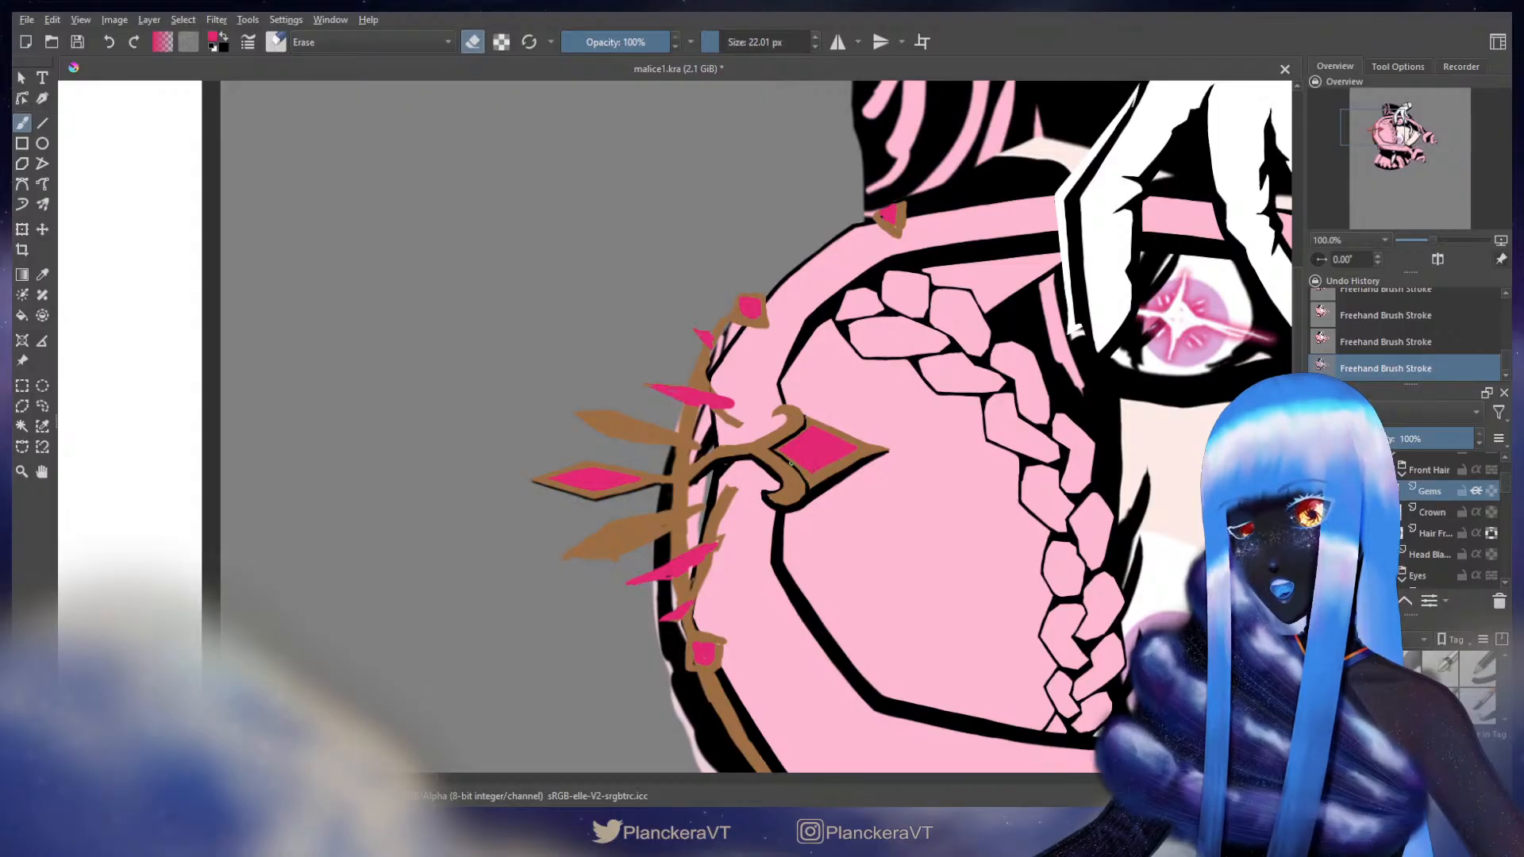
{"action": "key", "text": "e"}
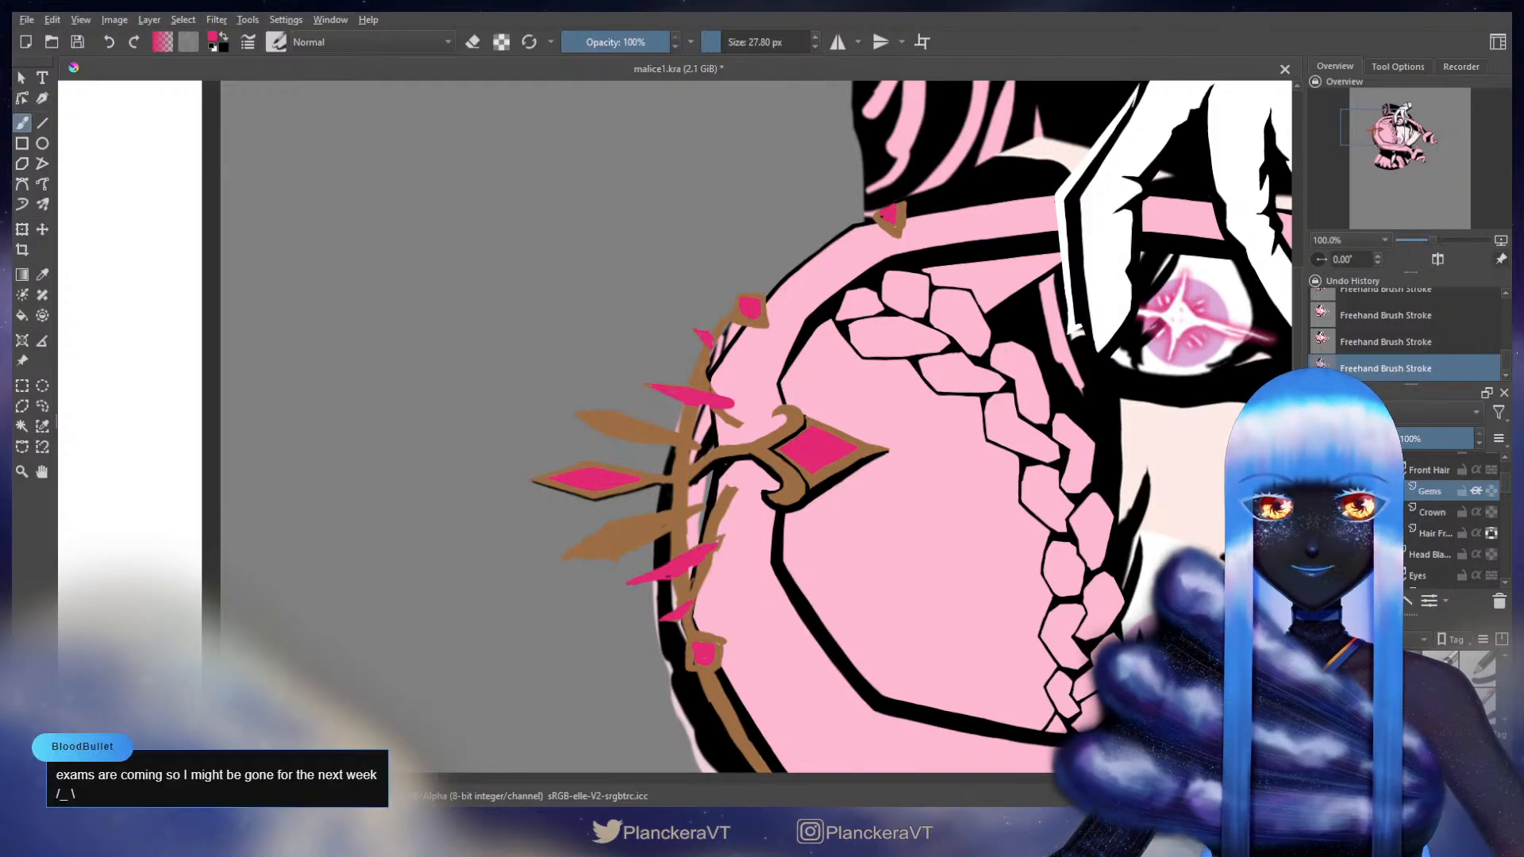
{"action": "key", "text": "e"}
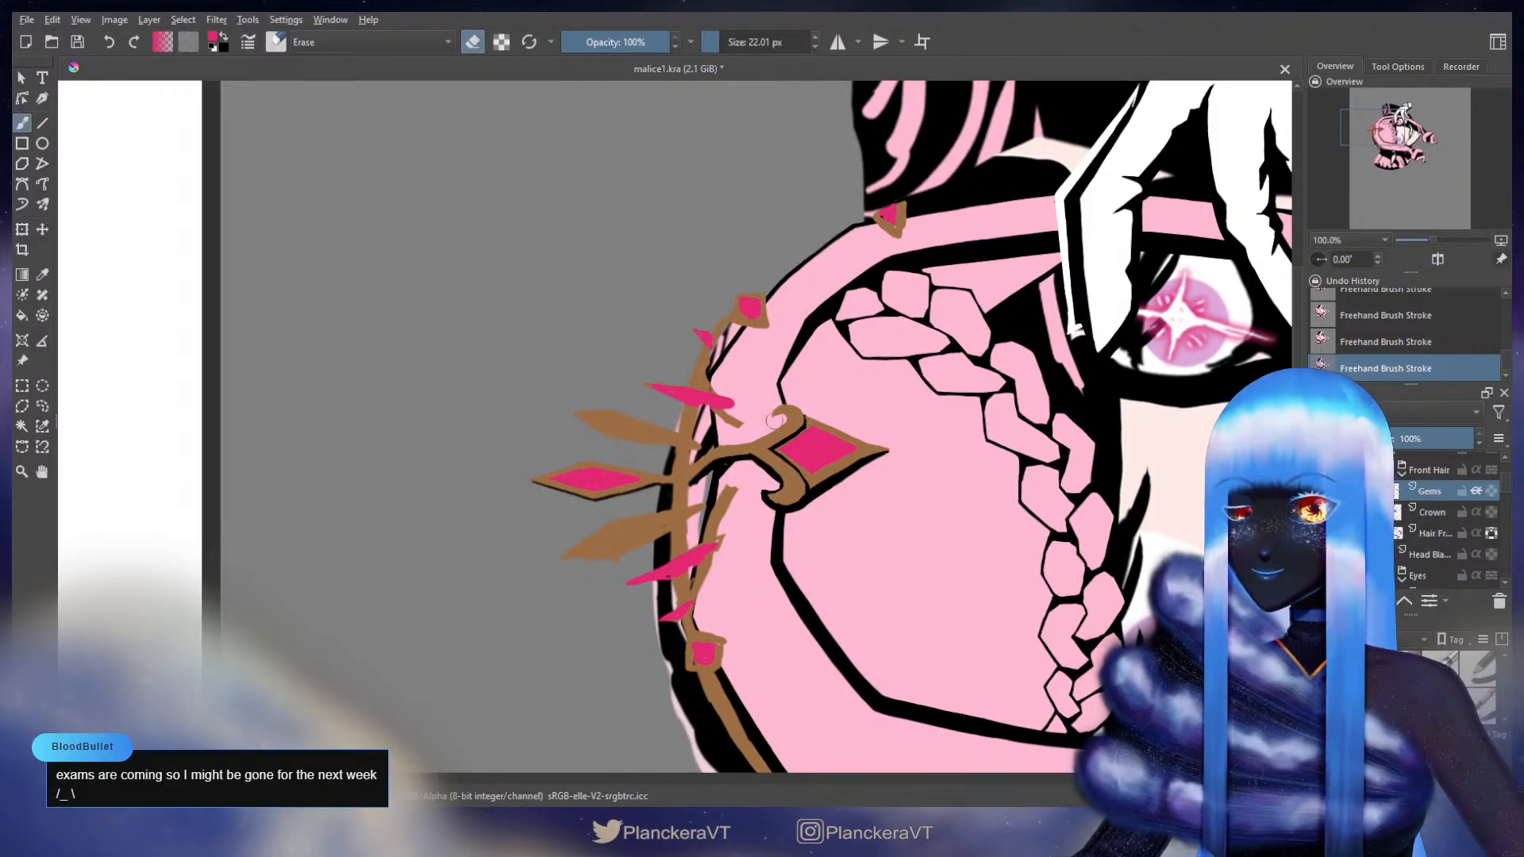
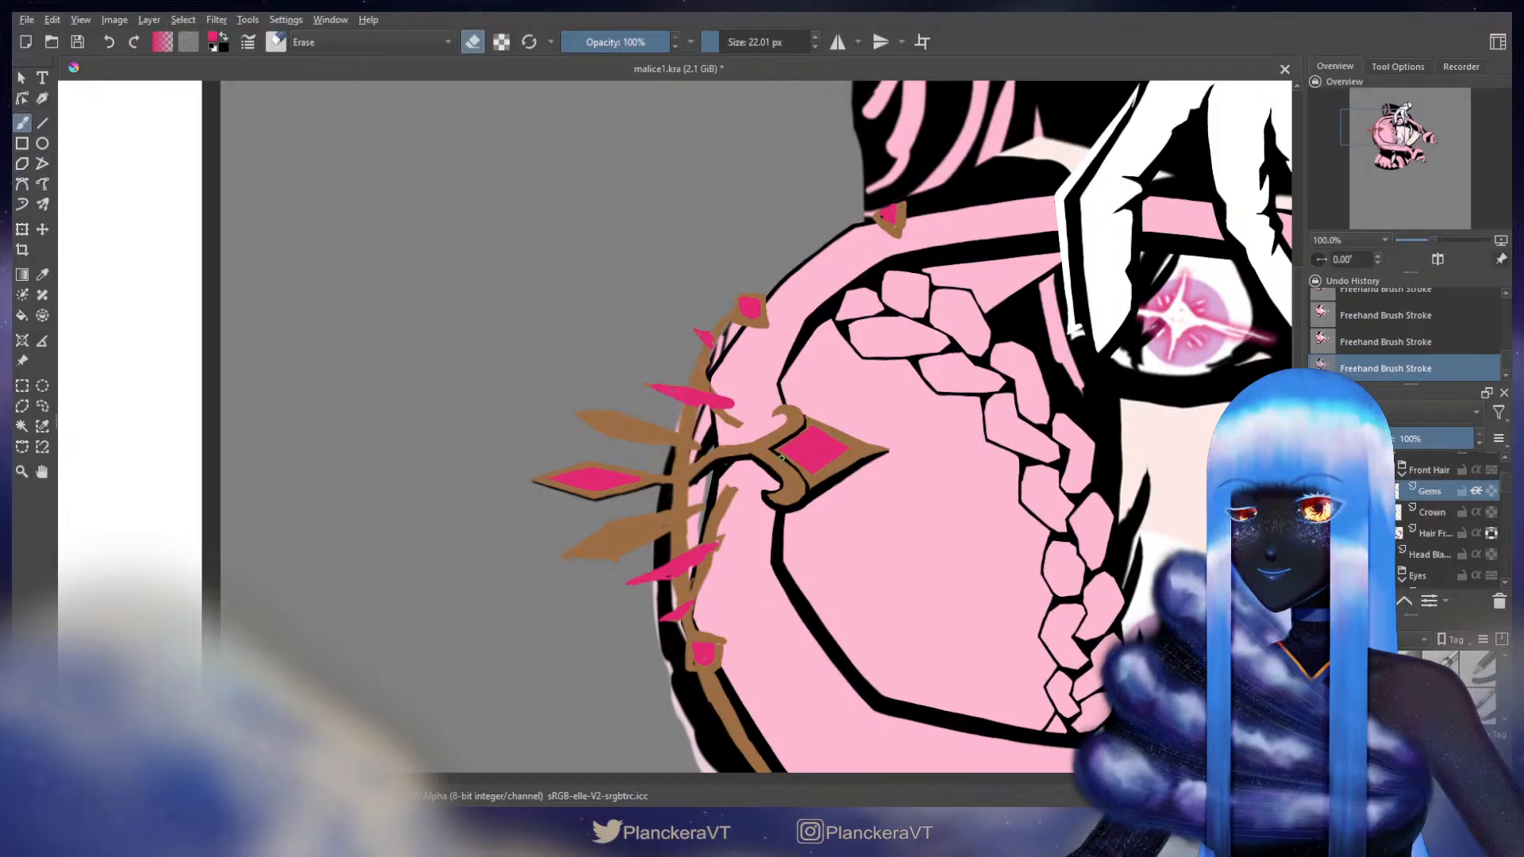
{"action": "key", "text": "e"}
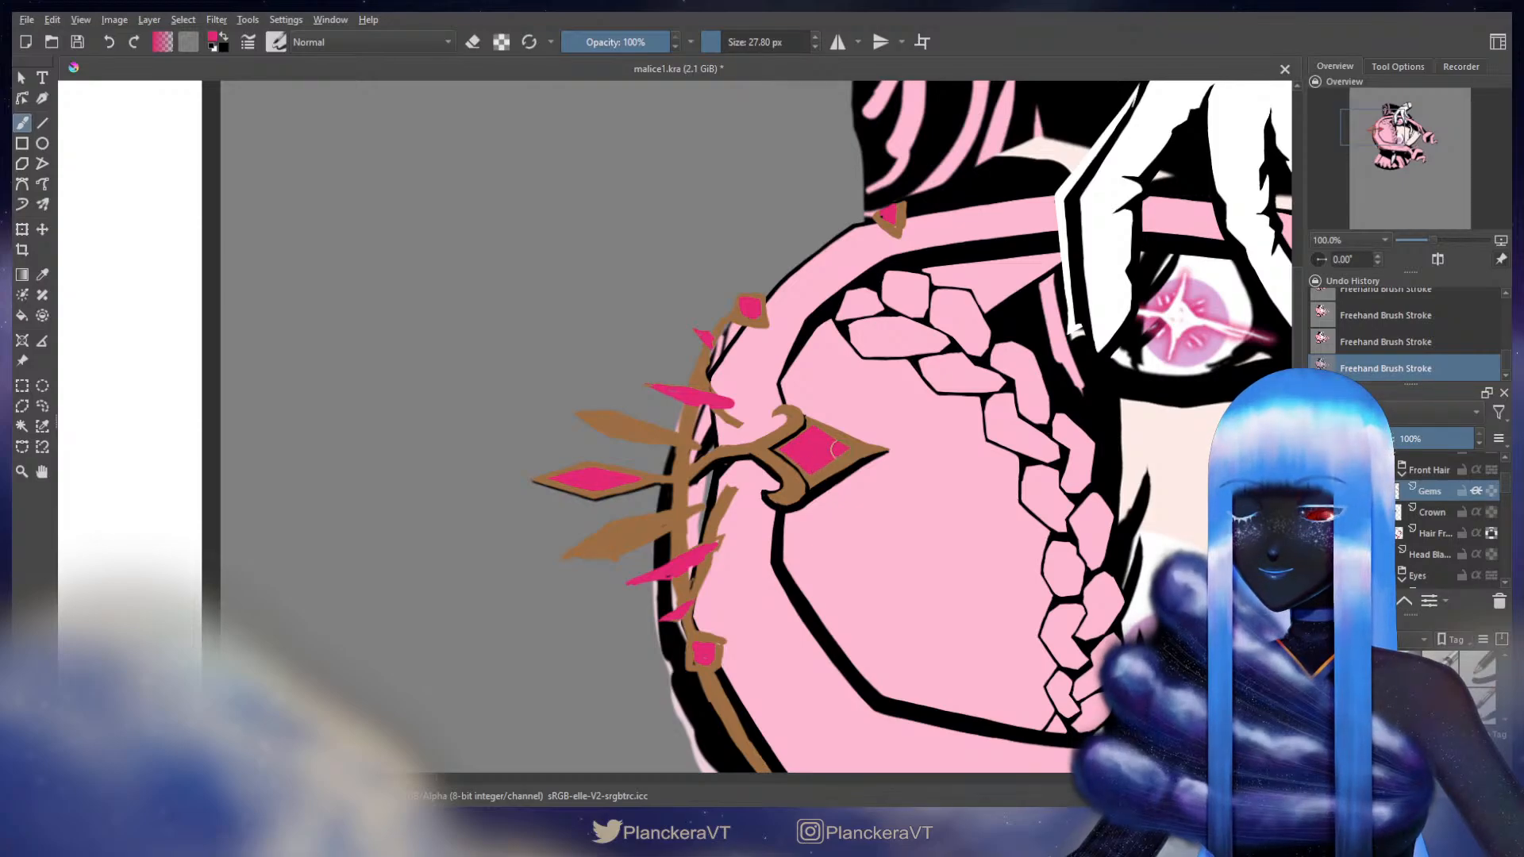
{"action": "key", "text": "e"}
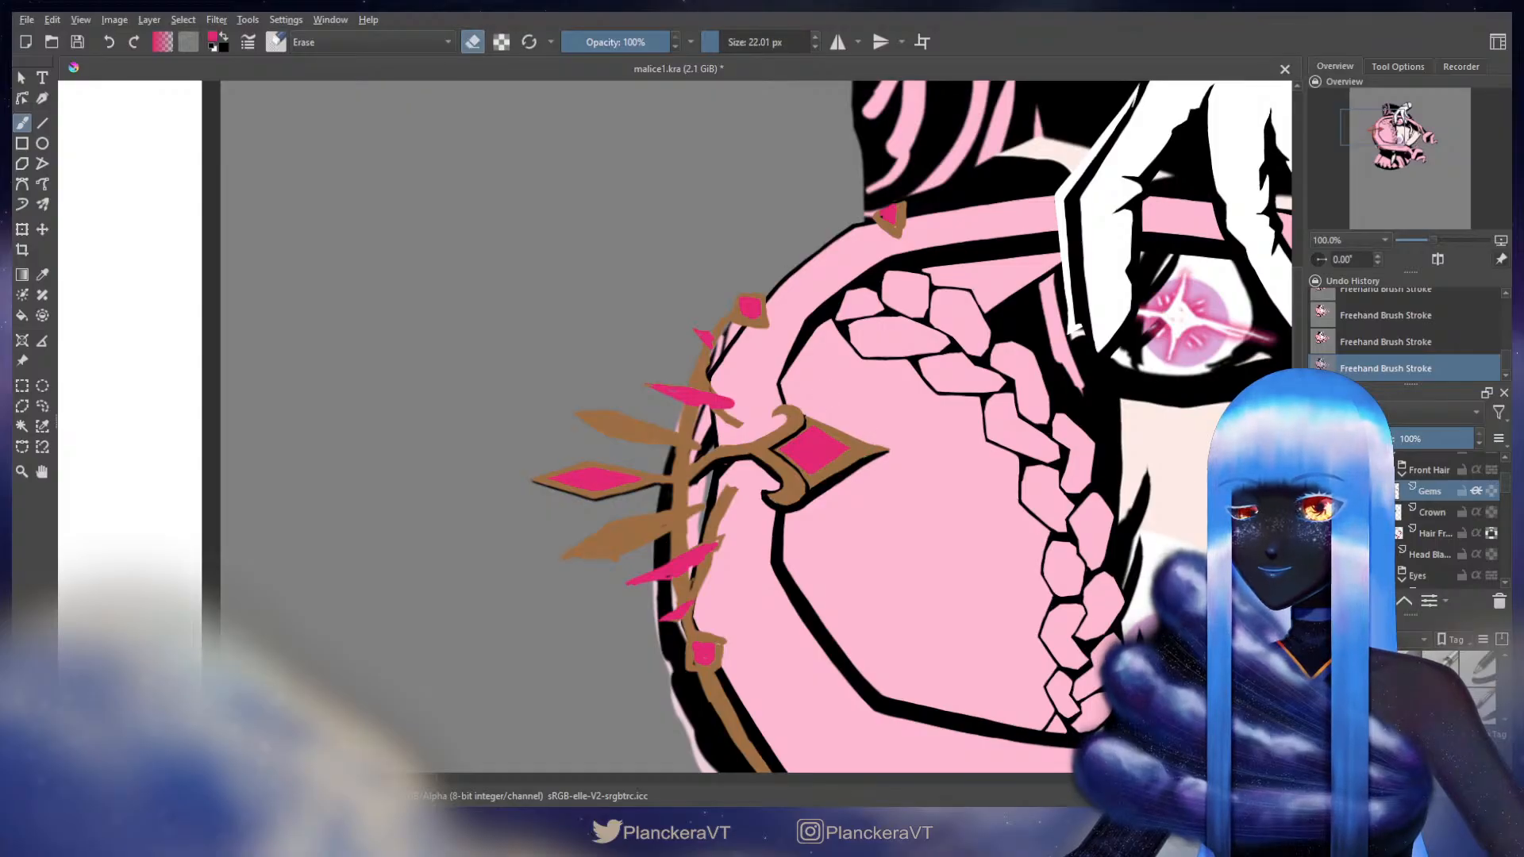
{"action": "key", "text": "e"}
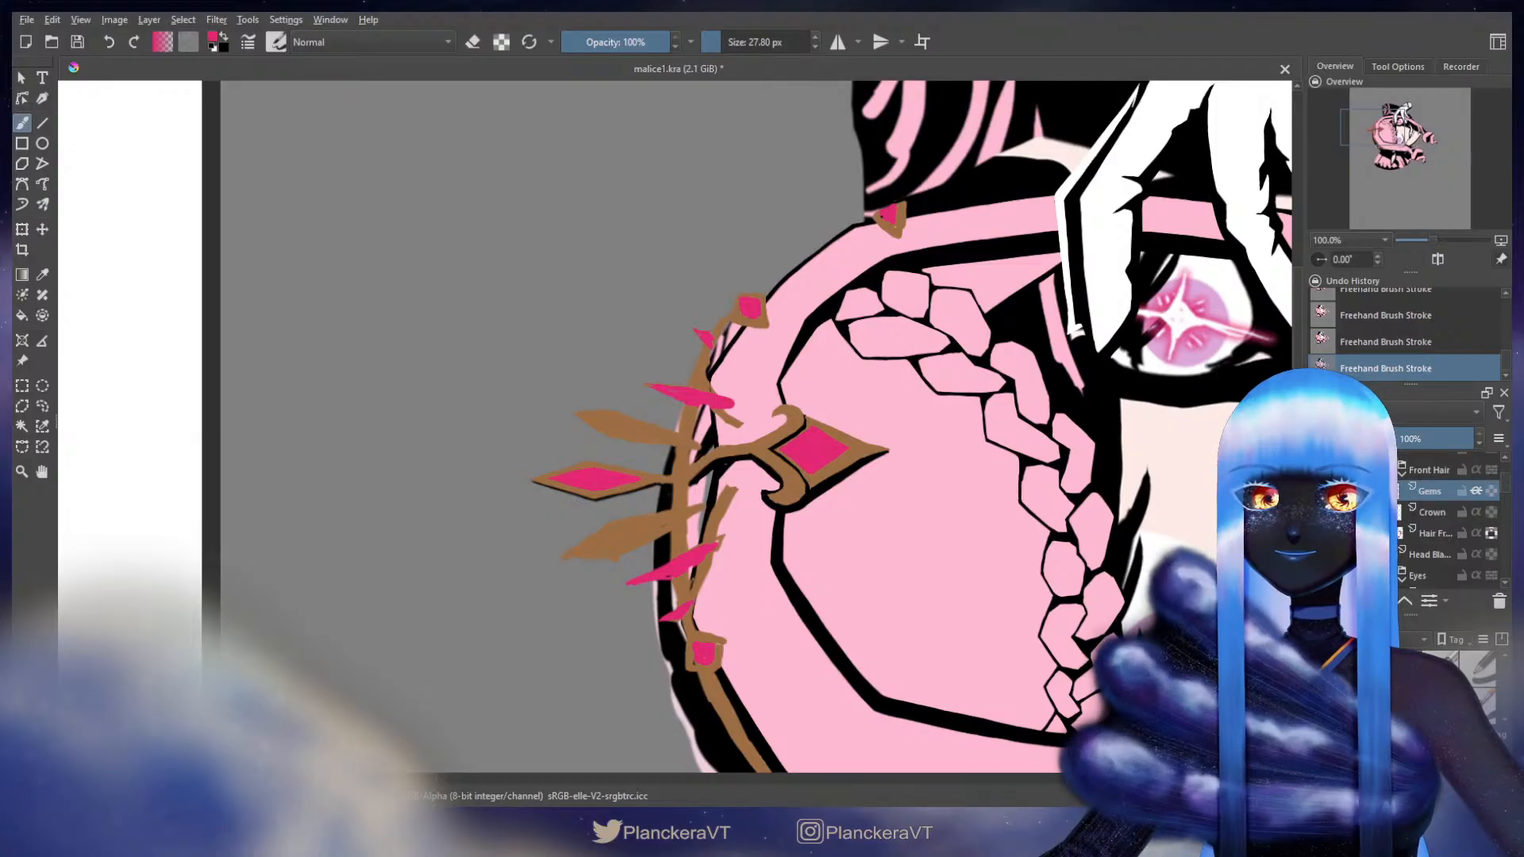
- Sample the crown's brown, switch to the Crown layer, and touch up the stem and frame around the gem
{"action": "left_click", "coordinate": [762, 444], "text": "ctrl"}
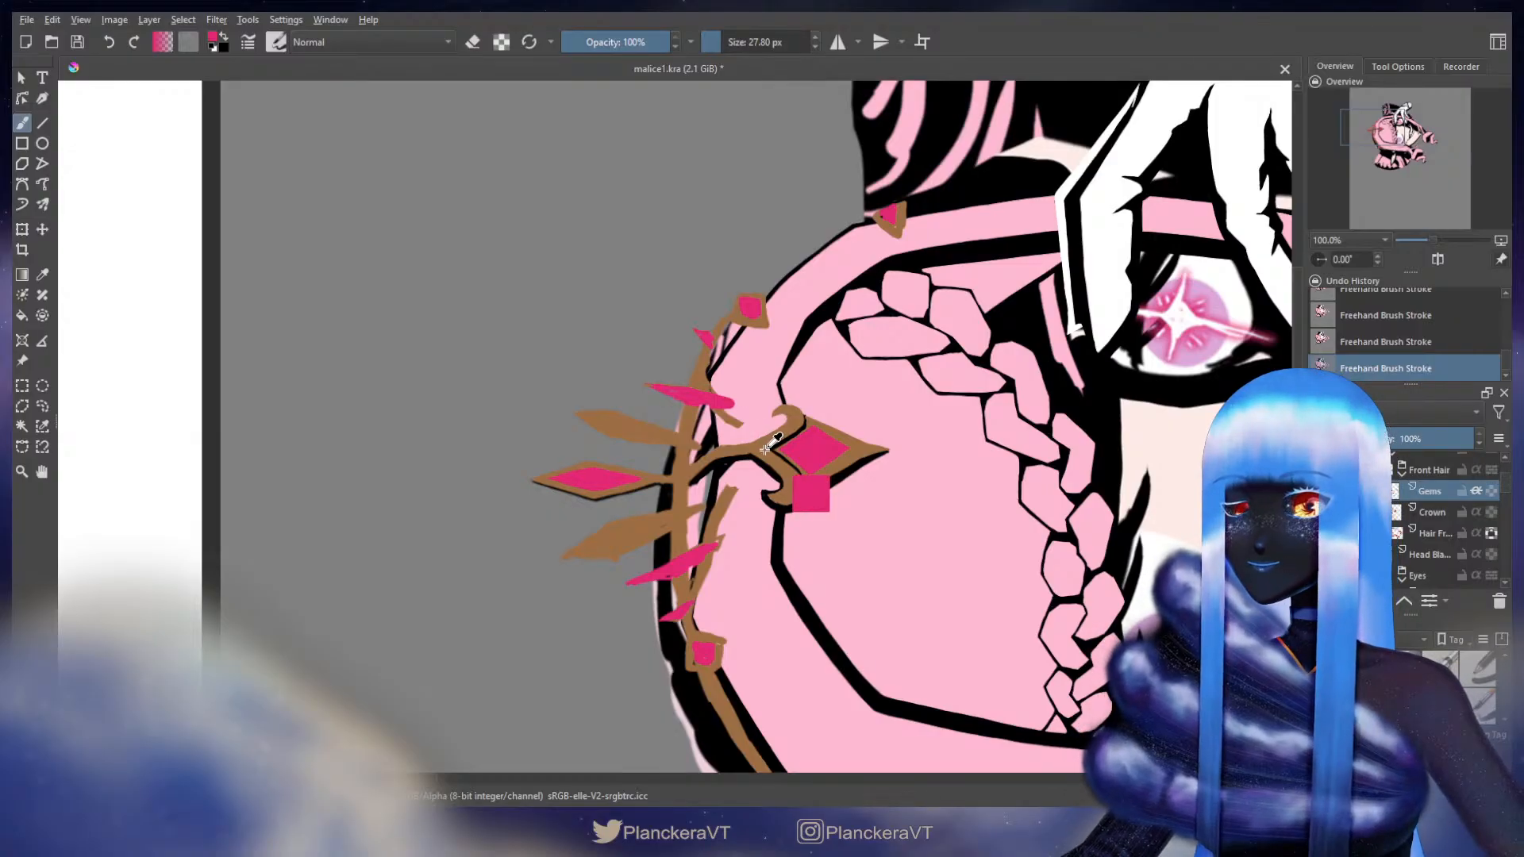
{"action": "key", "text": "ctrl+z"}
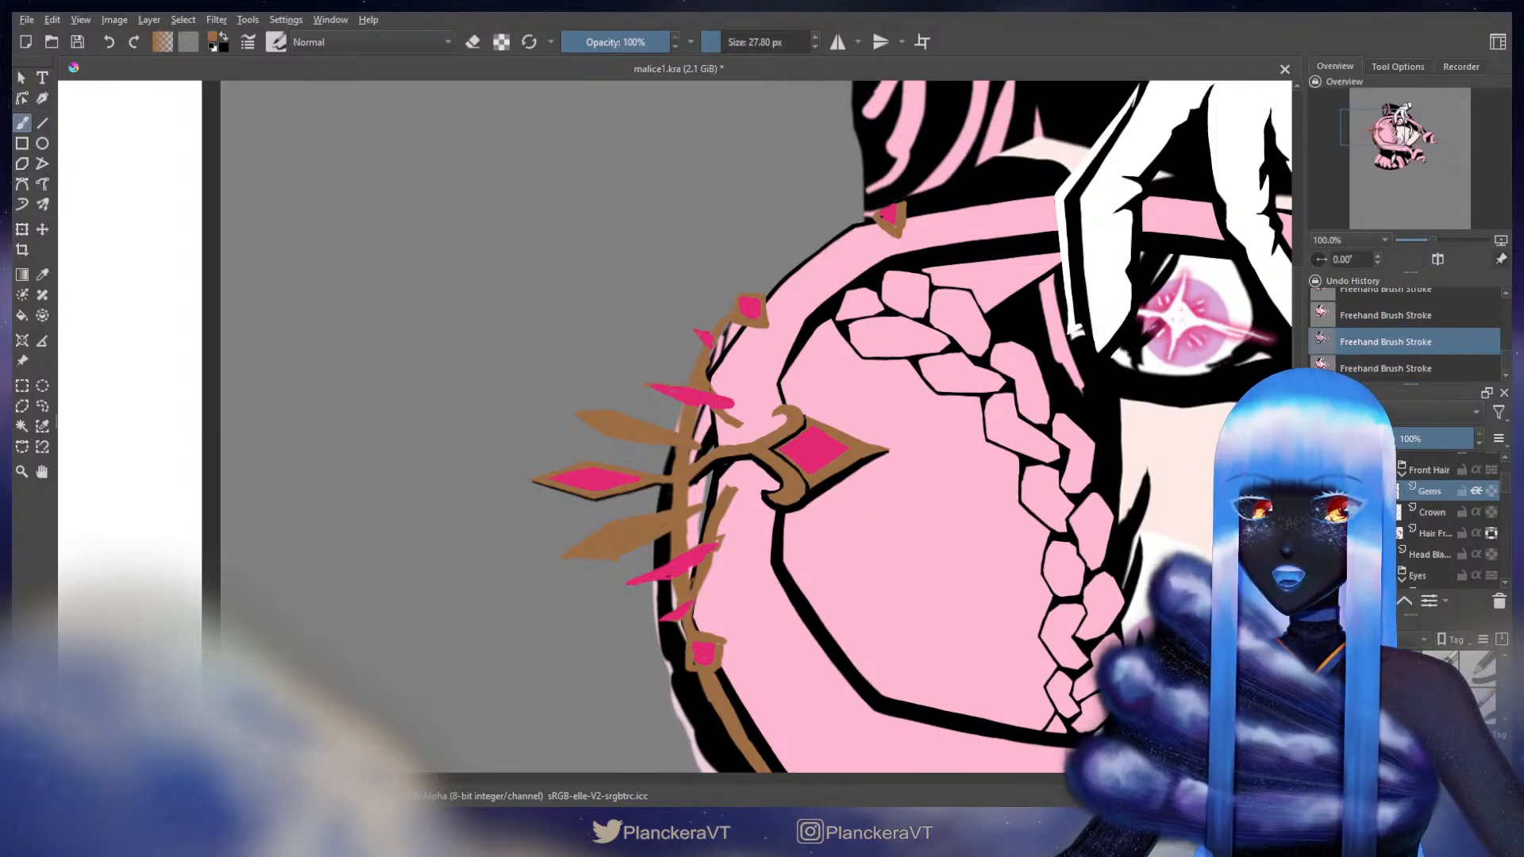
{"action": "key", "text": "Page_Down"}
{"action": "key", "text": "ctrl+shift+z"}
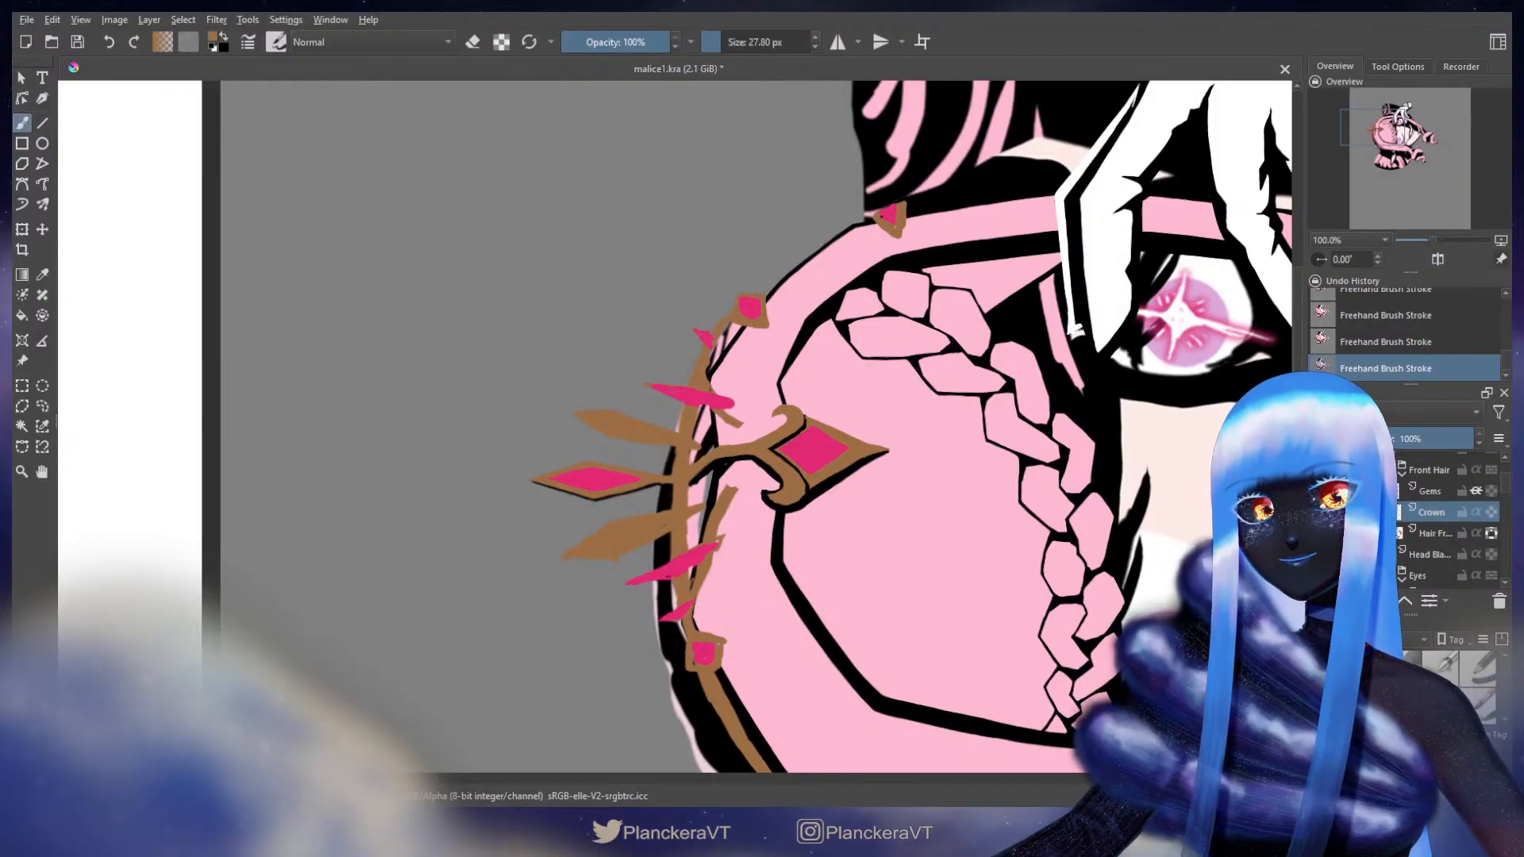
{"action": "key", "text": "e"}
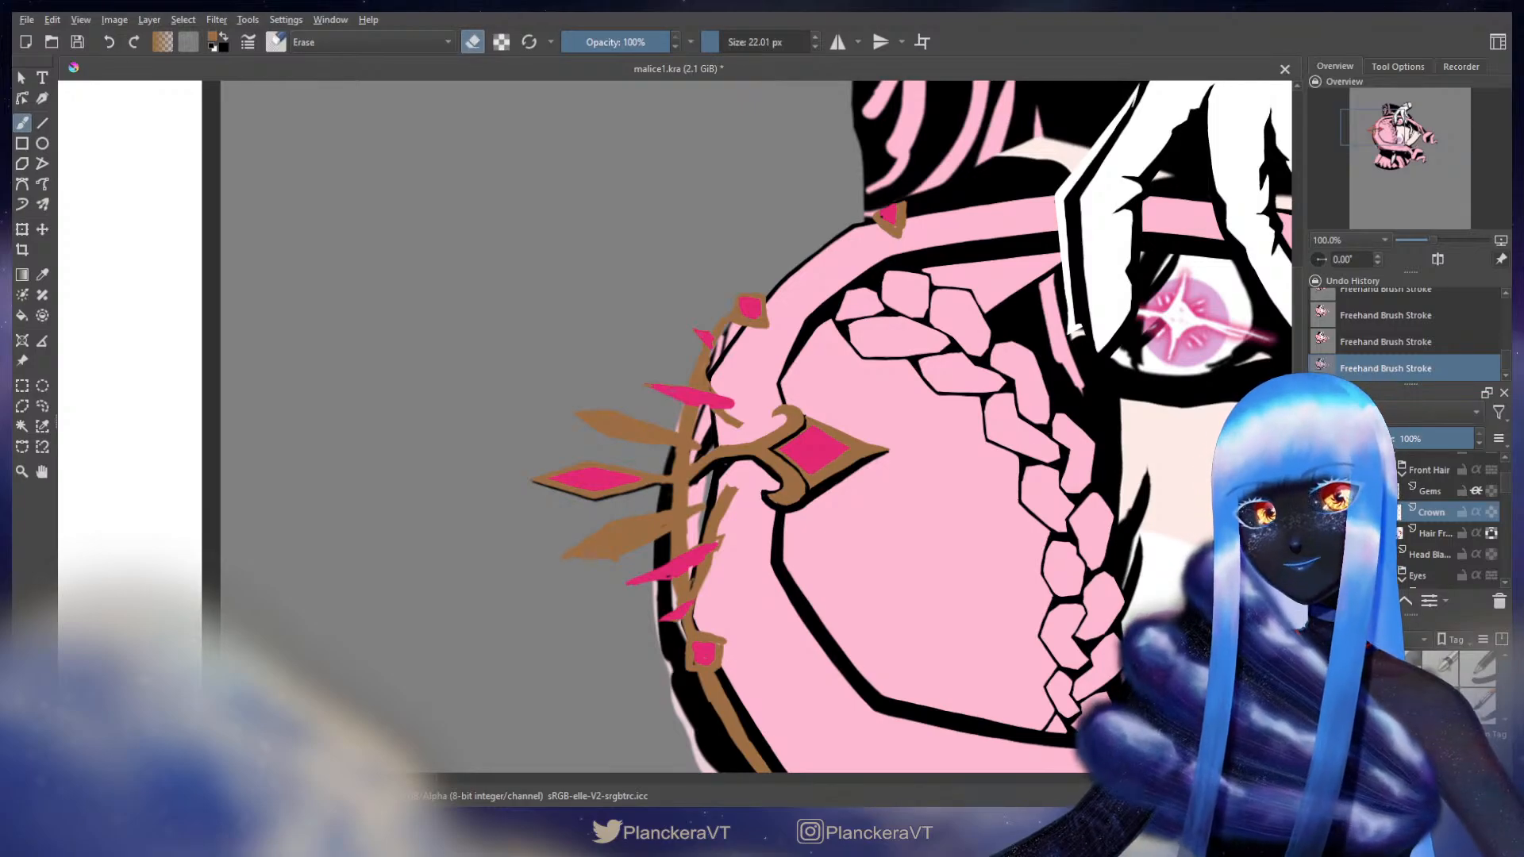
{"action": "key", "text": "e"}
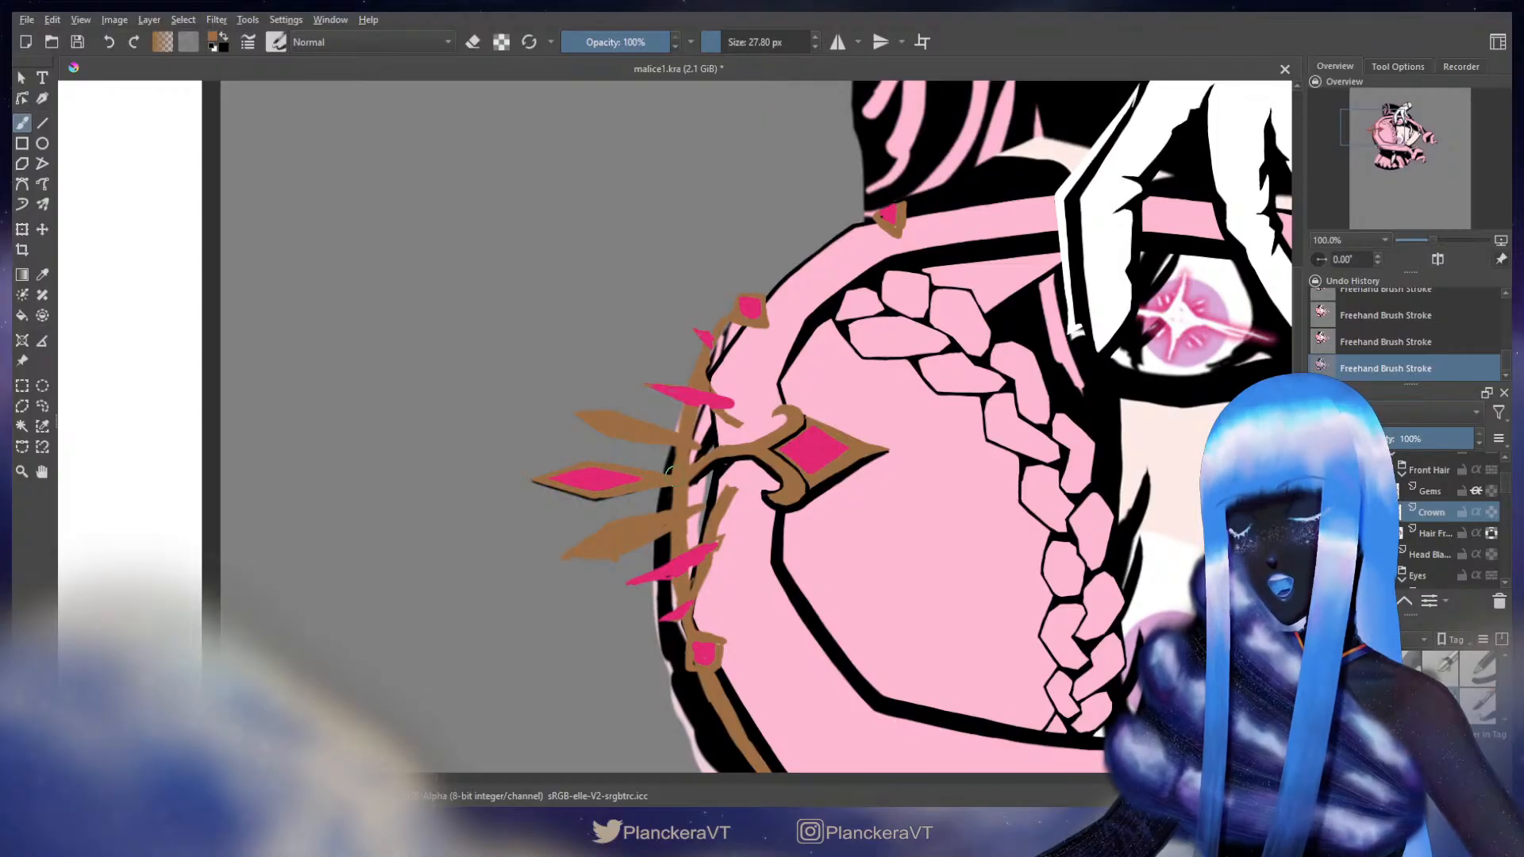
- Trim the brown with an 18.80 px eraser where the diamond gem's stem meets the crown's vertical band
{"action": "key", "text": "e"}
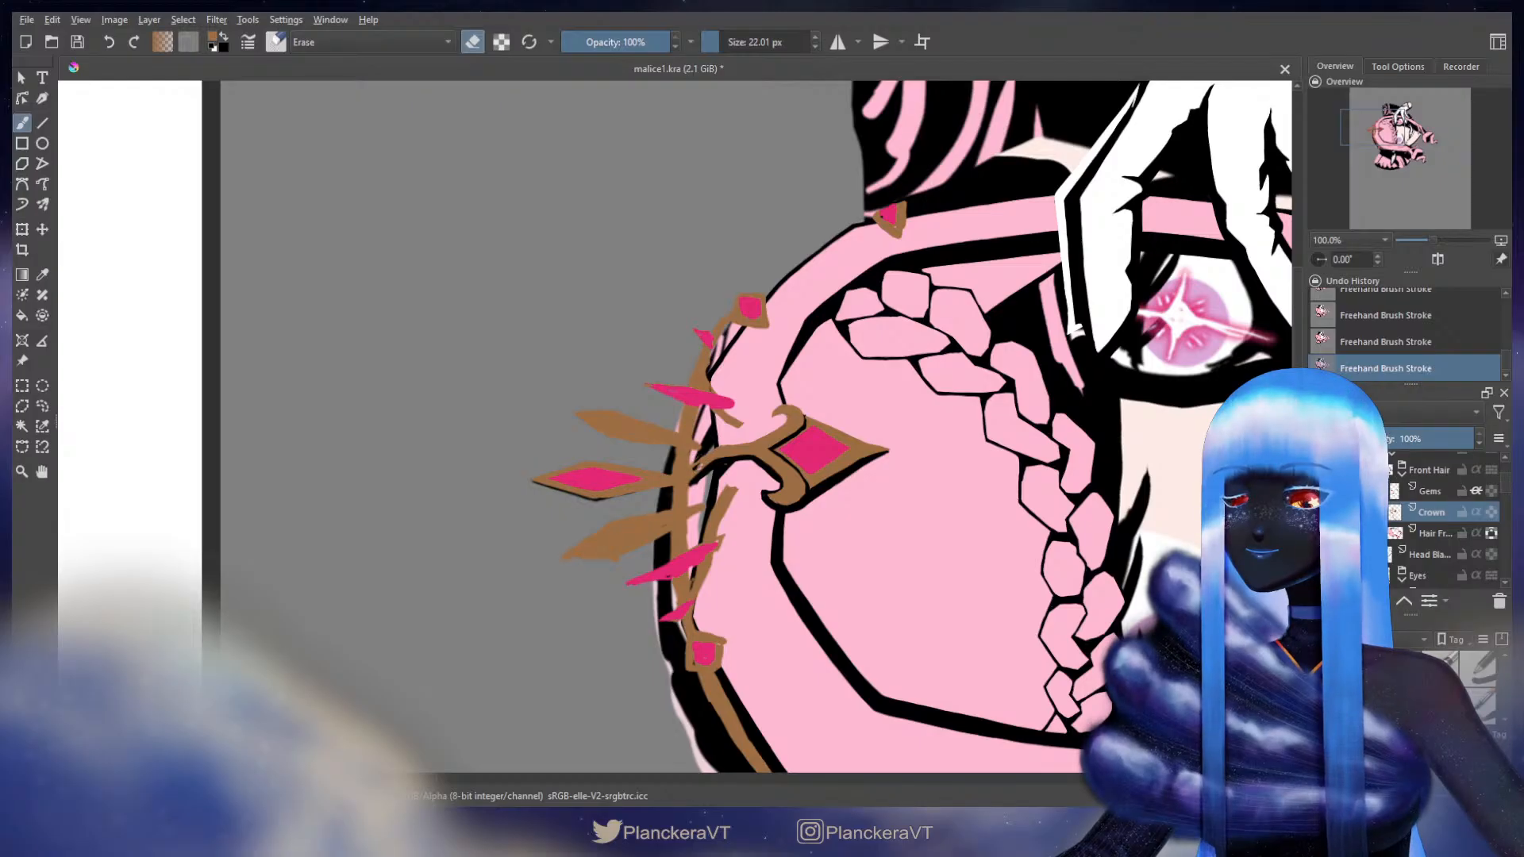
{"action": "key", "text": "e"}
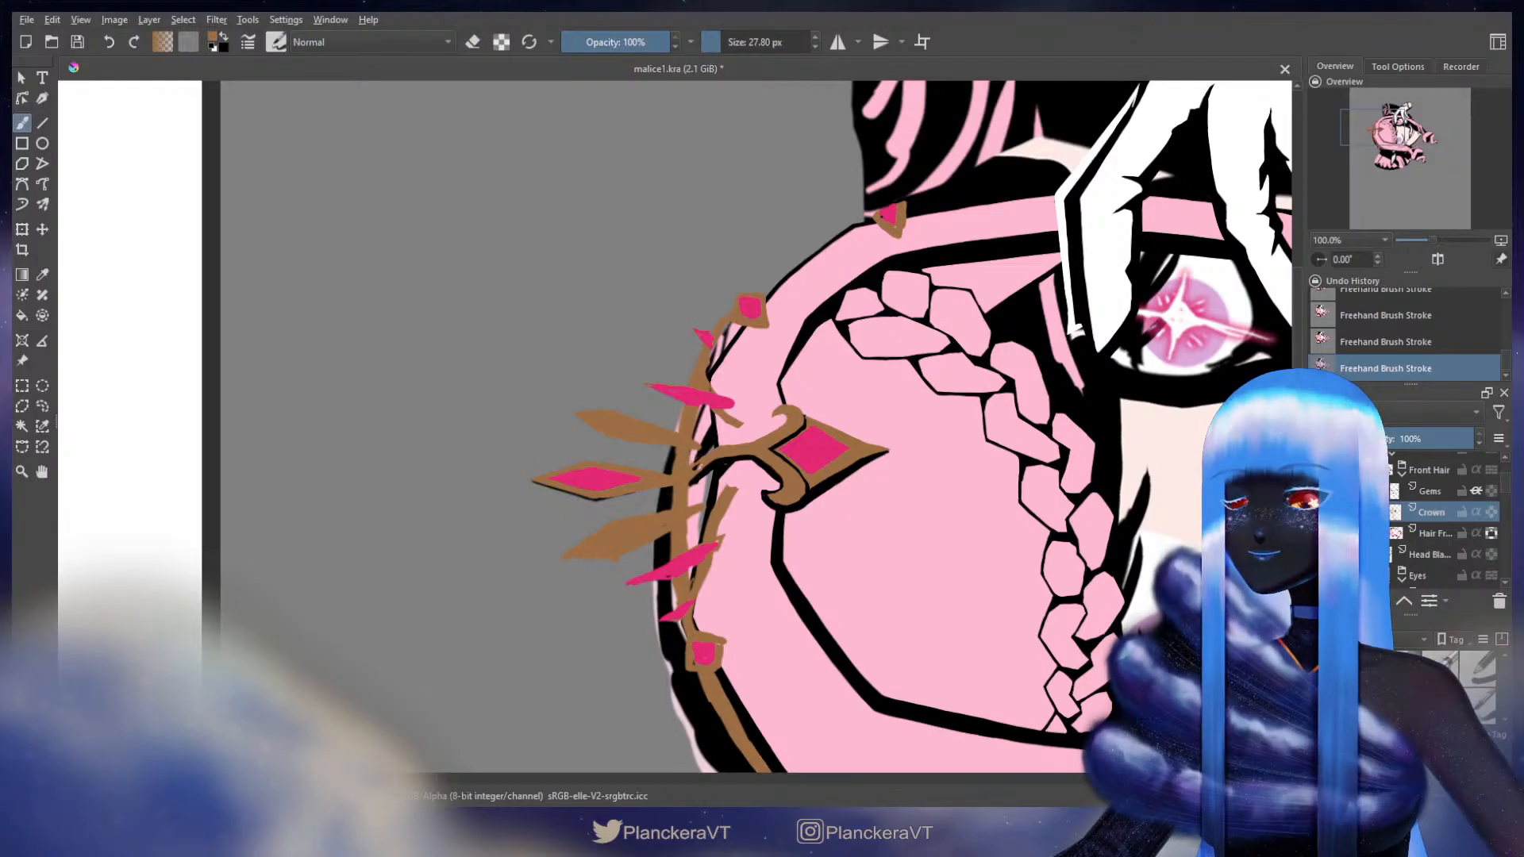
{"action": "key", "text": "e"}
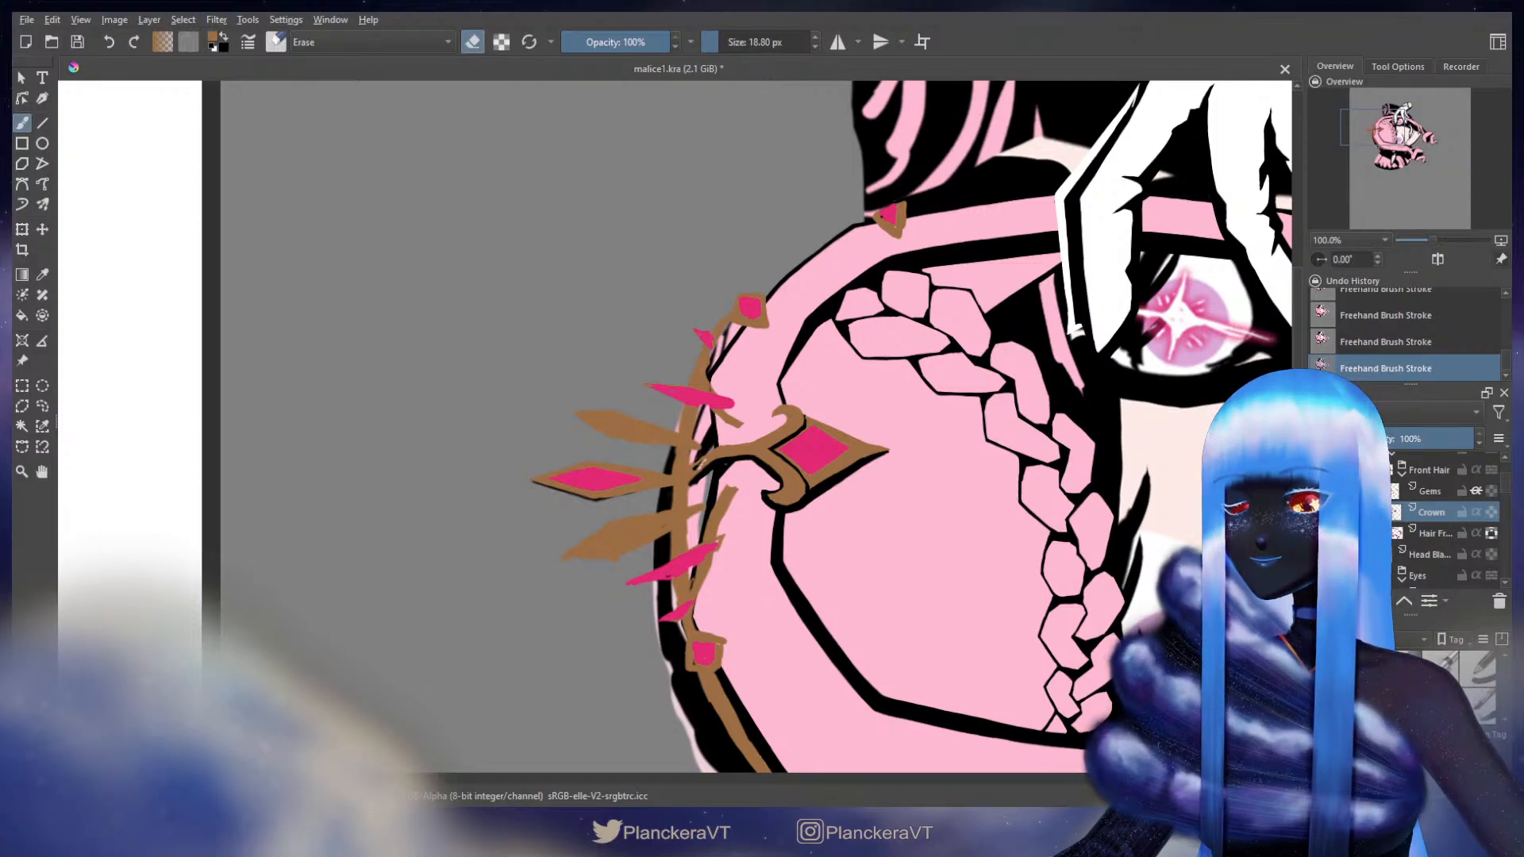
{"action": "left_click_drag", "start_coordinate": [704, 459], "coordinate": [695, 468]}
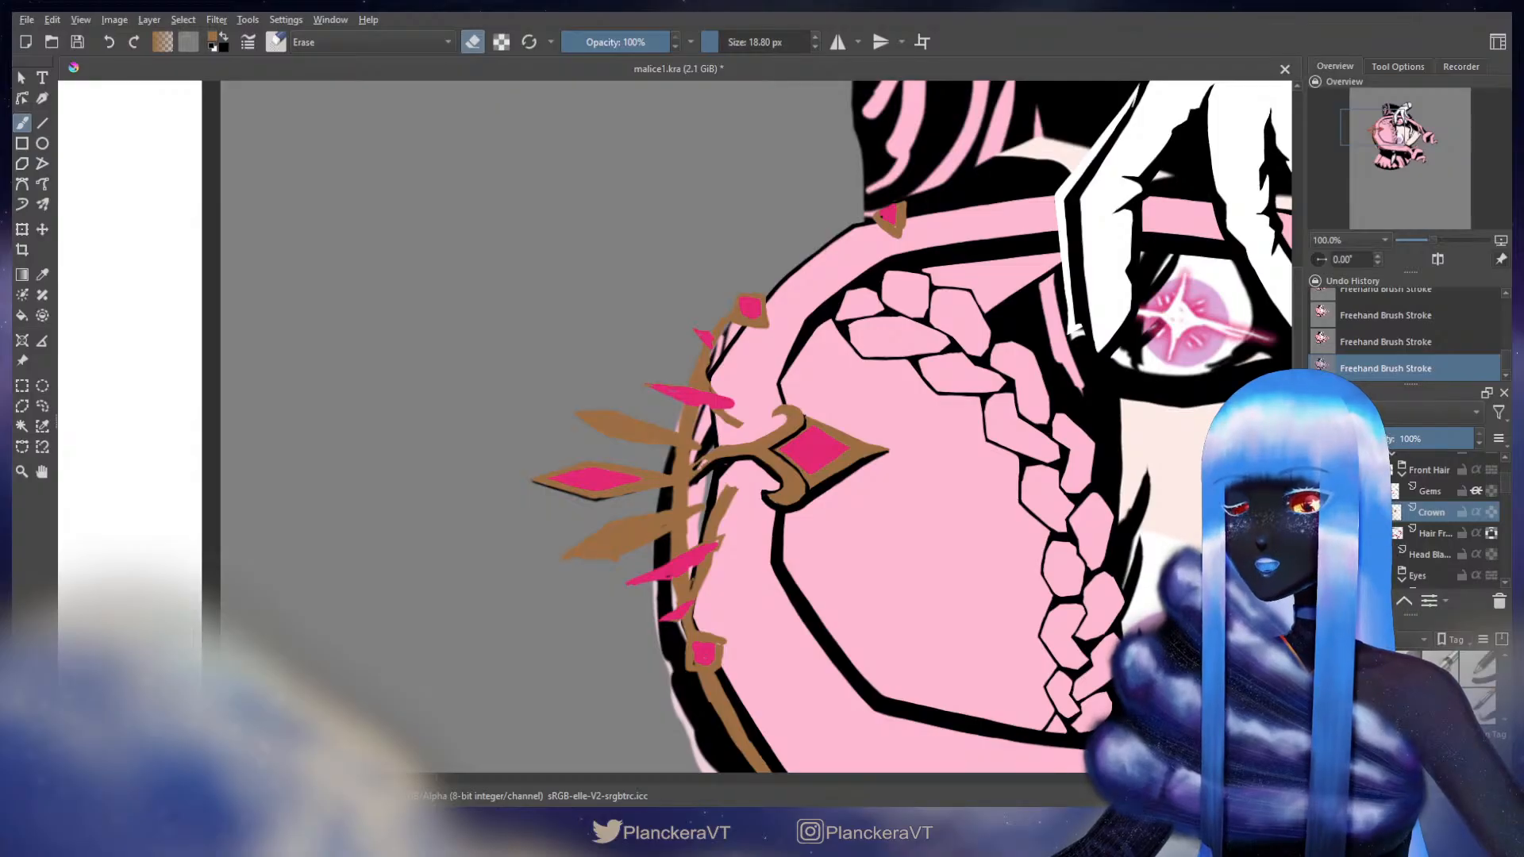
{"action": "scroll", "coordinate": [702, 467], "scroll_direction": "up", "scroll_amount": 5}
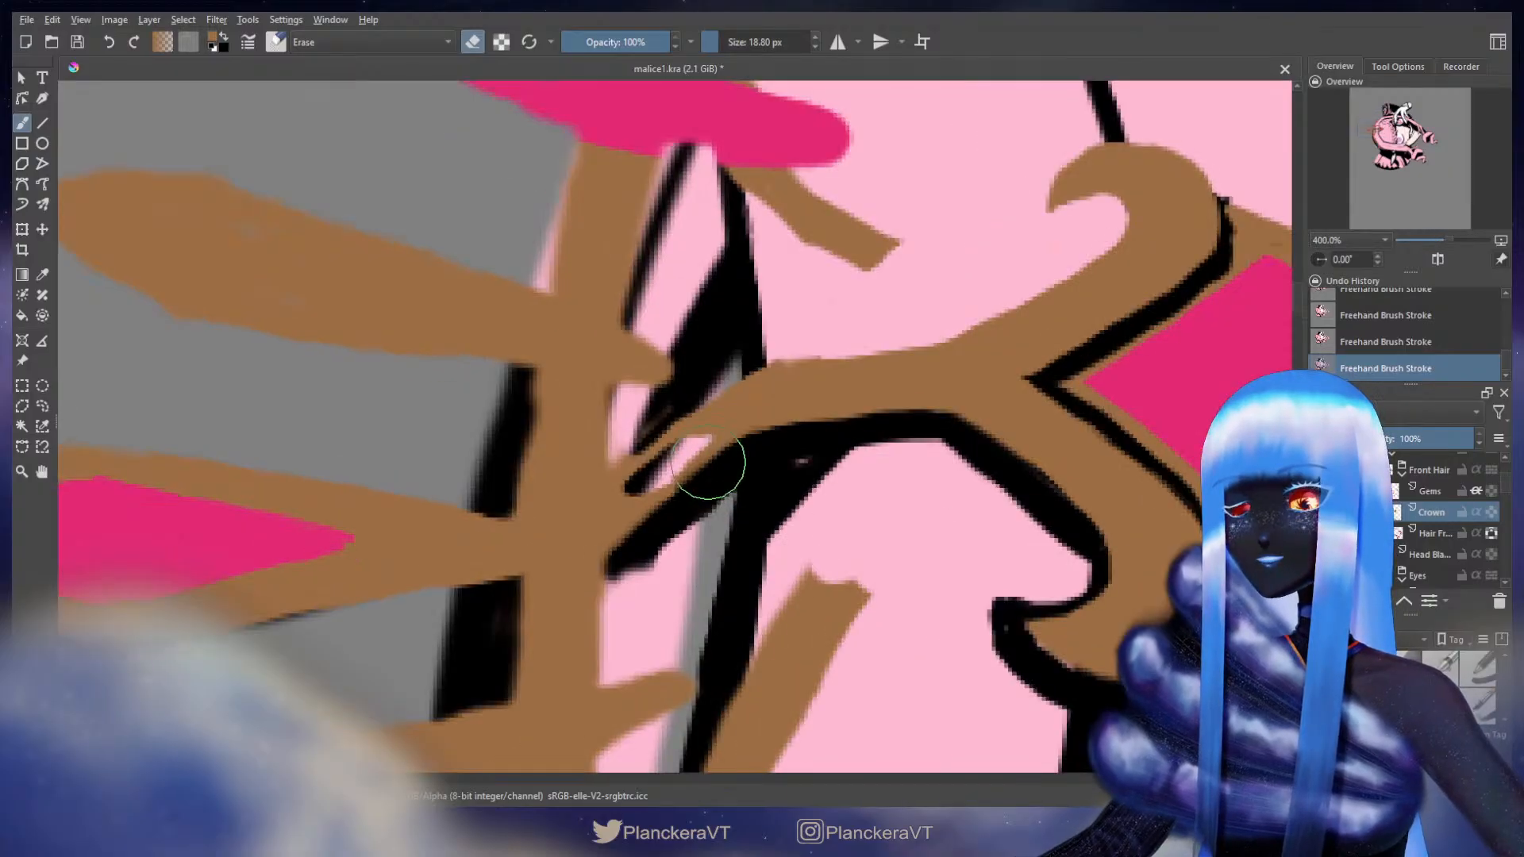
{"action": "key", "text": "e"}
{"action": "mouse_move", "coordinate": [706, 464]}
{"action": "left_mouse_down"}
{"action": "mouse_move", "coordinate": [888, 342]}
{"action": "mouse_move", "coordinate": [853, 297]}
{"action": "mouse_move", "coordinate": [868, 298]}
{"action": "mouse_move", "coordinate": [822, 337]}
{"action": "mouse_move", "coordinate": [857, 342]}
{"action": "mouse_move", "coordinate": [742, 322]}
{"action": "mouse_move", "coordinate": [829, 351]}
{"action": "mouse_move", "coordinate": [821, 390]}
{"action": "left_mouse_up"}
{"action": "key", "text": "e"}
{"action": "key", "text": "e"}
- Reduce the brush to 10.61 px and paint thin brown strokes along both edges of the gap at the stem's base
{"action": "key", "text": "bracketleft"}
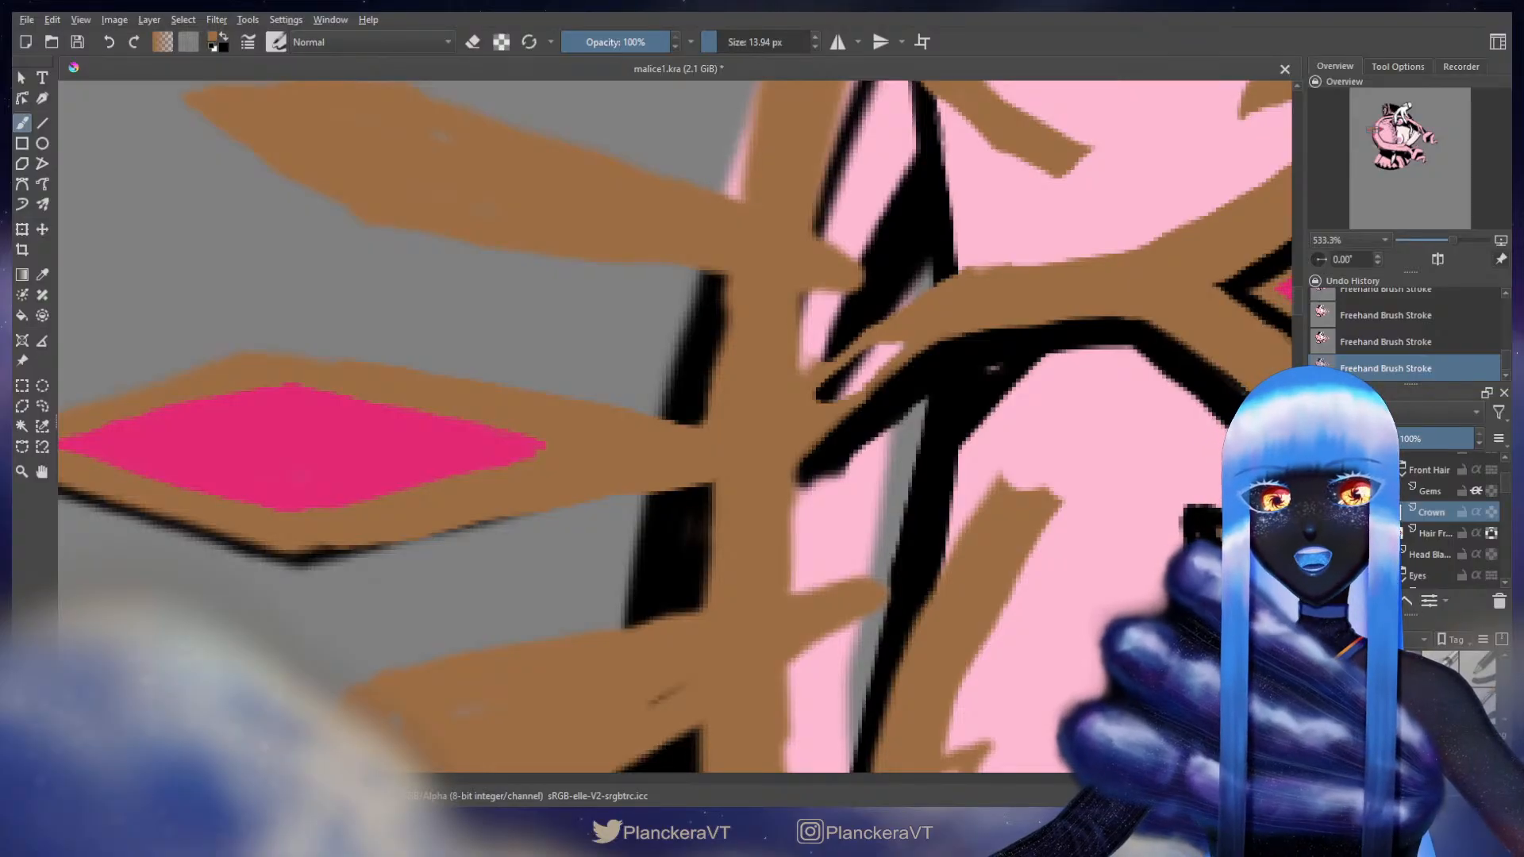
{"action": "key", "text": "bracketleft"}
{"action": "key", "text": "bracketleft"}
{"action": "key", "text": "bracketleft"}
{"action": "key", "text": "bracketleft"}
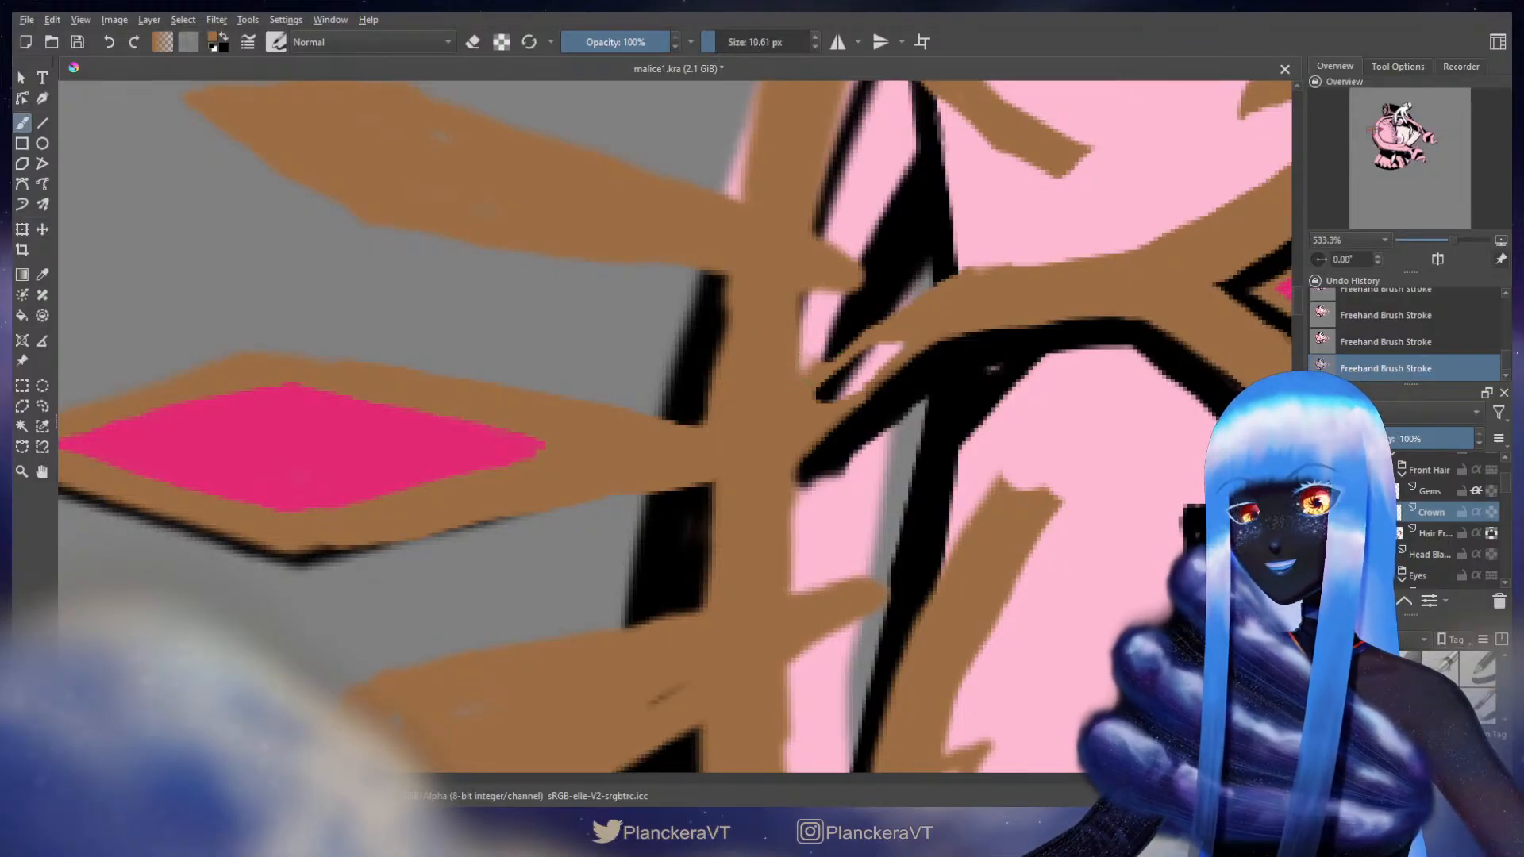
{"action": "left_click_drag", "start_coordinate": [834, 353], "coordinate": [861, 333]}
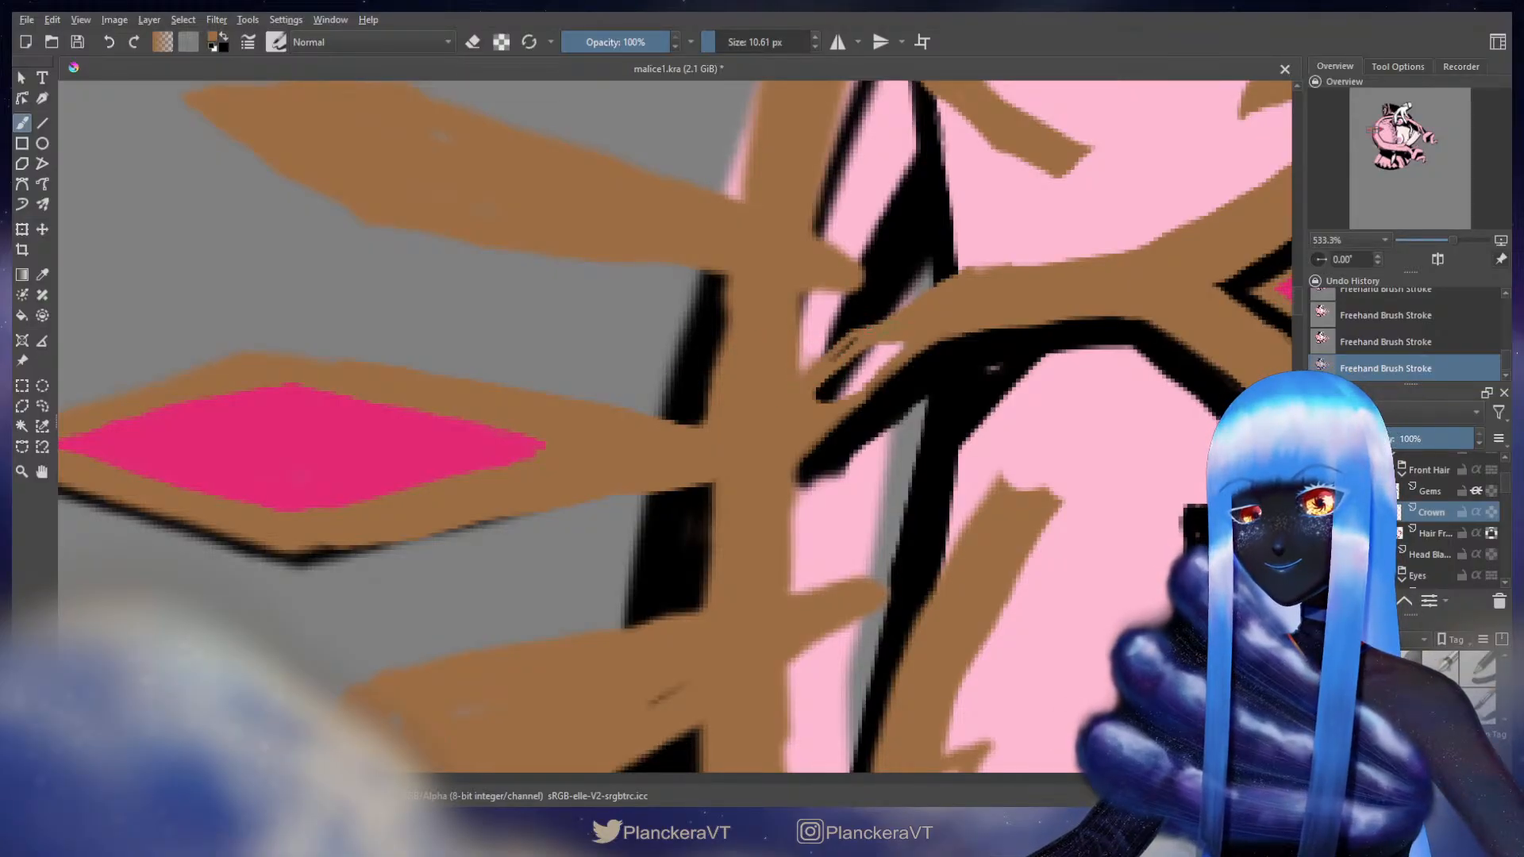
{"action": "left_click_drag", "start_coordinate": [860, 404], "coordinate": [893, 376]}
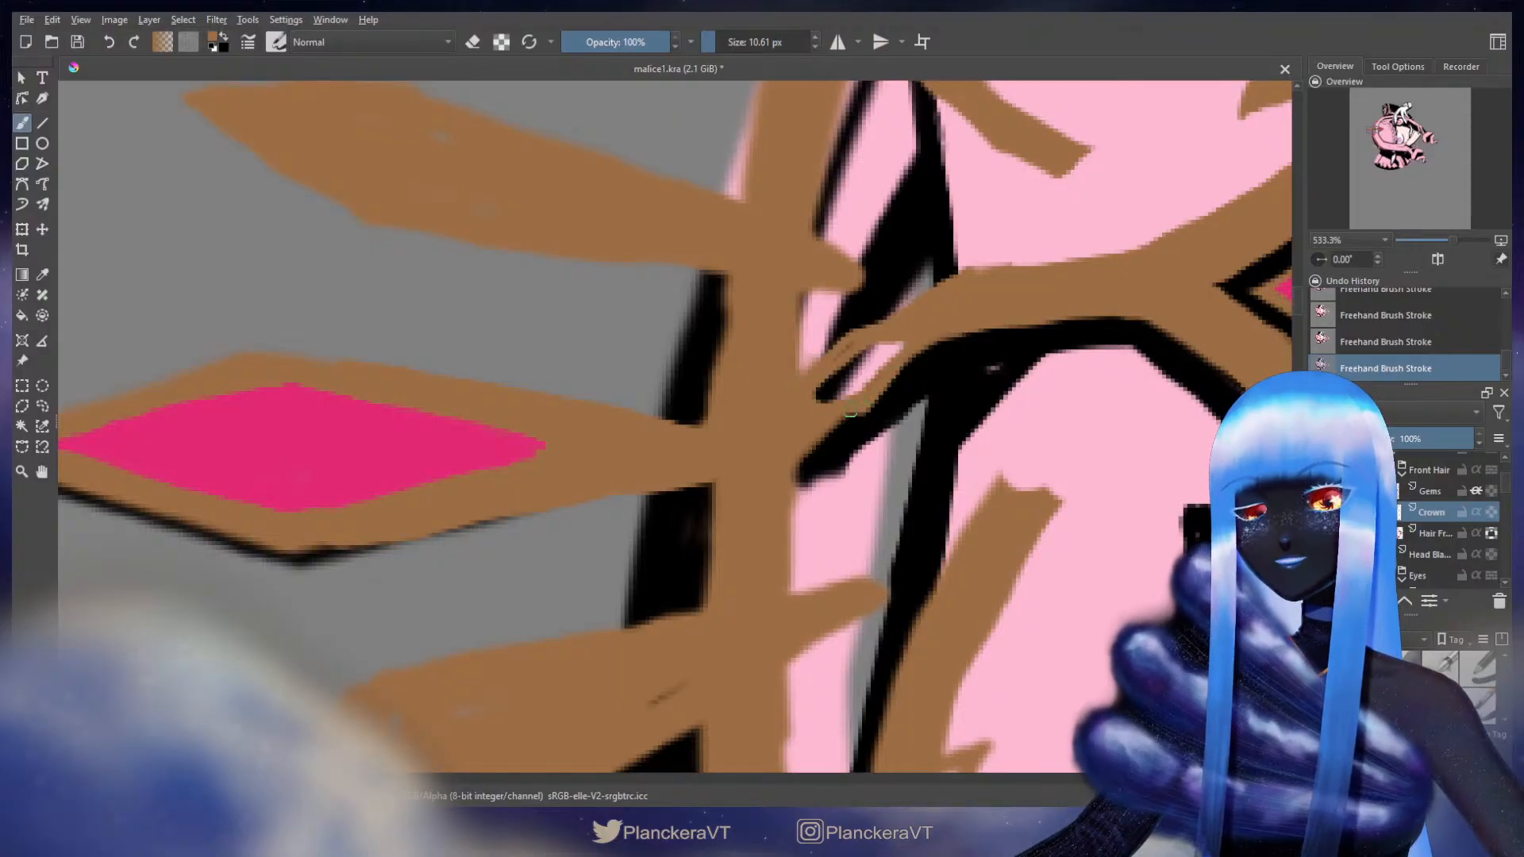
- Clean the inside of the gap at the stem's base with a 7.92 px eraser
{"action": "key", "text": "e"}
{"action": "key", "text": "["}
{"action": "mouse_move", "coordinate": [837, 369]}
{"action": "left_mouse_down"}
{"action": "mouse_move", "coordinate": [891, 348]}
{"action": "mouse_move", "coordinate": [858, 387]}
{"action": "mouse_move", "coordinate": [827, 391]}
{"action": "left_mouse_up"}
{"action": "key", "text": "e"}
{"action": "key", "text": "bracketright"}
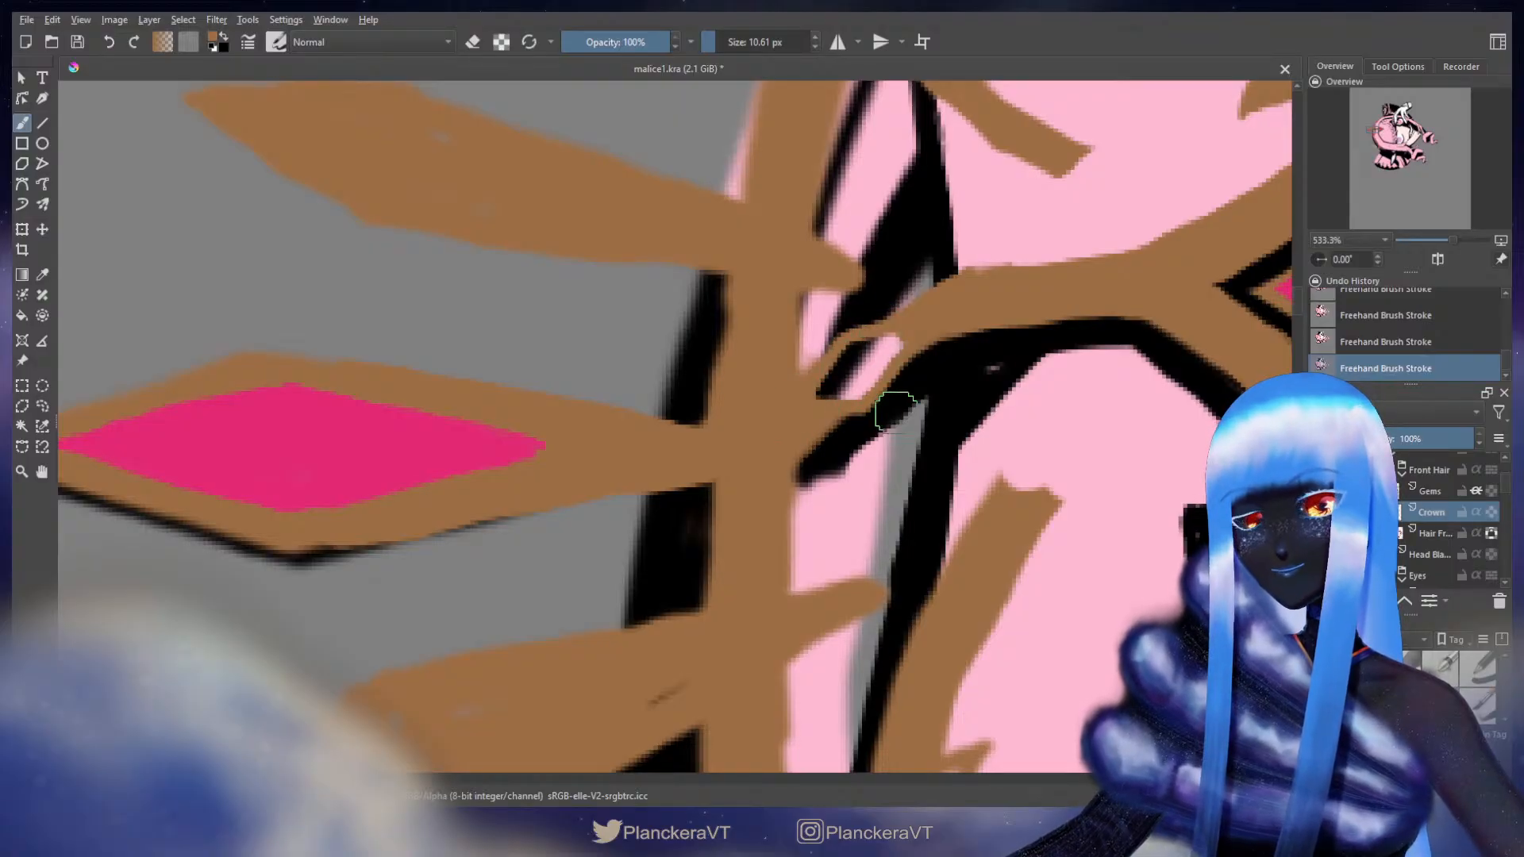
{"action": "key", "text": "e"}
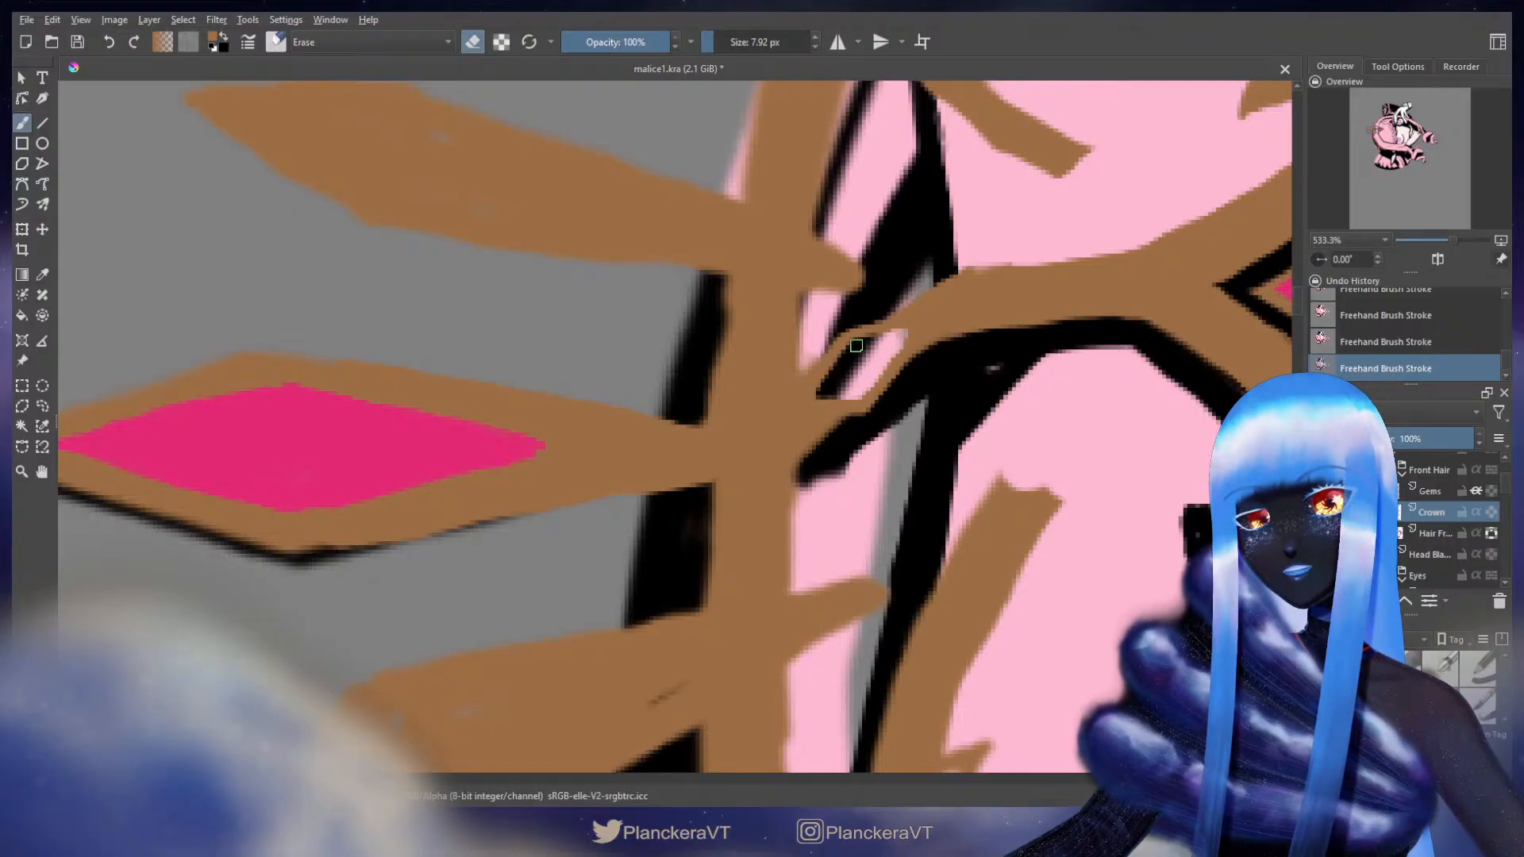
{"action": "key", "text": "e"}
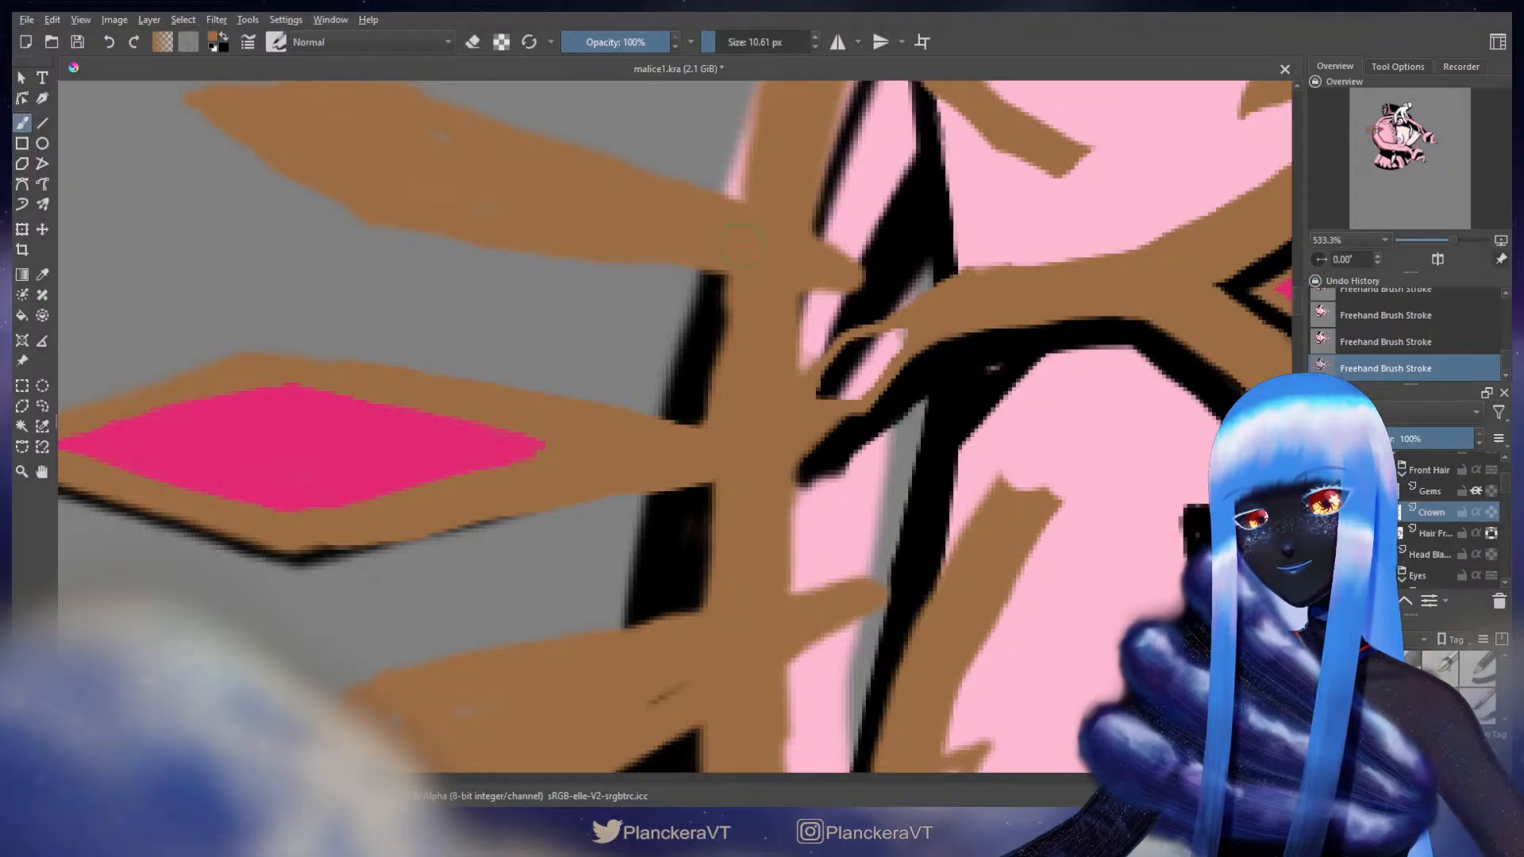
- Sample the crown's brown and round off the lower edge of the gap with an 11.34 px brush
{"action": "left_click", "coordinate": [913, 341], "text": "ctrl"}
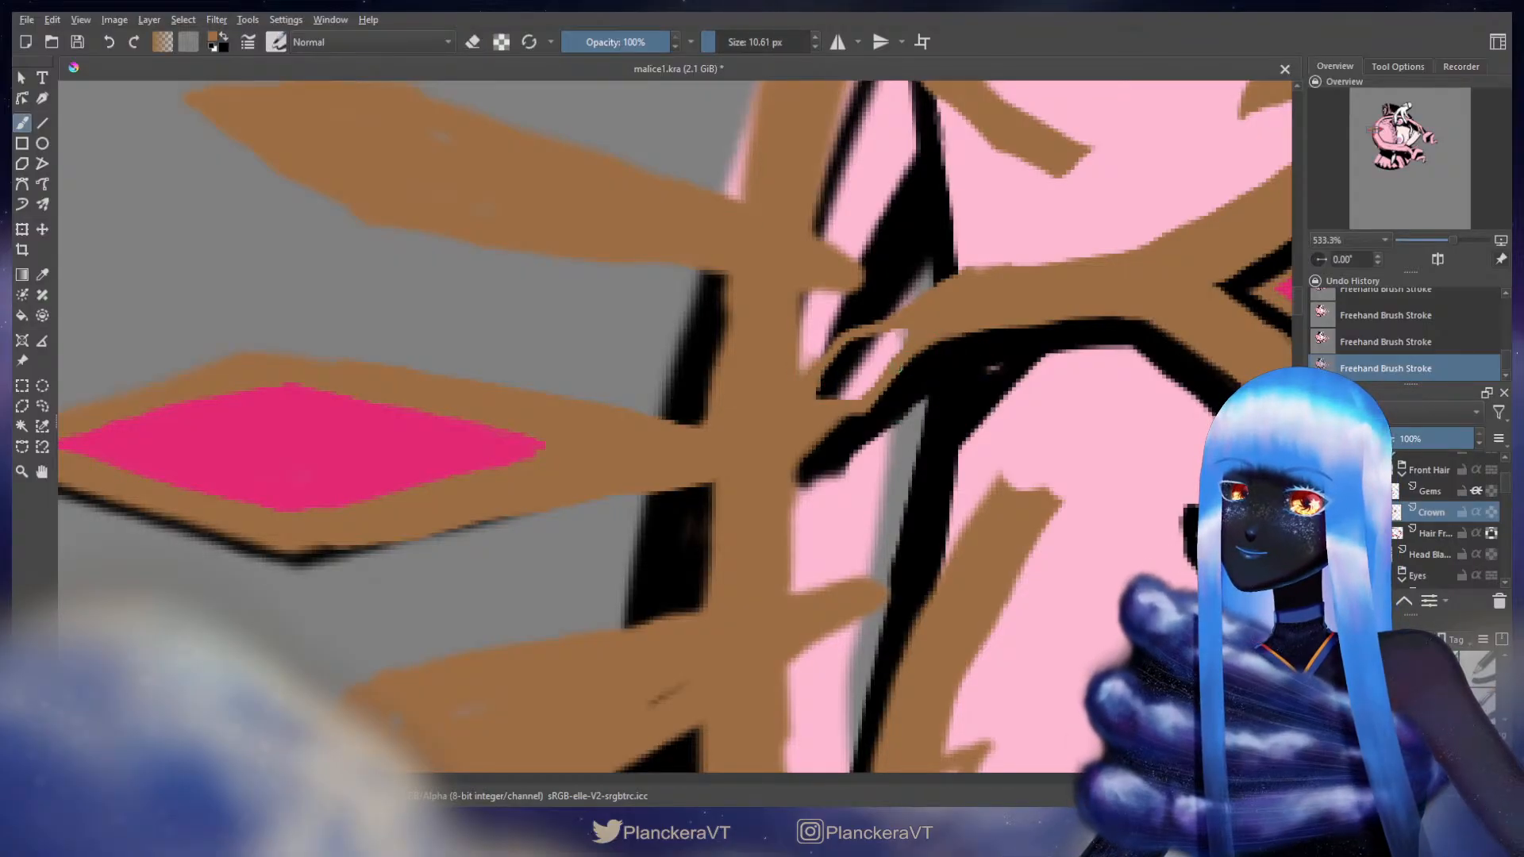
{"action": "key", "text": "bracketright"}
{"action": "key", "text": "x"}
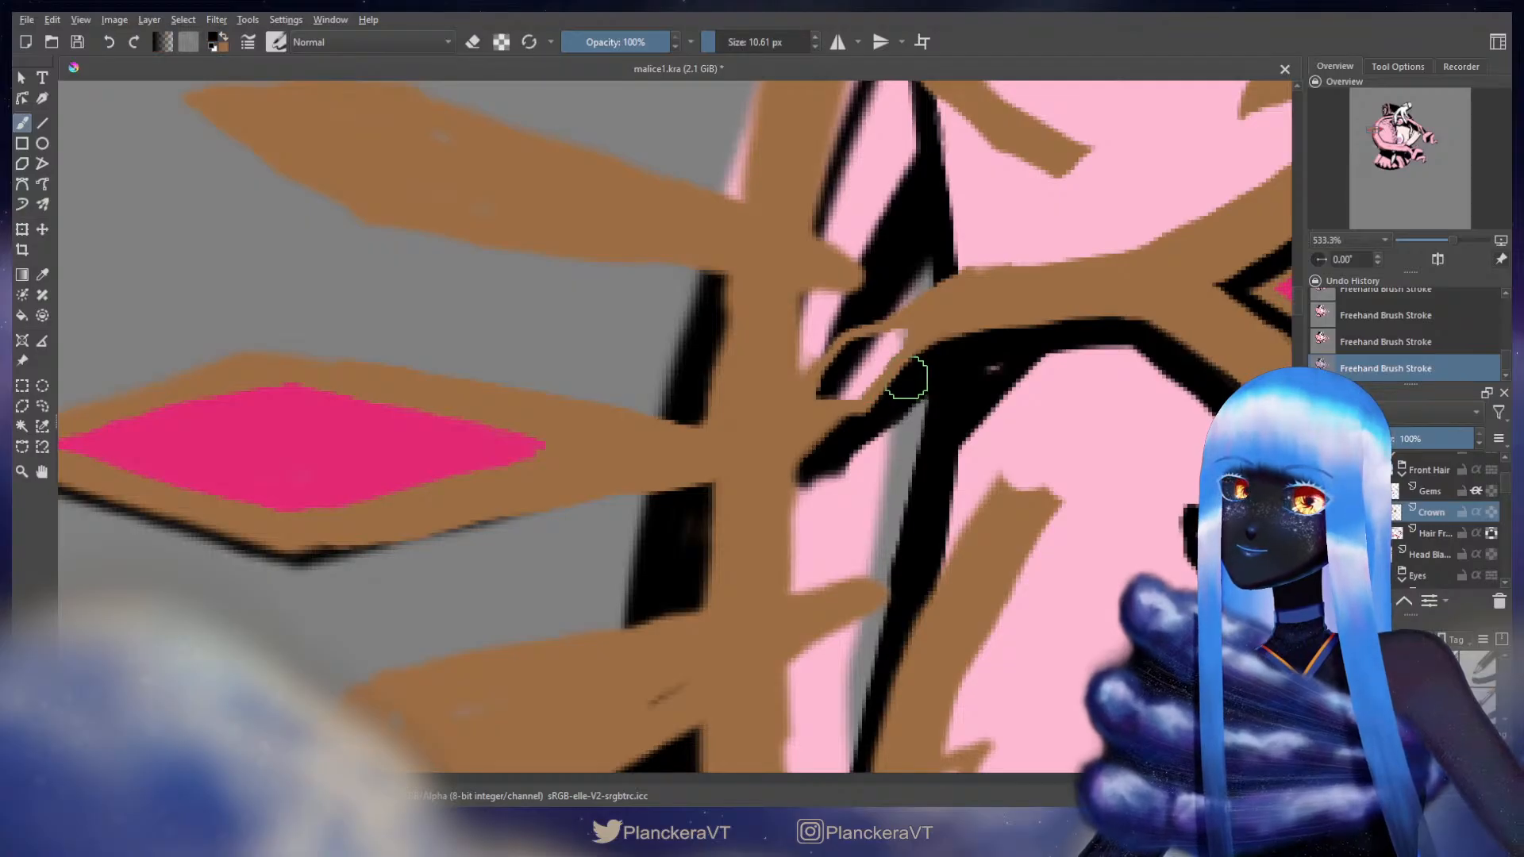
{"action": "key", "text": "x"}
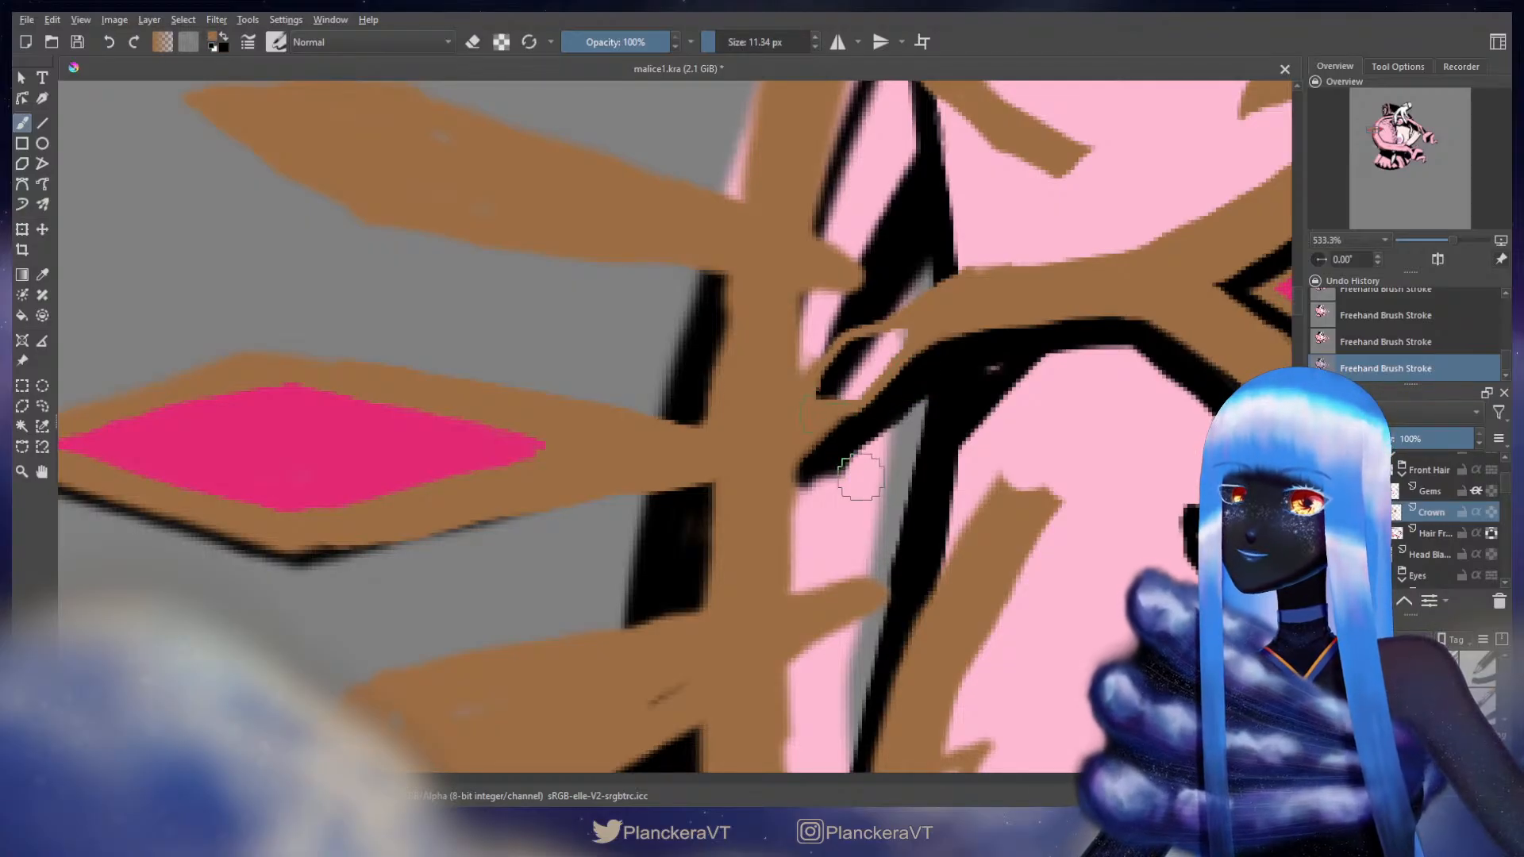
{"action": "key", "text": "e"}
{"action": "key", "text": "e"}
{"action": "key", "text": "ctrl+t"}
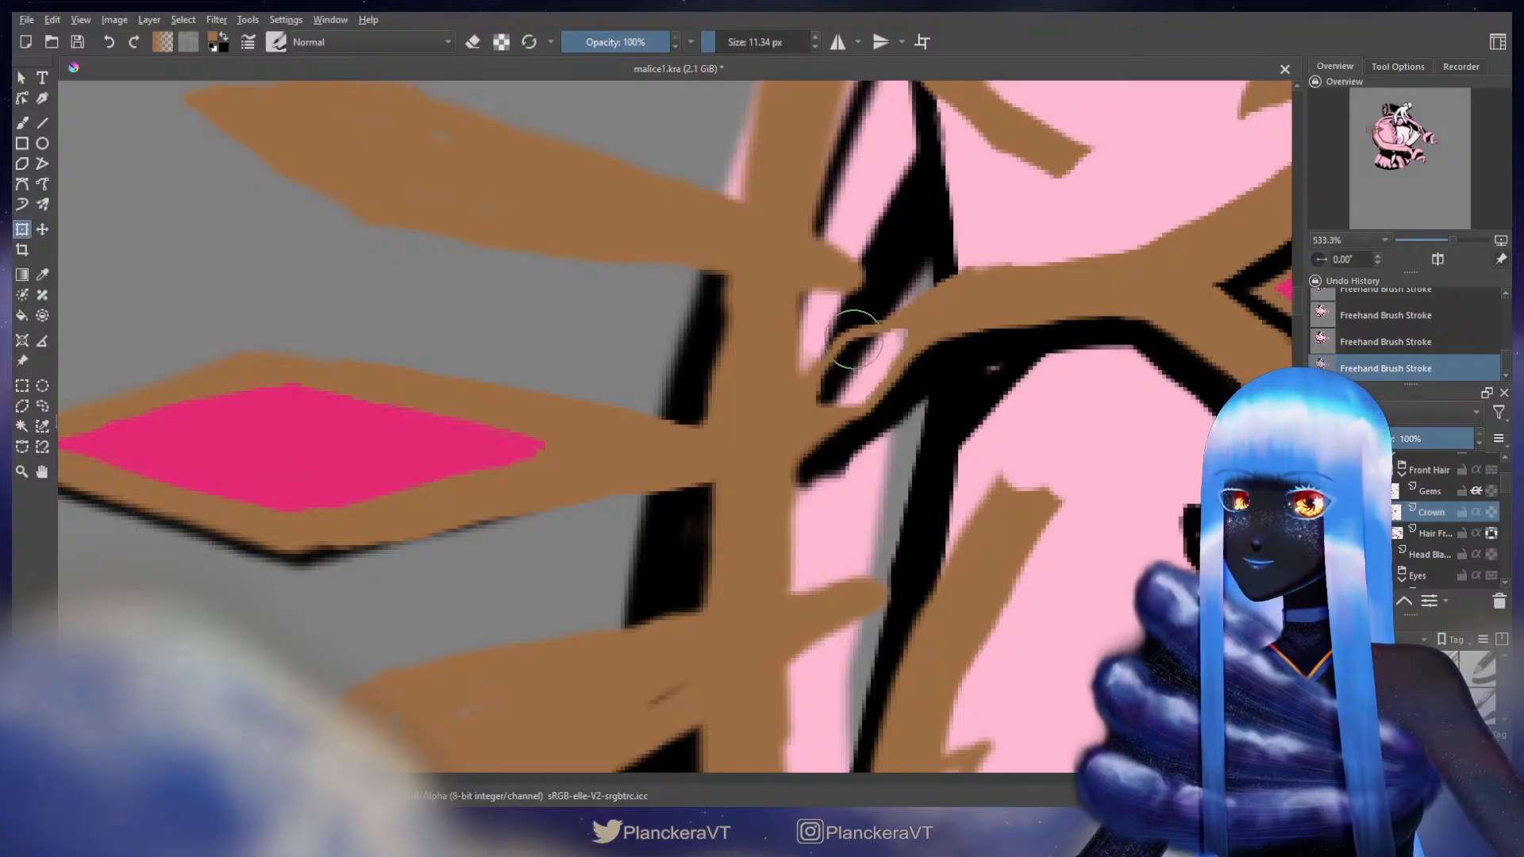
- Erase the remaining brown inside the gap to sharpen its lower corner and inner edge
{"action": "key", "text": "b"}
{"action": "key", "text": "e"}
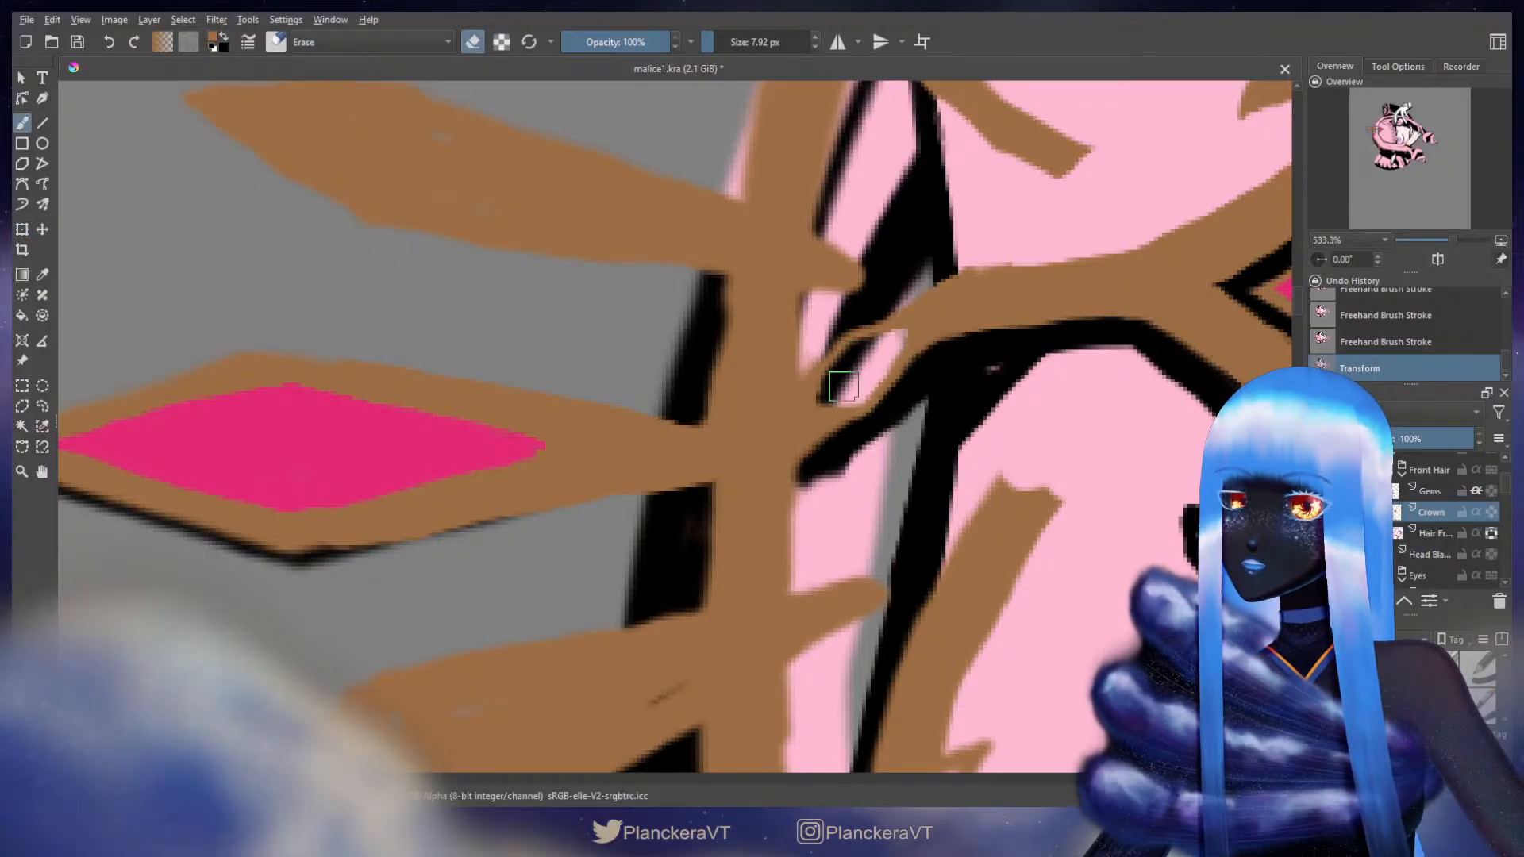
{"action": "mouse_move", "coordinate": [817, 406]}
{"action": "left_mouse_down"}
{"action": "mouse_move", "coordinate": [843, 406]}
{"action": "mouse_move", "coordinate": [832, 379]}
{"action": "left_mouse_up"}
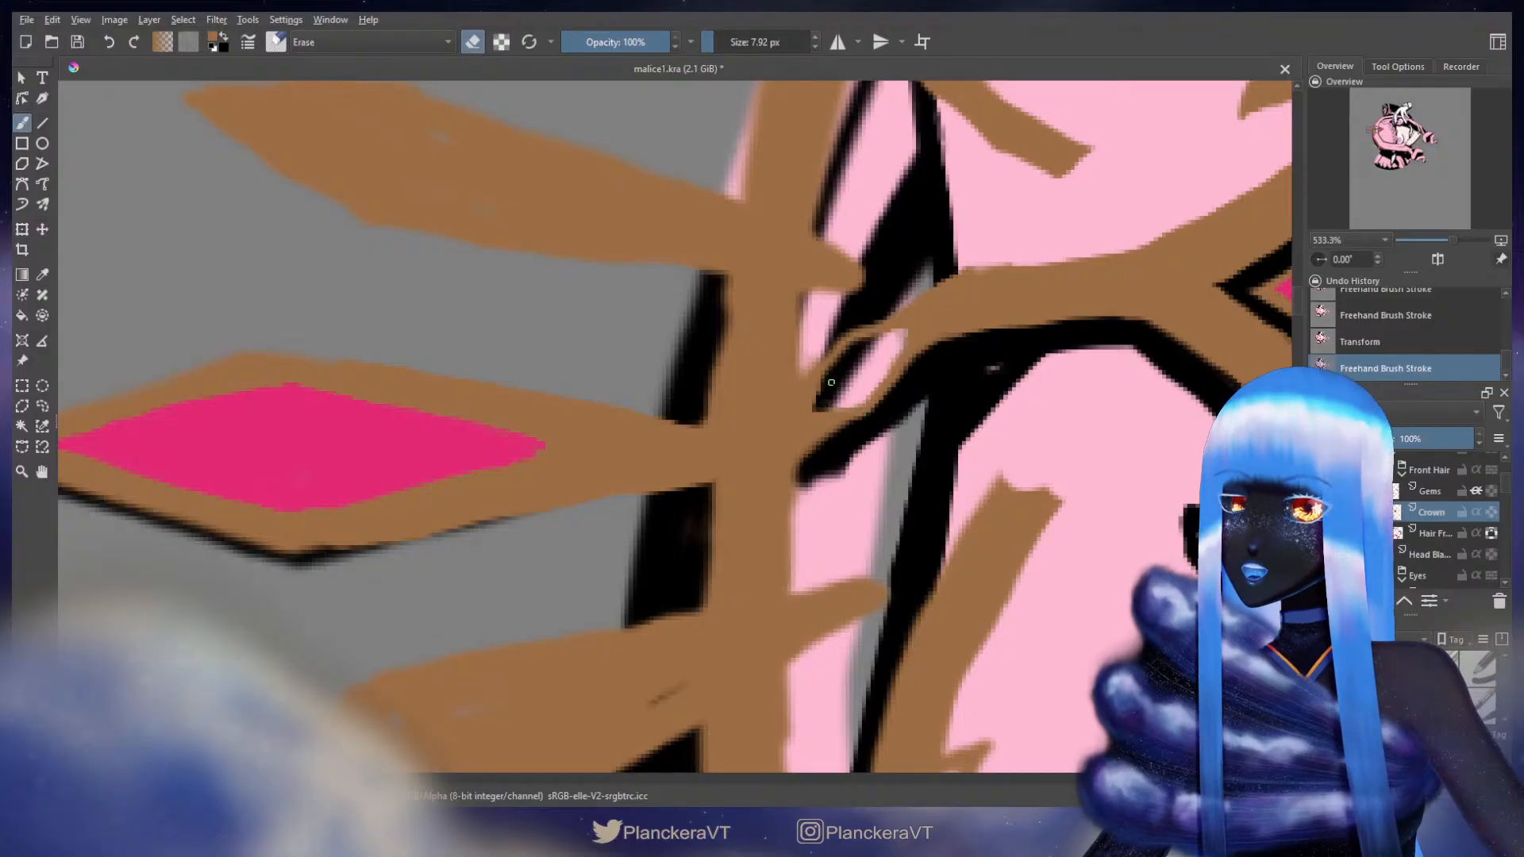
{"action": "left_click", "coordinate": [873, 375]}
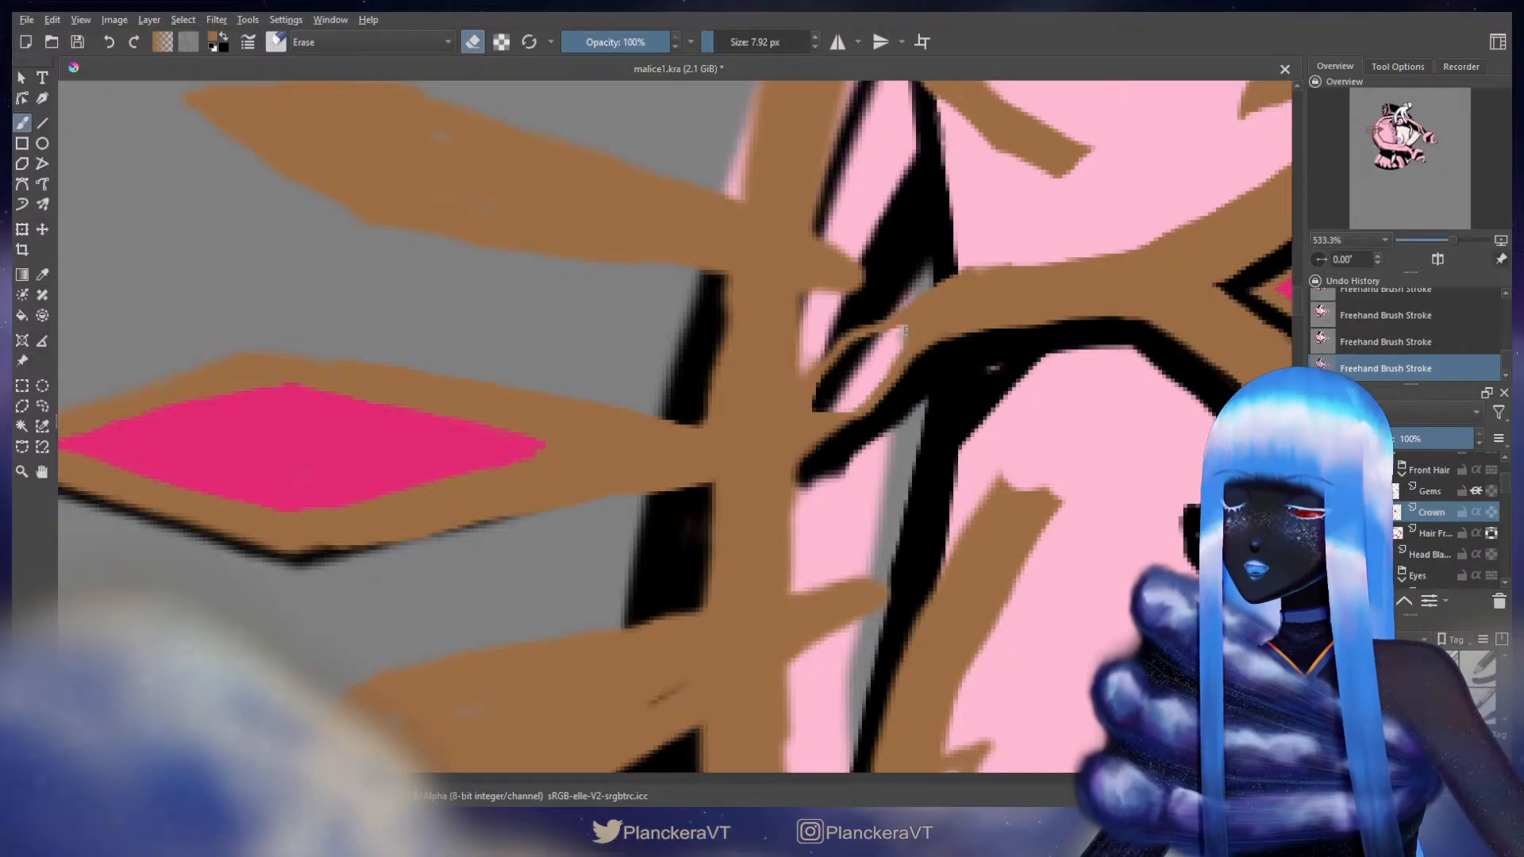
- Try to thicken the brown strands around the gap with a 9.62 px brush
{"action": "key", "text": "e"}
{"action": "left_click_drag", "start_coordinate": [898, 286], "coordinate": [872, 324]}
{"action": "key", "text": "ctrl+z"}
{"action": "key", "text": "]"}
{"action": "key", "text": "ctrl+shift+z"}
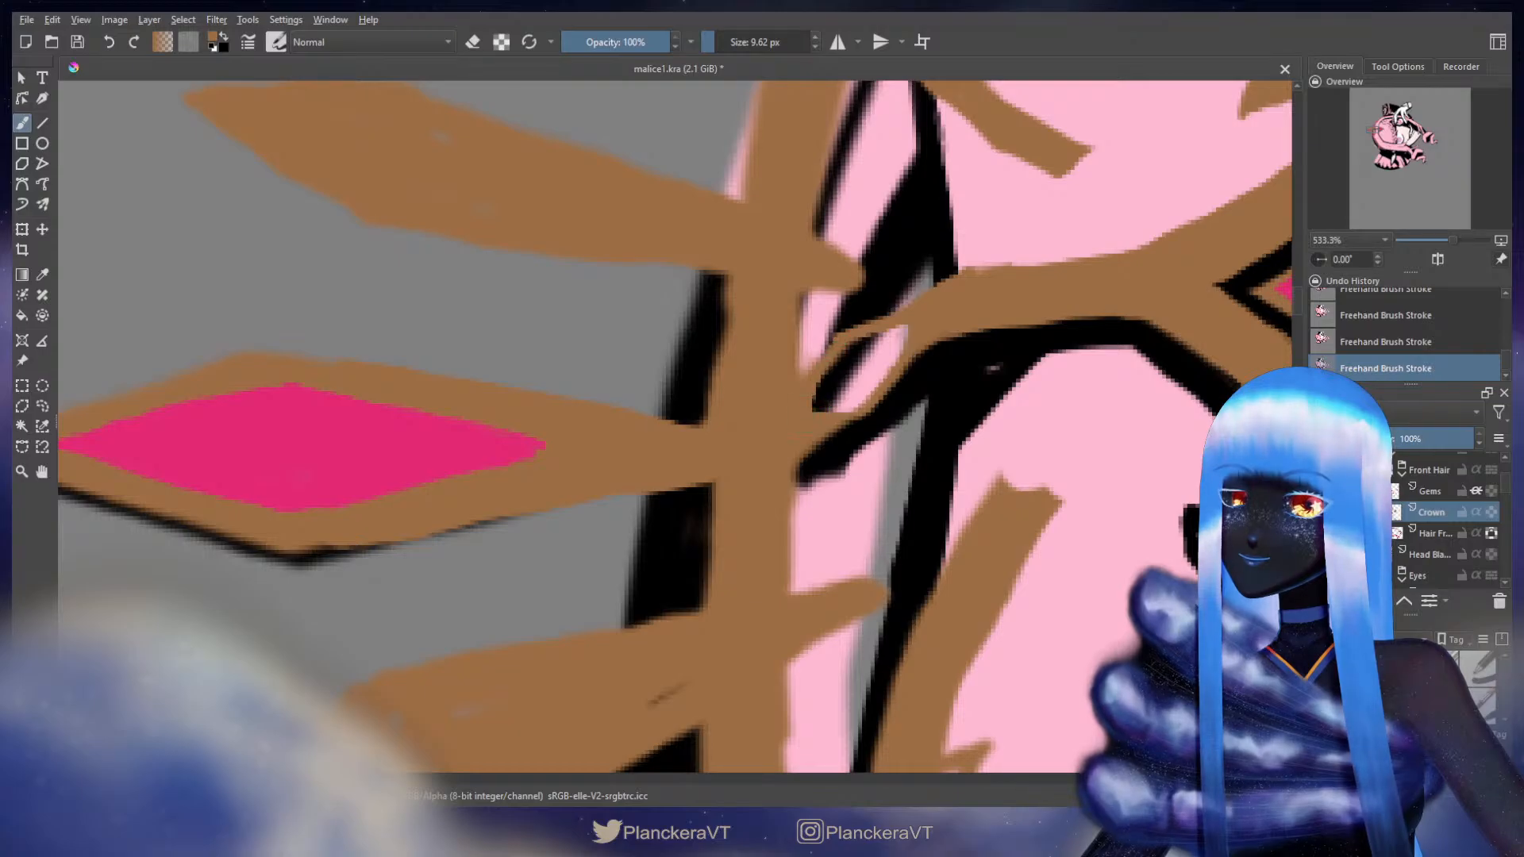
{"action": "key", "text": "ctrl+z"}
{"action": "mouse_move", "coordinate": [914, 333]}
{"action": "left_mouse_down"}
{"action": "mouse_move", "coordinate": [884, 410]}
{"action": "mouse_move", "coordinate": [835, 408]}
{"action": "left_mouse_up"}
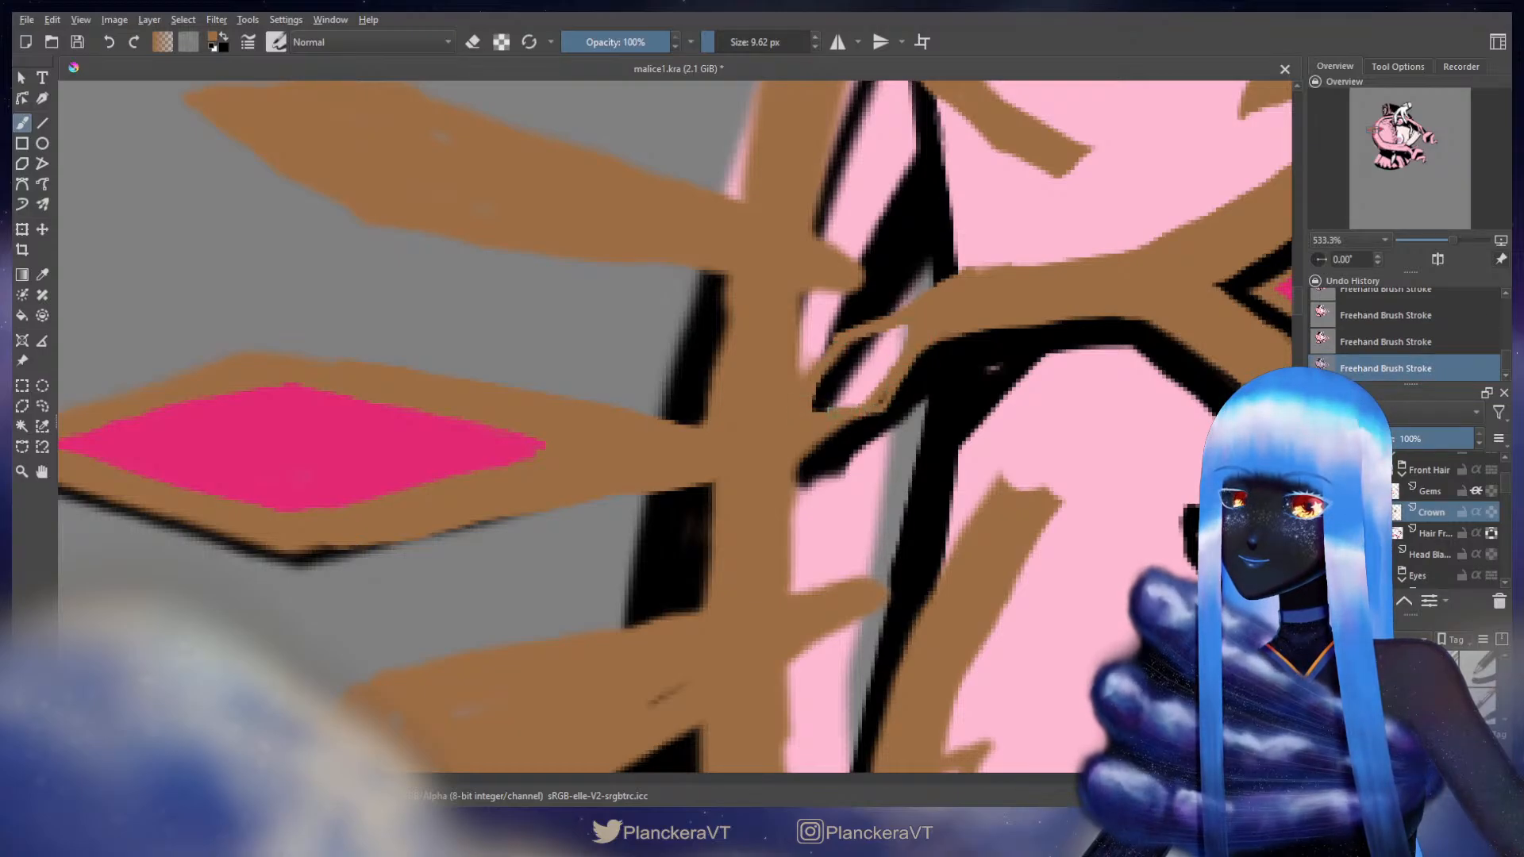
{"action": "key", "text": "ctrl+z"}
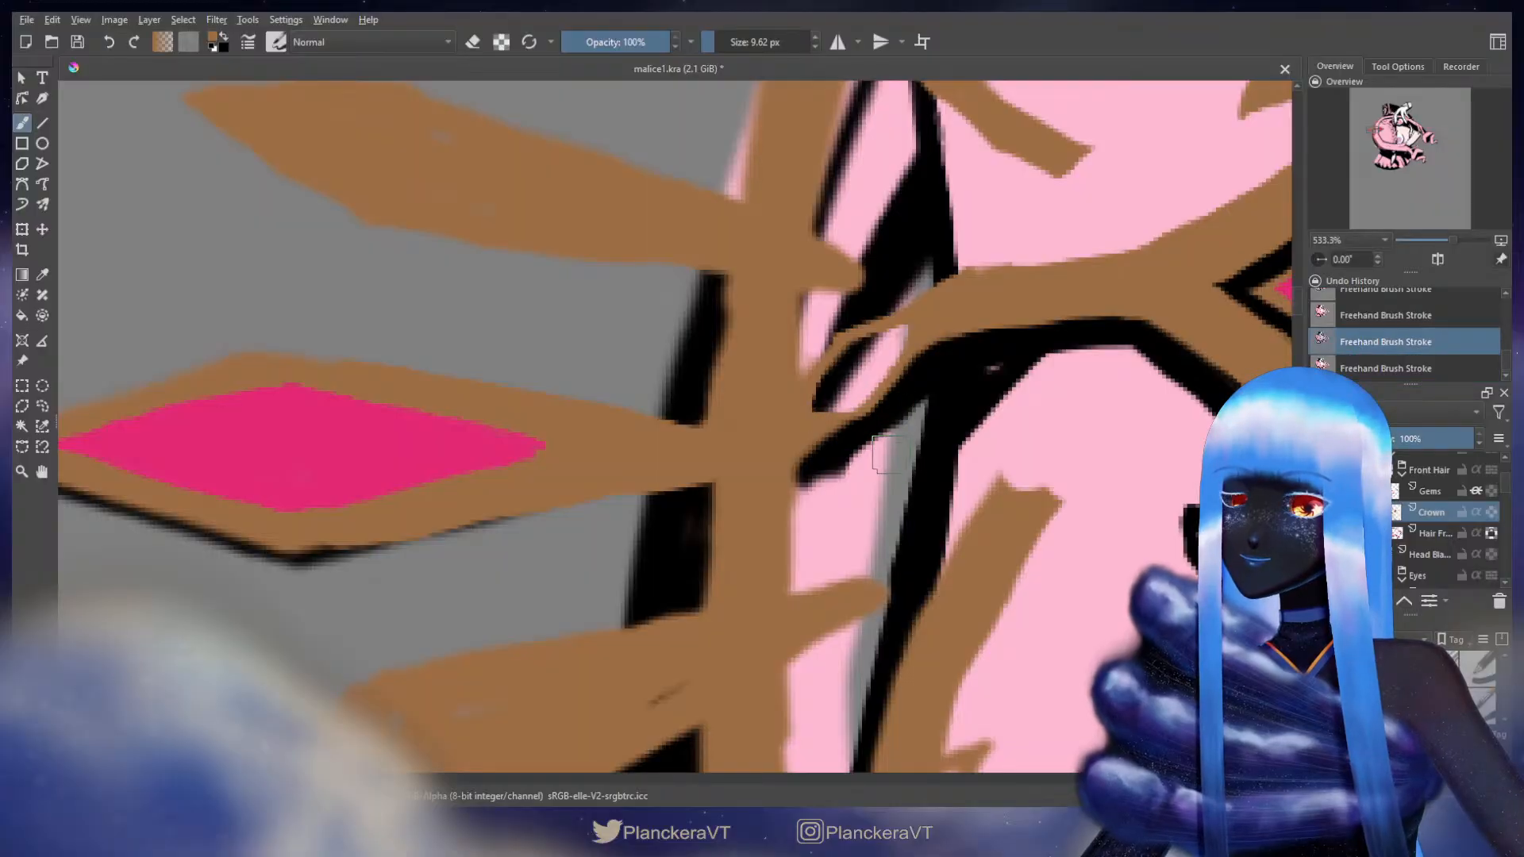
- Refine the opening at the stem's base by erasing its inner edges and repainting its lower strand in brown
{"action": "key", "text": "e"}
{"action": "left_click_drag", "start_coordinate": [881, 339], "coordinate": [840, 319]}
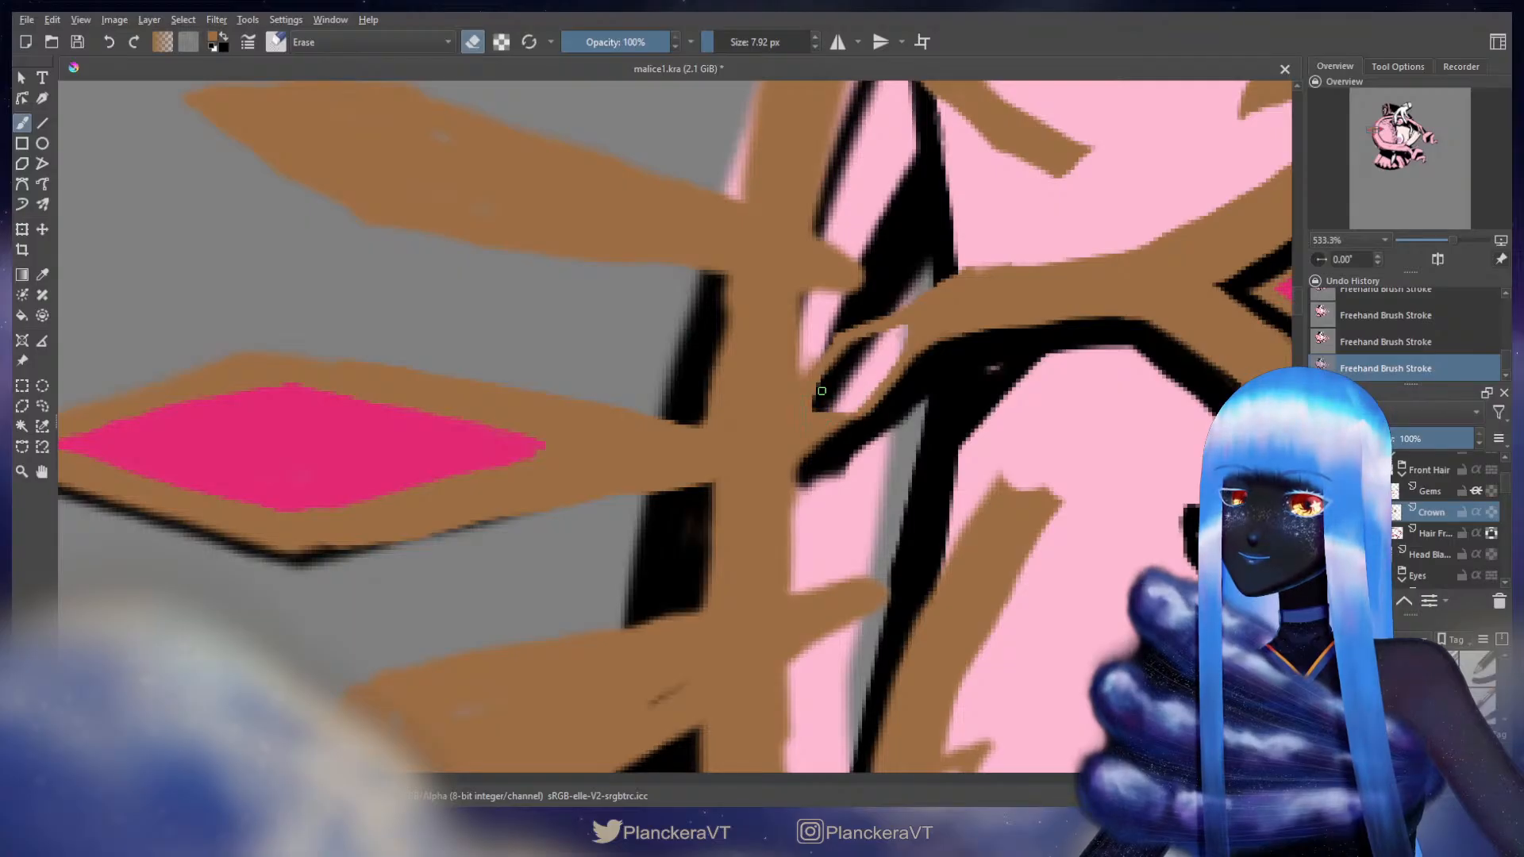
{"action": "key", "text": "e"}
{"action": "mouse_move", "coordinate": [911, 359]}
{"action": "left_mouse_down"}
{"action": "mouse_move", "coordinate": [883, 408]}
{"action": "mouse_move", "coordinate": [812, 414]}
{"action": "left_mouse_up"}
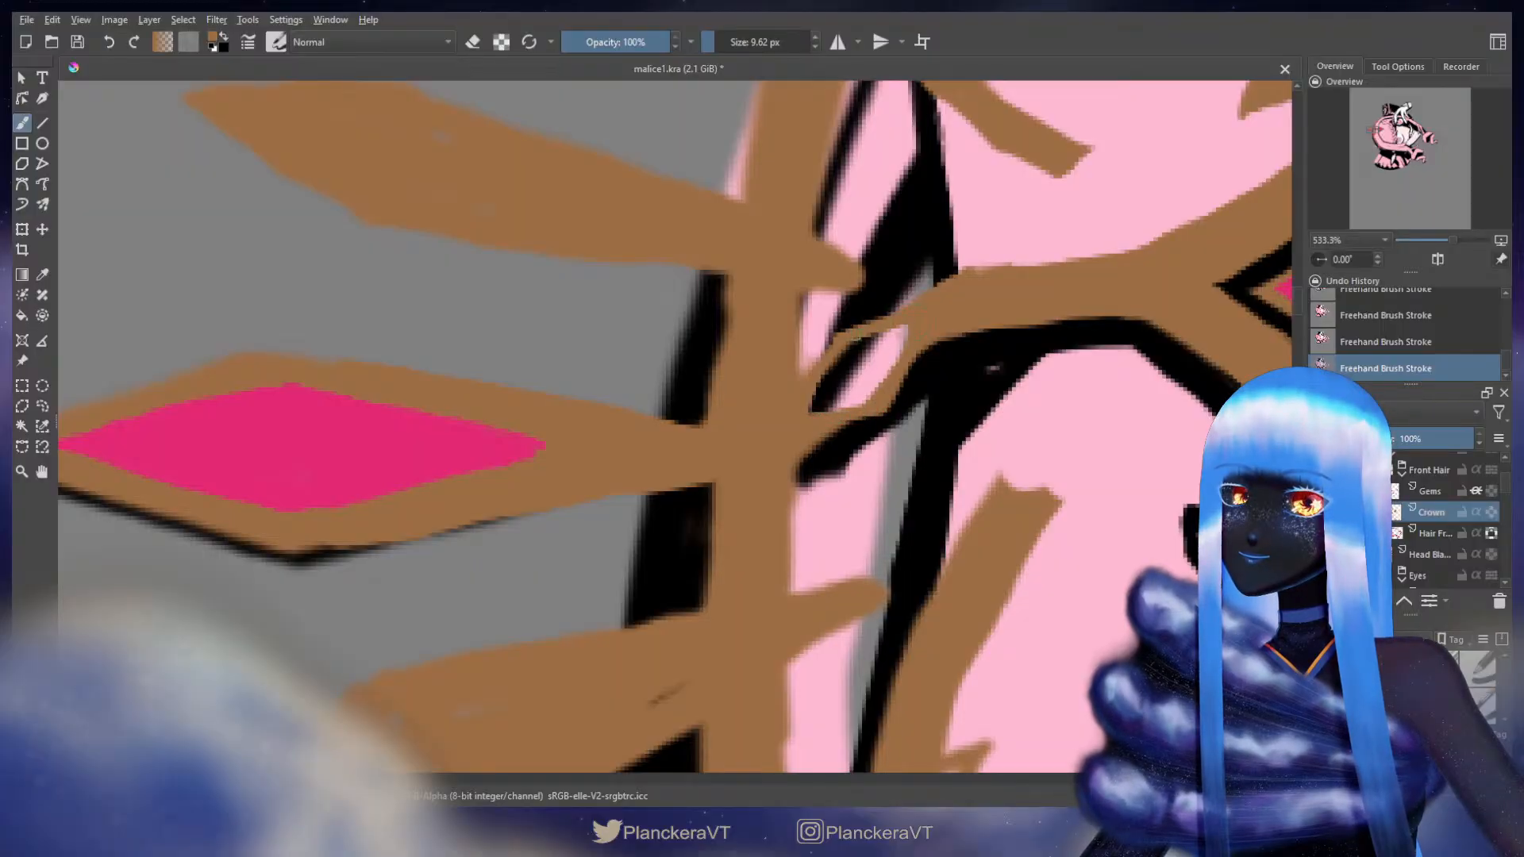
{"action": "key", "text": "e"}
{"action": "mouse_move", "coordinate": [875, 333]}
{"action": "left_mouse_down"}
{"action": "mouse_move", "coordinate": [901, 349]}
{"action": "mouse_move", "coordinate": [893, 373]}
{"action": "mouse_move", "coordinate": [847, 399]}
{"action": "left_mouse_up"}
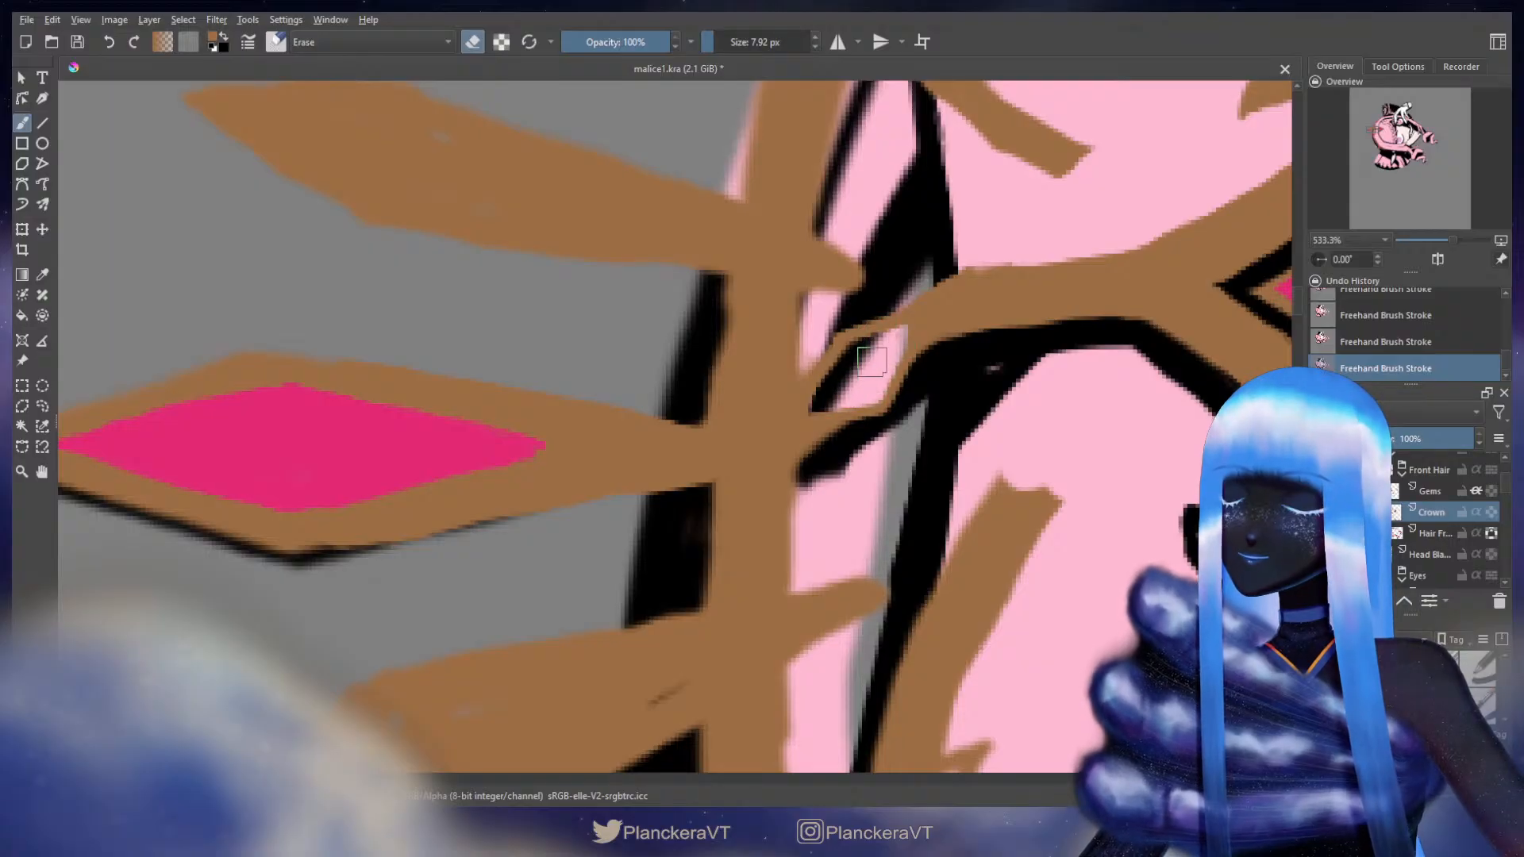
- Try to paint a brown curl off the lower-right edge of the diamond gem's frame with an 11.38 px brush
{"action": "key", "text": "1"}
{"action": "scroll", "coordinate": [996, 479], "scroll_direction": "down", "scroll_amount": 1}
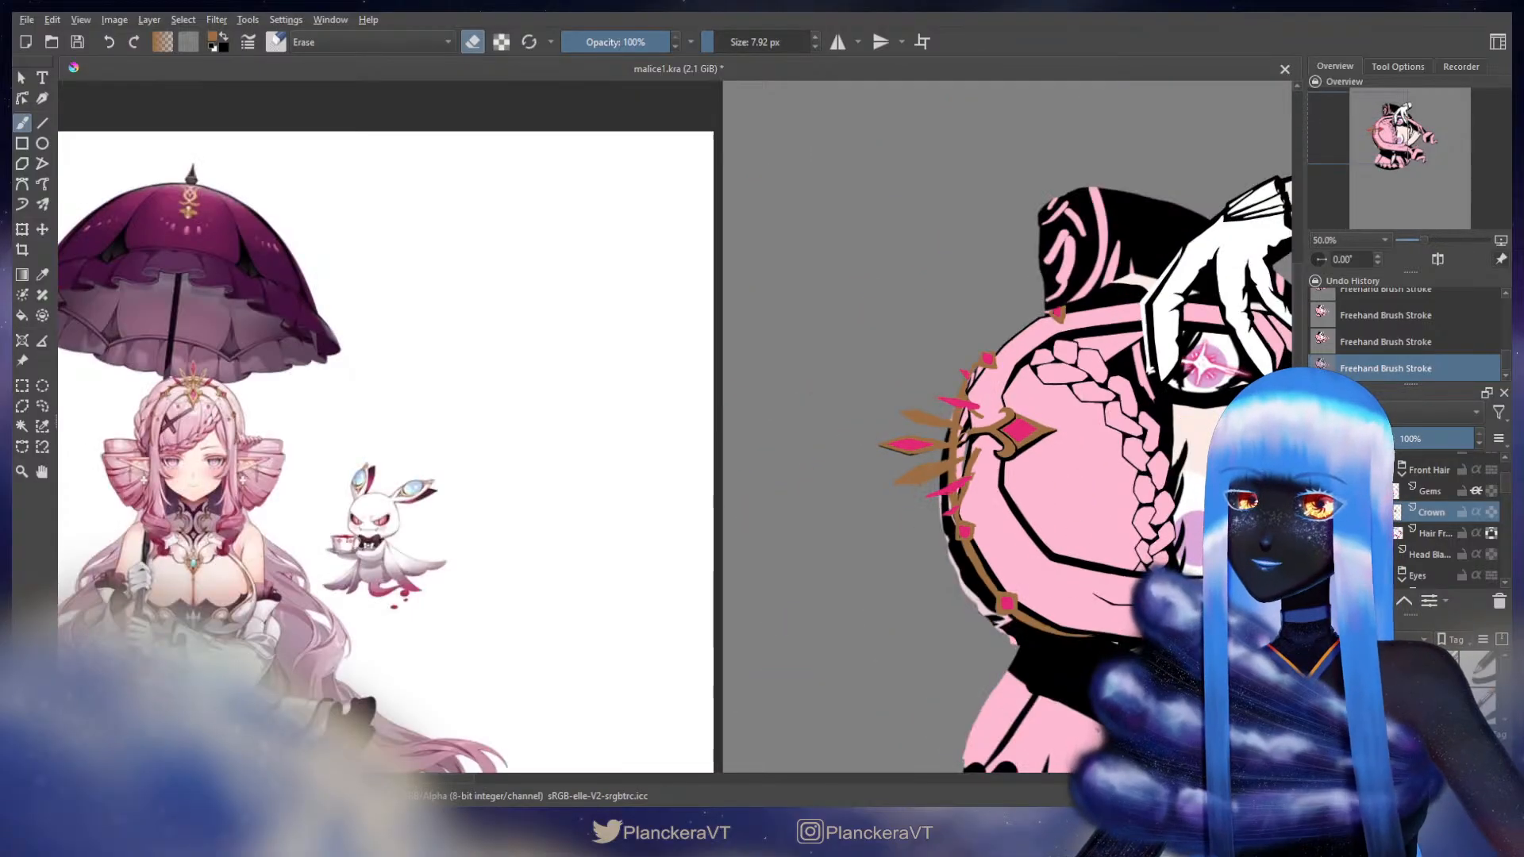
{"action": "left_click_drag", "start_coordinate": [1074, 528], "coordinate": [908, 425]}
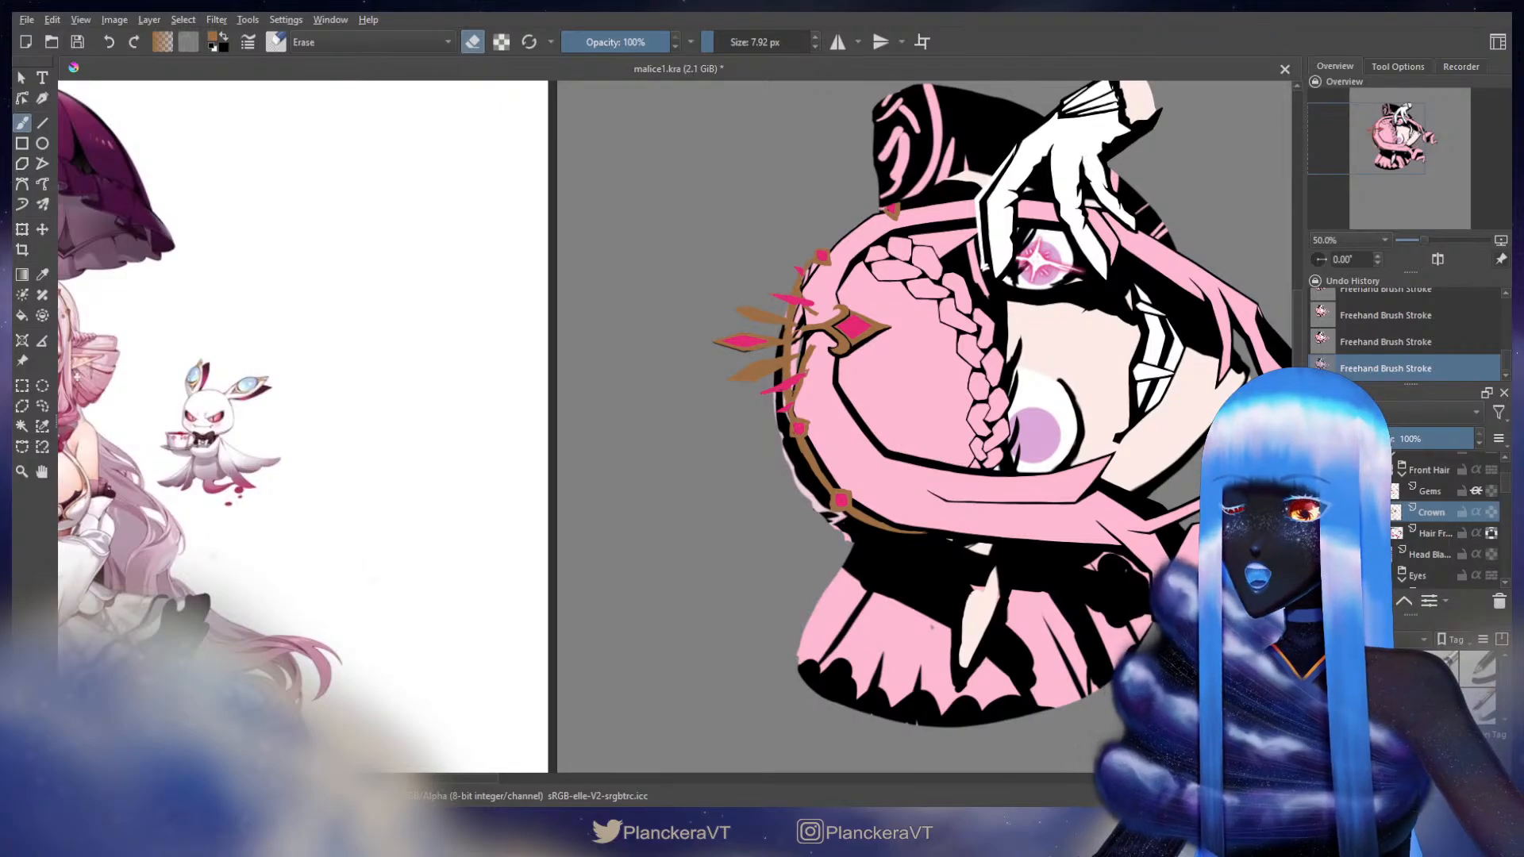
{"action": "scroll", "coordinate": [928, 315], "scroll_direction": "up", "scroll_amount": 2}
{"action": "left_click_drag", "start_coordinate": [813, 372], "coordinate": [847, 418]}
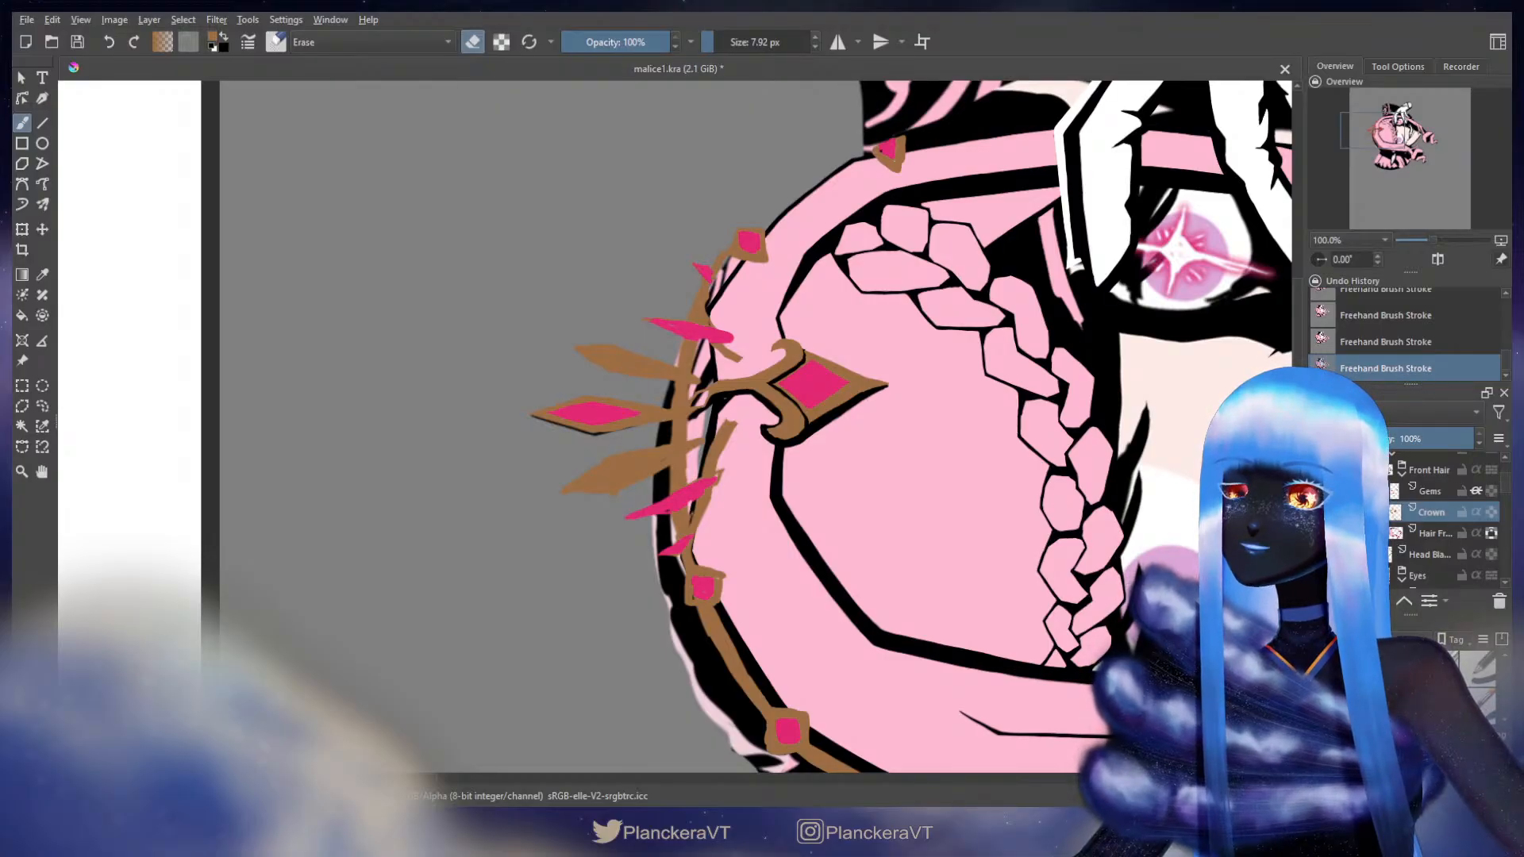
{"action": "scroll", "coordinate": [746, 341], "scroll_direction": "up", "scroll_amount": 2}
{"action": "key", "text": "e"}
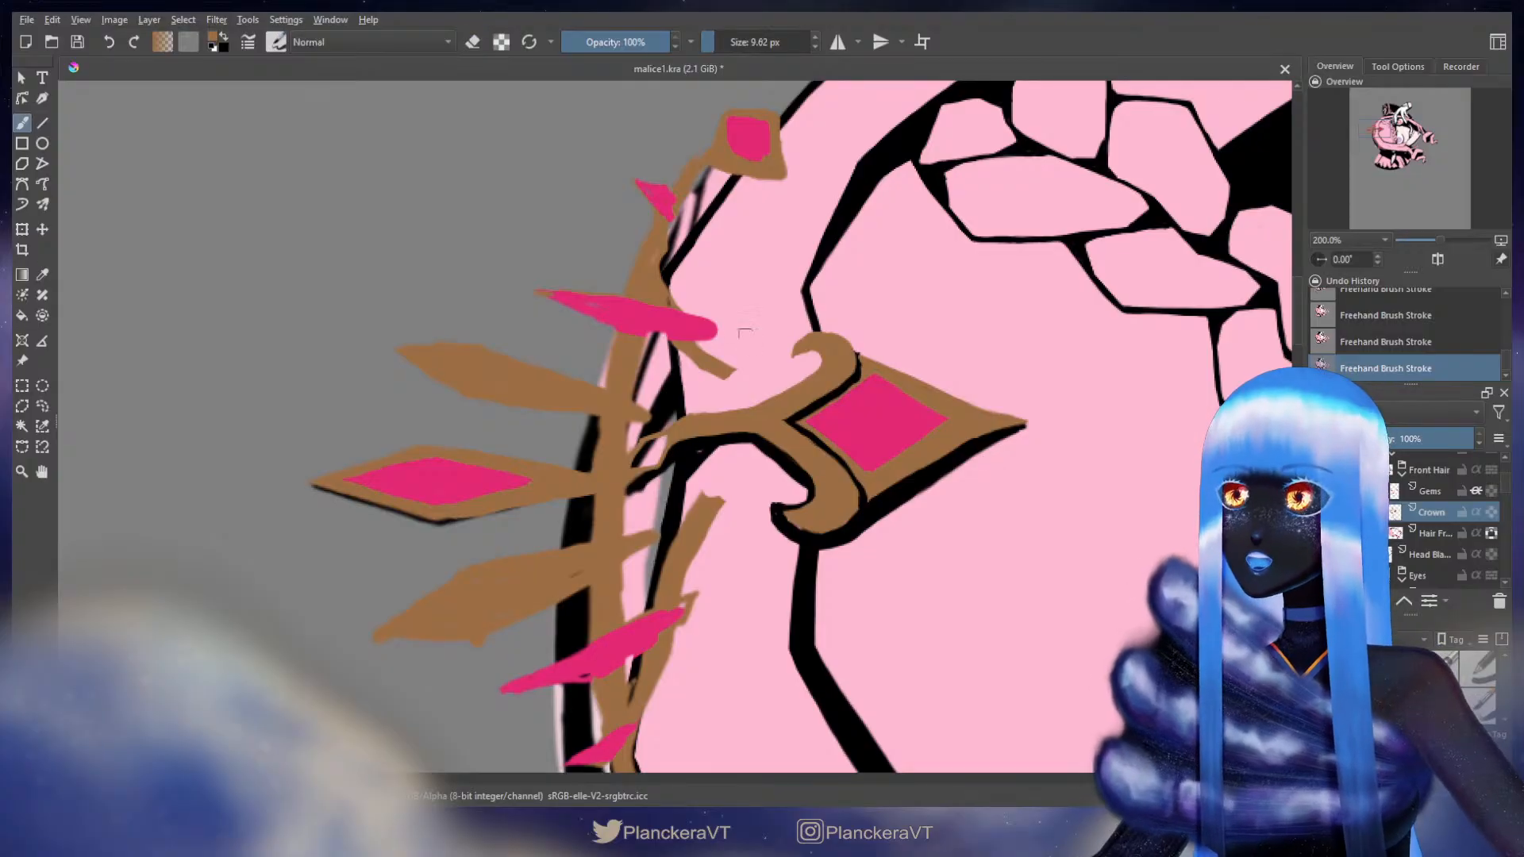
{"action": "left_click_drag", "start_coordinate": [802, 431], "coordinate": [647, 334]}
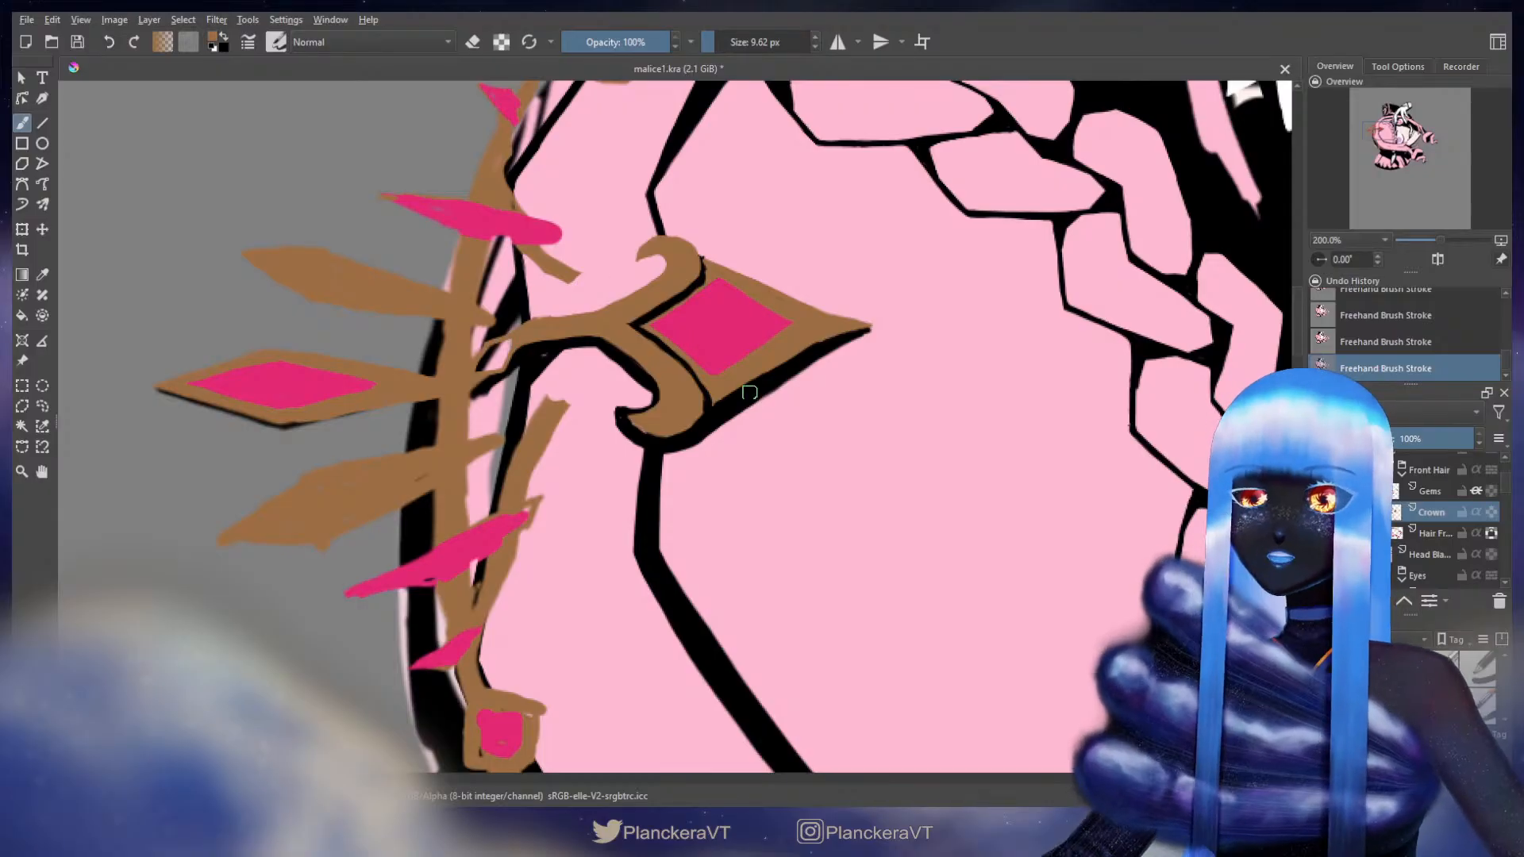
{"action": "key", "text": "bracketright"}
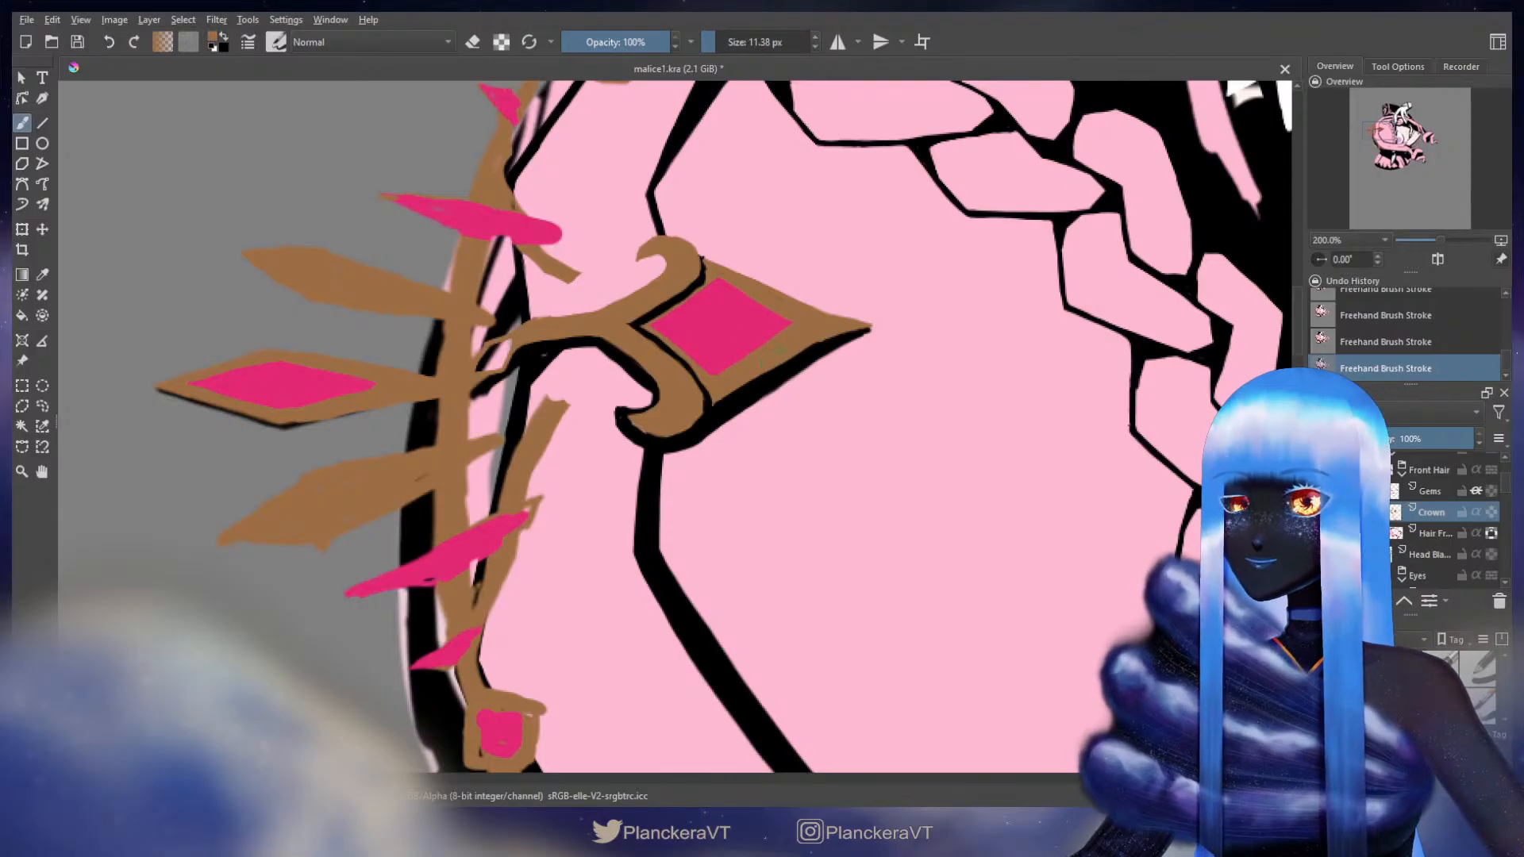
{"action": "left_click_drag", "start_coordinate": [759, 379], "coordinate": [803, 396]}
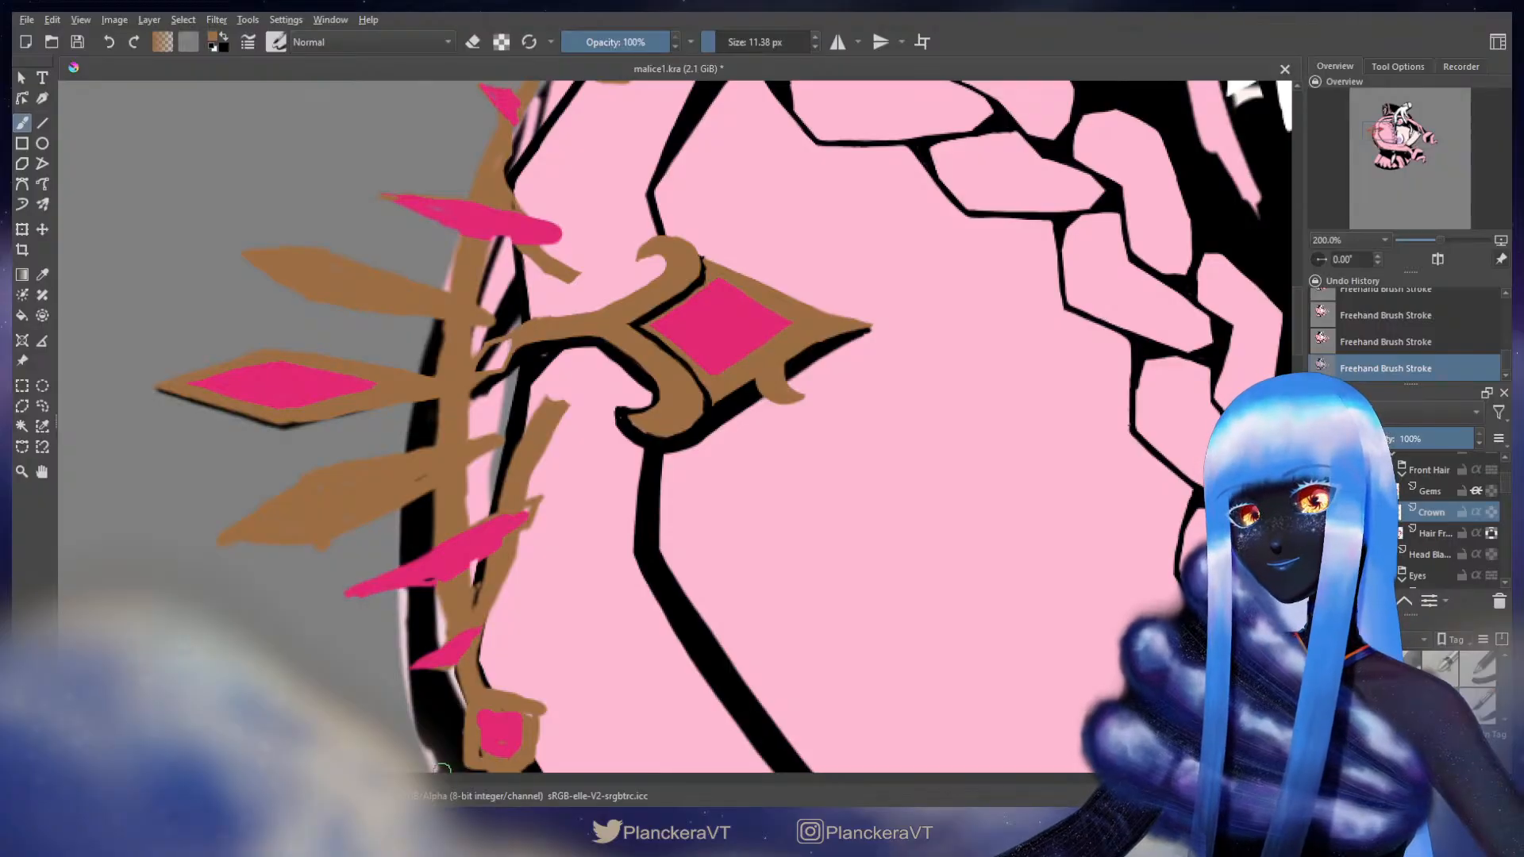
{"action": "key", "text": "ctrl+z"}
{"action": "key", "text": "ctrl+z"}
{"action": "key", "text": "ctrl+z"}
{"action": "key", "text": "ctrl+z"}
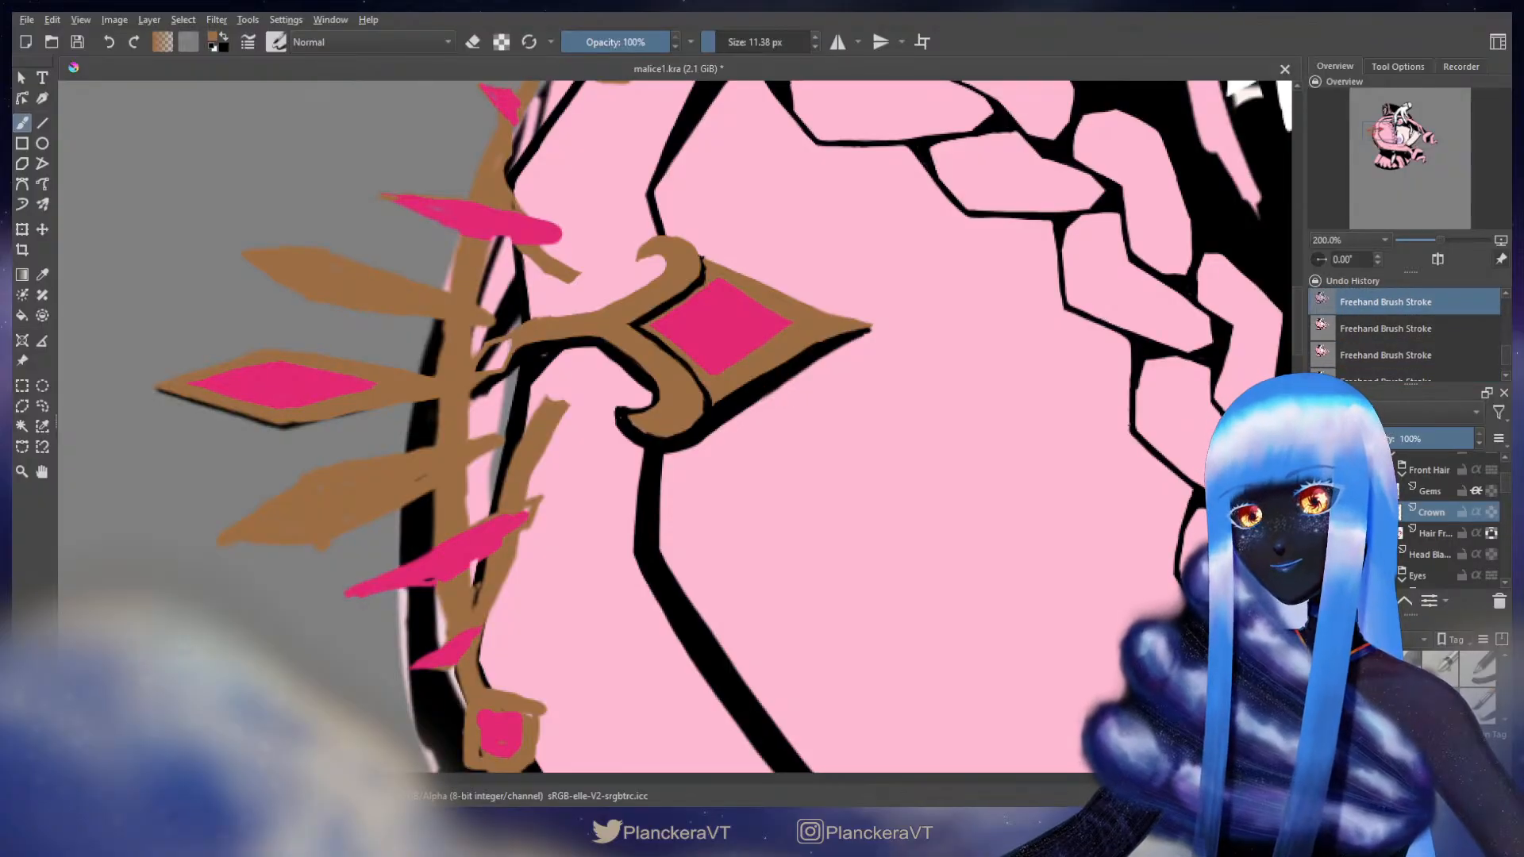
- Paint rounded brown bumps on the lower-right and upper-right edges of the diamond gem's frame, enlarging the brush to 16.87 px
{"action": "mouse_move", "coordinate": [776, 368]}
{"action": "left_mouse_down"}
{"action": "mouse_move", "coordinate": [759, 382]}
{"action": "mouse_move", "coordinate": [803, 381]}
{"action": "left_mouse_up"}
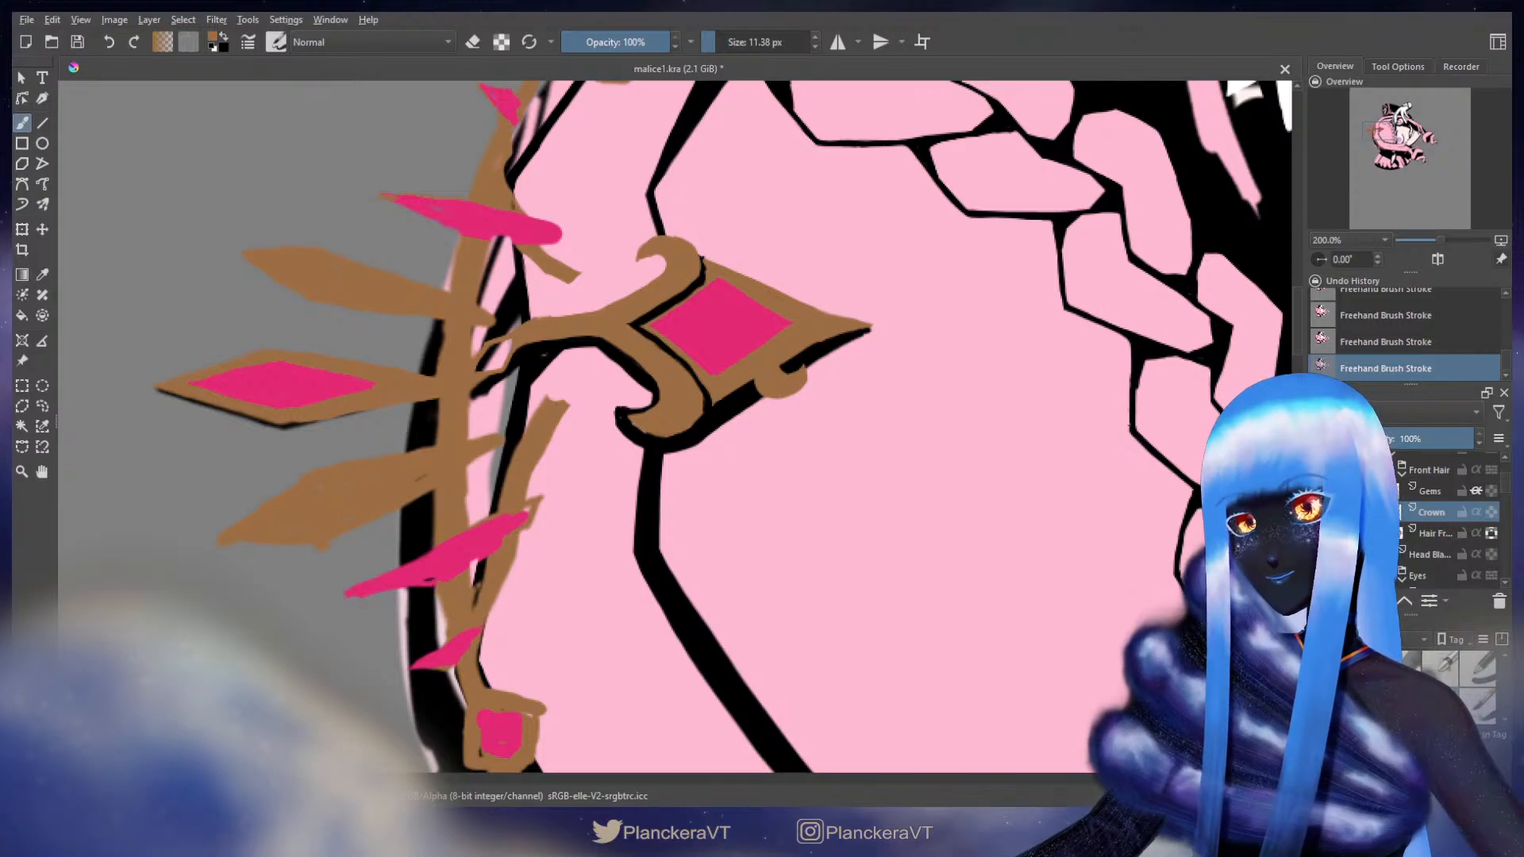
{"action": "left_click_drag", "start_coordinate": [761, 376], "coordinate": [767, 376], "text": "shift"}
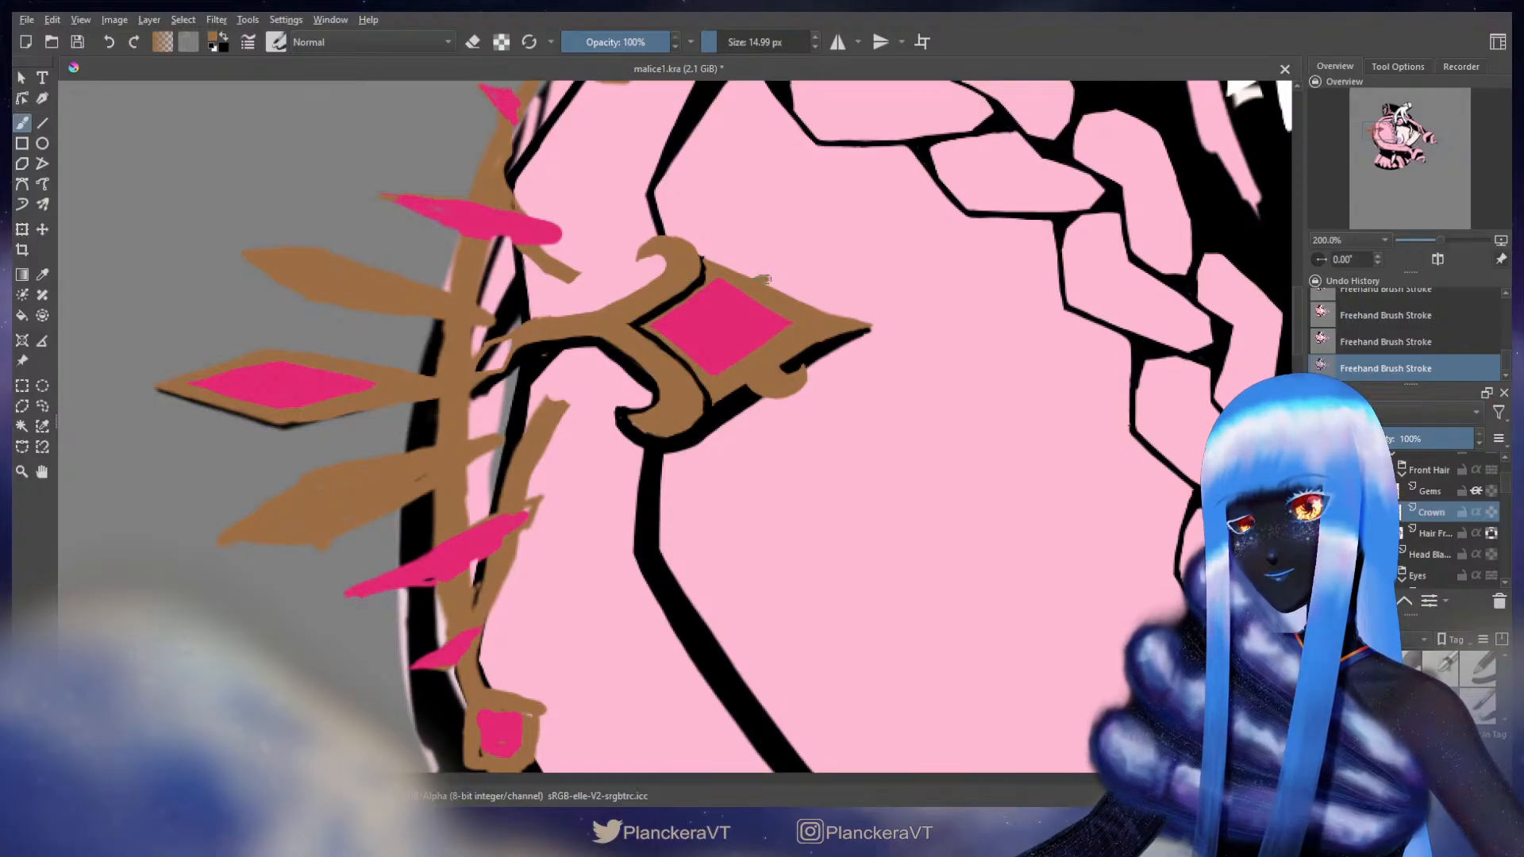
{"action": "key", "text": "bracketright"}
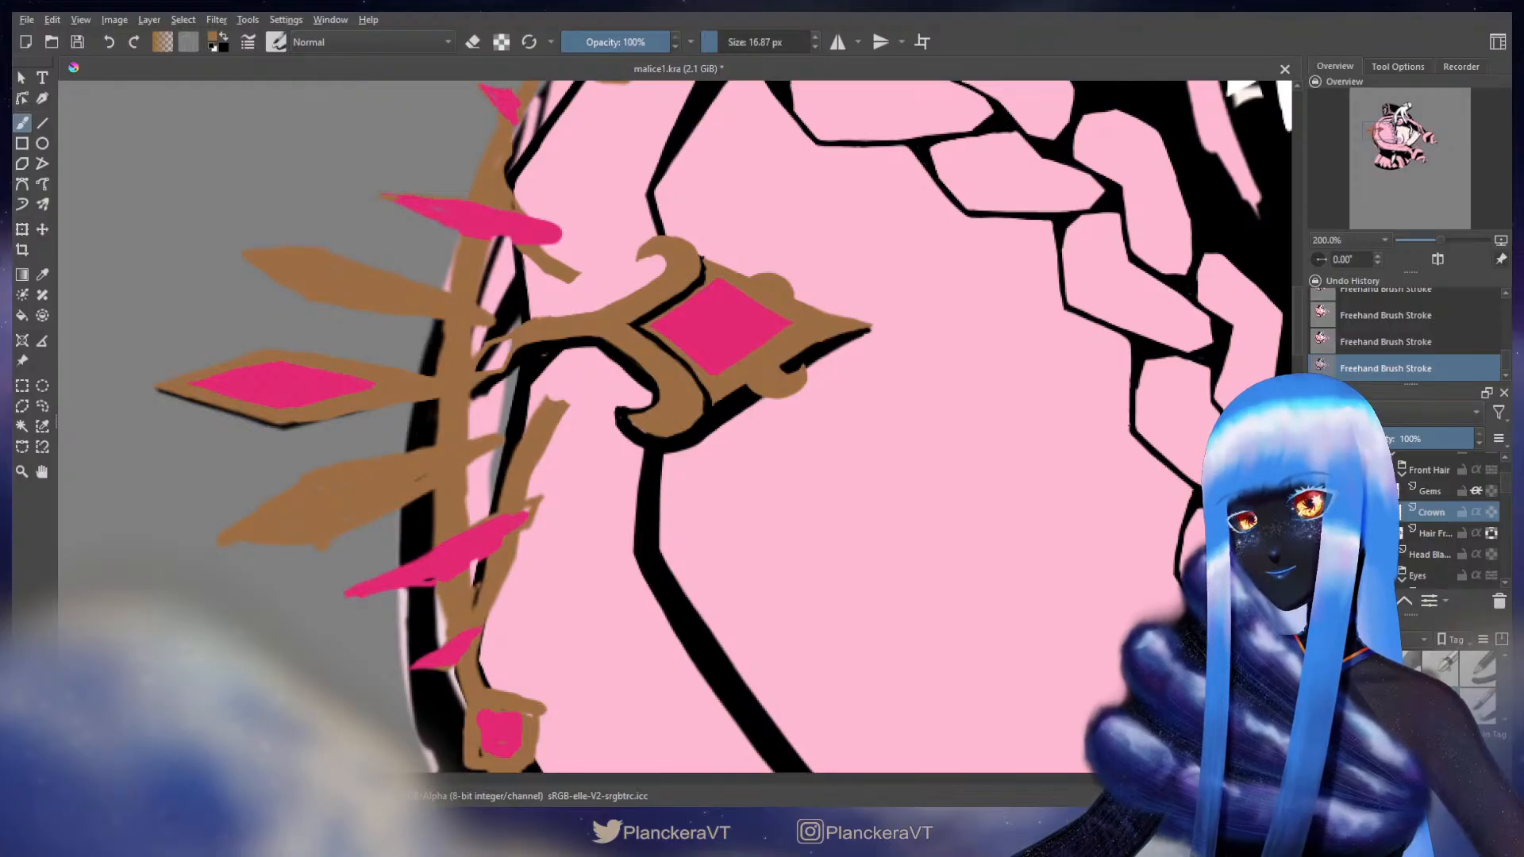
- Outline the upper-right edge of the diamond gem's frame in black with a 14.37 px brush
{"action": "key", "text": "x"}
{"action": "key", "text": "bracketleft"}
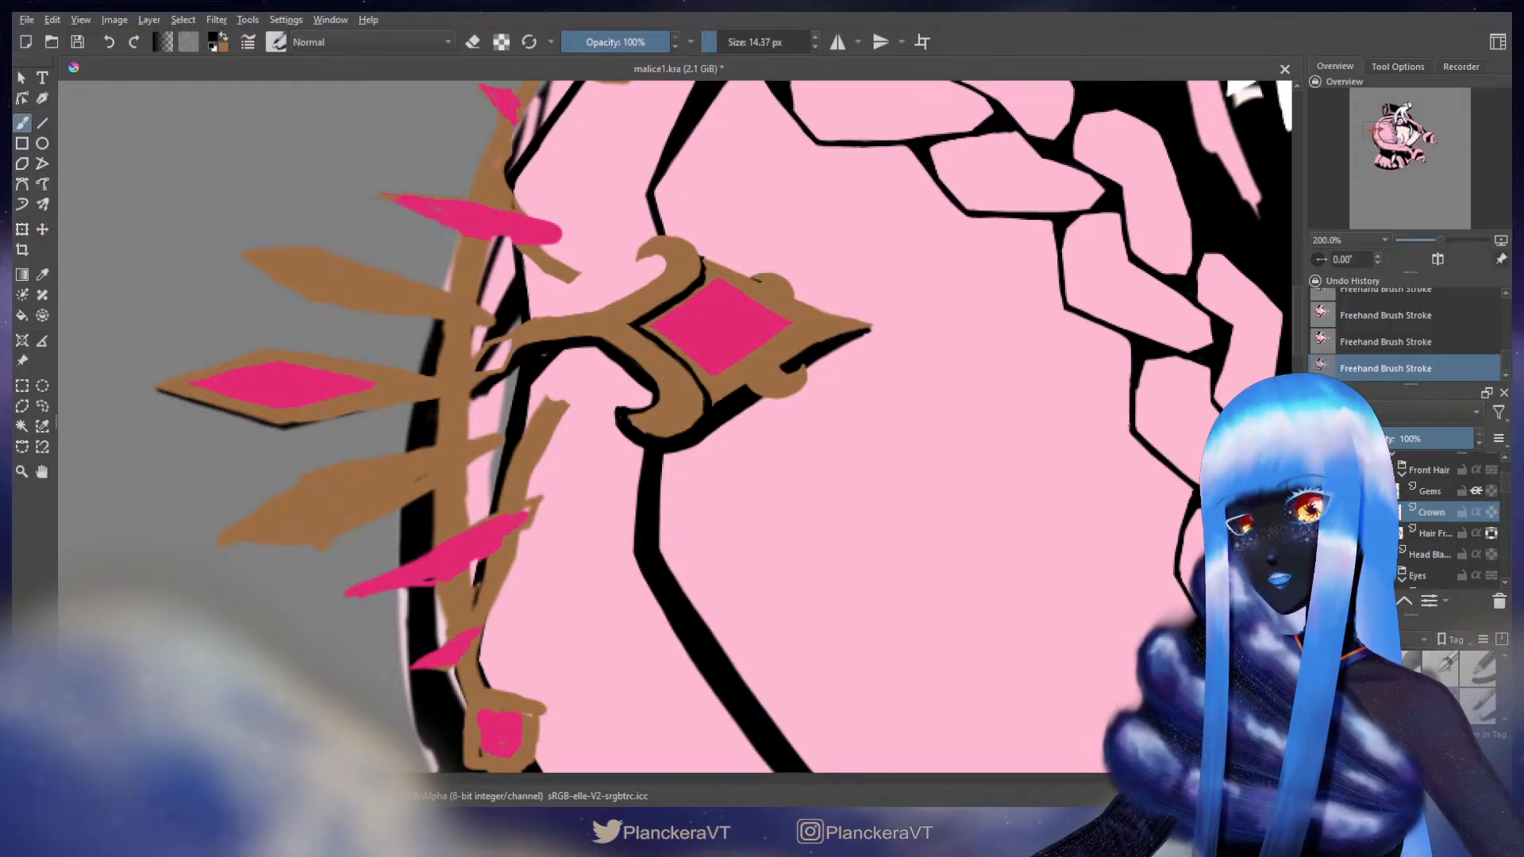
{"action": "mouse_move", "coordinate": [771, 286]}
{"action": "left_mouse_down"}
{"action": "mouse_move", "coordinate": [701, 258]}
{"action": "mouse_move", "coordinate": [816, 308]}
{"action": "left_mouse_up"}
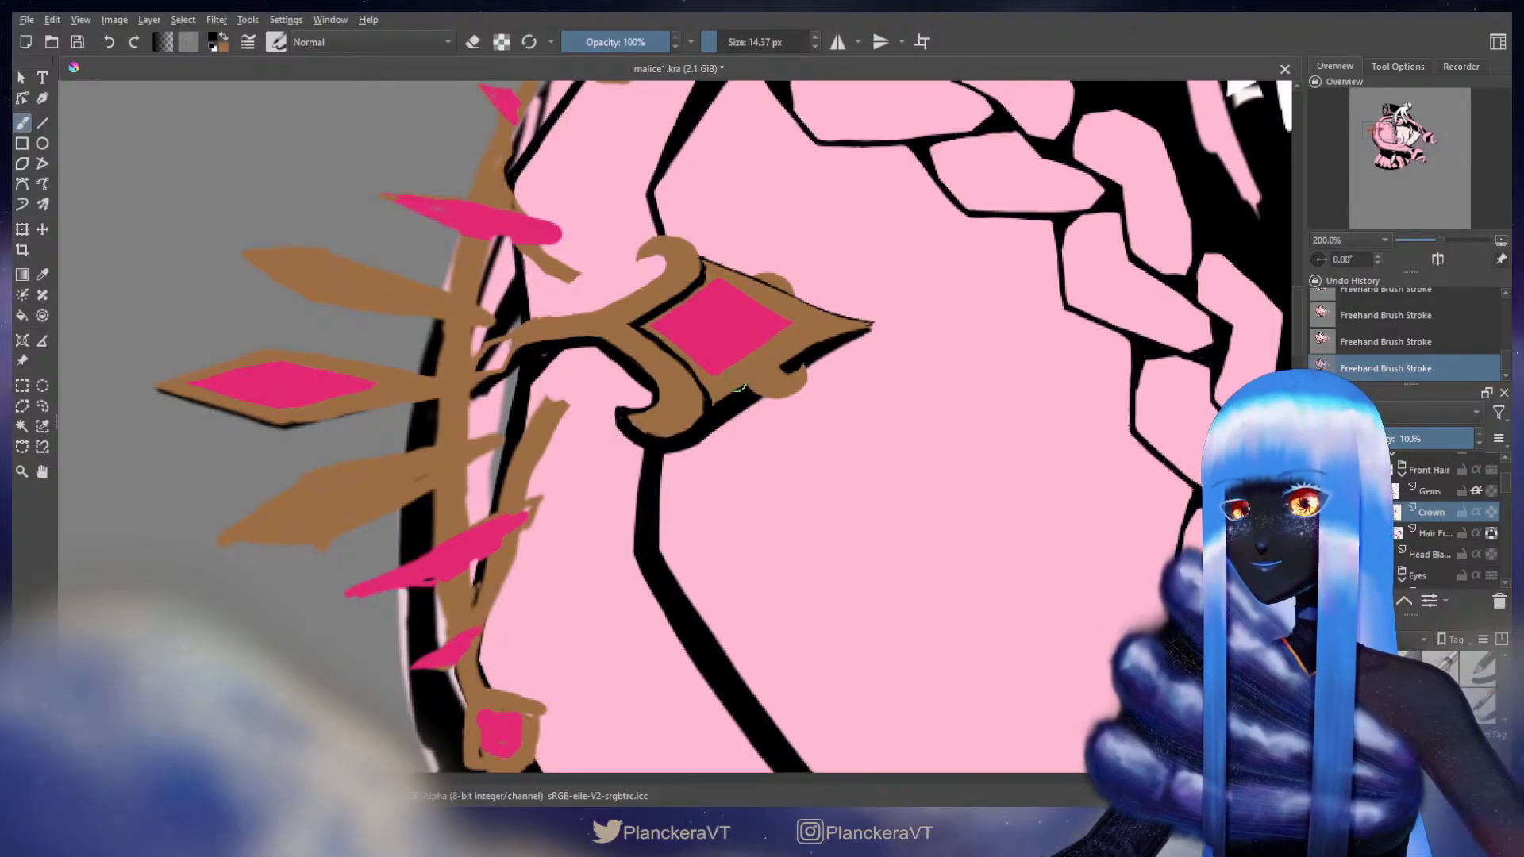
- Extend the frame's upper bump toward the stem in brown at 15.89 px and trim its outline by erasing
{"action": "key", "text": "x"}
{"action": "key", "text": "bracketright"}
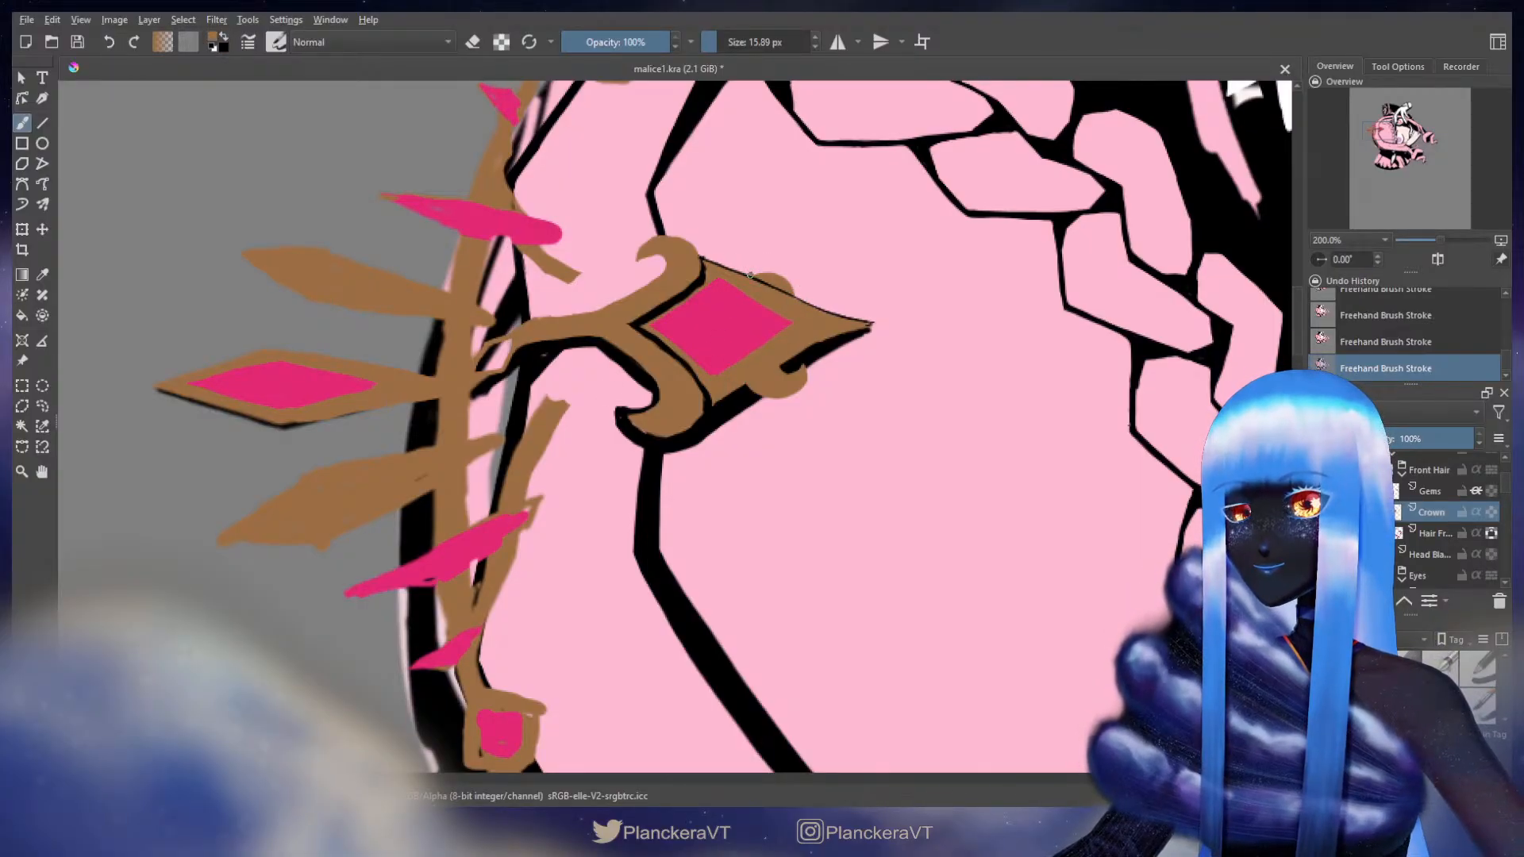
{"action": "left_click_drag", "start_coordinate": [774, 277], "coordinate": [744, 270]}
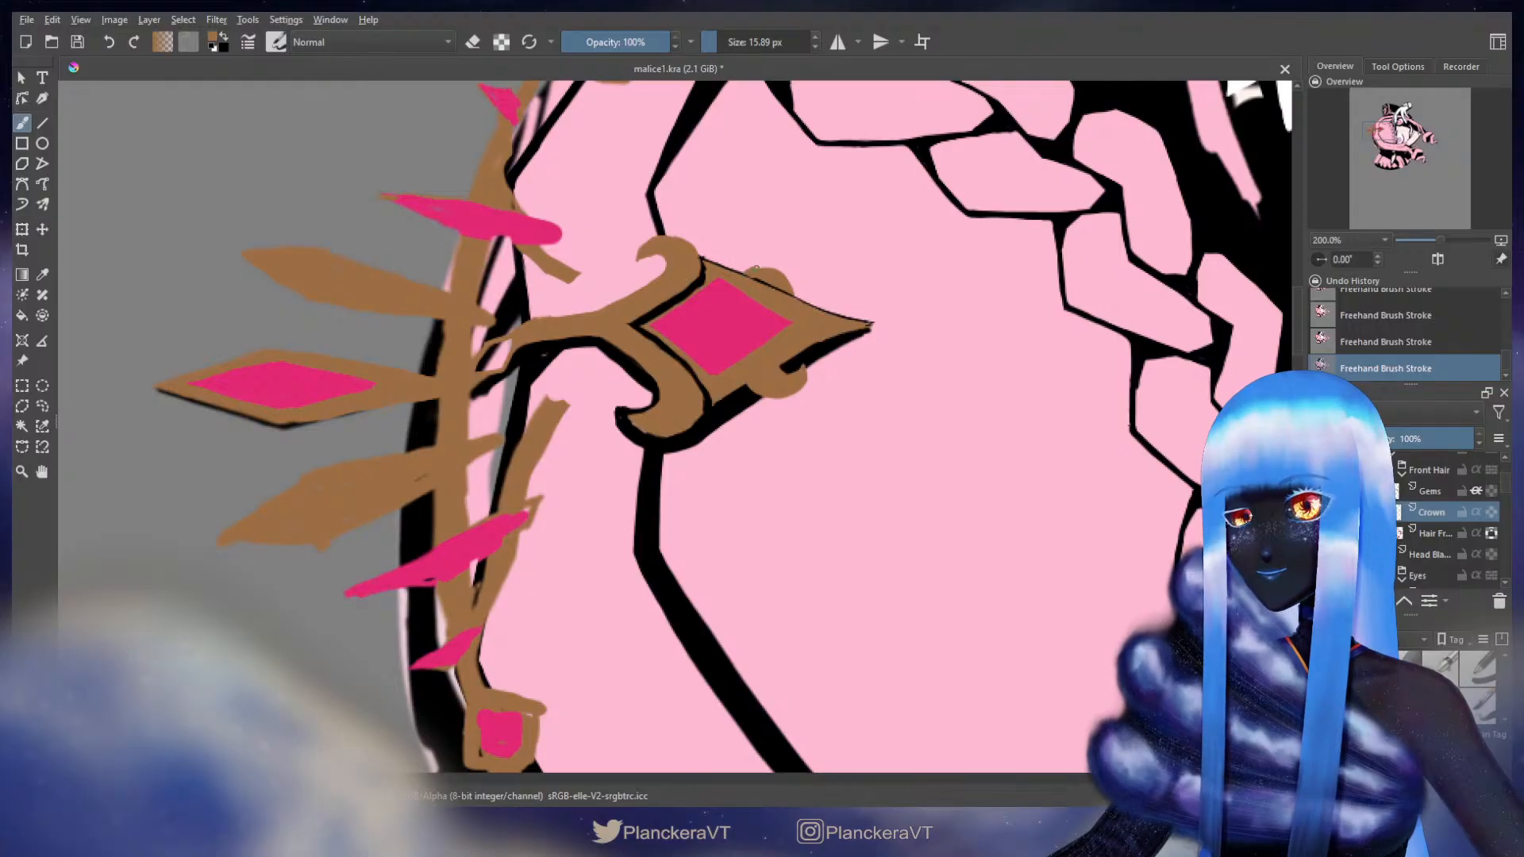
{"action": "key", "text": "e"}
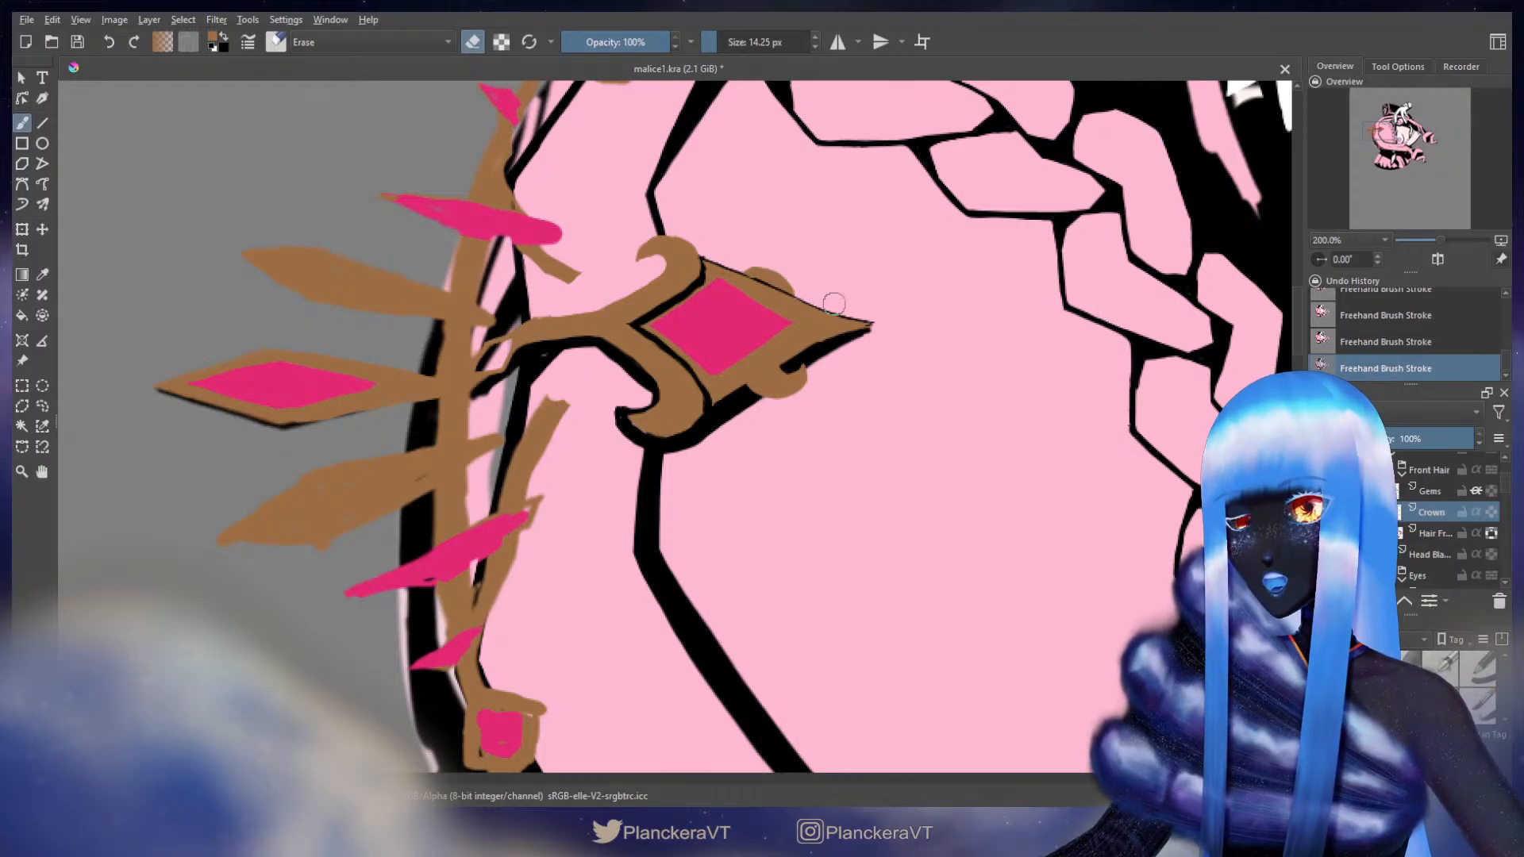
{"action": "key", "text": "e"}
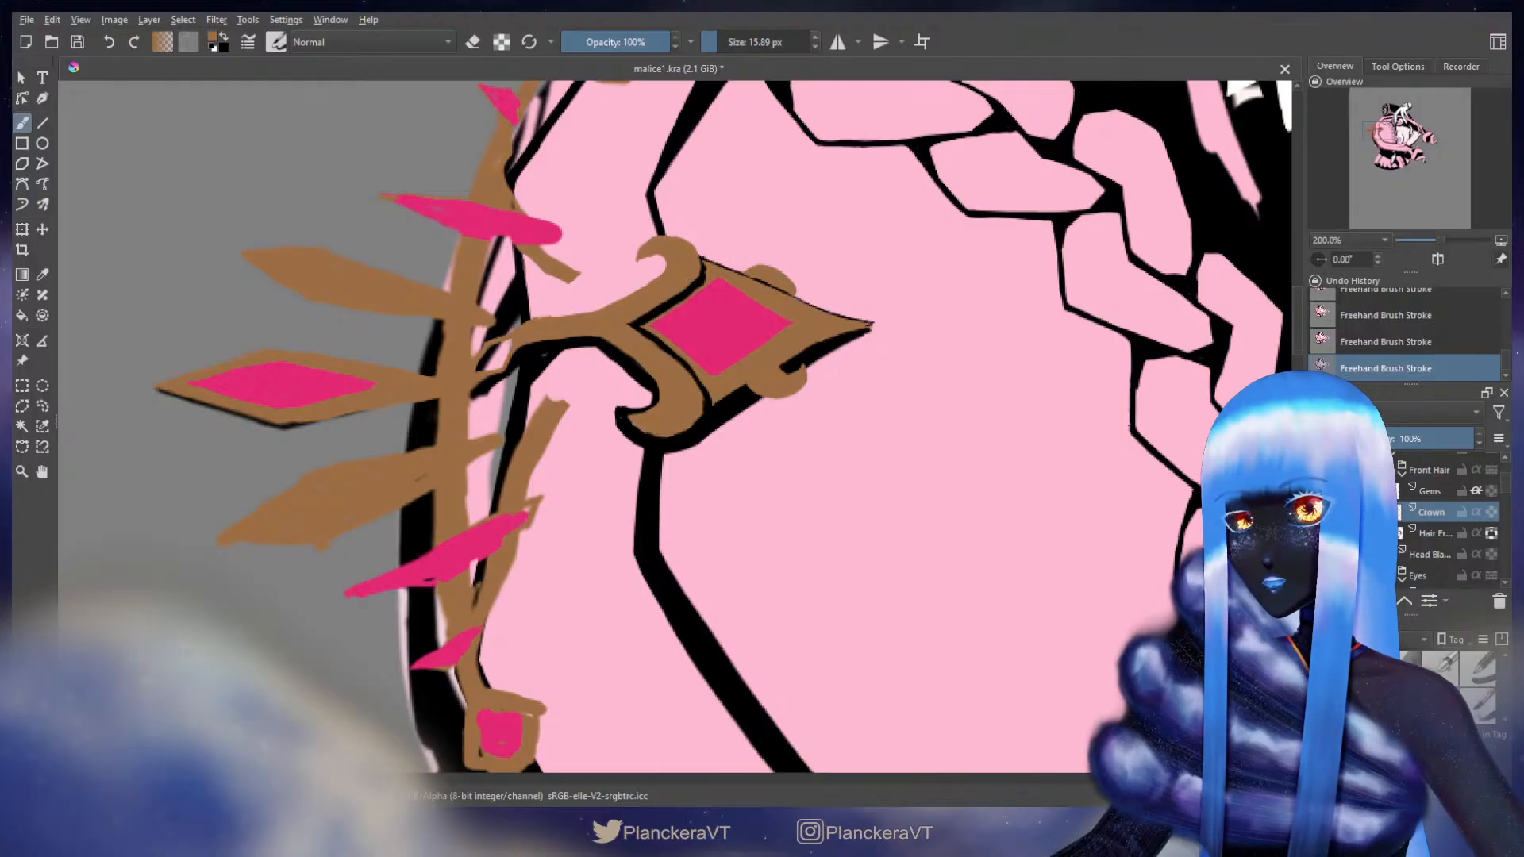
{"action": "key", "text": "e"}
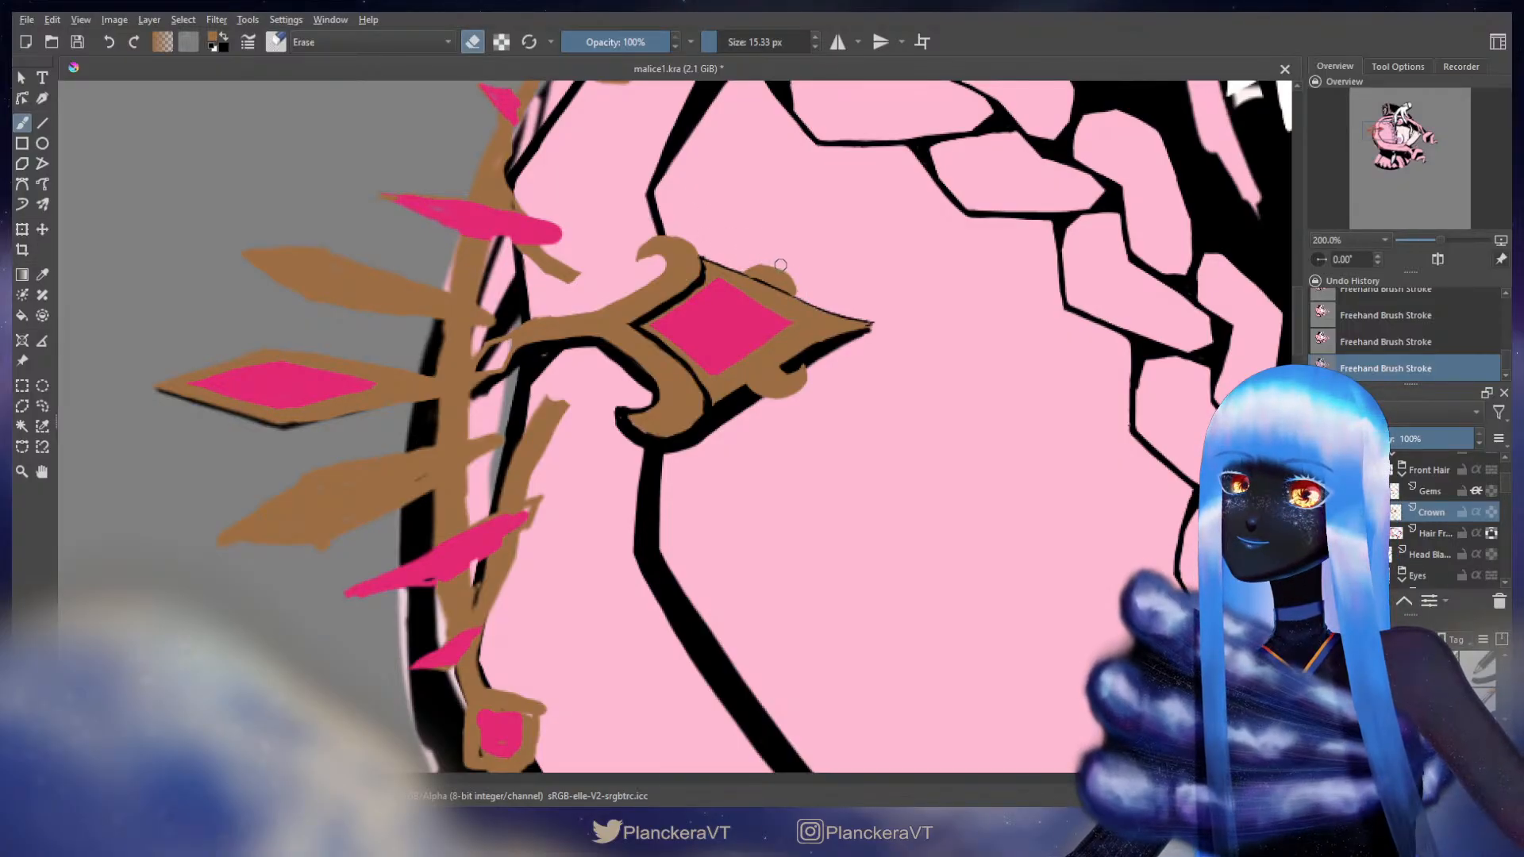
{"action": "key", "text": "e"}
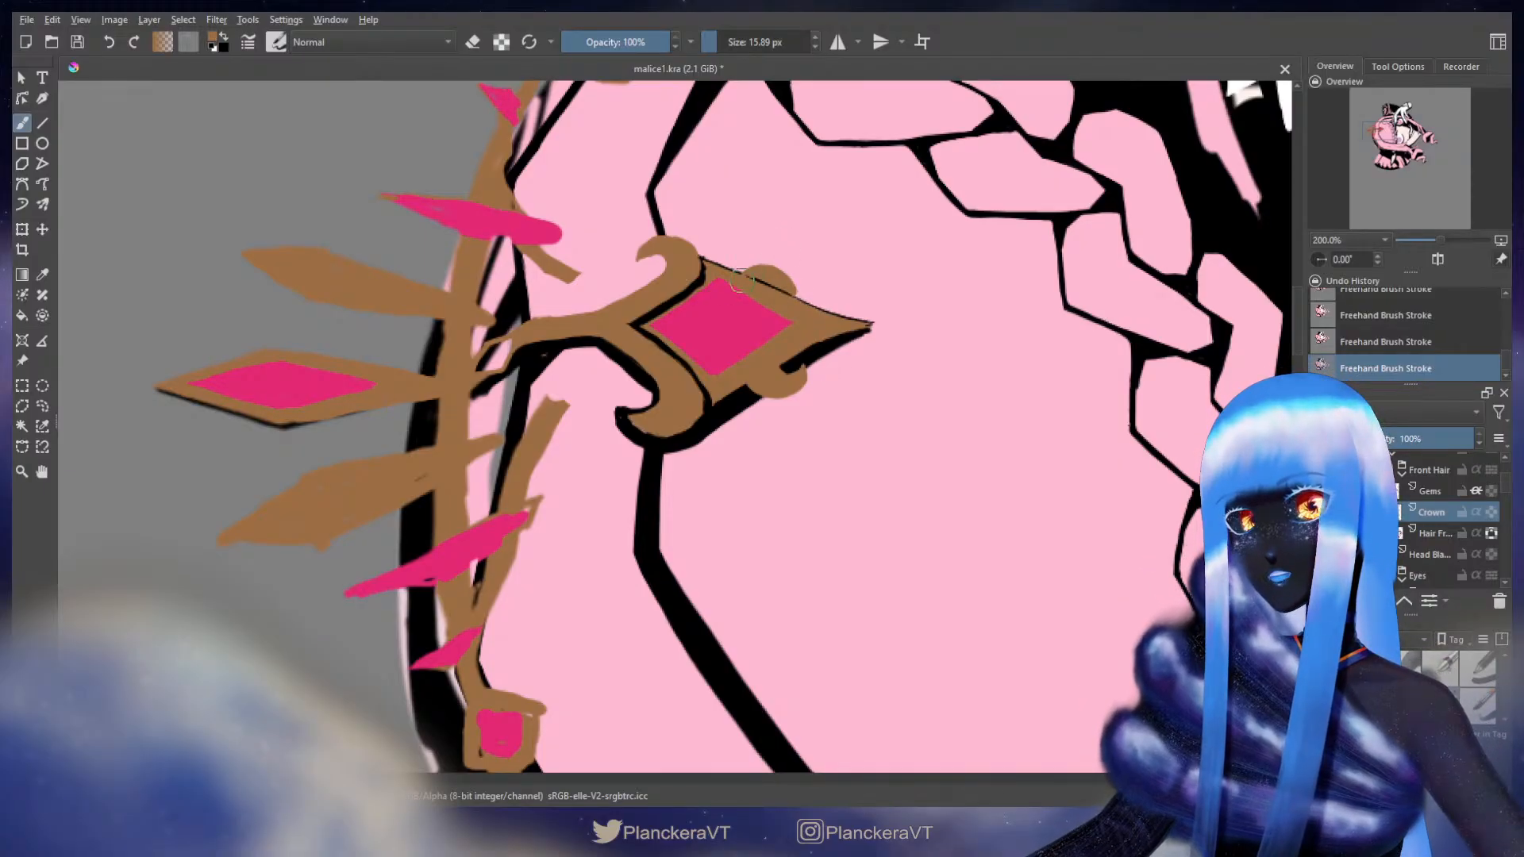
- Touch up the upper bump and the adjoining frame edge with the 15.89 px brown brush
{"action": "scroll", "coordinate": [818, 322], "scroll_direction": "down", "scroll_amount": 6}
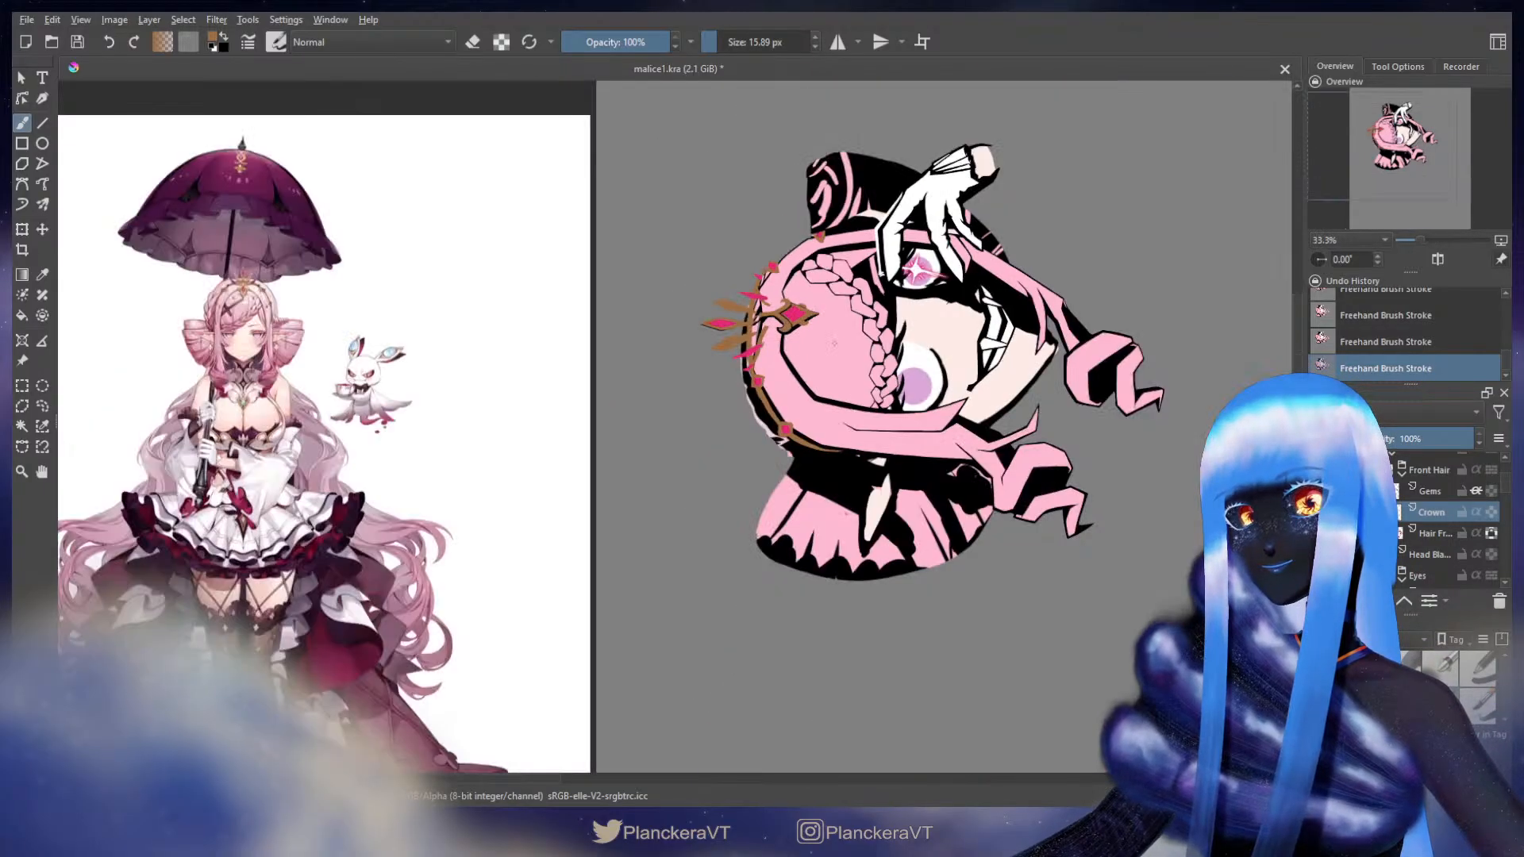
{"action": "scroll", "coordinate": [809, 333], "scroll_direction": "up", "scroll_amount": 6}
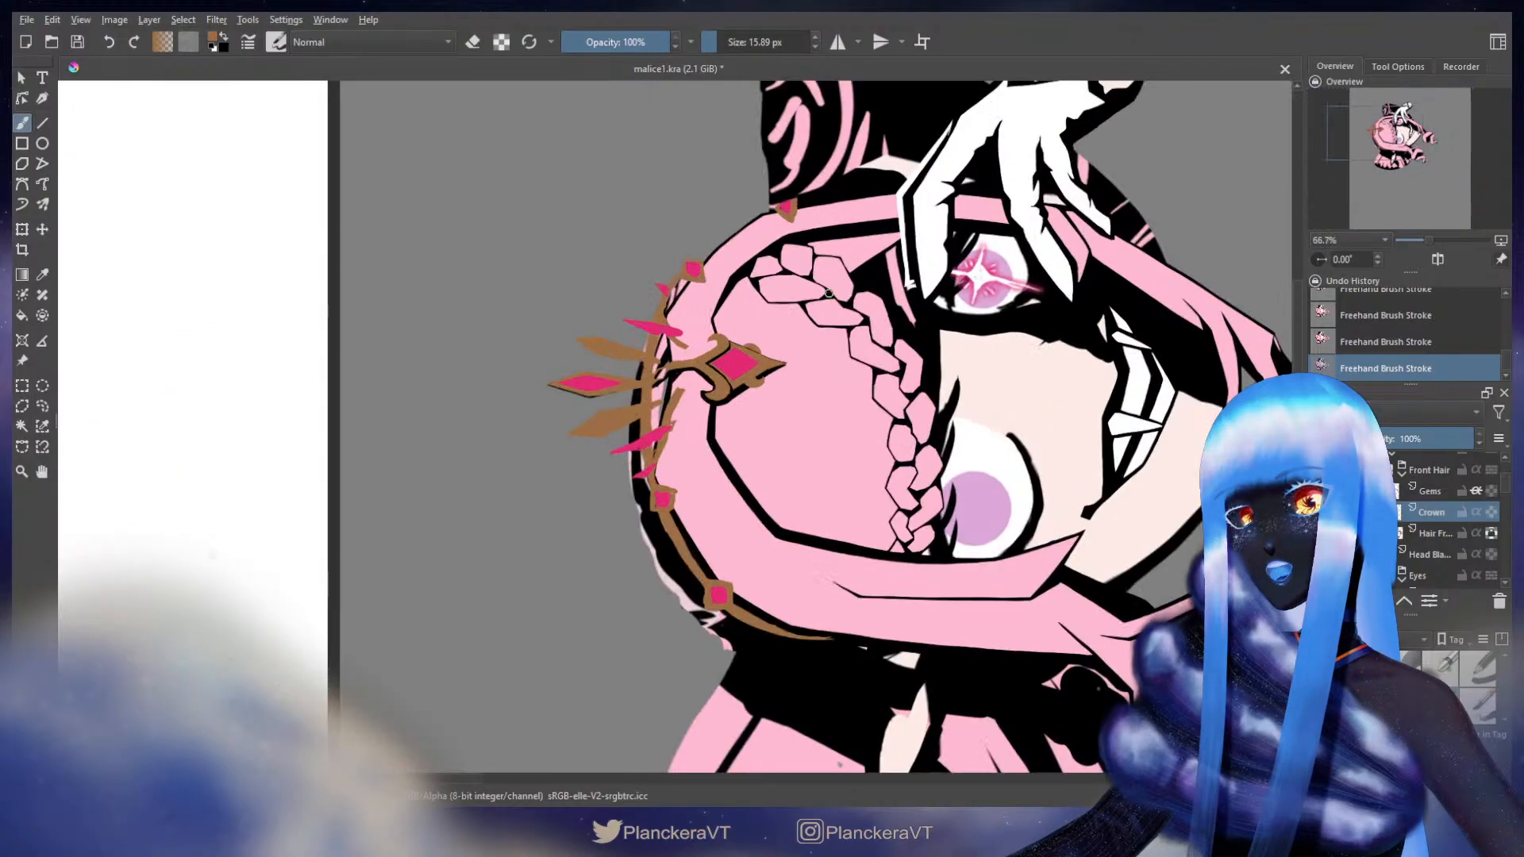
{"action": "left_click_drag", "start_coordinate": [769, 415], "coordinate": [802, 407]}
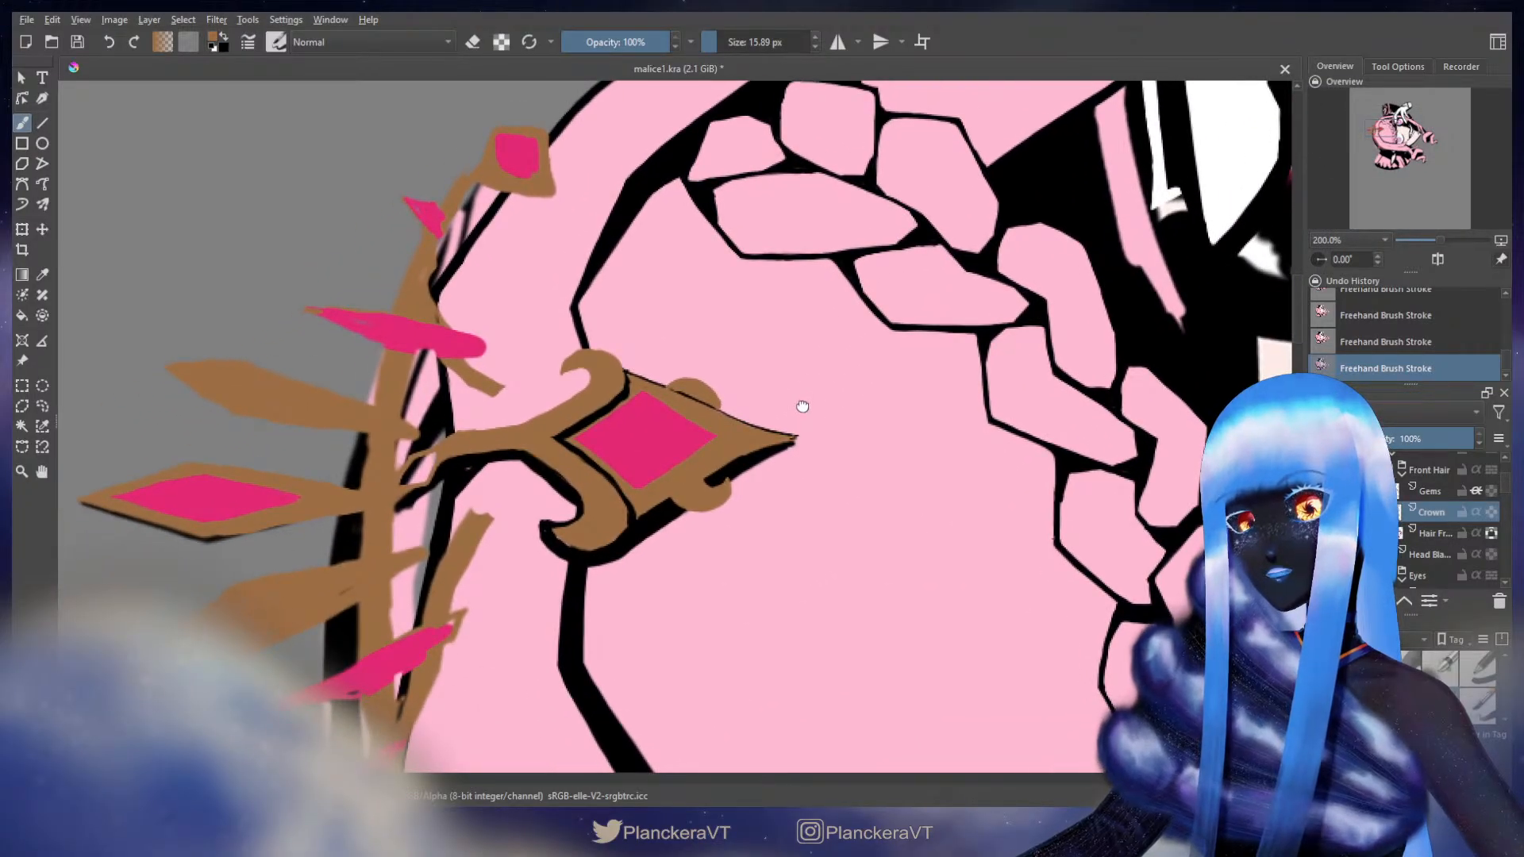
{"action": "scroll", "coordinate": [758, 414], "scroll_direction": "up", "scroll_amount": 1}
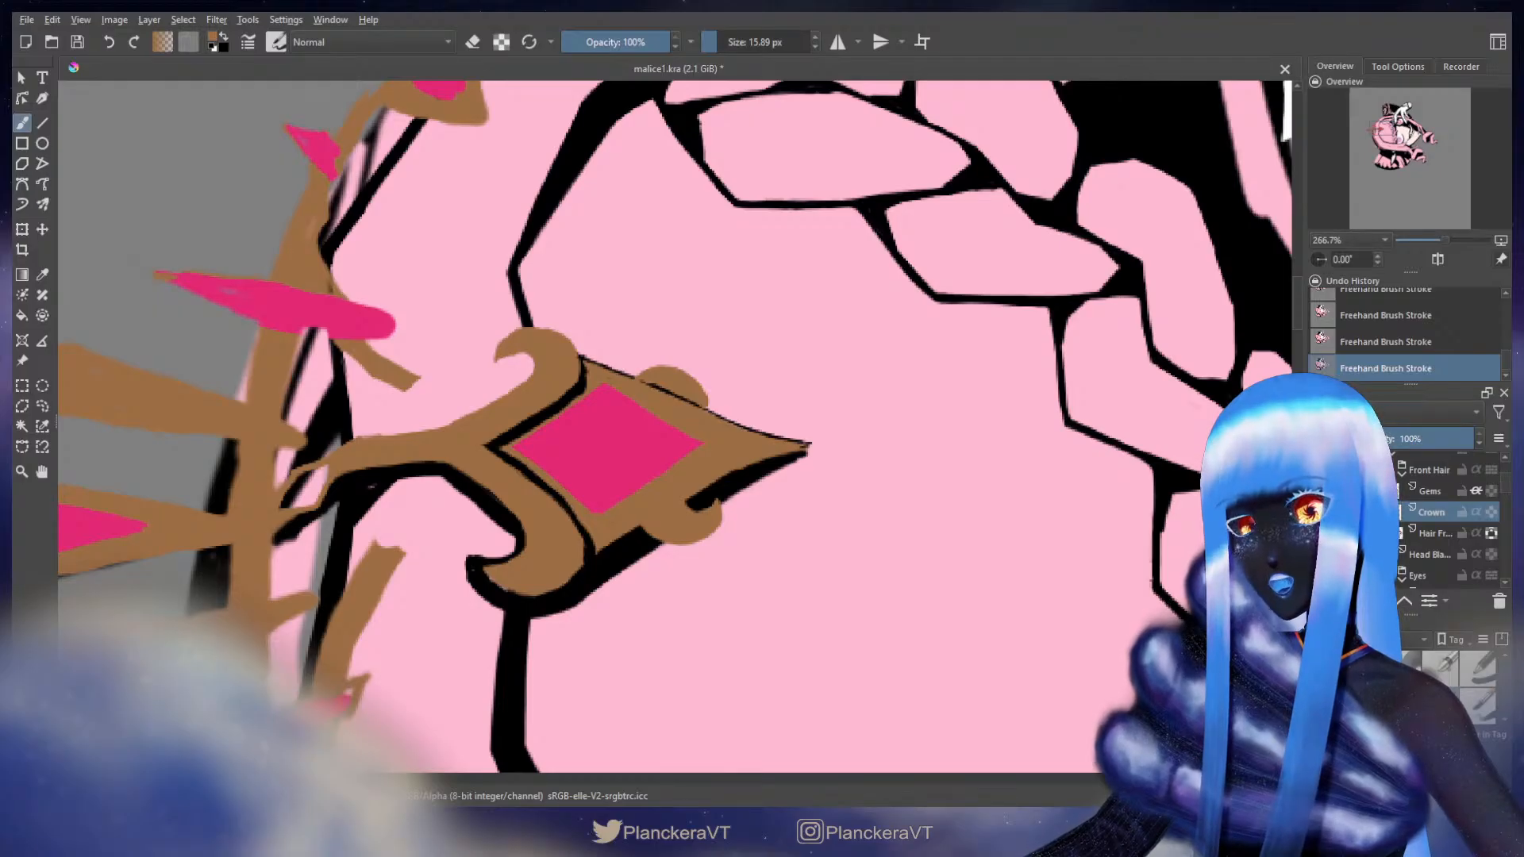
{"action": "key", "text": "ctrl+t"}
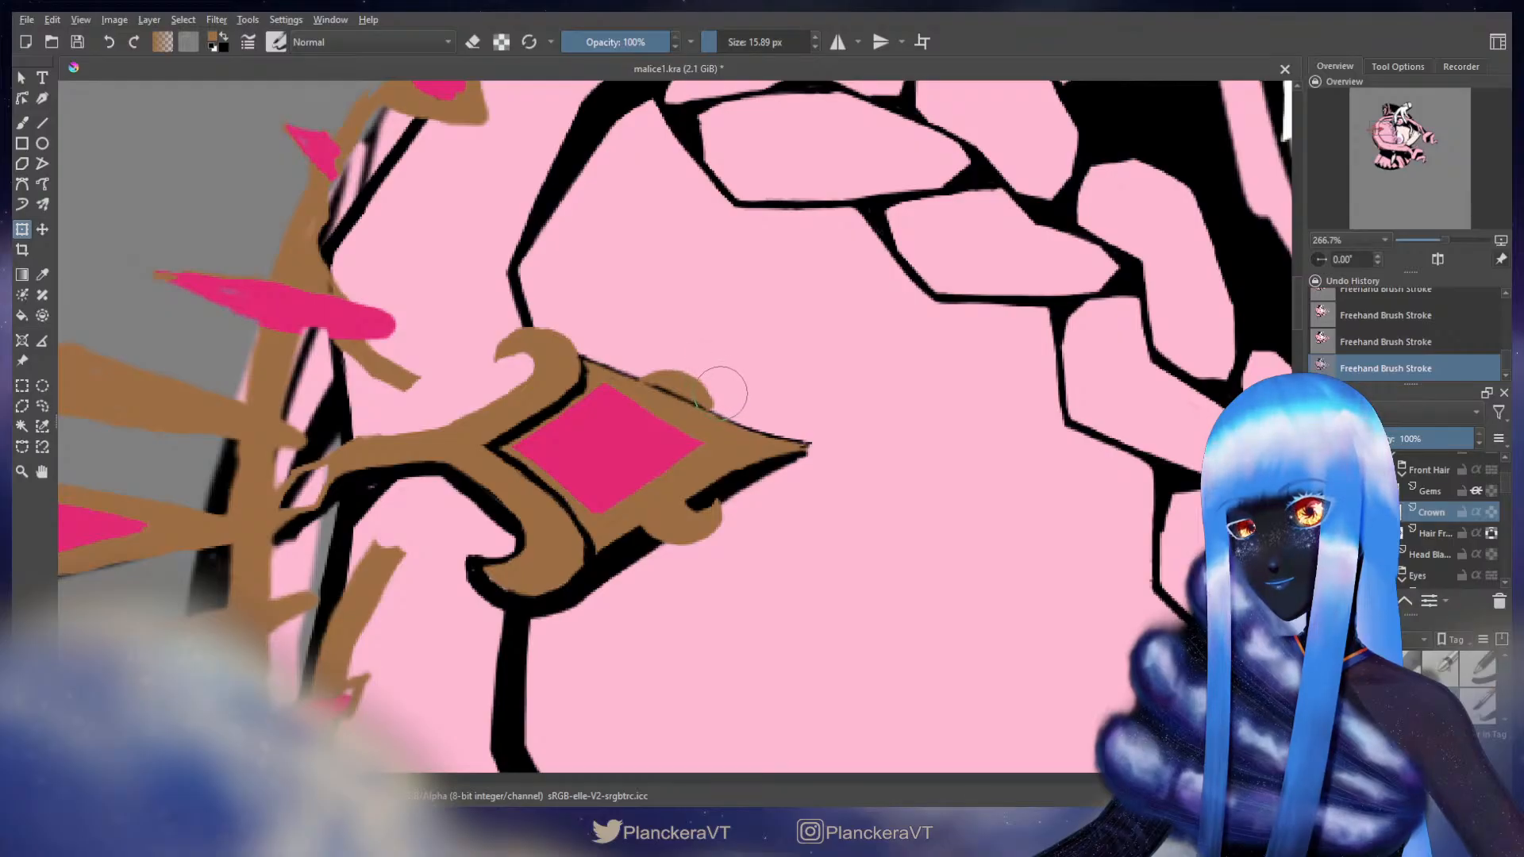
{"action": "key", "text": "b"}
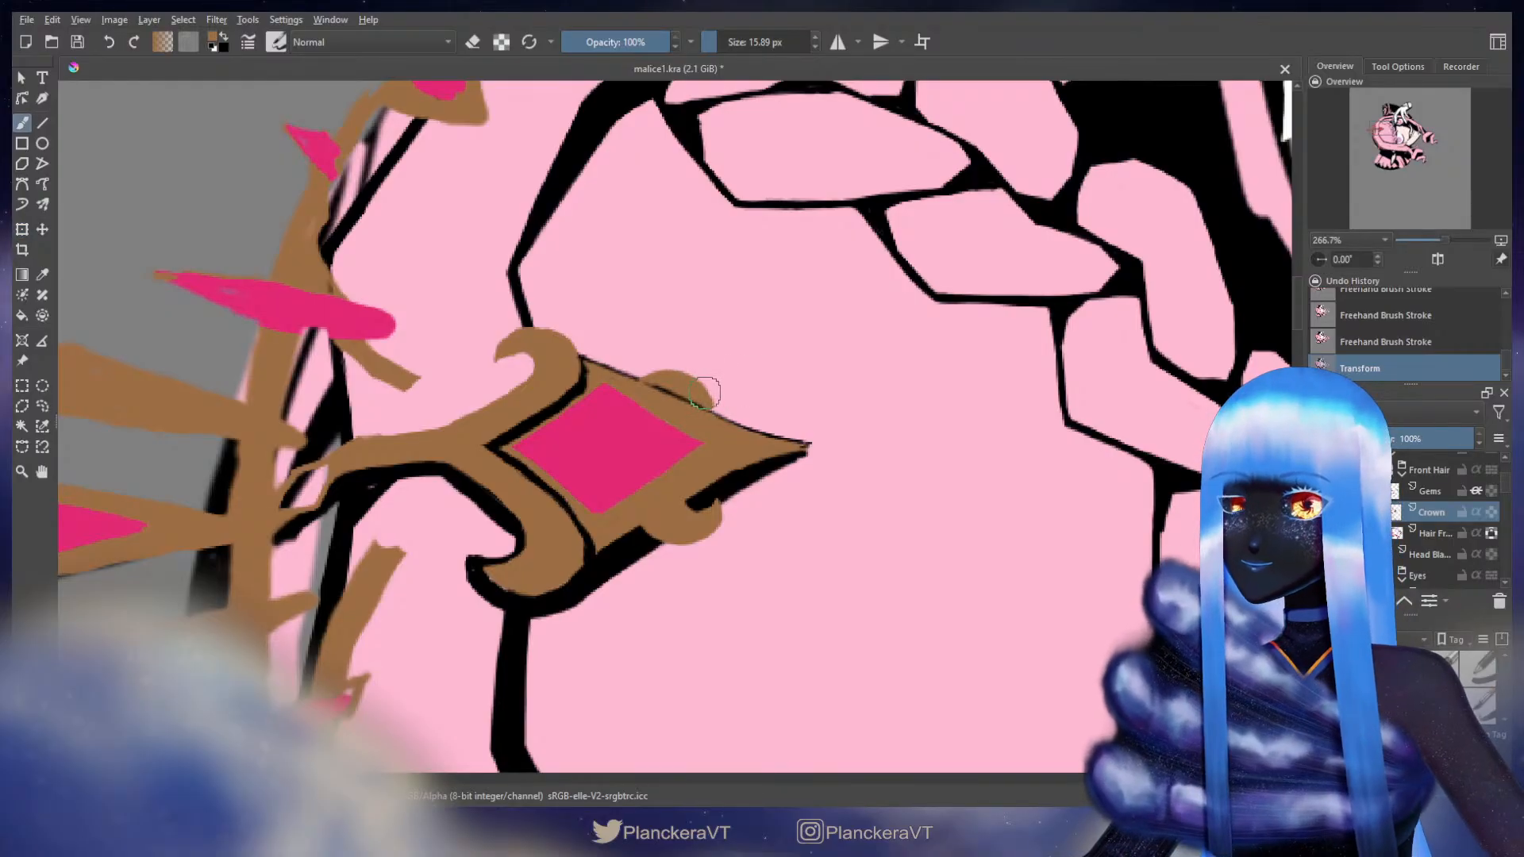
{"action": "left_click_drag", "start_coordinate": [653, 386], "coordinate": [728, 419]}
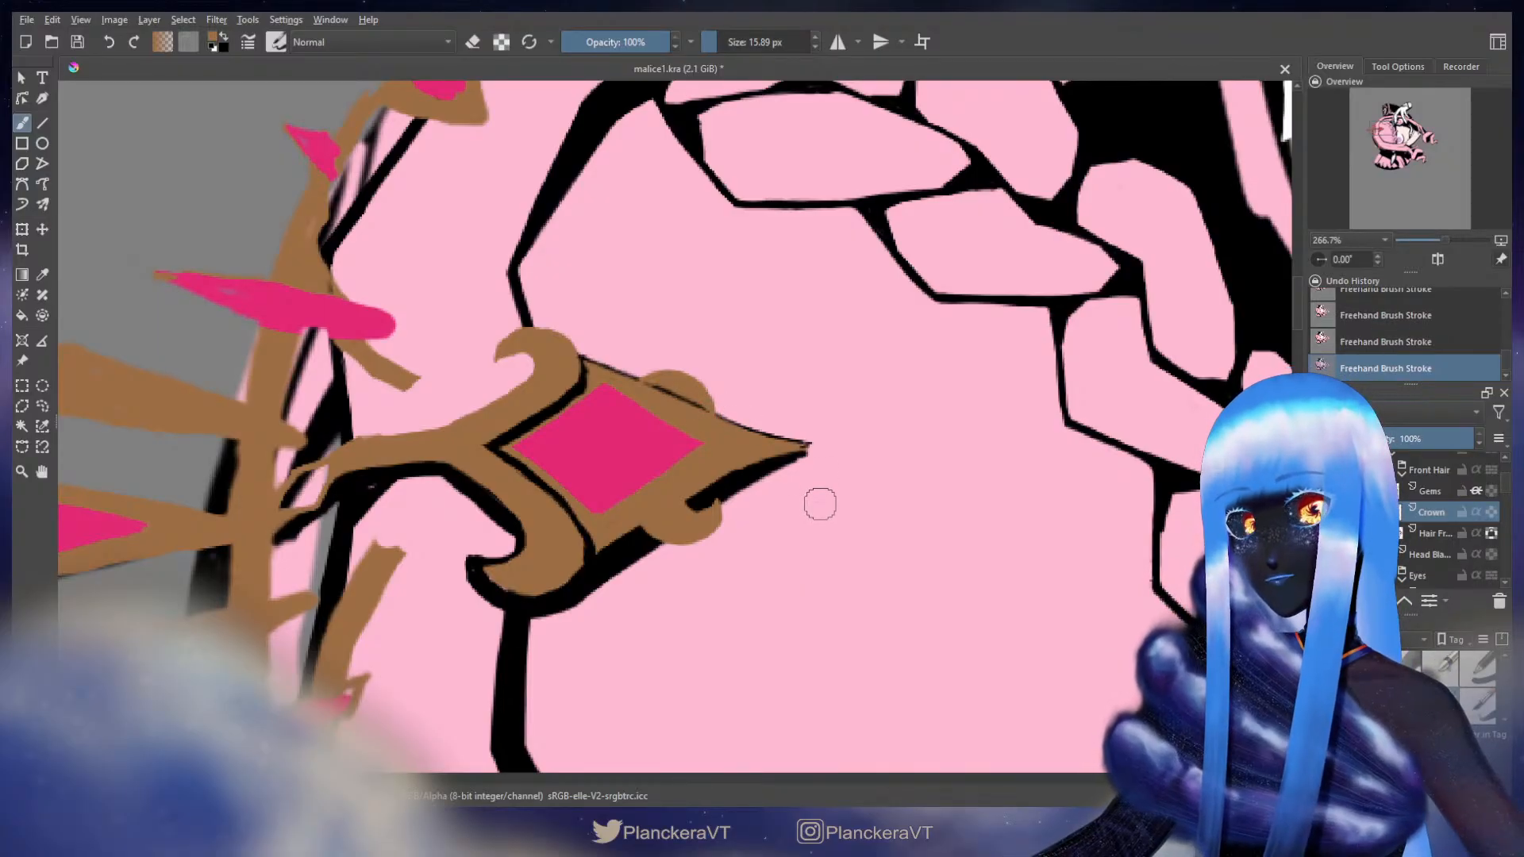
- Mirror the canvas view and shape the upper bump into a curl with an 18.88 px brown brush, erasing along its edge
{"action": "key", "text": "minus"}
{"action": "scroll", "coordinate": [820, 505], "scroll_direction": "down", "scroll_amount": 4}
{"action": "scroll", "coordinate": [827, 506], "scroll_direction": "up", "scroll_amount": 2}
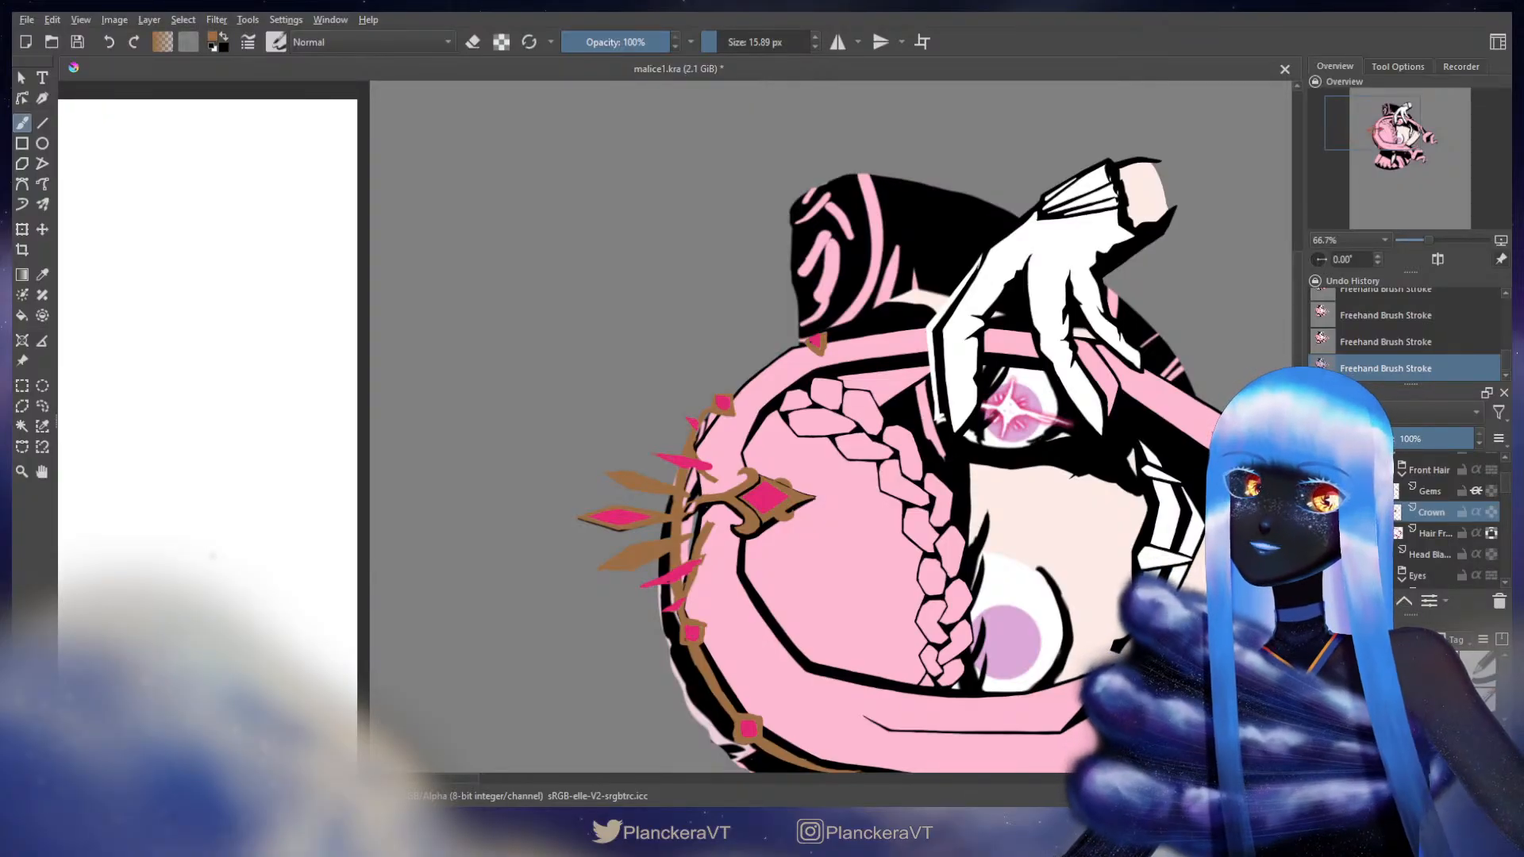
{"action": "left_click", "coordinate": [1437, 260]}
{"action": "scroll", "coordinate": [511, 484], "scroll_direction": "up", "scroll_amount": 2}
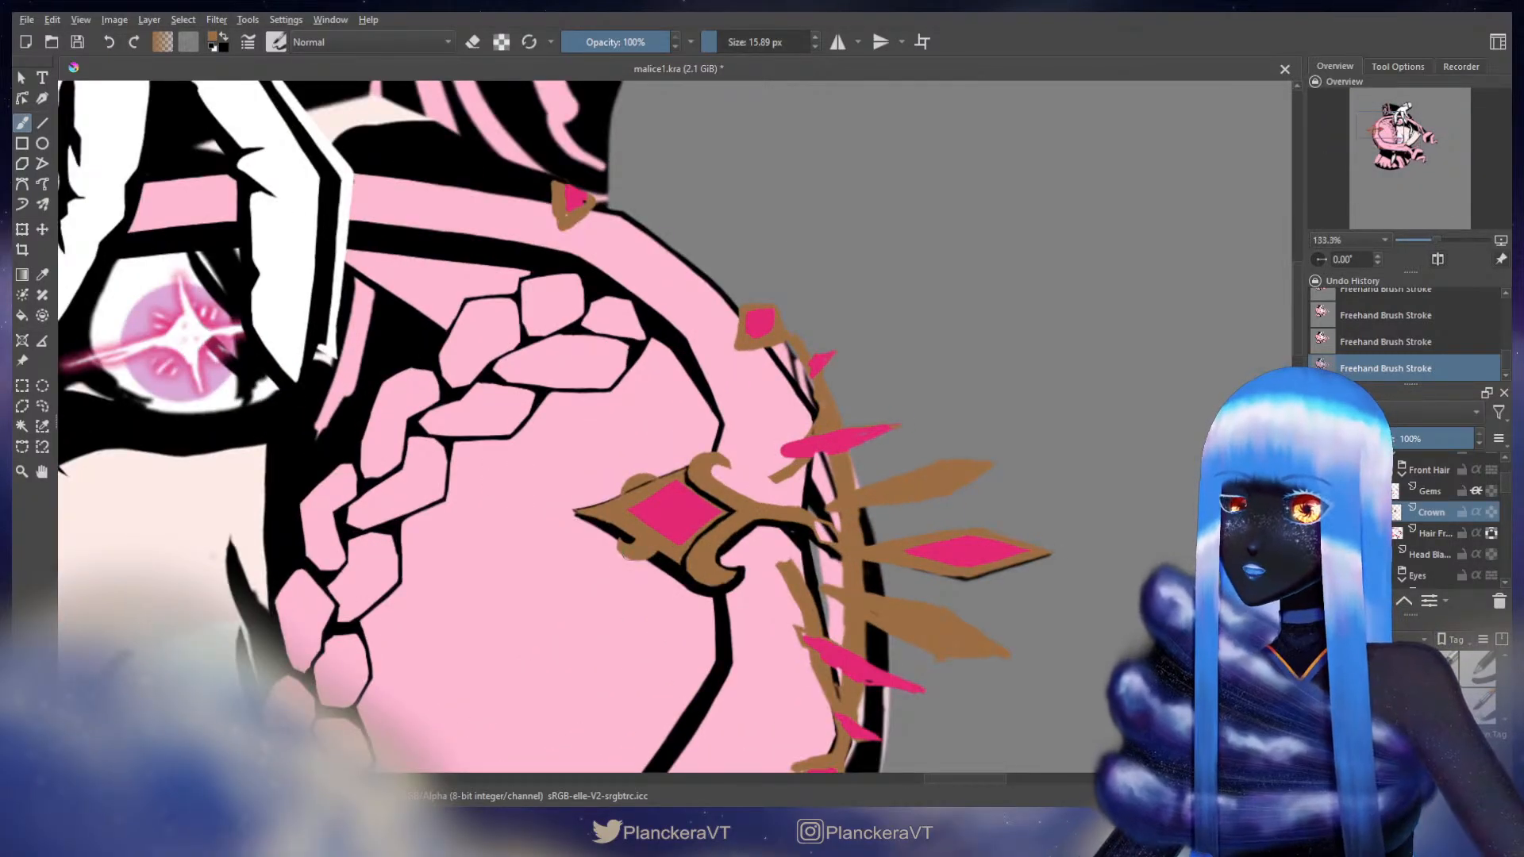
{"action": "scroll", "coordinate": [627, 548], "scroll_direction": "up", "scroll_amount": 1}
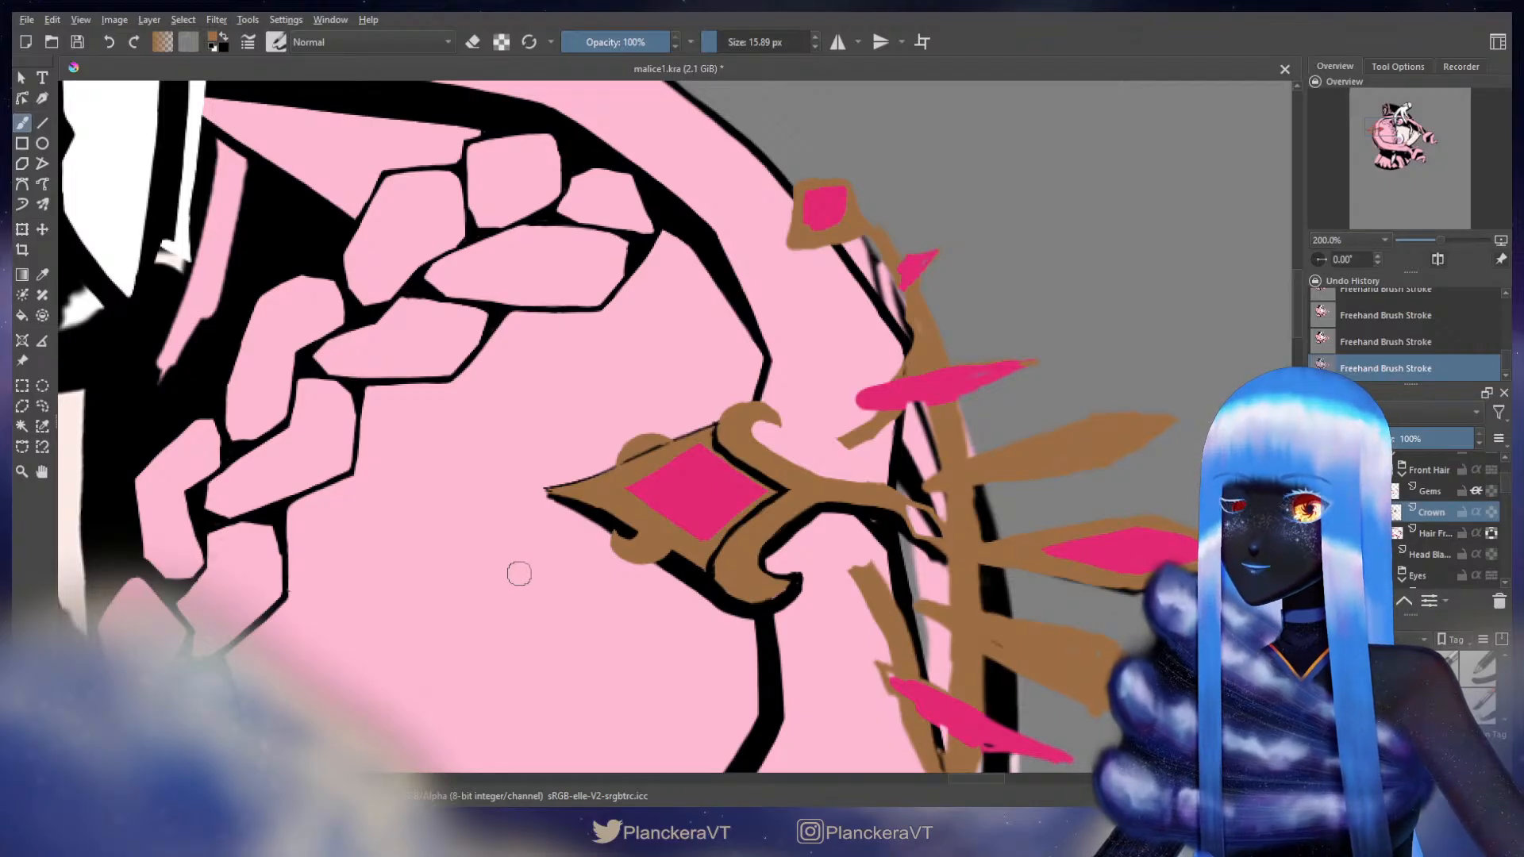
{"action": "key", "text": "bracketright"}
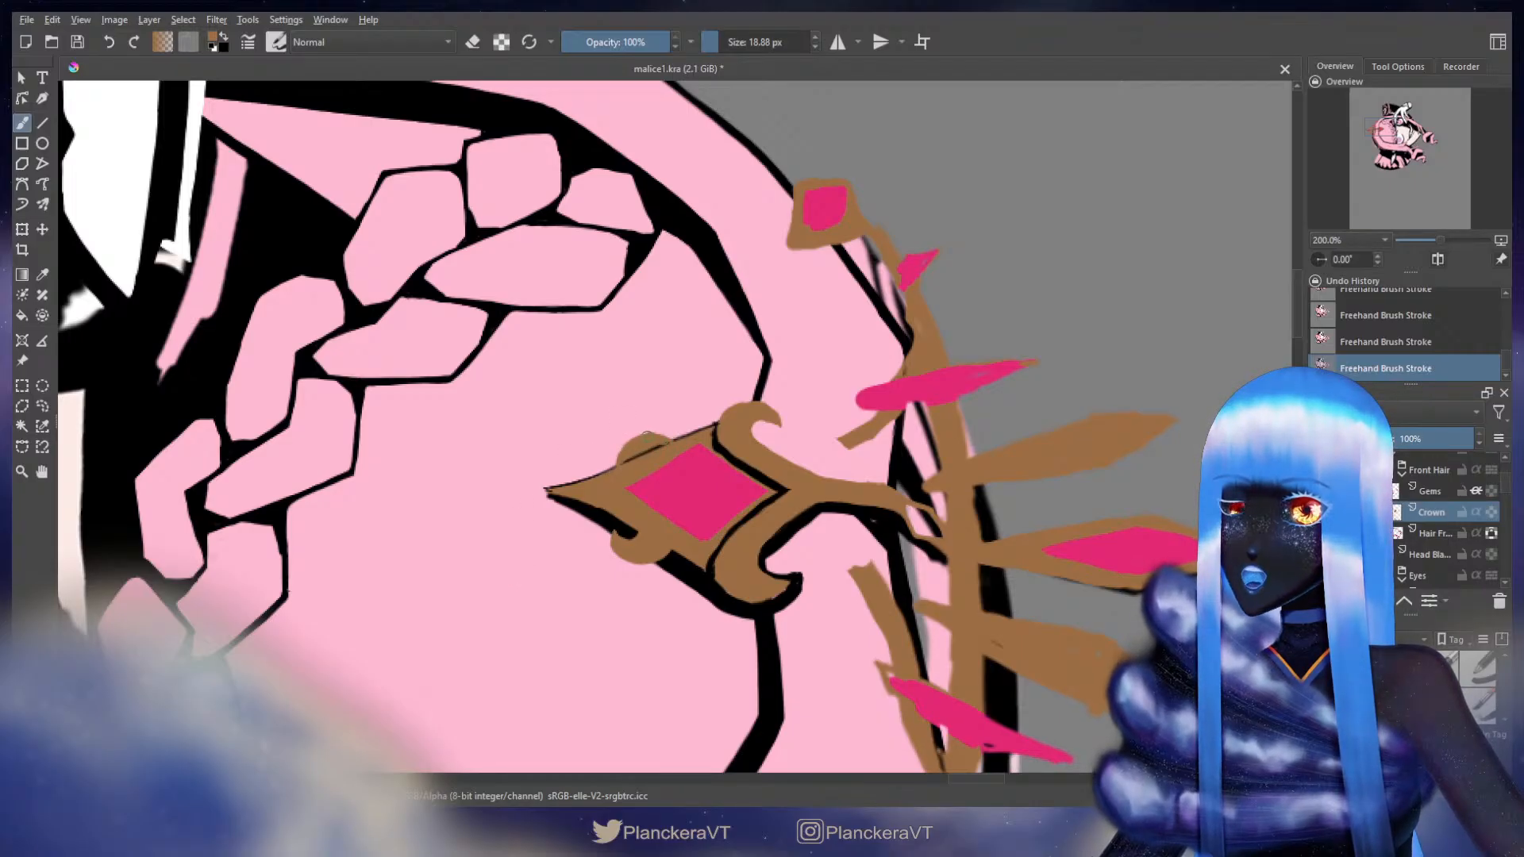
{"action": "key", "text": "e"}
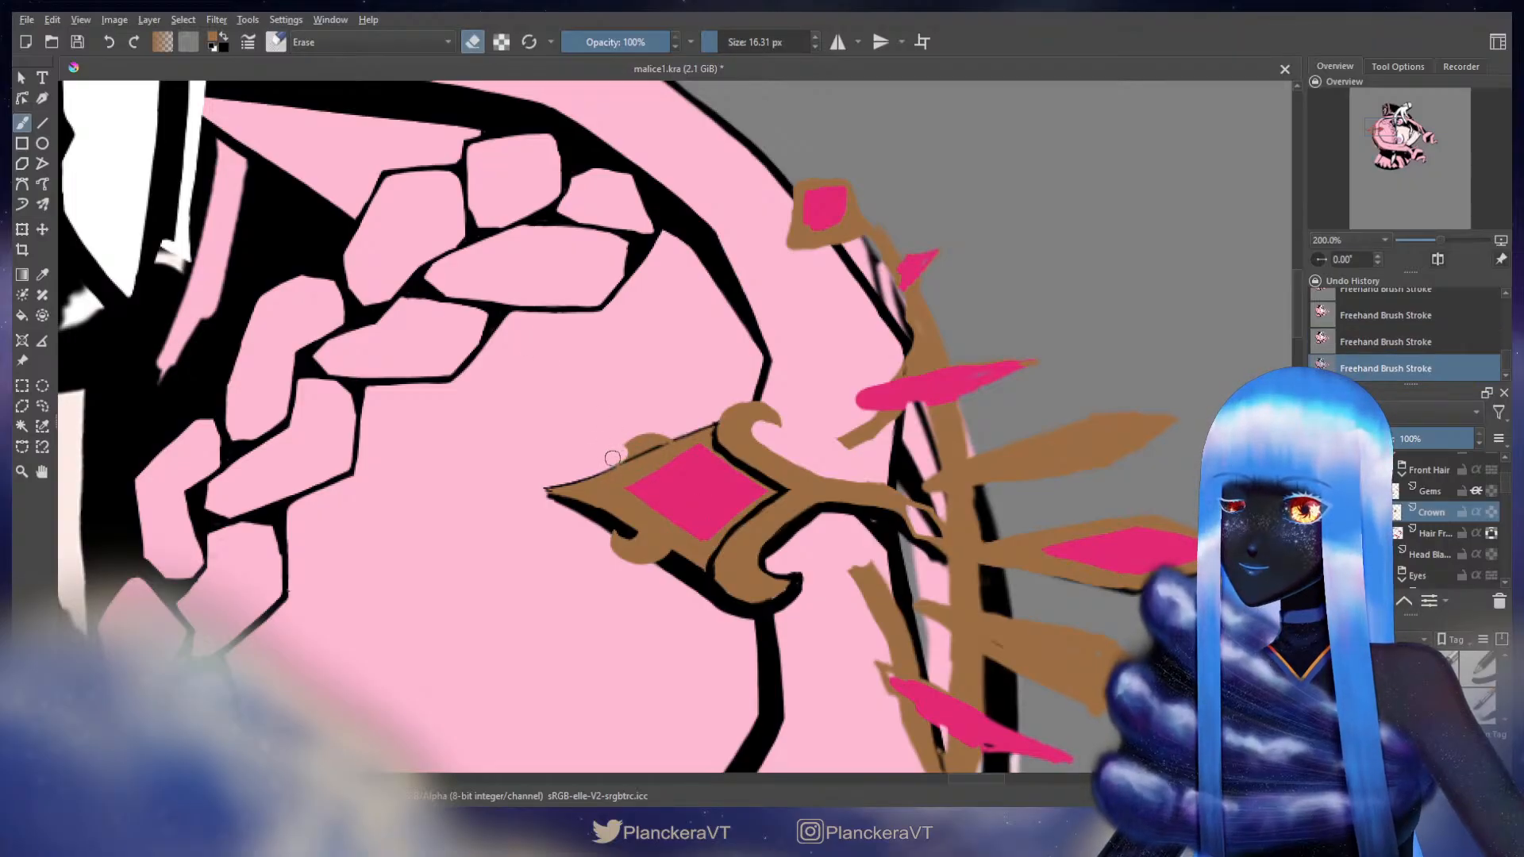
{"action": "key", "text": "e"}
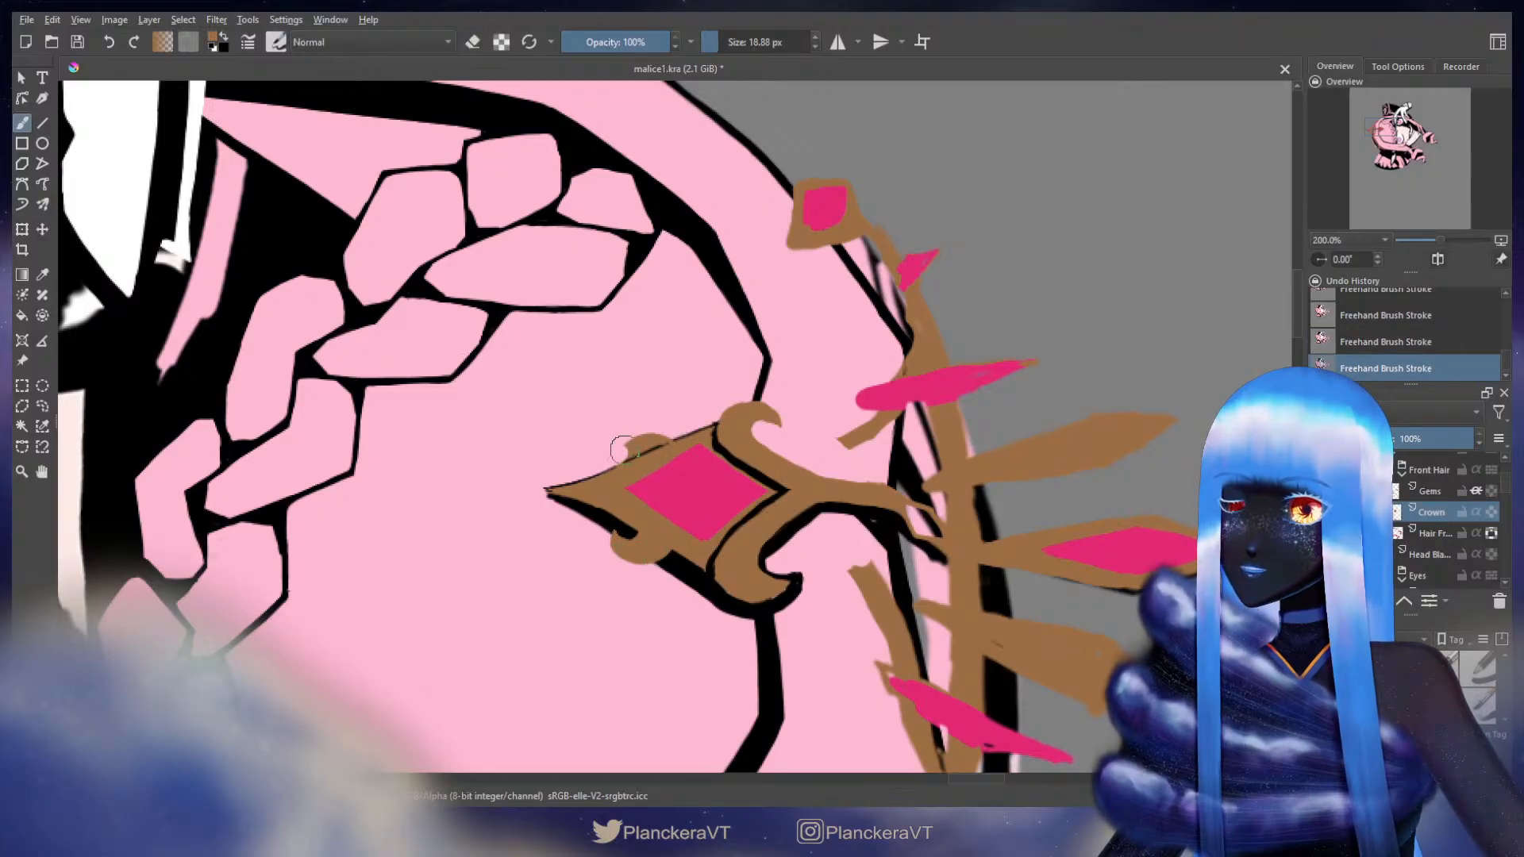
{"action": "mouse_move", "coordinate": [624, 444]}
{"action": "left_mouse_down"}
{"action": "mouse_move", "coordinate": [613, 462]}
{"action": "mouse_move", "coordinate": [618, 449]}
{"action": "left_mouse_up"}
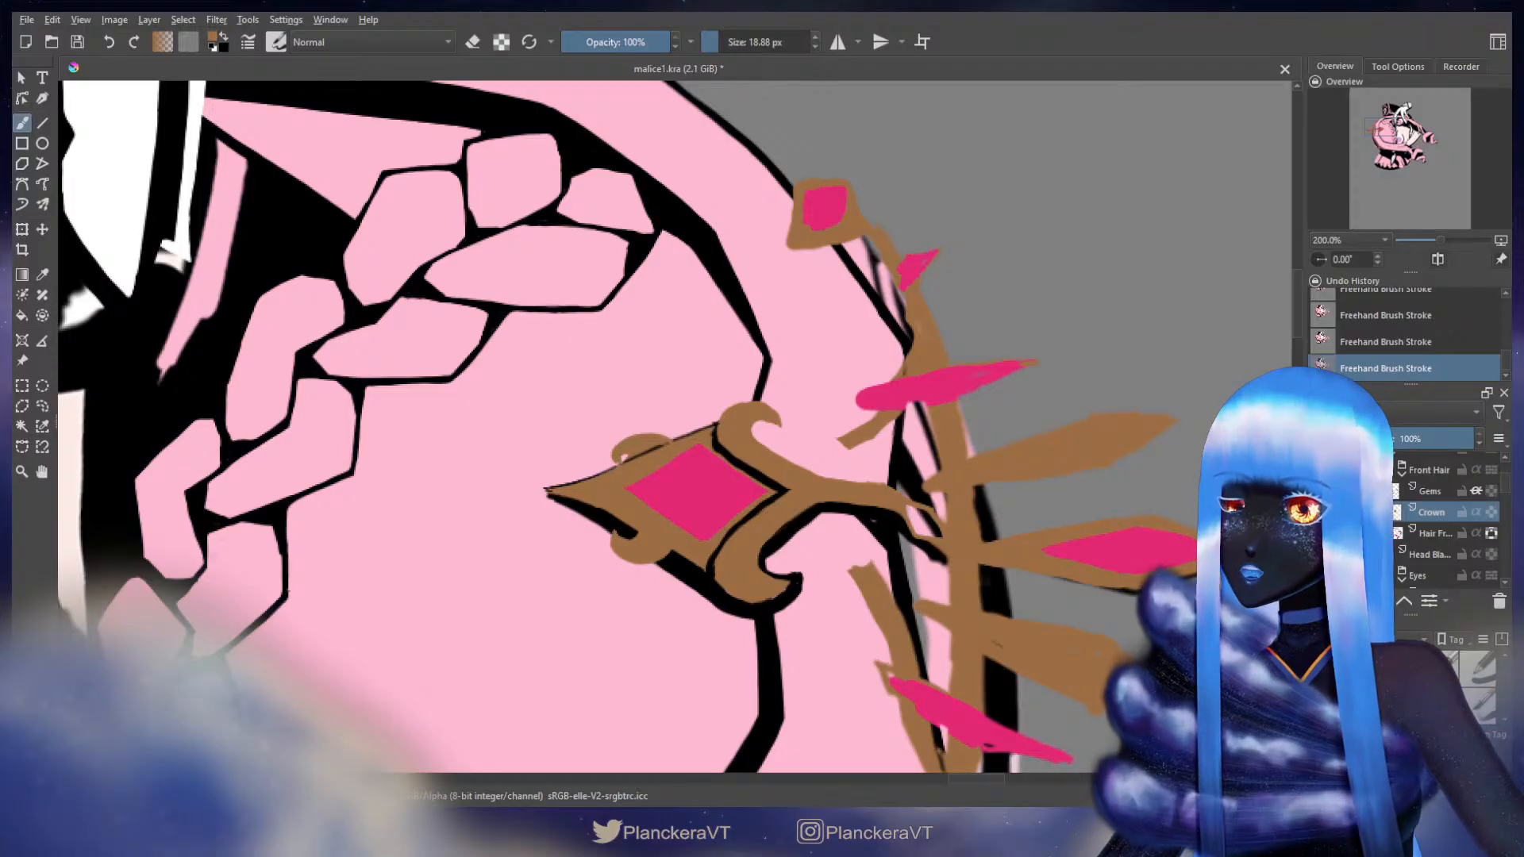
- Undo the last two strokes on the upper curl and repaint it in brown
{"action": "key", "text": "ctrl+z"}
{"action": "key", "text": "ctrl+z"}
{"action": "left_click_drag", "start_coordinate": [651, 437], "coordinate": [671, 441]}
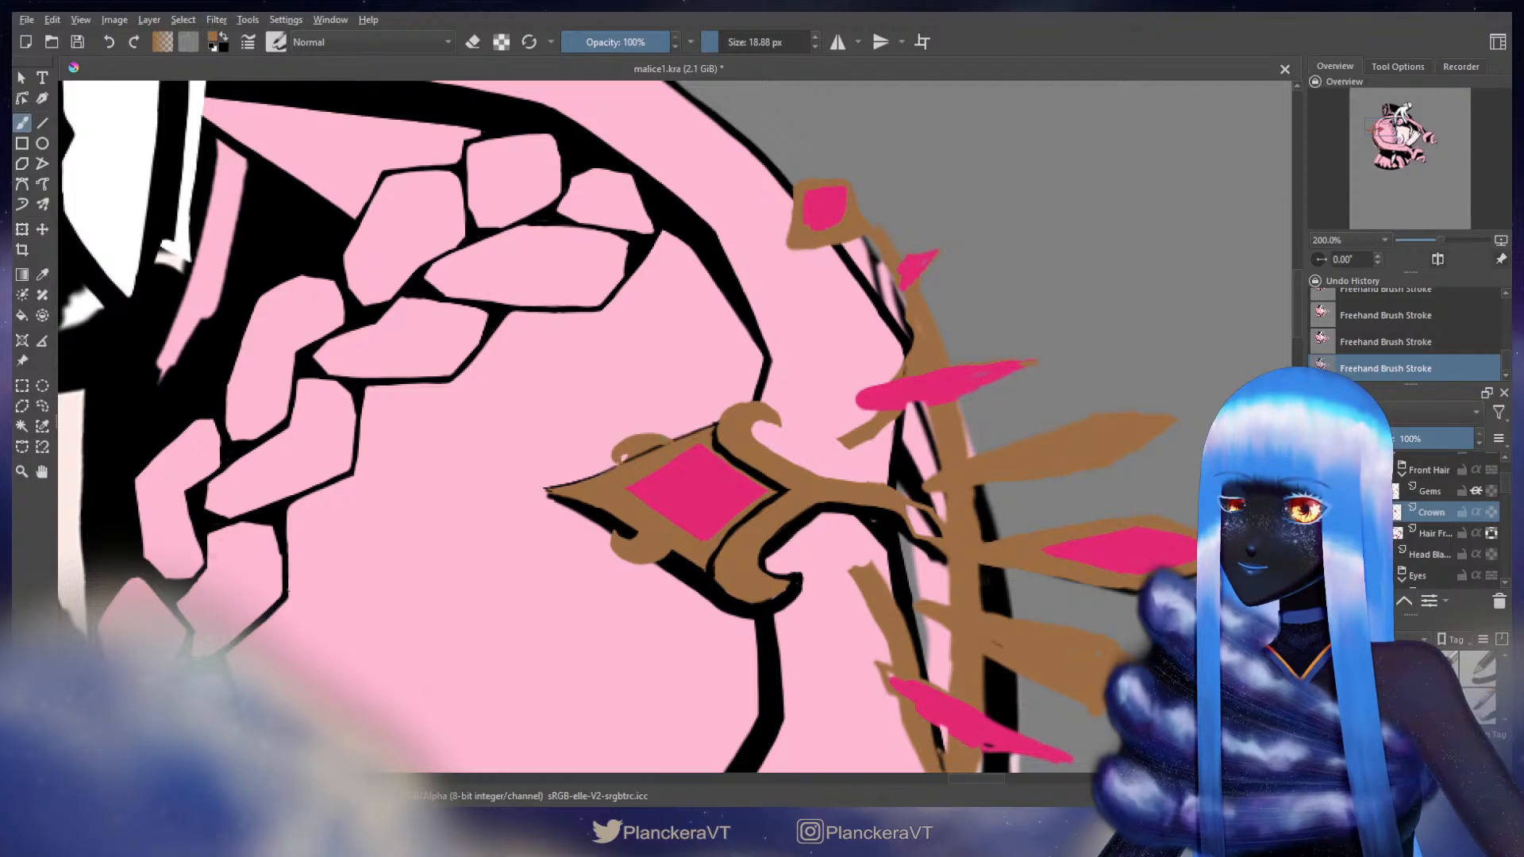
- Unmirror the view, select the upper curl with a freehand selection, nudge it with the Move tool and deselect
{"action": "scroll", "coordinate": [778, 416], "scroll_direction": "down", "scroll_amount": 4}
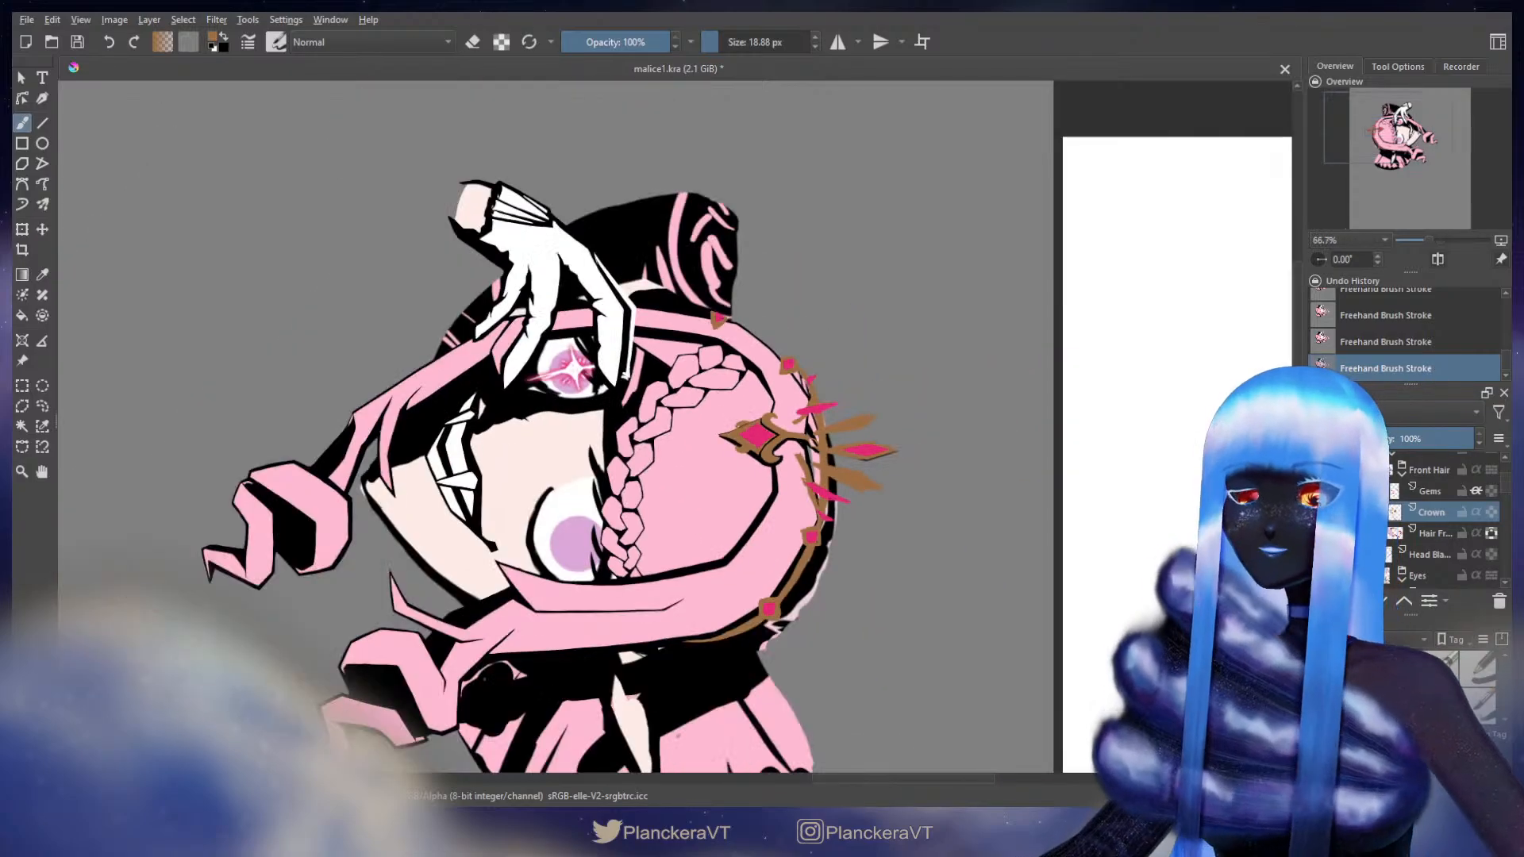
{"action": "key", "text": "m"}
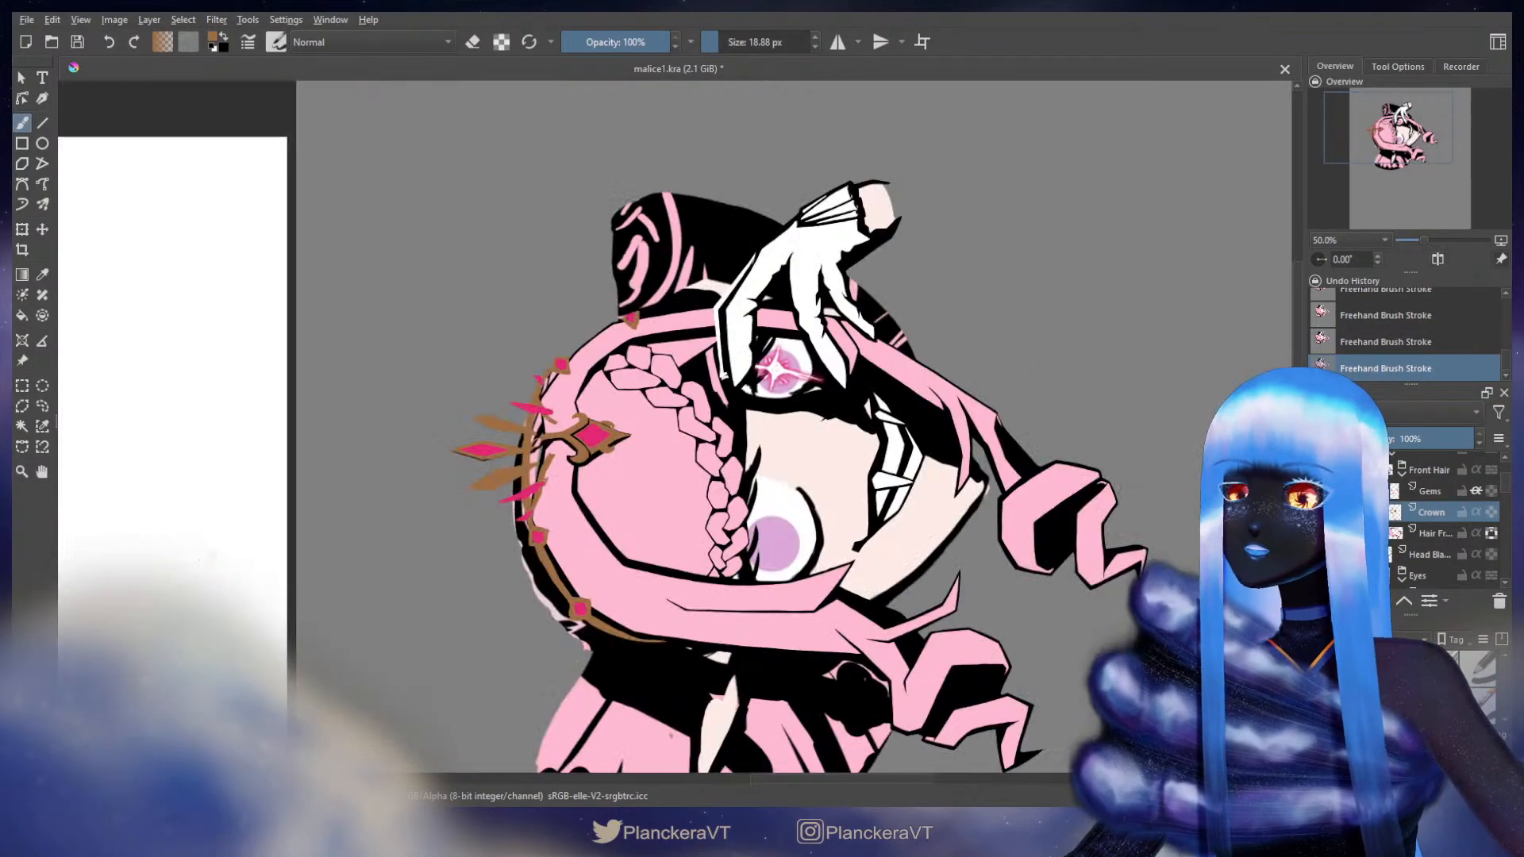
{"action": "scroll", "coordinate": [606, 479], "scroll_direction": "up", "scroll_amount": 4}
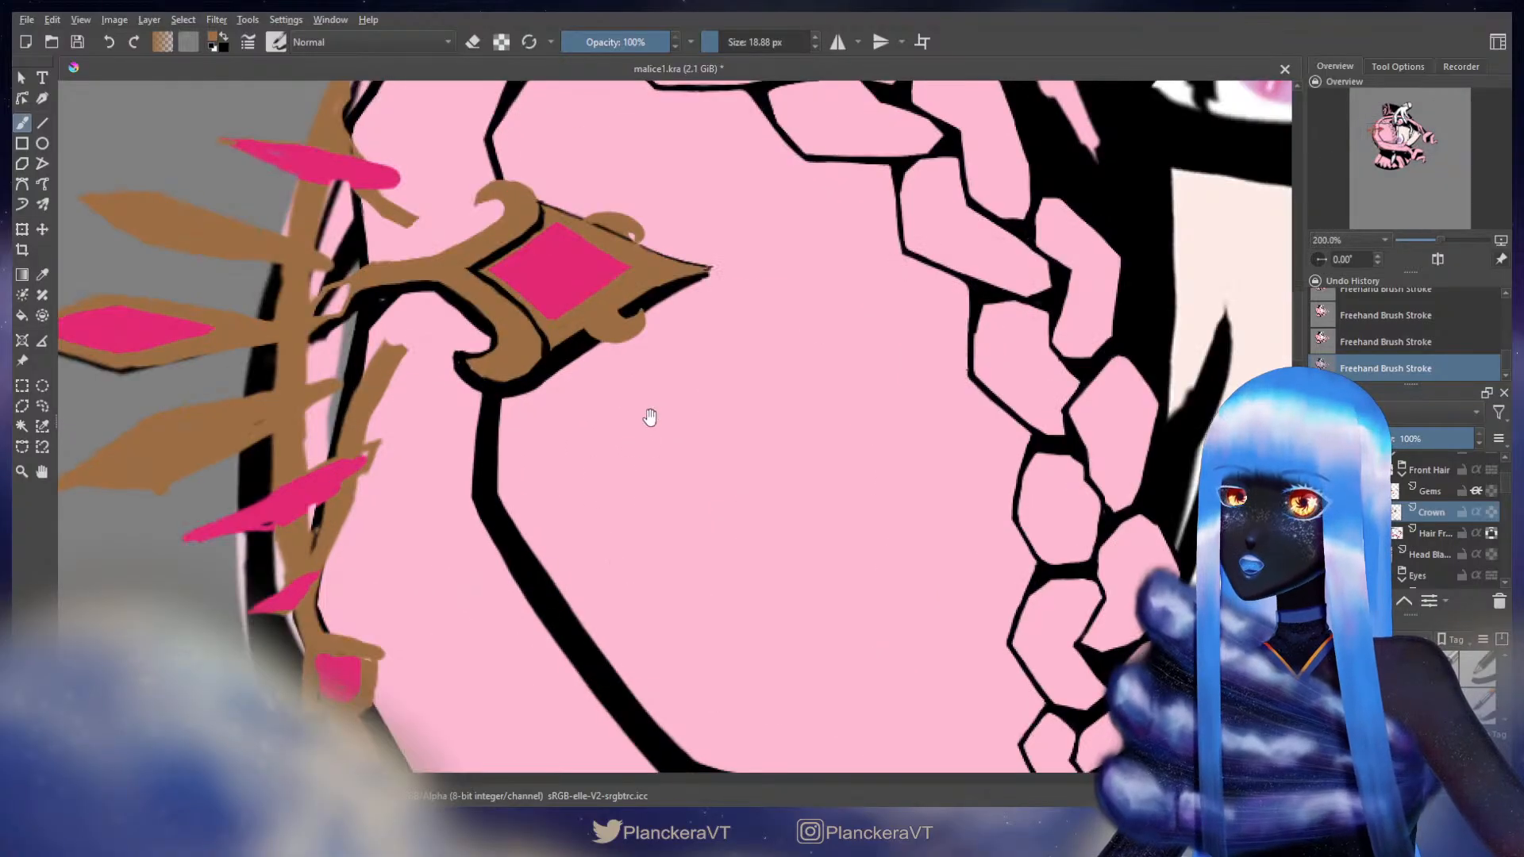
{"action": "left_click", "coordinate": [42, 407]}
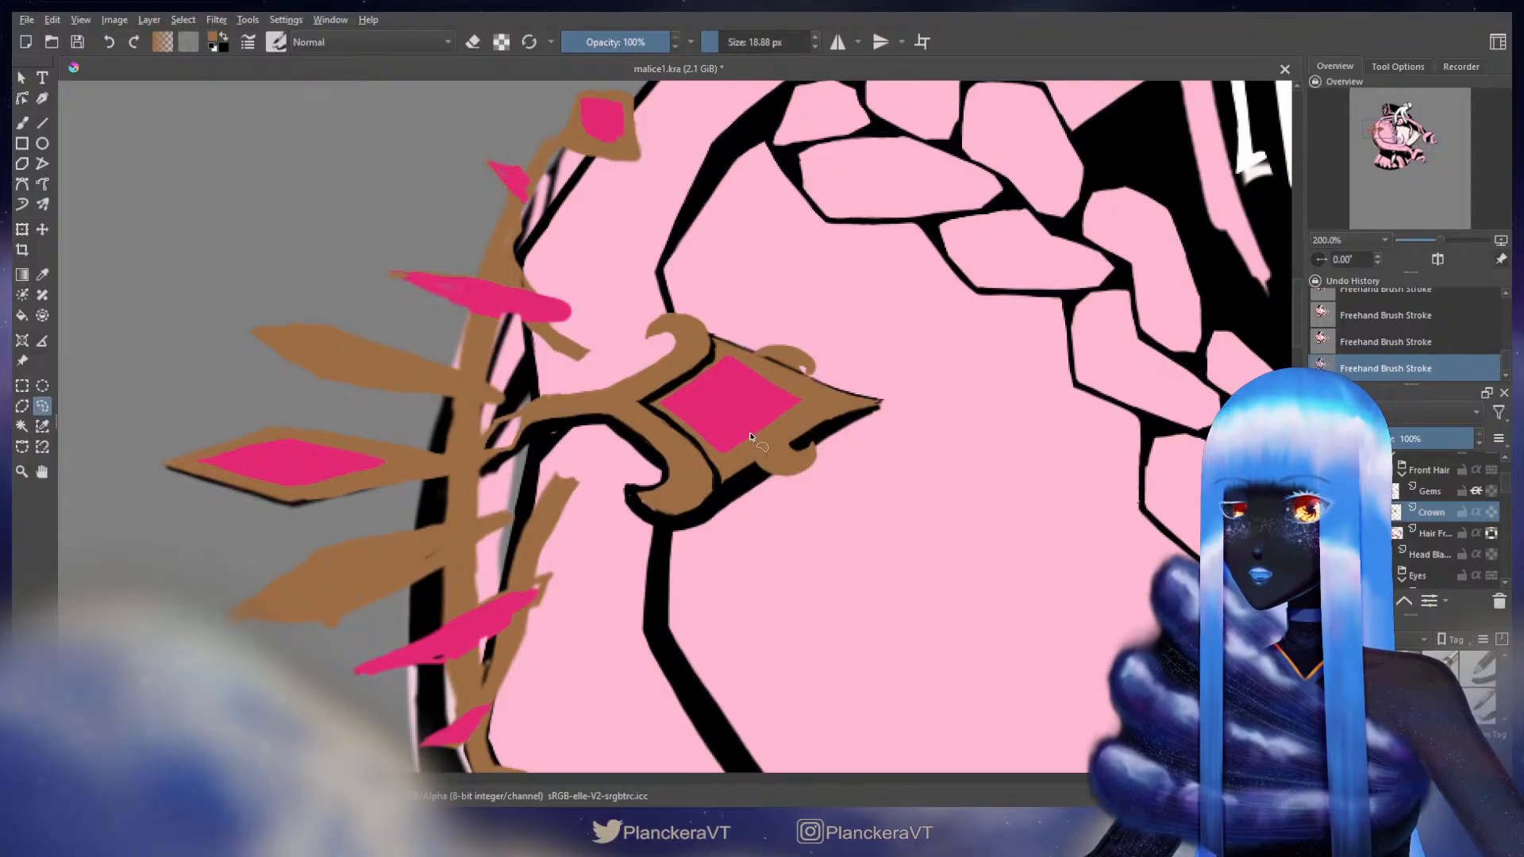
{"action": "mouse_move", "coordinate": [758, 341]}
{"action": "left_mouse_down"}
{"action": "mouse_move", "coordinate": [768, 372]}
{"action": "mouse_move", "coordinate": [825, 392]}
{"action": "mouse_move", "coordinate": [804, 343]}
{"action": "mouse_move", "coordinate": [786, 341]}
{"action": "mouse_move", "coordinate": [815, 365]}
{"action": "left_mouse_up"}
{"action": "key", "text": "t"}
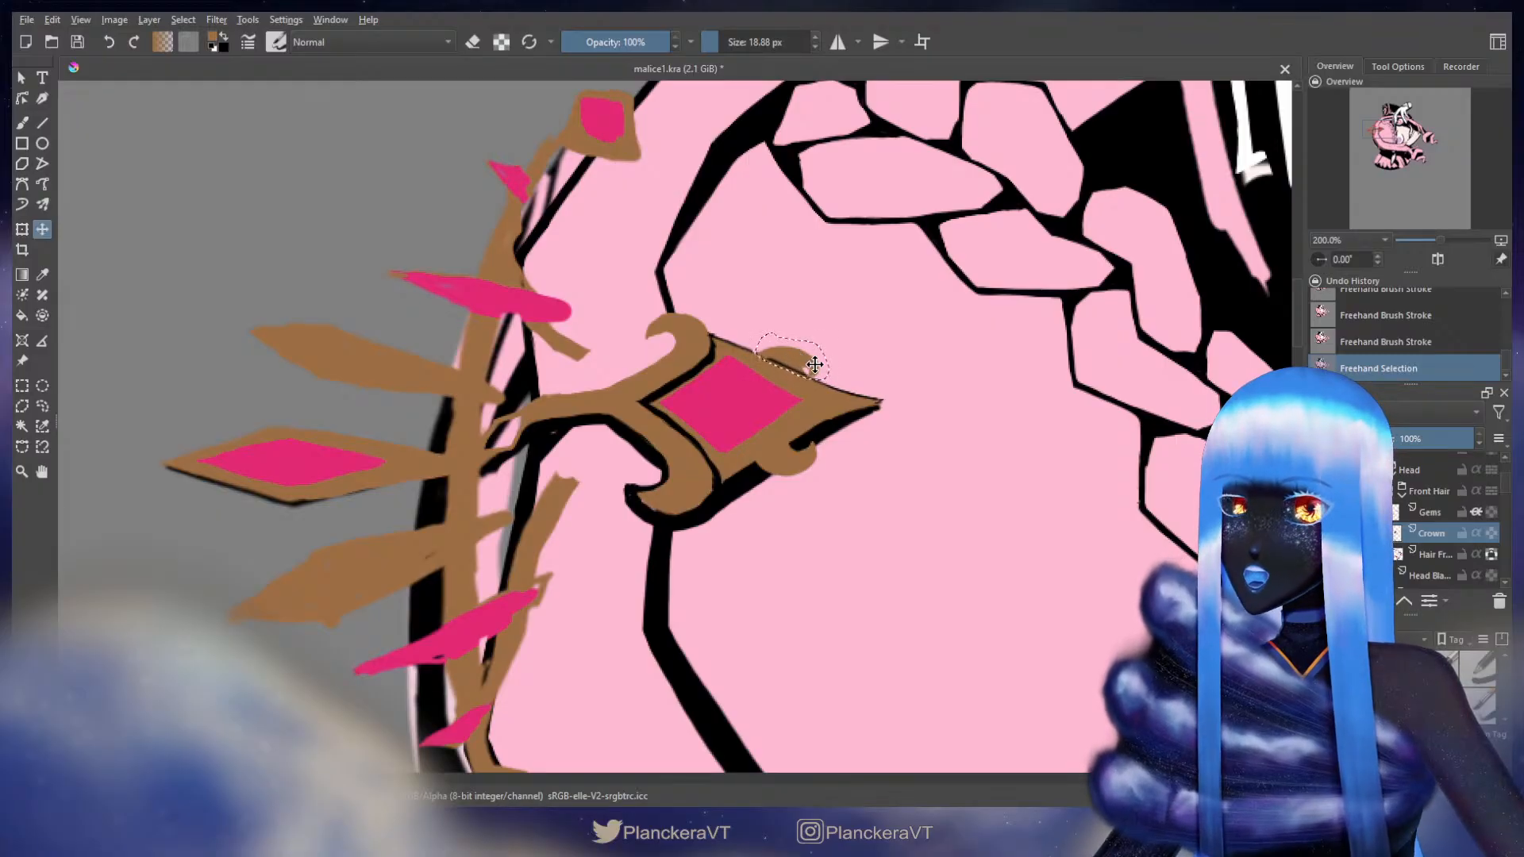
{"action": "key", "text": "ctrl+shift+a"}
- Check the whole character and its crown in mirrored and normal view beside the reference art
{"action": "scroll", "coordinate": [839, 317], "scroll_direction": "down", "scroll_amount": 2}
{"action": "scroll", "coordinate": [1035, 411], "scroll_direction": "down", "scroll_amount": 2}
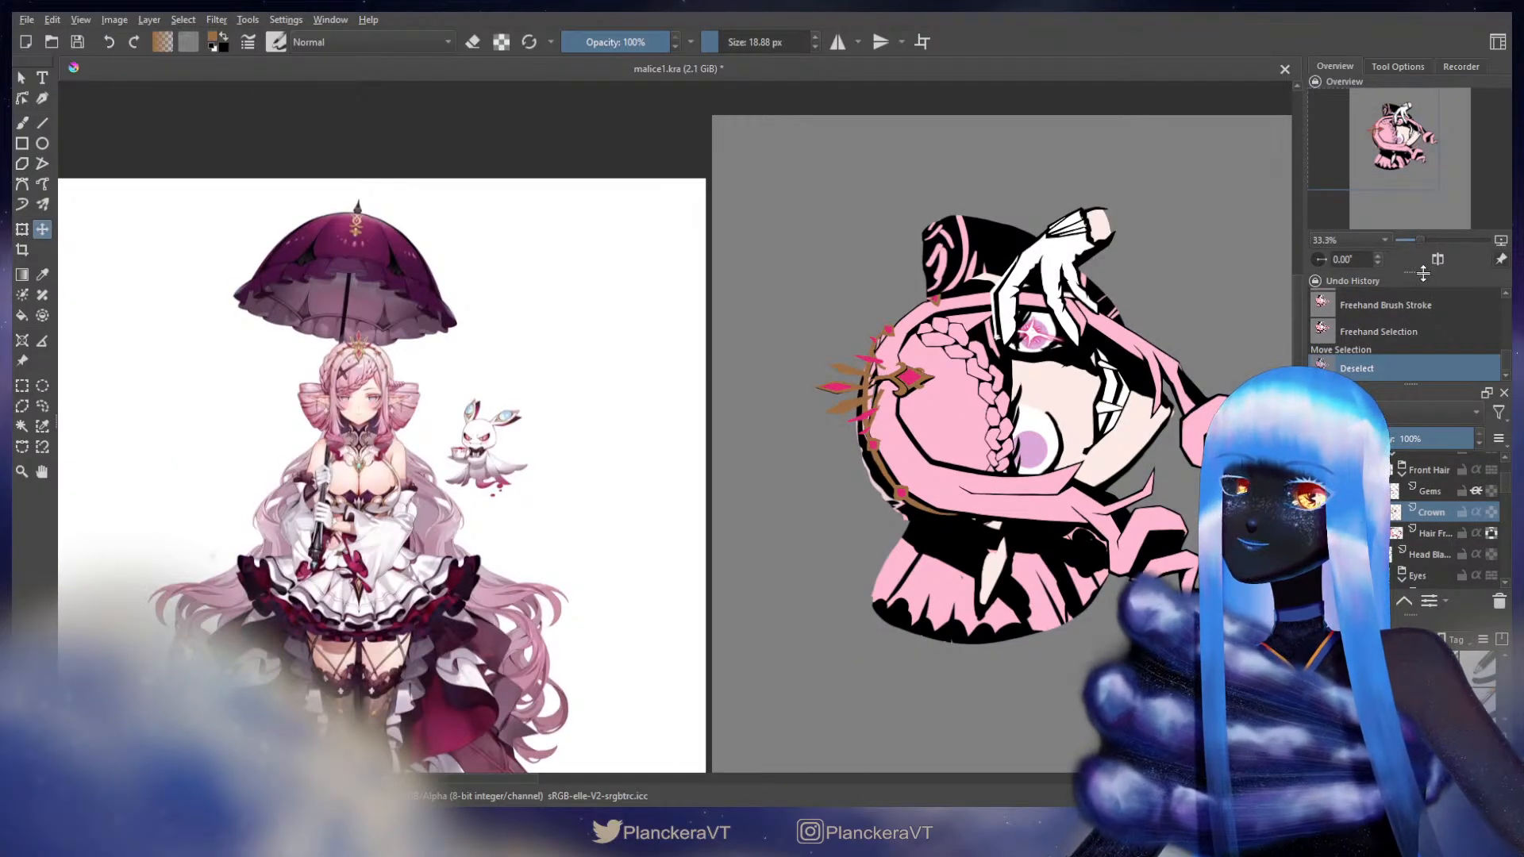
{"action": "key", "text": "m"}
{"action": "left_click_drag", "start_coordinate": [486, 412], "coordinate": [828, 421]}
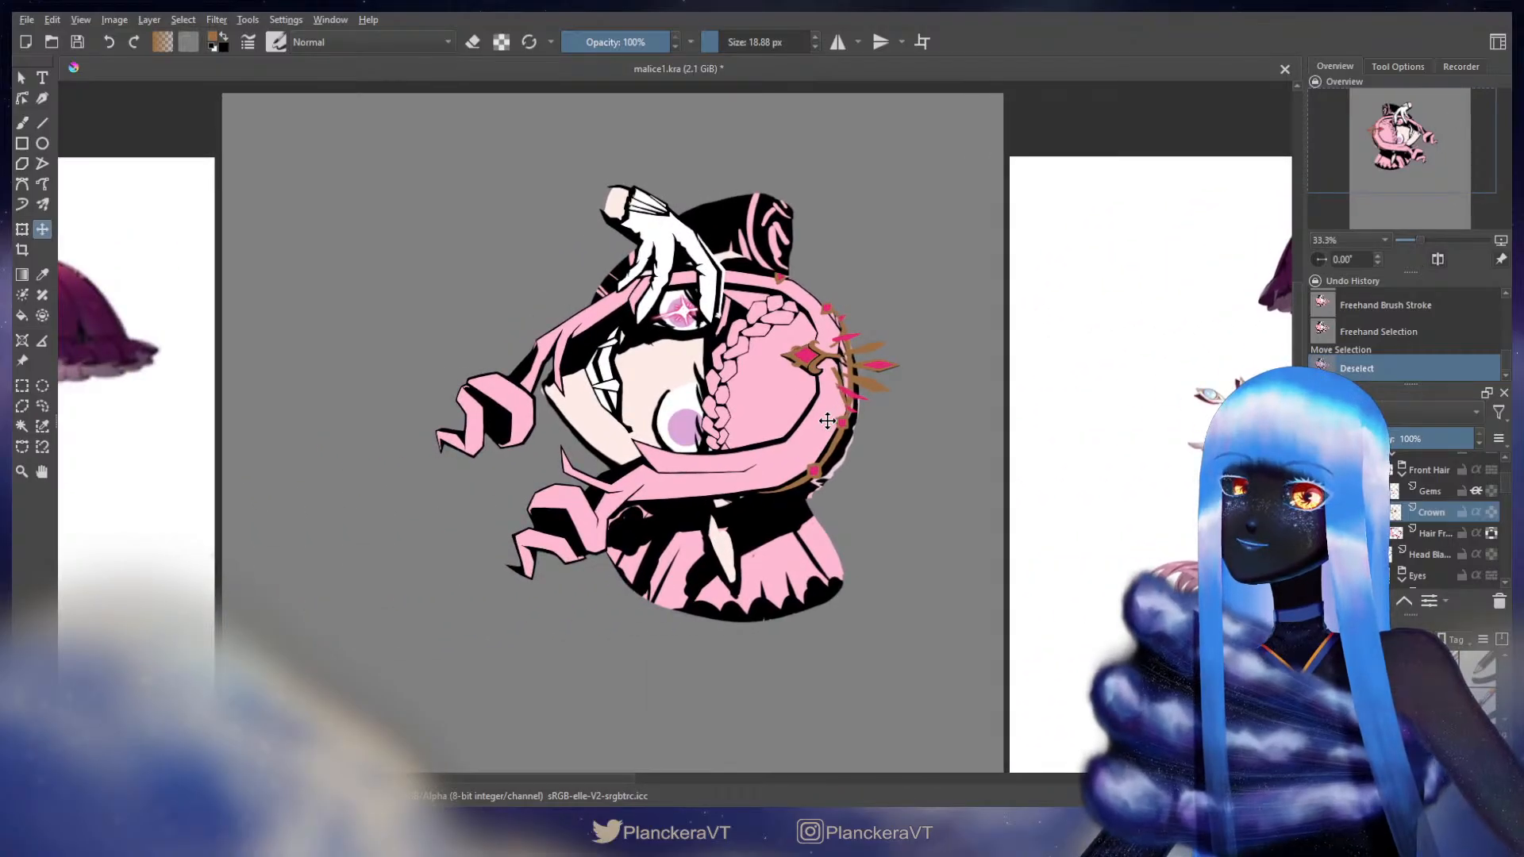
{"action": "key", "text": "m"}
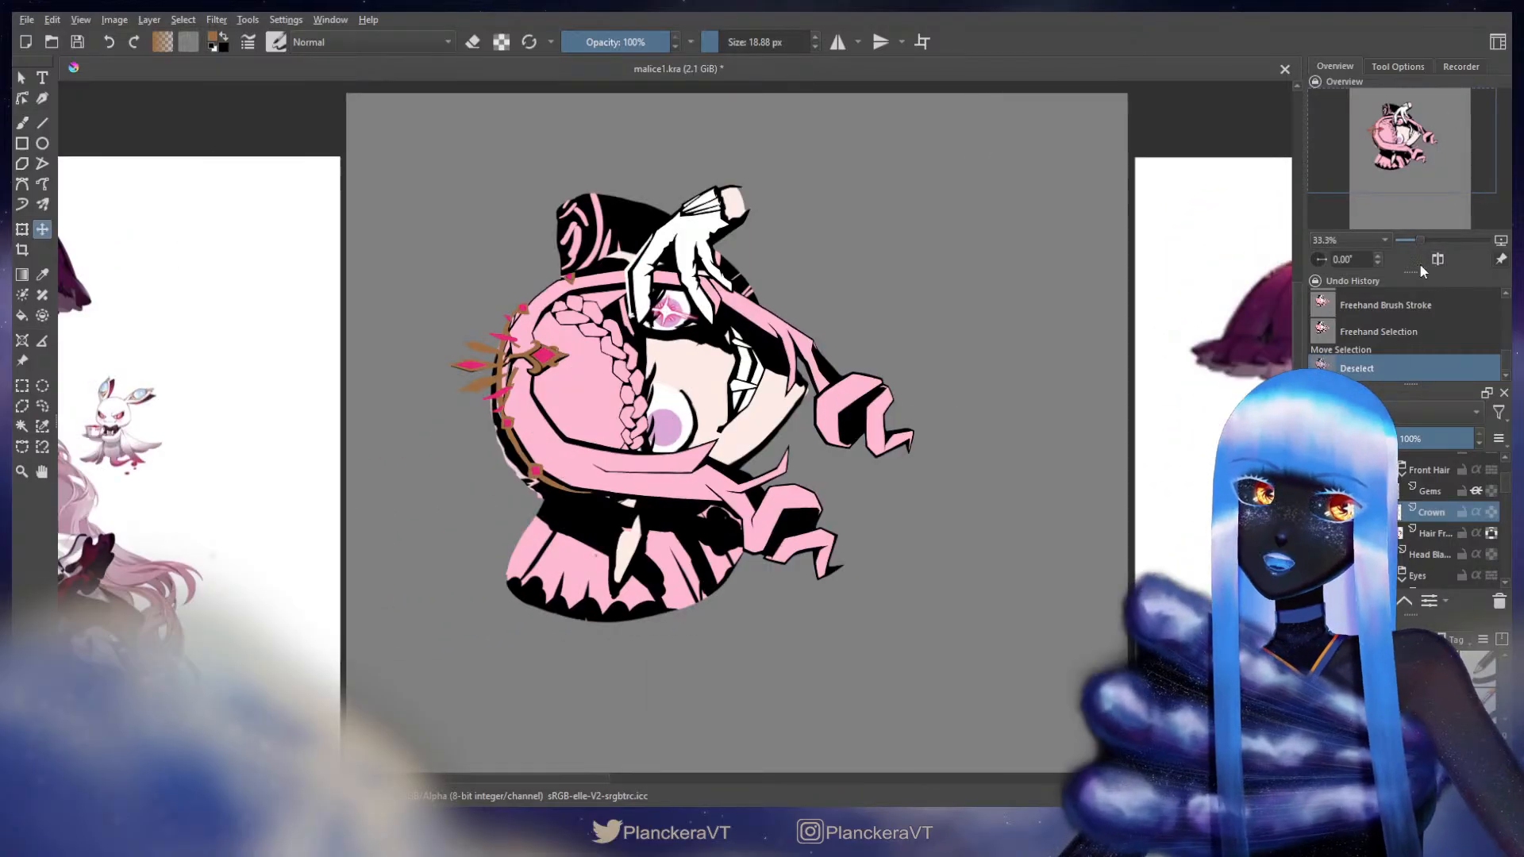
{"action": "left_click_drag", "start_coordinate": [702, 407], "coordinate": [802, 444]}
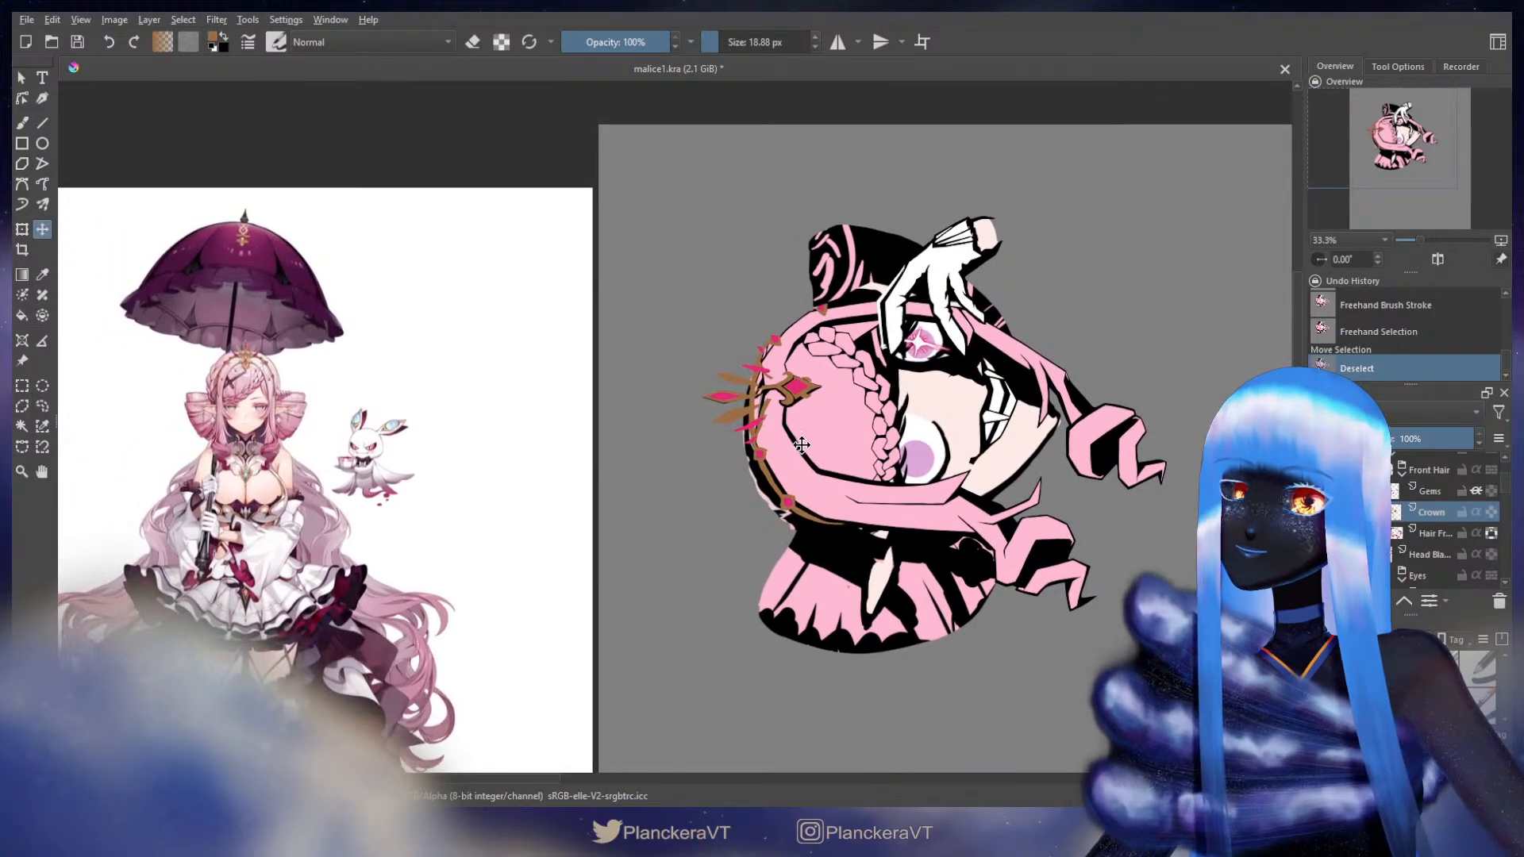
- Fill the gap where the diamond frame's stem meets the crown band with brown, using the Freehand Brush on the Crown layer
{"action": "scroll", "coordinate": [802, 445], "scroll_direction": "up", "scroll_amount": 6}
{"action": "left_click_drag", "start_coordinate": [909, 326], "coordinate": [899, 547]}
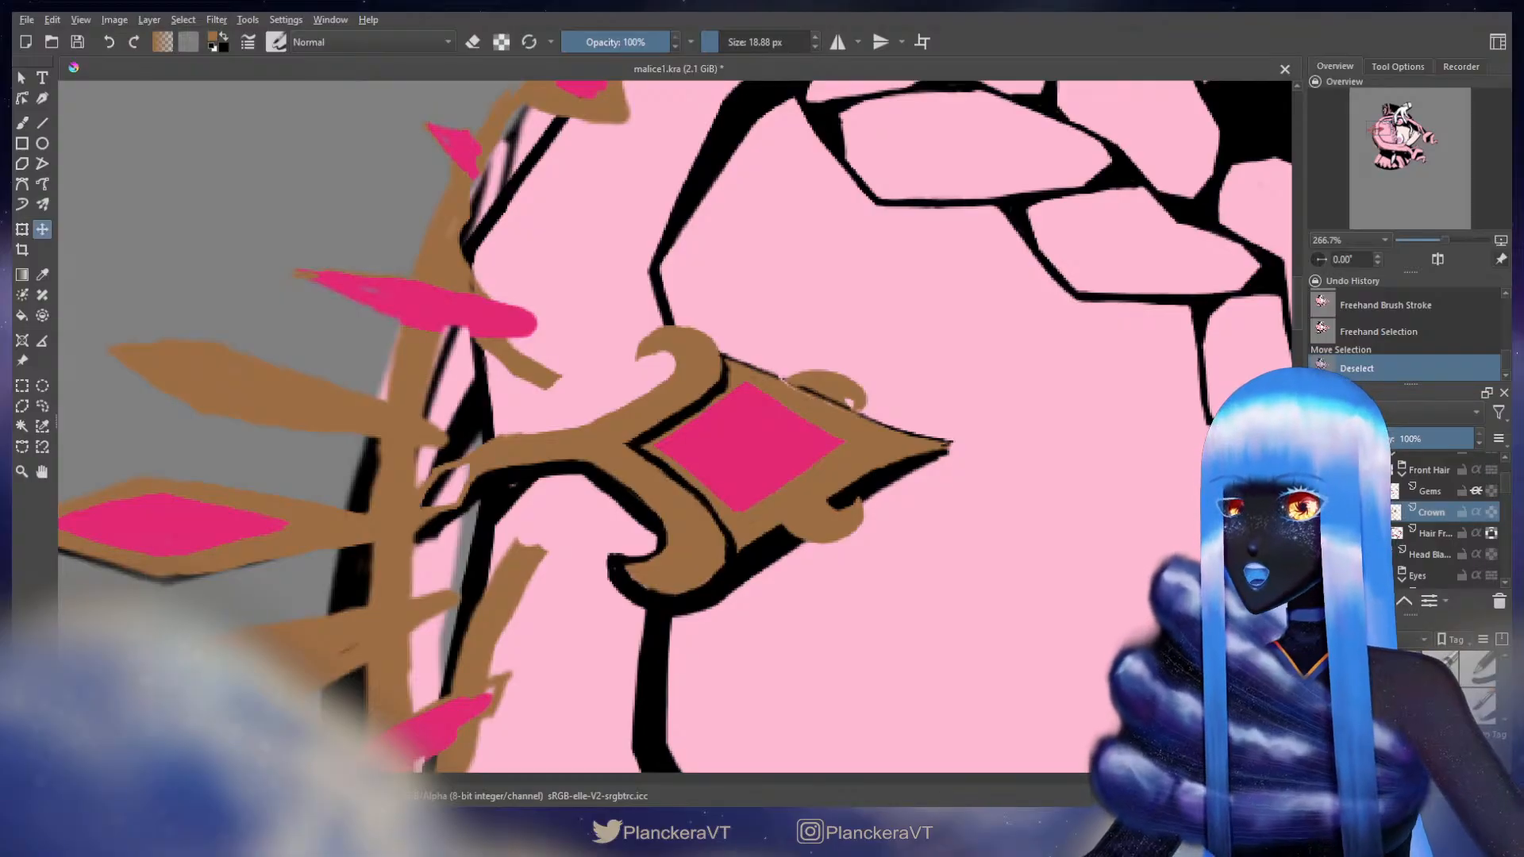
{"action": "key", "text": "b"}
{"action": "mouse_move", "coordinate": [594, 488]}
{"action": "left_mouse_down"}
{"action": "mouse_move", "coordinate": [645, 393]}
{"action": "mouse_move", "coordinate": [640, 429]}
{"action": "left_mouse_up"}
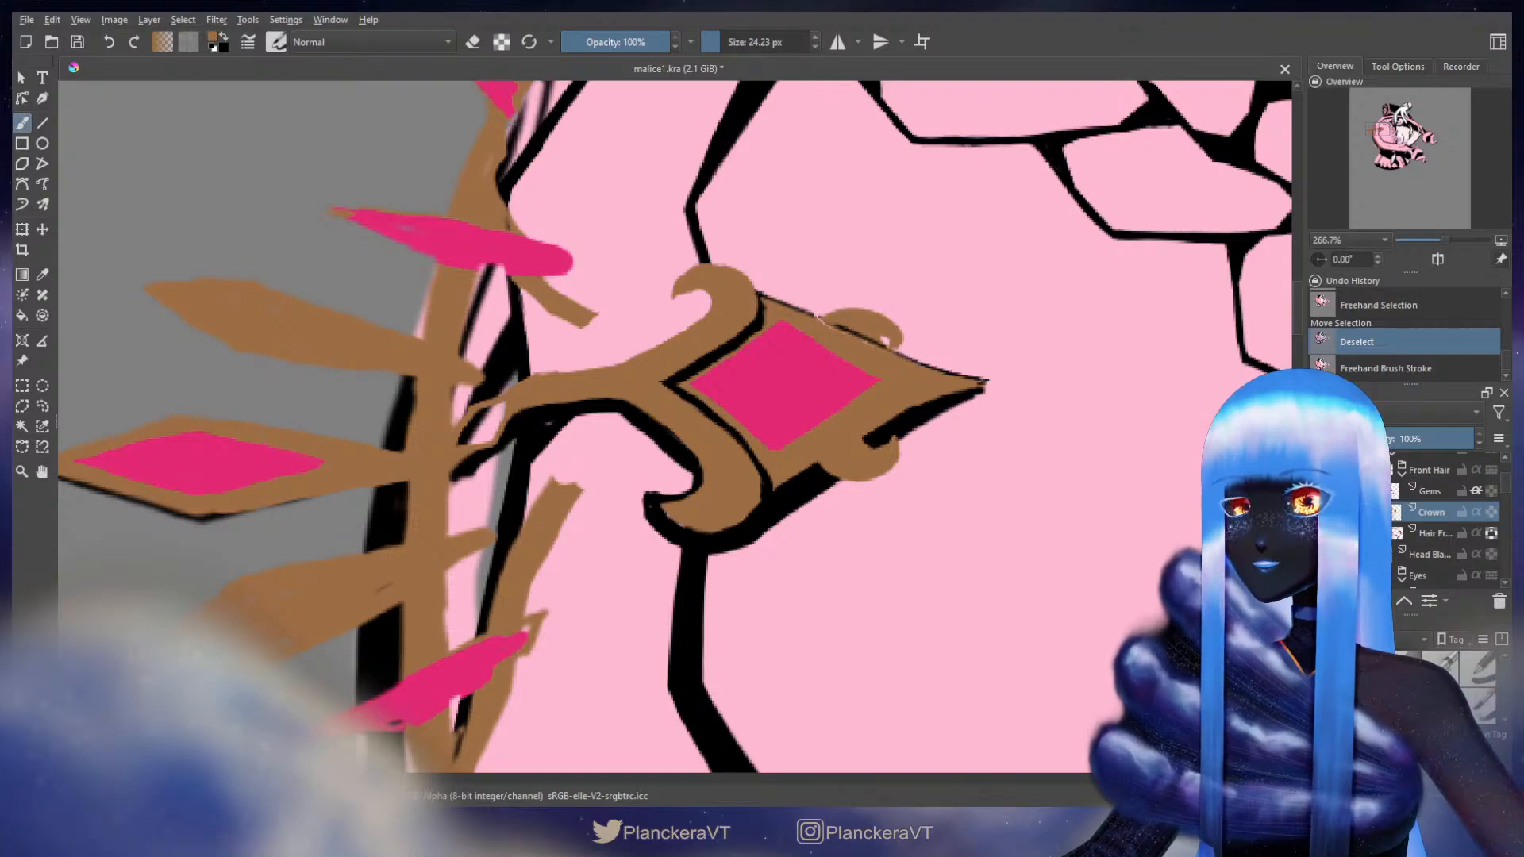
{"action": "left_click_drag", "start_coordinate": [437, 508], "coordinate": [650, 387]}
{"action": "left_click_drag", "start_coordinate": [698, 309], "coordinate": [693, 309], "text": "shift"}
{"action": "left_click_drag", "start_coordinate": [700, 295], "coordinate": [695, 301]}
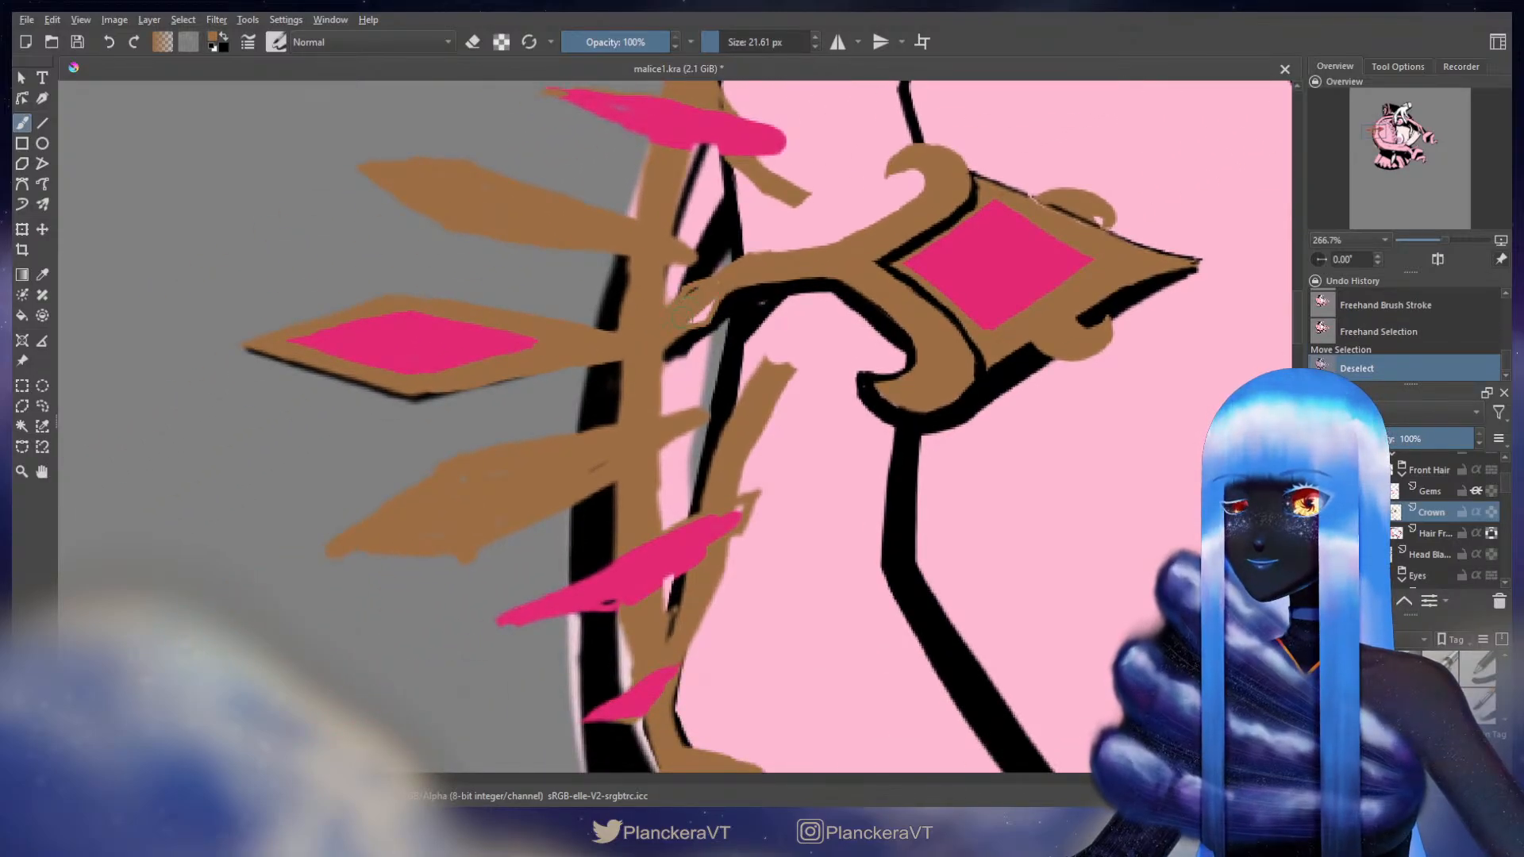
{"action": "key", "text": "e"}
{"action": "left_click_drag", "start_coordinate": [724, 308], "coordinate": [724, 323]}
{"action": "key", "text": "e"}
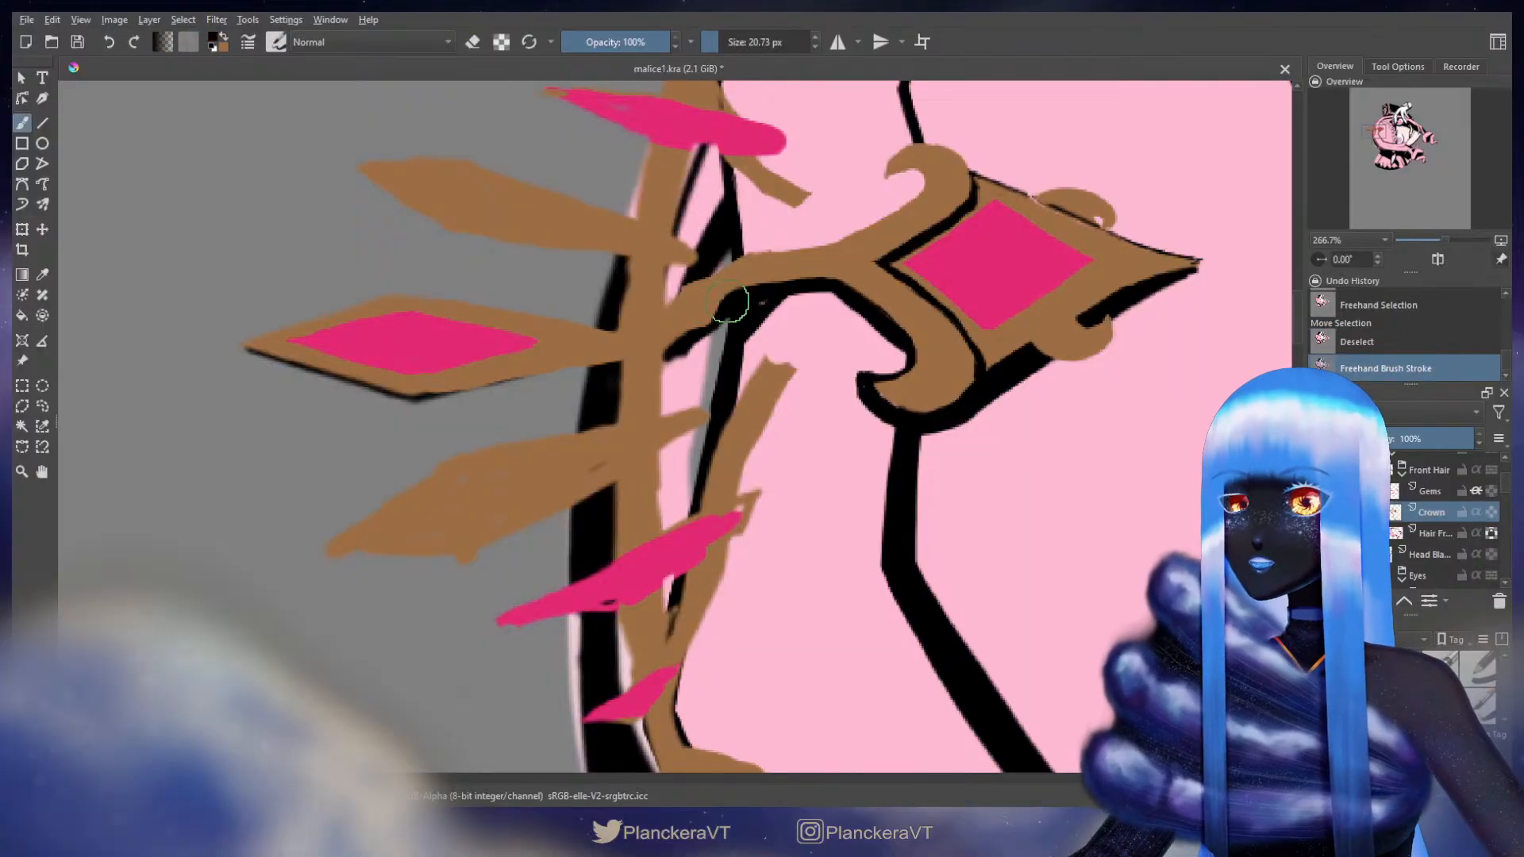
- Outline the underside of the stem in black and clean its upper edge with a 15.71 px eraser
{"action": "left_click_drag", "start_coordinate": [690, 334], "coordinate": [703, 341]}
{"action": "key", "text": "e"}
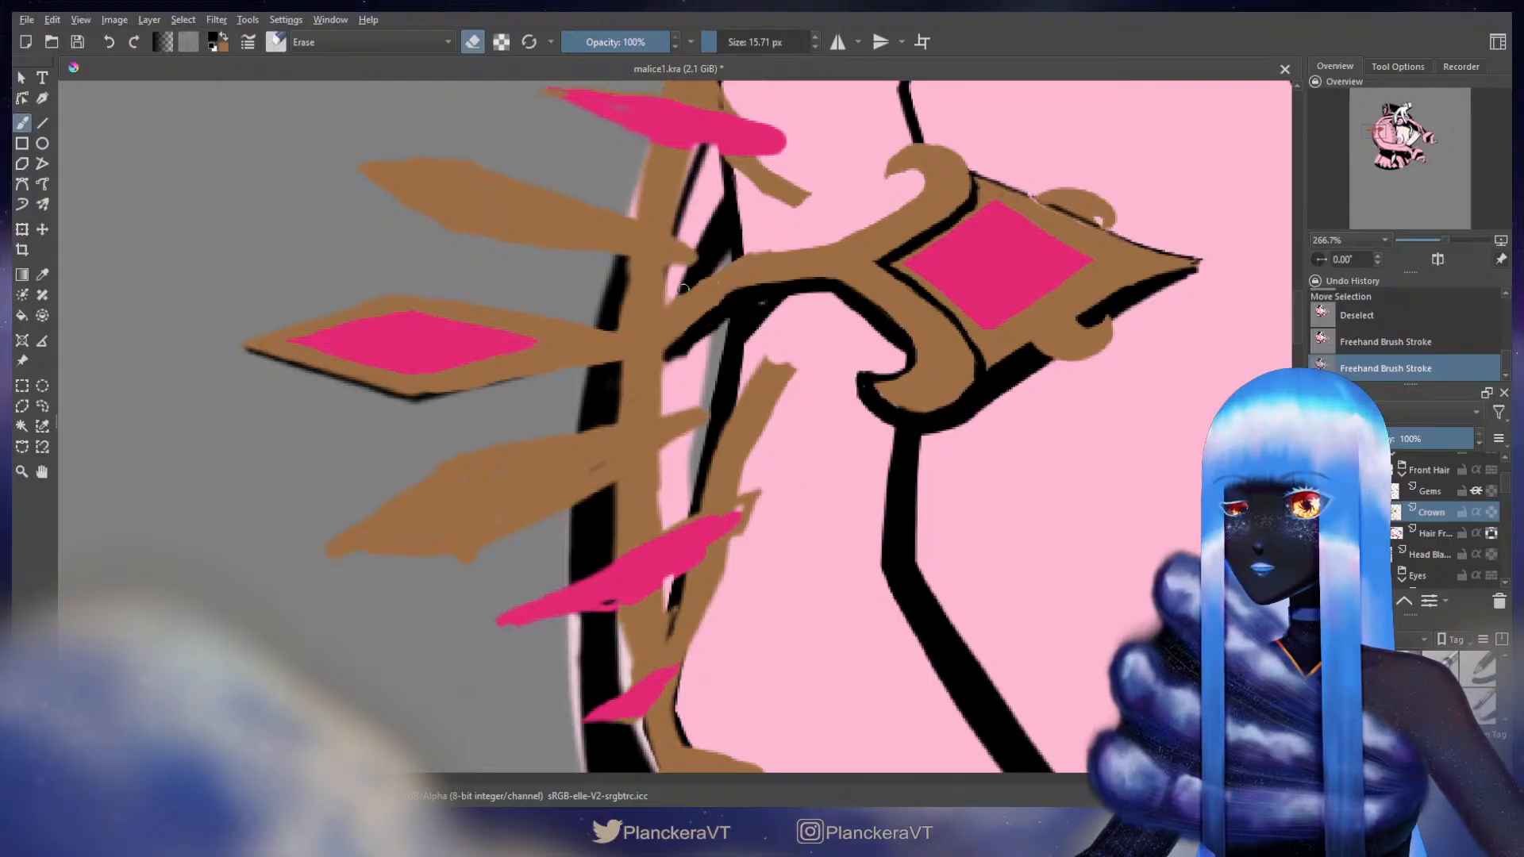
{"action": "left_click", "coordinate": [702, 276]}
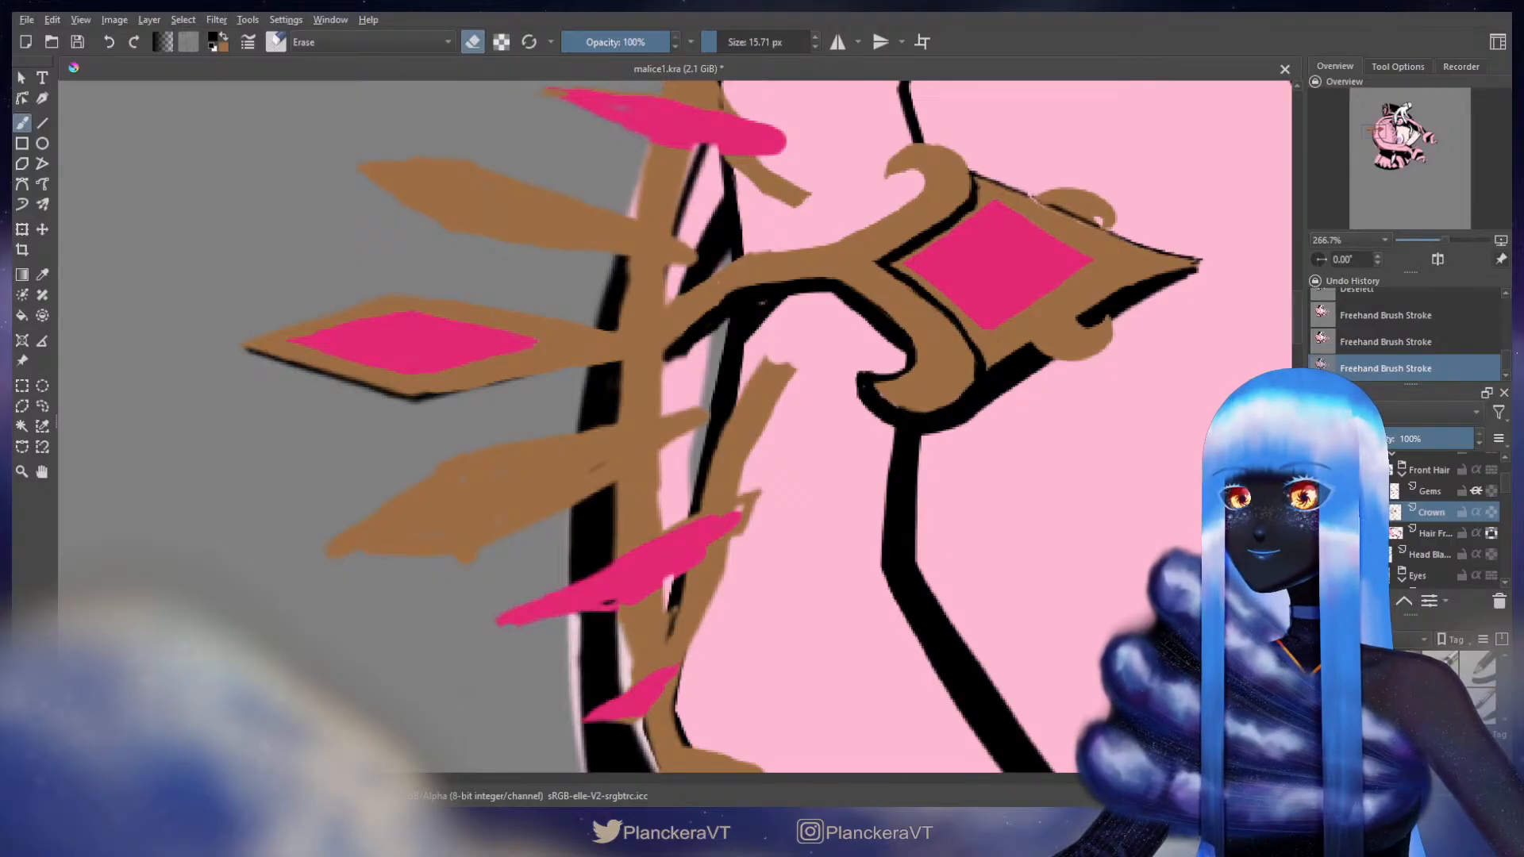
{"action": "key", "text": "e"}
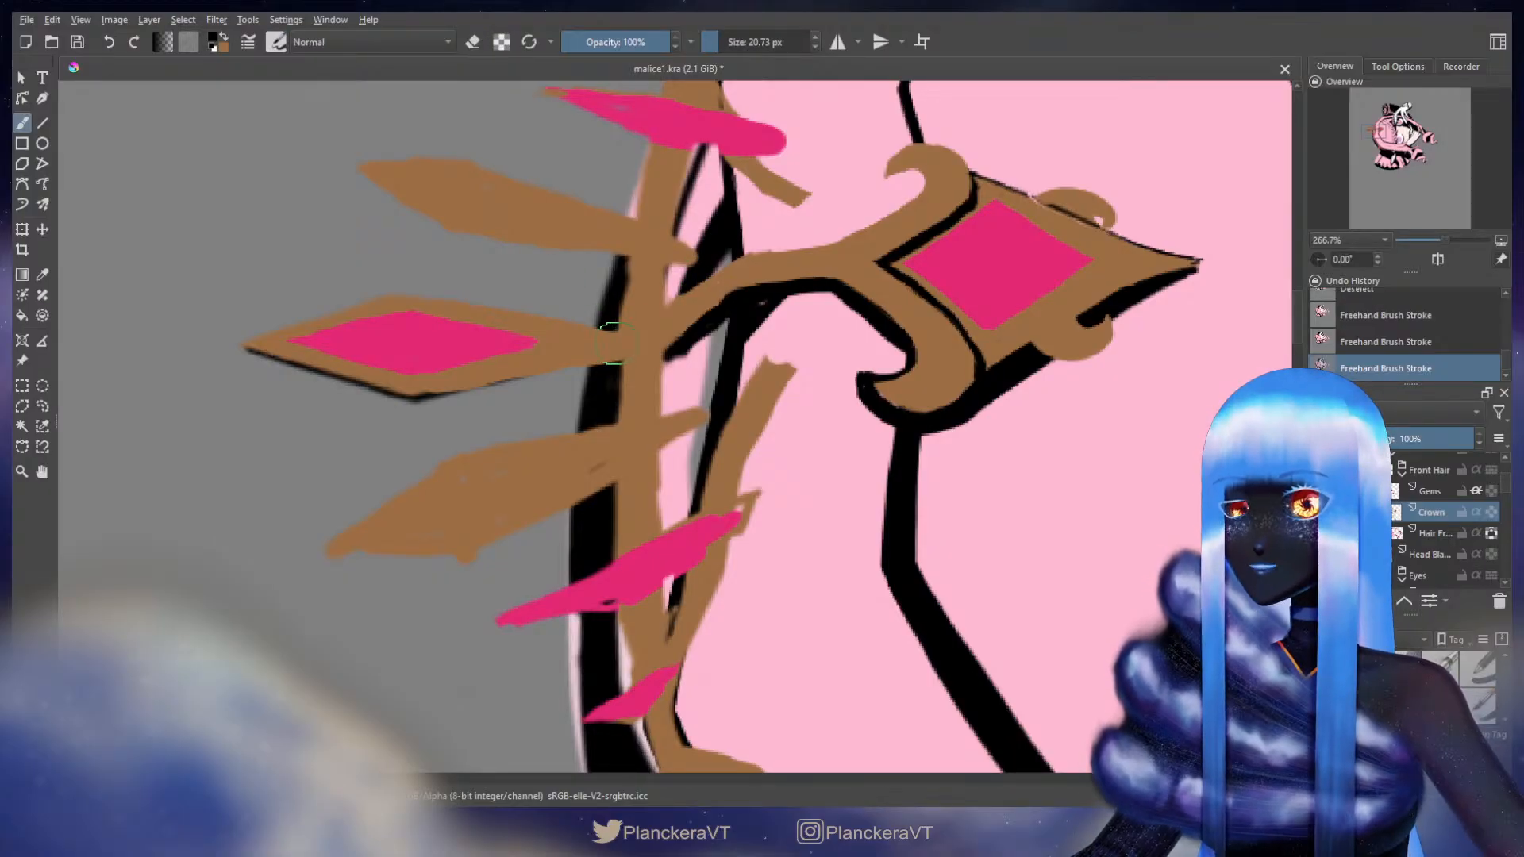
- Undo the trial stroke along the crown band and draw short black lines joining the middle gem spike to the stem
{"action": "key", "text": "x"}
{"action": "key", "text": "x"}
{"action": "mouse_move", "coordinate": [615, 266]}
{"action": "left_mouse_down"}
{"action": "mouse_move", "coordinate": [636, 362]}
{"action": "mouse_move", "coordinate": [614, 379]}
{"action": "left_mouse_up"}
{"action": "key", "text": "ctrl+z"}
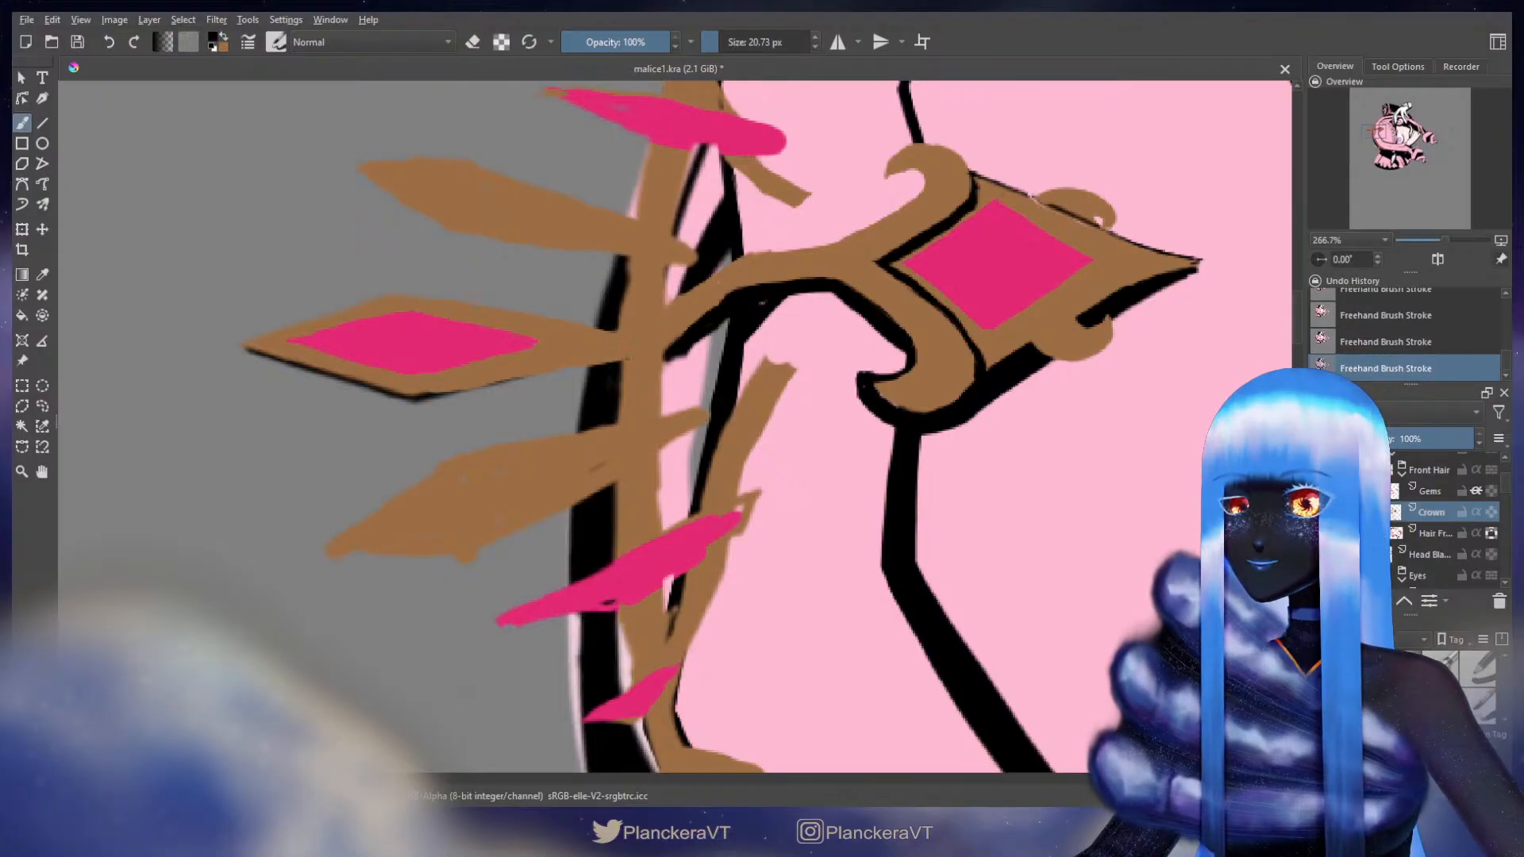
{"action": "key", "text": "ctrl+z"}
{"action": "left_click_drag", "start_coordinate": [610, 319], "coordinate": [635, 337]}
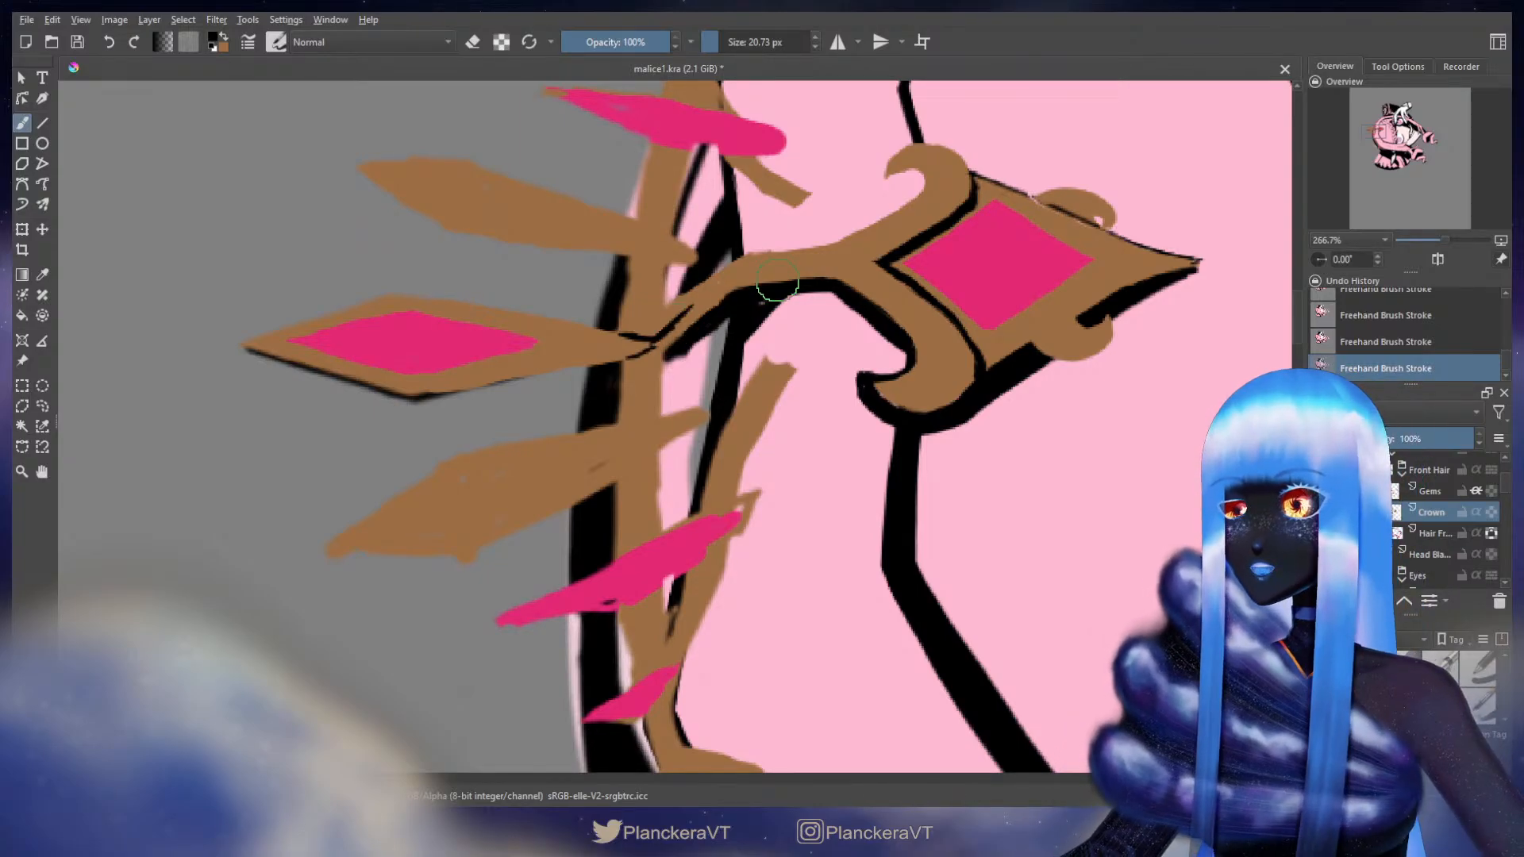
- Refine the black outline under the stem and extend the line at the diamond gem's inner corner, trimming it with 20.31 px brown
{"action": "left_click_drag", "start_coordinate": [770, 356], "coordinate": [577, 421]}
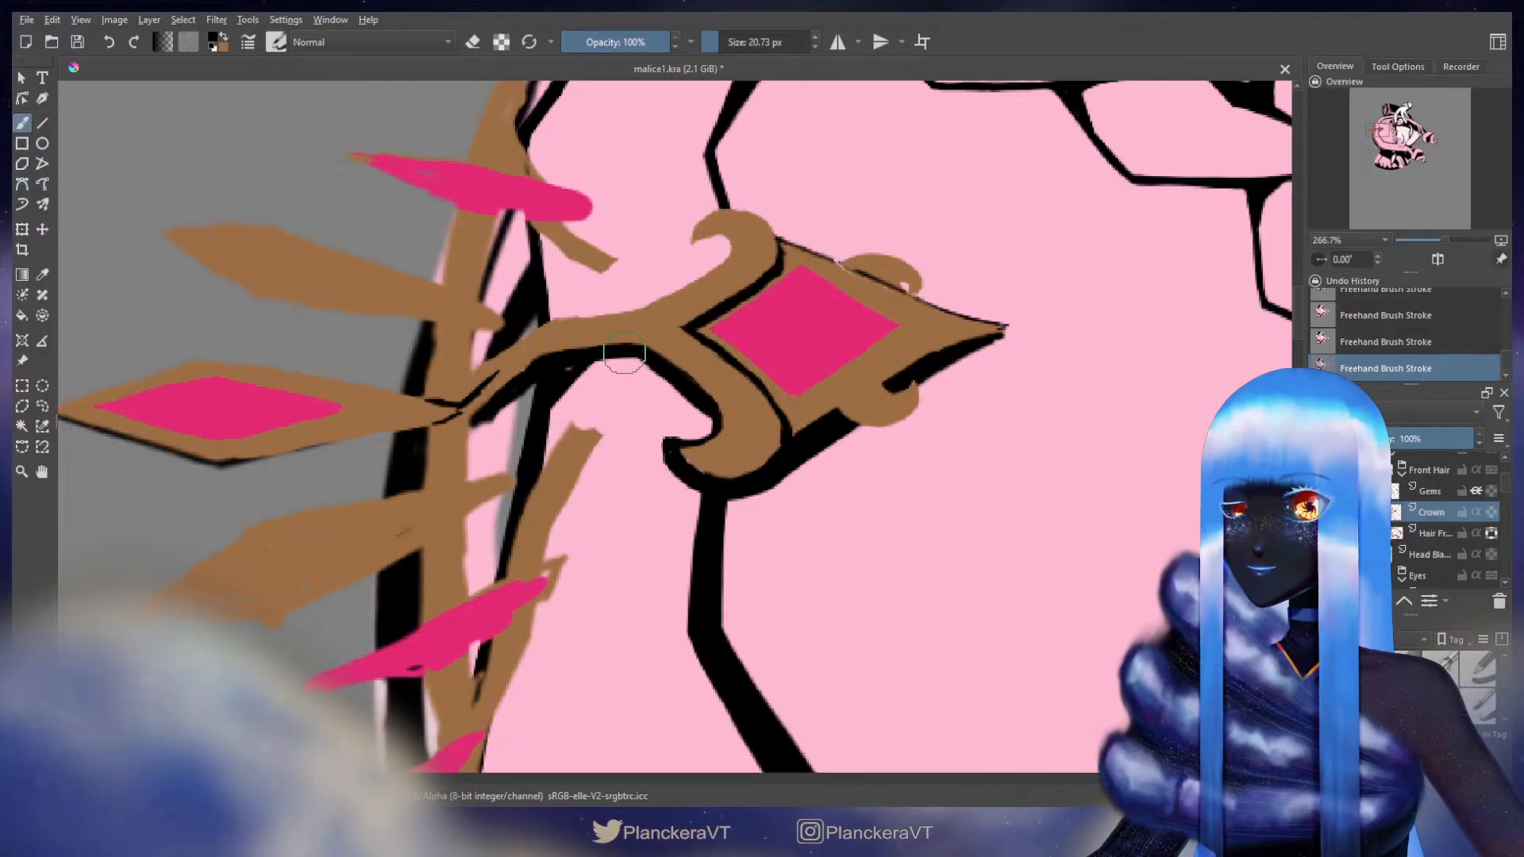
{"action": "key", "text": "x"}
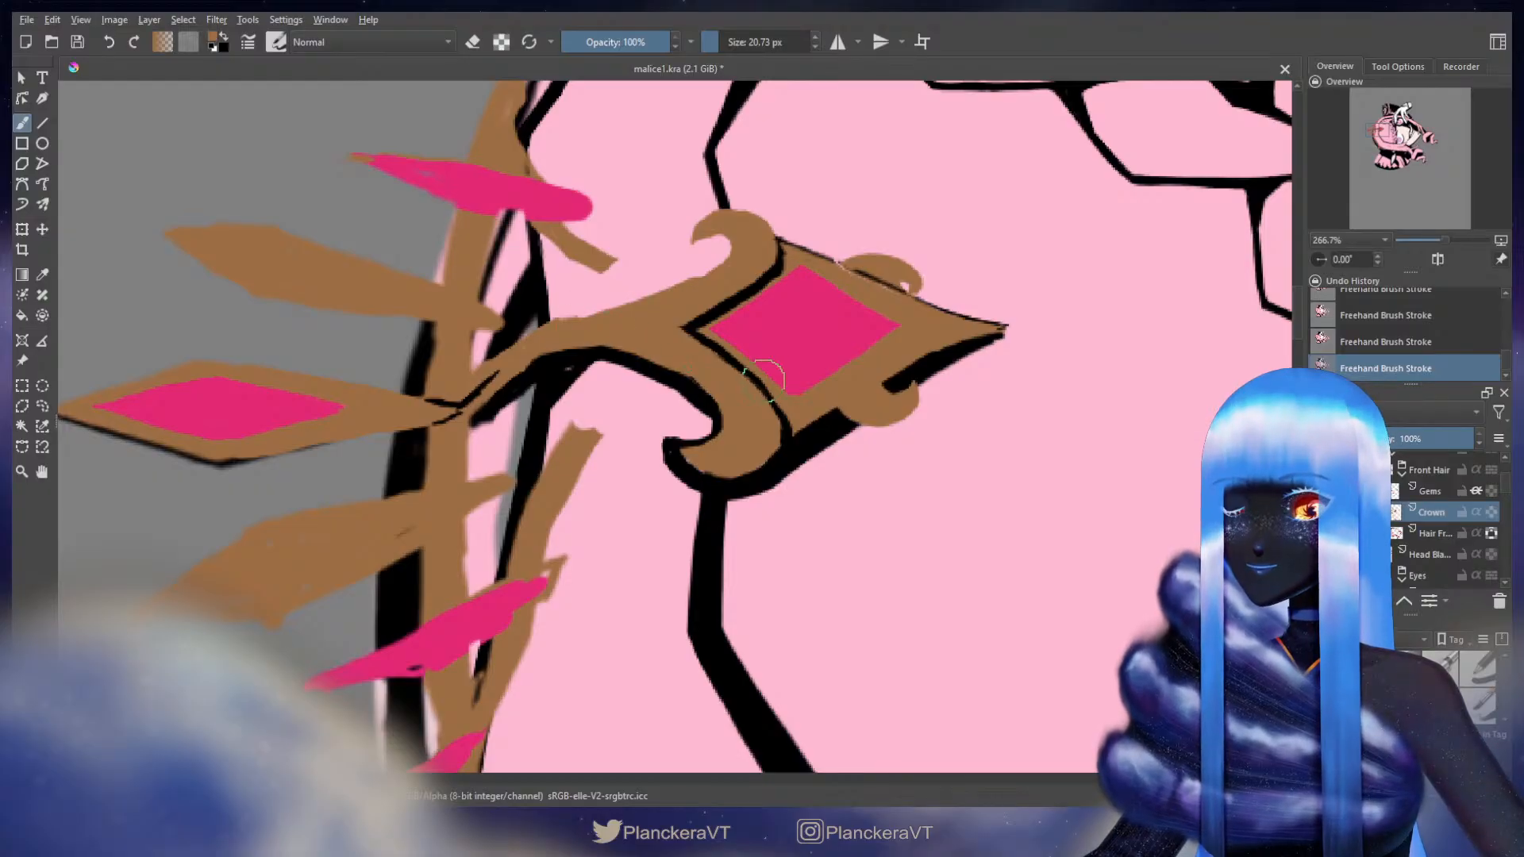
{"action": "key", "text": "x"}
{"action": "mouse_move", "coordinate": [743, 291]}
{"action": "left_mouse_down"}
{"action": "mouse_move", "coordinate": [656, 326]}
{"action": "mouse_move", "coordinate": [716, 350]}
{"action": "left_mouse_up"}
{"action": "key", "text": "x"}
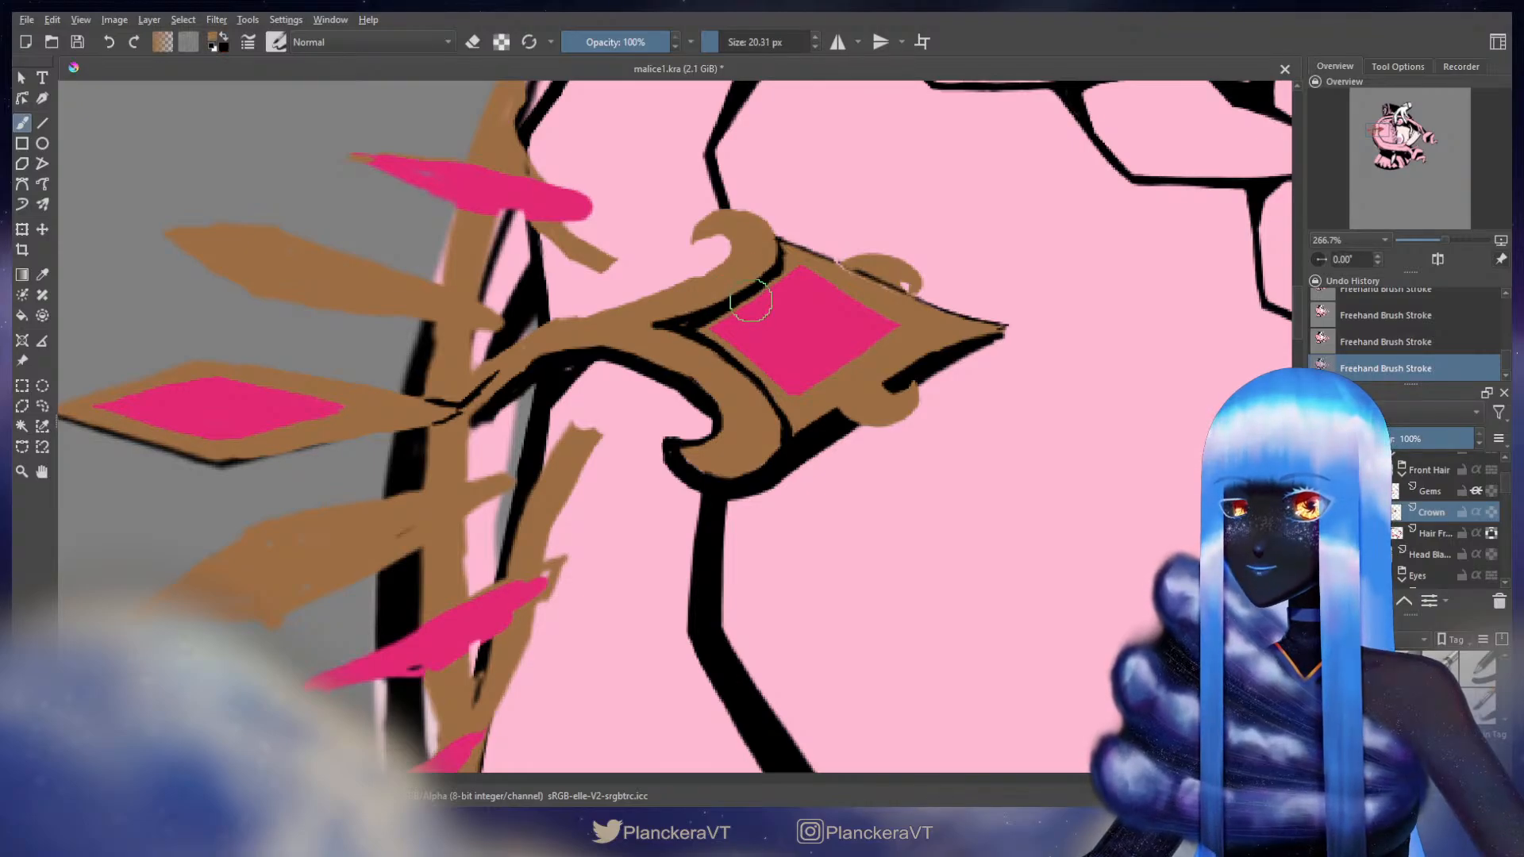
{"action": "key", "text": "x"}
{"action": "key", "text": "x"}
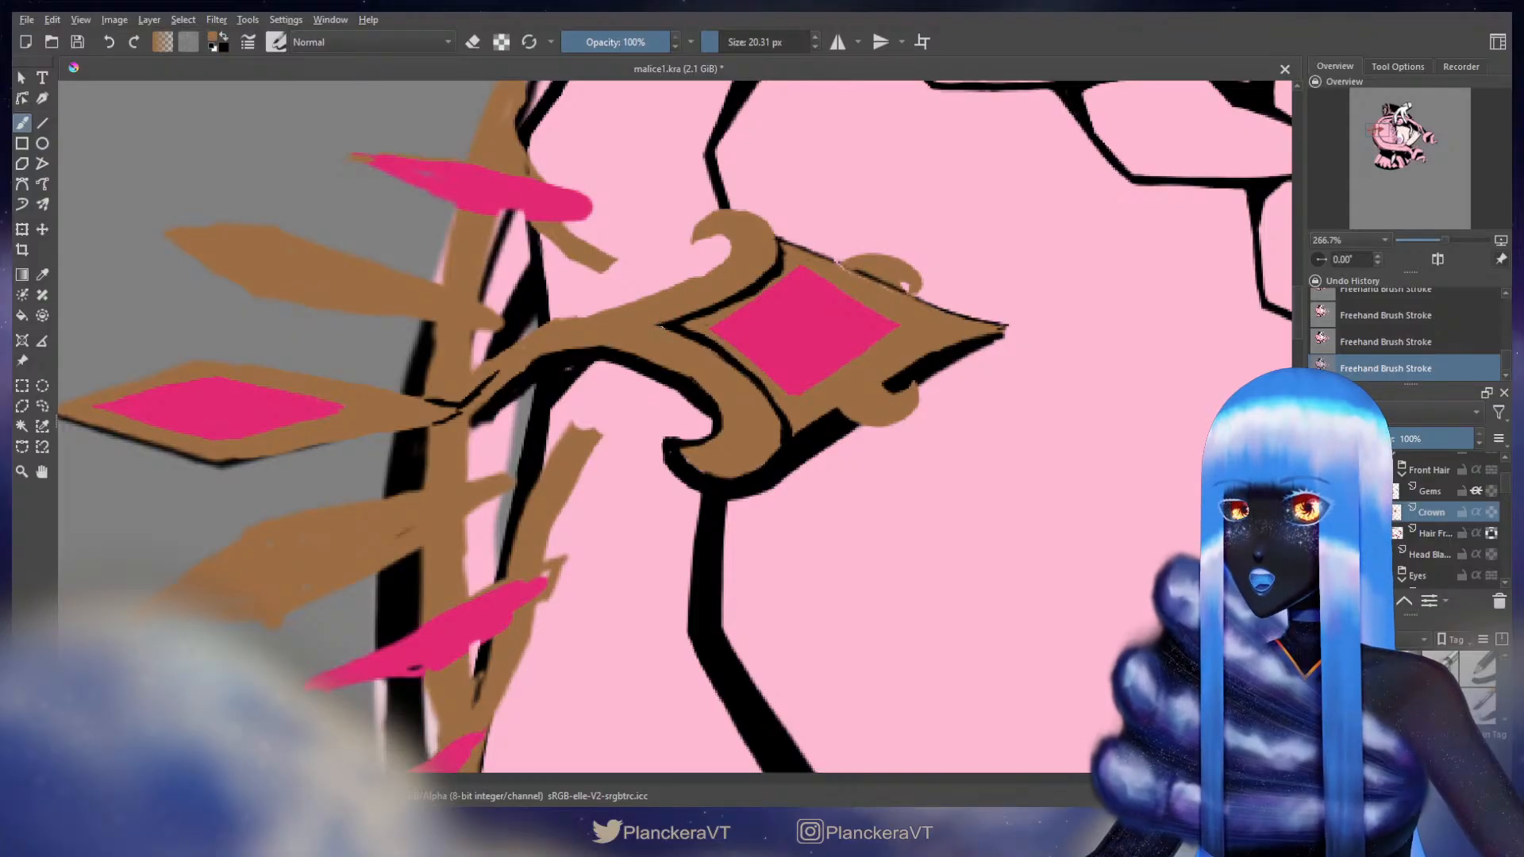
- Extend the diamond gem's inner corner toward the stem on the Gems layer with a 17.61 px brush in its sampled pink
{"action": "left_click", "coordinate": [1428, 535]}
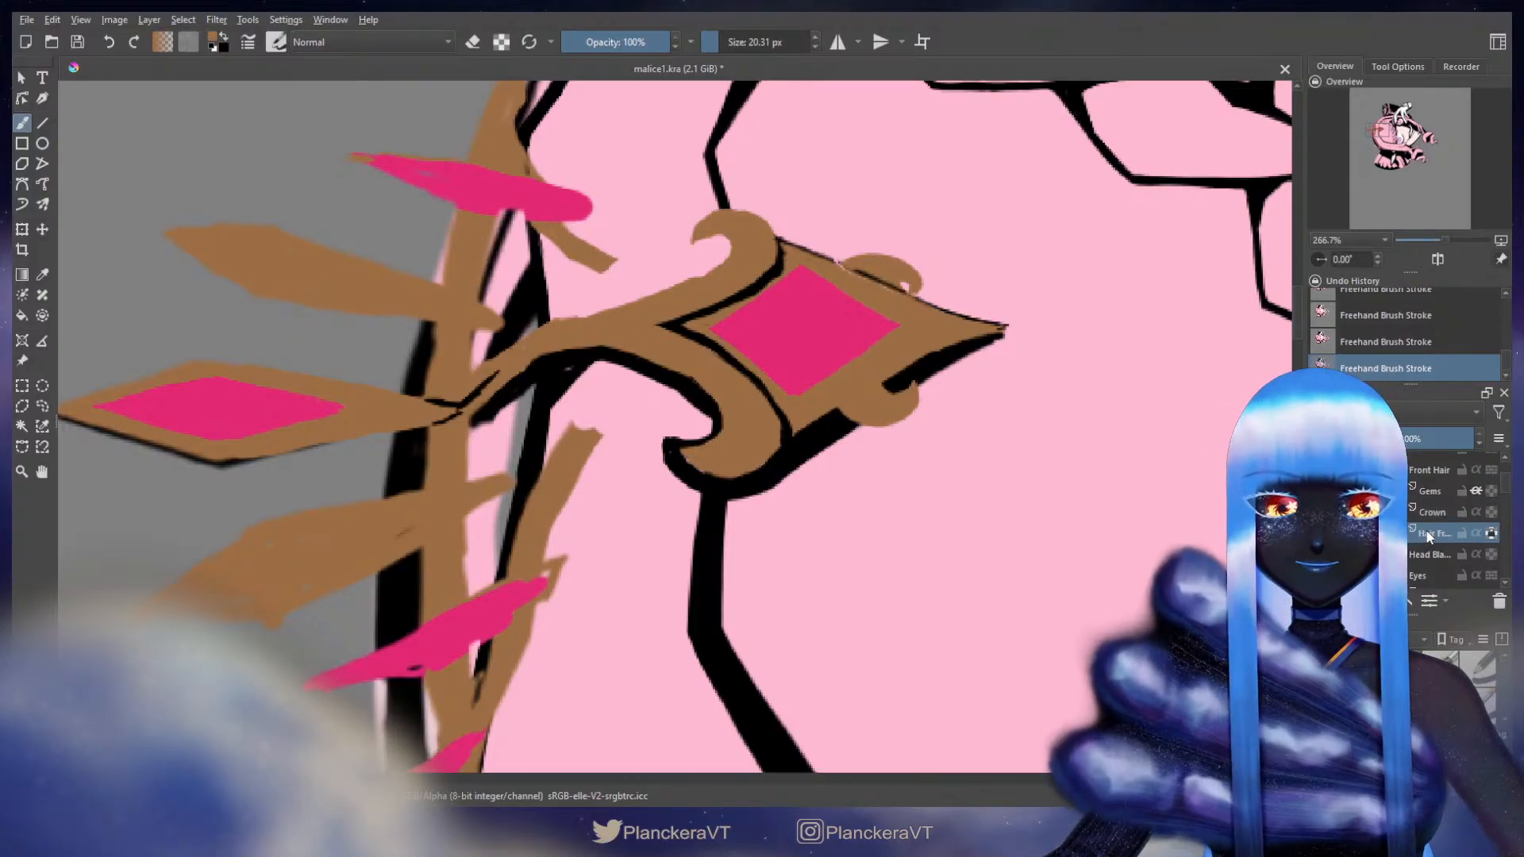
{"action": "left_click", "coordinate": [1431, 492]}
{"action": "left_click", "coordinate": [810, 351], "text": "ctrl"}
{"action": "left_click_drag", "start_coordinate": [787, 287], "coordinate": [781, 287]}
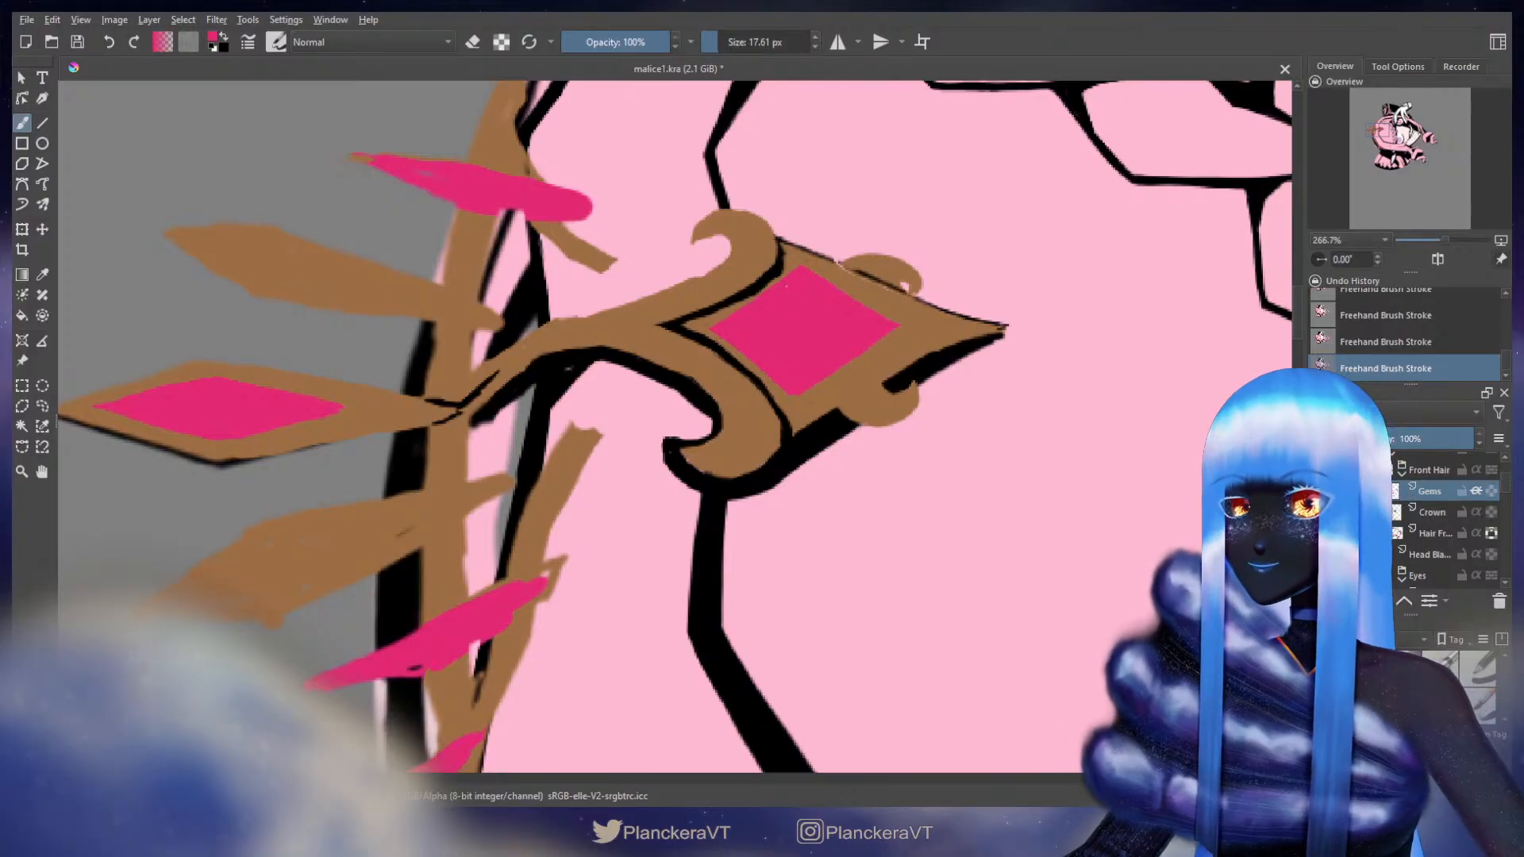
{"action": "key", "text": "ctrl+z"}
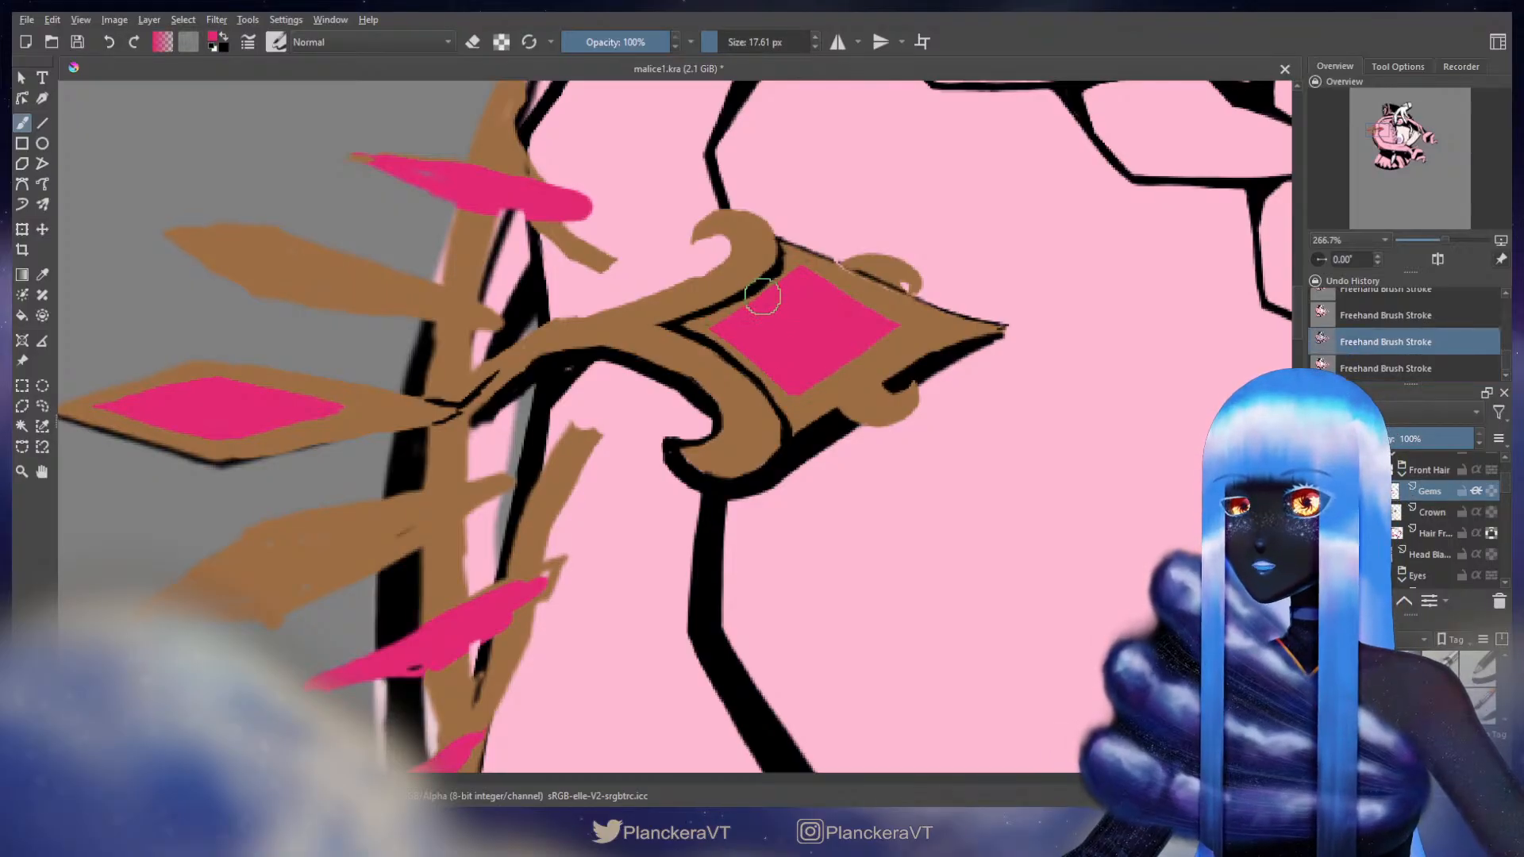
{"action": "key", "text": "ctrl+shift+z"}
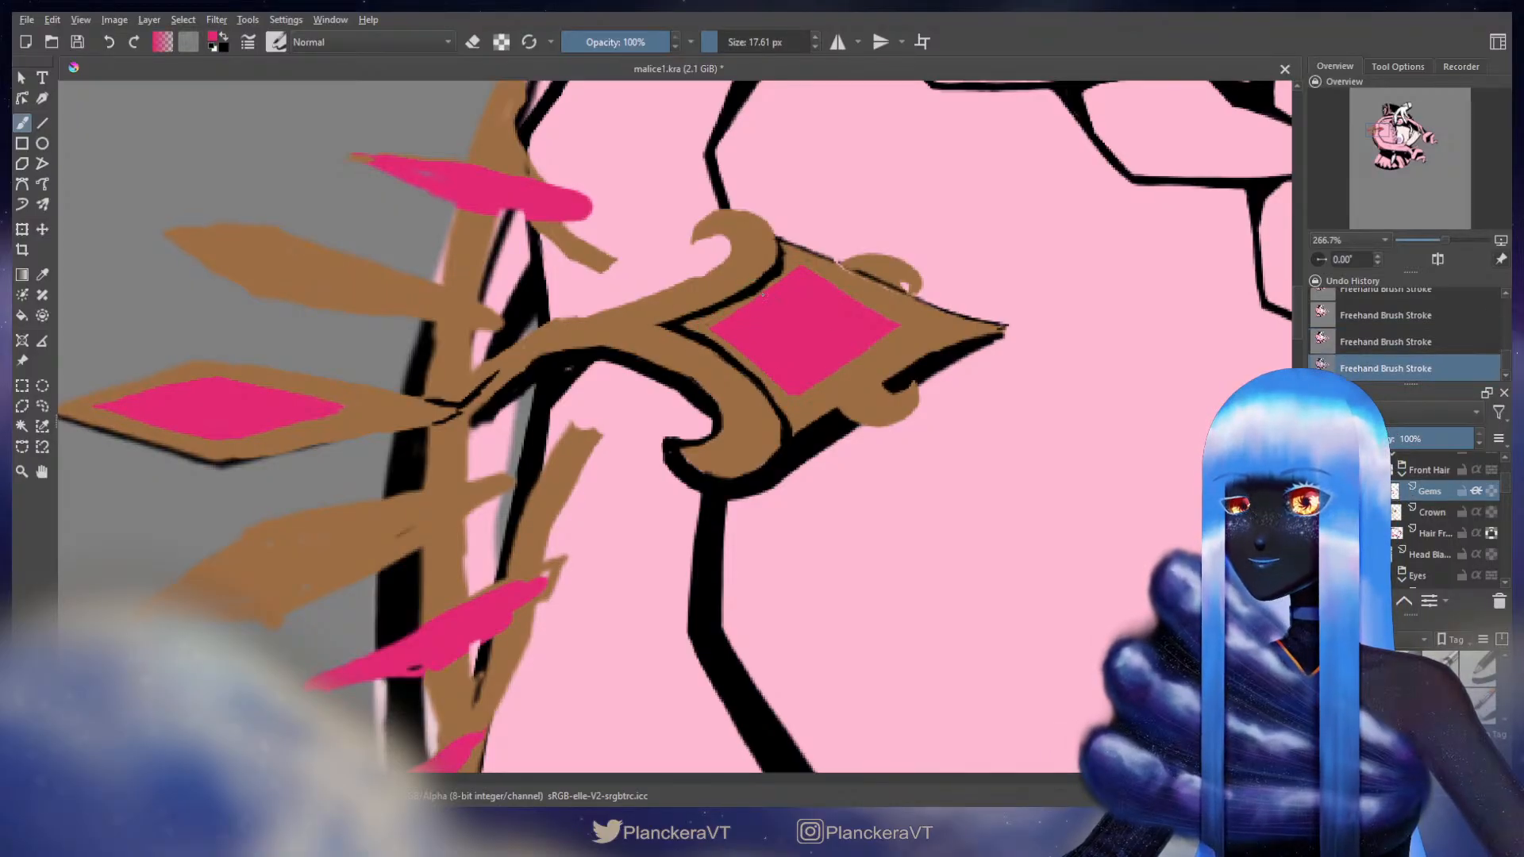
{"action": "key", "text": "ctrl+z"}
{"action": "key", "text": "ctrl+shift+z"}
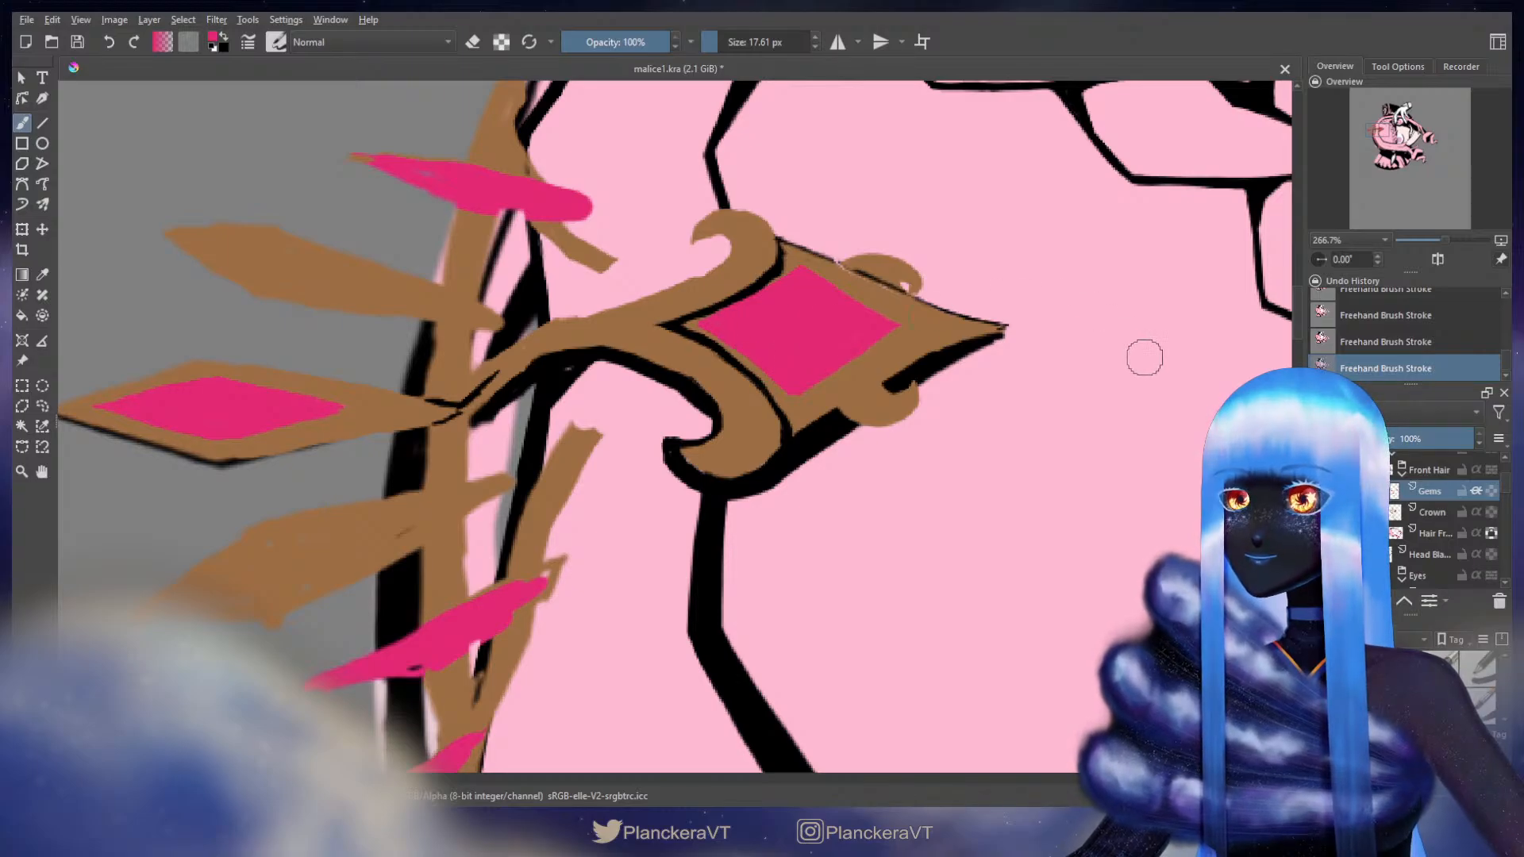
- Paint a pointed brown lobe between the stem and the lower curl on the Crown layer with a 17.98 px brush
{"action": "left_click", "coordinate": [1432, 519]}
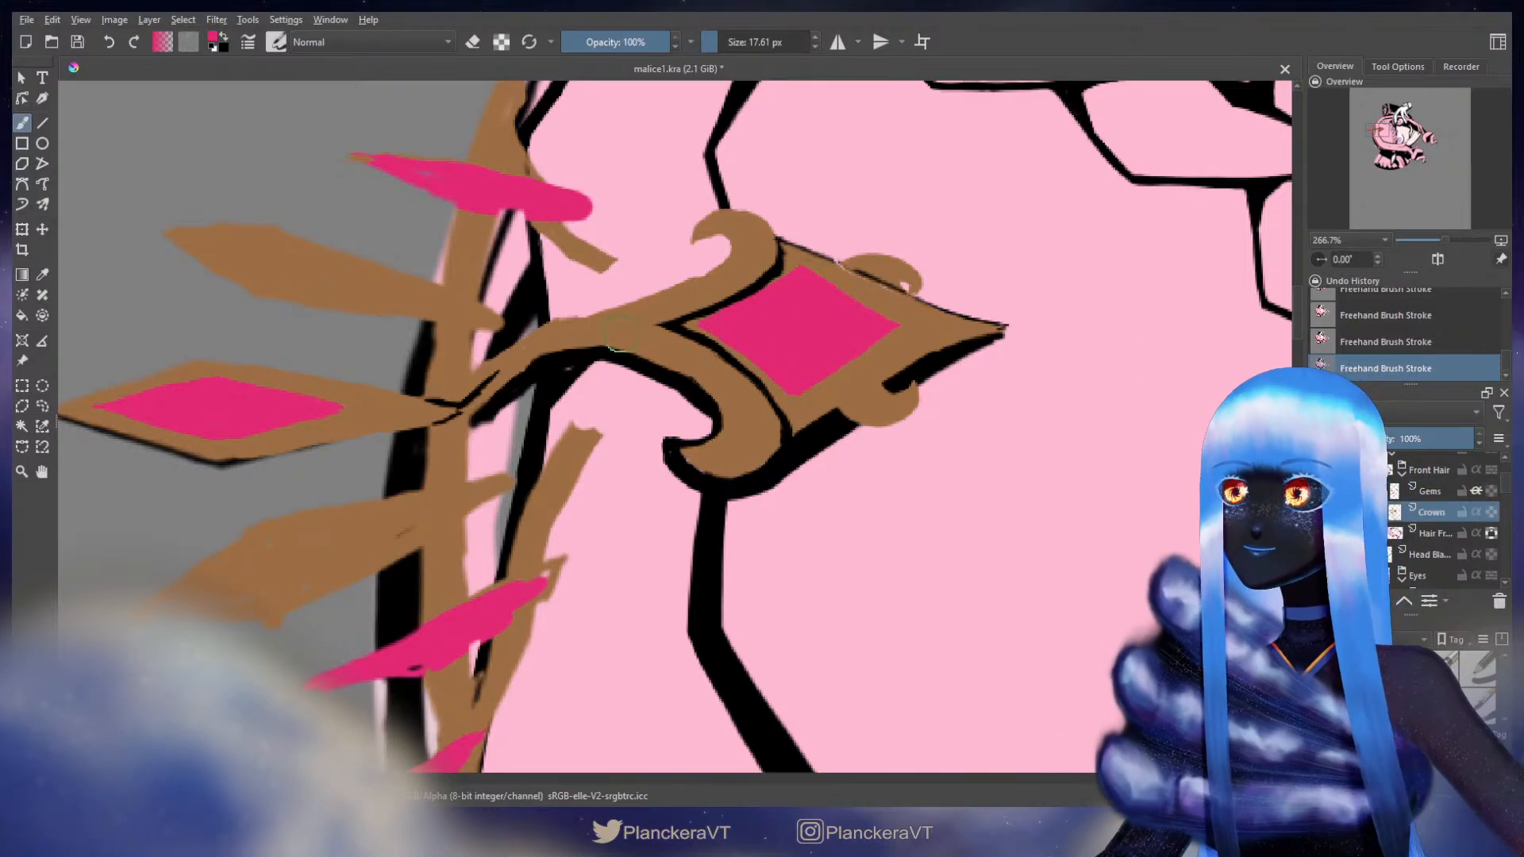
{"action": "scroll", "coordinate": [657, 351], "scroll_direction": "up", "scroll_amount": 1}
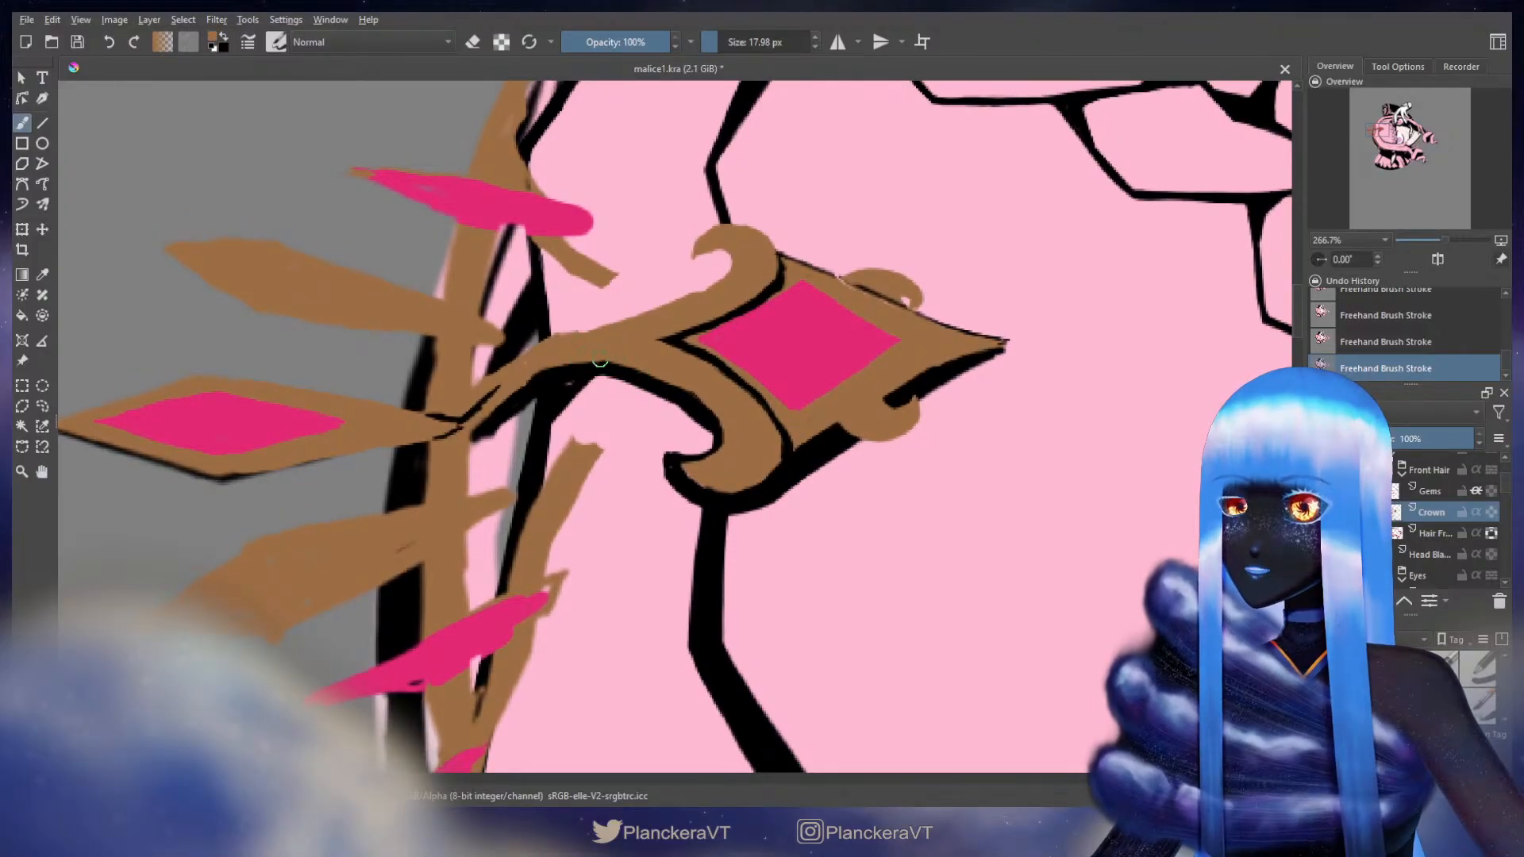
{"action": "left_click_drag", "start_coordinate": [615, 370], "coordinate": [622, 416]}
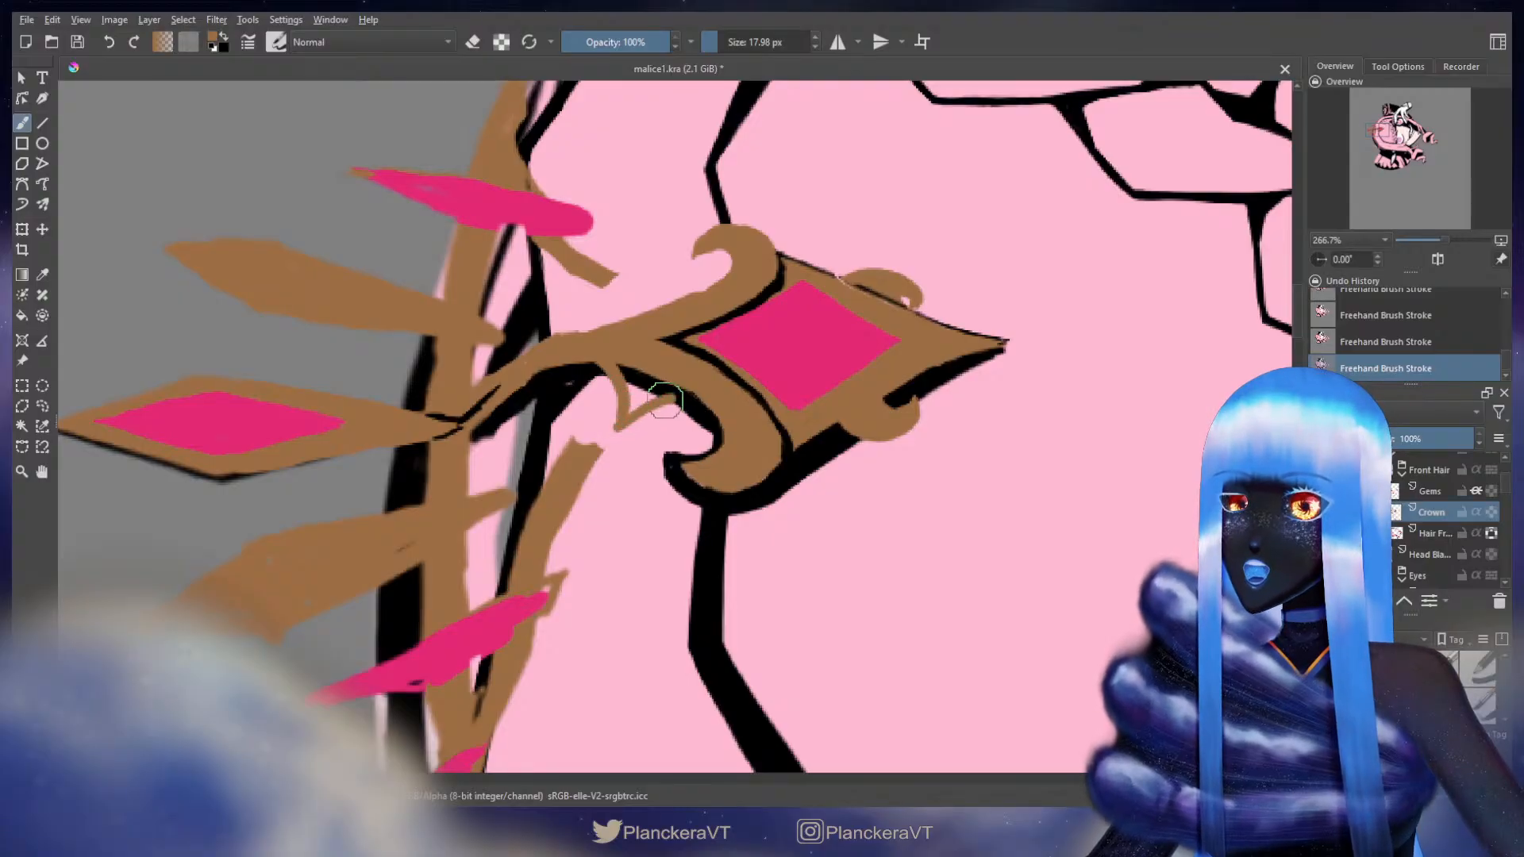
{"action": "mouse_move", "coordinate": [623, 422]}
{"action": "left_mouse_down"}
{"action": "mouse_move", "coordinate": [705, 407]}
{"action": "mouse_move", "coordinate": [625, 373]}
{"action": "mouse_move", "coordinate": [694, 393]}
{"action": "mouse_move", "coordinate": [642, 396]}
{"action": "mouse_move", "coordinate": [628, 376]}
{"action": "mouse_move", "coordinate": [644, 399]}
{"action": "mouse_move", "coordinate": [701, 393]}
{"action": "mouse_move", "coordinate": [682, 425]}
{"action": "mouse_move", "coordinate": [632, 423]}
{"action": "mouse_move", "coordinate": [702, 412]}
{"action": "left_mouse_up"}
{"action": "key", "text": "x"}
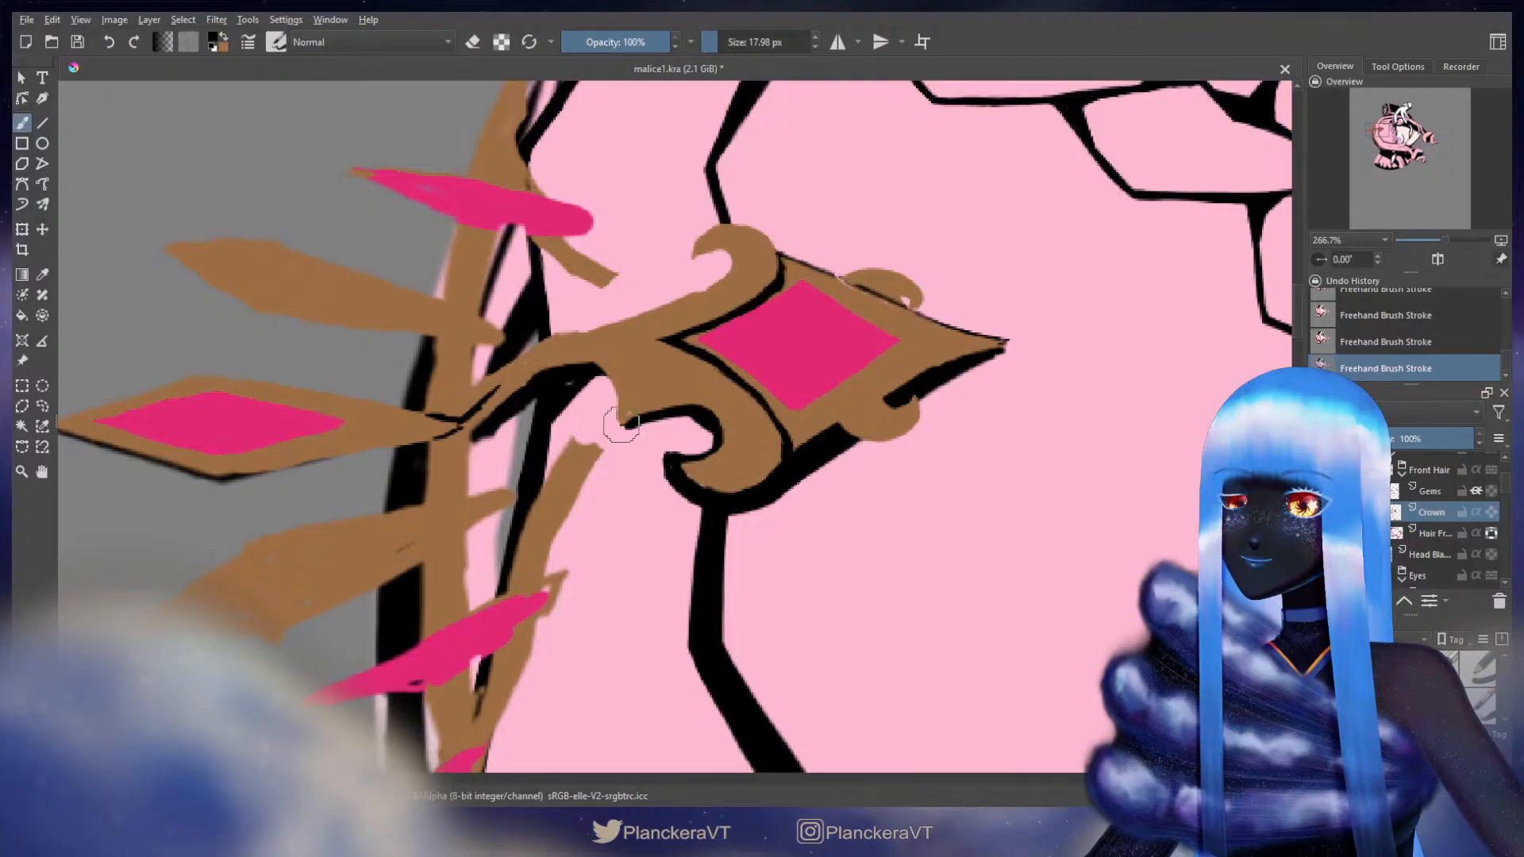
- Outline the lower lobe's bottom and side edges in black, undoing an unwanted stroke
{"action": "left_click_drag", "start_coordinate": [640, 425], "coordinate": [710, 418]}
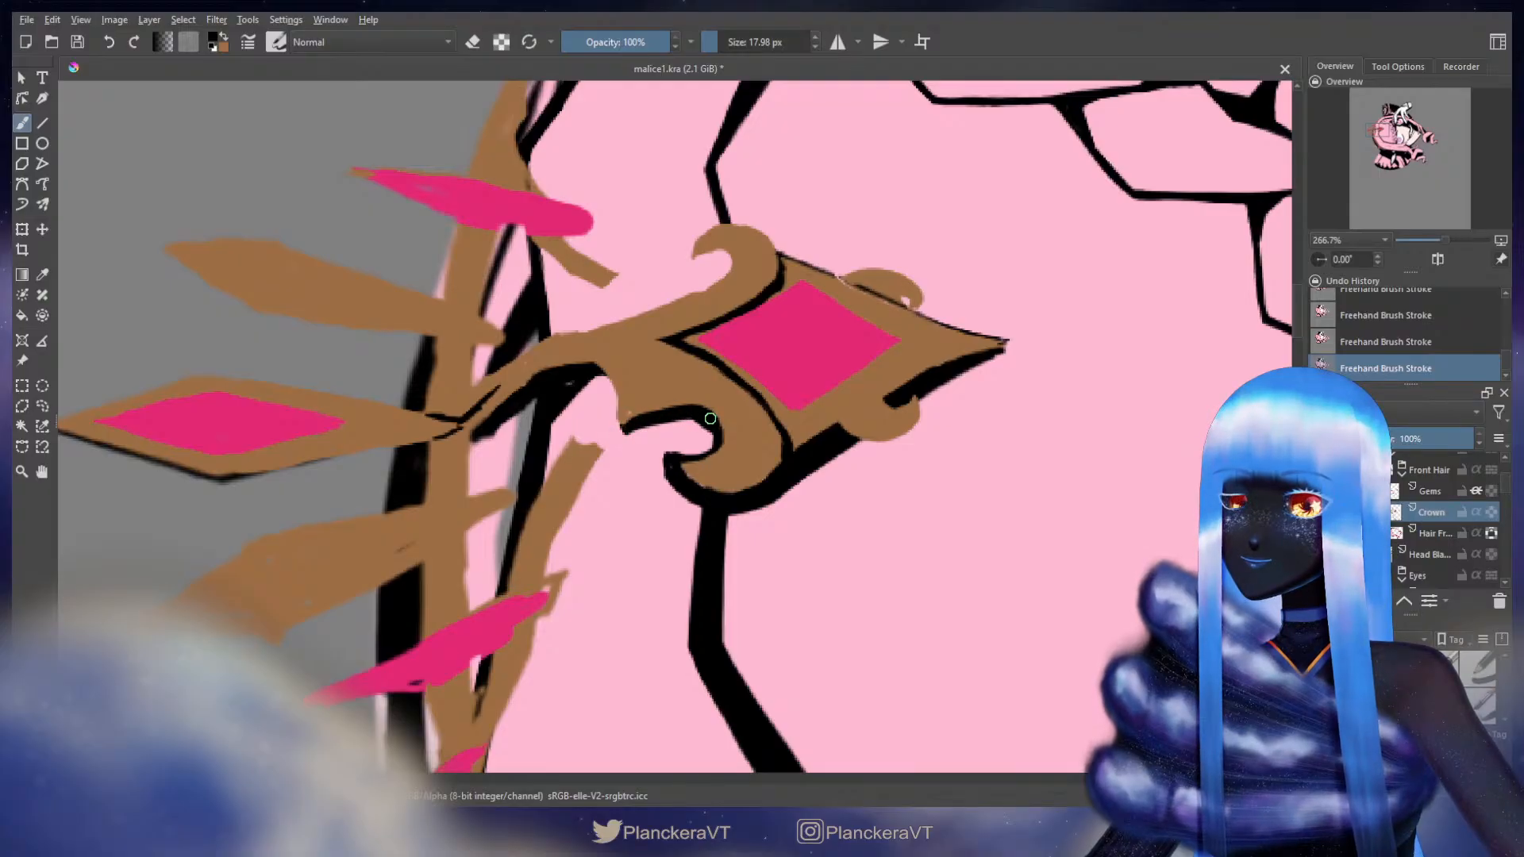
{"action": "key", "text": "x"}
{"action": "key", "text": "x"}
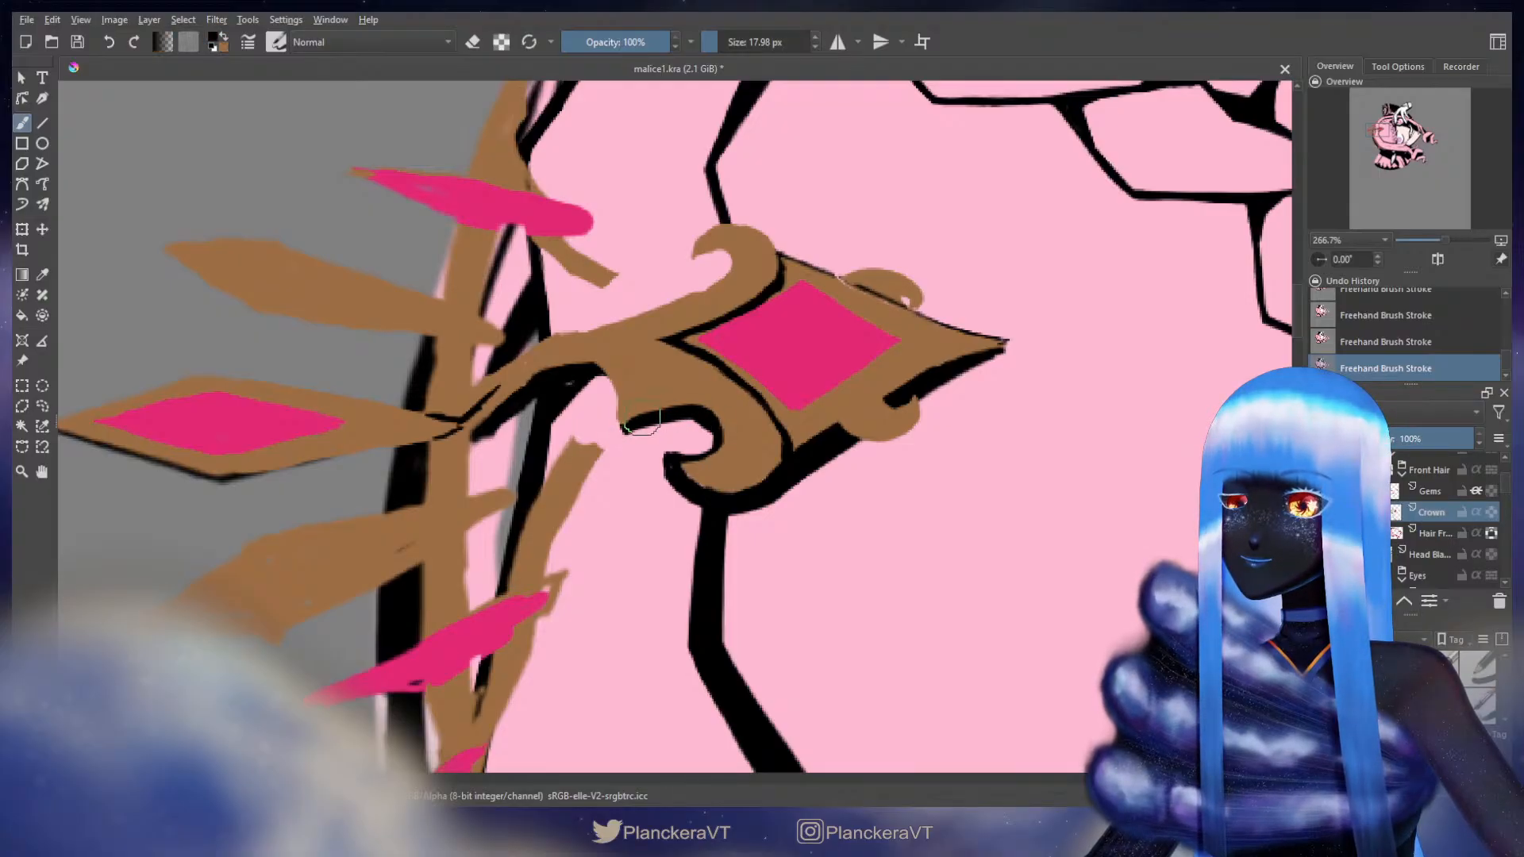
{"action": "key", "text": "x"}
{"action": "key", "text": "x"}
{"action": "key", "text": "ctrl+z"}
{"action": "left_click_drag", "start_coordinate": [596, 366], "coordinate": [619, 421]}
{"action": "mouse_move", "coordinate": [655, 368]}
{"action": "left_mouse_down"}
{"action": "mouse_move", "coordinate": [621, 441]}
{"action": "mouse_move", "coordinate": [593, 384]}
{"action": "mouse_move", "coordinate": [574, 396]}
{"action": "mouse_move", "coordinate": [620, 346]}
{"action": "left_mouse_up"}
{"action": "key", "text": "x"}
{"action": "key", "text": "ctrl+z"}
{"action": "key", "text": "ctrl+z"}
{"action": "mouse_move", "coordinate": [558, 404]}
{"action": "left_mouse_down"}
{"action": "mouse_move", "coordinate": [610, 355]}
{"action": "mouse_move", "coordinate": [639, 365]}
{"action": "mouse_move", "coordinate": [683, 348]}
{"action": "left_mouse_up"}
{"action": "key", "text": "ctrl+z"}
{"action": "key", "text": "ctrl+z"}
- Paint a matching pointed brown lobe between the stem and the upper curl with an 18.93 px brush
{"action": "left_click", "coordinate": [553, 406]}
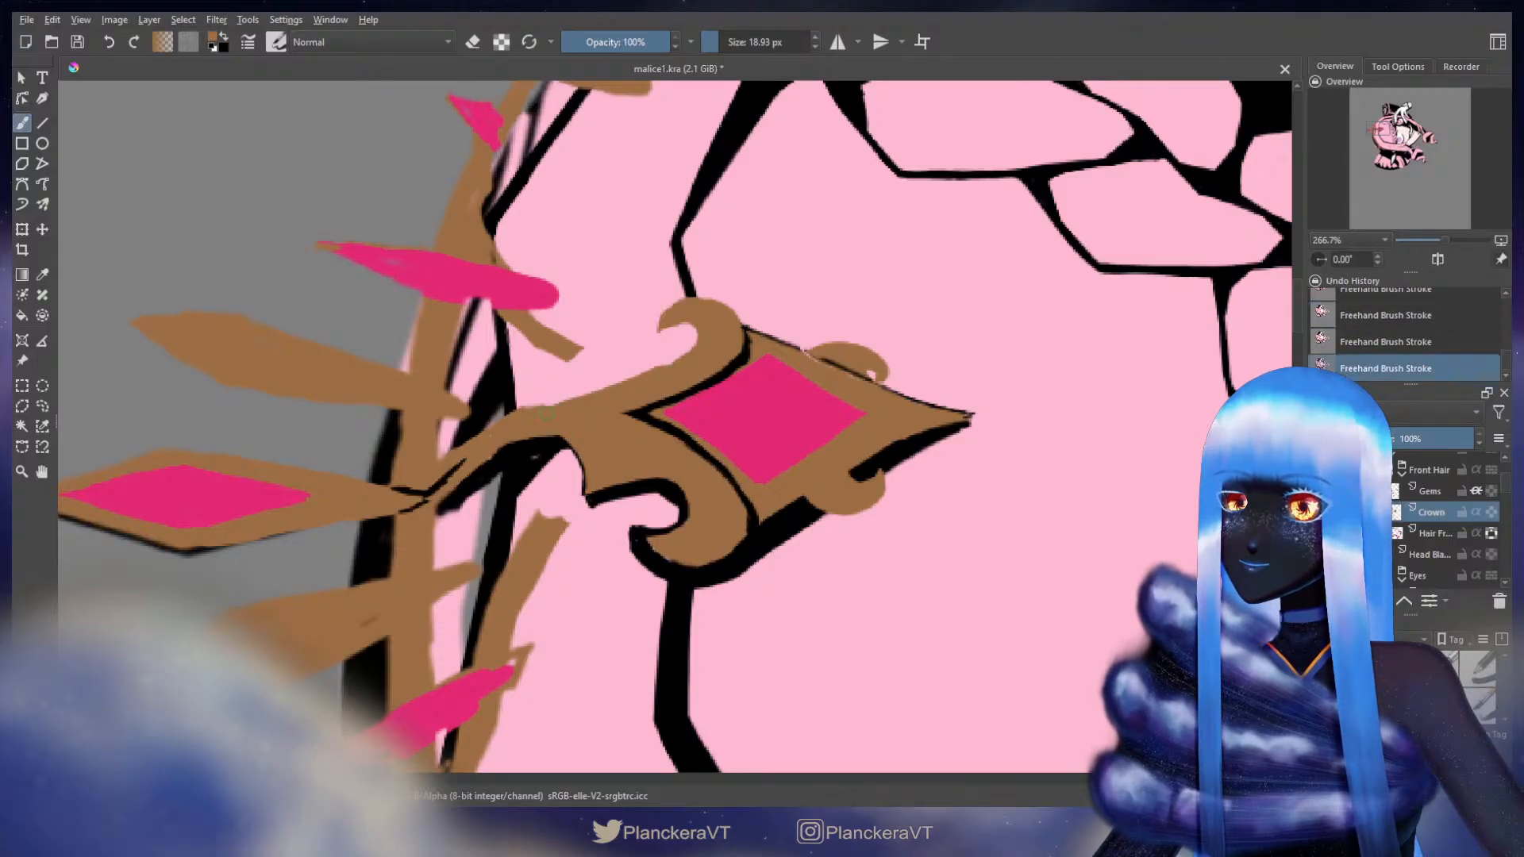
{"action": "mouse_move", "coordinate": [553, 406]}
{"action": "left_mouse_down"}
{"action": "mouse_move", "coordinate": [603, 349]}
{"action": "mouse_move", "coordinate": [655, 361]}
{"action": "mouse_move", "coordinate": [695, 347]}
{"action": "mouse_move", "coordinate": [610, 384]}
{"action": "left_mouse_up"}
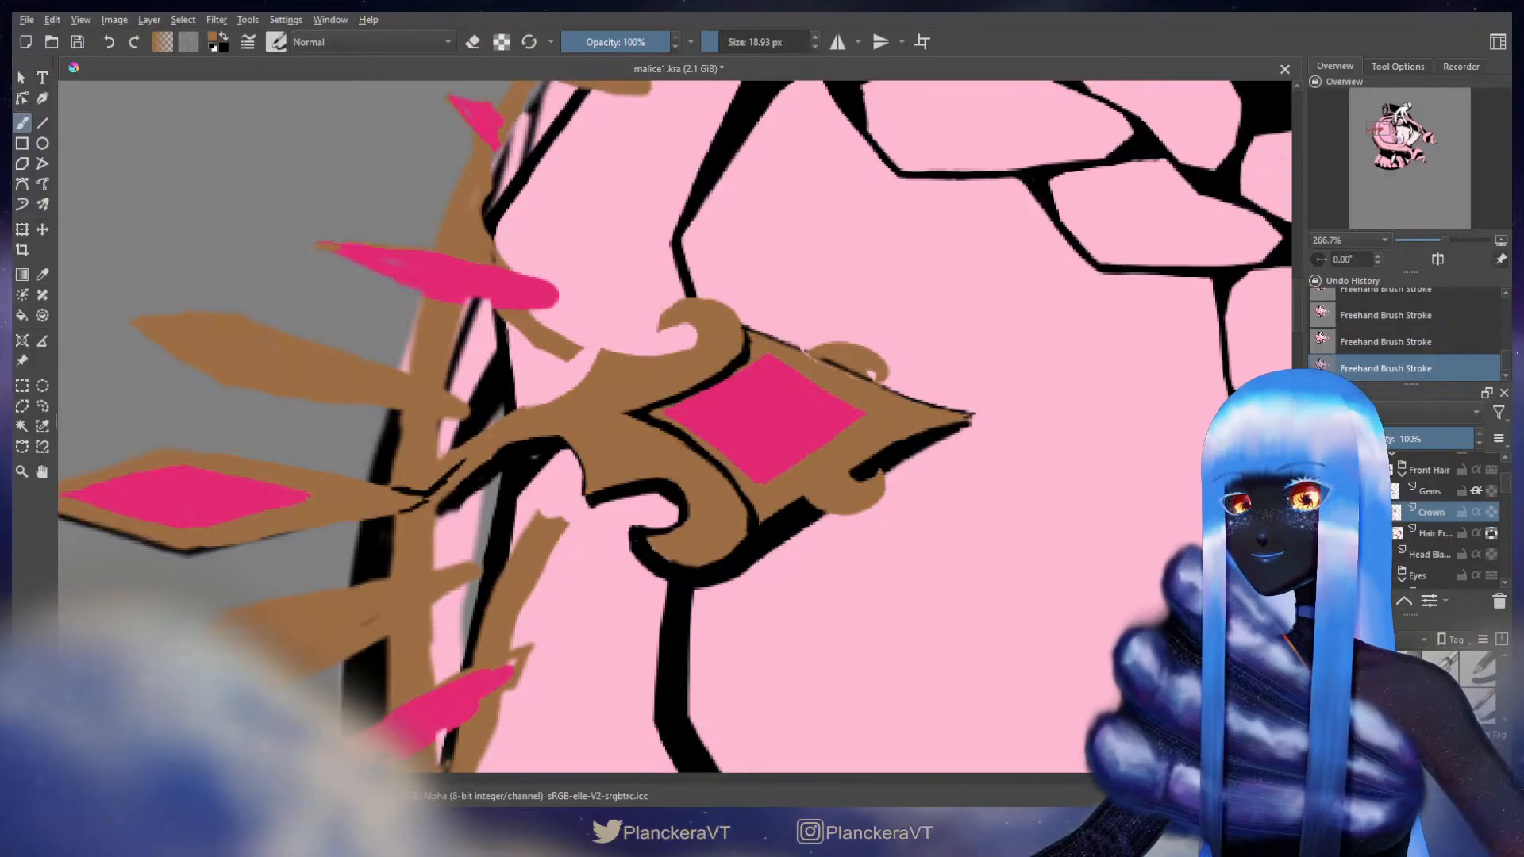
{"action": "left_click_drag", "start_coordinate": [625, 454], "coordinate": [624, 451]}
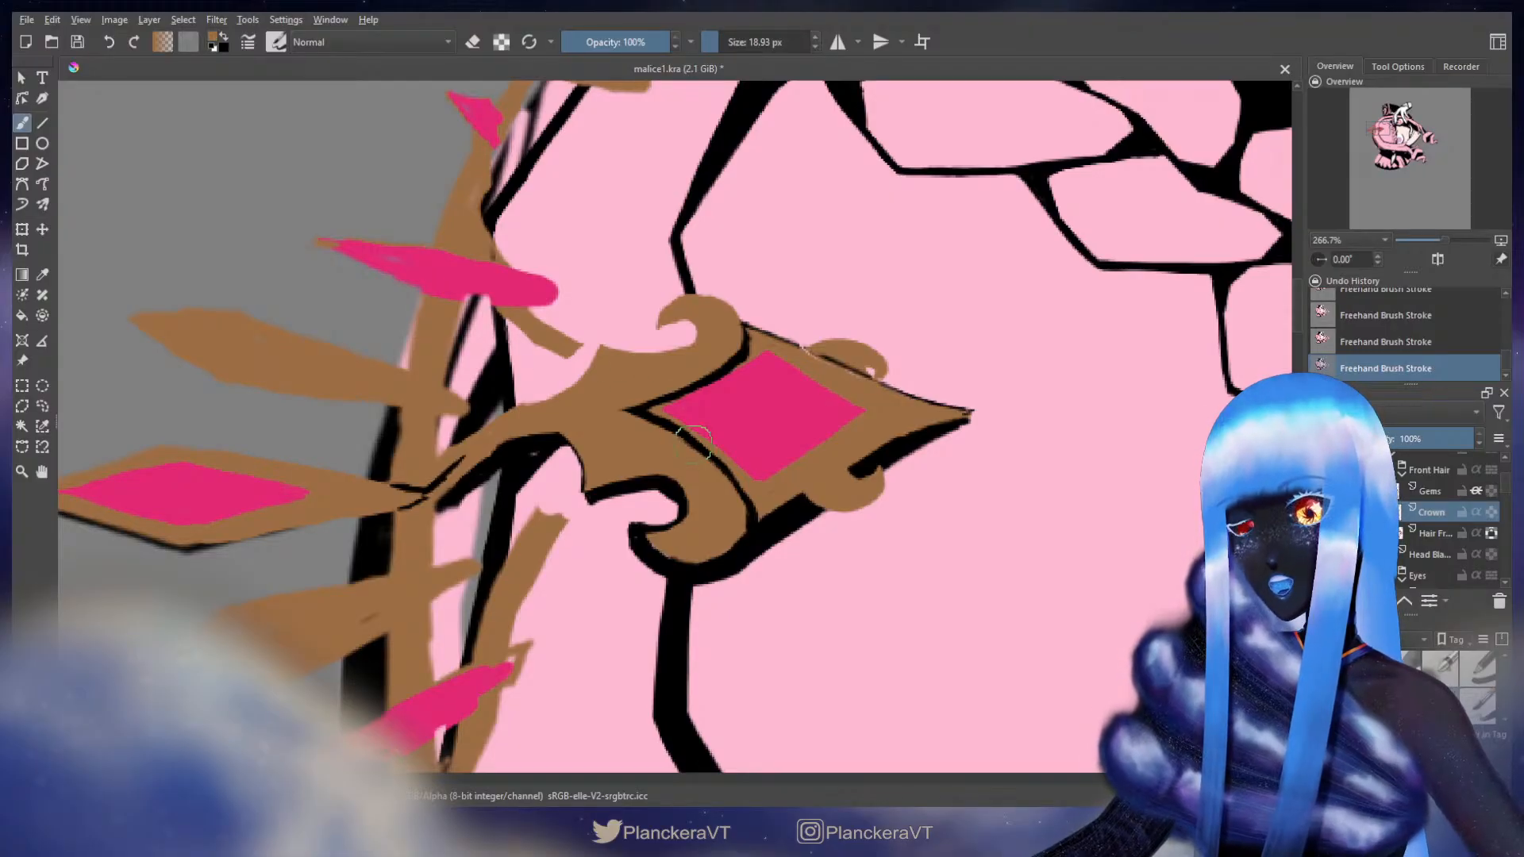
- Draw black lines along both sides of the stem with a 20.57 px brush to separate it from the upper and lower curls
{"action": "key", "text": "x"}
{"action": "left_click_drag", "start_coordinate": [661, 419], "coordinate": [663, 419]}
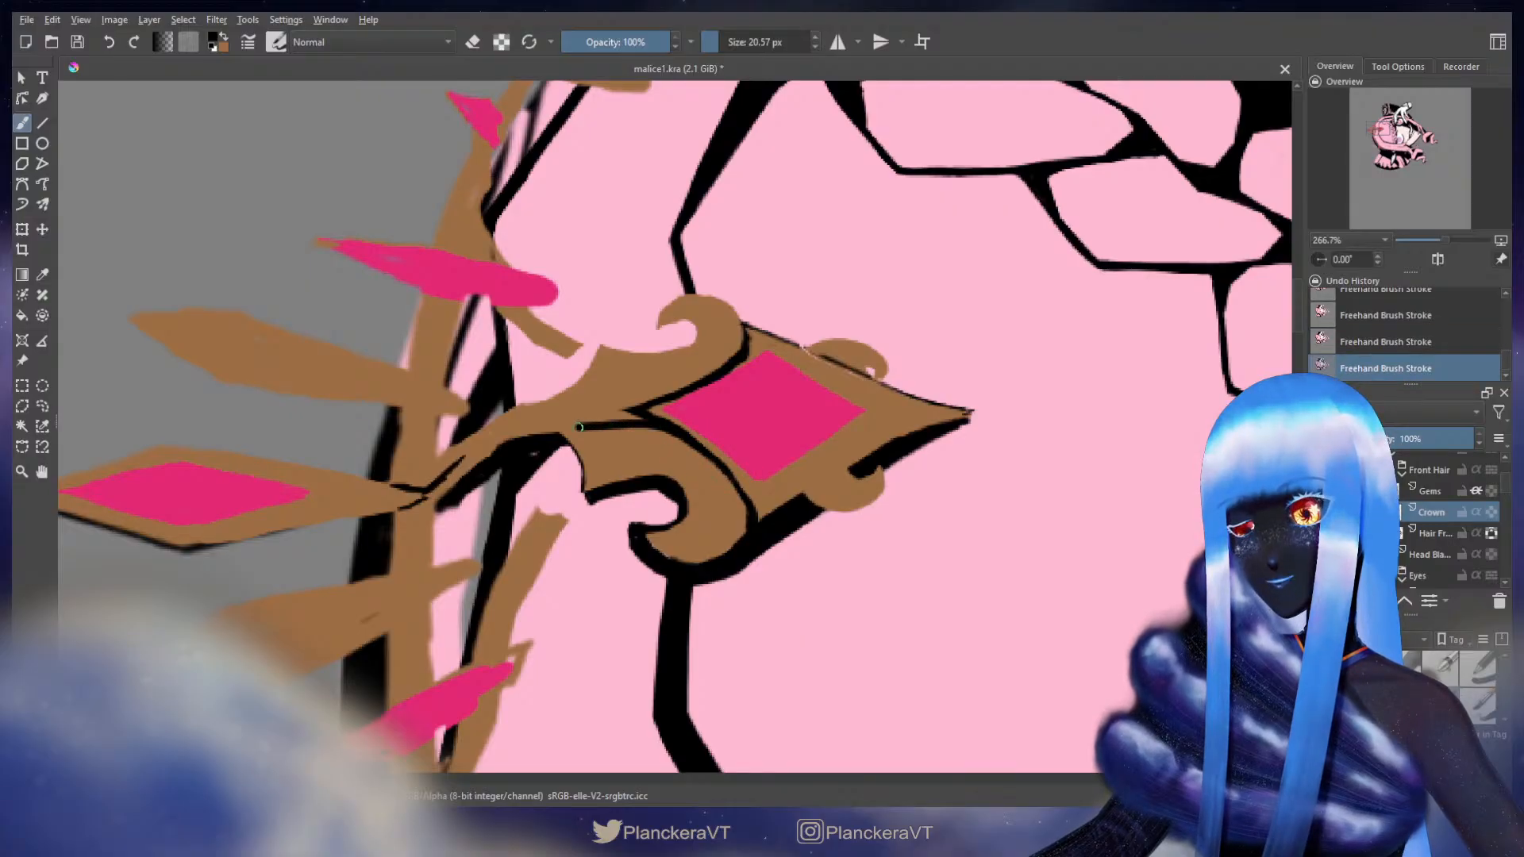
{"action": "mouse_move", "coordinate": [744, 351]}
{"action": "left_mouse_down"}
{"action": "mouse_move", "coordinate": [694, 379]}
{"action": "mouse_move", "coordinate": [588, 390]}
{"action": "left_mouse_up"}
{"action": "key", "text": "x"}
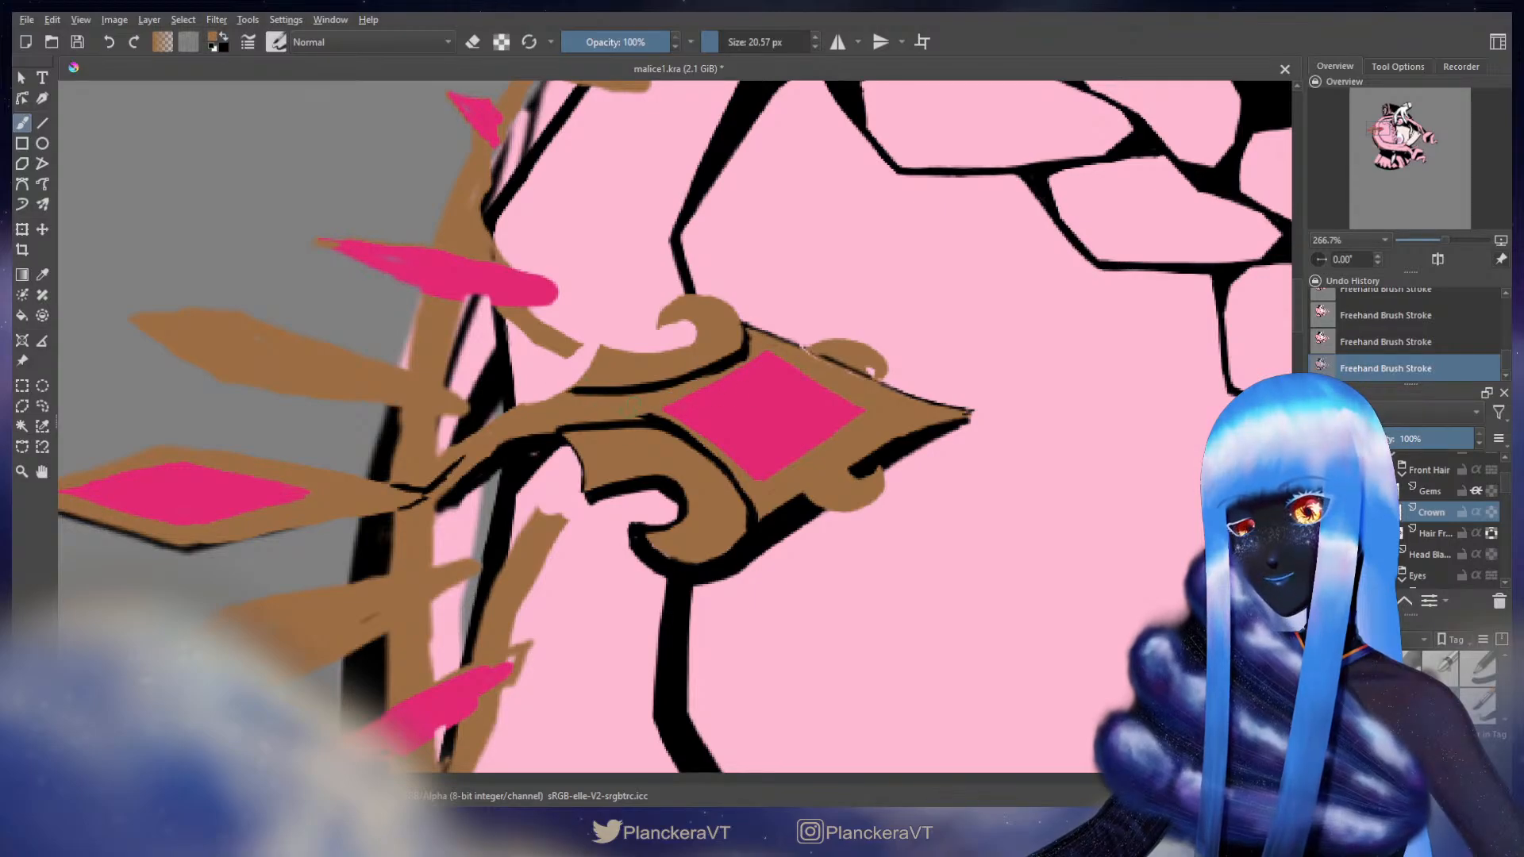
{"action": "key", "text": "x"}
{"action": "left_click_drag", "start_coordinate": [551, 395], "coordinate": [618, 392]}
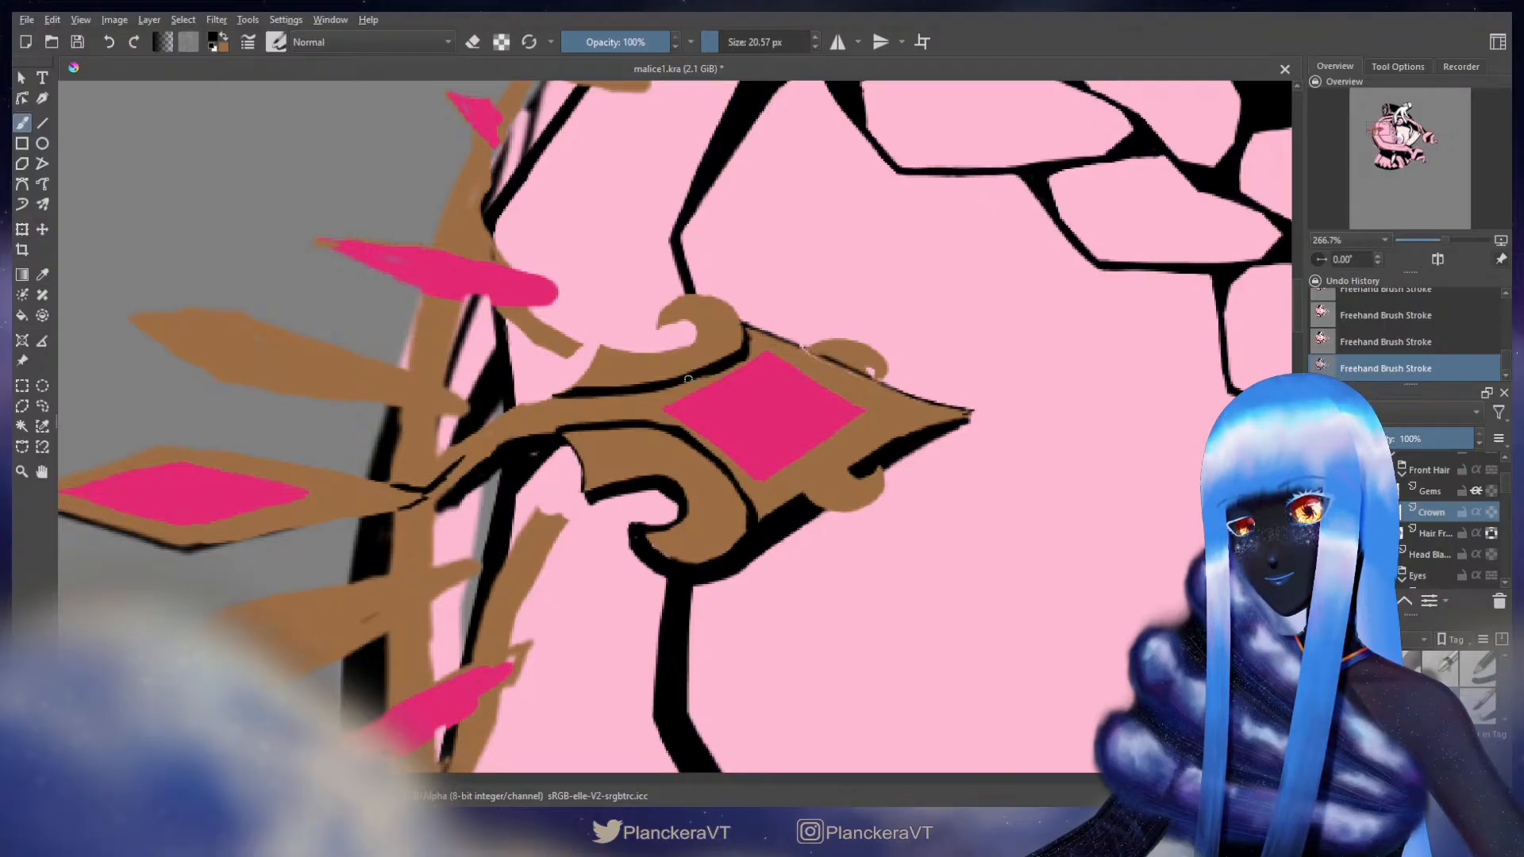
{"action": "key", "text": "x"}
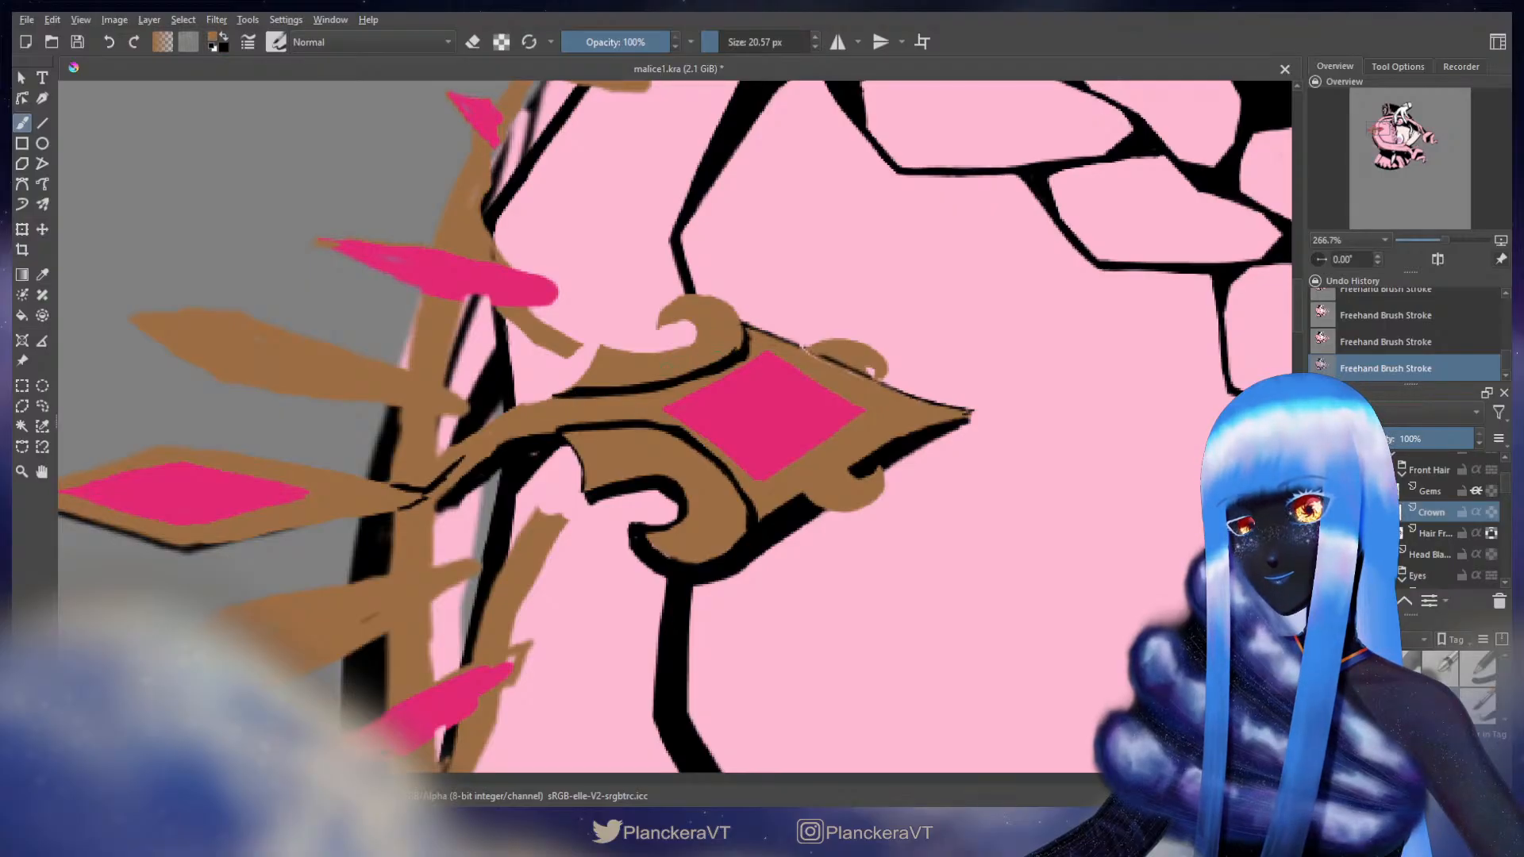
- Refine the black line between the stem and the upper curl, alternating black and brown strokes with 19.53 and 18.46 px brushes
{"action": "key", "text": "x"}
{"action": "key", "text": "bracketleft"}
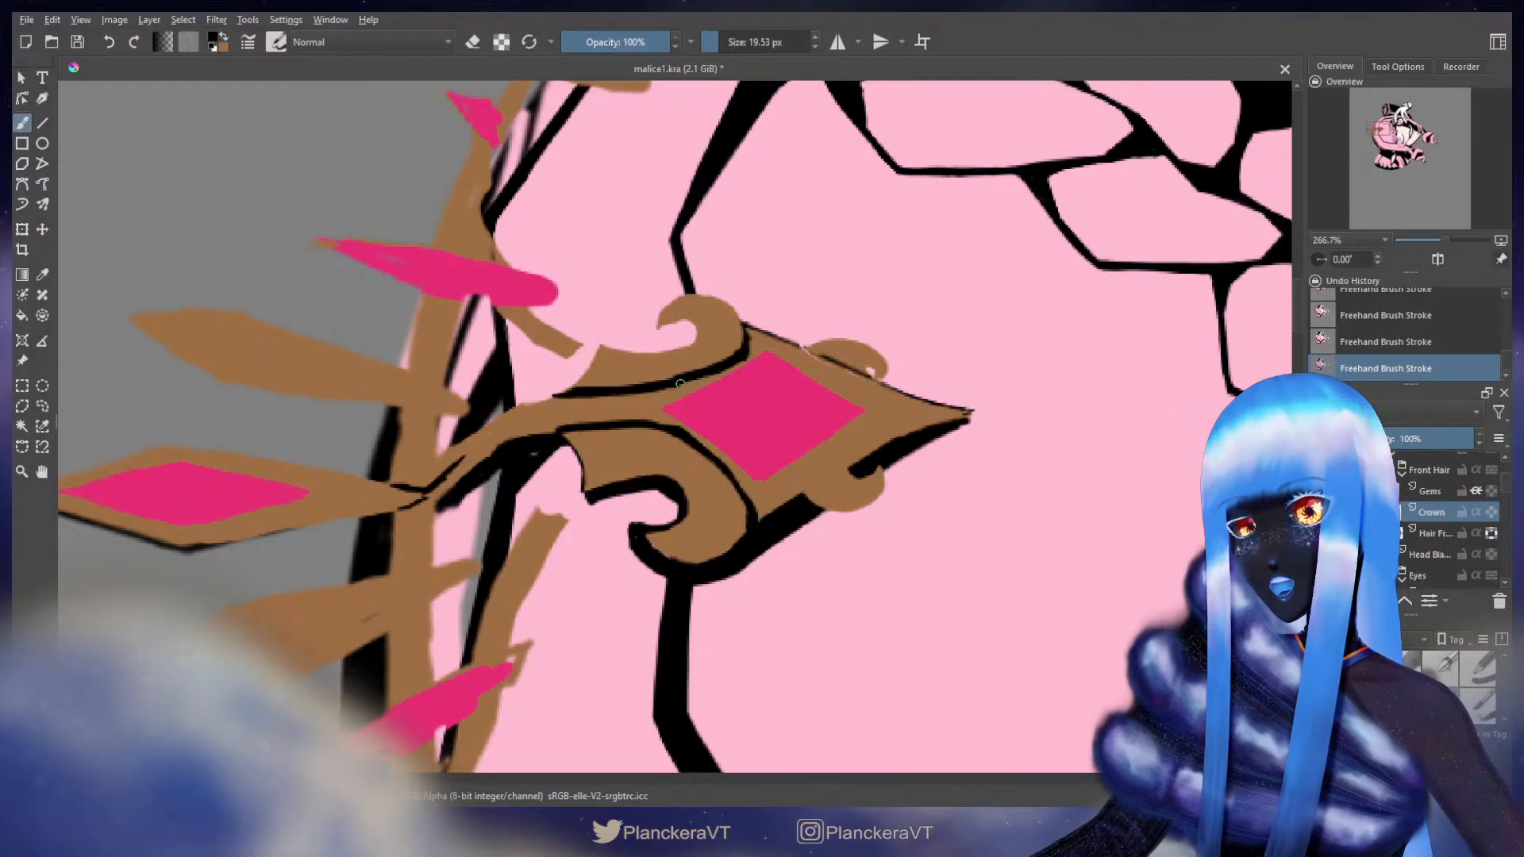
{"action": "key", "text": "x"}
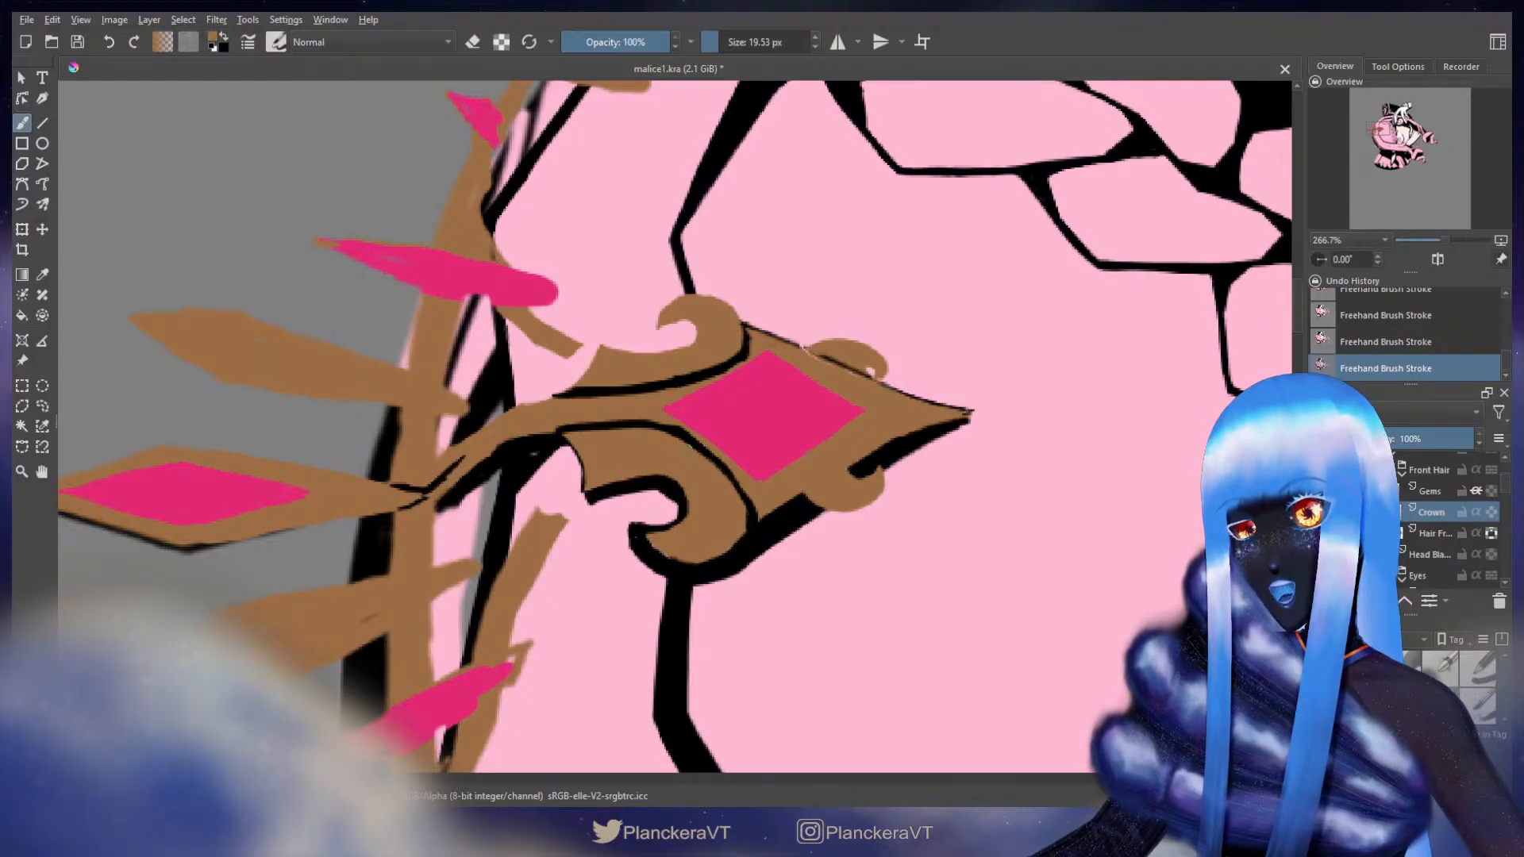
{"action": "key", "text": "bracketleft"}
{"action": "key", "text": "x"}
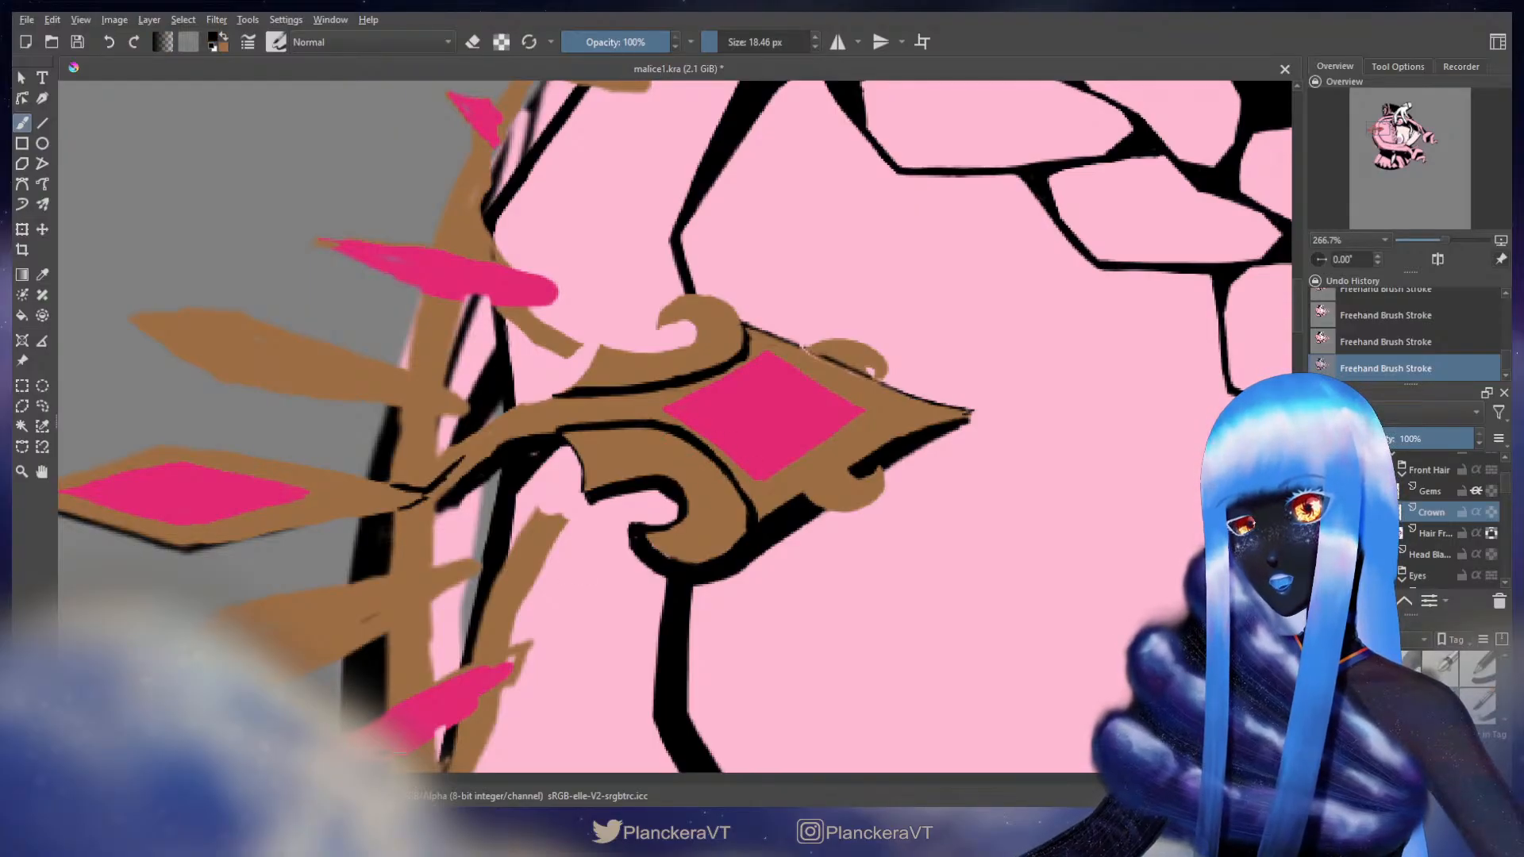
- Clean up the curved black line between the diamond frame and the lower curl, alternating black at 14.43 px and brown at 19.48 px
{"action": "key", "text": "bracketleft"}
{"action": "key", "text": "bracketleft"}
{"action": "key", "text": "bracketleft"}
{"action": "key", "text": "bracketleft"}
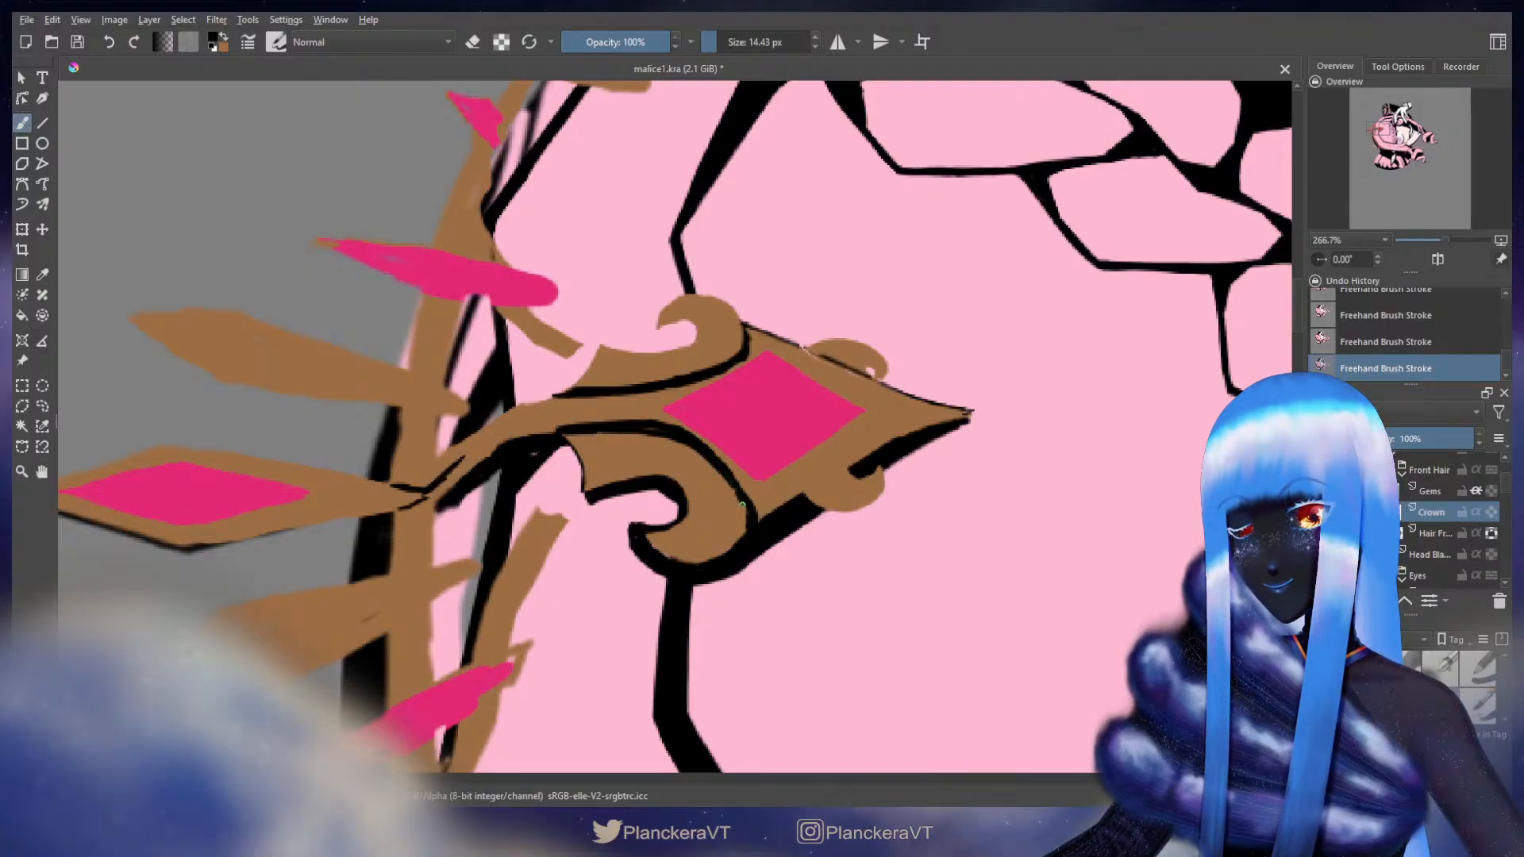
{"action": "key", "text": "x"}
{"action": "key", "text": "bracketright"}
{"action": "key", "text": "bracketright"}
{"action": "key", "text": "bracketright"}
{"action": "key", "text": "bracketright"}
{"action": "key", "text": "bracketright"}
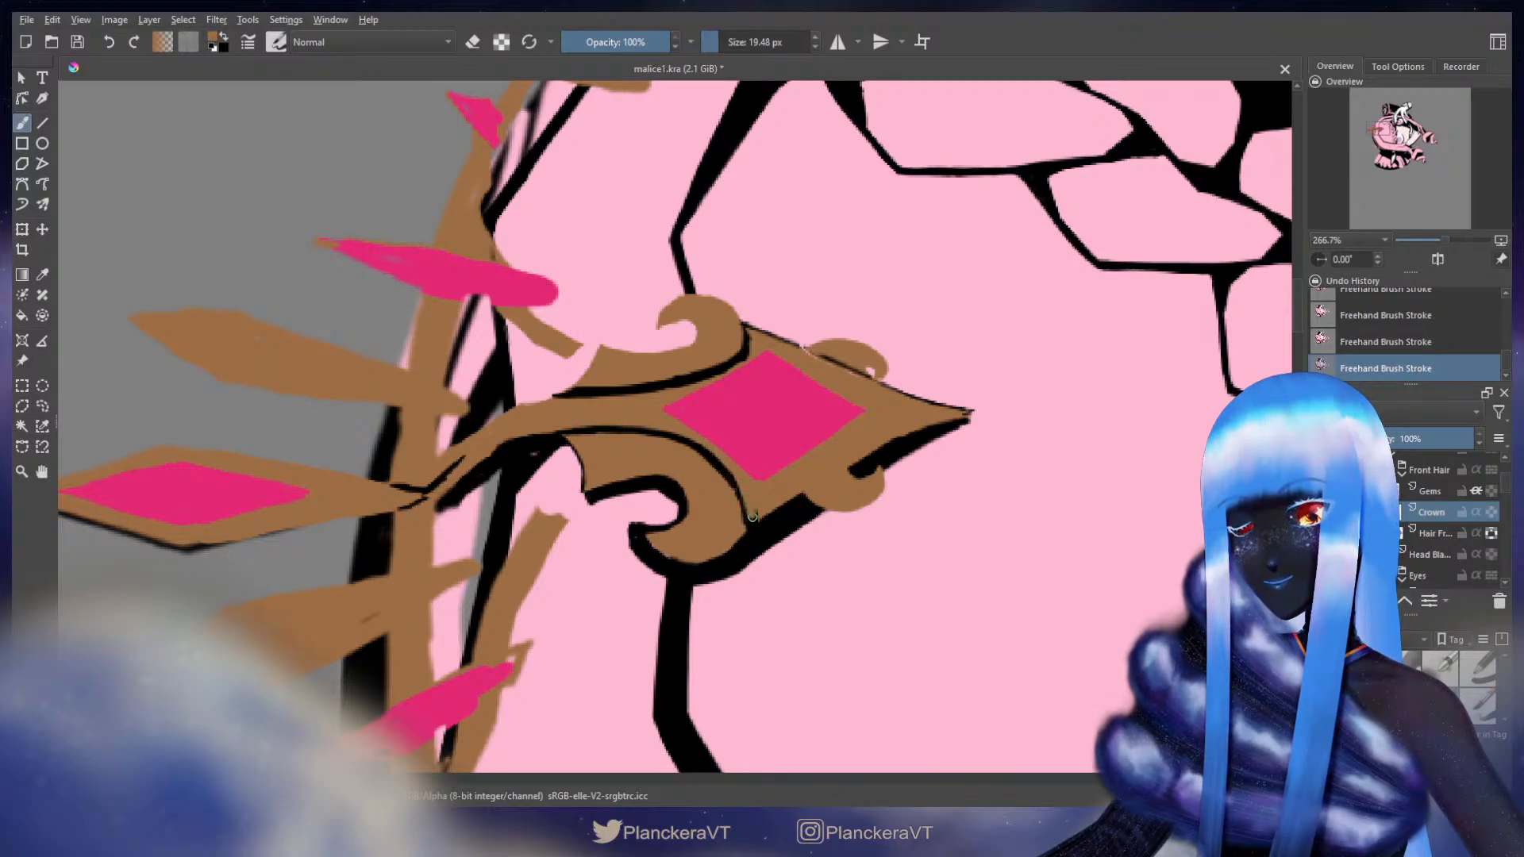
{"action": "key", "text": "x"}
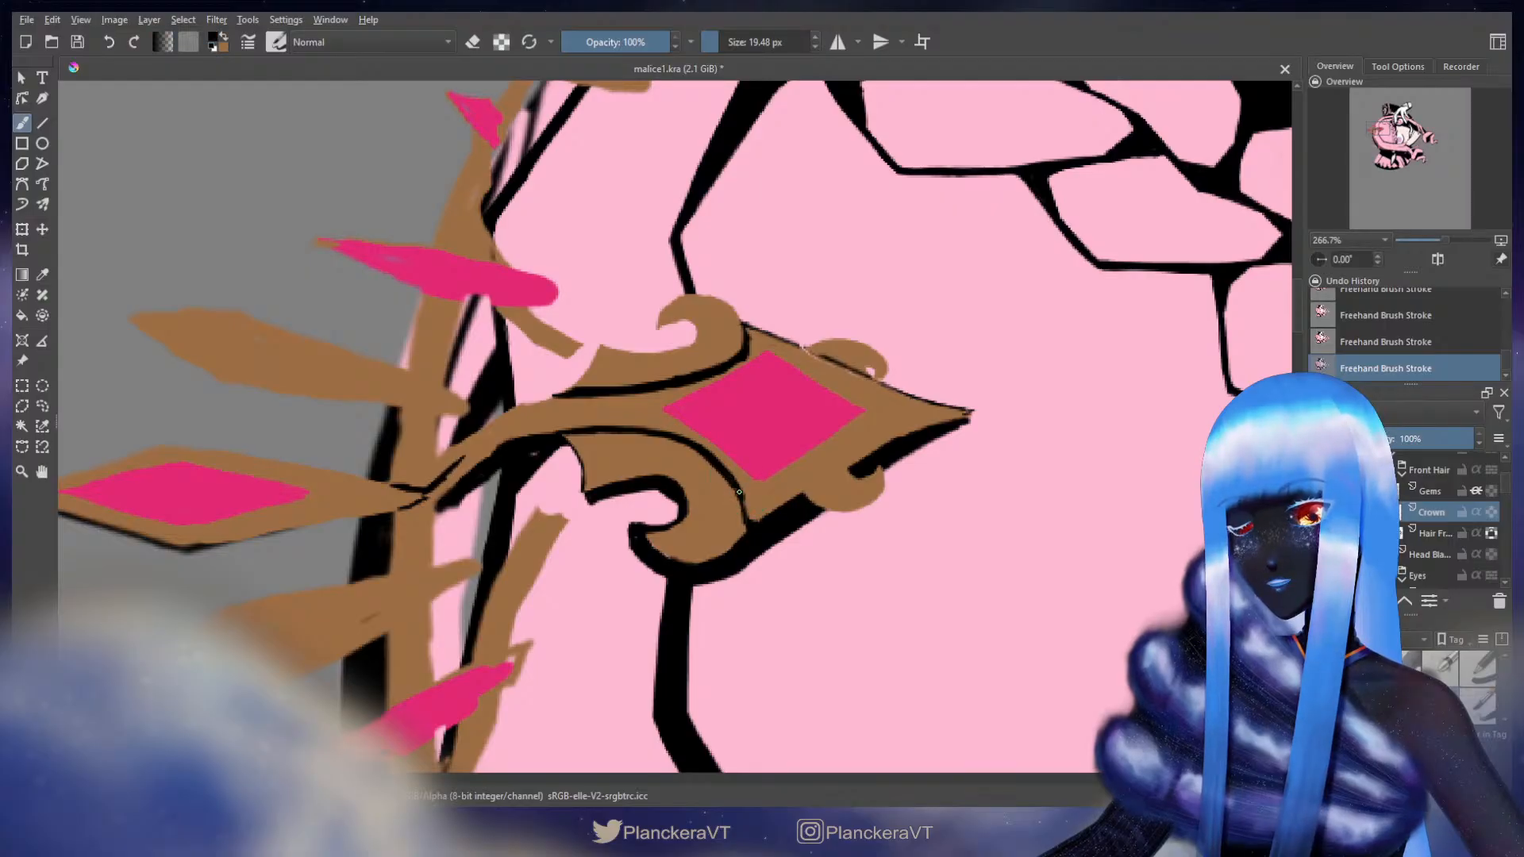
{"action": "key", "text": "x"}
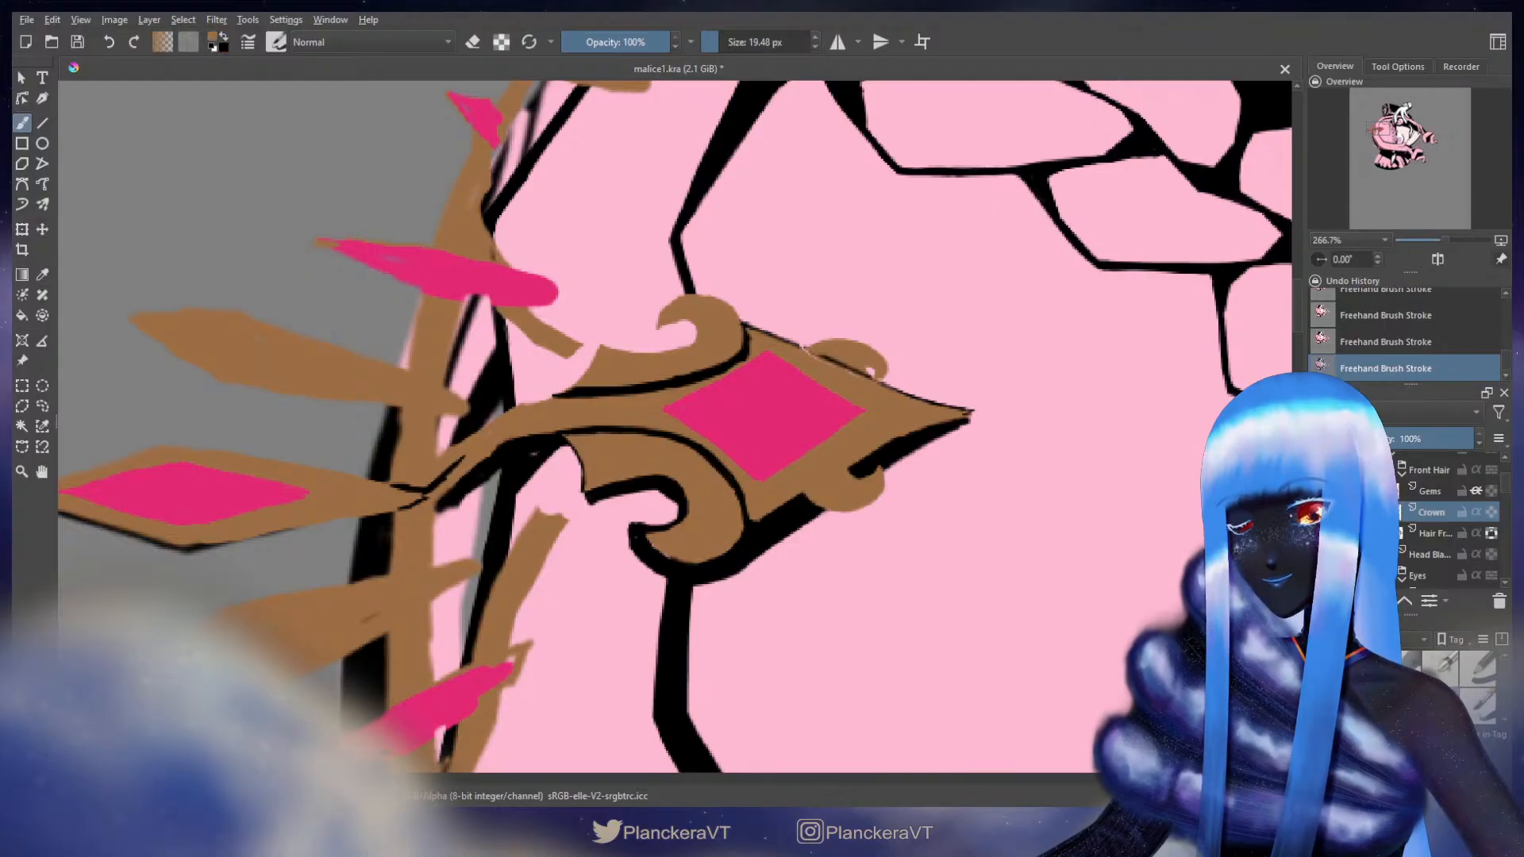
- Thicken the black line where the upper curl meets the diamond frame, and trim it with brown at 17.86 px
{"action": "key", "text": "x"}
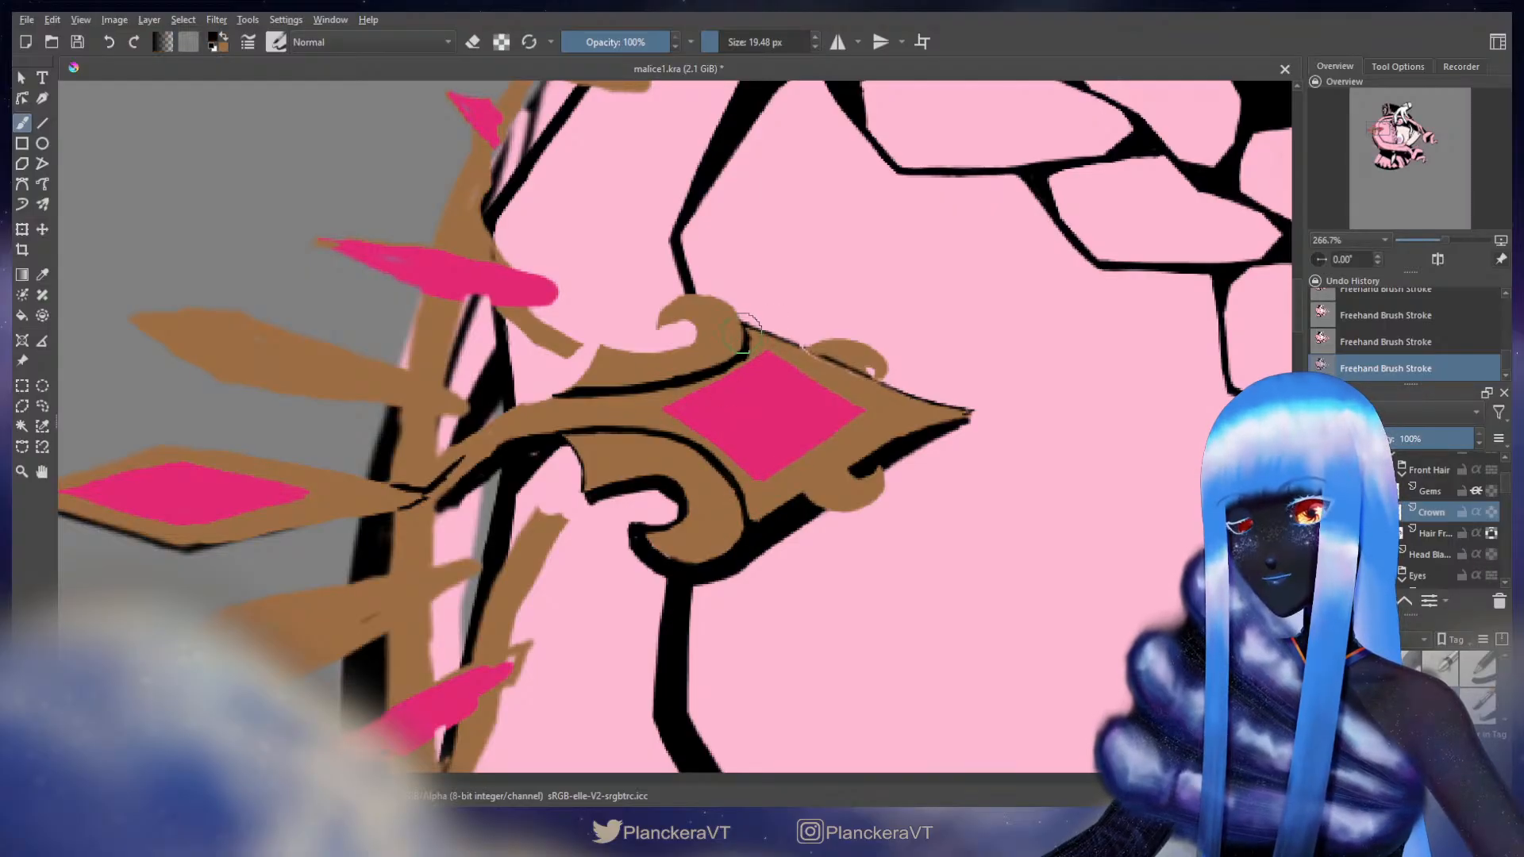
{"action": "key", "text": "bracketleft"}
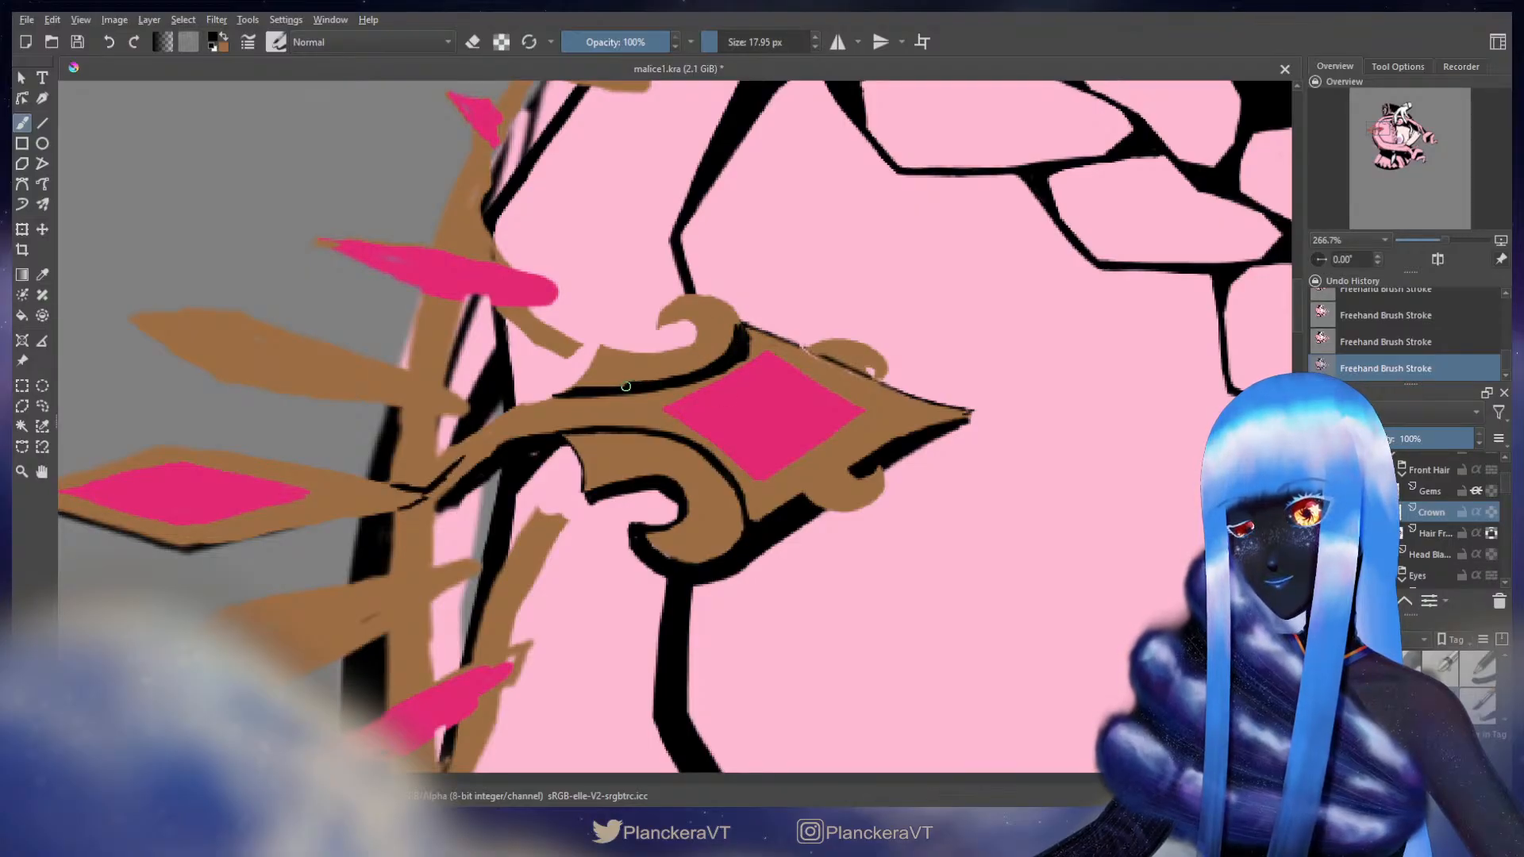
{"action": "key", "text": "x"}
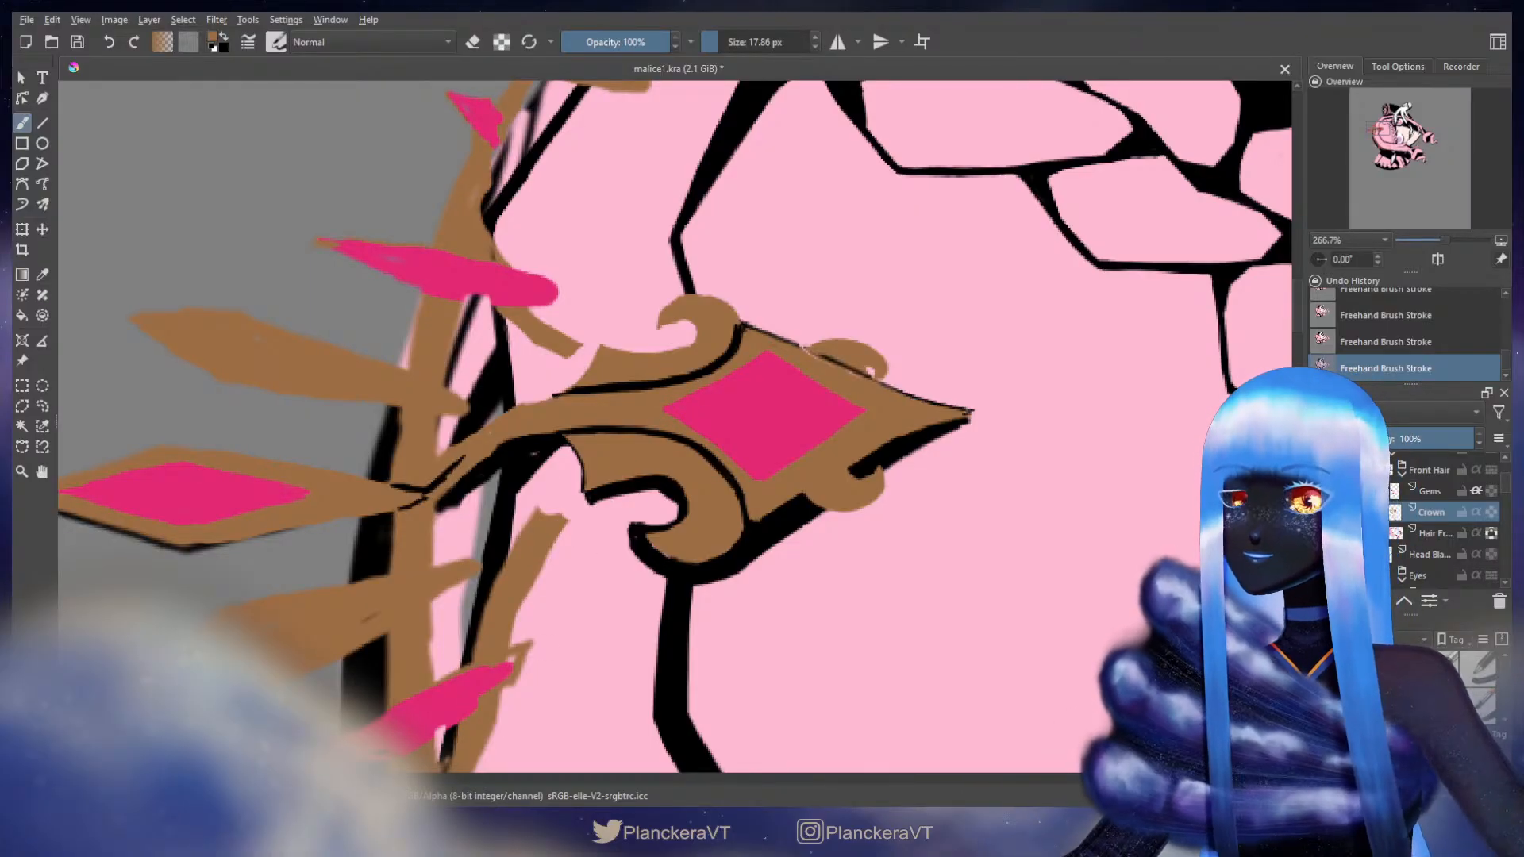
- Extend the central diamond gem's corners on the Gems layer with its own sampled pink, and trim its edges with a 15.64 px eraser
{"action": "left_click", "coordinate": [1429, 491]}
{"action": "left_click", "coordinate": [776, 385], "text": "ctrl"}
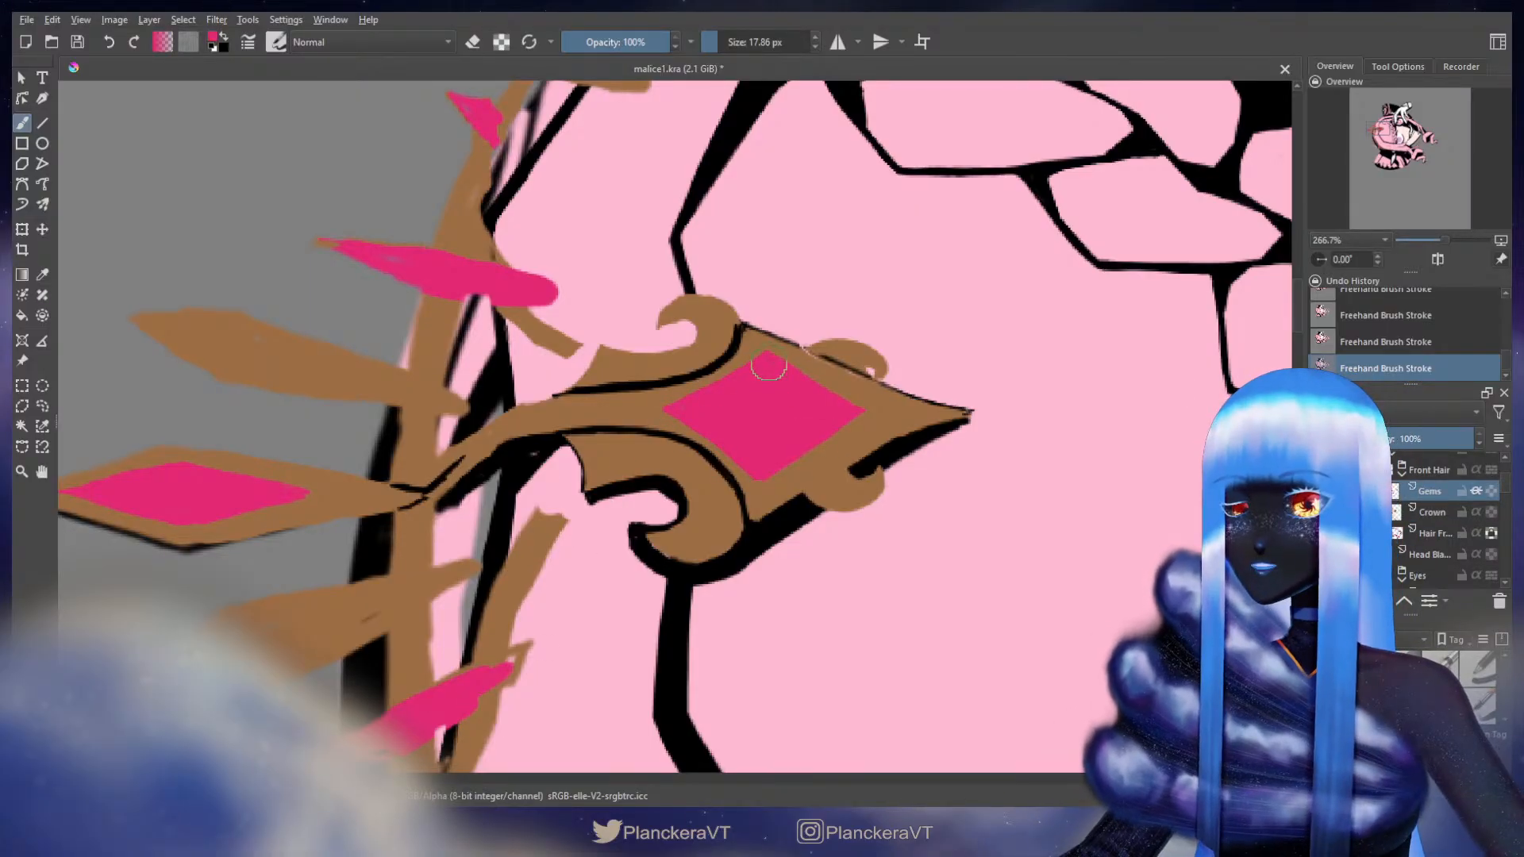
{"action": "left_click_drag", "start_coordinate": [768, 370], "coordinate": [762, 369]}
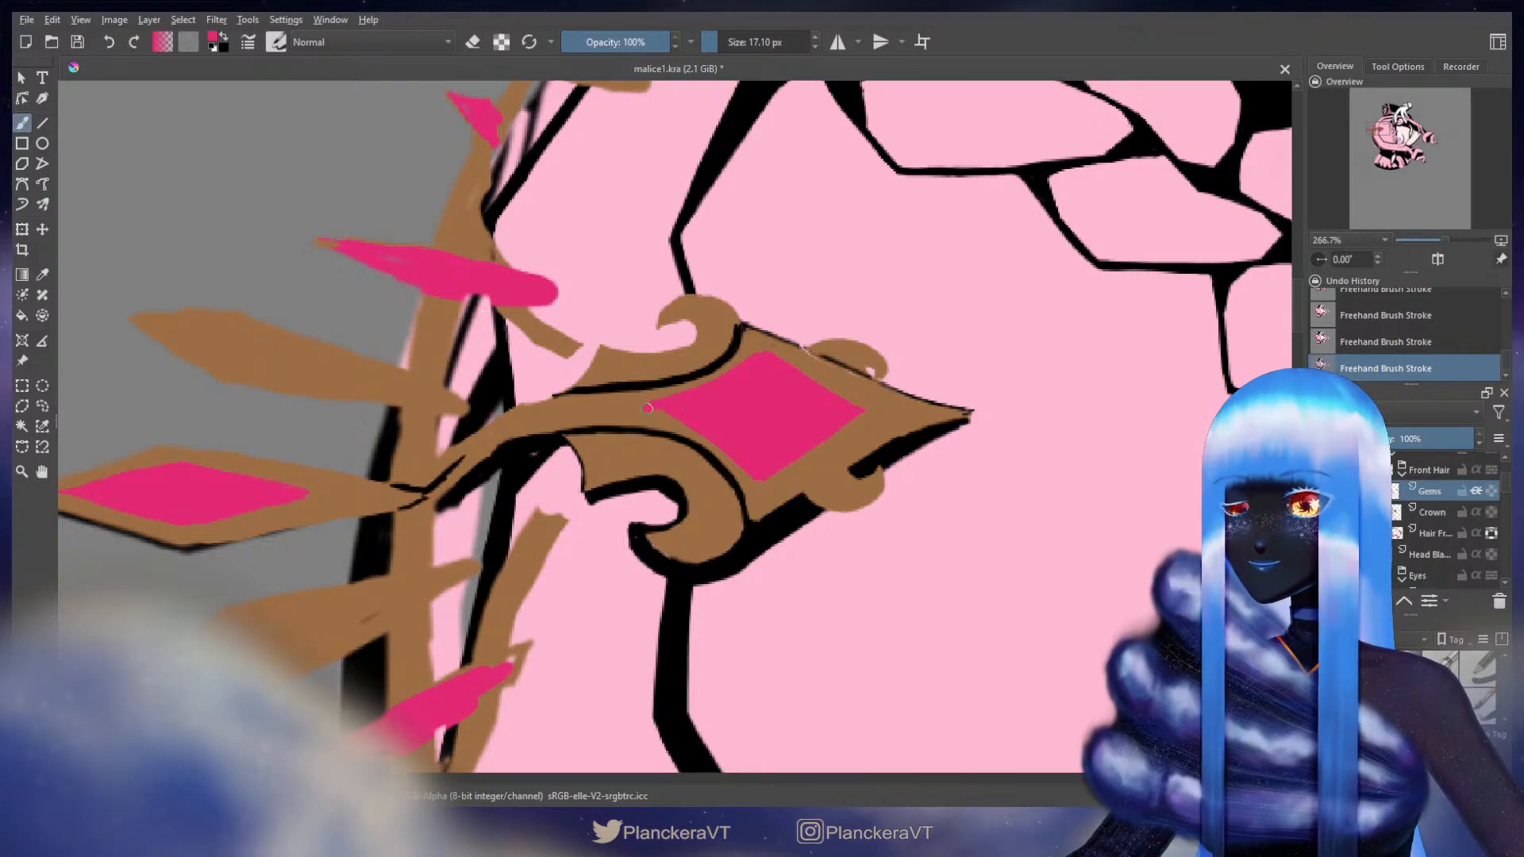
{"action": "left_click_drag", "start_coordinate": [673, 413], "coordinate": [734, 449]}
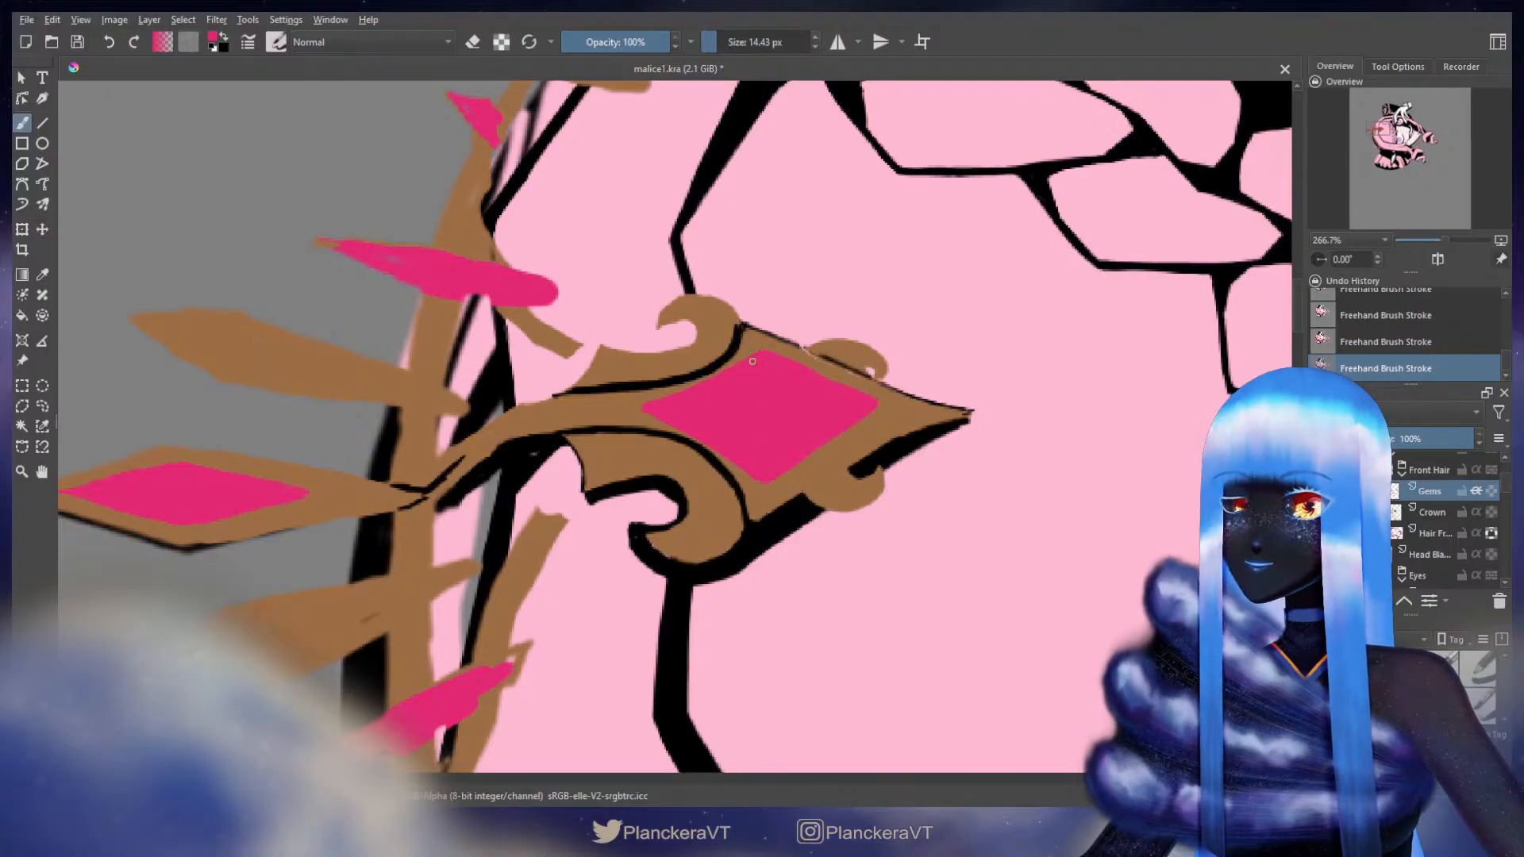
{"action": "key", "text": "e"}
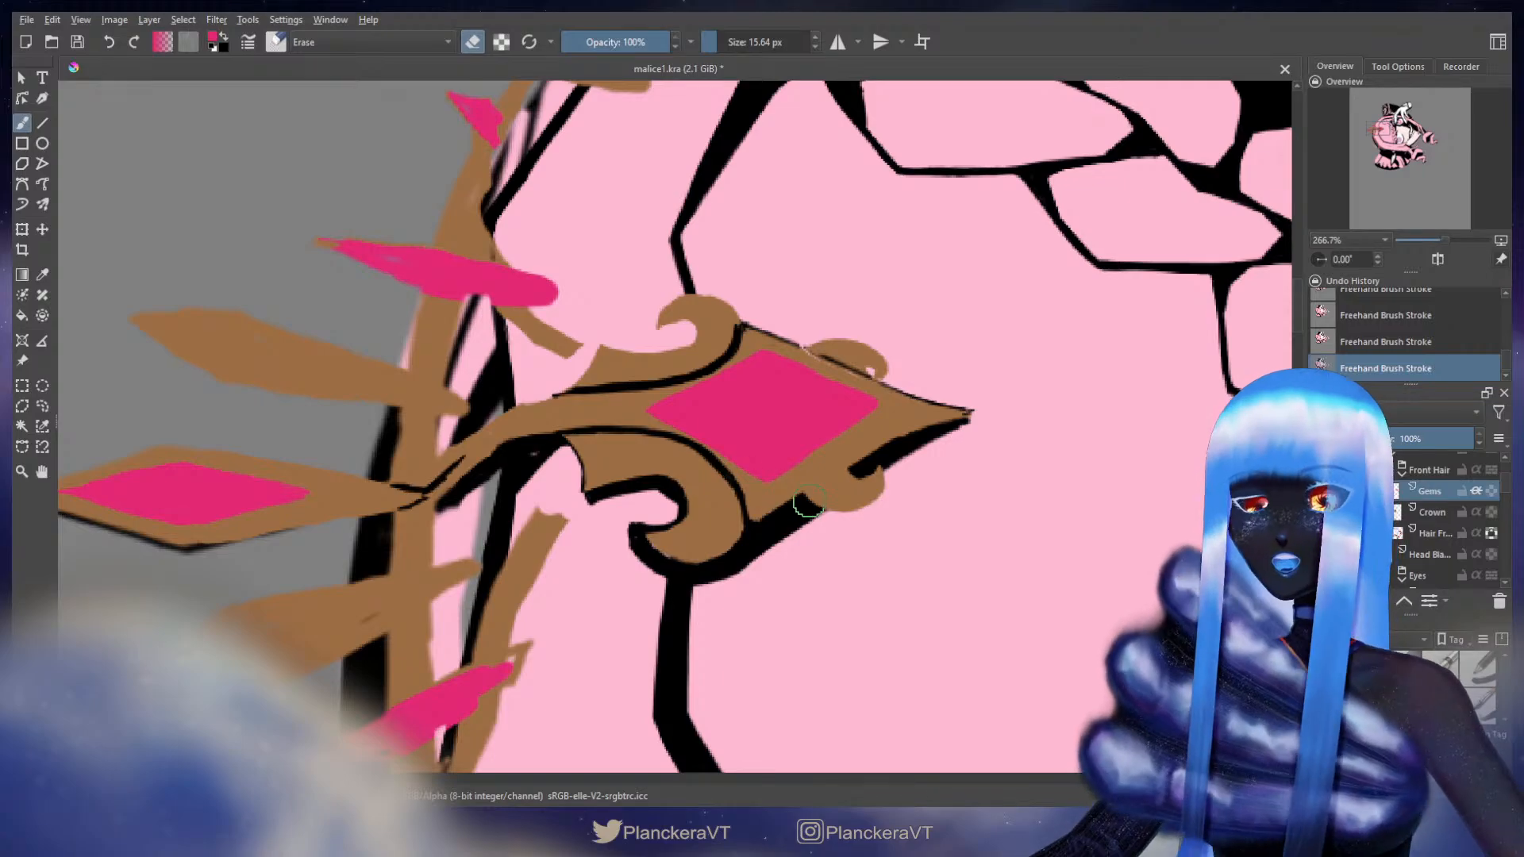
{"action": "key", "text": "e"}
- Touch up the black line beneath the stem on the Crown layer with black and brown, using a 16.29 px brush
{"action": "key", "text": "Page_Down"}
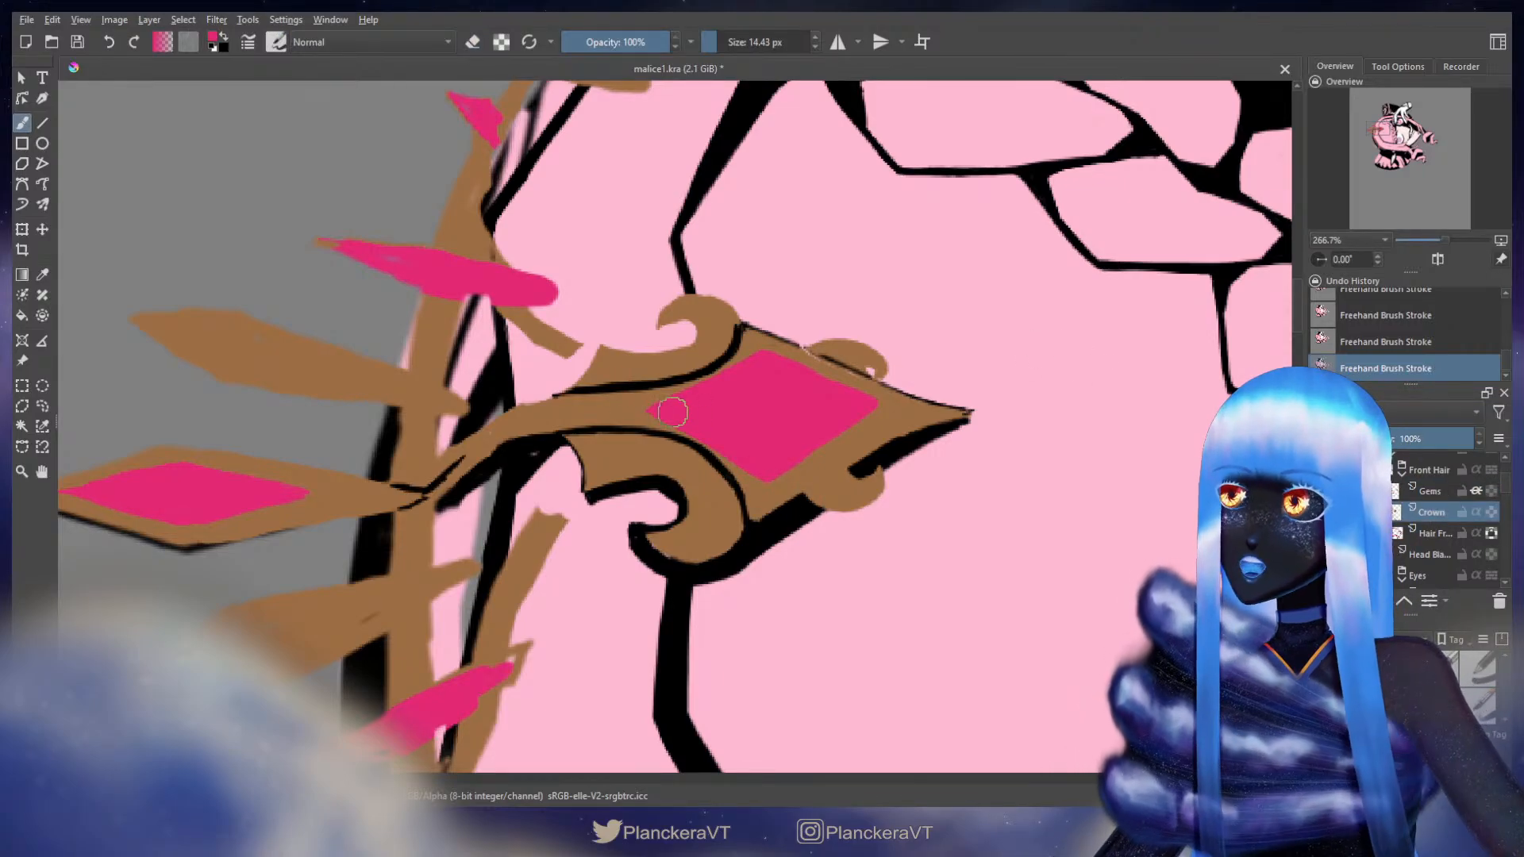
{"action": "left_click", "coordinate": [662, 464], "text": "ctrl"}
{"action": "key", "text": "x"}
{"action": "key", "text": "ctrl+z"}
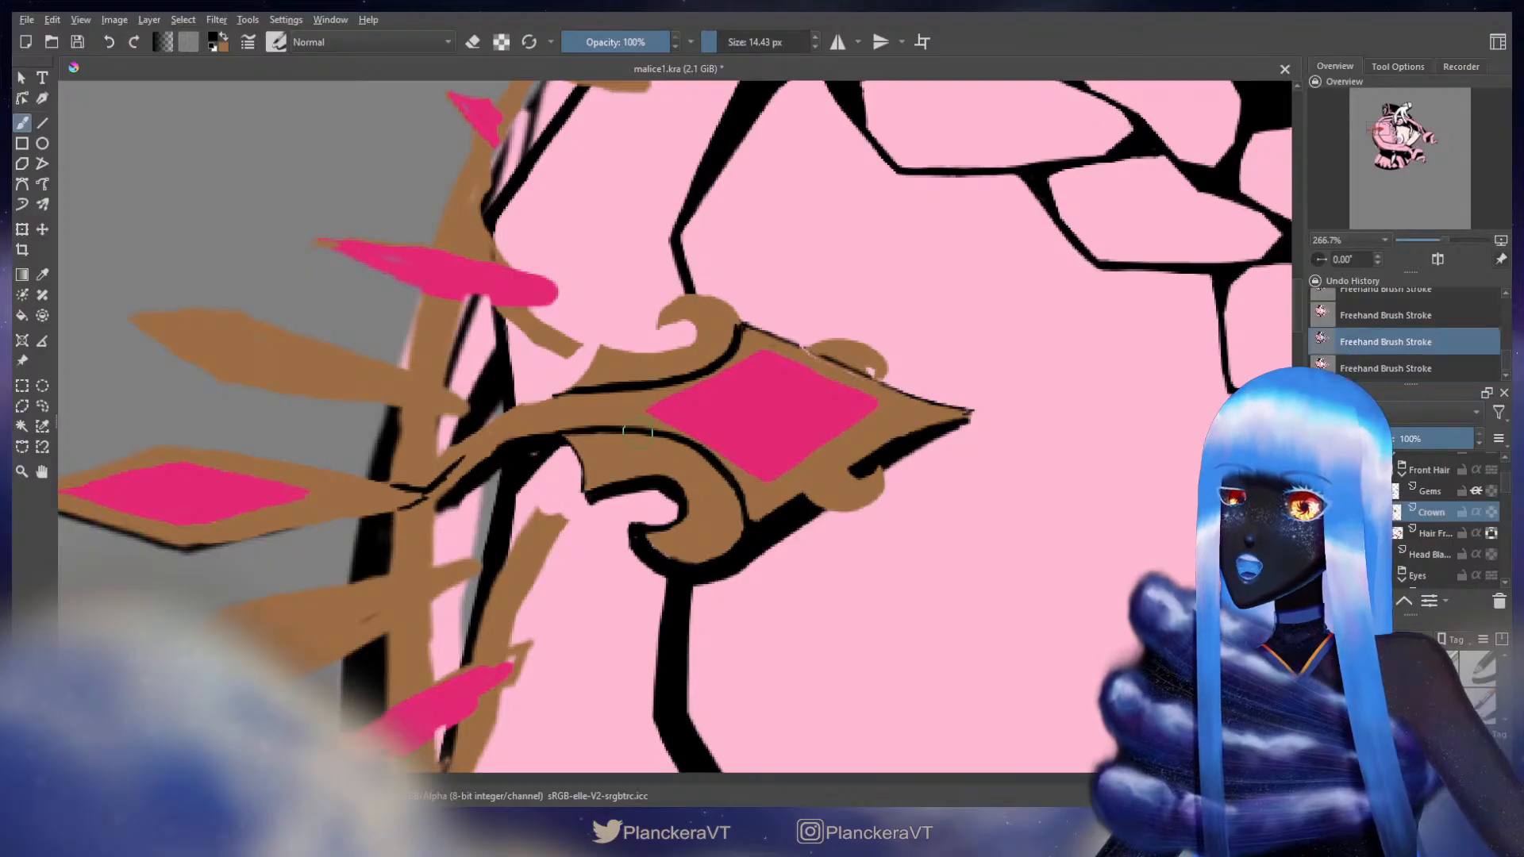
{"action": "key", "text": "ctrl+shift+z"}
{"action": "key", "text": "x"}
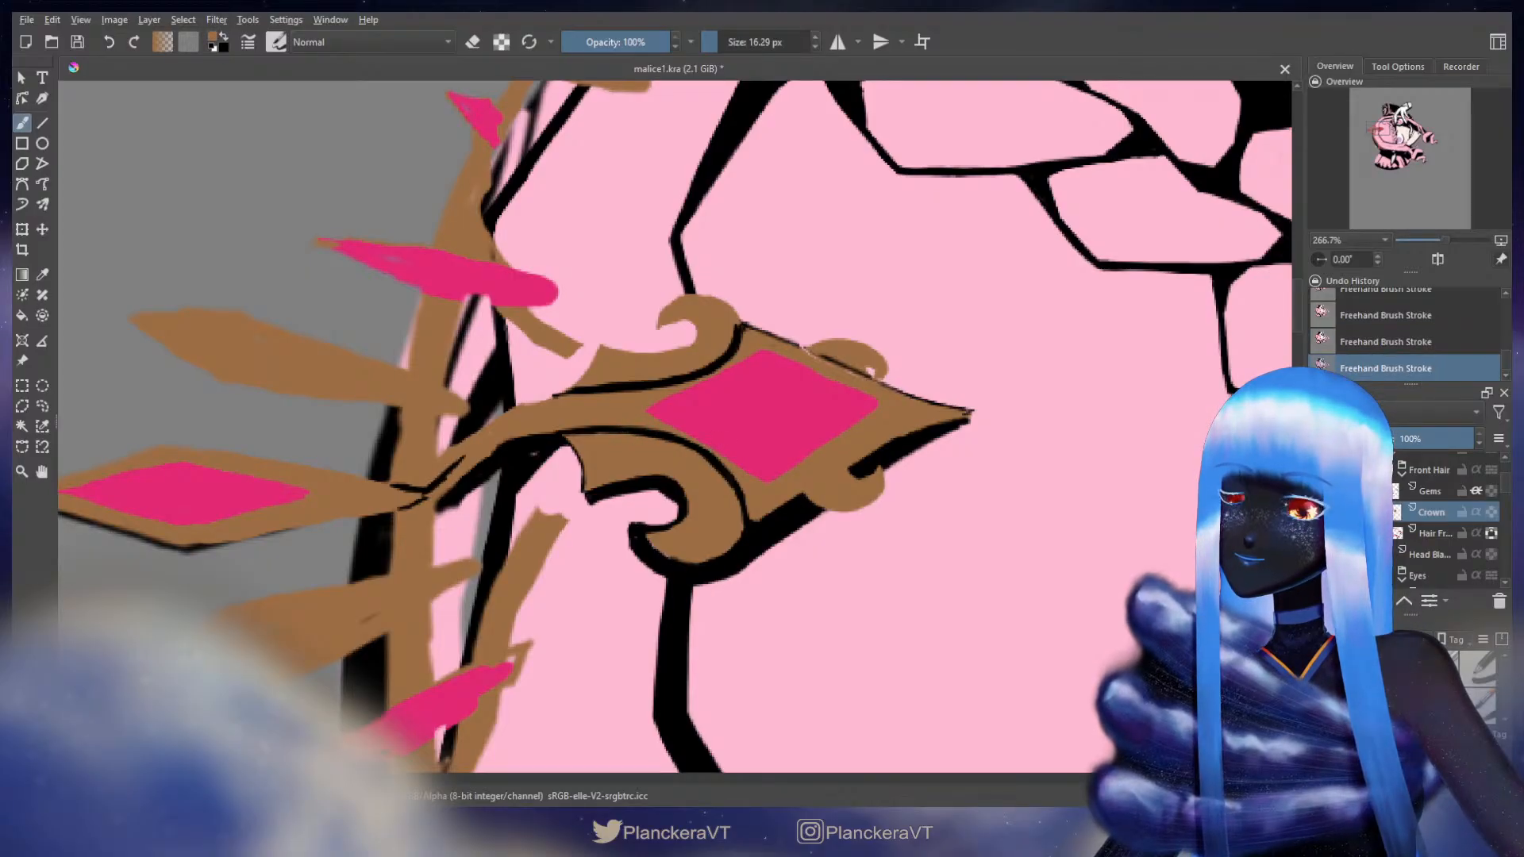
{"action": "key", "text": "x"}
{"action": "key", "text": "x"}
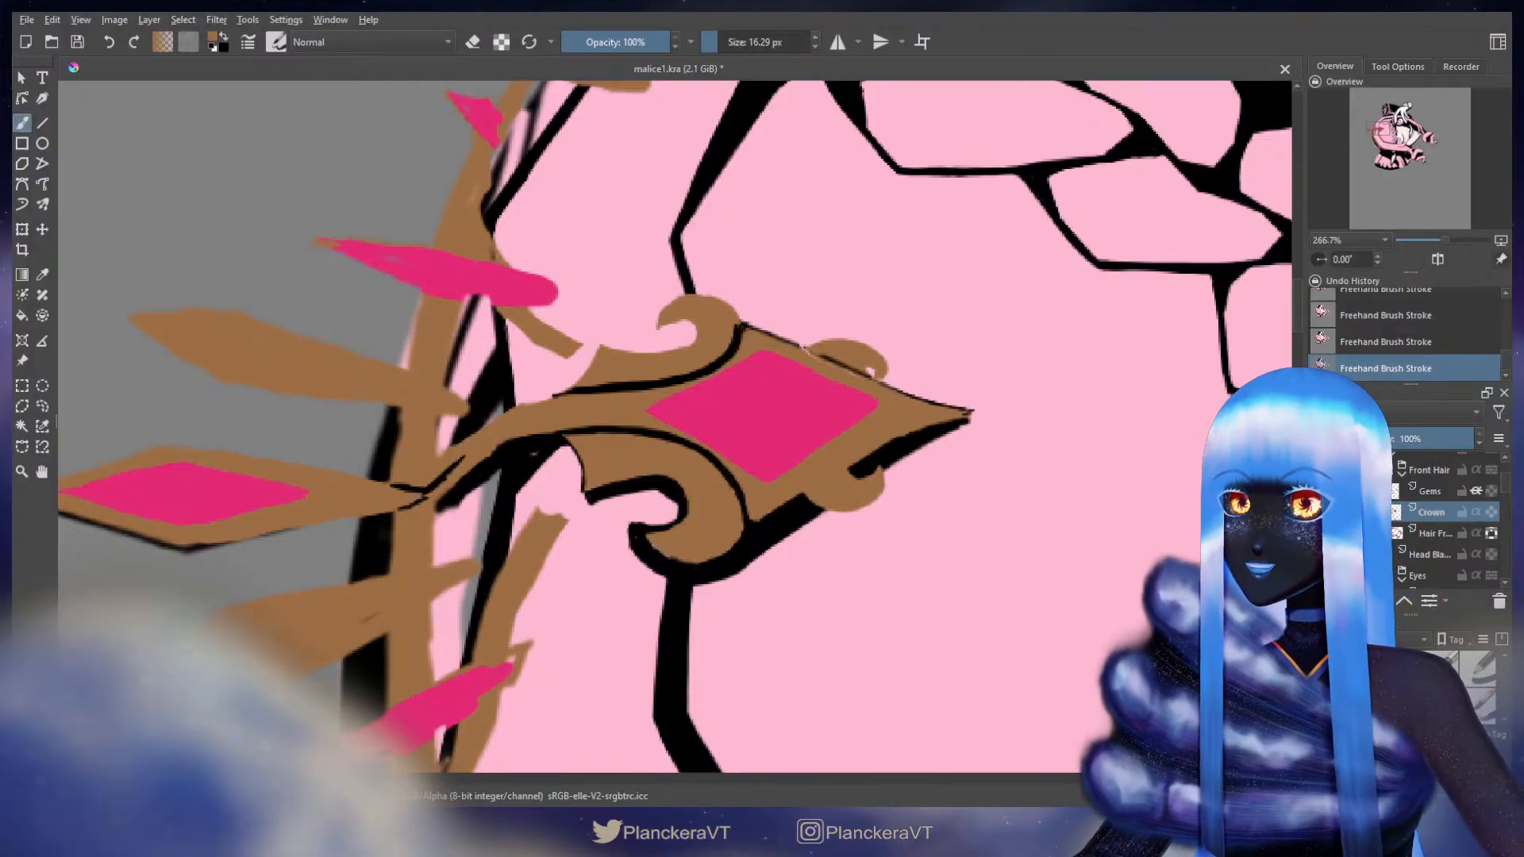
- Erase the excess black beneath the stem where it crosses the crown band, with a 14.95 px eraser
{"action": "left_click_drag", "start_coordinate": [407, 503], "coordinate": [778, 379]}
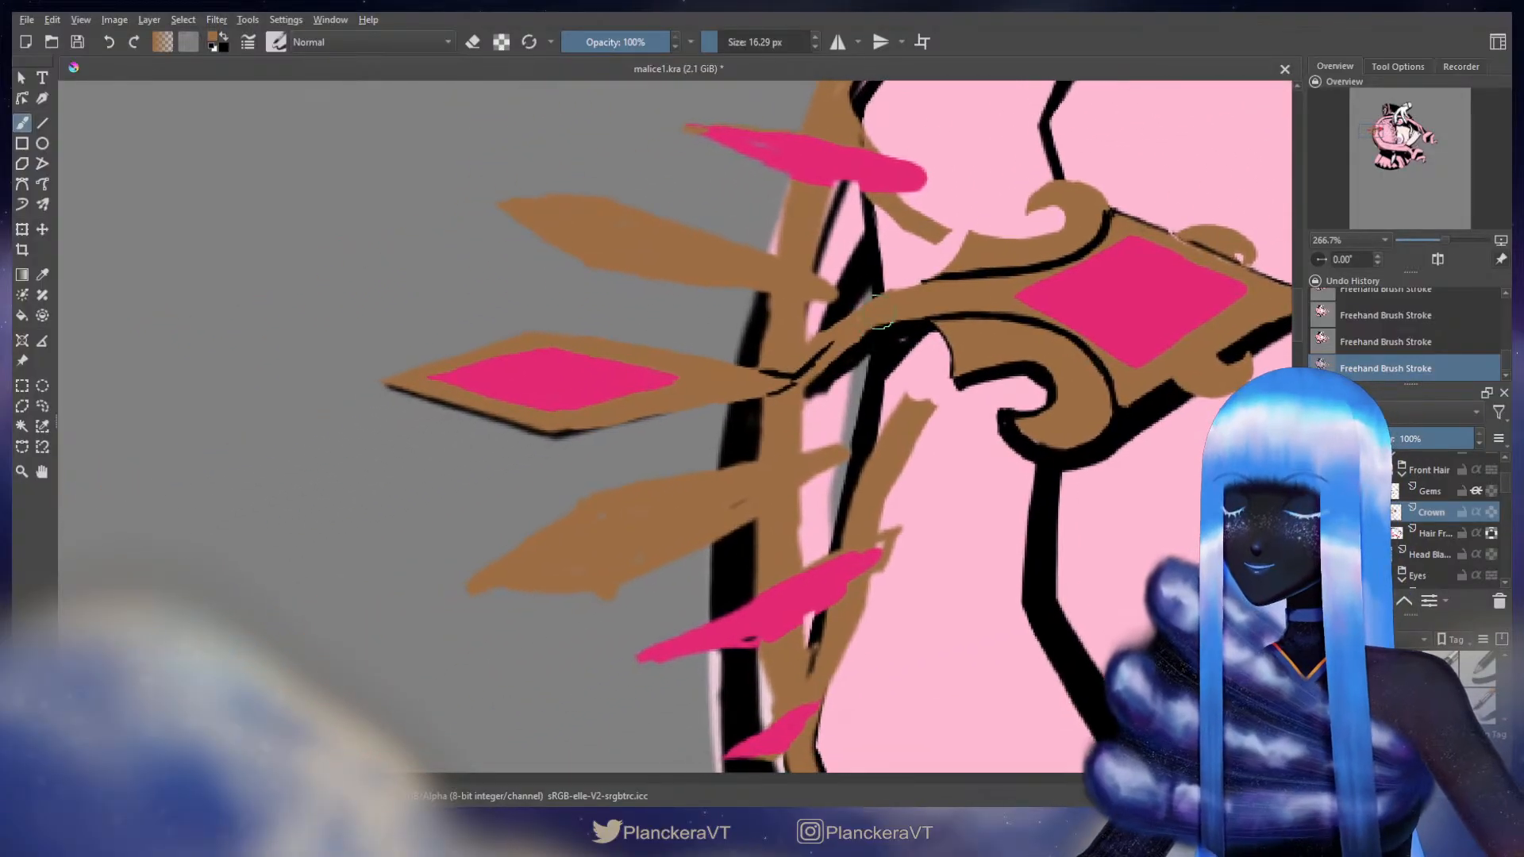
{"action": "key", "text": "e"}
{"action": "left_click", "coordinate": [927, 388]}
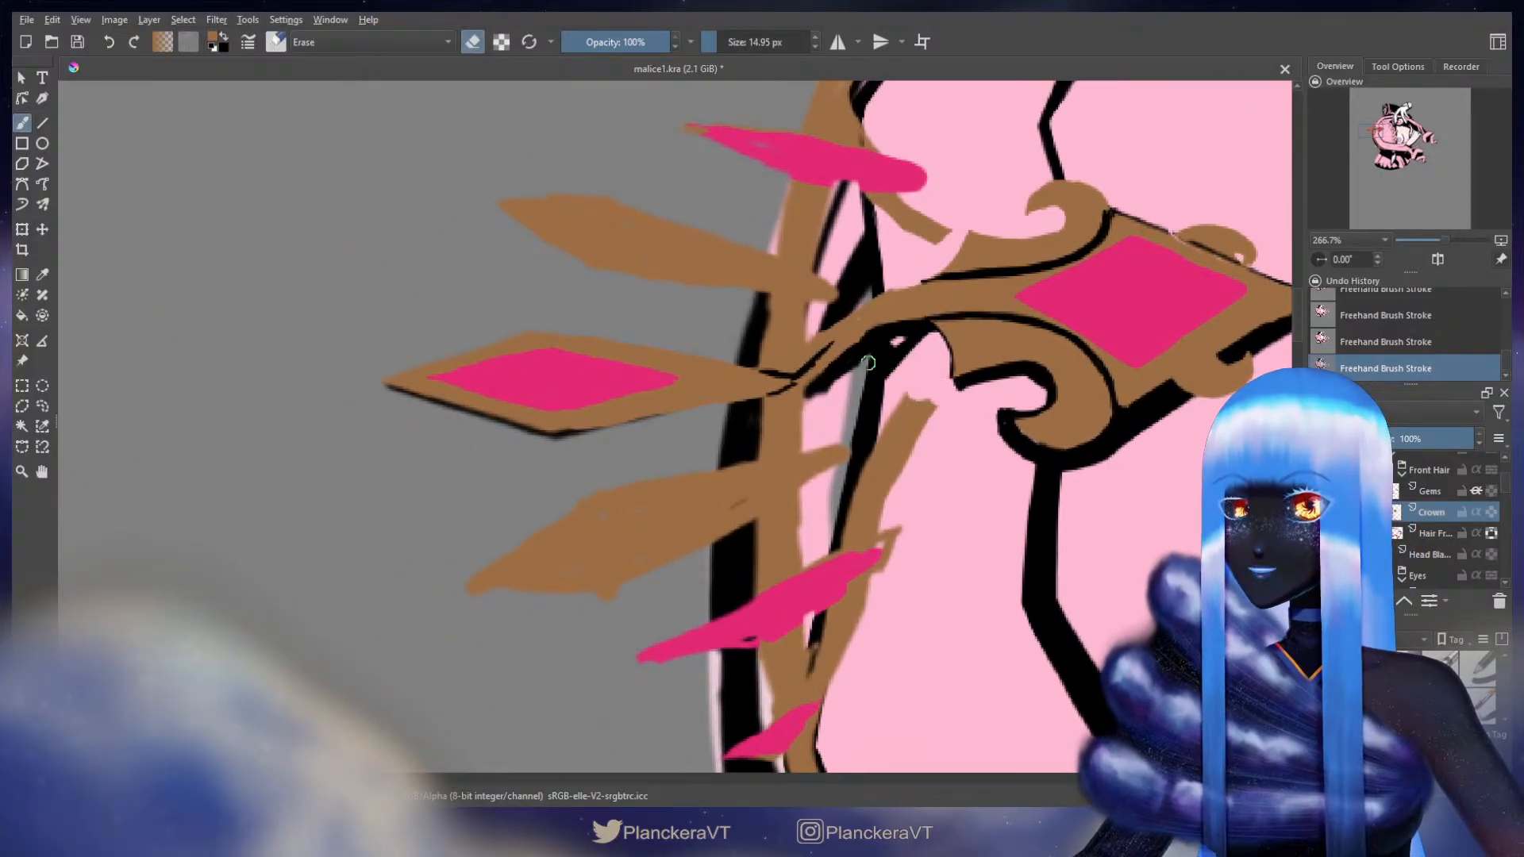
{"action": "left_click_drag", "start_coordinate": [855, 370], "coordinate": [830, 399]}
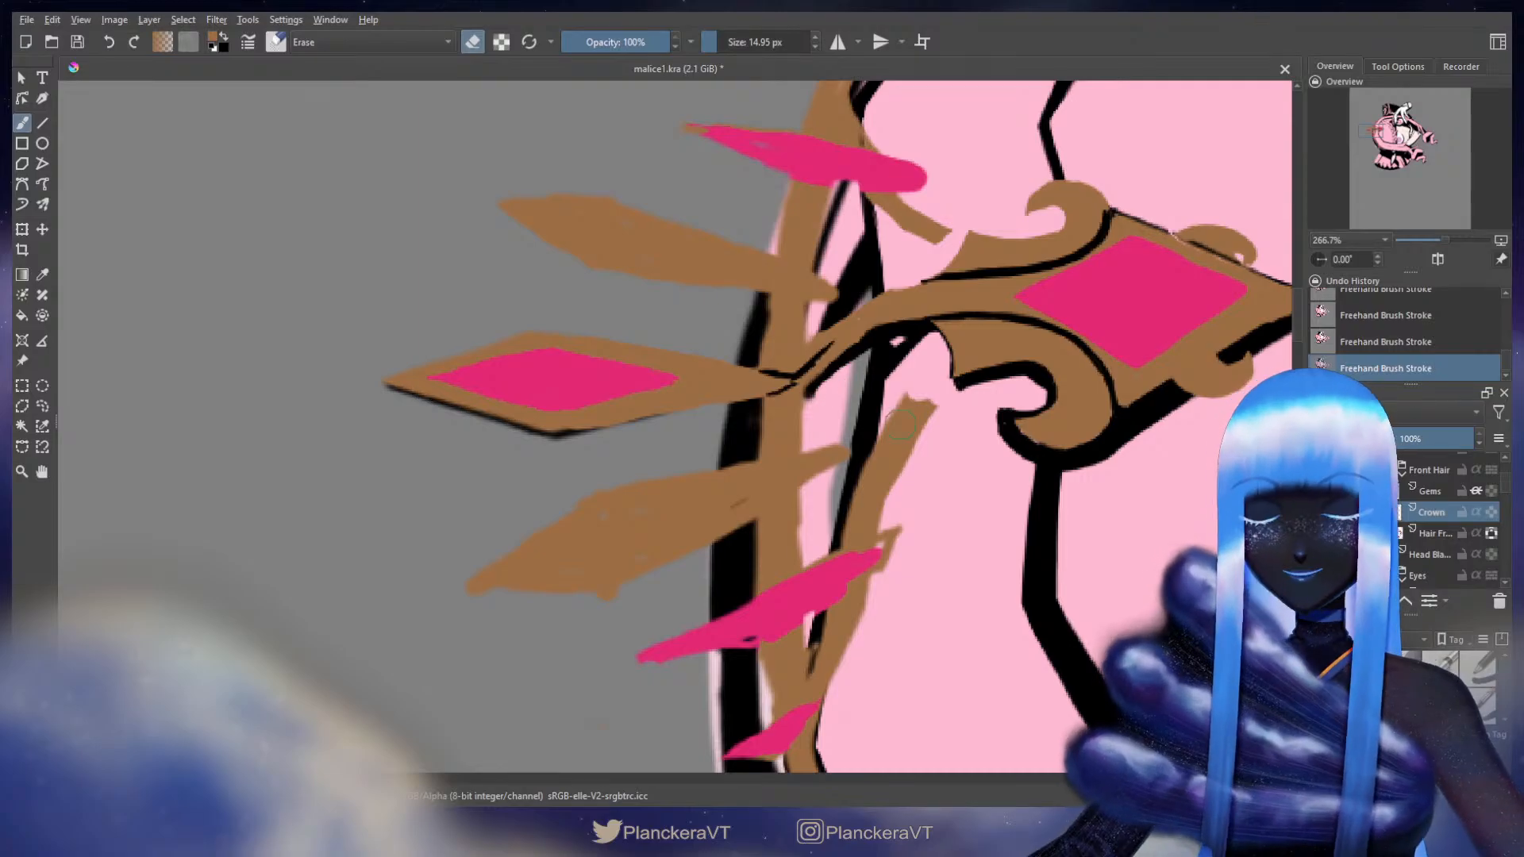
{"action": "key", "text": "e"}
- Transform the Gems layer in Liquify mode to adjust the diamond gem's shape
{"action": "scroll", "coordinate": [903, 424], "scroll_direction": "down", "scroll_amount": 5}
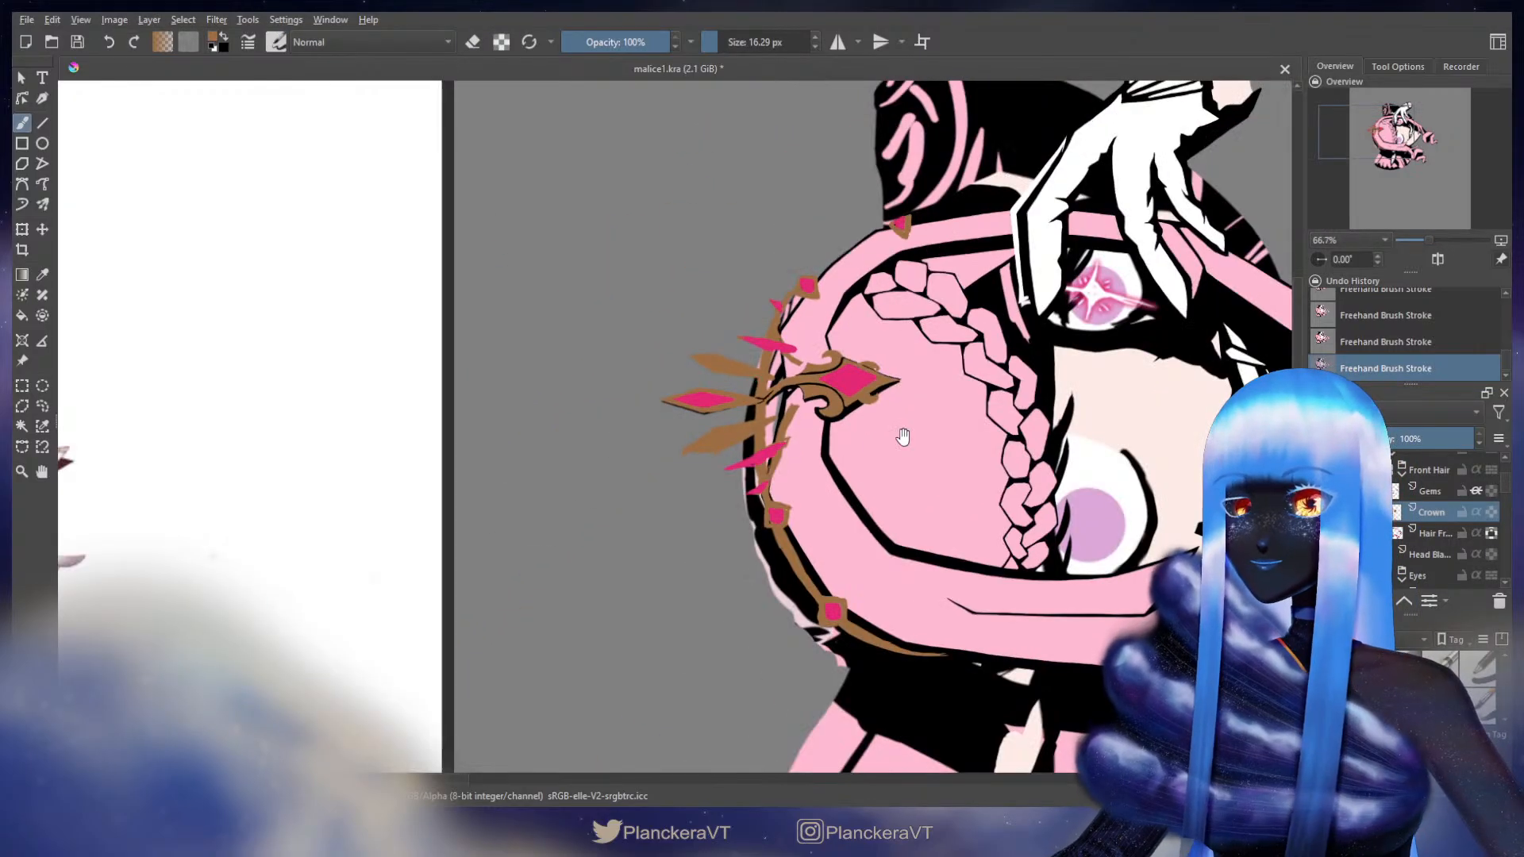
{"action": "mouse_move", "coordinate": [885, 369]}
{"action": "left_mouse_down"}
{"action": "mouse_move", "coordinate": [734, 282]}
{"action": "mouse_move", "coordinate": [765, 322]}
{"action": "left_mouse_up"}
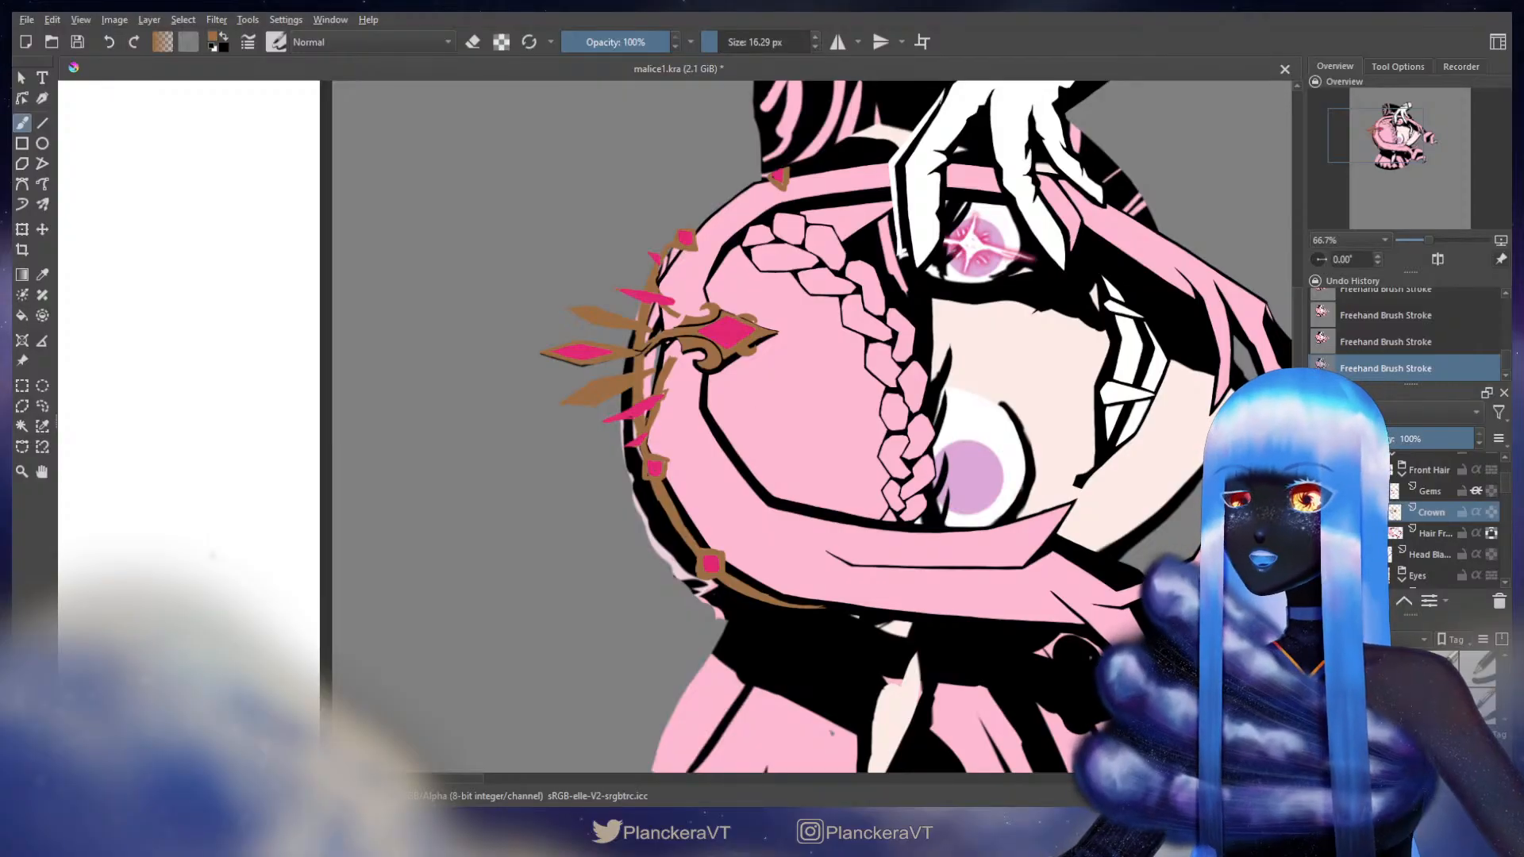
{"action": "left_click", "coordinate": [1438, 491]}
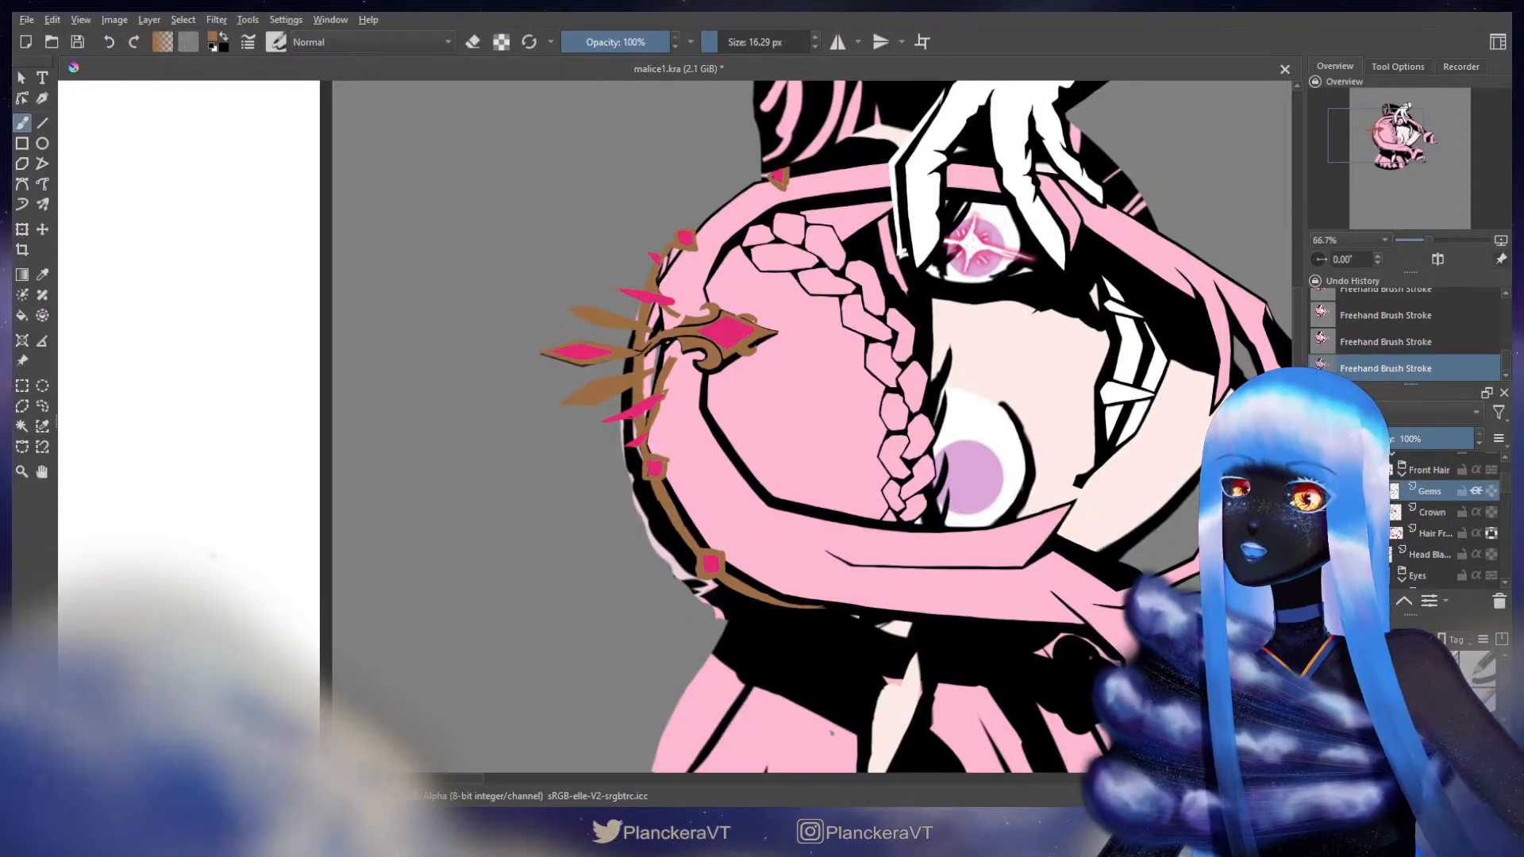
{"action": "key", "text": "ctrl+t"}
{"action": "right_click", "coordinate": [757, 330]}
{"action": "left_click", "coordinate": [837, 406]}
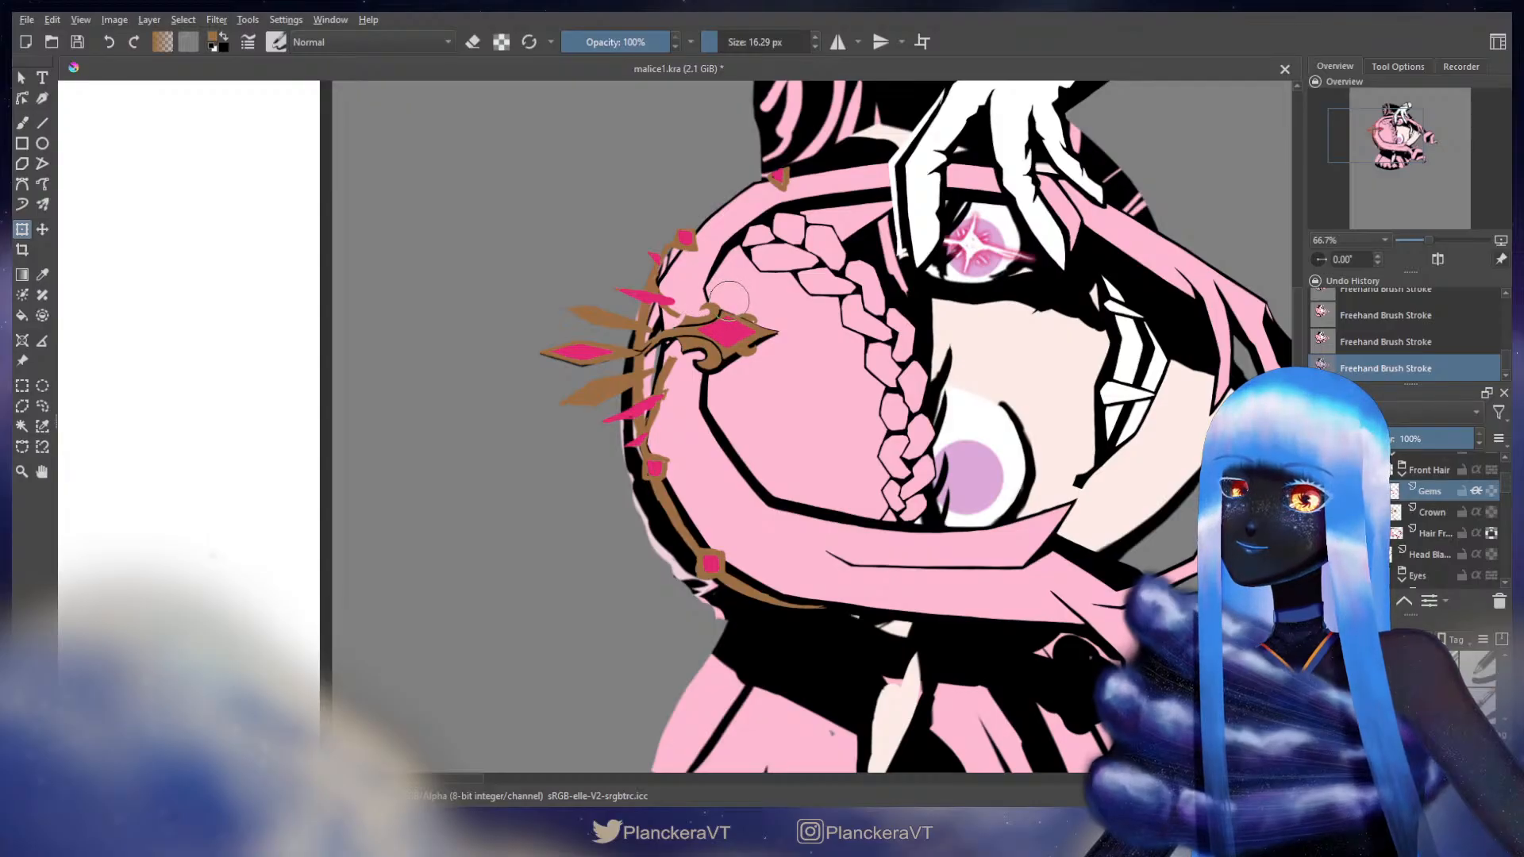
{"action": "key", "text": "b"}
{"action": "left_click_drag", "start_coordinate": [828, 243], "coordinate": [882, 273]}
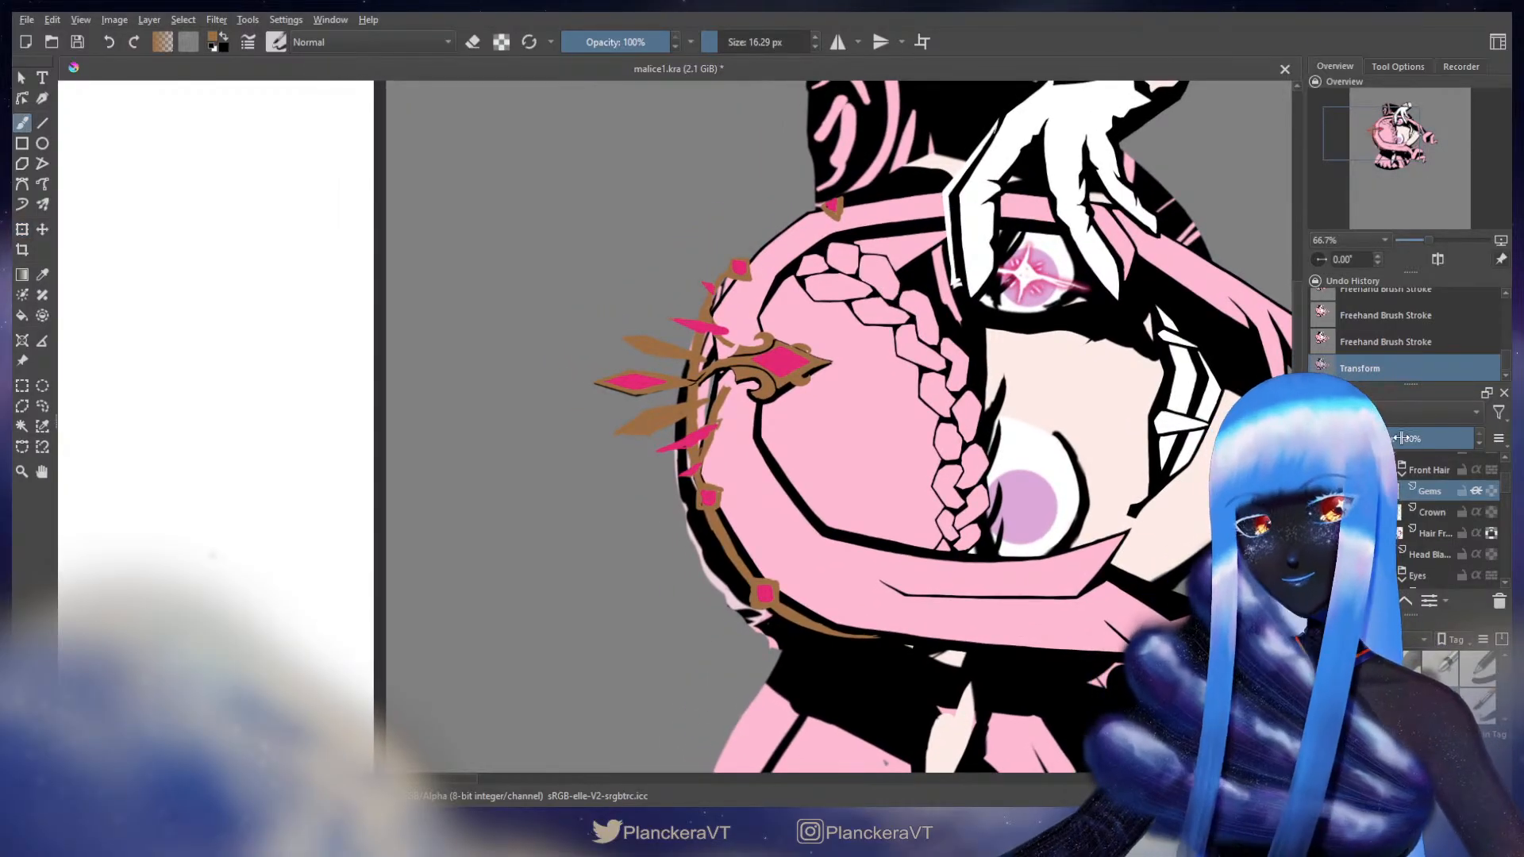
- Reshape the diamond frame on the Crown layer with the Transform tool to match the adjusted gem
{"action": "left_click", "coordinate": [1432, 512]}
{"action": "key", "text": "ctrl+t"}
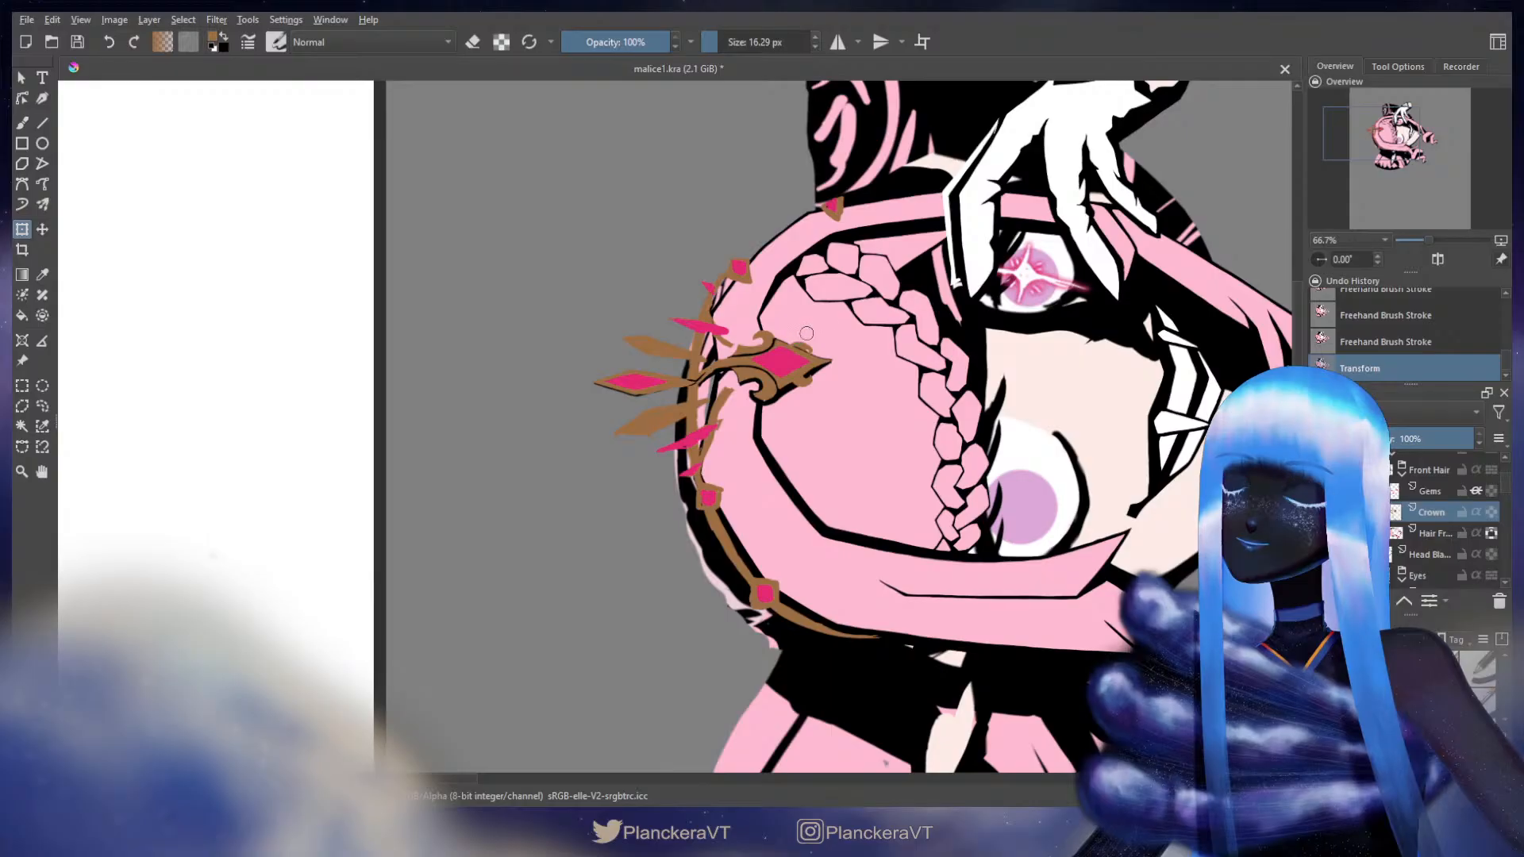
{"action": "key", "text": "b"}
{"action": "left_click_drag", "start_coordinate": [876, 308], "coordinate": [914, 319]}
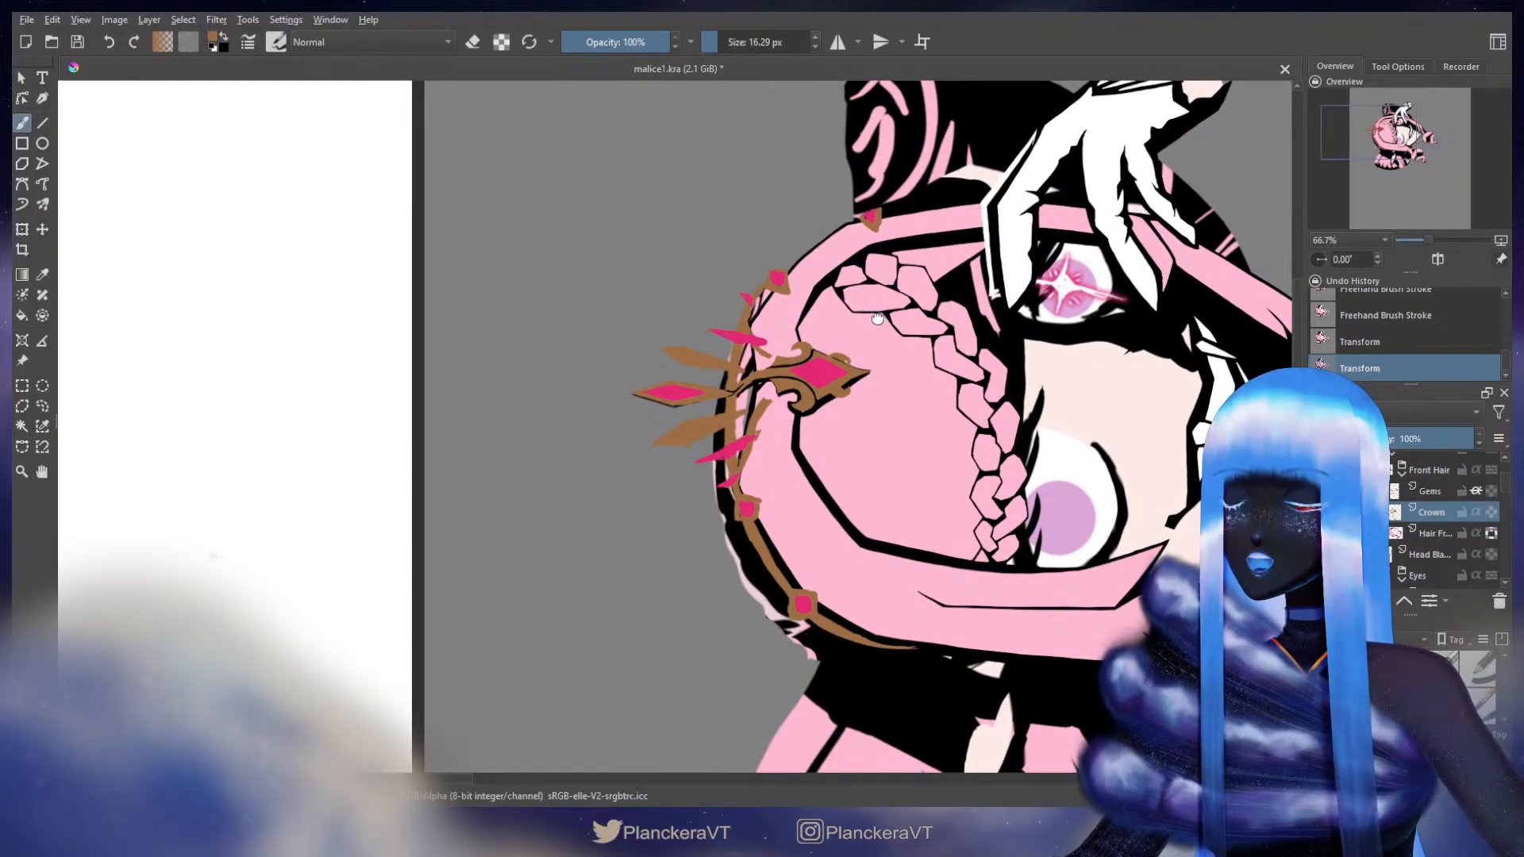
- Mirror the canvas view to examine the crown's shape, and restore the original orientation
{"action": "left_click", "coordinate": [1438, 260]}
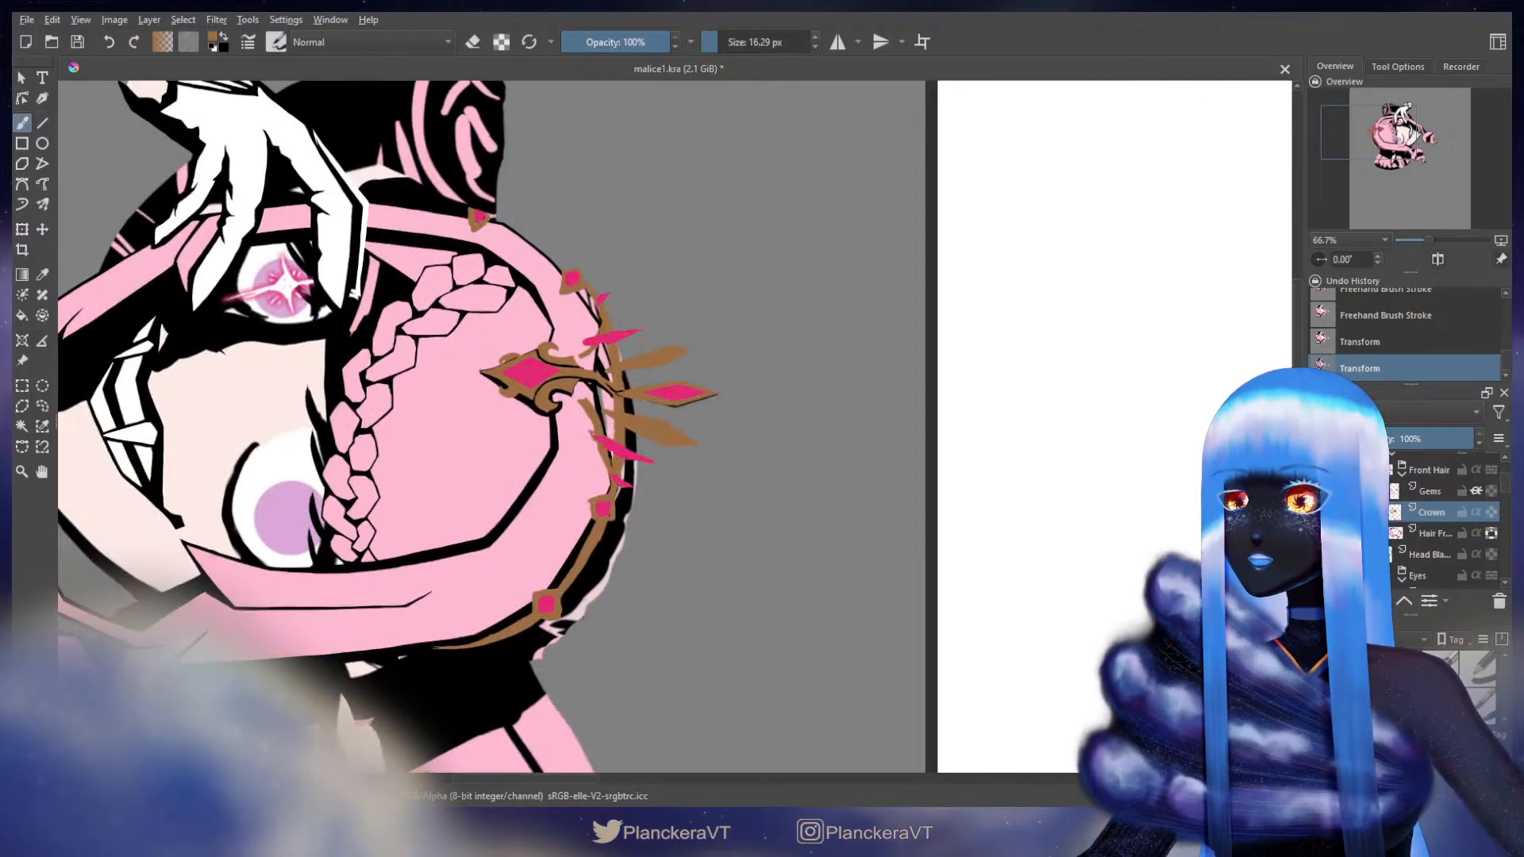
{"action": "left_click_drag", "start_coordinate": [858, 350], "coordinate": [915, 337]}
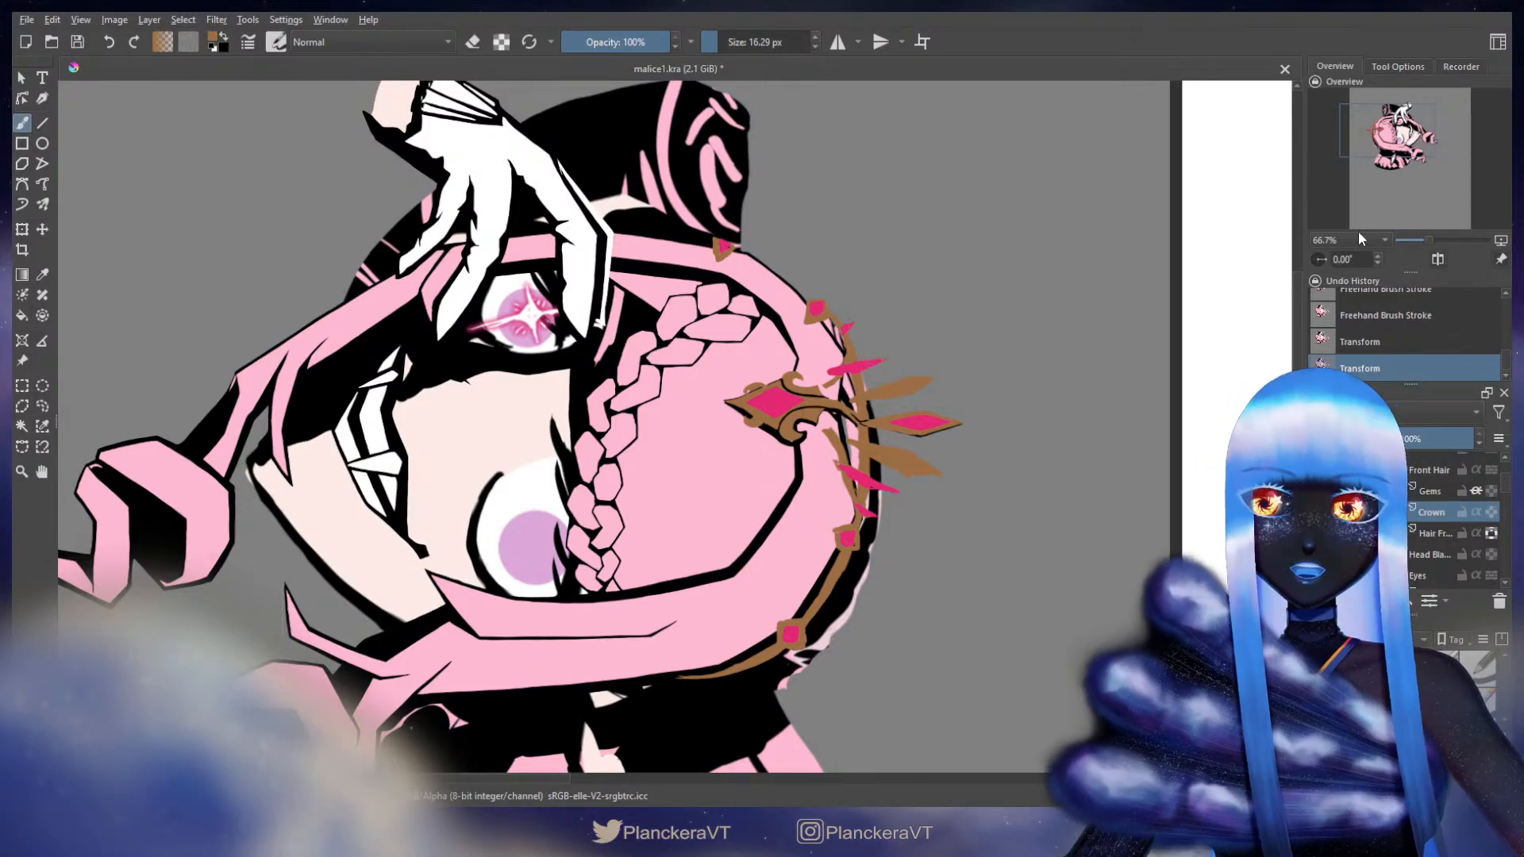
{"action": "left_click", "coordinate": [1436, 258]}
{"action": "left_click_drag", "start_coordinate": [573, 400], "coordinate": [864, 373]}
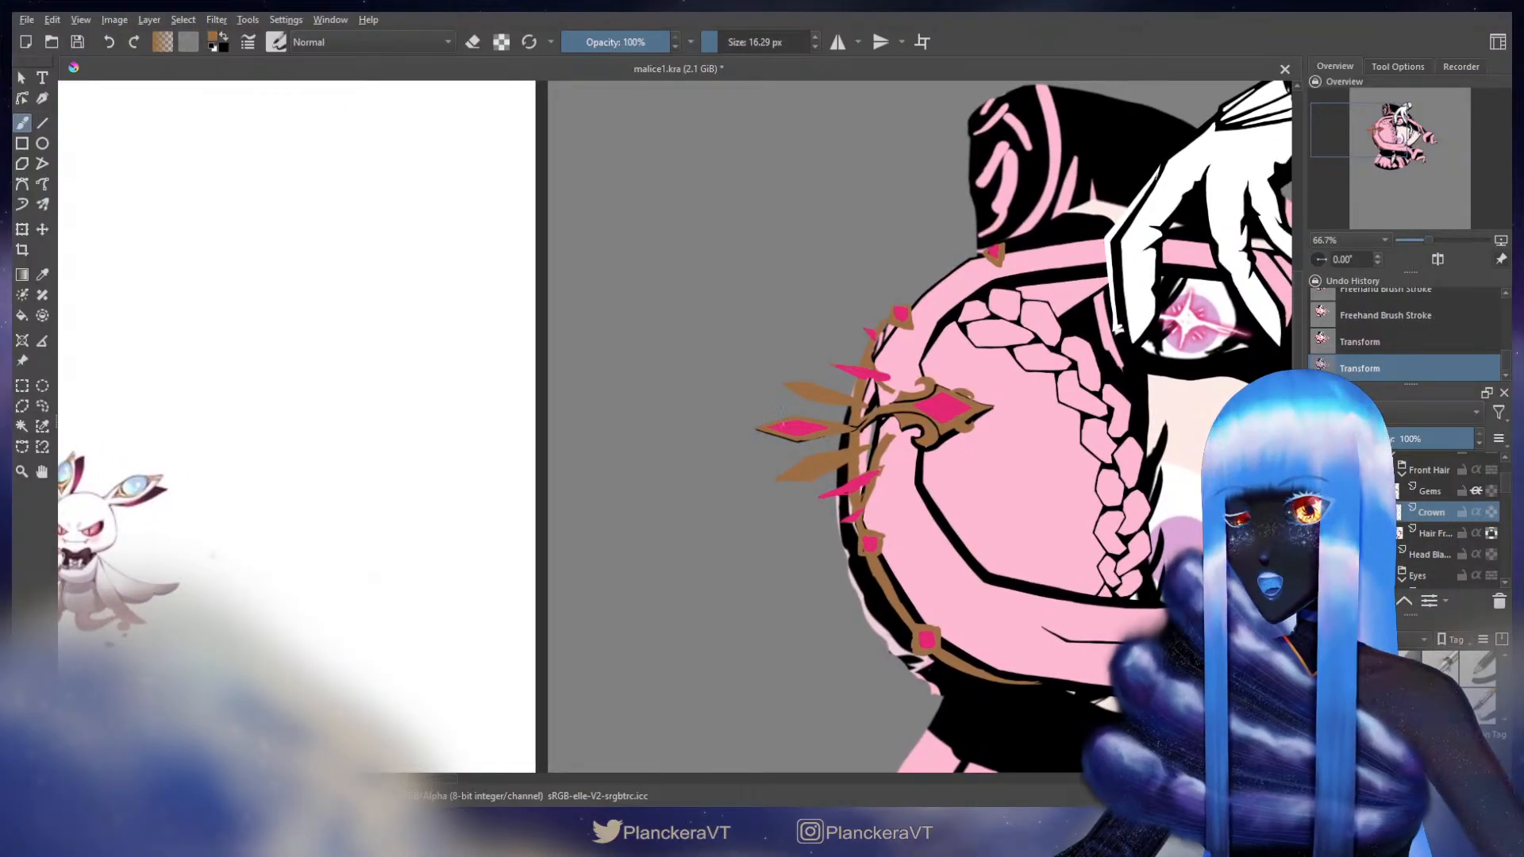
- Erase brown parts of the crown band around the upper pink shard on the Crown layer with a 42.17 px eraser
{"action": "key", "text": "e"}
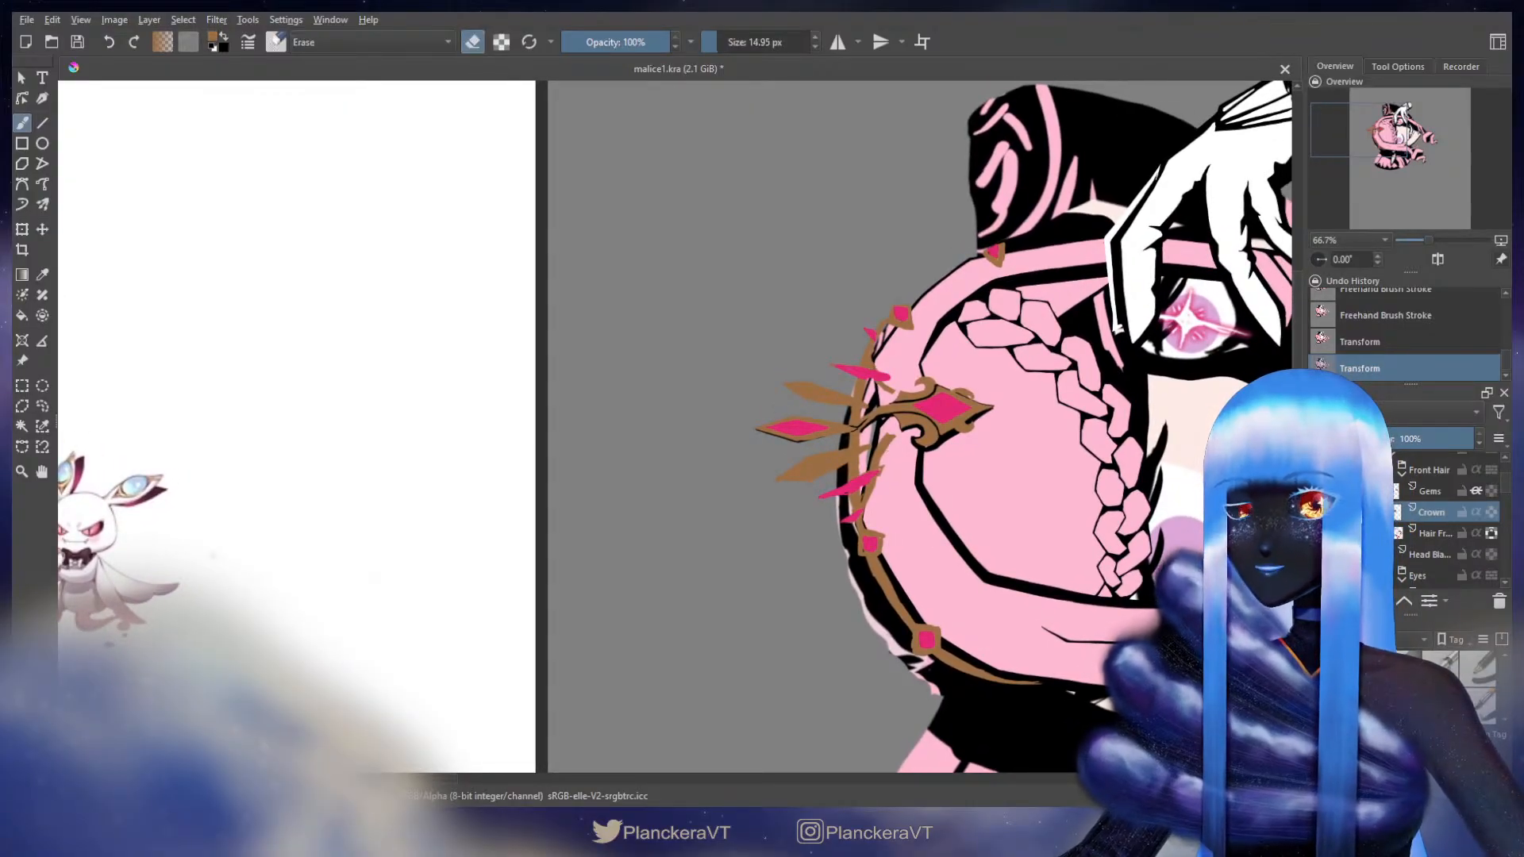
{"action": "left_click_drag", "start_coordinate": [863, 373], "coordinate": [883, 380], "text": "shift"}
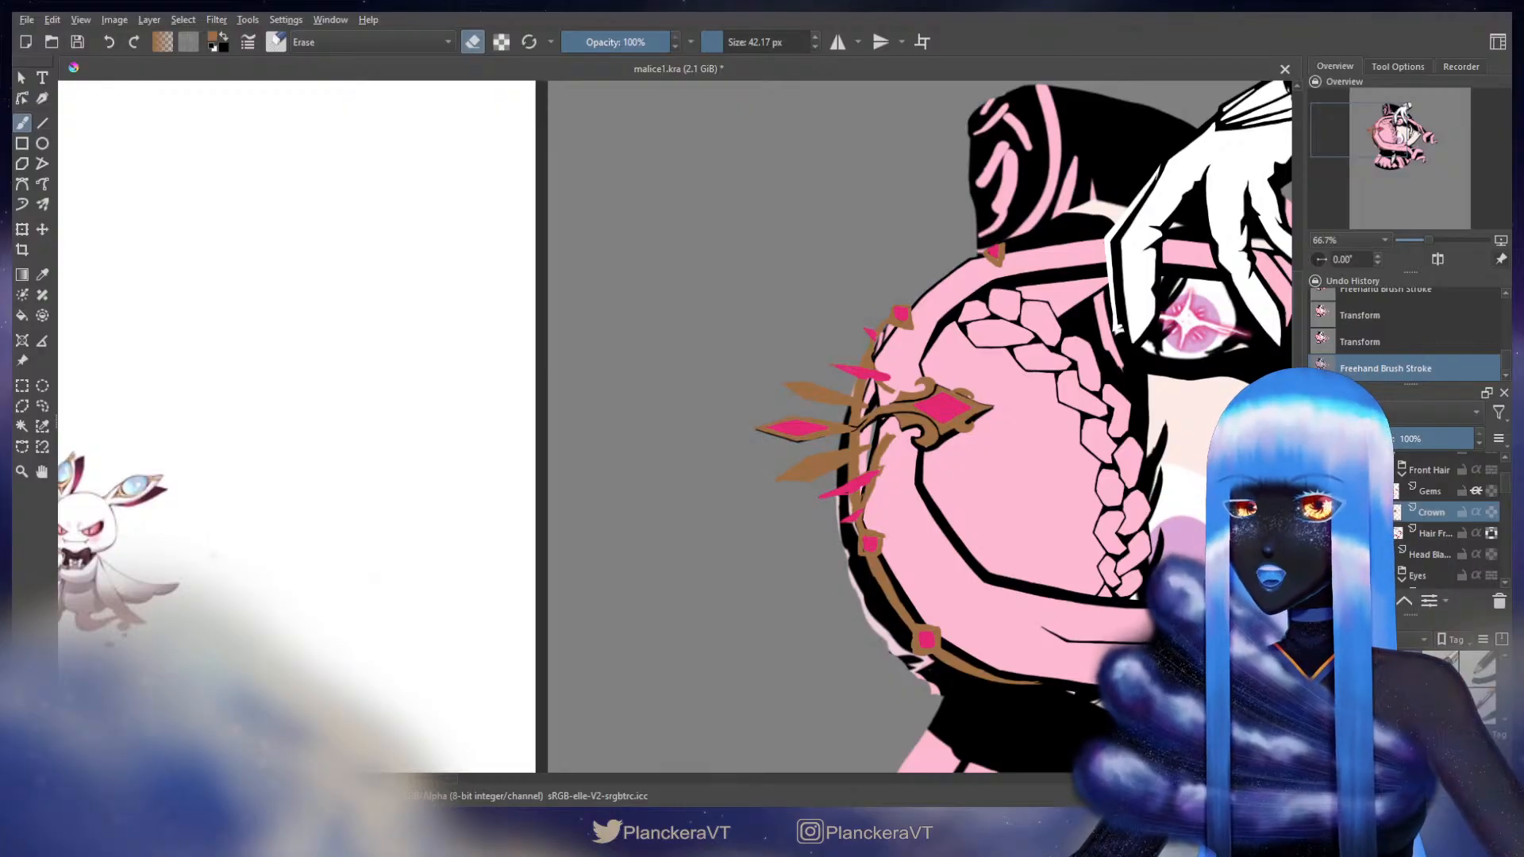
{"action": "left_click_drag", "start_coordinate": [859, 368], "coordinate": [872, 374]}
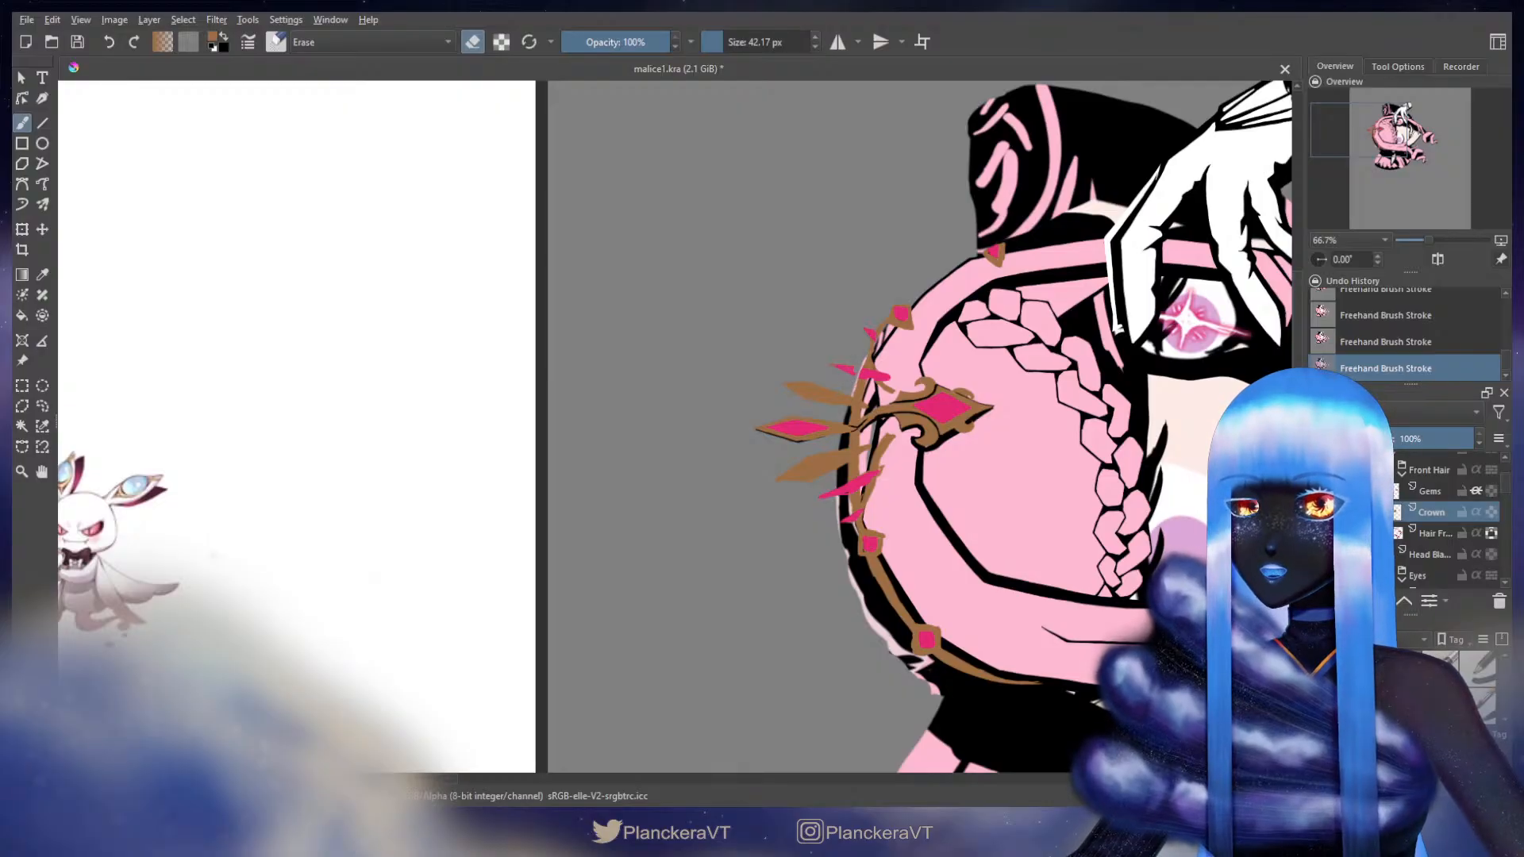
{"action": "key", "text": "e"}
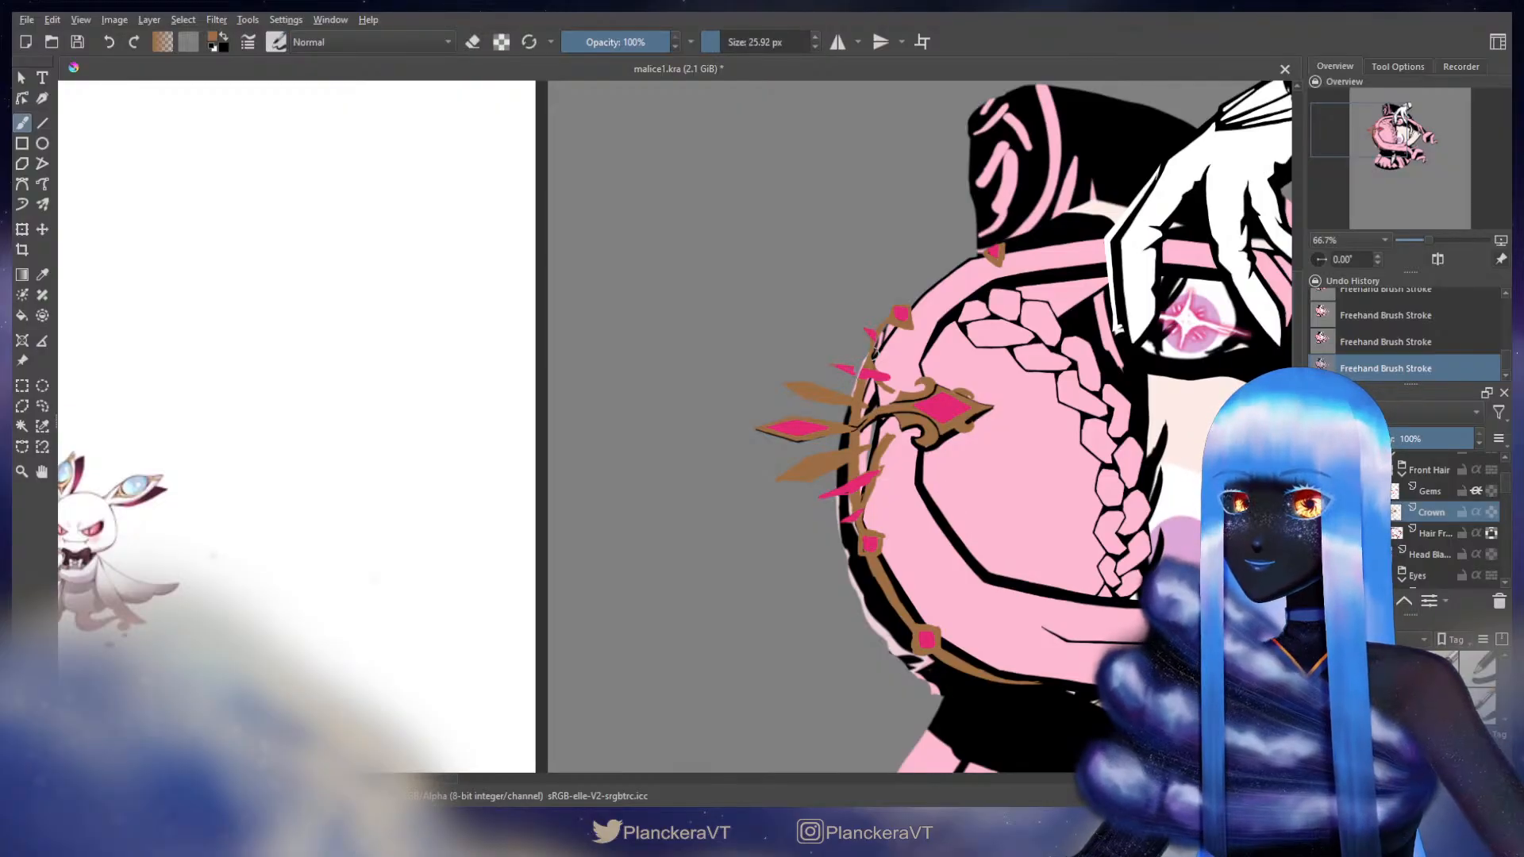
- Refine the crown band around the upper pink shards on the Crown layer, alternating a 34.16 px brown brush with a 42.17 px eraser
{"action": "key", "text": "e"}
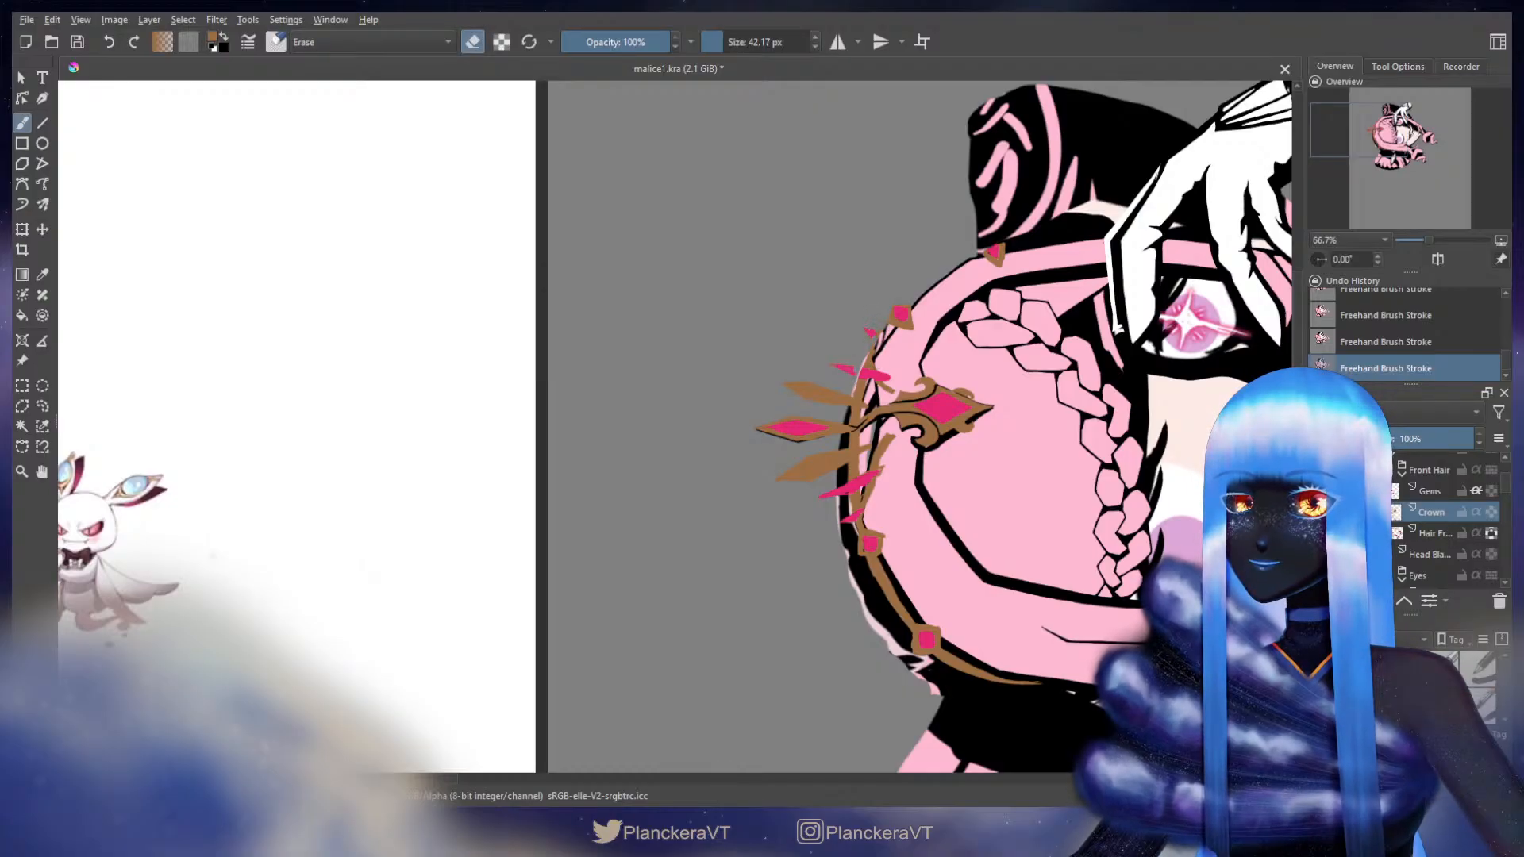
{"action": "key", "text": "e"}
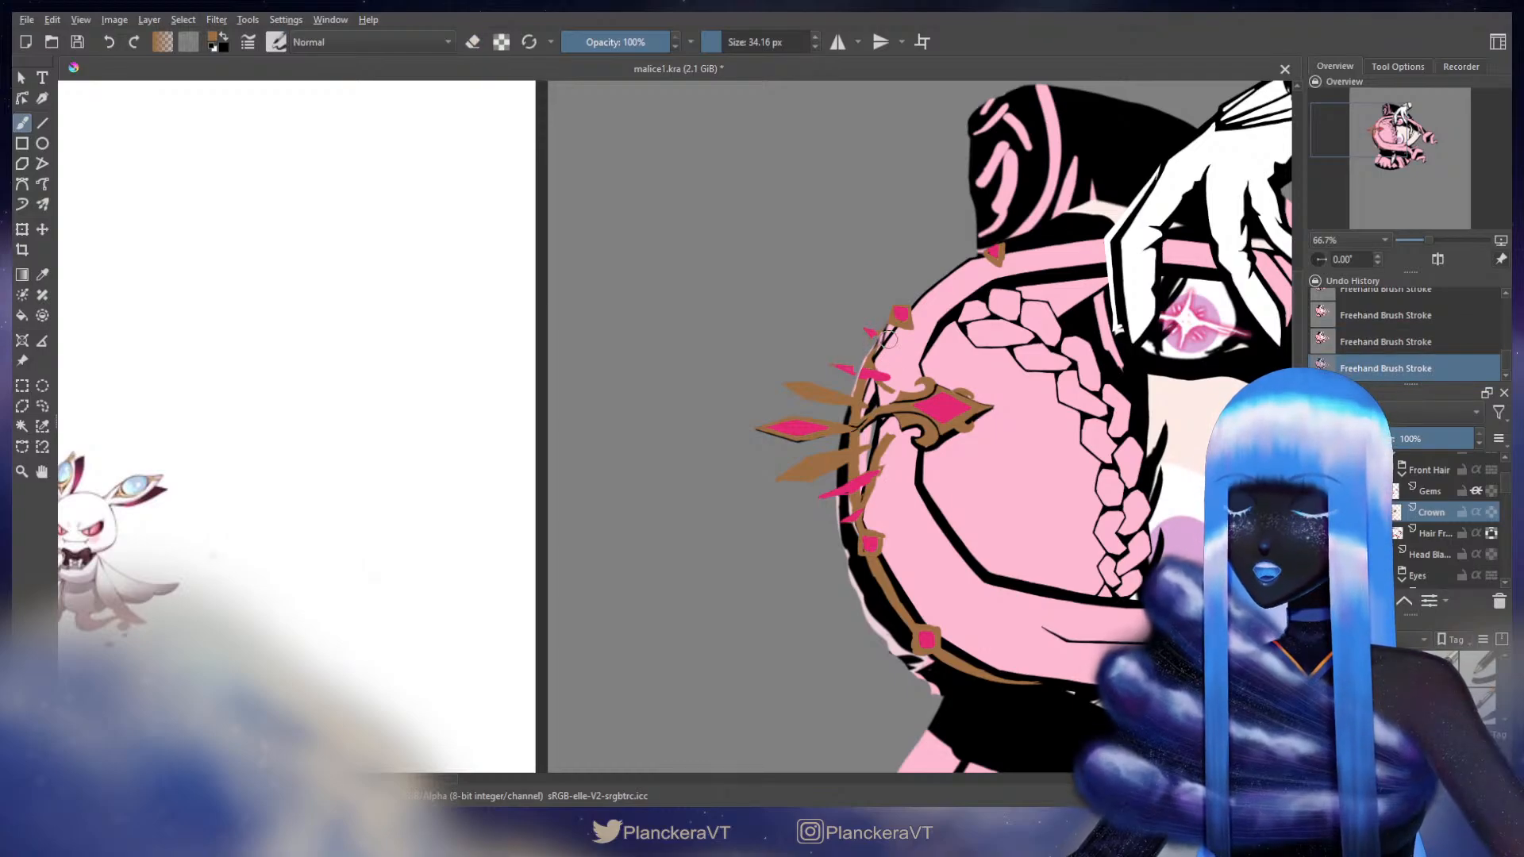
{"action": "key", "text": "e"}
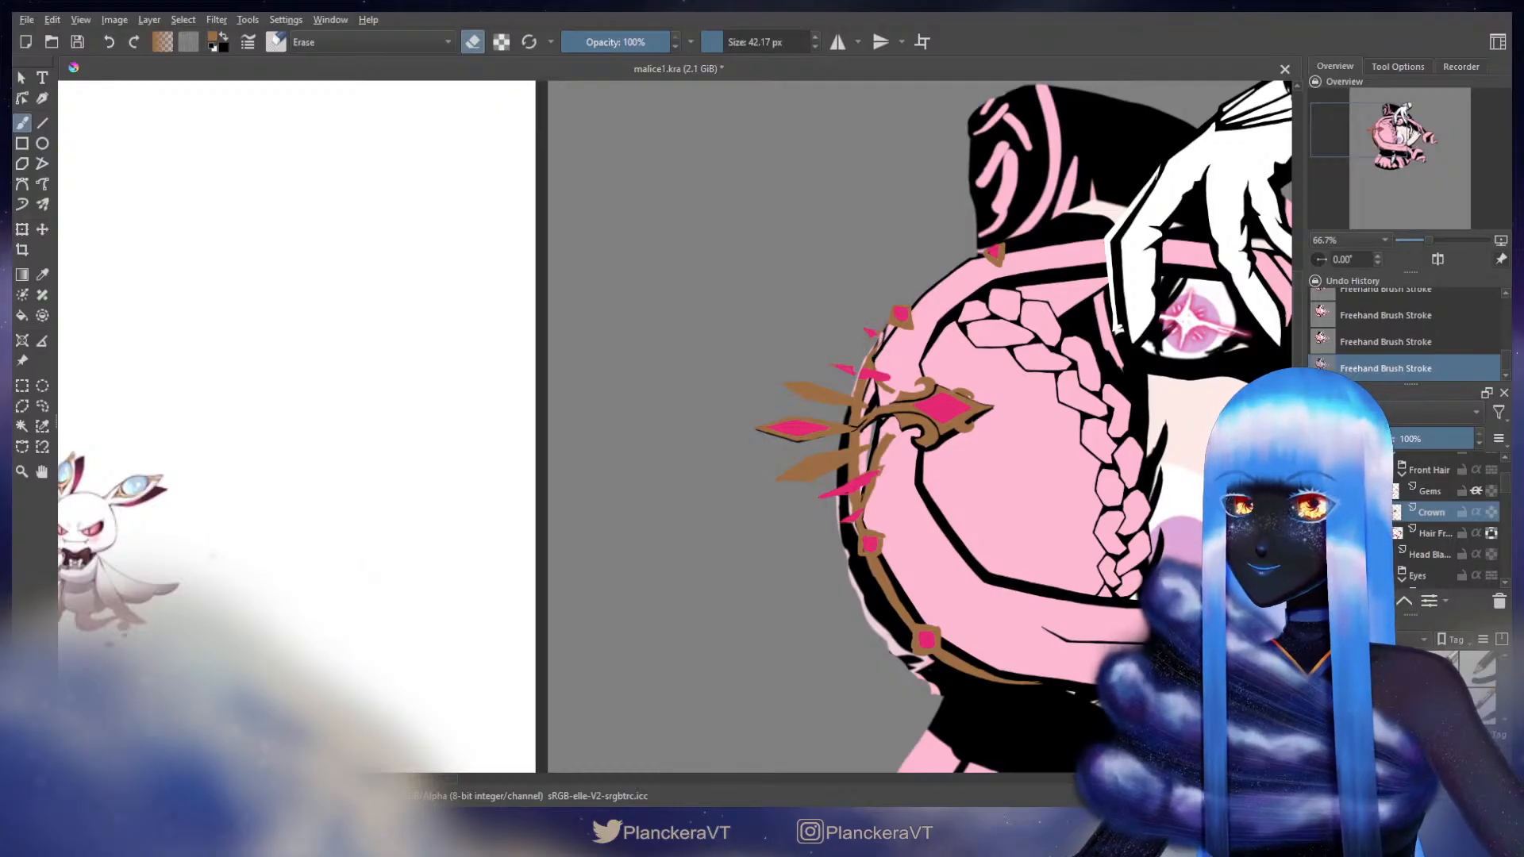
{"action": "key", "text": "e"}
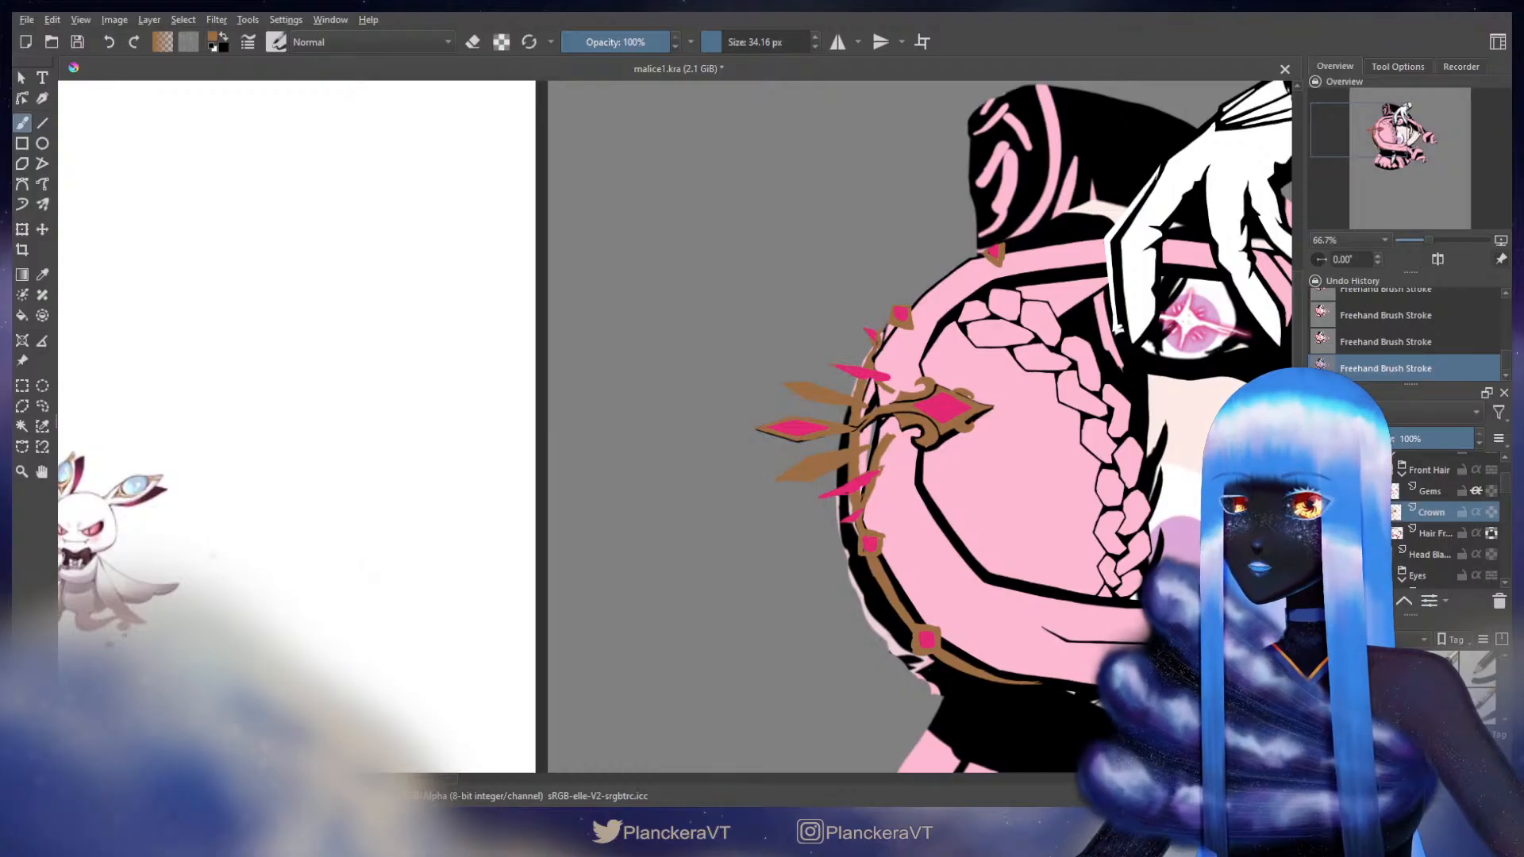
{"action": "left_click_drag", "start_coordinate": [866, 399], "coordinate": [897, 306]}
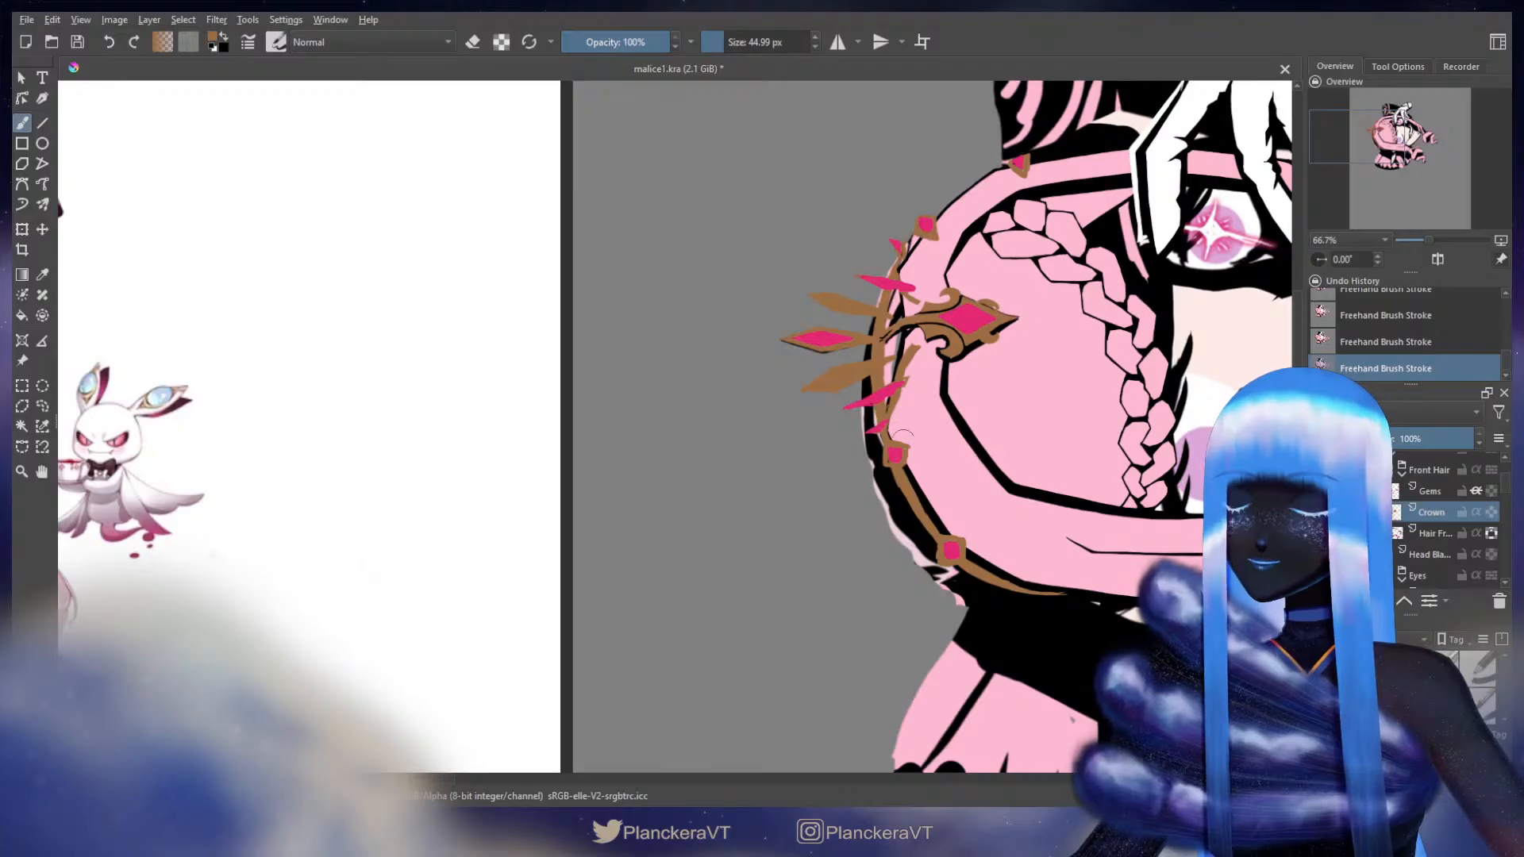
- Trim and repaint the brown crown band around the lower pink shards, using a 42.17 px eraser and a brown brush enlarged up to 79.44 px
{"action": "key", "text": "e"}
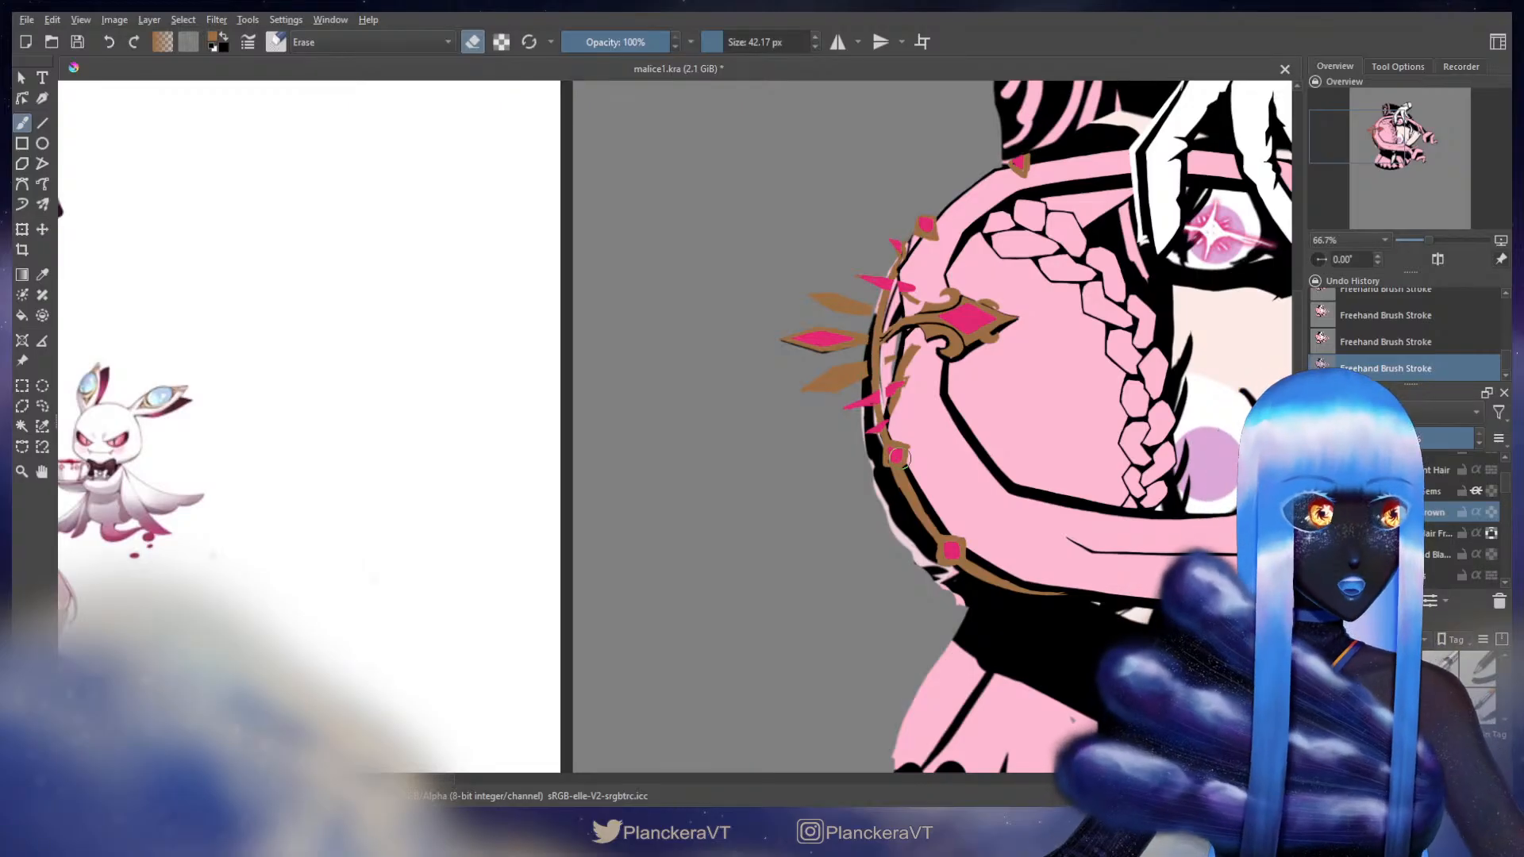
{"action": "key", "text": "e"}
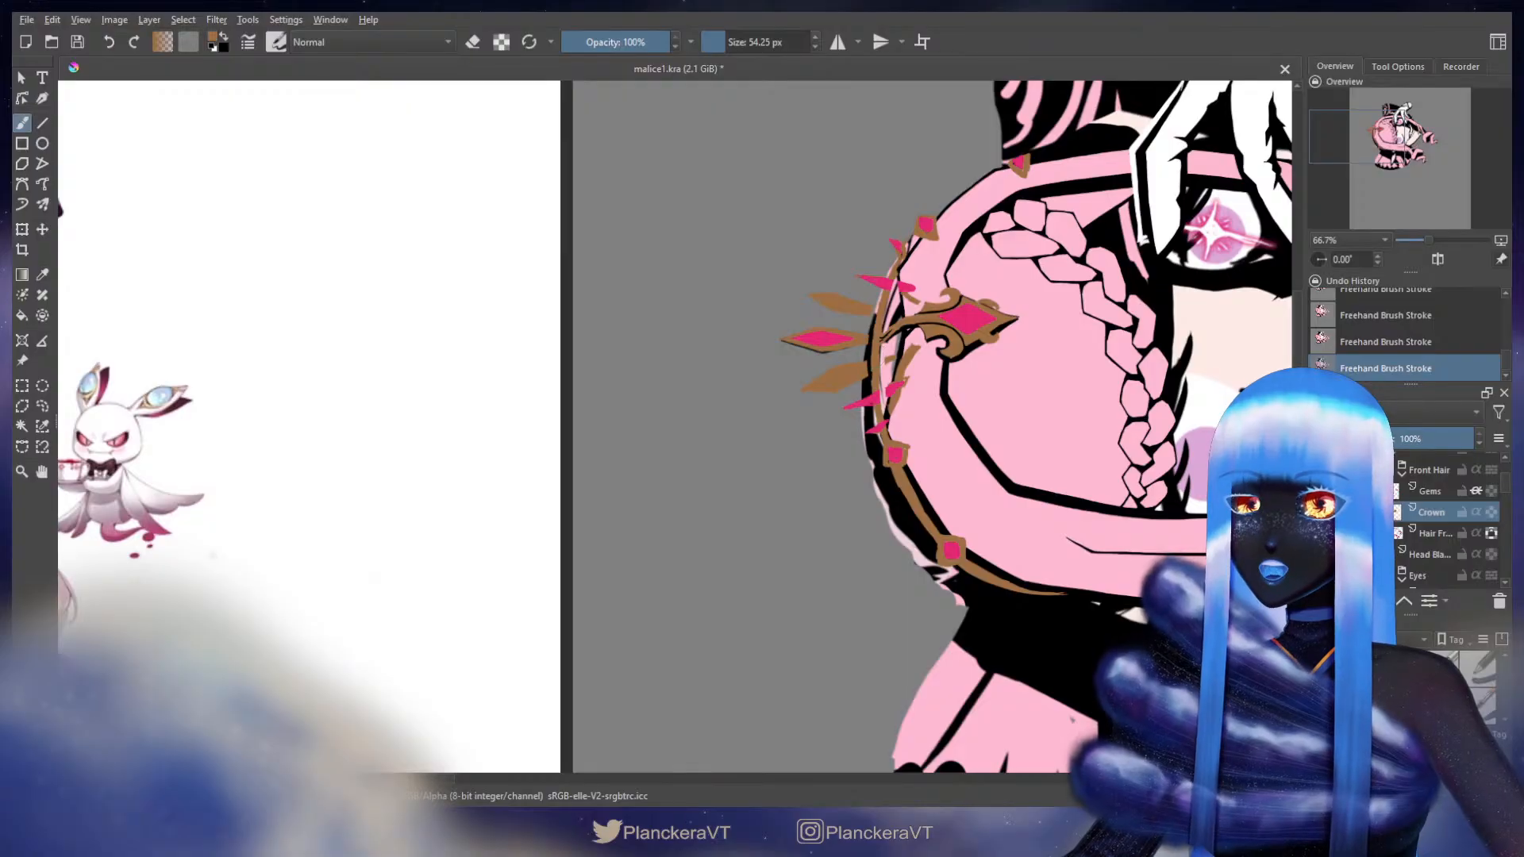
{"action": "mouse_move", "coordinate": [895, 420]}
{"action": "left_mouse_down"}
{"action": "mouse_move", "coordinate": [858, 335]}
{"action": "mouse_move", "coordinate": [731, 418]}
{"action": "left_mouse_up"}
{"action": "mouse_move", "coordinate": [588, 446]}
{"action": "left_mouse_down"}
{"action": "mouse_move", "coordinate": [661, 483]}
{"action": "mouse_move", "coordinate": [1159, 555]}
{"action": "left_mouse_up"}
{"action": "left_click_drag", "start_coordinate": [1251, 449], "coordinate": [651, 377]}
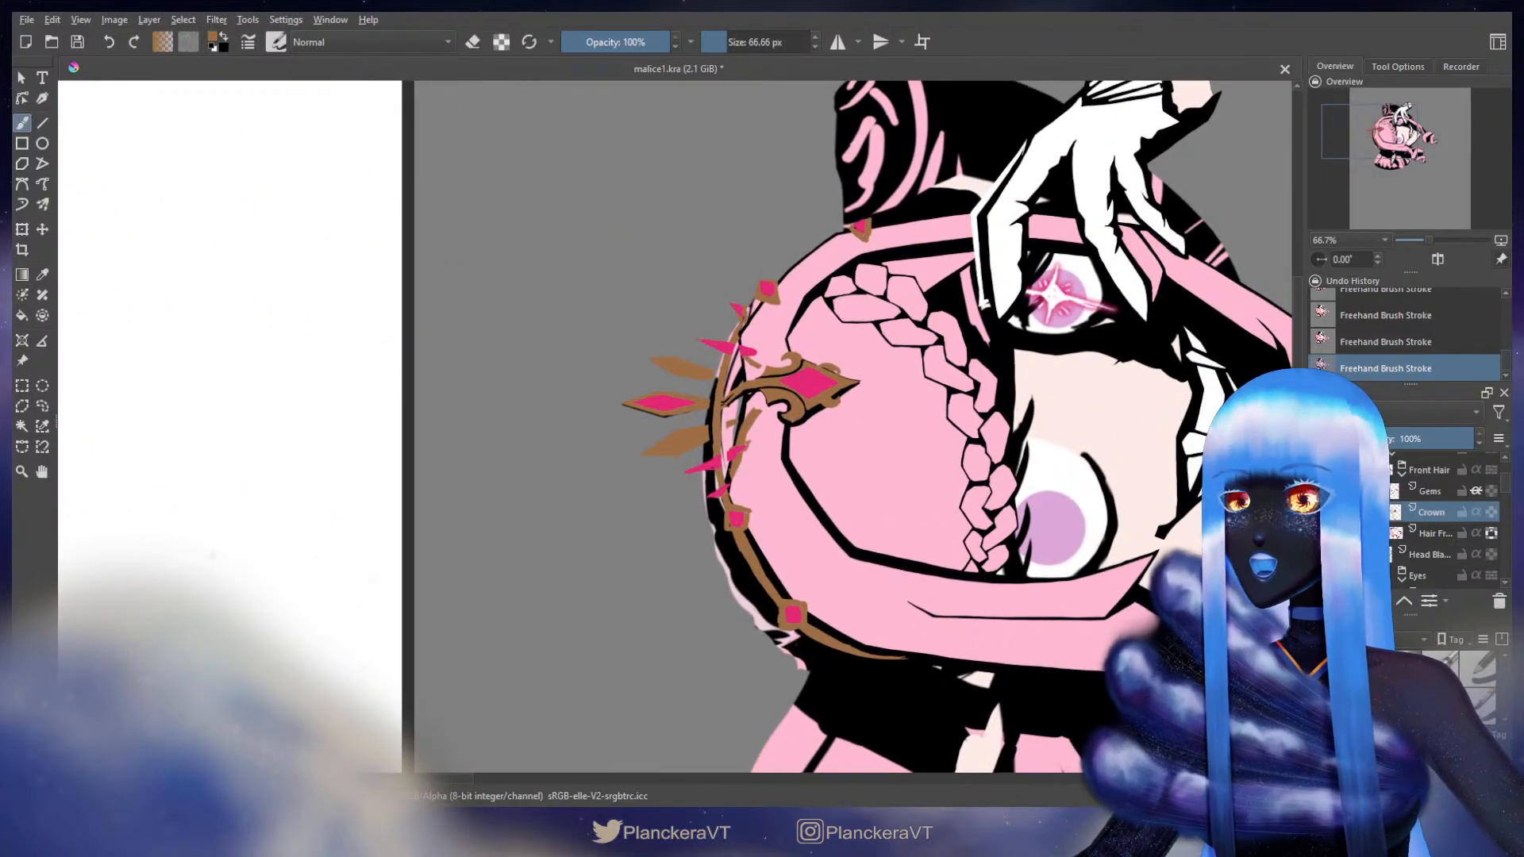
{"action": "left_click_drag", "start_coordinate": [449, 647], "coordinate": [464, 604]}
{"action": "key", "text": "bracketright"}
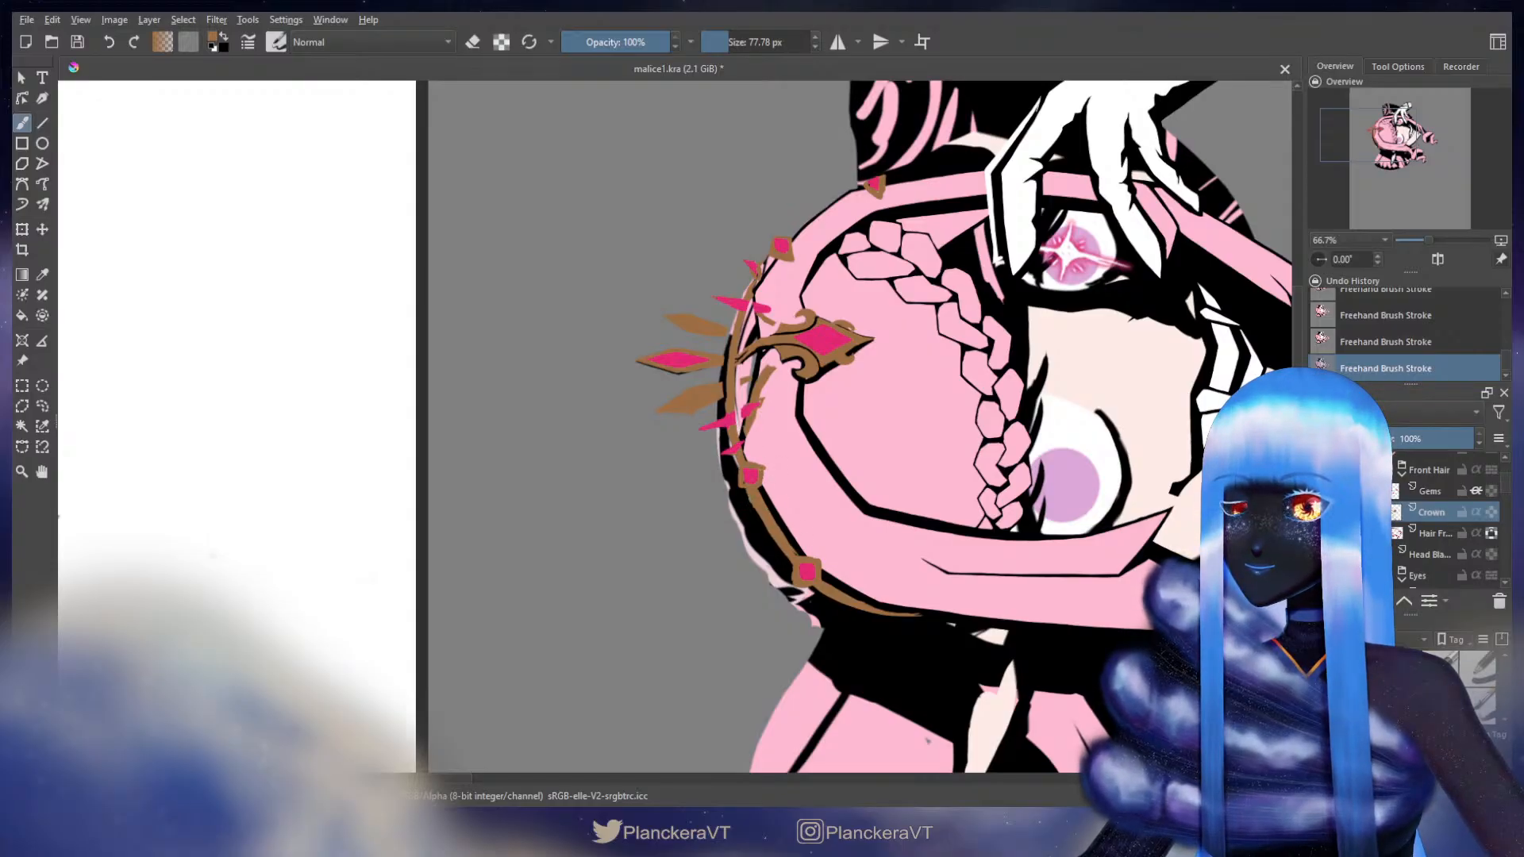
{"action": "key", "text": "ctrl+z"}
{"action": "key", "text": "ctrl+z"}
{"action": "left_click_drag", "start_coordinate": [741, 462], "coordinate": [737, 454]}
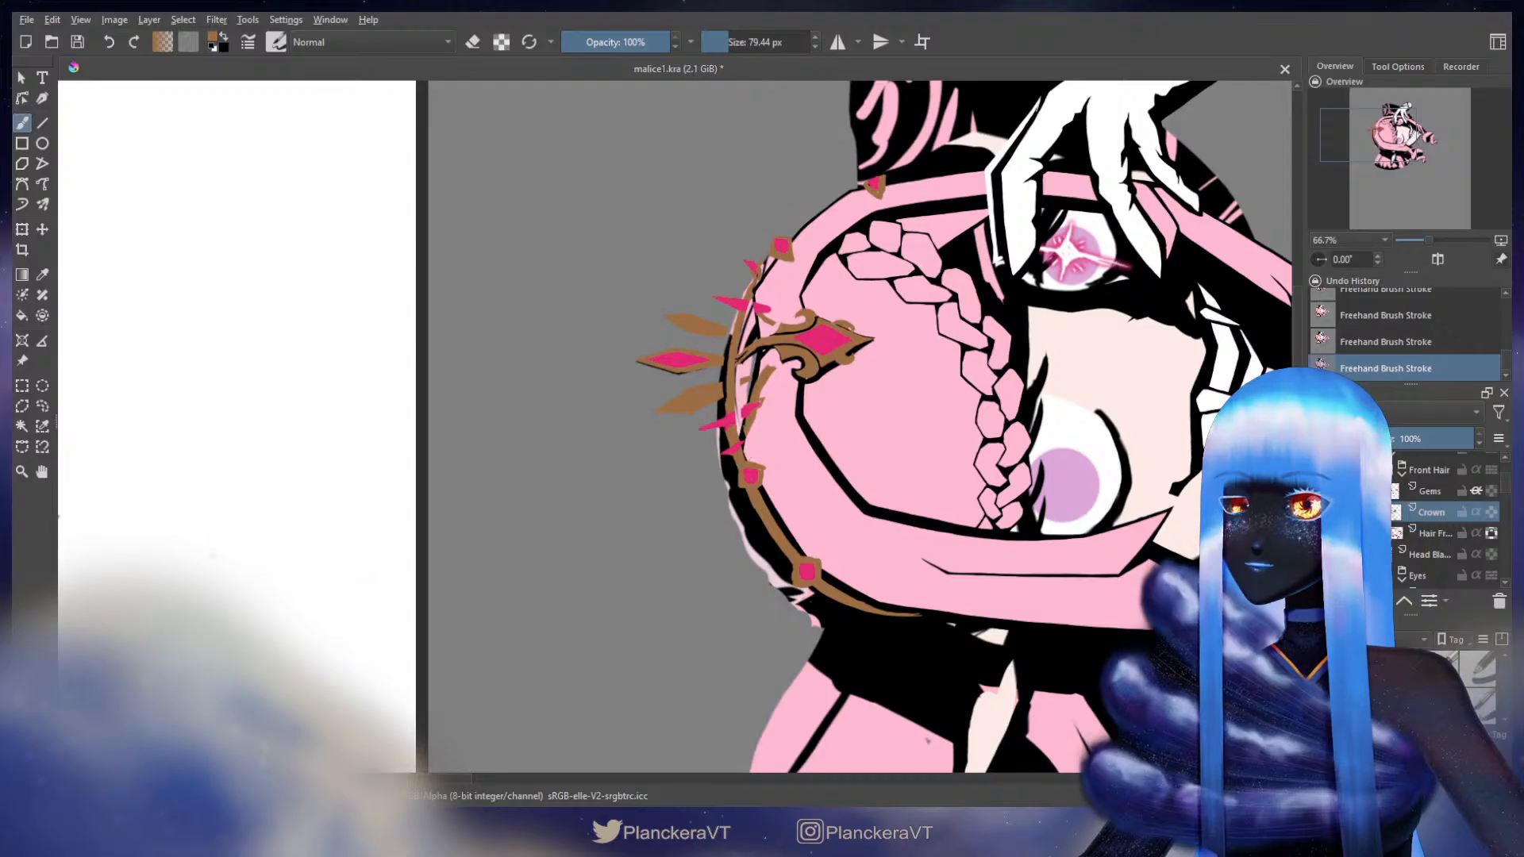
{"action": "left_click_drag", "start_coordinate": [762, 497], "coordinate": [787, 512]}
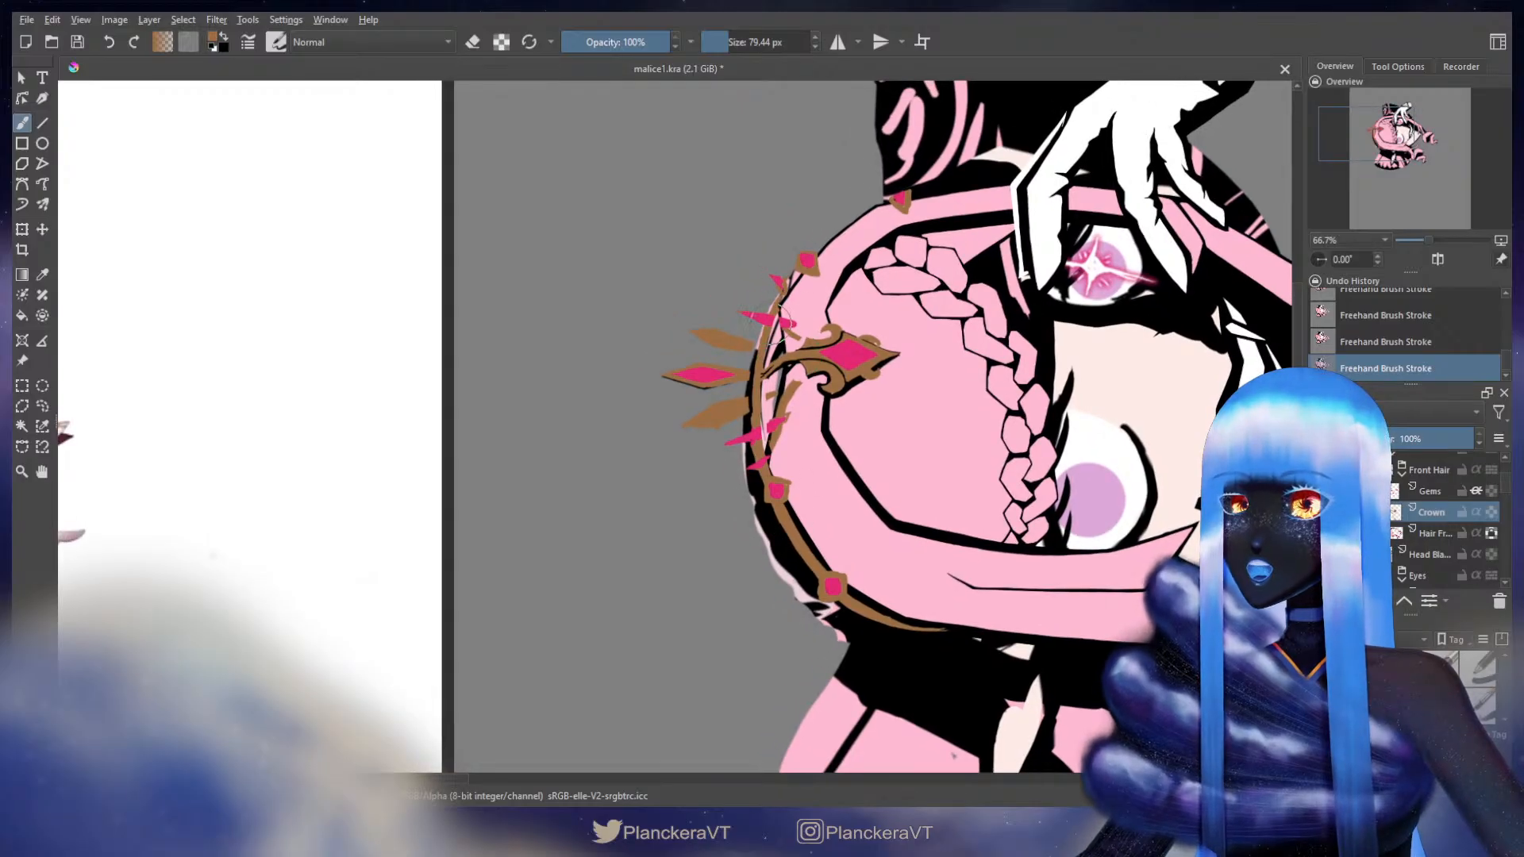
- Trim the inner end of the upper pink shard with a 37.82 px eraser and touch up the lower shards with an 86.11 px brush
{"action": "key", "text": "e"}
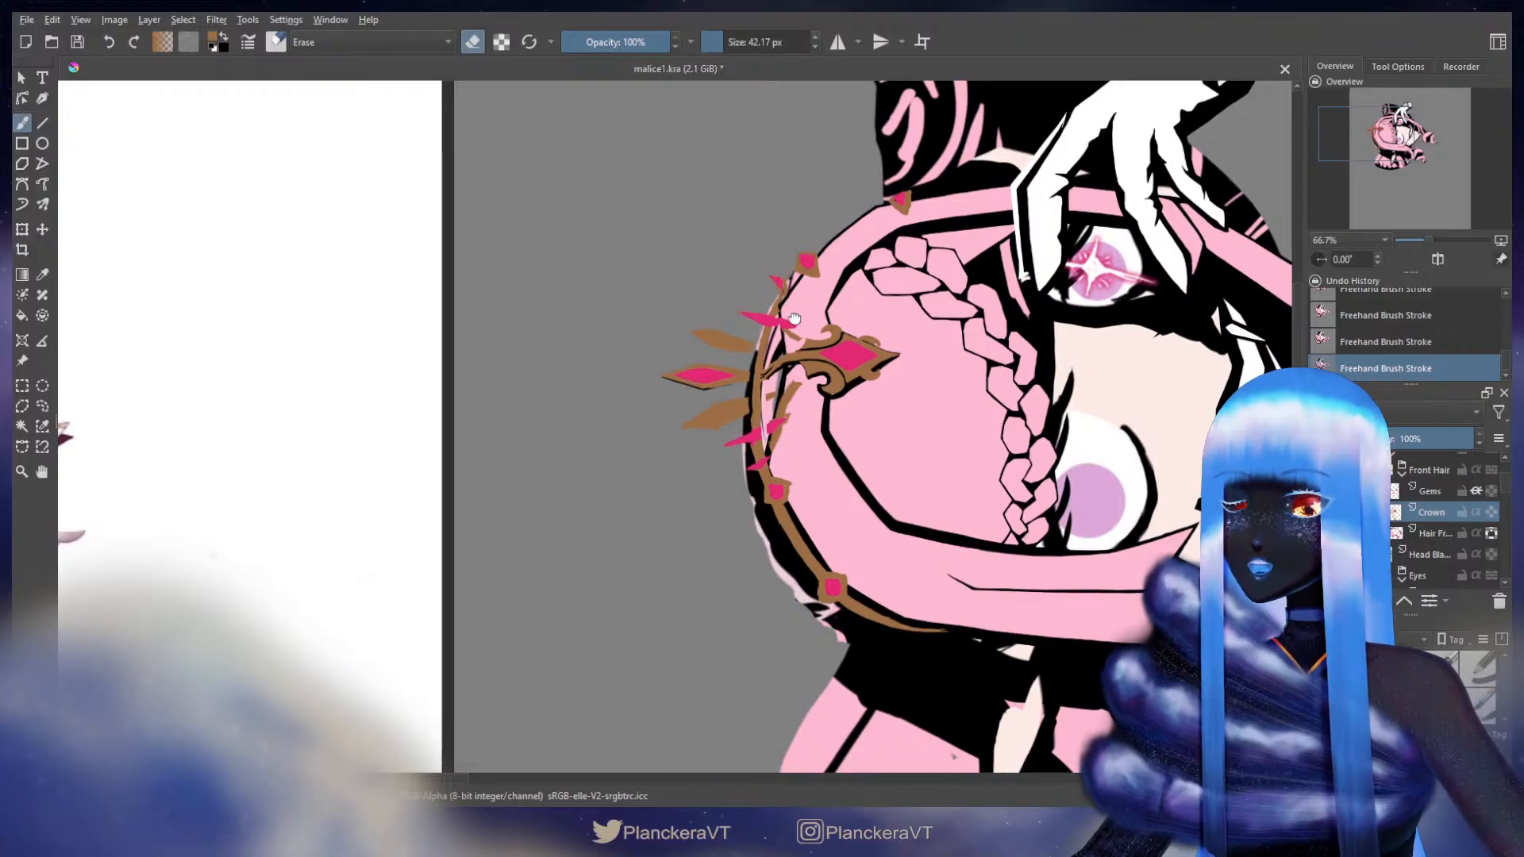
{"action": "left_click_drag", "start_coordinate": [788, 308], "coordinate": [803, 334]}
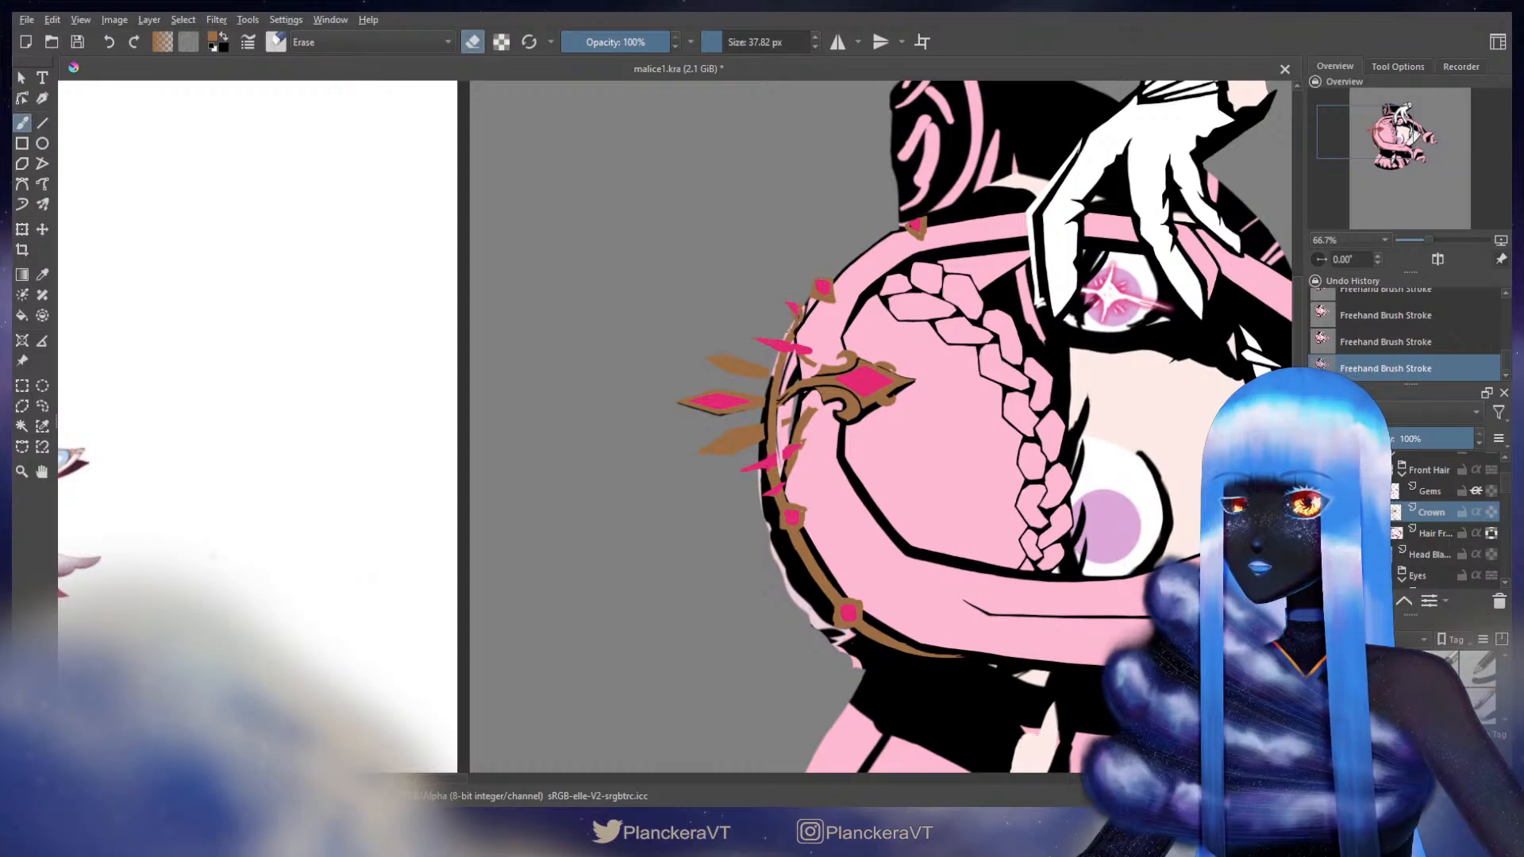
{"action": "key", "text": "e"}
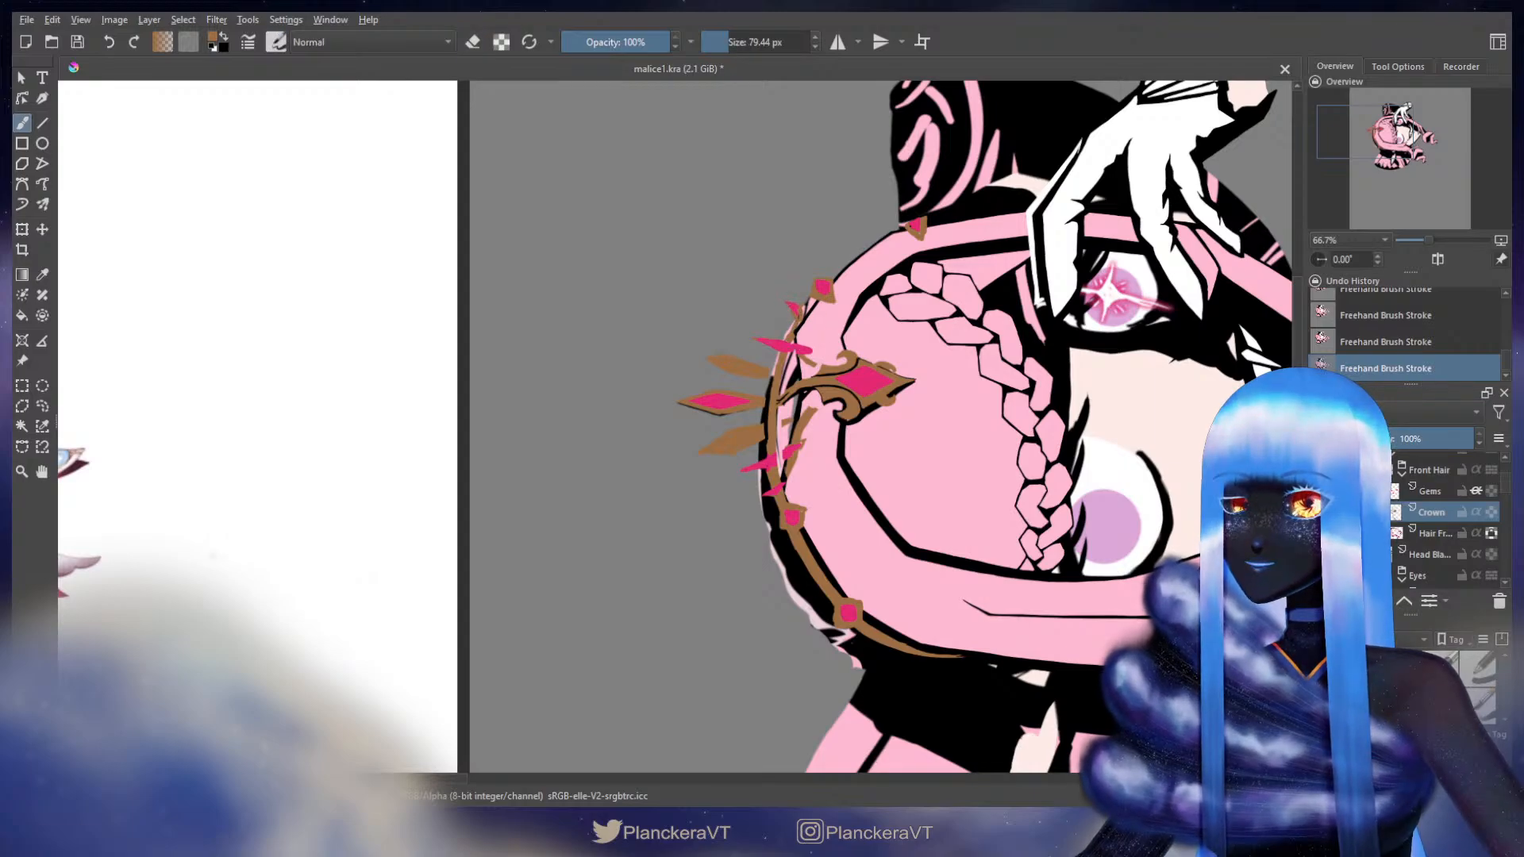
{"action": "key", "text": "ctrl+z"}
{"action": "mouse_move", "coordinate": [804, 308]}
{"action": "left_mouse_down"}
{"action": "mouse_move", "coordinate": [794, 322]}
{"action": "mouse_move", "coordinate": [761, 176]}
{"action": "left_mouse_up"}
{"action": "key", "text": "ctrl+z"}
{"action": "key", "text": "ctrl+z"}
{"action": "left_click_drag", "start_coordinate": [739, 318], "coordinate": [745, 317]}
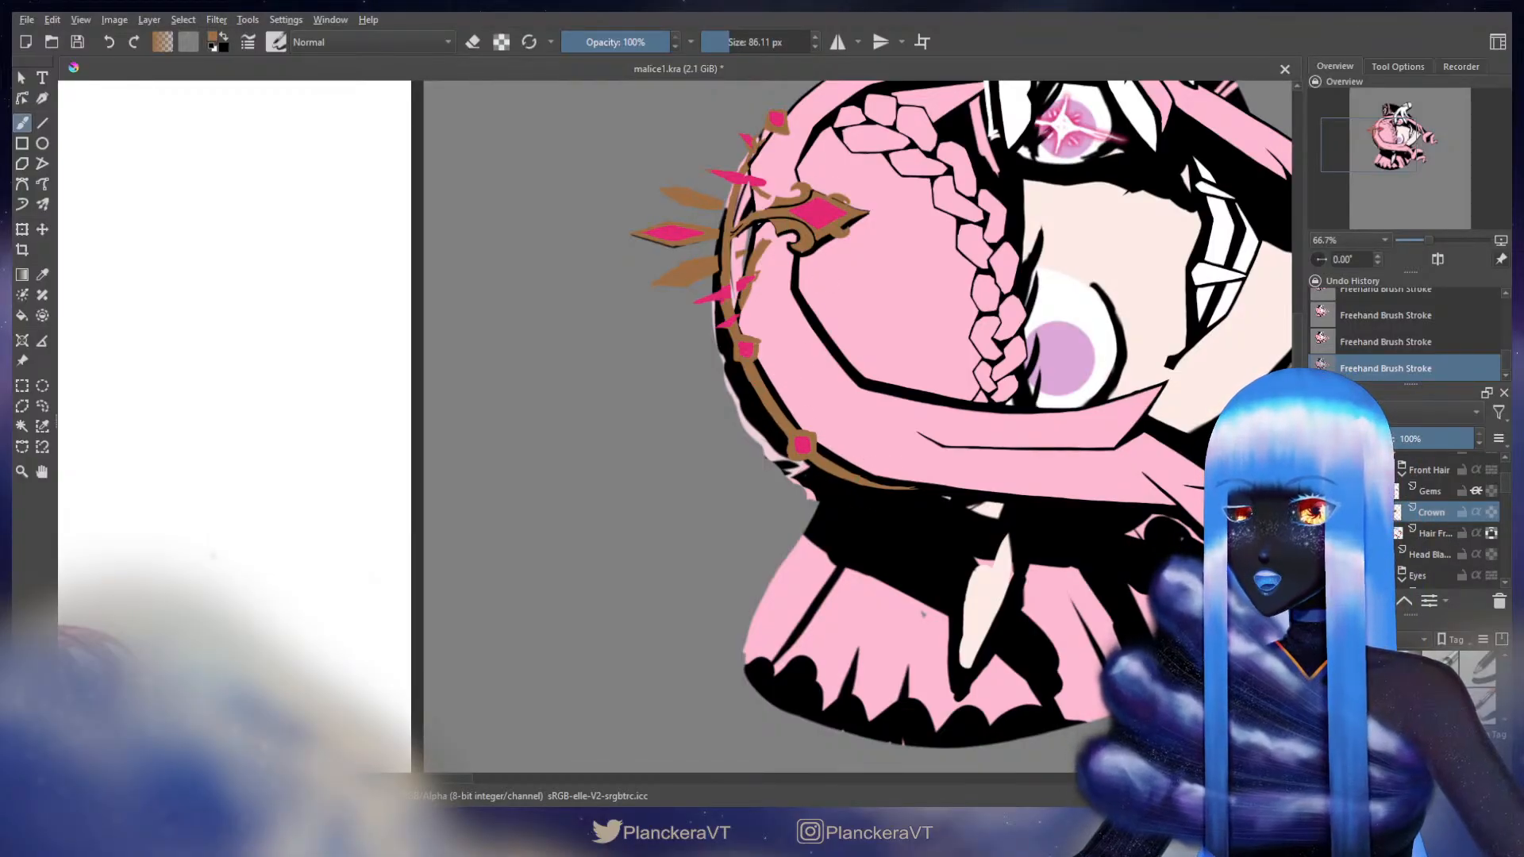
- Paint the joint between the long middle spike and the crown band brown on the Crown layer with a smaller brush, about 36 px
{"action": "left_click_drag", "start_coordinate": [888, 313], "coordinate": [927, 524]}
{"action": "scroll", "coordinate": [834, 333], "scroll_direction": "up", "scroll_amount": 2}
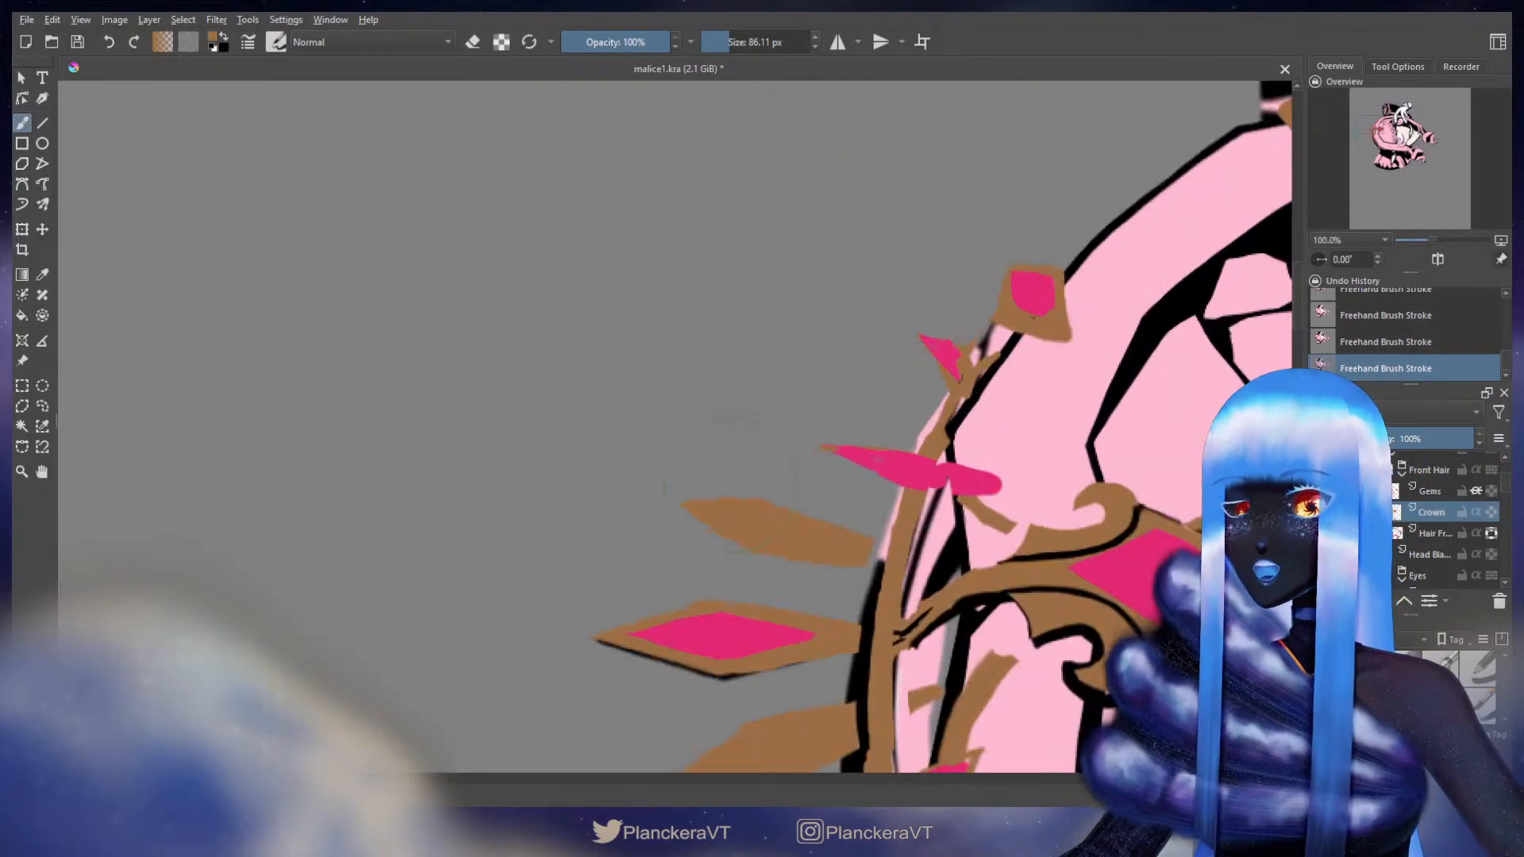
{"action": "mouse_move", "coordinate": [838, 496]}
{"action": "left_mouse_down"}
{"action": "mouse_move", "coordinate": [779, 297]}
{"action": "mouse_move", "coordinate": [772, 197]}
{"action": "left_mouse_up"}
{"action": "mouse_move", "coordinate": [822, 339]}
{"action": "left_mouse_down"}
{"action": "mouse_move", "coordinate": [764, 338]}
{"action": "mouse_move", "coordinate": [861, 339]}
{"action": "mouse_move", "coordinate": [848, 340]}
{"action": "left_mouse_up"}
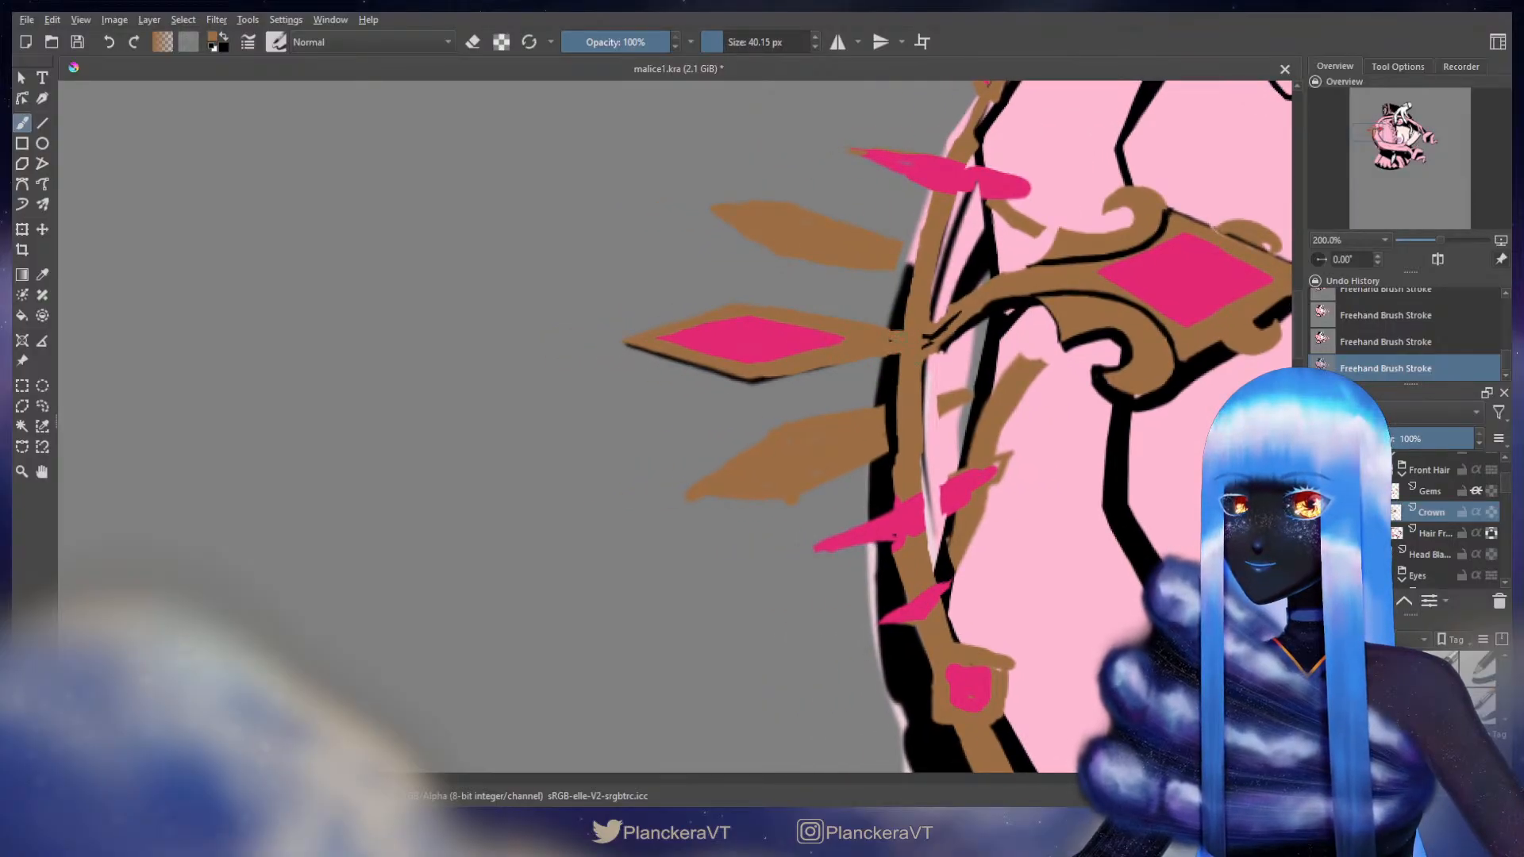
{"action": "left_click_drag", "start_coordinate": [907, 343], "coordinate": [901, 343]}
{"action": "key", "text": "ctrl+z"}
{"action": "key", "text": "ctrl+z"}
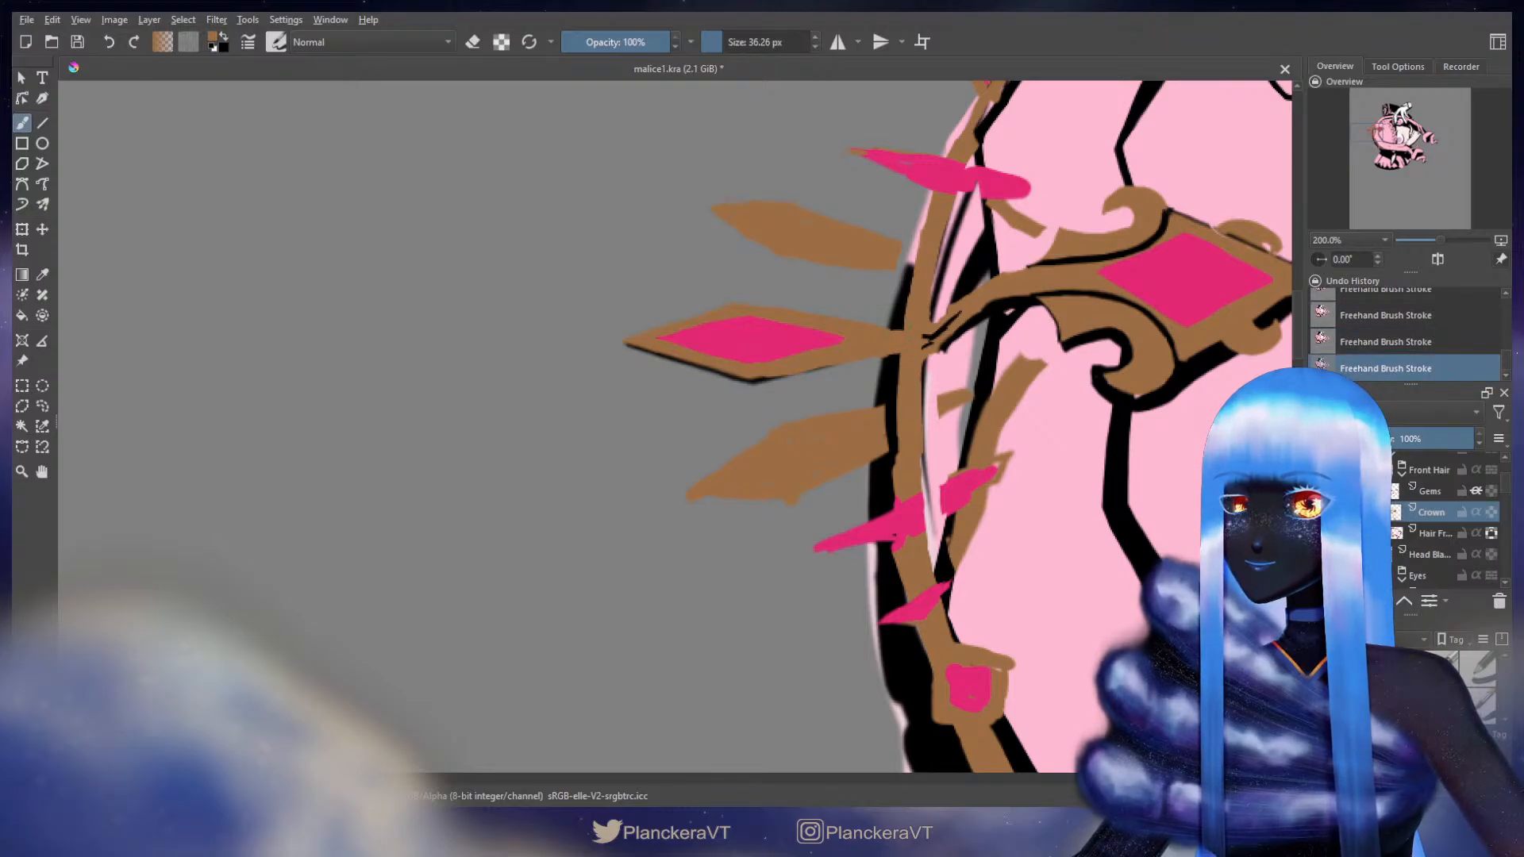
- Outline the base of the middle spike in black where it meets the crown band, refining the line with a 12.27 px brush
{"action": "key", "text": "x"}
{"action": "mouse_move", "coordinate": [868, 365]}
{"action": "left_mouse_down"}
{"action": "mouse_move", "coordinate": [763, 379]}
{"action": "mouse_move", "coordinate": [883, 354]}
{"action": "left_mouse_up"}
{"action": "key", "text": "ctrl+z"}
{"action": "left_click_drag", "start_coordinate": [771, 378], "coordinate": [879, 355]}
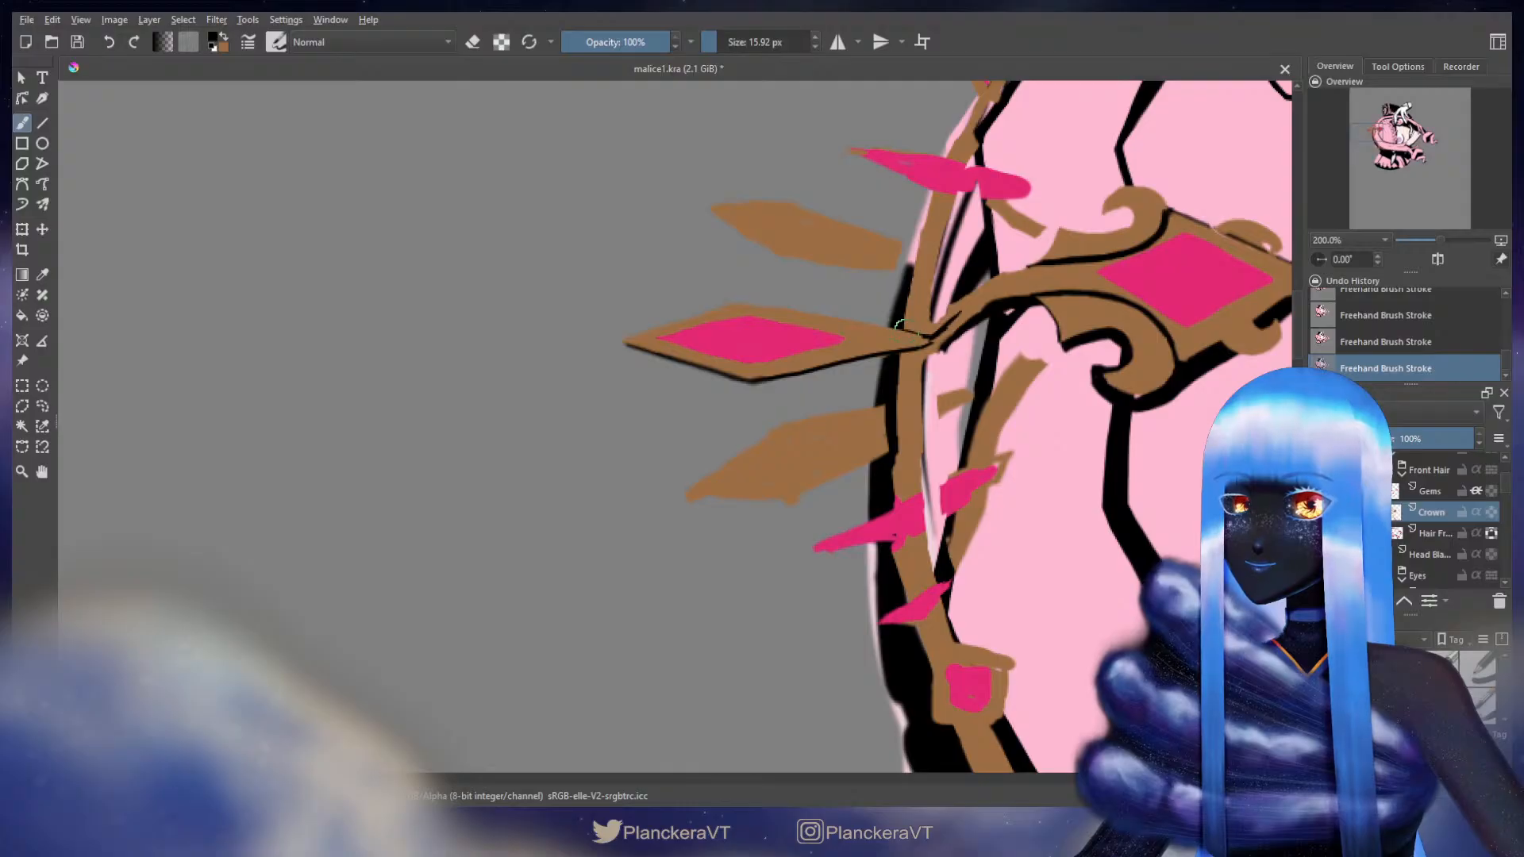
{"action": "key", "text": "ctrl+z"}
{"action": "mouse_move", "coordinate": [879, 355]}
{"action": "left_mouse_down"}
{"action": "mouse_move", "coordinate": [895, 351]}
{"action": "mouse_move", "coordinate": [843, 364]}
{"action": "mouse_move", "coordinate": [895, 351]}
{"action": "mouse_move", "coordinate": [823, 369]}
{"action": "left_mouse_up"}
{"action": "key", "text": "ctrl+z"}
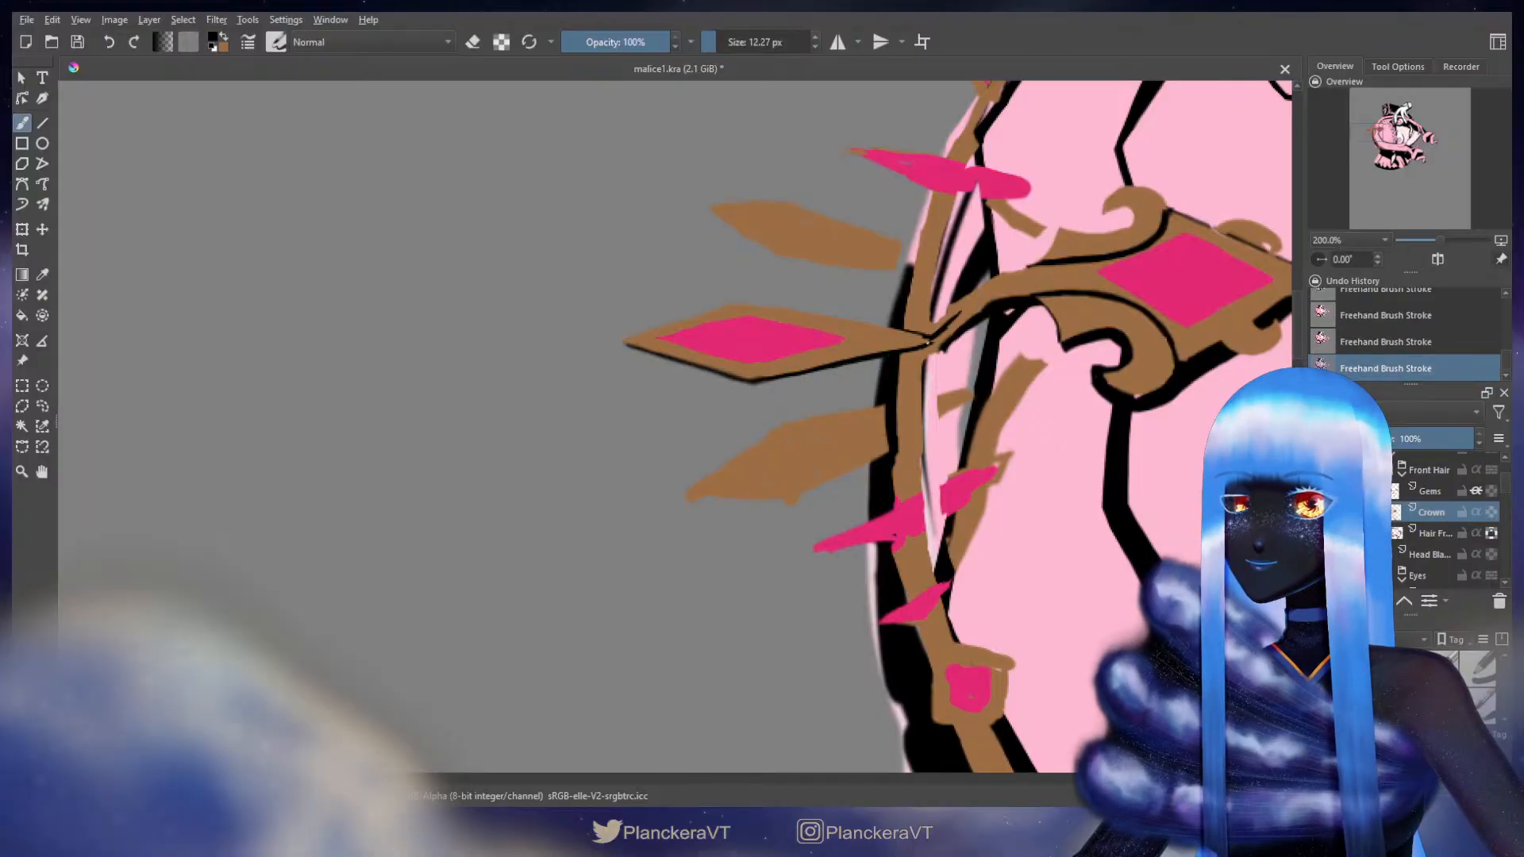
{"action": "key", "text": "x"}
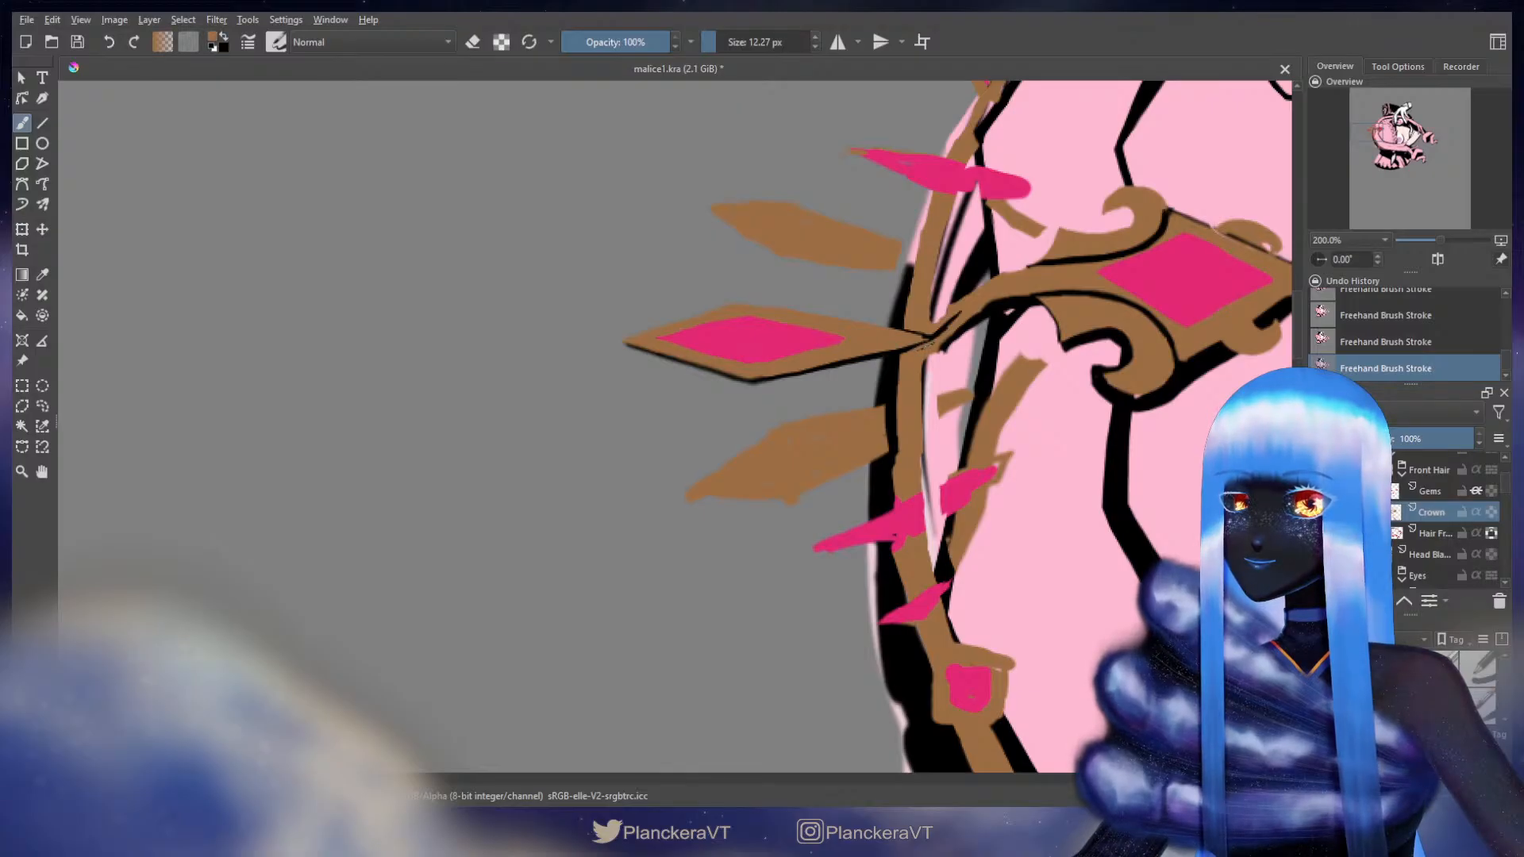
{"action": "key", "text": "x"}
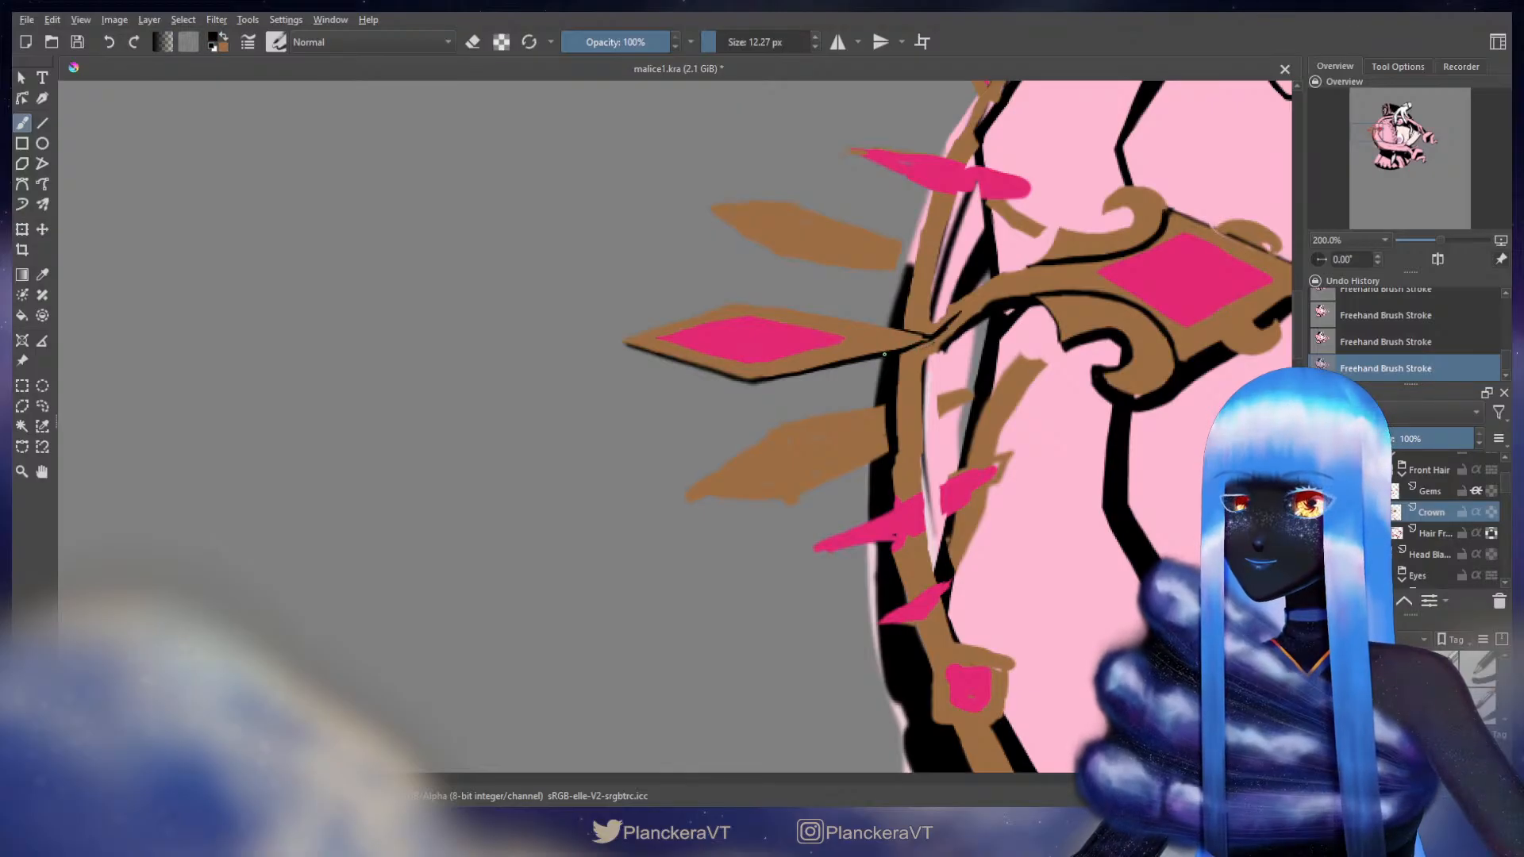
{"action": "left_click_drag", "start_coordinate": [845, 382], "coordinate": [848, 429]}
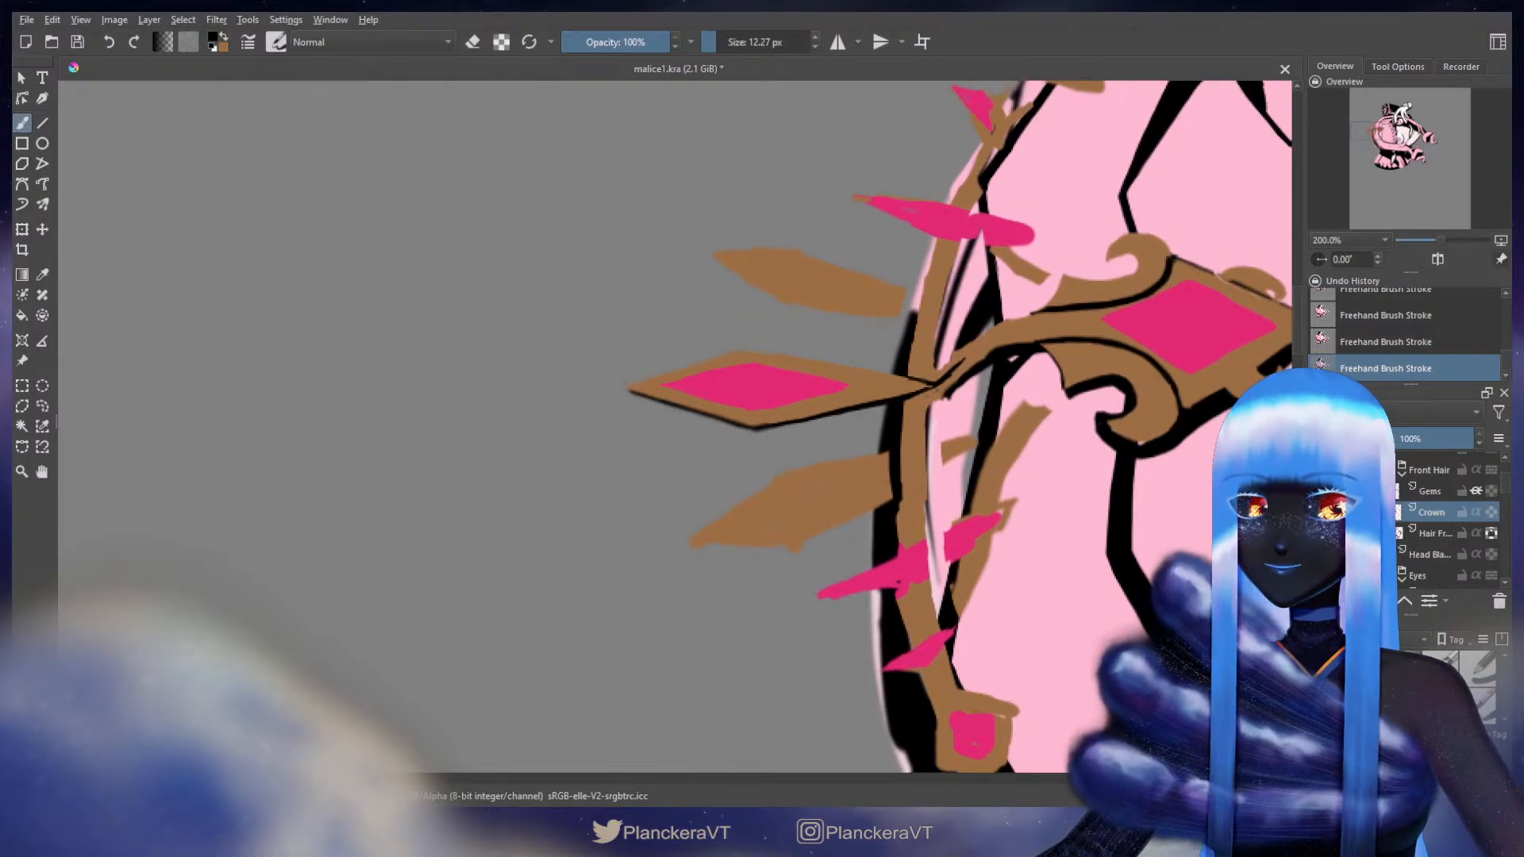
- Extend the middle spike's pink gem toward its base on the Gems layer with a 14.06 px brush, and clean its edge with a 17.08 px eraser
{"action": "left_click", "coordinate": [1430, 491]}
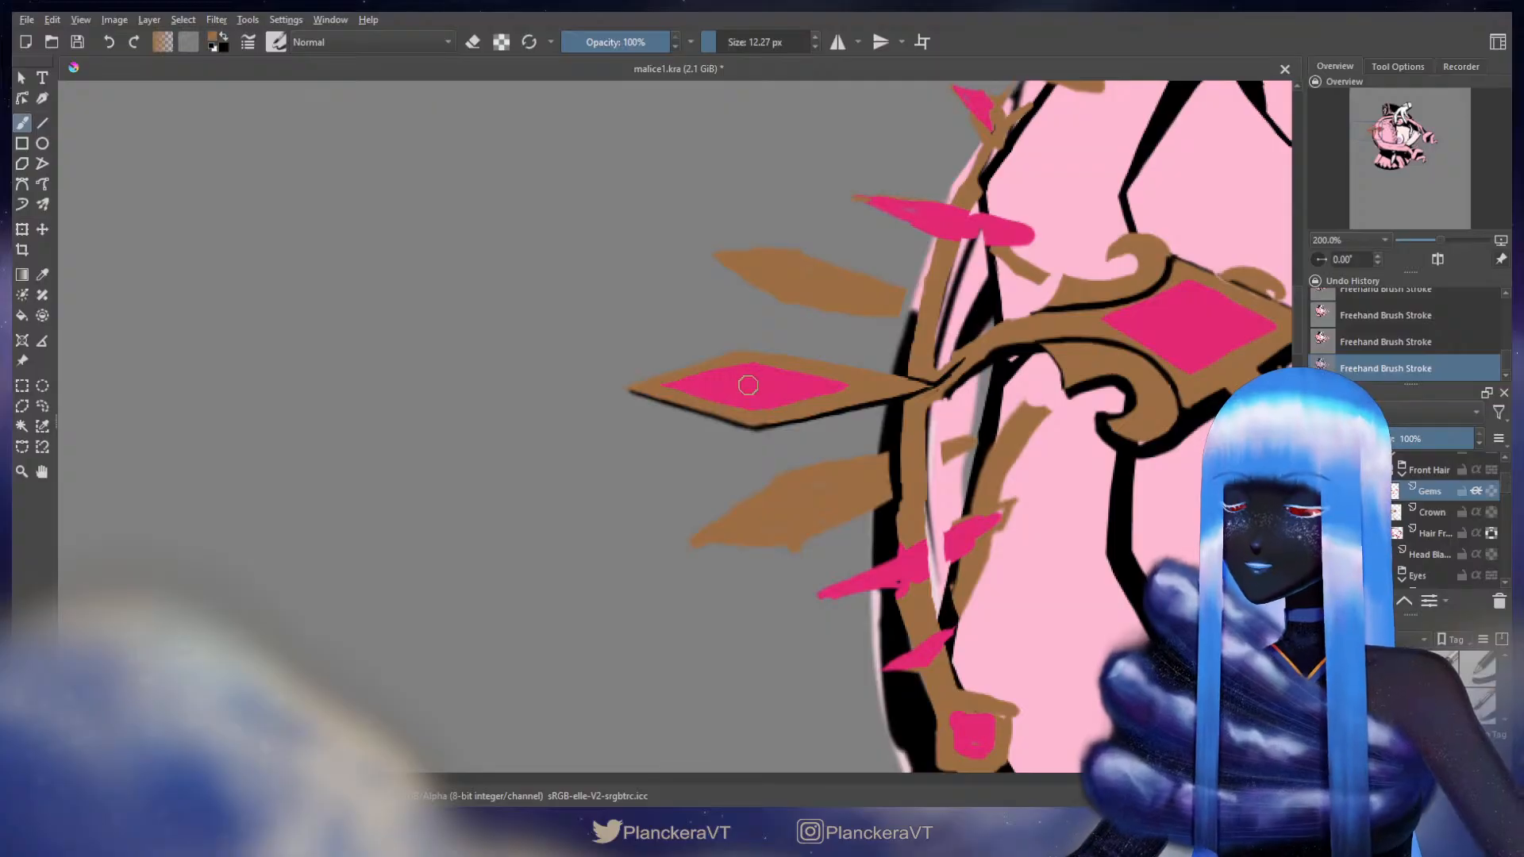
{"action": "left_click", "coordinate": [754, 406], "text": "ctrl"}
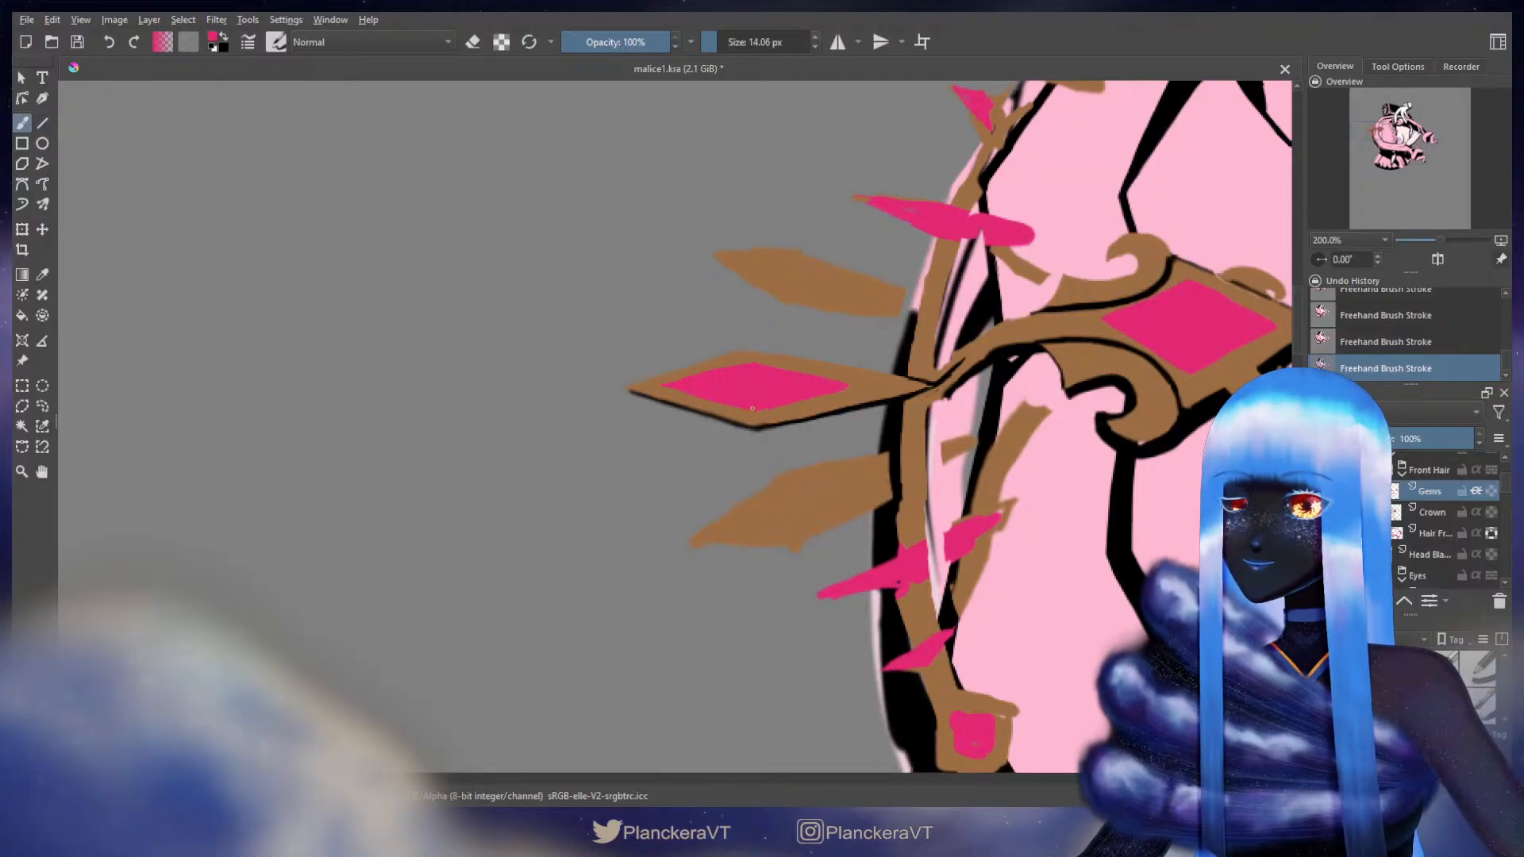
{"action": "left_click_drag", "start_coordinate": [774, 408], "coordinate": [859, 388]}
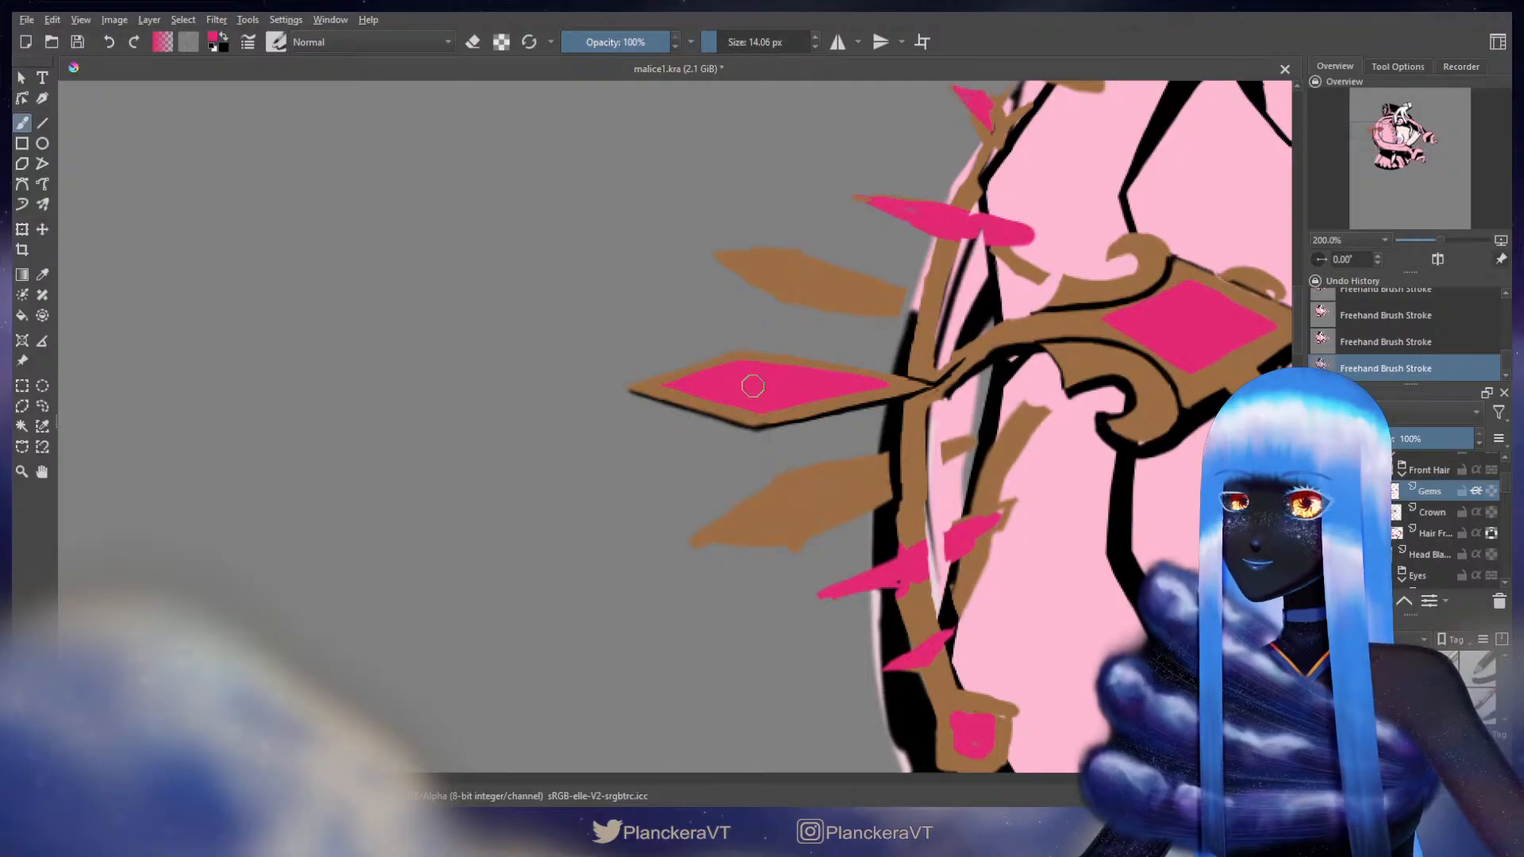
{"action": "key", "text": "e"}
{"action": "key", "text": "bracketleft"}
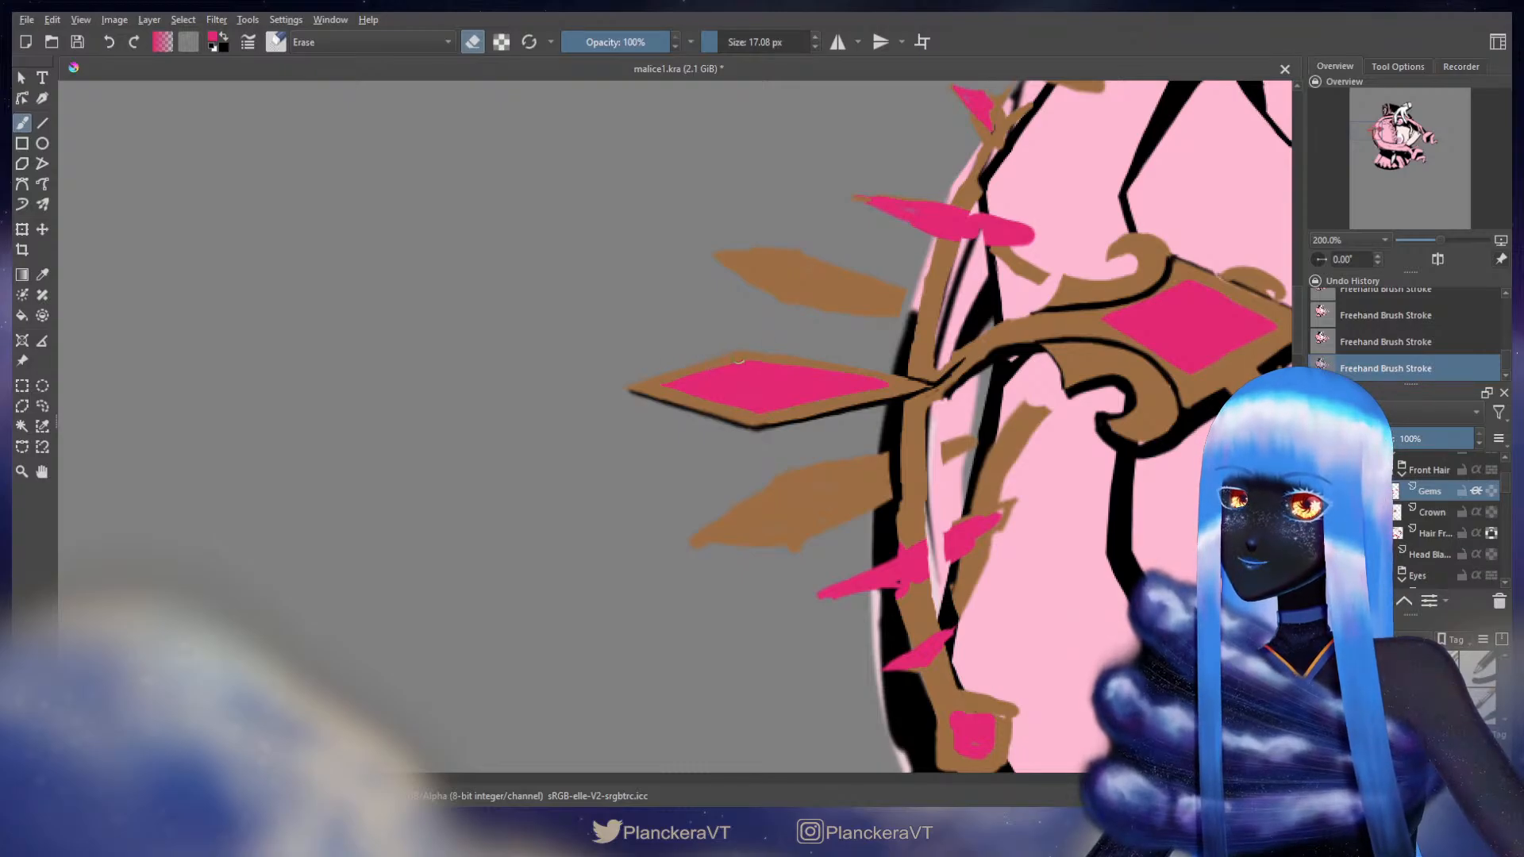
{"action": "key", "text": "e"}
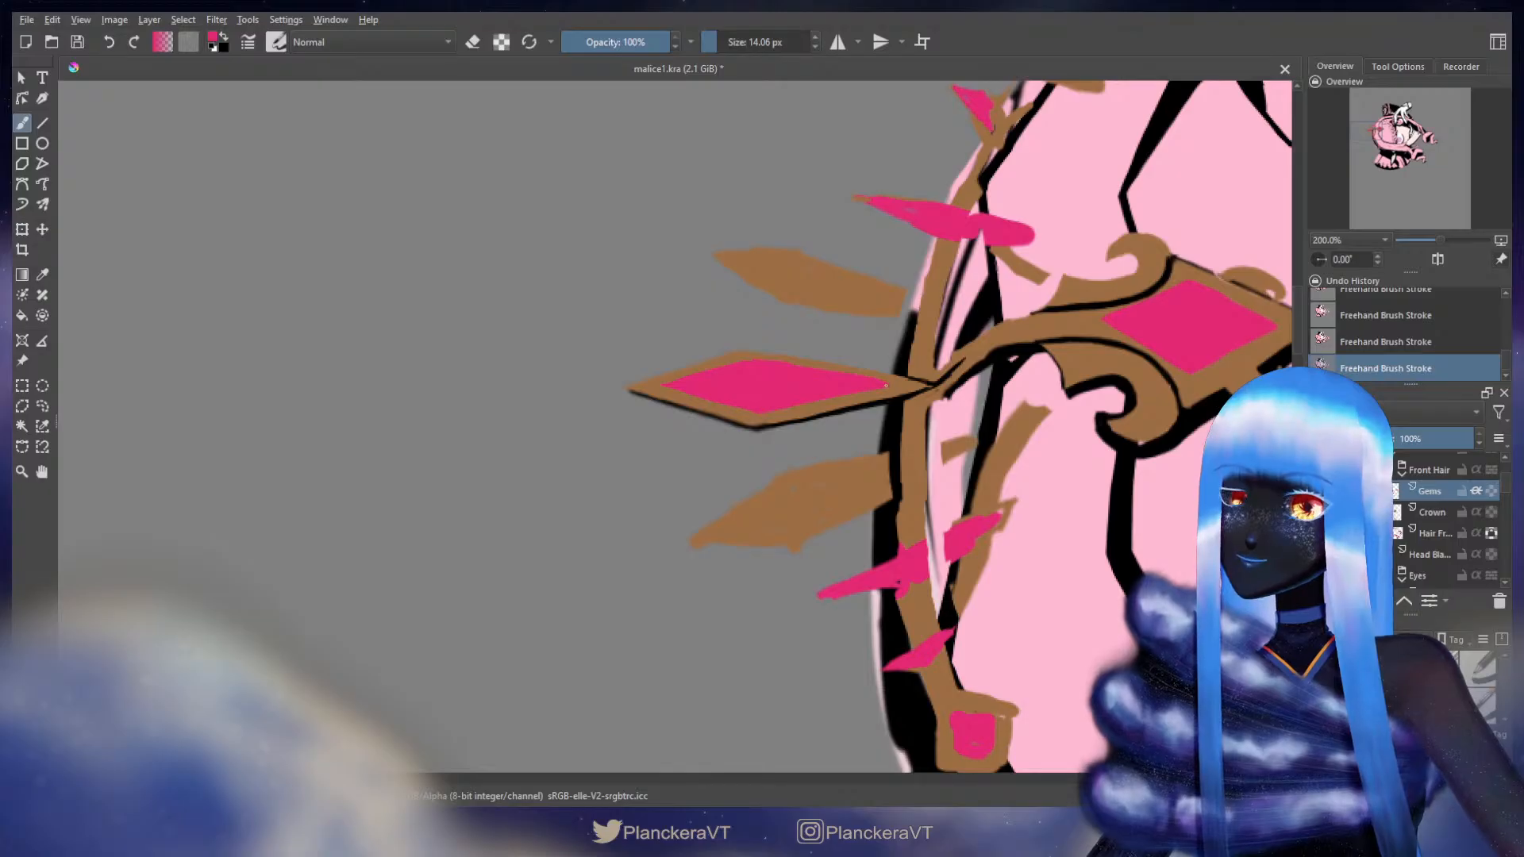
- Sample the crown's brown on the Crown layer and erase the loose brown strokes between the band and the diamond frame with a 36.65 px eraser
{"action": "left_click", "coordinate": [1433, 512]}
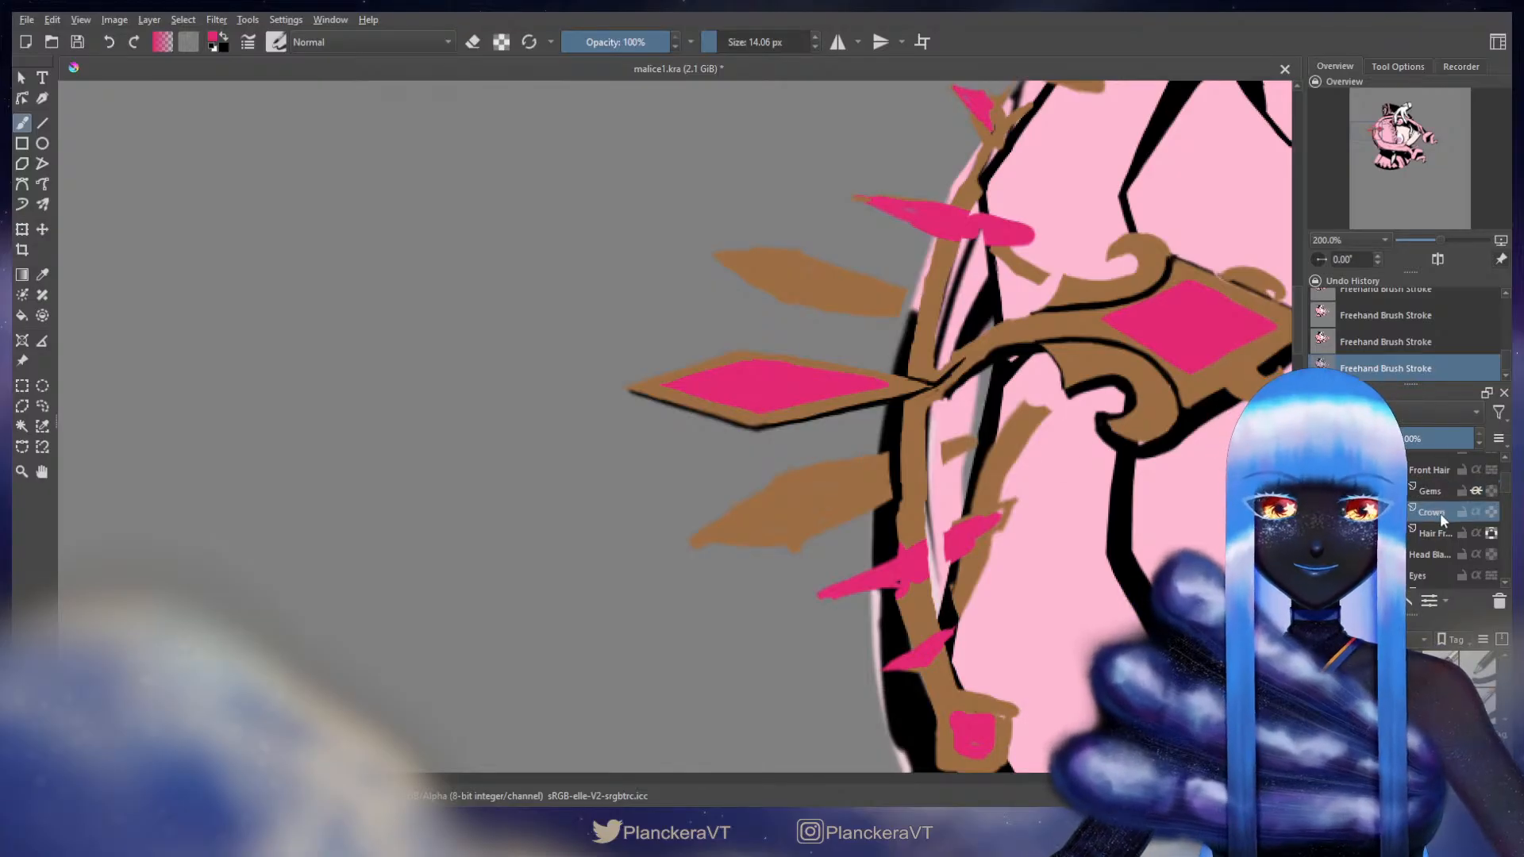
{"action": "left_click", "coordinate": [833, 508], "text": "ctrl"}
{"action": "left_click_drag", "start_coordinate": [855, 505], "coordinate": [852, 366]}
{"action": "left_click_drag", "start_coordinate": [768, 389], "coordinate": [774, 389]}
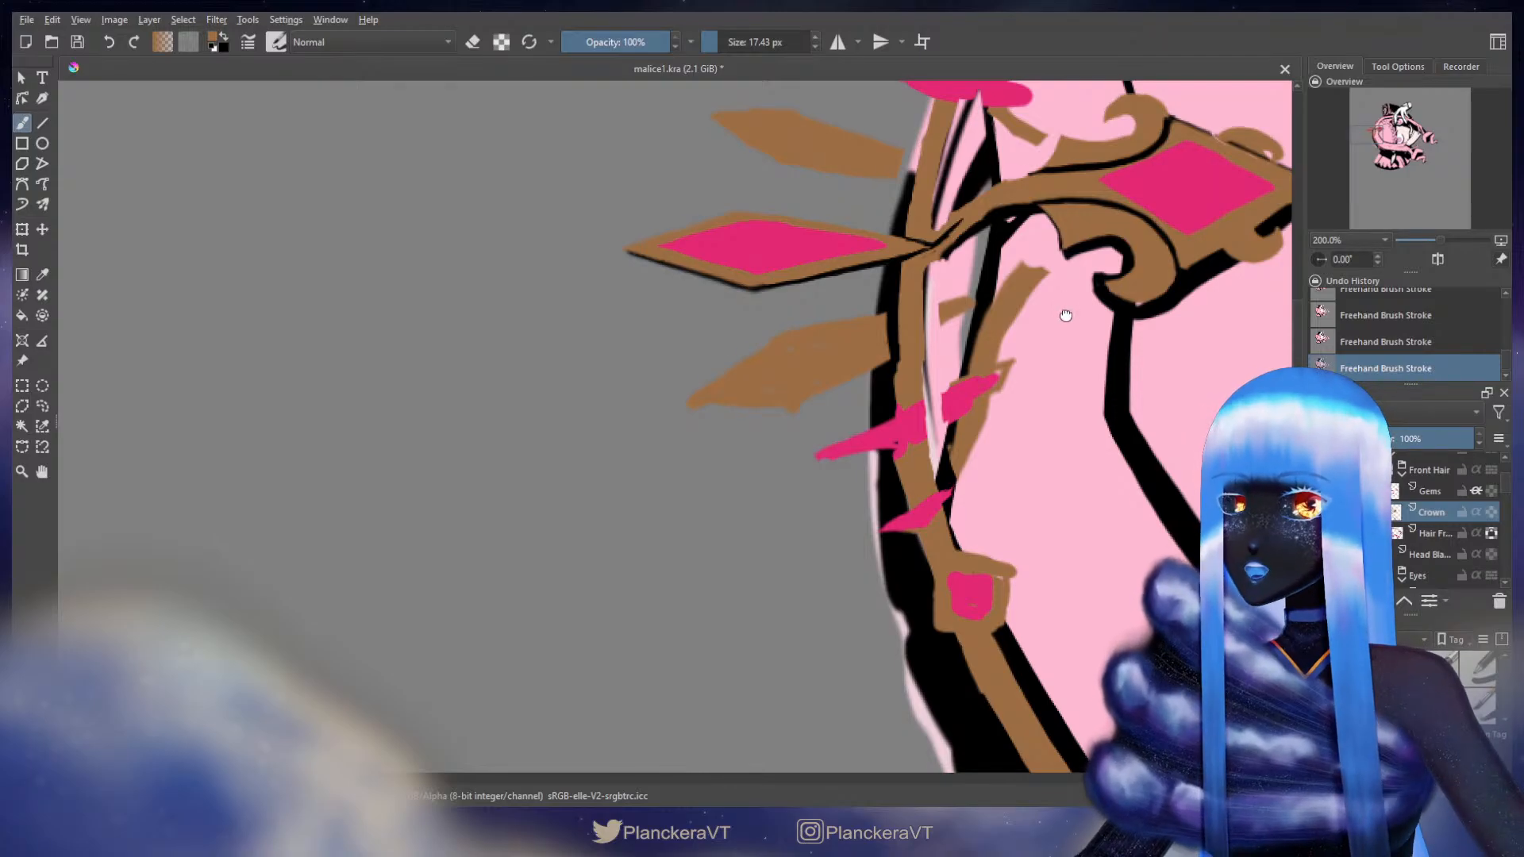
{"action": "left_click_drag", "start_coordinate": [1065, 307], "coordinate": [925, 419]}
{"action": "key", "text": "e"}
{"action": "mouse_move", "coordinate": [885, 292]}
{"action": "left_mouse_down"}
{"action": "mouse_move", "coordinate": [782, 330]}
{"action": "mouse_move", "coordinate": [783, 366]}
{"action": "mouse_move", "coordinate": [849, 377]}
{"action": "mouse_move", "coordinate": [834, 425]}
{"action": "mouse_move", "coordinate": [793, 453]}
{"action": "mouse_move", "coordinate": [790, 500]}
{"action": "left_mouse_up"}
{"action": "left_click_drag", "start_coordinate": [856, 369], "coordinate": [820, 551]}
{"action": "mouse_move", "coordinate": [809, 365]}
{"action": "left_mouse_down"}
{"action": "mouse_move", "coordinate": [826, 289]}
{"action": "mouse_move", "coordinate": [852, 300]}
{"action": "left_mouse_up"}
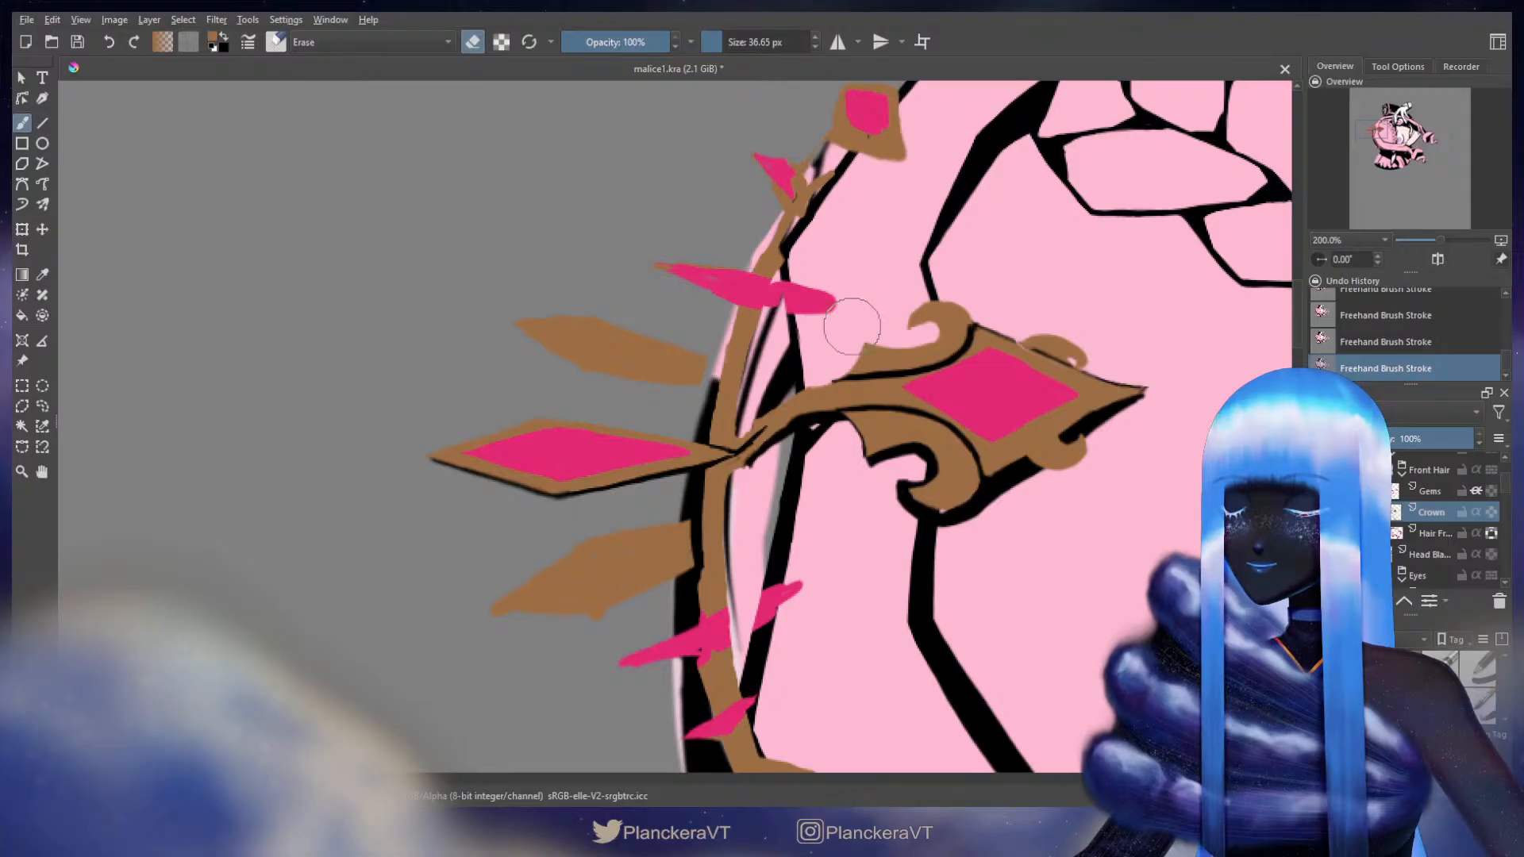
{"action": "key", "text": "e"}
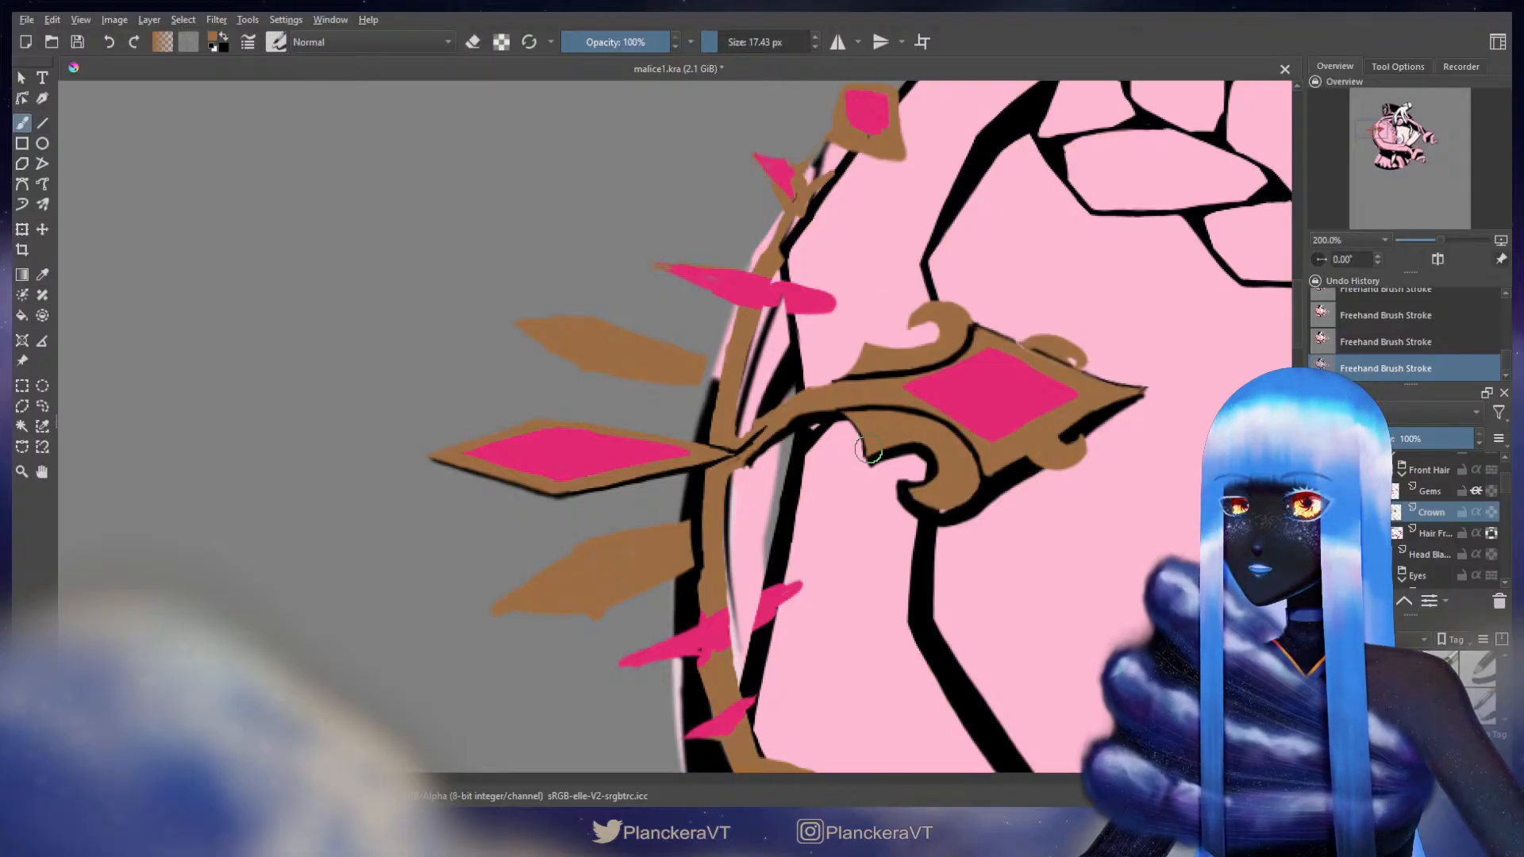
- Paint two brown curves meeting in a V below the diamond frame's arm with a 17.43 px brush, and adjust their shape with the Transform tool
{"action": "left_click_drag", "start_coordinate": [849, 512], "coordinate": [866, 430]}
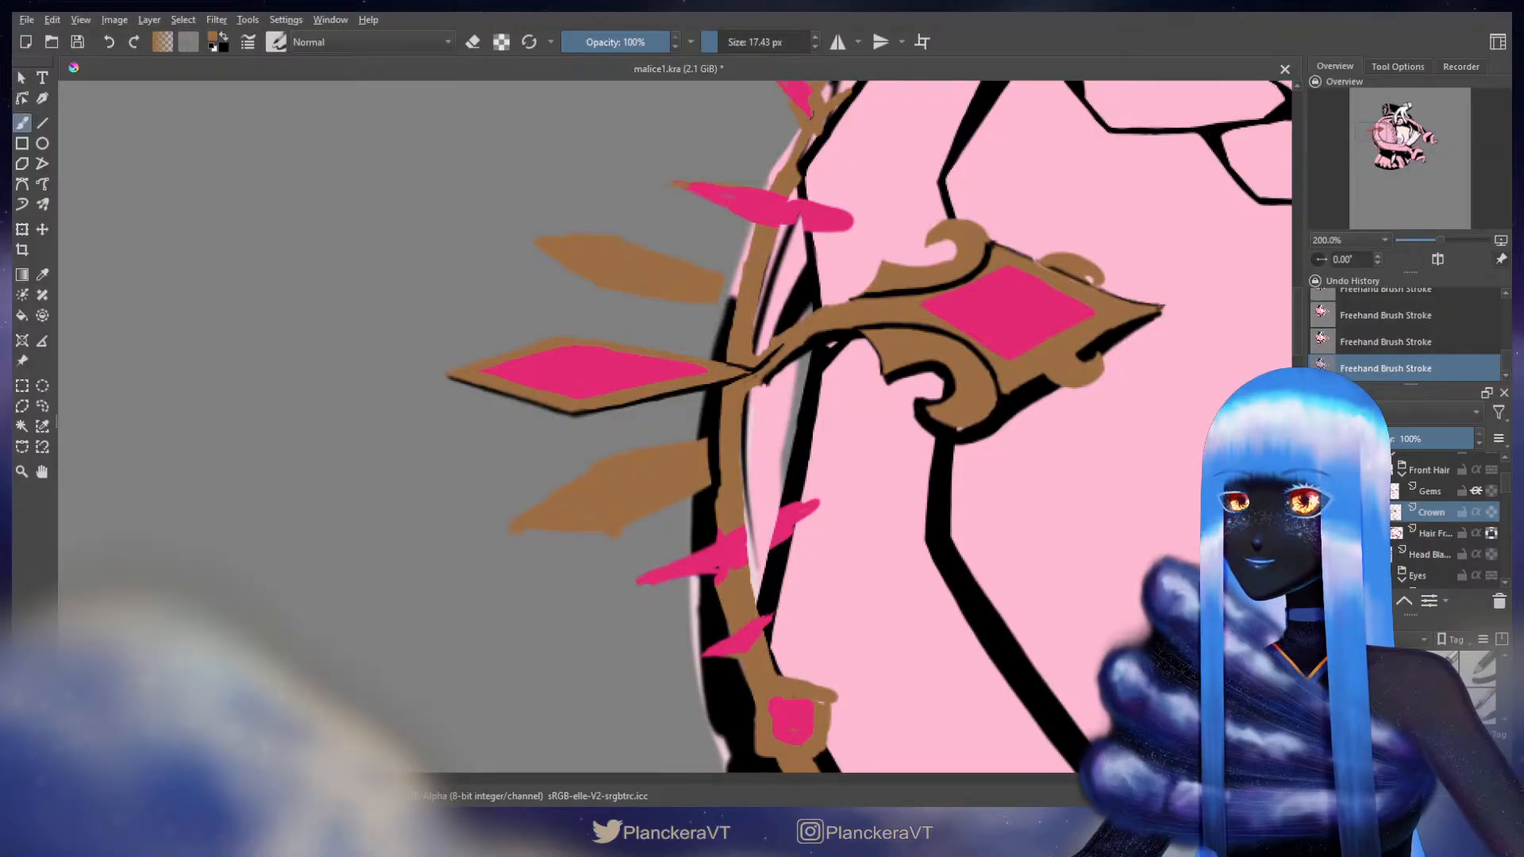
{"action": "left_click_drag", "start_coordinate": [750, 397], "coordinate": [797, 462]}
{"action": "left_click_drag", "start_coordinate": [879, 354], "coordinate": [808, 460]}
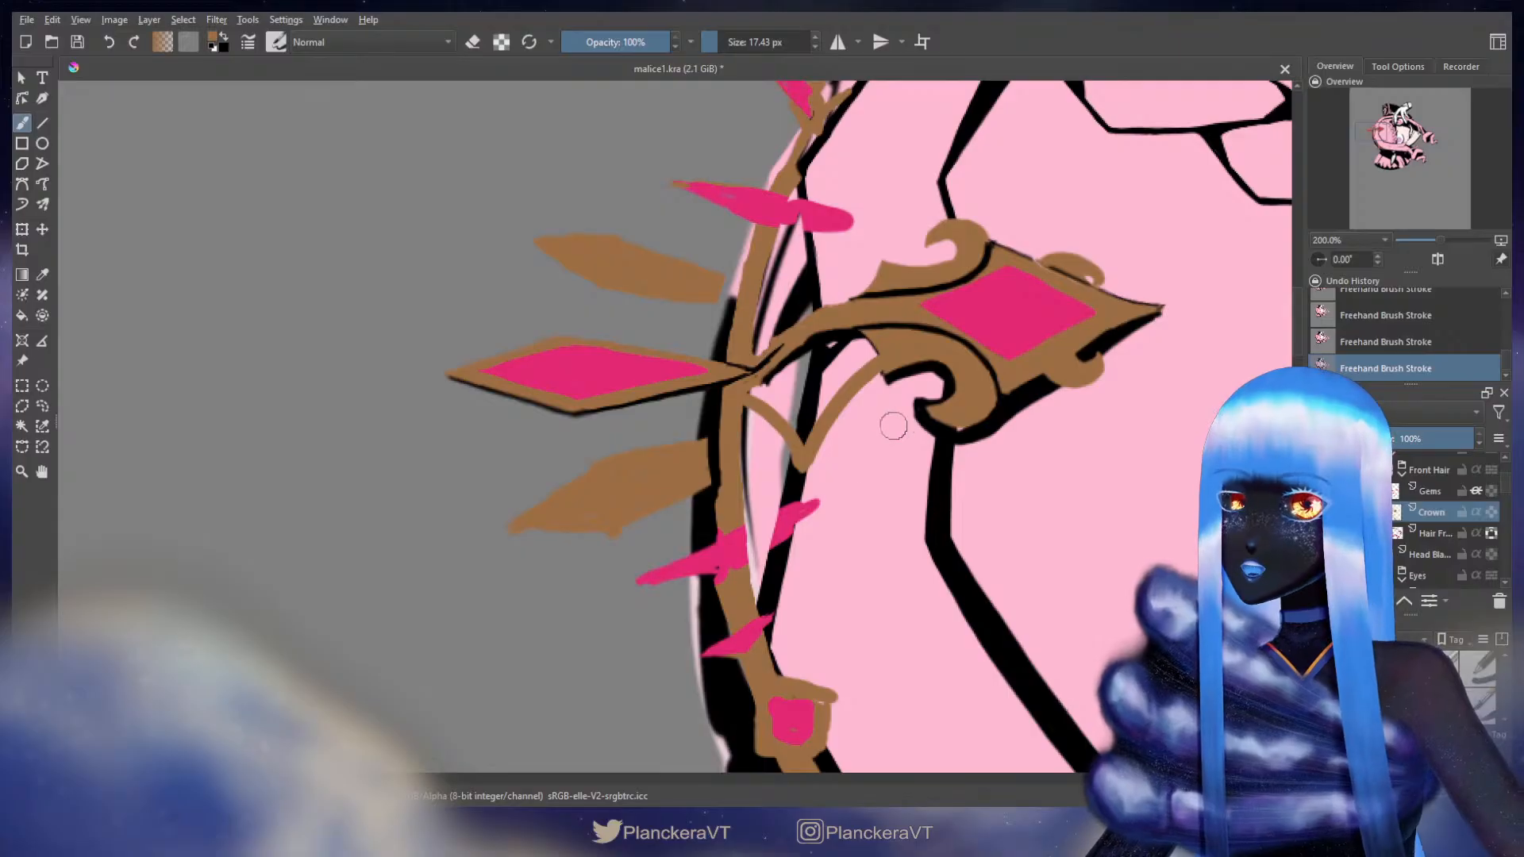
{"action": "key", "text": "ctrl+t"}
{"action": "key", "text": "b"}
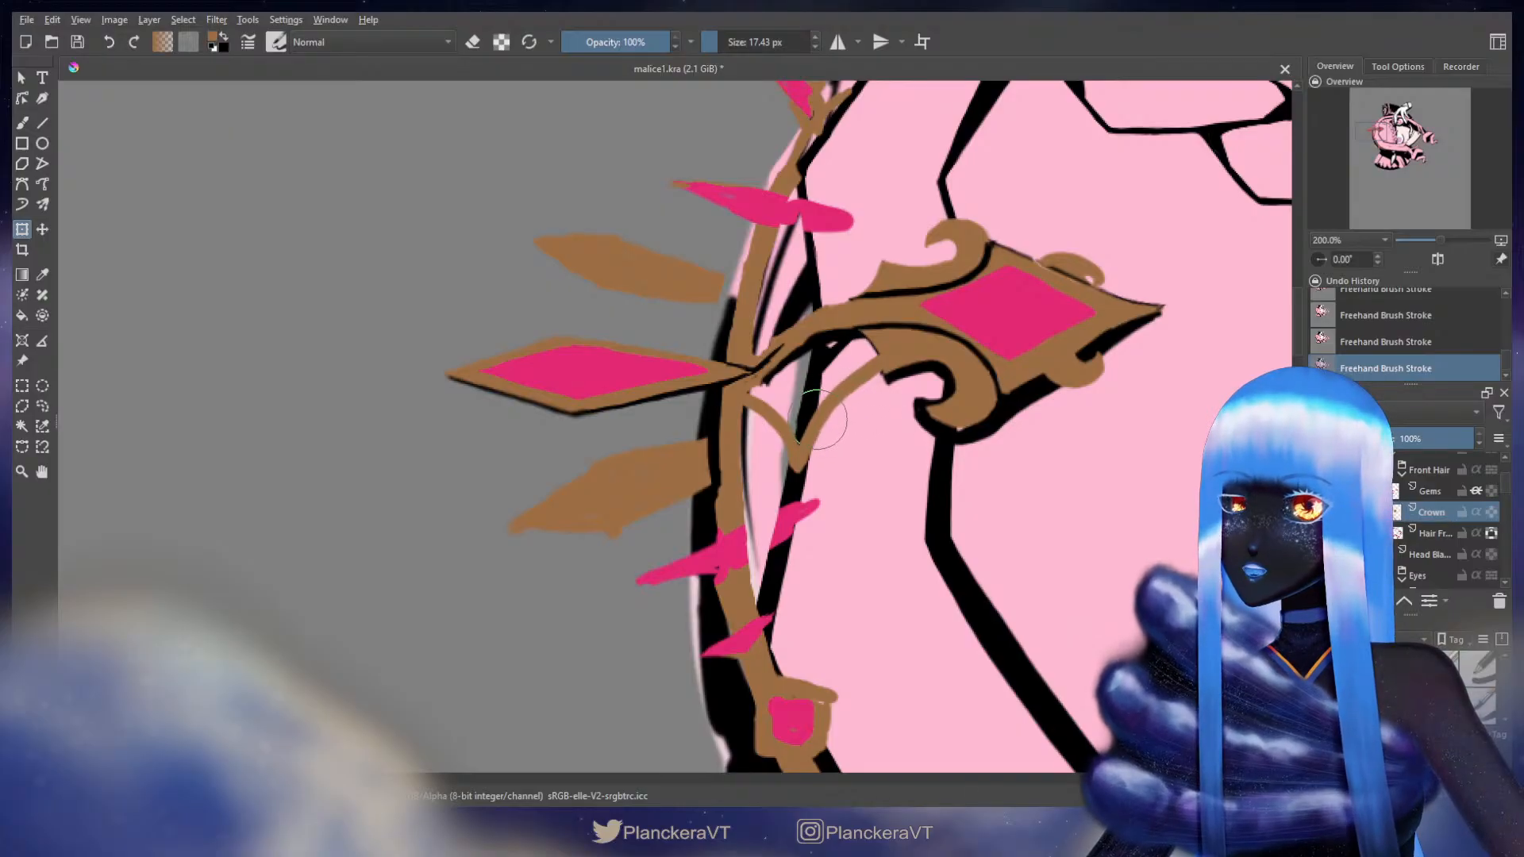
- Touch up the black outline where the inner V curve meets the diamond frame's arm with an 11.38 px brush
{"action": "key", "text": "b"}
{"action": "key", "text": "bracketleft"}
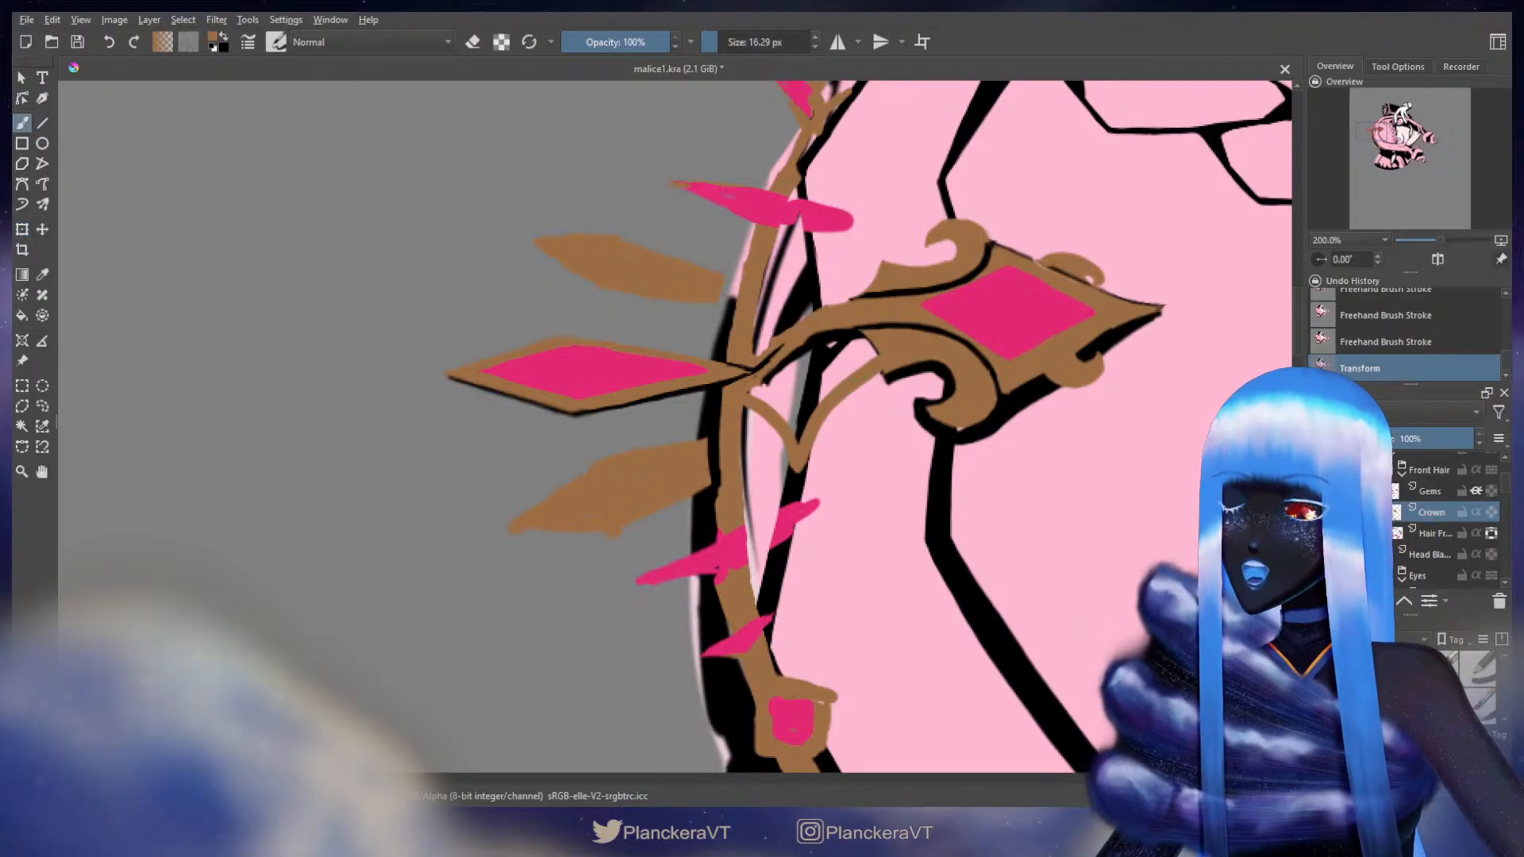
{"action": "key", "text": "bracketleft"}
{"action": "key", "text": "bracketleft"}
{"action": "key", "text": "bracketleft"}
{"action": "key", "text": "bracketleft"}
{"action": "key", "text": "bracketleft"}
{"action": "key", "text": "bracketleft"}
{"action": "mouse_move", "coordinate": [857, 361]}
{"action": "left_mouse_down"}
{"action": "mouse_move", "coordinate": [875, 354]}
{"action": "mouse_move", "coordinate": [883, 390]}
{"action": "left_mouse_up"}
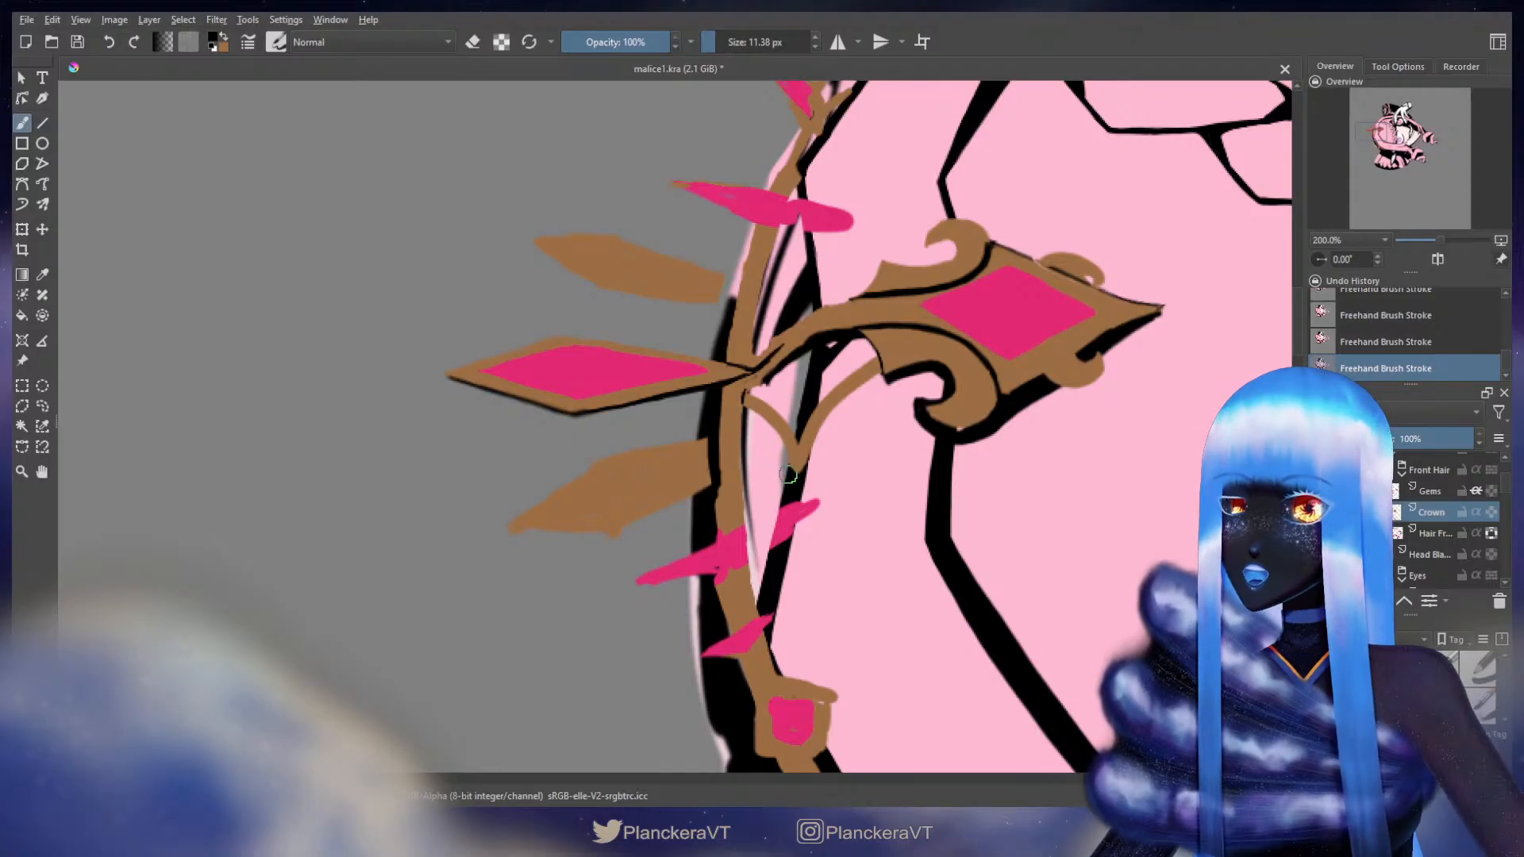
- Paint a brown stem from the V's point down to the crown band with a 19.56 px brush, undoing the unsatisfactory strokes
{"action": "left_click_drag", "start_coordinate": [787, 474], "coordinate": [839, 384]}
{"action": "left_click_drag", "start_coordinate": [834, 321], "coordinate": [857, 321]}
{"action": "key", "text": "x"}
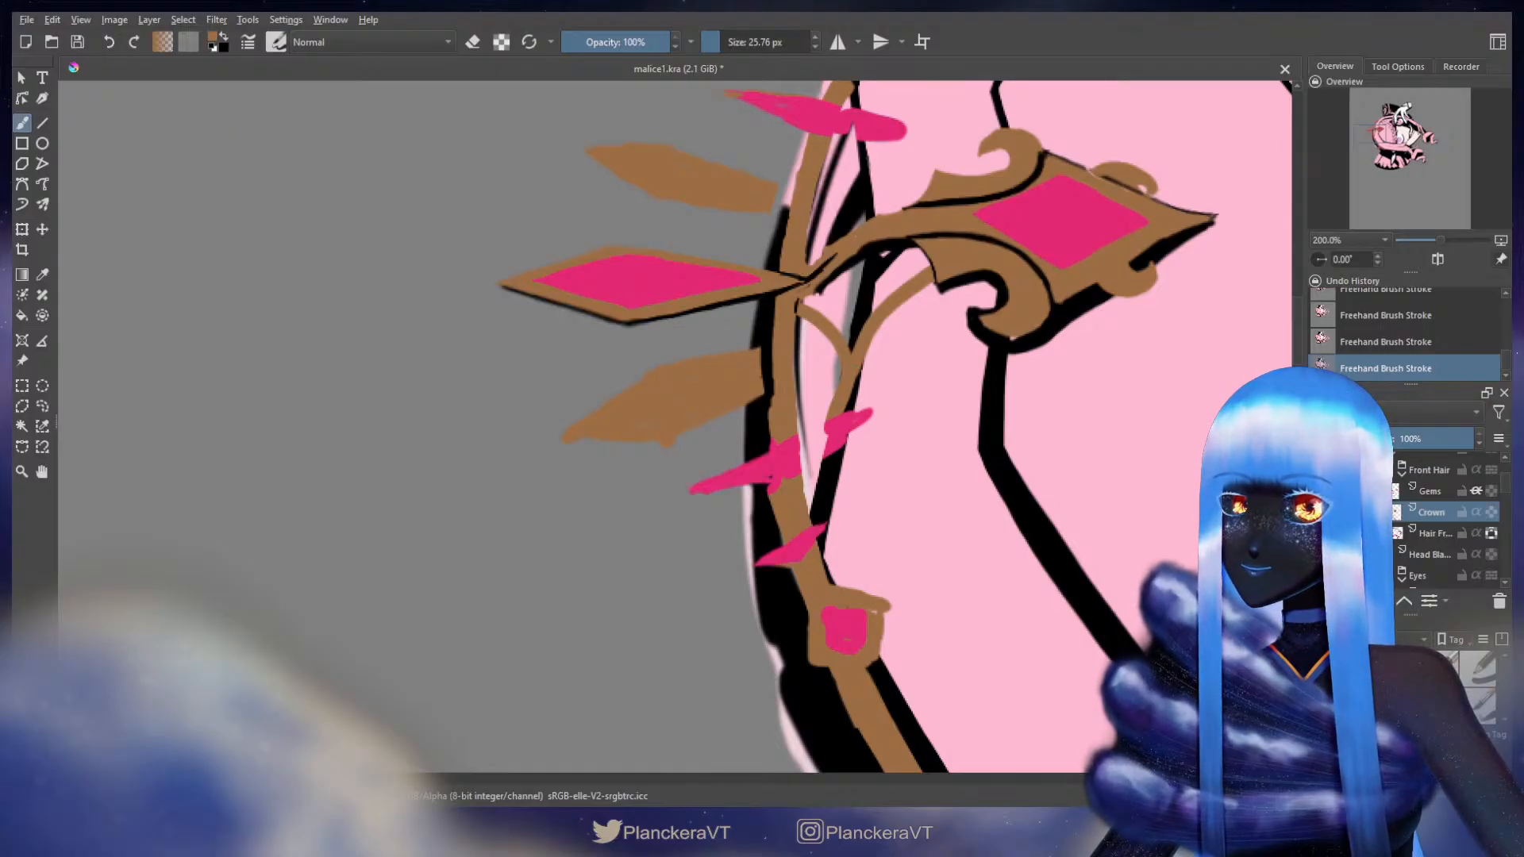
{"action": "key", "text": "ctrl+z"}
{"action": "key", "text": "ctrl+z"}
{"action": "key", "text": "ctrl+z"}
{"action": "left_click_drag", "start_coordinate": [853, 369], "coordinate": [863, 369]}
{"action": "left_click_drag", "start_coordinate": [854, 358], "coordinate": [851, 373]}
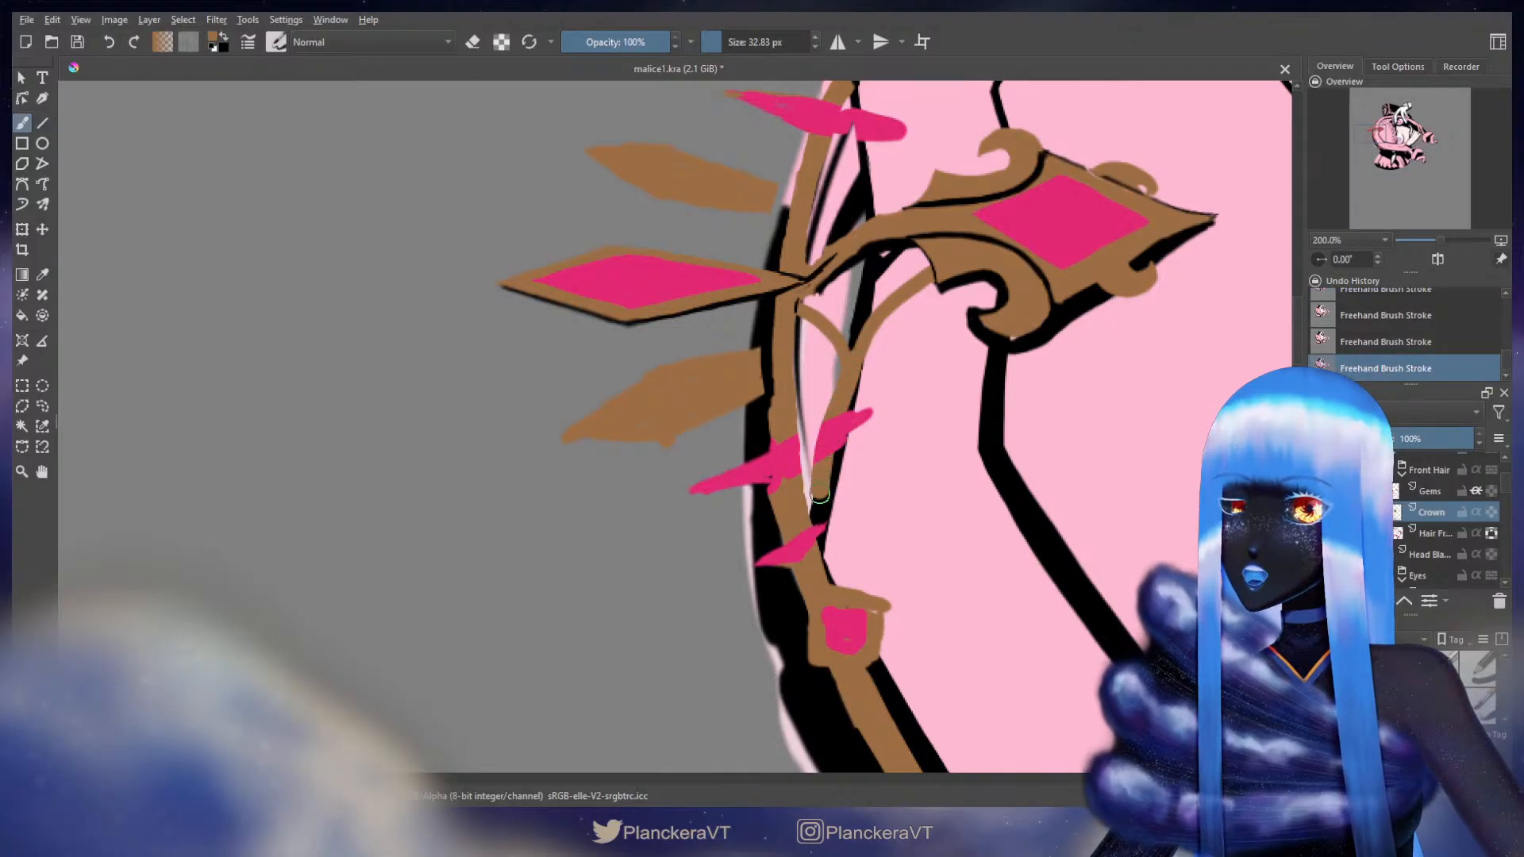
{"action": "key", "text": "ctrl+z"}
{"action": "key", "text": "["}
{"action": "left_click_drag", "start_coordinate": [851, 386], "coordinate": [820, 517]}
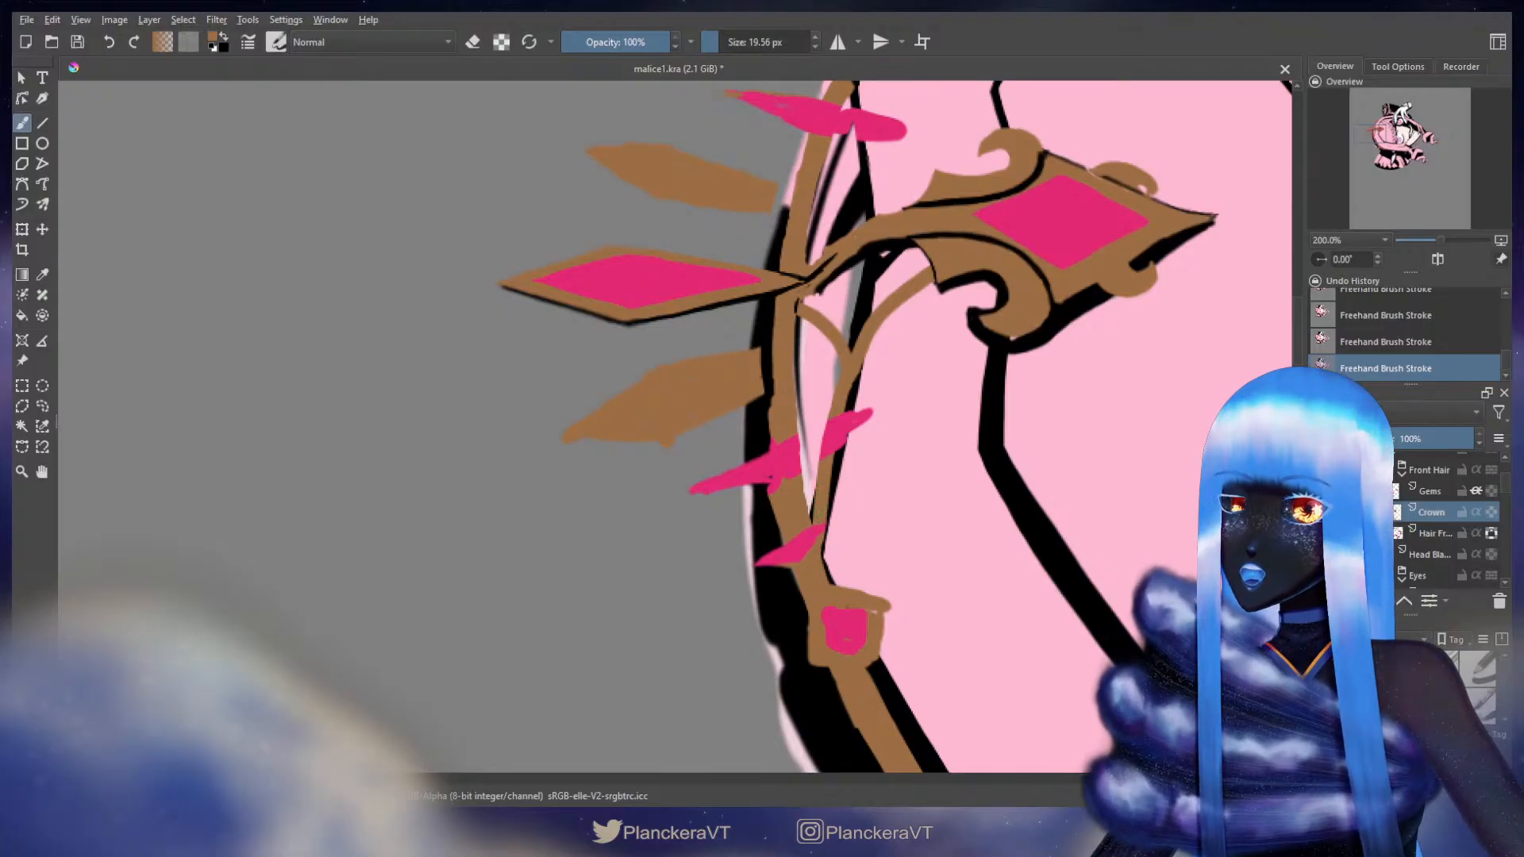
- Touch up the stem's edges, and shift the stem and the V's point closer to the crown band with the Transform tool
{"action": "key", "text": "e"}
{"action": "key", "text": "]"}
{"action": "key", "text": "]"}
{"action": "key", "text": "]"}
{"action": "key", "text": "e"}
{"action": "key", "text": "["}
{"action": "key", "text": "["}
{"action": "key", "text": "["}
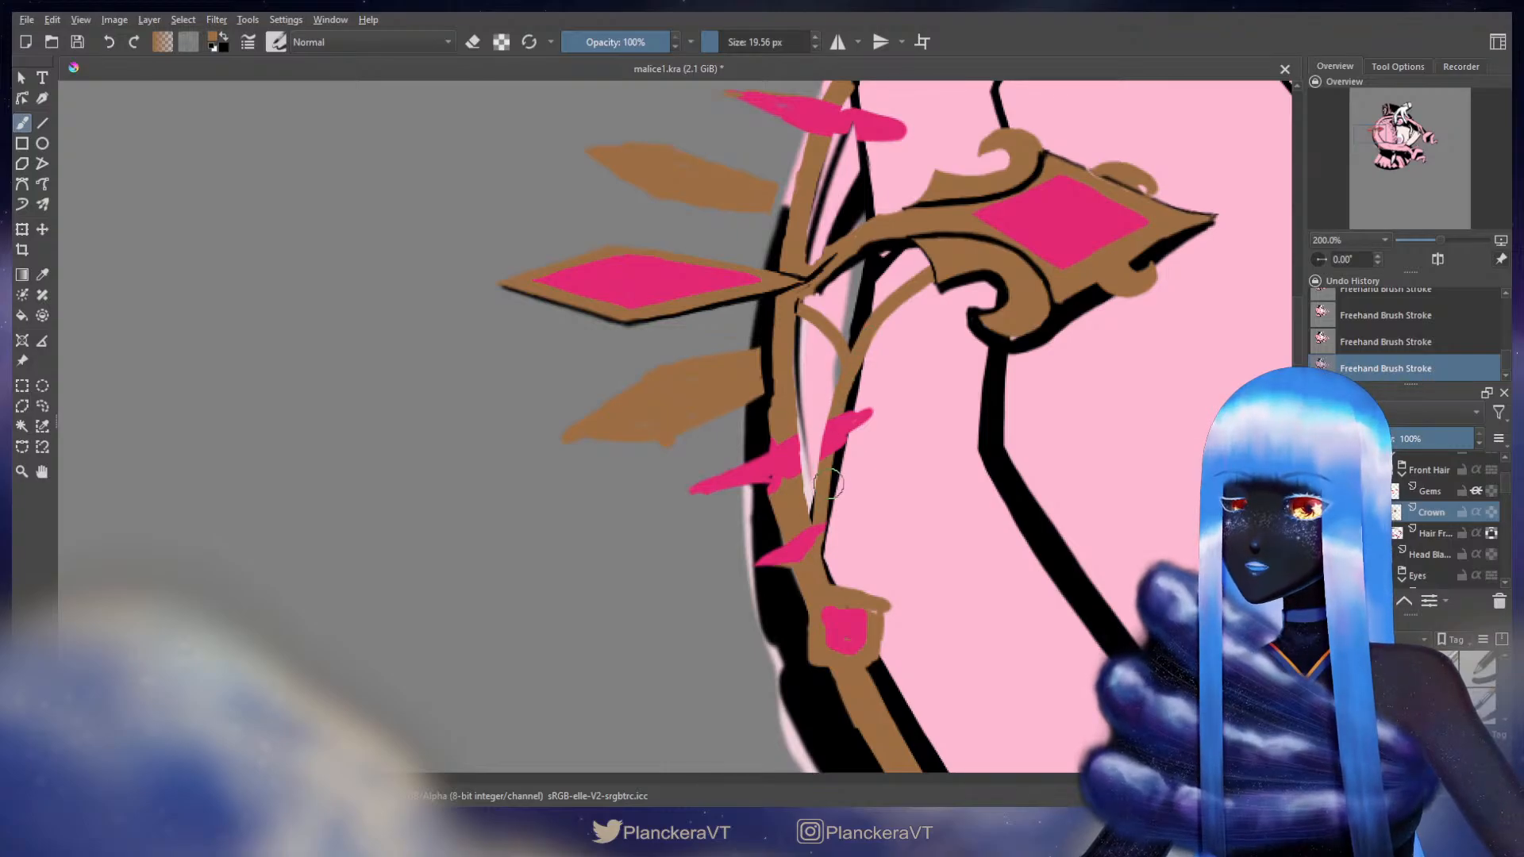
{"action": "key", "text": "ctrl+t"}
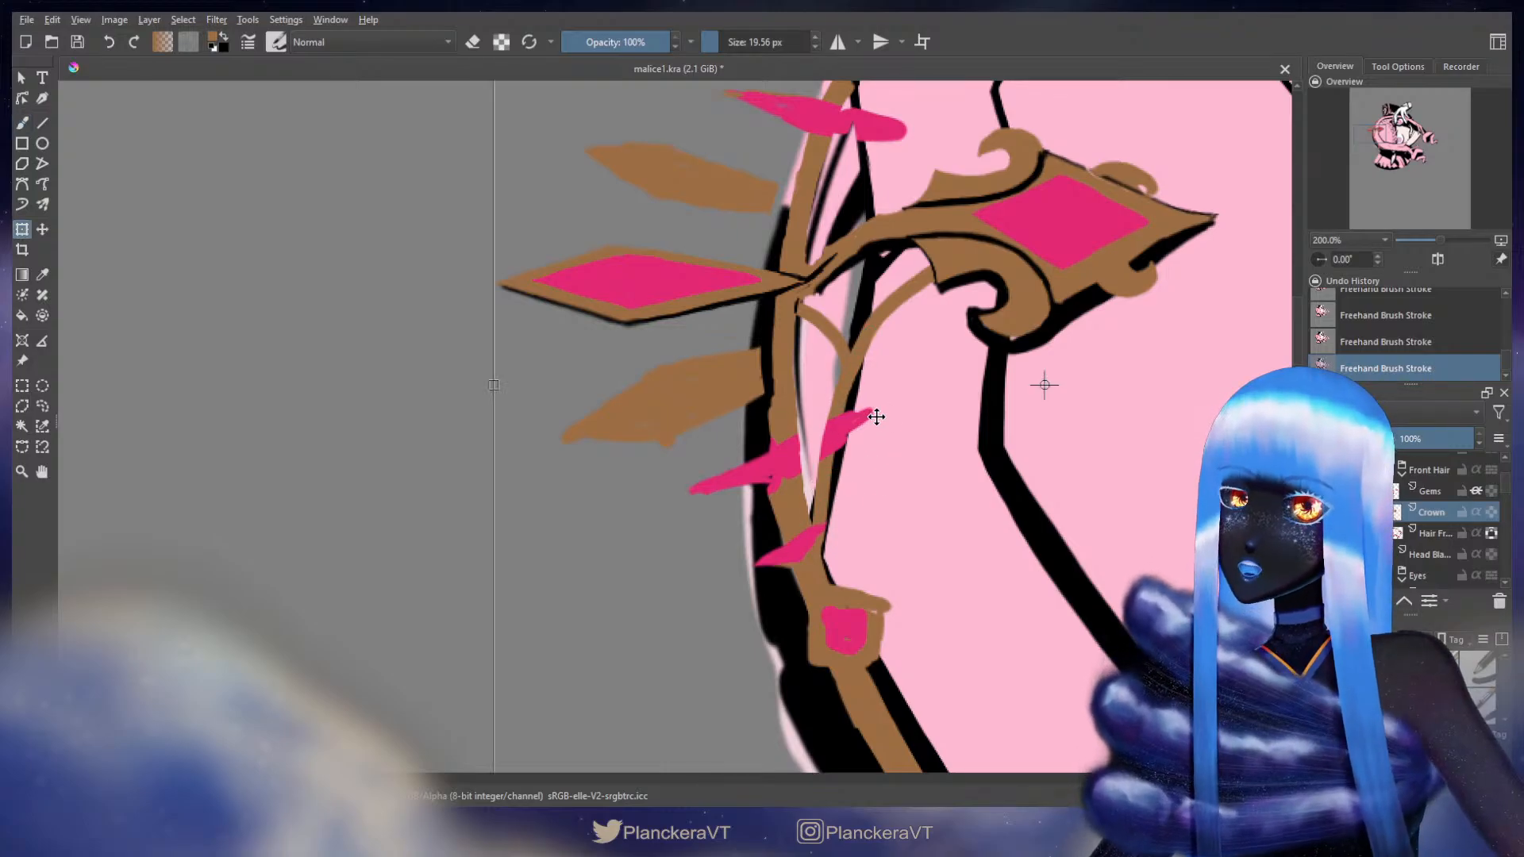
{"action": "key", "text": "Escape"}
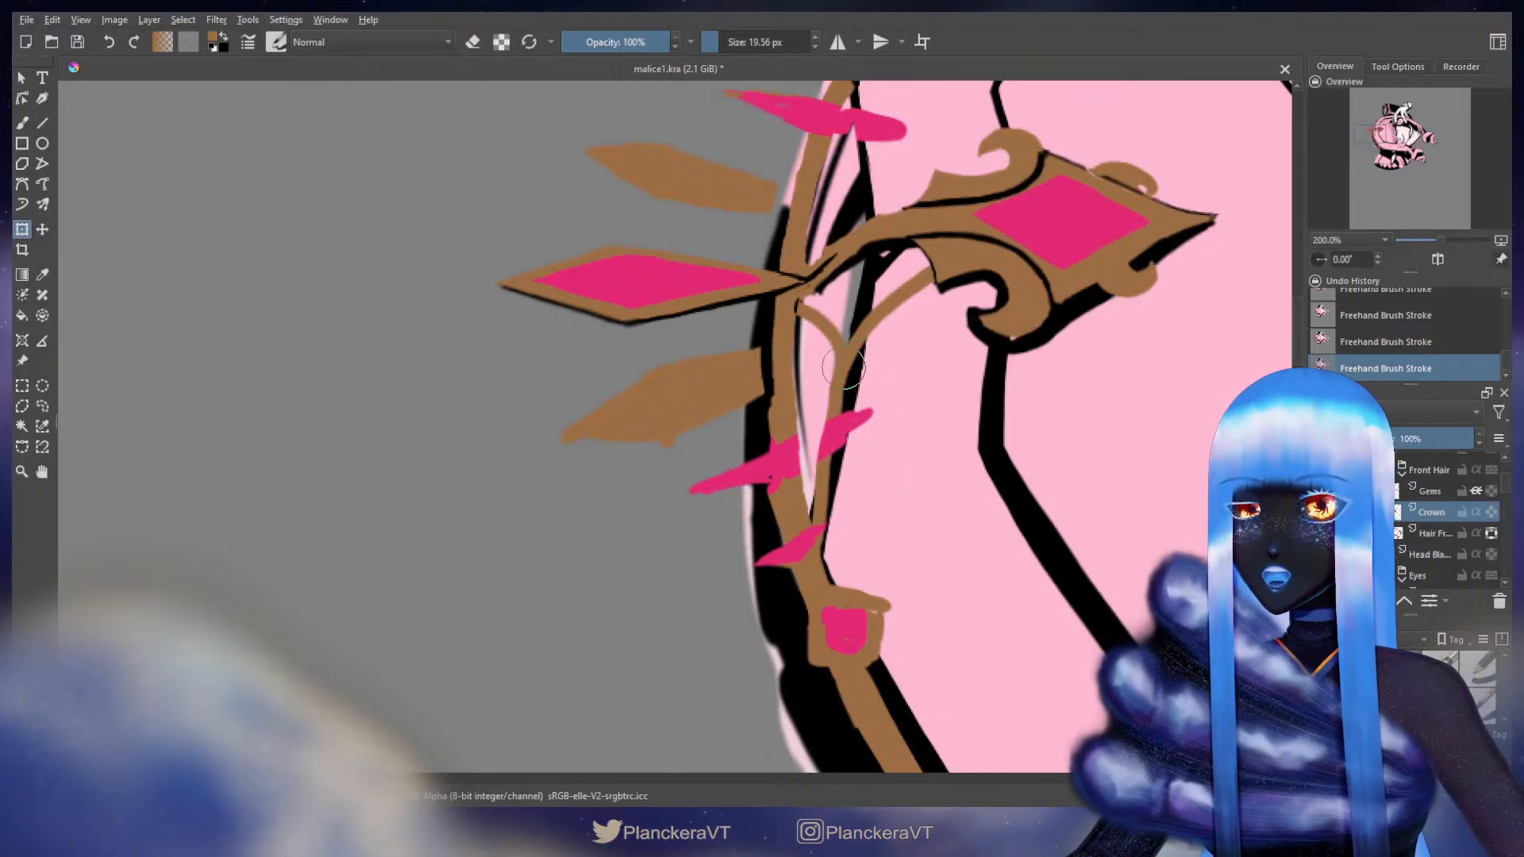
- Thicken the stem toward its lower end with a 24.06 px brush, and trim its outer edge with a 22.79 px eraser
{"action": "key", "text": "b"}
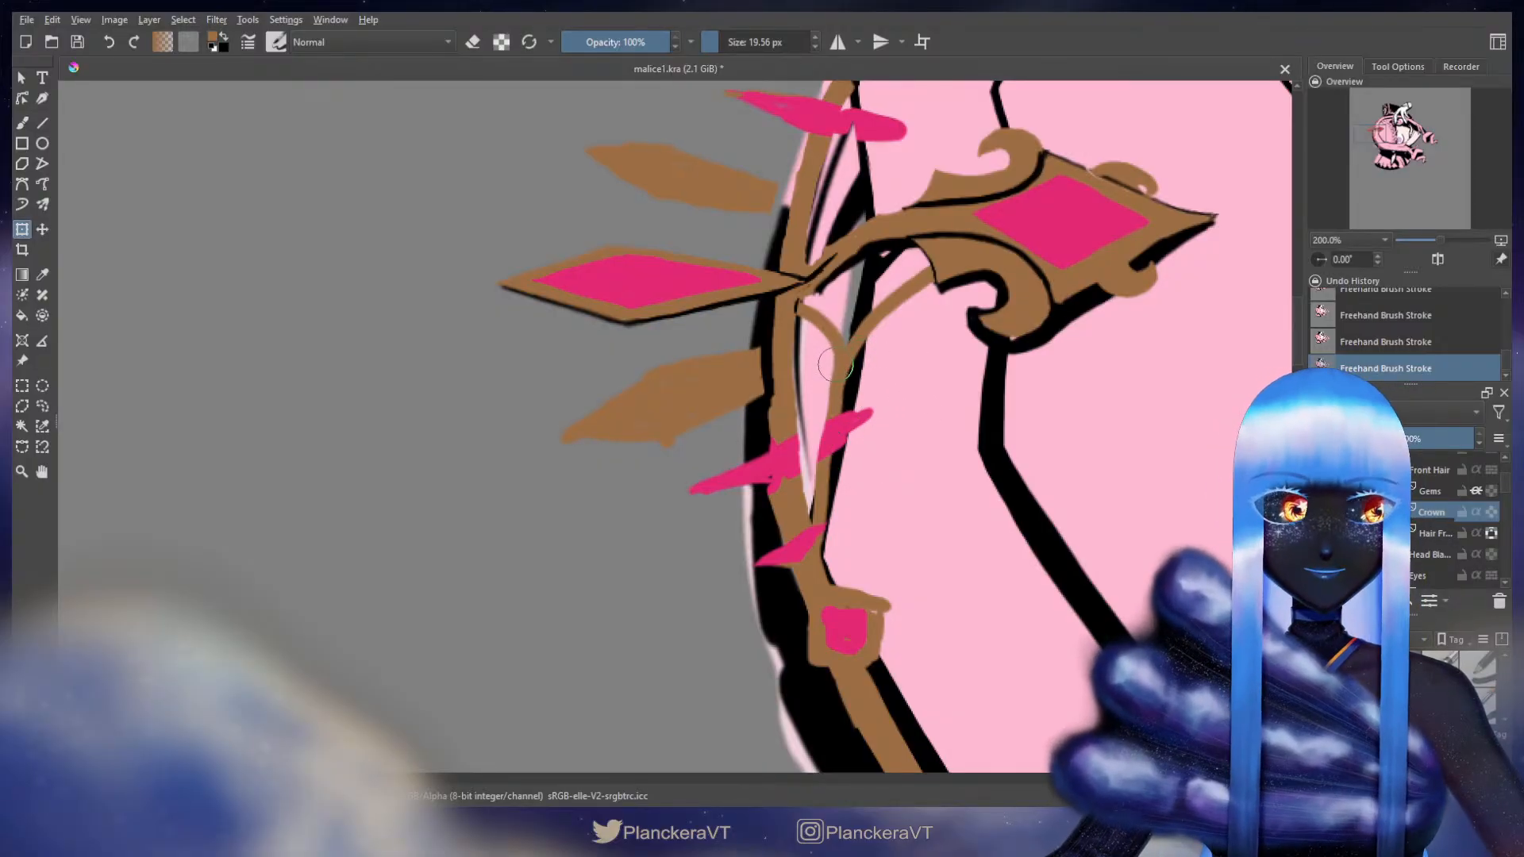
{"action": "left_click_drag", "start_coordinate": [840, 372], "coordinate": [832, 381]}
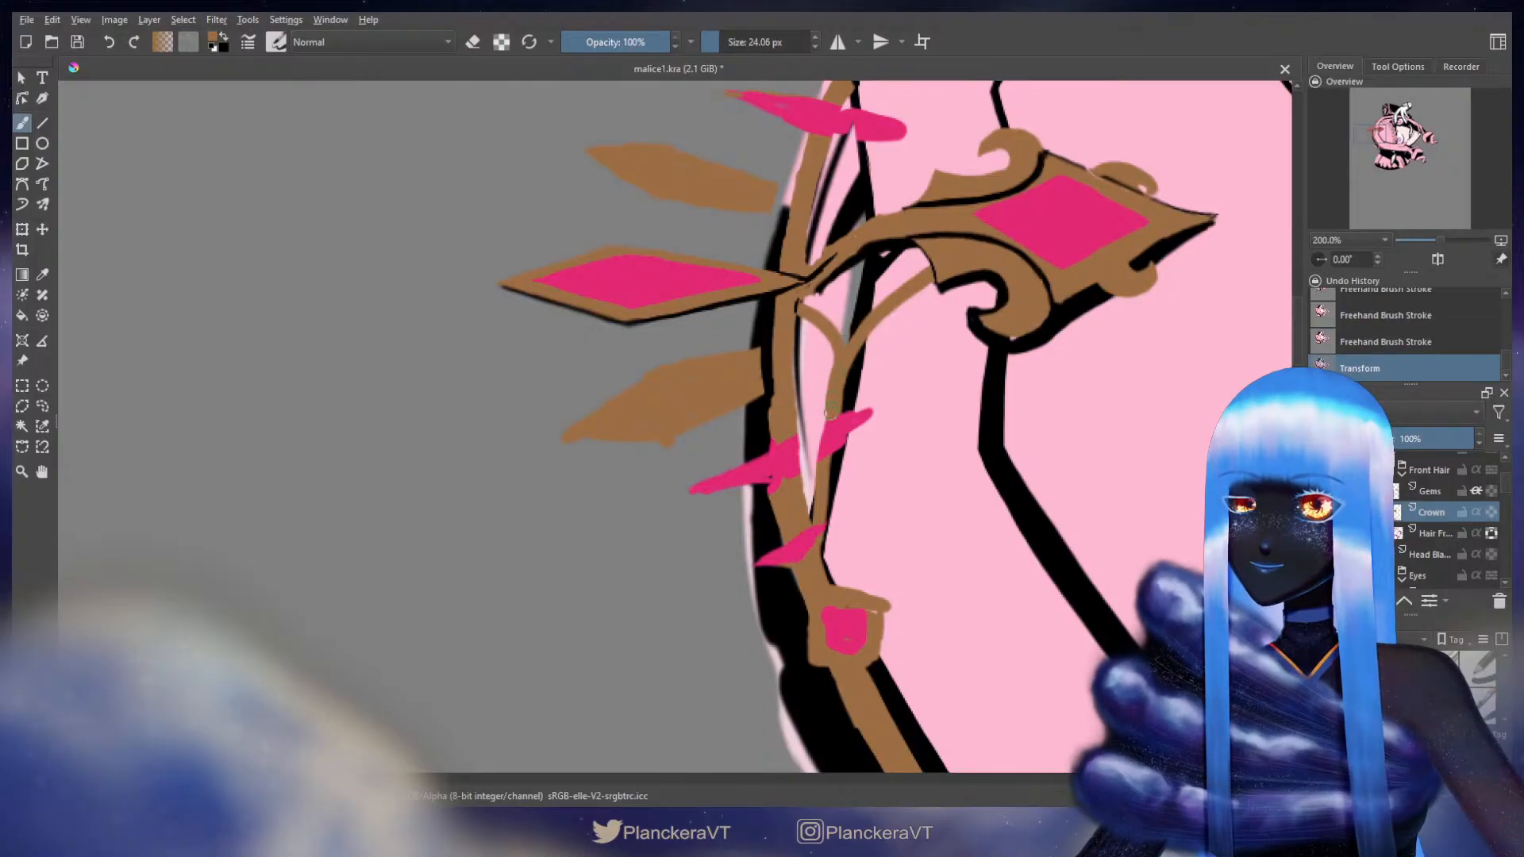
{"action": "left_click_drag", "start_coordinate": [810, 495], "coordinate": [811, 524]}
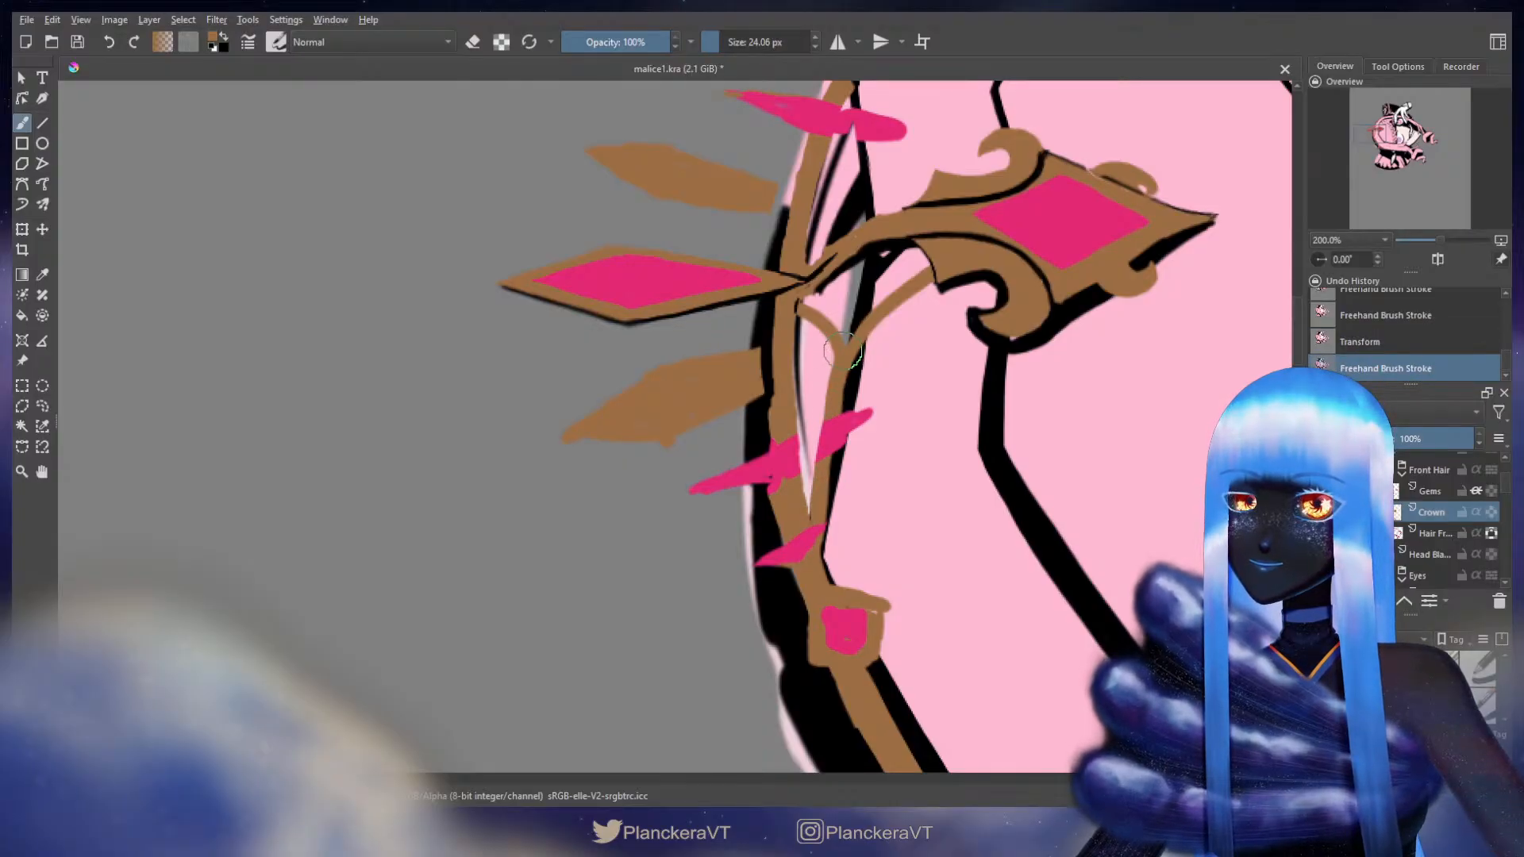
{"action": "left_click_drag", "start_coordinate": [826, 449], "coordinate": [822, 459]}
{"action": "left_click_drag", "start_coordinate": [834, 406], "coordinate": [819, 473]}
{"action": "key", "text": "e"}
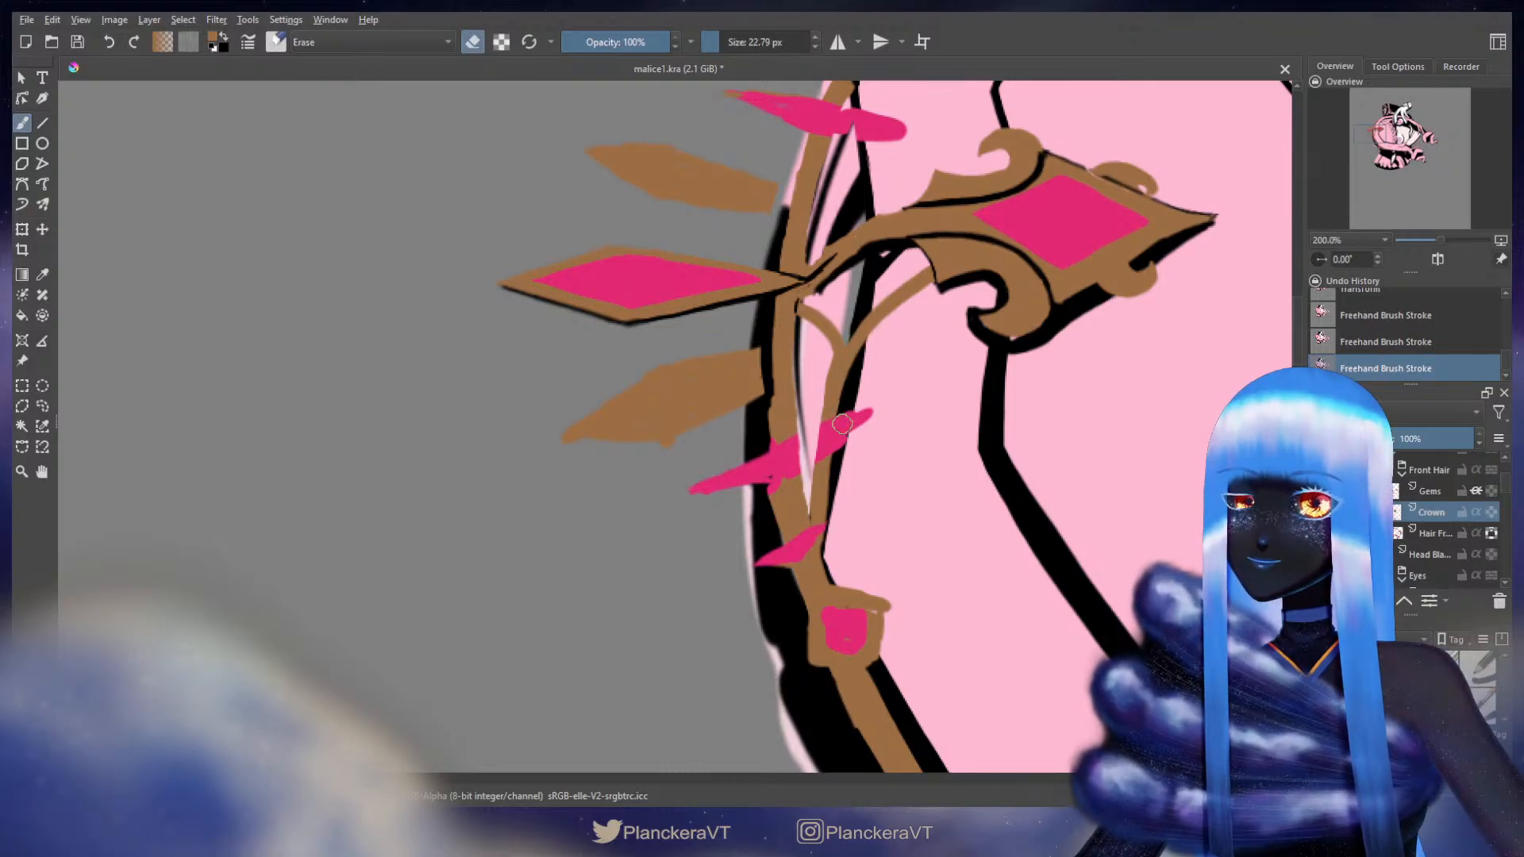
{"action": "left_click_drag", "start_coordinate": [830, 525], "coordinate": [833, 555]}
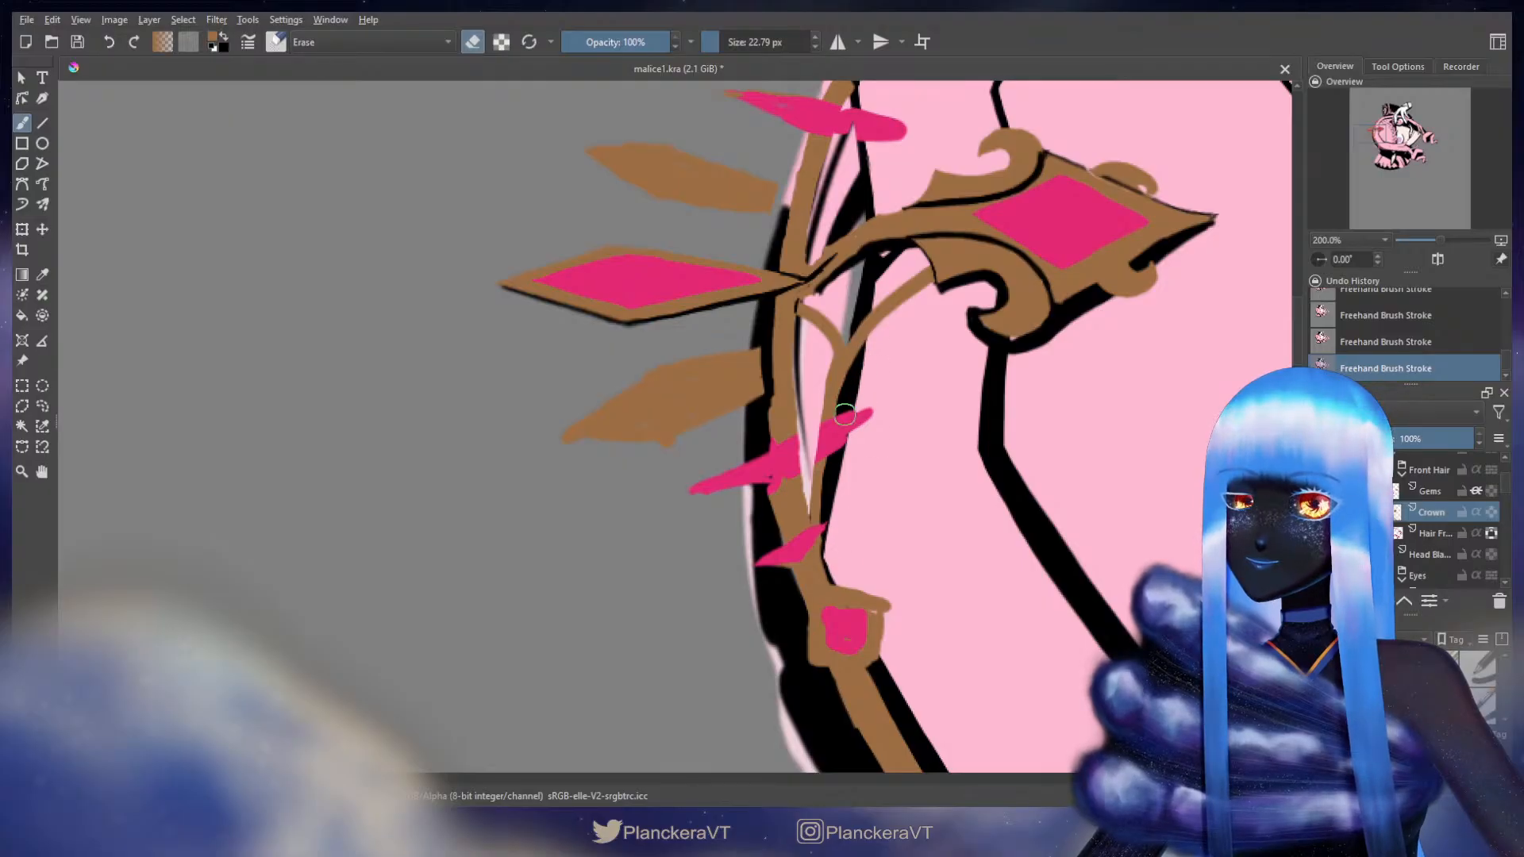
{"action": "key", "text": "bracketleft"}
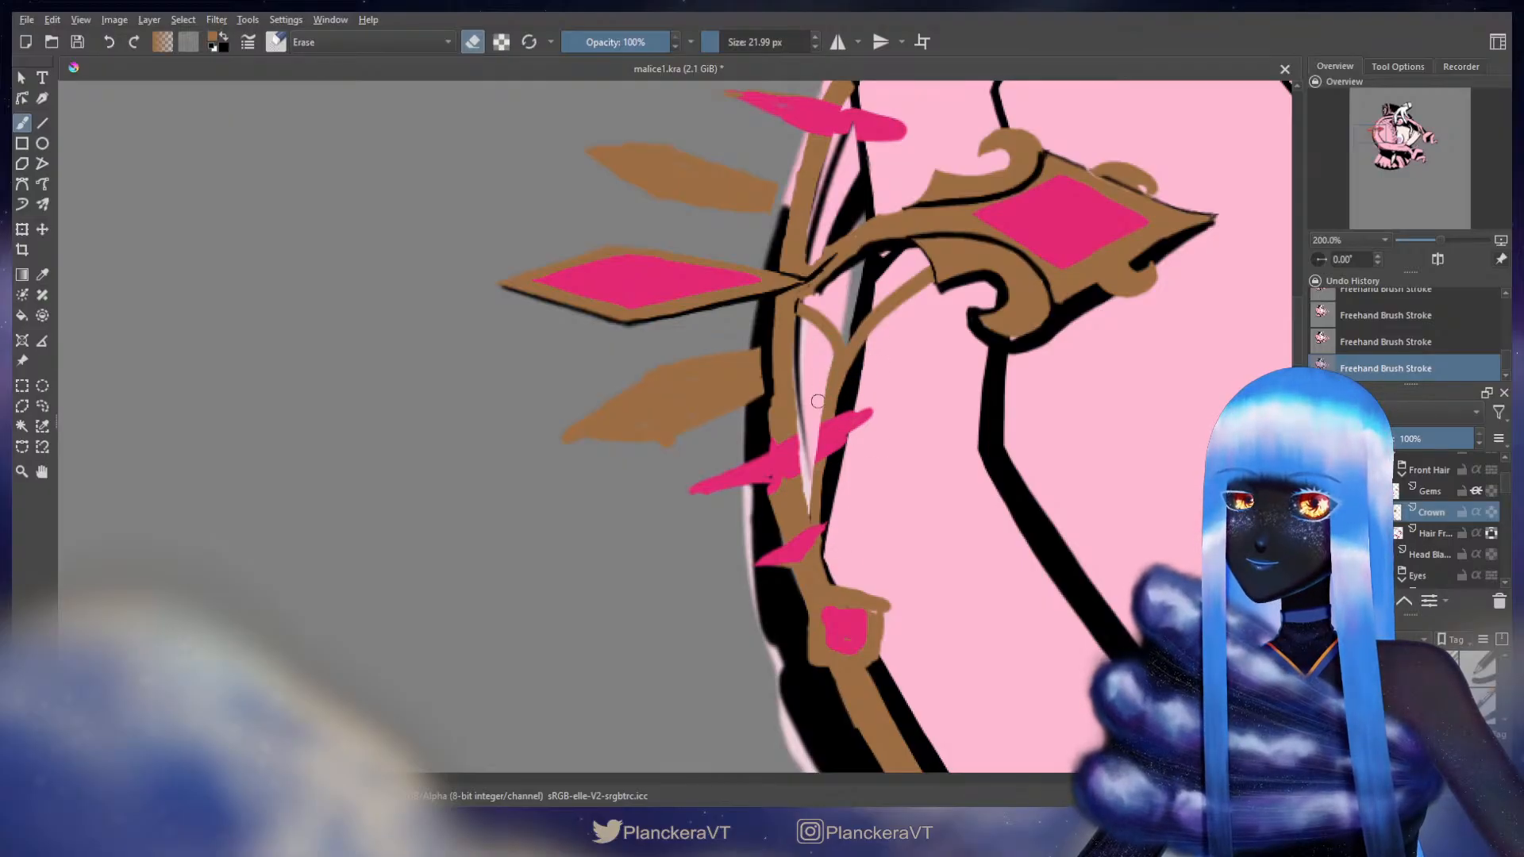
- Fill in the stem's joint with the crown band using a 23.08 px brush, and clean its outer edge with a 19.86 px eraser
{"action": "key", "text": "e"}
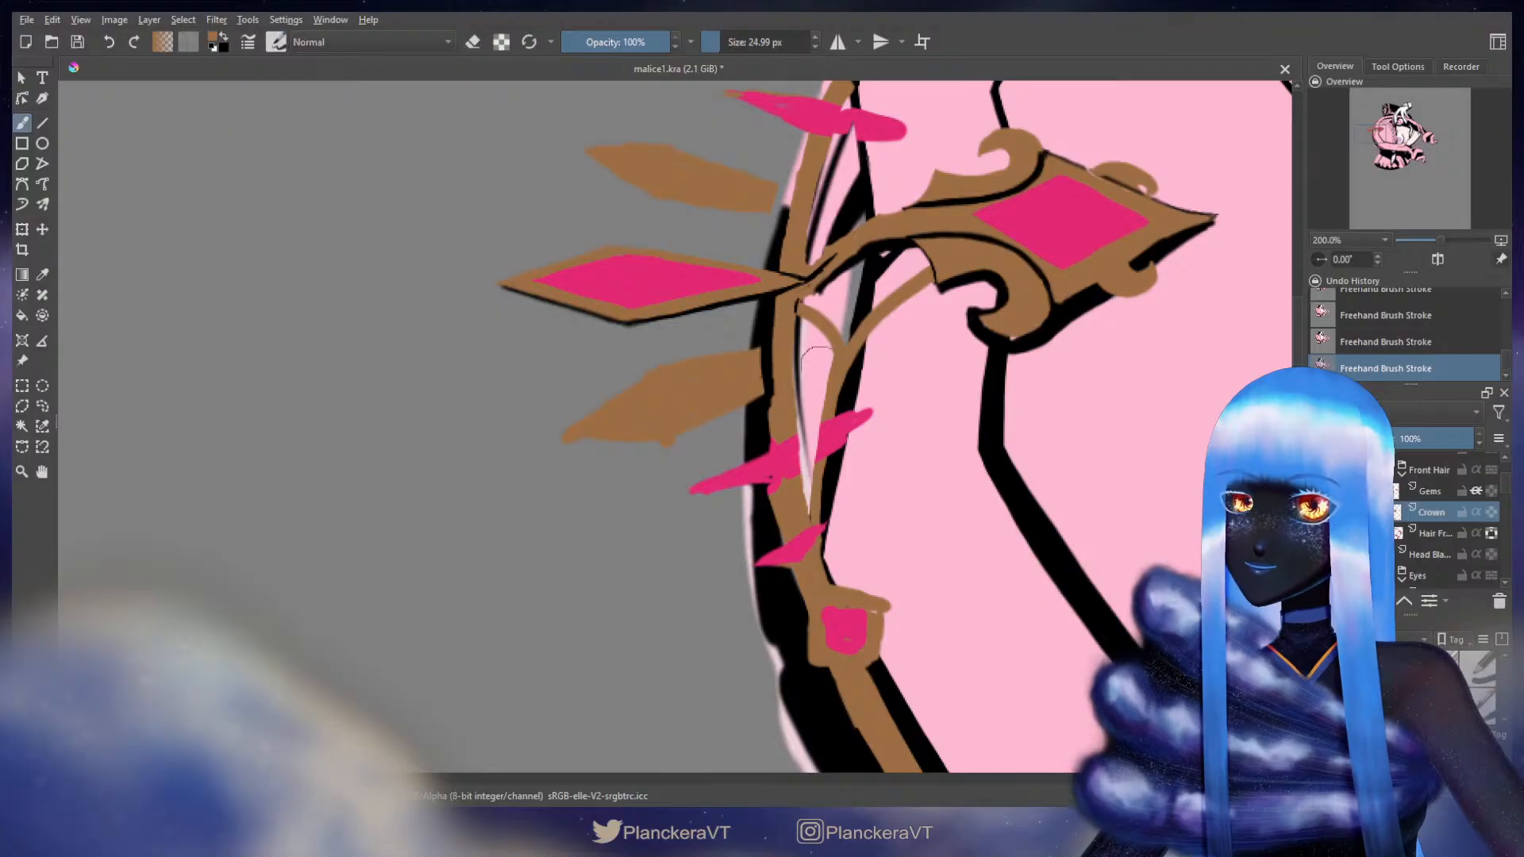
{"action": "key", "text": "bracketleft"}
{"action": "key", "text": "bracketright"}
{"action": "key", "text": "bracketright"}
{"action": "key", "text": "bracketright"}
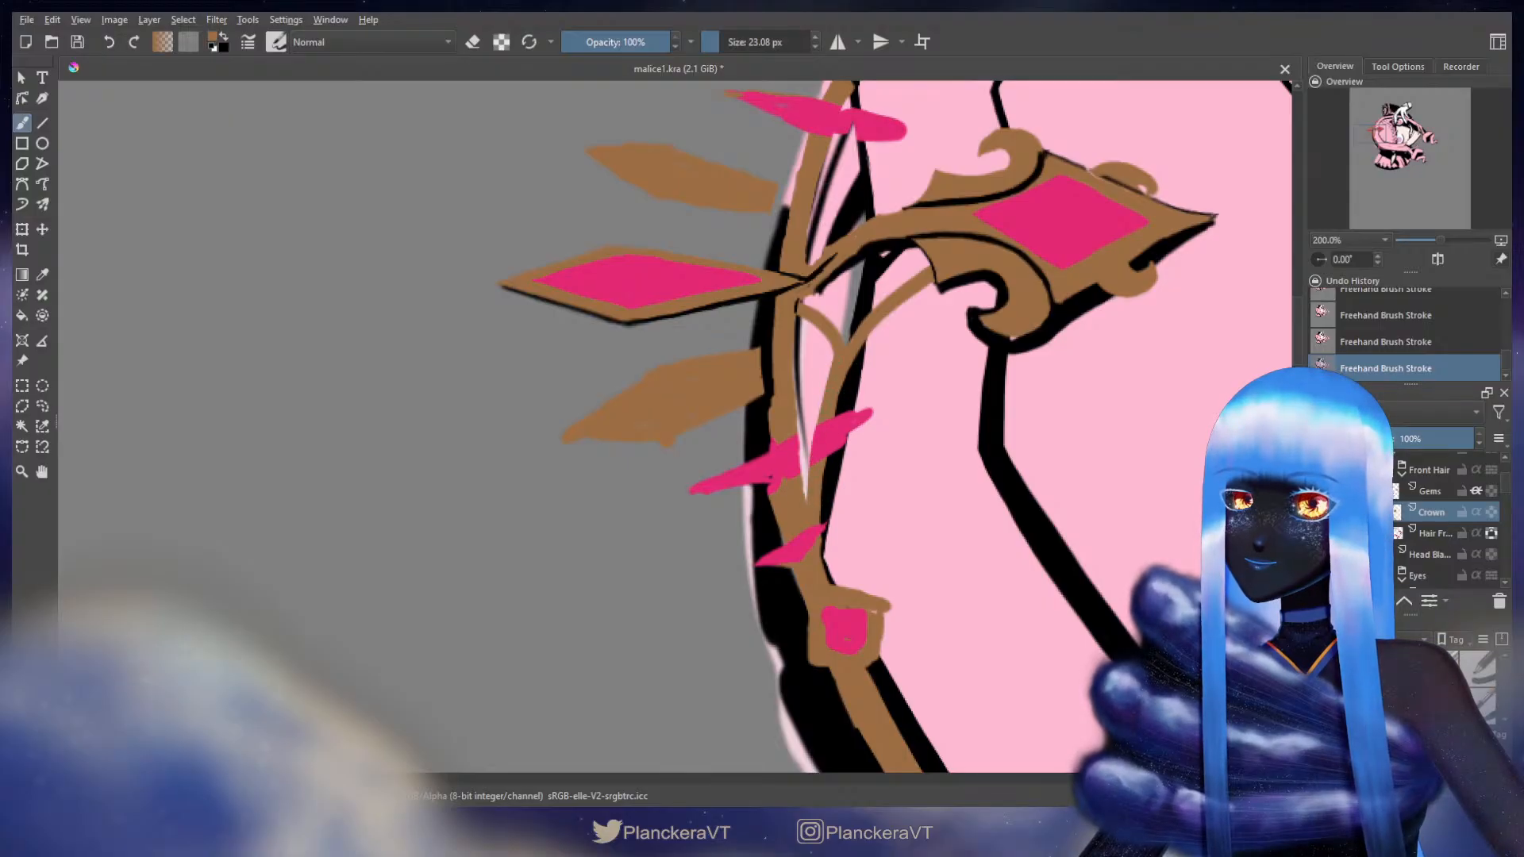
{"action": "key", "text": "e"}
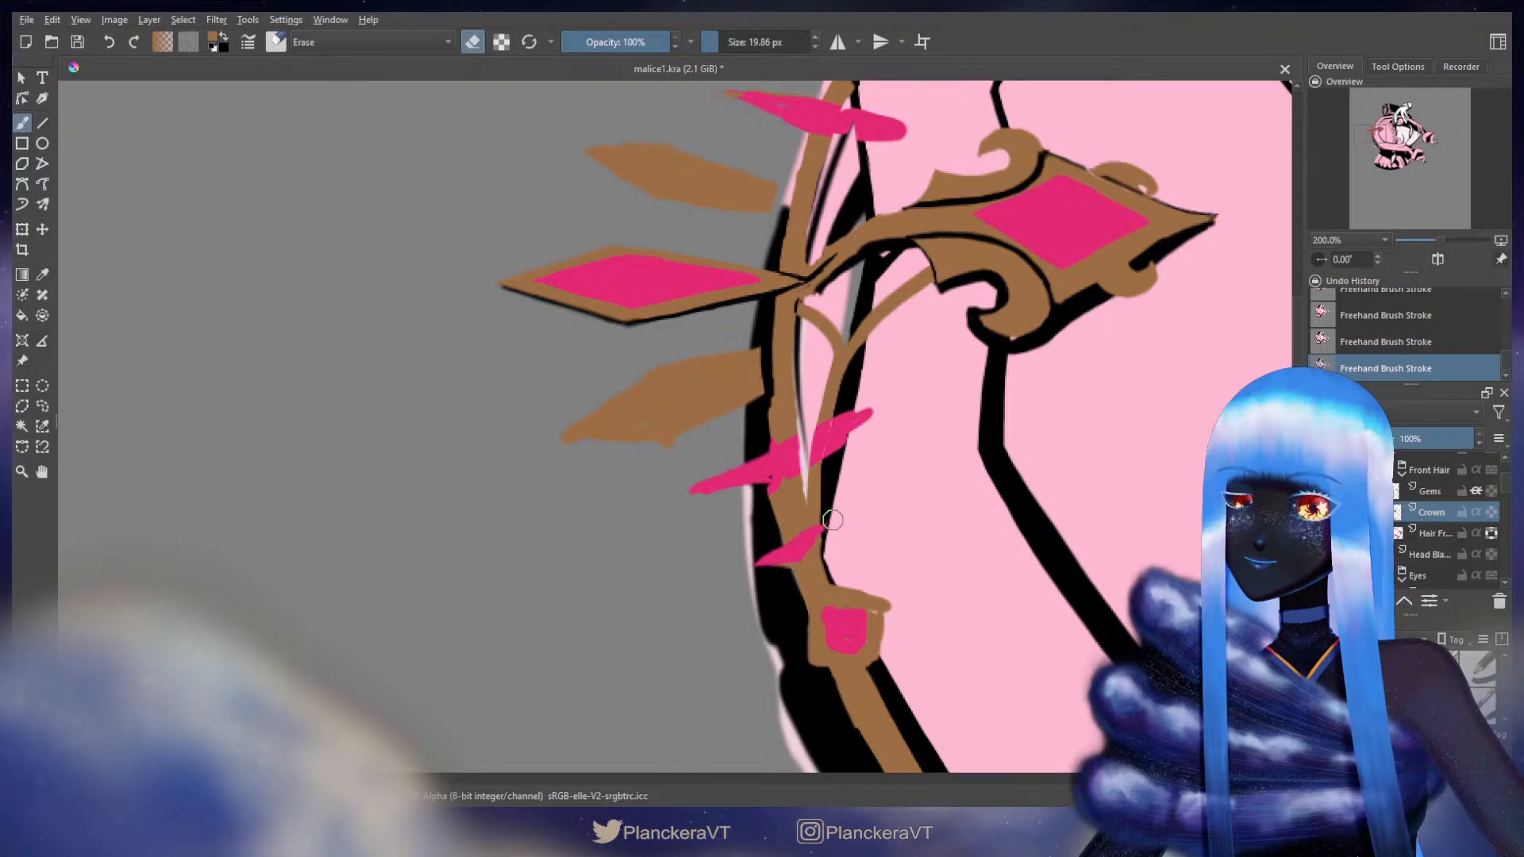
{"action": "key", "text": "e"}
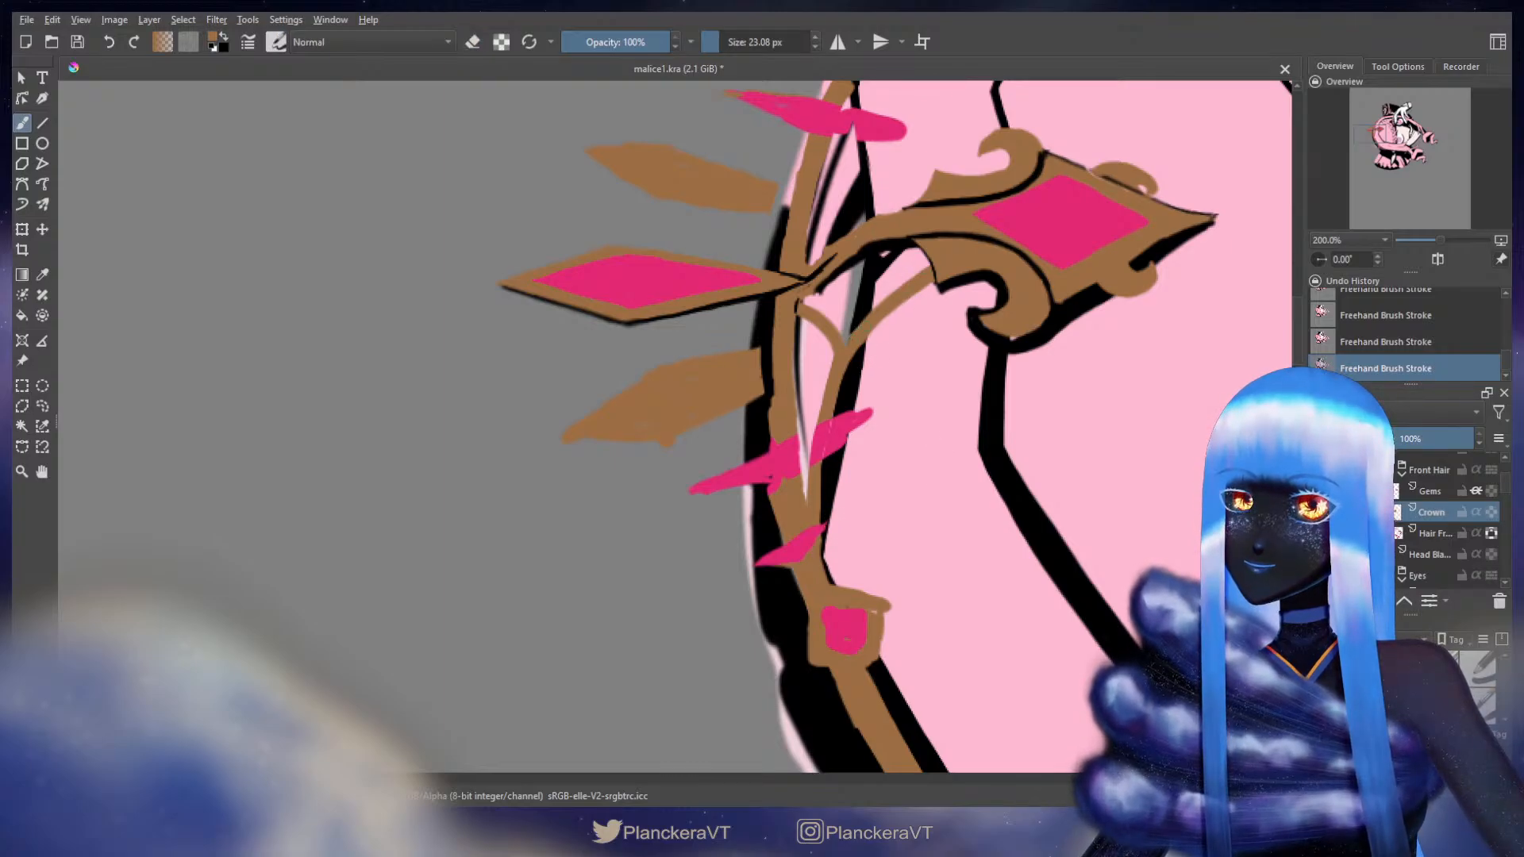
- Paint a brown curve from the tip of the diamond frame's upper curl toward the crown band with a 21.38 px brush
{"action": "left_click_drag", "start_coordinate": [943, 400], "coordinate": [856, 495]}
{"action": "mouse_move", "coordinate": [788, 280]}
{"action": "left_mouse_down"}
{"action": "mouse_move", "coordinate": [762, 303]}
{"action": "mouse_move", "coordinate": [757, 378]}
{"action": "mouse_move", "coordinate": [822, 416]}
{"action": "left_mouse_up"}
{"action": "key", "text": "bracketright"}
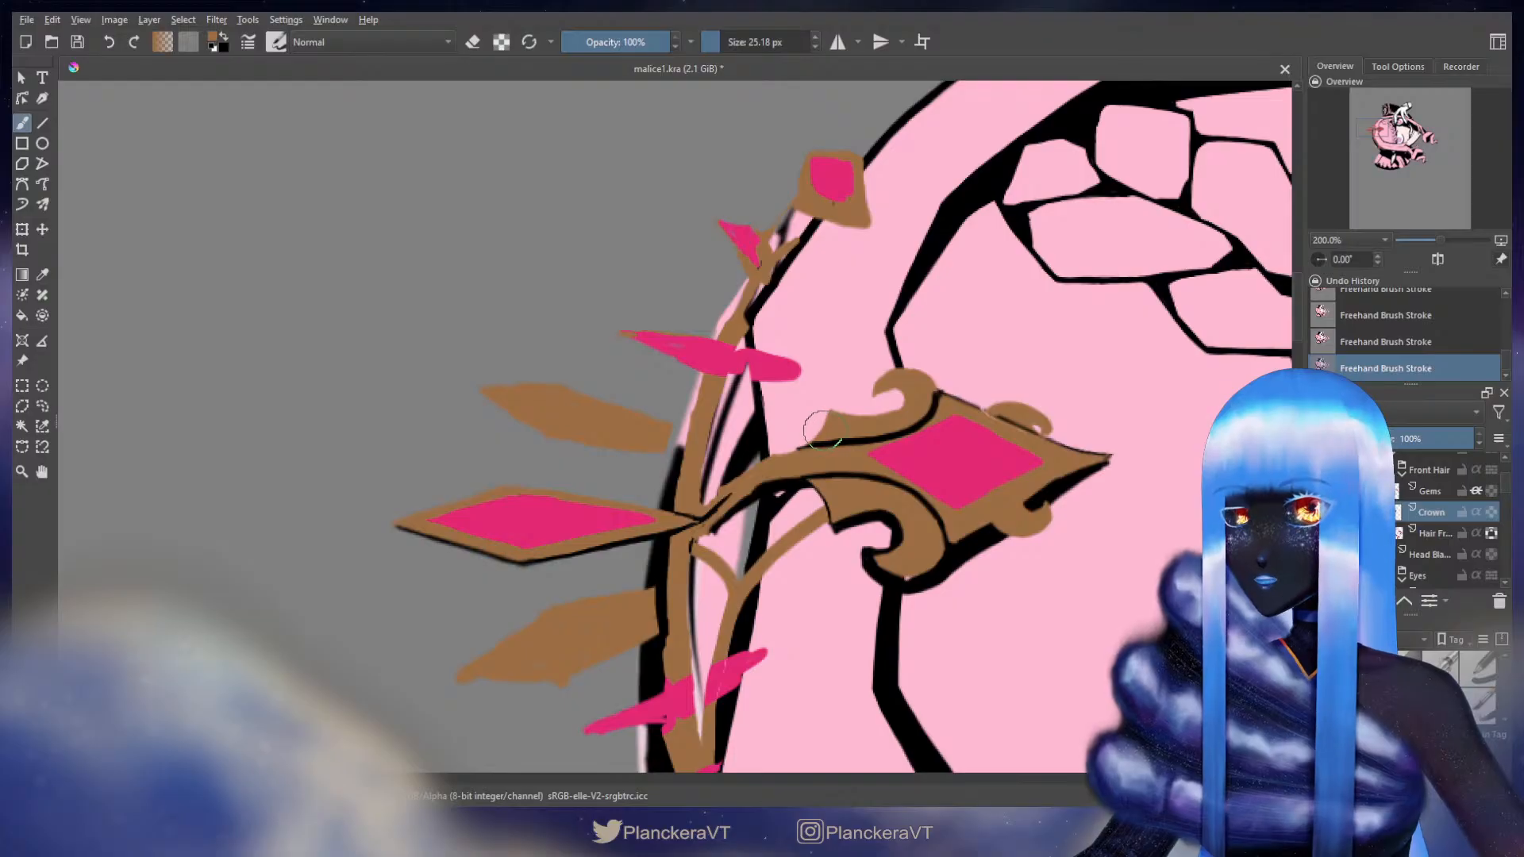
{"action": "key", "text": "bracketright"}
{"action": "mouse_move", "coordinate": [823, 430]}
{"action": "left_mouse_down"}
{"action": "mouse_move", "coordinate": [781, 383]}
{"action": "mouse_move", "coordinate": [839, 417]}
{"action": "mouse_move", "coordinate": [798, 392]}
{"action": "mouse_move", "coordinate": [776, 317]}
{"action": "mouse_move", "coordinate": [782, 330]}
{"action": "left_mouse_up"}
{"action": "key", "text": "ctrl+z"}
{"action": "key", "text": "ctrl+z"}
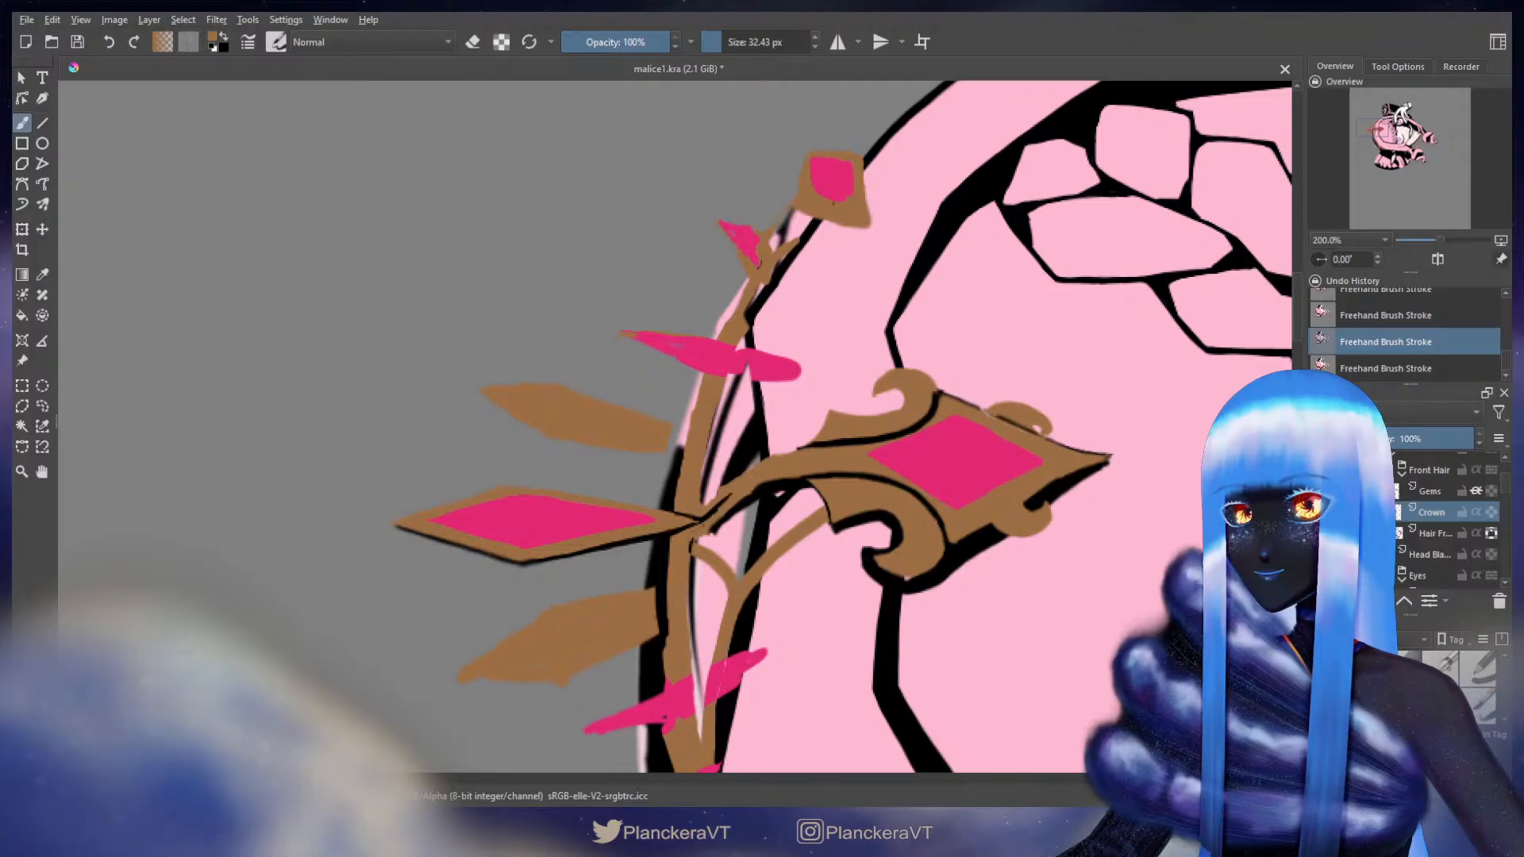
{"action": "key", "text": "bracketleft"}
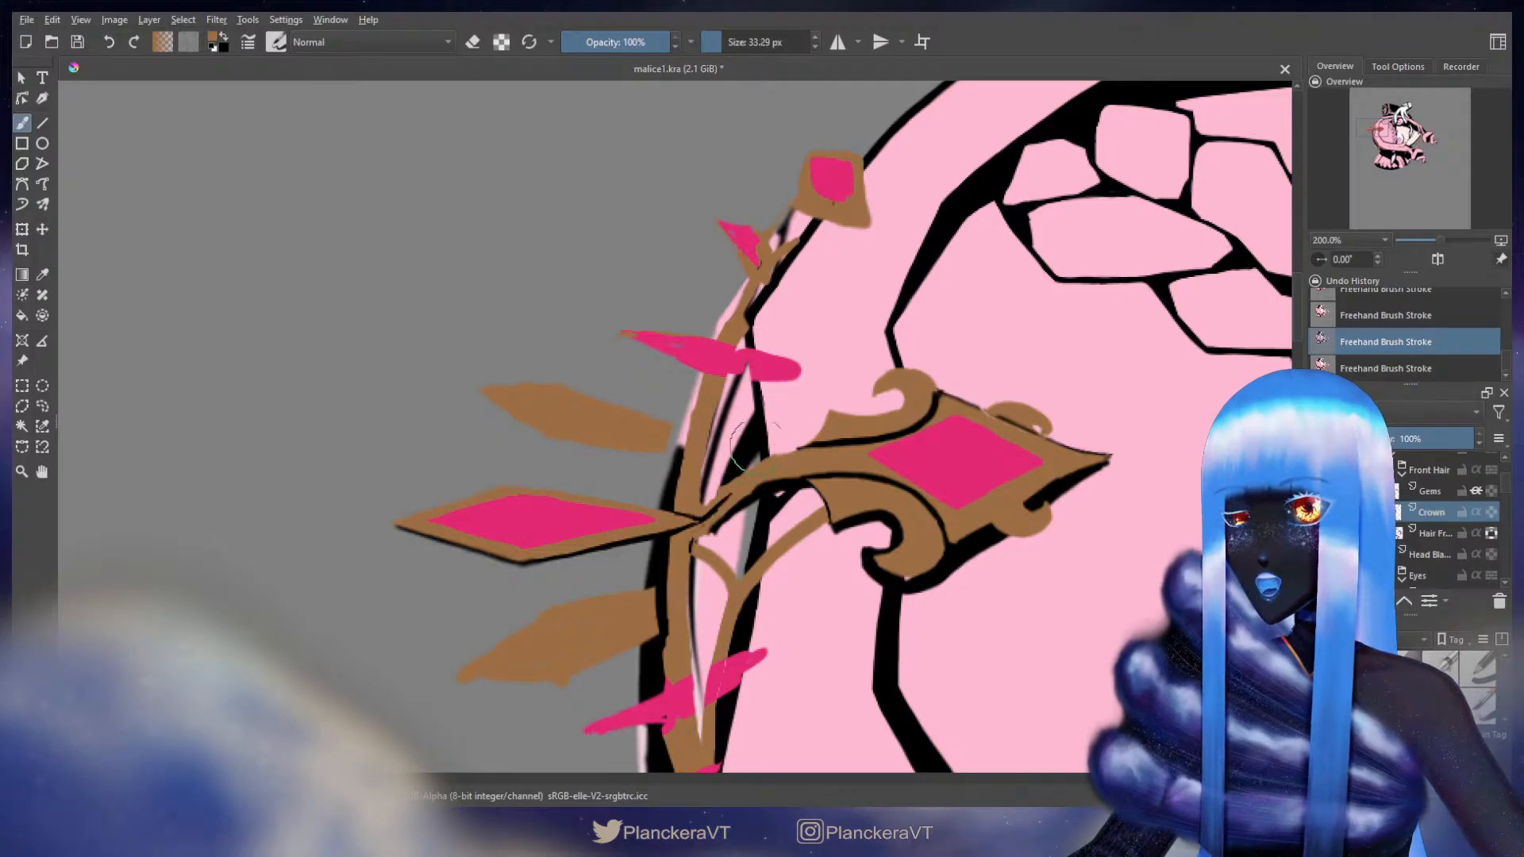
{"action": "key", "text": "ctrl+shift+z"}
{"action": "key", "text": "bracketright"}
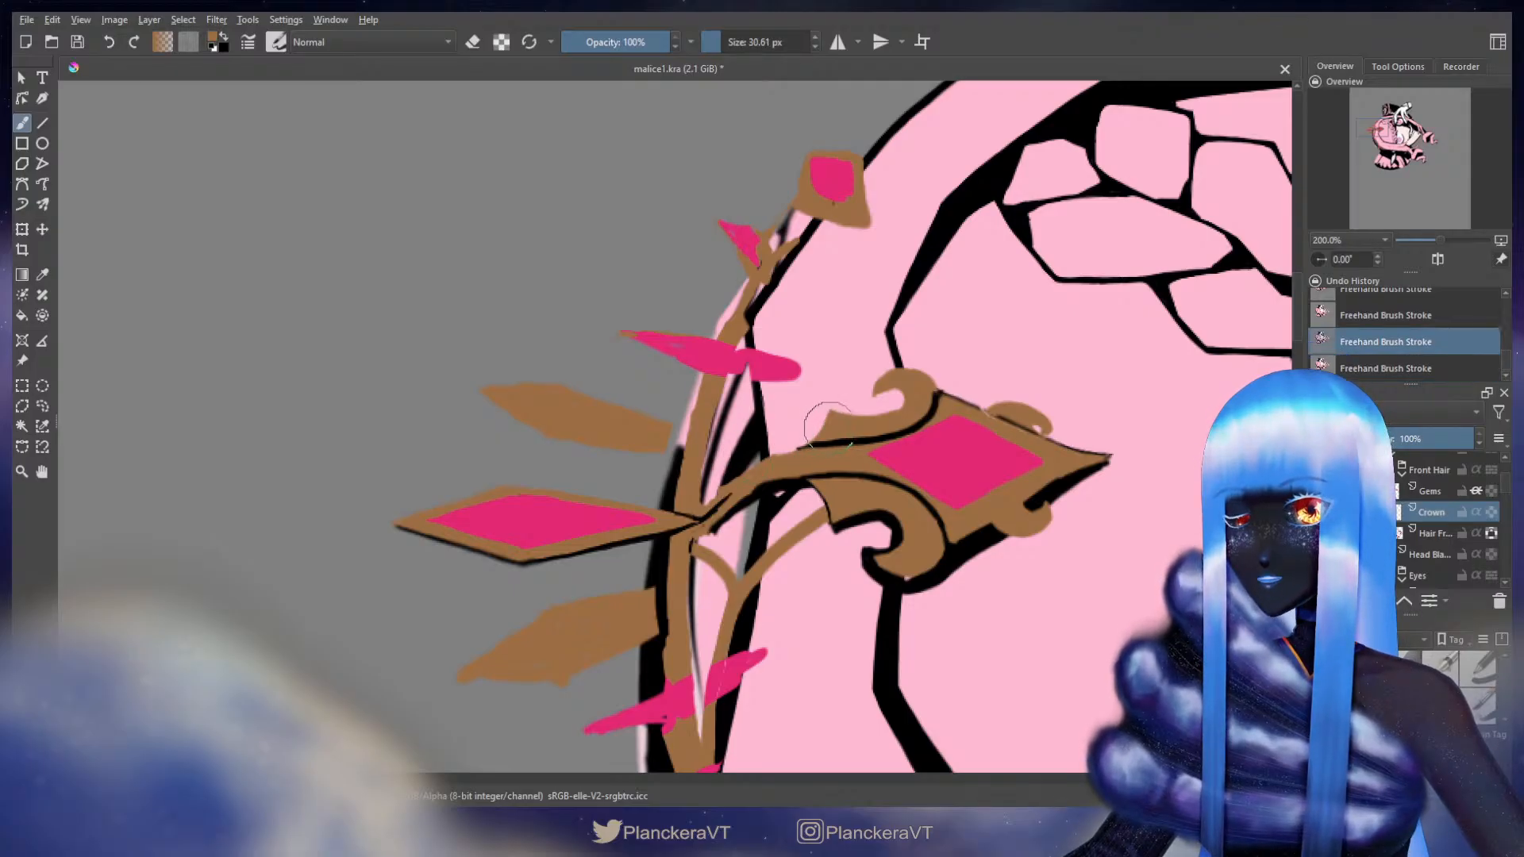
{"action": "key", "text": "ctrl+z"}
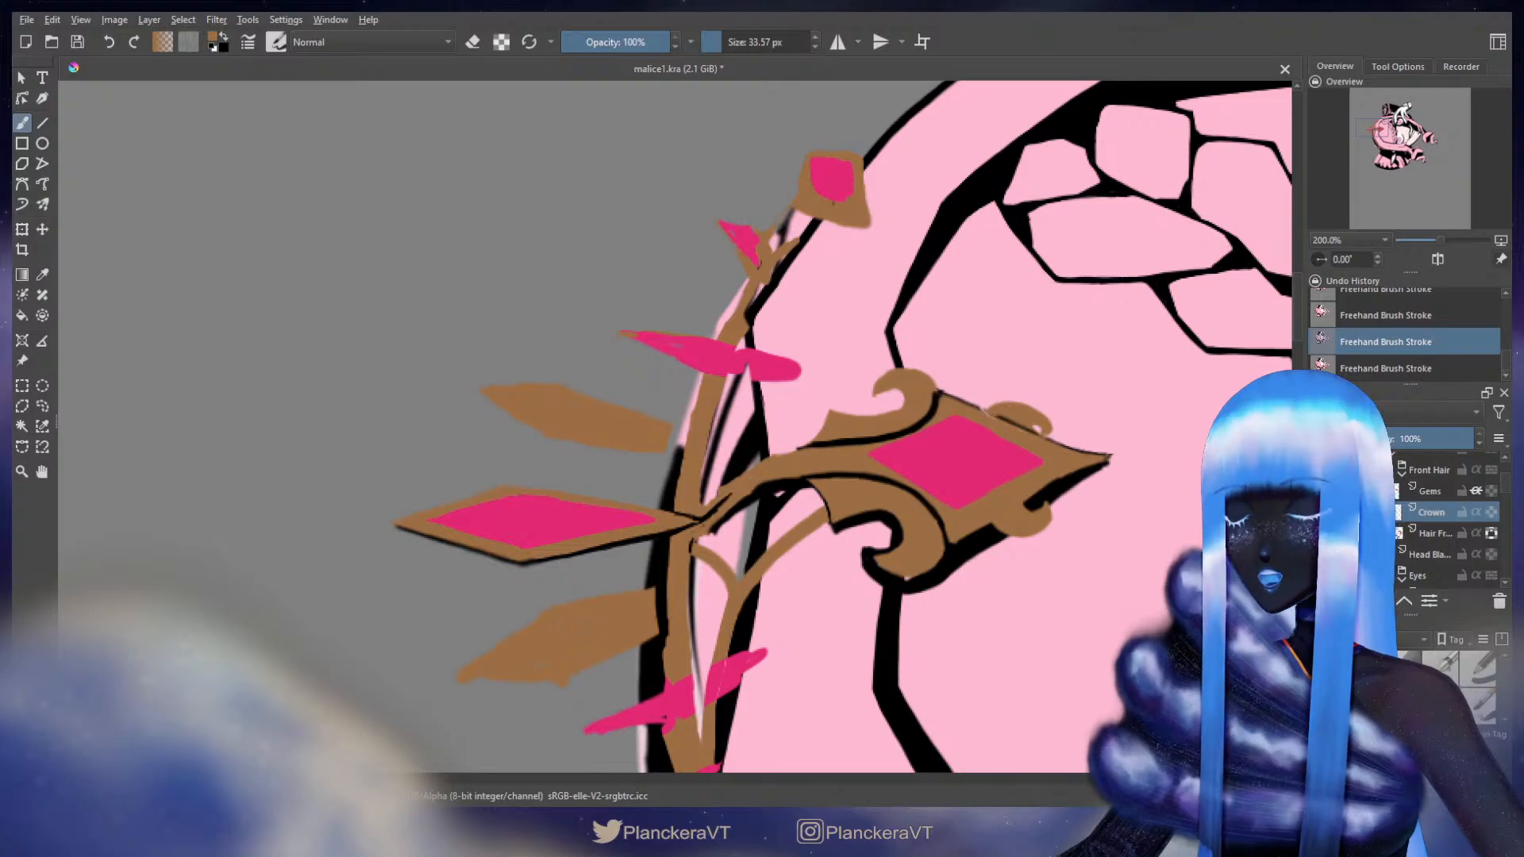
{"action": "key", "text": "bracketleft"}
{"action": "key", "text": "bracketleft"}
{"action": "key", "text": "bracketleft"}
{"action": "key", "text": "bracketleft"}
{"action": "key", "text": "ctrl+shift+z"}
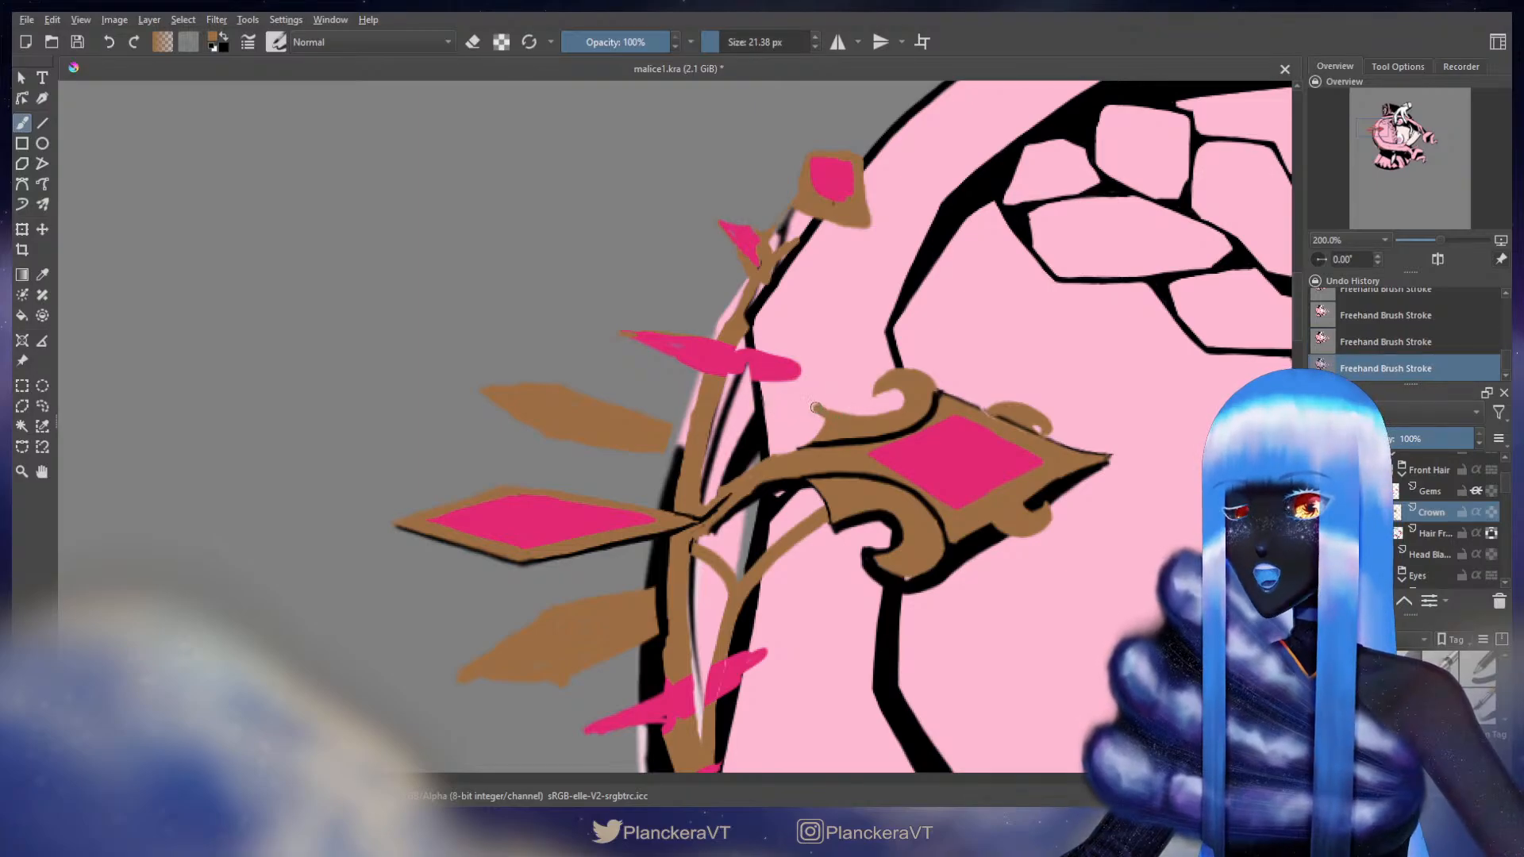
{"action": "left_click_drag", "start_coordinate": [813, 407], "coordinate": [795, 389]}
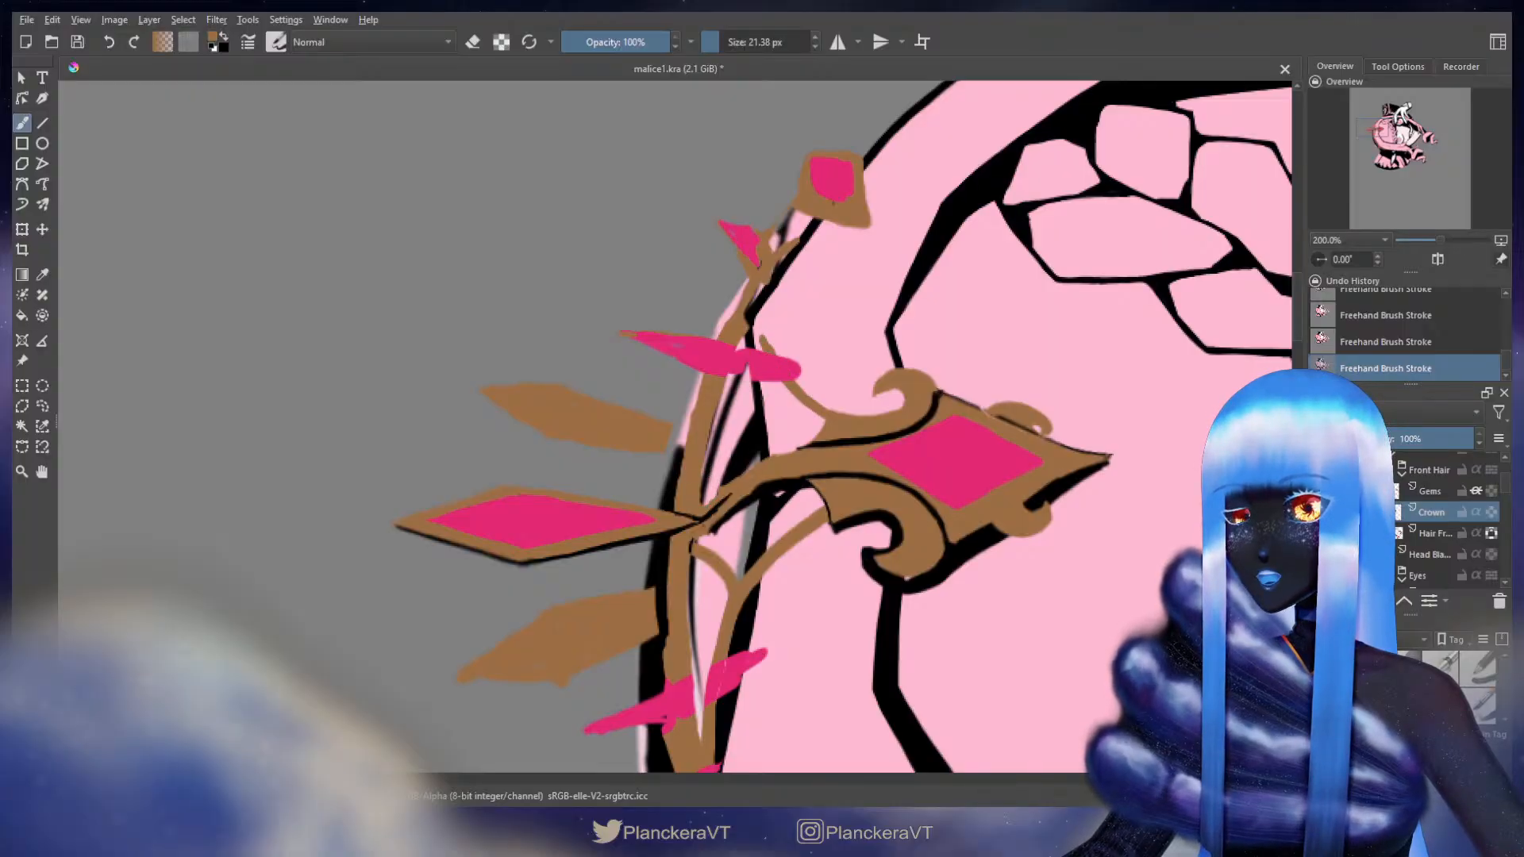
- Paint a second brown curve from the middle spike's base up to the first curve's end, and adjust their meeting point with the Transform tool
{"action": "left_click_drag", "start_coordinate": [704, 482], "coordinate": [760, 355]}
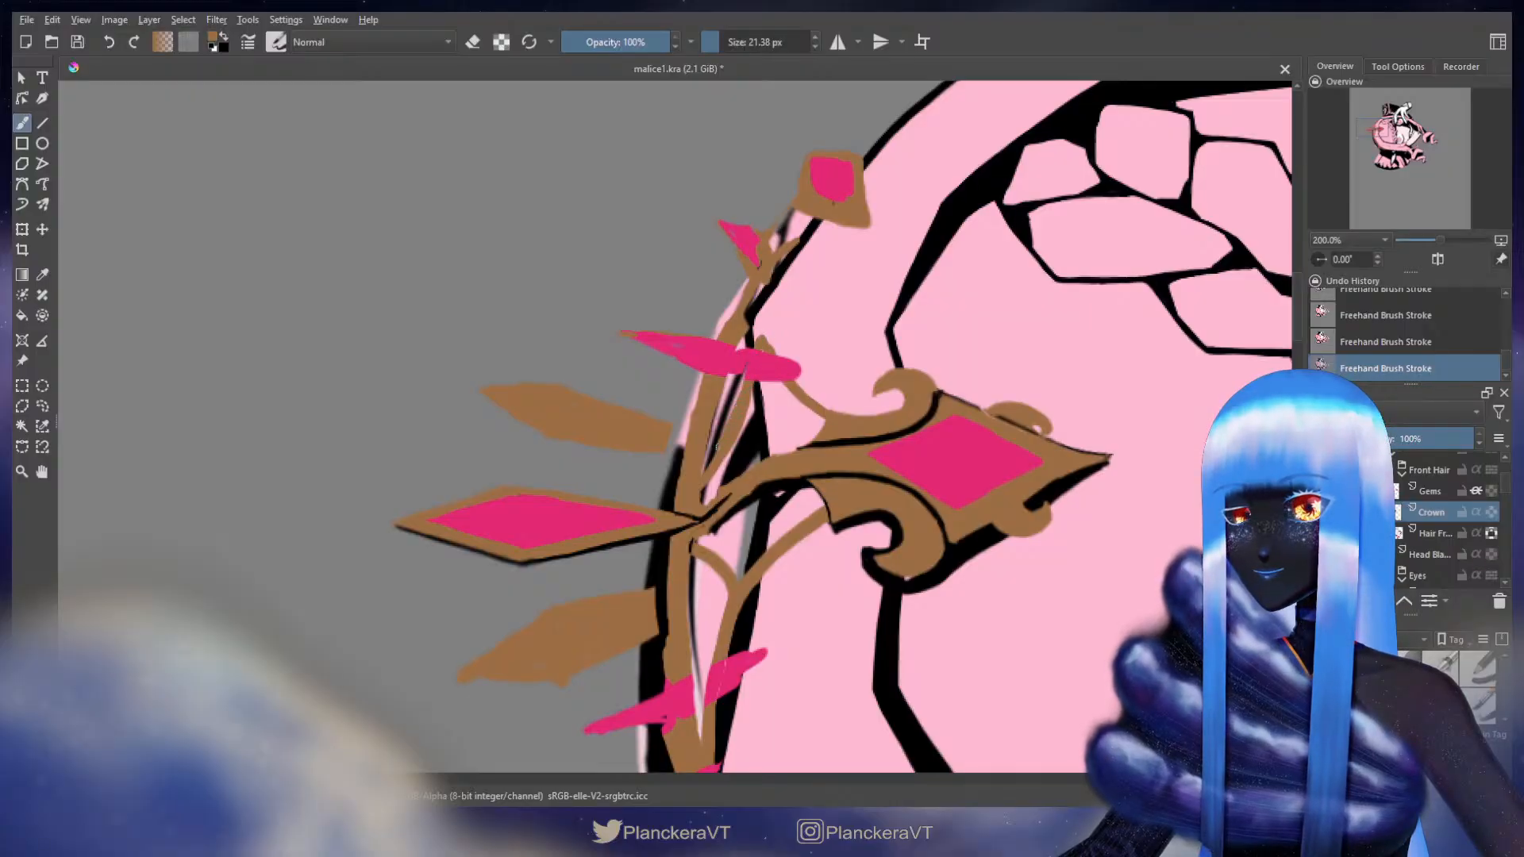
{"action": "key", "text": "ctrl+z"}
{"action": "left_click_drag", "start_coordinate": [705, 480], "coordinate": [763, 341]}
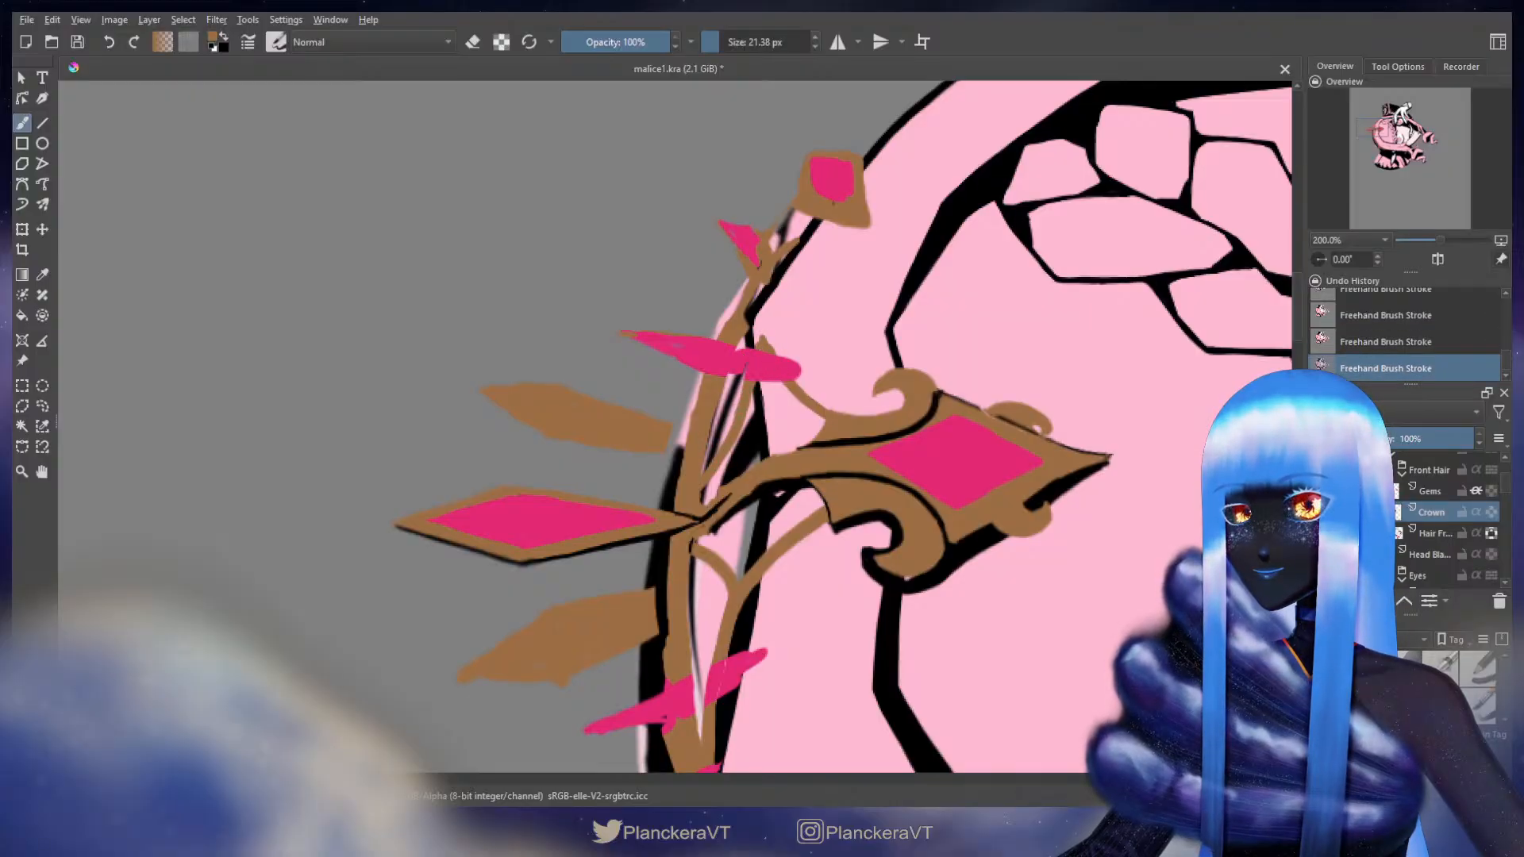
{"action": "key", "text": "ctrl+t"}
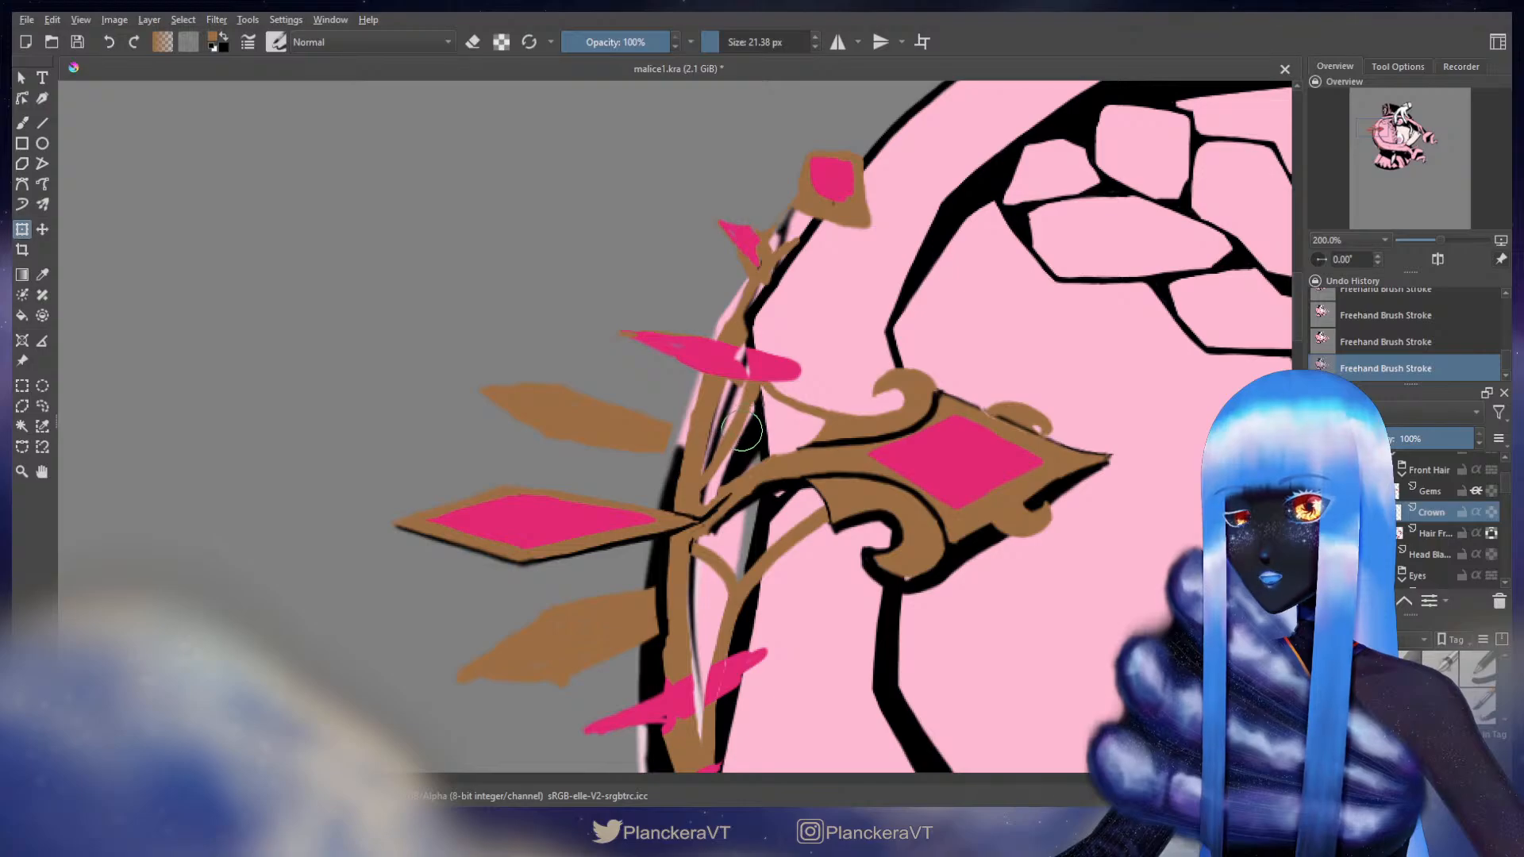
- Paint a brown stem from the two curves' meeting point up to the crown band with a 21.44 px brush, and reshape it with Transform
{"action": "key", "text": "b"}
{"action": "mouse_move", "coordinate": [757, 365]}
{"action": "left_mouse_down"}
{"action": "mouse_move", "coordinate": [752, 377]}
{"action": "mouse_move", "coordinate": [765, 370]}
{"action": "left_mouse_up"}
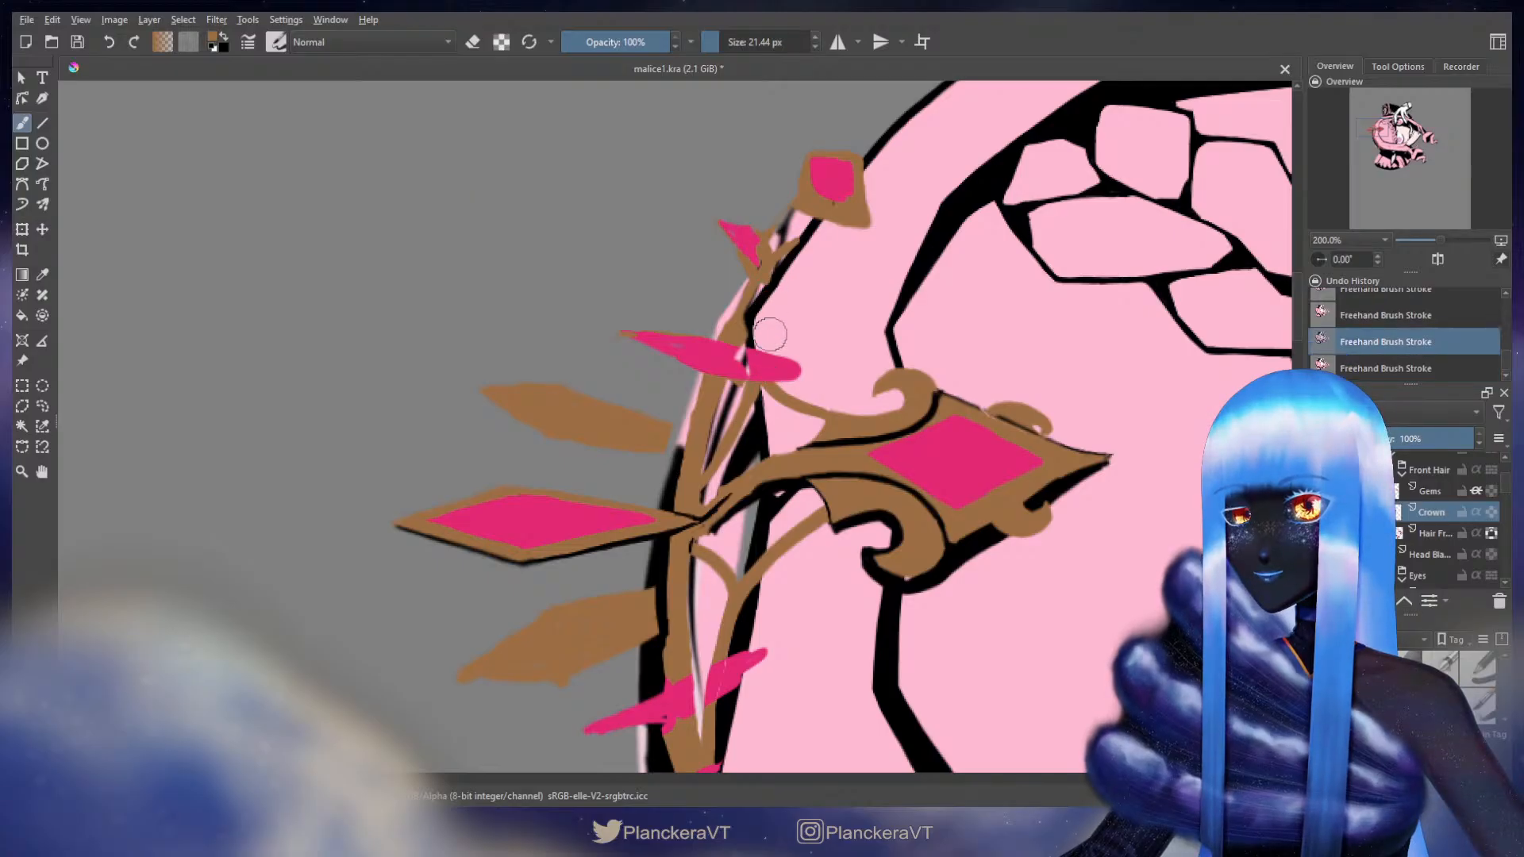
{"action": "left_click_drag", "start_coordinate": [757, 349], "coordinate": [767, 286]}
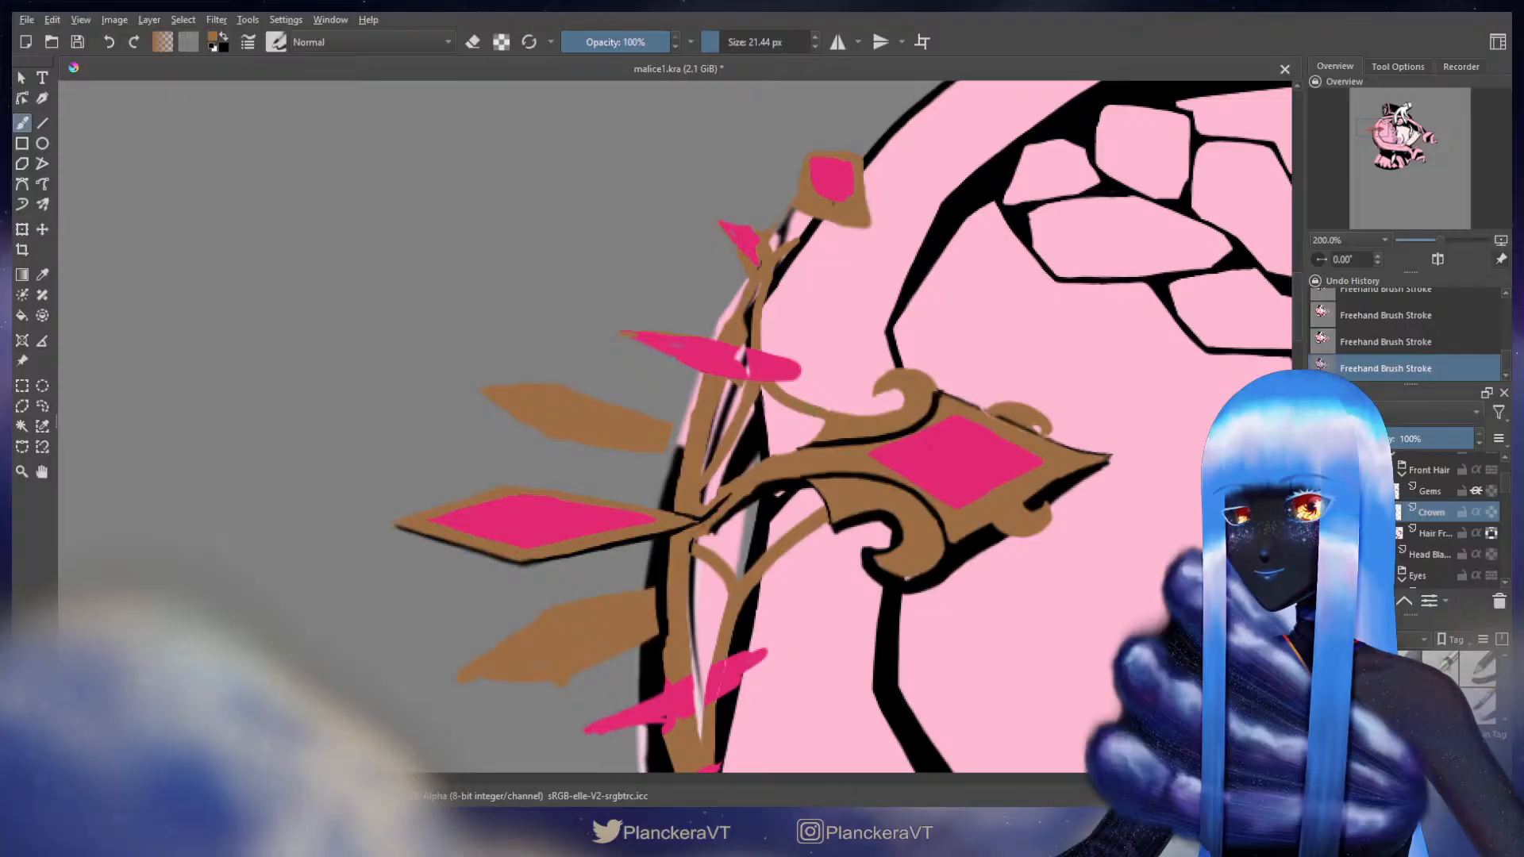
{"action": "left_click_drag", "start_coordinate": [776, 506], "coordinate": [809, 467]}
{"action": "key", "text": "ctrl+t"}
{"action": "key", "text": "Escape"}
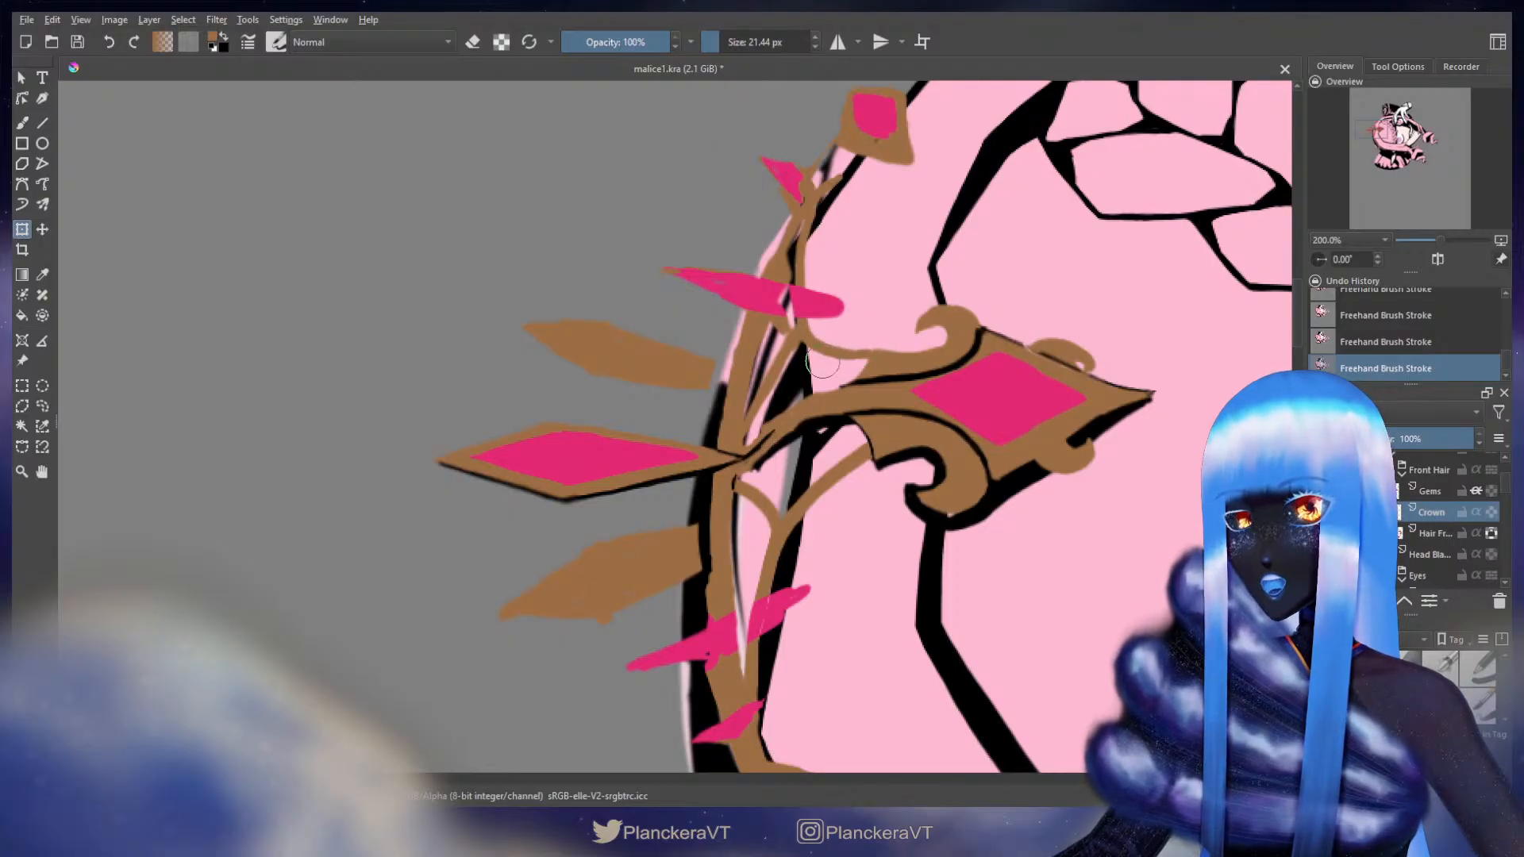
- Fill in the upper connecting curve's junction with the diamond frame using a 20.42 px brown brush, and clean its edge with an 18.81 px eraser
{"action": "key", "text": "b"}
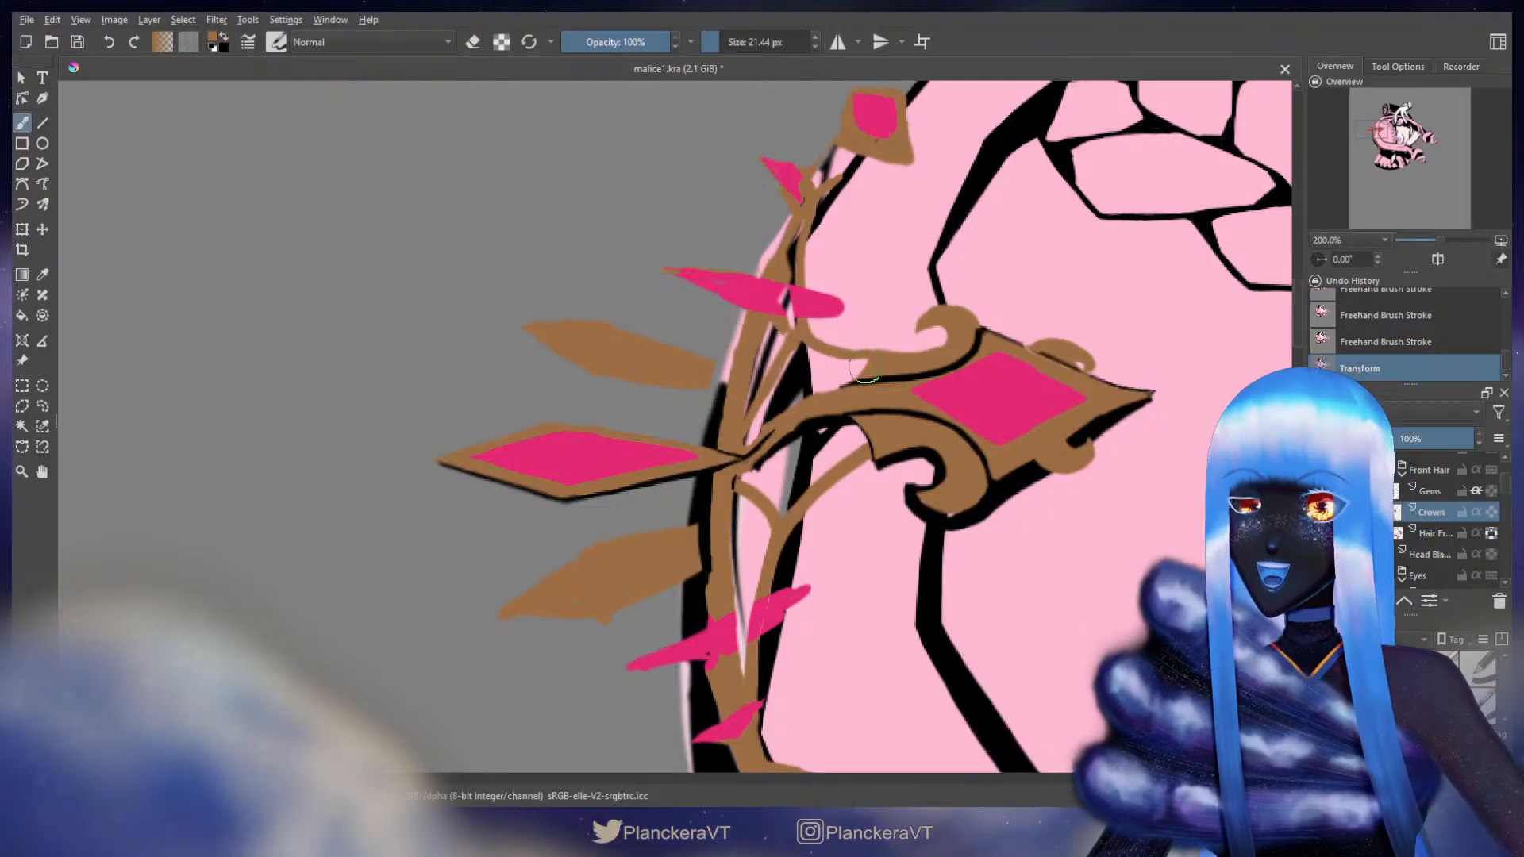
{"action": "key", "text": "bracketleft"}
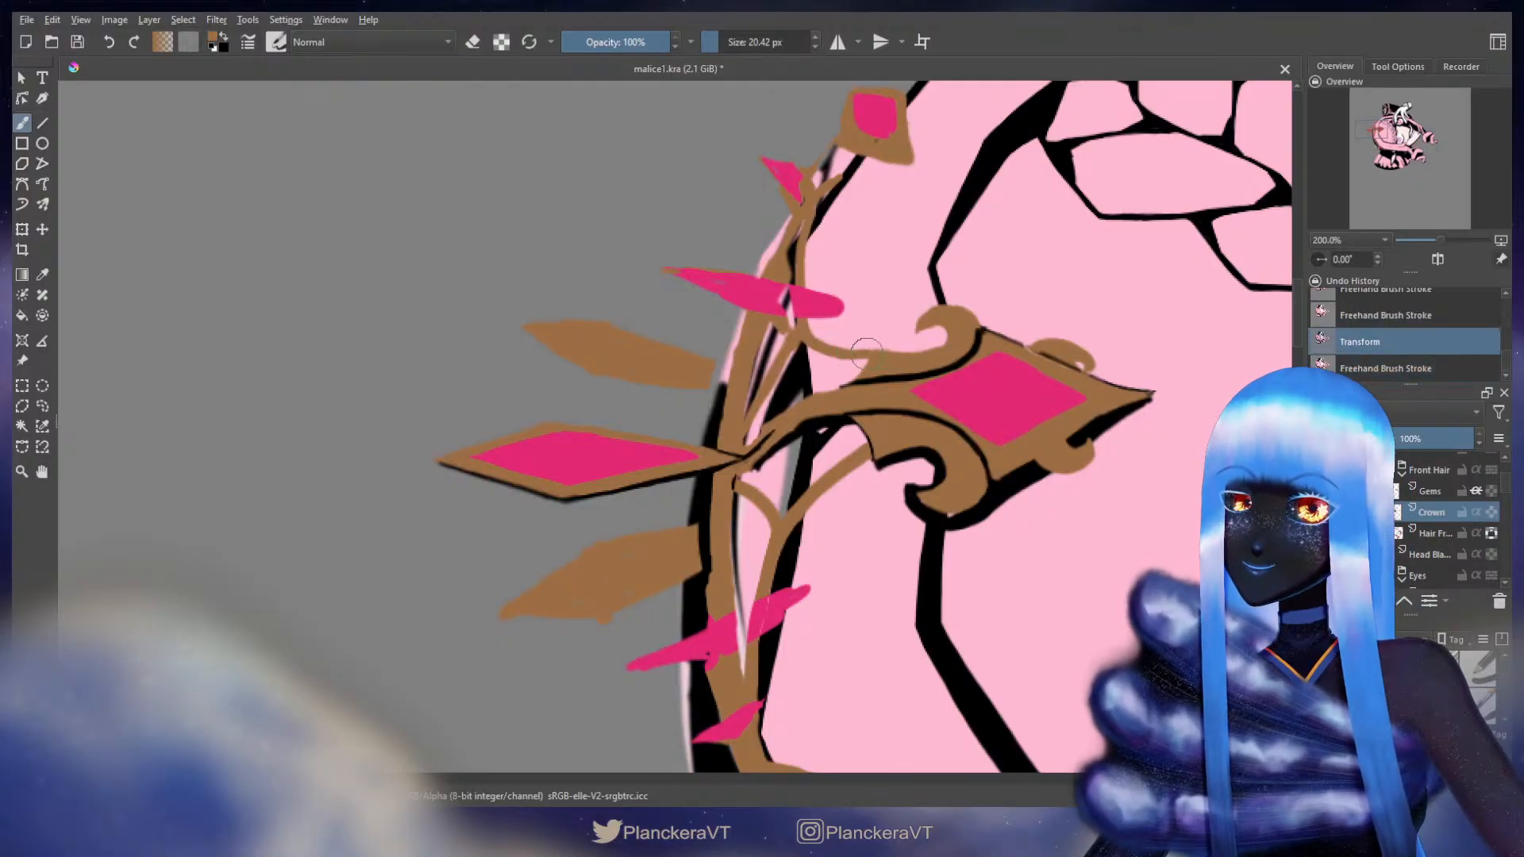
{"action": "left_click_drag", "start_coordinate": [863, 357], "coordinate": [893, 358]}
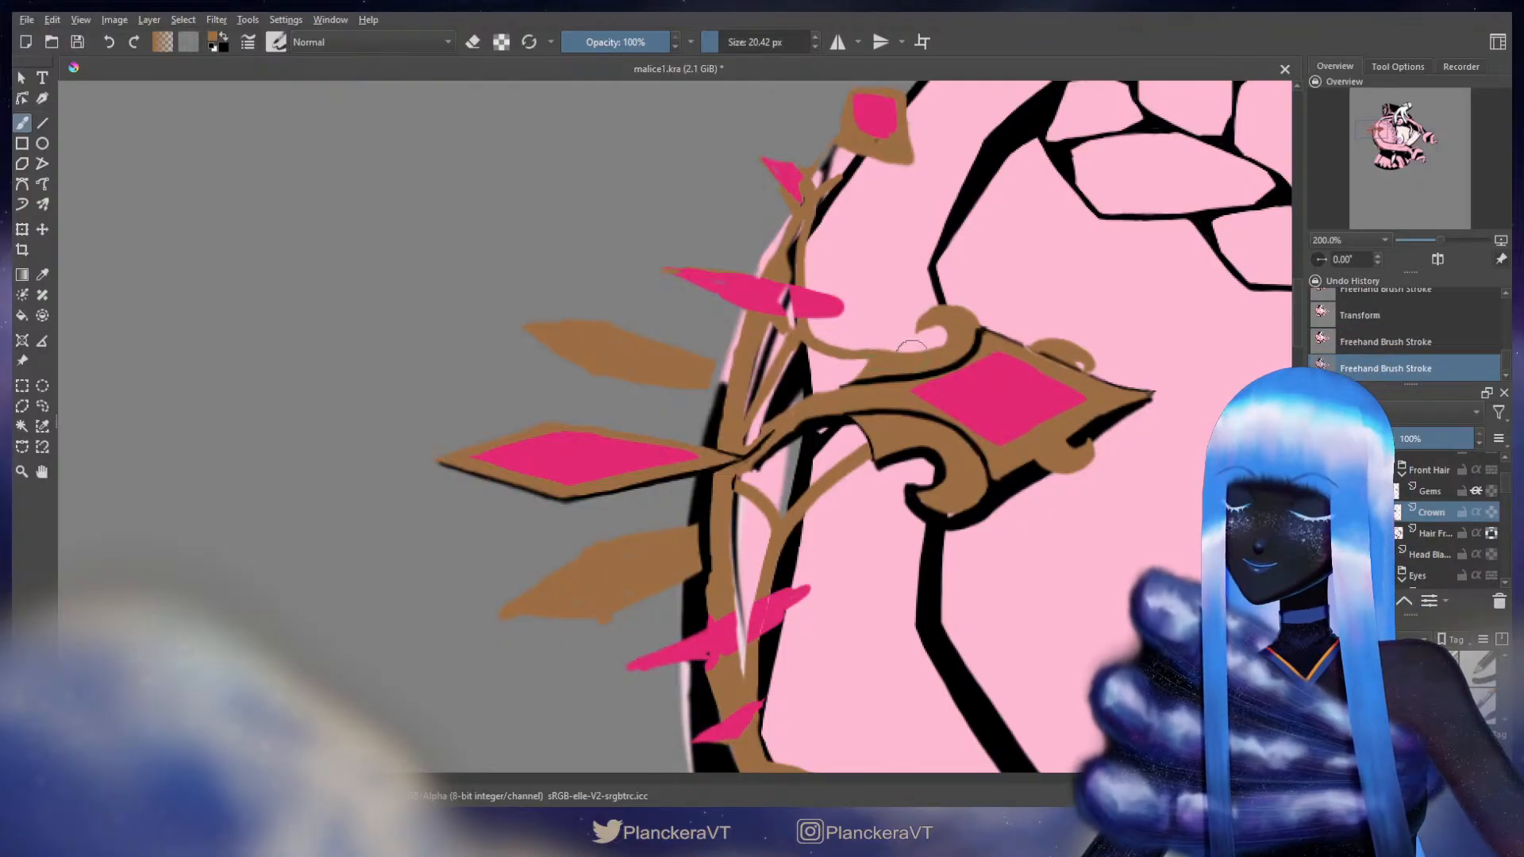
{"action": "key", "text": "e"}
{"action": "key", "text": "bracketleft"}
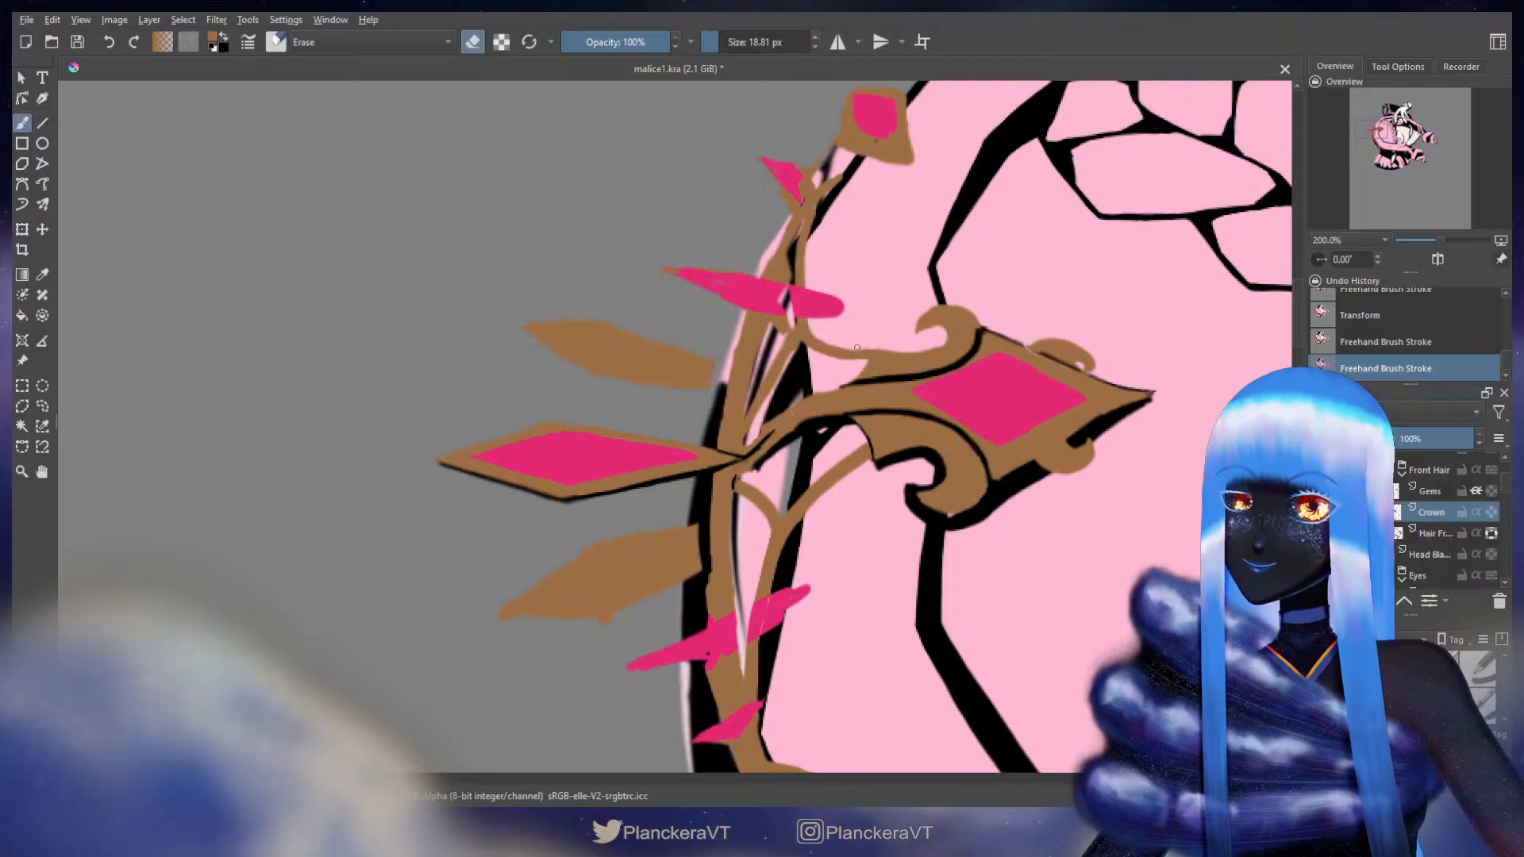
{"action": "mouse_move", "coordinate": [876, 345]}
{"action": "left_mouse_down"}
{"action": "mouse_move", "coordinate": [856, 335]}
{"action": "mouse_move", "coordinate": [870, 361]}
{"action": "left_mouse_up"}
- Outline the diamond frame's upper curl in black with a 20.42 px brush, and switch back to brown
{"action": "key", "text": "e"}
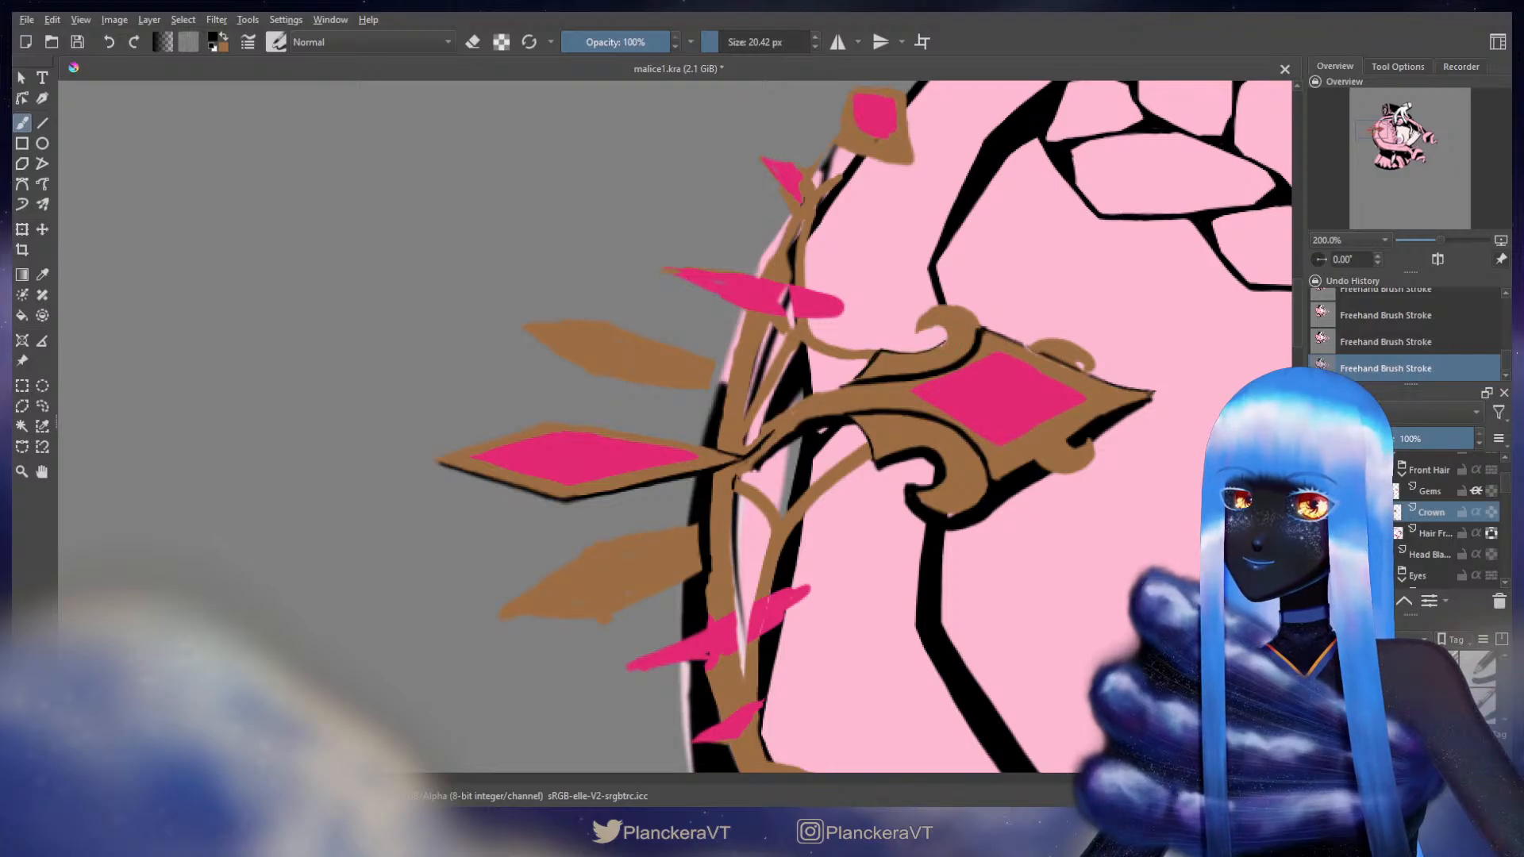
{"action": "left_click_drag", "start_coordinate": [821, 402], "coordinate": [830, 468]}
{"action": "key", "text": "x"}
- Try to connect the lower brown spike to the stem beside the crown band with a brown brush of about 24 px
{"action": "left_click_drag", "start_coordinate": [824, 291], "coordinate": [829, 290]}
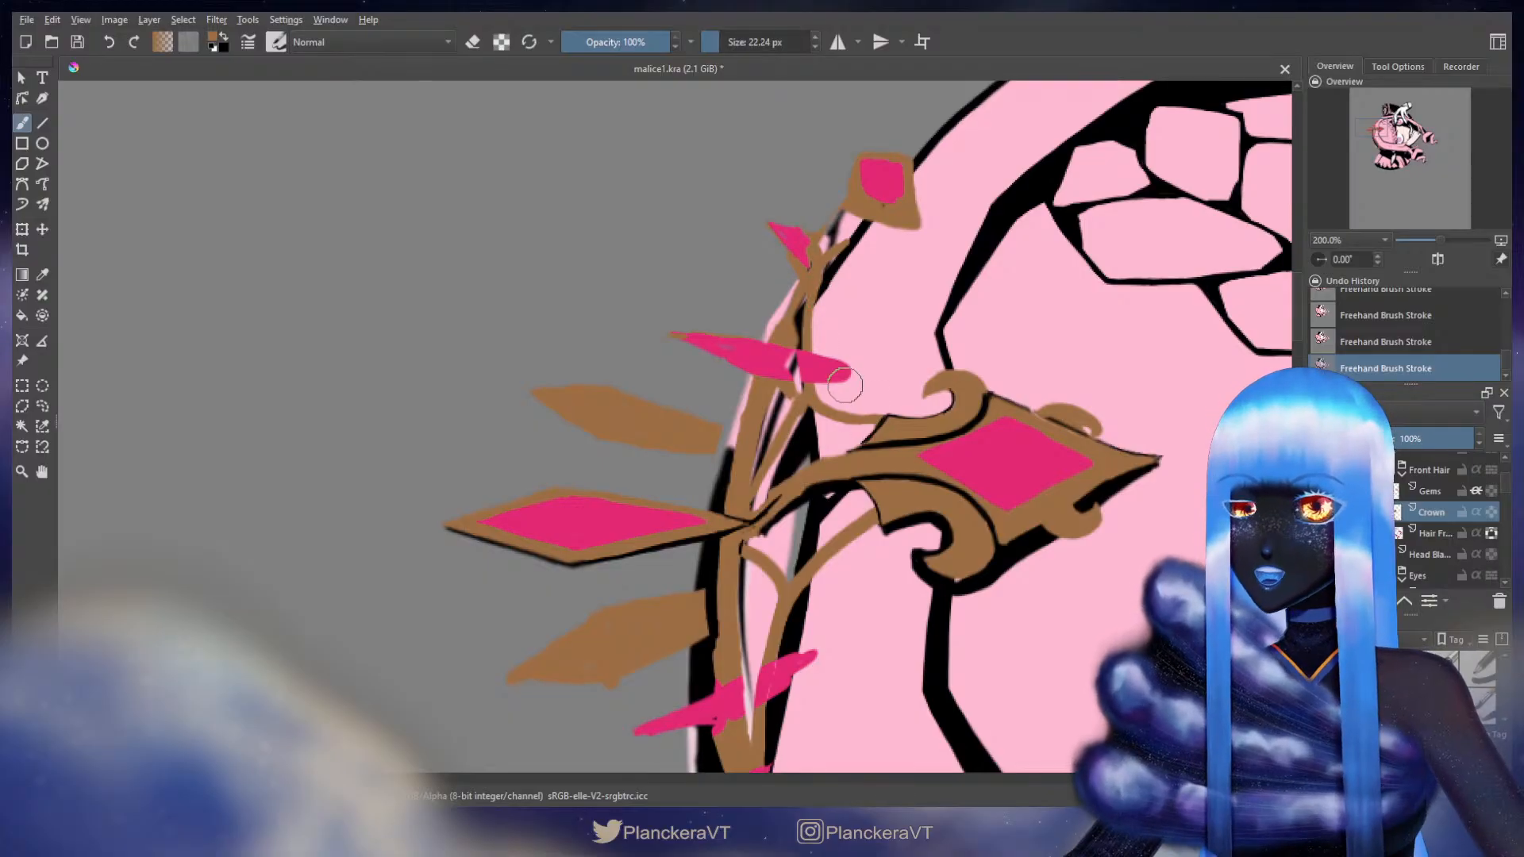
{"action": "left_click_drag", "start_coordinate": [853, 418], "coordinate": [855, 361]}
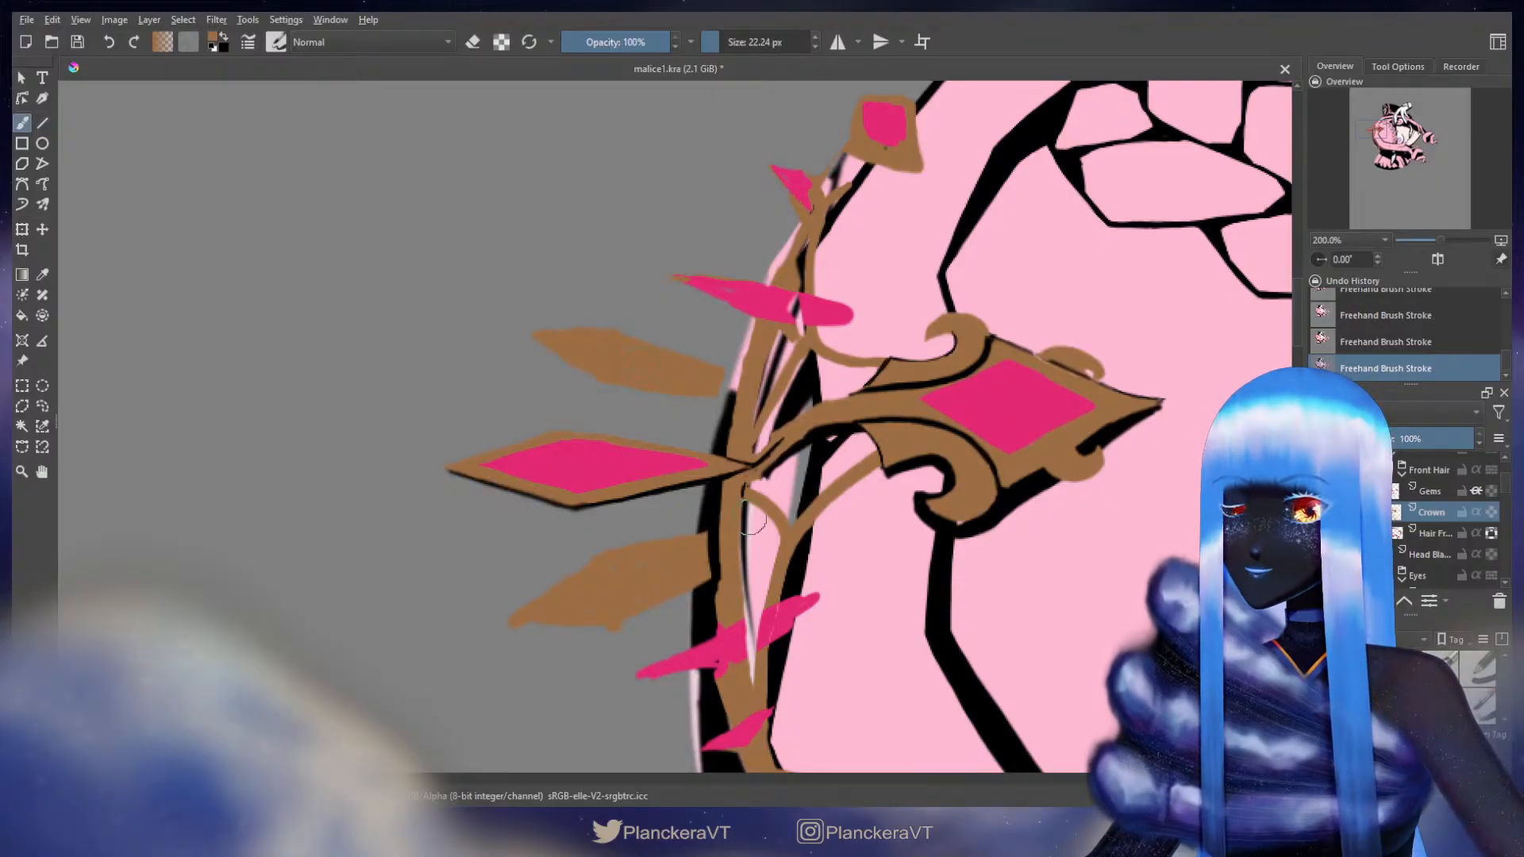
{"action": "left_click_drag", "start_coordinate": [724, 529], "coordinate": [729, 467]}
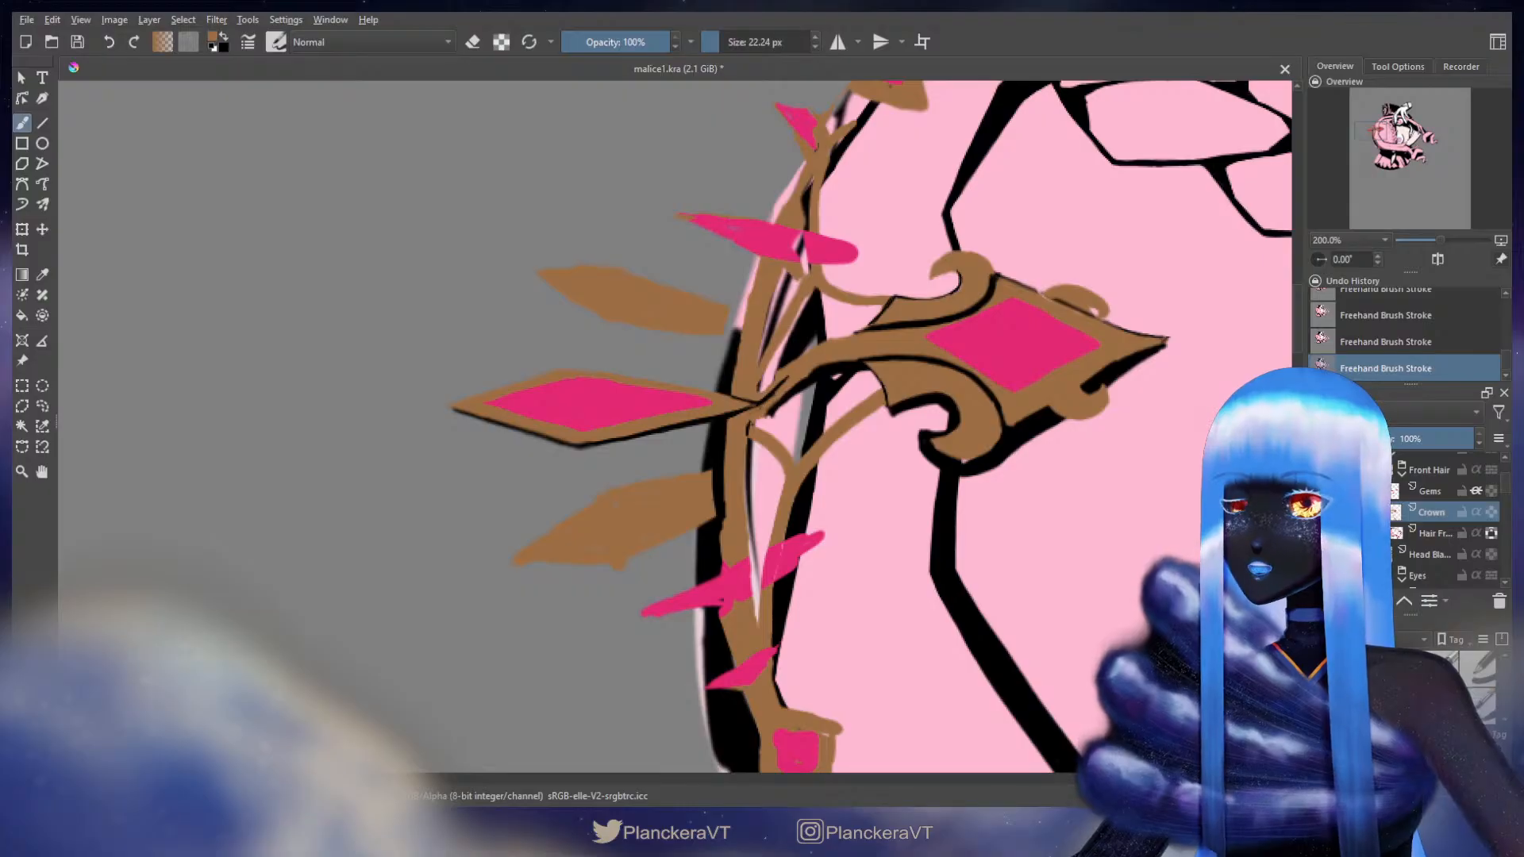
{"action": "left_click_drag", "start_coordinate": [694, 390], "coordinate": [713, 361]}
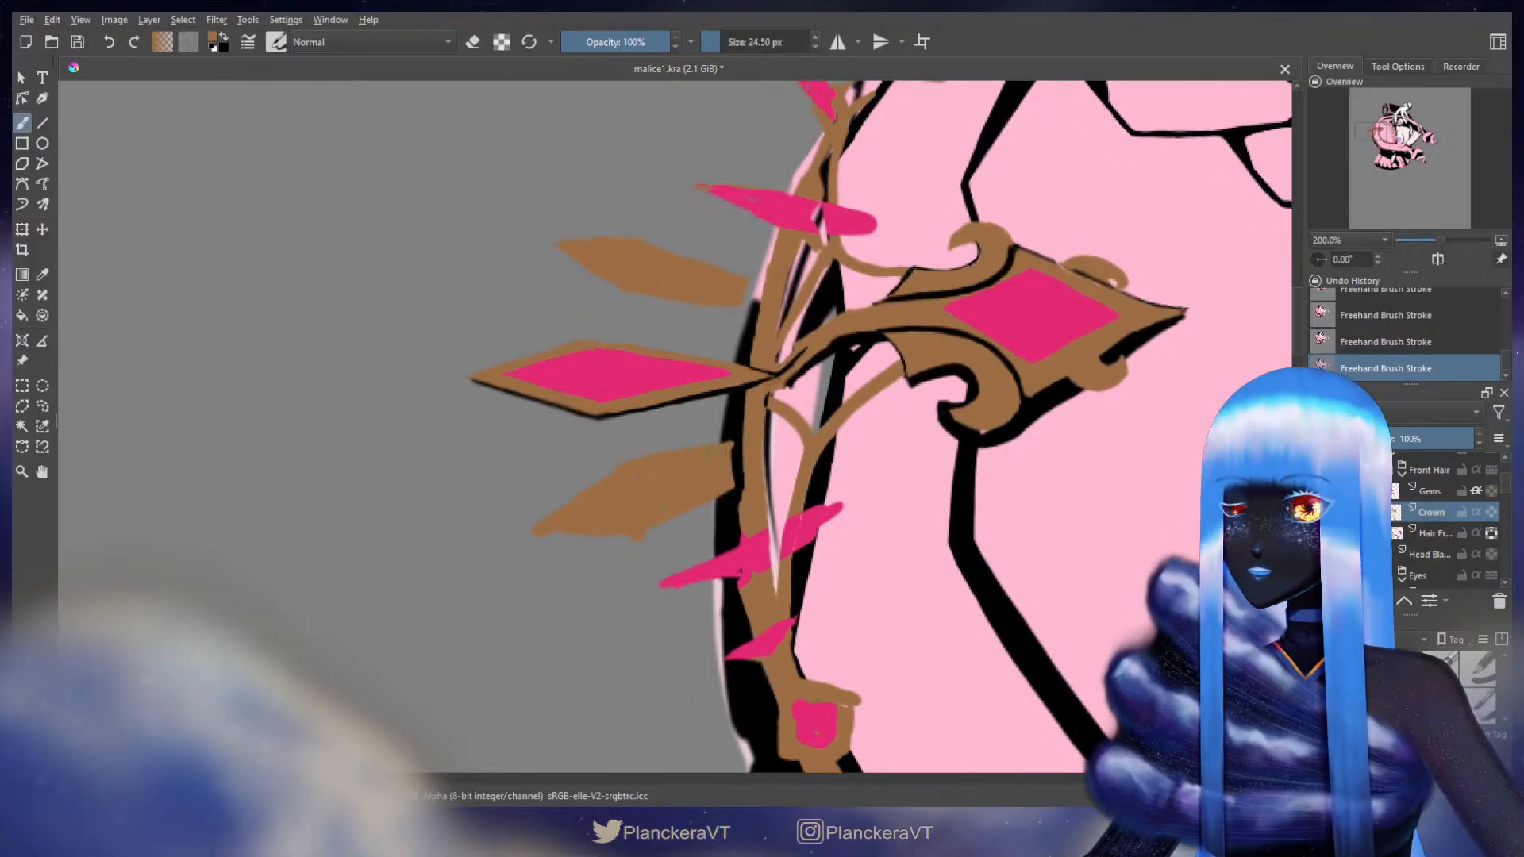
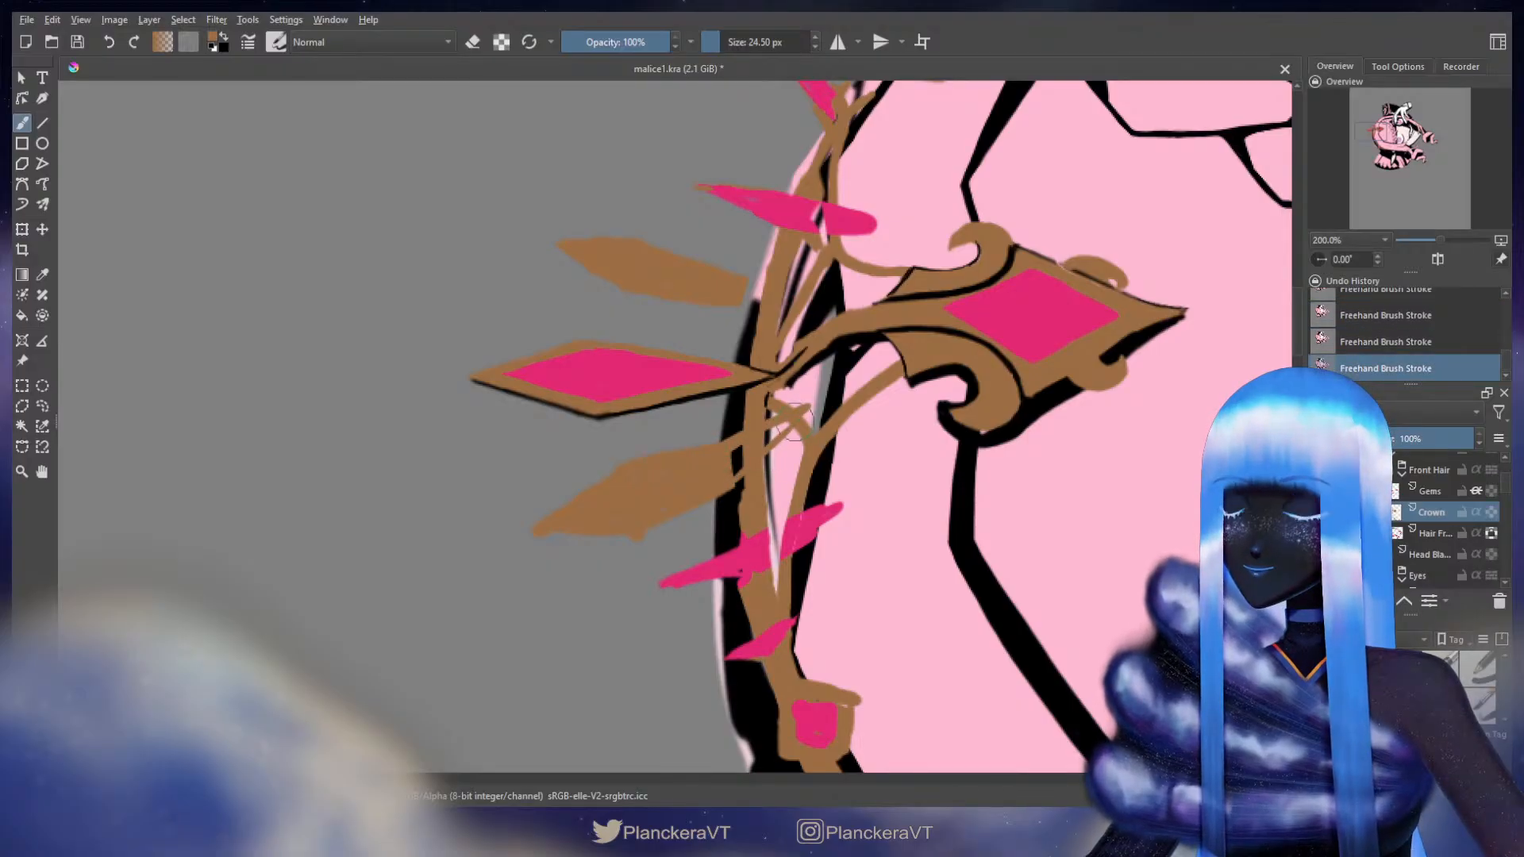
{"action": "left_click_drag", "start_coordinate": [794, 422], "coordinate": [811, 402]}
{"action": "key", "text": "ctrl+z"}
{"action": "key", "text": "ctrl+z"}
{"action": "key", "text": "ctrl+z"}
{"action": "key", "text": "ctrl+z"}
{"action": "left_click", "coordinate": [758, 427]}
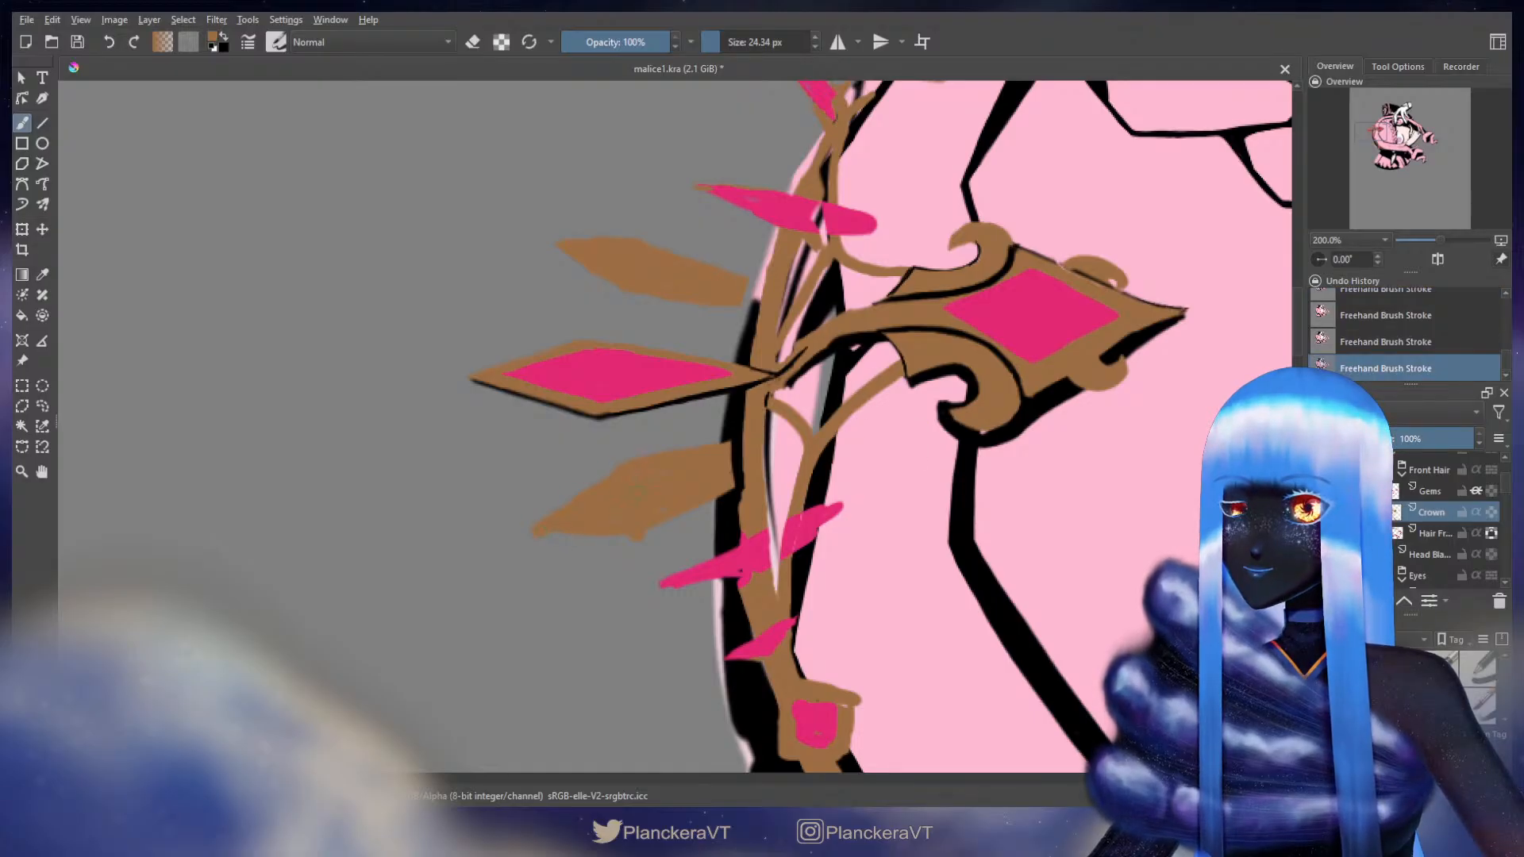
{"action": "left_click_drag", "start_coordinate": [755, 441], "coordinate": [811, 402]}
{"action": "key", "text": "ctrl+z"}
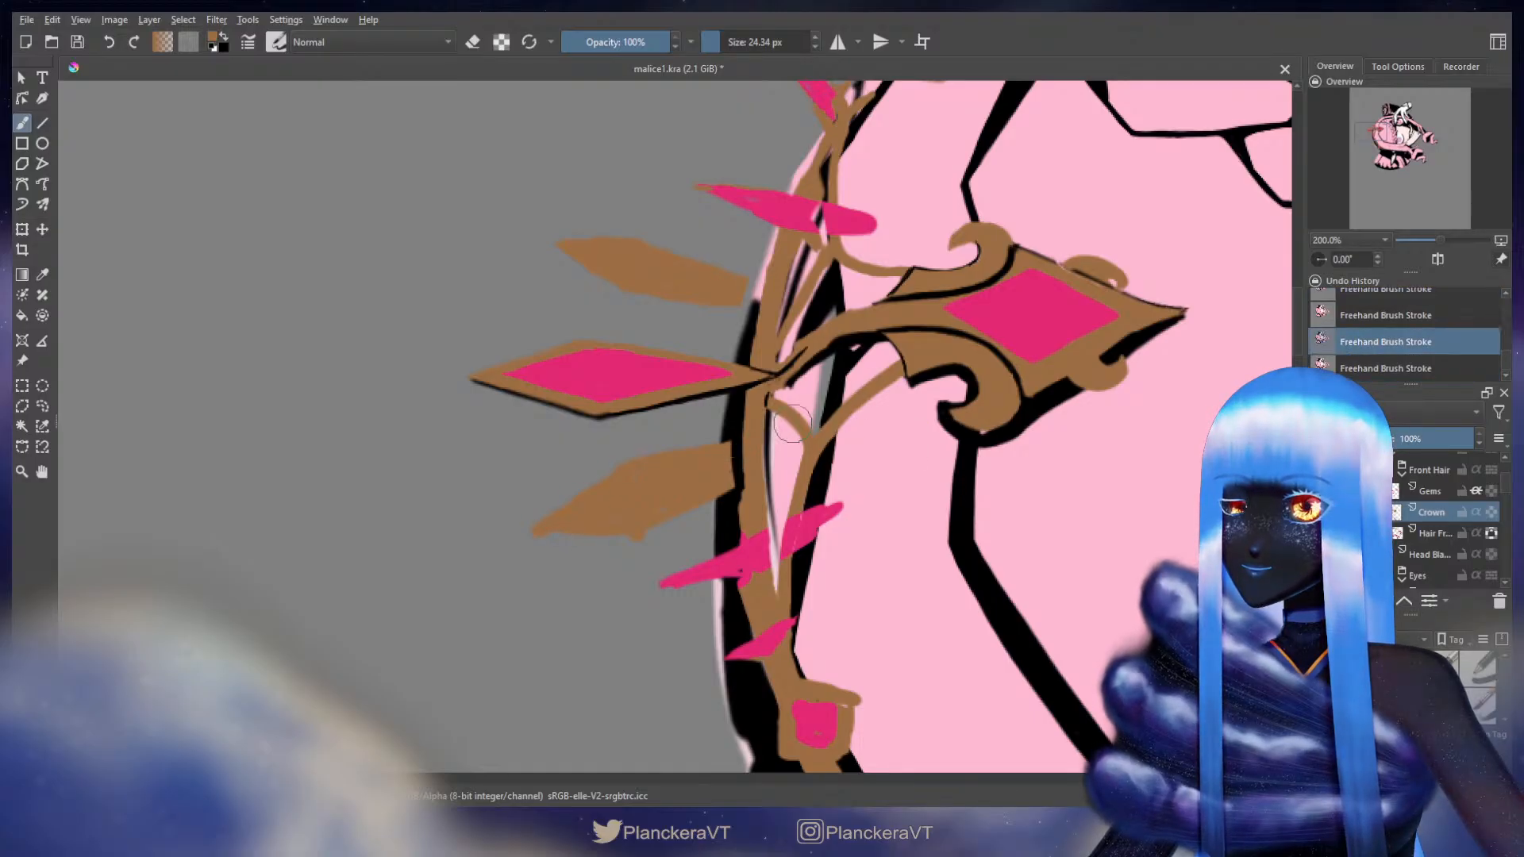
- Extend the base of the lower brown spike across the crown band to the connecting curves with a 24.34 px brush
{"action": "left_click_drag", "start_coordinate": [540, 530], "coordinate": [548, 536]}
{"action": "mouse_move", "coordinate": [732, 451]}
{"action": "left_mouse_down"}
{"action": "mouse_move", "coordinate": [805, 417]}
{"action": "mouse_move", "coordinate": [759, 430]}
{"action": "left_mouse_up"}
{"action": "key", "text": "ctrl+z"}
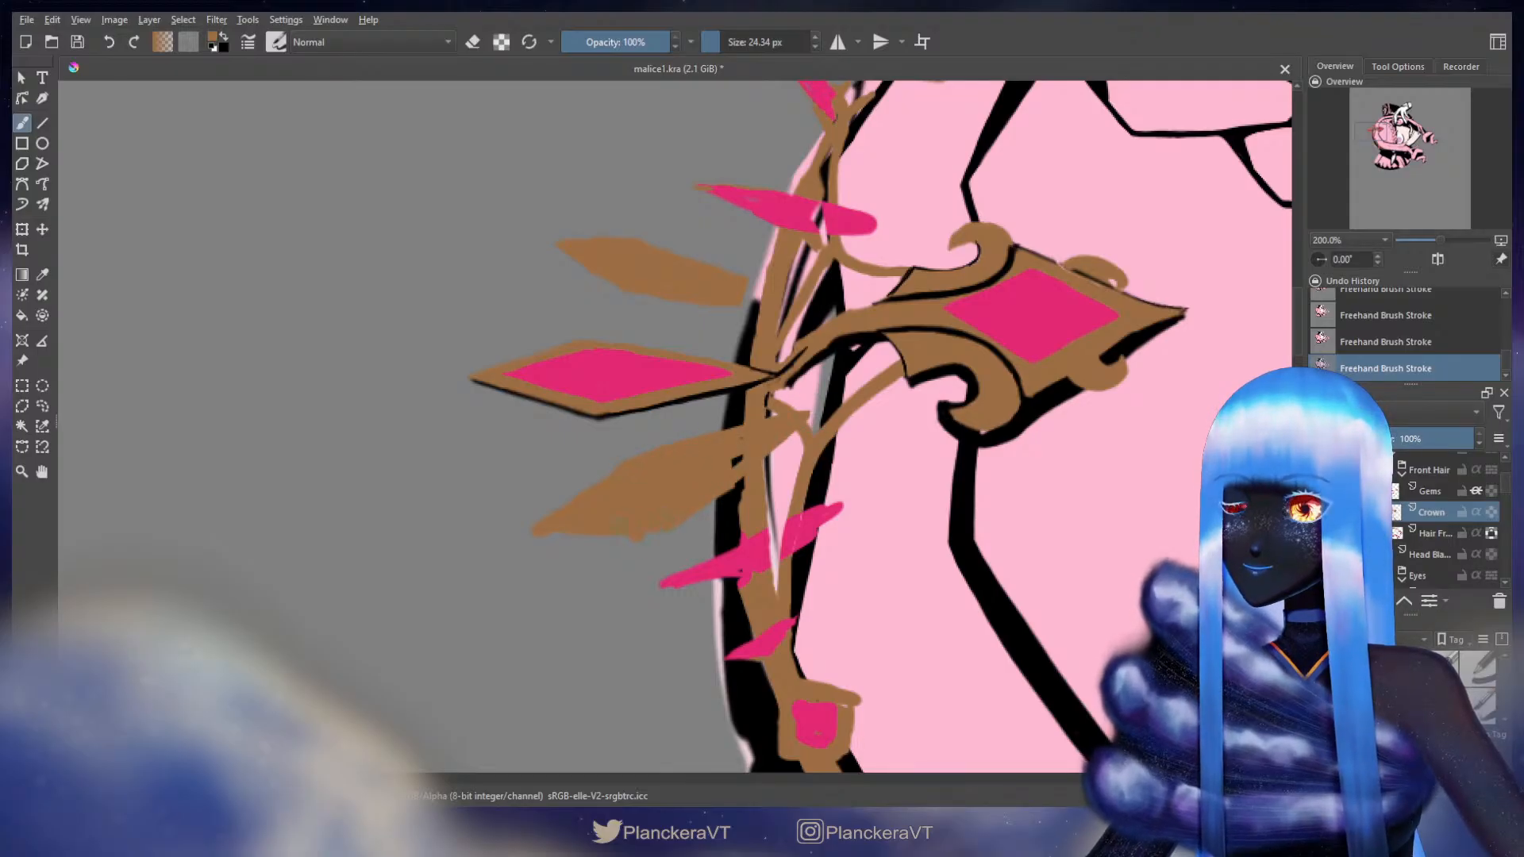
- Straighten the lower brown spike's edges and sharpen its tip, alternating a 21.46 px eraser and a 19.99 px brush
{"action": "key", "text": "e"}
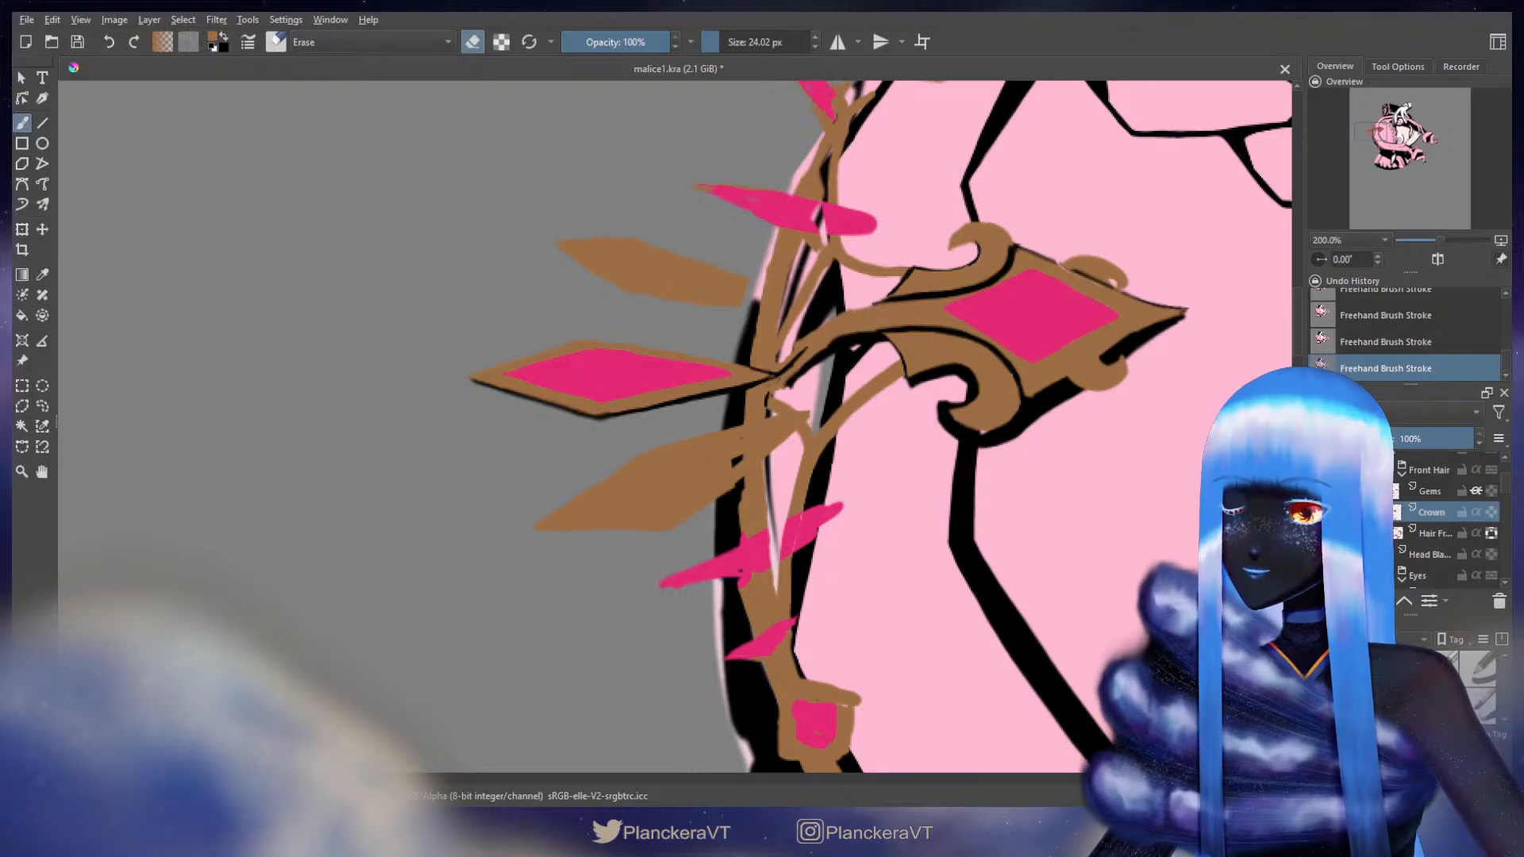
{"action": "key", "text": "e"}
{"action": "key", "text": "bracketleft"}
{"action": "left_click_drag", "start_coordinate": [639, 460], "coordinate": [589, 483]}
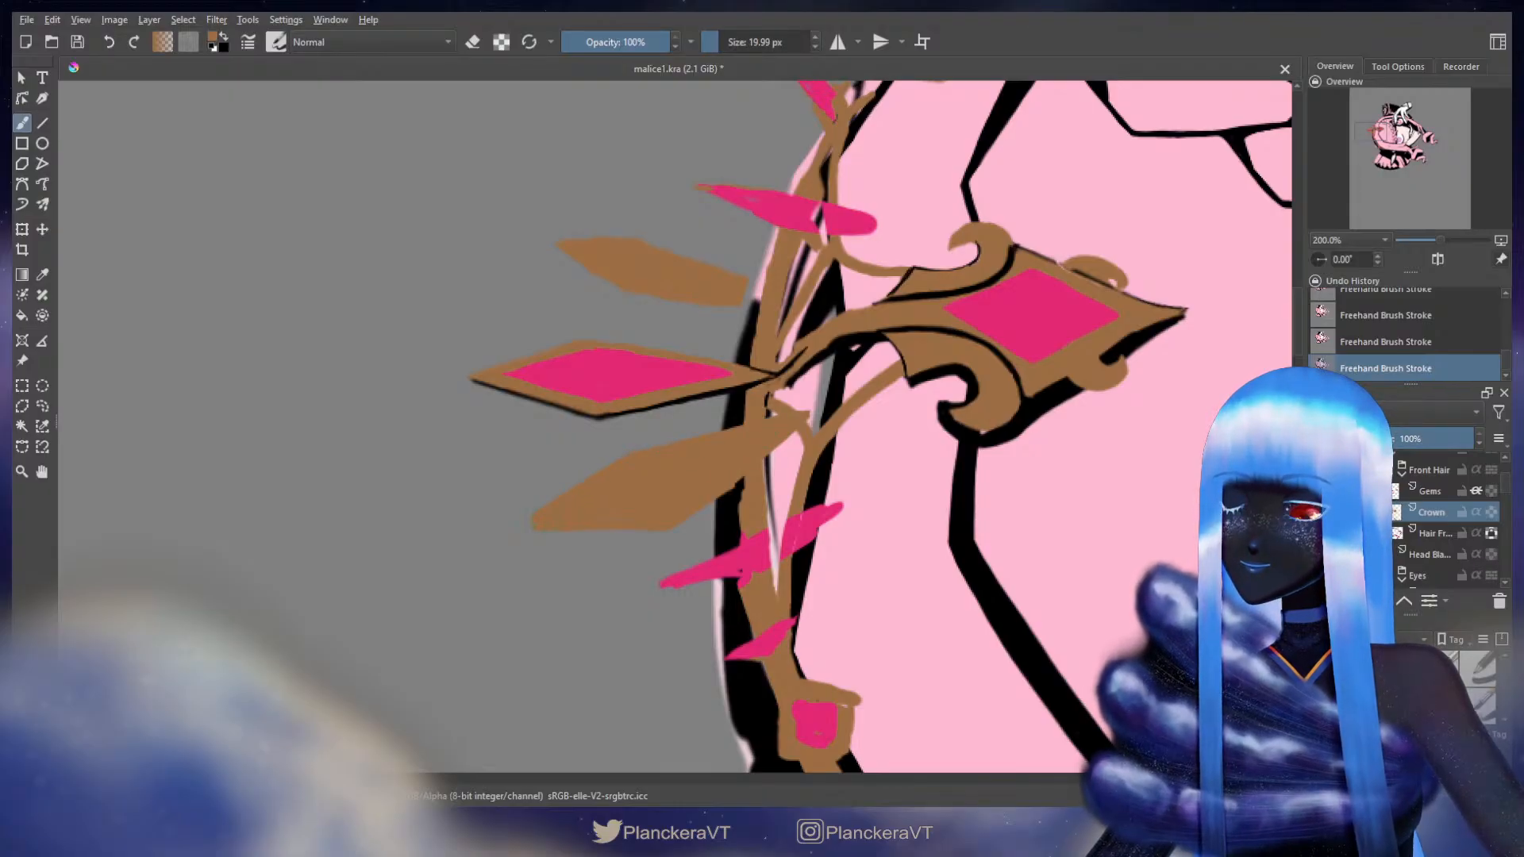
{"action": "key", "text": "e"}
{"action": "left_click_drag", "start_coordinate": [717, 482], "coordinate": [716, 482]}
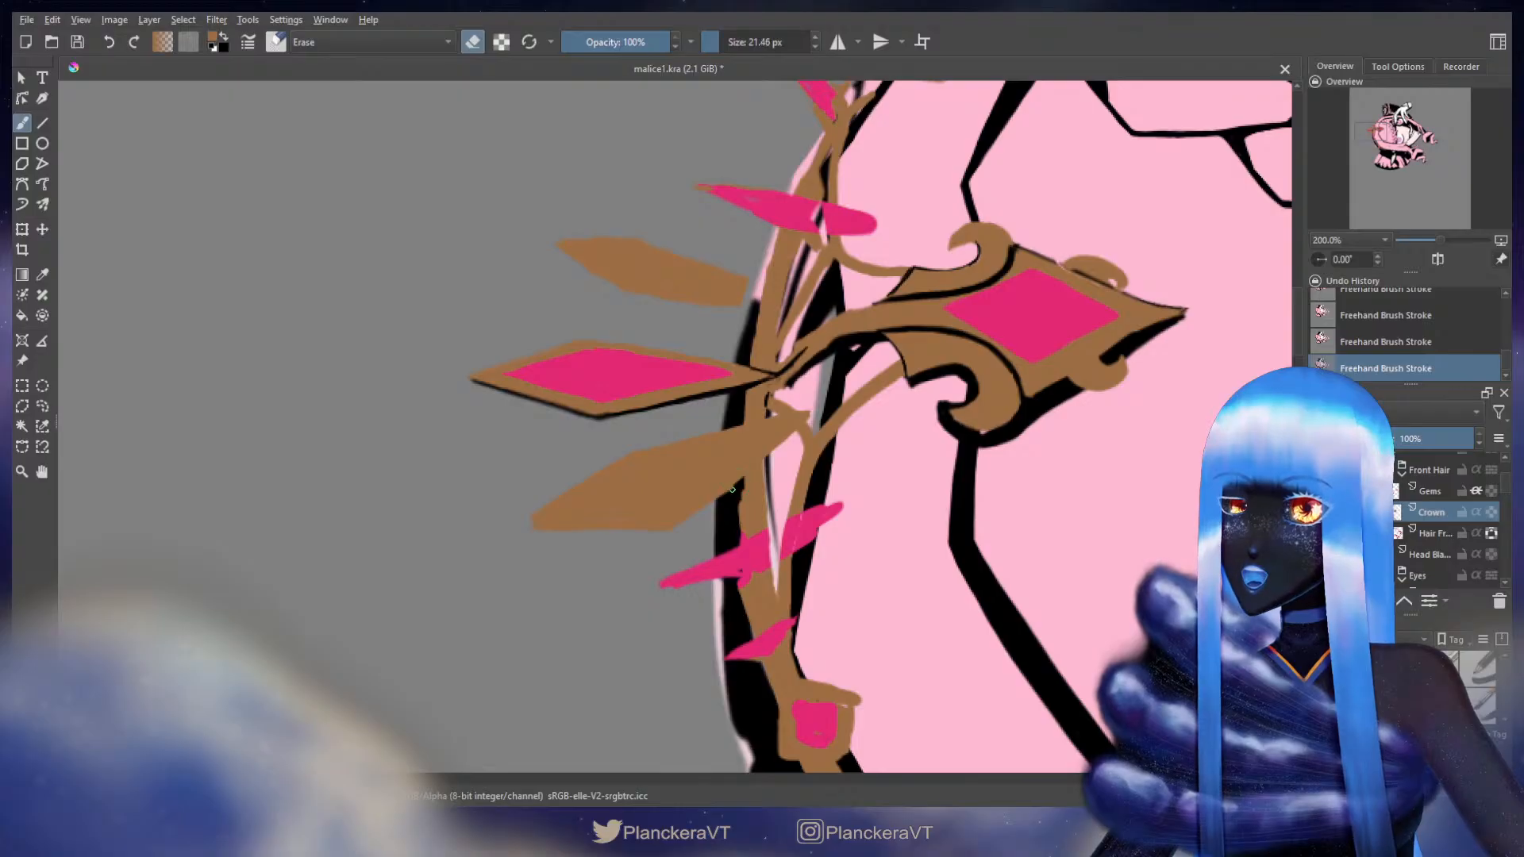
{"action": "key", "text": "ctrl+z"}
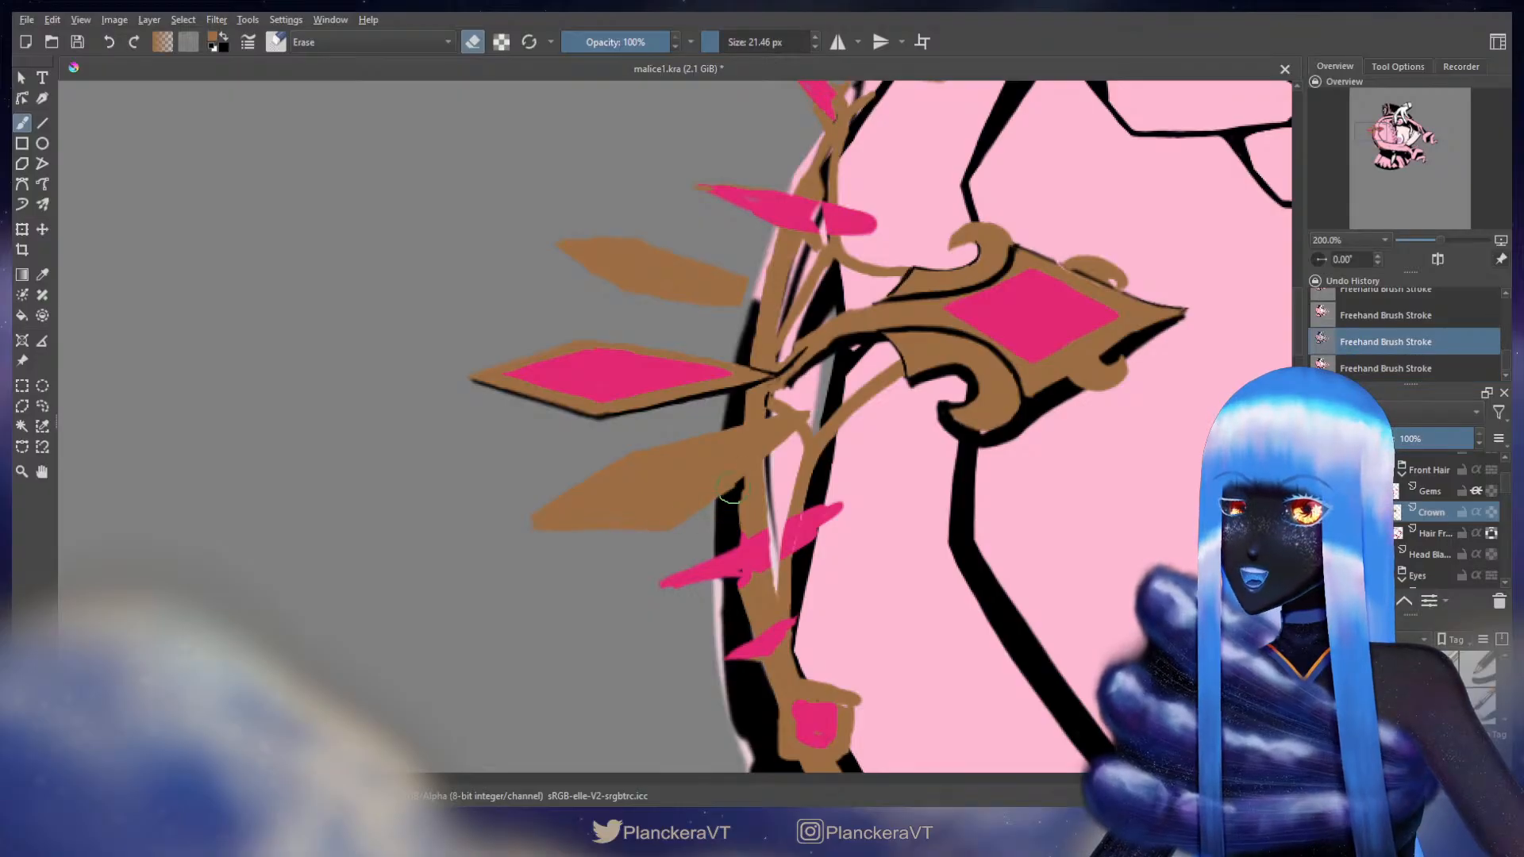
{"action": "key", "text": "ctrl+shift+z"}
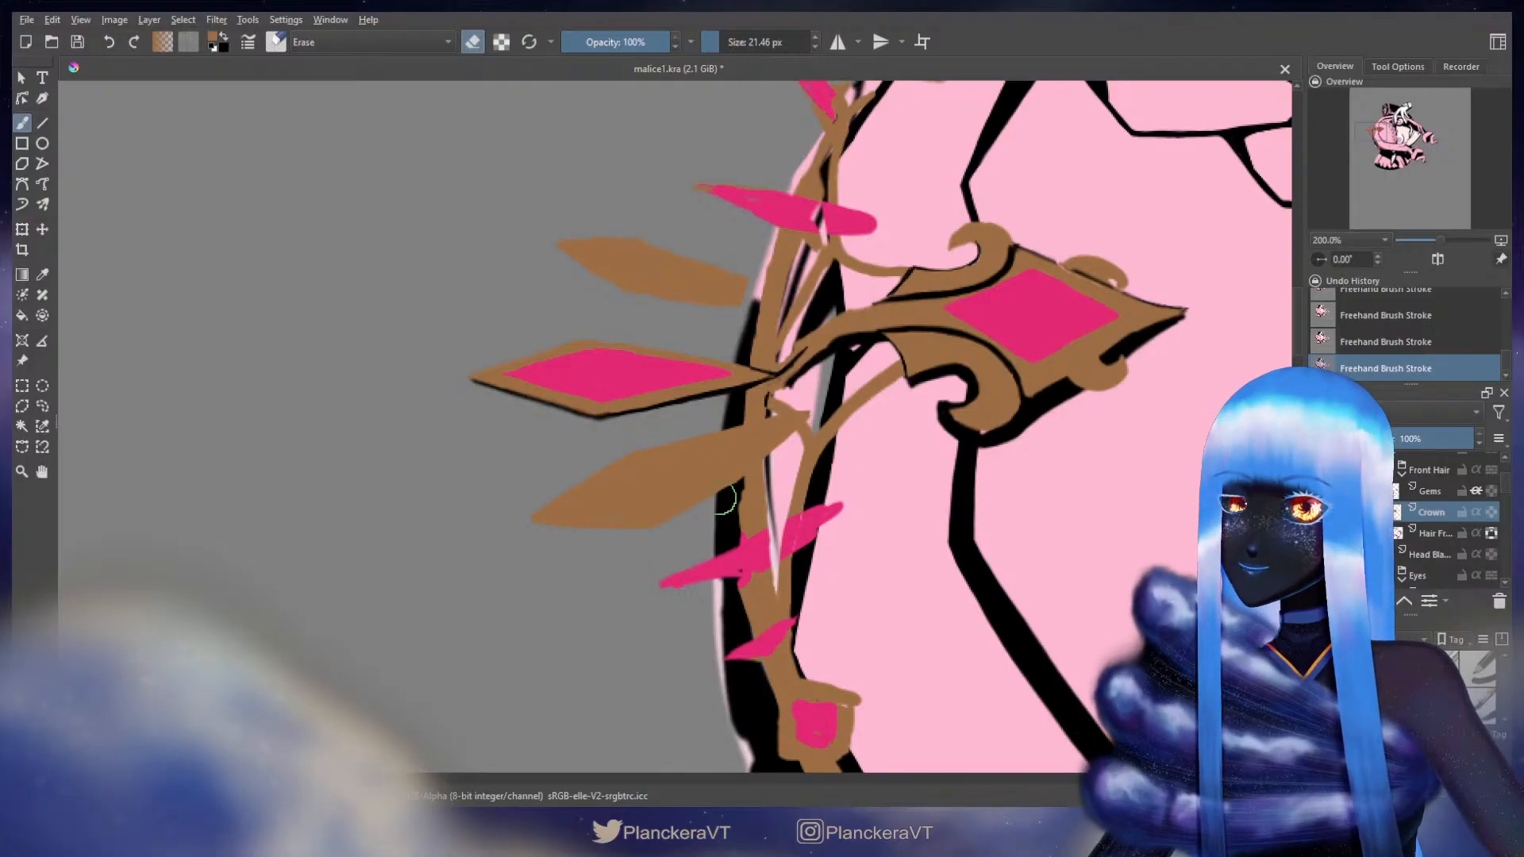
{"action": "key", "text": "e"}
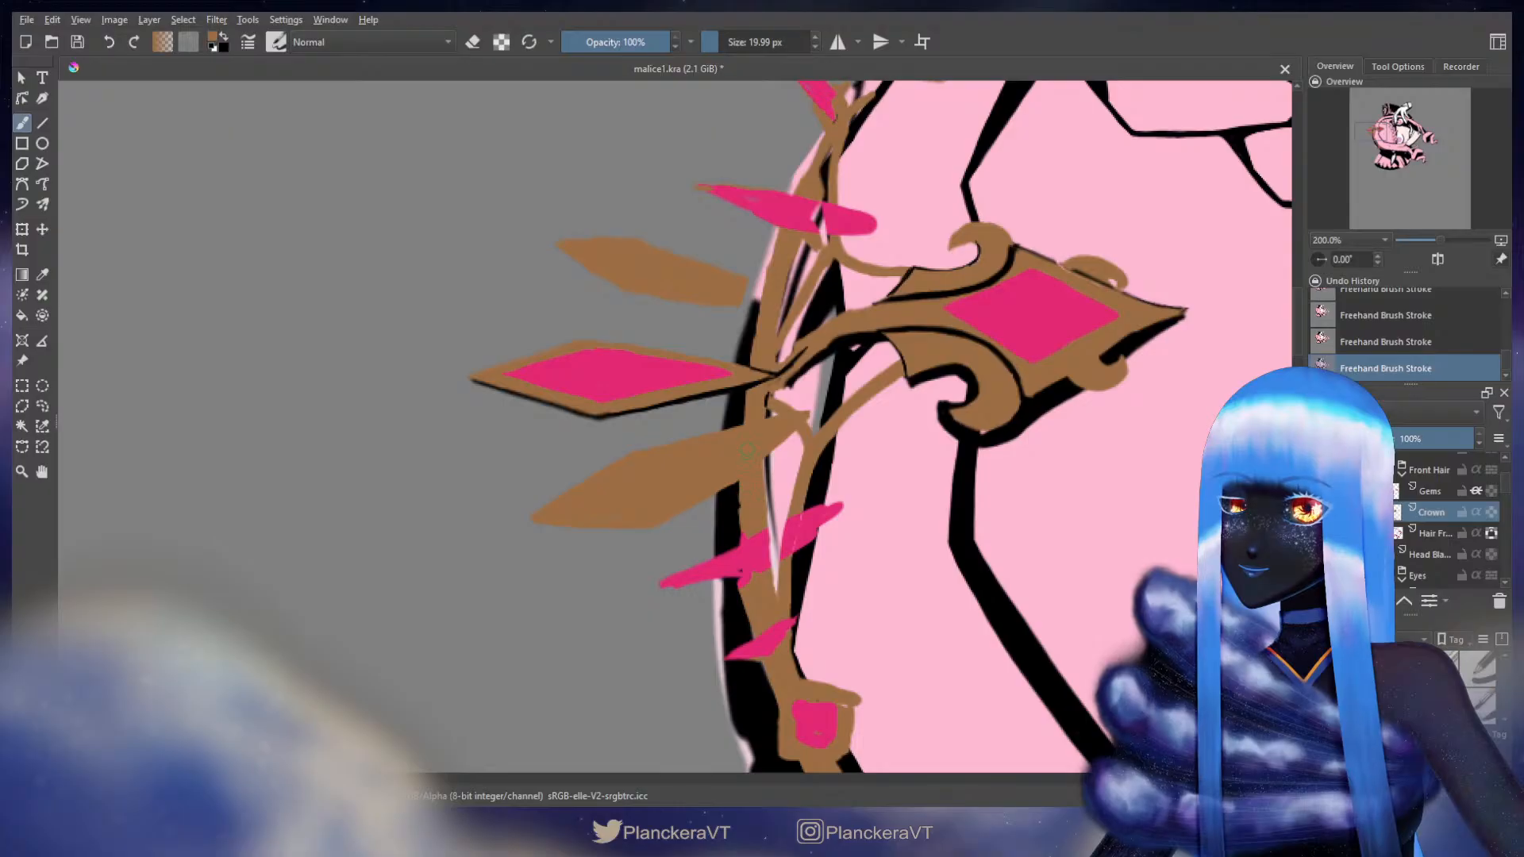
- Trim the crown band's outer edge below the lower spike with a 21.46 px eraser, and patch the gap at the pink gem with a 19.99 px brush
{"action": "key", "text": "e"}
{"action": "scroll", "coordinate": [744, 504], "scroll_direction": "down", "scroll_amount": 3}
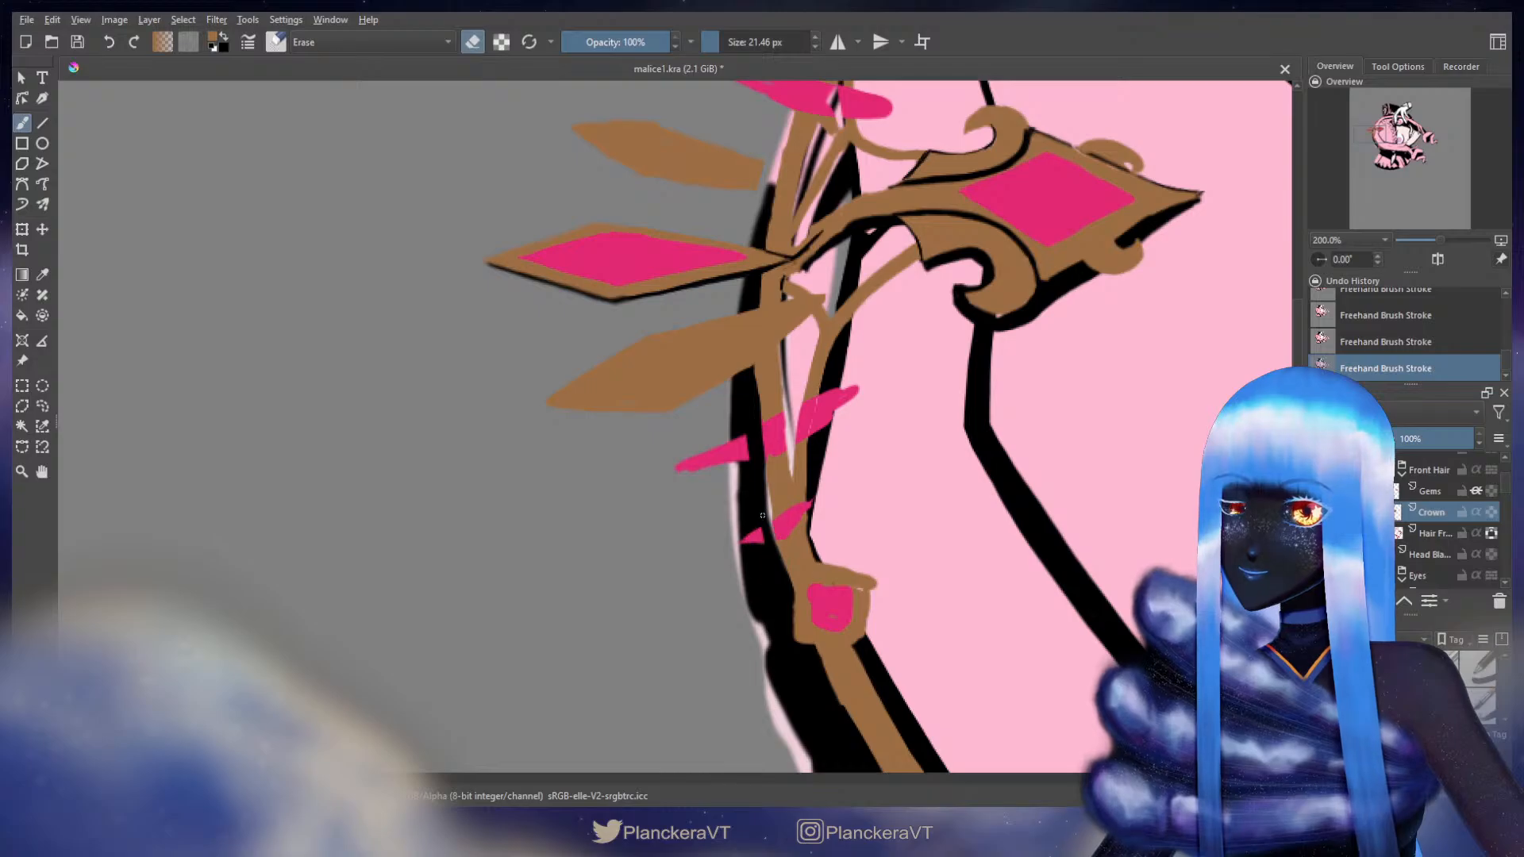
{"action": "key", "text": "e"}
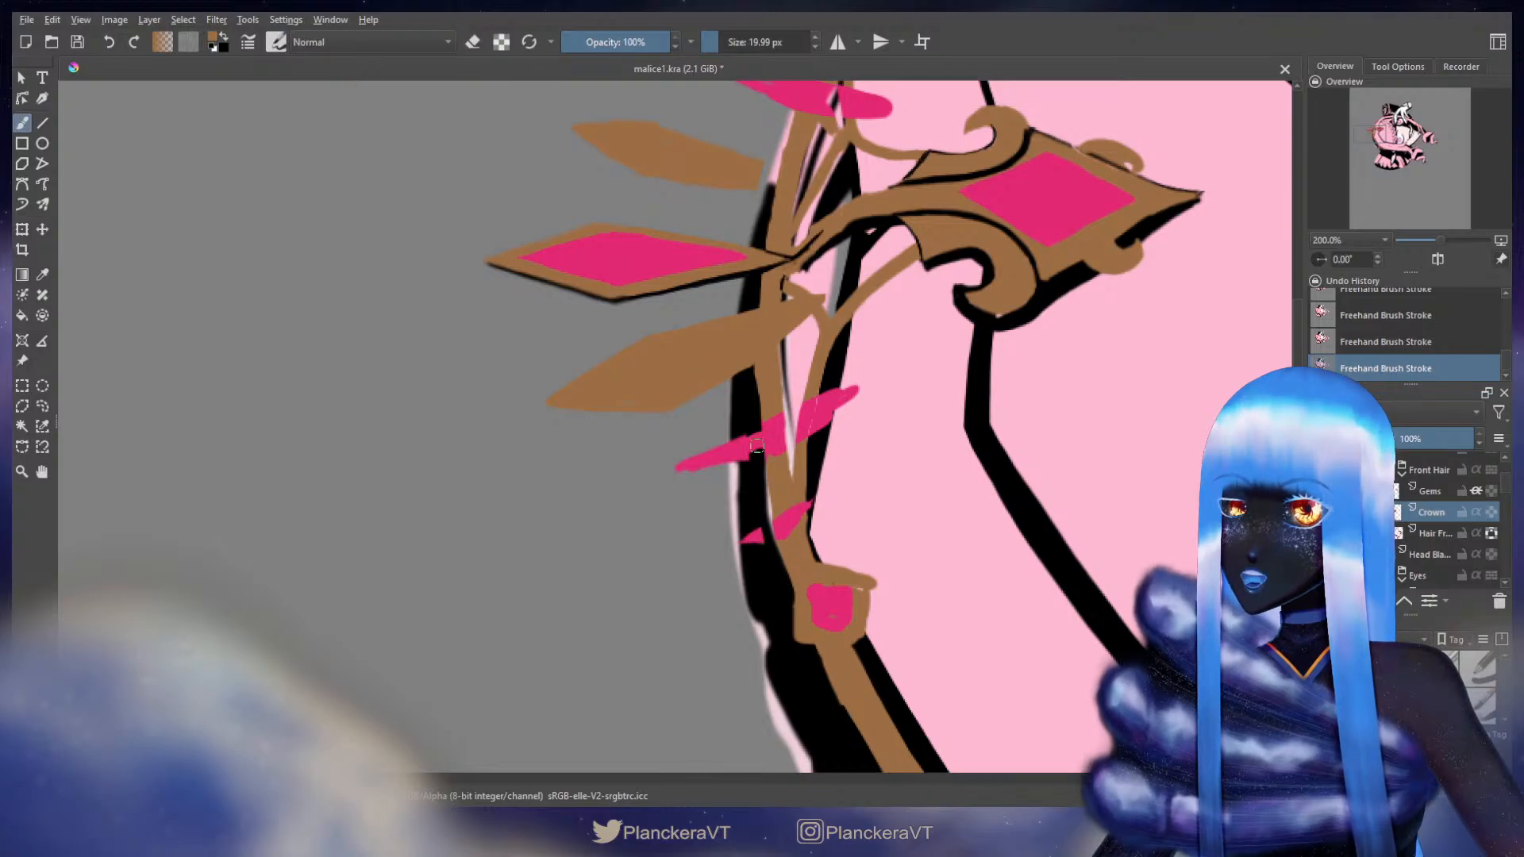
- Extend the base of the upper brown spike across the crown band with a 23.39 px brush
{"action": "left_click_drag", "start_coordinate": [751, 422], "coordinate": [720, 566]}
{"action": "key", "text": "bracketright"}
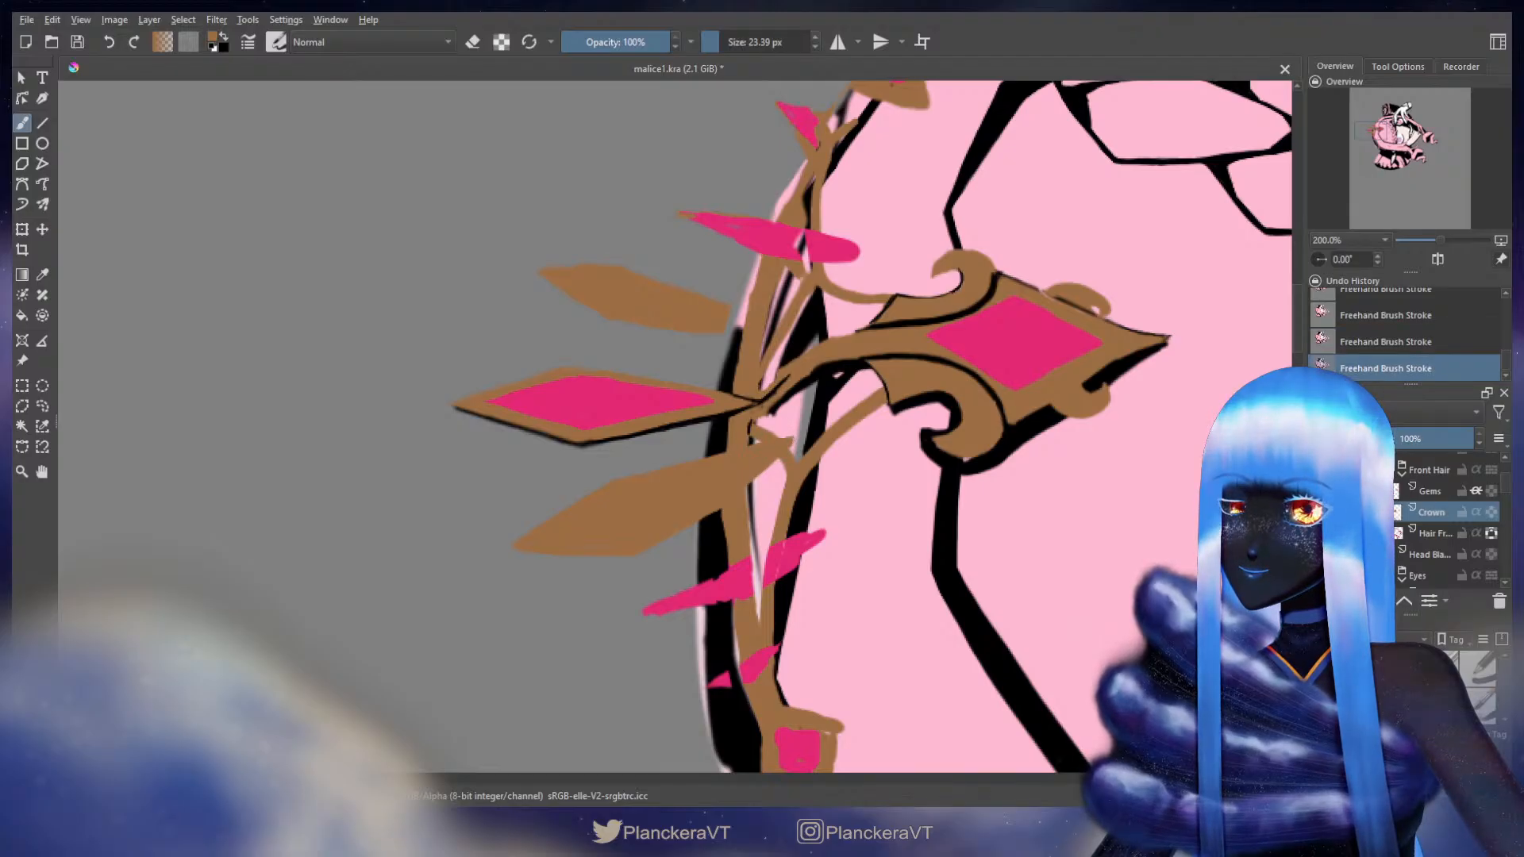
{"action": "left_click_drag", "start_coordinate": [786, 427], "coordinate": [691, 526]}
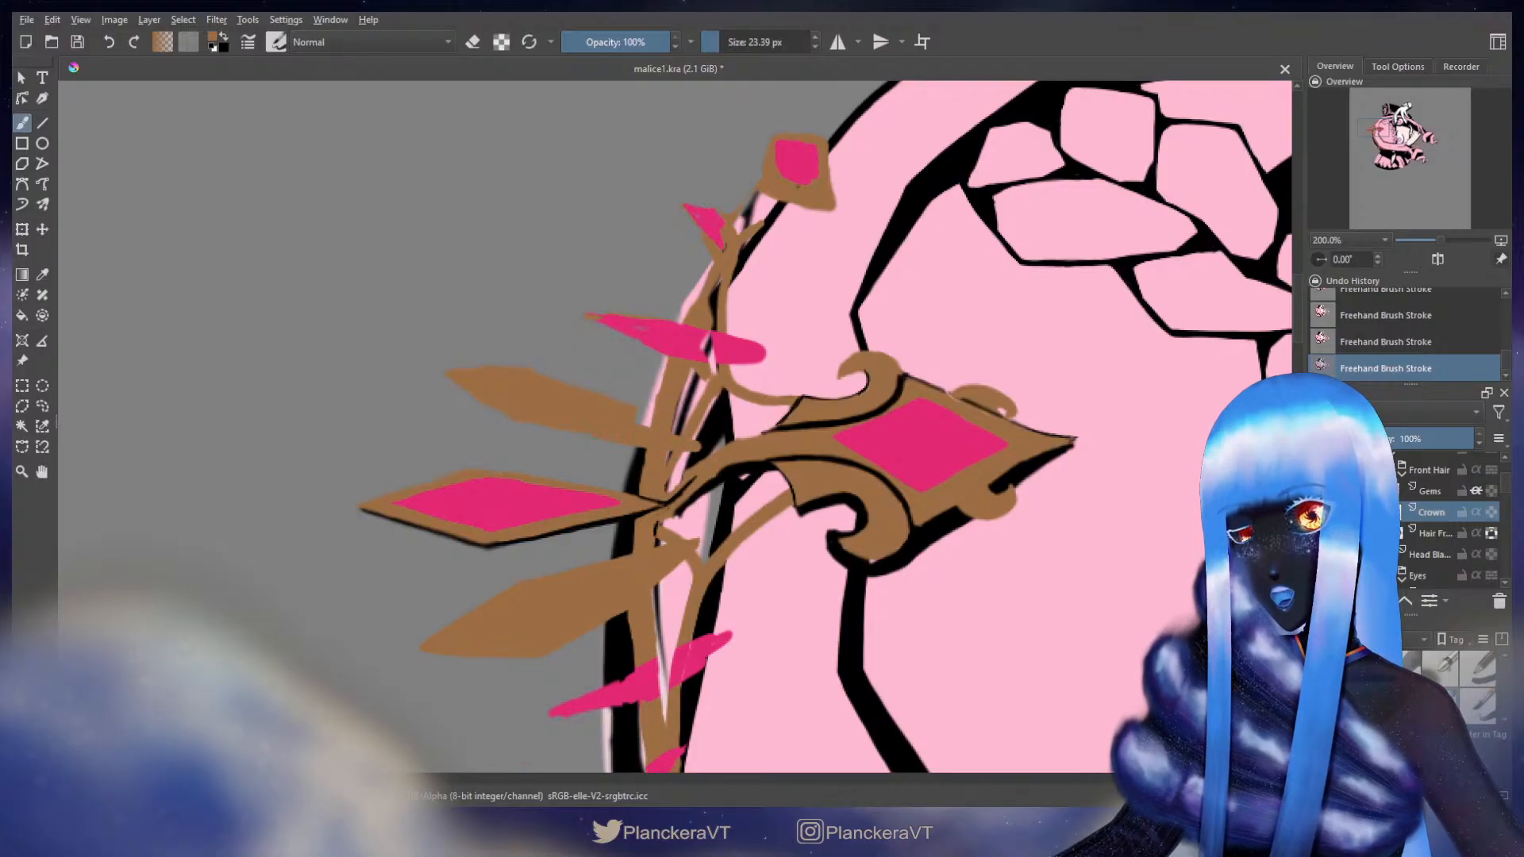
{"action": "key", "text": "ctrl+z"}
{"action": "key", "text": "ctrl+shift+z"}
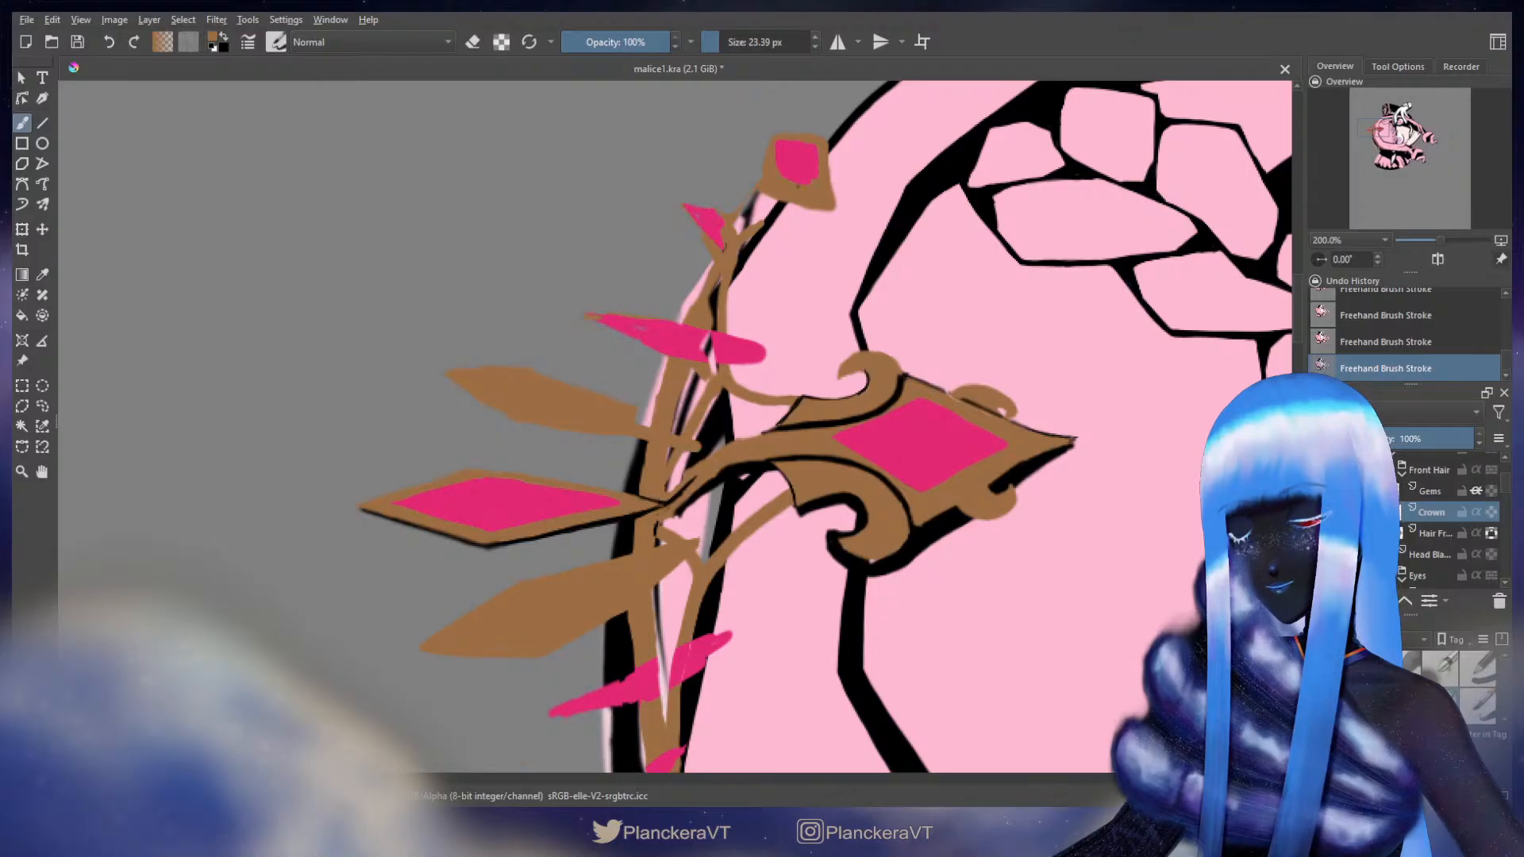
{"action": "key", "text": "ctrl+z"}
{"action": "key", "text": "ctrl+shift+z"}
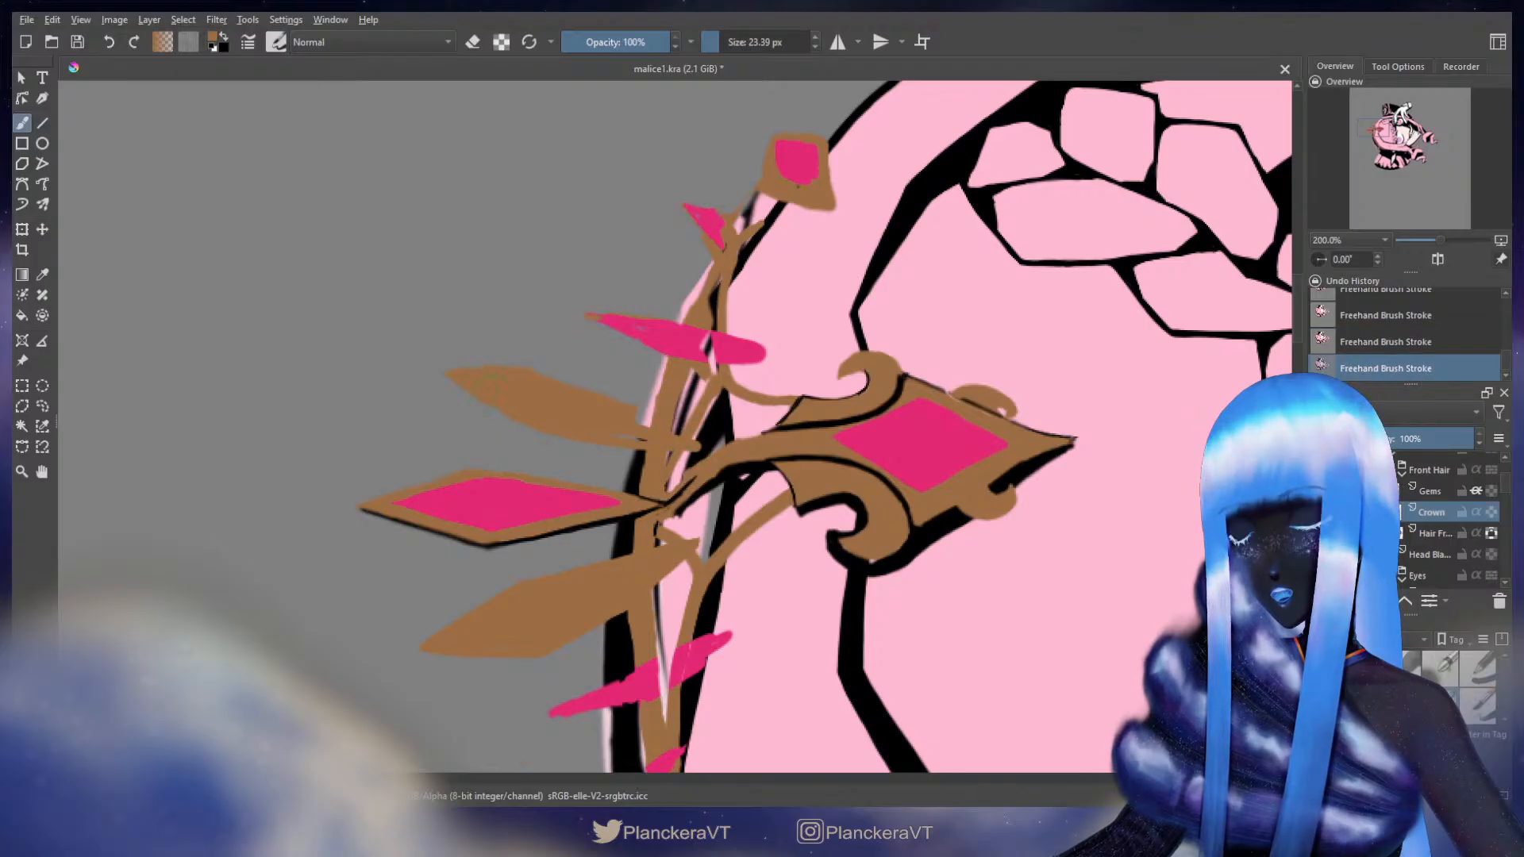
- Trim the upper brown spike's tip with a 21.46 px eraser, and fill in its upper edge and base with brown down to a 17.61 px brush
{"action": "key", "text": "e"}
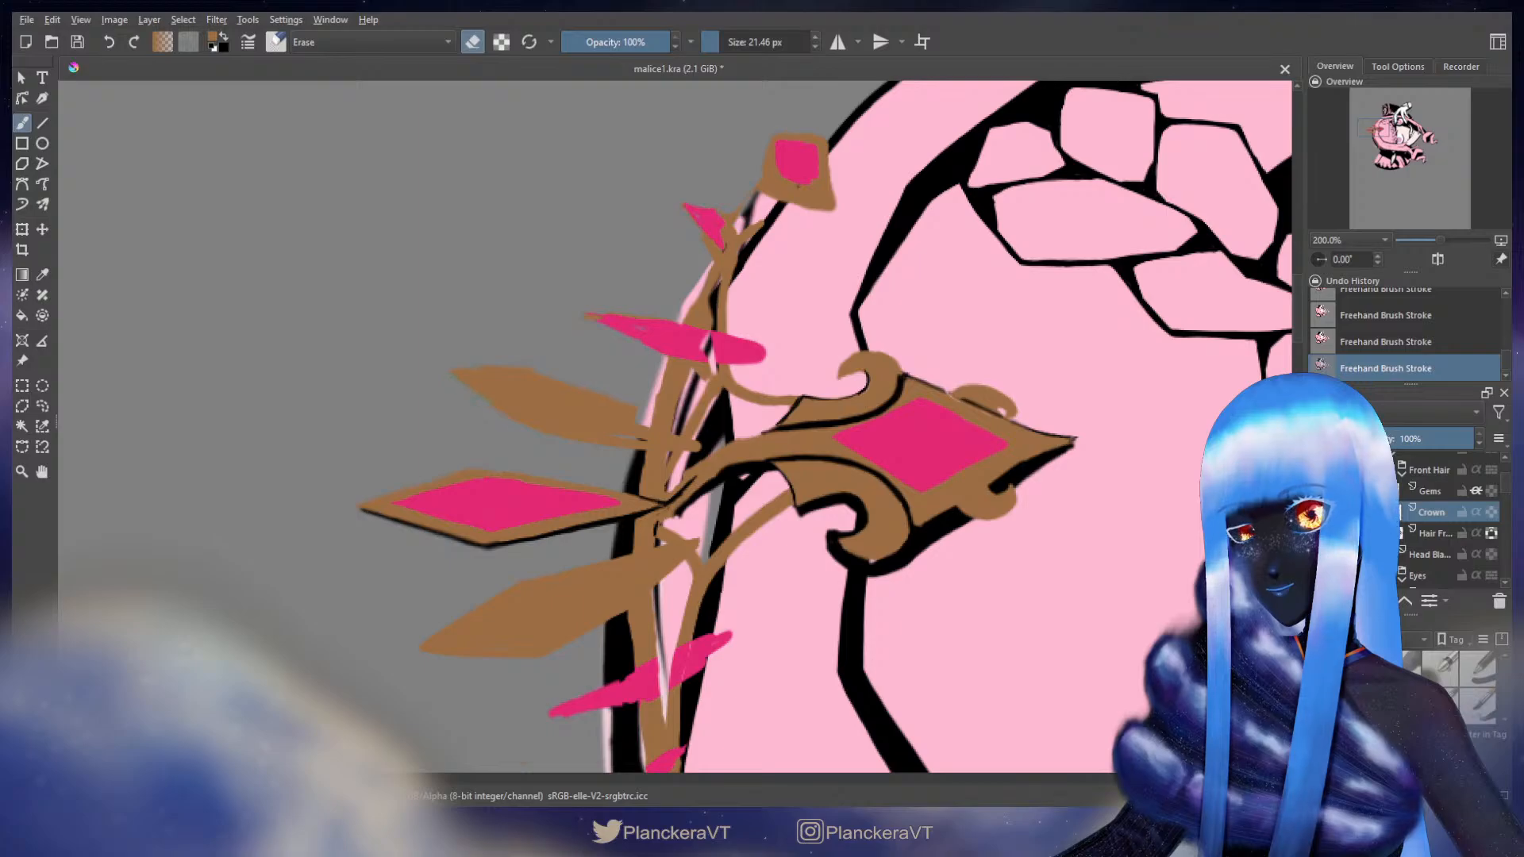
{"action": "key", "text": "e"}
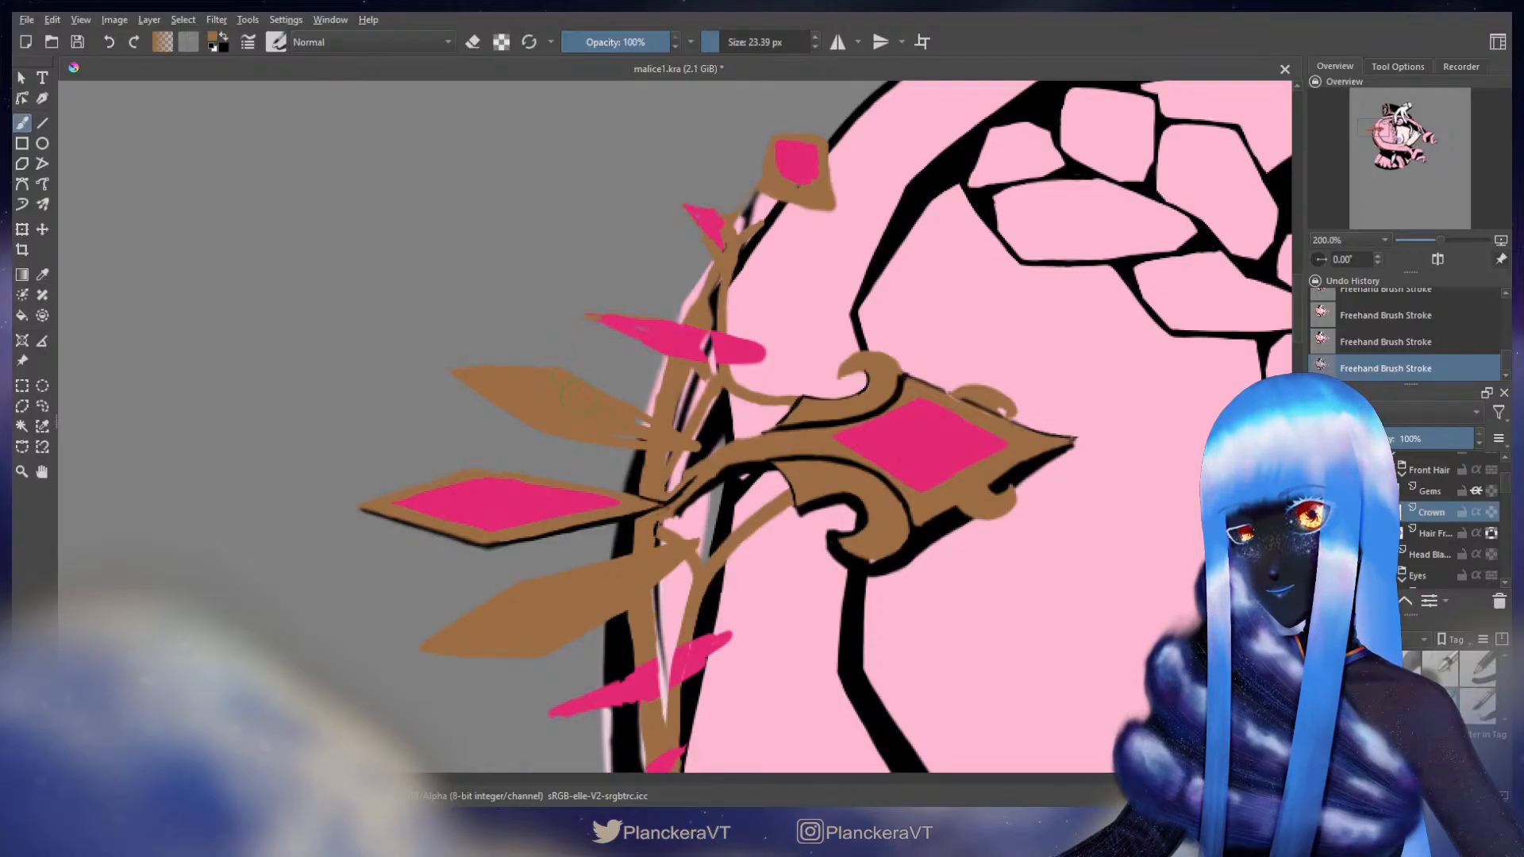
{"action": "key", "text": "bracketleft"}
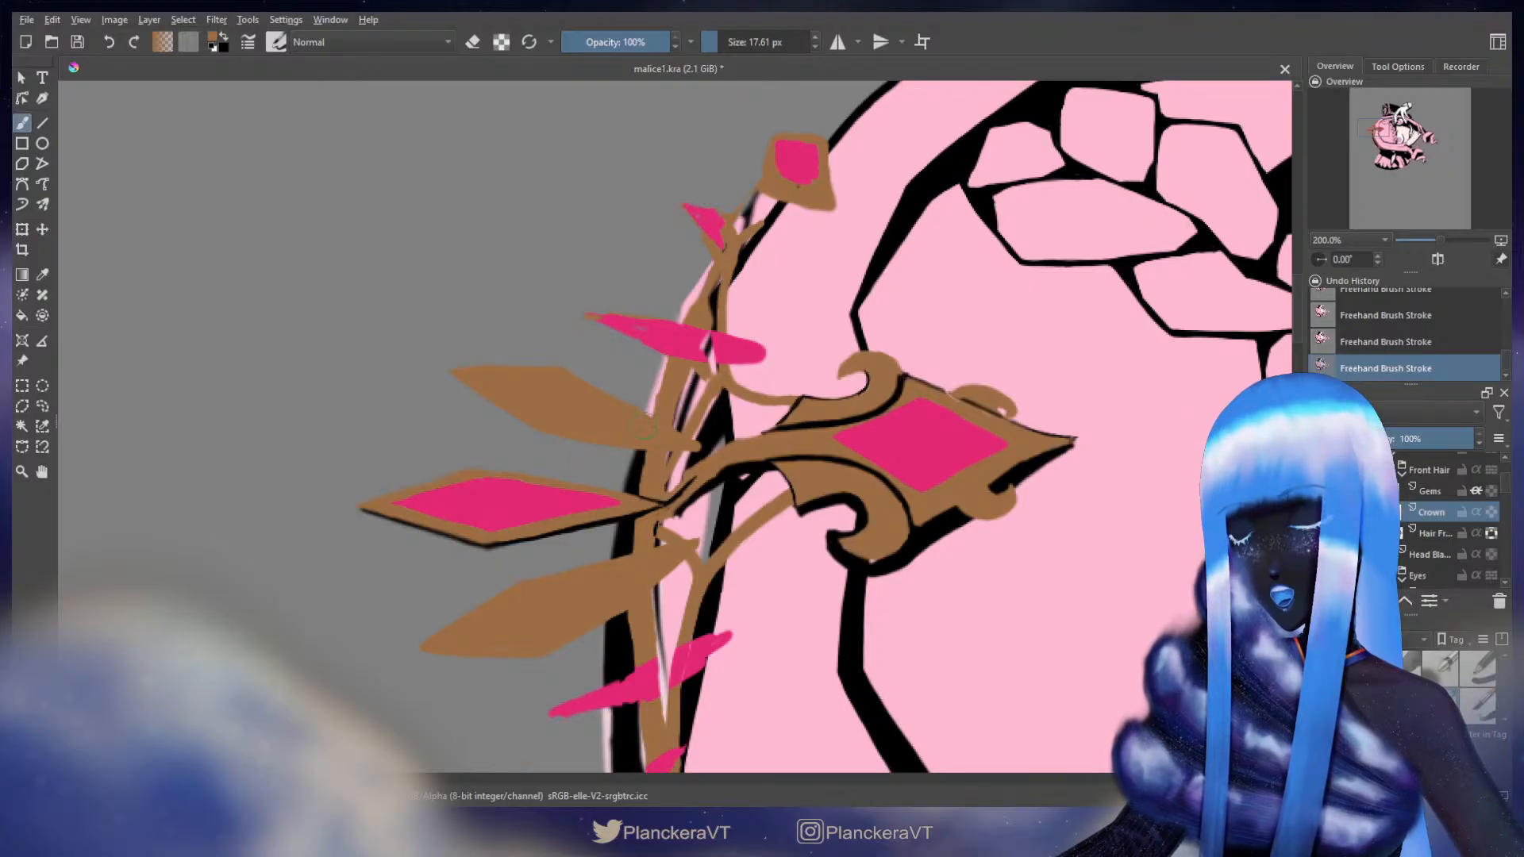
- Erase along the upper brown spike's upper and lower edges with a 21.43 px eraser to slim it
{"action": "key", "text": "e"}
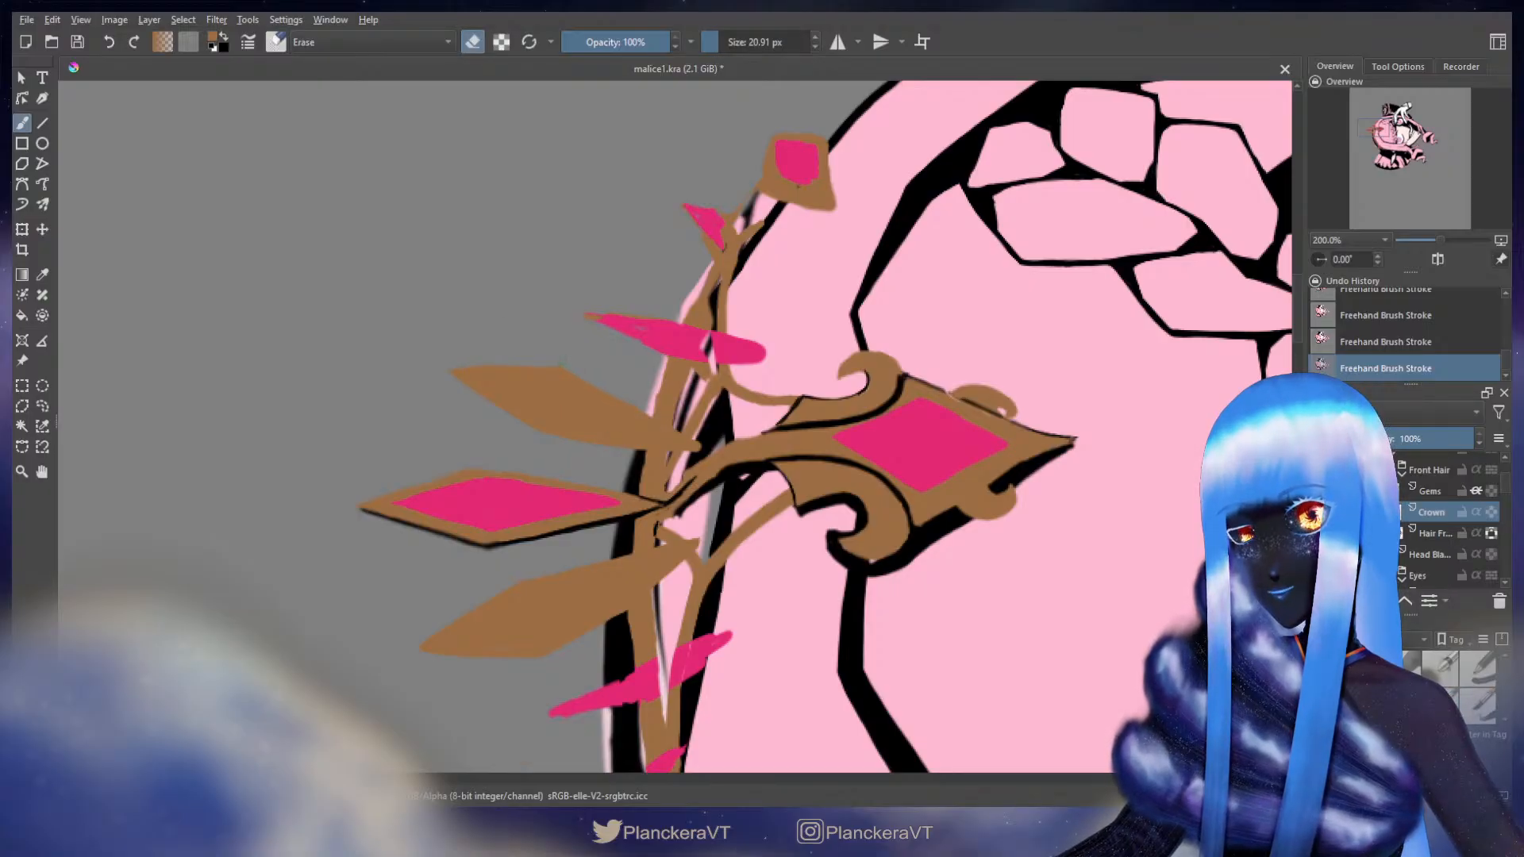
{"action": "left_click_drag", "start_coordinate": [611, 389], "coordinate": [614, 389]}
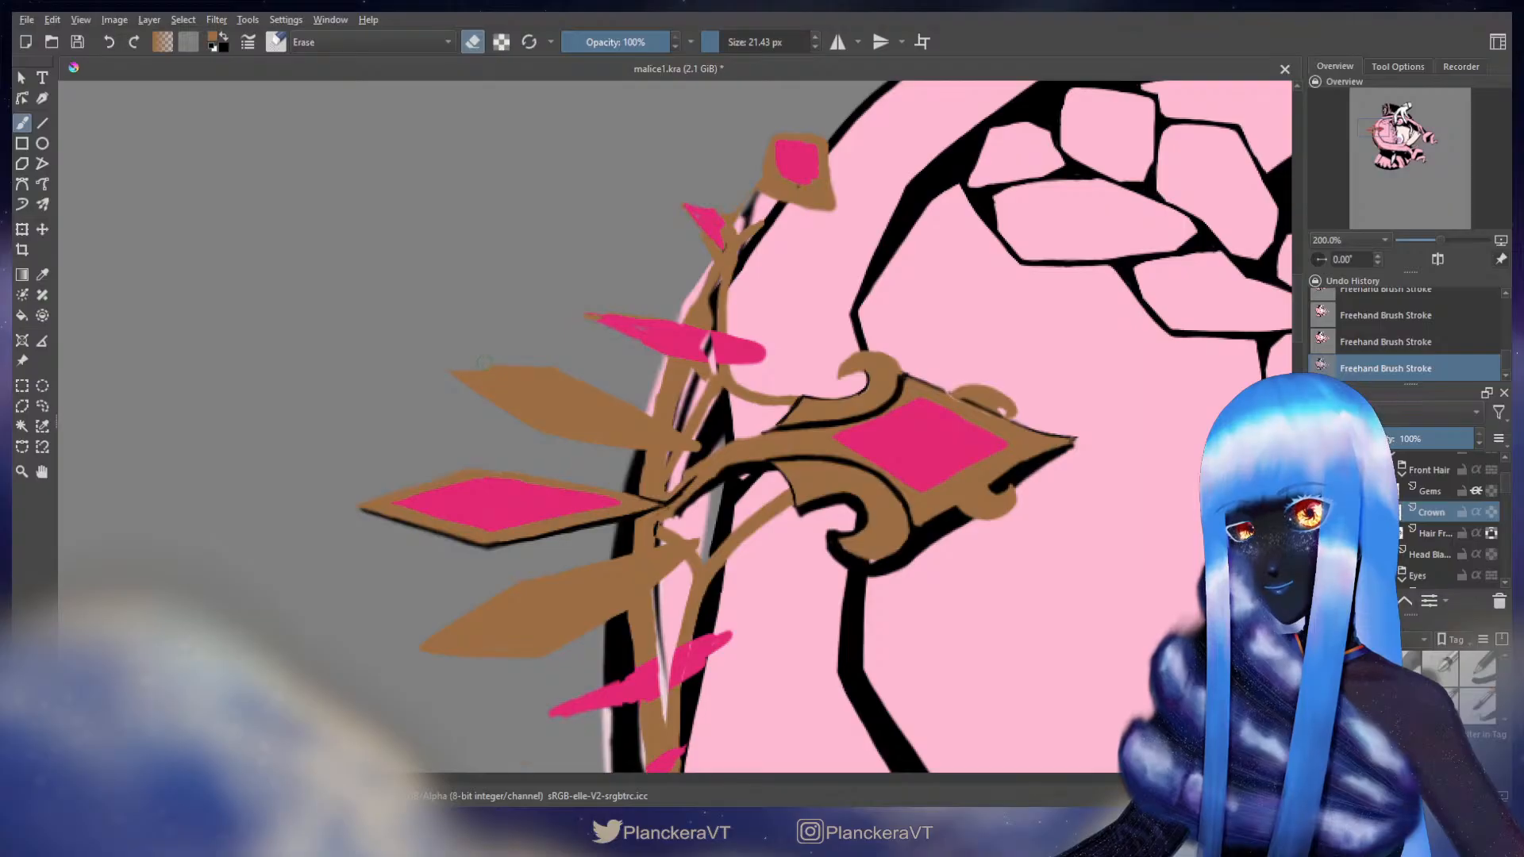
{"action": "key", "text": "ctrl+z"}
{"action": "left_click_drag", "start_coordinate": [449, 358], "coordinate": [567, 361]}
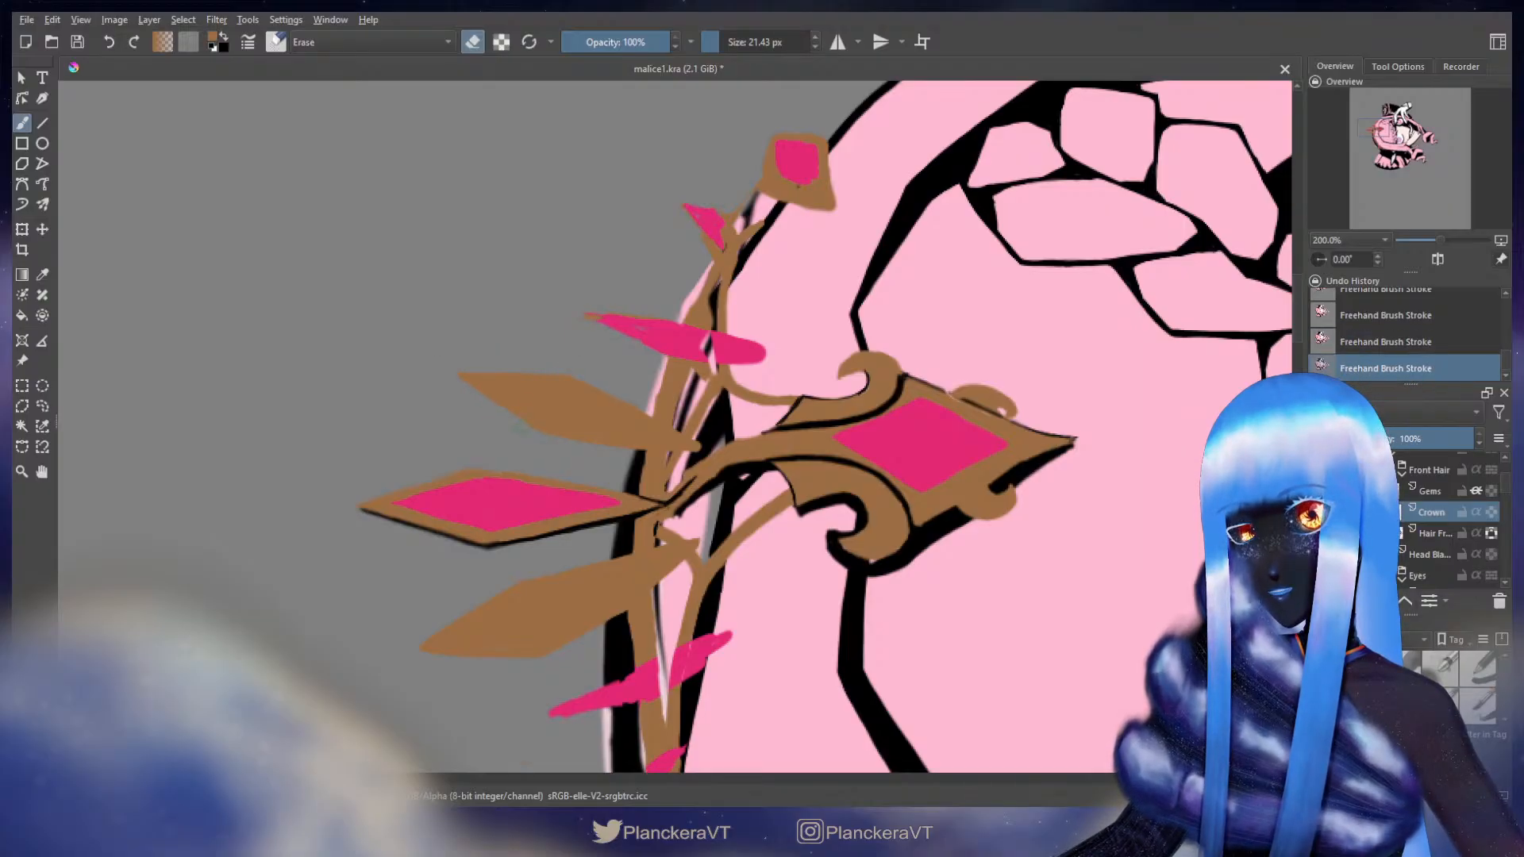
{"action": "key", "text": "ctrl+z"}
{"action": "left_click_drag", "start_coordinate": [592, 459], "coordinate": [623, 466]}
- Refine the upper spike's joint with the crown band using a 17.30 px brown brush, and clean around the band with a 21.28 px eraser
{"action": "key", "text": "e"}
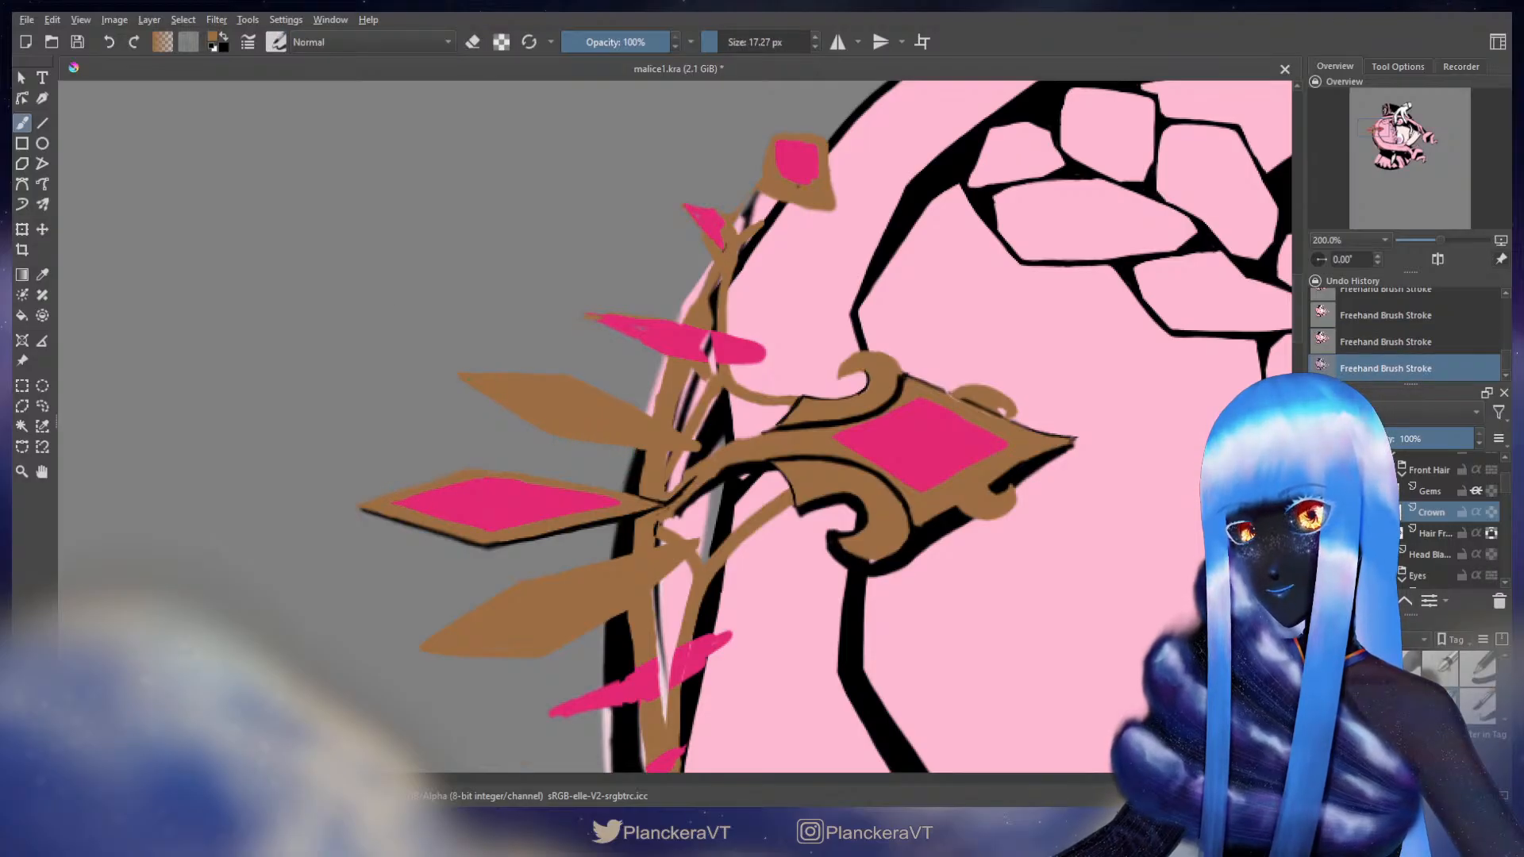
{"action": "key", "text": "bracketleft"}
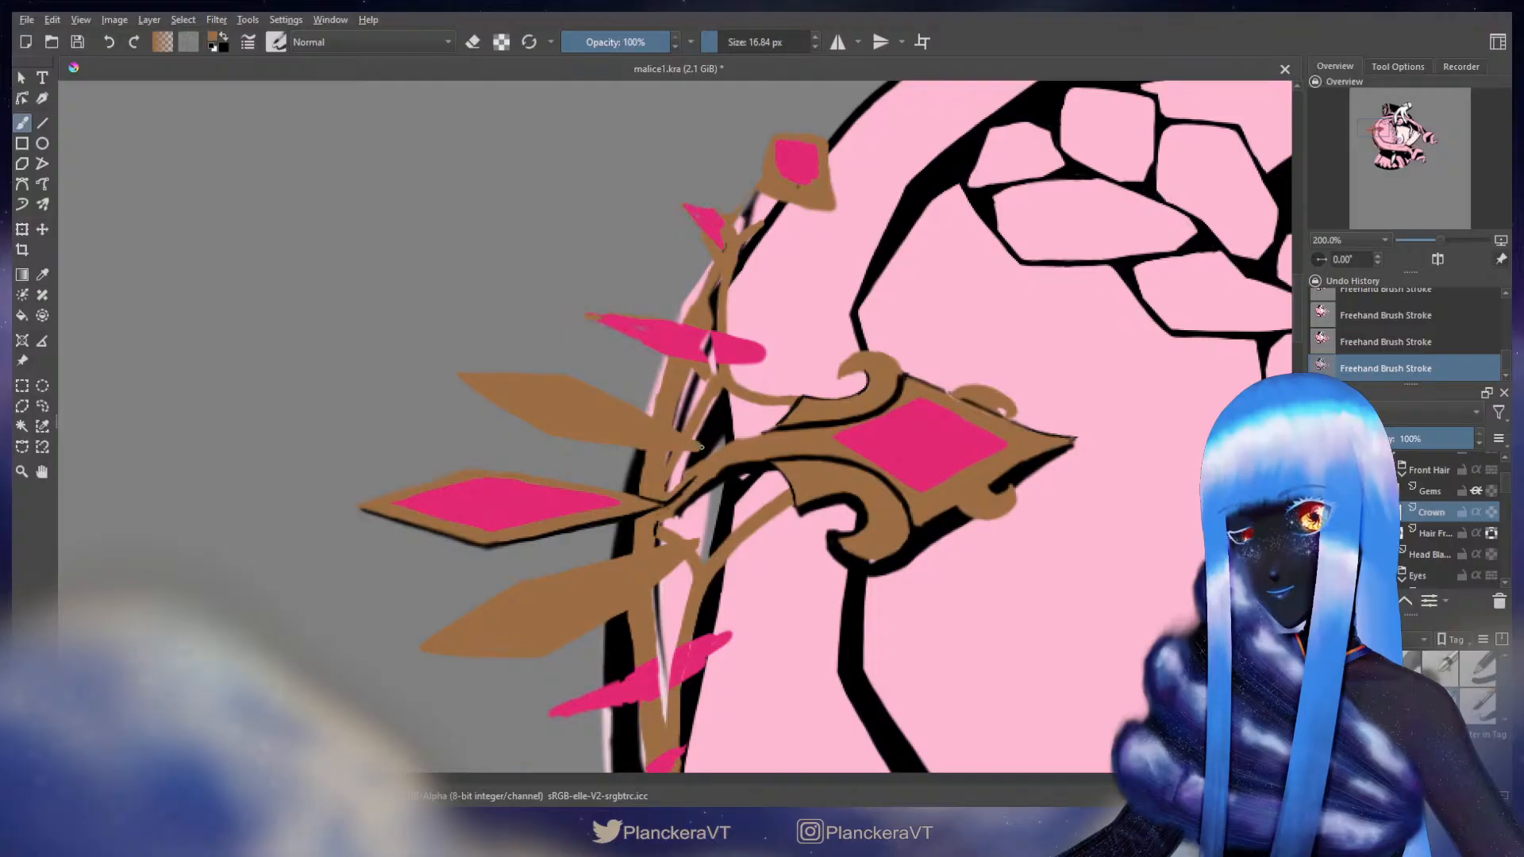
{"action": "key", "text": "bracketright"}
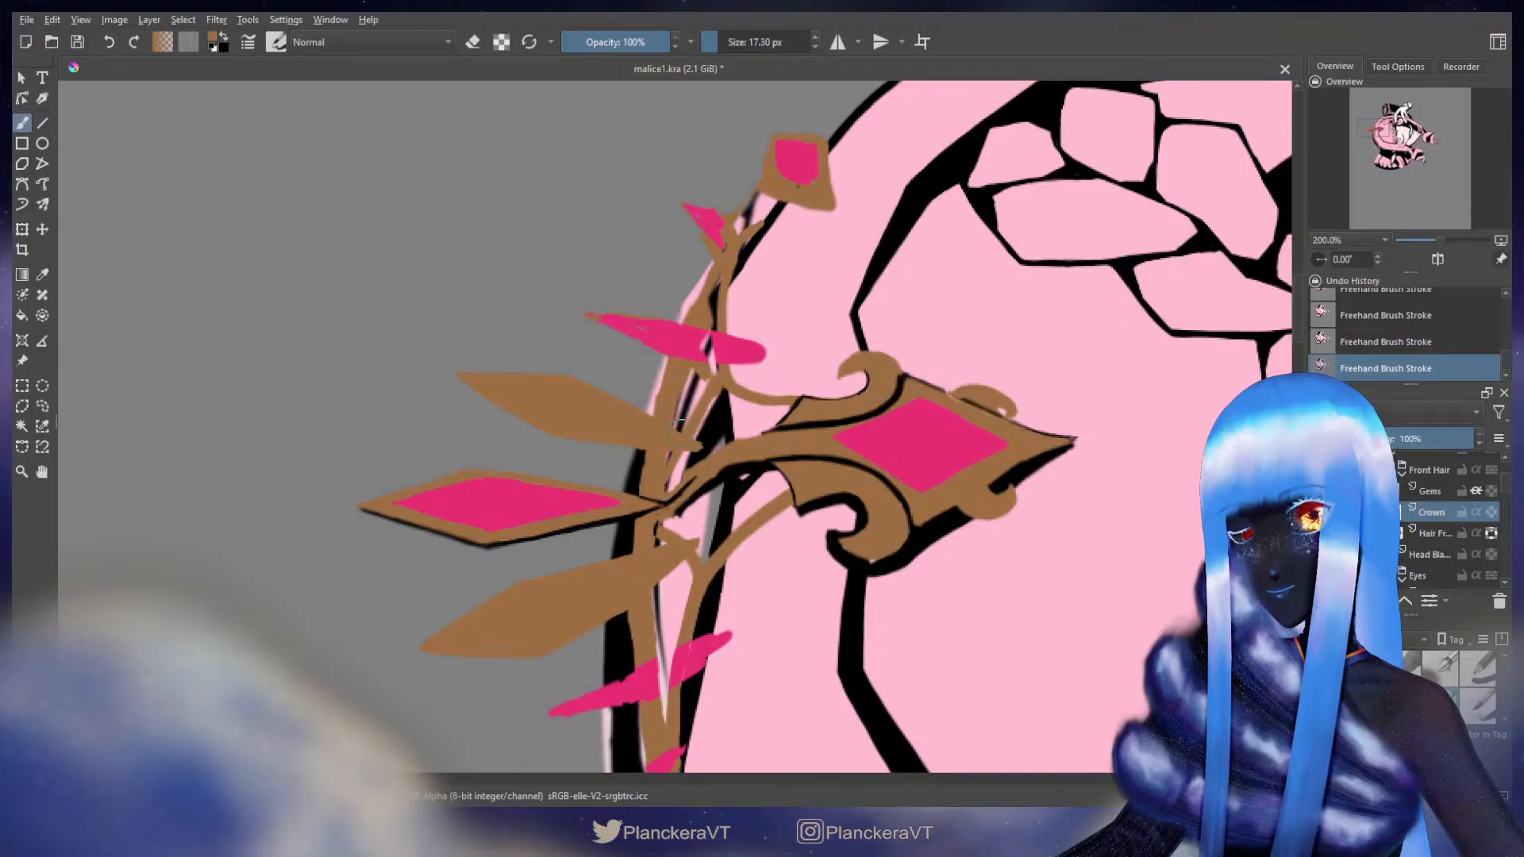
{"action": "key", "text": "e"}
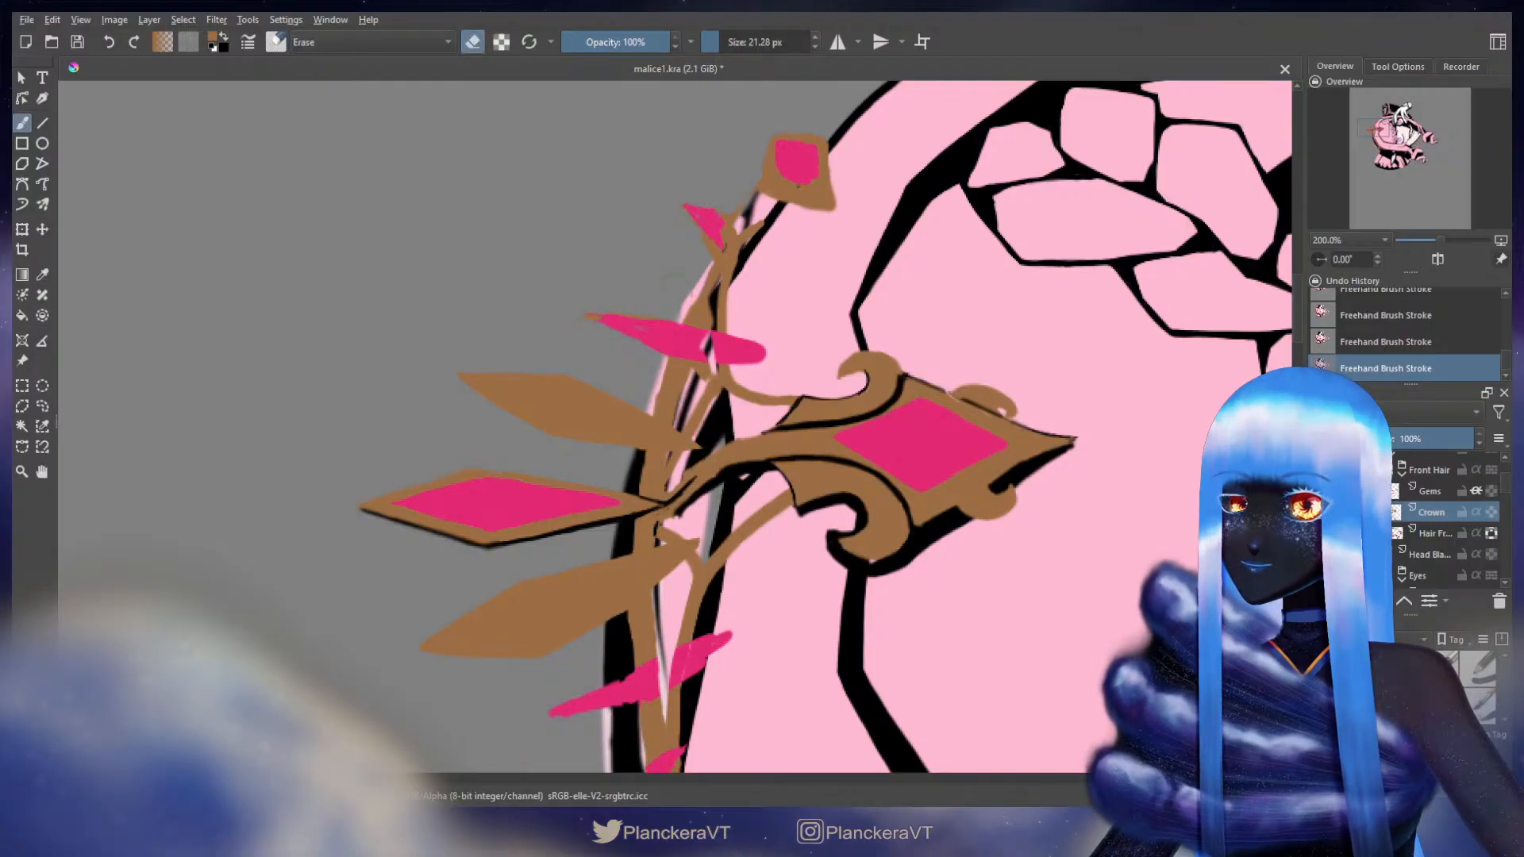
- Erase stray paint along the crown band's outer edge above the upper brown spike with a 19.70 px eraser
{"action": "left_click_drag", "start_coordinate": [693, 295], "coordinate": [657, 396]}
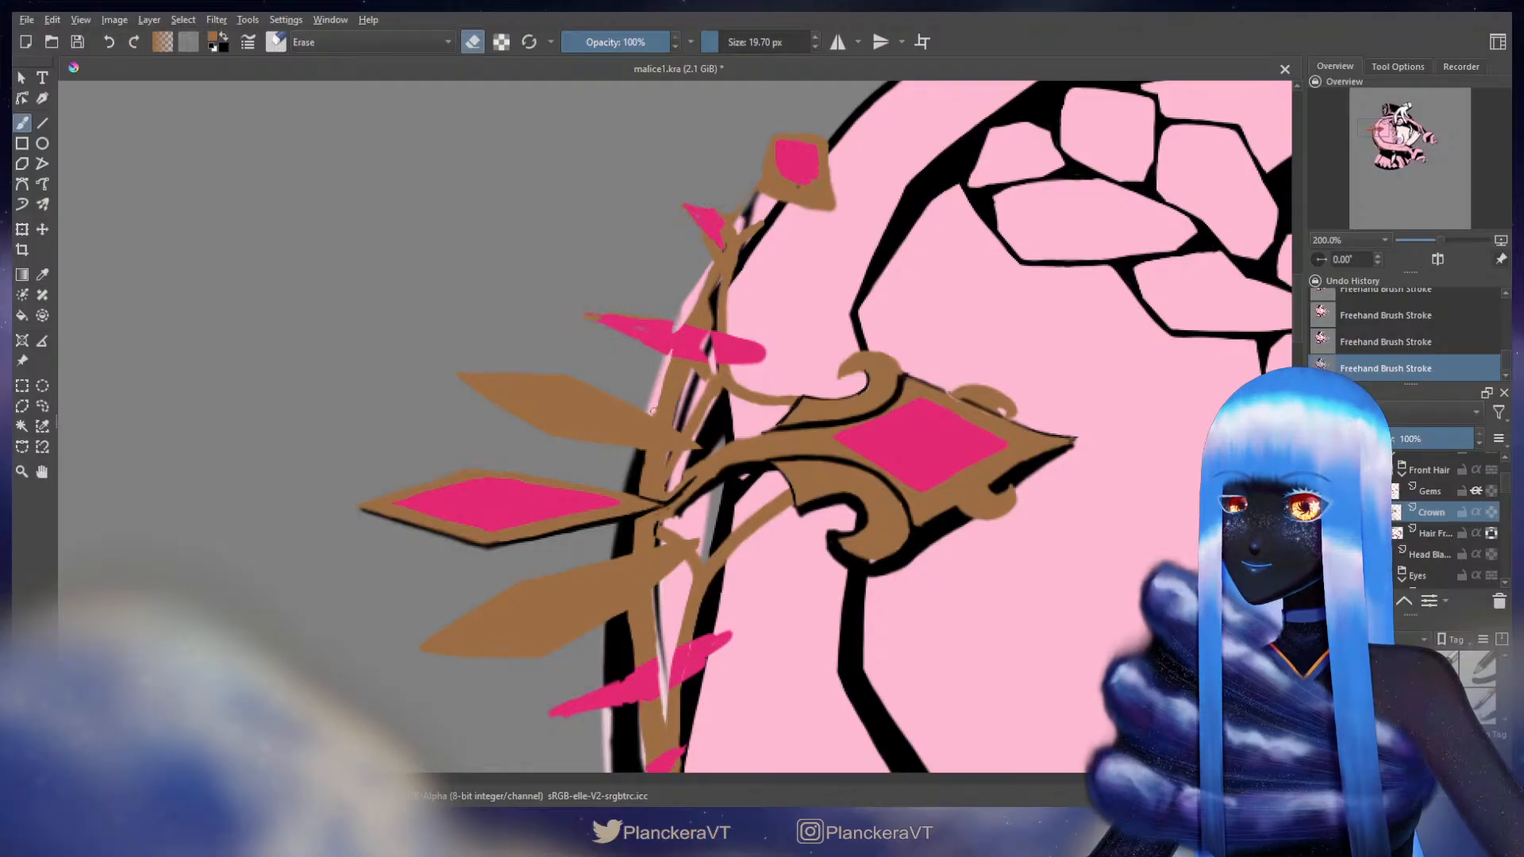
{"action": "key", "text": "e"}
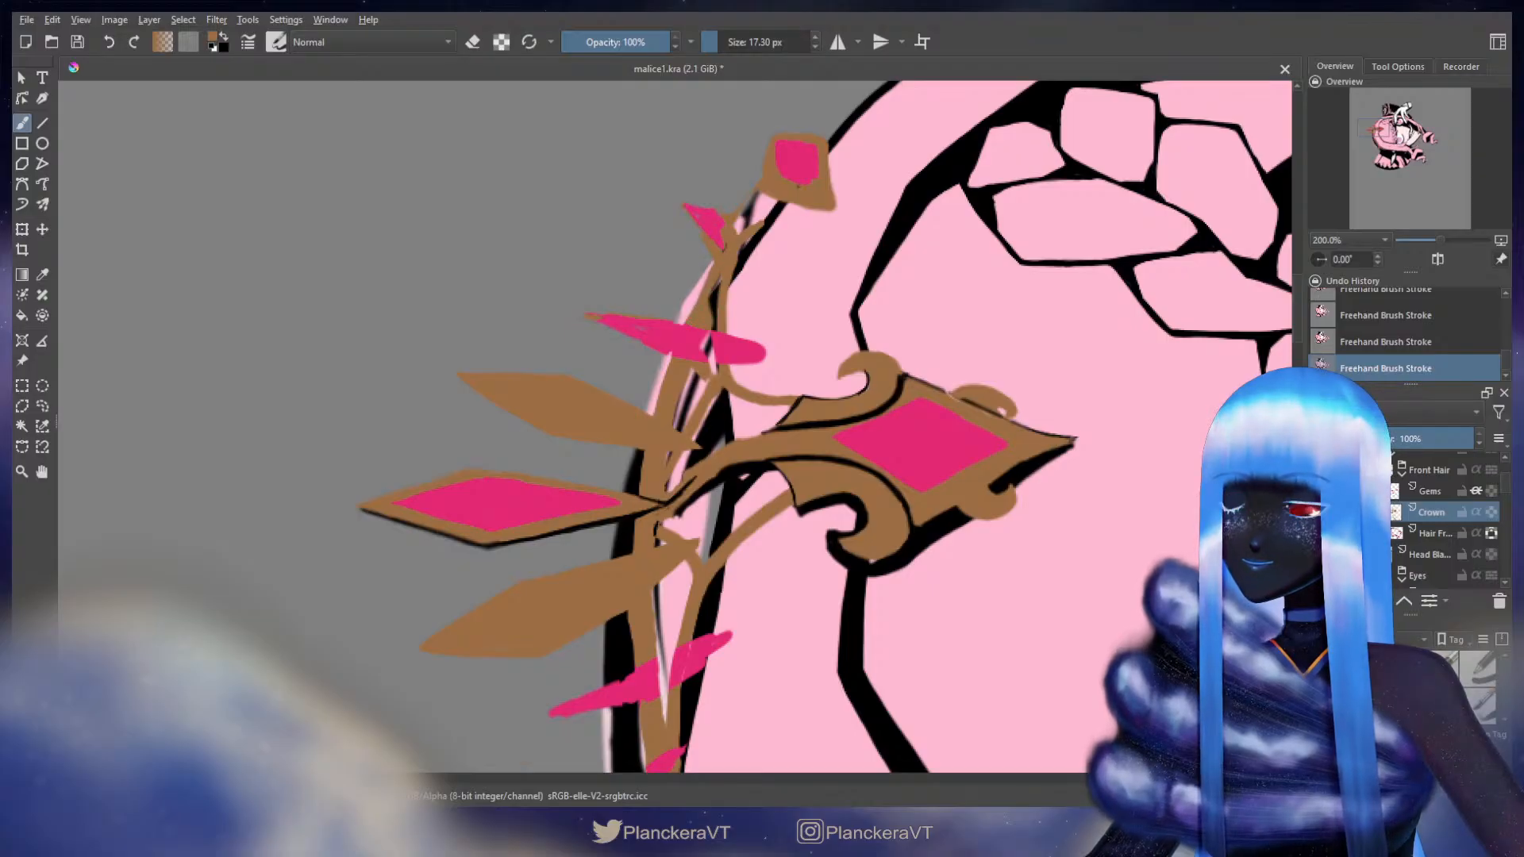
{"action": "left_click_drag", "start_coordinate": [643, 619], "coordinate": [715, 333]}
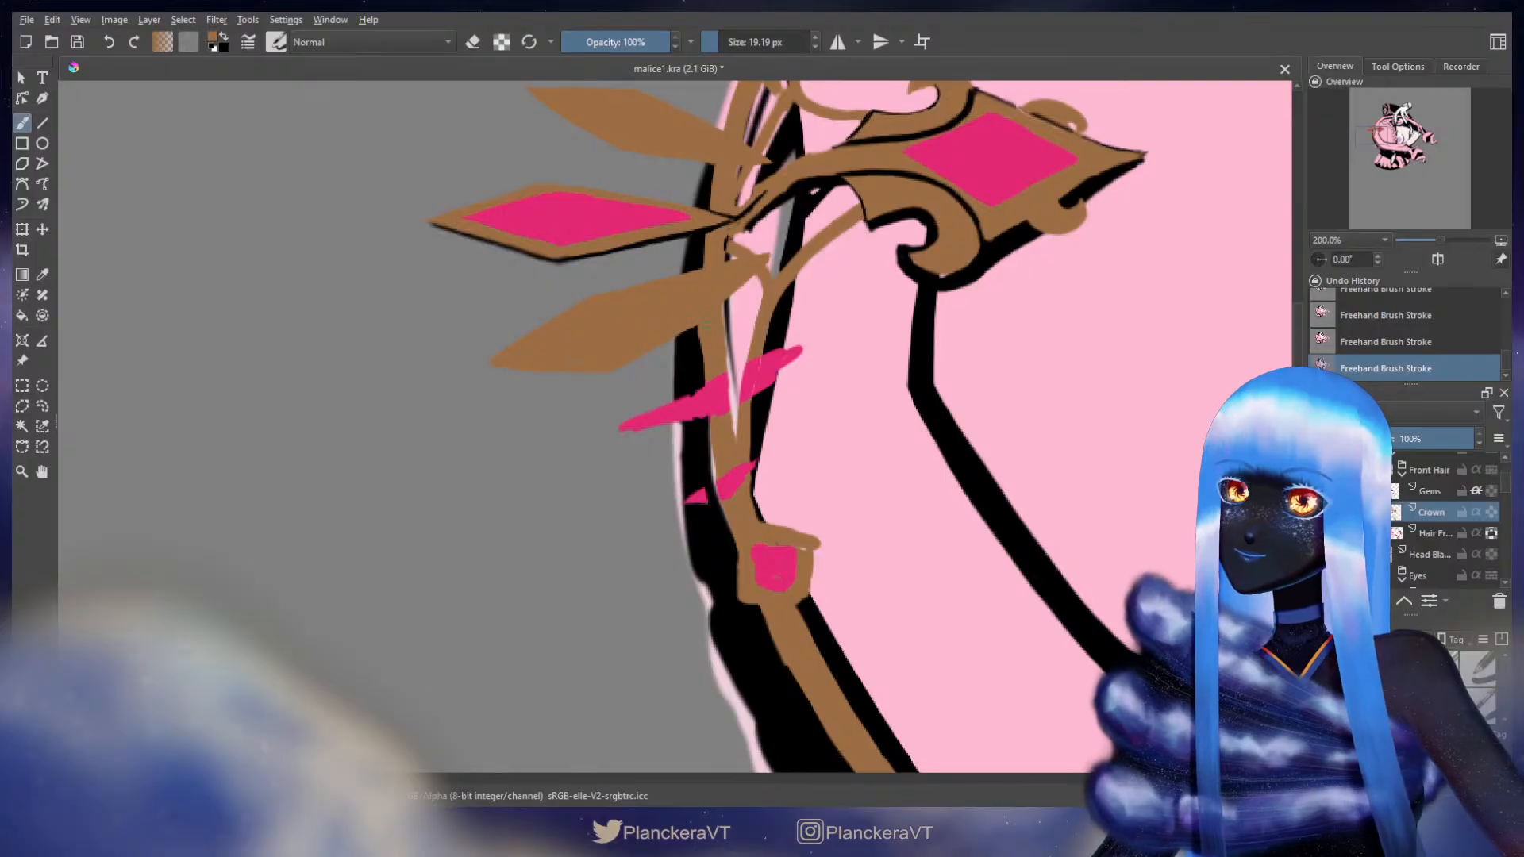
{"action": "key", "text": "e"}
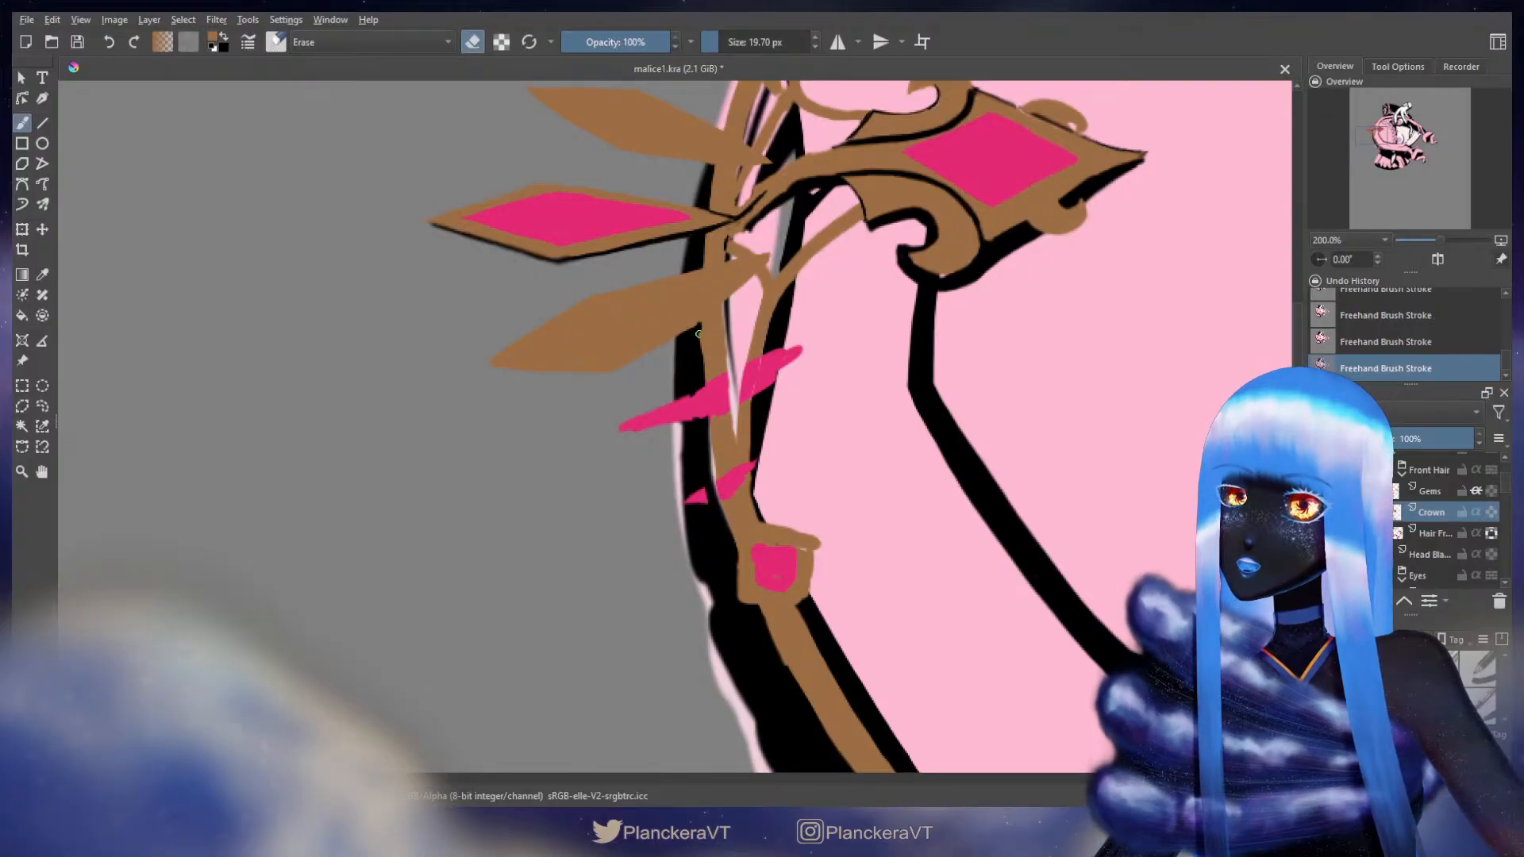
{"action": "key", "text": "e"}
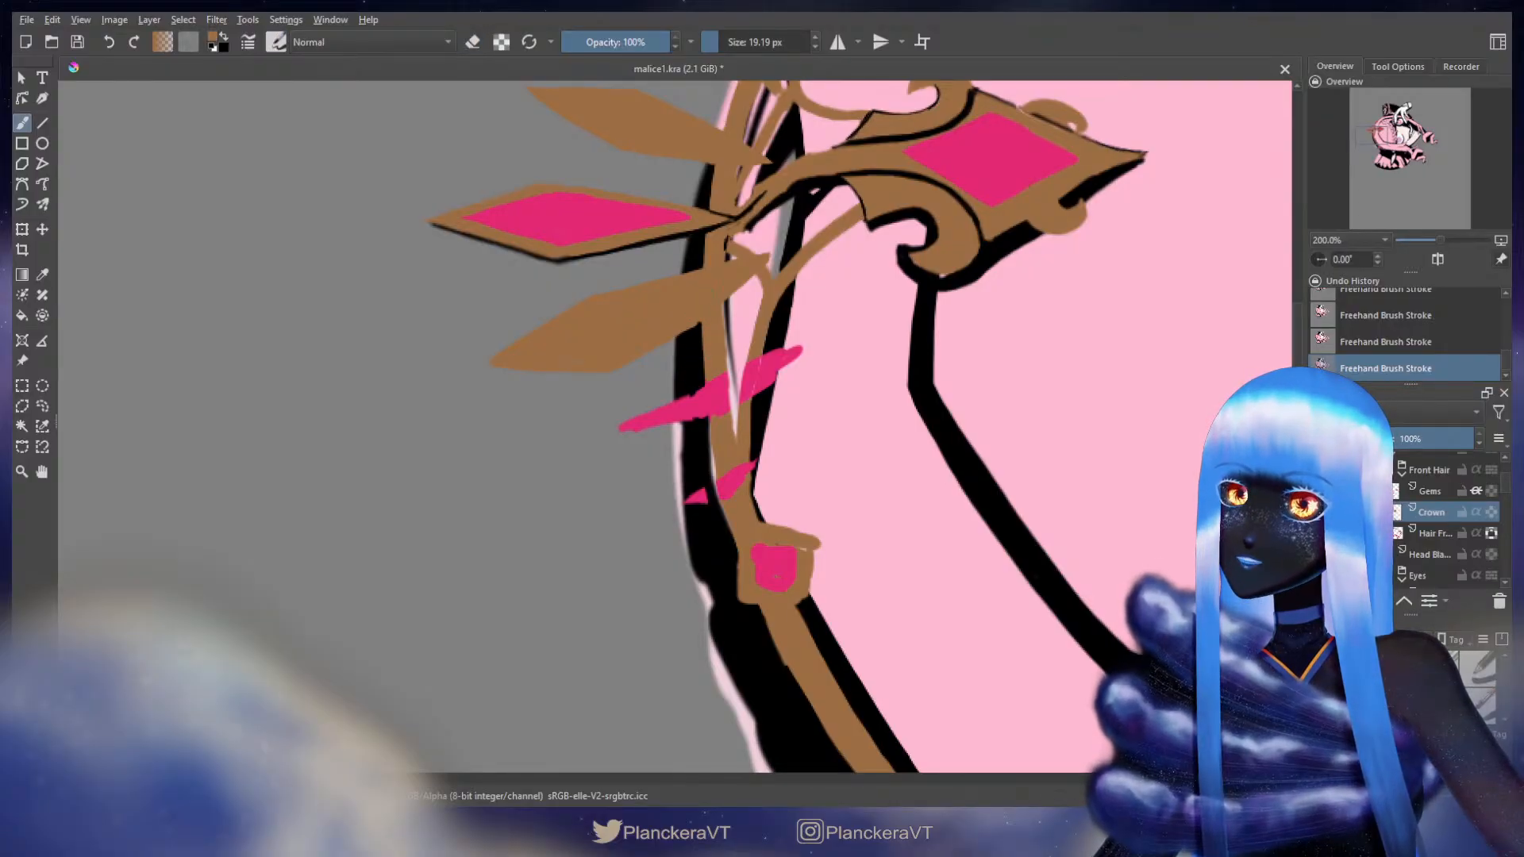
- Paint a thin brown curve from the crown band to the underside of the diamond frame's stem with a 19.19 px brush
{"action": "left_click_drag", "start_coordinate": [772, 261], "coordinate": [653, 436]}
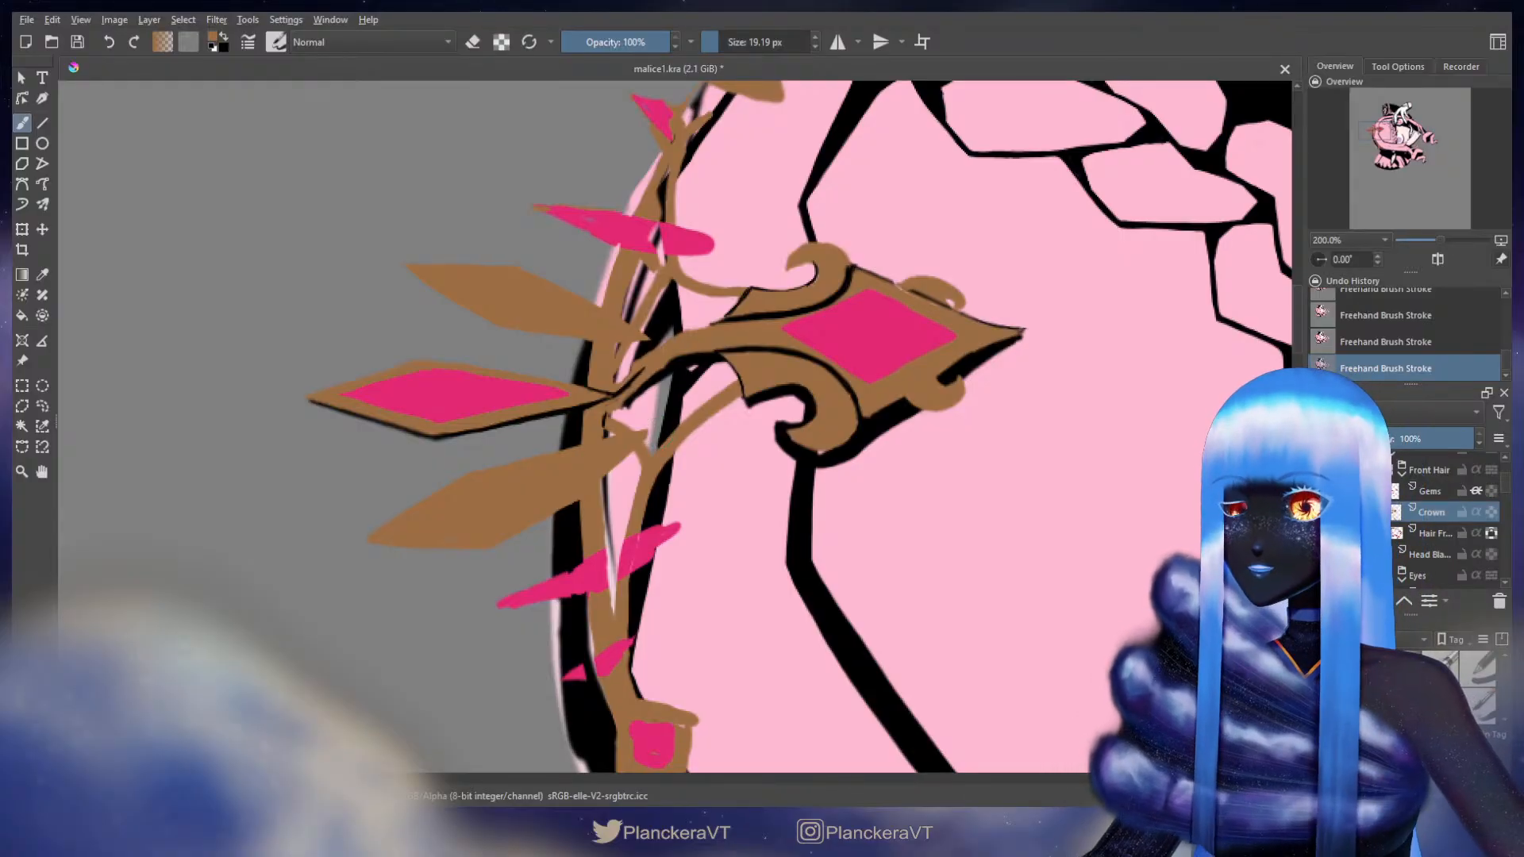
{"action": "left_click_drag", "start_coordinate": [688, 544], "coordinate": [779, 463]}
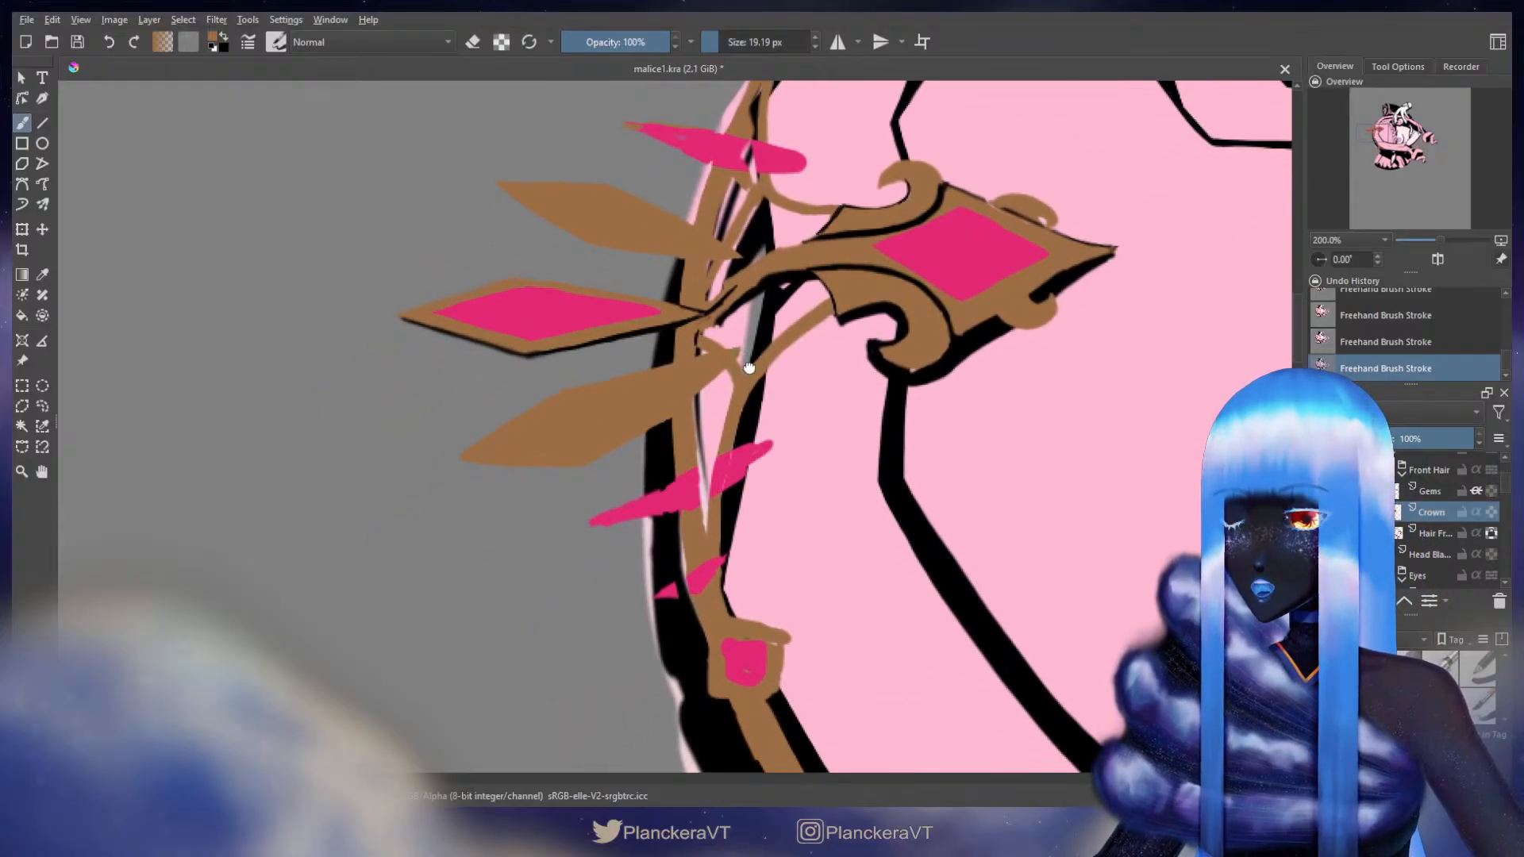
{"action": "left_click_drag", "start_coordinate": [748, 368], "coordinate": [765, 392]}
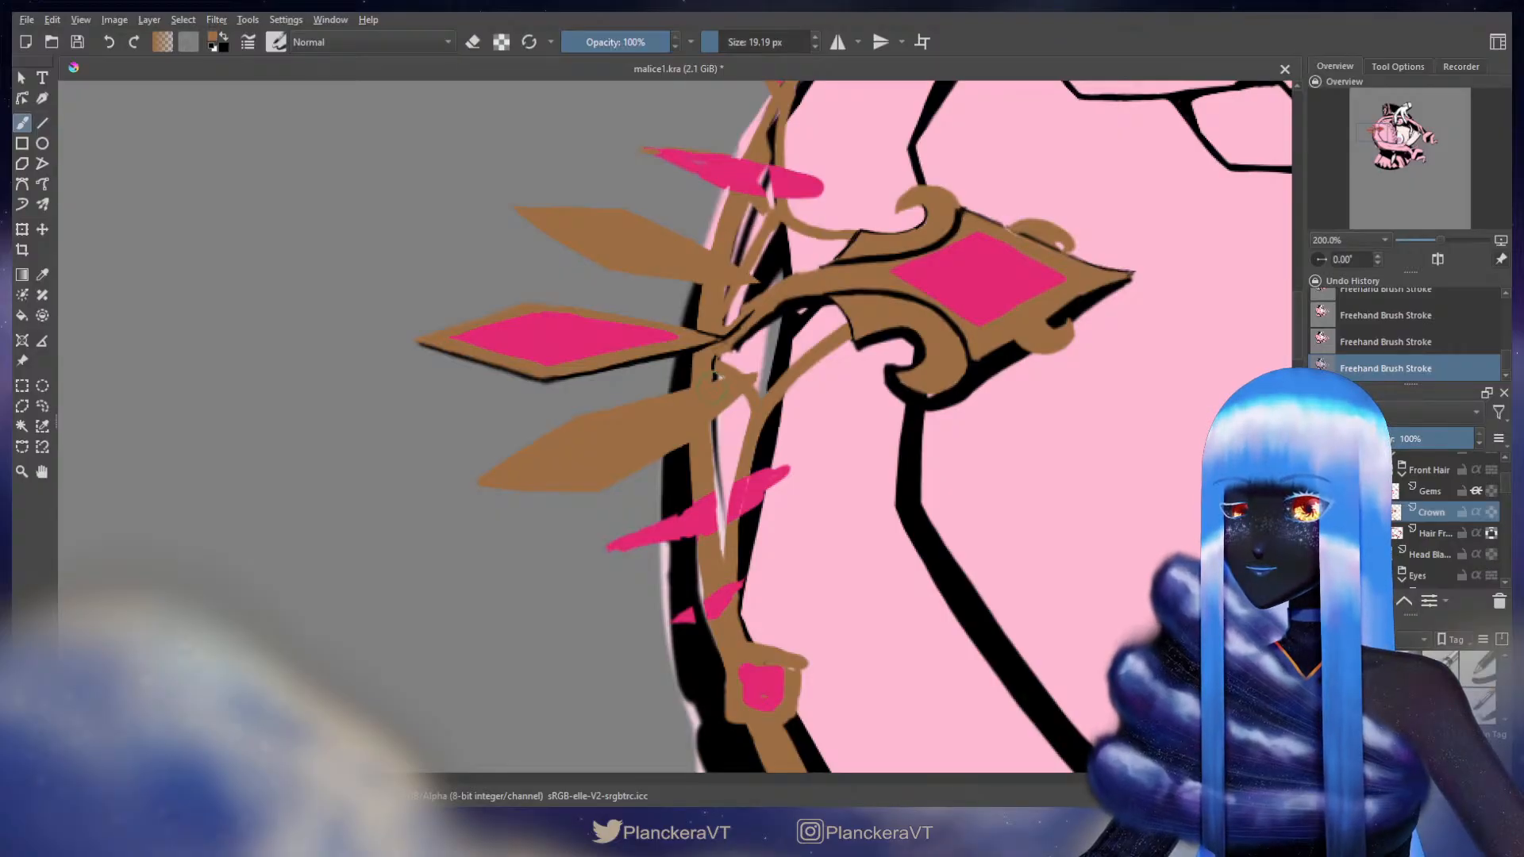
{"action": "left_click_drag", "start_coordinate": [719, 373], "coordinate": [781, 328]}
{"action": "key", "text": "ctrl+z"}
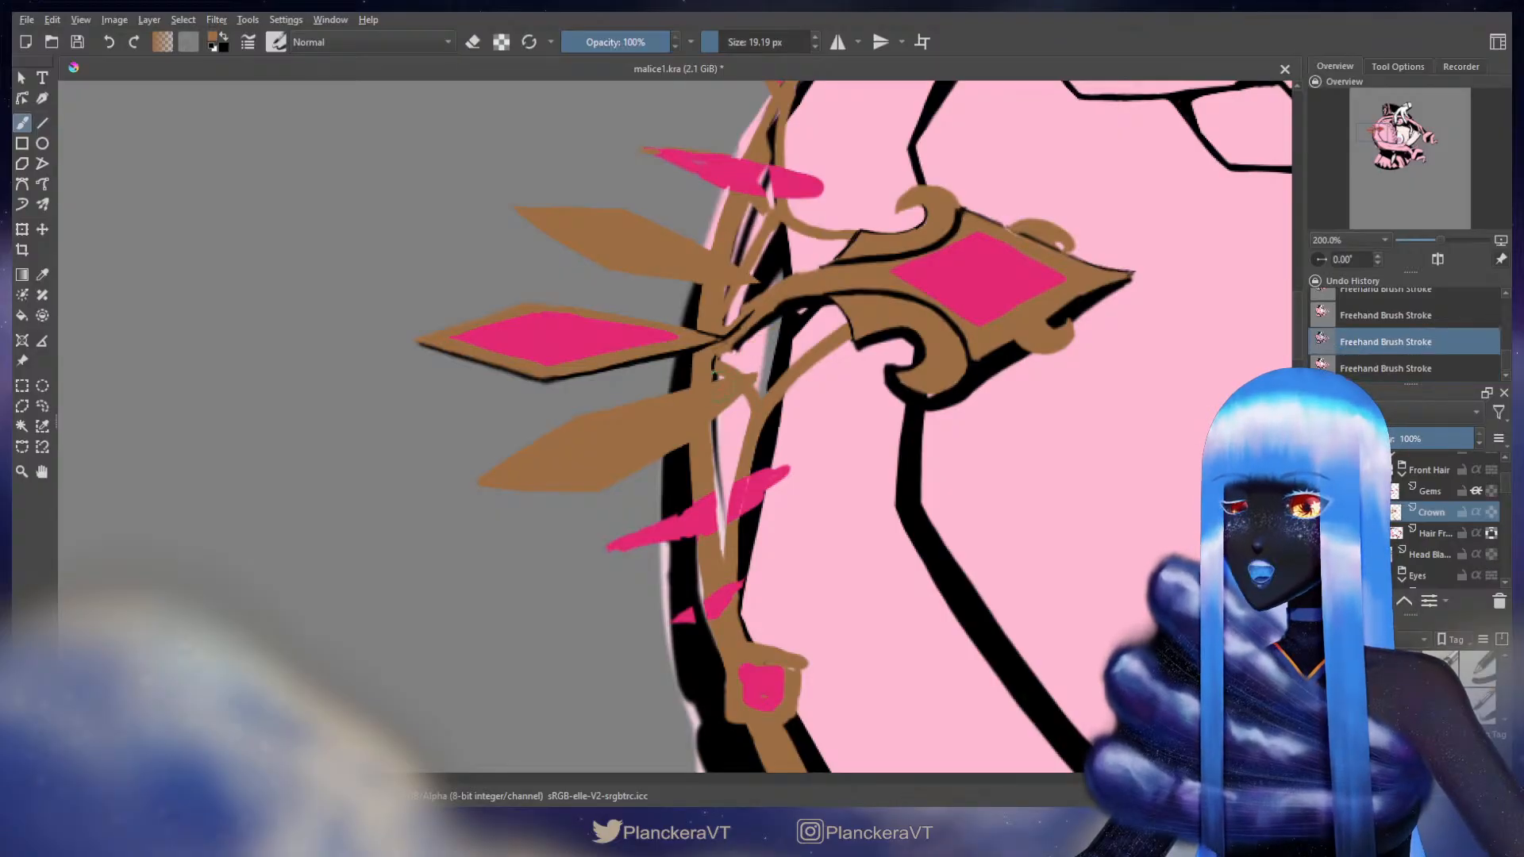
{"action": "left_click_drag", "start_coordinate": [720, 376], "coordinate": [832, 306]}
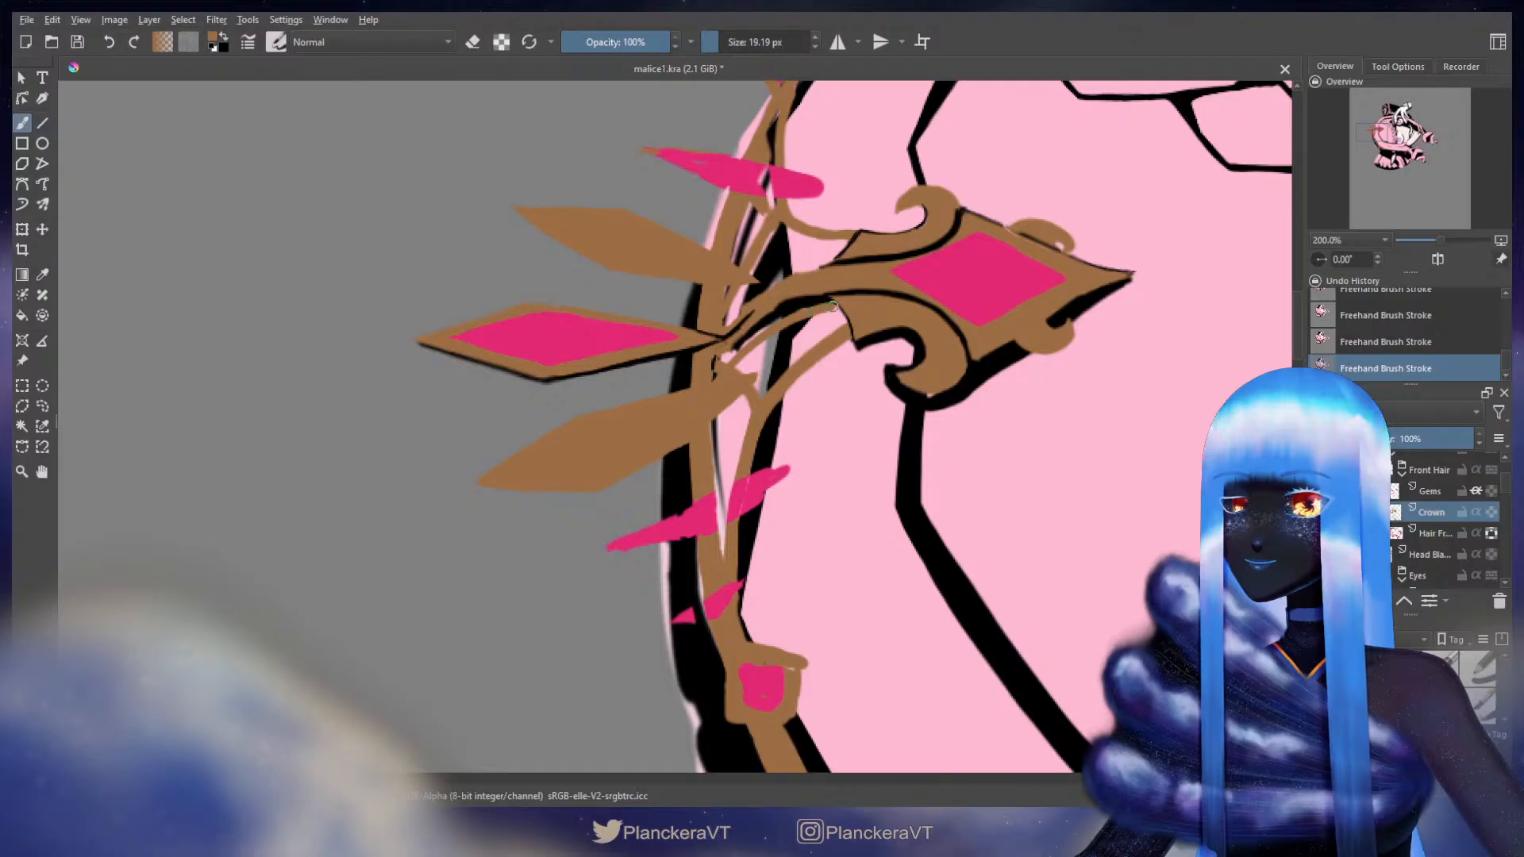
- Outline the bases of the upper and lower brown spikes in black with a 19.19 px brush
{"action": "left_click_drag", "start_coordinate": [730, 285], "coordinate": [689, 427]}
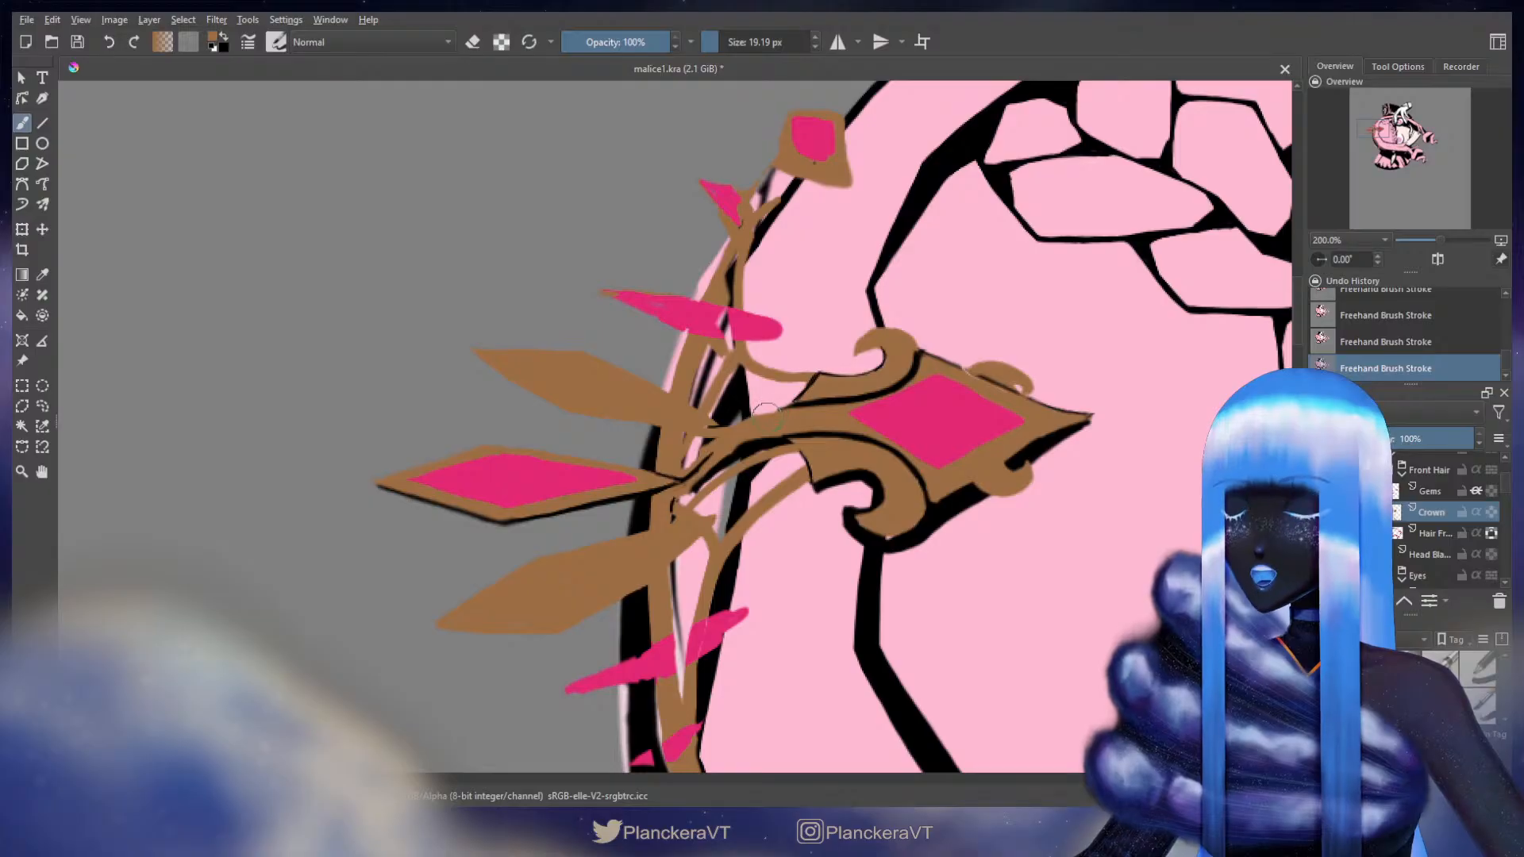
{"action": "key", "text": "x"}
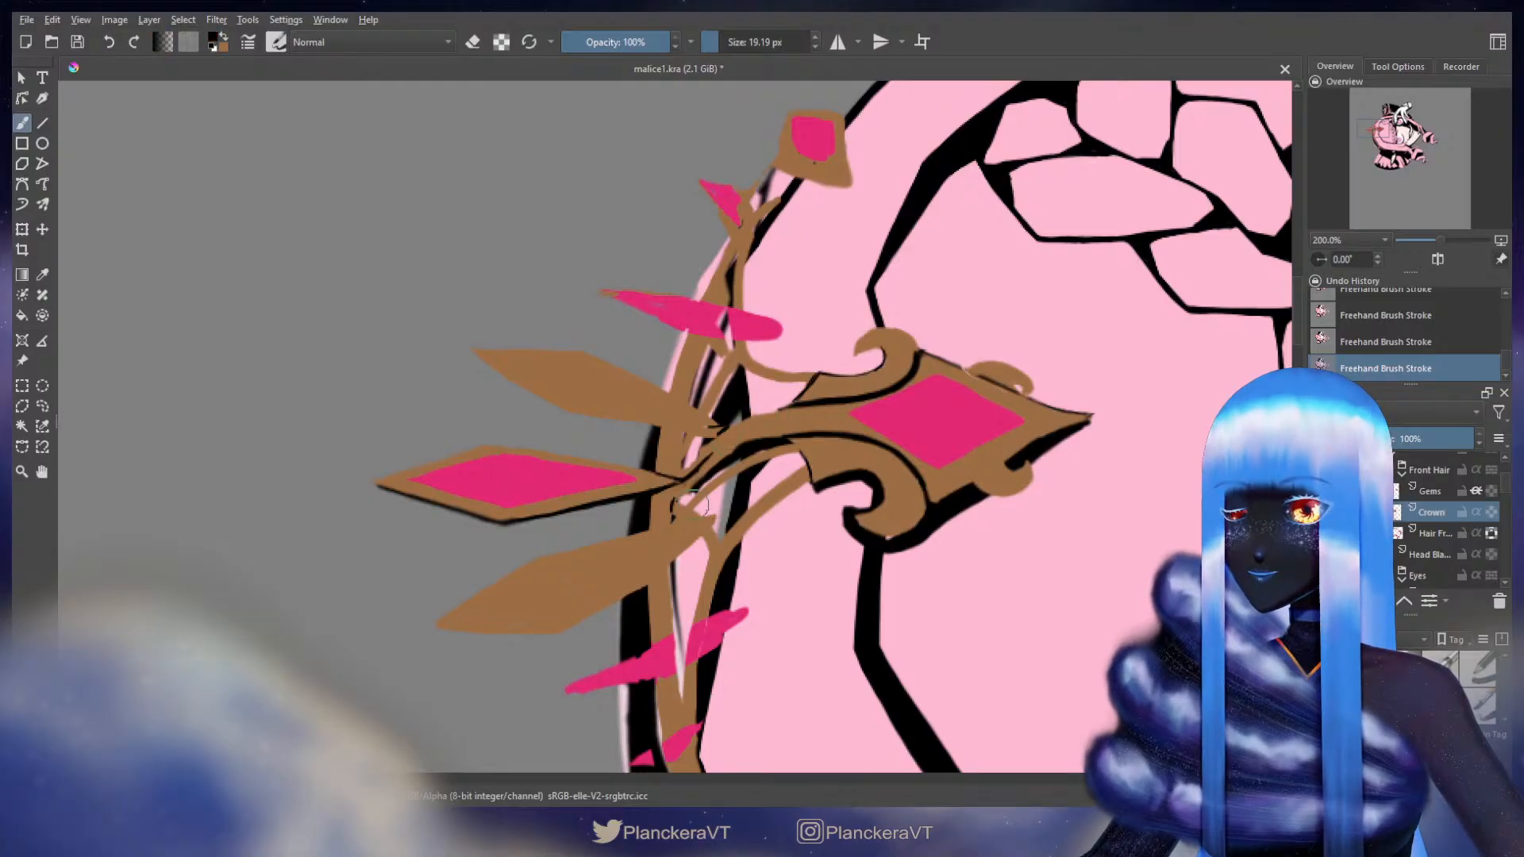
{"action": "key", "text": "ctrl+z"}
{"action": "mouse_move", "coordinate": [677, 502]}
{"action": "left_mouse_down"}
{"action": "mouse_move", "coordinate": [709, 509]}
{"action": "mouse_move", "coordinate": [648, 531]}
{"action": "mouse_move", "coordinate": [696, 519]}
{"action": "left_mouse_up"}
{"action": "key", "text": "ctrl+z"}
{"action": "key", "text": "ctrl+z"}
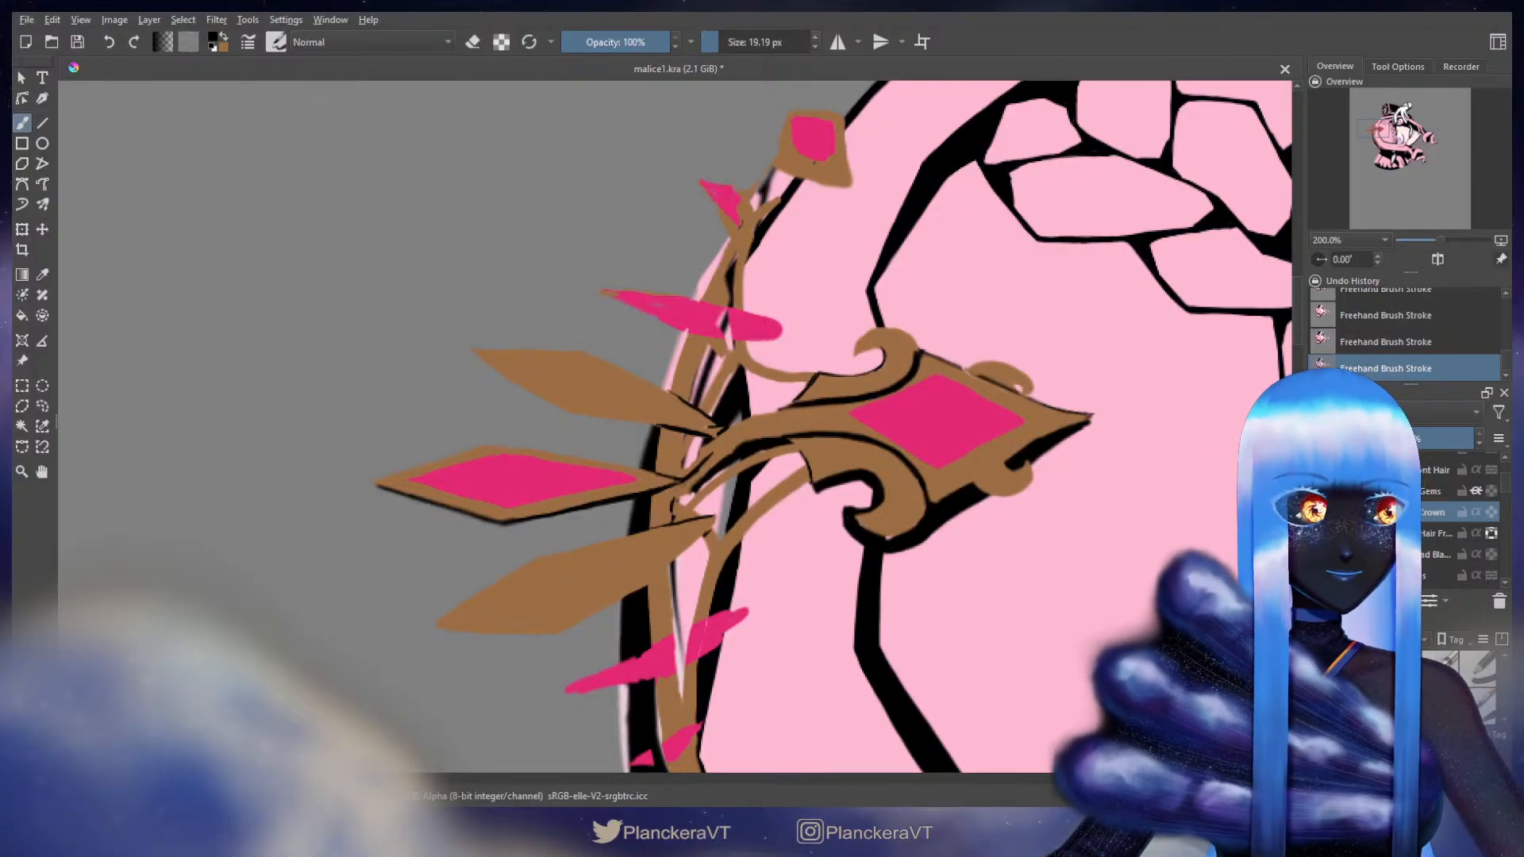
- Thicken the curve beneath the diamond frame's stem with a parallel brown line, and touch up the upper spike's joint in brown
{"action": "left_click_drag", "start_coordinate": [751, 516], "coordinate": [802, 416]}
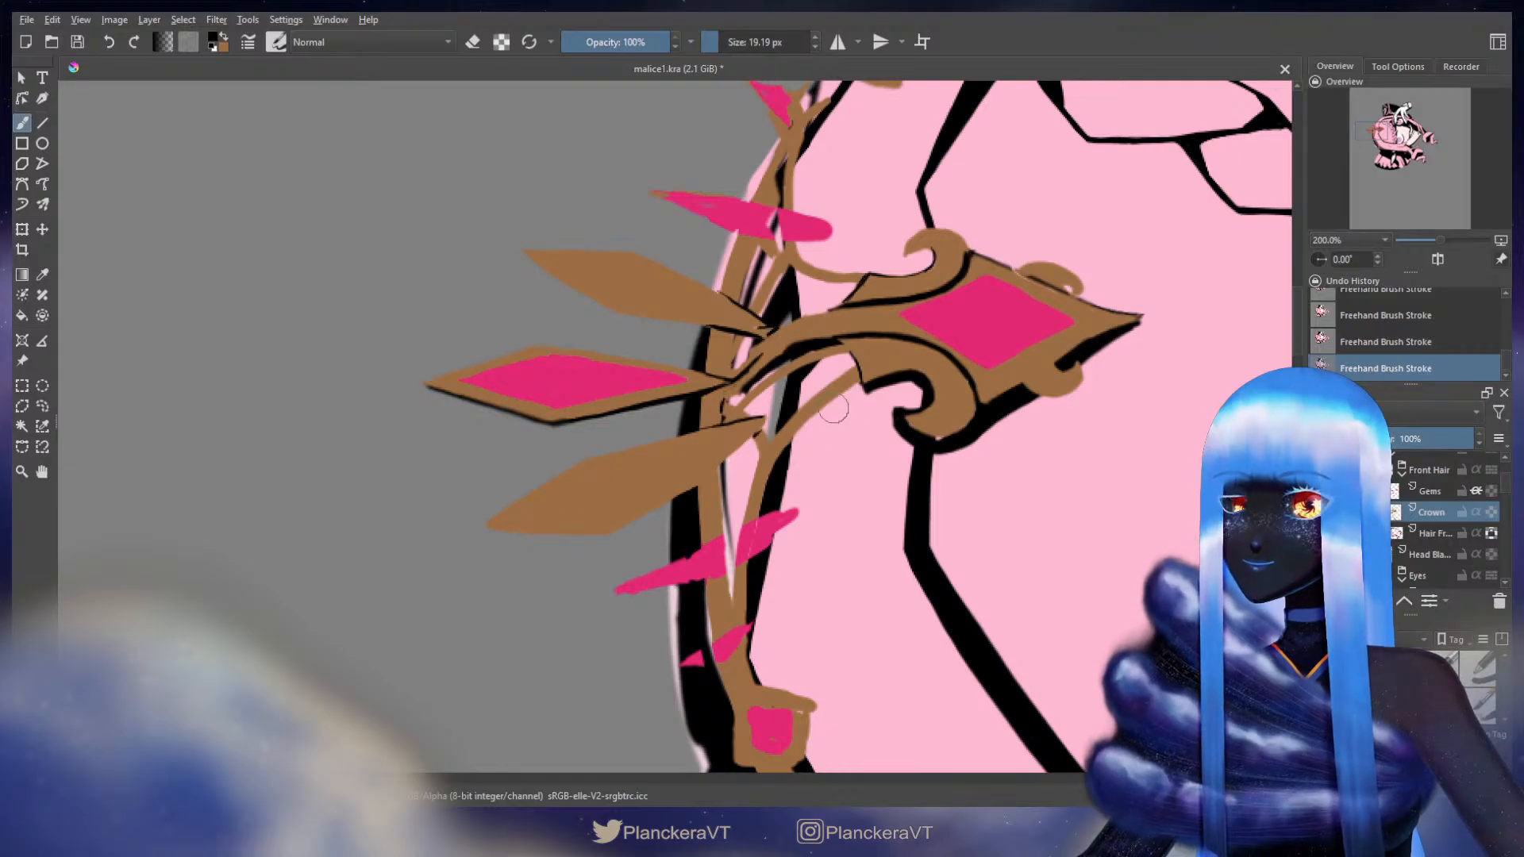
{"action": "key", "text": "x"}
{"action": "left_click_drag", "start_coordinate": [800, 392], "coordinate": [848, 355]}
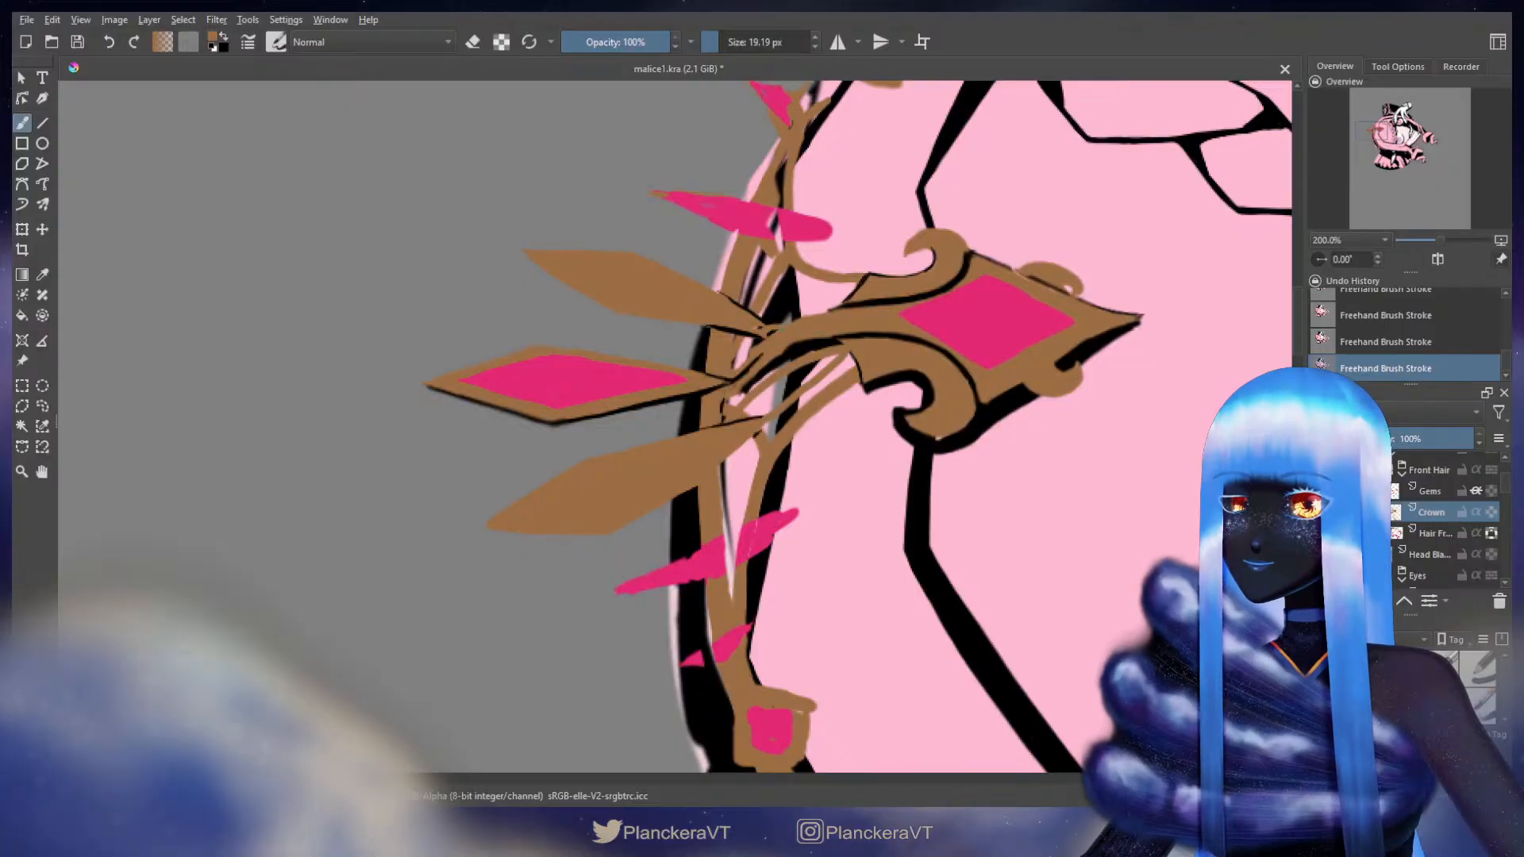
{"action": "left_click_drag", "start_coordinate": [782, 319], "coordinate": [762, 327]}
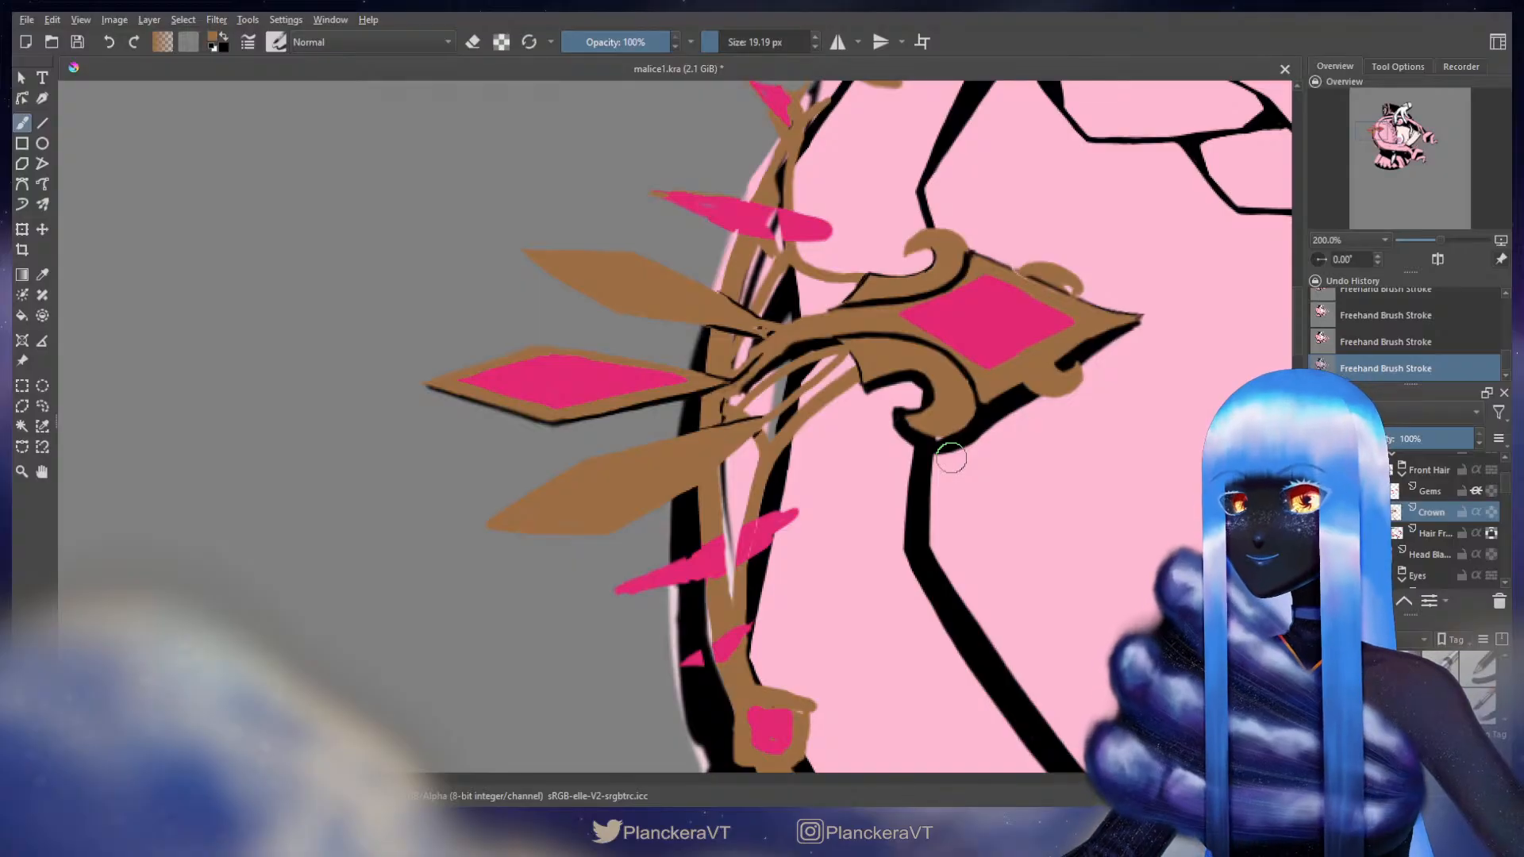
- Hollow out the lower brown spike with a 19.70 px eraser, leaving a brown diamond-shaped frame
{"action": "scroll", "coordinate": [952, 458], "scroll_direction": "down", "scroll_amount": 5}
{"action": "scroll", "coordinate": [993, 531], "scroll_direction": "up", "scroll_amount": 3}
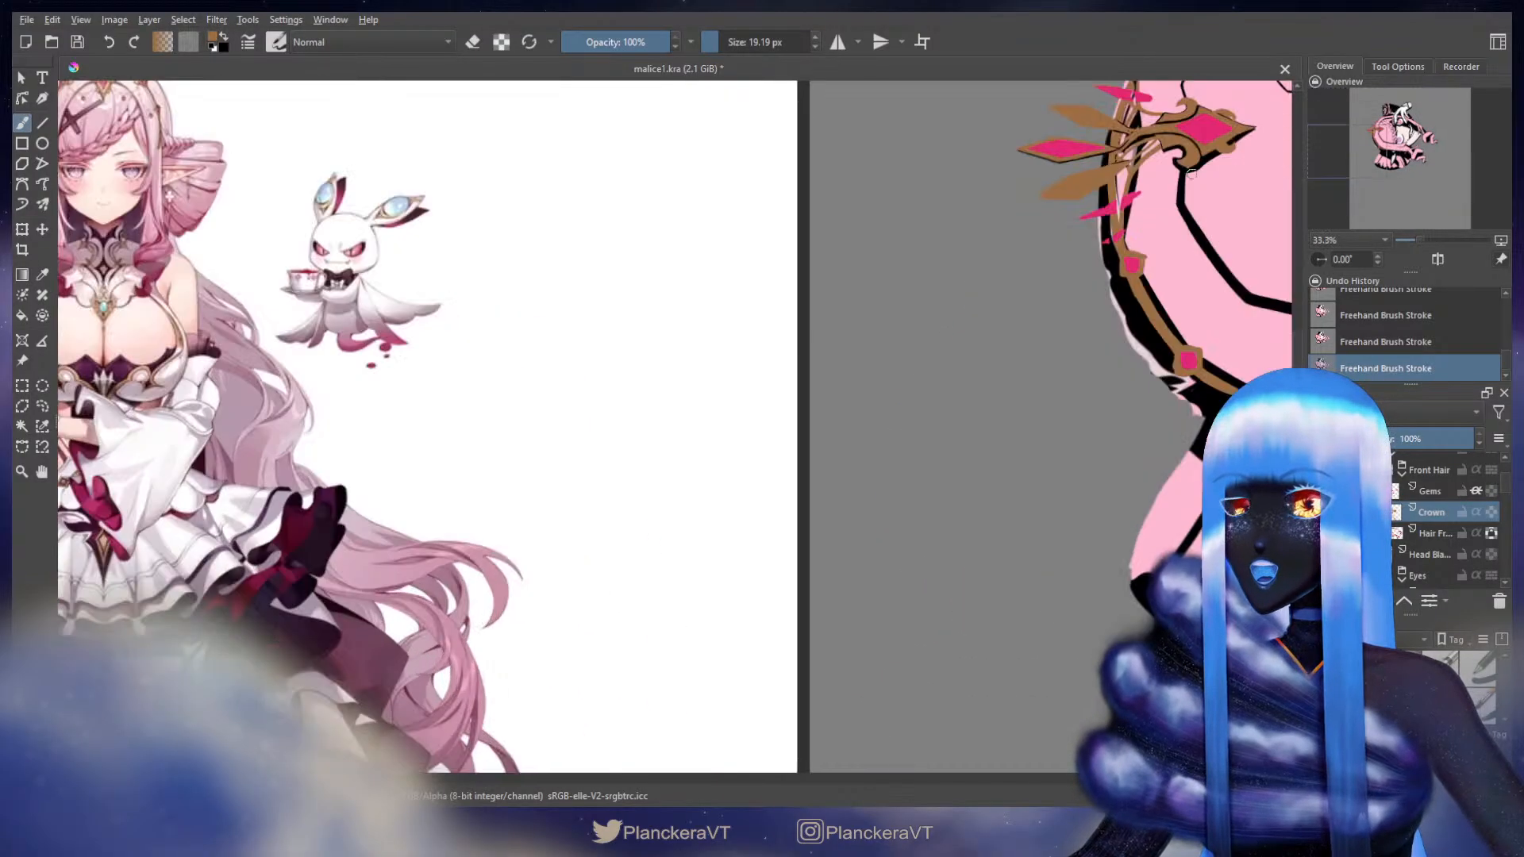
{"action": "left_click_drag", "start_coordinate": [970, 543], "coordinate": [731, 745]}
{"action": "scroll", "coordinate": [863, 639], "scroll_direction": "up", "scroll_amount": 3}
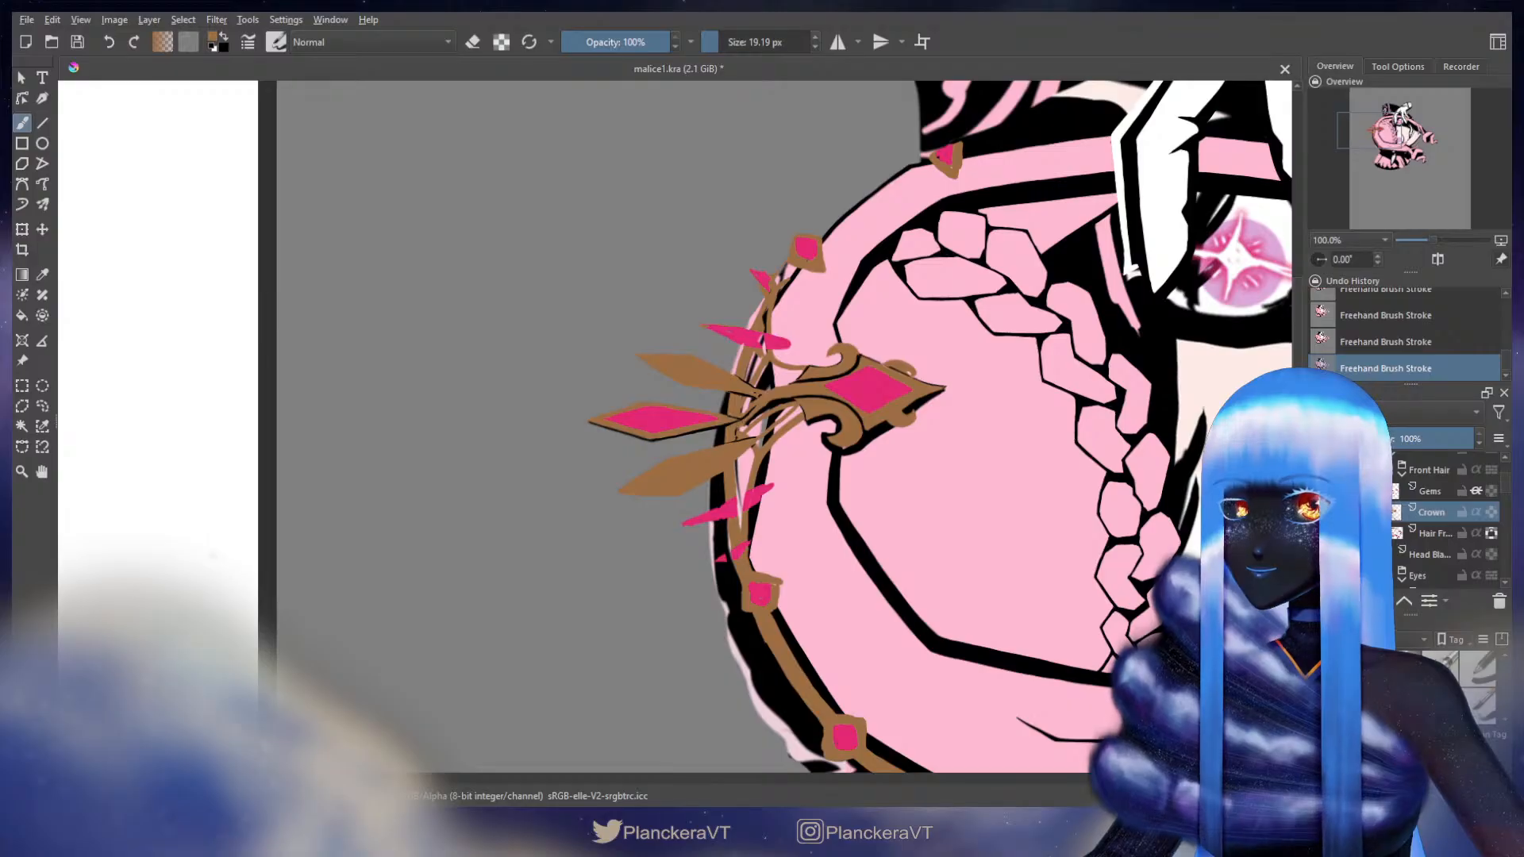
{"action": "scroll", "coordinate": [683, 484], "scroll_direction": "up", "scroll_amount": 2}
{"action": "key", "text": "e"}
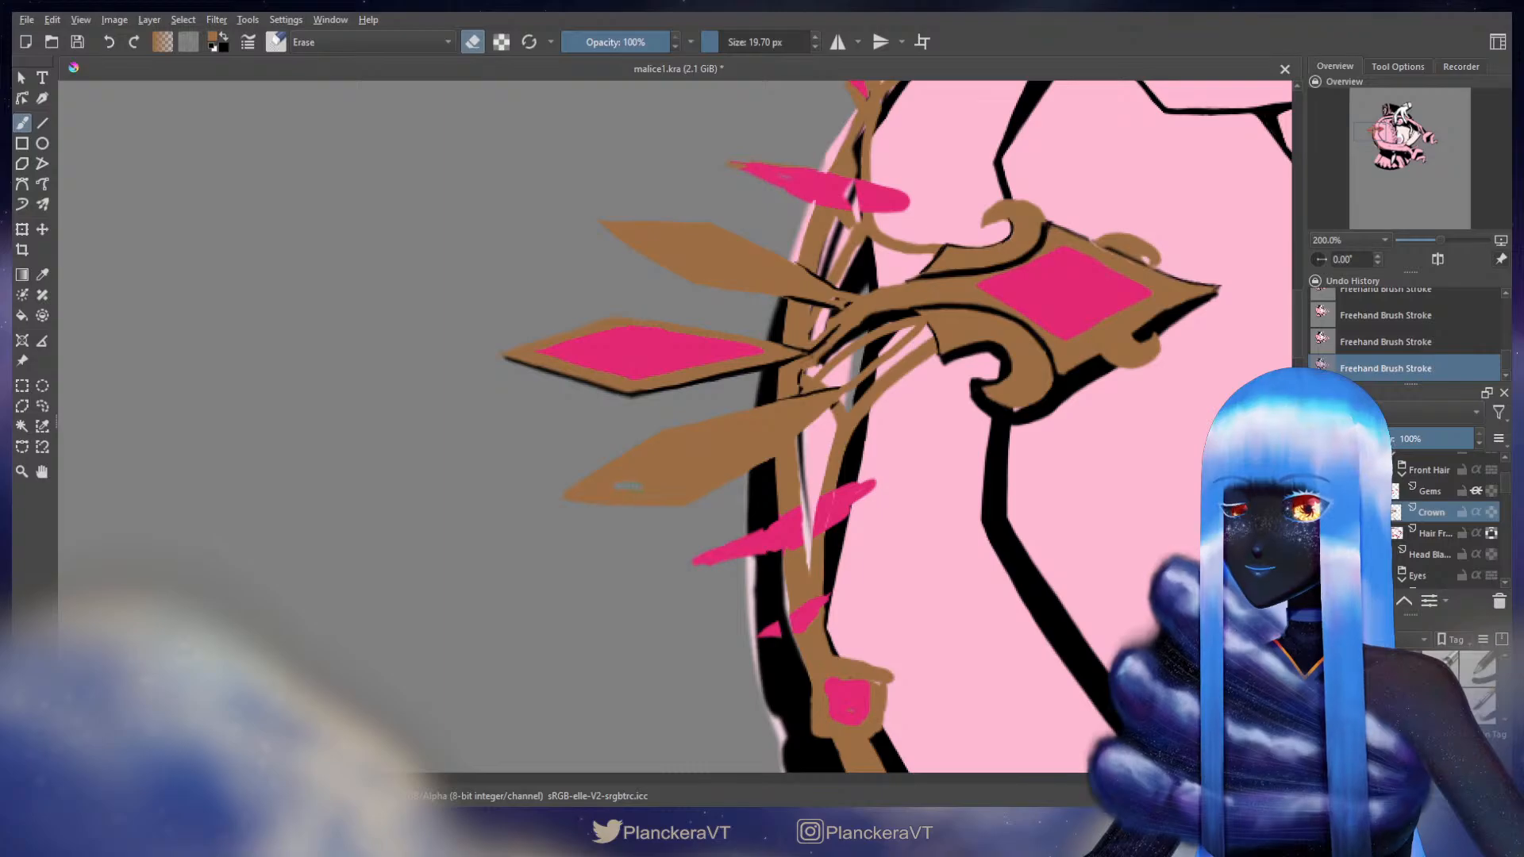
{"action": "key", "text": "ctrl+z"}
{"action": "mouse_move", "coordinate": [611, 488]}
{"action": "left_mouse_down"}
{"action": "mouse_move", "coordinate": [674, 490]}
{"action": "mouse_move", "coordinate": [612, 489]}
{"action": "mouse_move", "coordinate": [681, 488]}
{"action": "mouse_move", "coordinate": [747, 442]}
{"action": "left_mouse_up"}
{"action": "key", "text": "ctrl+z"}
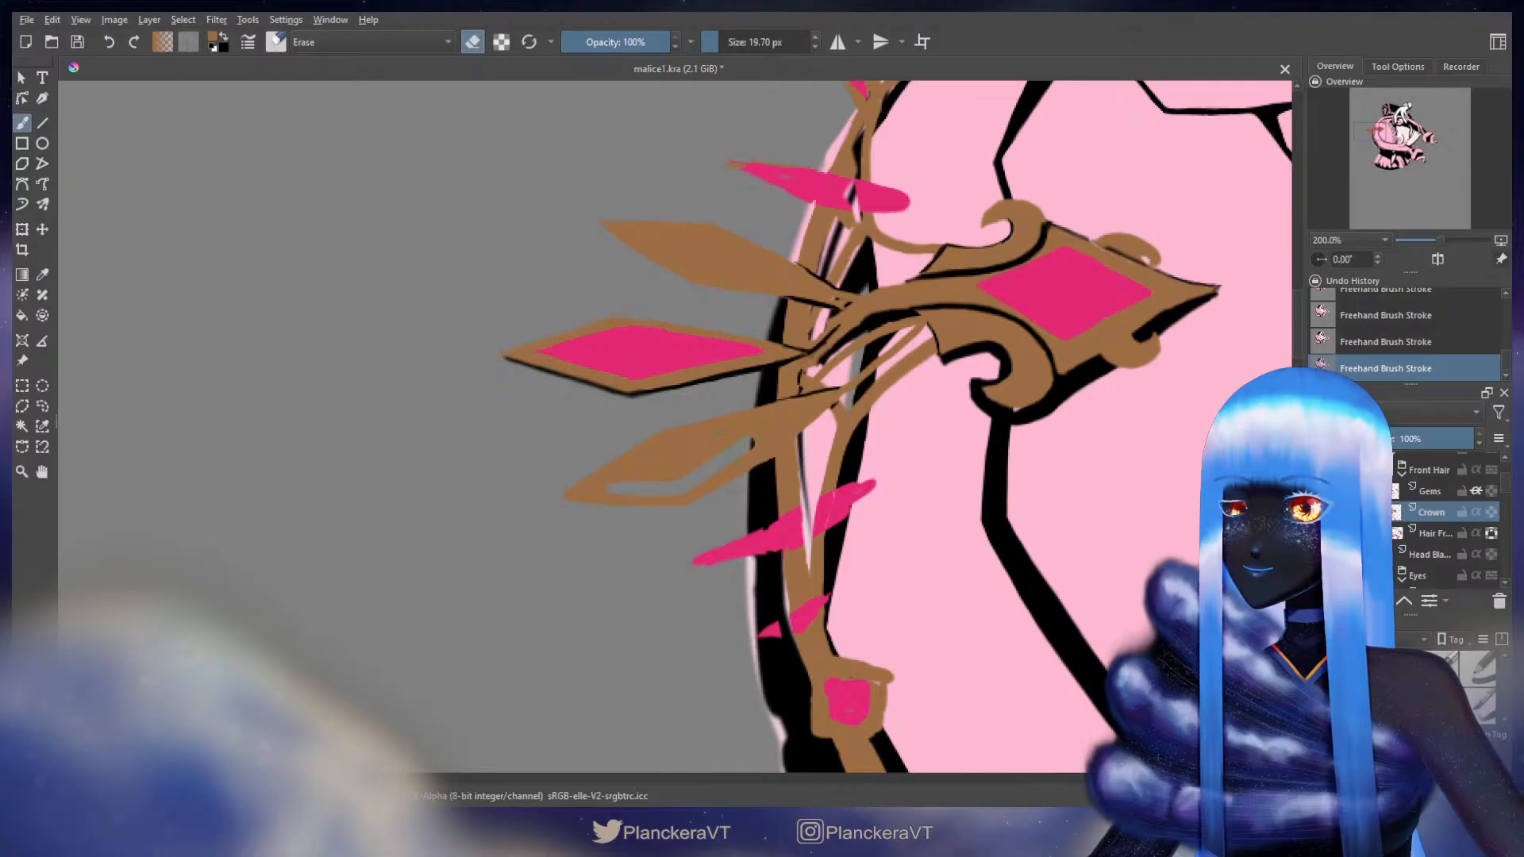
{"action": "mouse_move", "coordinate": [619, 480]}
{"action": "left_mouse_down"}
{"action": "mouse_move", "coordinate": [713, 437]}
{"action": "mouse_move", "coordinate": [635, 476]}
{"action": "left_mouse_up"}
{"action": "key", "text": "ctrl+z"}
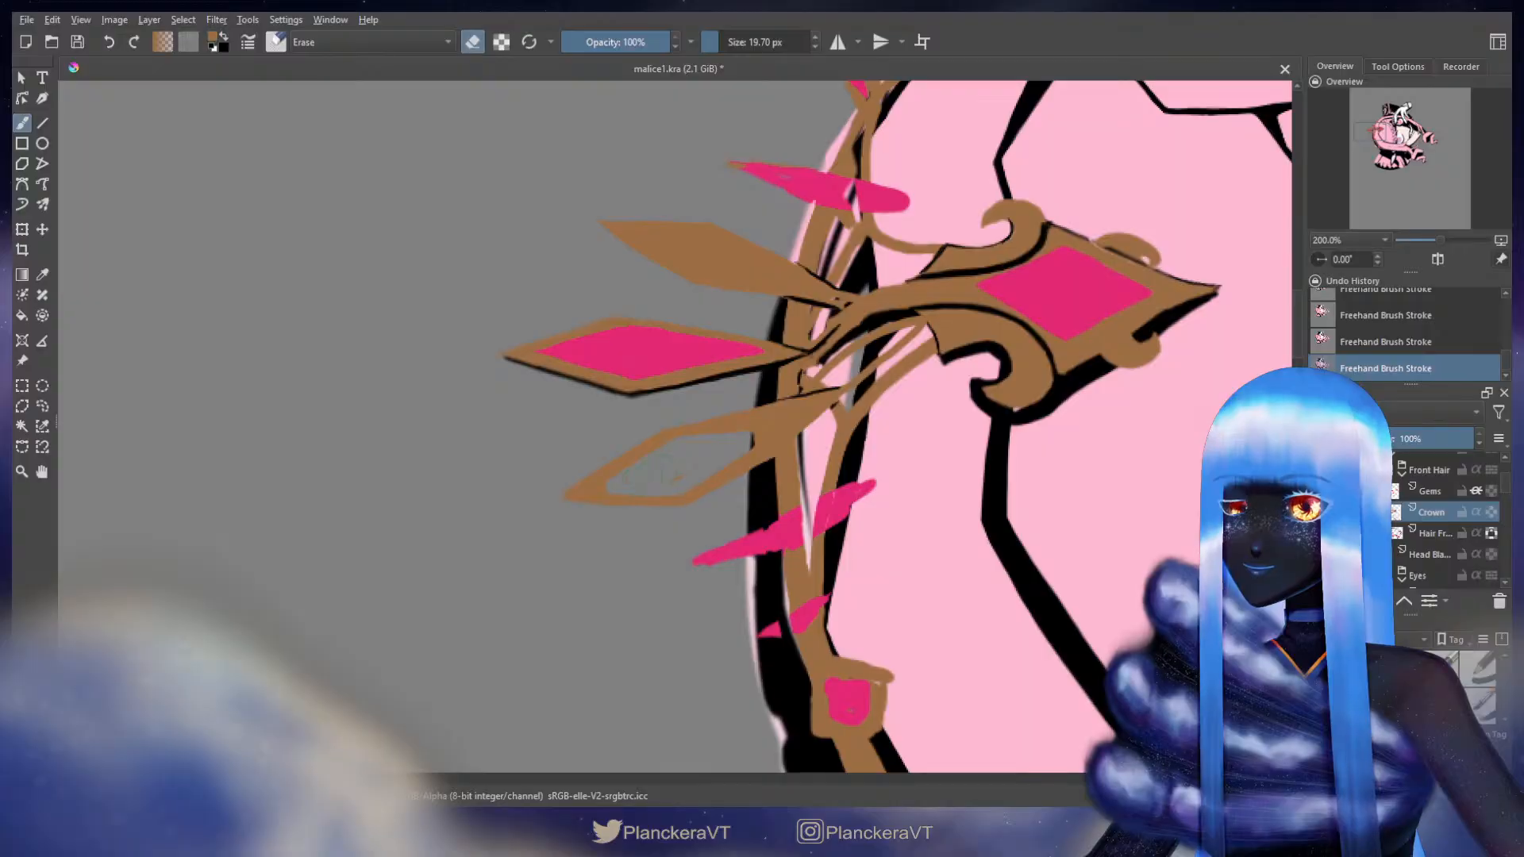
- Refine the corners and inner edges of the lower spike's hollow frame with an eraser reduced to 7.69 px
{"action": "key", "text": "bracketleft"}
{"action": "key", "text": "bracketleft"}
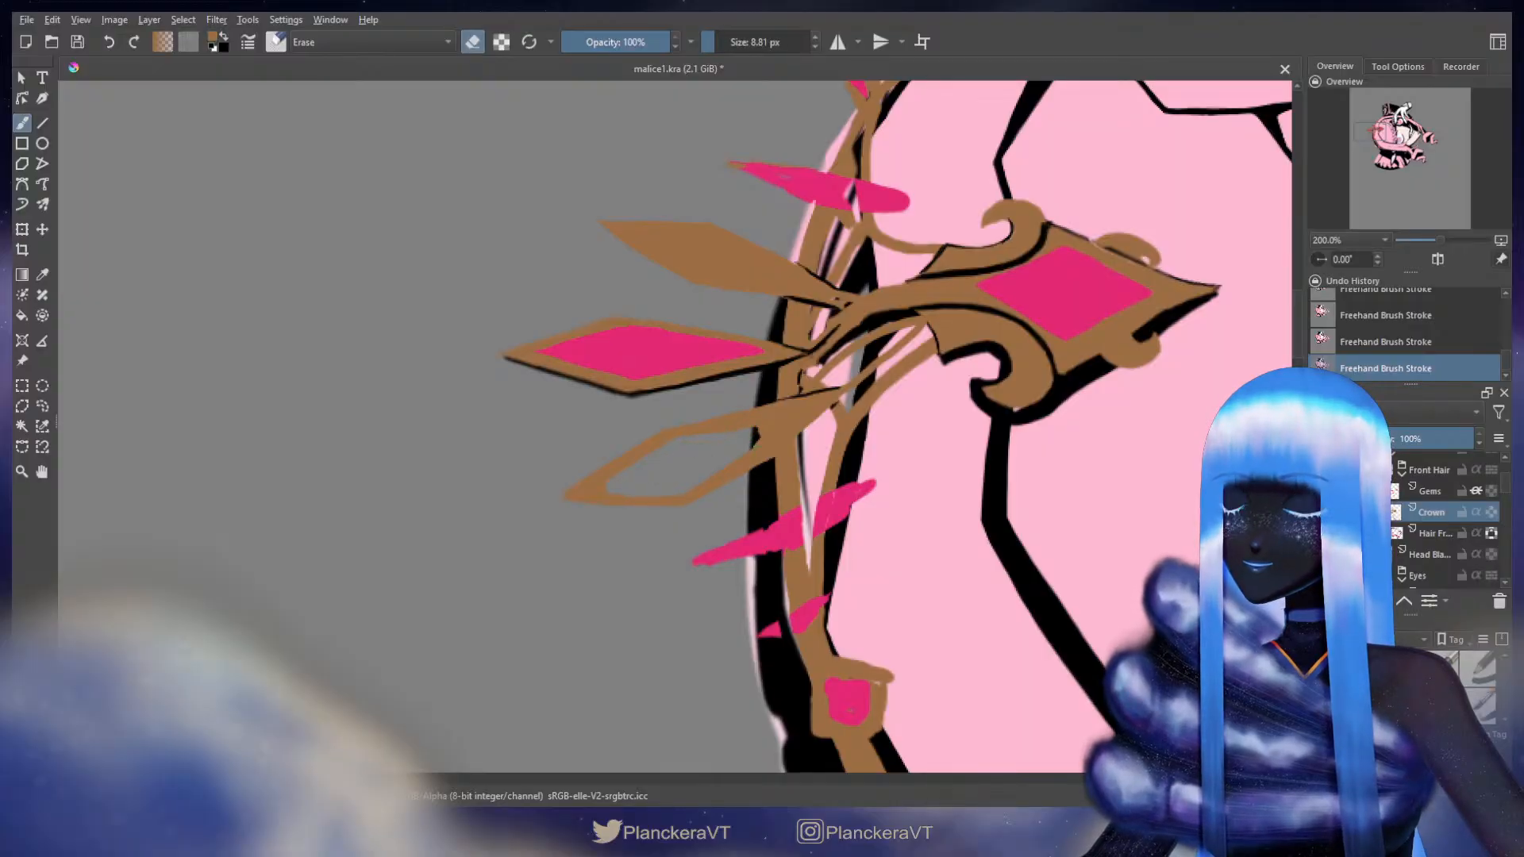
{"action": "key", "text": "e"}
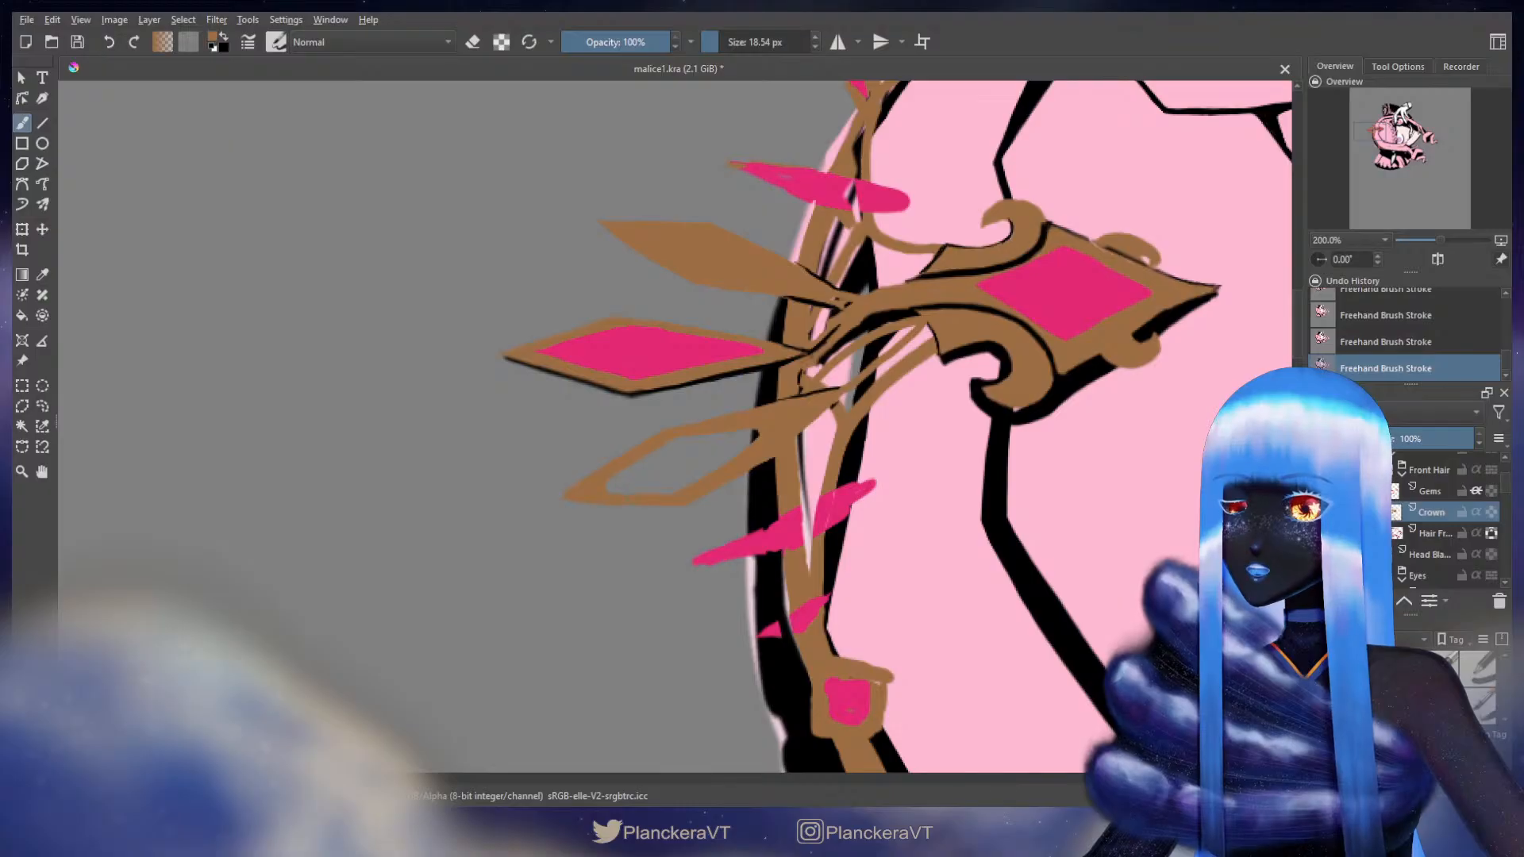
{"action": "key", "text": "e"}
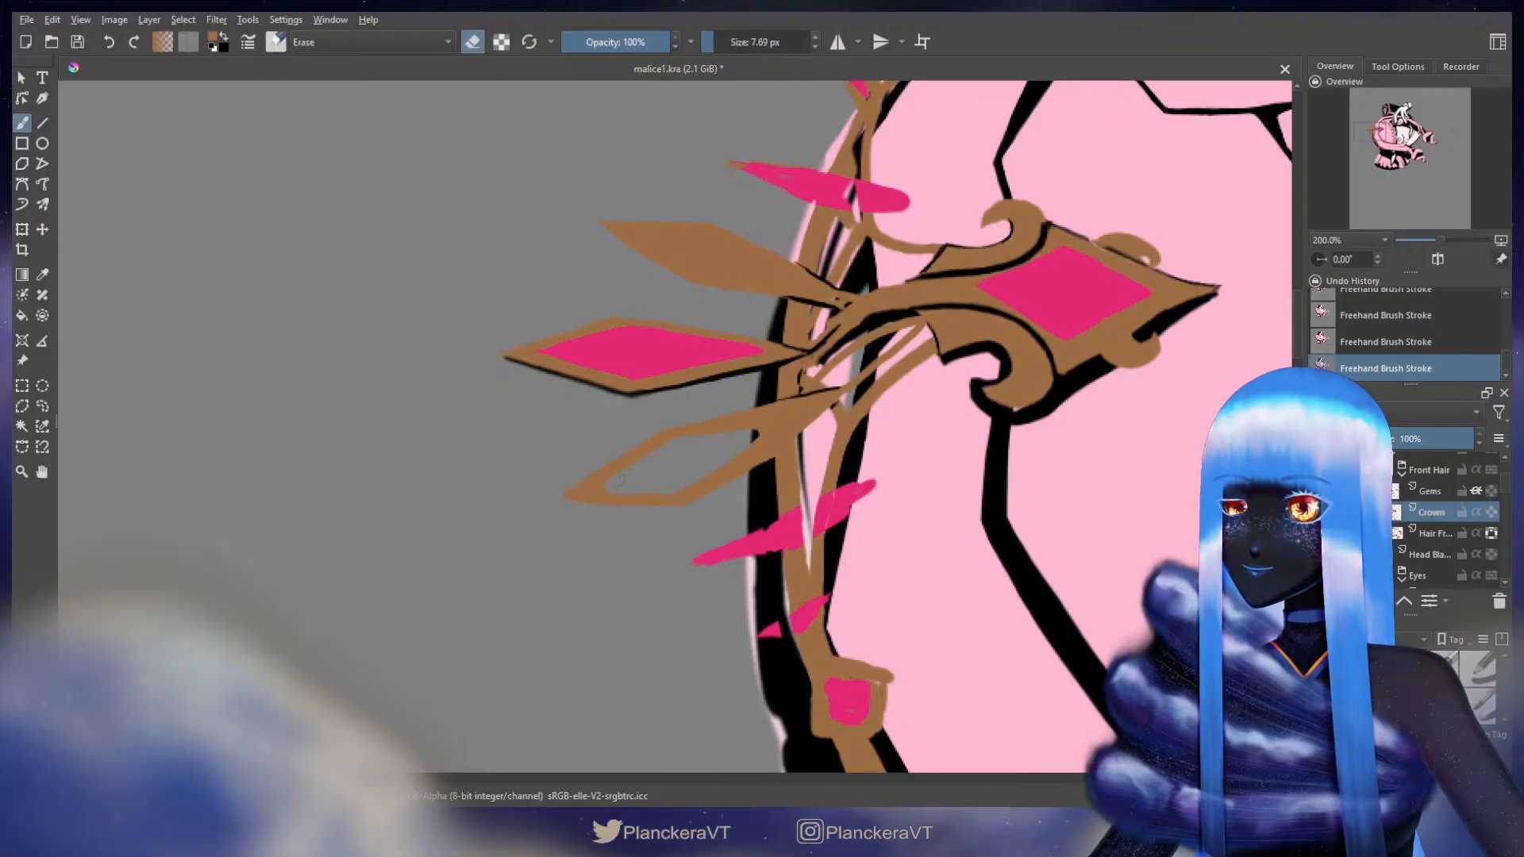
{"action": "key", "text": "e"}
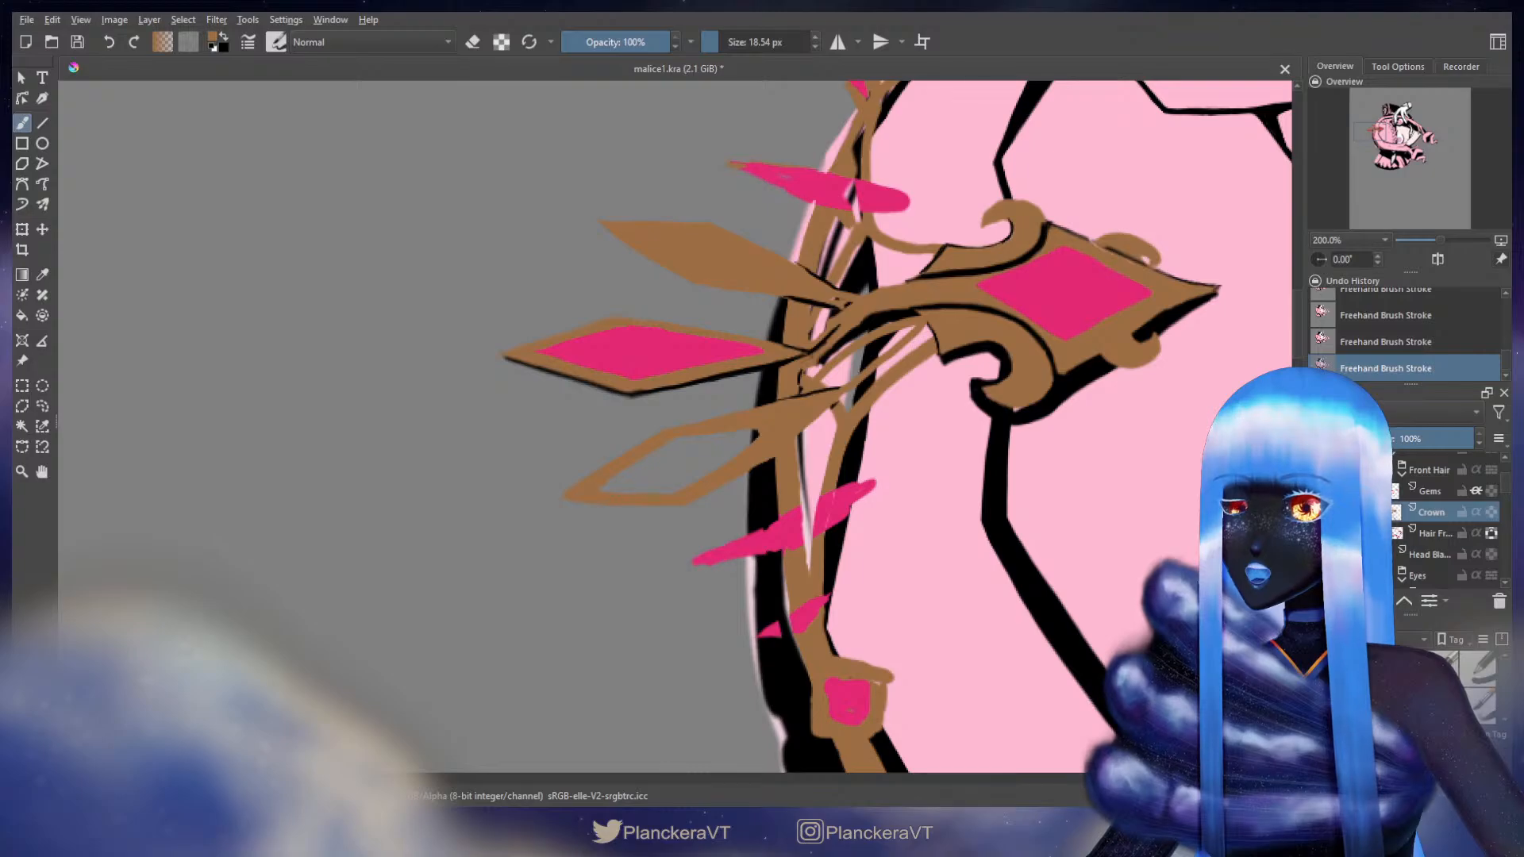
- Hollow out the upper brown spike with a 12.85 px eraser, leaving a thin brown frame
{"action": "left_click_drag", "start_coordinate": [762, 397], "coordinate": [675, 564]}
{"action": "key", "text": "e"}
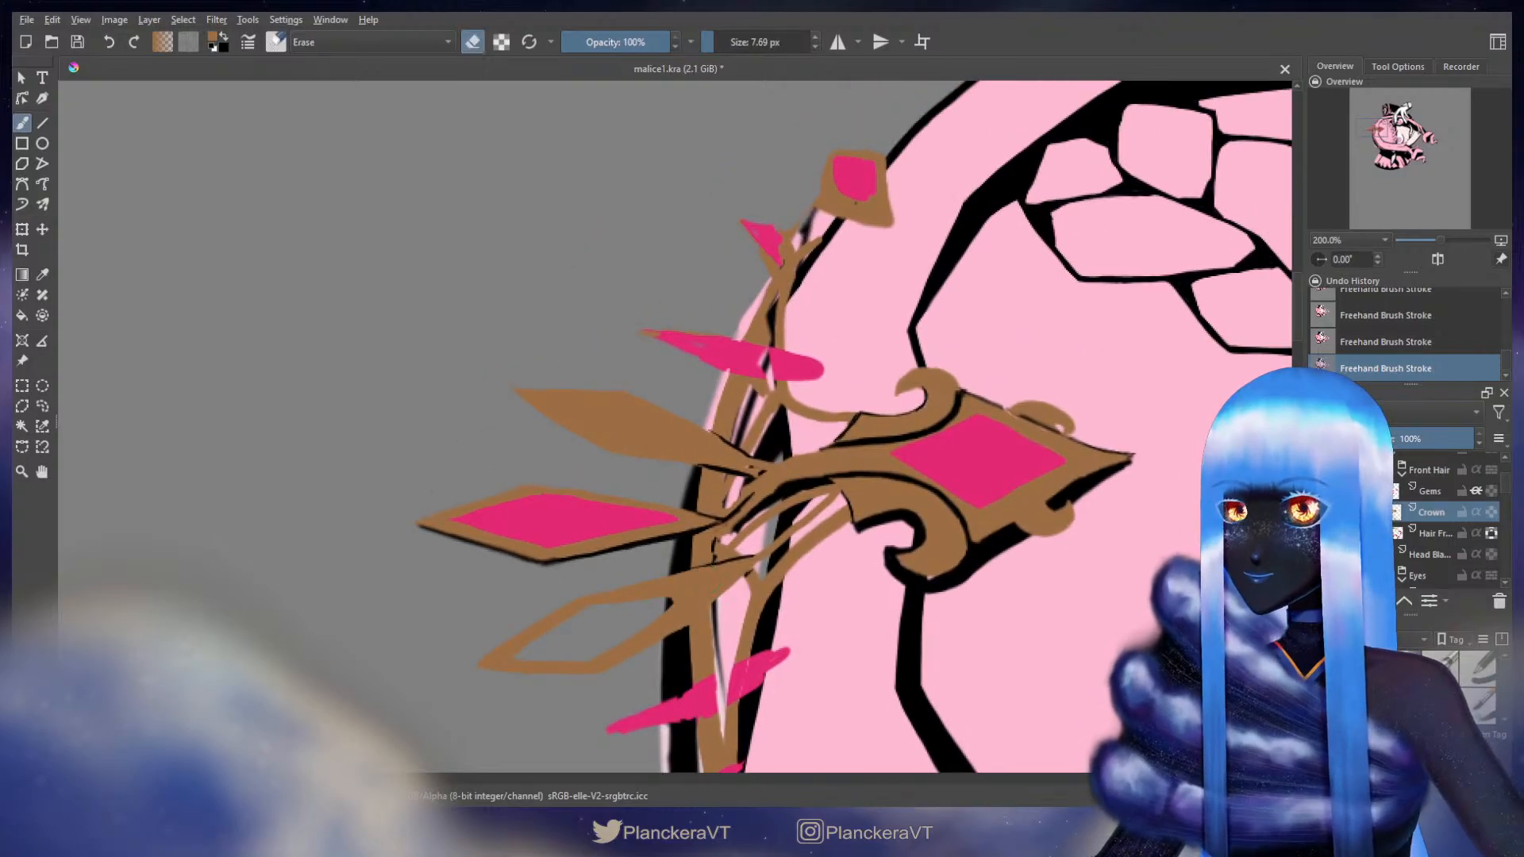
{"action": "mouse_move", "coordinate": [561, 408]}
{"action": "left_mouse_down", "text": "shift"}
{"action": "mouse_move", "coordinate": [591, 424]}
{"action": "mouse_move", "coordinate": [595, 405]}
{"action": "left_mouse_up", "text": "shift"}
{"action": "key", "text": "ctrl+z"}
{"action": "key", "text": "ctrl+shift+z"}
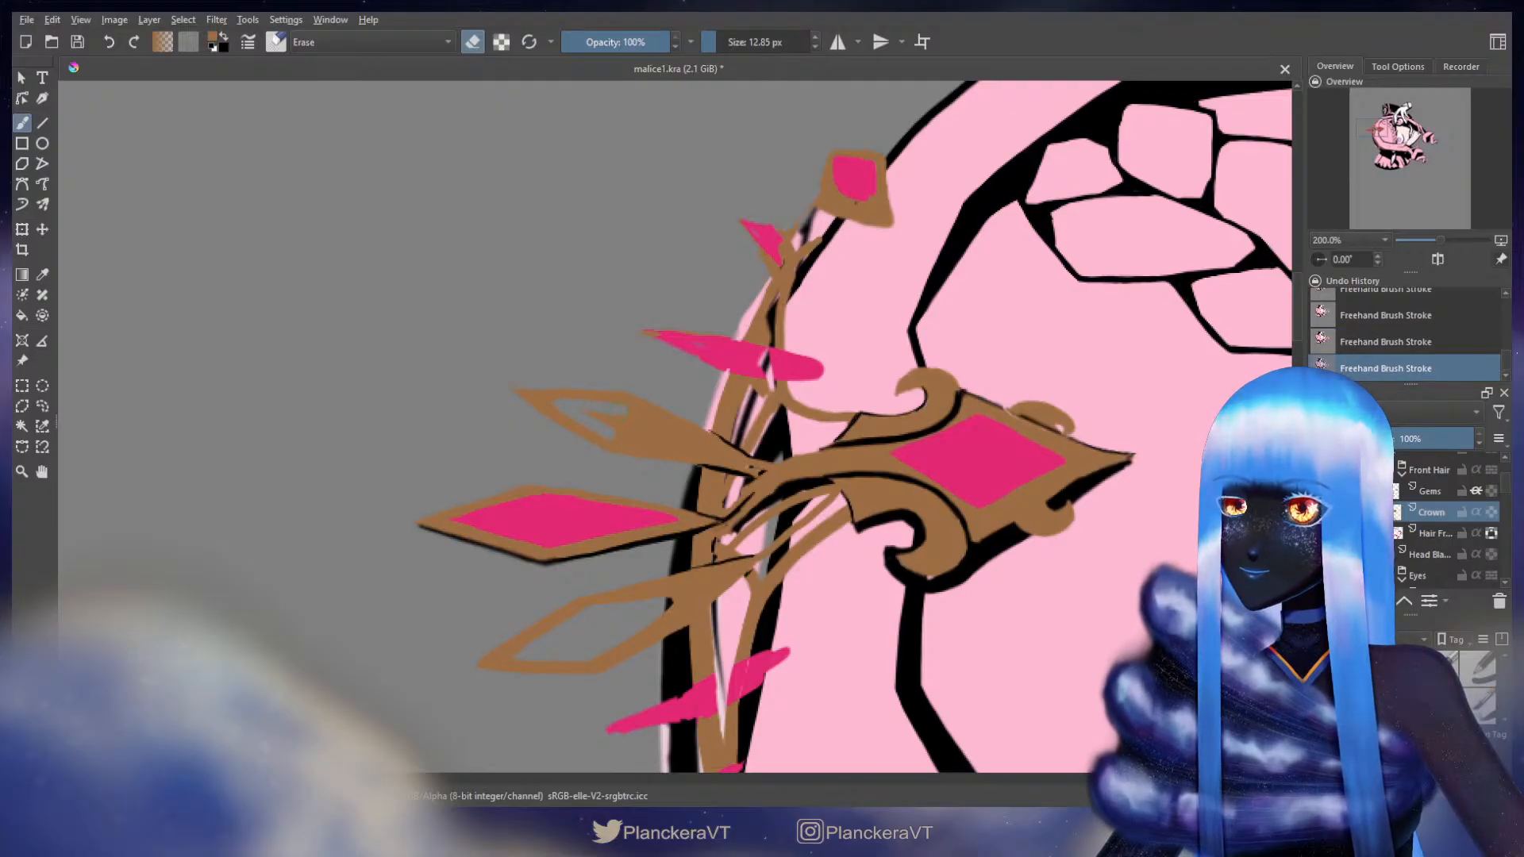
{"action": "left_click_drag", "start_coordinate": [627, 409], "coordinate": [647, 433]}
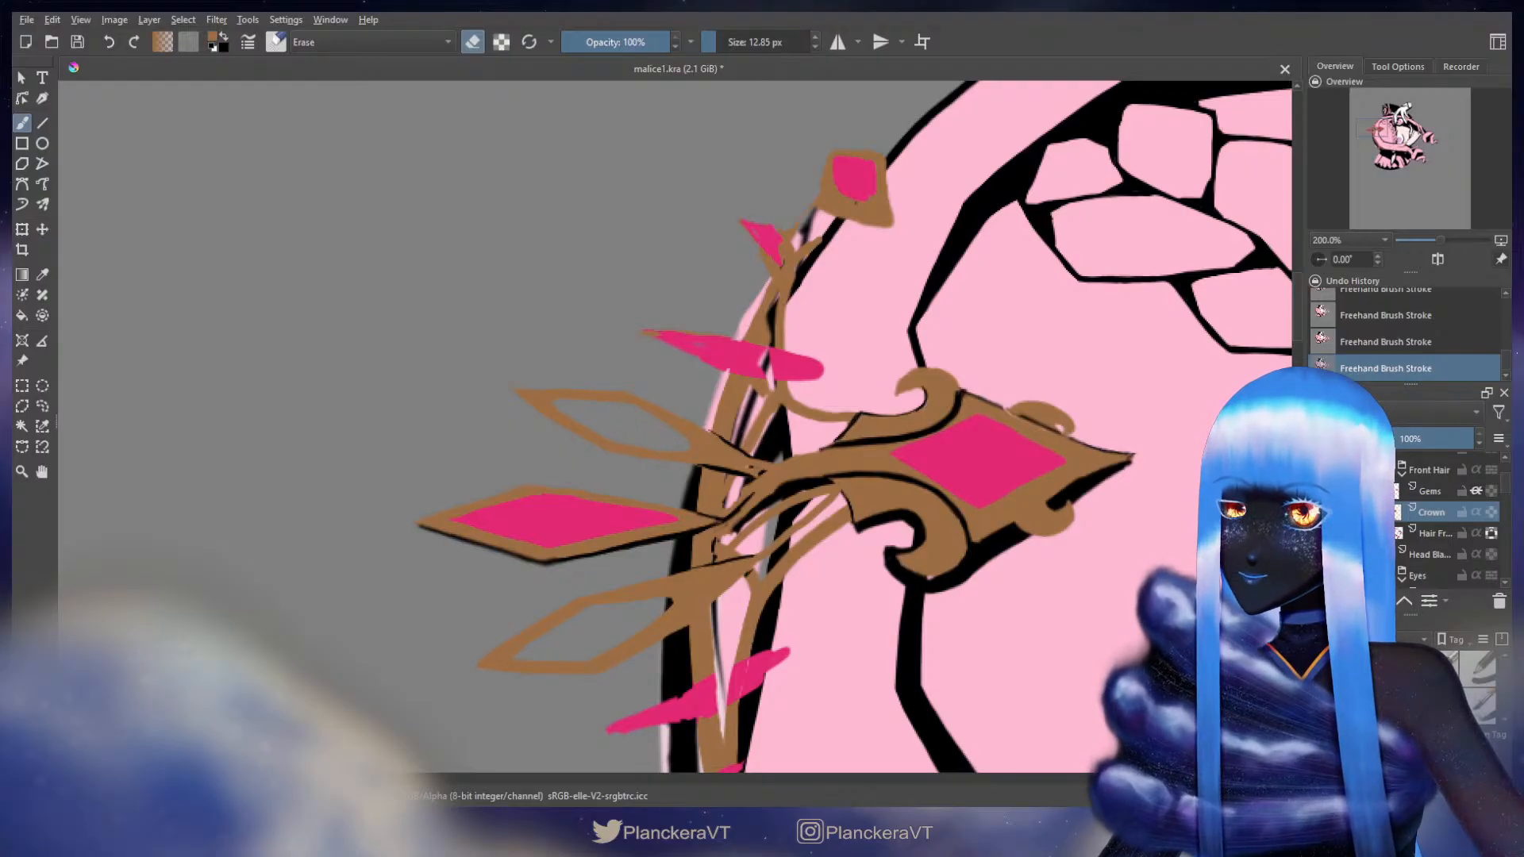
- Touch up the upper spike's frame in brown, and line its inner upper edge in black with a 17.37 px brush
{"action": "key", "text": "e"}
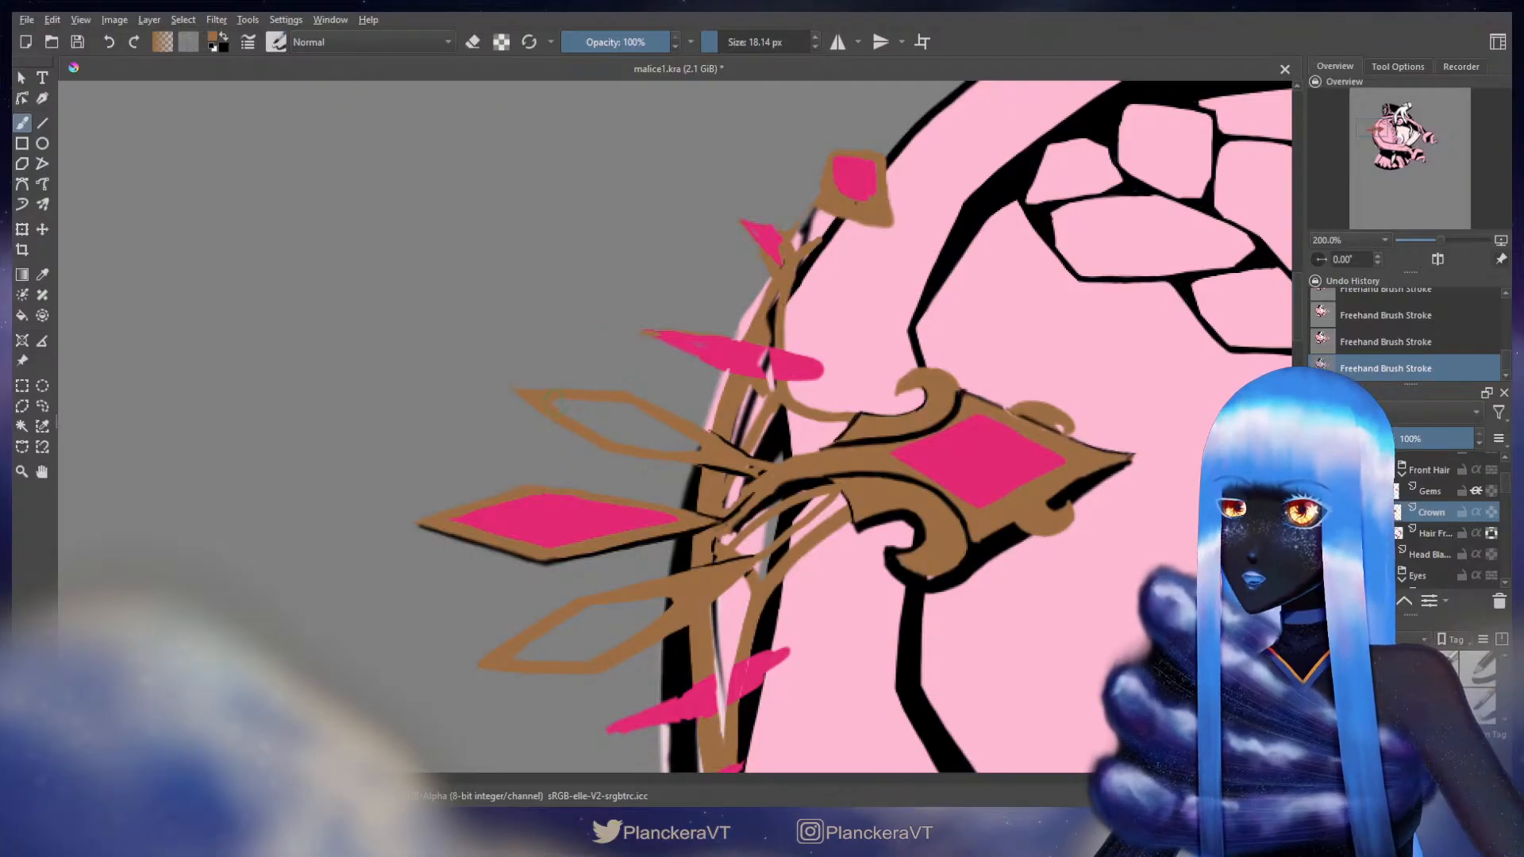
{"action": "key", "text": "ctrl+z"}
{"action": "left_click_drag", "start_coordinate": [684, 454], "coordinate": [613, 439]}
{"action": "key", "text": "x"}
{"action": "left_click_drag", "start_coordinate": [562, 402], "coordinate": [702, 446]}
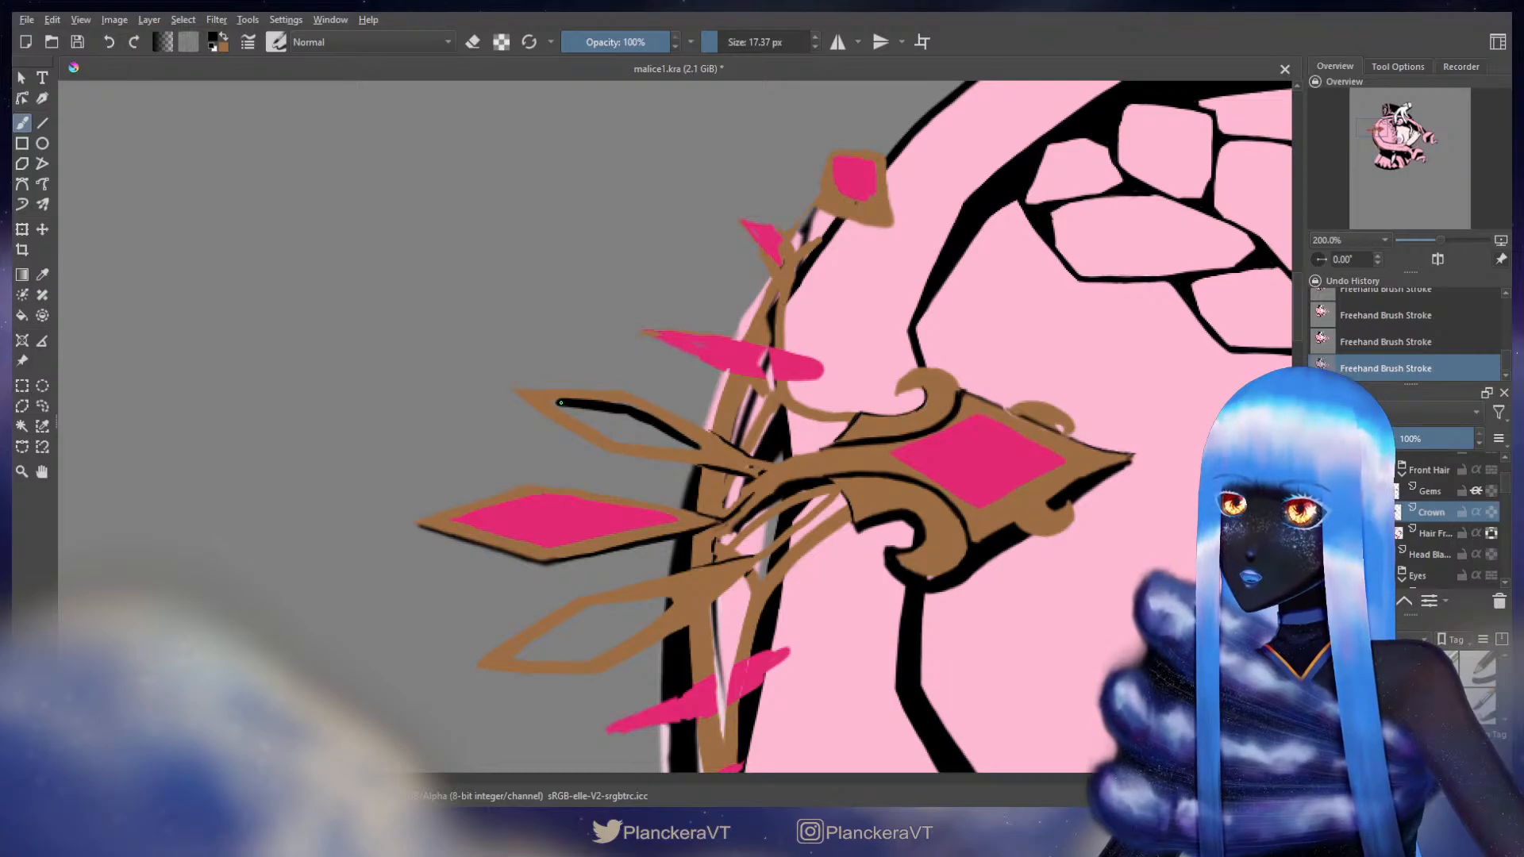
{"action": "left_click_drag", "start_coordinate": [630, 413], "coordinate": [653, 427]}
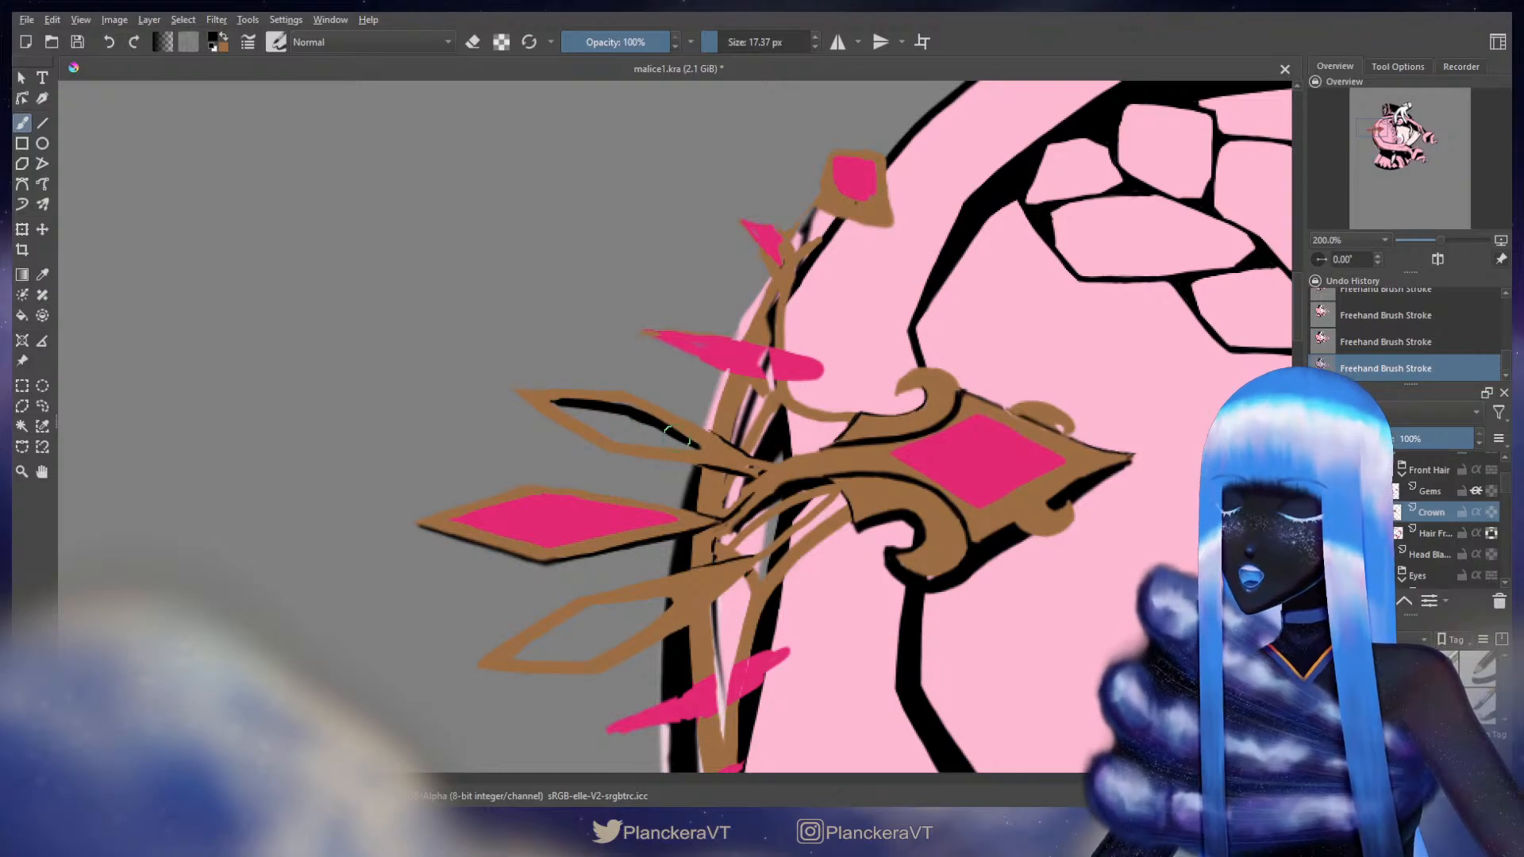
- Line the inner upper edge of the lower spike's hollow frame in black with the 17.37 px brush
{"action": "left_click_drag", "start_coordinate": [620, 515], "coordinate": [795, 268]}
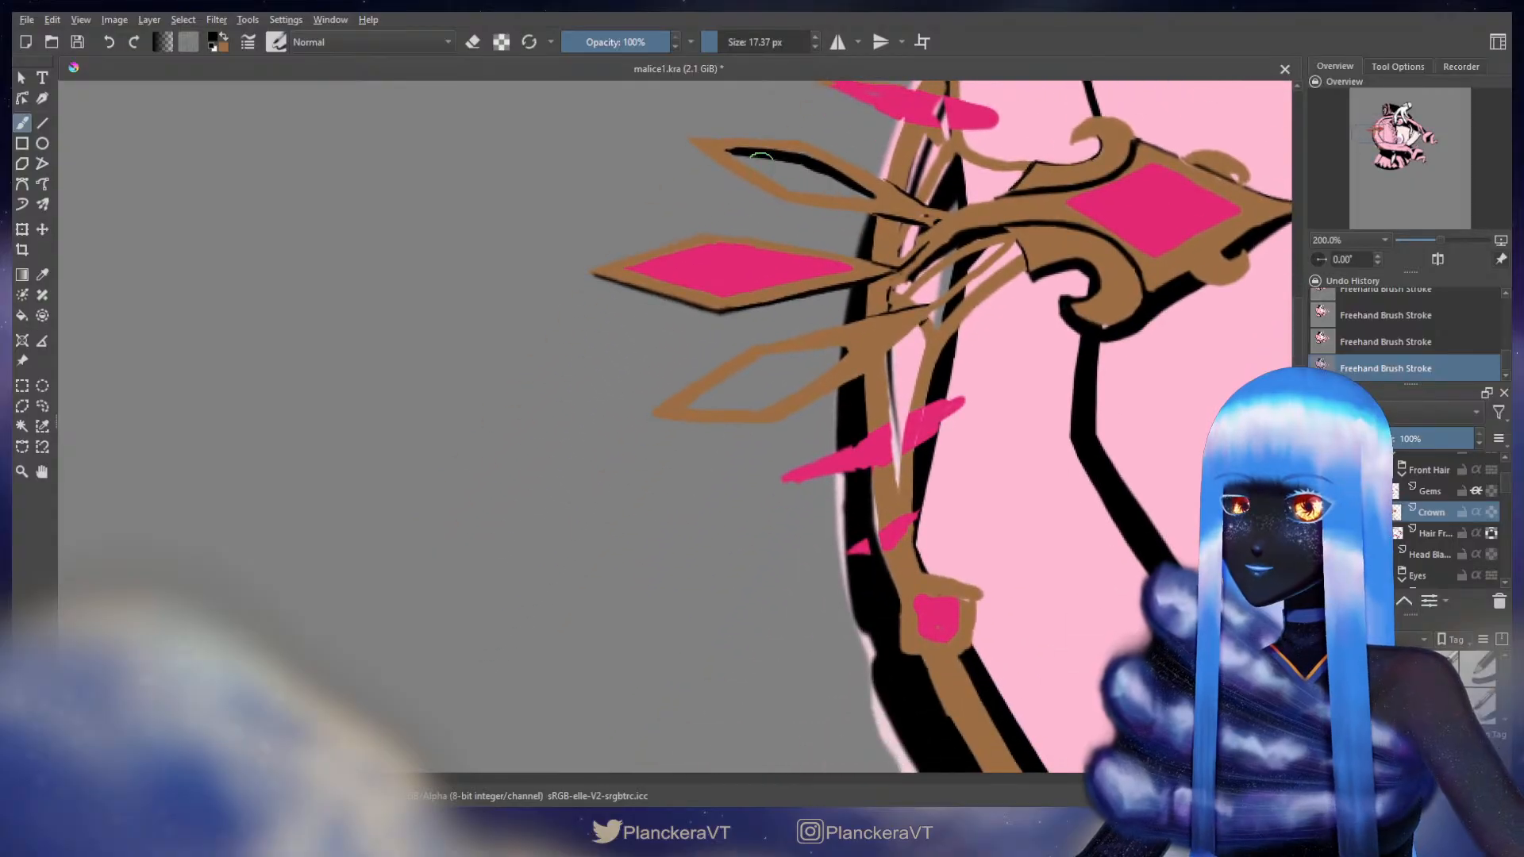
{"action": "mouse_move", "coordinate": [695, 404]}
{"action": "left_mouse_down"}
{"action": "mouse_move", "coordinate": [765, 357]}
{"action": "mouse_move", "coordinate": [751, 362]}
{"action": "mouse_move", "coordinate": [845, 350]}
{"action": "mouse_move", "coordinate": [775, 355]}
{"action": "mouse_move", "coordinate": [705, 392]}
{"action": "left_mouse_up"}
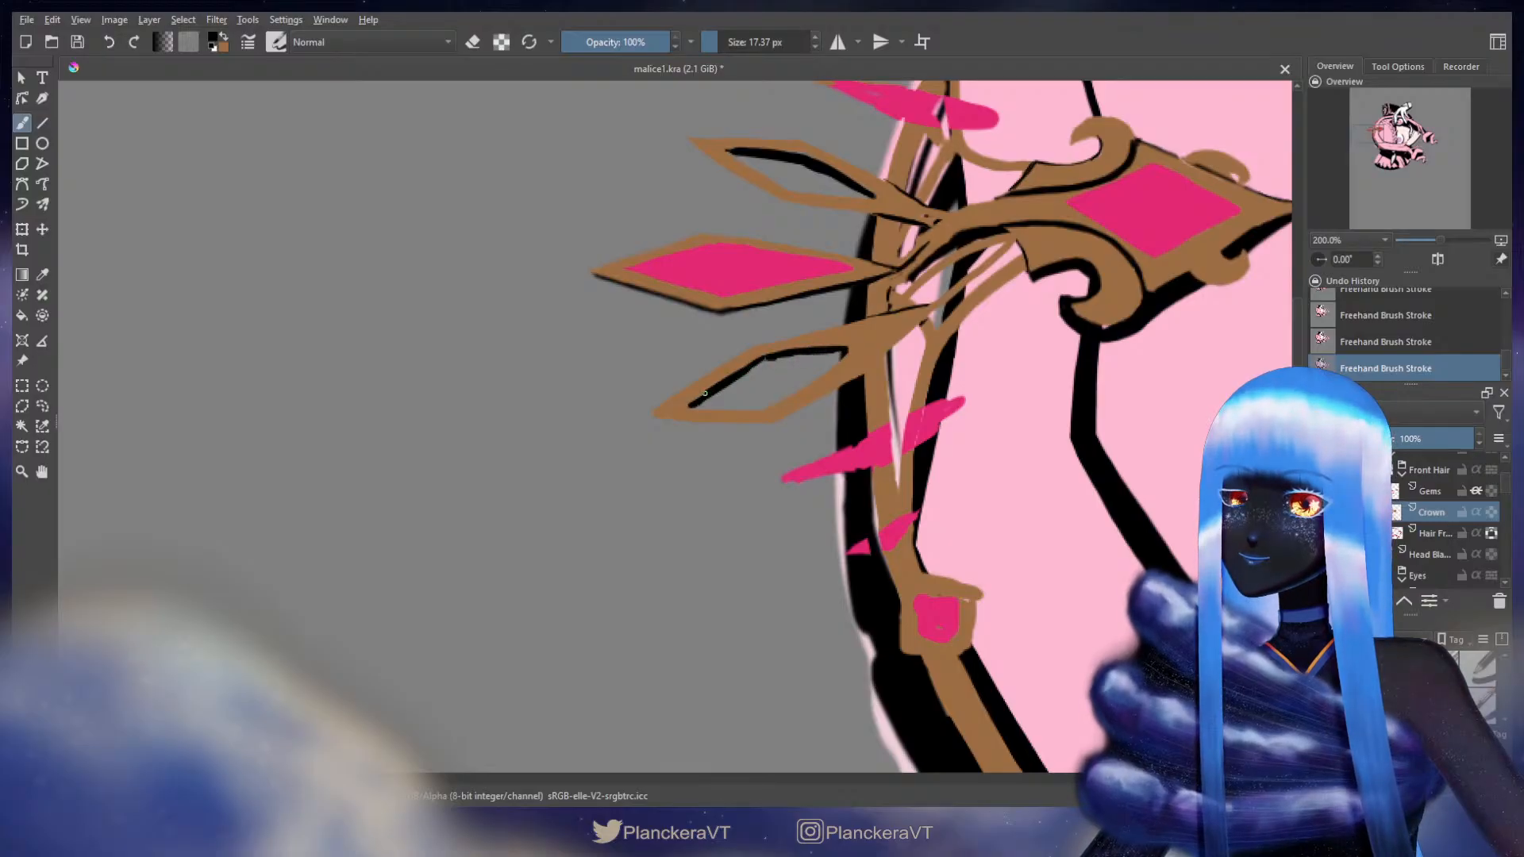
{"action": "left_click_drag", "start_coordinate": [851, 392], "coordinate": [740, 533]}
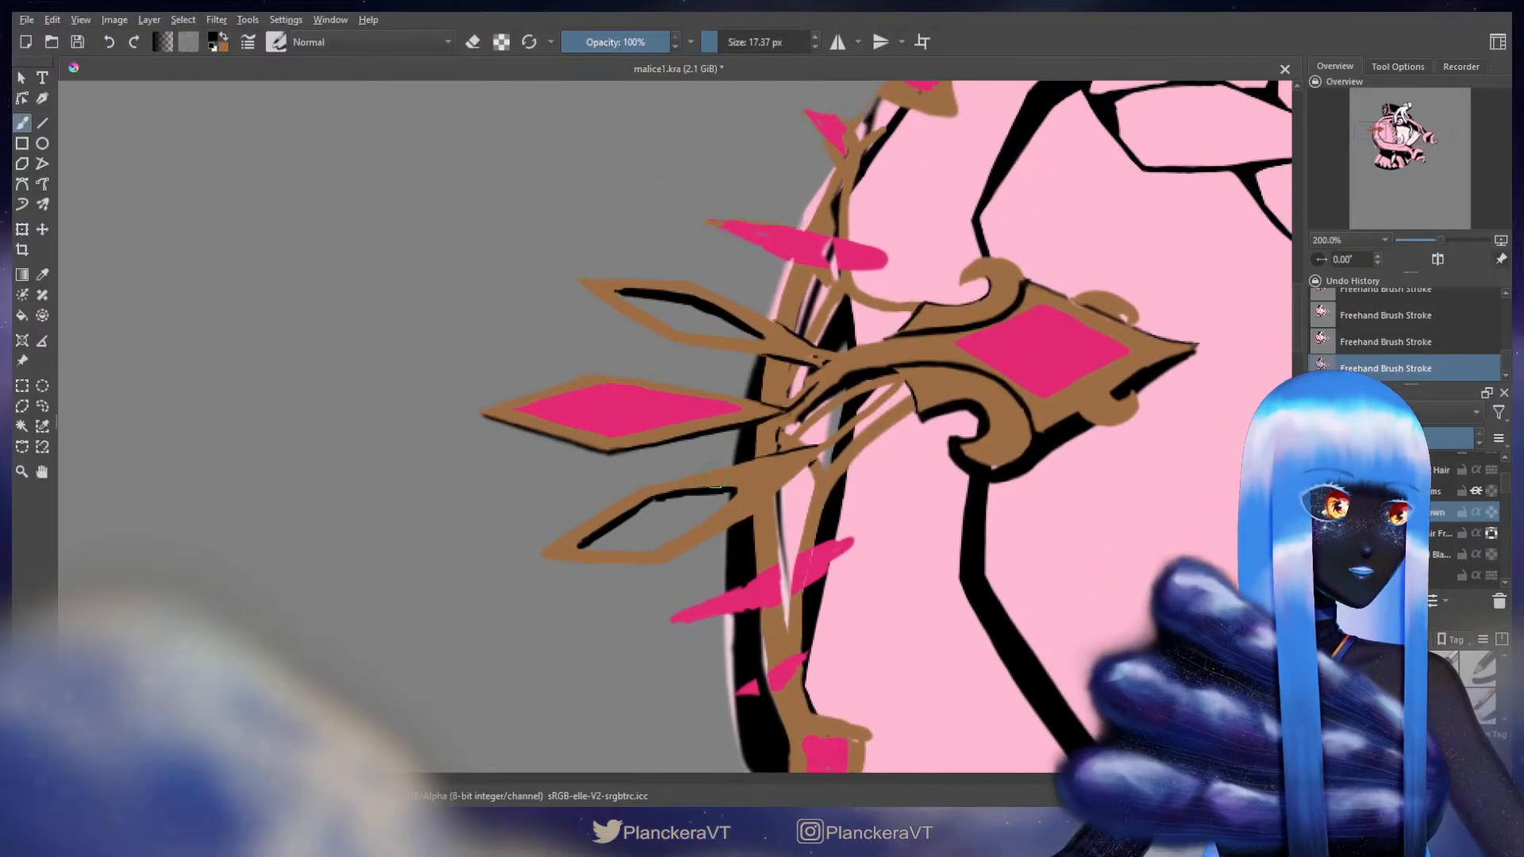
{"action": "left_click_drag", "start_coordinate": [708, 476], "coordinate": [697, 497]}
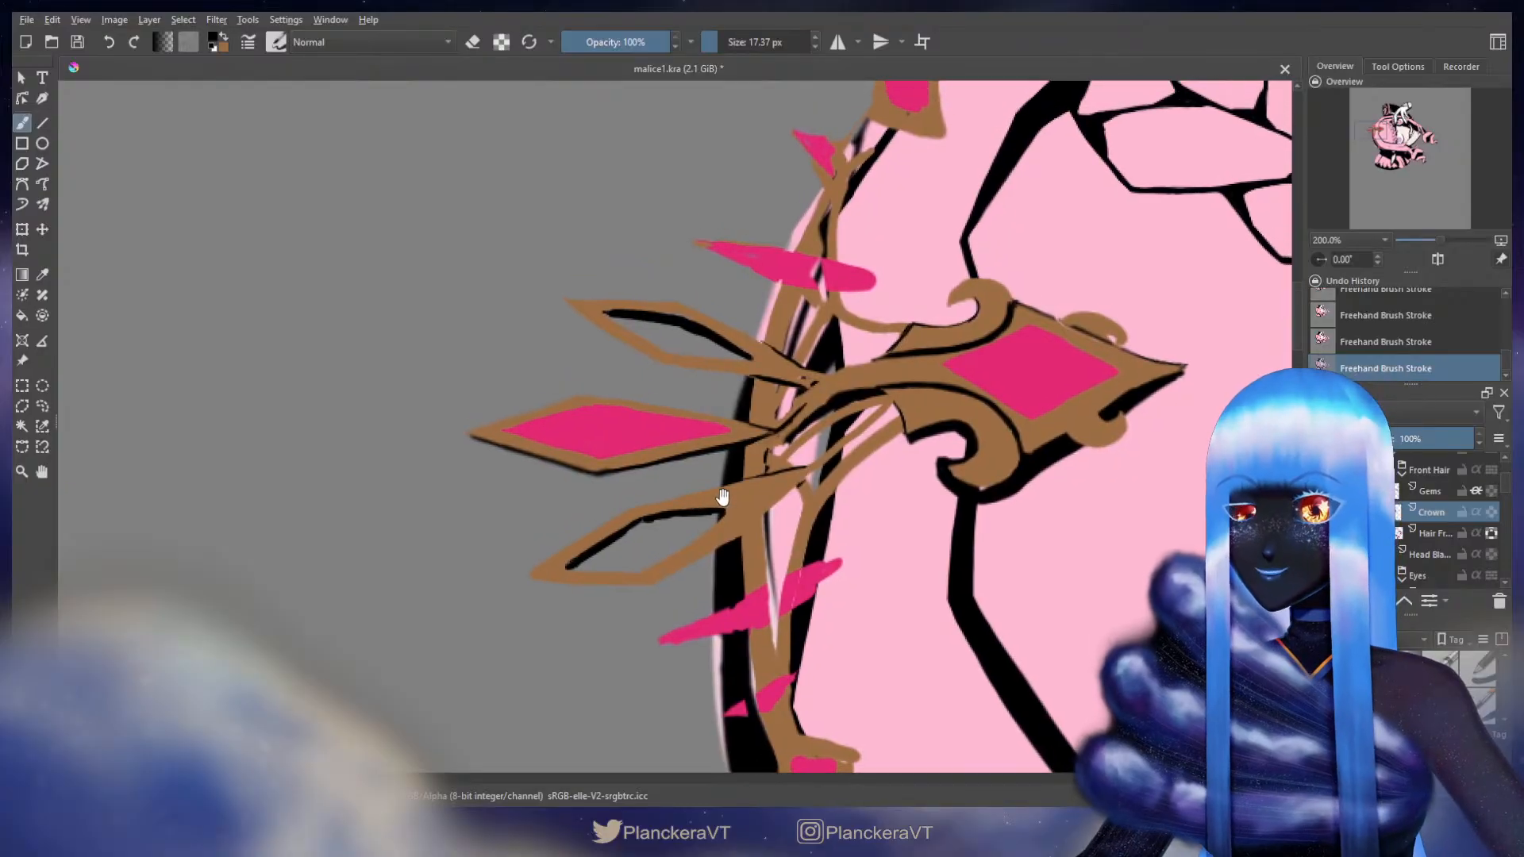
- Touch up the crown band below the lower hollow spike in brown, reducing the brush to 15.05 px
{"action": "mouse_move", "coordinate": [812, 486]}
{"action": "left_mouse_down"}
{"action": "mouse_move", "coordinate": [775, 545]}
{"action": "mouse_move", "coordinate": [772, 440]}
{"action": "mouse_move", "coordinate": [802, 282]}
{"action": "left_mouse_up"}
{"action": "key", "text": "x"}
{"action": "left_click_drag", "start_coordinate": [740, 409], "coordinate": [747, 427]}
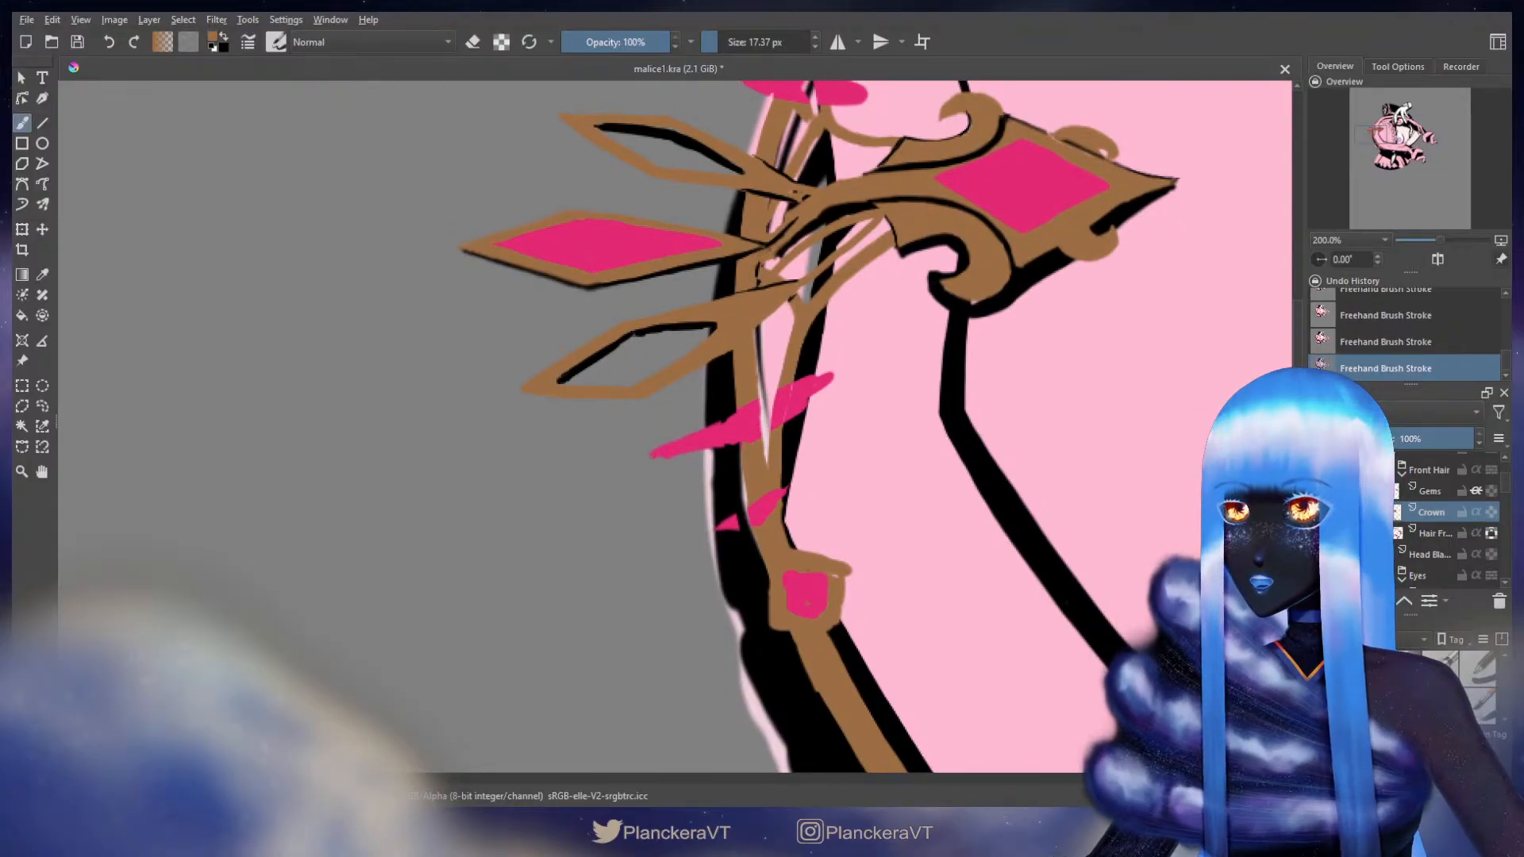
{"action": "key", "text": "bracketleft"}
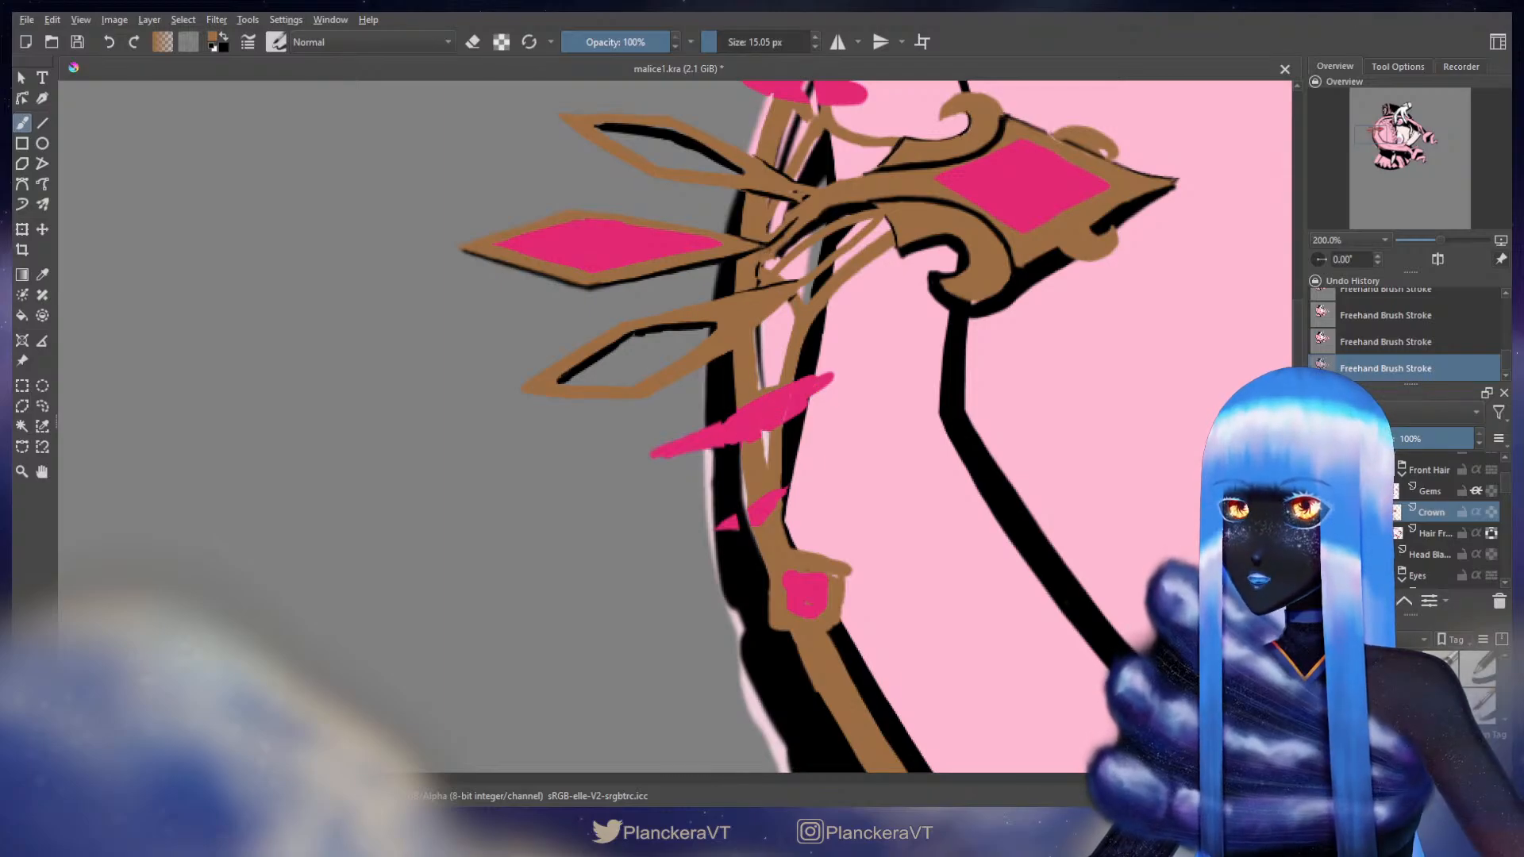
- Trim the inner tip of the long pink gem below the lower hollow spike on the Gems layer with a 24.43 px eraser
{"action": "key", "text": "e"}
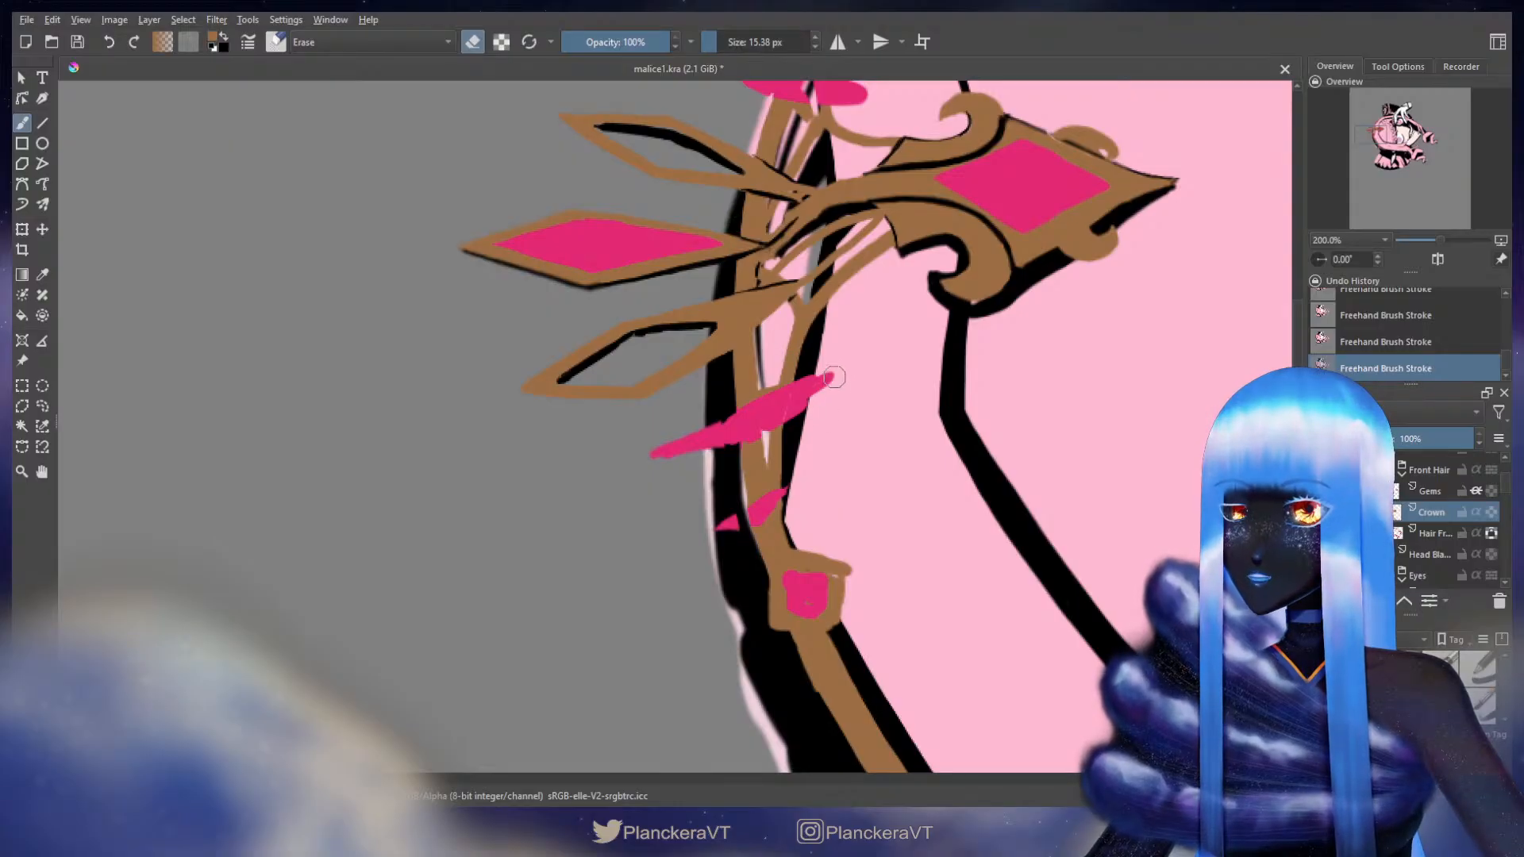
{"action": "left_click", "coordinate": [1431, 491]}
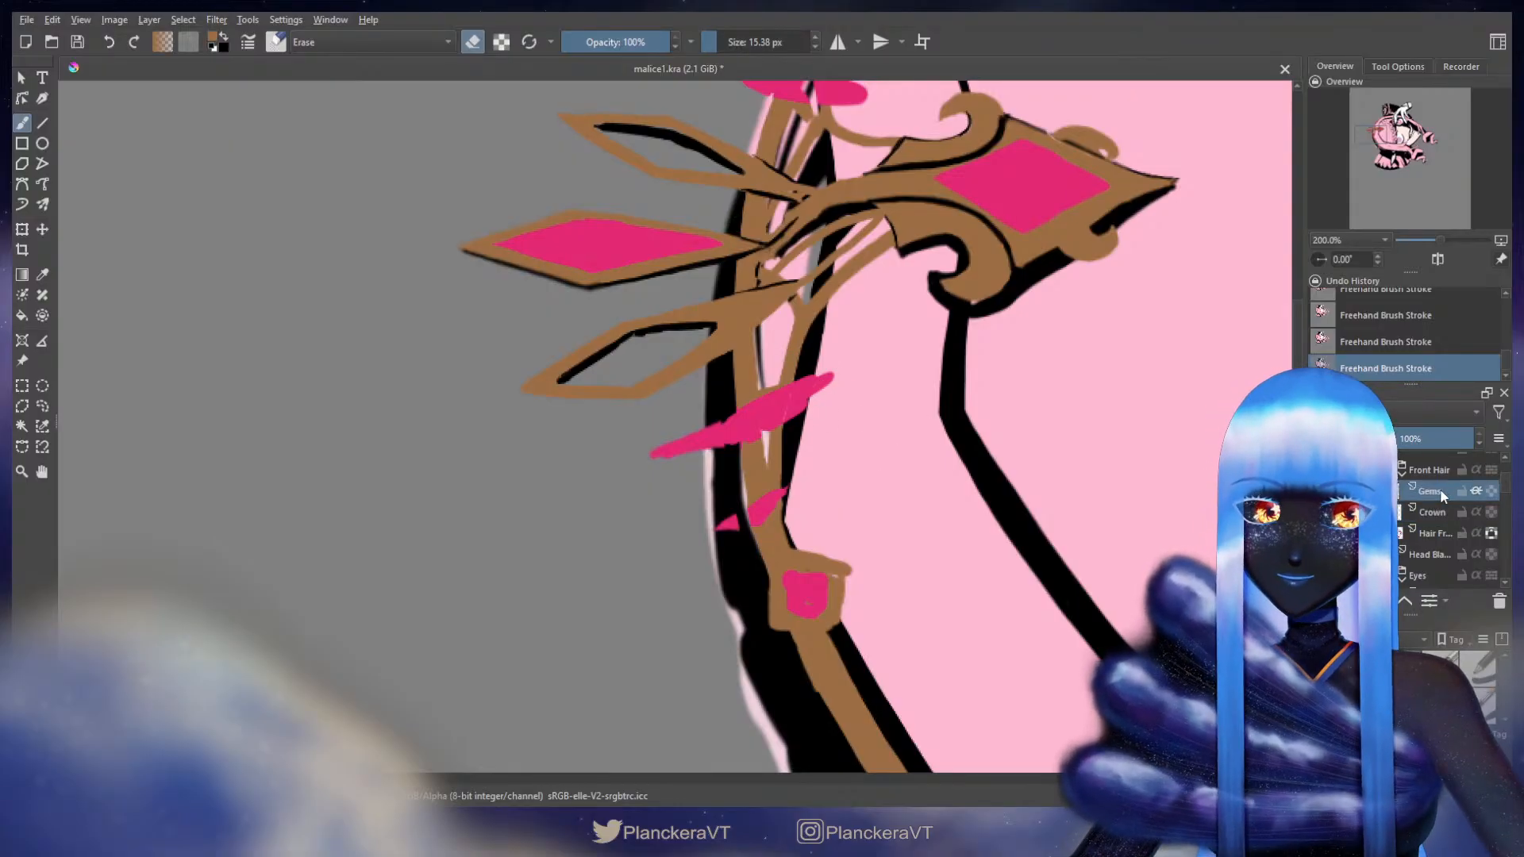
{"action": "left_click_drag", "start_coordinate": [823, 397], "coordinate": [838, 398], "text": "shift"}
{"action": "left_click", "coordinate": [831, 382]}
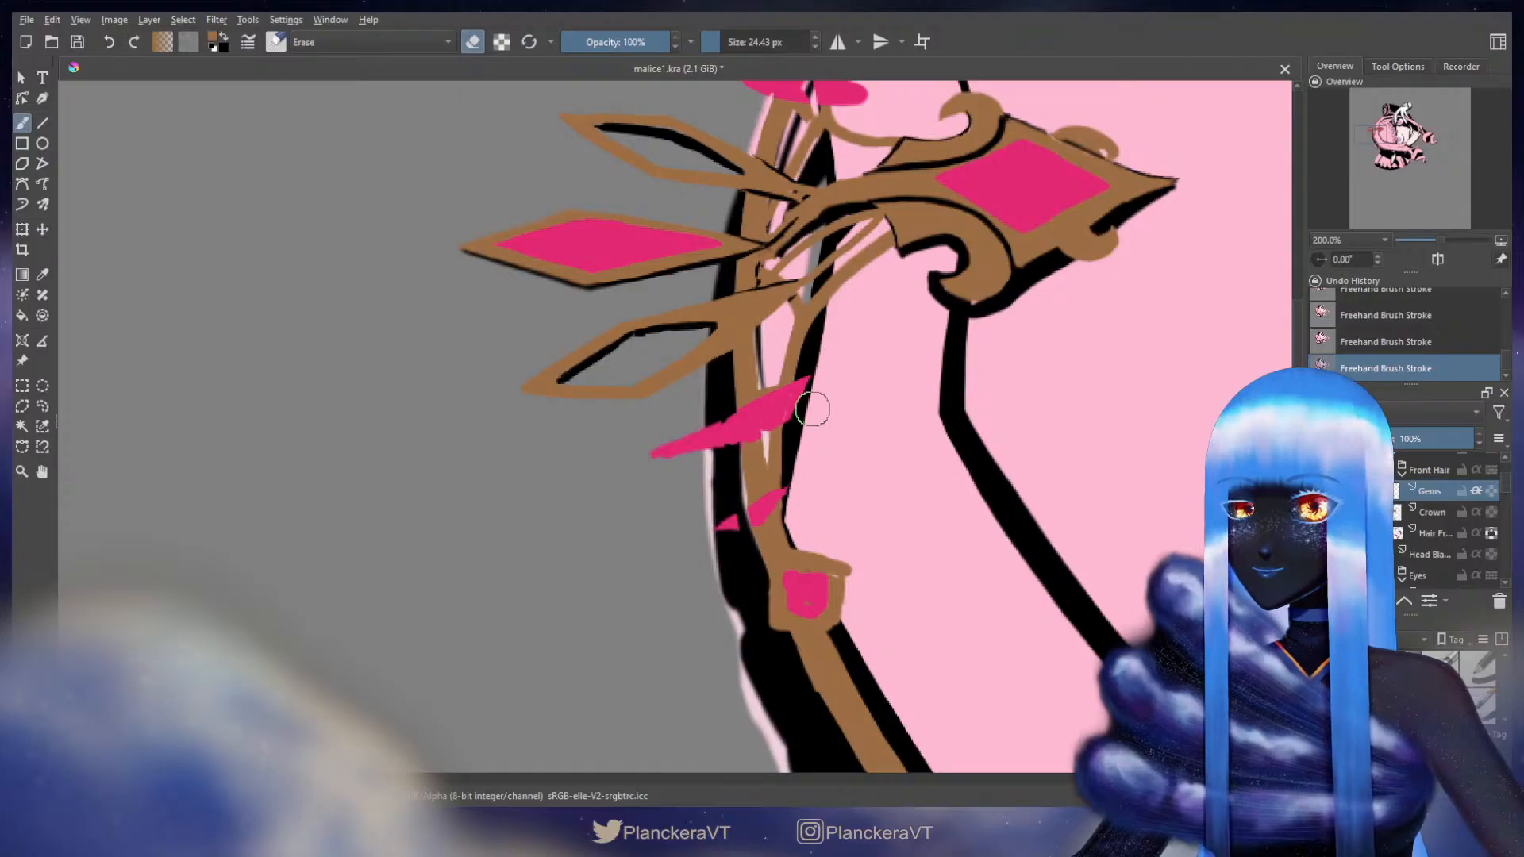
- Hide the Gems layer and broaden the small brown spike beside the band on the Crown layer
{"action": "left_click", "coordinate": [1432, 511]}
{"action": "key", "text": "e"}
{"action": "left_click", "coordinate": [1476, 490]}
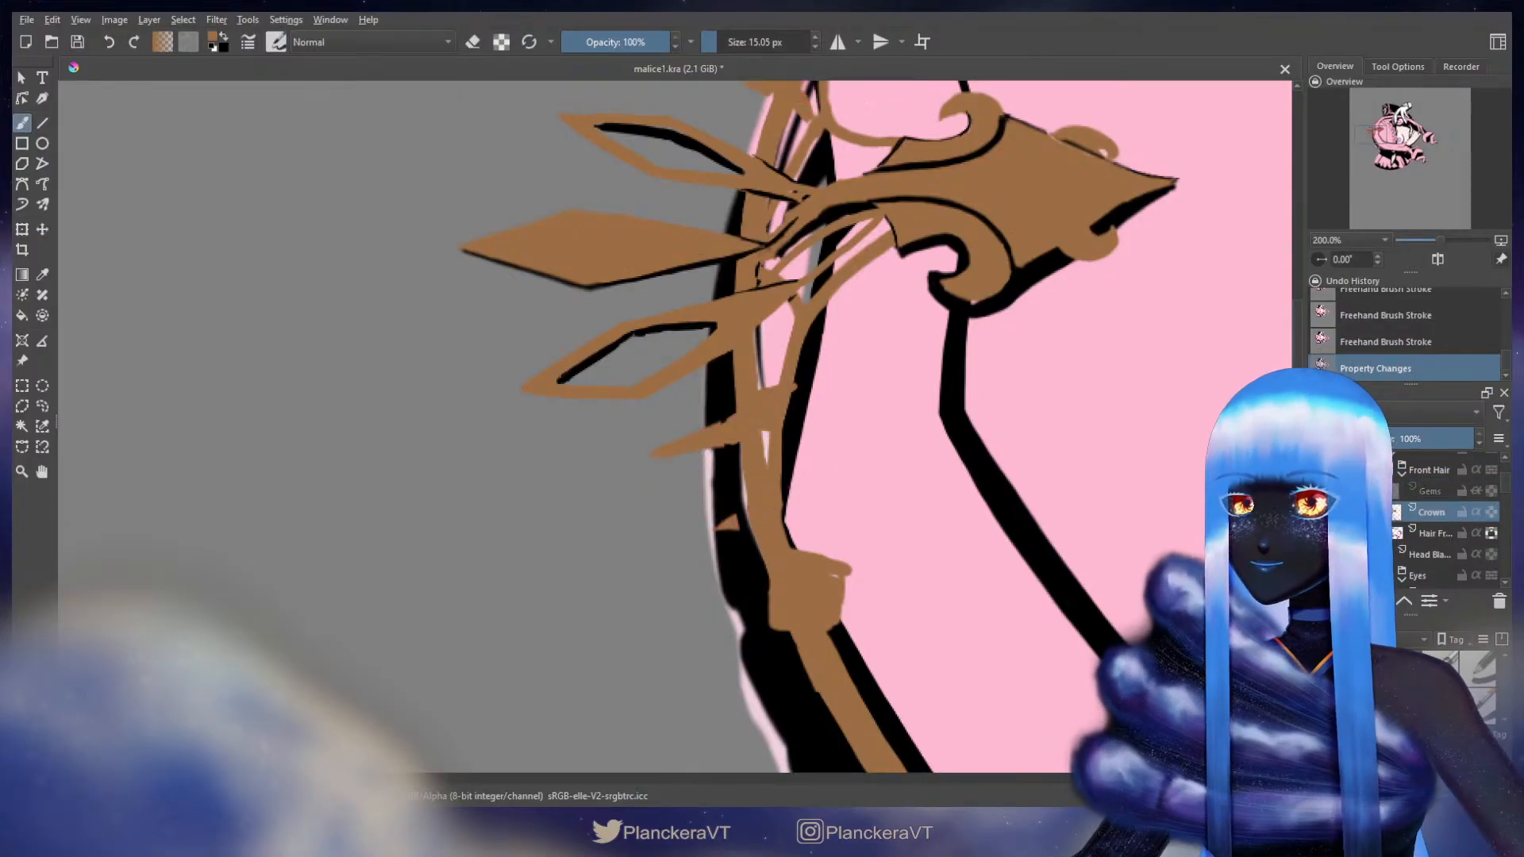
{"action": "left_click_drag", "start_coordinate": [715, 434], "coordinate": [739, 418]}
- Reshape the small spike's inner end across the band with a 19.43 px brown brush, undoing stray strokes, and ready a 27.08 px eraser
{"action": "left_click_drag", "start_coordinate": [684, 591], "coordinate": [688, 592], "text": "shift"}
{"action": "key", "text": "e"}
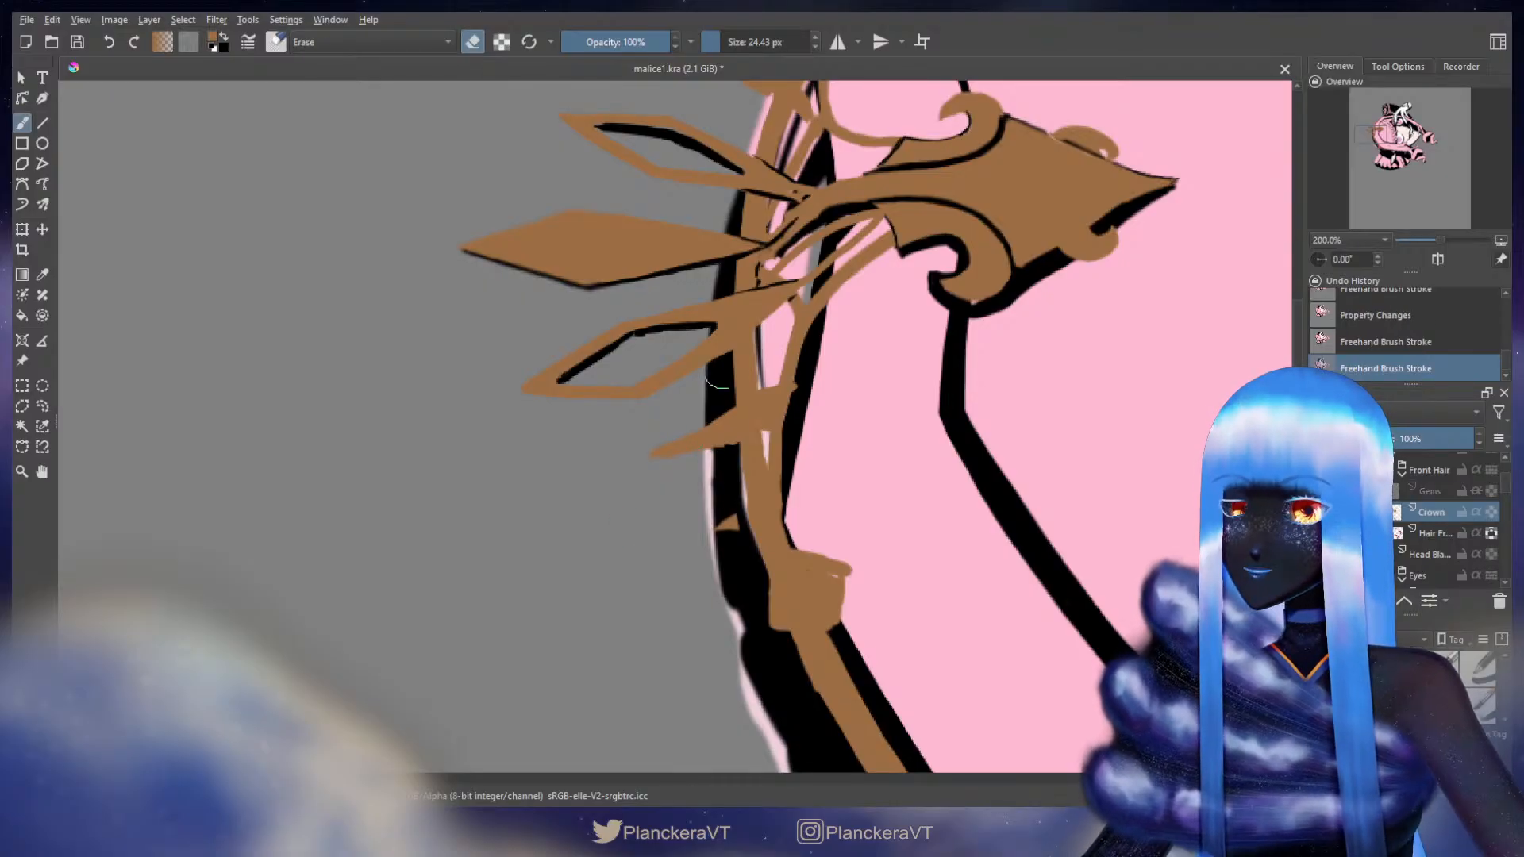
{"action": "key", "text": "e"}
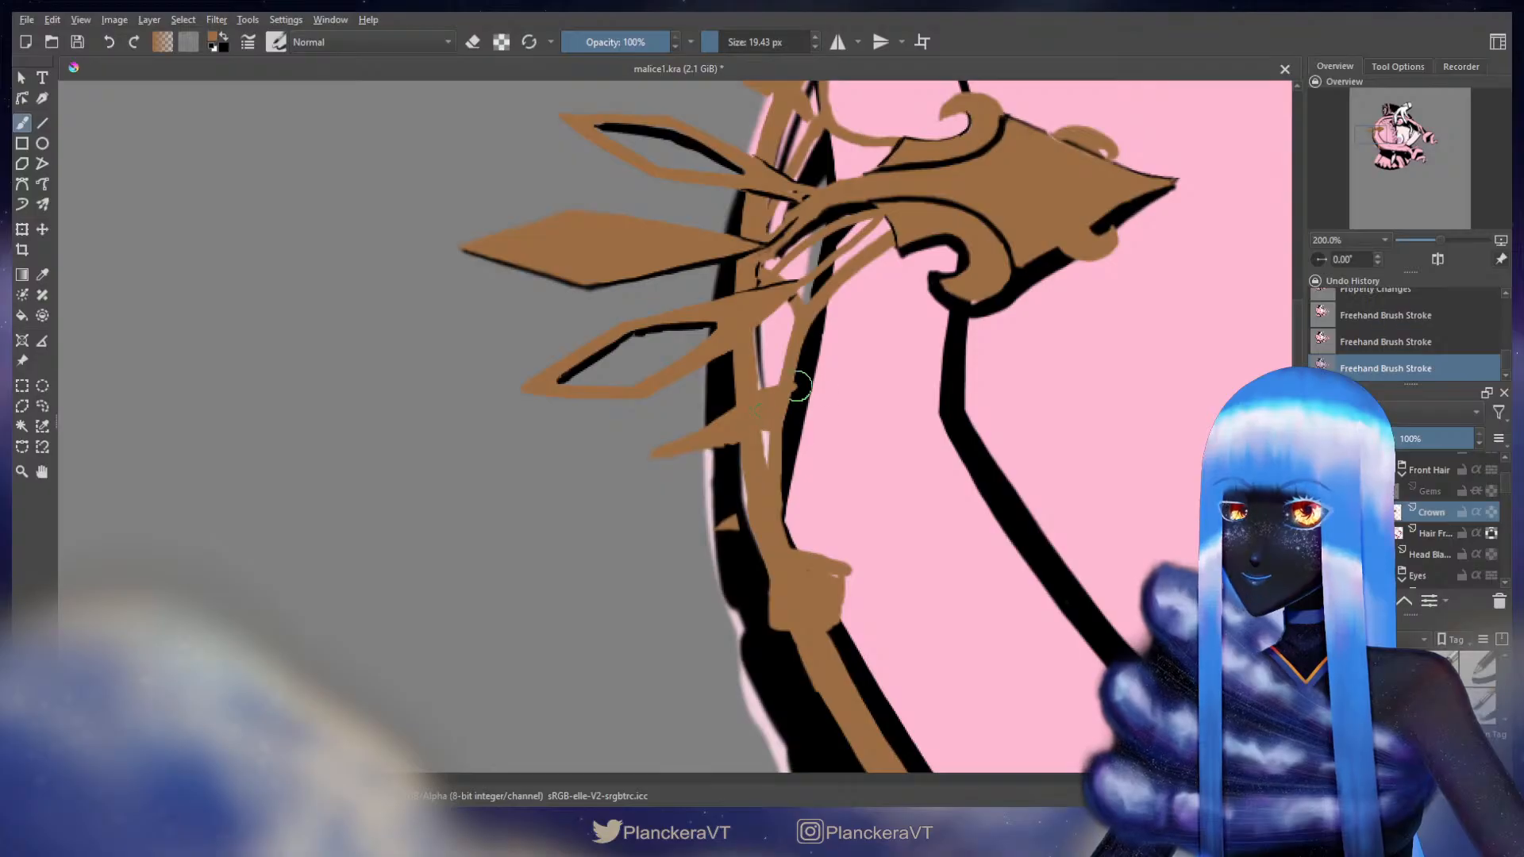
{"action": "left_click_drag", "start_coordinate": [762, 410], "coordinate": [785, 411]}
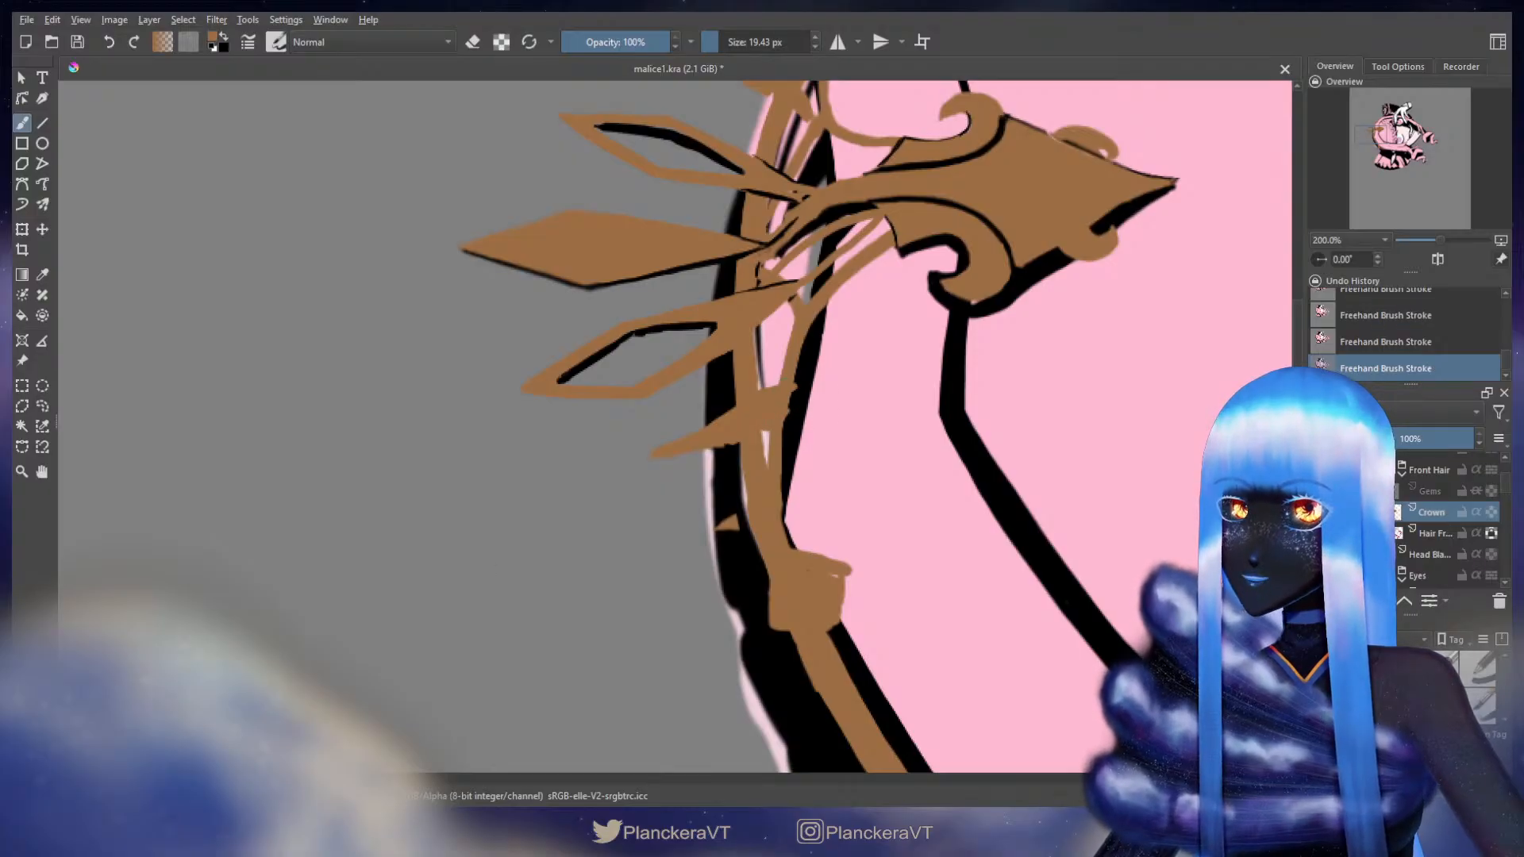
{"action": "left_click_drag", "start_coordinate": [802, 374], "coordinate": [799, 380]}
{"action": "key", "text": "ctrl+z"}
{"action": "key", "text": "ctrl+z"}
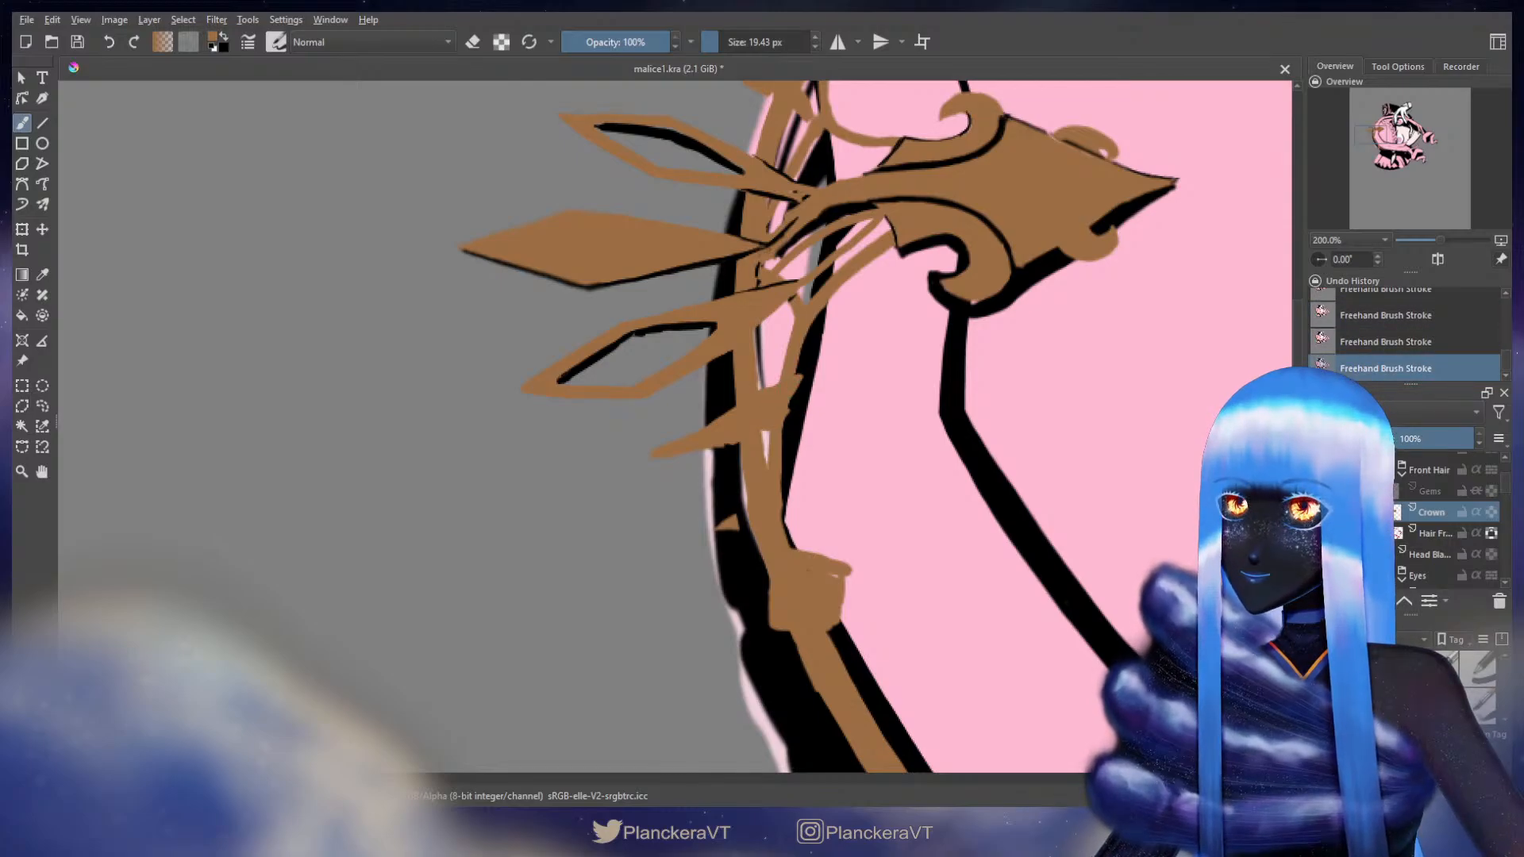
{"action": "key", "text": "e"}
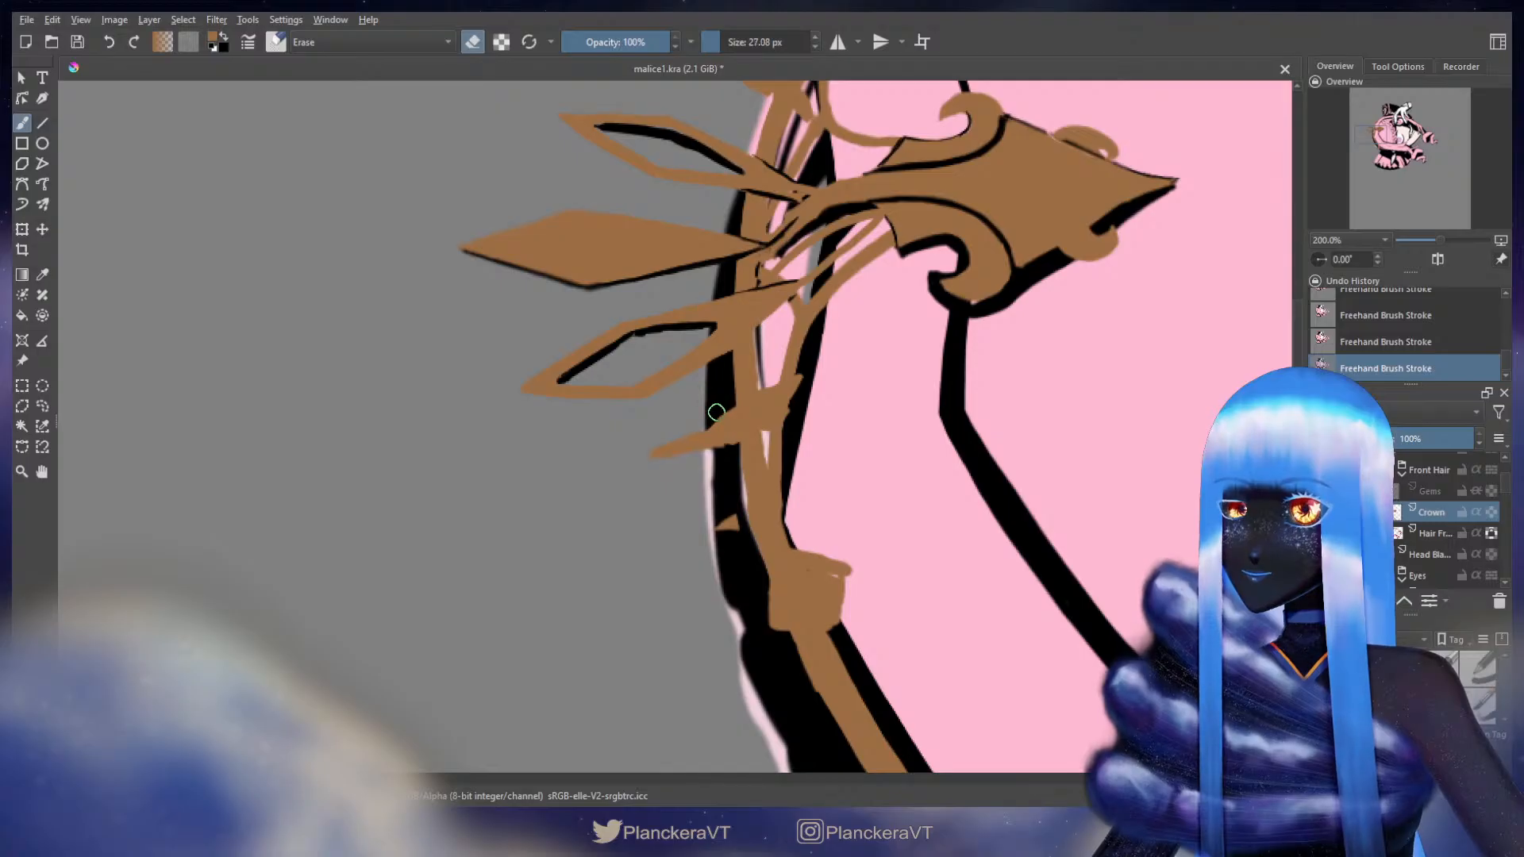
- Paint a thin black dividing line where the small lower spike meets the crown band
{"action": "key", "text": "e"}
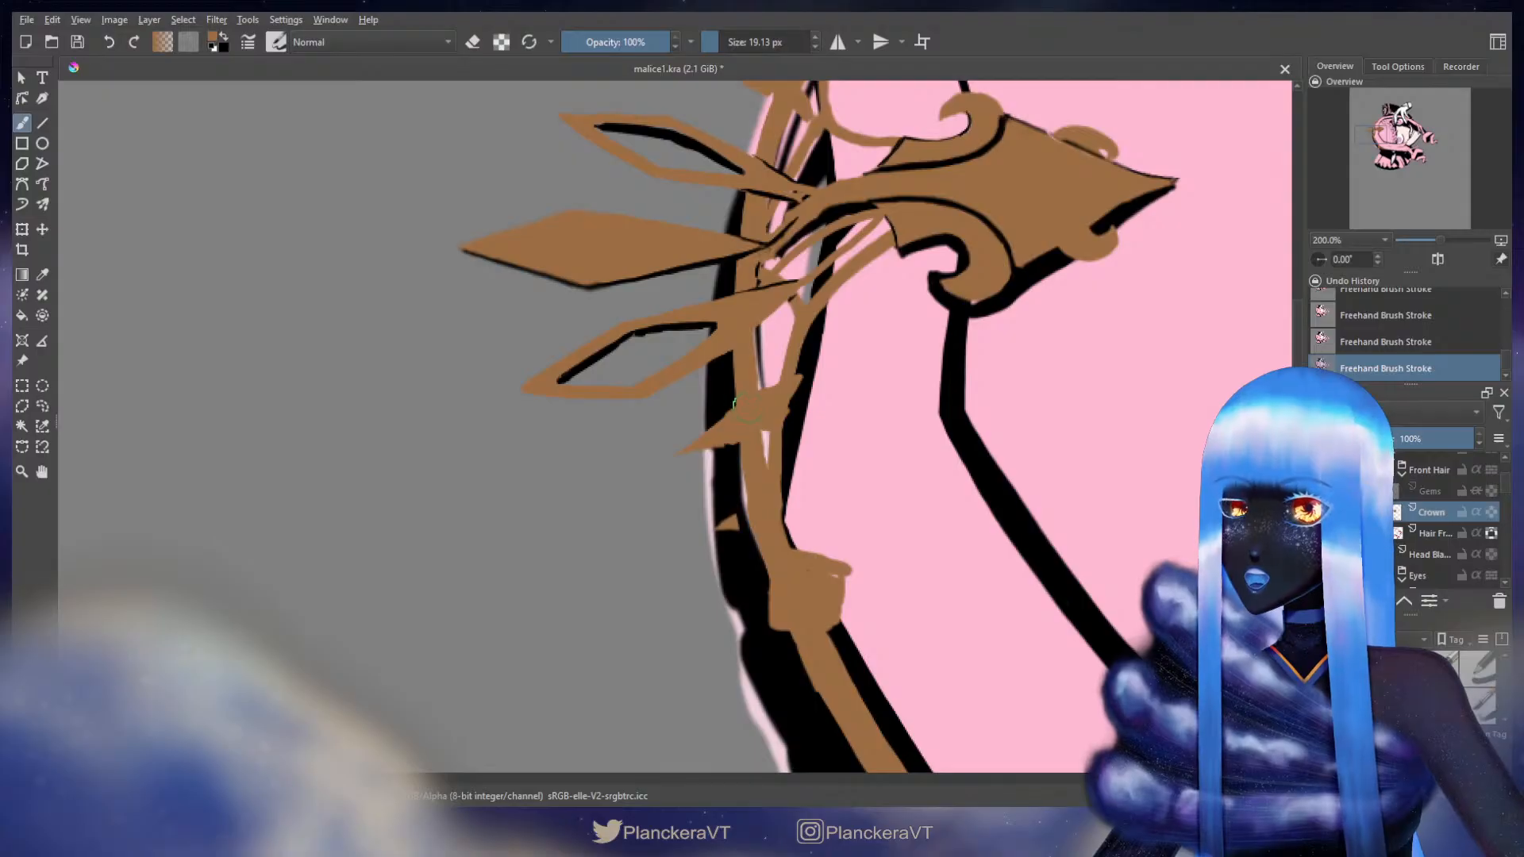
{"action": "key", "text": "x"}
{"action": "left_click_drag", "start_coordinate": [747, 399], "coordinate": [750, 446]}
{"action": "key", "text": "x"}
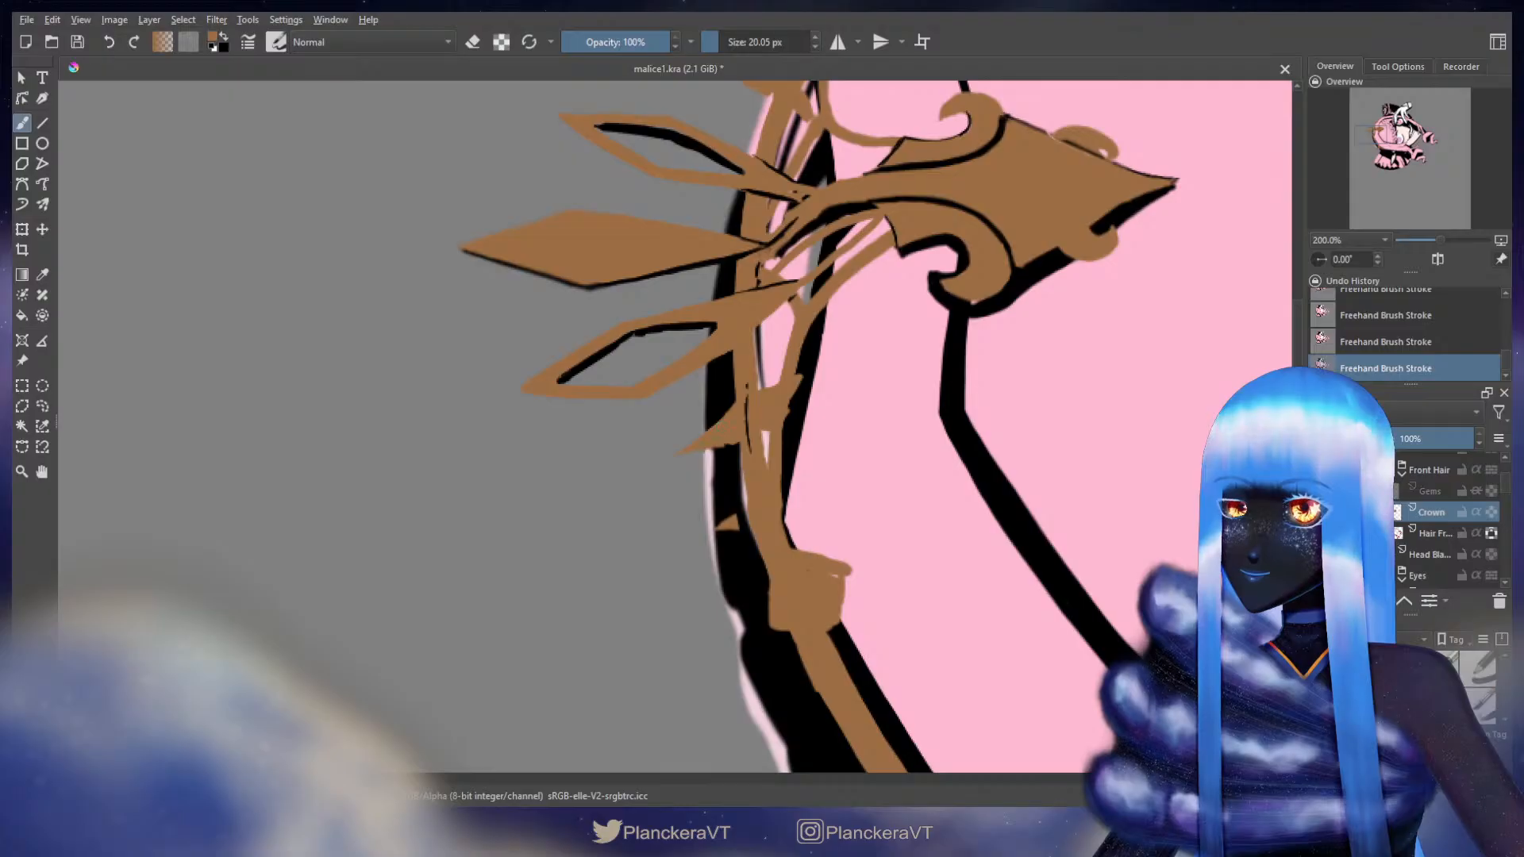
{"action": "mouse_move", "coordinate": [707, 450]}
{"action": "left_mouse_down"}
{"action": "mouse_move", "coordinate": [736, 445]}
{"action": "mouse_move", "coordinate": [721, 417]}
{"action": "left_mouse_up"}
{"action": "key", "text": "ctrl+z"}
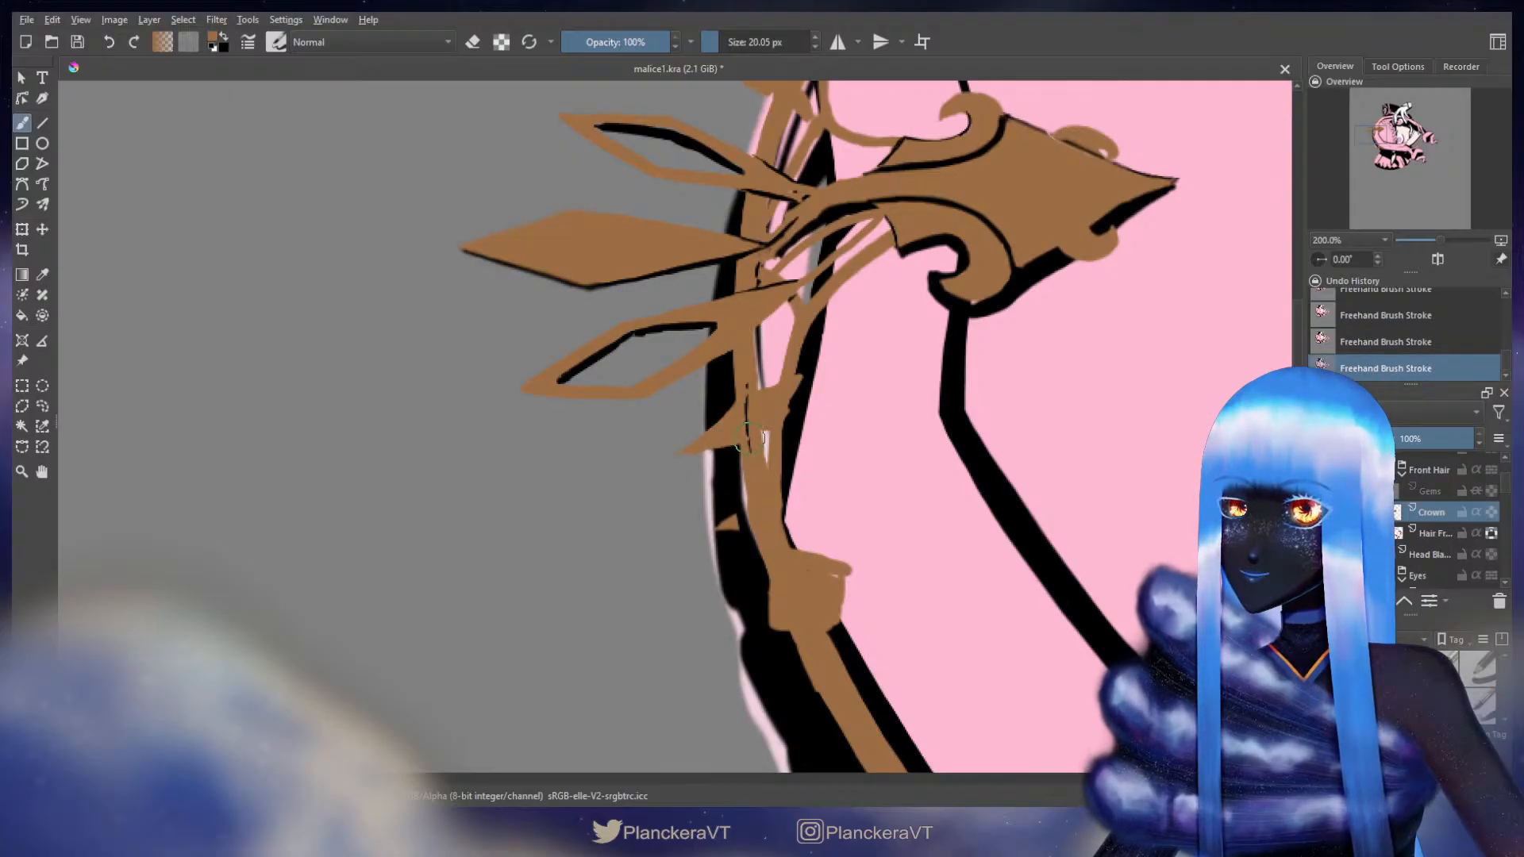
- Erase excess brown beside the lower spike's inner end with a larger eraser to sharpen its point
{"action": "key", "text": "e"}
{"action": "key", "text": "bracketright"}
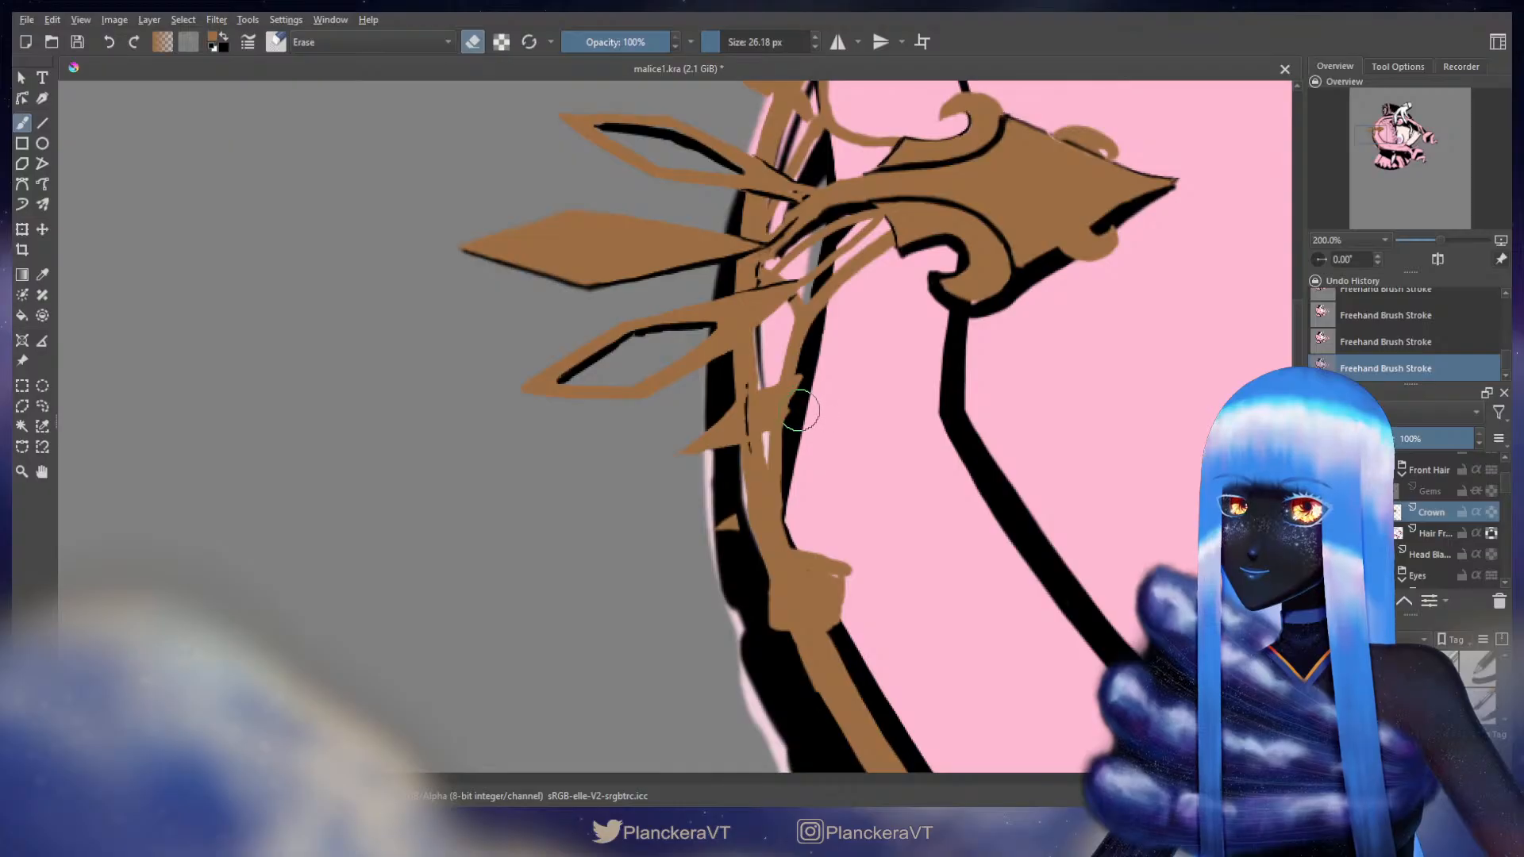
{"action": "left_click_drag", "start_coordinate": [764, 432], "coordinate": [803, 381]}
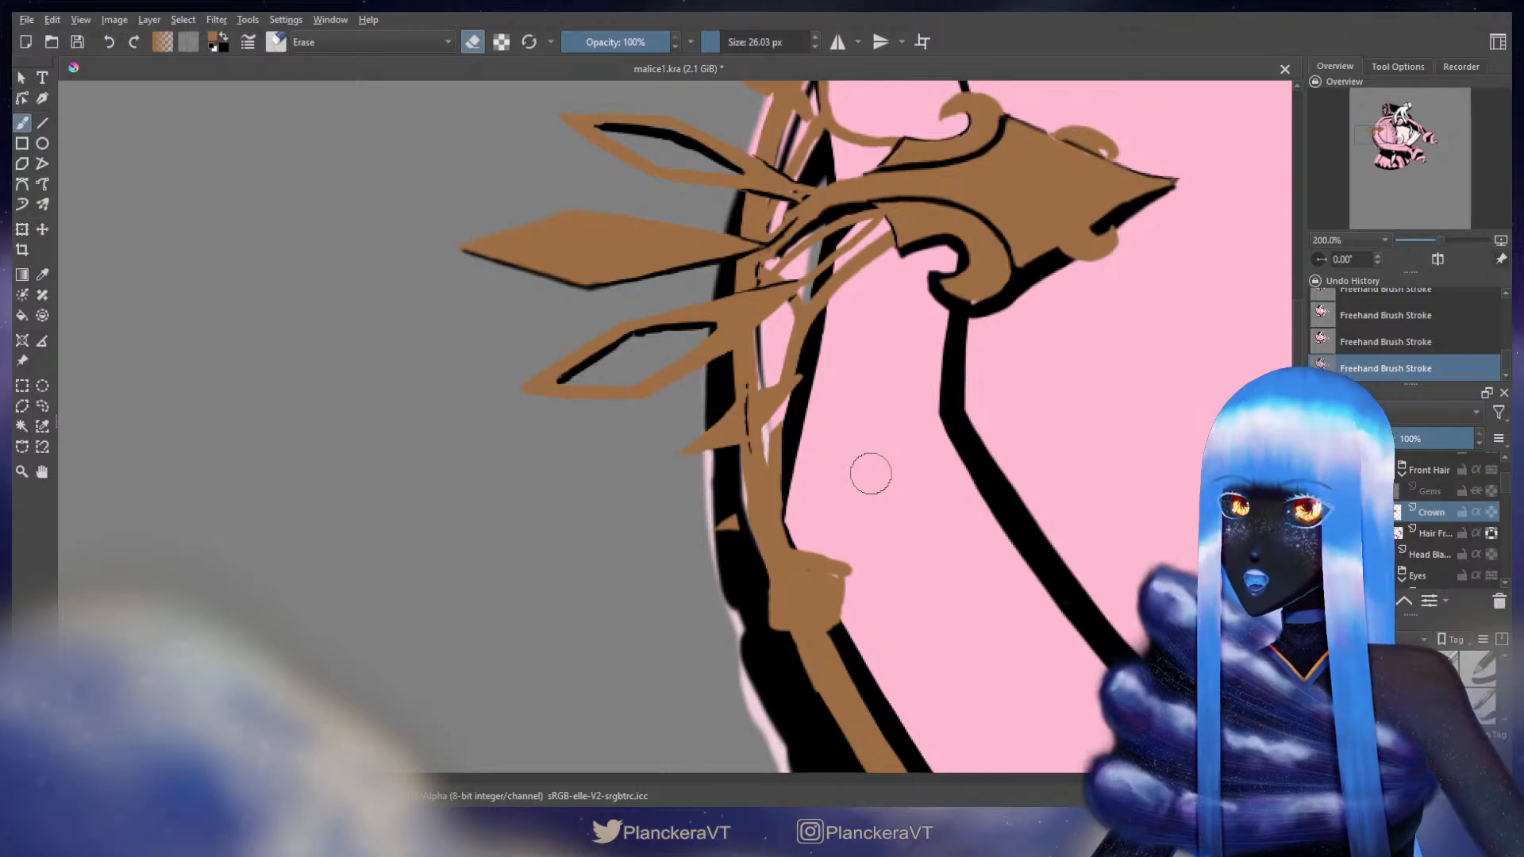
{"action": "key", "text": "e"}
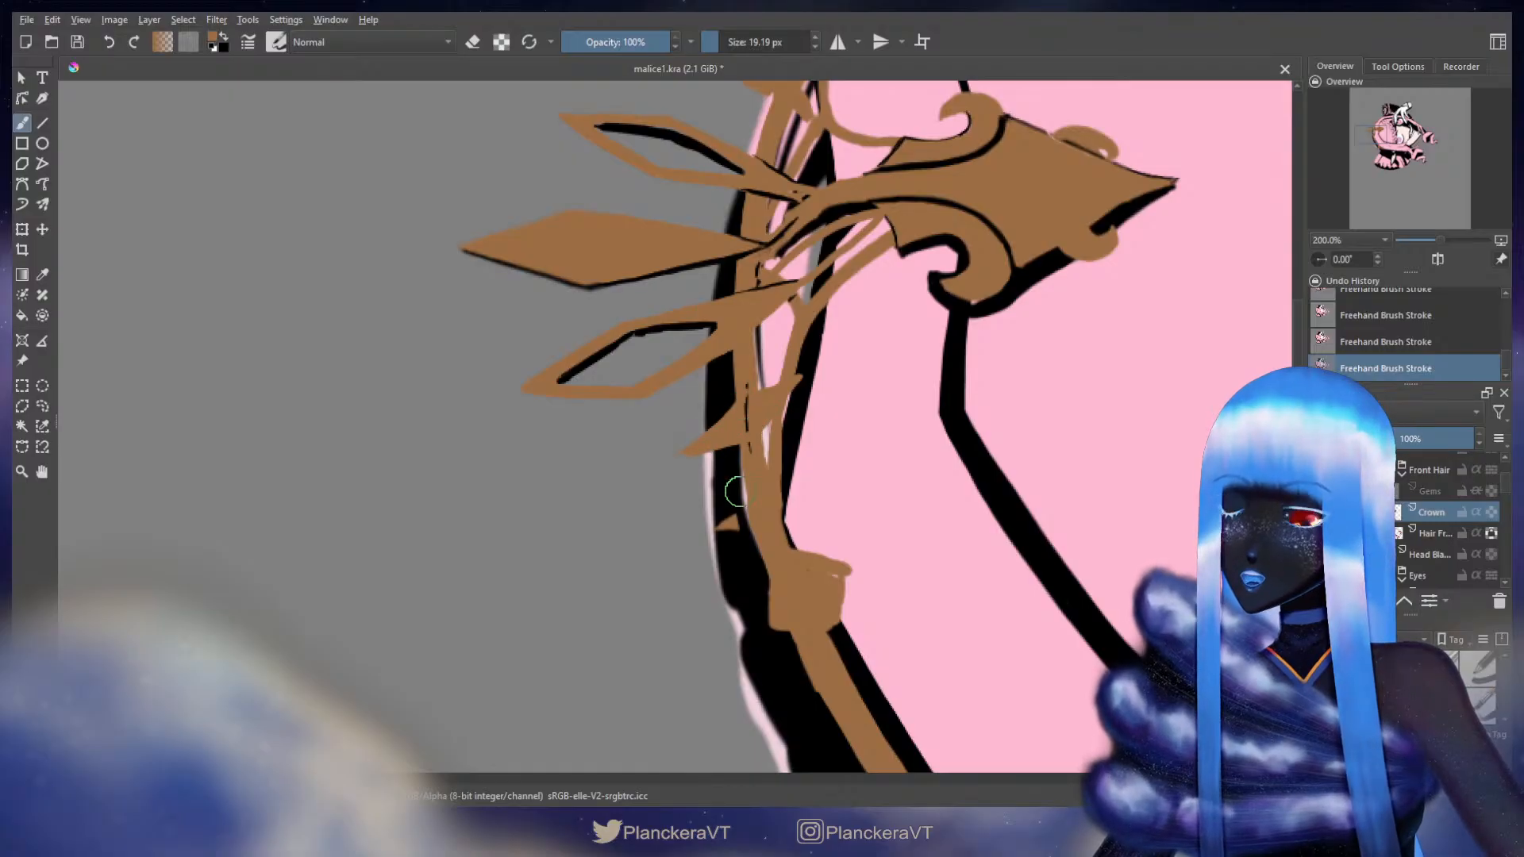
- Erase the outer tip and underside of the small lower spike to shorten it toward the black outline
{"action": "key", "text": "e"}
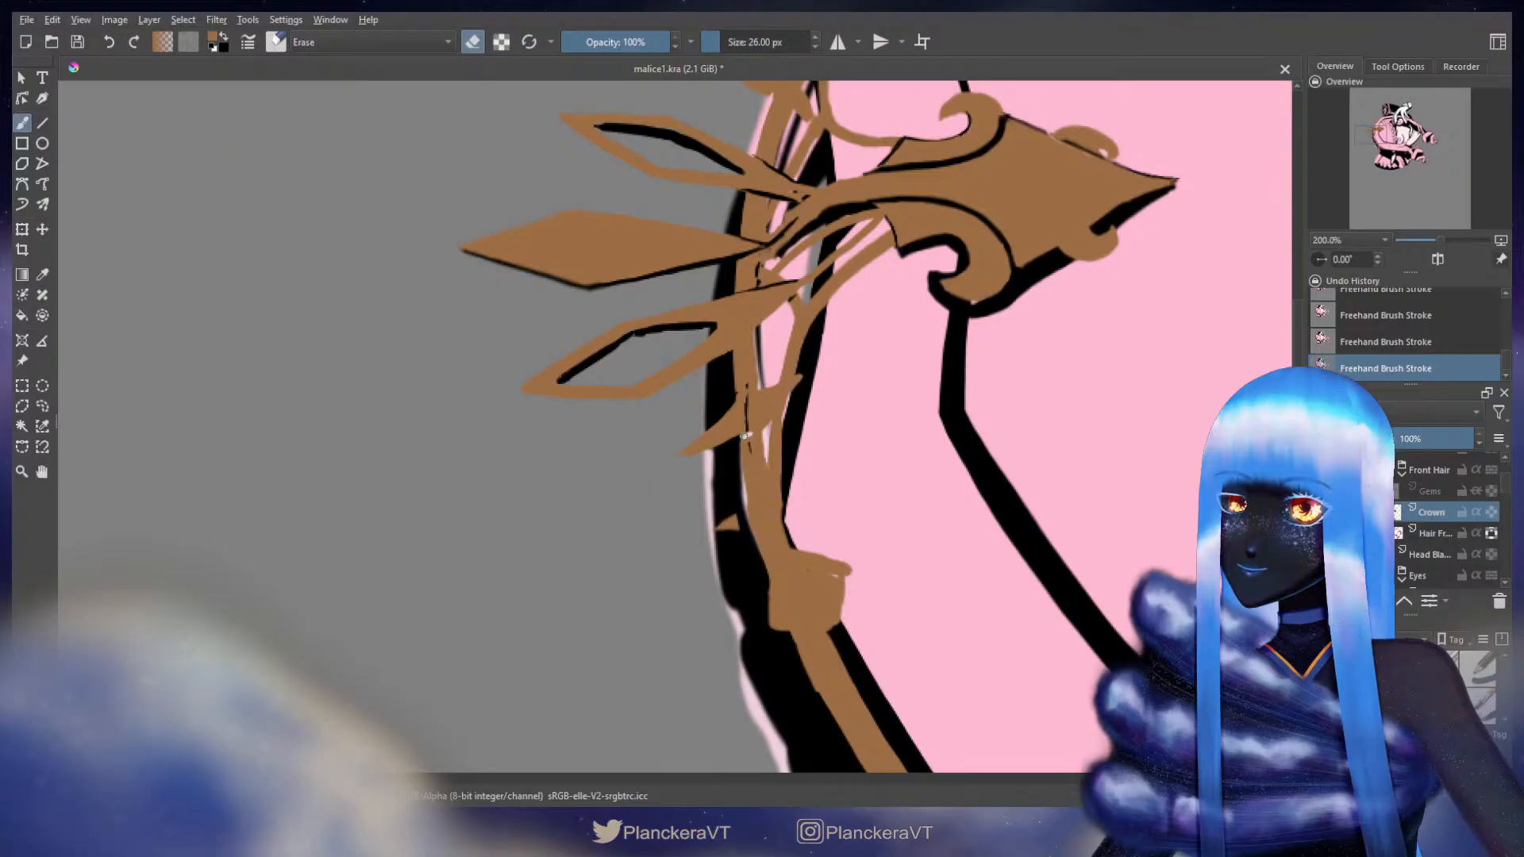
{"action": "left_click_drag", "start_coordinate": [706, 452], "coordinate": [717, 452]}
{"action": "key", "text": "ctrl+z"}
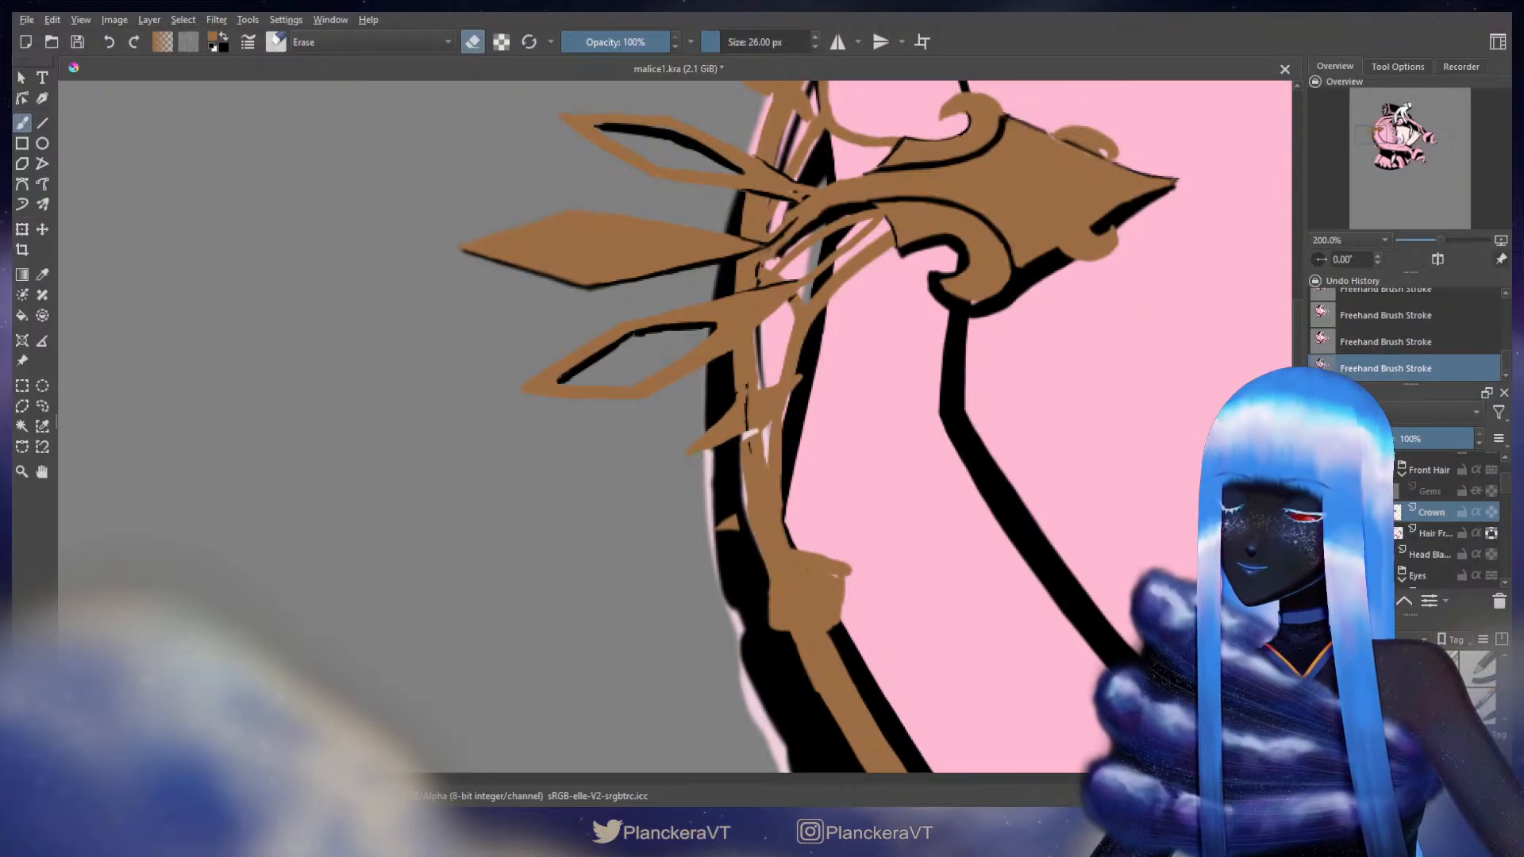
{"action": "key", "text": "e"}
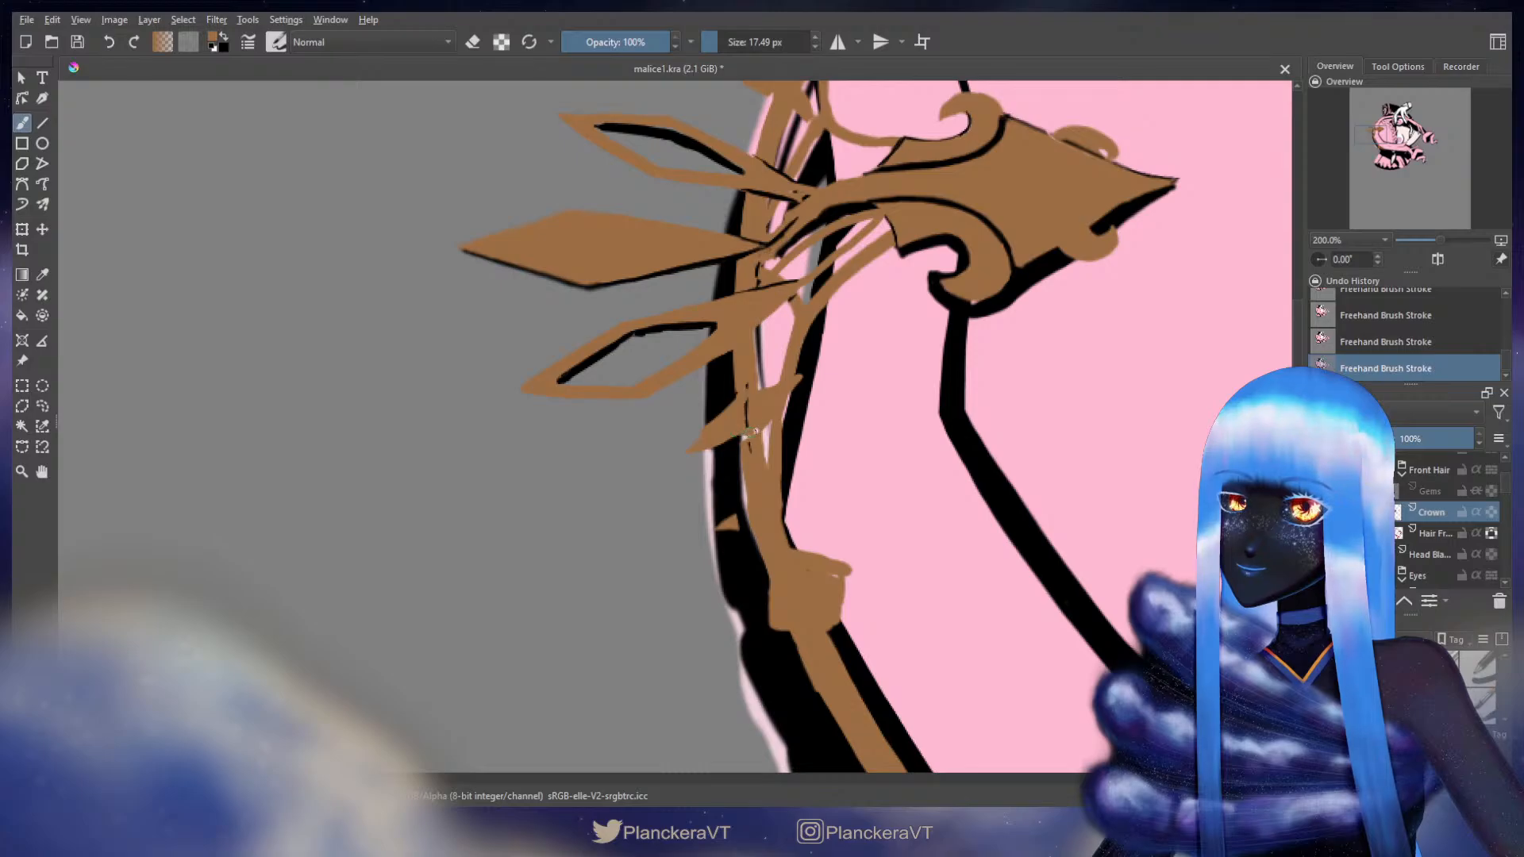
{"action": "key", "text": "e"}
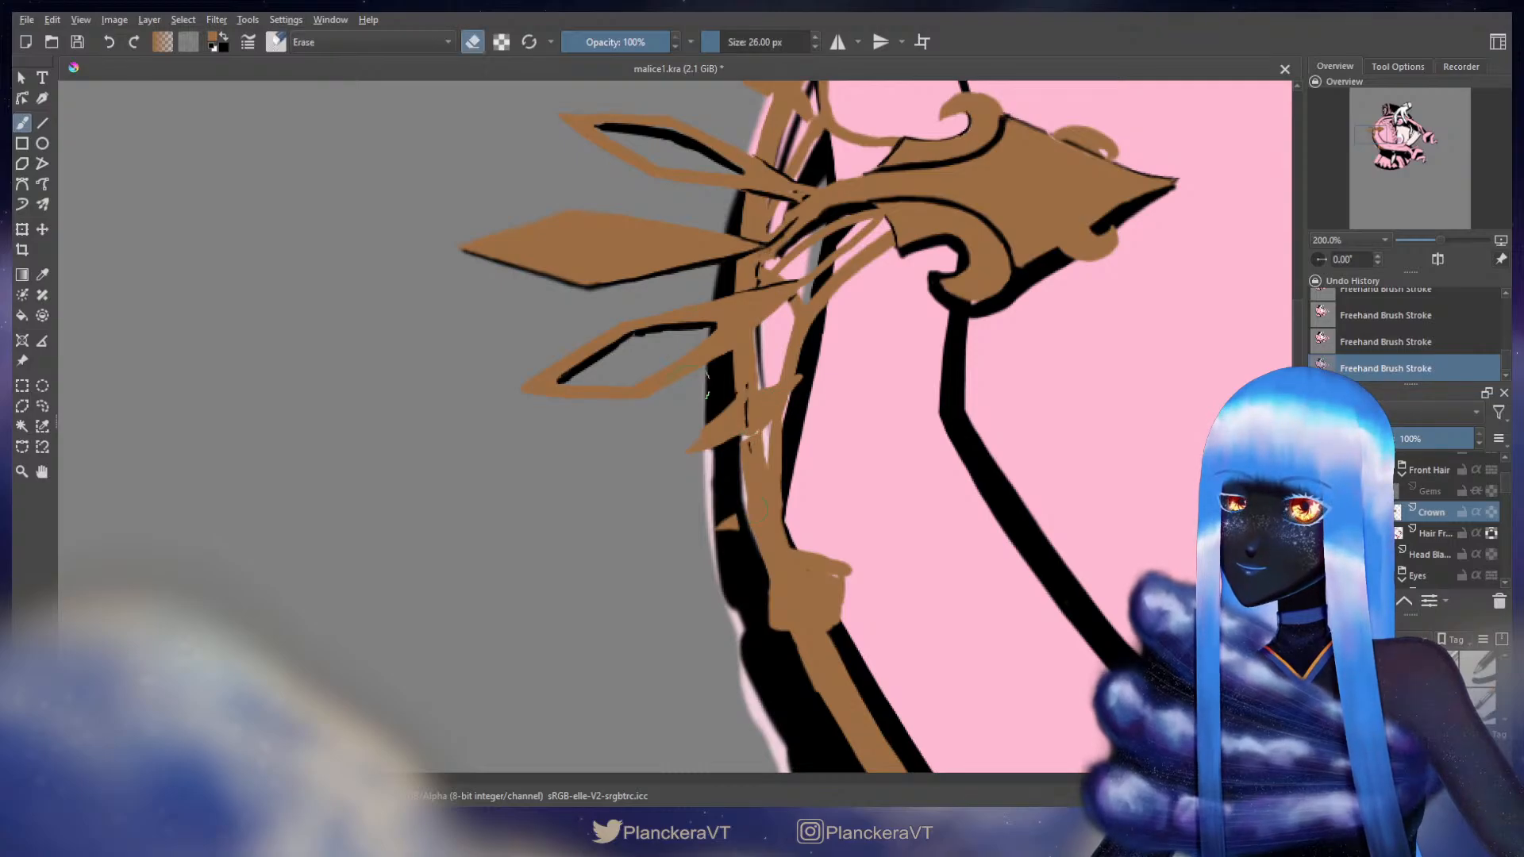
{"action": "left_click_drag", "start_coordinate": [727, 446], "coordinate": [712, 447]}
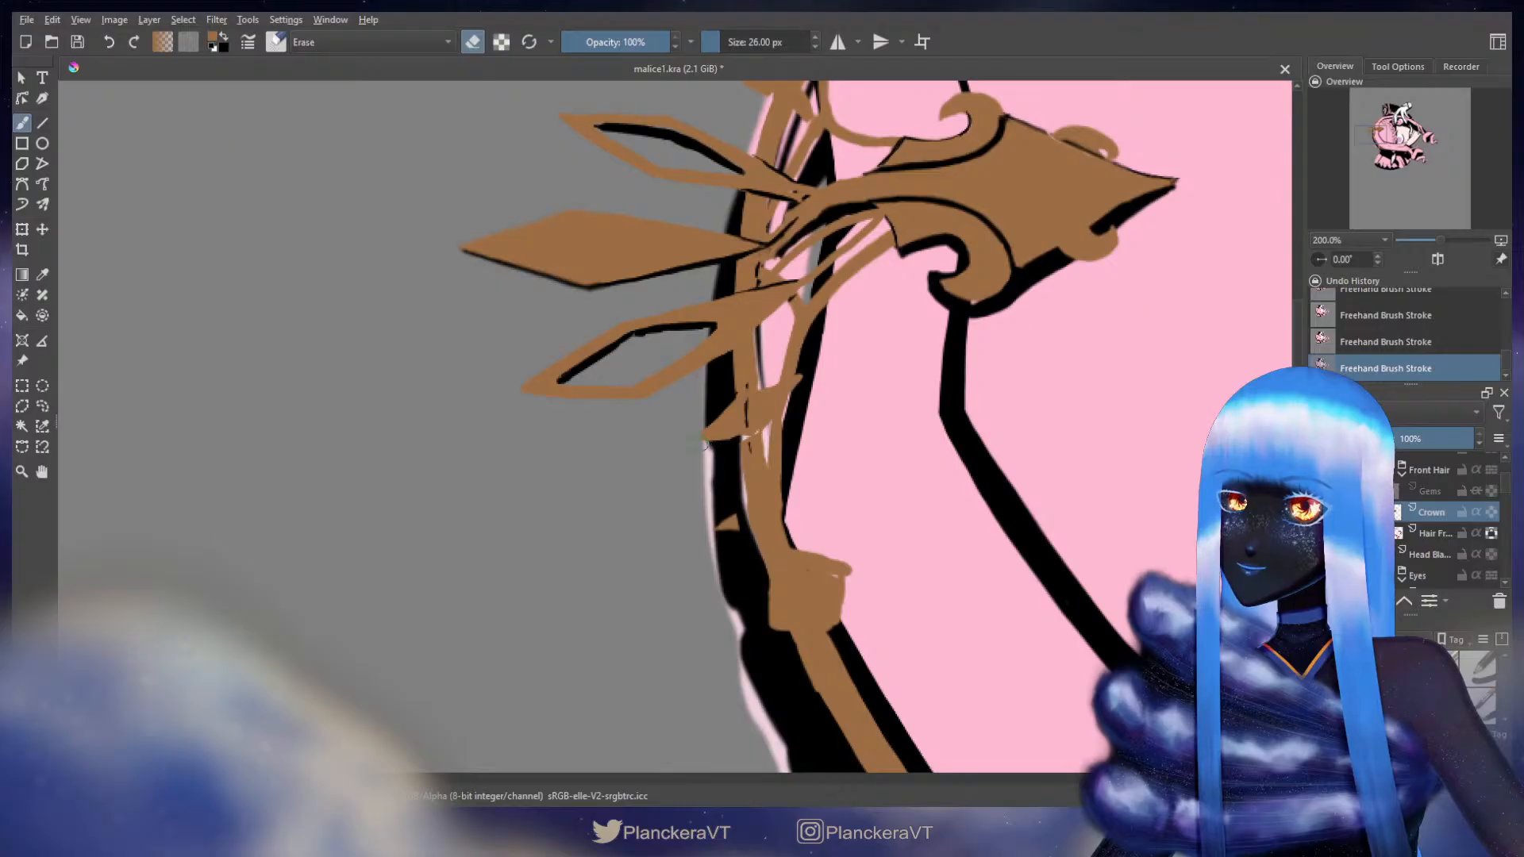
{"action": "left_click_drag", "start_coordinate": [731, 441], "coordinate": [707, 439]}
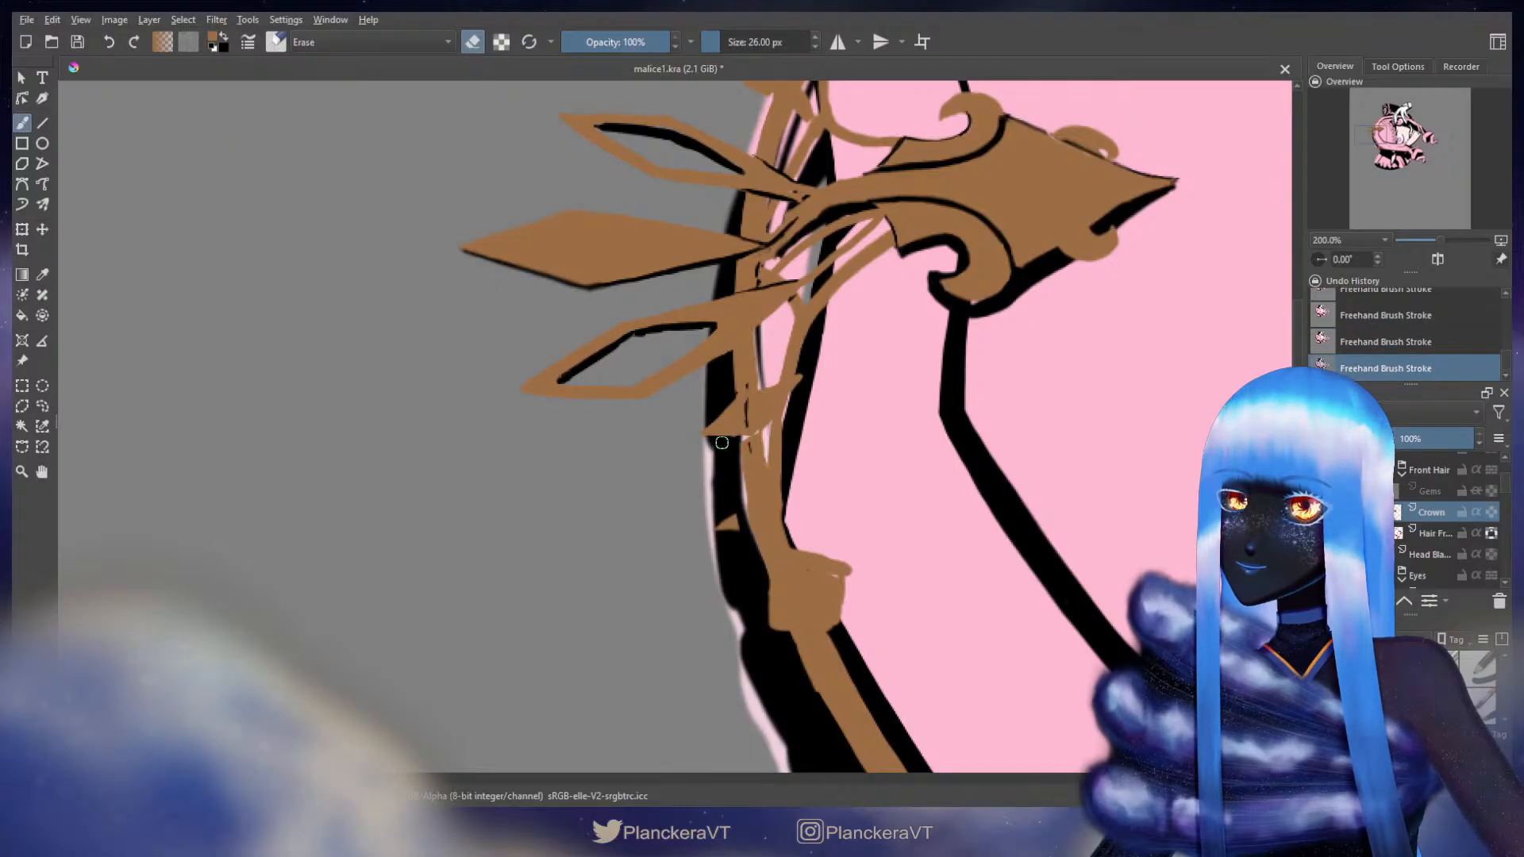
{"action": "key", "text": "e"}
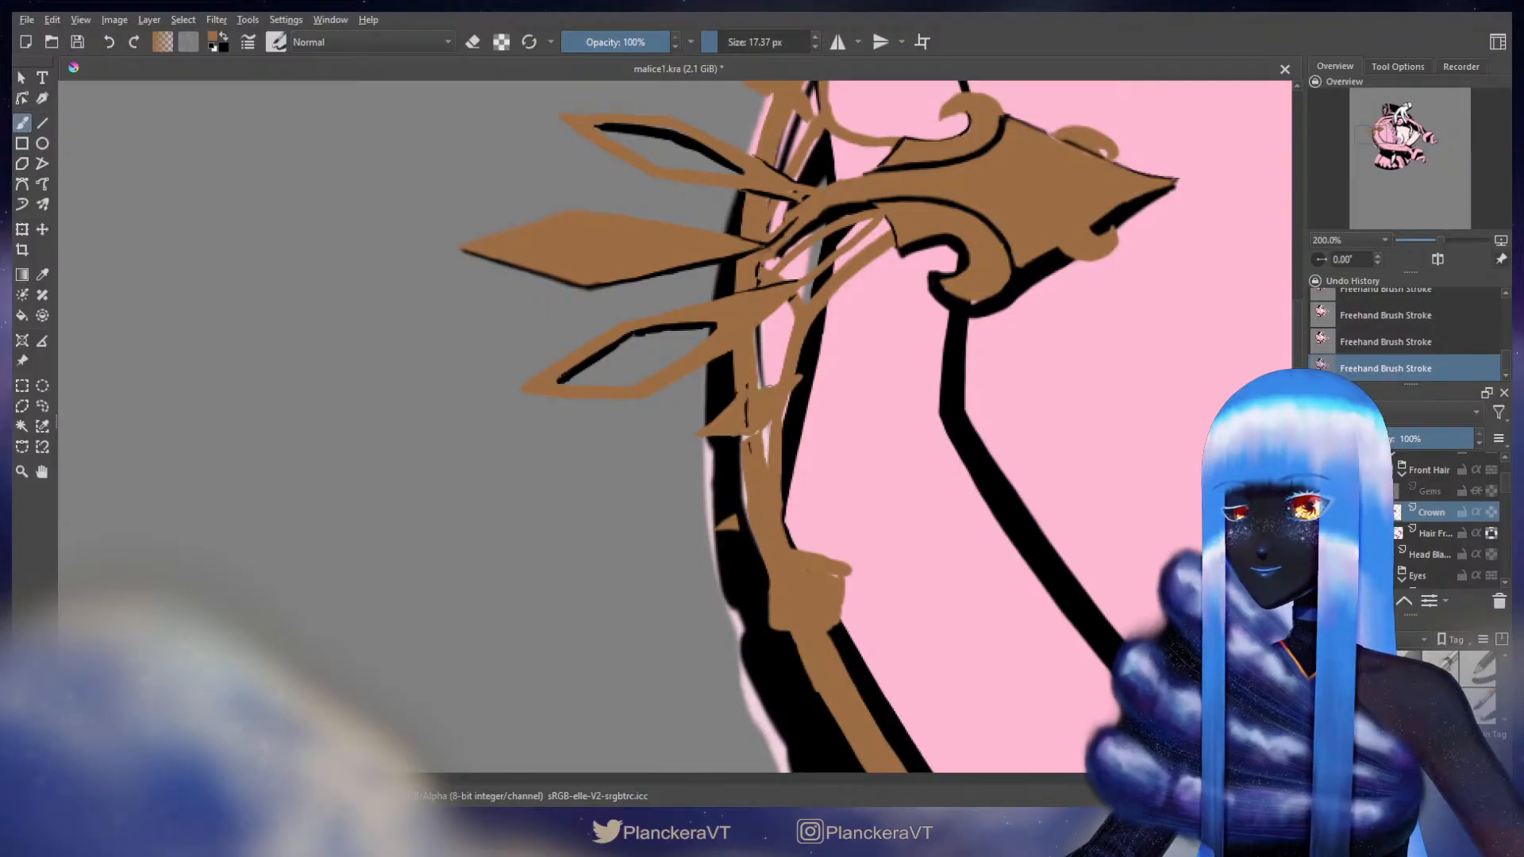
- Erase the lower spike's inner underside with a smaller eraser, opening the gap between the crown band's strands
{"action": "key", "text": "e"}
{"action": "left_click_drag", "start_coordinate": [785, 408], "coordinate": [754, 439]}
{"action": "left_click_drag", "start_coordinate": [803, 389], "coordinate": [734, 454]}
{"action": "key", "text": "bracketleft"}
{"action": "left_click_drag", "start_coordinate": [789, 405], "coordinate": [750, 442]}
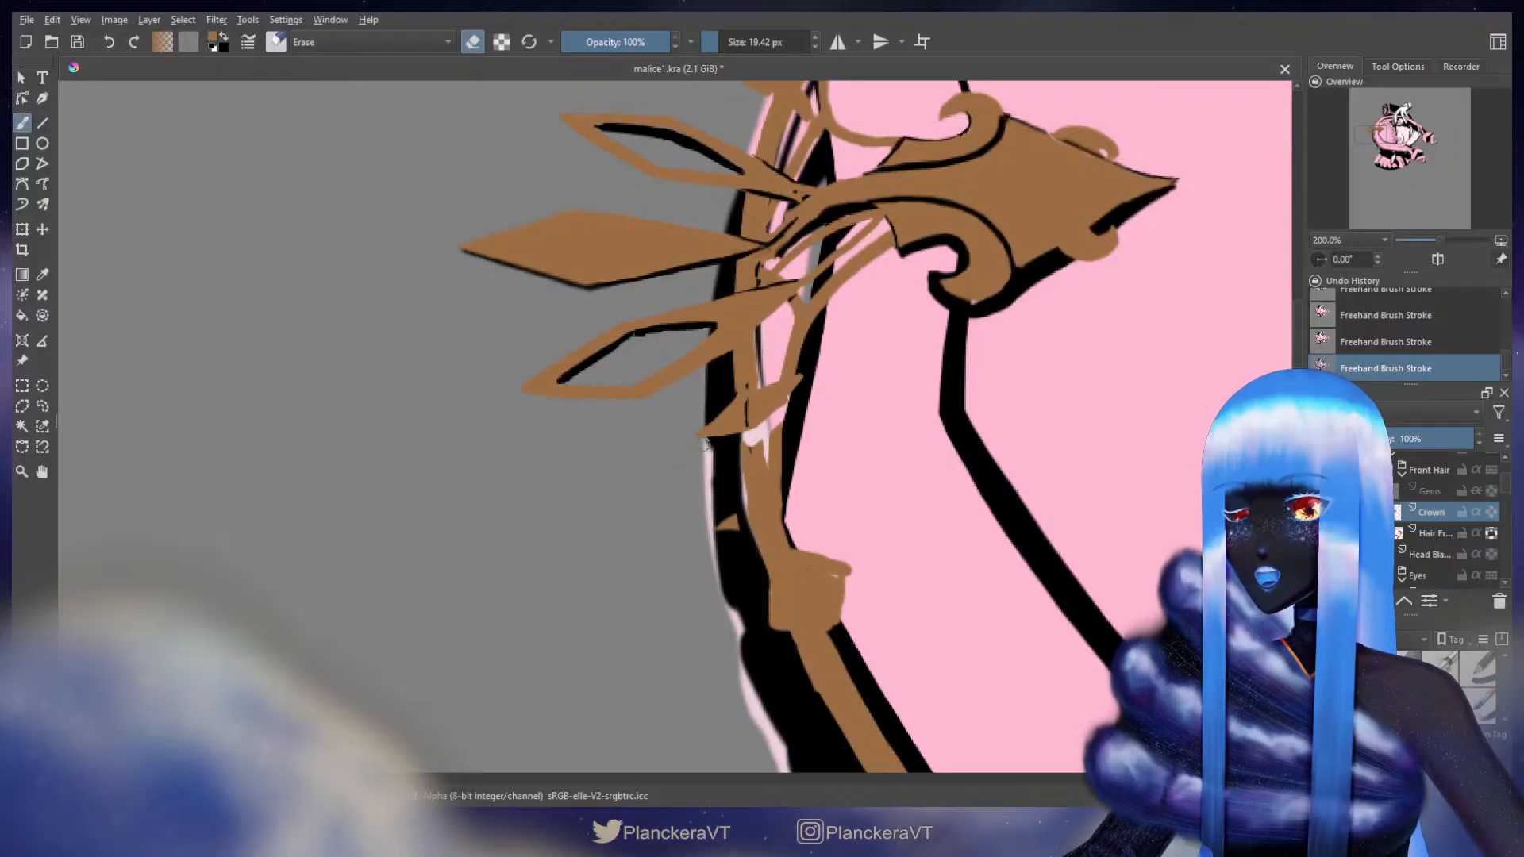
{"action": "key", "text": "e"}
{"action": "left_click_drag", "start_coordinate": [714, 439], "coordinate": [712, 438]}
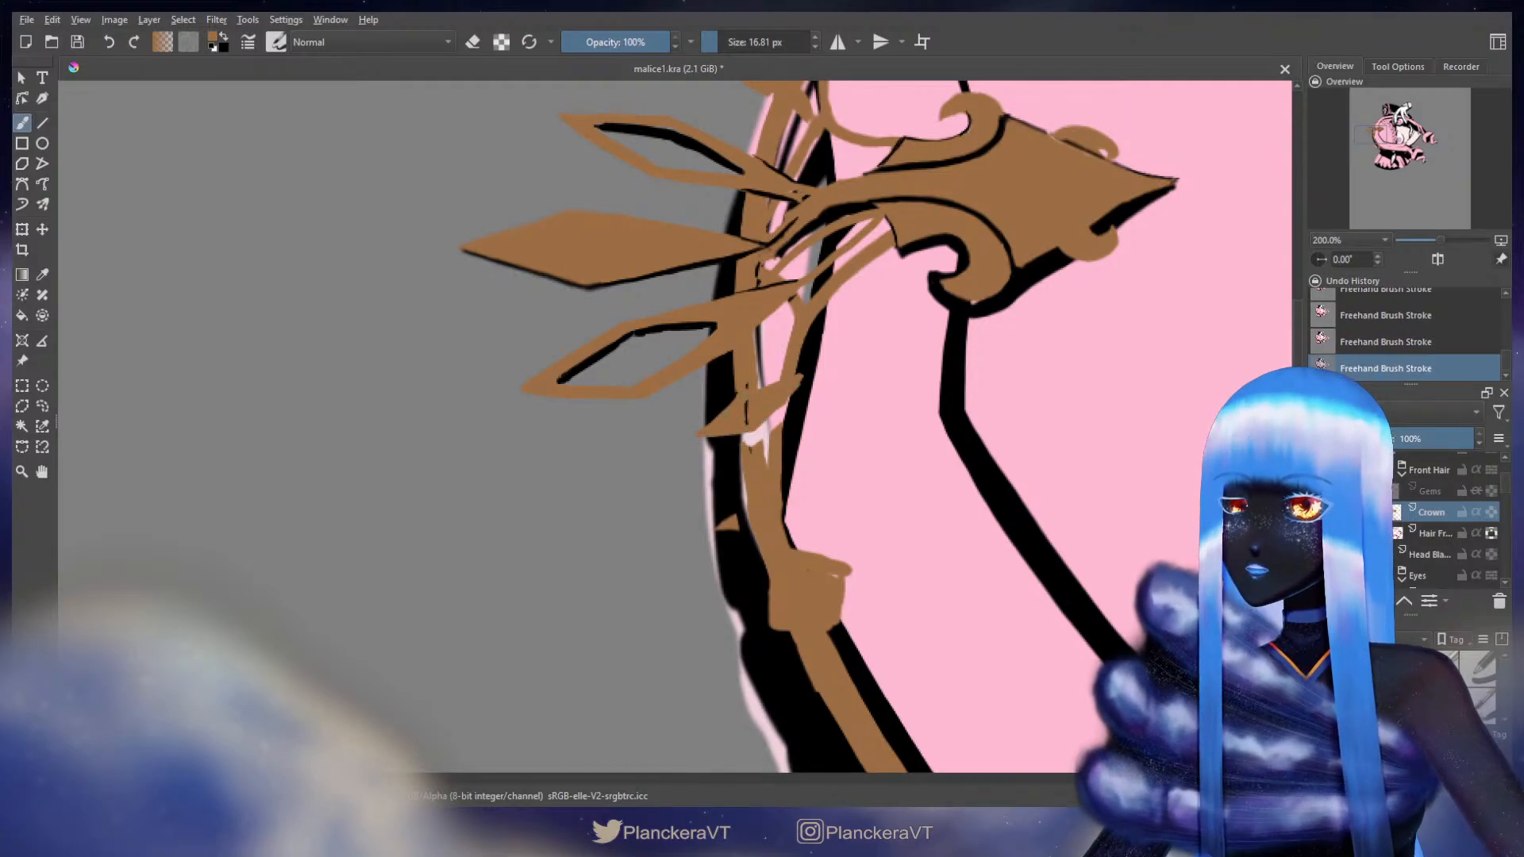
- Reshape the lower spike's inner end with brown, drawing its point out across the band's inner black outline
{"action": "key", "text": "e"}
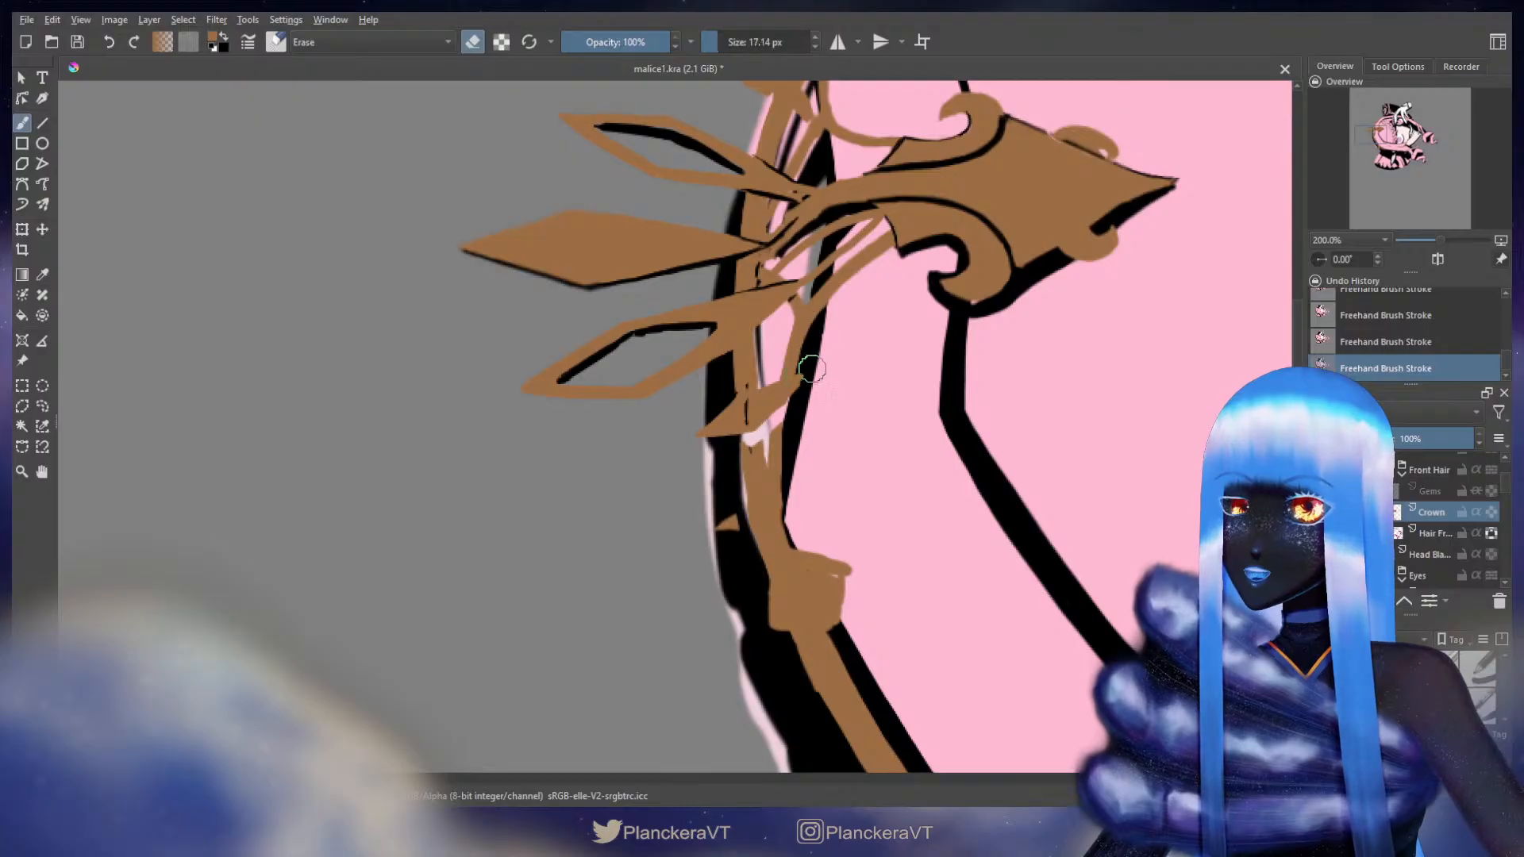
{"action": "key", "text": "bracketleft"}
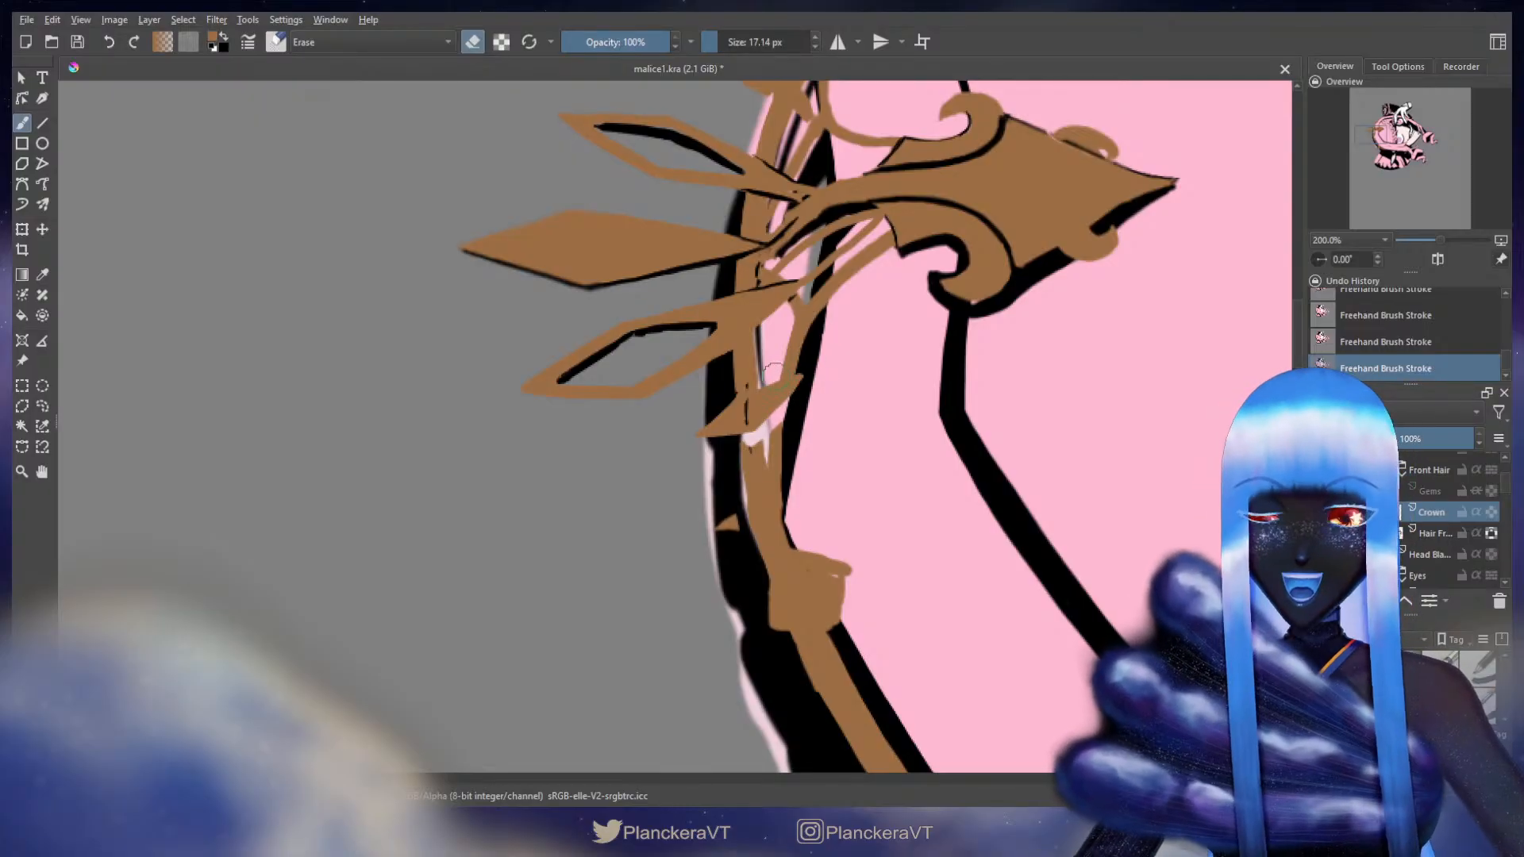
{"action": "left_click_drag", "start_coordinate": [770, 381], "coordinate": [801, 377]}
{"action": "key", "text": "ctrl+z"}
{"action": "key", "text": "e"}
{"action": "key", "text": "ctrl+z"}
{"action": "key", "text": "ctrl+shift+z"}
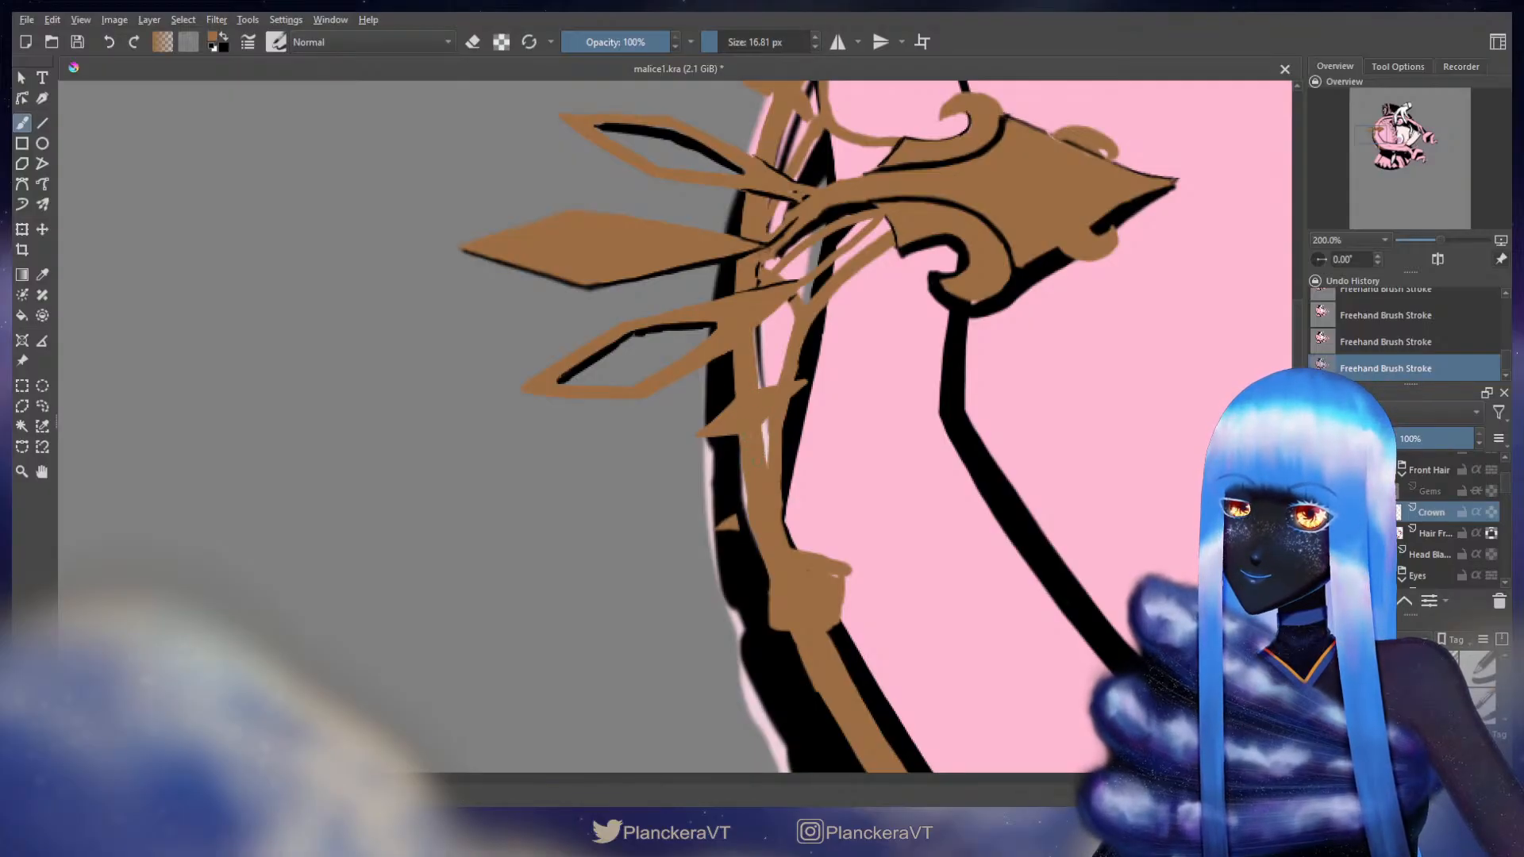
- Paint the lower spike's outer end in brown as a longer, fuller point extending past the black hair outline
{"action": "left_click_drag", "start_coordinate": [779, 417], "coordinate": [692, 595]}
{"action": "key", "text": "e"}
{"action": "left_click_drag", "start_coordinate": [704, 480], "coordinate": [755, 232]}
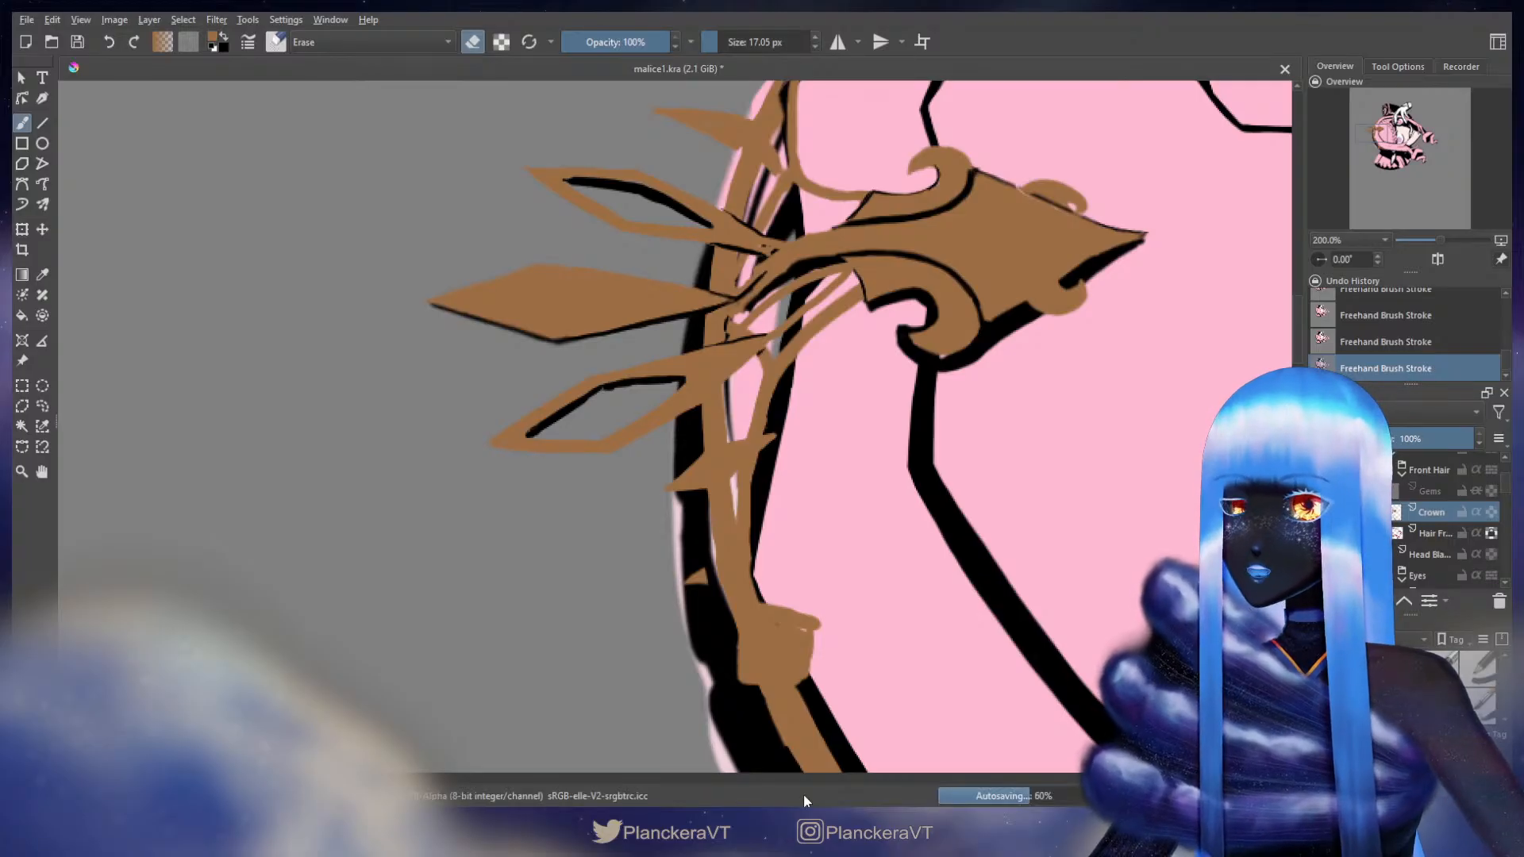
{"action": "key", "text": "e"}
{"action": "mouse_move", "coordinate": [725, 418]}
{"action": "left_mouse_down"}
{"action": "mouse_move", "coordinate": [824, 297]}
{"action": "mouse_move", "coordinate": [802, 342]}
{"action": "mouse_move", "coordinate": [718, 394]}
{"action": "left_mouse_up"}
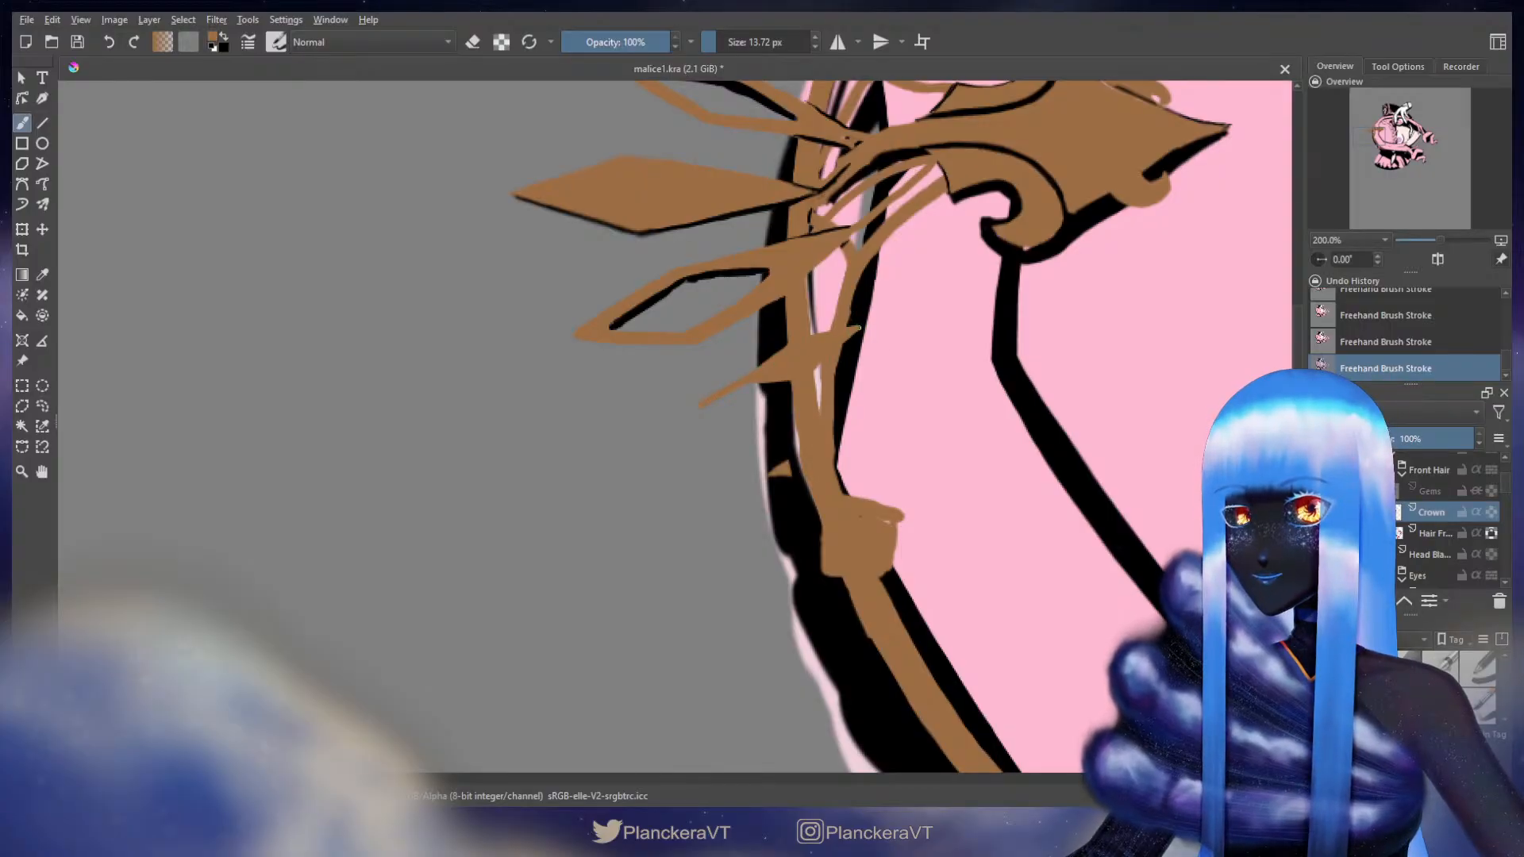
{"action": "mouse_move", "coordinate": [790, 384]}
{"action": "left_mouse_down"}
{"action": "mouse_move", "coordinate": [705, 406]}
{"action": "mouse_move", "coordinate": [752, 389]}
{"action": "left_mouse_up"}
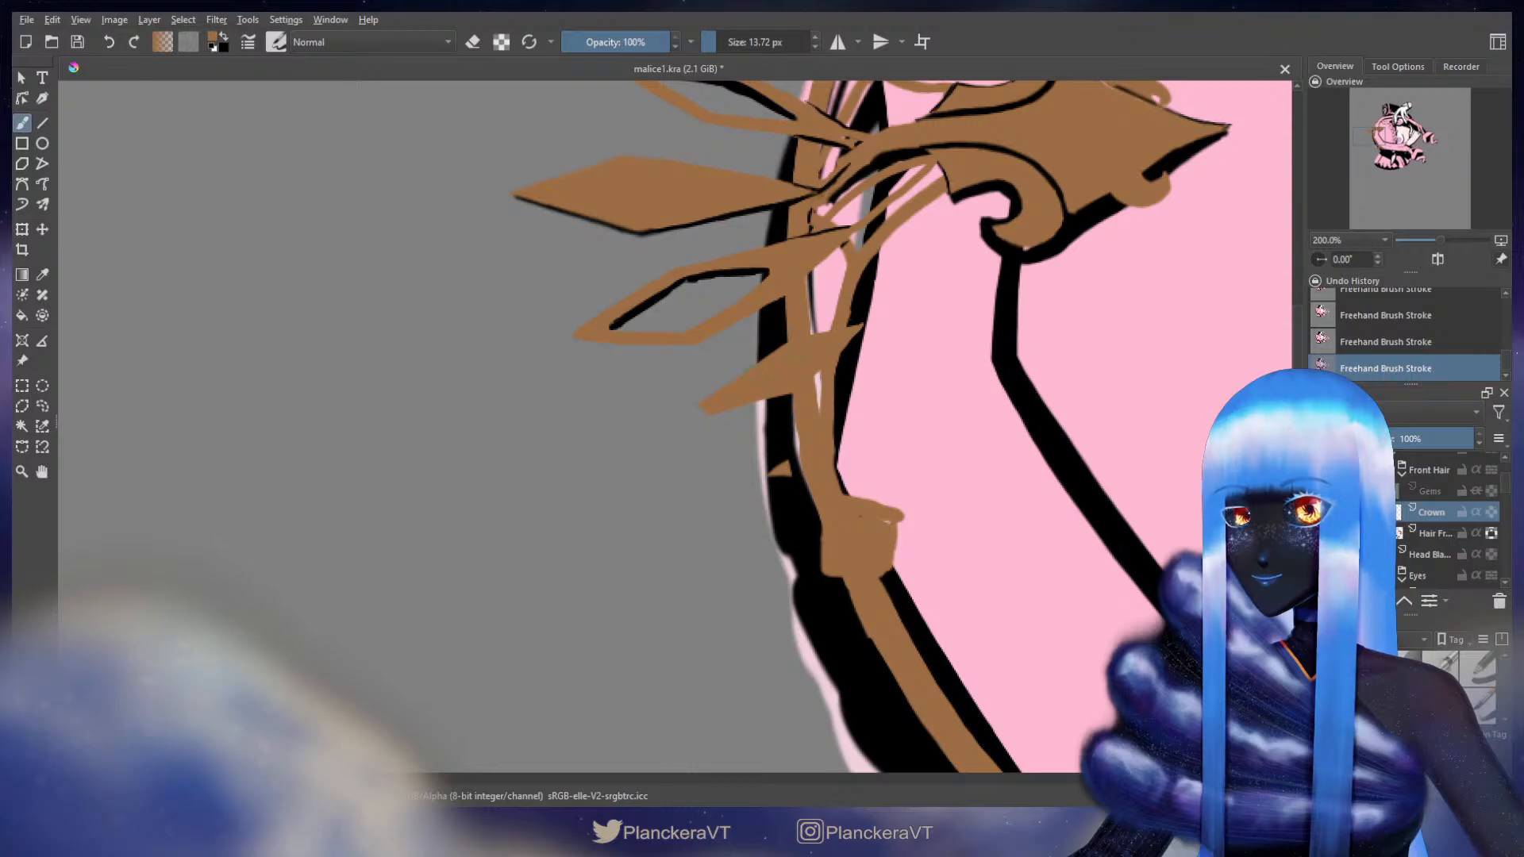
- Extend the lower spike's inner point slightly in brown and erase its outer tip's edge to a sharp point
{"action": "key", "text": "e"}
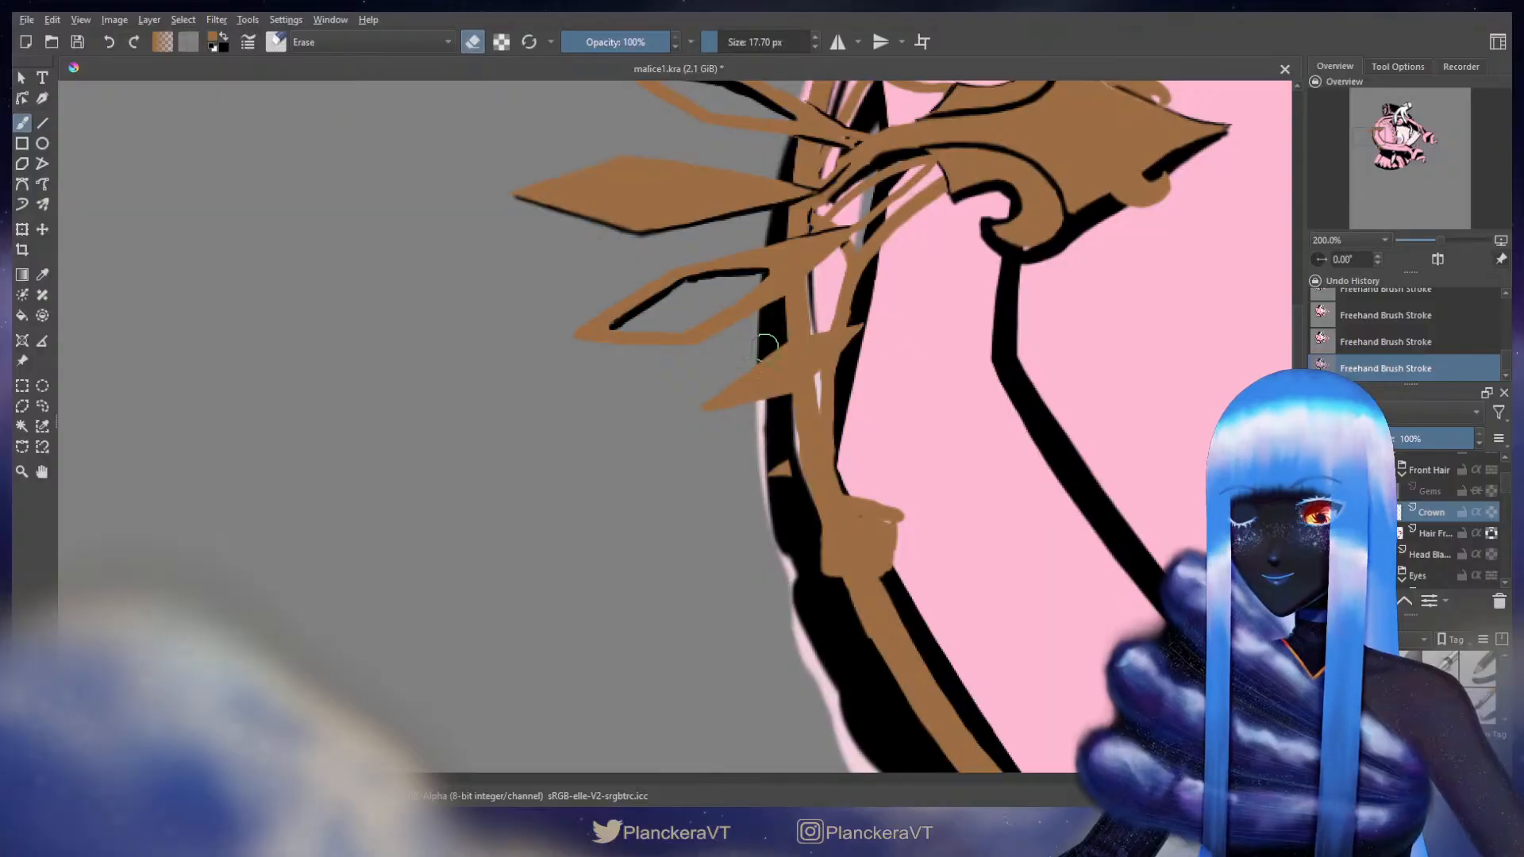
{"action": "key", "text": "e"}
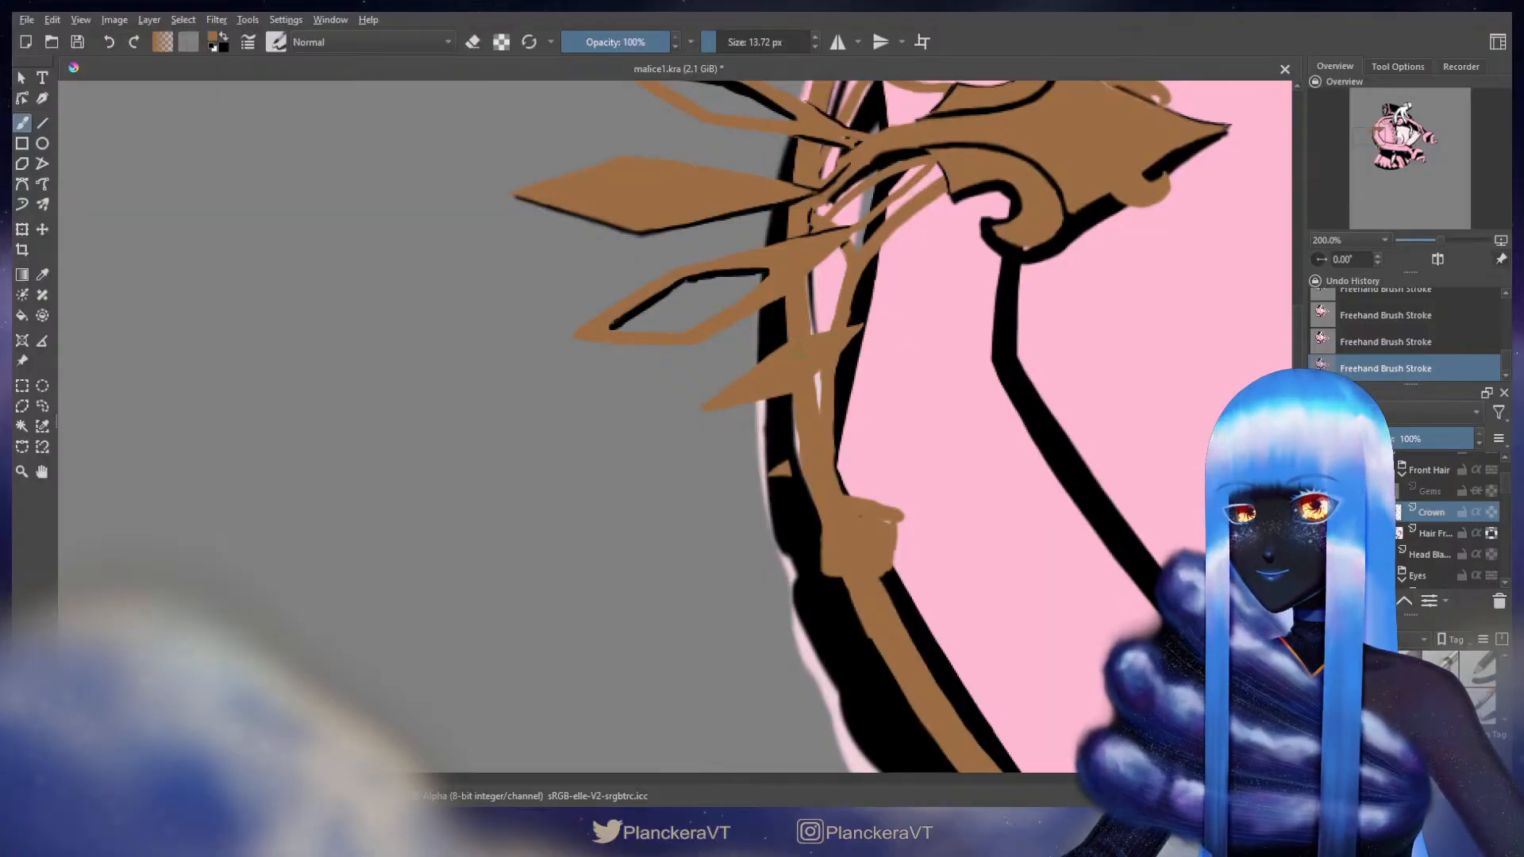
{"action": "key", "text": "ctrl+z"}
{"action": "left_click_drag", "start_coordinate": [817, 342], "coordinate": [871, 323]}
{"action": "key", "text": "ctrl+z"}
{"action": "key", "text": "ctrl+z"}
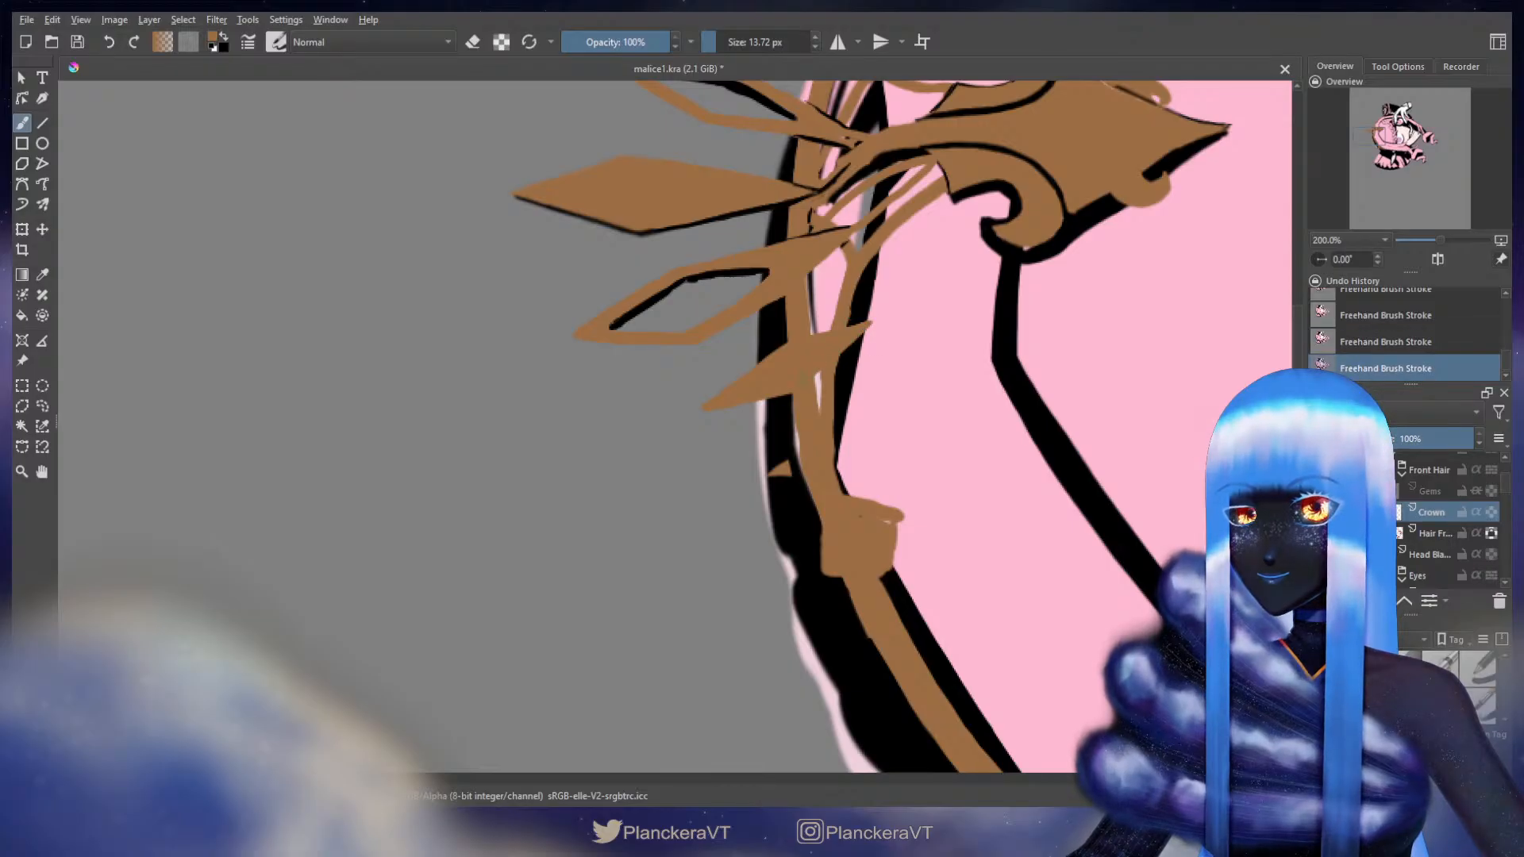
{"action": "key", "text": "e"}
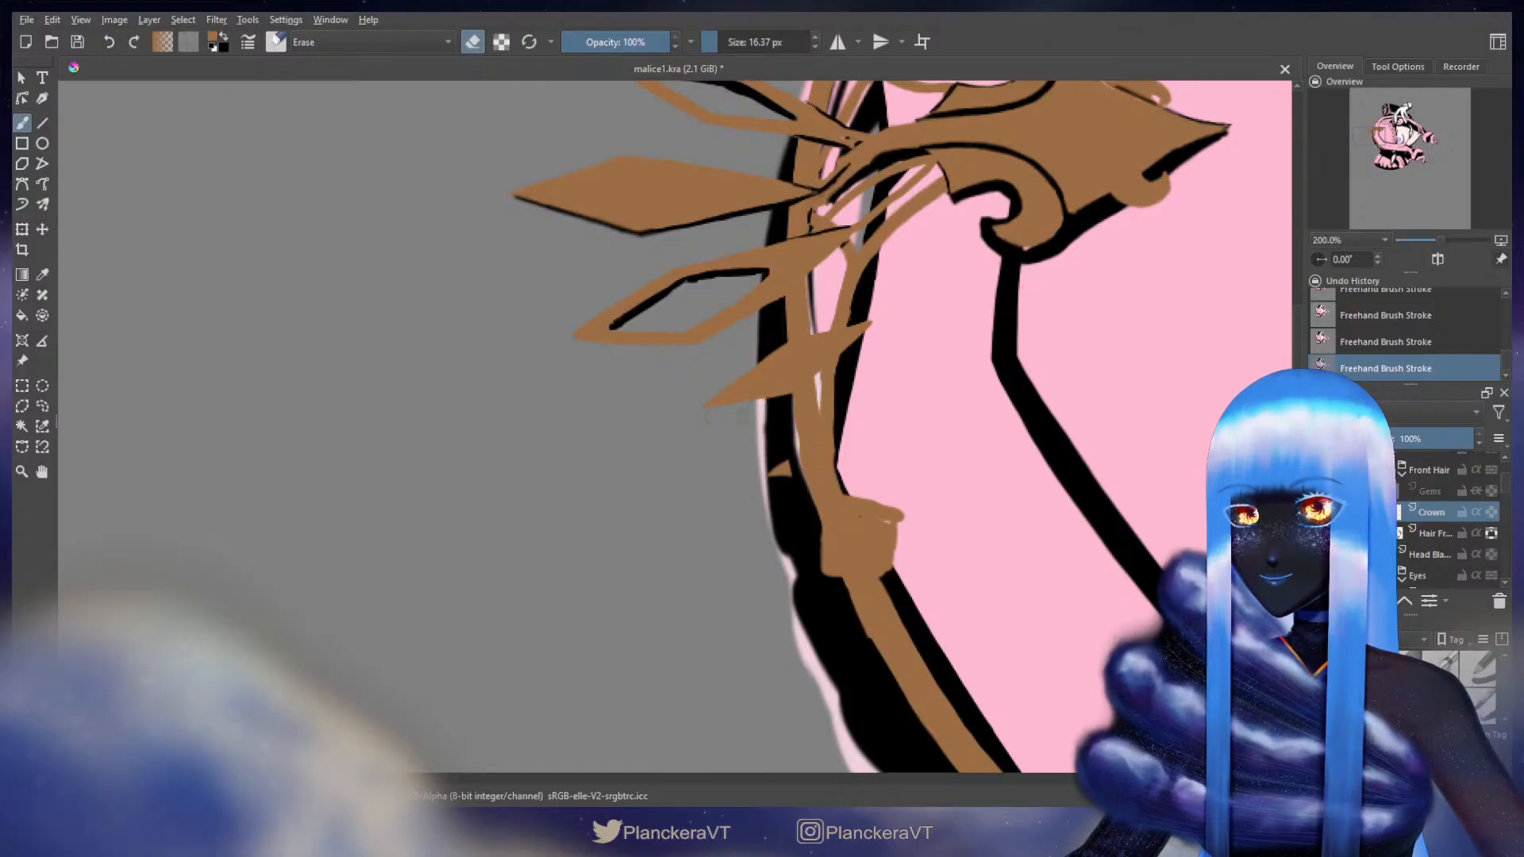
{"action": "key", "text": "e"}
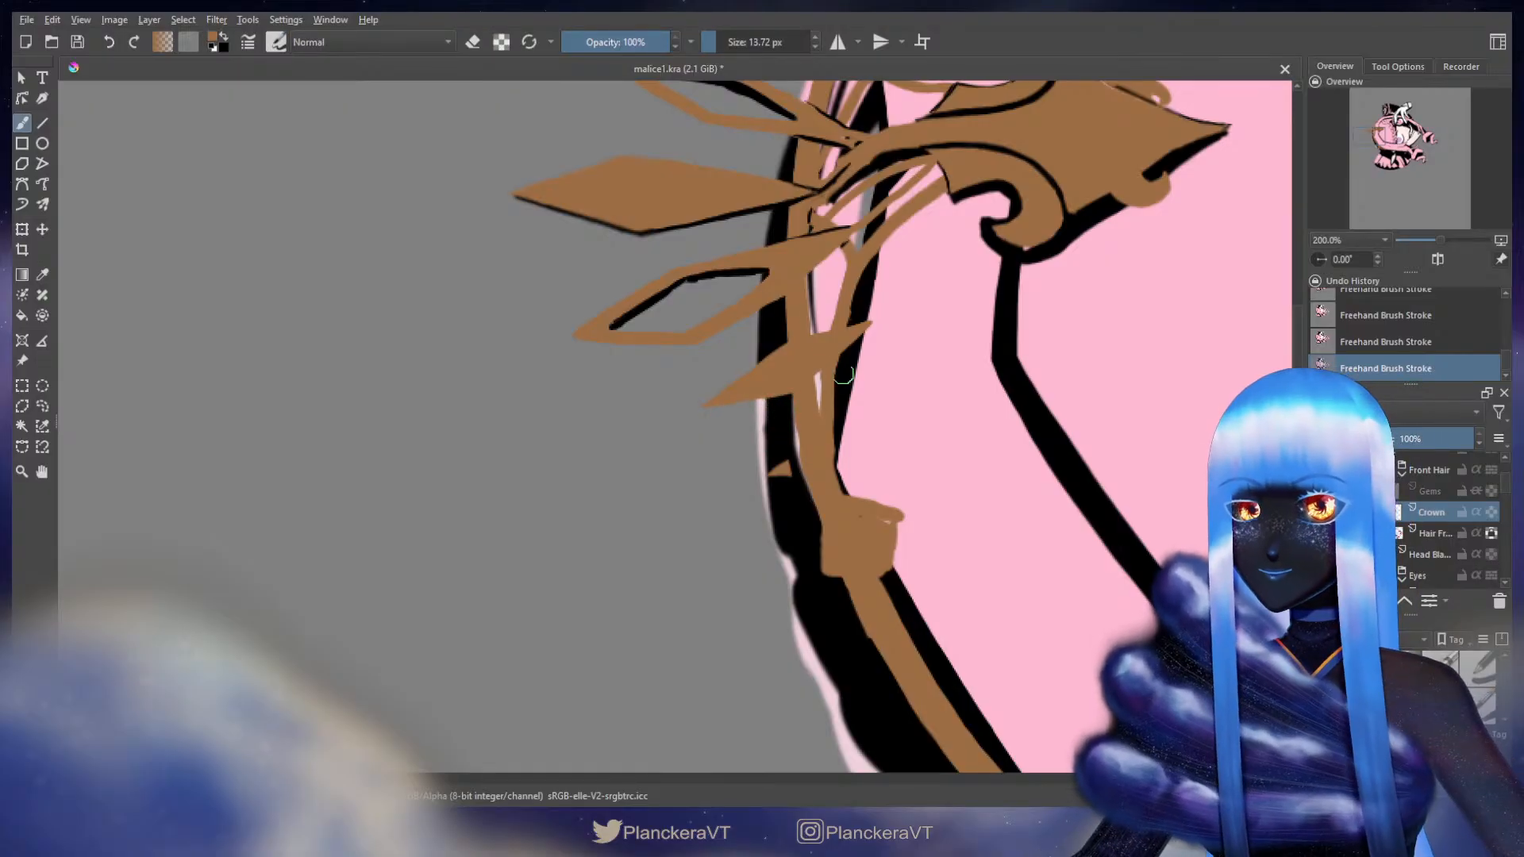
- Erase the outer tip of the small upper spike with an enlarged eraser to shorten and clean it
{"action": "left_click_drag", "start_coordinate": [857, 420], "coordinate": [802, 451]}
{"action": "mouse_move", "coordinate": [897, 108]}
{"action": "left_mouse_down"}
{"action": "mouse_move", "coordinate": [755, 415]}
{"action": "mouse_move", "coordinate": [762, 374]}
{"action": "mouse_move", "coordinate": [830, 445]}
{"action": "mouse_move", "coordinate": [806, 440]}
{"action": "left_mouse_up"}
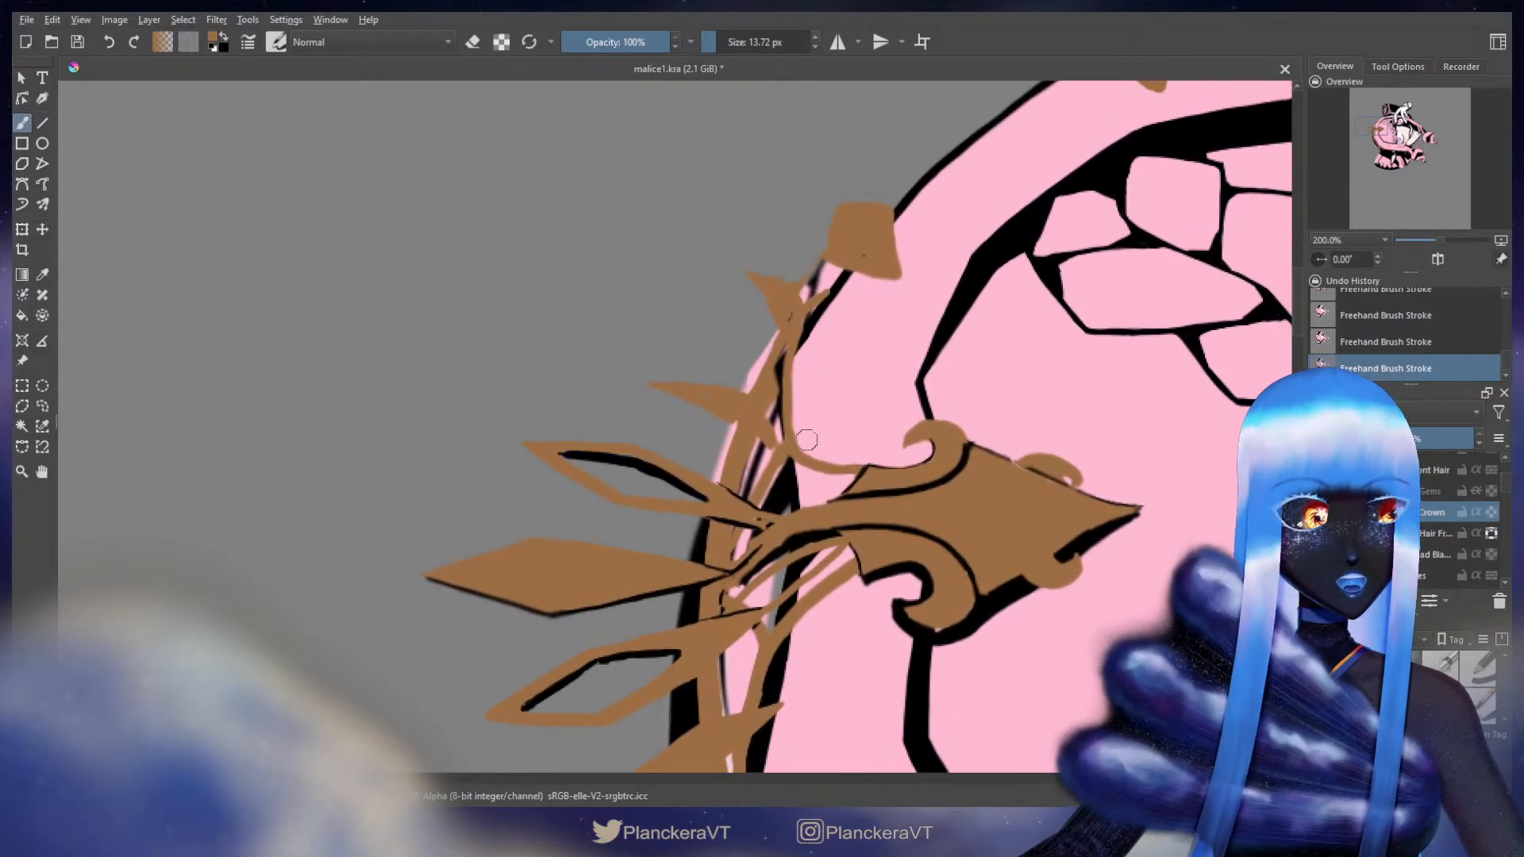
{"action": "left_click_drag", "start_coordinate": [718, 386], "coordinate": [725, 379]}
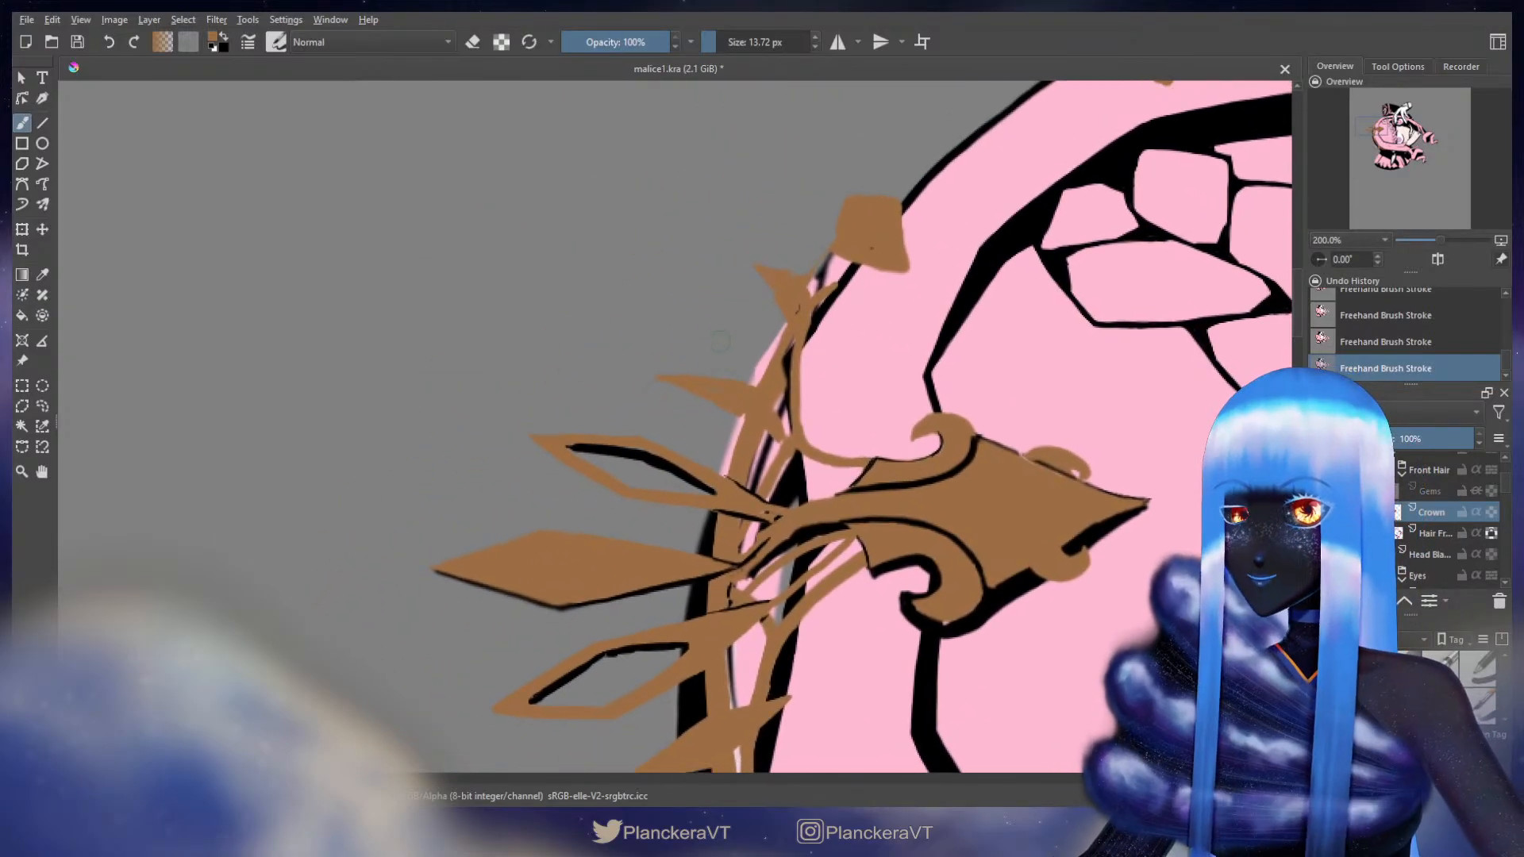
{"action": "key", "text": "e"}
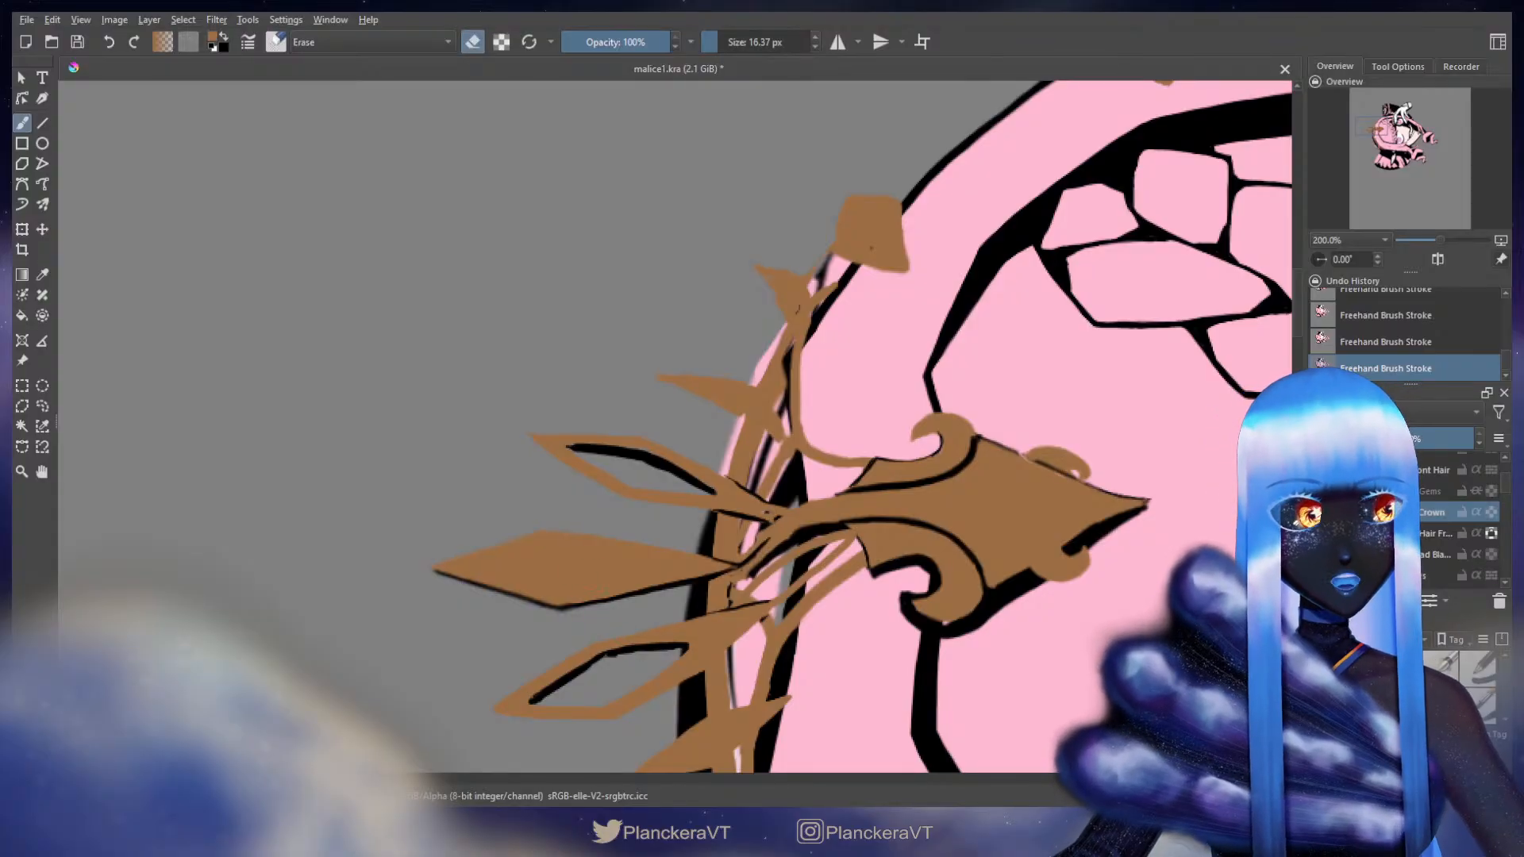
{"action": "key", "text": "bracketright"}
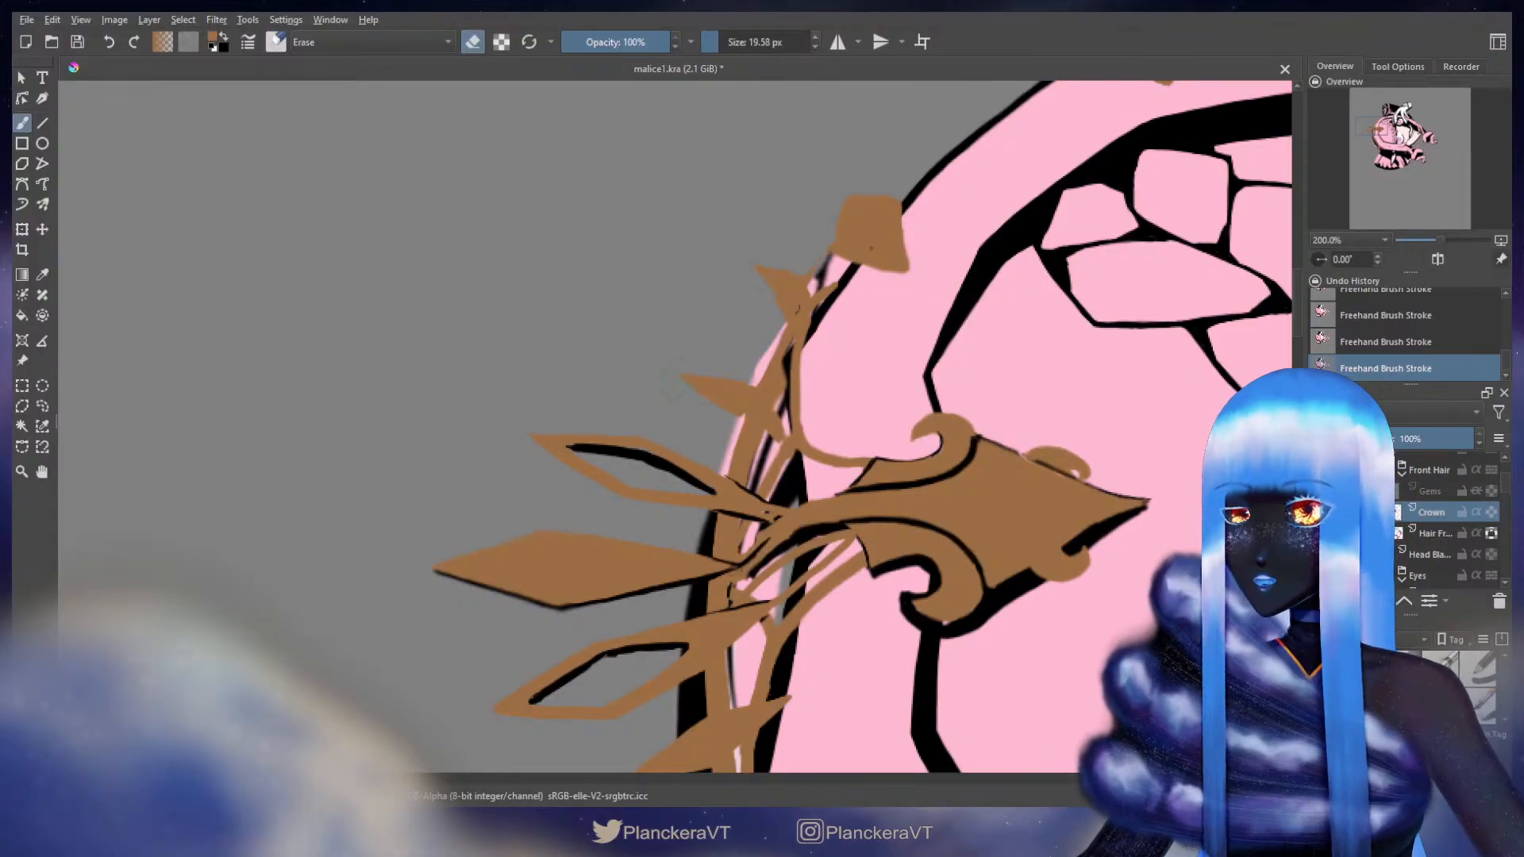
- Paint black separation lines along the crown band at the base of the small upper spike
{"action": "key", "text": "e"}
{"action": "key", "text": "x"}
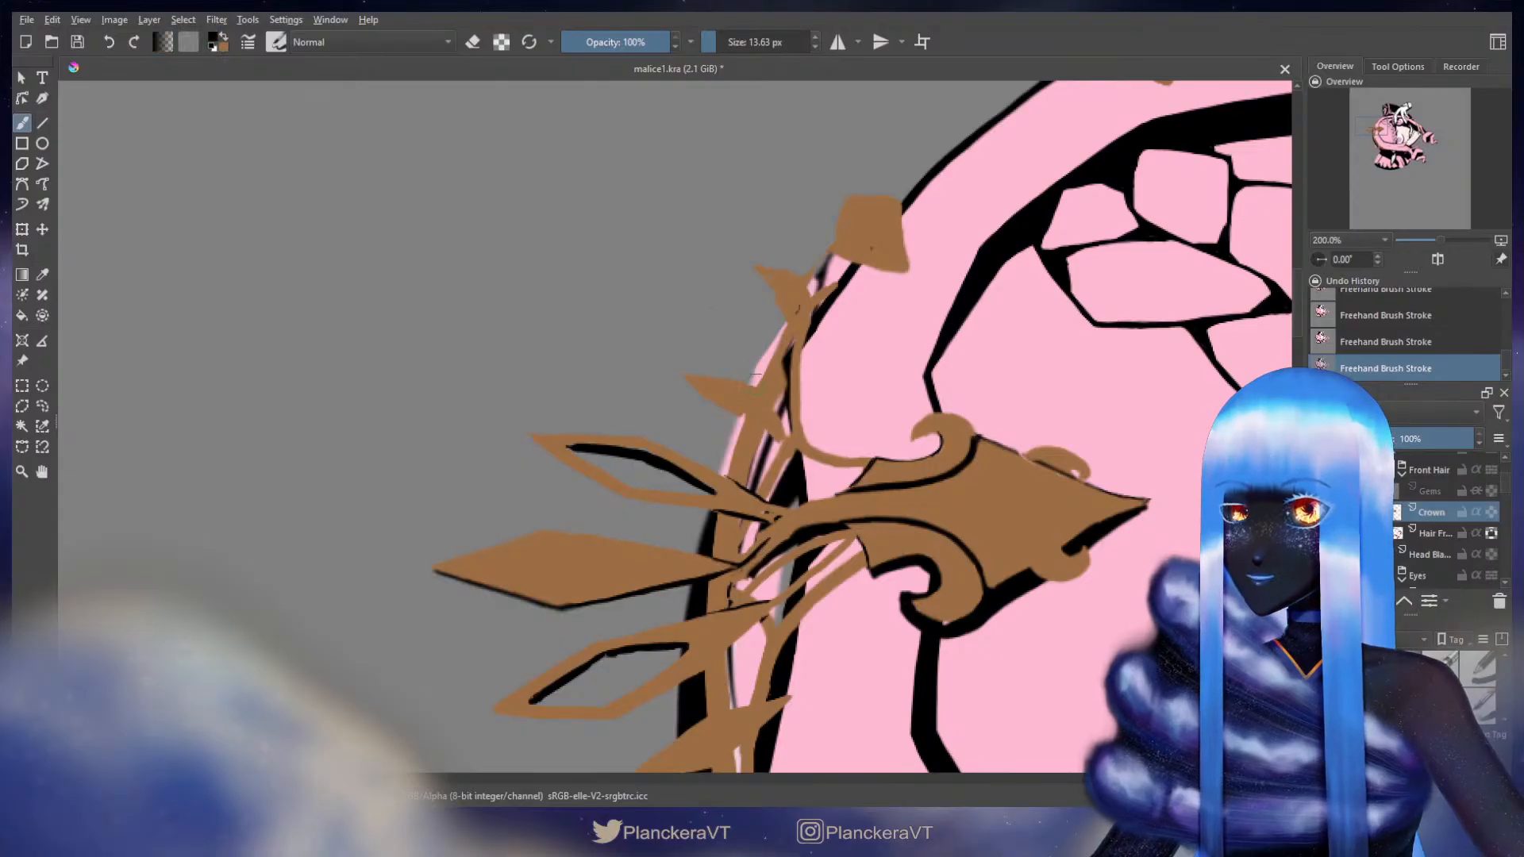
{"action": "left_click_drag", "start_coordinate": [766, 385], "coordinate": [707, 474]}
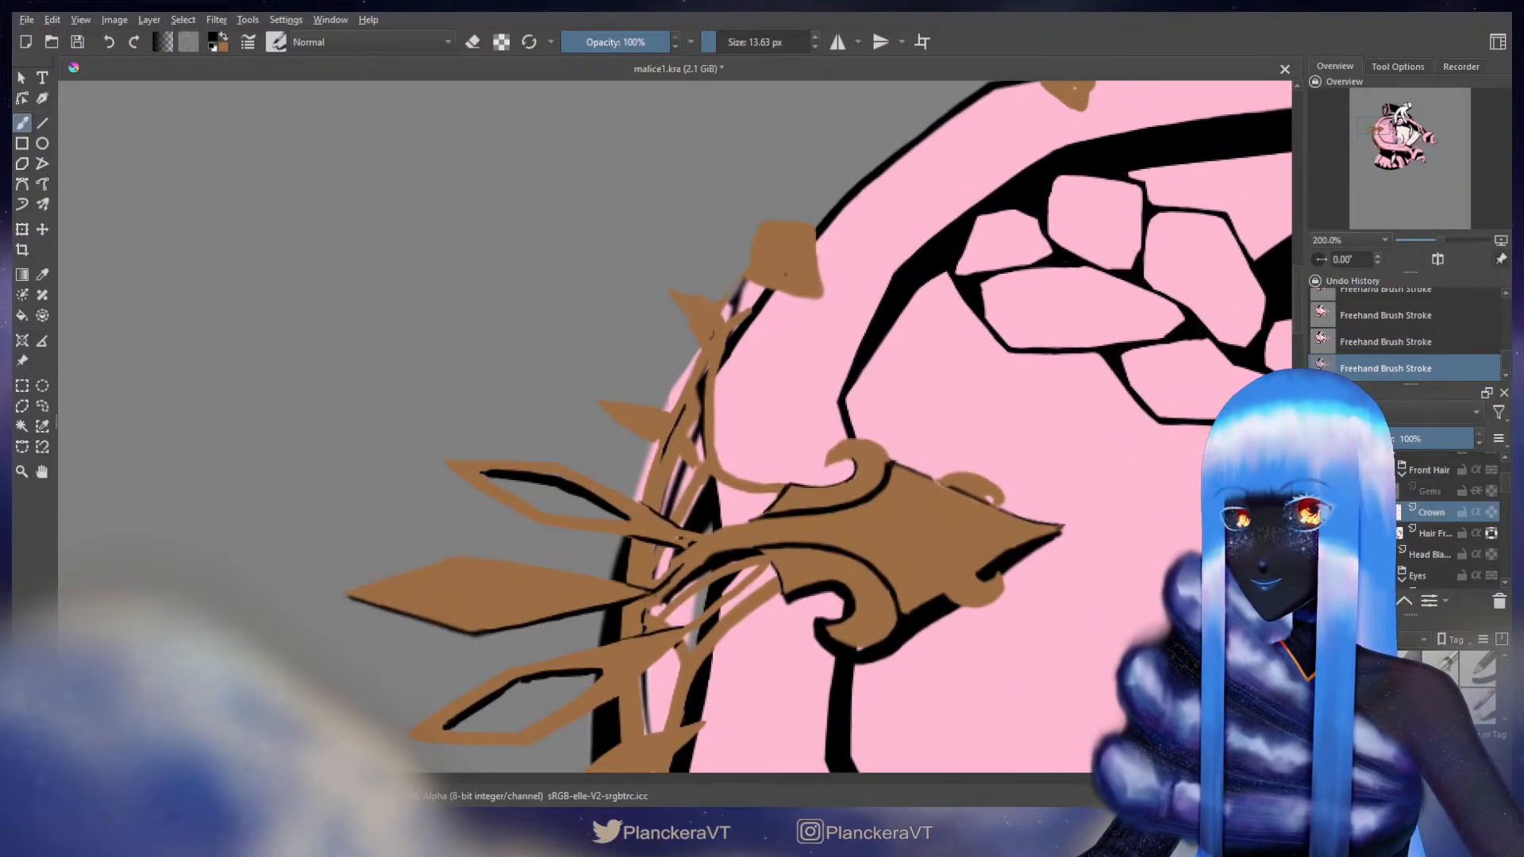
{"action": "key", "text": "e"}
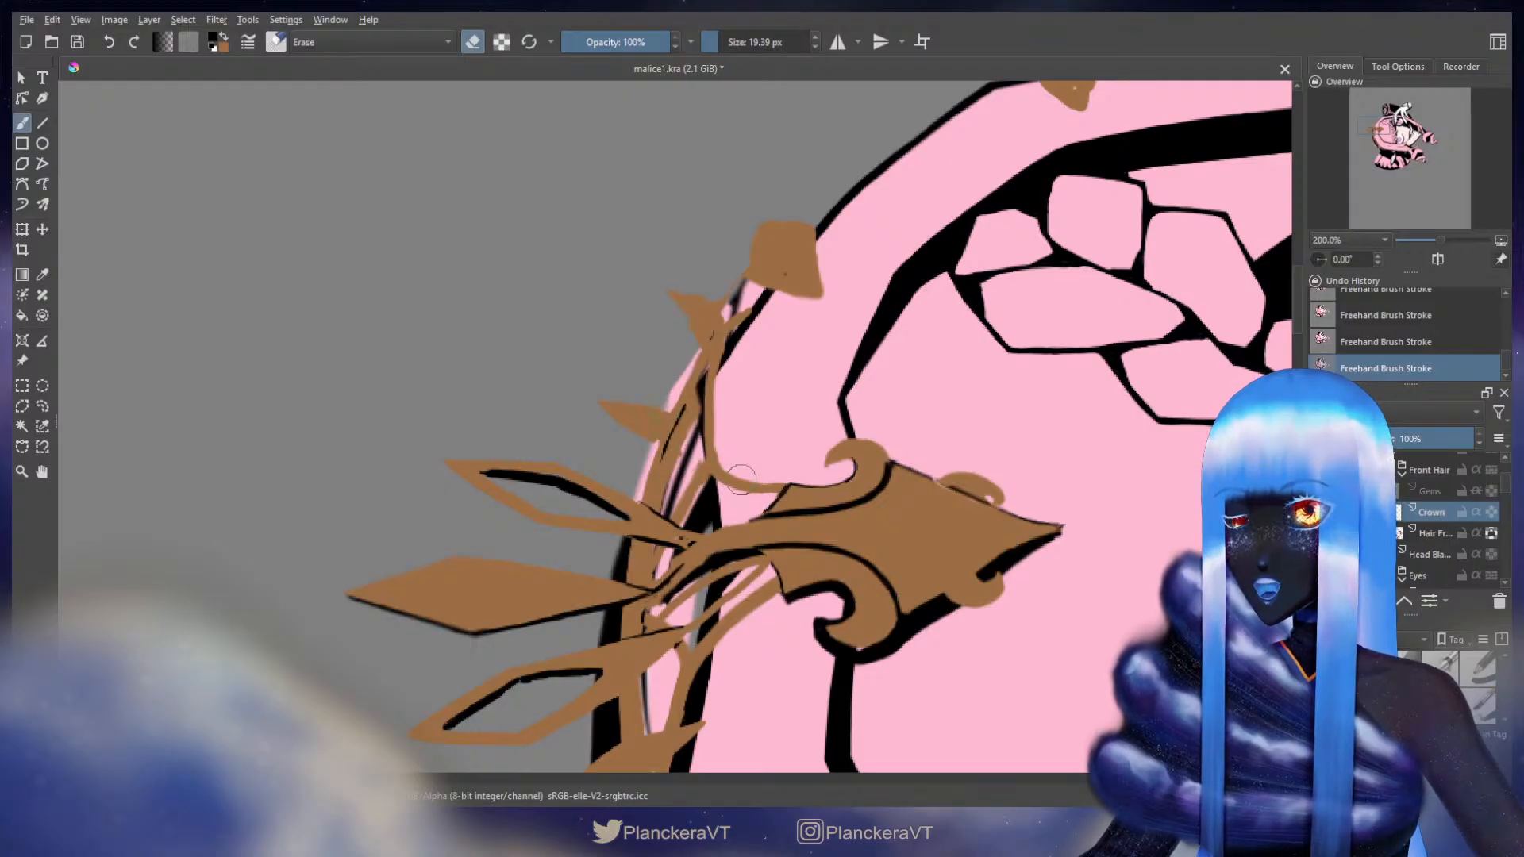
- Paint the small upper spike in brown, adding an inner point across the band and lengthening its outer tip
{"action": "key", "text": "e"}
{"action": "key", "text": "x"}
{"action": "key", "text": "ctrl+z"}
{"action": "mouse_move", "coordinate": [662, 410]}
{"action": "left_mouse_down"}
{"action": "mouse_move", "coordinate": [724, 424]}
{"action": "mouse_move", "coordinate": [690, 433]}
{"action": "left_mouse_up"}
{"action": "key", "text": "ctrl+z"}
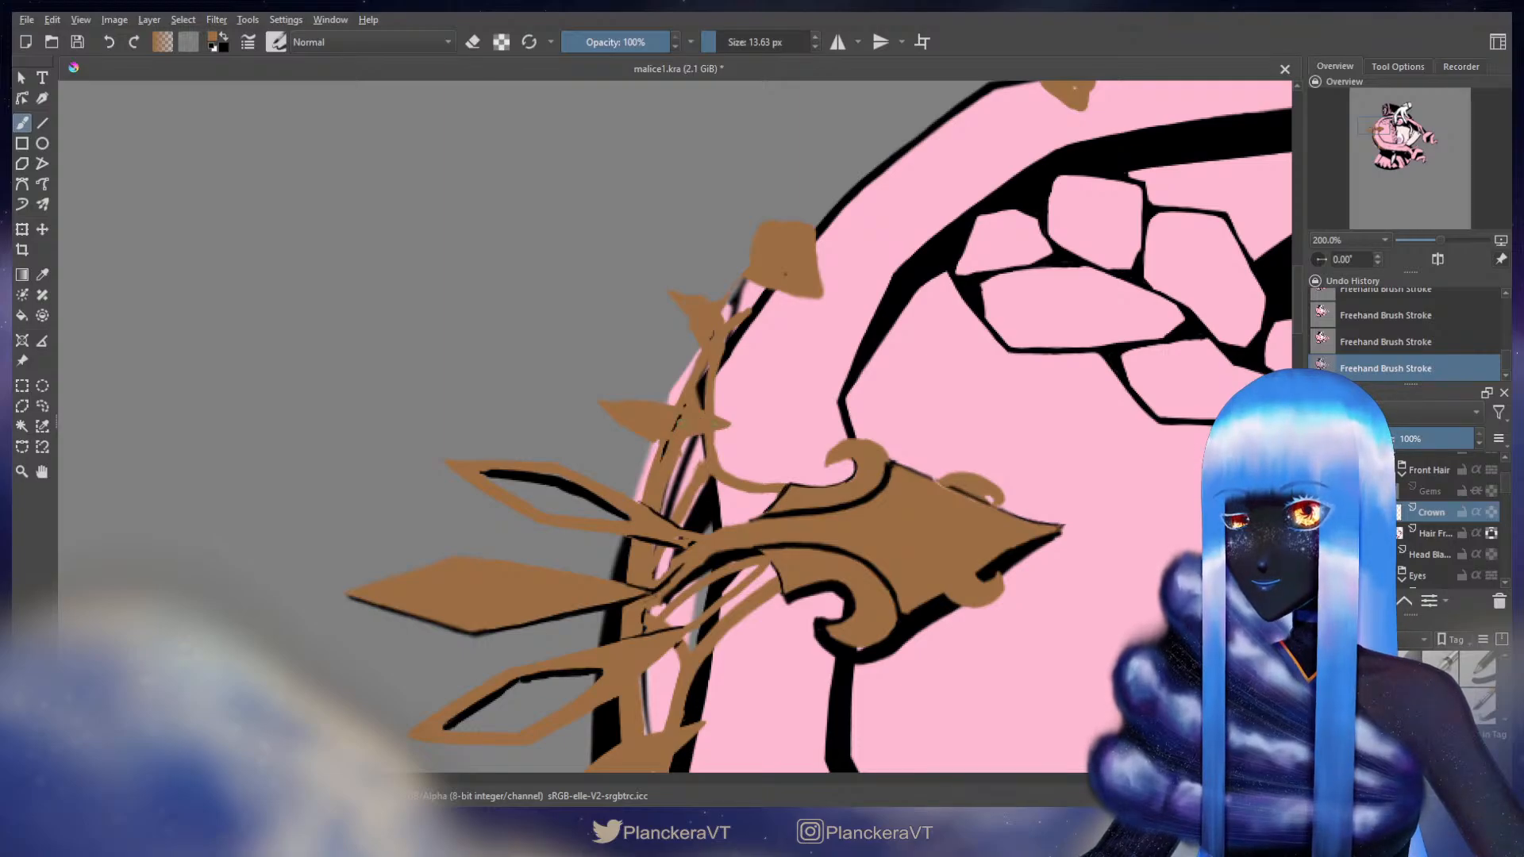
{"action": "mouse_move", "coordinate": [600, 405]}
{"action": "left_mouse_down"}
{"action": "mouse_move", "coordinate": [578, 410]}
{"action": "mouse_move", "coordinate": [616, 433]}
{"action": "mouse_move", "coordinate": [601, 416]}
{"action": "left_mouse_up"}
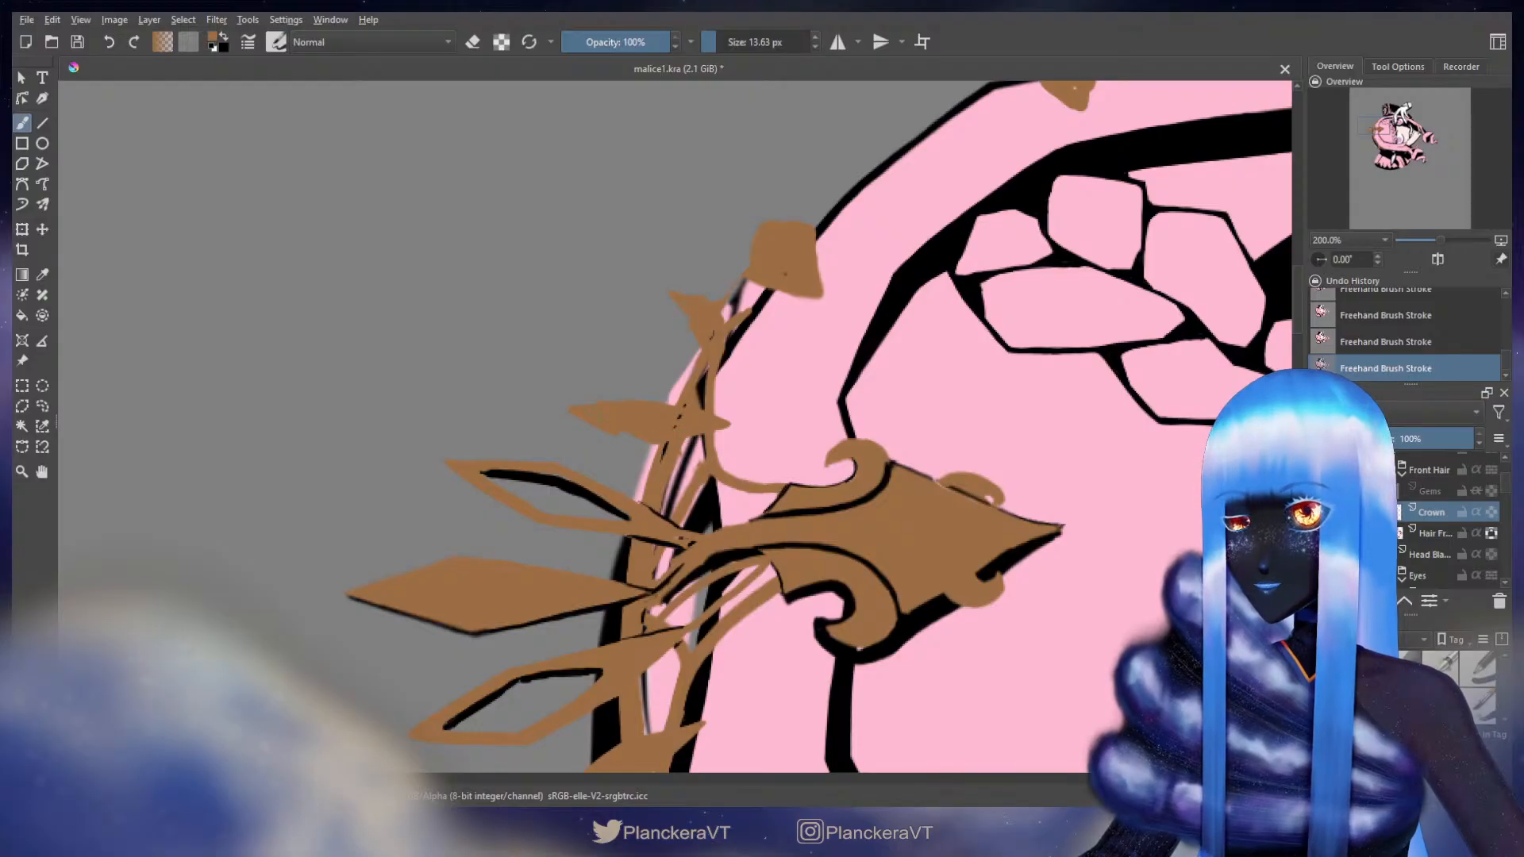
- Undo the last brown stroke on the small upper spike and erase its outer tip to shorten it
{"action": "key", "text": "ctrl+z"}
{"action": "key", "text": "e"}
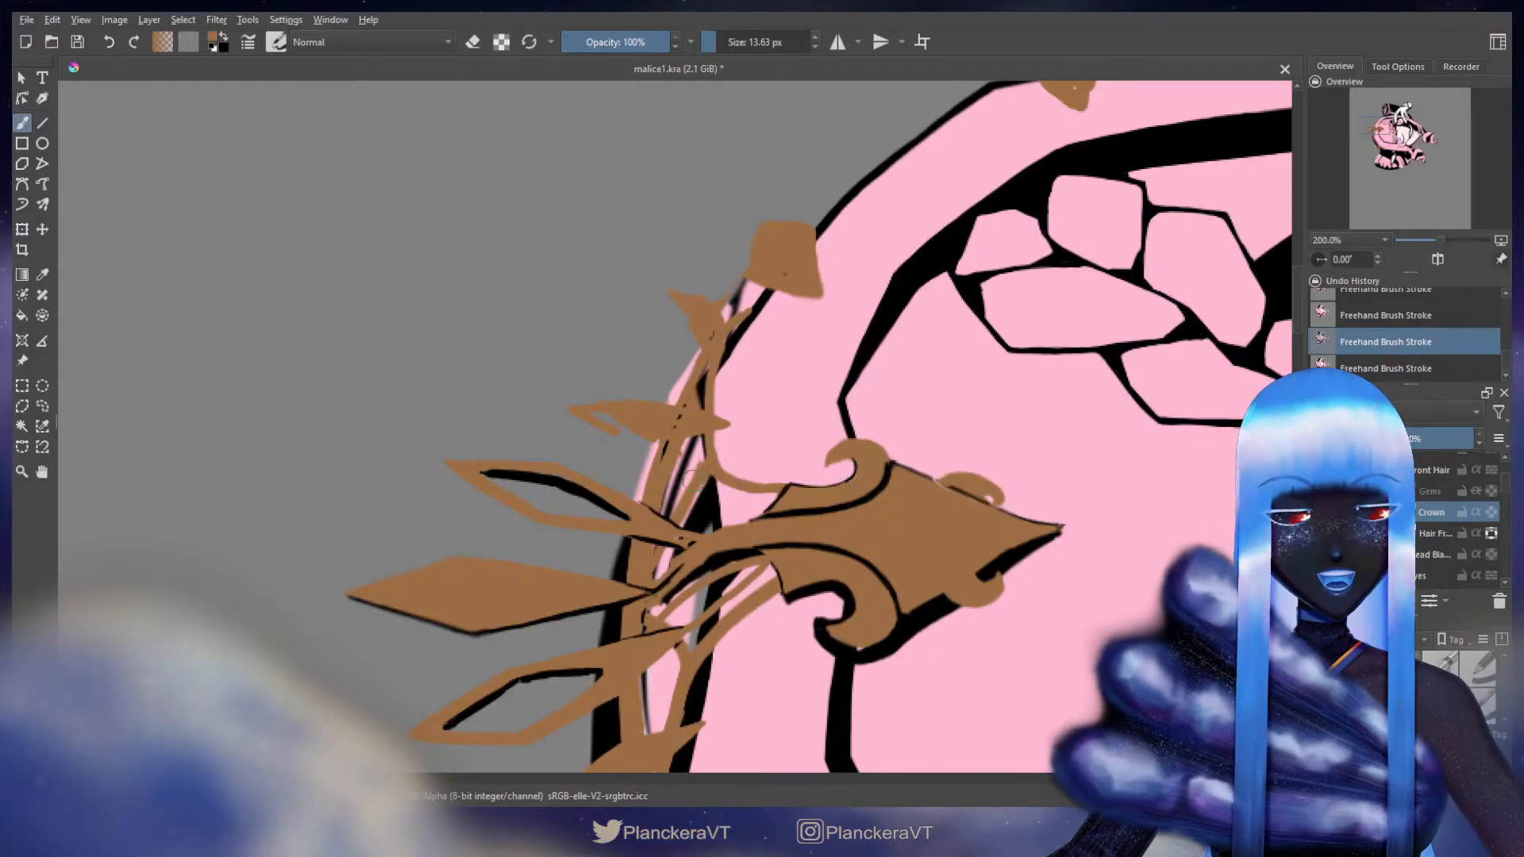
{"action": "left_click_drag", "start_coordinate": [623, 376], "coordinate": [665, 389]}
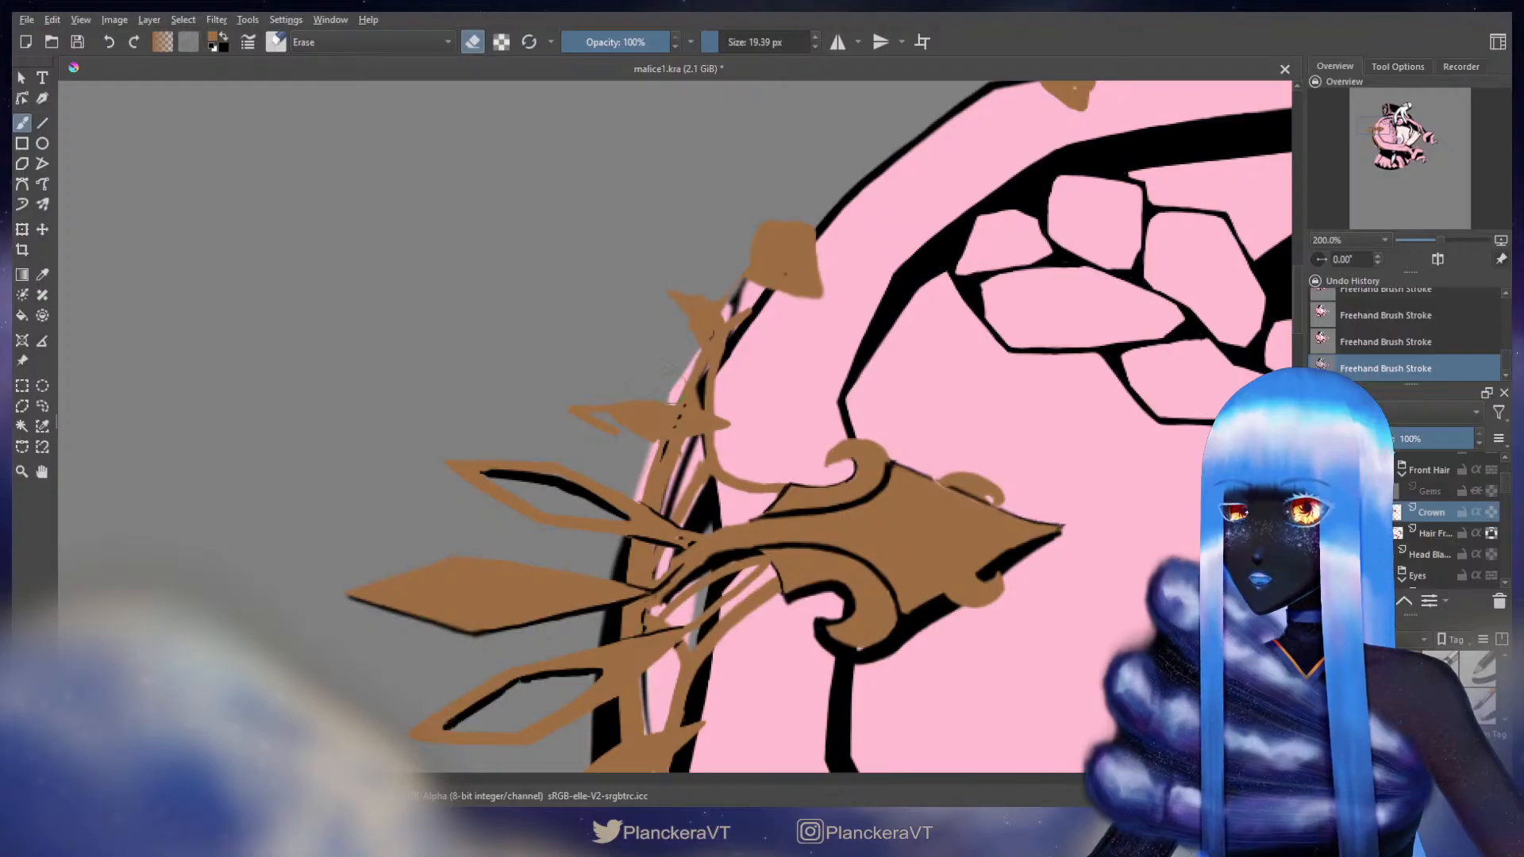
{"action": "left_click_drag", "start_coordinate": [567, 405], "coordinate": [588, 434]}
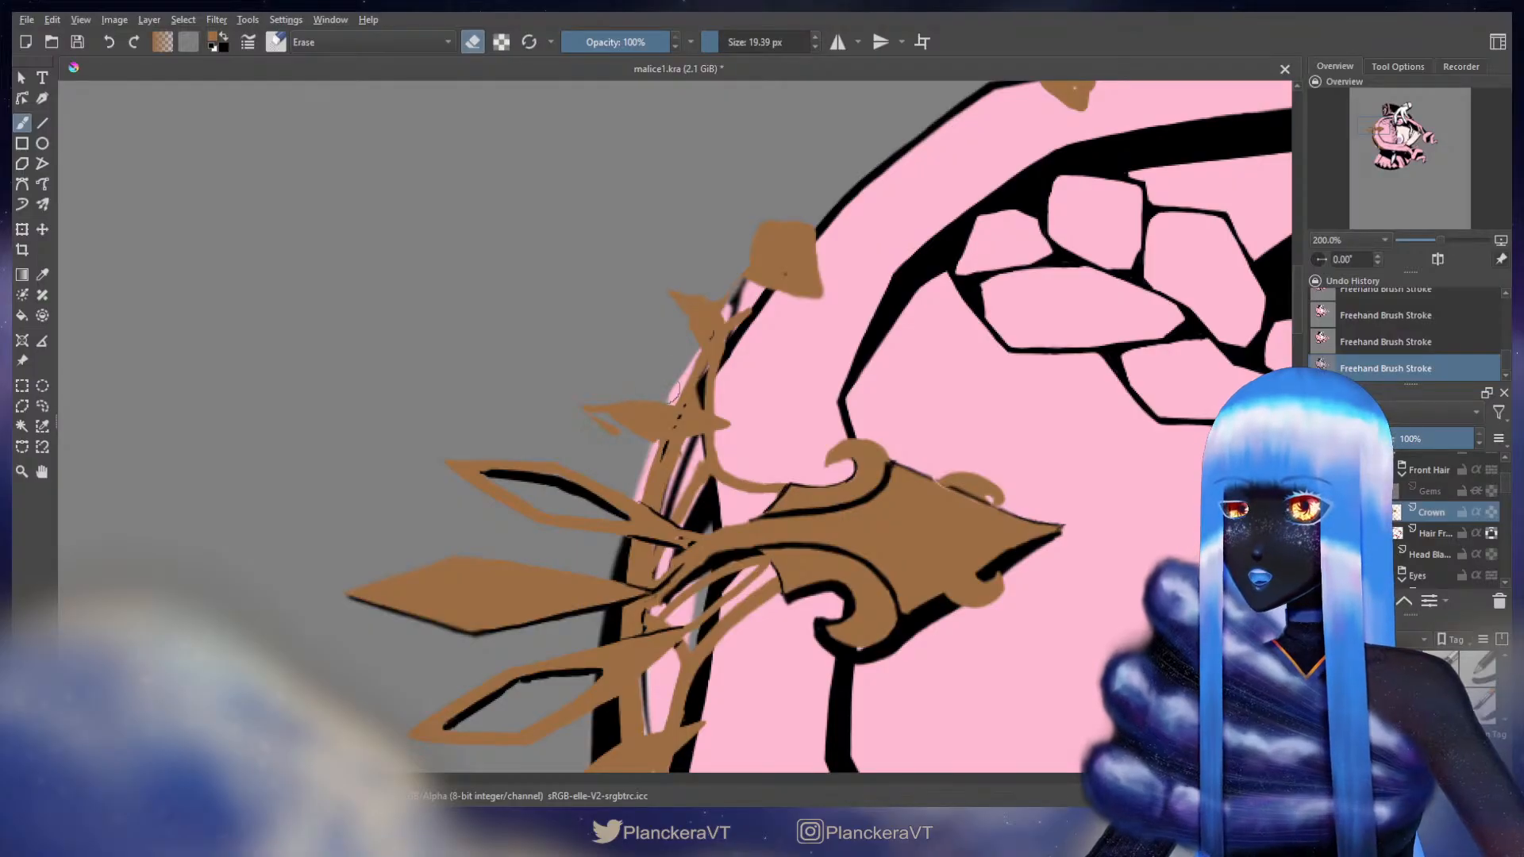
{"action": "key", "text": "e"}
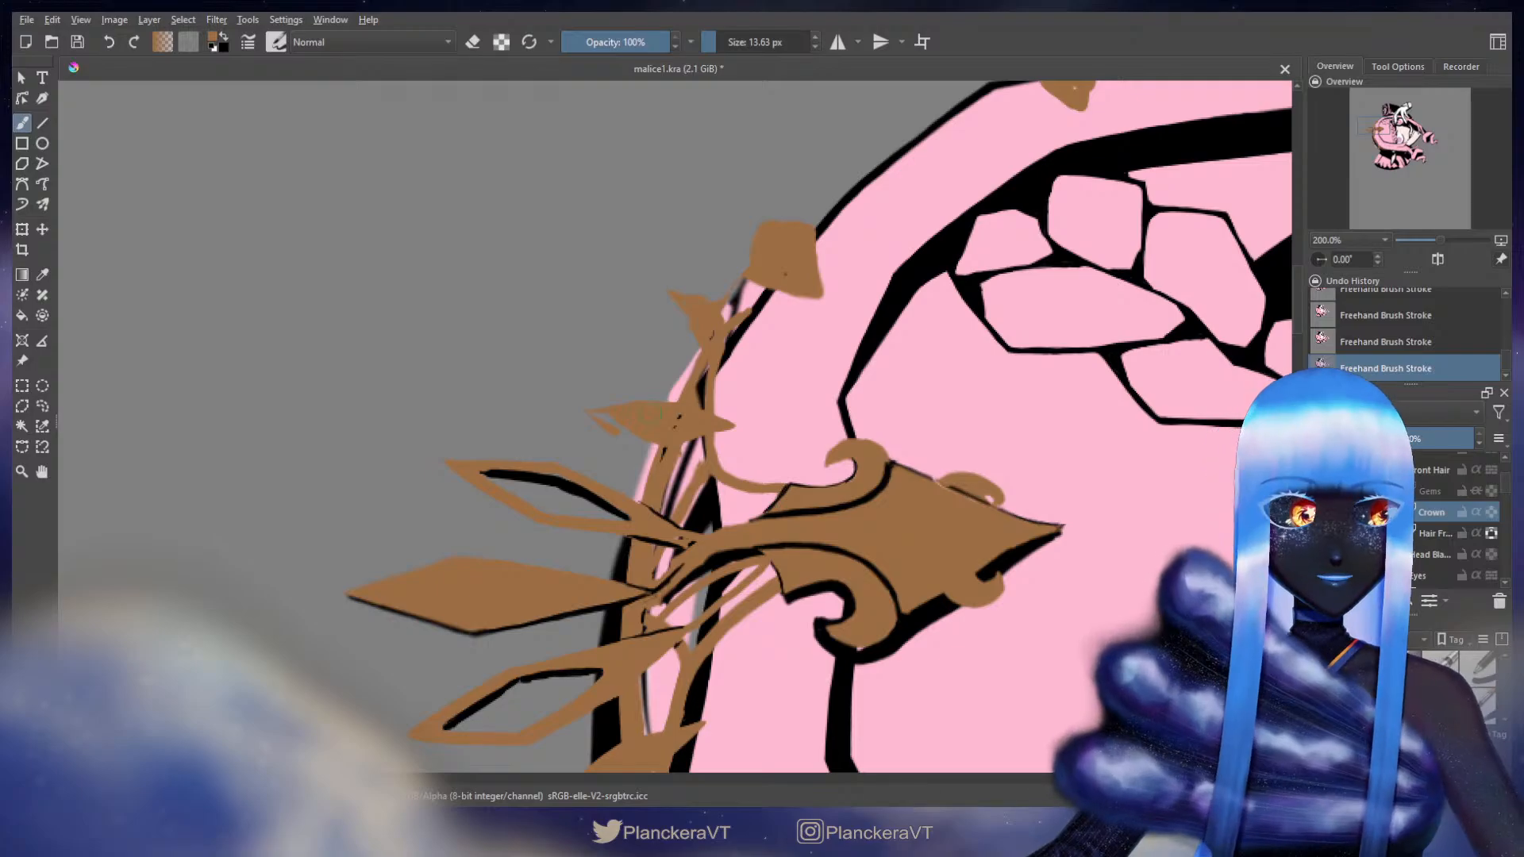
- Rebuild the small upper spike's outer point in brown and trim its stray edge with the eraser
{"action": "key", "text": "e"}
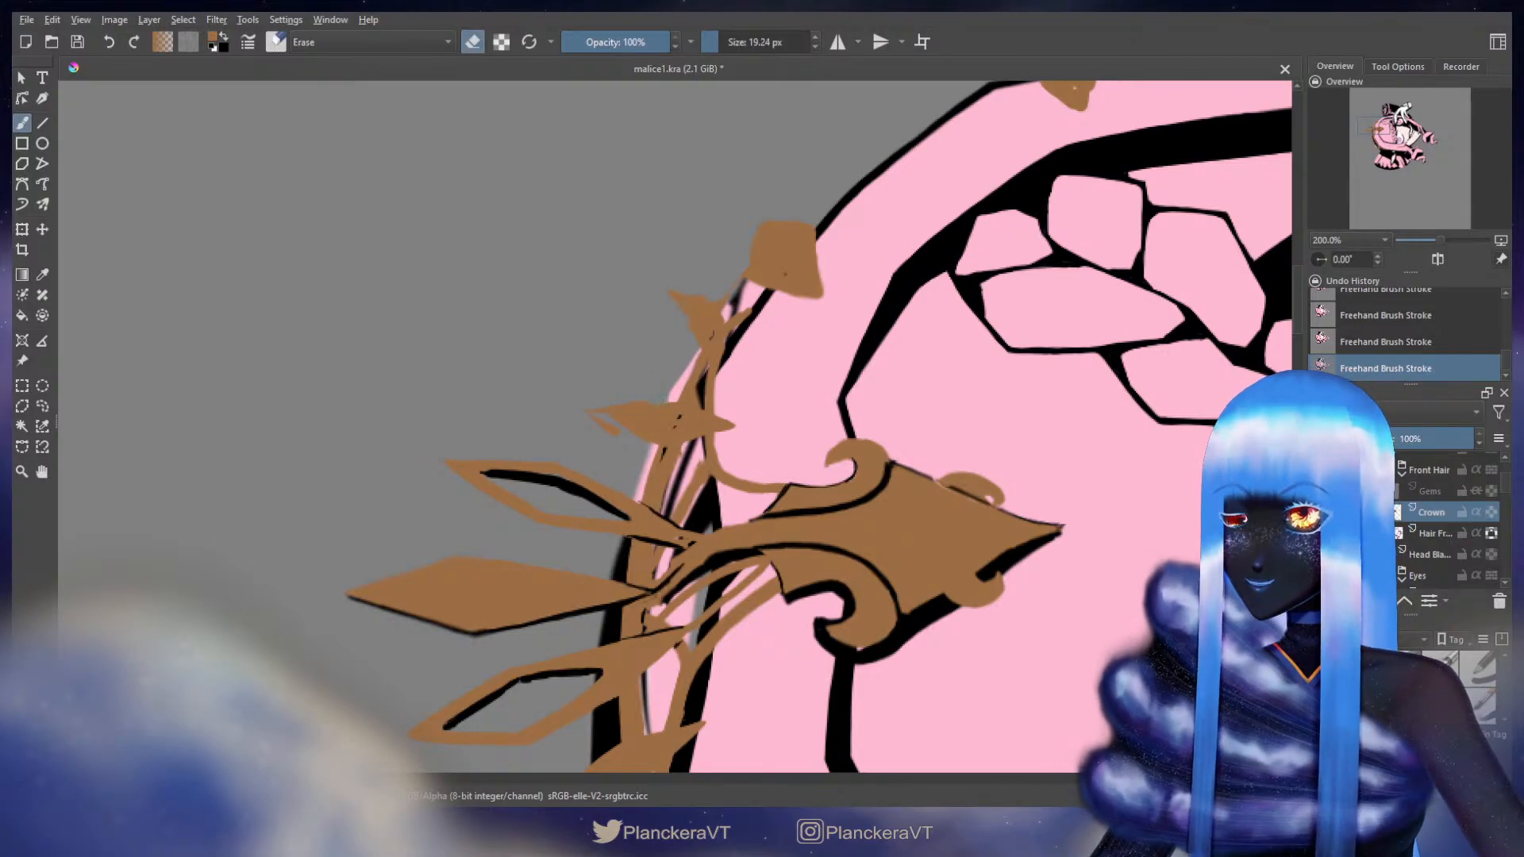
{"action": "key", "text": "e"}
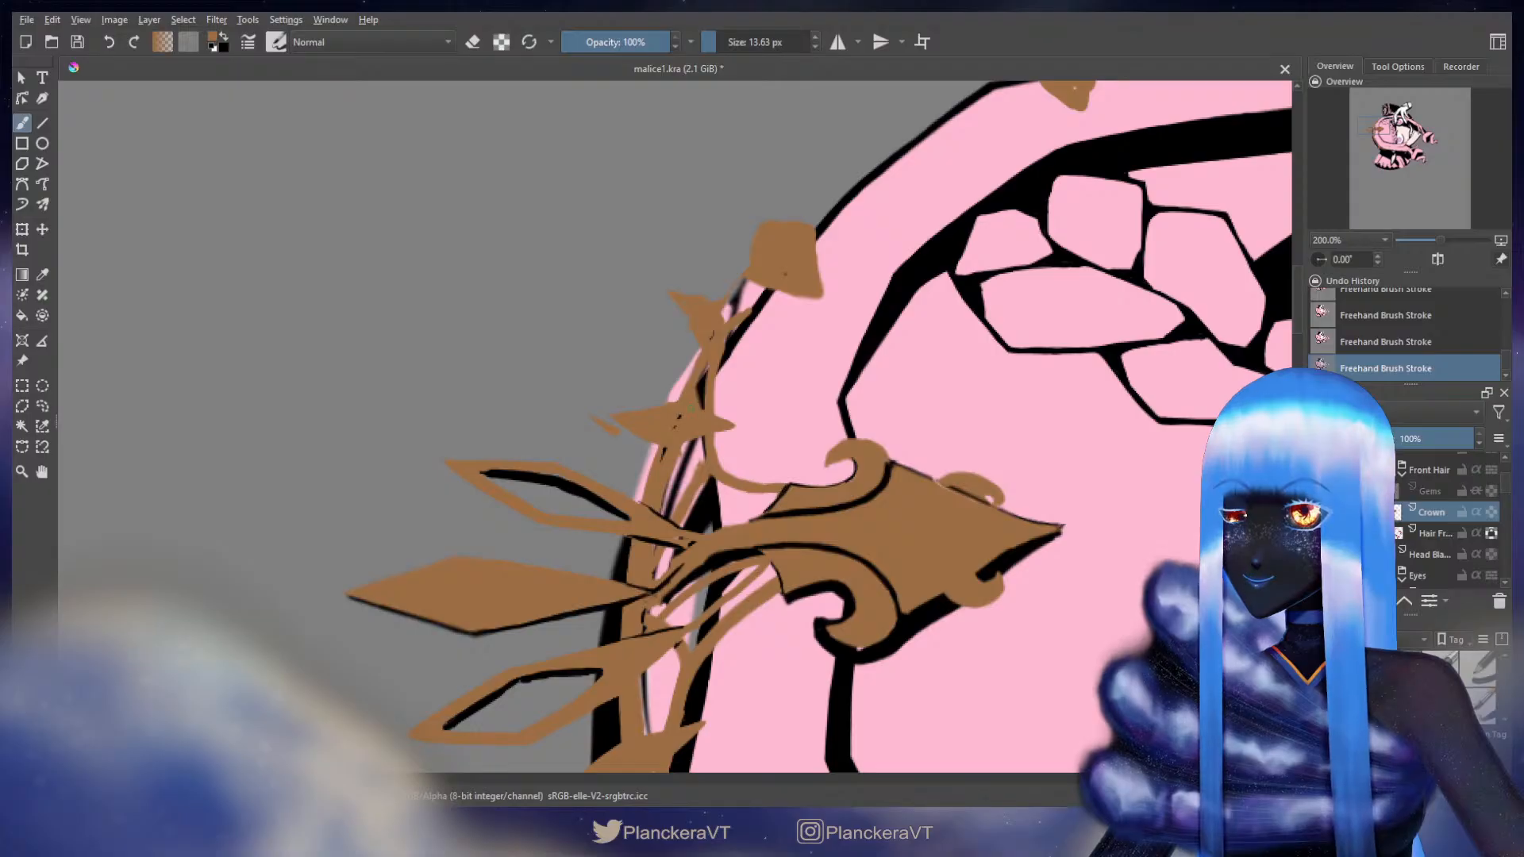
{"action": "mouse_move", "coordinate": [592, 427]}
{"action": "left_mouse_down"}
{"action": "mouse_move", "coordinate": [637, 452]}
{"action": "mouse_move", "coordinate": [615, 432]}
{"action": "left_mouse_up"}
{"action": "key", "text": "ctrl+z"}
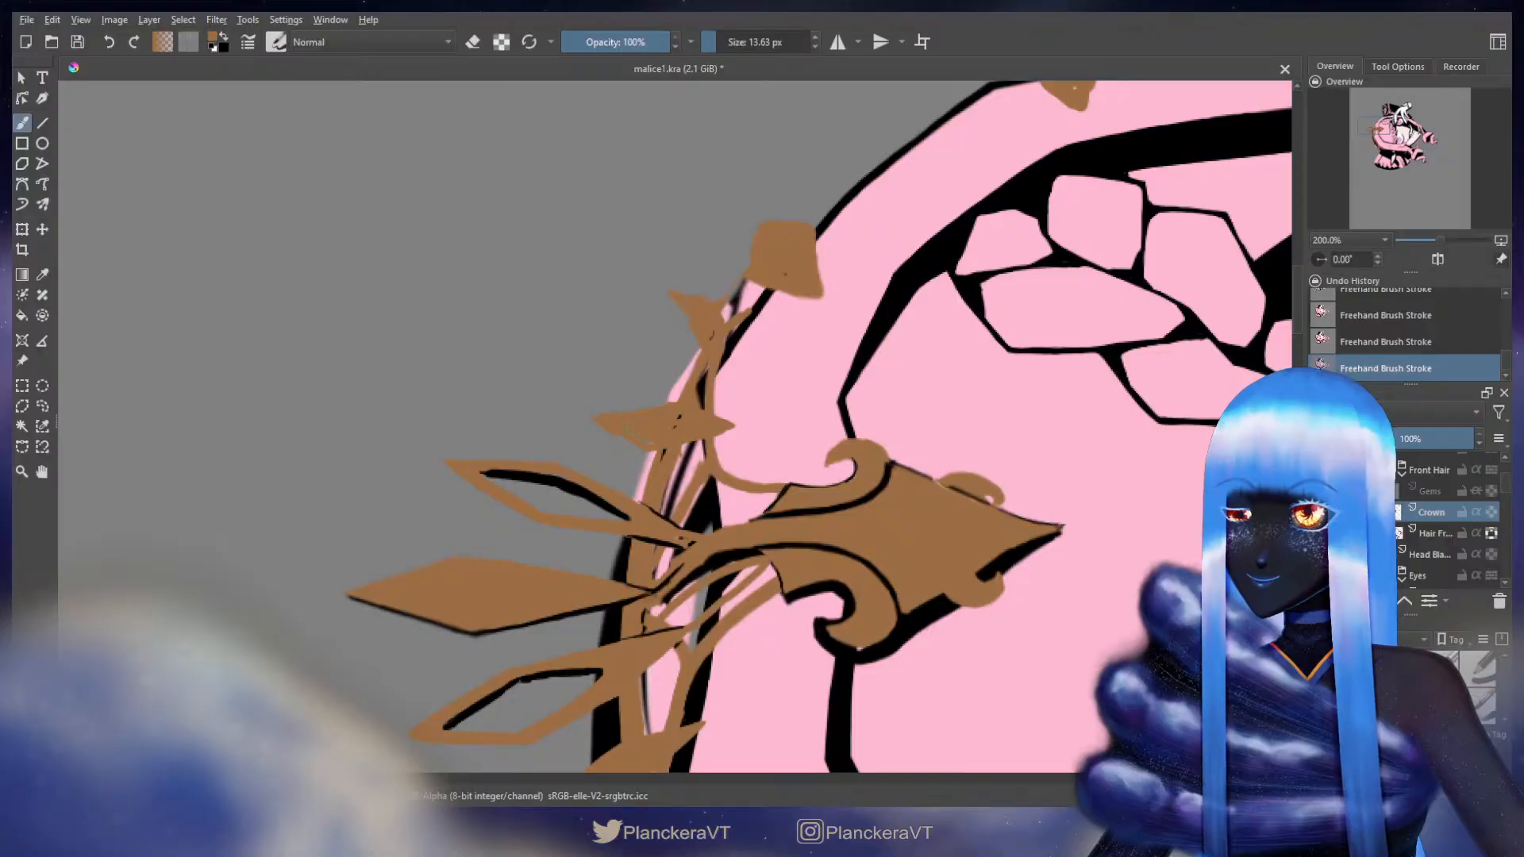
{"action": "key", "text": "e"}
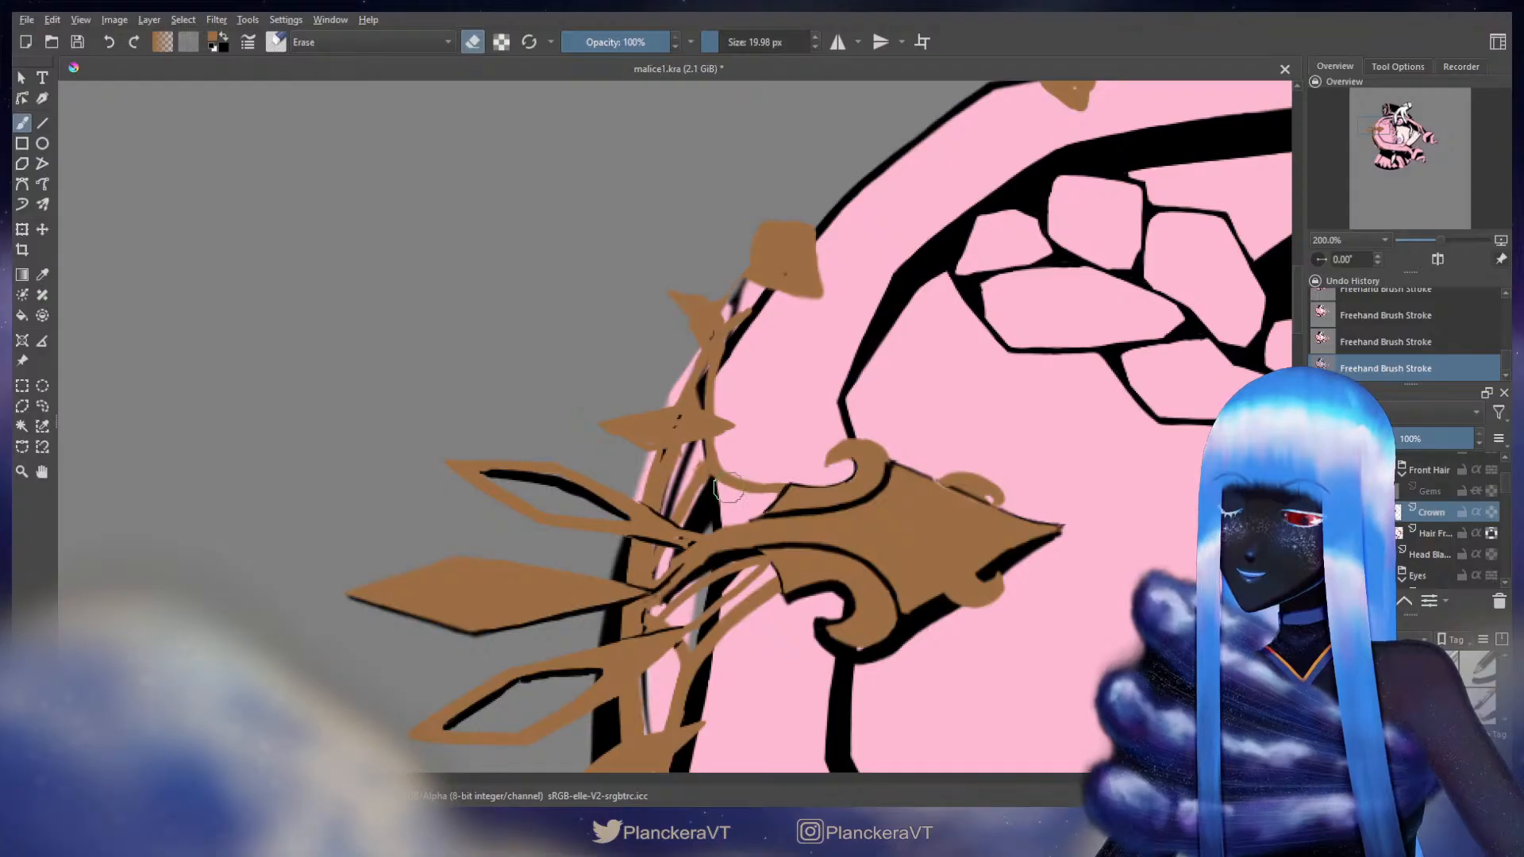
{"action": "key", "text": "e"}
- Erase the band directly above and below the small upper spike, and extend the spike's outer tip in brown
{"action": "left_click_drag", "start_coordinate": [671, 427], "coordinate": [781, 403]}
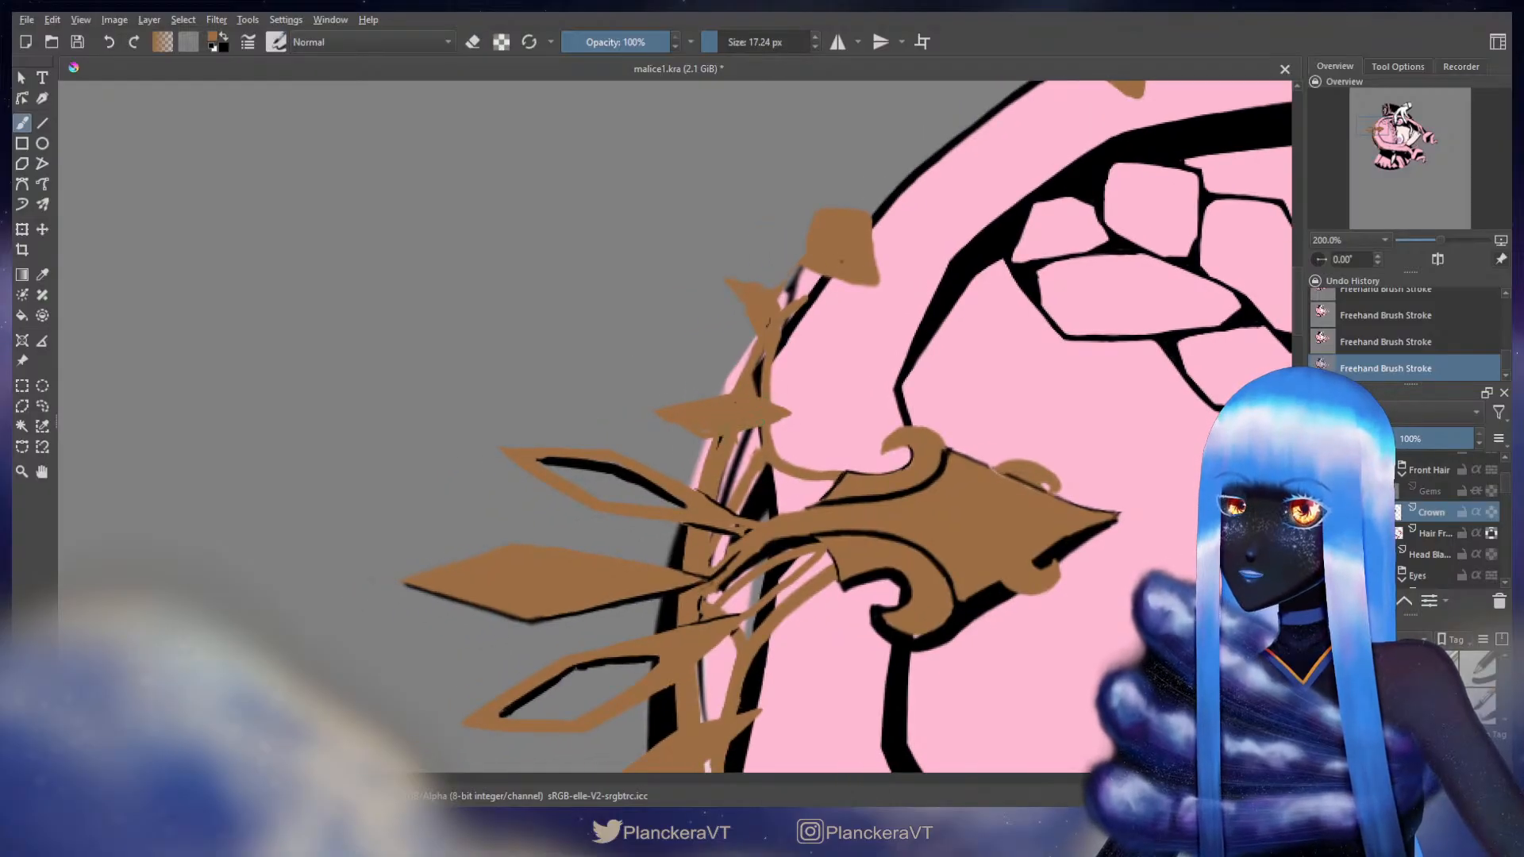
{"action": "key", "text": "e"}
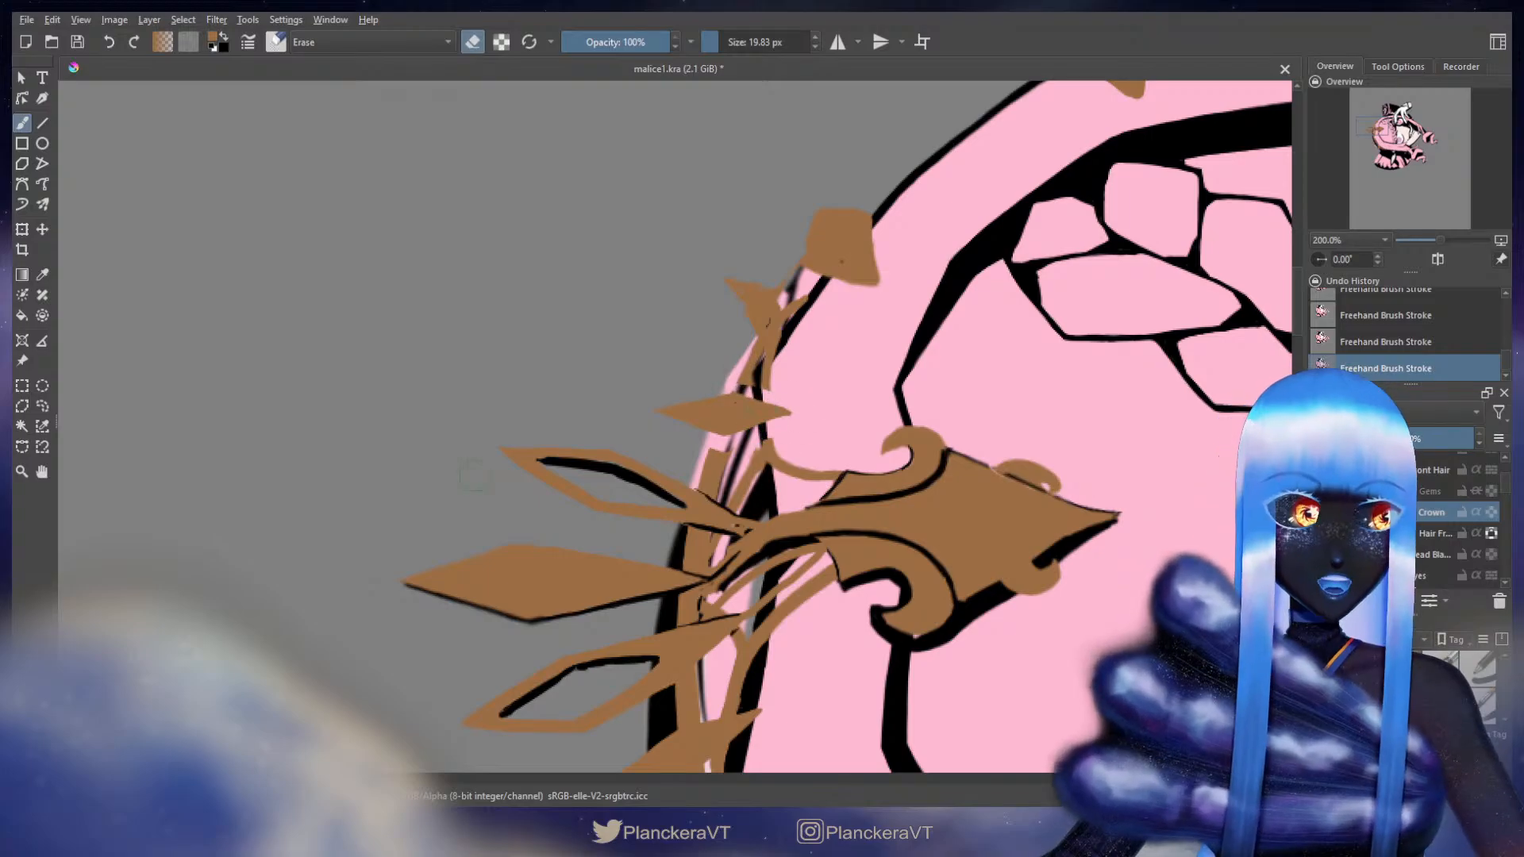
{"action": "key", "text": "e"}
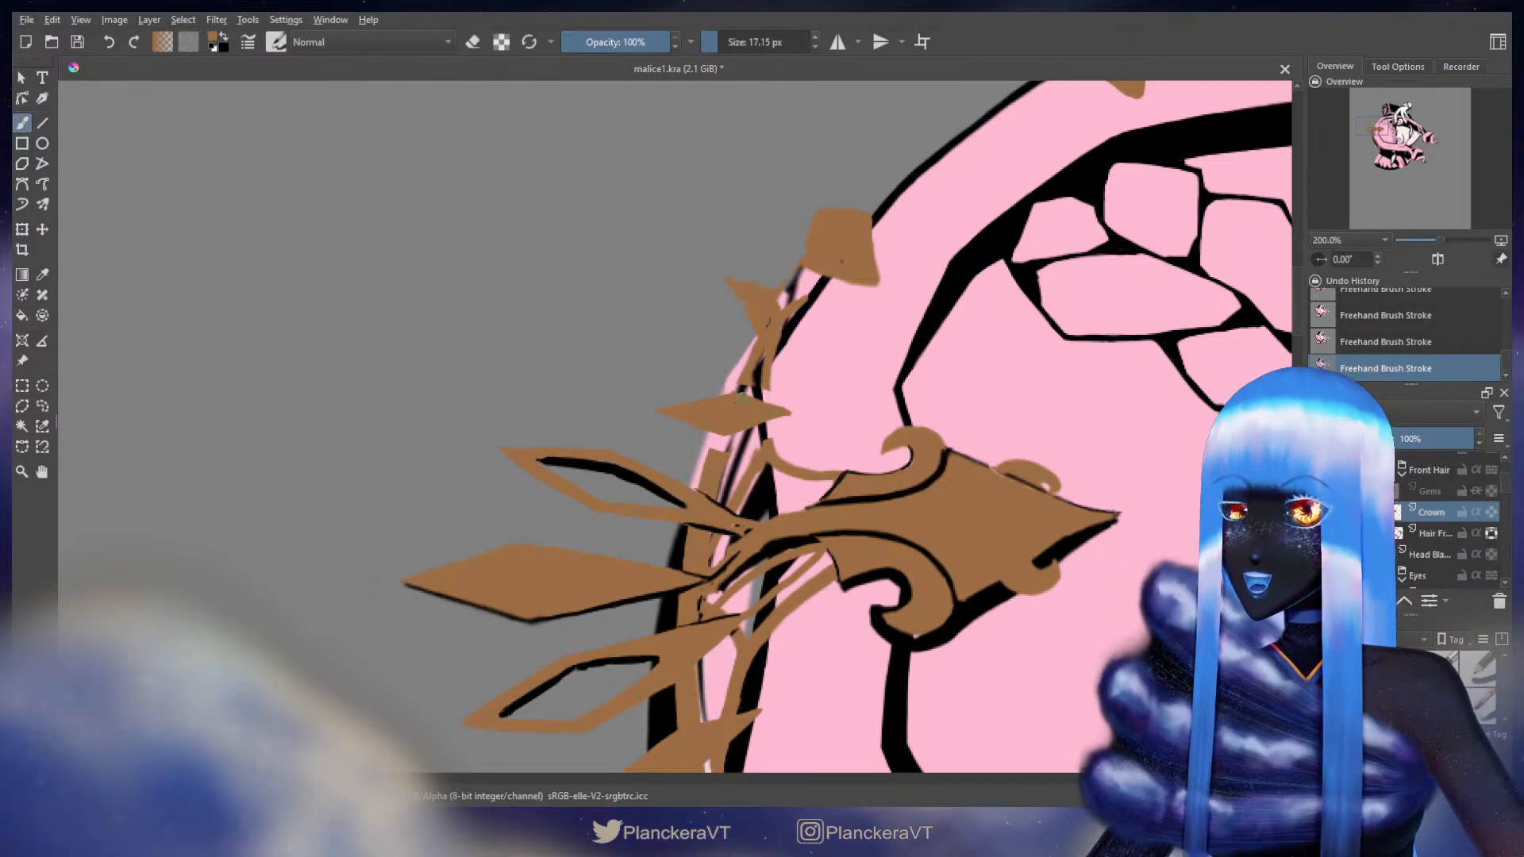
{"action": "left_click_drag", "start_coordinate": [744, 396], "coordinate": [737, 390]}
{"action": "key", "text": "e"}
{"action": "left_click_drag", "start_coordinate": [727, 388], "coordinate": [735, 388]}
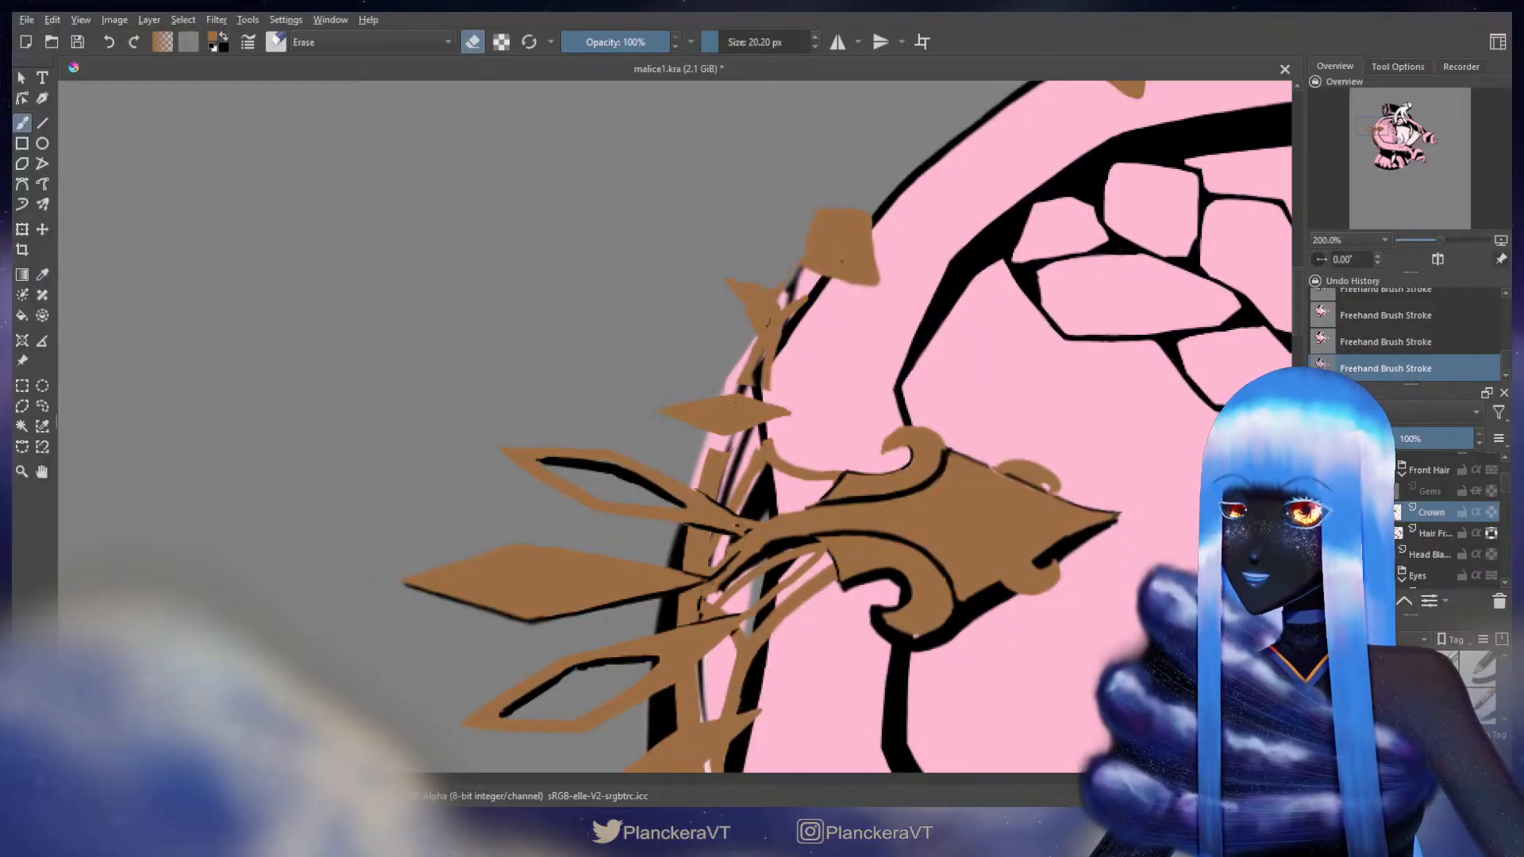
{"action": "key", "text": "e"}
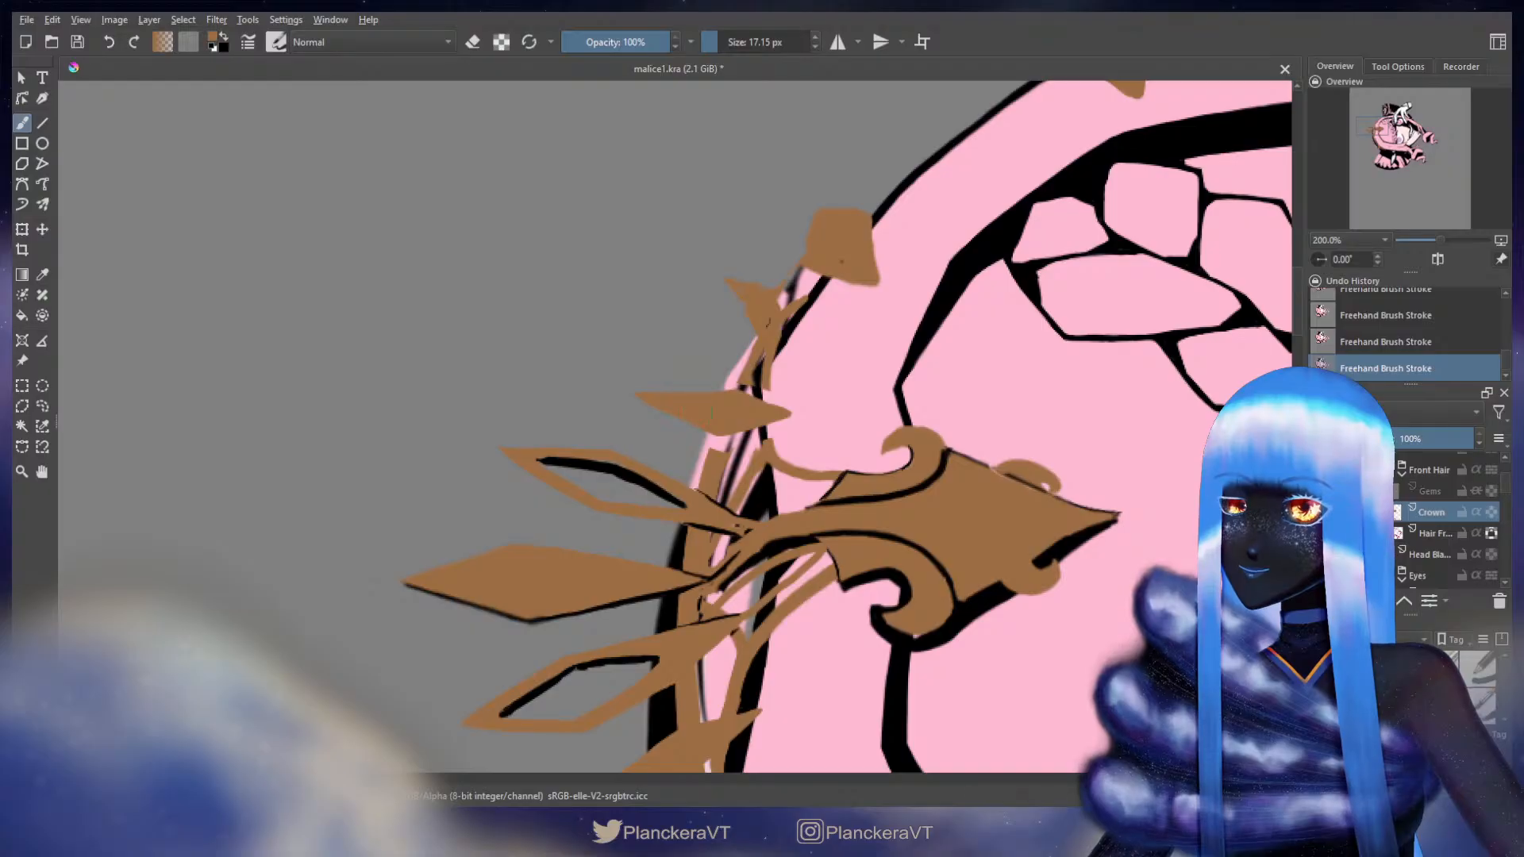
- Repaint the brown band joins above and below the small upper spike with a smaller brush
{"action": "key", "text": "bracketleft"}
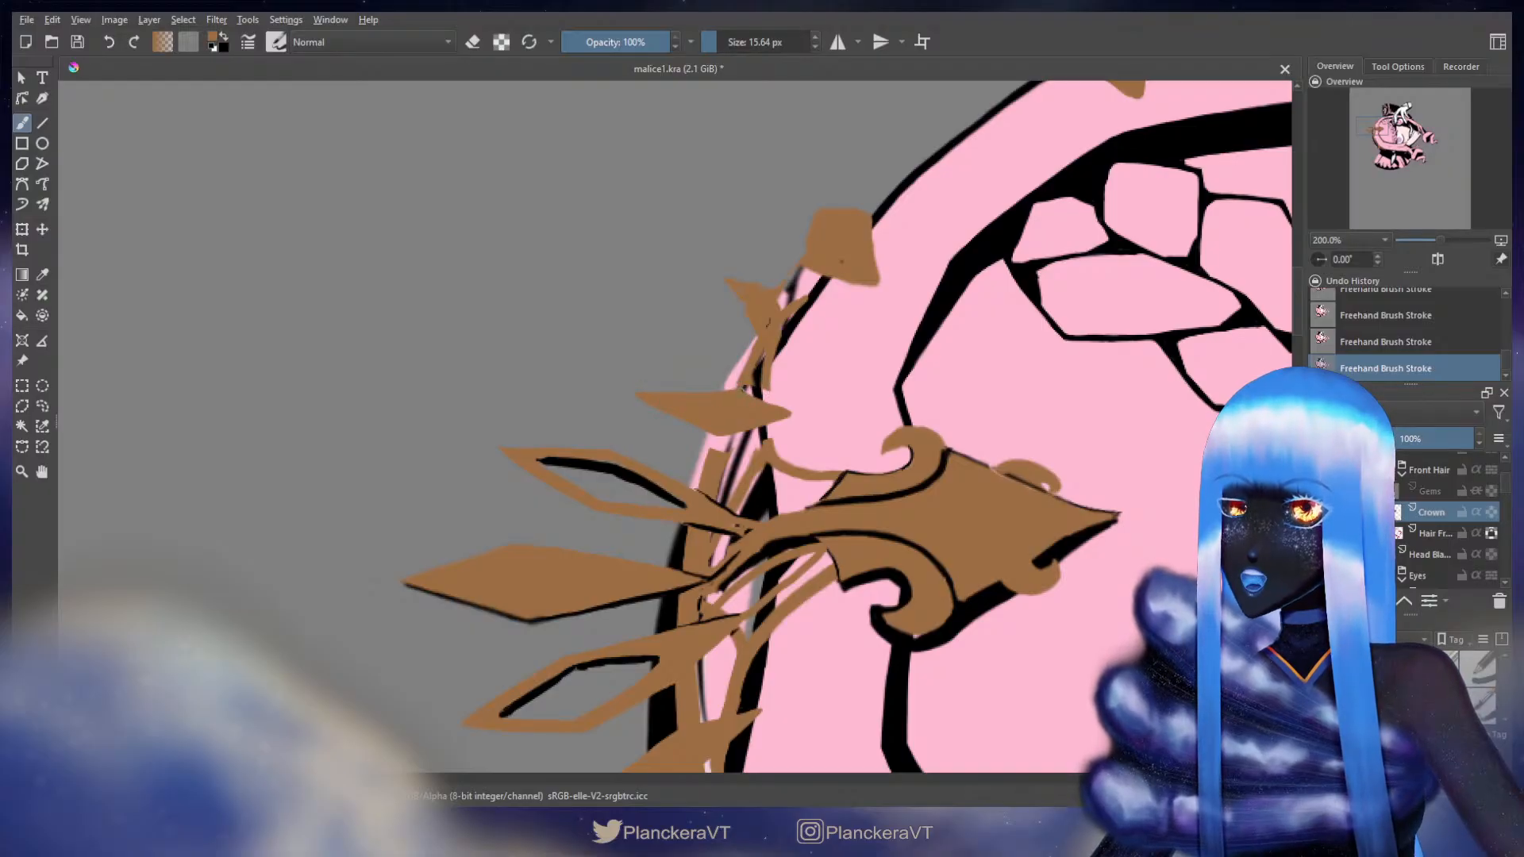
{"action": "key", "text": "ctrl+z"}
{"action": "key", "text": "ctrl+z"}
{"action": "key", "text": "ctrl+shift+z"}
{"action": "key", "text": "ctrl+shift+z"}
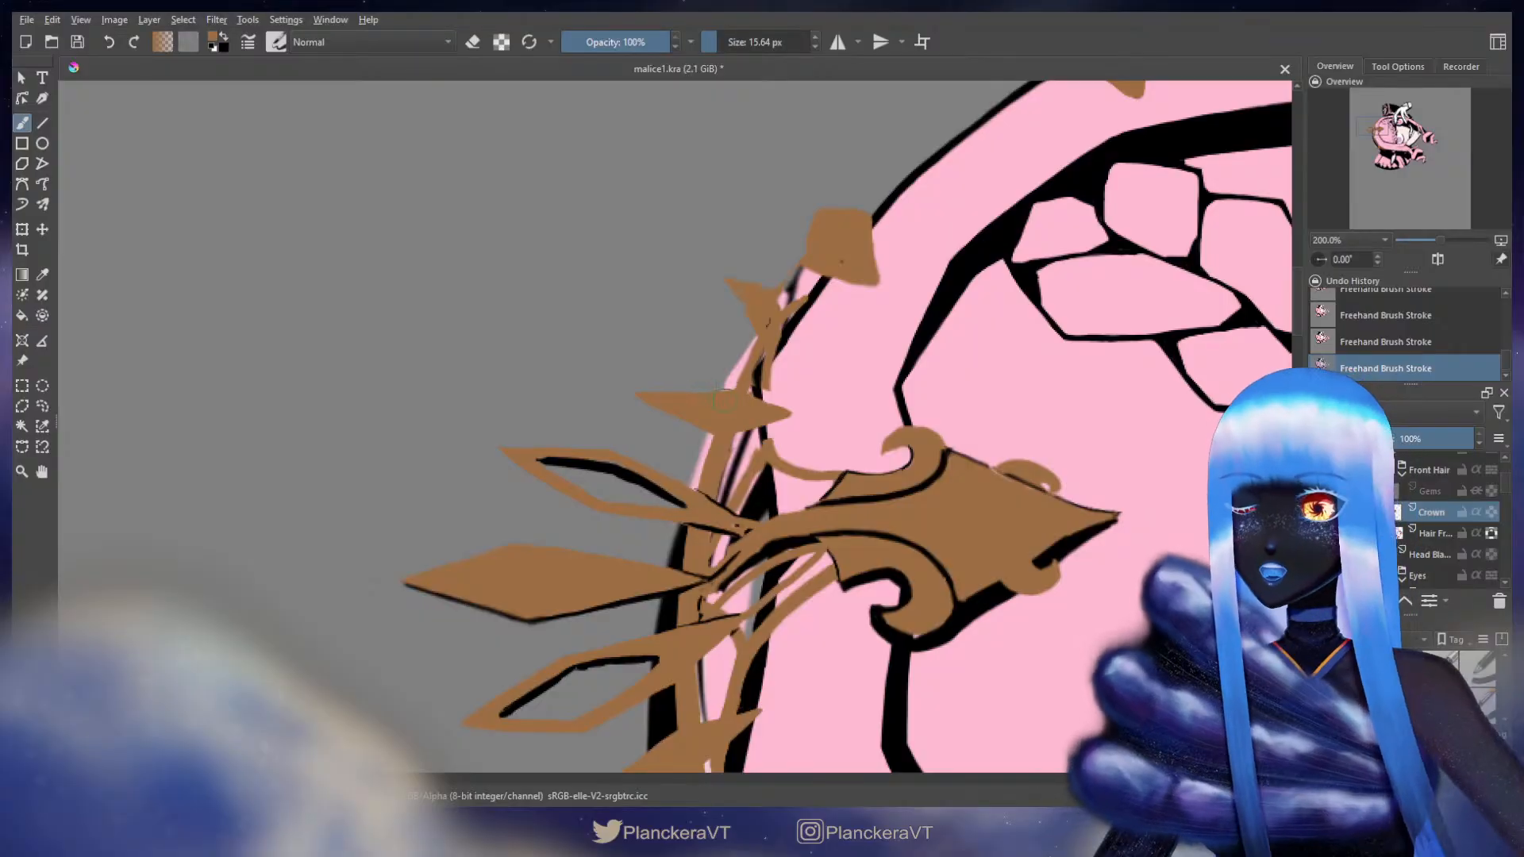
{"action": "left_click_drag", "start_coordinate": [724, 401], "coordinate": [738, 394]}
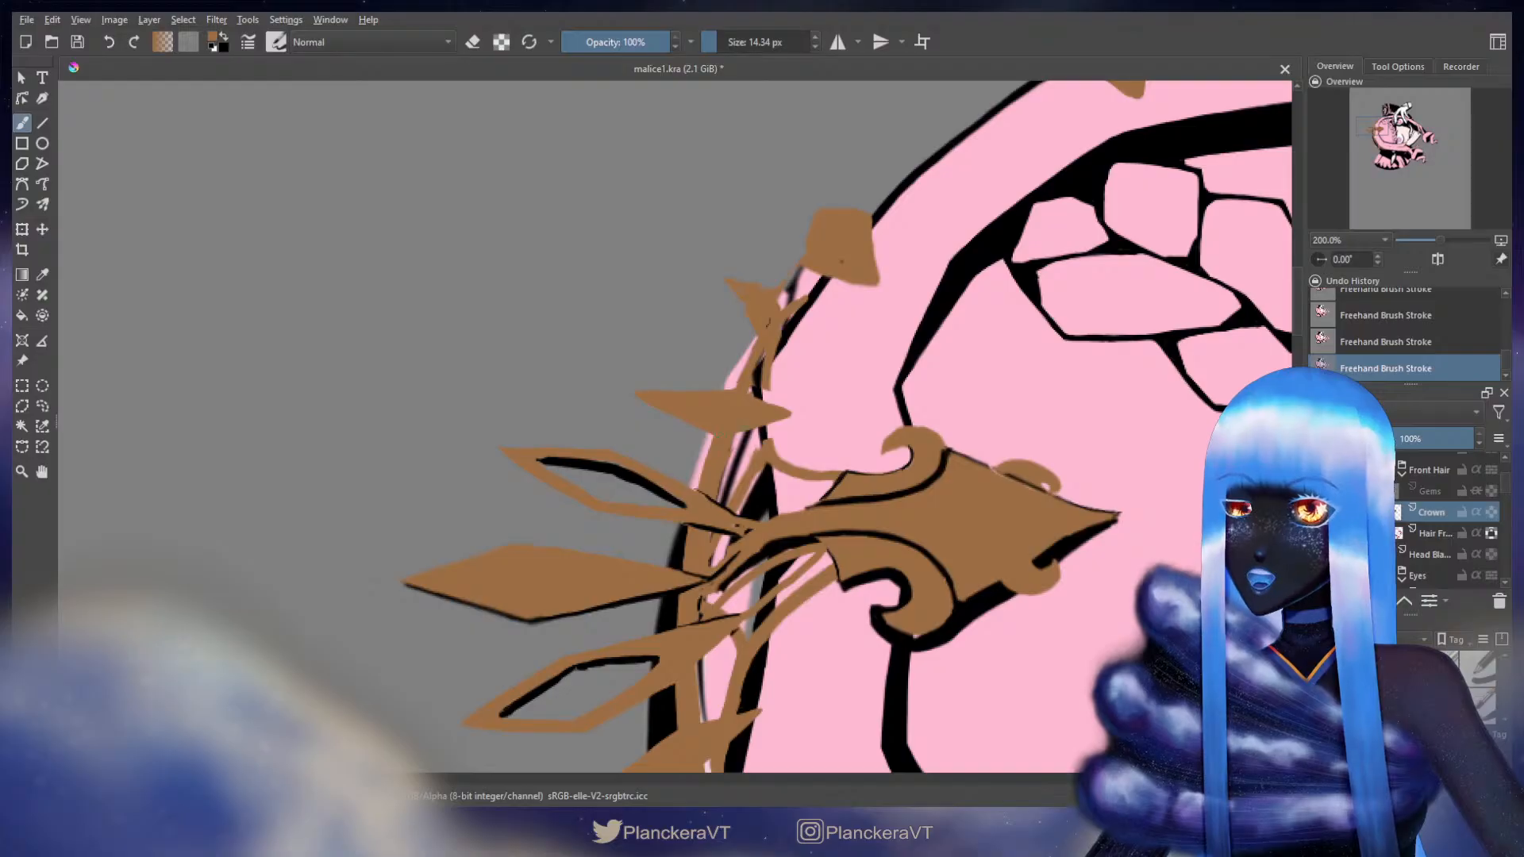
{"action": "key", "text": "e"}
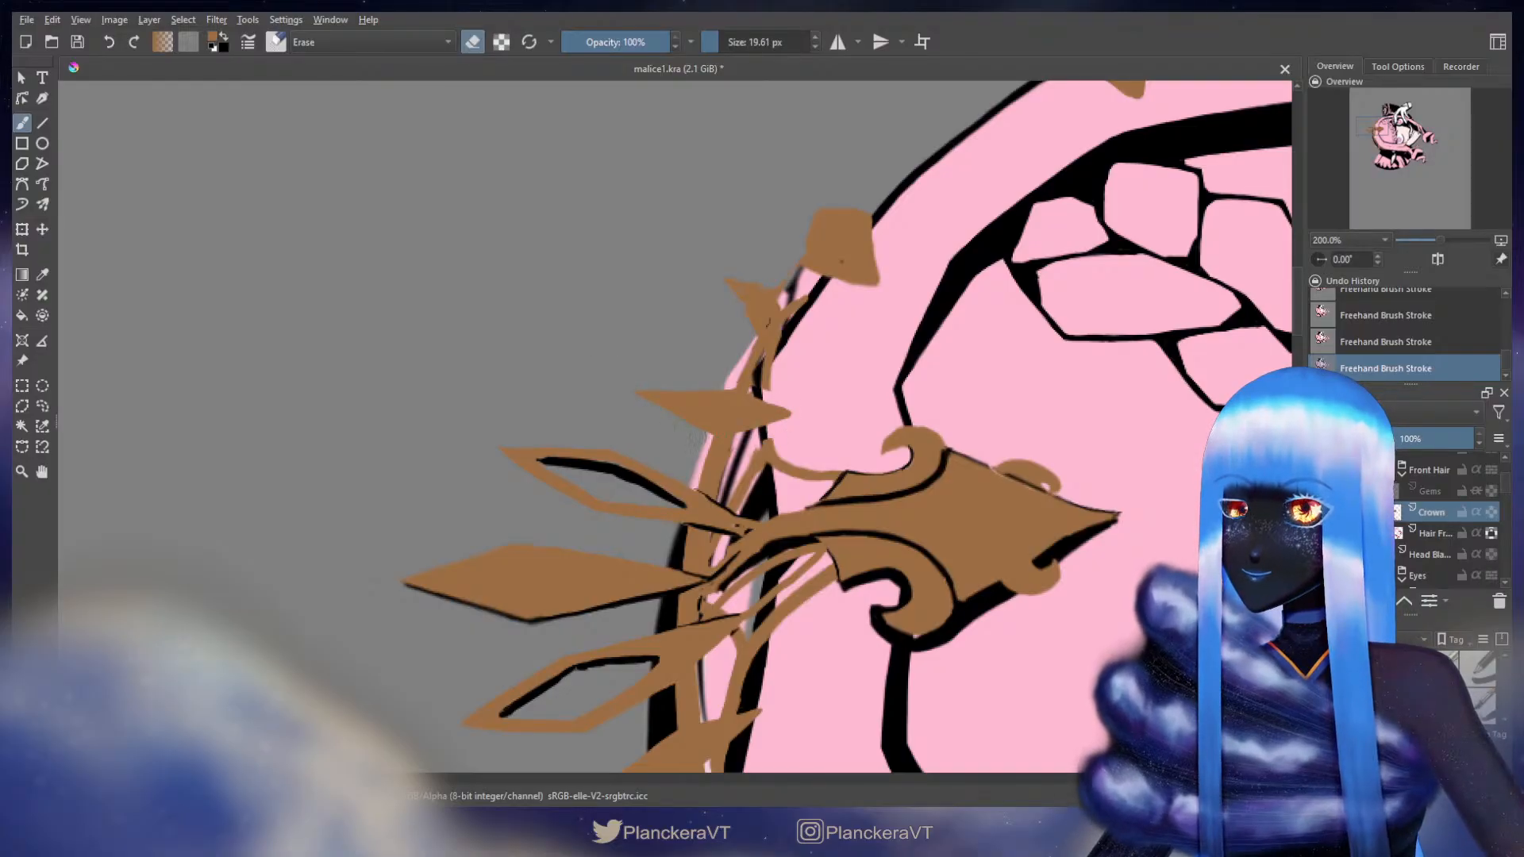
{"action": "key", "text": "e"}
- Paint a short black separation line on the lower crown band, just above the square joint
{"action": "mouse_move", "coordinate": [802, 367]}
{"action": "left_mouse_down"}
{"action": "mouse_move", "coordinate": [797, 278]}
{"action": "mouse_move", "coordinate": [760, 300]}
{"action": "mouse_move", "coordinate": [762, 345]}
{"action": "left_mouse_up"}
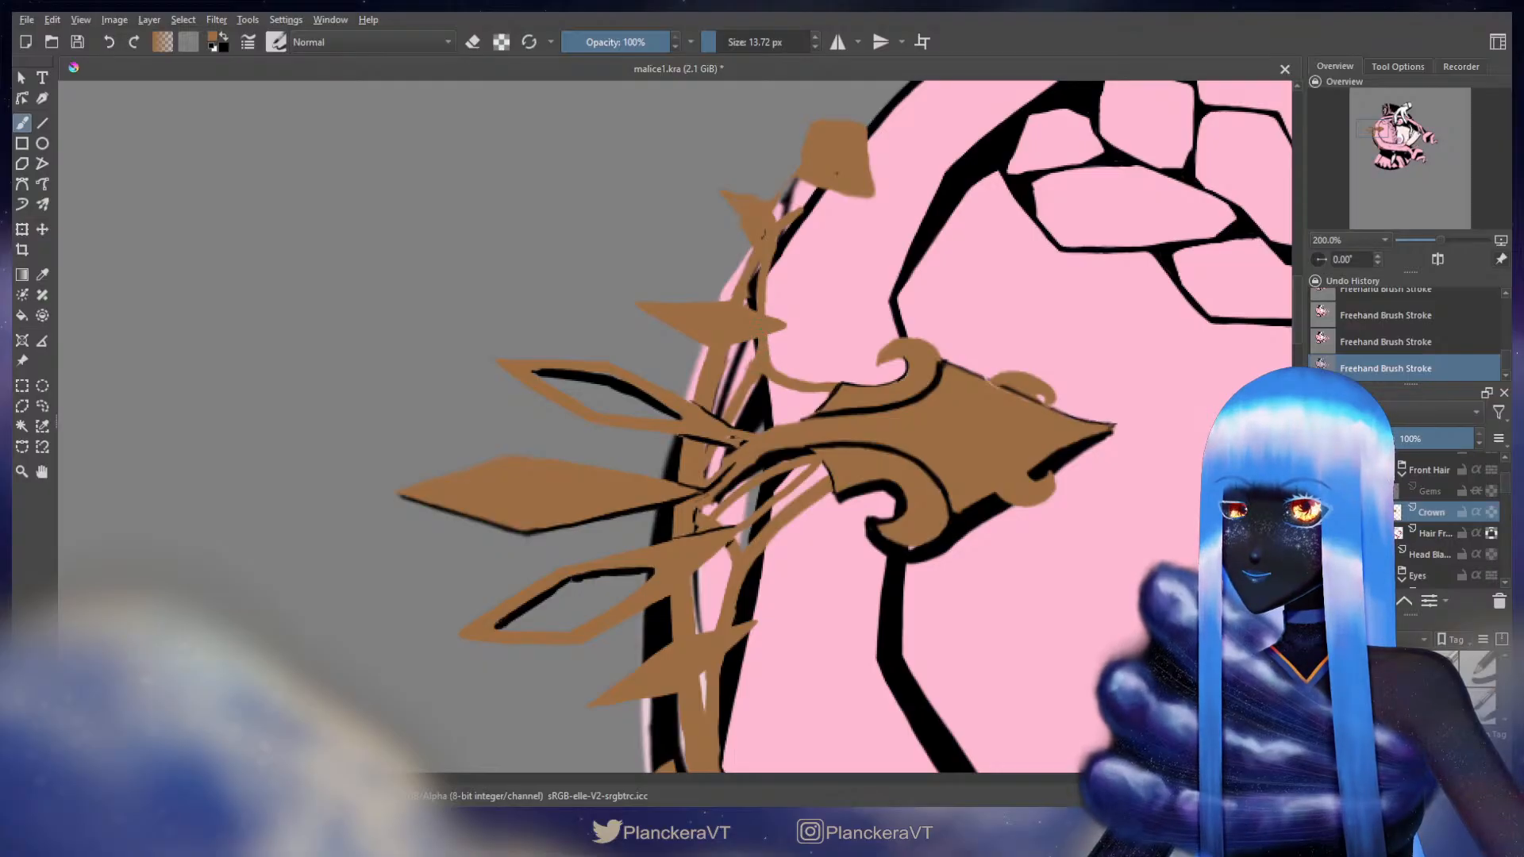
{"action": "mouse_move", "coordinate": [865, 299]}
{"action": "left_mouse_down"}
{"action": "mouse_move", "coordinate": [868, 364]}
{"action": "mouse_move", "coordinate": [817, 442]}
{"action": "mouse_move", "coordinate": [765, 404]}
{"action": "mouse_move", "coordinate": [755, 330]}
{"action": "left_mouse_up"}
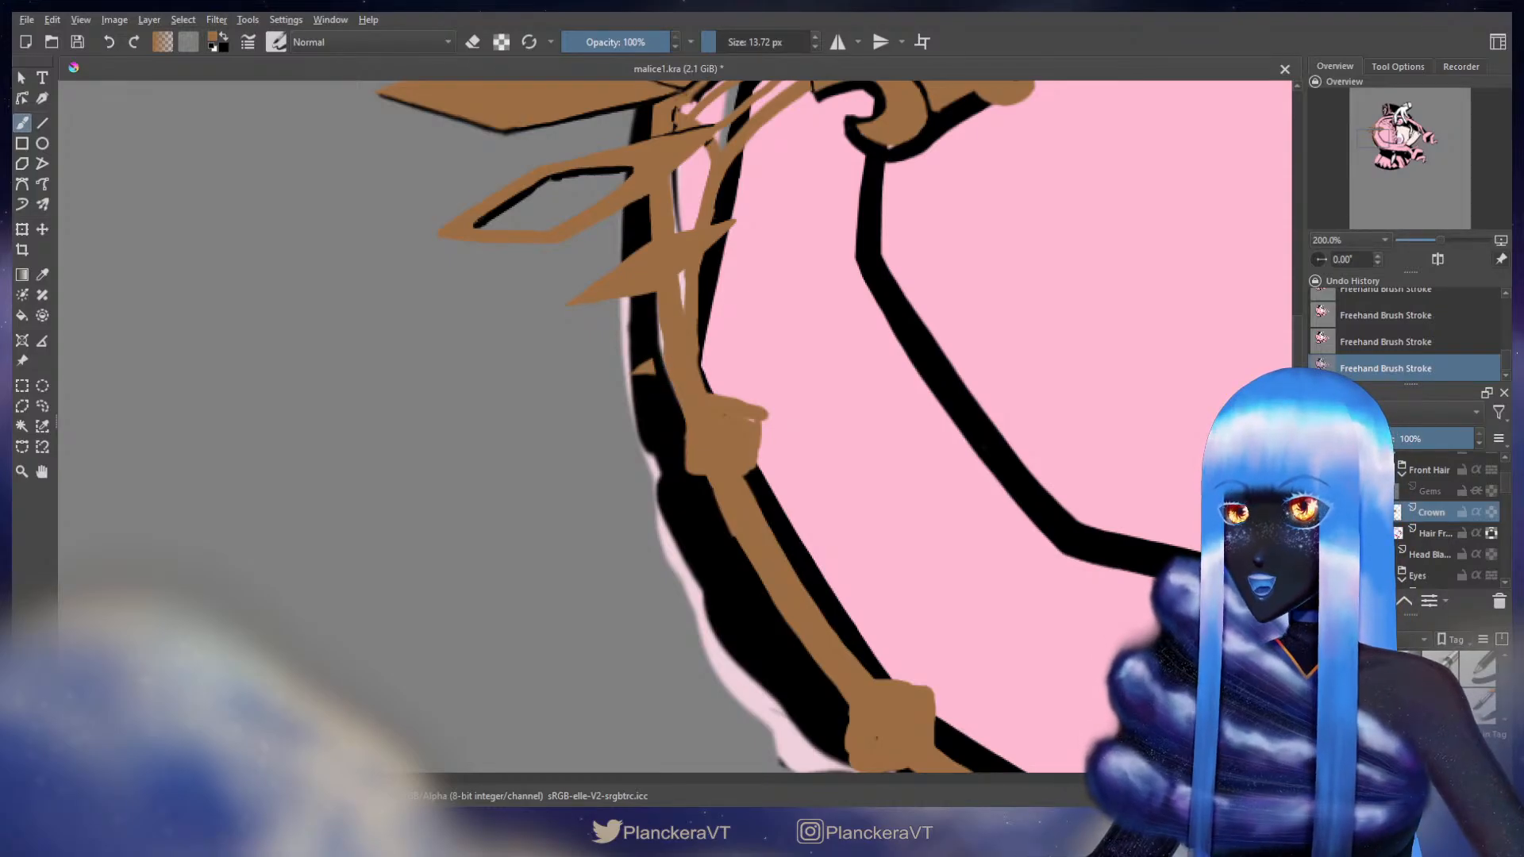
{"action": "left_click_drag", "start_coordinate": [679, 488], "coordinate": [727, 519]}
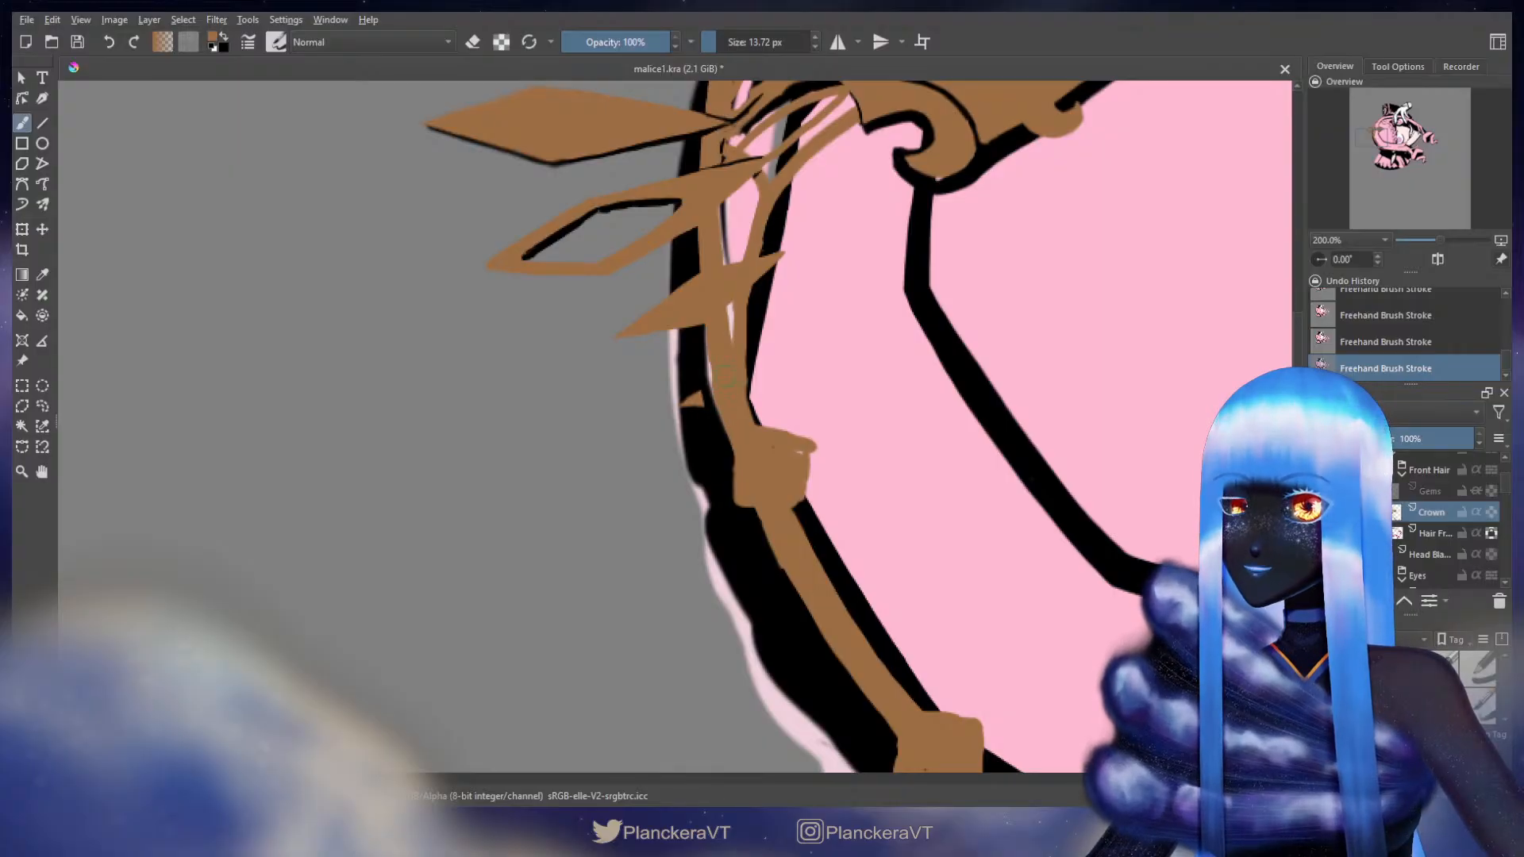
{"action": "key", "text": "ctrl+z"}
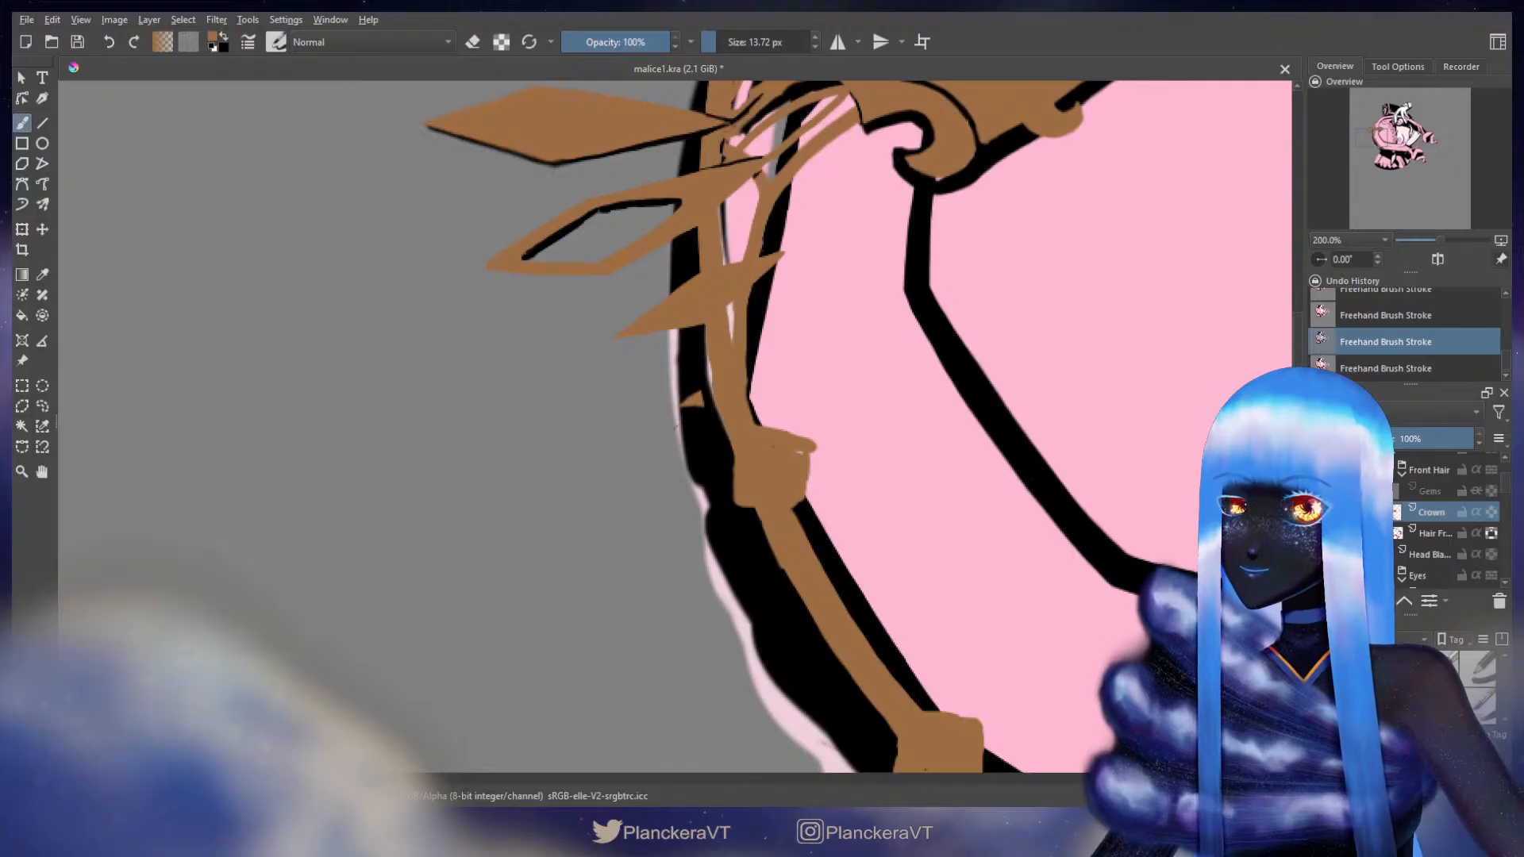
{"action": "key", "text": "x"}
{"action": "key", "text": "ctrl+shift+z"}
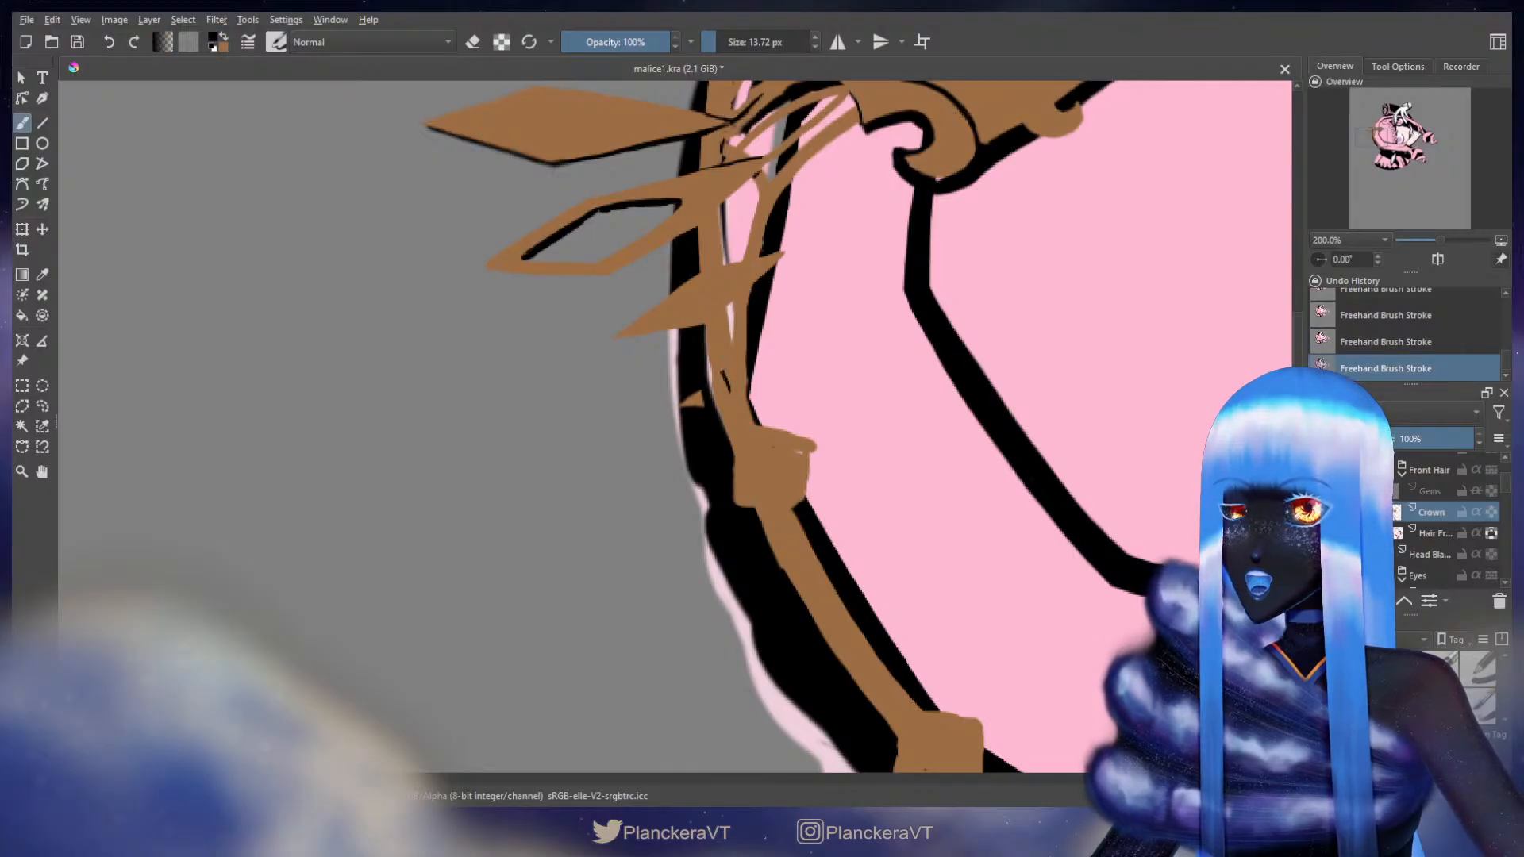
- Connect the small brown fragment beside the lower band to the band in brown, erasing its outer part to reshape it into a spike
{"action": "key", "text": "x"}
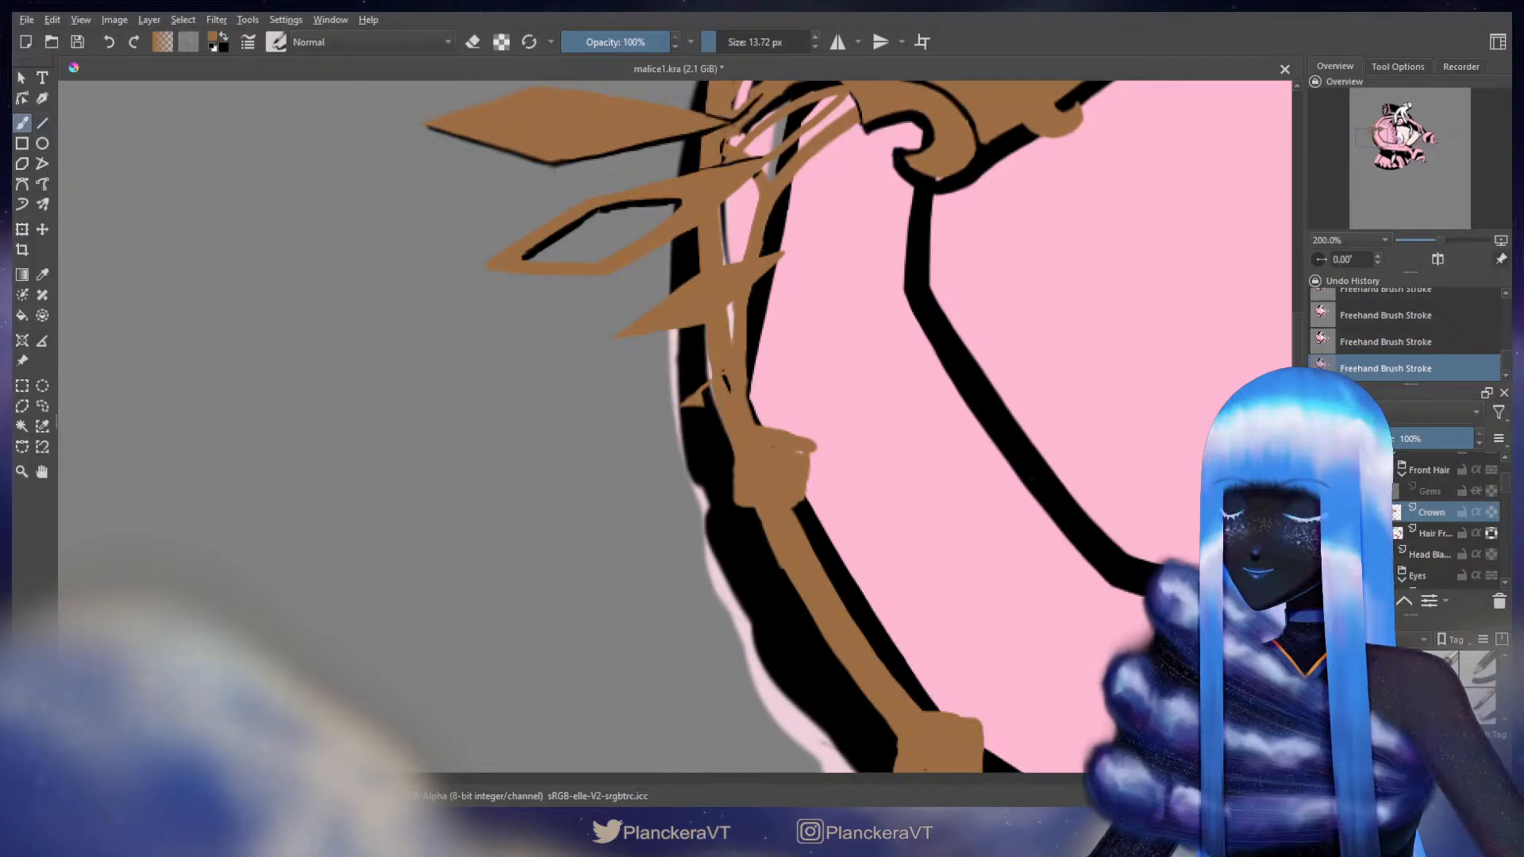
{"action": "key", "text": "ctrl+z"}
{"action": "key", "text": "ctrl+z"}
{"action": "key", "text": "e"}
{"action": "key", "text": "ctrl+shift+z"}
{"action": "key", "text": "ctrl+shift+z"}
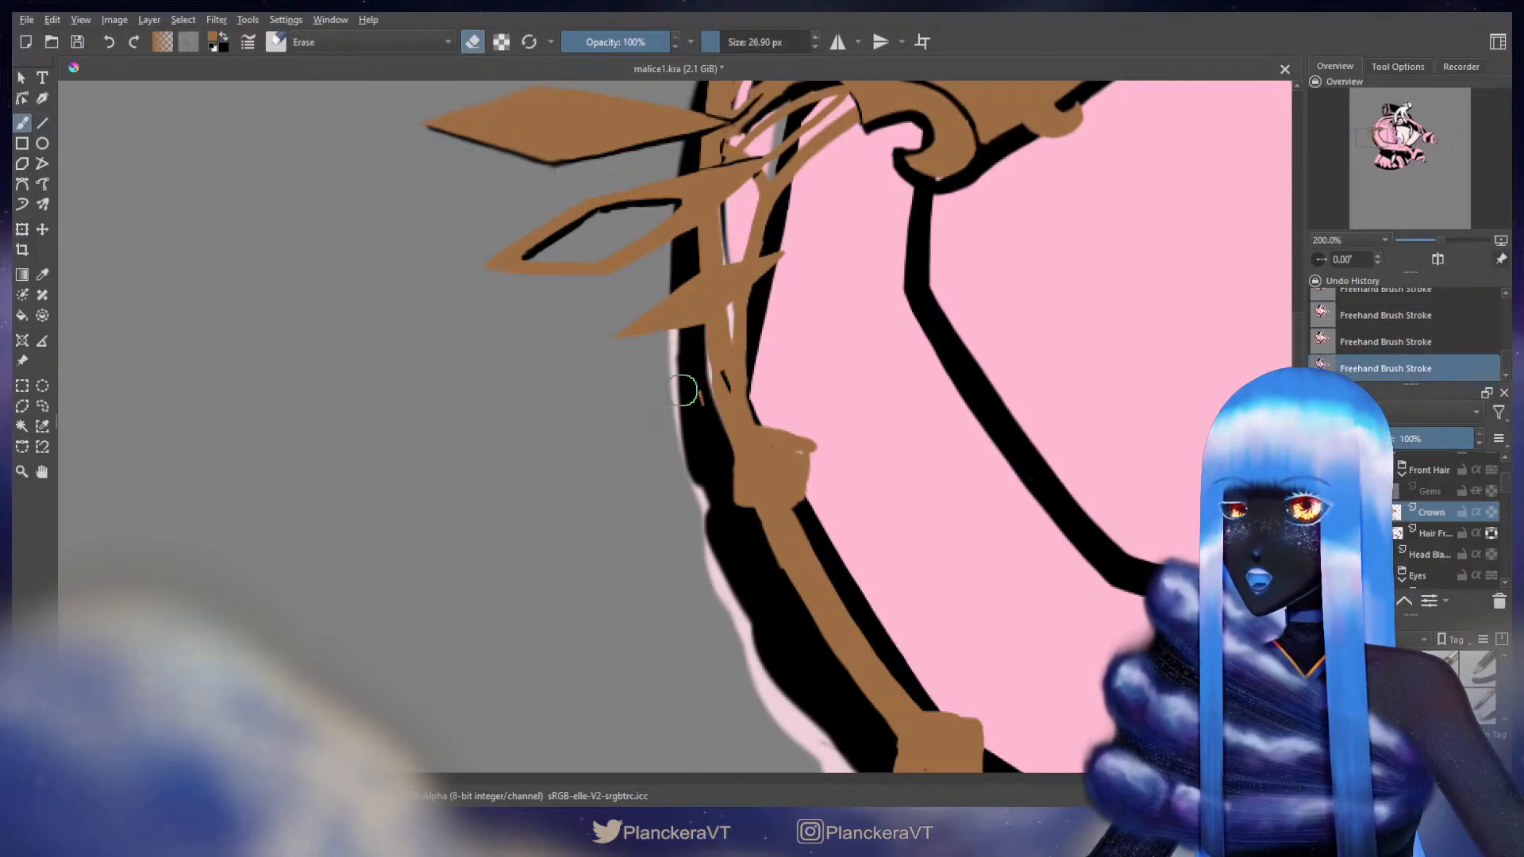
{"action": "key", "text": "e"}
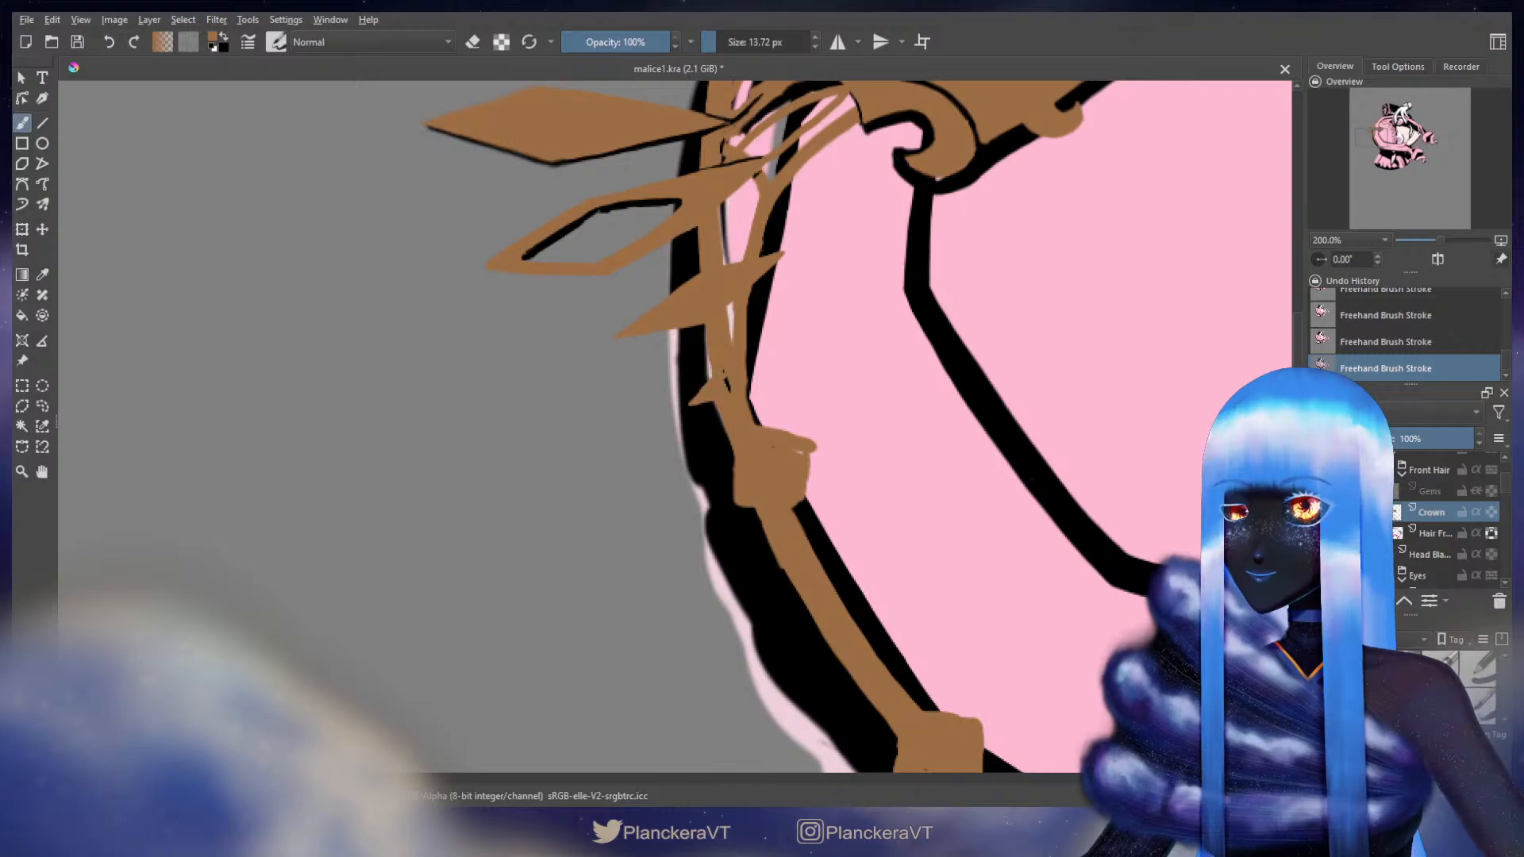
- Outline the lowest small spike in black where it crosses the crown band, undoing the stray strokes
{"action": "key", "text": "x"}
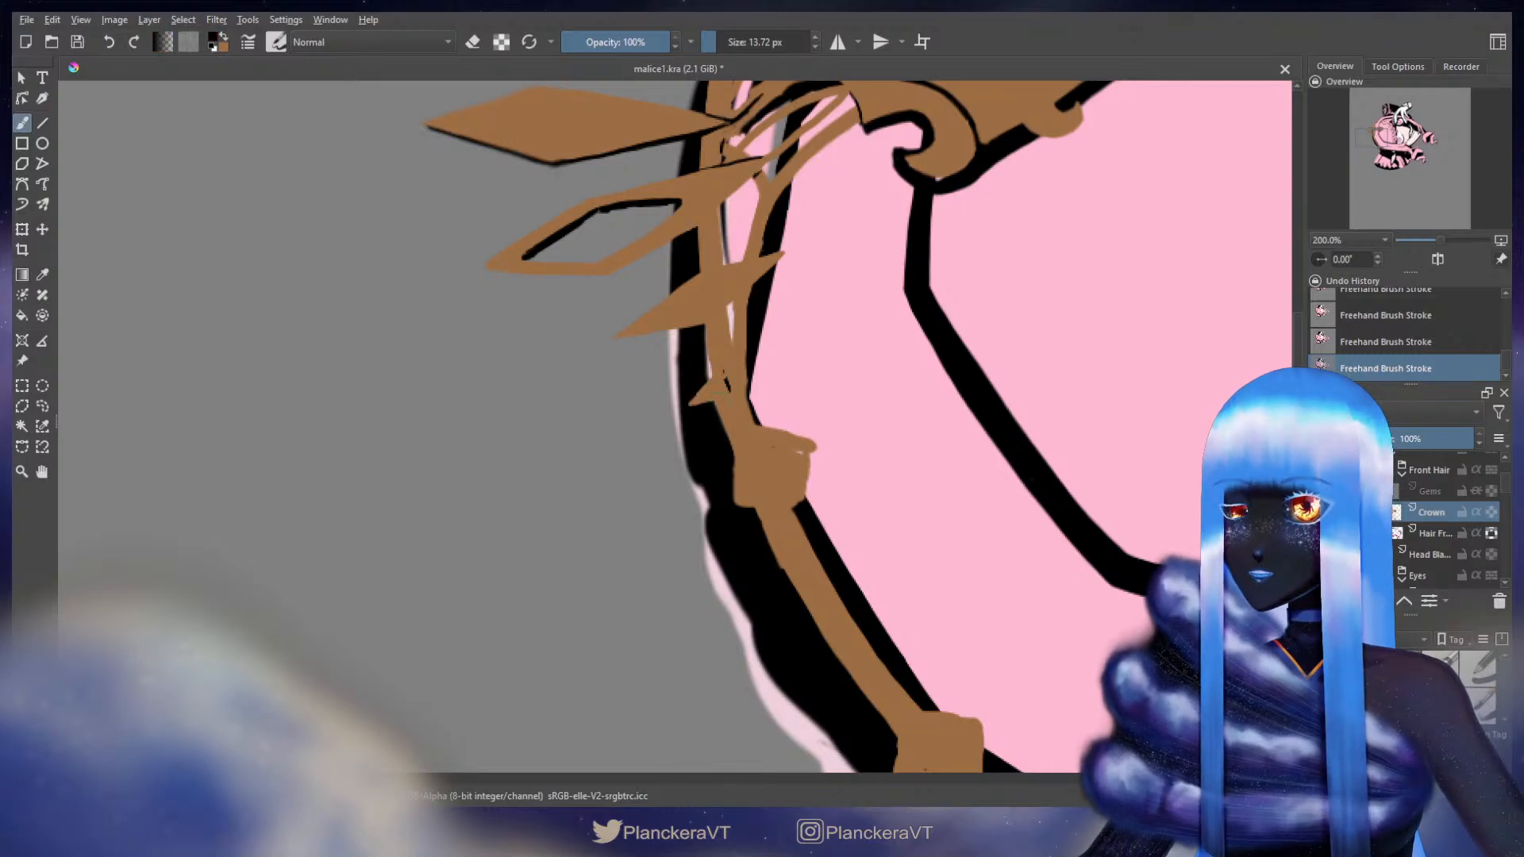
{"action": "key", "text": "ctrl+z"}
{"action": "left_click_drag", "start_coordinate": [712, 405], "coordinate": [721, 399]}
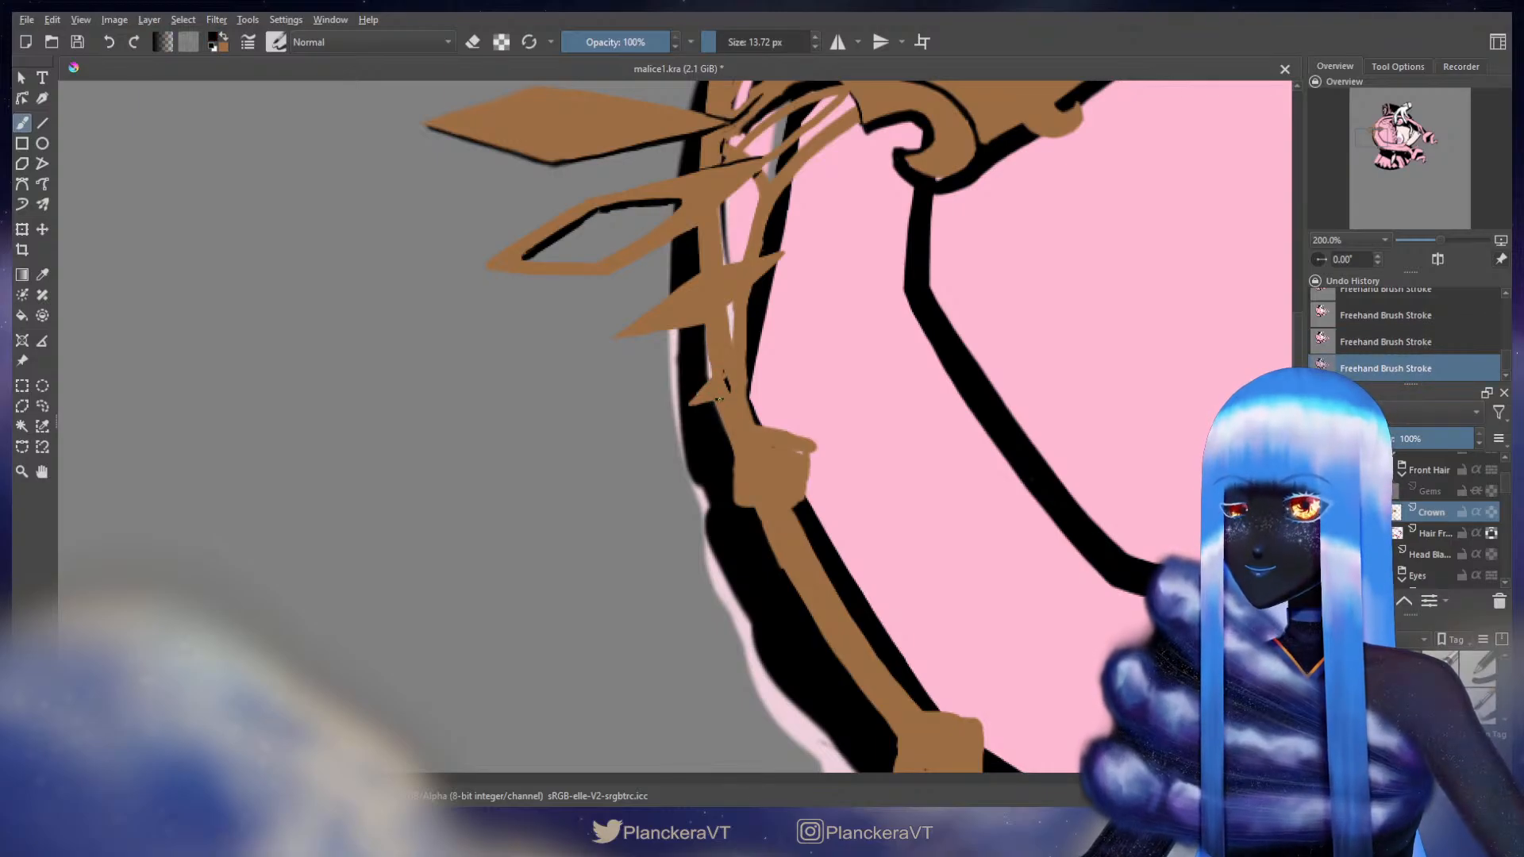
{"action": "key", "text": "ctrl+z"}
{"action": "left_click_drag", "start_coordinate": [718, 393], "coordinate": [742, 363]}
{"action": "key", "text": "ctrl+z"}
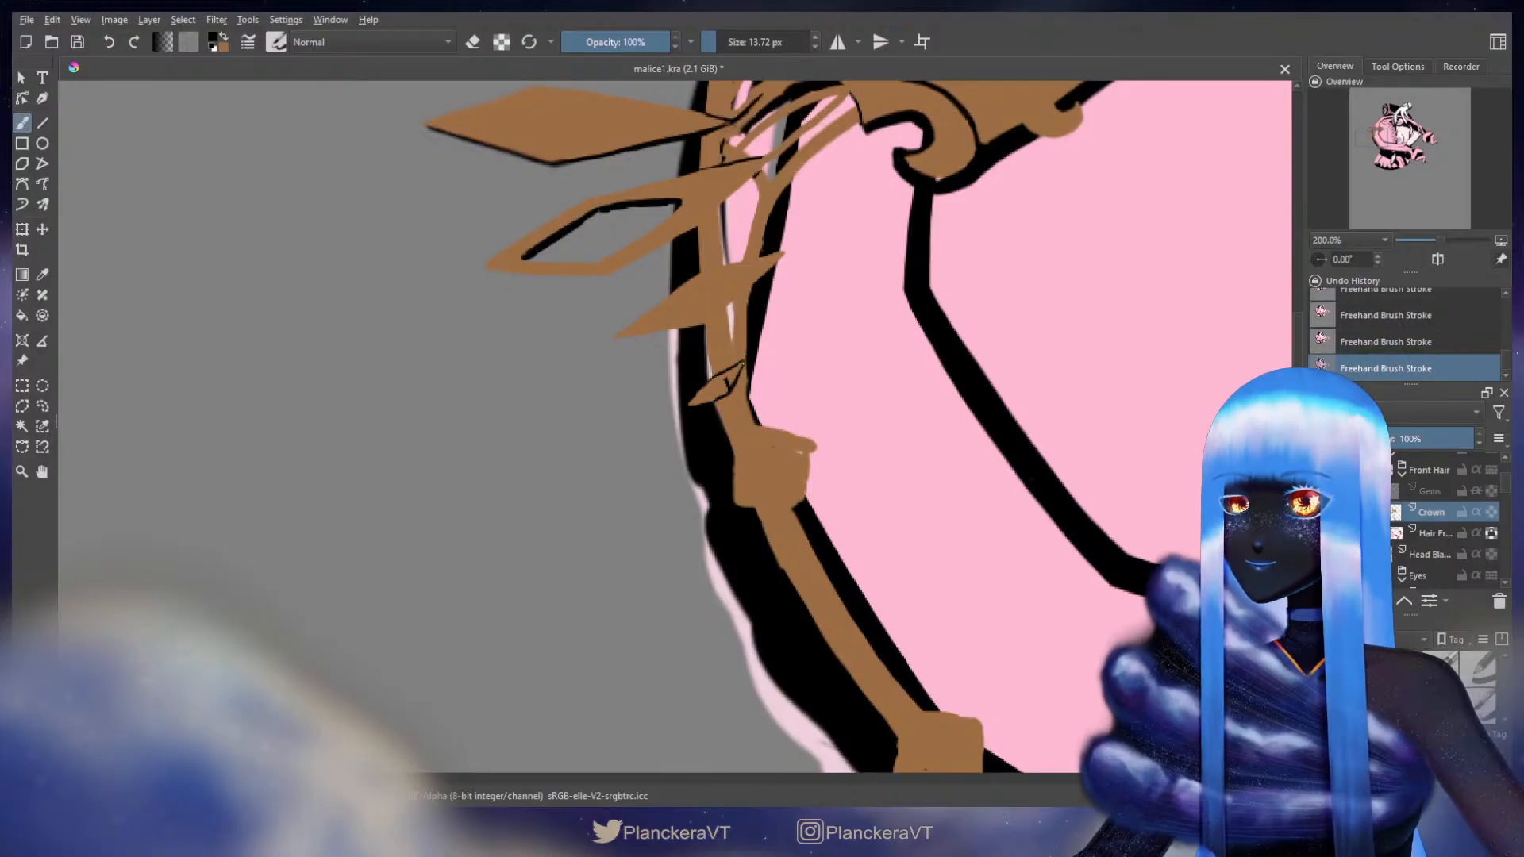
- Erase the lowest small spike's outer tip to a finer point and touch up its interior in brown
{"action": "key", "text": "x"}
{"action": "key", "text": "e"}
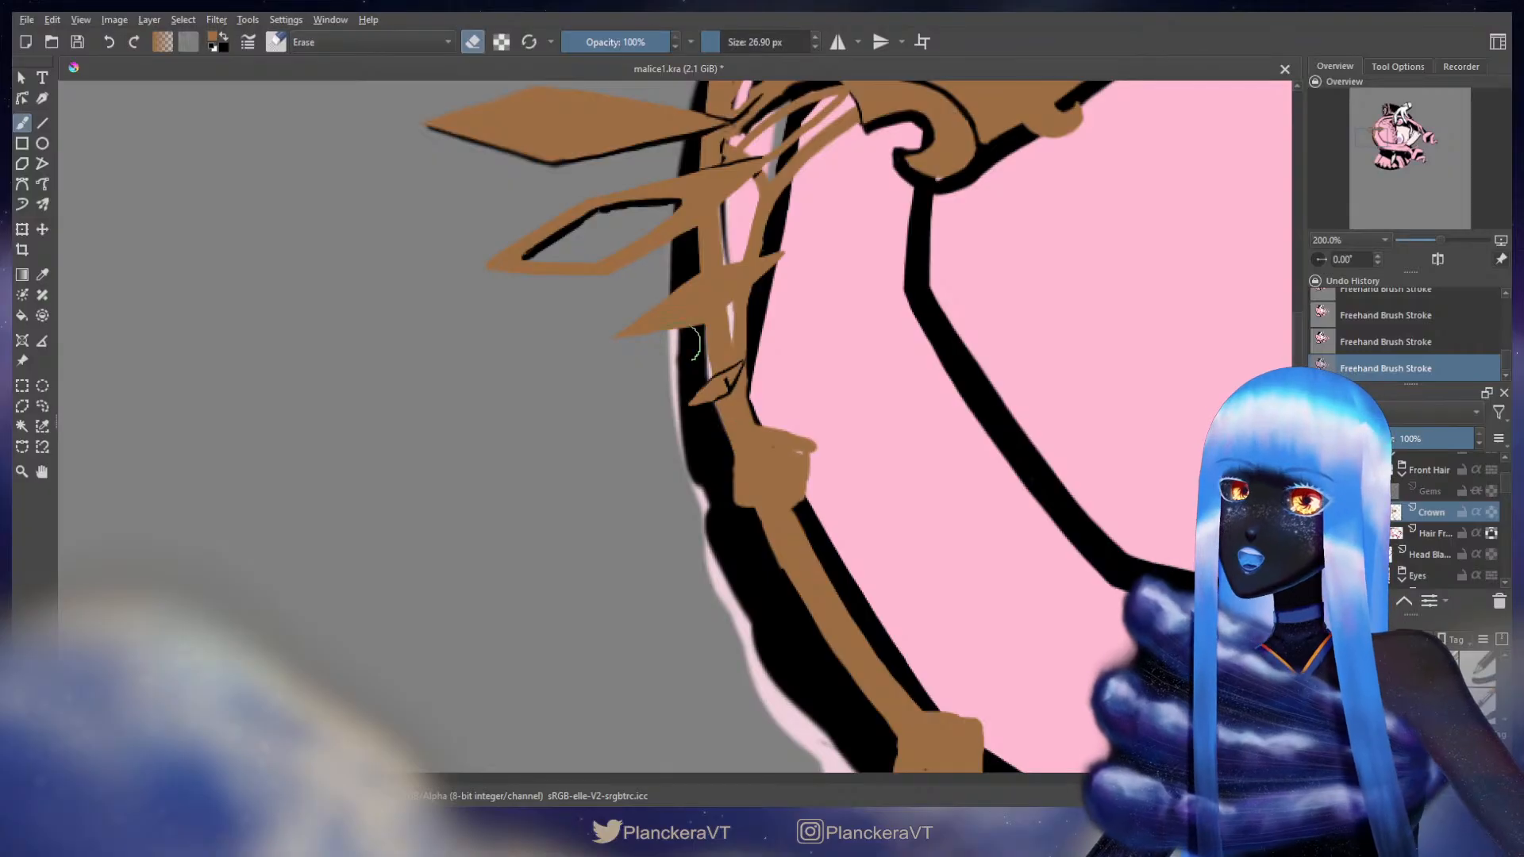
{"action": "left_click_drag", "start_coordinate": [702, 390], "coordinate": [685, 389]}
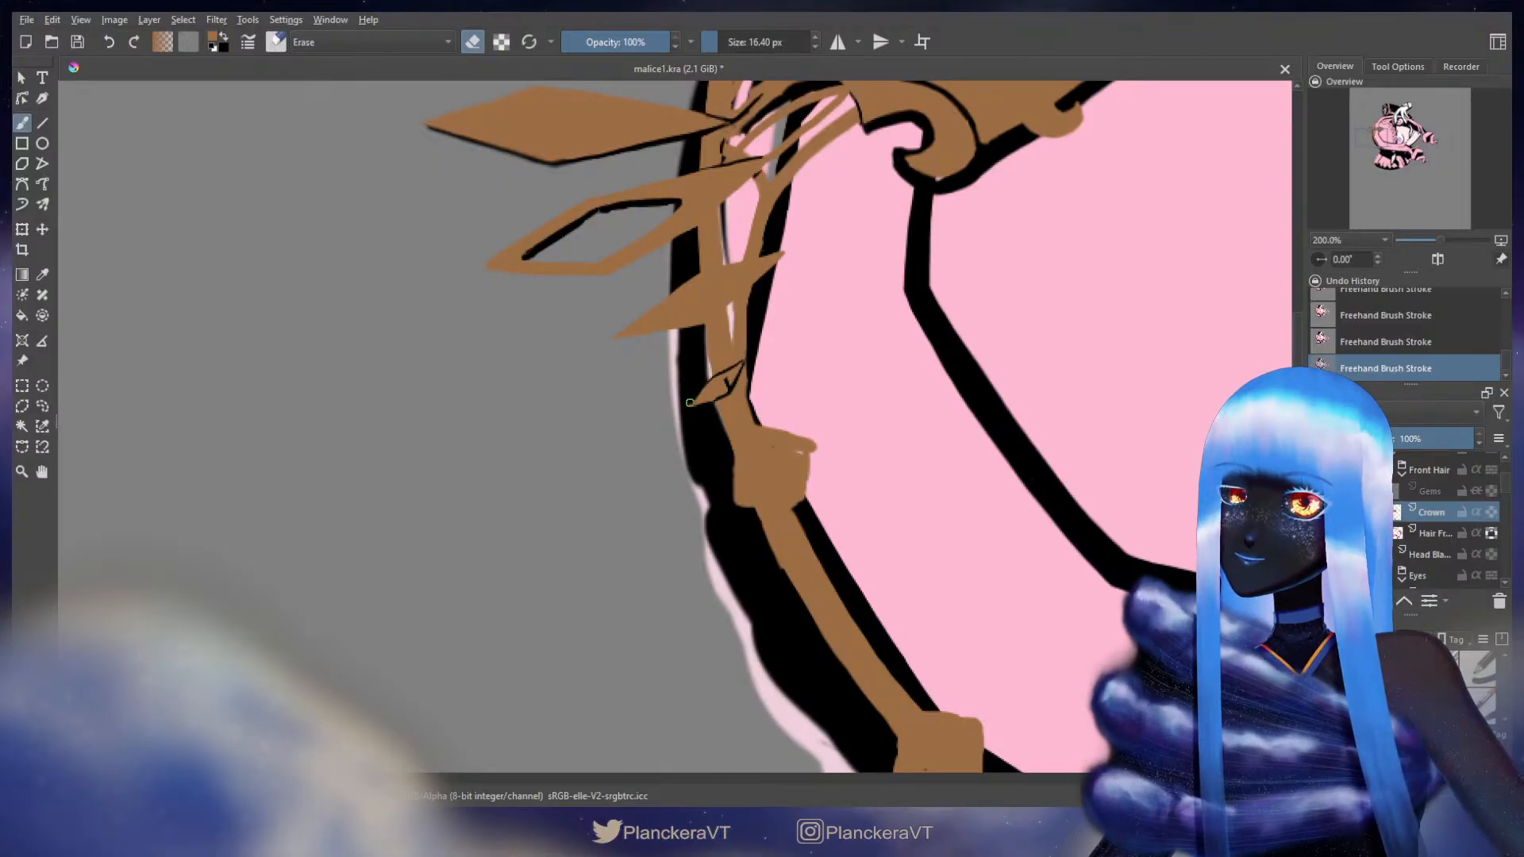
{"action": "key", "text": "e"}
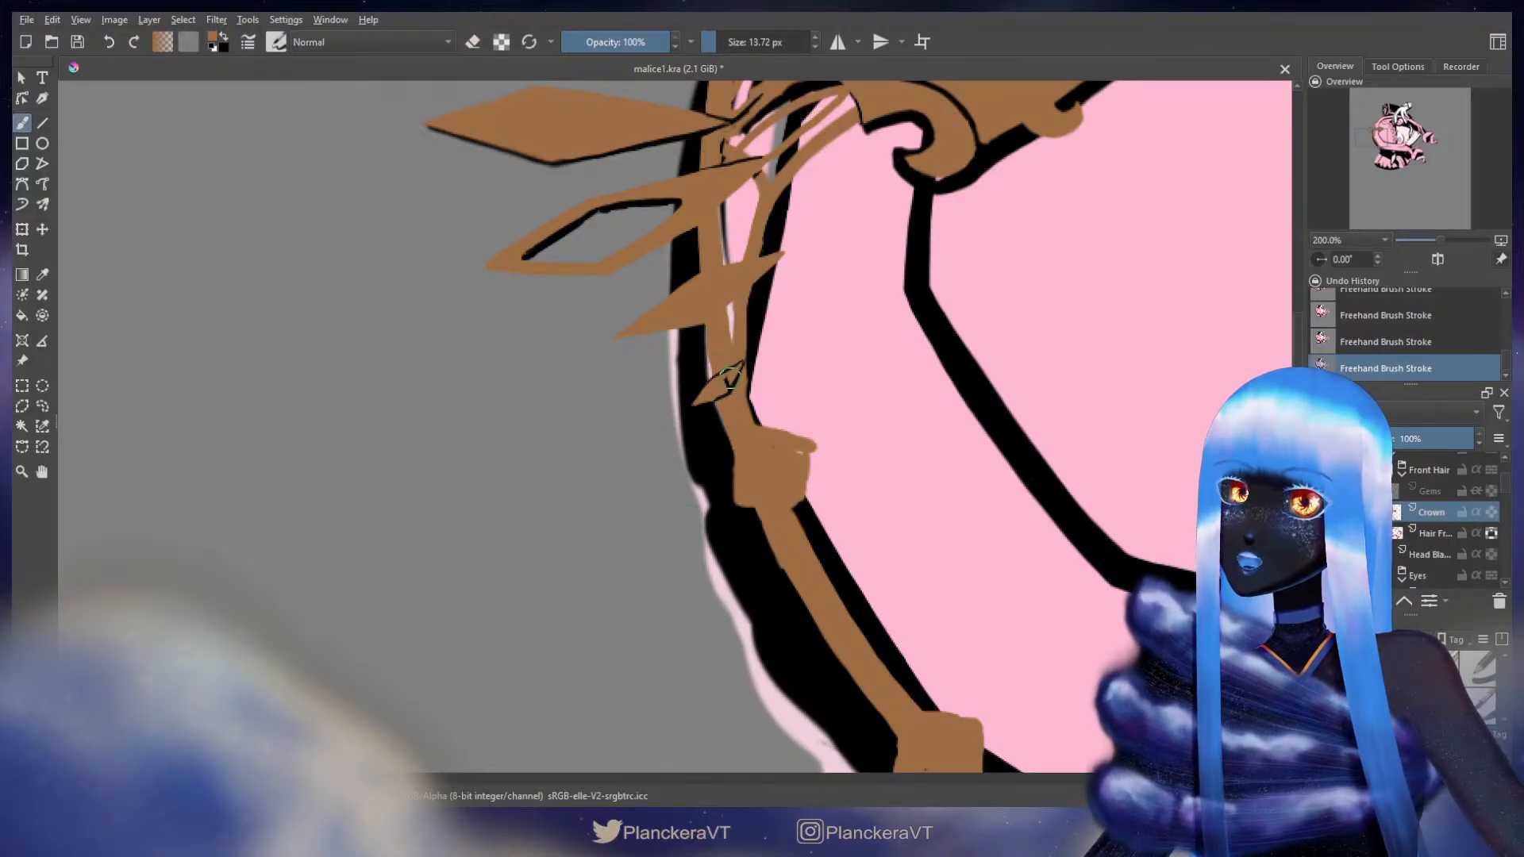
{"action": "left_click_drag", "start_coordinate": [731, 378], "coordinate": [727, 379]}
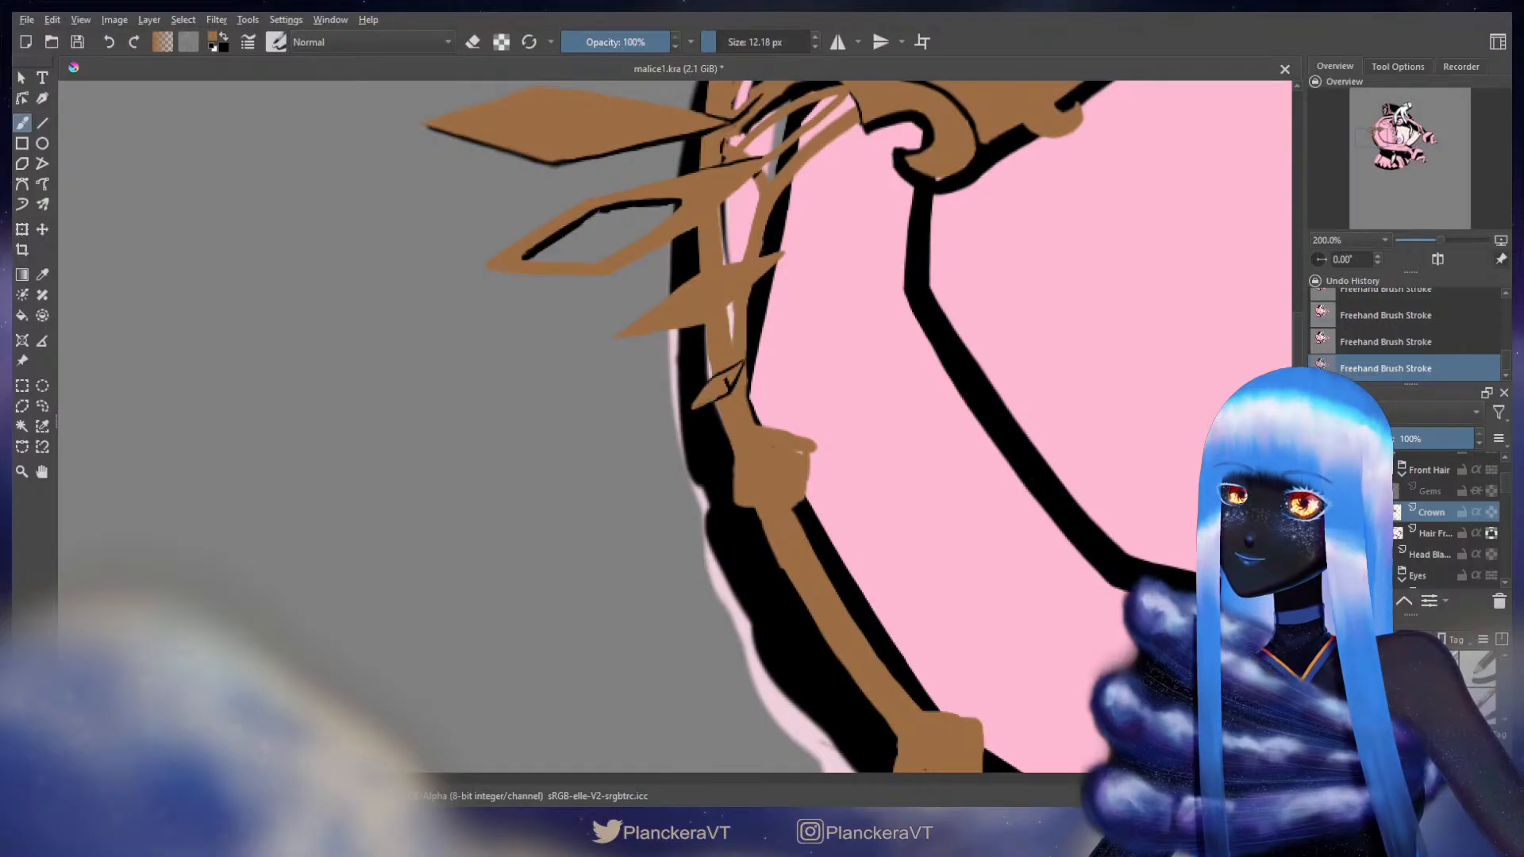
{"action": "key", "text": "e"}
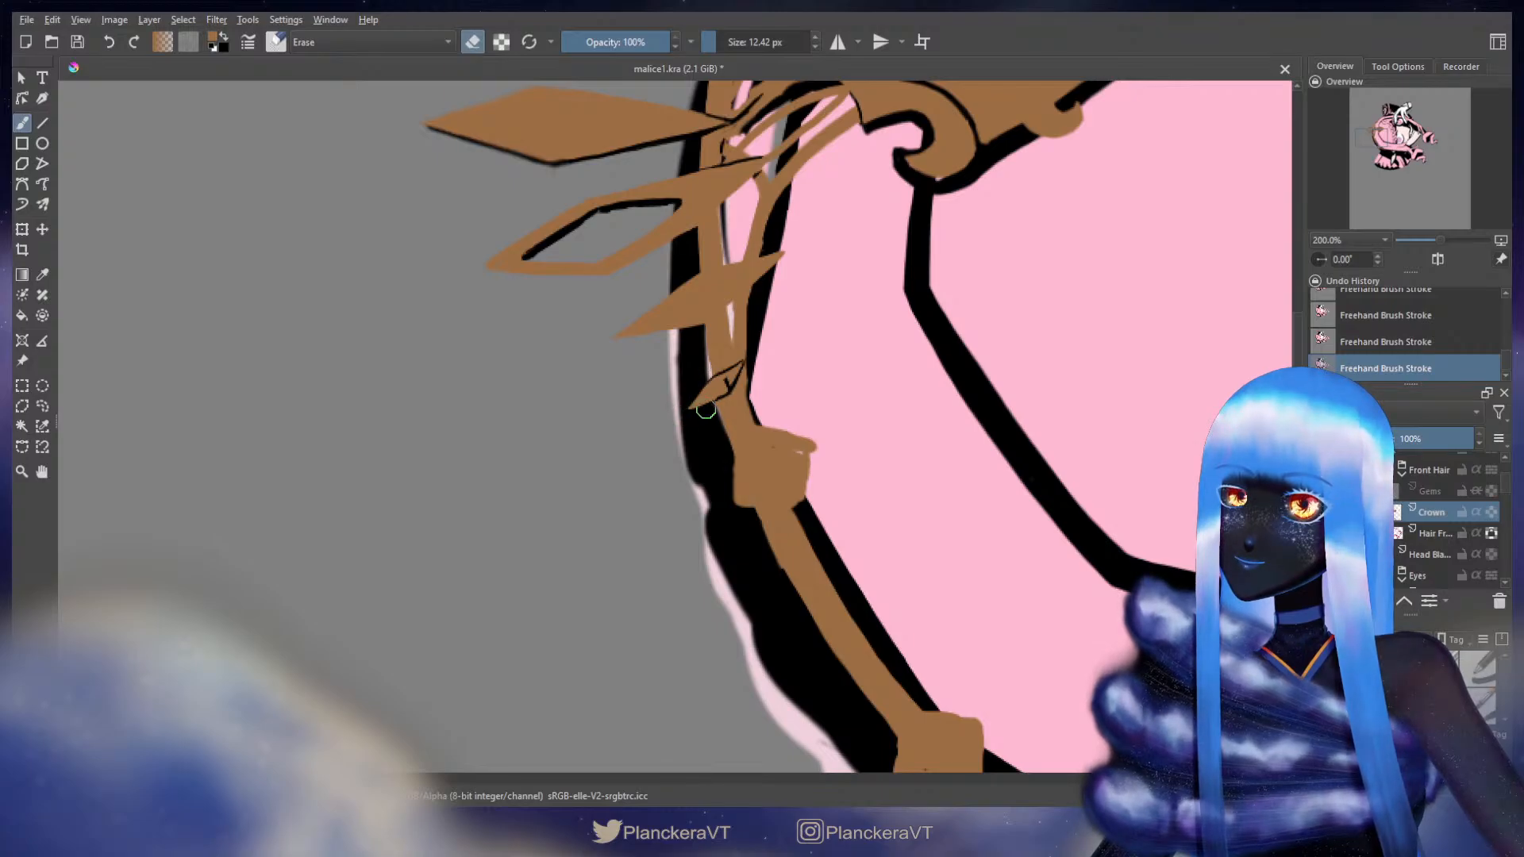
{"action": "scroll", "coordinate": [727, 382], "scroll_direction": "up", "scroll_amount": 10}
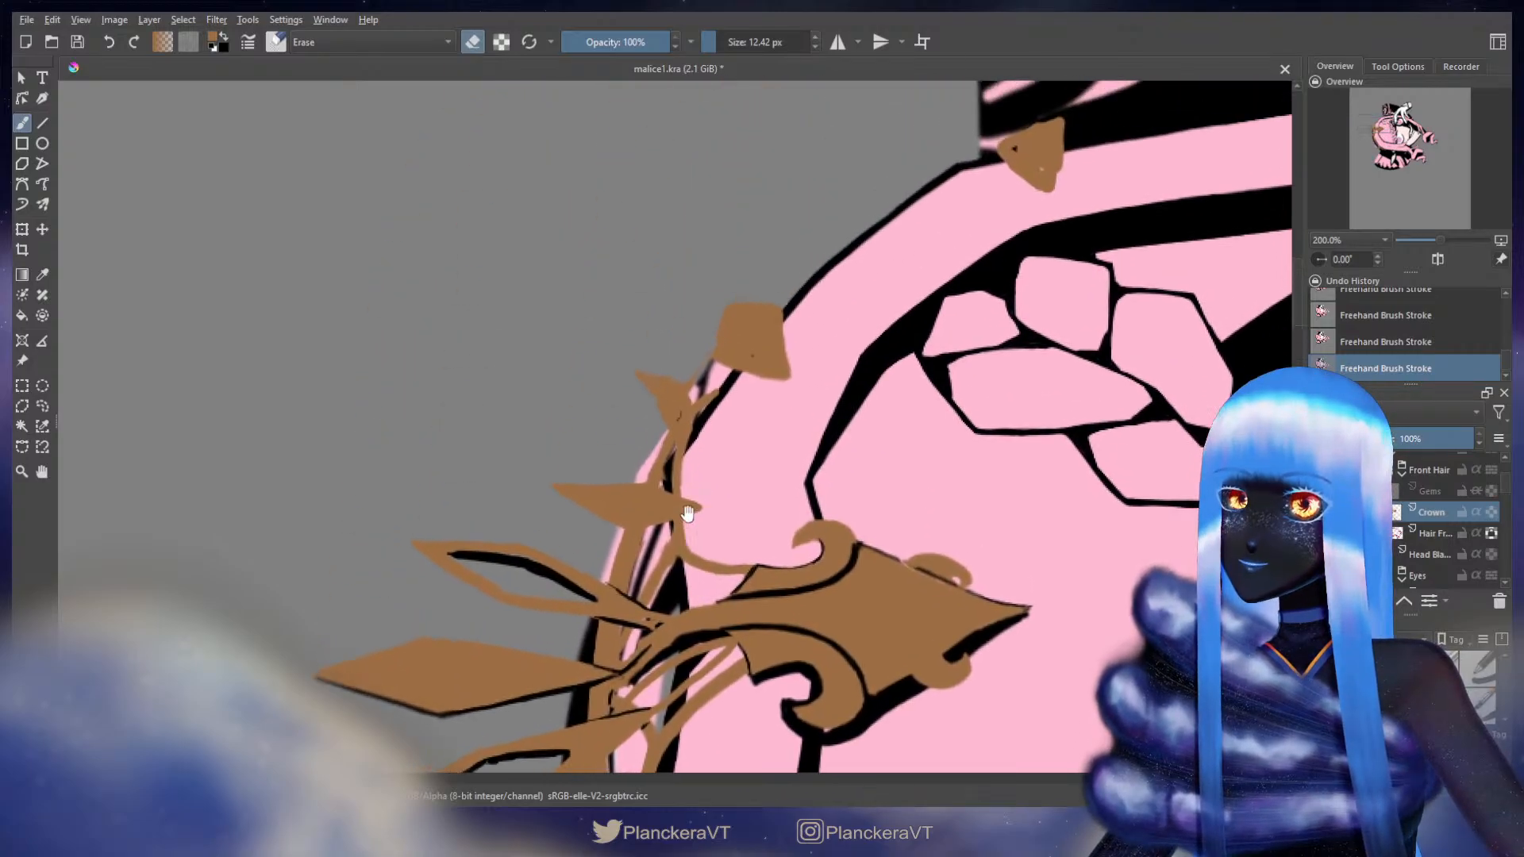
{"action": "key", "text": "e"}
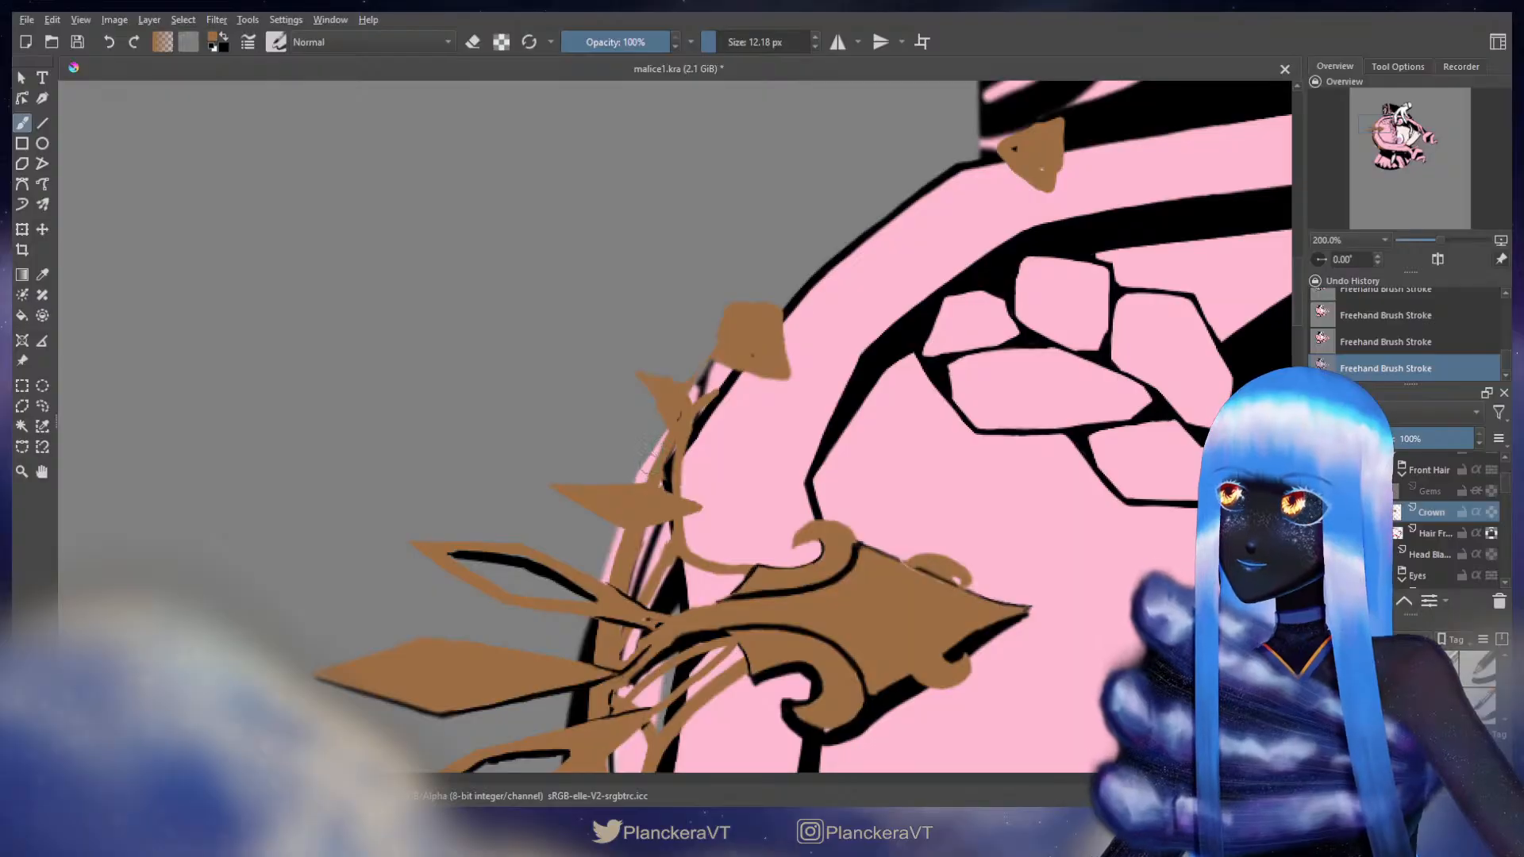
- Erase the small uppermost spike from the outer side of the upper crown band
{"action": "key", "text": "bracketright"}
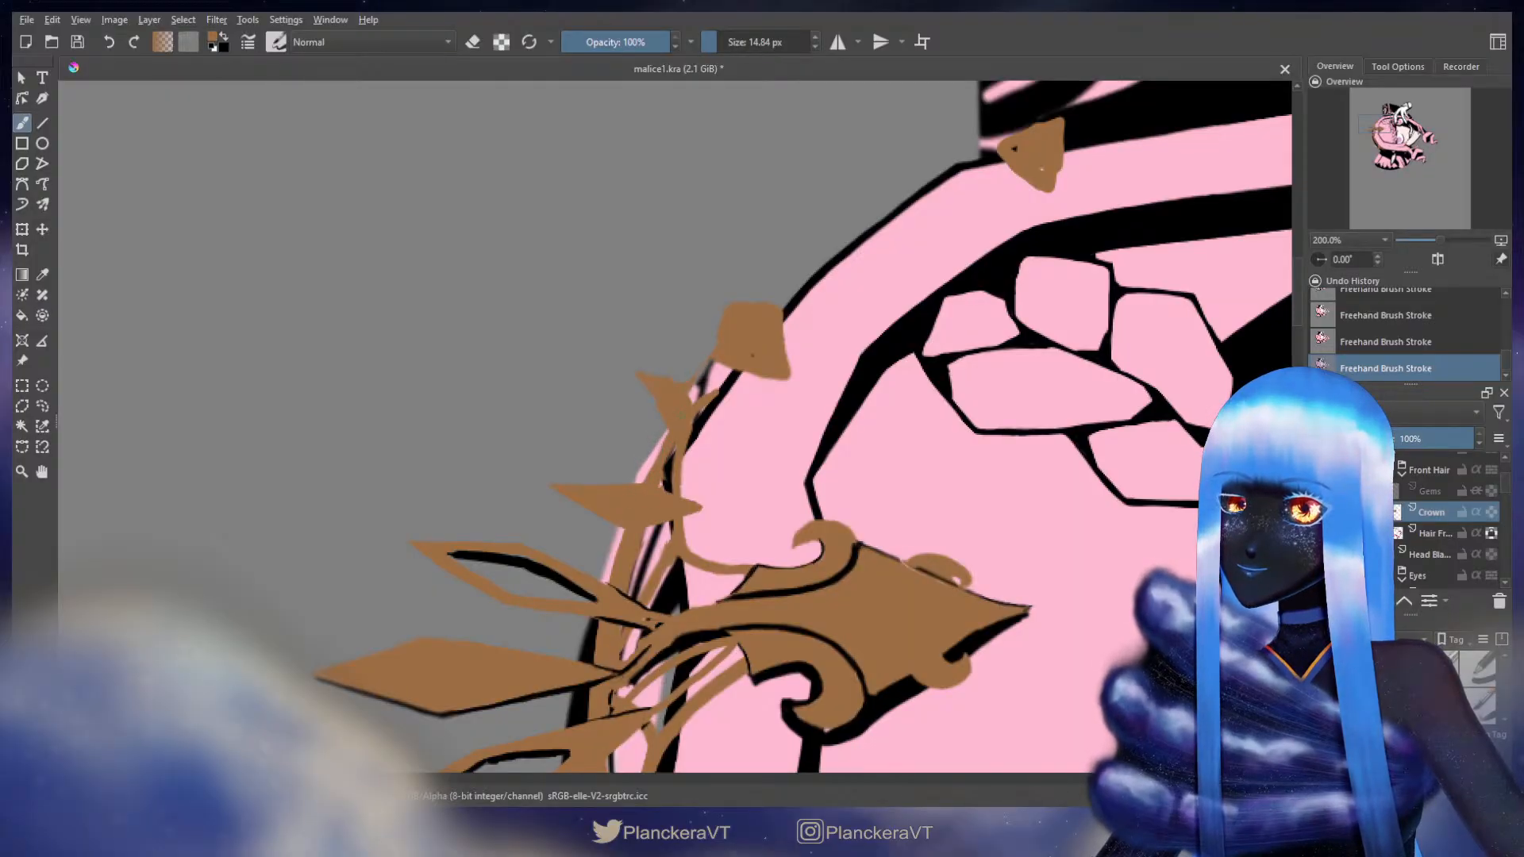
{"action": "key", "text": "e"}
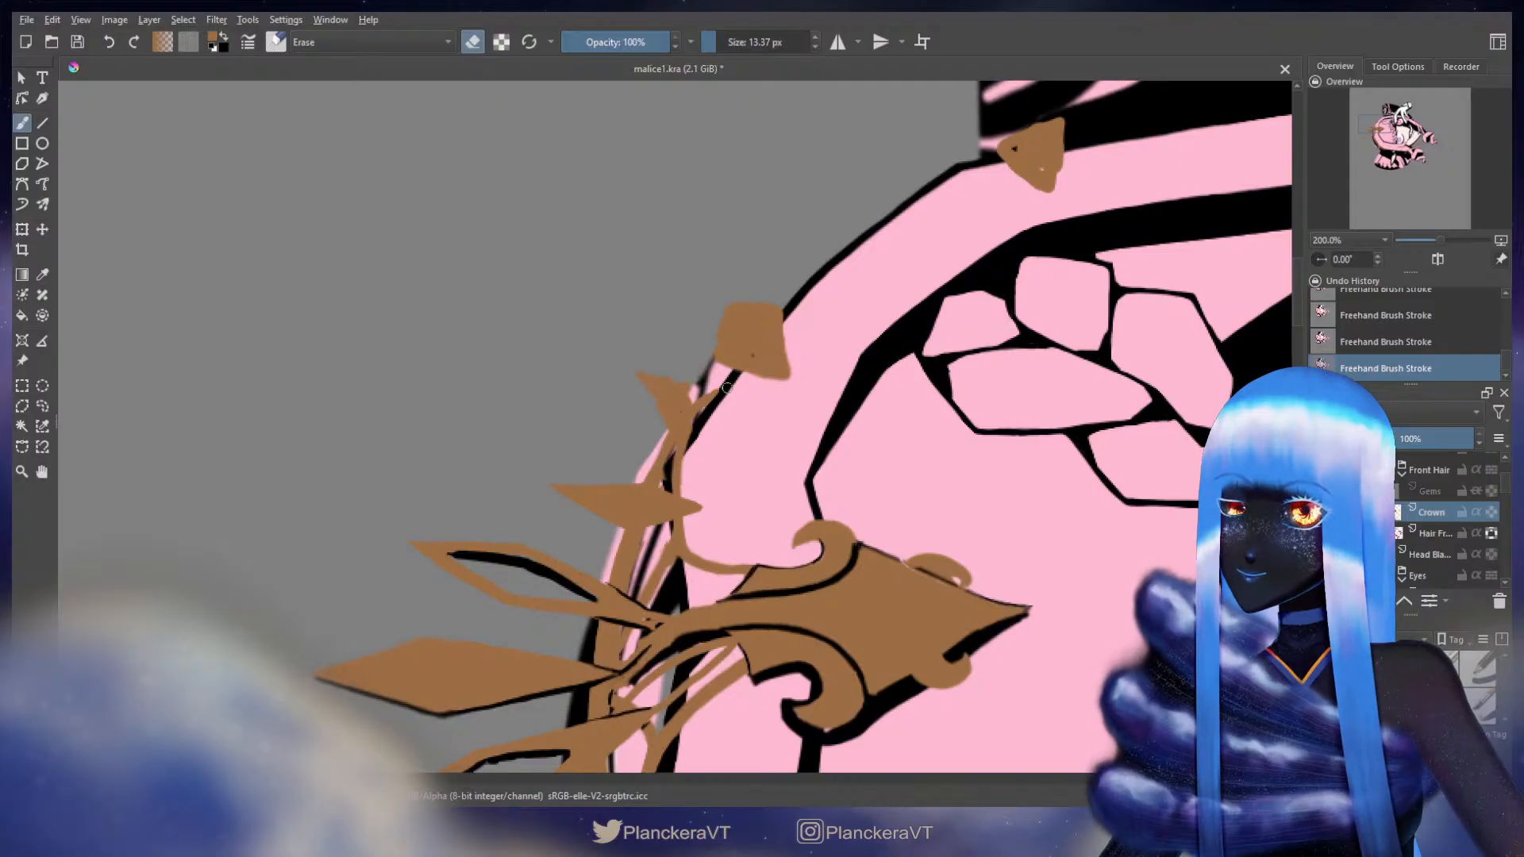
{"action": "mouse_move", "coordinate": [652, 382]}
{"action": "left_mouse_down"}
{"action": "mouse_move", "coordinate": [641, 373]}
{"action": "mouse_move", "coordinate": [668, 393]}
{"action": "mouse_move", "coordinate": [670, 427]}
{"action": "left_mouse_up"}
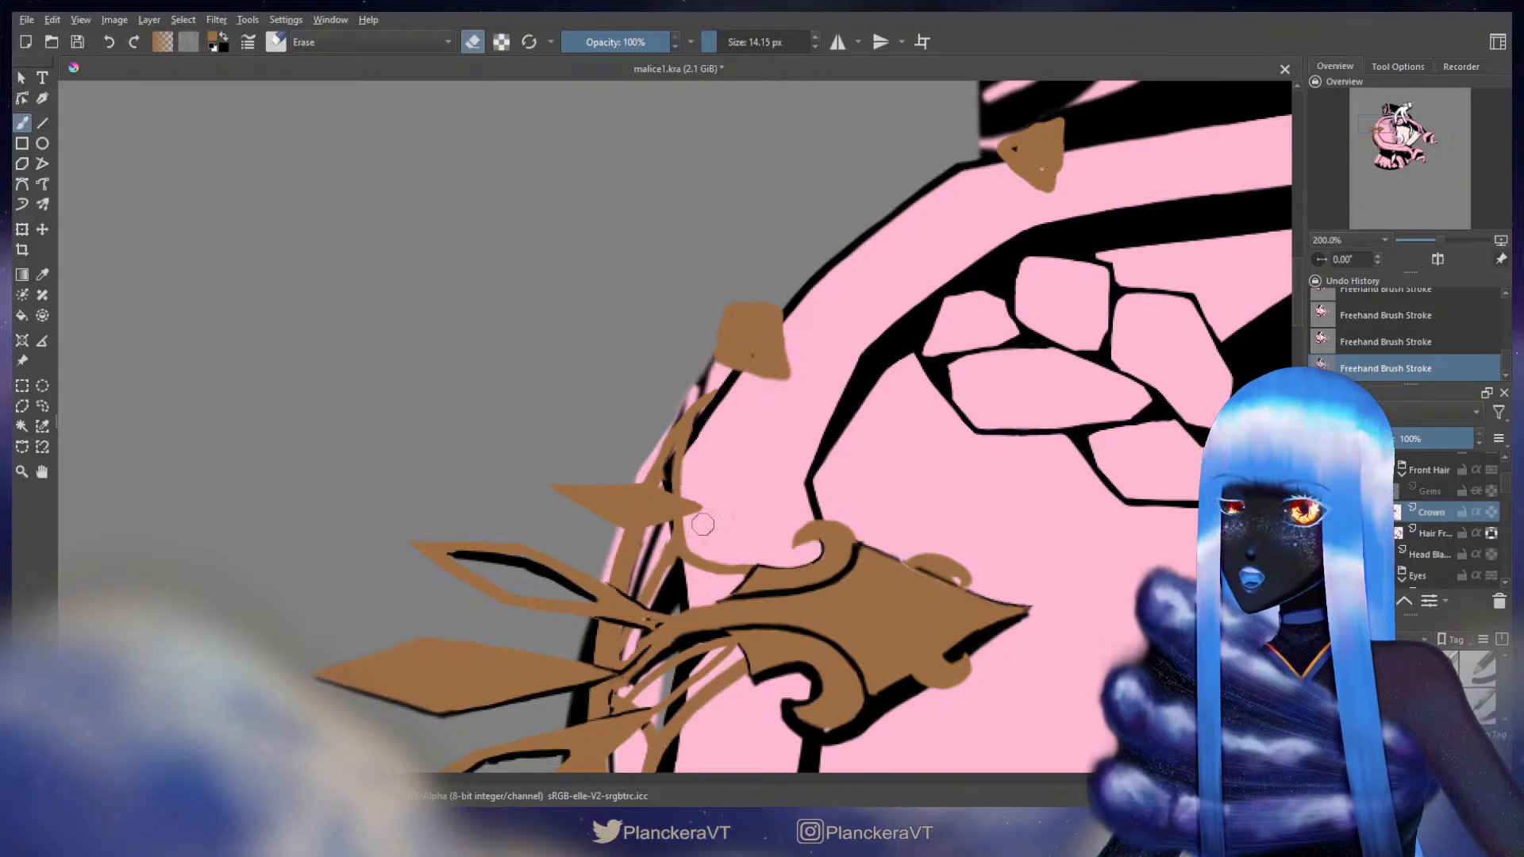
- Reshape the larger upper spike into a tapered diamond slanting down toward the crown band, undoing the stray stroke
{"action": "key", "text": "e"}
{"action": "key", "text": "x"}
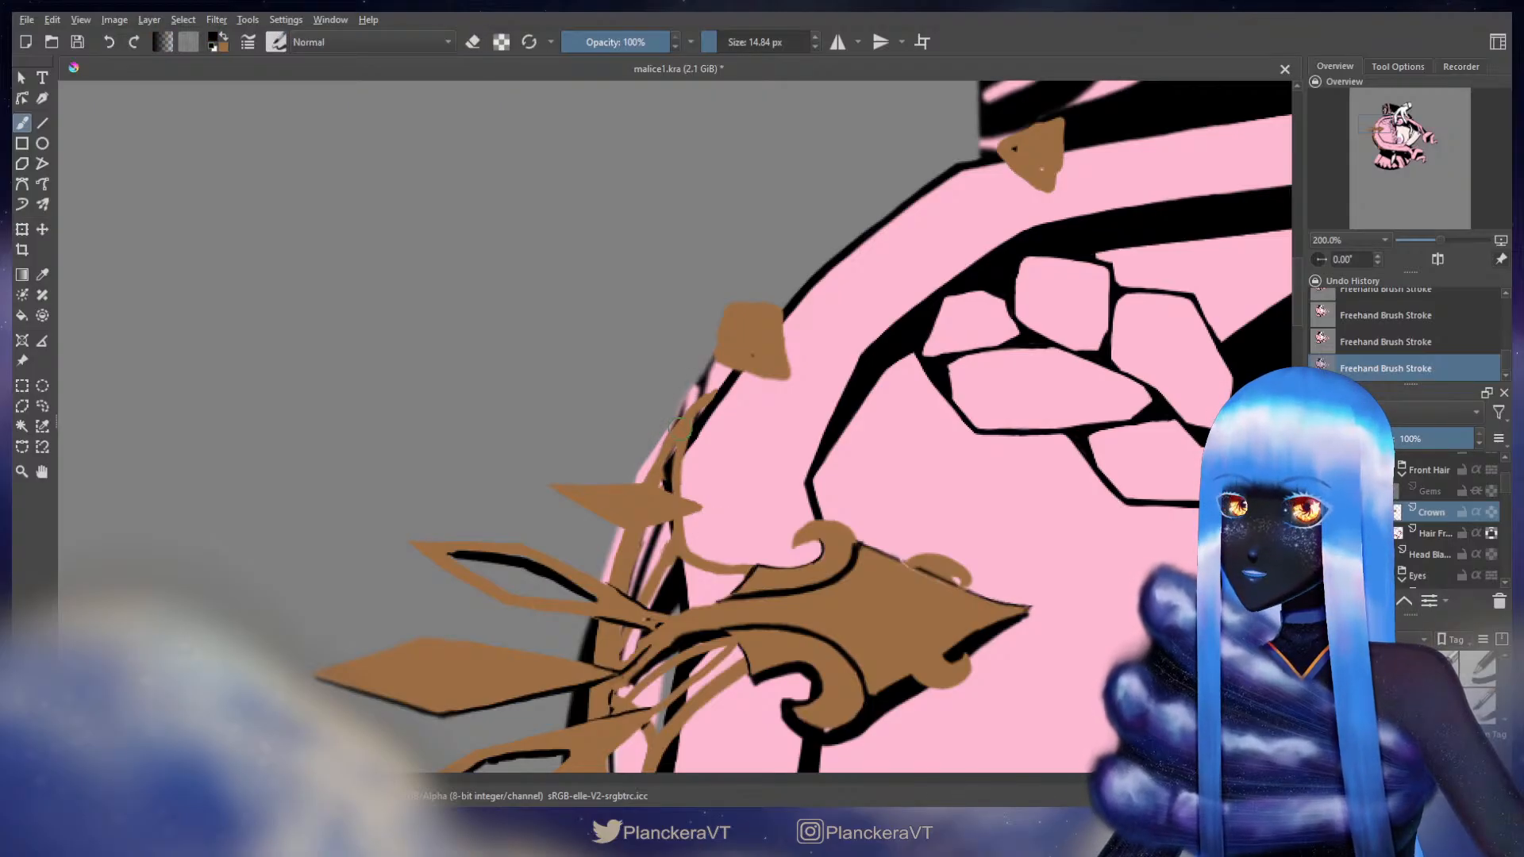
{"action": "key", "text": "x"}
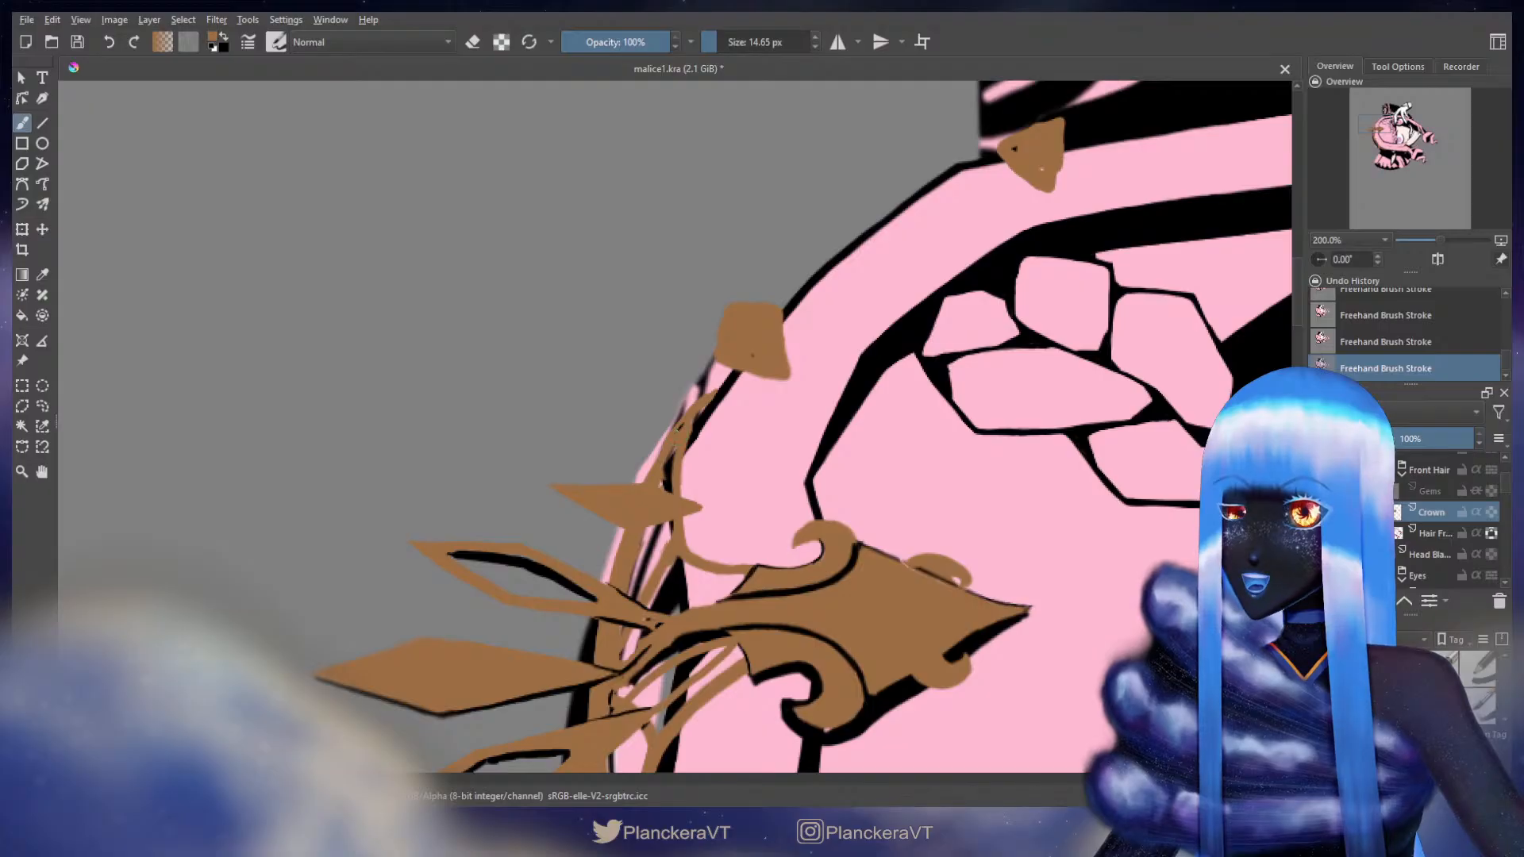
{"action": "key", "text": "ctrl+z"}
{"action": "left_click_drag", "start_coordinate": [684, 479], "coordinate": [673, 452]}
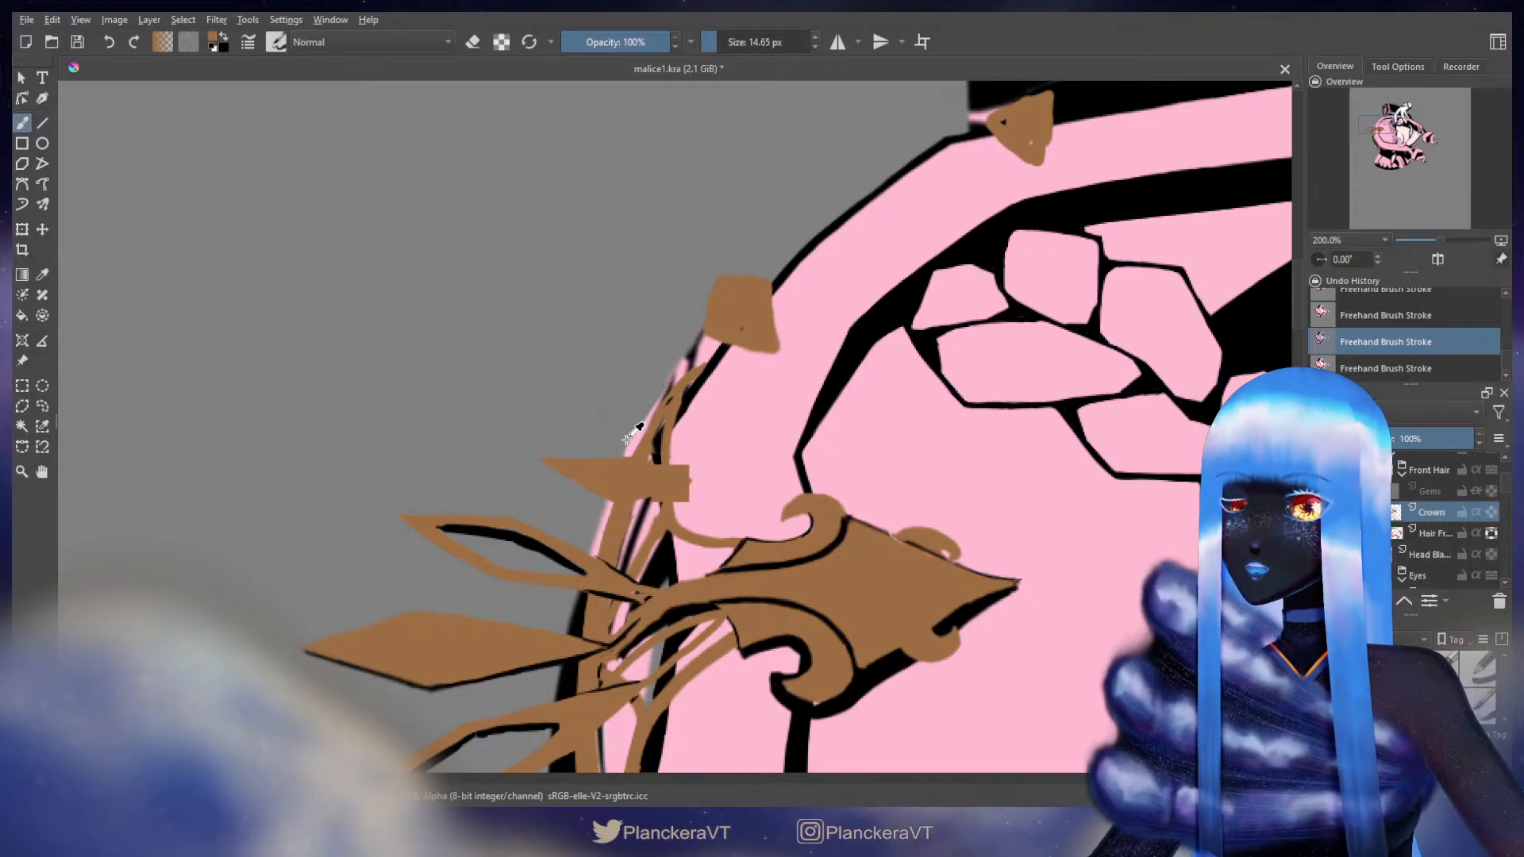
{"action": "key", "text": "ctrl+t"}
{"action": "left_click", "coordinate": [731, 527]}
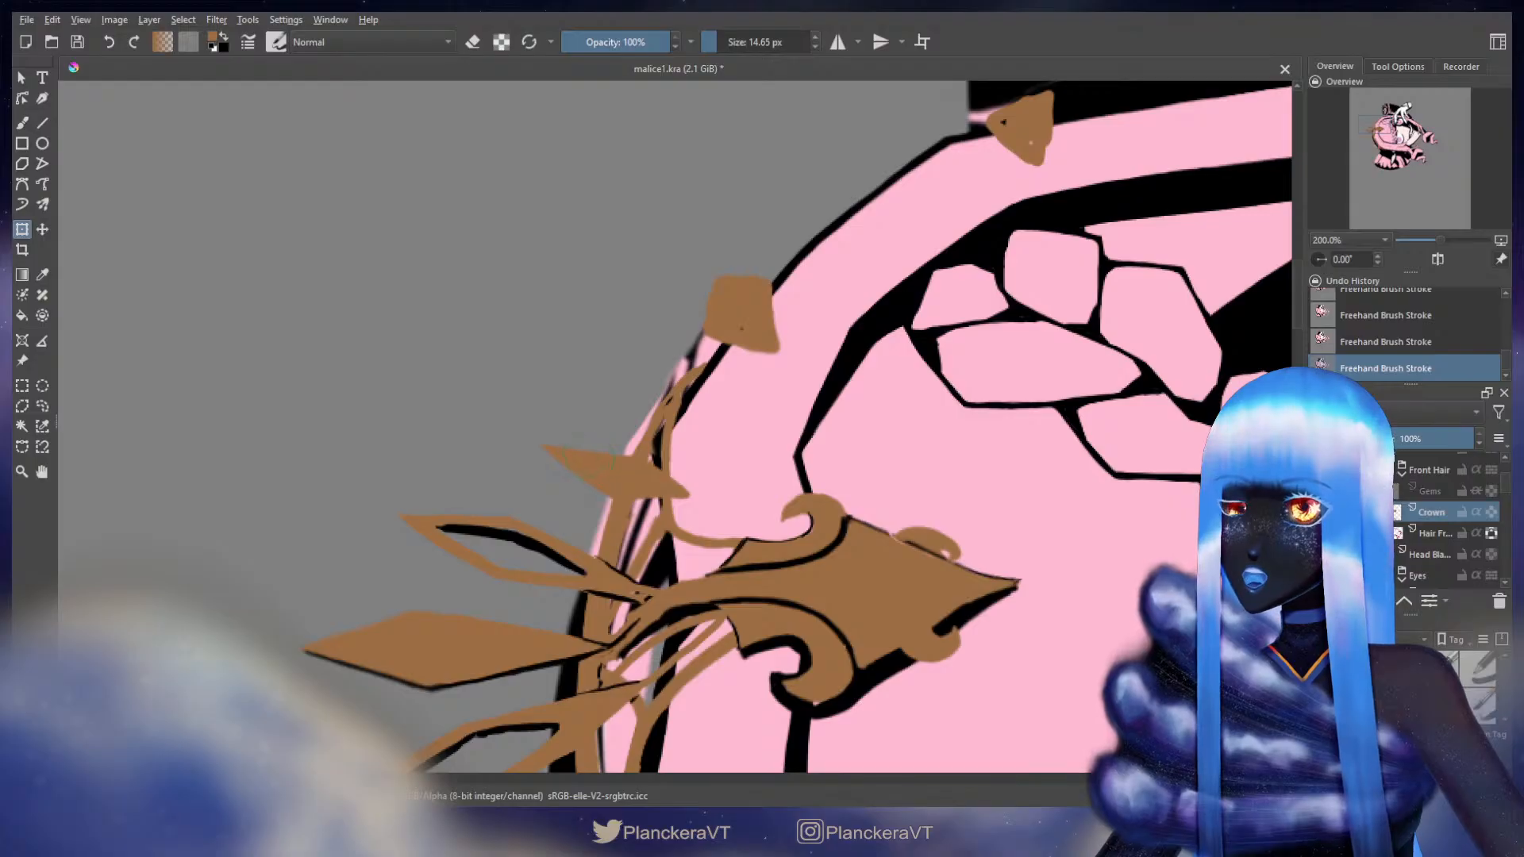
{"action": "key", "text": "b"}
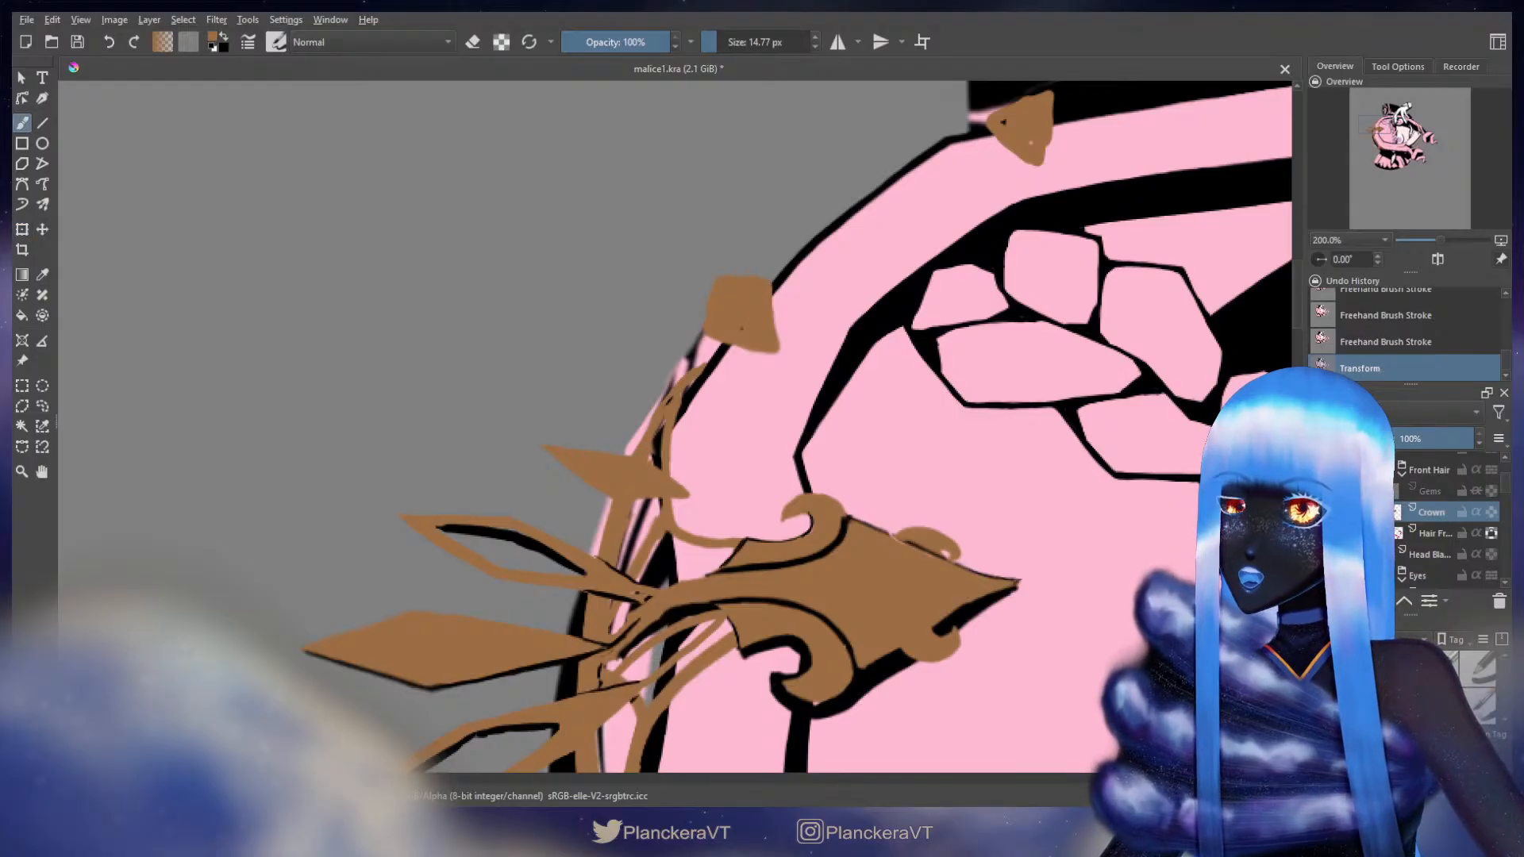
- Touch up the upper spike's lower edge in brown and erase the excess at its inner tip
{"action": "left_click", "coordinate": [635, 493]}
{"action": "left_click", "coordinate": [632, 491]}
{"action": "left_click", "coordinate": [635, 492]}
{"action": "left_click", "coordinate": [635, 492]}
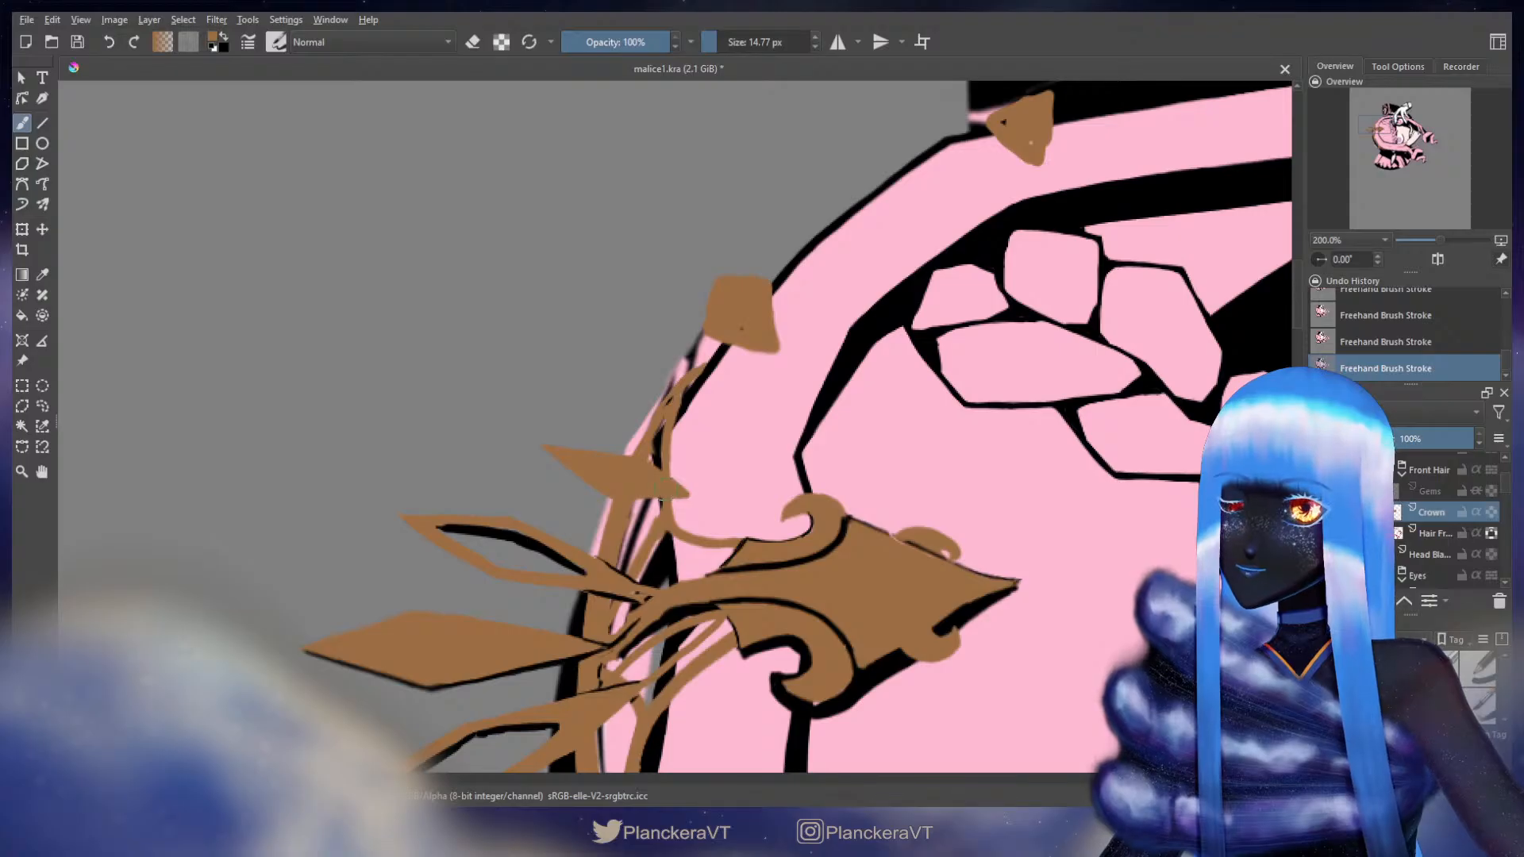
{"action": "key", "text": "e"}
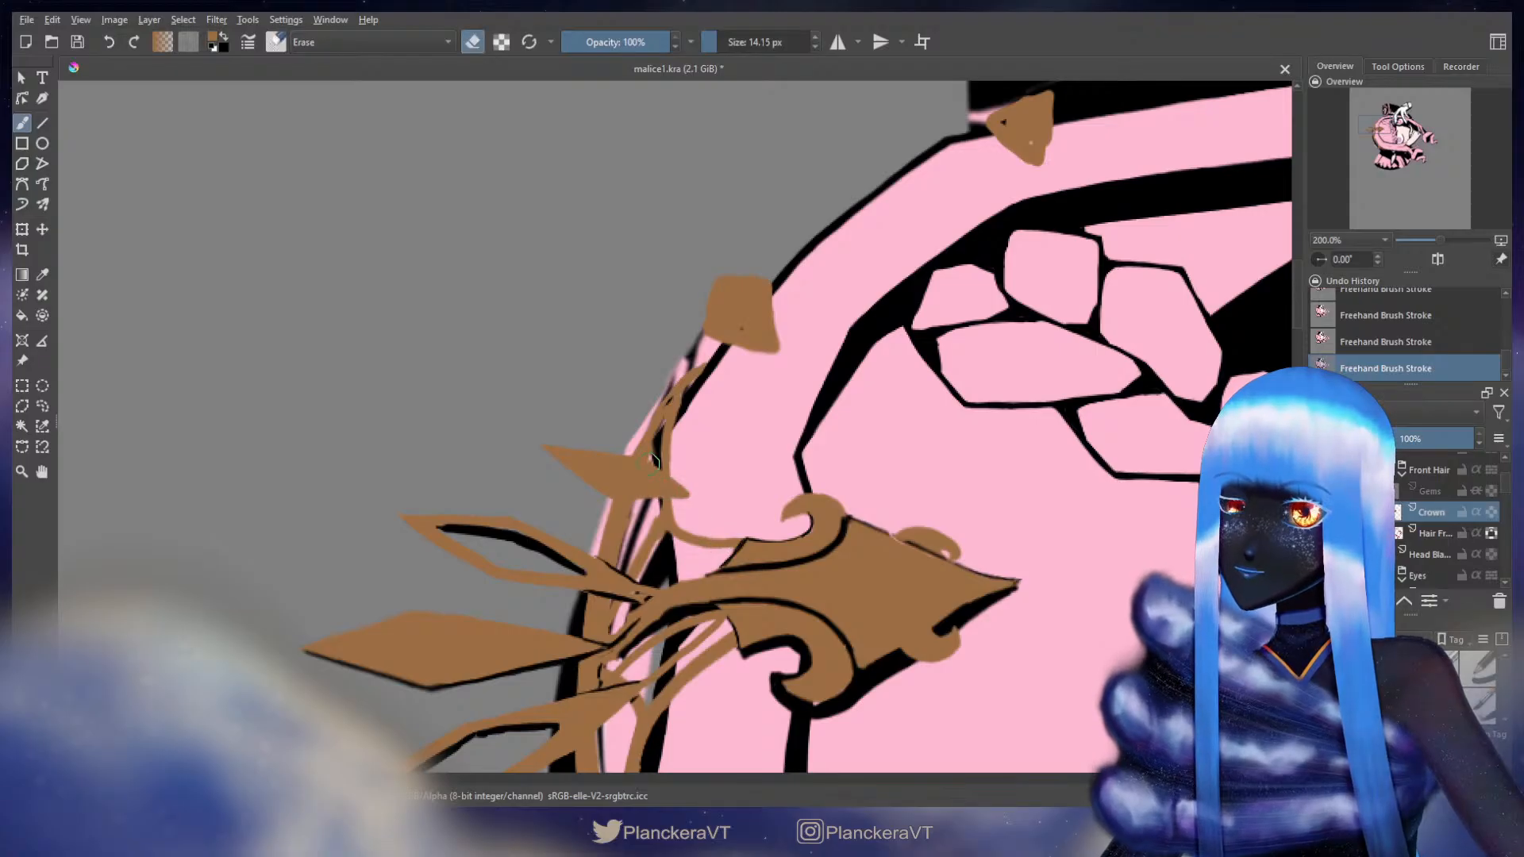
{"action": "left_click", "coordinate": [689, 499]}
- Repaint the small uppermost spike in brown and outline it in black where it meets the band
{"action": "key", "text": "e"}
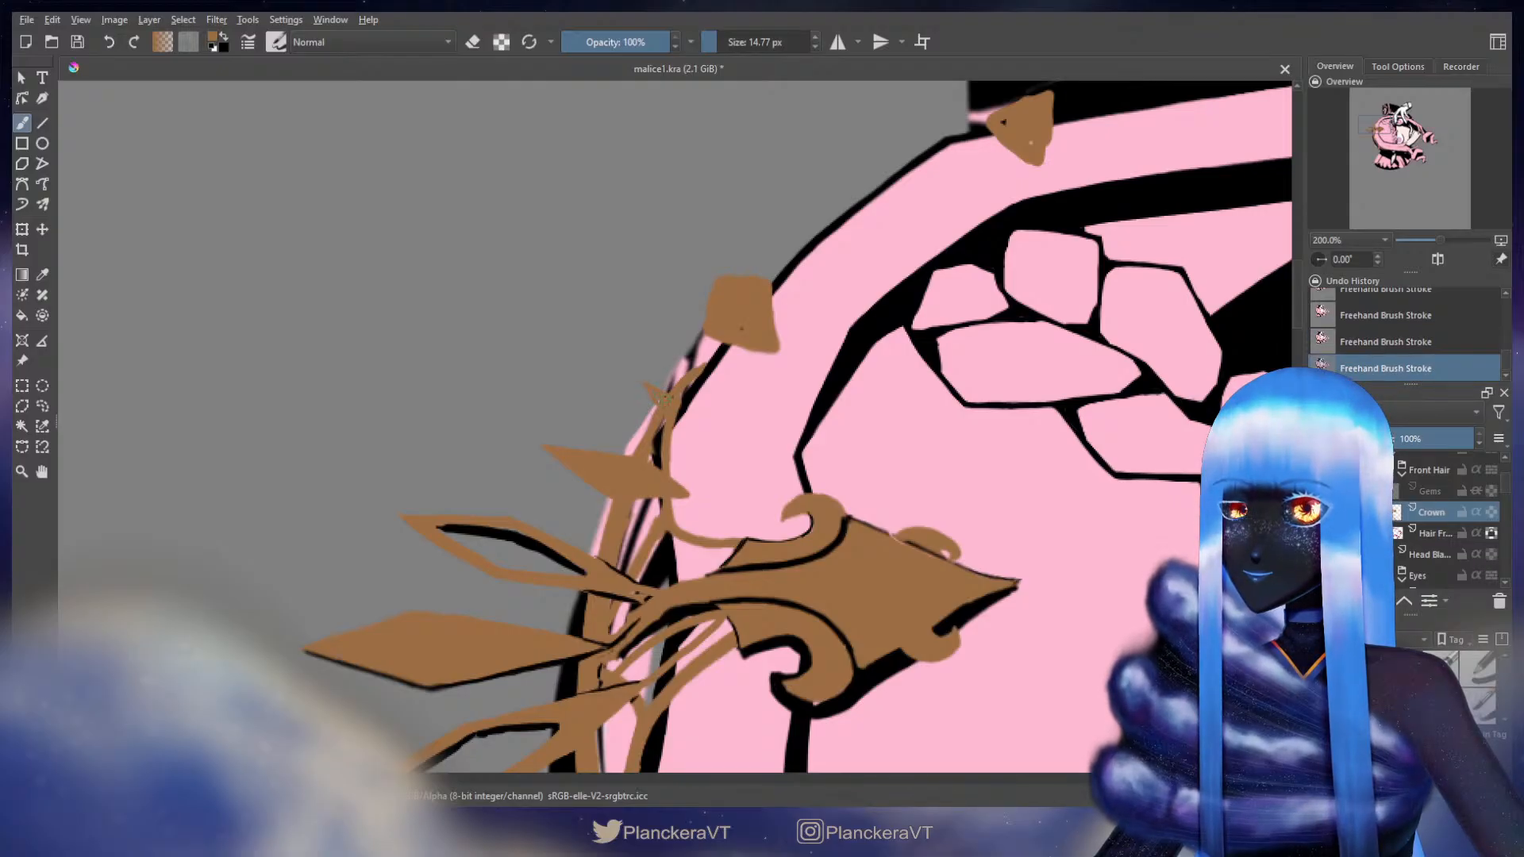
{"action": "key", "text": "x"}
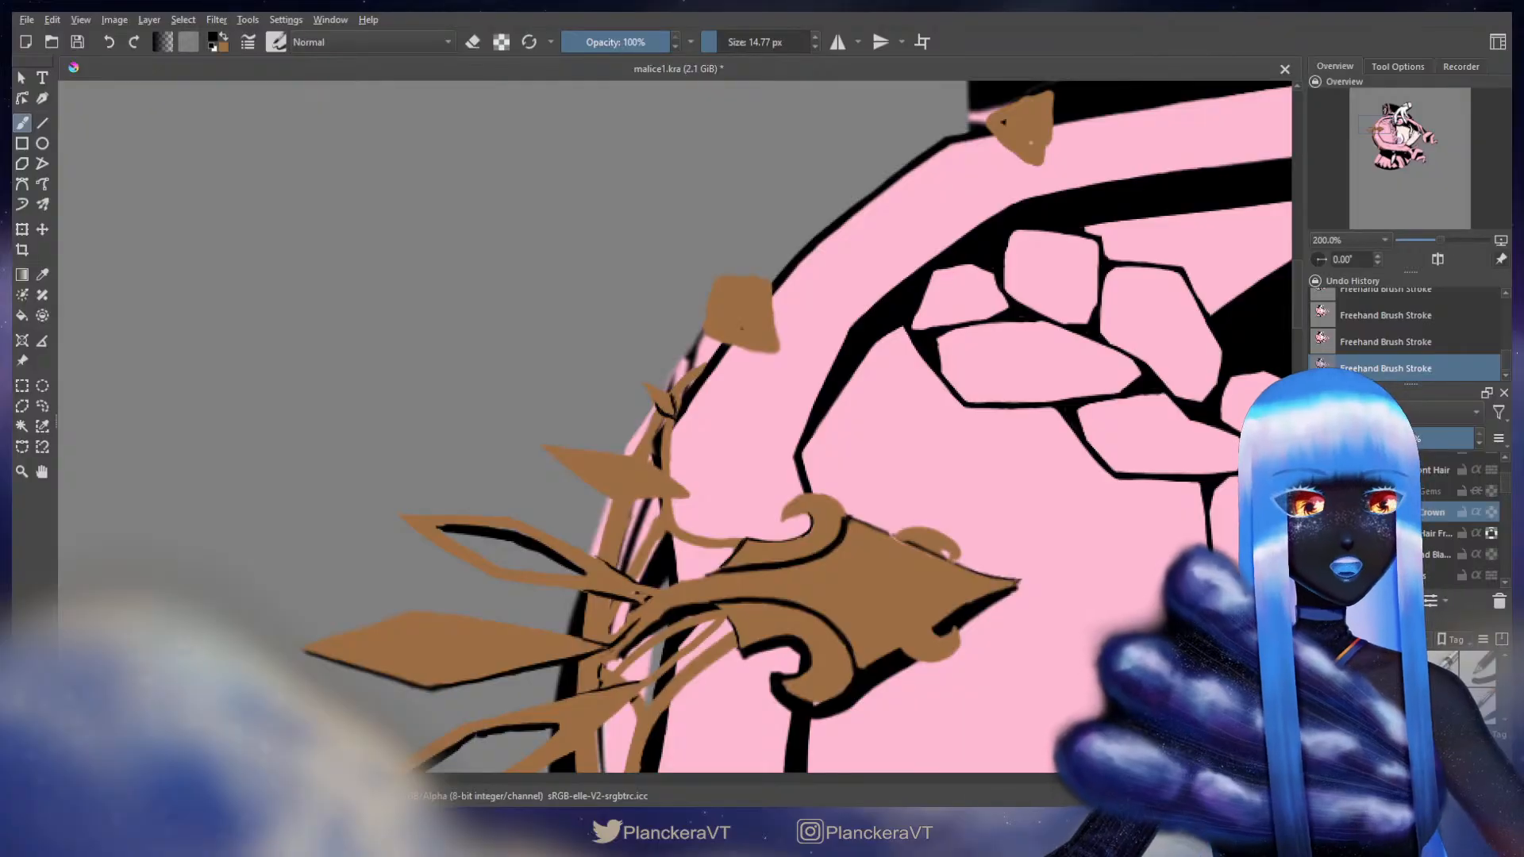
- Show the Gems layer with inherit alpha on, group it with the Crown layer, and name the group Crown
{"action": "left_click", "coordinate": [1476, 491]}
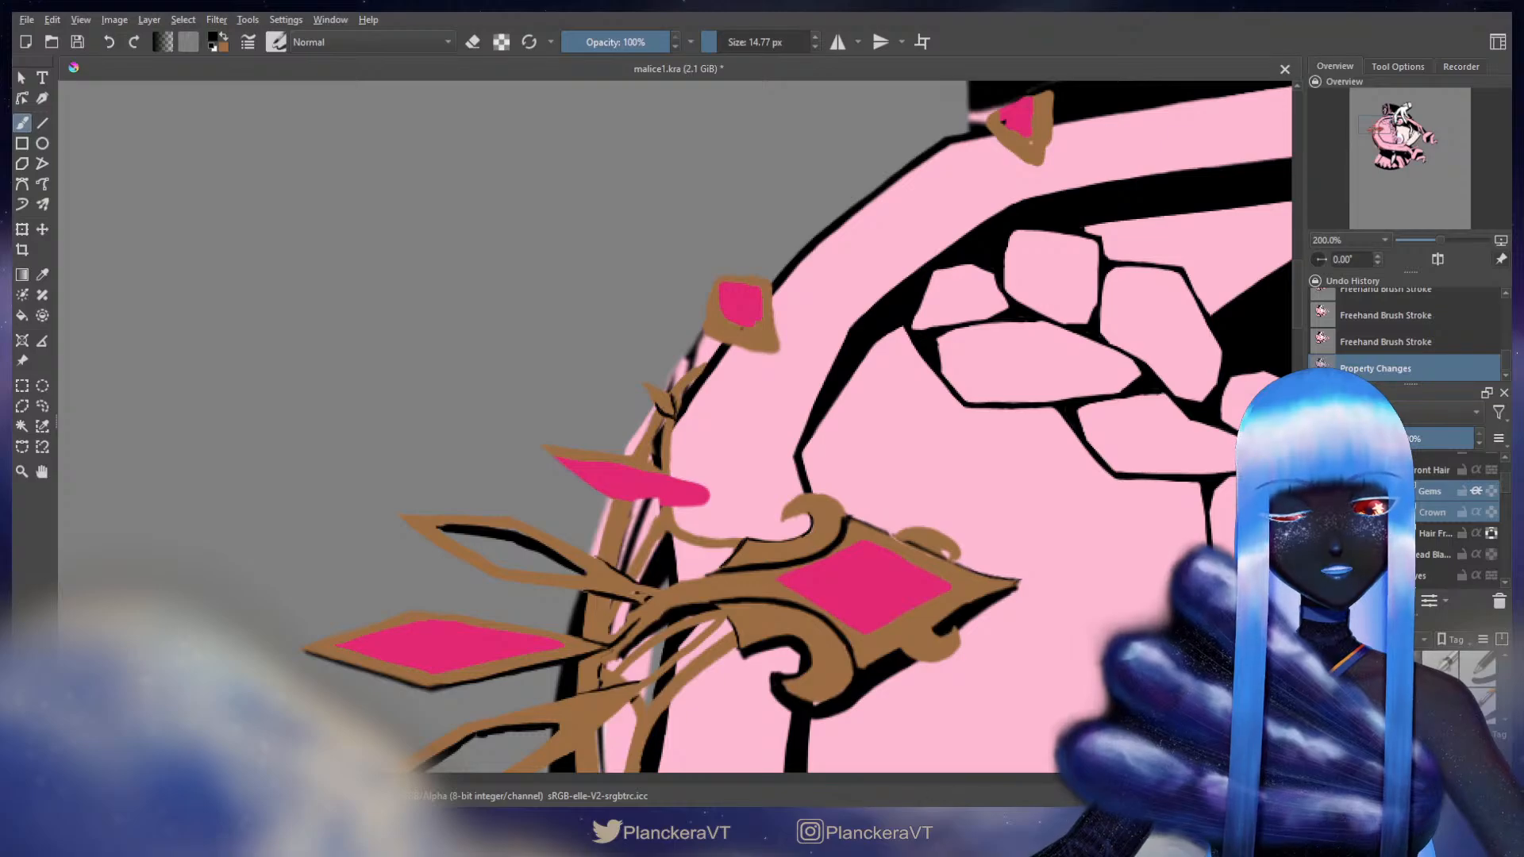
{"action": "key", "text": "ctrl+g"}
{"action": "double_click", "coordinate": [1430, 489]}
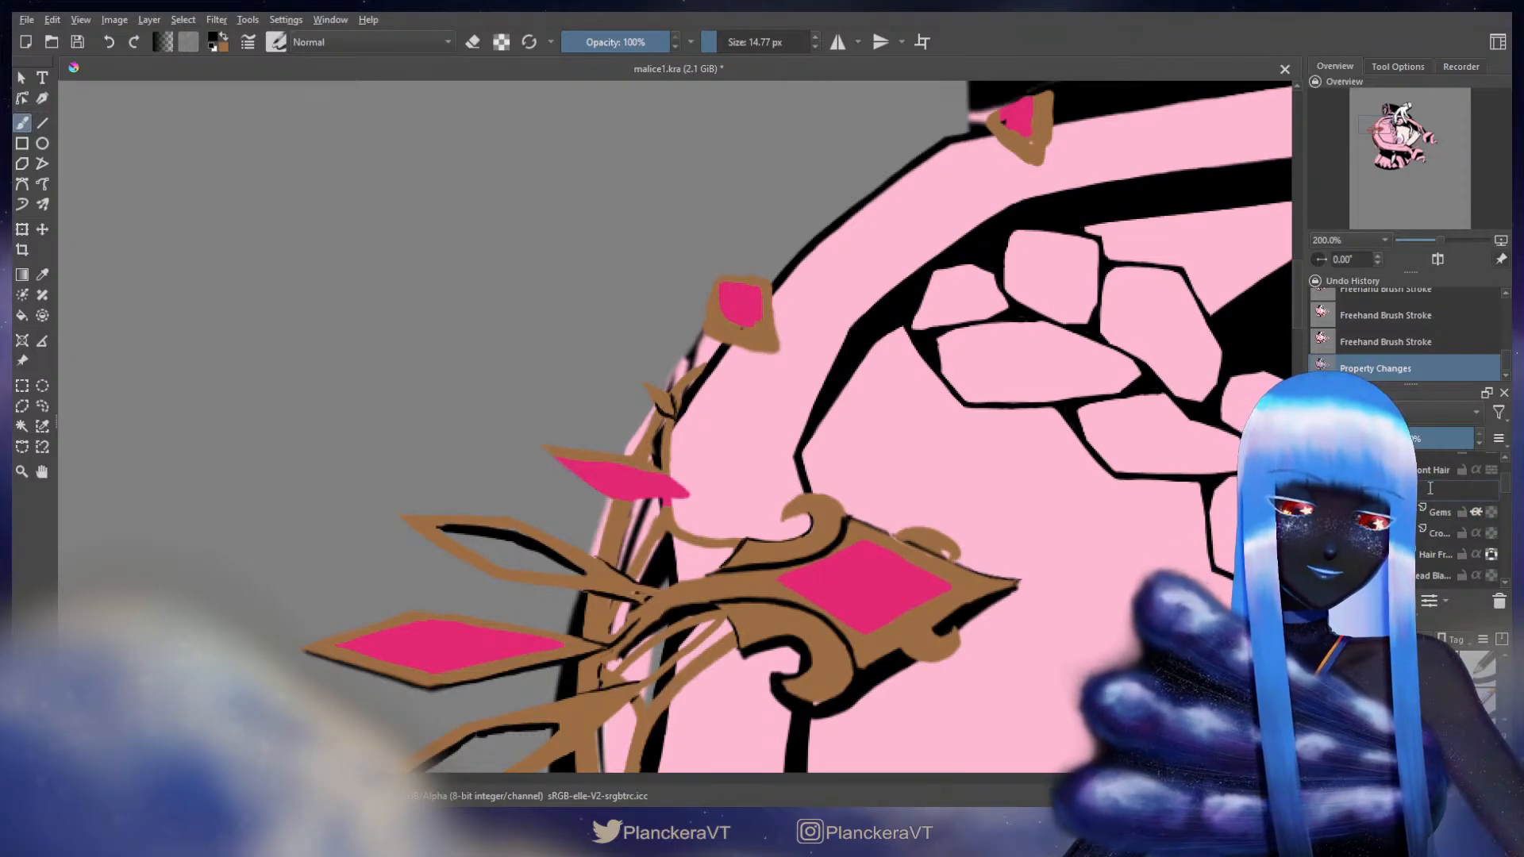
{"action": "type", "text": "Crown"}
{"action": "key", "text": "Return"}
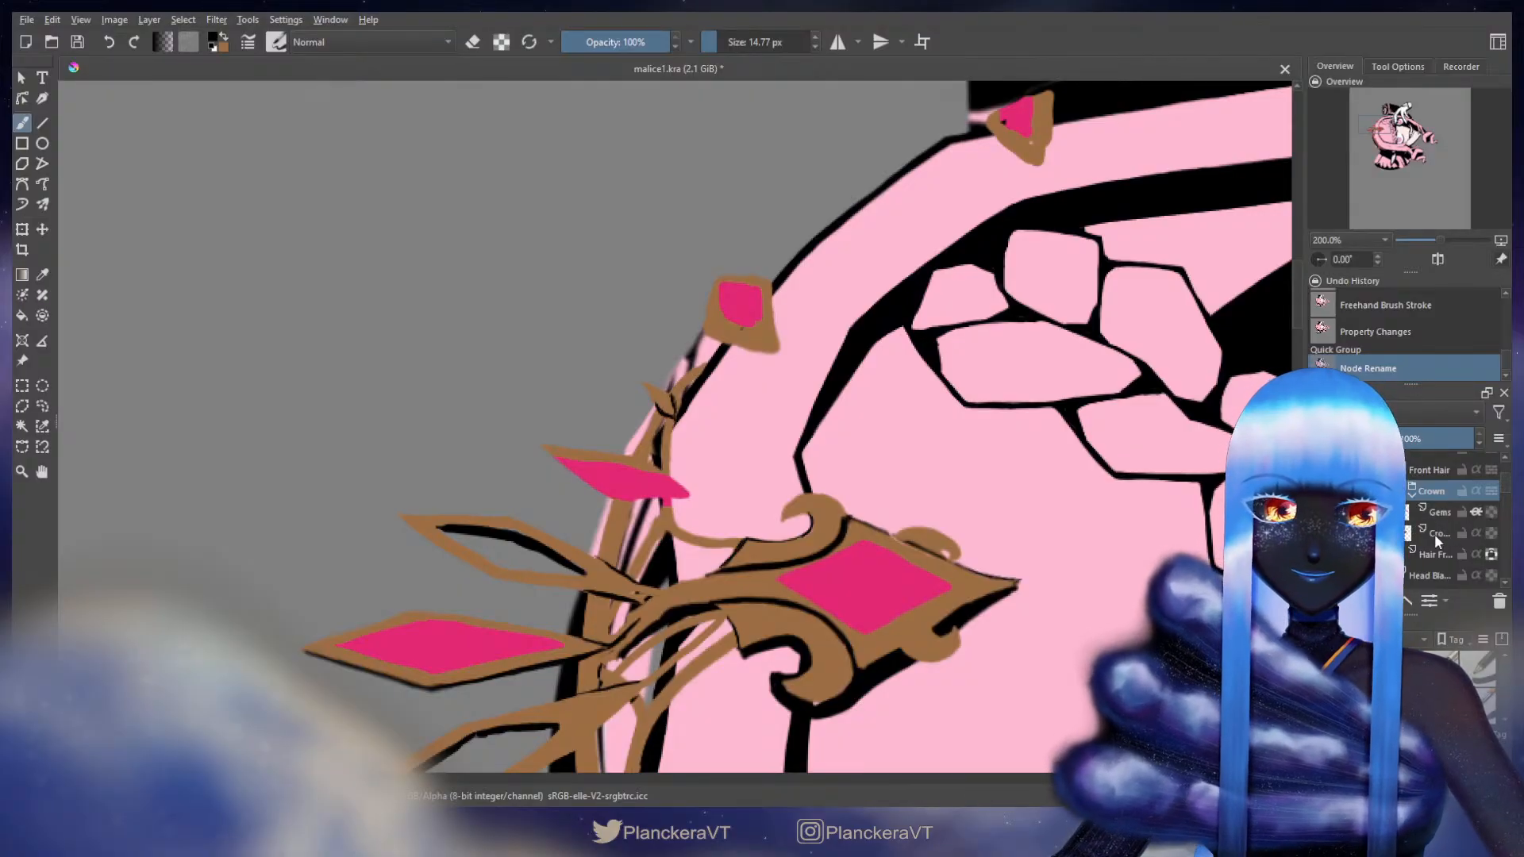
- On the Gems layer, erase the old pink from the upper and lower small spikes and a spot inside the upper square gem
{"action": "left_click", "coordinate": [1437, 513]}
{"action": "mouse_move", "coordinate": [758, 432]}
{"action": "left_mouse_down"}
{"action": "mouse_move", "coordinate": [866, 309]}
{"action": "mouse_move", "coordinate": [803, 323]}
{"action": "left_mouse_up"}
{"action": "key", "text": "e"}
{"action": "key", "text": "e"}
{"action": "left_click_drag", "start_coordinate": [821, 433], "coordinate": [909, 170]}
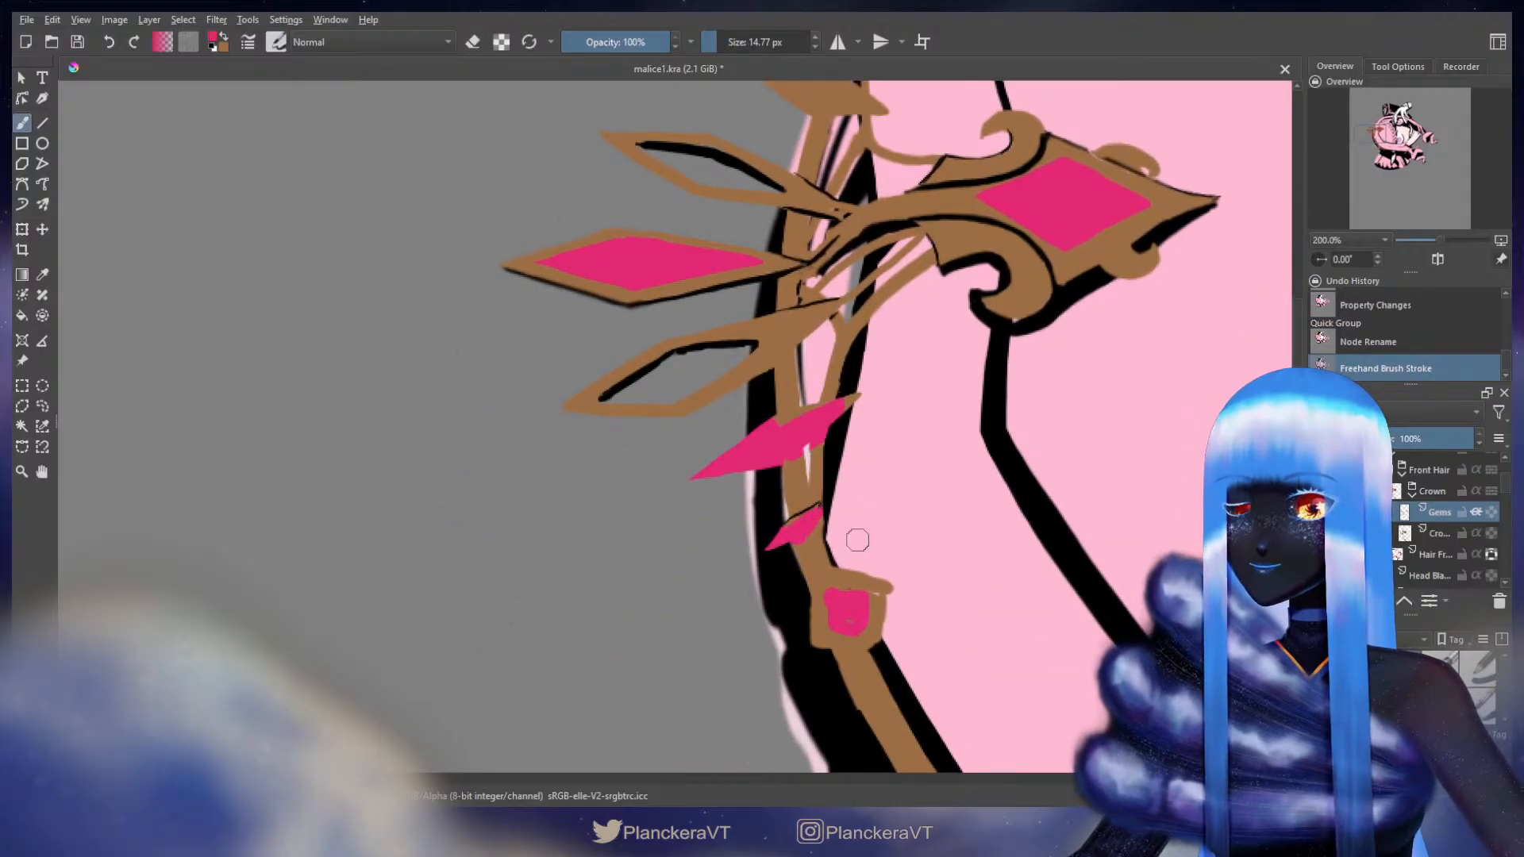
{"action": "key", "text": "e"}
{"action": "left_click_drag", "start_coordinate": [826, 419], "coordinate": [846, 419]}
{"action": "mouse_move", "coordinate": [826, 420]}
{"action": "left_mouse_down"}
{"action": "mouse_move", "coordinate": [795, 449]}
{"action": "mouse_move", "coordinate": [767, 492]}
{"action": "left_mouse_up"}
{"action": "left_click_drag", "start_coordinate": [819, 390], "coordinate": [722, 653]}
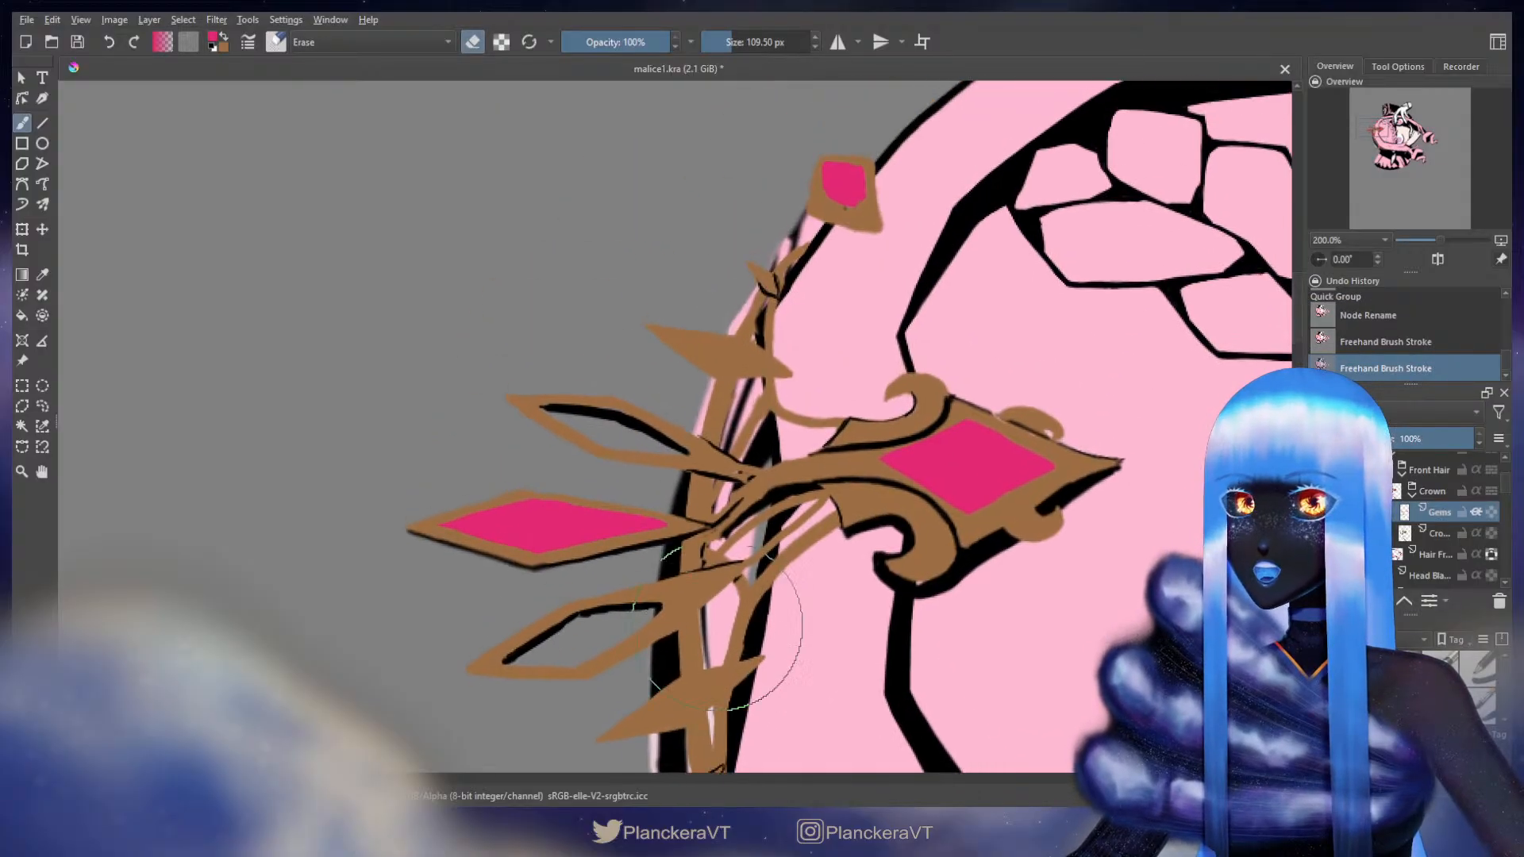
{"action": "left_click", "coordinate": [843, 187]}
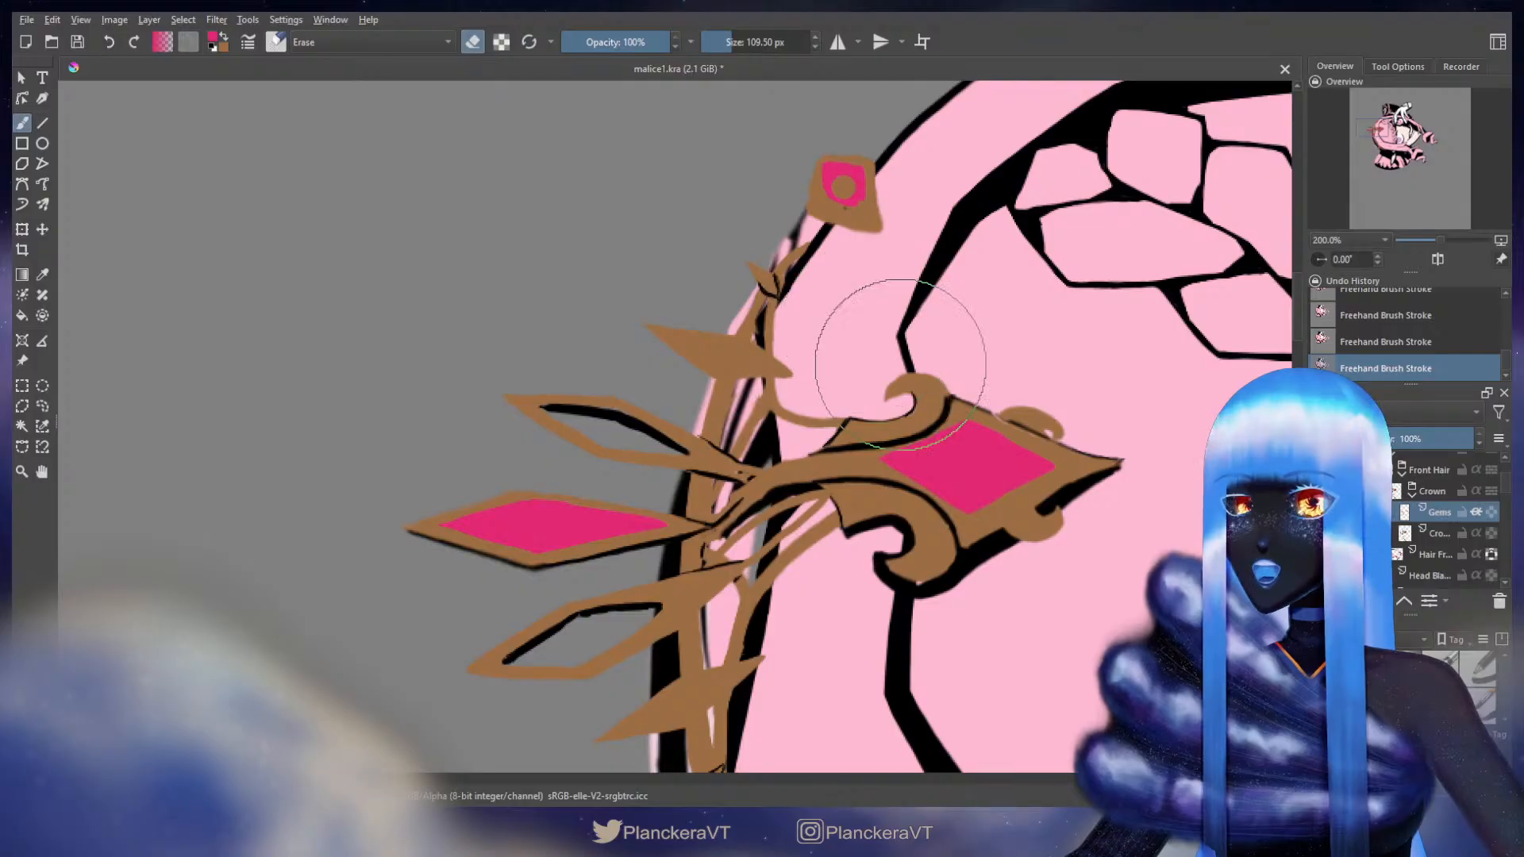
- Paint the larger upper spike bright pink on the Gems layer
{"action": "key", "text": "e"}
{"action": "left_click_drag", "start_coordinate": [908, 307], "coordinate": [670, 559]}
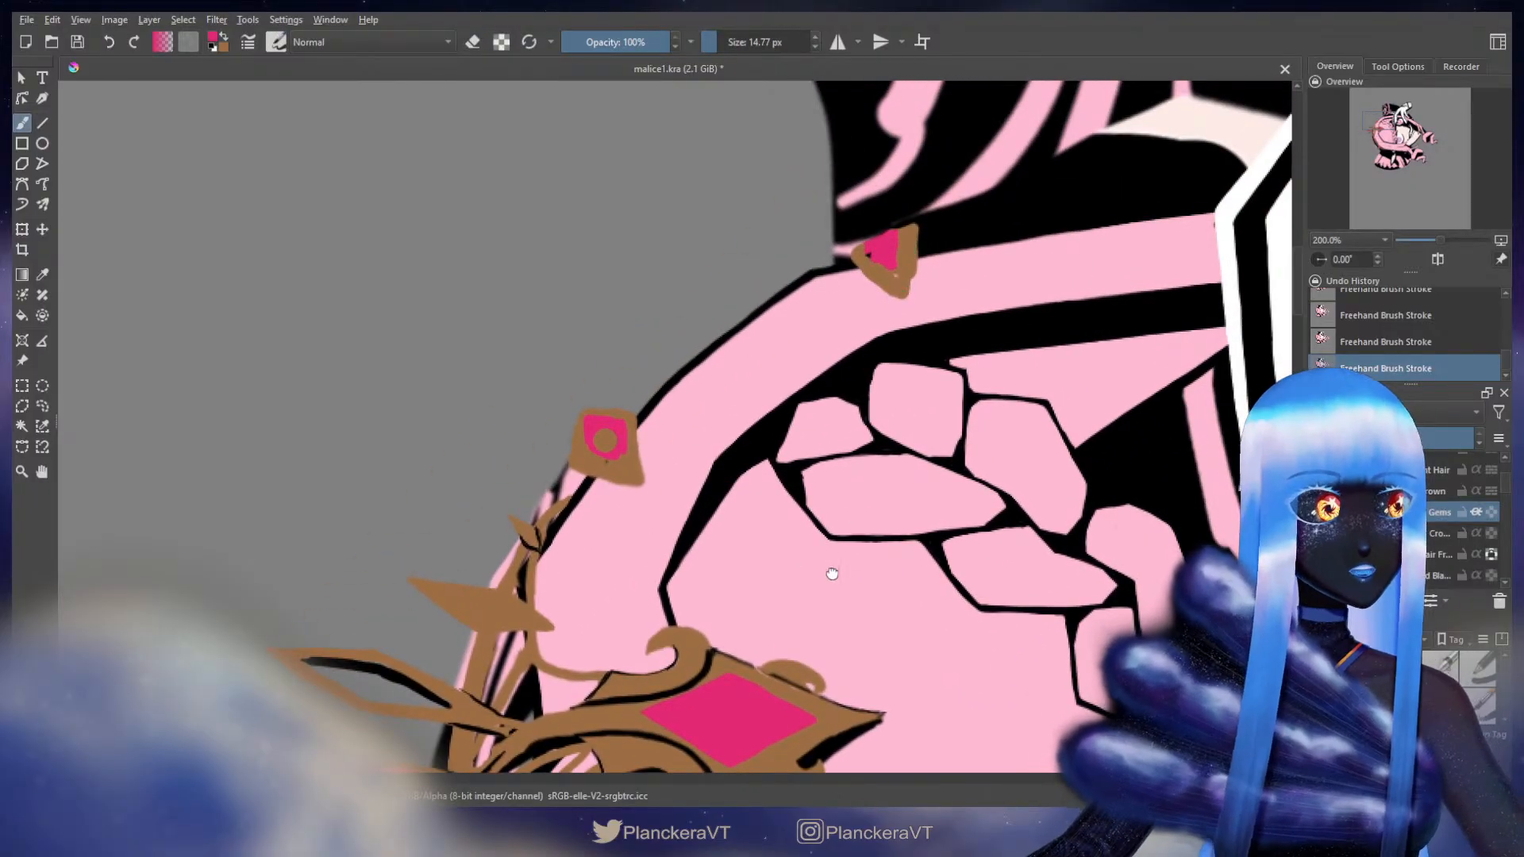
{"action": "left_click_drag", "start_coordinate": [833, 578], "coordinate": [931, 90]}
{"action": "left_click_drag", "start_coordinate": [798, 557], "coordinate": [808, 279]}
{"action": "left_click", "coordinate": [762, 652]}
{"action": "left_click_drag", "start_coordinate": [732, 397], "coordinate": [801, 651]}
{"action": "left_click_drag", "start_coordinate": [679, 375], "coordinate": [743, 629]}
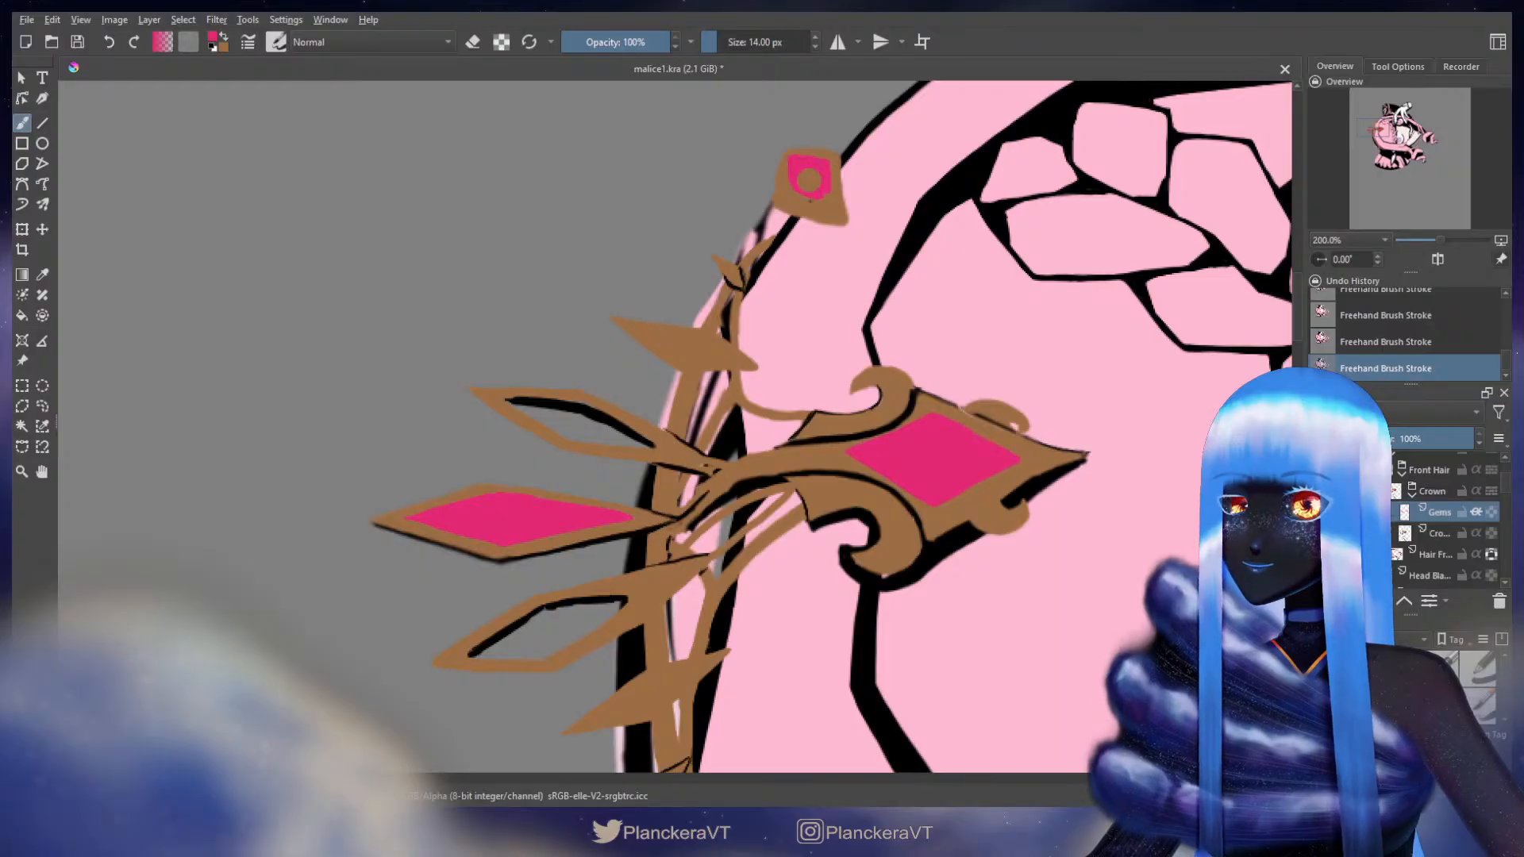
{"action": "mouse_move", "coordinate": [635, 329]}
{"action": "left_mouse_down"}
{"action": "mouse_move", "coordinate": [665, 355]}
{"action": "mouse_move", "coordinate": [665, 329]}
{"action": "mouse_move", "coordinate": [702, 330]}
{"action": "mouse_move", "coordinate": [752, 363]}
{"action": "mouse_move", "coordinate": [655, 345]}
{"action": "mouse_move", "coordinate": [672, 362]}
{"action": "mouse_move", "coordinate": [721, 359]}
{"action": "mouse_move", "coordinate": [652, 331]}
{"action": "mouse_move", "coordinate": [689, 348]}
{"action": "mouse_move", "coordinate": [686, 362]}
{"action": "mouse_move", "coordinate": [666, 352]}
{"action": "mouse_move", "coordinate": [680, 363]}
{"action": "mouse_move", "coordinate": [725, 354]}
{"action": "left_mouse_up"}
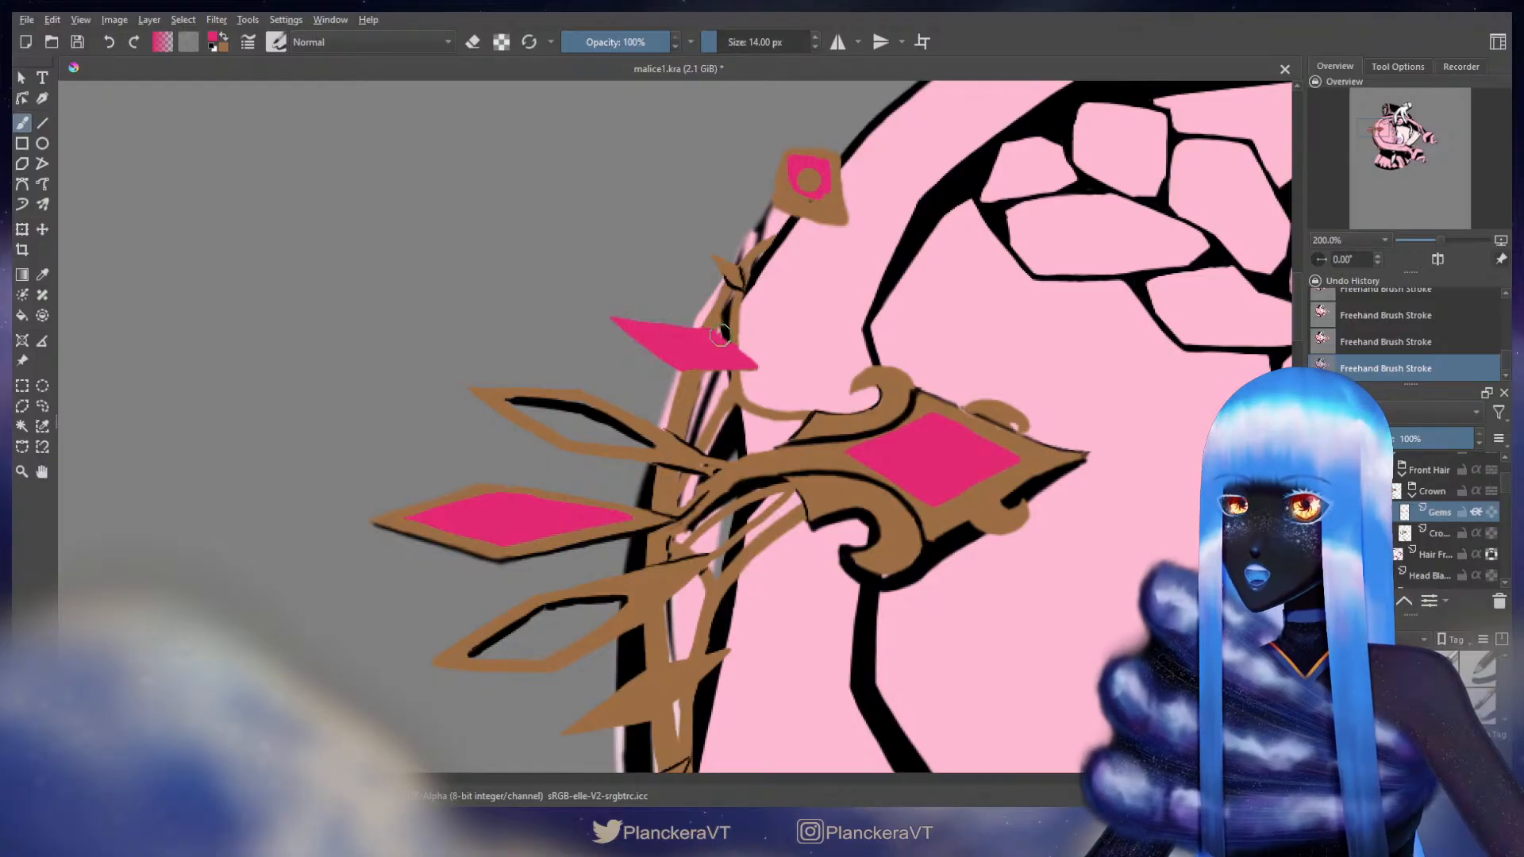
- Erase the pink spilling onto the band around the upper spike and paint the small uppermost spike pink
{"action": "key", "text": "e"}
{"action": "left_click_drag", "start_coordinate": [653, 335], "coordinate": [581, 336]}
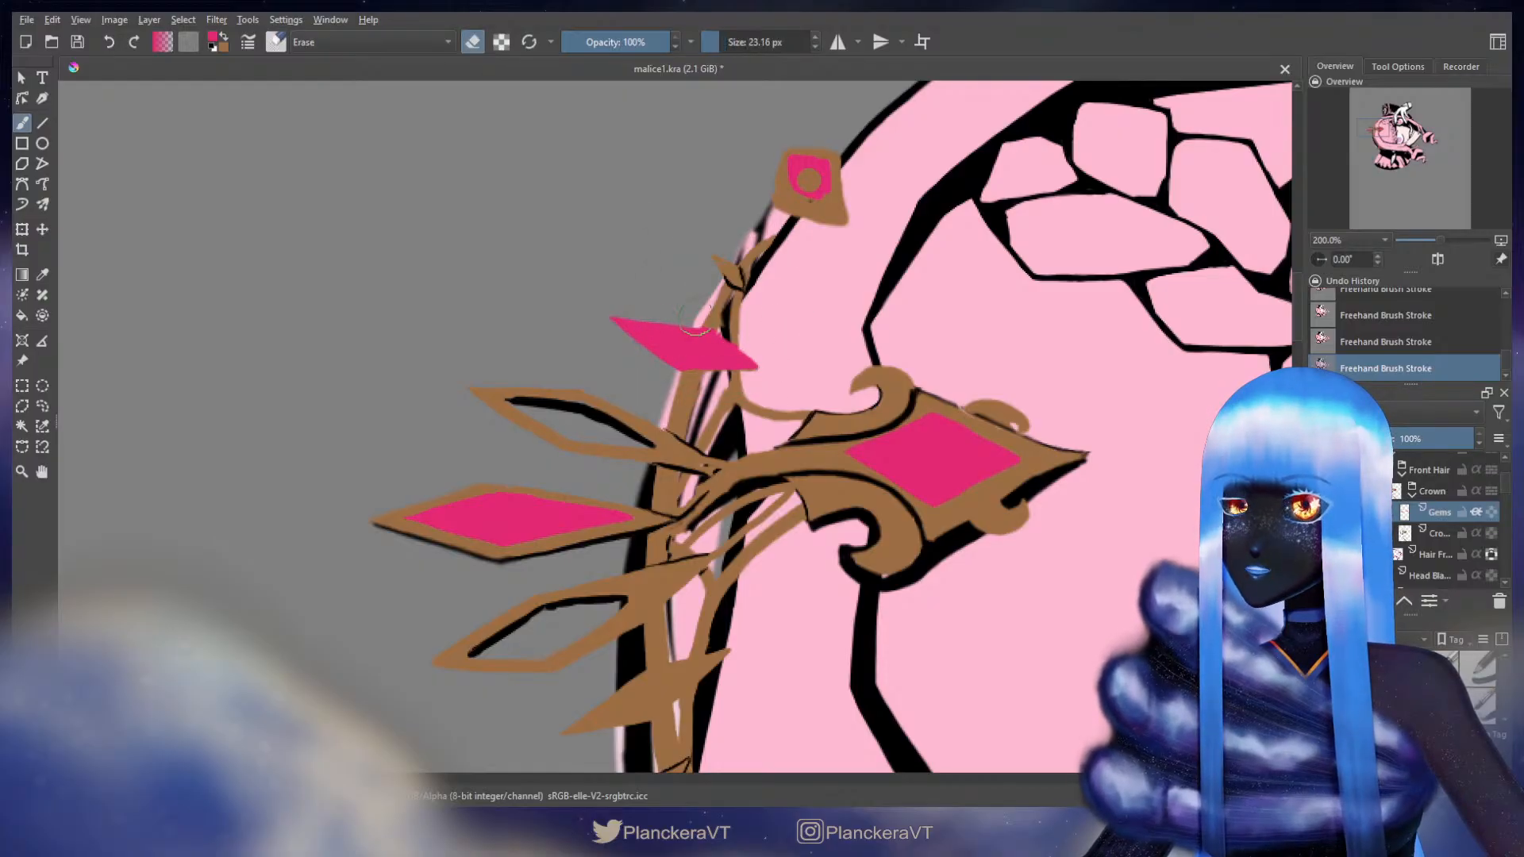
{"action": "left_click_drag", "start_coordinate": [713, 316], "coordinate": [708, 363]}
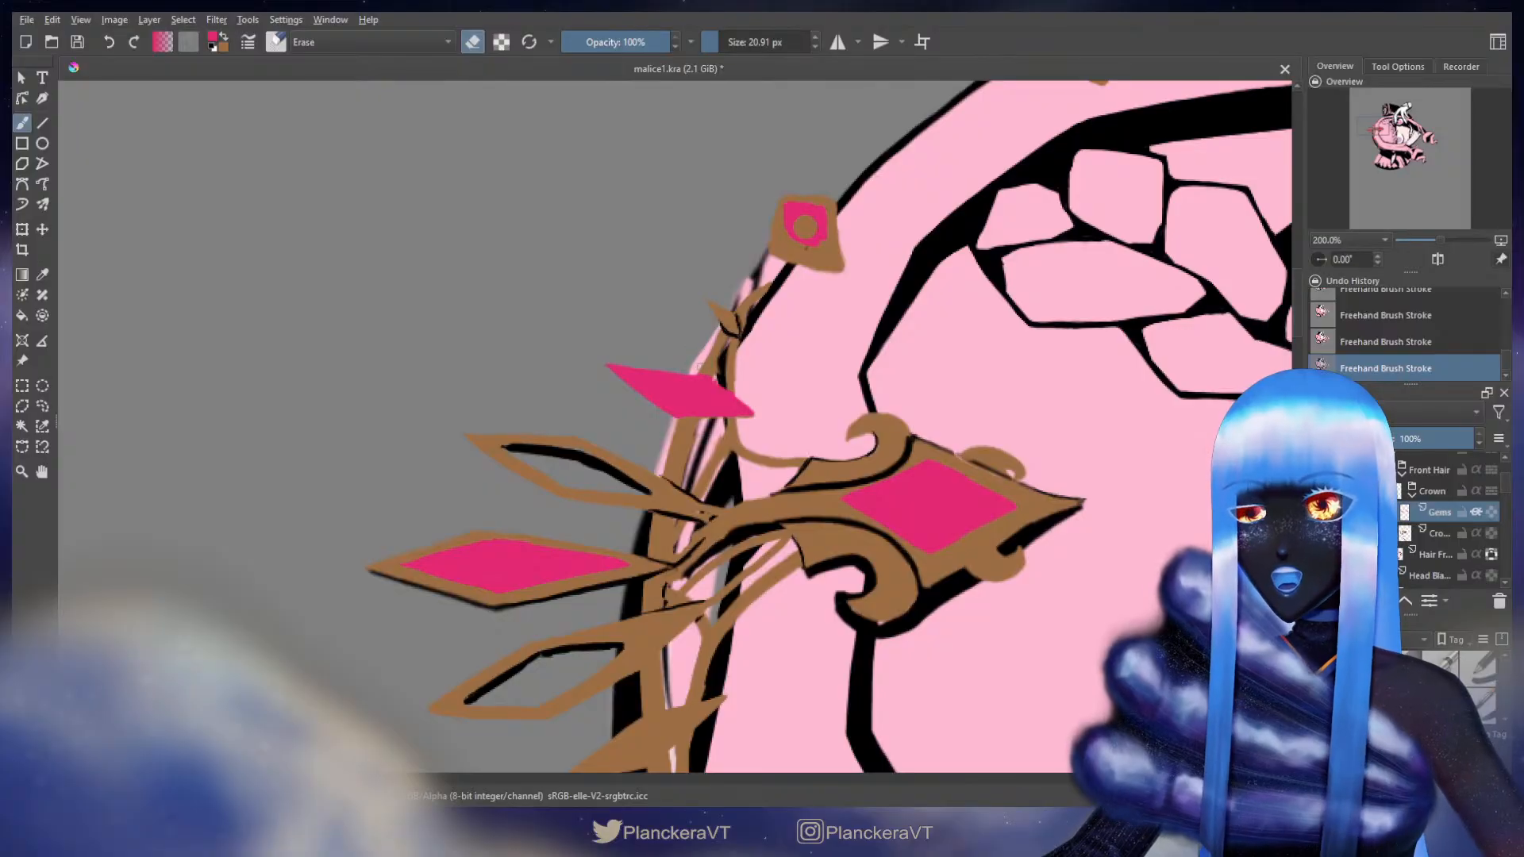
{"action": "left_click_drag", "start_coordinate": [739, 389], "coordinate": [720, 374]}
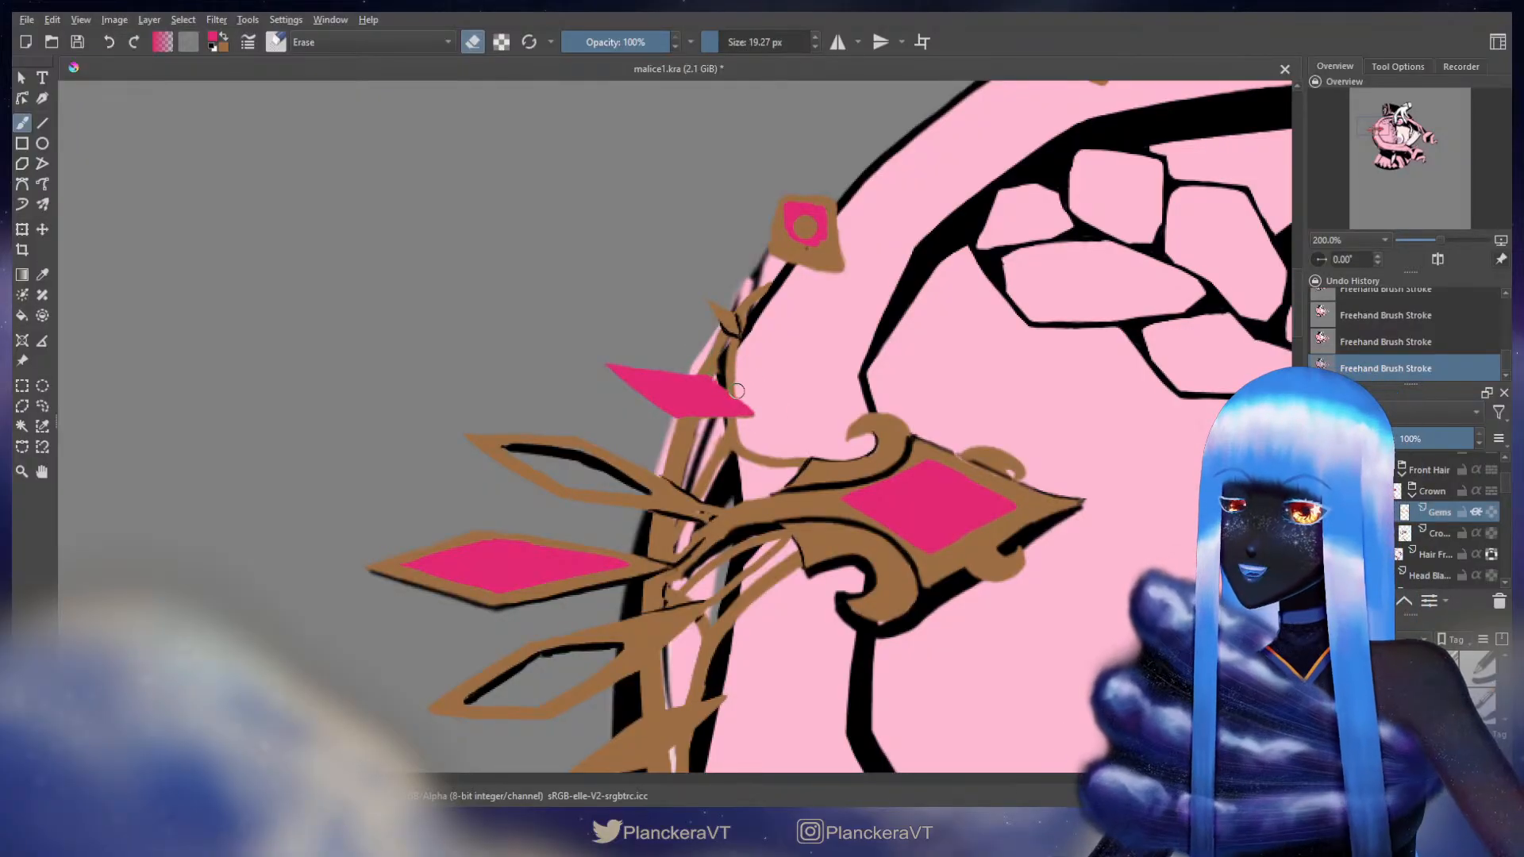
{"action": "left_click", "coordinate": [737, 390]}
{"action": "key", "text": "e"}
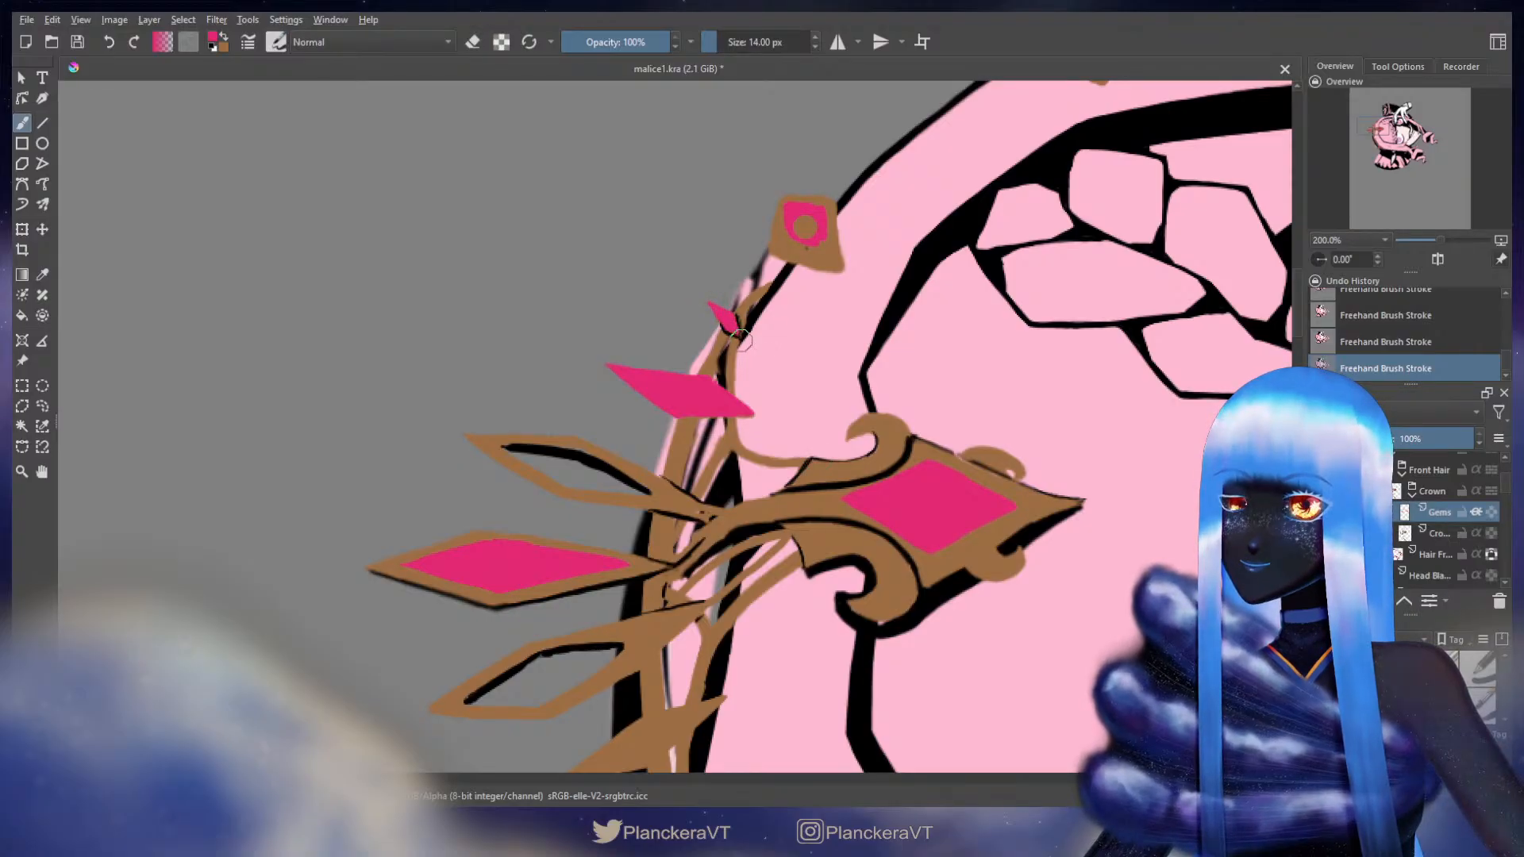
- Paint the larger lower spike bright pink, undoing a stray stroke and cleaning its edges where it crosses the band
{"action": "scroll", "coordinate": [732, 320], "scroll_direction": "down", "scroll_amount": 5}
{"action": "mouse_move", "coordinate": [758, 331]}
{"action": "left_mouse_down"}
{"action": "mouse_move", "coordinate": [857, 413]}
{"action": "mouse_move", "coordinate": [755, 468]}
{"action": "mouse_move", "coordinate": [834, 452]}
{"action": "mouse_move", "coordinate": [913, 389]}
{"action": "mouse_move", "coordinate": [815, 428]}
{"action": "mouse_move", "coordinate": [877, 417]}
{"action": "left_mouse_up"}
{"action": "key", "text": "ctrl+z"}
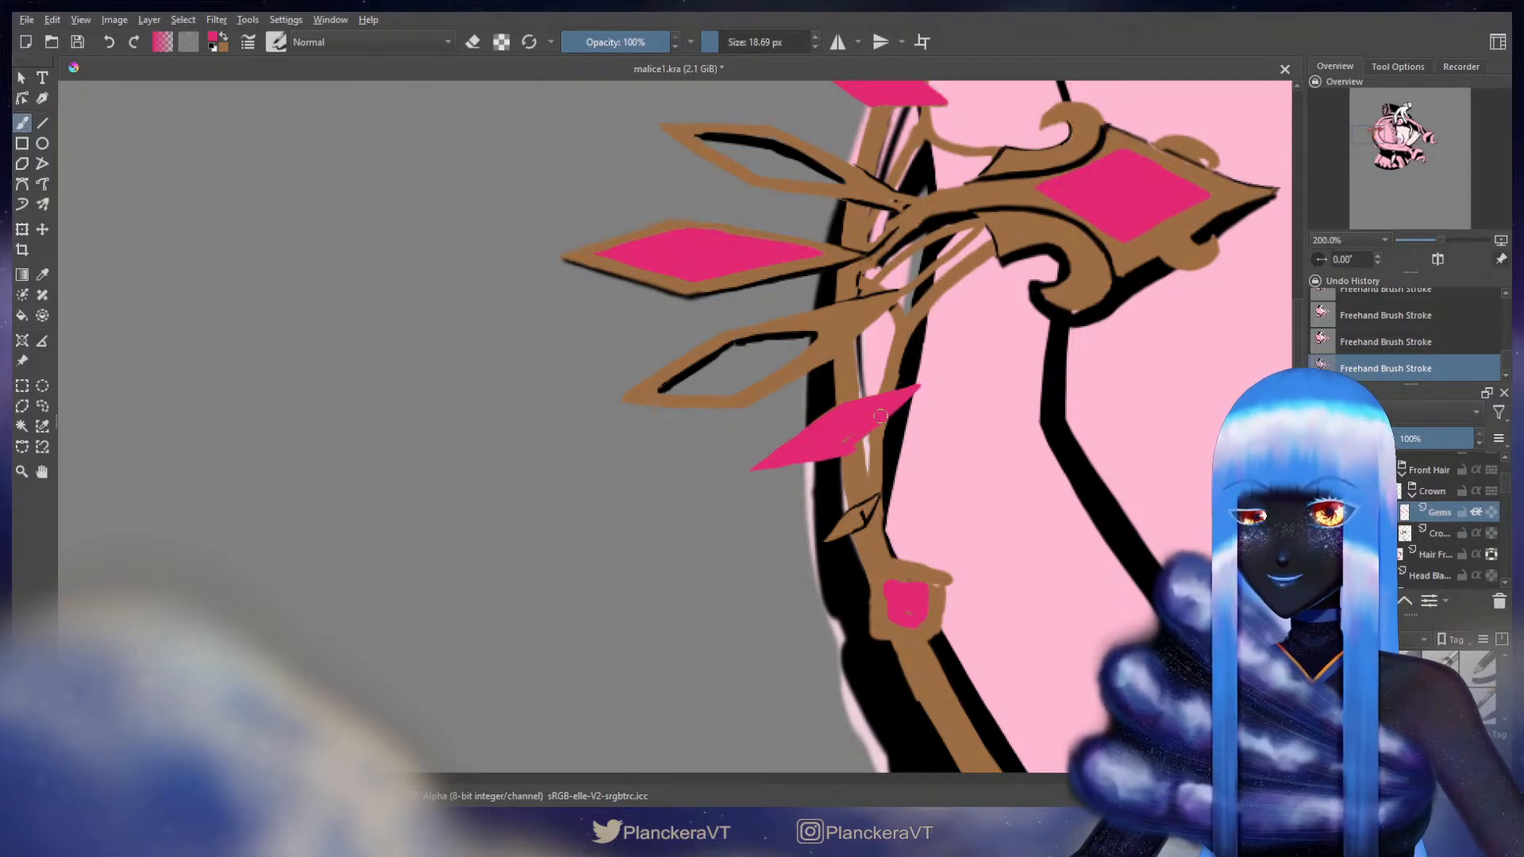
{"action": "key", "text": "e"}
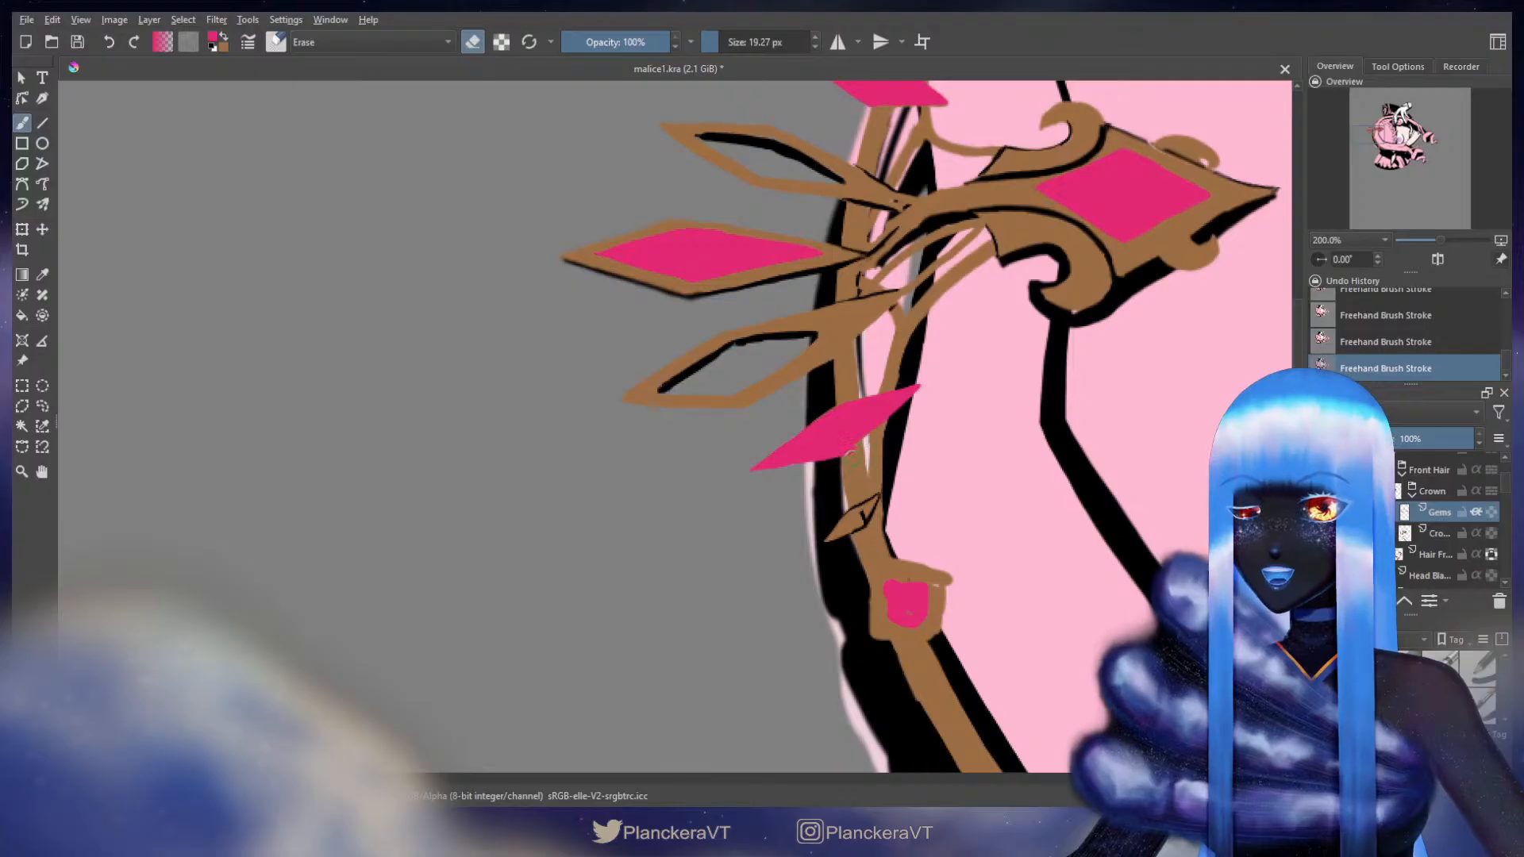
{"action": "key", "text": "e"}
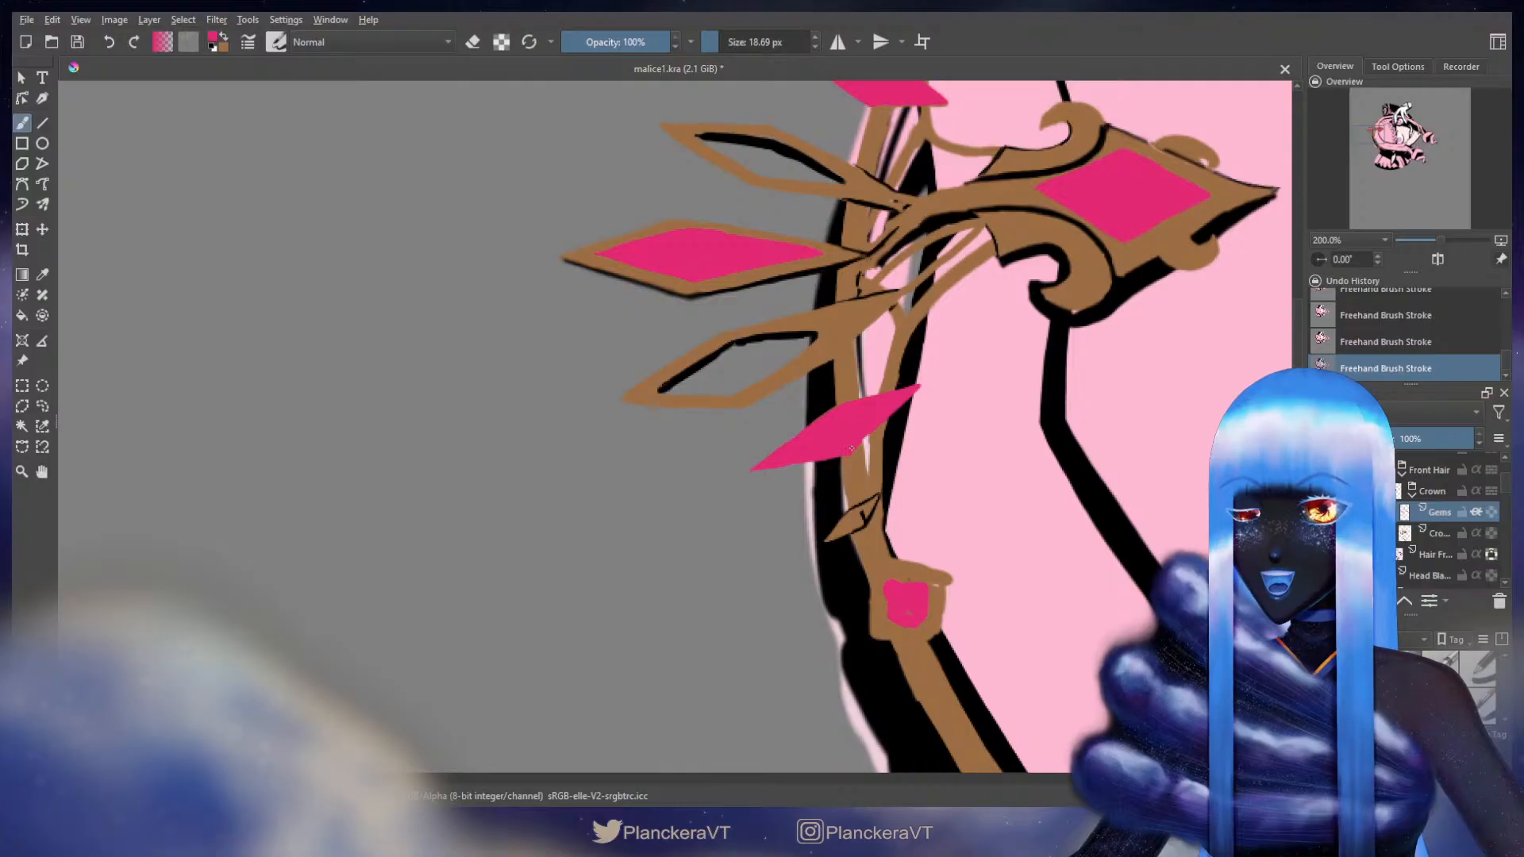
{"action": "key", "text": "e"}
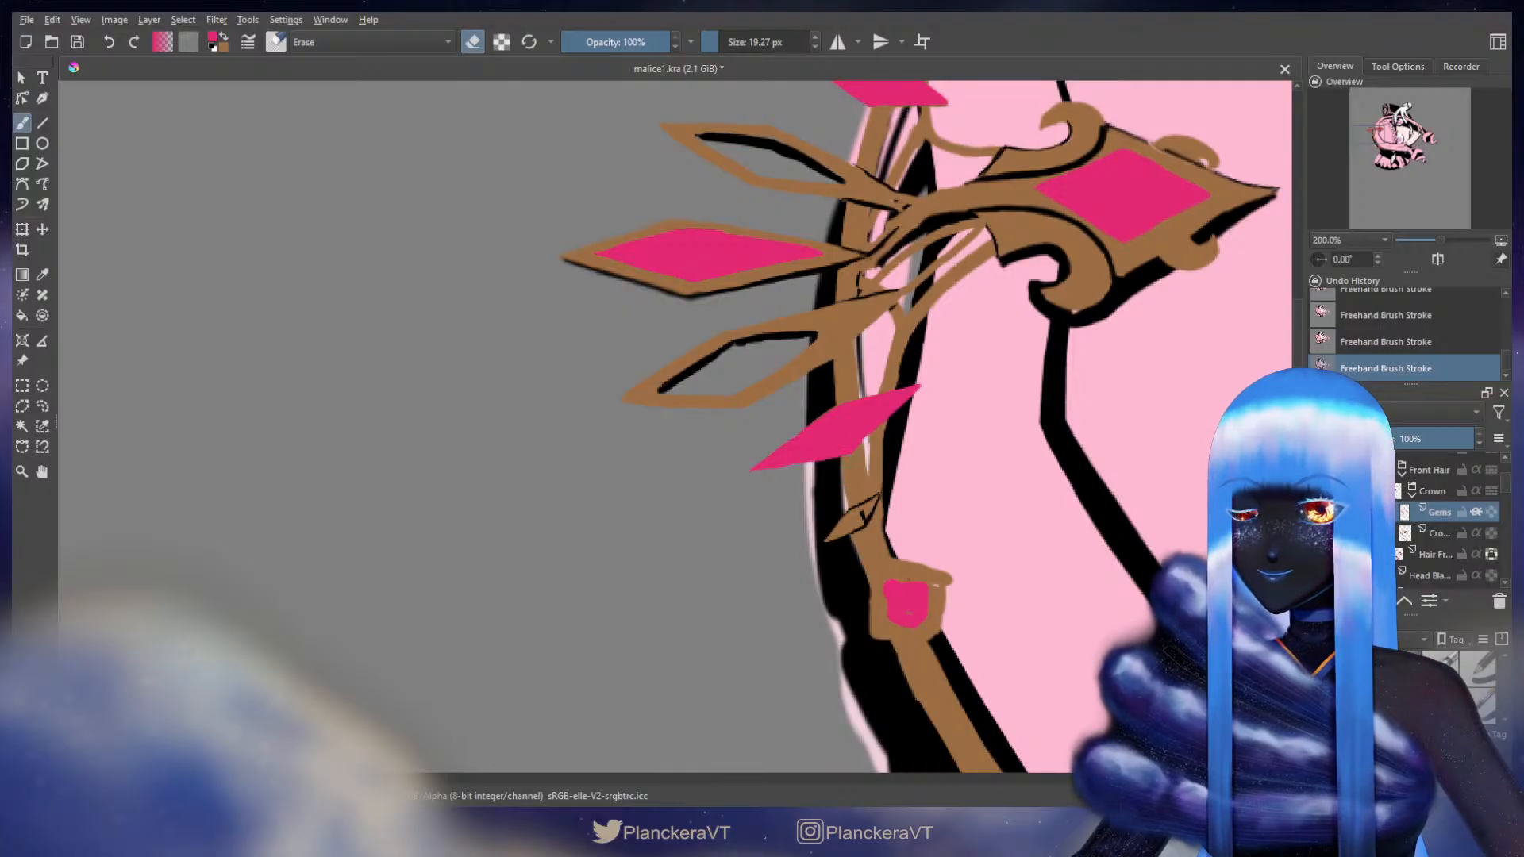
{"action": "key", "text": "e"}
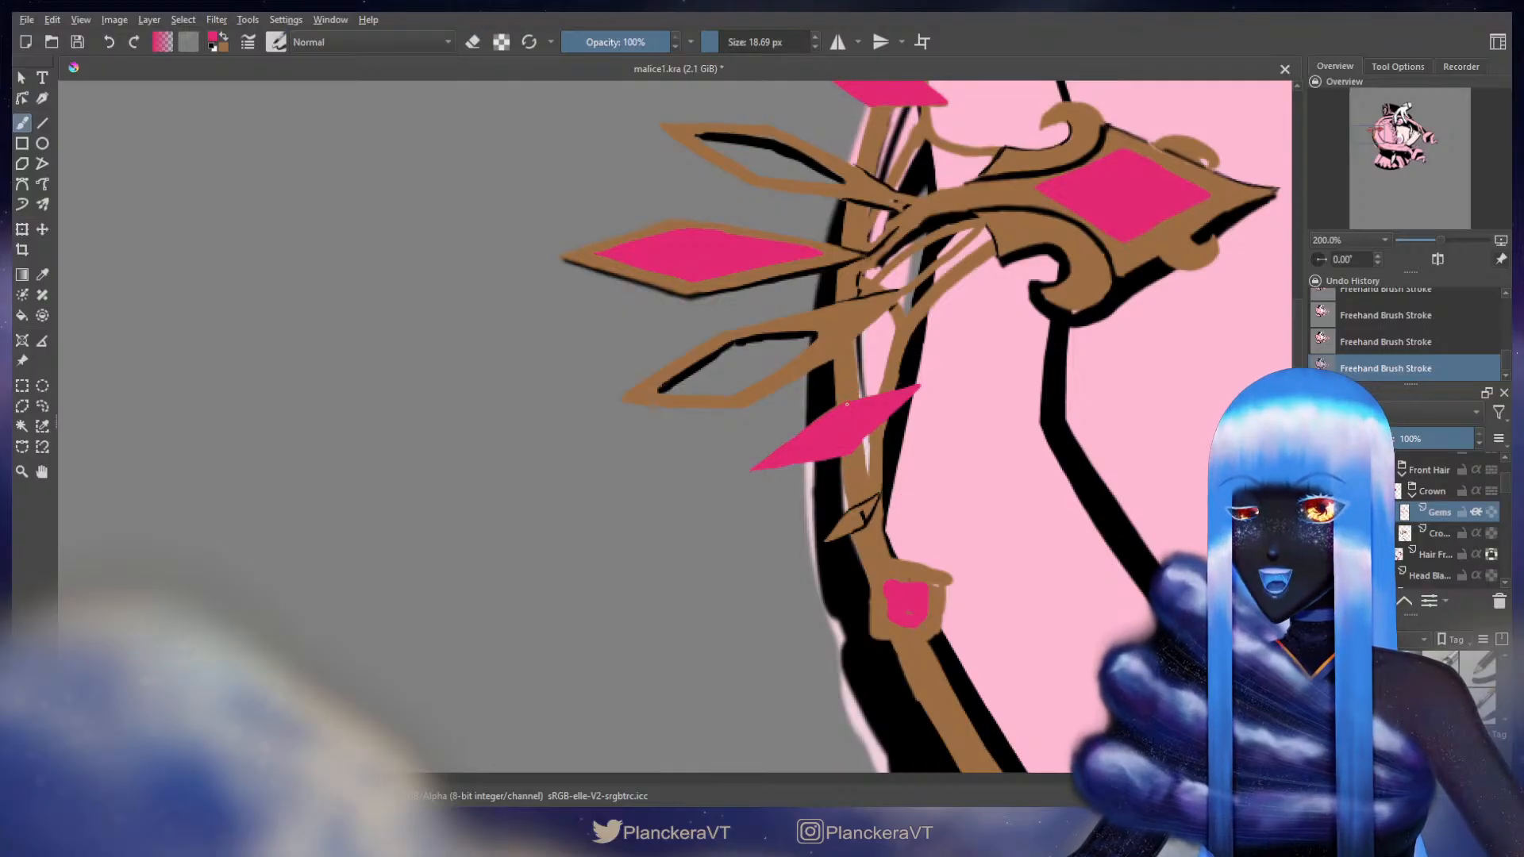
- Paint the lowest small spike above the square joint bright pink
{"action": "left_click_drag", "start_coordinate": [892, 464], "coordinate": [923, 351]}
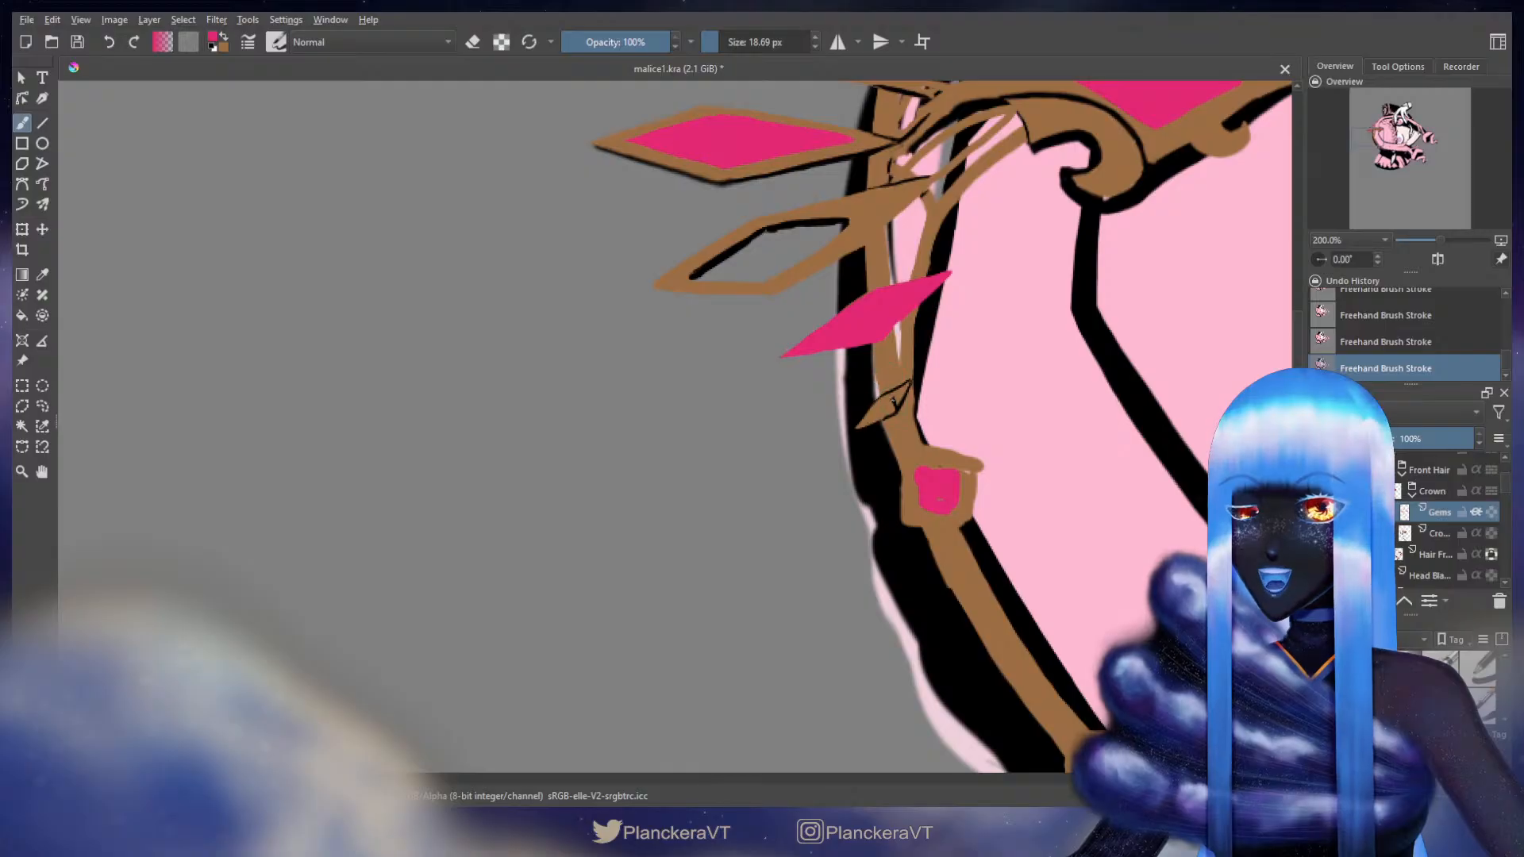
{"action": "mouse_move", "coordinate": [894, 407]}
{"action": "left_mouse_down"}
{"action": "mouse_move", "coordinate": [858, 424]}
{"action": "mouse_move", "coordinate": [883, 405]}
{"action": "left_mouse_up"}
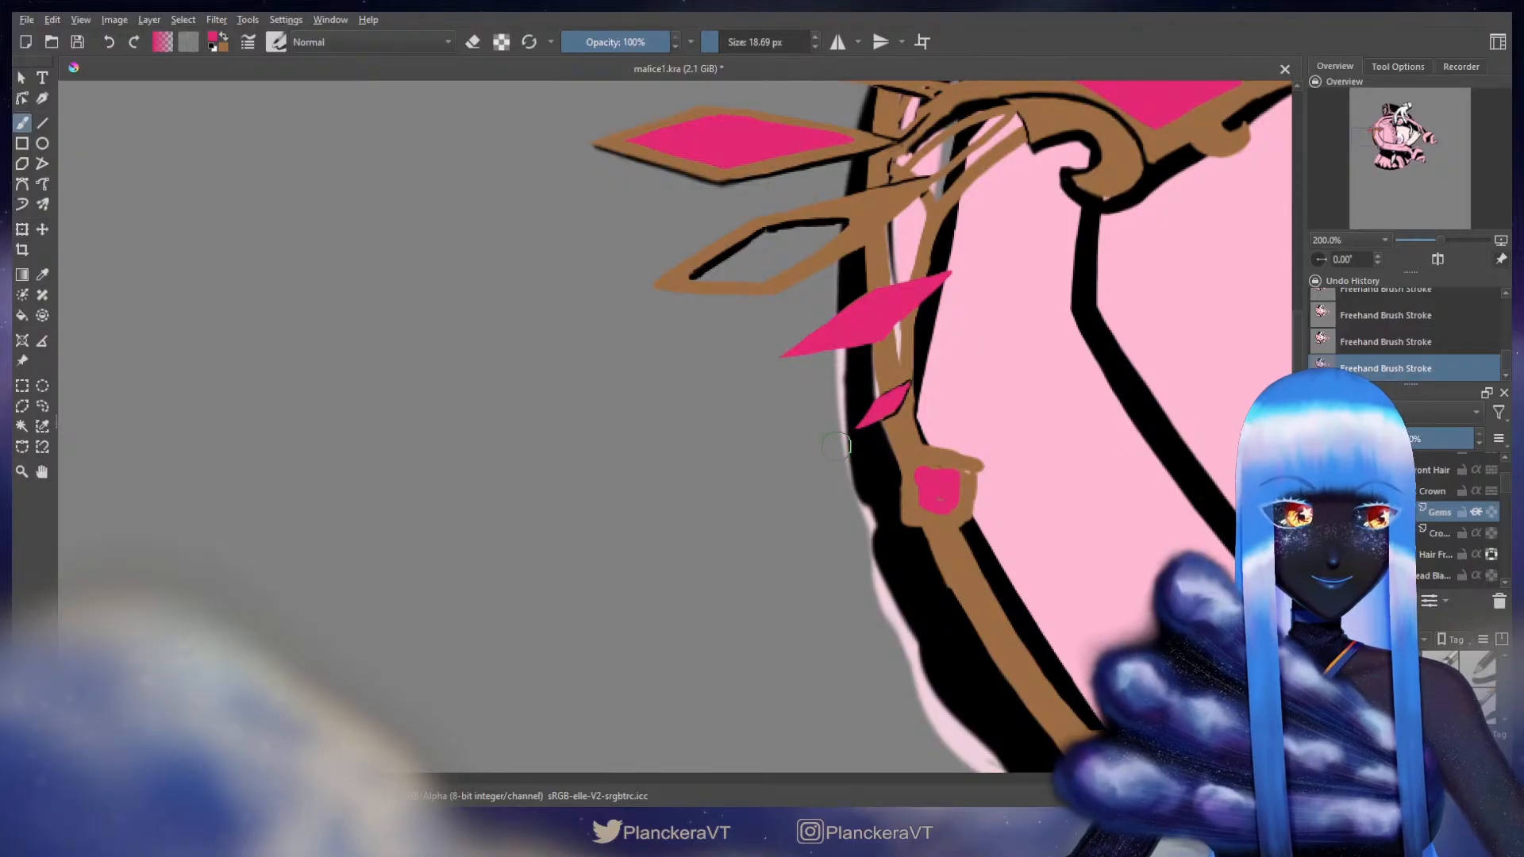
{"action": "mouse_move", "coordinate": [987, 299]}
{"action": "left_mouse_down"}
{"action": "mouse_move", "coordinate": [912, 407]}
{"action": "mouse_move", "coordinate": [905, 395]}
{"action": "left_mouse_up"}
- On the crown layer below Gems, sample the band's brown and extend the left side of the upper square joint outward
{"action": "scroll", "coordinate": [905, 395], "scroll_direction": "down", "scroll_amount": 5}
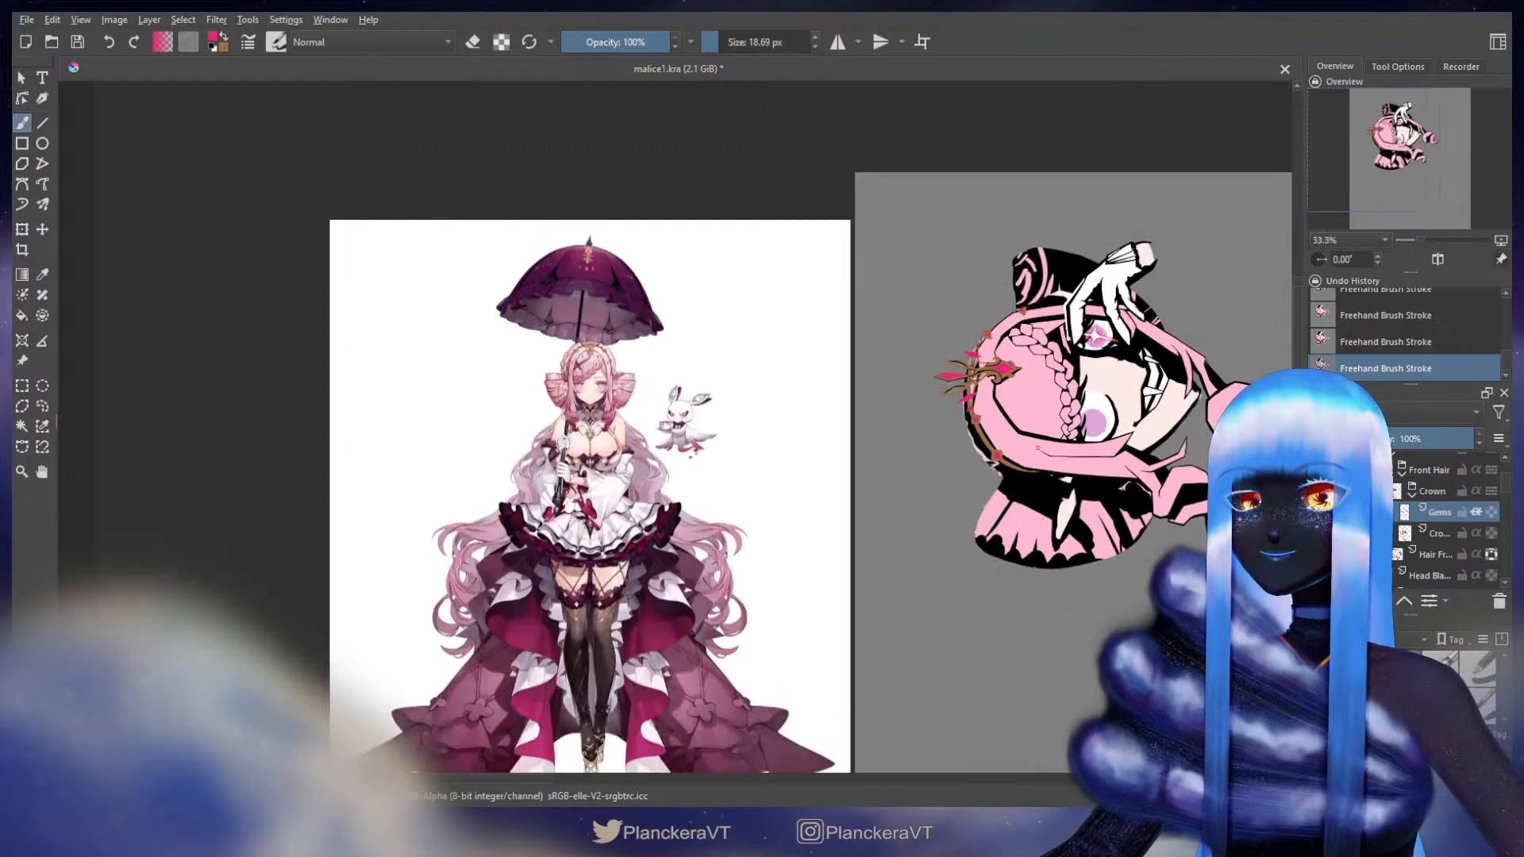
{"action": "scroll", "coordinate": [1037, 448], "scroll_direction": "down", "scroll_amount": 3}
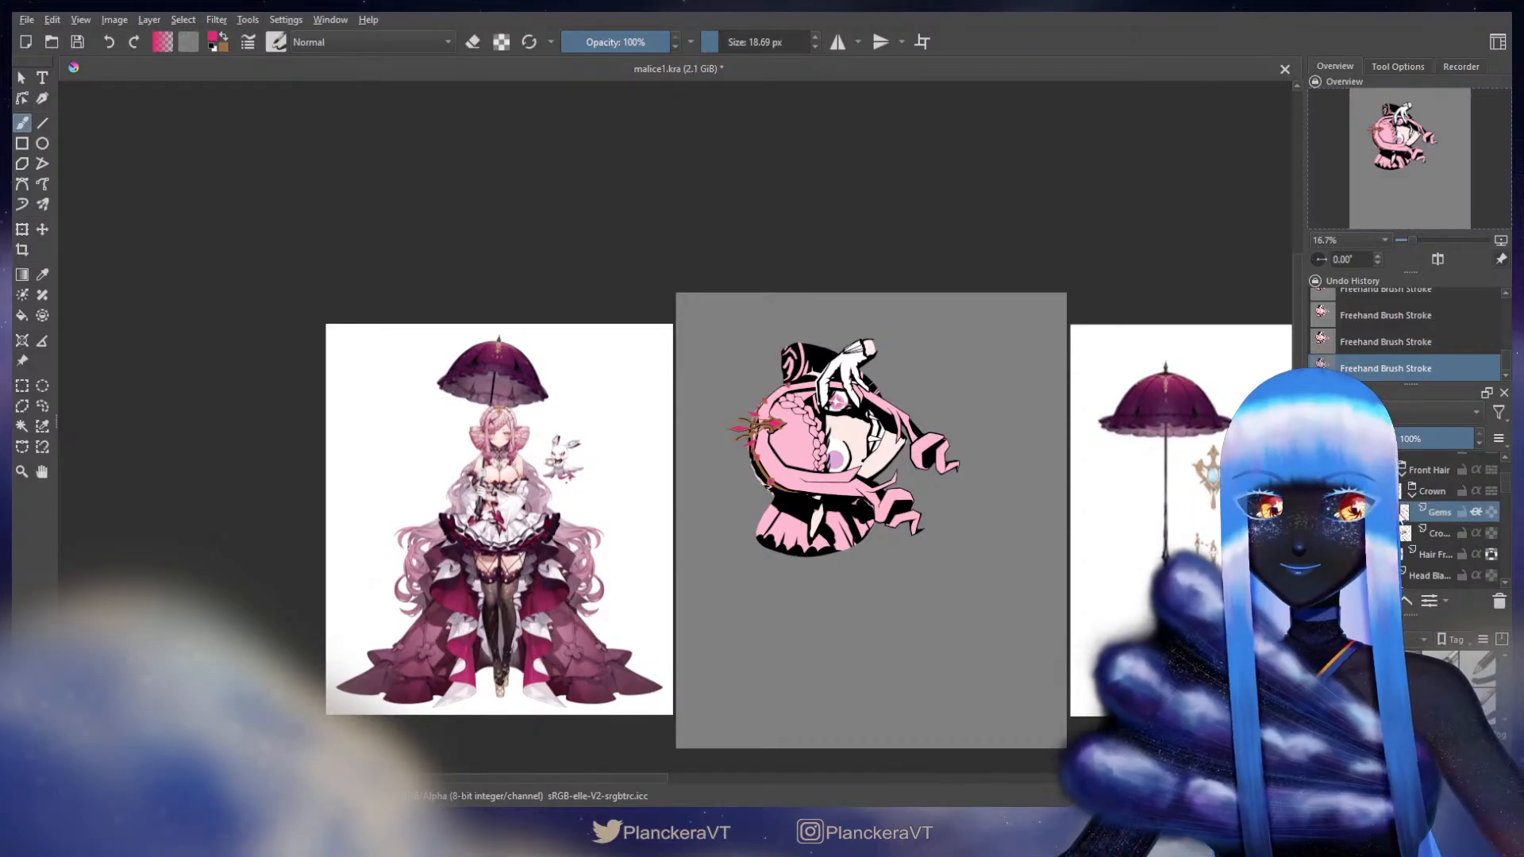
{"action": "left_click", "coordinate": [1438, 533]}
{"action": "scroll", "coordinate": [906, 468], "scroll_direction": "up", "scroll_amount": 5}
{"action": "left_click_drag", "start_coordinate": [438, 463], "coordinate": [1152, 427]}
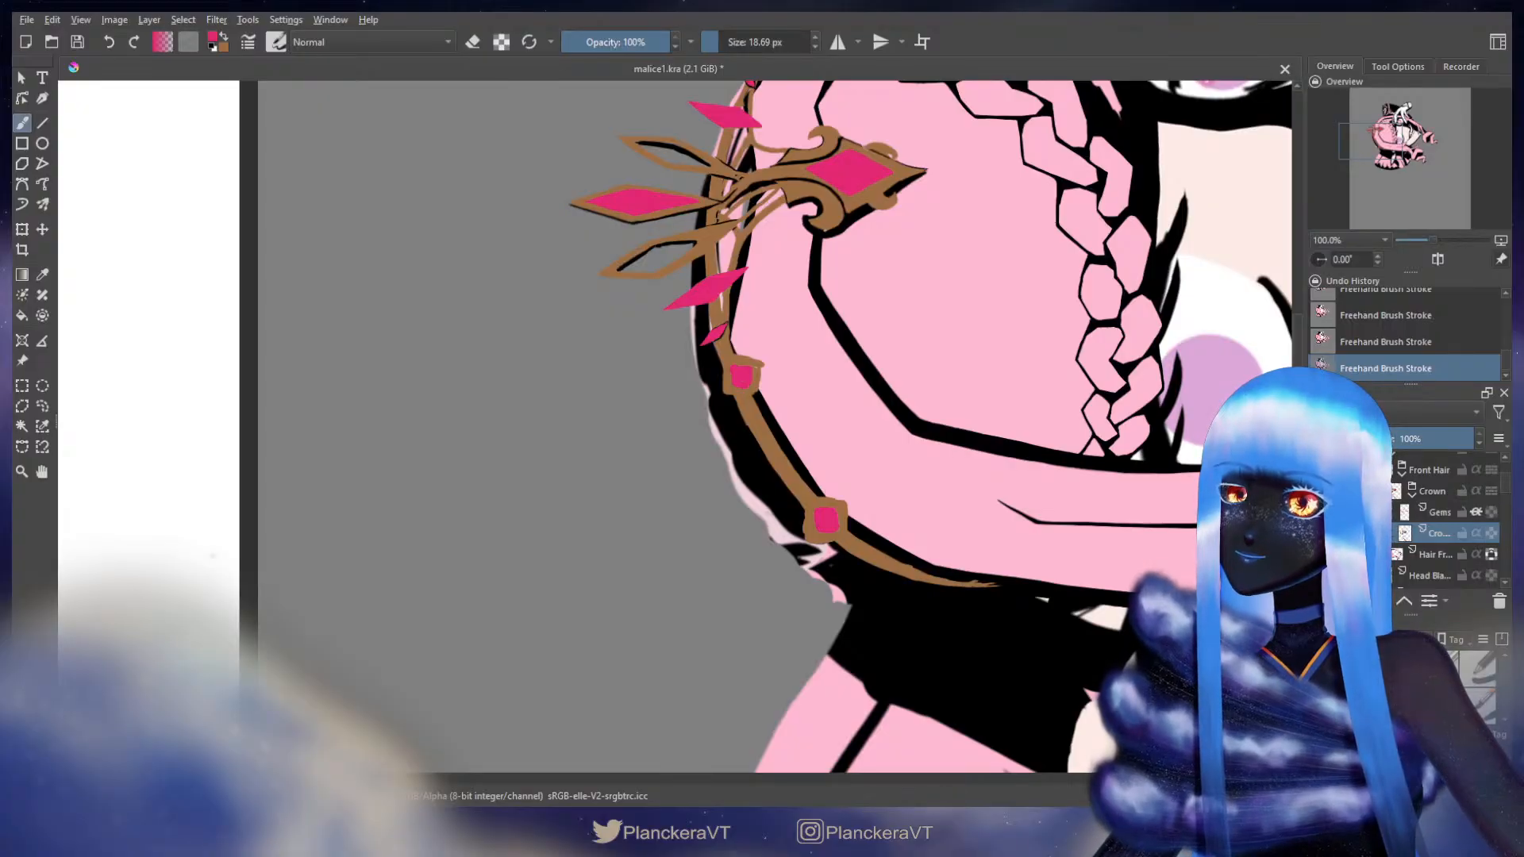
{"action": "scroll", "coordinate": [757, 461], "scroll_direction": "up", "scroll_amount": 2}
{"action": "left_click_drag", "start_coordinate": [787, 413], "coordinate": [792, 557]}
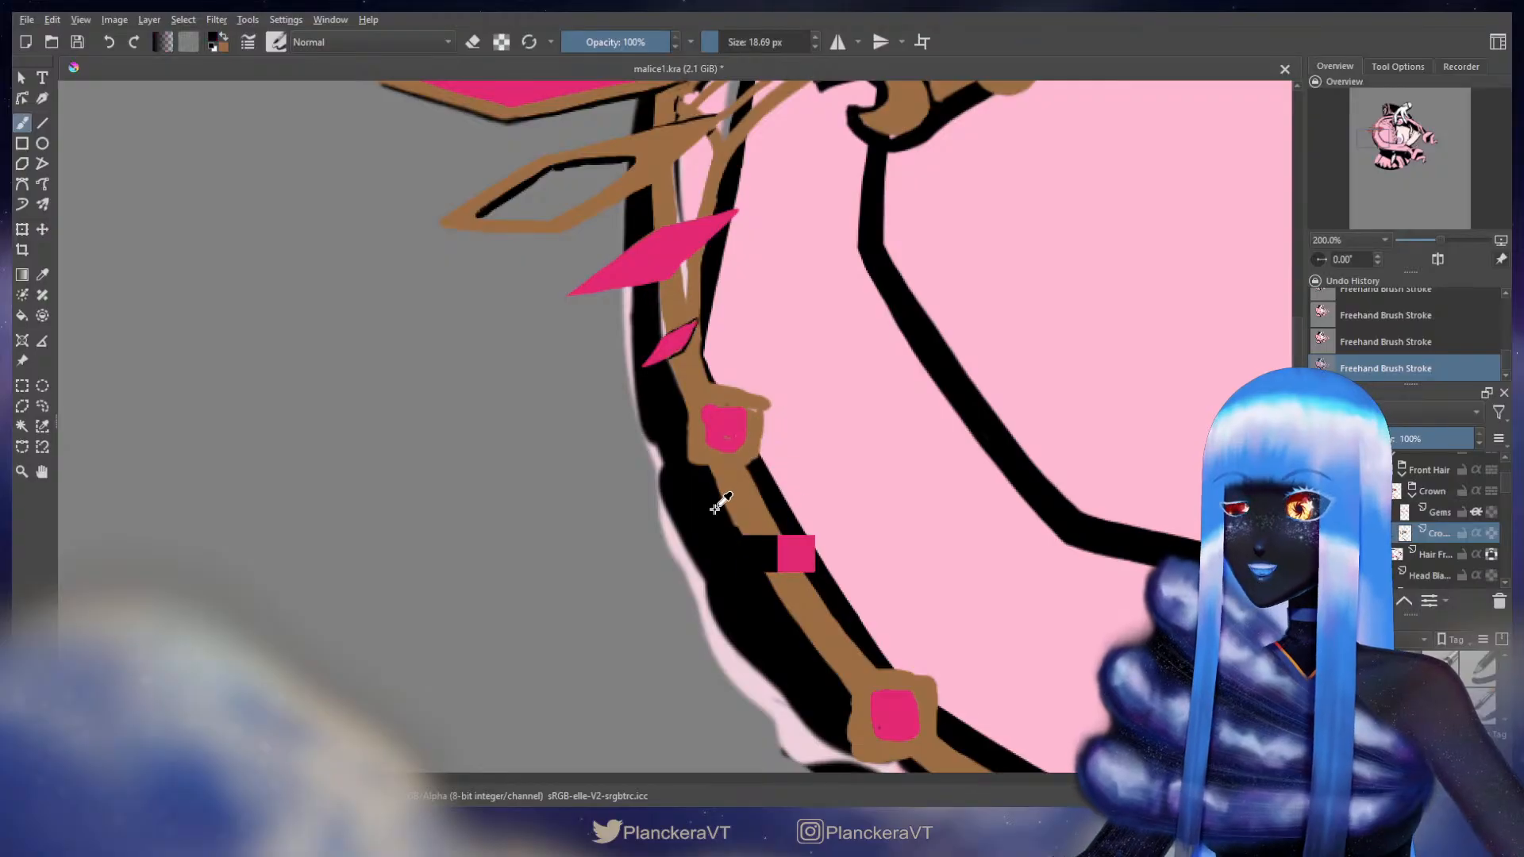
{"action": "left_click", "coordinate": [702, 421], "text": "ctrl"}
{"action": "mouse_move", "coordinate": [733, 394]}
{"action": "left_mouse_down"}
{"action": "mouse_move", "coordinate": [800, 363]}
{"action": "mouse_move", "coordinate": [759, 385]}
{"action": "left_mouse_up"}
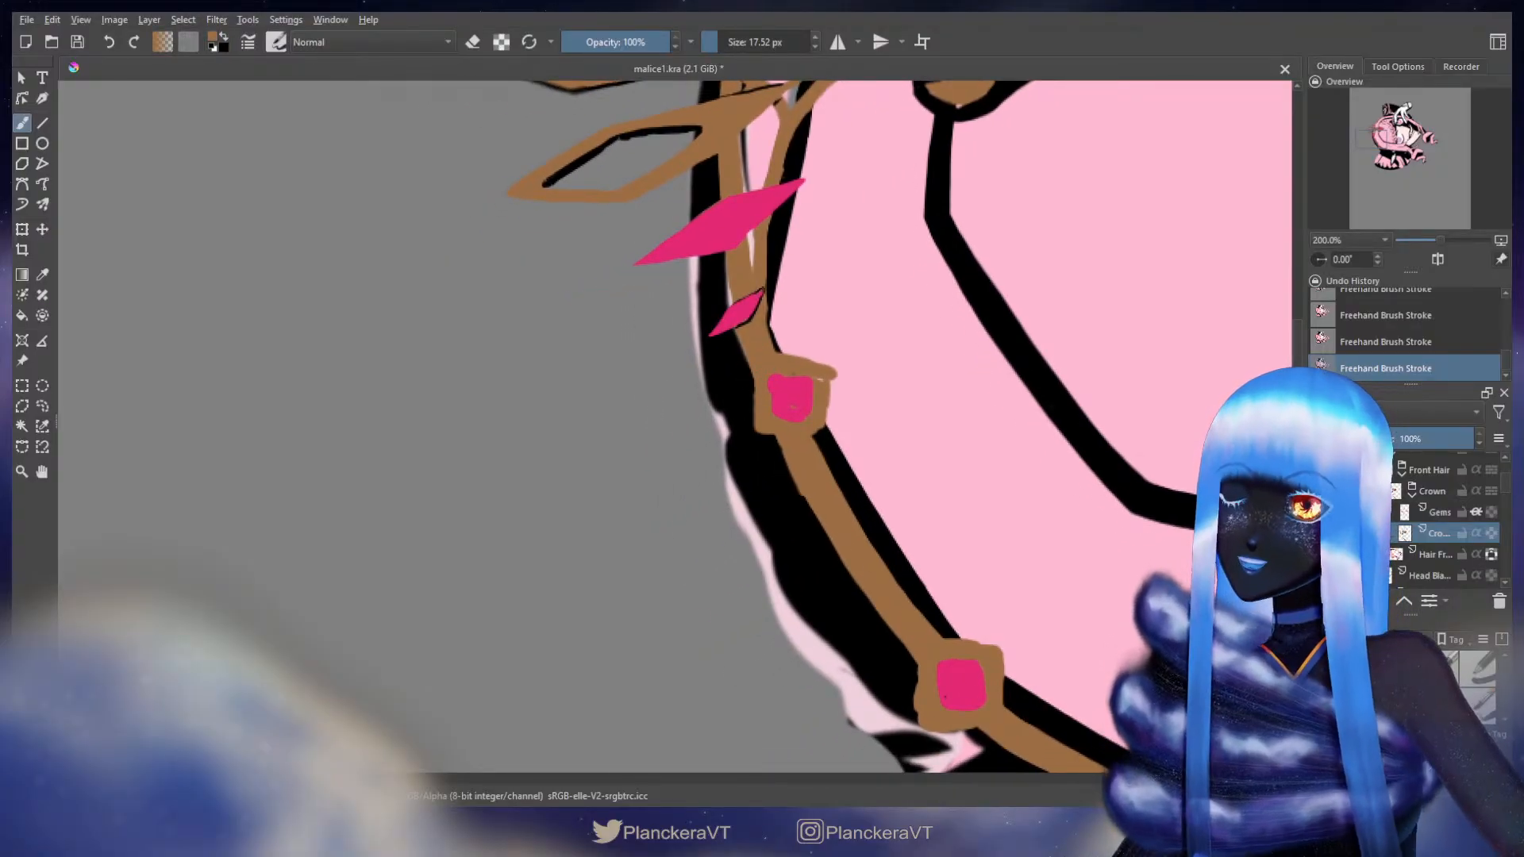
{"action": "left_click_drag", "start_coordinate": [749, 306], "coordinate": [746, 307]}
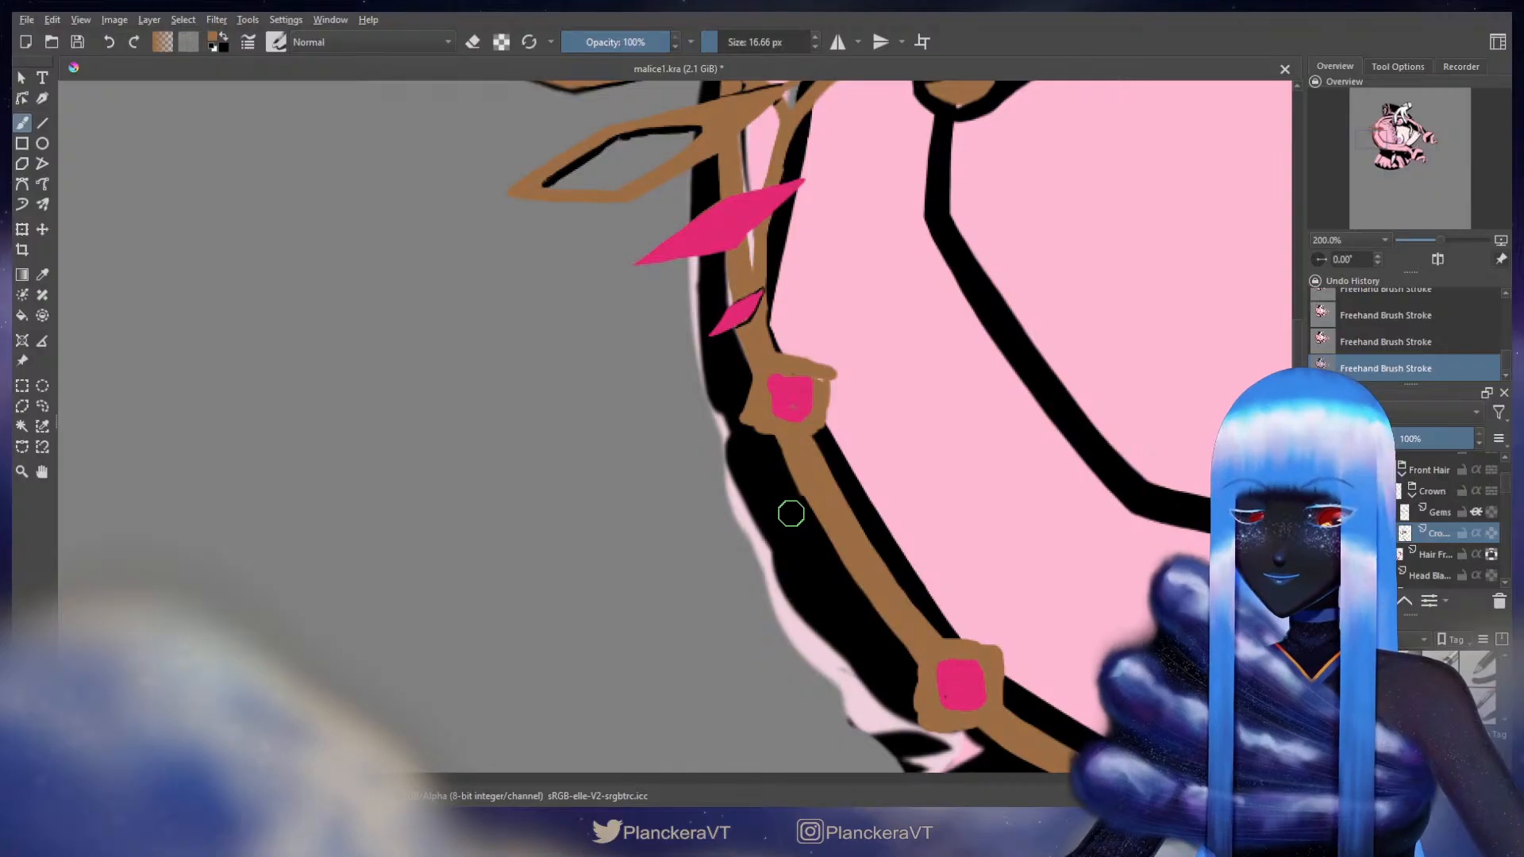
- Erase around the upper square joint to trim its lower-left edge and sharpen its upper-right corner into a point
{"action": "key", "text": "e"}
{"action": "left_click_drag", "start_coordinate": [742, 432], "coordinate": [772, 449]}
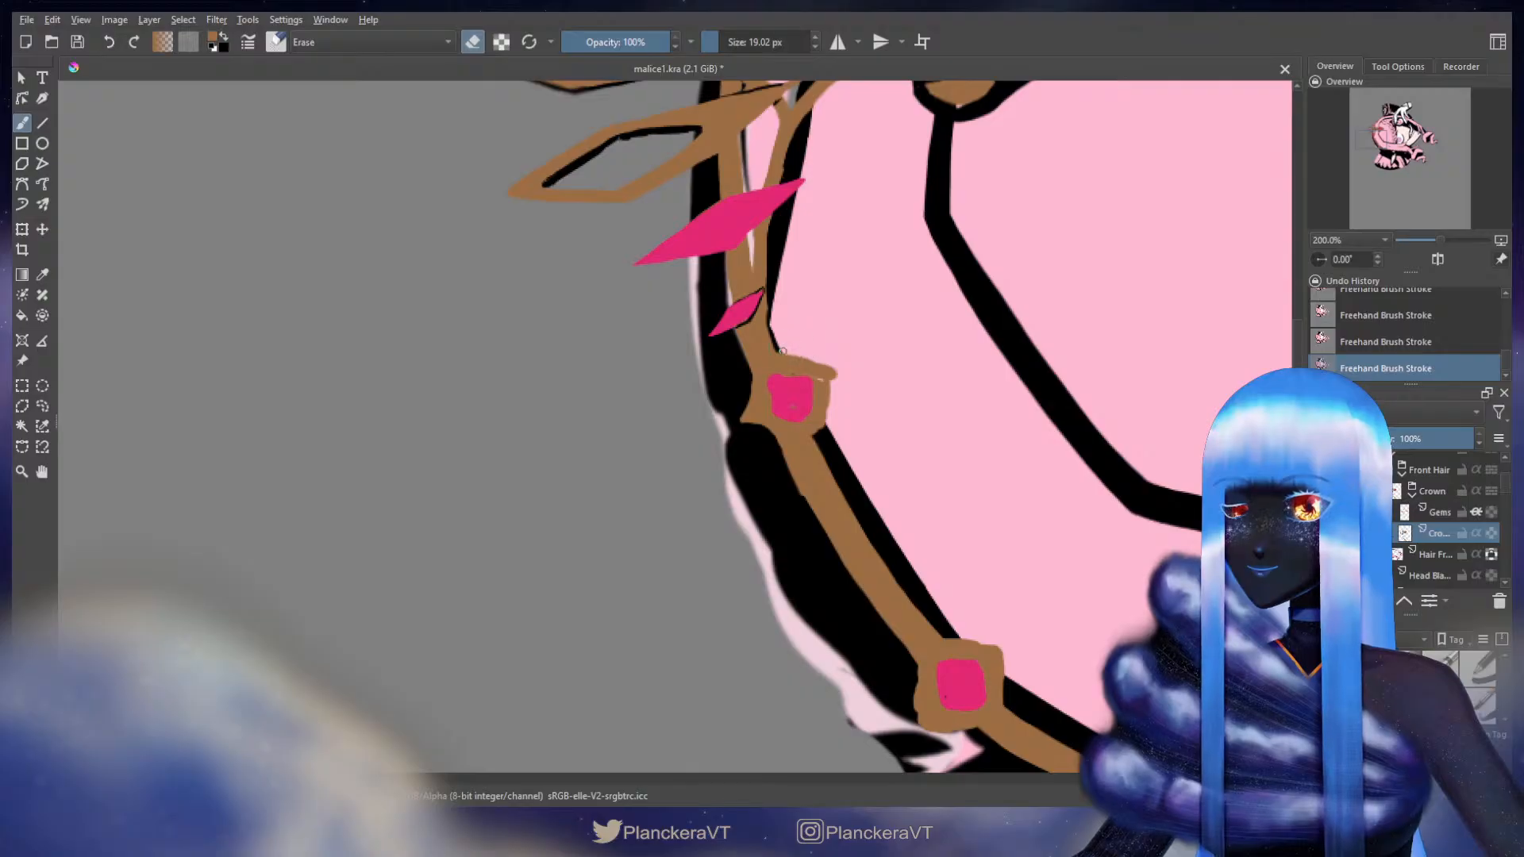
{"action": "mouse_move", "coordinate": [786, 351]}
{"action": "left_mouse_down"}
{"action": "mouse_move", "coordinate": [846, 364]}
{"action": "mouse_move", "coordinate": [827, 423]}
{"action": "left_mouse_up"}
{"action": "key", "text": "e"}
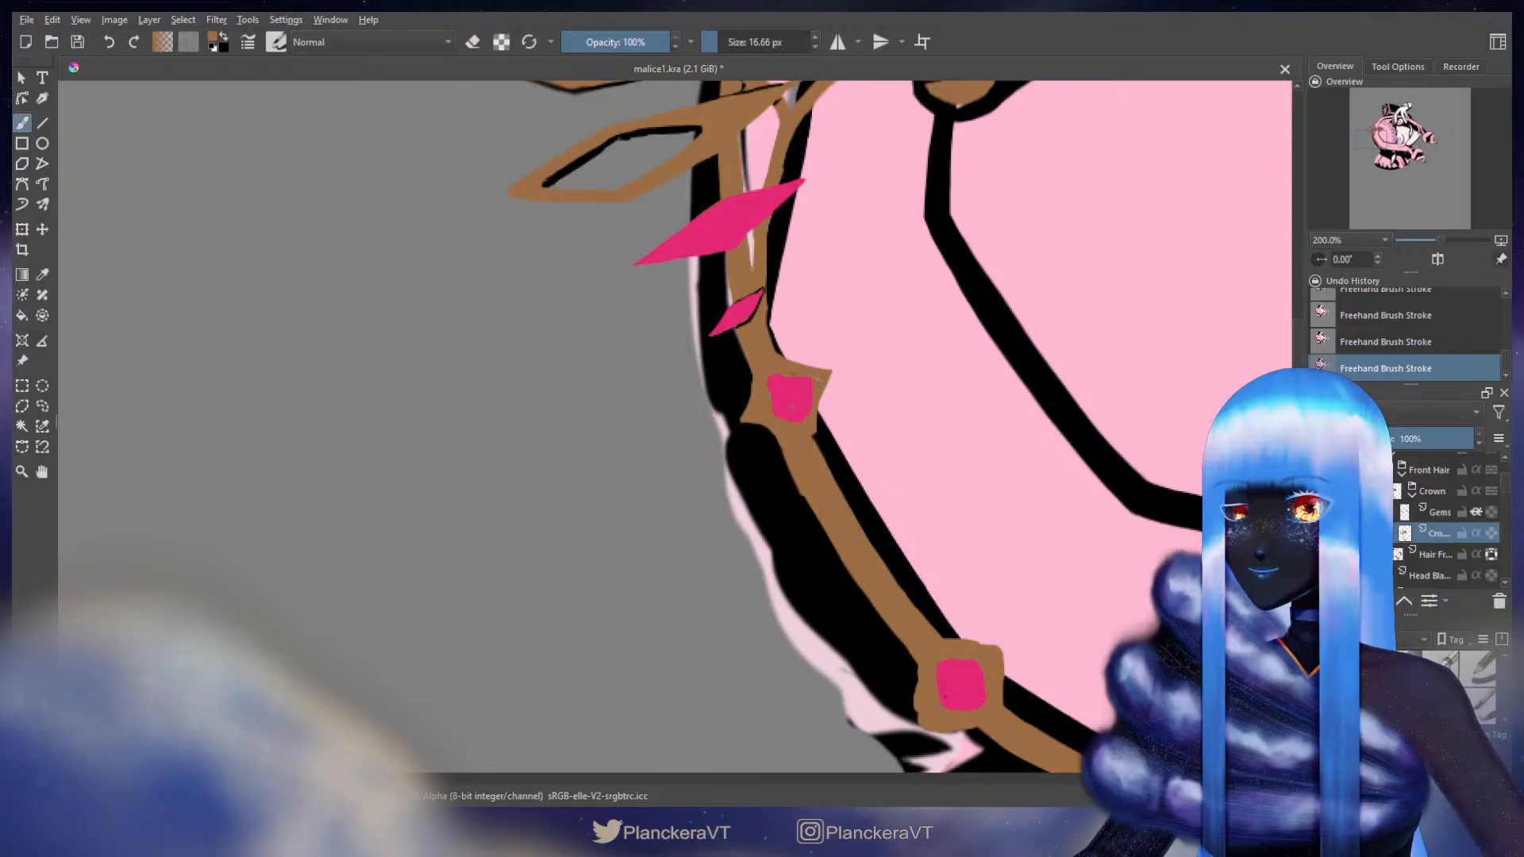
{"action": "left_click_drag", "start_coordinate": [794, 401], "coordinate": [792, 406]}
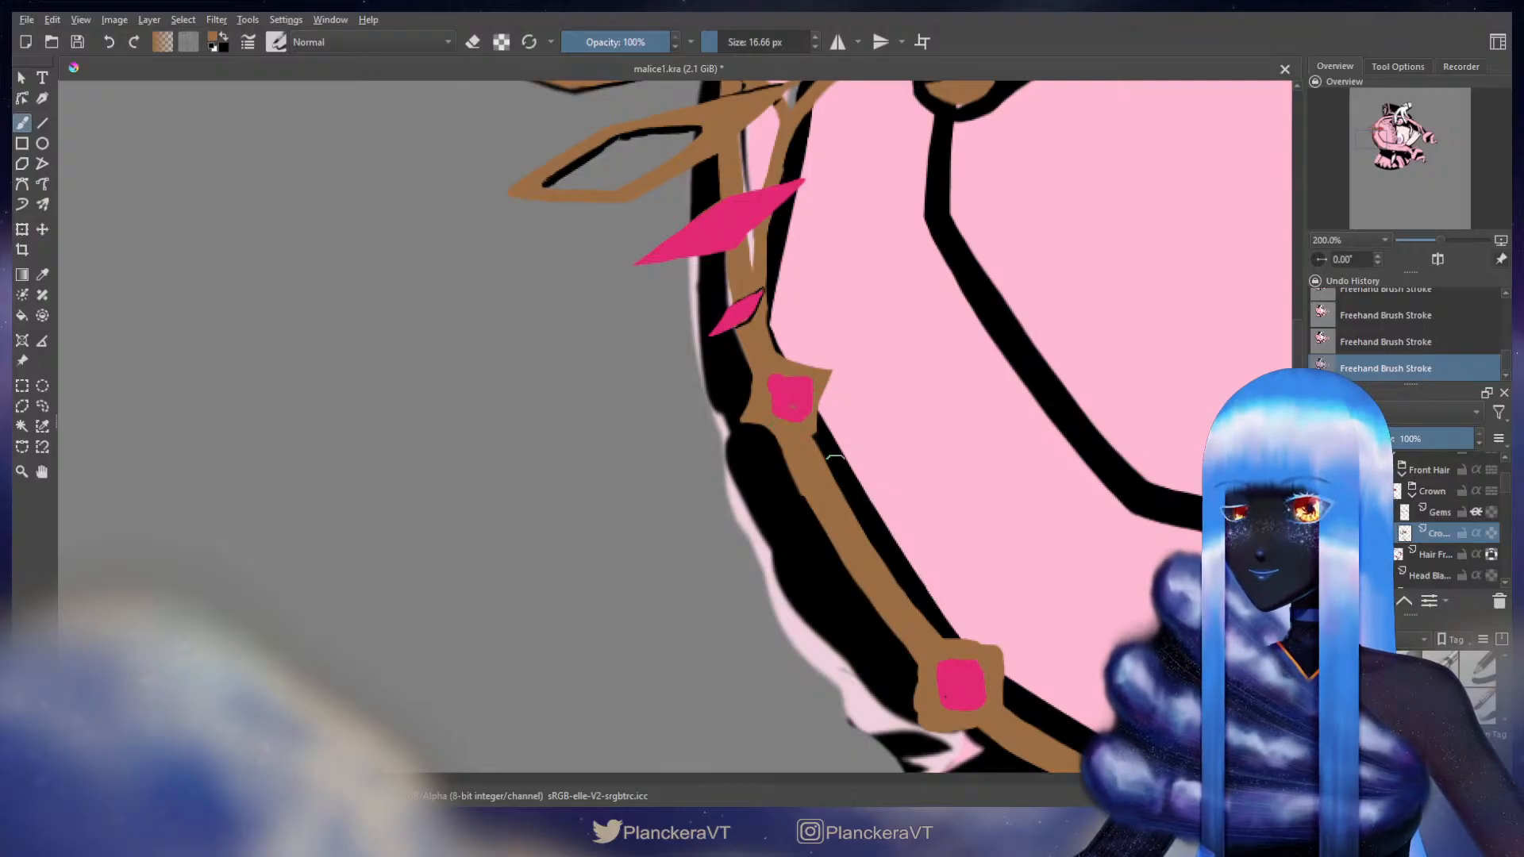
{"action": "key", "text": "e"}
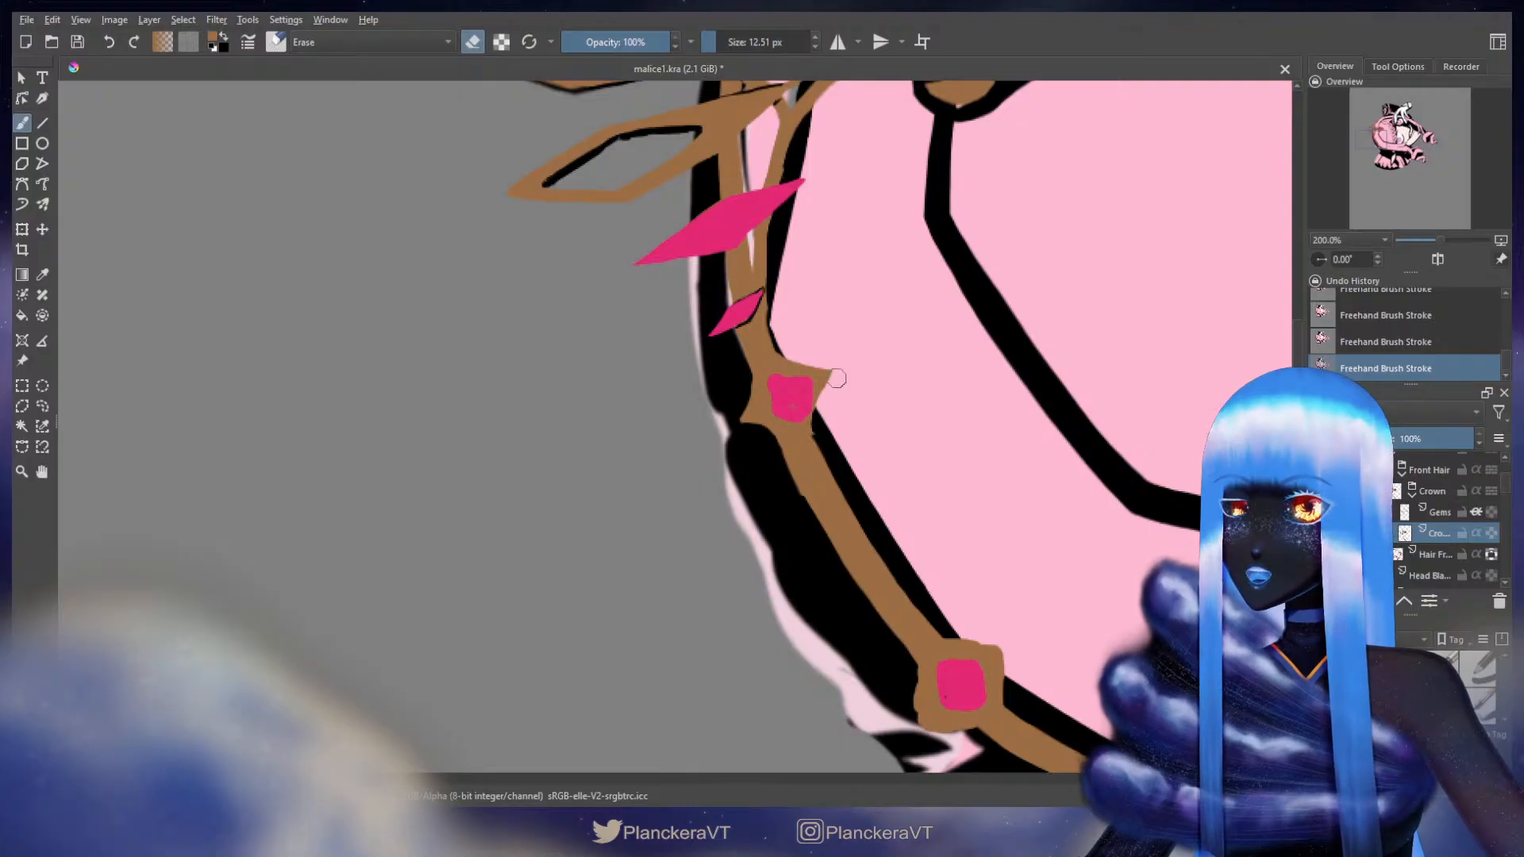
- Hide the Gems layer, trim the upper joint's right edge, and paint its upper-right and left corners out into brown points
{"action": "left_click", "coordinate": [1317, 512]}
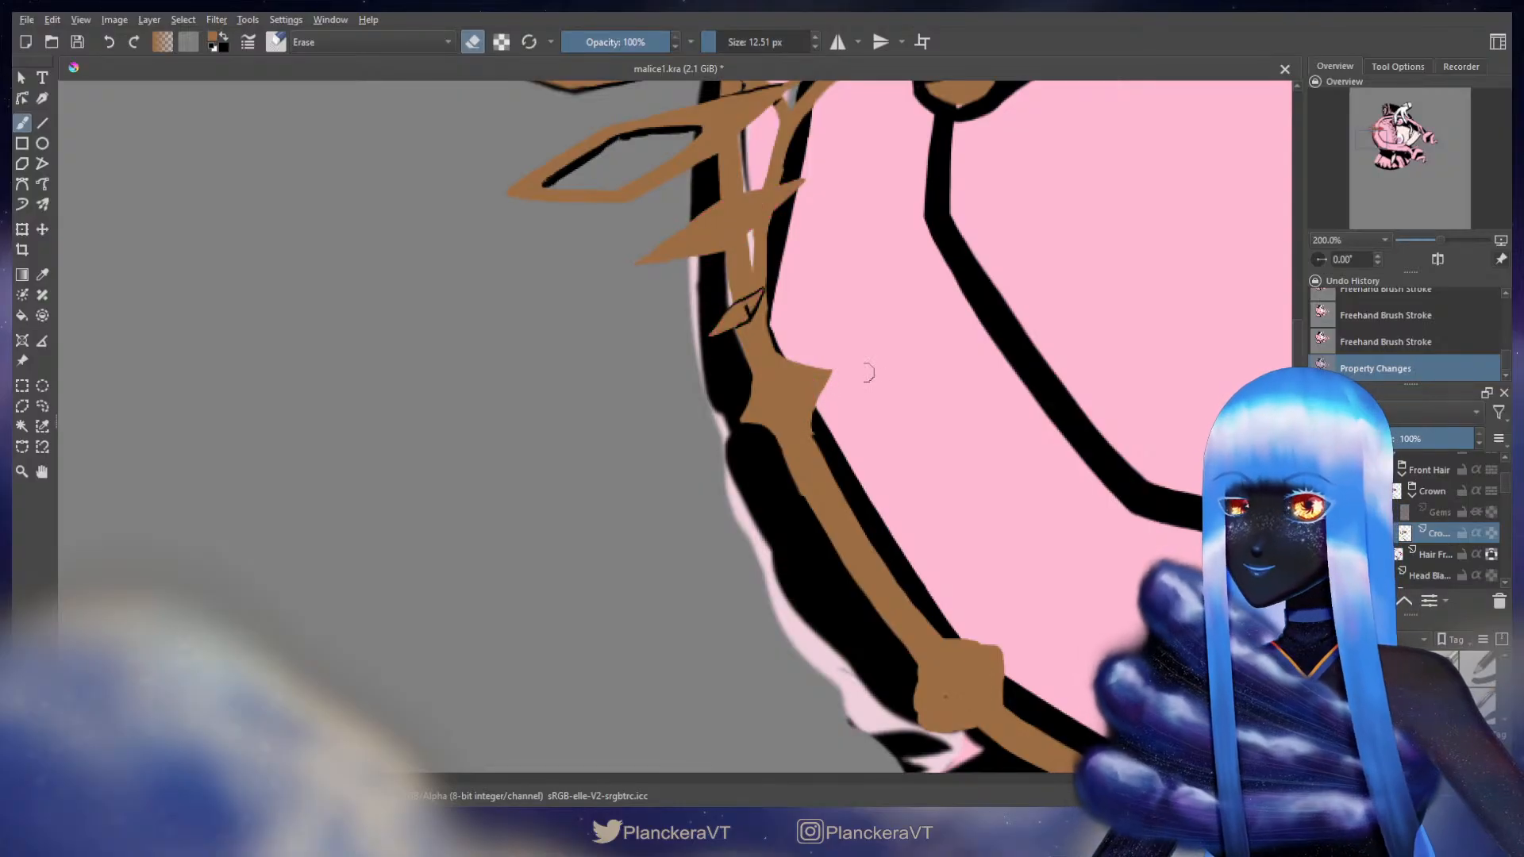
{"action": "left_click_drag", "start_coordinate": [830, 393], "coordinate": [820, 436]}
{"action": "key", "text": "e"}
{"action": "left_click_drag", "start_coordinate": [786, 350], "coordinate": [832, 368]}
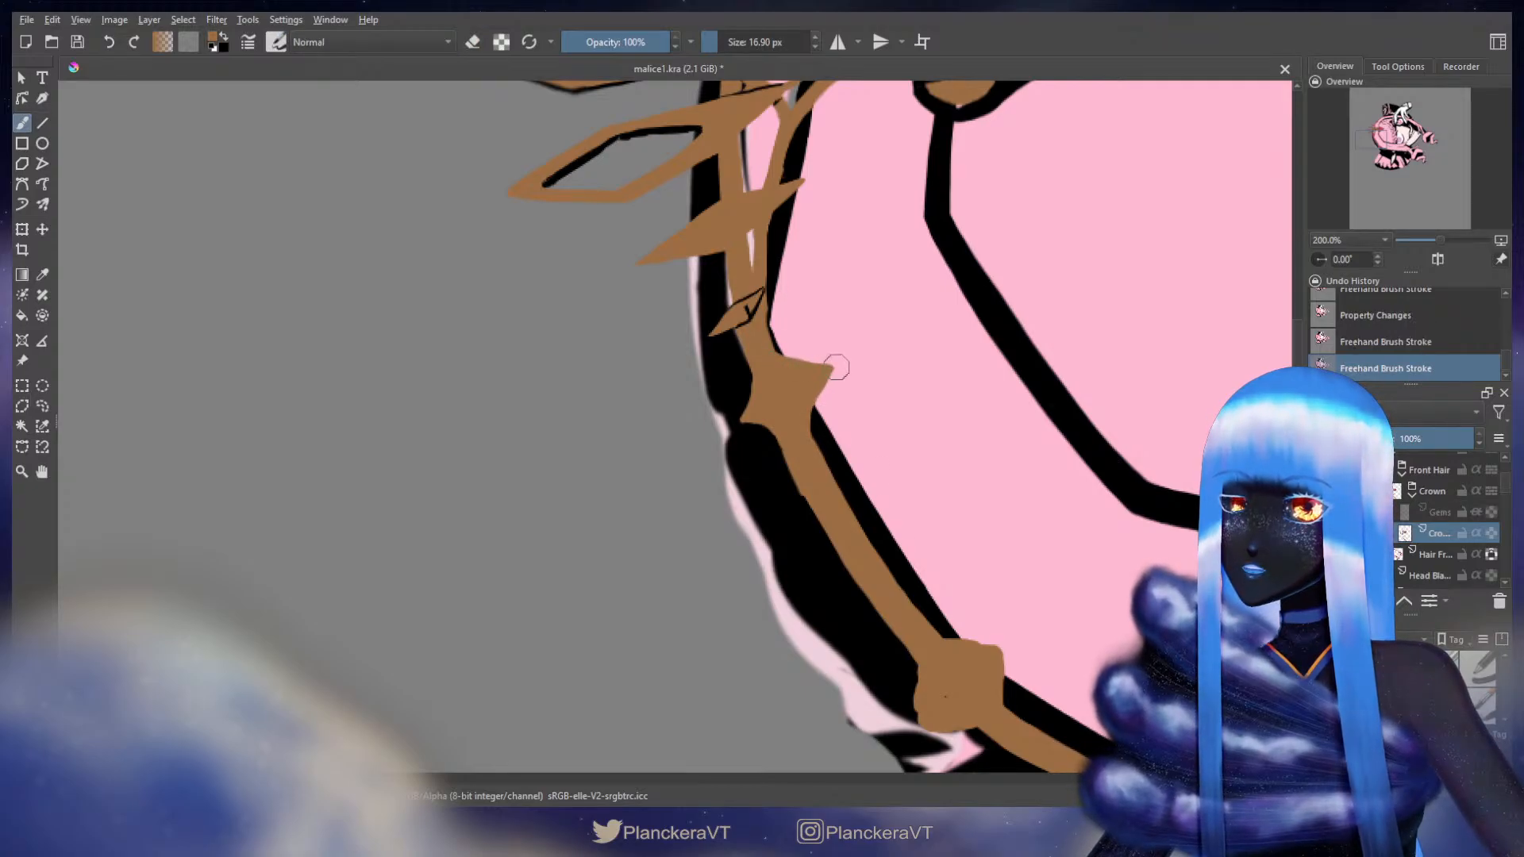
{"action": "left_click_drag", "start_coordinate": [805, 433], "coordinate": [787, 388]}
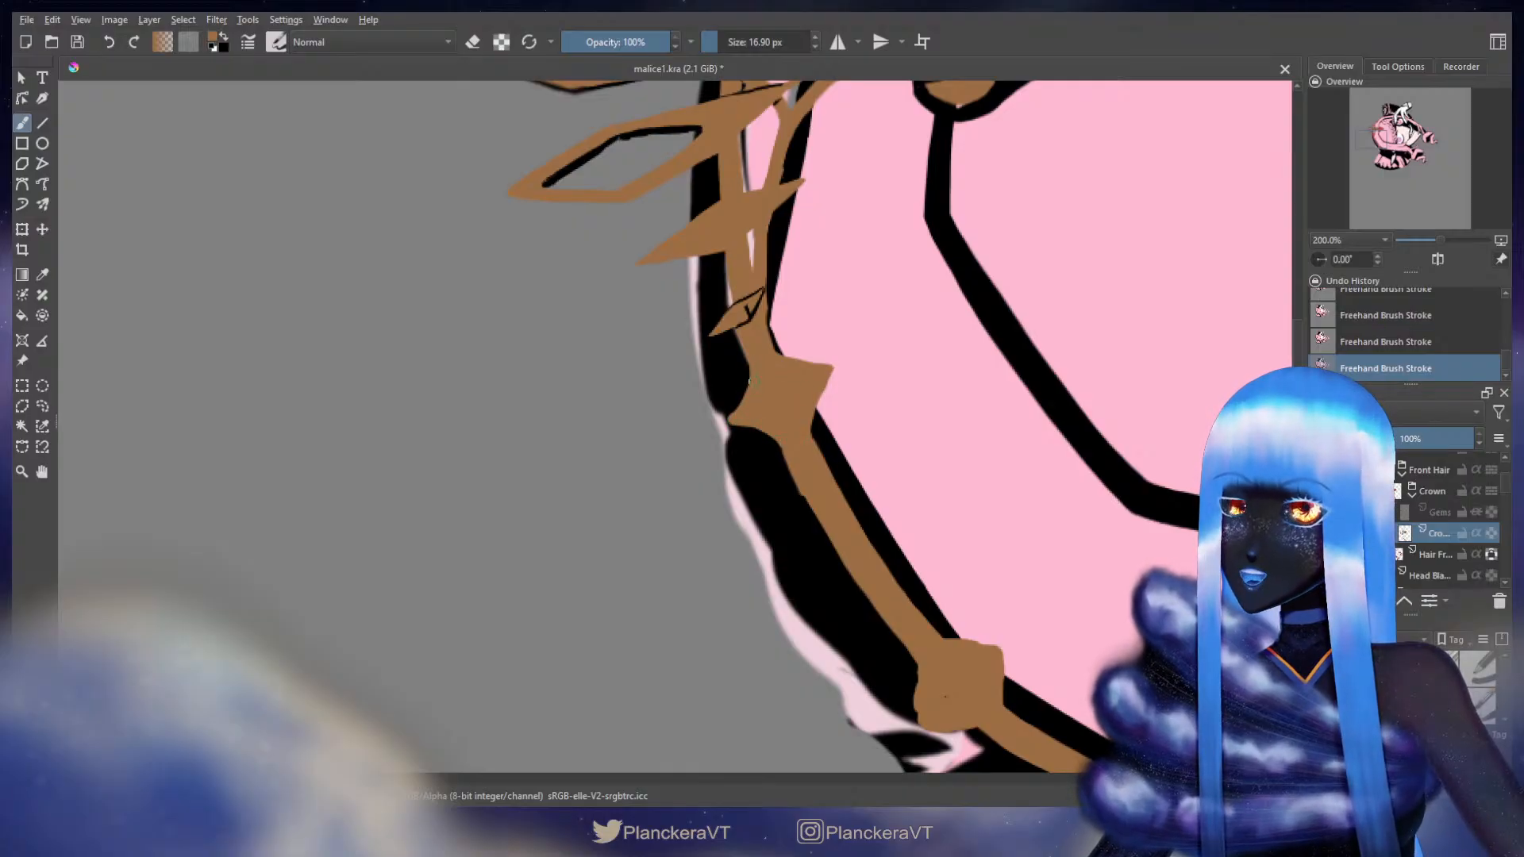
{"action": "left_click_drag", "start_coordinate": [728, 418], "coordinate": [756, 429]}
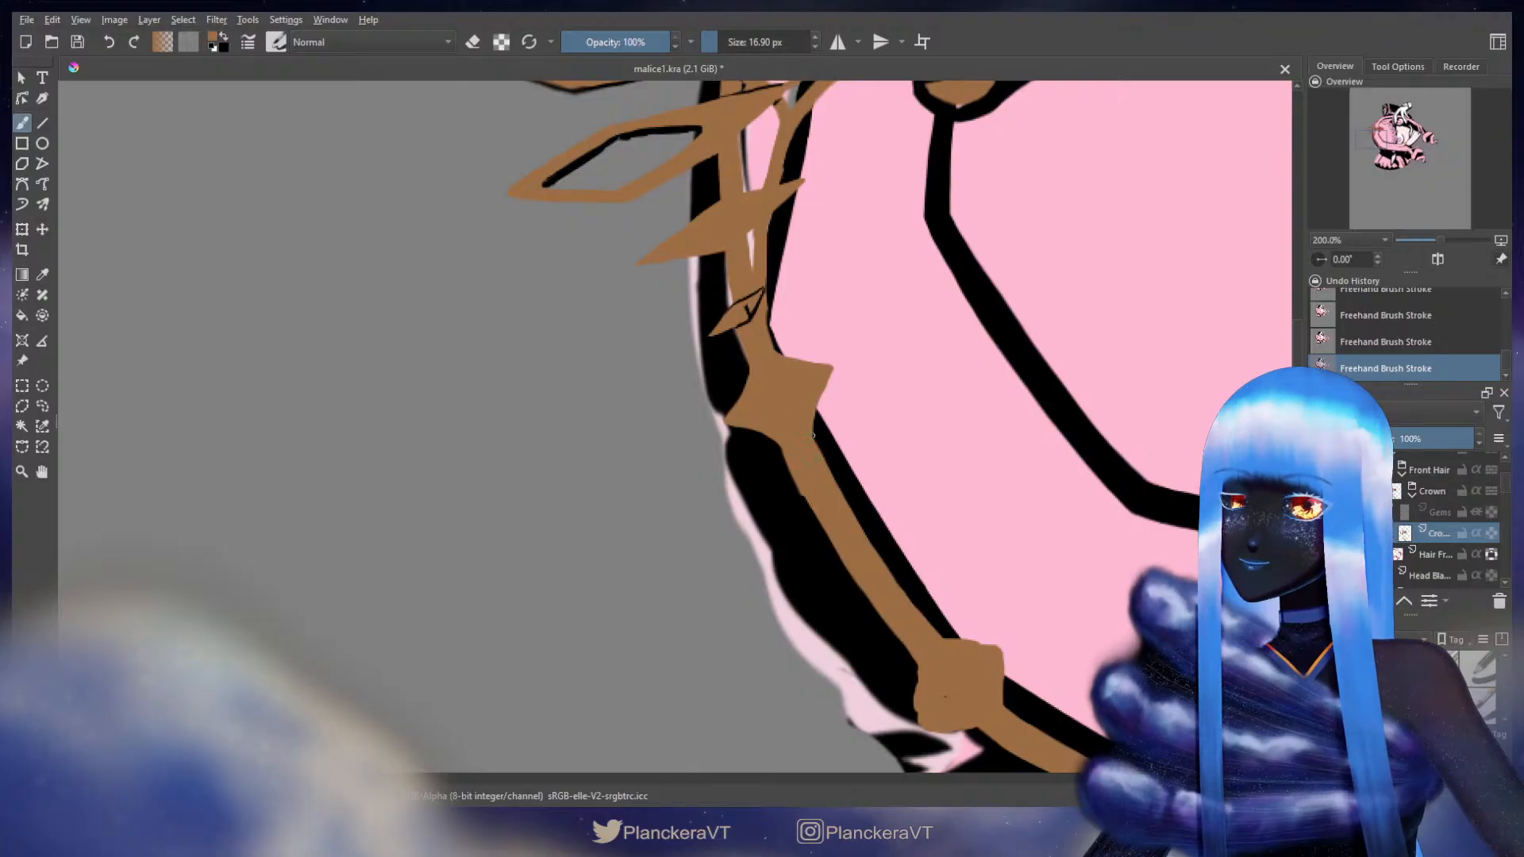
{"action": "key", "text": "ctrl+z"}
{"action": "left_click_drag", "start_coordinate": [758, 433], "coordinate": [737, 430]}
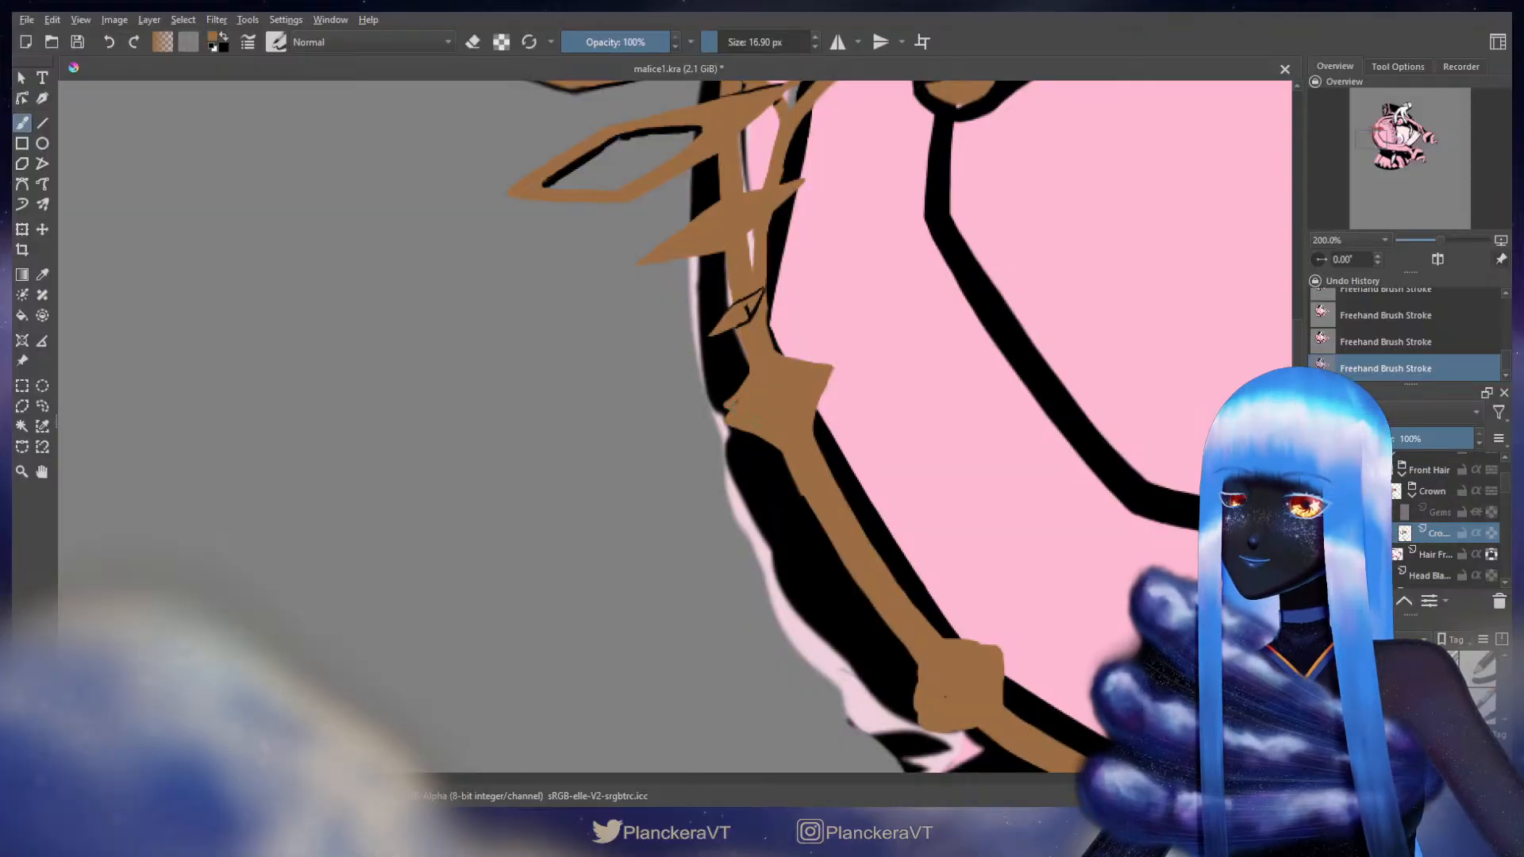
- Adjust the upper joint's left point with a transform and erase the uneven brown along its lower-left edge and adjoining band
{"action": "key", "text": "e"}
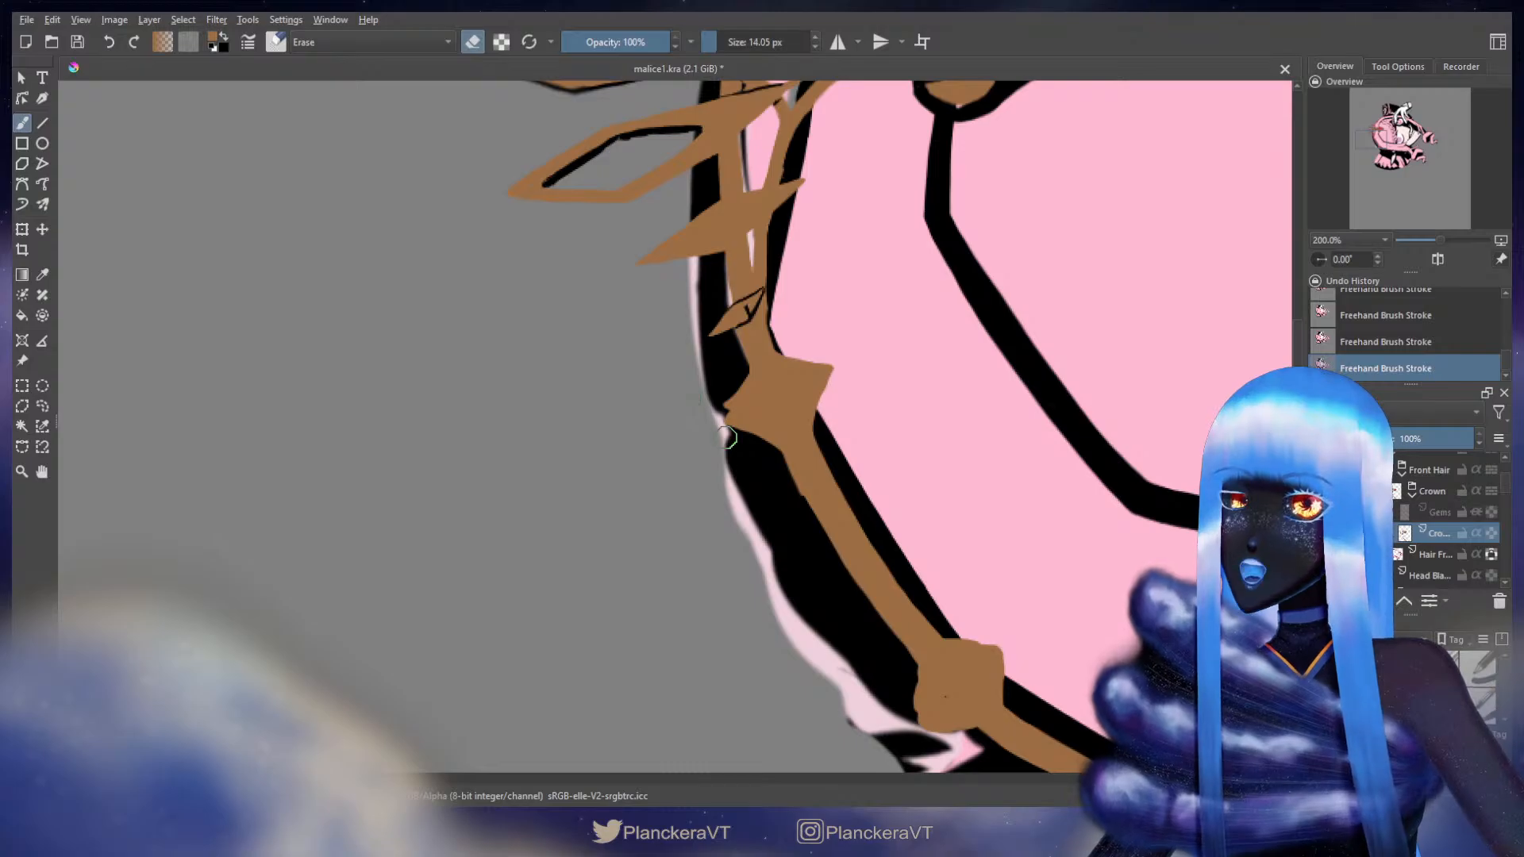
{"action": "key", "text": "e"}
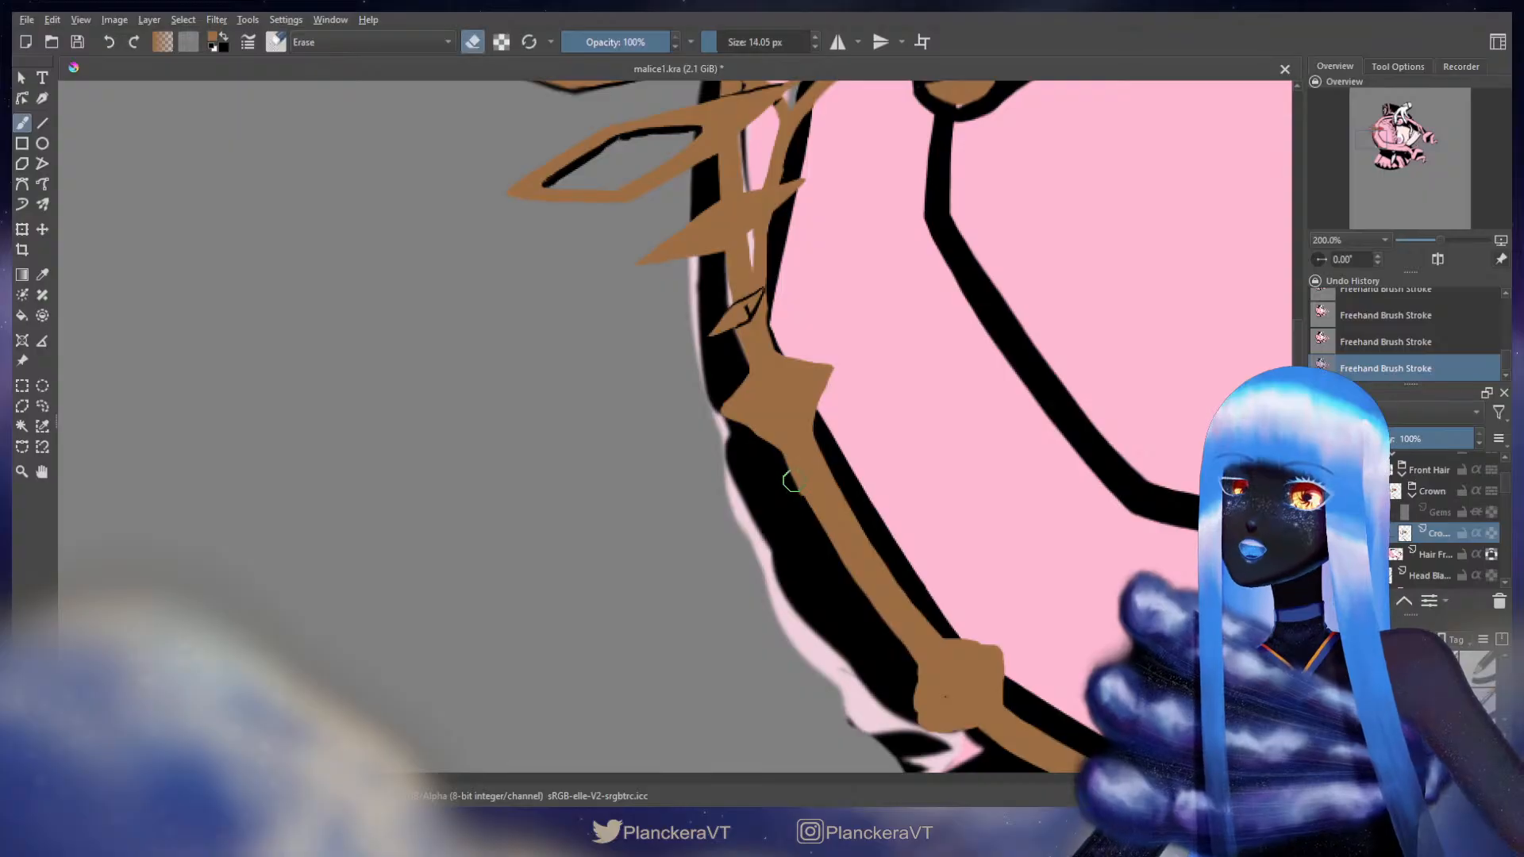
{"action": "key", "text": "ctrl+t"}
{"action": "key", "text": "b"}
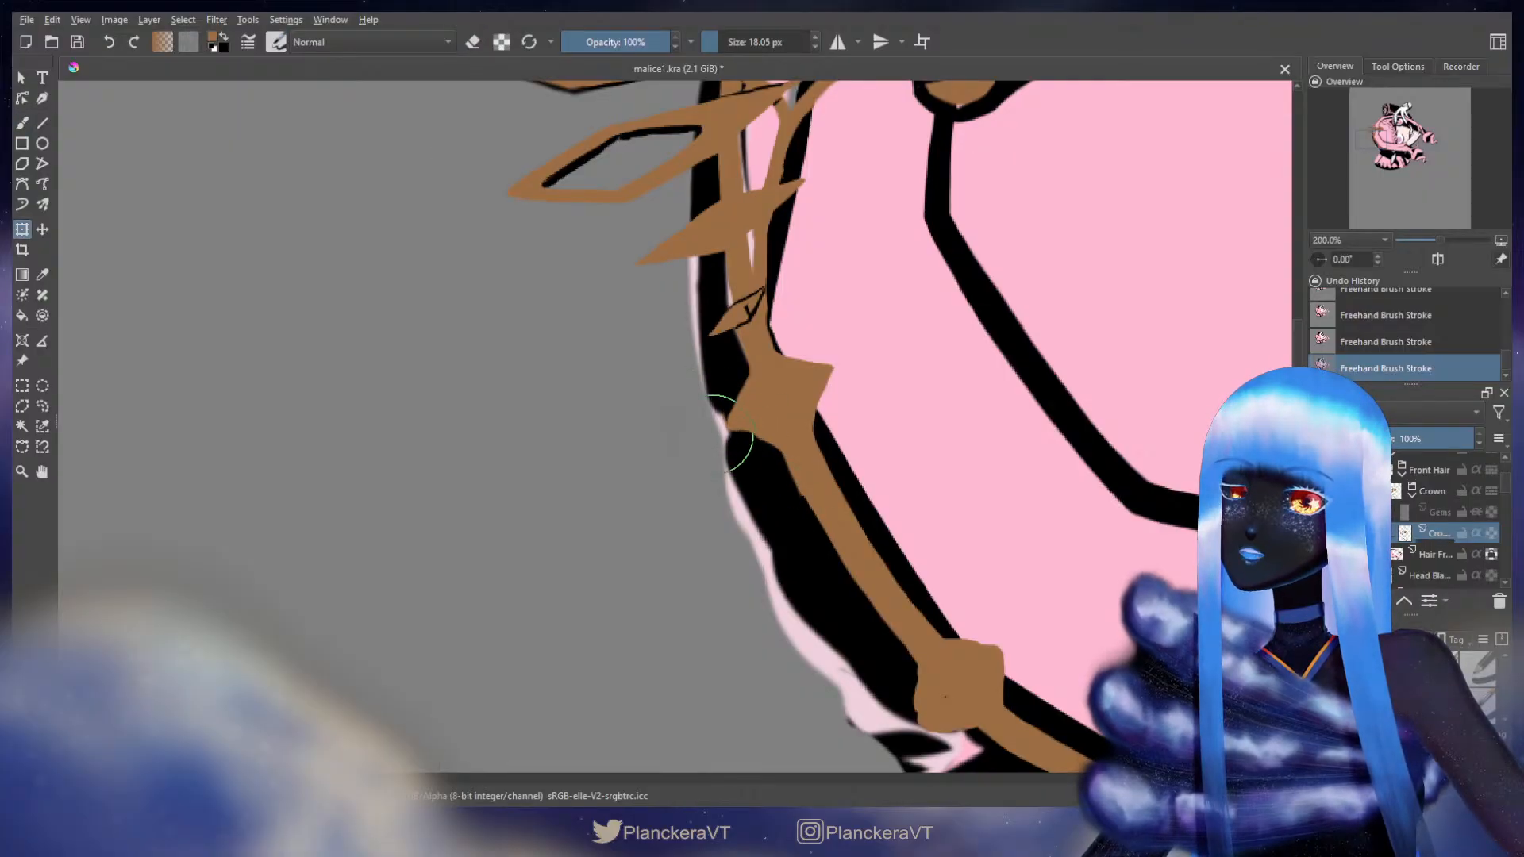
{"action": "key", "text": "e"}
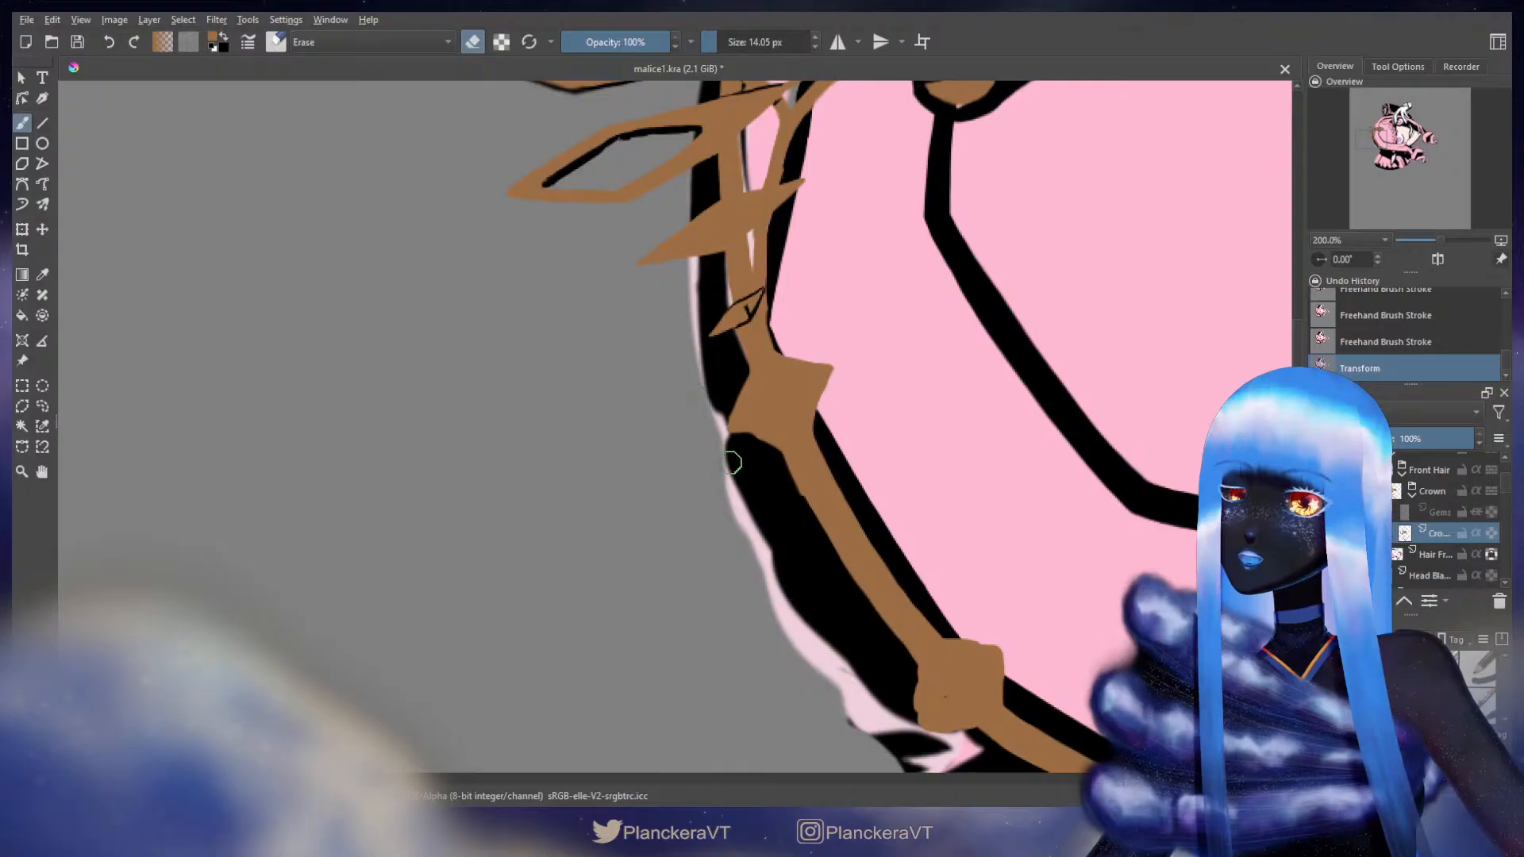
{"action": "left_click", "coordinate": [761, 441]}
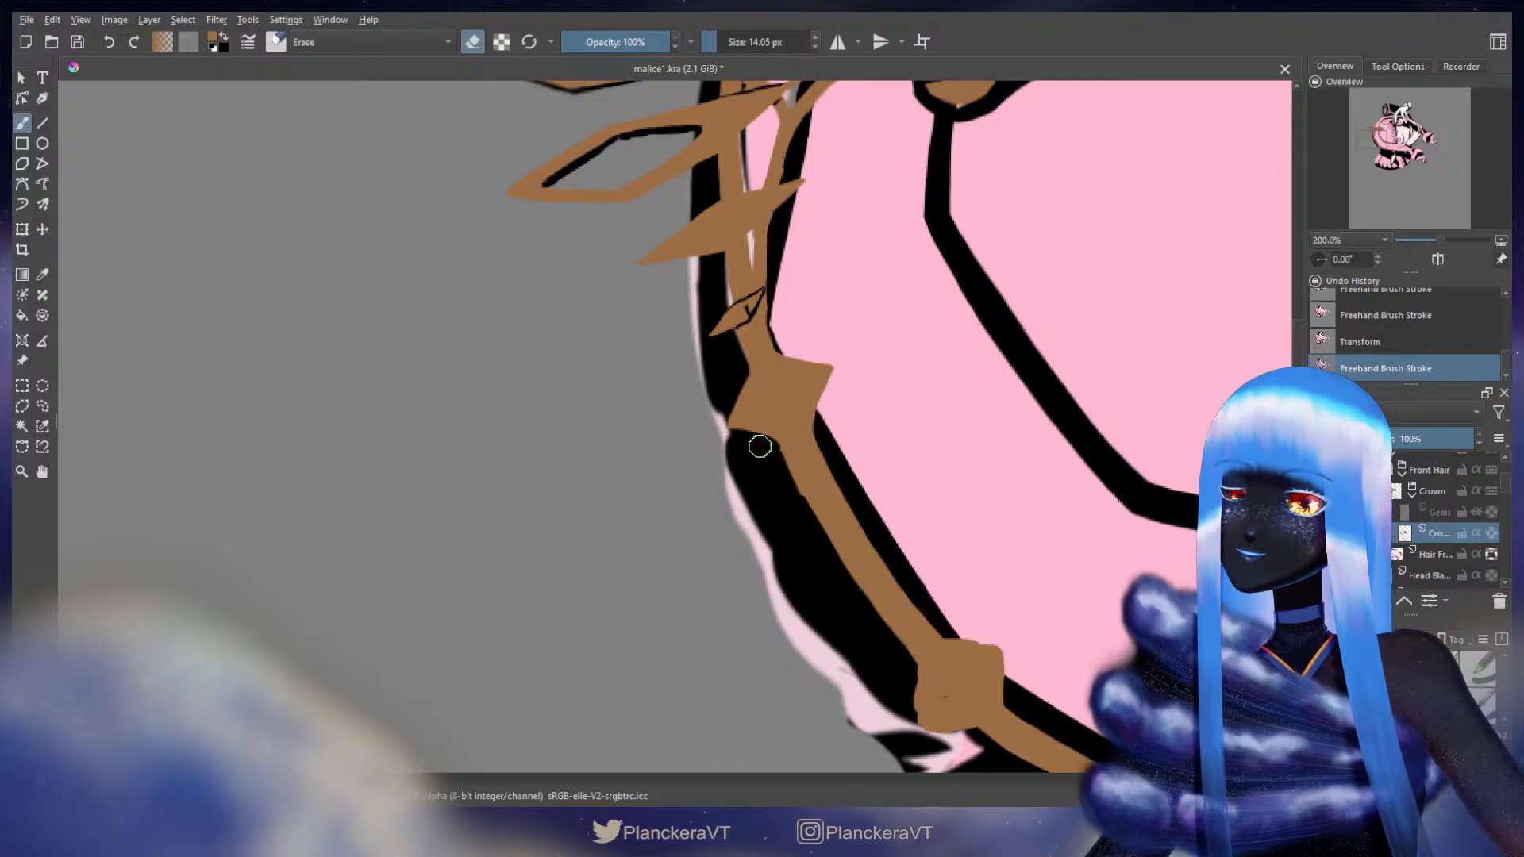
{"action": "left_click", "coordinate": [767, 443]}
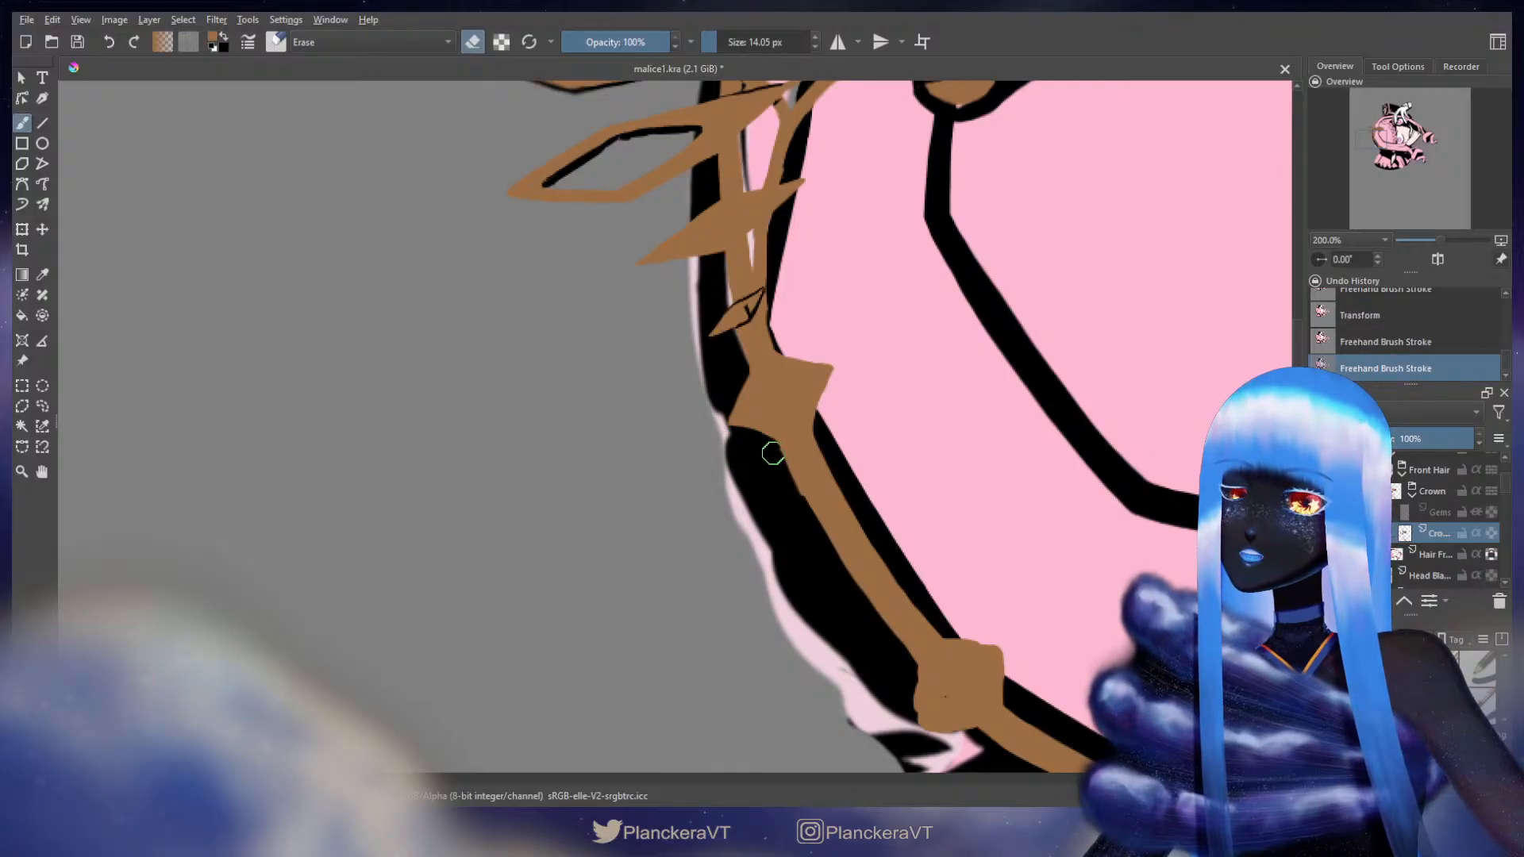
{"action": "left_click", "coordinate": [791, 486]}
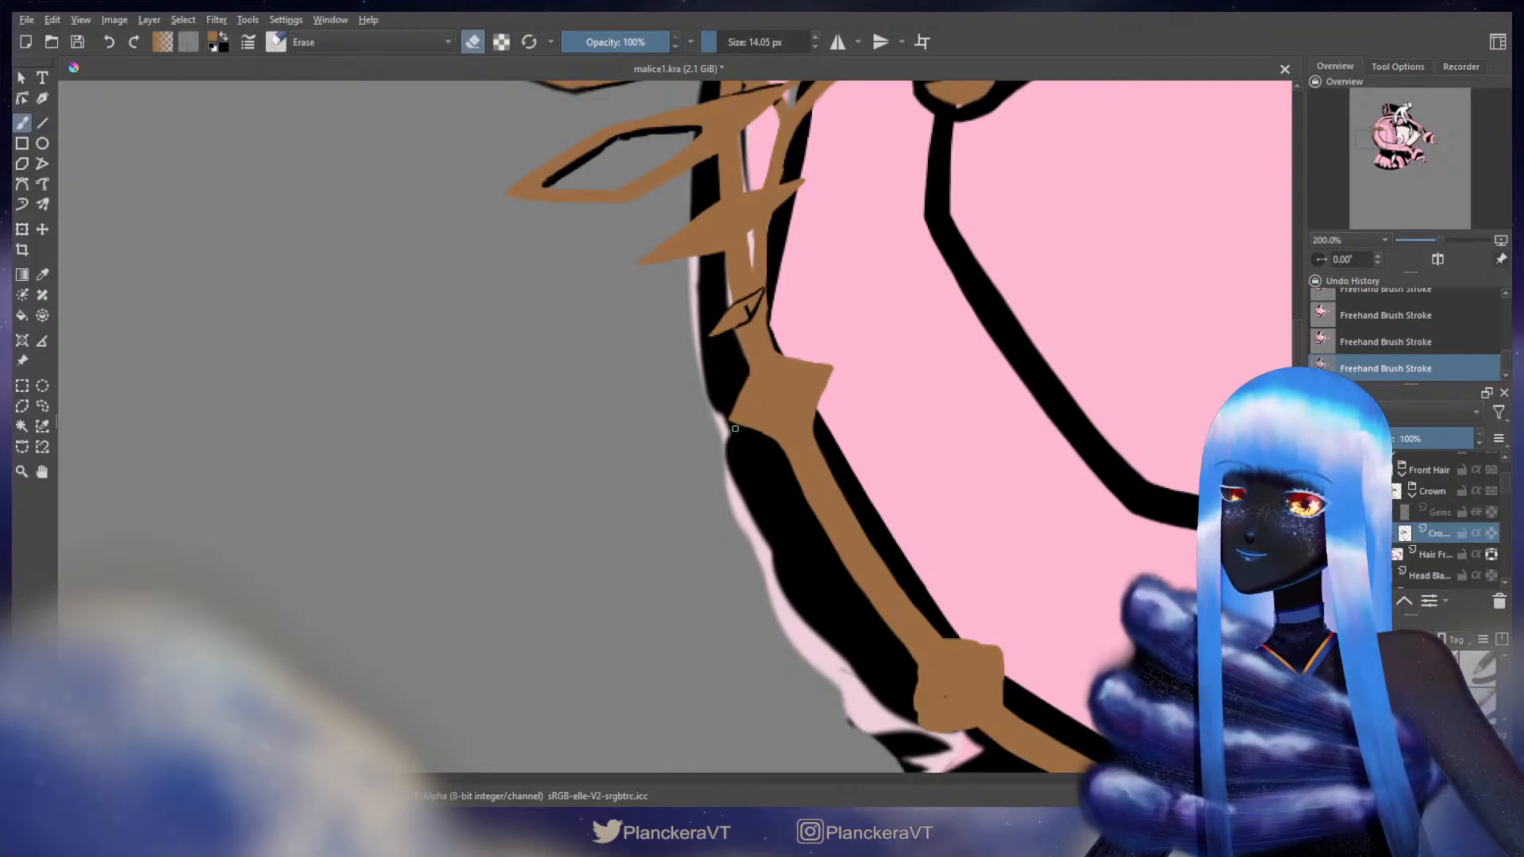
- Reshape the upper joint with the Transform tool so its edges curve inward between the upper-right and left points
{"action": "key", "text": "e"}
{"action": "key", "text": "ctrl+t"}
{"action": "right_click", "coordinate": [784, 395]}
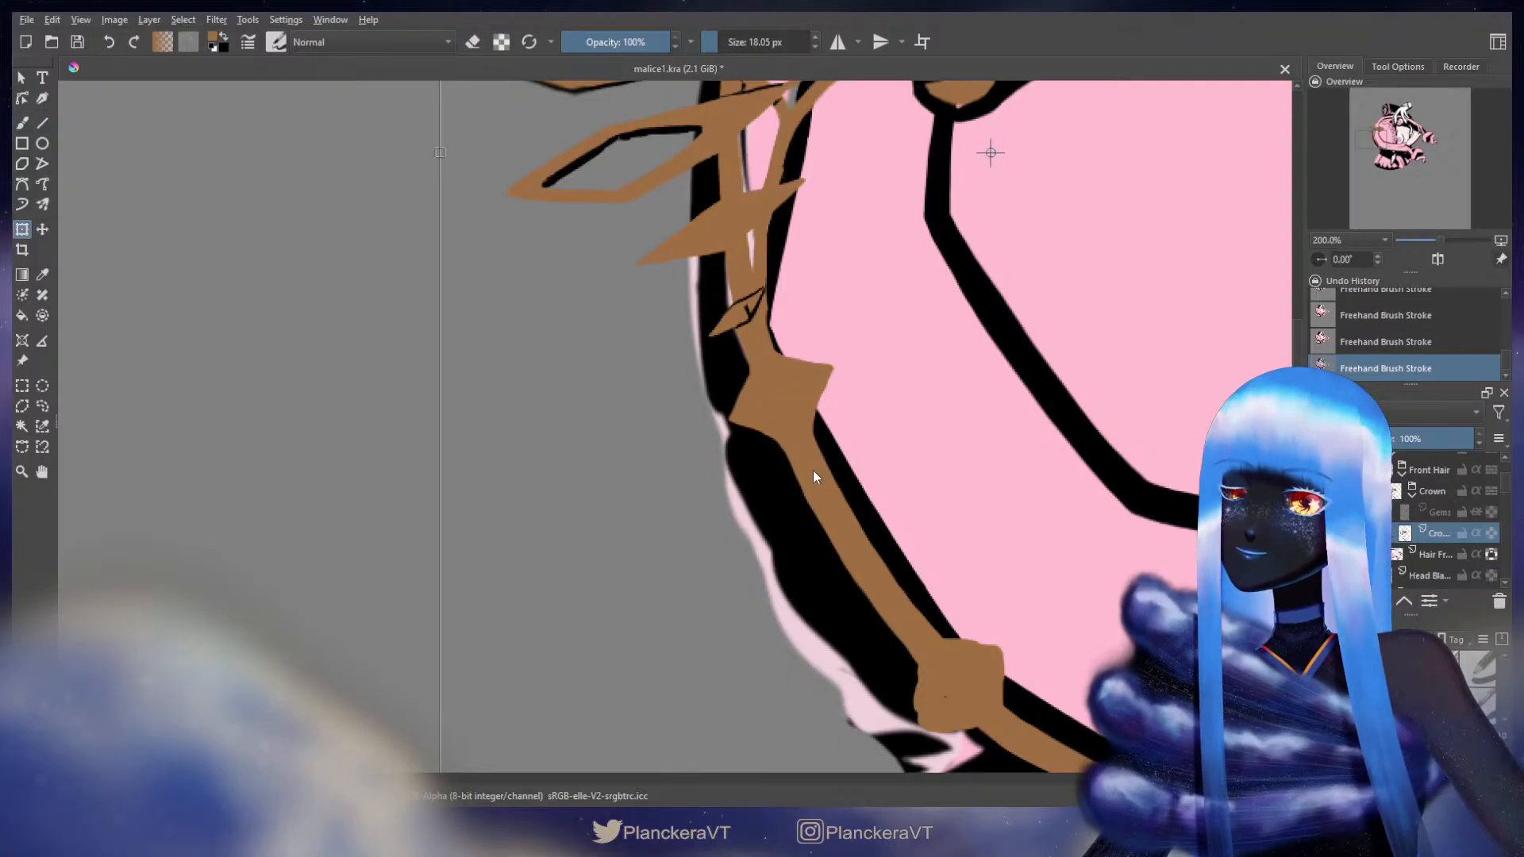
{"action": "left_click", "coordinate": [811, 488]}
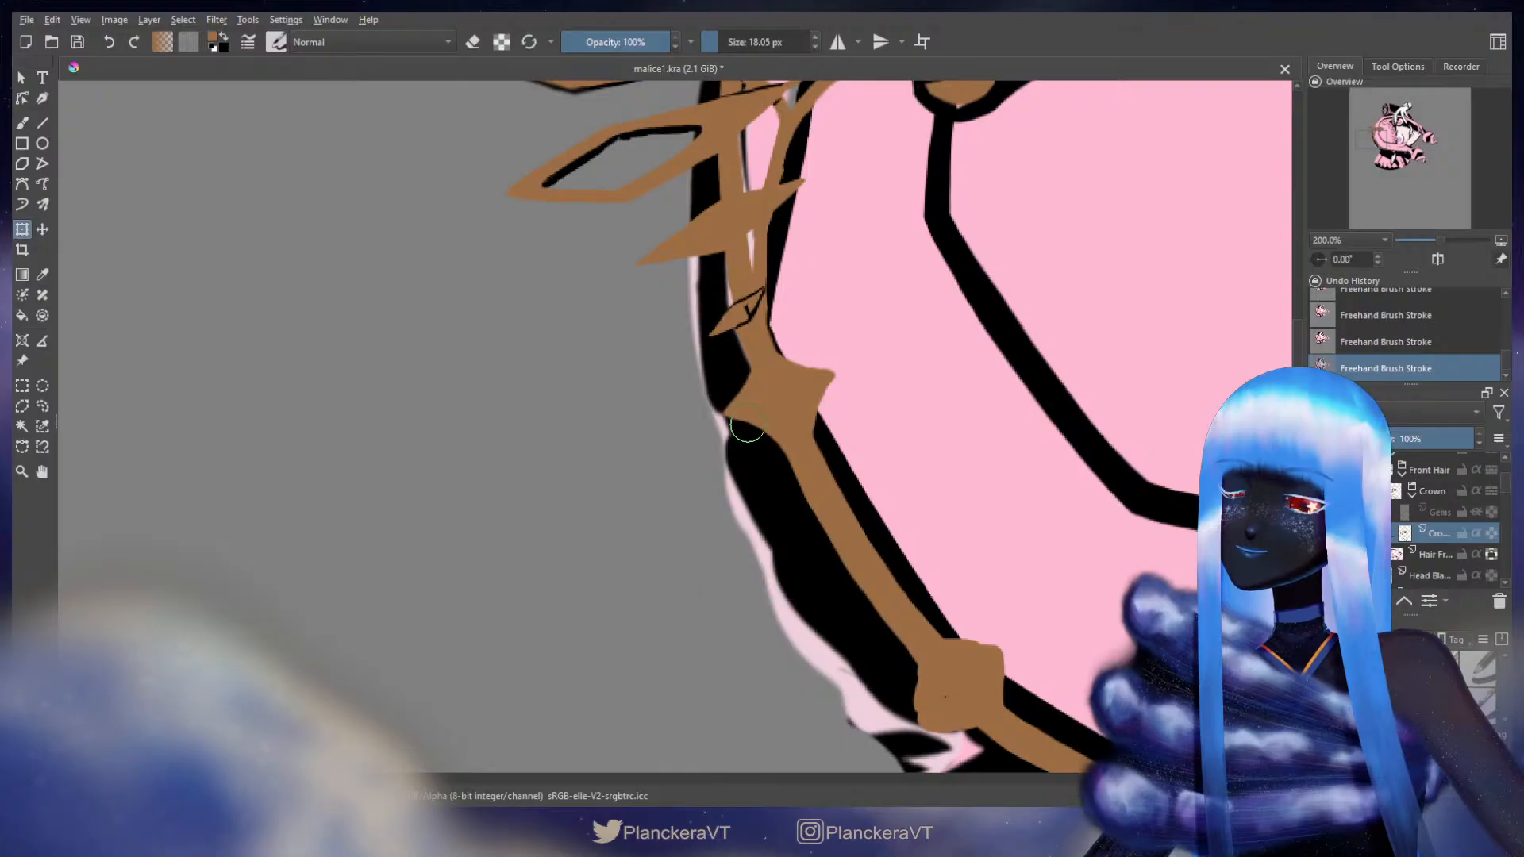
{"action": "key", "text": "b"}
{"action": "key", "text": "ctrl+t"}
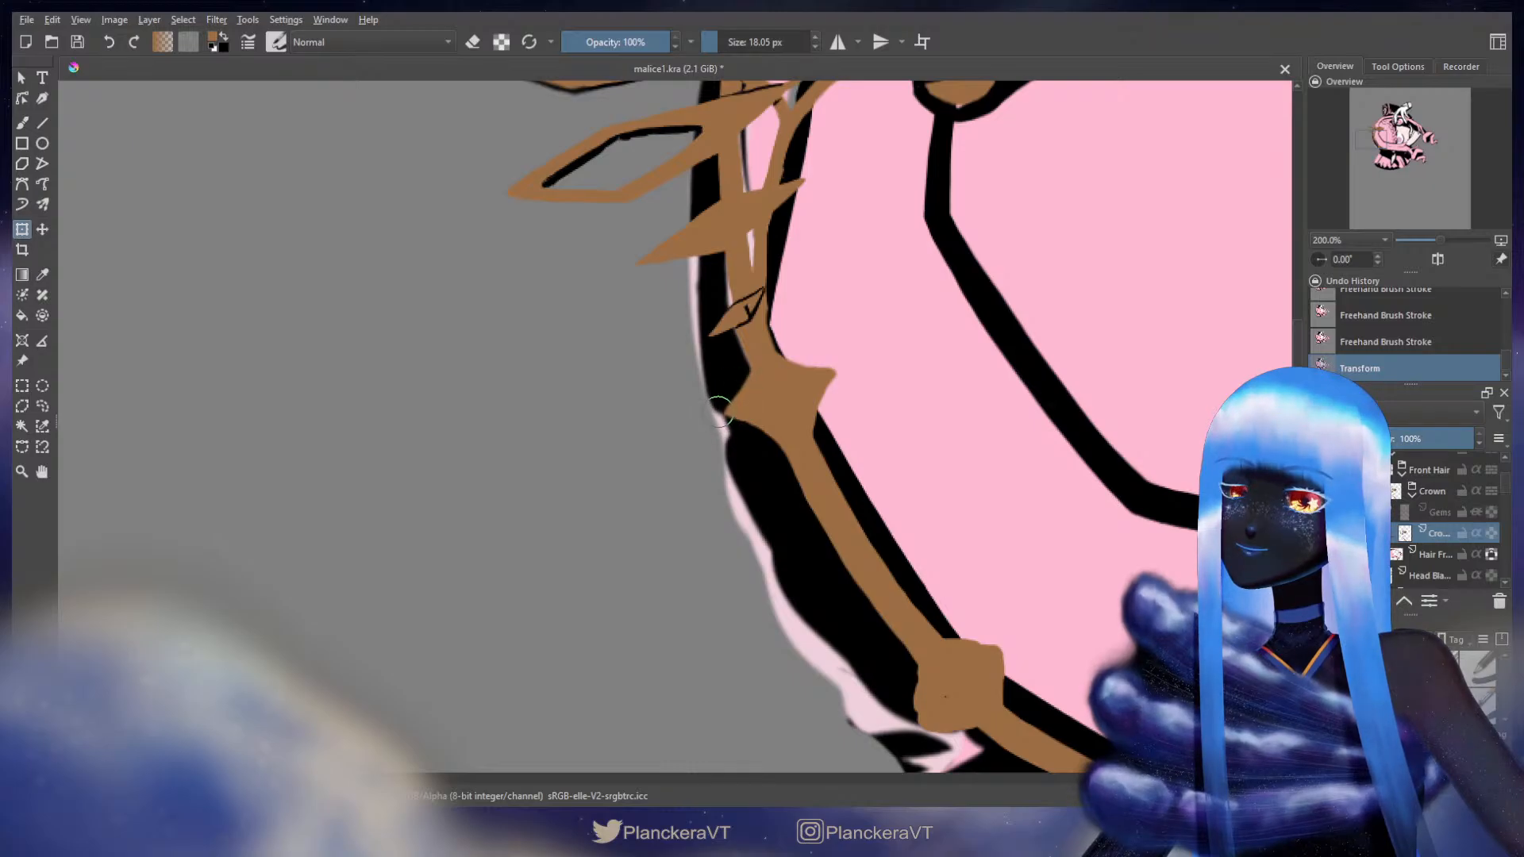
{"action": "key", "text": "b"}
- Erase the rough edges around the upper joint's right side and left point to clean up its curved outline
{"action": "key", "text": "e"}
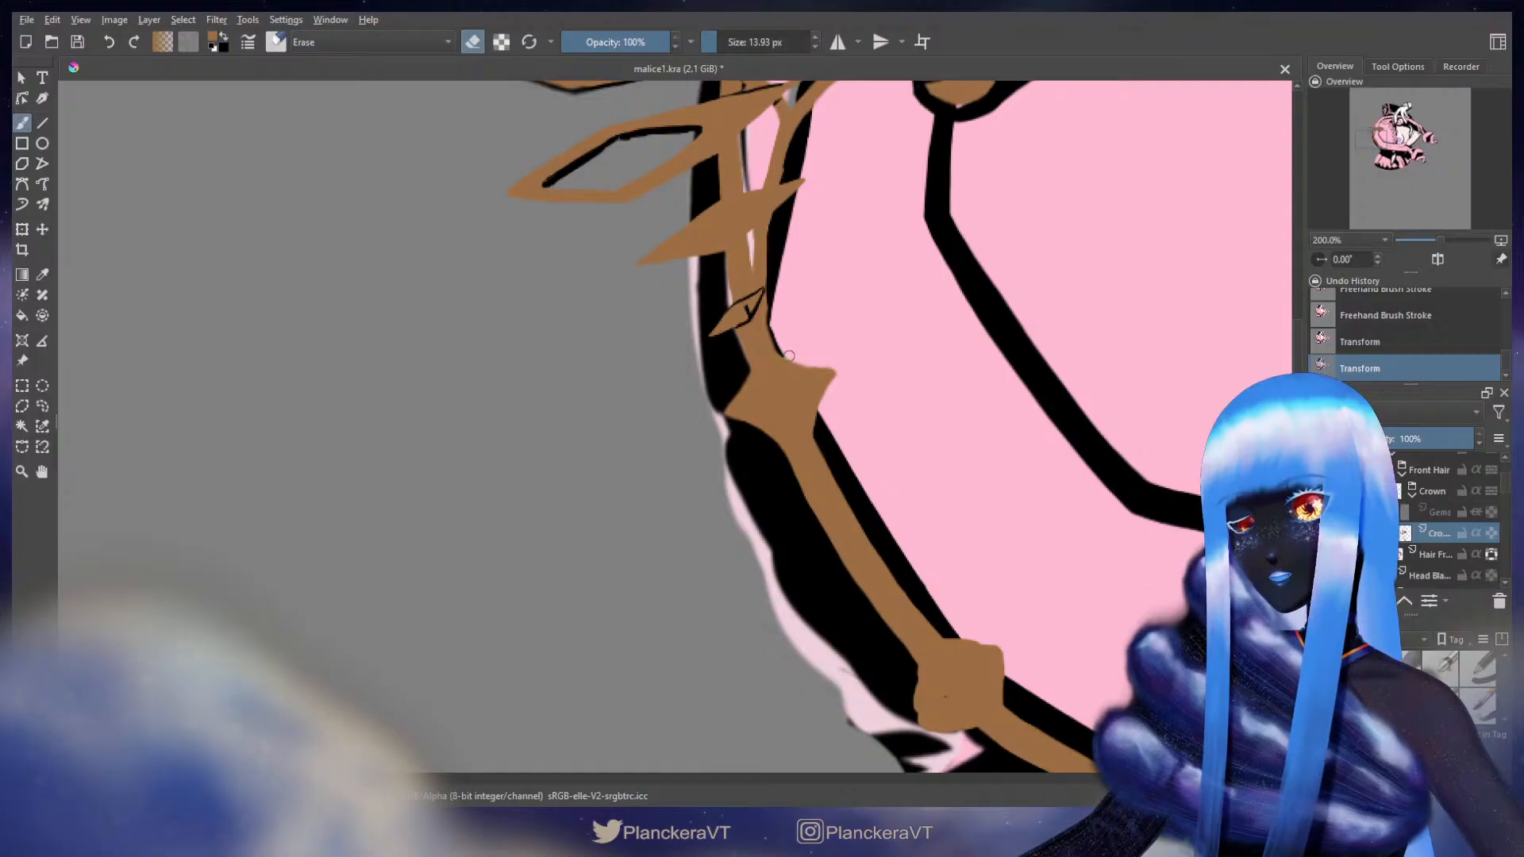
{"action": "mouse_move", "coordinate": [838, 363]}
{"action": "left_mouse_down"}
{"action": "mouse_move", "coordinate": [850, 370]}
{"action": "mouse_move", "coordinate": [825, 437]}
{"action": "left_mouse_up"}
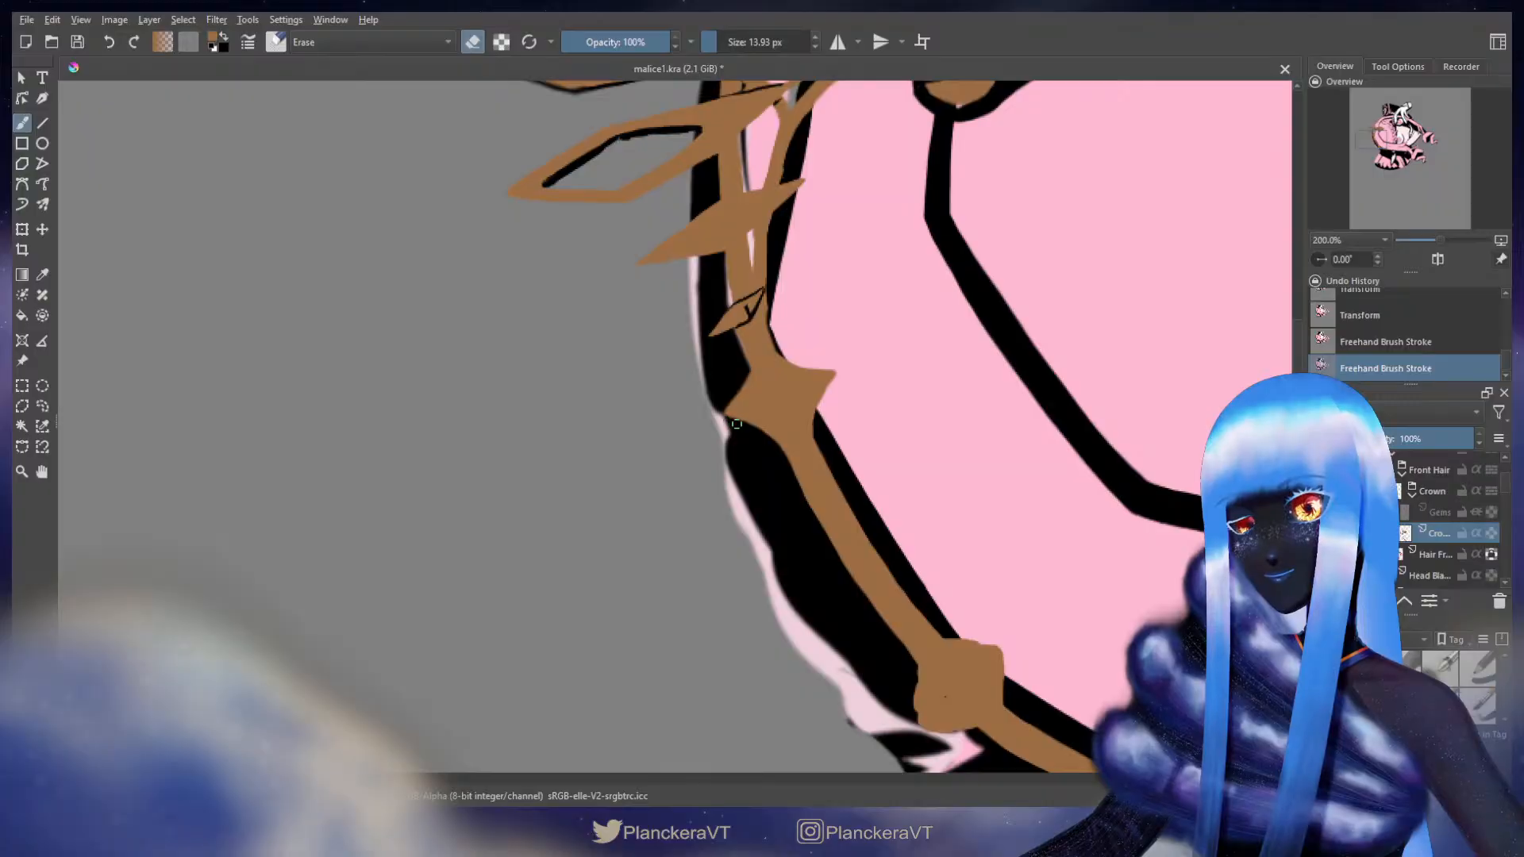
{"action": "left_click_drag", "start_coordinate": [760, 438], "coordinate": [744, 427]}
{"action": "left_click_drag", "start_coordinate": [742, 373], "coordinate": [726, 393]}
- Paint the lower square joint's right corners out into brown points and erase its uneven edges to sharpen the outline
{"action": "left_click_drag", "start_coordinate": [848, 415], "coordinate": [731, 234]}
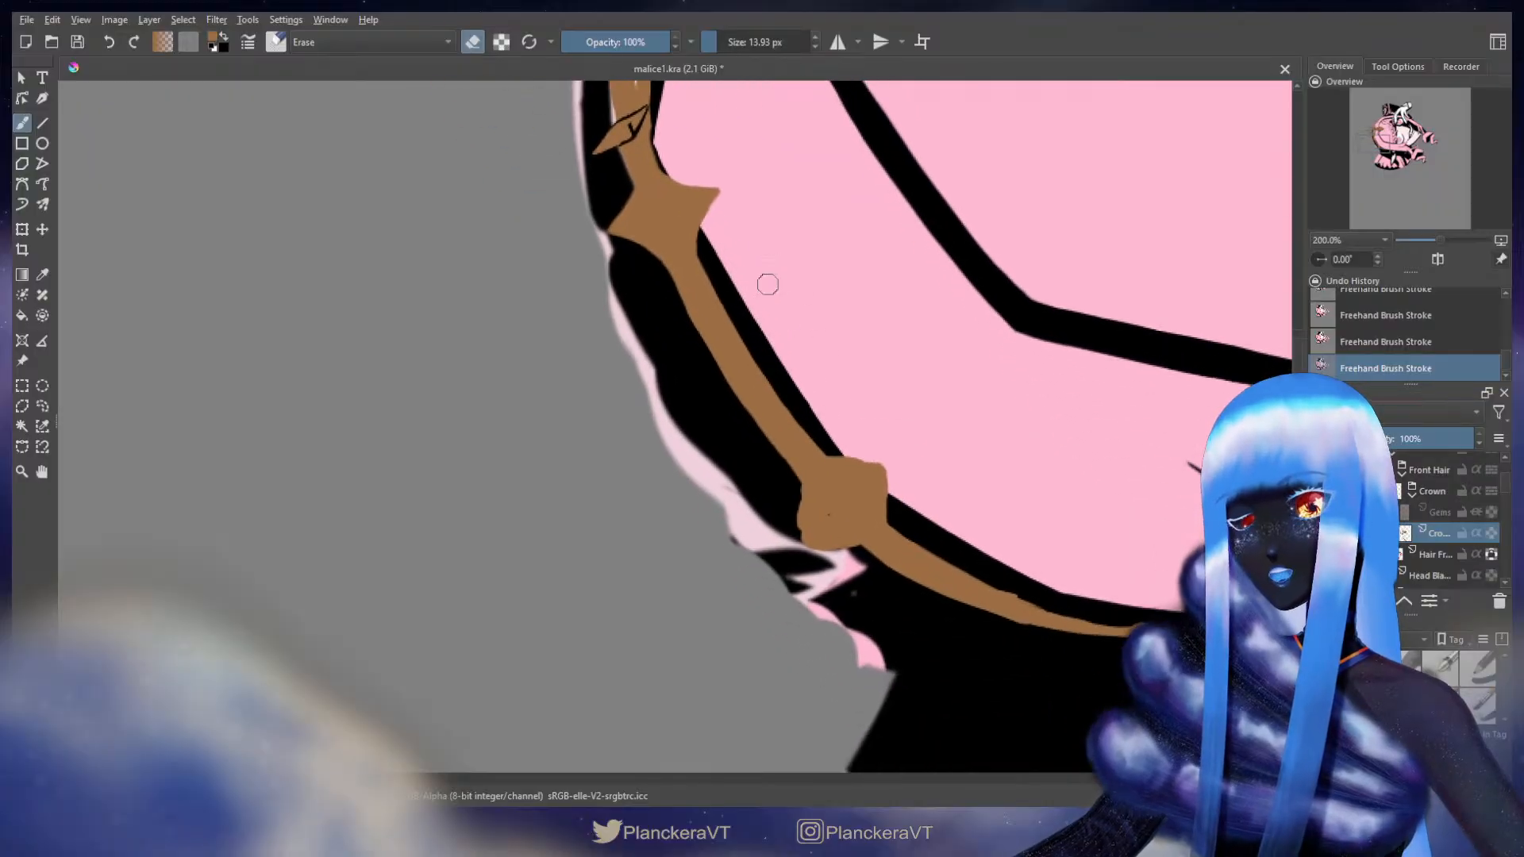
{"action": "left_click_drag", "start_coordinate": [878, 450], "coordinate": [799, 395]}
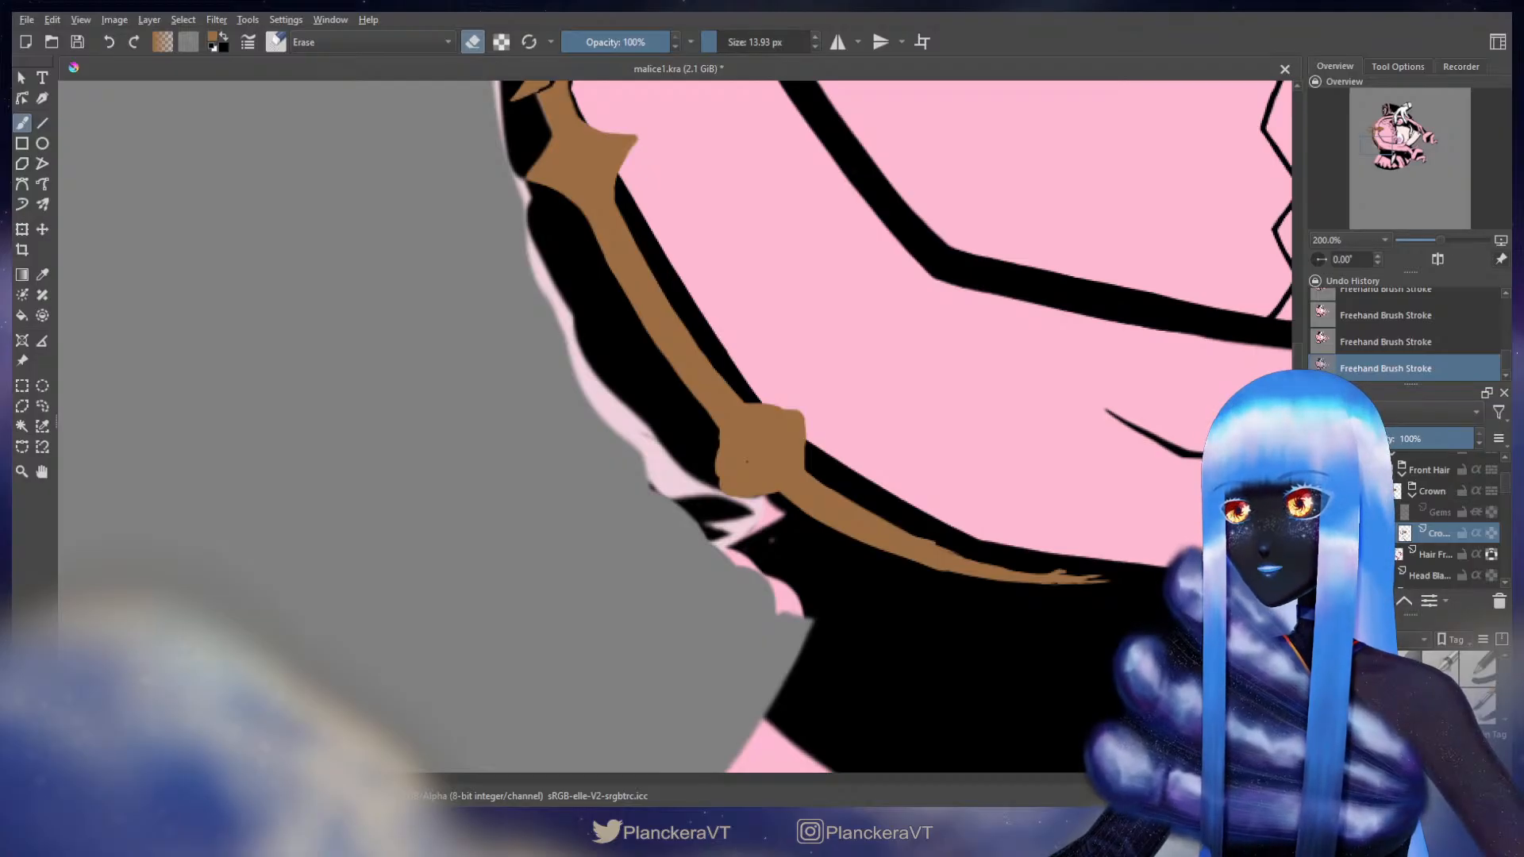
{"action": "left_click_drag", "start_coordinate": [832, 437], "coordinate": [813, 417]}
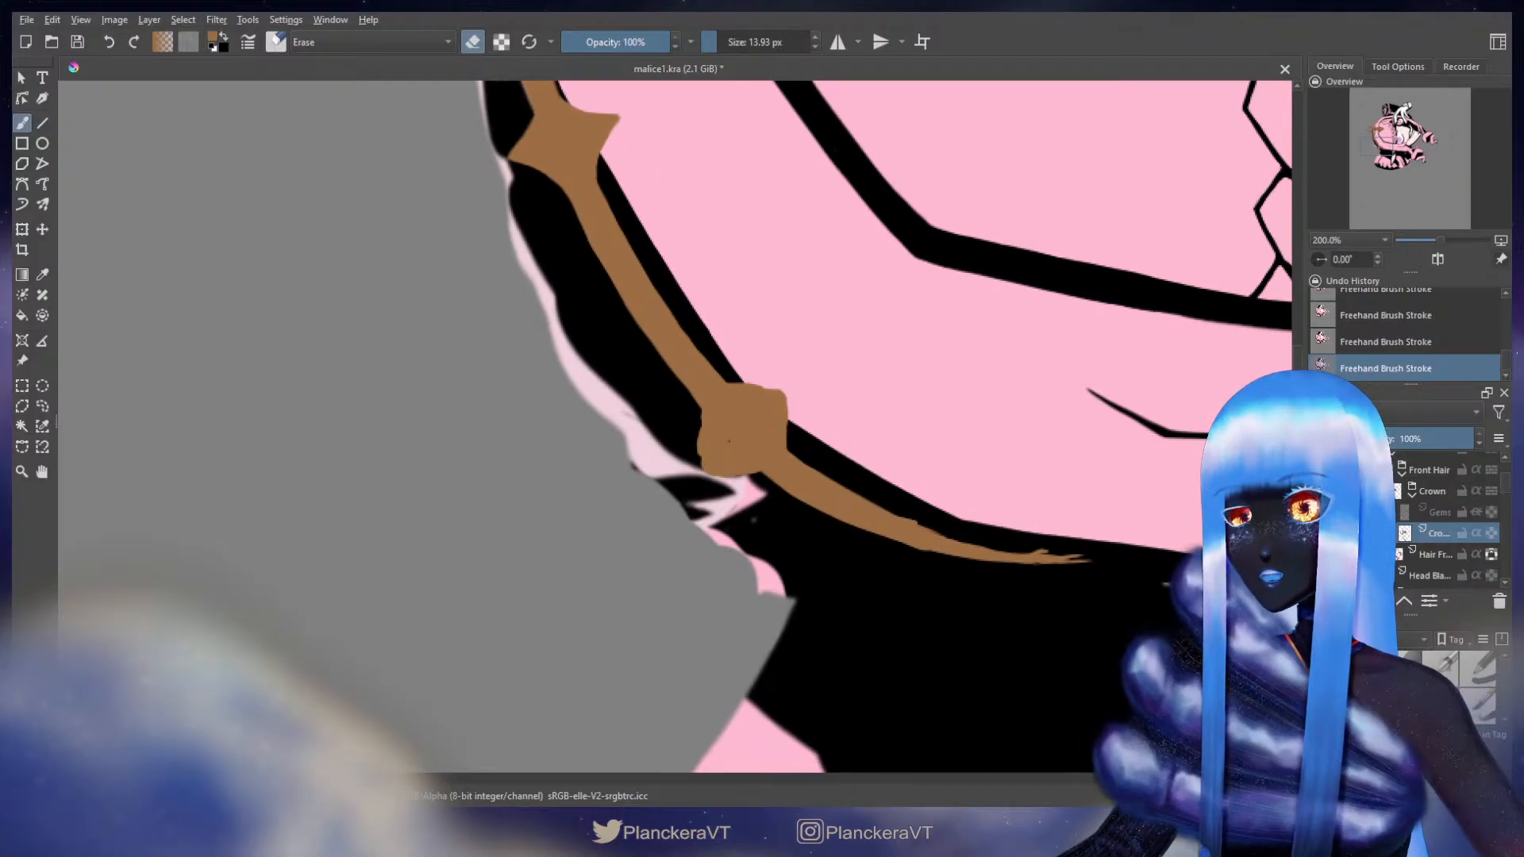
{"action": "key", "text": "e"}
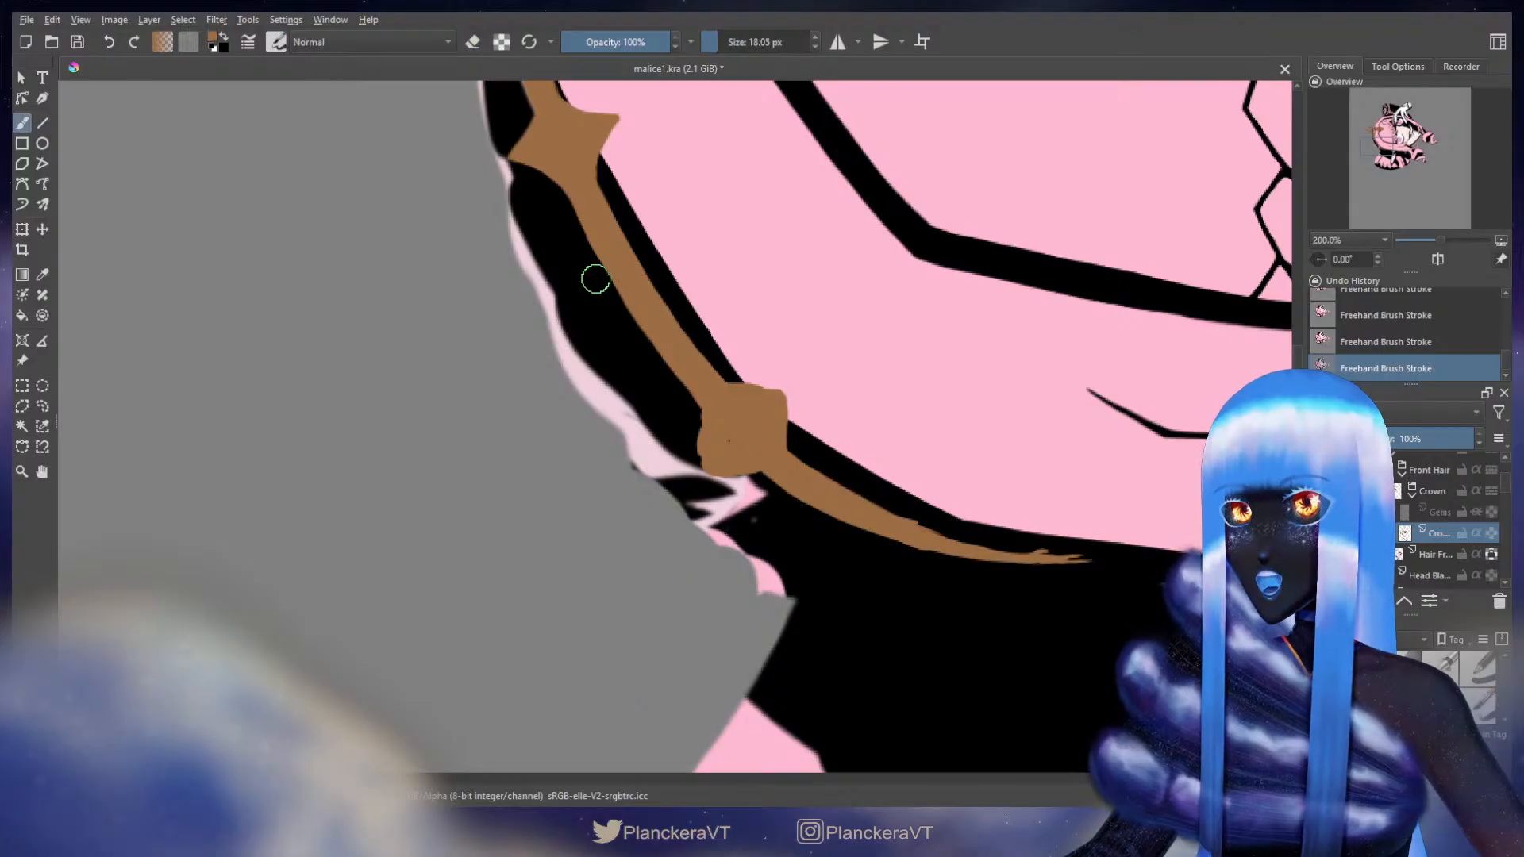
{"action": "mouse_move", "coordinate": [595, 274]}
{"action": "left_mouse_down"}
{"action": "mouse_move", "coordinate": [579, 368]}
{"action": "mouse_move", "coordinate": [590, 451]}
{"action": "left_mouse_up"}
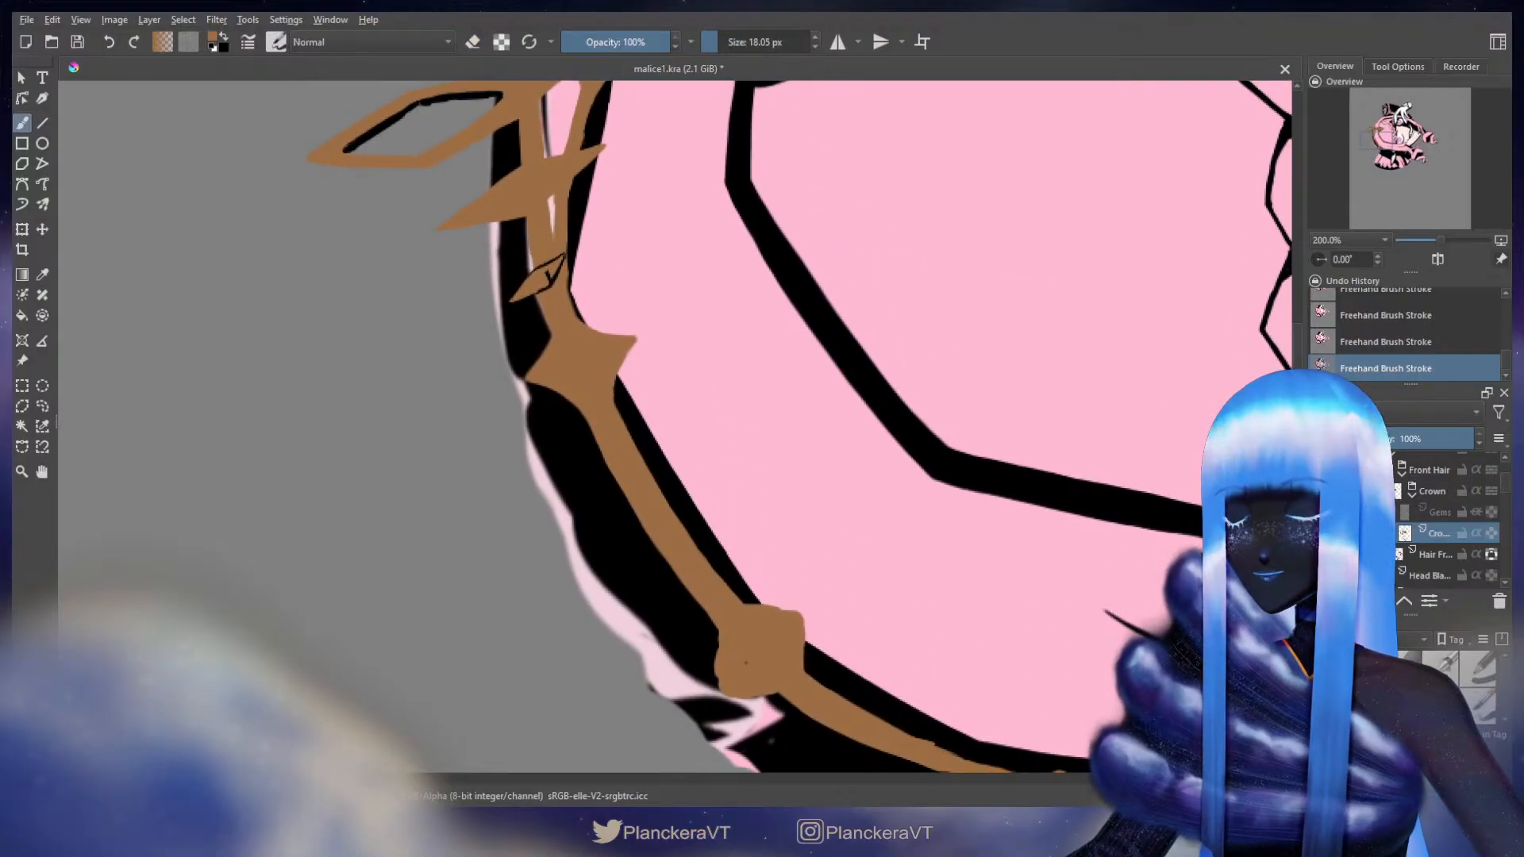
{"action": "left_click_drag", "start_coordinate": [717, 529], "coordinate": [666, 445]}
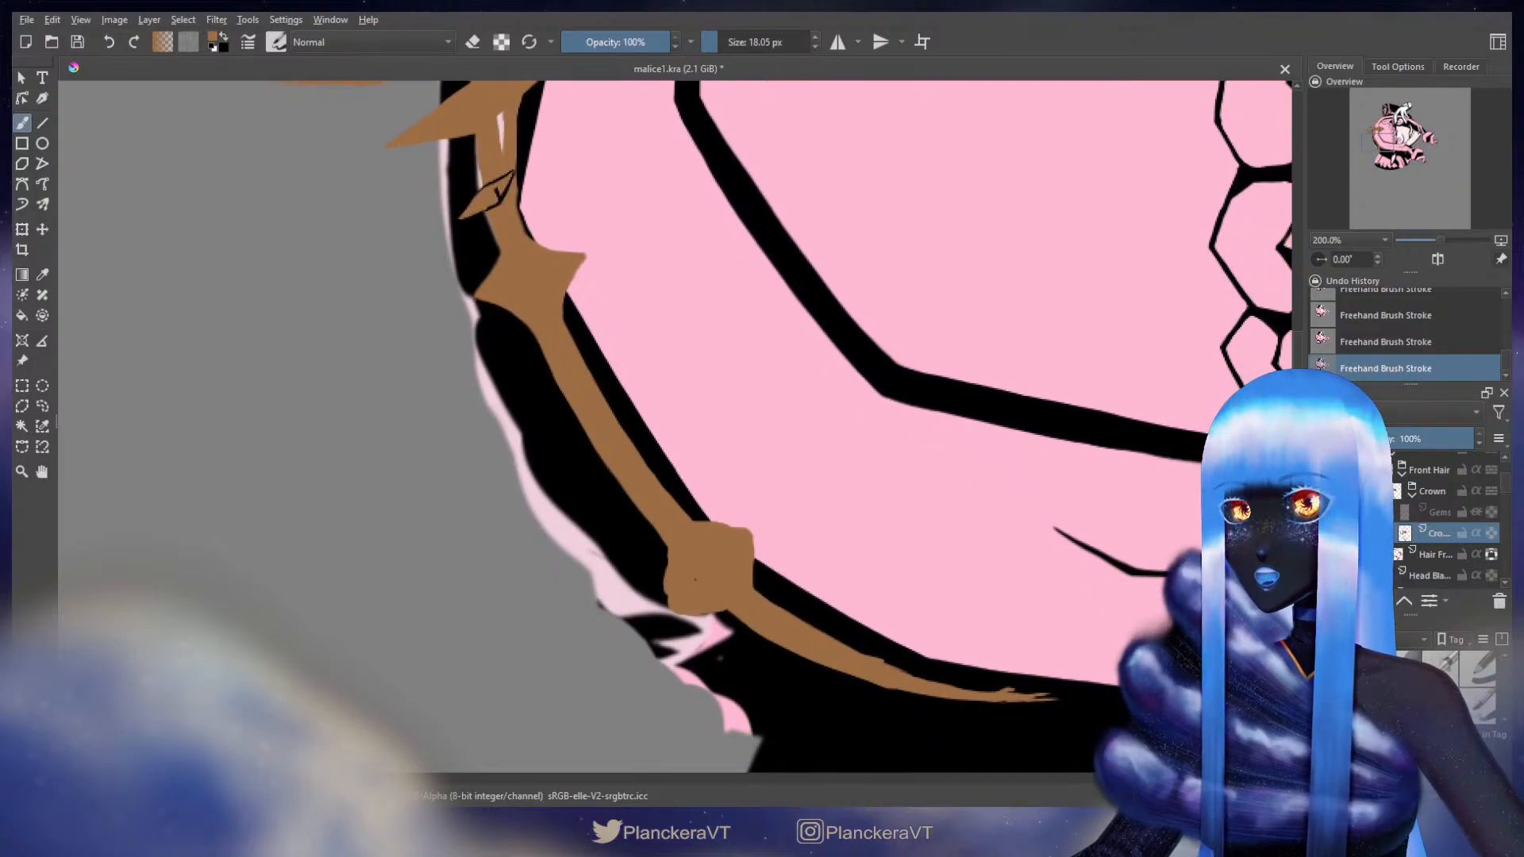
{"action": "left_click_drag", "start_coordinate": [699, 509], "coordinate": [611, 412]}
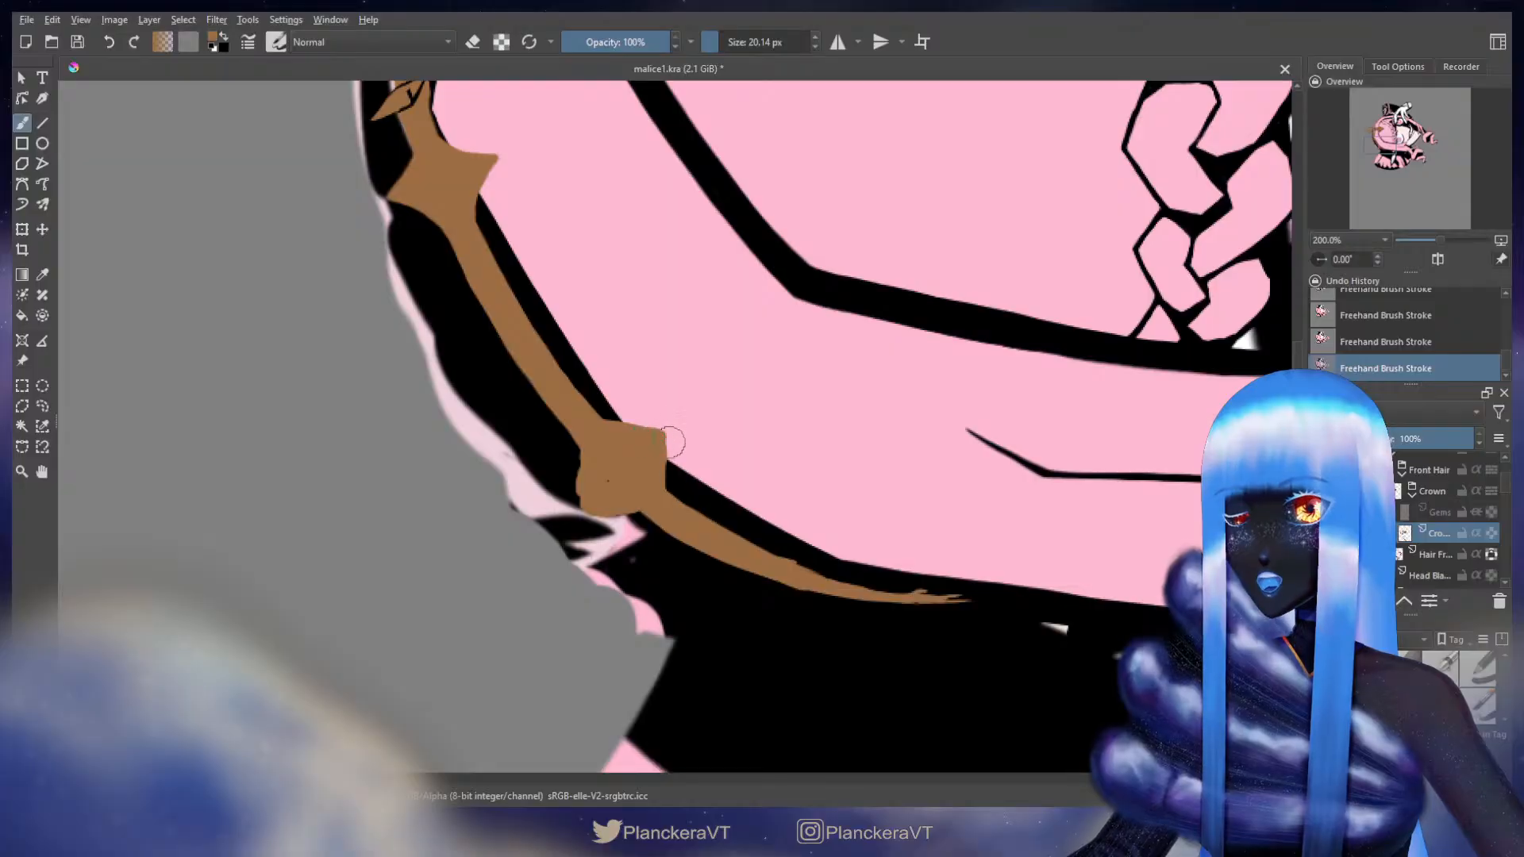
{"action": "left_click_drag", "start_coordinate": [666, 449], "coordinate": [685, 497]}
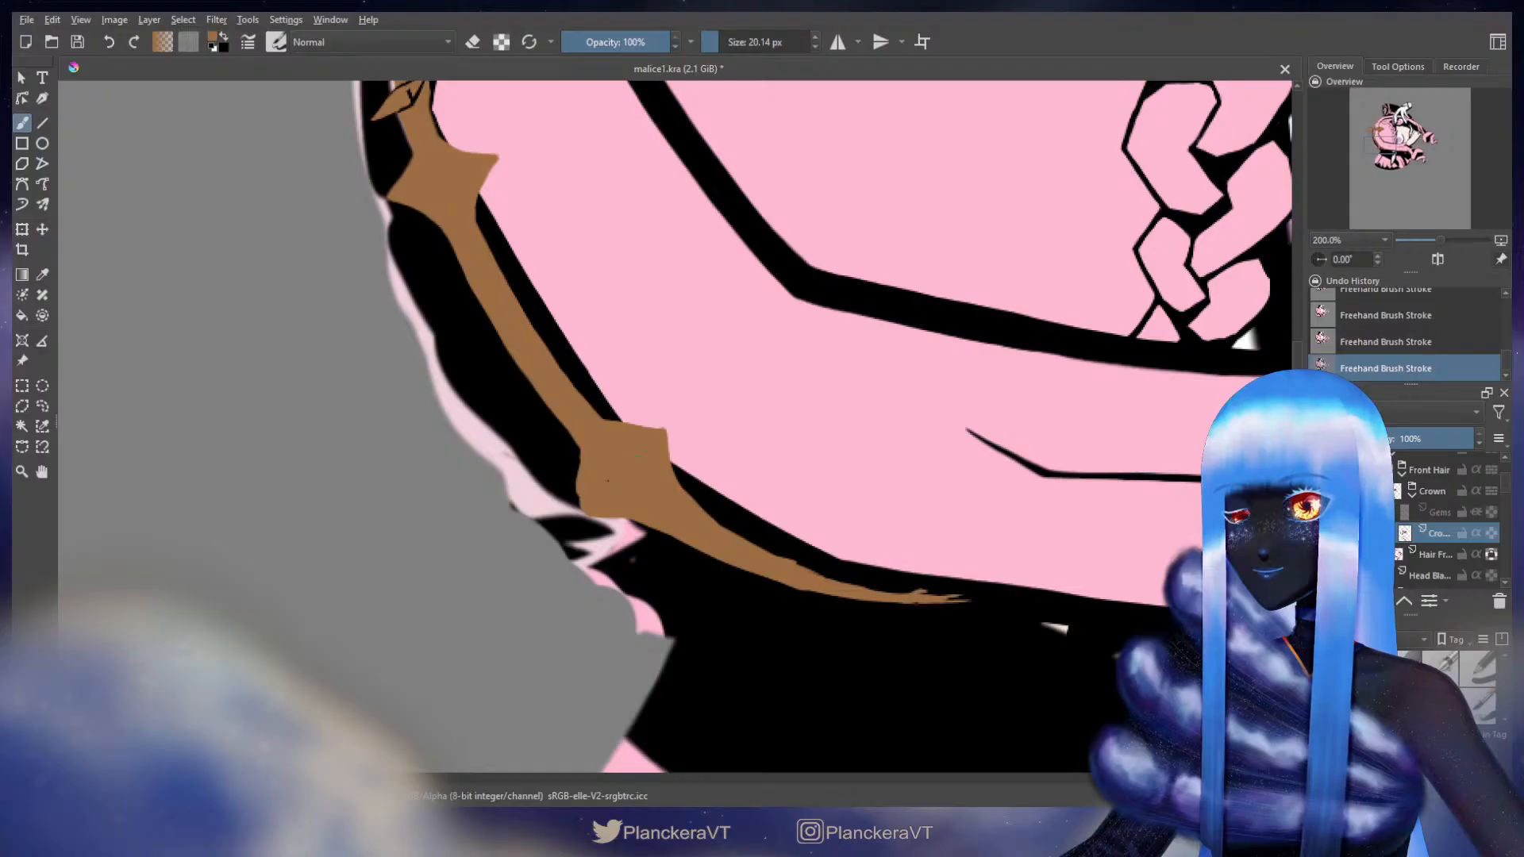
{"action": "key", "text": "e"}
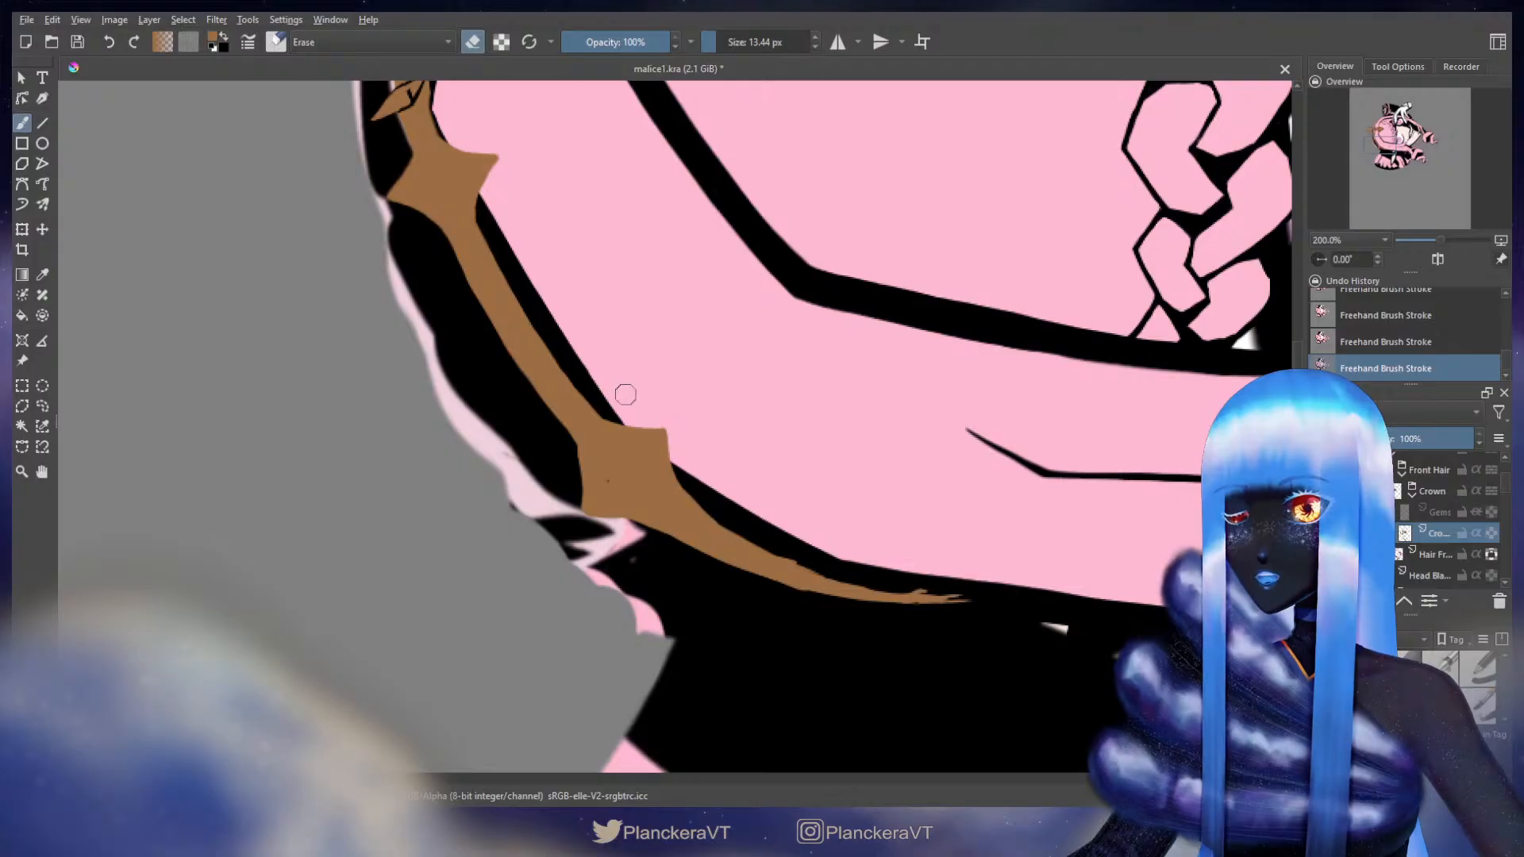
{"action": "key", "text": "e"}
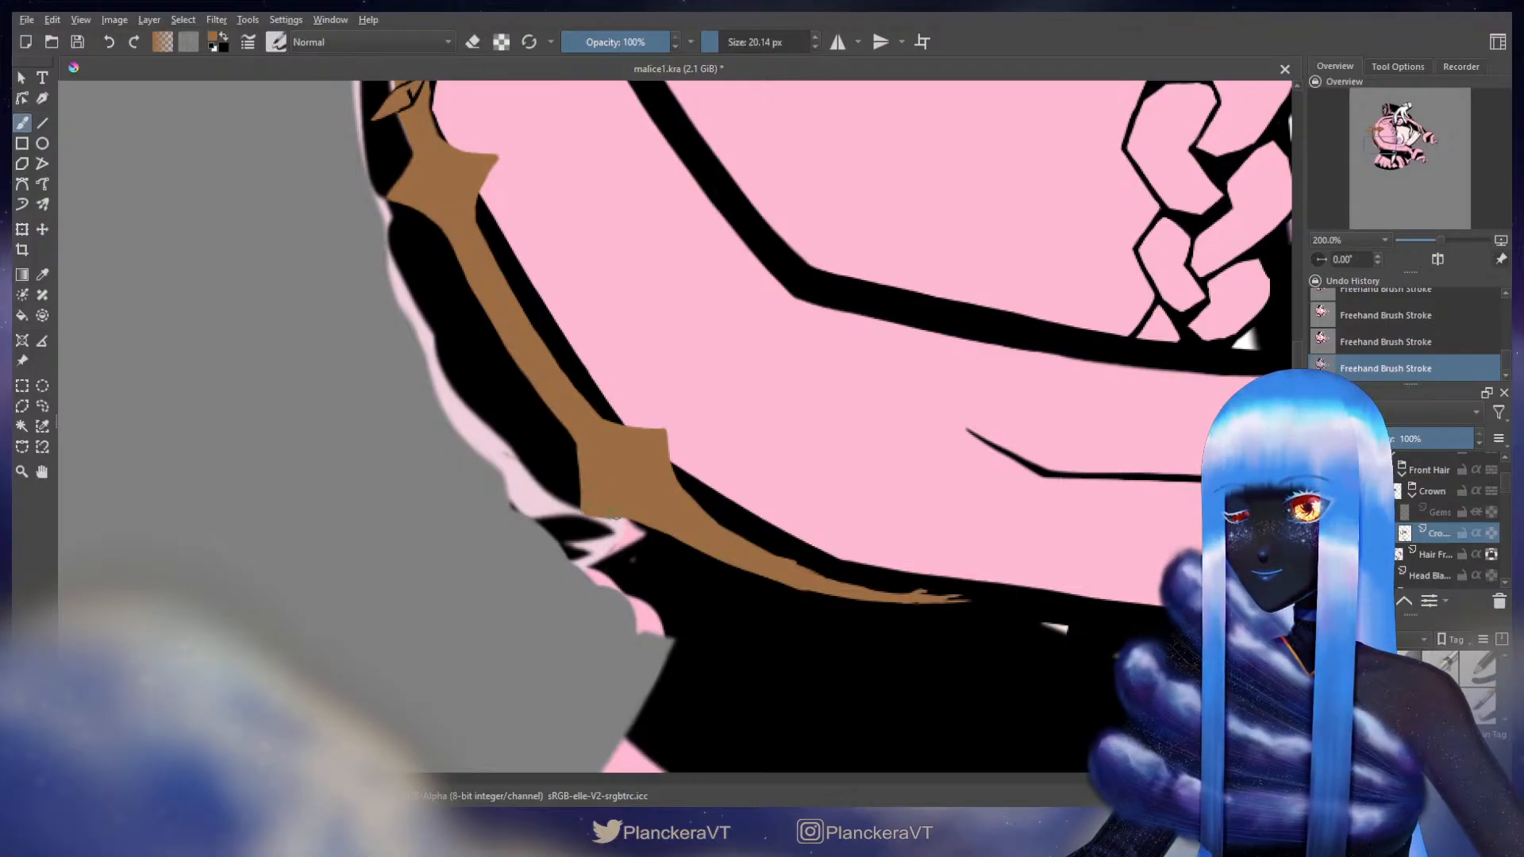
- Erase the outer part of the square brown joint above the leaf-shaped ornaments, cutting it down to a triangular setting
{"action": "left_click_drag", "start_coordinate": [629, 251], "coordinate": [651, 603]}
{"action": "left_click_drag", "start_coordinate": [767, 161], "coordinate": [590, 672]}
{"action": "left_click_drag", "start_coordinate": [576, 519], "coordinate": [729, 406]}
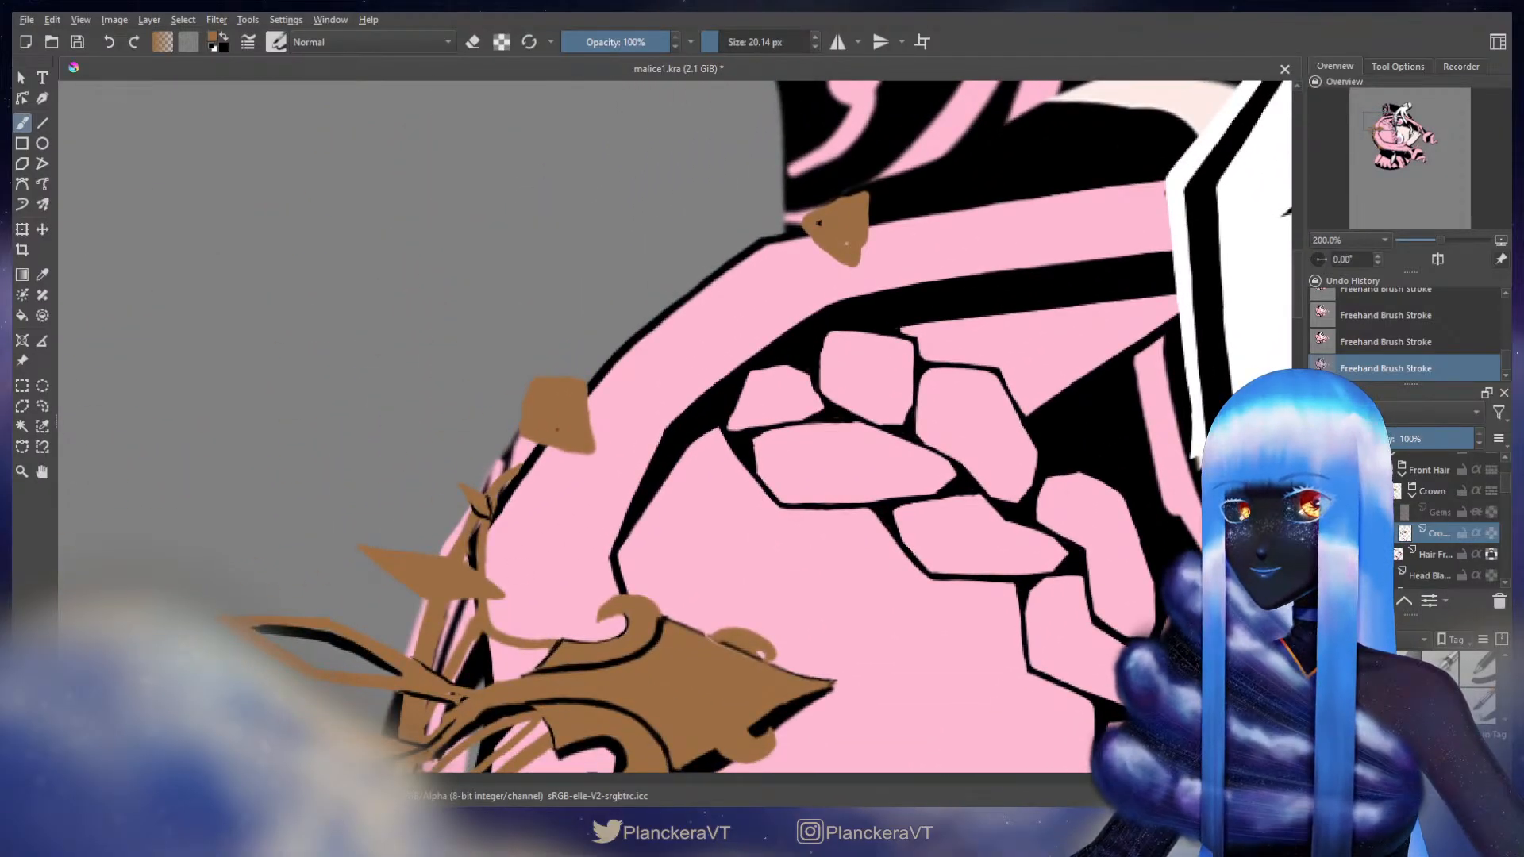
{"action": "left_click_drag", "start_coordinate": [646, 479], "coordinate": [711, 335]}
{"action": "left_click_drag", "start_coordinate": [664, 424], "coordinate": [745, 527]}
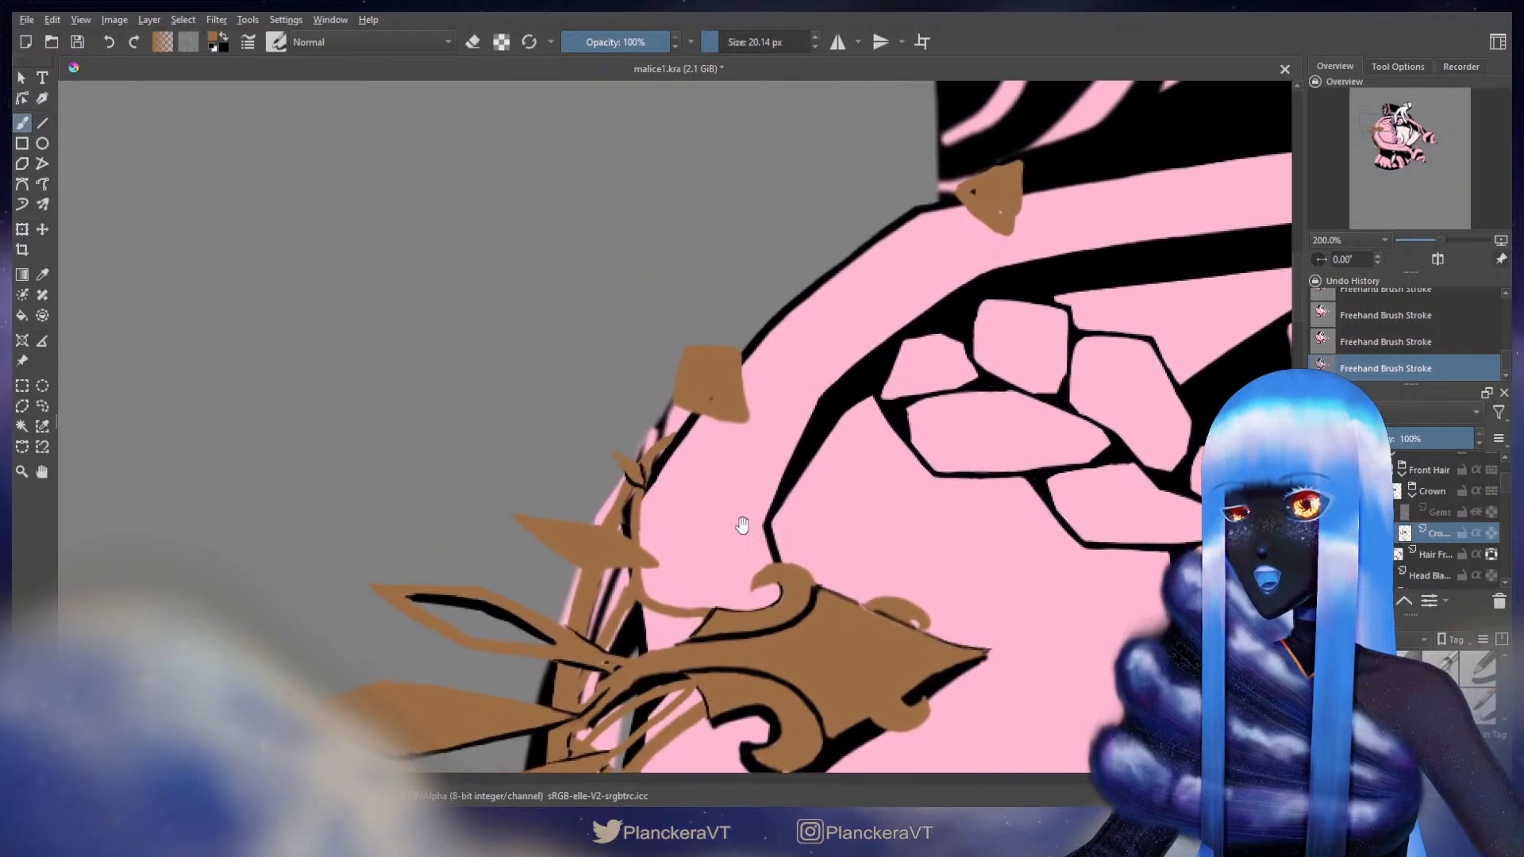
{"action": "key", "text": "e"}
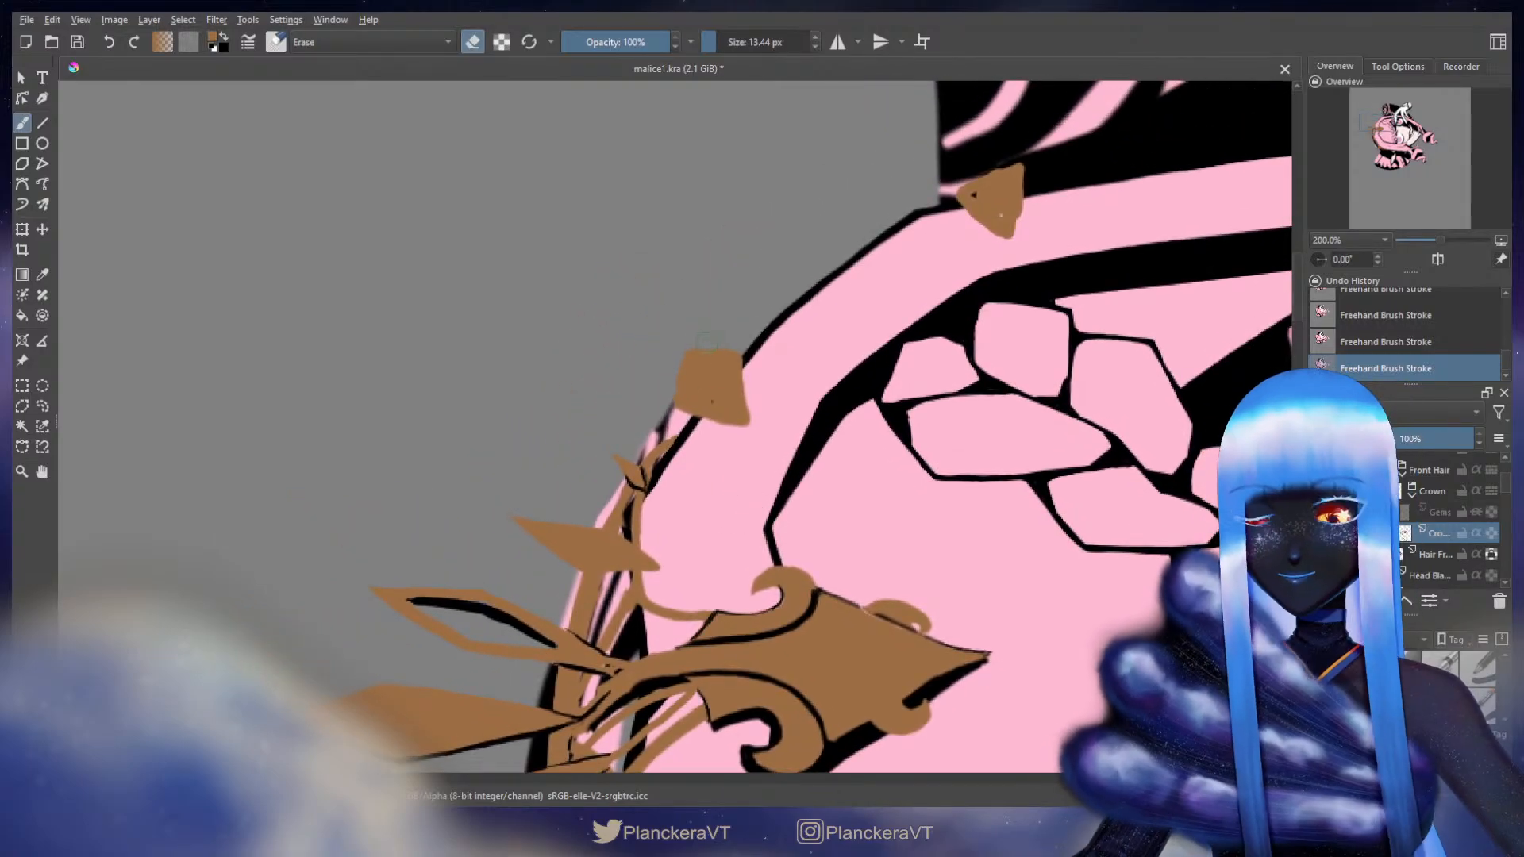
{"action": "mouse_move", "coordinate": [707, 353]}
{"action": "left_mouse_down"}
{"action": "mouse_move", "coordinate": [663, 400]}
{"action": "mouse_move", "coordinate": [726, 345]}
{"action": "mouse_move", "coordinate": [675, 414]}
{"action": "mouse_move", "coordinate": [717, 363]}
{"action": "left_mouse_up"}
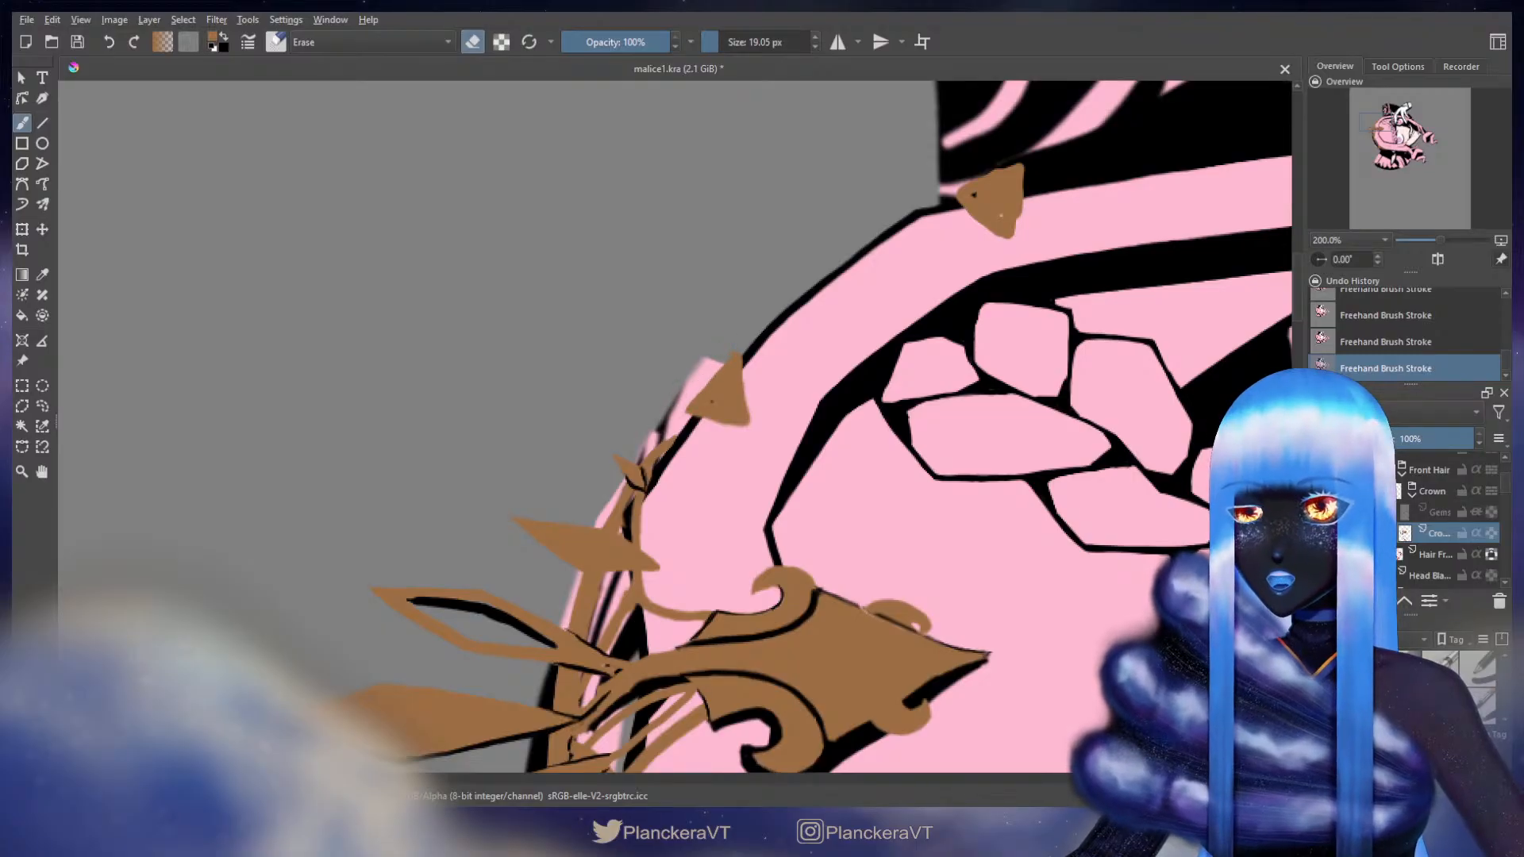
{"action": "key", "text": "e"}
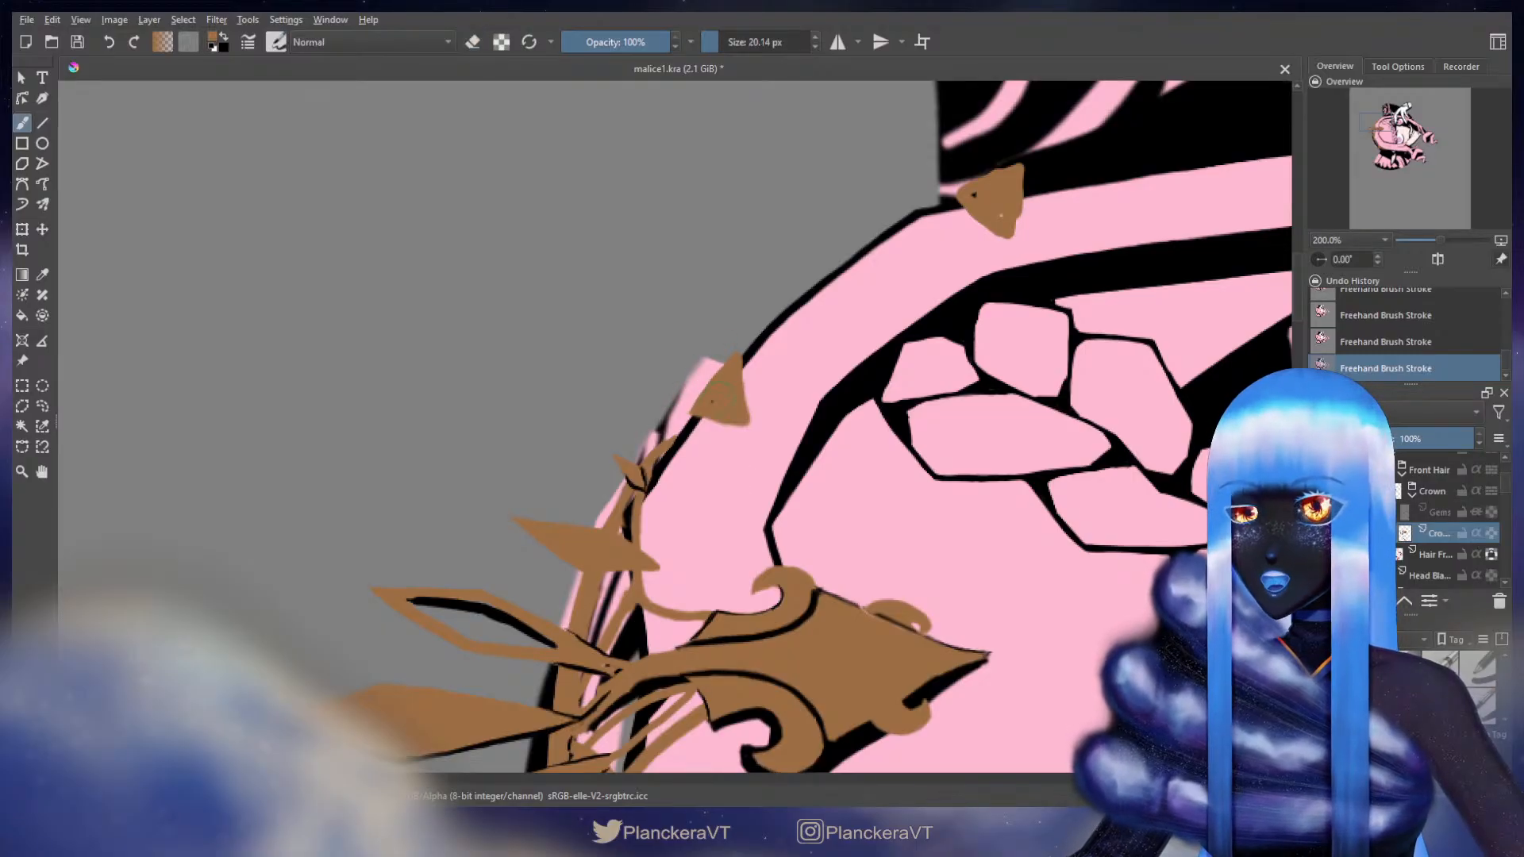
- Pull the triangular setting's lower-right corner outward with a transform, then smooth its sides into inward curves with brush and eraser
{"action": "key", "text": "ctrl+t"}
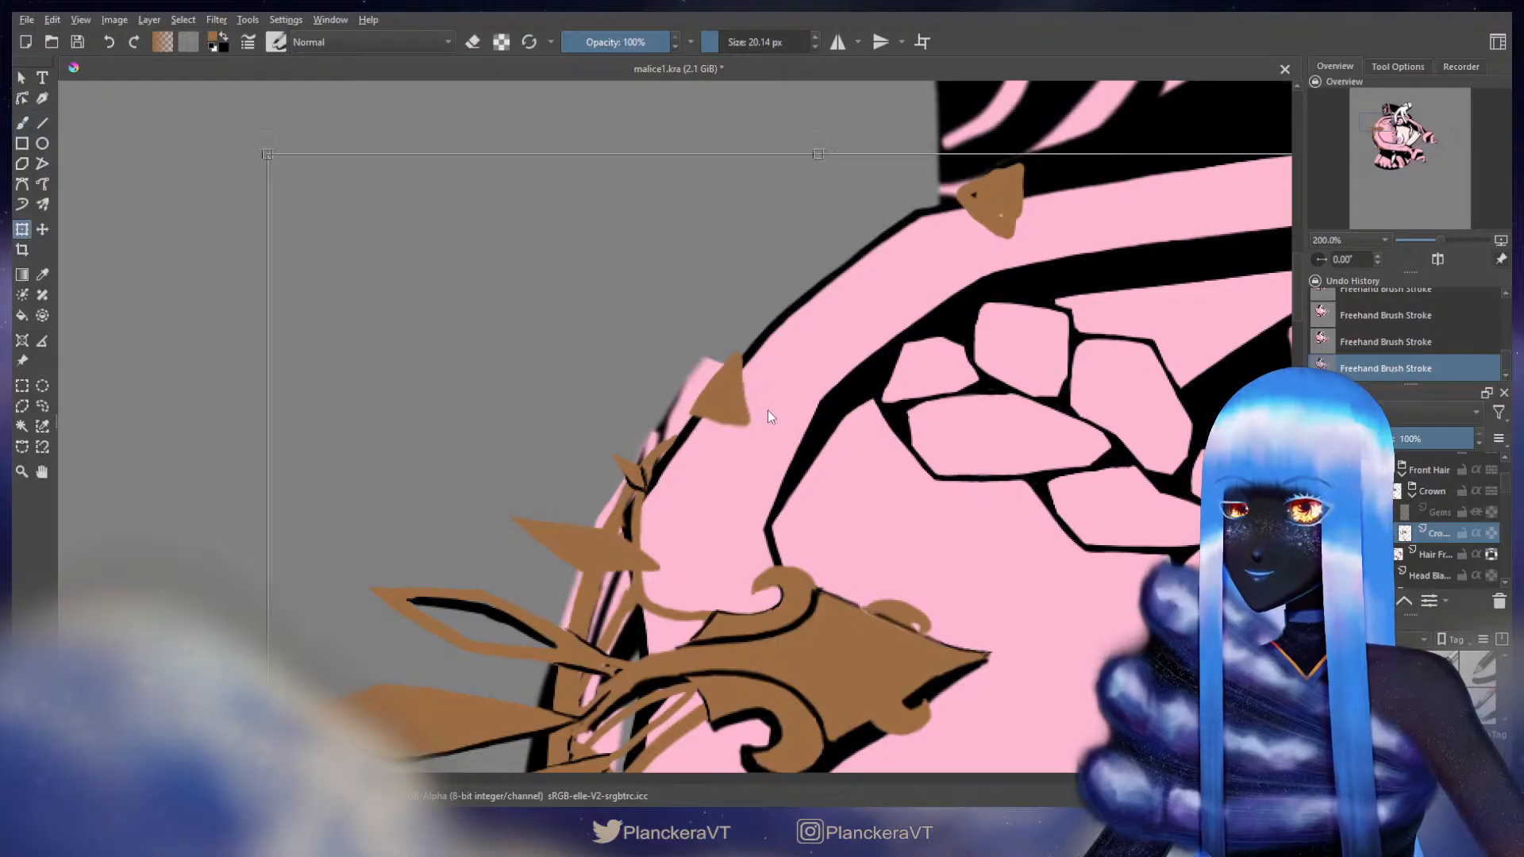
{"action": "left_click", "coordinate": [812, 492]}
{"action": "mouse_move", "coordinate": [731, 434]}
{"action": "left_mouse_down"}
{"action": "mouse_move", "coordinate": [765, 419]}
{"action": "mouse_move", "coordinate": [748, 387]}
{"action": "left_mouse_up"}
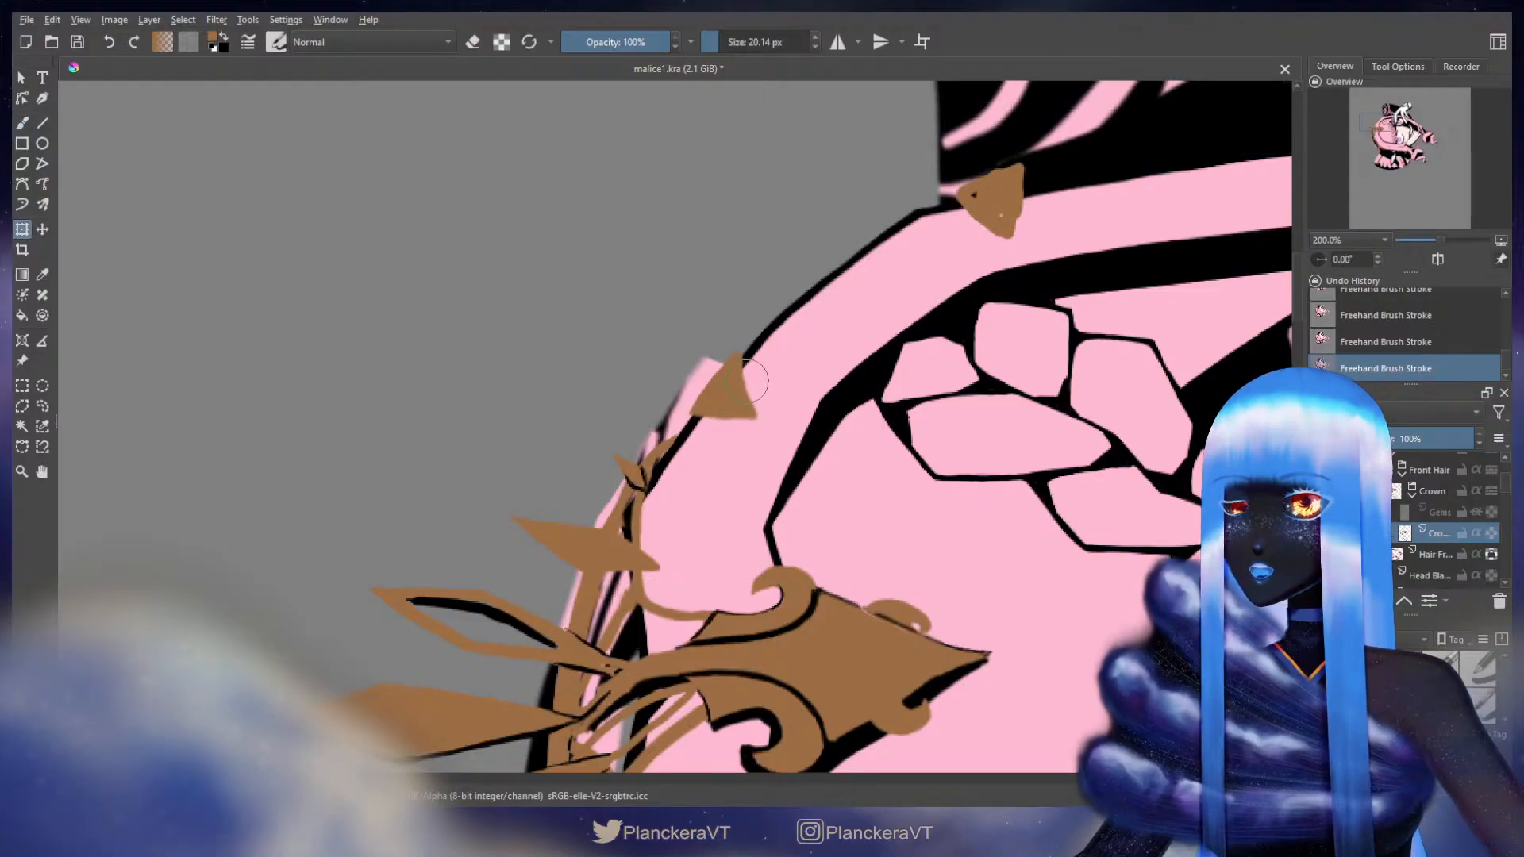
{"action": "key", "text": "b"}
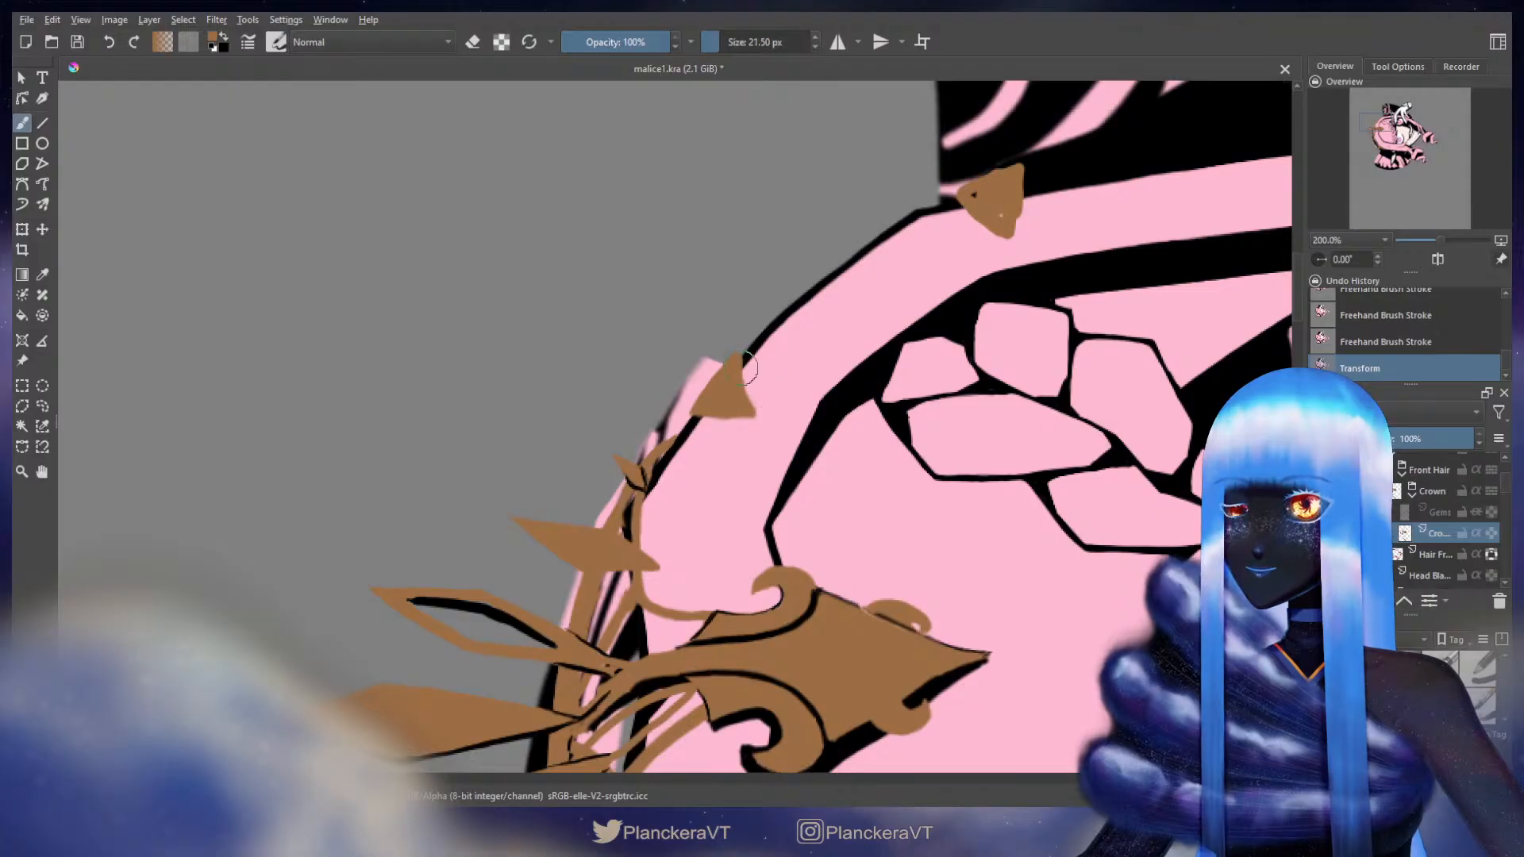
{"action": "mouse_move", "coordinate": [747, 396]}
{"action": "left_mouse_down"}
{"action": "mouse_move", "coordinate": [751, 412]}
{"action": "mouse_move", "coordinate": [712, 427]}
{"action": "left_mouse_up"}
{"action": "key", "text": "e"}
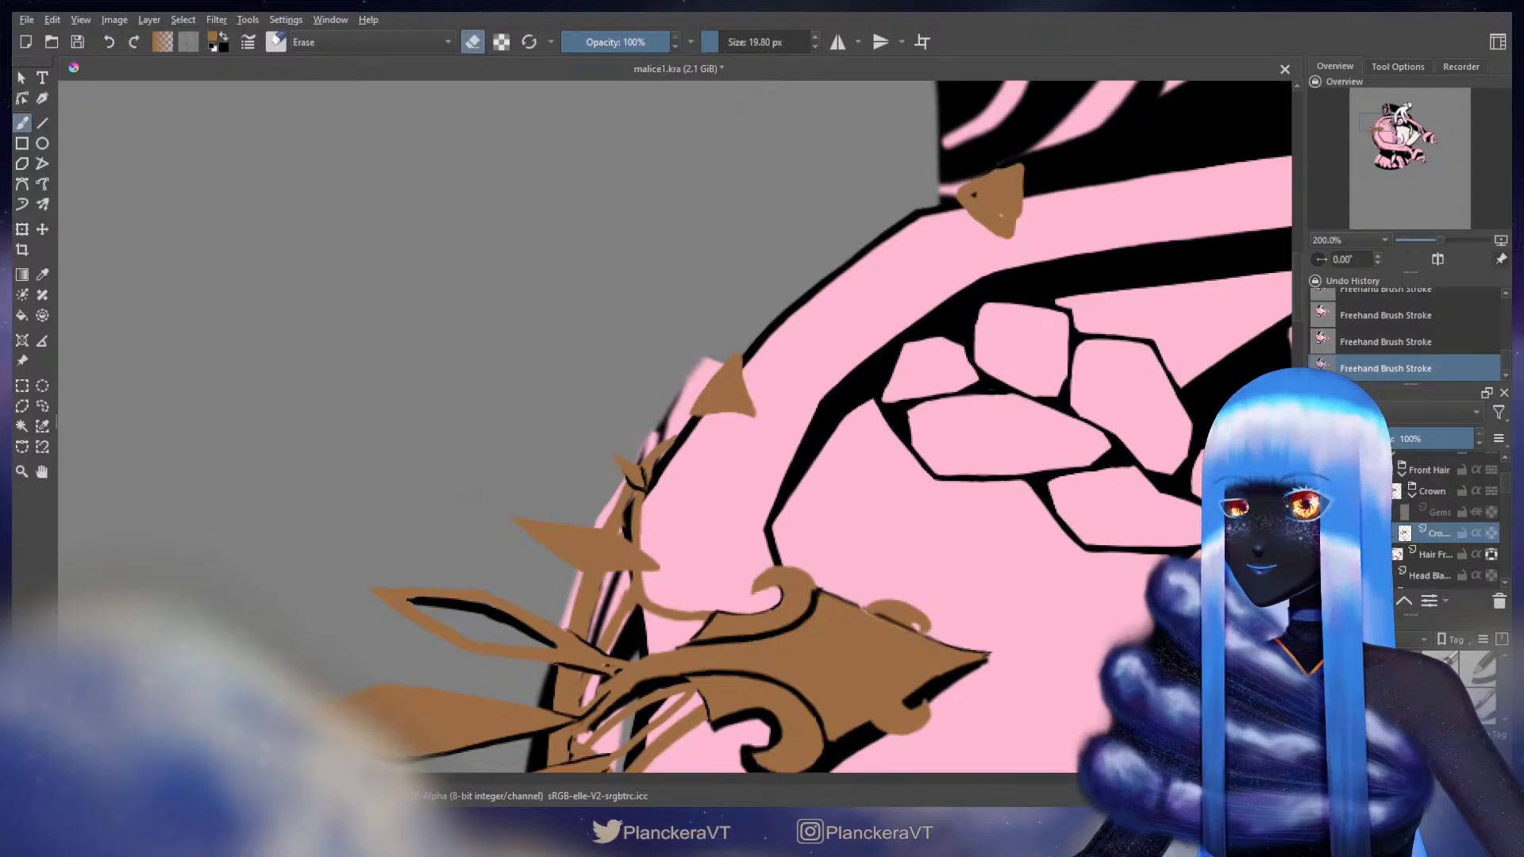
{"action": "key", "text": "e"}
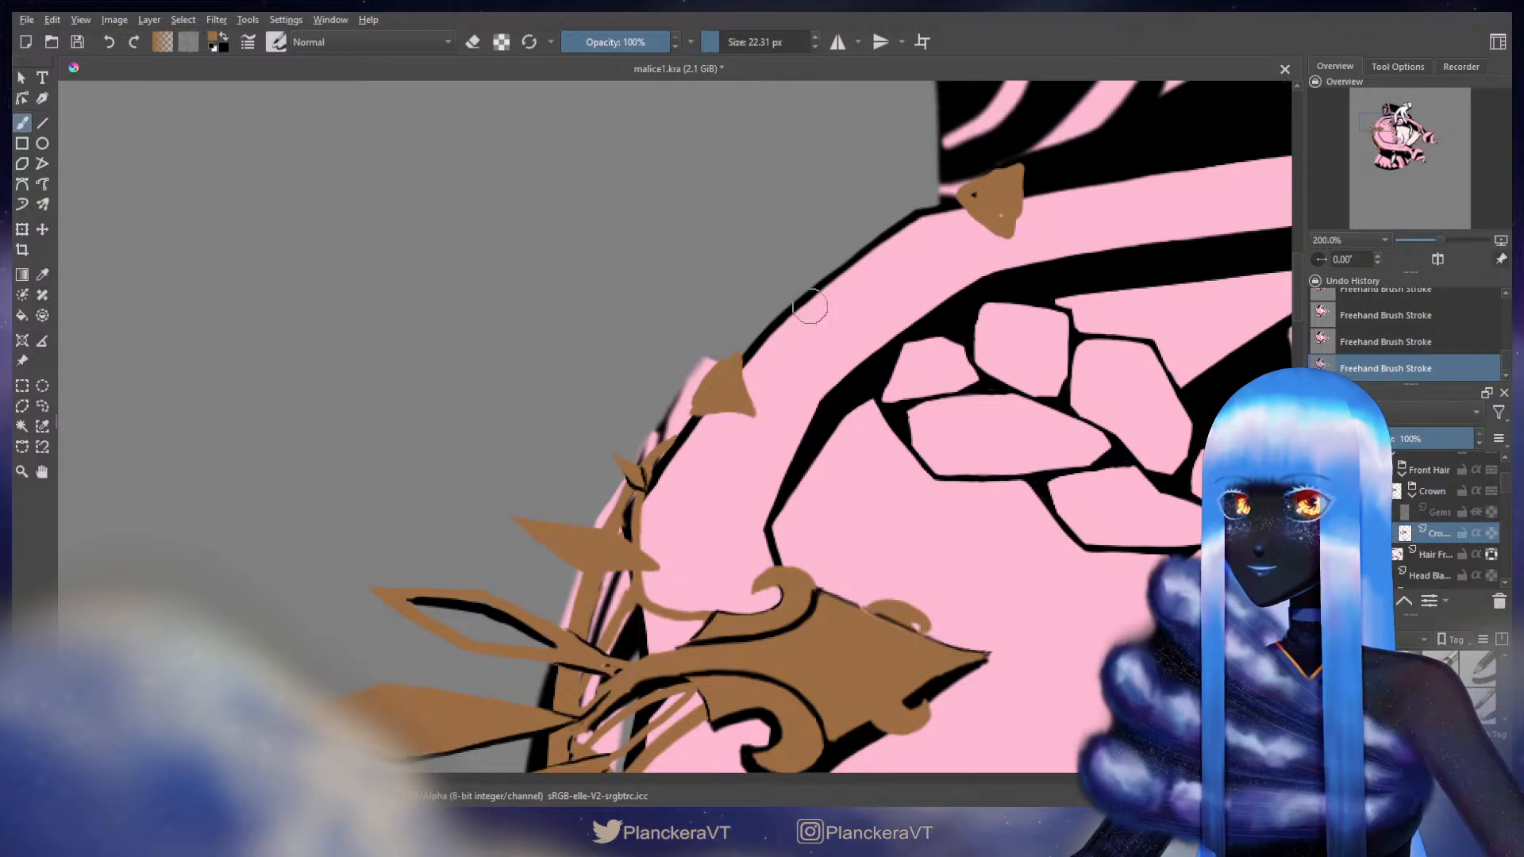
- Trim the topmost brown joint beneath the black hair and shape it into a downward-pointing setting with curved sides
{"action": "left_click_drag", "start_coordinate": [892, 322], "coordinate": [640, 544]}
{"action": "key", "text": "e"}
{"action": "left_click_drag", "start_coordinate": [709, 396], "coordinate": [837, 391]}
{"action": "key", "text": "e"}
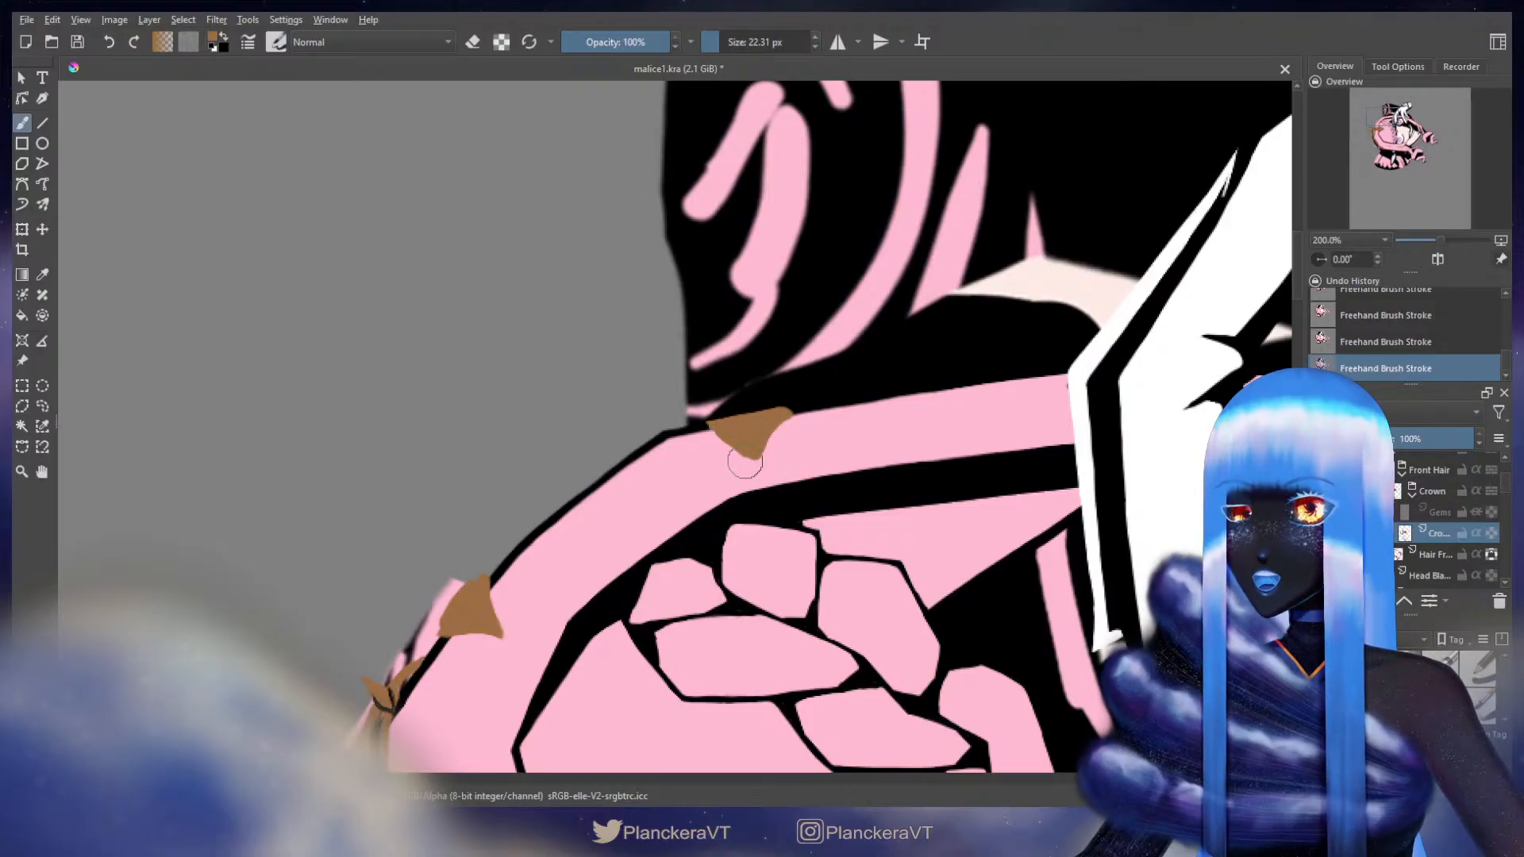
{"action": "key", "text": "e"}
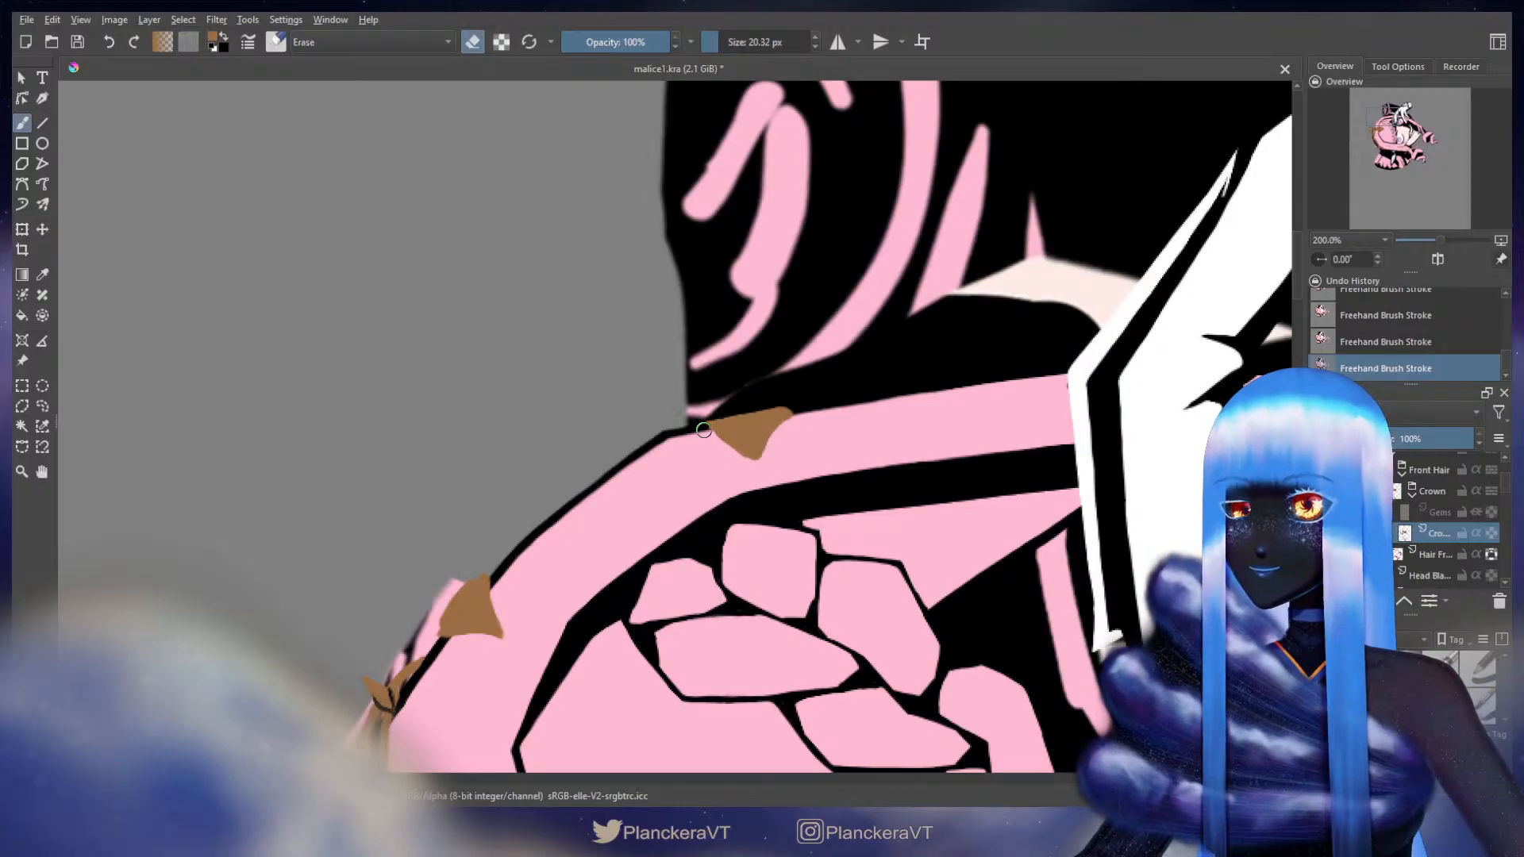
{"action": "key", "text": "e"}
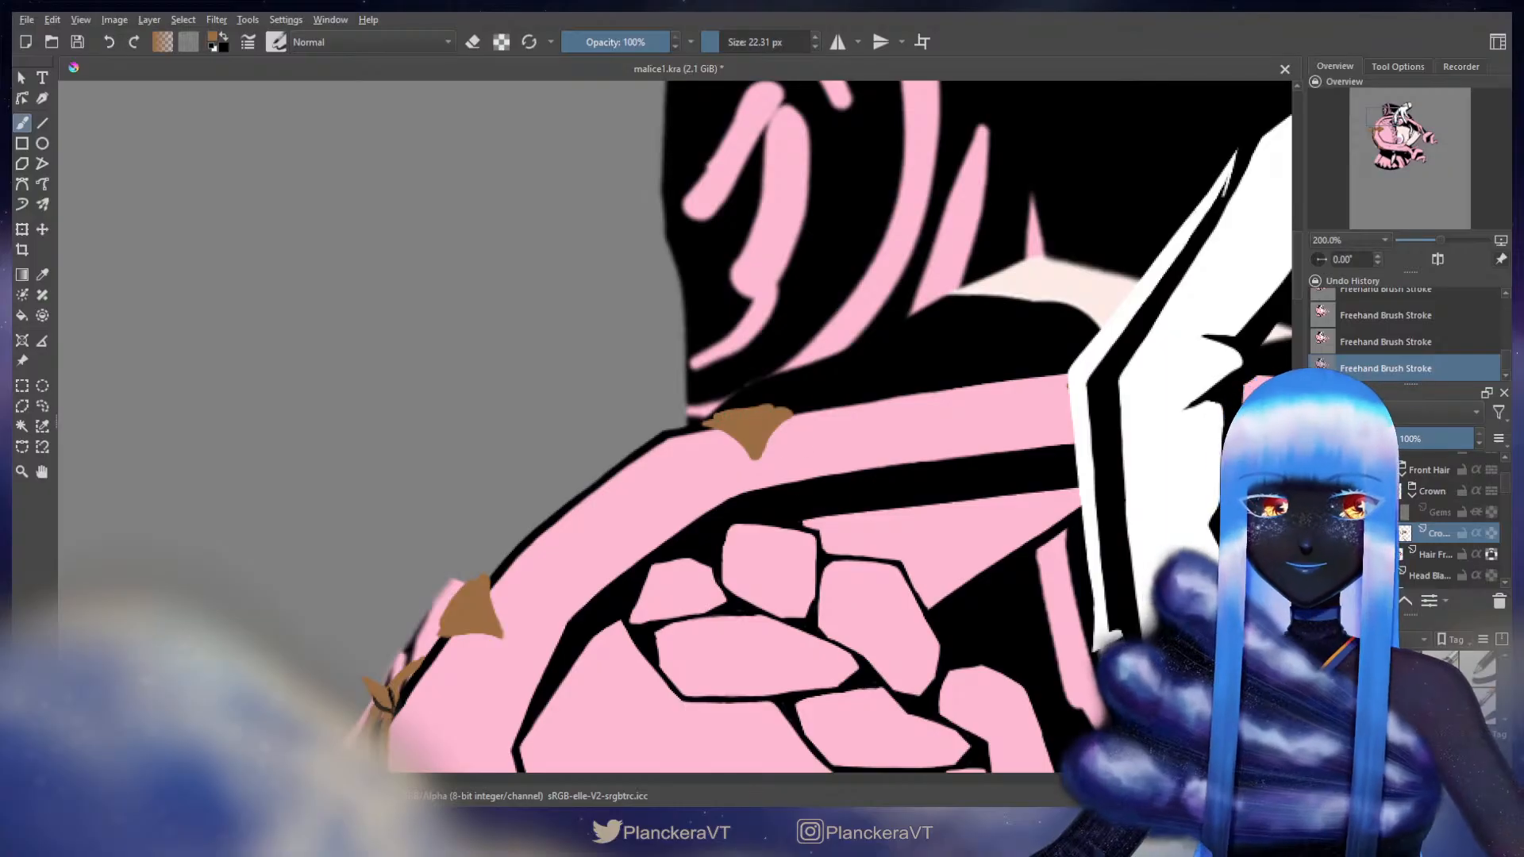
- Show and activate the Gems layer, sample its pink, and erase the old gems from the two upper settings
{"action": "left_click", "coordinate": [1477, 512]}
{"action": "left_click", "coordinate": [1429, 513]}
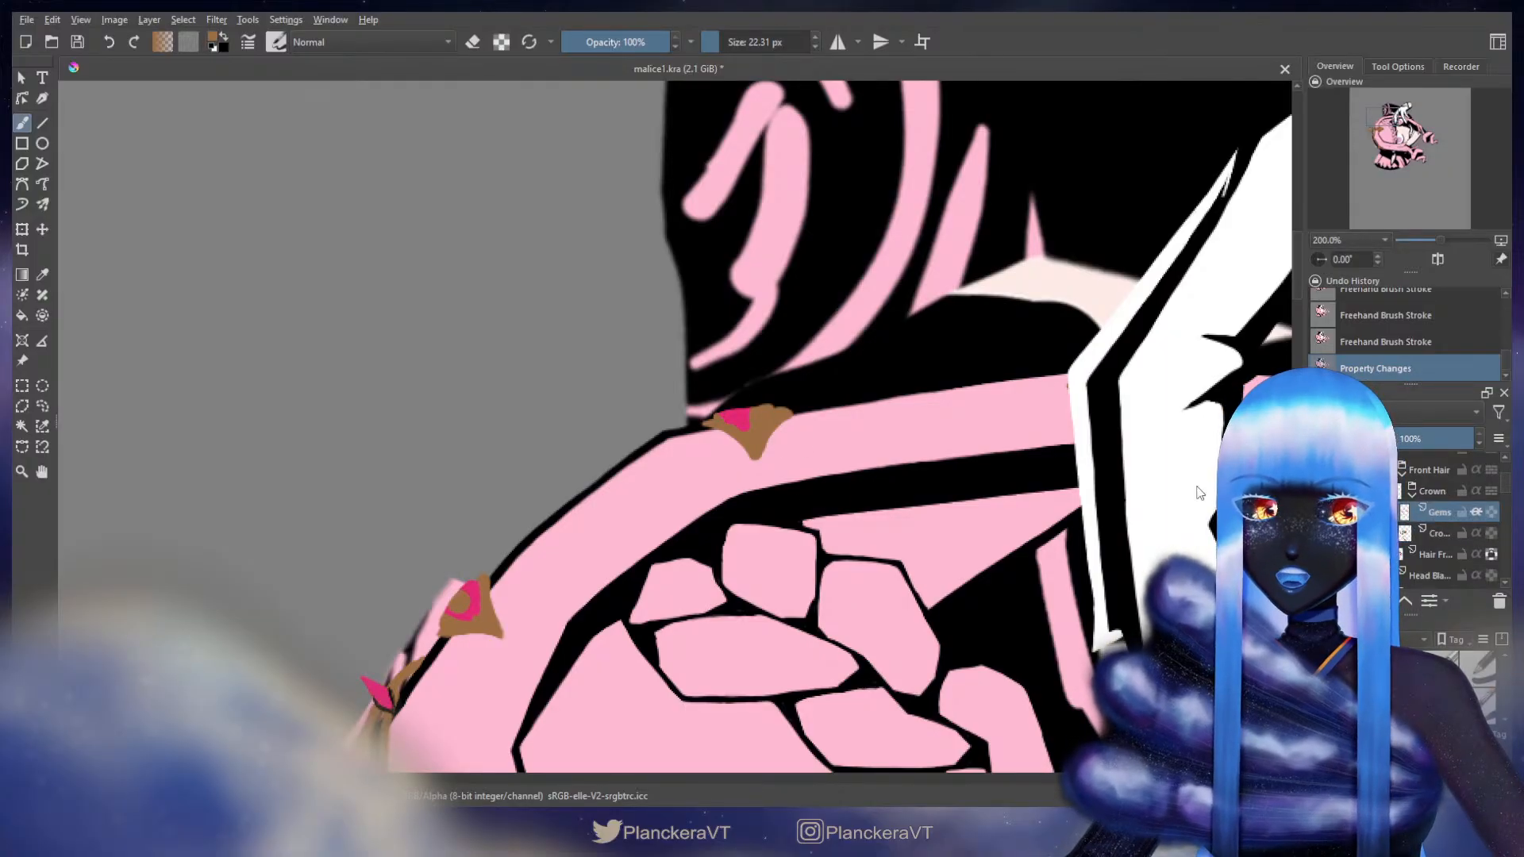
{"action": "left_click", "coordinate": [740, 415], "text": "ctrl"}
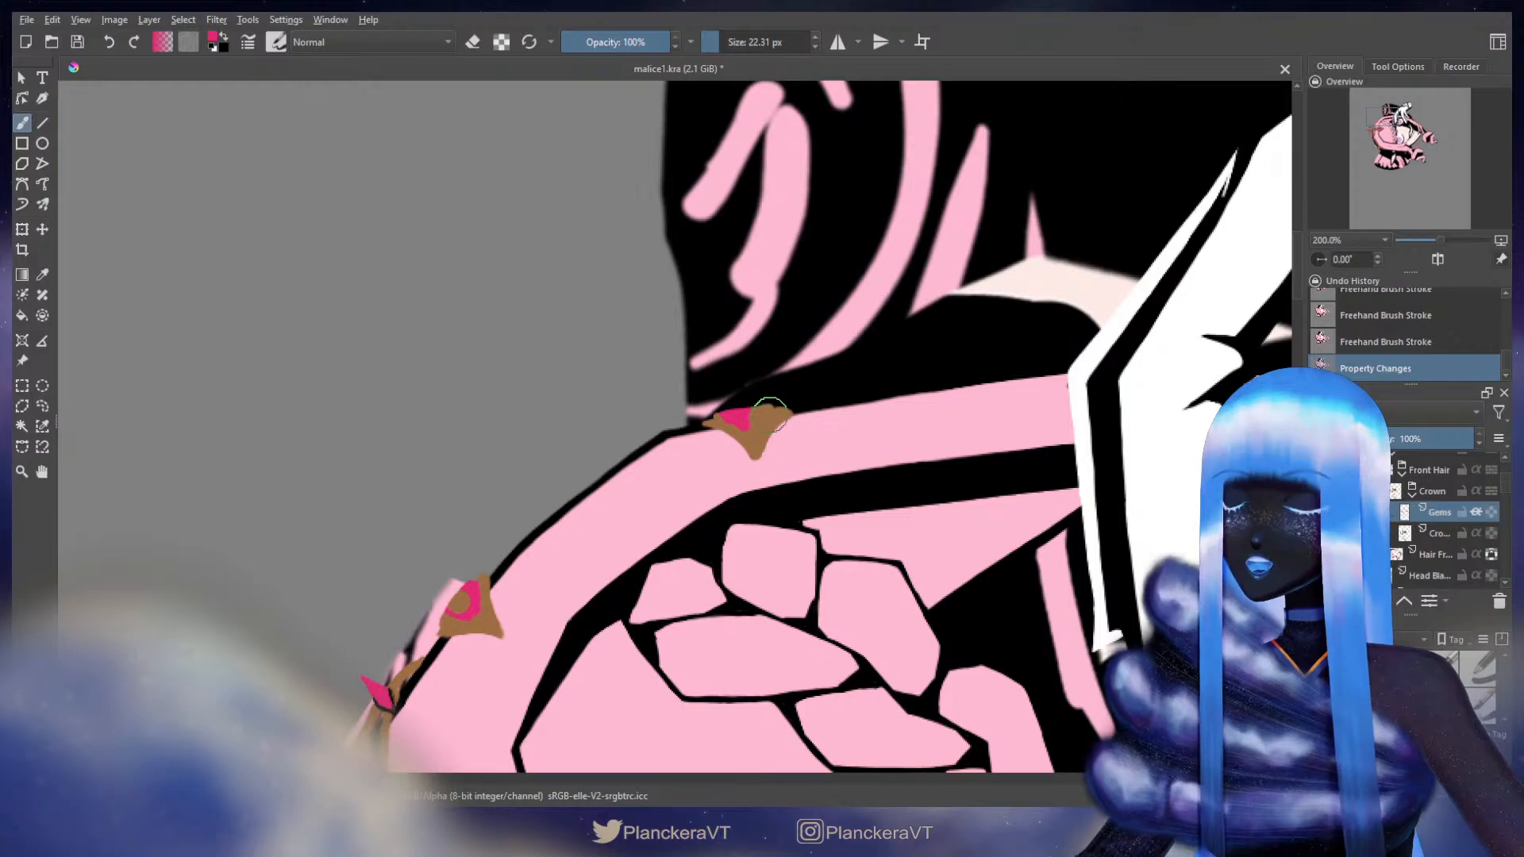
{"action": "key", "text": "e"}
{"action": "left_click_drag", "start_coordinate": [755, 395], "coordinate": [737, 429]}
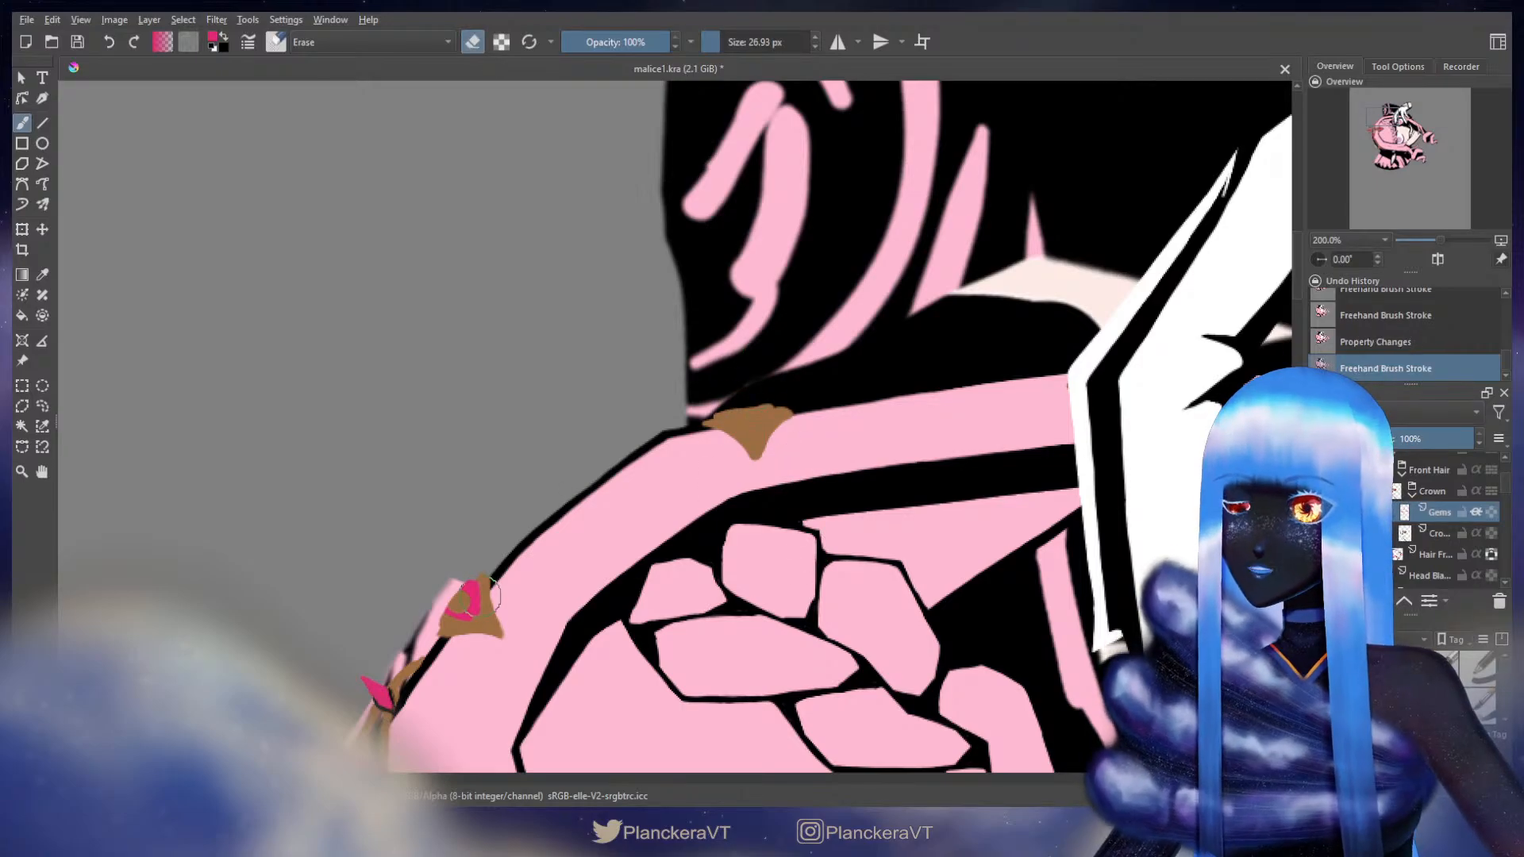
{"action": "left_click_drag", "start_coordinate": [470, 591], "coordinate": [459, 615]}
{"action": "key", "text": "e"}
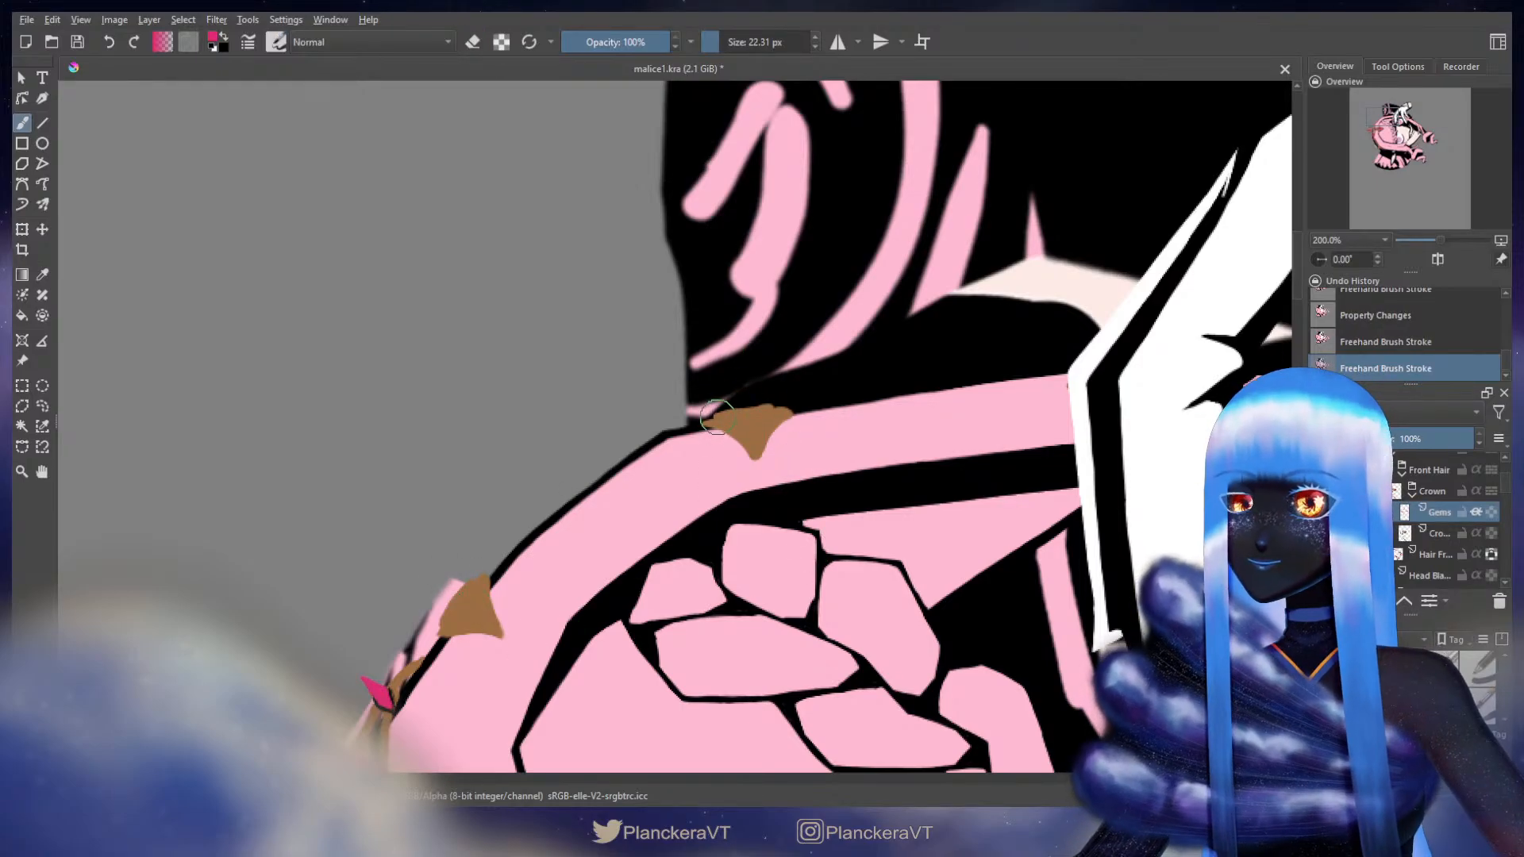
- Paint new pointed pink gems inside the topmost setting and the triangular setting below it
{"action": "mouse_move", "coordinate": [717, 415]}
{"action": "left_mouse_down"}
{"action": "mouse_move", "coordinate": [772, 408]}
{"action": "mouse_move", "coordinate": [774, 427]}
{"action": "mouse_move", "coordinate": [760, 414]}
{"action": "left_mouse_up"}
{"action": "left_click_drag", "start_coordinate": [585, 571], "coordinate": [750, 316]}
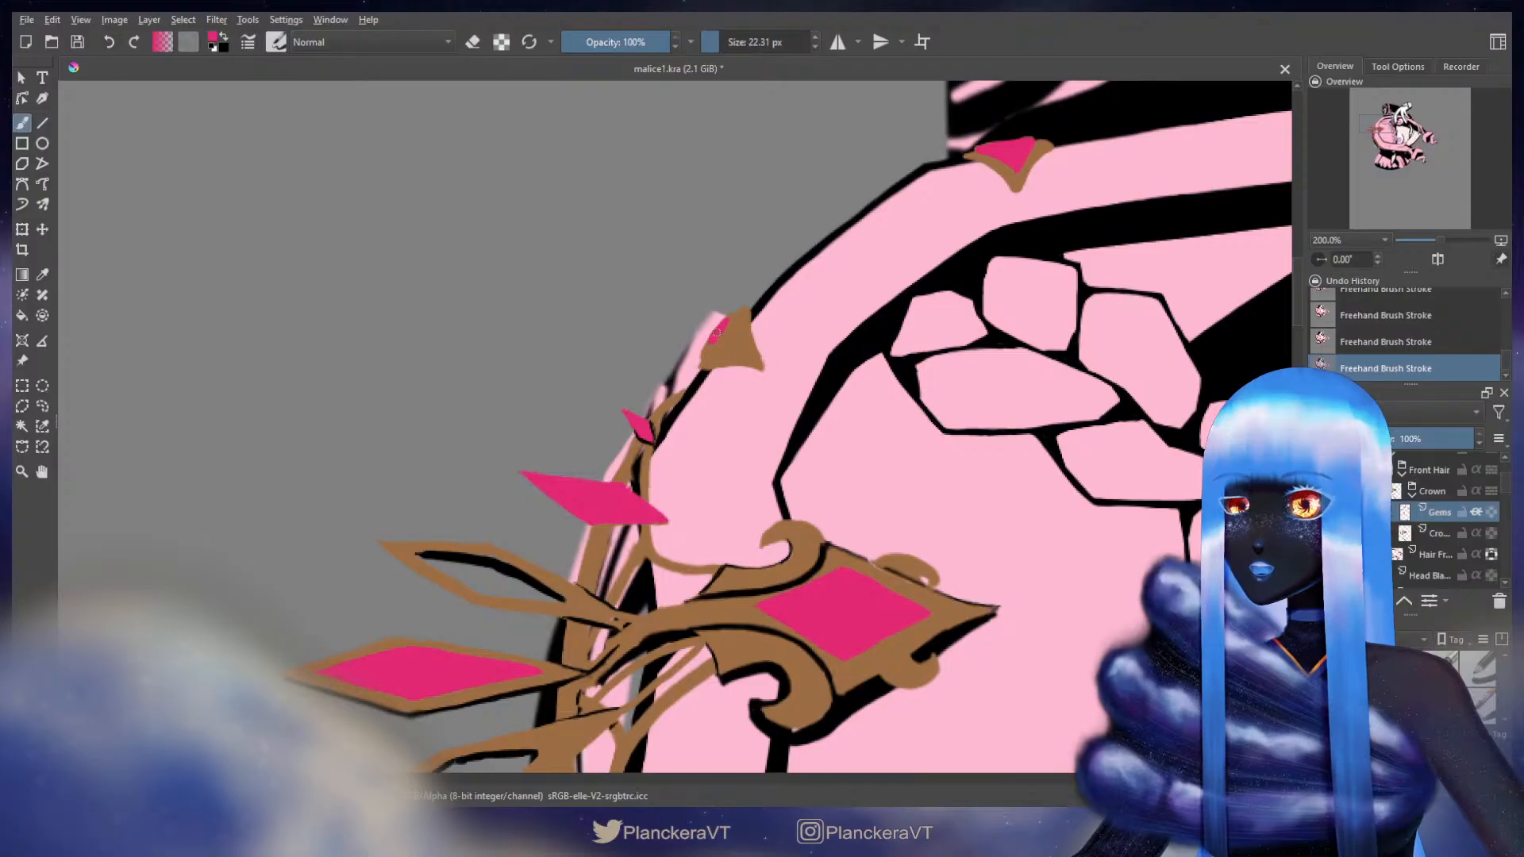
{"action": "left_click_drag", "start_coordinate": [728, 320], "coordinate": [738, 337]}
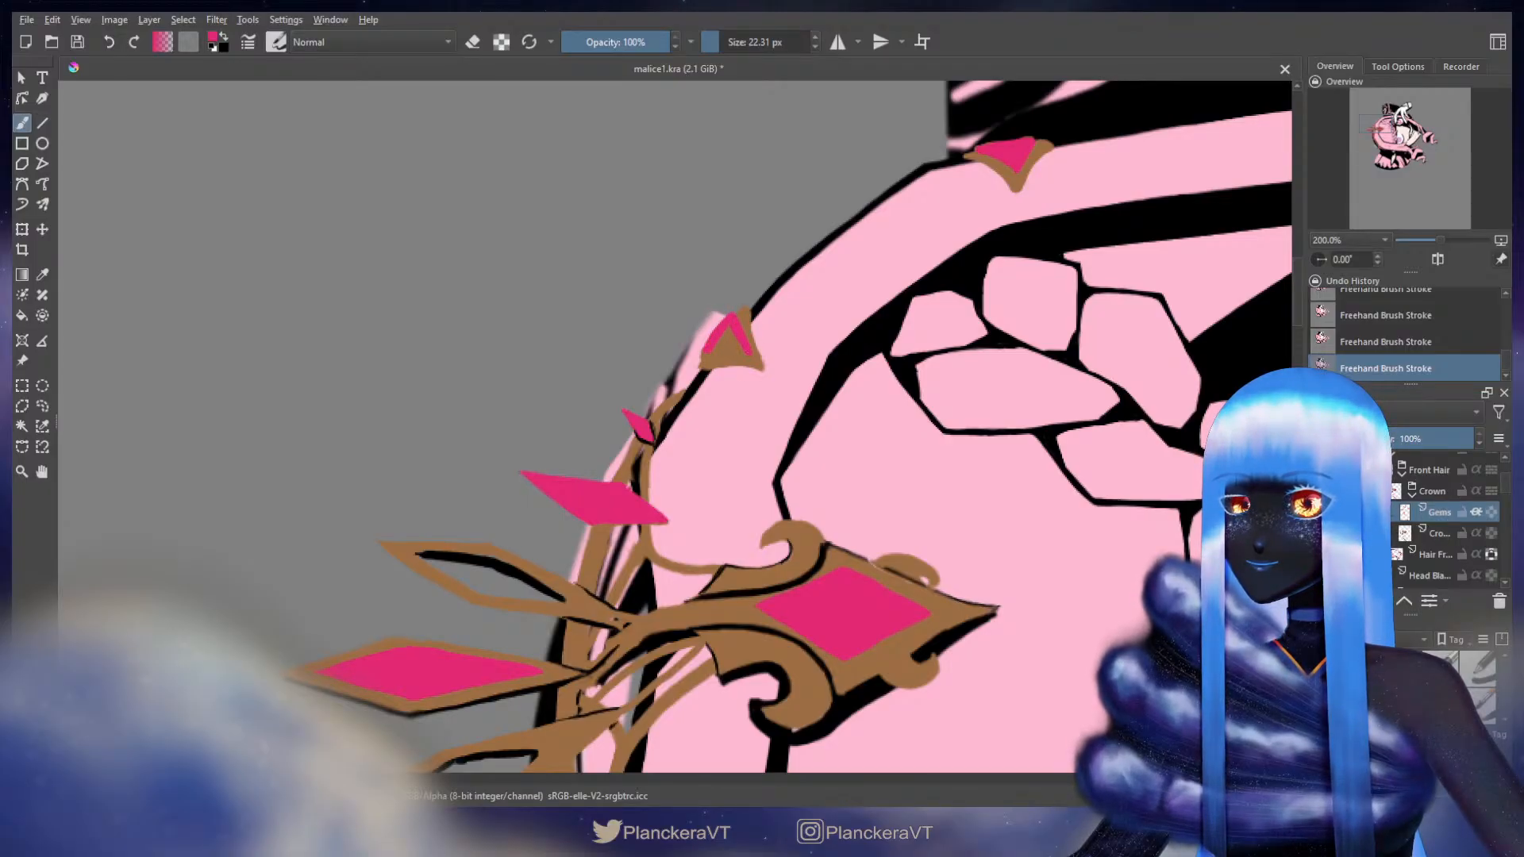
{"action": "mouse_move", "coordinate": [706, 346]}
{"action": "left_mouse_down"}
{"action": "mouse_move", "coordinate": [743, 347]}
{"action": "mouse_move", "coordinate": [710, 349]}
{"action": "left_mouse_up"}
- Erase the old square gems from the two reshaped joints along the lower brown band
{"action": "left_click_drag", "start_coordinate": [723, 590], "coordinate": [651, 318]}
{"action": "key", "text": "e"}
{"action": "left_click_drag", "start_coordinate": [635, 404], "coordinate": [659, 377]}
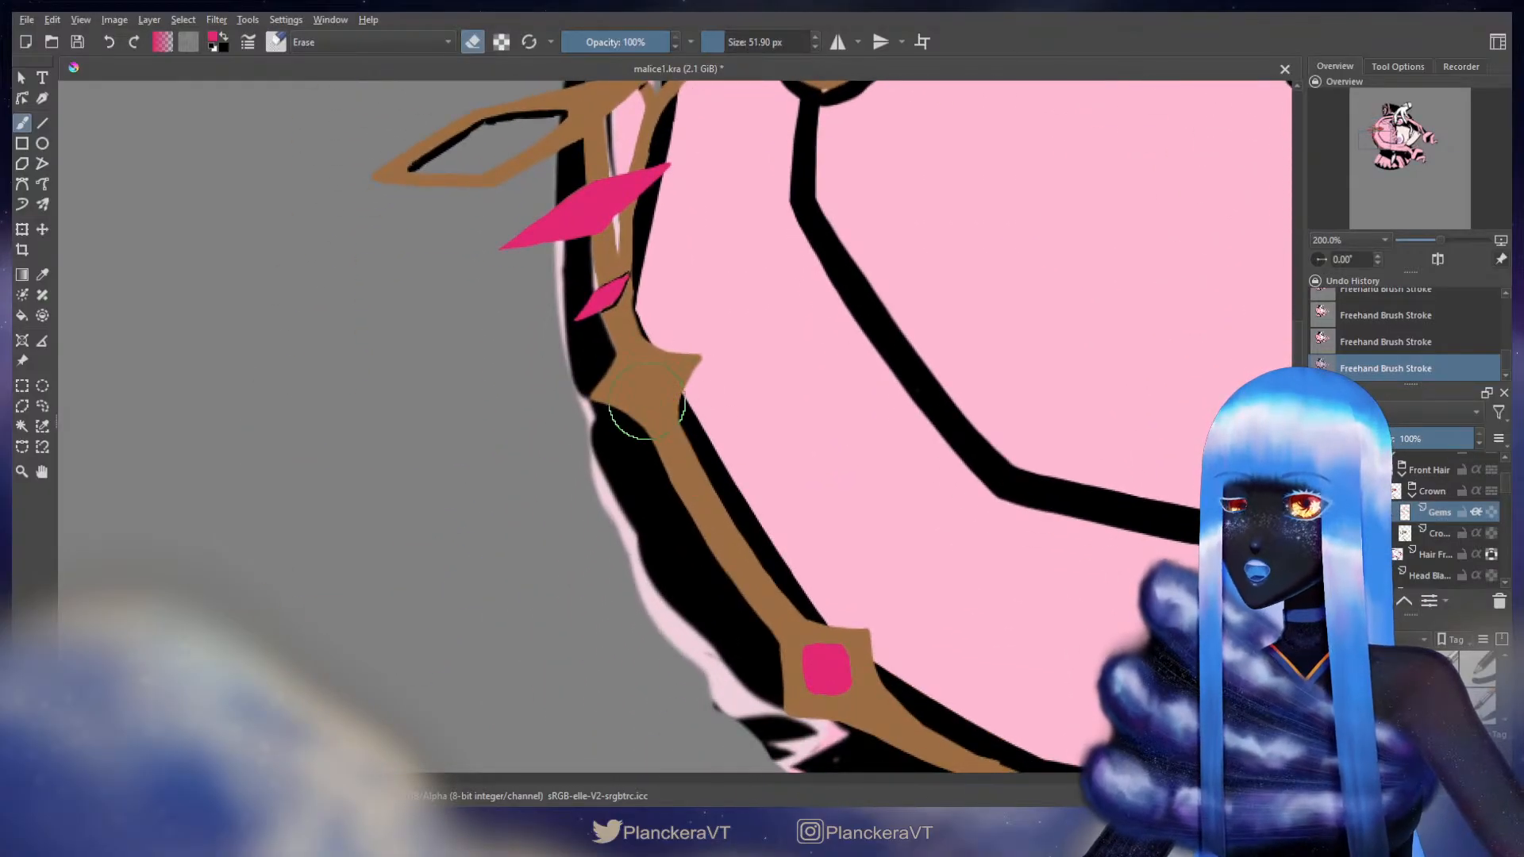
{"action": "left_click_drag", "start_coordinate": [818, 655], "coordinate": [830, 683]}
{"action": "key", "text": "e"}
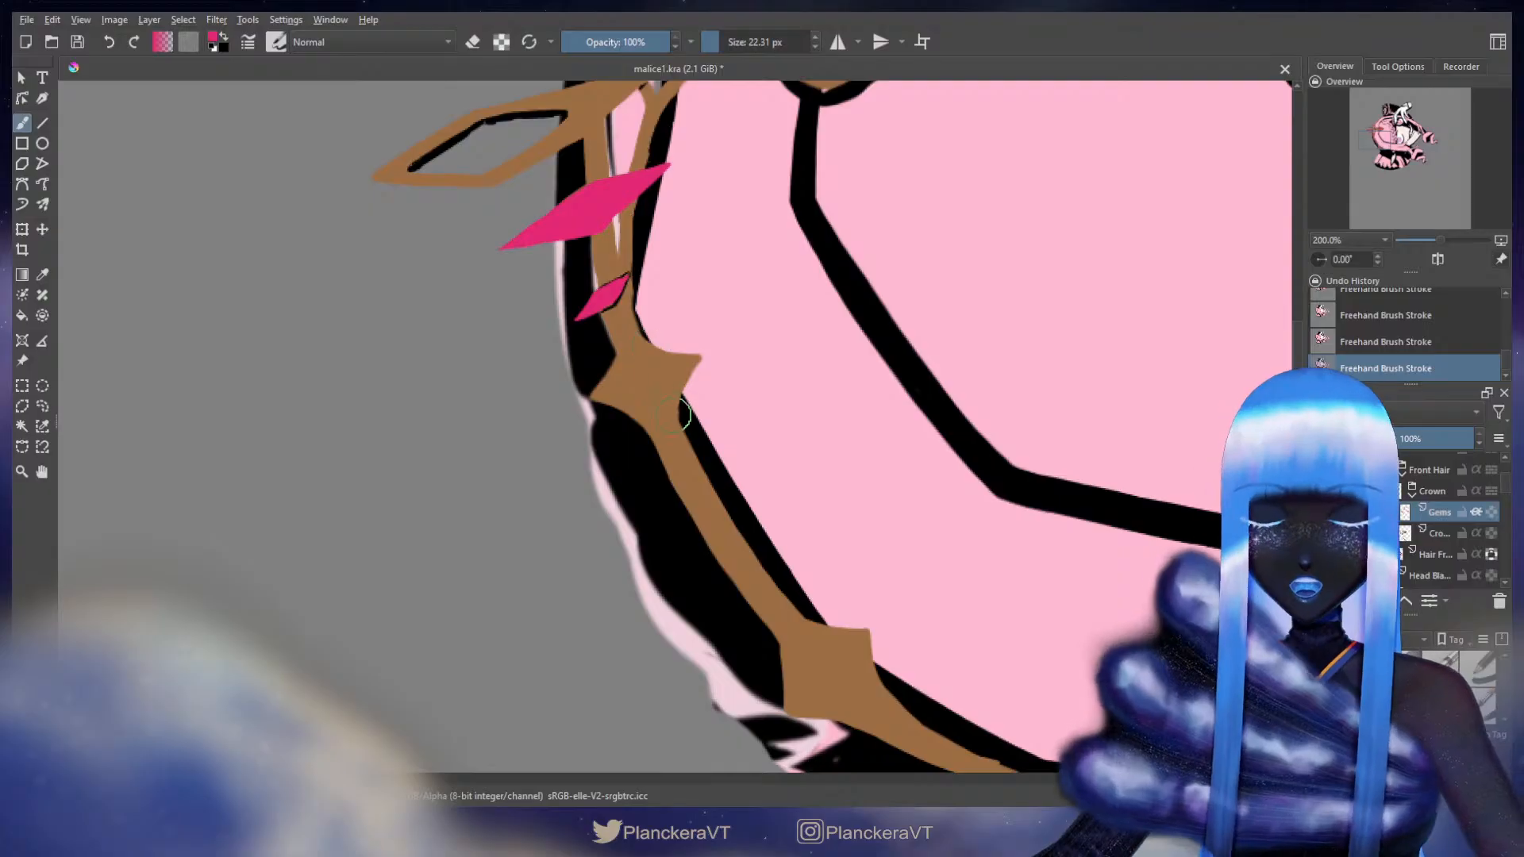
- Paint a pink diamond gem in the lower band's upper joint and refine its edges to follow the pointed setting
{"action": "left_click_drag", "start_coordinate": [649, 340], "coordinate": [727, 416]}
{"action": "mouse_move", "coordinate": [689, 466]}
{"action": "left_mouse_down"}
{"action": "mouse_move", "coordinate": [713, 440]}
{"action": "mouse_move", "coordinate": [694, 458]}
{"action": "mouse_move", "coordinate": [714, 433]}
{"action": "mouse_move", "coordinate": [759, 437]}
{"action": "mouse_move", "coordinate": [737, 475]}
{"action": "mouse_move", "coordinate": [704, 467]}
{"action": "mouse_move", "coordinate": [715, 445]}
{"action": "mouse_move", "coordinate": [689, 465]}
{"action": "mouse_move", "coordinate": [713, 437]}
{"action": "mouse_move", "coordinate": [746, 444]}
{"action": "left_mouse_up"}
{"action": "key", "text": "ctrl+z"}
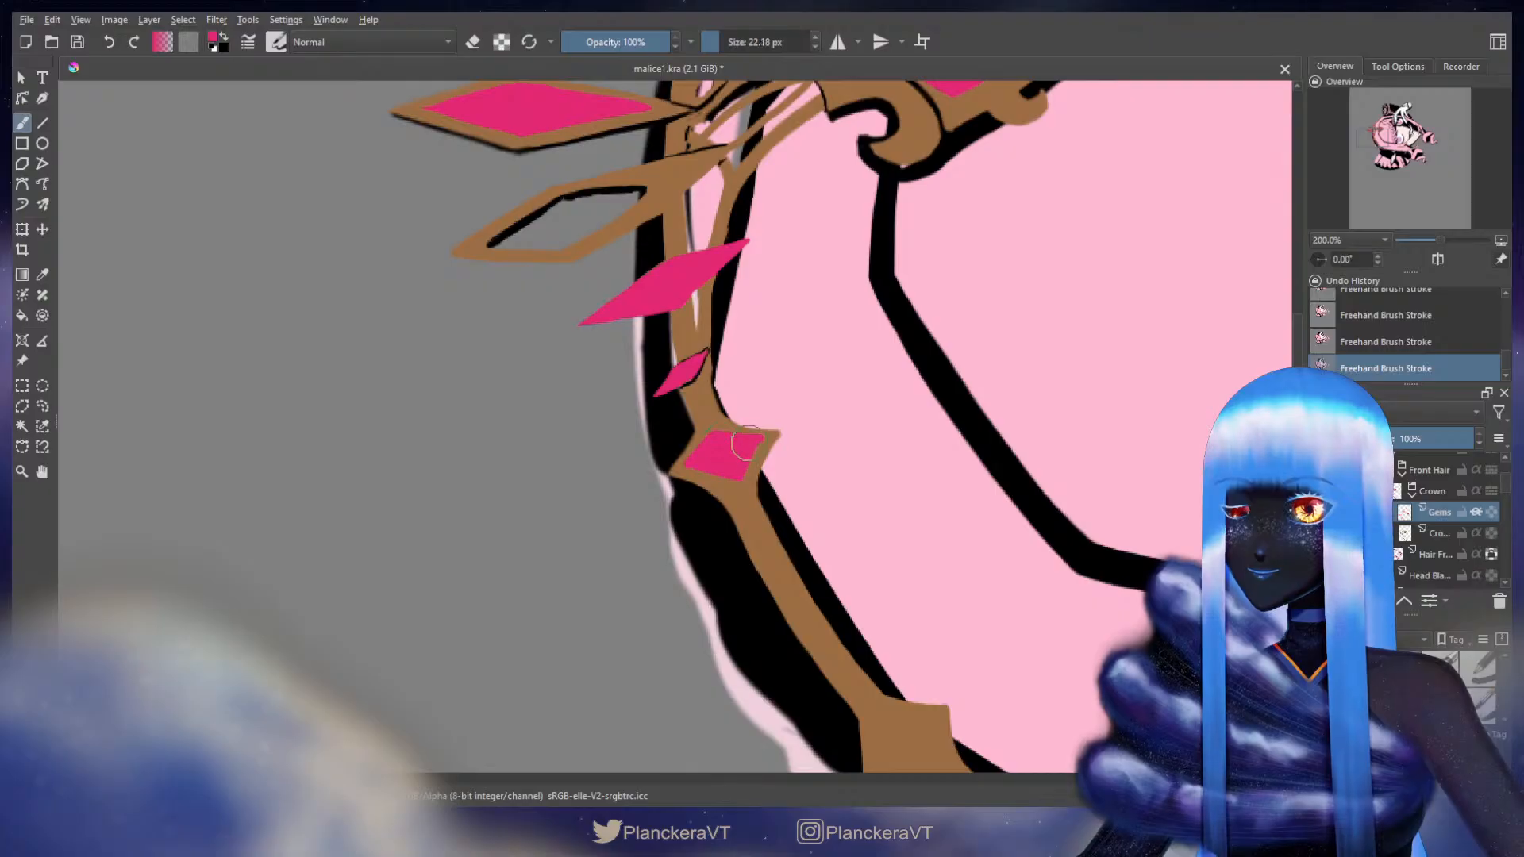
{"action": "key", "text": "e"}
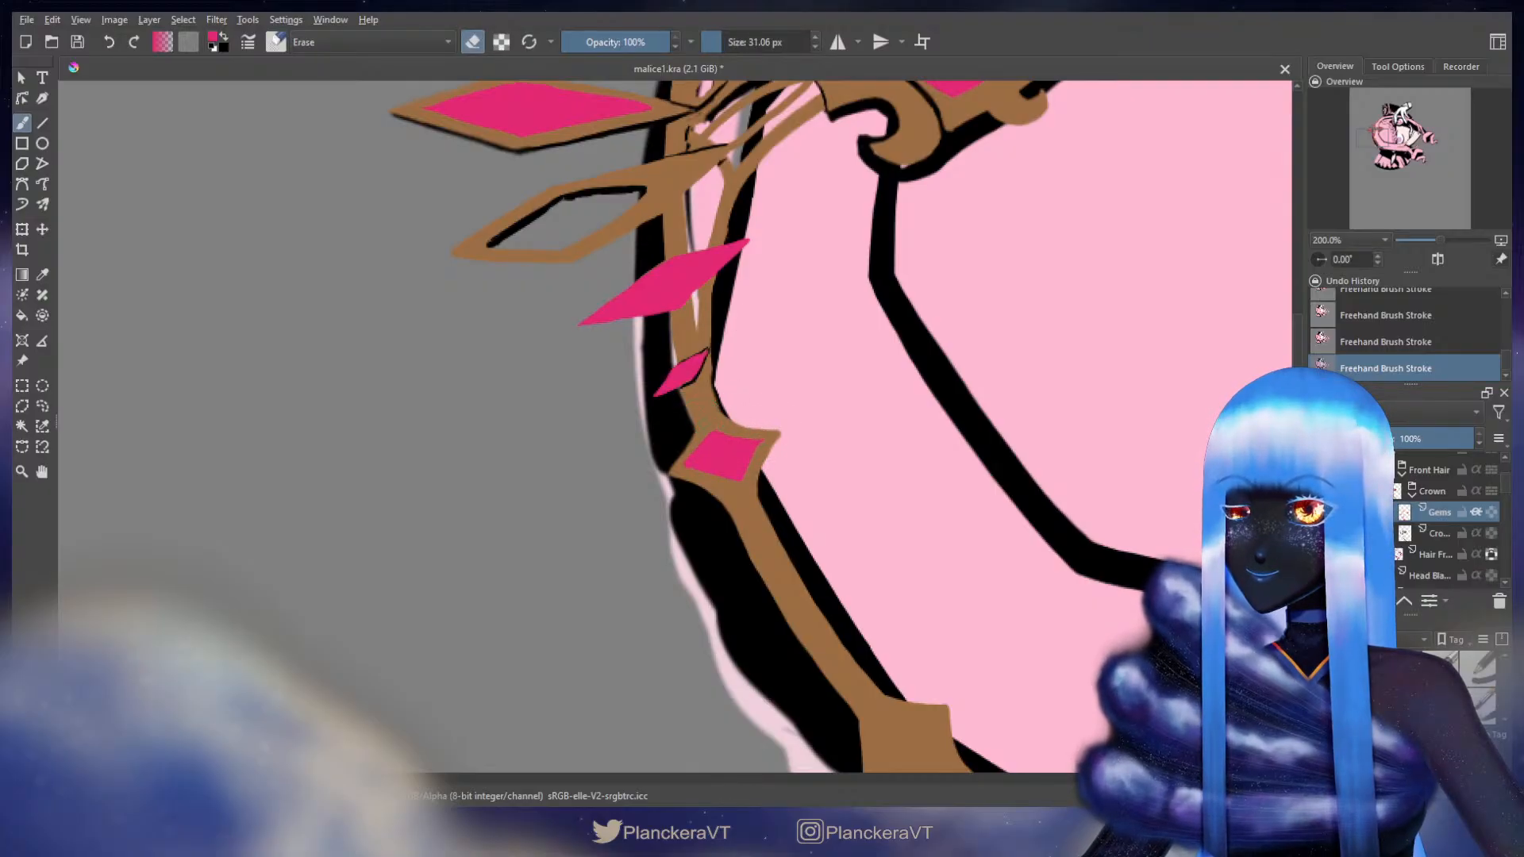
{"action": "key", "text": "e"}
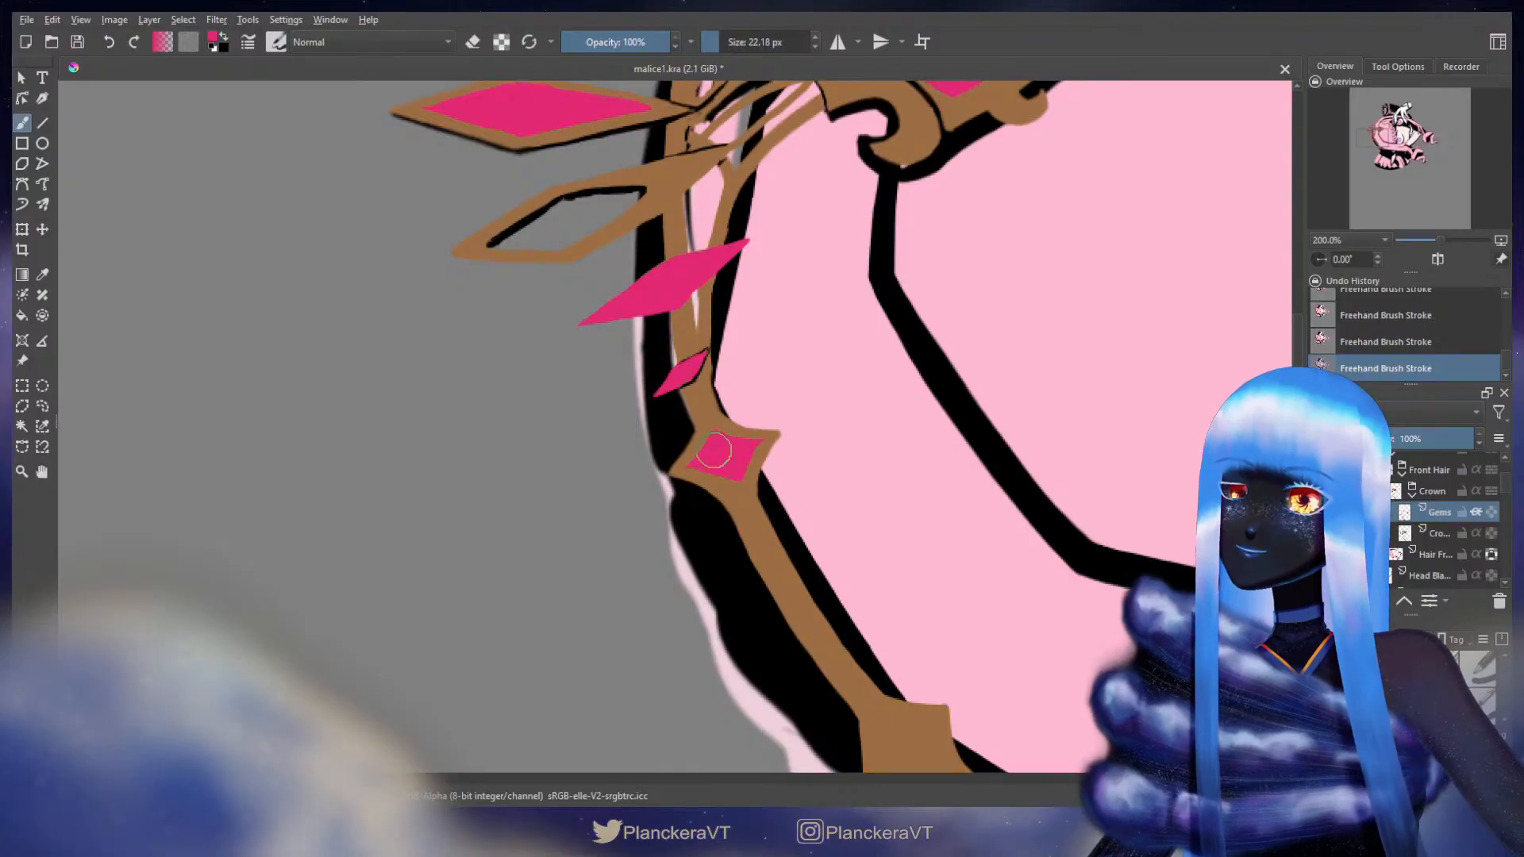
{"action": "mouse_move", "coordinate": [681, 462]}
{"action": "left_mouse_down"}
{"action": "mouse_move", "coordinate": [726, 475]}
{"action": "mouse_move", "coordinate": [746, 467]}
{"action": "mouse_move", "coordinate": [725, 434]}
{"action": "mouse_move", "coordinate": [759, 441]}
{"action": "mouse_move", "coordinate": [691, 470]}
{"action": "mouse_move", "coordinate": [706, 471]}
{"action": "left_mouse_up"}
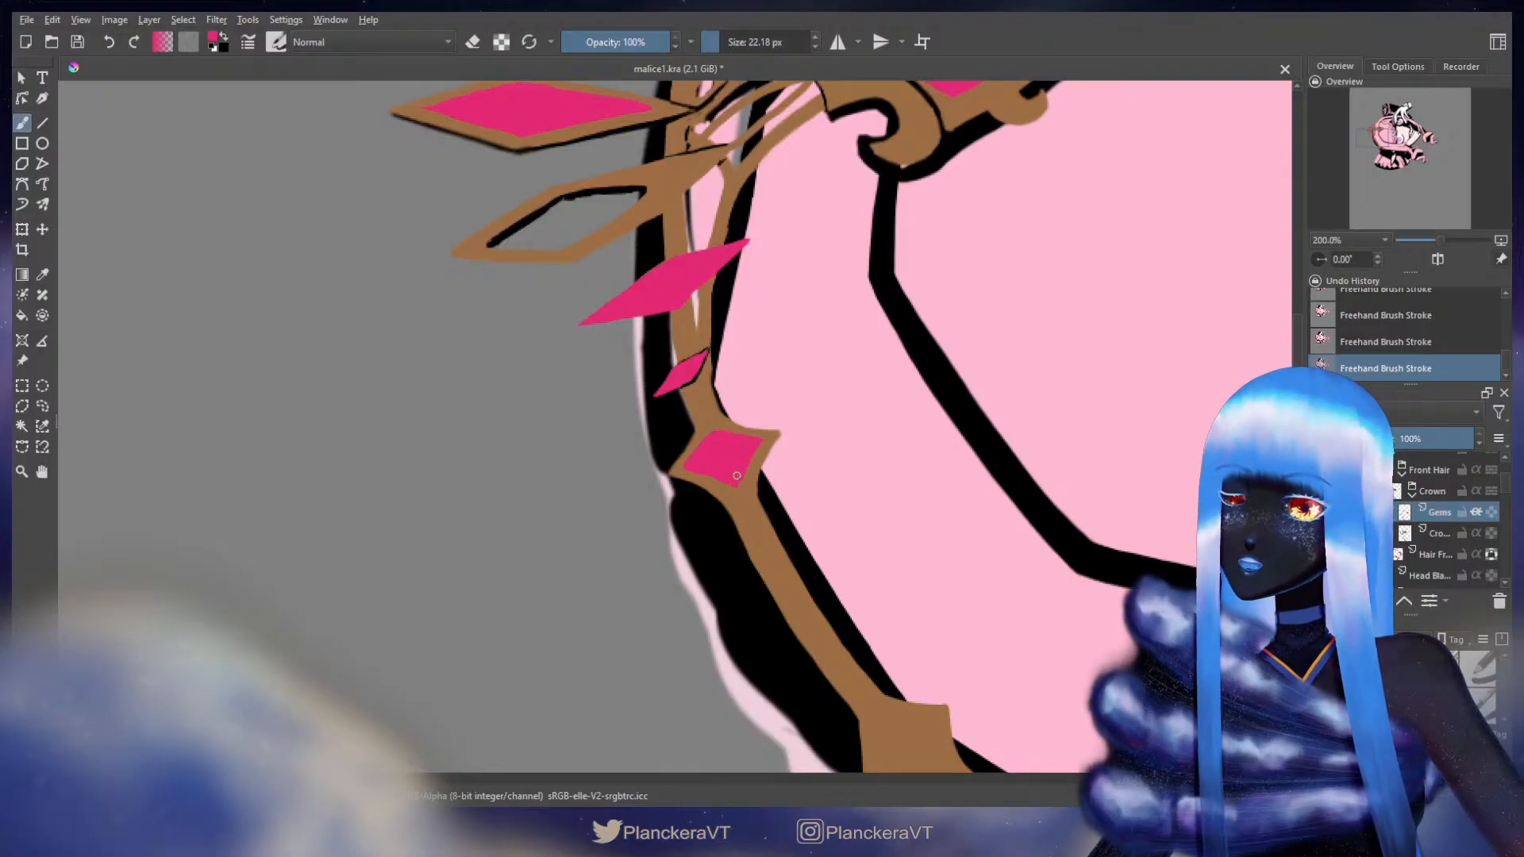
- Paint a pink diamond gem inside the lower joint of the brown band
{"action": "key", "text": "e"}
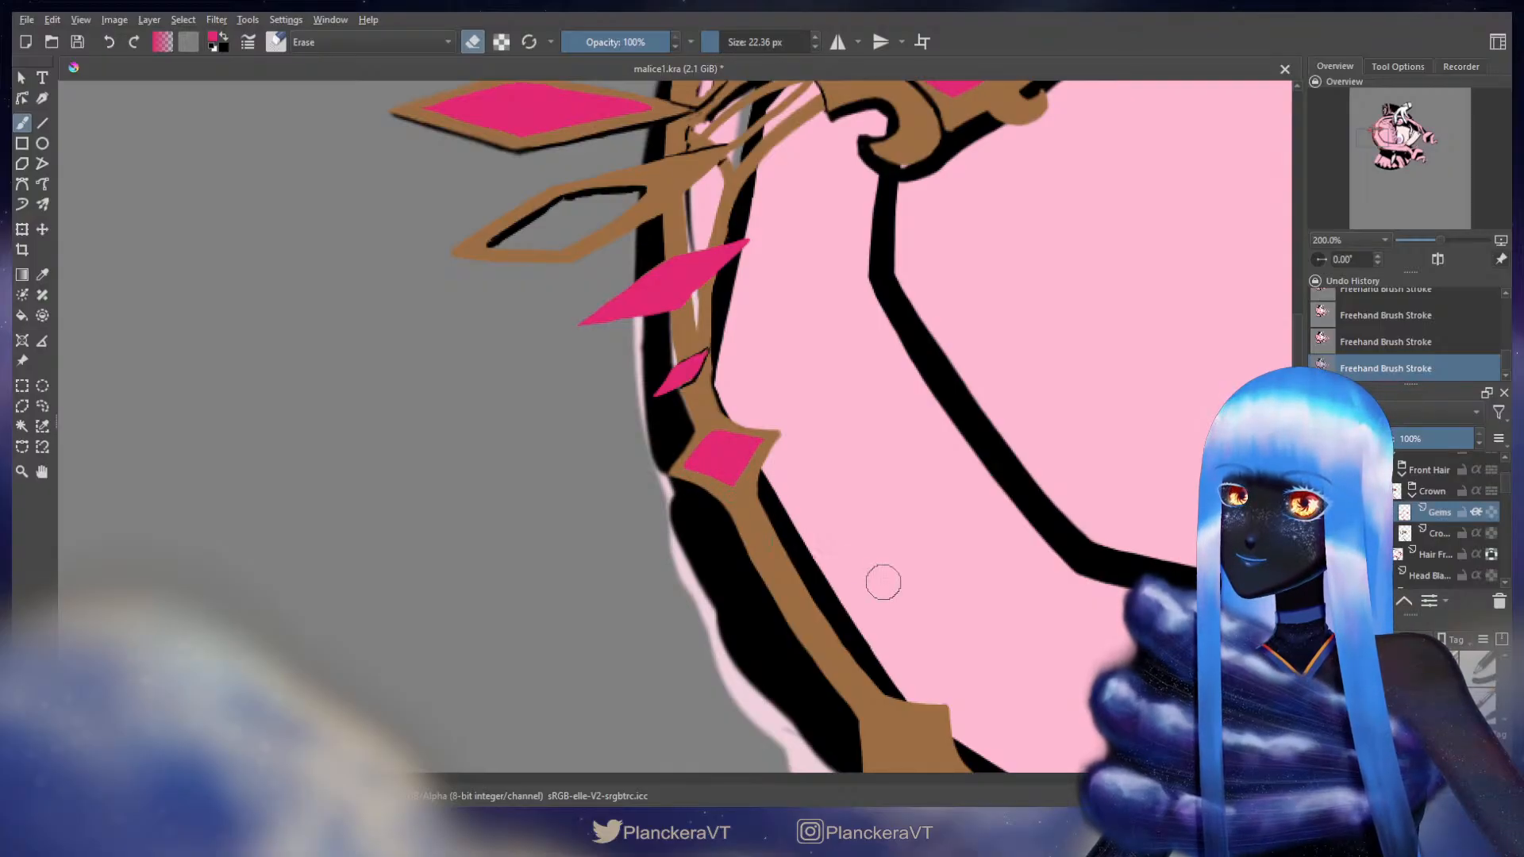
{"action": "left_click_drag", "start_coordinate": [878, 579], "coordinate": [751, 304]}
{"action": "key", "text": "e"}
{"action": "mouse_move", "coordinate": [753, 455]}
{"action": "left_mouse_down"}
{"action": "mouse_move", "coordinate": [750, 507]}
{"action": "mouse_move", "coordinate": [822, 515]}
{"action": "left_mouse_up"}
{"action": "mouse_move", "coordinate": [751, 443]}
{"action": "left_mouse_down"}
{"action": "mouse_move", "coordinate": [805, 449]}
{"action": "mouse_move", "coordinate": [826, 515]}
{"action": "mouse_move", "coordinate": [804, 496]}
{"action": "mouse_move", "coordinate": [803, 462]}
{"action": "mouse_move", "coordinate": [757, 454]}
{"action": "mouse_move", "coordinate": [793, 485]}
{"action": "mouse_move", "coordinate": [781, 456]}
{"action": "mouse_move", "coordinate": [796, 469]}
{"action": "mouse_move", "coordinate": [794, 501]}
{"action": "left_mouse_up"}
{"action": "key", "text": "ctrl+z"}
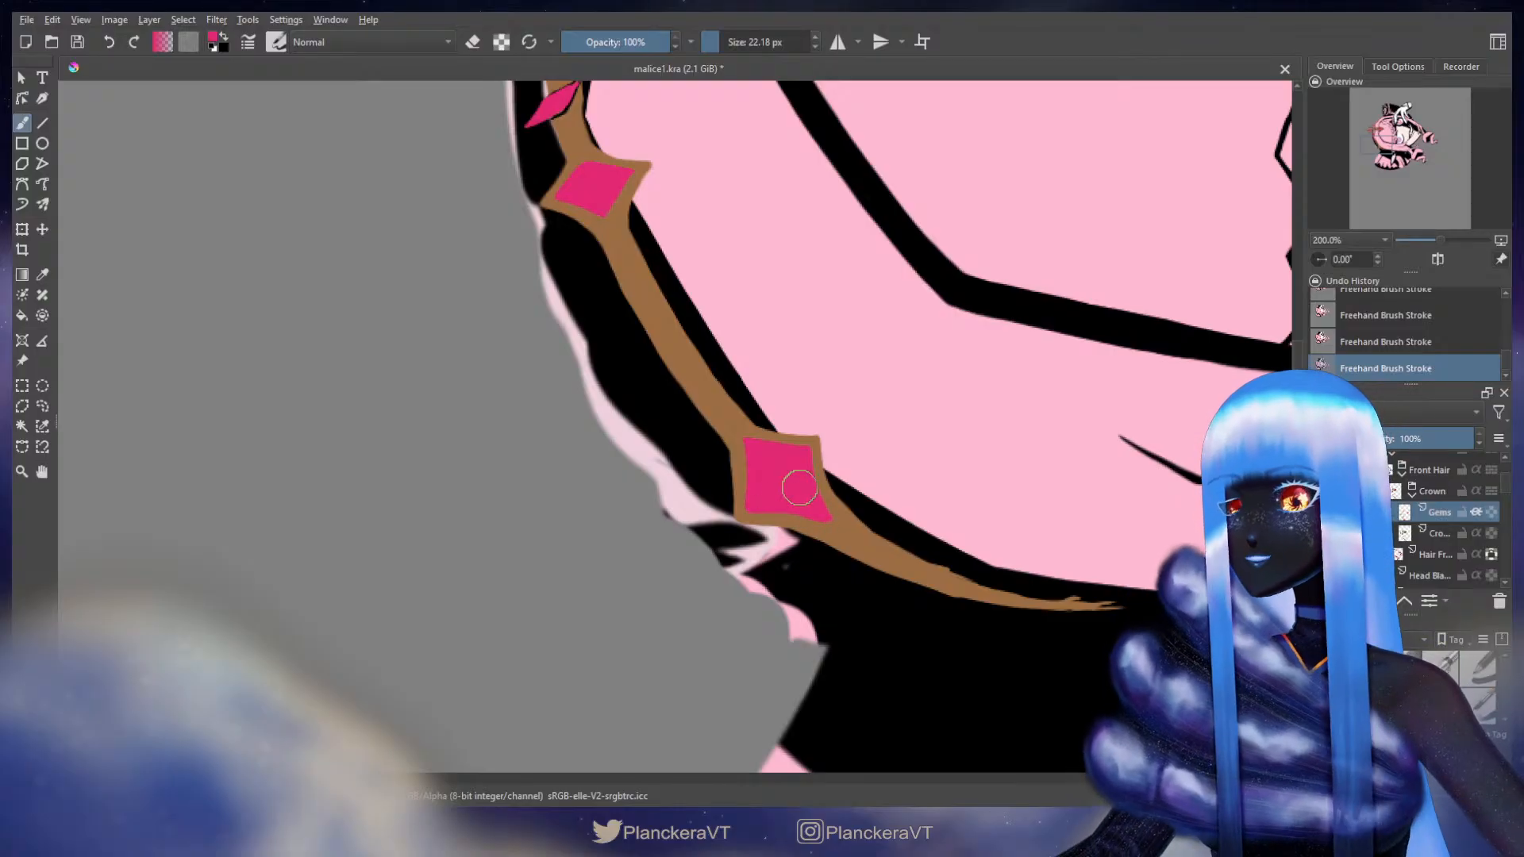
{"action": "scroll", "coordinate": [801, 470], "scroll_direction": "down", "scroll_amount": 4}
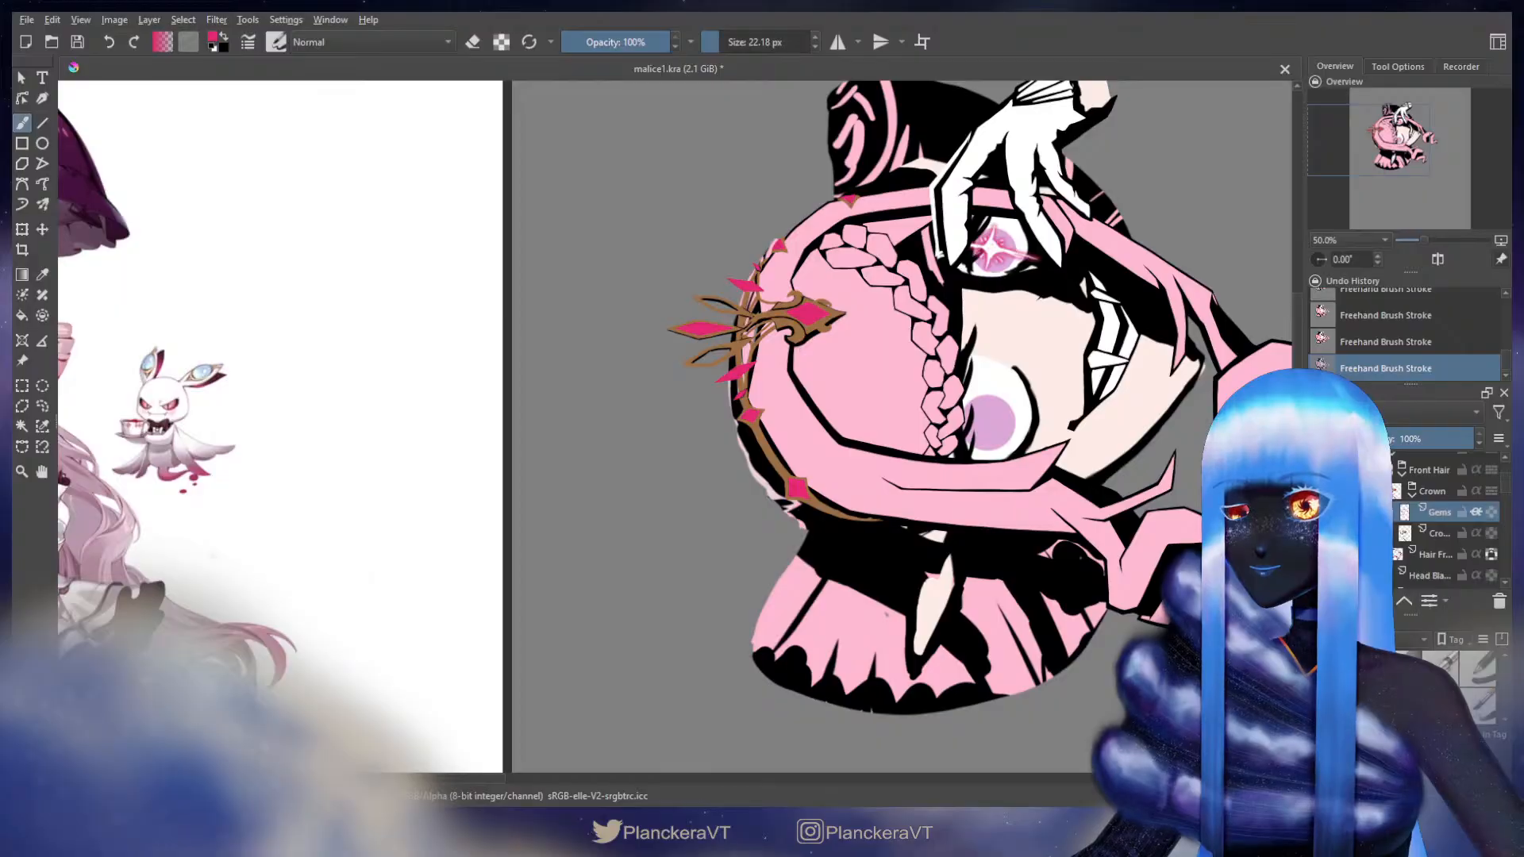
{"action": "scroll", "coordinate": [797, 503], "scroll_direction": "up", "scroll_amount": 4}
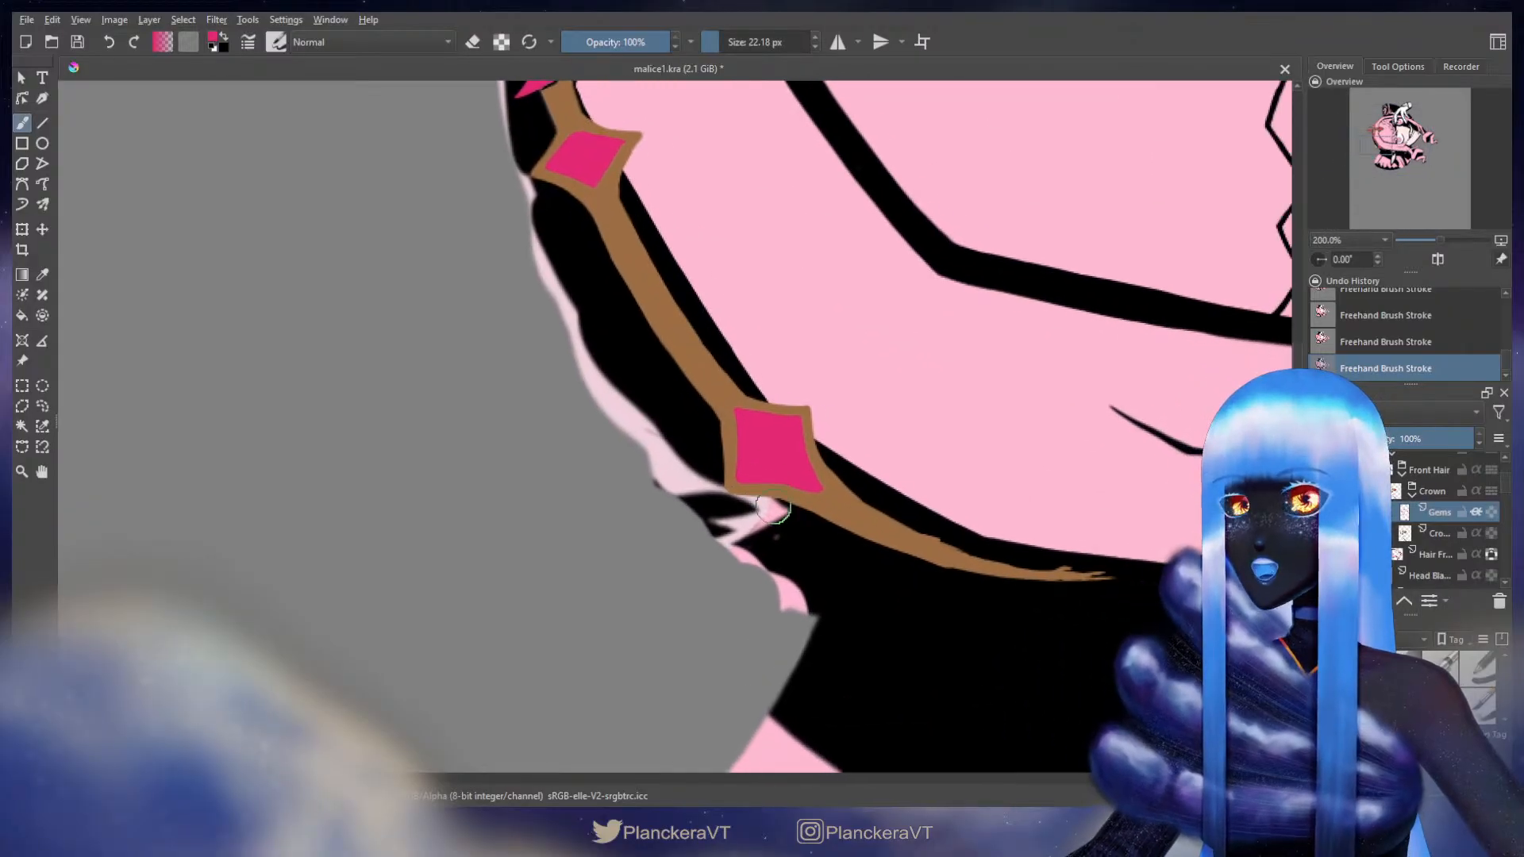
- Erase along the edges of the lower joint's gem to give it inward-curving sides and pointed corners
{"action": "key", "text": "e"}
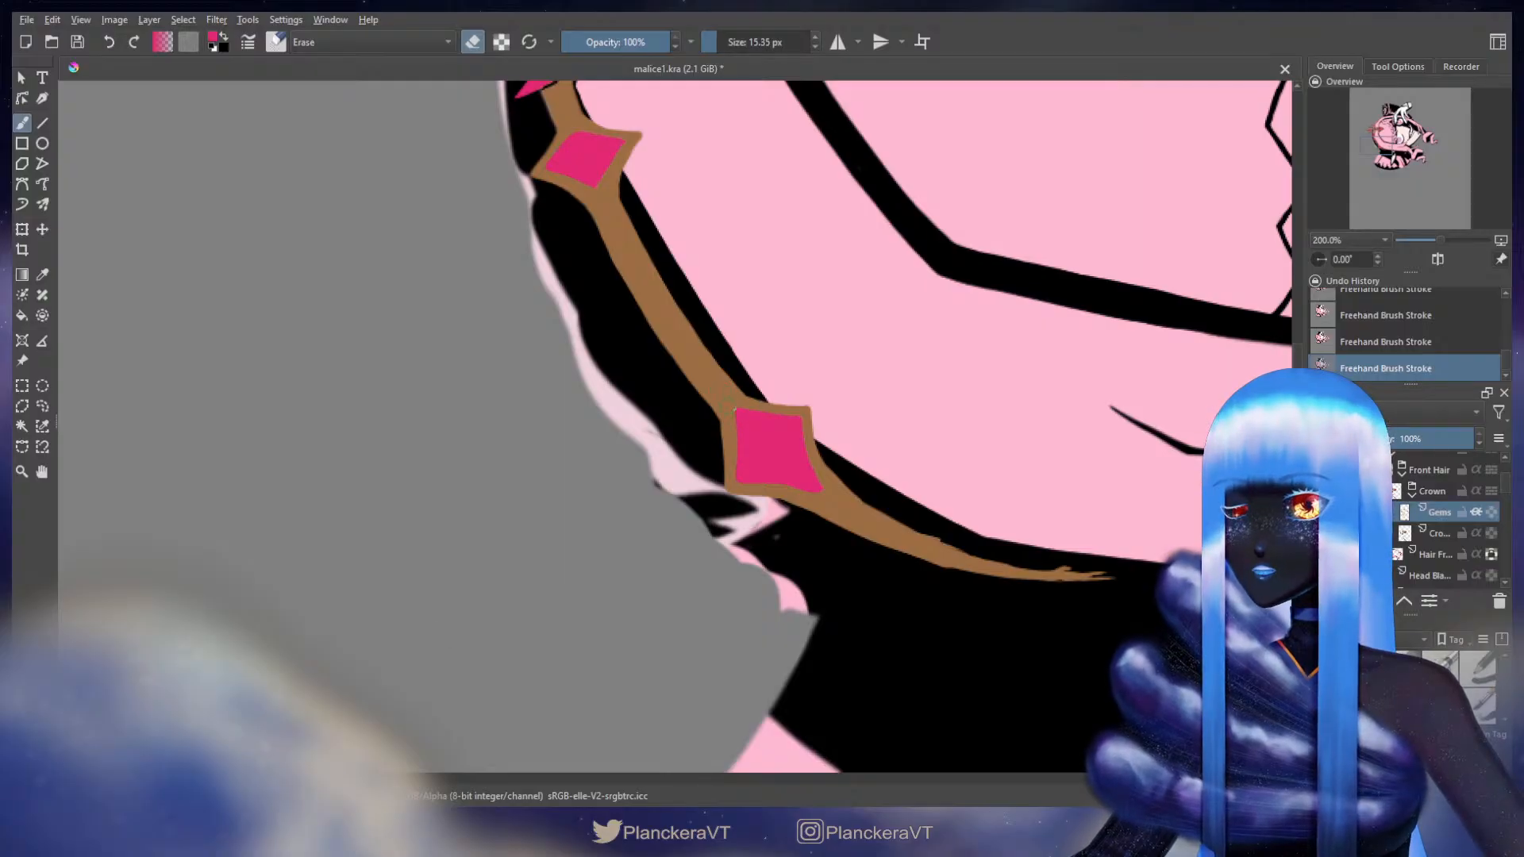
{"action": "left_click_drag", "start_coordinate": [734, 407], "coordinate": [738, 499]}
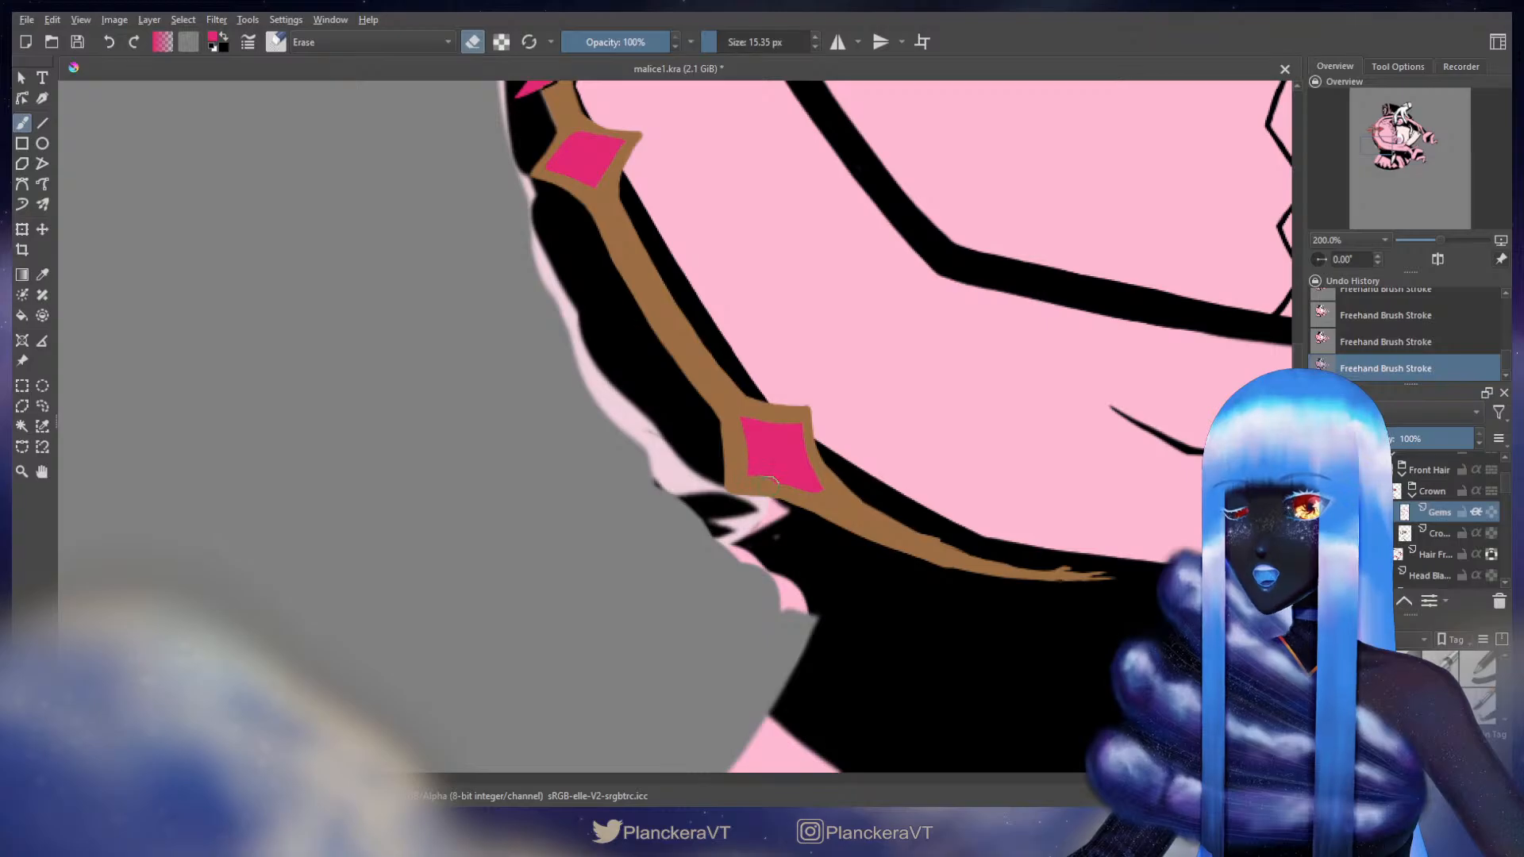
{"action": "mouse_move", "coordinate": [810, 453]}
{"action": "left_mouse_down"}
{"action": "mouse_move", "coordinate": [831, 498]}
{"action": "mouse_move", "coordinate": [785, 490]}
{"action": "left_mouse_up"}
{"action": "key", "text": "ctrl+z"}
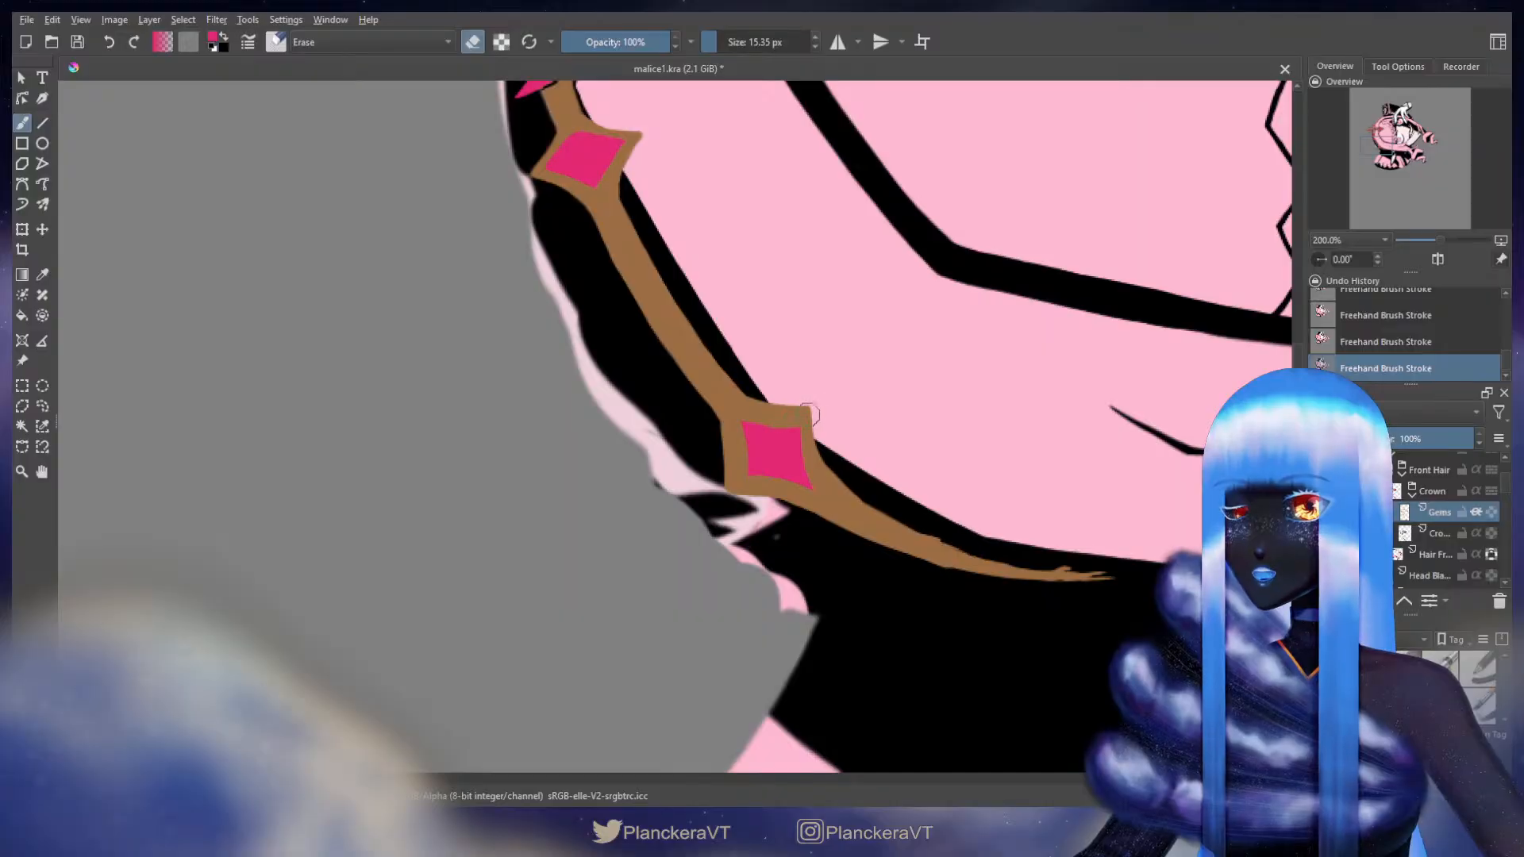
- Trim the edges of the pink gems in the band's upper joint and the triangular setting with a small eraser
{"action": "left_click_drag", "start_coordinate": [845, 268], "coordinate": [650, 530]}
{"action": "mouse_move", "coordinate": [802, 296]}
{"action": "left_mouse_down"}
{"action": "mouse_move", "coordinate": [732, 460]}
{"action": "mouse_move", "coordinate": [755, 558]}
{"action": "left_mouse_up"}
{"action": "left_click_drag", "start_coordinate": [729, 256], "coordinate": [726, 255]}
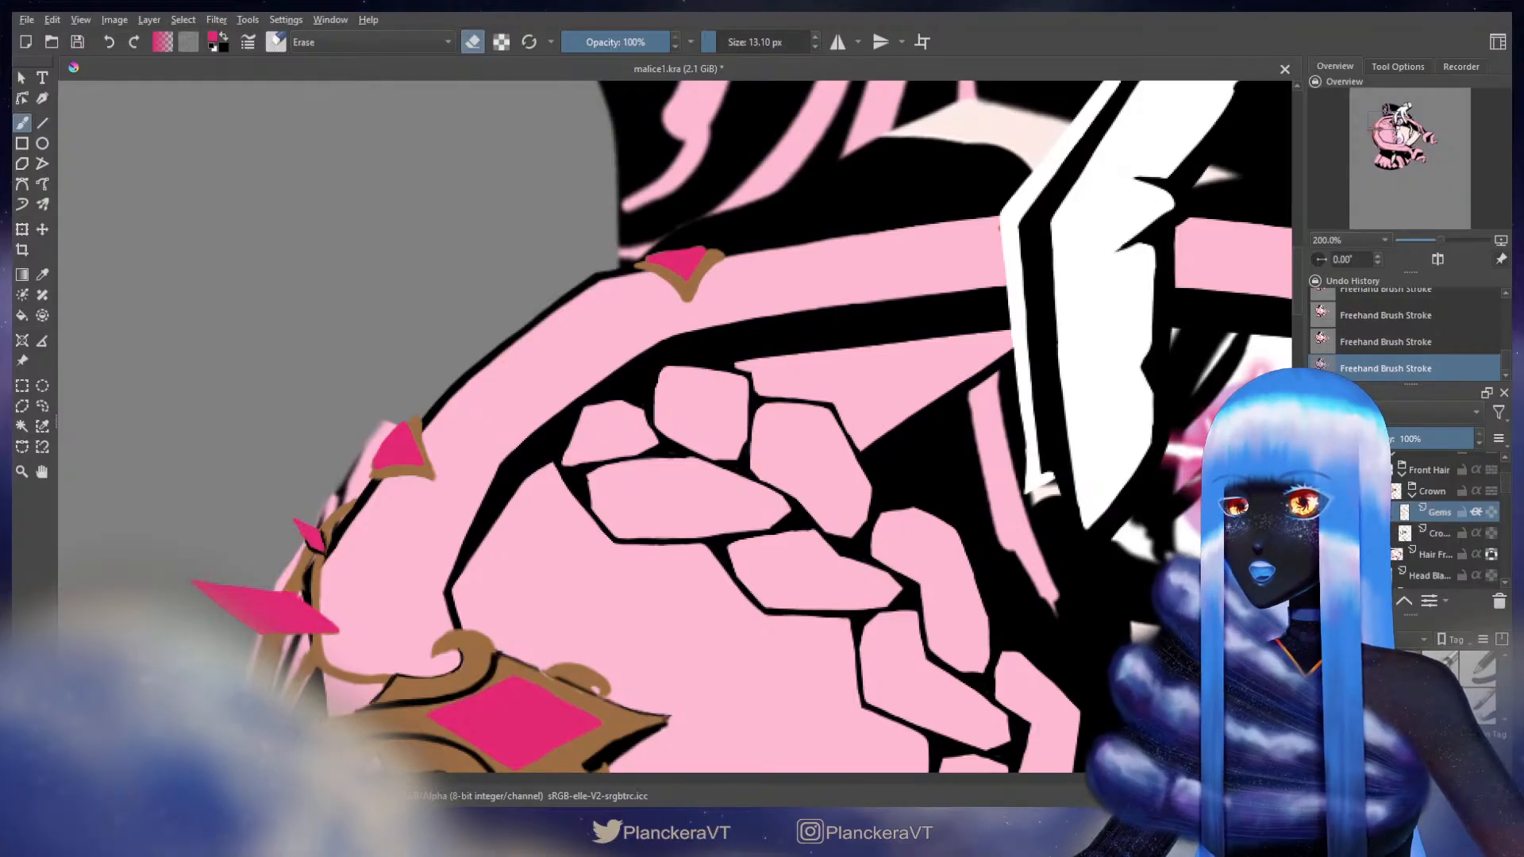
{"action": "left_click_drag", "start_coordinate": [508, 738], "coordinate": [766, 198]}
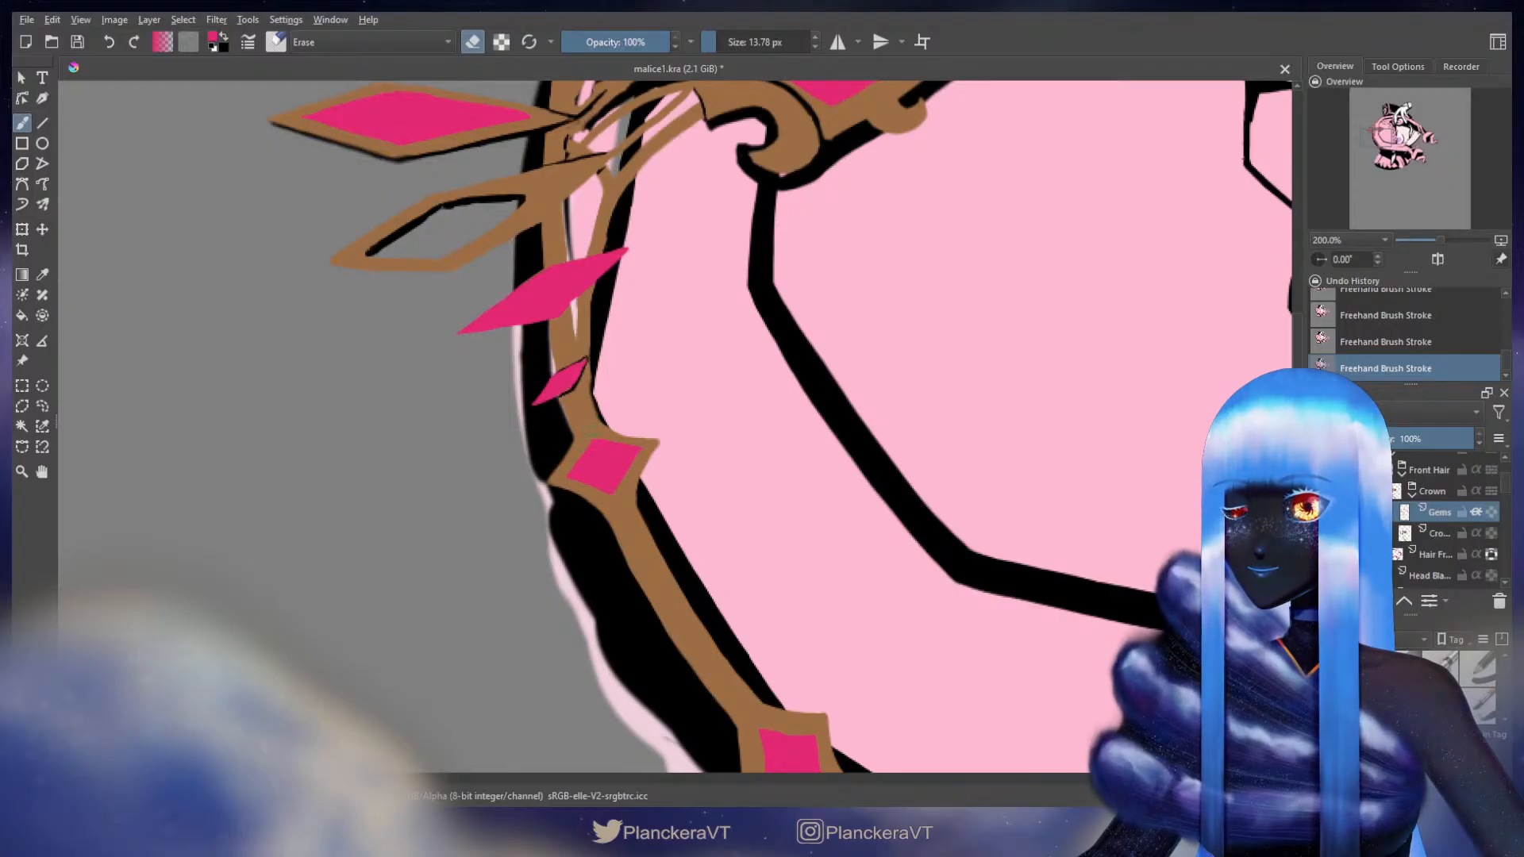
{"action": "left_click_drag", "start_coordinate": [600, 435], "coordinate": [659, 447]}
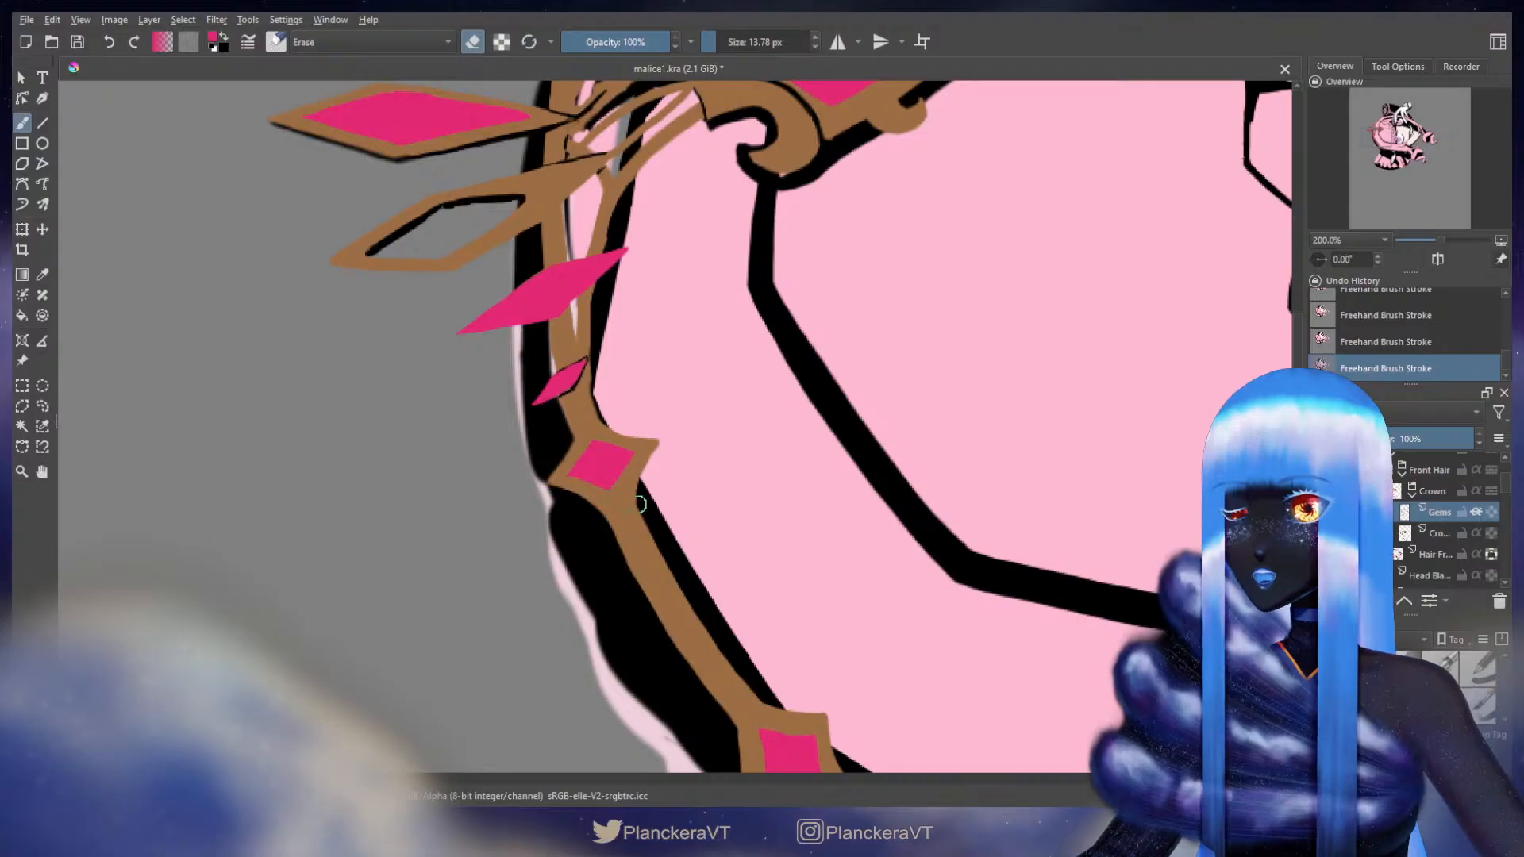
{"action": "left_click_drag", "start_coordinate": [731, 362], "coordinate": [653, 619]}
{"action": "left_click_drag", "start_coordinate": [707, 123], "coordinate": [602, 479]}
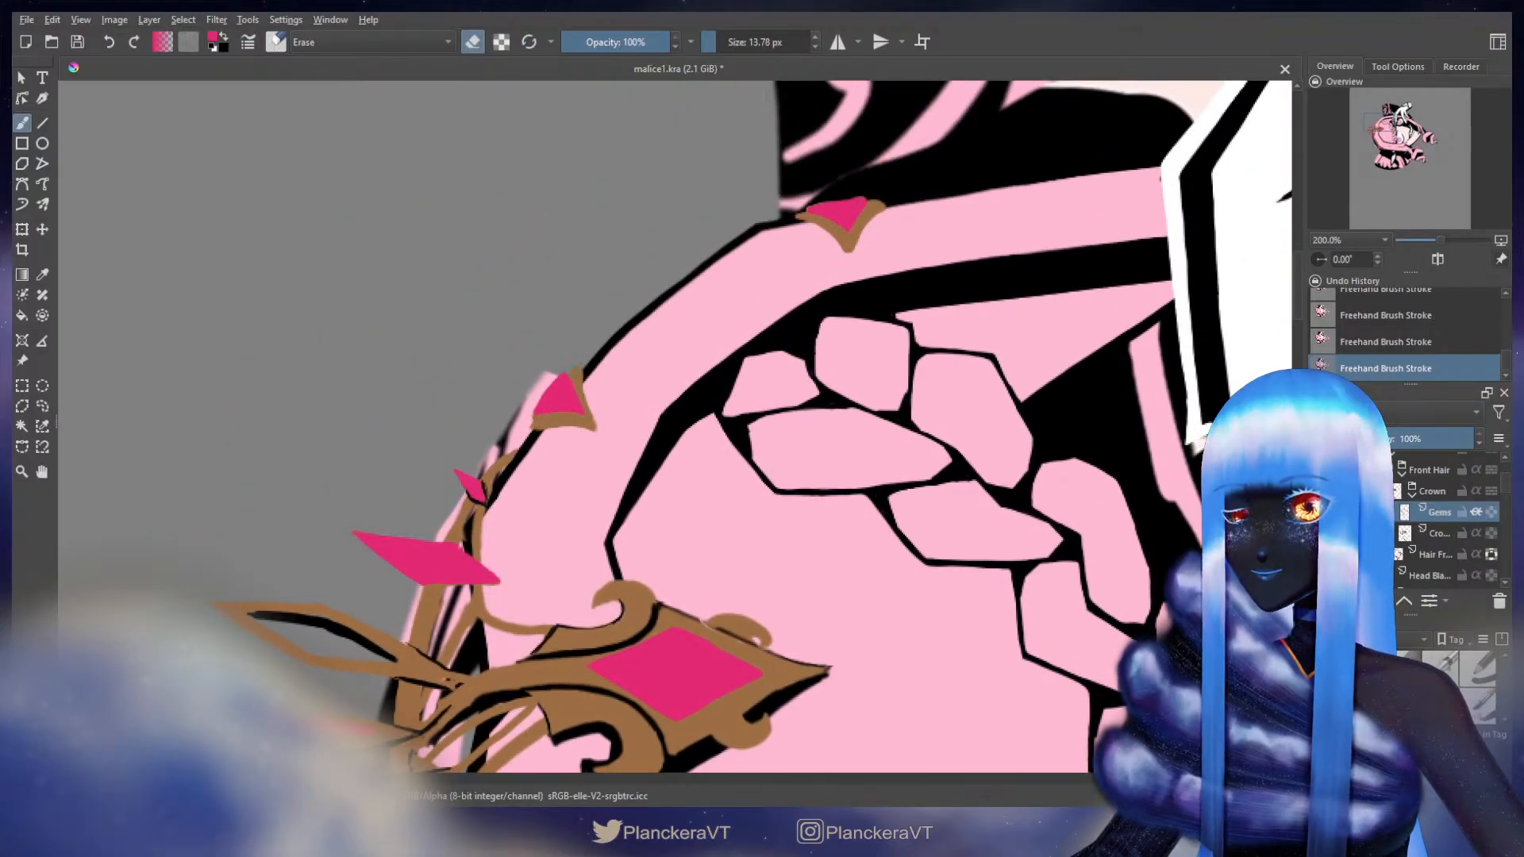
{"action": "left_click_drag", "start_coordinate": [582, 389], "coordinate": [596, 409]}
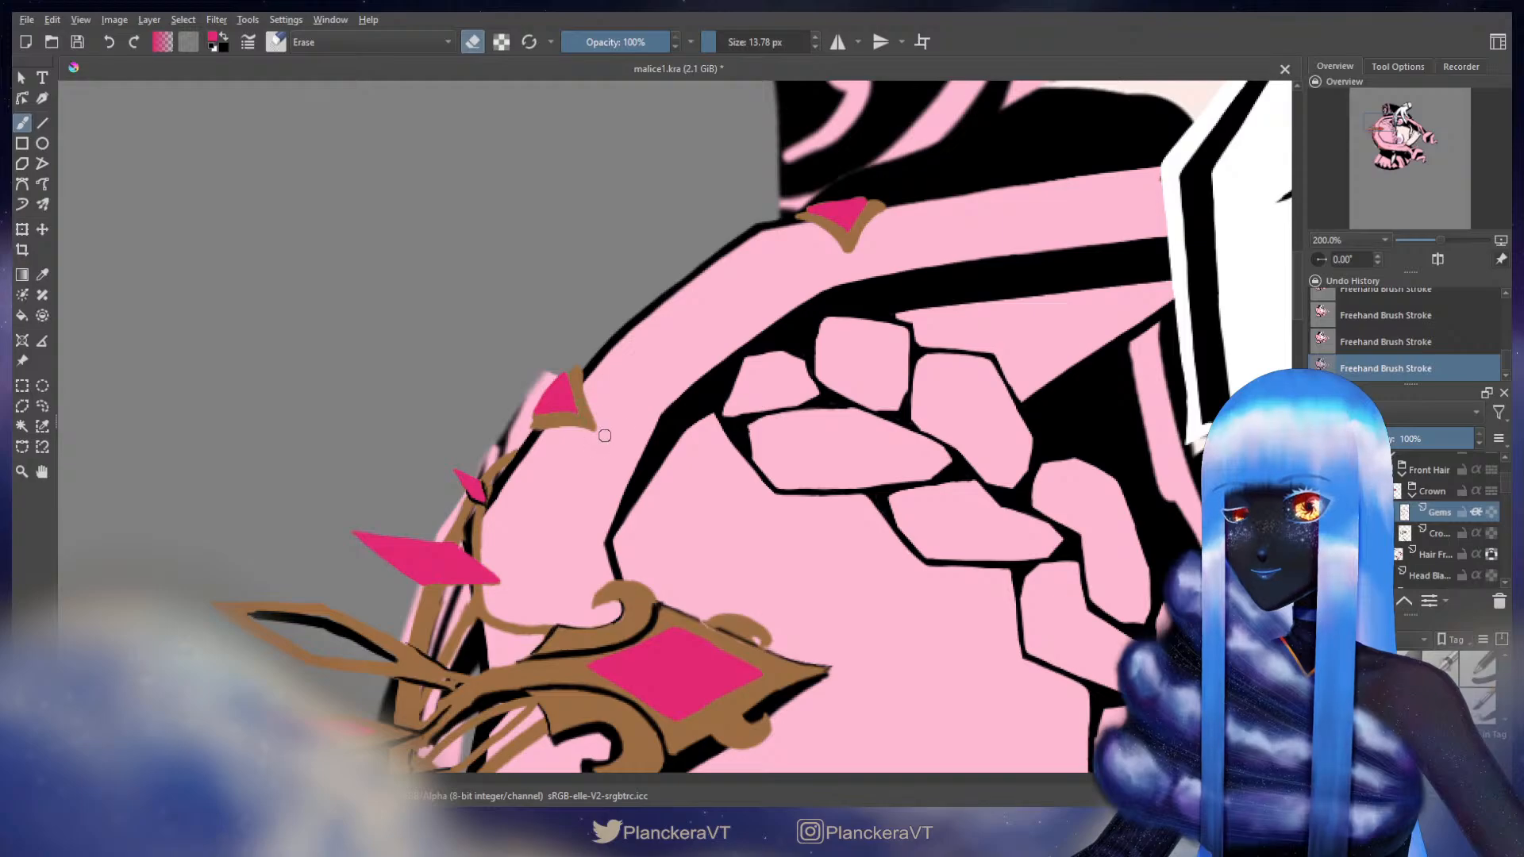
- On the crown's brown base layer, paint a curled brown scroll above the upper joint's gem and clean its shape
{"action": "left_click", "coordinate": [1437, 534]}
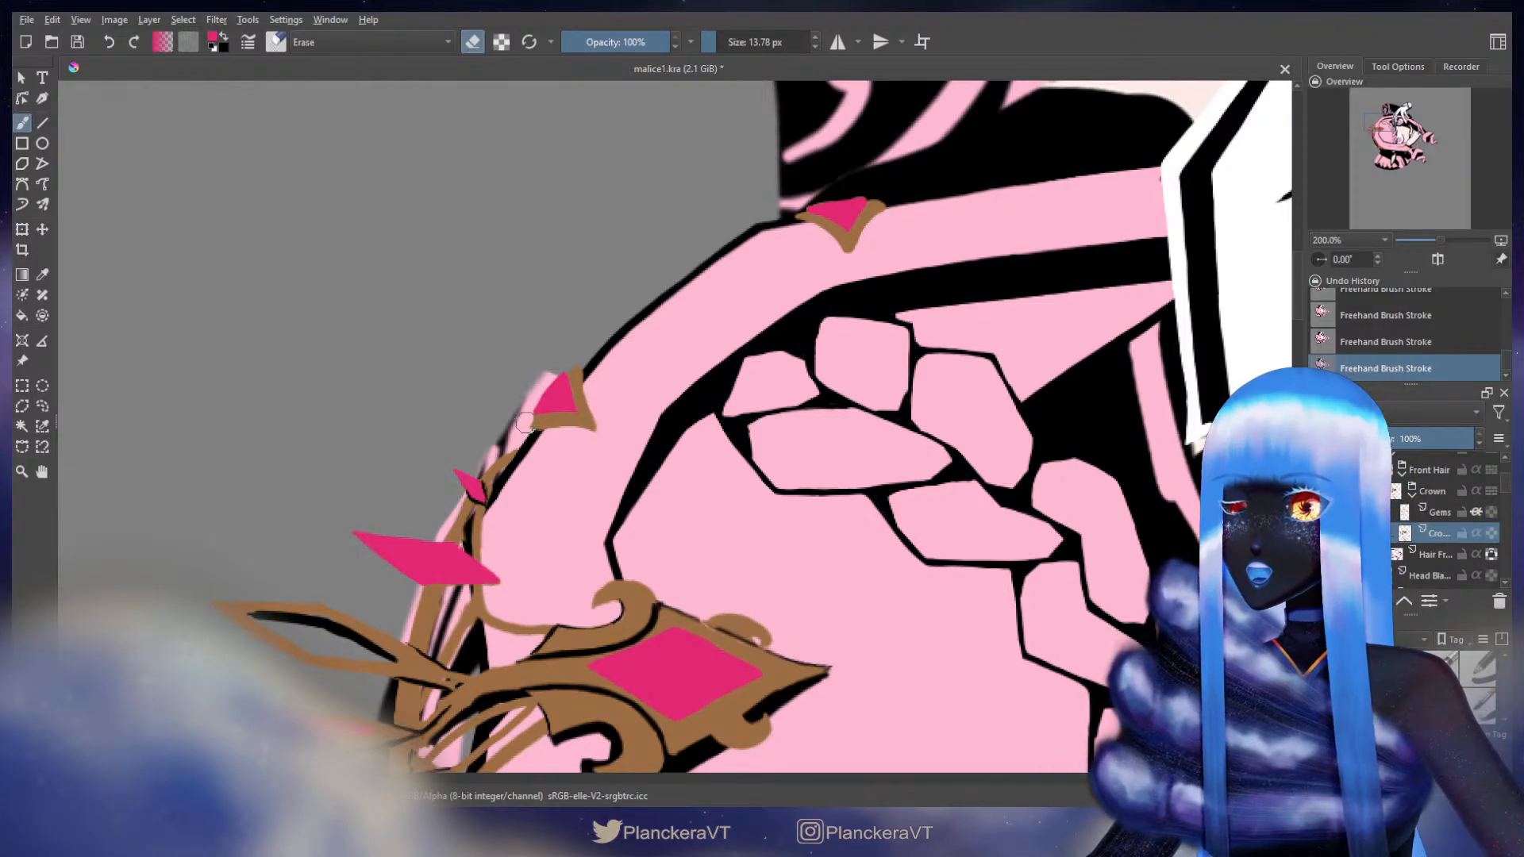
{"action": "scroll", "coordinate": [542, 426], "scroll_direction": "down", "scroll_amount": 4}
{"action": "left_click_drag", "start_coordinate": [703, 585], "coordinate": [763, 492]}
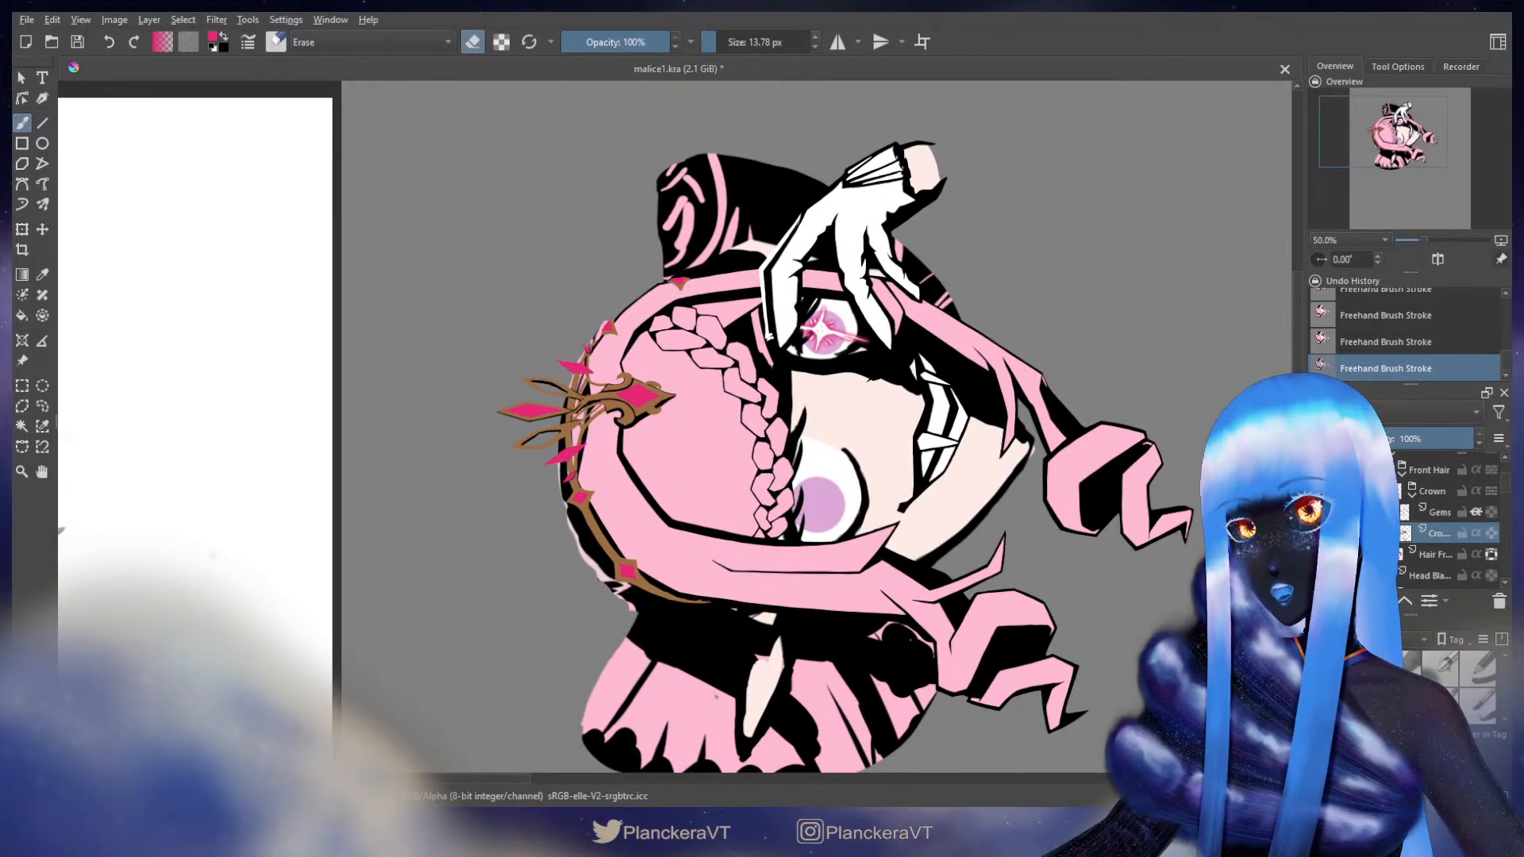
{"action": "scroll", "coordinate": [633, 592], "scroll_direction": "up", "scroll_amount": 5}
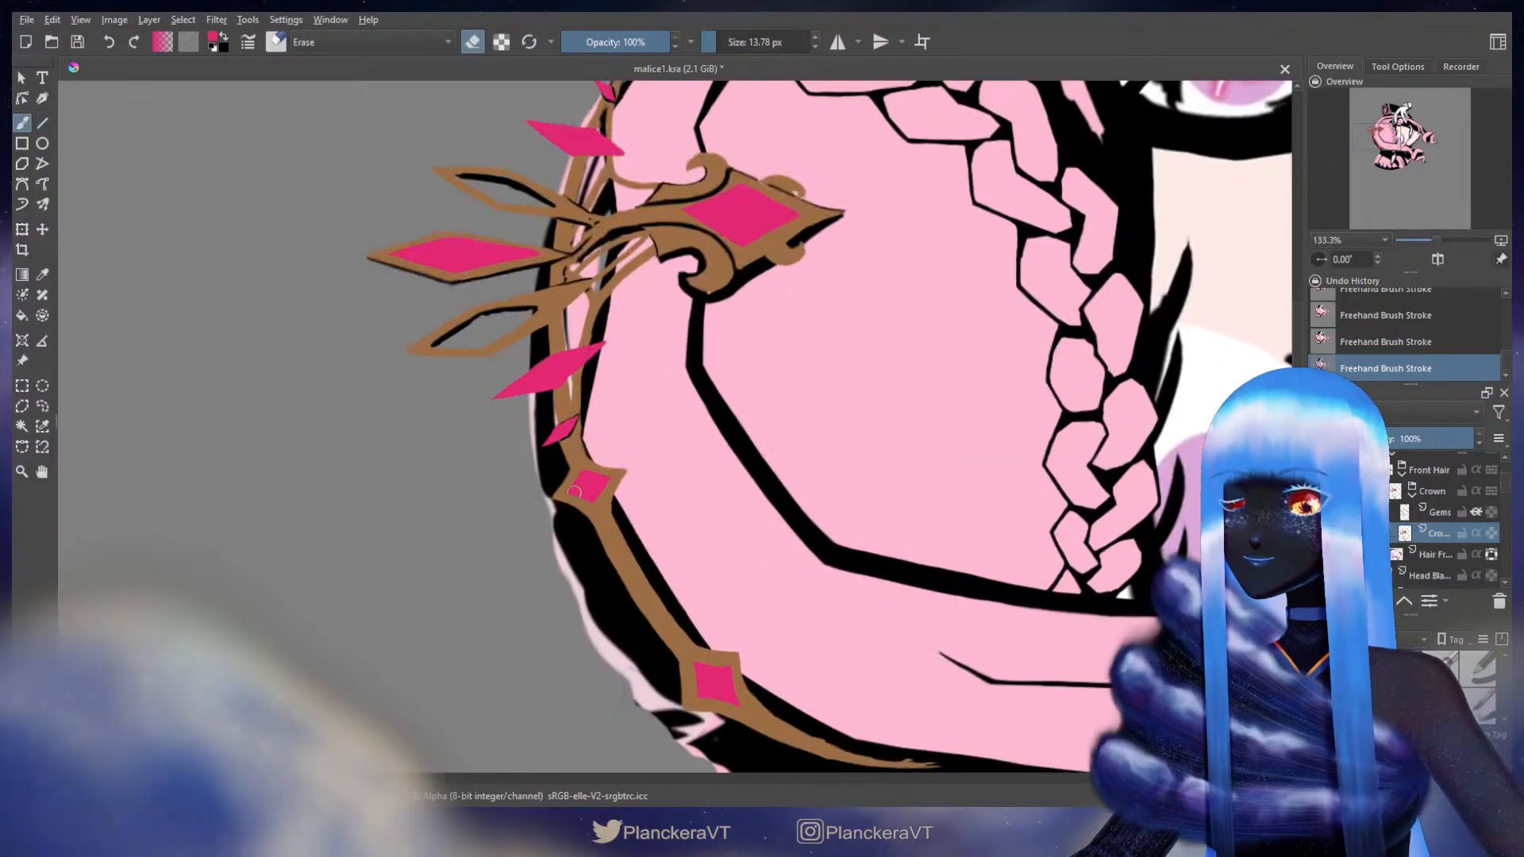
{"action": "key", "text": "e"}
{"action": "left_click", "coordinate": [584, 429], "text": "ctrl"}
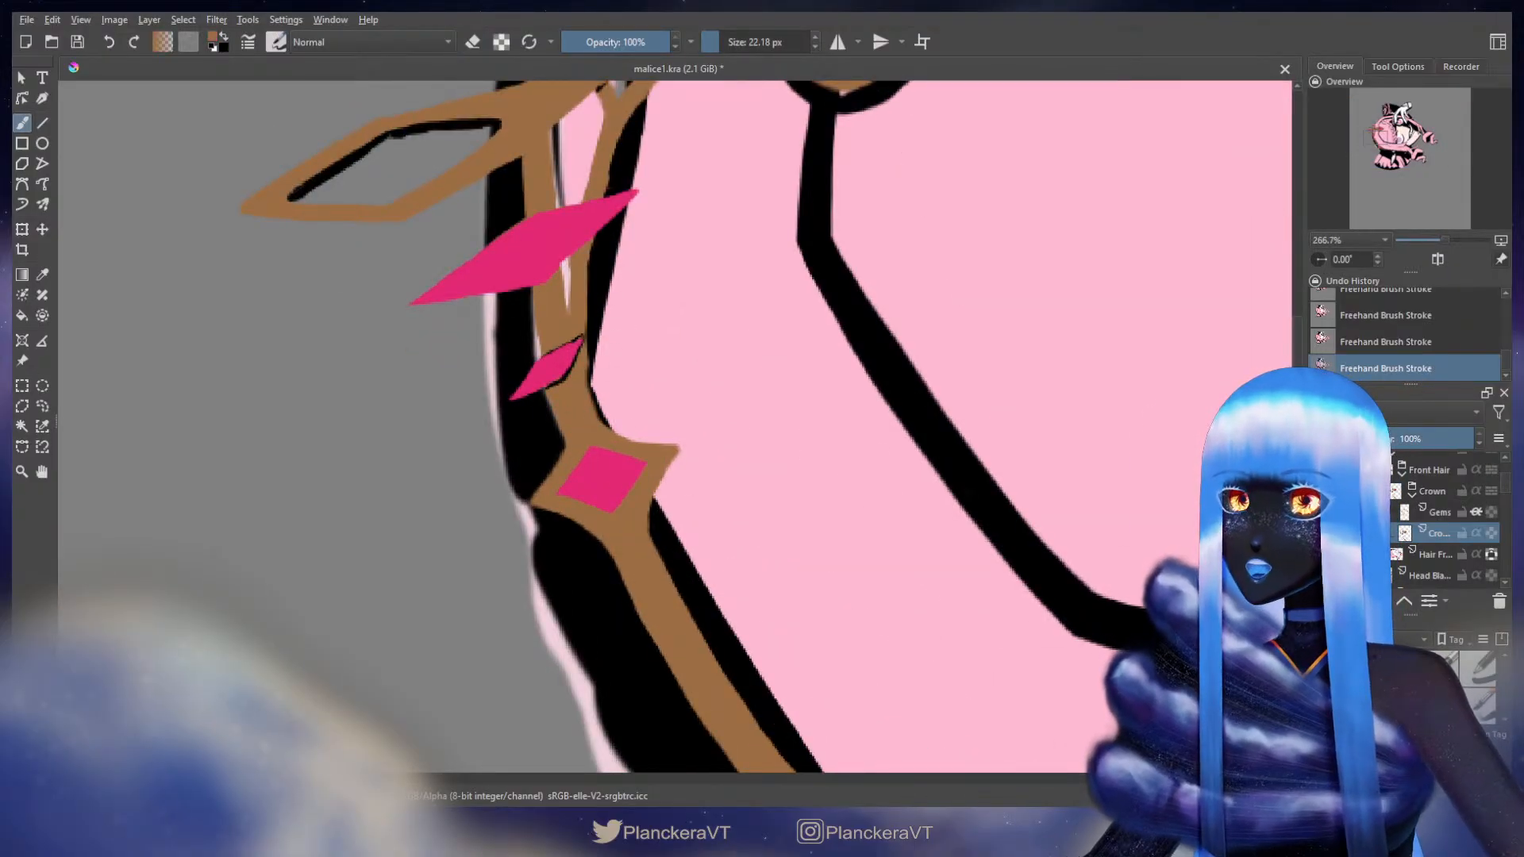
{"action": "left_click_drag", "start_coordinate": [612, 444], "coordinate": [616, 445]}
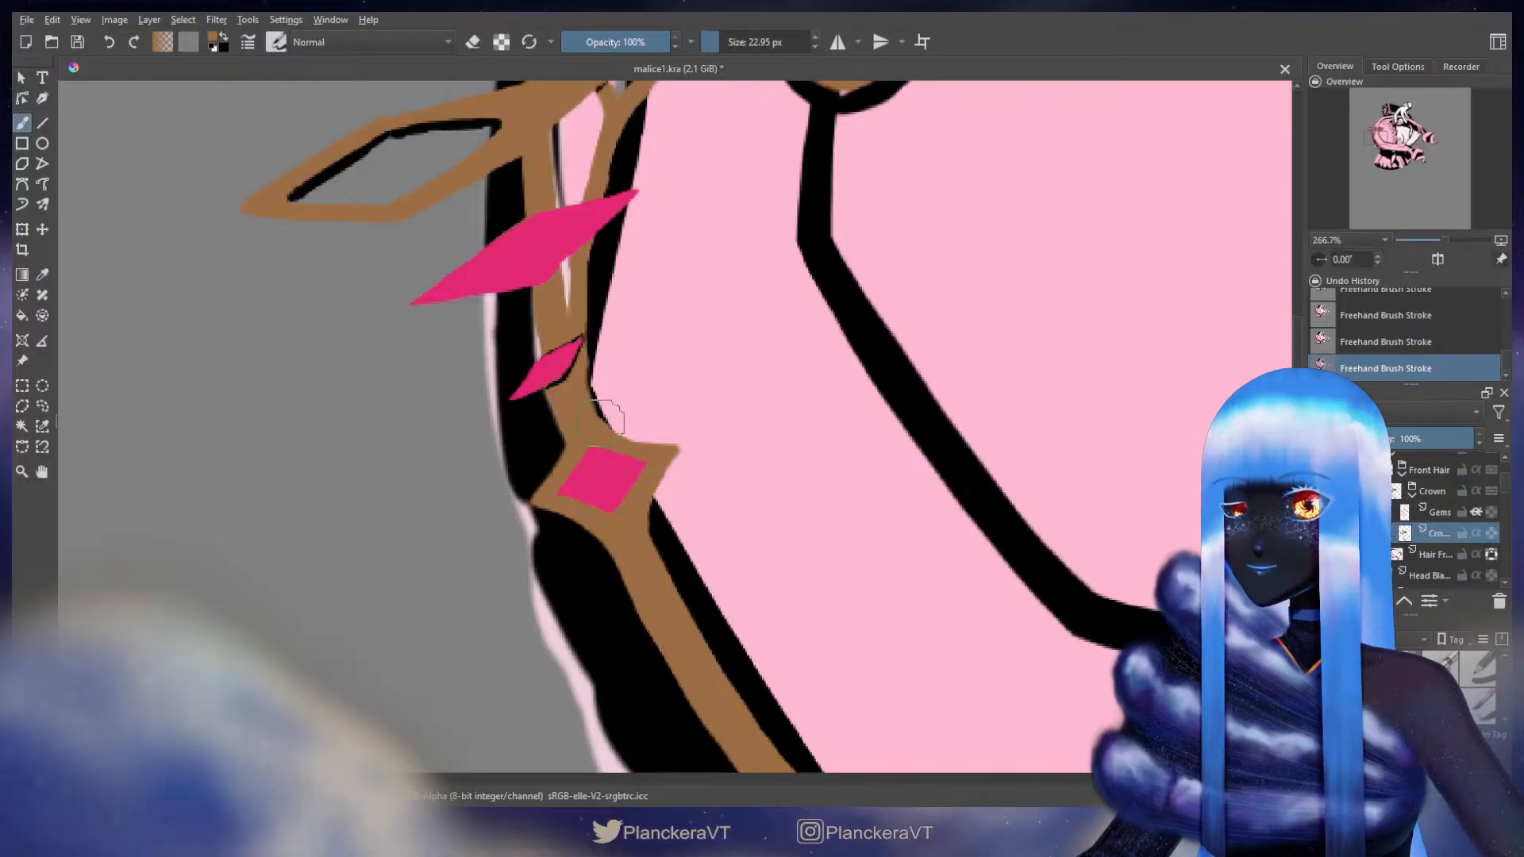
{"action": "mouse_move", "coordinate": [597, 398]}
{"action": "left_mouse_down"}
{"action": "mouse_move", "coordinate": [640, 436]}
{"action": "mouse_move", "coordinate": [669, 426]}
{"action": "mouse_move", "coordinate": [666, 375]}
{"action": "mouse_move", "coordinate": [629, 367]}
{"action": "mouse_move", "coordinate": [644, 407]}
{"action": "mouse_move", "coordinate": [604, 423]}
{"action": "mouse_move", "coordinate": [662, 430]}
{"action": "mouse_move", "coordinate": [673, 395]}
{"action": "mouse_move", "coordinate": [631, 383]}
{"action": "mouse_move", "coordinate": [624, 418]}
{"action": "left_mouse_up"}
{"action": "key", "text": "ctrl+z"}
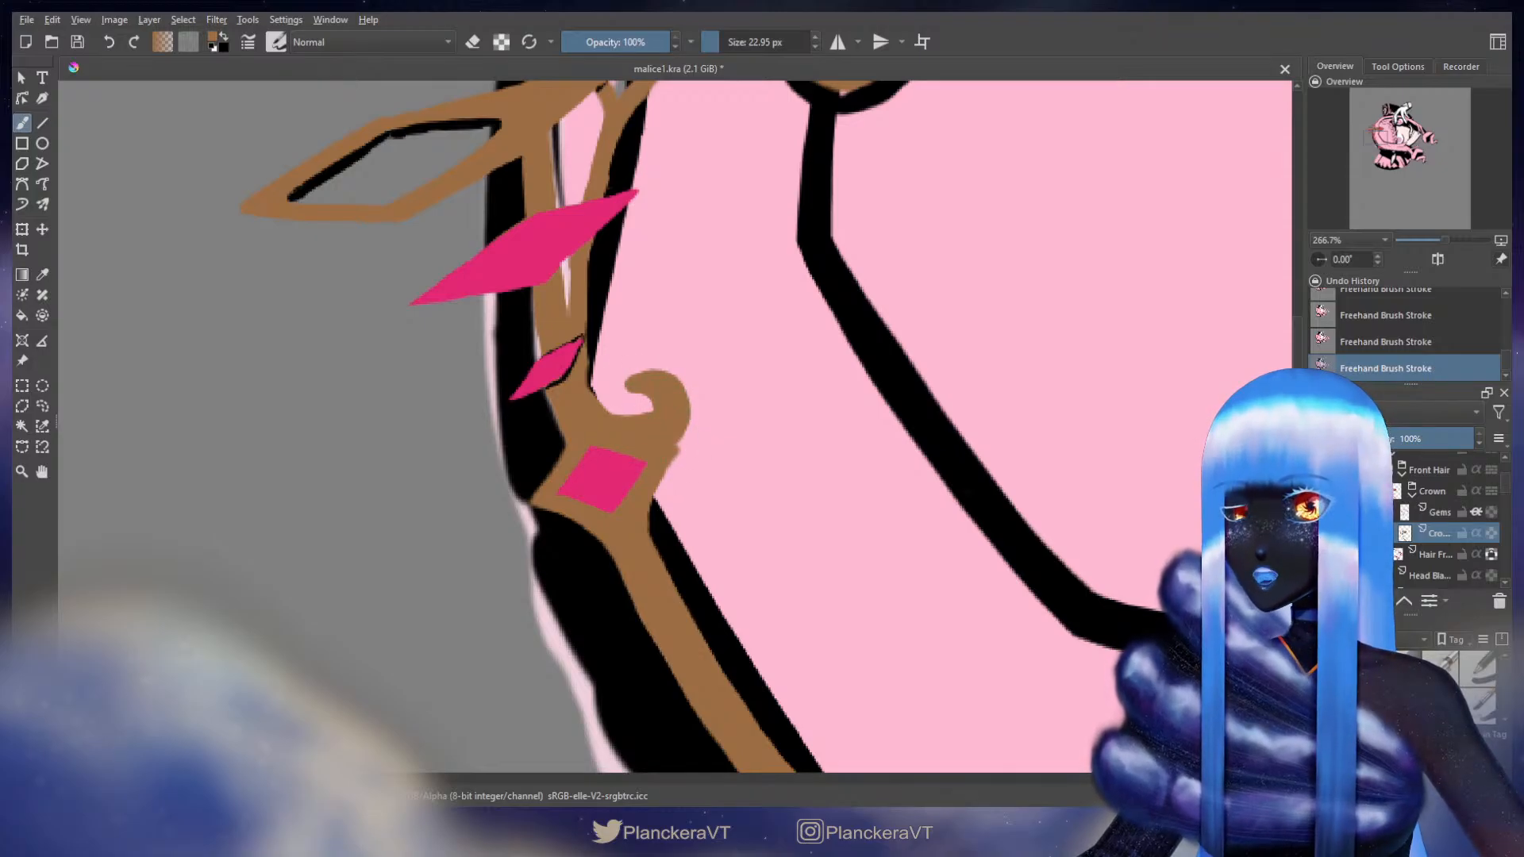
{"action": "key", "text": "e"}
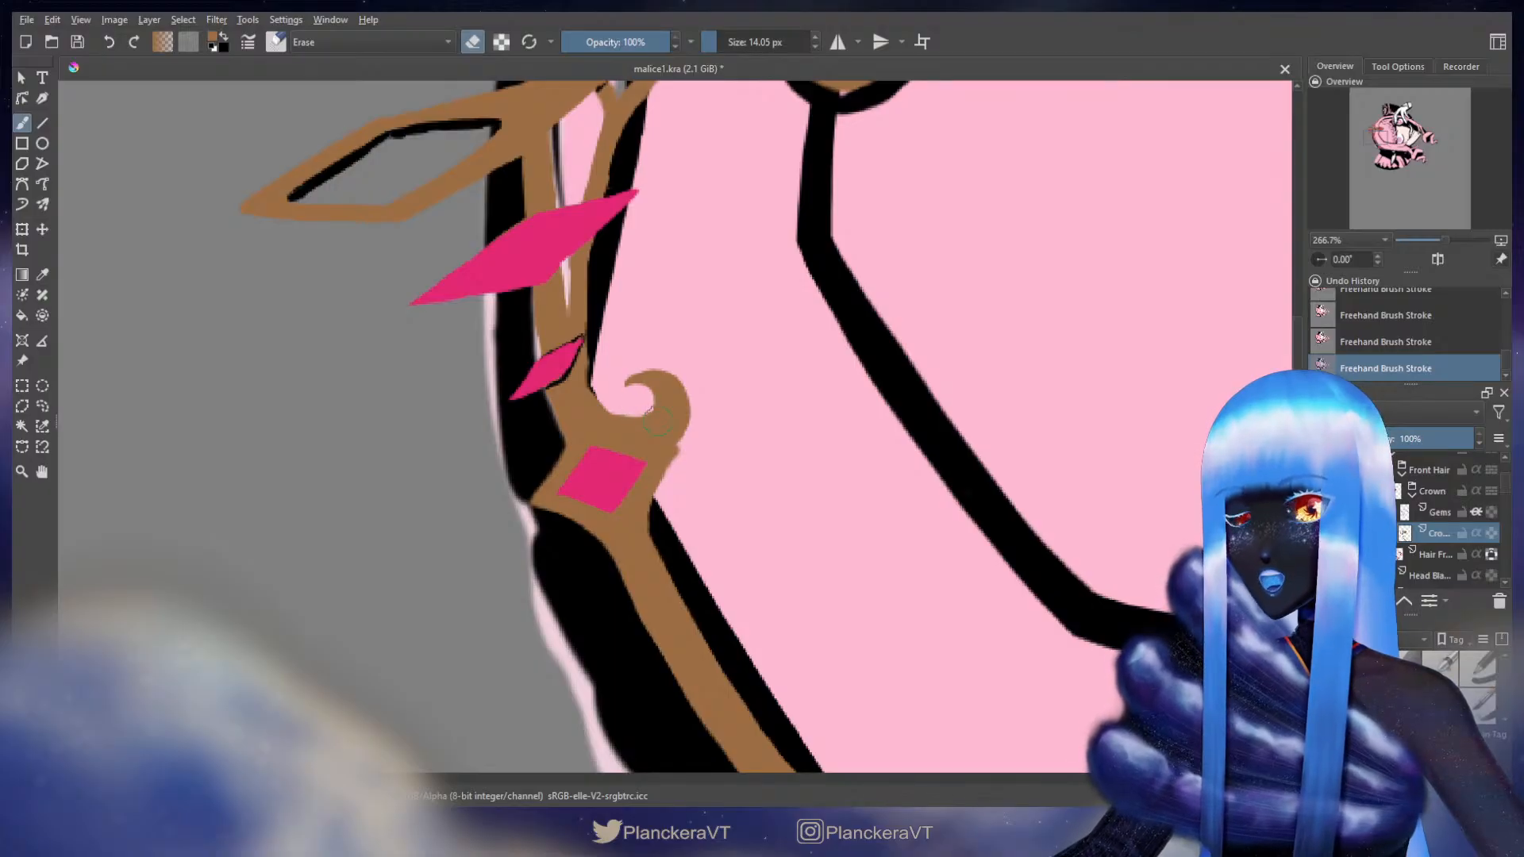
{"action": "key", "text": "e"}
- Draw a thin black curved line separating the new scroll from the gem setting and refine the scroll in brown
{"action": "key", "text": "x"}
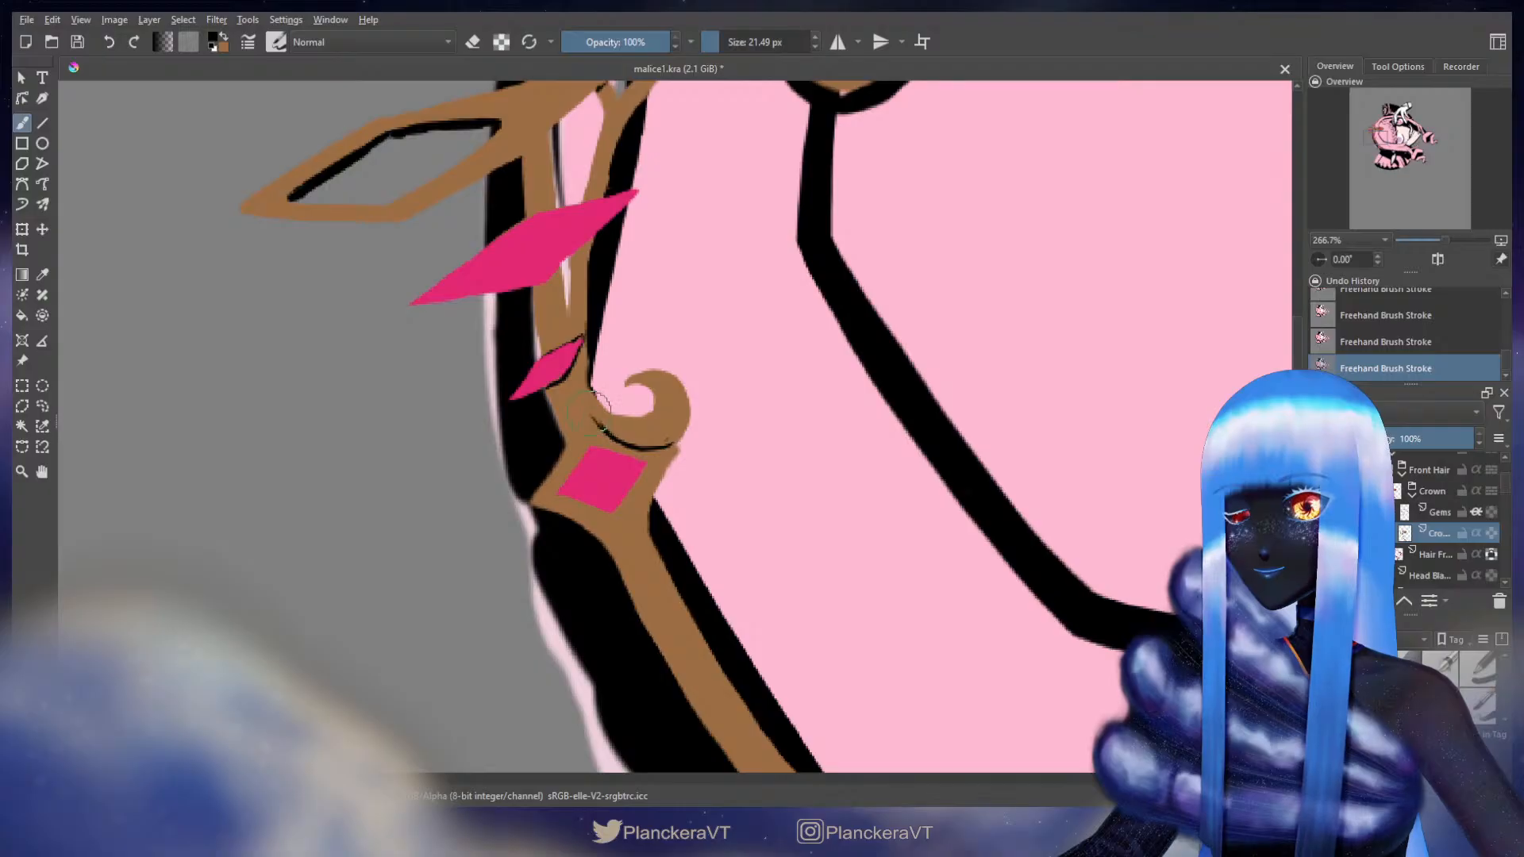
{"action": "left_click_drag", "start_coordinate": [583, 413], "coordinate": [609, 436]}
{"action": "key", "text": "x"}
{"action": "key", "text": "x"}
{"action": "left_click_drag", "start_coordinate": [659, 447], "coordinate": [597, 428]}
{"action": "key", "text": "x"}
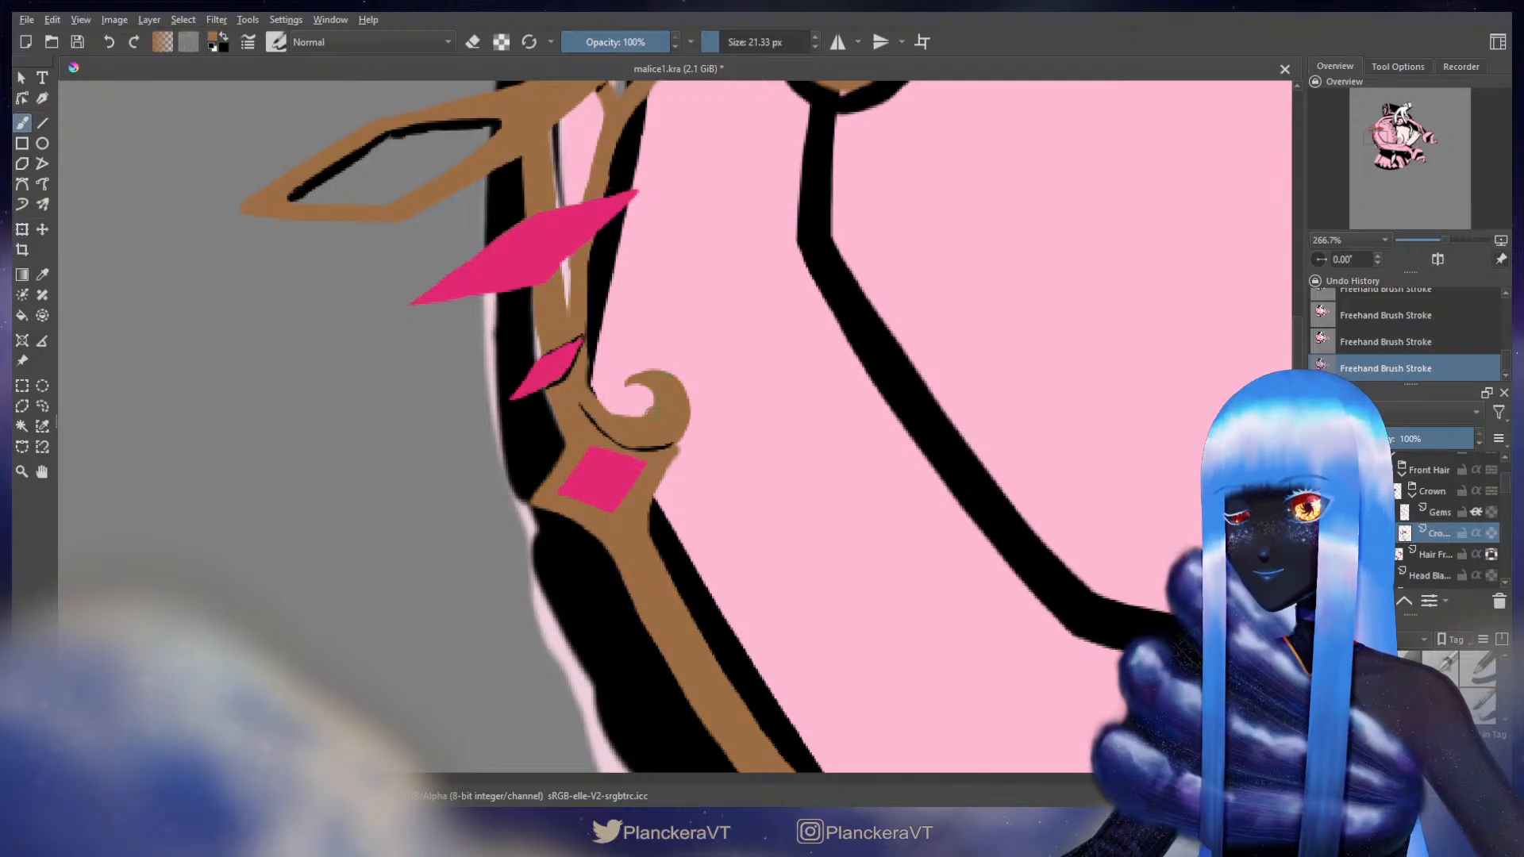
{"action": "key", "text": "ctrl+z"}
{"action": "left_click_drag", "start_coordinate": [651, 399], "coordinate": [629, 415]}
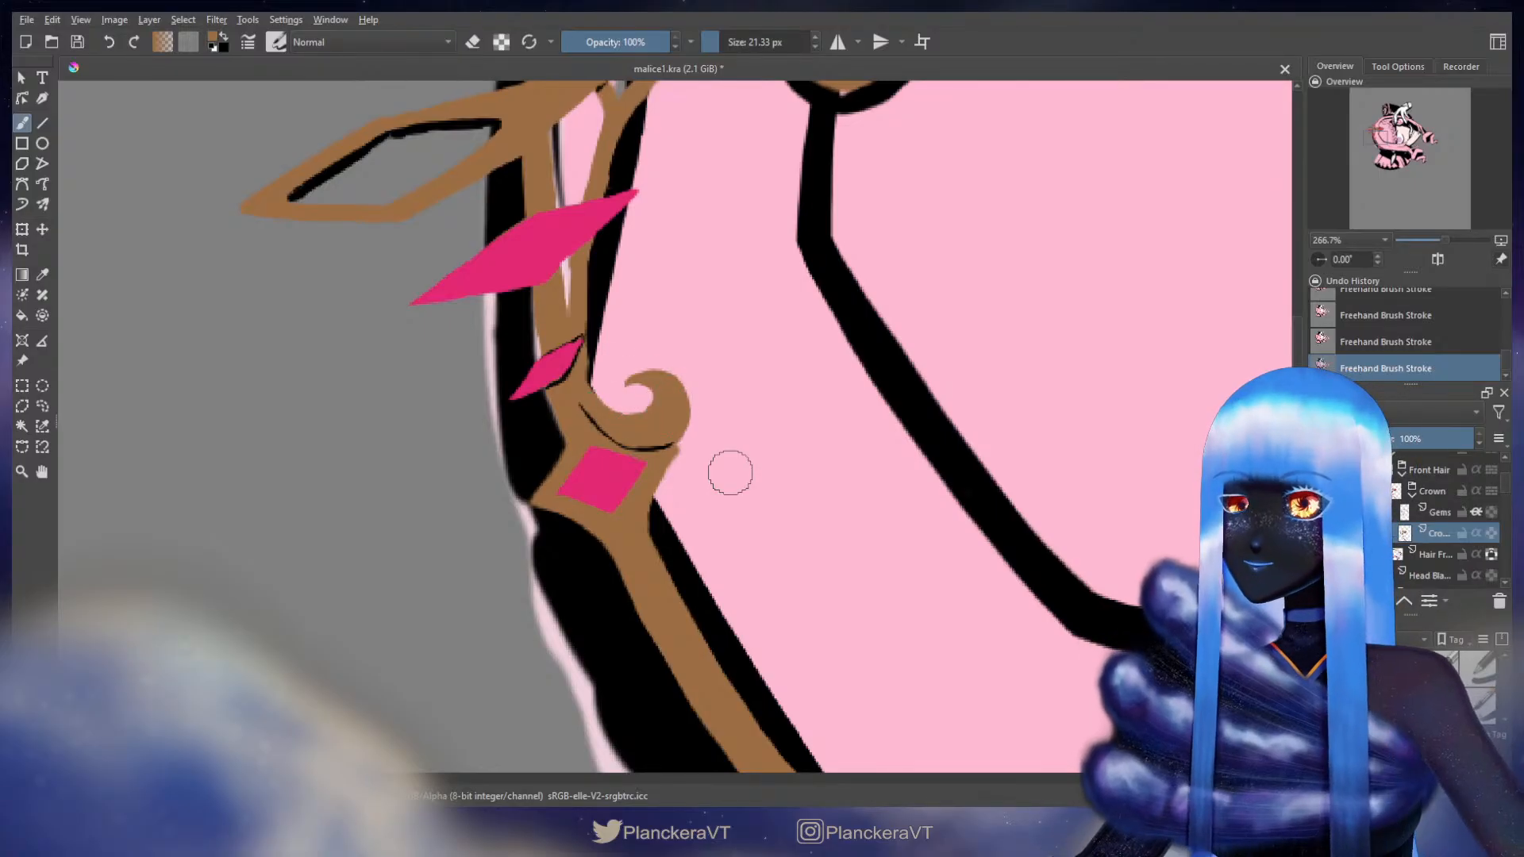
{"action": "key", "text": "e"}
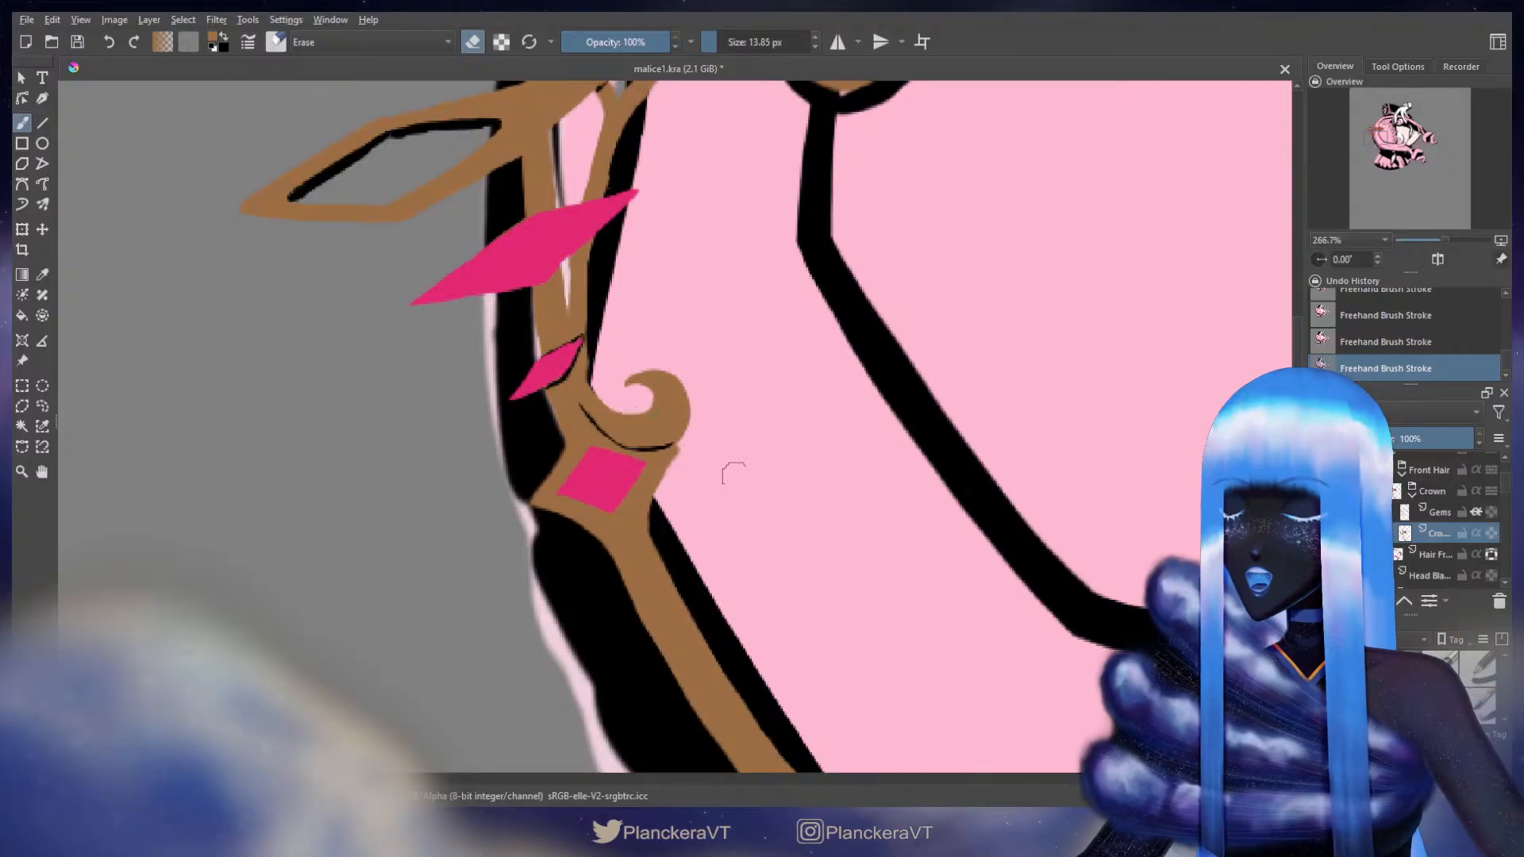
{"action": "key", "text": "e"}
{"action": "left_click_drag", "start_coordinate": [658, 372], "coordinate": [679, 391]}
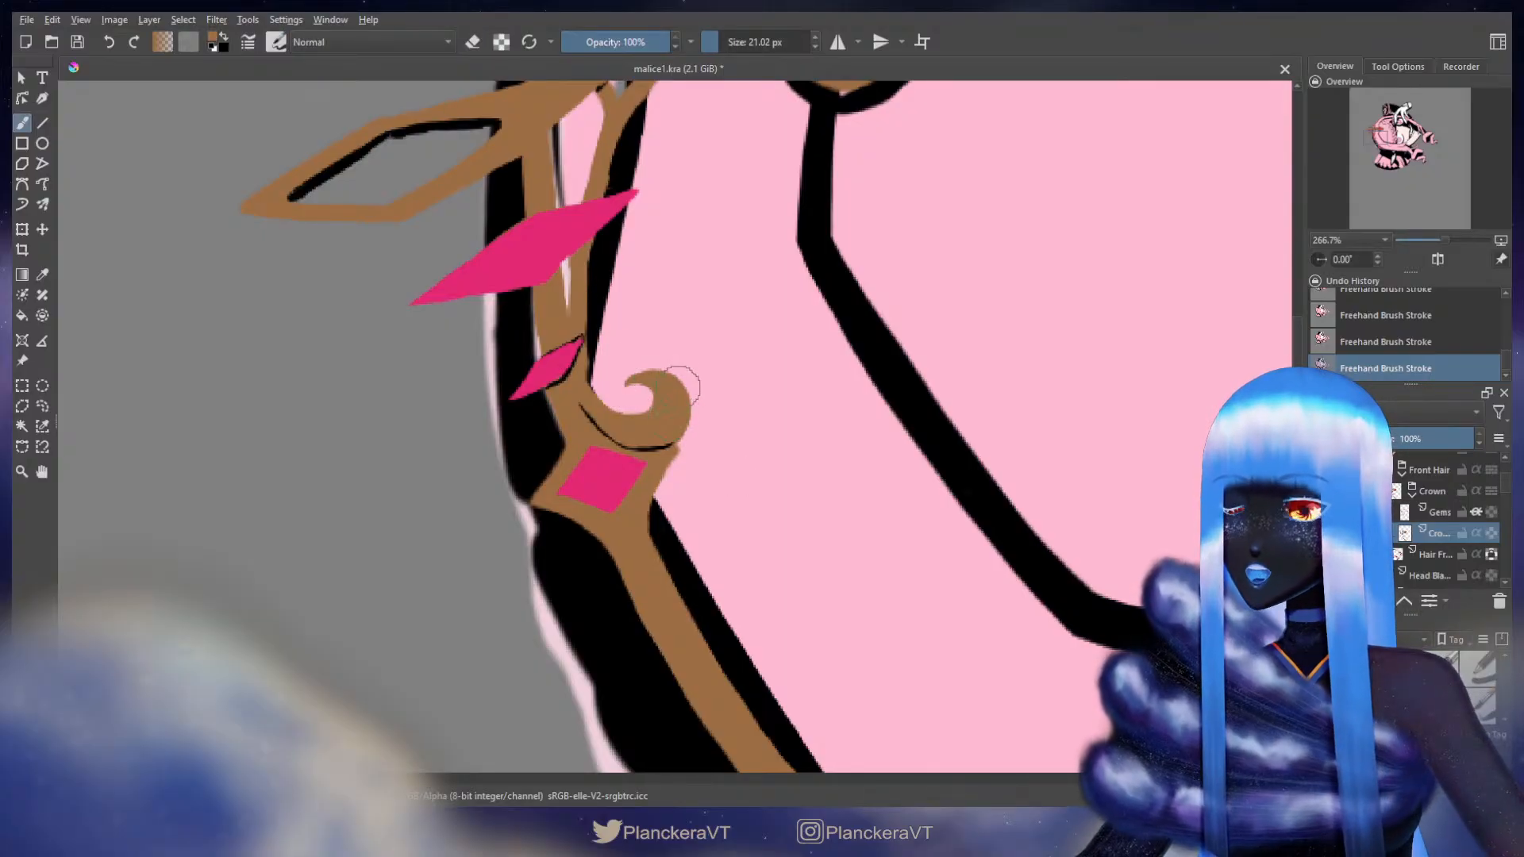
- Paint a matching brown scroll below the triangular setting and separate it from the gem with a black line
{"action": "mouse_move", "coordinate": [702, 330]}
{"action": "left_mouse_down"}
{"action": "mouse_move", "coordinate": [699, 534]}
{"action": "mouse_move", "coordinate": [698, 347]}
{"action": "mouse_move", "coordinate": [714, 330]}
{"action": "mouse_move", "coordinate": [668, 295]}
{"action": "mouse_move", "coordinate": [702, 344]}
{"action": "mouse_move", "coordinate": [650, 314]}
{"action": "mouse_move", "coordinate": [714, 349]}
{"action": "mouse_move", "coordinate": [684, 361]}
{"action": "mouse_move", "coordinate": [683, 327]}
{"action": "mouse_move", "coordinate": [647, 314]}
{"action": "mouse_move", "coordinate": [721, 343]}
{"action": "mouse_move", "coordinate": [680, 336]}
{"action": "mouse_move", "coordinate": [708, 321]}
{"action": "mouse_move", "coordinate": [725, 356]}
{"action": "mouse_move", "coordinate": [677, 347]}
{"action": "mouse_move", "coordinate": [697, 402]}
{"action": "mouse_move", "coordinate": [761, 326]}
{"action": "mouse_move", "coordinate": [738, 309]}
{"action": "mouse_move", "coordinate": [771, 361]}
{"action": "mouse_move", "coordinate": [764, 395]}
{"action": "mouse_move", "coordinate": [724, 383]}
{"action": "mouse_move", "coordinate": [746, 365]}
{"action": "mouse_move", "coordinate": [727, 363]}
{"action": "left_mouse_up"}
{"action": "key", "text": "ctrl+z"}
{"action": "key", "text": "ctrl+z"}
{"action": "key", "text": "ctrl+z"}
{"action": "key", "text": "ctrl+z"}
{"action": "key", "text": "e"}
{"action": "key", "text": "e"}
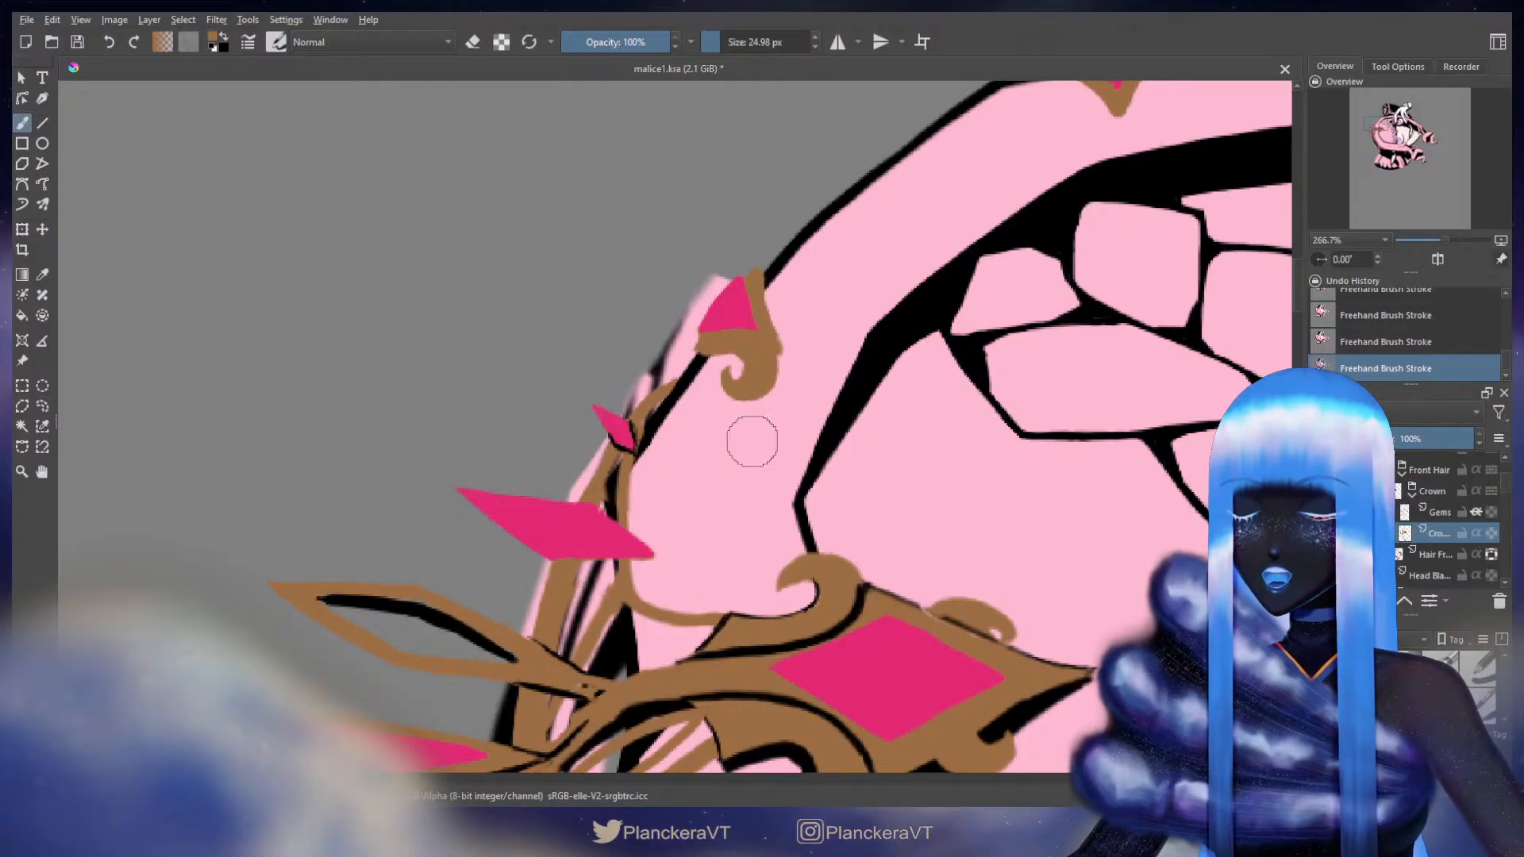
{"action": "key", "text": "e"}
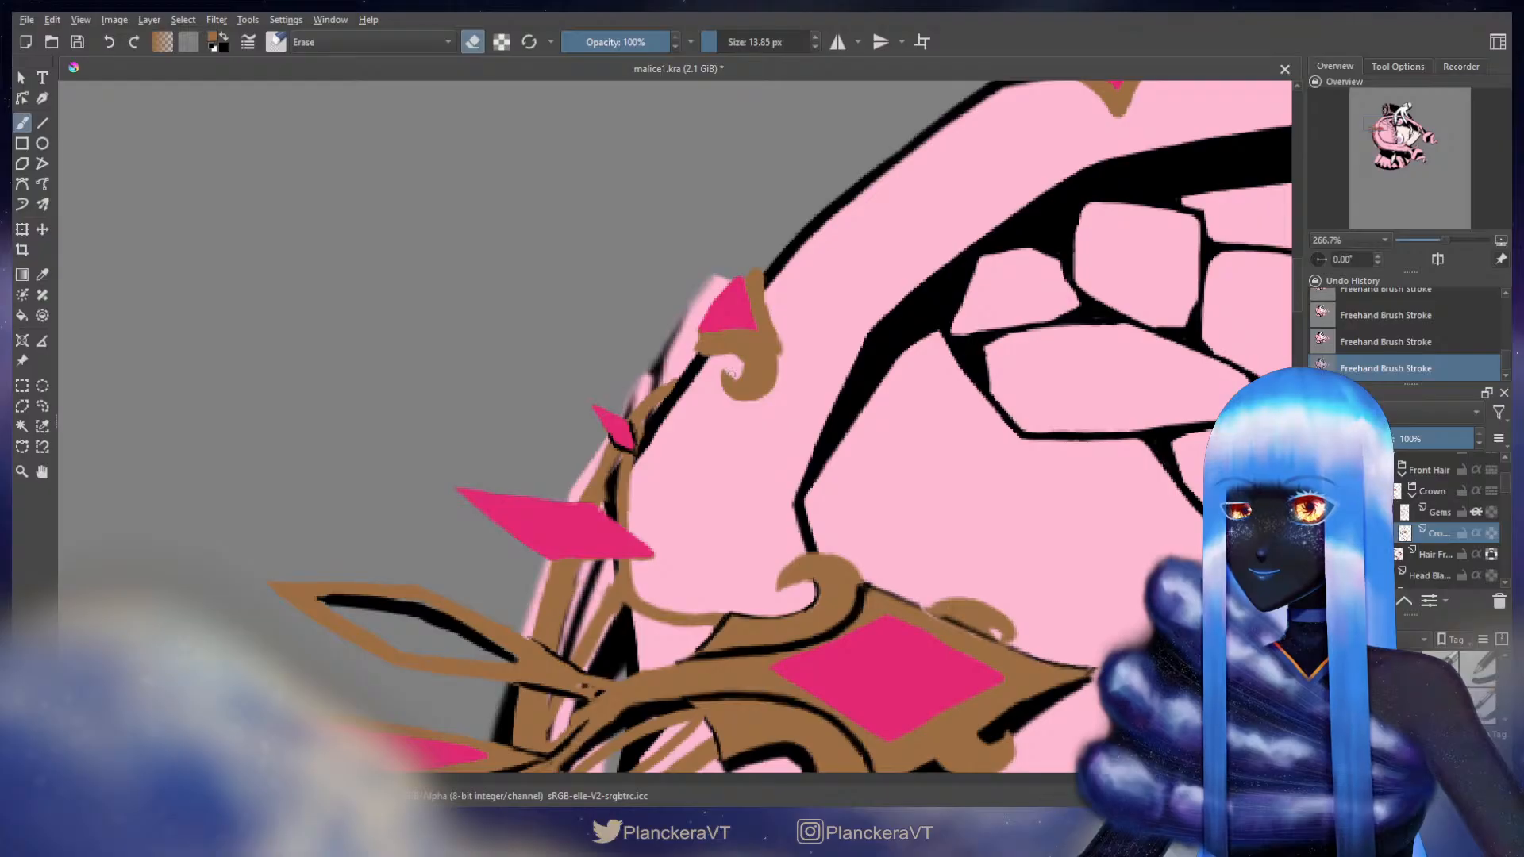
{"action": "key", "text": "e"}
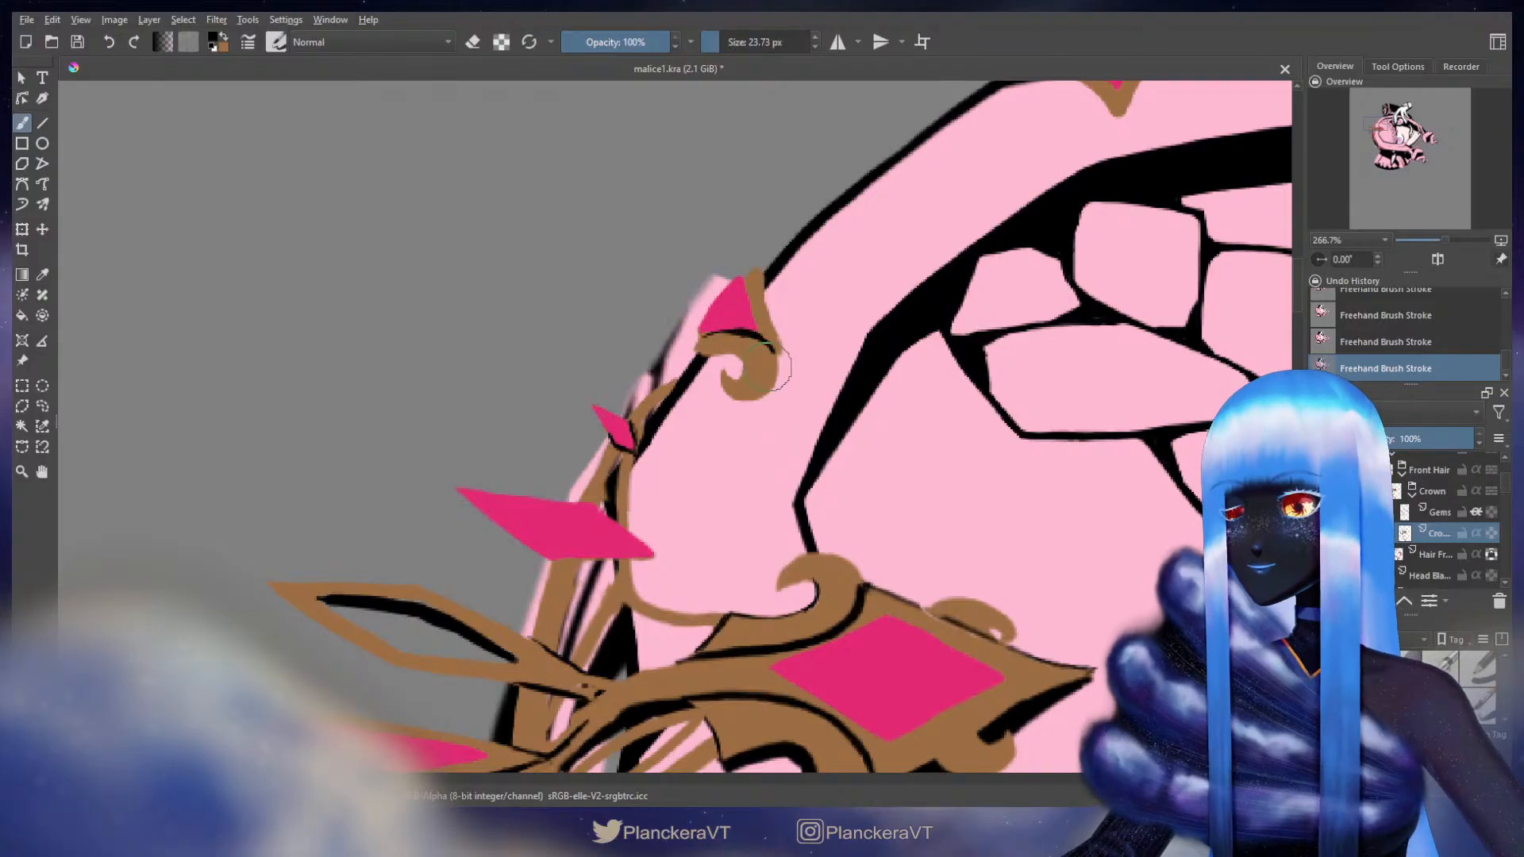
{"action": "key", "text": "2"}
{"action": "key", "text": "minus"}
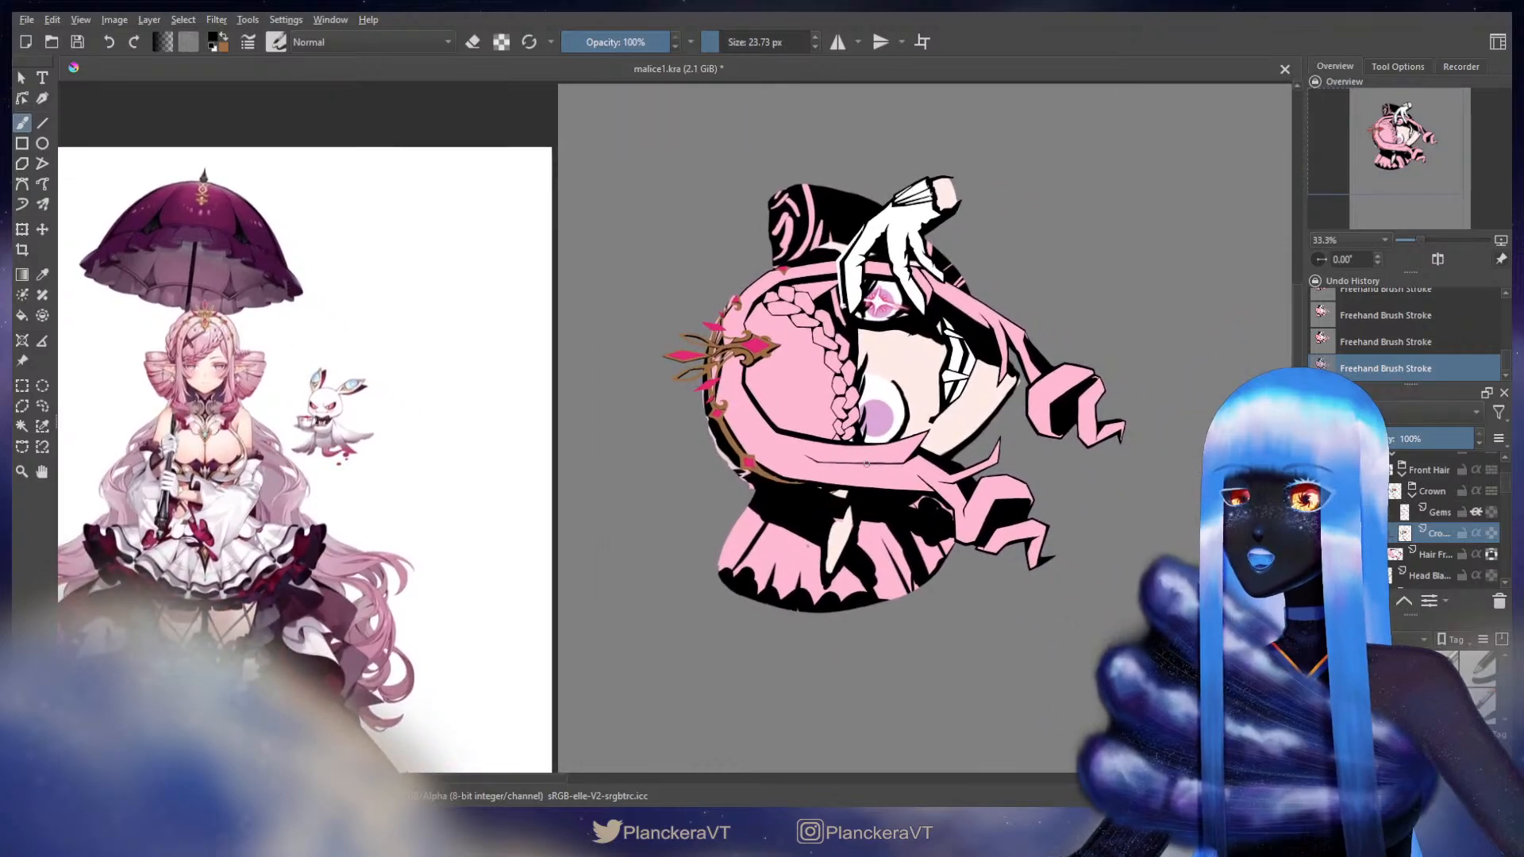
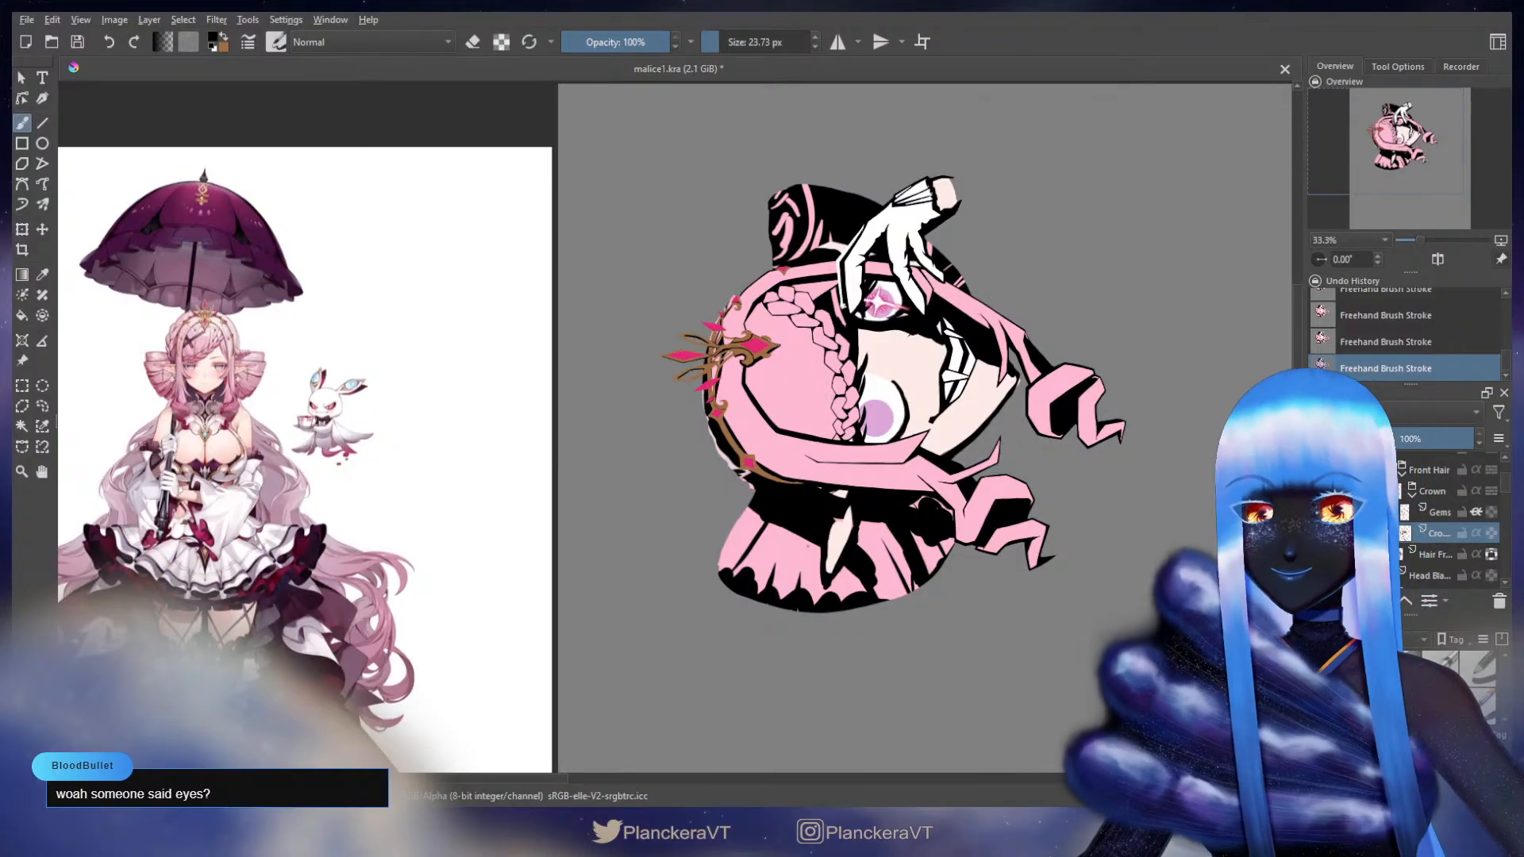
- Hide the face outline, head colour and Hair Back layers
{"action": "scroll", "coordinate": [1007, 425], "scroll_direction": "up", "scroll_amount": 2}
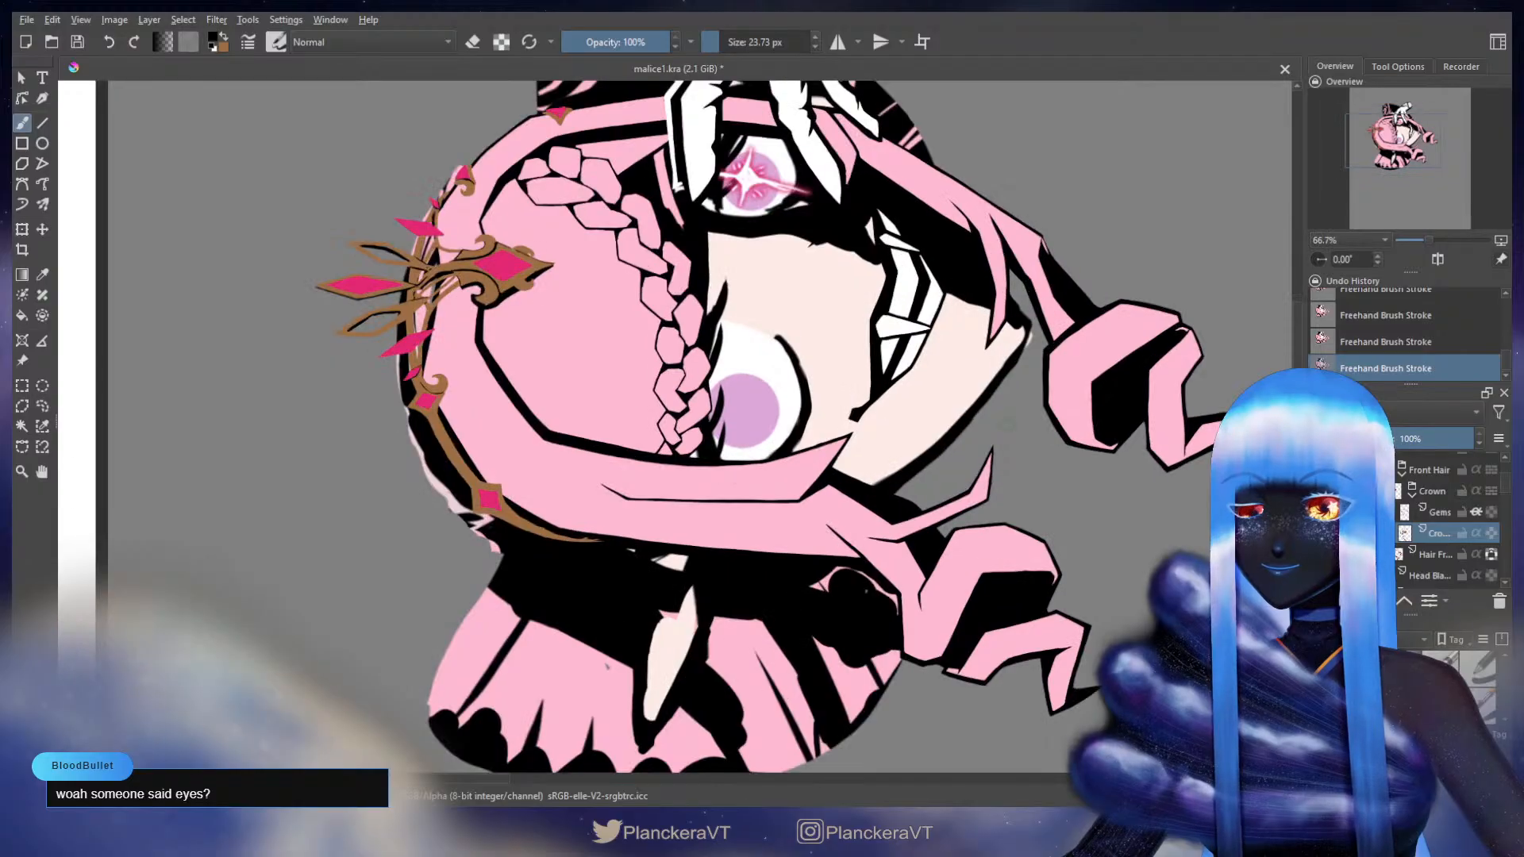
{"action": "scroll", "coordinate": [1418, 478], "scroll_direction": "down", "scroll_amount": 2}
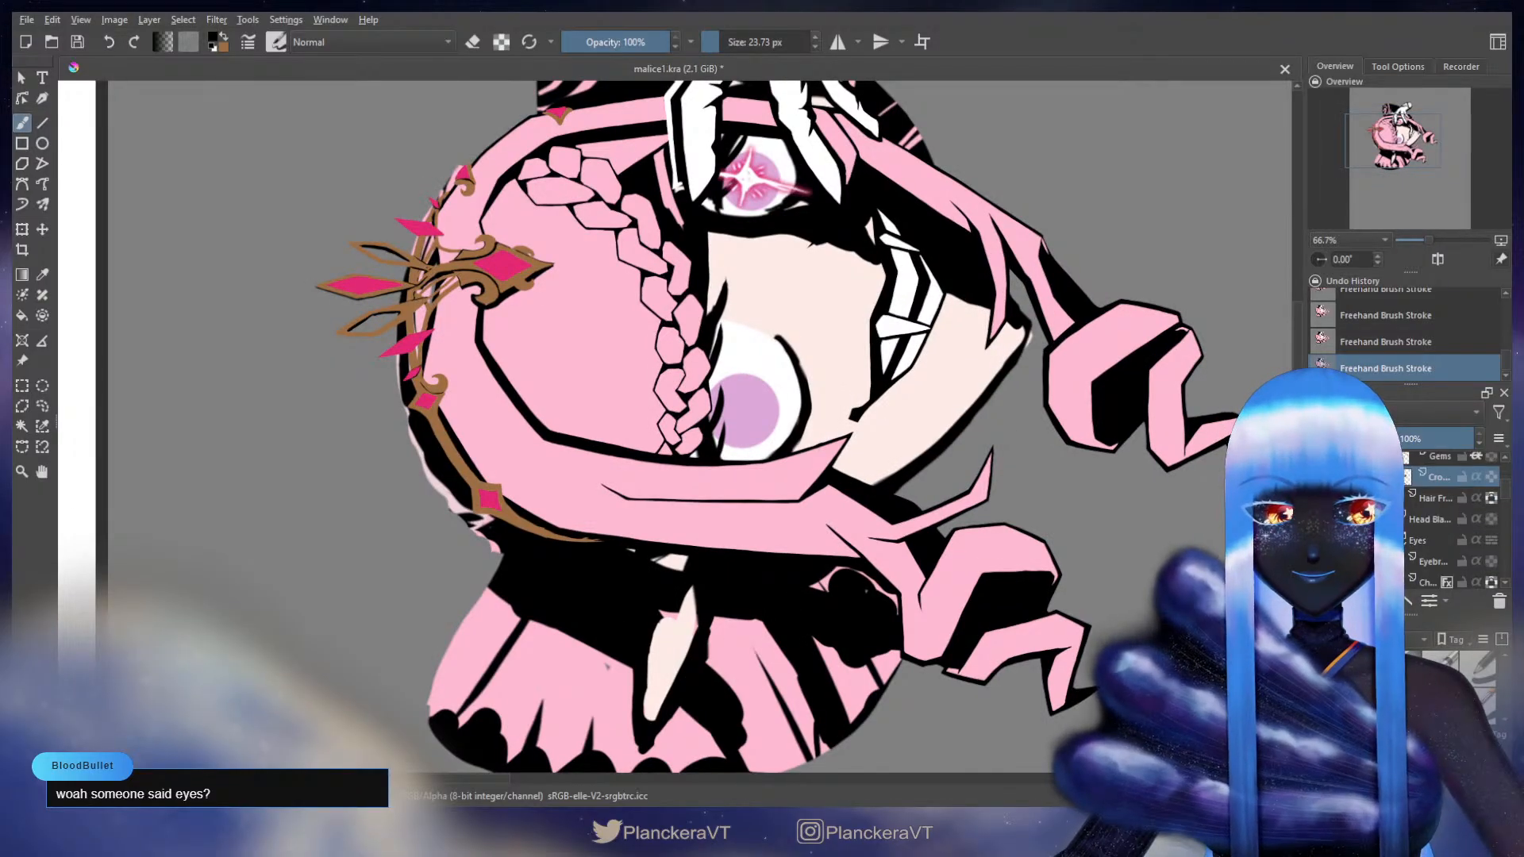
{"action": "scroll", "coordinate": [1429, 516], "scroll_direction": "down", "scroll_amount": 3}
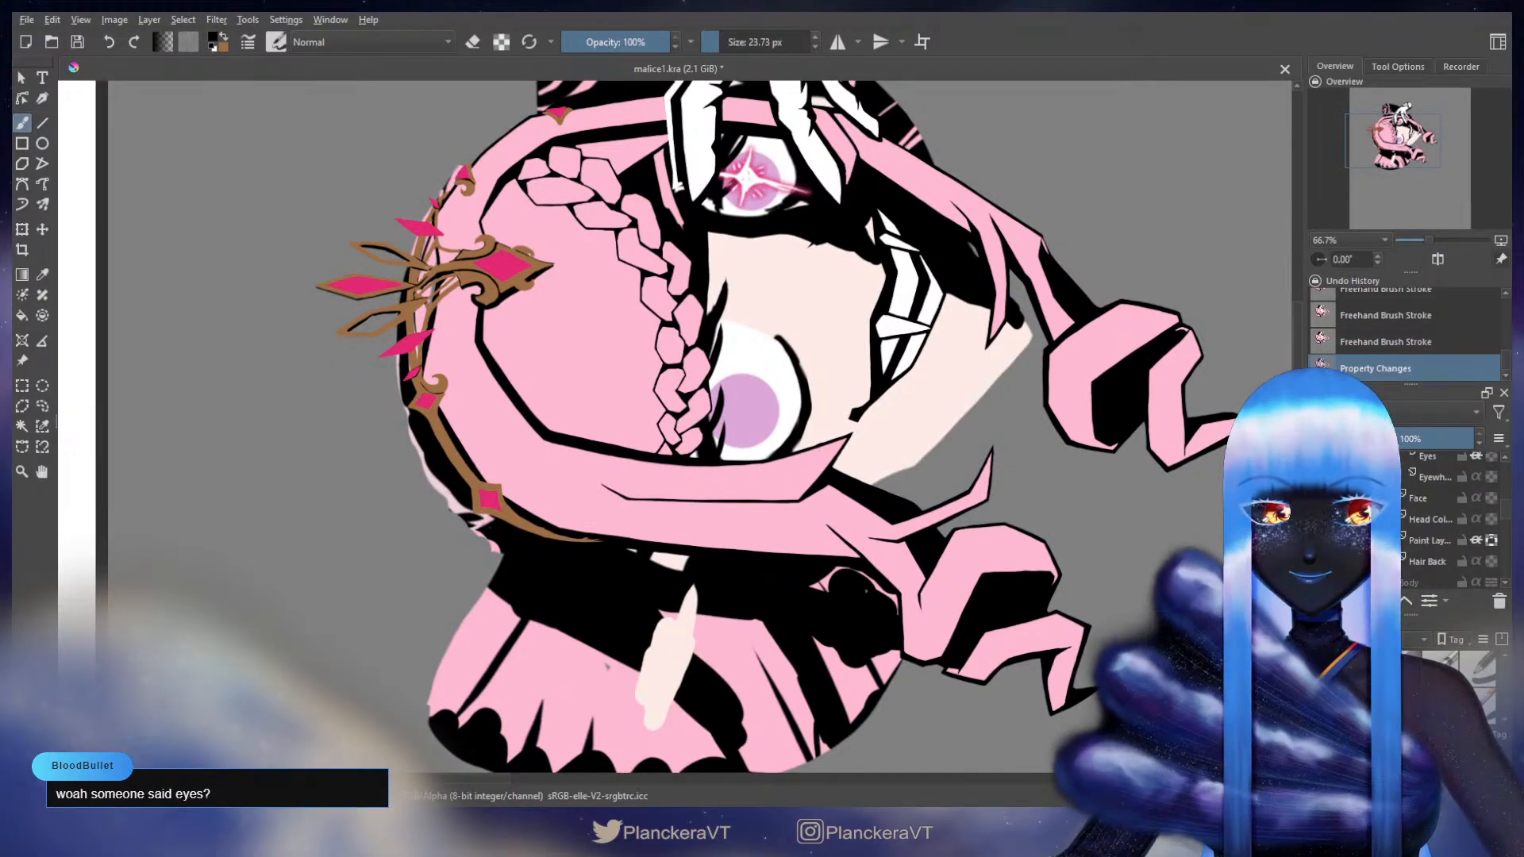
{"action": "left_click", "coordinate": [1319, 519]}
{"action": "scroll", "coordinate": [1429, 515], "scroll_direction": "up", "scroll_amount": 3}
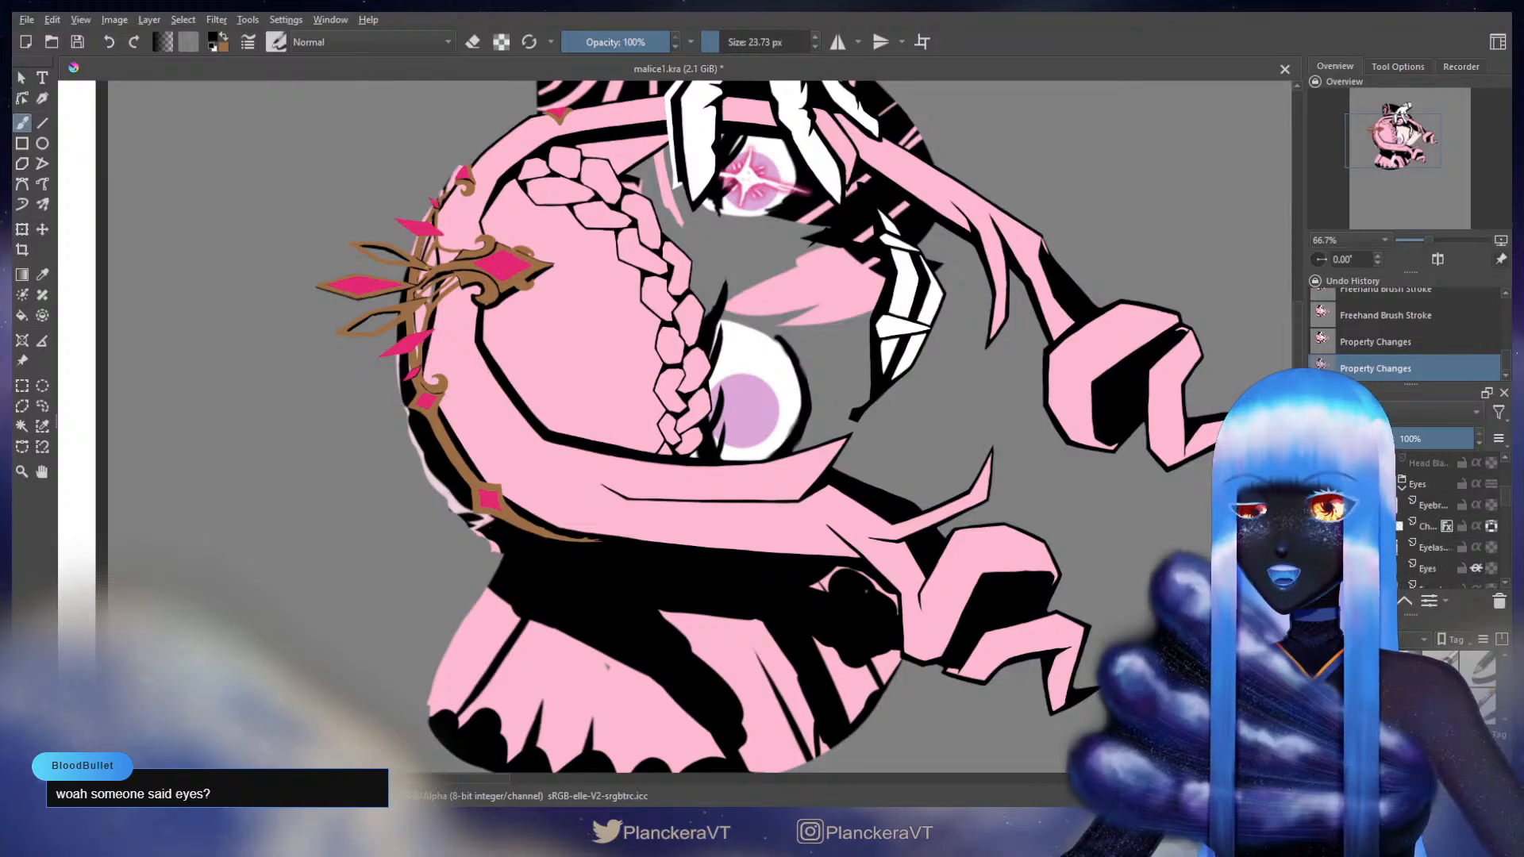
{"action": "scroll", "coordinate": [1437, 516], "scroll_direction": "down", "scroll_amount": 3}
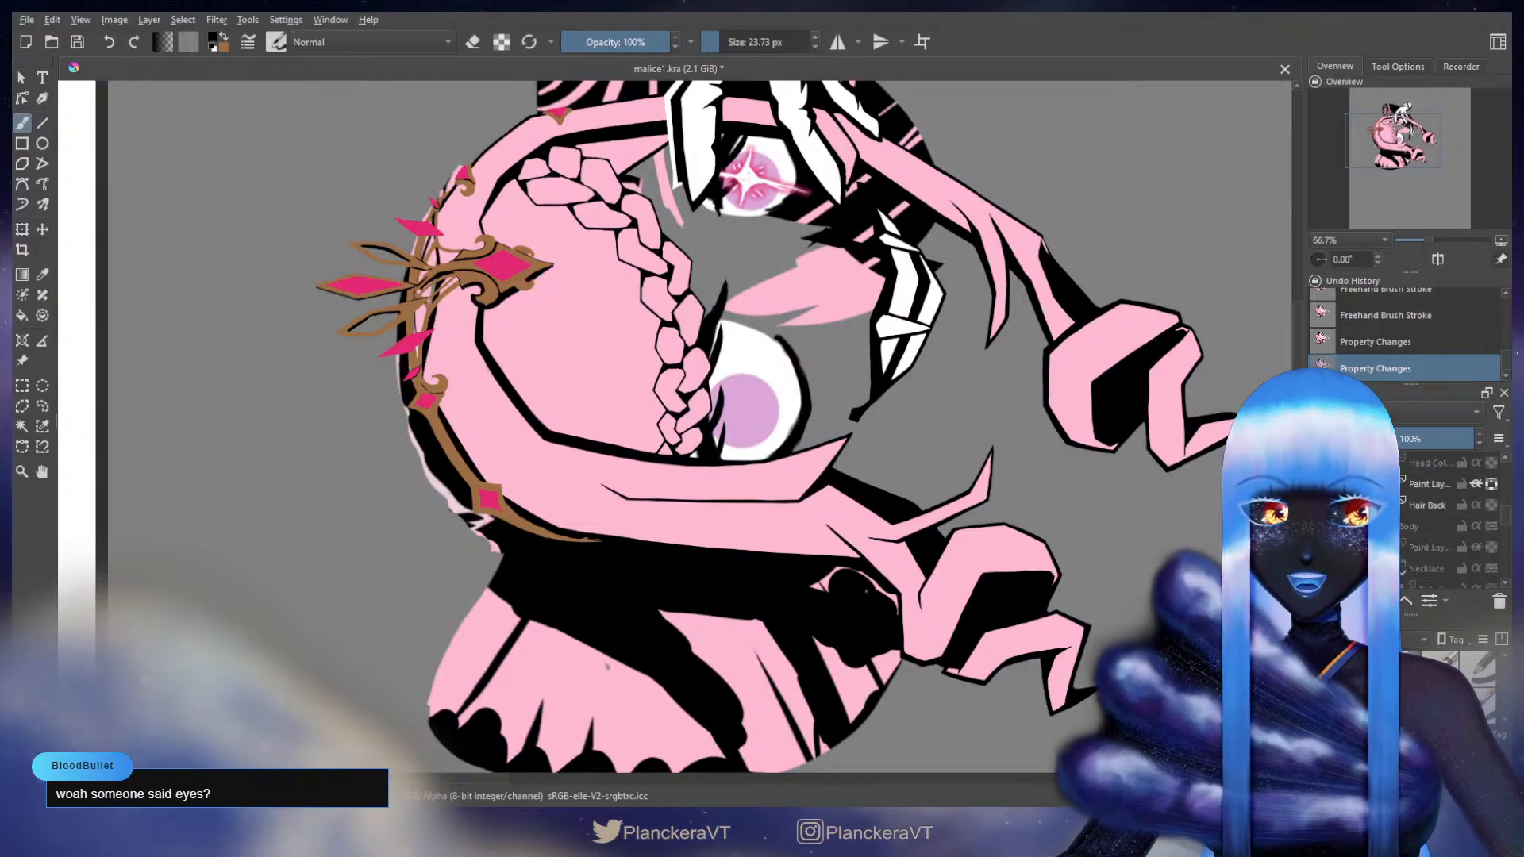
{"action": "left_click", "coordinate": [1319, 484]}
{"action": "left_click", "coordinate": [1320, 505]}
{"action": "scroll", "coordinate": [1436, 516], "scroll_direction": "up", "scroll_amount": 4}
{"action": "scroll", "coordinate": [1437, 516], "scroll_direction": "up", "scroll_amount": 3}
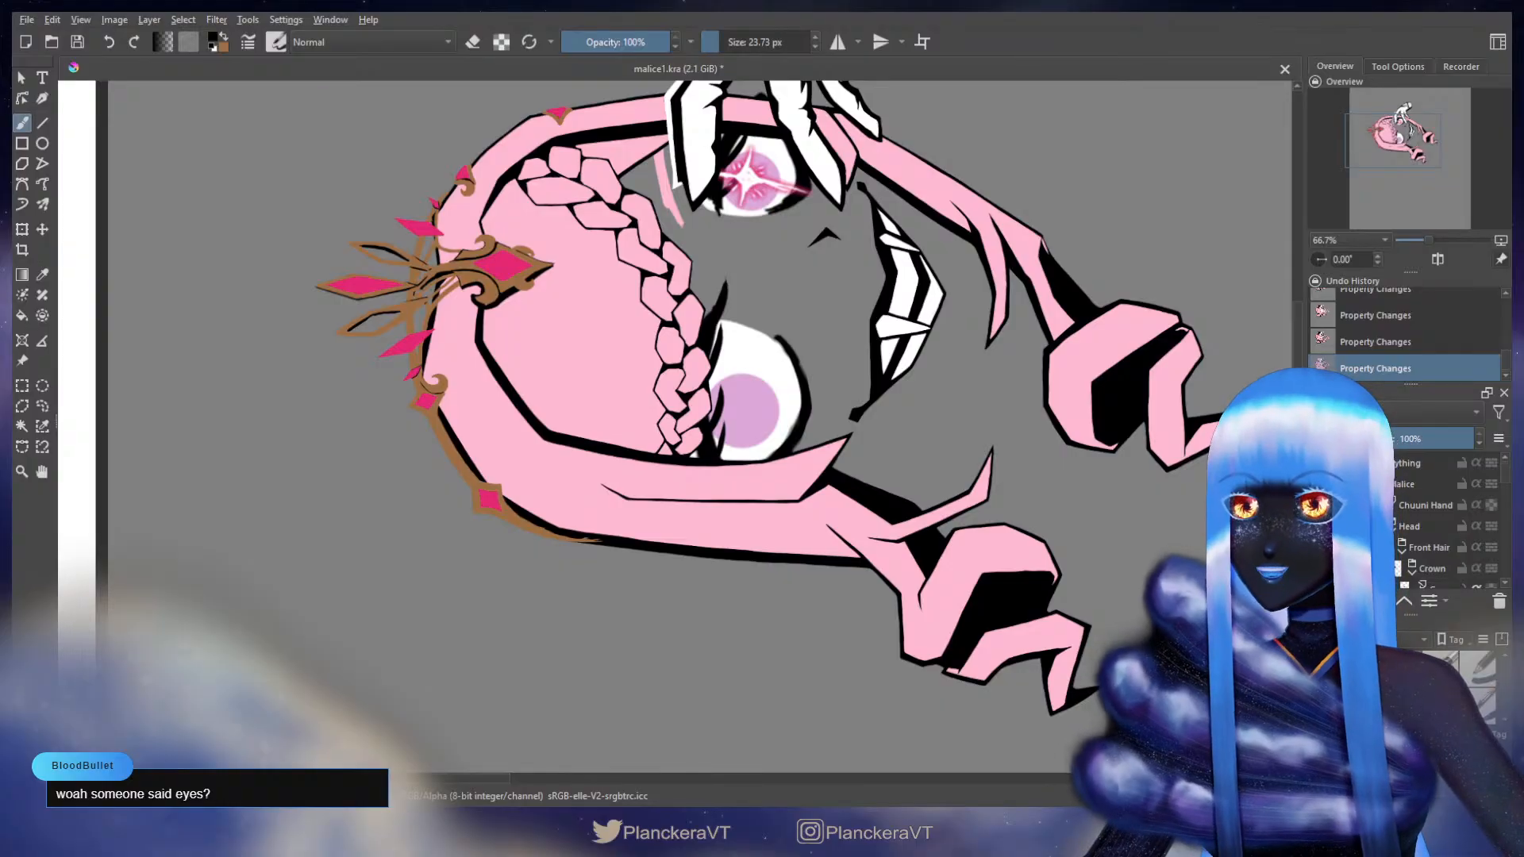
- Hide the Front Hair group and make the eyelashes layer in the Eyes group active
{"action": "left_click_drag", "start_coordinate": [851, 369], "coordinate": [967, 508]}
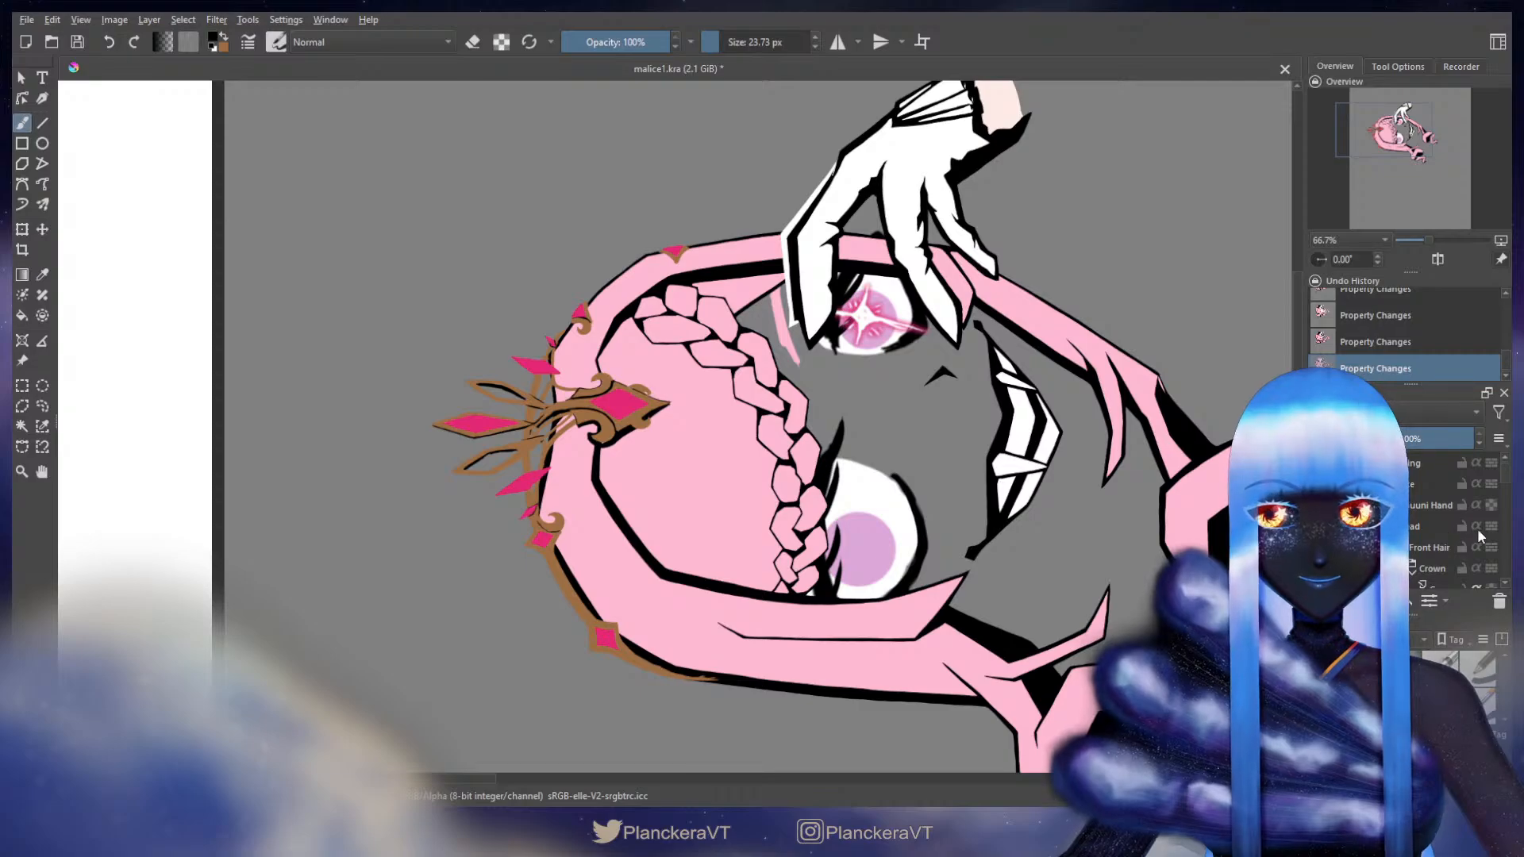
{"action": "scroll", "coordinate": [1464, 530], "scroll_direction": "down", "scroll_amount": 1}
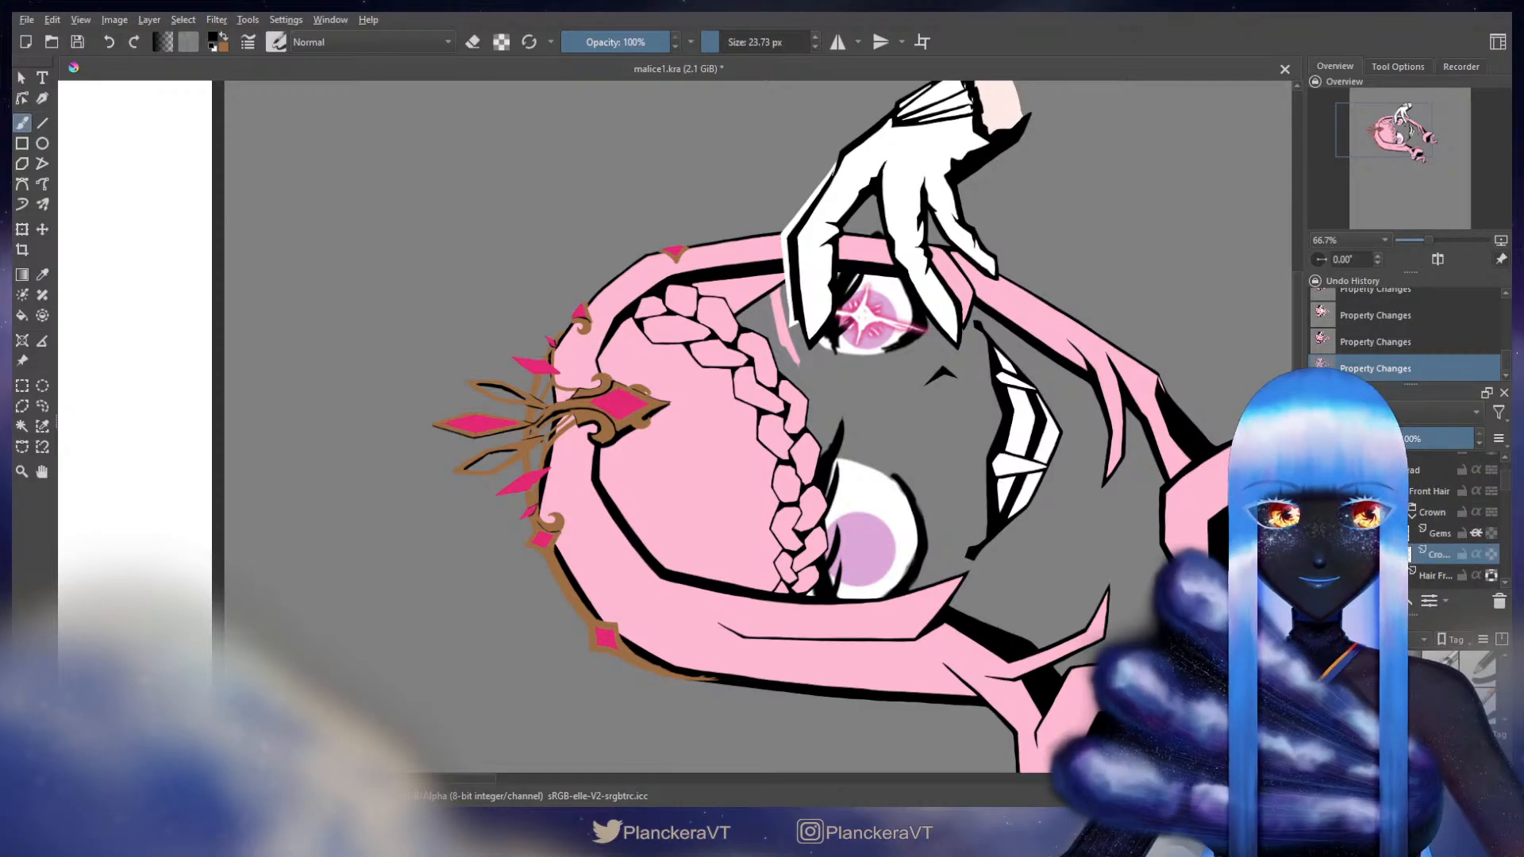
{"action": "left_click", "coordinate": [1318, 491]}
{"action": "scroll", "coordinate": [1437, 524], "scroll_direction": "down", "scroll_amount": 2}
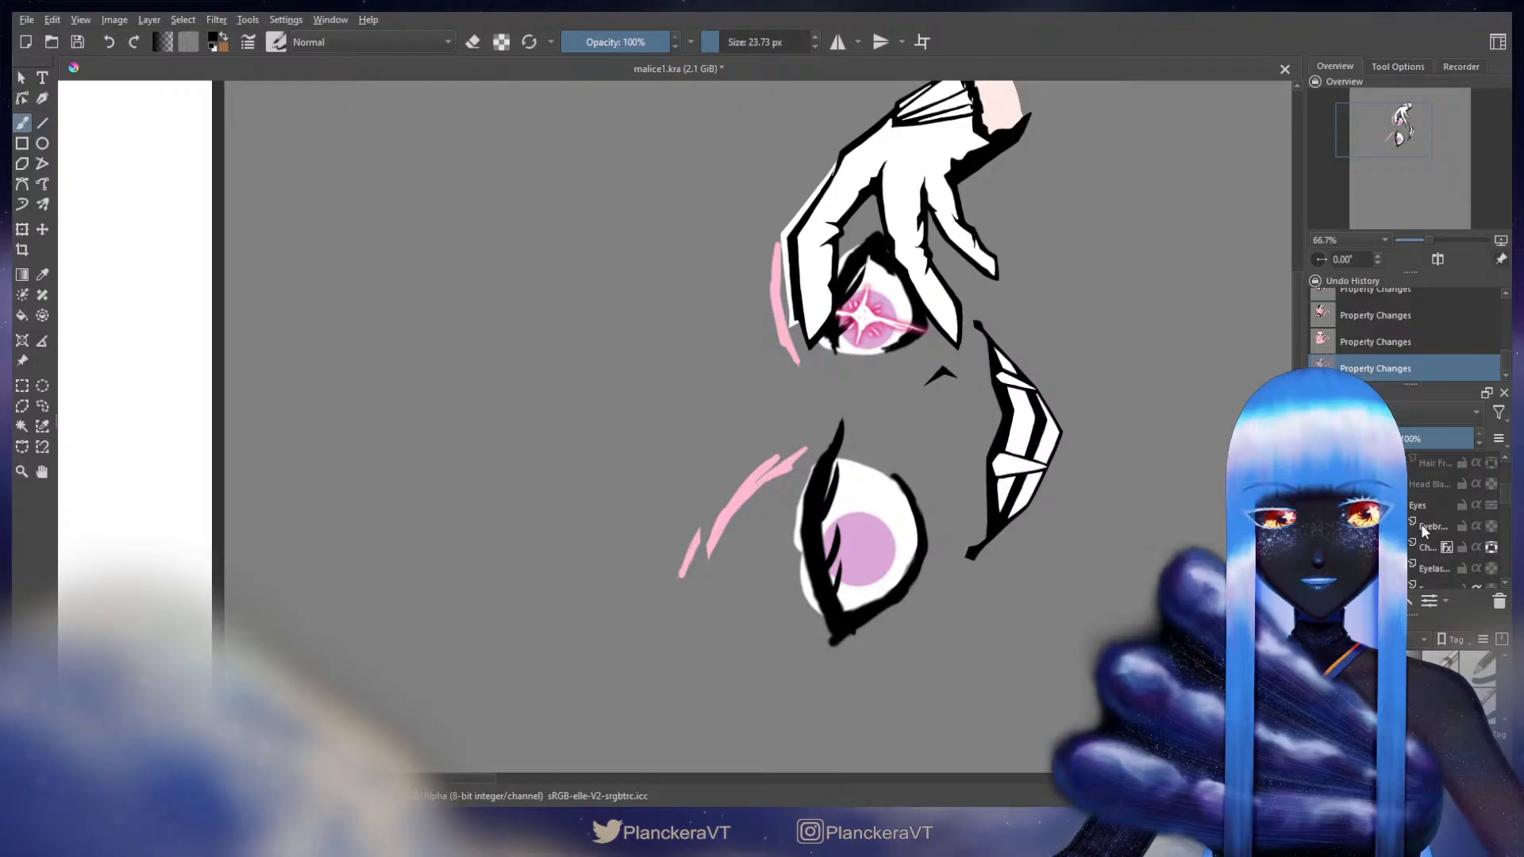
{"action": "left_click", "coordinate": [1436, 568]}
{"action": "scroll", "coordinate": [850, 599], "scroll_direction": "up", "scroll_amount": 2}
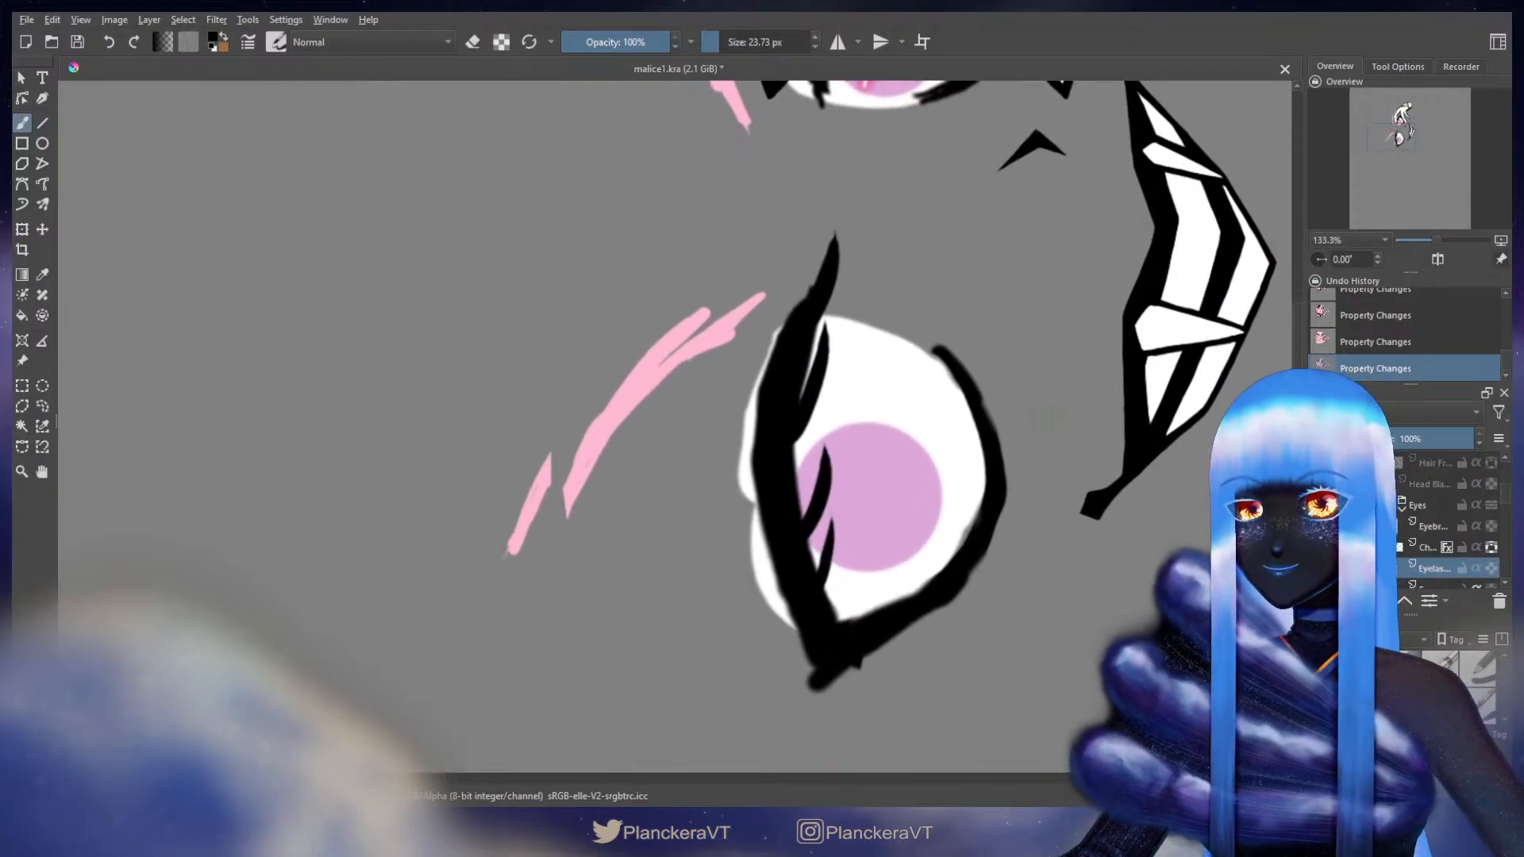
- Erase the separate lash strokes overlapping the lower eye, leaving its thick black lash line
{"action": "key", "text": "e"}
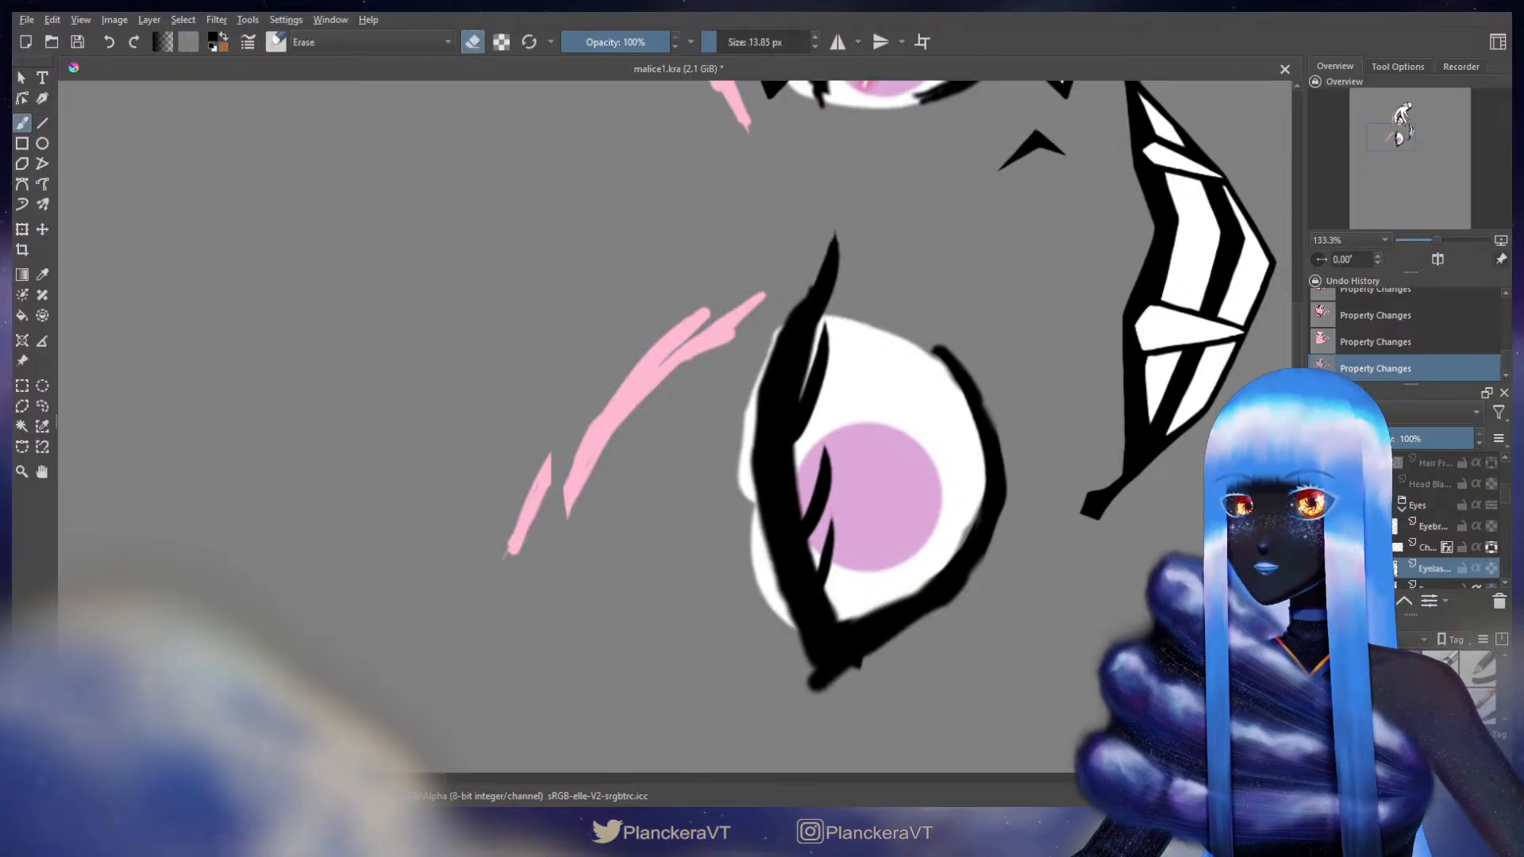
{"action": "mouse_move", "coordinate": [846, 381]}
{"action": "left_mouse_down", "text": "shift"}
{"action": "mouse_move", "coordinate": [833, 331]}
{"action": "mouse_move", "coordinate": [823, 366]}
{"action": "mouse_move", "coordinate": [840, 317]}
{"action": "mouse_move", "coordinate": [826, 238]}
{"action": "left_mouse_up", "text": "shift"}
{"action": "mouse_move", "coordinate": [844, 324]}
{"action": "left_mouse_down"}
{"action": "mouse_move", "coordinate": [822, 306]}
{"action": "mouse_move", "coordinate": [810, 395]}
{"action": "mouse_move", "coordinate": [854, 575]}
{"action": "left_mouse_up"}
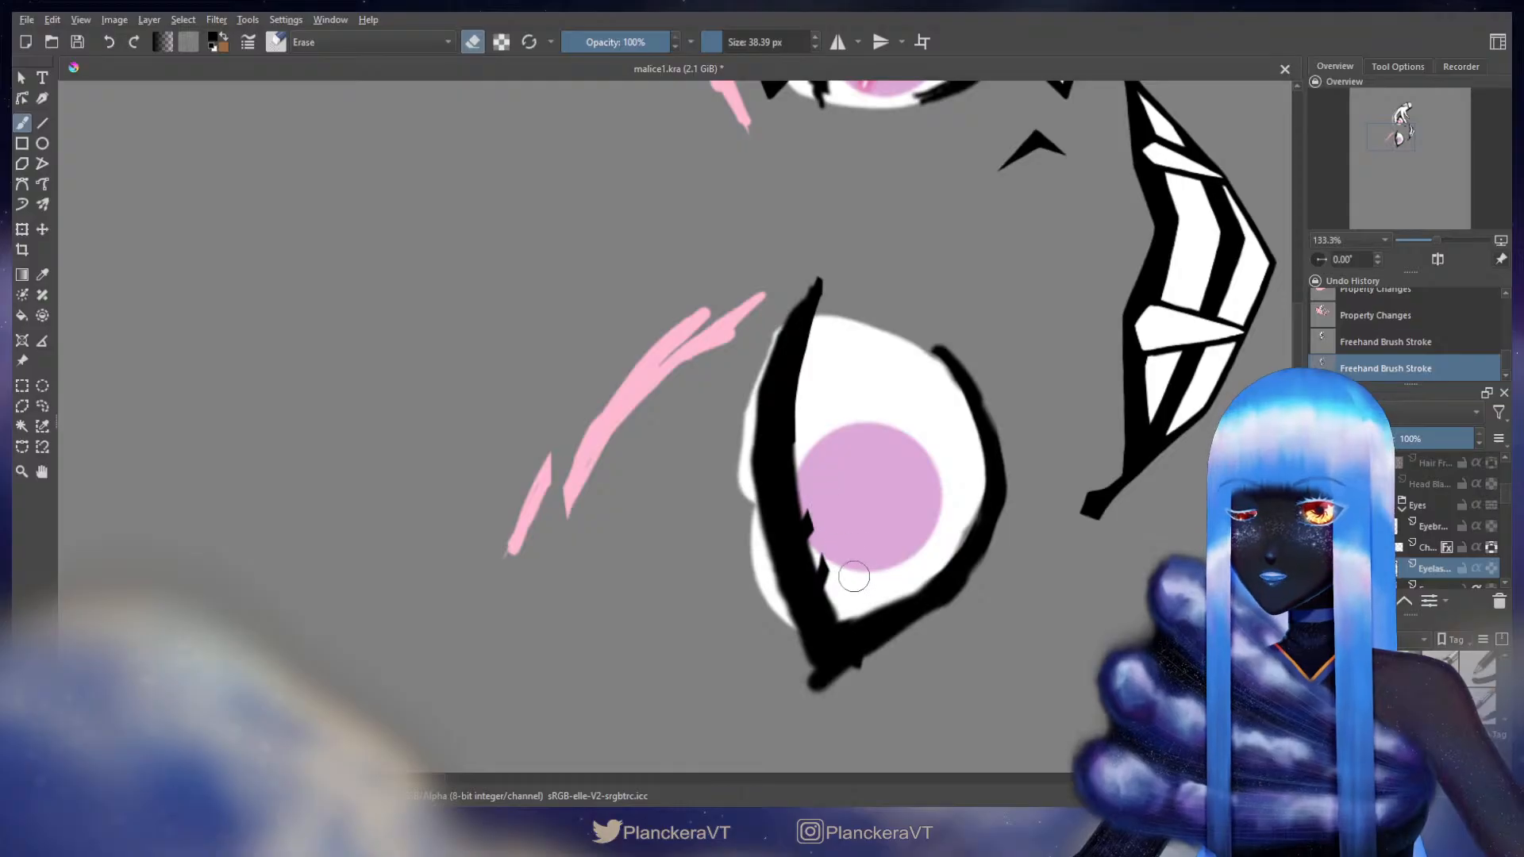
{"action": "mouse_move", "coordinate": [817, 477]}
{"action": "left_mouse_down"}
{"action": "mouse_move", "coordinate": [813, 510]}
{"action": "mouse_move", "coordinate": [845, 585]}
{"action": "left_mouse_up"}
- Hide the Chuuni Hand layer and erase the inner lash stroke above the upper eye's iris
{"action": "mouse_move", "coordinate": [885, 300]}
{"action": "left_mouse_down"}
{"action": "mouse_move", "coordinate": [850, 357]}
{"action": "mouse_move", "coordinate": [873, 289]}
{"action": "mouse_move", "coordinate": [810, 210]}
{"action": "mouse_move", "coordinate": [769, 398]}
{"action": "mouse_move", "coordinate": [770, 556]}
{"action": "mouse_move", "coordinate": [754, 511]}
{"action": "left_mouse_up"}
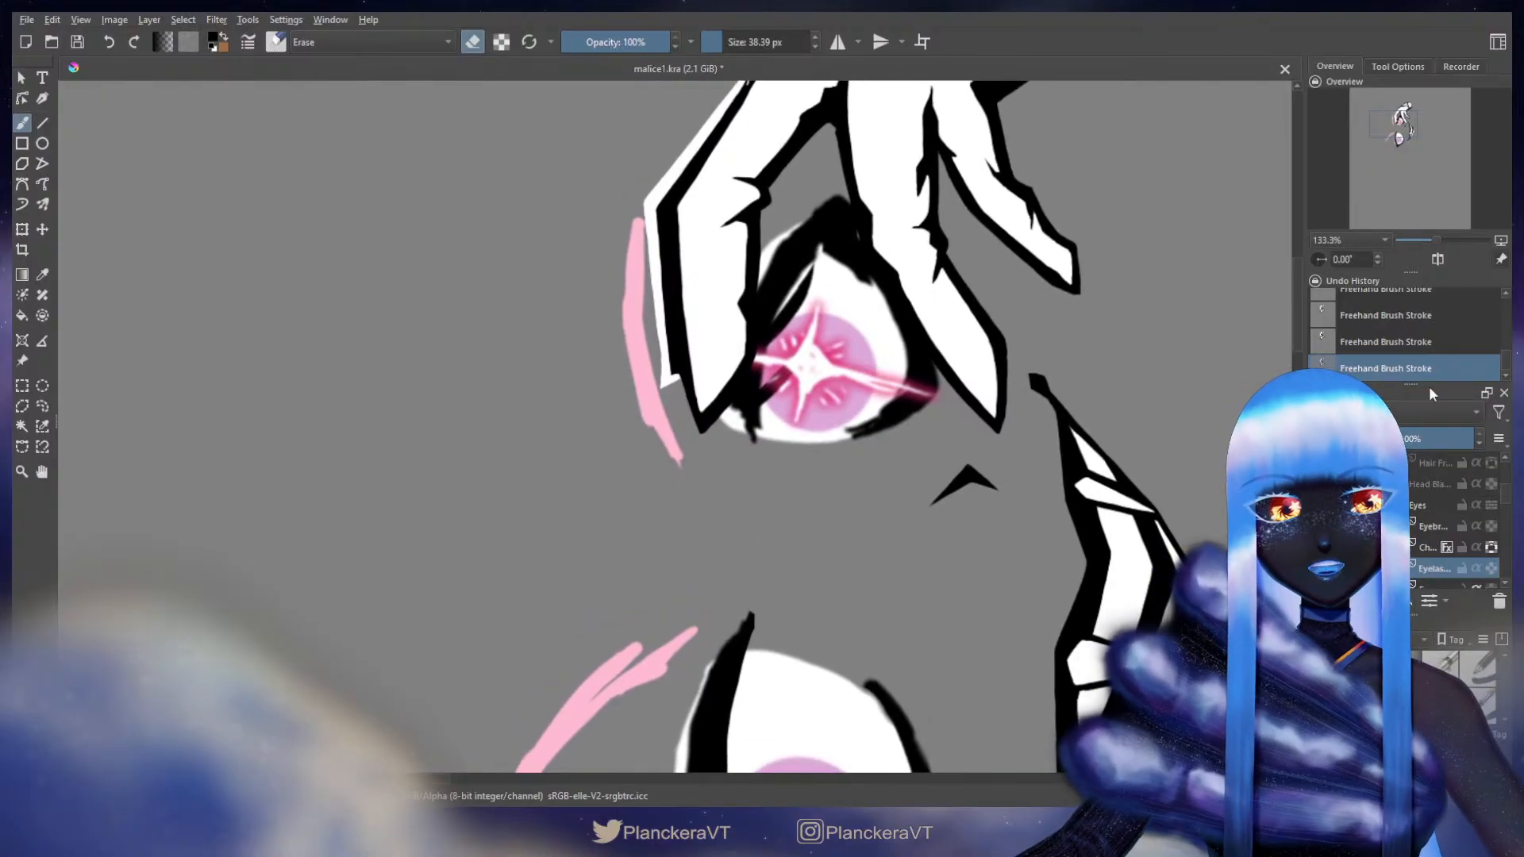
{"action": "scroll", "coordinate": [1436, 537], "scroll_direction": "up", "scroll_amount": 3}
{"action": "left_click", "coordinate": [1319, 470]}
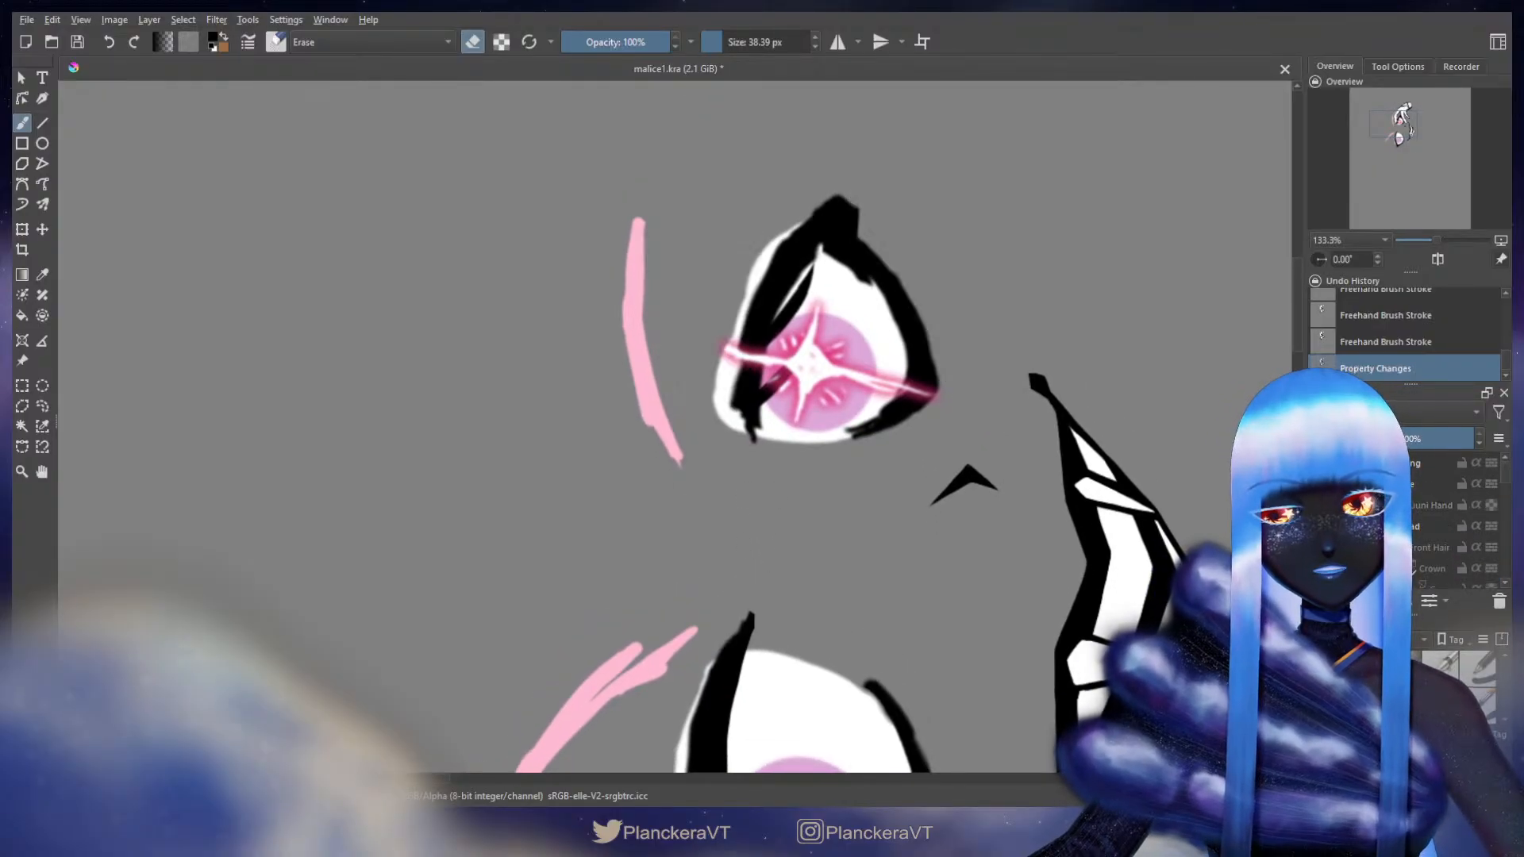
{"action": "scroll", "coordinate": [1319, 508], "scroll_direction": "down", "scroll_amount": 5}
{"action": "mouse_move", "coordinate": [810, 250]}
{"action": "left_mouse_down"}
{"action": "mouse_move", "coordinate": [830, 278]}
{"action": "mouse_move", "coordinate": [785, 339]}
{"action": "mouse_move", "coordinate": [803, 385]}
{"action": "left_mouse_up"}
- Hide the pink star-glow effect layer and erase the remaining stray lash strokes over the upper eye's iris
{"action": "scroll", "coordinate": [1429, 532], "scroll_direction": "up", "scroll_amount": 2}
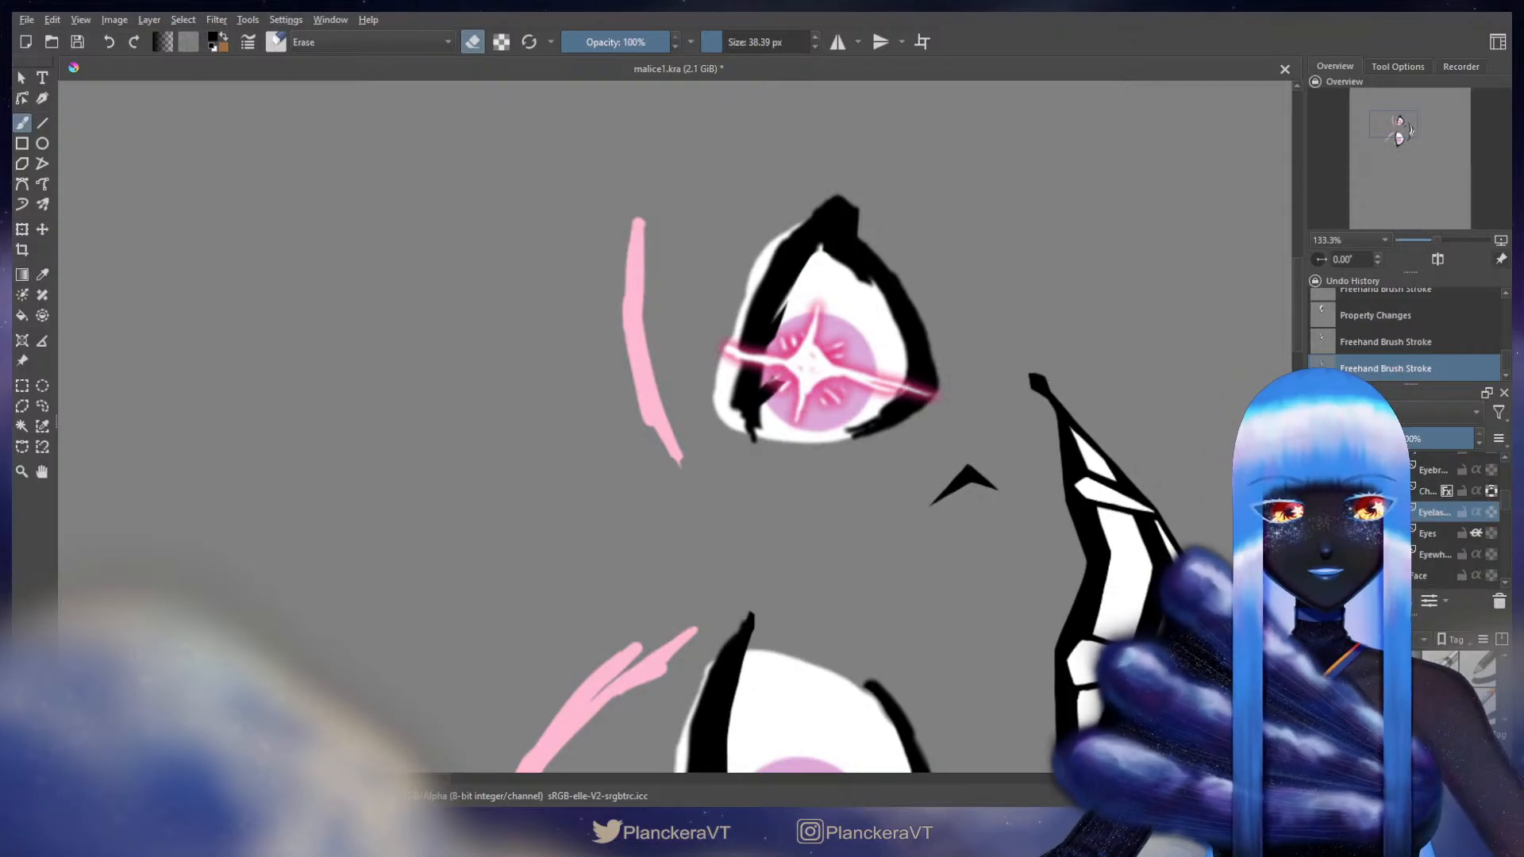
{"action": "left_click", "coordinate": [1319, 491]}
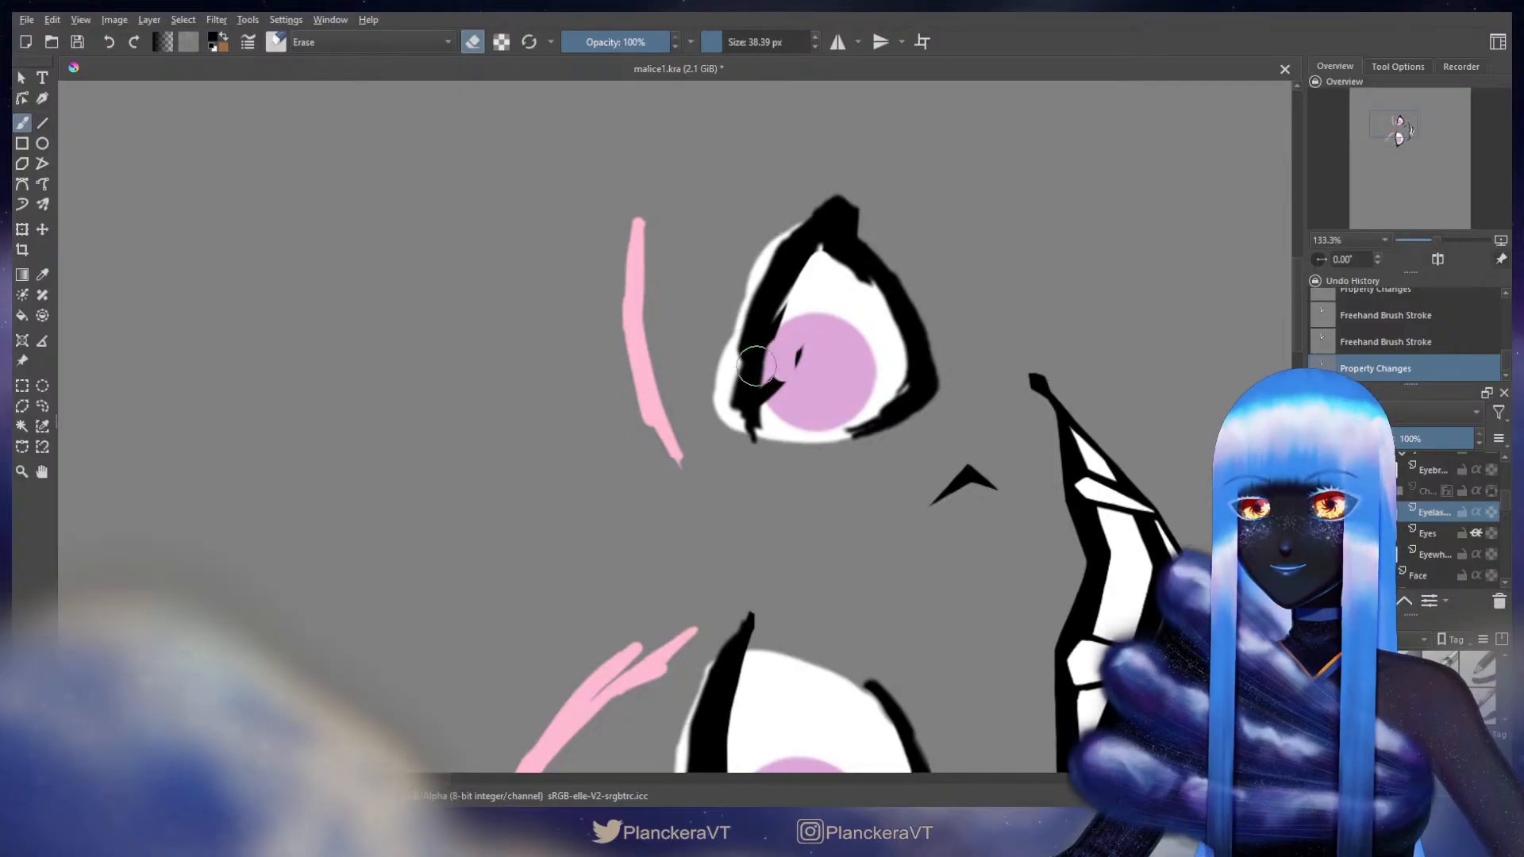
{"action": "left_click_drag", "start_coordinate": [801, 356], "coordinate": [773, 329]}
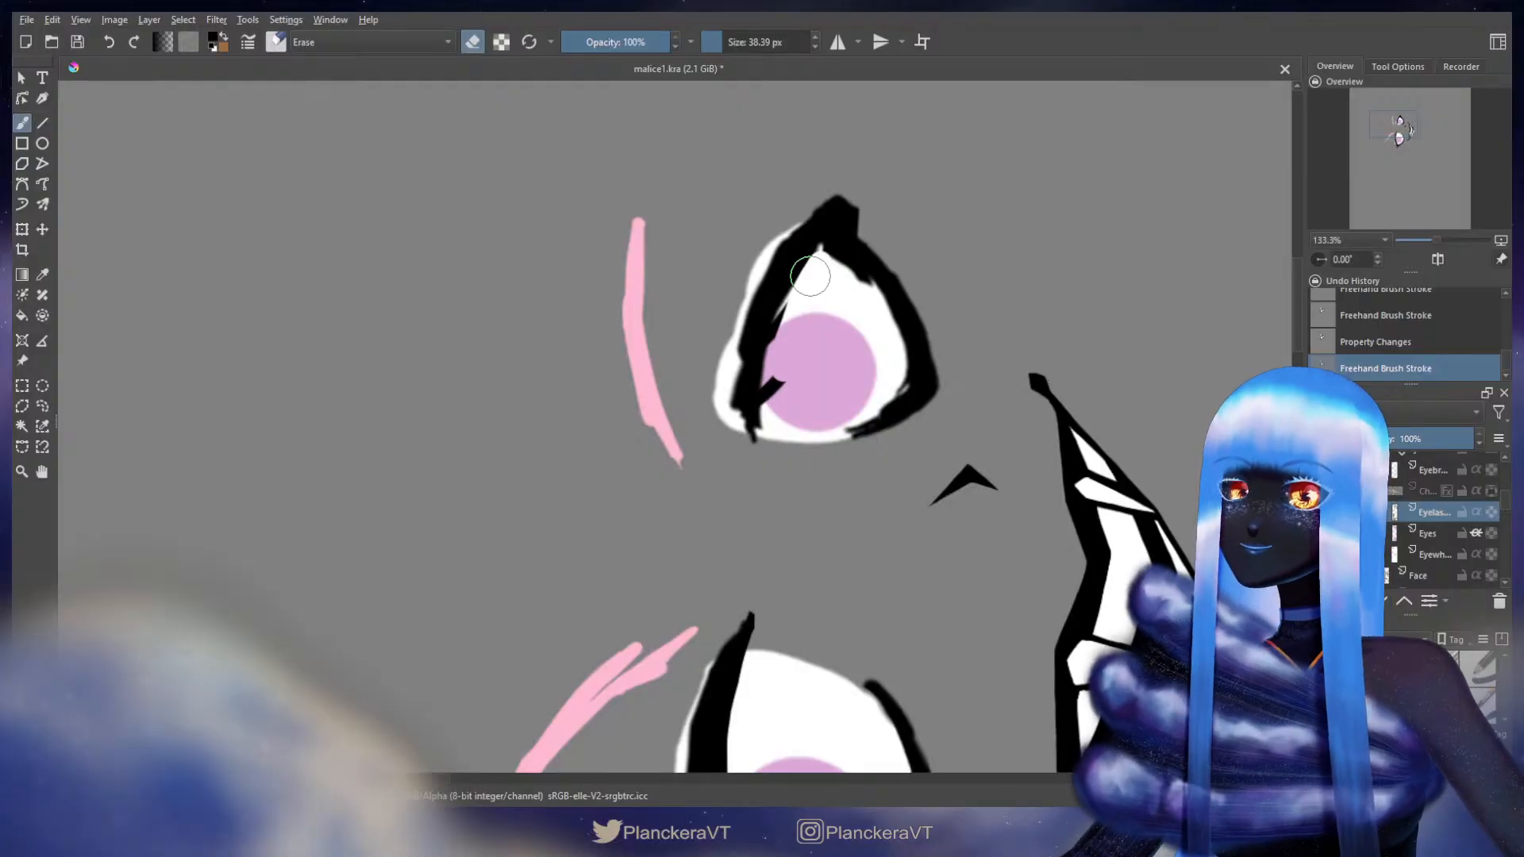
{"action": "mouse_move", "coordinate": [796, 302]}
{"action": "left_mouse_down"}
{"action": "mouse_move", "coordinate": [778, 303]}
{"action": "mouse_move", "coordinate": [771, 427]}
{"action": "left_mouse_up"}
{"action": "left_click_drag", "start_coordinate": [796, 376], "coordinate": [793, 411]}
{"action": "left_click_drag", "start_coordinate": [795, 414], "coordinate": [807, 474]}
{"action": "mouse_move", "coordinate": [834, 311]}
{"action": "left_mouse_down"}
{"action": "mouse_move", "coordinate": [792, 391]}
{"action": "mouse_move", "coordinate": [780, 478]}
{"action": "left_mouse_up"}
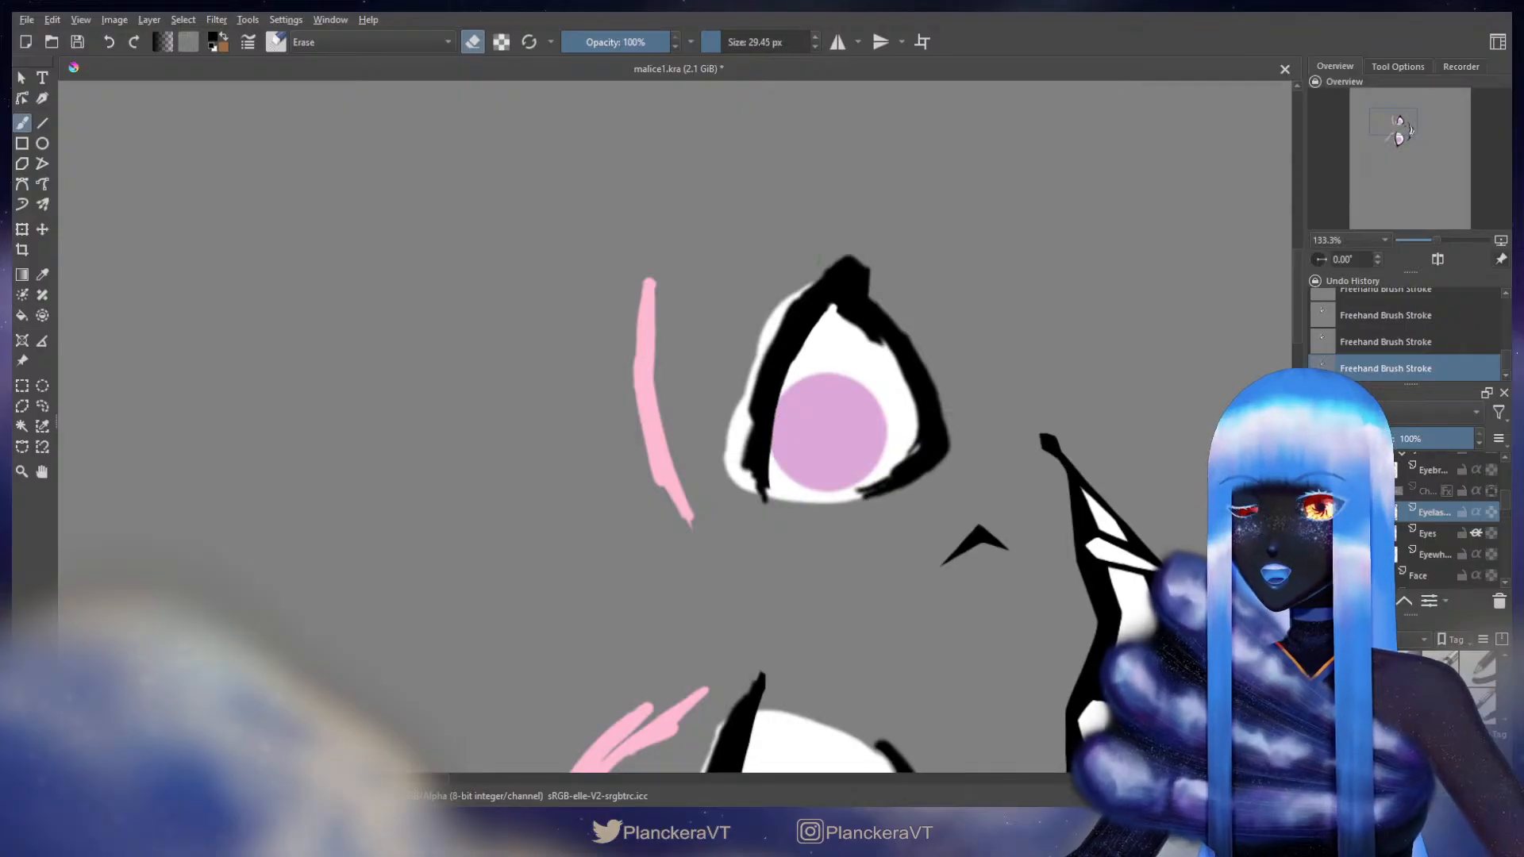
- Smooth the lower eye's thick lash line with black strokes and erasing, tapering both ends to sharp points
{"action": "mouse_move", "coordinate": [806, 288]}
{"action": "left_mouse_down"}
{"action": "mouse_move", "coordinate": [764, 353]}
{"action": "mouse_move", "coordinate": [736, 470]}
{"action": "mouse_move", "coordinate": [795, 183]}
{"action": "left_mouse_up"}
{"action": "key", "text": "e"}
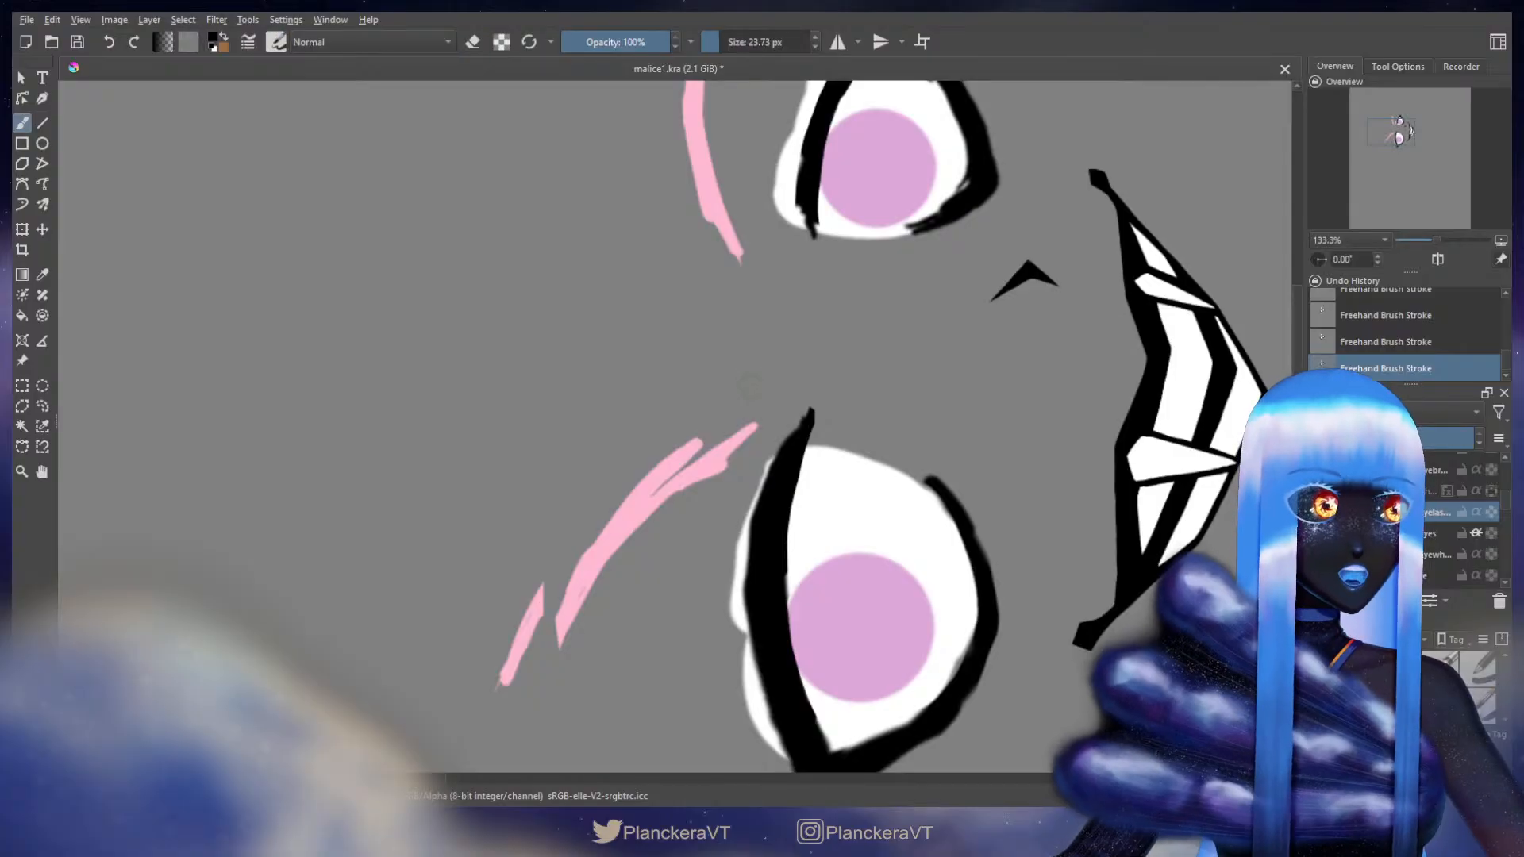
{"action": "left_click_drag", "start_coordinate": [775, 431], "coordinate": [811, 317]}
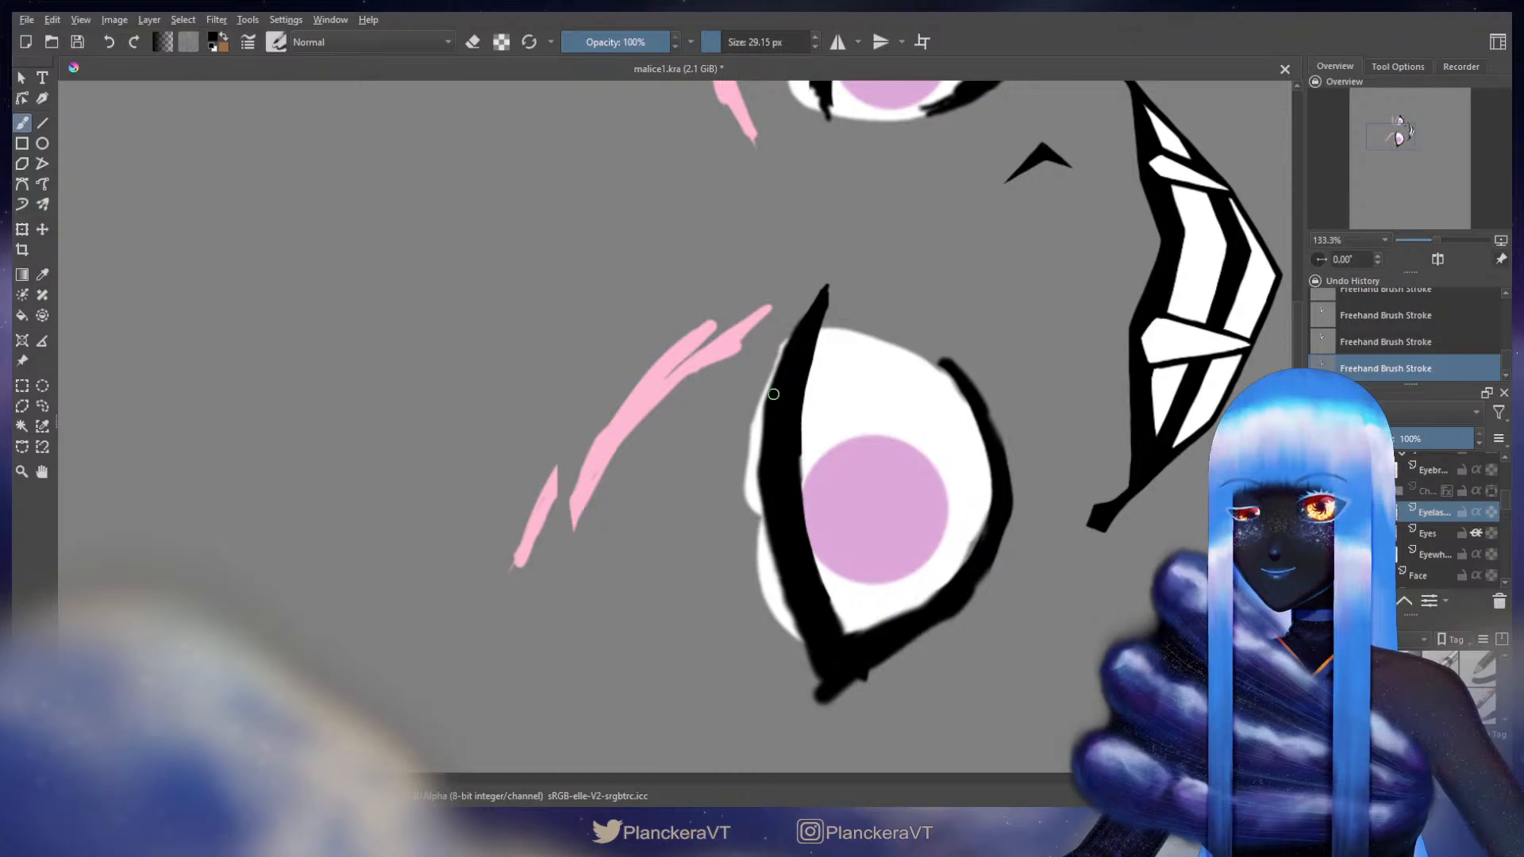
{"action": "mouse_move", "coordinate": [789, 429]}
{"action": "left_mouse_down"}
{"action": "mouse_move", "coordinate": [826, 384]}
{"action": "mouse_move", "coordinate": [818, 346]}
{"action": "mouse_move", "coordinate": [801, 414]}
{"action": "mouse_move", "coordinate": [843, 572]}
{"action": "left_mouse_up"}
{"action": "mouse_move", "coordinate": [846, 476]}
{"action": "left_mouse_down"}
{"action": "mouse_move", "coordinate": [794, 439]}
{"action": "mouse_move", "coordinate": [678, 436]}
{"action": "mouse_move", "coordinate": [634, 411]}
{"action": "left_mouse_up"}
{"action": "key", "text": "e"}
{"action": "left_click_drag", "start_coordinate": [661, 456], "coordinate": [710, 558]}
{"action": "left_click_drag", "start_coordinate": [639, 321], "coordinate": [689, 429]}
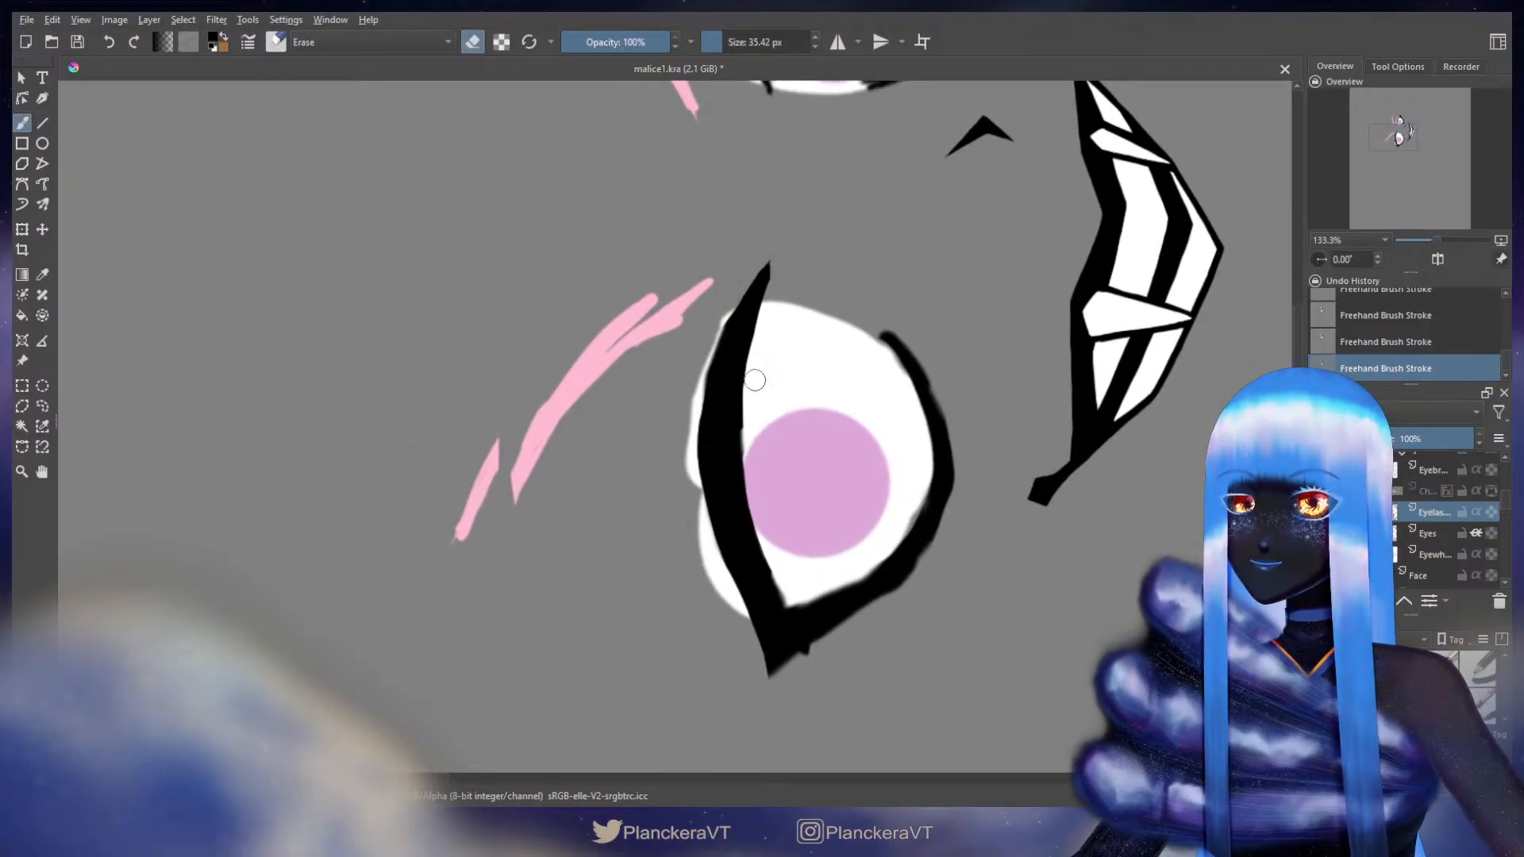
- Clean the inside of the upper eye's outer lash corner and sharpen the corner to a point
{"action": "left_click_drag", "start_coordinate": [847, 280], "coordinate": [807, 595]}
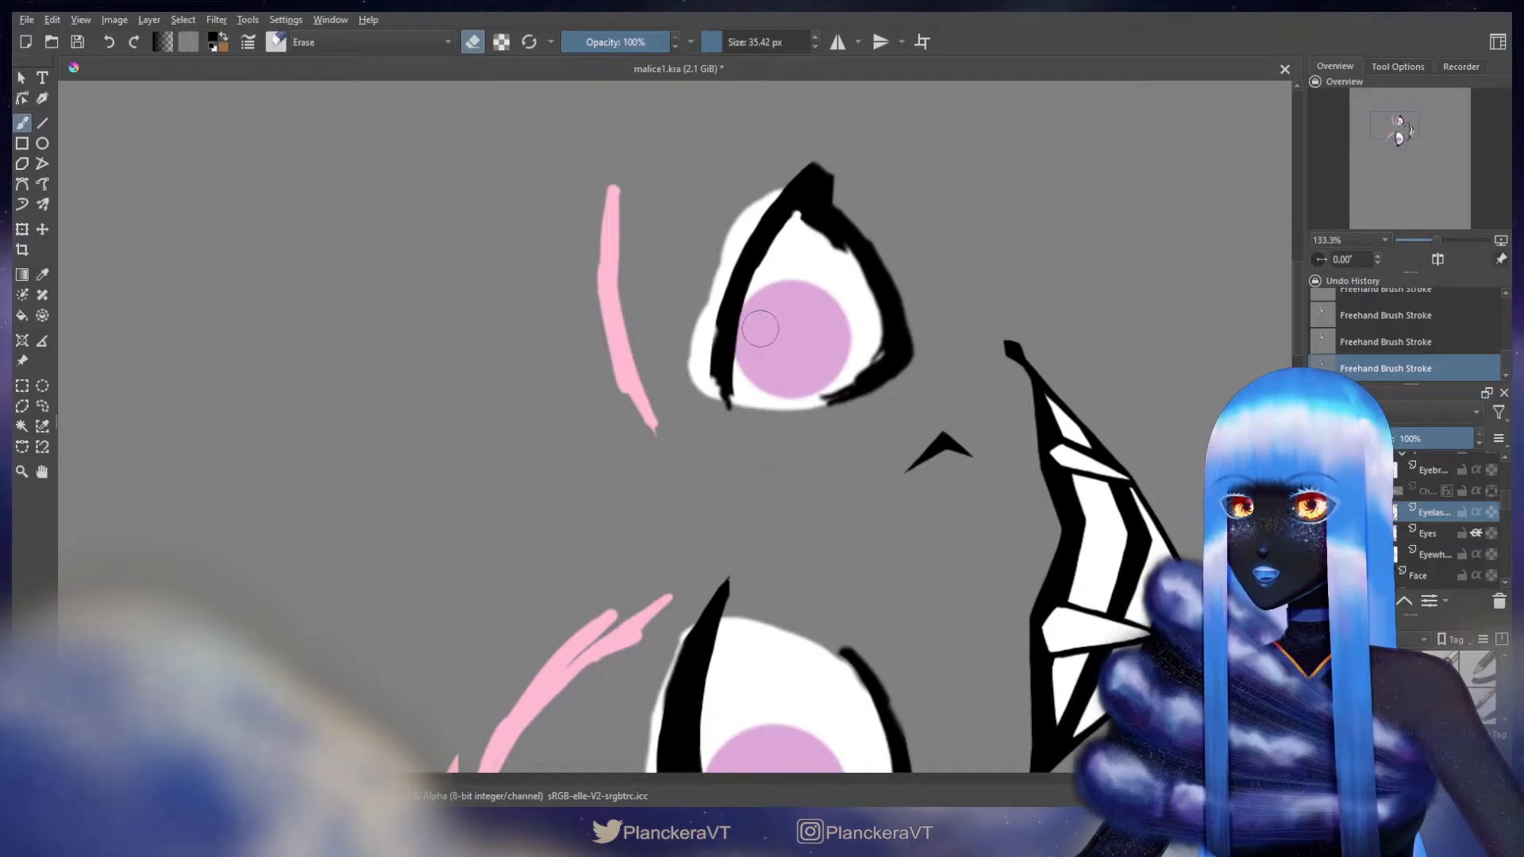
{"action": "key", "text": "e"}
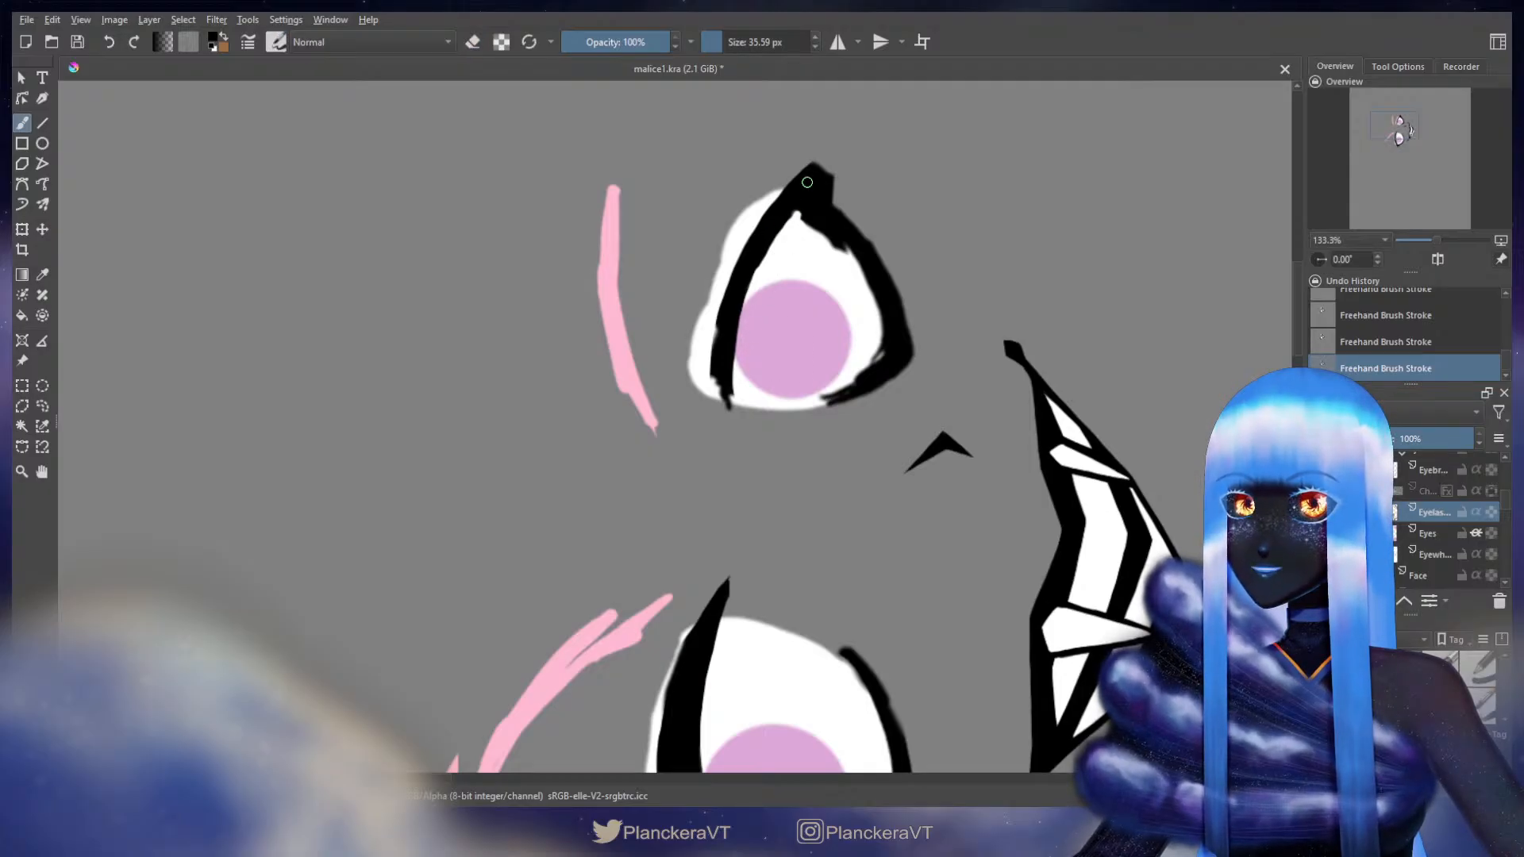
{"action": "key", "text": "e"}
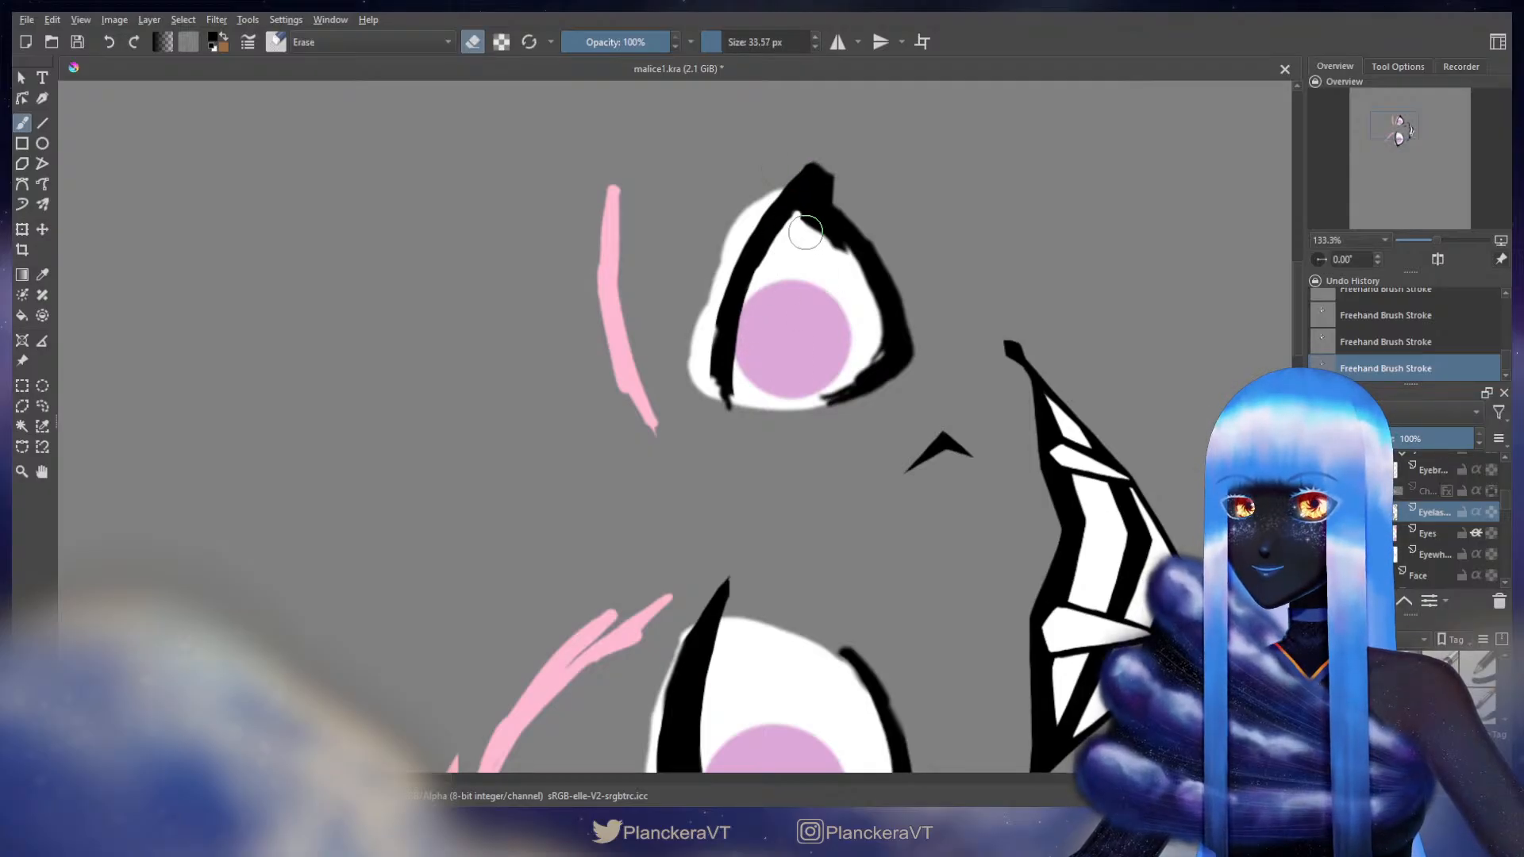
{"action": "left_click_drag", "start_coordinate": [803, 218], "coordinate": [842, 264]}
{"action": "key", "text": "e"}
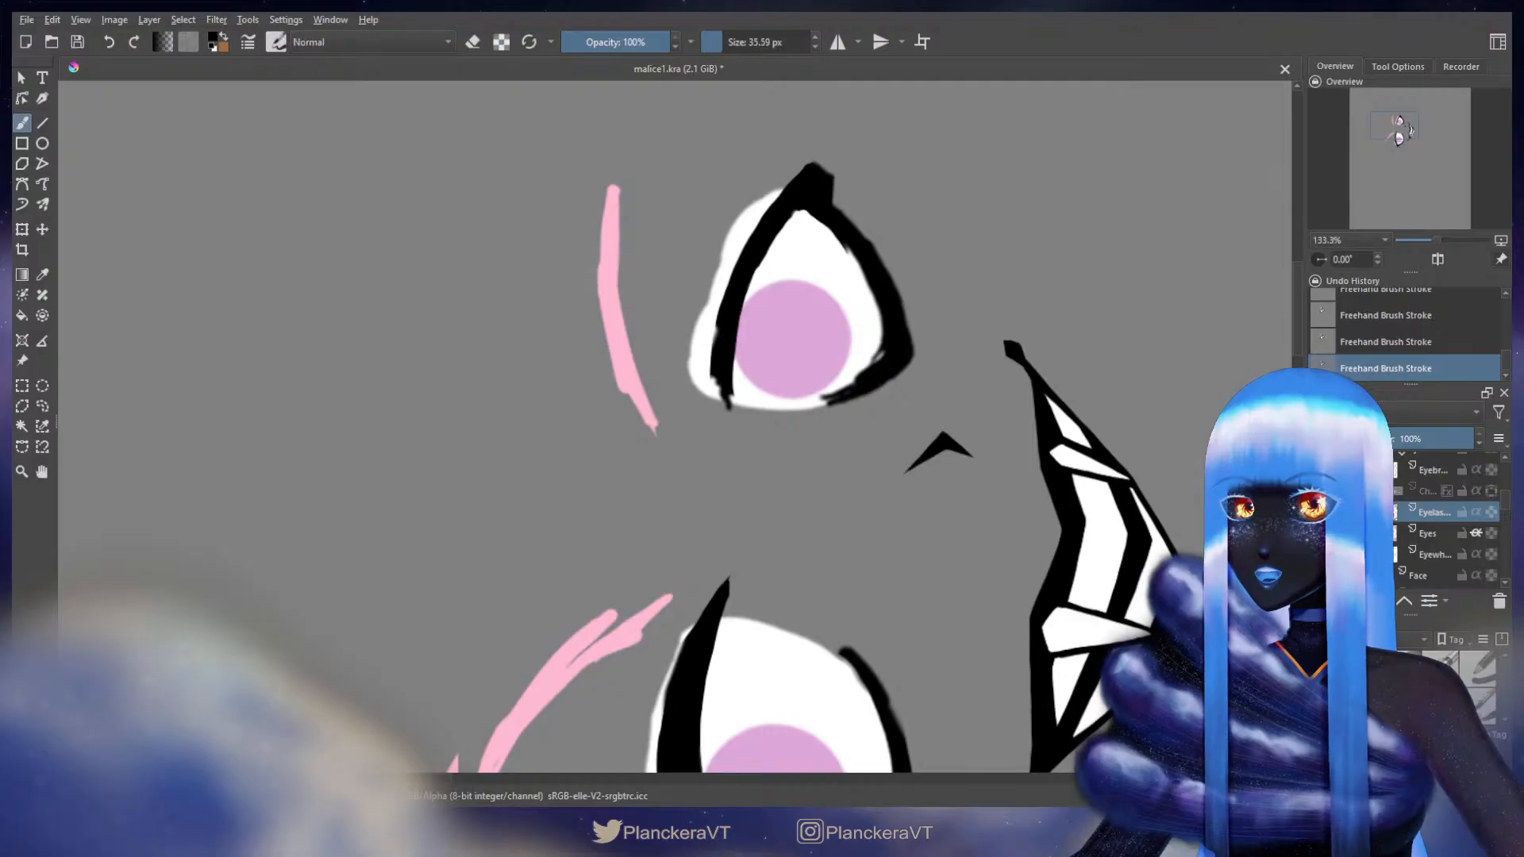
{"action": "left_click_drag", "start_coordinate": [826, 187], "coordinate": [827, 185]}
{"action": "key", "text": "e"}
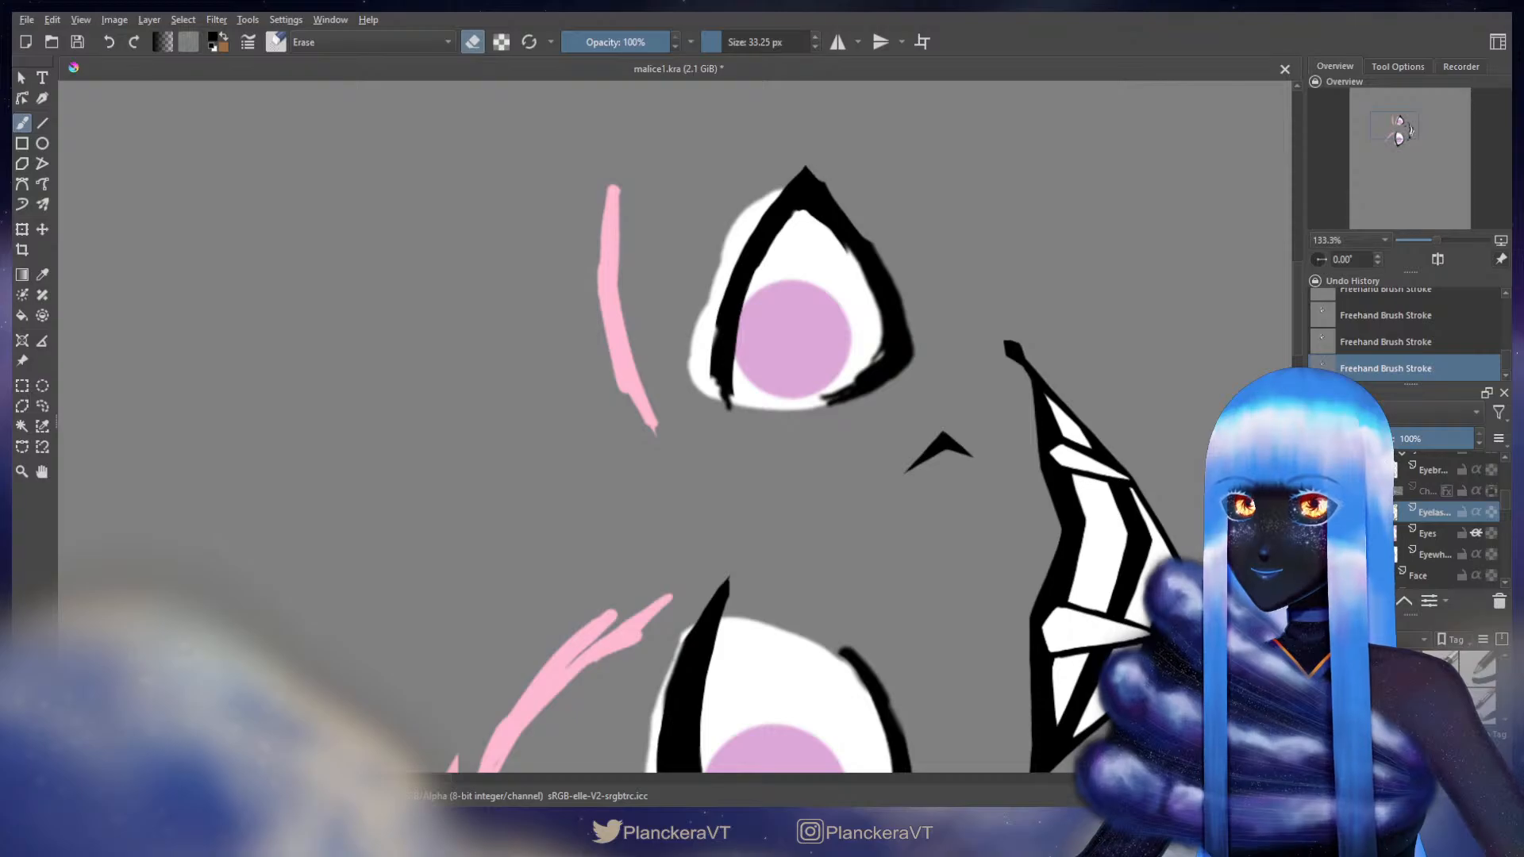
- Smooth the upper eye's long lash line, taper its inner end, and undo the last erase stroke
{"action": "mouse_move", "coordinate": [771, 197]}
{"action": "left_mouse_down"}
{"action": "mouse_move", "coordinate": [722, 297]}
{"action": "mouse_move", "coordinate": [719, 394]}
{"action": "left_mouse_up"}
{"action": "key", "text": "e"}
{"action": "mouse_move", "coordinate": [793, 191]}
{"action": "left_mouse_down"}
{"action": "mouse_move", "coordinate": [738, 289]}
{"action": "mouse_move", "coordinate": [729, 400]}
{"action": "left_mouse_up"}
{"action": "mouse_move", "coordinate": [766, 236]}
{"action": "left_mouse_down"}
{"action": "mouse_move", "coordinate": [730, 318]}
{"action": "mouse_move", "coordinate": [729, 401]}
{"action": "left_mouse_up"}
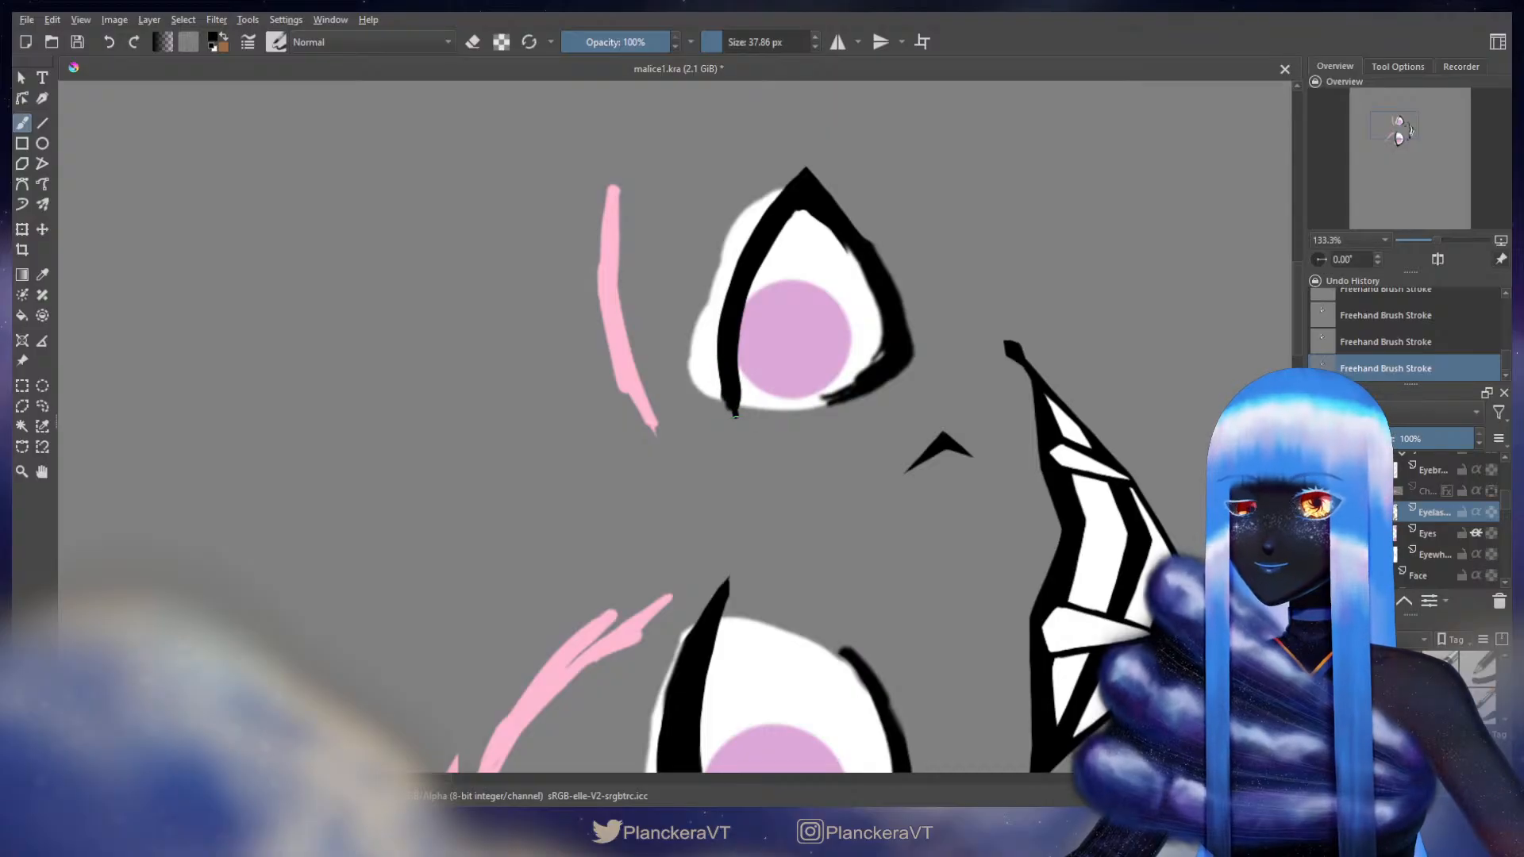
{"action": "key", "text": "e"}
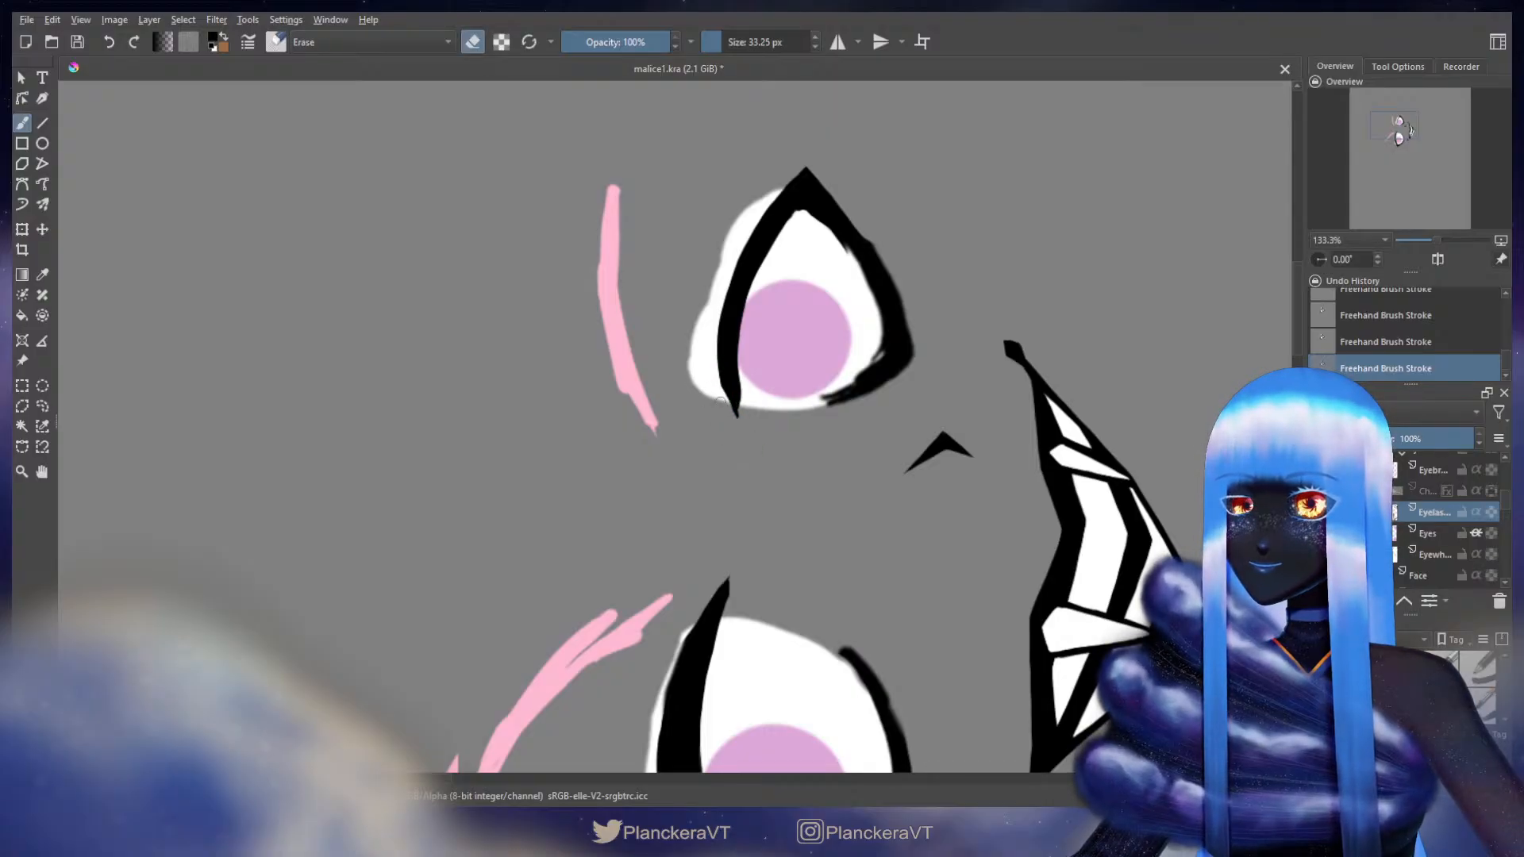
{"action": "key", "text": "e"}
{"action": "mouse_move", "coordinate": [806, 190]}
{"action": "left_mouse_down"}
{"action": "mouse_move", "coordinate": [736, 289]}
{"action": "mouse_move", "coordinate": [734, 379]}
{"action": "left_mouse_up"}
{"action": "mouse_move", "coordinate": [768, 496]}
{"action": "left_mouse_down"}
{"action": "mouse_move", "coordinate": [766, 306]}
{"action": "mouse_move", "coordinate": [764, 439]}
{"action": "mouse_move", "coordinate": [764, 324]}
{"action": "mouse_move", "coordinate": [727, 257]}
{"action": "mouse_move", "coordinate": [707, 418]}
{"action": "left_mouse_up"}
{"action": "key", "text": "e"}
{"action": "mouse_move", "coordinate": [832, 241]}
{"action": "left_mouse_down"}
{"action": "mouse_move", "coordinate": [796, 296]}
{"action": "mouse_move", "coordinate": [830, 228]}
{"action": "mouse_move", "coordinate": [795, 300]}
{"action": "left_mouse_up"}
{"action": "key", "text": "ctrl+z"}
- Show the Front Hair group and the Chuuni Hand layer again
{"action": "left_click_drag", "start_coordinate": [809, 438], "coordinate": [789, 166]}
{"action": "left_click_drag", "start_coordinate": [832, 400], "coordinate": [831, 400]}
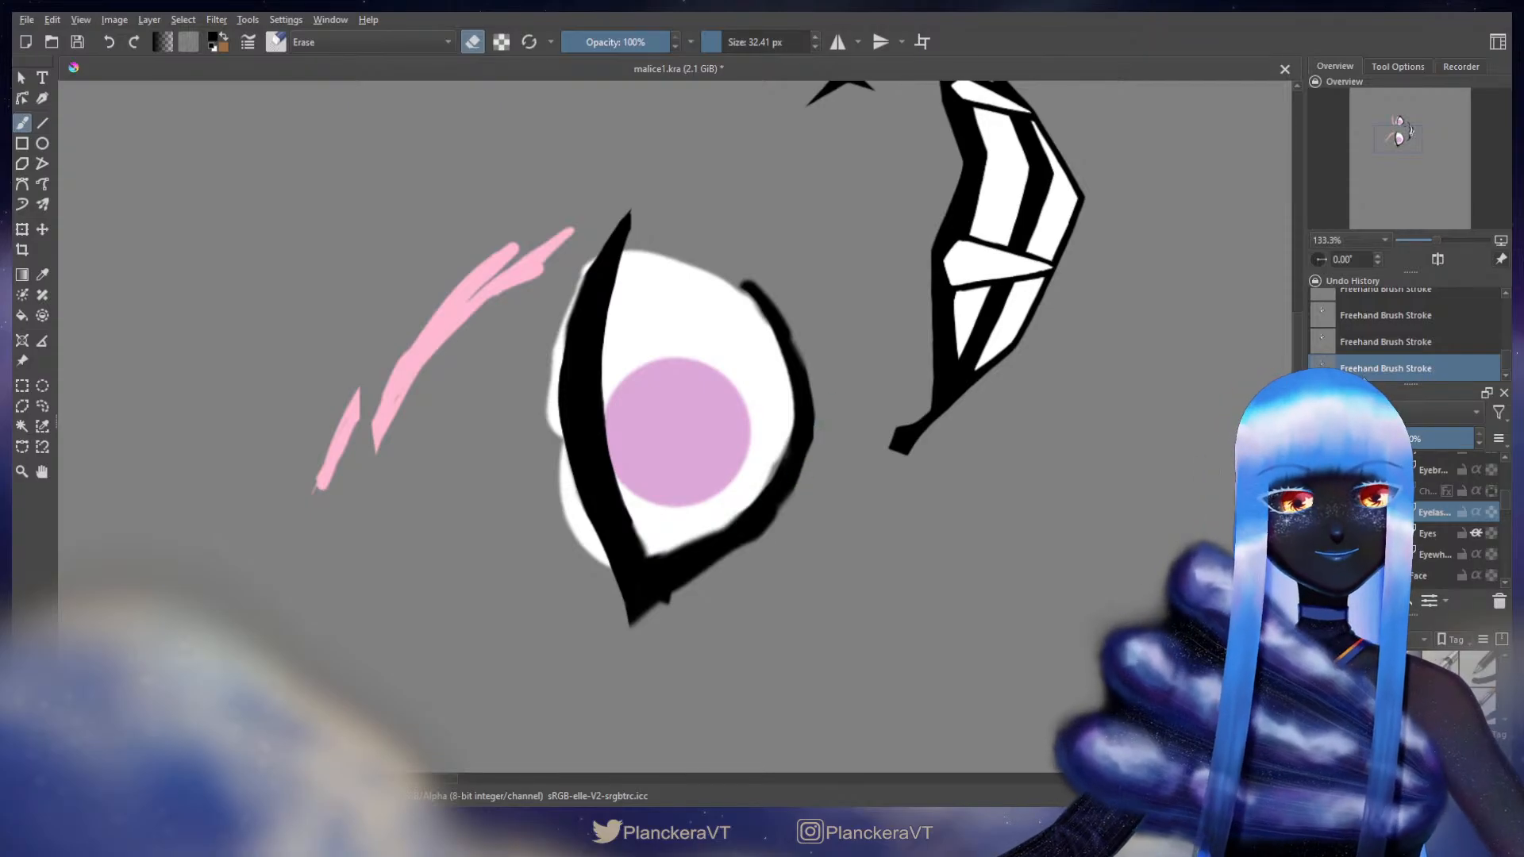
{"action": "scroll", "coordinate": [1437, 516], "scroll_direction": "up", "scroll_amount": 1}
{"action": "scroll", "coordinate": [1436, 516], "scroll_direction": "up", "scroll_amount": 1}
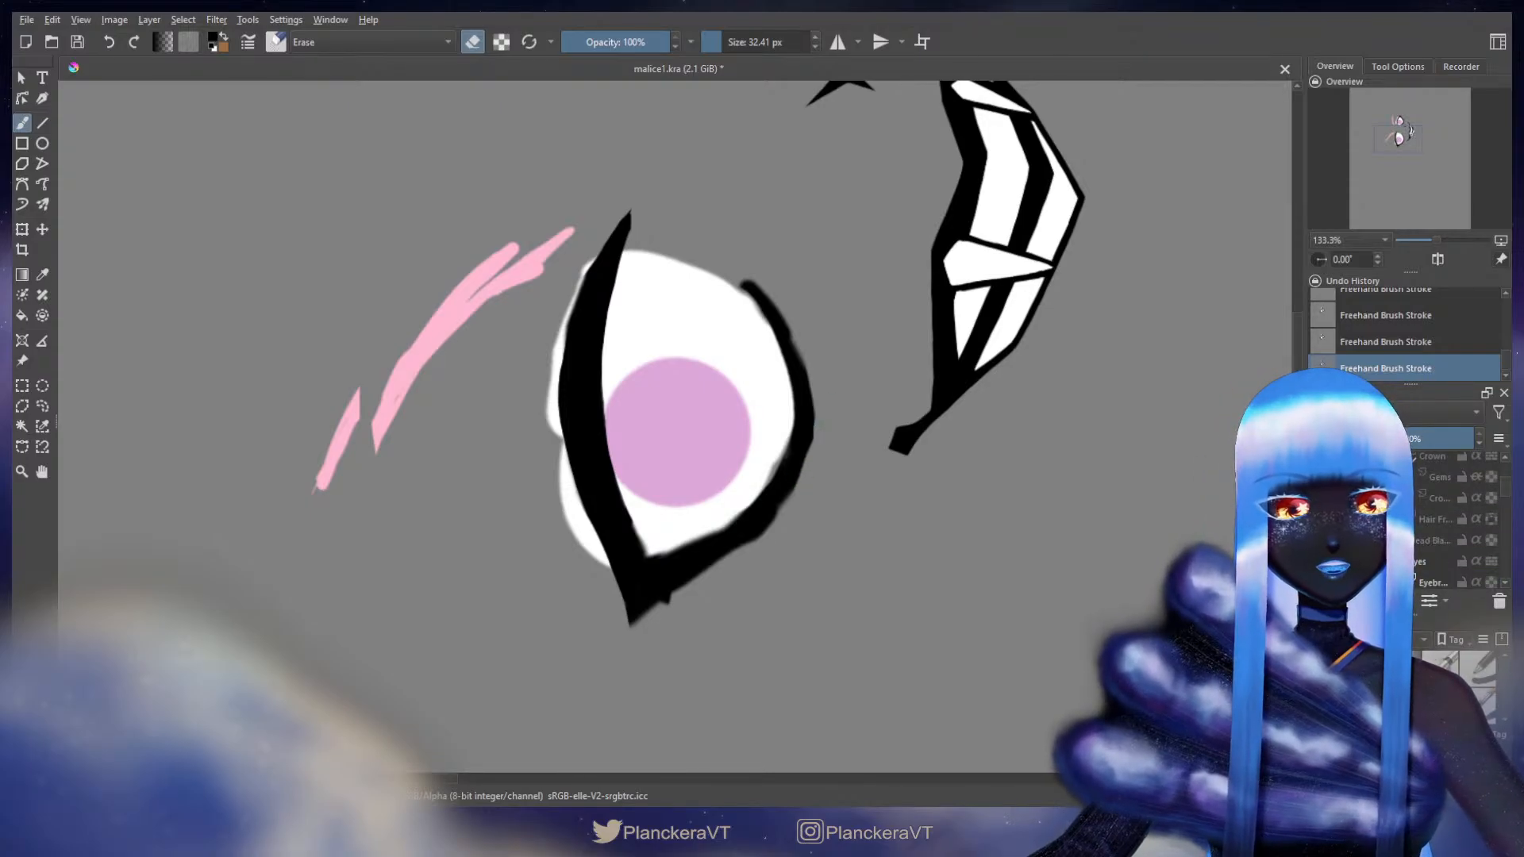
{"action": "scroll", "coordinate": [1437, 516], "scroll_direction": "up", "scroll_amount": 1}
{"action": "left_click", "coordinate": [1319, 491]}
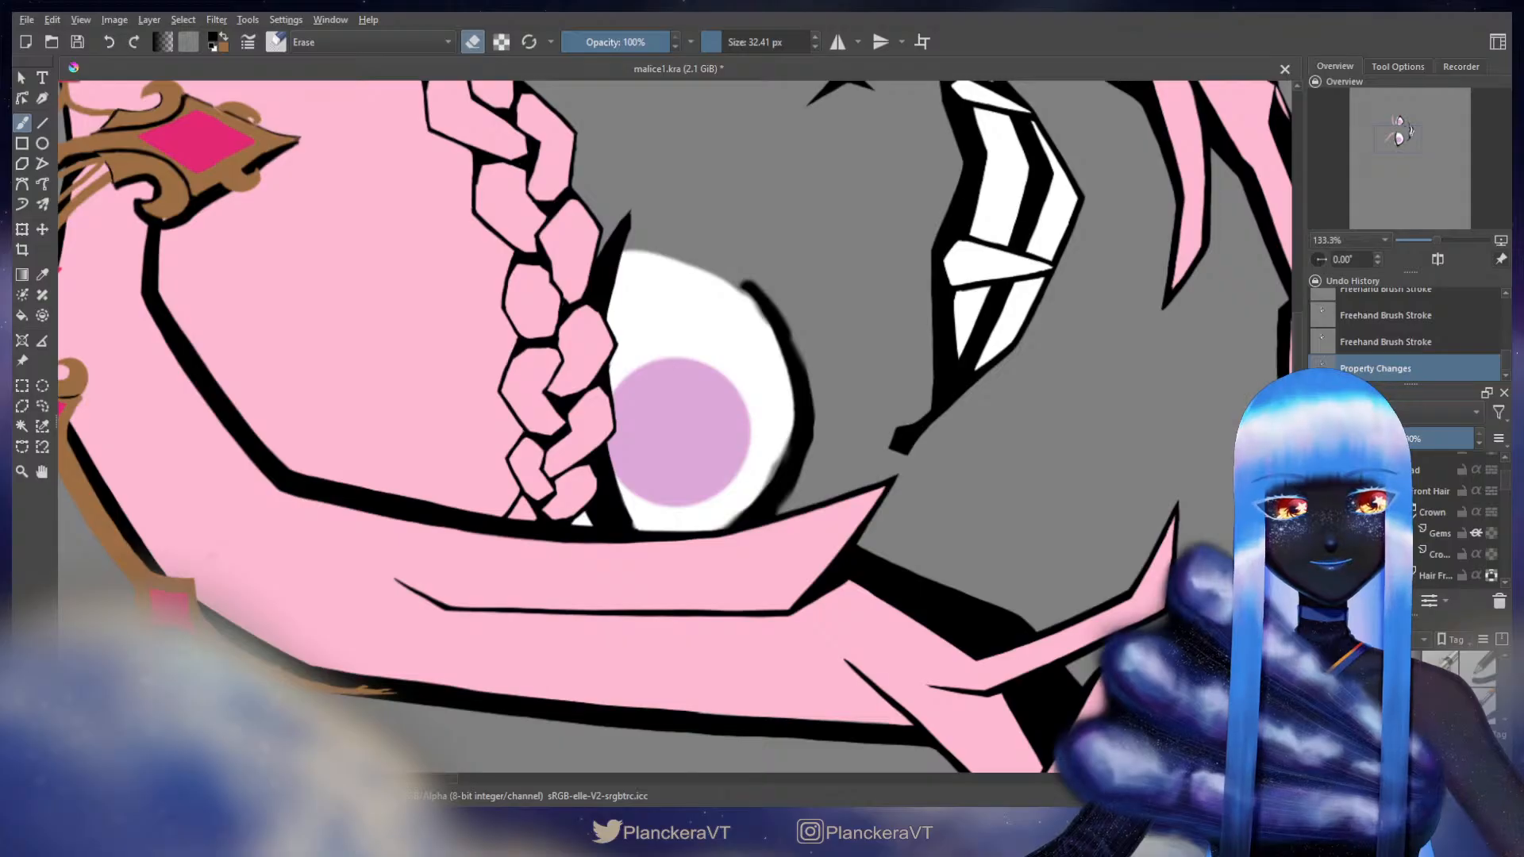
{"action": "scroll", "coordinate": [1436, 516], "scroll_direction": "up", "scroll_amount": 1}
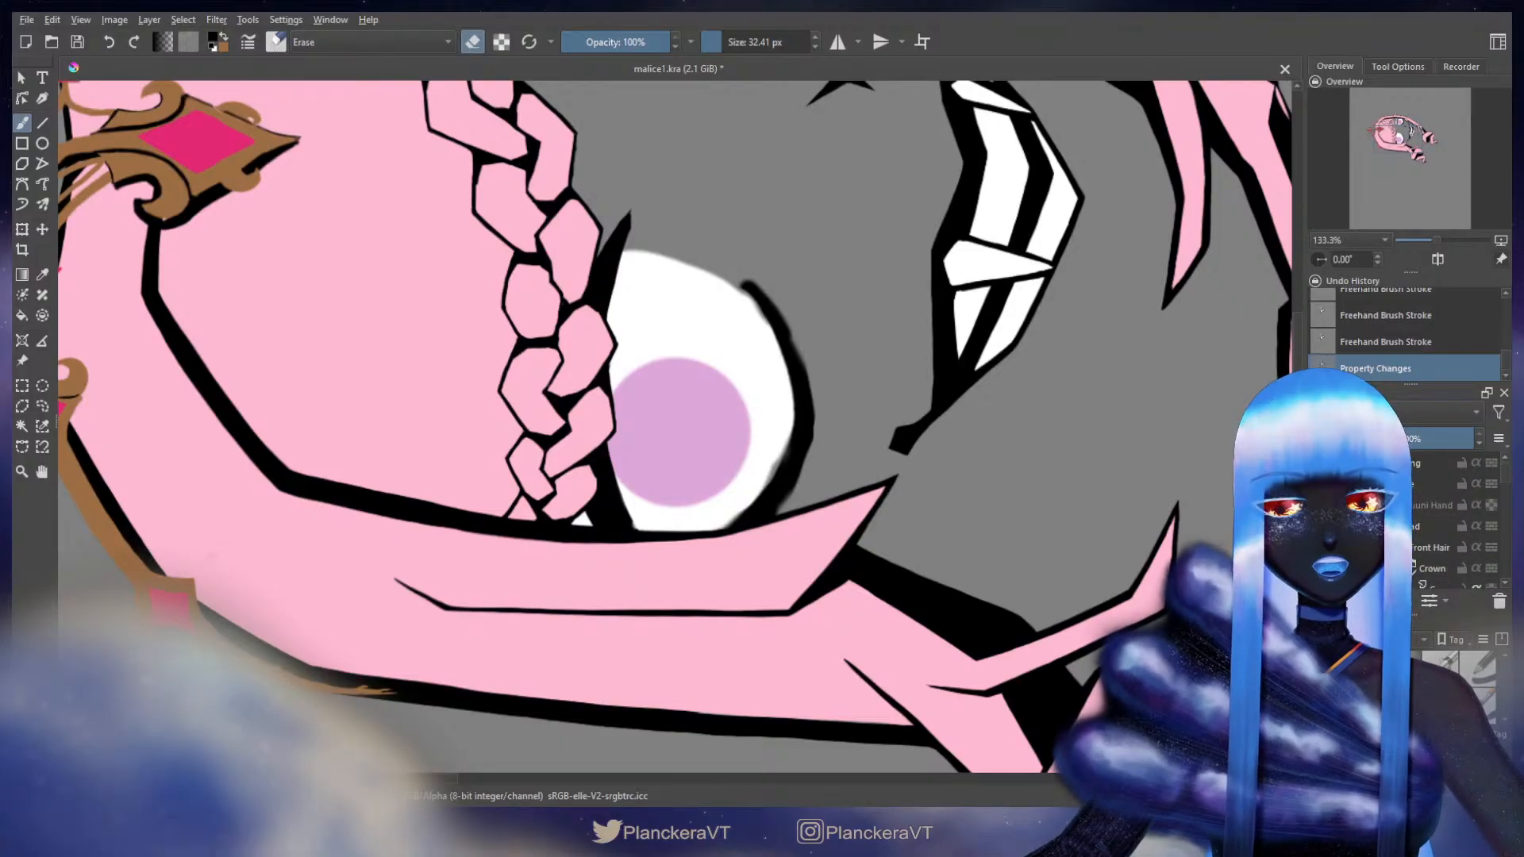
{"action": "left_click", "coordinate": [1318, 506]}
{"action": "scroll", "coordinate": [1433, 512], "scroll_direction": "down", "scroll_amount": 5}
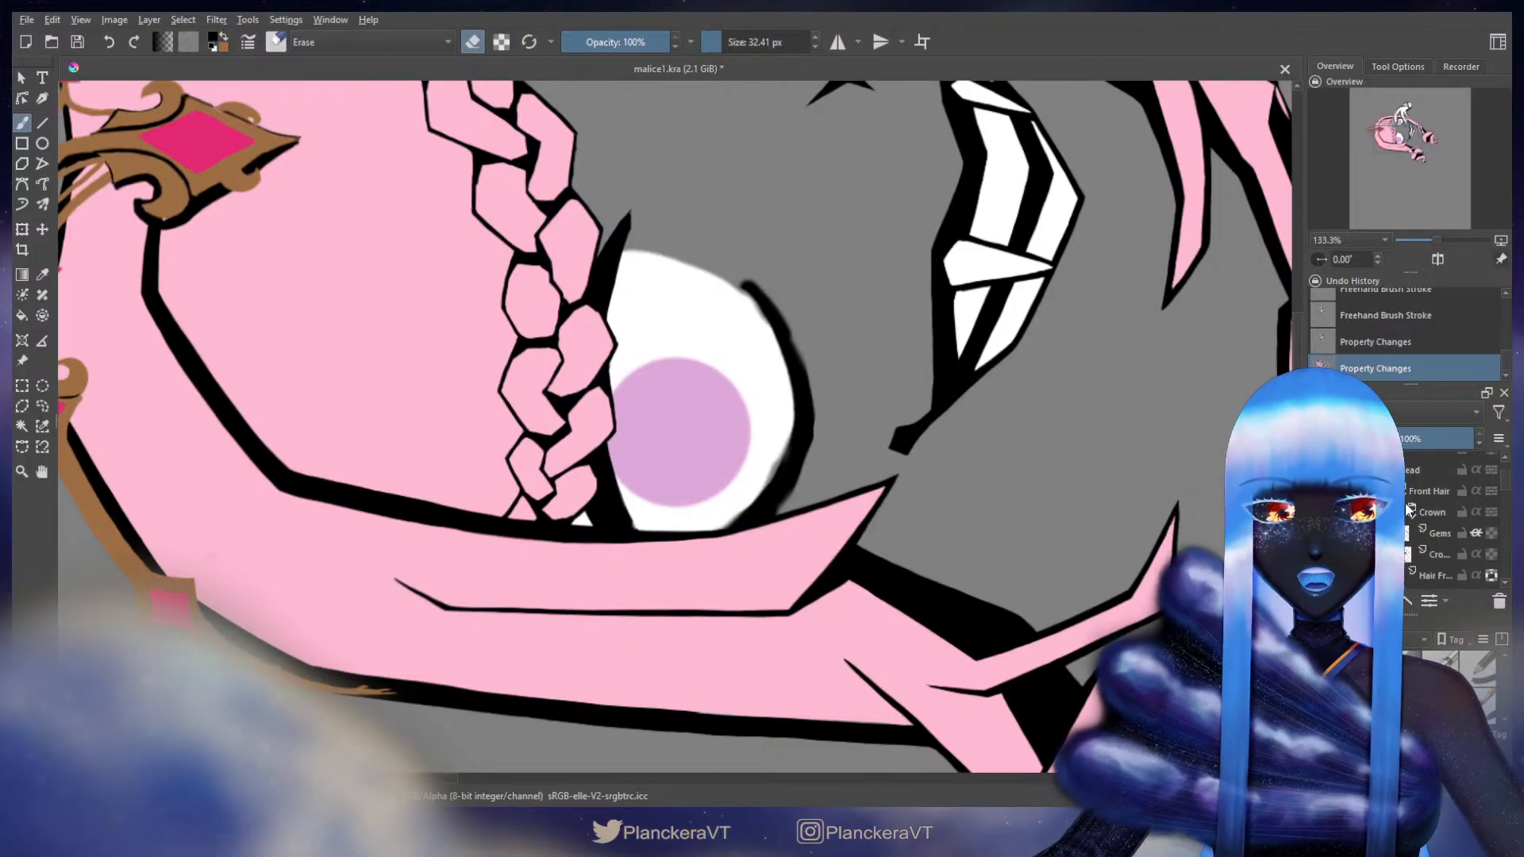
- Paint black on the eyelashes layer to fill the gap between the braid's end and the lower eye's lash
{"action": "key", "text": "e"}
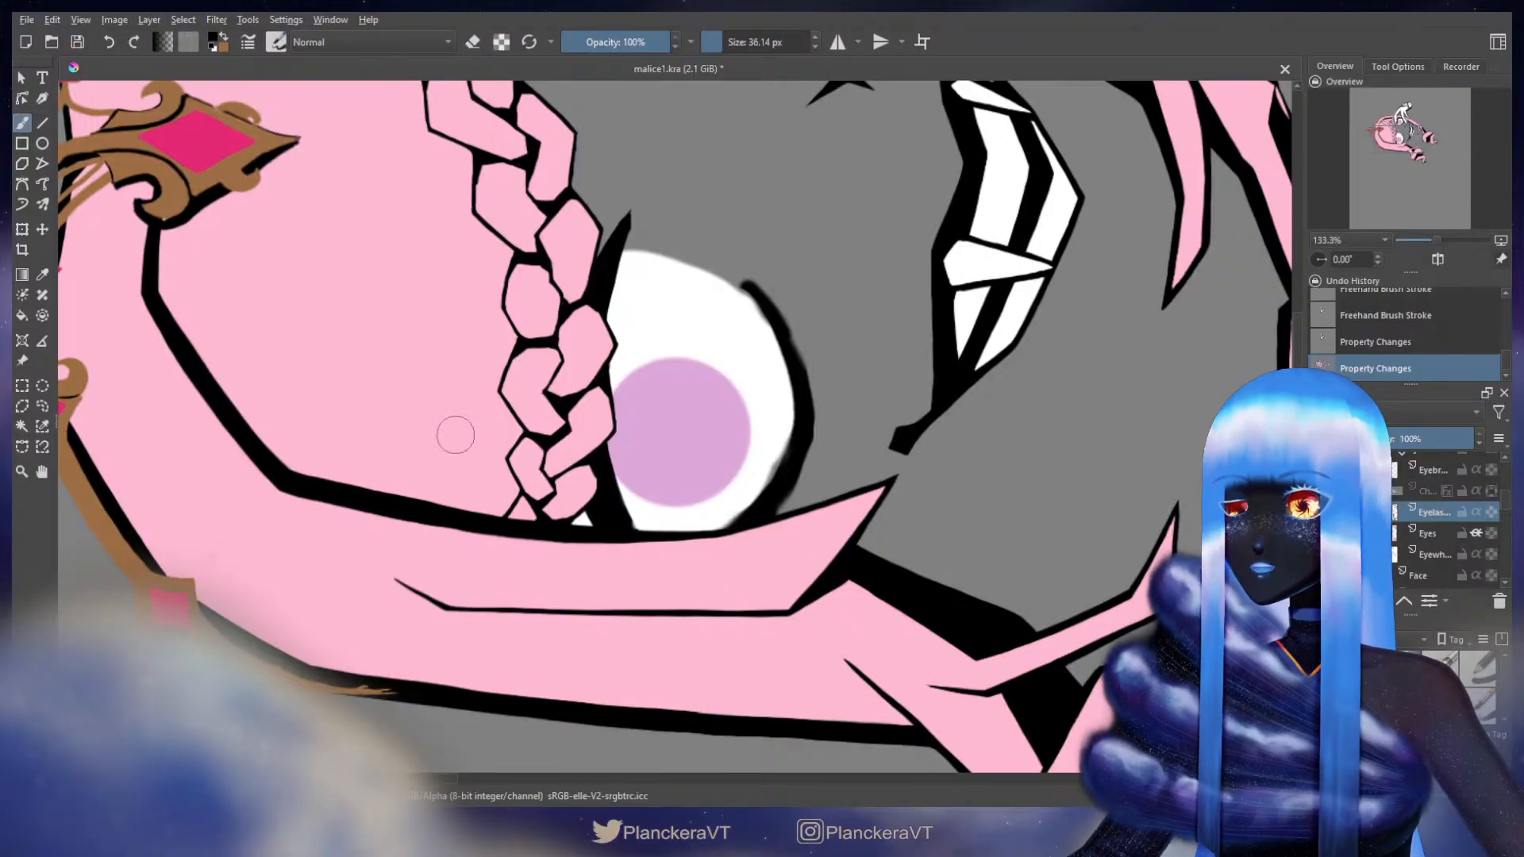
{"action": "left_click_drag", "start_coordinate": [457, 476], "coordinate": [503, 419]}
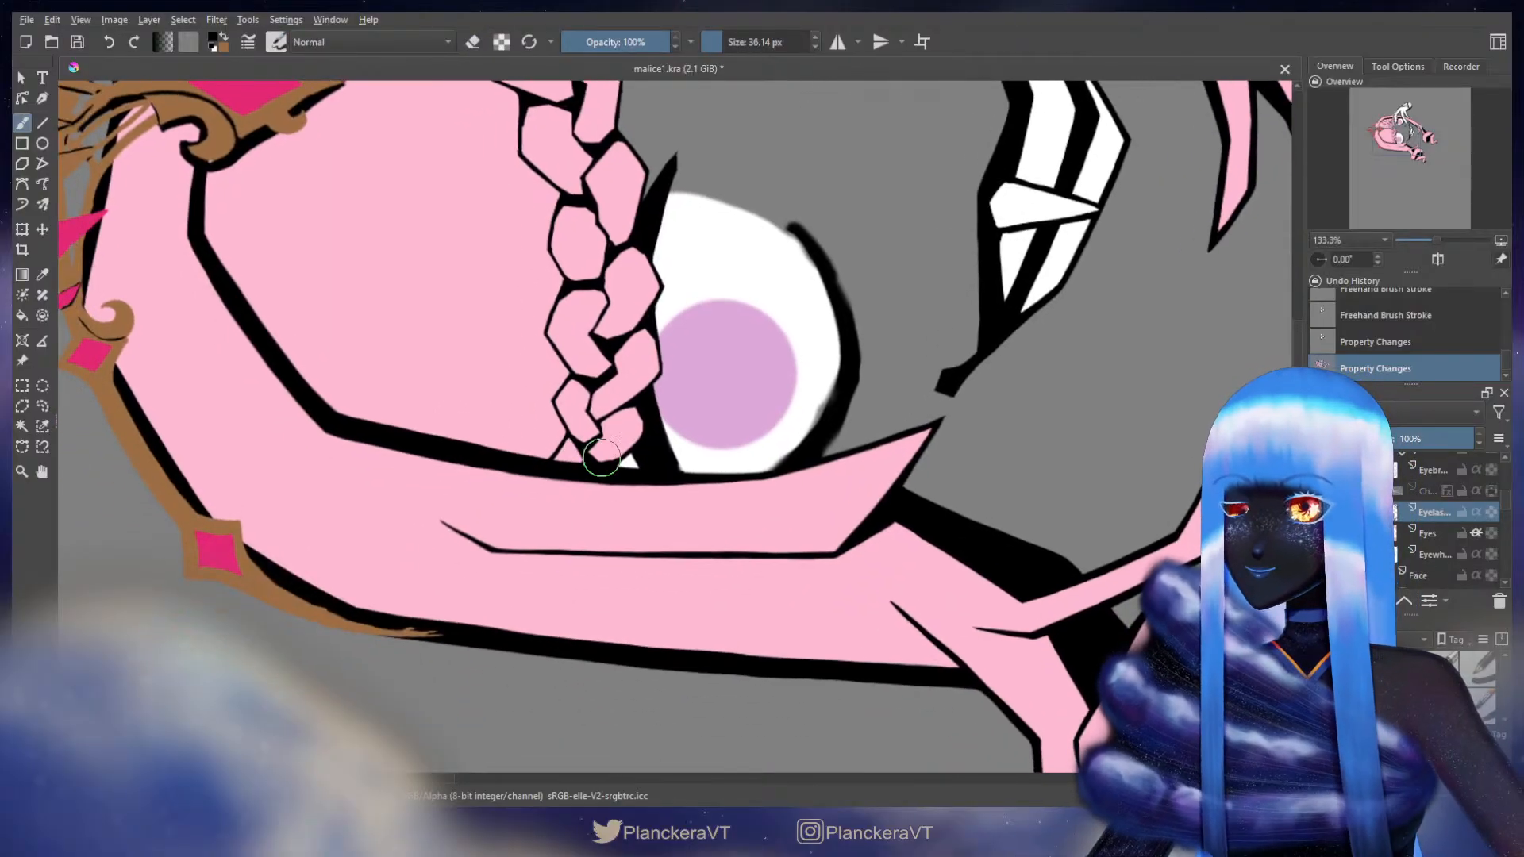
{"action": "mouse_move", "coordinate": [649, 454]}
{"action": "left_mouse_down"}
{"action": "mouse_move", "coordinate": [651, 406]}
{"action": "mouse_move", "coordinate": [682, 474]}
{"action": "mouse_move", "coordinate": [631, 417]}
{"action": "mouse_move", "coordinate": [650, 475]}
{"action": "left_mouse_up"}
{"action": "key", "text": "ctrl+z"}
{"action": "key", "text": "ctrl+shift+z"}
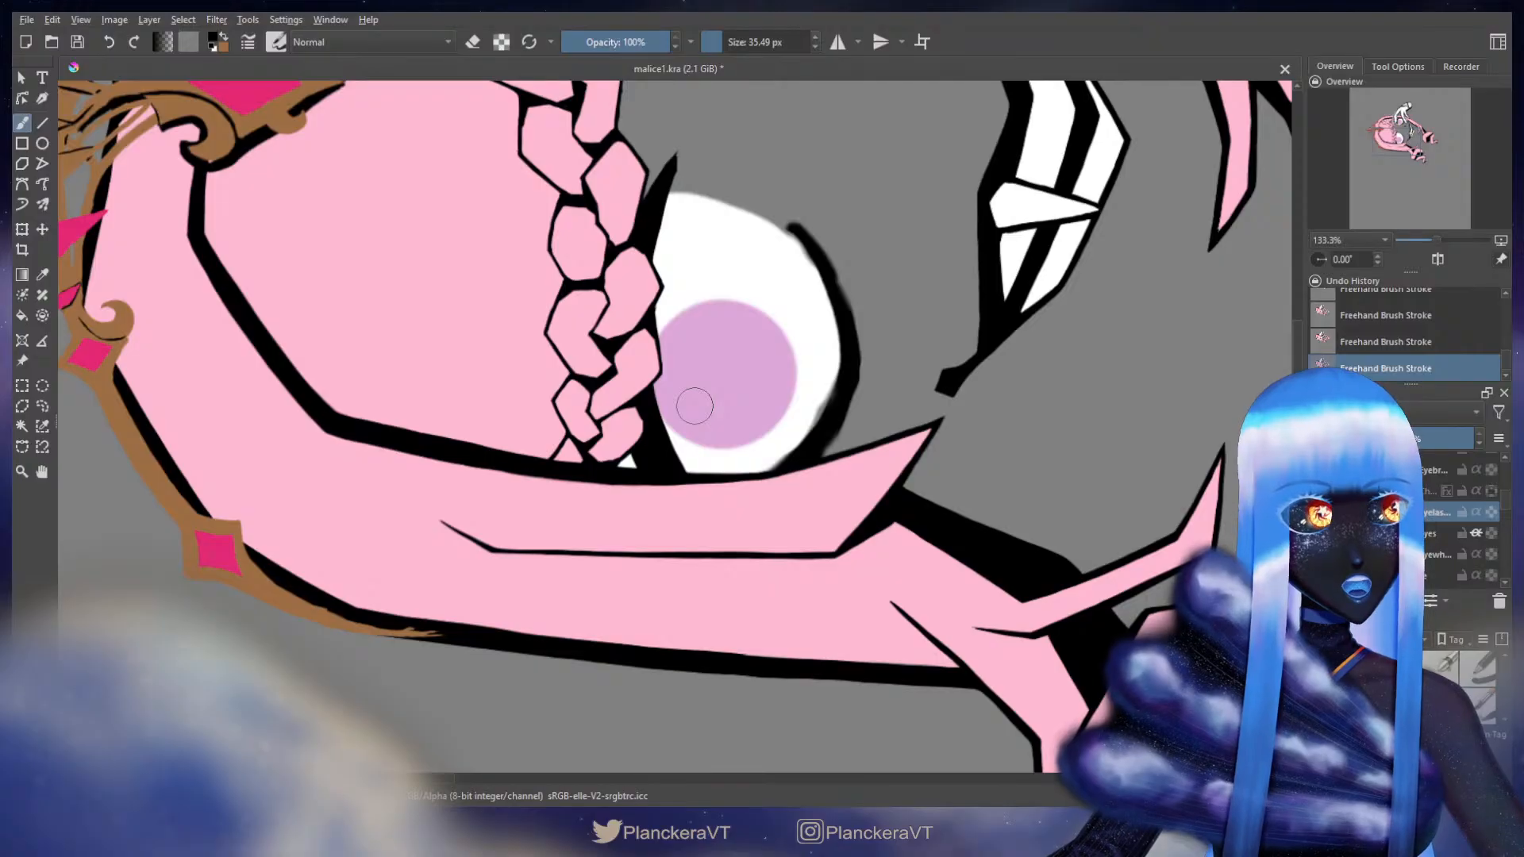
{"action": "mouse_move", "coordinate": [694, 407]}
{"action": "left_mouse_down"}
{"action": "mouse_move", "coordinate": [632, 435]}
{"action": "mouse_move", "coordinate": [590, 486]}
{"action": "left_mouse_up"}
- Trim the lower eye's lash beside the braid with the eraser at about 33 px and undo the last erase stroke
{"action": "key", "text": "e"}
{"action": "left_click_drag", "start_coordinate": [659, 332], "coordinate": [786, 415]}
{"action": "key", "text": "e"}
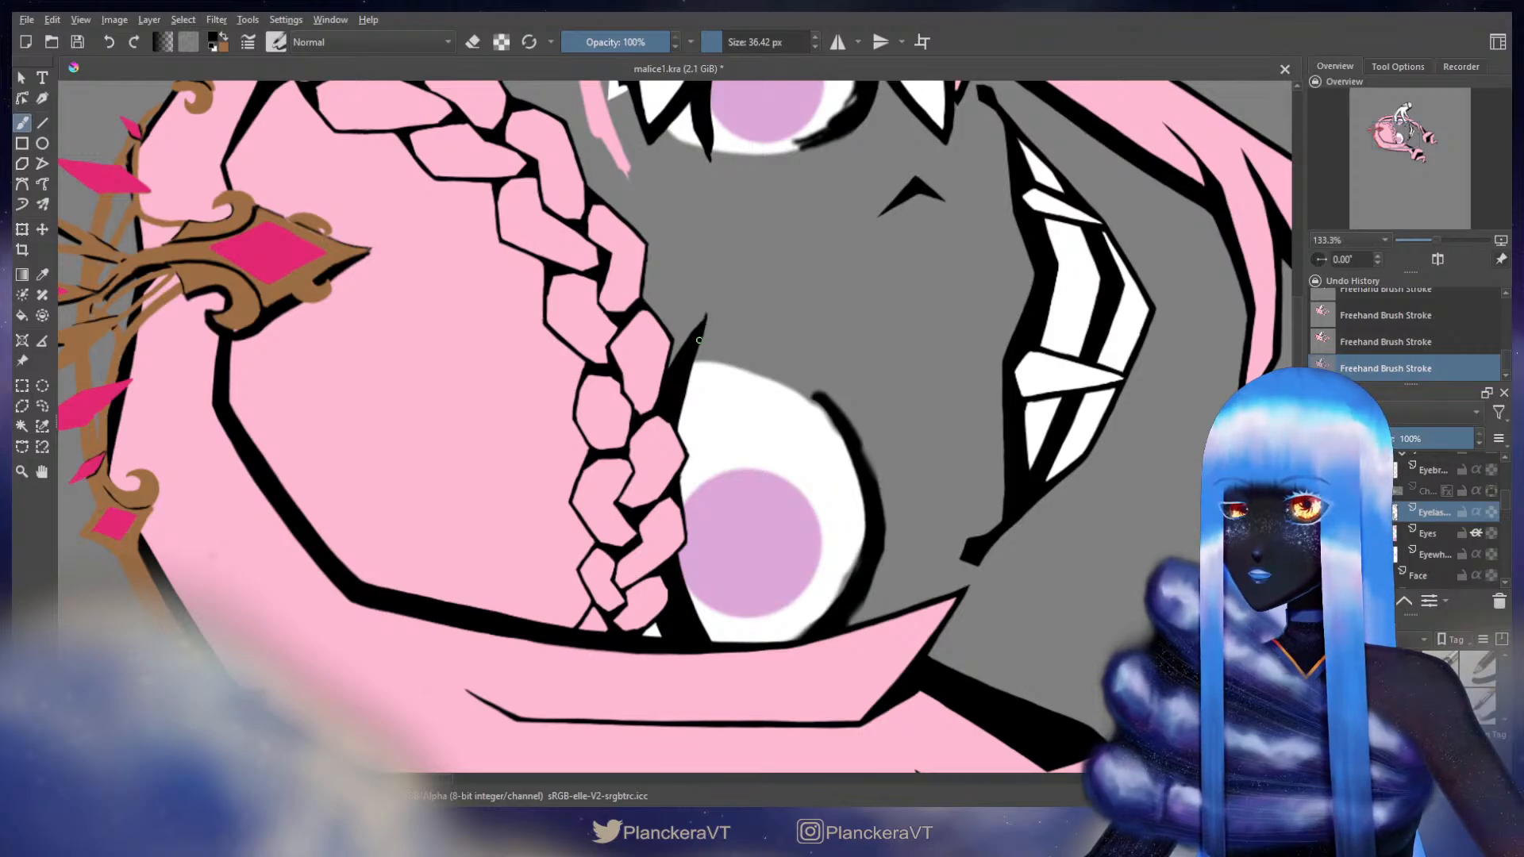
{"action": "key", "text": "e"}
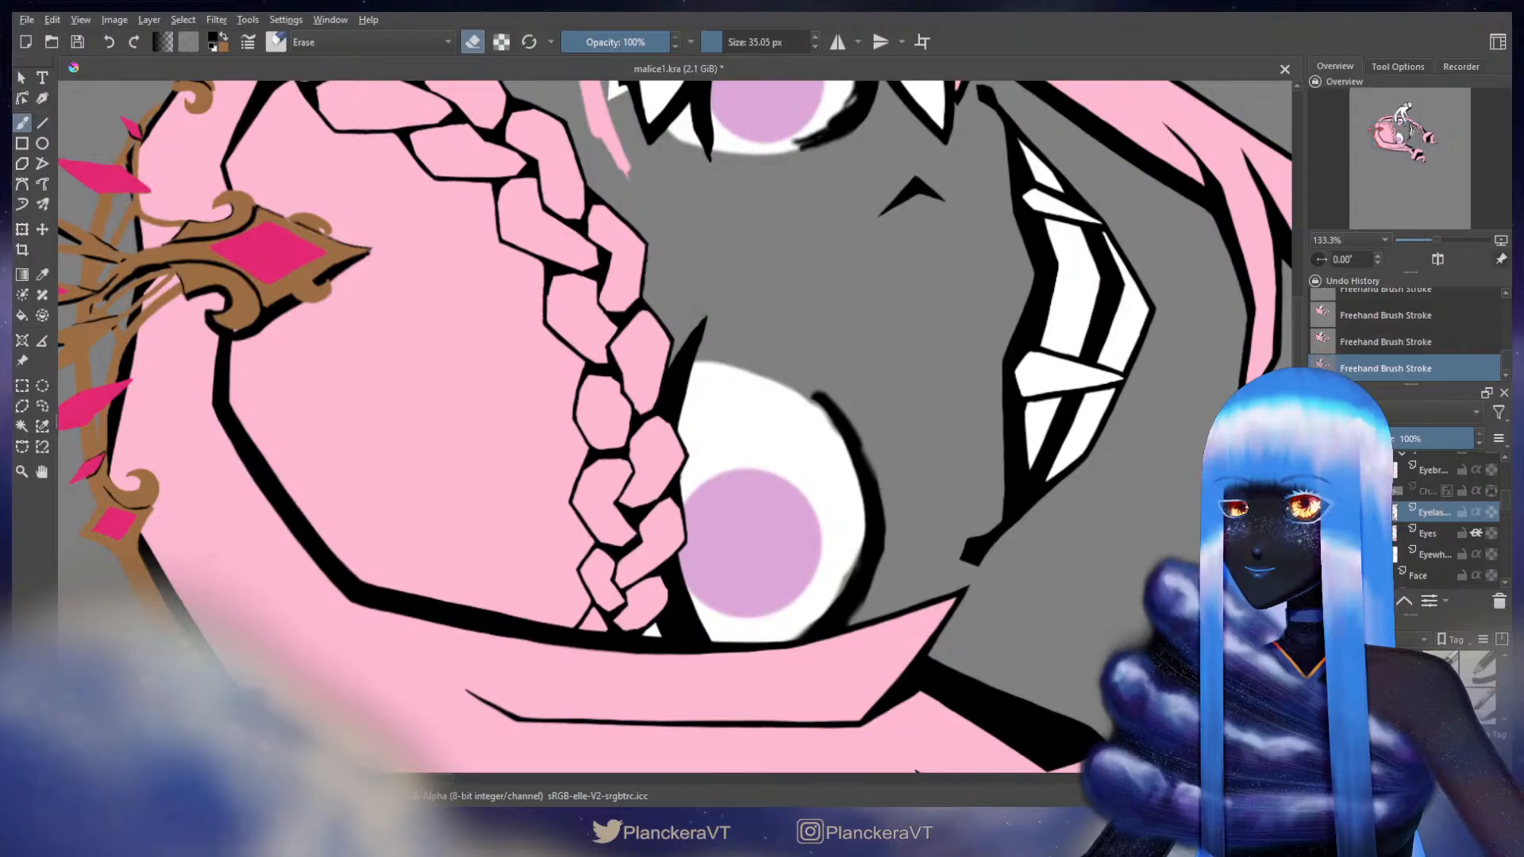
{"action": "key", "text": "e"}
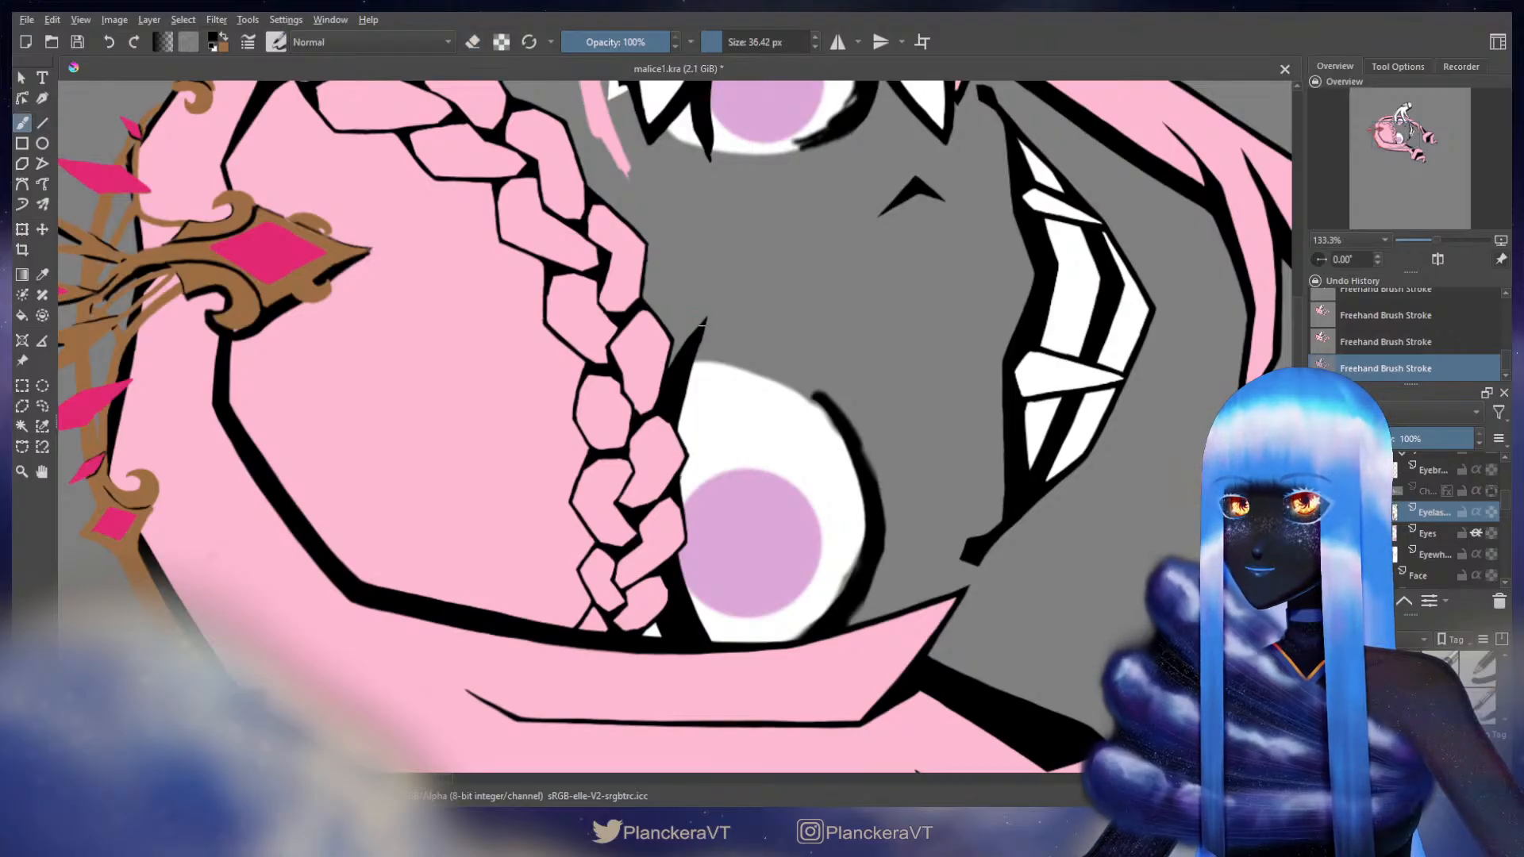
{"action": "key", "text": "bracketleft"}
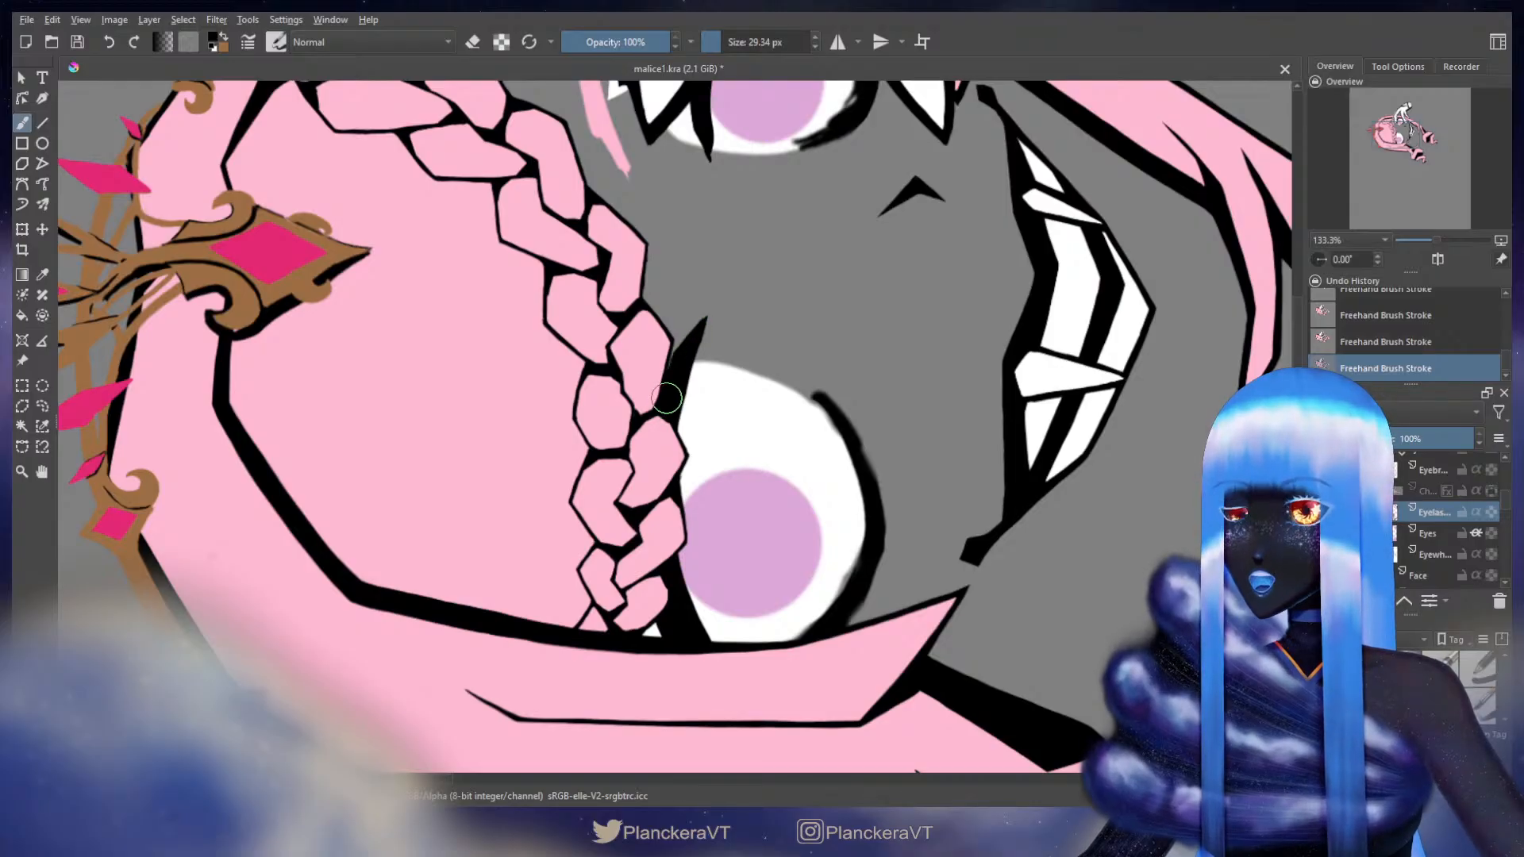
{"action": "key", "text": "e"}
{"action": "mouse_move", "coordinate": [700, 296]}
{"action": "left_mouse_down"}
{"action": "mouse_move", "coordinate": [726, 260]}
{"action": "mouse_move", "coordinate": [740, 314]}
{"action": "left_mouse_up"}
{"action": "key", "text": "ctrl+z"}
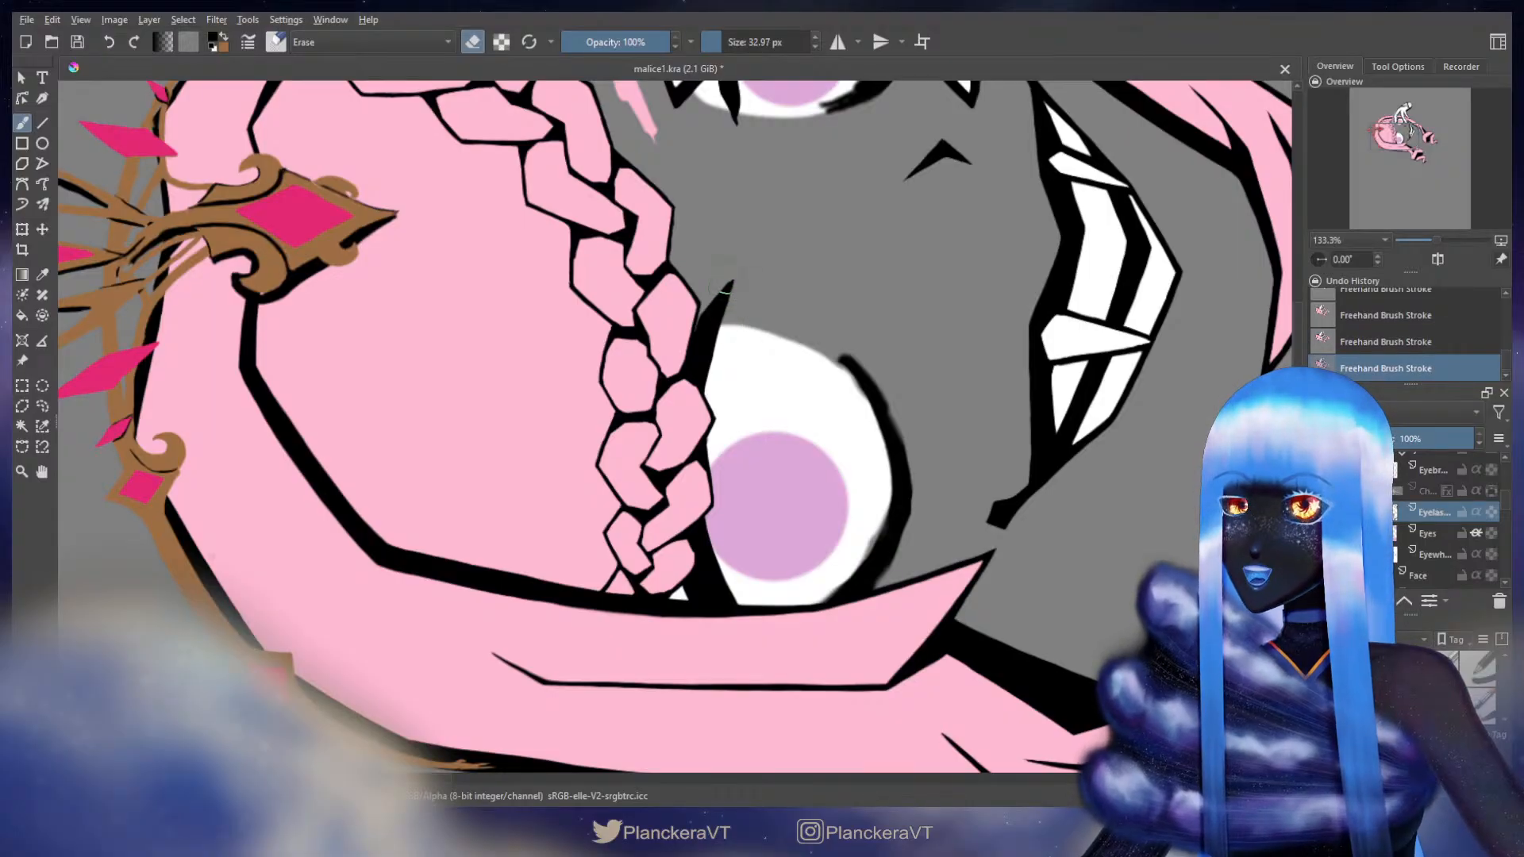
- Paint black along the lower part of the lash beside the braid, down to the front hair outline
{"action": "key", "text": "e"}
{"action": "scroll", "coordinate": [689, 433], "scroll_direction": "down", "scroll_amount": 3}
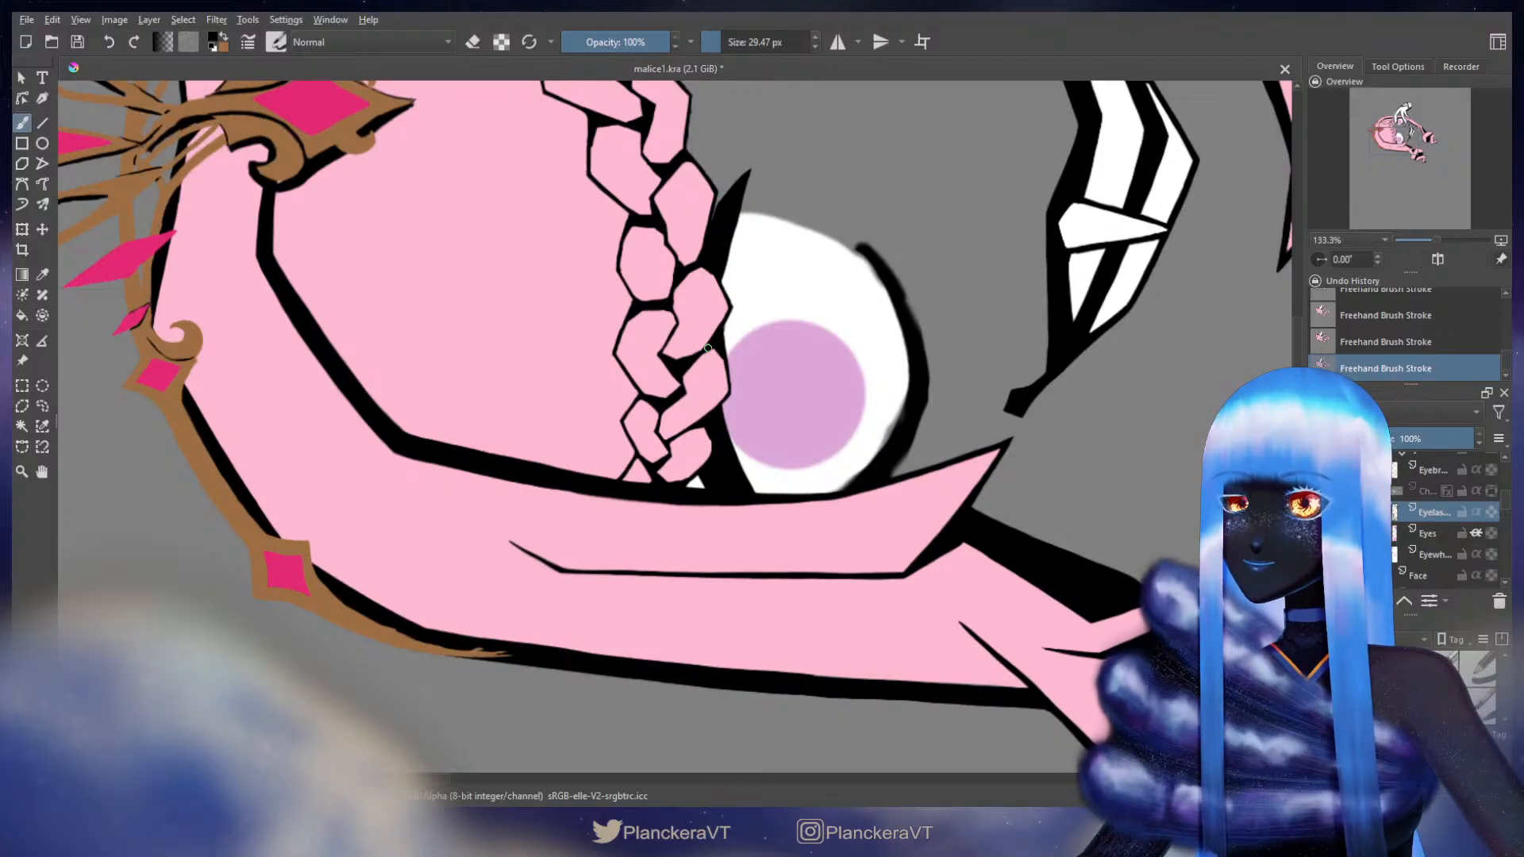
{"action": "left_click_drag", "start_coordinate": [716, 399], "coordinate": [745, 479]}
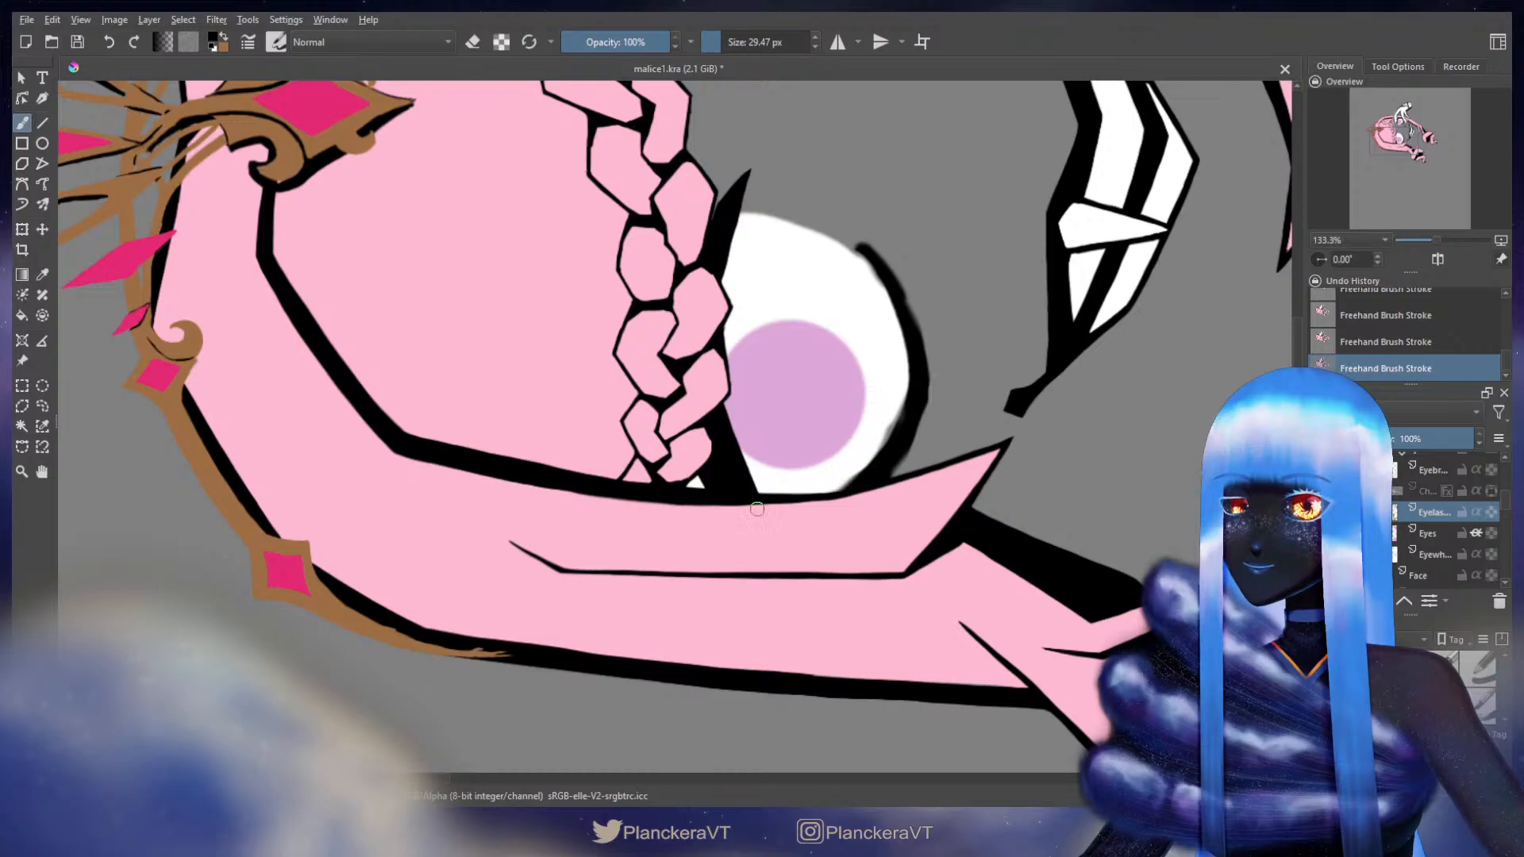
{"action": "left_click_drag", "start_coordinate": [824, 348], "coordinate": [636, 487]}
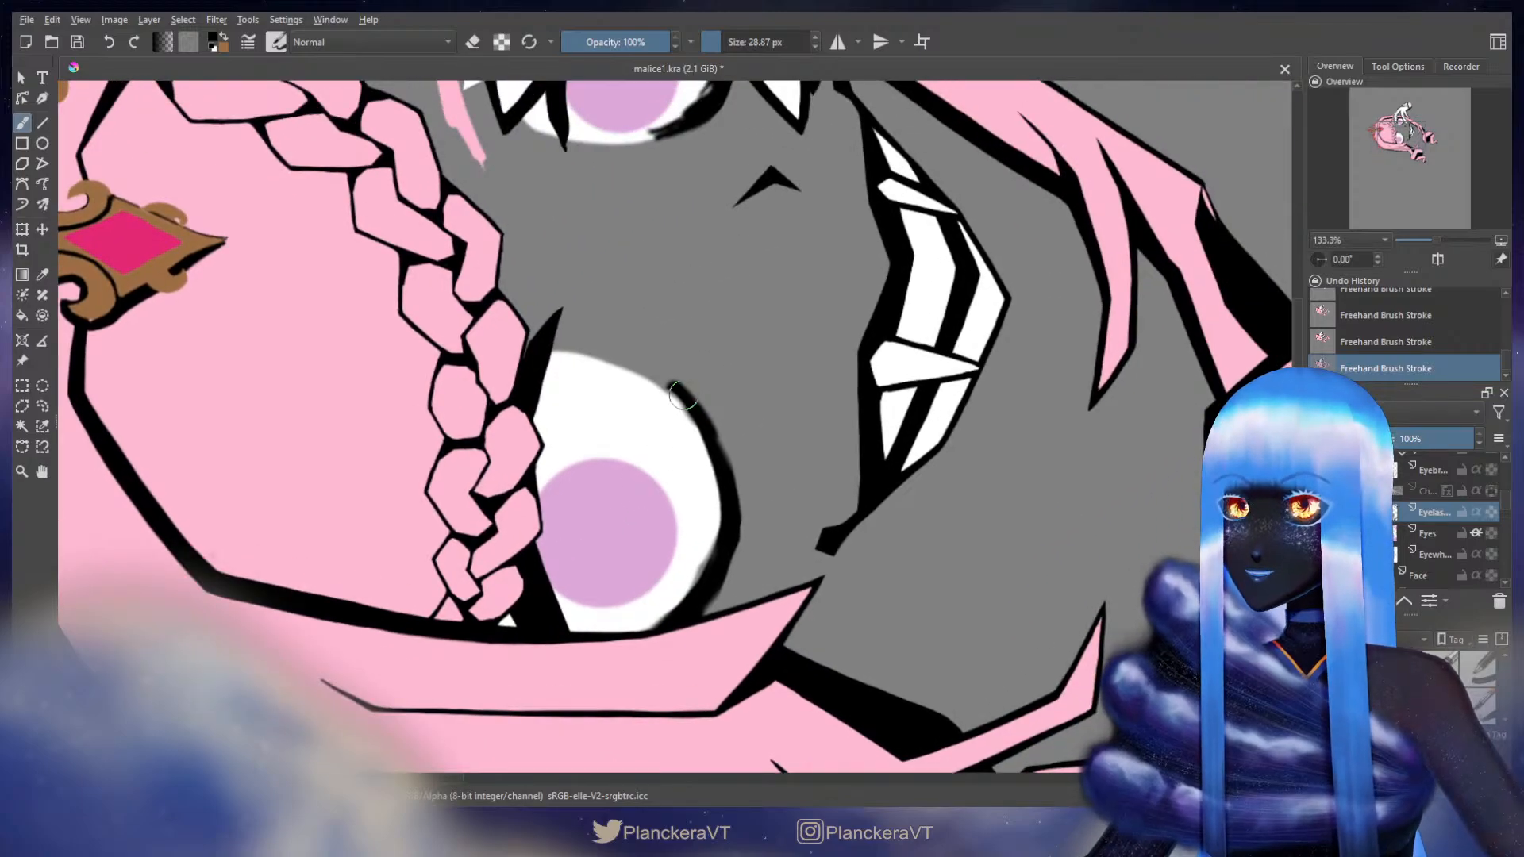
- Sharpen the upper end of the lower eye's outer lash to a point and undo the stroke extending its tip
{"action": "left_click_drag", "start_coordinate": [685, 398], "coordinate": [687, 401]}
{"action": "key", "text": "e"}
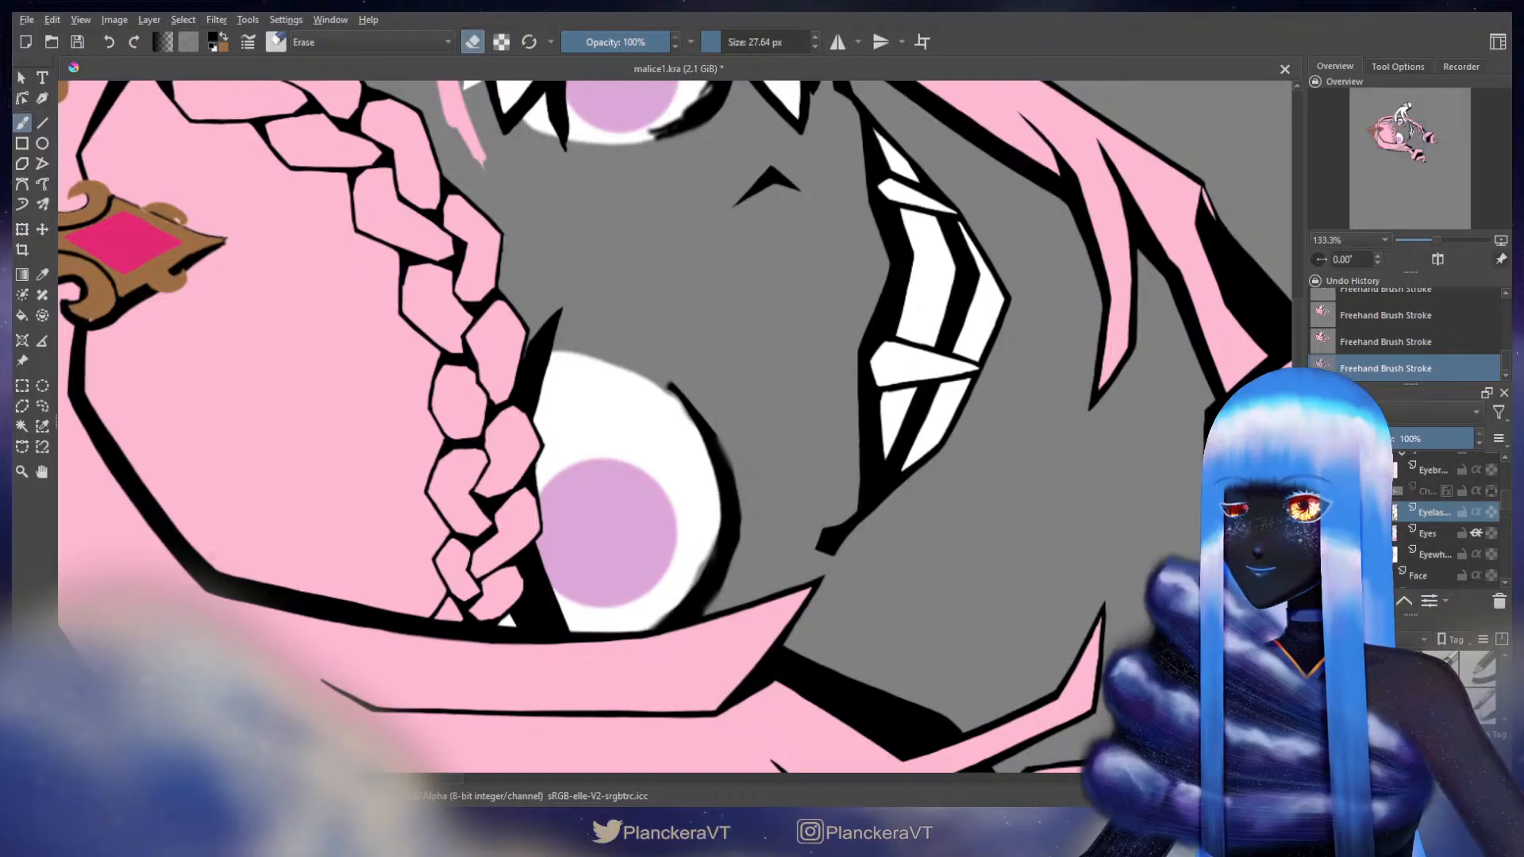
{"action": "left_click_drag", "start_coordinate": [670, 389], "coordinate": [684, 421]}
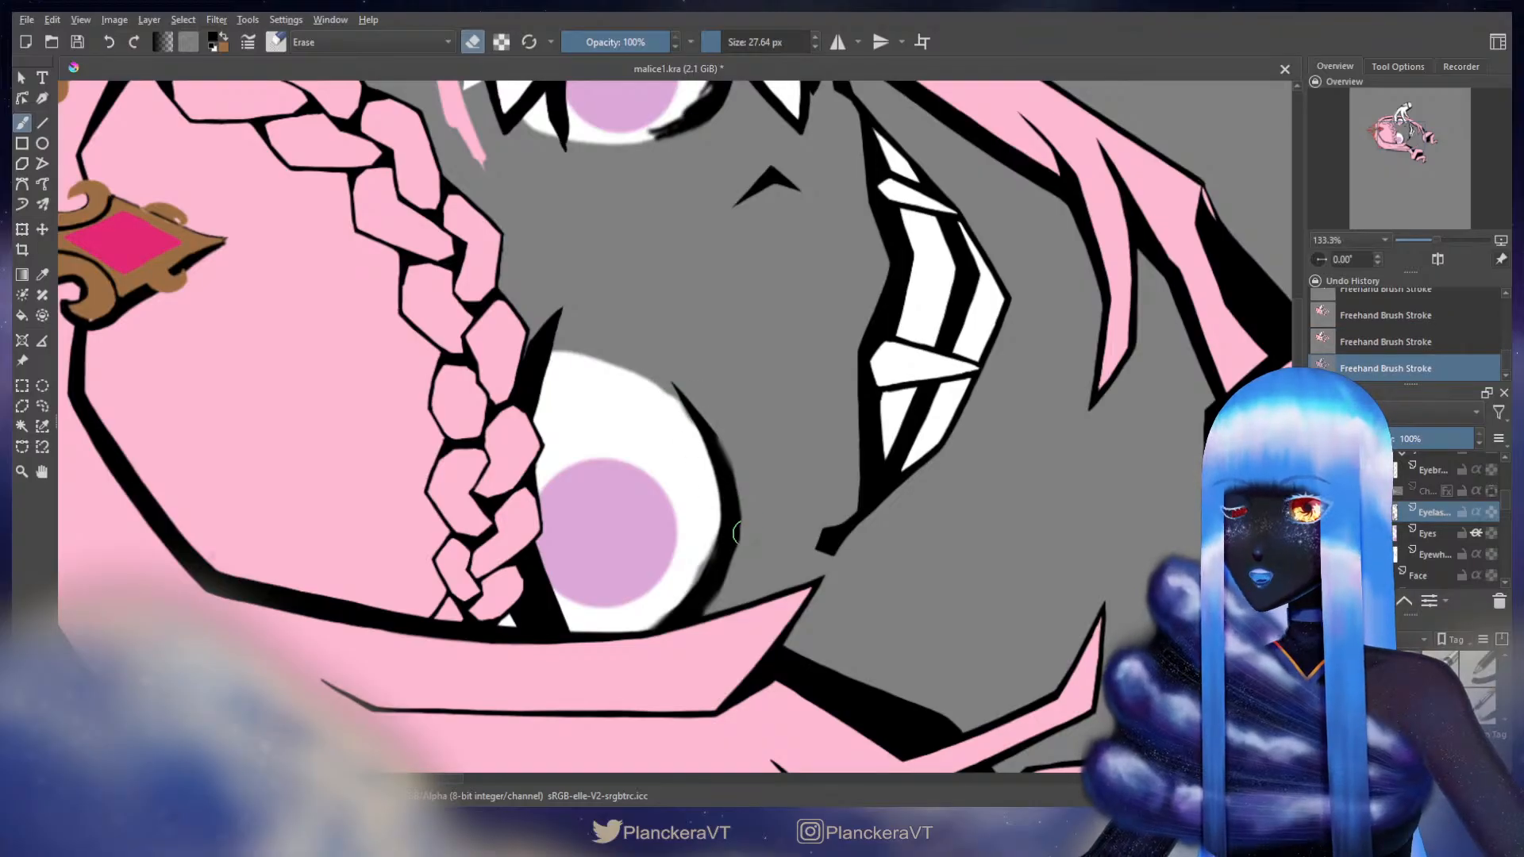
{"action": "key", "text": "e"}
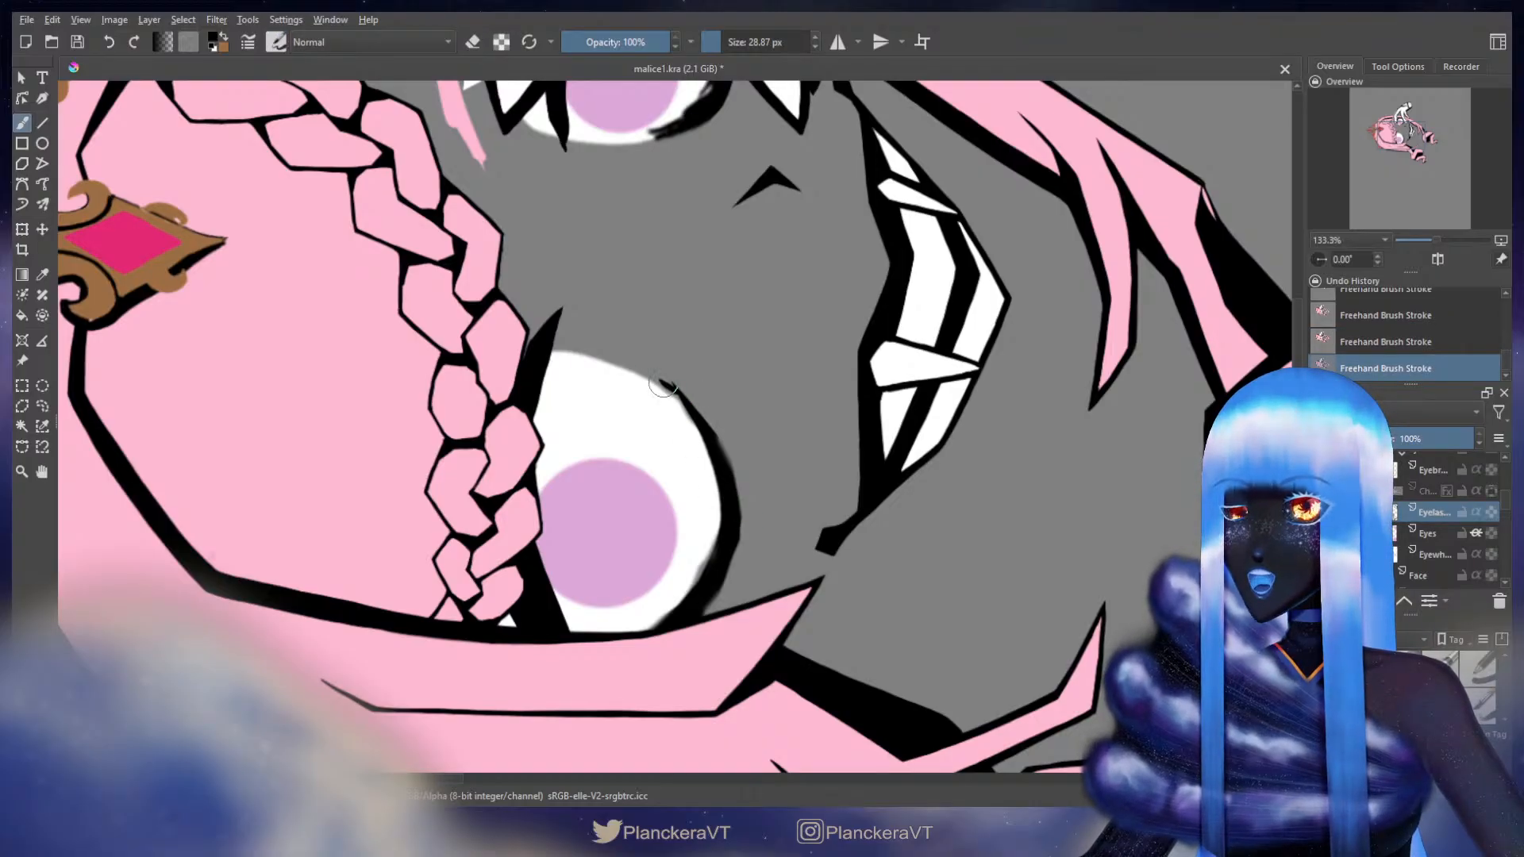
{"action": "left_click_drag", "start_coordinate": [706, 444], "coordinate": [735, 378]}
{"action": "key", "text": "ctrl+z"}
{"action": "left_click_drag", "start_coordinate": [702, 319], "coordinate": [718, 341]}
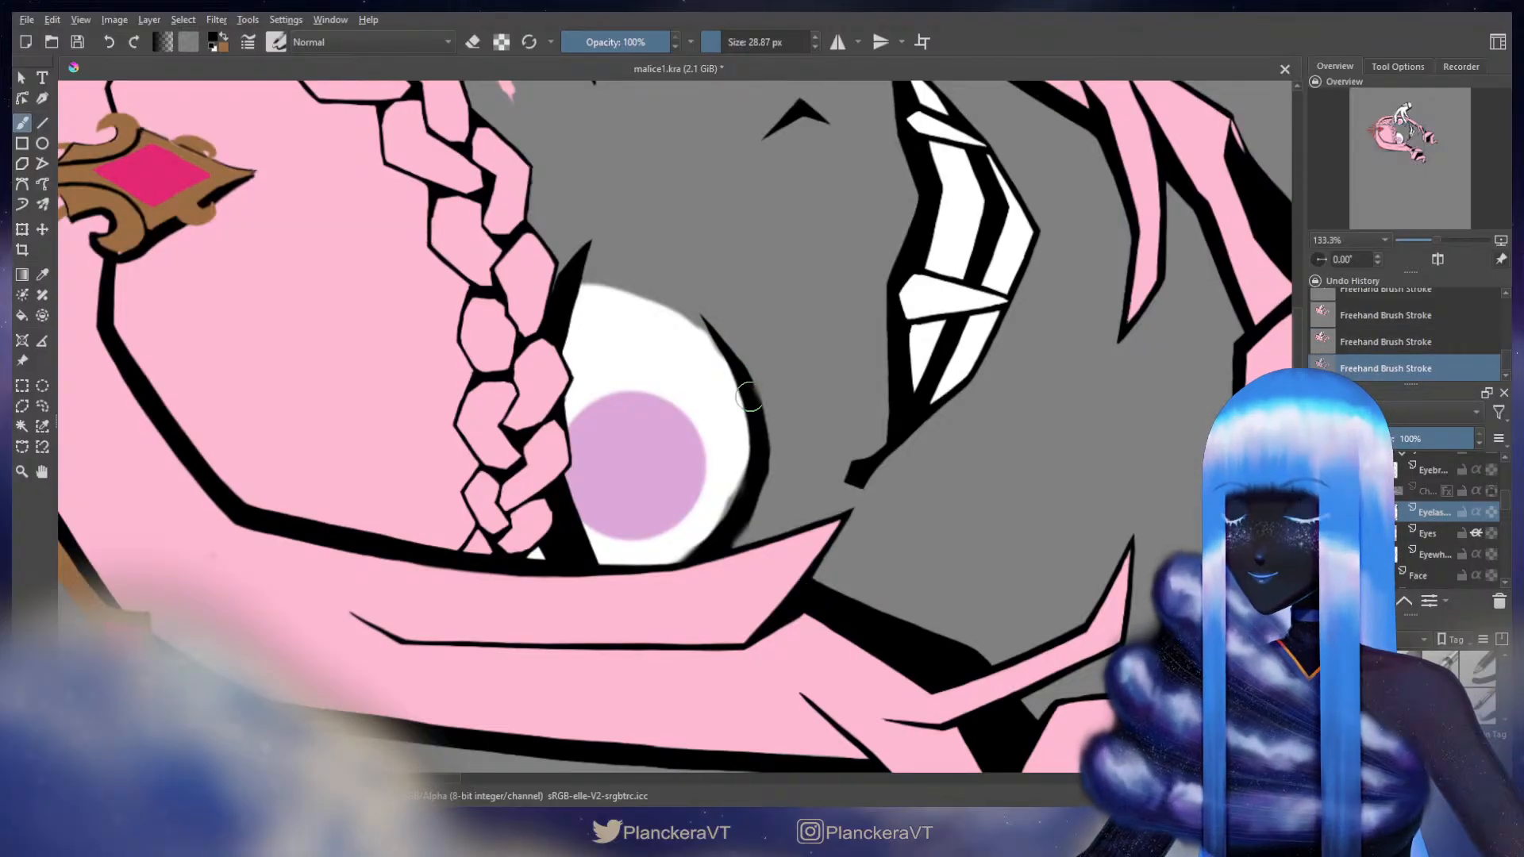
- Trim the outer edge of the lower eye's outer lash into an angular bend and fill its inner edge with black
{"action": "key", "text": "e"}
{"action": "mouse_move", "coordinate": [759, 402]}
{"action": "left_mouse_down"}
{"action": "mouse_move", "coordinate": [801, 349]}
{"action": "mouse_move", "coordinate": [821, 376]}
{"action": "mouse_move", "coordinate": [820, 427]}
{"action": "left_mouse_up"}
{"action": "key", "text": "ctrl+z"}
{"action": "left_click_drag", "start_coordinate": [816, 346], "coordinate": [819, 394]}
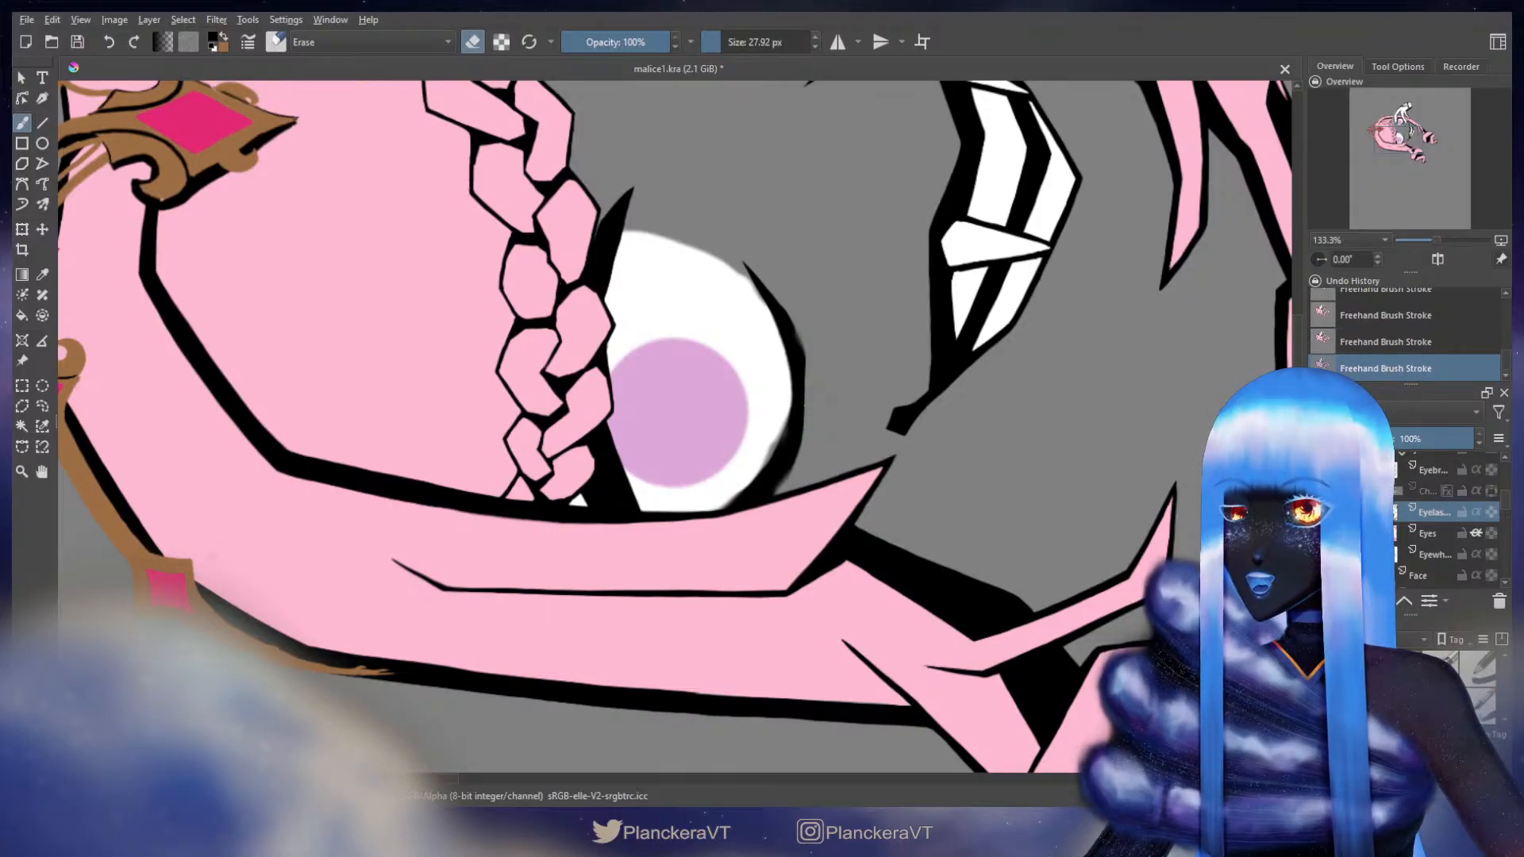
{"action": "key", "text": "e"}
{"action": "key", "text": "bracketright"}
{"action": "left_click_drag", "start_coordinate": [789, 338], "coordinate": [786, 434]}
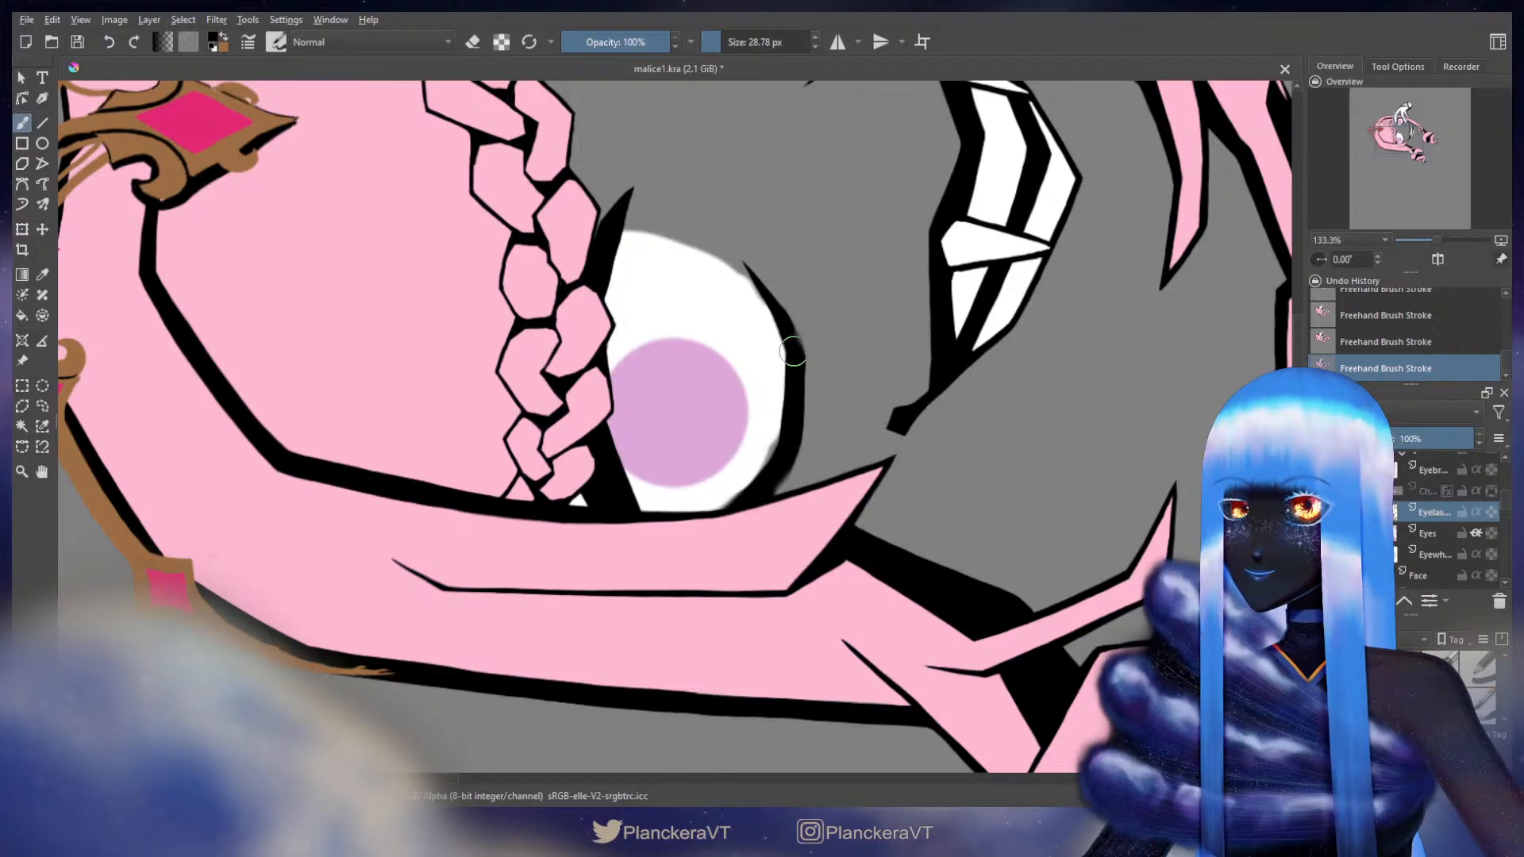
- Smooth the outer lash's outer edge between its tip and the bend with the eraser at about 26 px
{"action": "key", "text": "e"}
{"action": "key", "text": "bracketleft"}
{"action": "left_click_drag", "start_coordinate": [755, 272], "coordinate": [801, 342]}
{"action": "key", "text": "ctrl+z"}
{"action": "key", "text": "ctrl+shift+z"}
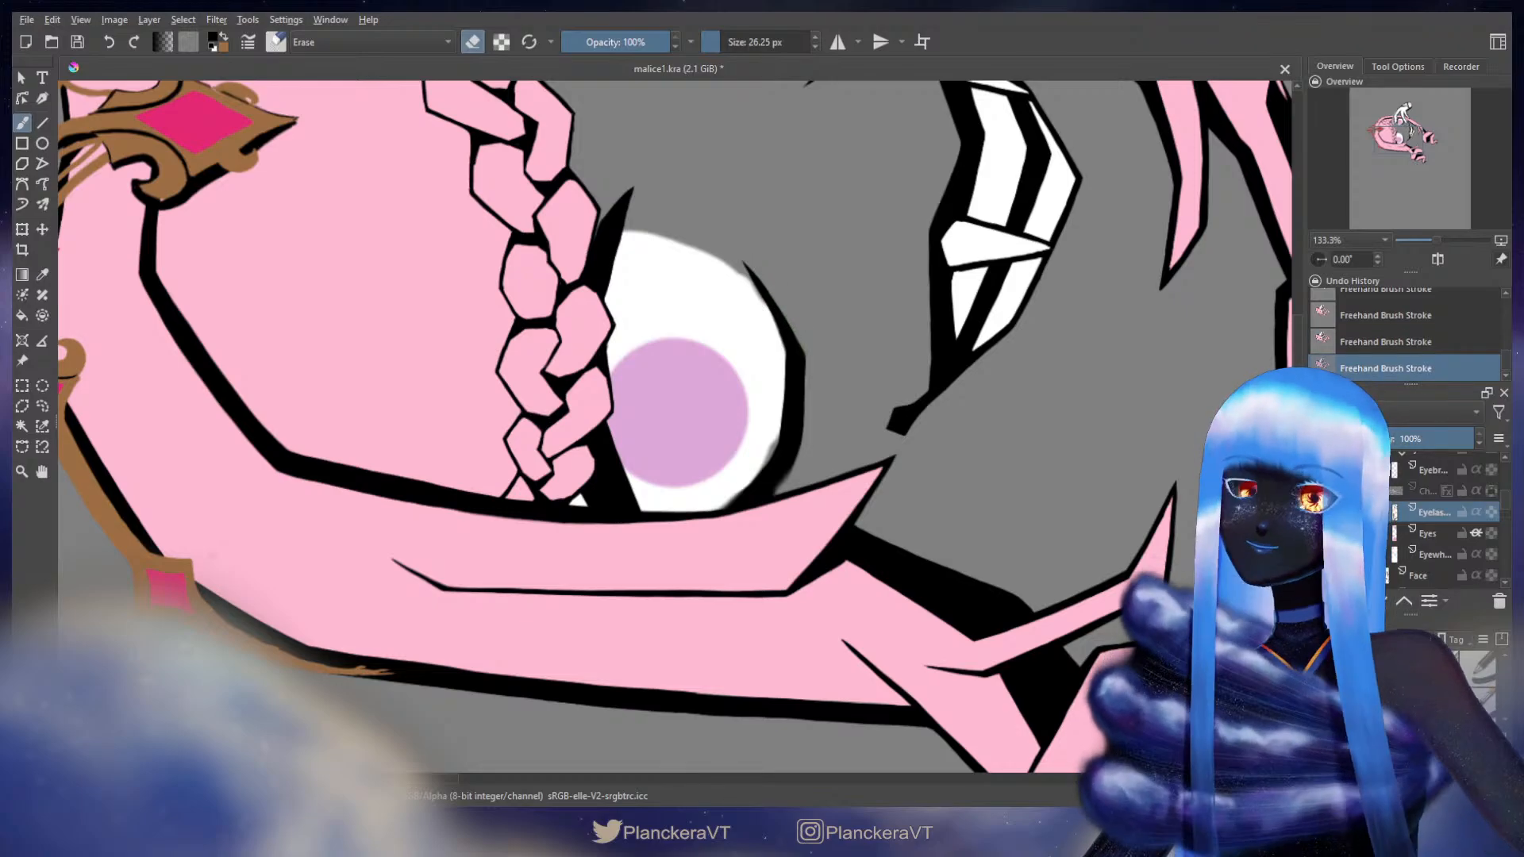
{"action": "key", "text": "e"}
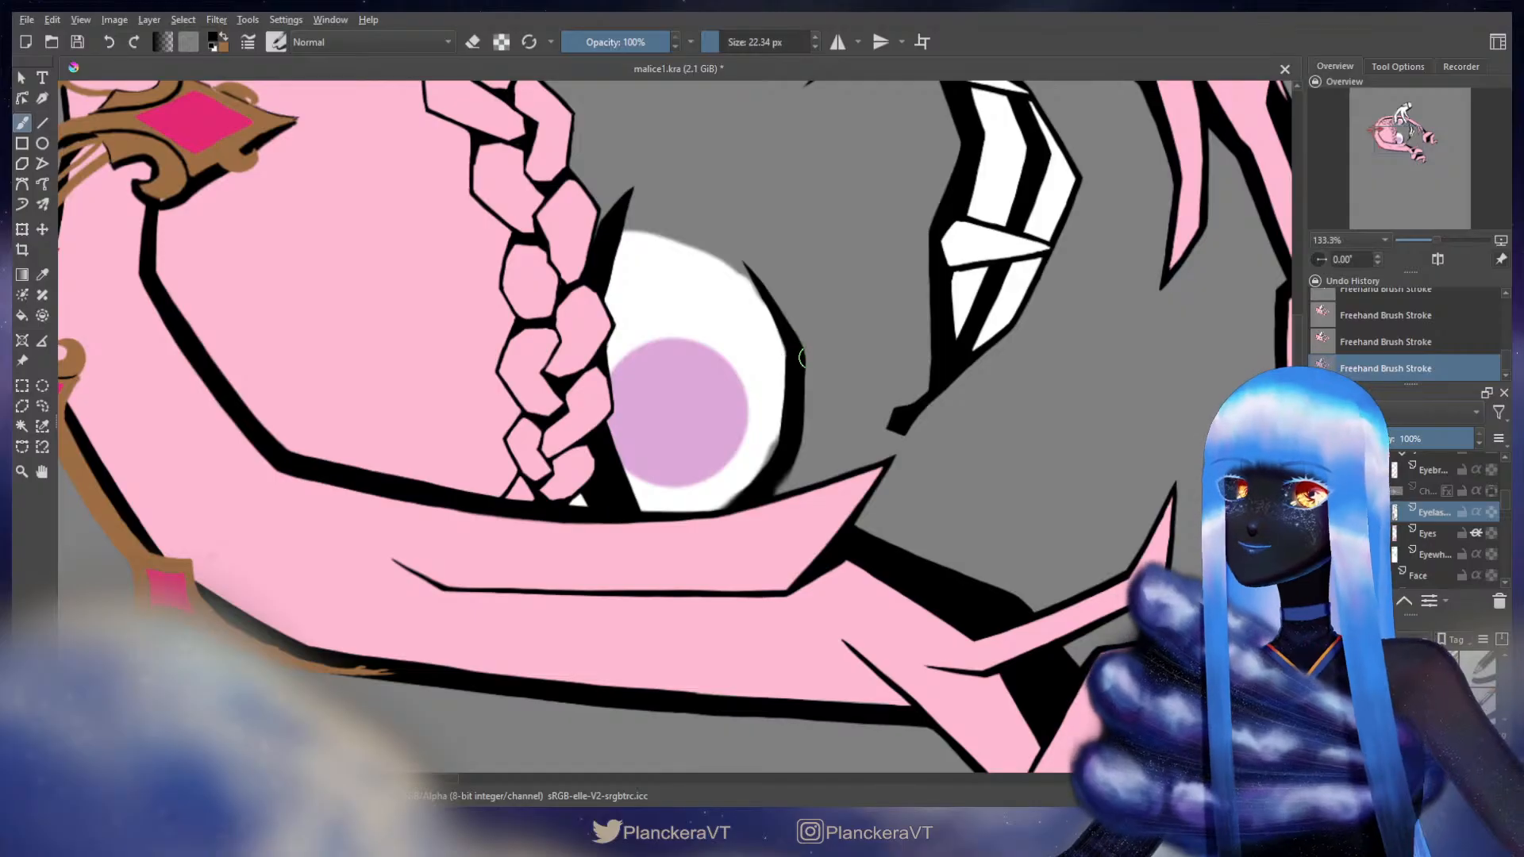
{"action": "key", "text": "e"}
- Thin the pointed tip of the lower eye's outer lash with a smaller eraser, undoing one stroke
{"action": "scroll", "coordinate": [762, 189], "scroll_direction": "up", "scroll_amount": 1}
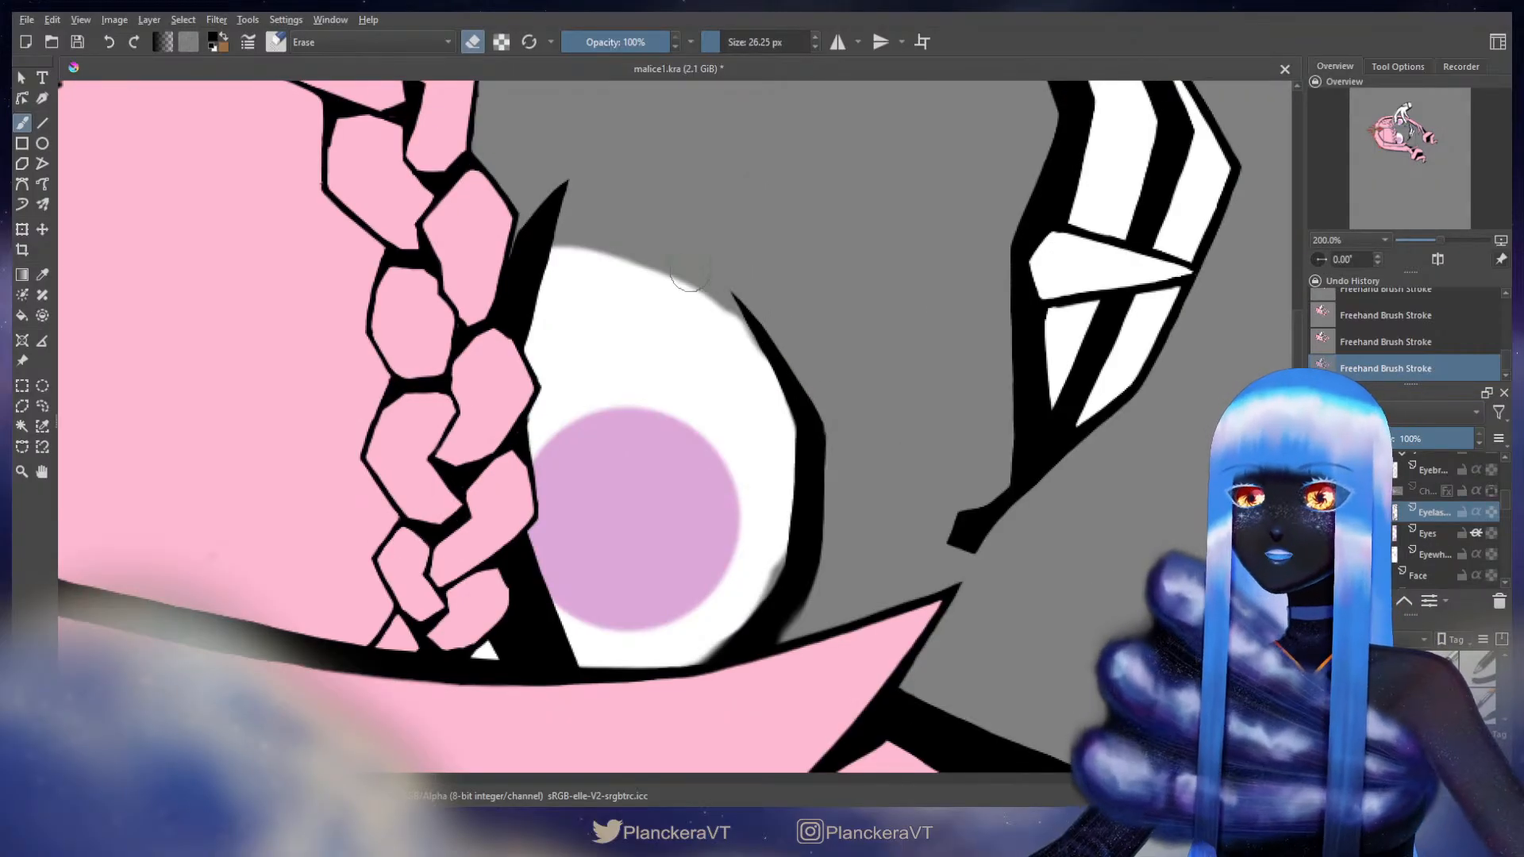
{"action": "left_click_drag", "start_coordinate": [707, 345], "coordinate": [666, 374]}
{"action": "key", "text": "["}
{"action": "key", "text": "["}
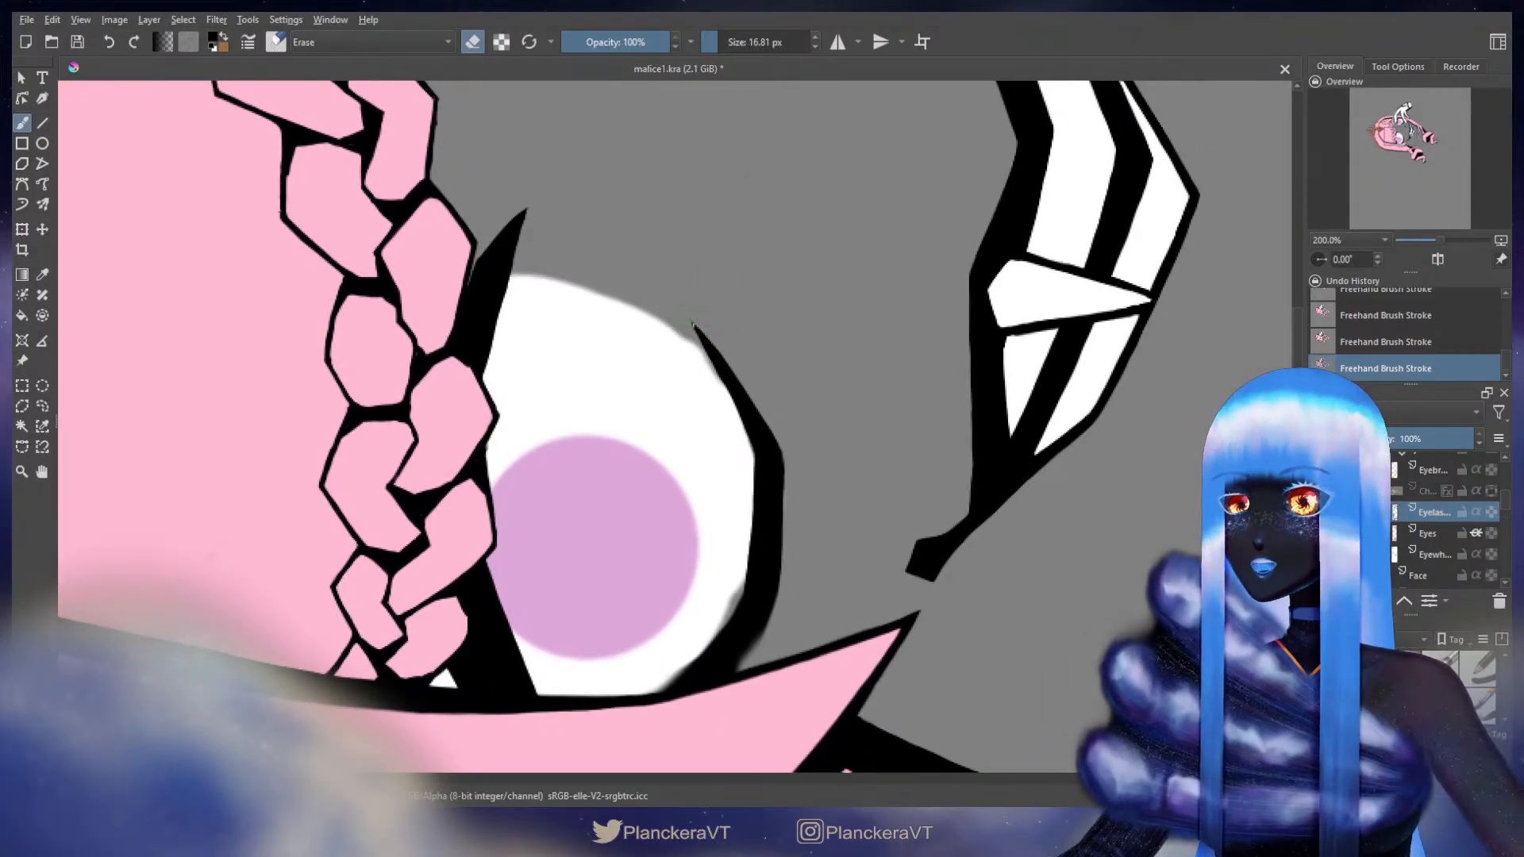
{"action": "key", "text": "ctrl+z"}
{"action": "mouse_move", "coordinate": [708, 363]}
{"action": "left_mouse_down"}
{"action": "mouse_move", "coordinate": [679, 354]}
{"action": "mouse_move", "coordinate": [689, 342]}
{"action": "left_mouse_up"}
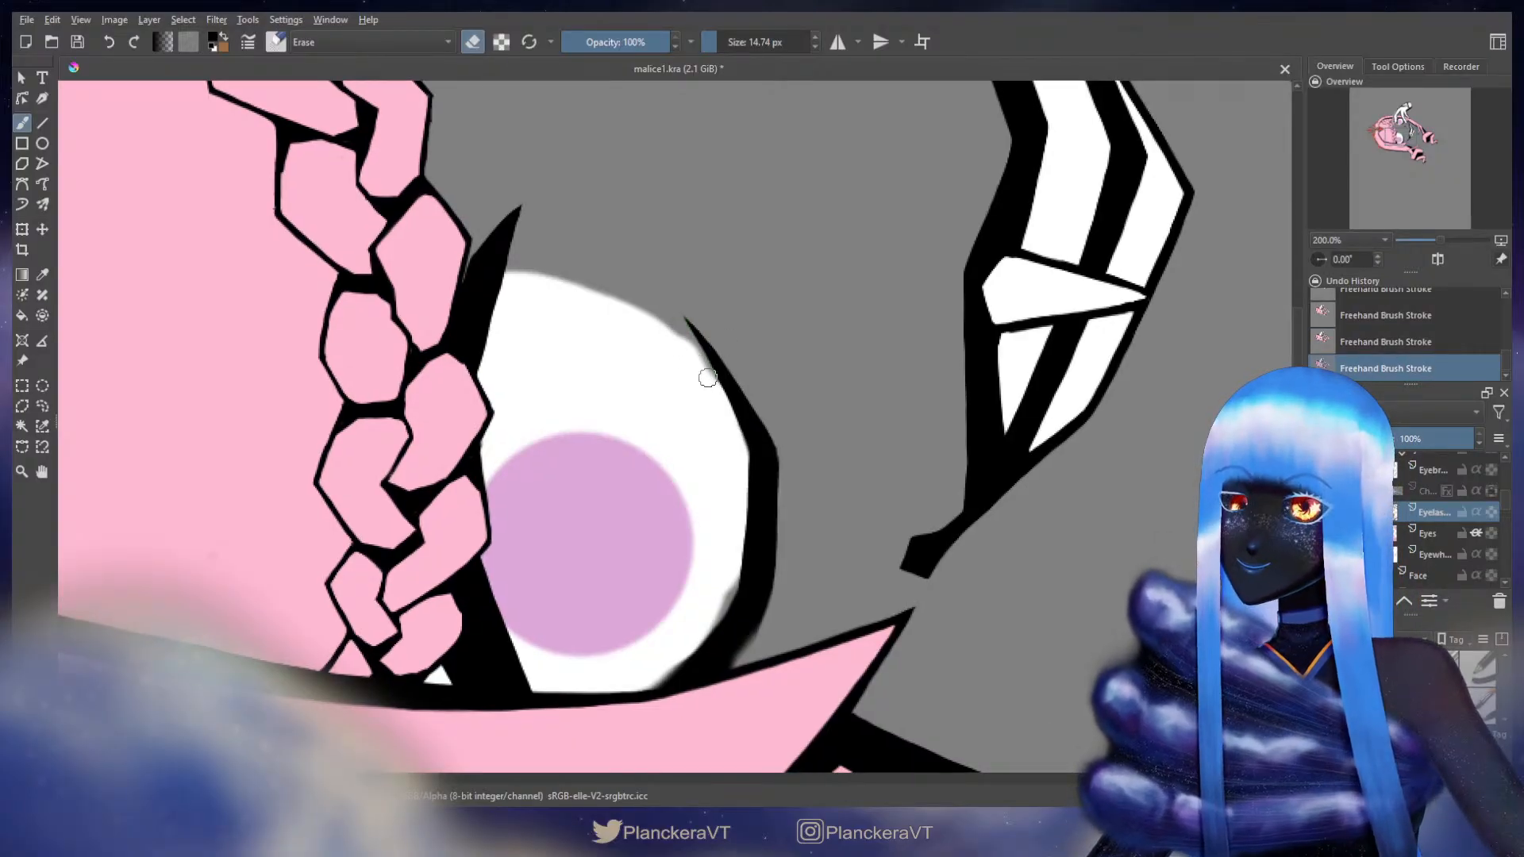
{"action": "key", "text": "bracketleft"}
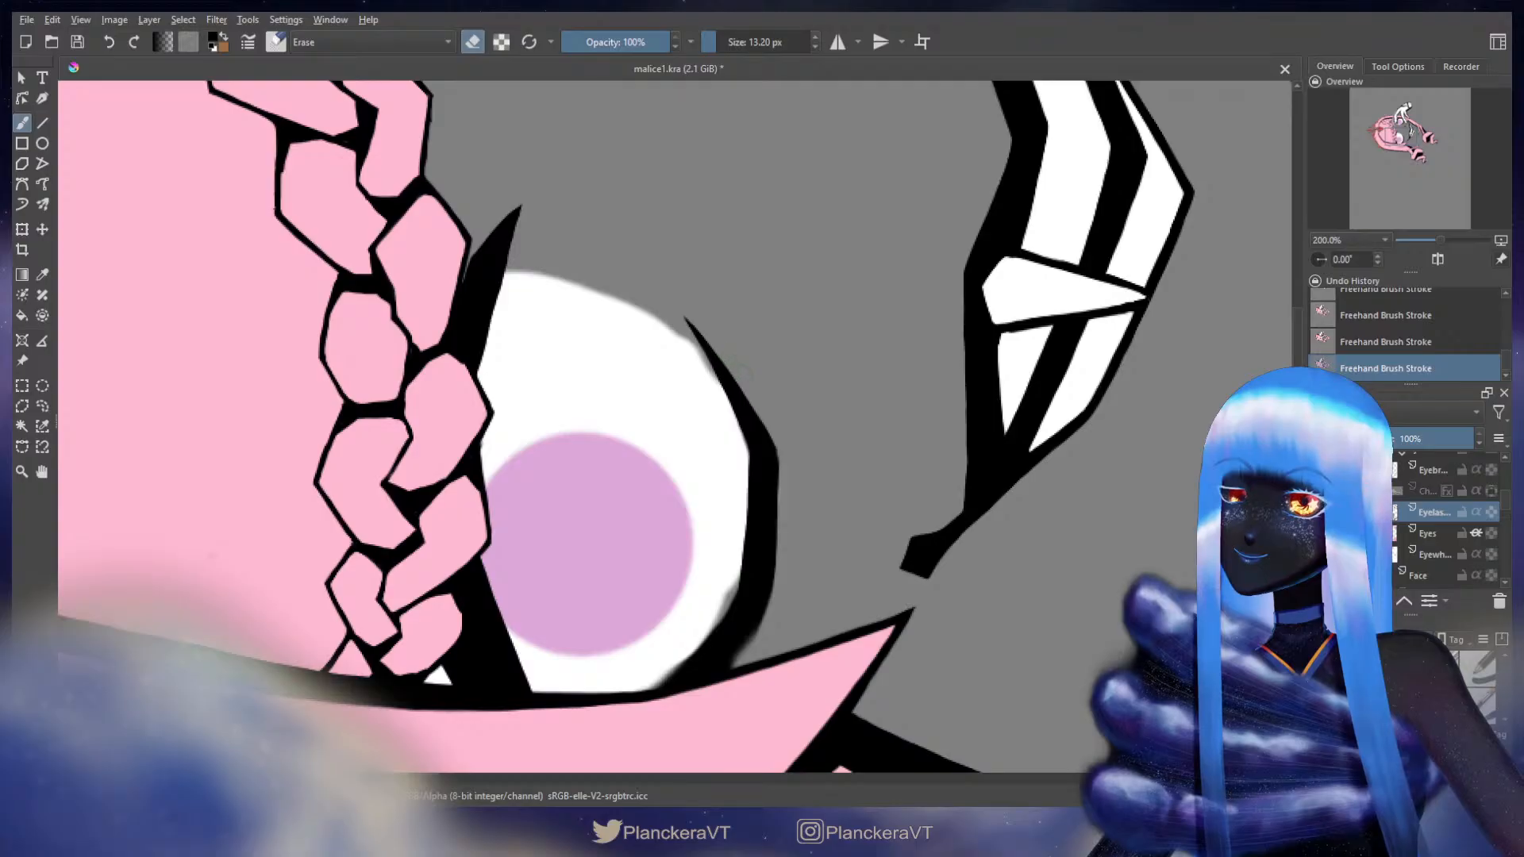
- Paint black with a brush of about 16 px to even the outer lash's outer edge around and below the bend
{"action": "key", "text": "e"}
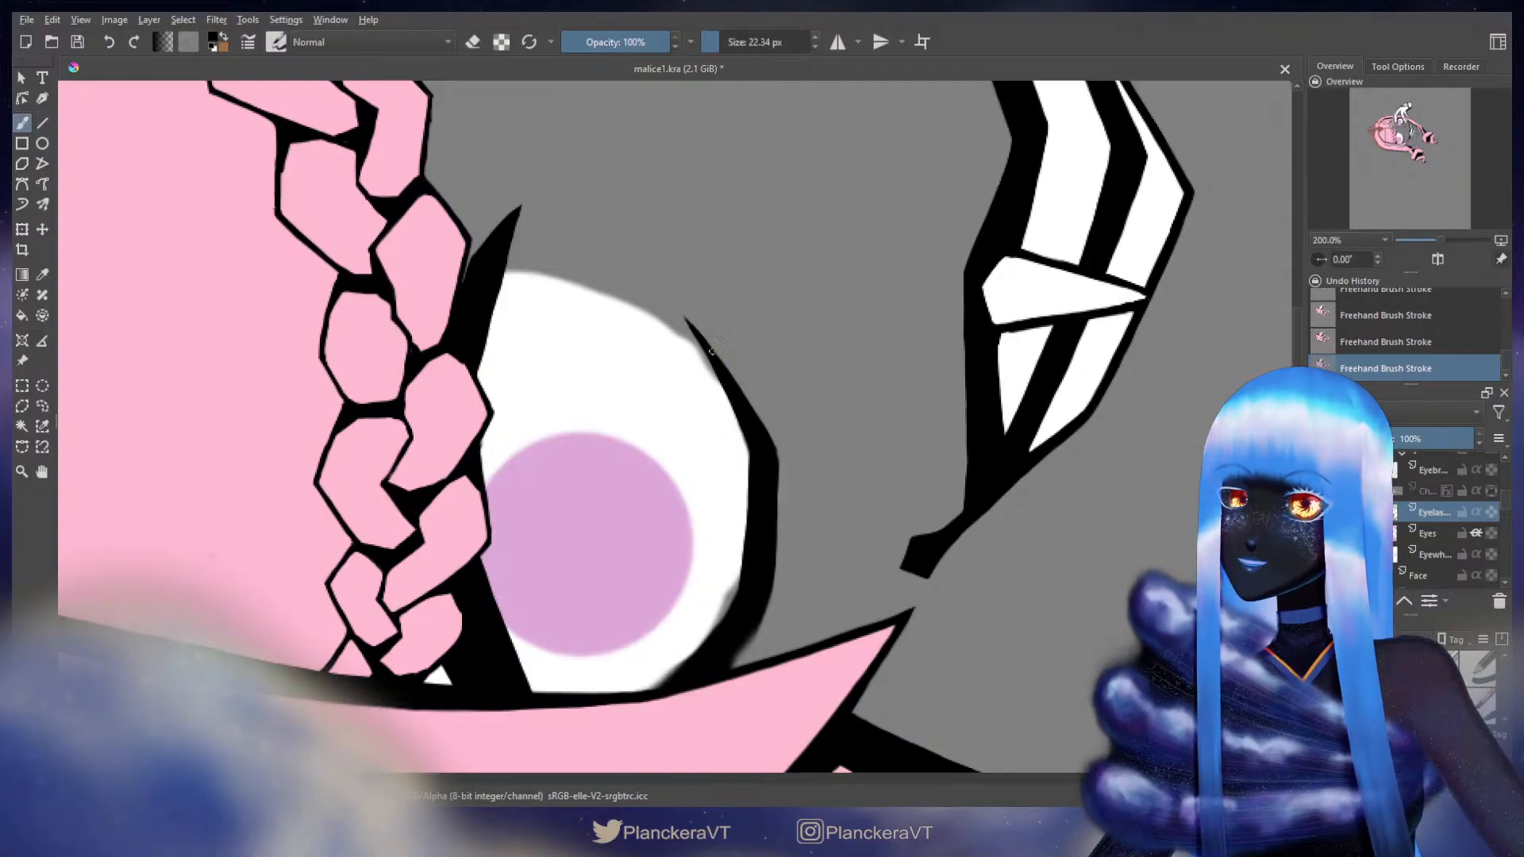
{"action": "key", "text": "bracketleft"}
{"action": "key", "text": "bracketleft"}
{"action": "key", "text": "bracketleft"}
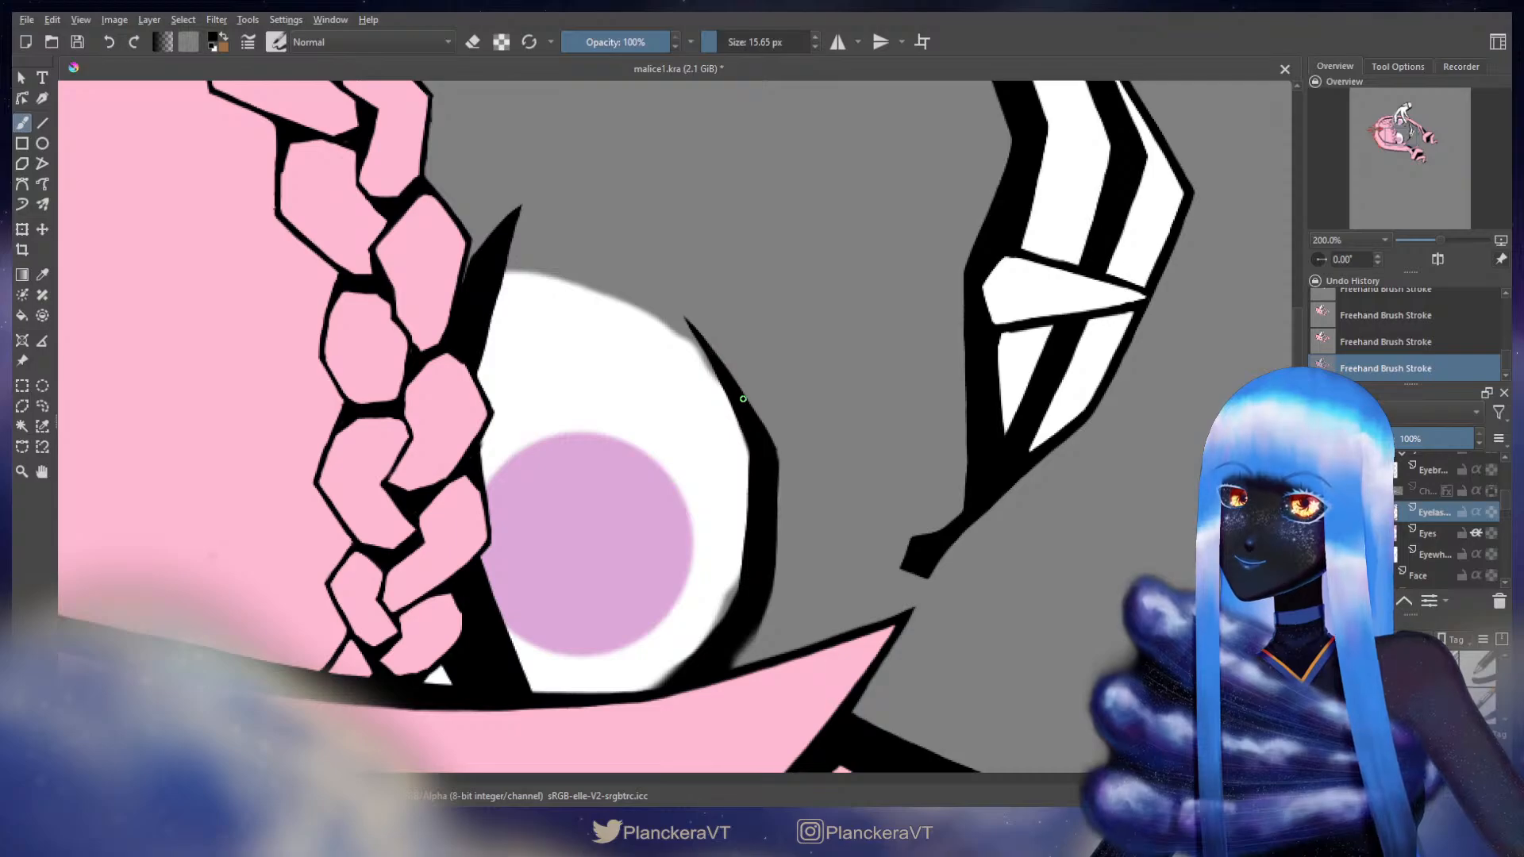
{"action": "scroll", "coordinate": [723, 349], "scroll_direction": "down", "scroll_amount": 2}
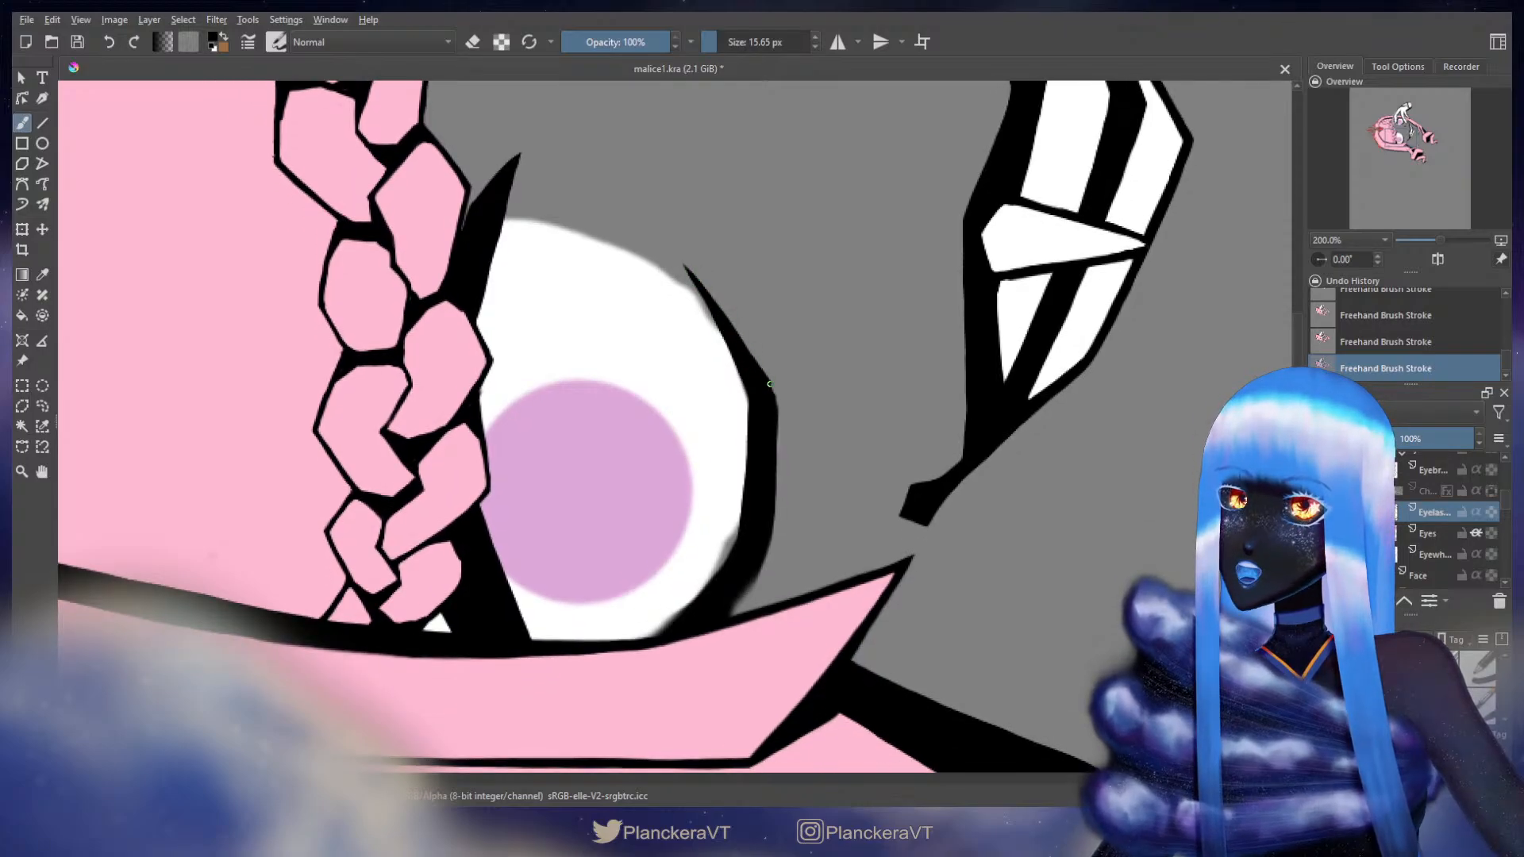
{"action": "key", "text": "bracketright"}
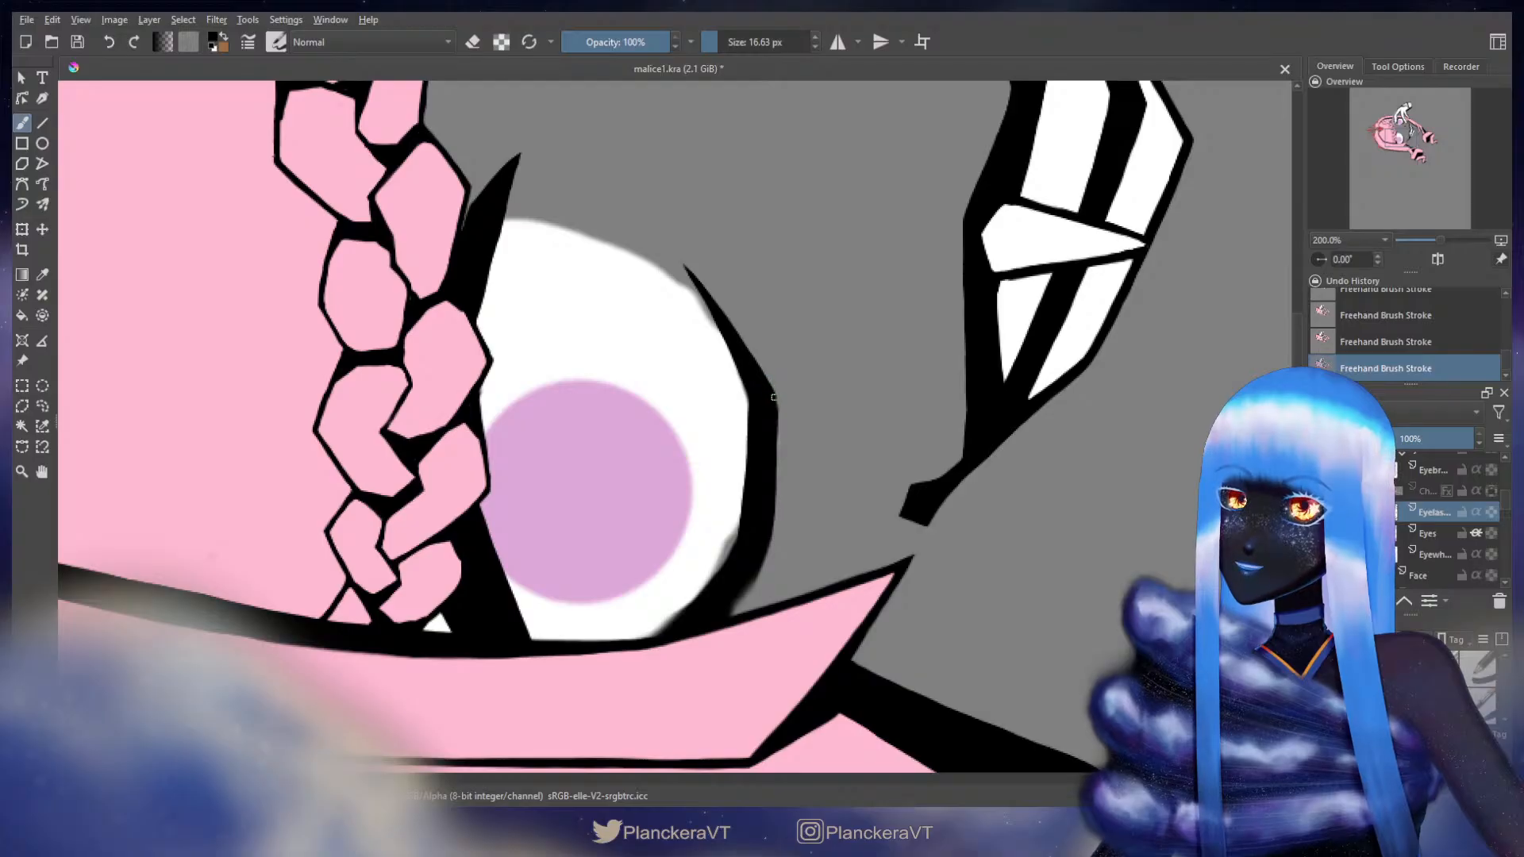
{"action": "left_click_drag", "start_coordinate": [770, 432], "coordinate": [816, 338]}
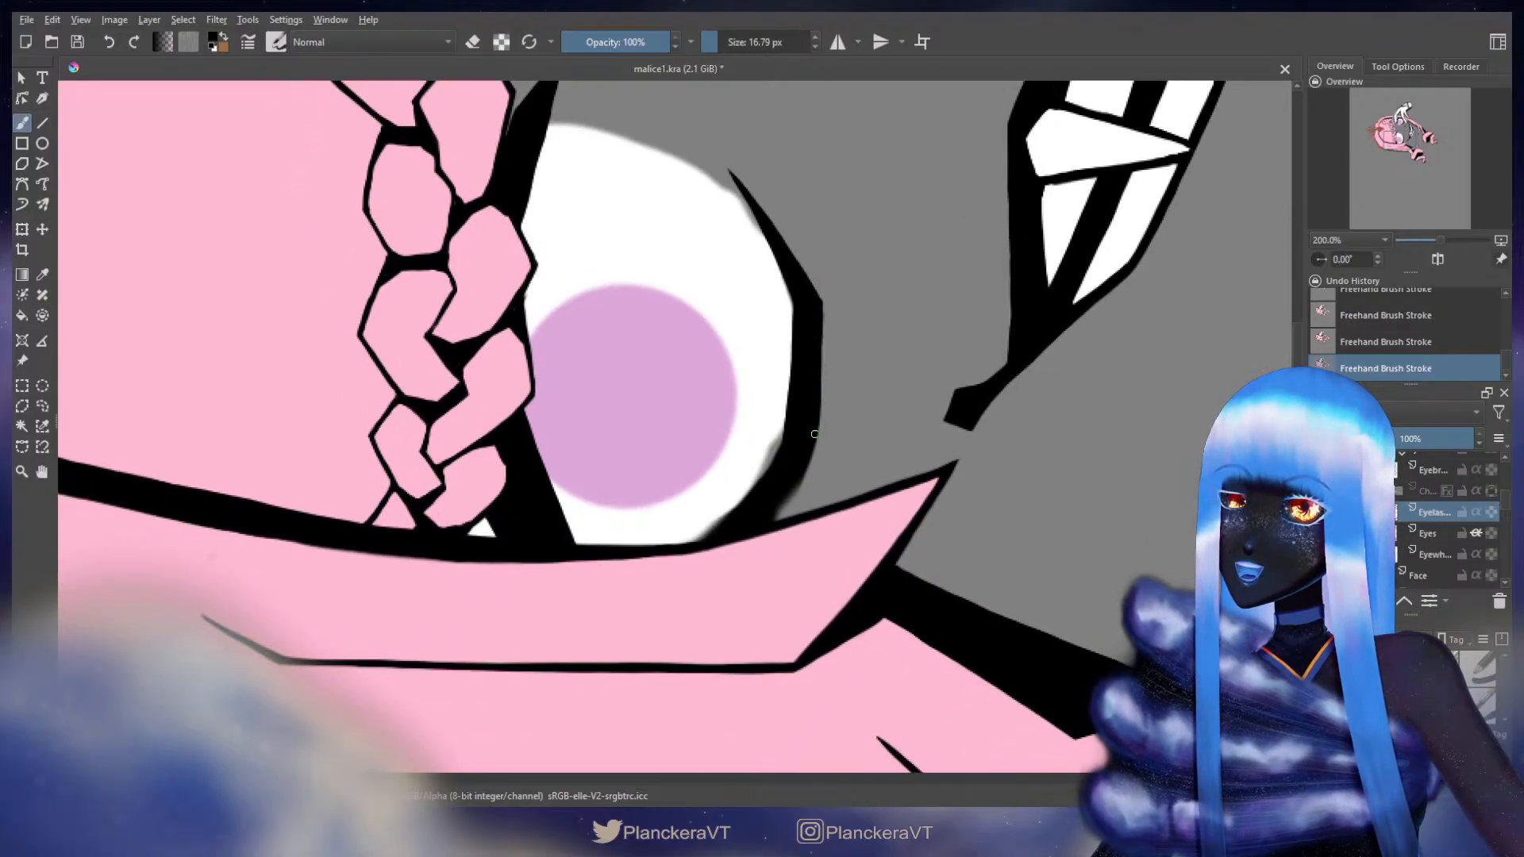
{"action": "left_click_drag", "start_coordinate": [810, 439], "coordinate": [824, 422]}
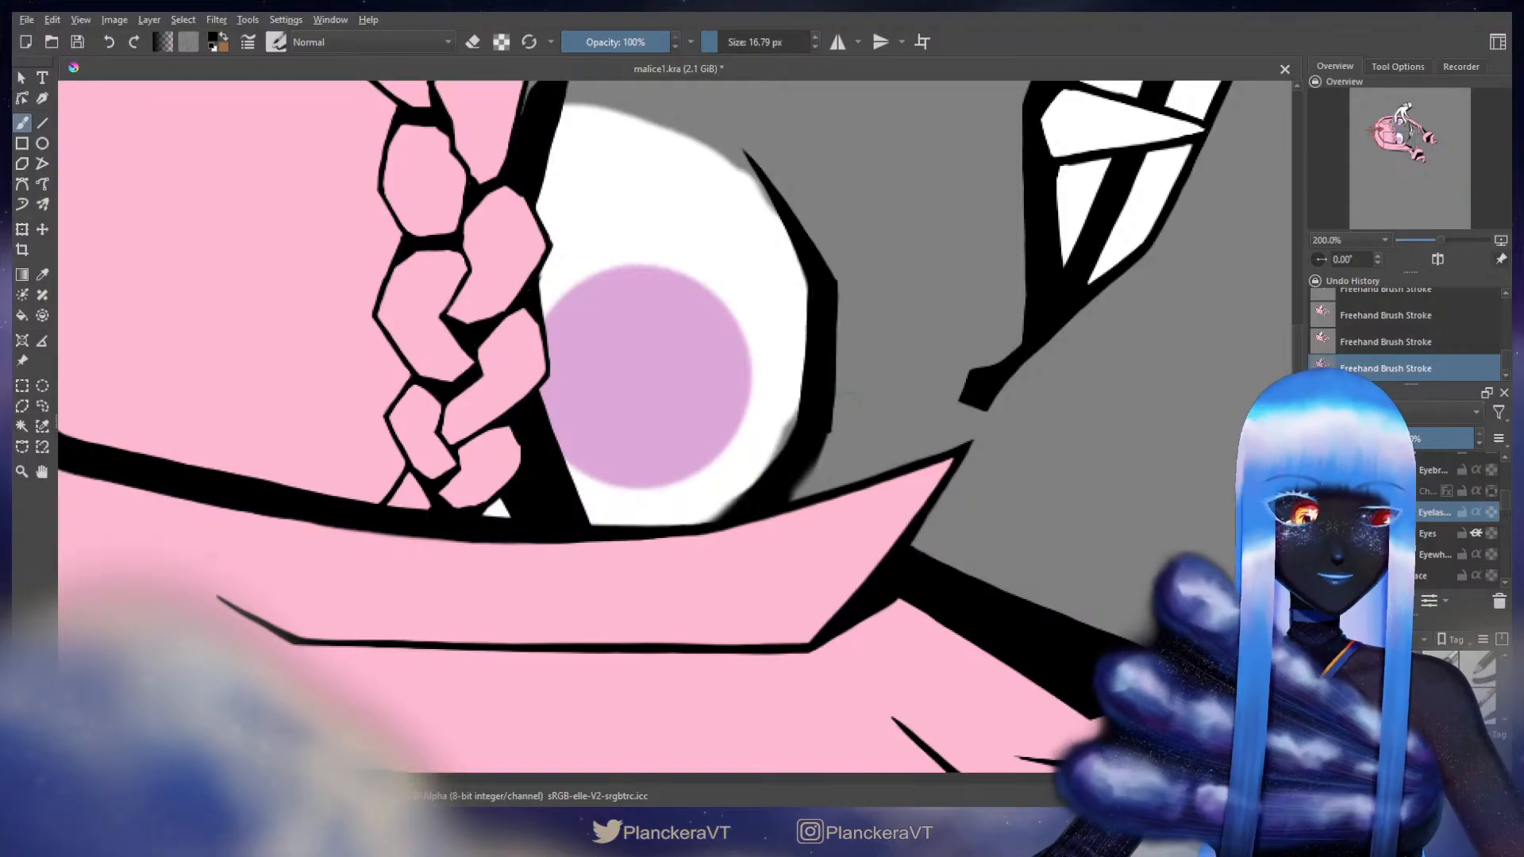
- Fill the outer lash's lower curve with black and erase its blurry inner and outer edges down to the hair
{"action": "key", "text": "e"}
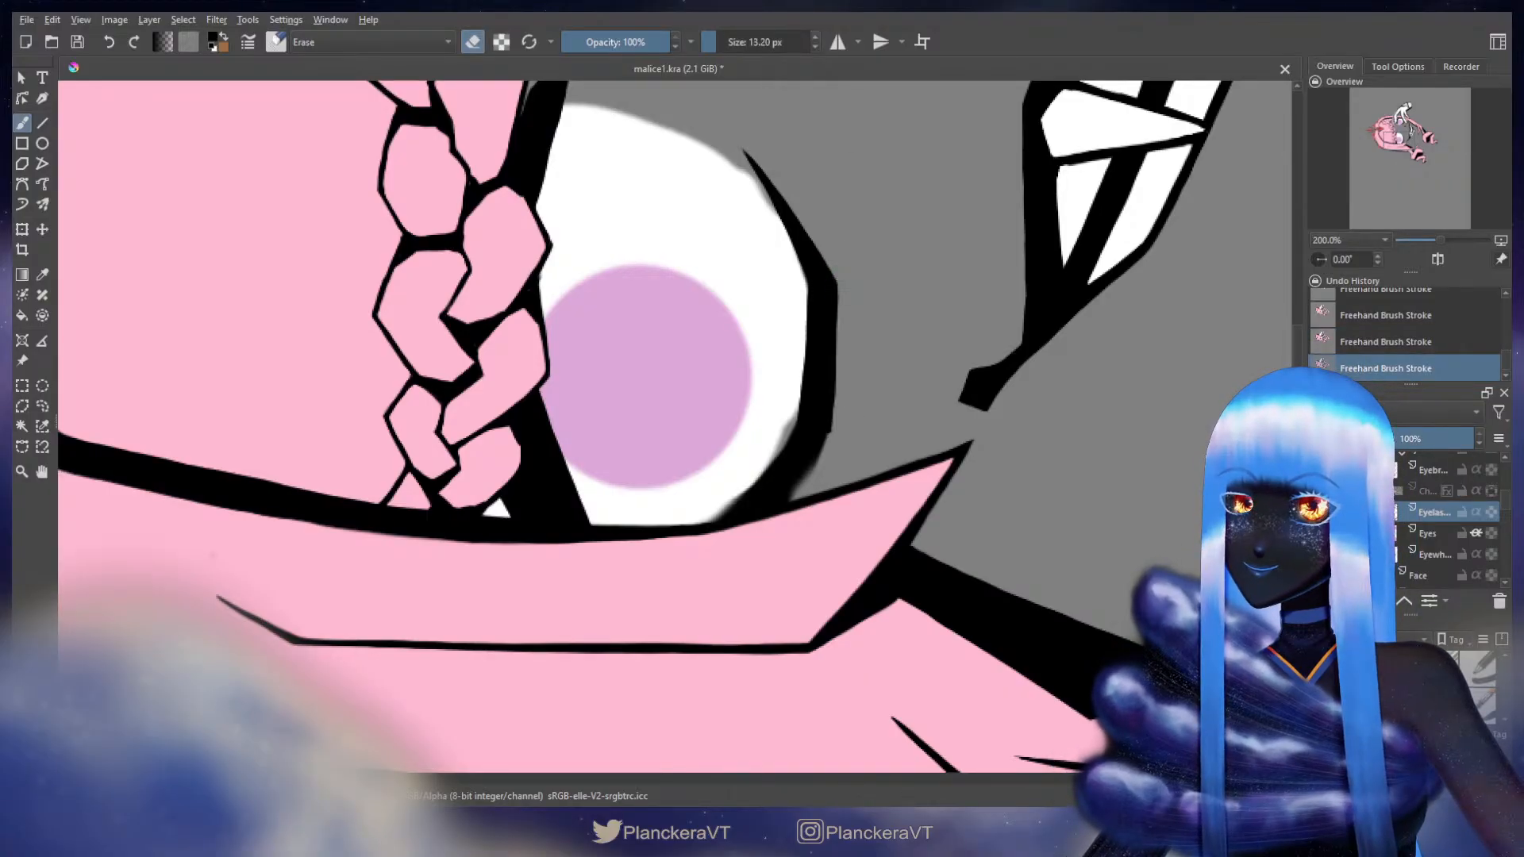
{"action": "key", "text": "e"}
{"action": "left_click_drag", "start_coordinate": [801, 383], "coordinate": [843, 331]}
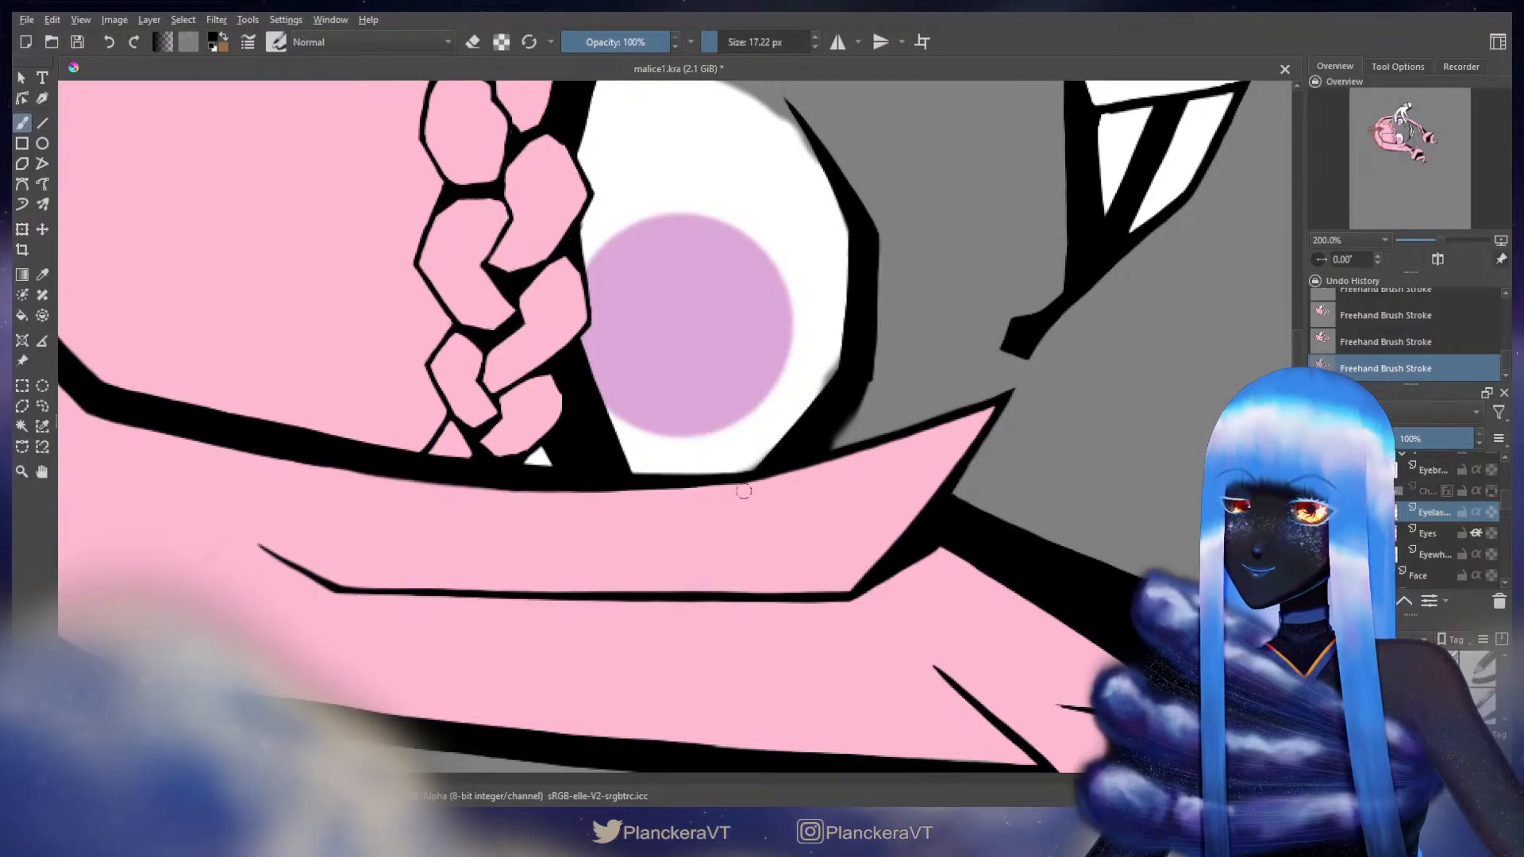
{"action": "key", "text": "e"}
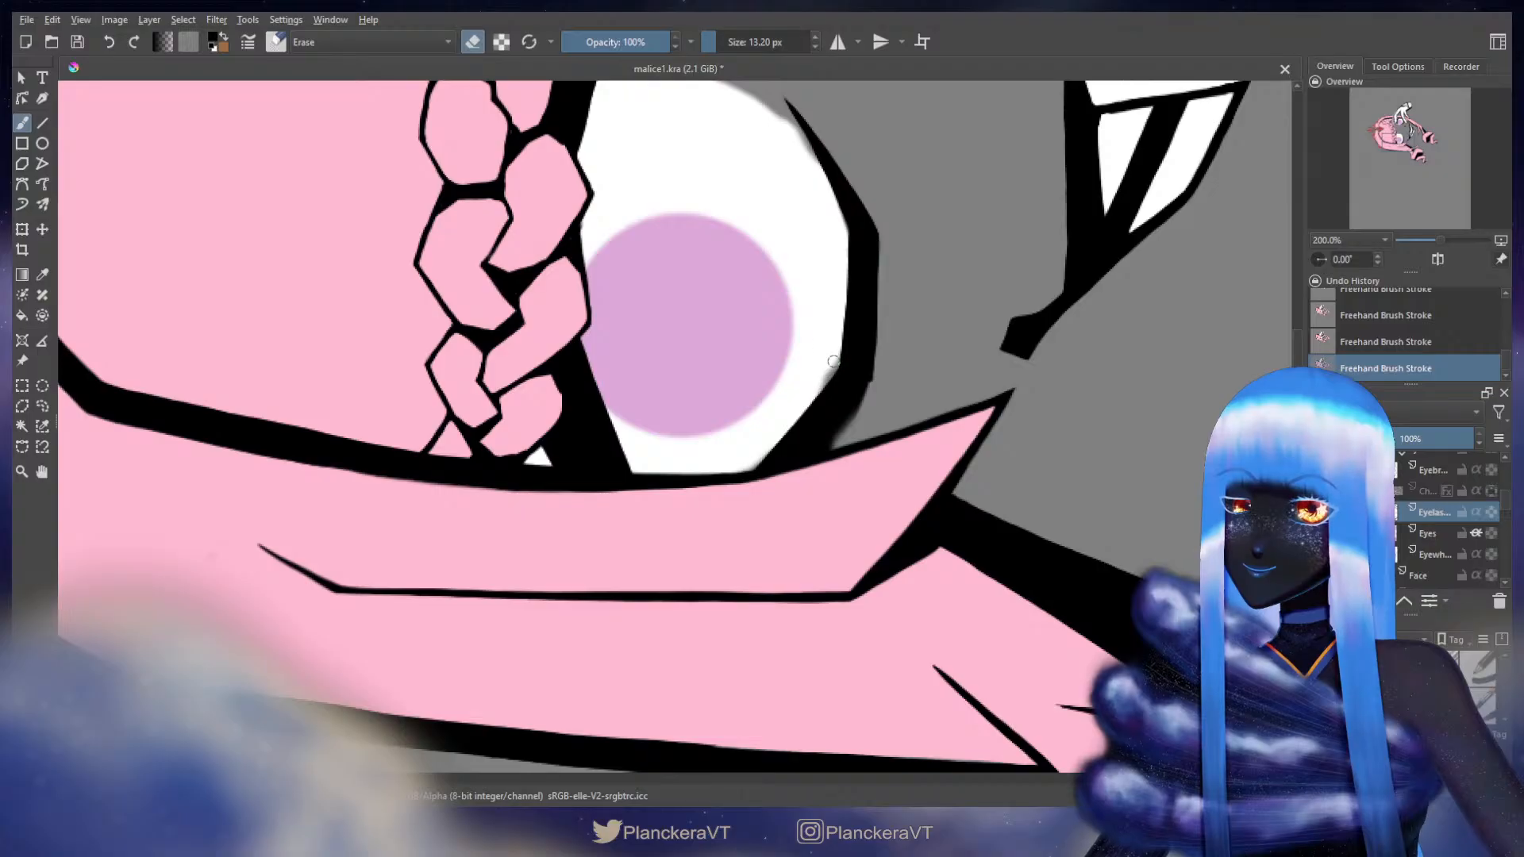
{"action": "left_click_drag", "start_coordinate": [829, 373], "coordinate": [766, 439]}
{"action": "key", "text": "ctrl+z"}
{"action": "left_click_drag", "start_coordinate": [831, 357], "coordinate": [742, 470]}
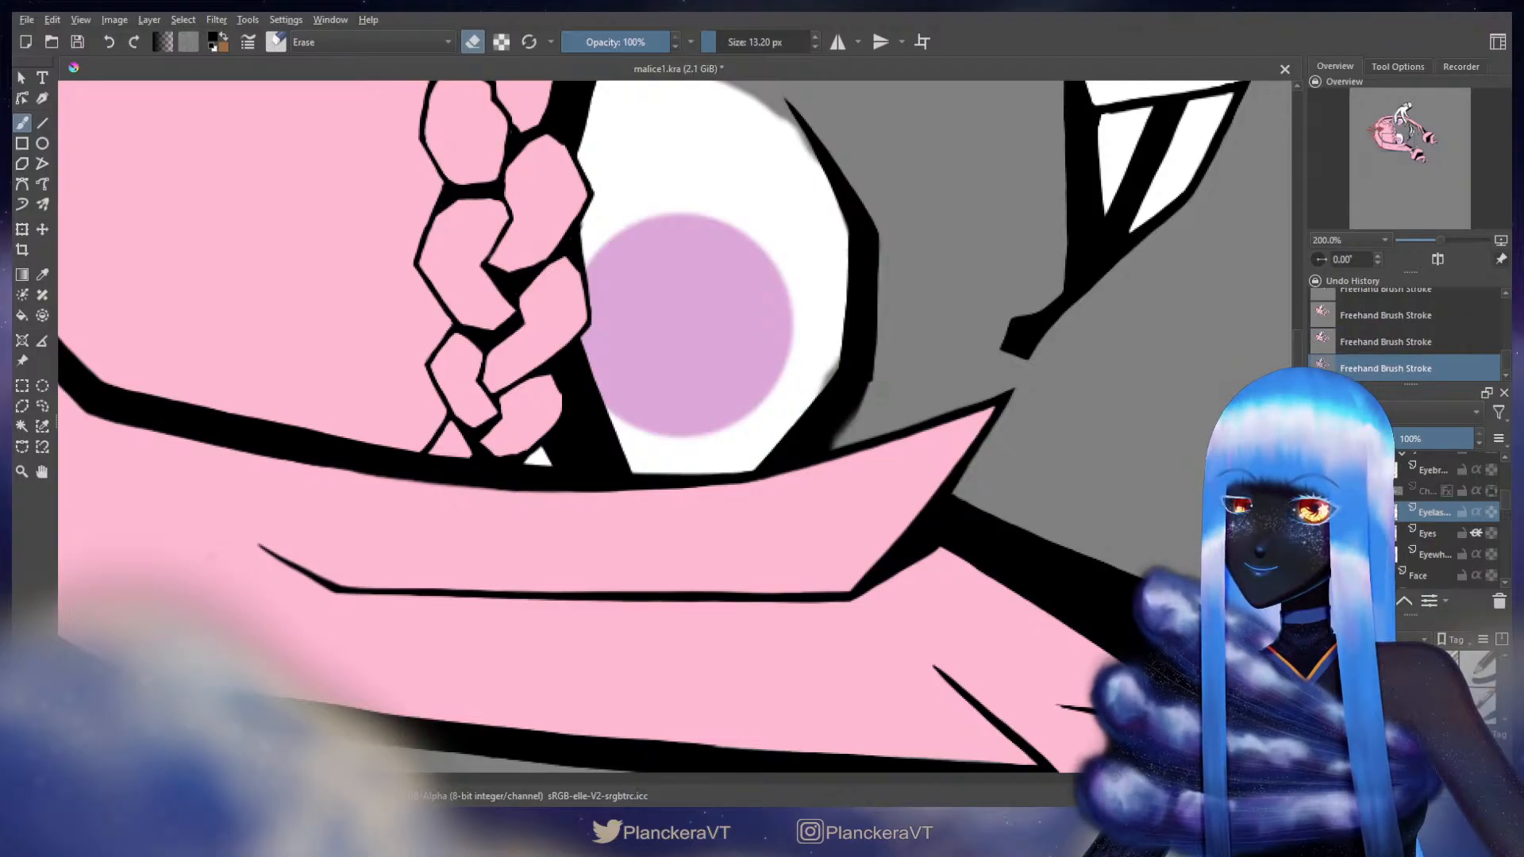
{"action": "left_click_drag", "start_coordinate": [867, 379], "coordinate": [826, 459]}
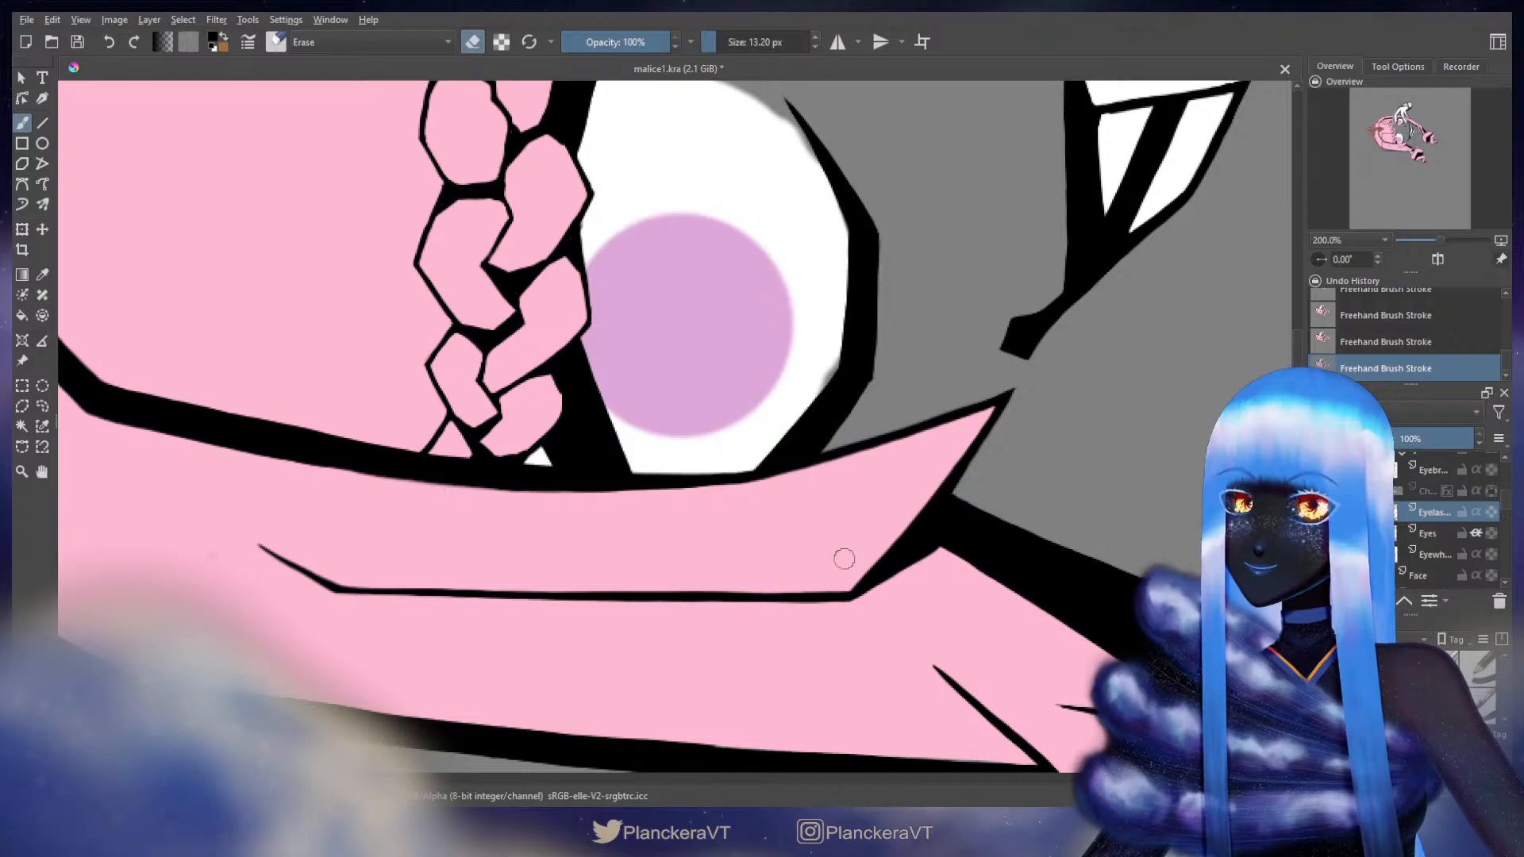
- Paint black along the lower eye's outer lash from the hair up past the bend to even out its thickness
{"action": "key", "text": "e"}
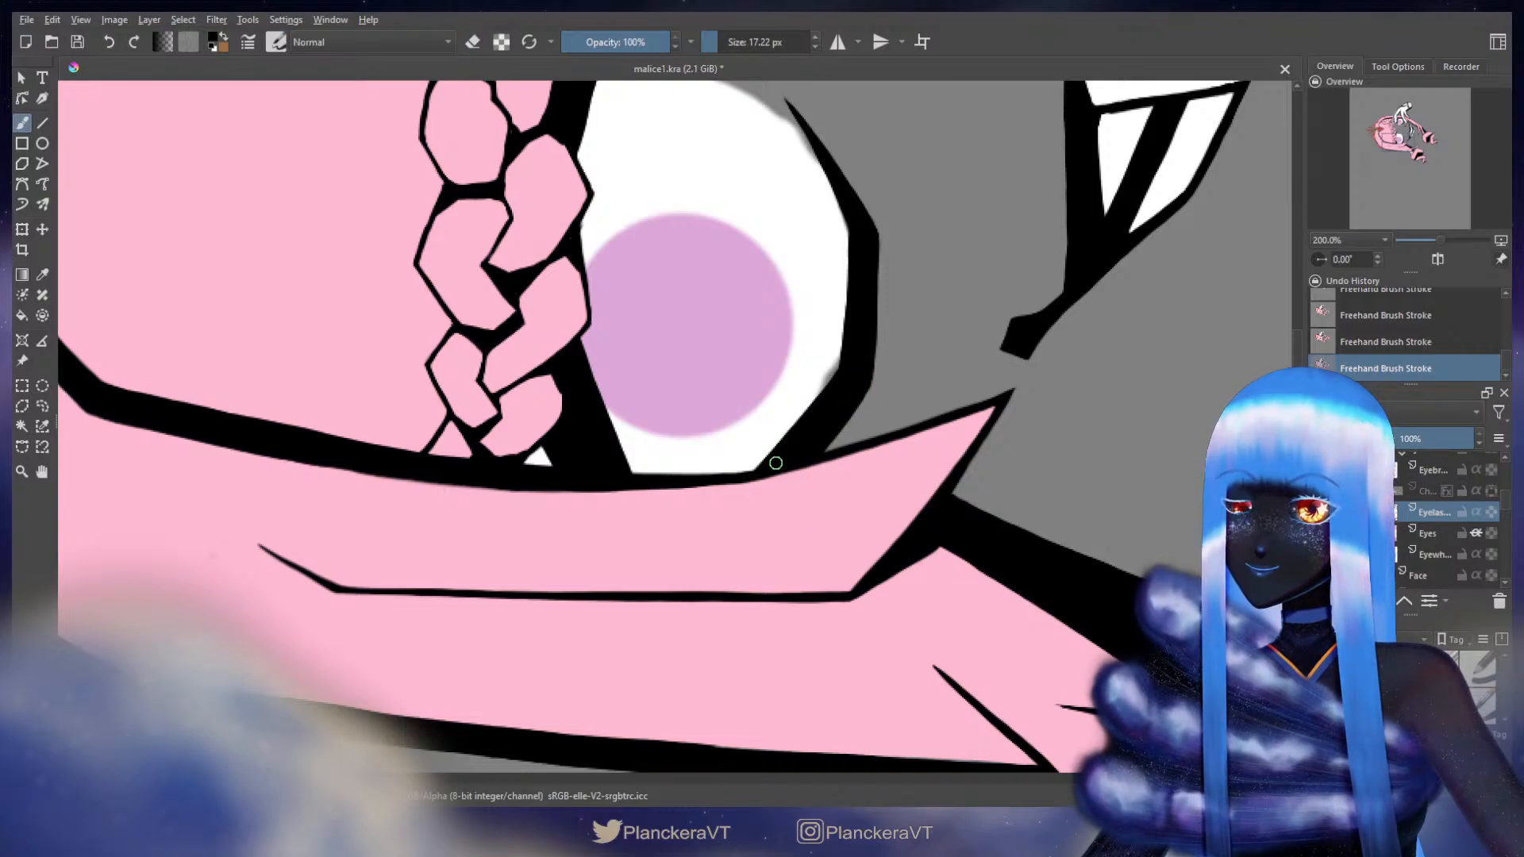
{"action": "left_click_drag", "start_coordinate": [859, 359], "coordinate": [780, 476]}
{"action": "left_click", "coordinate": [786, 365], "text": "shift"}
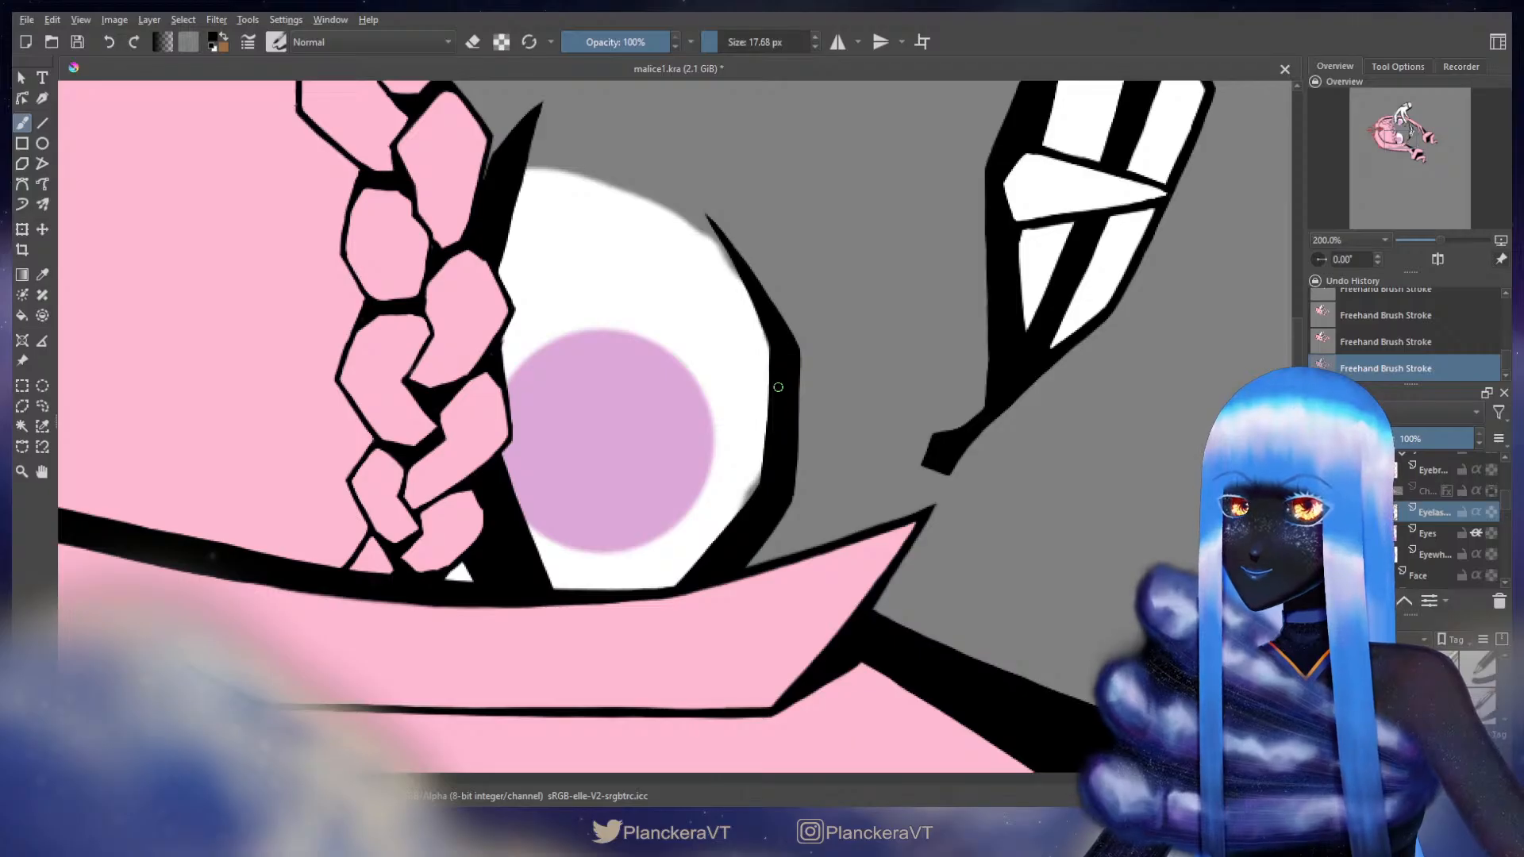
{"action": "left_click_drag", "start_coordinate": [816, 298], "coordinate": [846, 395]}
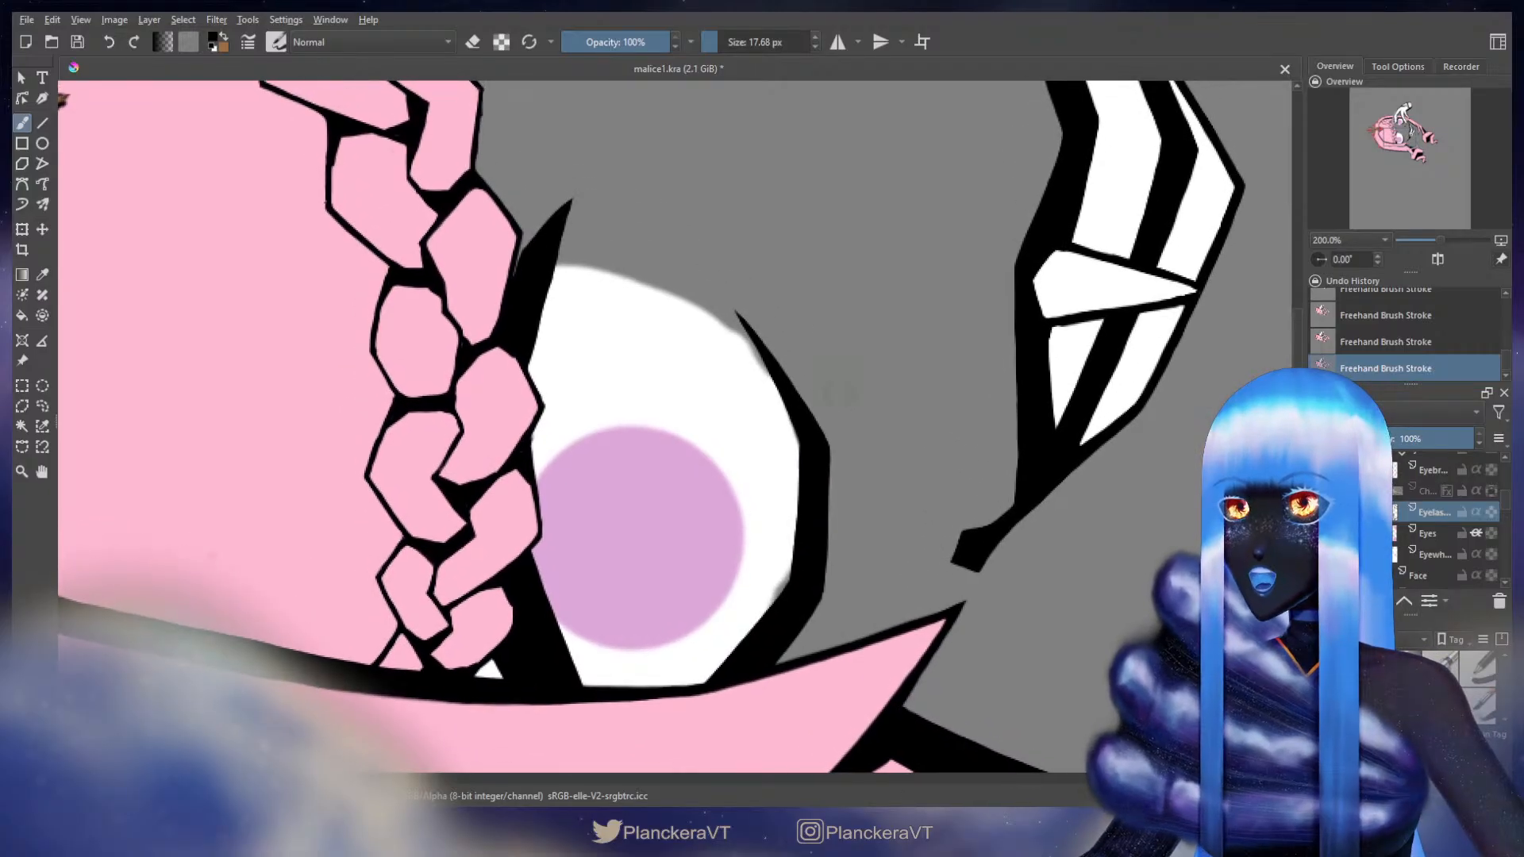
{"action": "key", "text": "e"}
{"action": "left_click_drag", "start_coordinate": [676, 323], "coordinate": [758, 348]}
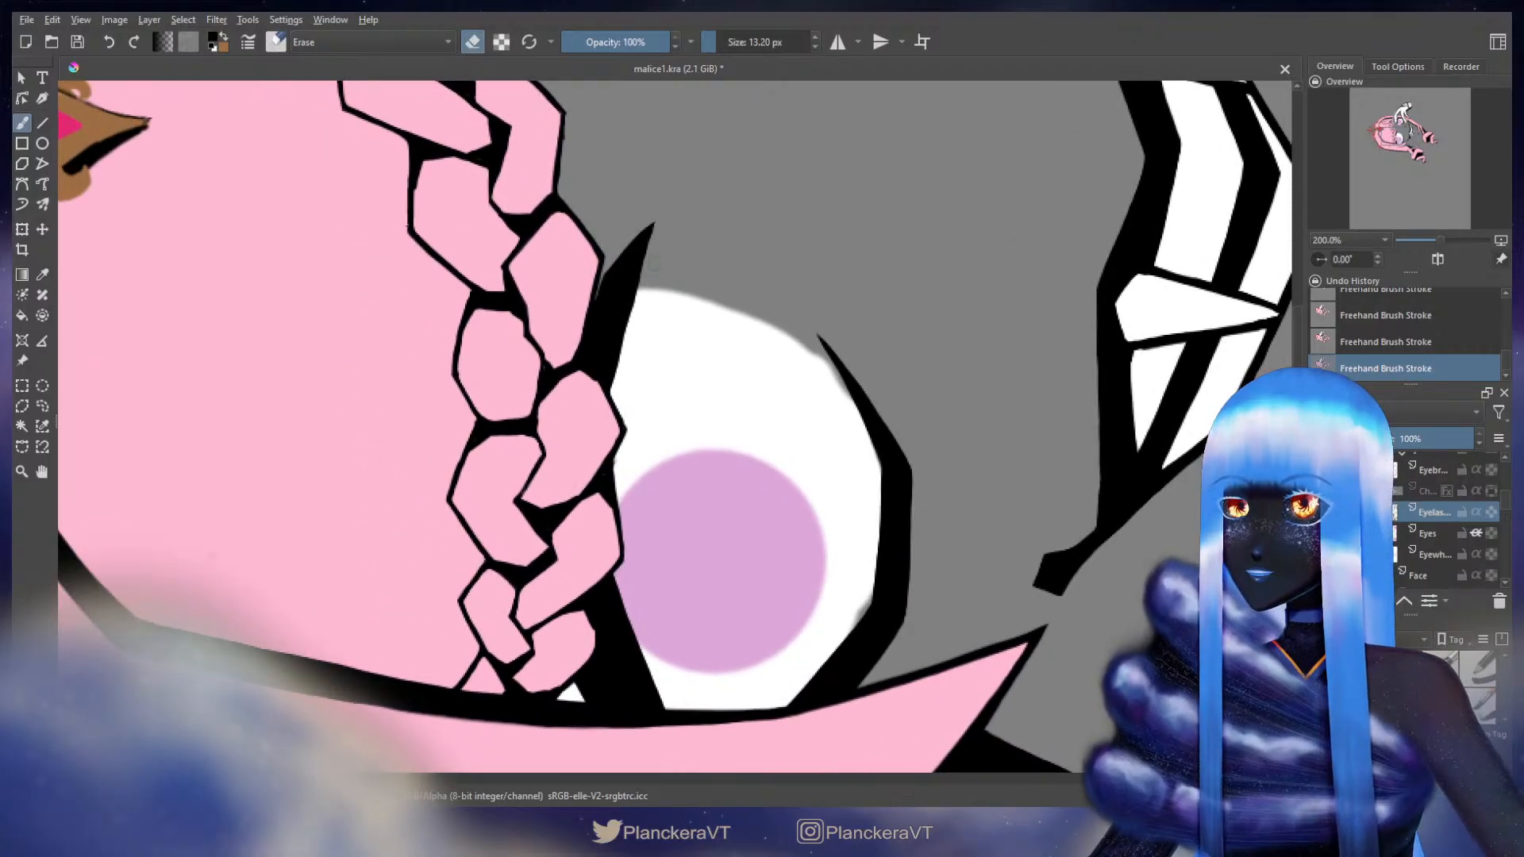
- Trim the lower eye's inner lash beside the braid with an eraser of about 14 px, undoing the misplaced strokes
{"action": "left_click_drag", "start_coordinate": [642, 296], "coordinate": [613, 393]}
{"action": "key", "text": "ctrl+z"}
{"action": "left_click", "coordinate": [655, 292]}
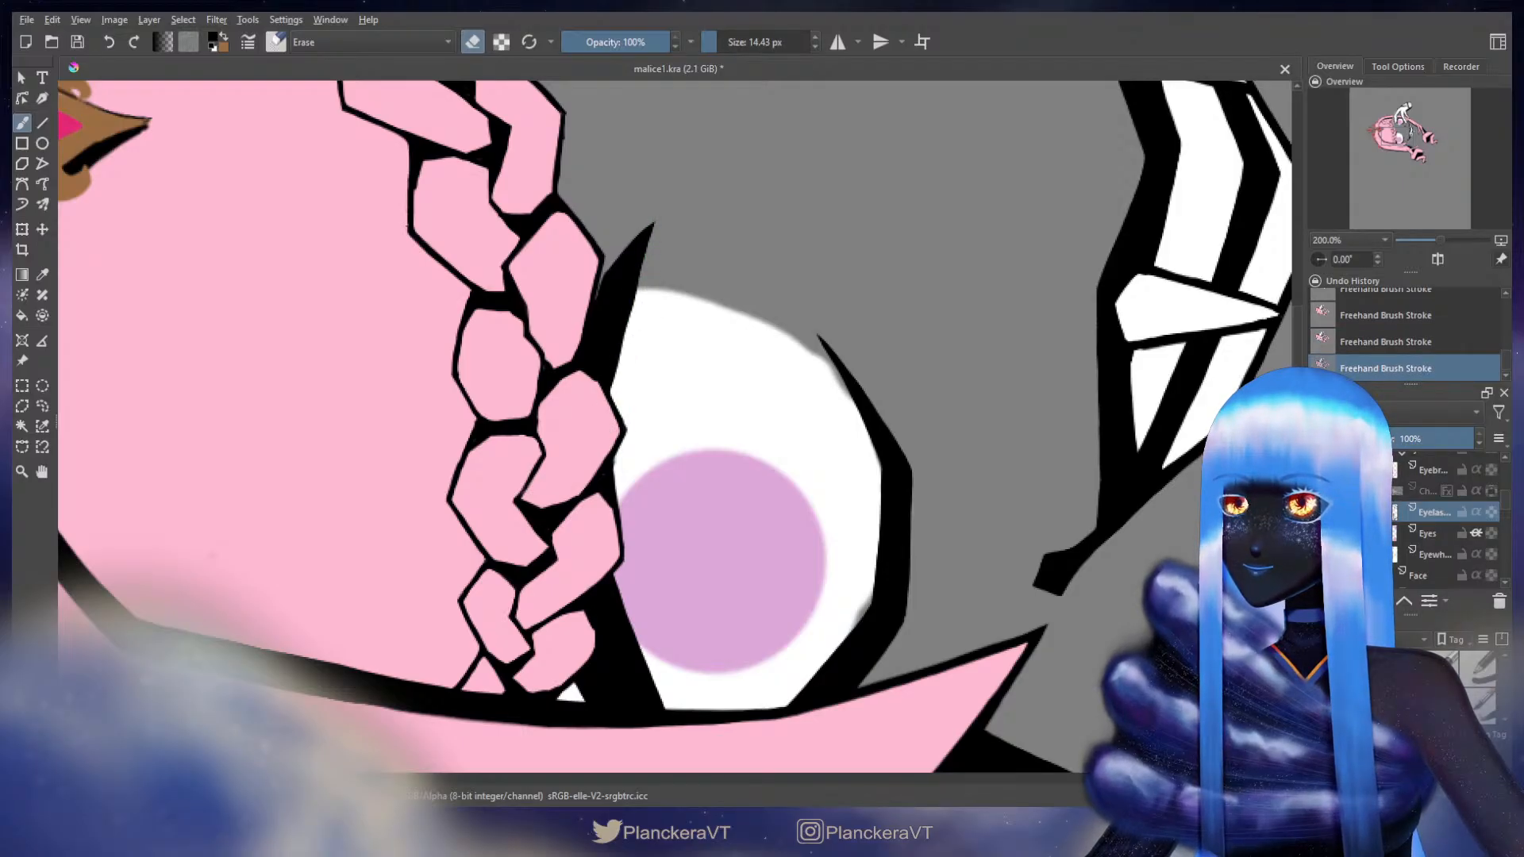
{"action": "key", "text": "ctrl+z"}
{"action": "mouse_move", "coordinate": [613, 258]}
{"action": "left_mouse_down"}
{"action": "mouse_move", "coordinate": [592, 285]}
{"action": "mouse_move", "coordinate": [636, 235]}
{"action": "mouse_move", "coordinate": [610, 258]}
{"action": "left_mouse_up"}
{"action": "key", "text": "ctrl+z"}
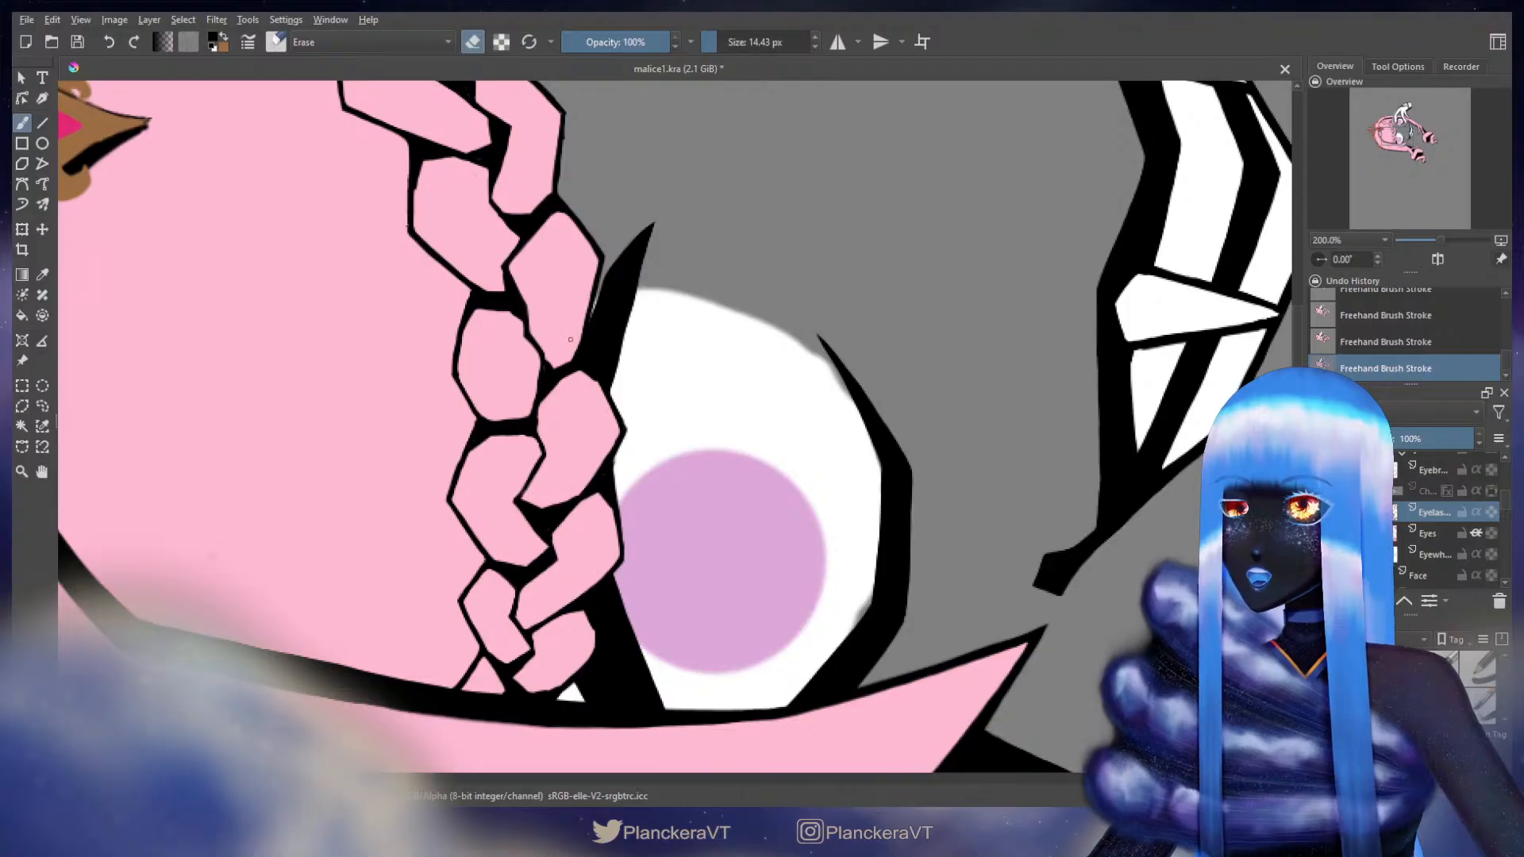
{"action": "left_click_drag", "start_coordinate": [648, 278], "coordinate": [633, 331]}
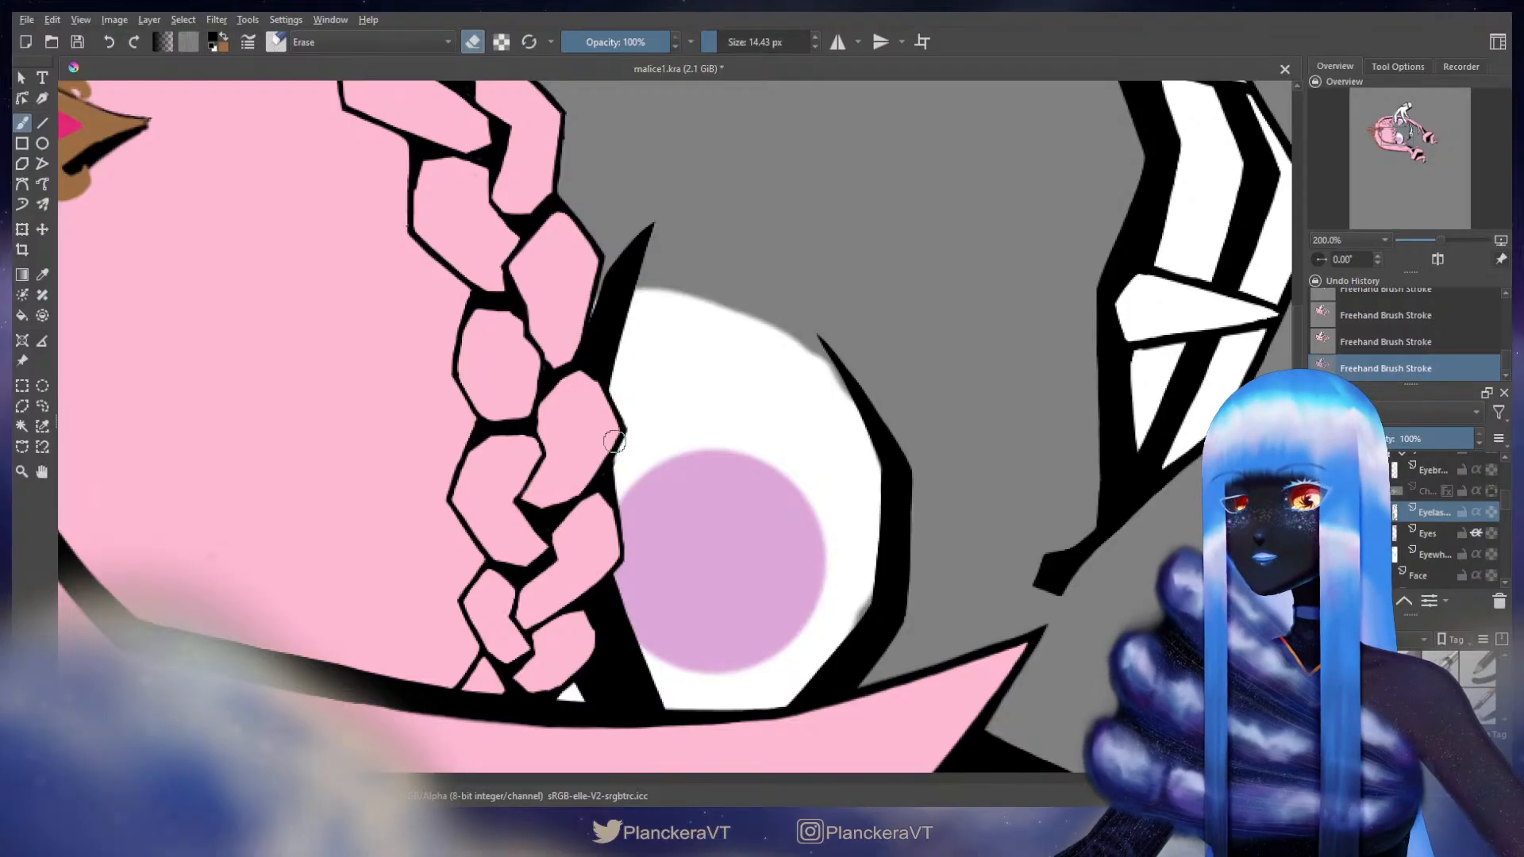
- Thicken the upper part of the upper eye's inner lash with black and trim its edge toward the iris
{"action": "scroll", "coordinate": [836, 357], "scroll_direction": "down", "scroll_amount": 6}
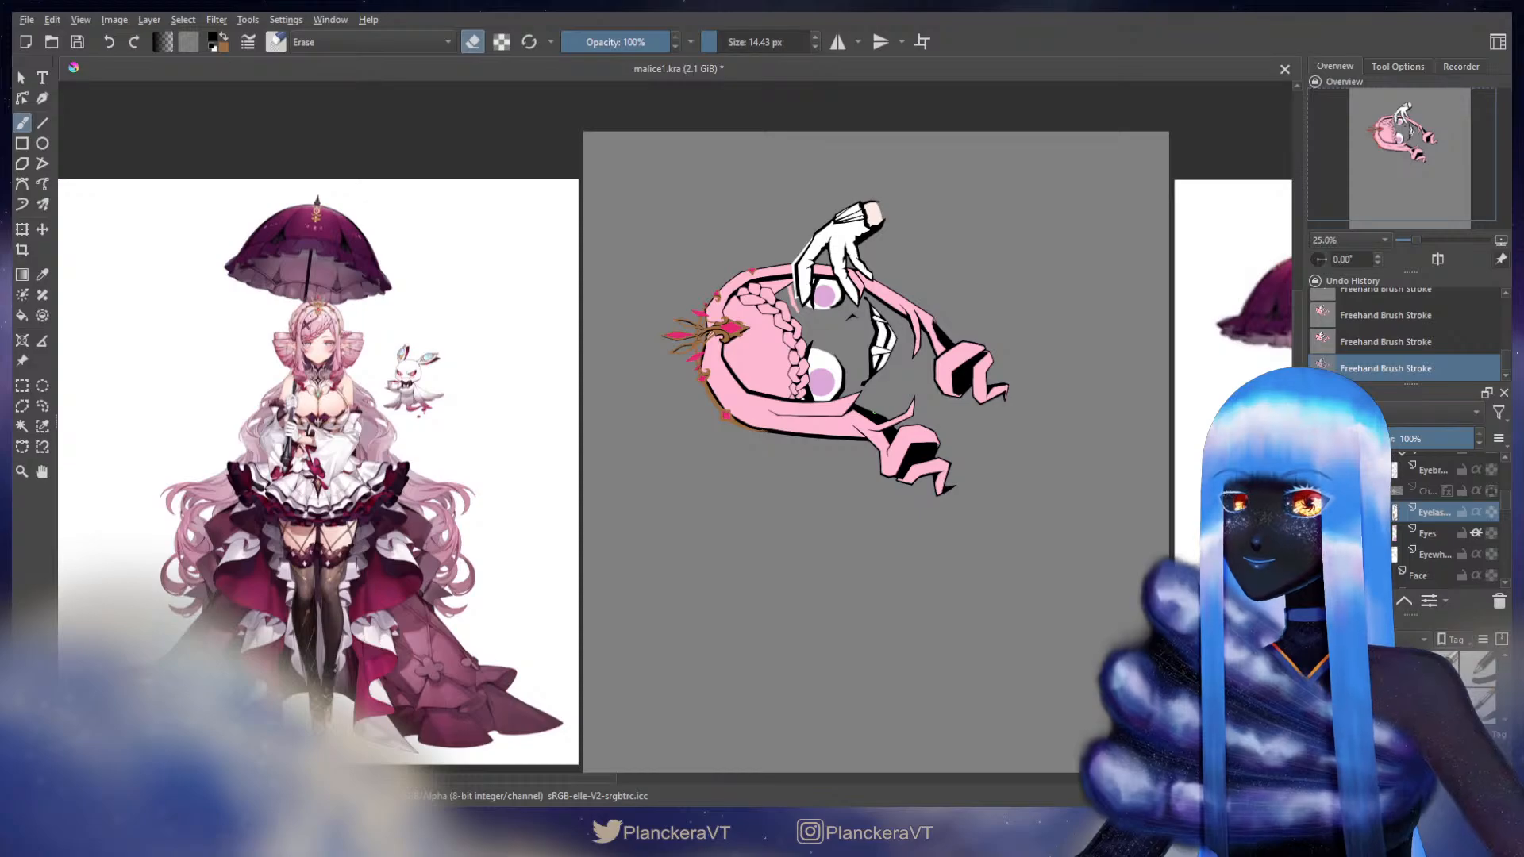
{"action": "scroll", "coordinate": [871, 414], "scroll_direction": "up", "scroll_amount": 7}
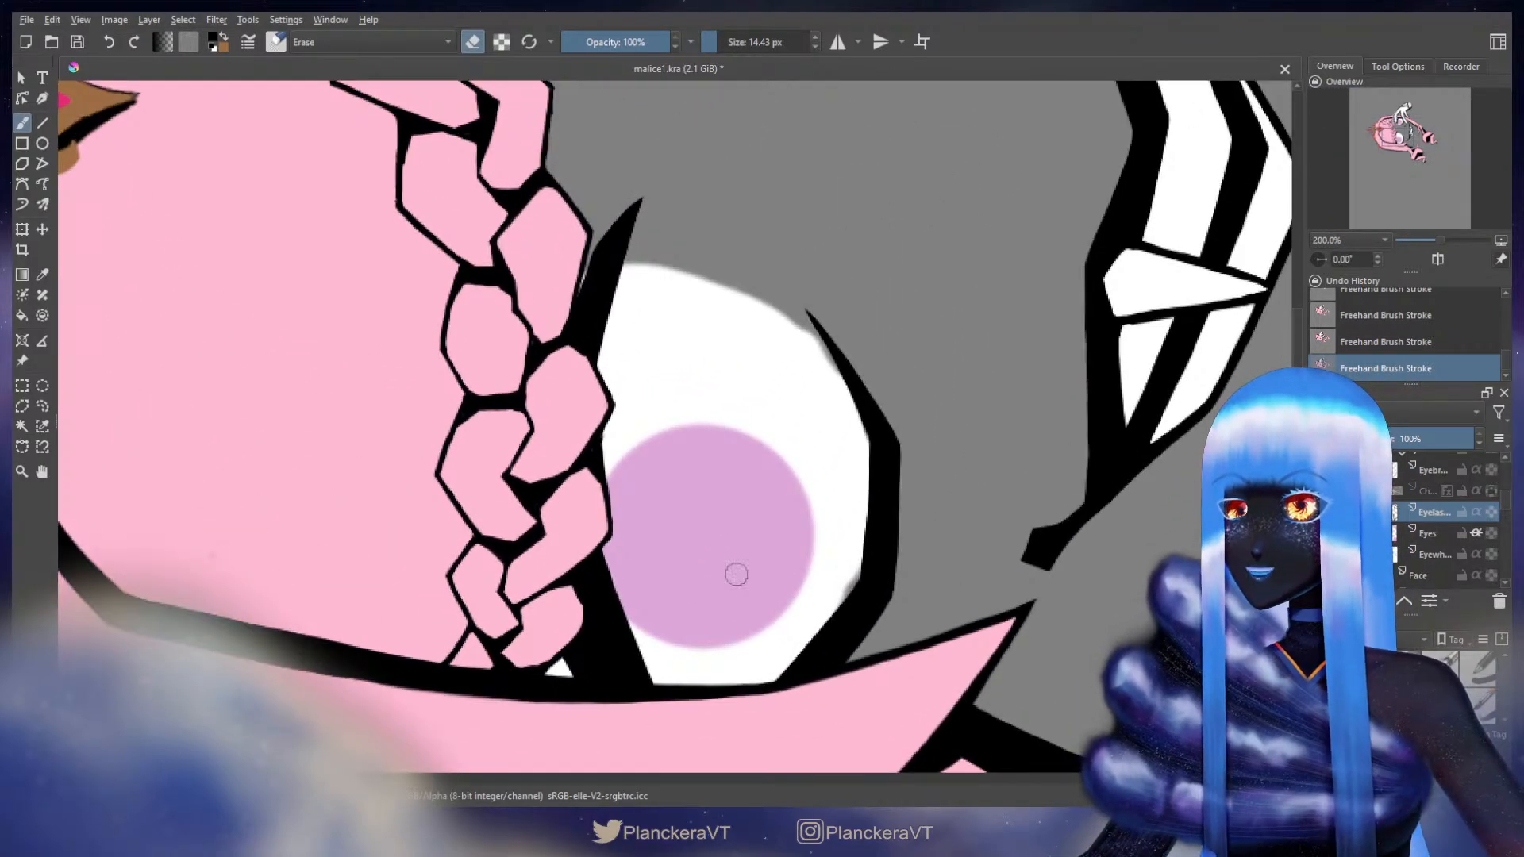
{"action": "left_click_drag", "start_coordinate": [622, 432], "coordinate": [659, 357]}
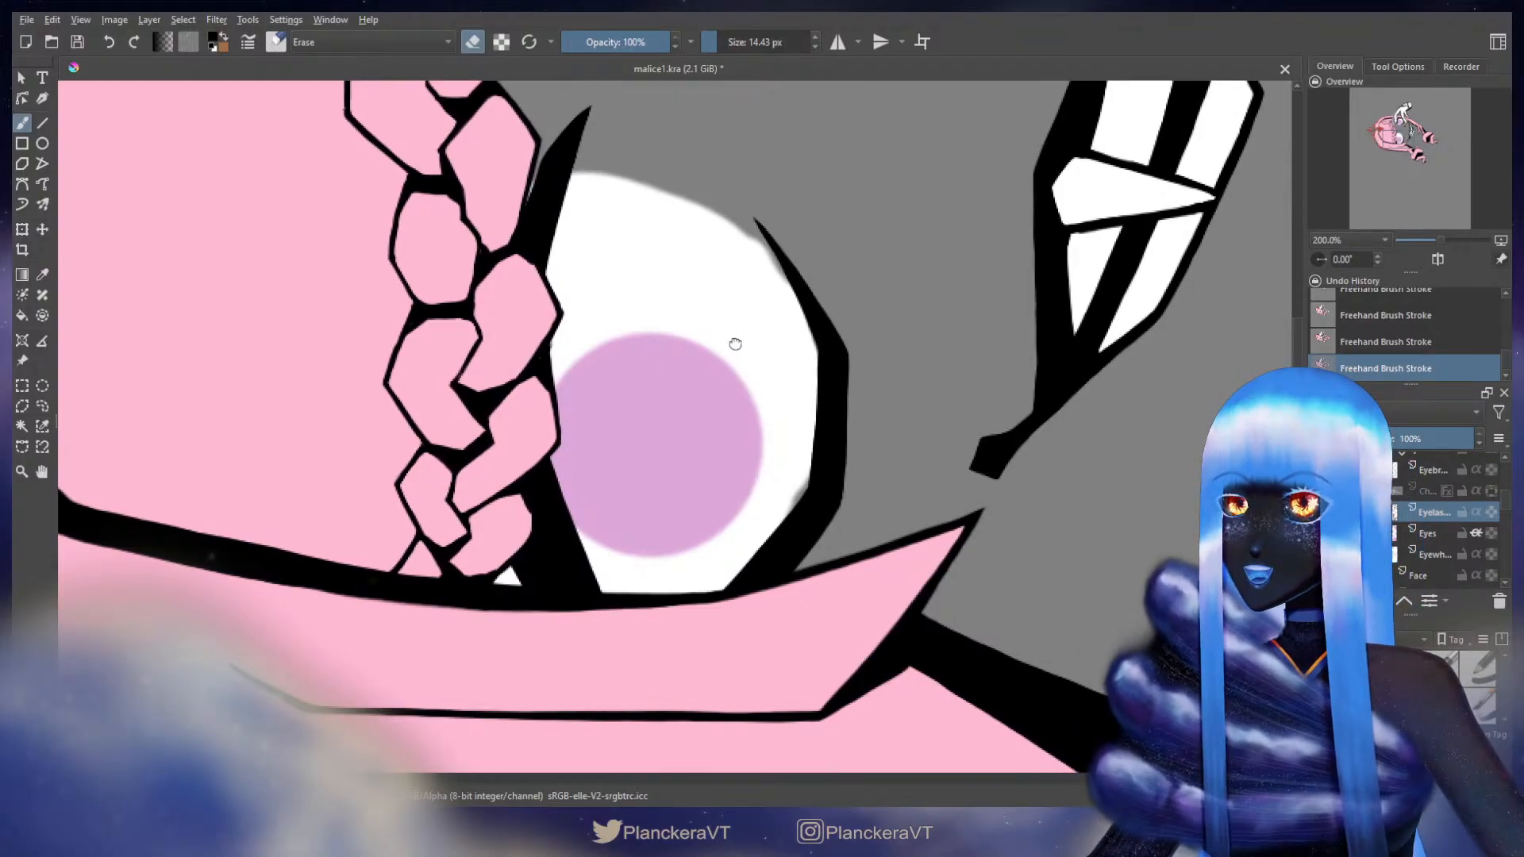
{"action": "scroll", "coordinate": [731, 336], "scroll_direction": "up", "scroll_amount": 8}
{"action": "mouse_move", "coordinate": [645, 423]}
{"action": "left_mouse_down"}
{"action": "mouse_move", "coordinate": [701, 430]}
{"action": "mouse_move", "coordinate": [703, 403]}
{"action": "mouse_move", "coordinate": [638, 393]}
{"action": "left_mouse_up"}
{"action": "key", "text": "e"}
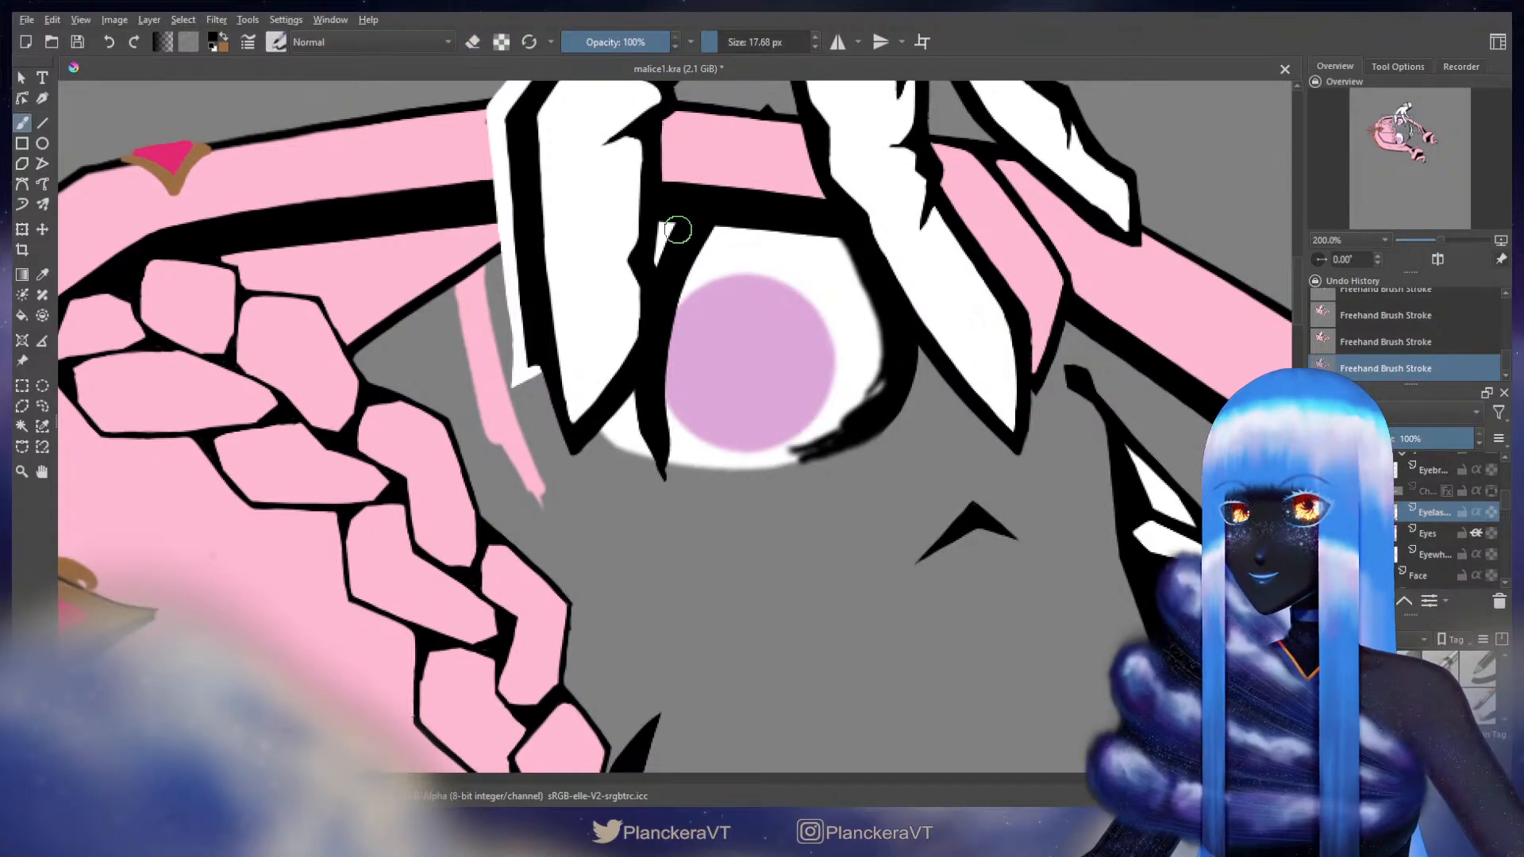
{"action": "left_click_drag", "start_coordinate": [669, 246], "coordinate": [651, 278]}
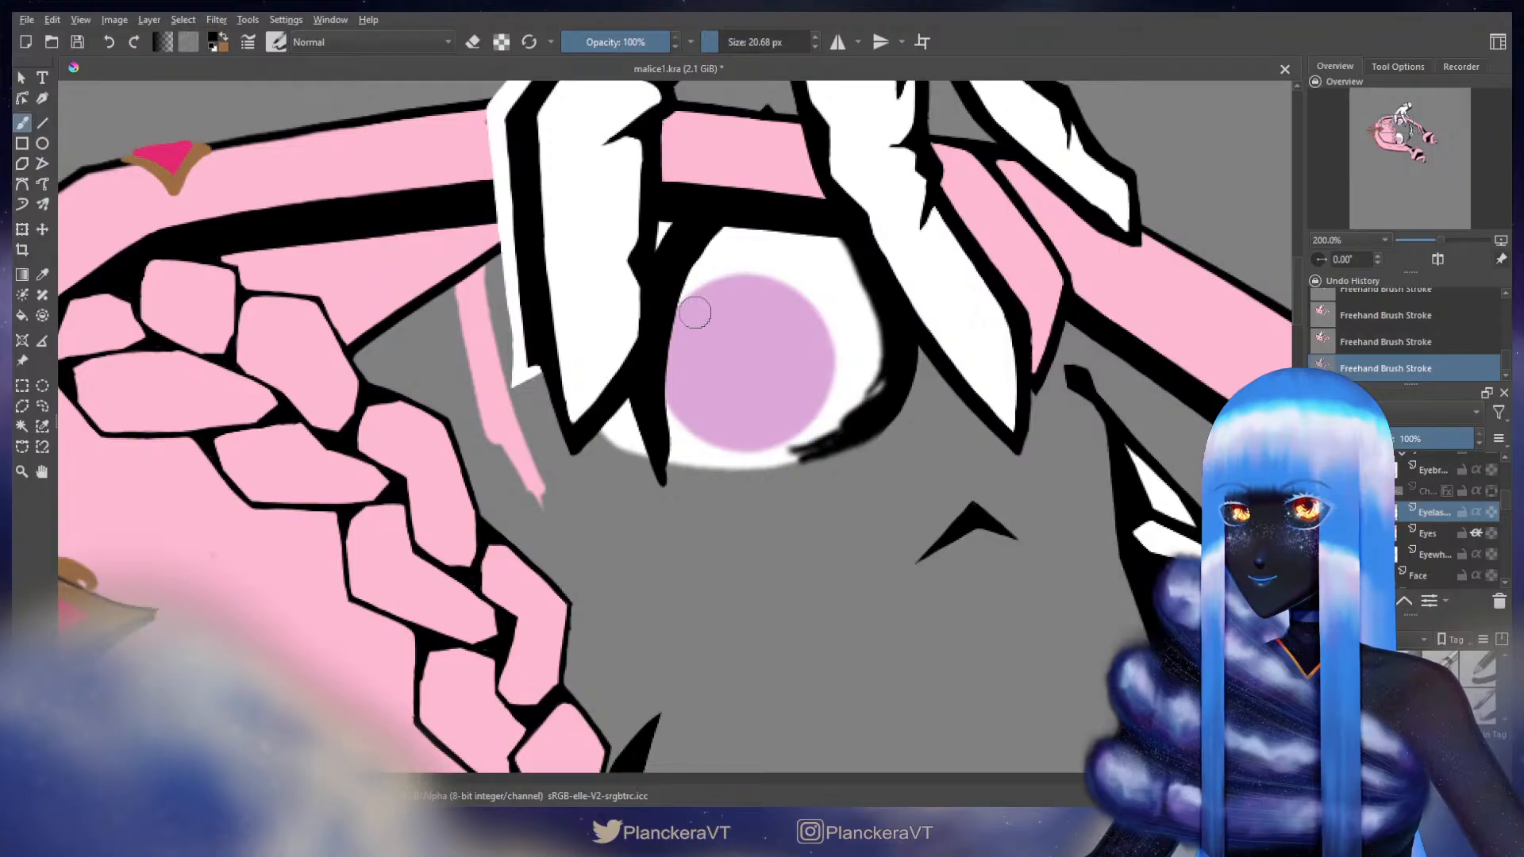
{"action": "key", "text": "e"}
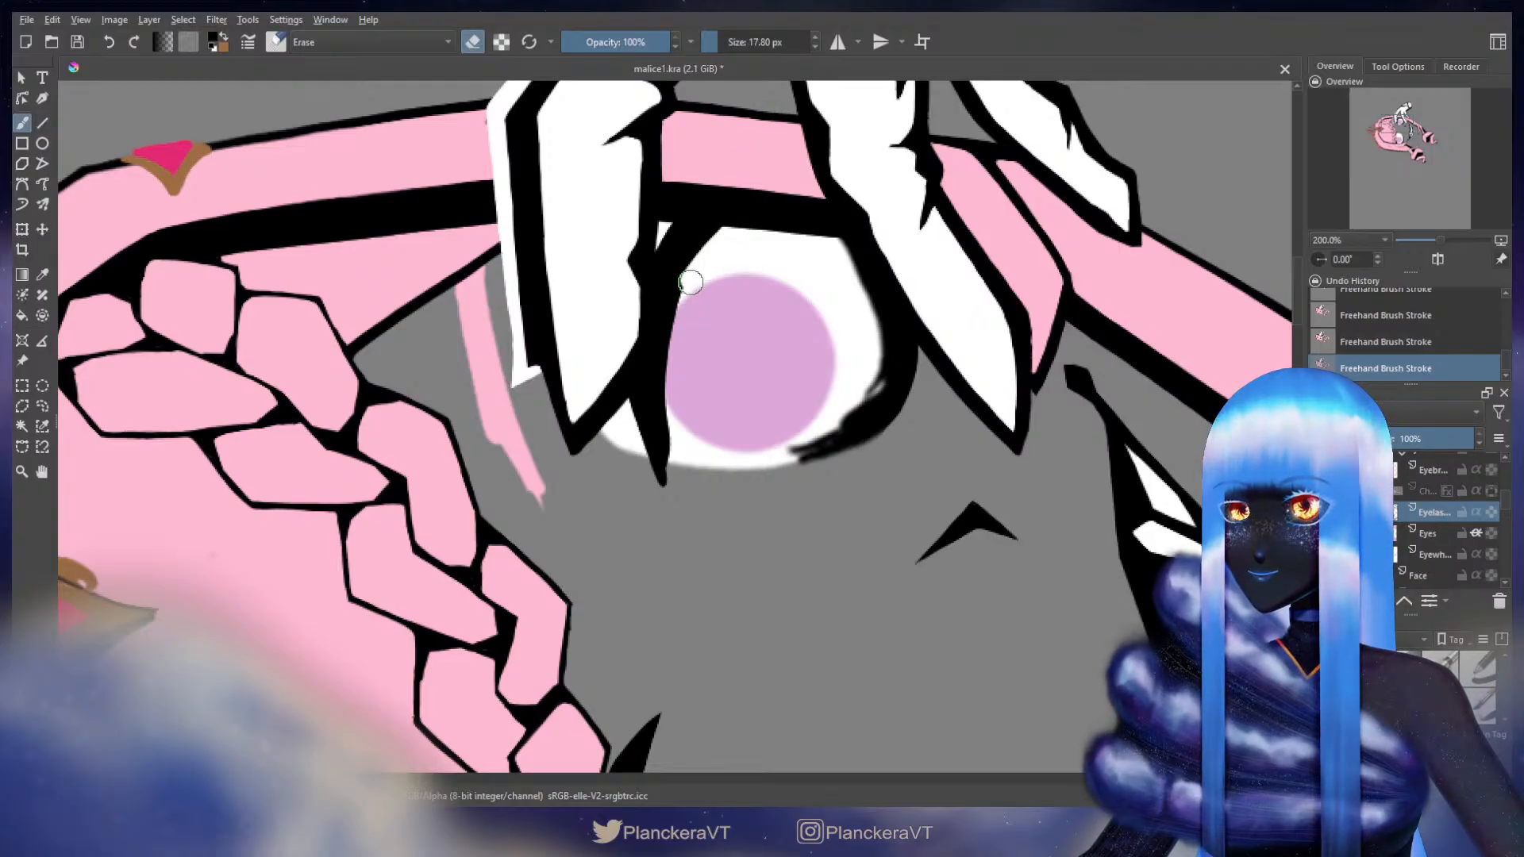
- Try to widen the upper eye's inner lash down to its tip with a black brush of about 21 px
{"action": "key", "text": "e"}
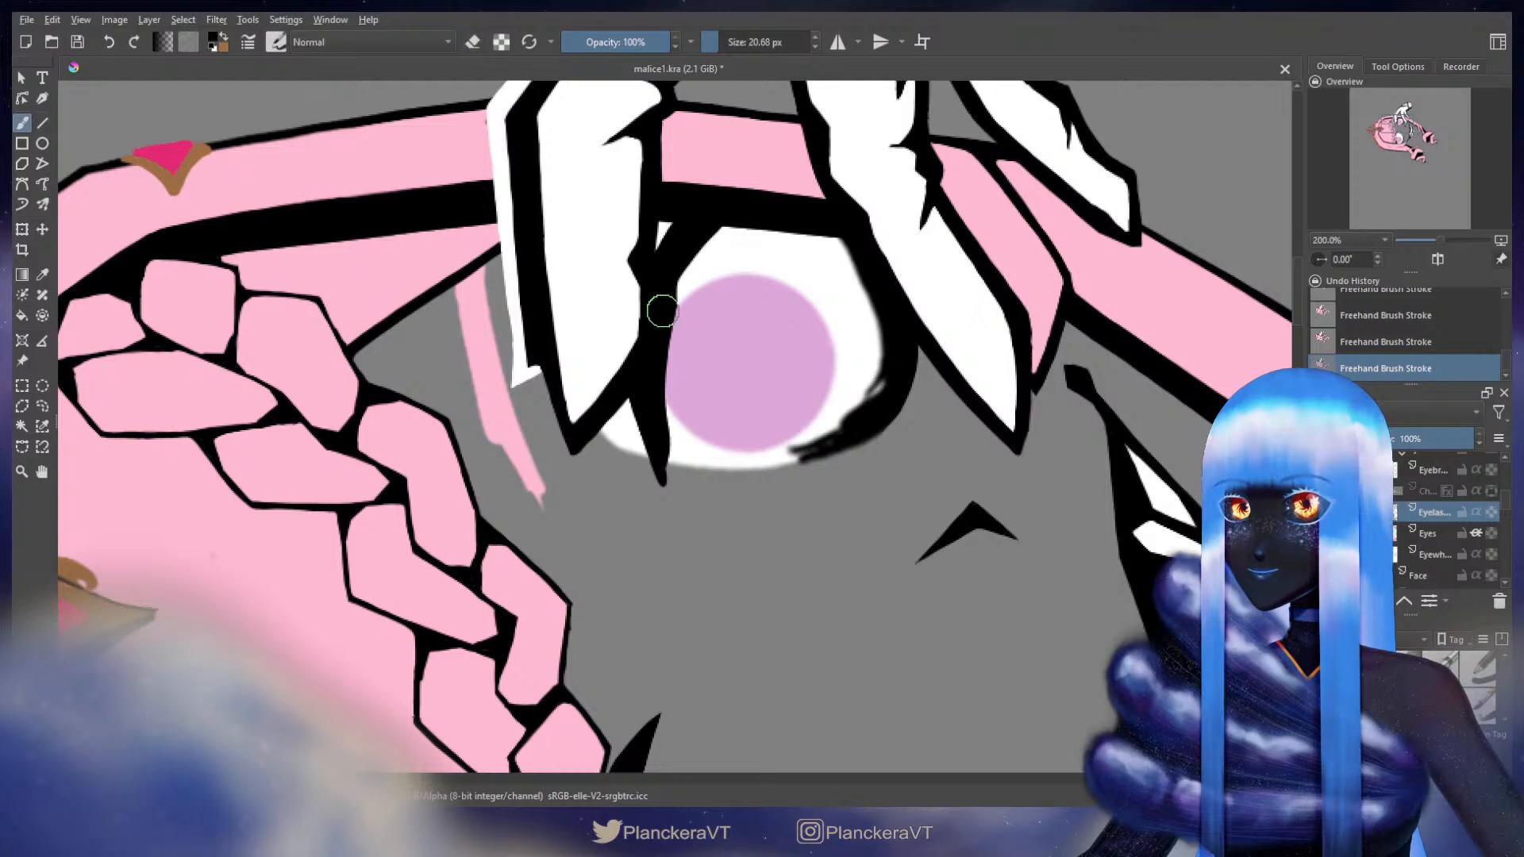
{"action": "key", "text": "e"}
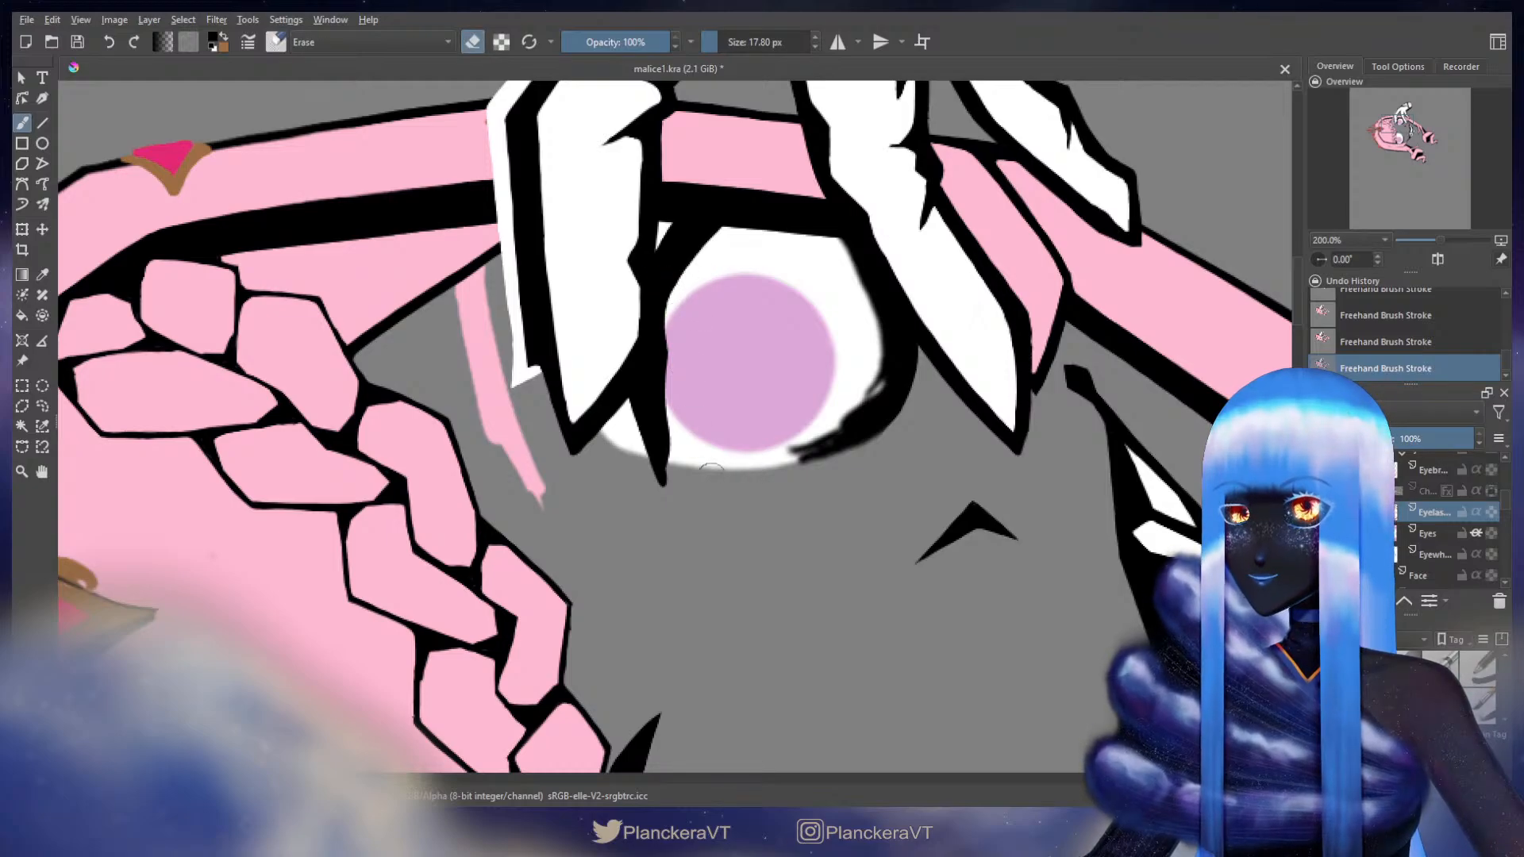
{"action": "key", "text": "e"}
{"action": "mouse_move", "coordinate": [662, 377]}
{"action": "left_mouse_down"}
{"action": "mouse_move", "coordinate": [675, 435]}
{"action": "mouse_move", "coordinate": [633, 367]}
{"action": "mouse_move", "coordinate": [657, 327]}
{"action": "mouse_move", "coordinate": [672, 412]}
{"action": "left_mouse_up"}
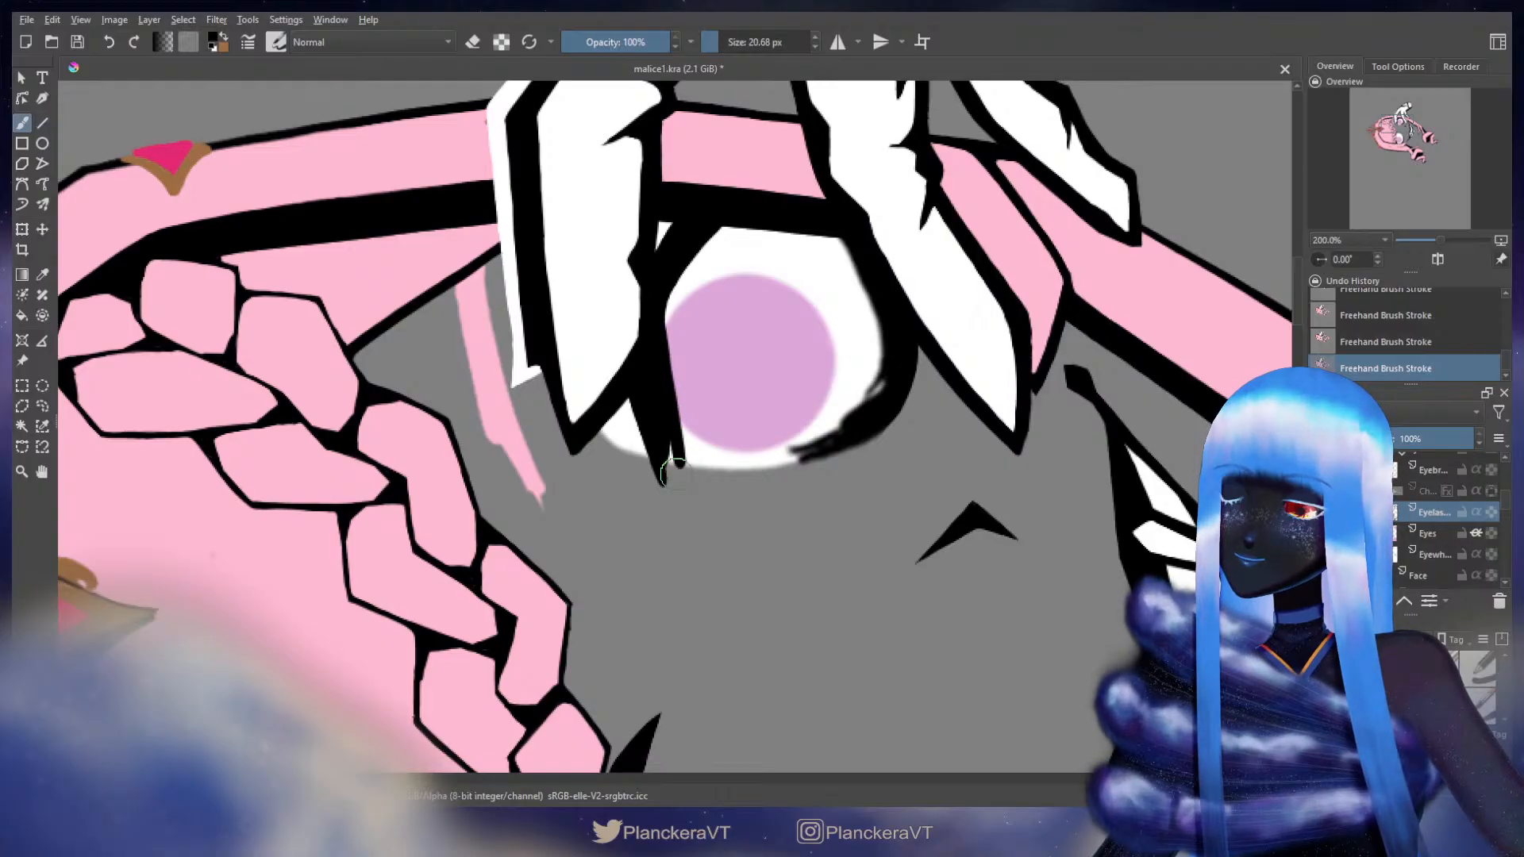
{"action": "key", "text": "ctrl+z"}
{"action": "key", "text": "ctrl+z"}
{"action": "key", "text": "ctrl+z"}
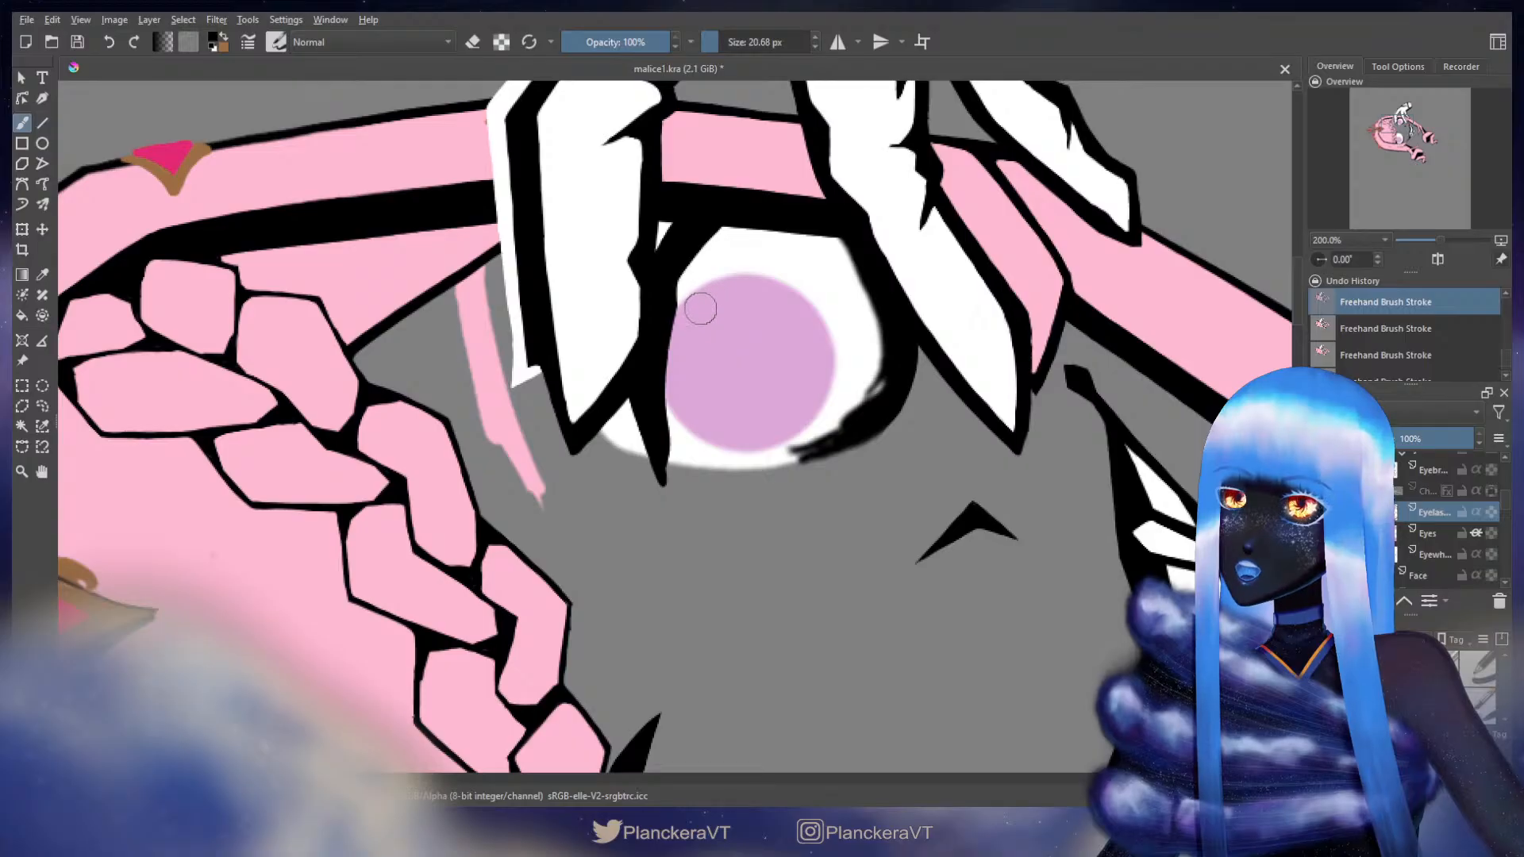
- Erase the inner lash's edge toward the iris and repaint its upper part as a straight diagonal with a brush of about 24 px
{"action": "key", "text": "e"}
{"action": "left_click_drag", "start_coordinate": [684, 292], "coordinate": [731, 226]}
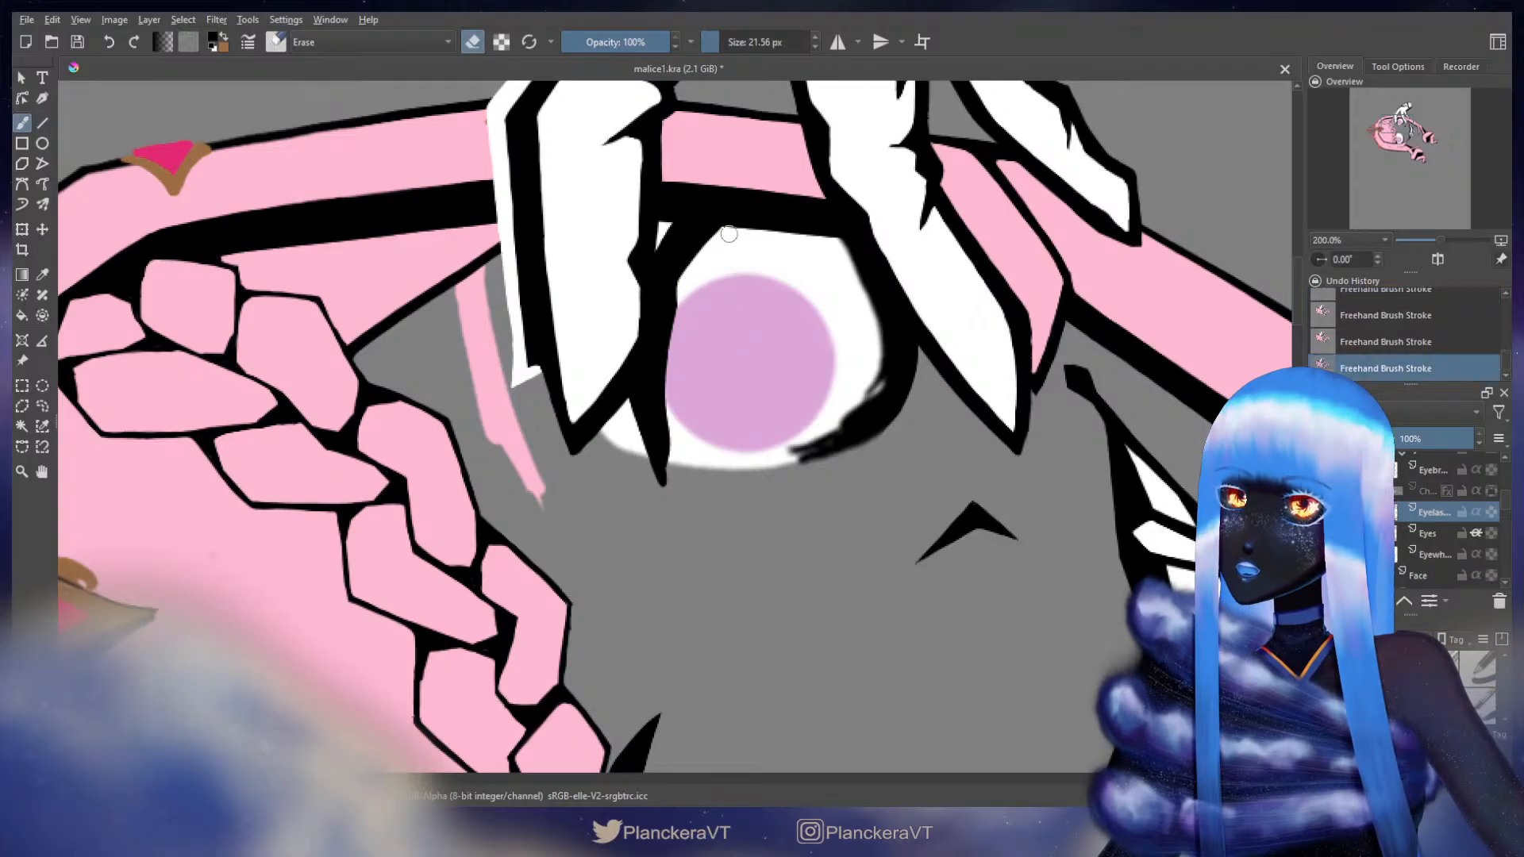
{"action": "mouse_move", "coordinate": [684, 302]}
{"action": "left_mouse_down"}
{"action": "mouse_move", "coordinate": [670, 333]}
{"action": "mouse_move", "coordinate": [679, 468]}
{"action": "left_mouse_up"}
{"action": "key", "text": "e"}
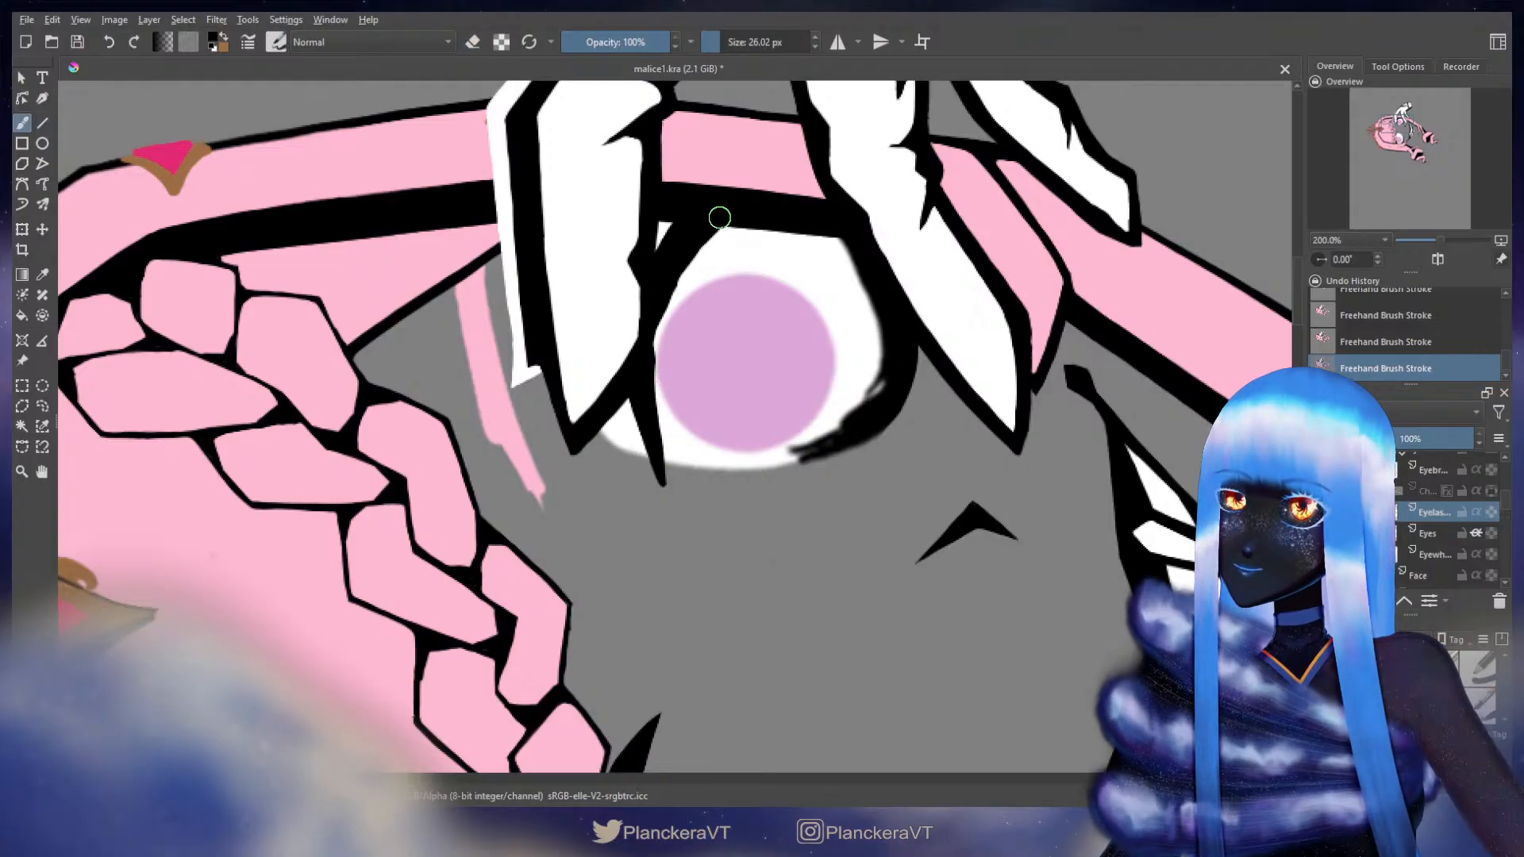
{"action": "key", "text": "ctrl+z"}
{"action": "left_click_drag", "start_coordinate": [714, 206], "coordinate": [624, 349]}
{"action": "mouse_move", "coordinate": [724, 205]}
{"action": "left_mouse_down"}
{"action": "mouse_move", "coordinate": [639, 328]}
{"action": "mouse_move", "coordinate": [650, 292]}
{"action": "left_mouse_up"}
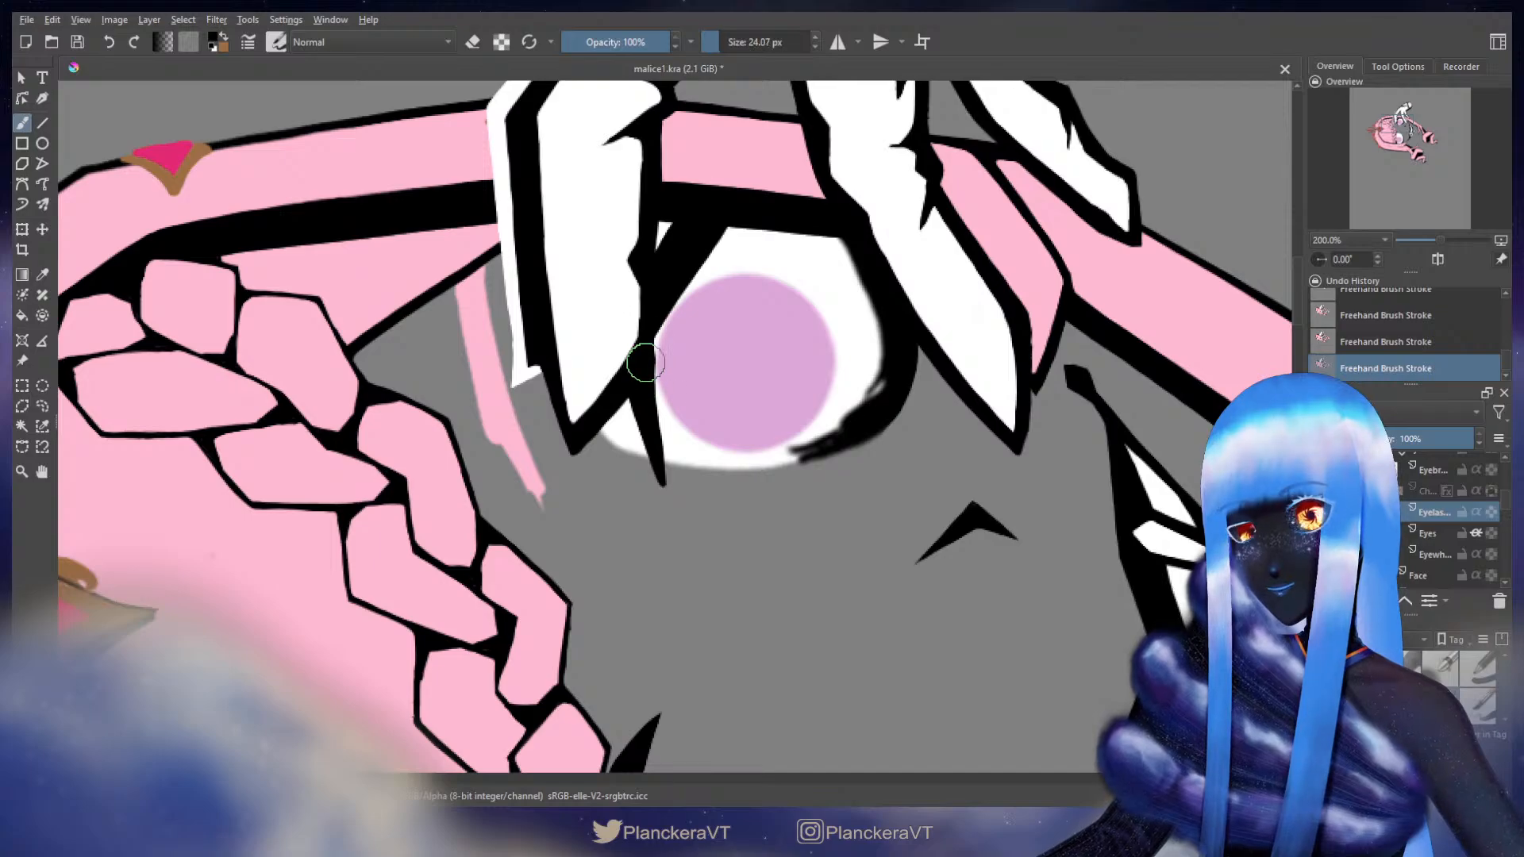
- Paint the inner lash's lower part black beside the iris with smaller brushes of about 21 and 19 px
{"action": "key", "text": "bracketleft"}
{"action": "key", "text": "ctrl+z"}
{"action": "key", "text": "bracketleft"}
{"action": "left_click_drag", "start_coordinate": [651, 320], "coordinate": [652, 410]}
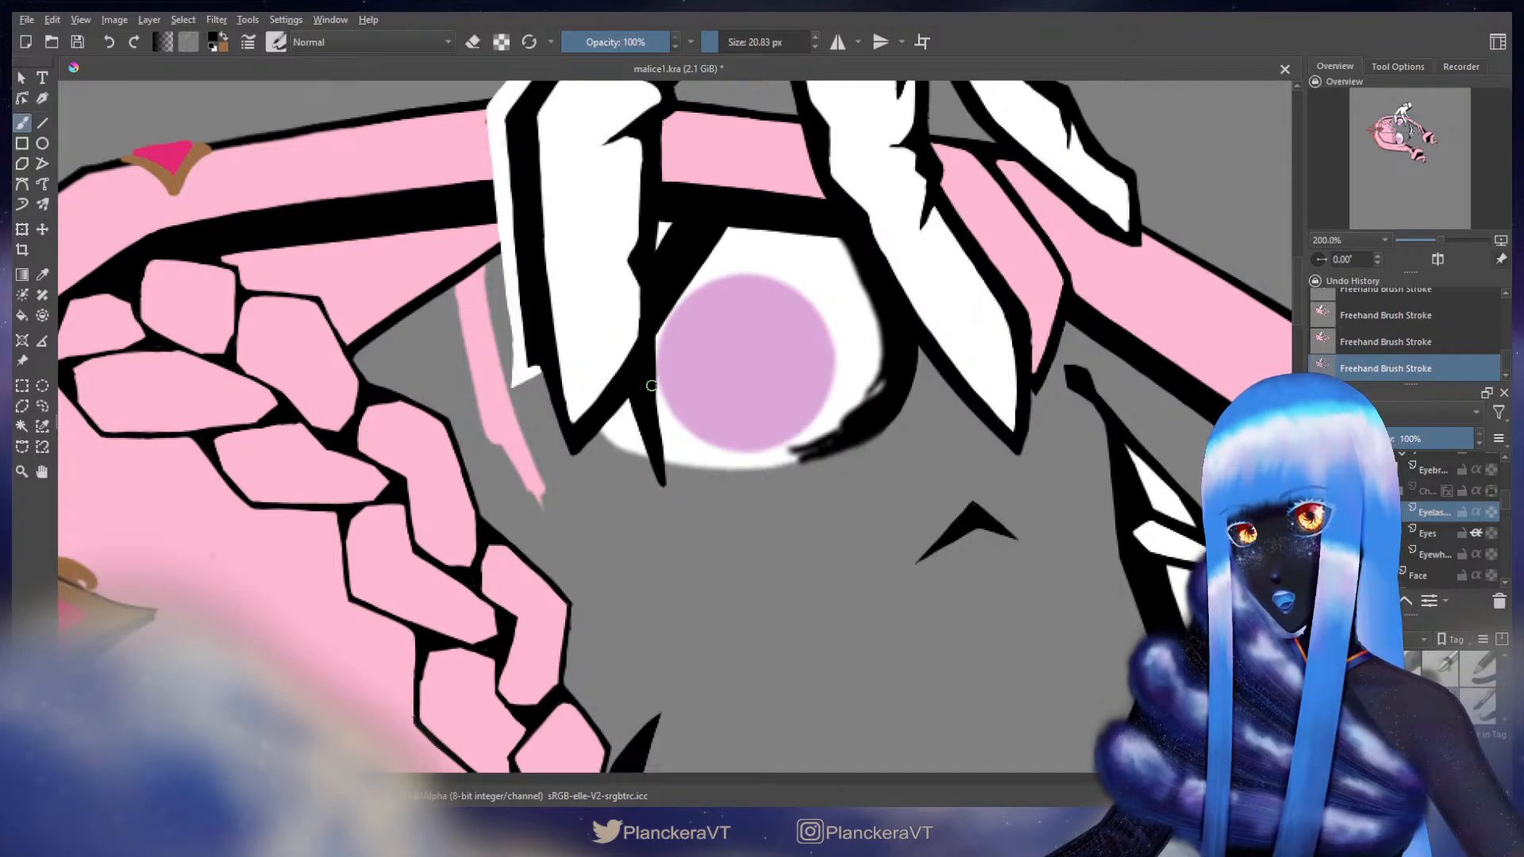
{"action": "key", "text": "bracketleft"}
{"action": "key", "text": "bracketleft"}
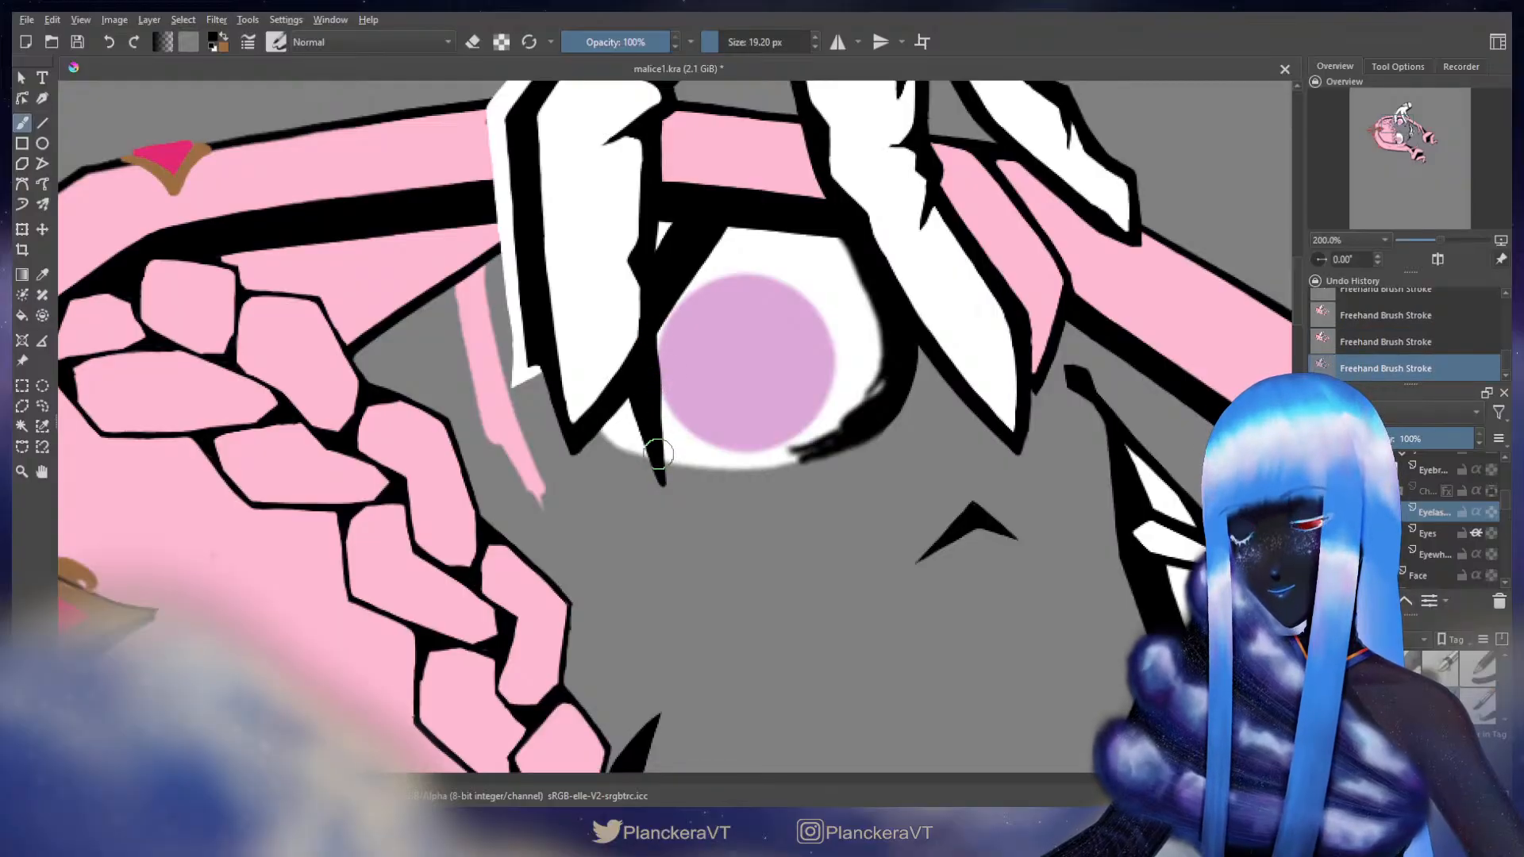
- Slim the inner lash's pointed lower end with an eraser of about 14 px
{"action": "key", "text": "e"}
{"action": "key", "text": "bracketleft"}
{"action": "key", "text": "bracketleft"}
{"action": "key", "text": "bracketleft"}
{"action": "key", "text": "bracketleft"}
{"action": "key", "text": "bracketleft"}
{"action": "key", "text": "bracketleft"}
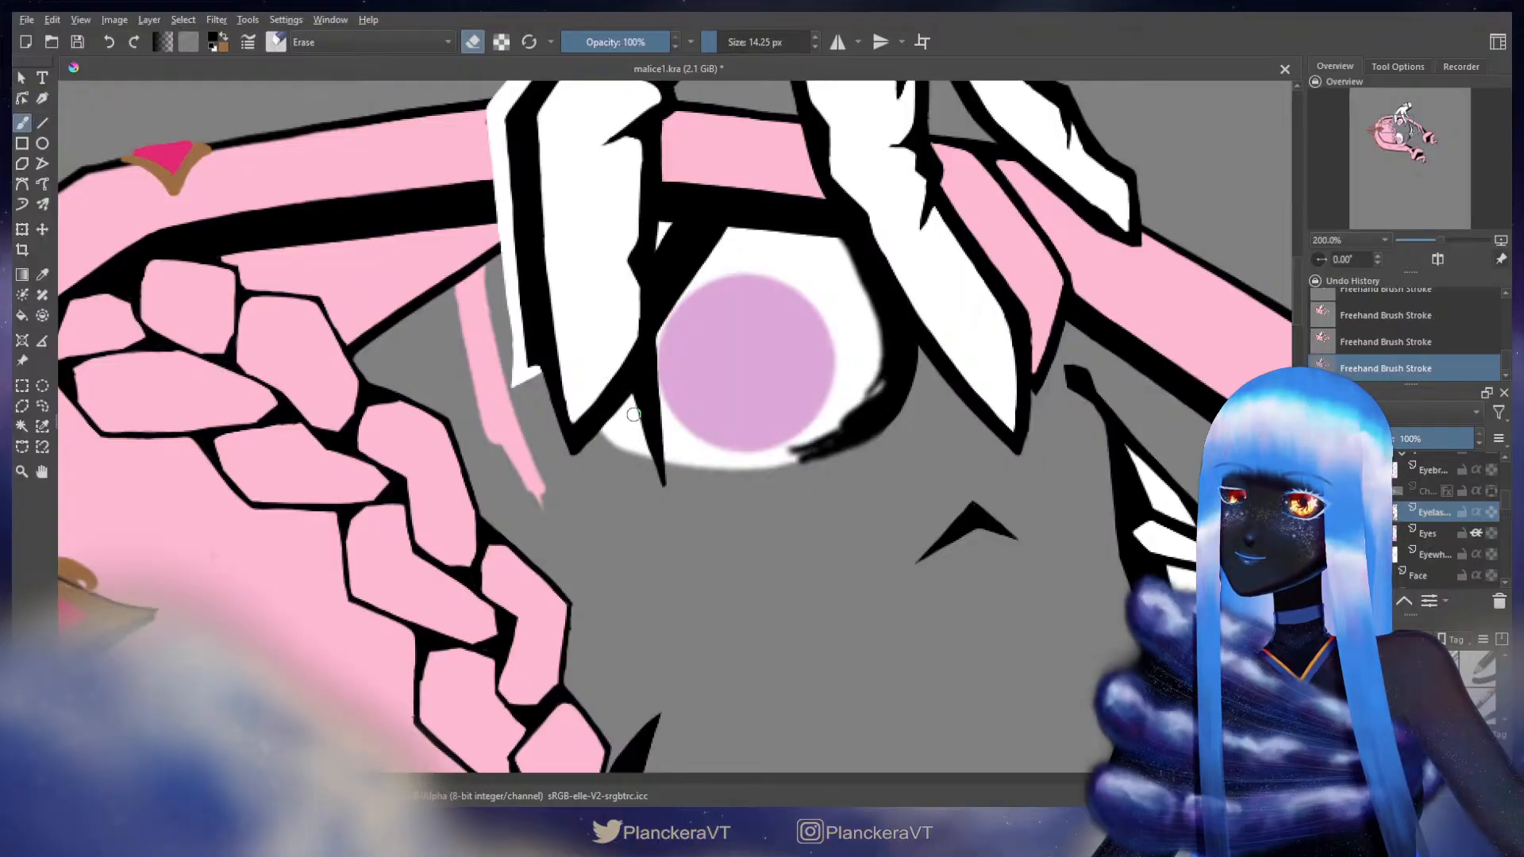
- Rebuild the upper eye's outer lash in solid black with a brush of about 25 px, undoing the strokes that miss
{"action": "mouse_move", "coordinate": [803, 214]}
{"action": "left_mouse_down"}
{"action": "mouse_move", "coordinate": [656, 254]}
{"action": "mouse_move", "coordinate": [718, 354]}
{"action": "left_mouse_up"}
{"action": "key", "text": "ctrl+z"}
{"action": "key", "text": "bracketright"}
{"action": "key", "text": "bracketright"}
{"action": "mouse_move", "coordinate": [687, 285]}
{"action": "left_mouse_down"}
{"action": "mouse_move", "coordinate": [731, 373]}
{"action": "mouse_move", "coordinate": [778, 316]}
{"action": "mouse_move", "coordinate": [766, 349]}
{"action": "mouse_move", "coordinate": [699, 401]}
{"action": "mouse_move", "coordinate": [716, 423]}
{"action": "mouse_move", "coordinate": [742, 391]}
{"action": "left_mouse_up"}
{"action": "key", "text": "e"}
{"action": "key", "text": "ctrl+z"}
{"action": "mouse_move", "coordinate": [764, 389]}
{"action": "left_mouse_down"}
{"action": "mouse_move", "coordinate": [709, 427]}
{"action": "mouse_move", "coordinate": [792, 355]}
{"action": "mouse_move", "coordinate": [729, 410]}
{"action": "left_mouse_up"}
{"action": "key", "text": "ctrl+z"}
{"action": "key", "text": "ctrl+z"}
{"action": "key", "text": "ctrl+z"}
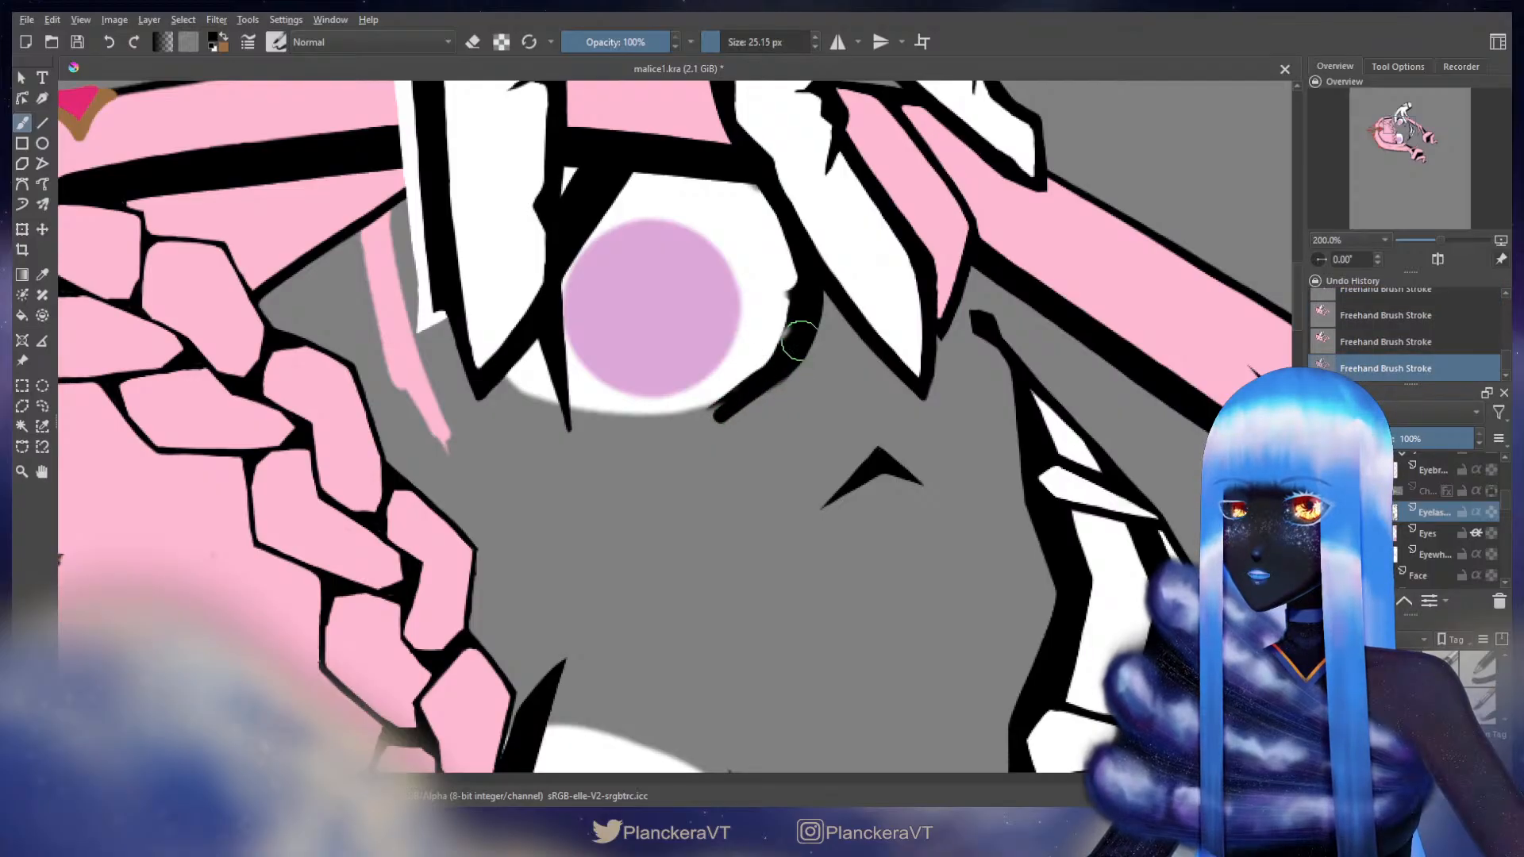
{"action": "mouse_move", "coordinate": [816, 305]}
{"action": "left_mouse_down"}
{"action": "mouse_move", "coordinate": [811, 351]}
{"action": "mouse_move", "coordinate": [768, 383]}
{"action": "left_mouse_up"}
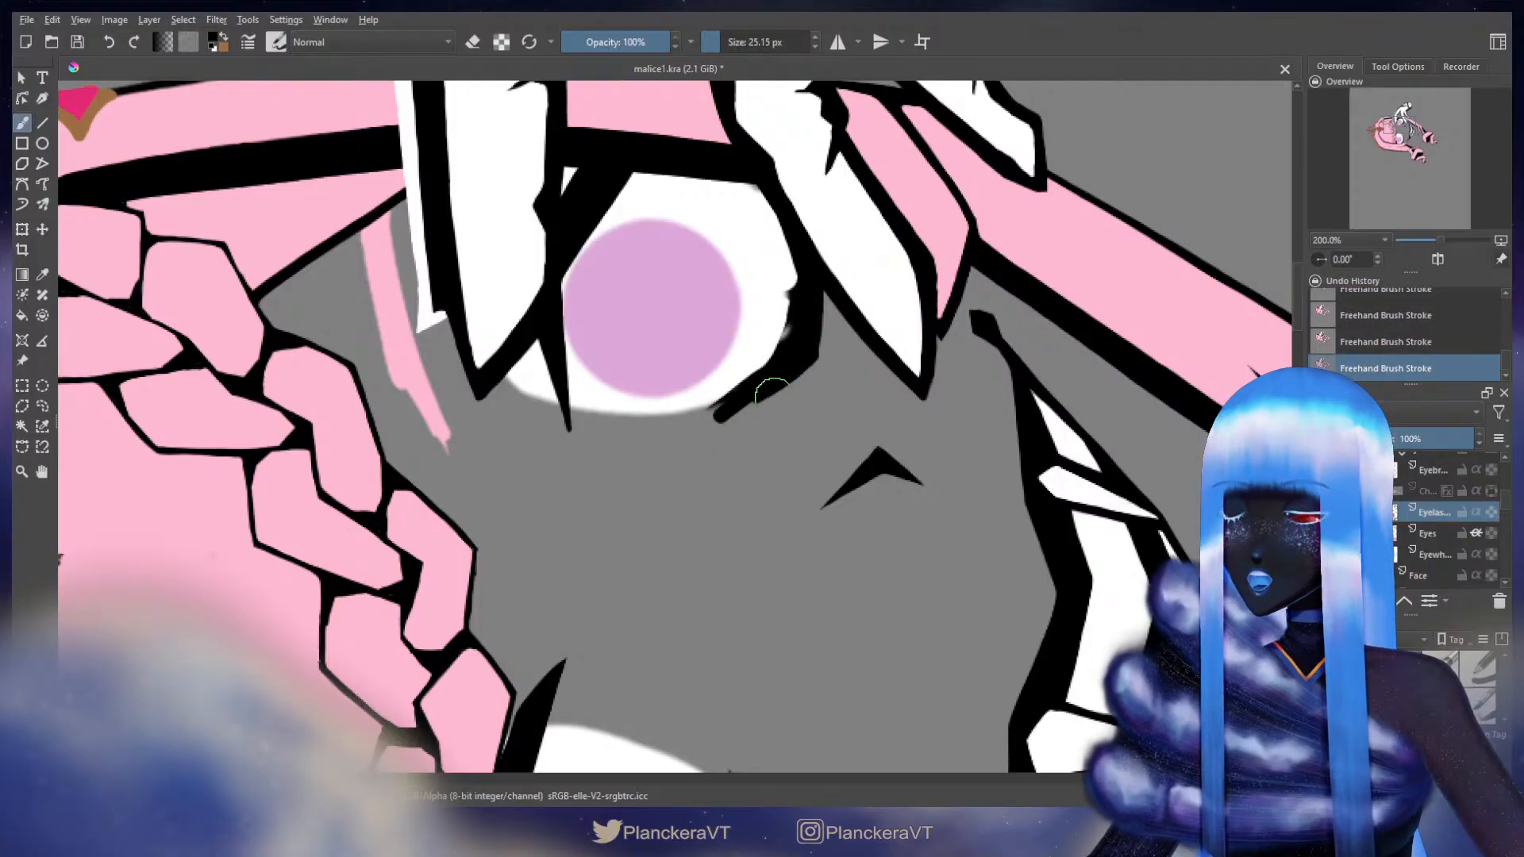
- Smooth the outer lash's inner edge and sharpen its tip with an eraser of about 19 px, touching up its bend in black
{"action": "key", "text": "e"}
{"action": "mouse_move", "coordinate": [780, 293]}
{"action": "left_mouse_down"}
{"action": "mouse_move", "coordinate": [784, 268]}
{"action": "mouse_move", "coordinate": [784, 315]}
{"action": "mouse_move", "coordinate": [786, 296]}
{"action": "mouse_move", "coordinate": [747, 369]}
{"action": "mouse_move", "coordinate": [792, 354]}
{"action": "mouse_move", "coordinate": [826, 368]}
{"action": "left_mouse_up"}
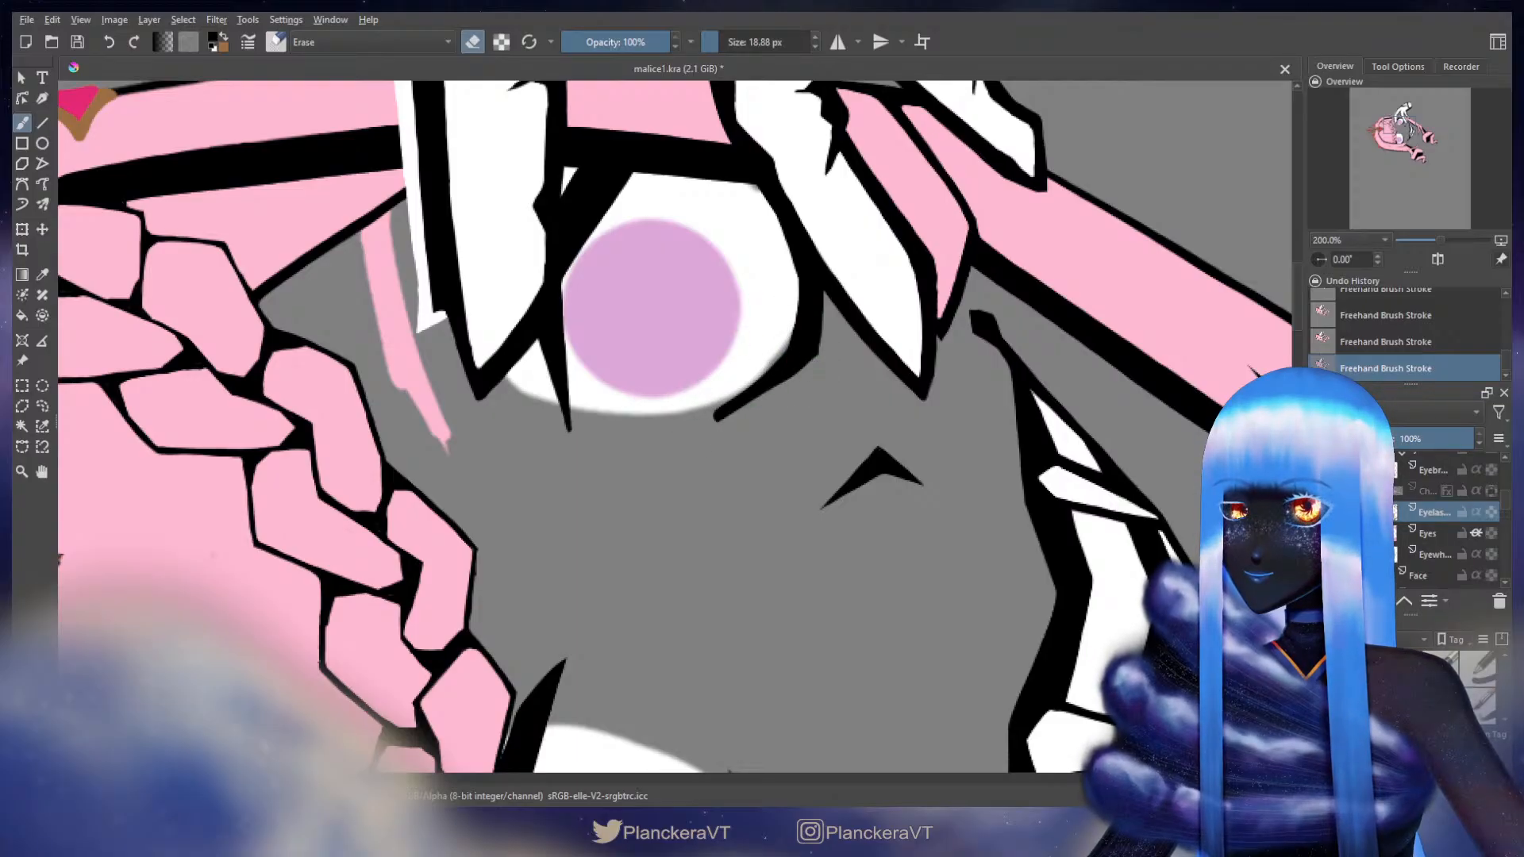
{"action": "left_click_drag", "start_coordinate": [778, 382], "coordinate": [726, 401]}
{"action": "key", "text": "e"}
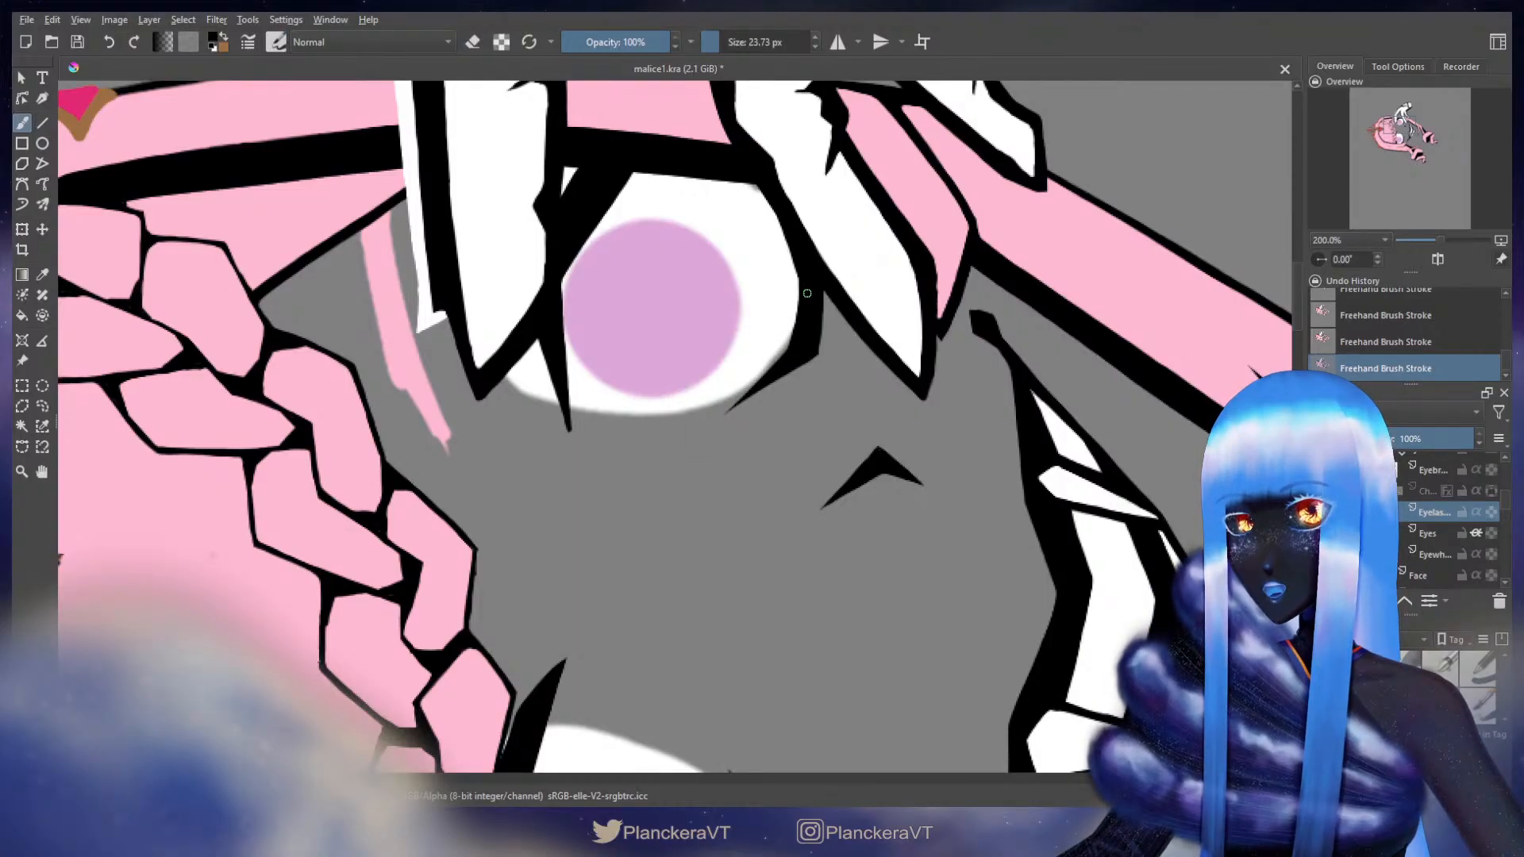
{"action": "left_click_drag", "start_coordinate": [796, 338], "coordinate": [789, 355]}
{"action": "key", "text": "ctrl+z"}
{"action": "mouse_move", "coordinate": [801, 299]}
{"action": "left_mouse_down"}
{"action": "mouse_move", "coordinate": [791, 354]}
{"action": "mouse_move", "coordinate": [822, 286]}
{"action": "left_mouse_up"}
{"action": "key", "text": "e"}
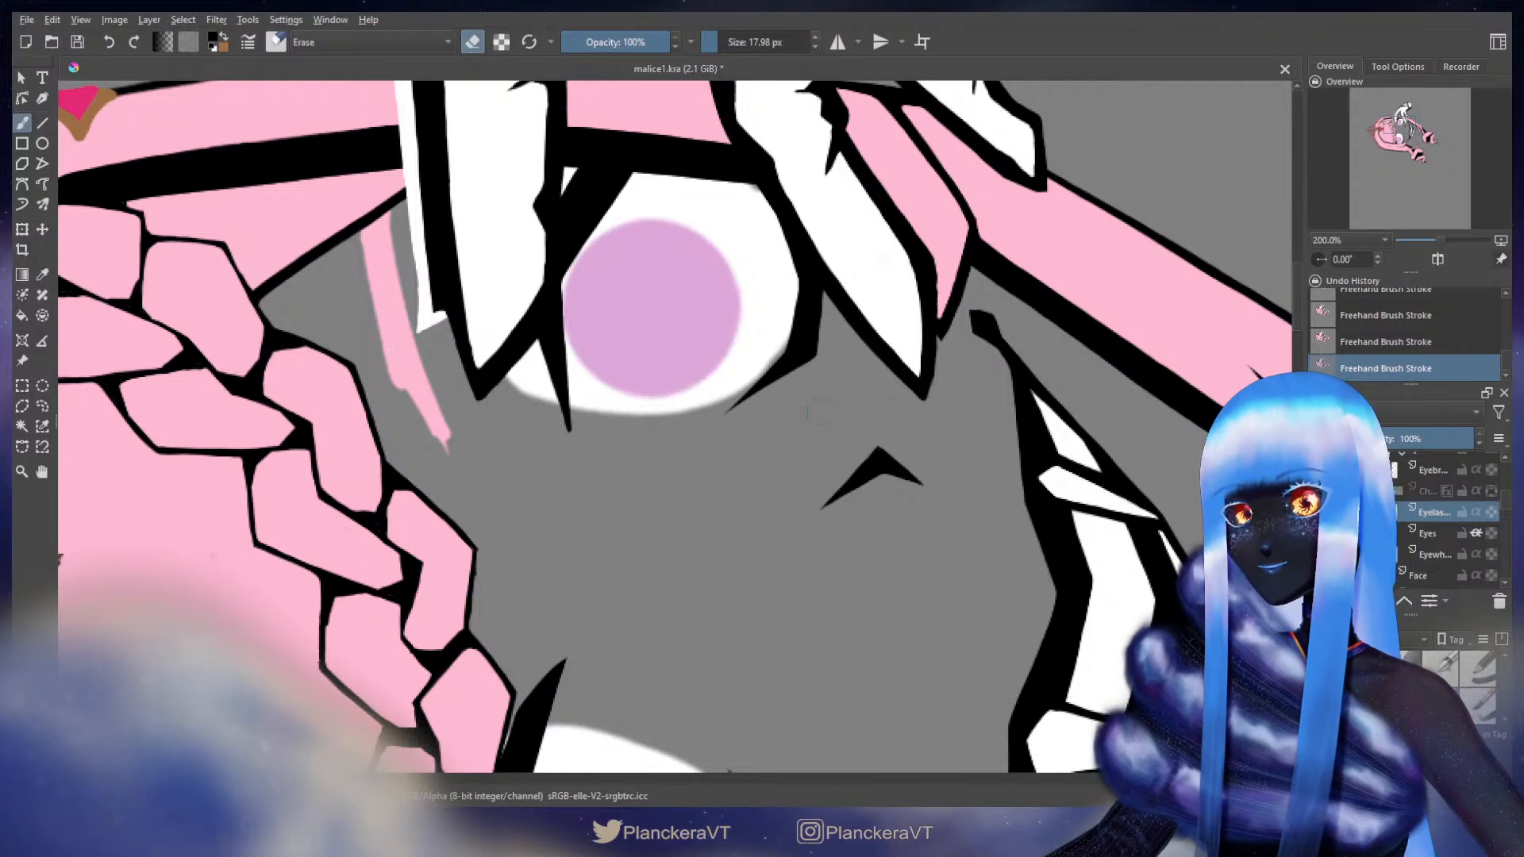
- Add a new paint layer directly above the eyelash layer
{"action": "scroll", "coordinate": [822, 401], "scroll_direction": "down", "scroll_amount": 5}
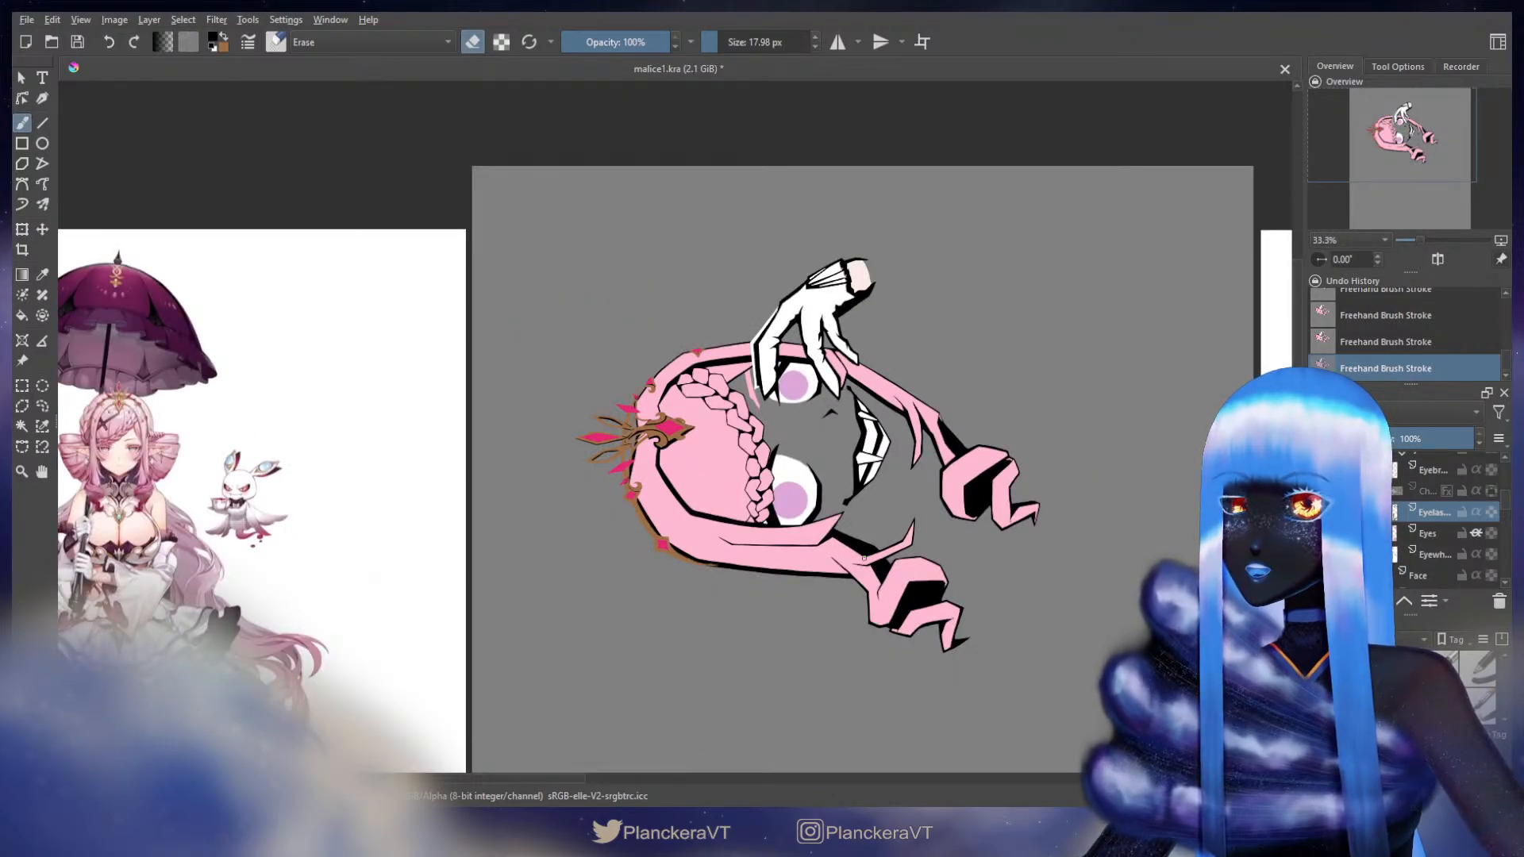
{"action": "key", "text": "Insert"}
{"action": "scroll", "coordinate": [835, 546], "scroll_direction": "up", "scroll_amount": 2}
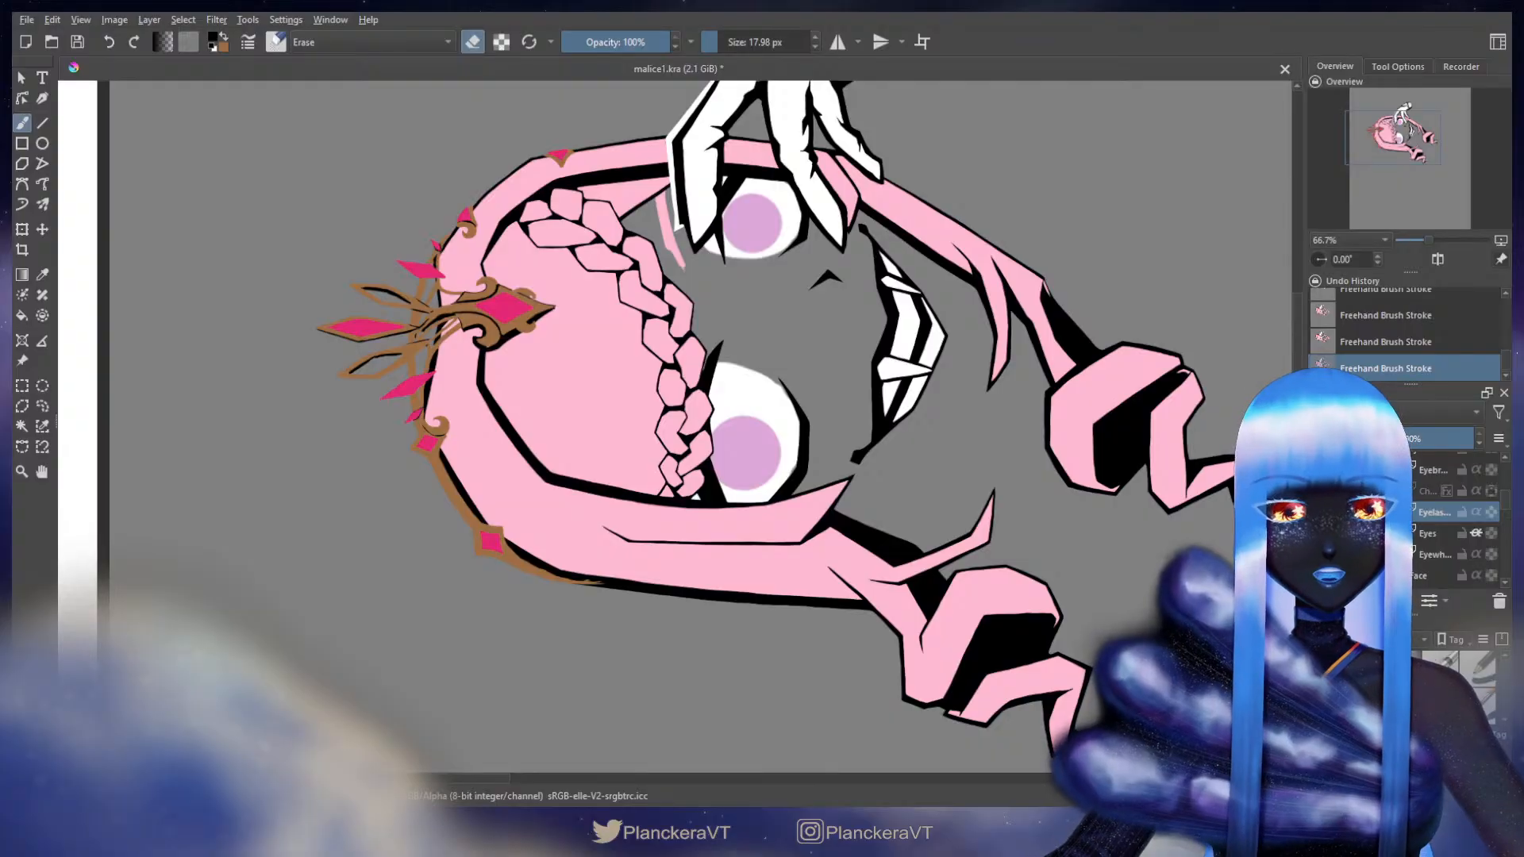
{"action": "scroll", "coordinate": [873, 460], "scroll_direction": "up", "scroll_amount": 1}
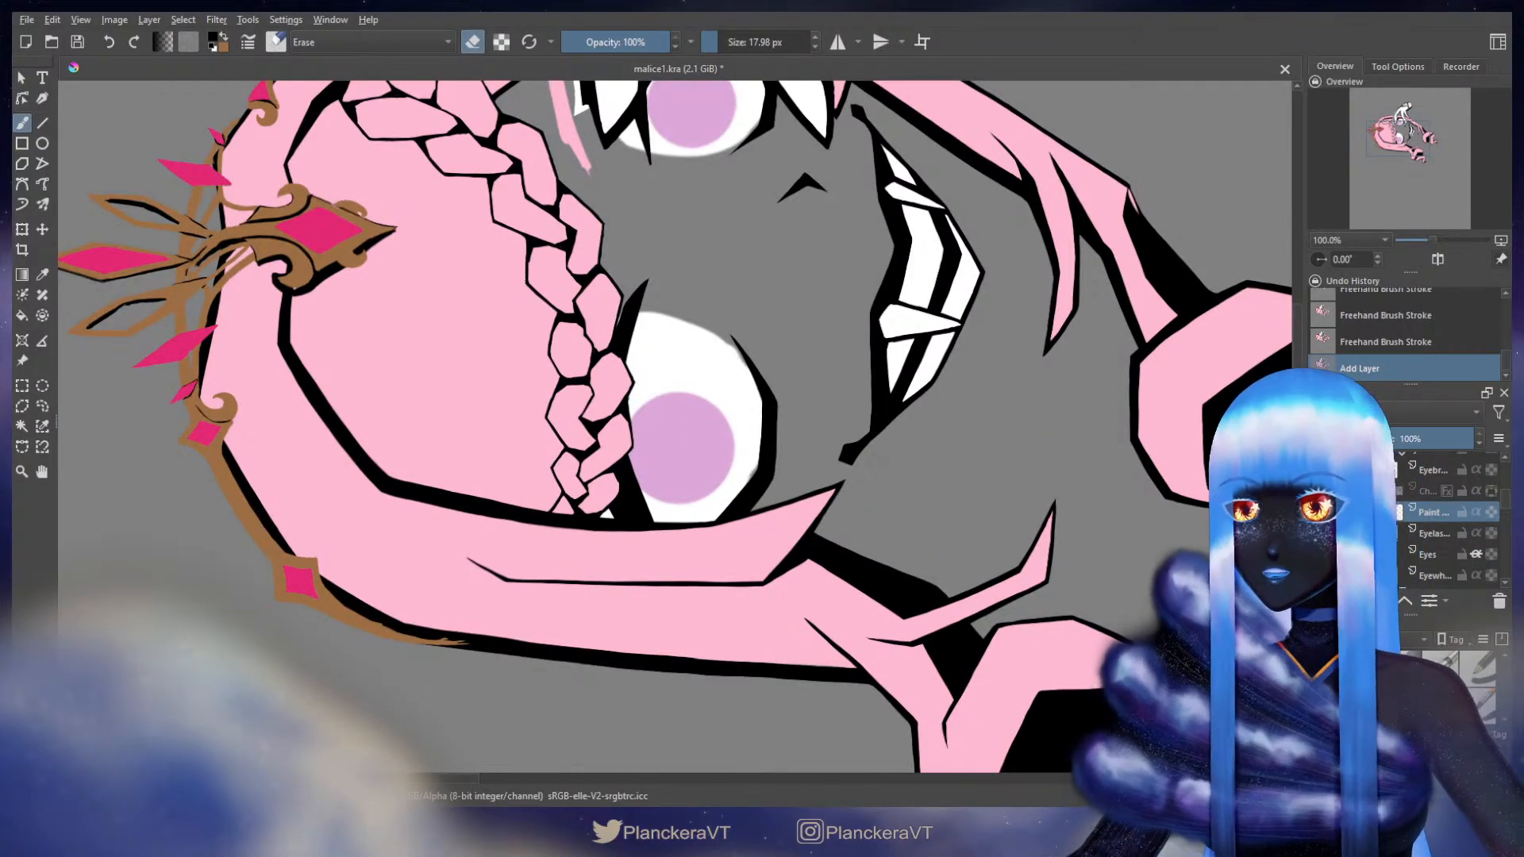
- Try painting spiky lashes over the lower eye's iris with a black brush of about 40 px and clear the layer
{"action": "key", "text": "e"}
{"action": "left_click_drag", "start_coordinate": [641, 501], "coordinate": [656, 502], "text": "shift"}
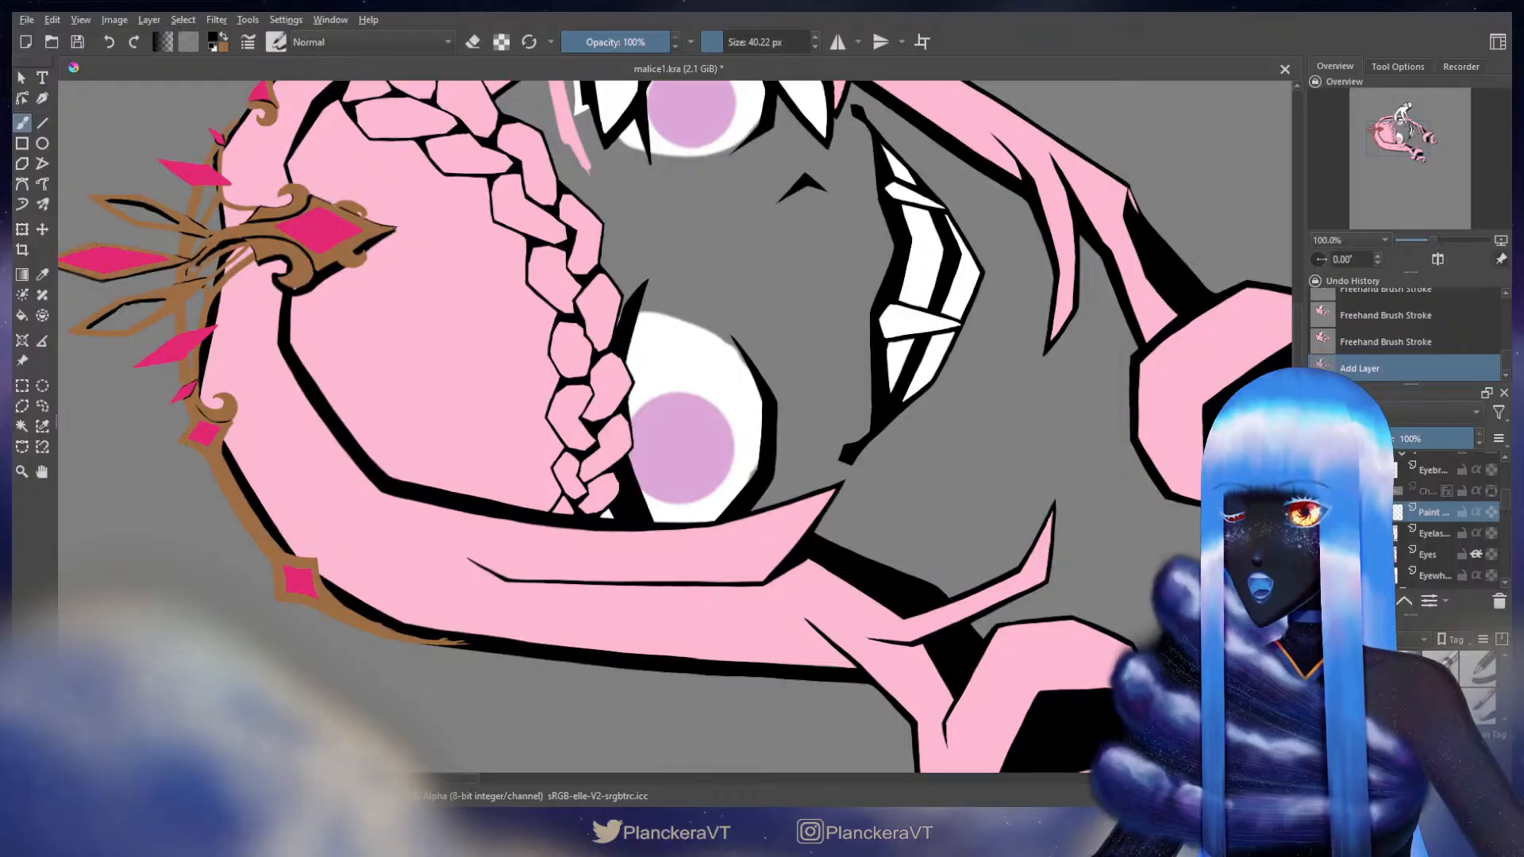
{"action": "left_click_drag", "start_coordinate": [647, 496], "coordinate": [651, 401]}
{"action": "key", "text": "ctrl+z"}
{"action": "mouse_move", "coordinate": [645, 520]}
{"action": "left_mouse_down"}
{"action": "mouse_move", "coordinate": [657, 460]}
{"action": "mouse_move", "coordinate": [647, 420]}
{"action": "mouse_move", "coordinate": [645, 519]}
{"action": "left_mouse_up"}
{"action": "key", "text": "ctrl+z"}
{"action": "left_click_drag", "start_coordinate": [657, 451], "coordinate": [669, 492]}
{"action": "key", "text": "ctrl+z"}
{"action": "left_click_drag", "start_coordinate": [657, 446], "coordinate": [660, 486]}
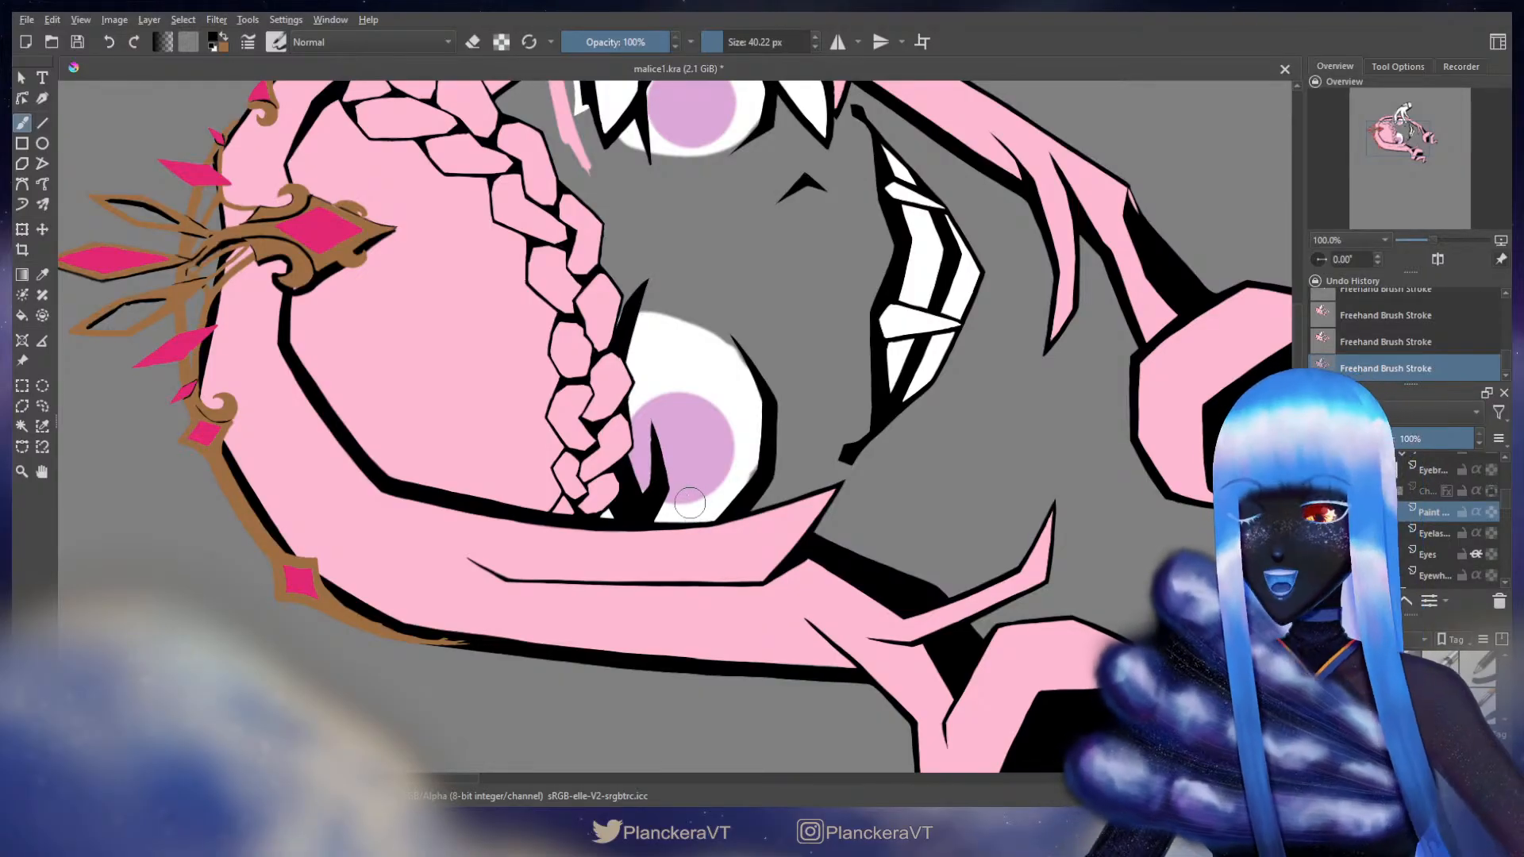
{"action": "key", "text": "Delete"}
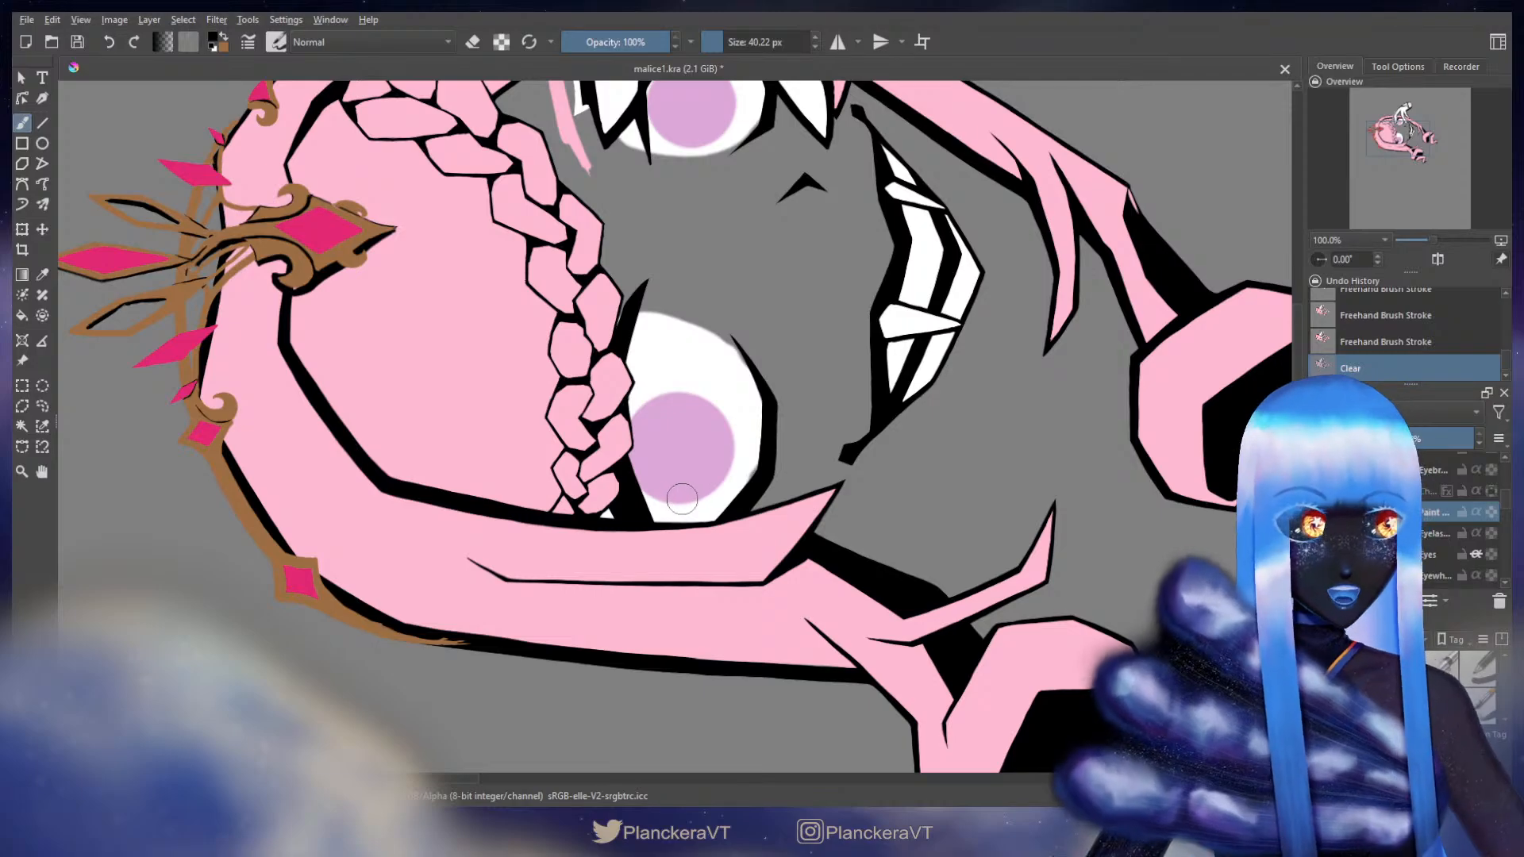
- Try single lash spikes near the lower eye's inner lash with a smaller brush, undoing the strokes that miss
{"action": "left_click_drag", "start_coordinate": [634, 509], "coordinate": [694, 440]}
{"action": "key", "text": "ctrl+z"}
{"action": "left_click_drag", "start_coordinate": [637, 519], "coordinate": [671, 446]}
{"action": "key", "text": "ctrl+z"}
{"action": "key", "text": "ctrl+z"}
{"action": "mouse_move", "coordinate": [632, 315]}
{"action": "left_mouse_down"}
{"action": "mouse_move", "coordinate": [658, 278]}
{"action": "mouse_move", "coordinate": [665, 399]}
{"action": "mouse_move", "coordinate": [697, 364]}
{"action": "mouse_move", "coordinate": [660, 408]}
{"action": "mouse_move", "coordinate": [696, 360]}
{"action": "left_mouse_up"}
{"action": "key", "text": "ctrl+z"}
{"action": "key", "text": "ctrl+z"}
{"action": "key", "text": "ctrl+z"}
{"action": "key", "text": "ctrl+z"}
{"action": "left_click_drag", "start_coordinate": [659, 408], "coordinate": [694, 357]}
{"action": "key", "text": "ctrl+z"}
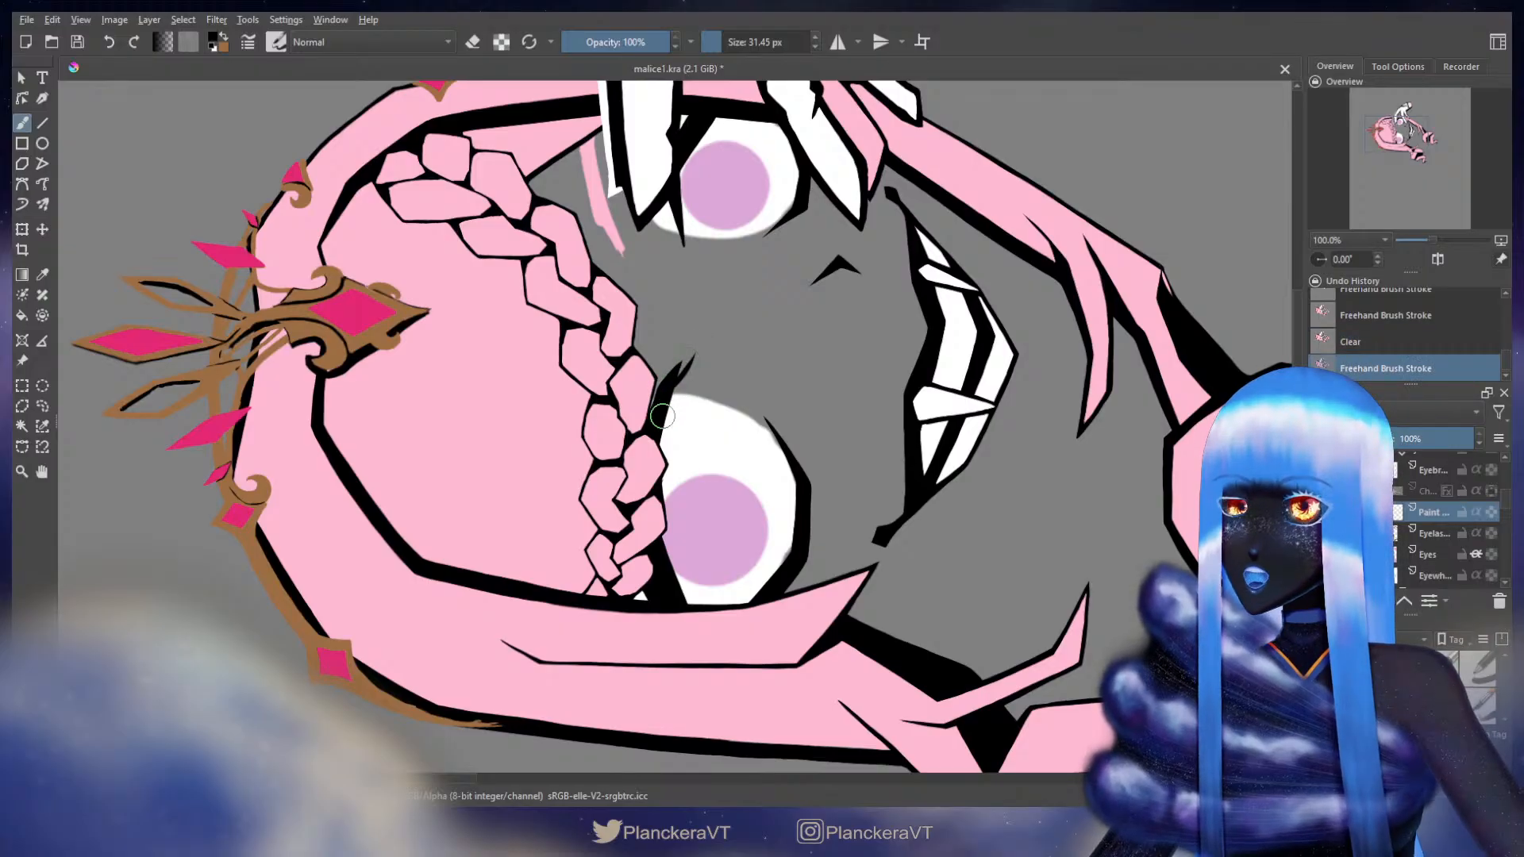
- Try adding short black spikes beside the pointed tip of the lower eye's inner lash, varying the brush size
{"action": "left_click_drag", "start_coordinate": [669, 411], "coordinate": [704, 372]}
{"action": "key", "text": "ctrl+z"}
{"action": "key", "text": "bracketright"}
{"action": "left_click_drag", "start_coordinate": [657, 423], "coordinate": [706, 369]}
{"action": "key", "text": "ctrl+z"}
{"action": "key", "text": "bracketleft"}
{"action": "left_click_drag", "start_coordinate": [660, 424], "coordinate": [698, 377]}
{"action": "key", "text": "ctrl+z"}
{"action": "mouse_move", "coordinate": [651, 423]}
{"action": "left_mouse_down"}
{"action": "mouse_move", "coordinate": [686, 372]}
{"action": "mouse_move", "coordinate": [654, 422]}
{"action": "mouse_move", "coordinate": [698, 396]}
{"action": "mouse_move", "coordinate": [655, 421]}
{"action": "mouse_move", "coordinate": [699, 383]}
{"action": "mouse_move", "coordinate": [658, 431]}
{"action": "mouse_move", "coordinate": [686, 403]}
{"action": "left_mouse_up"}
{"action": "key", "text": "ctrl+z"}
{"action": "key", "text": "ctrl+z"}
- Try continuing the black spikes down the inner lash over the iris with a brush of about 37 px and clear the layer
{"action": "mouse_move", "coordinate": [651, 475]}
{"action": "left_mouse_down"}
{"action": "mouse_move", "coordinate": [704, 413]}
{"action": "mouse_move", "coordinate": [646, 467]}
{"action": "mouse_move", "coordinate": [693, 434]}
{"action": "mouse_move", "coordinate": [659, 473]}
{"action": "mouse_move", "coordinate": [656, 523]}
{"action": "mouse_move", "coordinate": [697, 467]}
{"action": "left_mouse_up"}
{"action": "key", "text": "ctrl+z"}
{"action": "key", "text": "ctrl+z"}
{"action": "key", "text": "ctrl+z"}
{"action": "left_click_drag", "start_coordinate": [659, 524], "coordinate": [700, 476]}
{"action": "key", "text": "ctrl+z"}
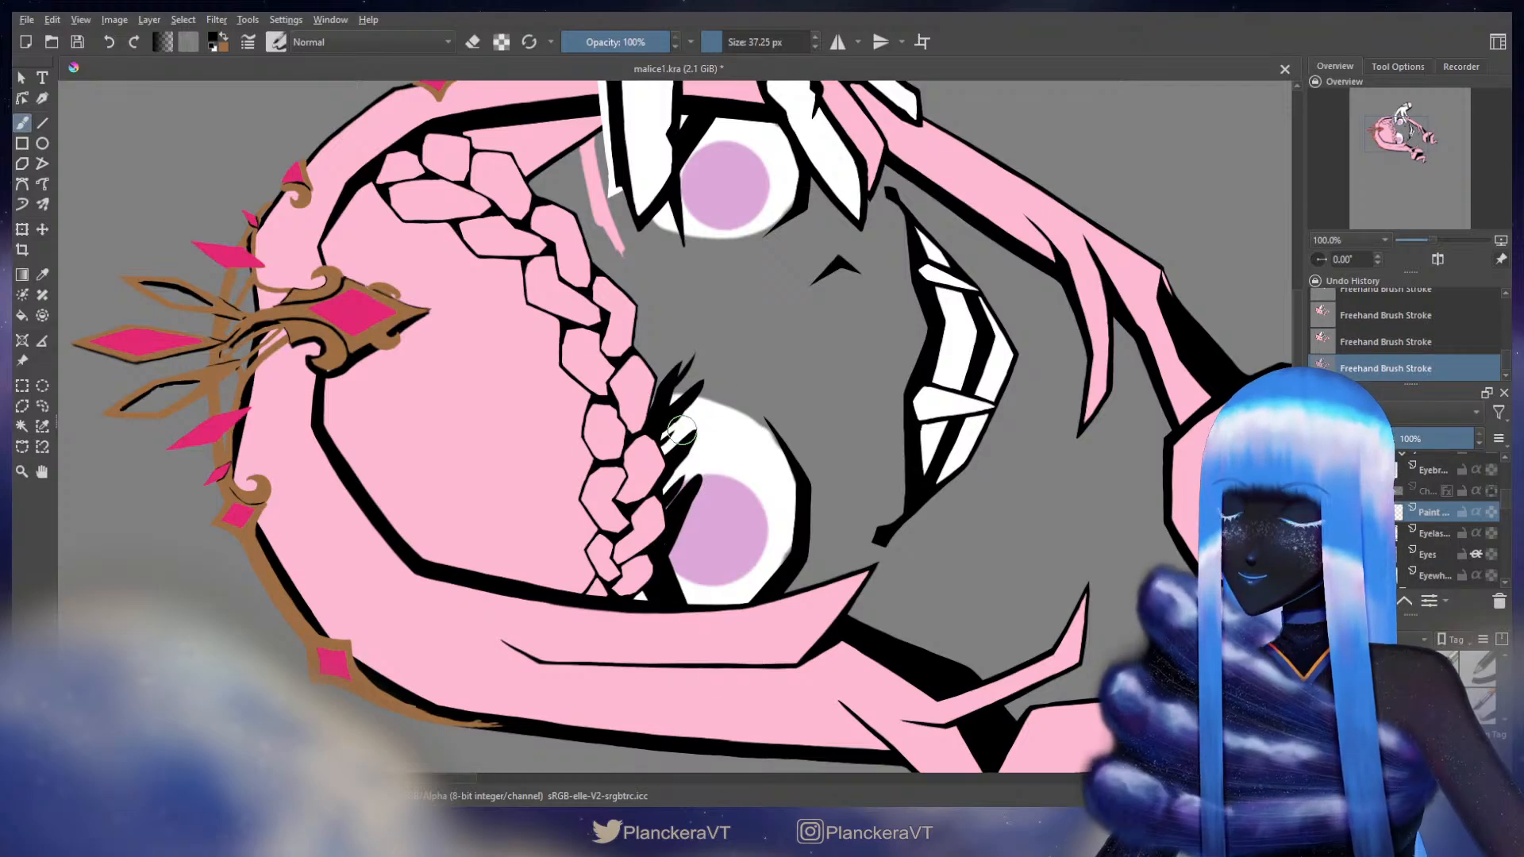
{"action": "left_click_drag", "start_coordinate": [718, 510], "coordinate": [682, 597]}
{"action": "left_click_drag", "start_coordinate": [705, 524], "coordinate": [676, 591]}
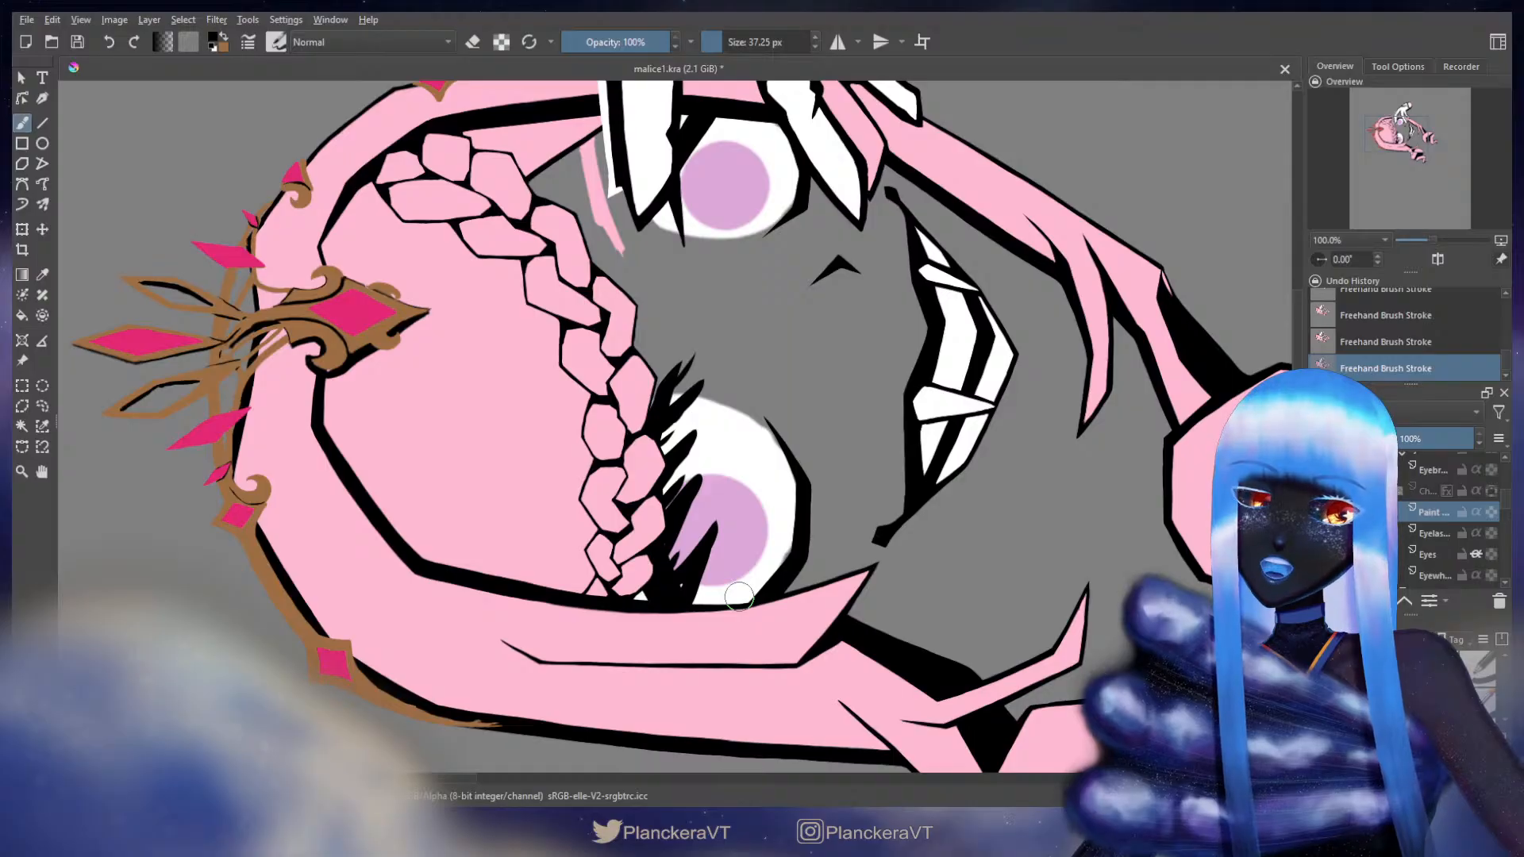
{"action": "key", "text": "Delete"}
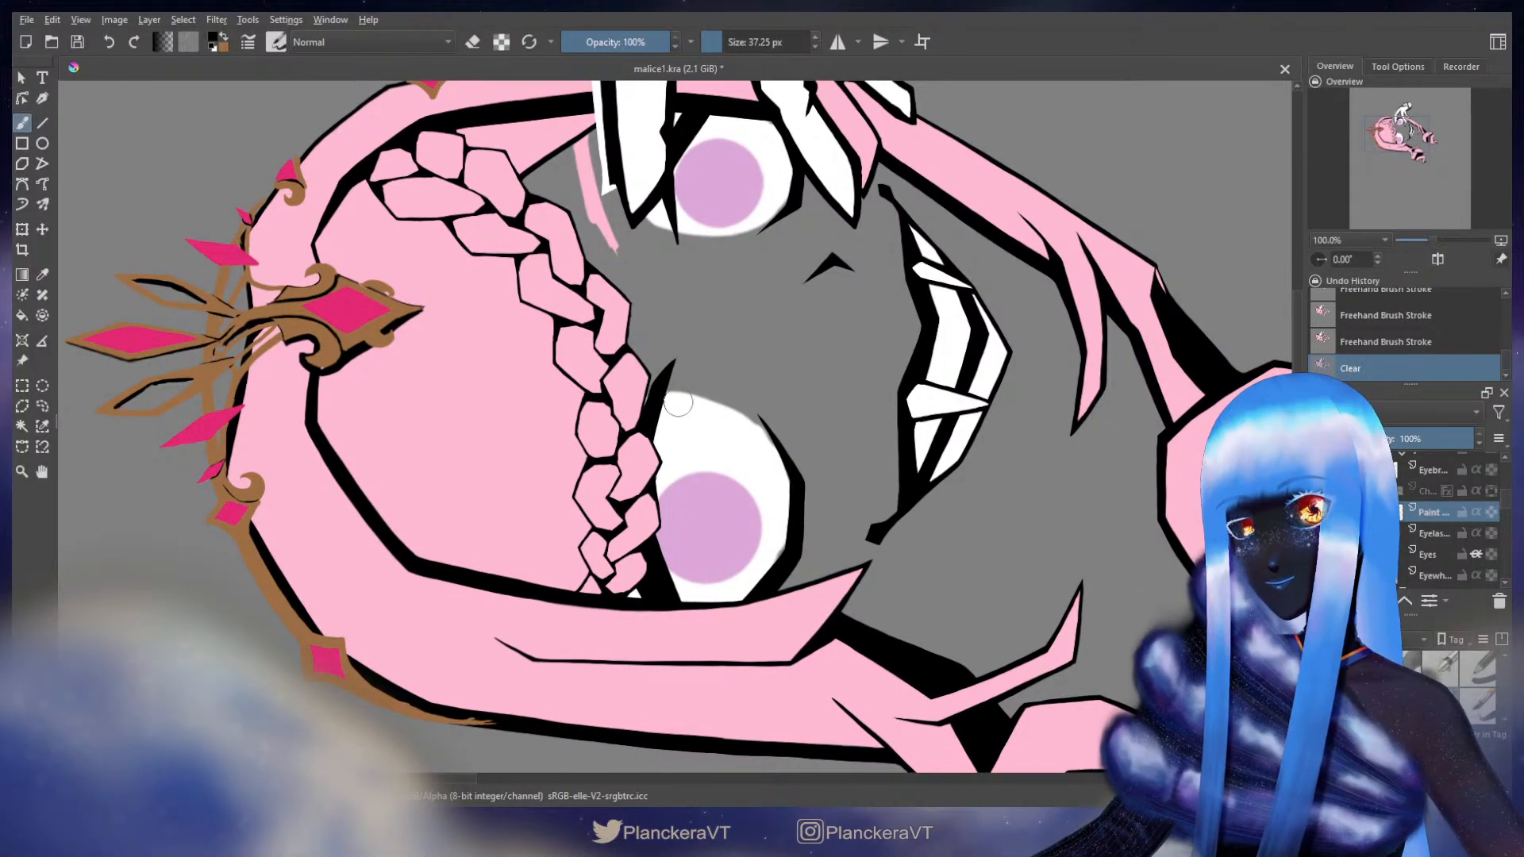
- Paint short black lash spikes at the pointed tip and upper part of the lower eye's inner lash with a 37.25 px brush
{"action": "left_click_drag", "start_coordinate": [655, 411], "coordinate": [675, 364]}
{"action": "key", "text": "ctrl+z"}
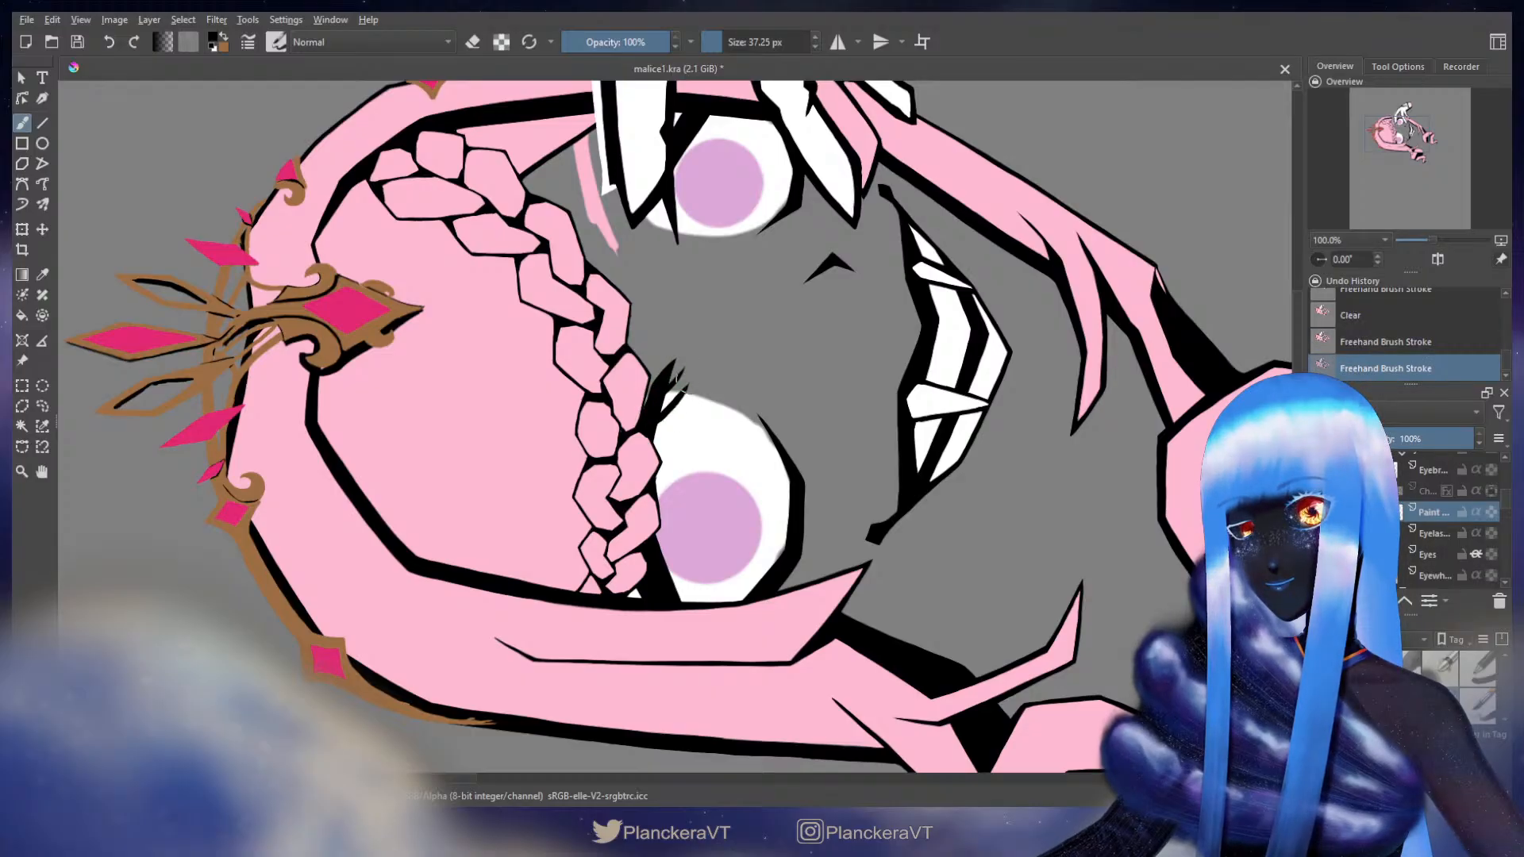
{"action": "left_click_drag", "start_coordinate": [657, 415], "coordinate": [681, 380]}
{"action": "key", "text": "ctrl+z"}
{"action": "key", "text": "ctrl+z"}
{"action": "mouse_move", "coordinate": [653, 452]}
{"action": "left_mouse_down"}
{"action": "mouse_move", "coordinate": [690, 423]}
{"action": "mouse_move", "coordinate": [652, 491]}
{"action": "mouse_move", "coordinate": [680, 463]}
{"action": "mouse_move", "coordinate": [643, 466]}
{"action": "mouse_move", "coordinate": [679, 430]}
{"action": "mouse_move", "coordinate": [634, 465]}
{"action": "mouse_move", "coordinate": [681, 446]}
{"action": "left_mouse_up"}
{"action": "key", "text": "ctrl+z"}
{"action": "key", "text": "ctrl+z"}
{"action": "key", "text": "ctrl+z"}
{"action": "key", "text": "ctrl+z"}
{"action": "key", "text": "ctrl+z"}
{"action": "key", "text": "ctrl+z"}
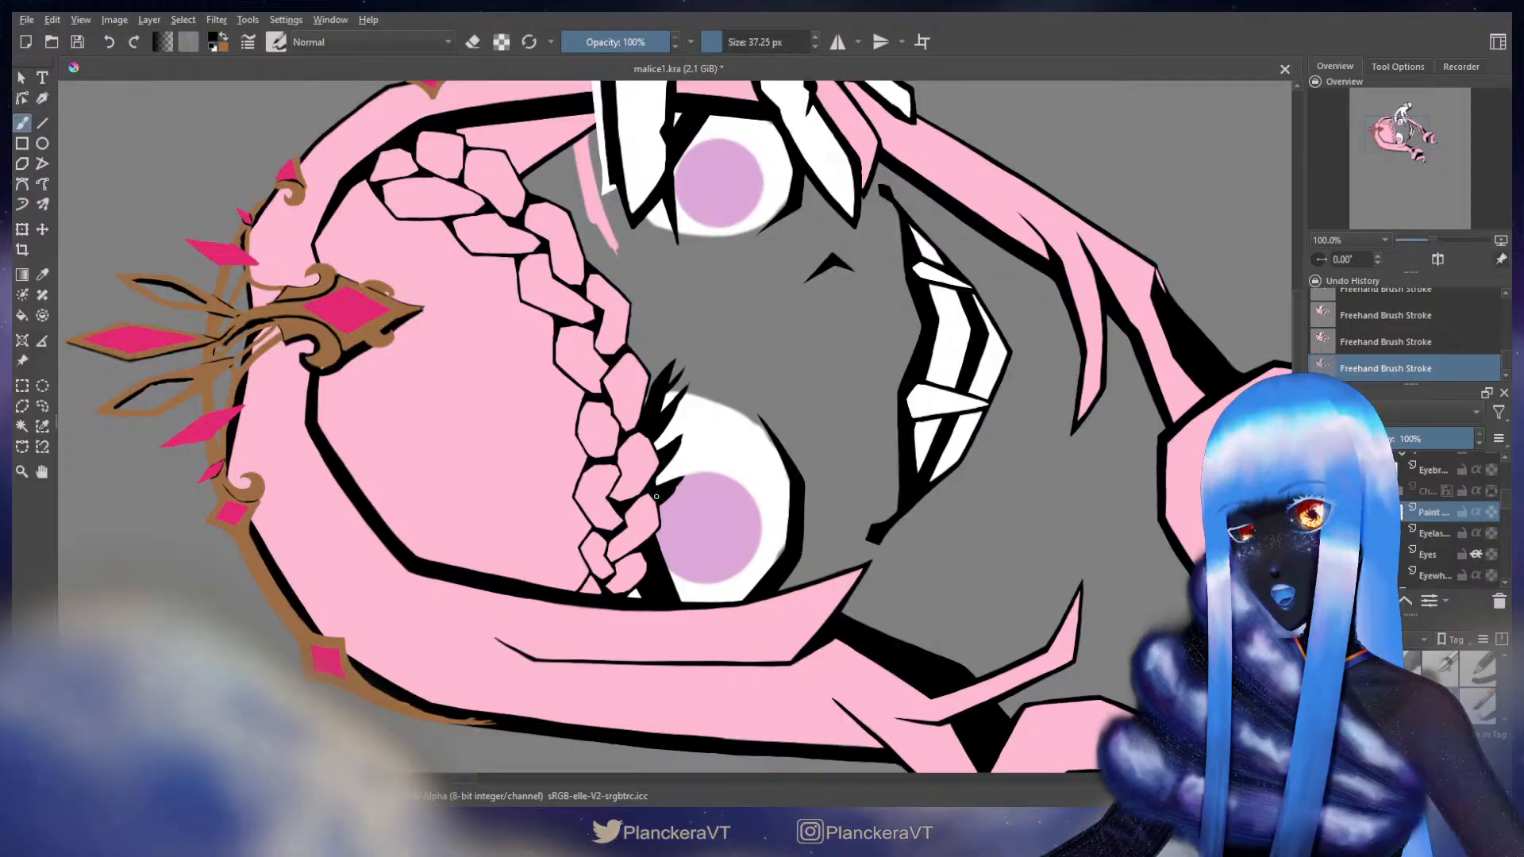
- Continue the black spikes down the lower eye's inner lash, over the edge of the iris
{"action": "left_click_drag", "start_coordinate": [659, 525], "coordinate": [697, 511]}
{"action": "key", "text": "ctrl+z"}
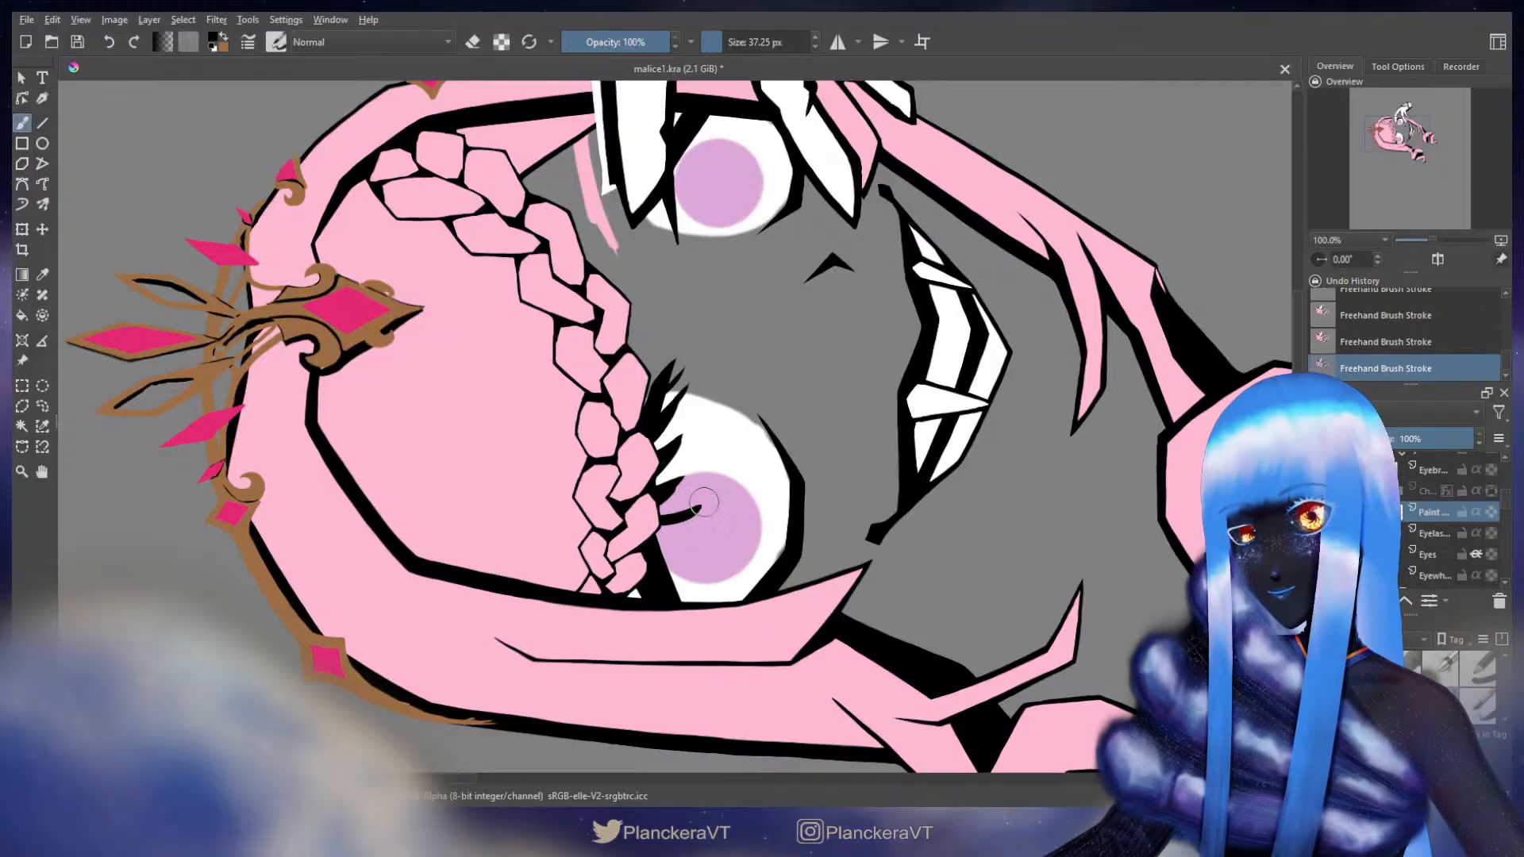
{"action": "key", "text": "ctrl+z"}
{"action": "key", "text": "ctrl+z"}
{"action": "key", "text": "ctrl+z"}
{"action": "mouse_move", "coordinate": [652, 521]}
{"action": "left_mouse_down"}
{"action": "mouse_move", "coordinate": [692, 511]}
{"action": "mouse_move", "coordinate": [641, 512]}
{"action": "mouse_move", "coordinate": [665, 555]}
{"action": "mouse_move", "coordinate": [691, 559]}
{"action": "mouse_move", "coordinate": [671, 564]}
{"action": "mouse_move", "coordinate": [688, 601]}
{"action": "left_mouse_up"}
{"action": "key", "text": "ctrl+z"}
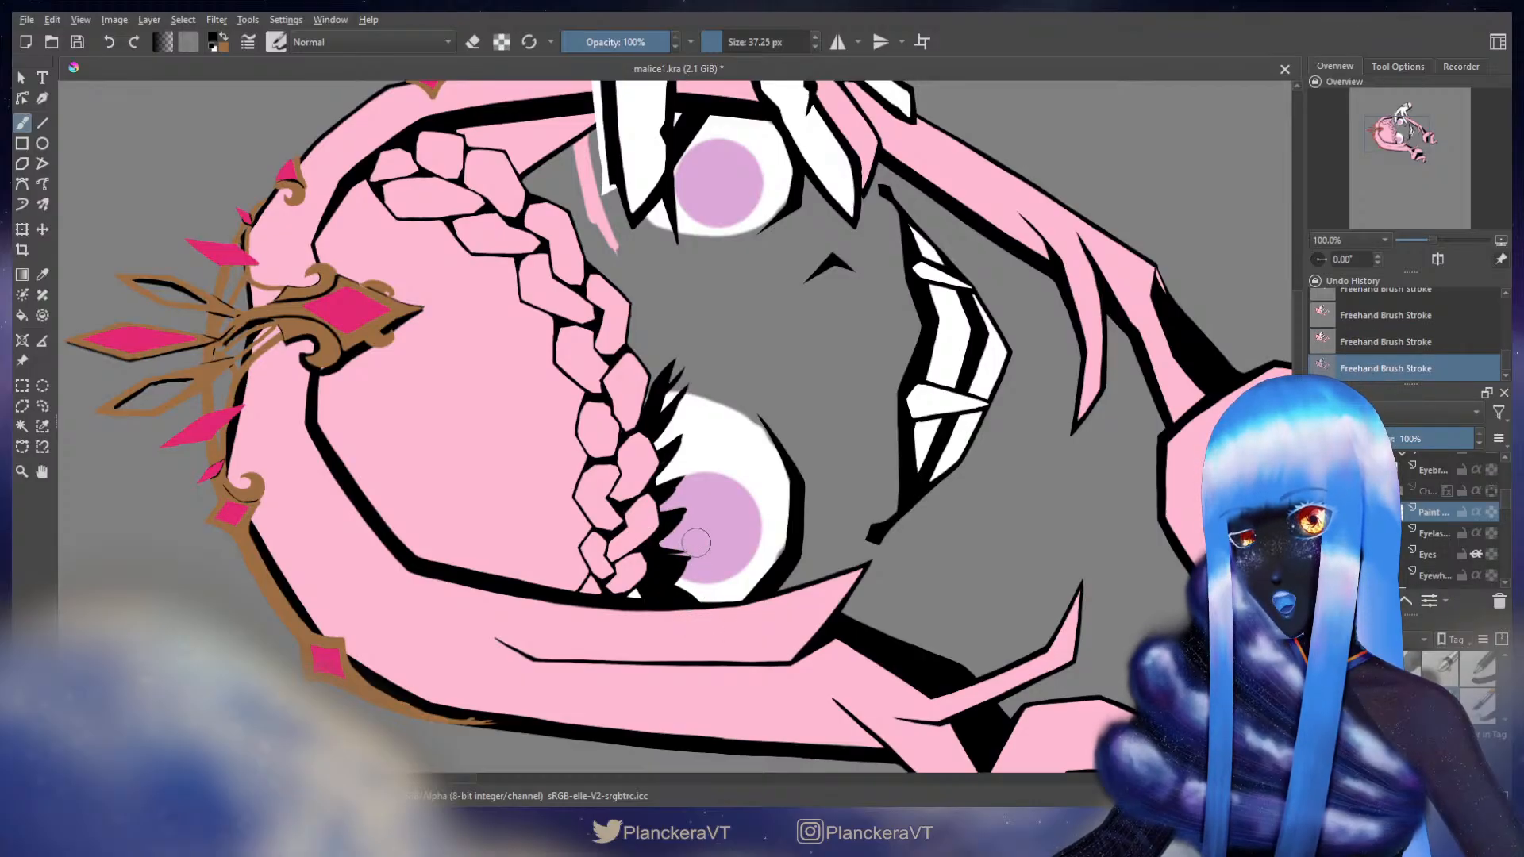
{"action": "mouse_move", "coordinate": [653, 539]}
{"action": "left_mouse_down"}
{"action": "mouse_move", "coordinate": [691, 530]}
{"action": "mouse_move", "coordinate": [682, 540]}
{"action": "mouse_move", "coordinate": [698, 476]}
{"action": "left_mouse_up"}
{"action": "key", "text": "ctrl+z"}
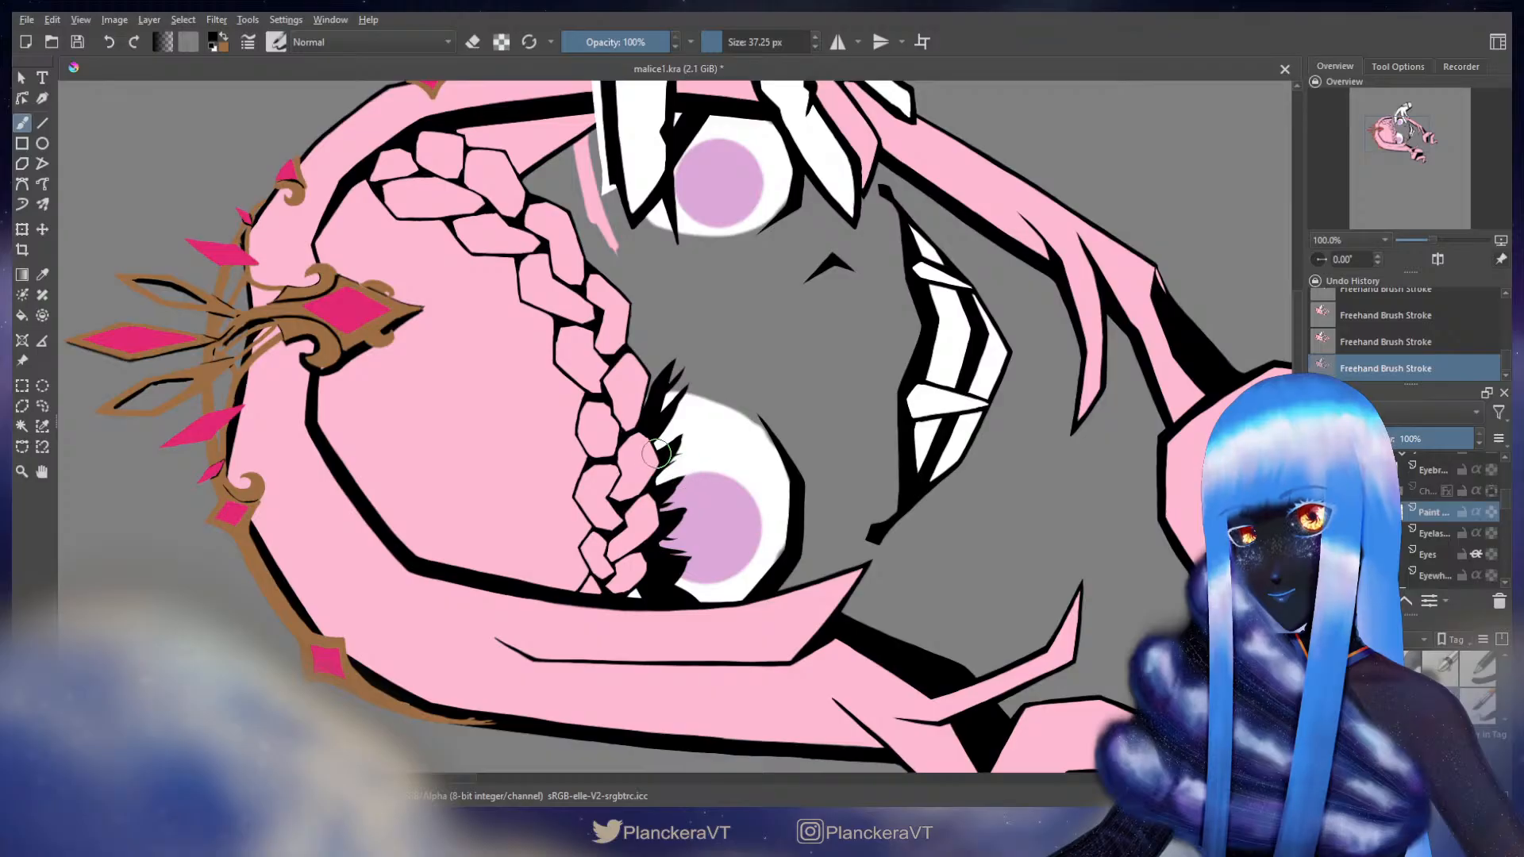
- Fill the gaps between the lower eye's upper lash spikes and add spikes at the inner lash's bottom corner
{"action": "key", "text": "ctrl+z"}
{"action": "left_click_drag", "start_coordinate": [655, 432], "coordinate": [656, 436]}
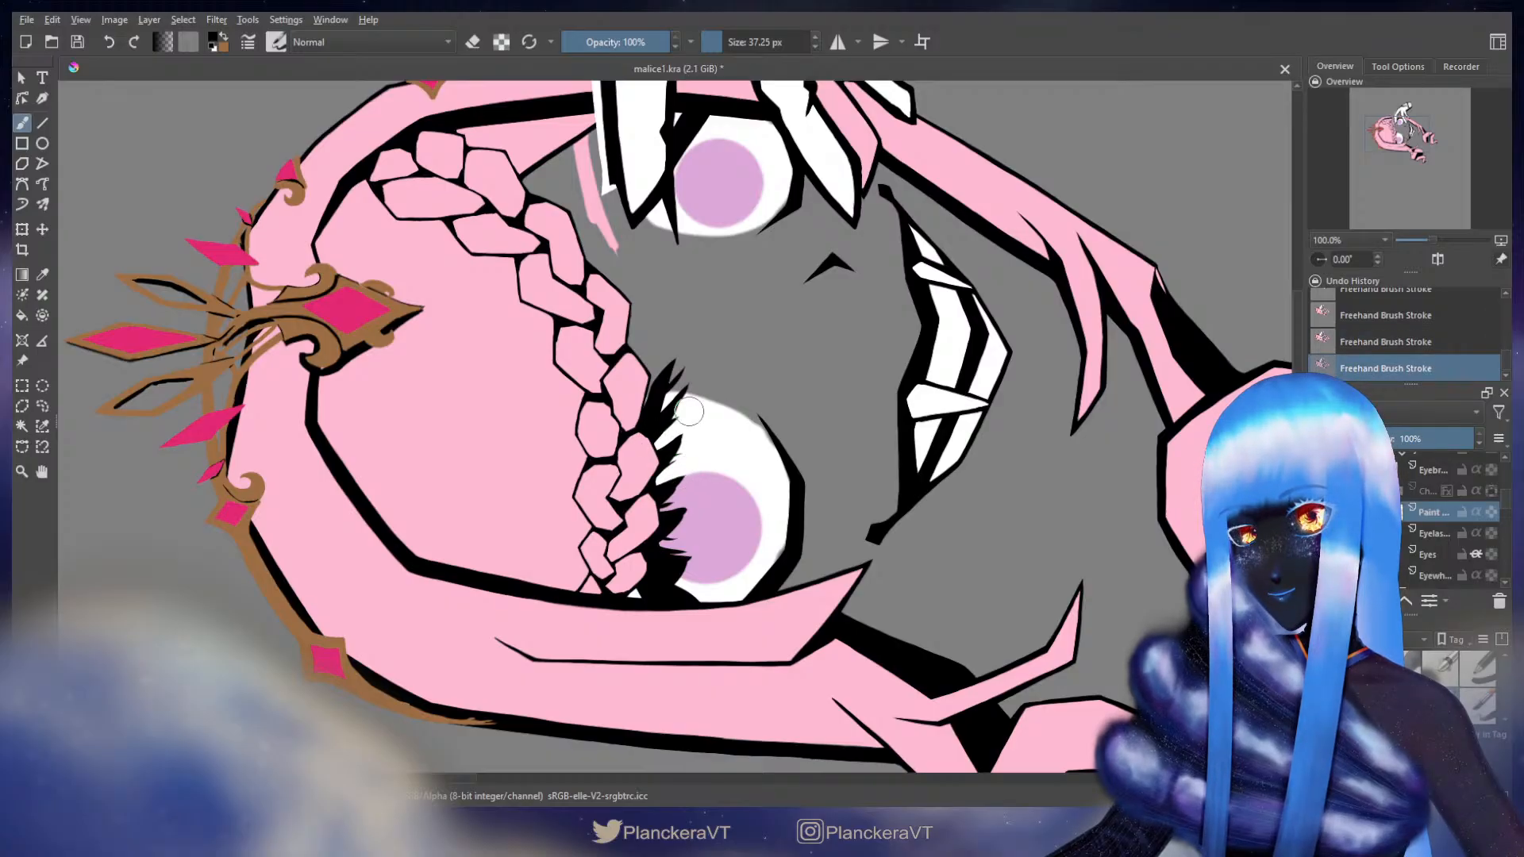
{"action": "mouse_move", "coordinate": [665, 577]}
{"action": "left_mouse_down"}
{"action": "mouse_move", "coordinate": [701, 594]}
{"action": "mouse_move", "coordinate": [702, 574]}
{"action": "left_mouse_up"}
{"action": "key", "text": "ctrl+z"}
{"action": "key", "text": "ctrl+z"}
{"action": "key", "text": "ctrl+z"}
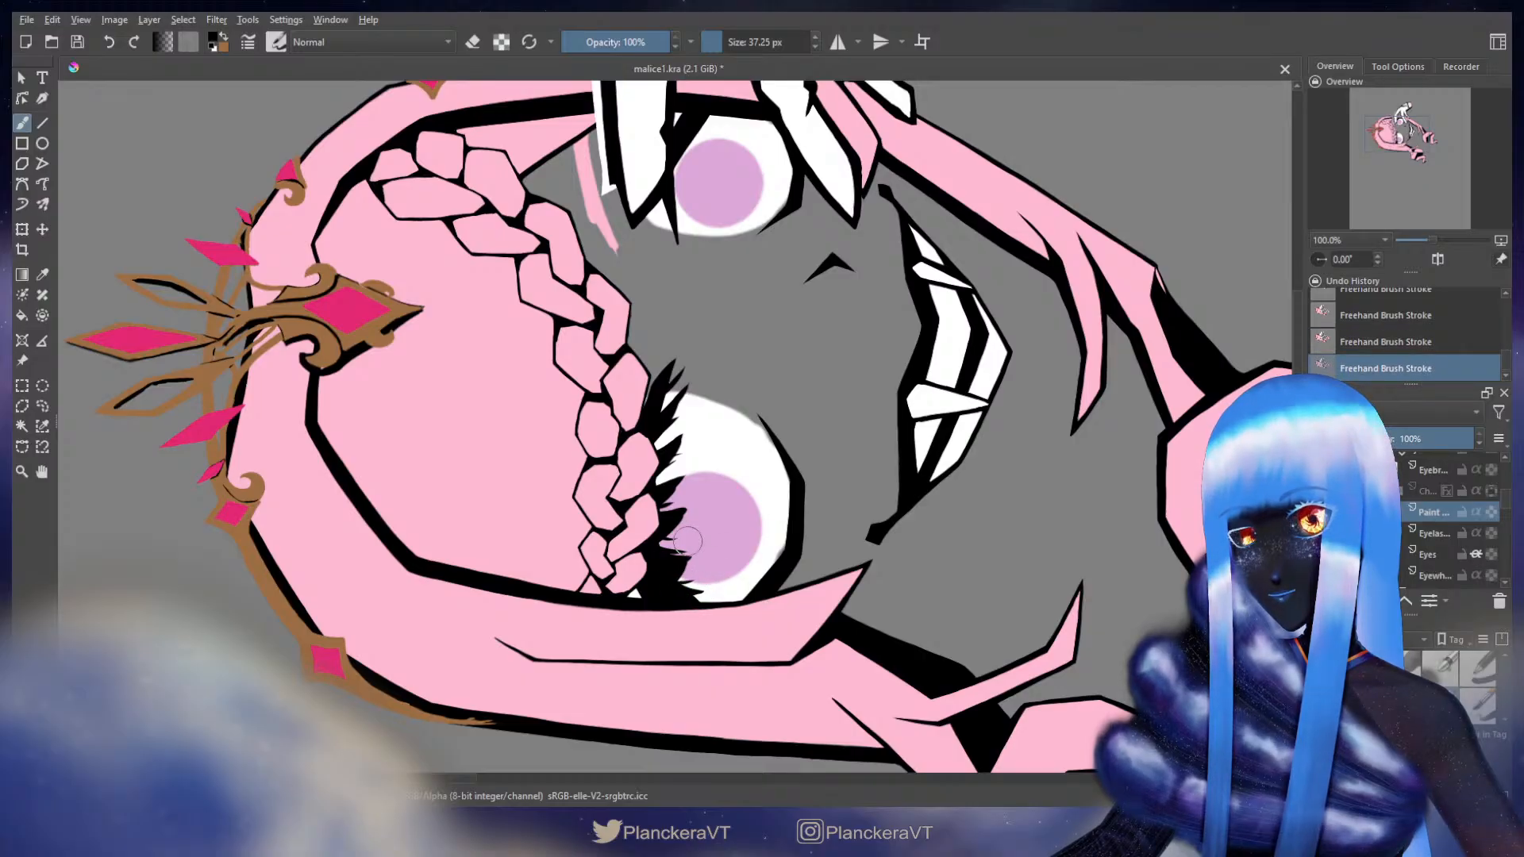
- Paint small outward spikes along the lower eye's outer lash, up towards its pointed upper tip
{"action": "mouse_move", "coordinate": [822, 398]}
{"action": "left_mouse_down"}
{"action": "mouse_move", "coordinate": [789, 360]}
{"action": "mouse_move", "coordinate": [745, 348]}
{"action": "mouse_move", "coordinate": [768, 393]}
{"action": "left_mouse_up"}
{"action": "key", "text": "ctrl+z"}
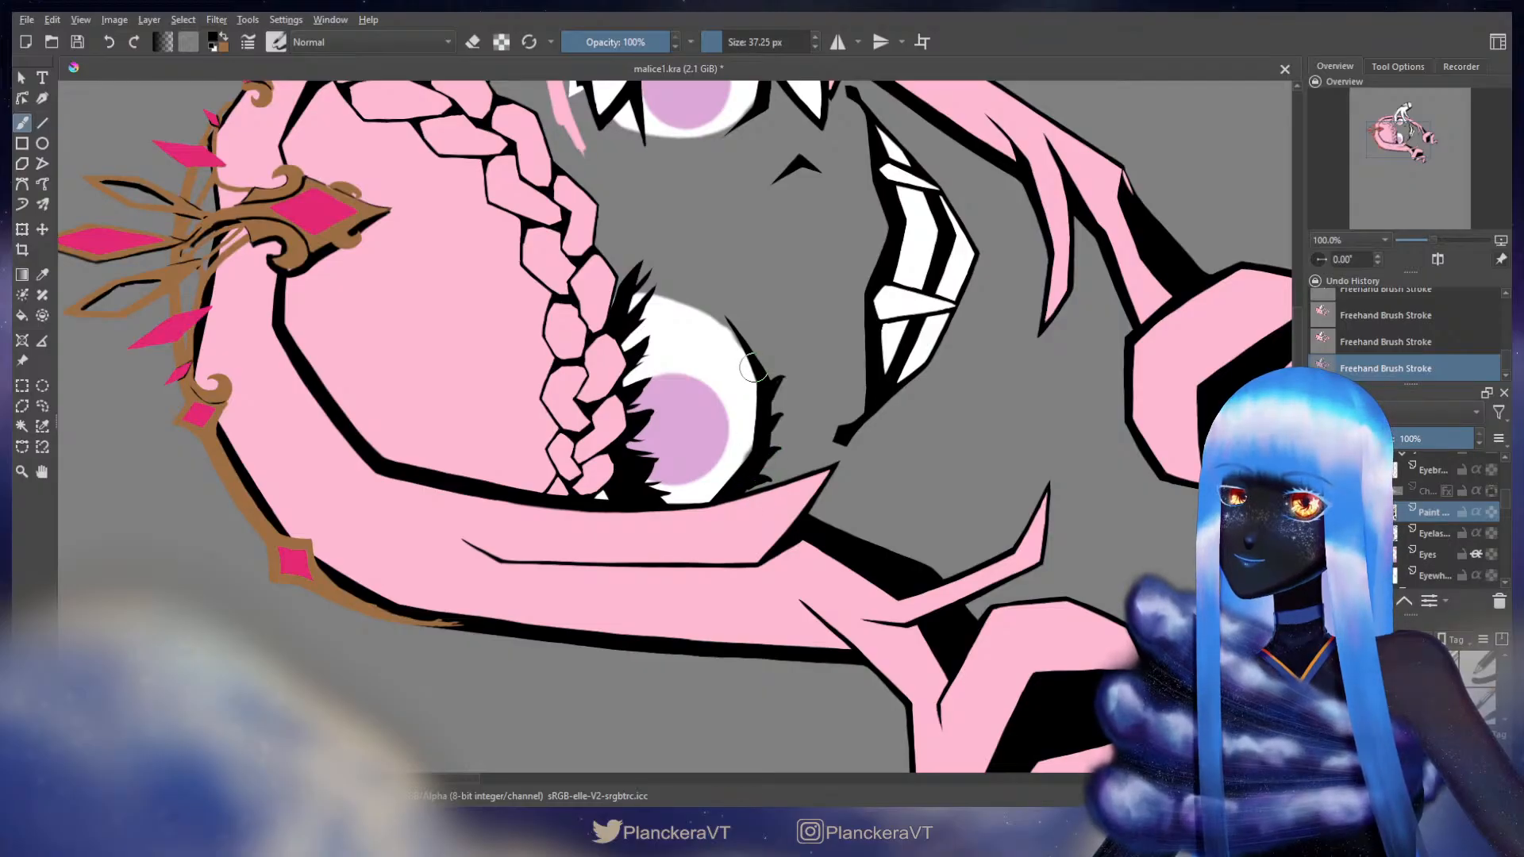
{"action": "left_click_drag", "start_coordinate": [758, 366], "coordinate": [762, 348]}
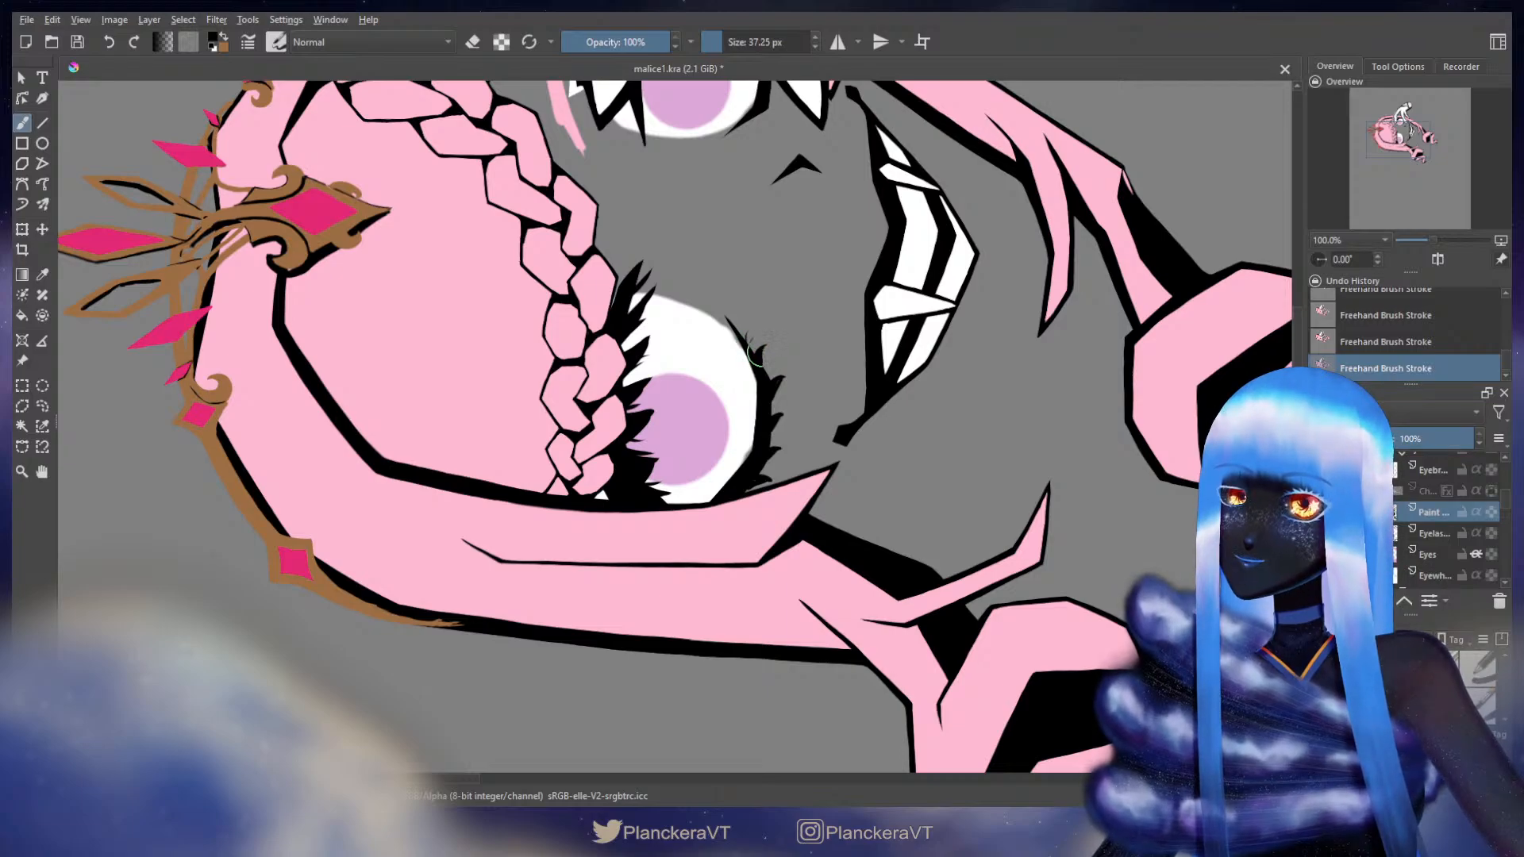
{"action": "key", "text": "ctrl+z"}
{"action": "key", "text": "ctrl+z"}
- Add more short spikes to the middle and lower part of the lower eye's outer lash, undoing strokes that miss
{"action": "mouse_move", "coordinate": [766, 390]}
{"action": "left_mouse_down"}
{"action": "mouse_move", "coordinate": [783, 377]}
{"action": "mouse_move", "coordinate": [761, 363]}
{"action": "mouse_move", "coordinate": [779, 414]}
{"action": "left_mouse_up"}
{"action": "key", "text": "ctrl+z"}
{"action": "key", "text": "ctrl+z"}
{"action": "key", "text": "ctrl+z"}
{"action": "key", "text": "ctrl+z"}
{"action": "key", "text": "ctrl+z"}
{"action": "key", "text": "ctrl+z"}
{"action": "key", "text": "ctrl+z"}
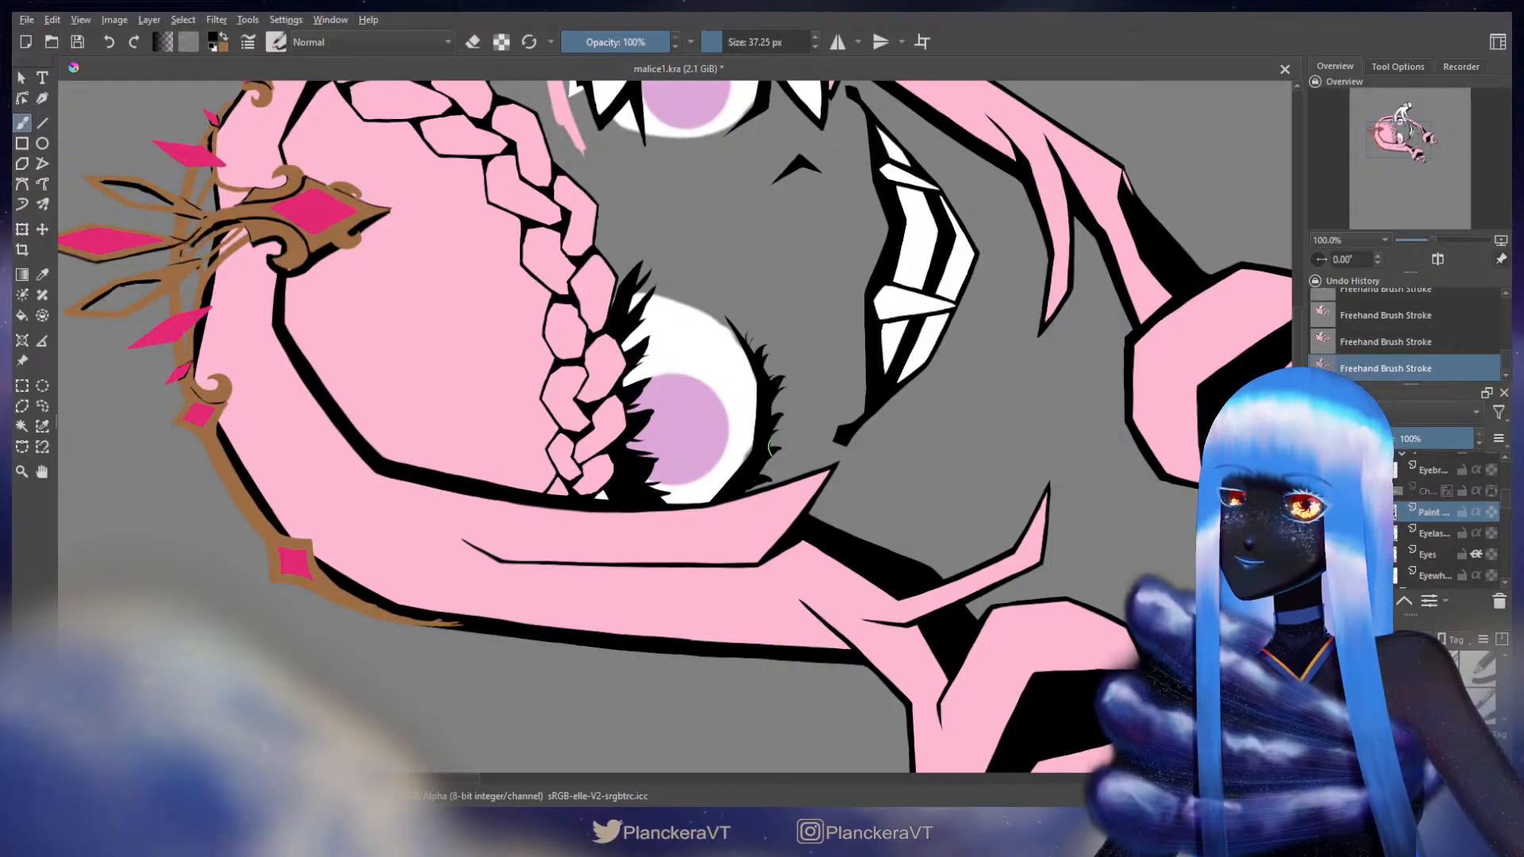
{"action": "mouse_move", "coordinate": [762, 471]}
{"action": "left_mouse_down"}
{"action": "mouse_move", "coordinate": [777, 478]}
{"action": "mouse_move", "coordinate": [777, 448]}
{"action": "left_mouse_up"}
{"action": "key", "text": "ctrl+z"}
{"action": "key", "text": "ctrl+z"}
- Paint short black spikes at the lower tip of the upper eye's inner lash, beside the gloved fingertip
{"action": "mouse_move", "coordinate": [834, 384]}
{"action": "left_mouse_down"}
{"action": "mouse_move", "coordinate": [813, 416]}
{"action": "mouse_move", "coordinate": [819, 524]}
{"action": "left_mouse_up"}
{"action": "left_click_drag", "start_coordinate": [642, 454], "coordinate": [652, 449]}
{"action": "key", "text": "ctrl+z"}
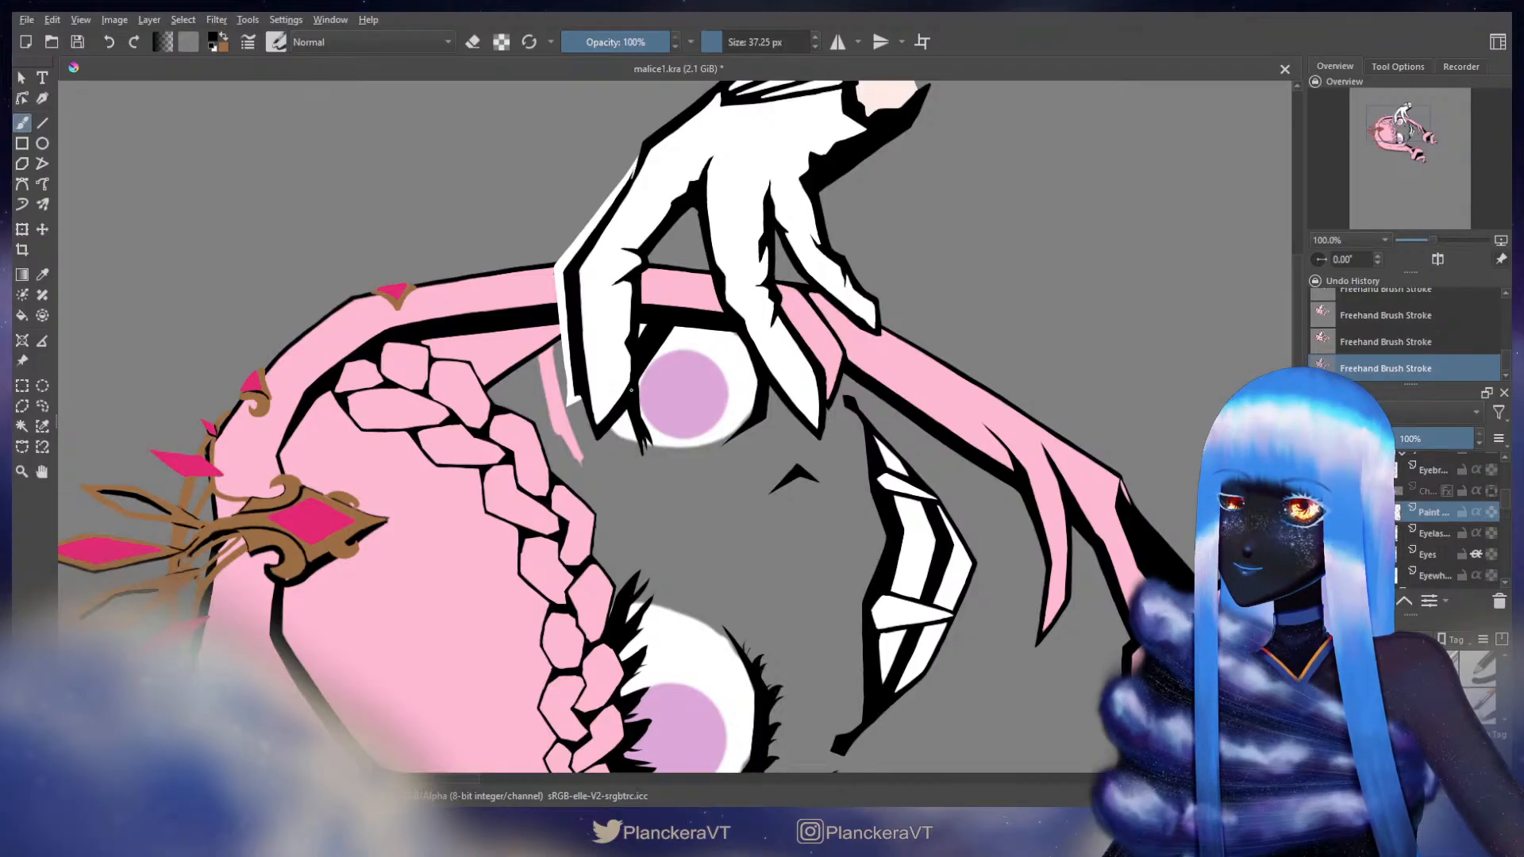
{"action": "key", "text": "ctrl+z"}
- Try lash spikes over the iris edge of the upper eye beside the gloved finger, undoing the strokes that miss
{"action": "left_click_drag", "start_coordinate": [631, 396], "coordinate": [632, 398]}
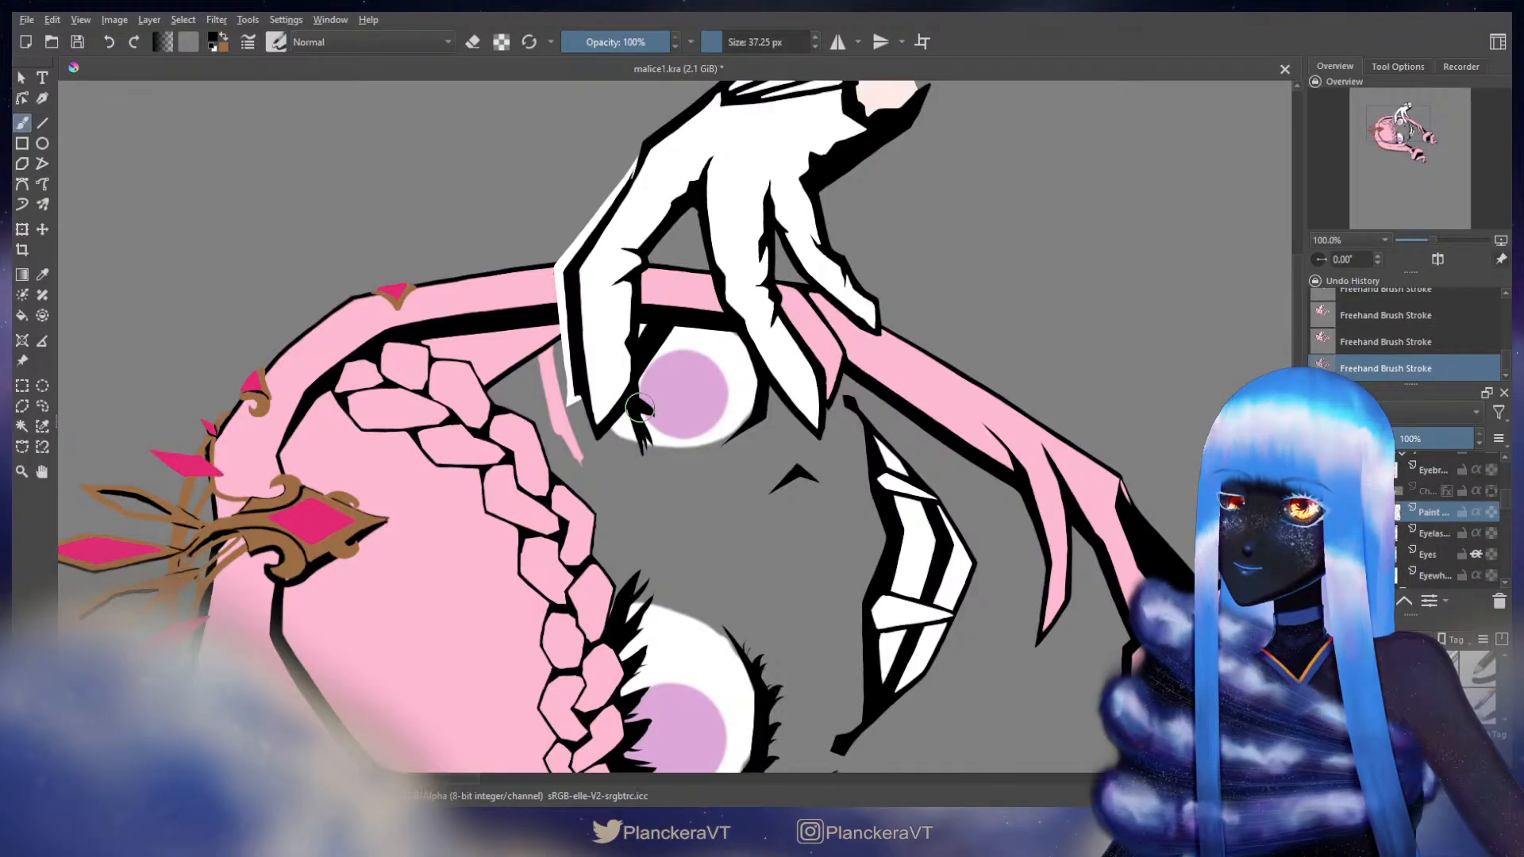
{"action": "key", "text": "ctrl+z"}
{"action": "key", "text": "ctrl+z"}
{"action": "key", "text": "ctrl+z"}
{"action": "left_click_drag", "start_coordinate": [639, 389], "coordinate": [655, 416]}
{"action": "key", "text": "ctrl+z"}
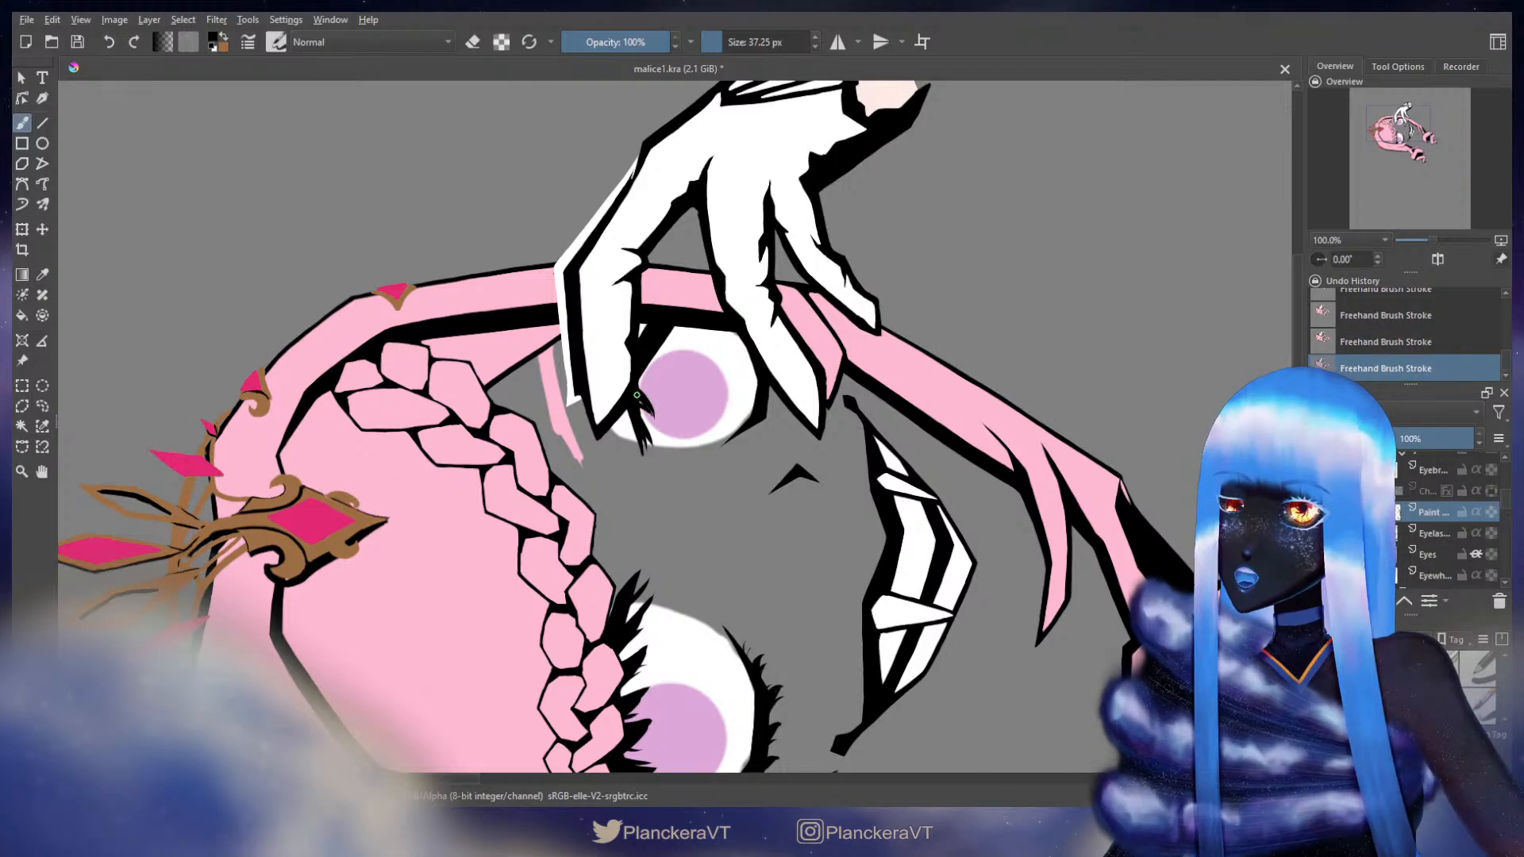
{"action": "key", "text": "ctrl+z"}
{"action": "key", "text": "ctrl+z"}
{"action": "key", "text": "ctrl+z"}
{"action": "left_click_drag", "start_coordinate": [640, 390], "coordinate": [652, 400]}
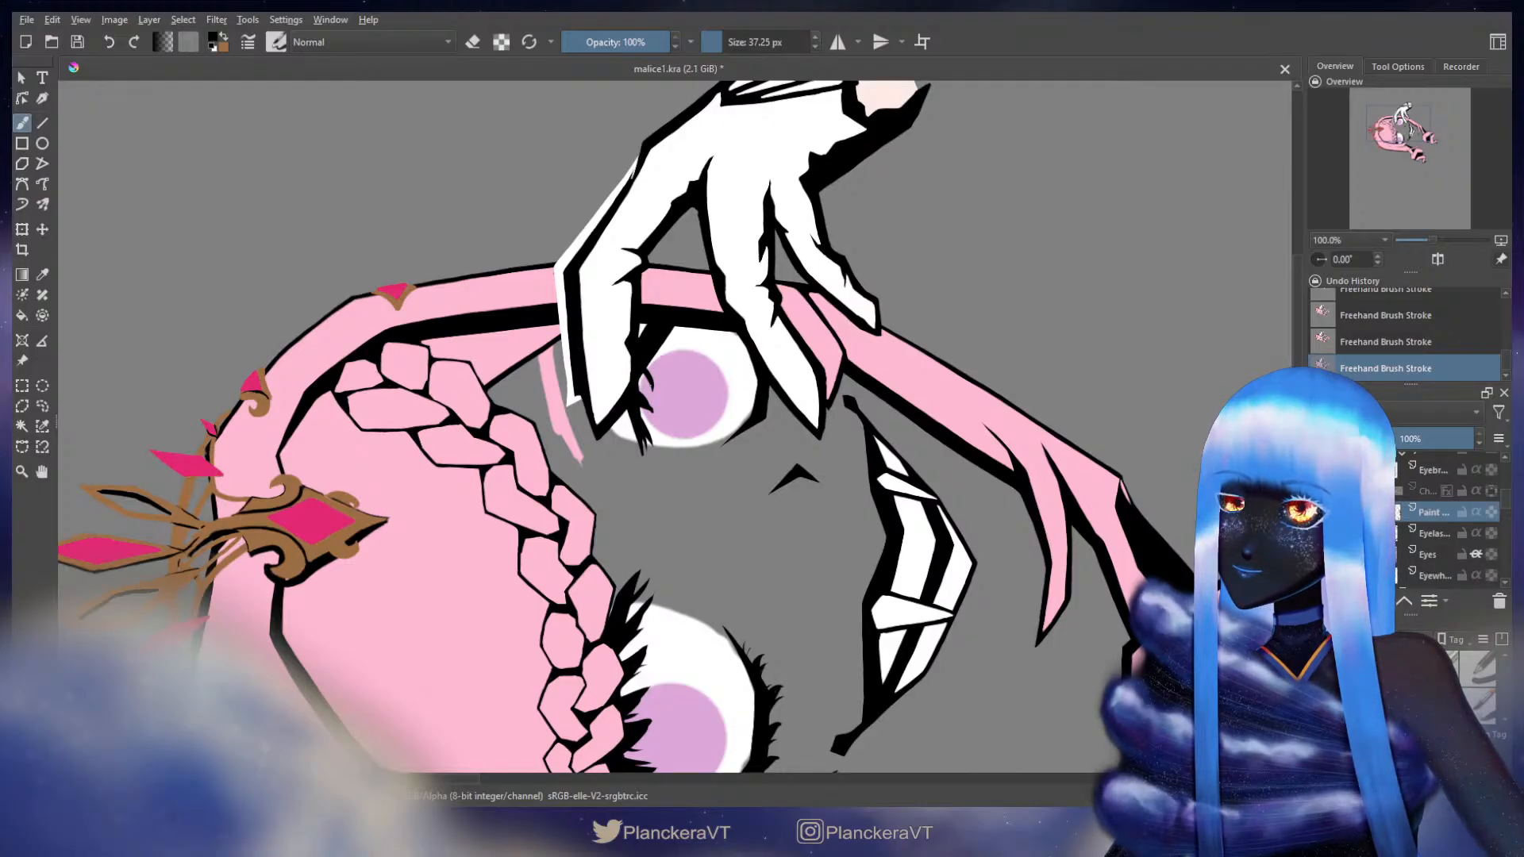
{"action": "key", "text": "ctrl+z"}
{"action": "key", "text": "ctrl+z"}
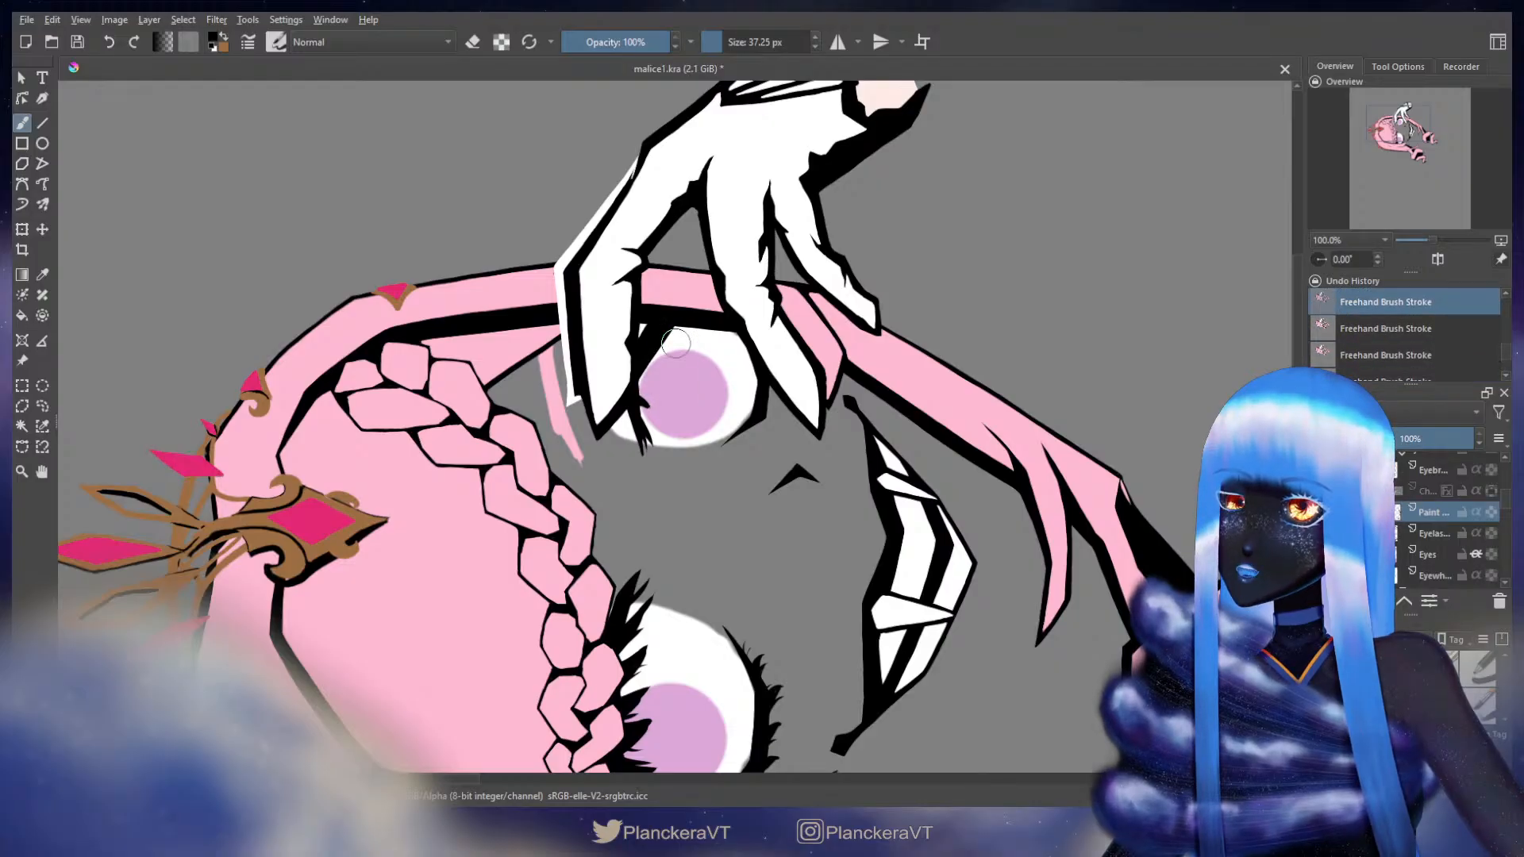
- Try extending the black spikes up the upper eye's inner lash to the top corner of the eye
{"action": "left_click_drag", "start_coordinate": [640, 410], "coordinate": [650, 420]}
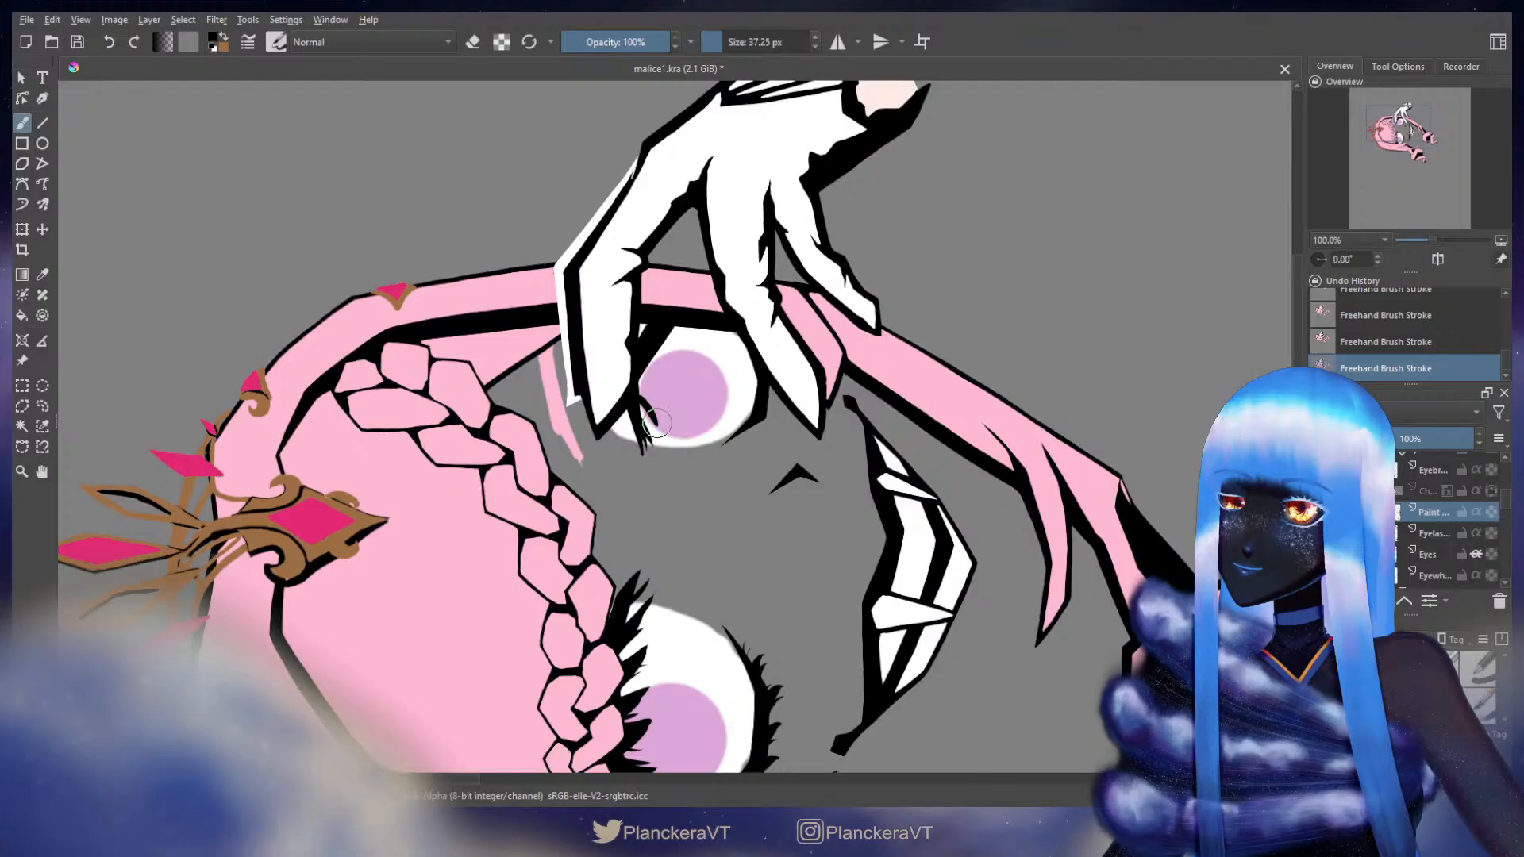
{"action": "mouse_move", "coordinate": [642, 378]}
{"action": "left_mouse_down"}
{"action": "mouse_move", "coordinate": [657, 398]}
{"action": "mouse_move", "coordinate": [654, 368]}
{"action": "mouse_move", "coordinate": [673, 381]}
{"action": "mouse_move", "coordinate": [655, 355]}
{"action": "mouse_move", "coordinate": [669, 362]}
{"action": "left_mouse_up"}
{"action": "key", "text": "ctrl+z"}
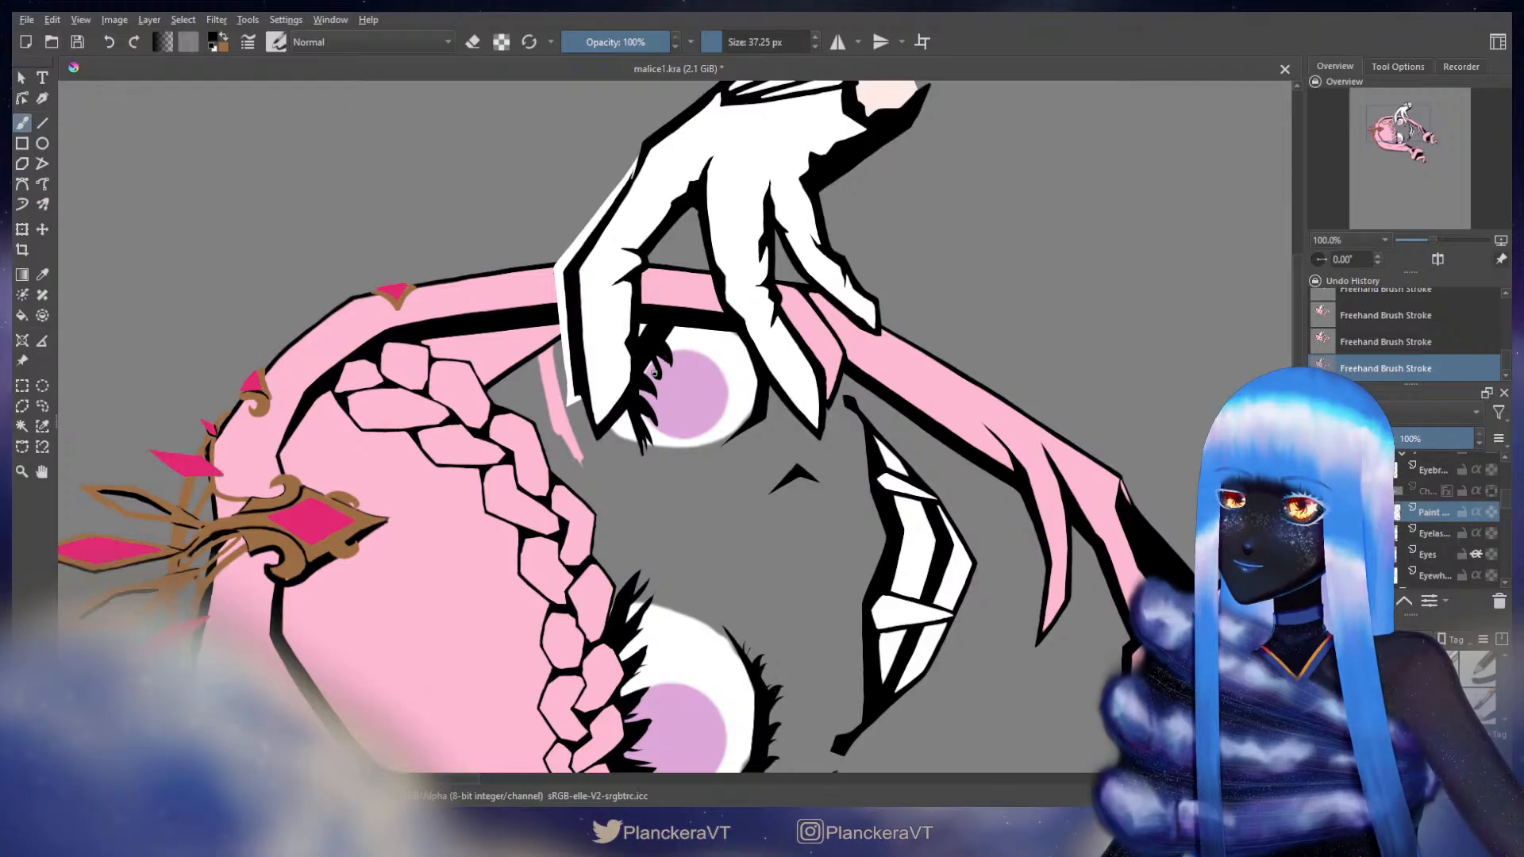
{"action": "key", "text": "ctrl+z"}
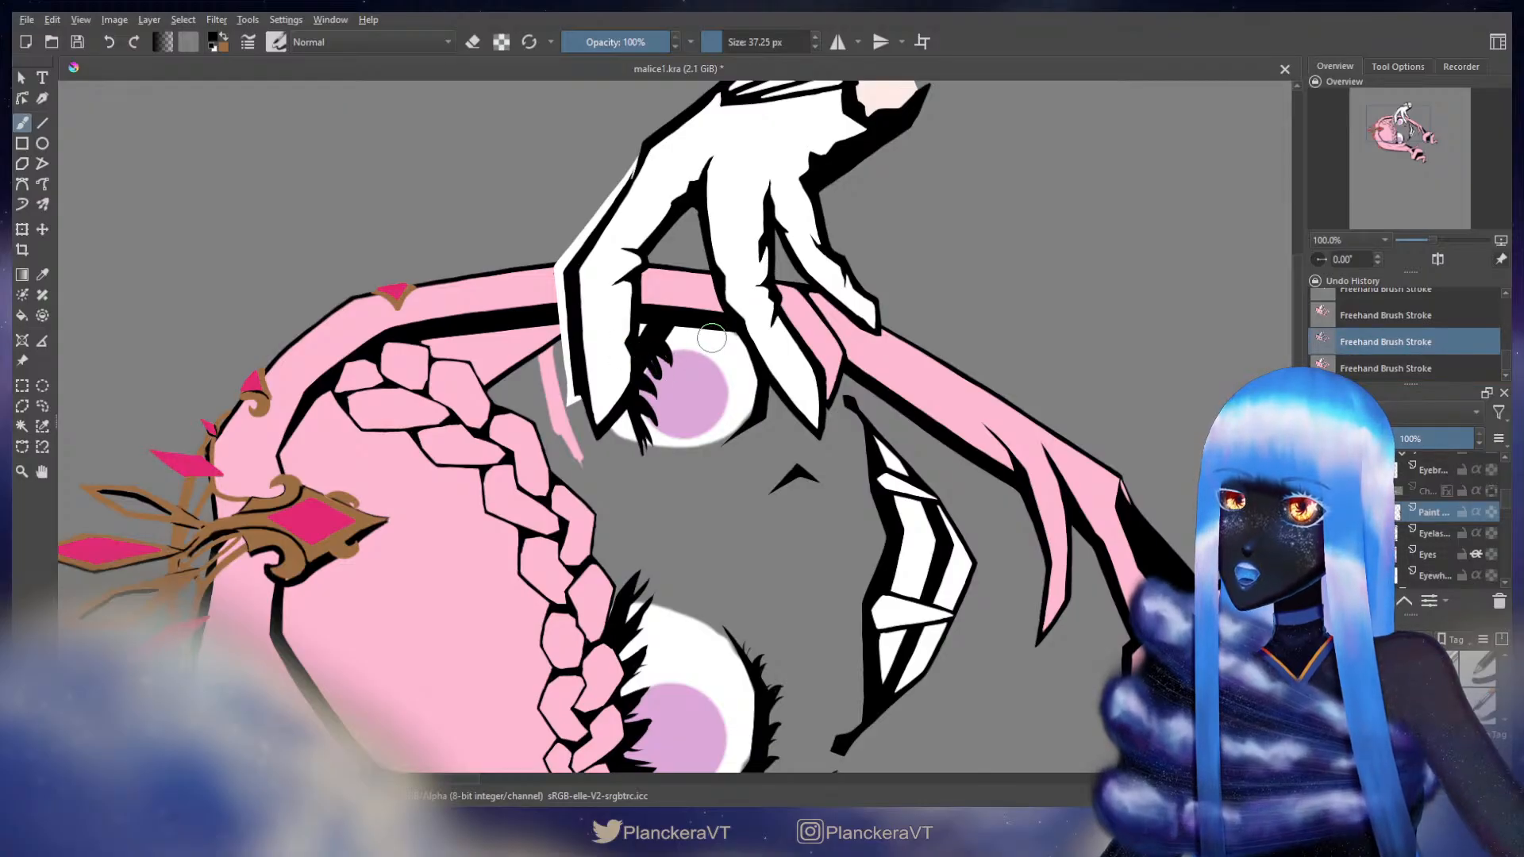
{"action": "key", "text": "ctrl+z"}
{"action": "key", "text": "ctrl+z"}
- Try larger curved spikes at the upper corner of the upper eye's inner lash and undo them
{"action": "mouse_move", "coordinate": [676, 348]}
{"action": "left_mouse_down"}
{"action": "mouse_move", "coordinate": [646, 291]}
{"action": "mouse_move", "coordinate": [622, 363]}
{"action": "left_mouse_up"}
{"action": "key", "text": "ctrl+z"}
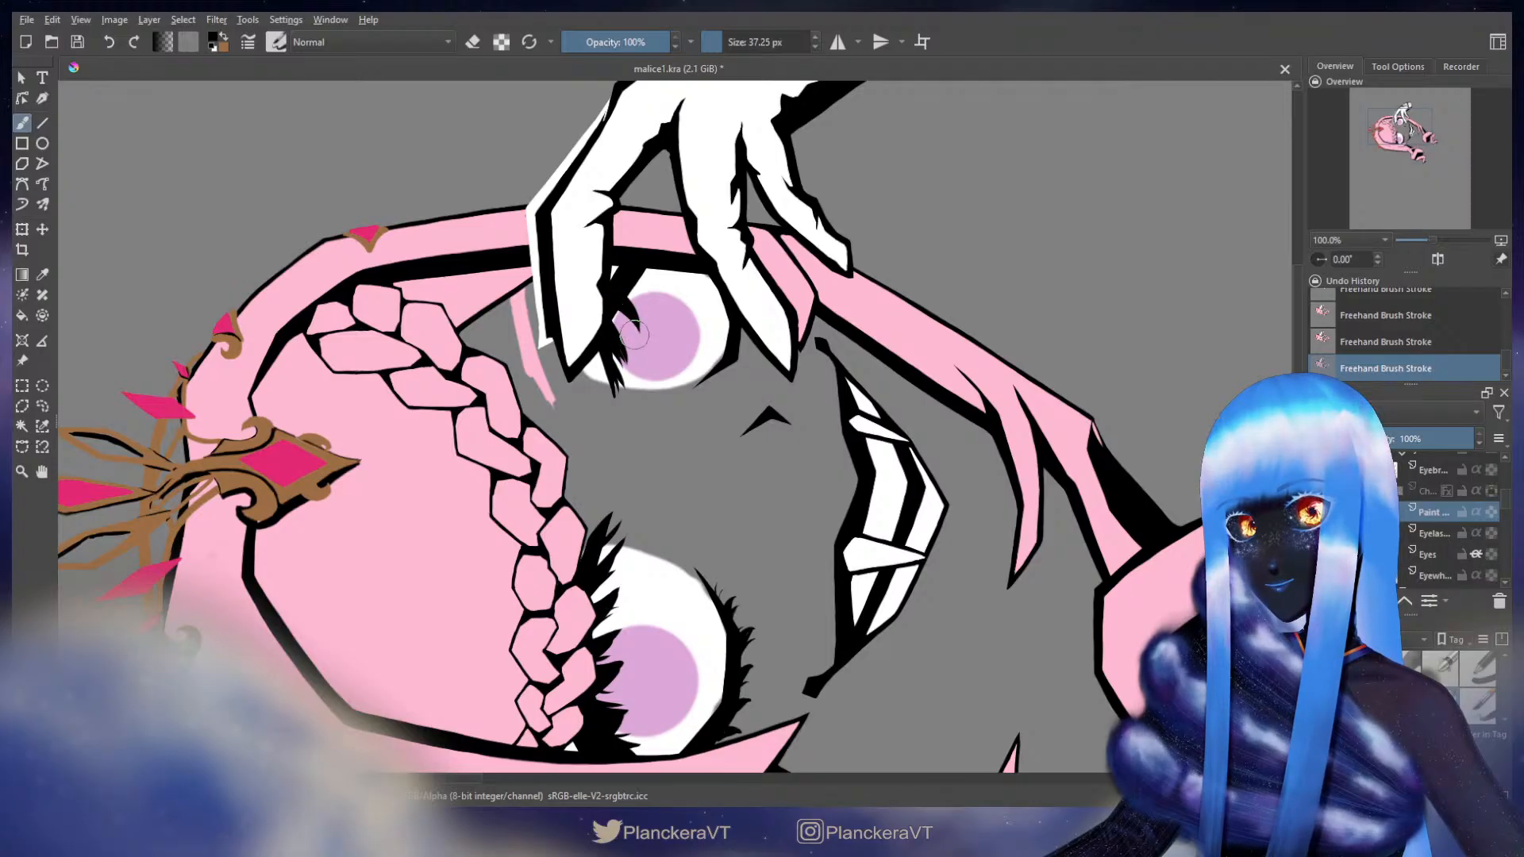
{"action": "left_click_drag", "start_coordinate": [626, 284], "coordinate": [653, 305]}
{"action": "key", "text": "ctrl+z"}
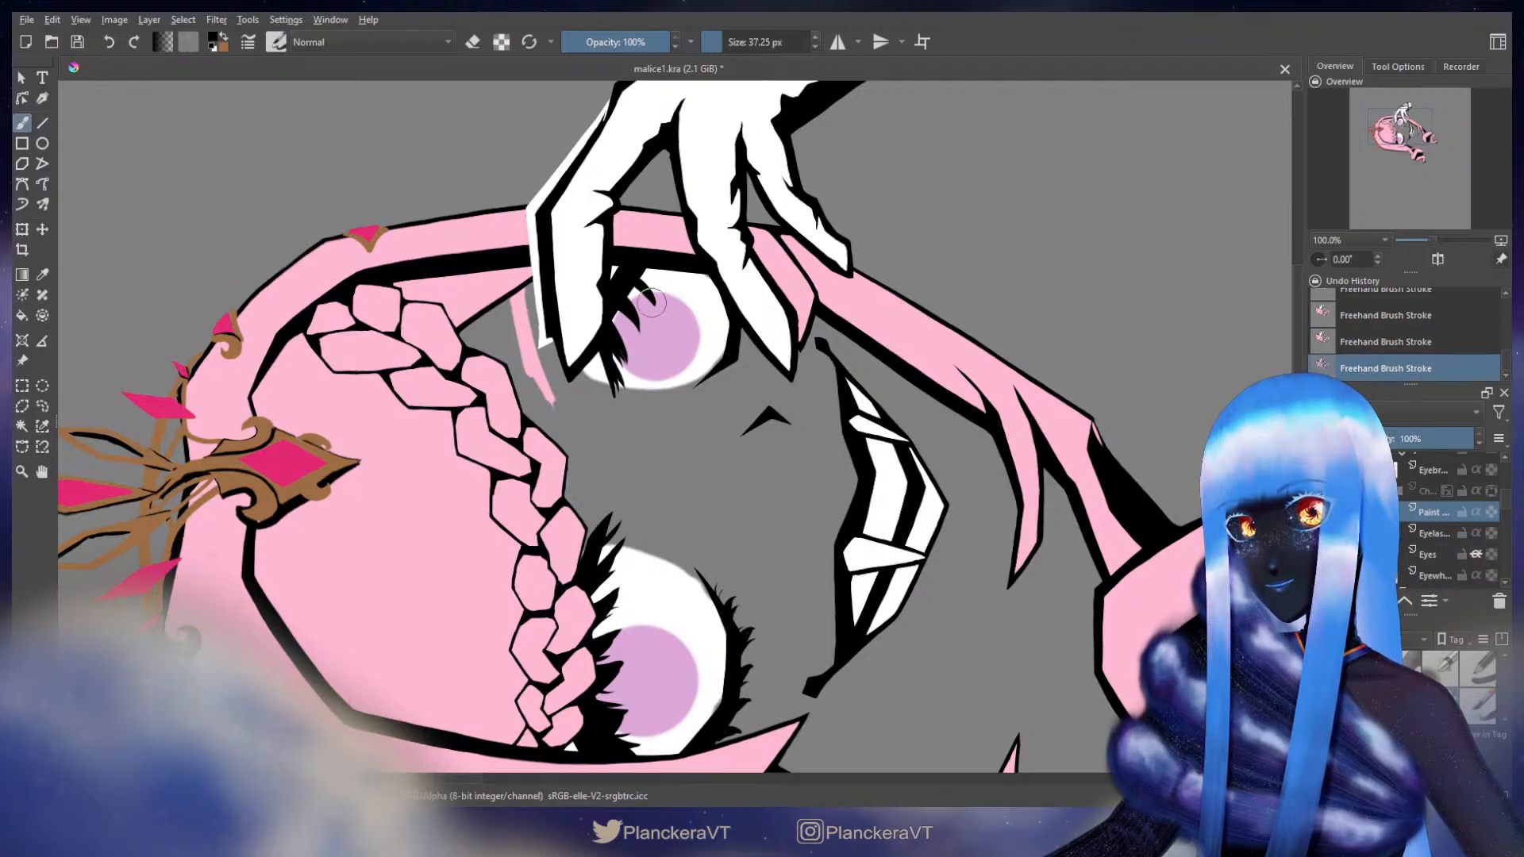
{"action": "key", "text": "ctrl+z"}
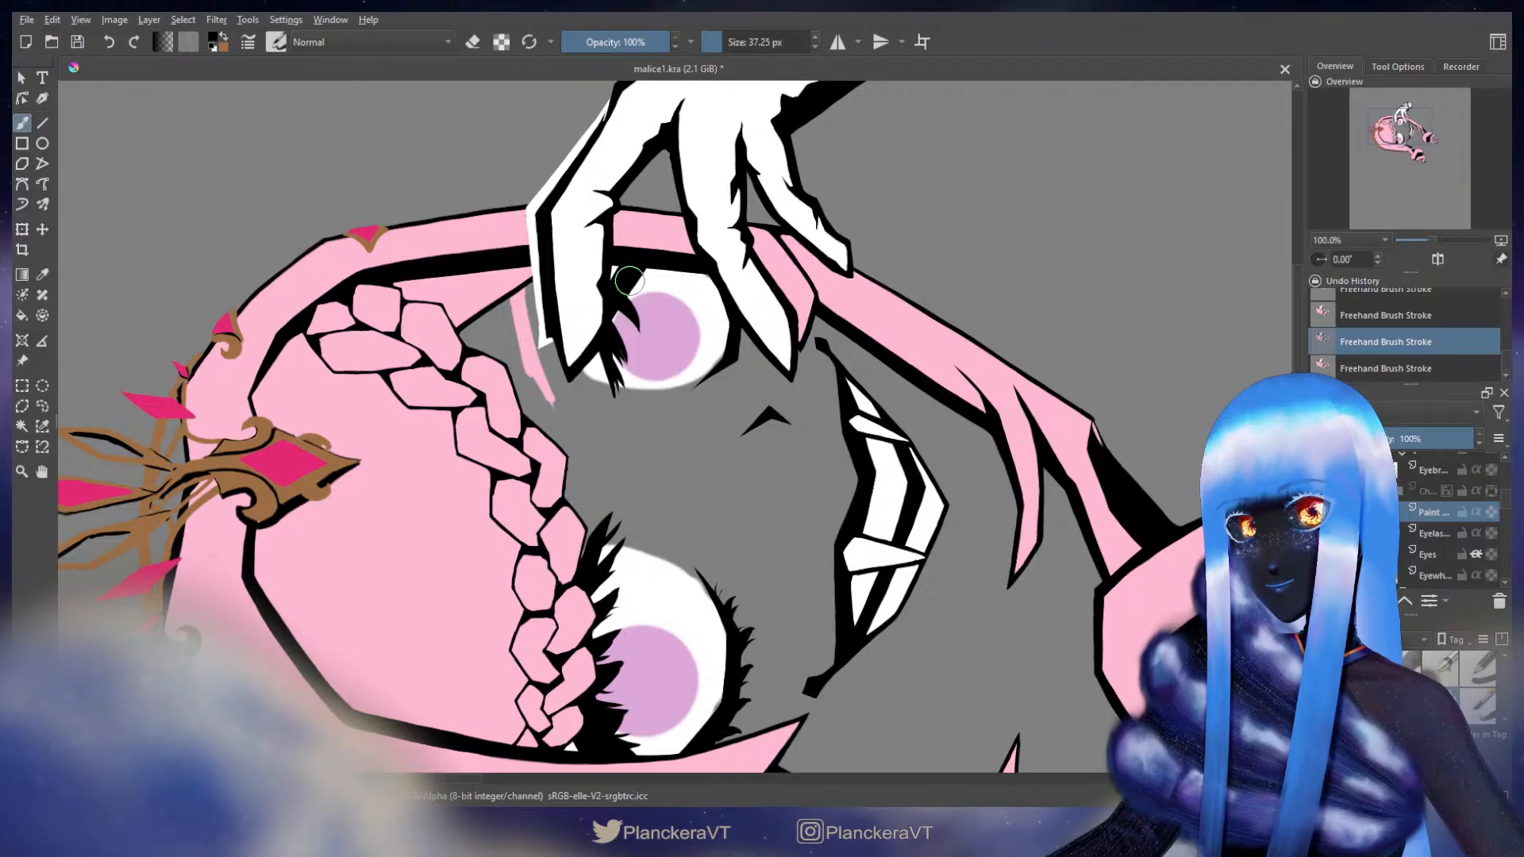
{"action": "key", "text": "ctrl+z"}
{"action": "key", "text": "ctrl+z"}
{"action": "key", "text": "ctrl+z"}
{"action": "key", "text": "ctrl+z"}
- Try a fresh set of spikes on the lower half of the upper eye's inner lash, over the iris edge
{"action": "left_click_drag", "start_coordinate": [605, 344], "coordinate": [617, 379]}
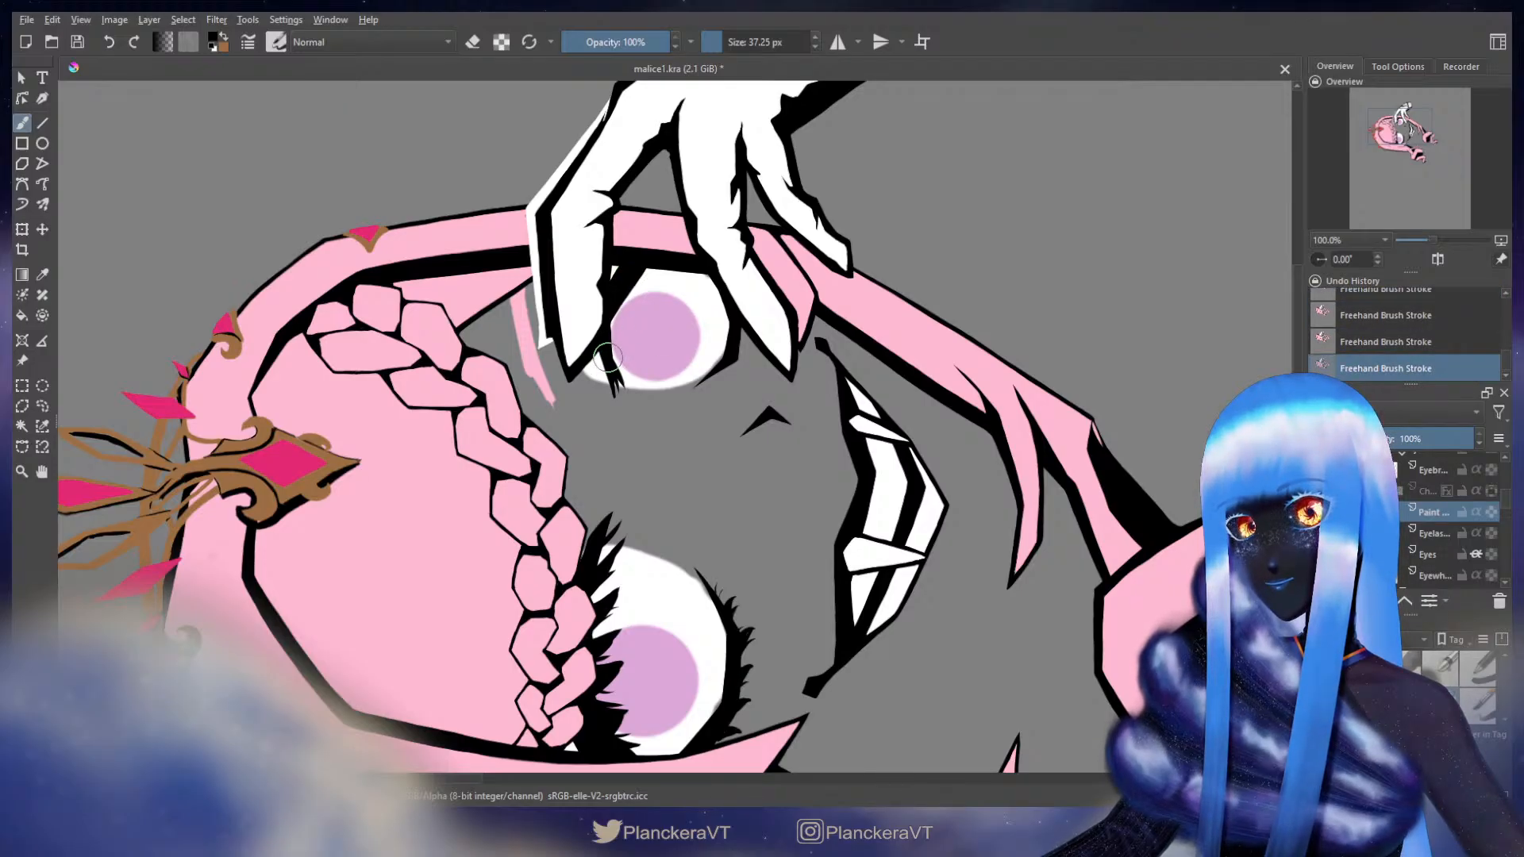
{"action": "key", "text": "ctrl+z"}
{"action": "key", "text": "ctrl+z"}
{"action": "mouse_move", "coordinate": [608, 338]}
{"action": "left_mouse_down"}
{"action": "mouse_move", "coordinate": [629, 362]}
{"action": "mouse_move", "coordinate": [633, 335]}
{"action": "mouse_move", "coordinate": [615, 322]}
{"action": "left_mouse_up"}
{"action": "key", "text": "ctrl+z"}
{"action": "key", "text": "ctrl+z"}
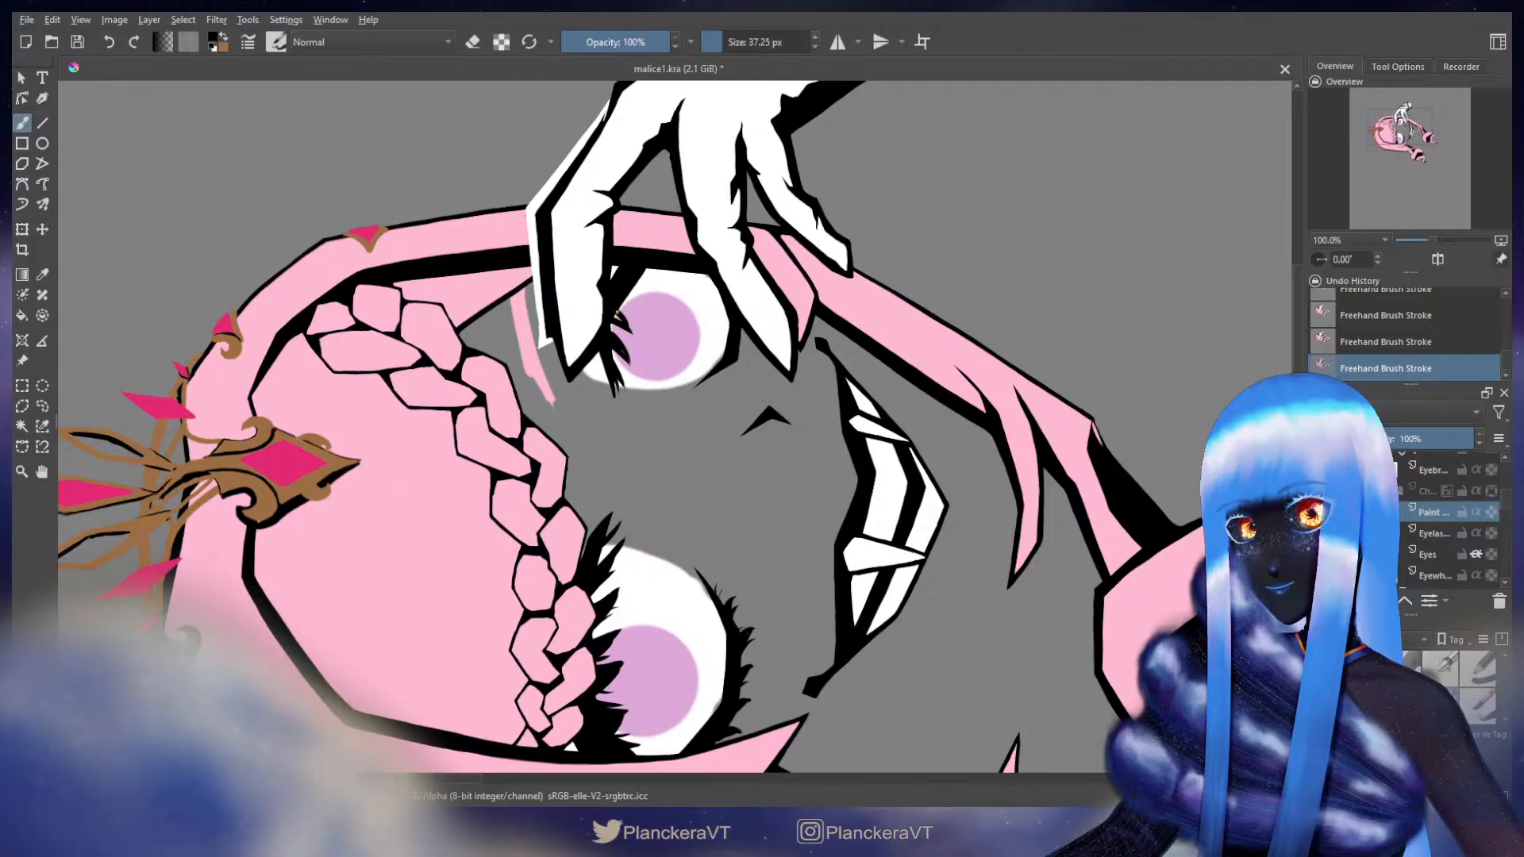
{"action": "key", "text": "ctrl+z"}
- Try thicker spikes from the upper eye's top corner down across the iris, redoing individual strokes
{"action": "left_click_drag", "start_coordinate": [613, 298], "coordinate": [653, 294]}
{"action": "key", "text": "ctrl+z"}
{"action": "key", "text": "ctrl+z"}
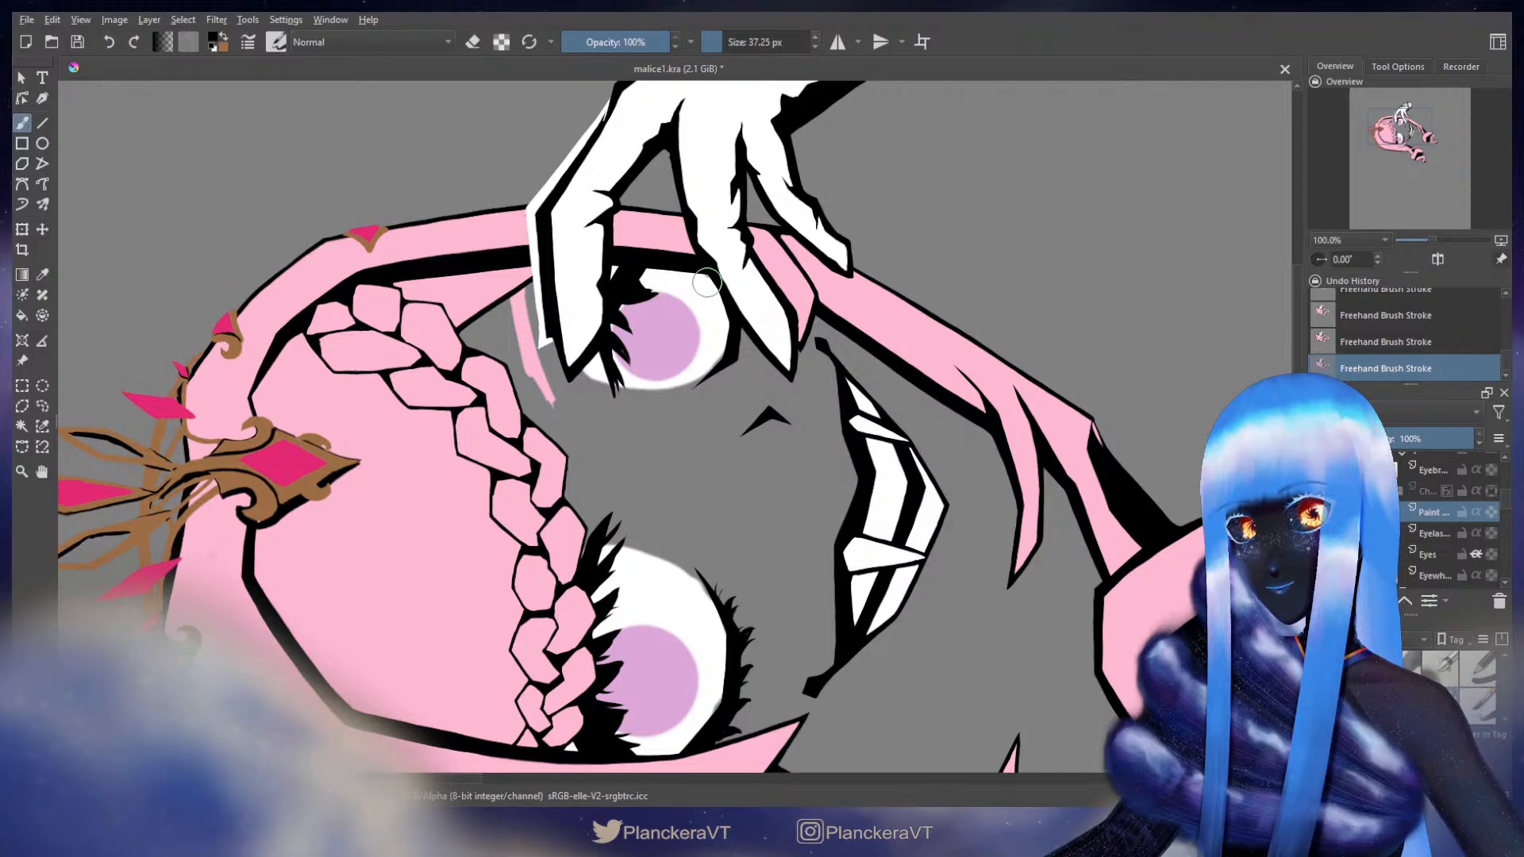
{"action": "key", "text": "ctrl+z"}
{"action": "key", "text": "ctrl+z"}
{"action": "key", "text": "ctrl+z"}
{"action": "mouse_move", "coordinate": [627, 287]}
{"action": "left_mouse_down"}
{"action": "mouse_move", "coordinate": [639, 301]}
{"action": "mouse_move", "coordinate": [627, 323]}
{"action": "mouse_move", "coordinate": [641, 314]}
{"action": "left_mouse_up"}
{"action": "key", "text": "ctrl+z"}
{"action": "left_click_drag", "start_coordinate": [629, 309], "coordinate": [644, 332]}
{"action": "key", "text": "ctrl+z"}
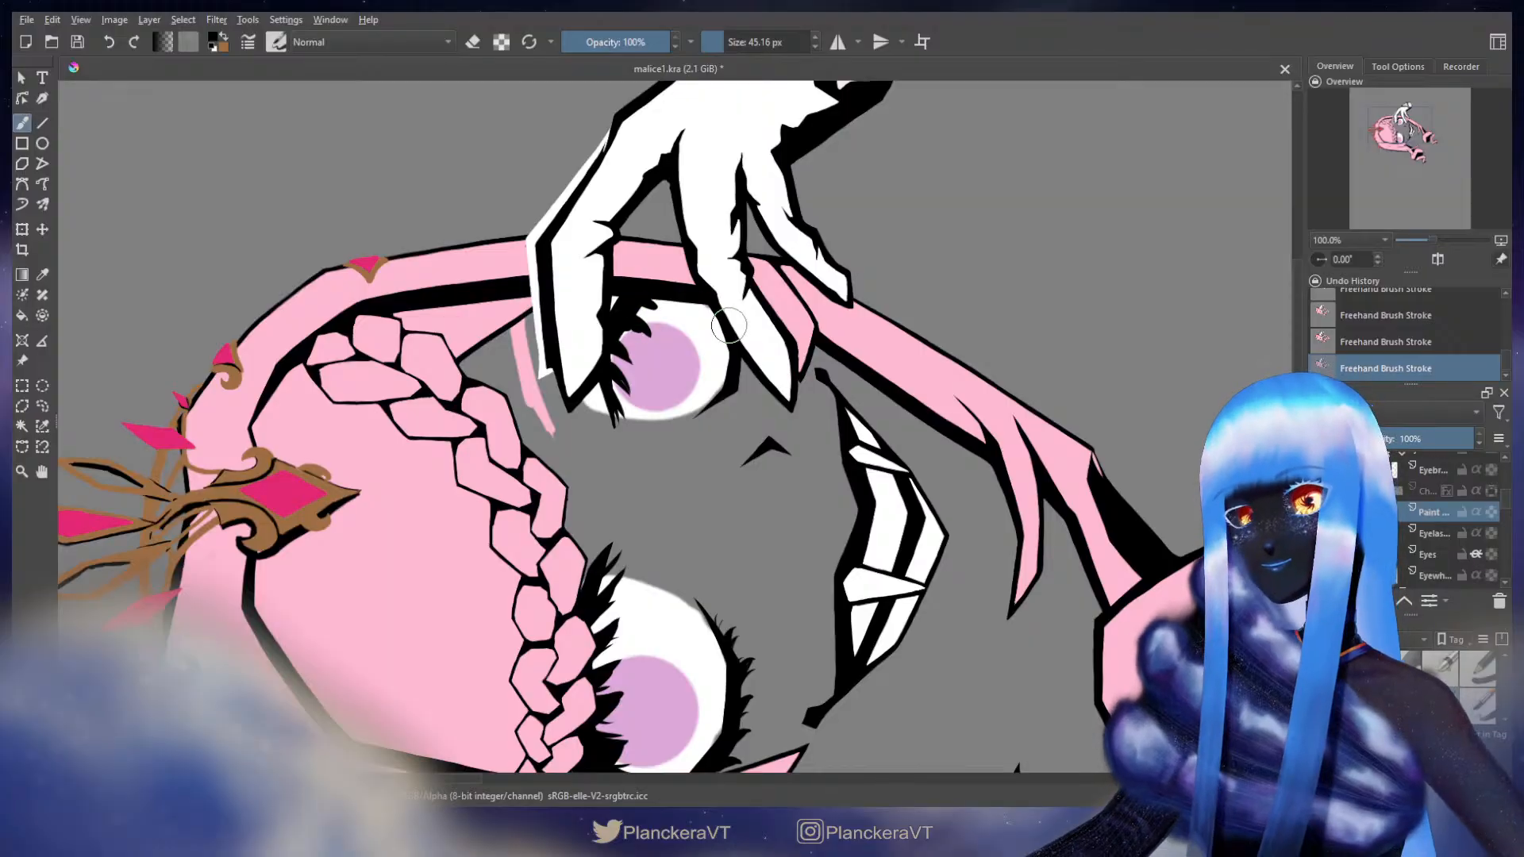
- Check the lashes on the whole drawing and undo the recent spikes on the upper eye
{"action": "scroll", "coordinate": [730, 324], "scroll_direction": "down", "scroll_amount": 3}
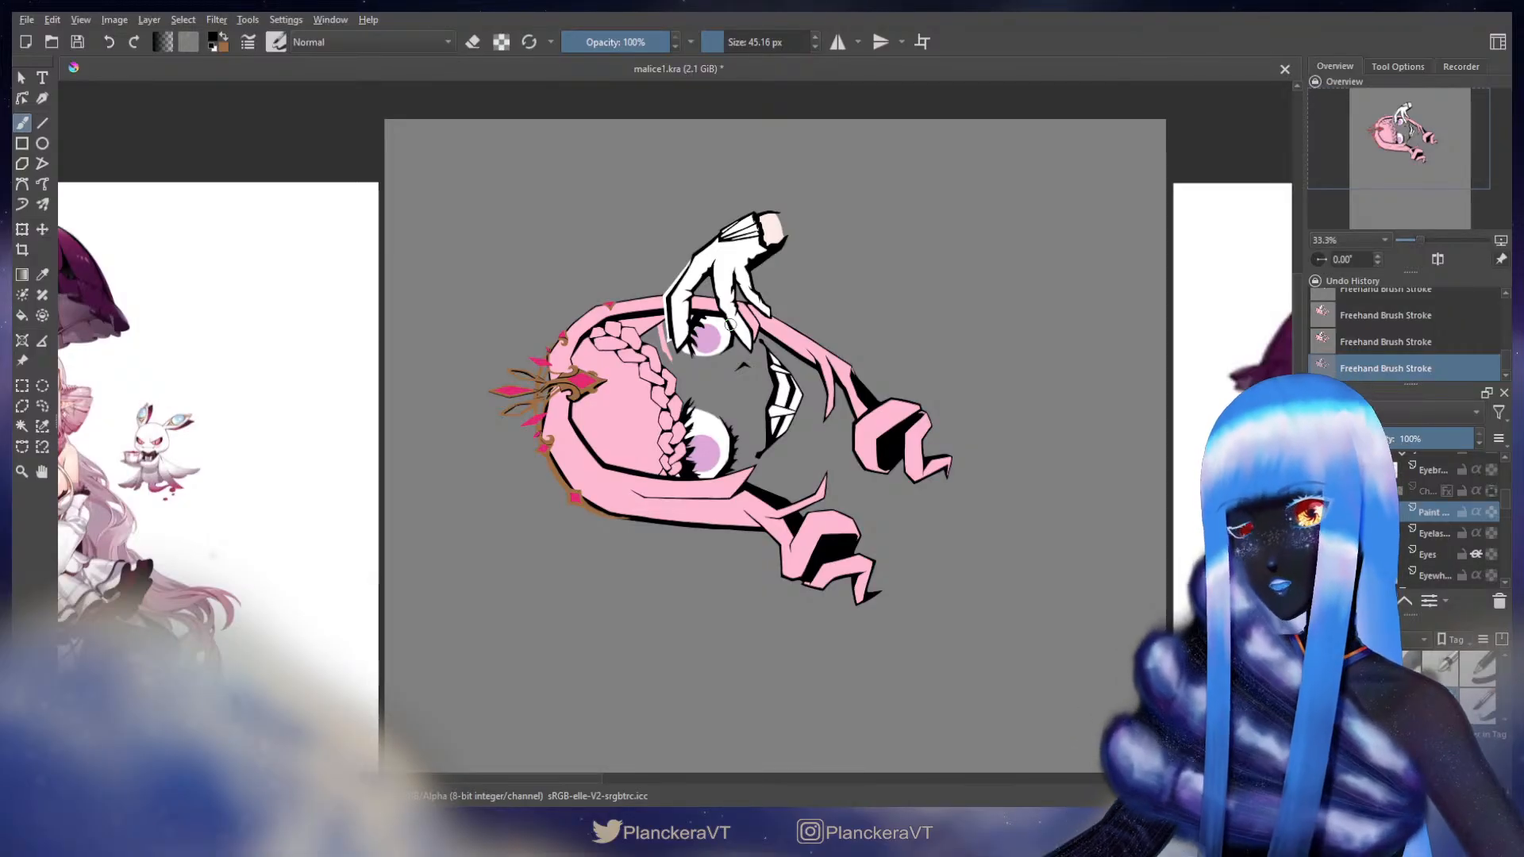
{"action": "scroll", "coordinate": [730, 325], "scroll_direction": "up", "scroll_amount": 4}
{"action": "left_click_drag", "start_coordinate": [813, 361], "coordinate": [456, 559]}
{"action": "key", "text": "ctrl+z"}
{"action": "key", "text": "ctrl+z"}
{"action": "key", "text": "ctrl+z"}
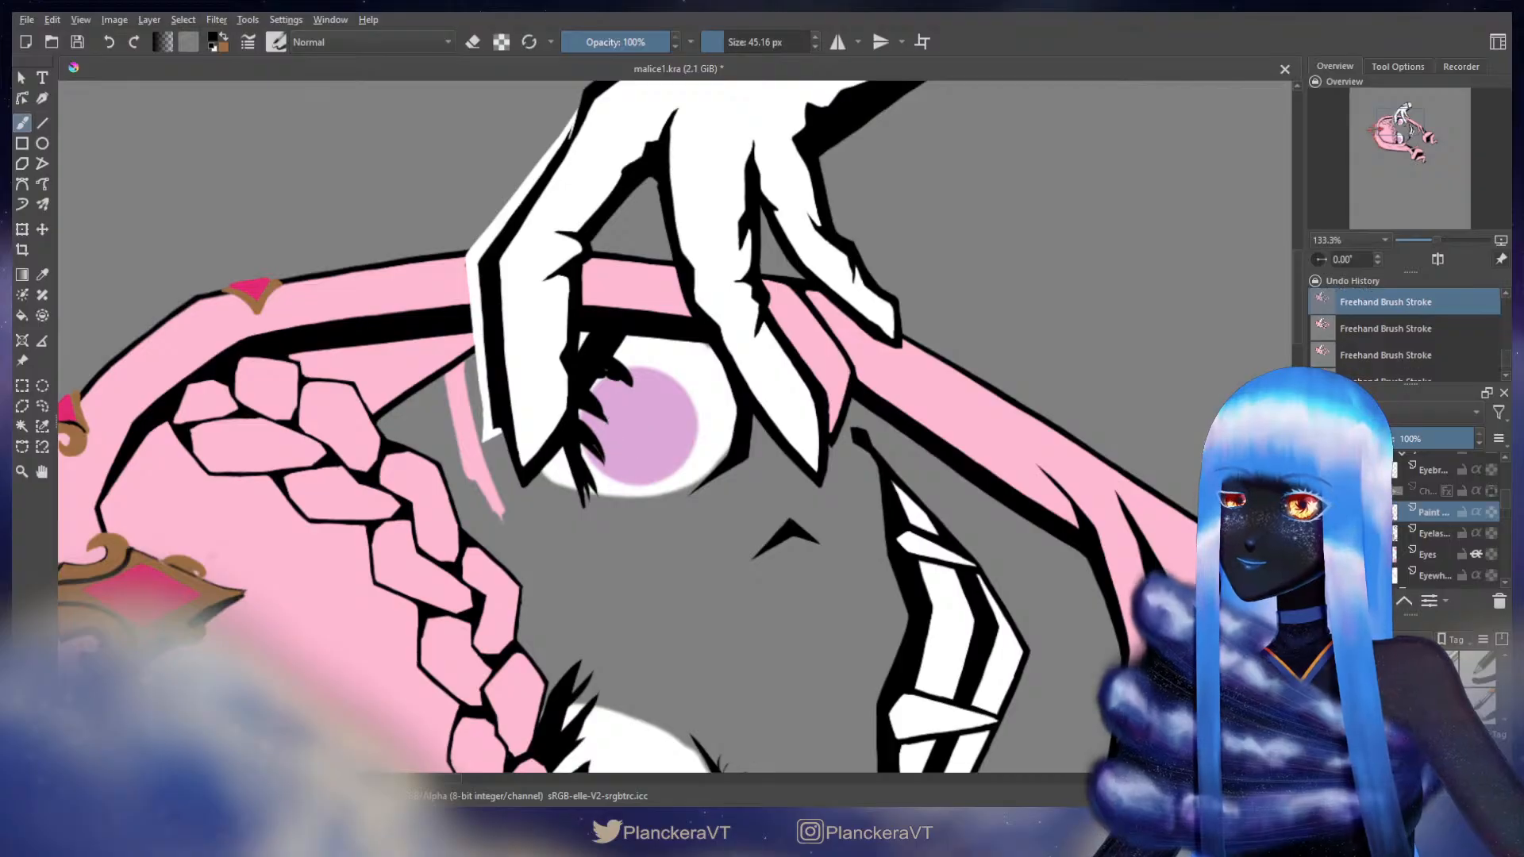
{"action": "key", "text": "ctrl+z"}
{"action": "key", "text": "ctrl+z"}
{"action": "key", "text": "ctrl+z"}
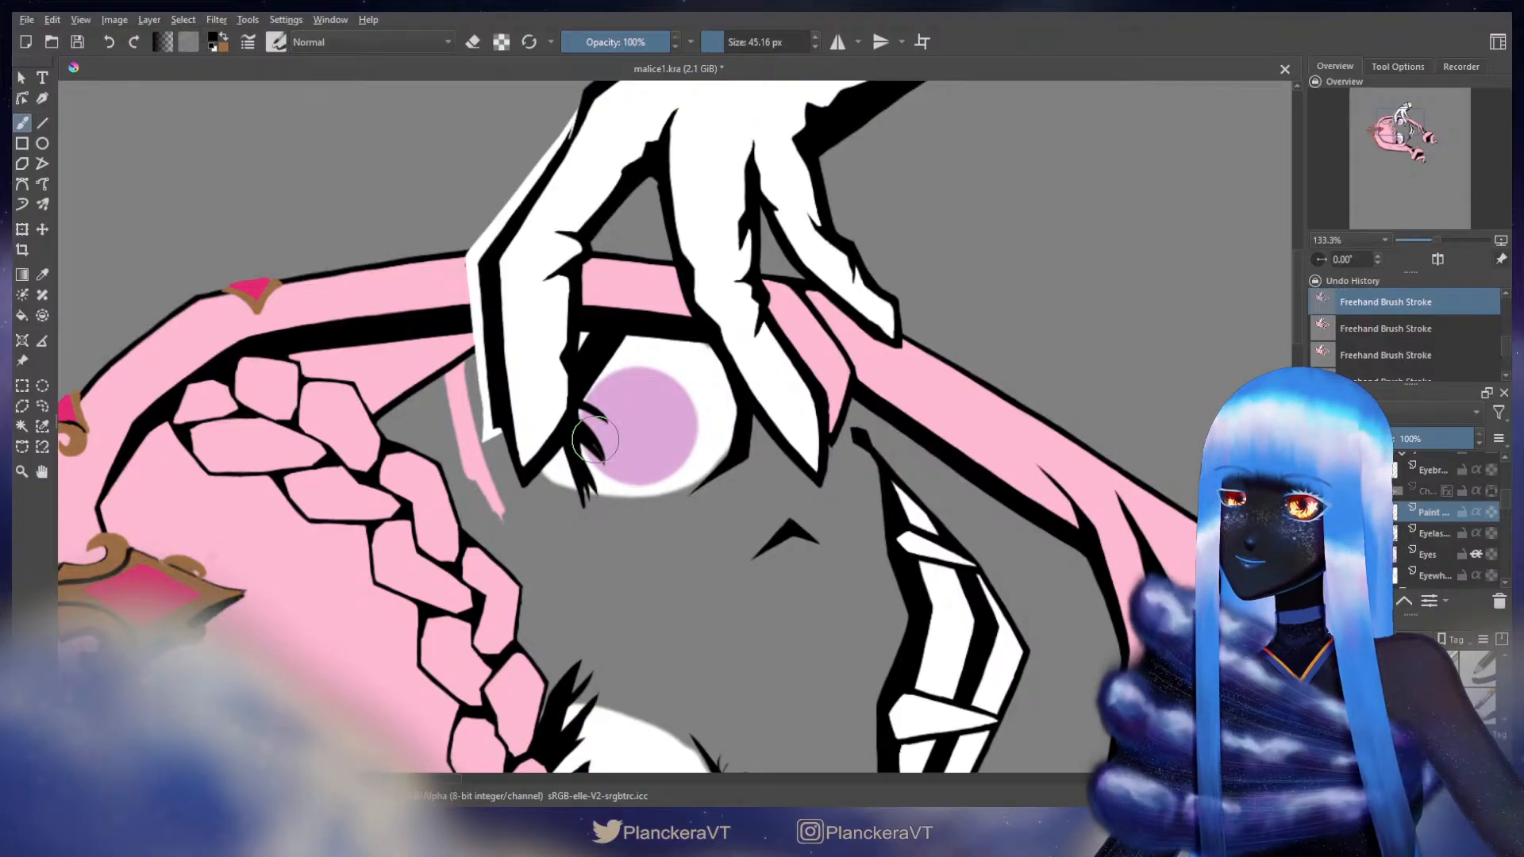
- Repaint the lowest spikes of the upper eye's inner lash with the brush reduced to 29.32 px
{"action": "left_click_drag", "start_coordinate": [595, 437], "coordinate": [581, 435]}
{"action": "left_click_drag", "start_coordinate": [581, 430], "coordinate": [601, 449]}
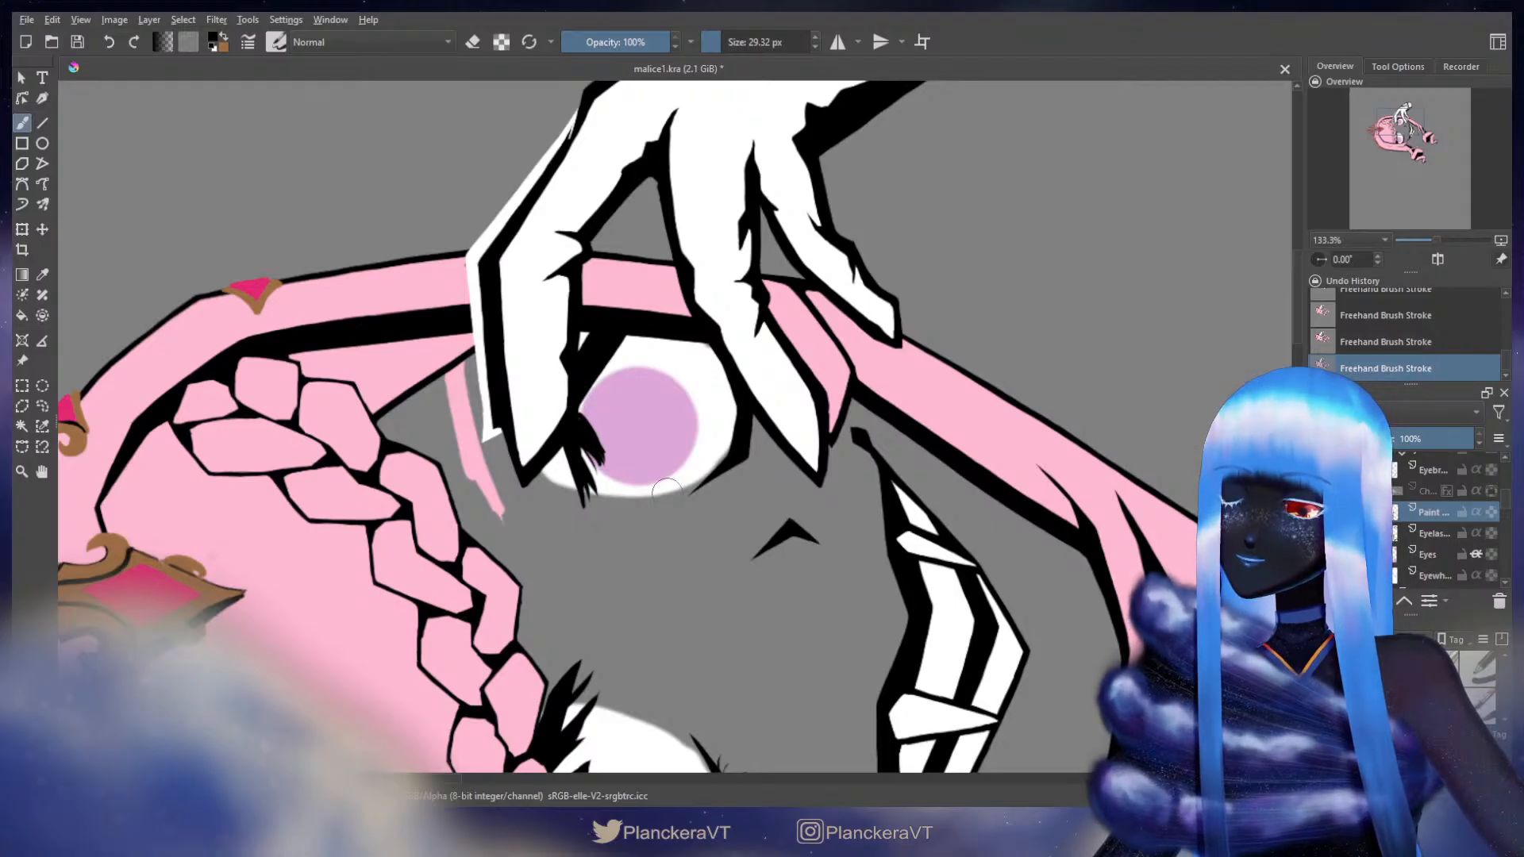
{"action": "key", "text": "e"}
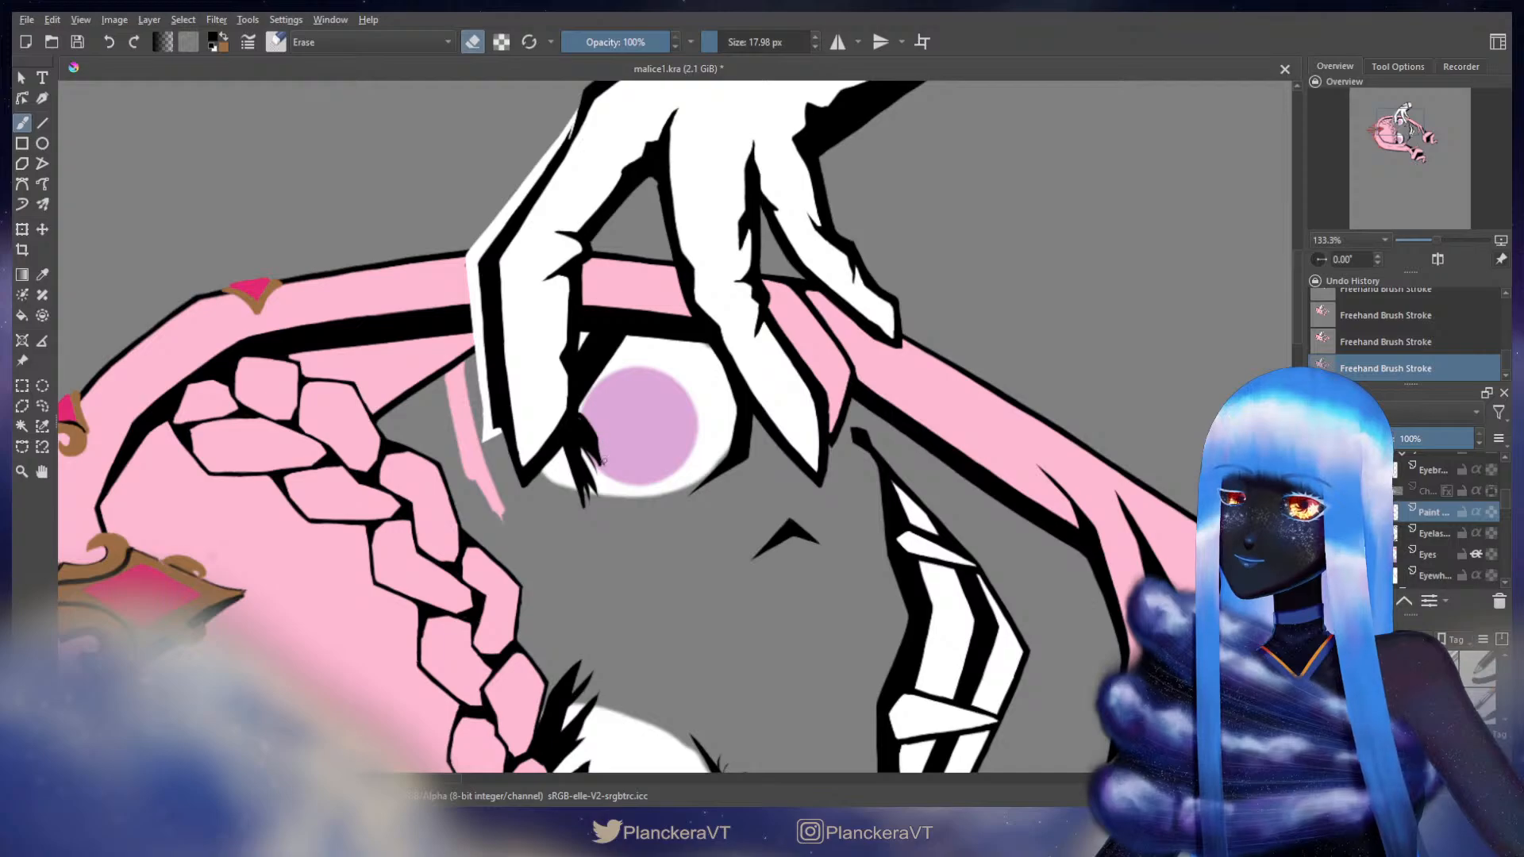
{"action": "key", "text": "e"}
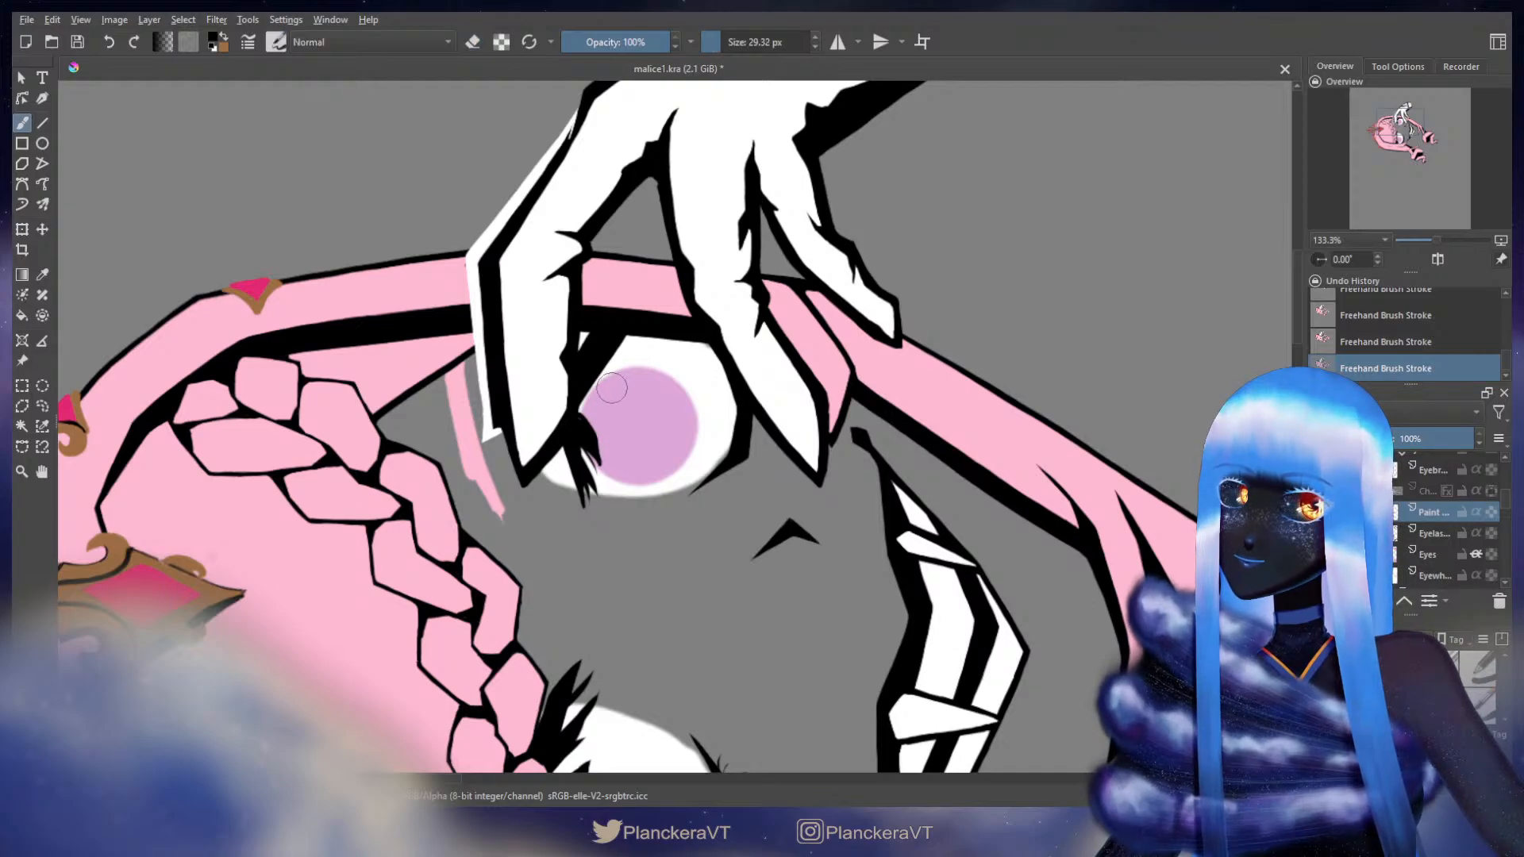
{"action": "key", "text": "ctrl+z"}
- Paint finer spikes along the middle of the upper eye's inner lash, over the iris edge
{"action": "mouse_move", "coordinate": [586, 392]}
{"action": "left_mouse_down"}
{"action": "mouse_move", "coordinate": [622, 434]}
{"action": "mouse_move", "coordinate": [575, 405]}
{"action": "left_mouse_up"}
{"action": "key", "text": "ctrl+z"}
{"action": "key", "text": "ctrl+z"}
{"action": "key", "text": "ctrl+z"}
{"action": "key", "text": "ctrl+z"}
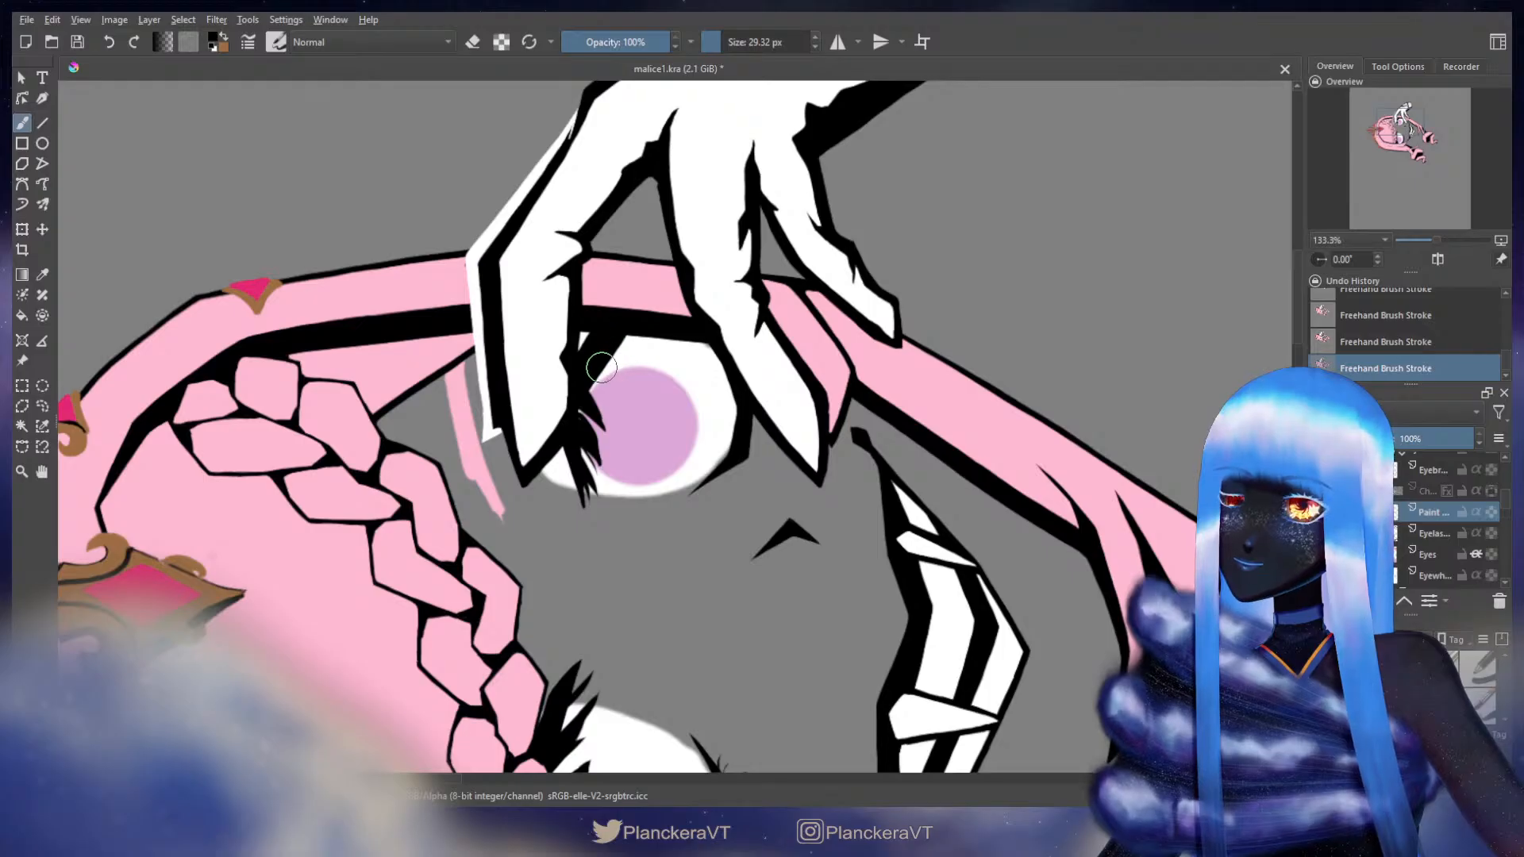
{"action": "key", "text": "ctrl+z"}
{"action": "left_click_drag", "start_coordinate": [584, 393], "coordinate": [605, 429]}
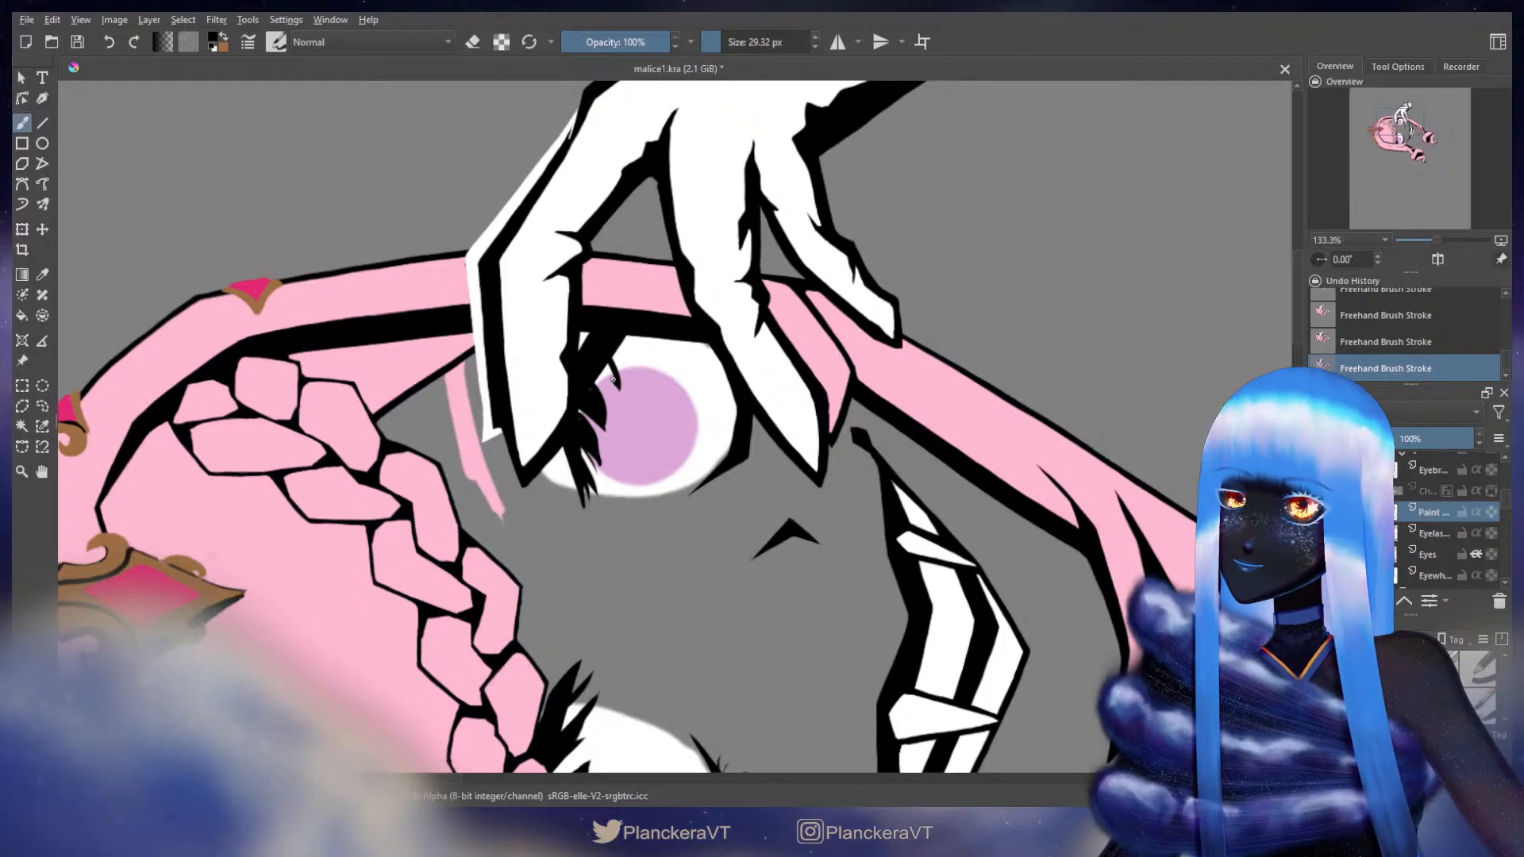
- Repaint the spike over the iris's upper edge on the upper eye's inner lash, undoing unsatisfactory strokes
{"action": "key", "text": "ctrl+z"}
{"action": "key", "text": "ctrl+z"}
{"action": "left_click_drag", "start_coordinate": [601, 356], "coordinate": [599, 370]}
{"action": "key", "text": "ctrl+z"}
{"action": "left_click_drag", "start_coordinate": [608, 361], "coordinate": [601, 397]}
{"action": "key", "text": "ctrl+z"}
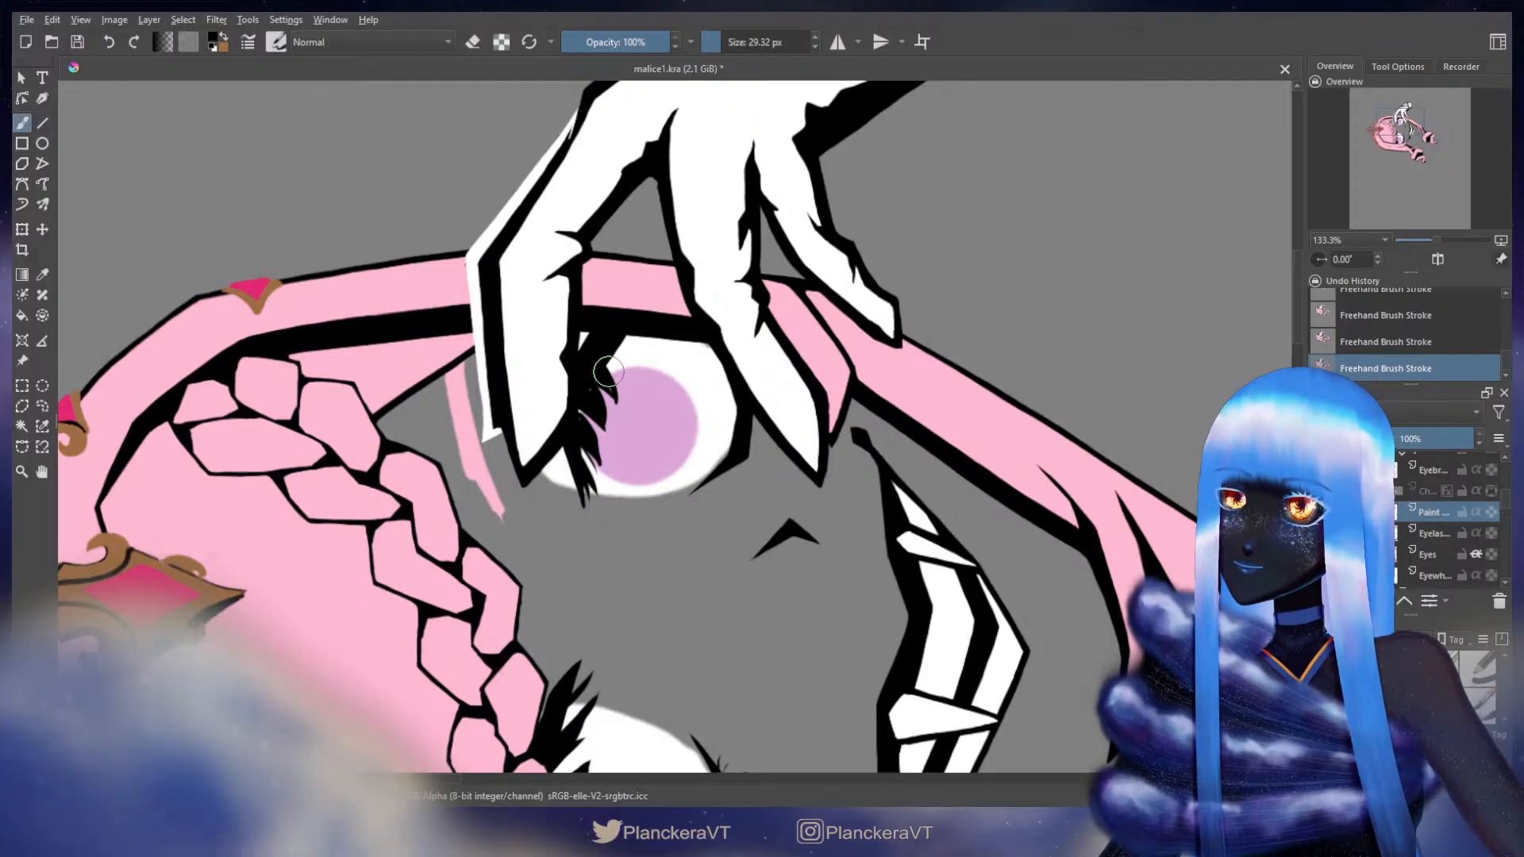
{"action": "key", "text": "ctrl+z"}
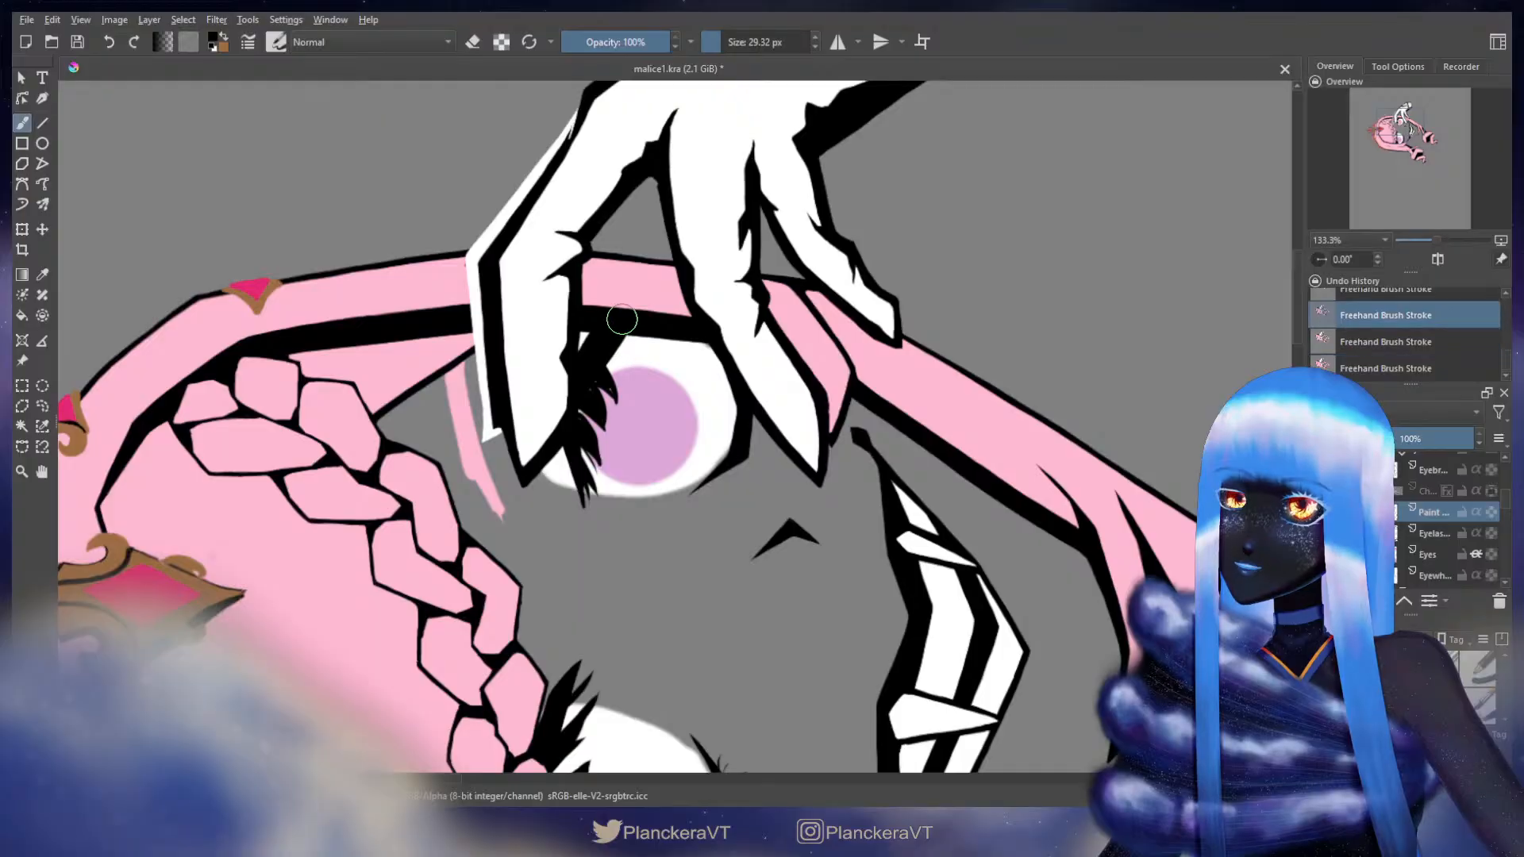
- Paint short spikes over the eye white at the top corner of the upper eye's inner lash, redoing individual strokes
{"action": "key", "text": "ctrl+shift+z"}
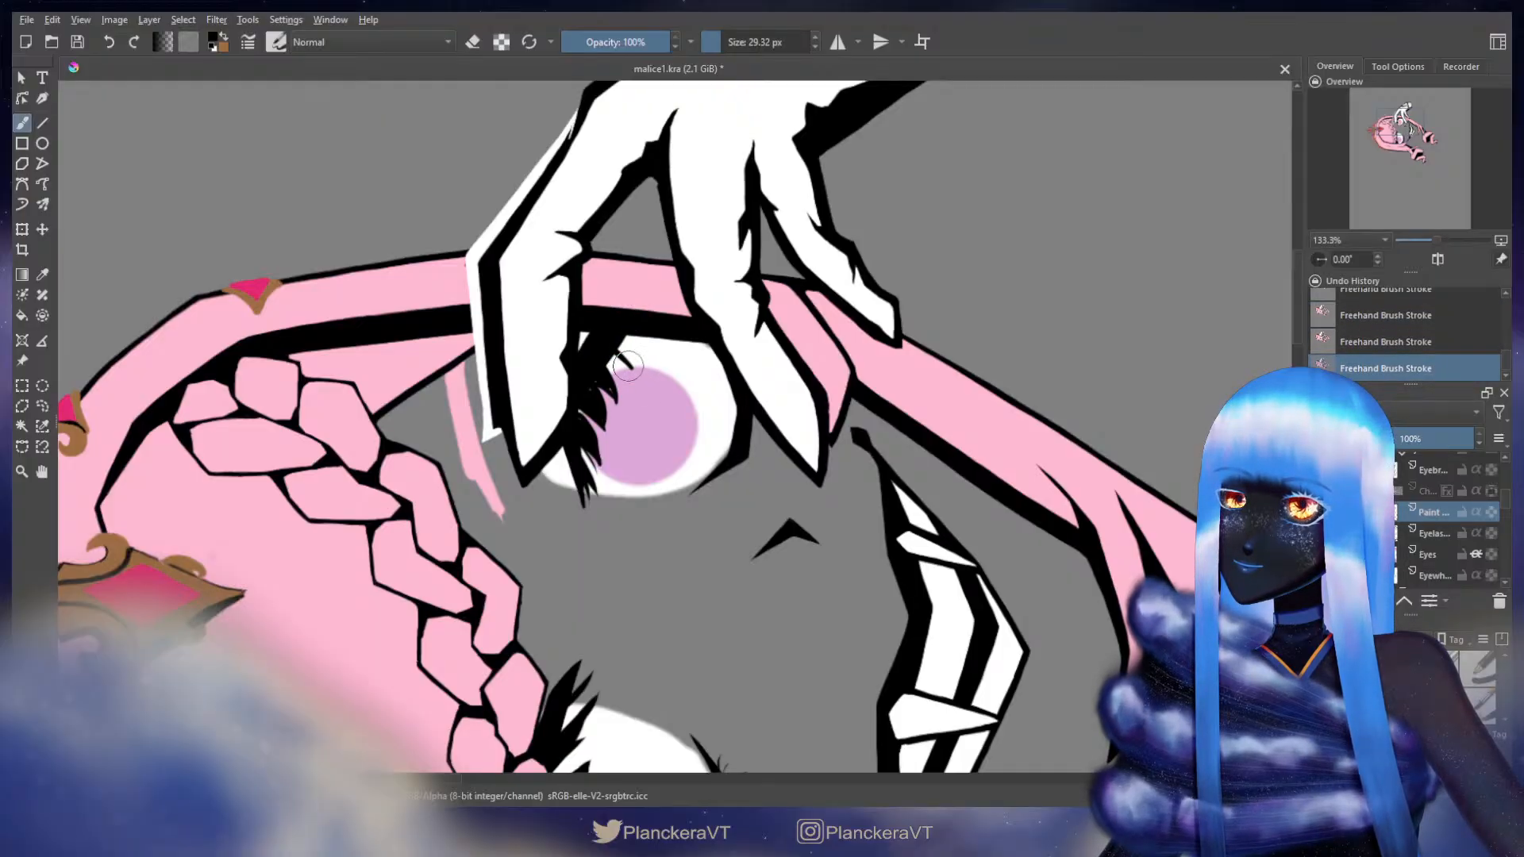
{"action": "key", "text": "ctrl+z"}
{"action": "key", "text": "ctrl+shift+z"}
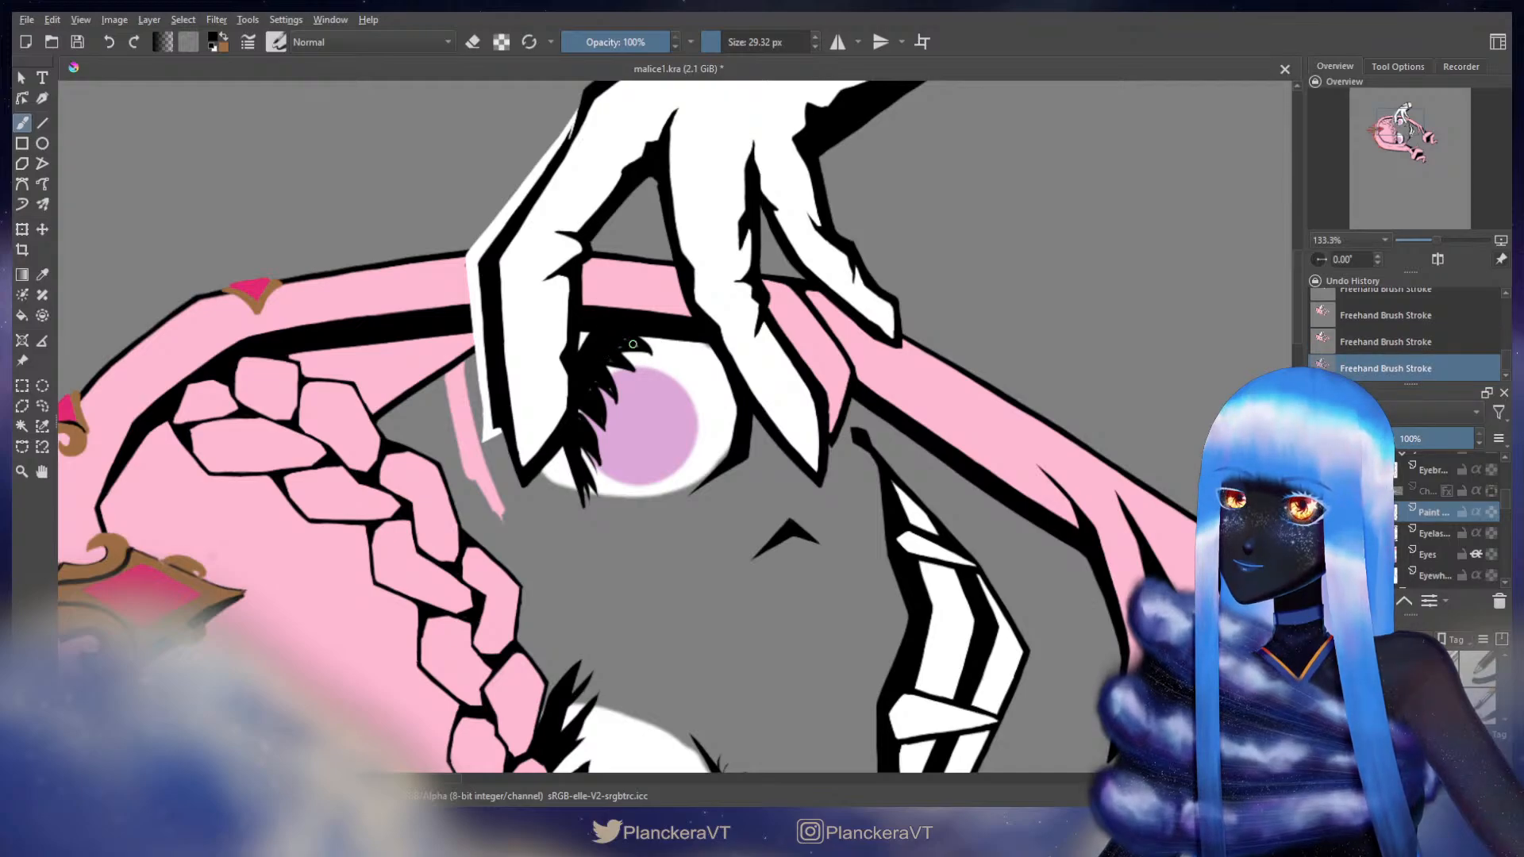
{"action": "key", "text": "ctrl+z"}
{"action": "key", "text": "ctrl+shift+z"}
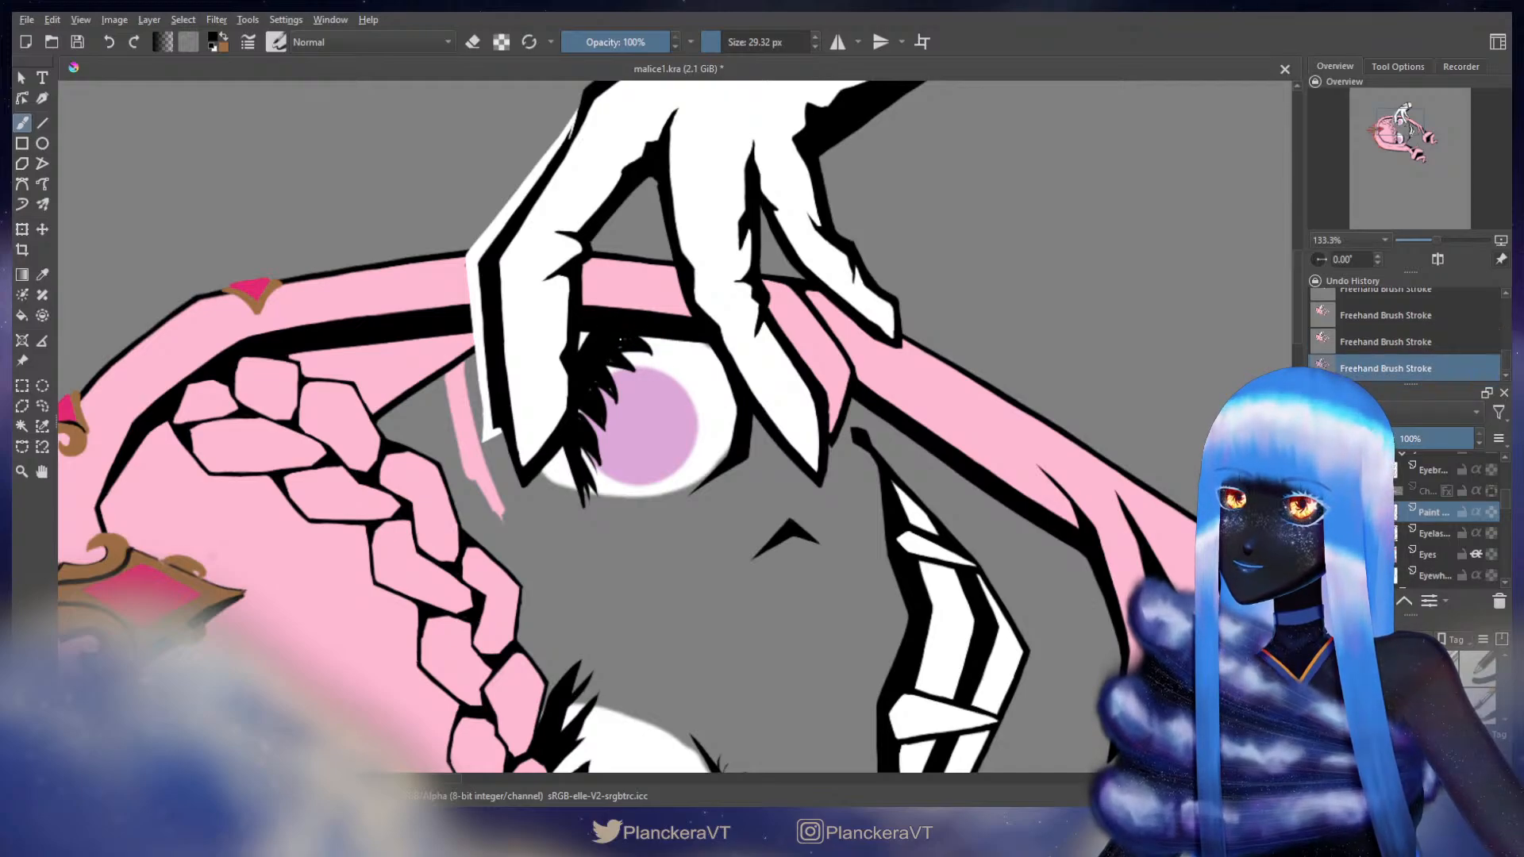
- Paint small individual spikes along the lower end of the upper eye's outer lash
{"action": "scroll", "coordinate": [664, 355], "scroll_direction": "down", "scroll_amount": 4}
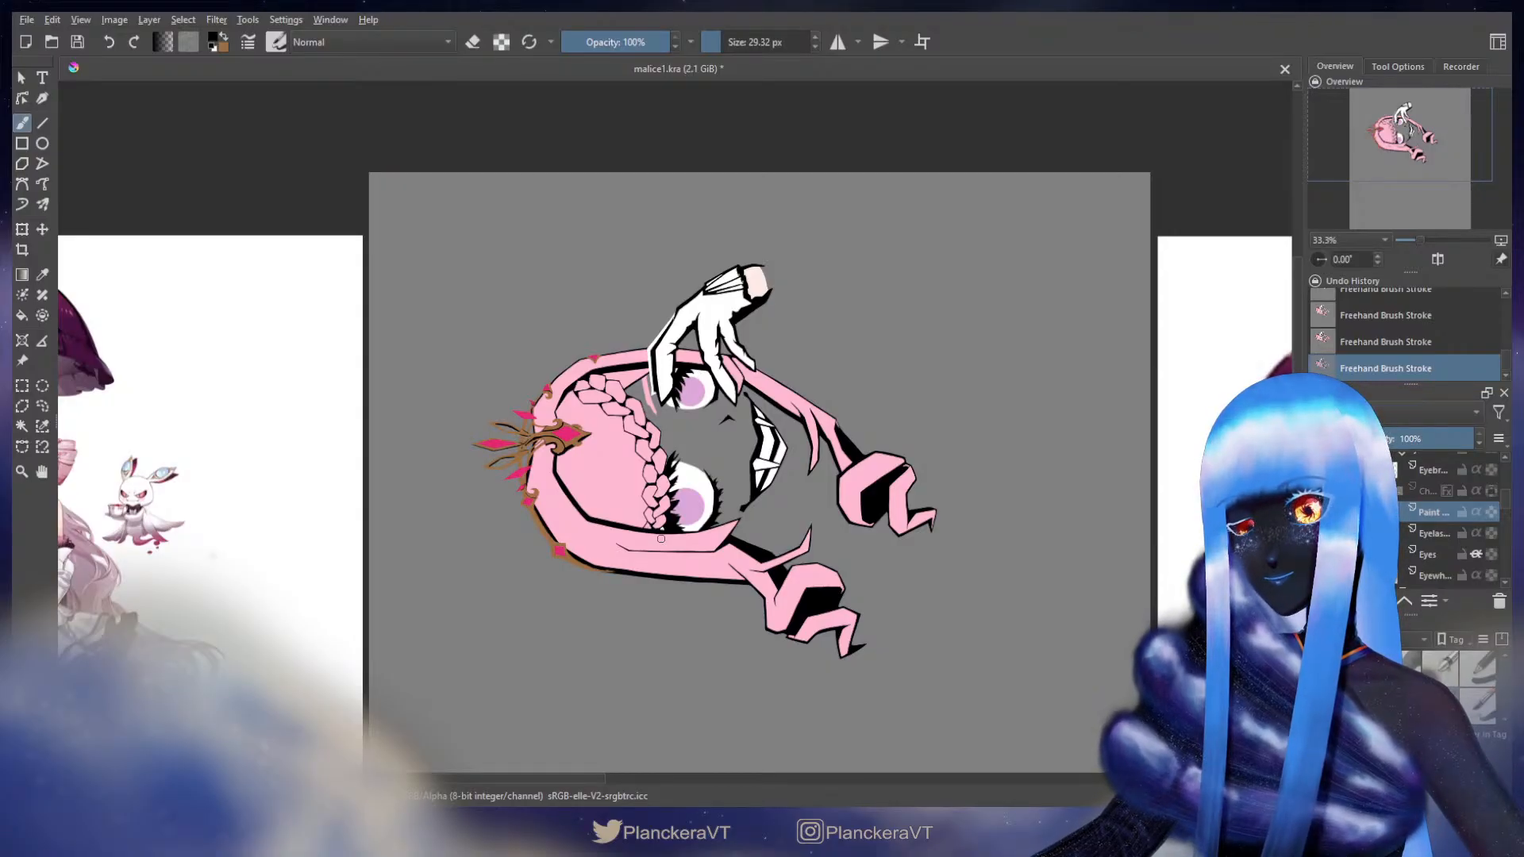
{"action": "scroll", "coordinate": [642, 533], "scroll_direction": "up", "scroll_amount": 4}
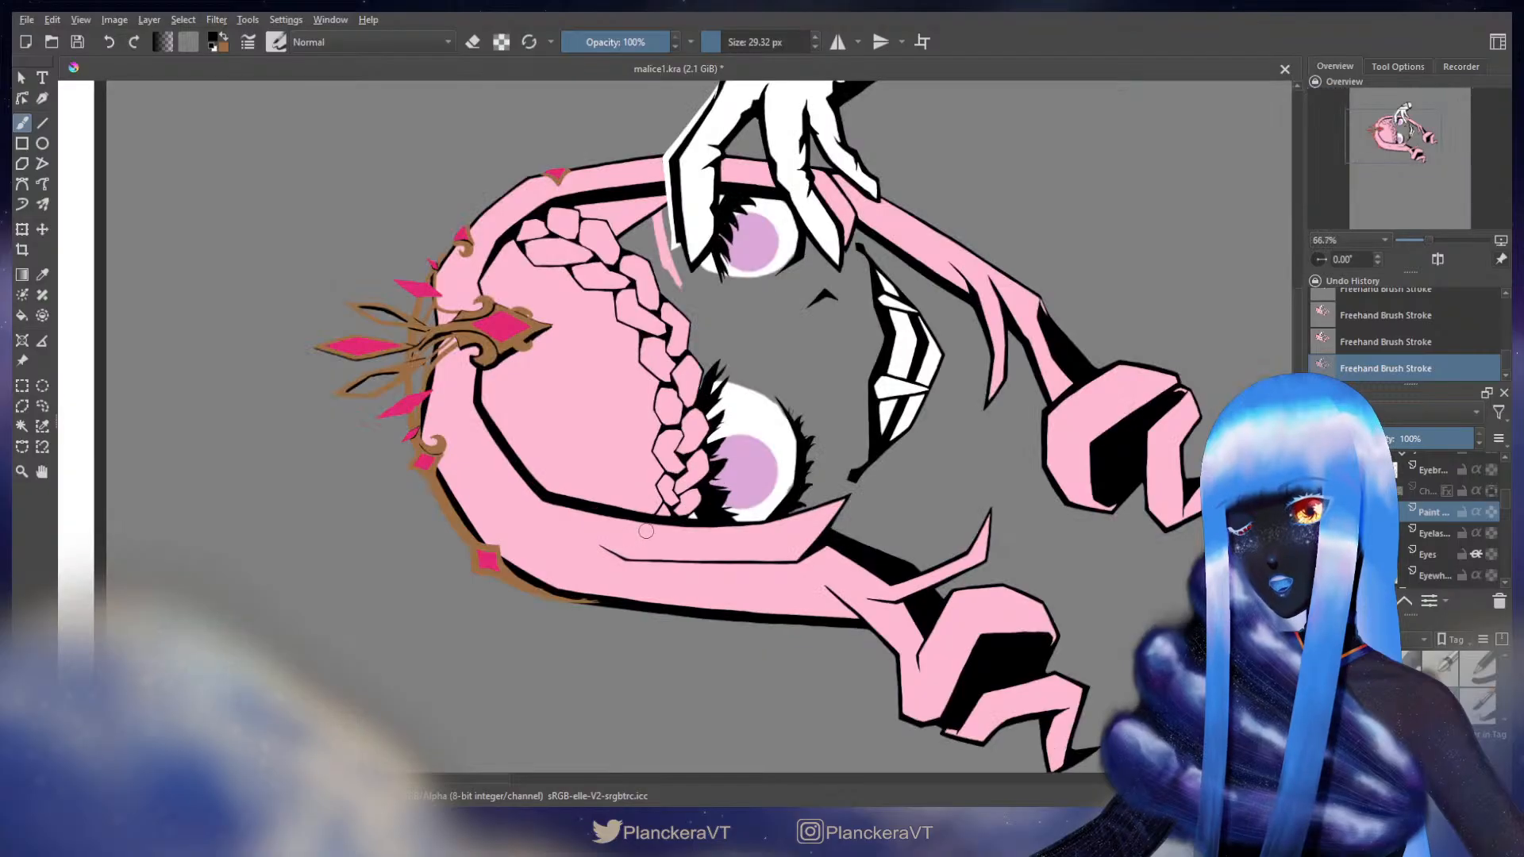
{"action": "mouse_move", "coordinate": [975, 107]}
{"action": "left_mouse_down"}
{"action": "mouse_move", "coordinate": [849, 501]}
{"action": "mouse_move", "coordinate": [808, 517]}
{"action": "mouse_move", "coordinate": [716, 391]}
{"action": "mouse_move", "coordinate": [725, 349]}
{"action": "left_mouse_up"}
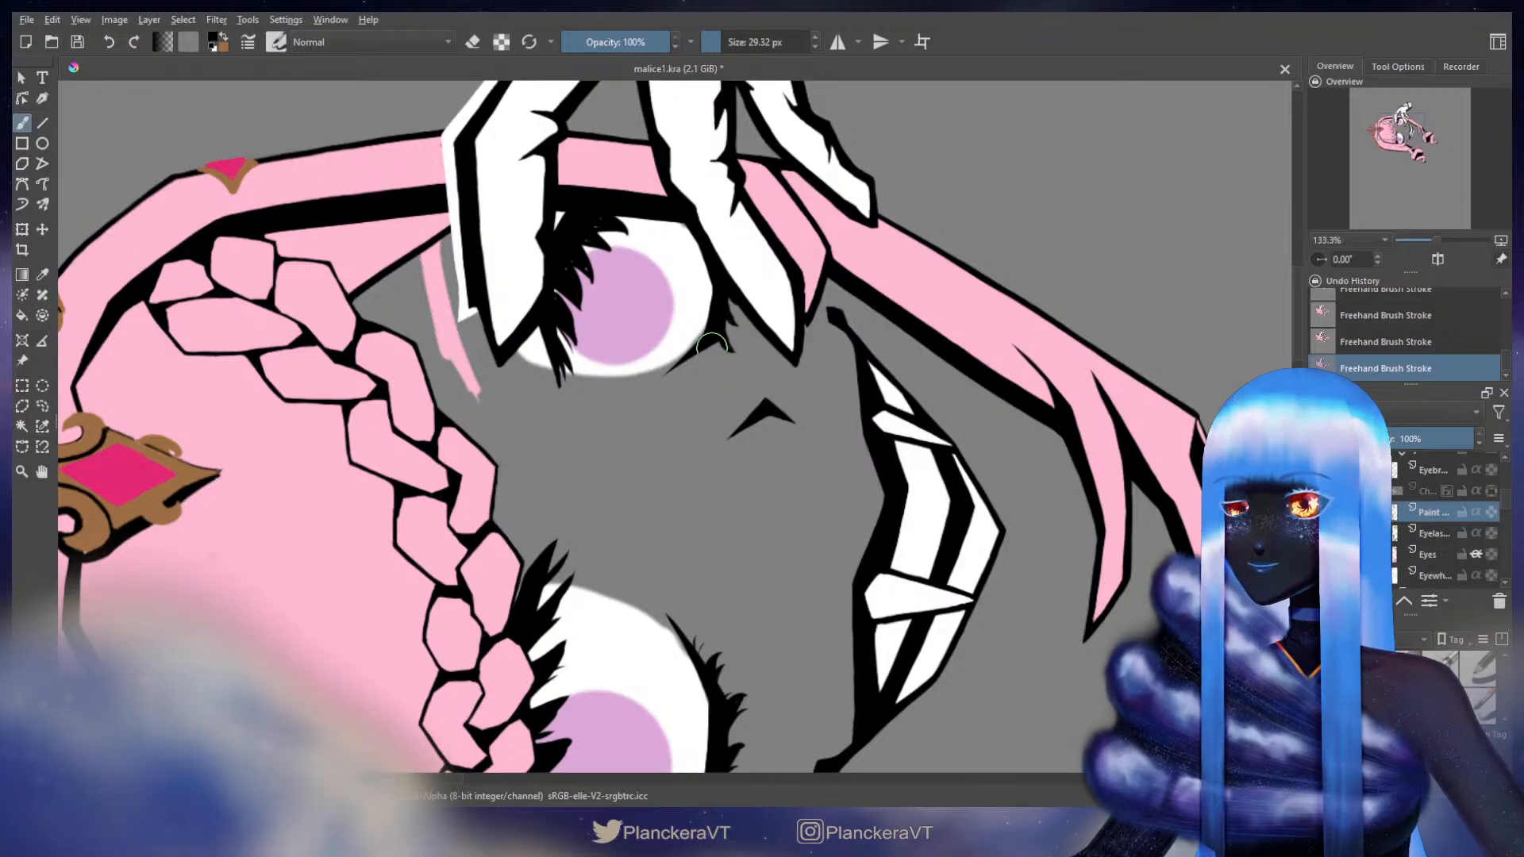
{"action": "left_click_drag", "start_coordinate": [711, 345], "coordinate": [722, 346]}
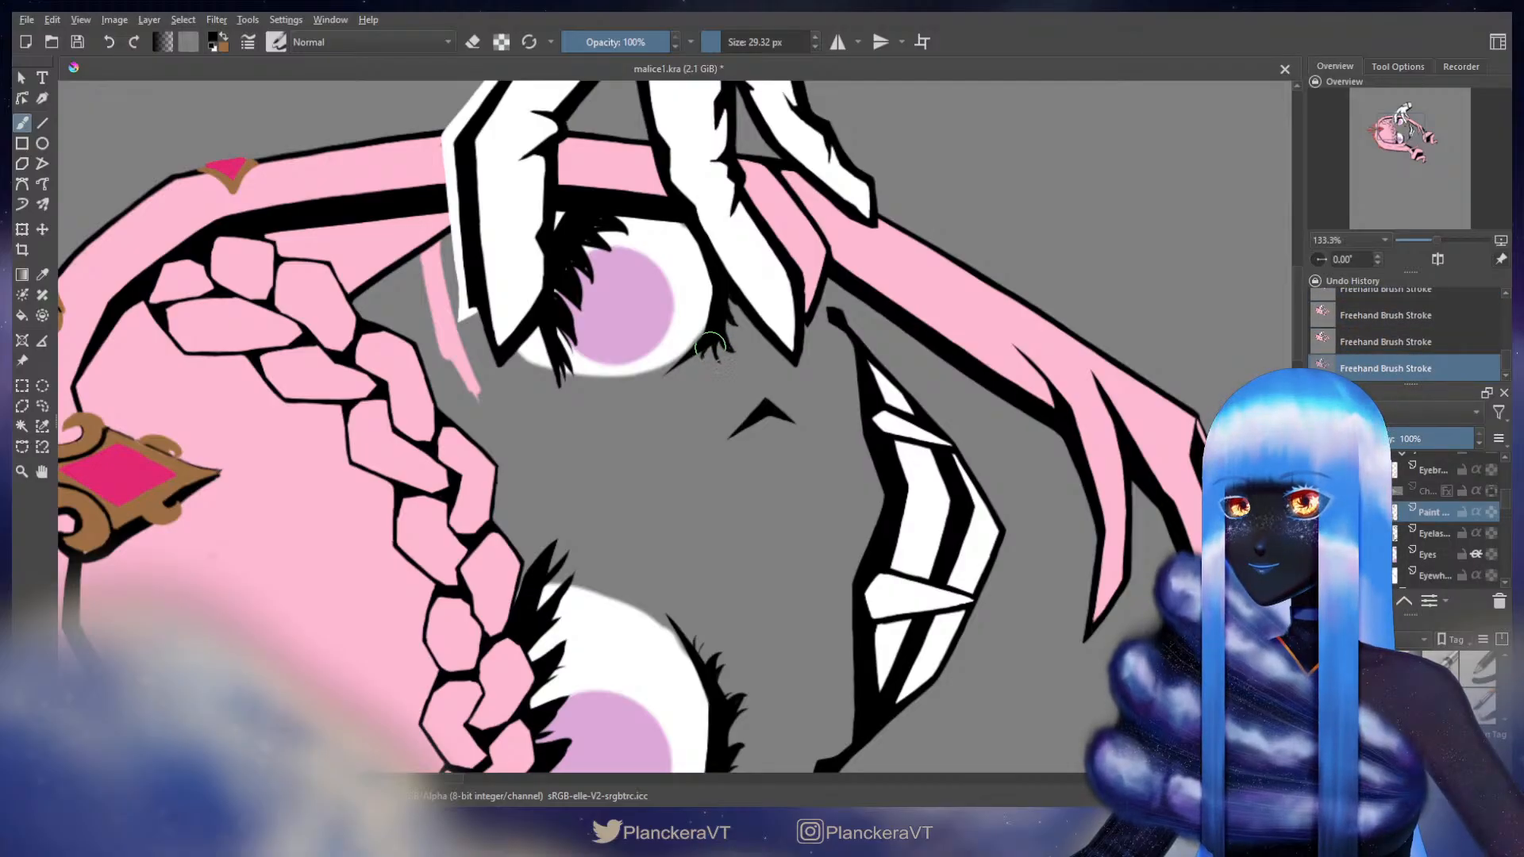
- Compare the whole drawing with the separate lash layer hidden and shown
{"action": "scroll", "coordinate": [743, 293], "scroll_direction": "down", "scroll_amount": 3}
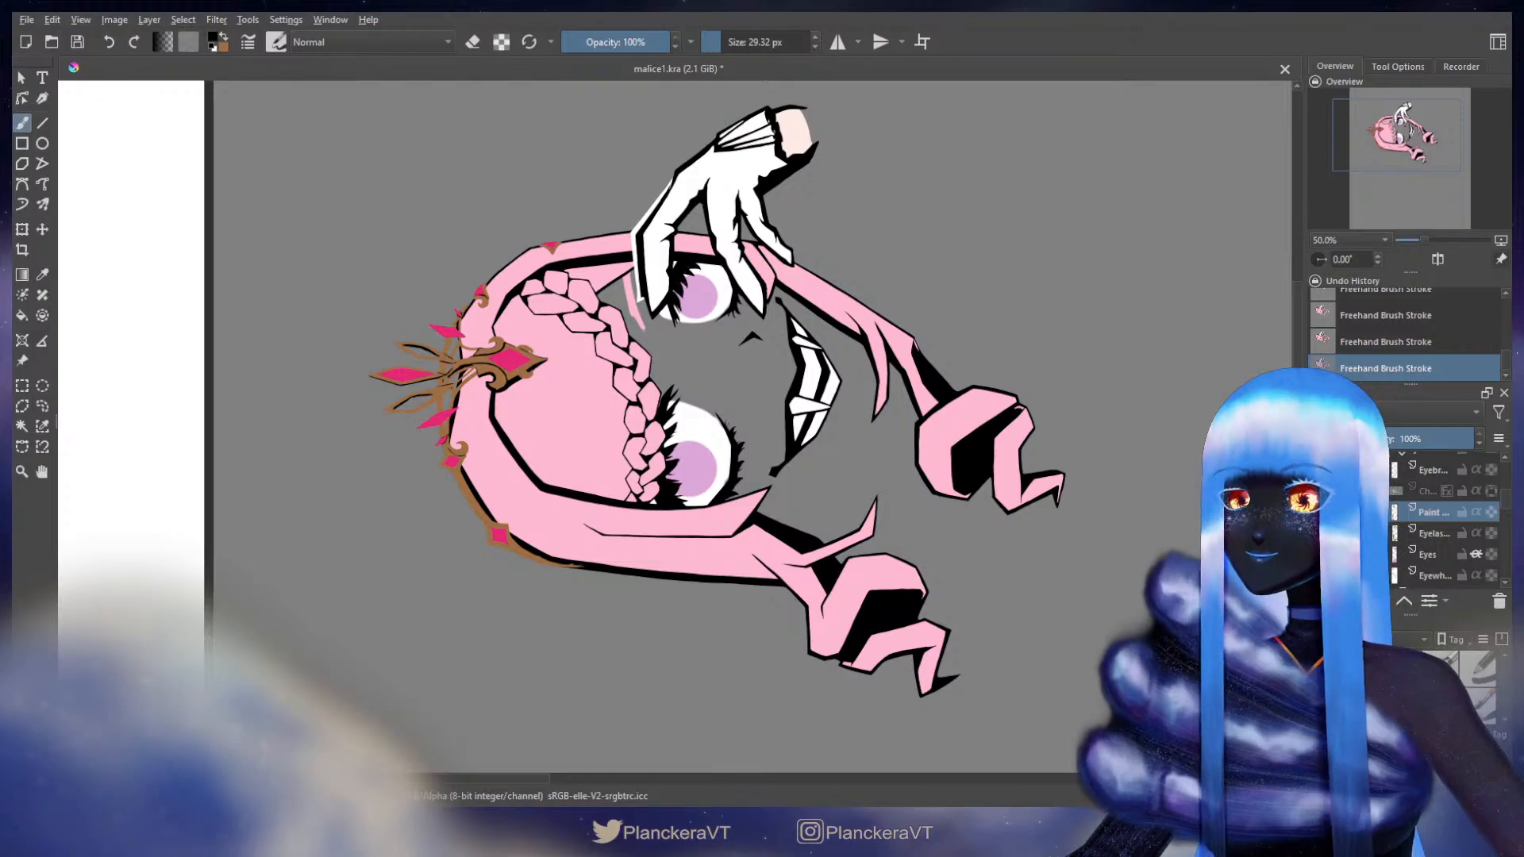
{"action": "scroll", "coordinate": [880, 358], "scroll_direction": "down", "scroll_amount": 2}
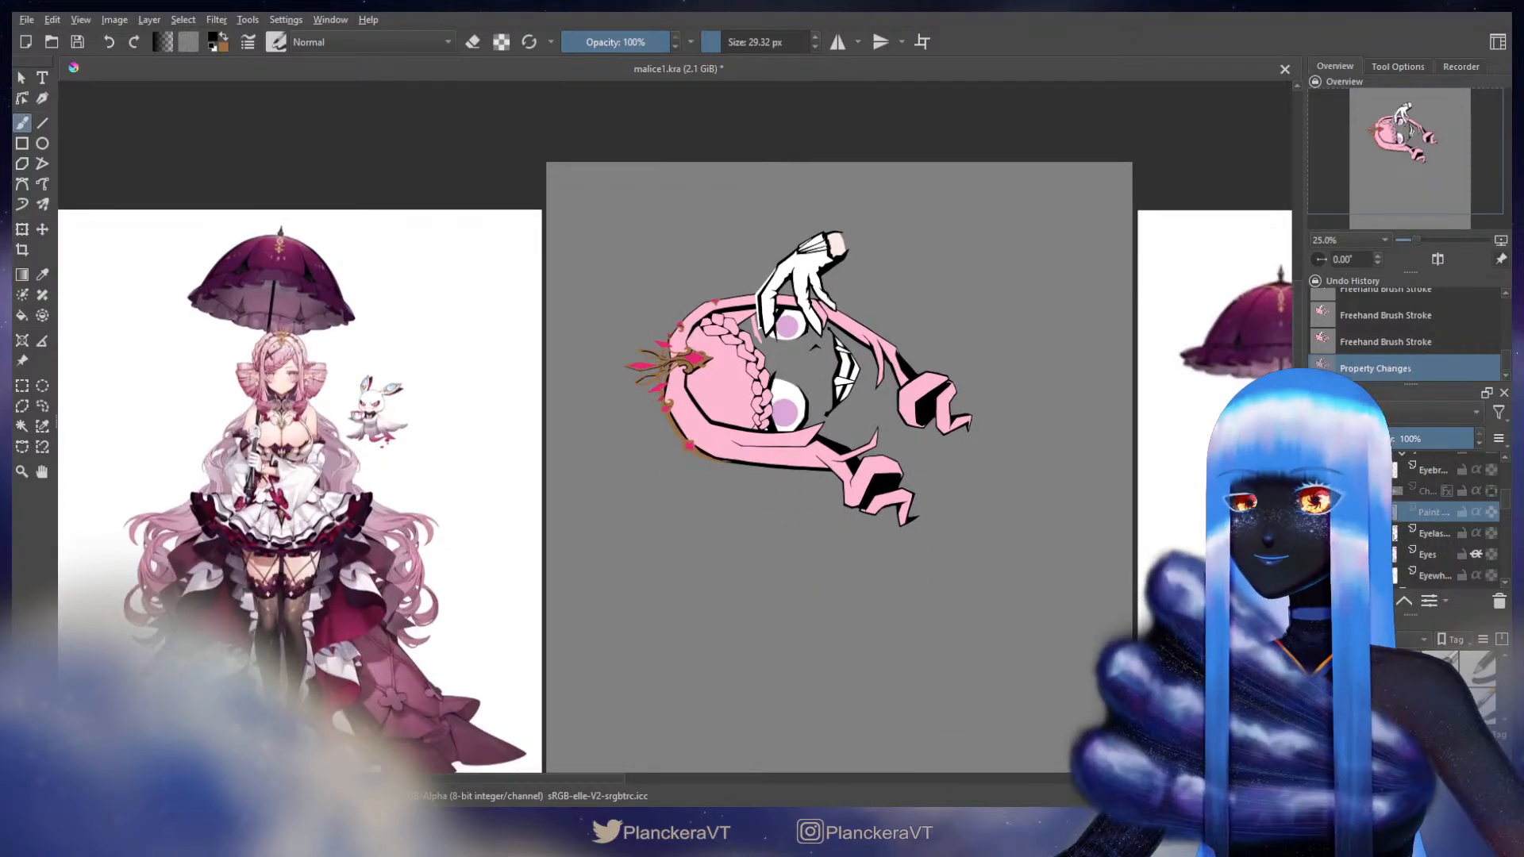
{"action": "left_click", "coordinate": [1318, 512]}
{"action": "key", "text": "ctrl+z"}
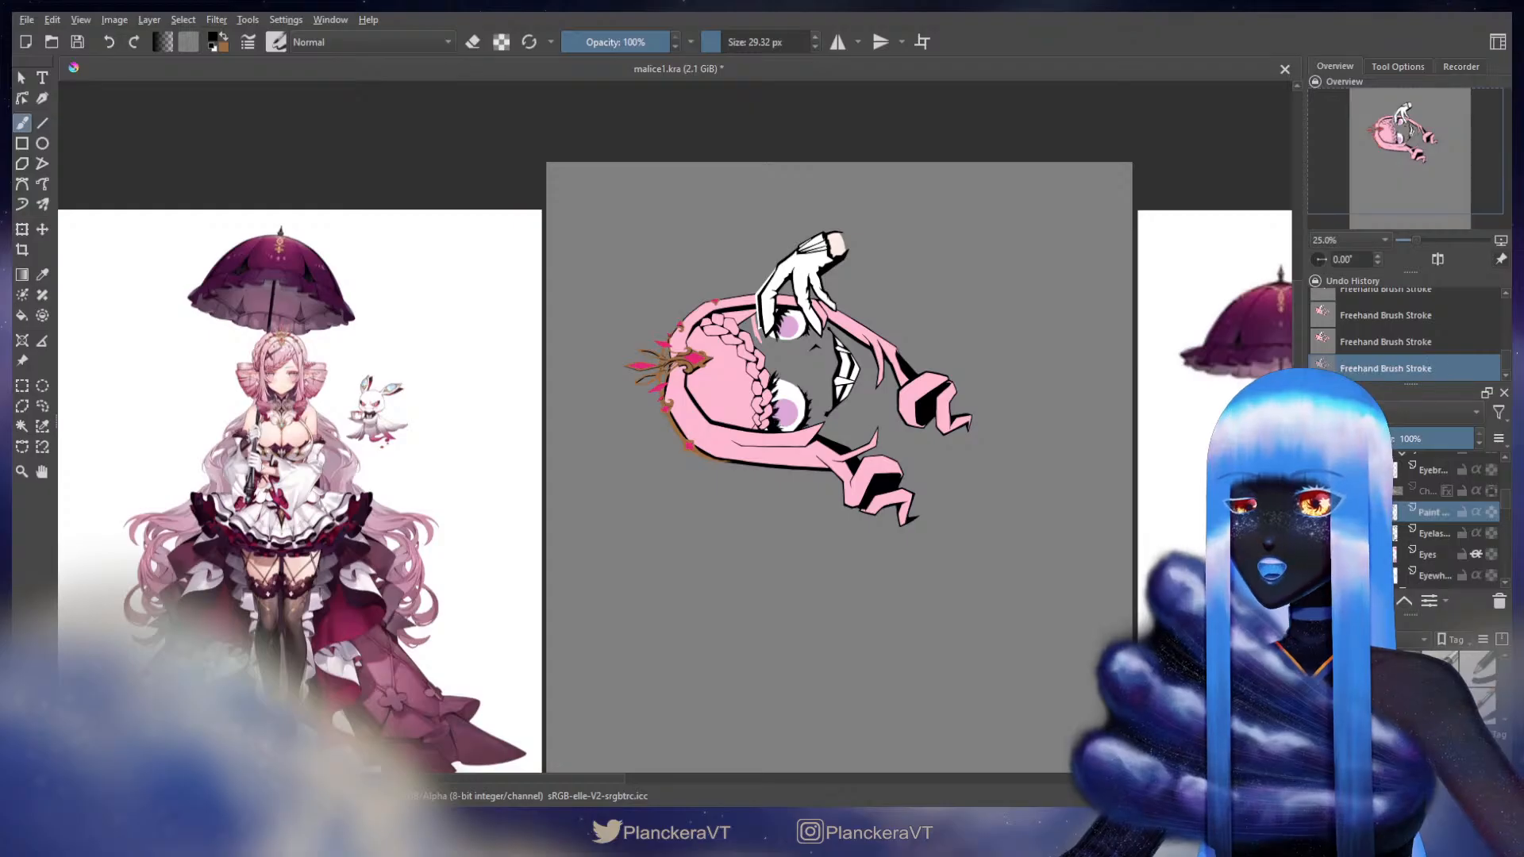
{"action": "key", "text": "ctrl+shift+z"}
{"action": "key", "text": "ctrl+z"}
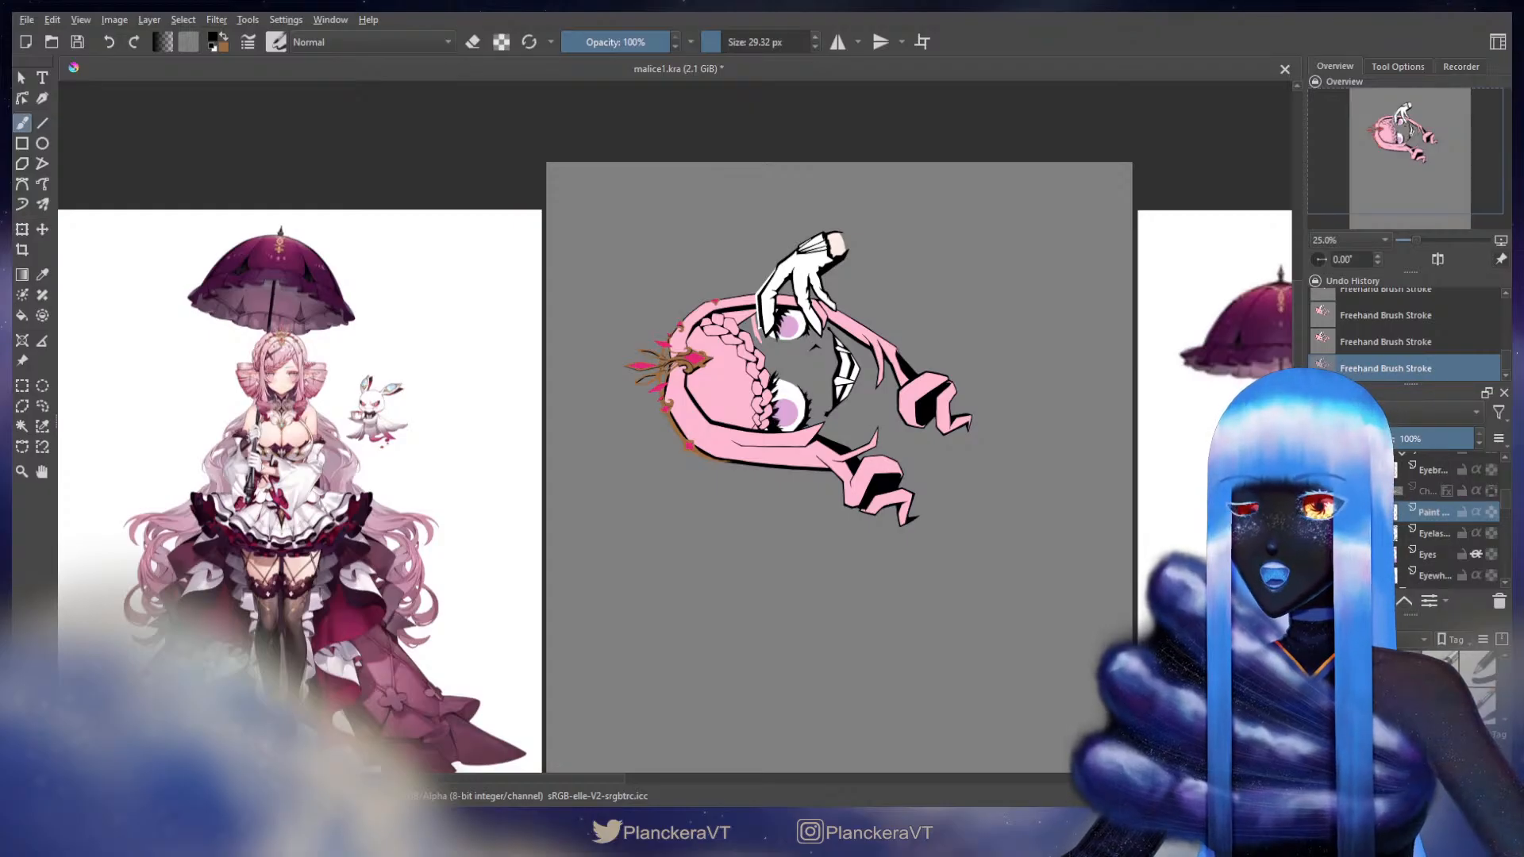
- Trim the spikes of the lower eye's inner lash over the iris and eye white with a 23.51 px eraser
{"action": "scroll", "coordinate": [909, 482], "scroll_direction": "up", "scroll_amount": 6}
{"action": "mouse_move", "coordinate": [405, 238]}
{"action": "left_mouse_down"}
{"action": "mouse_move", "coordinate": [486, 219]}
{"action": "mouse_move", "coordinate": [877, 521]}
{"action": "mouse_move", "coordinate": [760, 473]}
{"action": "left_mouse_up"}
{"action": "key", "text": "e"}
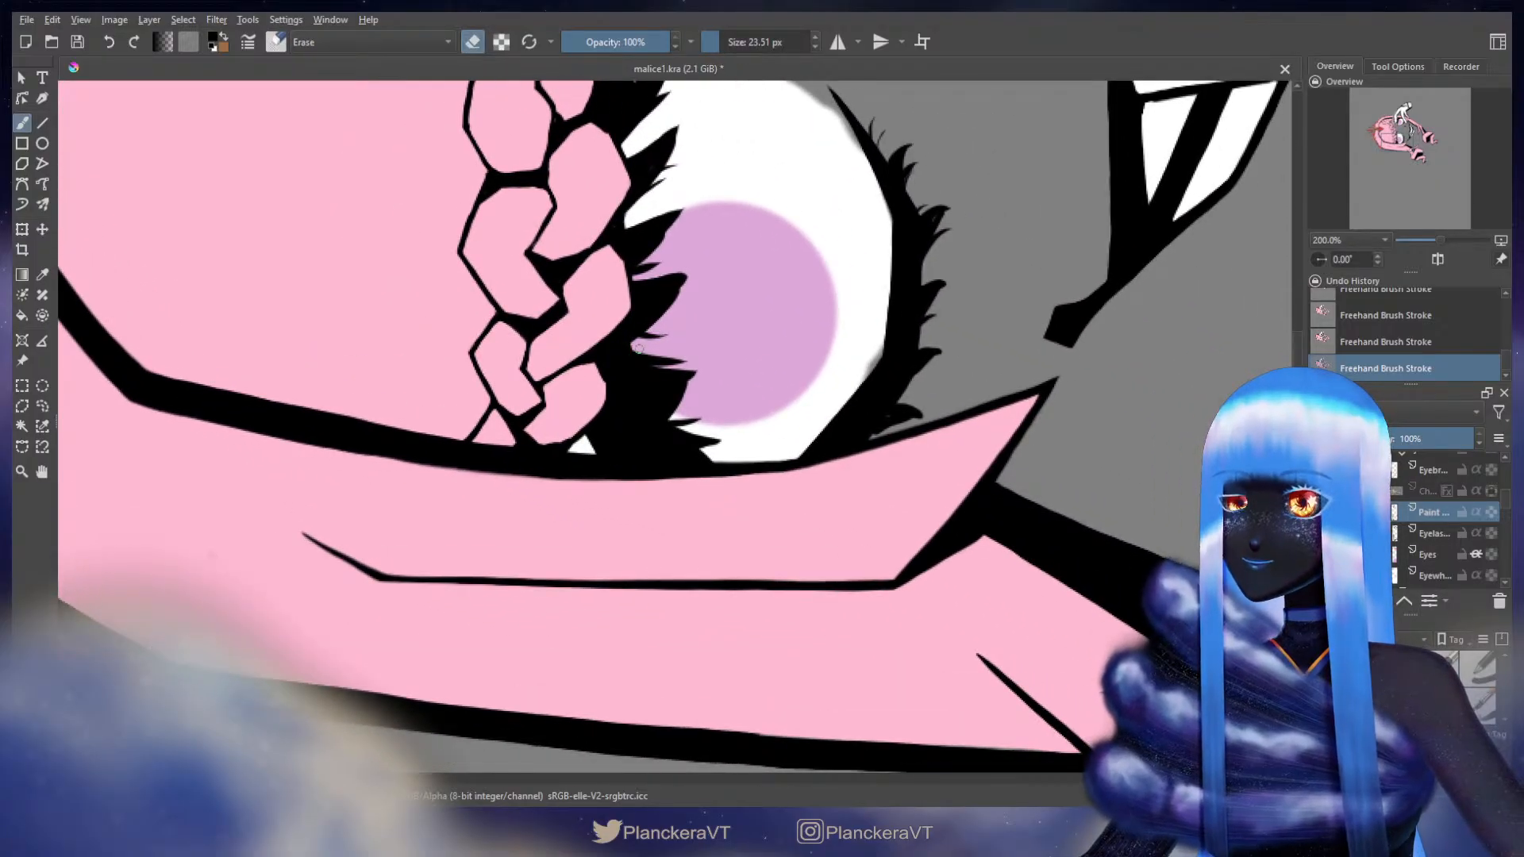
{"action": "mouse_move", "coordinate": [652, 357]}
{"action": "left_mouse_down"}
{"action": "mouse_move", "coordinate": [710, 361]}
{"action": "mouse_move", "coordinate": [651, 432]}
{"action": "mouse_move", "coordinate": [681, 400]}
{"action": "mouse_move", "coordinate": [640, 354]}
{"action": "mouse_move", "coordinate": [705, 368]}
{"action": "mouse_move", "coordinate": [667, 421]}
{"action": "left_mouse_up"}
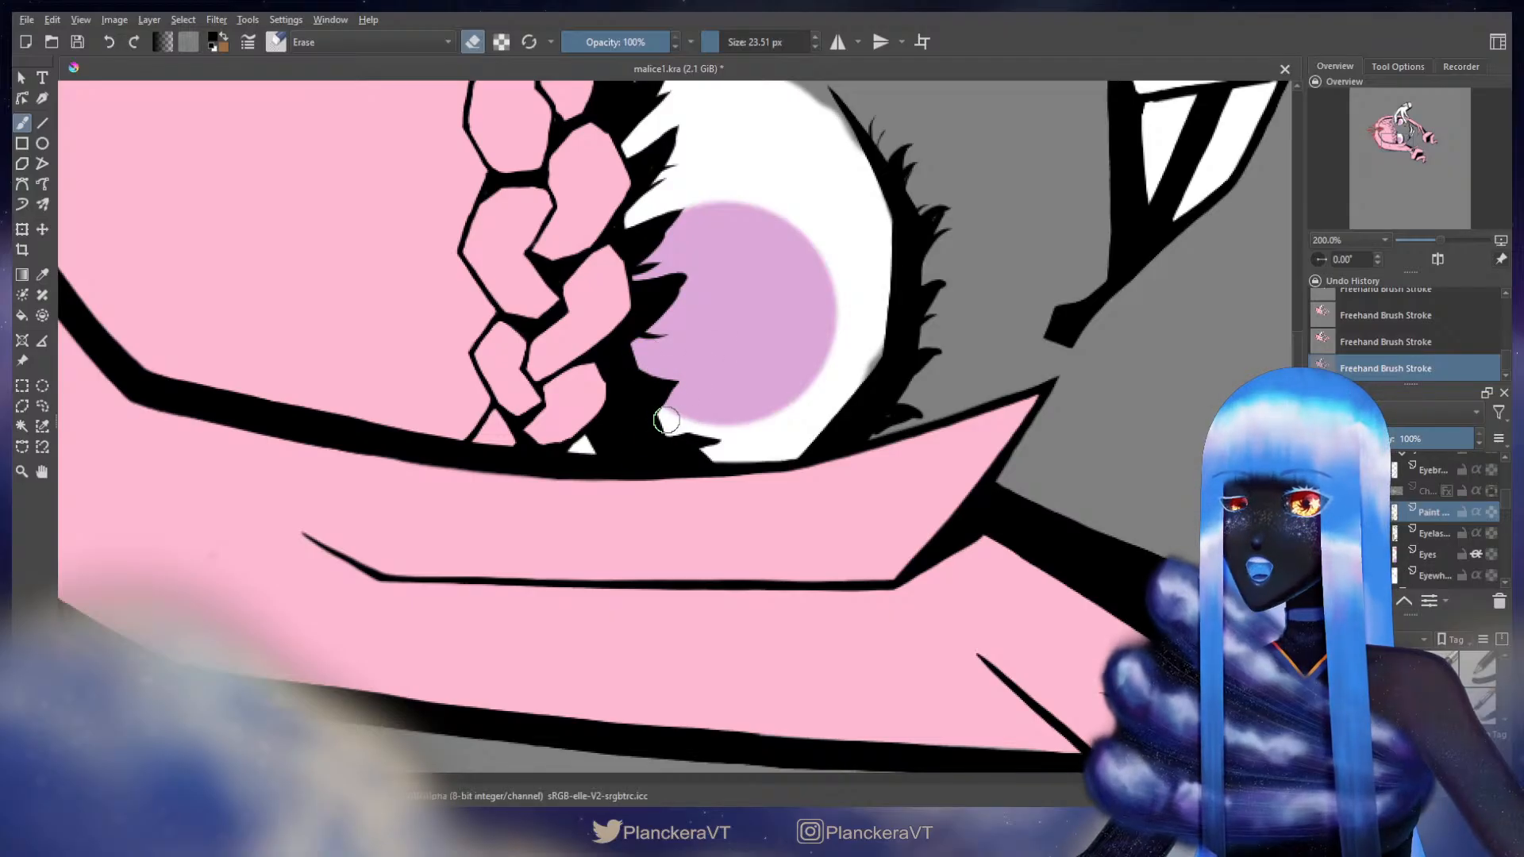
{"action": "mouse_move", "coordinate": [685, 271]}
{"action": "left_mouse_down"}
{"action": "mouse_move", "coordinate": [708, 374]}
{"action": "mouse_move", "coordinate": [685, 373]}
{"action": "mouse_move", "coordinate": [702, 370]}
{"action": "mouse_move", "coordinate": [702, 397]}
{"action": "mouse_move", "coordinate": [659, 446]}
{"action": "mouse_move", "coordinate": [675, 361]}
{"action": "mouse_move", "coordinate": [725, 306]}
{"action": "mouse_move", "coordinate": [651, 327]}
{"action": "mouse_move", "coordinate": [746, 294]}
{"action": "mouse_move", "coordinate": [795, 360]}
{"action": "mouse_move", "coordinate": [779, 313]}
{"action": "mouse_move", "coordinate": [708, 402]}
{"action": "left_mouse_up"}
{"action": "mouse_move", "coordinate": [723, 320]}
{"action": "left_mouse_down"}
{"action": "mouse_move", "coordinate": [793, 282]}
{"action": "mouse_move", "coordinate": [789, 254]}
{"action": "mouse_move", "coordinate": [715, 316]}
{"action": "mouse_move", "coordinate": [803, 229]}
{"action": "mouse_move", "coordinate": [782, 330]}
{"action": "mouse_move", "coordinate": [755, 303]}
{"action": "mouse_move", "coordinate": [738, 323]}
{"action": "mouse_move", "coordinate": [819, 367]}
{"action": "left_mouse_up"}
- Rework the spikes at the top end of the lower eye's inner lash with the 29.32 px brush, undoing unsatisfactory strokes
{"action": "key", "text": "e"}
{"action": "mouse_move", "coordinate": [698, 340]}
{"action": "left_mouse_down"}
{"action": "mouse_move", "coordinate": [708, 389]}
{"action": "mouse_move", "coordinate": [752, 302]}
{"action": "left_mouse_up"}
{"action": "key", "text": "ctrl+z"}
{"action": "mouse_move", "coordinate": [709, 371]}
{"action": "left_mouse_down"}
{"action": "mouse_move", "coordinate": [742, 334]}
{"action": "mouse_move", "coordinate": [736, 349]}
{"action": "mouse_move", "coordinate": [712, 327]}
{"action": "mouse_move", "coordinate": [723, 354]}
{"action": "mouse_move", "coordinate": [718, 323]}
{"action": "mouse_move", "coordinate": [698, 343]}
{"action": "mouse_move", "coordinate": [754, 281]}
{"action": "mouse_move", "coordinate": [748, 300]}
{"action": "mouse_move", "coordinate": [719, 329]}
{"action": "mouse_move", "coordinate": [762, 246]}
{"action": "mouse_move", "coordinate": [736, 286]}
{"action": "left_mouse_up"}
{"action": "key", "text": "ctrl+z"}
{"action": "key", "text": "ctrl+z"}
{"action": "key", "text": "ctrl+z"}
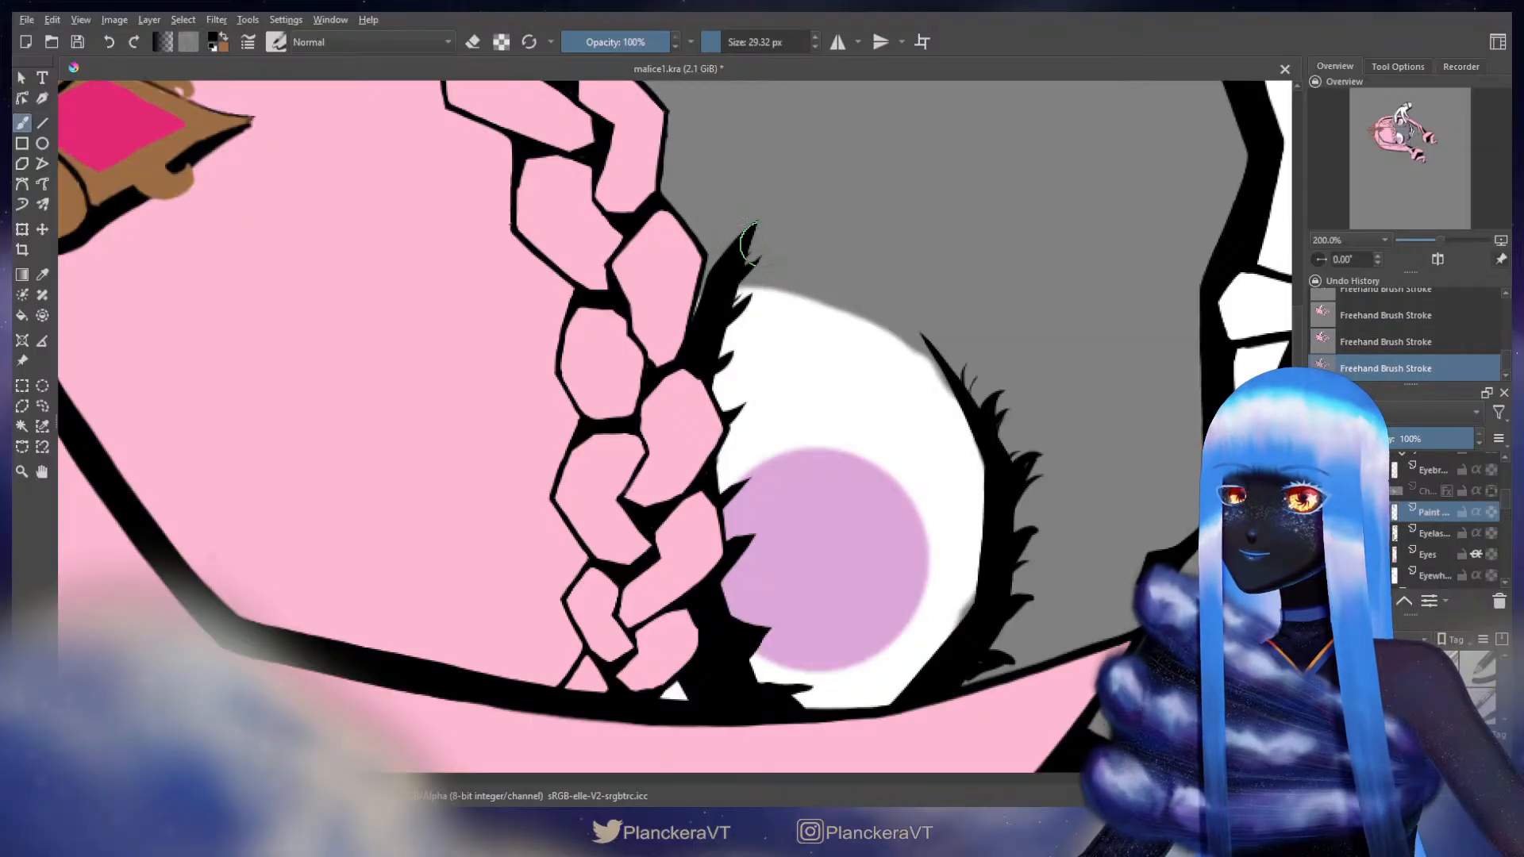
- Erase the excess from the lowest spikes of the upper eye's inner lash
{"action": "scroll", "coordinate": [751, 242], "scroll_direction": "down", "scroll_amount": 4}
{"action": "mouse_move", "coordinate": [1090, 323]}
{"action": "left_mouse_down"}
{"action": "mouse_move", "coordinate": [981, 419]}
{"action": "mouse_move", "coordinate": [919, 426]}
{"action": "left_mouse_up"}
{"action": "scroll", "coordinate": [906, 417], "scroll_direction": "up", "scroll_amount": 2}
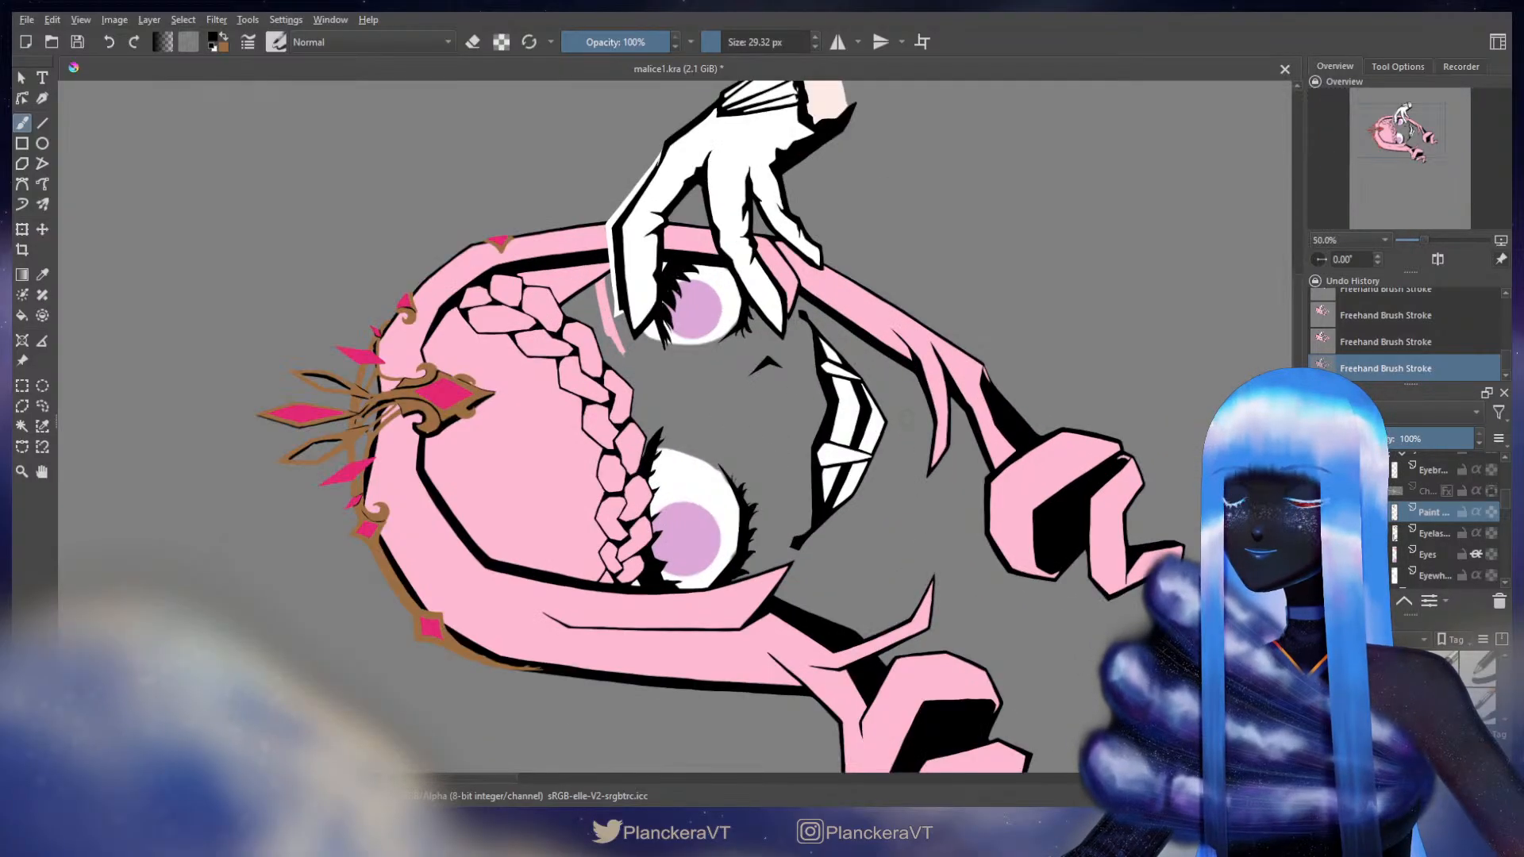
{"action": "key", "text": "e"}
{"action": "scroll", "coordinate": [614, 319], "scroll_direction": "up", "scroll_amount": 4}
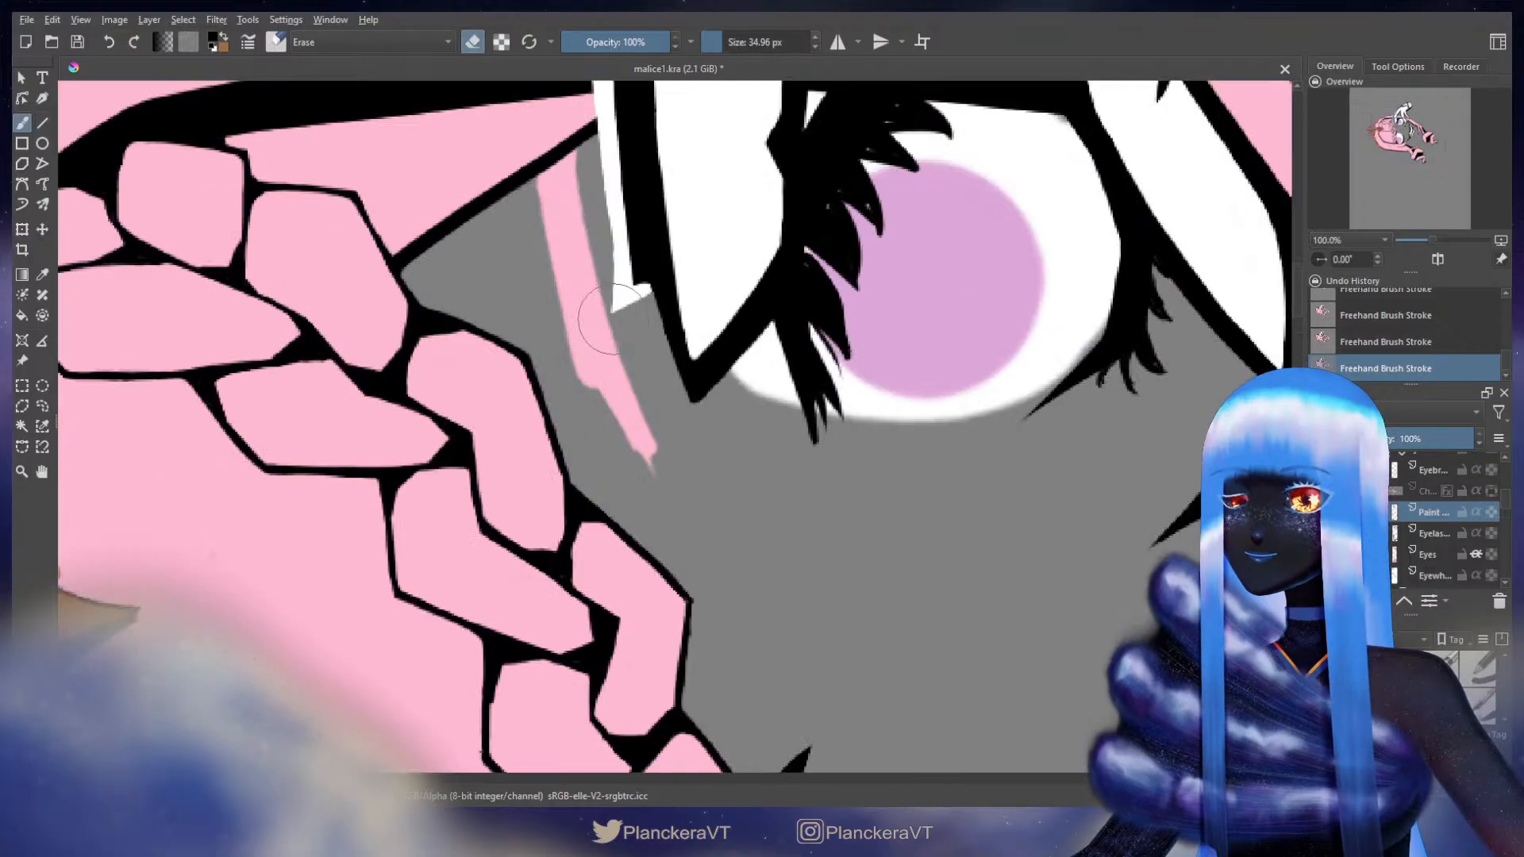
{"action": "mouse_move", "coordinate": [760, 376]}
{"action": "left_mouse_down"}
{"action": "mouse_move", "coordinate": [727, 376]}
{"action": "mouse_move", "coordinate": [690, 447]}
{"action": "left_mouse_up"}
{"action": "mouse_move", "coordinate": [695, 389]}
{"action": "left_mouse_down"}
{"action": "mouse_move", "coordinate": [702, 336]}
{"action": "mouse_move", "coordinate": [749, 423]}
{"action": "mouse_move", "coordinate": [709, 407]}
{"action": "mouse_move", "coordinate": [745, 467]}
{"action": "mouse_move", "coordinate": [714, 415]}
{"action": "mouse_move", "coordinate": [745, 489]}
{"action": "mouse_move", "coordinate": [714, 425]}
{"action": "mouse_move", "coordinate": [713, 508]}
{"action": "left_mouse_up"}
- Repaint thinner spikes at the bottom of the upper eye's inner lash with the brush at 23.58 px
{"action": "key", "text": "e"}
{"action": "left_click_drag", "start_coordinate": [704, 435], "coordinate": [709, 436]}
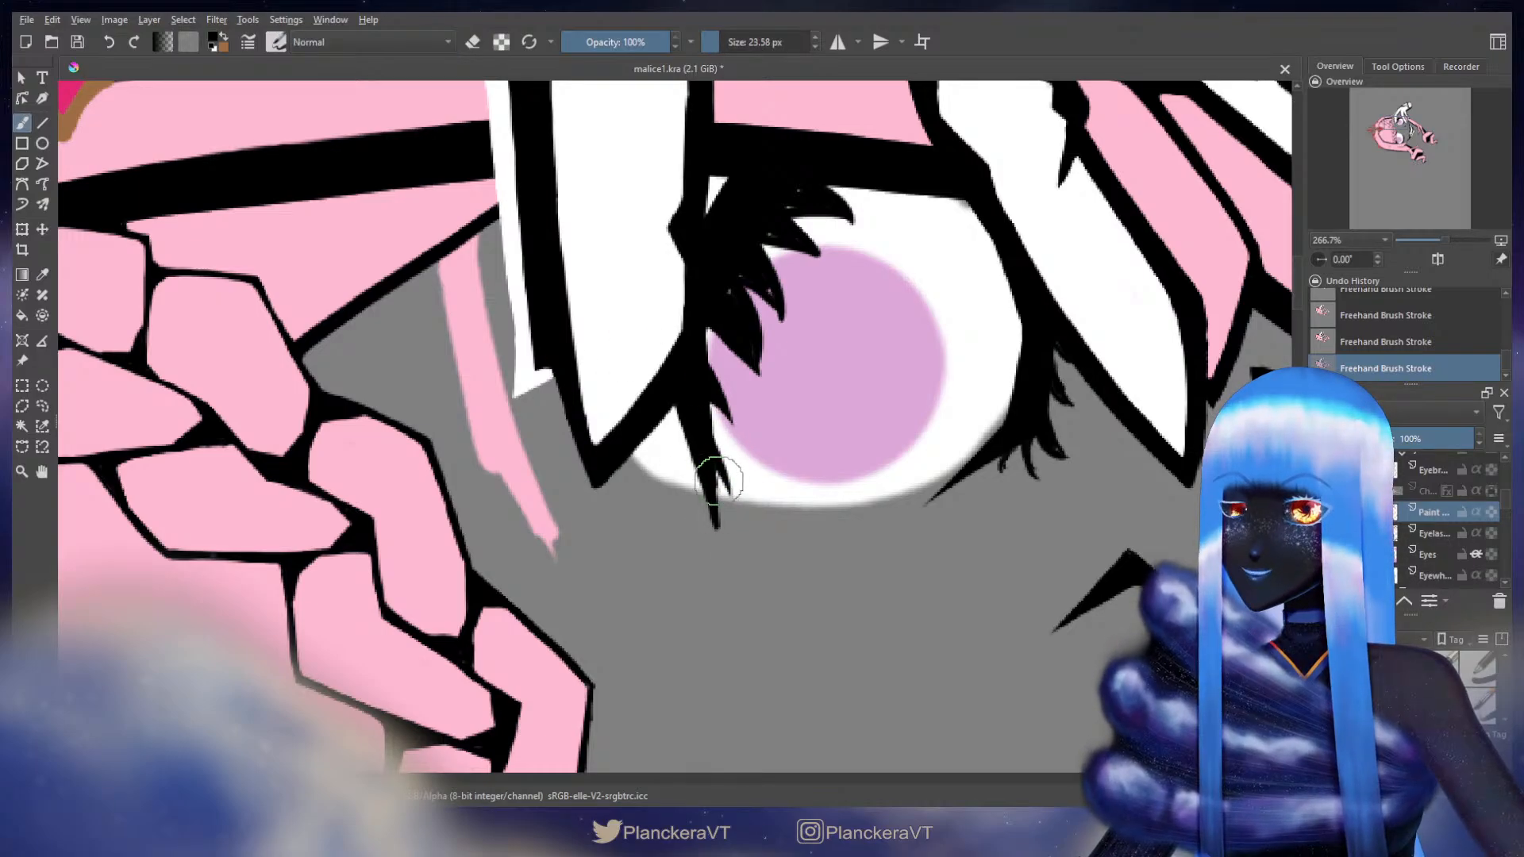
{"action": "left_click_drag", "start_coordinate": [727, 399], "coordinate": [712, 481]}
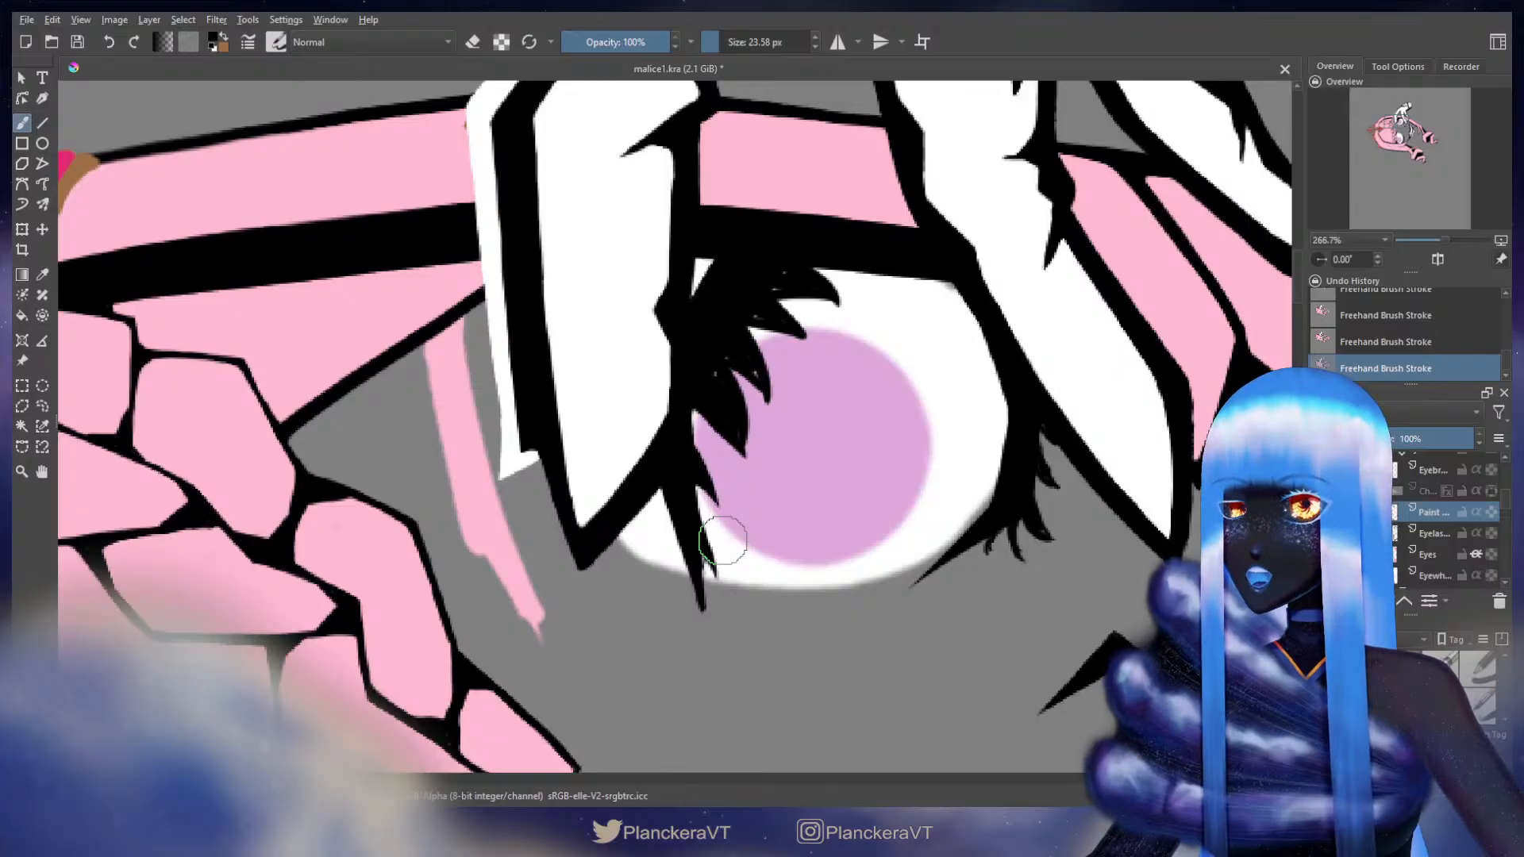
- Trim the large middle spike of the upper eye's inner lash over the iris with a 20.86 px eraser
{"action": "key", "text": "e"}
{"action": "mouse_move", "coordinate": [712, 356]}
{"action": "left_mouse_down"}
{"action": "mouse_move", "coordinate": [742, 470]}
{"action": "mouse_move", "coordinate": [718, 363]}
{"action": "mouse_move", "coordinate": [731, 431]}
{"action": "left_mouse_up"}
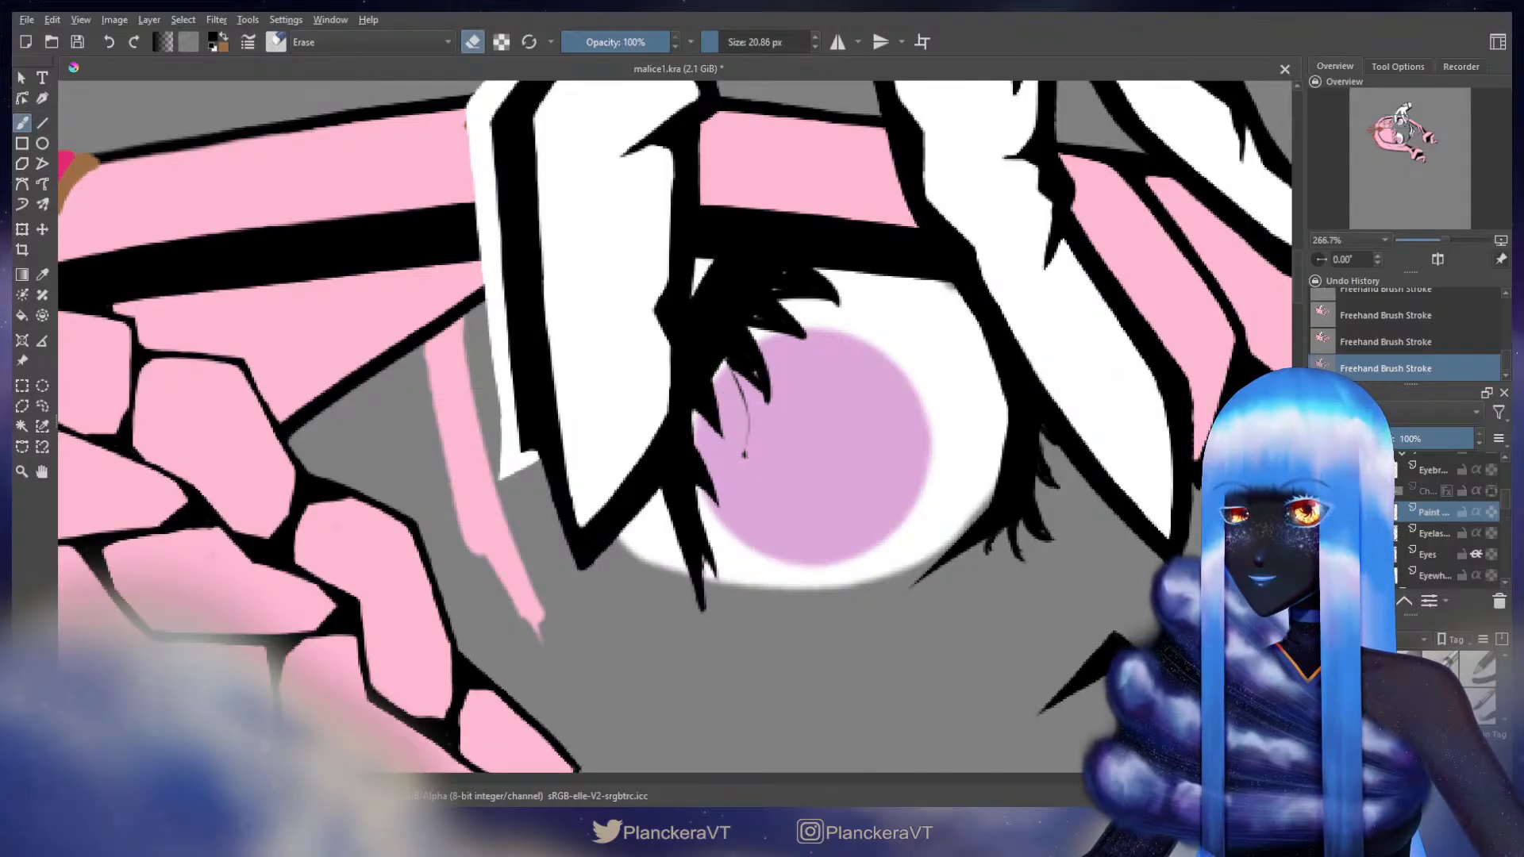
- Erase the long curved upper lashes of the eye under the gloved hand, cutting them down to short spikes
{"action": "left_click_drag", "start_coordinate": [732, 323], "coordinate": [755, 388]}
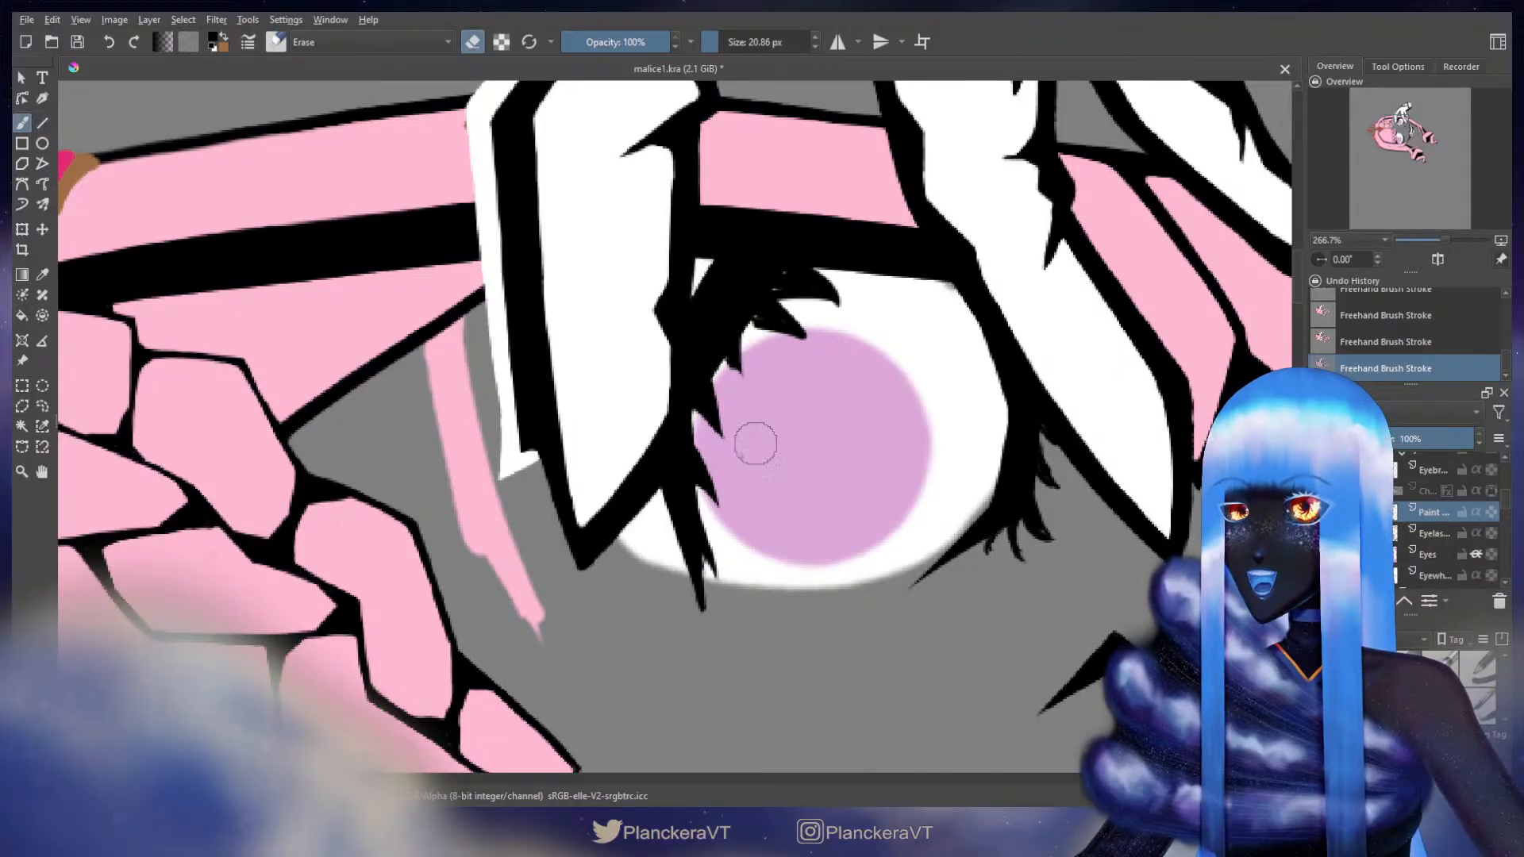
{"action": "mouse_move", "coordinate": [739, 317]}
{"action": "left_mouse_down"}
{"action": "mouse_move", "coordinate": [792, 343]}
{"action": "mouse_move", "coordinate": [782, 314]}
{"action": "mouse_move", "coordinate": [812, 352]}
{"action": "left_mouse_up"}
{"action": "key", "text": "ctrl+z"}
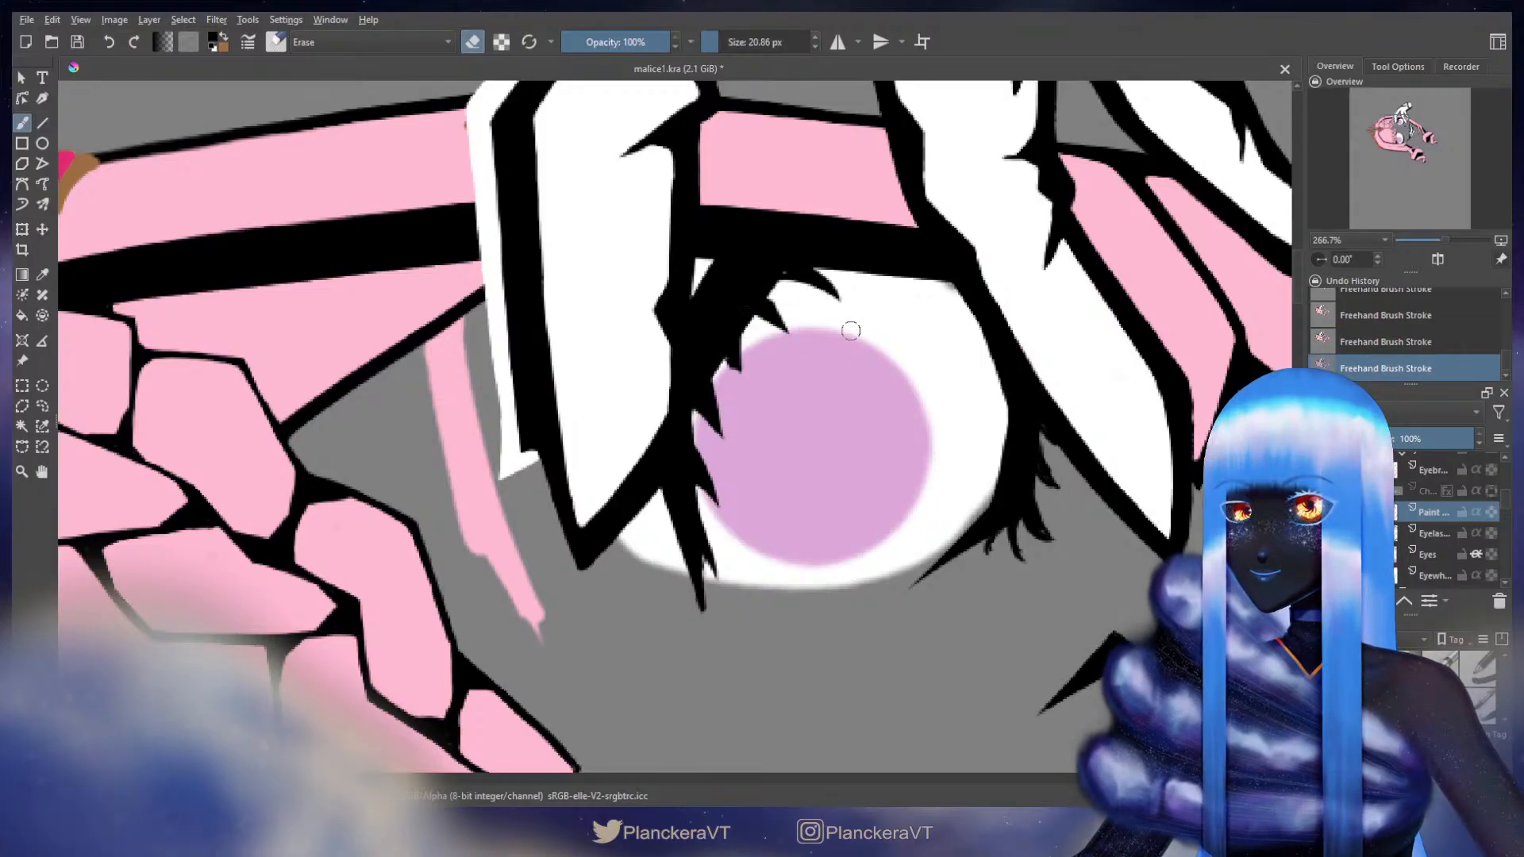
{"action": "key", "text": "ctrl+z"}
{"action": "mouse_move", "coordinate": [789, 256]}
{"action": "left_mouse_down"}
{"action": "mouse_move", "coordinate": [846, 320]}
{"action": "mouse_move", "coordinate": [792, 301]}
{"action": "mouse_move", "coordinate": [832, 359]}
{"action": "left_mouse_up"}
{"action": "key", "text": "ctrl+z"}
{"action": "mouse_move", "coordinate": [793, 306]}
{"action": "left_mouse_down"}
{"action": "mouse_move", "coordinate": [833, 321]}
{"action": "mouse_move", "coordinate": [771, 273]}
{"action": "mouse_move", "coordinate": [780, 258]}
{"action": "left_mouse_up"}
{"action": "key", "text": "slash"}
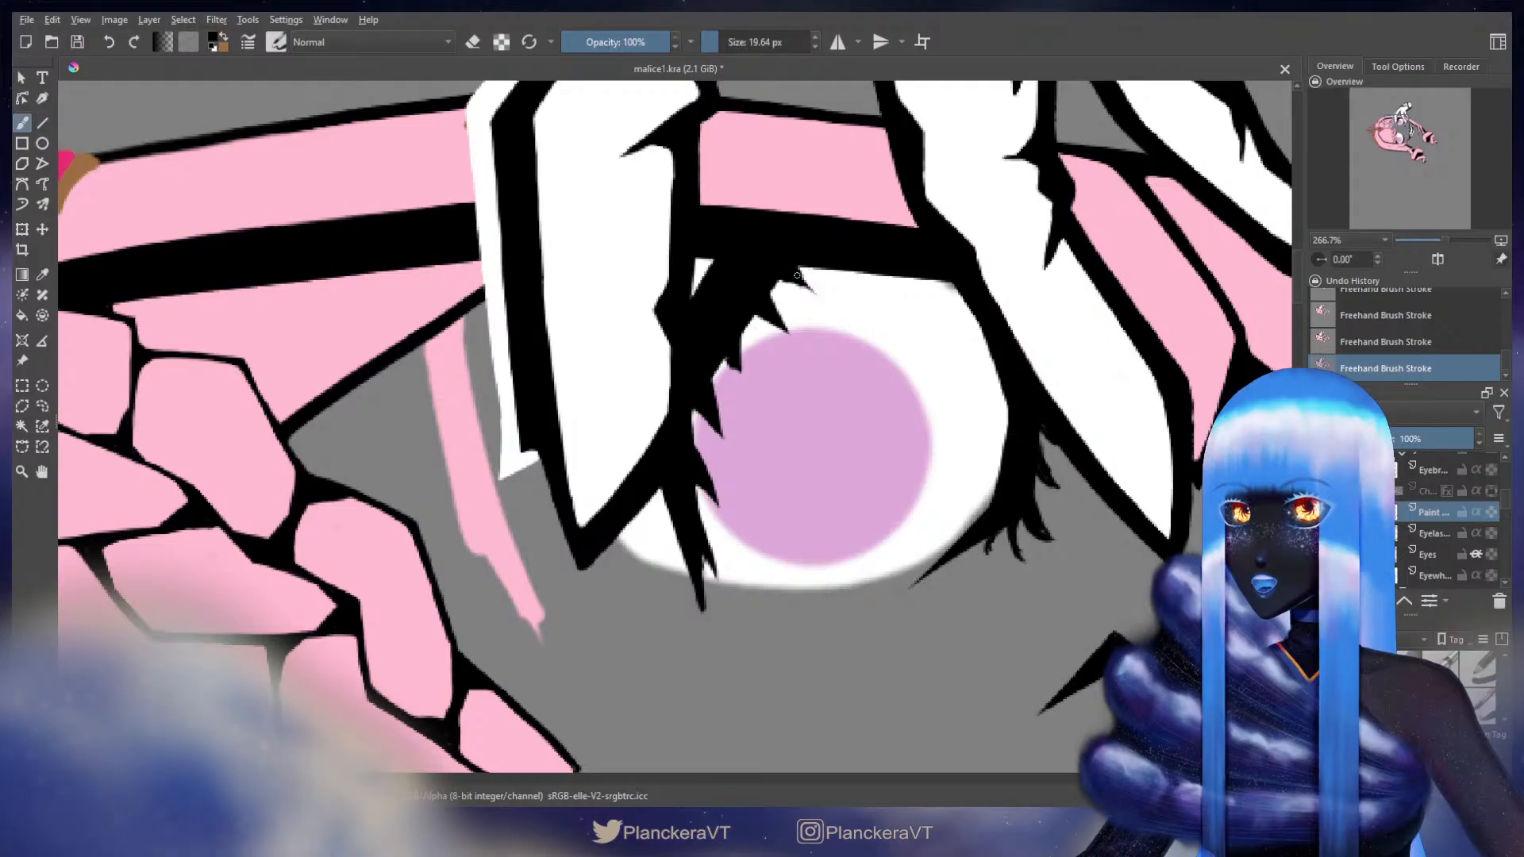
{"action": "key", "text": "e"}
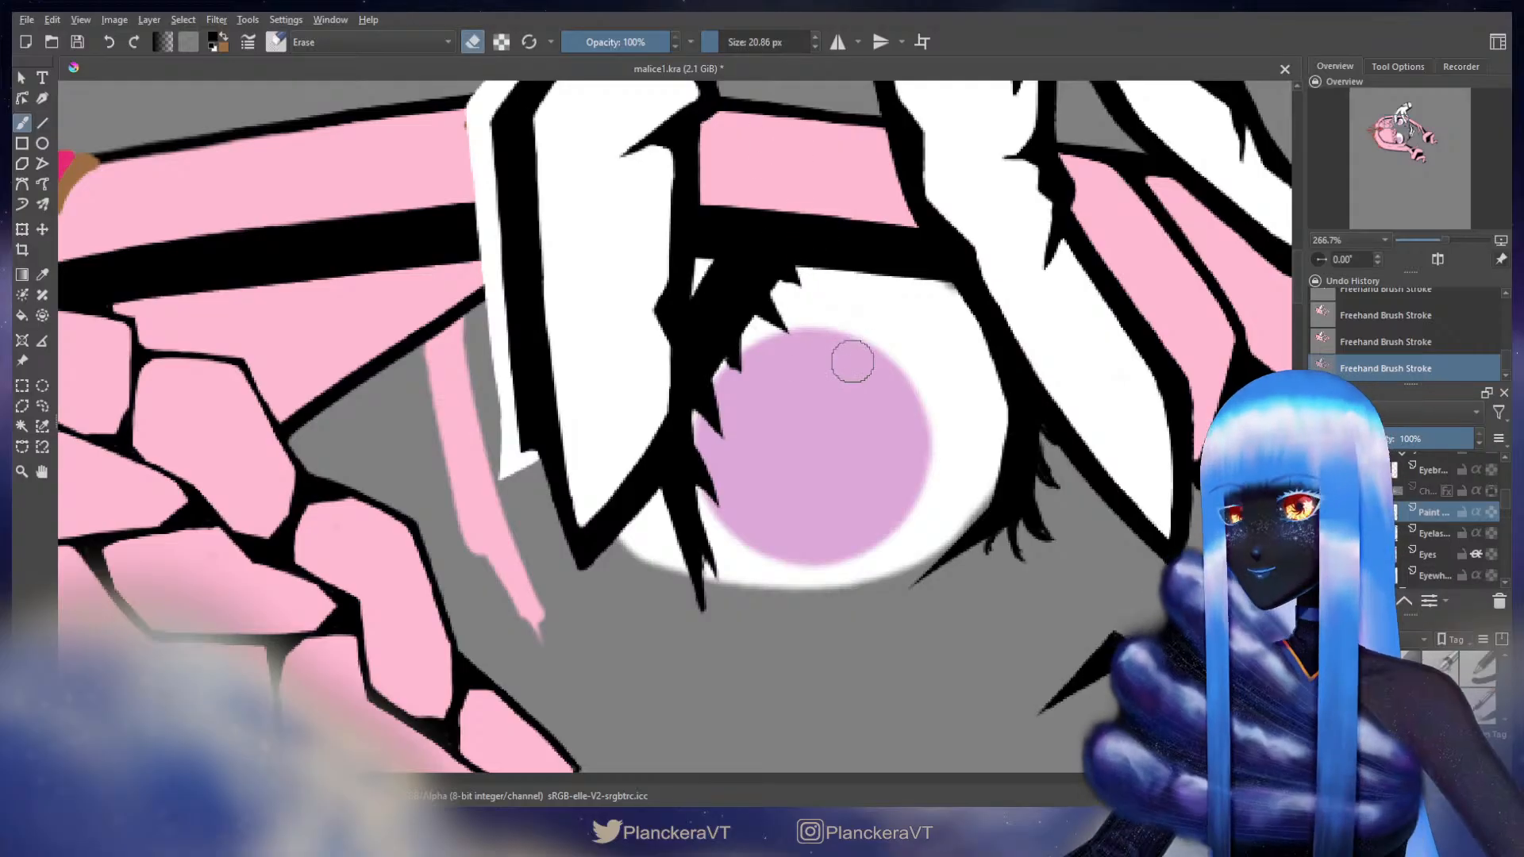
- Trim the long pointed lash at the lower corner of the uncovered eye, beside the braid's end, to a blunt tip
{"action": "scroll", "coordinate": [852, 361], "scroll_direction": "down", "scroll_amount": 7}
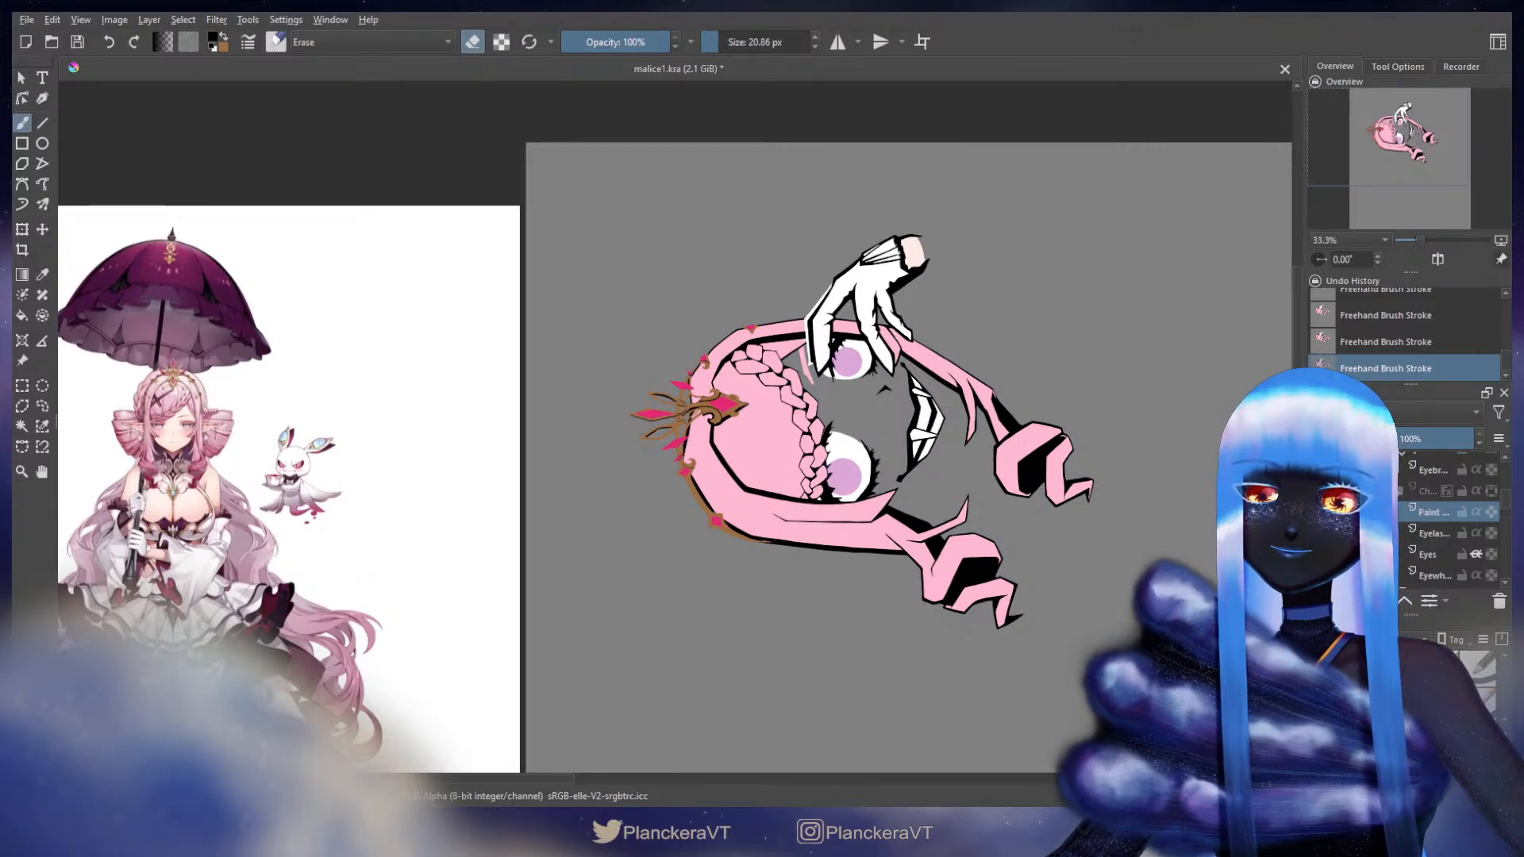
{"action": "scroll", "coordinate": [802, 414], "scroll_direction": "up", "scroll_amount": 6}
{"action": "left_click_drag", "start_coordinate": [1151, 578], "coordinate": [996, 239]}
{"action": "left_click_drag", "start_coordinate": [1052, 532], "coordinate": [987, 317]}
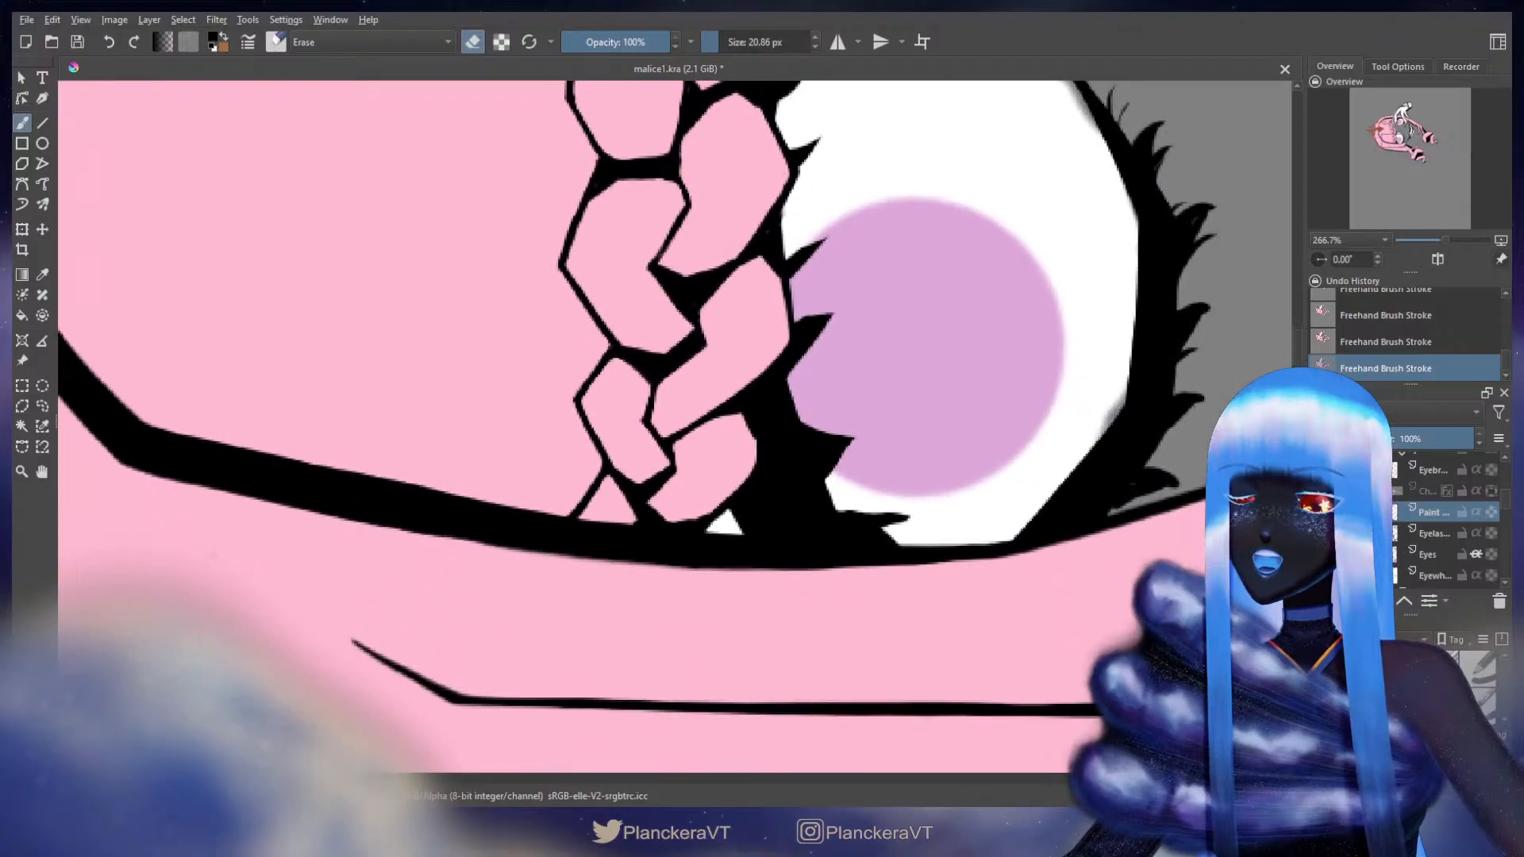
{"action": "key", "text": "e"}
{"action": "scroll", "coordinate": [691, 397], "scroll_direction": "down", "scroll_amount": 2}
{"action": "left_click_drag", "start_coordinate": [784, 351], "coordinate": [774, 351]}
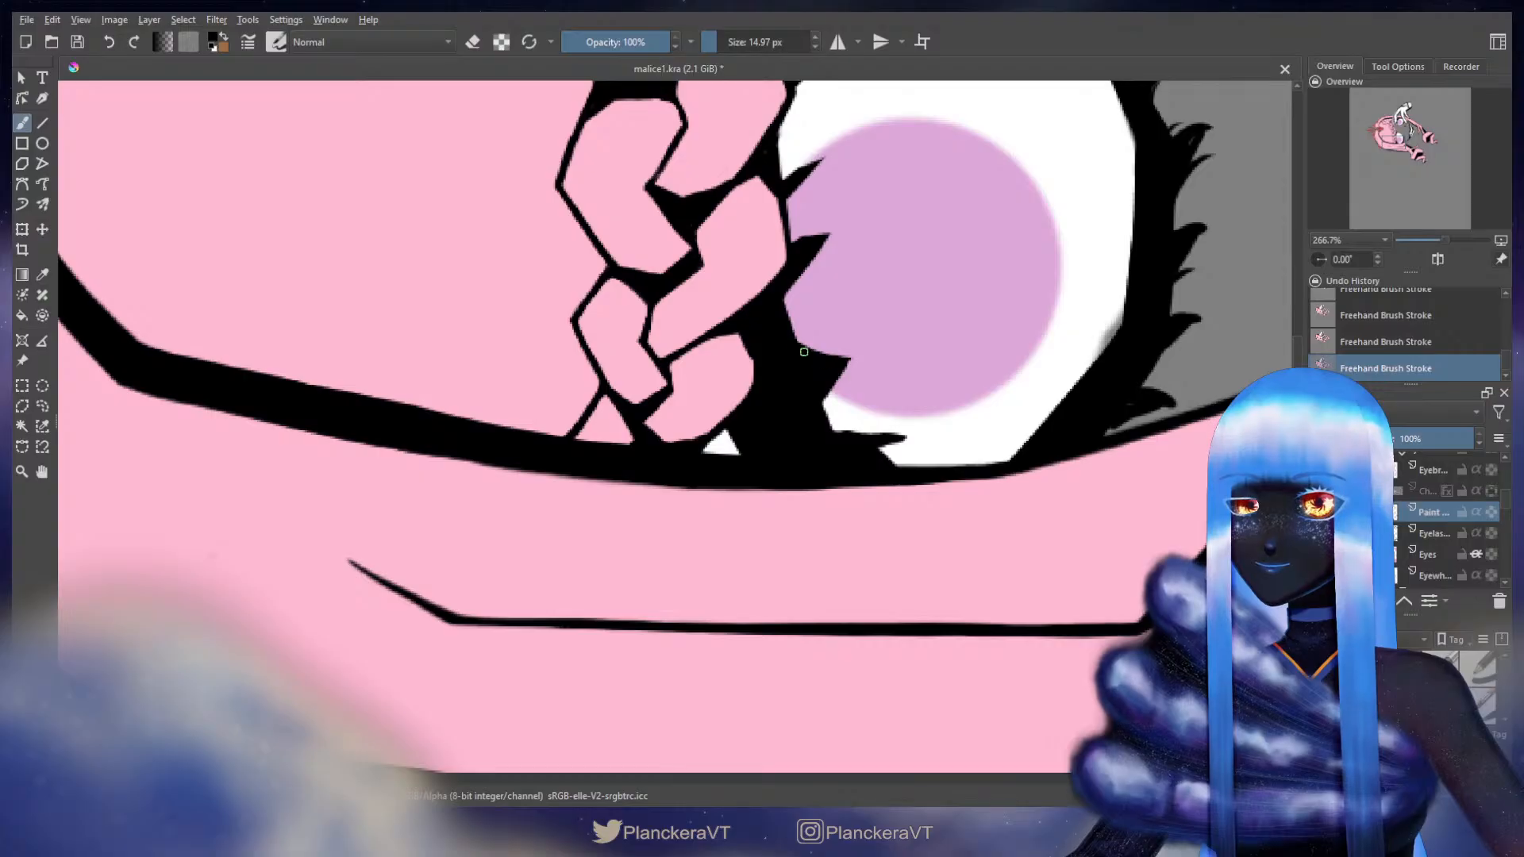
{"action": "left_click_drag", "start_coordinate": [893, 439], "coordinate": [874, 468]}
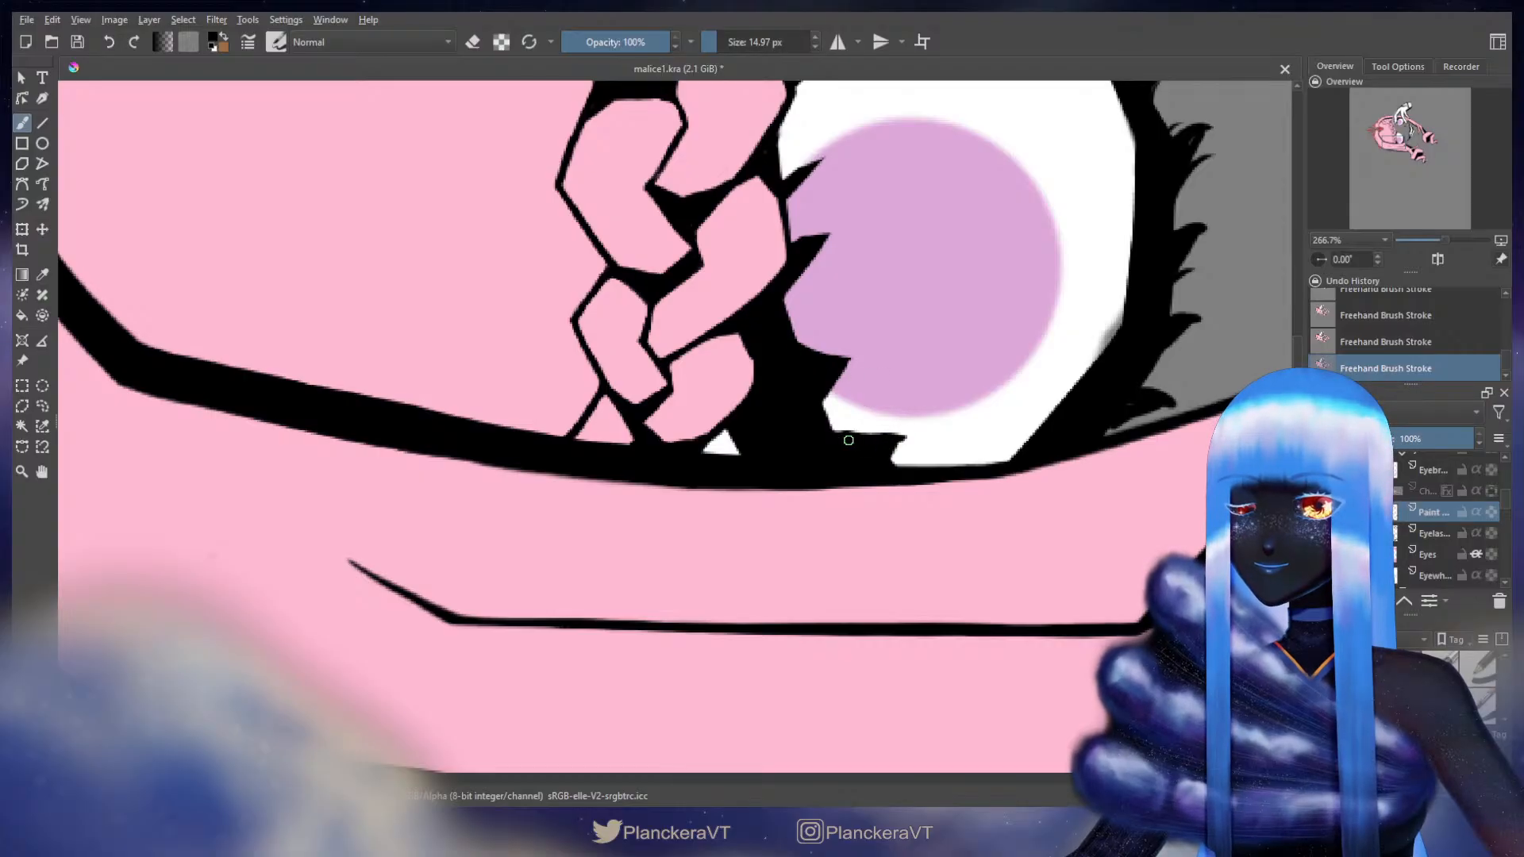
{"action": "key", "text": "e"}
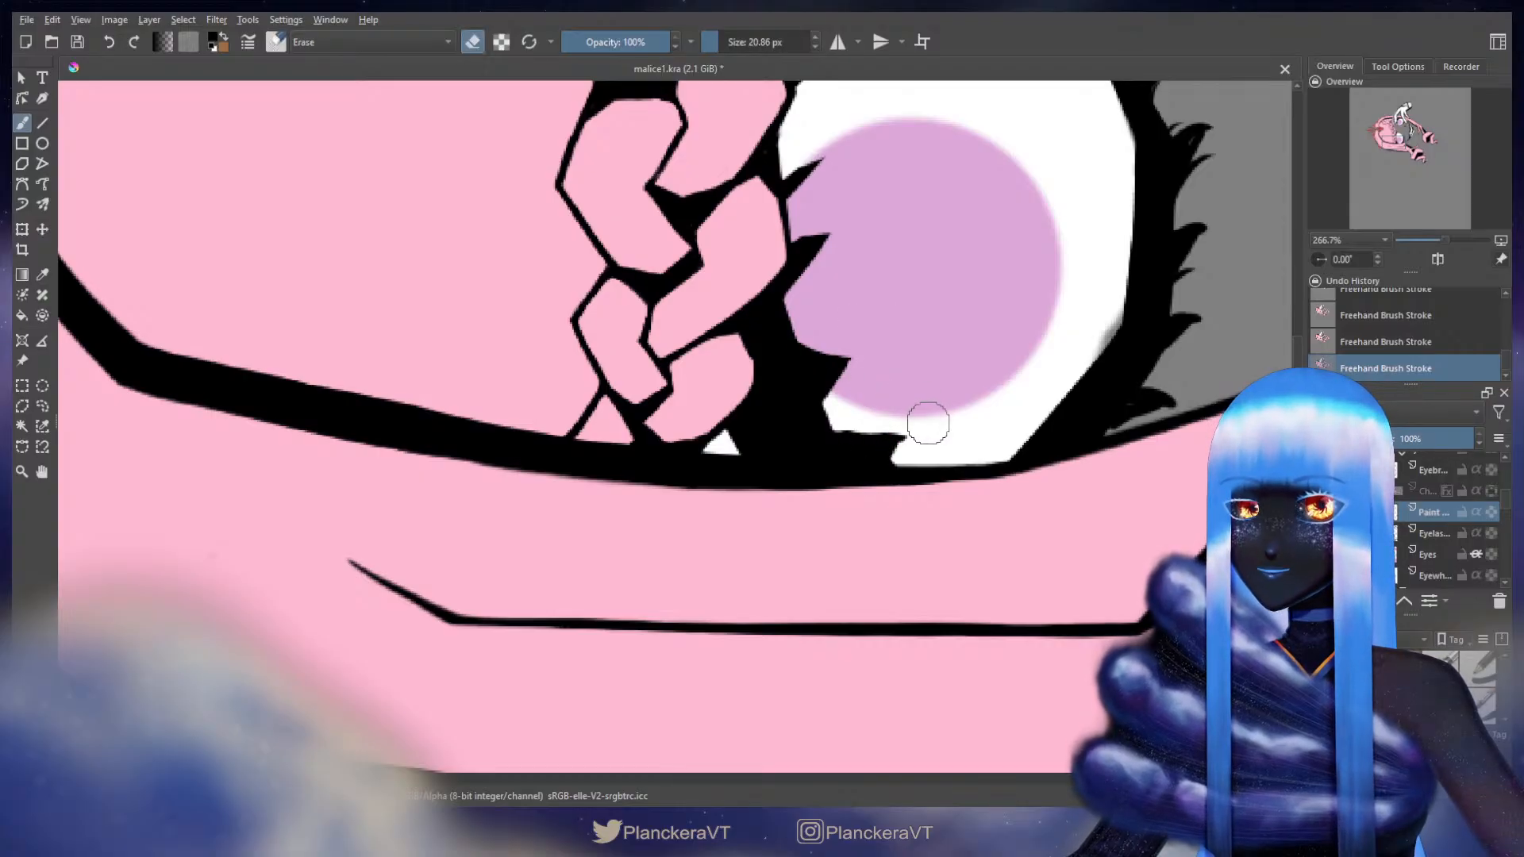
{"action": "left_click_drag", "start_coordinate": [912, 425], "coordinate": [912, 504]}
{"action": "key", "text": "e"}
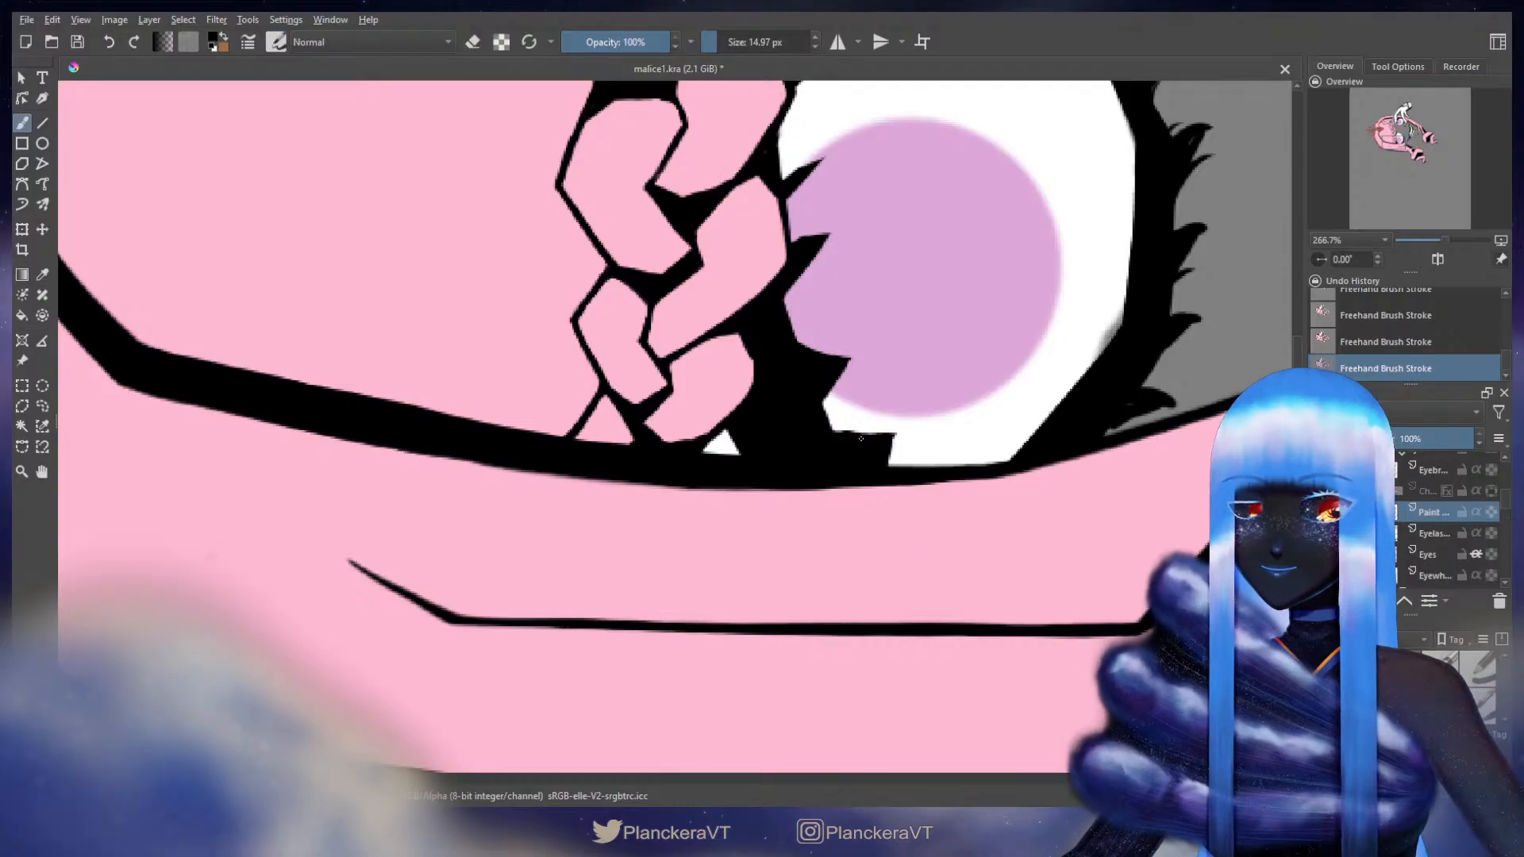
- Thicken the short black lashes along the braid side of the uncovered eye, undoing strokes that do not fit
{"action": "left_click_drag", "start_coordinate": [845, 333], "coordinate": [749, 433]}
{"action": "left_click_drag", "start_coordinate": [763, 374], "coordinate": [767, 374]}
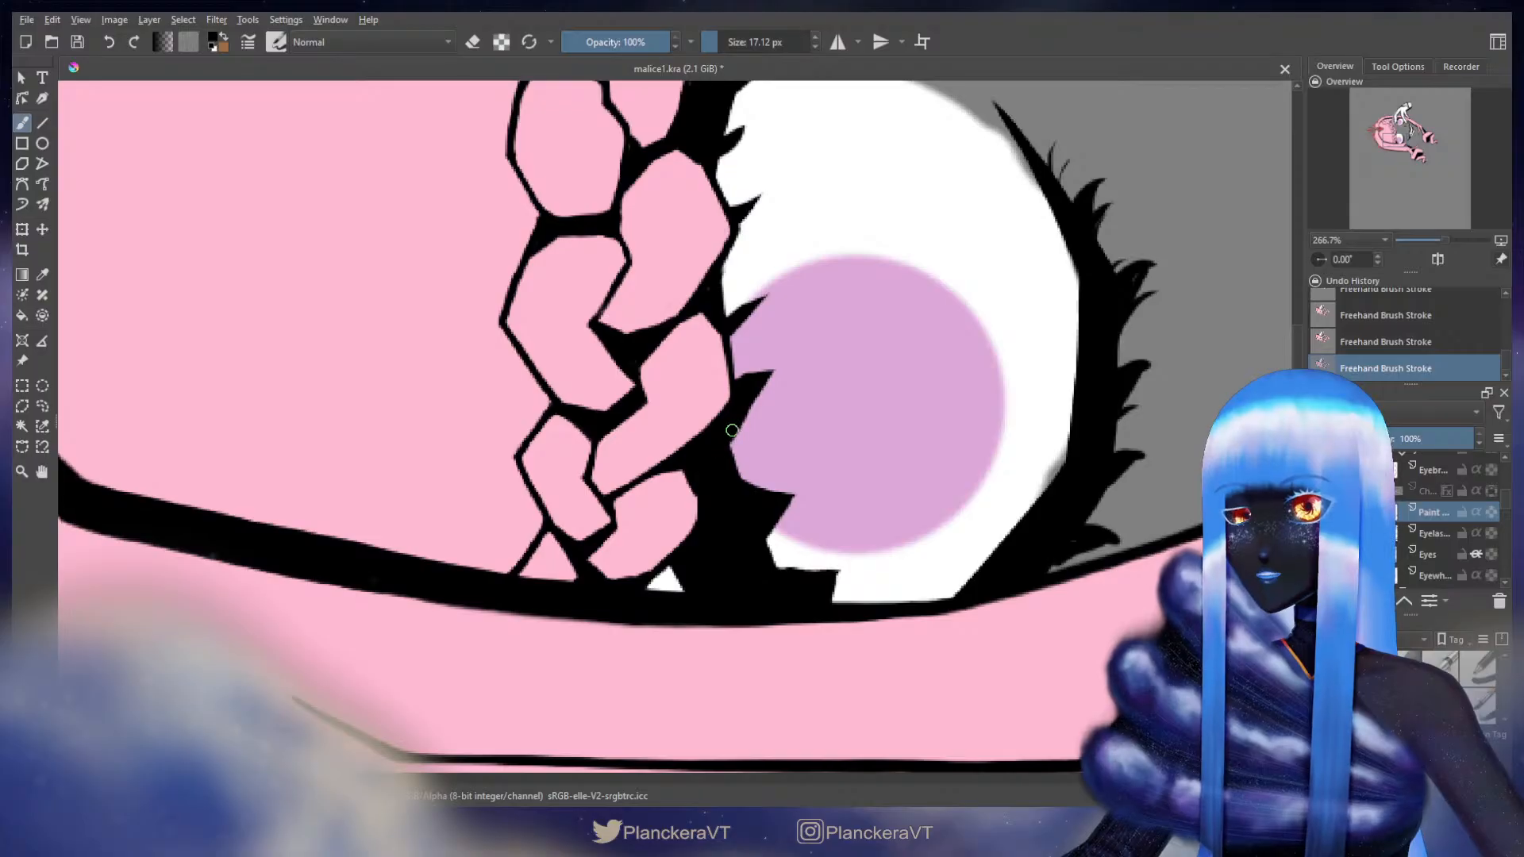
{"action": "left_click_drag", "start_coordinate": [758, 301], "coordinate": [724, 354]}
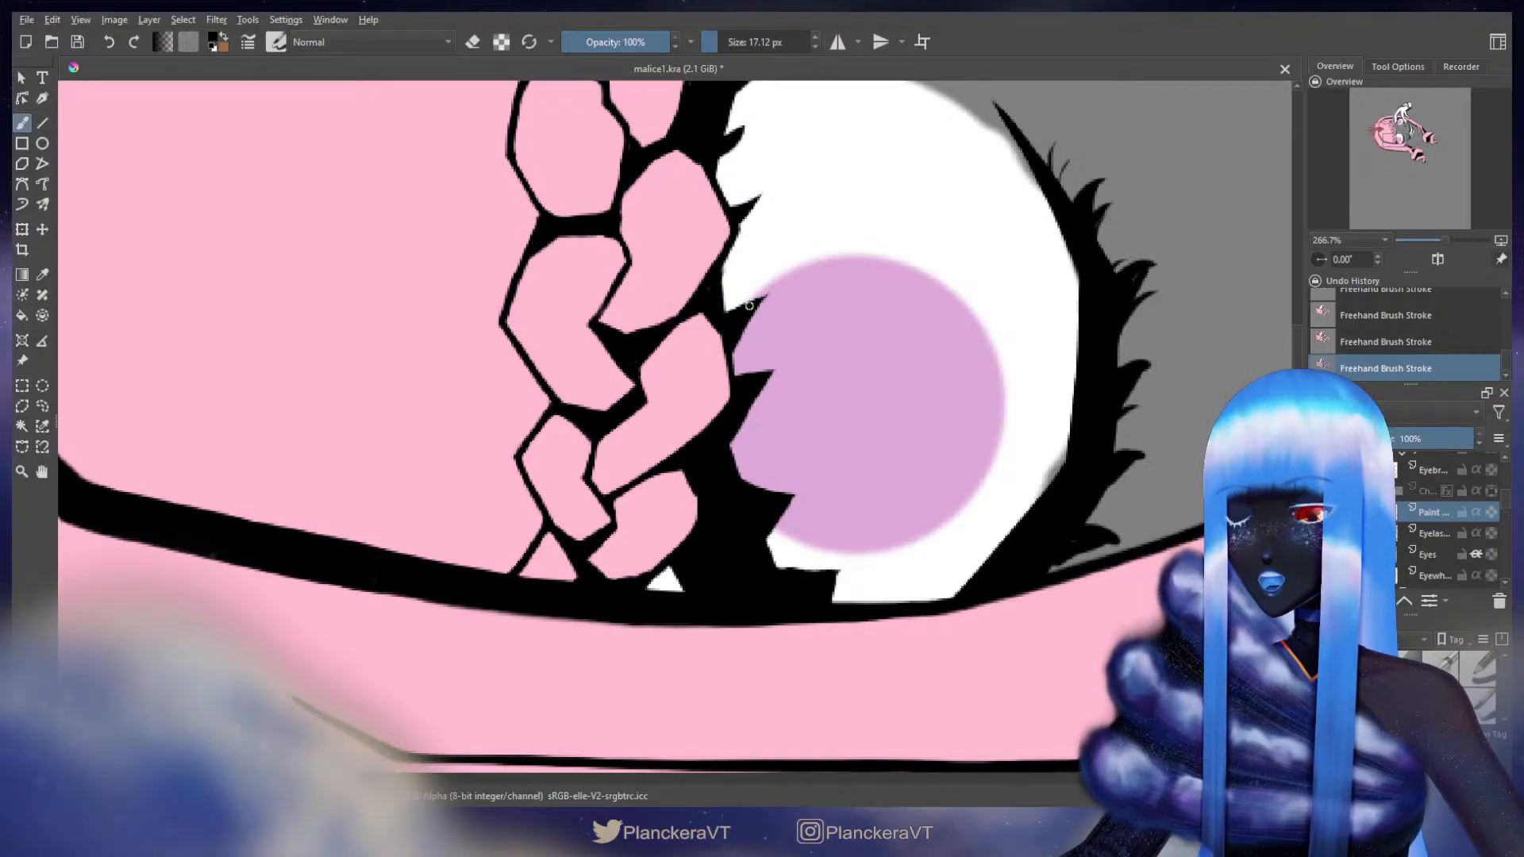
{"action": "left_click_drag", "start_coordinate": [748, 302], "coordinate": [717, 452]}
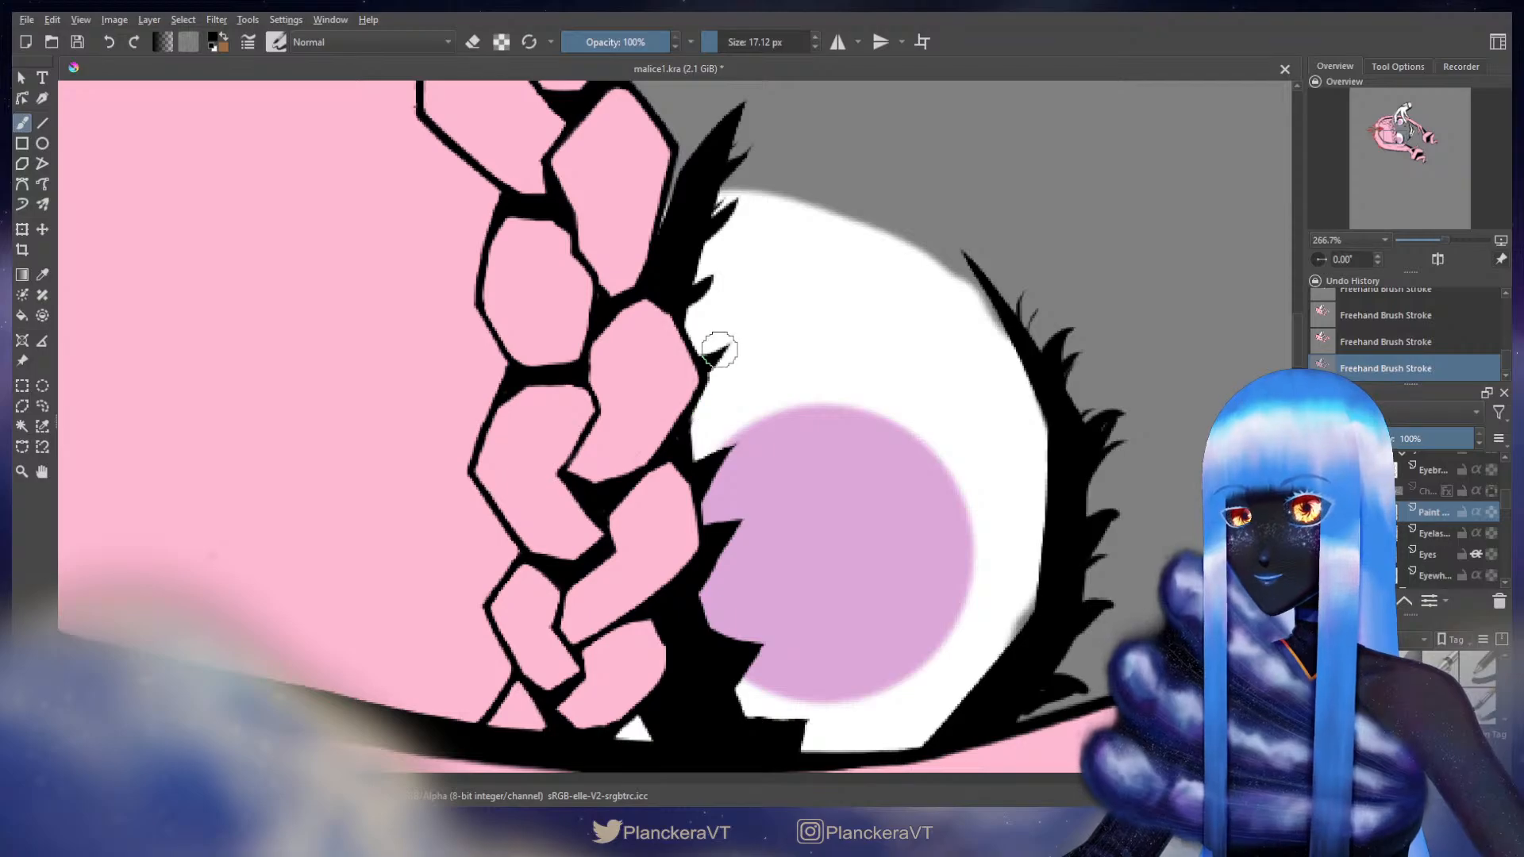
{"action": "key", "text": "ctrl+z"}
{"action": "key", "text": "ctrl+z"}
{"action": "left_click_drag", "start_coordinate": [722, 350], "coordinate": [699, 361]}
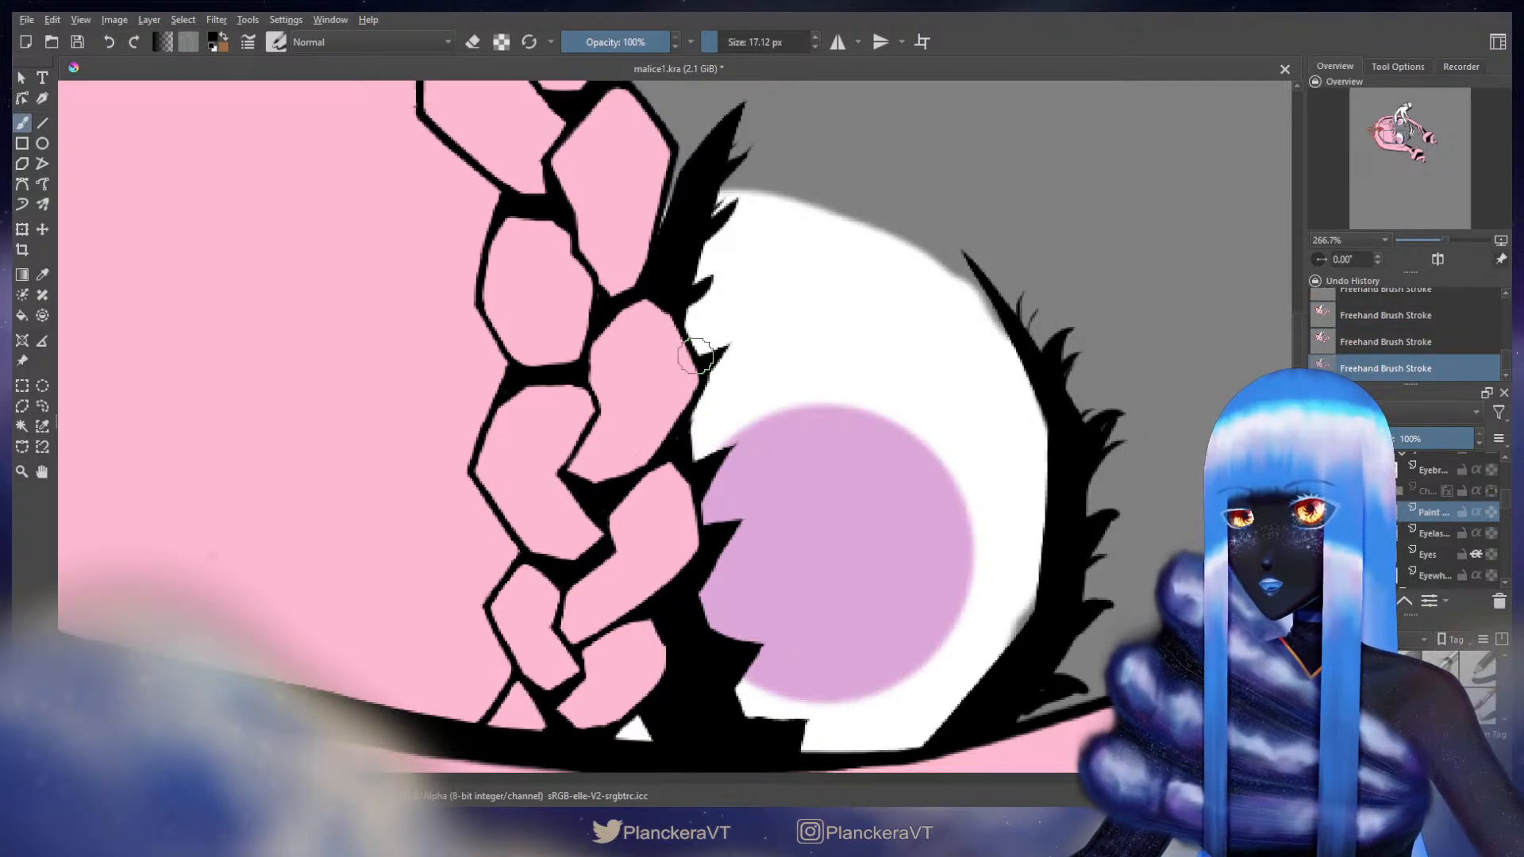
{"action": "mouse_move", "coordinate": [695, 296]}
{"action": "left_mouse_down"}
{"action": "mouse_move", "coordinate": [723, 264]}
{"action": "mouse_move", "coordinate": [698, 282]}
{"action": "left_mouse_up"}
{"action": "key", "text": "ctrl+z"}
{"action": "key", "text": "ctrl+z"}
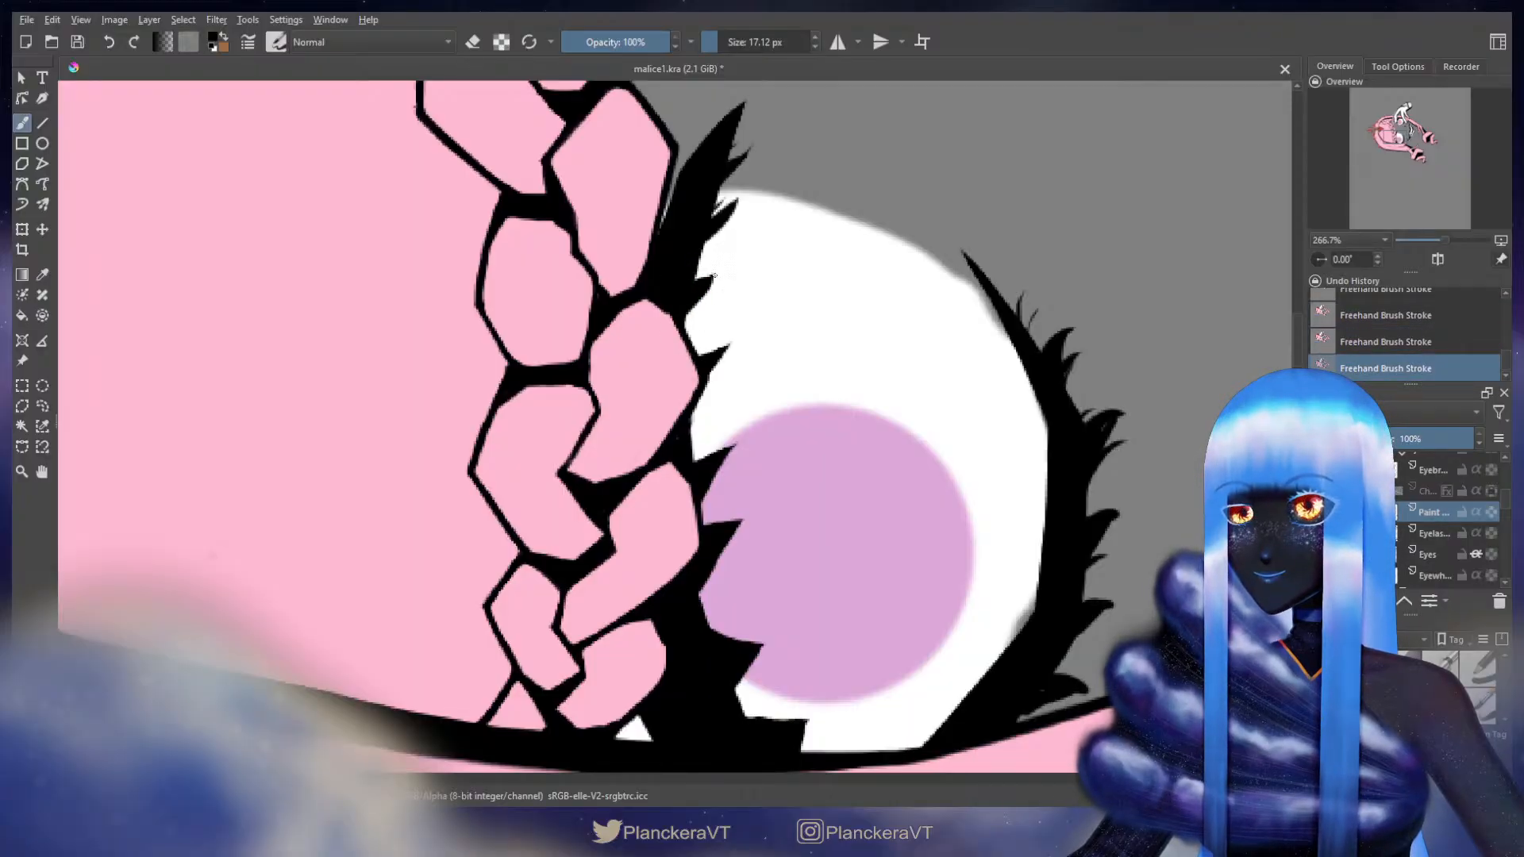
{"action": "left_click_drag", "start_coordinate": [727, 216], "coordinate": [706, 244]}
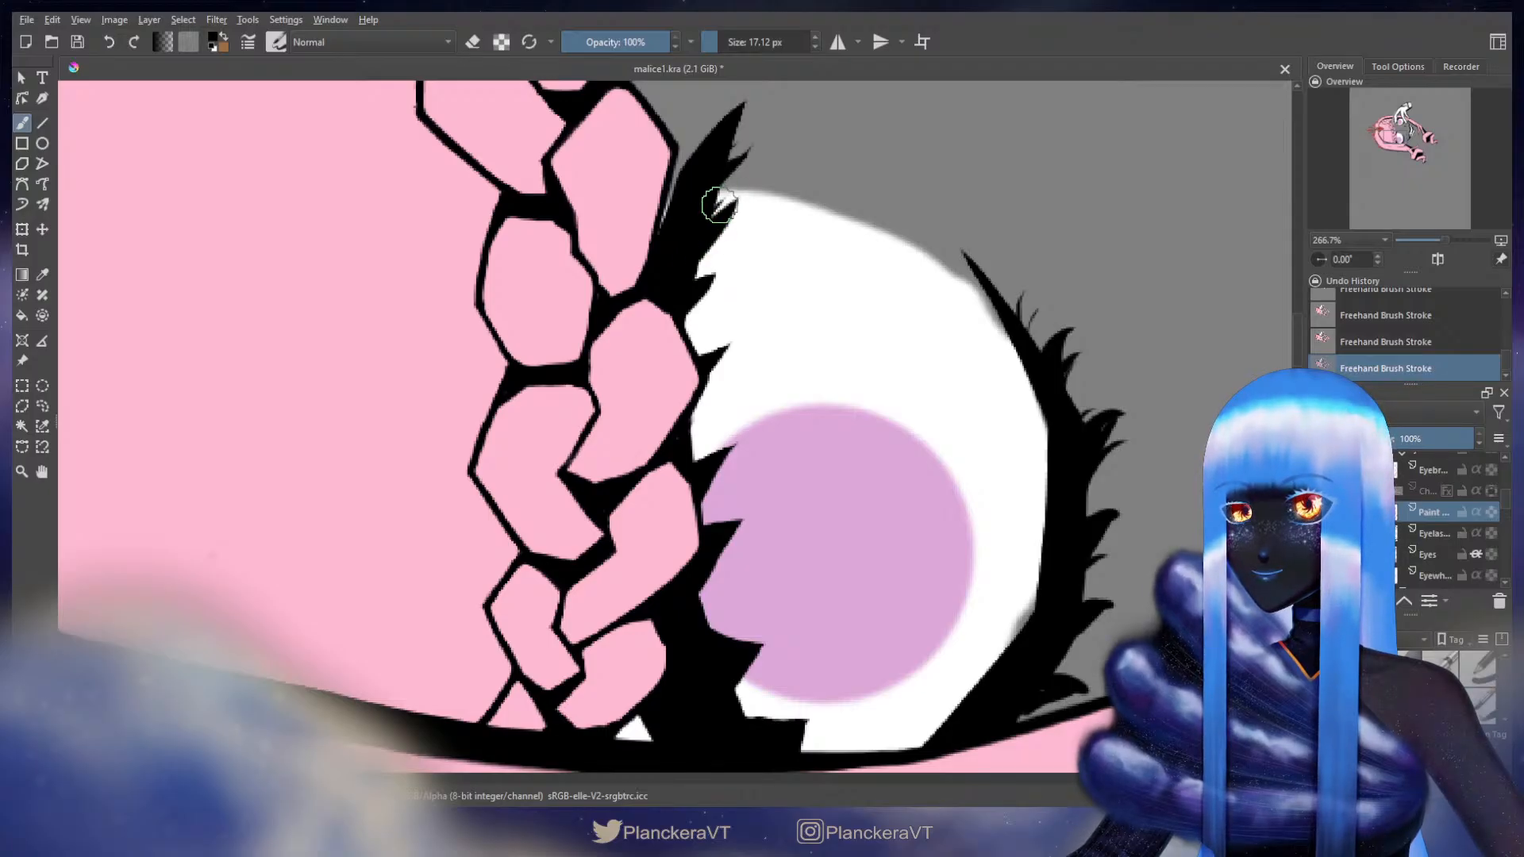
- Paint thin extra lash spikes beside the iris along the braid, toggling undo and redo to compare the strokes
{"action": "left_click_drag", "start_coordinate": [712, 377], "coordinate": [737, 234]}
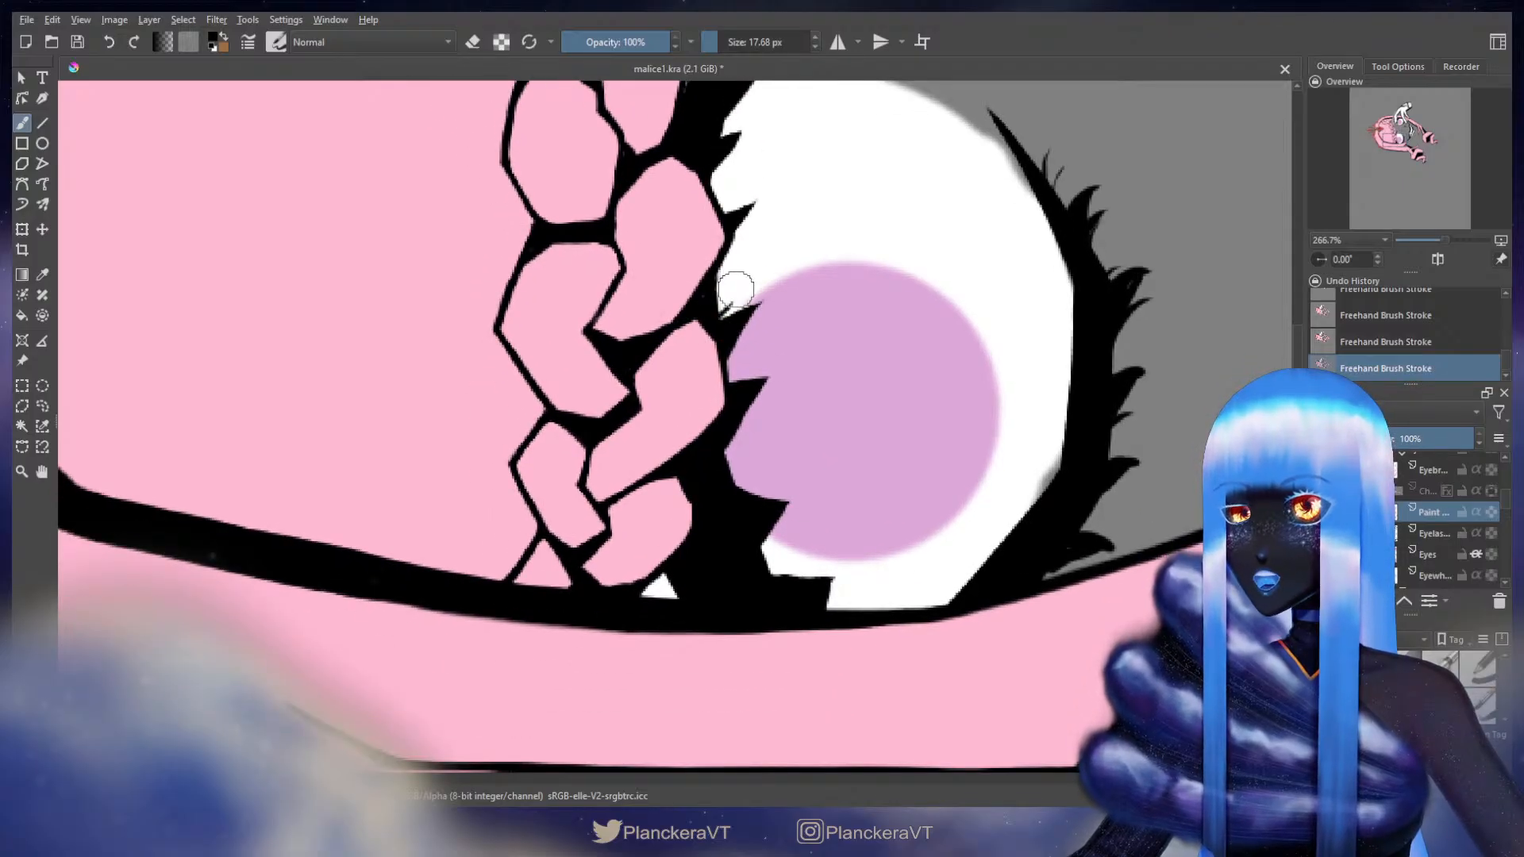
{"action": "key", "text": "ctrl+z"}
{"action": "left_click_drag", "start_coordinate": [715, 300], "coordinate": [721, 282]}
{"action": "key", "text": "ctrl+z"}
{"action": "key", "text": "ctrl+shift+z"}
{"action": "key", "text": "ctrl+z"}
{"action": "key", "text": "ctrl+shift+z"}
{"action": "key", "text": "ctrl+z"}
{"action": "key", "text": "ctrl+shift+z"}
{"action": "key", "text": "ctrl+z"}
{"action": "key", "text": "ctrl+shift+z"}
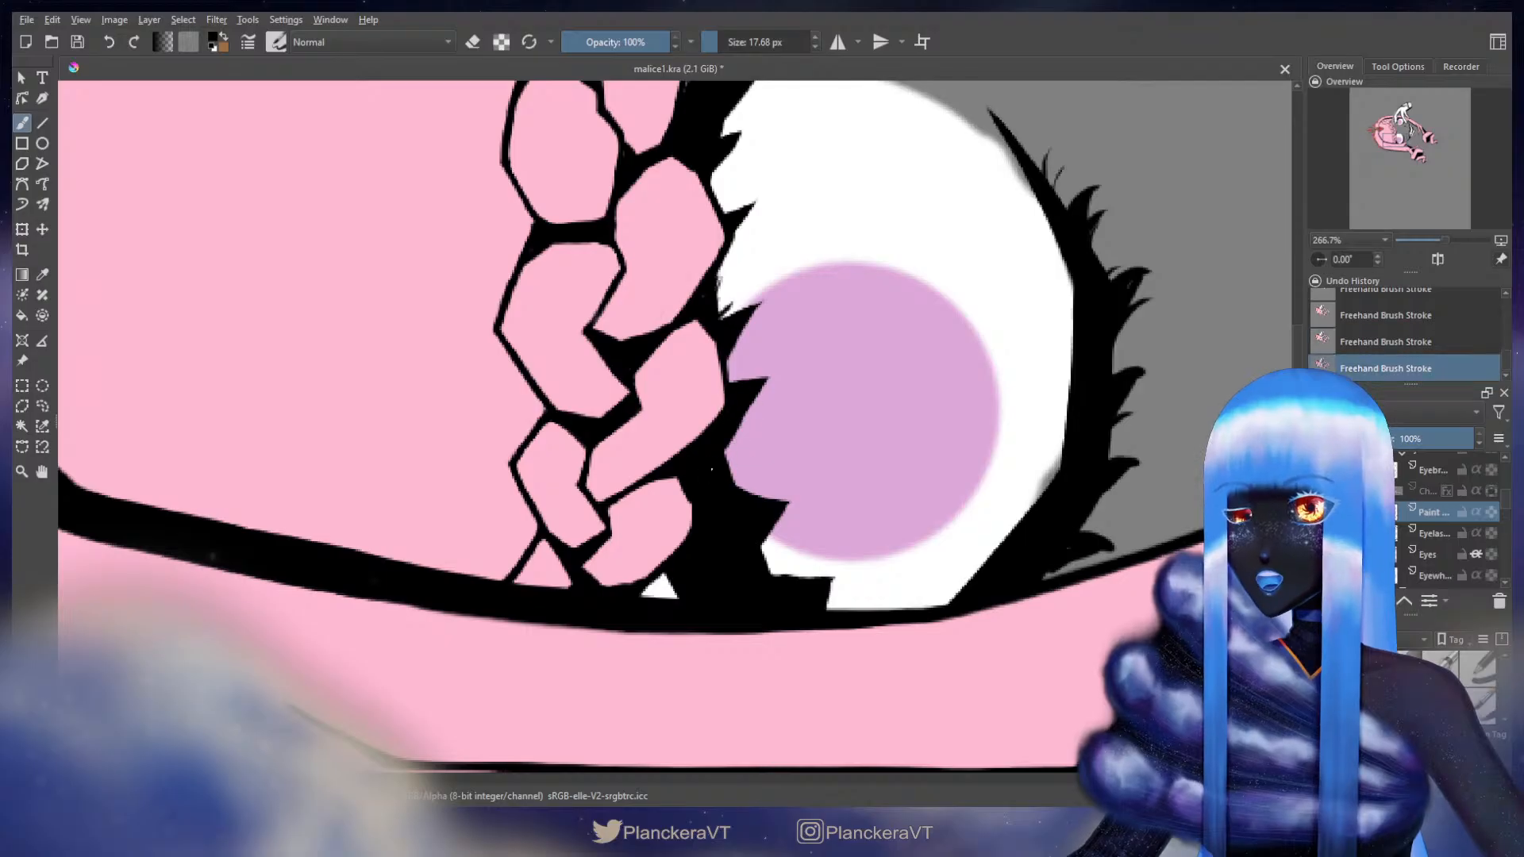
{"action": "key", "text": "ctrl+z"}
{"action": "key", "text": "ctrl+shift+z"}
{"action": "key", "text": "ctrl+z"}
{"action": "key", "text": "ctrl+shift+z"}
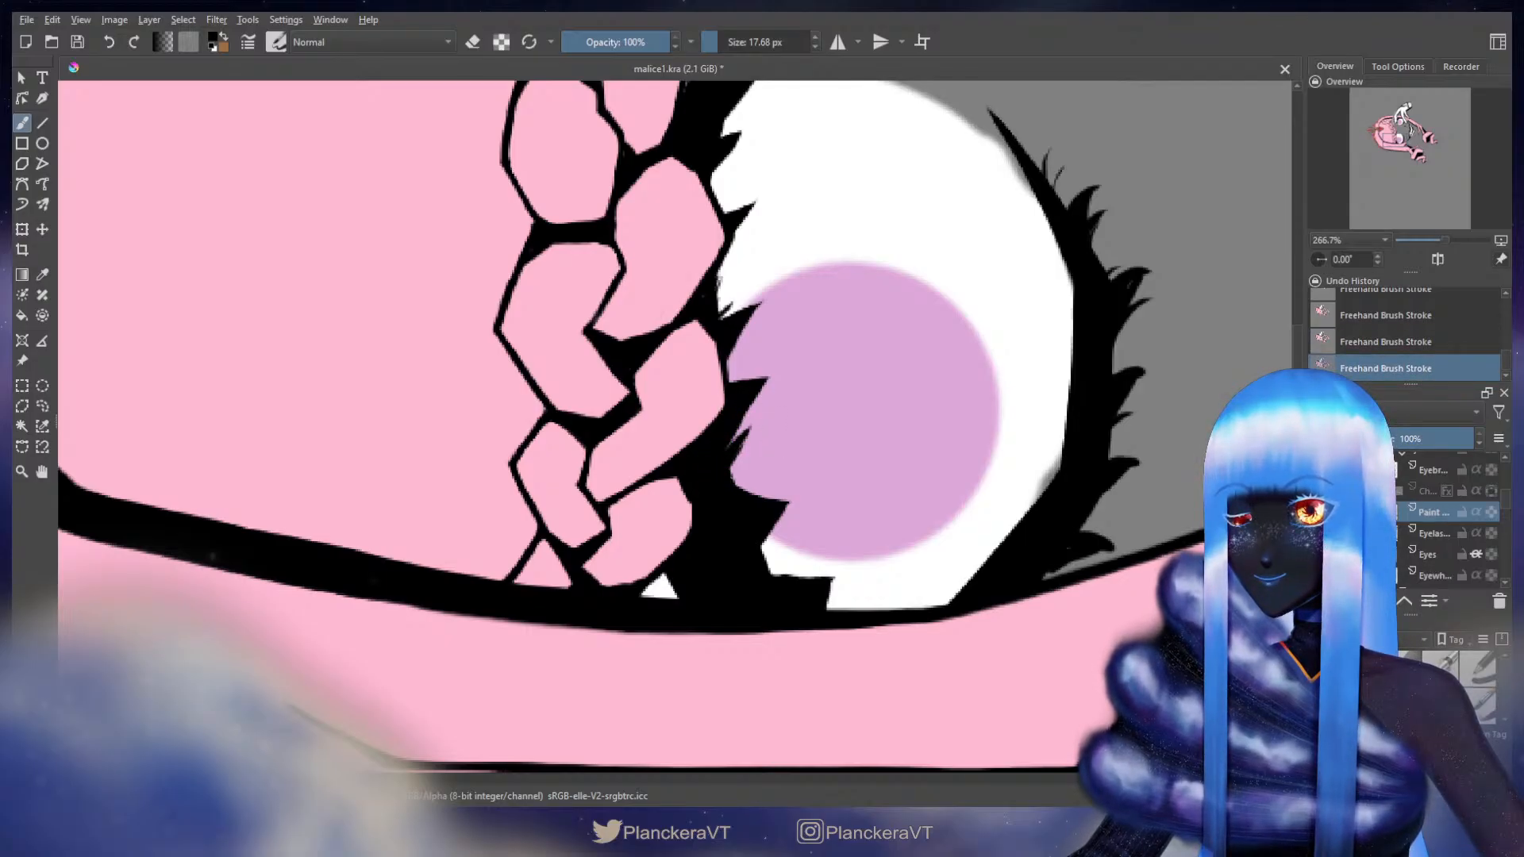
- Add small black spikes to the uncovered eye's lash line at its lower corner and at its upper tip
{"action": "scroll", "coordinate": [728, 475], "scroll_direction": "down", "scroll_amount": 3}
{"action": "left_click_drag", "start_coordinate": [759, 469], "coordinate": [779, 438]}
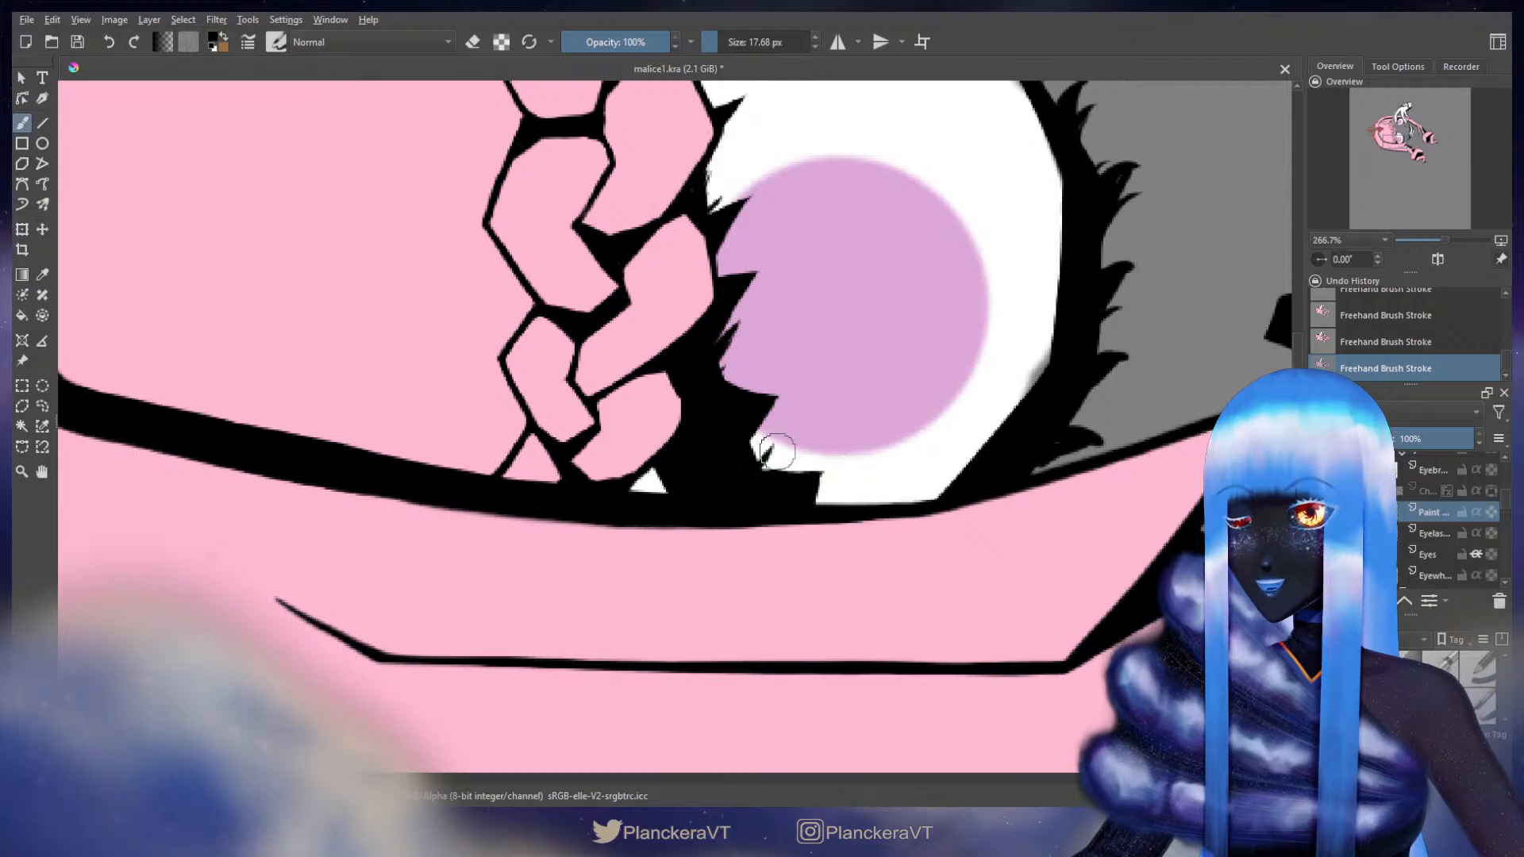
{"action": "scroll", "coordinate": [739, 412], "scroll_direction": "up", "scroll_amount": 9}
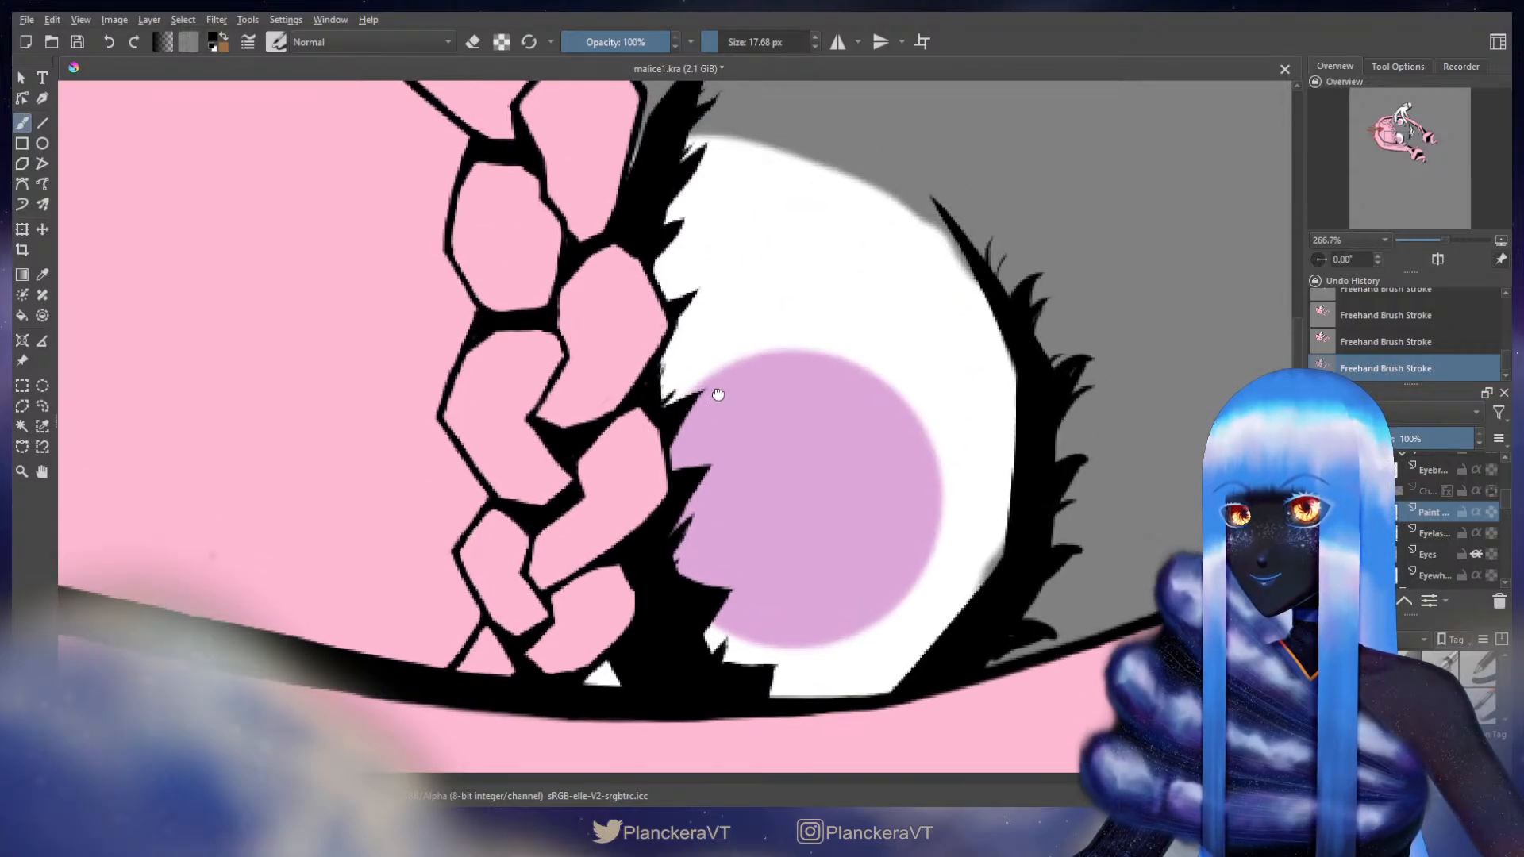
{"action": "mouse_move", "coordinate": [665, 316]}
{"action": "left_mouse_down"}
{"action": "mouse_move", "coordinate": [679, 279]}
{"action": "mouse_move", "coordinate": [655, 350]}
{"action": "left_mouse_up"}
{"action": "scroll", "coordinate": [664, 325], "scroll_direction": "up", "scroll_amount": 3}
{"action": "key", "text": "ctrl+z"}
{"action": "key", "text": "ctrl+z"}
{"action": "mouse_move", "coordinate": [663, 293]}
{"action": "left_mouse_down"}
{"action": "mouse_move", "coordinate": [658, 357]}
{"action": "mouse_move", "coordinate": [666, 322]}
{"action": "left_mouse_up"}
{"action": "key", "text": "ctrl+z"}
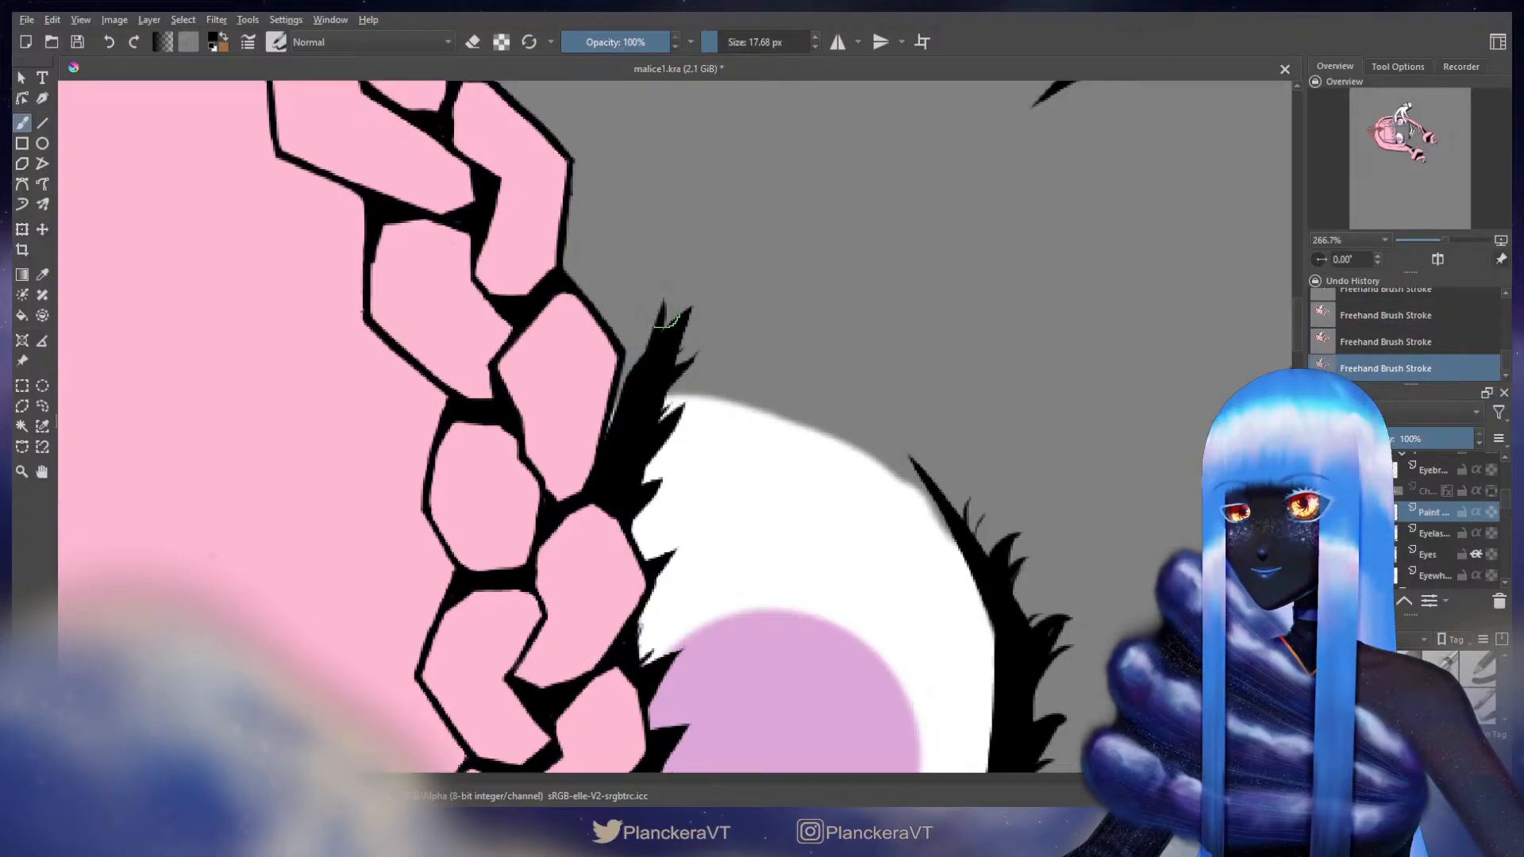
- Paint small pointed spikes onto the lower lashes of the eye under the gloved hand, next to the finger's tip
{"action": "mouse_move", "coordinate": [794, 117]}
{"action": "left_mouse_down"}
{"action": "mouse_move", "coordinate": [731, 269]}
{"action": "mouse_move", "coordinate": [691, 445]}
{"action": "left_mouse_up"}
{"action": "left_click_drag", "start_coordinate": [701, 288], "coordinate": [622, 445]}
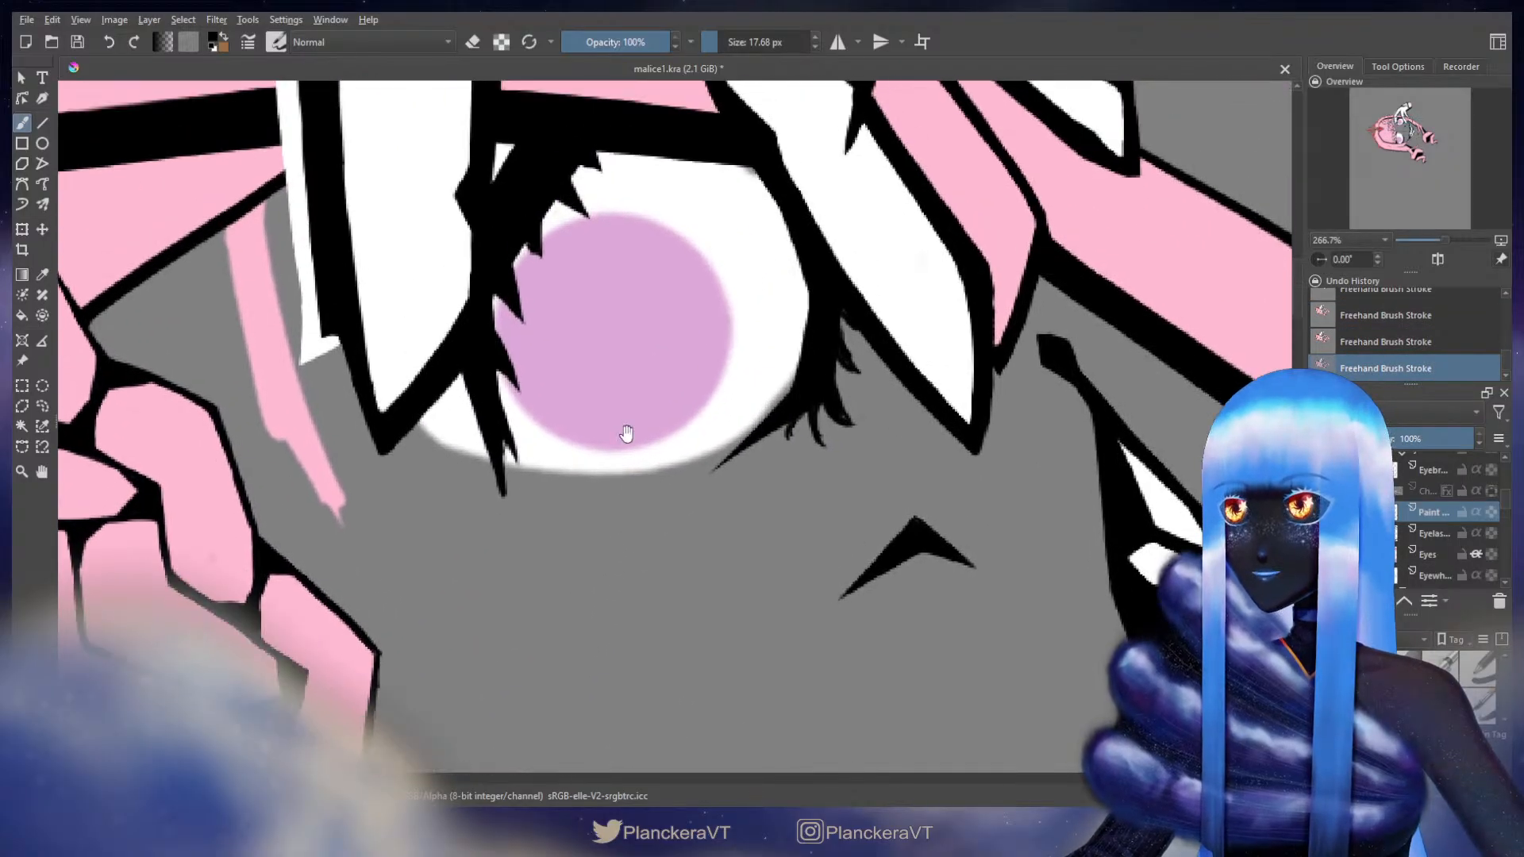
{"action": "left_click_drag", "start_coordinate": [635, 370], "coordinate": [783, 450]}
{"action": "key", "text": "e"}
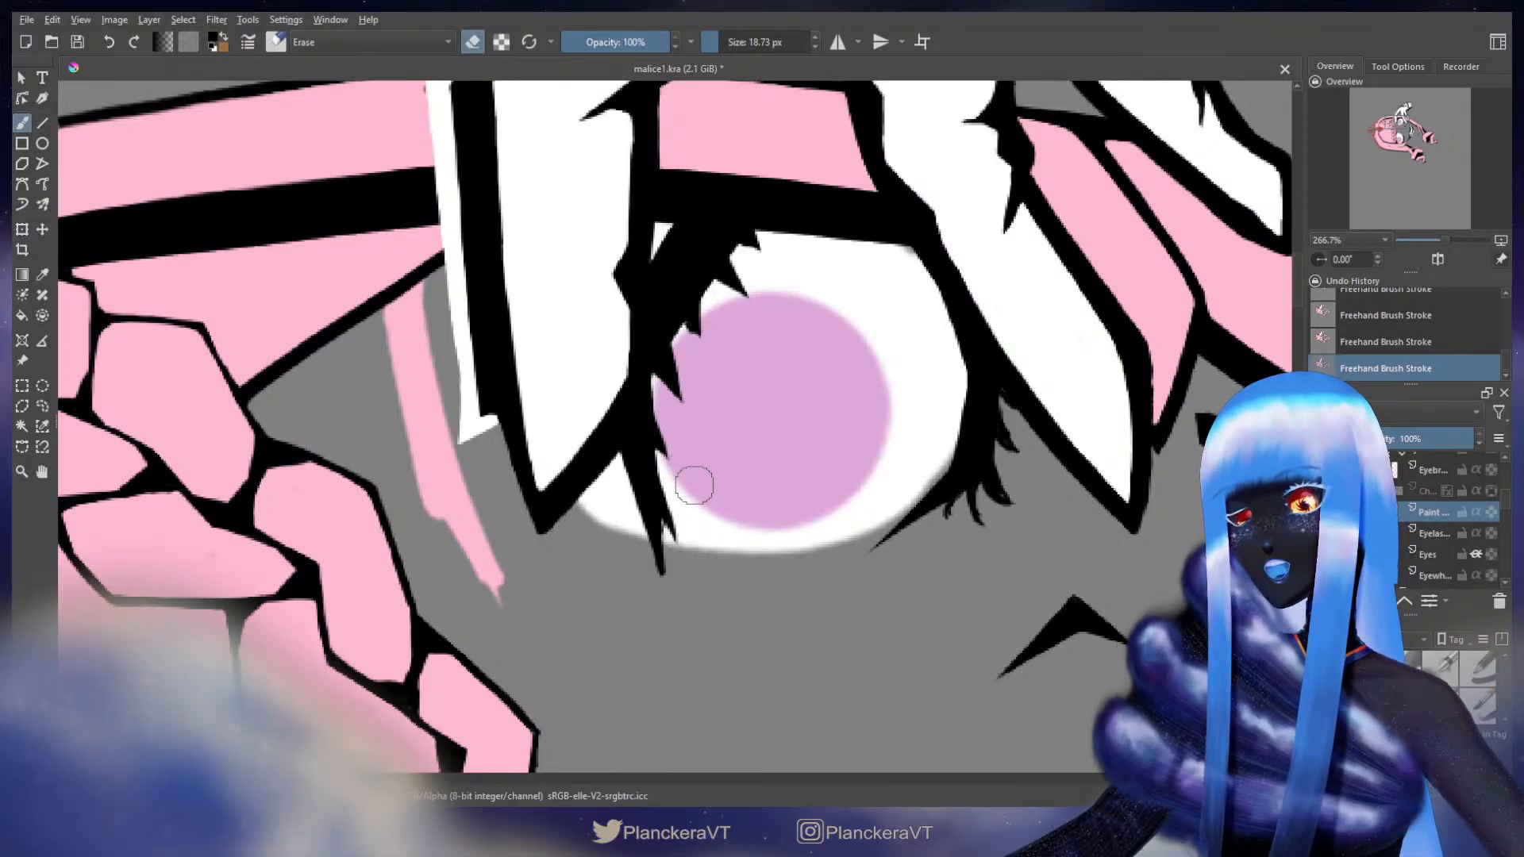
{"action": "scroll", "coordinate": [698, 486], "scroll_direction": "down", "scroll_amount": 4}
{"action": "left_click_drag", "start_coordinate": [888, 570], "coordinate": [914, 415]}
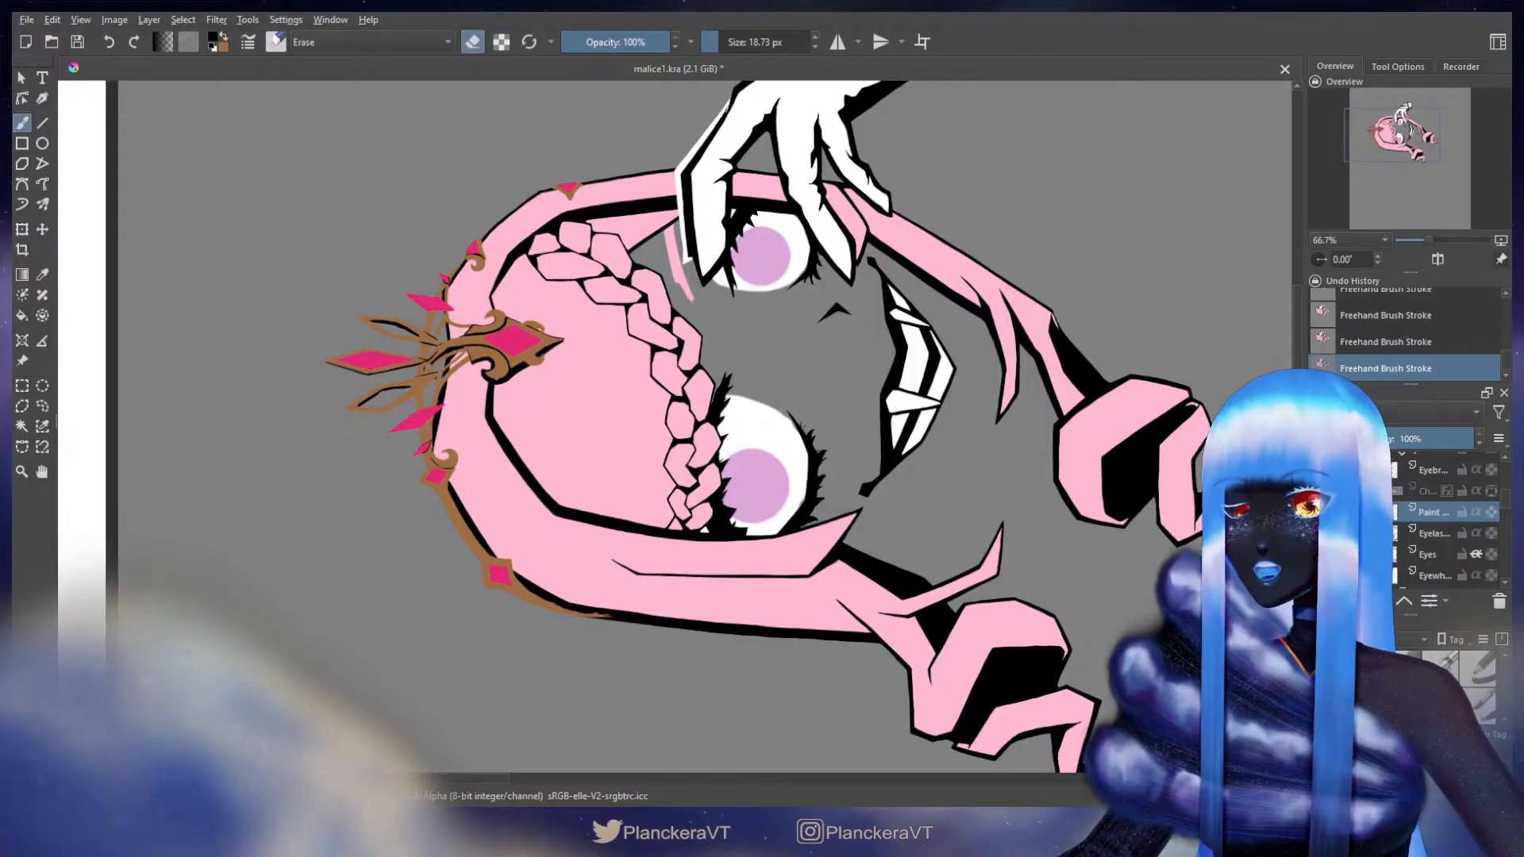
{"action": "scroll", "coordinate": [744, 227], "scroll_direction": "up", "scroll_amount": 4}
{"action": "mouse_move", "coordinate": [718, 405]}
{"action": "left_mouse_down"}
{"action": "mouse_move", "coordinate": [731, 473]}
{"action": "mouse_move", "coordinate": [718, 410]}
{"action": "mouse_move", "coordinate": [729, 466]}
{"action": "mouse_move", "coordinate": [681, 389]}
{"action": "left_mouse_up"}
{"action": "key", "text": "e"}
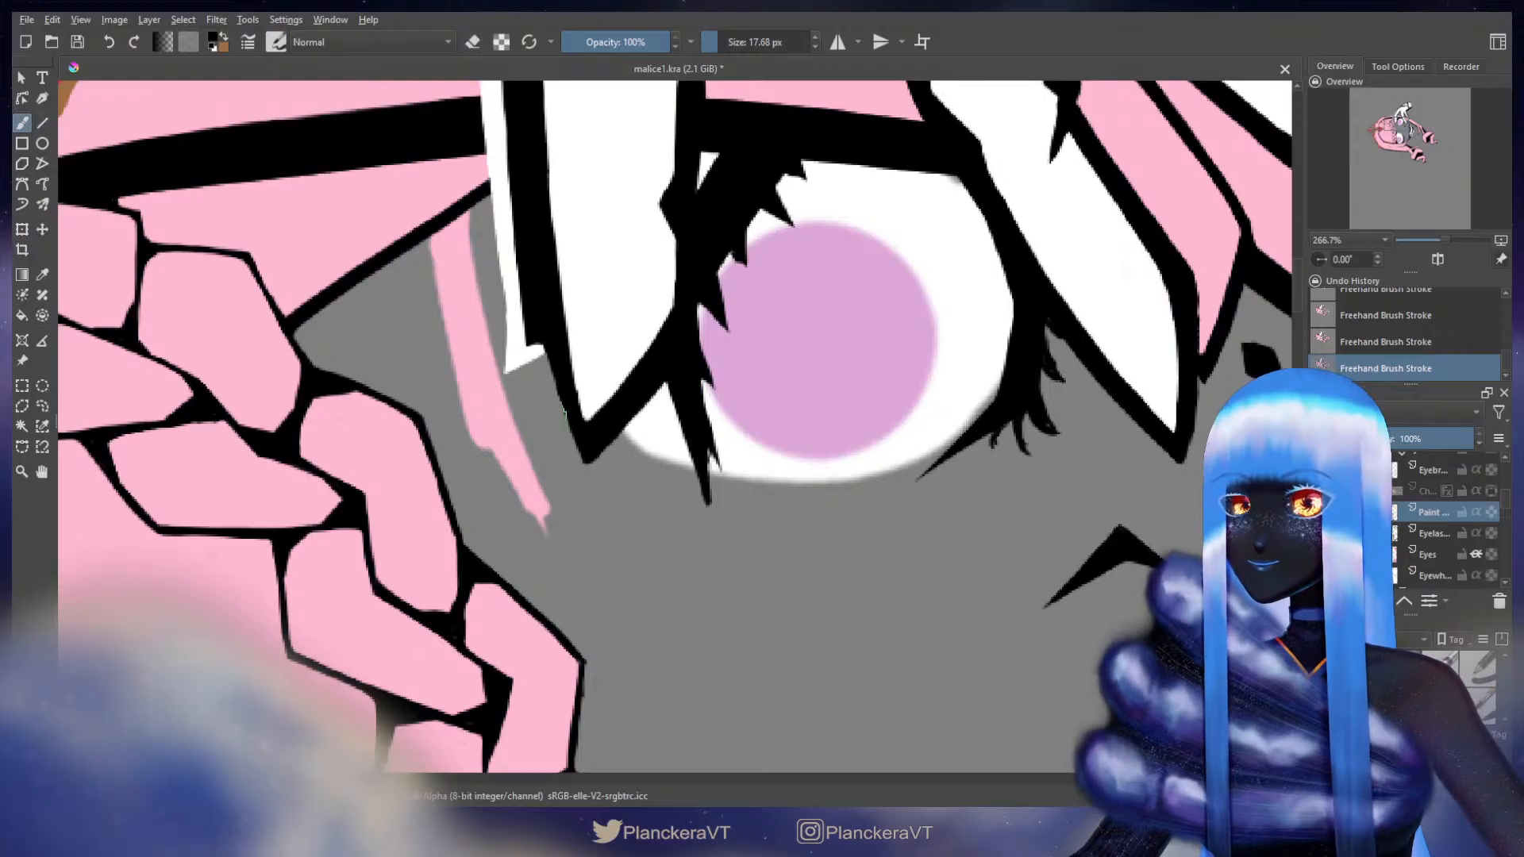
{"action": "left_click_drag", "start_coordinate": [650, 441], "coordinate": [687, 436]}
{"action": "left_click_drag", "start_coordinate": [706, 499], "coordinate": [684, 467]}
{"action": "left_click_drag", "start_coordinate": [725, 364], "coordinate": [723, 387]}
{"action": "key", "text": "ctrl+z"}
{"action": "left_click_drag", "start_coordinate": [697, 471], "coordinate": [690, 505]}
{"action": "mouse_move", "coordinate": [705, 343]}
{"action": "left_mouse_down"}
{"action": "mouse_move", "coordinate": [717, 432]}
{"action": "mouse_move", "coordinate": [739, 446]}
{"action": "left_mouse_up"}
{"action": "key", "text": "e"}
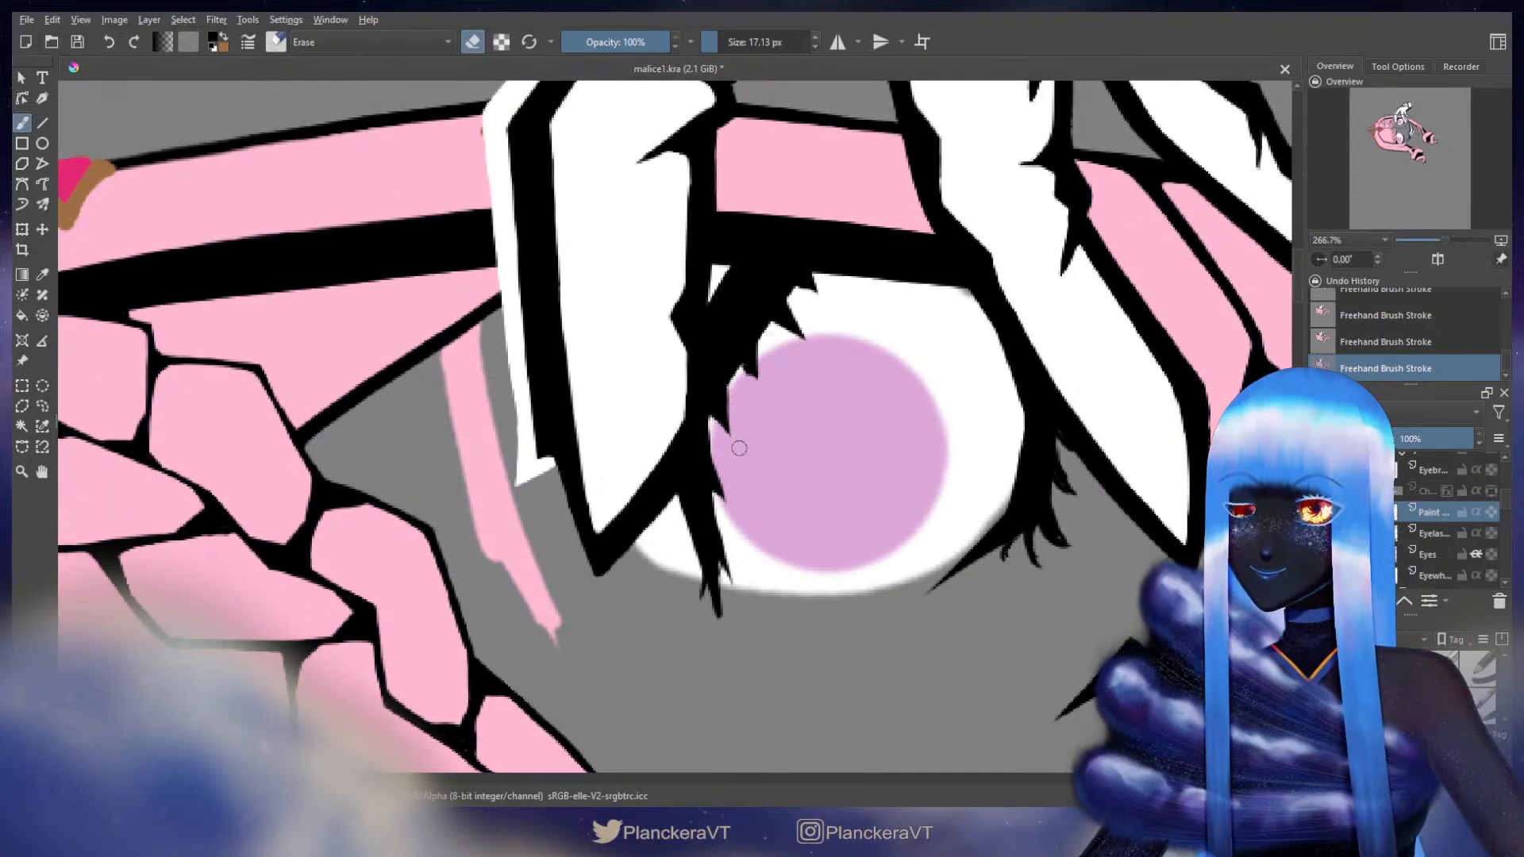
- Add fine secondary spikes between the lashes beside the iris of the eye under the gloved hand
{"action": "key", "text": "e"}
{"action": "key", "text": "ctrl+z"}
{"action": "key", "text": "ctrl+shift+z"}
{"action": "key", "text": "e"}
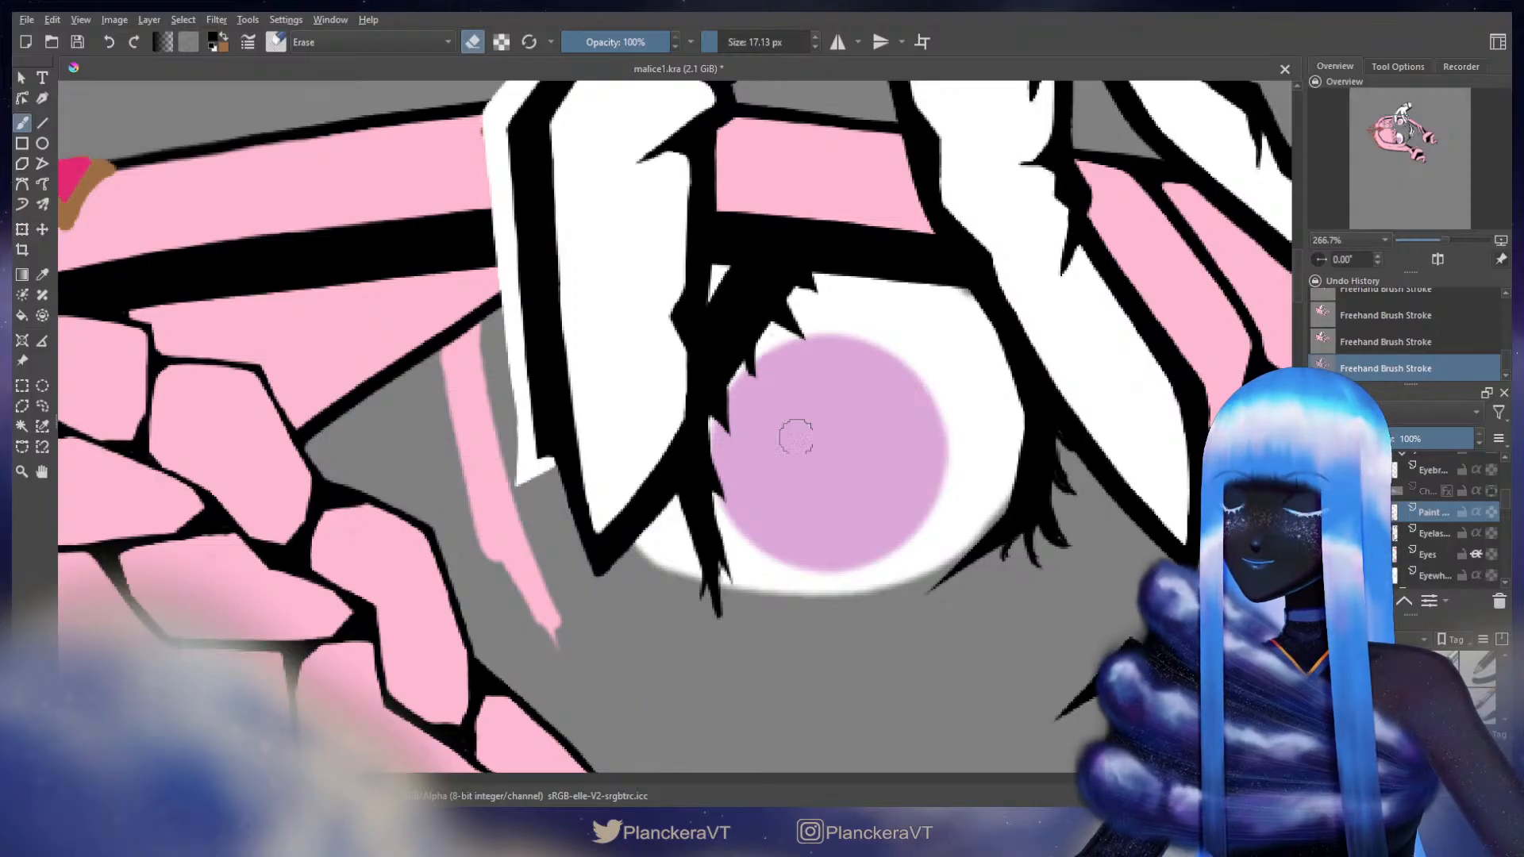
{"action": "key", "text": "e"}
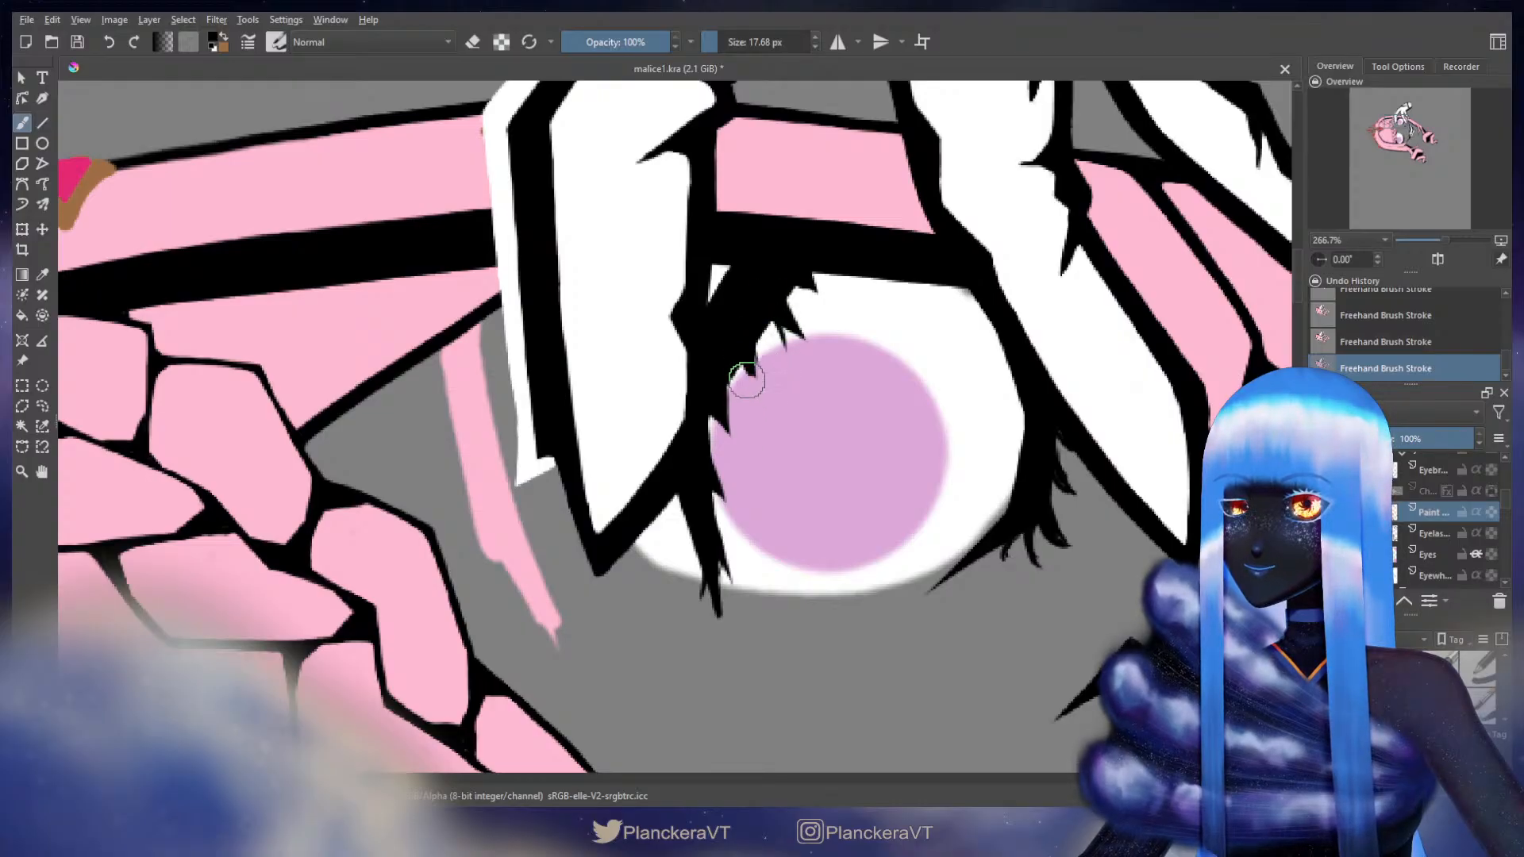
{"action": "left_click_drag", "start_coordinate": [706, 407], "coordinate": [704, 493]}
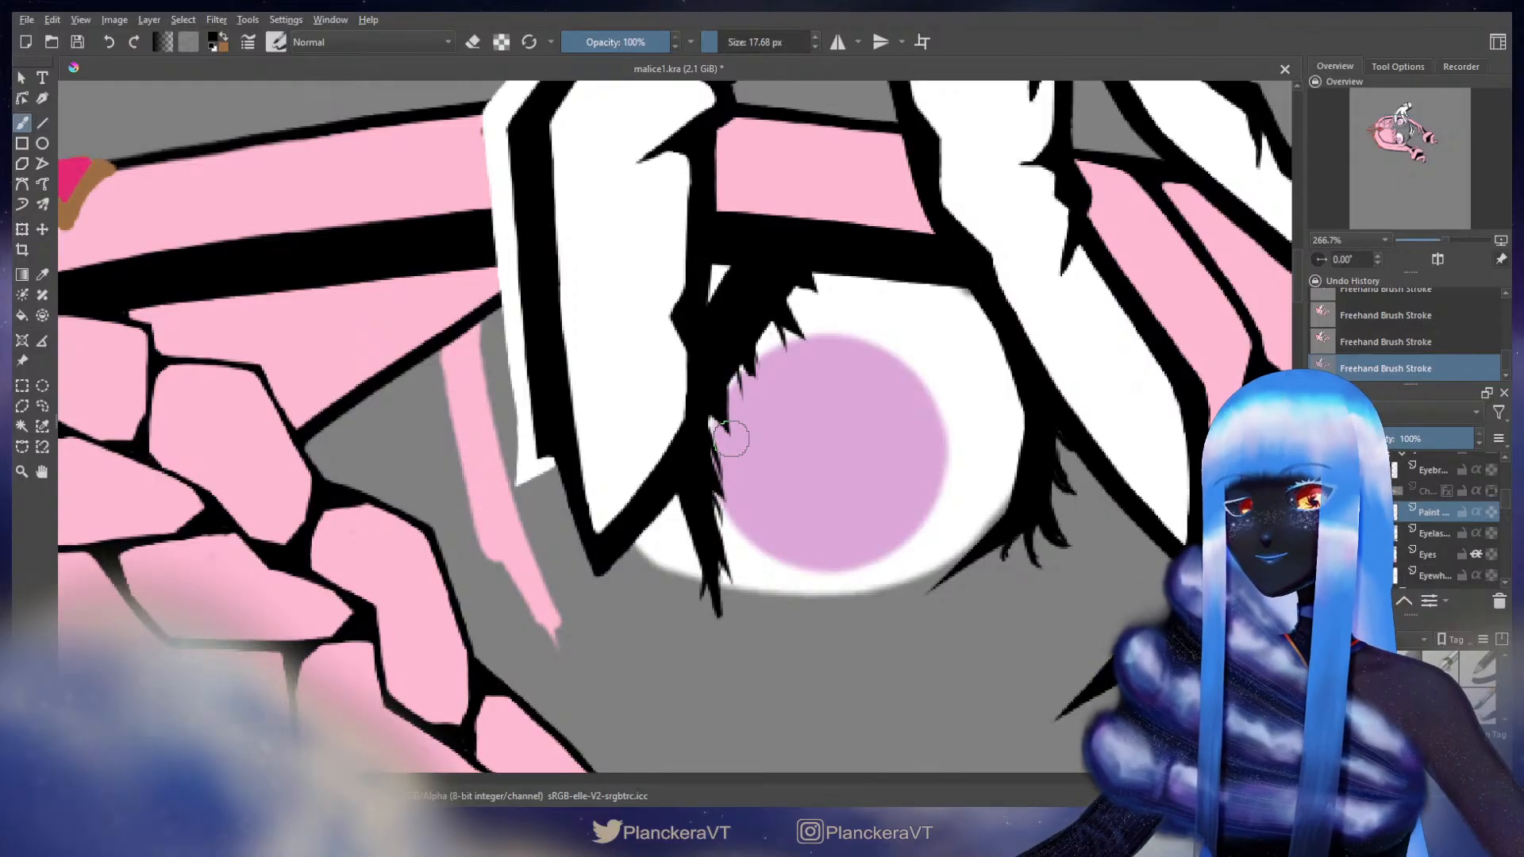
- Erase the protruding tip of an outer lash on the uncovered eye, on the side facing the mouth
{"action": "scroll", "coordinate": [789, 419], "scroll_direction": "down", "scroll_amount": 6}
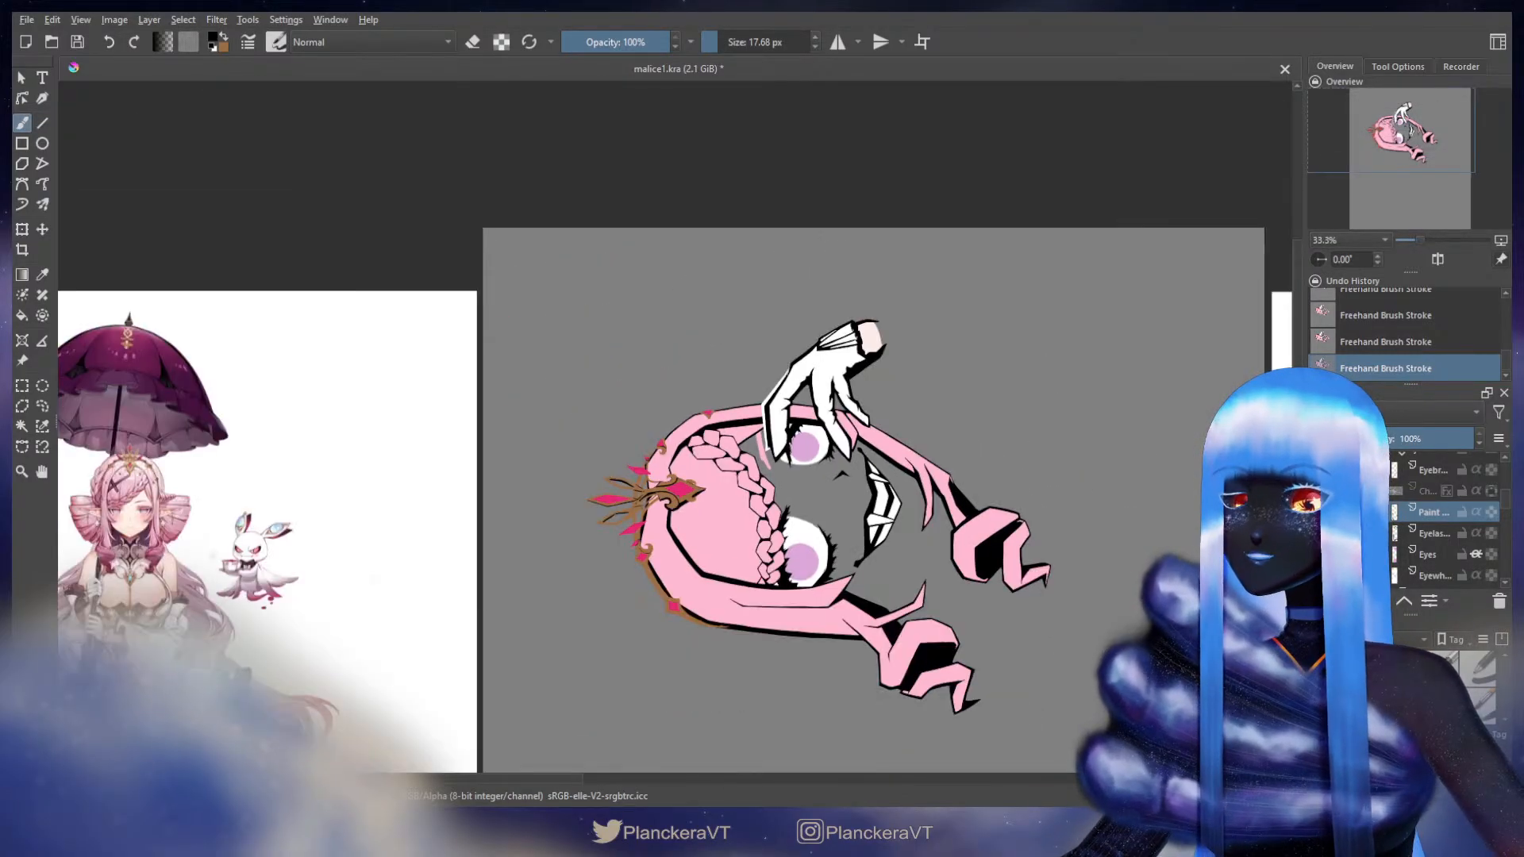
{"action": "left_click_drag", "start_coordinate": [954, 551], "coordinate": [937, 435]}
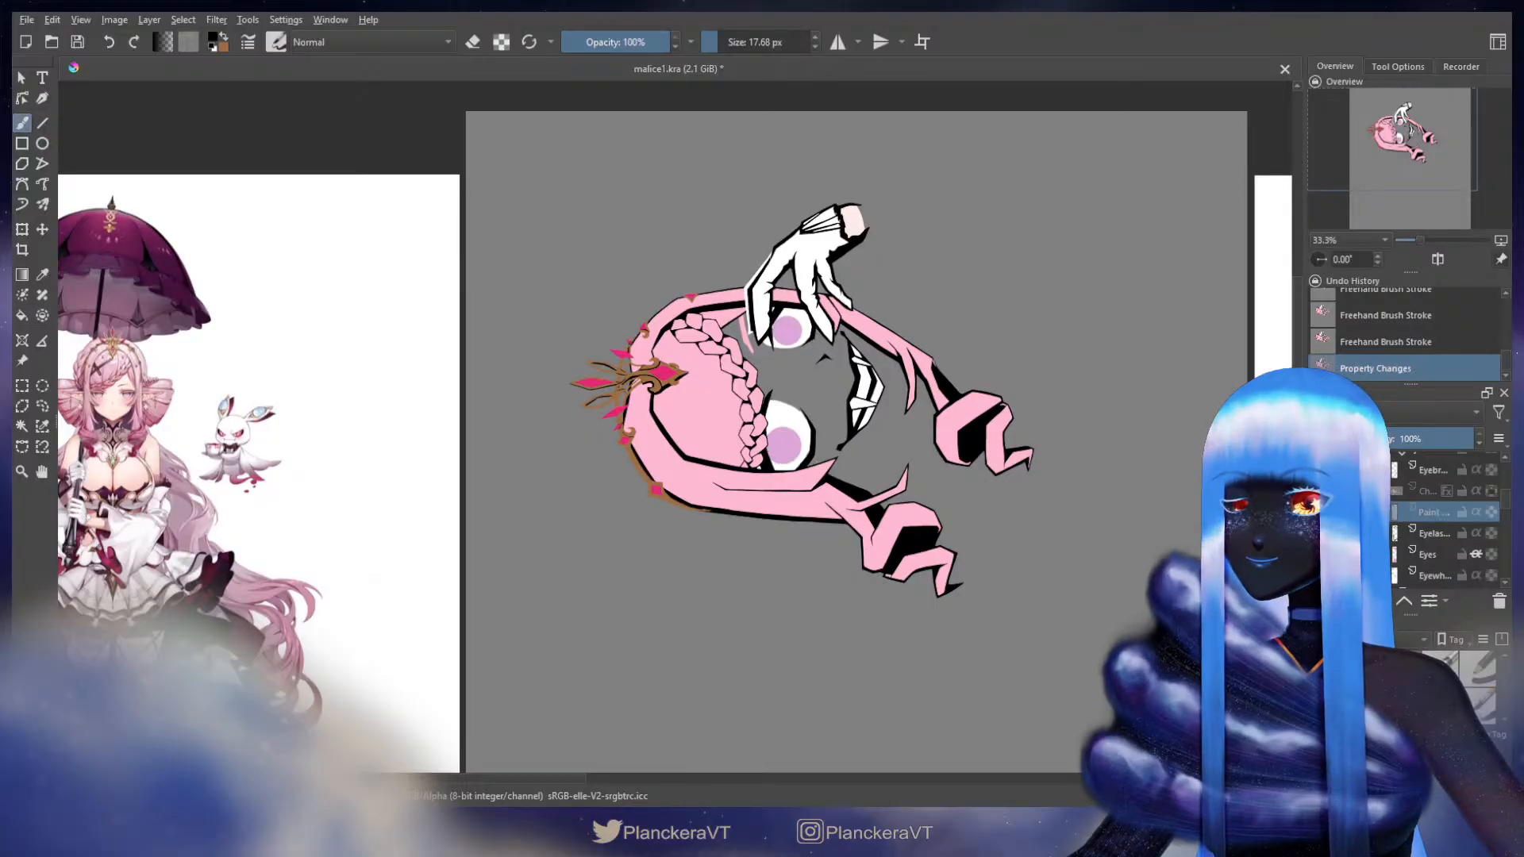
{"action": "scroll", "coordinate": [818, 453], "scroll_direction": "up", "scroll_amount": 5}
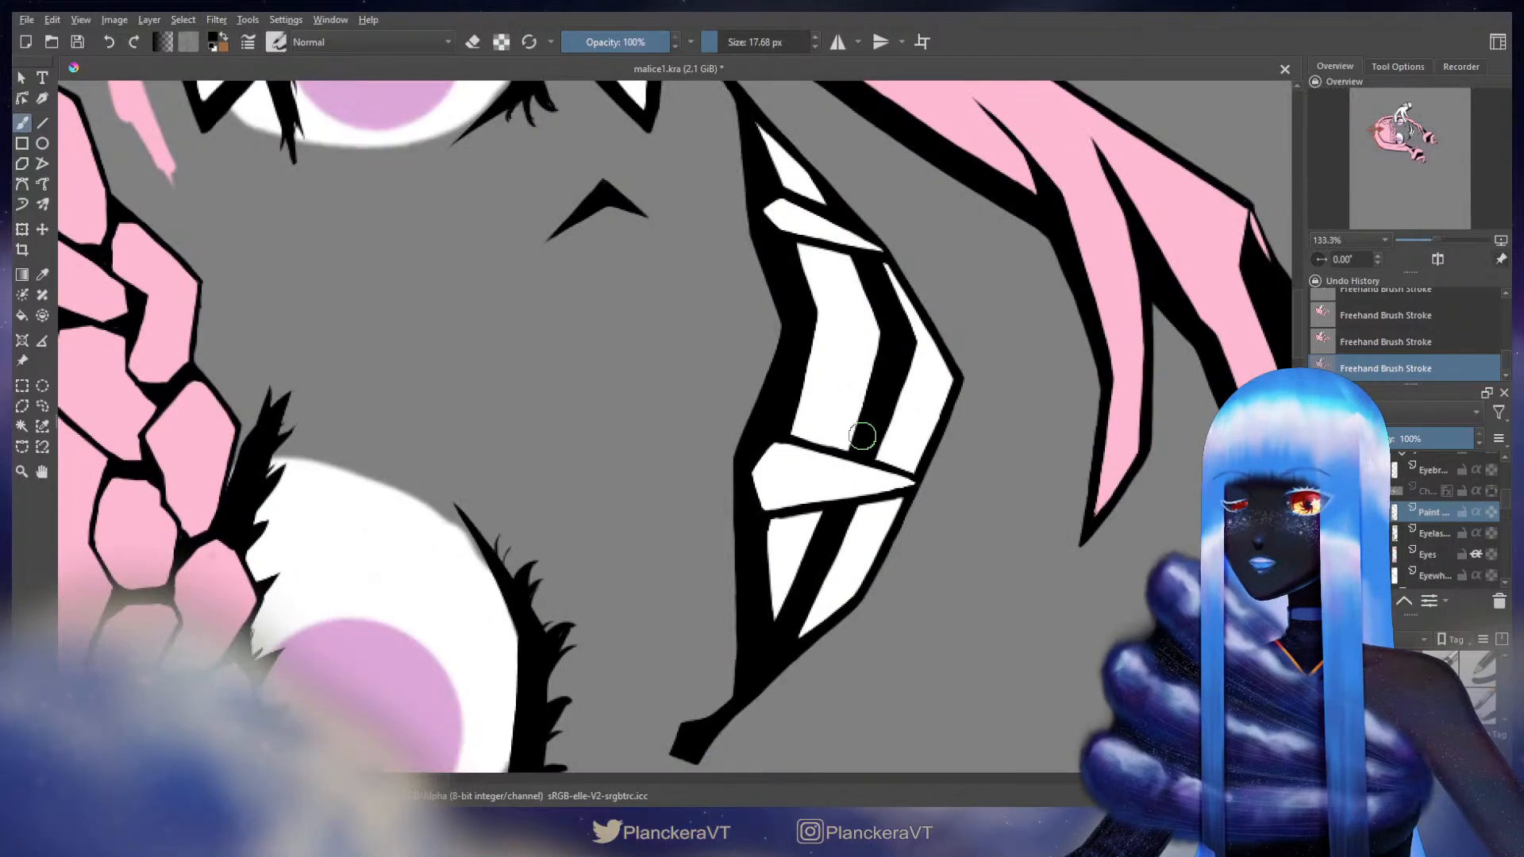
{"action": "key", "text": "e"}
{"action": "left_click_drag", "start_coordinate": [537, 382], "coordinate": [657, 363]}
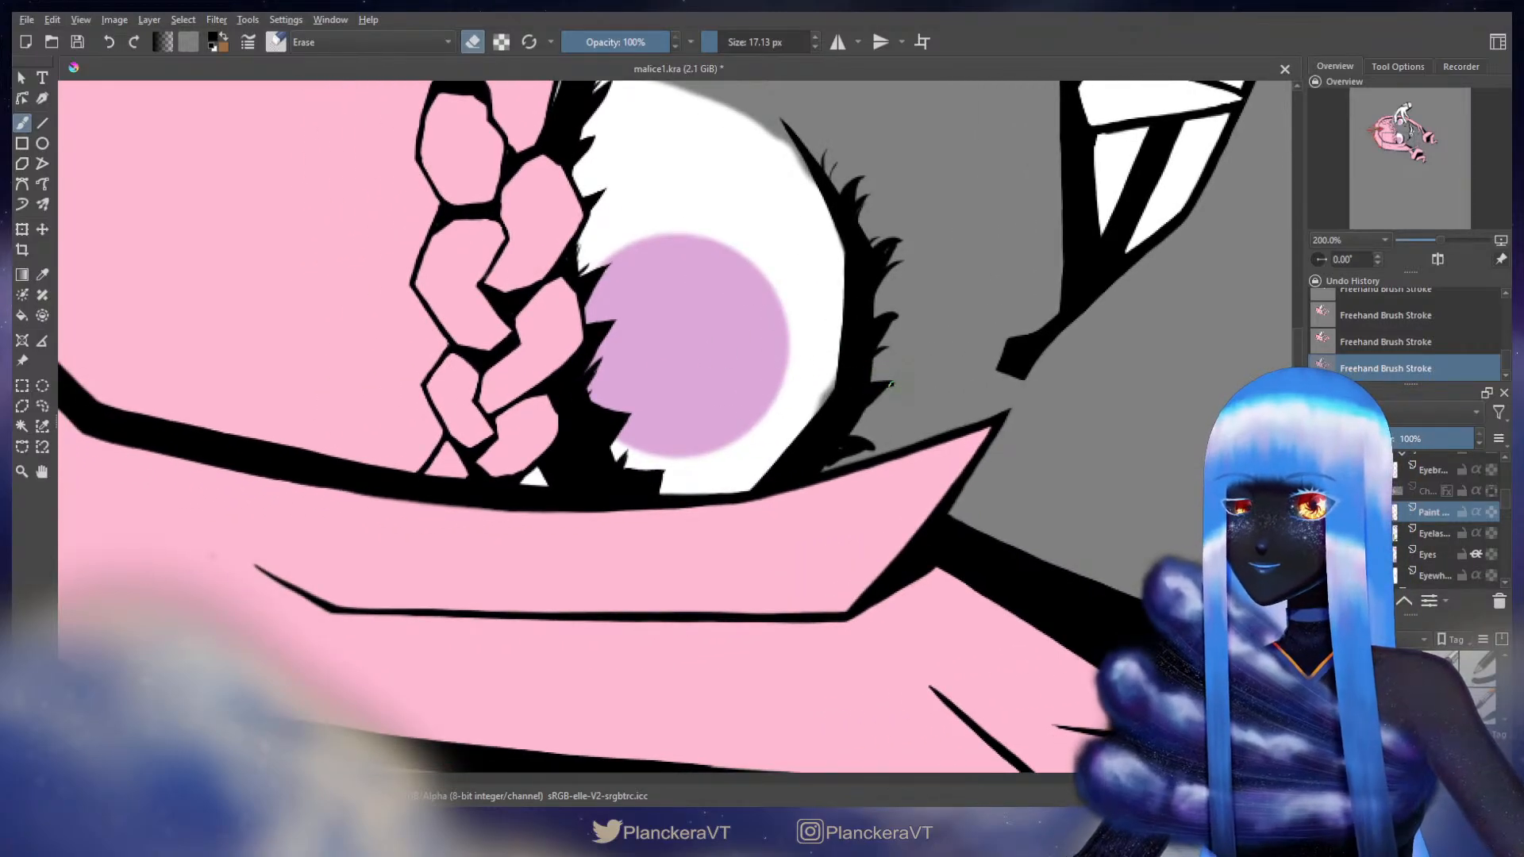
{"action": "key", "text": "ctrl+z"}
{"action": "left_click_drag", "start_coordinate": [880, 402], "coordinate": [895, 383]}
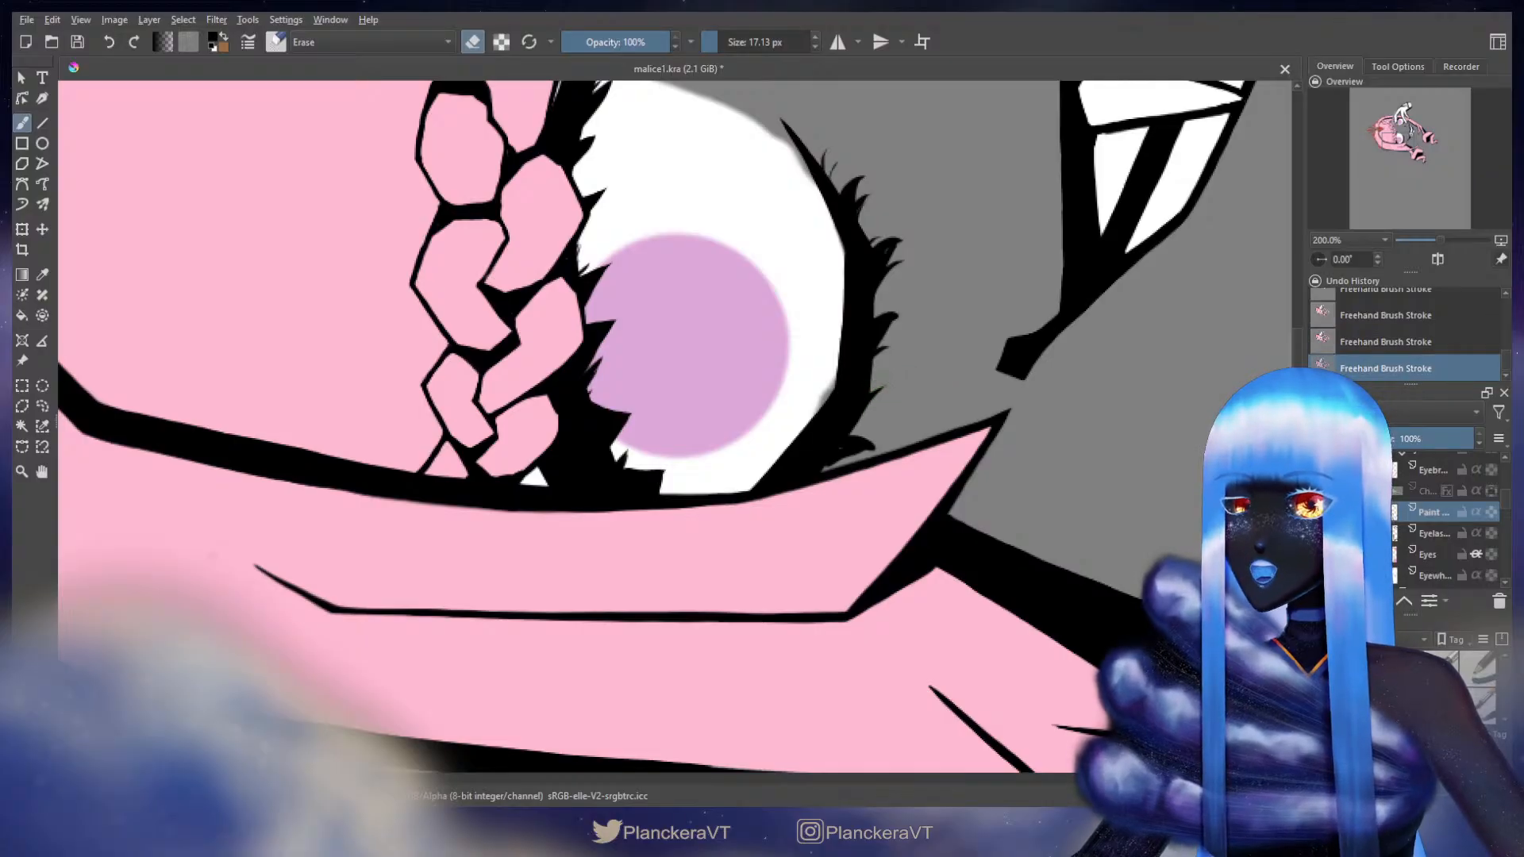
- Thin the lowest lash spike of the uncovered eye beside the hair strand and fill in the lash line at its base
{"action": "left_click_drag", "start_coordinate": [830, 462], "coordinate": [877, 449]}
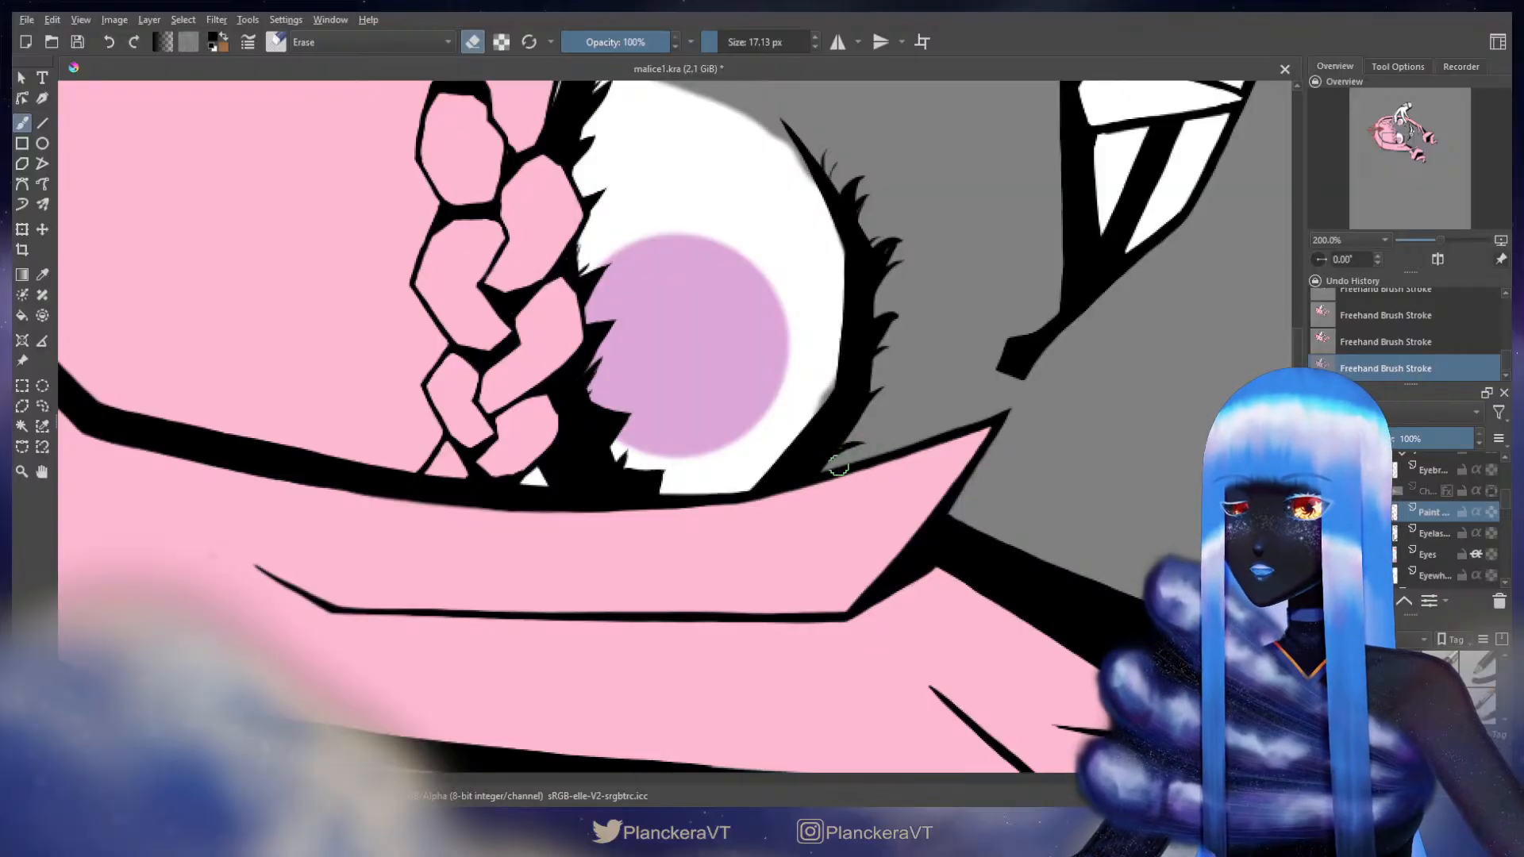
{"action": "key", "text": "e"}
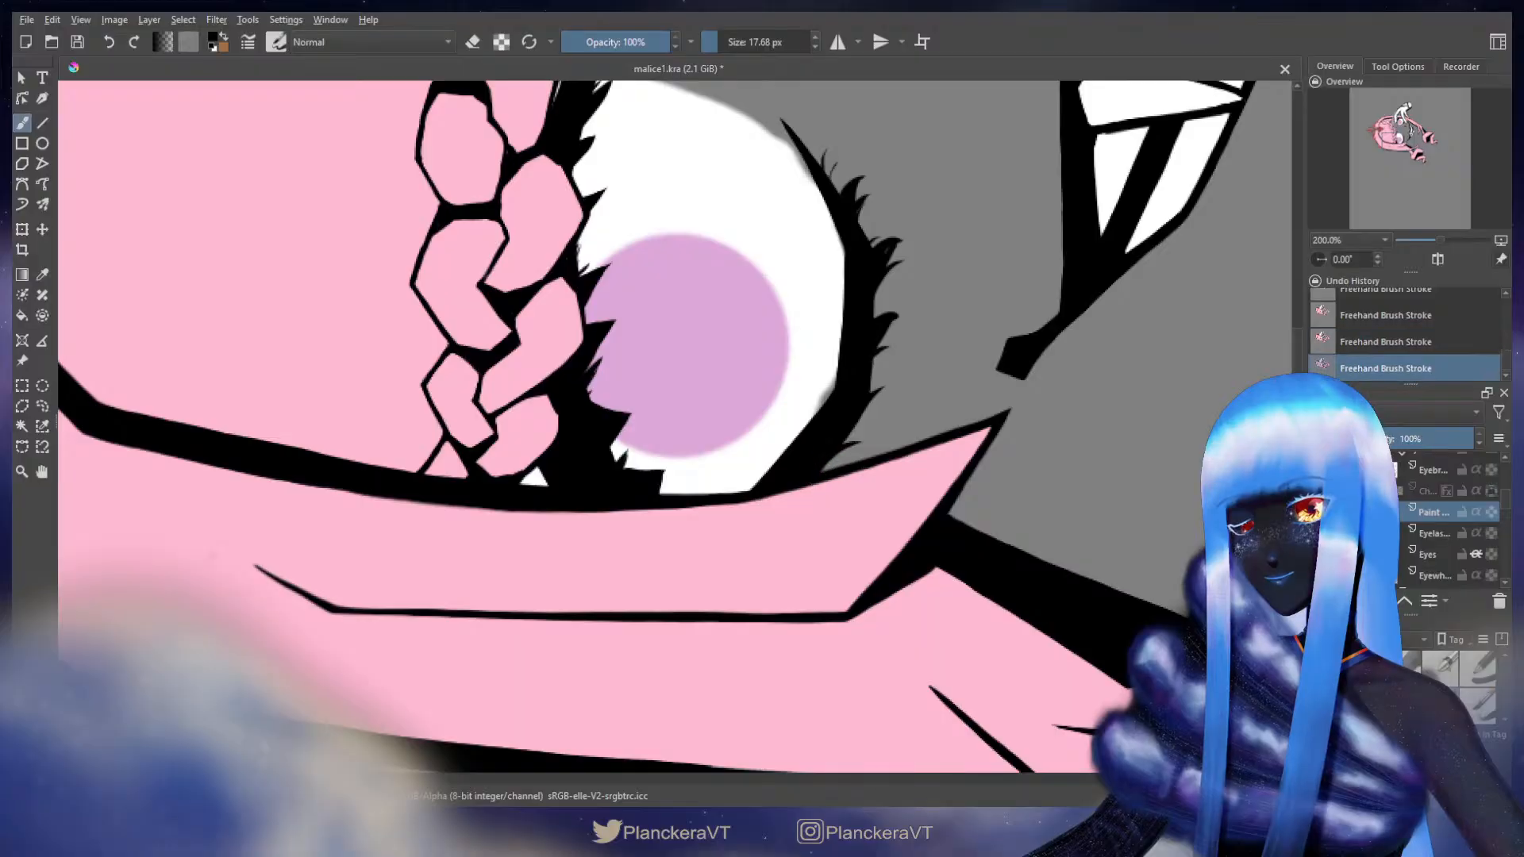
{"action": "left_click_drag", "start_coordinate": [834, 457], "coordinate": [789, 474]}
- Erase the thick spikes near the upper end of the uncovered eye's outer lash line, leaving only short, thin points
{"action": "key", "text": "e"}
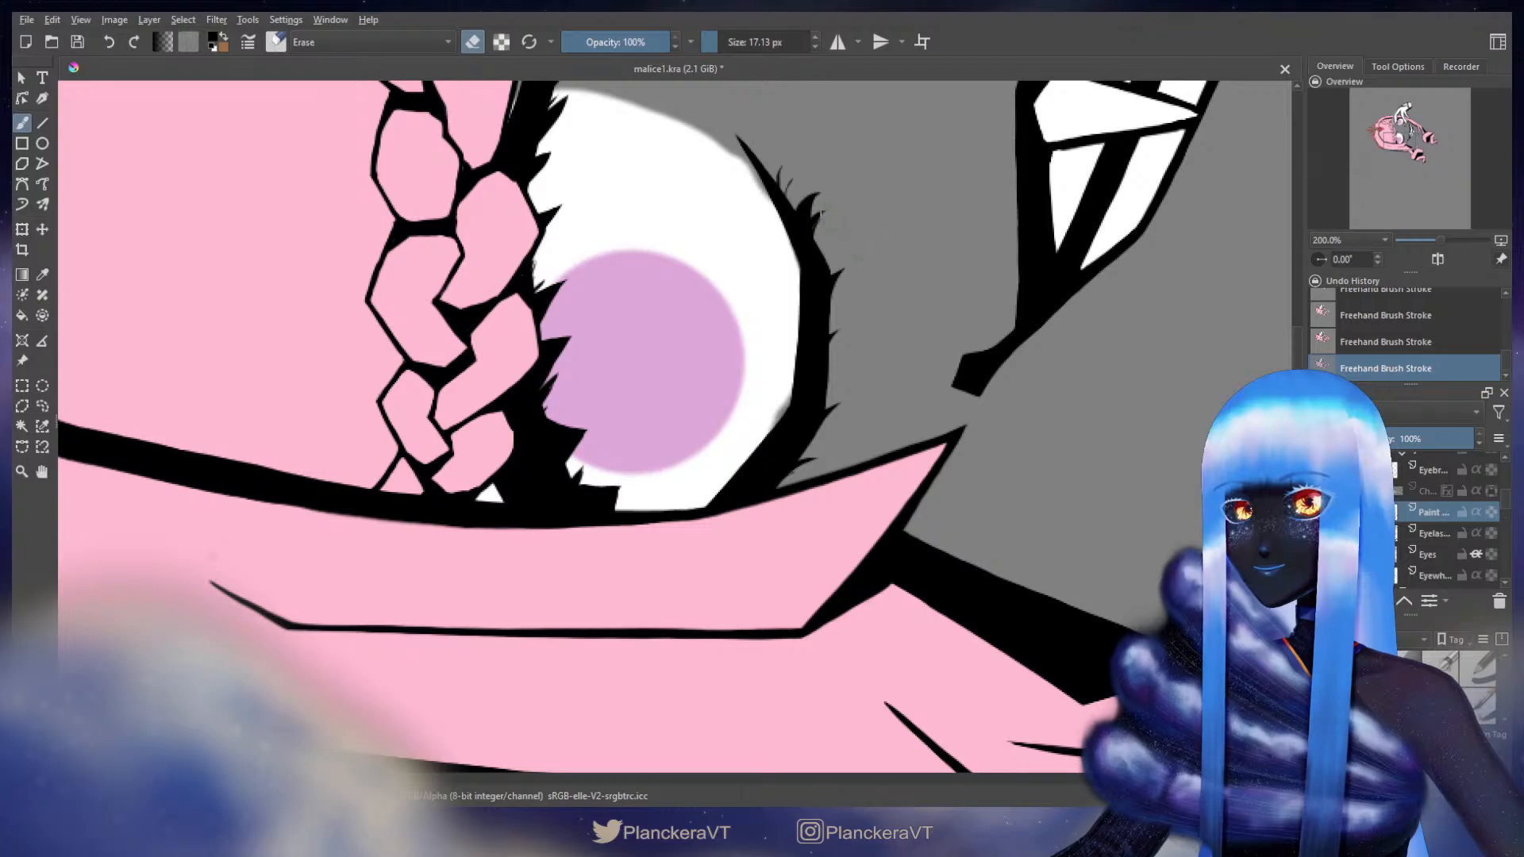
{"action": "left_click_drag", "start_coordinate": [821, 193], "coordinate": [802, 241]}
{"action": "key", "text": "ctrl+z"}
{"action": "left_click_drag", "start_coordinate": [827, 190], "coordinate": [820, 208]}
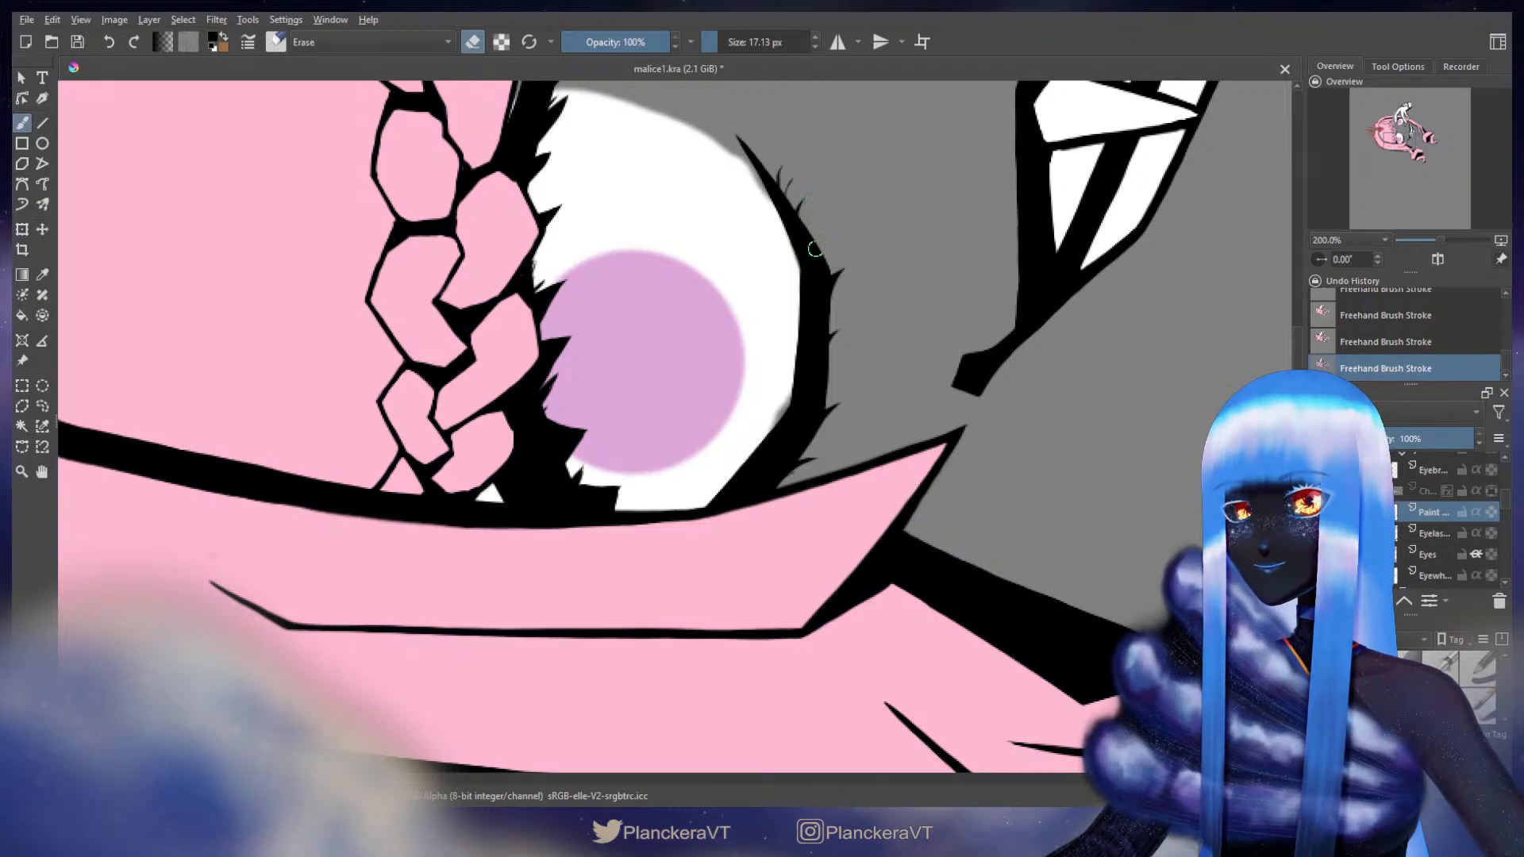
{"action": "key", "text": "e"}
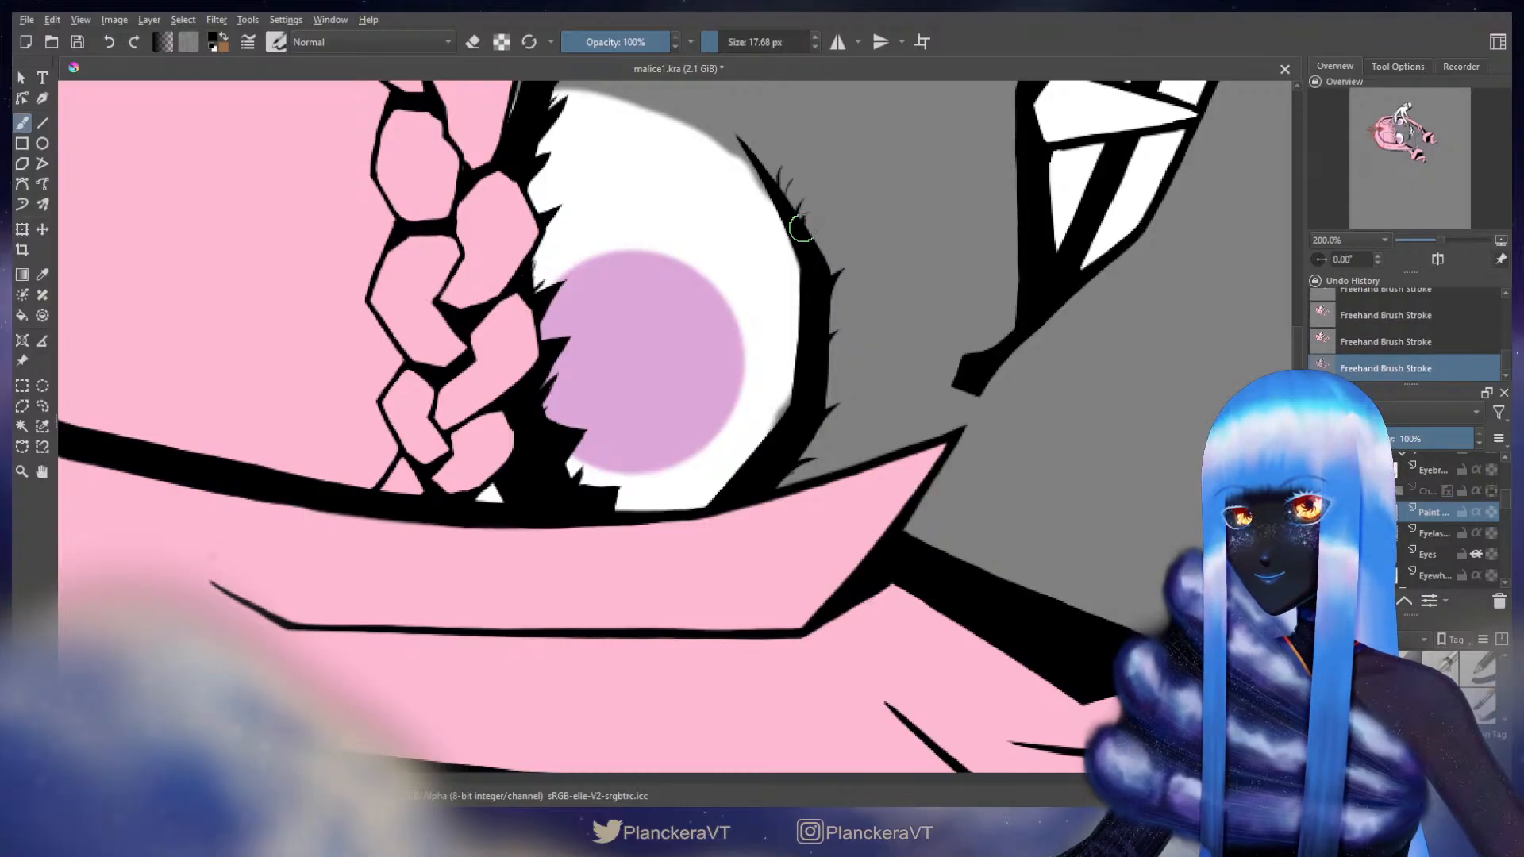
{"action": "key", "text": "e"}
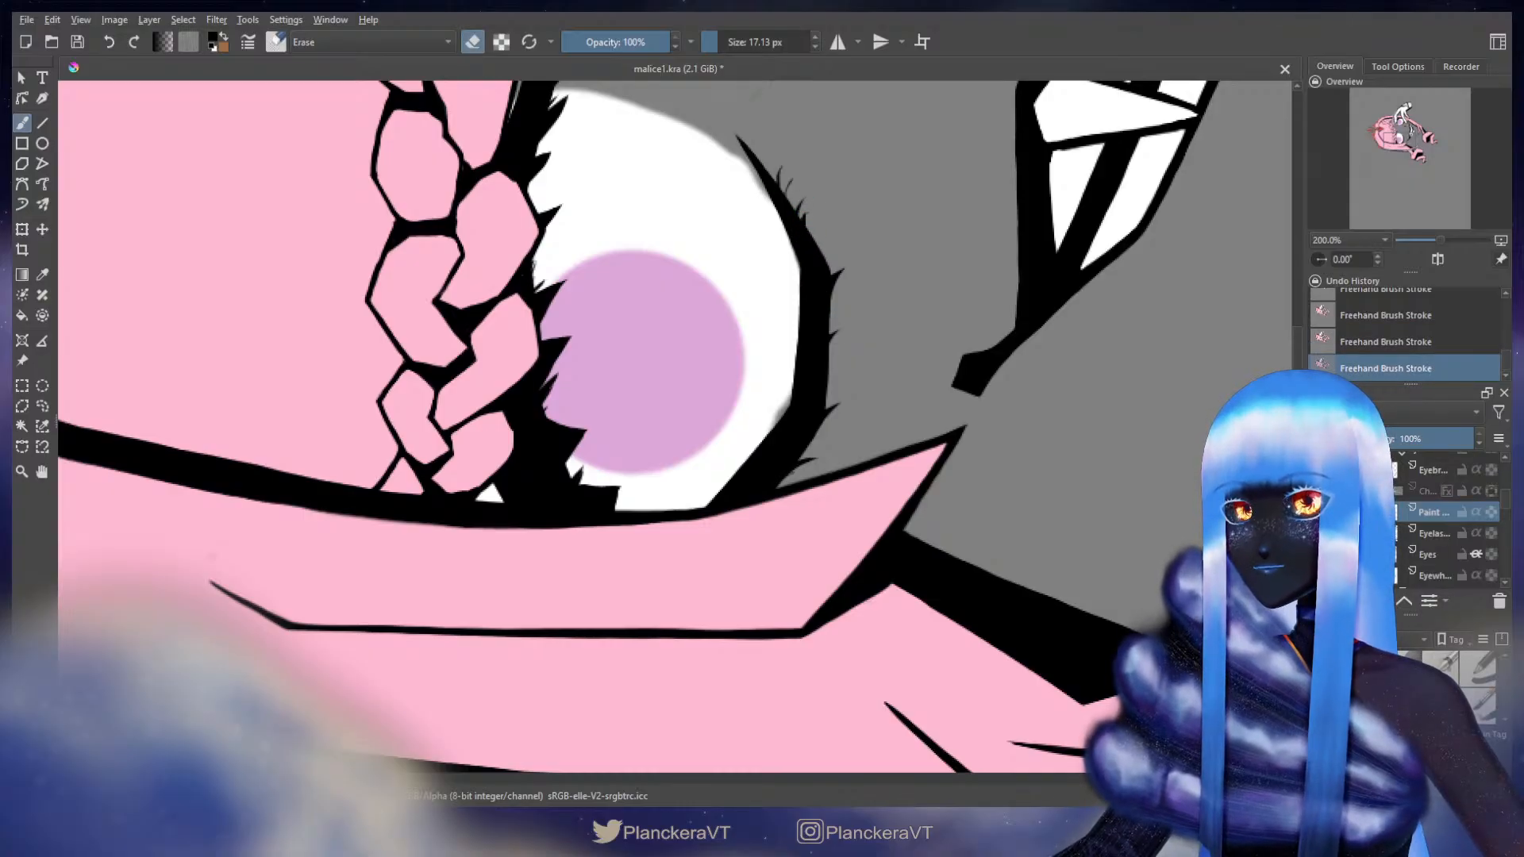
- Trim the lash at the lower corner of the eye under the gloved hand with the eraser
{"action": "mouse_move", "coordinate": [870, 83]}
{"action": "left_mouse_down"}
{"action": "mouse_move", "coordinate": [820, 228]}
{"action": "mouse_move", "coordinate": [820, 308]}
{"action": "left_mouse_up"}
{"action": "mouse_move", "coordinate": [786, 159]}
{"action": "left_mouse_down"}
{"action": "mouse_move", "coordinate": [752, 330]}
{"action": "mouse_move", "coordinate": [751, 541]}
{"action": "left_mouse_up"}
{"action": "left_click_drag", "start_coordinate": [715, 355], "coordinate": [716, 346]}
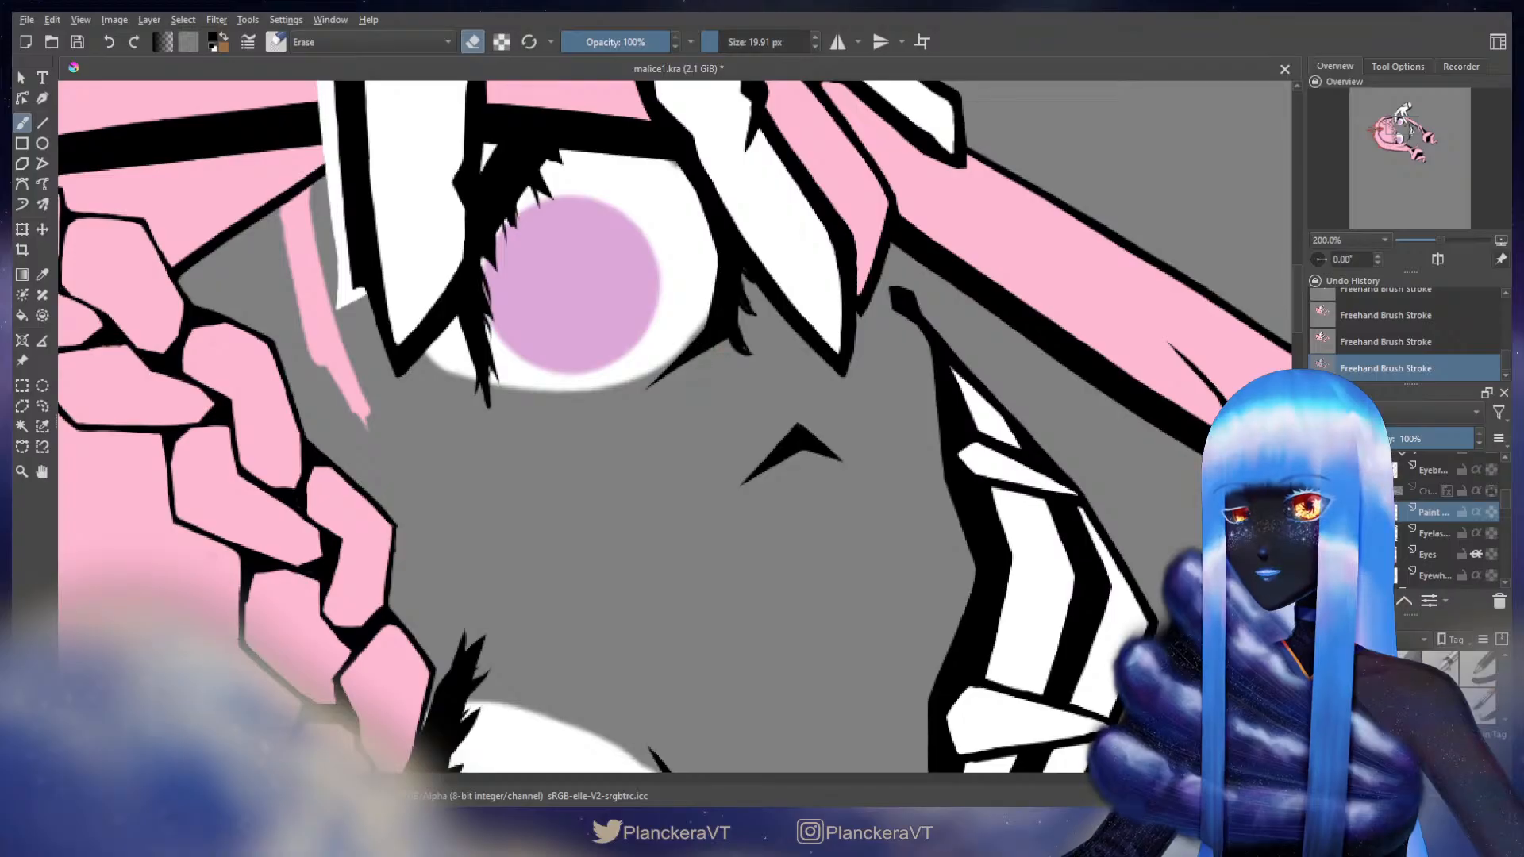
{"action": "key", "text": "e"}
{"action": "key", "text": "e"}
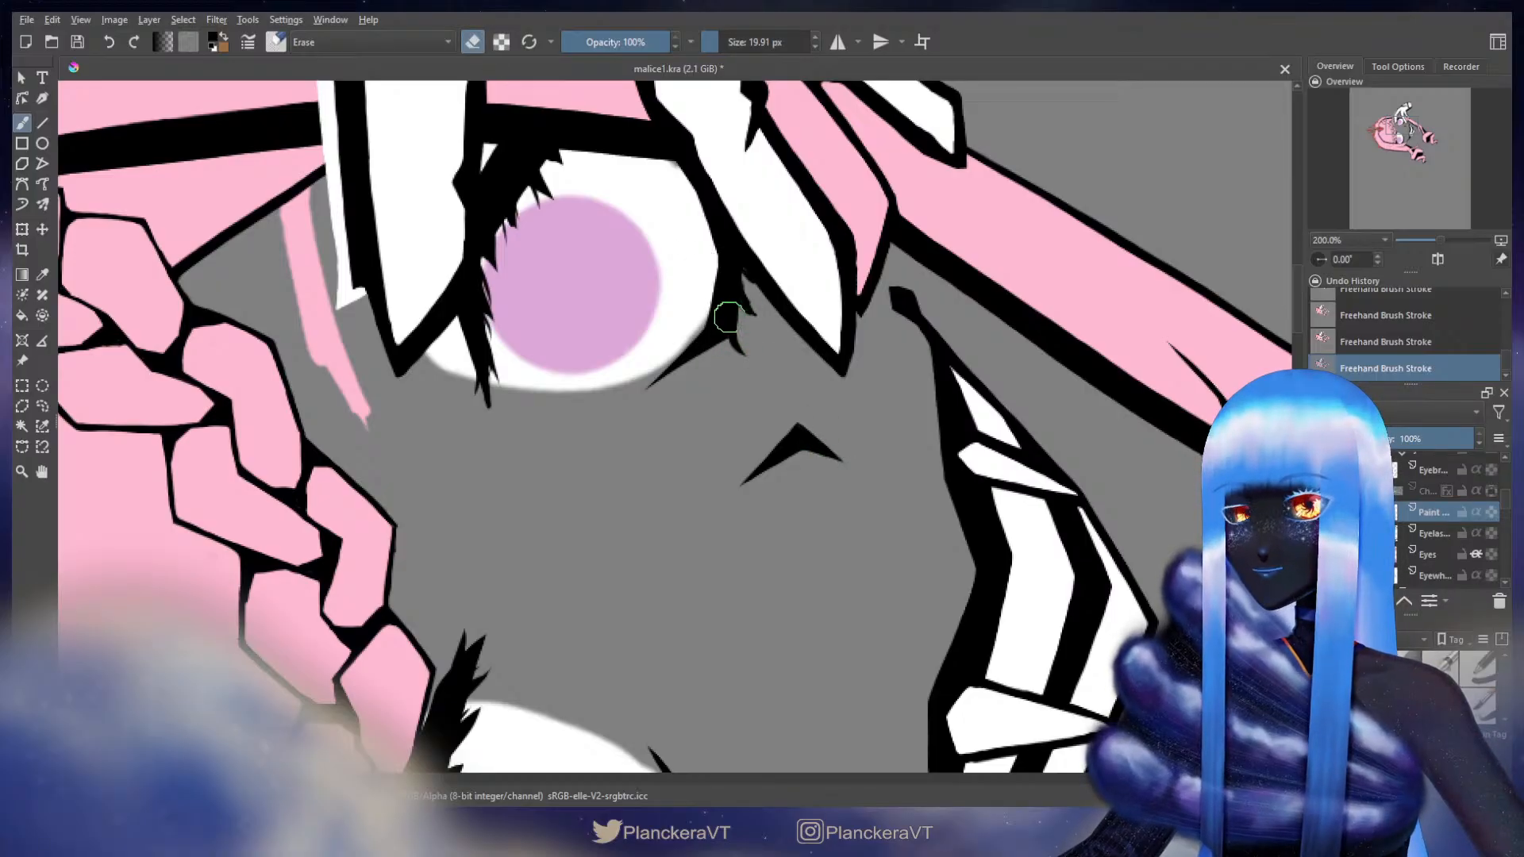
{"action": "key", "text": "ctrl+z"}
{"action": "key", "text": "ctrl+shift+z"}
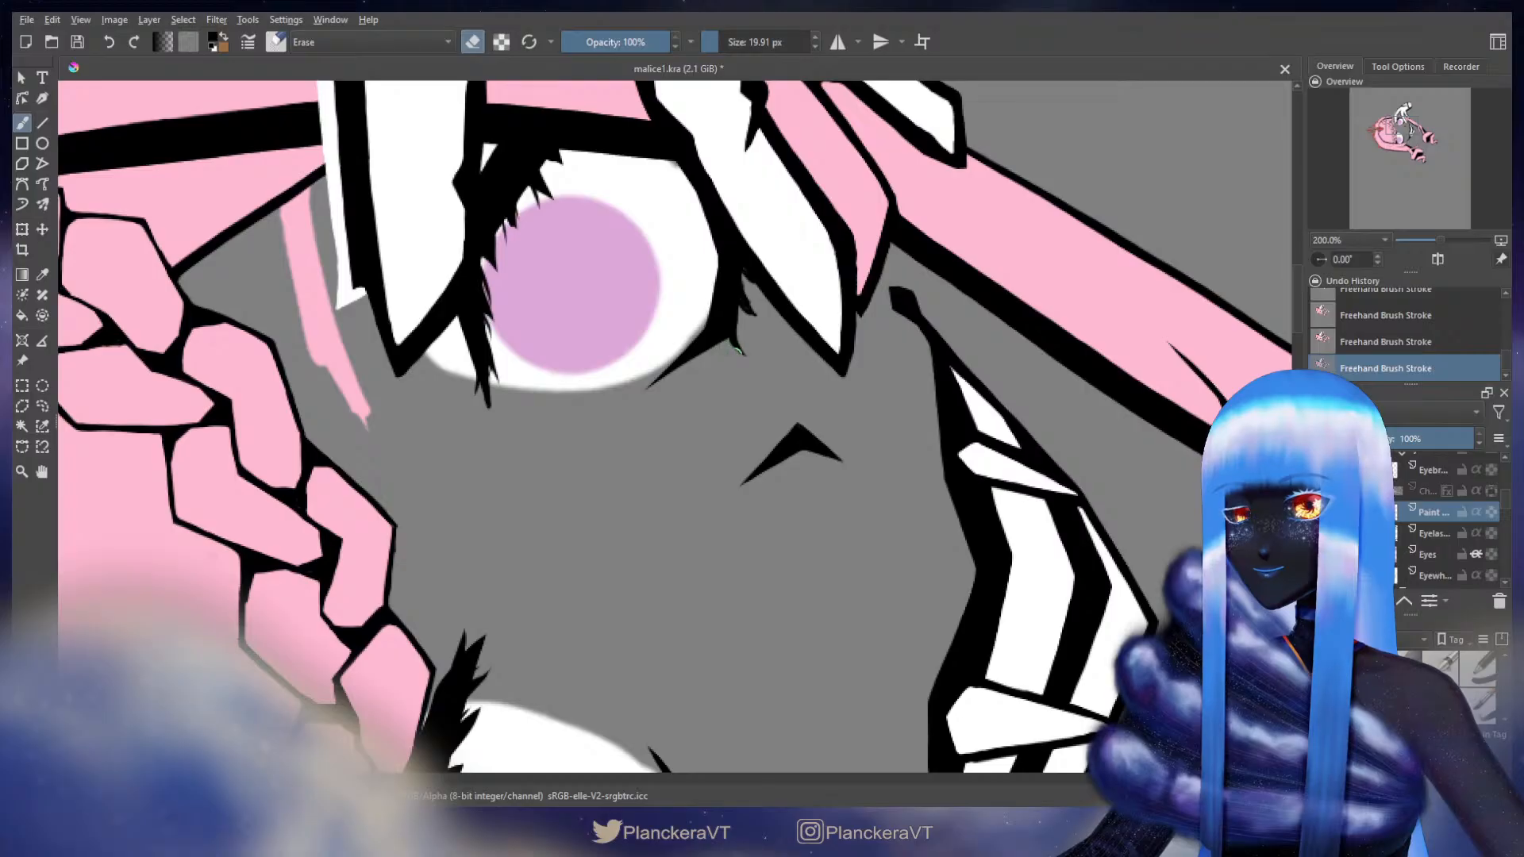
- Repaint the corner lash tips of the eye under the gloved hand with a smaller brush and slim the spike beside the finger
{"action": "key", "text": "e"}
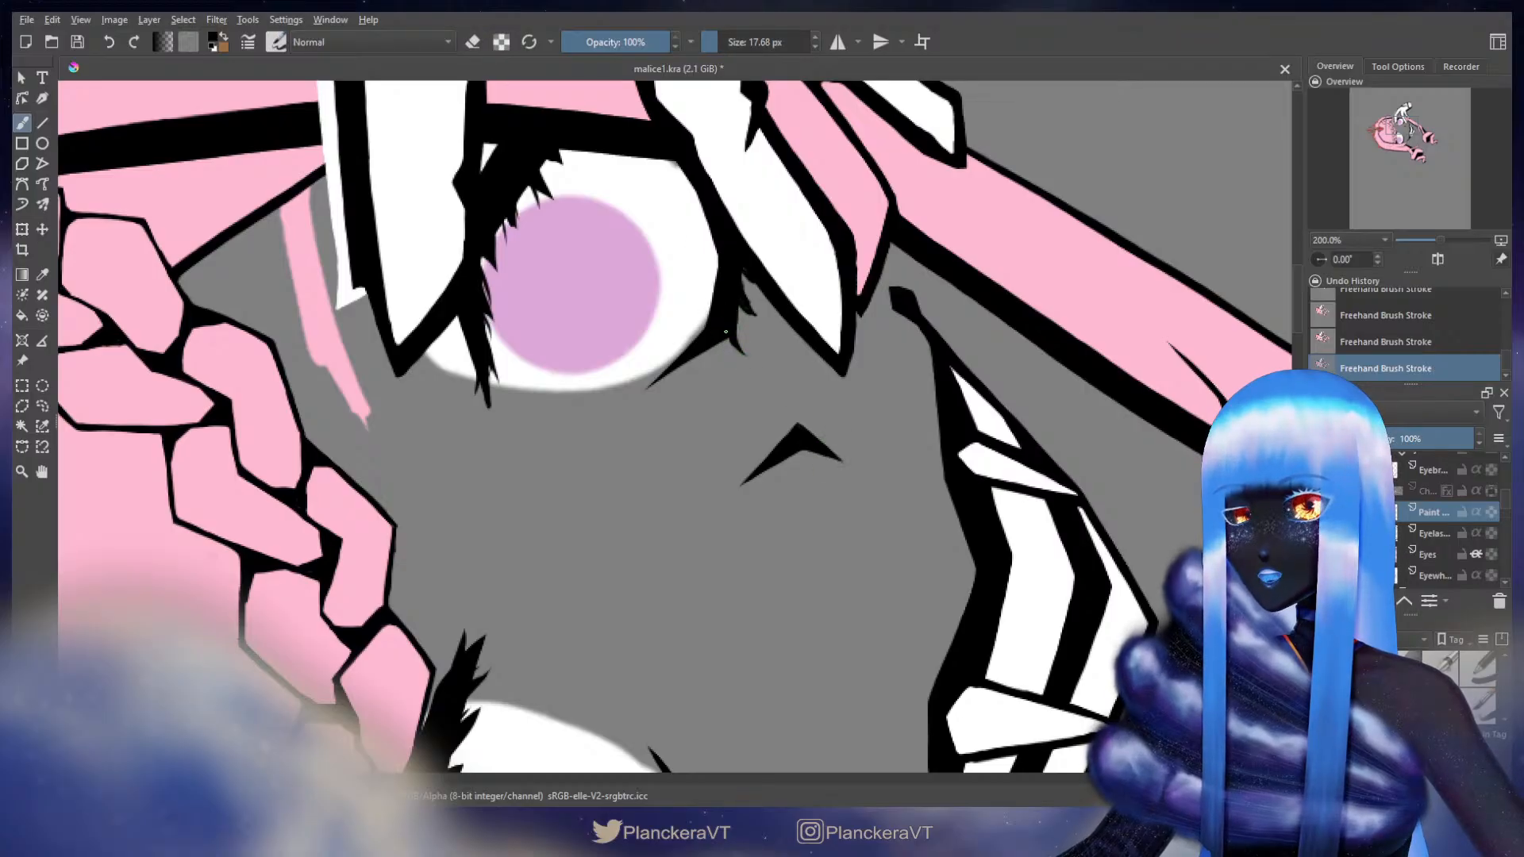
{"action": "key", "text": "bracketleft"}
{"action": "key", "text": "ctrl+z"}
{"action": "mouse_move", "coordinate": [739, 350]}
{"action": "left_mouse_down"}
{"action": "mouse_move", "coordinate": [730, 336]}
{"action": "mouse_move", "coordinate": [726, 435]}
{"action": "left_mouse_up"}
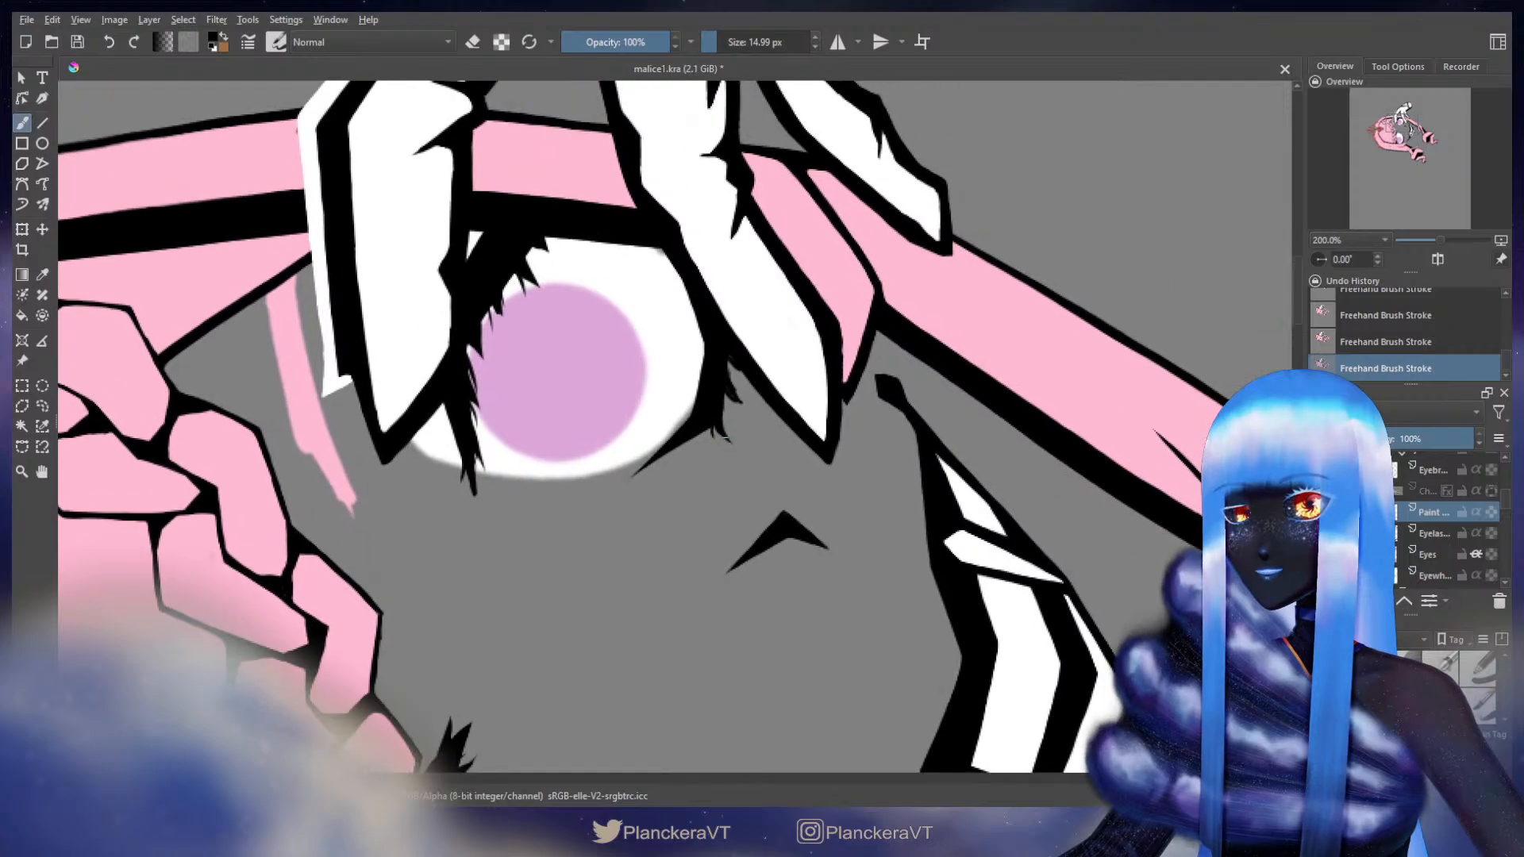
{"action": "key", "text": "e"}
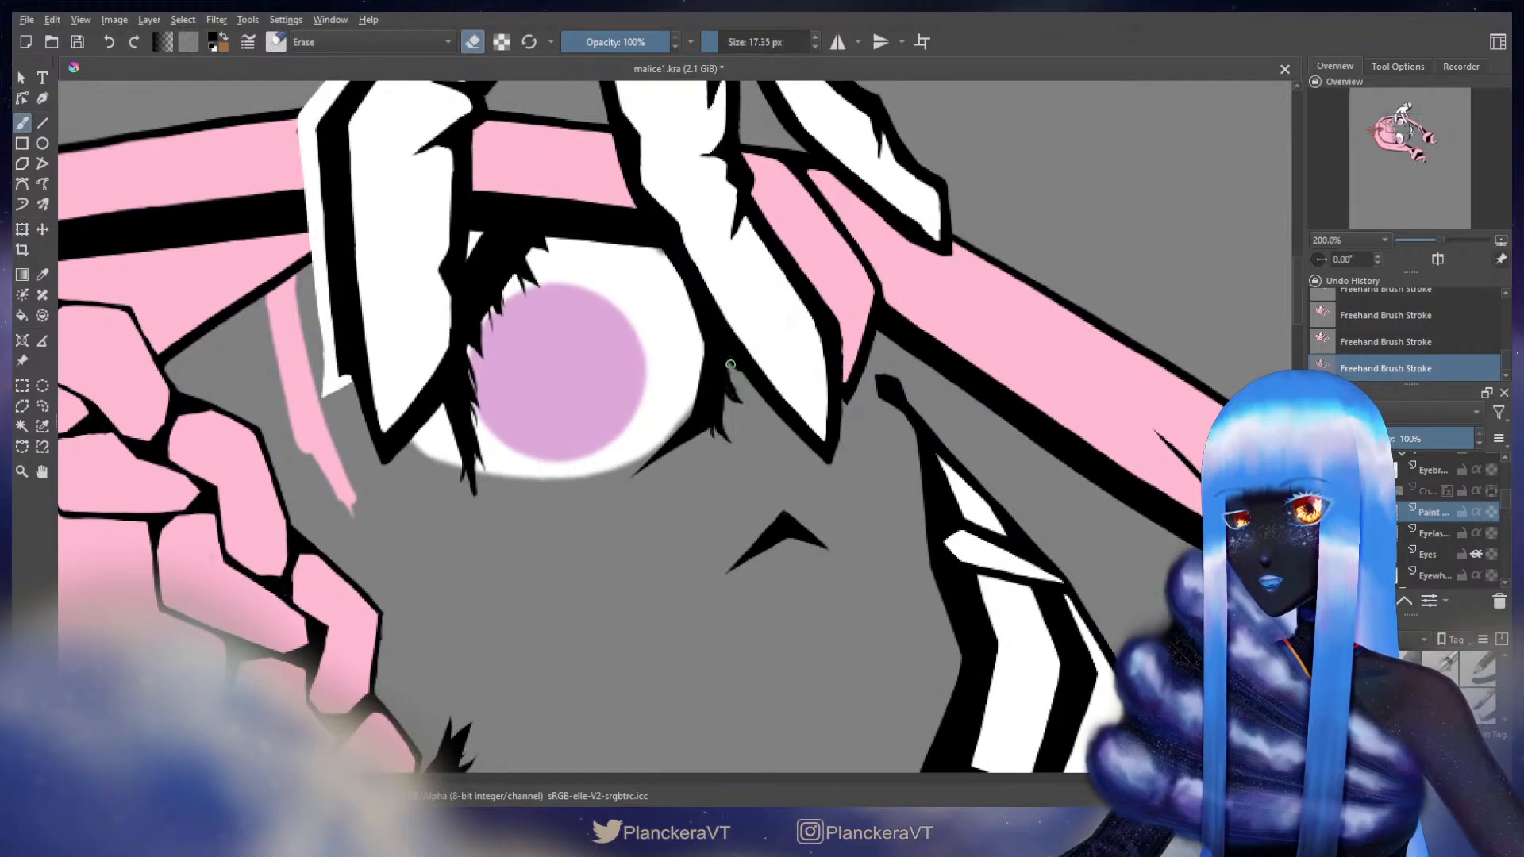
{"action": "left_click_drag", "start_coordinate": [729, 350], "coordinate": [761, 392]}
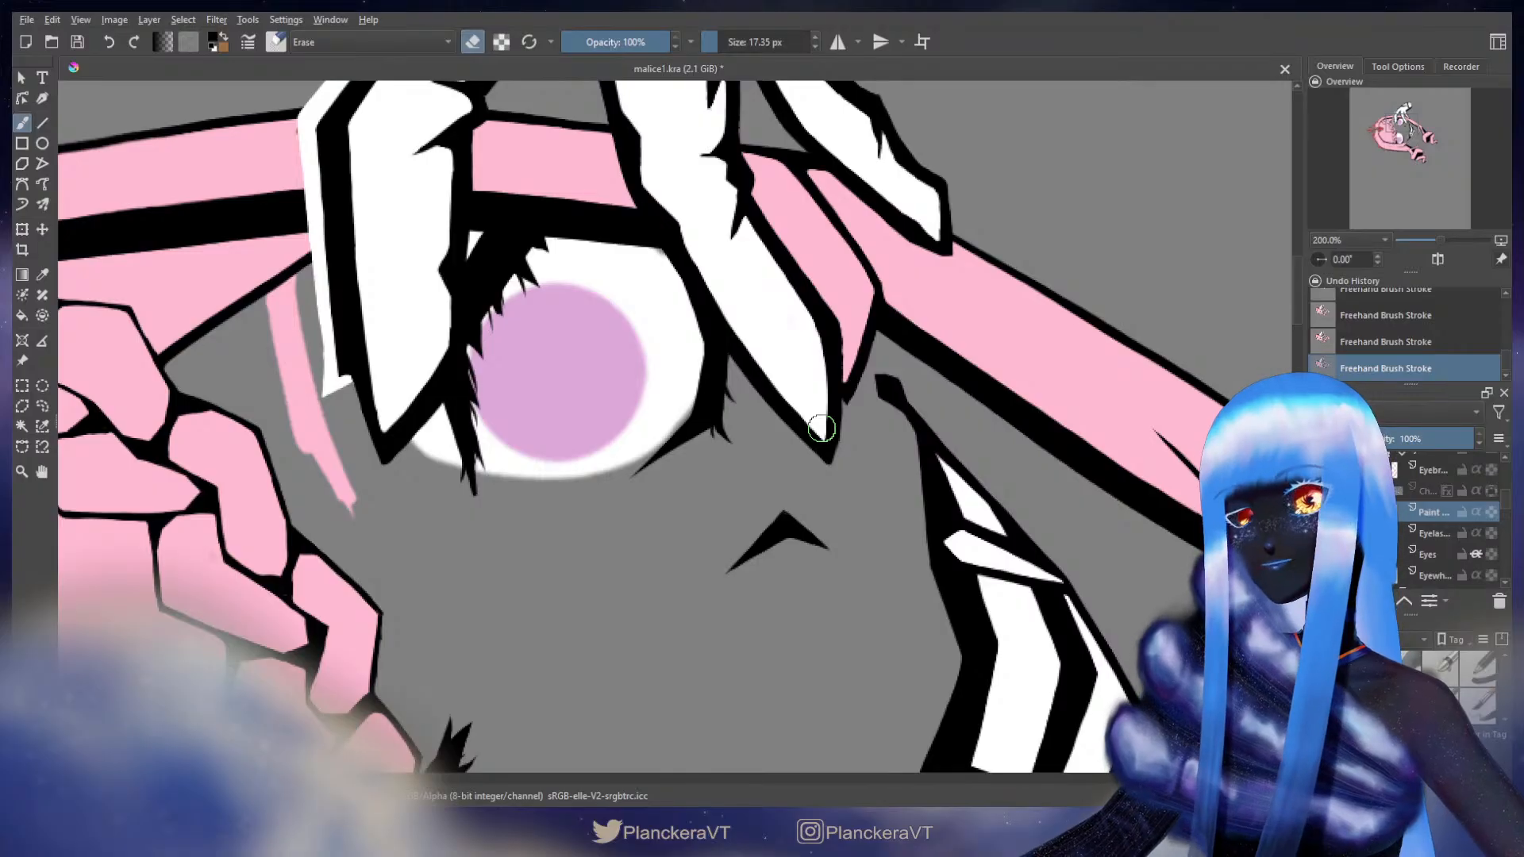
- Select the eye white layer and erase the white showing between the braid strands next to the uncovered eye
{"action": "scroll", "coordinate": [826, 433], "scroll_direction": "down", "scroll_amount": 4}
{"action": "left_click_drag", "start_coordinate": [941, 648], "coordinate": [936, 601]}
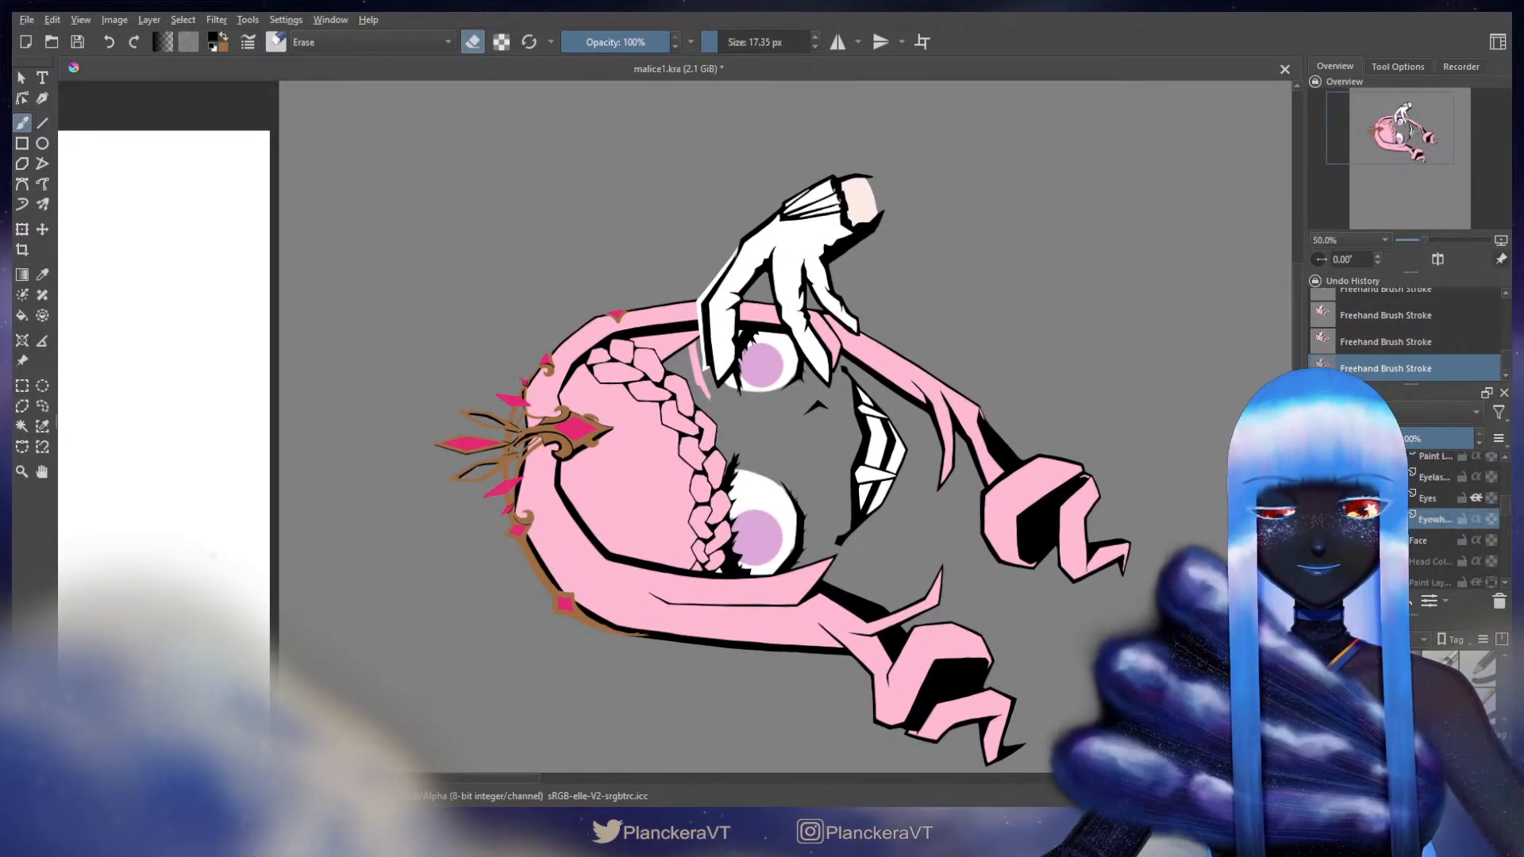
{"action": "scroll", "coordinate": [790, 548], "scroll_direction": "up", "scroll_amount": 4}
{"action": "left_click_drag", "start_coordinate": [410, 547], "coordinate": [487, 541]}
{"action": "left_click_drag", "start_coordinate": [506, 548], "coordinate": [506, 581]}
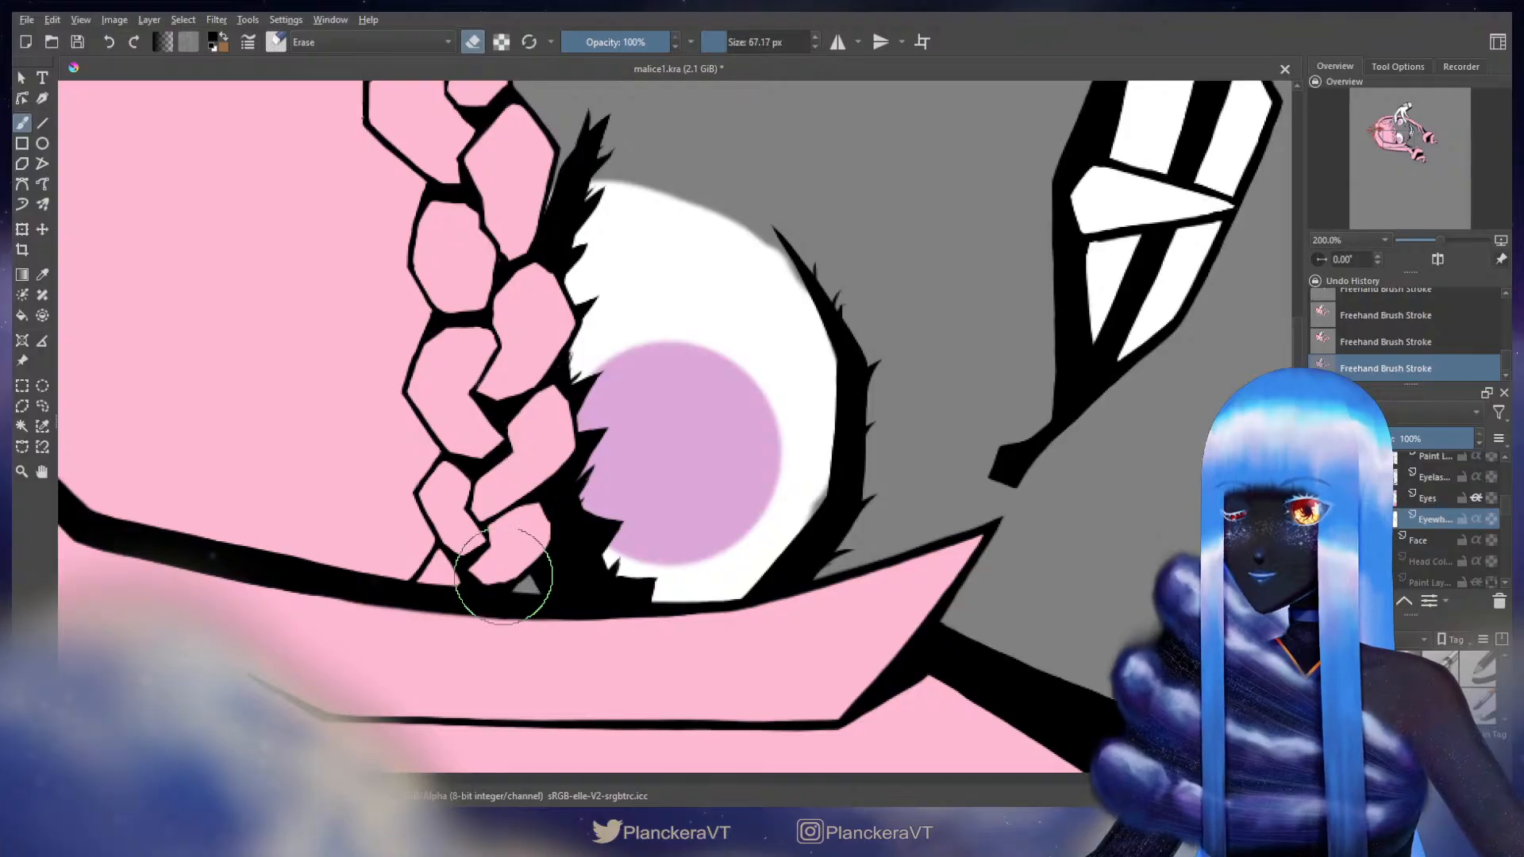
{"action": "left_click_drag", "start_coordinate": [459, 406], "coordinate": [474, 550]}
{"action": "mouse_move", "coordinate": [543, 301]}
{"action": "left_mouse_down"}
{"action": "mouse_move", "coordinate": [509, 366]}
{"action": "mouse_move", "coordinate": [572, 440]}
{"action": "left_mouse_up"}
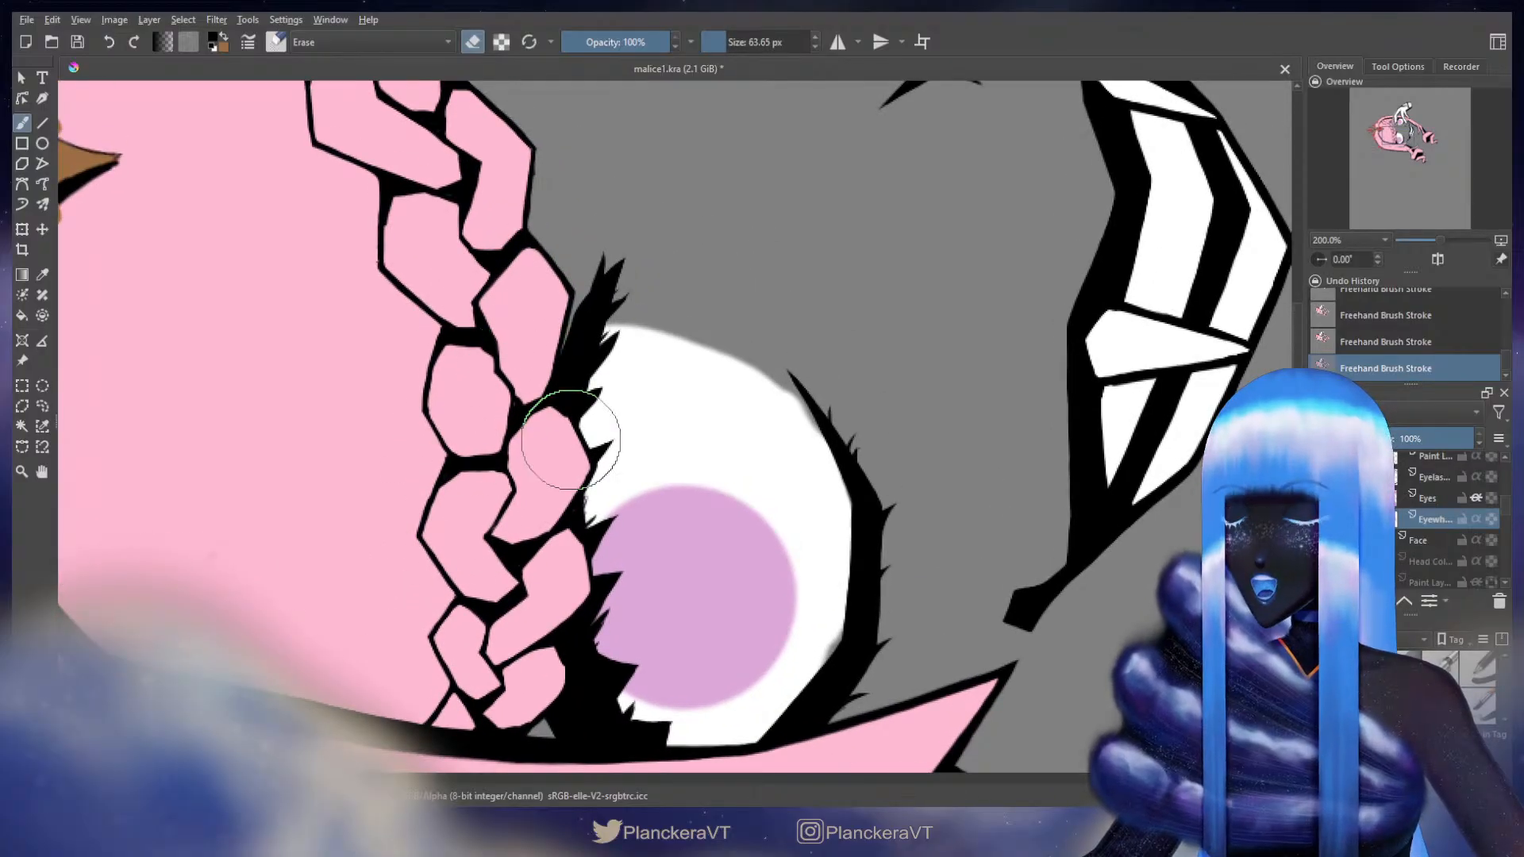
- Sample the white of the uncovered eye and paint a crisp edge over its blurry rim facing the nose
{"action": "key", "text": "slash"}
{"action": "left_click", "coordinate": [649, 394], "text": "ctrl"}
{"action": "mouse_move", "coordinate": [592, 323]}
{"action": "left_mouse_down"}
{"action": "mouse_move", "coordinate": [691, 336]}
{"action": "mouse_move", "coordinate": [756, 374]}
{"action": "mouse_move", "coordinate": [789, 401]}
{"action": "mouse_move", "coordinate": [826, 514]}
{"action": "left_mouse_up"}
{"action": "key", "text": "slash"}
- Erase the excess white along the uncovered eye's rim between the upper lash tip and the outer lash line
{"action": "mouse_move", "coordinate": [622, 300]}
{"action": "left_mouse_down"}
{"action": "mouse_move", "coordinate": [586, 300]}
{"action": "mouse_move", "coordinate": [711, 298]}
{"action": "mouse_move", "coordinate": [762, 327]}
{"action": "mouse_move", "coordinate": [657, 326]}
{"action": "left_mouse_up"}
{"action": "key", "text": "ctrl+z"}
{"action": "left_click_drag", "start_coordinate": [516, 291], "coordinate": [508, 291]}
{"action": "mouse_move", "coordinate": [506, 291]}
{"action": "left_mouse_down"}
{"action": "mouse_move", "coordinate": [441, 360]}
{"action": "mouse_move", "coordinate": [544, 281]}
{"action": "left_mouse_up"}
{"action": "key", "text": "ctrl+z"}
{"action": "mouse_move", "coordinate": [453, 344]}
{"action": "left_mouse_down"}
{"action": "mouse_move", "coordinate": [552, 289]}
{"action": "mouse_move", "coordinate": [618, 341]}
{"action": "left_mouse_up"}
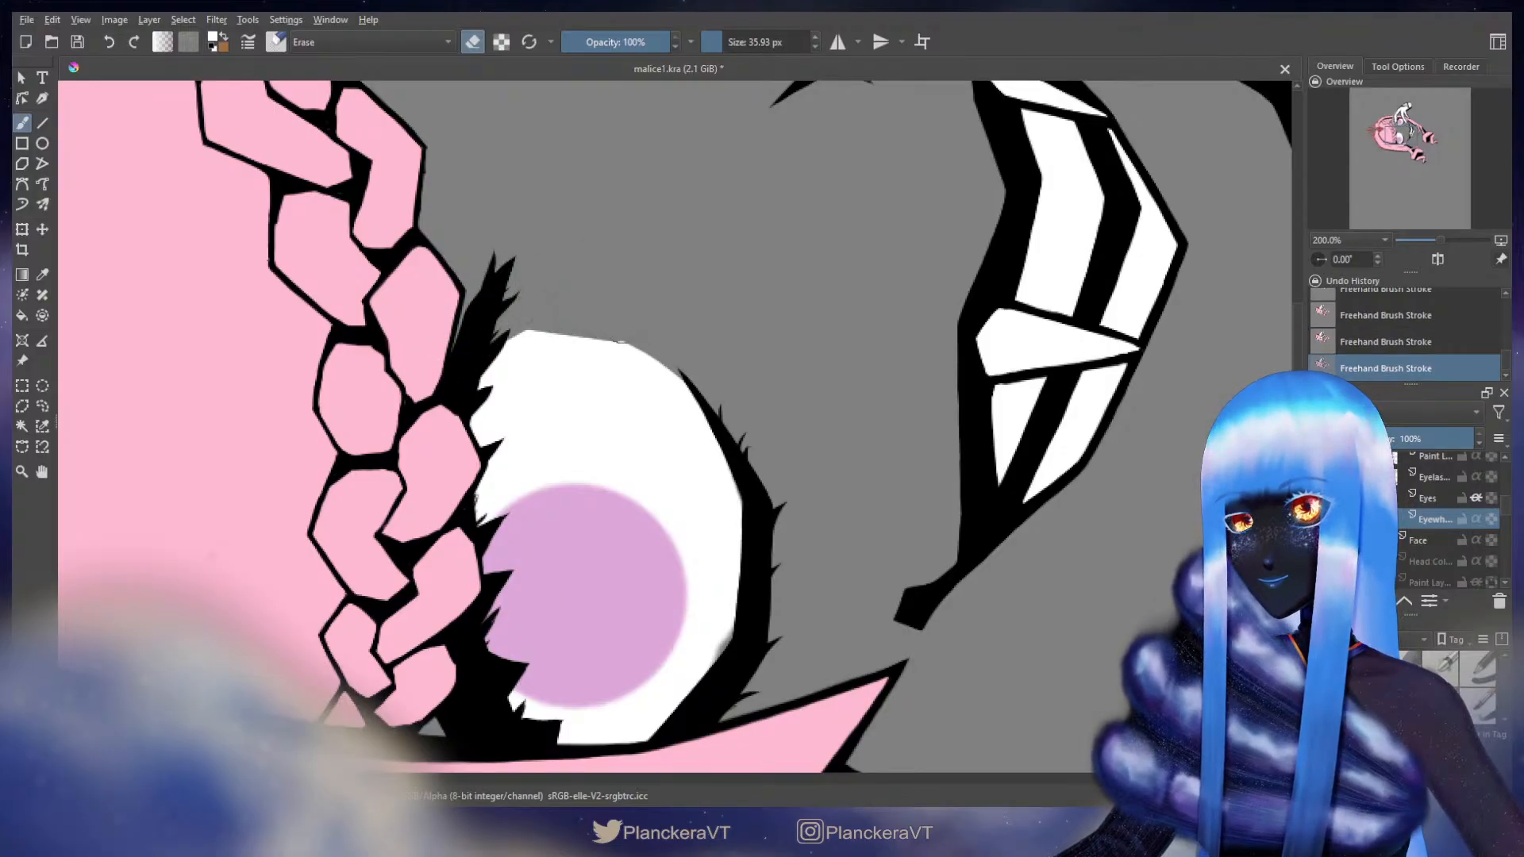
{"action": "key", "text": "ctrl+z"}
{"action": "left_click_drag", "start_coordinate": [511, 305], "coordinate": [625, 313]}
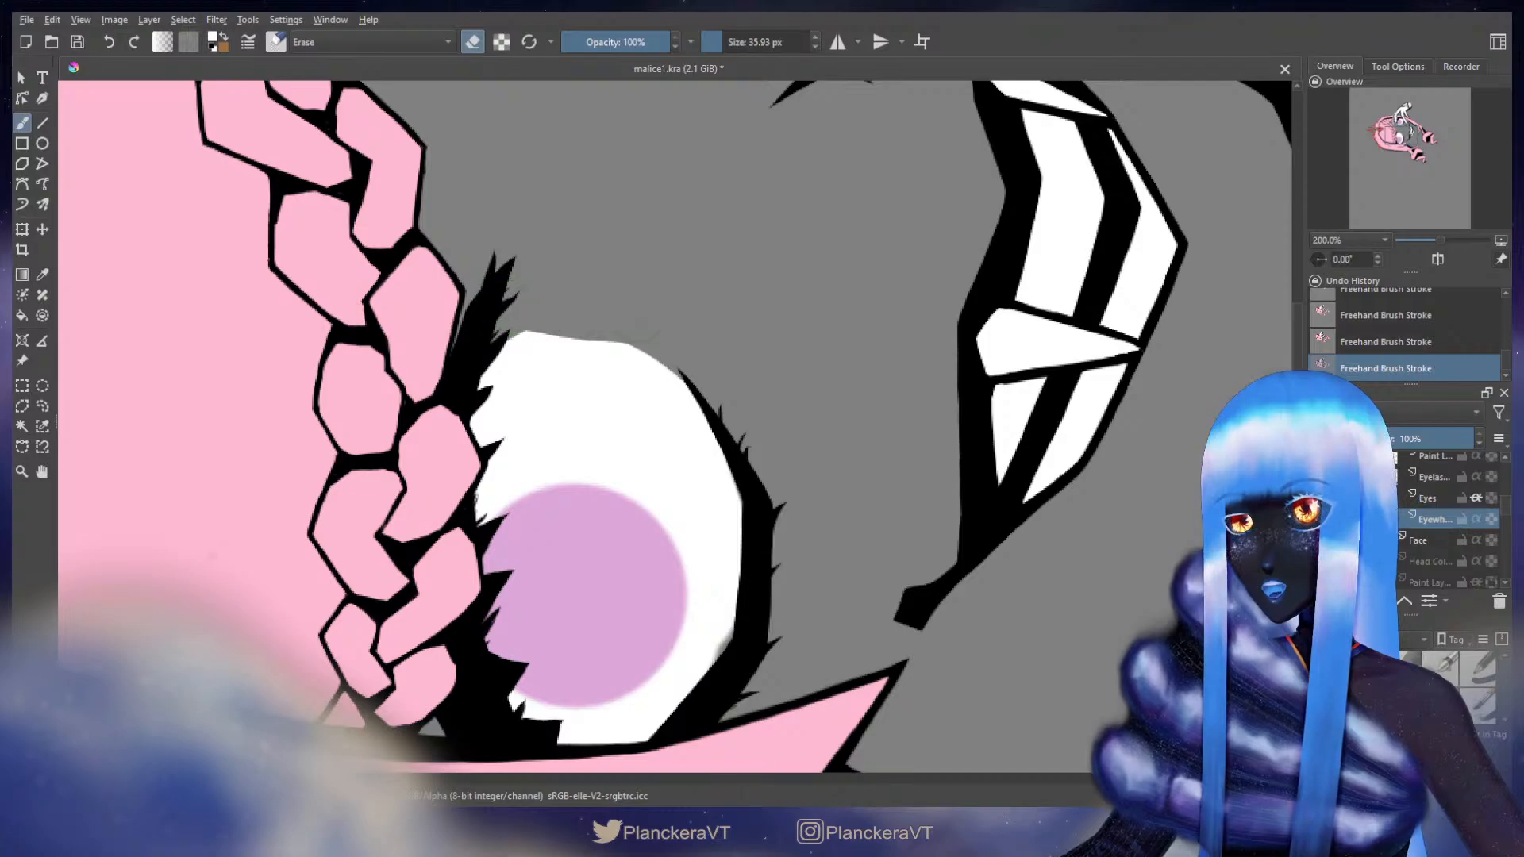
- Repaint the uncovered eye's white rim in a fuller curve up to the lashes and trim its outer edge
{"action": "key", "text": "e"}
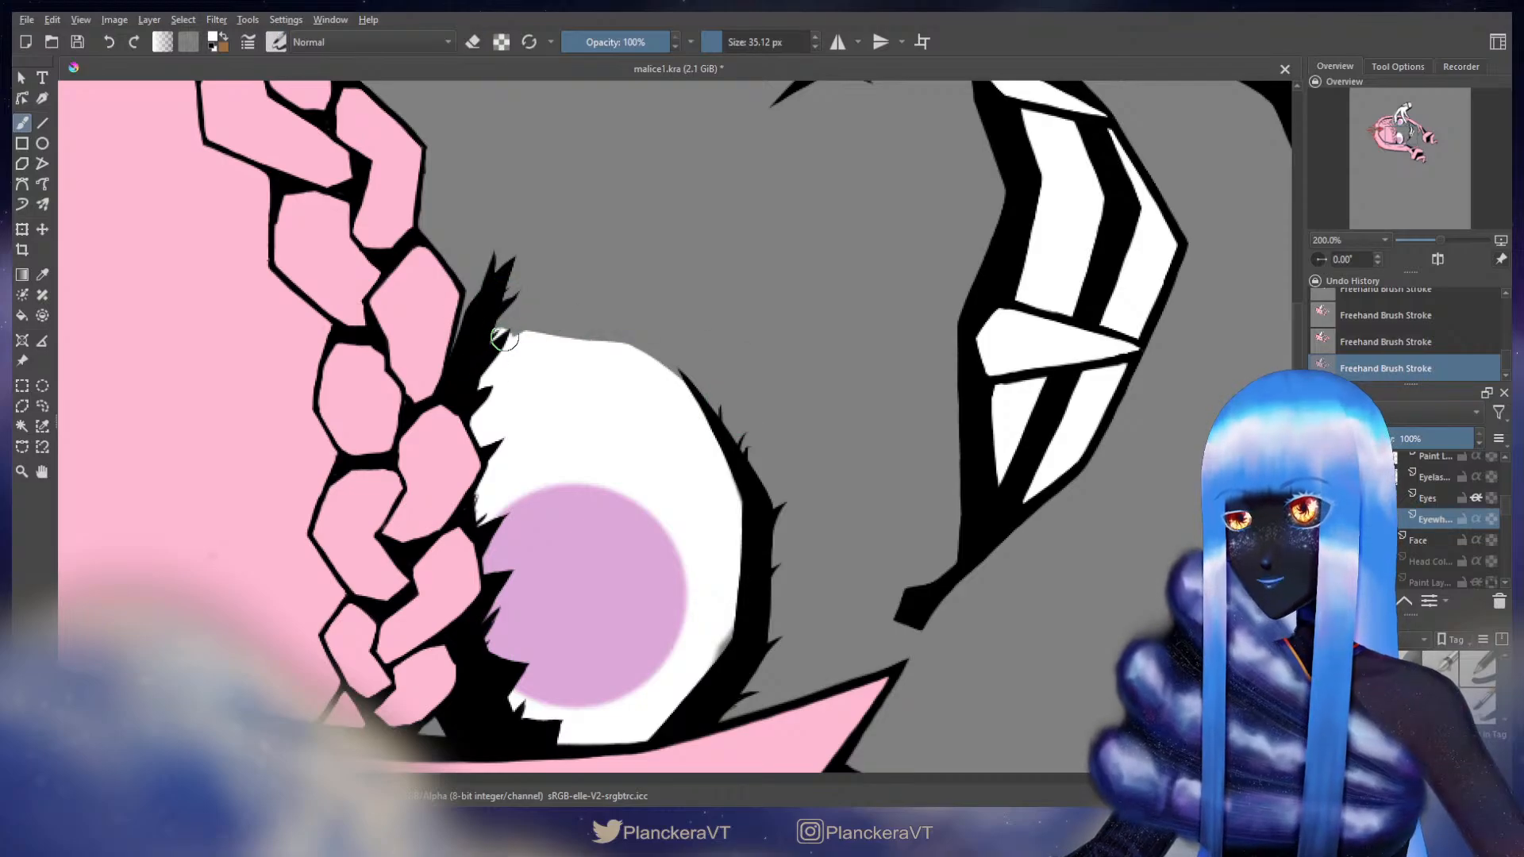
{"action": "mouse_move", "coordinate": [520, 330]}
{"action": "left_mouse_down"}
{"action": "mouse_move", "coordinate": [619, 346]}
{"action": "mouse_move", "coordinate": [680, 391]}
{"action": "left_mouse_up"}
{"action": "key", "text": "e"}
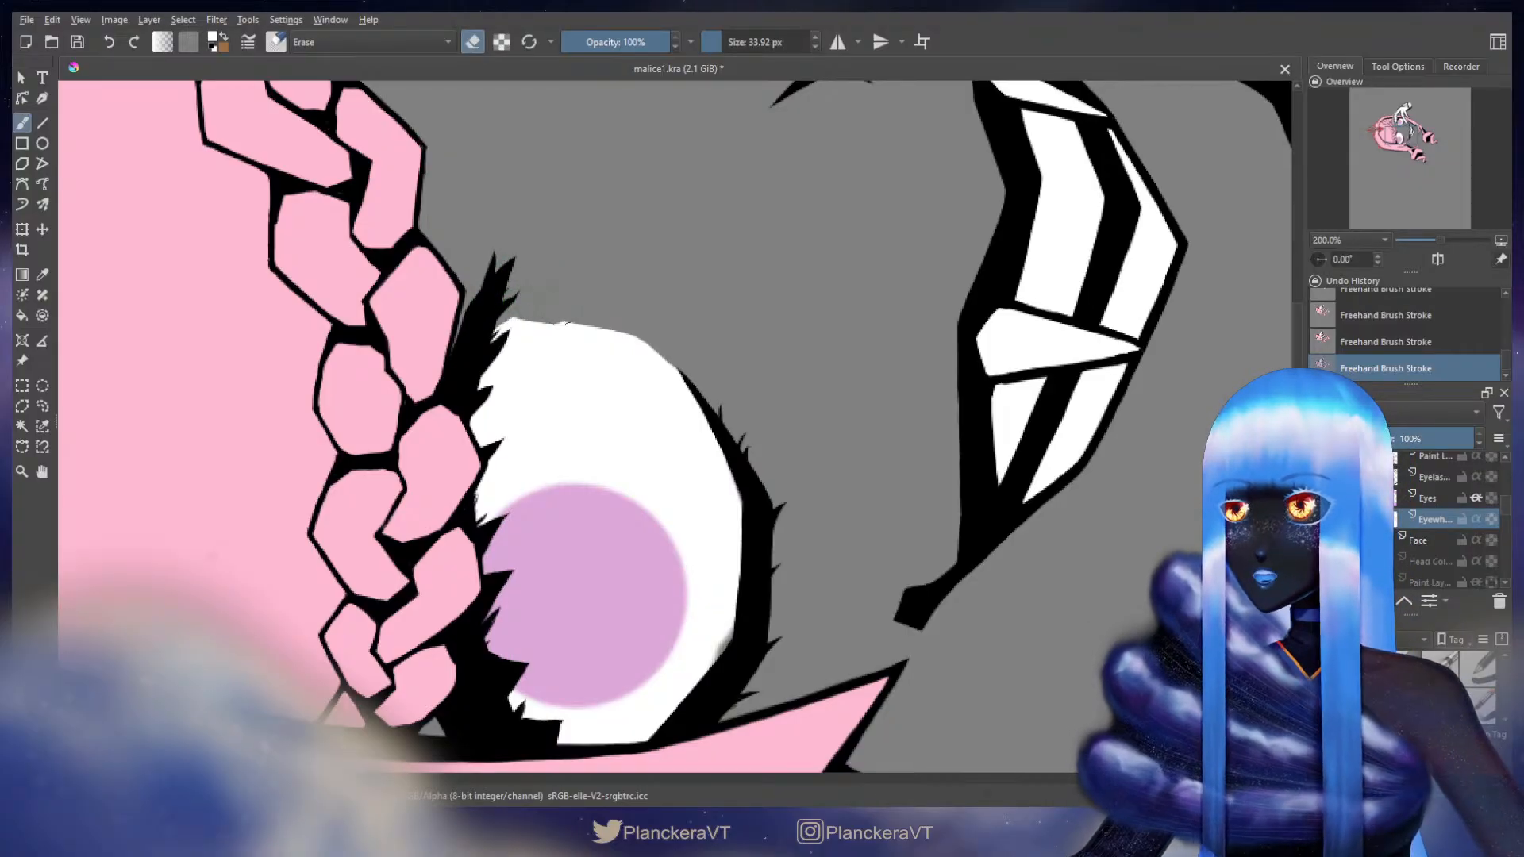
{"action": "key", "text": "bracketleft"}
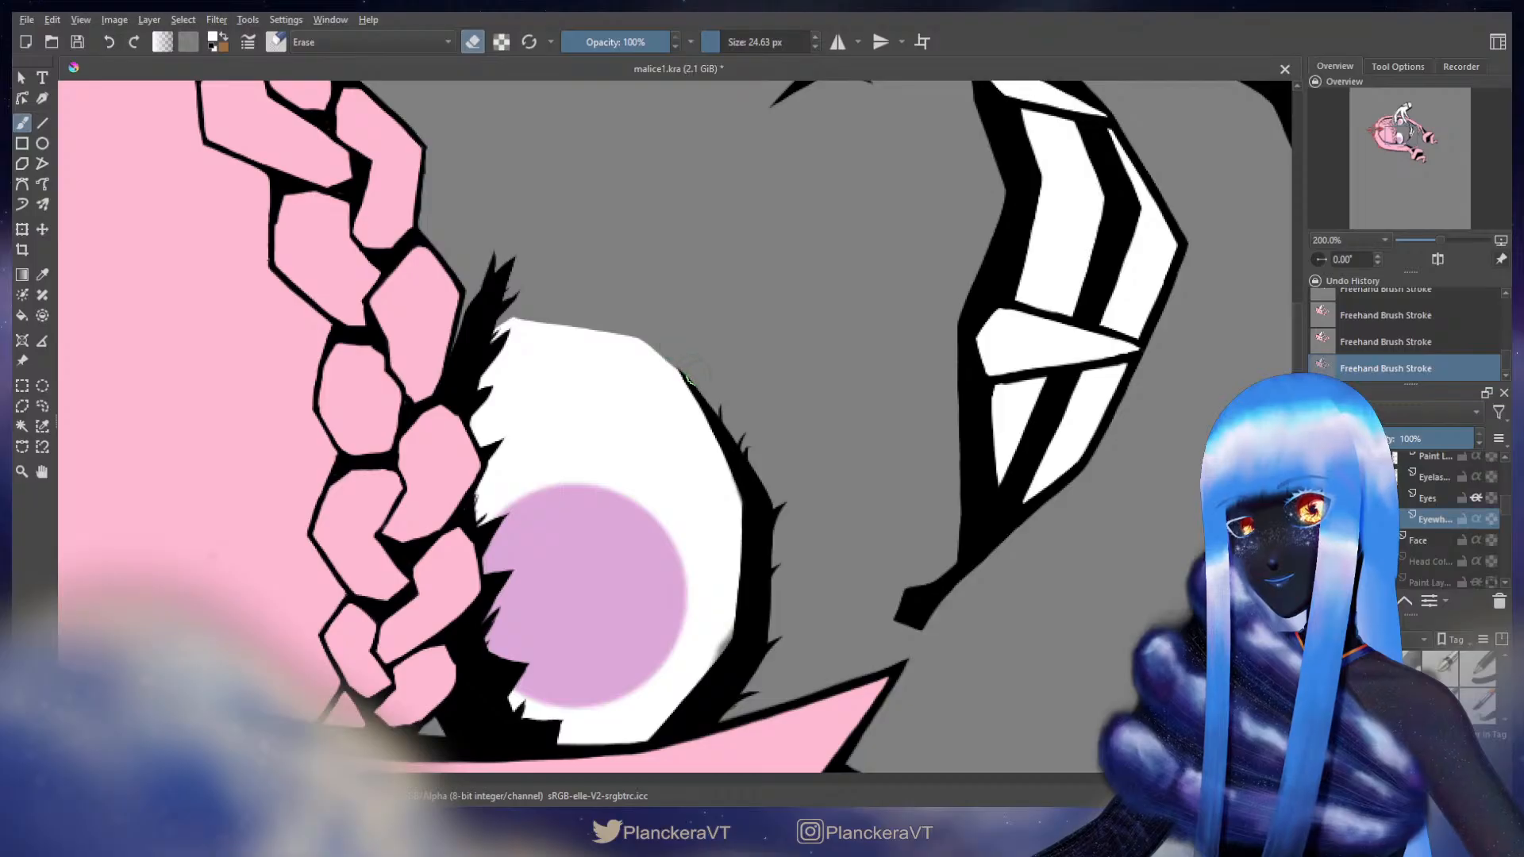
{"action": "key", "text": "bracketright"}
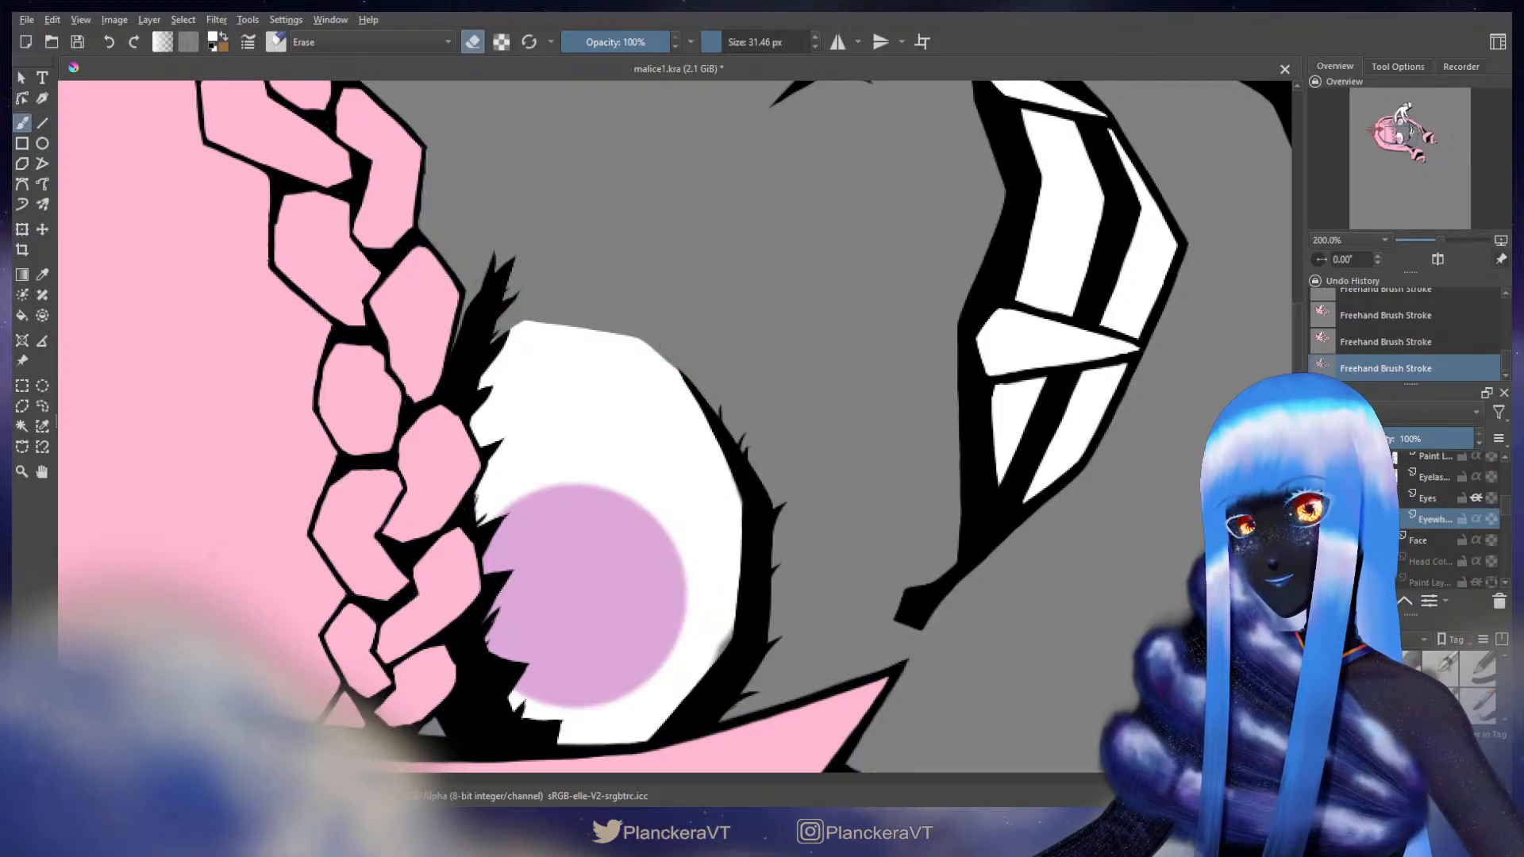
- Refine the uncovered eye's white beside the upper lash tip and sharpen its soft edge along the lower lash line
{"action": "key", "text": "e"}
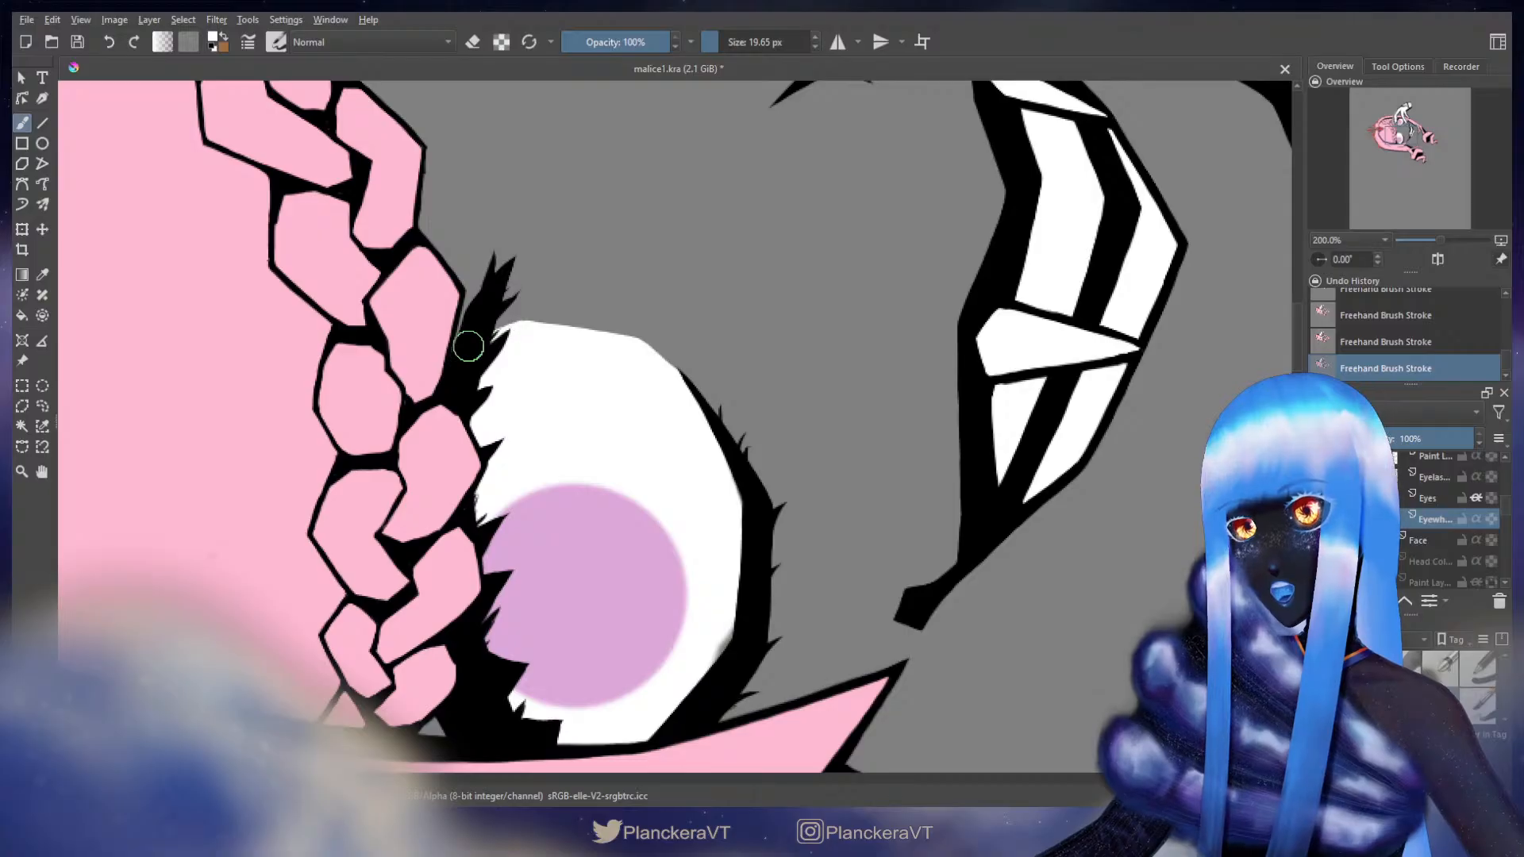
{"action": "key", "text": "ctrl+z"}
{"action": "mouse_move", "coordinate": [428, 374]}
{"action": "left_mouse_down"}
{"action": "mouse_move", "coordinate": [347, 415]}
{"action": "mouse_move", "coordinate": [452, 365]}
{"action": "left_mouse_up"}
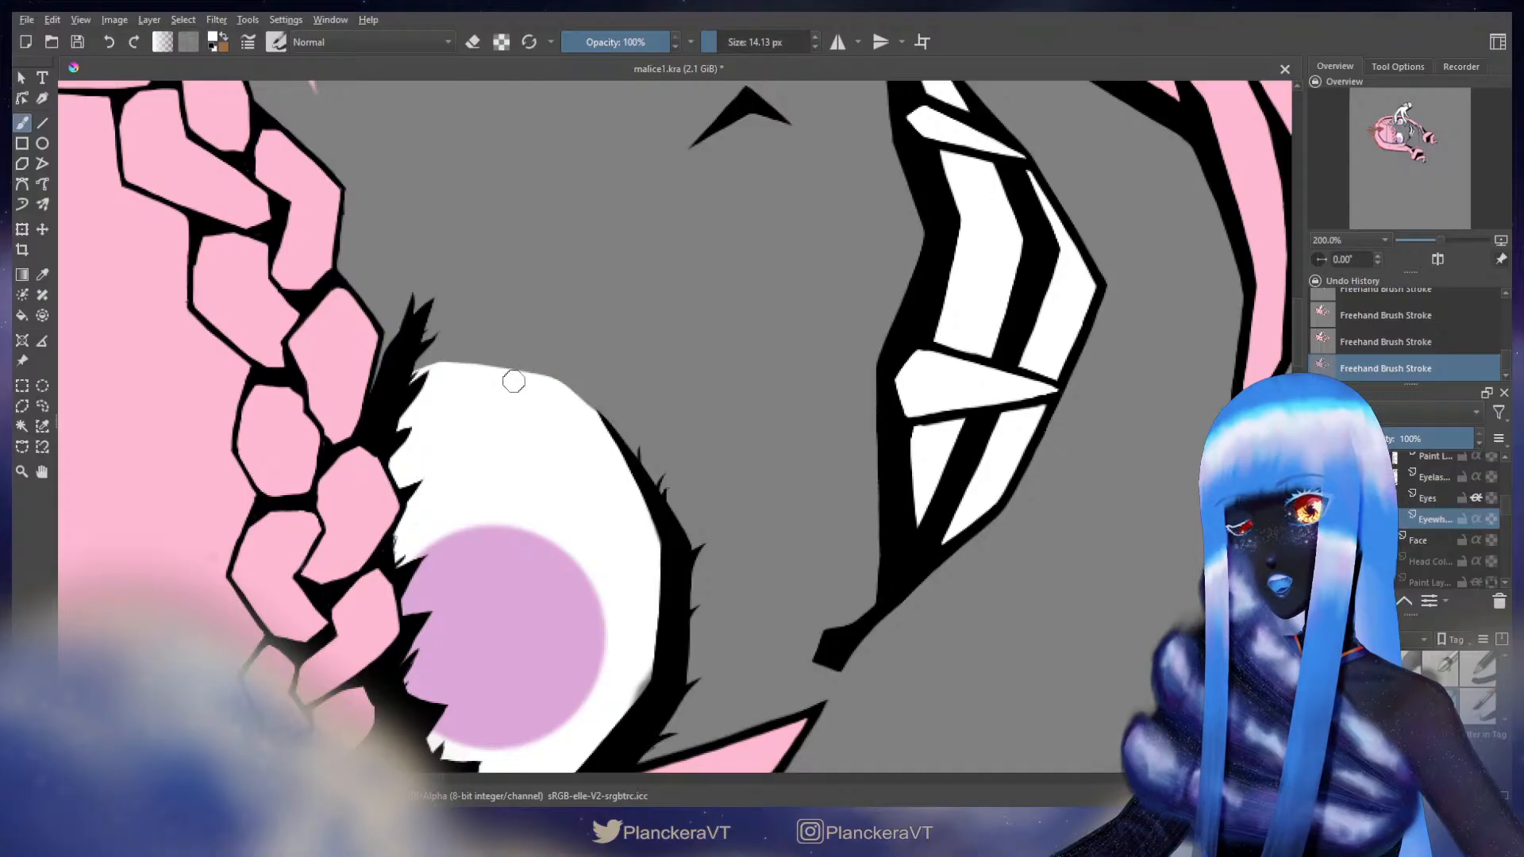
{"action": "key", "text": "e"}
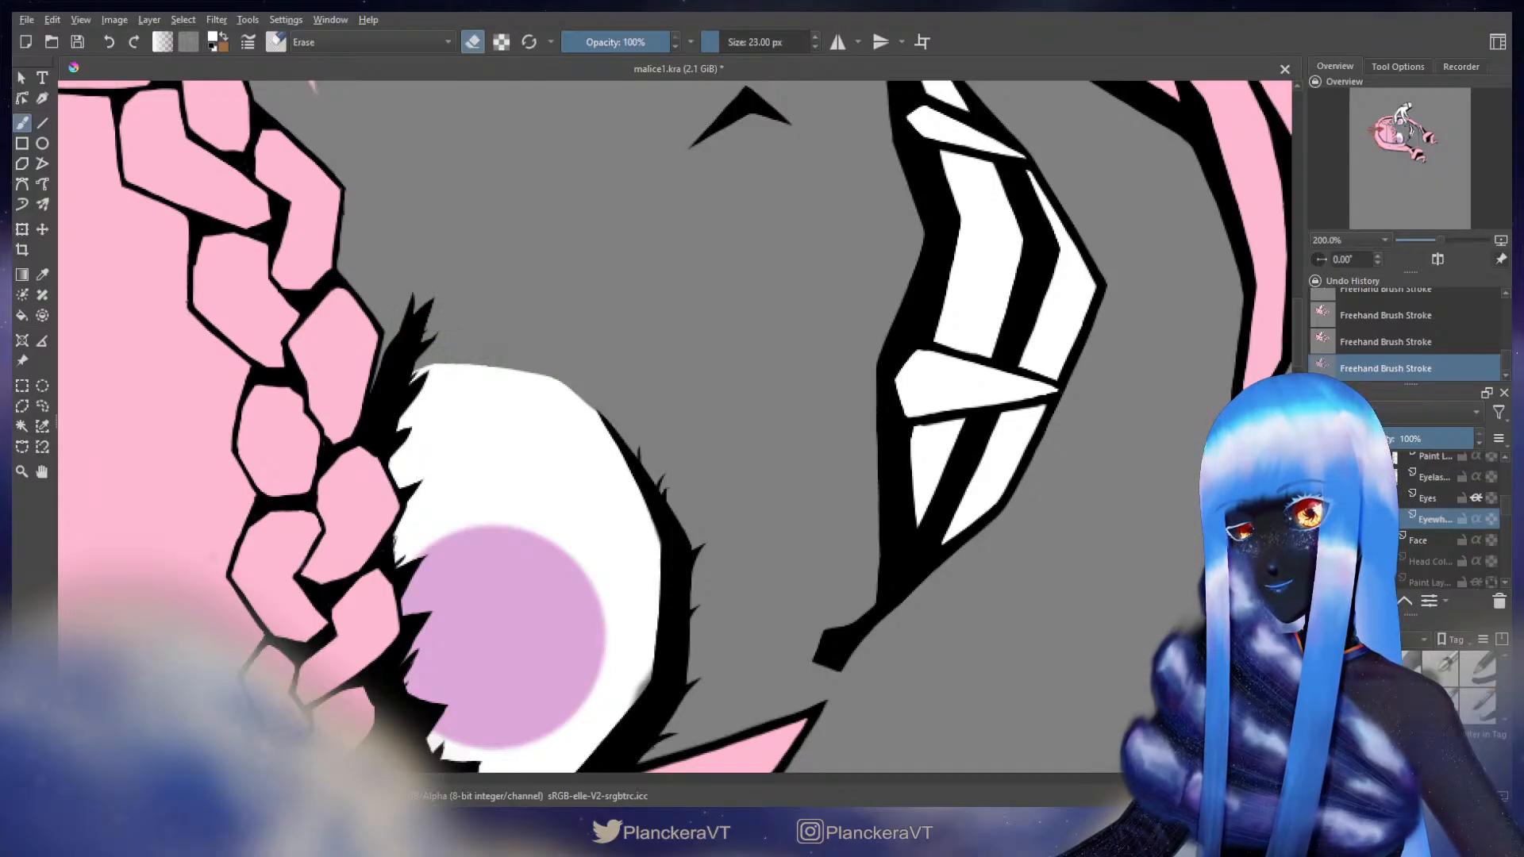
{"action": "left_click_drag", "start_coordinate": [458, 354], "coordinate": [476, 352]}
{"action": "key", "text": "ctrl+z"}
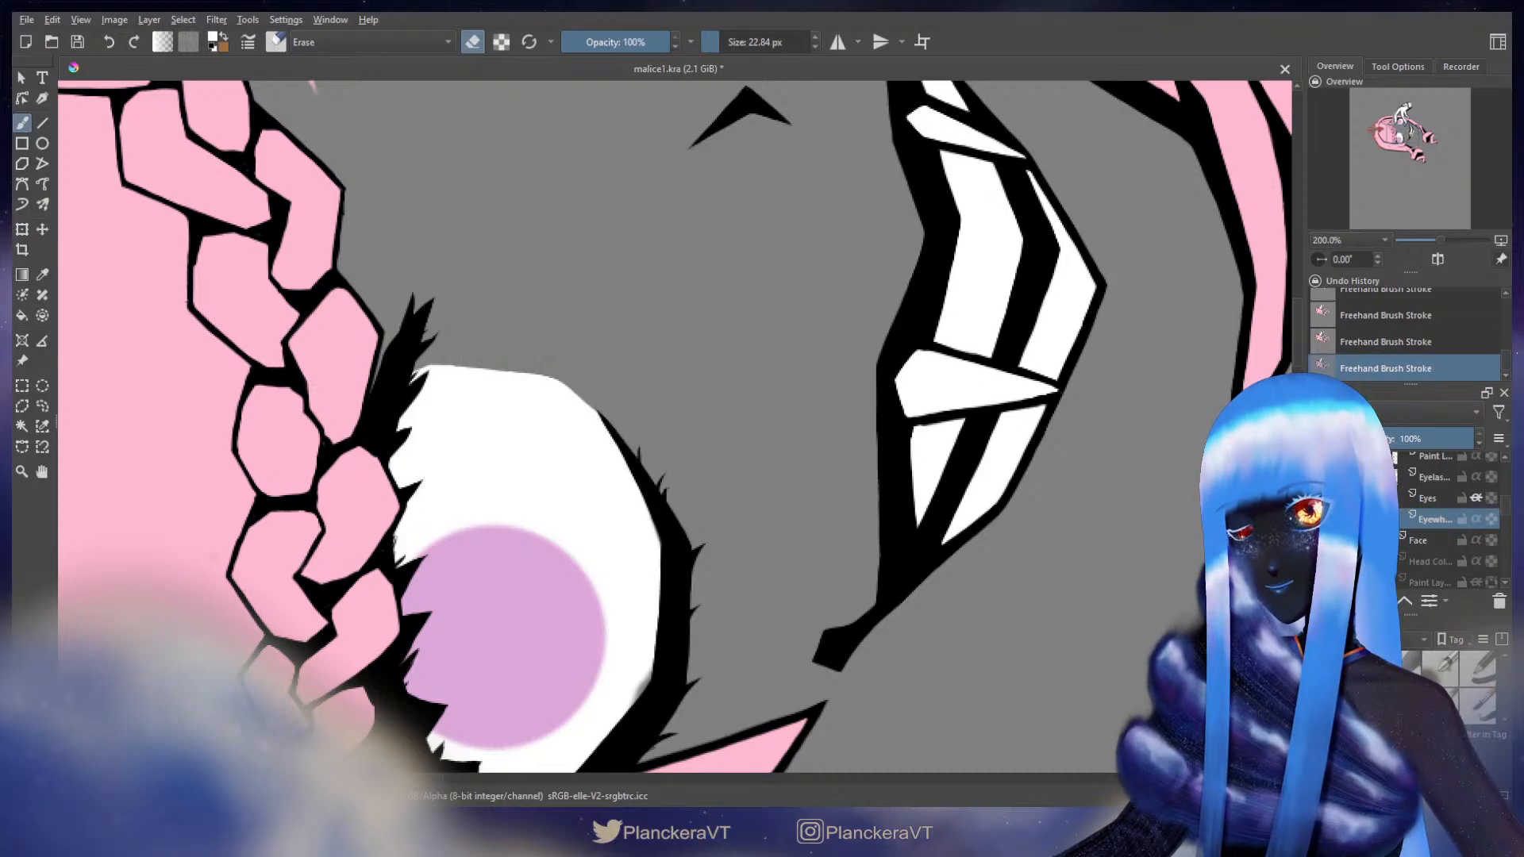
{"action": "left_click_drag", "start_coordinate": [639, 454], "coordinate": [570, 268]}
{"action": "key", "text": "e"}
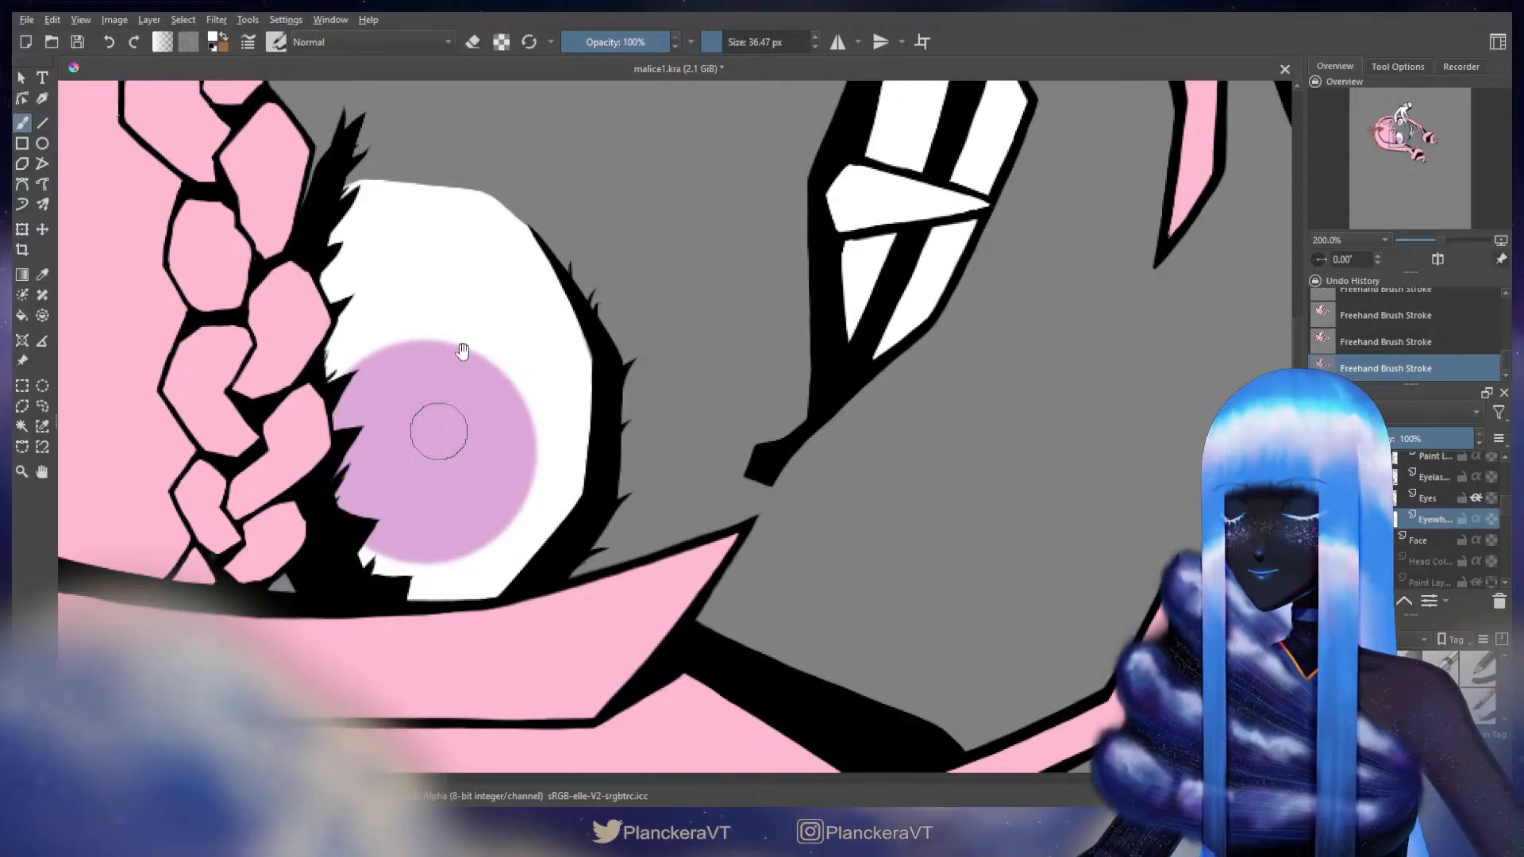
- Erase the eye white extending past the lashes beneath the fingertip on the eye under the gloved hand
{"action": "left_click_drag", "start_coordinate": [477, 150], "coordinate": [466, 490]}
{"action": "left_click_drag", "start_coordinate": [435, 209], "coordinate": [529, 536]}
{"action": "key", "text": "e"}
{"action": "left_click_drag", "start_coordinate": [358, 461], "coordinate": [395, 433]}
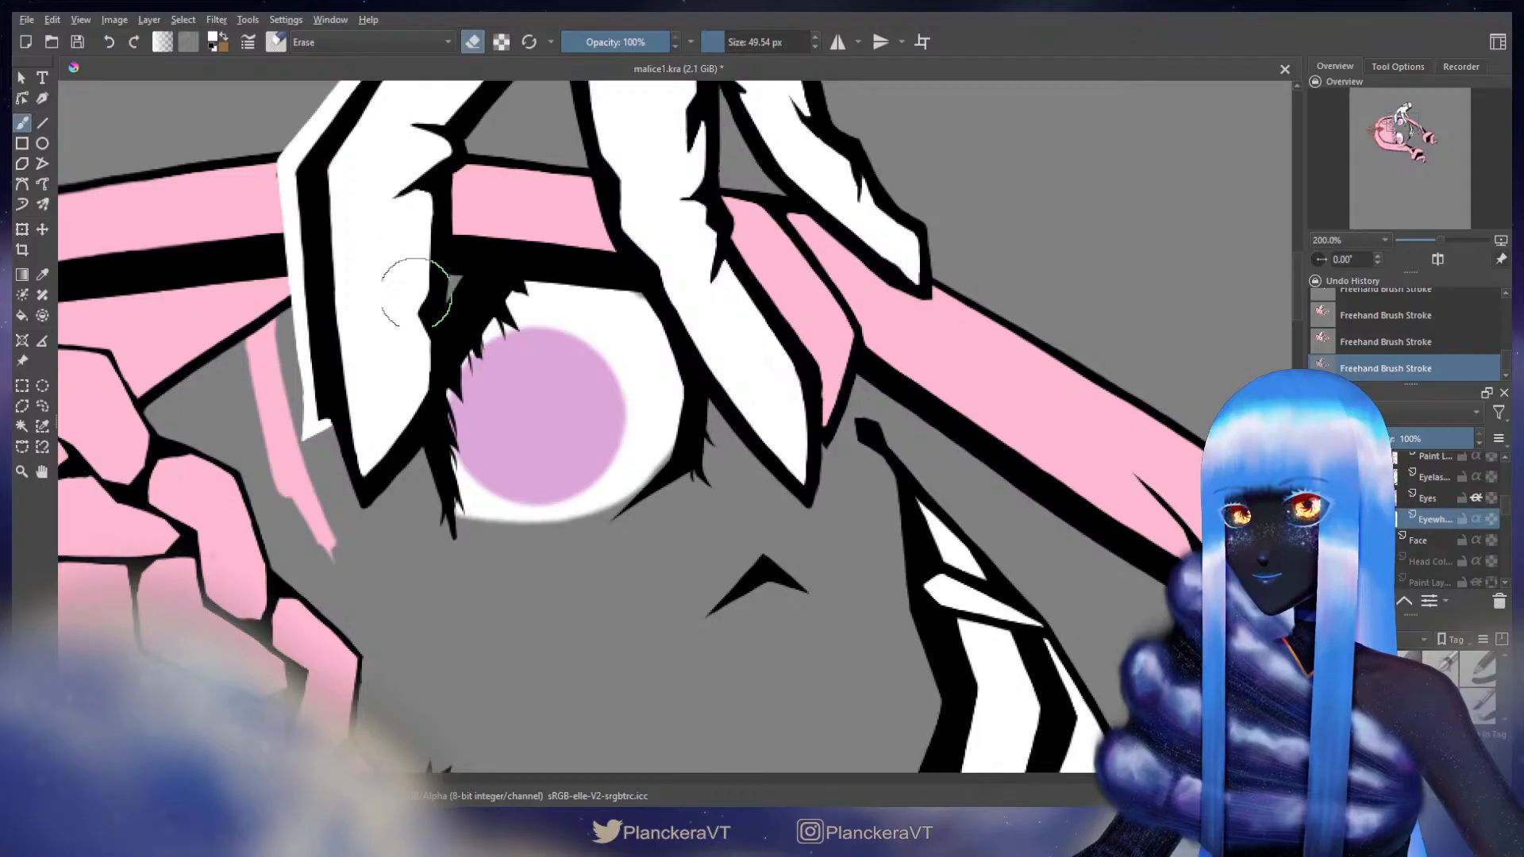
{"action": "left_click_drag", "start_coordinate": [517, 381], "coordinate": [536, 302]}
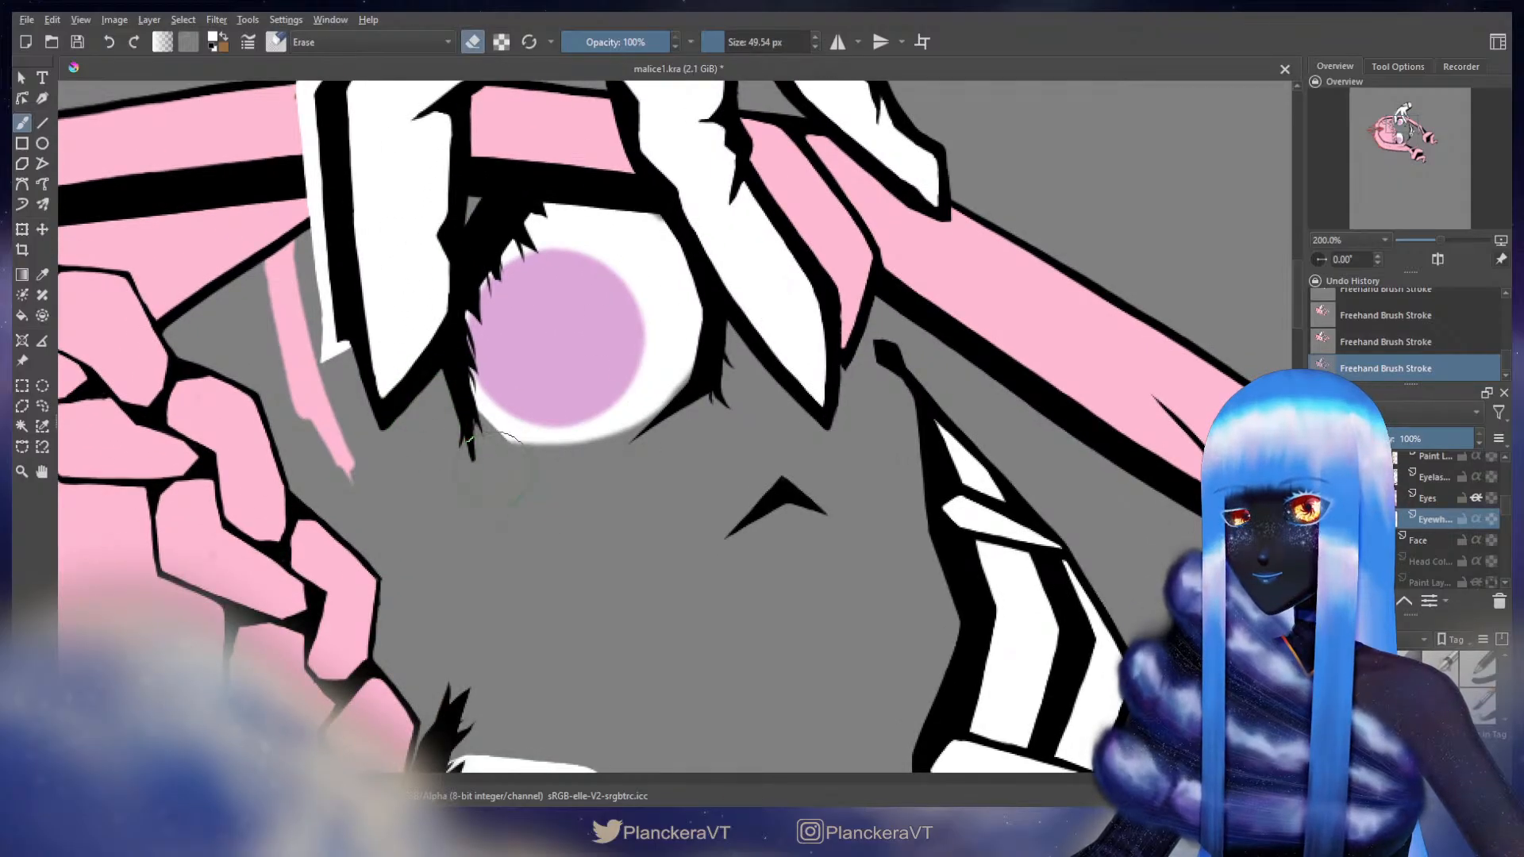
- Paint solid white over the blurry edge of the eye under the gloved hand, near its lower lash corner
{"action": "key", "text": "e"}
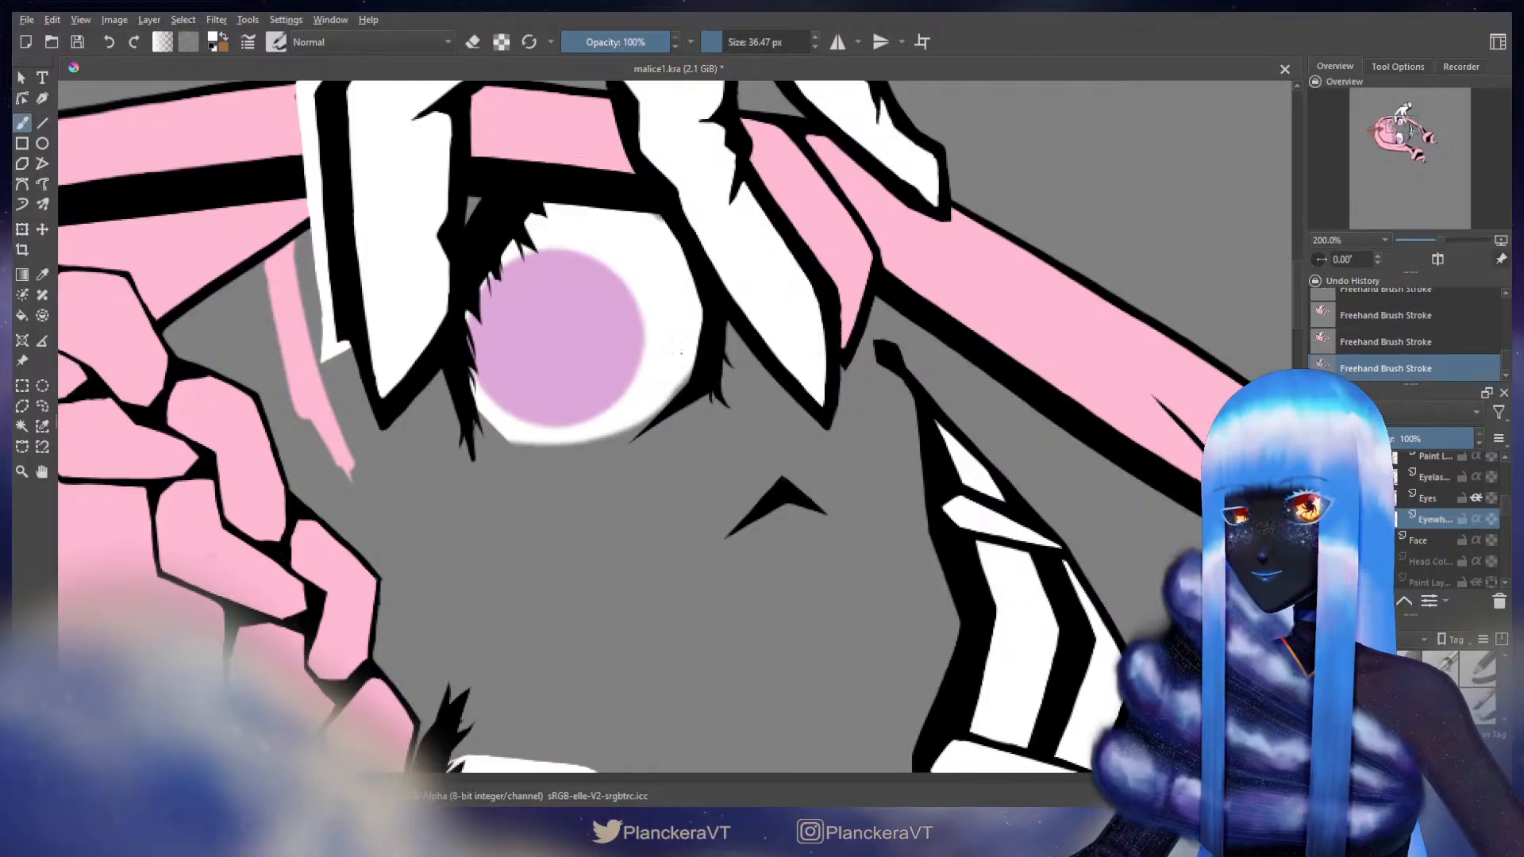
{"action": "left_click_drag", "start_coordinate": [689, 366], "coordinate": [651, 412]}
{"action": "key", "text": "ctrl+z"}
{"action": "left_click_drag", "start_coordinate": [694, 352], "coordinate": [660, 392]}
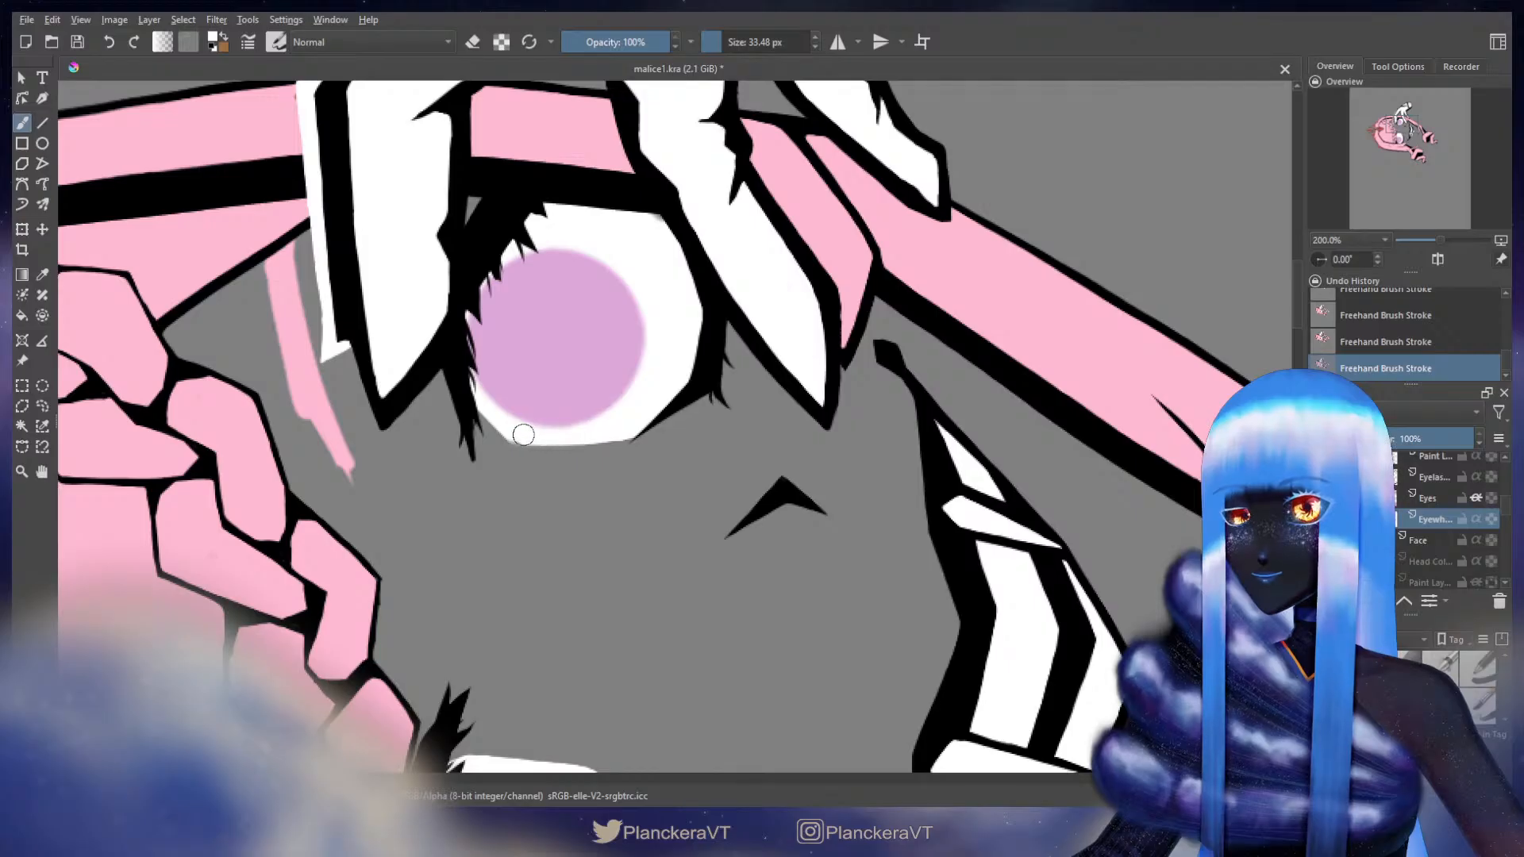
- Trim the white rim of the eye under the gloved hand to a clean edge on the side facing the uncovered eye
{"action": "key", "text": "e"}
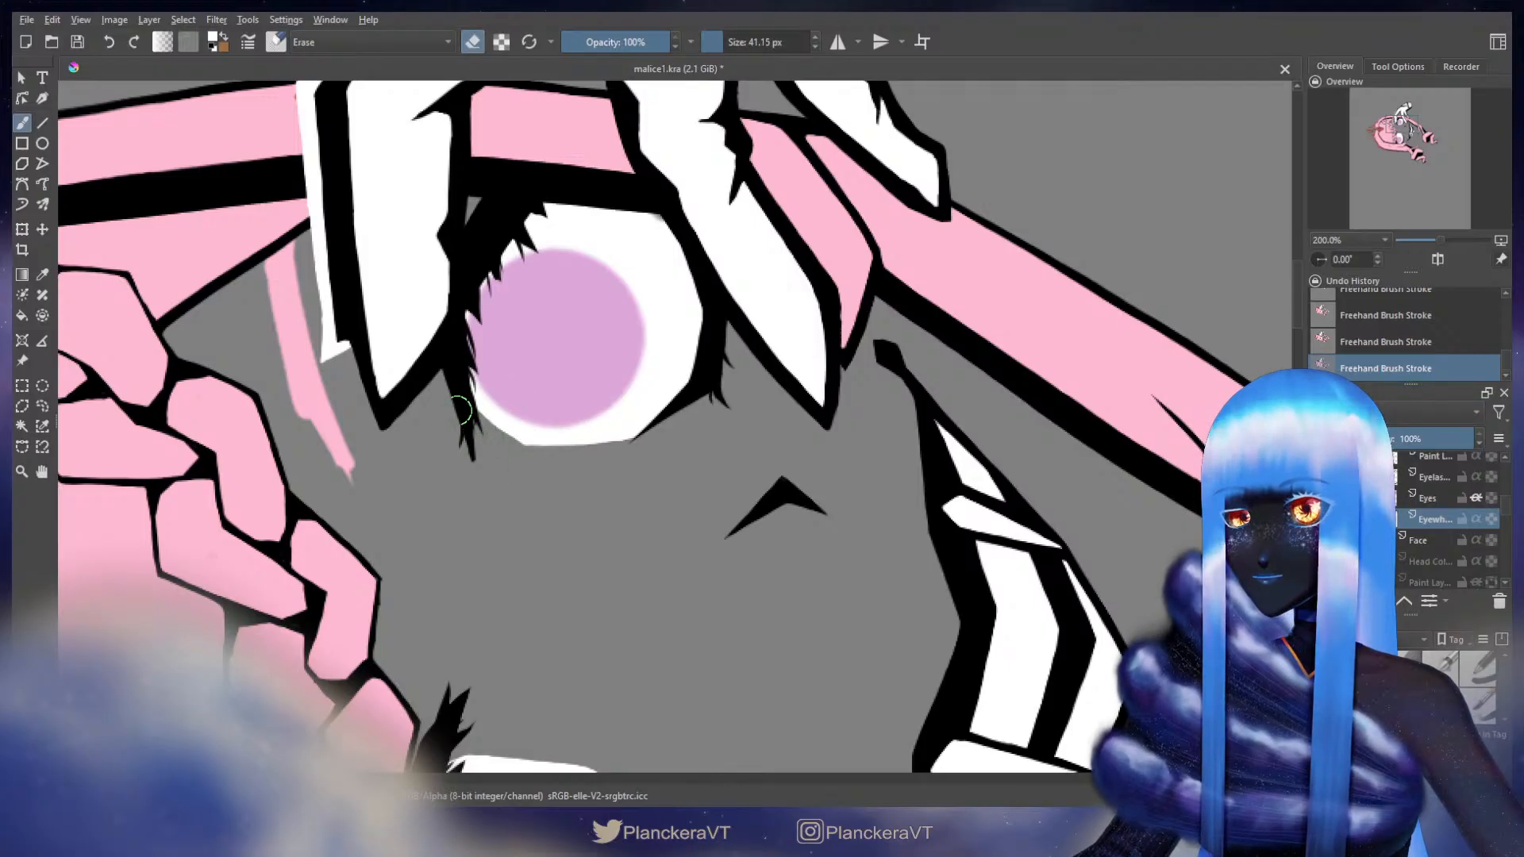
{"action": "left_click_drag", "start_coordinate": [592, 444], "coordinate": [635, 439]}
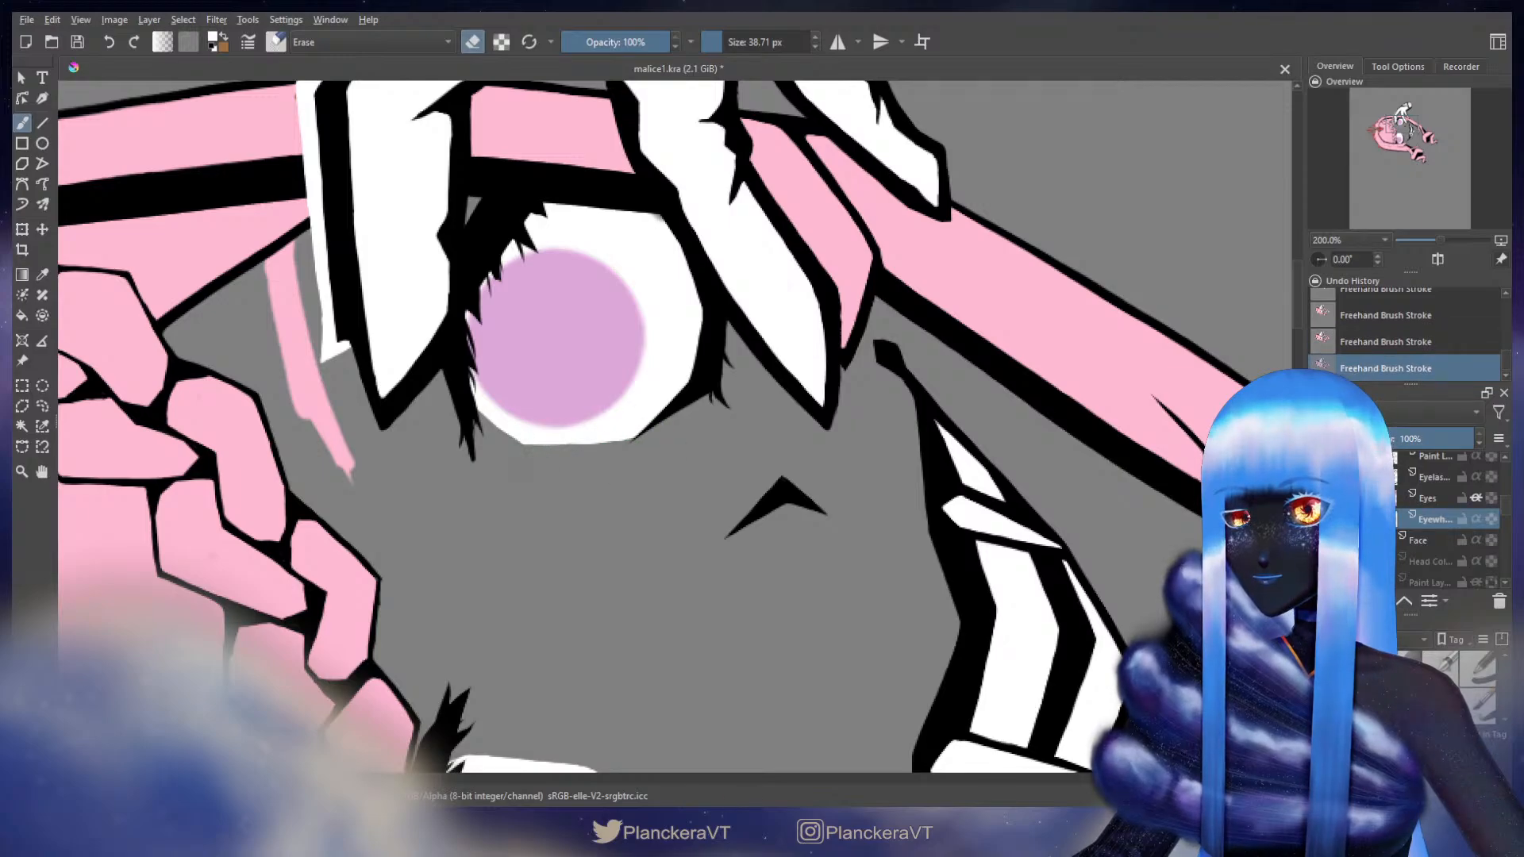
{"action": "key", "text": "e"}
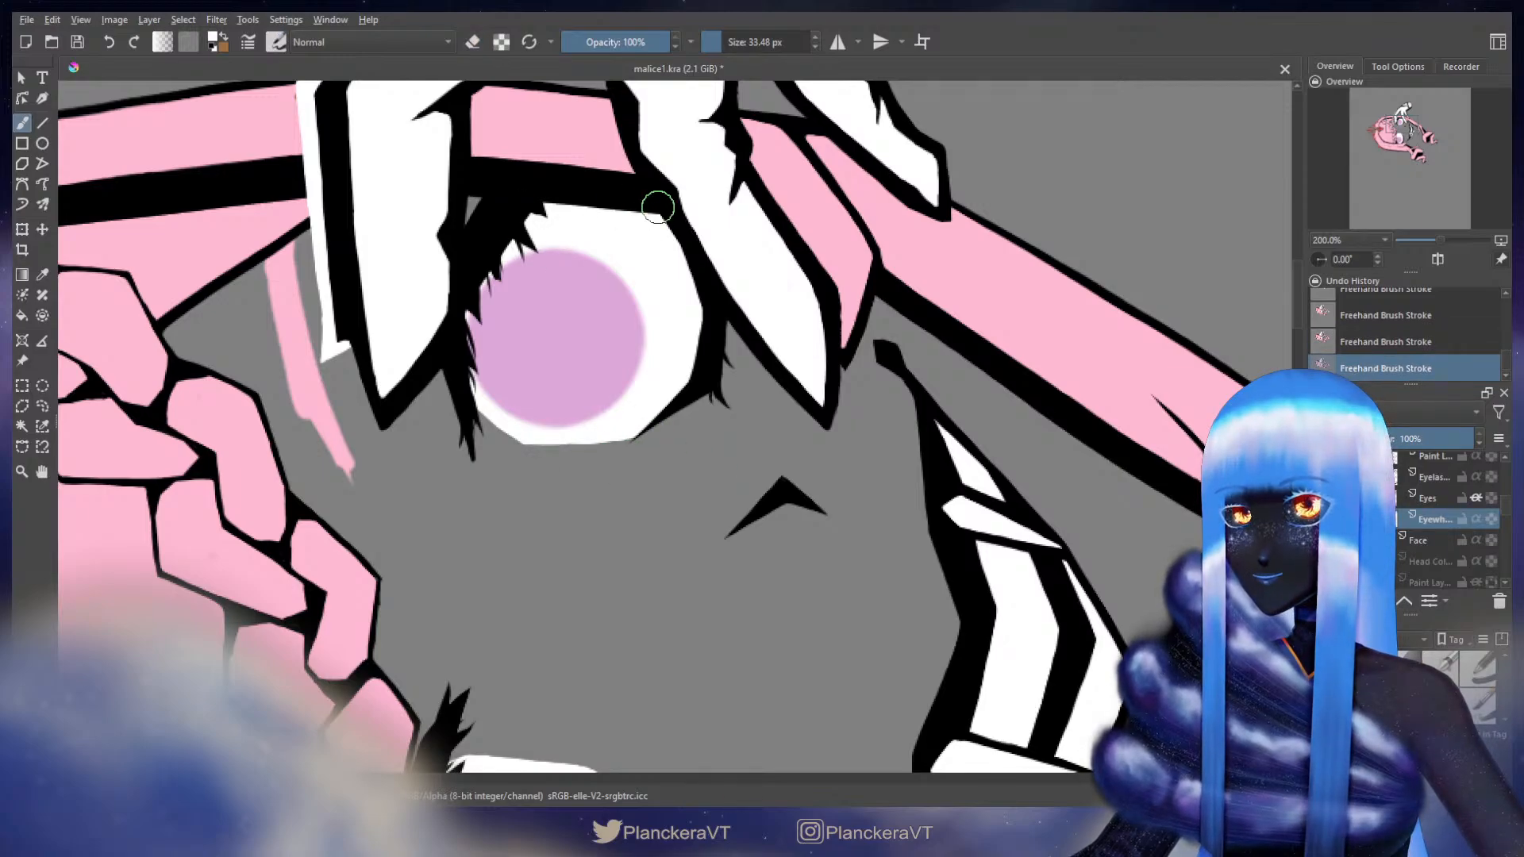
{"action": "scroll", "coordinate": [655, 316], "scroll_direction": "down", "scroll_amount": 5}
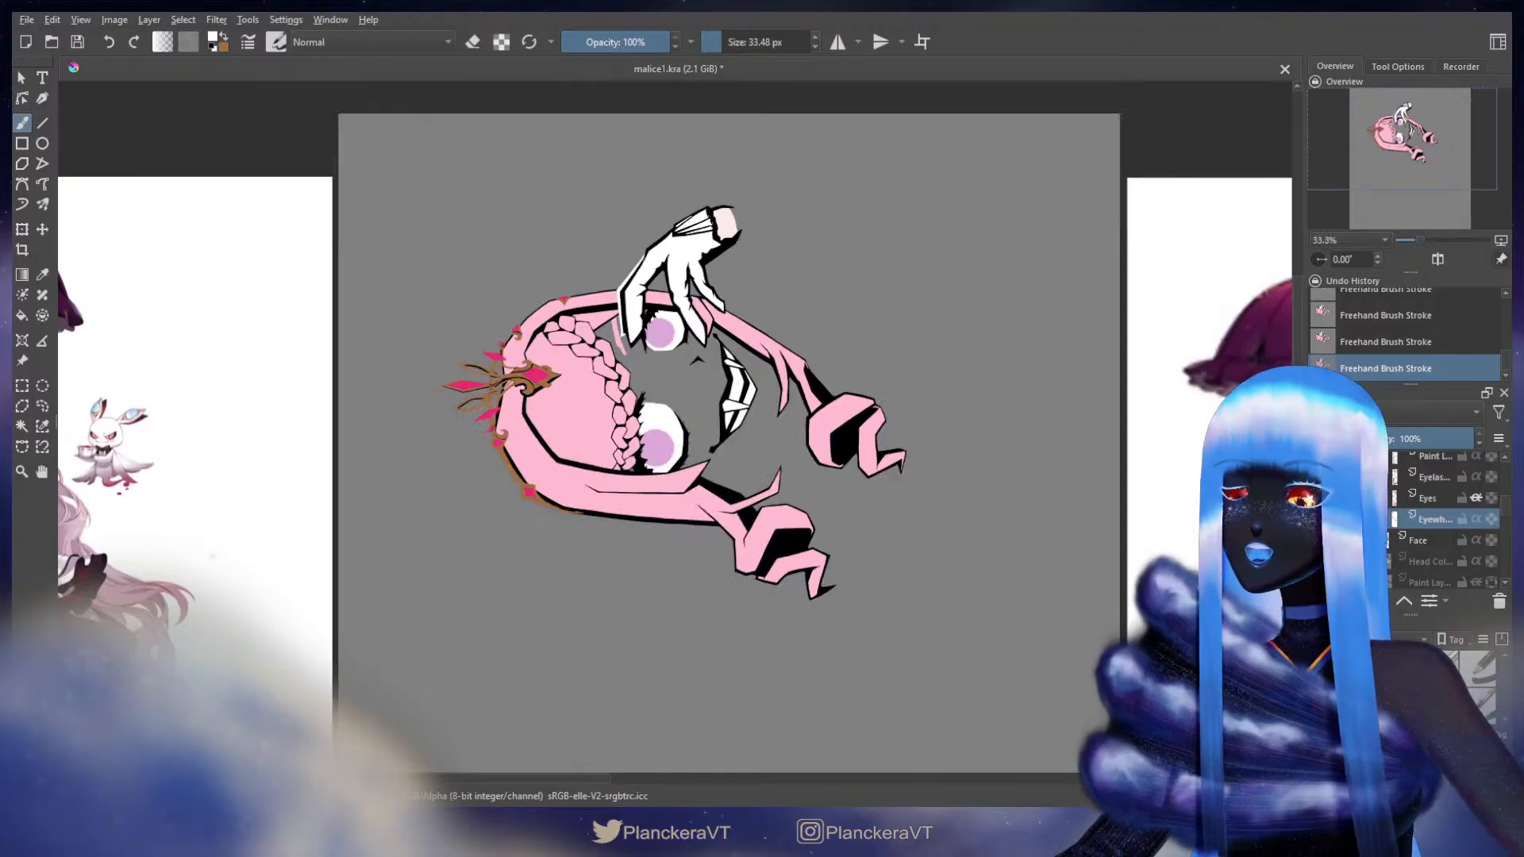
- Sample the lilac iris color, then clear both old irises from the Eyes layer
{"action": "scroll", "coordinate": [655, 316], "scroll_direction": "up", "scroll_amount": 2}
{"action": "left_click_drag", "start_coordinate": [838, 531], "coordinate": [997, 666]}
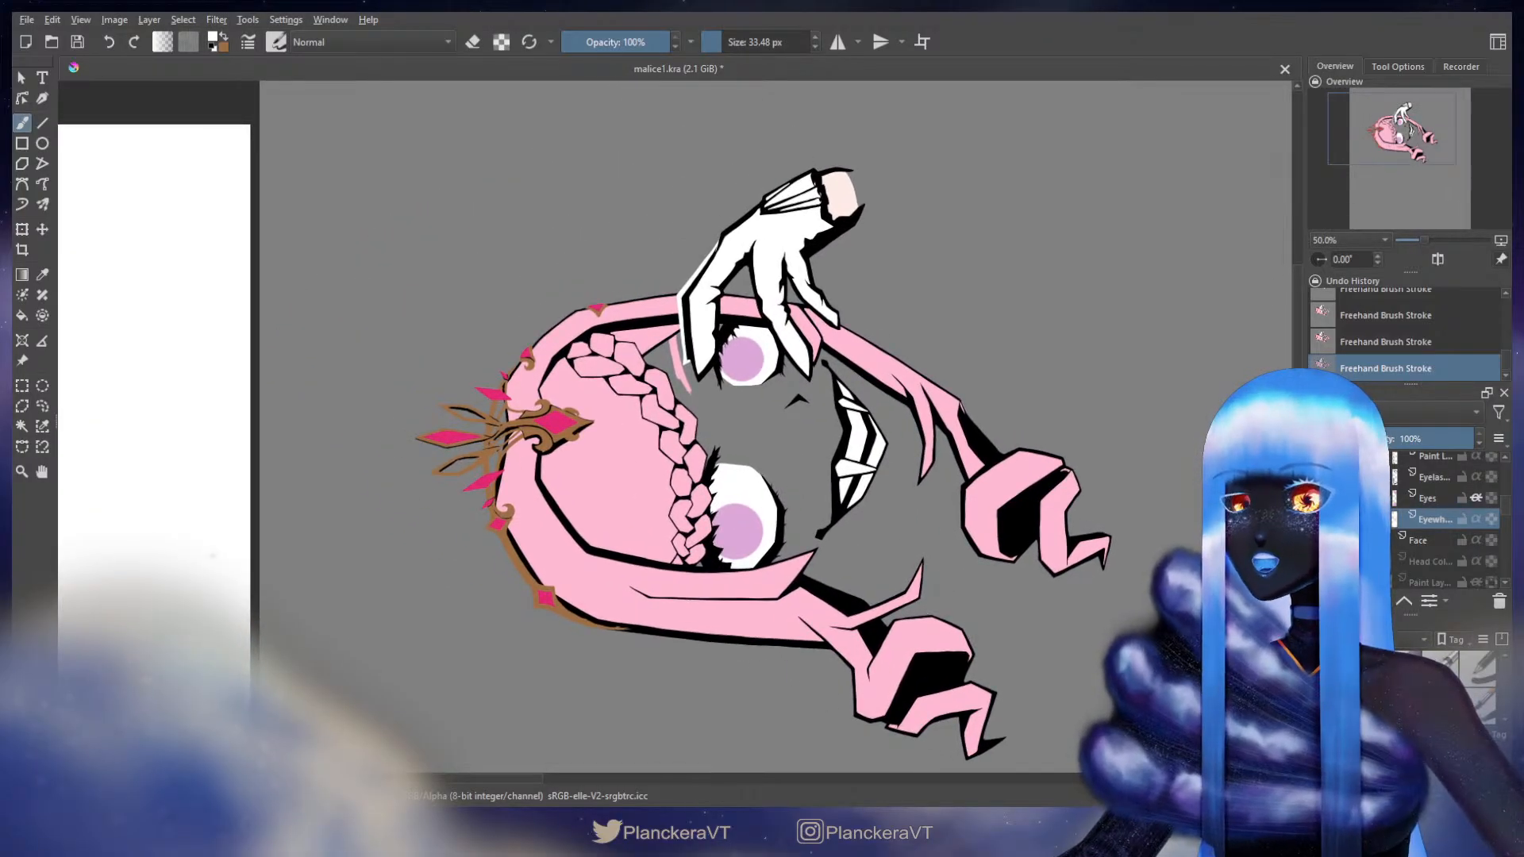
{"action": "scroll", "coordinate": [899, 549], "scroll_direction": "up", "scroll_amount": 1}
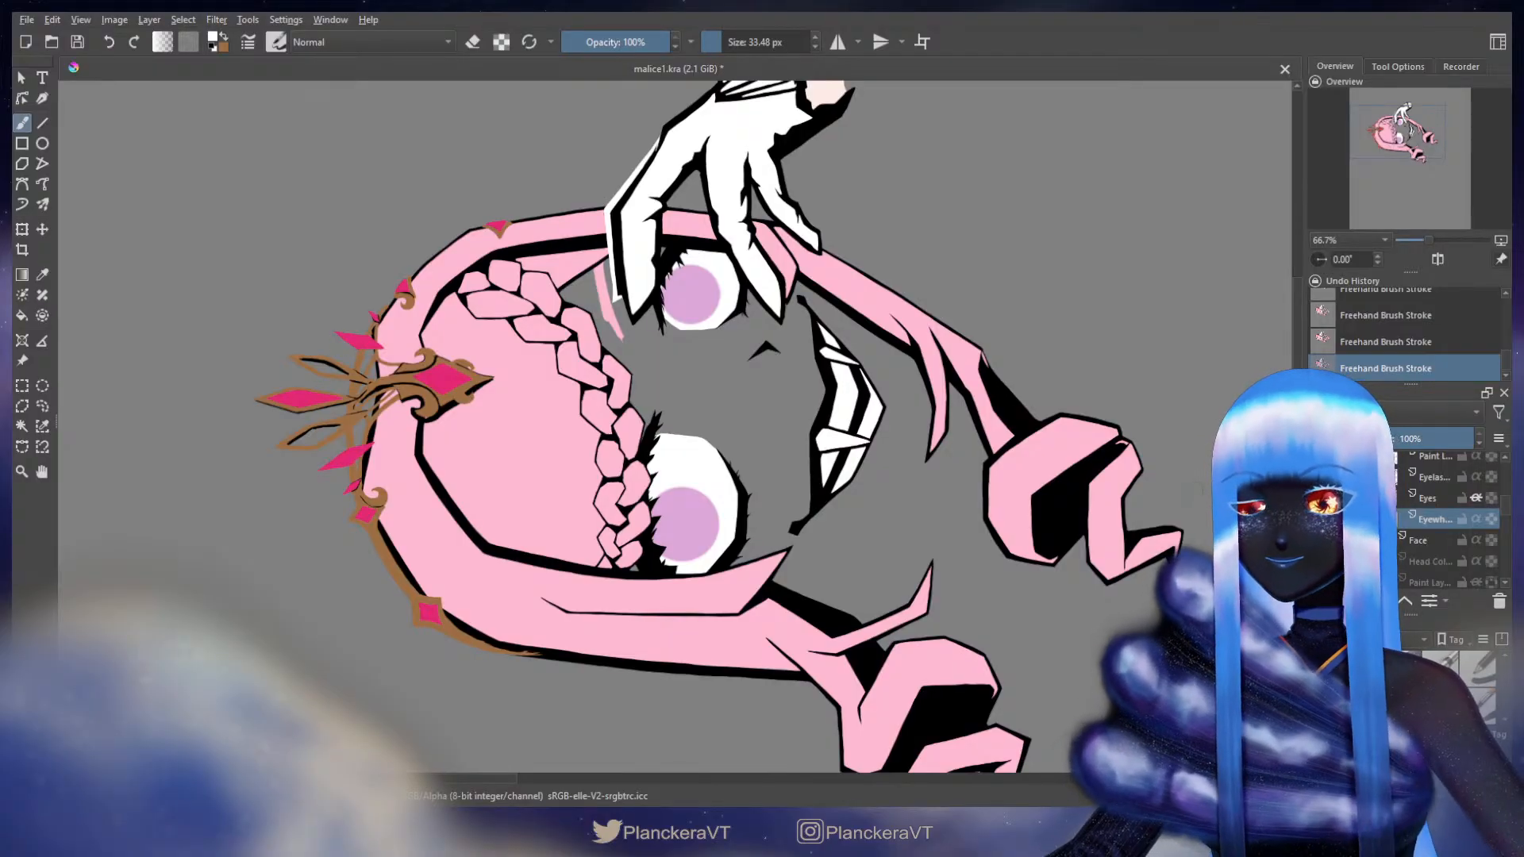
{"action": "scroll", "coordinate": [1441, 576], "scroll_direction": "up", "scroll_amount": 2}
{"action": "scroll", "coordinate": [1427, 561], "scroll_direction": "down", "scroll_amount": 2}
{"action": "left_click", "coordinate": [1427, 556]}
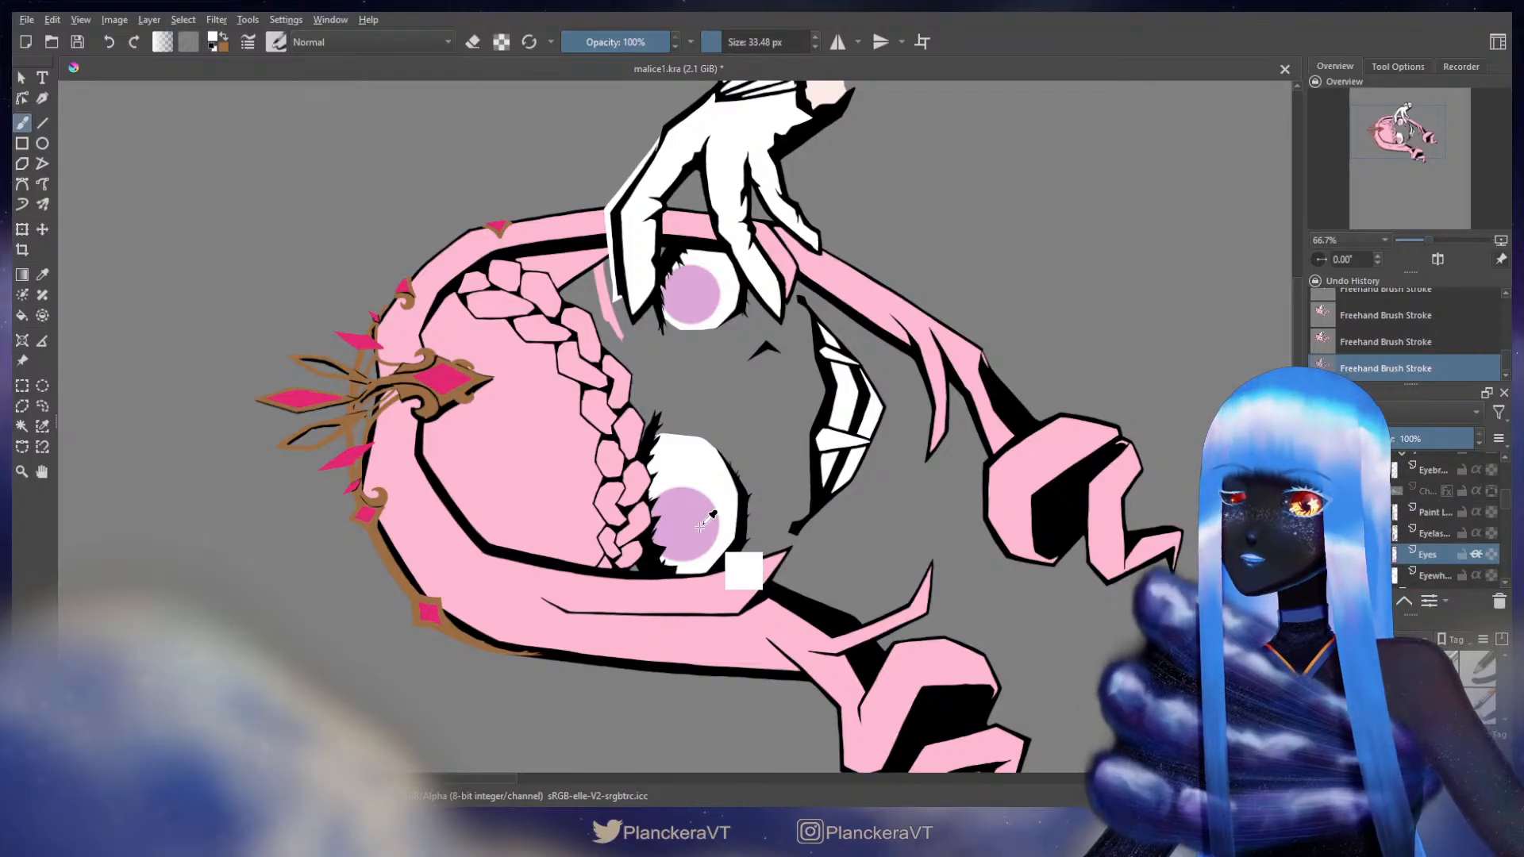
{"action": "left_click", "coordinate": [700, 524], "text": "ctrl"}
{"action": "key", "text": "Delete"}
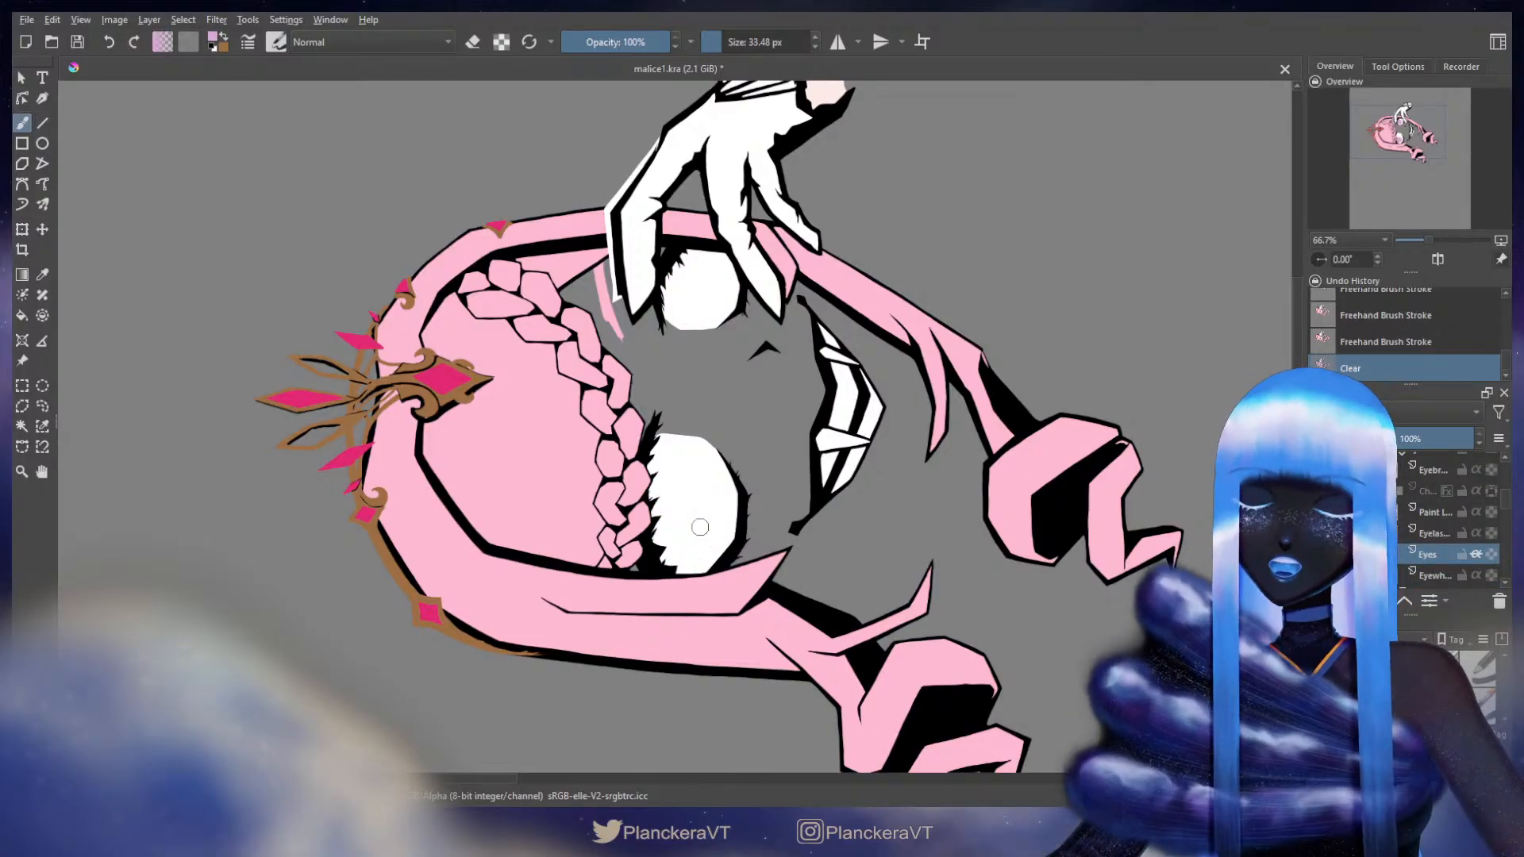
- Try a round lilac iris on the uncovered eye with a brush of about 144 px
{"action": "left_click_drag", "start_coordinate": [674, 508], "coordinate": [733, 508], "text": "shift"}
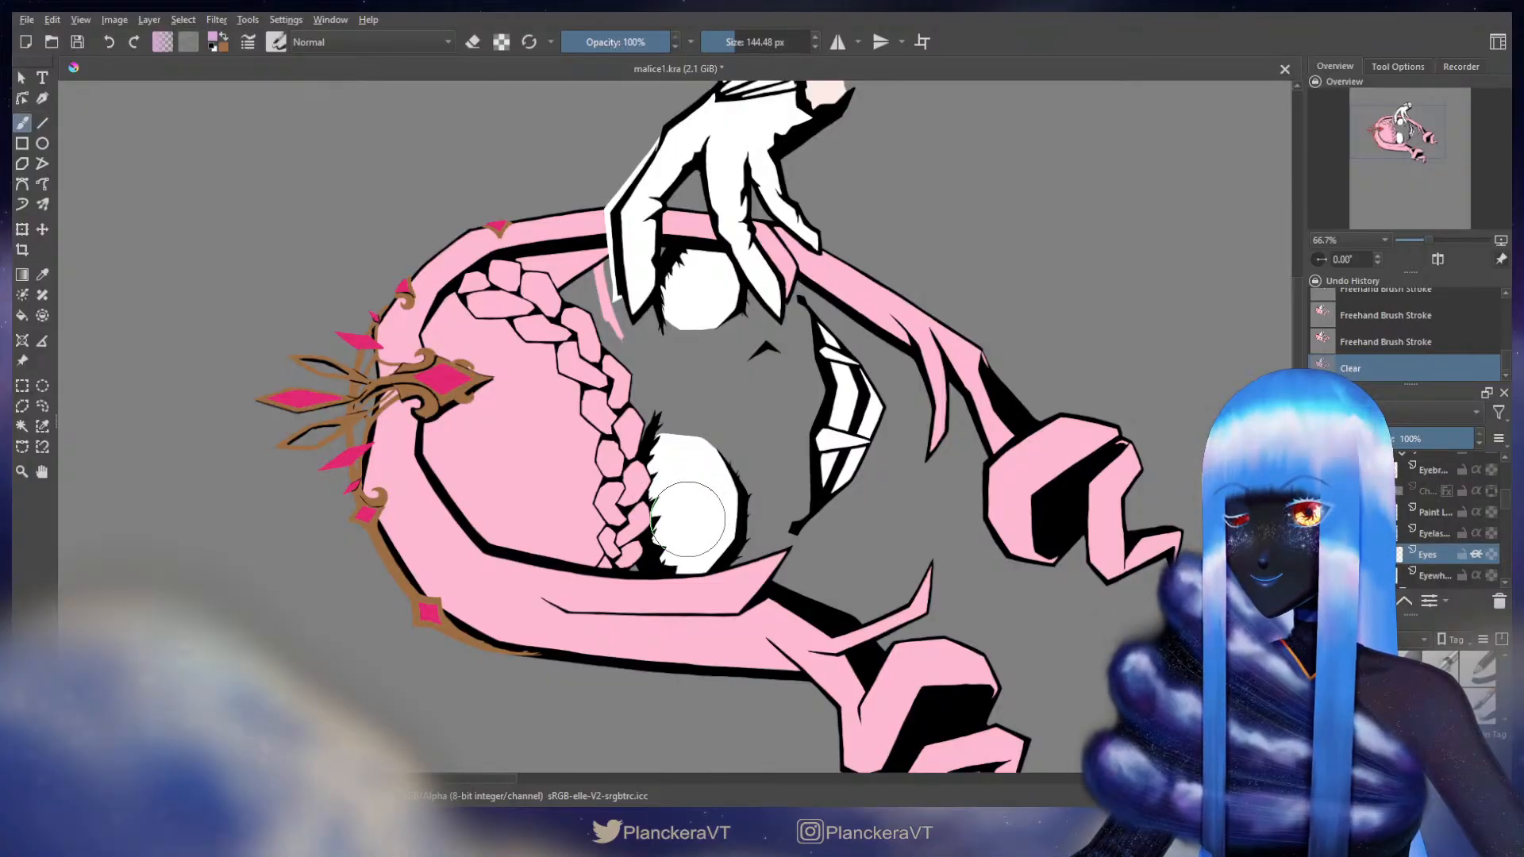
{"action": "left_click", "coordinate": [687, 519]}
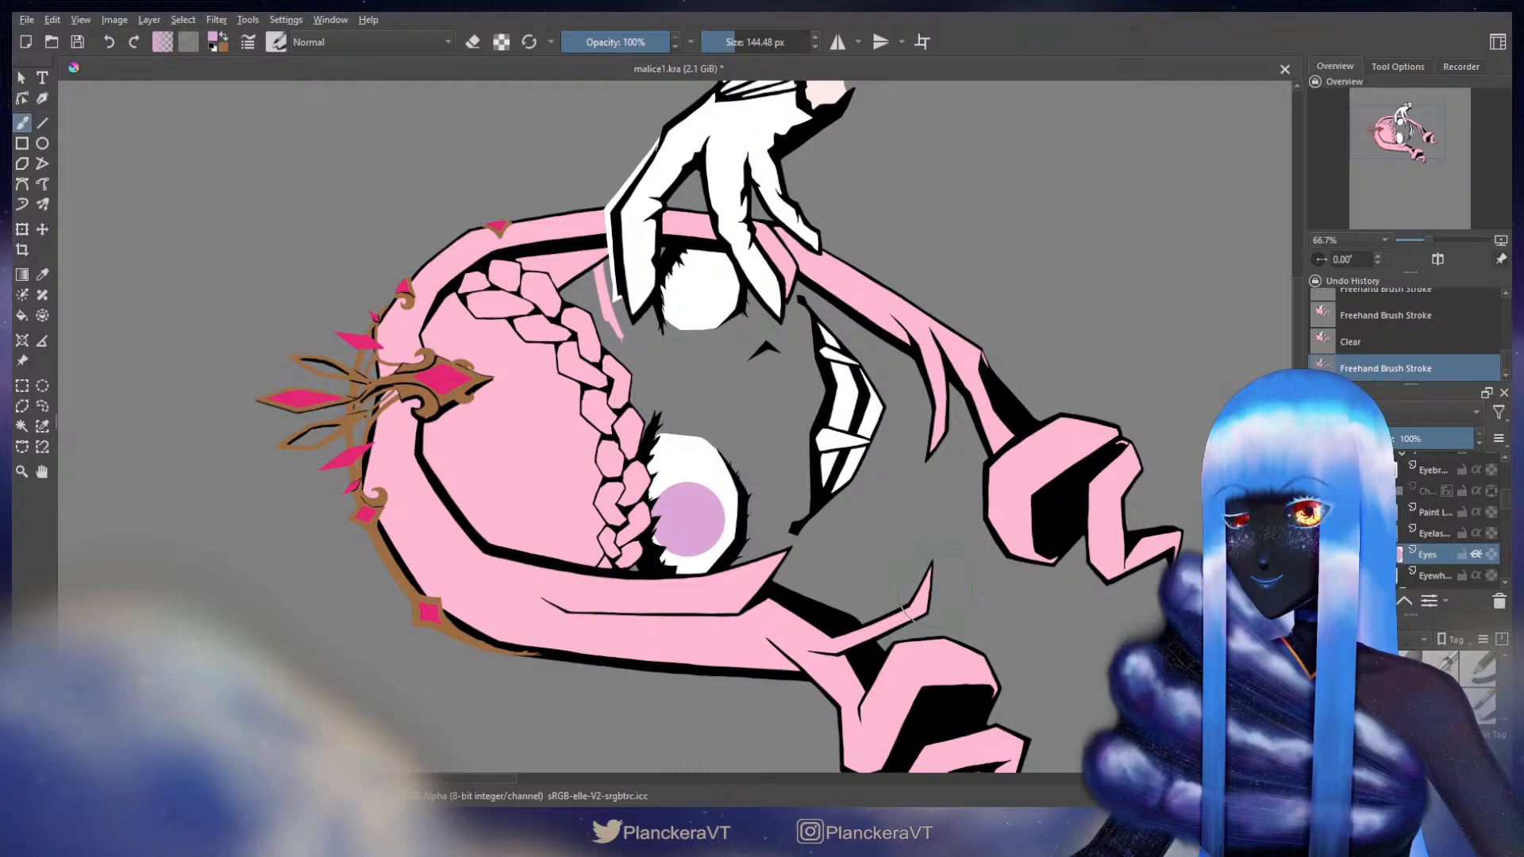
{"action": "key", "text": "ctrl+z"}
- Make the hidden head, back hair, sleeve and body layers visible again so the whole character shows around the face
{"action": "left_click", "coordinate": [1320, 491]}
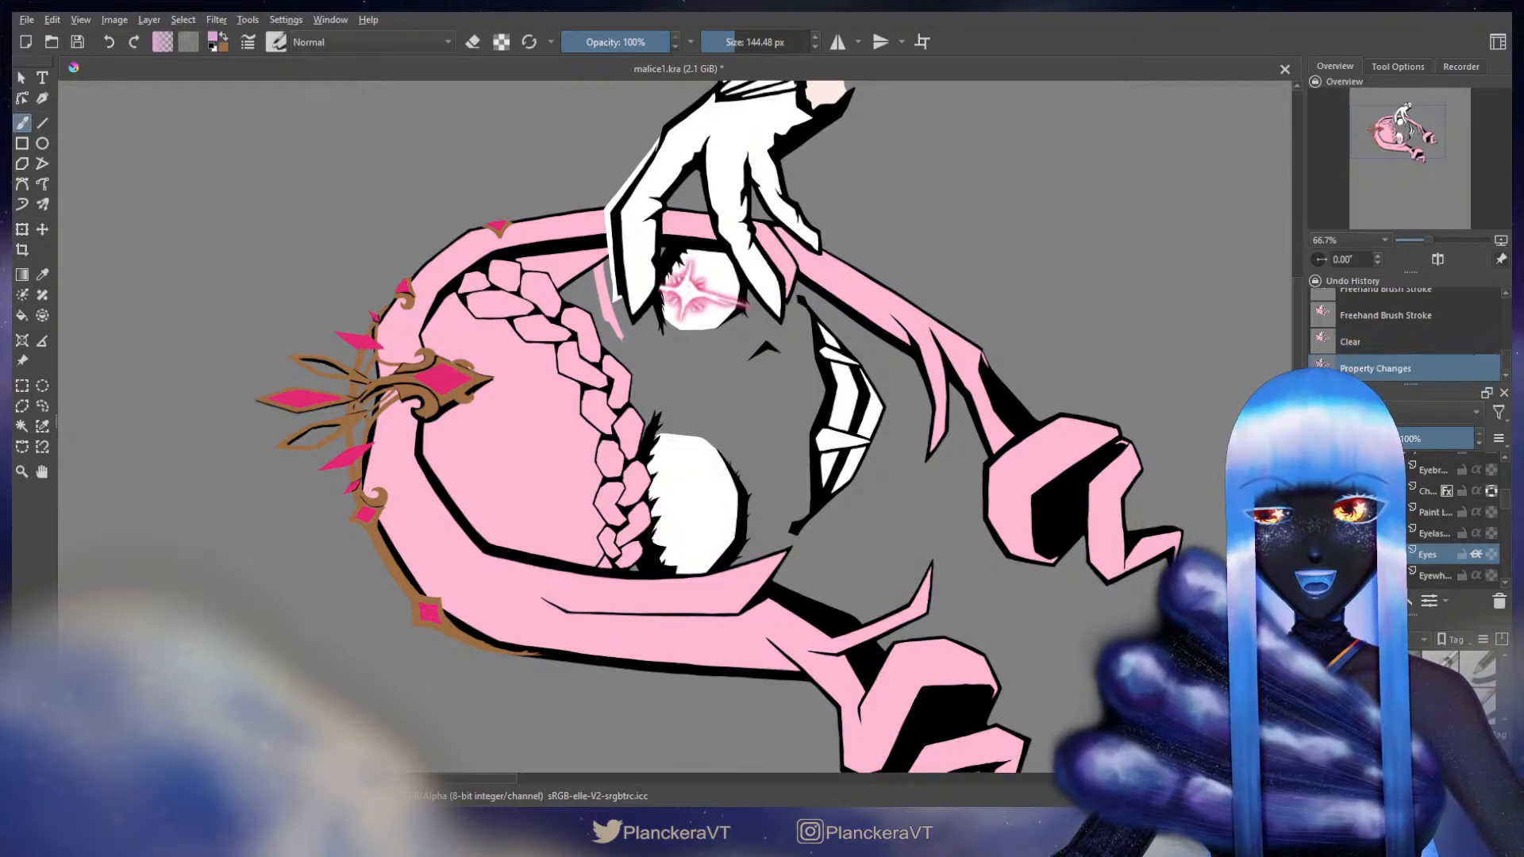
{"action": "key", "text": "ctrl+z"}
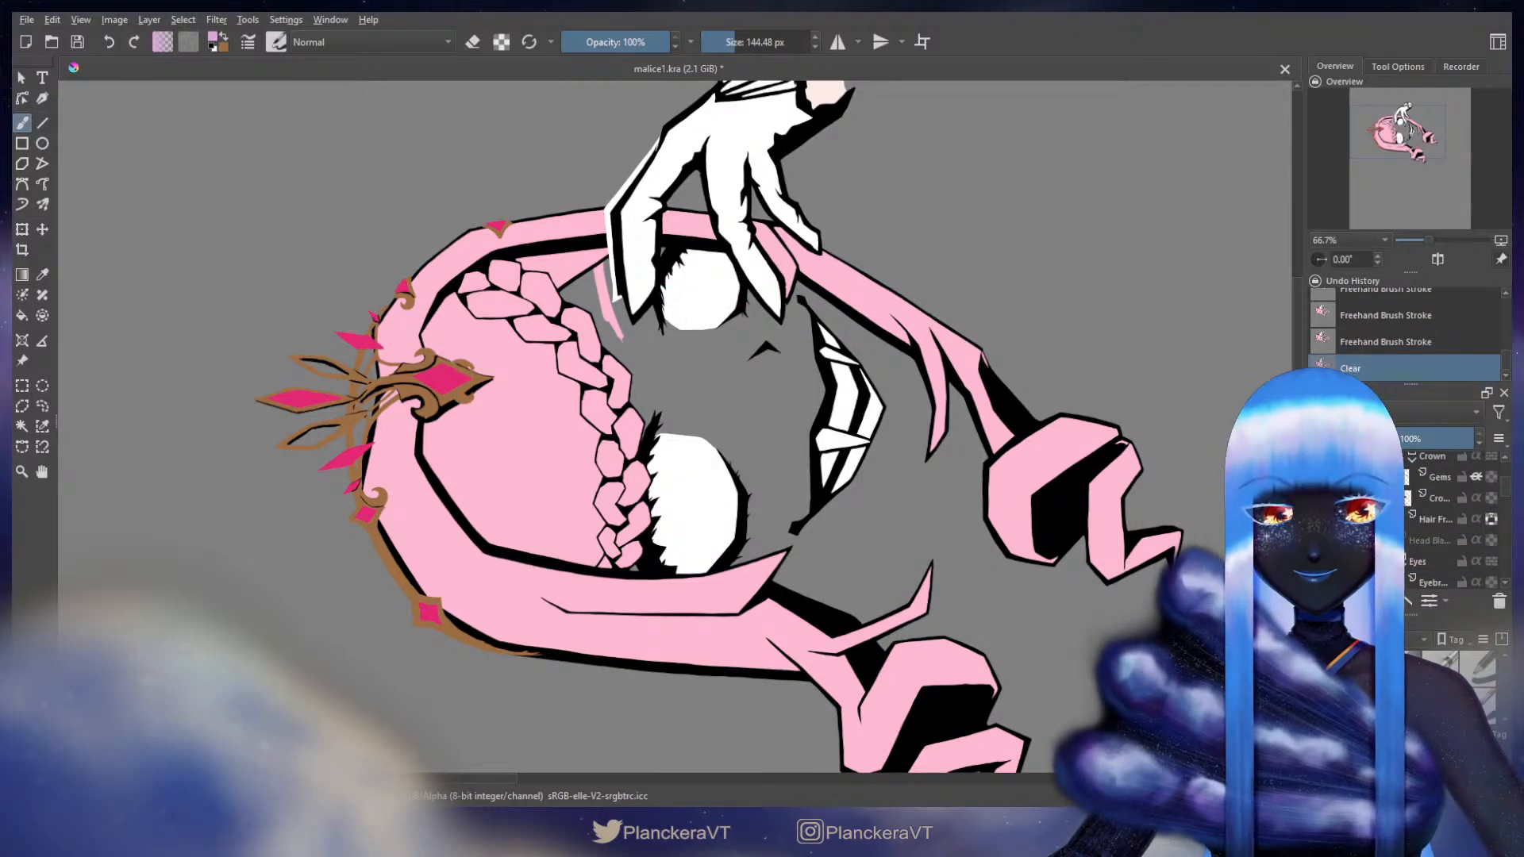
{"action": "left_click", "coordinate": [1320, 541]}
{"action": "scroll", "coordinate": [1350, 520], "scroll_direction": "down", "scroll_amount": 4}
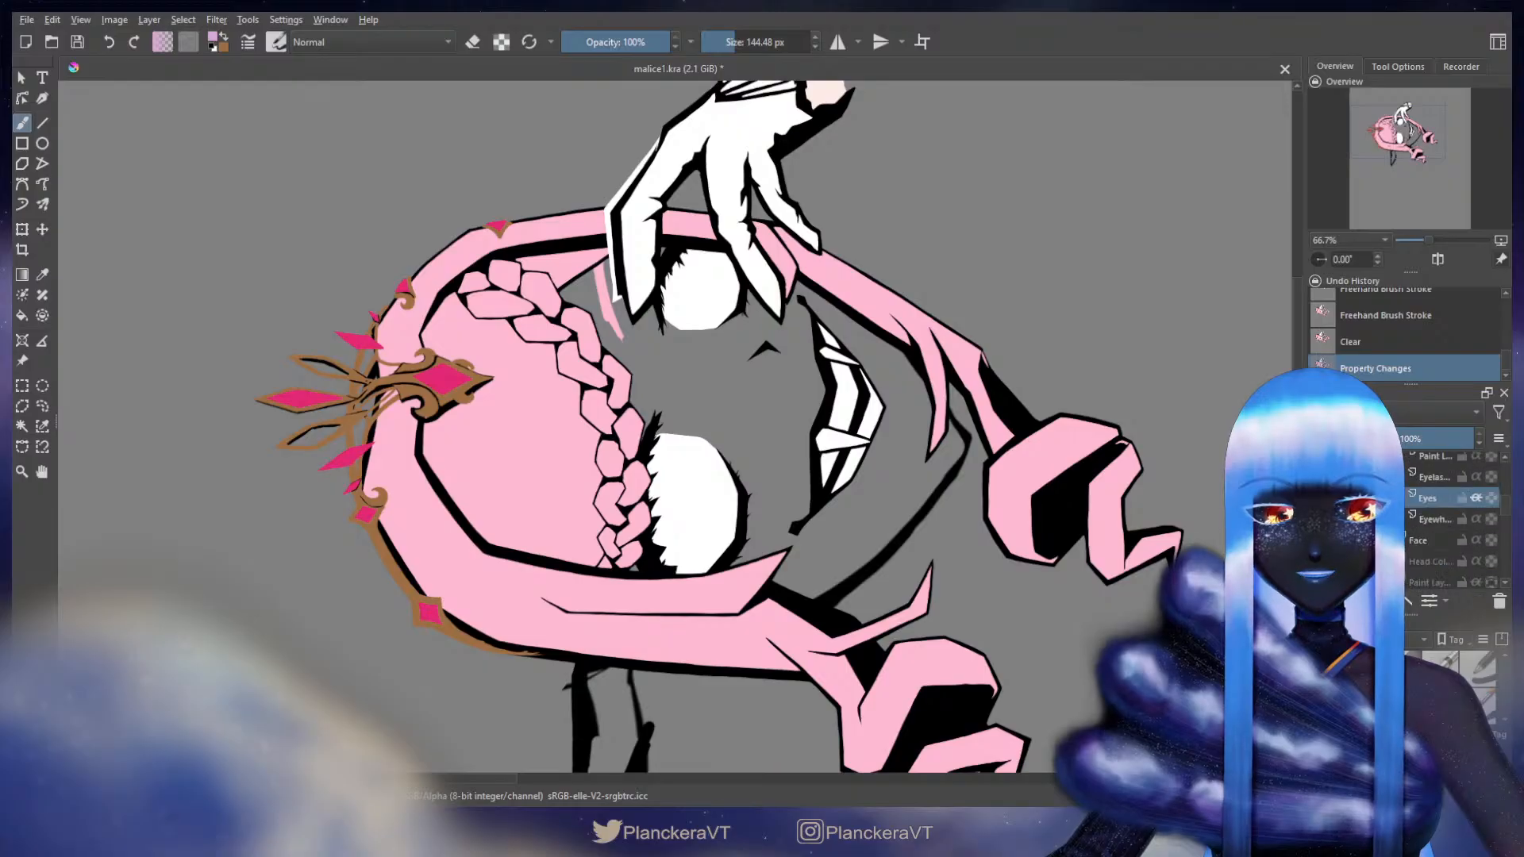
{"action": "scroll", "coordinate": [1320, 524], "scroll_direction": "down", "scroll_amount": 1}
{"action": "left_click", "coordinate": [1320, 505]}
{"action": "left_click", "coordinate": [1320, 527]}
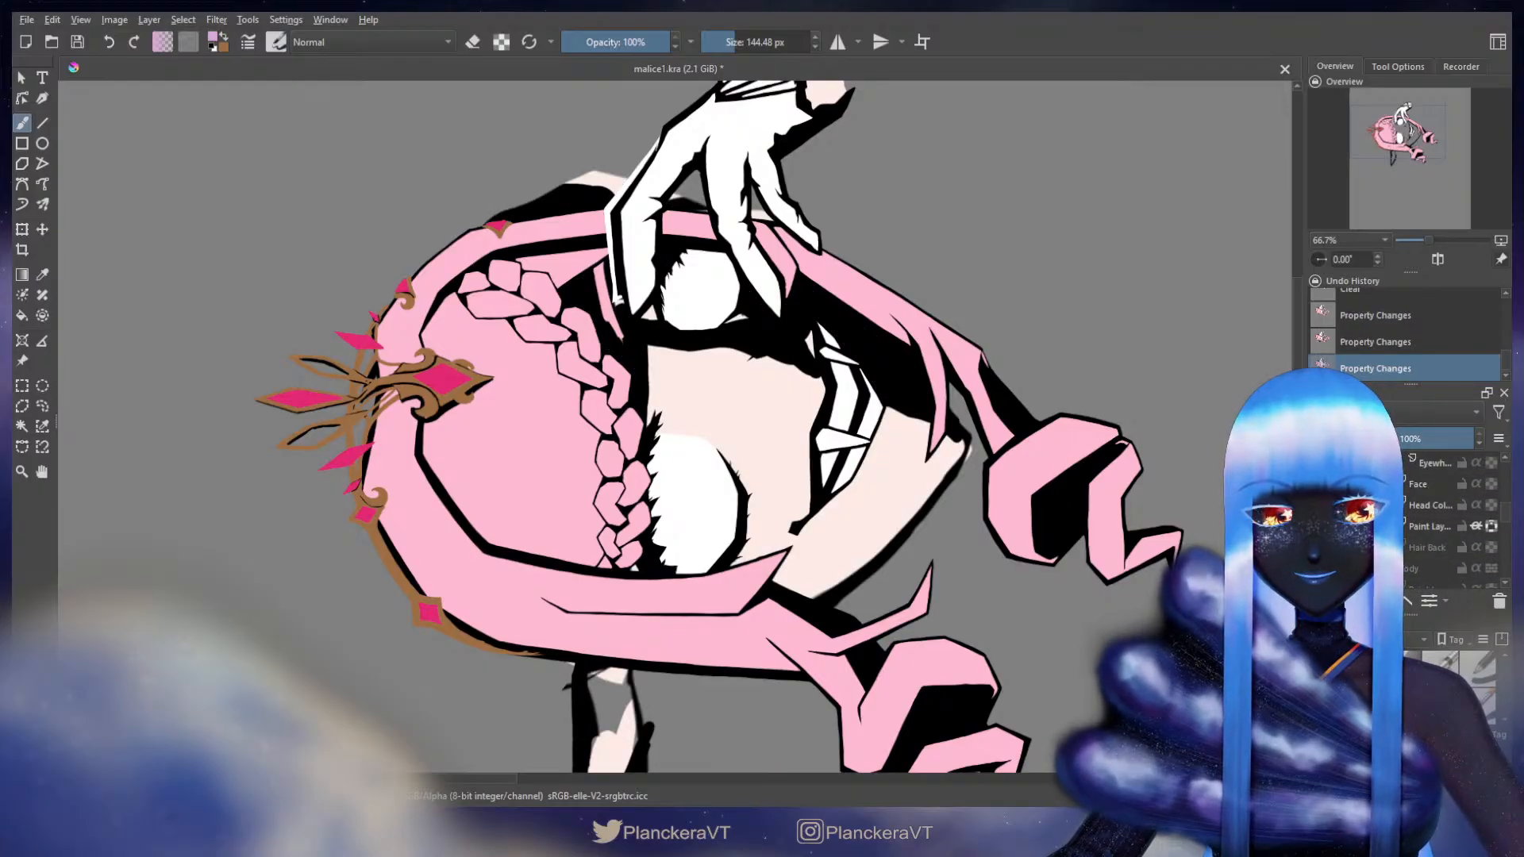
{"action": "left_click", "coordinate": [1320, 548]}
{"action": "left_click", "coordinate": [1320, 568]}
{"action": "scroll", "coordinate": [1320, 547], "scroll_direction": "down", "scroll_amount": 4}
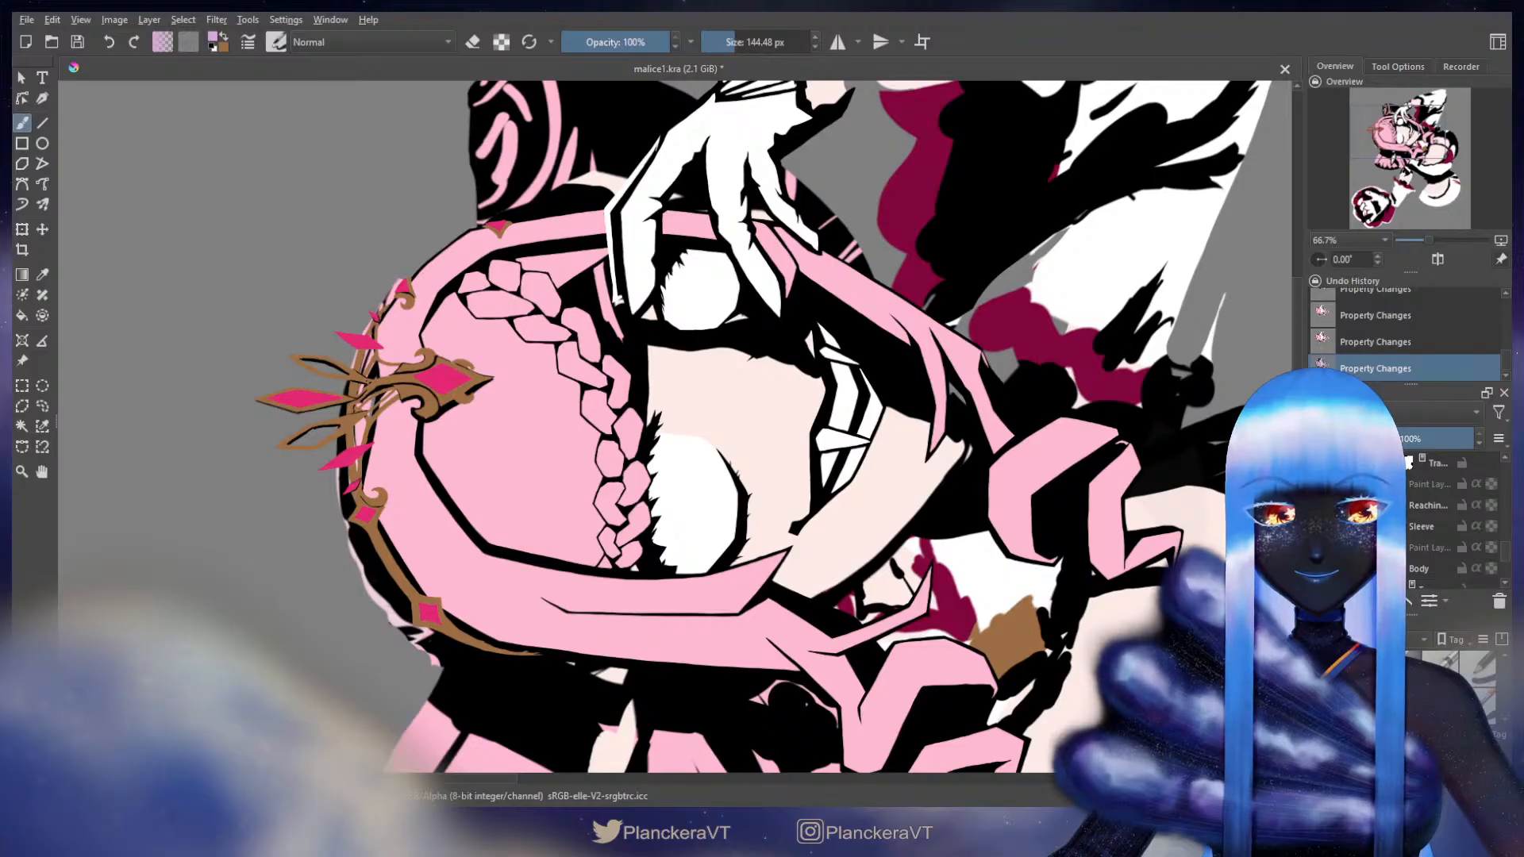
{"action": "scroll", "coordinate": [1320, 524], "scroll_direction": "down", "scroll_amount": 1}
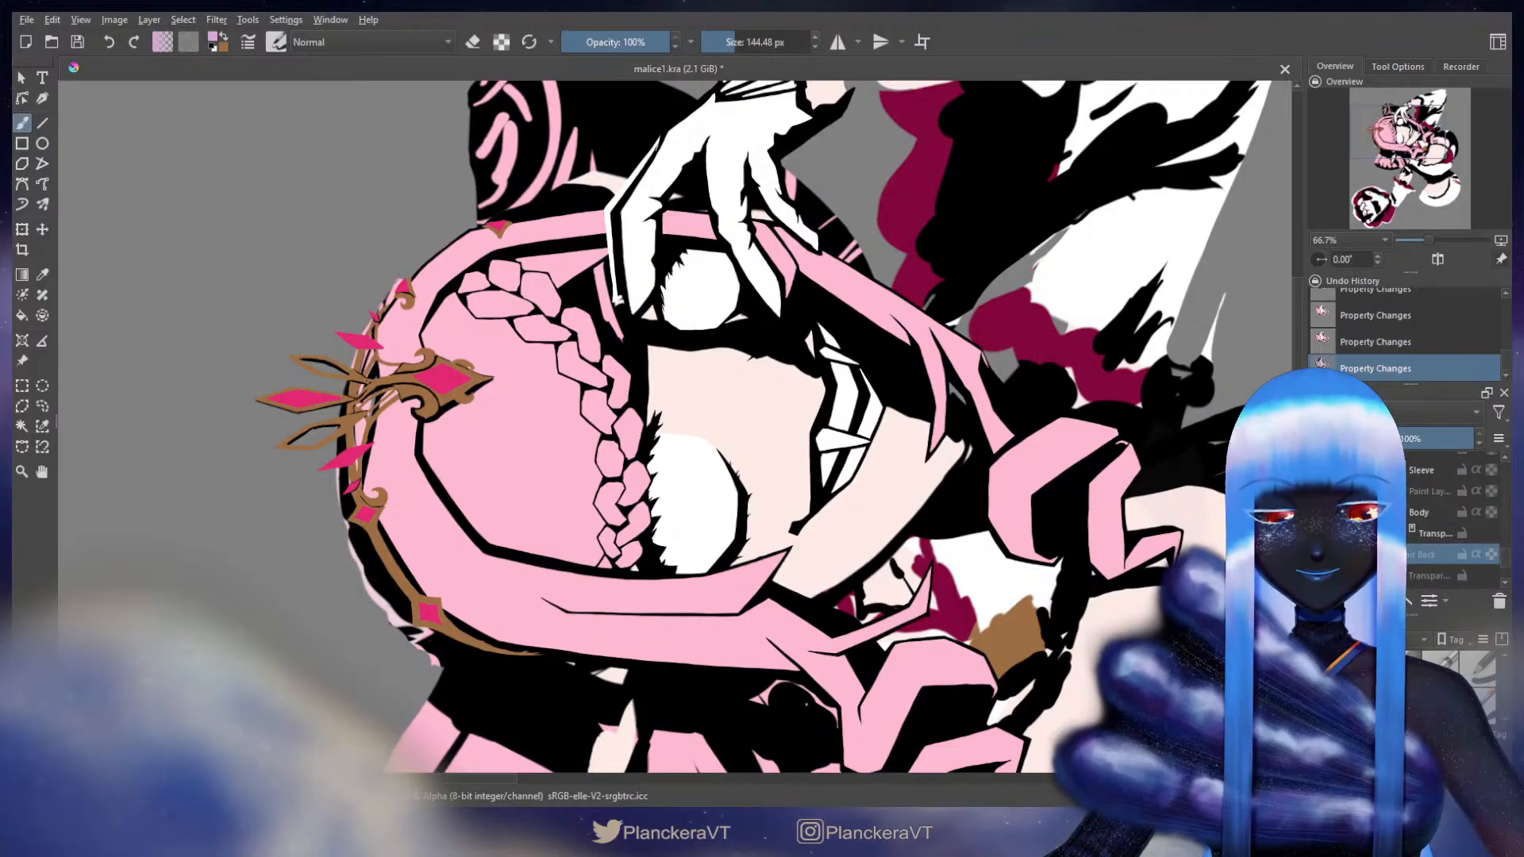
{"action": "left_click", "coordinate": [1320, 554]}
- Paint a round lilac iris on the Eyes layer in the uncovered eye, close to its upper lashes
{"action": "scroll", "coordinate": [1320, 554], "scroll_direction": "down", "scroll_amount": 1}
{"action": "scroll", "coordinate": [1320, 524], "scroll_direction": "up", "scroll_amount": 2}
{"action": "scroll", "coordinate": [1429, 516], "scroll_direction": "up", "scroll_amount": 5}
{"action": "left_click", "coordinate": [1412, 530]}
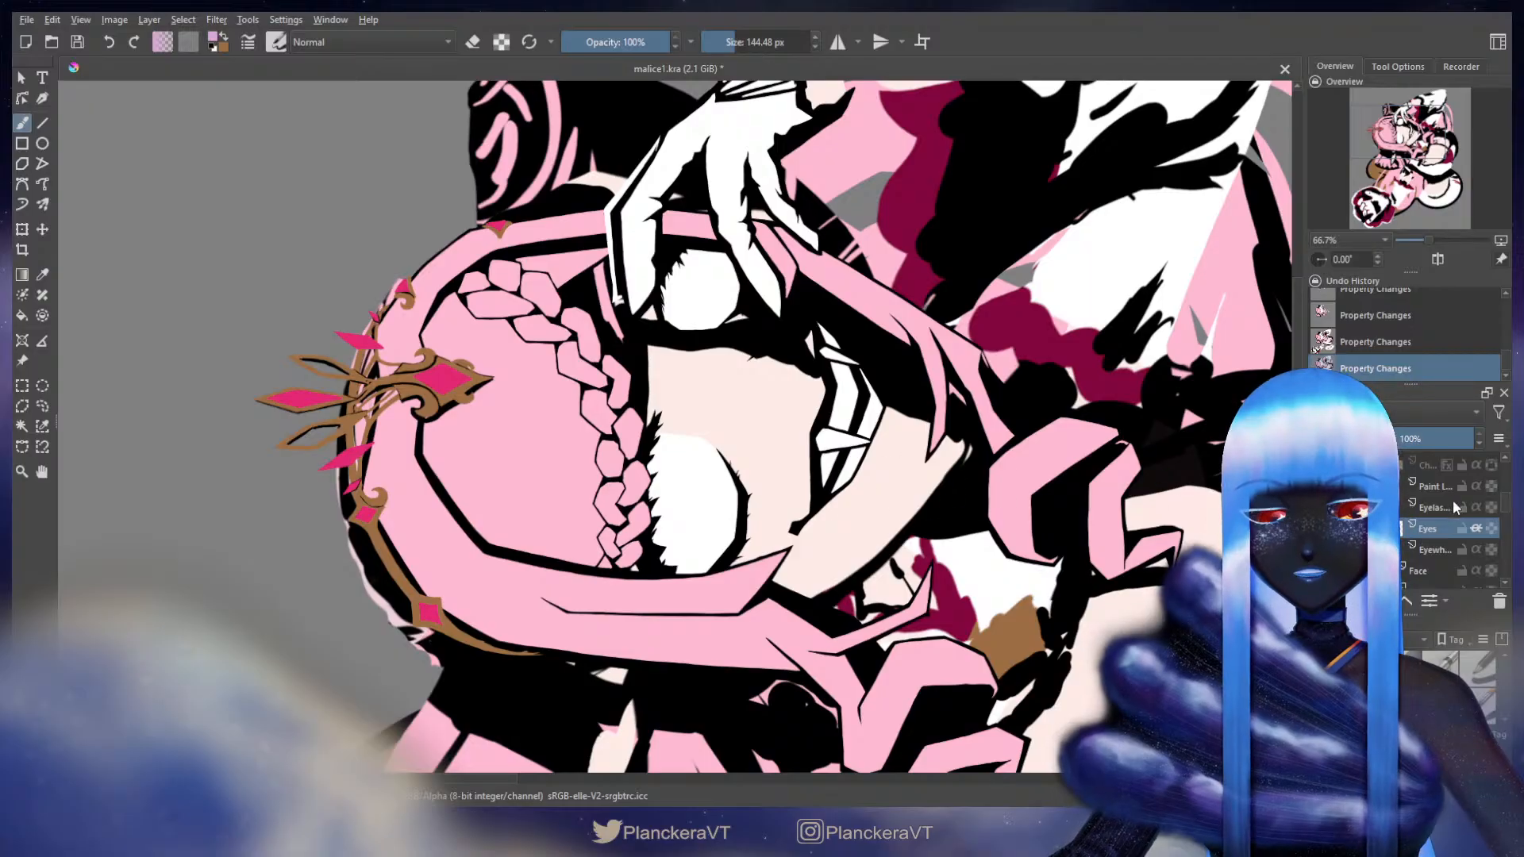
{"action": "scroll", "coordinate": [929, 465], "scroll_direction": "down", "scroll_amount": 5}
{"action": "left_click_drag", "start_coordinate": [969, 502], "coordinate": [945, 435]}
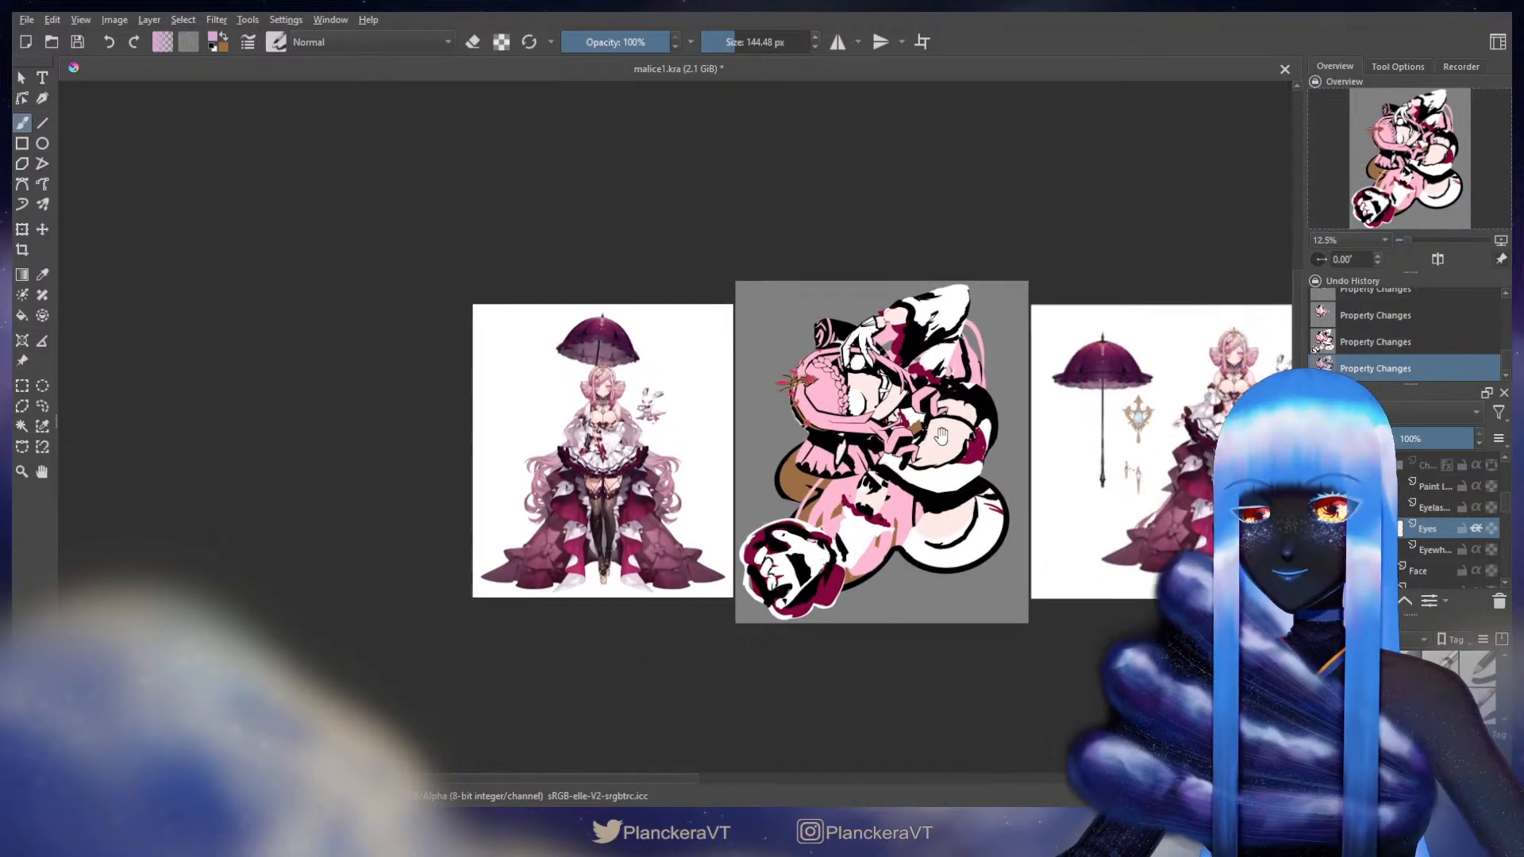
{"action": "scroll", "coordinate": [900, 432], "scroll_direction": "up", "scroll_amount": 2}
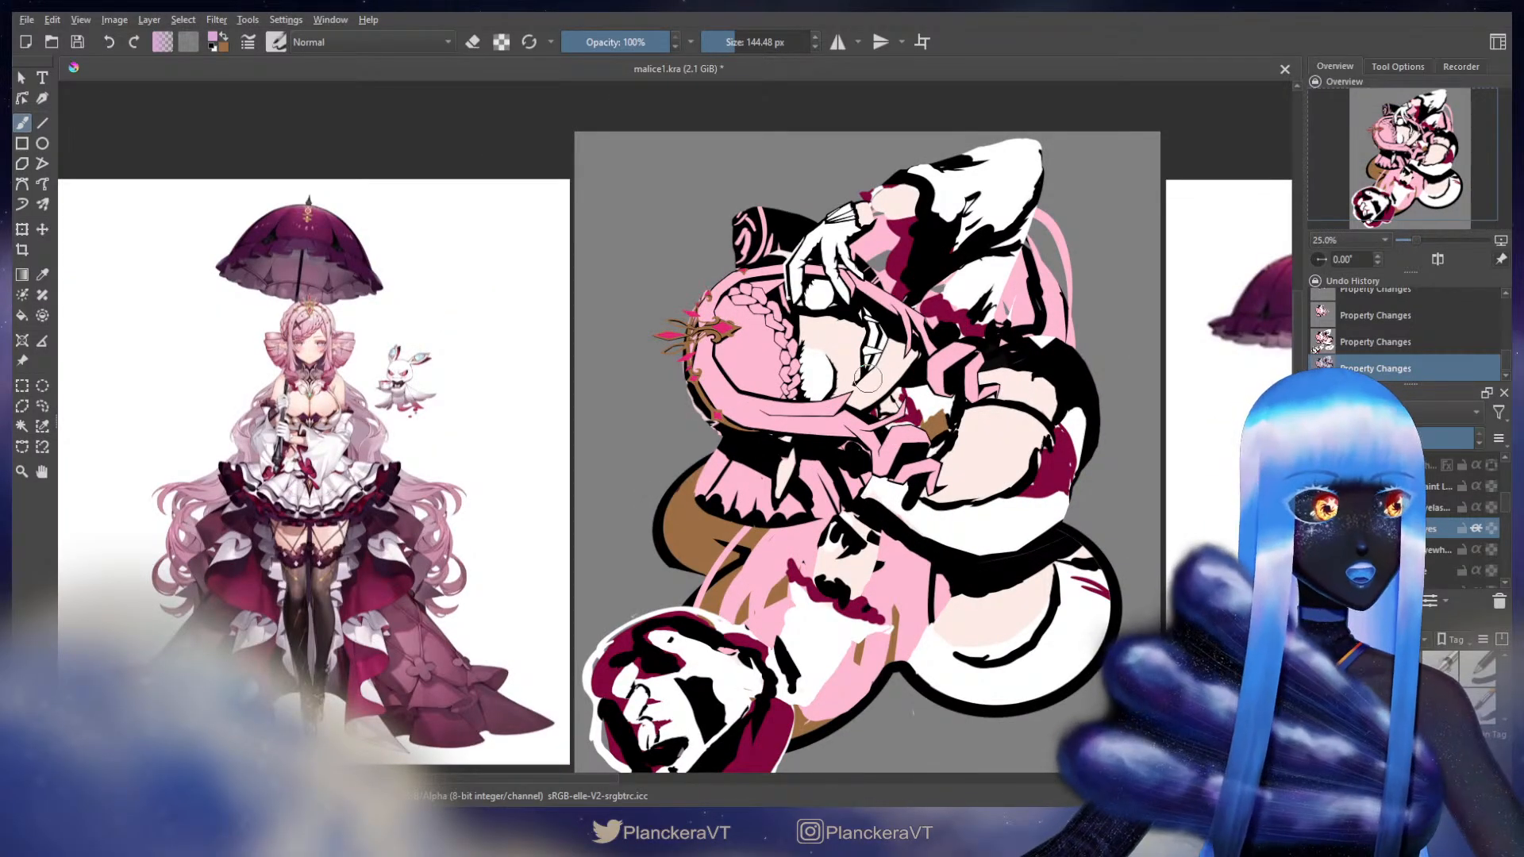
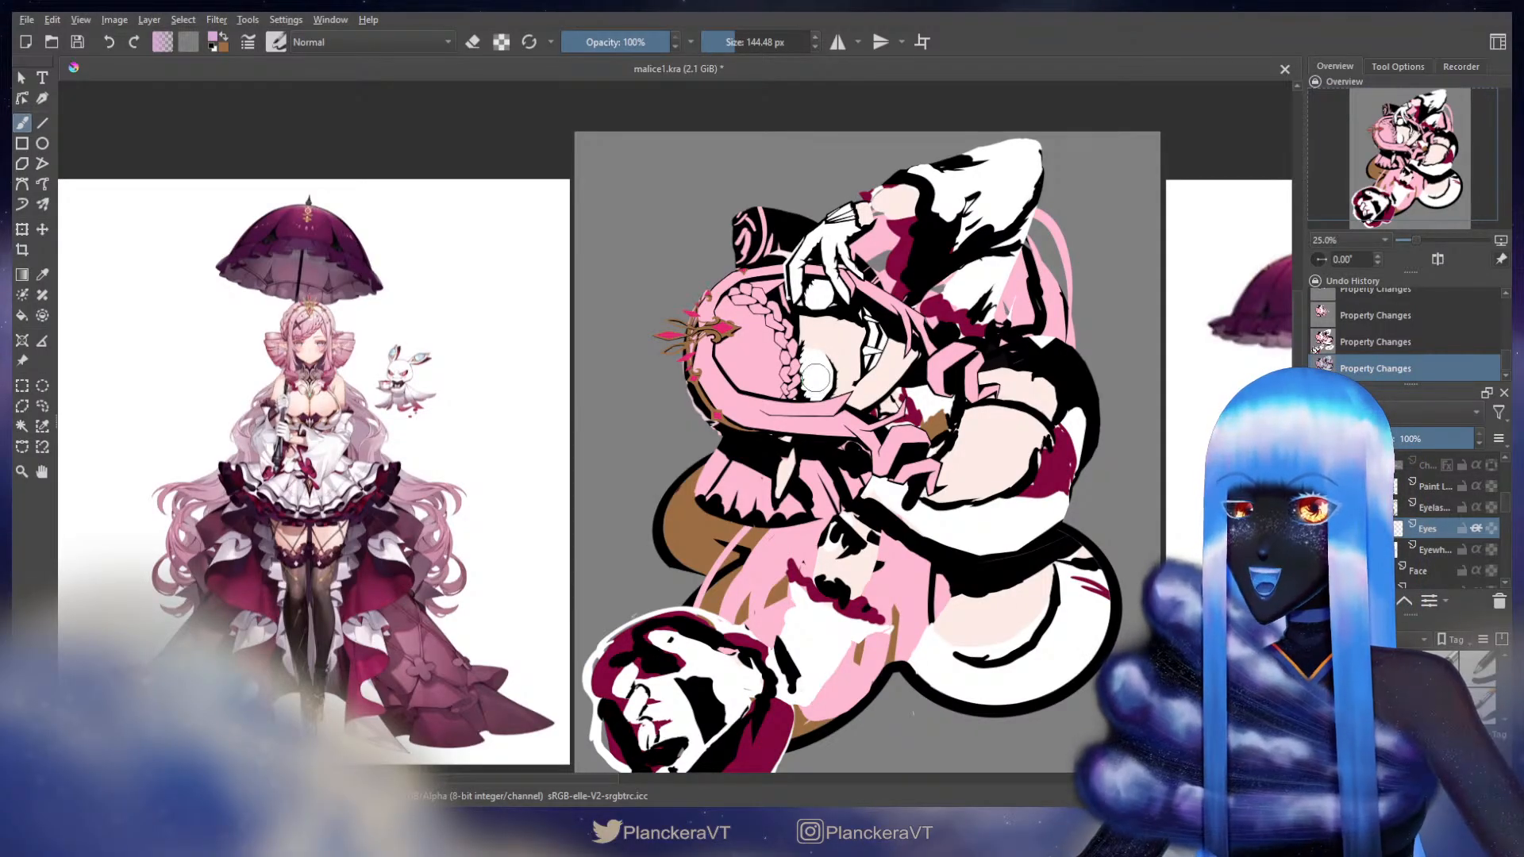
{"action": "left_click", "coordinate": [815, 377]}
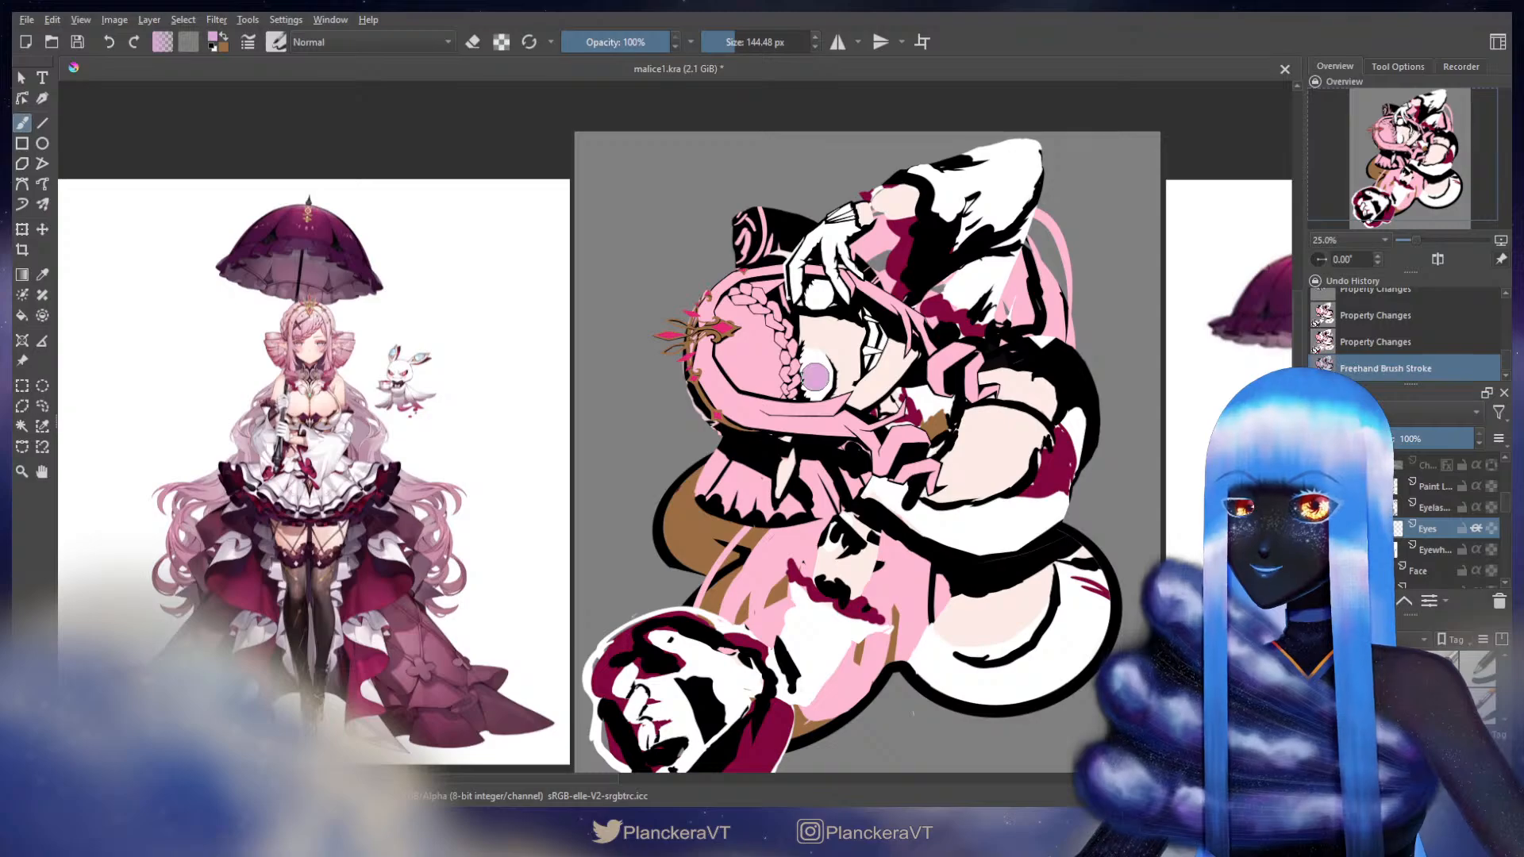
{"action": "key", "text": "ctrl+z"}
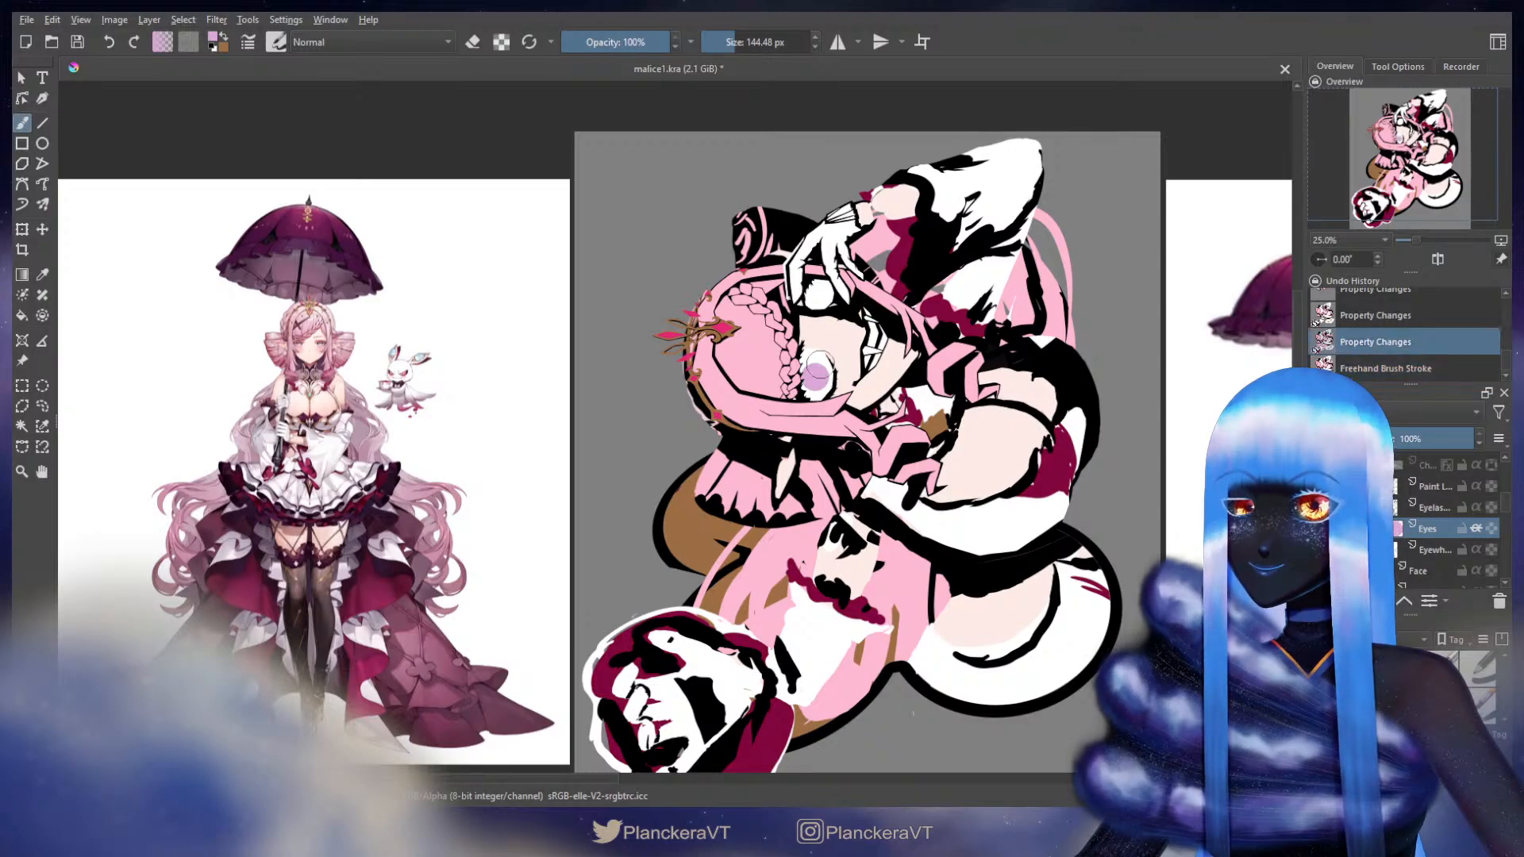
{"action": "left_click", "coordinate": [811, 377]}
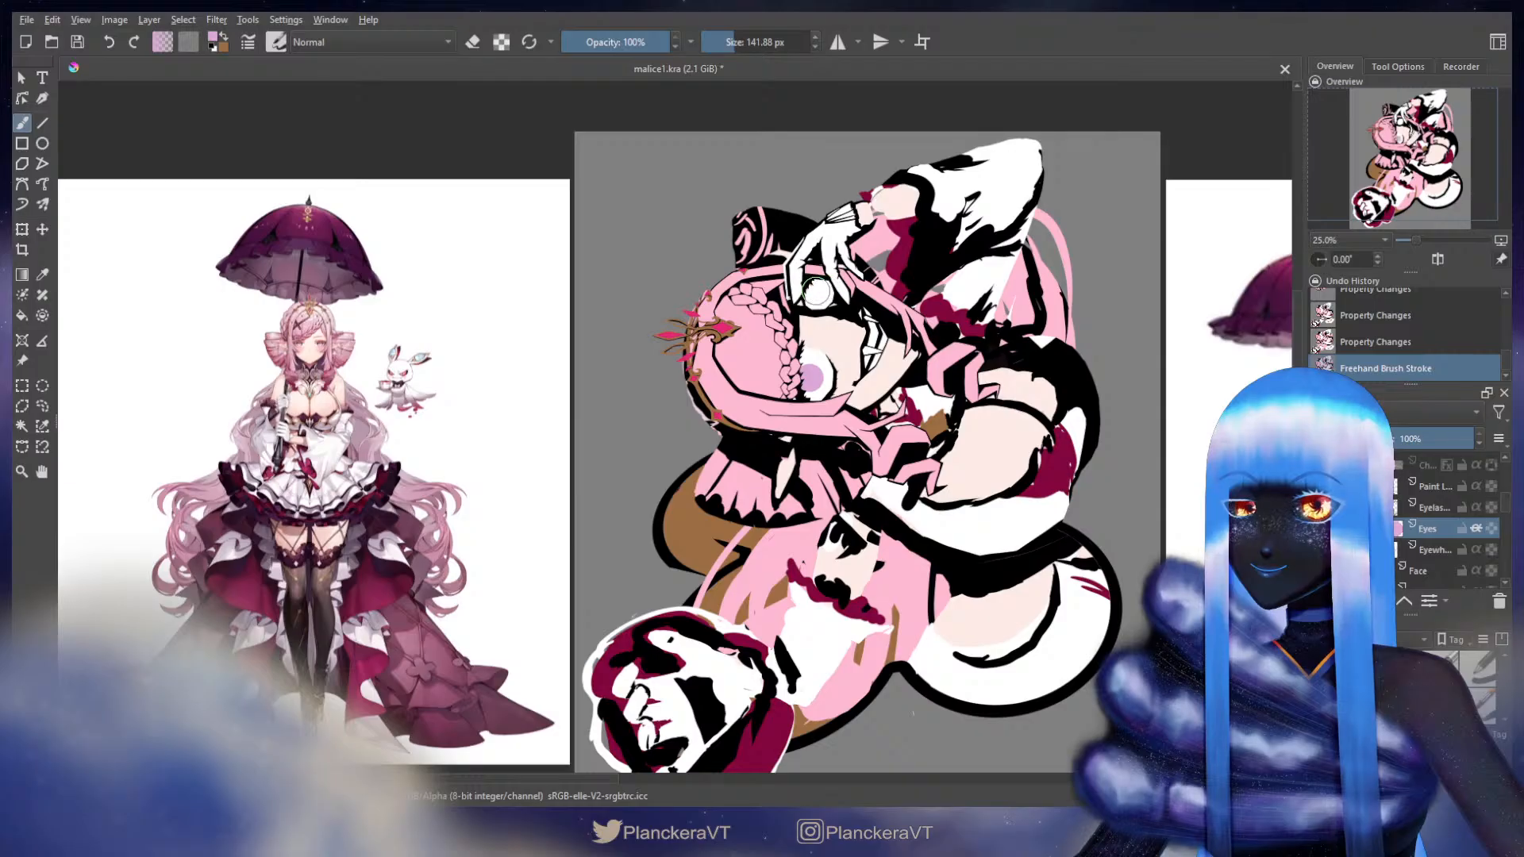
- Try round lilac irises at brush sizes of about 131 px and 121 px in the eye under the gloved hand
{"action": "left_click", "coordinate": [817, 295]}
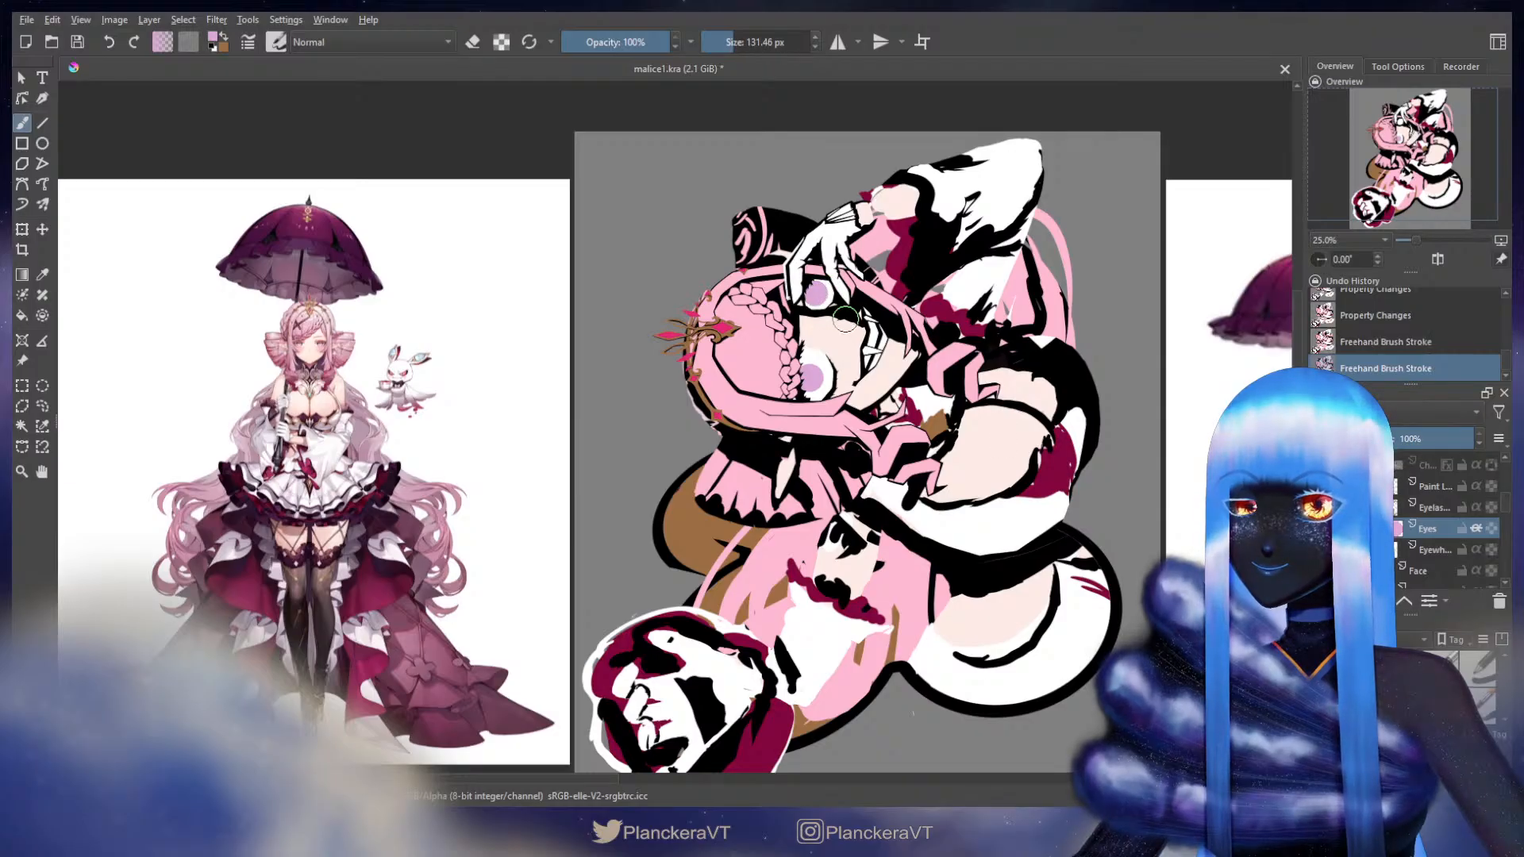
{"action": "key", "text": "ctrl+z"}
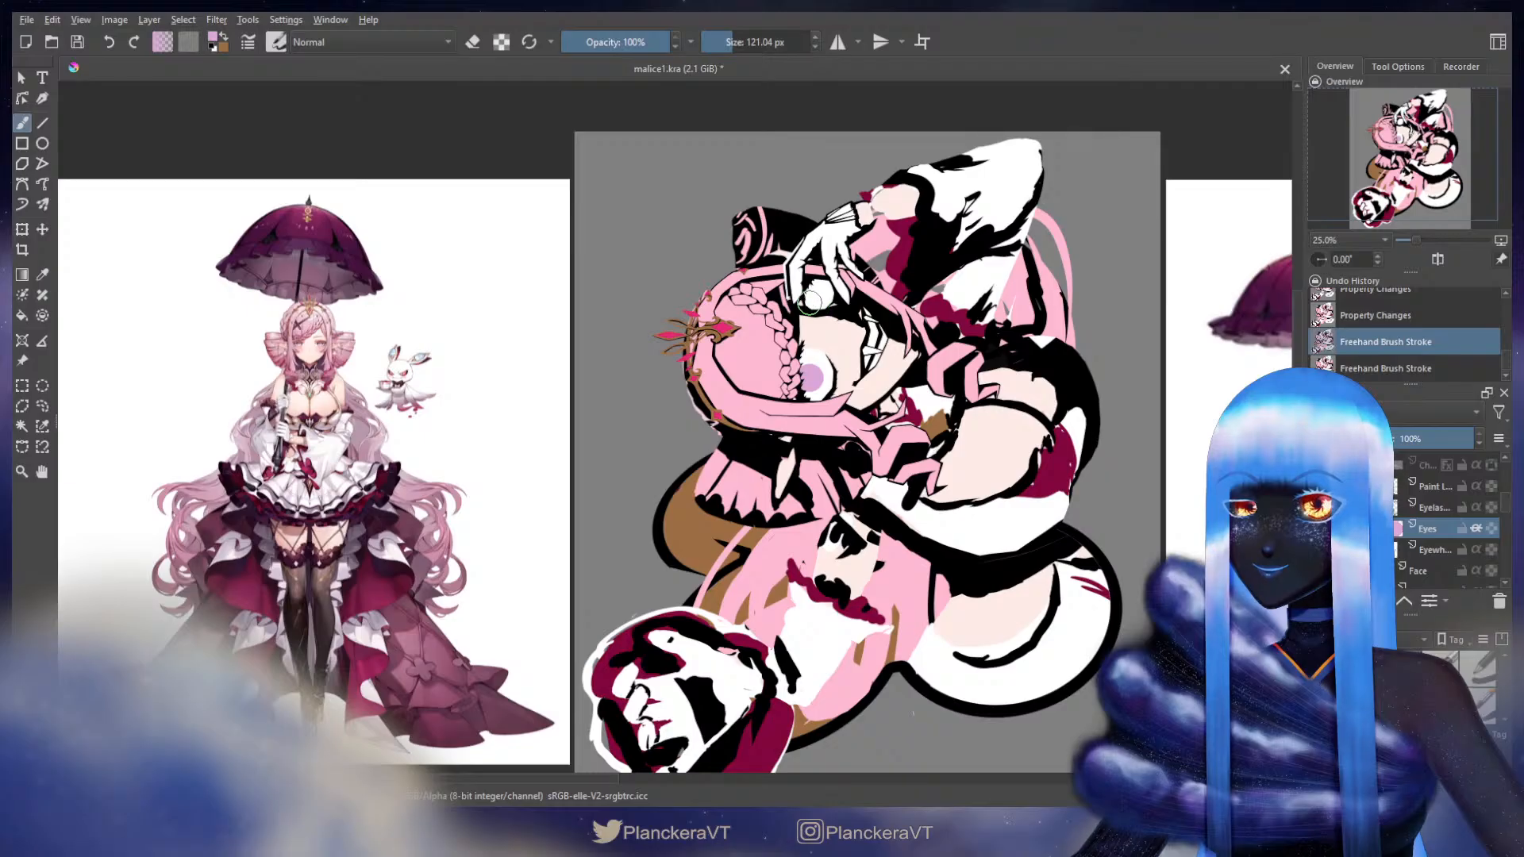
{"action": "key", "text": "ctrl+shift+z"}
{"action": "left_click", "coordinate": [941, 347], "text": "ctrl"}
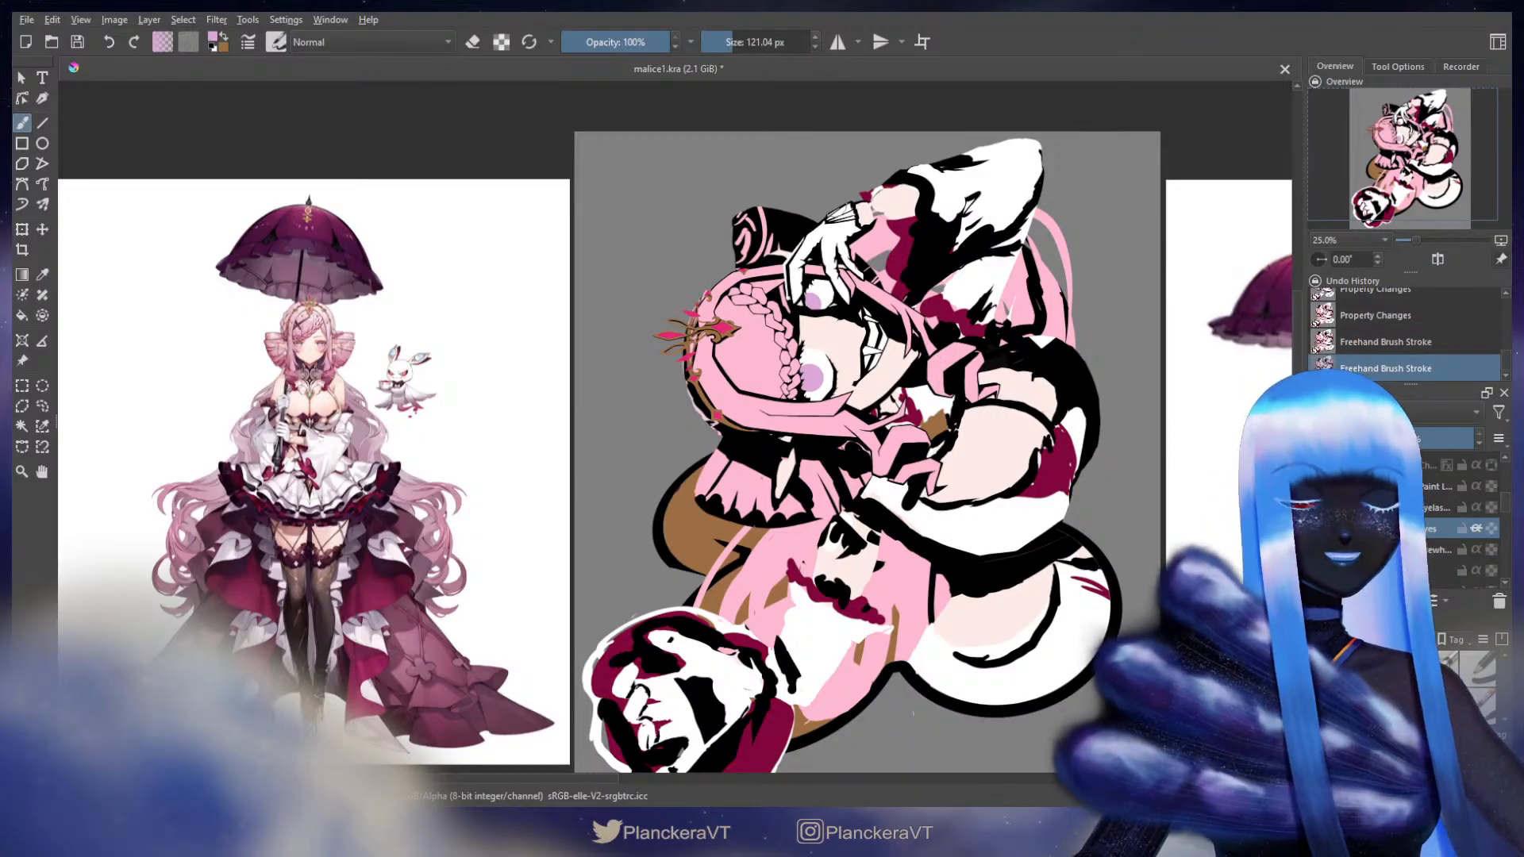
{"action": "key", "text": "ctrl+z"}
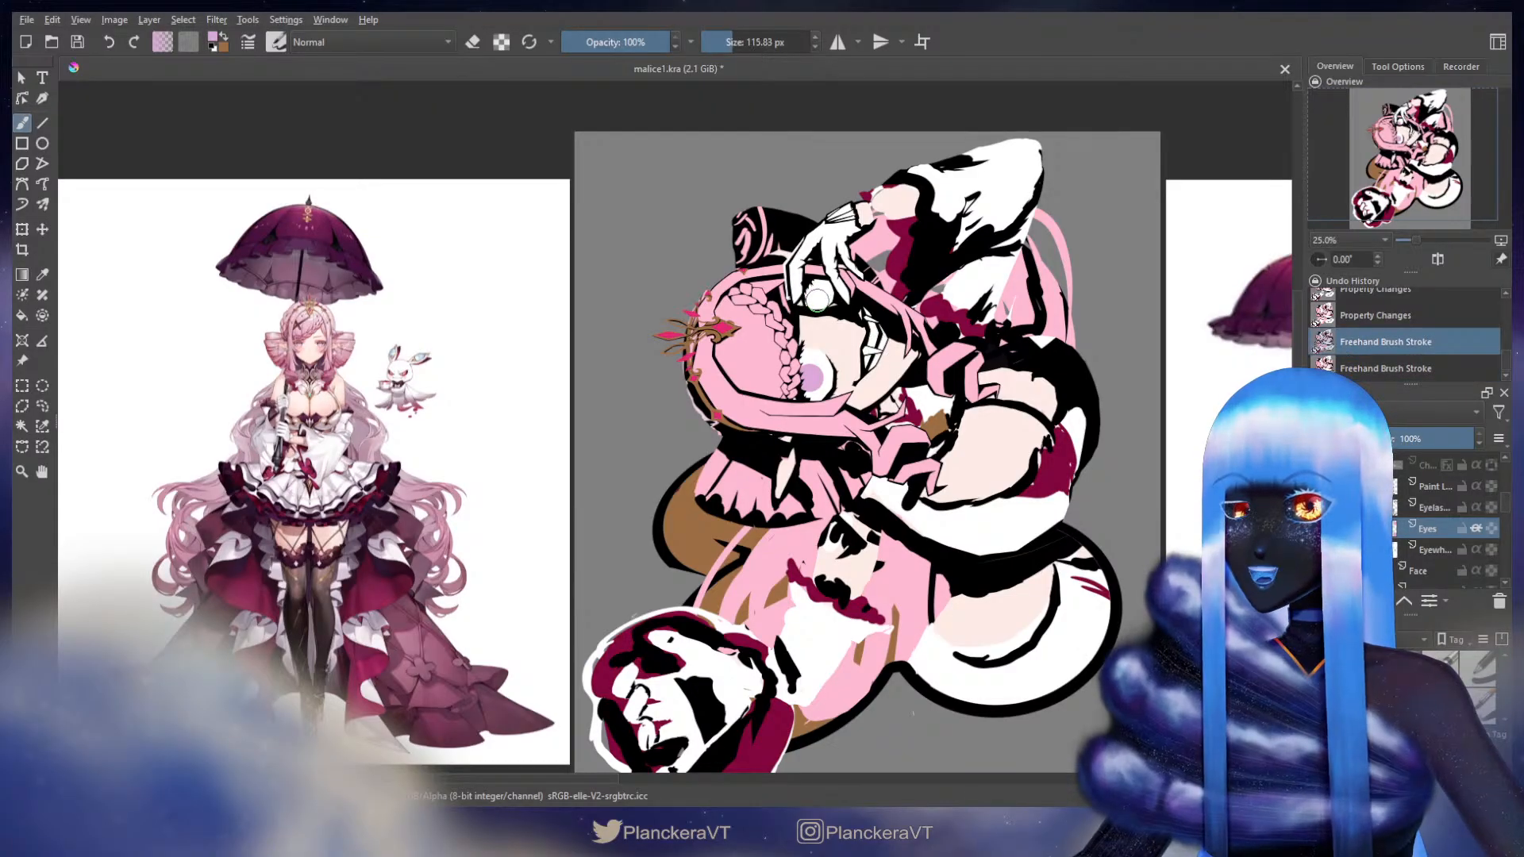
{"action": "key", "text": "ctrl+shift+z"}
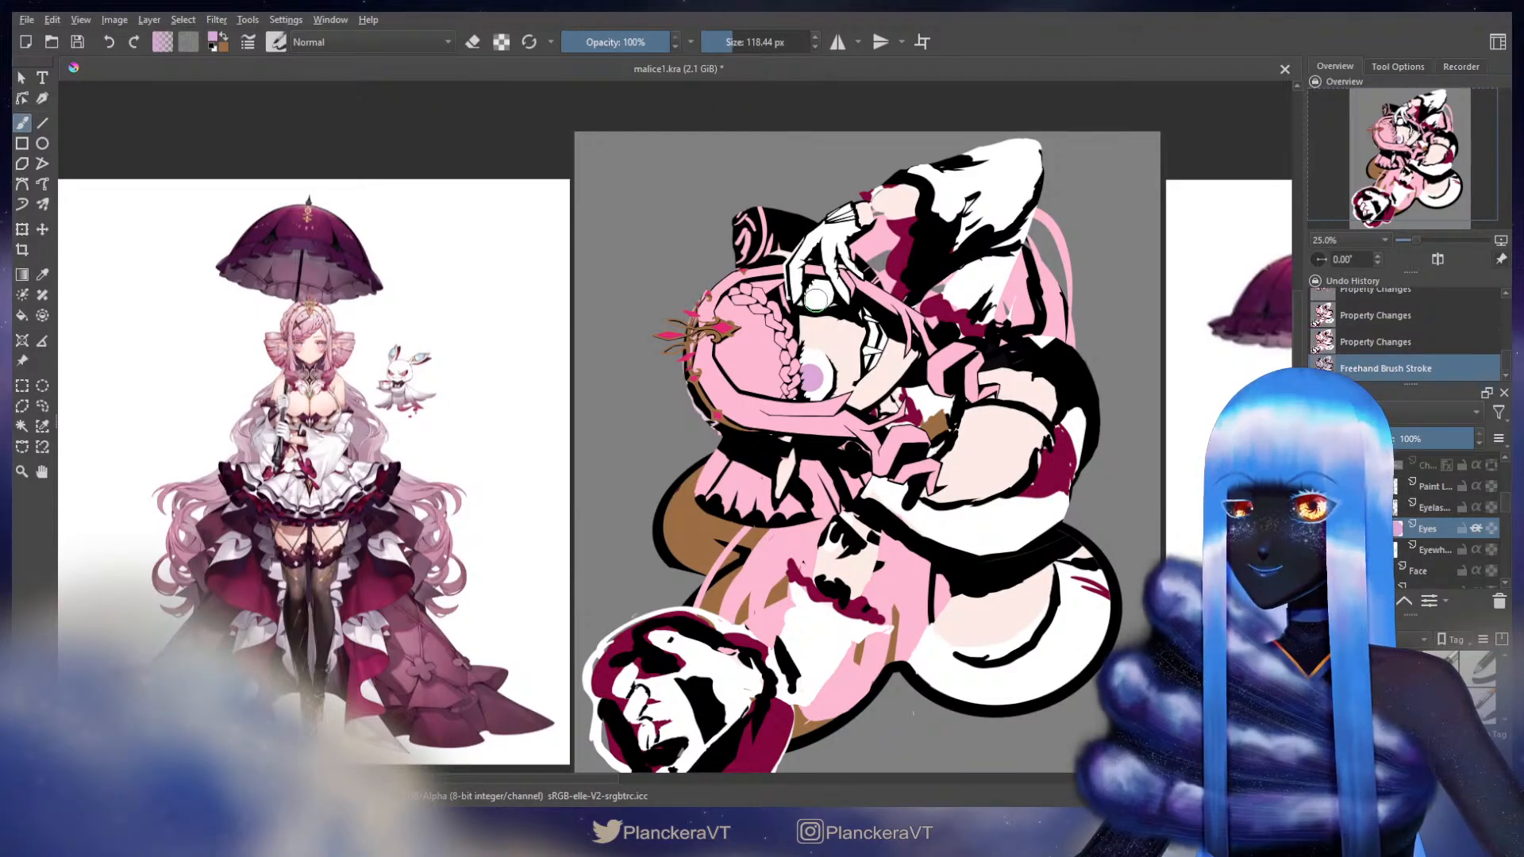
{"action": "key", "text": "ctrl+z"}
- Paint a round lilac iris in the eye under the gloved hand with a brush of about 105 px
{"action": "scroll", "coordinate": [873, 384], "scroll_direction": "up", "scroll_amount": 1}
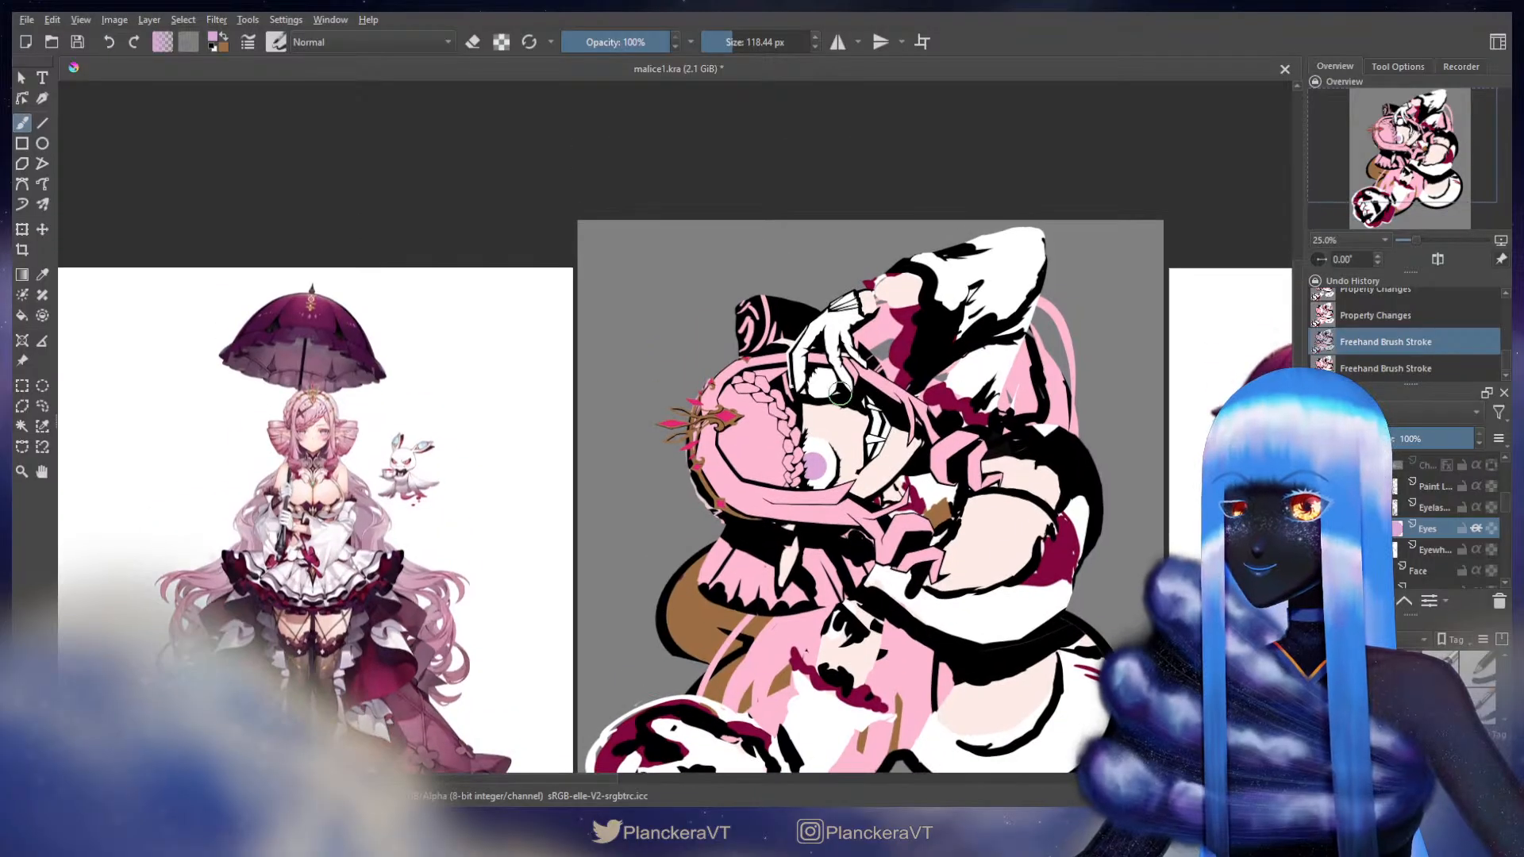
{"action": "scroll", "coordinate": [822, 386], "scroll_direction": "down", "scroll_amount": 1}
{"action": "left_click_drag", "start_coordinate": [821, 387], "coordinate": [818, 308]}
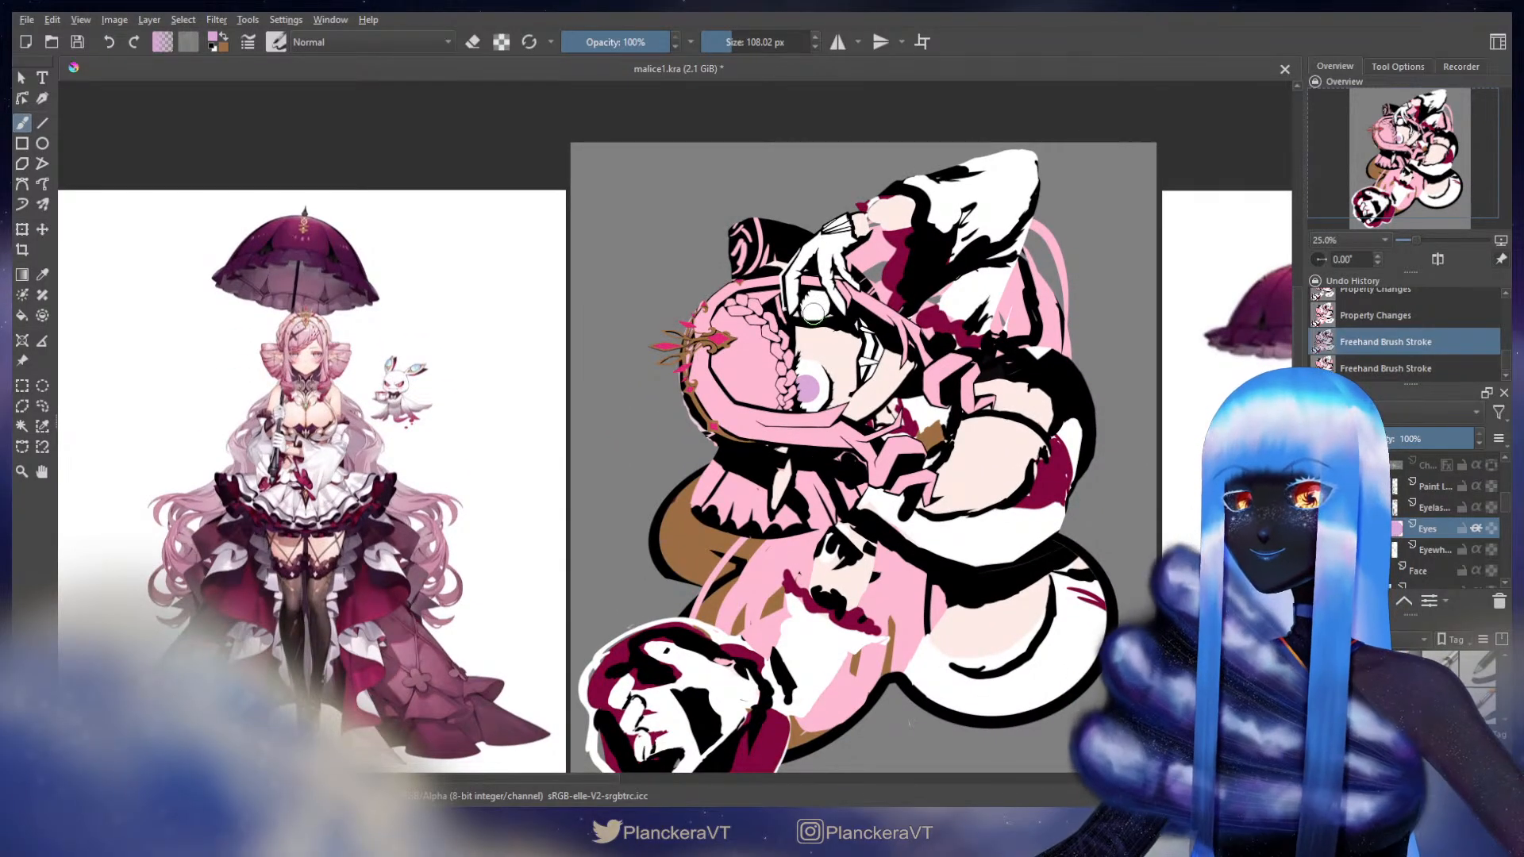
{"action": "left_click", "coordinate": [812, 308]}
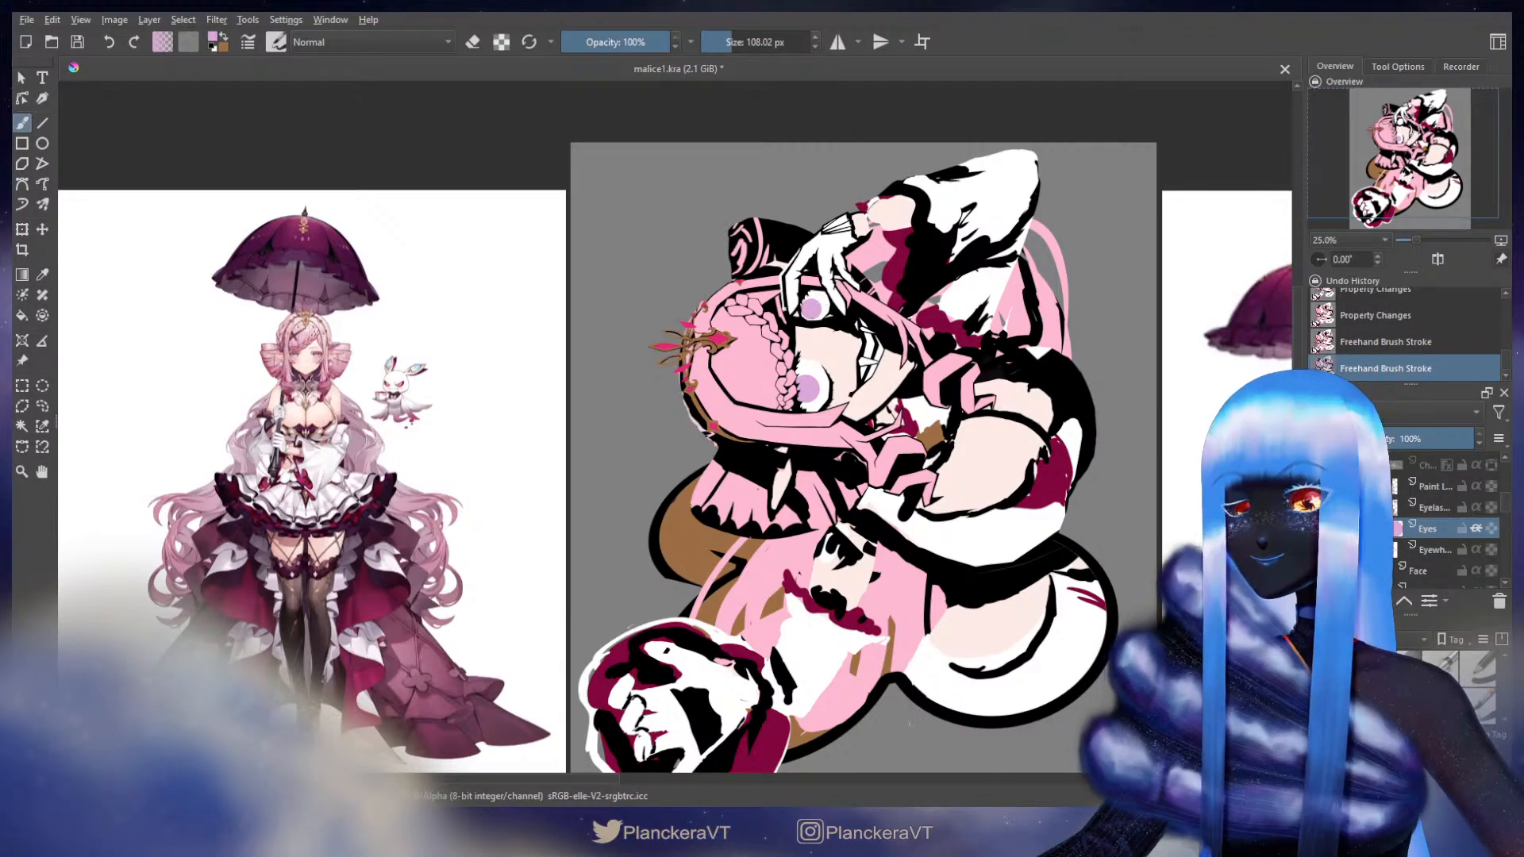
{"action": "key", "text": "ctrl+z"}
{"action": "left_click", "coordinate": [812, 308]}
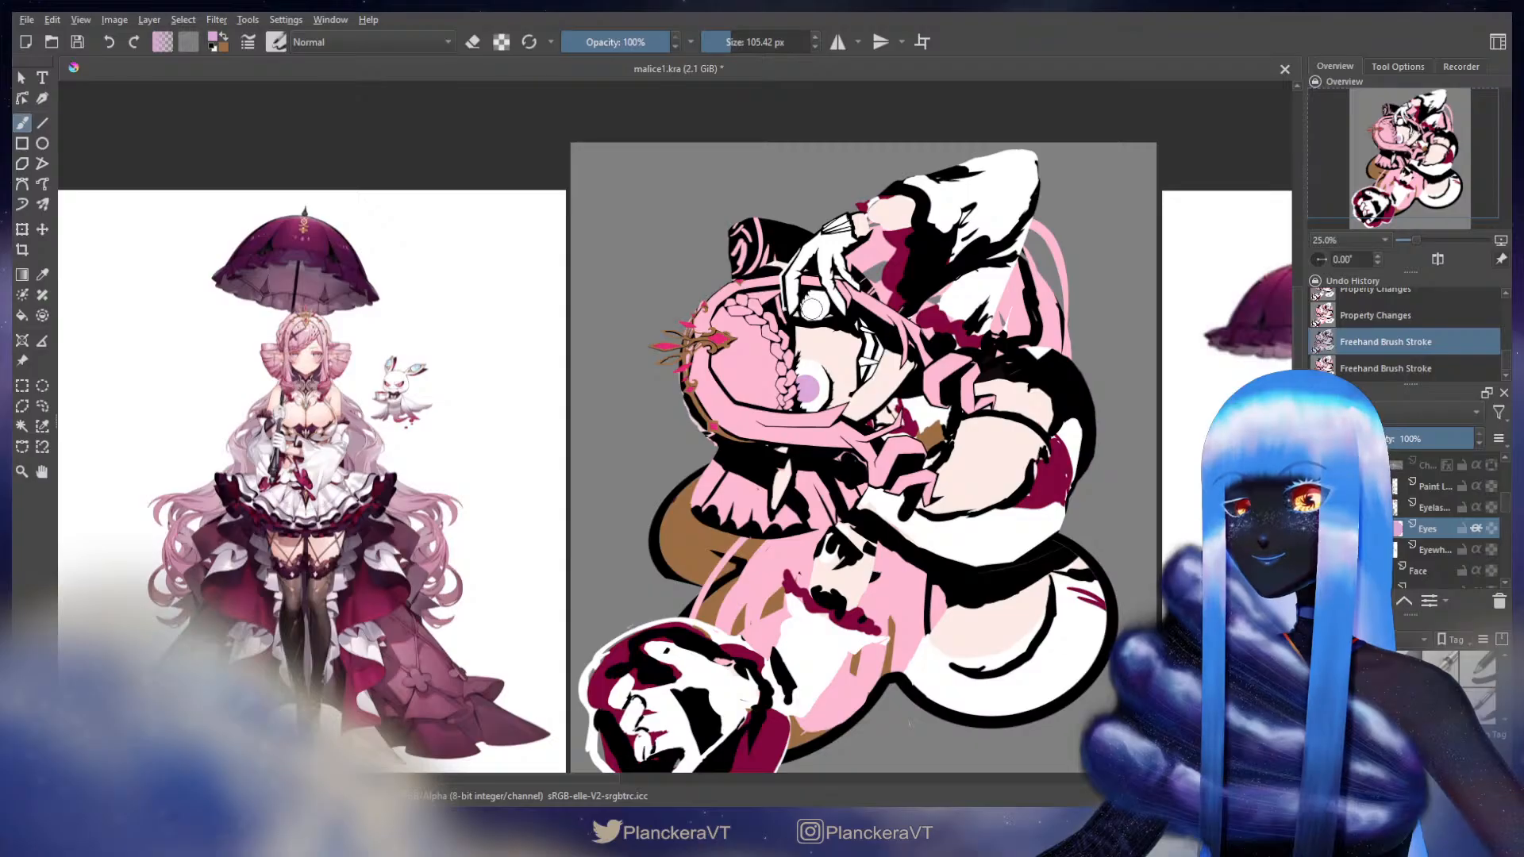
{"action": "key", "text": "ctrl+shift+z"}
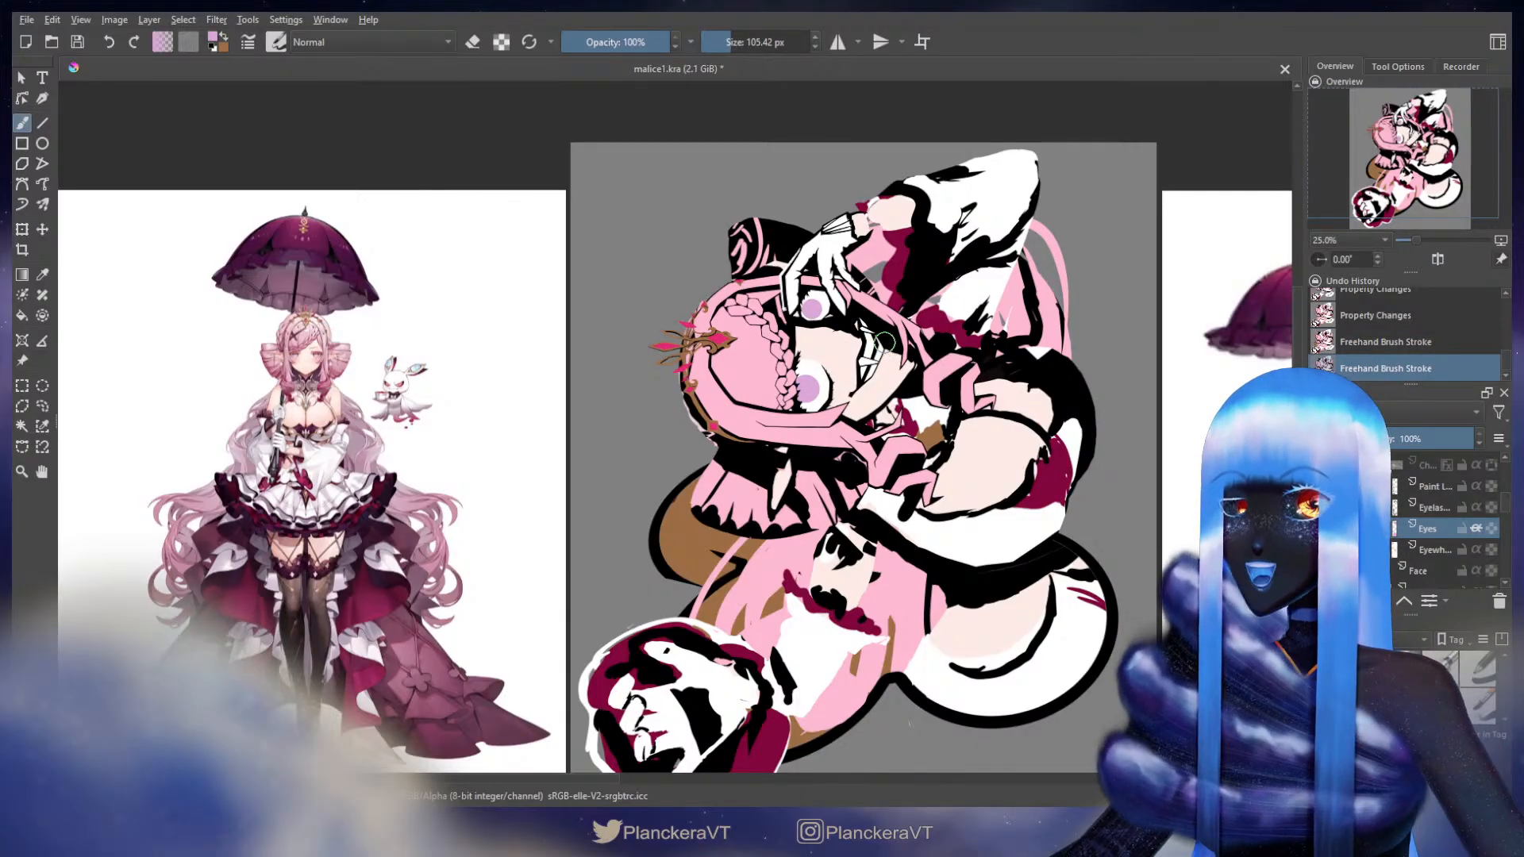
- Lasso the iris under the gloved hand, nudge it slightly into place, and clear the selection
{"action": "left_click", "coordinate": [42, 405]}
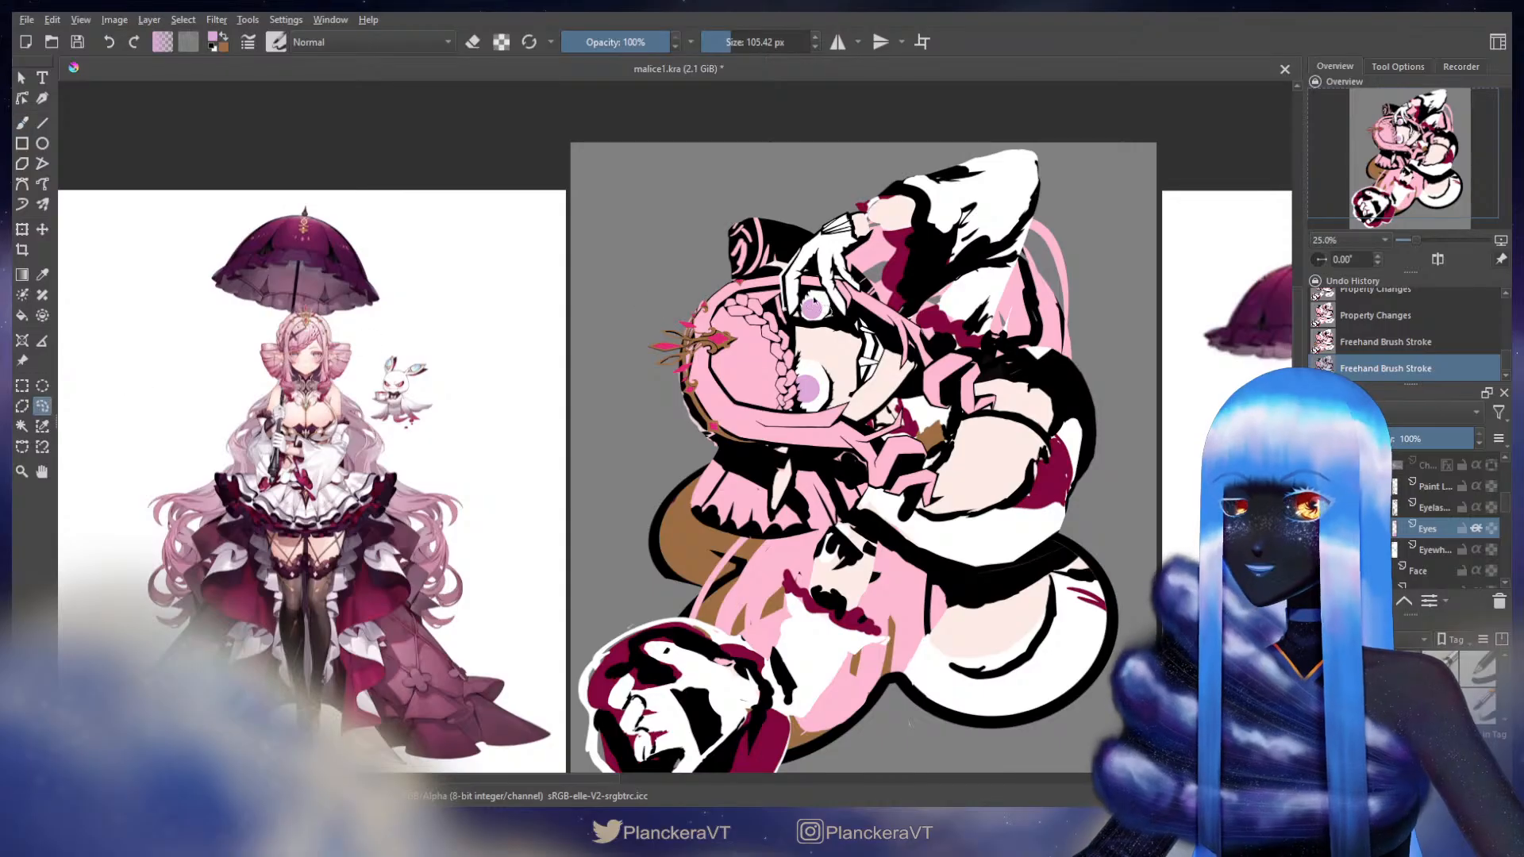
{"action": "left_click_drag", "start_coordinate": [854, 278], "coordinate": [851, 280]}
{"action": "key", "text": "t"}
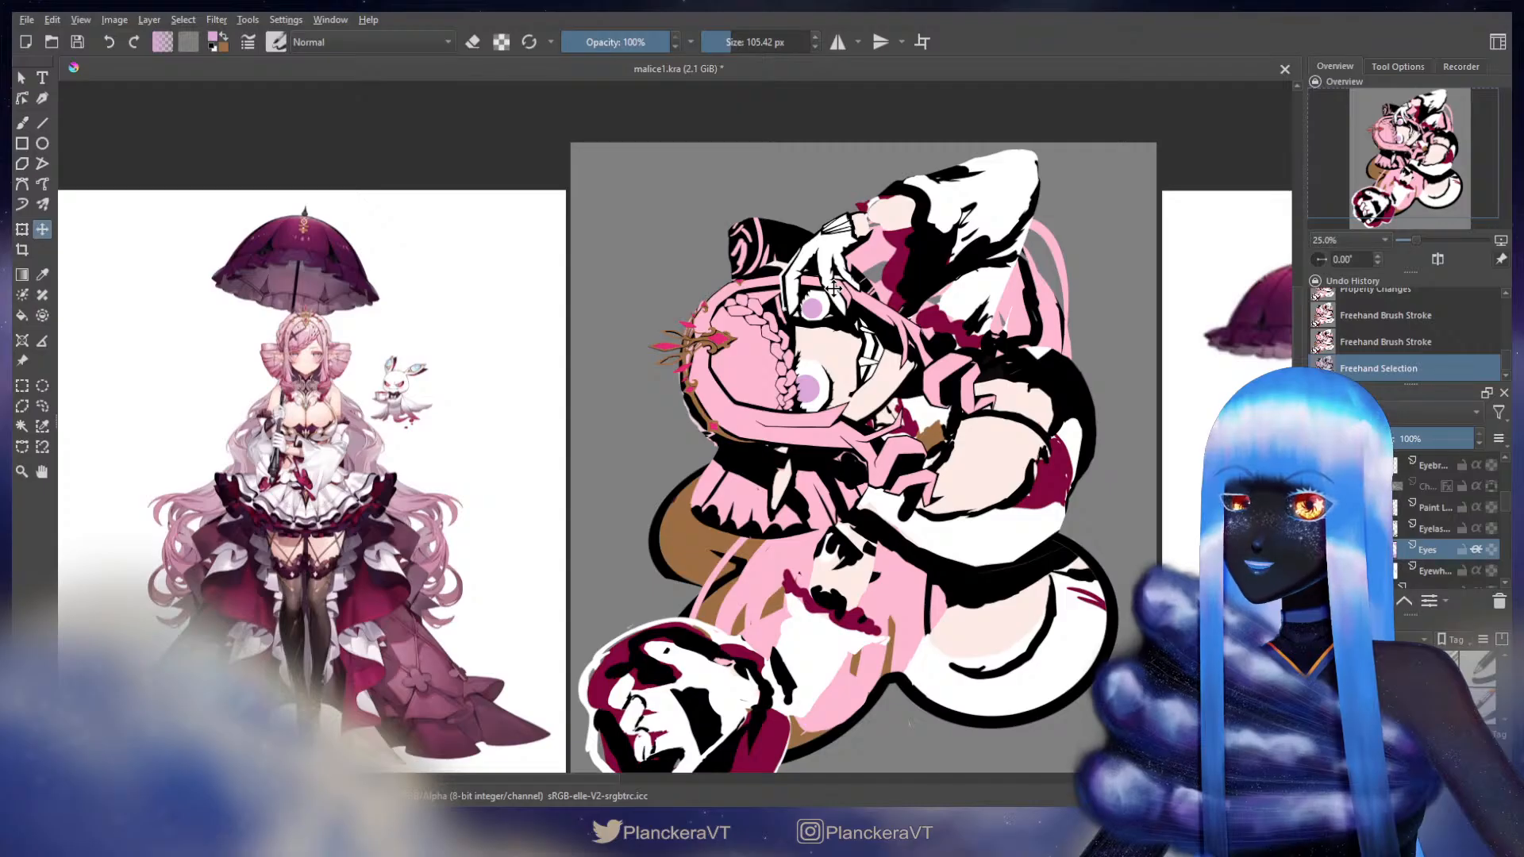
{"action": "key", "text": "b"}
{"action": "key", "text": "ctrl+shift+a"}
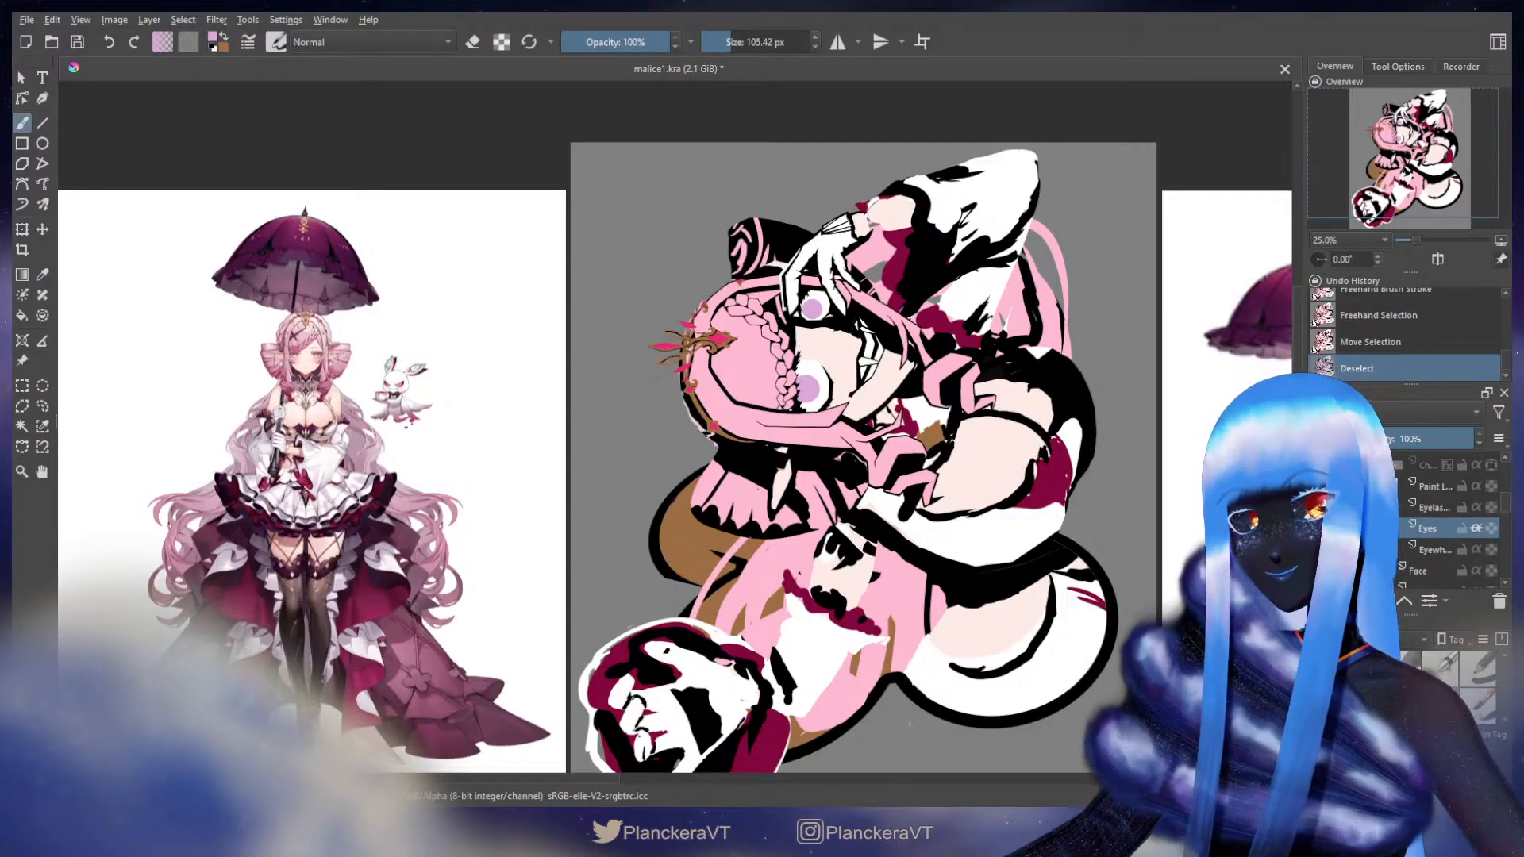
- Mirror the canvas view and examine the placement and size of both irises up close
{"action": "key", "text": "m"}
{"action": "left_click_drag", "start_coordinate": [691, 471], "coordinate": [789, 488]}
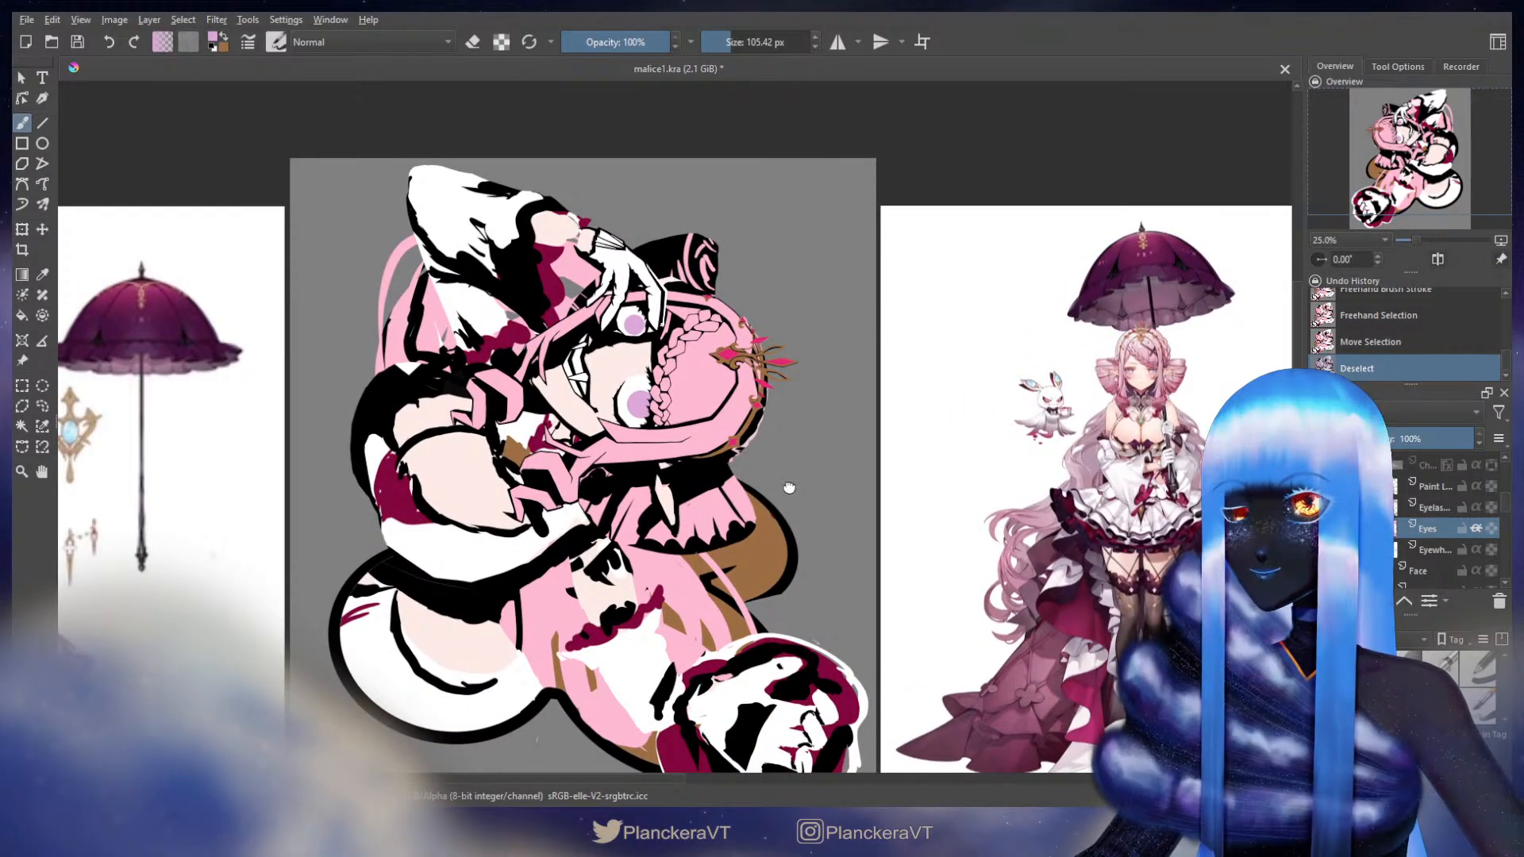
{"action": "left_click_drag", "start_coordinate": [789, 488], "coordinate": [792, 492]}
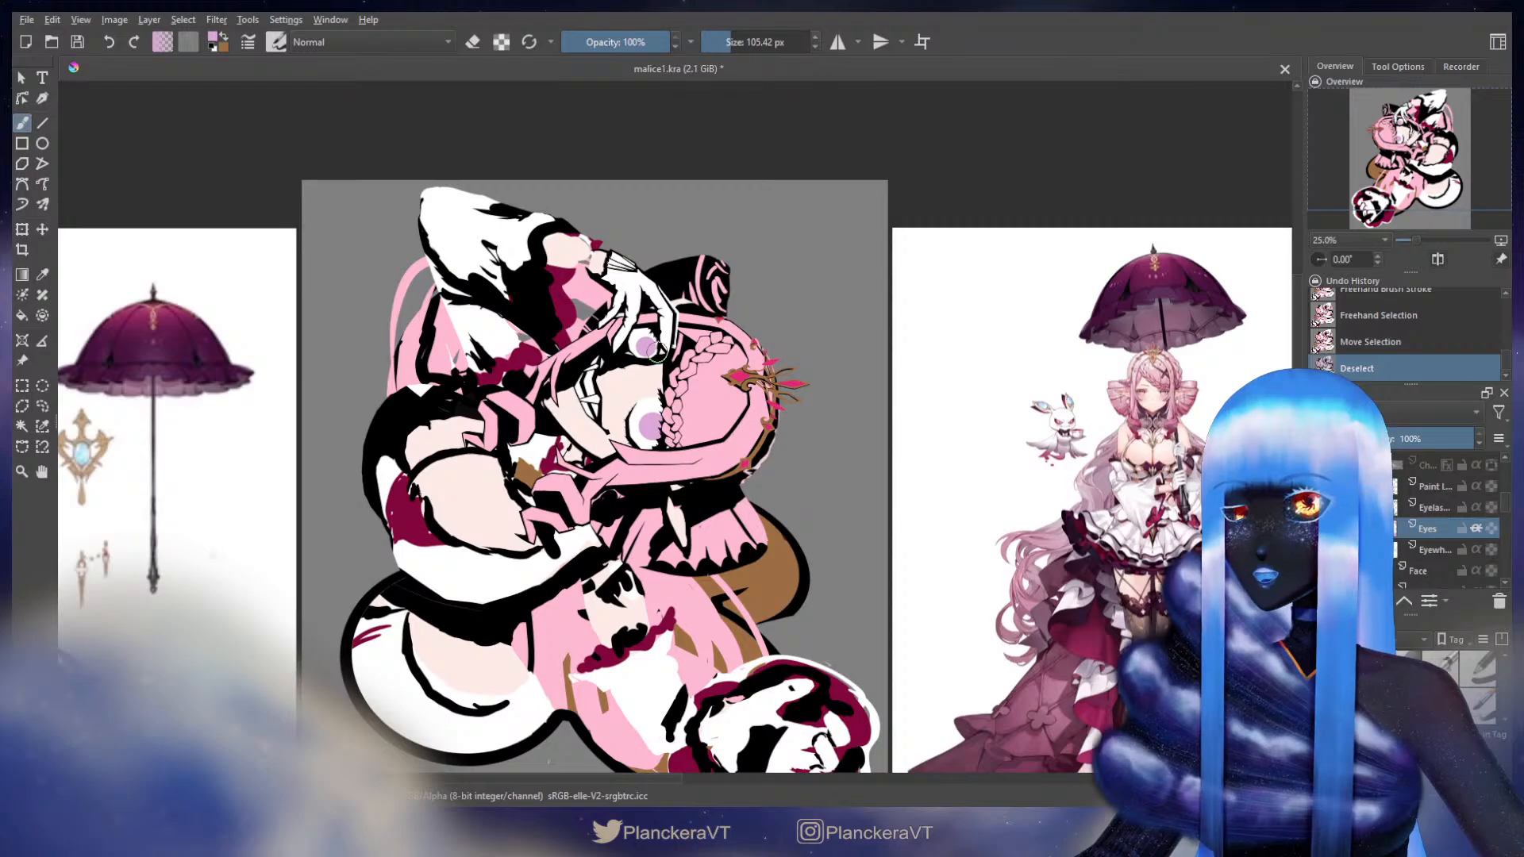
{"action": "scroll", "coordinate": [648, 347], "scroll_direction": "up", "scroll_amount": 3}
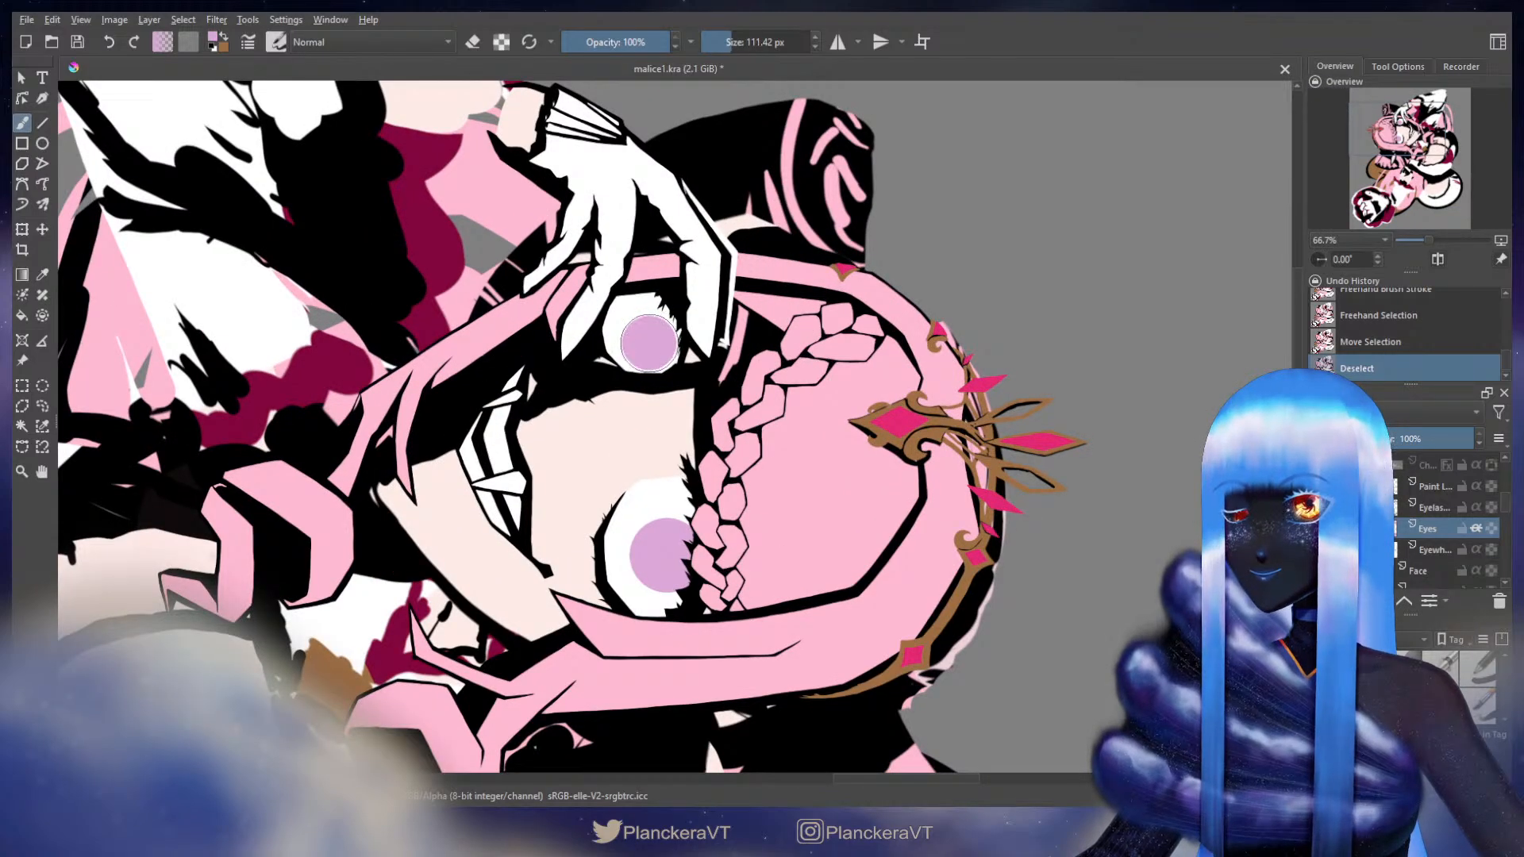
- Try round lilac irises at brush sizes of about 117 px and 111 px in the eye under the gloved hand
{"action": "key", "text": "bracketright"}
{"action": "left_click", "coordinate": [651, 343]}
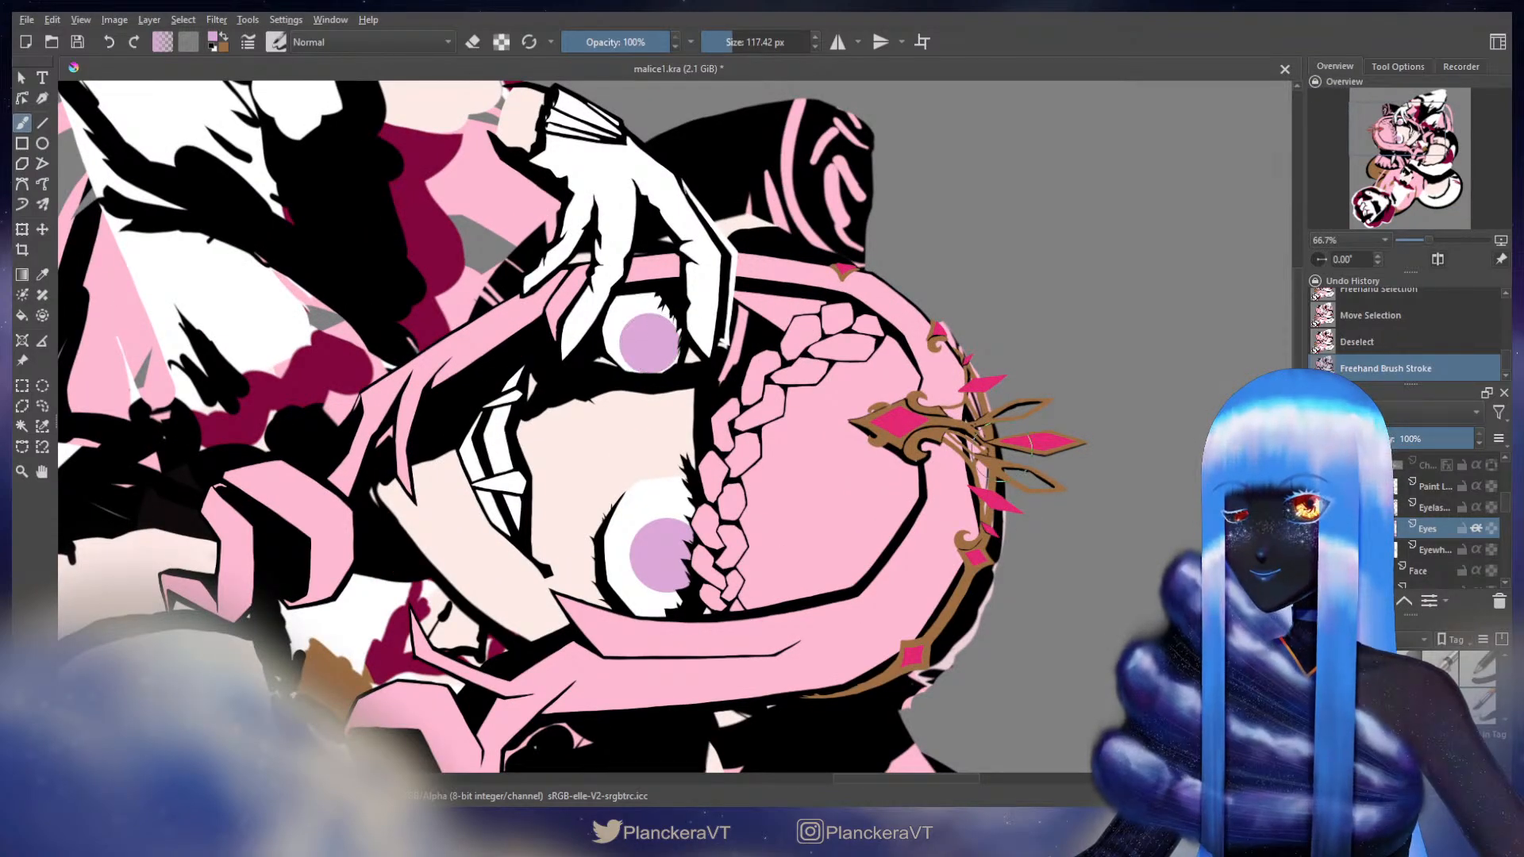
{"action": "key", "text": "ctrl+z"}
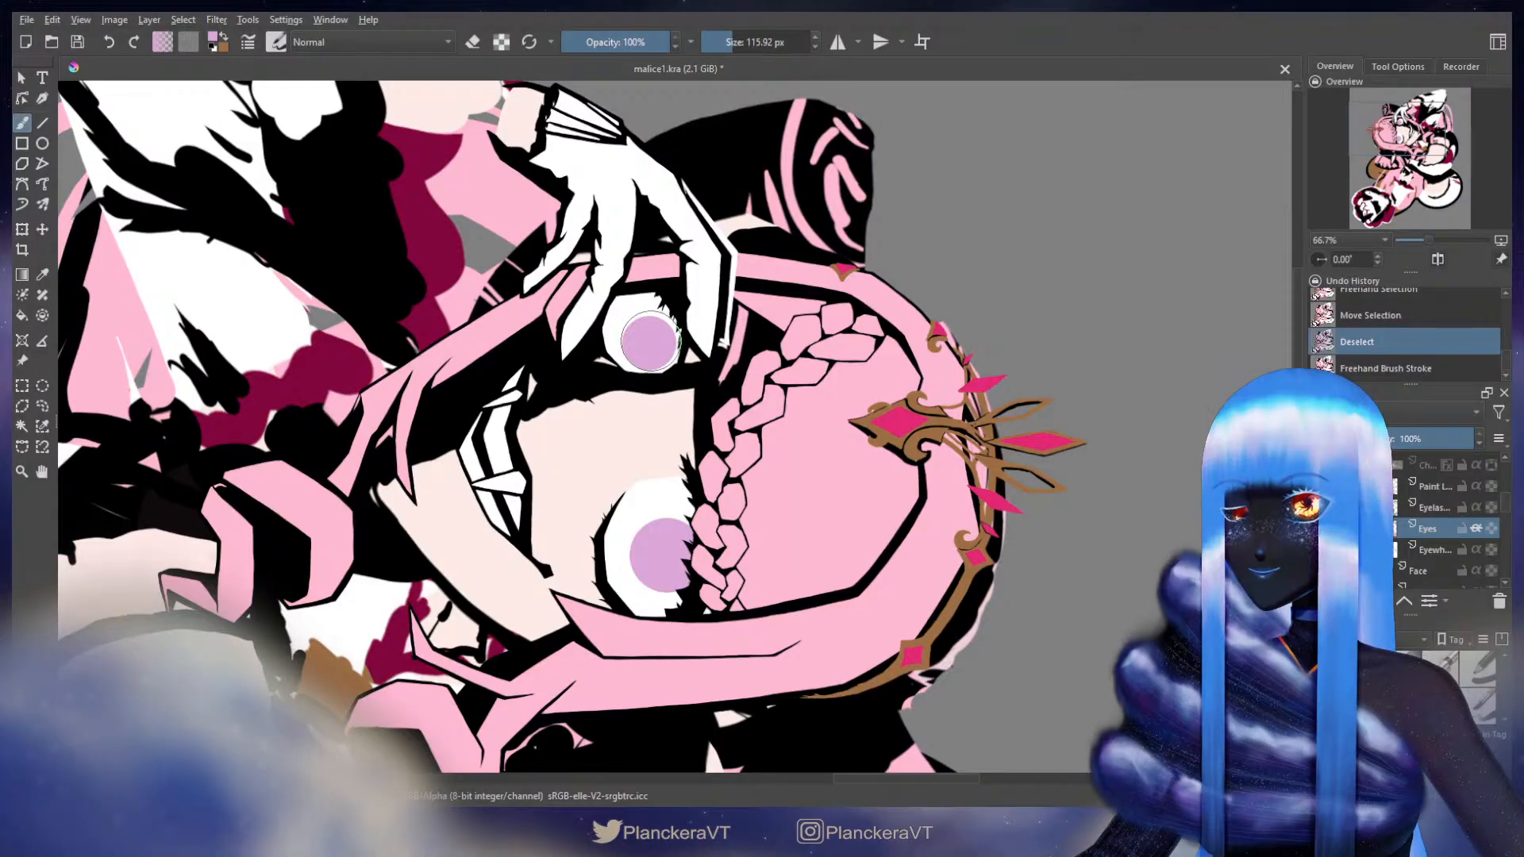
{"action": "left_click", "coordinate": [649, 343]}
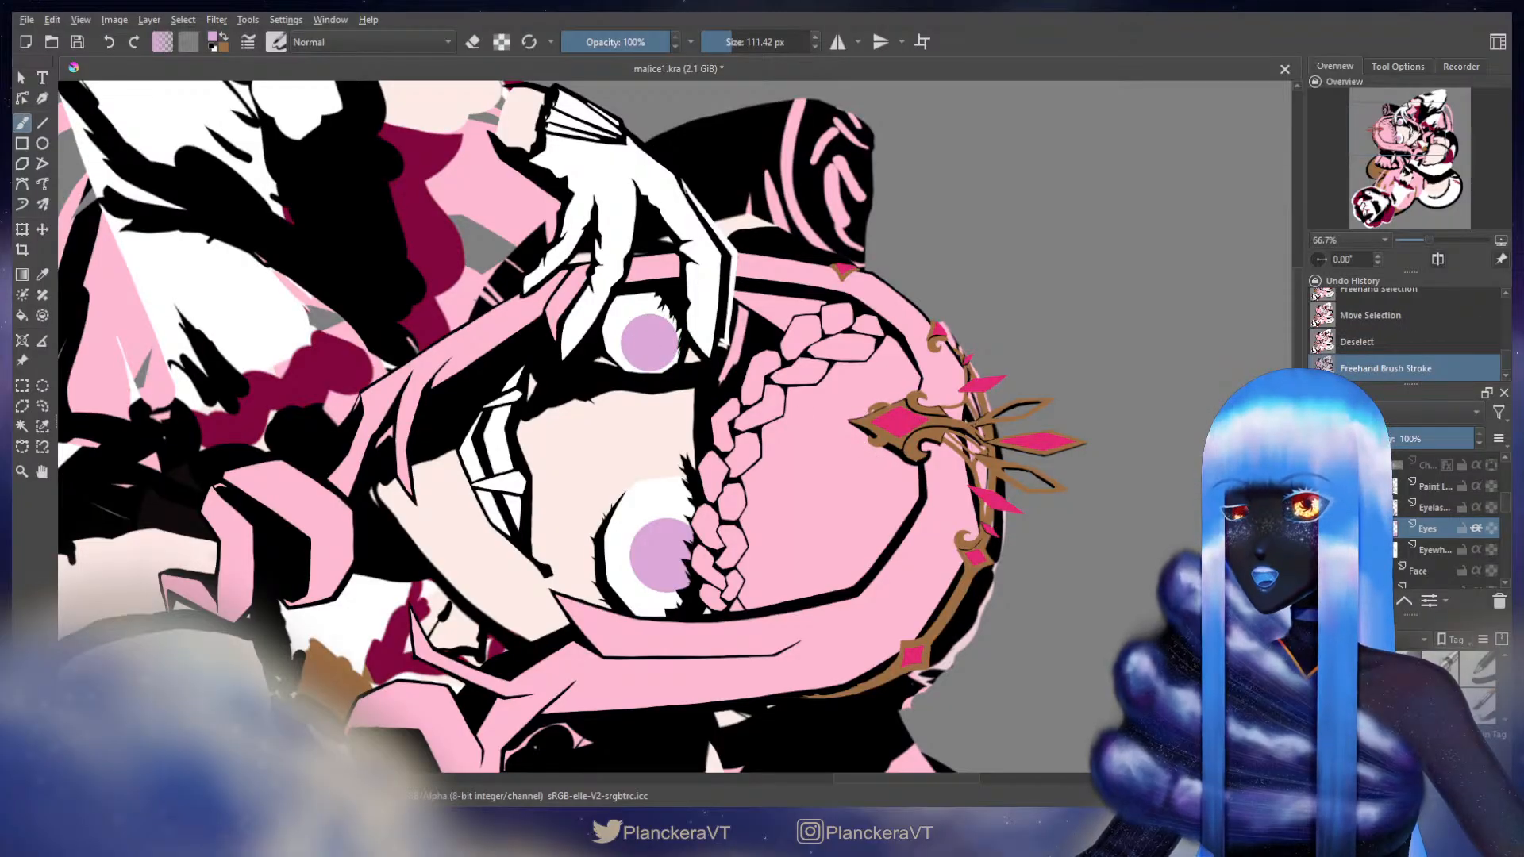
{"action": "key", "text": "ctrl+z"}
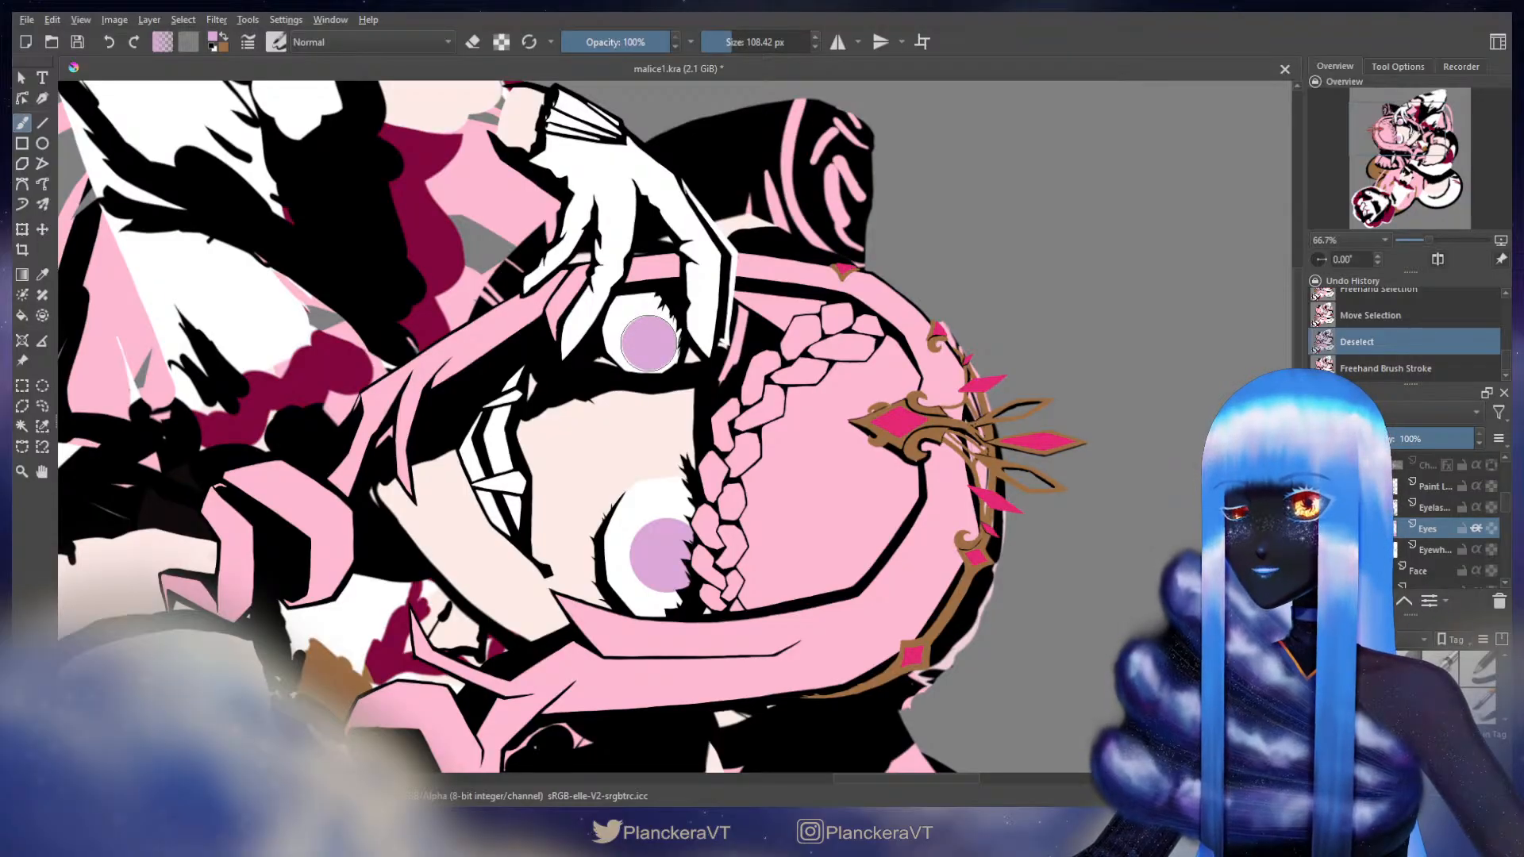
- Paint a lilac iris at about 108 px in the eye under the gloved hand, compare it with the previous state, and mirror the canvas view
{"action": "left_click", "coordinate": [649, 342]}
{"action": "scroll", "coordinate": [997, 471], "scroll_direction": "down", "scroll_amount": 3}
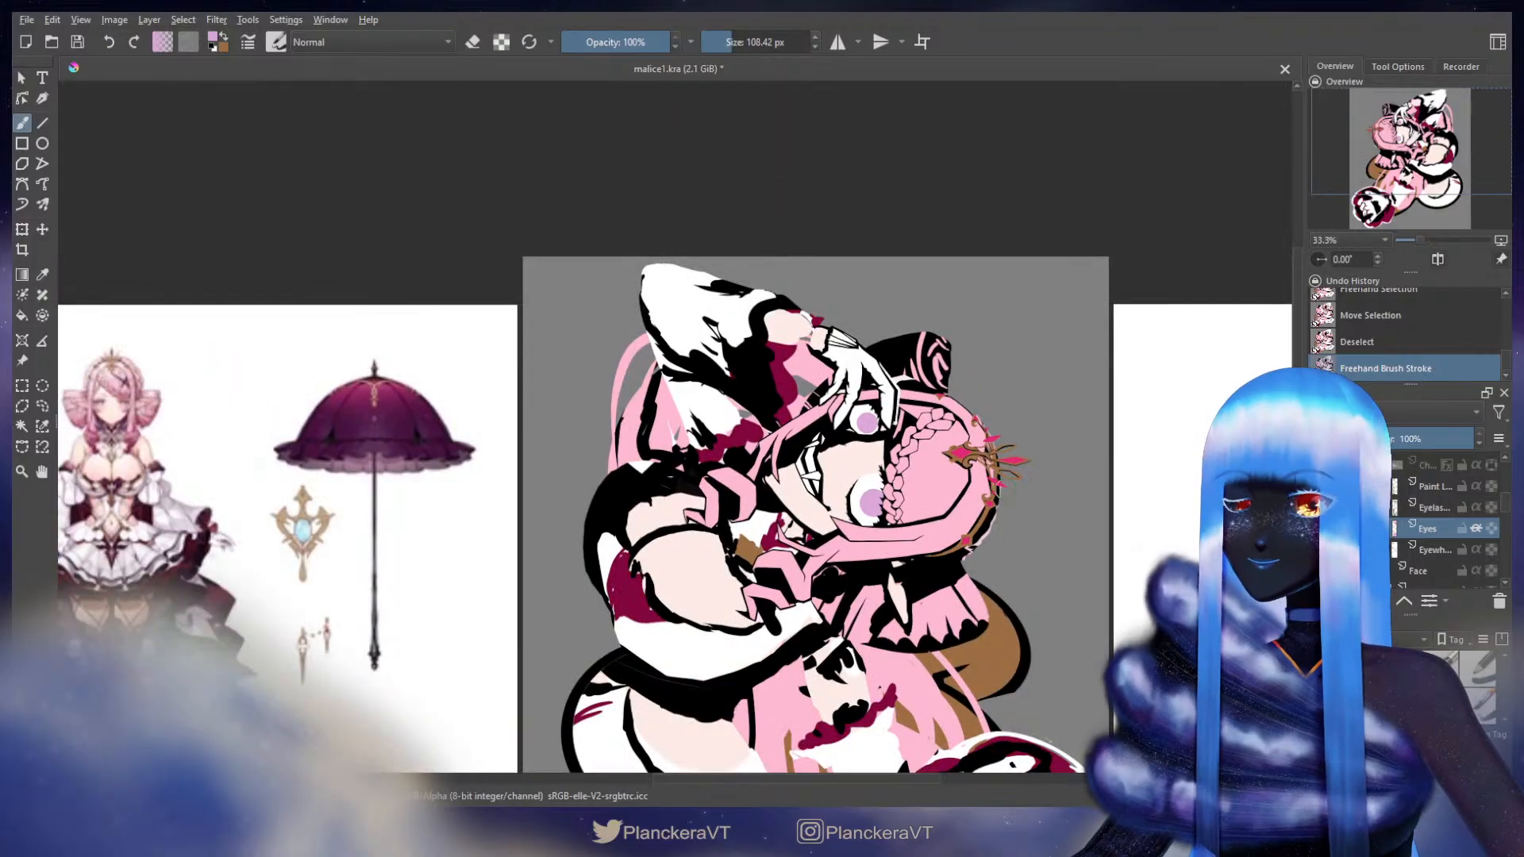
{"action": "key", "text": "ctrl+z"}
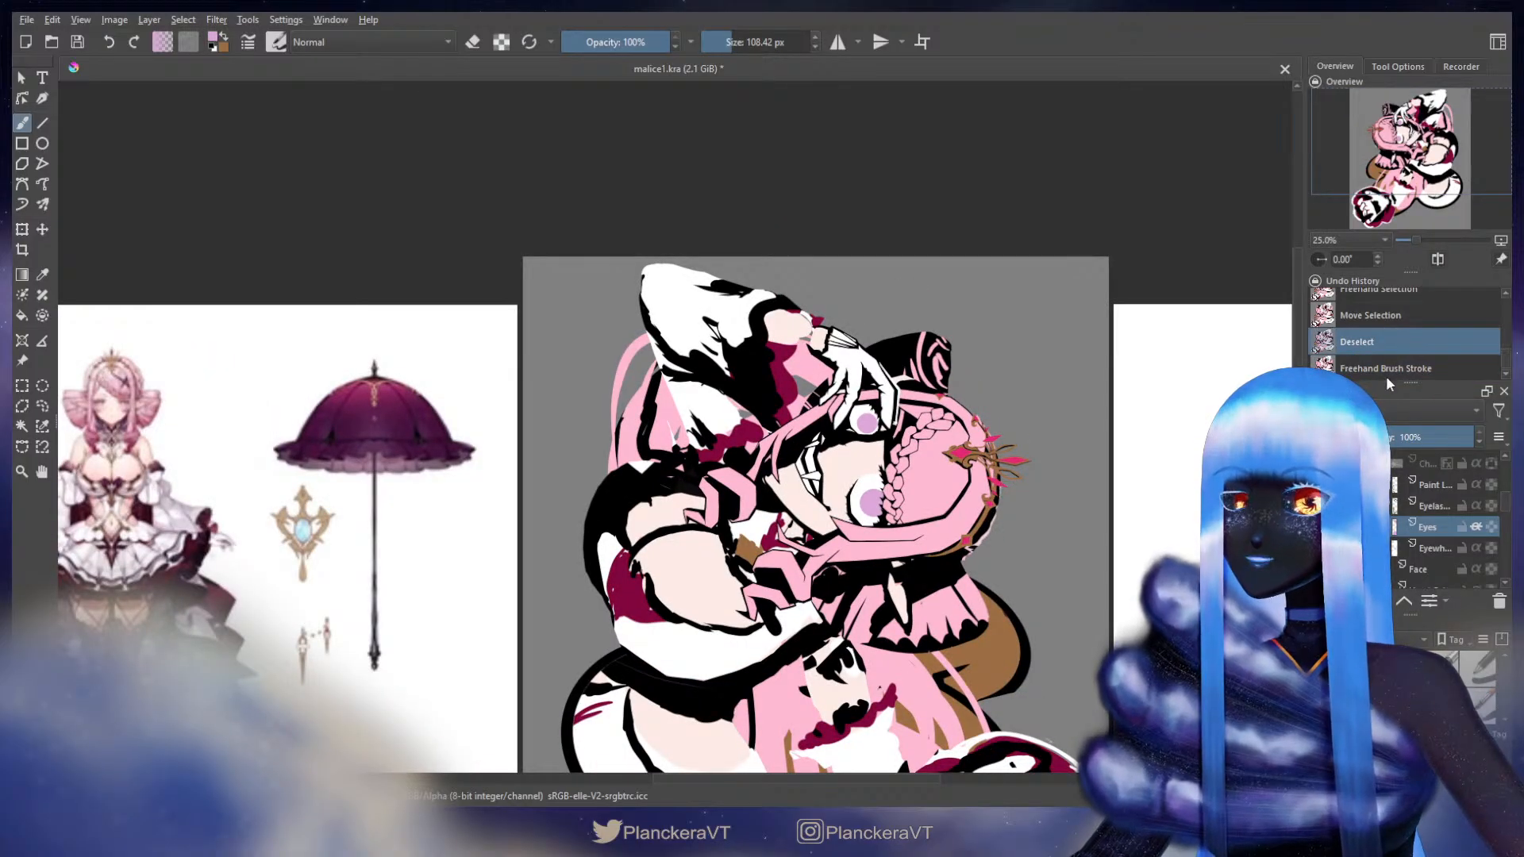
{"action": "left_click", "coordinate": [1386, 370]}
{"action": "scroll", "coordinate": [994, 511], "scroll_direction": "down", "scroll_amount": 1}
{"action": "left_click_drag", "start_coordinate": [1038, 523], "coordinate": [902, 428]}
{"action": "left_click", "coordinate": [1439, 261]}
{"action": "left_click_drag", "start_coordinate": [675, 480], "coordinate": [975, 564]}
{"action": "scroll", "coordinate": [975, 564], "scroll_direction": "up", "scroll_amount": 2}
{"action": "scroll", "coordinate": [975, 563], "scroll_direction": "up", "scroll_amount": 5}
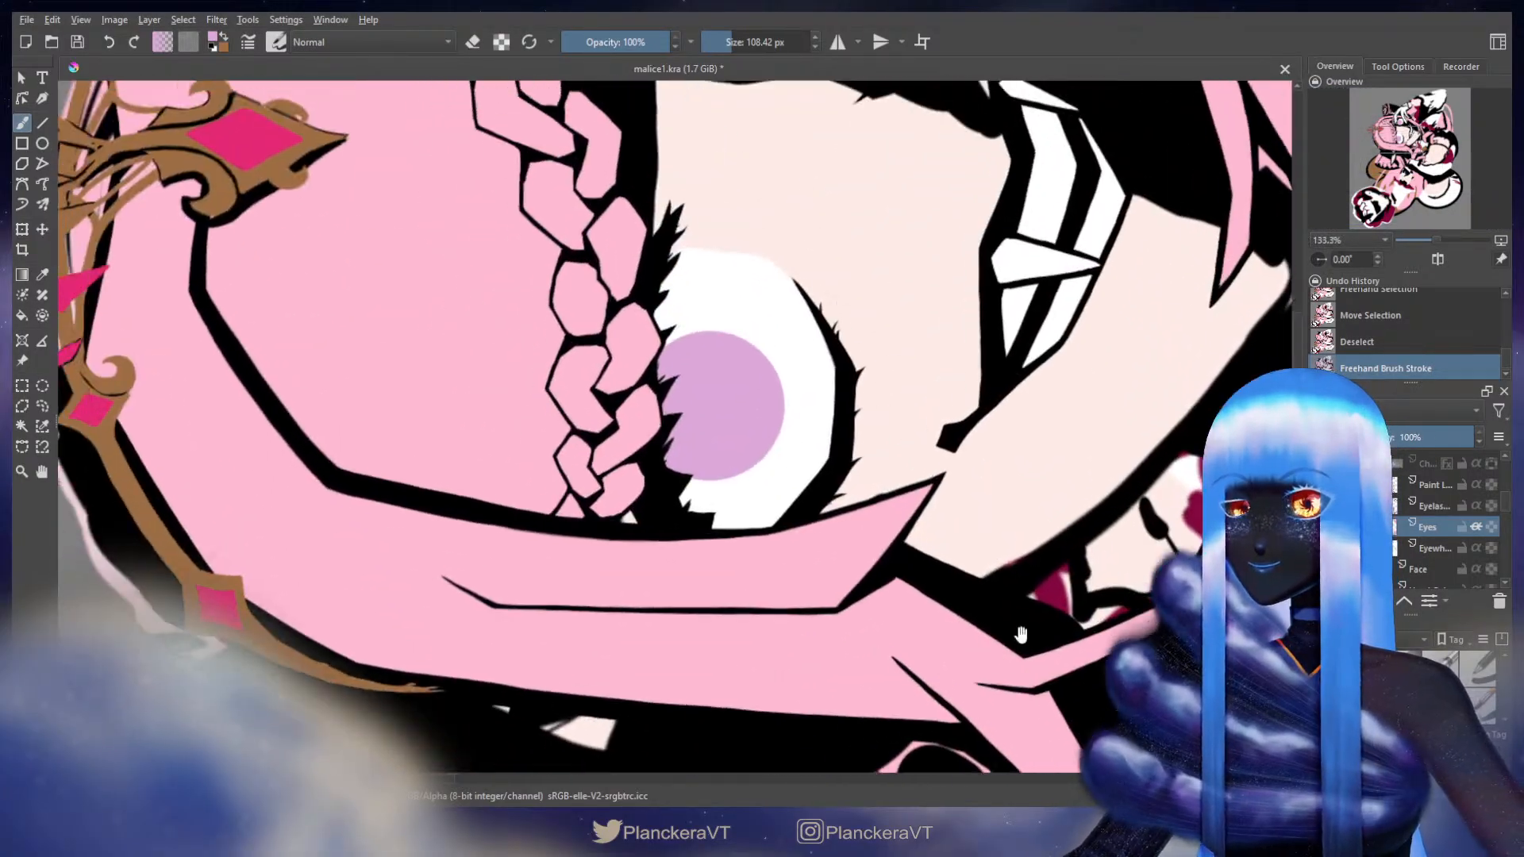
- Add a paint layer above the Eyes layer and paint a round black pupil of about 30 px in the centre of each iris
{"action": "key", "text": "Insert"}
{"action": "left_click", "coordinate": [657, 517], "text": "ctrl"}
{"action": "left_click_drag", "start_coordinate": [711, 413], "coordinate": [640, 412]}
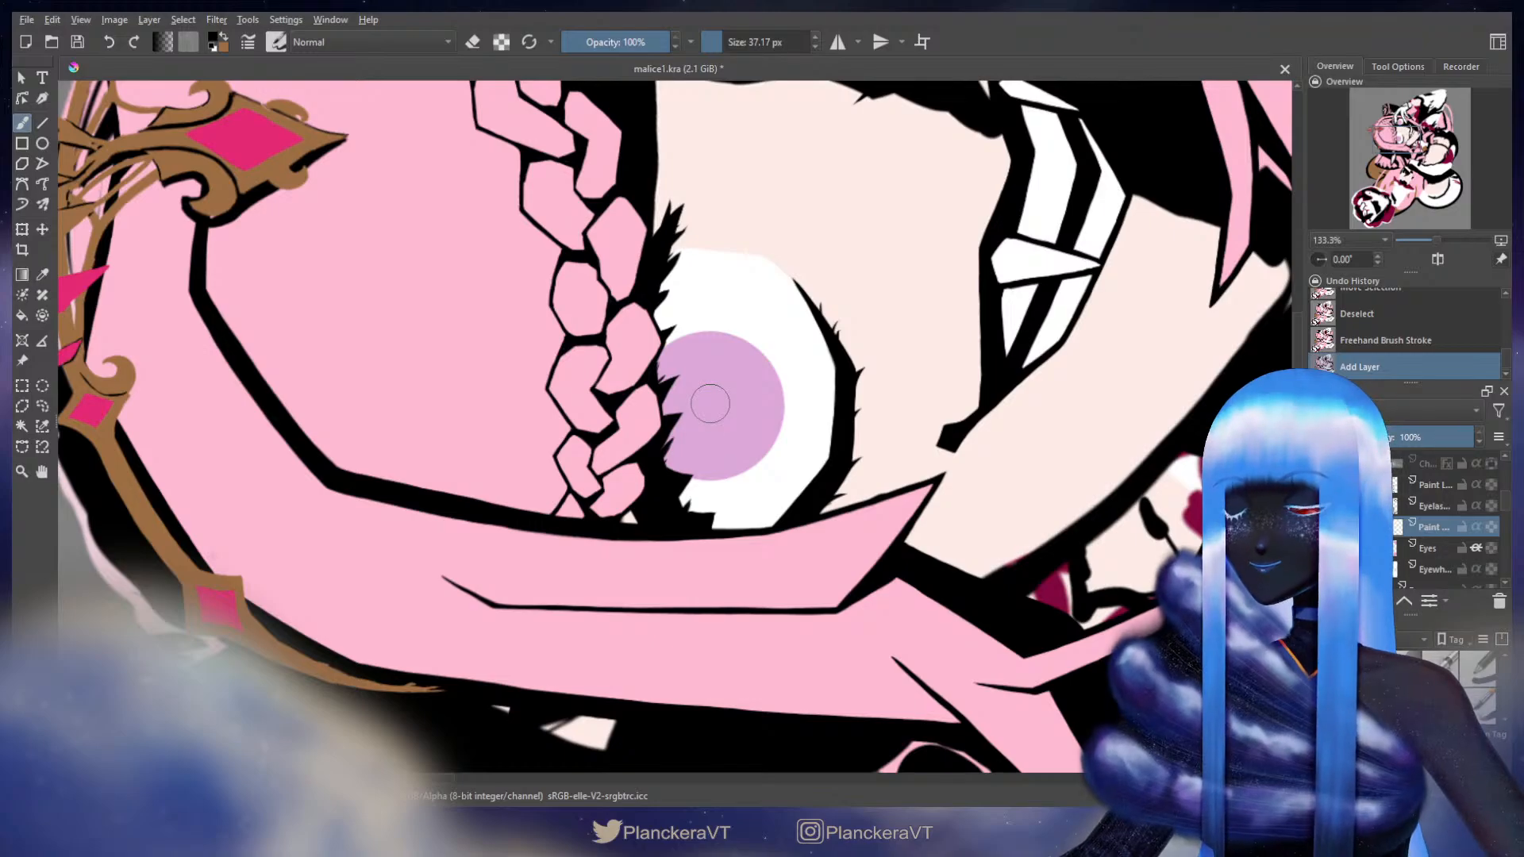
{"action": "left_click", "coordinate": [711, 403]}
{"action": "left_click_drag", "start_coordinate": [858, 224], "coordinate": [893, 633]}
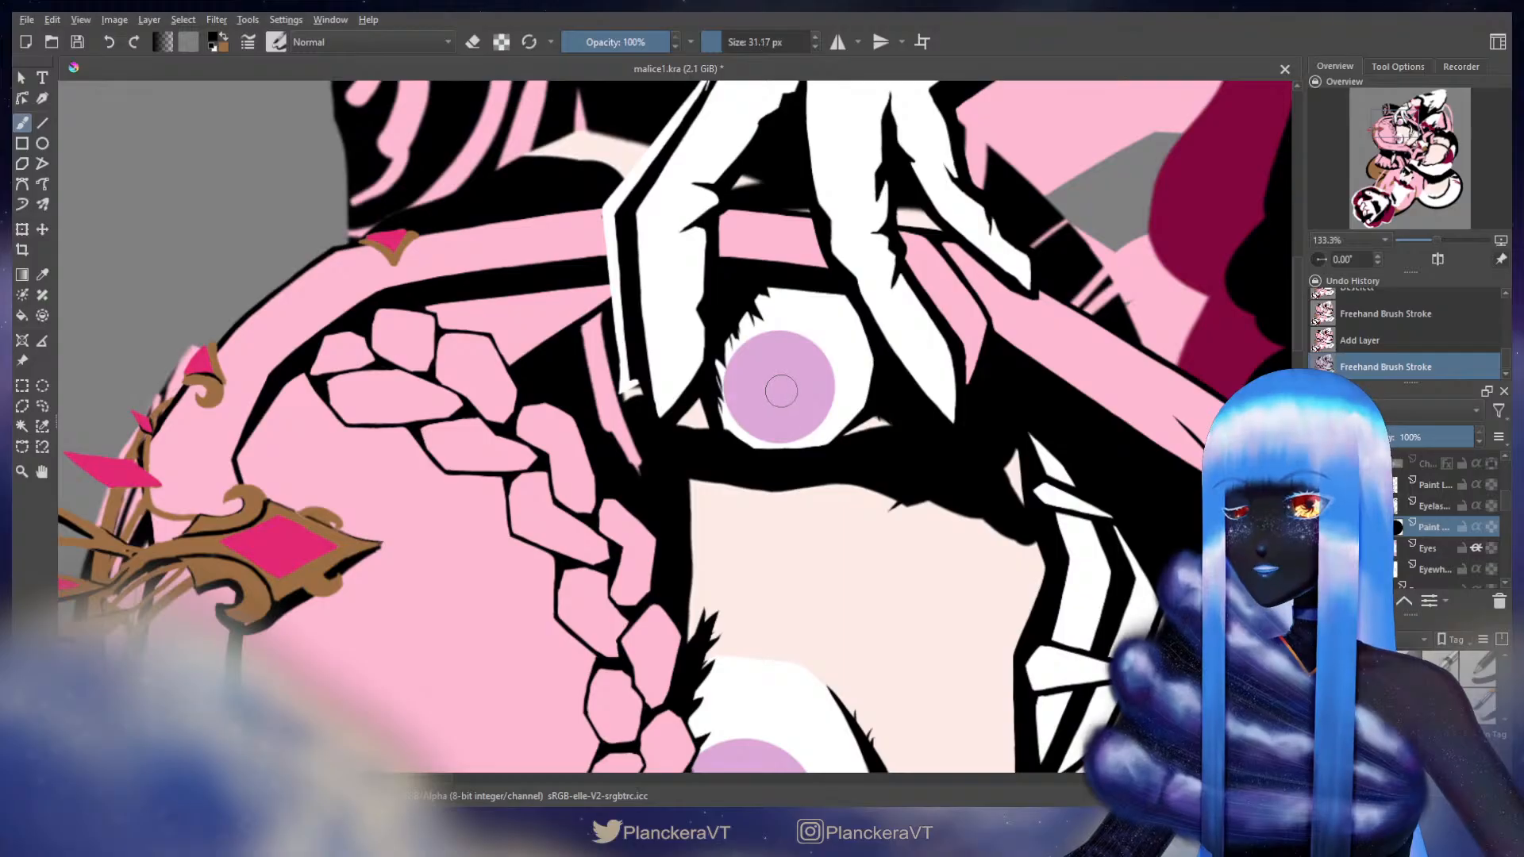
{"action": "left_click", "coordinate": [777, 388]}
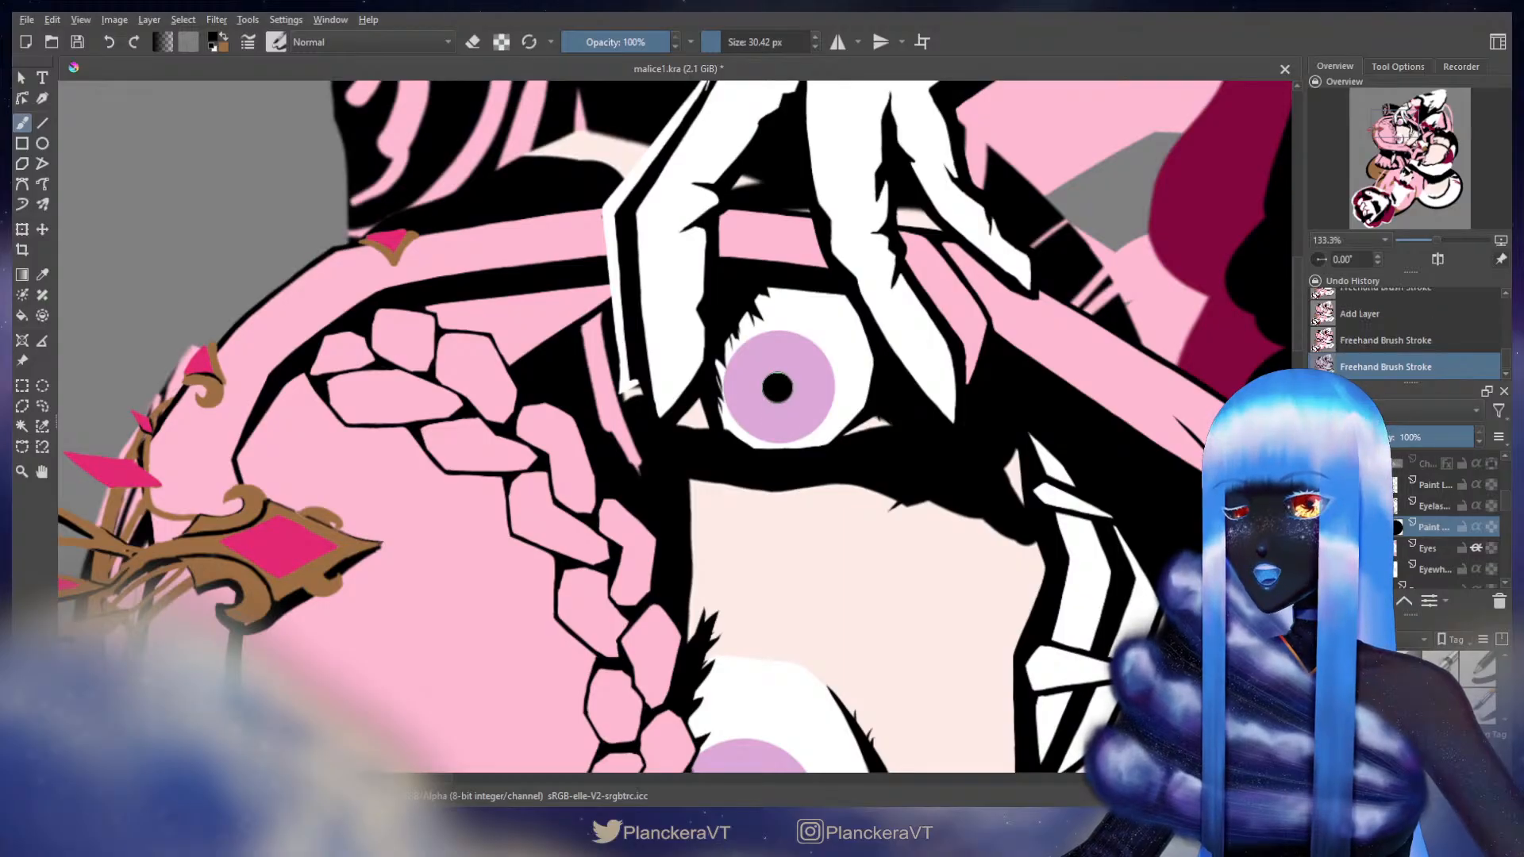
- Rename the new pupil layer as Pupil and lock the transparency of the Eyes layer
{"action": "scroll", "coordinate": [886, 566], "scroll_direction": "down", "scroll_amount": 4}
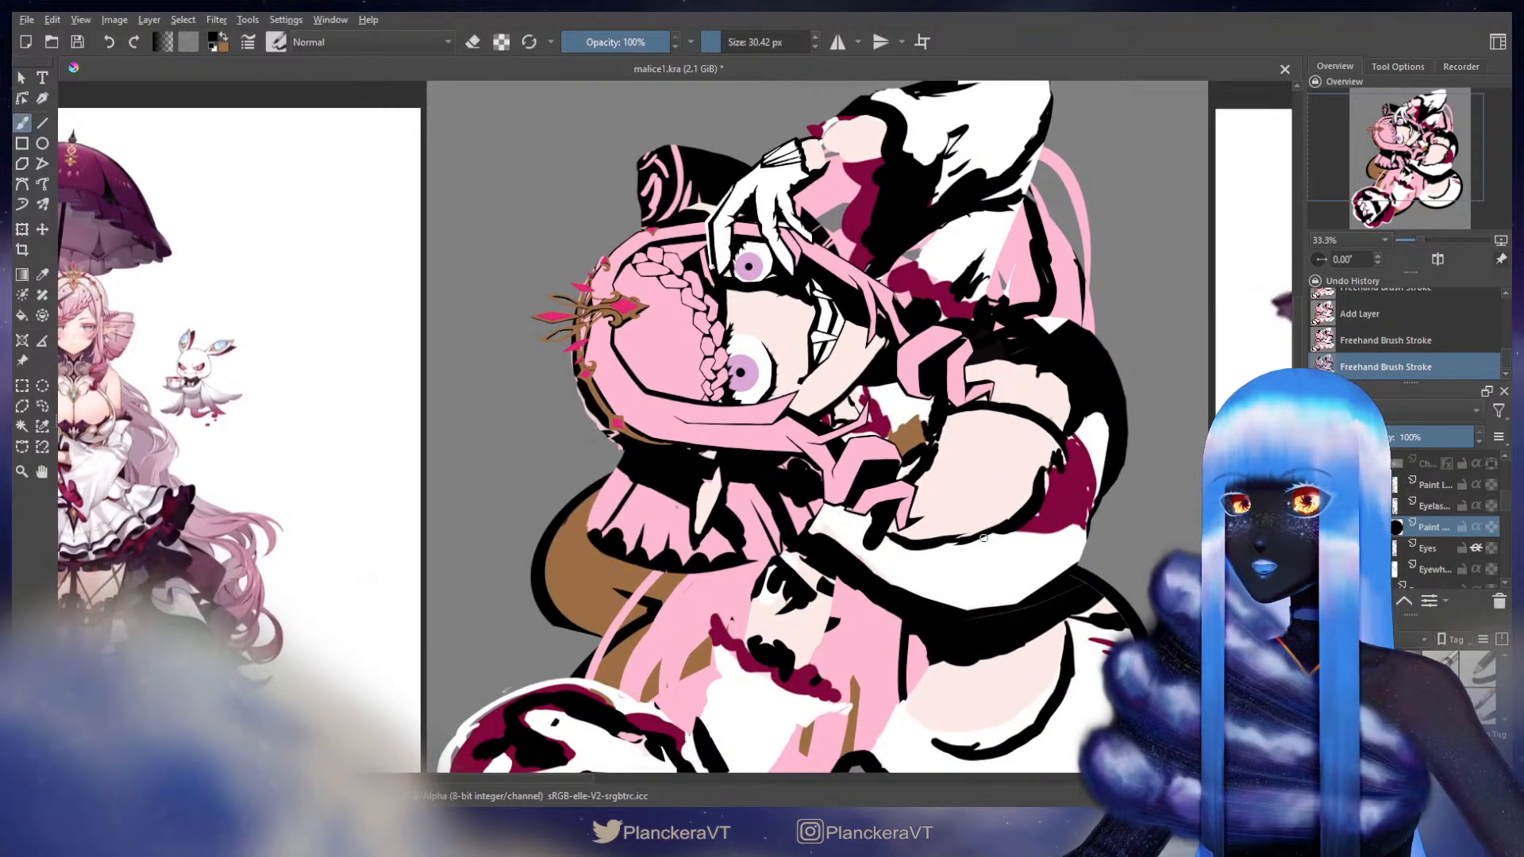
{"action": "double_click", "coordinate": [1433, 527]}
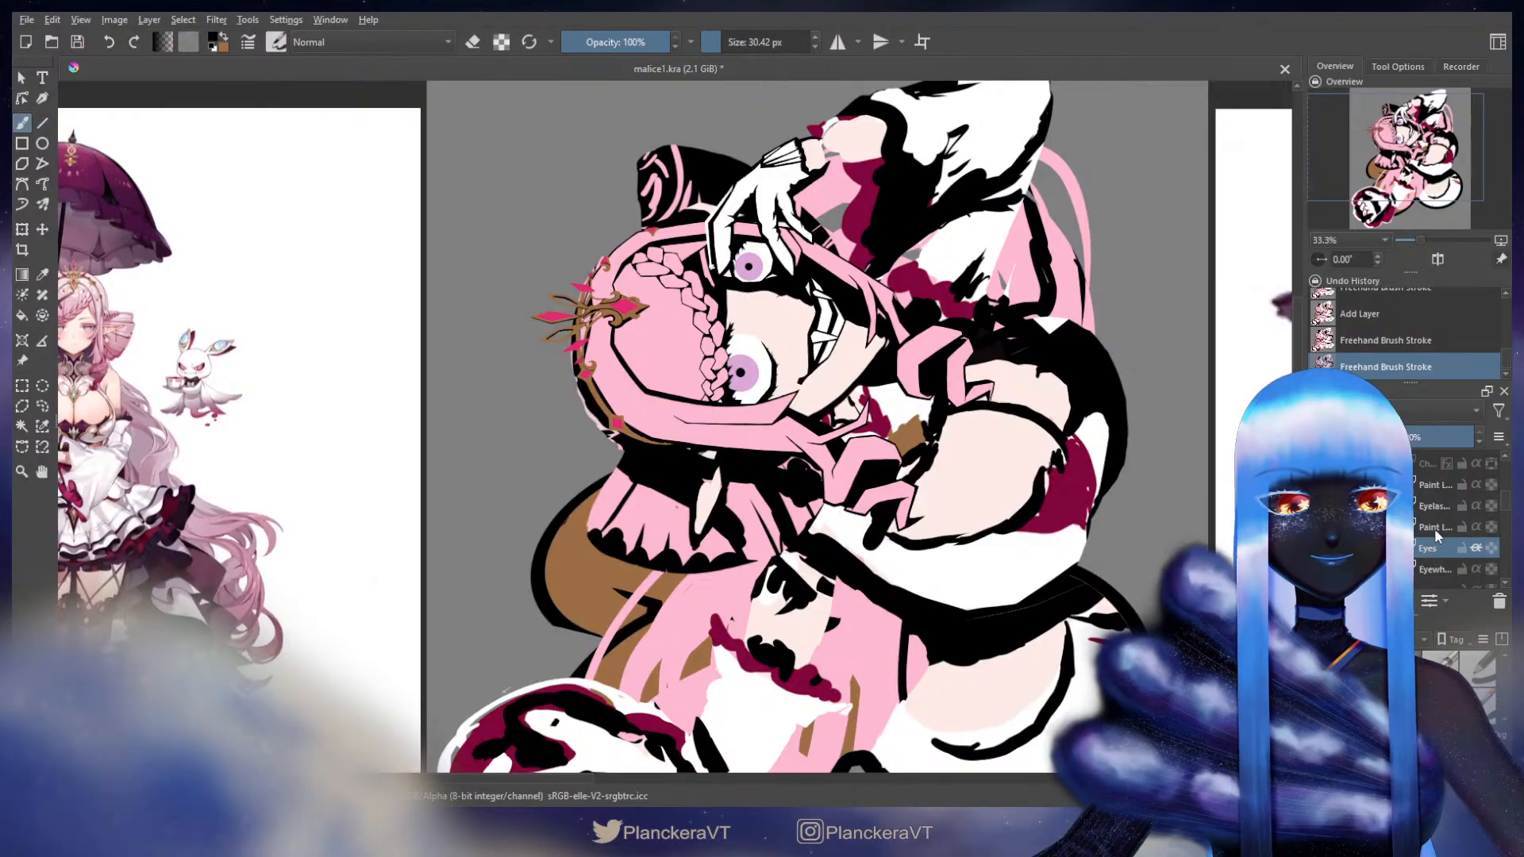
{"action": "type", "text": "Pupil"}
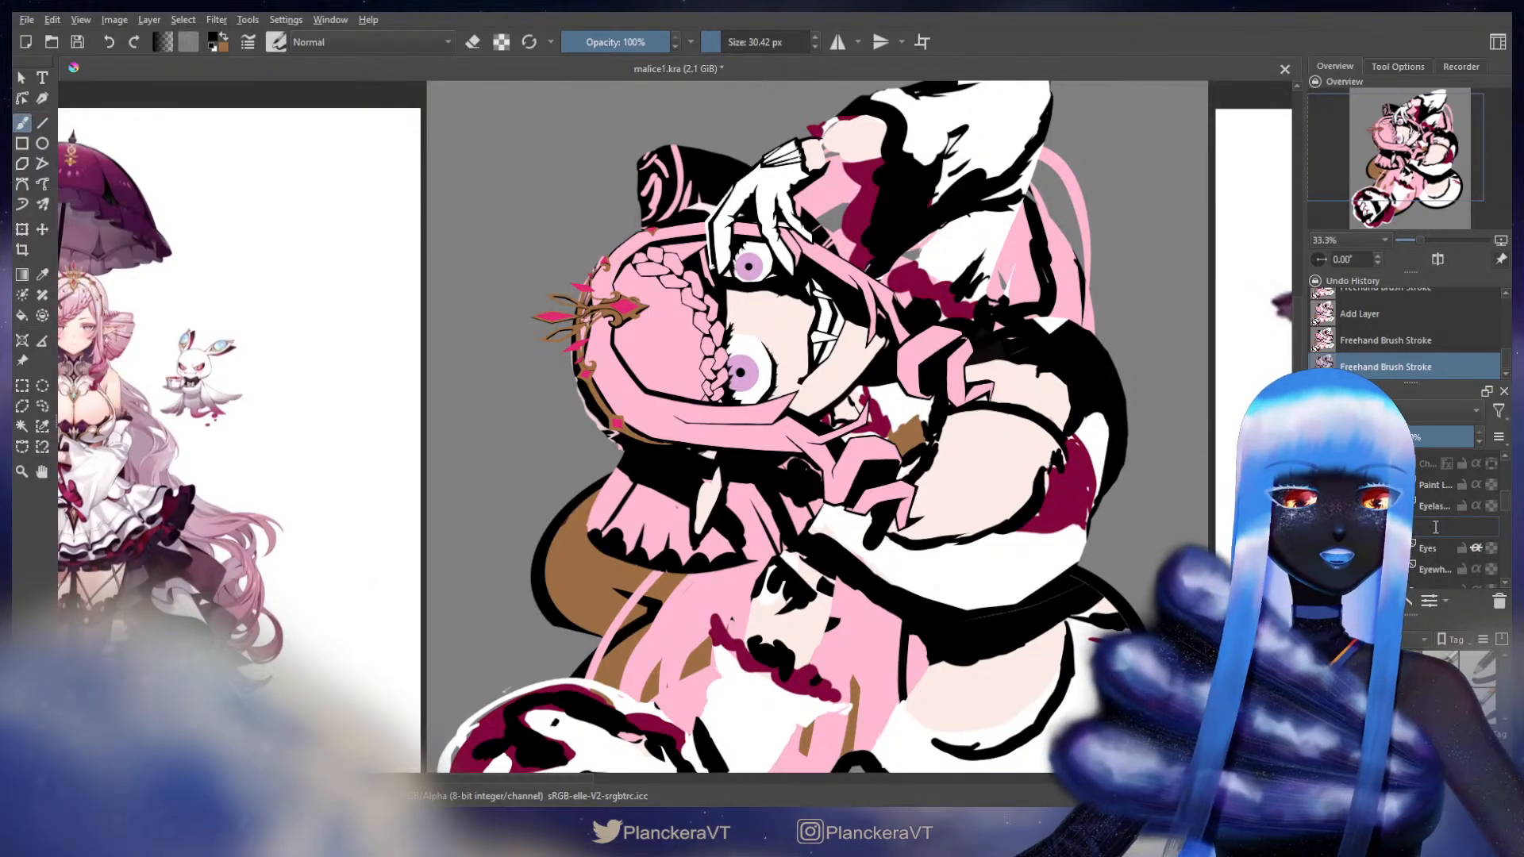
{"action": "key", "text": "Return"}
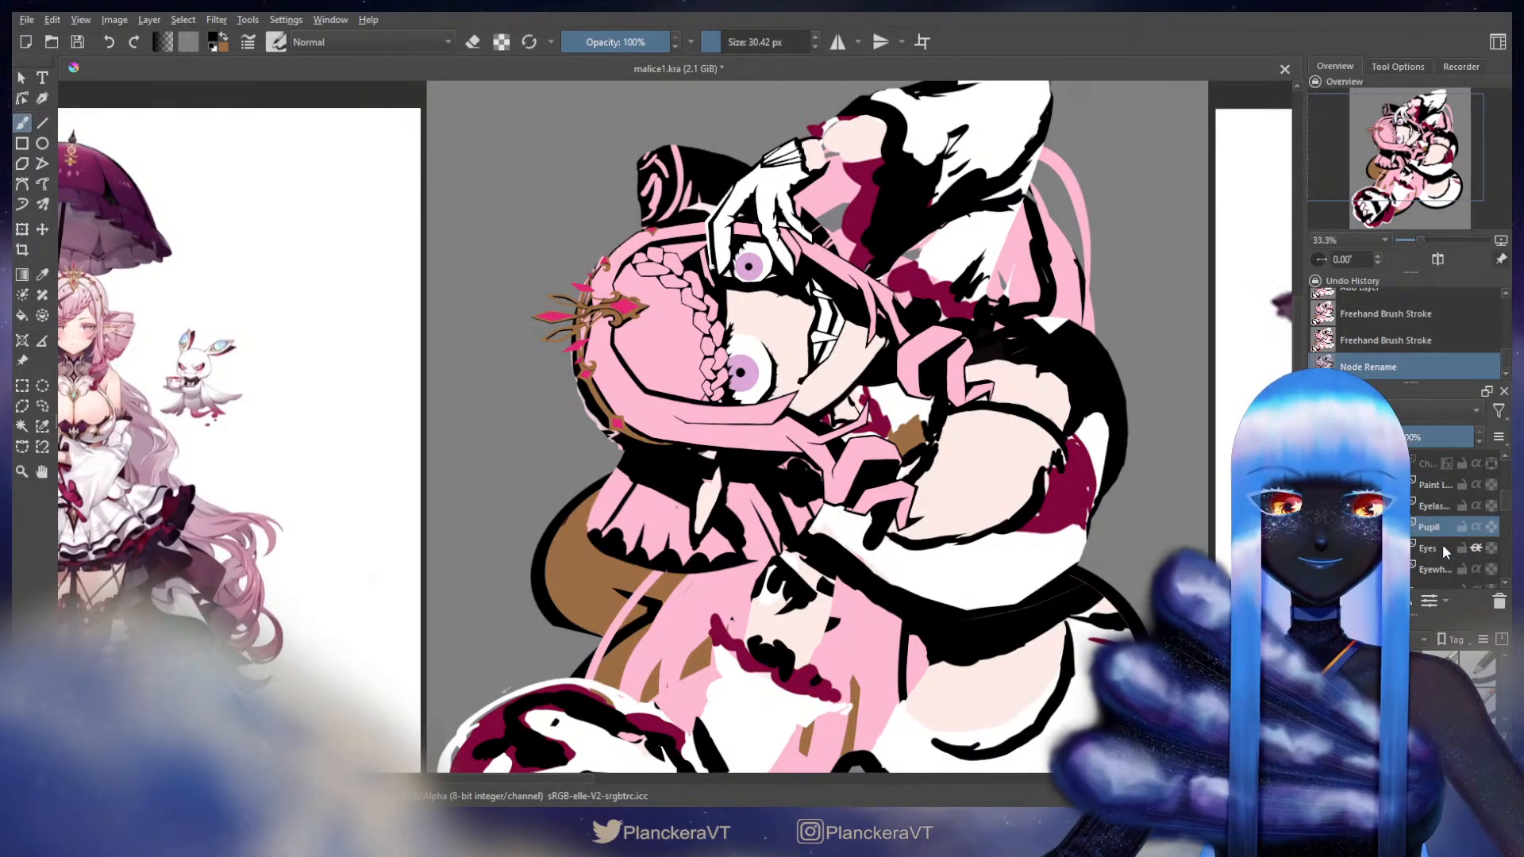
{"action": "left_click", "coordinate": [1446, 549]}
{"action": "left_click", "coordinate": [1491, 547]}
- Paint a black shadow with a brush of about 54 px over the braid side of the iris in the uncovered eye
{"action": "scroll", "coordinate": [739, 362], "scroll_direction": "up", "scroll_amount": 3}
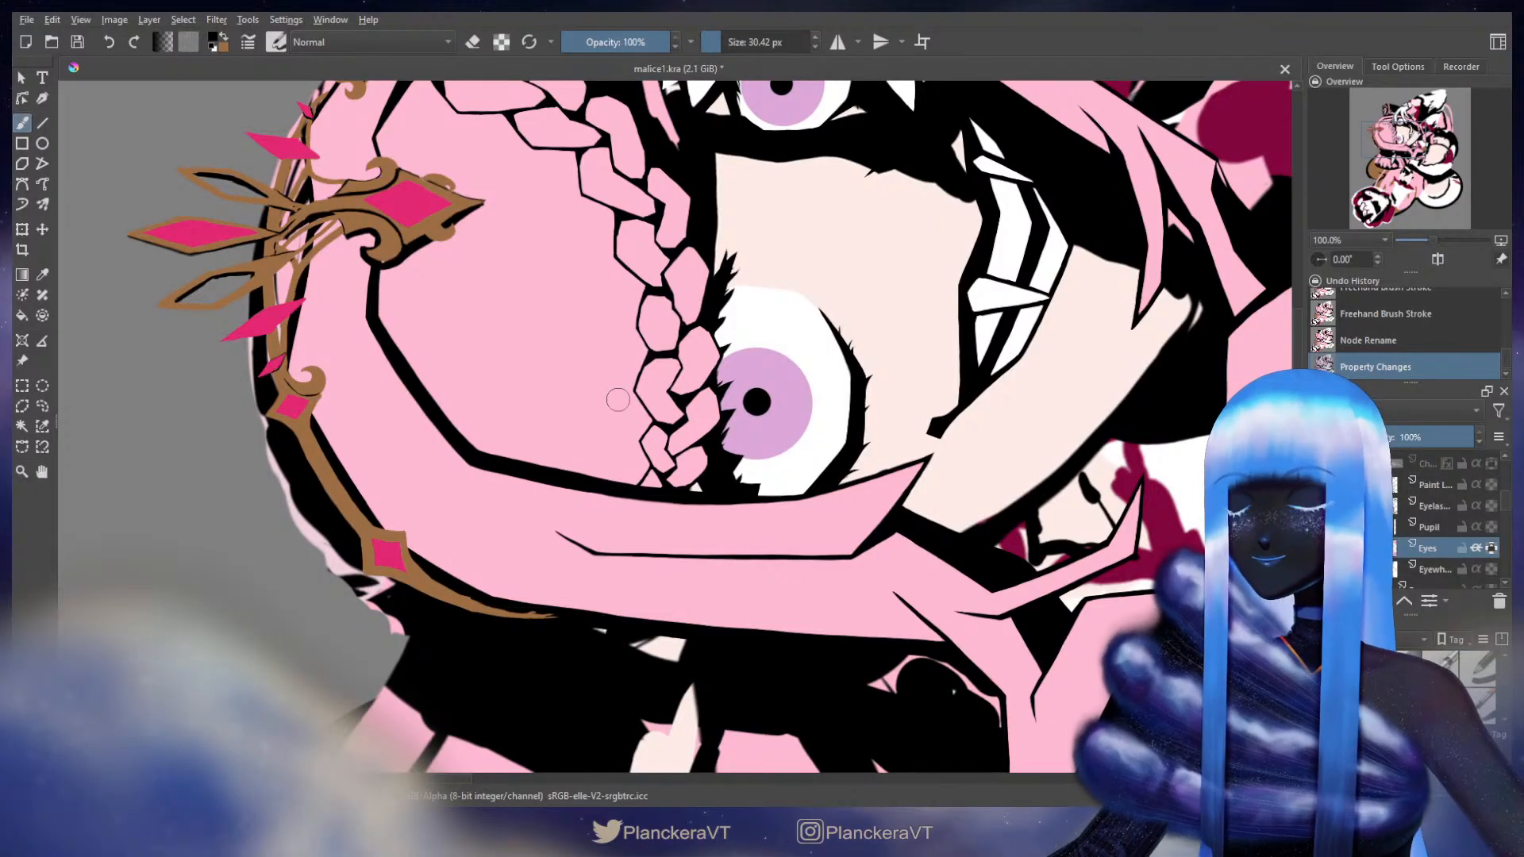
{"action": "mouse_move", "coordinate": [692, 360]}
{"action": "left_mouse_down"}
{"action": "mouse_move", "coordinate": [477, 393]}
{"action": "mouse_move", "coordinate": [524, 400]}
{"action": "mouse_move", "coordinate": [524, 385]}
{"action": "mouse_move", "coordinate": [539, 484]}
{"action": "mouse_move", "coordinate": [512, 462]}
{"action": "left_mouse_up"}
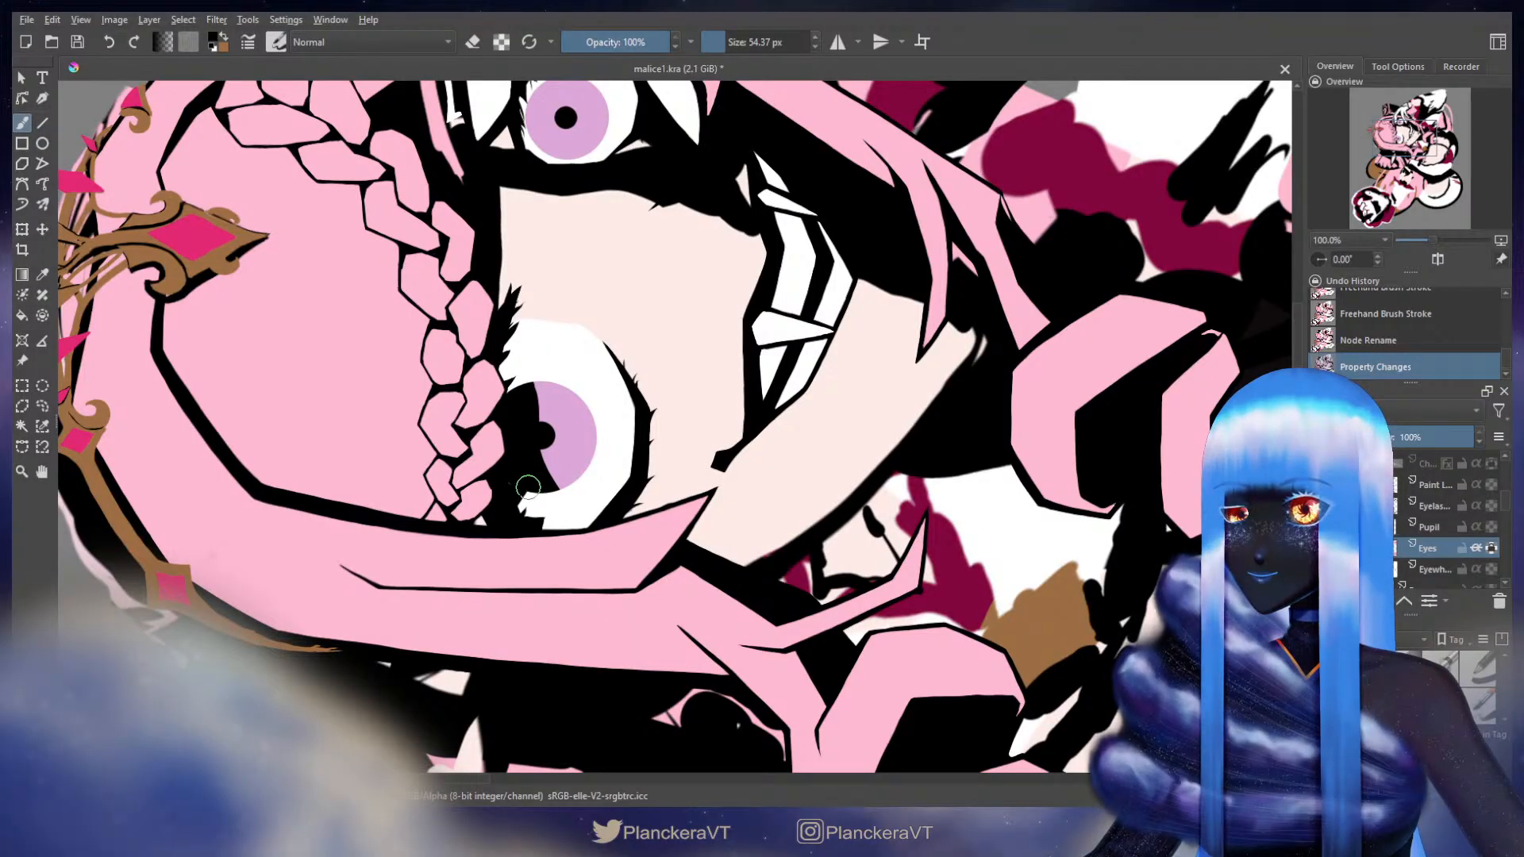
{"action": "left_click_drag", "start_coordinate": [508, 388], "coordinate": [548, 363]}
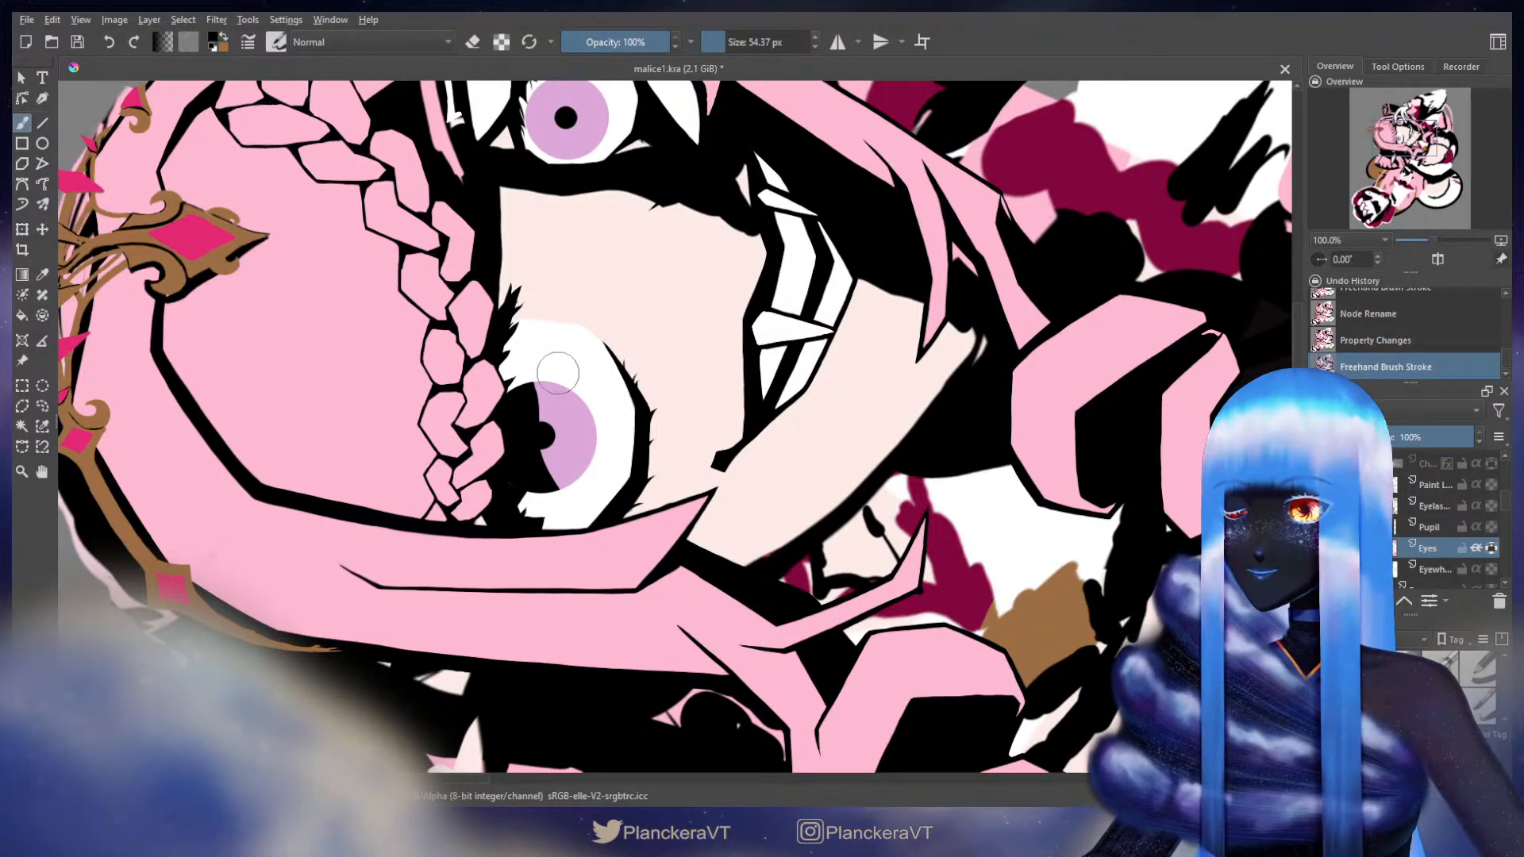
- Pick the iris lilac and shape the shadow edge and black rim of the uncovered eye's iris with a finer brush of about 30 px
{"action": "key", "text": "x"}
{"action": "left_click", "coordinate": [560, 408], "text": "ctrl"}
{"action": "left_click_drag", "start_coordinate": [555, 373], "coordinate": [543, 395], "text": "shift"}
{"action": "left_click_drag", "start_coordinate": [555, 453], "coordinate": [569, 478]}
{"action": "left_click_drag", "start_coordinate": [546, 390], "coordinate": [544, 391], "text": "shift"}
{"action": "left_click_drag", "start_coordinate": [553, 461], "coordinate": [580, 484]}
{"action": "key", "text": "x"}
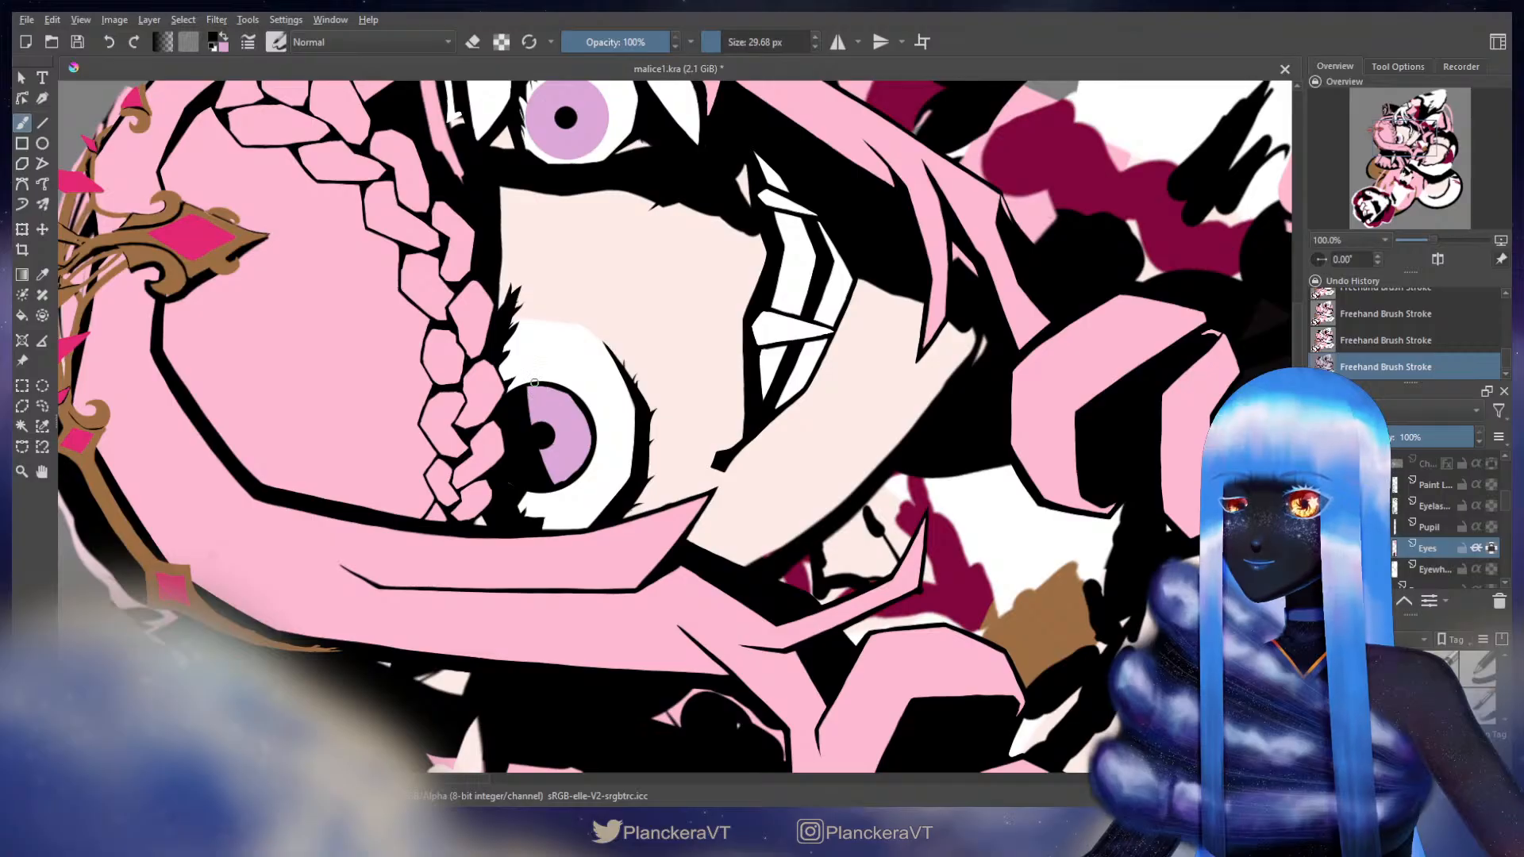
- Smooth the inner edge of the iris's black rim with lilac strokes at a brush size of about 20 px
{"action": "scroll", "coordinate": [534, 382], "scroll_direction": "up", "scroll_amount": 3}
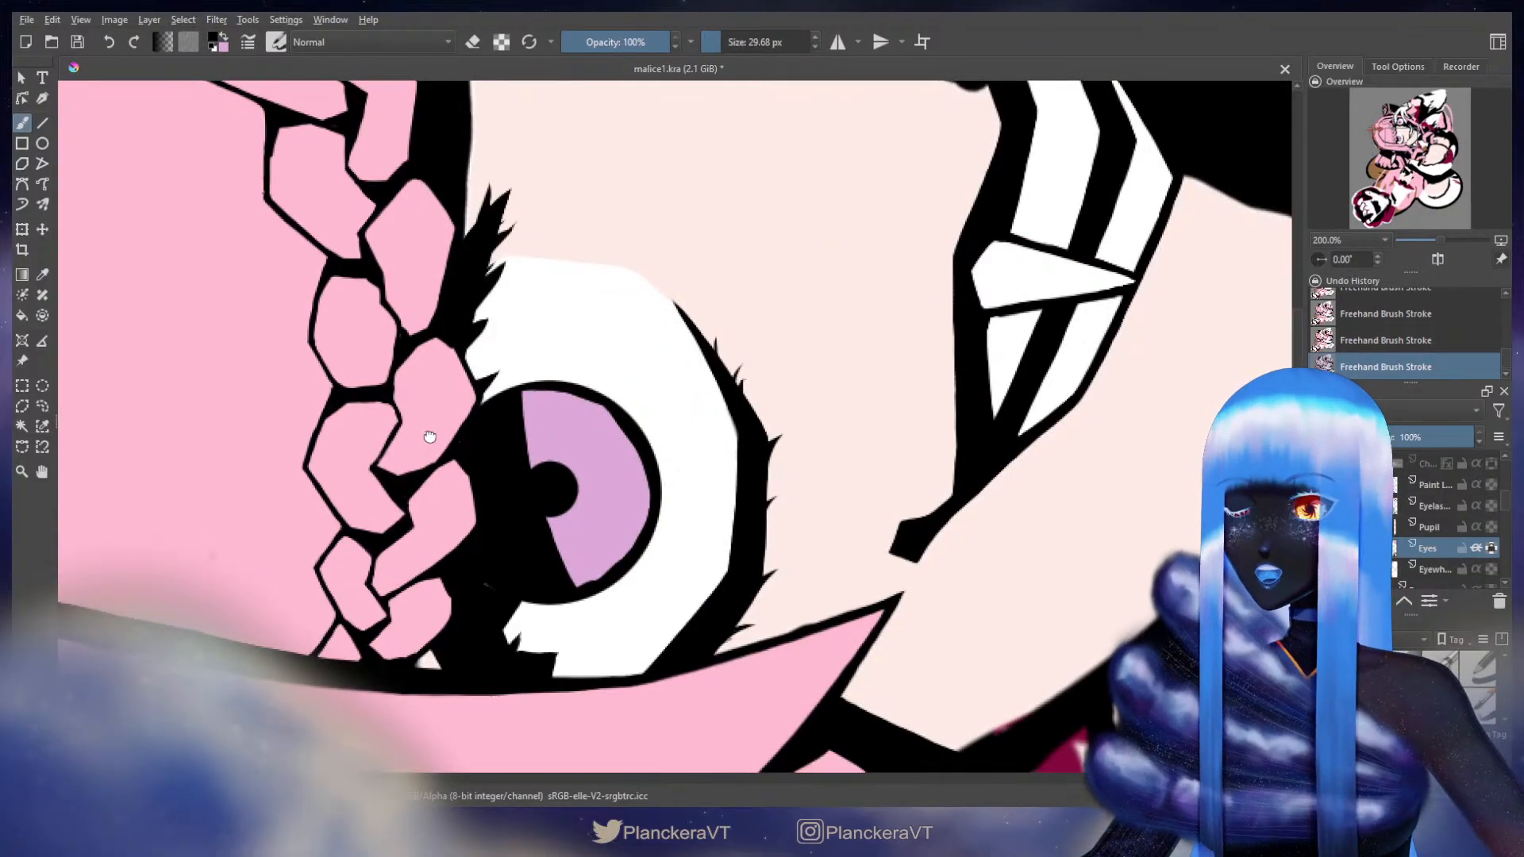
{"action": "left_click_drag", "start_coordinate": [428, 442], "coordinate": [507, 312]}
{"action": "key", "text": "bracketleft"}
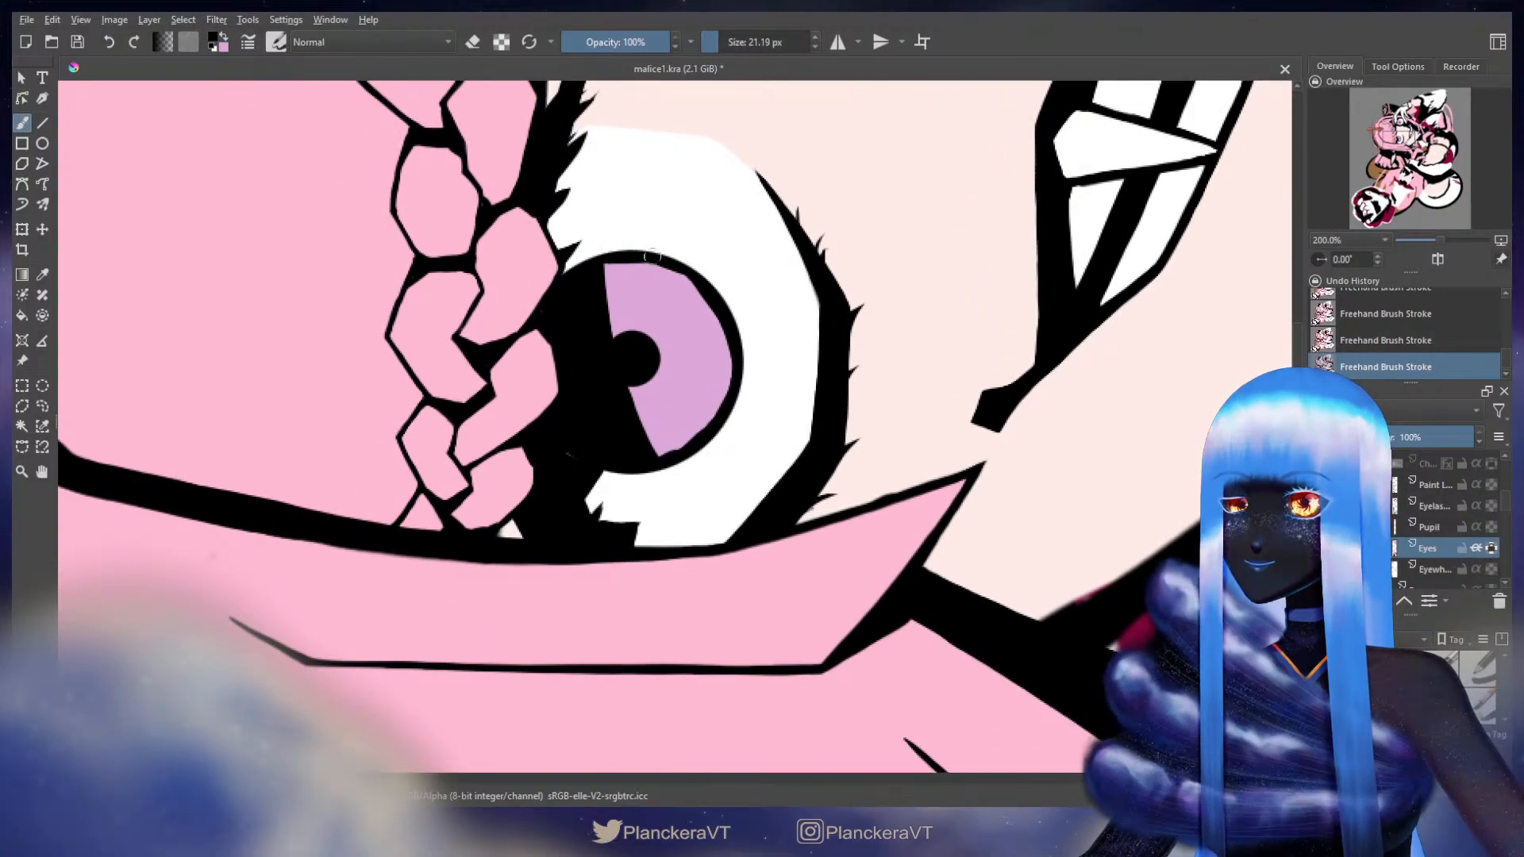
{"action": "key", "text": "x"}
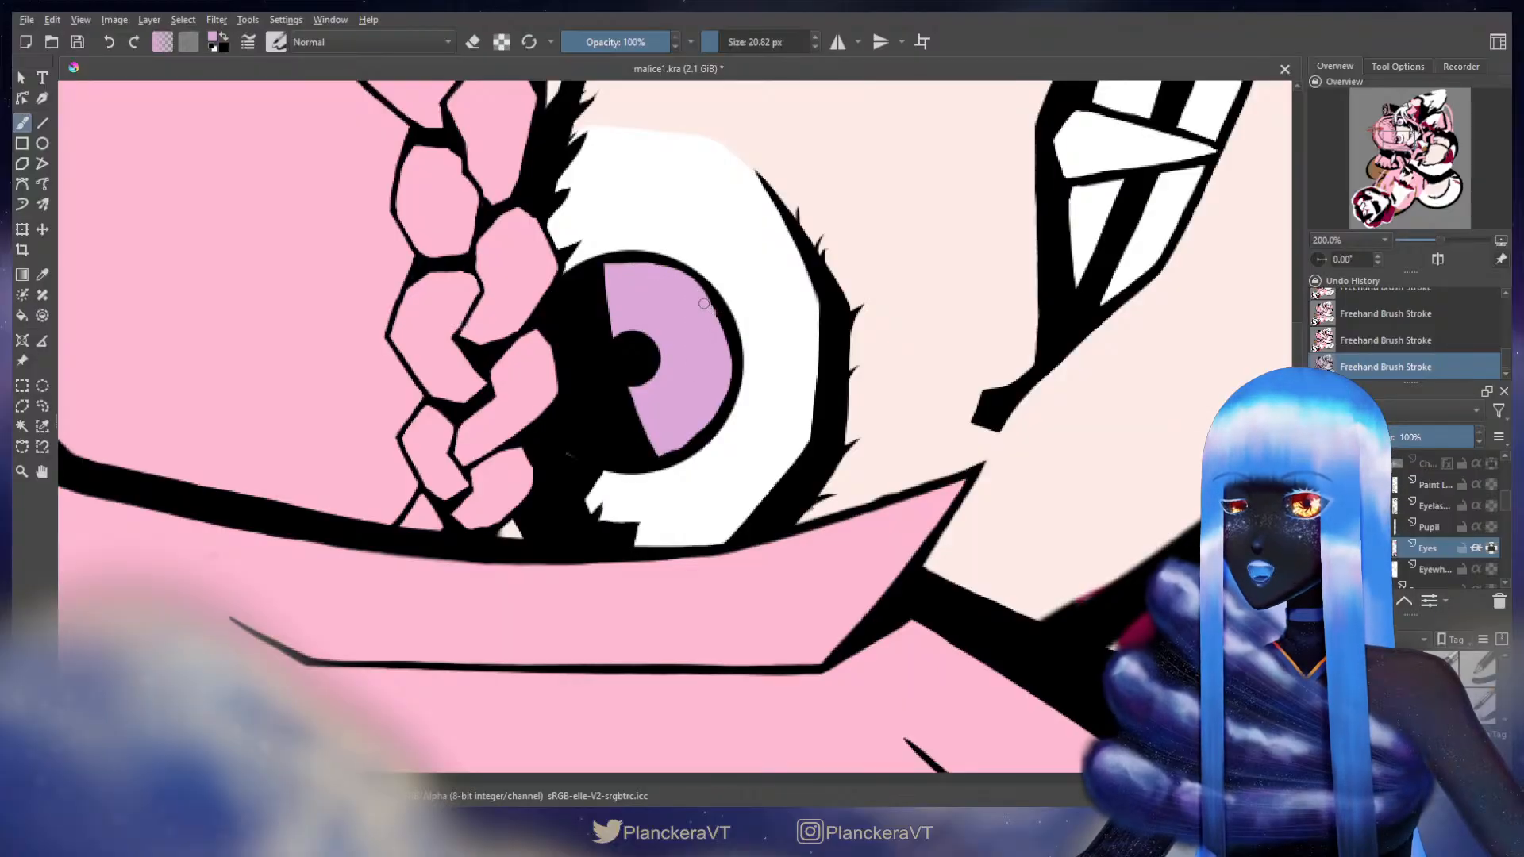
{"action": "left_click_drag", "start_coordinate": [726, 357], "coordinate": [710, 420]}
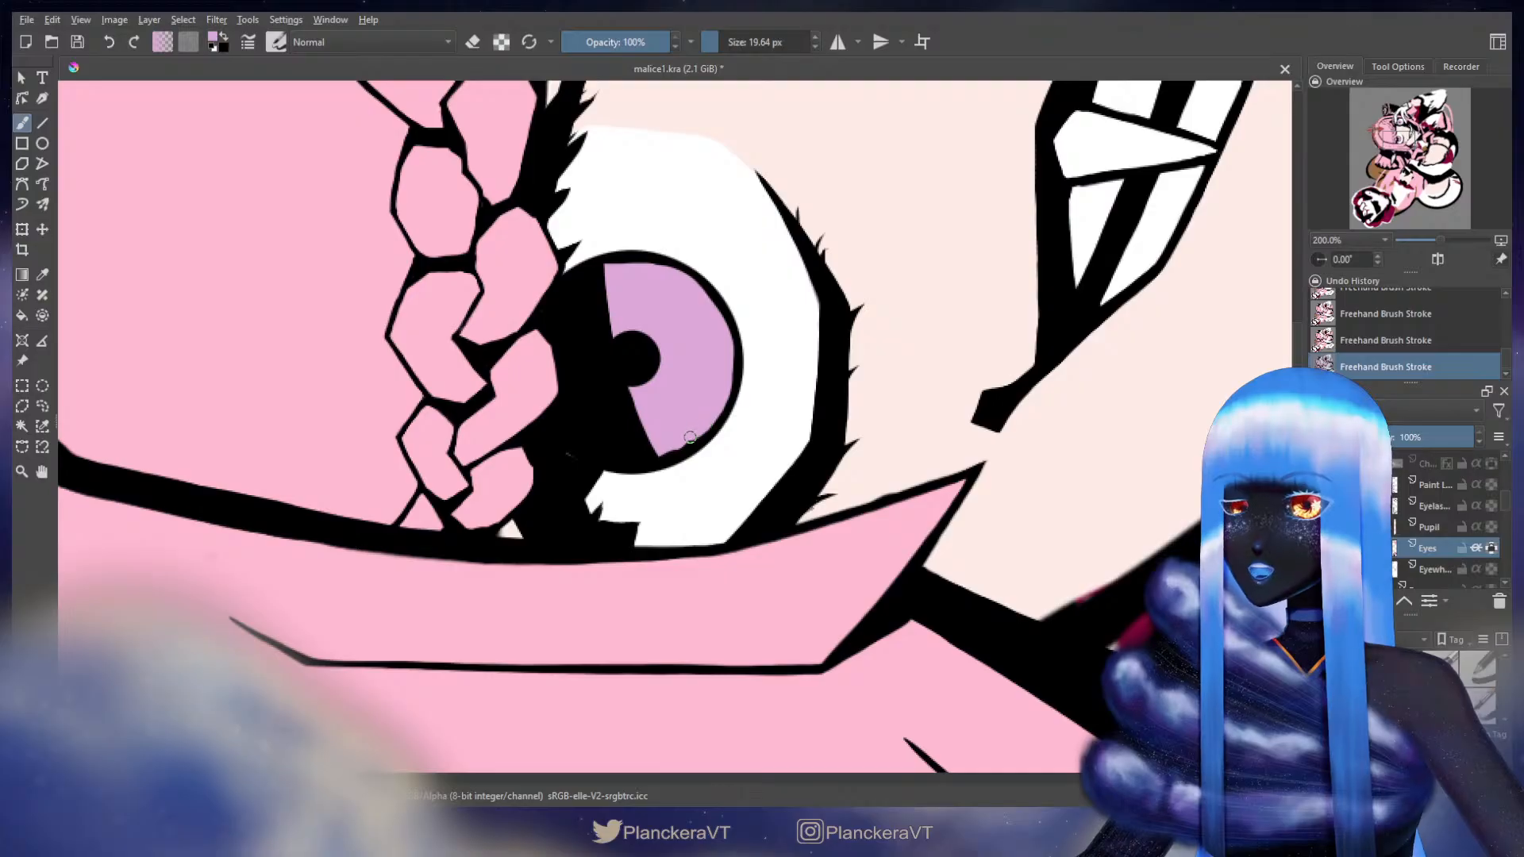
{"action": "key", "text": "x"}
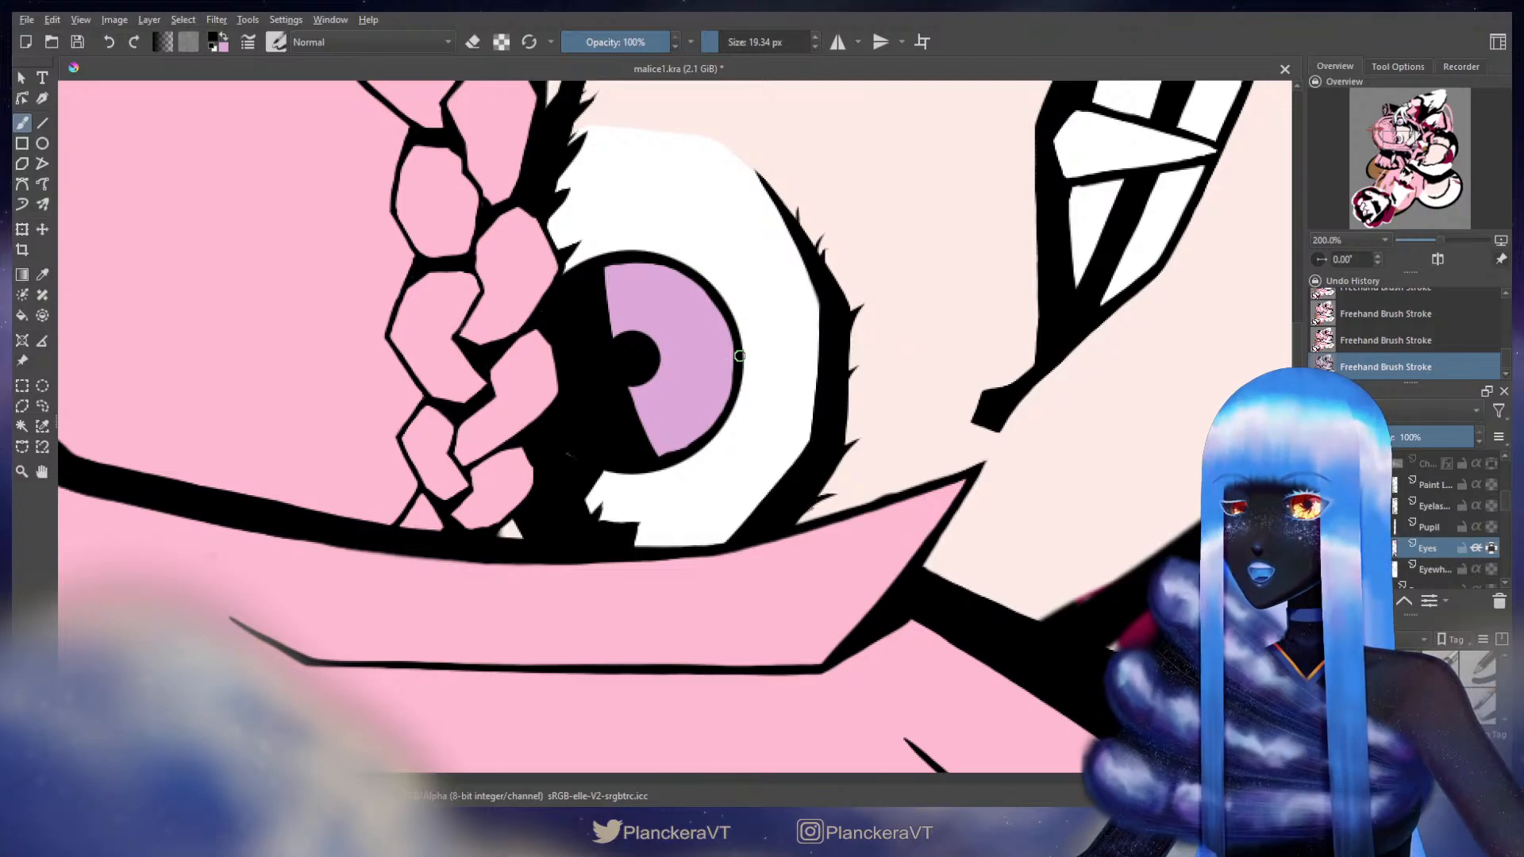
- Try a lilac stroke in the iris's shaded part and an inversion of the eyelashes layer's colours
{"action": "key", "text": "x"}
{"action": "mouse_move", "coordinate": [564, 324]}
{"action": "left_mouse_down"}
{"action": "mouse_move", "coordinate": [582, 324]}
{"action": "mouse_move", "coordinate": [561, 327]}
{"action": "left_mouse_up"}
{"action": "key", "text": "ctrl+z"}
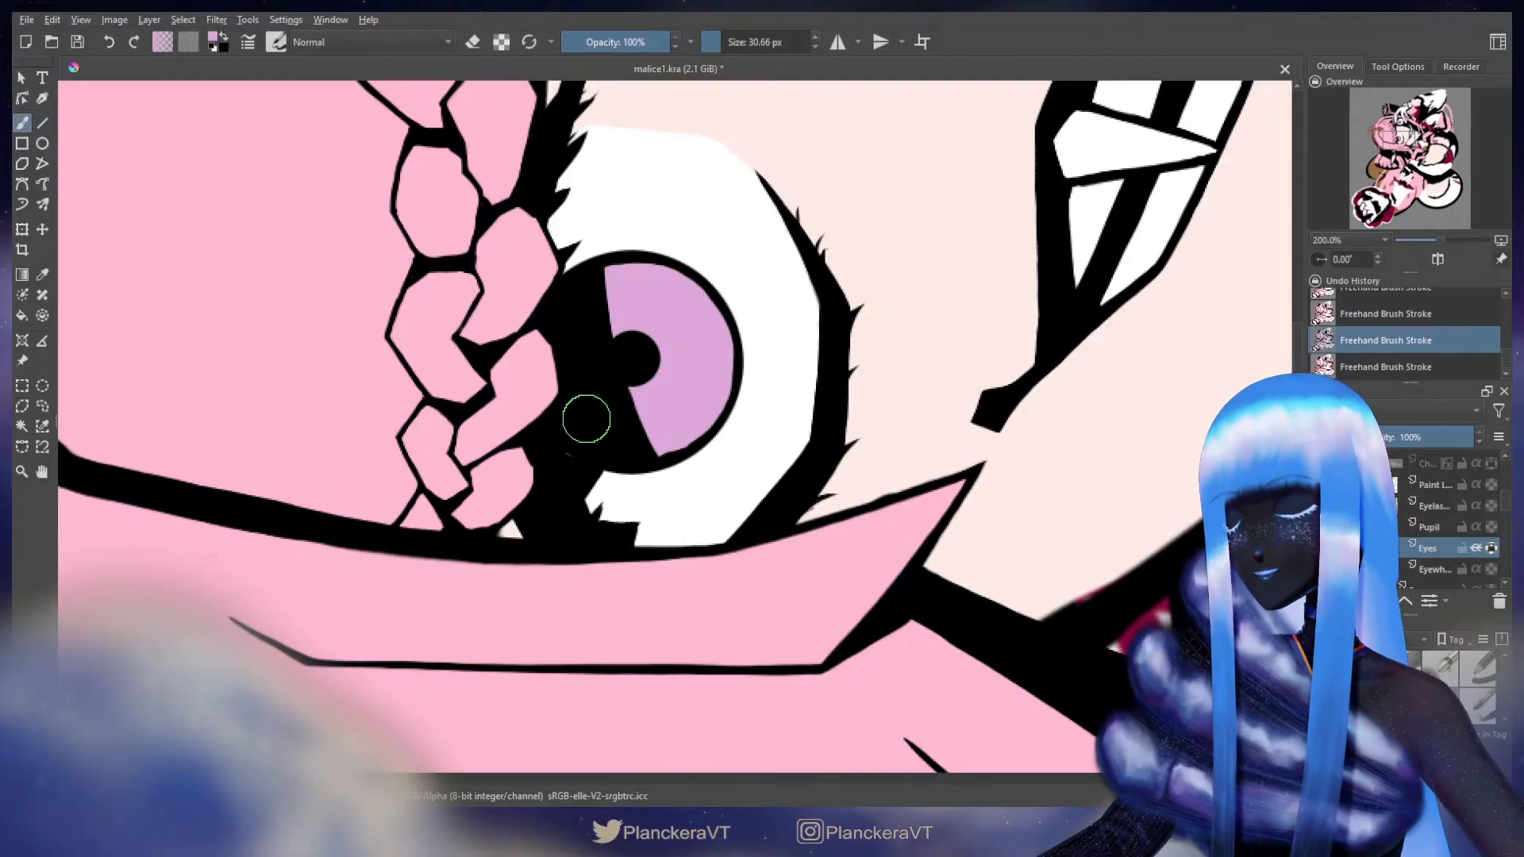
{"action": "left_click", "coordinate": [1434, 506]}
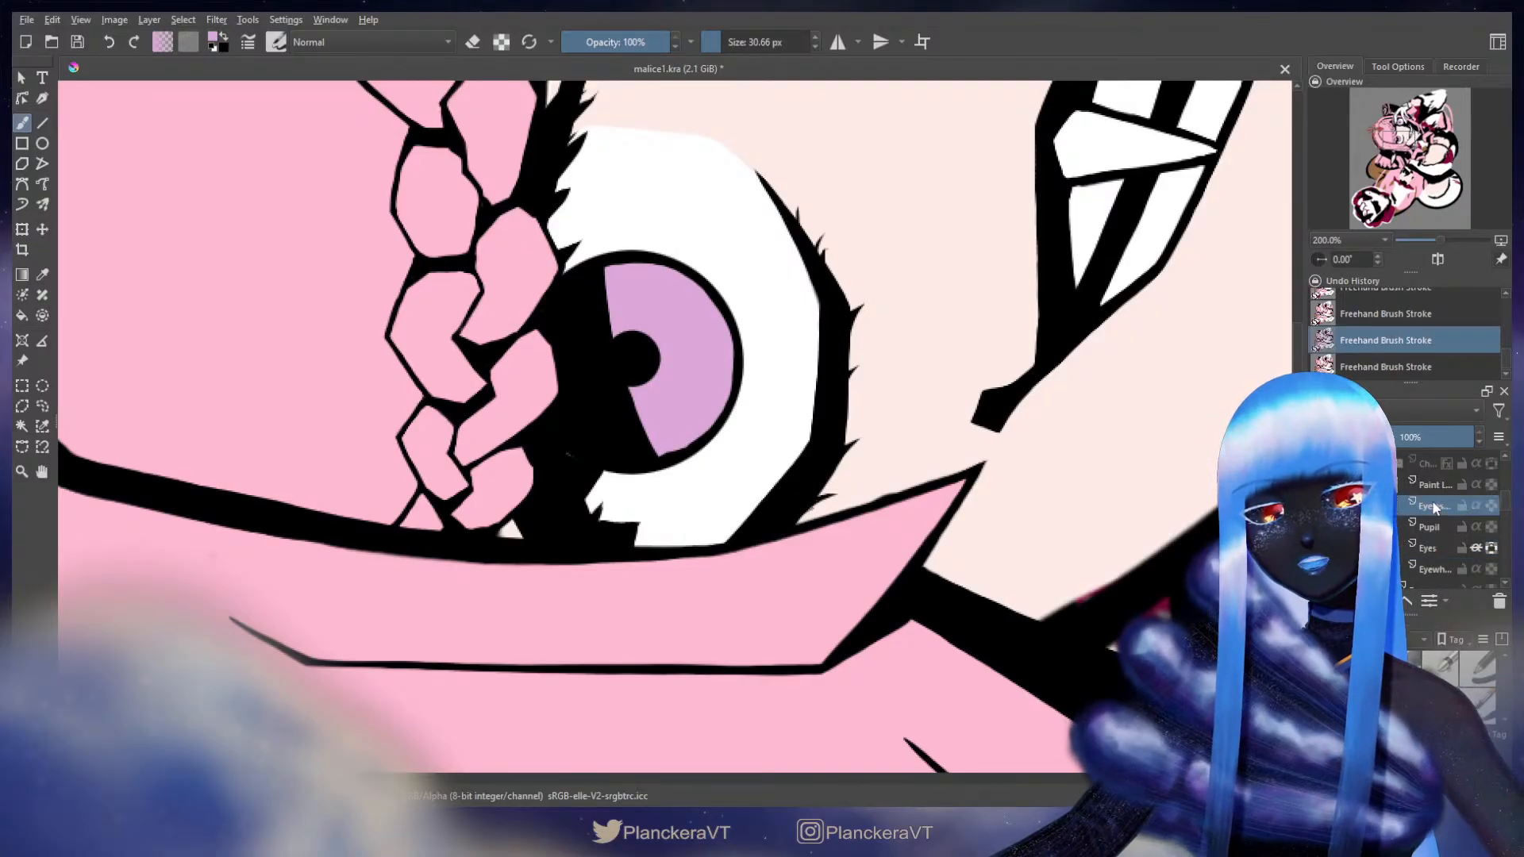
{"action": "key", "text": "ctrl+i"}
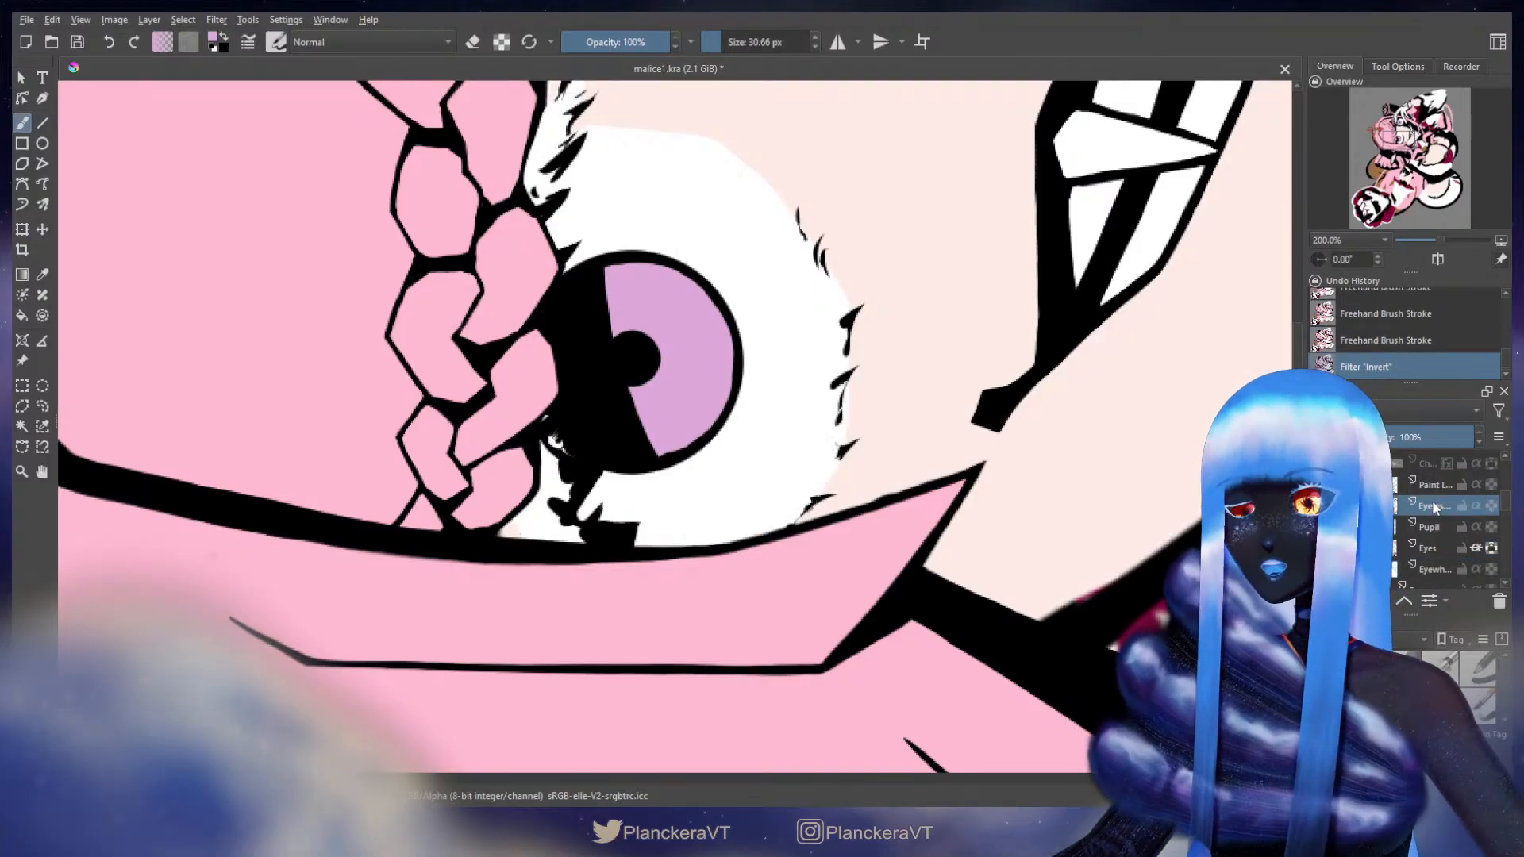
{"action": "key", "text": "ctrl+z"}
- Merge the paint layer above the eyelashes down into them and invert the merged layer's colours to white
{"action": "left_click", "coordinate": [1434, 486]}
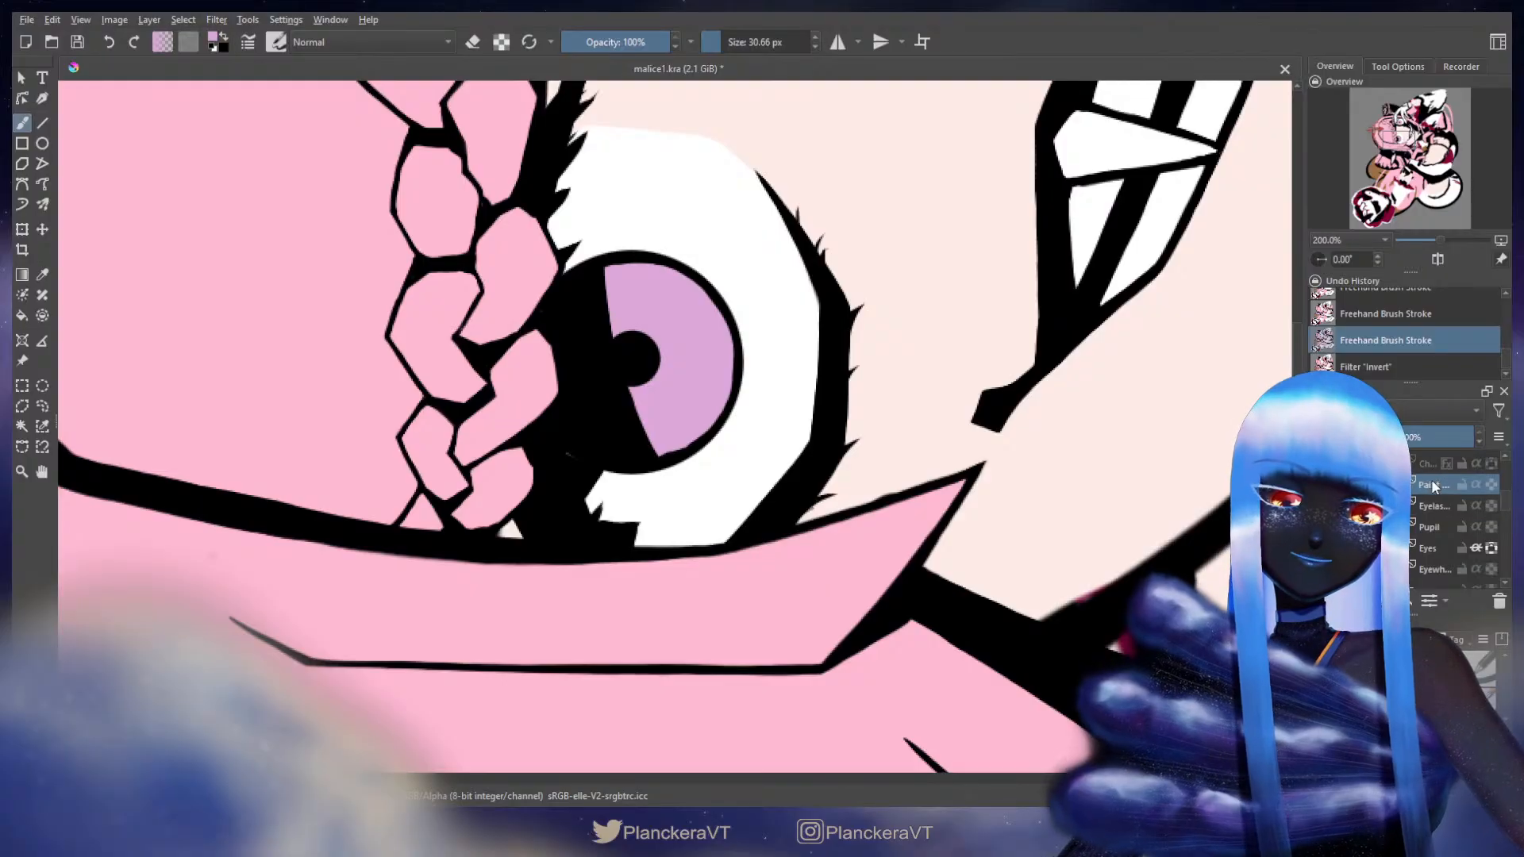
{"action": "key", "text": "ctrl+e"}
{"action": "key", "text": "ctrl+i"}
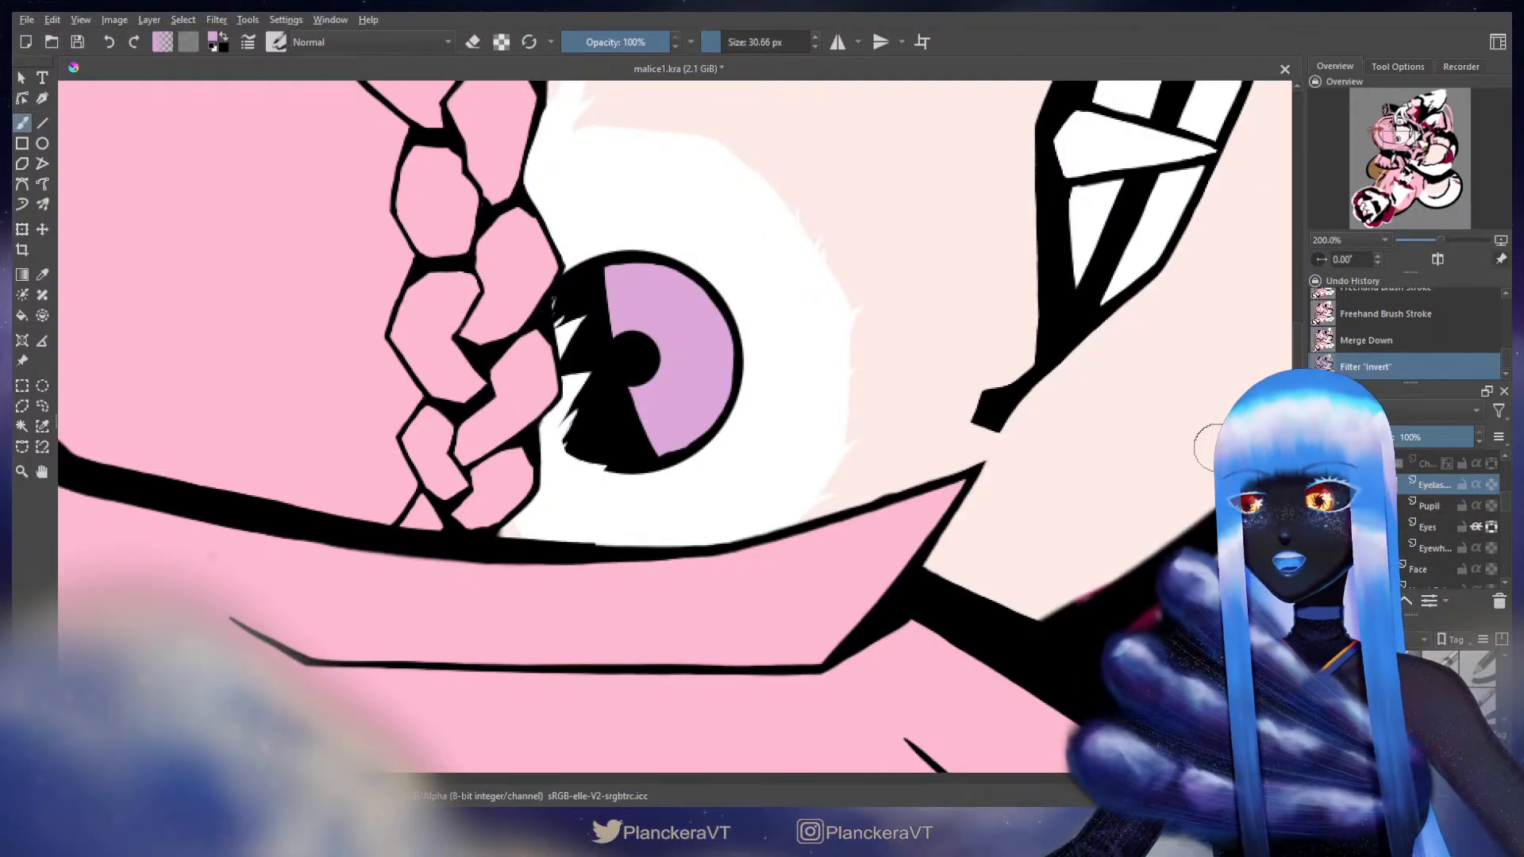
- Paint a thin lilac rim on the Eyes layer along the lash tips over the shaded iris, and invert the eyelashes back to black
{"action": "left_click", "coordinate": [1431, 543]}
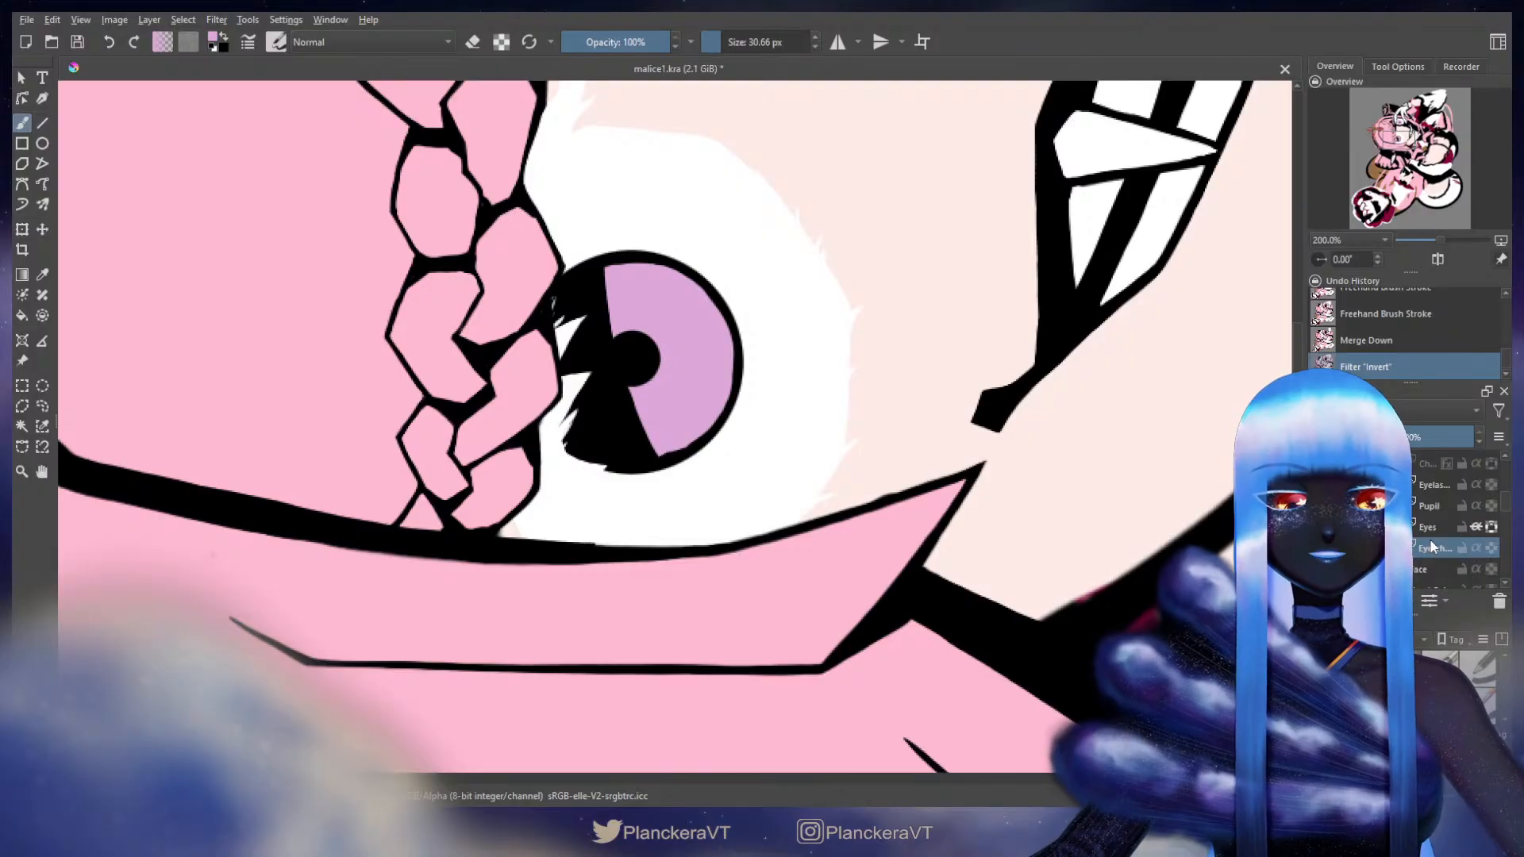
{"action": "left_click", "coordinate": [1429, 527]}
{"action": "left_click_drag", "start_coordinate": [548, 295], "coordinate": [564, 324]}
{"action": "key", "text": "ctrl+z"}
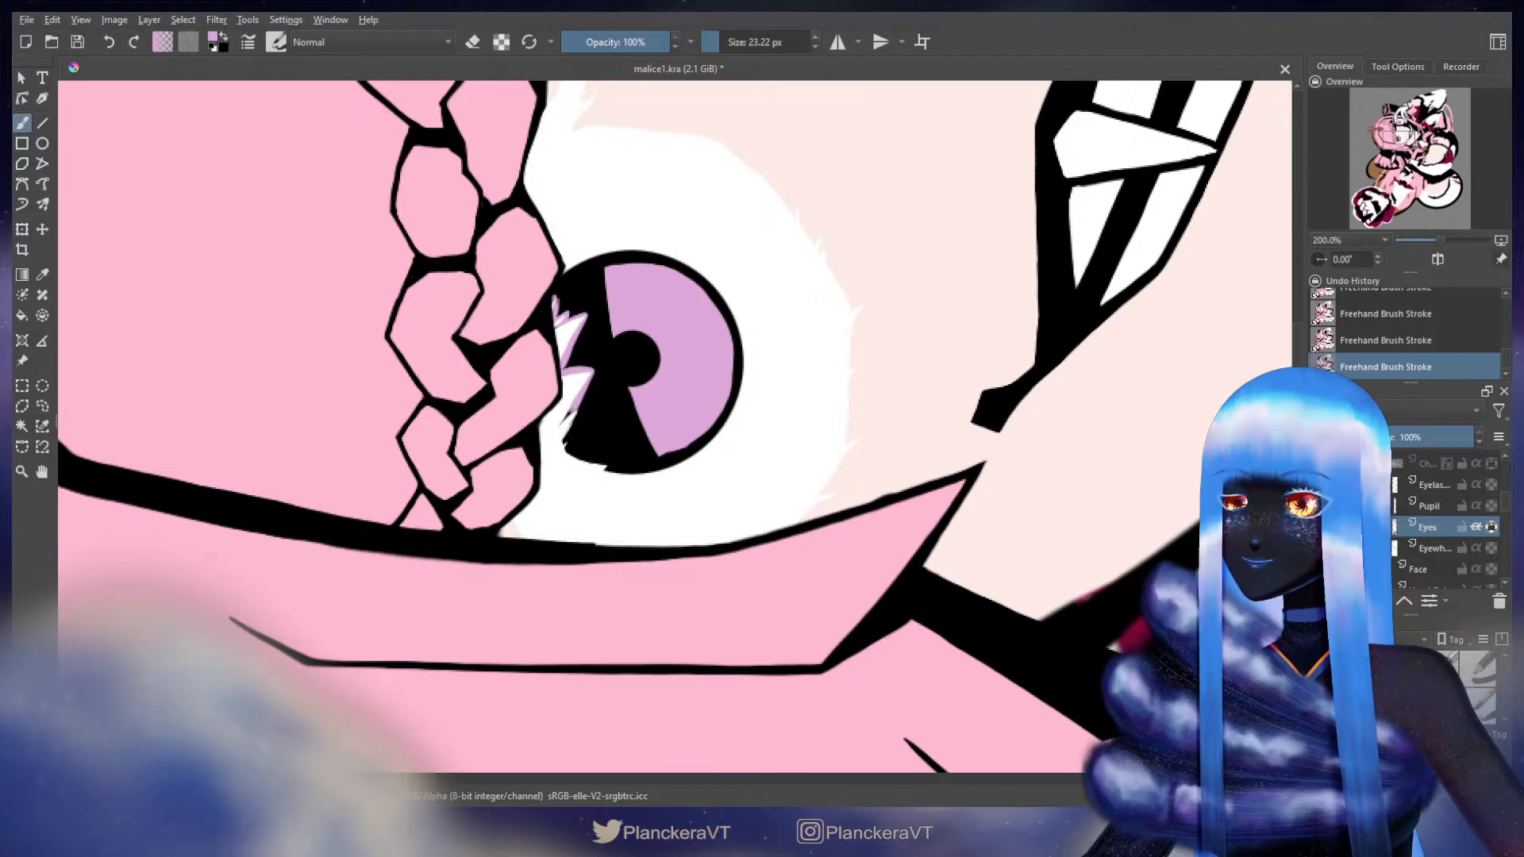
{"action": "left_click_drag", "start_coordinate": [580, 424], "coordinate": [581, 407]}
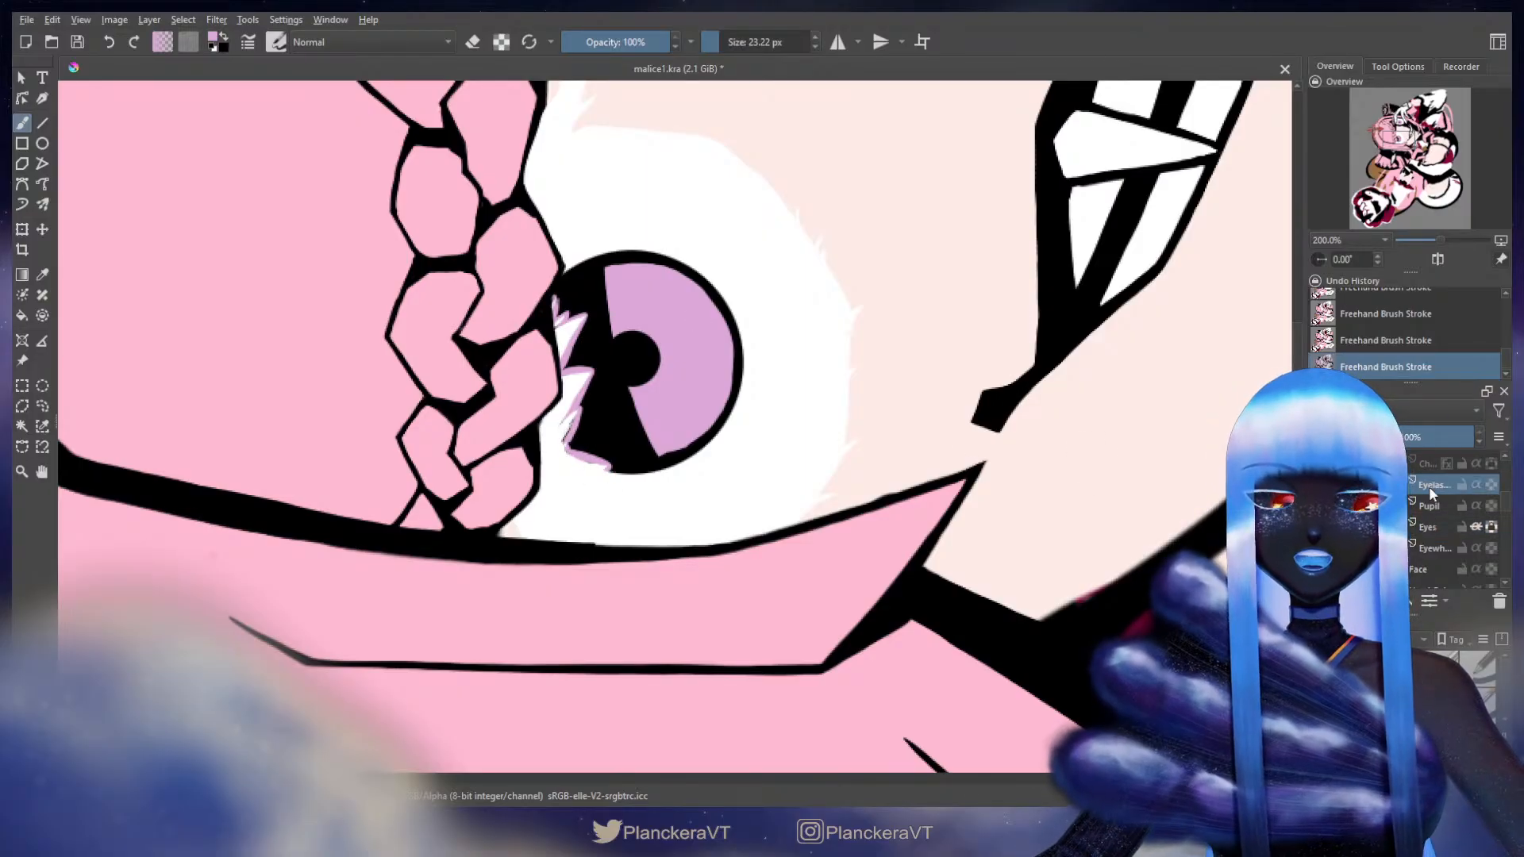
{"action": "left_click", "coordinate": [1431, 490]}
{"action": "key", "text": "ctrl+i"}
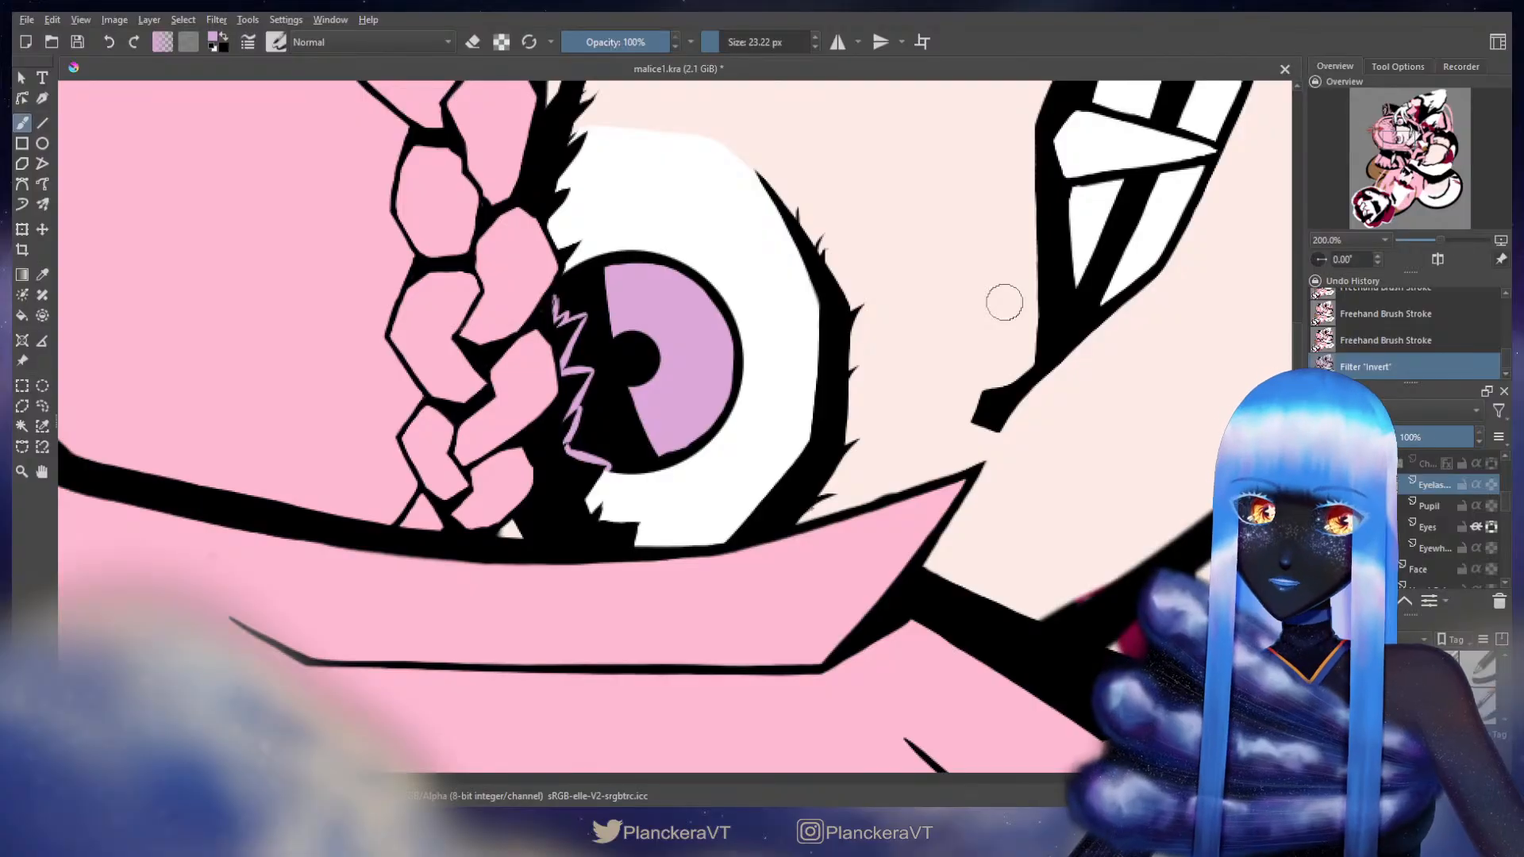
- Refine the outer rim of the iris on the Eyes layer with black strokes from a brush of about 20 px
{"action": "left_click", "coordinate": [1434, 520]}
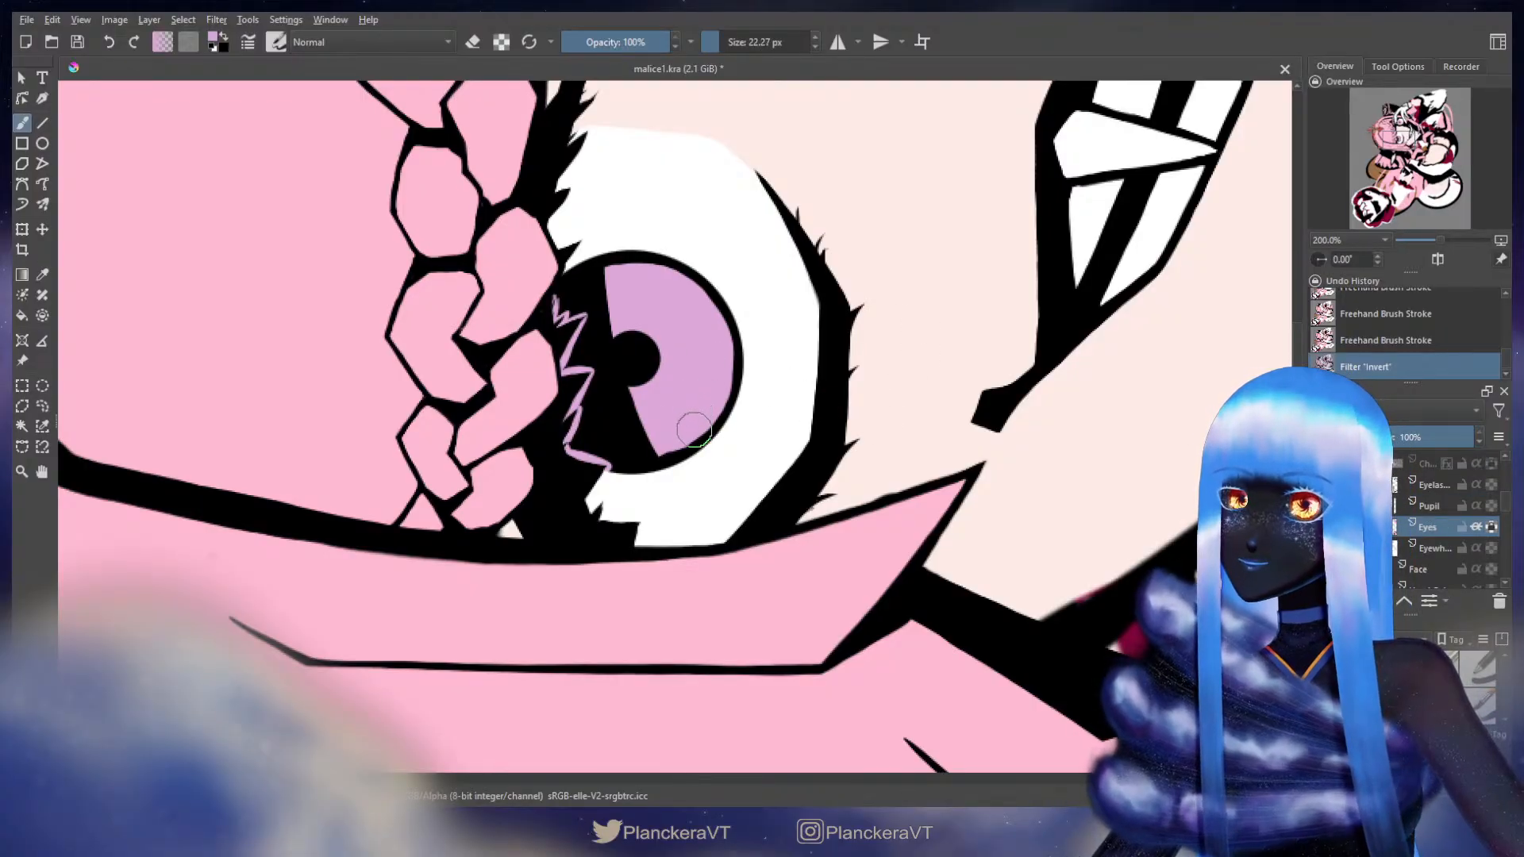
{"action": "key", "text": "x"}
{"action": "mouse_move", "coordinate": [684, 449]}
{"action": "left_mouse_down", "text": "shift"}
{"action": "mouse_move", "coordinate": [660, 458]}
{"action": "mouse_move", "coordinate": [730, 383]}
{"action": "left_mouse_up", "text": "shift"}
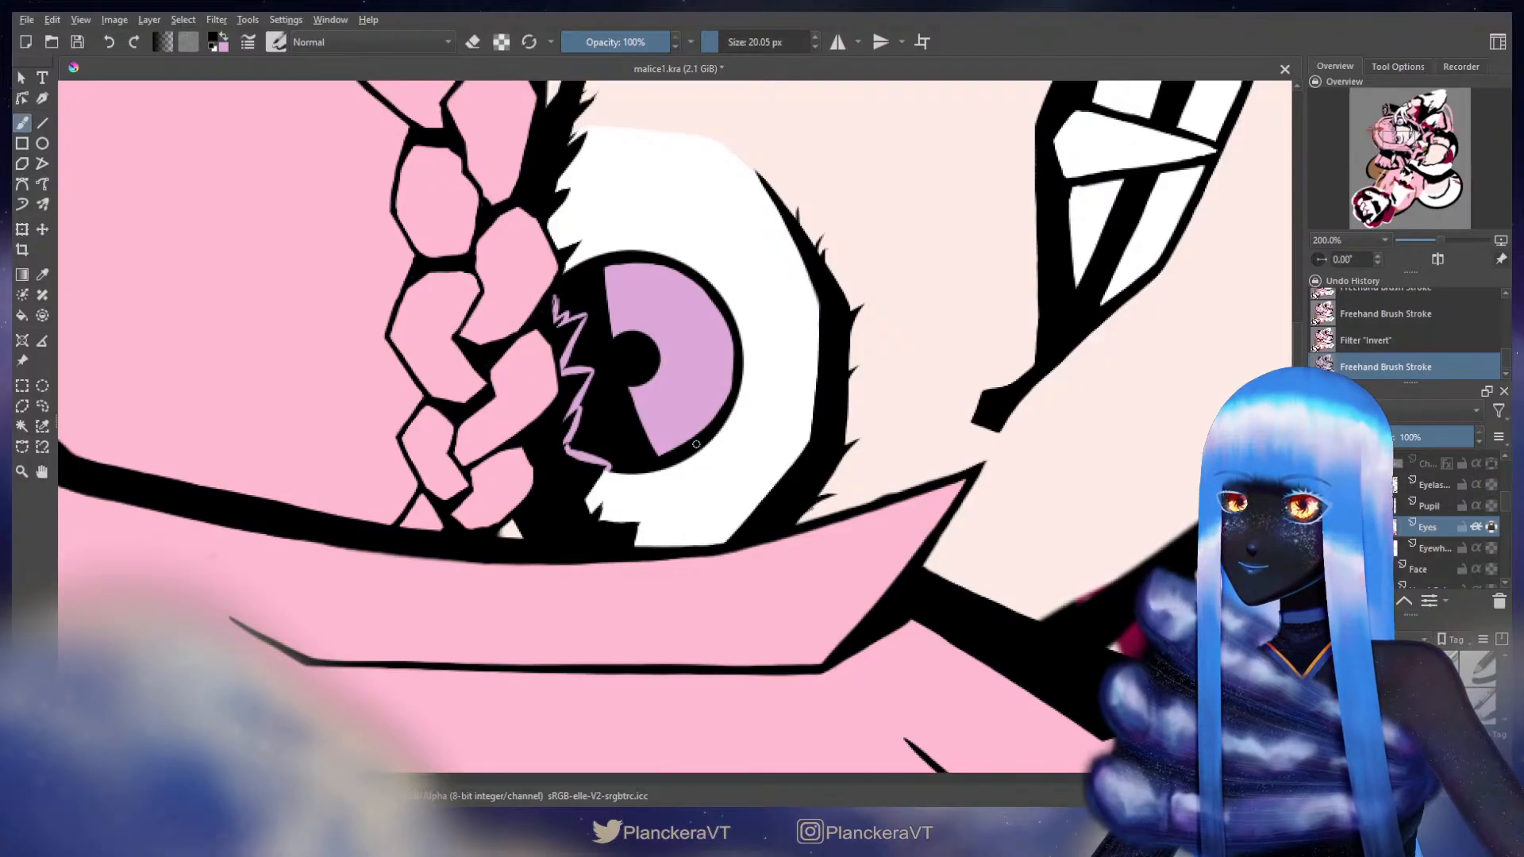
{"action": "left_click_drag", "start_coordinate": [727, 401], "coordinate": [739, 364]}
{"action": "left_click_drag", "start_coordinate": [716, 420], "coordinate": [727, 403]}
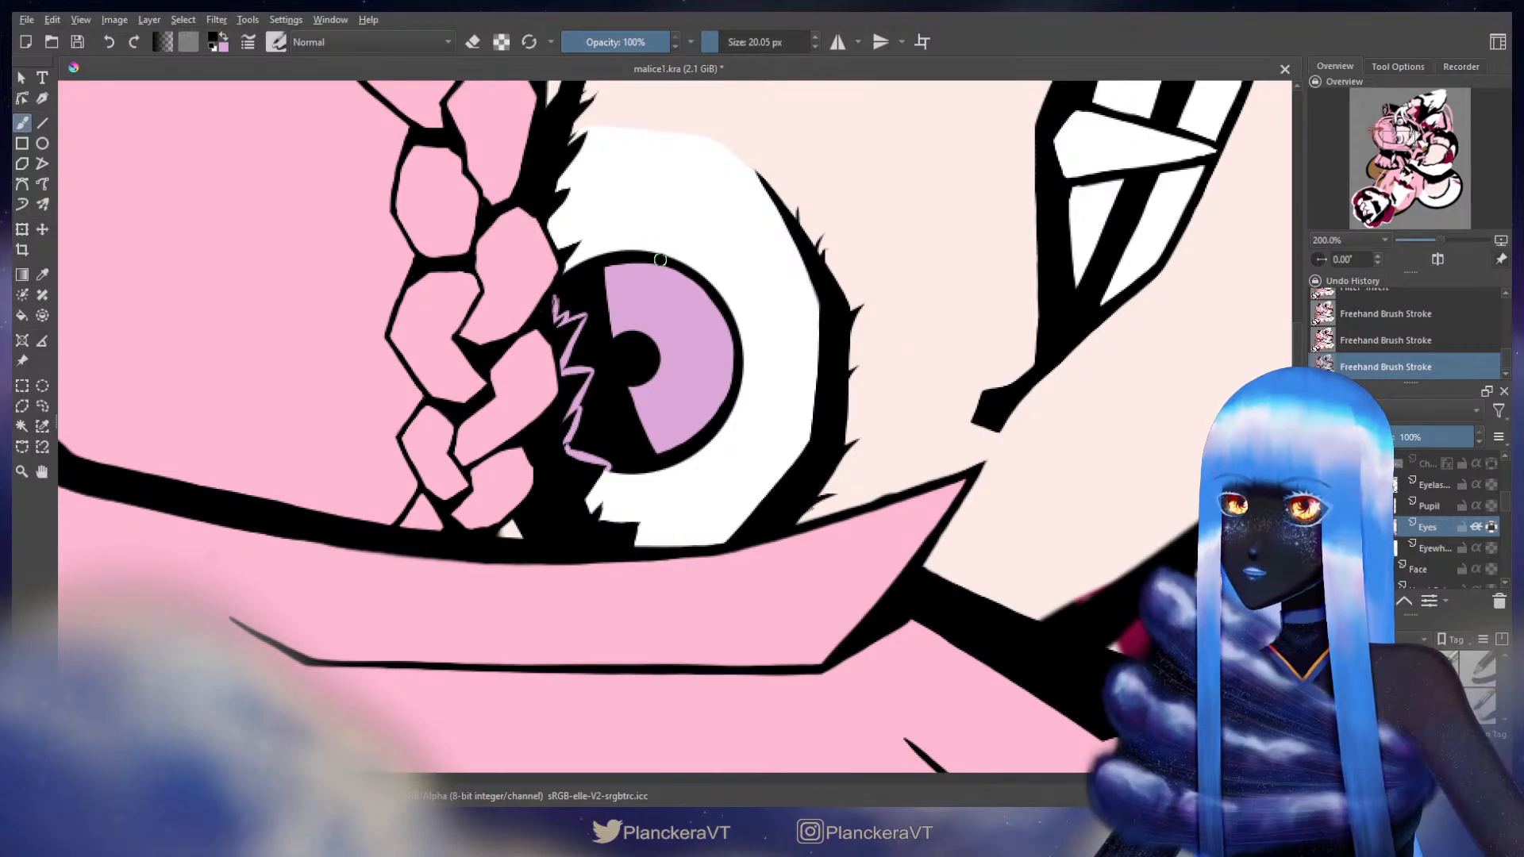
- Touch up the iris's upper rim and the dark area beside it with black strokes on the Eyes layer
{"action": "mouse_move", "coordinate": [687, 272]}
{"action": "left_mouse_down"}
{"action": "mouse_move", "coordinate": [733, 345]}
{"action": "mouse_move", "coordinate": [723, 310]}
{"action": "left_mouse_up"}
{"action": "key", "text": "ctrl+z"}
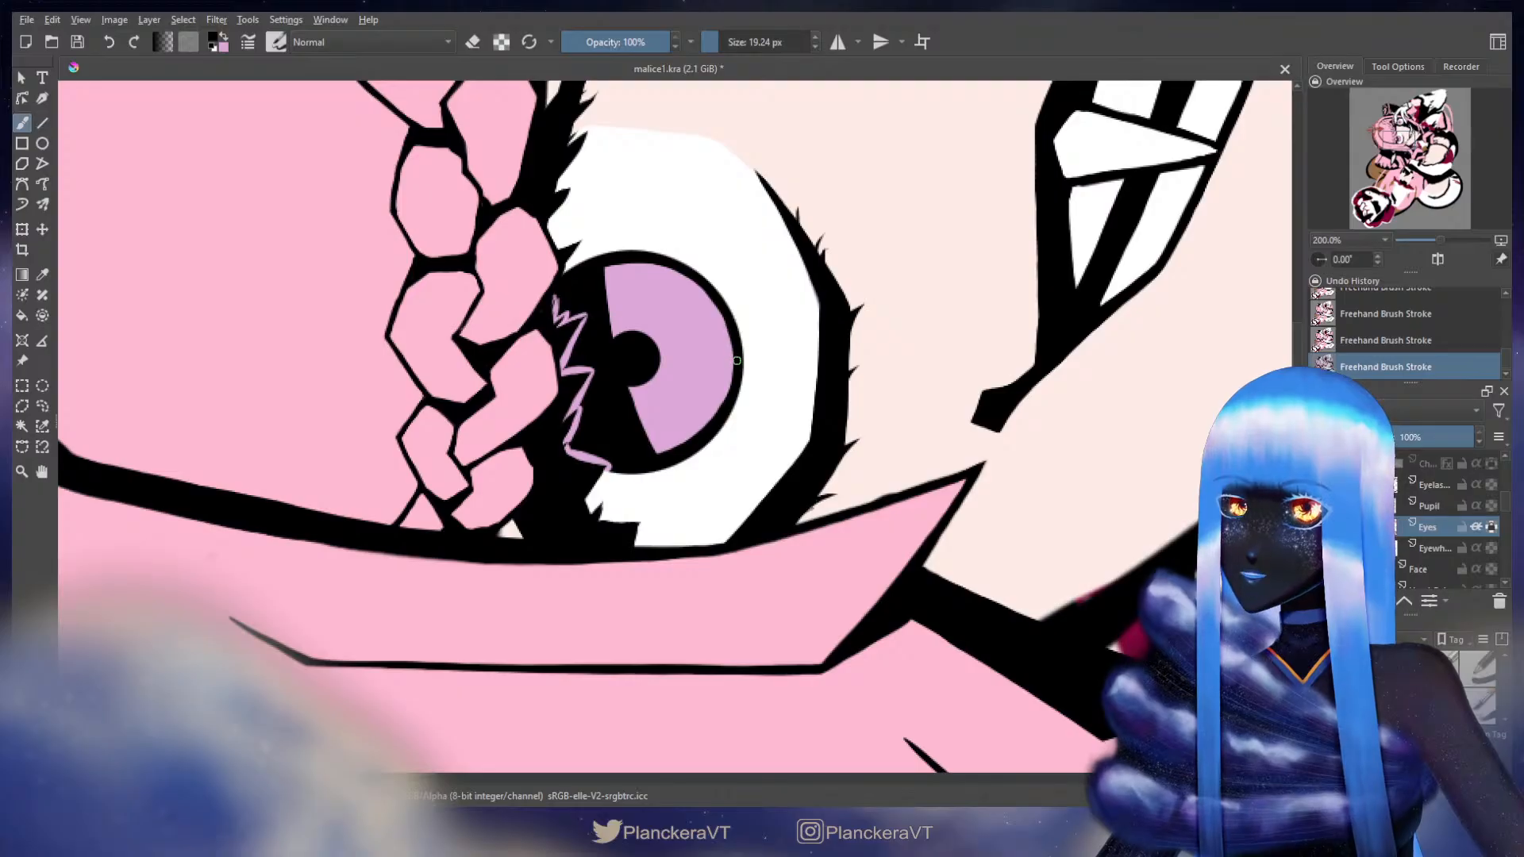
{"action": "key", "text": "x"}
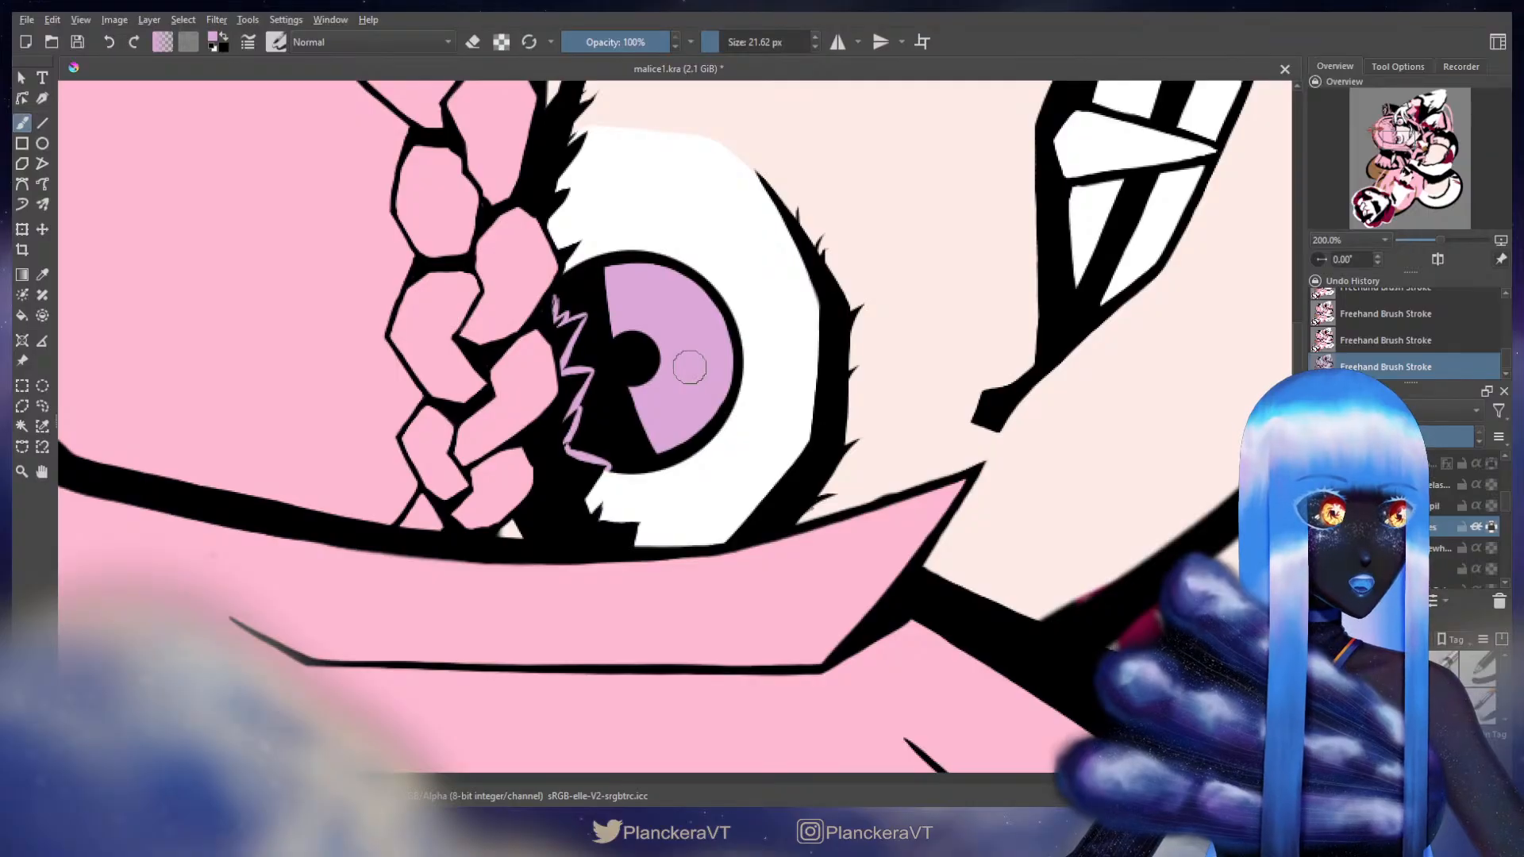
{"action": "left_click_drag", "start_coordinate": [690, 368], "coordinate": [692, 368]}
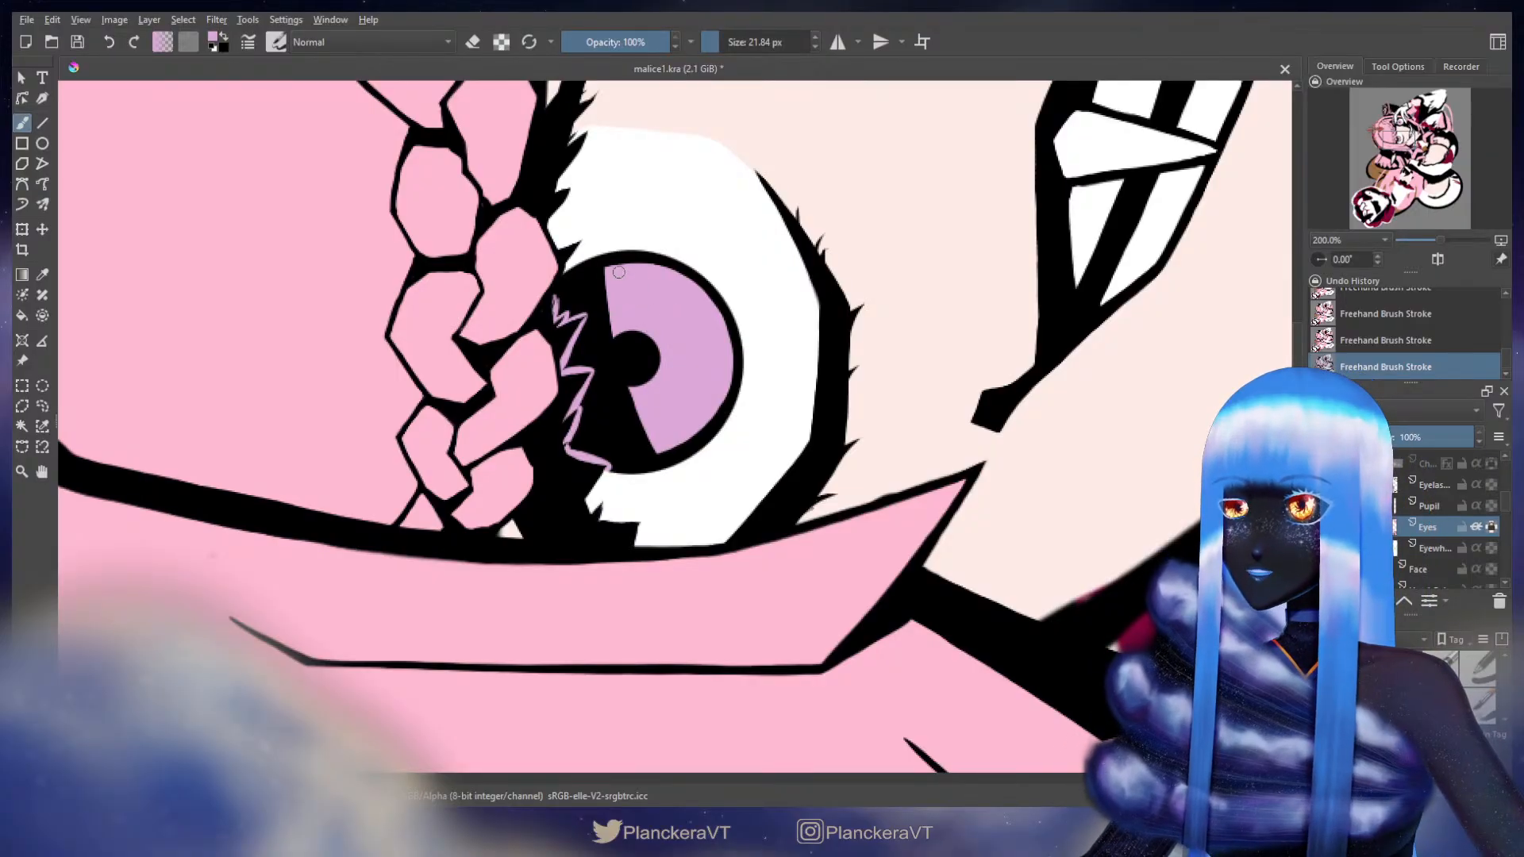
{"action": "key", "text": "x"}
{"action": "left_click_drag", "start_coordinate": [631, 271], "coordinate": [560, 294]}
{"action": "key", "text": "x"}
{"action": "key", "text": "x"}
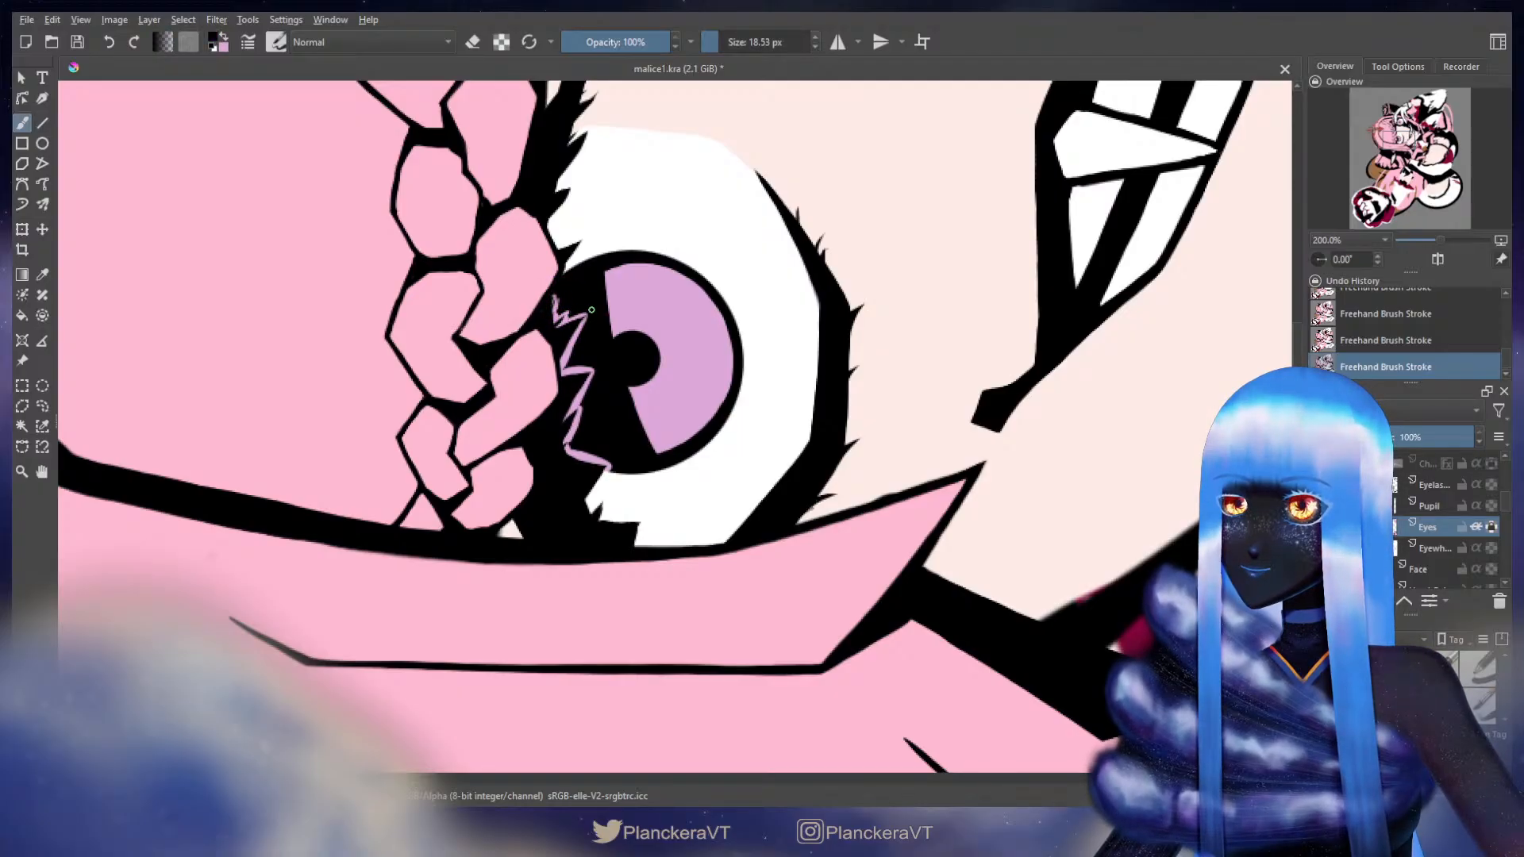
- Thin and sharpen the lilac line along the lash tips with alternating black and lilac strokes from a brush of about 16 px
{"action": "key", "text": "x"}
{"action": "left_click_drag", "start_coordinate": [583, 313], "coordinate": [580, 319]}
{"action": "key", "text": "x"}
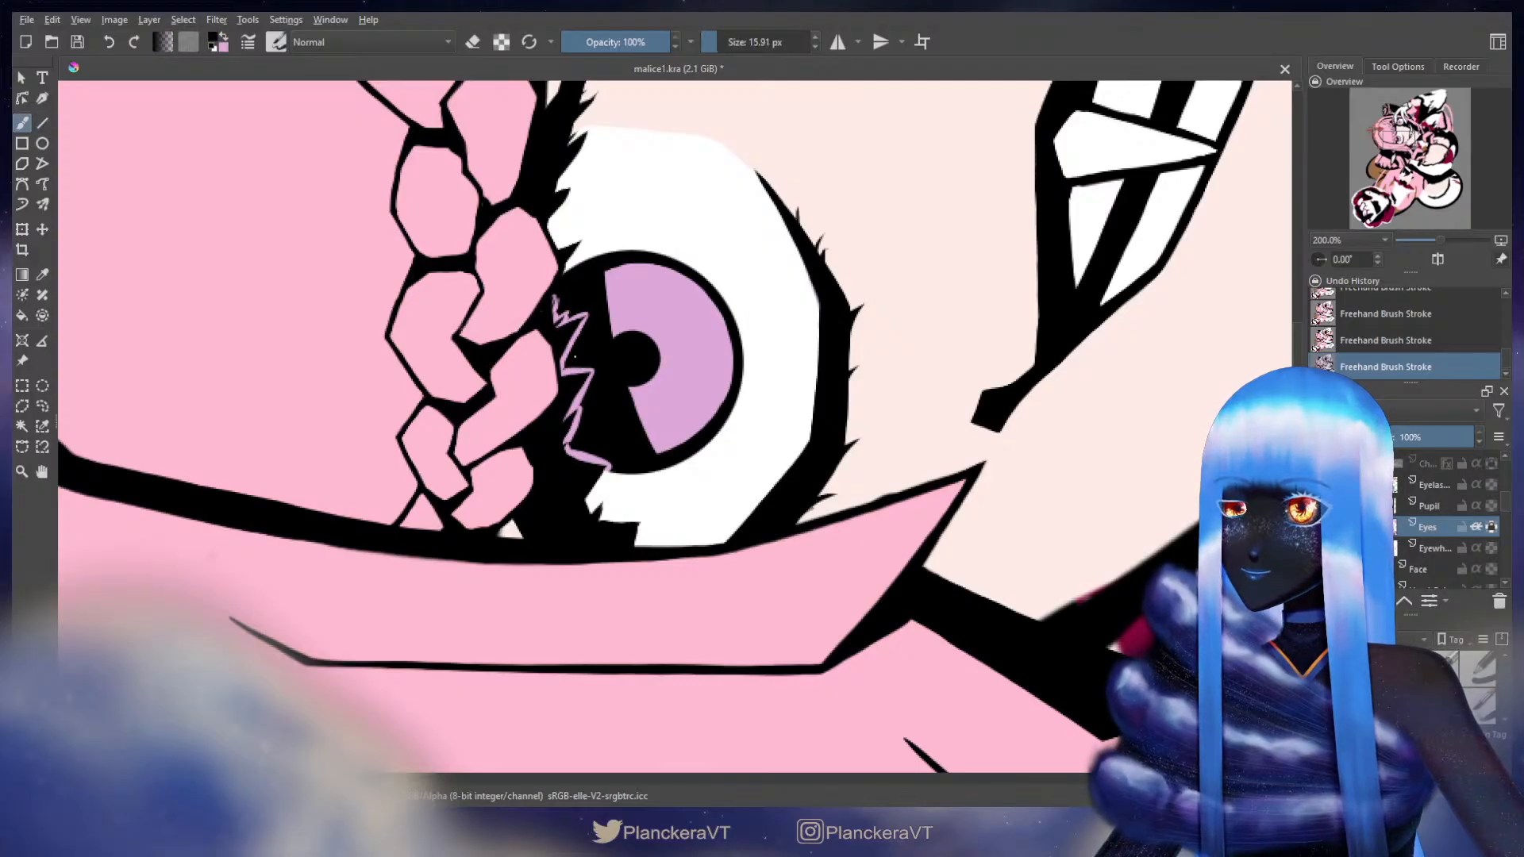
{"action": "key", "text": "x"}
{"action": "key", "text": "x"}
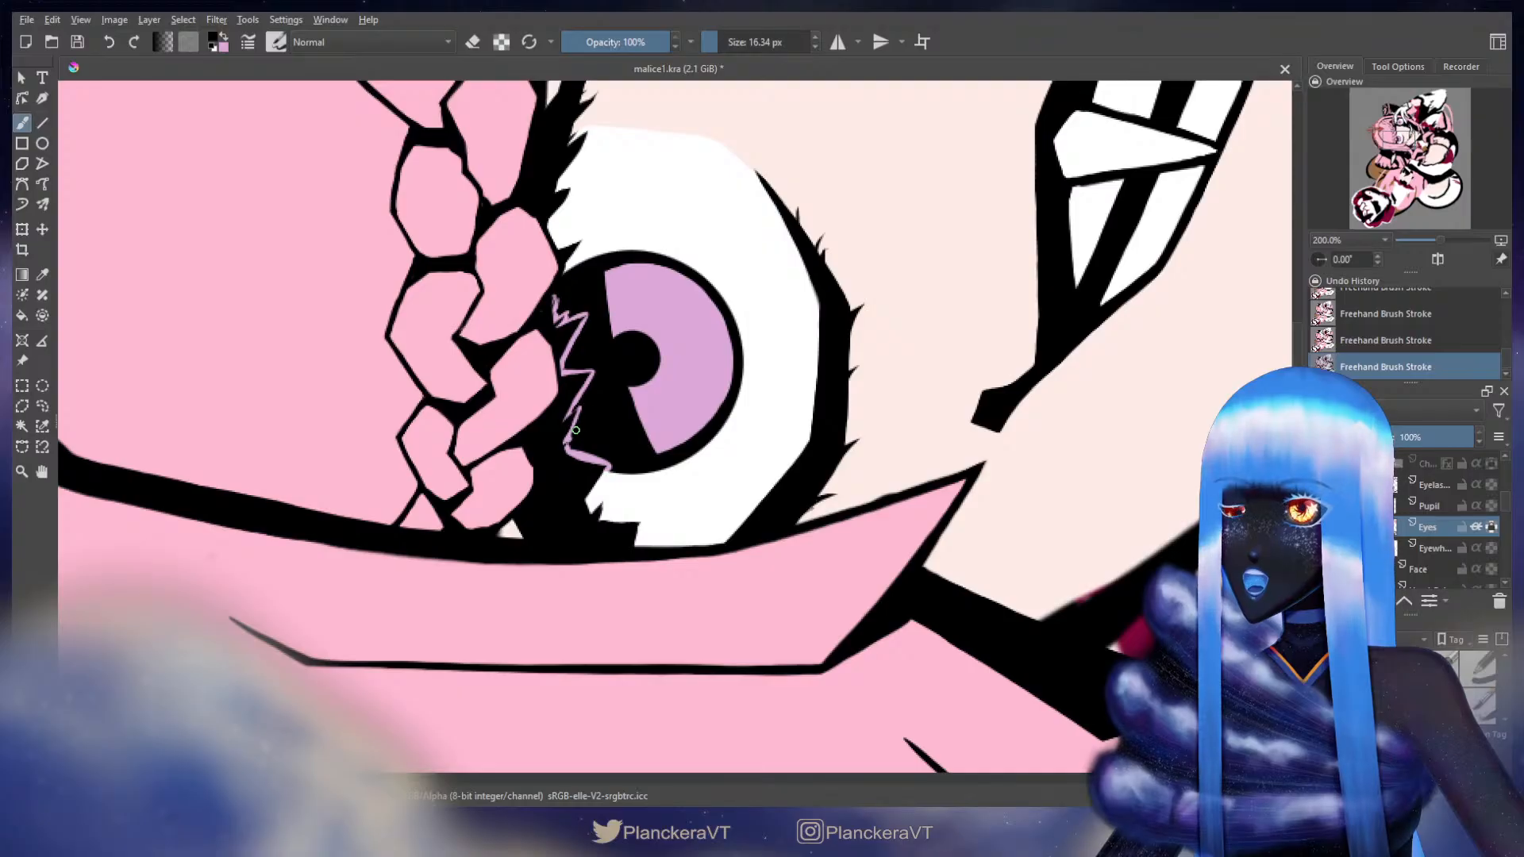
{"action": "key", "text": "x"}
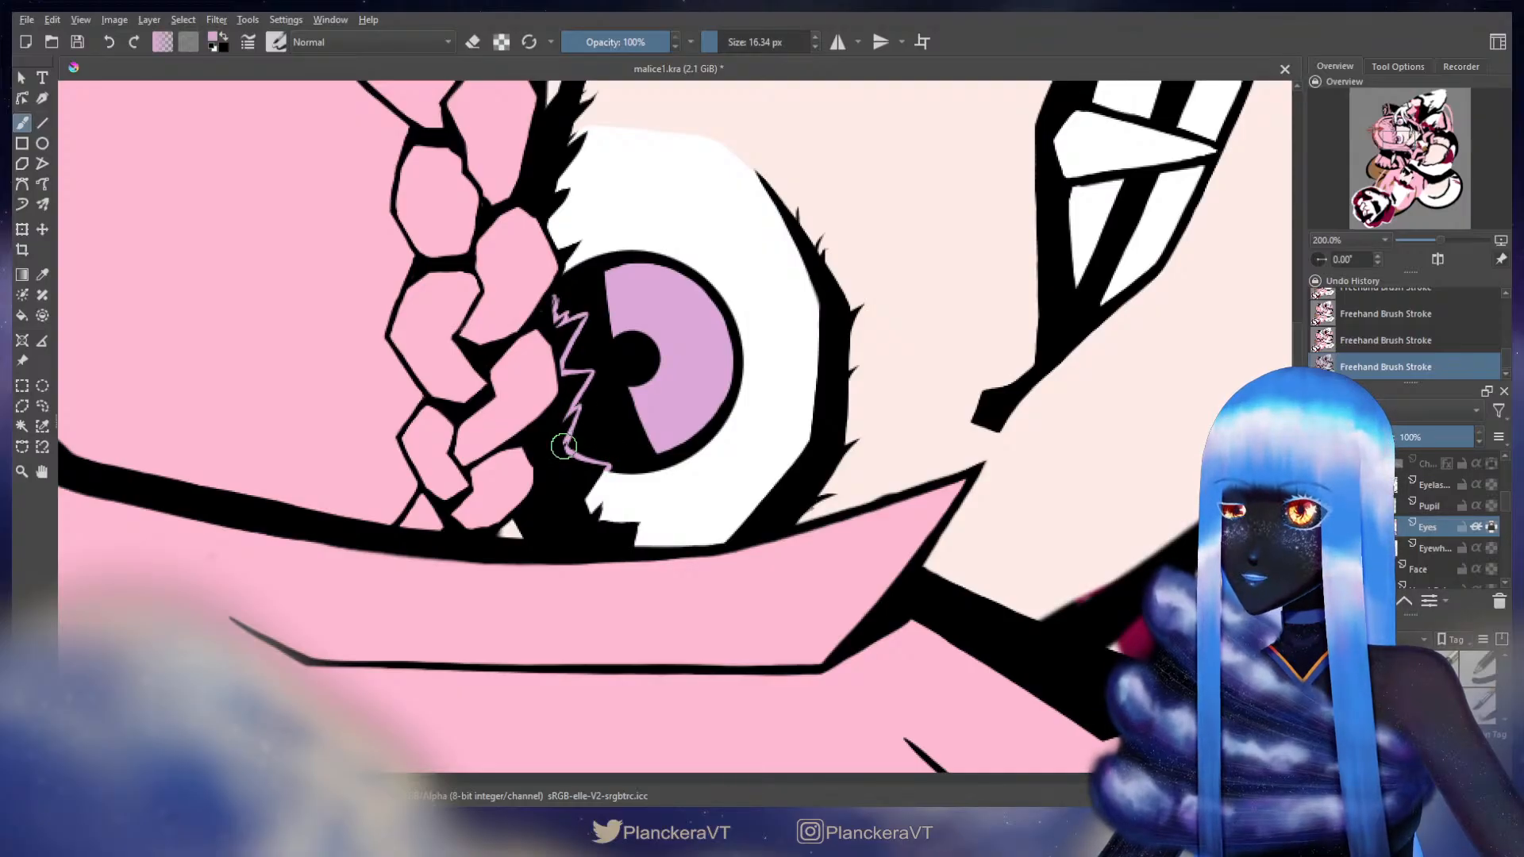
{"action": "key", "text": "x"}
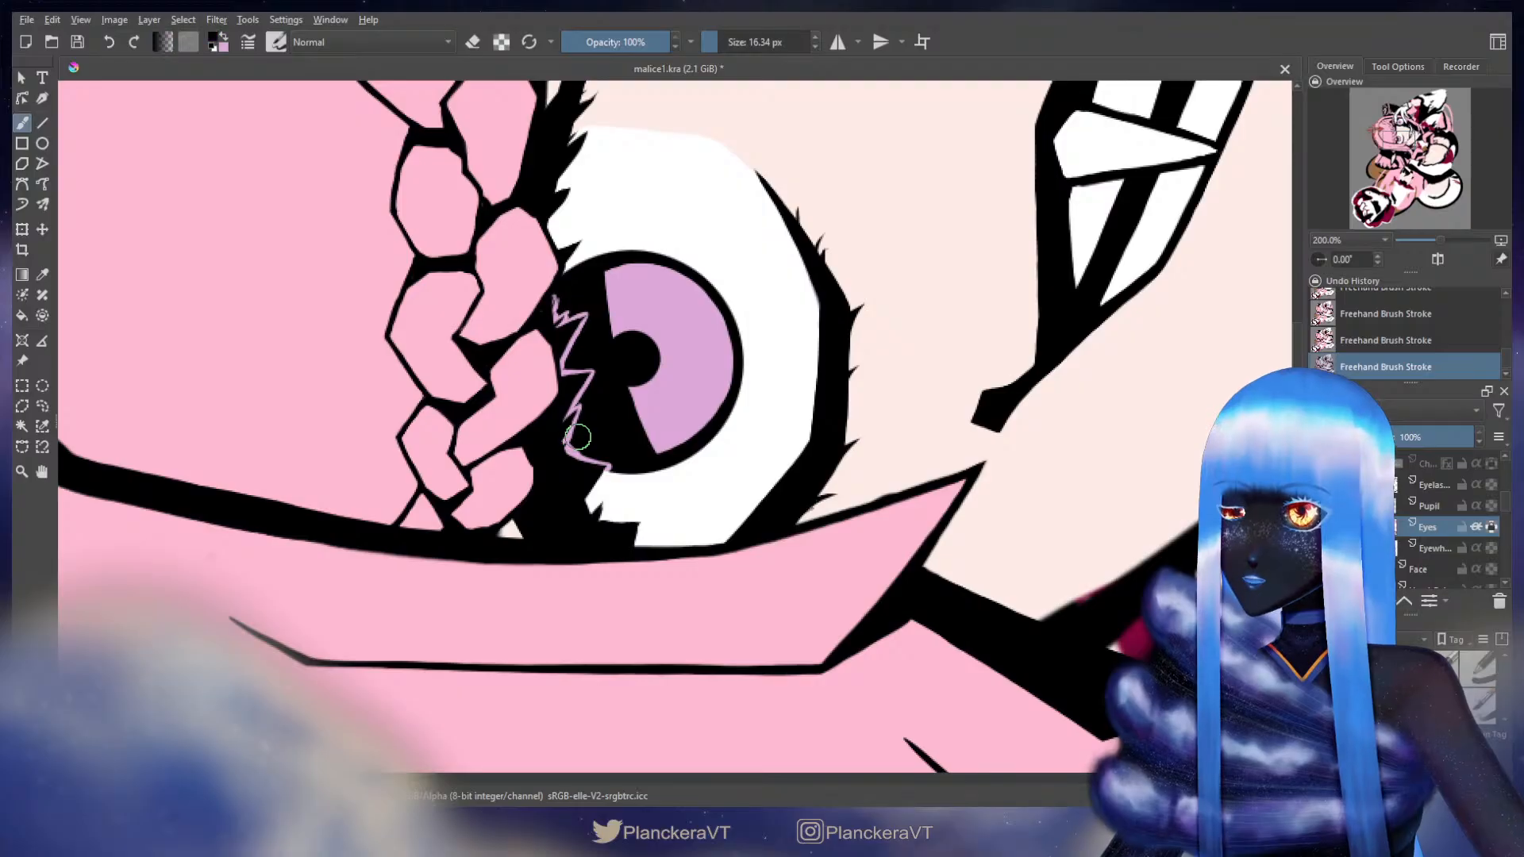
{"action": "left_click_drag", "start_coordinate": [577, 439], "coordinate": [574, 439], "text": "shift"}
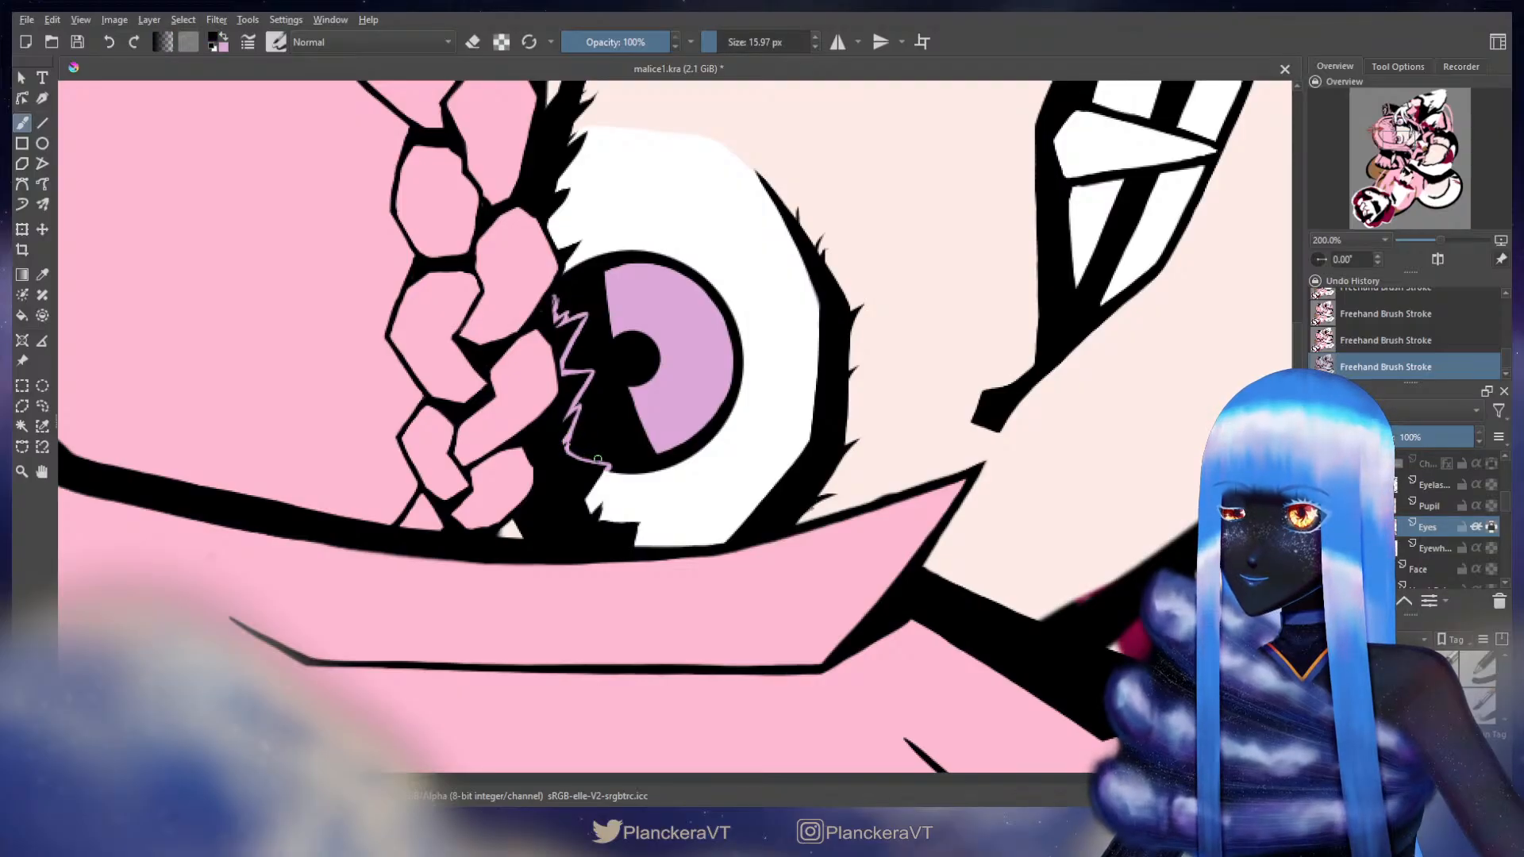
{"action": "key", "text": "x"}
{"action": "left_click_drag", "start_coordinate": [585, 459], "coordinate": [581, 459], "text": "shift"}
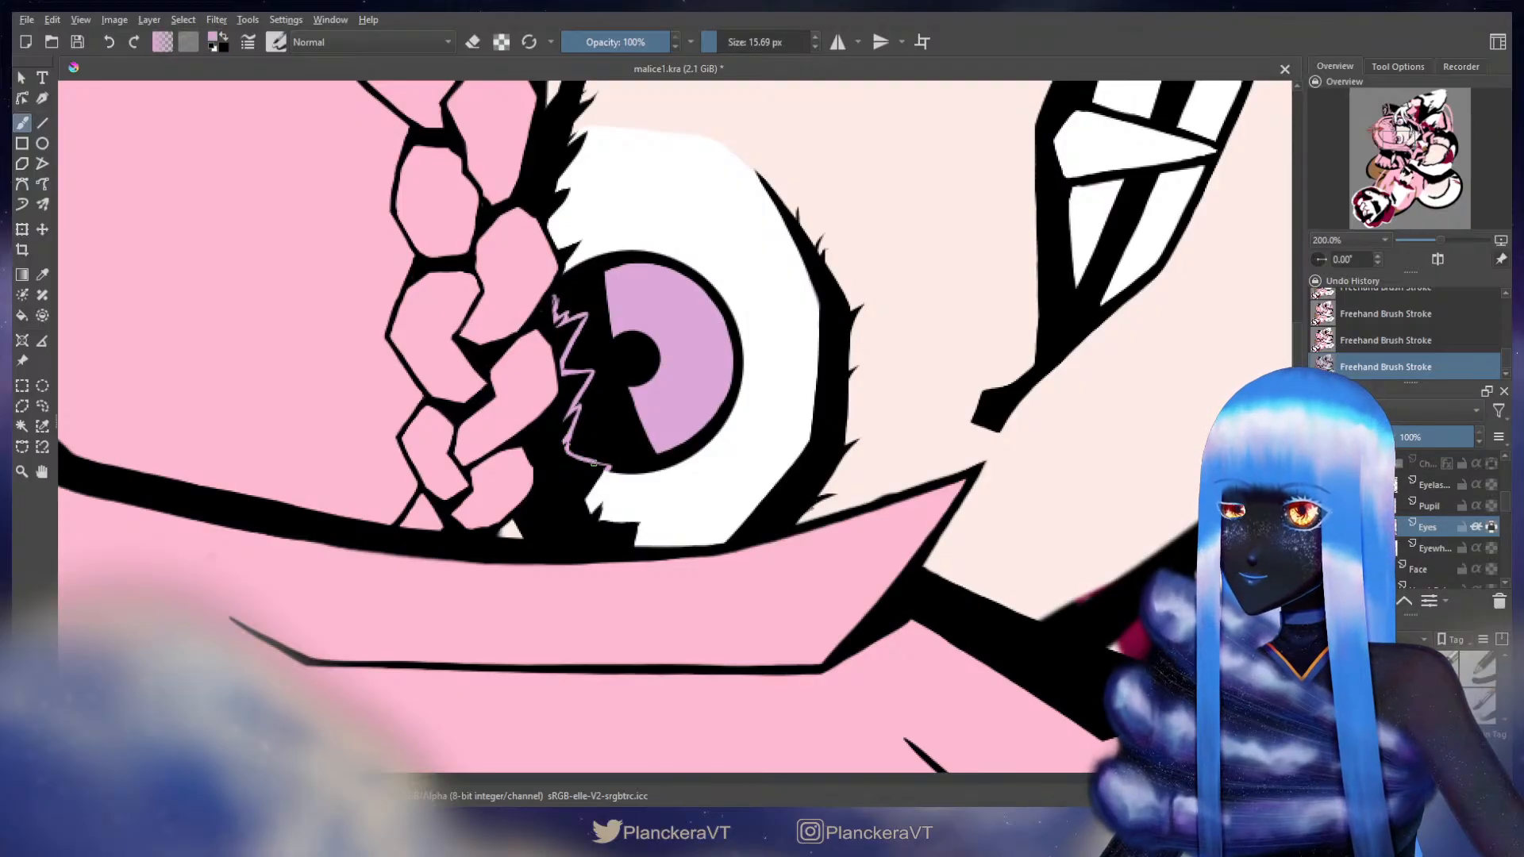
{"action": "key", "text": "x"}
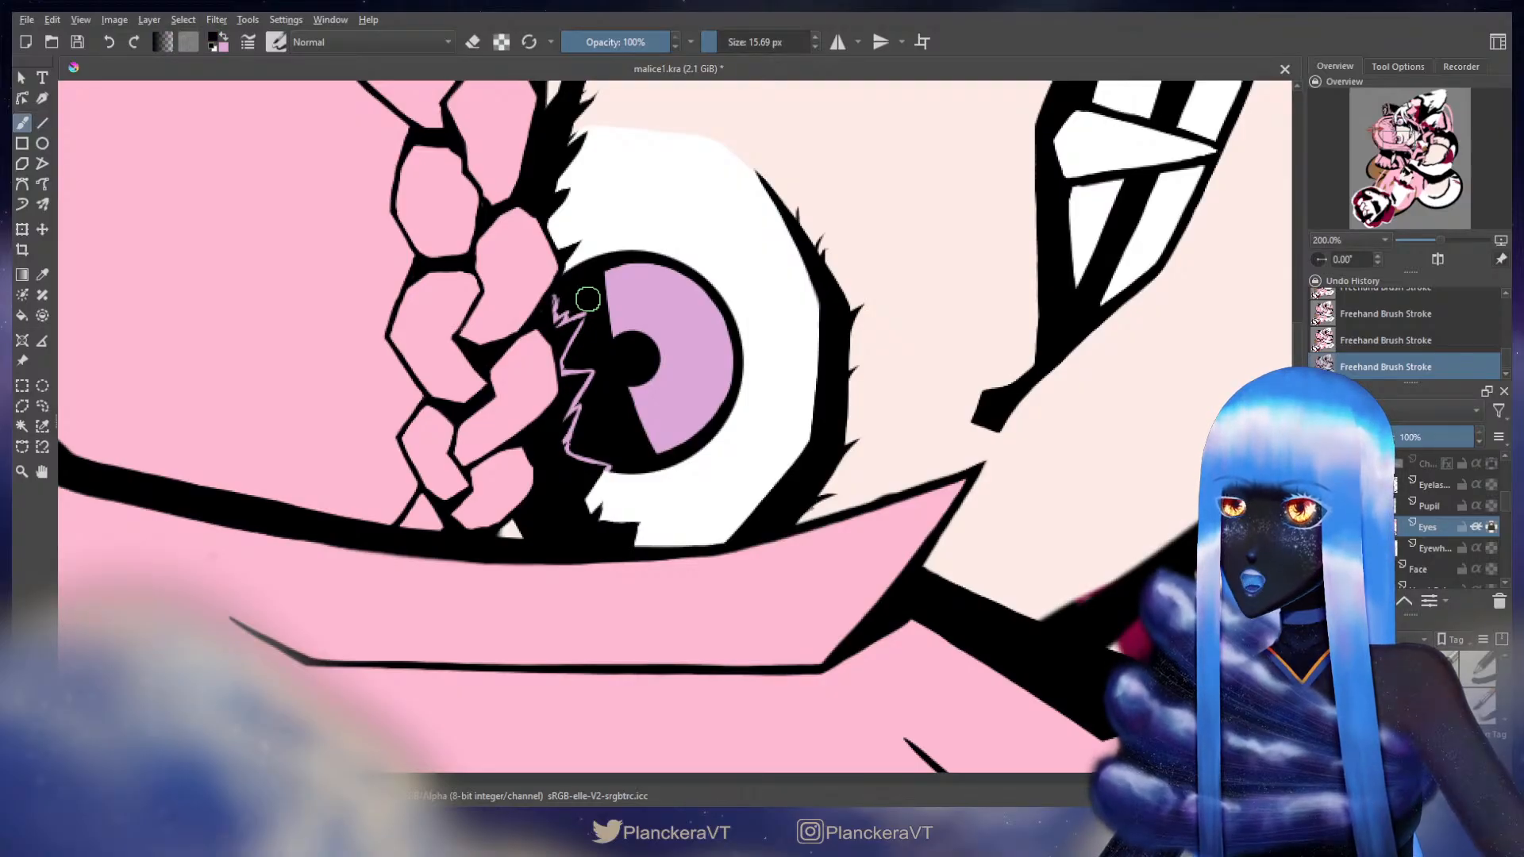
{"action": "left_click_drag", "start_coordinate": [785, 336], "coordinate": [807, 420]}
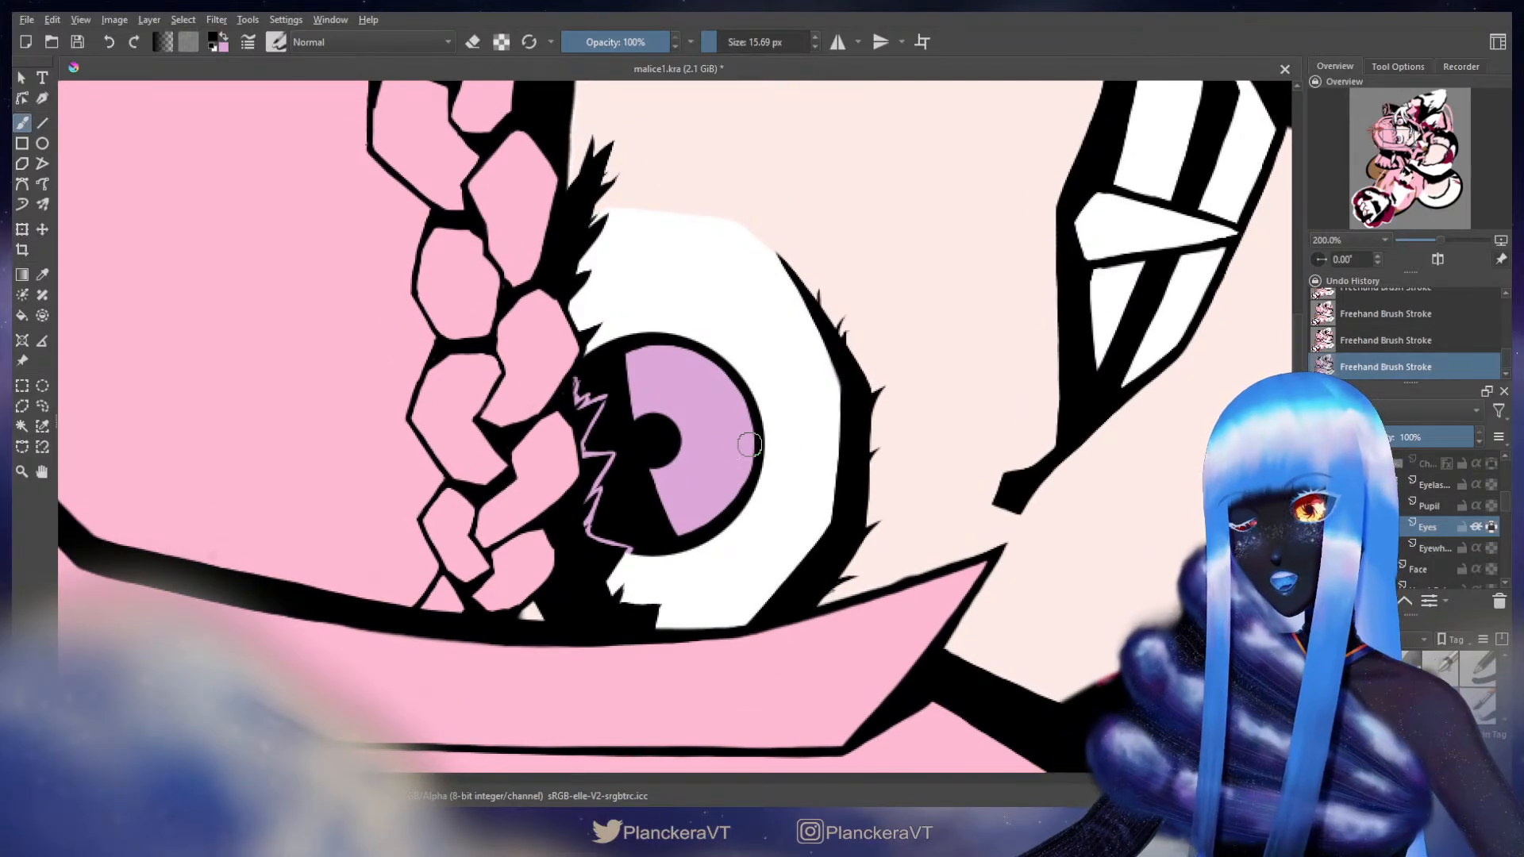
- Turn on alpha lock for the eye-white layer
{"action": "scroll", "coordinate": [1432, 537], "scroll_direction": "down", "scroll_amount": 1}
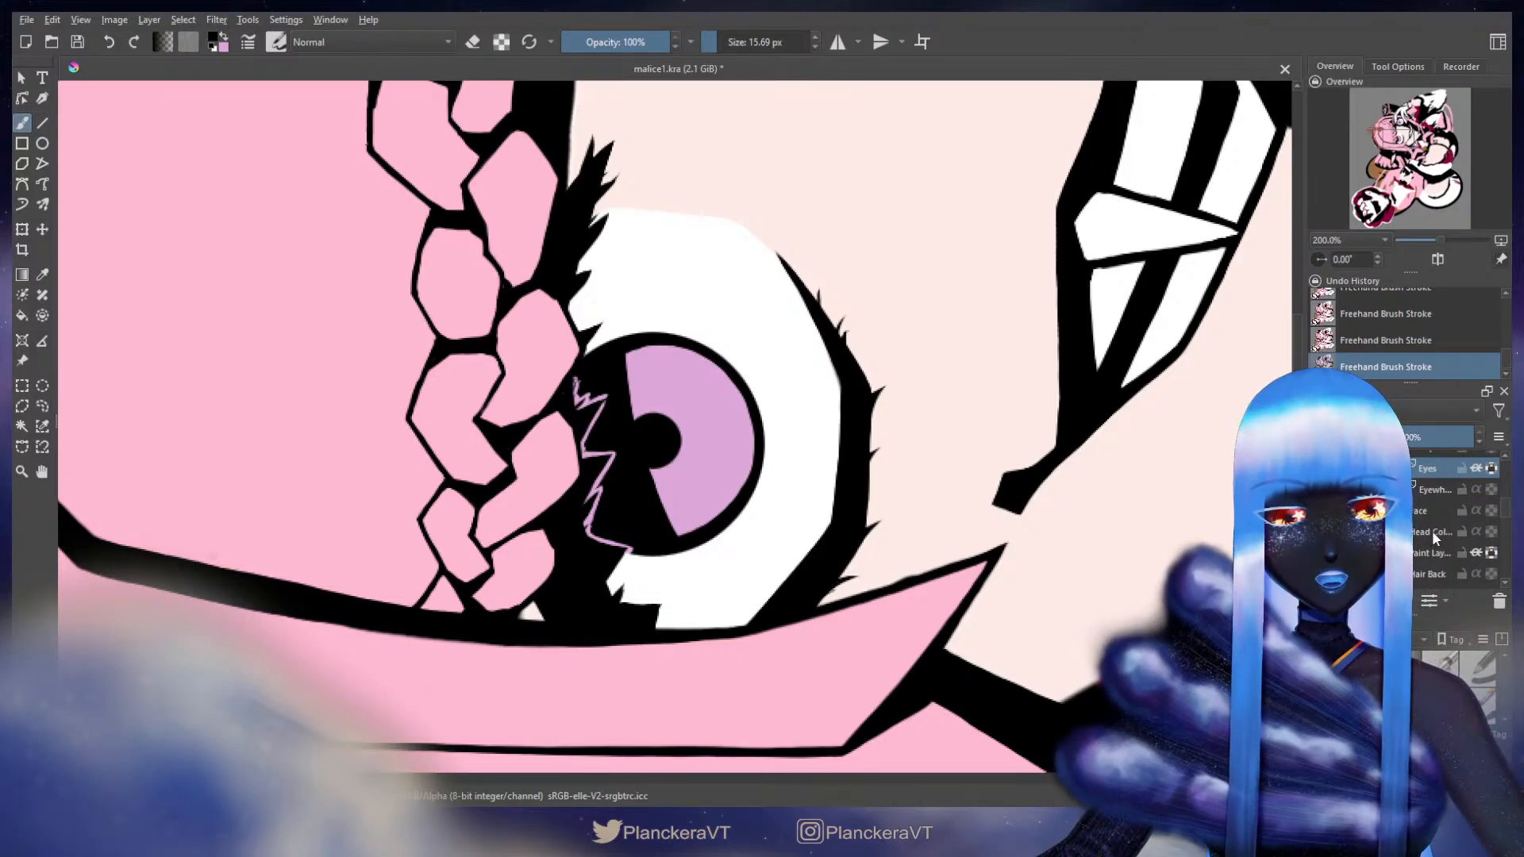
{"action": "left_click", "coordinate": [1458, 490]}
{"action": "left_click", "coordinate": [1492, 490]}
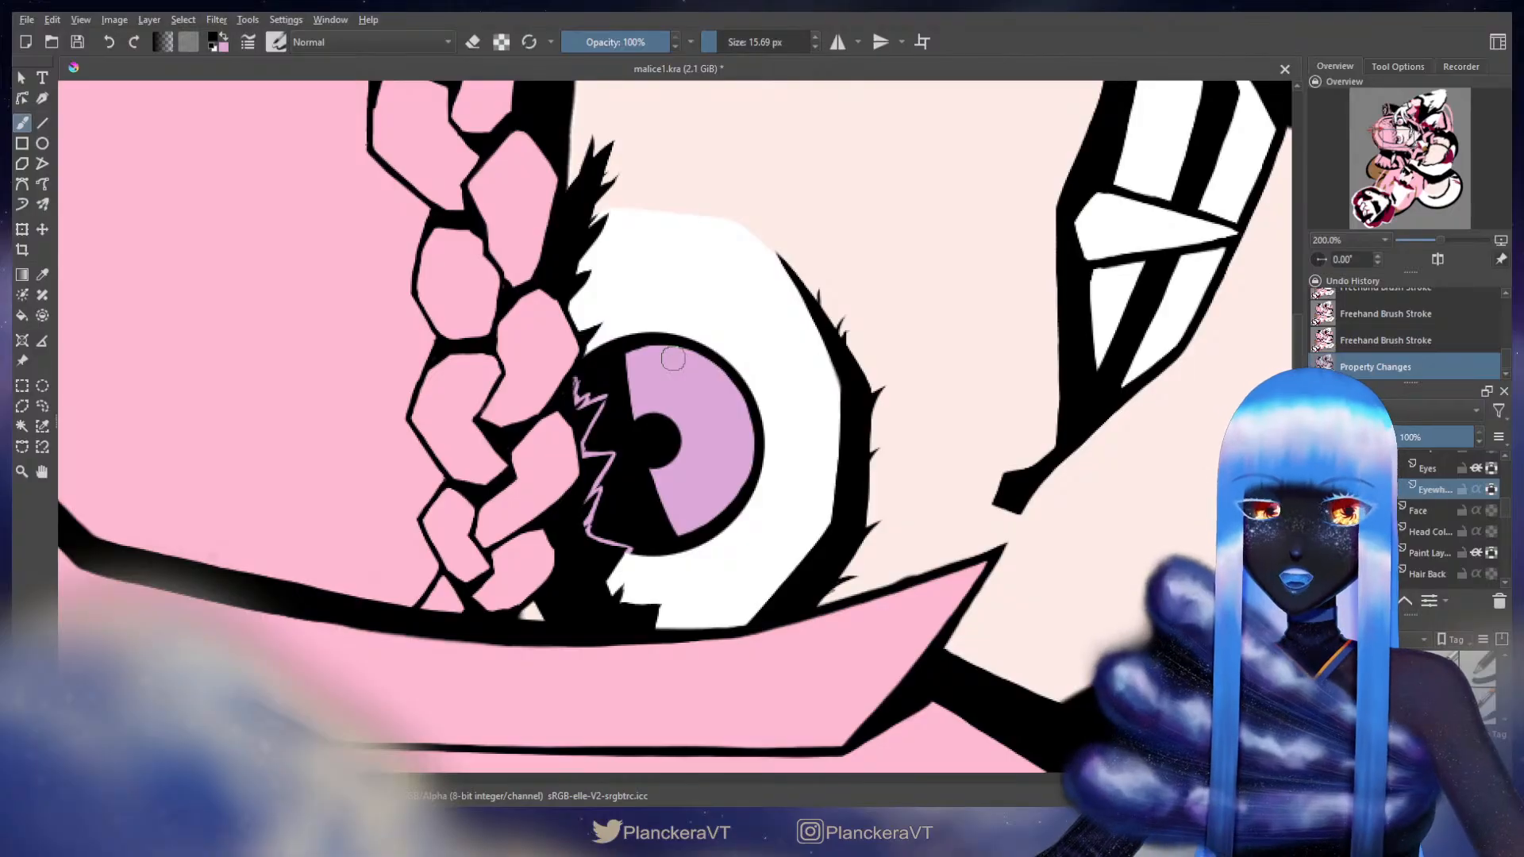
- Lighten the eyelashes layer from black to dark grey with the HSV/HSL Adjustment filter
{"action": "scroll", "coordinate": [1446, 520], "scroll_direction": "up", "scroll_amount": 2}
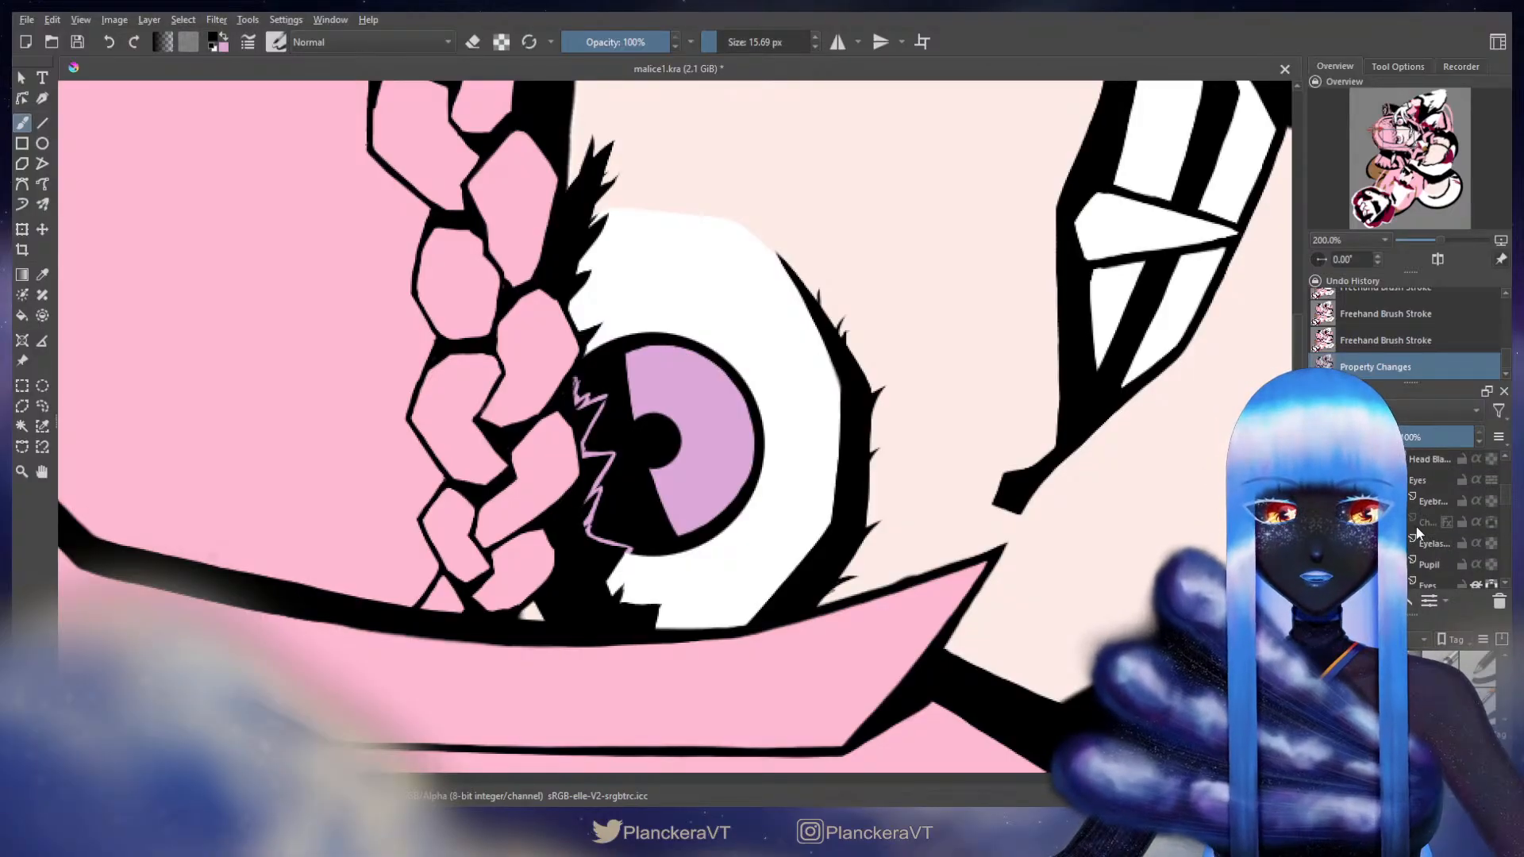
{"action": "scroll", "coordinate": [1439, 508], "scroll_direction": "down", "scroll_amount": 1}
{"action": "left_click", "coordinate": [1438, 486]}
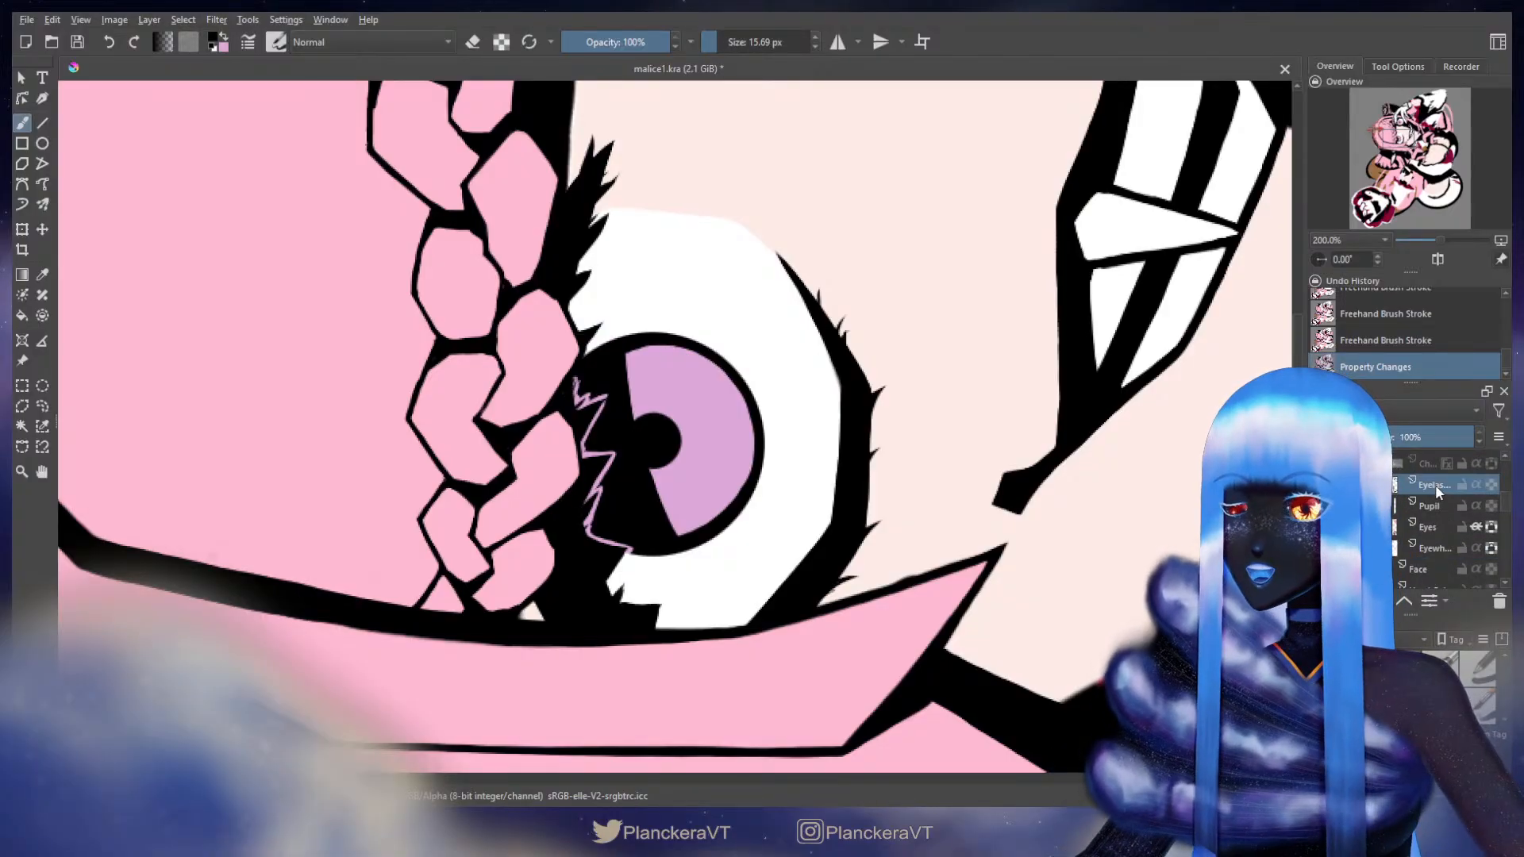
{"action": "key", "text": "ctrl+u"}
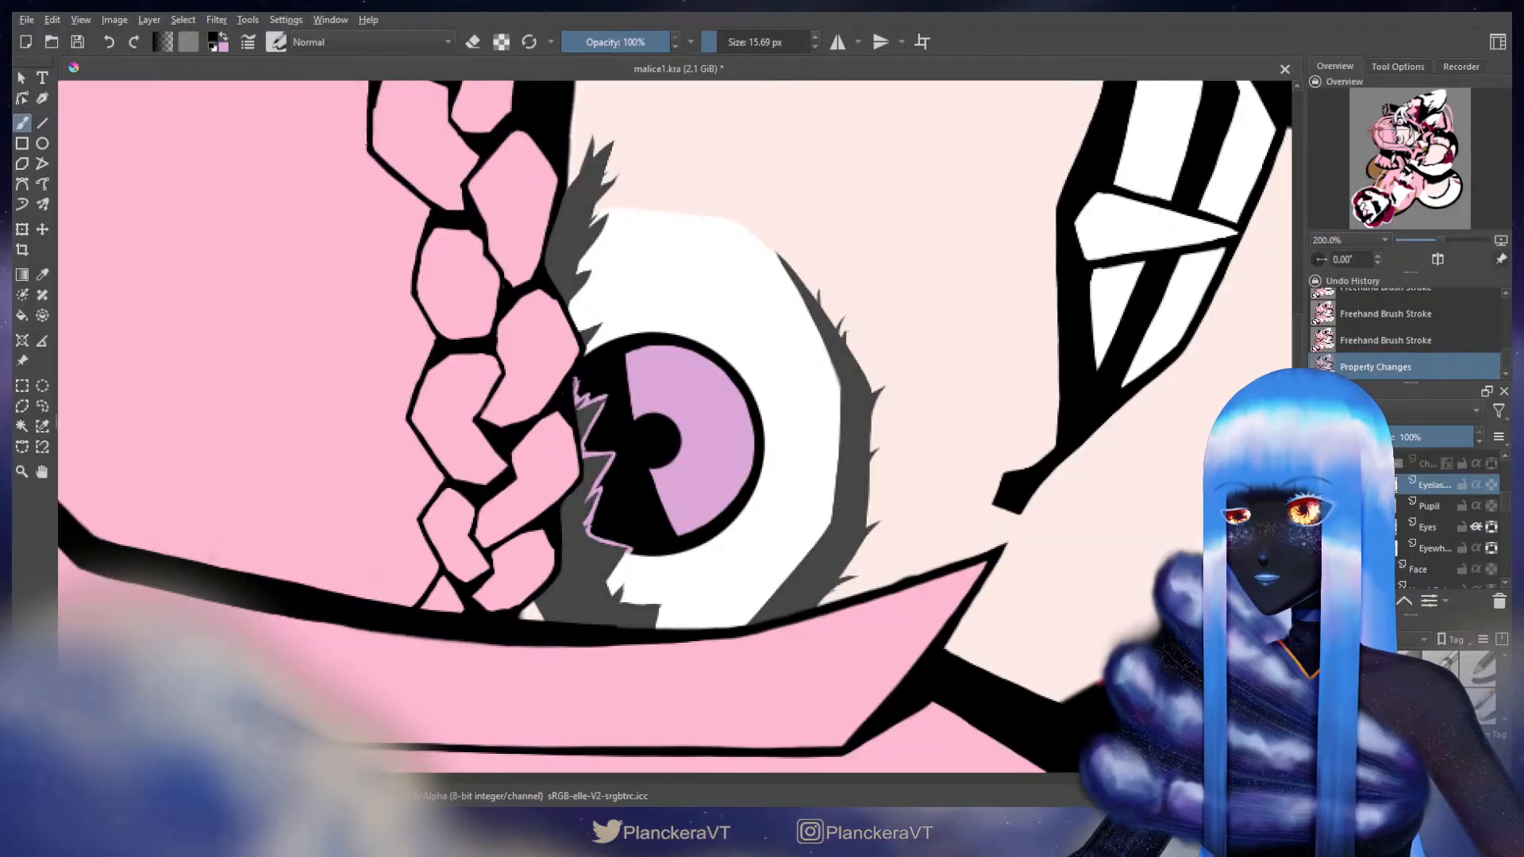
{"action": "left_click", "coordinate": [1185, 500]}
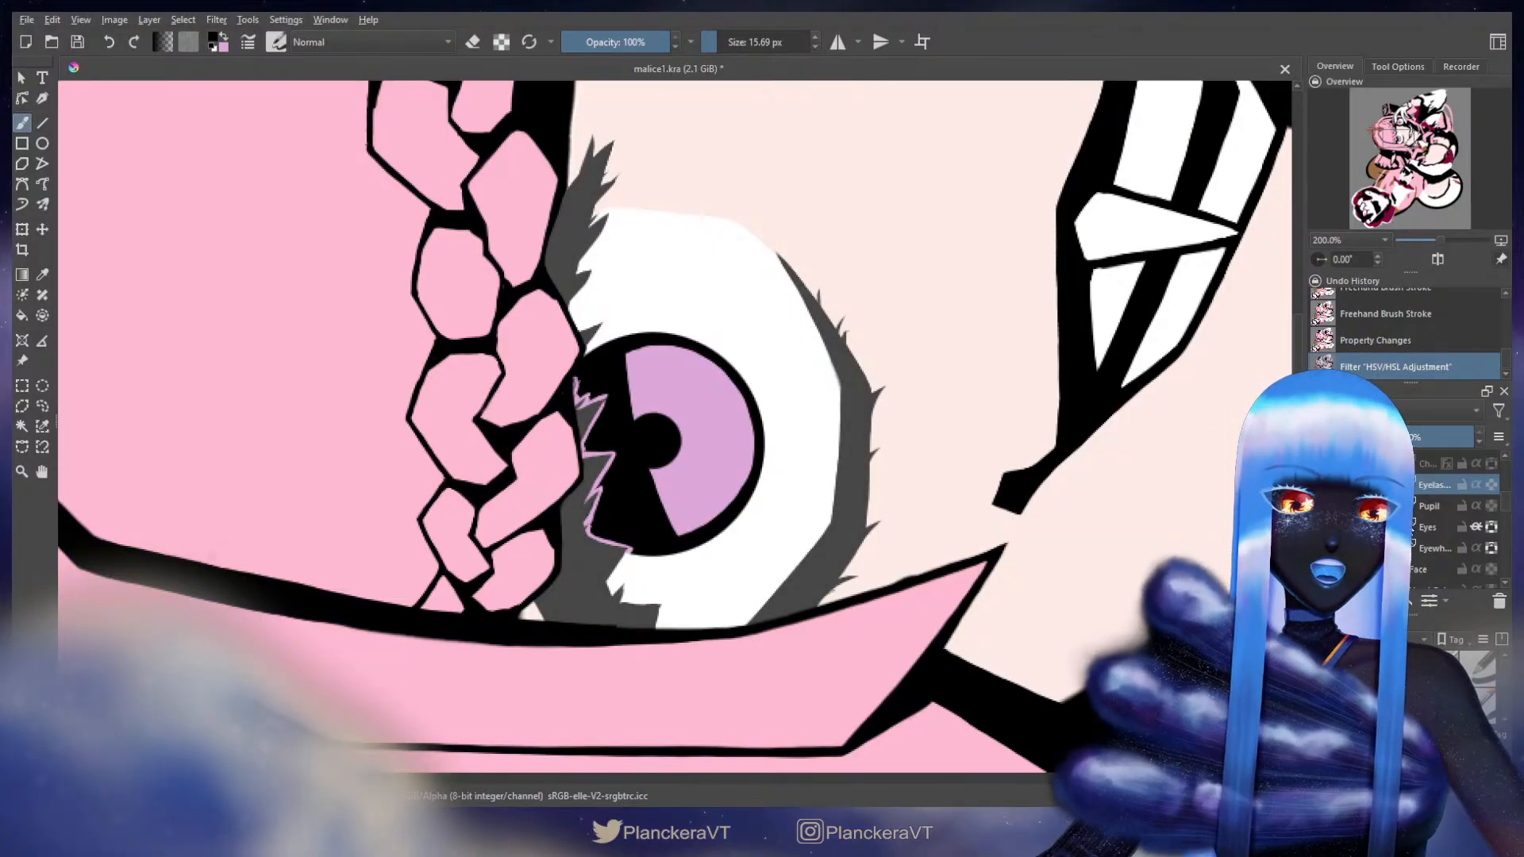
- Paint a black shadow on the eye-white layer beside the lashes, above and below the iris
{"action": "scroll", "coordinate": [1453, 531], "scroll_direction": "down", "scroll_amount": 1}
{"action": "left_click", "coordinate": [1434, 489]}
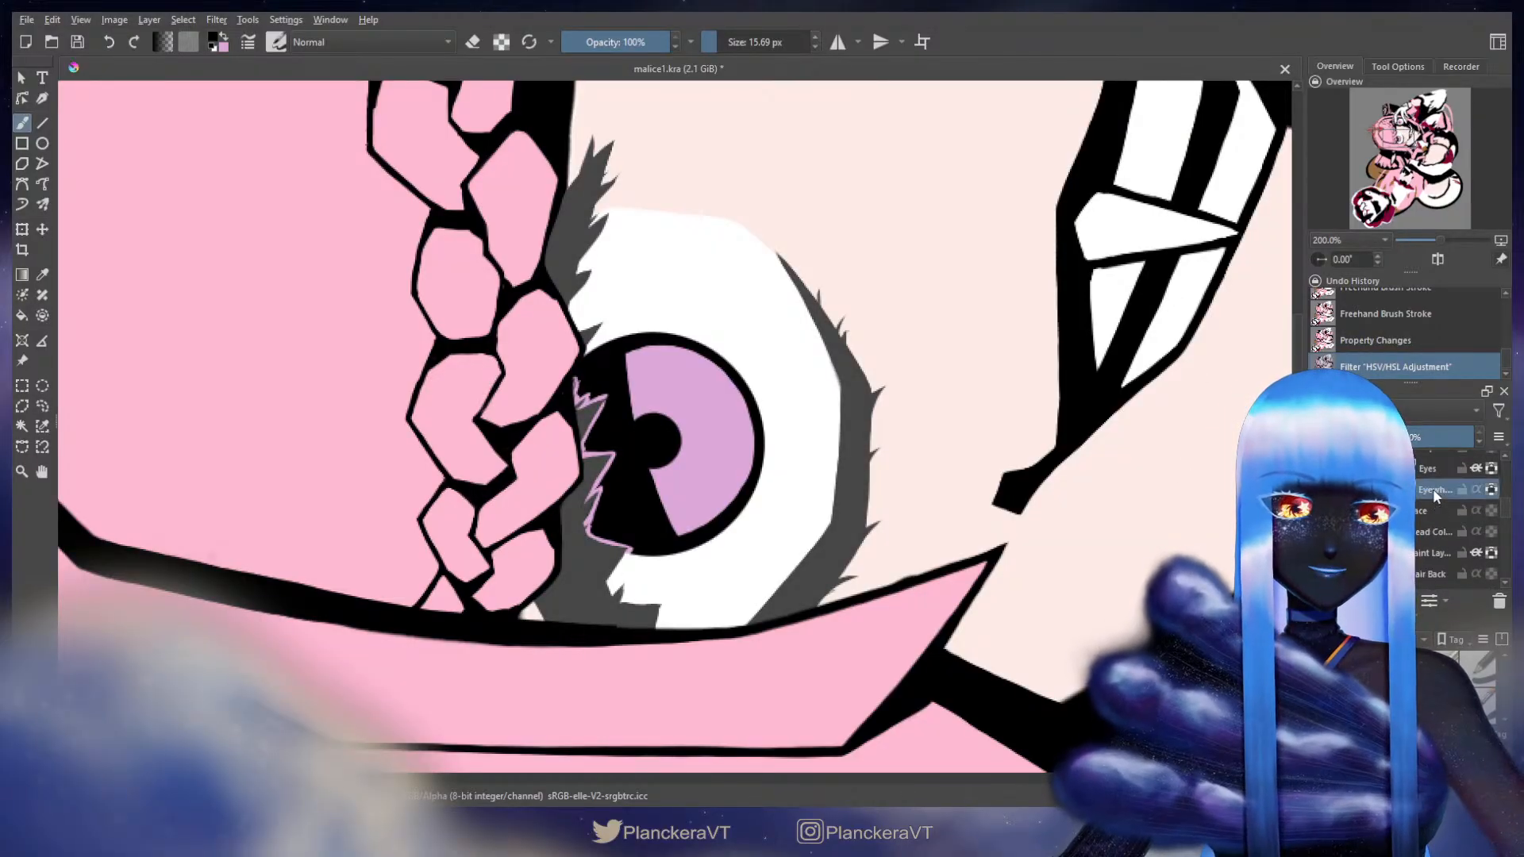
{"action": "left_click_drag", "start_coordinate": [620, 286], "coordinate": [647, 266]}
{"action": "mouse_move", "coordinate": [600, 209]}
{"action": "left_mouse_down"}
{"action": "mouse_move", "coordinate": [608, 467]}
{"action": "mouse_move", "coordinate": [652, 576]}
{"action": "mouse_move", "coordinate": [697, 631]}
{"action": "left_mouse_up"}
{"action": "left_click_drag", "start_coordinate": [608, 408], "coordinate": [601, 279]}
{"action": "mouse_move", "coordinate": [619, 188]}
{"action": "left_mouse_down"}
{"action": "mouse_move", "coordinate": [599, 349]}
{"action": "mouse_move", "coordinate": [647, 534]}
{"action": "mouse_move", "coordinate": [761, 658]}
{"action": "left_mouse_up"}
{"action": "key", "text": "ctrl+z"}
{"action": "key", "text": "ctrl+shift+z"}
{"action": "mouse_move", "coordinate": [600, 563]}
{"action": "left_mouse_down"}
{"action": "mouse_move", "coordinate": [603, 595]}
{"action": "mouse_move", "coordinate": [660, 641]}
{"action": "left_mouse_up"}
- Sample the eye's white and paint a thin rim along the lower lash tips over the shadow, with a brush of about 14 px
{"action": "key", "text": "x"}
{"action": "left_click", "coordinate": [701, 268], "text": "ctrl"}
{"action": "left_click_drag", "start_coordinate": [669, 245], "coordinate": [664, 245]}
{"action": "mouse_move", "coordinate": [653, 305]}
{"action": "left_mouse_down"}
{"action": "mouse_move", "coordinate": [648, 267]}
{"action": "mouse_move", "coordinate": [634, 333]}
{"action": "left_mouse_up"}
{"action": "left_click_drag", "start_coordinate": [656, 208], "coordinate": [655, 336]}
{"action": "mouse_move", "coordinate": [704, 457]}
{"action": "left_mouse_down"}
{"action": "mouse_move", "coordinate": [659, 476]}
{"action": "mouse_move", "coordinate": [665, 388]}
{"action": "mouse_move", "coordinate": [645, 425]}
{"action": "left_mouse_up"}
{"action": "key", "text": "ctrl+z"}
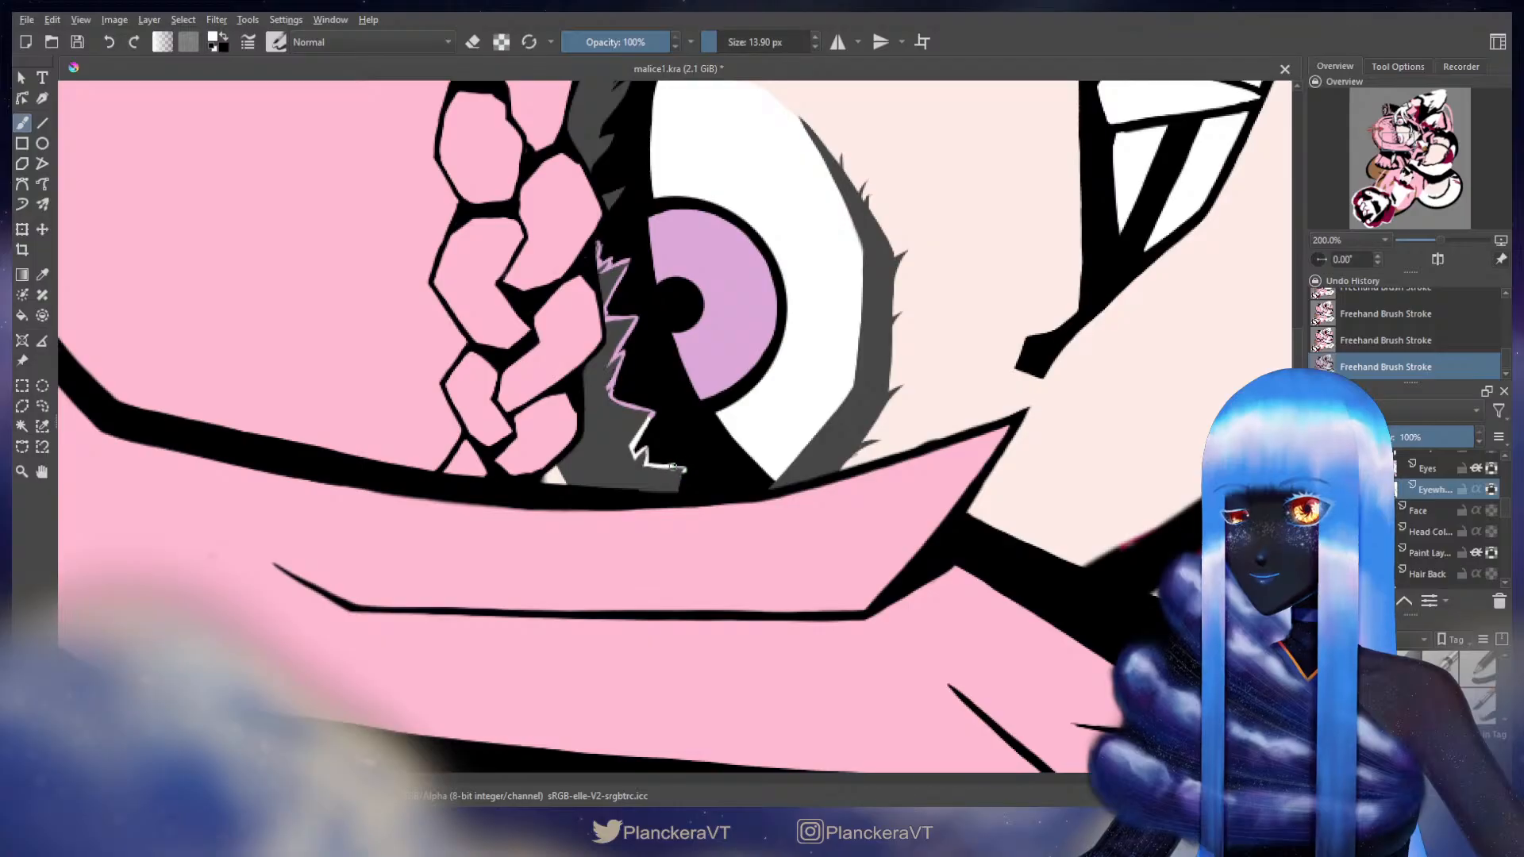
- Outline the small lash spike just above the iris in white and trim the line with black
{"action": "scroll", "coordinate": [655, 322], "scroll_direction": "up", "scroll_amount": 2}
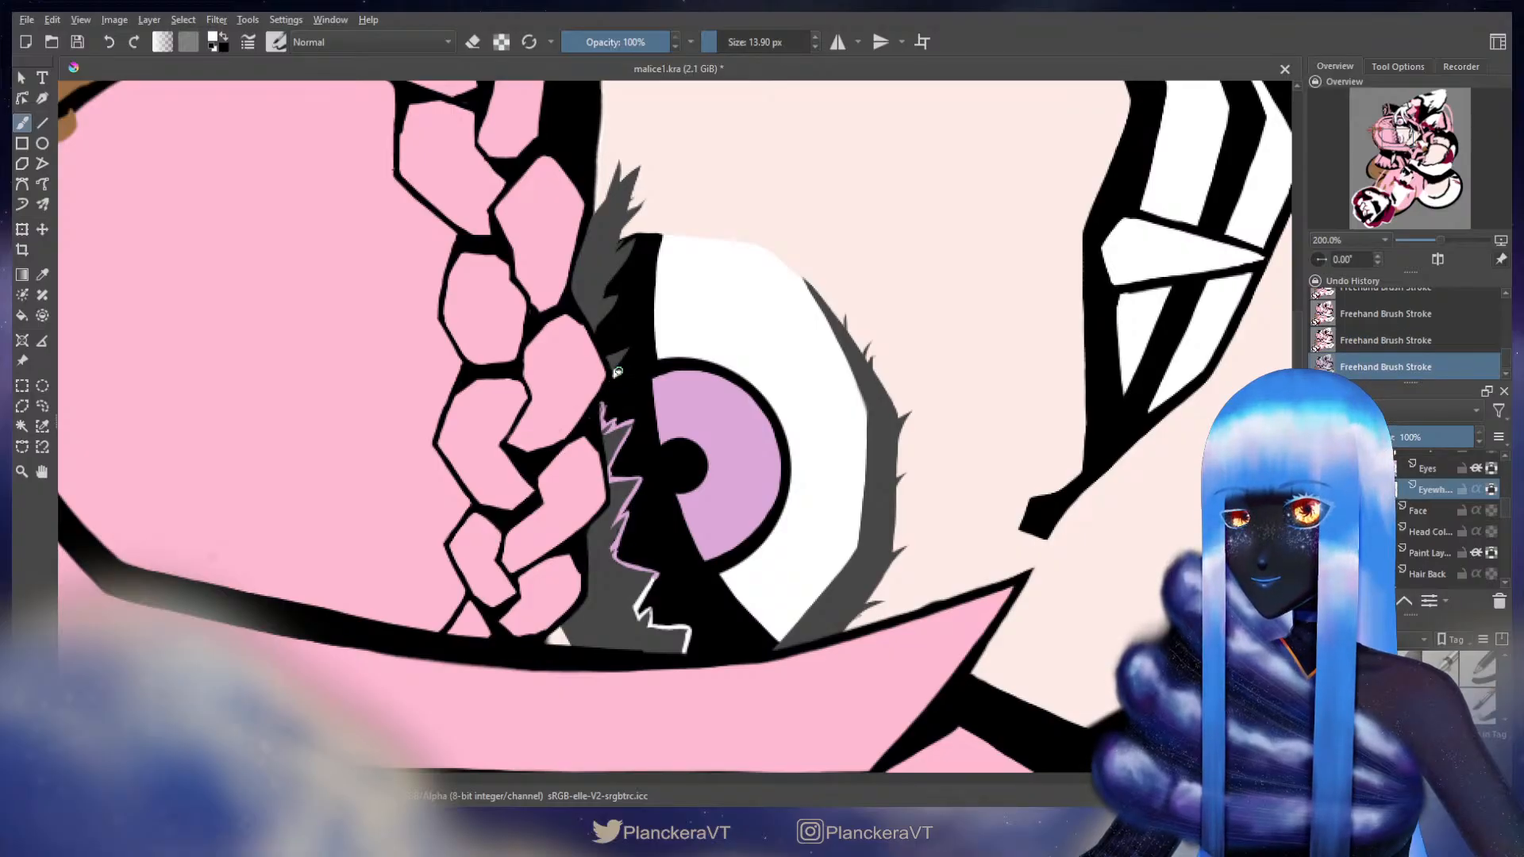
{"action": "left_click_drag", "start_coordinate": [613, 376], "coordinate": [613, 370]}
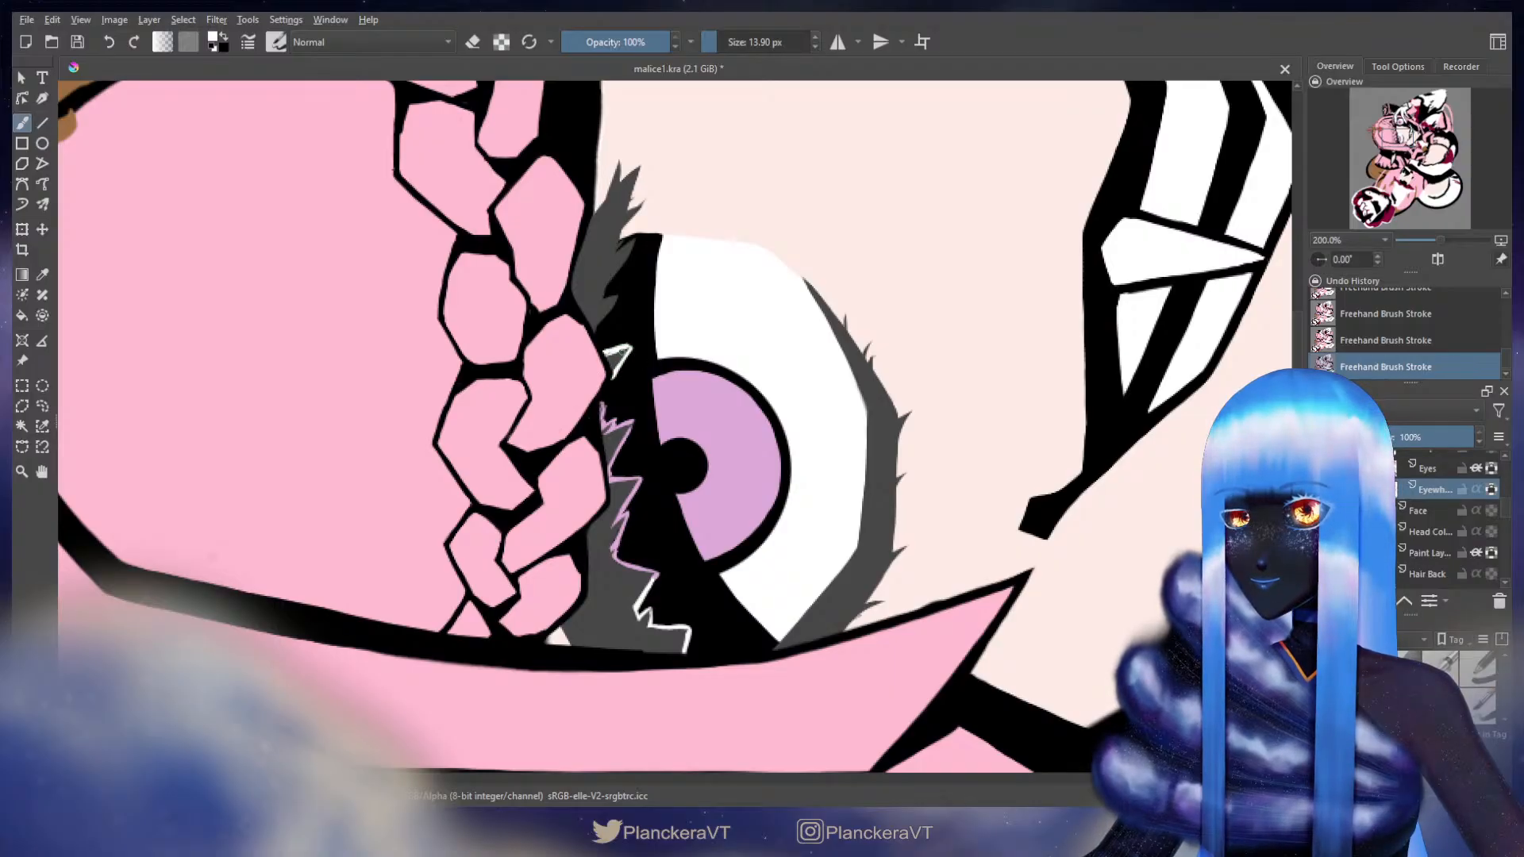
{"action": "key", "text": "x"}
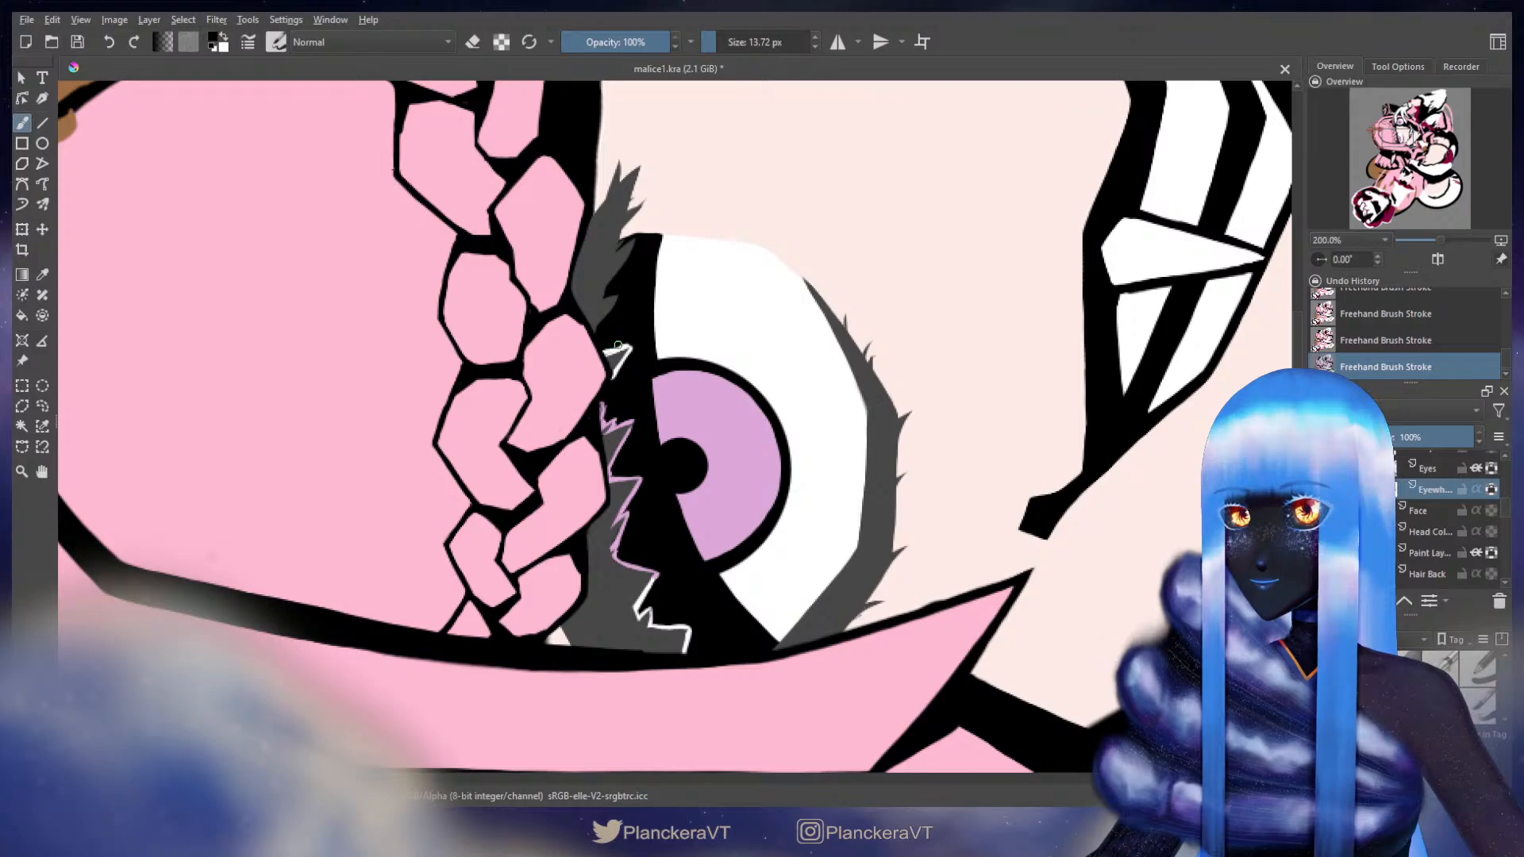
{"action": "key", "text": "x"}
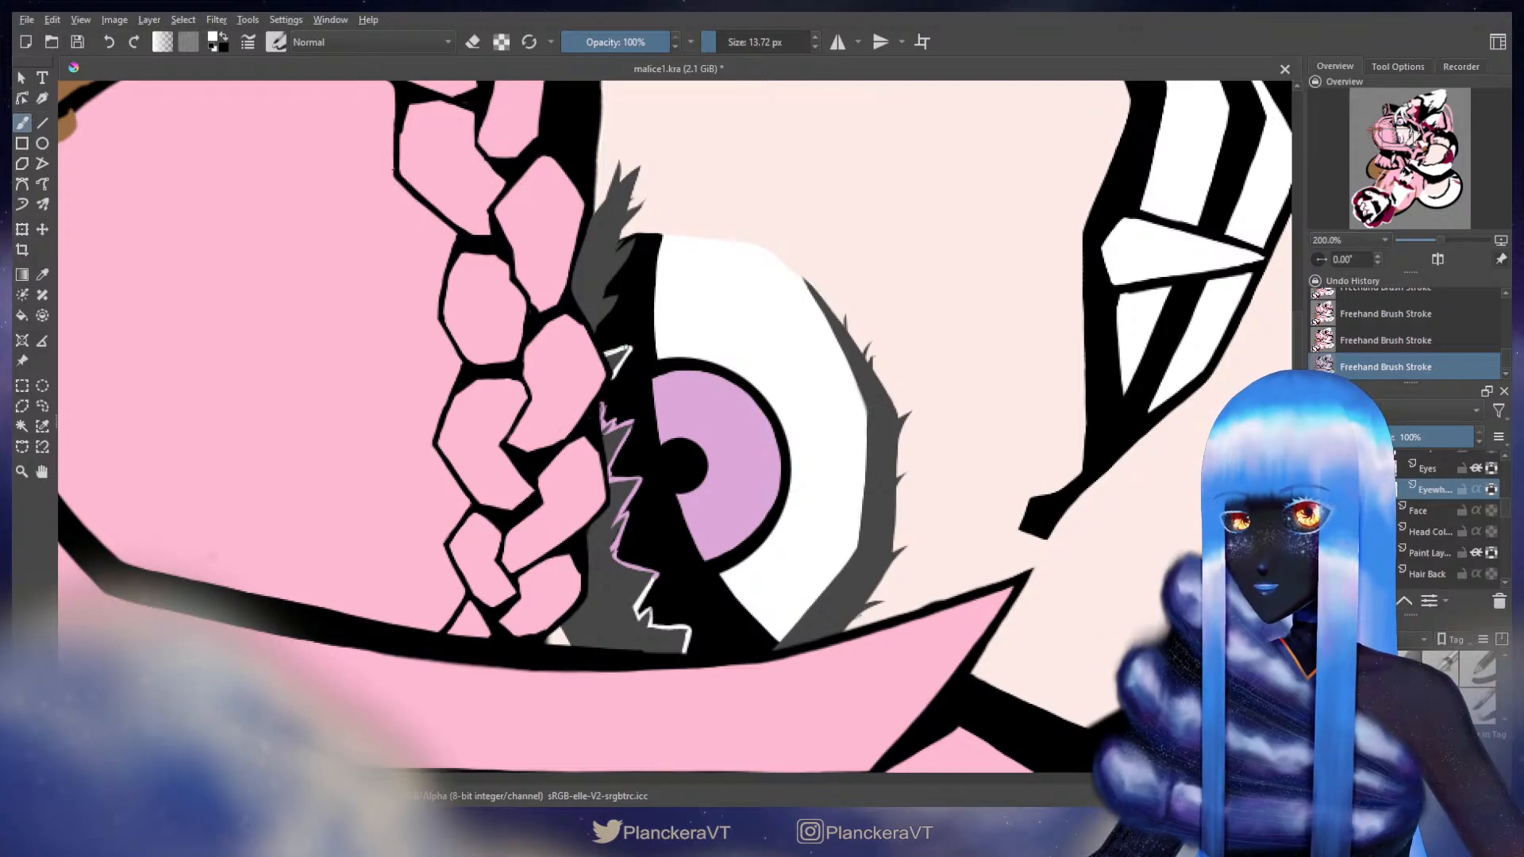
{"action": "key", "text": "x"}
{"action": "scroll", "coordinate": [615, 379], "scroll_direction": "up", "scroll_amount": 2}
{"action": "key", "text": "x"}
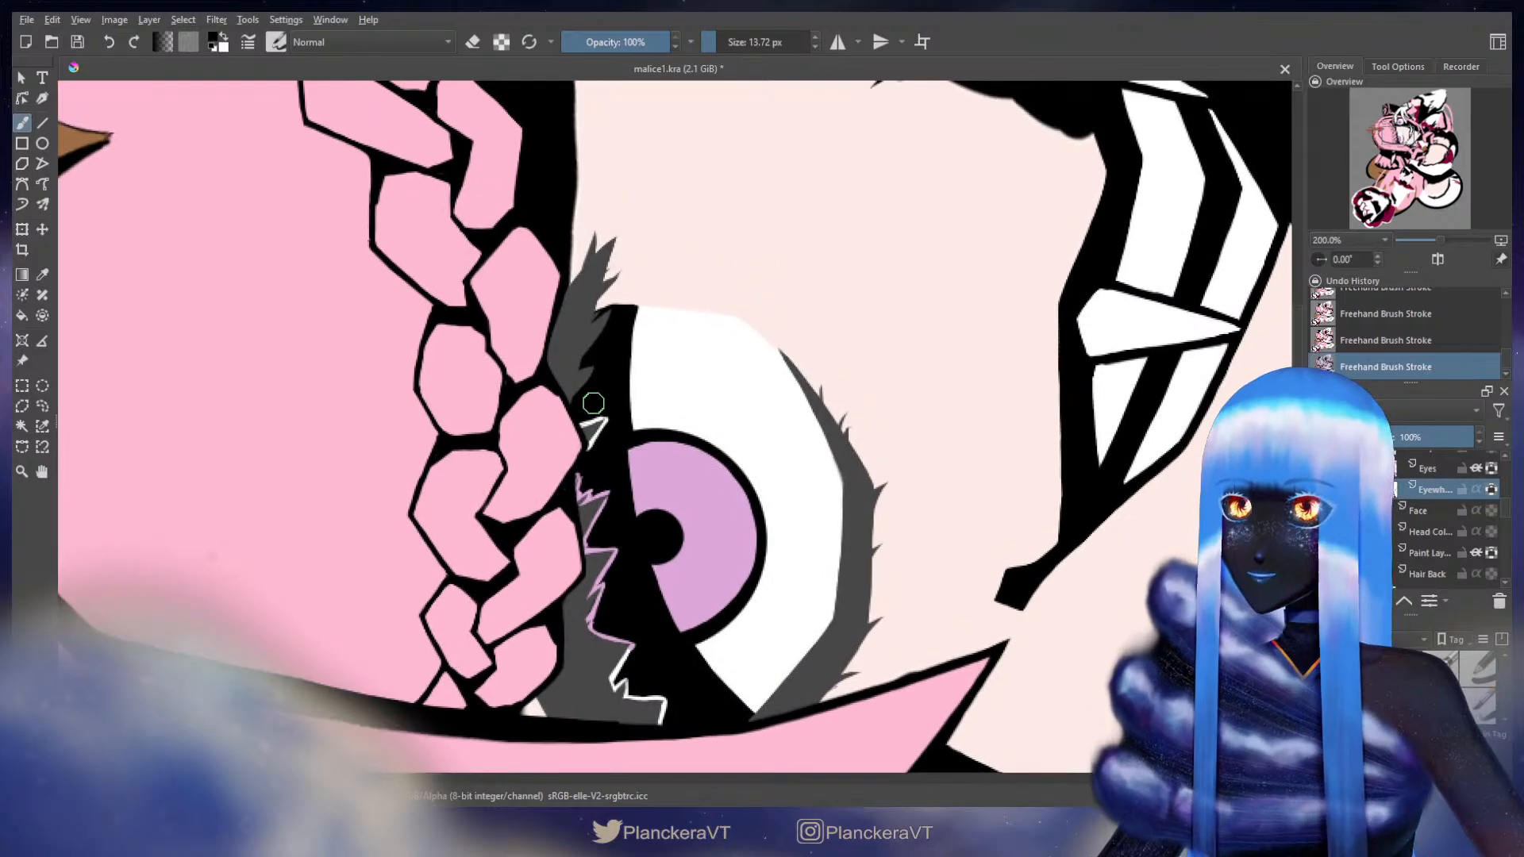
- Continue the thin white rim up along the upper lash tips, trimming it with black strokes
{"action": "mouse_move", "coordinate": [590, 379]}
{"action": "left_mouse_down"}
{"action": "mouse_move", "coordinate": [573, 406]}
{"action": "mouse_move", "coordinate": [593, 376]}
{"action": "left_mouse_up"}
{"action": "key", "text": "x"}
{"action": "key", "text": "x"}
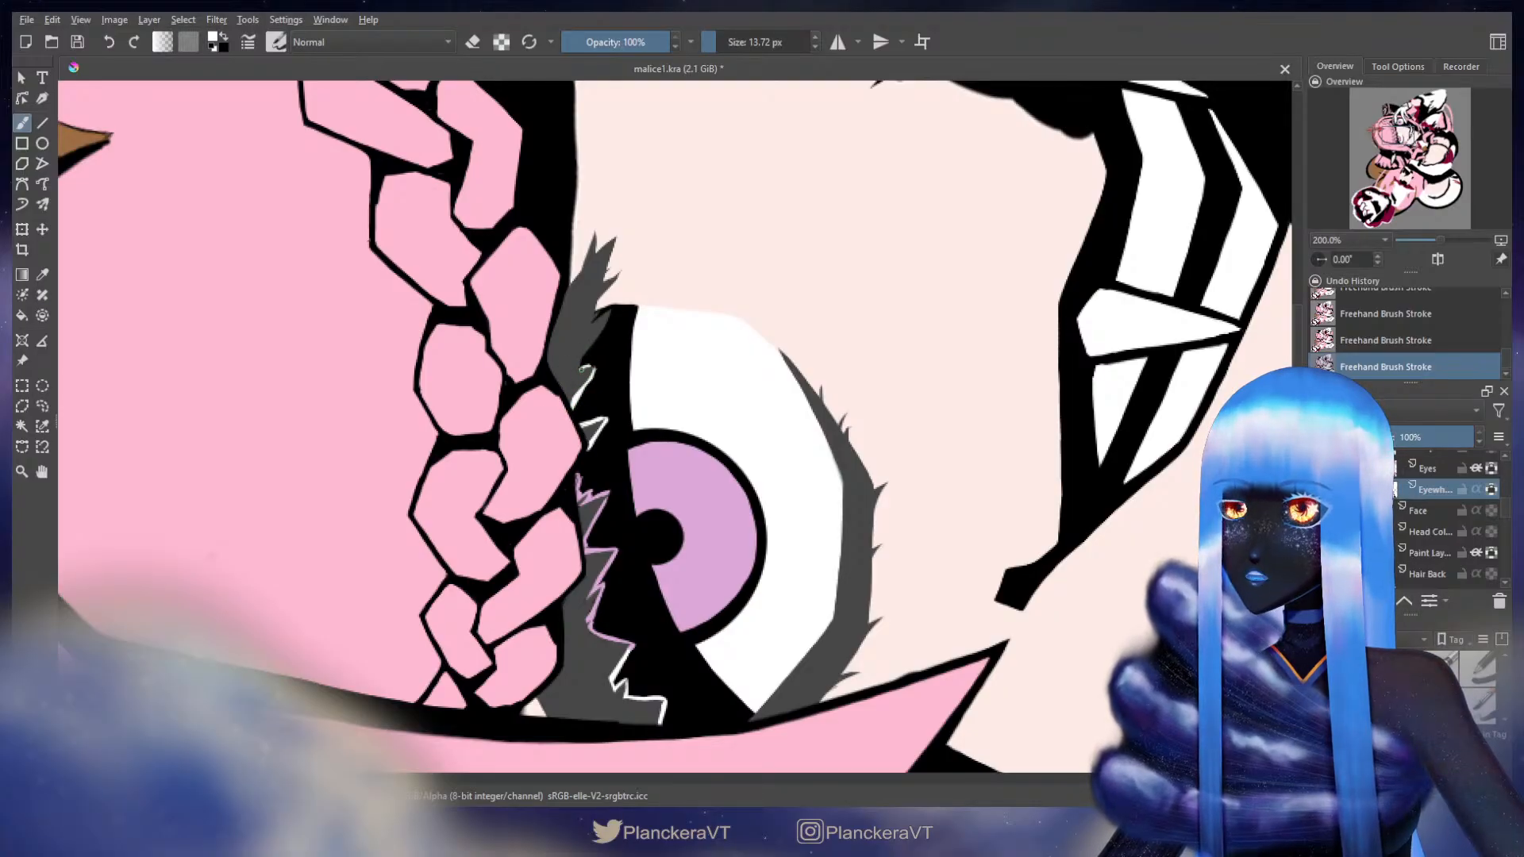
{"action": "left_click_drag", "start_coordinate": [585, 368], "coordinate": [600, 364]}
{"action": "key", "text": "x"}
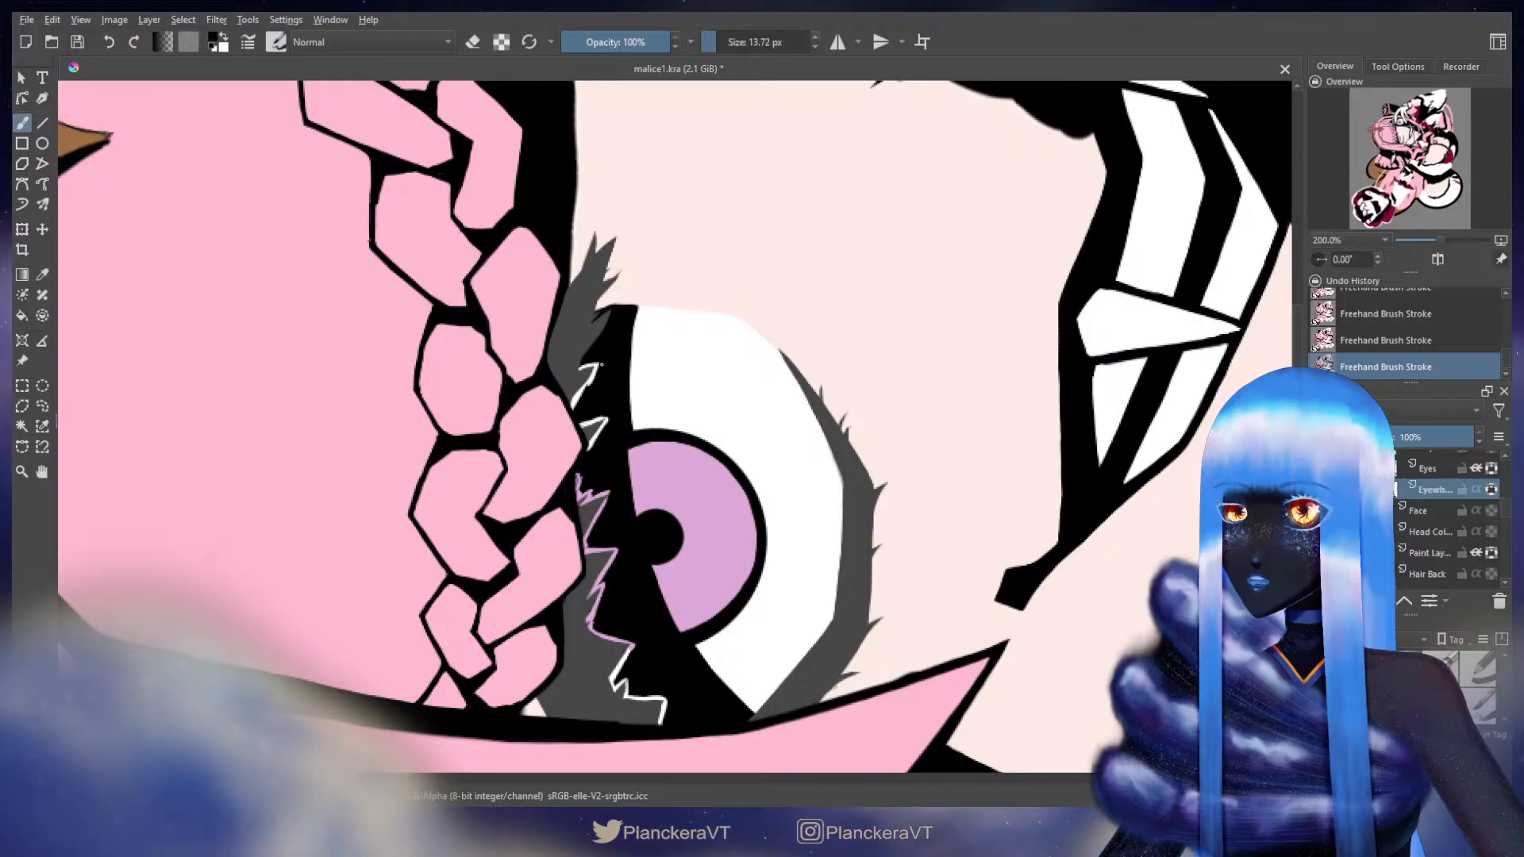
{"action": "key", "text": "x"}
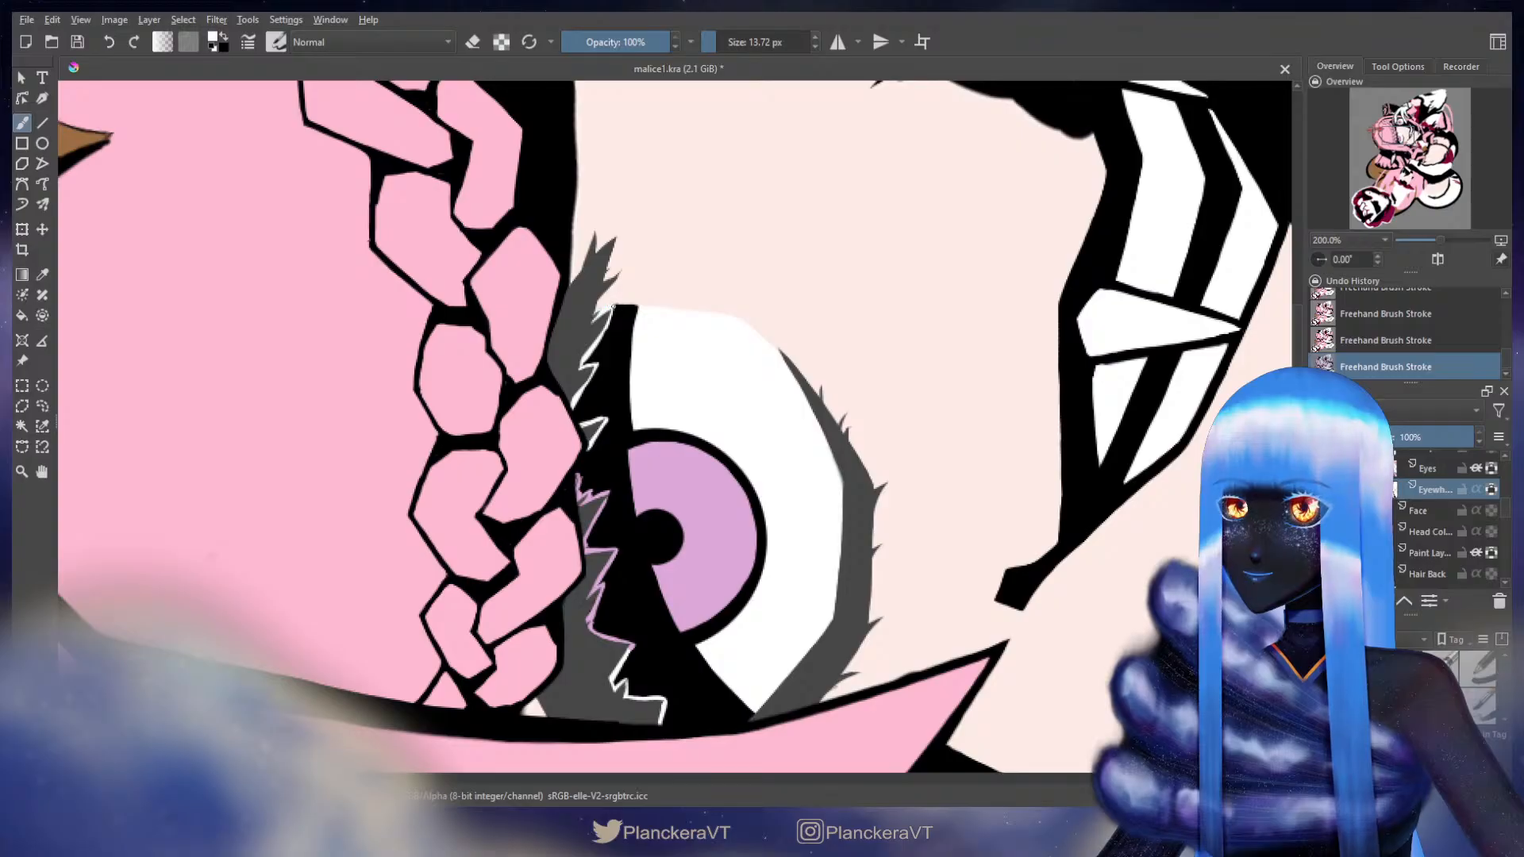
- Close the rim's gaps beside the braid with lilac on the Eyes layer and white on the eye-white layer
{"action": "left_click_drag", "start_coordinate": [604, 417], "coordinate": [623, 329]}
{"action": "left_click", "coordinate": [1432, 470]}
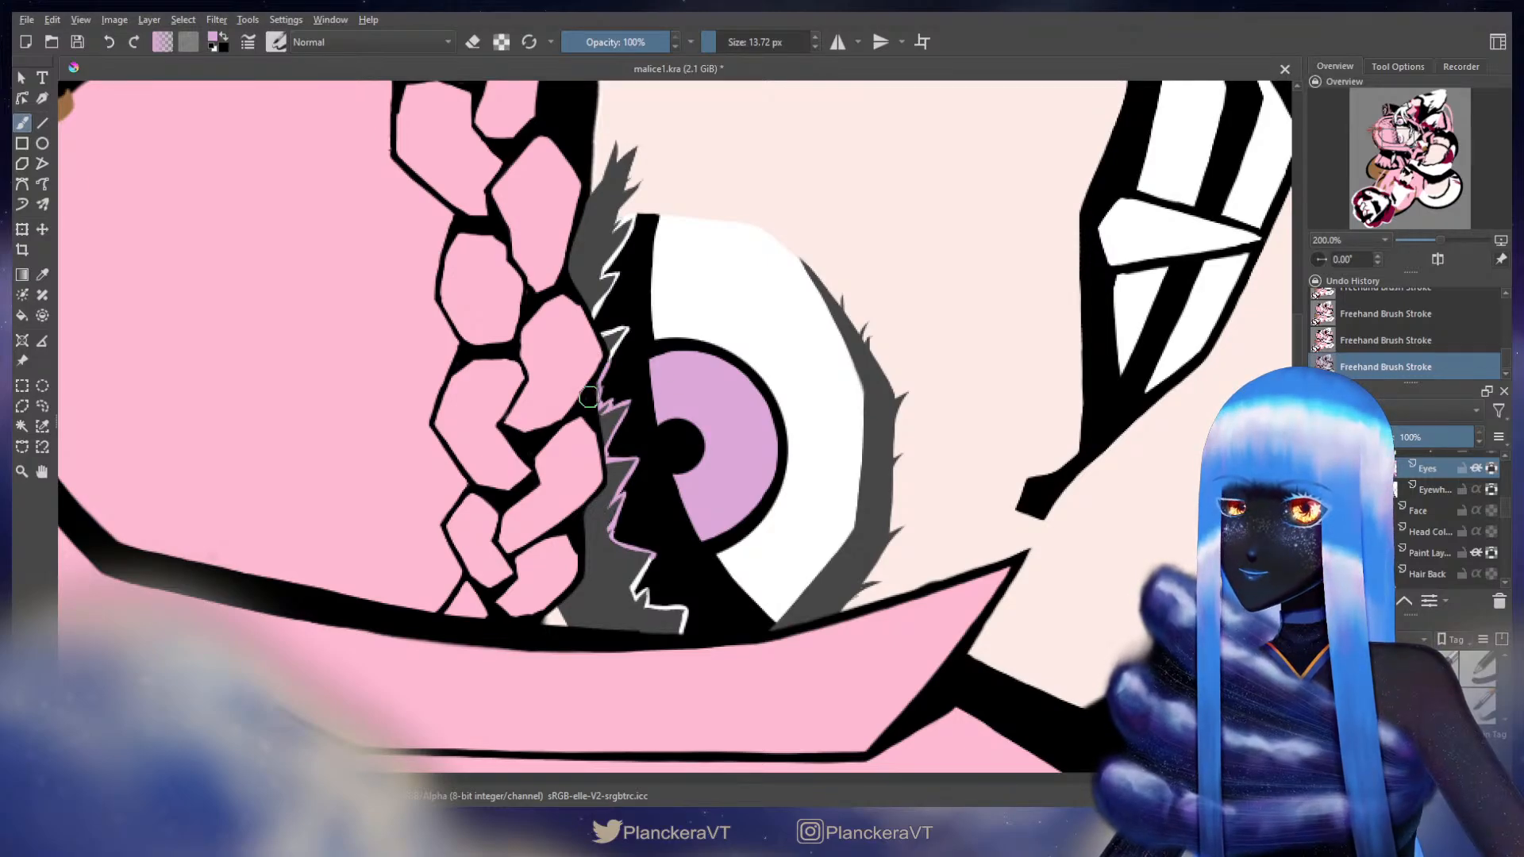
{"action": "left_click", "coordinate": [1450, 492]}
{"action": "key", "text": "d"}
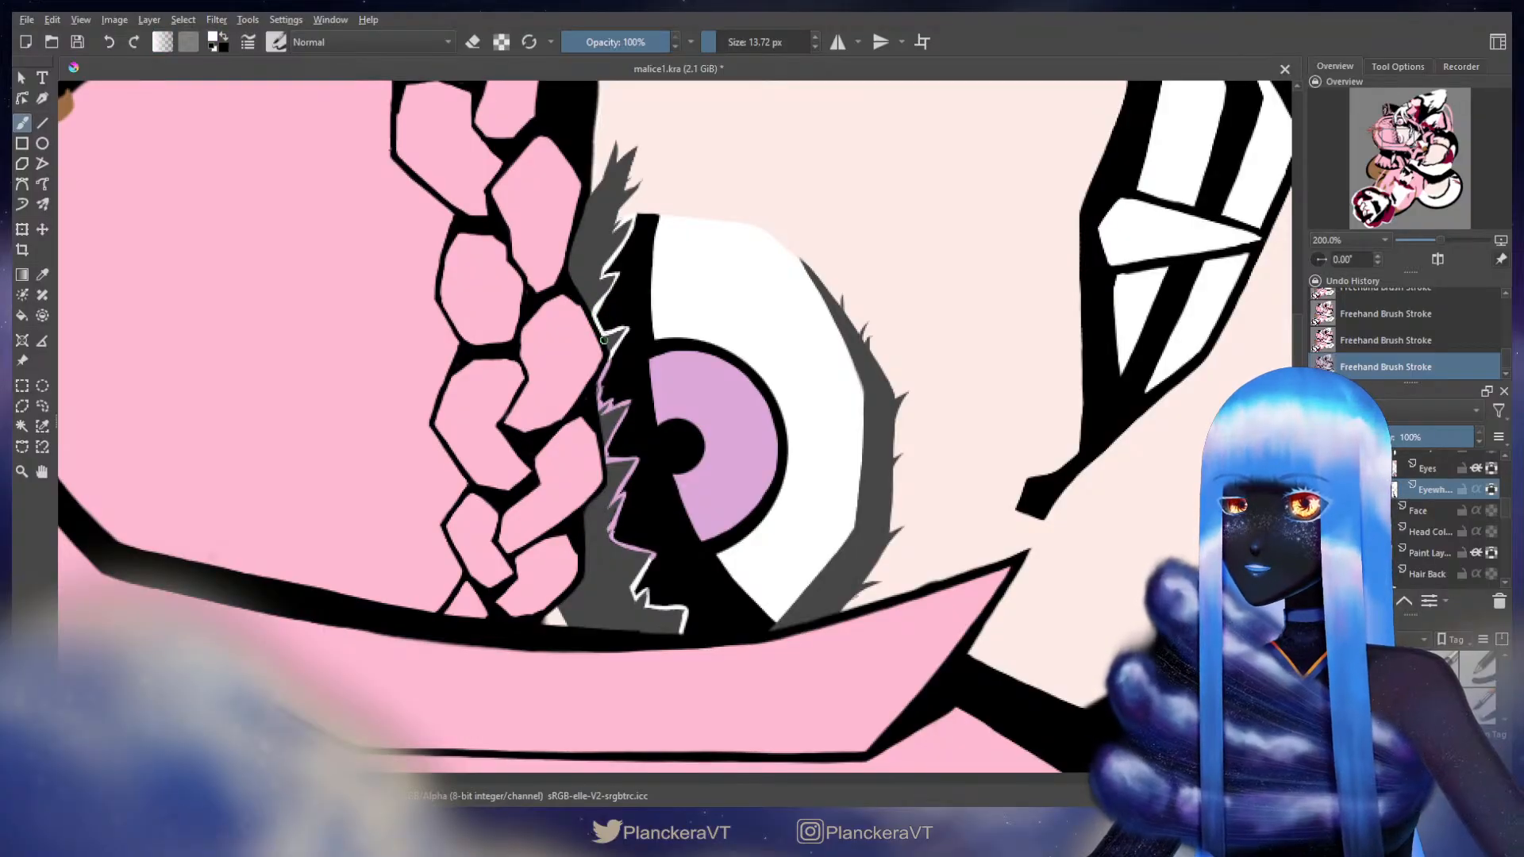
{"action": "key", "text": "bracketleft"}
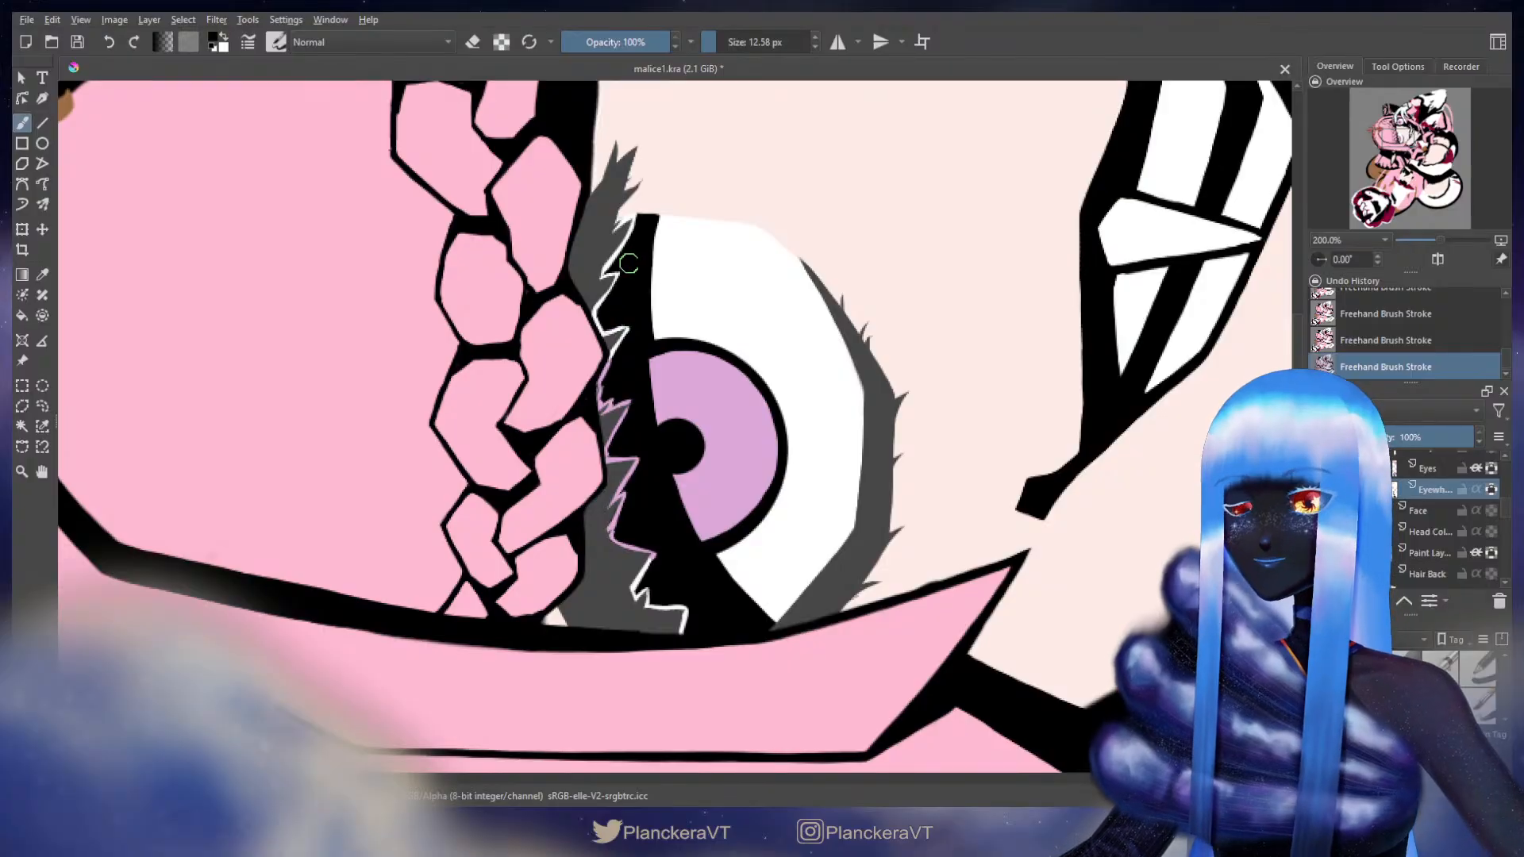
- Examine the whole drawing and the other eye to compare the shading of both eyes
{"action": "scroll", "coordinate": [776, 479], "scroll_direction": "down", "scroll_amount": 1}
{"action": "scroll", "coordinate": [777, 479], "scroll_direction": "down", "scroll_amount": 4}
{"action": "scroll", "coordinate": [776, 480], "scroll_direction": "down", "scroll_amount": 2}
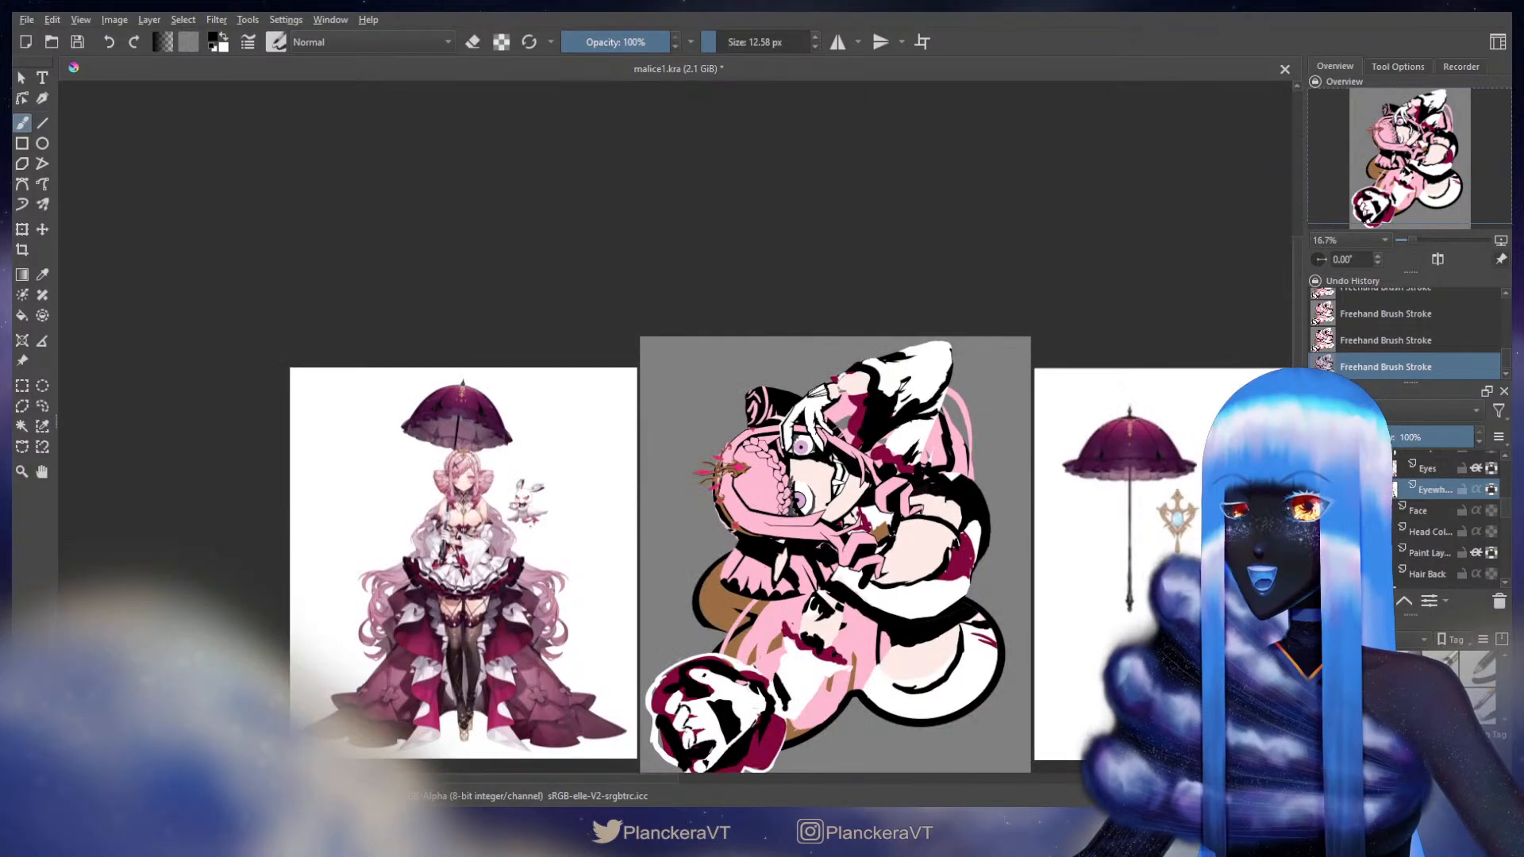
{"action": "scroll", "coordinate": [804, 445], "scroll_direction": "up", "scroll_amount": 7}
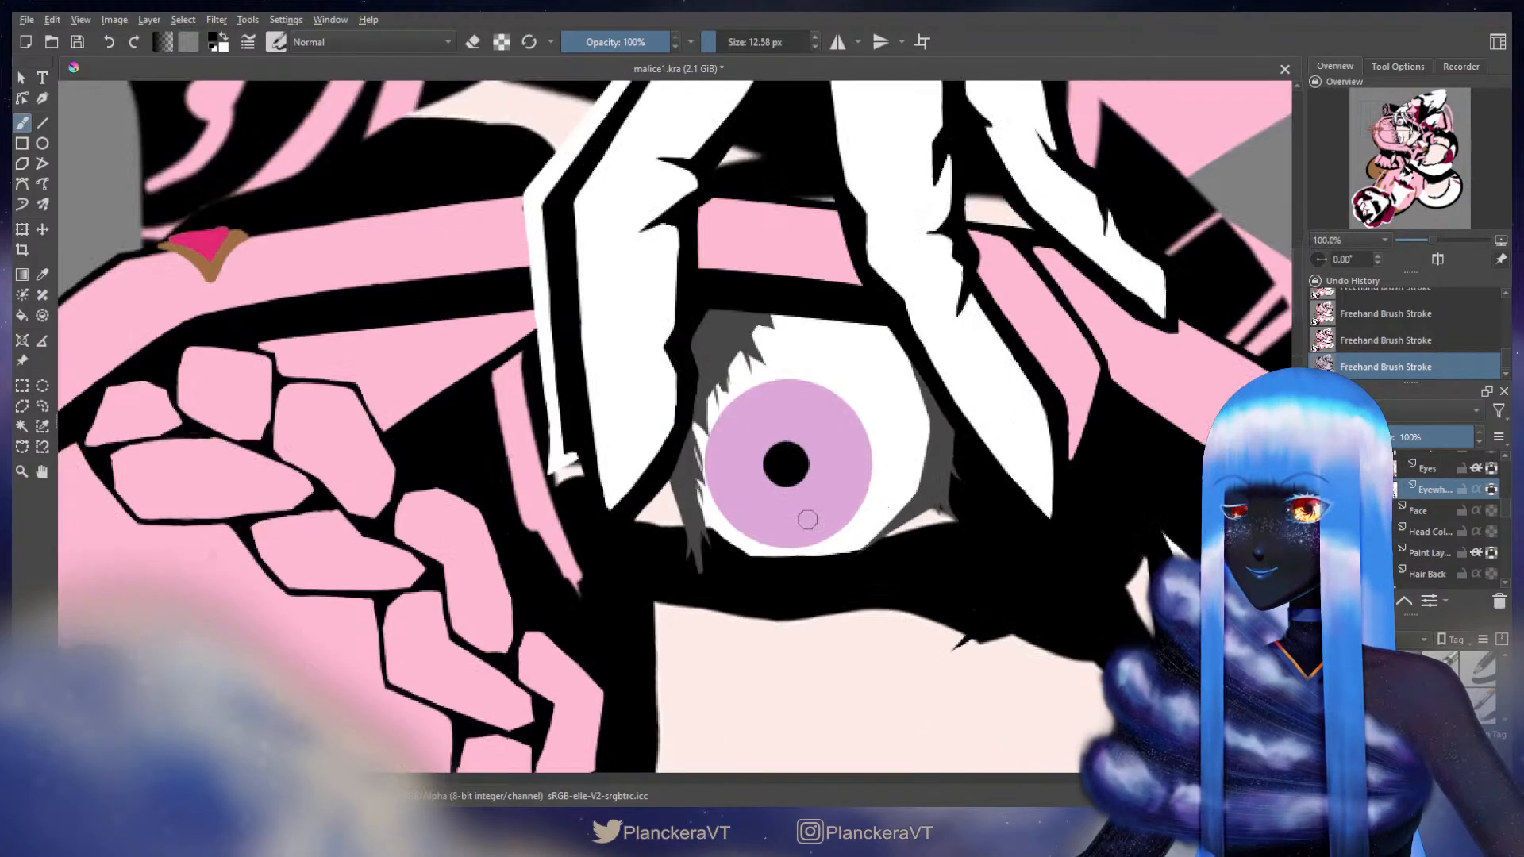
{"action": "scroll", "coordinate": [846, 591], "scroll_direction": "up", "scroll_amount": 1}
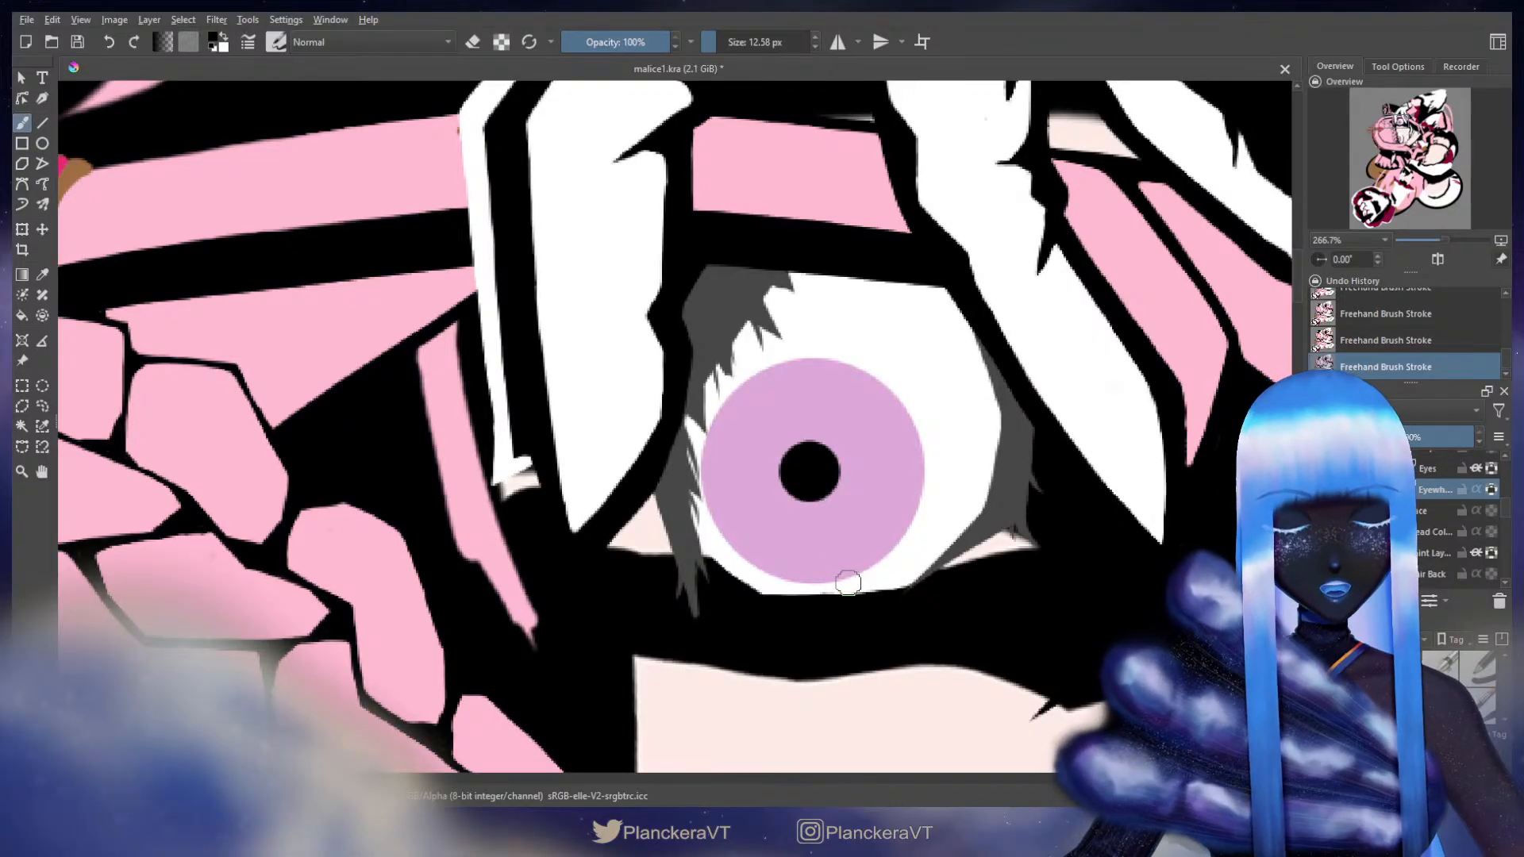
{"action": "scroll", "coordinate": [924, 444], "scroll_direction": "down", "scroll_amount": 4}
{"action": "left_click_drag", "start_coordinate": [1009, 581], "coordinate": [948, 497]}
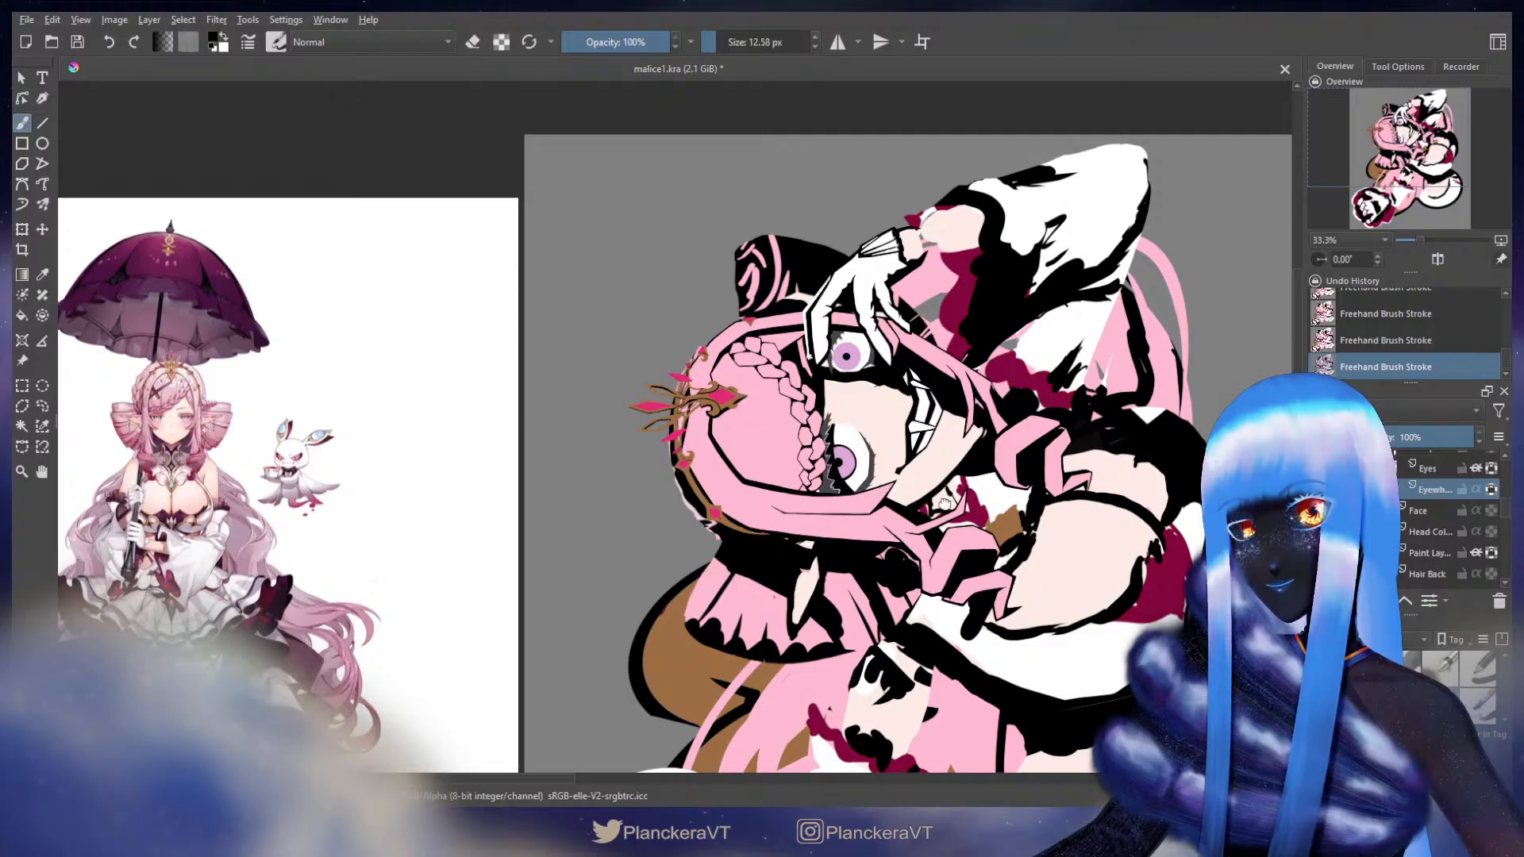
- Darken the grey lashes on the eyelashes layer to black with an HSV/HSL adjustment
{"action": "scroll", "coordinate": [948, 496], "scroll_direction": "up", "scroll_amount": 5}
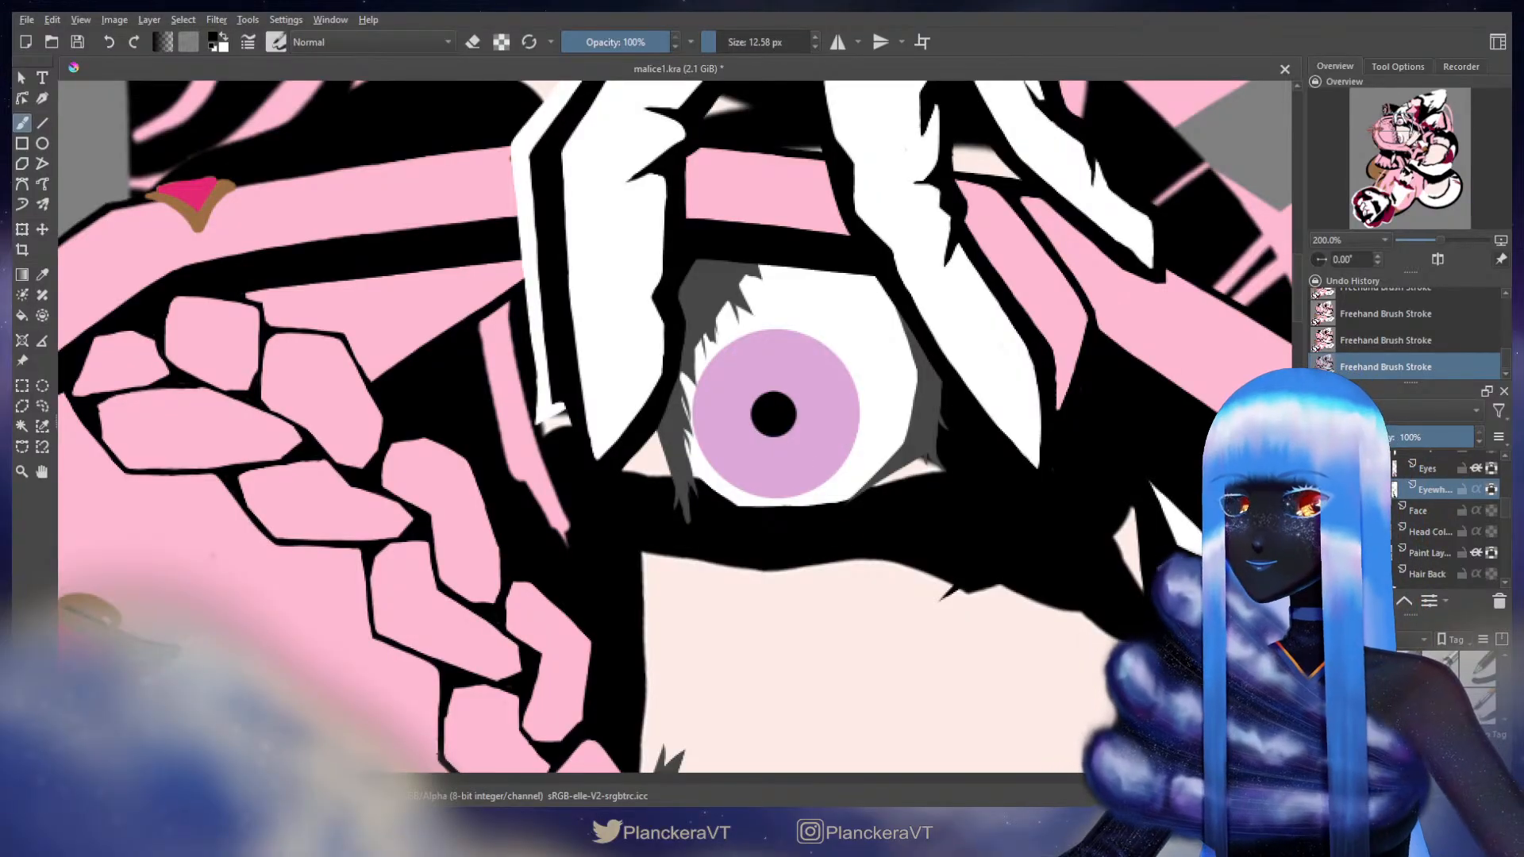
{"action": "scroll", "coordinate": [1459, 536], "scroll_direction": "up", "scroll_amount": 2}
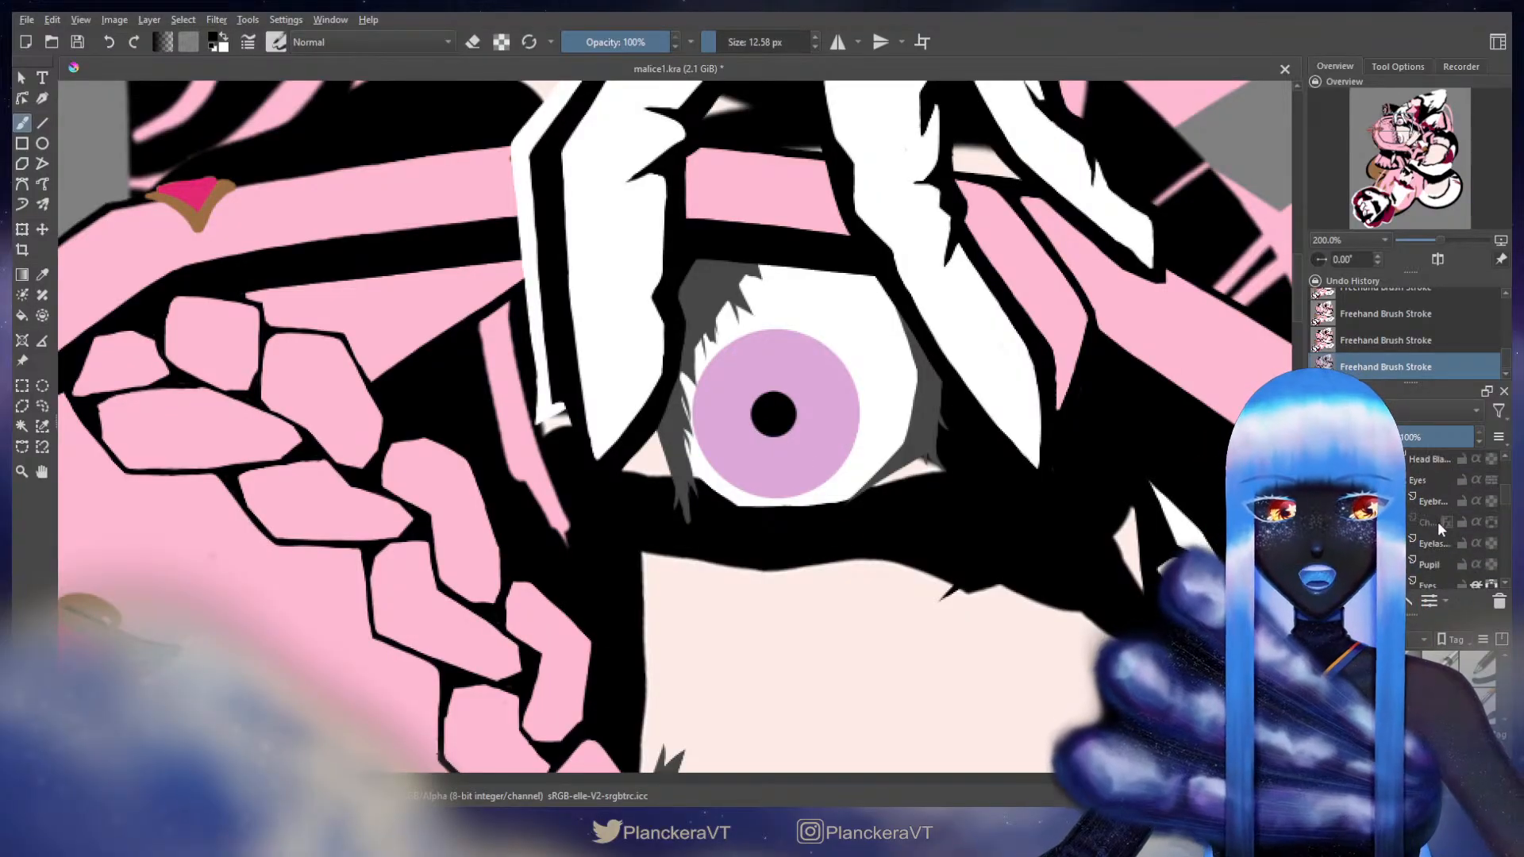
{"action": "left_click", "coordinate": [1440, 546]}
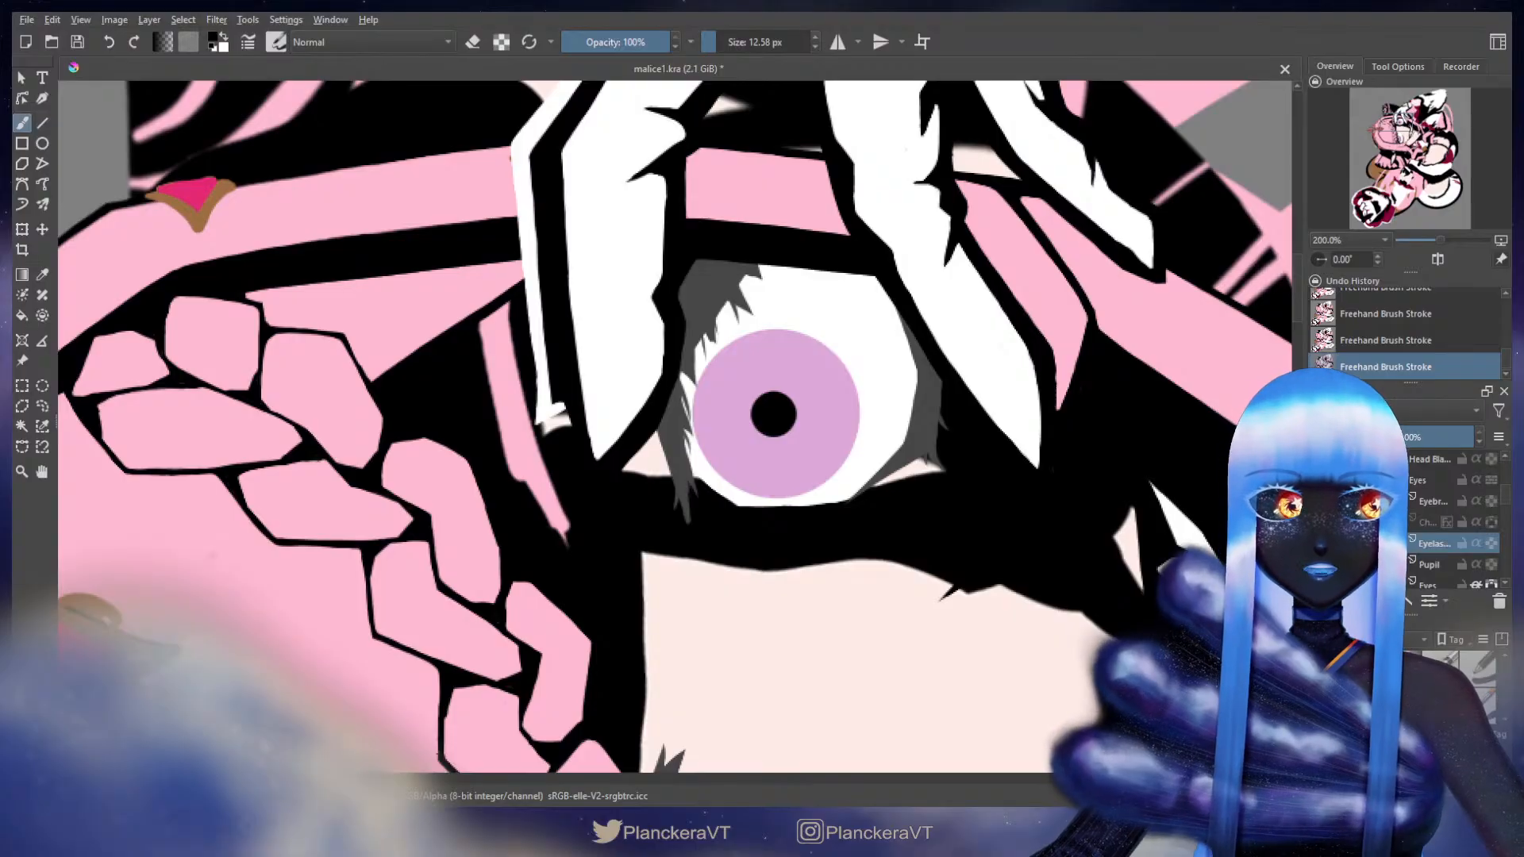
{"action": "key", "text": "shift+BackSpace"}
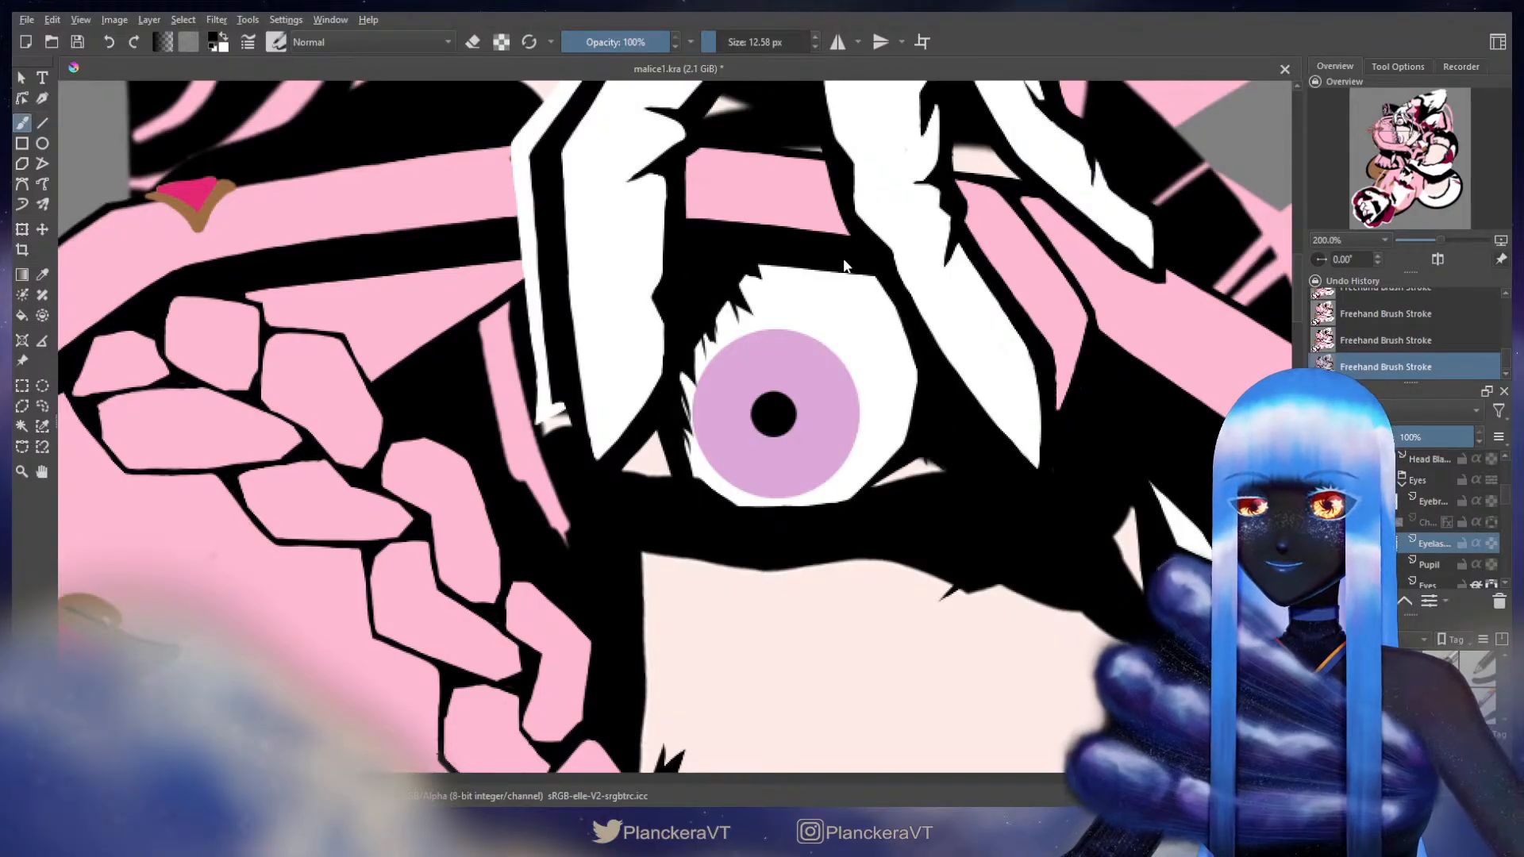
{"action": "key", "text": "Return"}
{"action": "scroll", "coordinate": [1023, 474], "scroll_direction": "down", "scroll_amount": 5}
{"action": "left_click_drag", "start_coordinate": [1005, 623], "coordinate": [924, 507]}
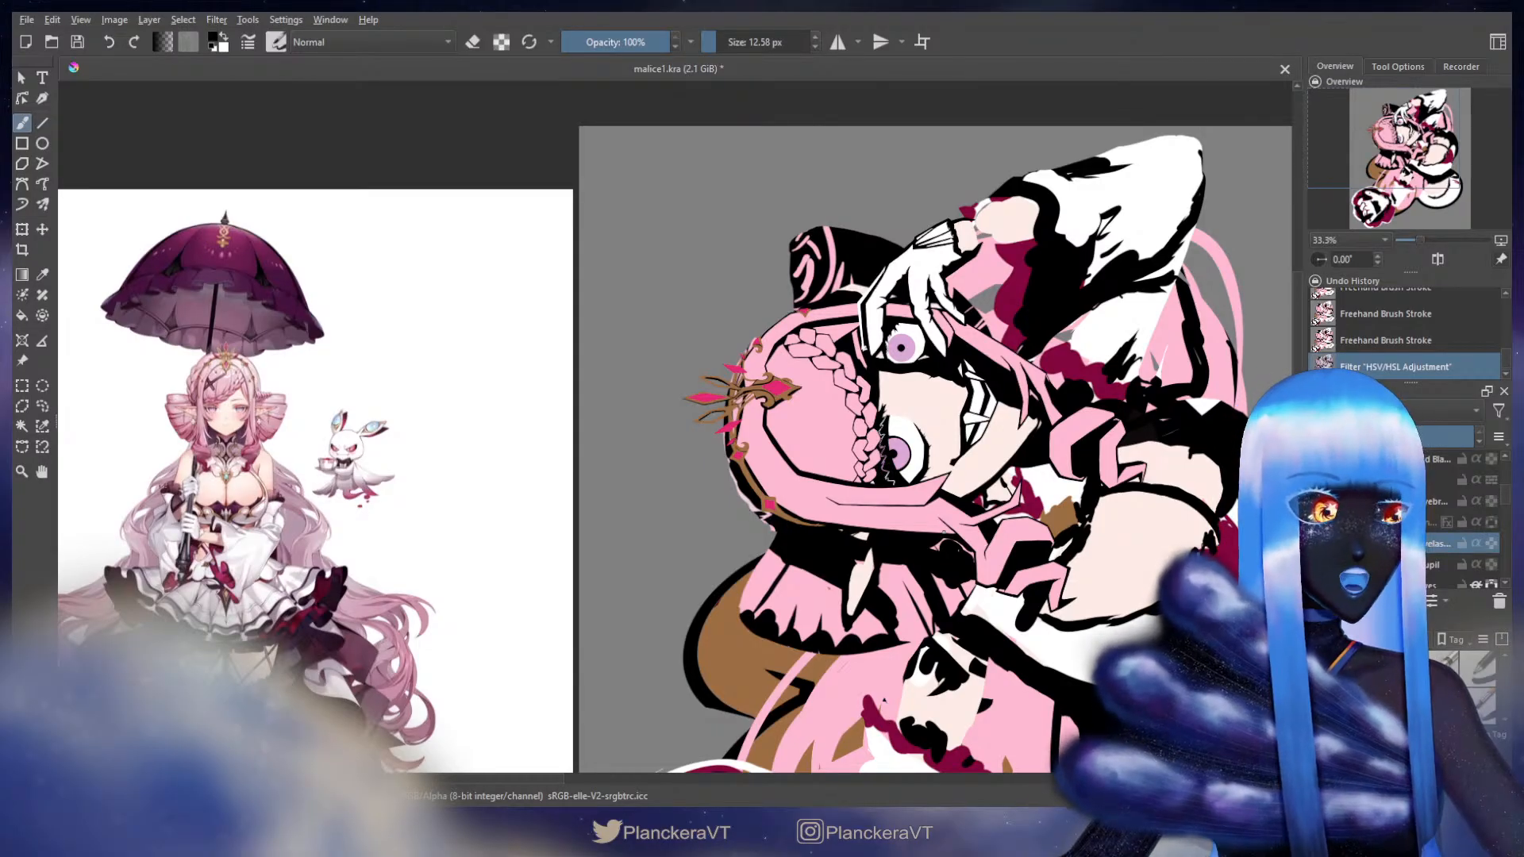
- Show and select the layer holding the pink-glowing white star sparkle over the eye beside the gloved fingers
{"action": "scroll", "coordinate": [945, 520], "scroll_direction": "up", "scroll_amount": 2}
{"action": "left_click_drag", "start_coordinate": [945, 521], "coordinate": [934, 753]}
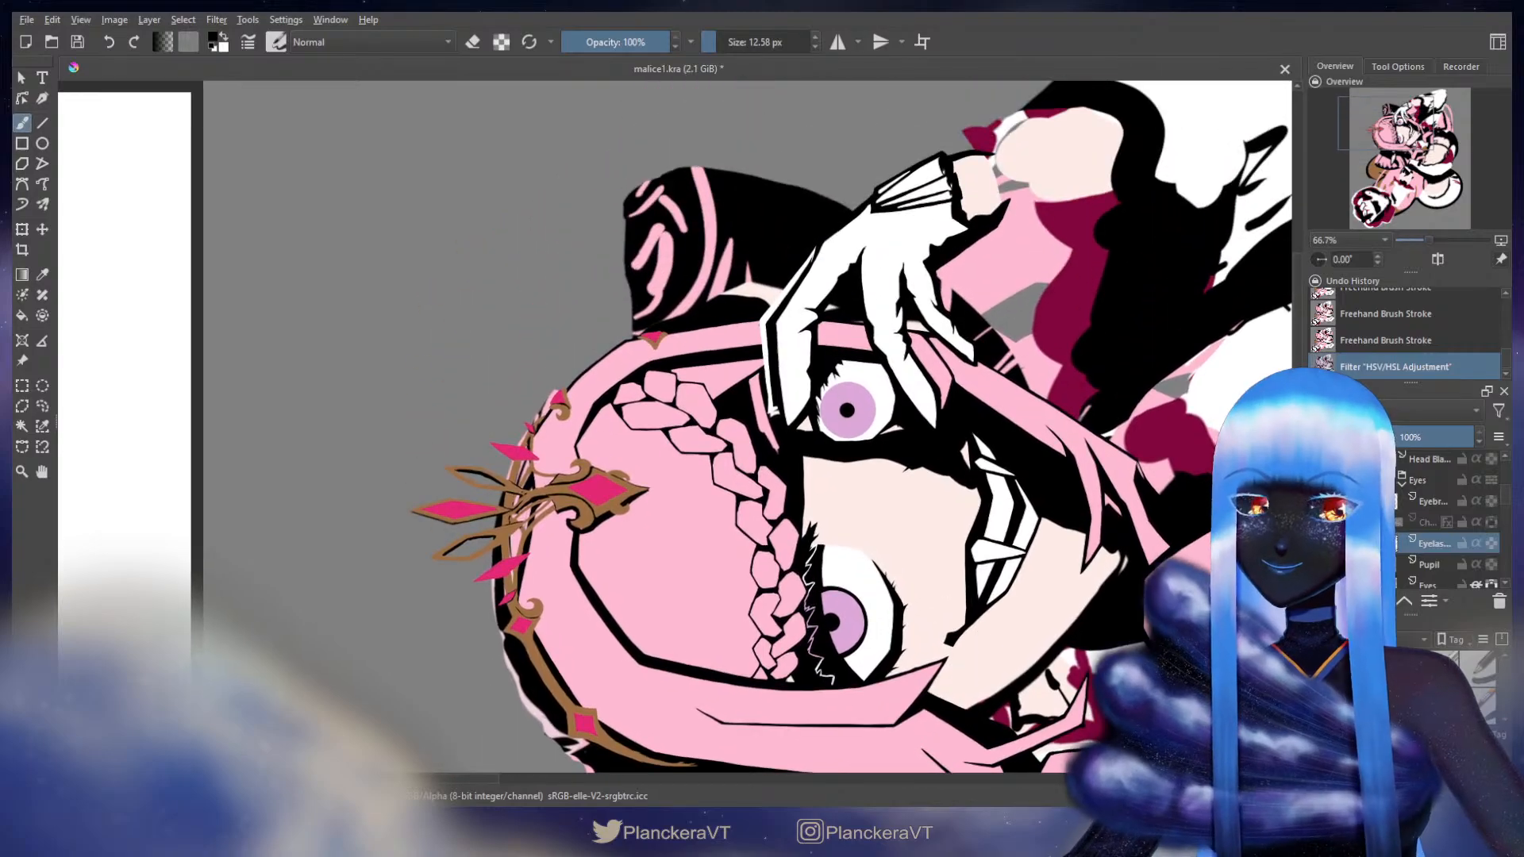
{"action": "left_click", "coordinate": [1320, 522]}
{"action": "left_click", "coordinate": [1426, 521]}
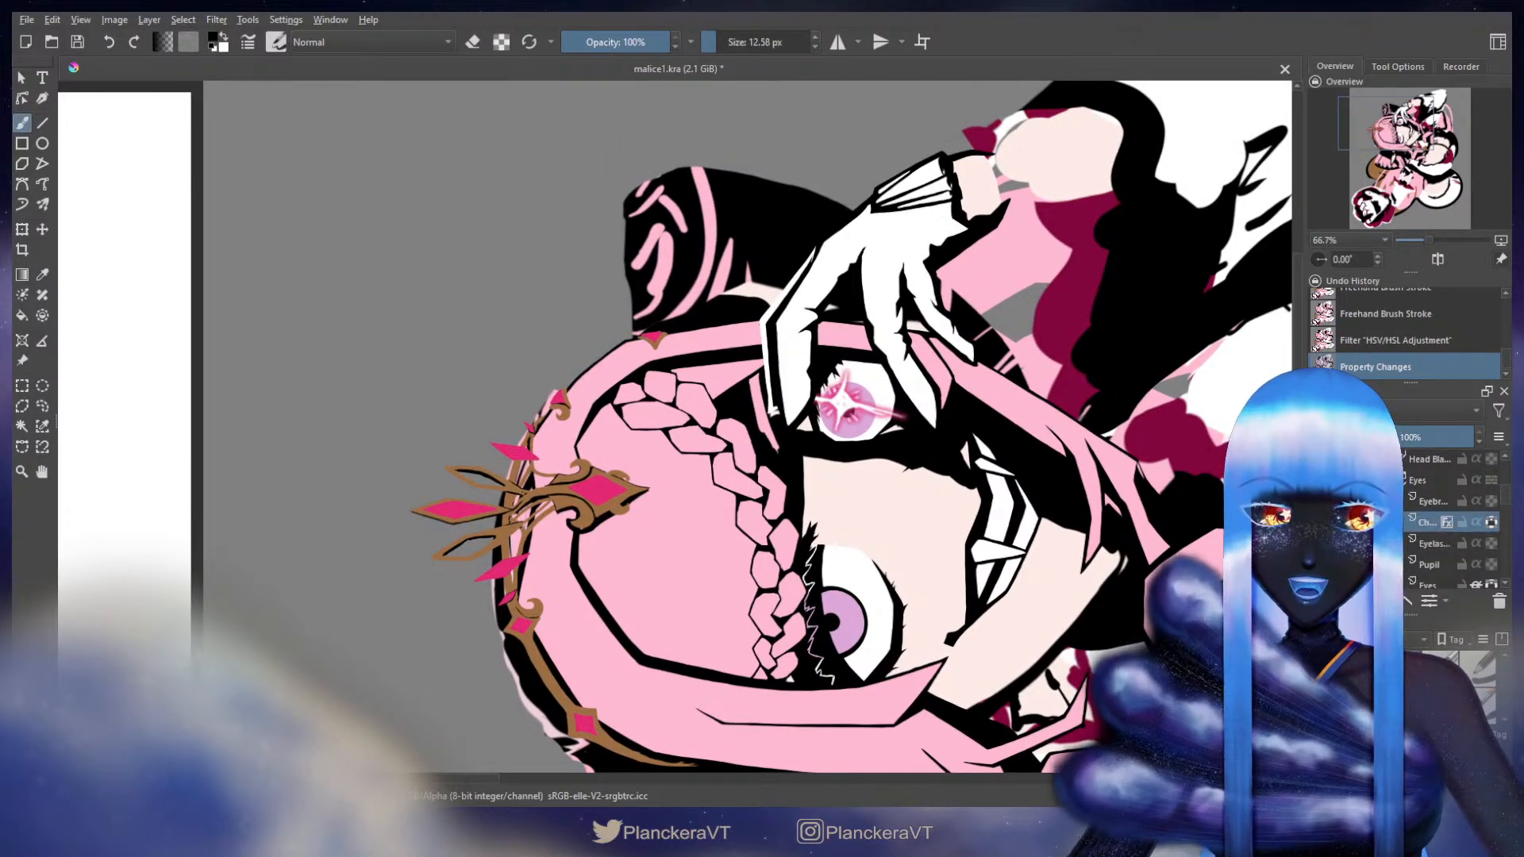
- Widen the star's centre with white and move the sparkle towards the lashes at the iris's outer edge
{"action": "scroll", "coordinate": [903, 469], "scroll_direction": "up", "scroll_amount": 3}
{"action": "scroll", "coordinate": [909, 474], "scroll_direction": "up", "scroll_amount": 1}
{"action": "left_click_drag", "start_coordinate": [865, 428], "coordinate": [945, 667]}
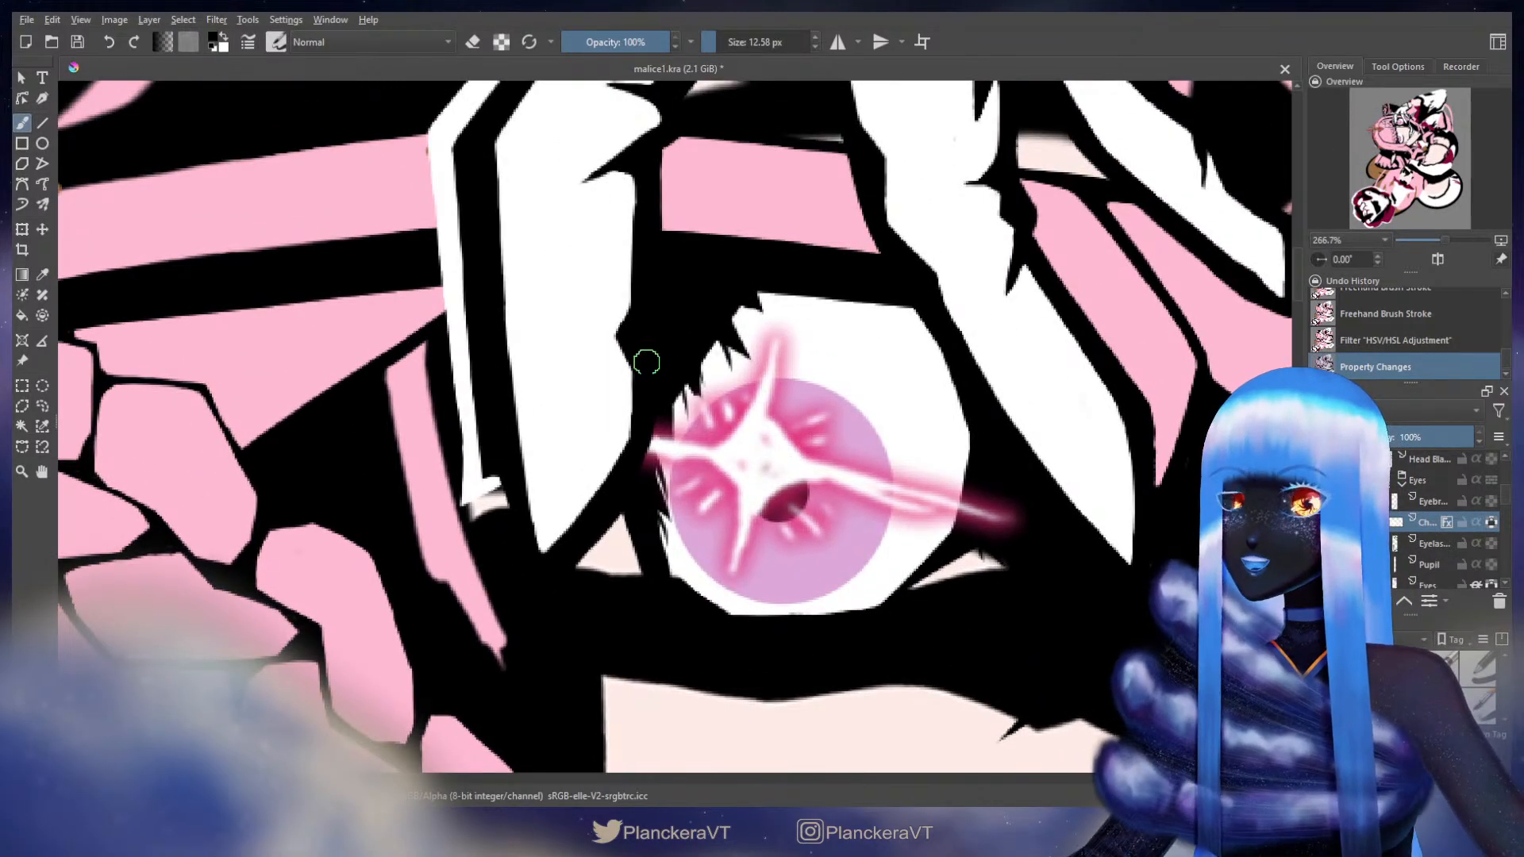
{"action": "key", "text": "x"}
{"action": "mouse_move", "coordinate": [777, 465]}
{"action": "left_mouse_down"}
{"action": "mouse_move", "coordinate": [788, 447]}
{"action": "mouse_move", "coordinate": [768, 414]}
{"action": "left_mouse_up"}
{"action": "left_click", "coordinate": [1492, 522]}
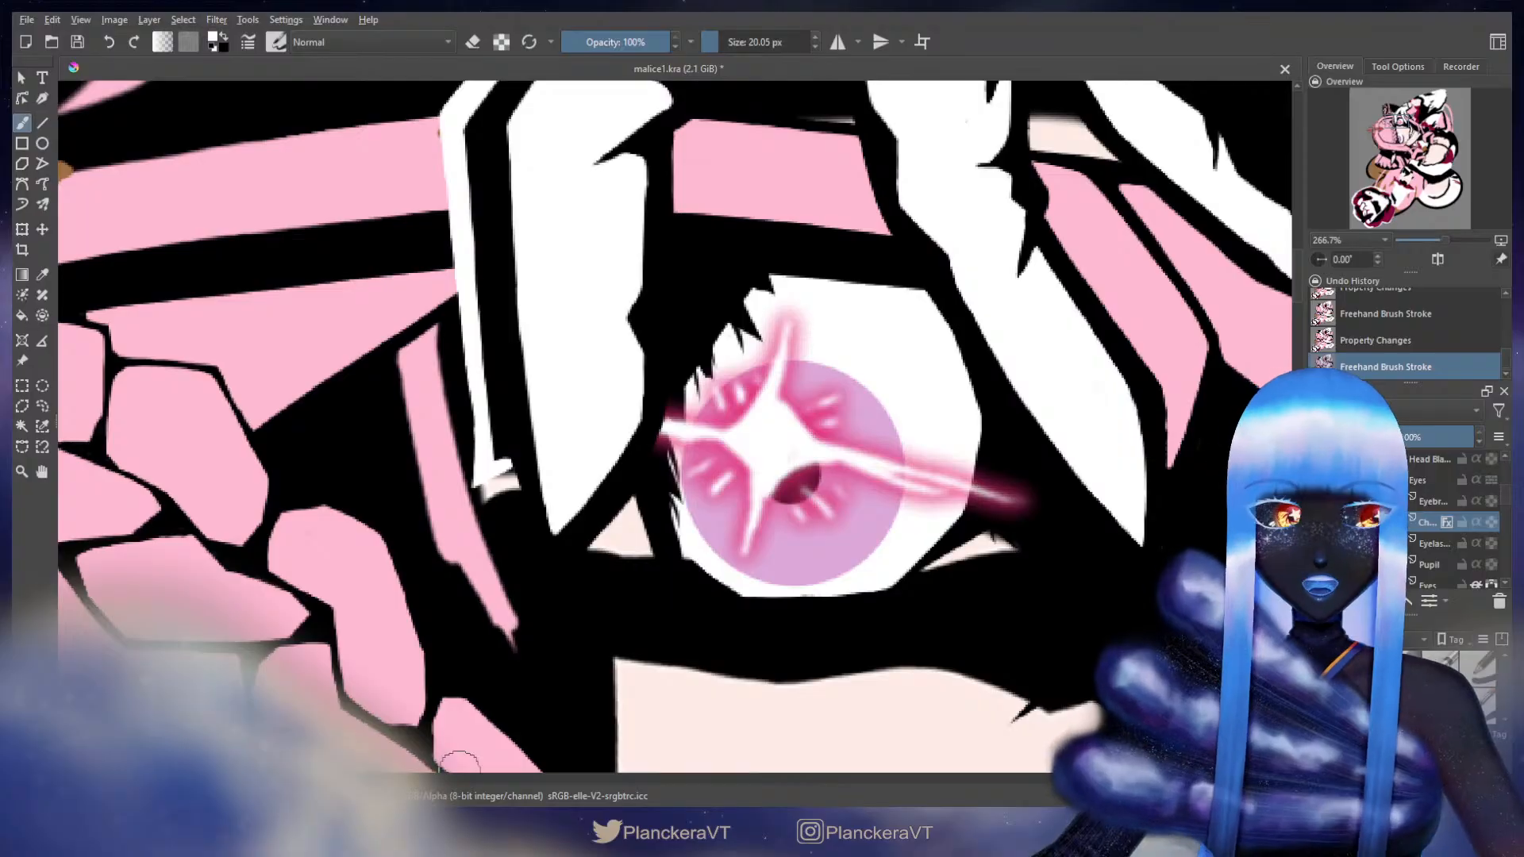
{"action": "key", "text": "t"}
{"action": "mouse_move", "coordinate": [789, 442]}
{"action": "left_mouse_down"}
{"action": "mouse_move", "coordinate": [755, 442]}
{"action": "mouse_move", "coordinate": [776, 467]}
{"action": "left_mouse_up"}
{"action": "key", "text": "b"}
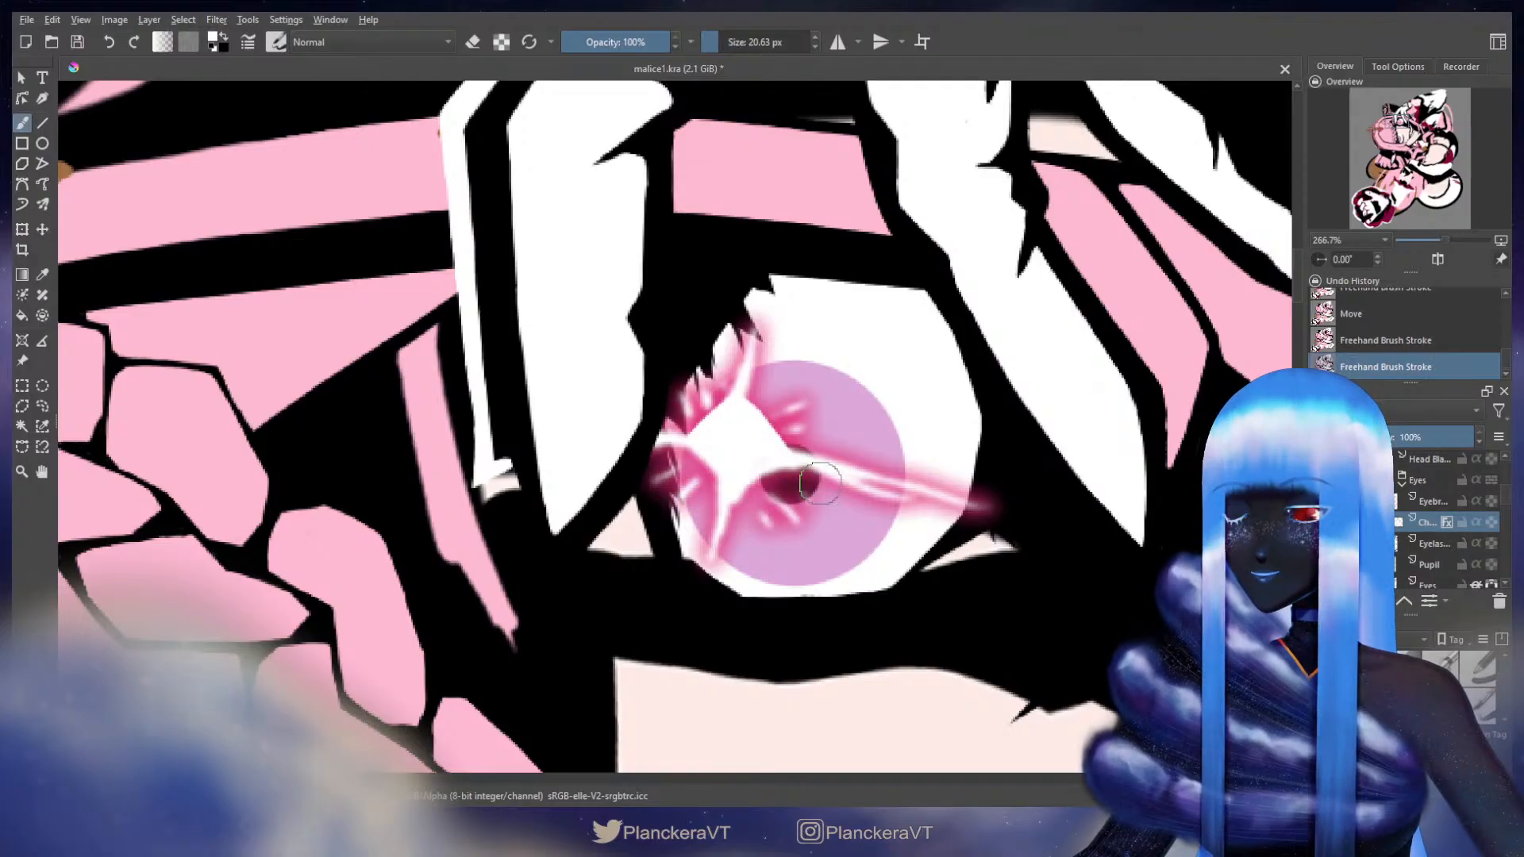
- Erase the star's rays and the small glints around it, leaving only a white block beside the pupil
{"action": "key", "text": "e"}
{"action": "mouse_move", "coordinate": [821, 378]}
{"action": "left_mouse_down"}
{"action": "mouse_move", "coordinate": [799, 384]}
{"action": "mouse_move", "coordinate": [811, 404]}
{"action": "left_mouse_up"}
{"action": "left_click_drag", "start_coordinate": [723, 382], "coordinate": [697, 387]}
{"action": "mouse_move", "coordinate": [637, 462]}
{"action": "left_mouse_down"}
{"action": "mouse_move", "coordinate": [688, 519]}
{"action": "mouse_move", "coordinate": [733, 334]}
{"action": "mouse_move", "coordinate": [789, 394]}
{"action": "mouse_move", "coordinate": [708, 380]}
{"action": "mouse_move", "coordinate": [843, 487]}
{"action": "mouse_move", "coordinate": [949, 473]}
{"action": "mouse_move", "coordinate": [1018, 496]}
{"action": "left_mouse_up"}
{"action": "left_click_drag", "start_coordinate": [810, 517], "coordinate": [689, 560]}
{"action": "left_click_drag", "start_coordinate": [658, 441], "coordinate": [759, 535]}
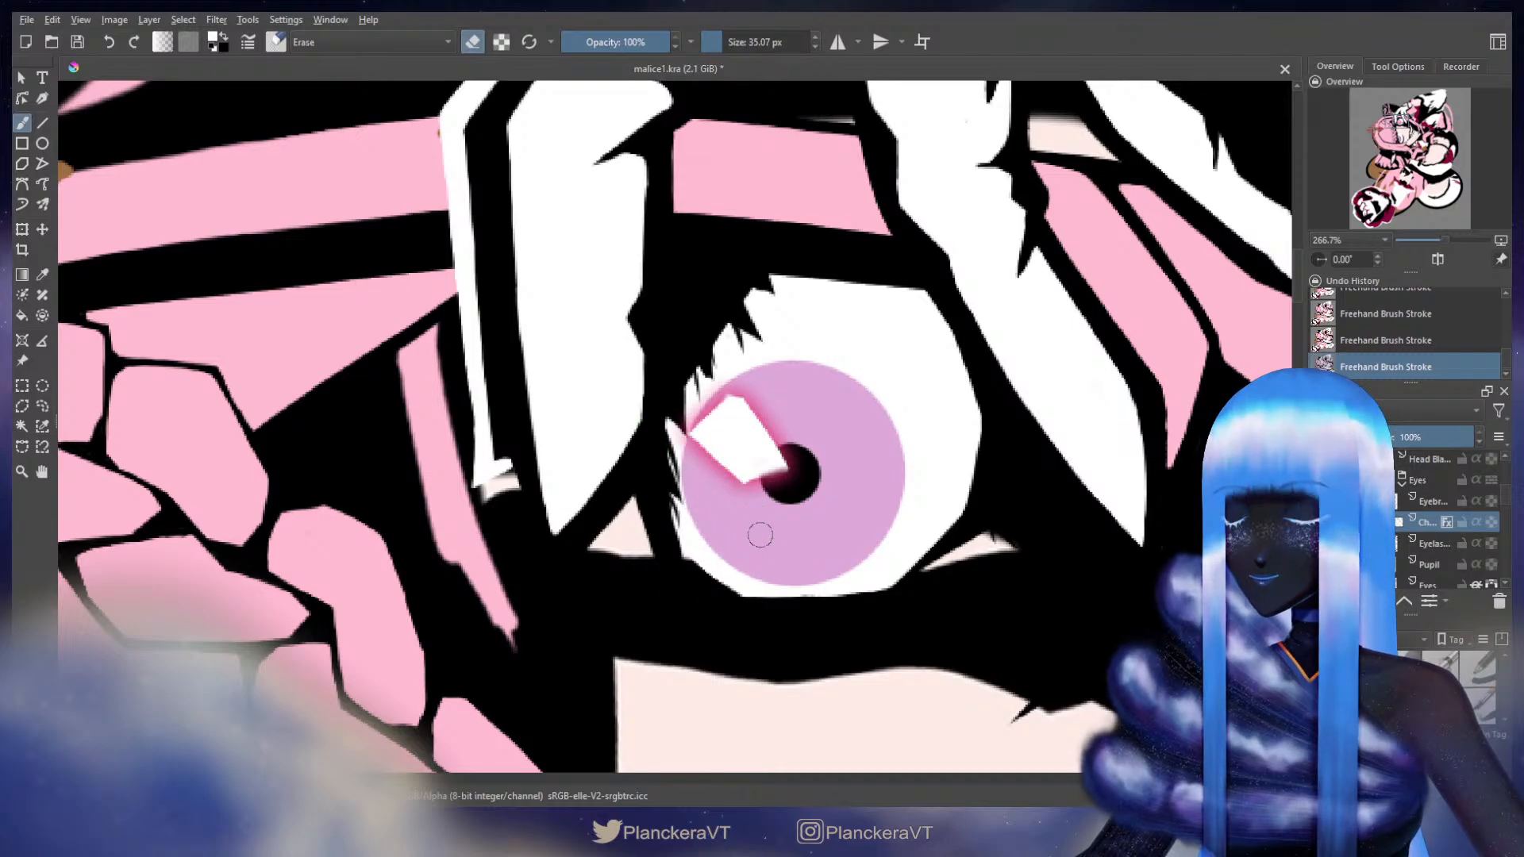
{"action": "key", "text": "ctrl+z"}
{"action": "key", "text": "ctrl+shift+z"}
- Paint the remaining block out in white into a larger four-cornered diamond
{"action": "key", "text": "e"}
{"action": "key", "text": "bracketleft"}
{"action": "mouse_move", "coordinate": [683, 436]}
{"action": "left_mouse_down"}
{"action": "mouse_move", "coordinate": [740, 393]}
{"action": "mouse_move", "coordinate": [794, 464]}
{"action": "mouse_move", "coordinate": [728, 490]}
{"action": "mouse_move", "coordinate": [684, 438]}
{"action": "left_mouse_up"}
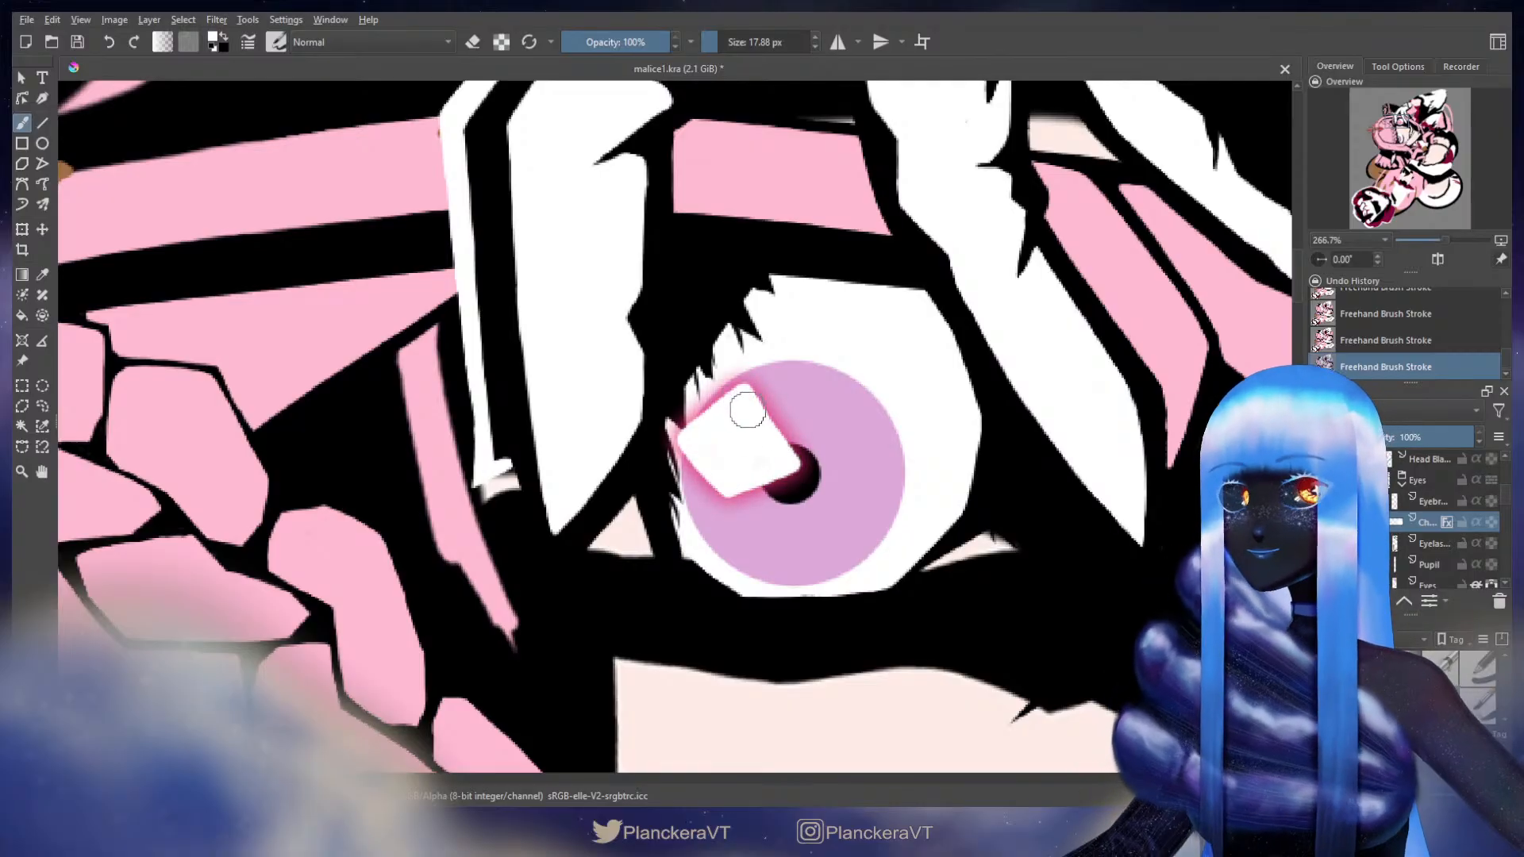
- Trim the diamond's edges straight with the eraser and repaint its corner nearest the lashes in white
{"action": "key", "text": "e"}
{"action": "key", "text": "bracketright"}
{"action": "key", "text": "bracketright"}
{"action": "key", "text": "bracketright"}
{"action": "key", "text": "bracketright"}
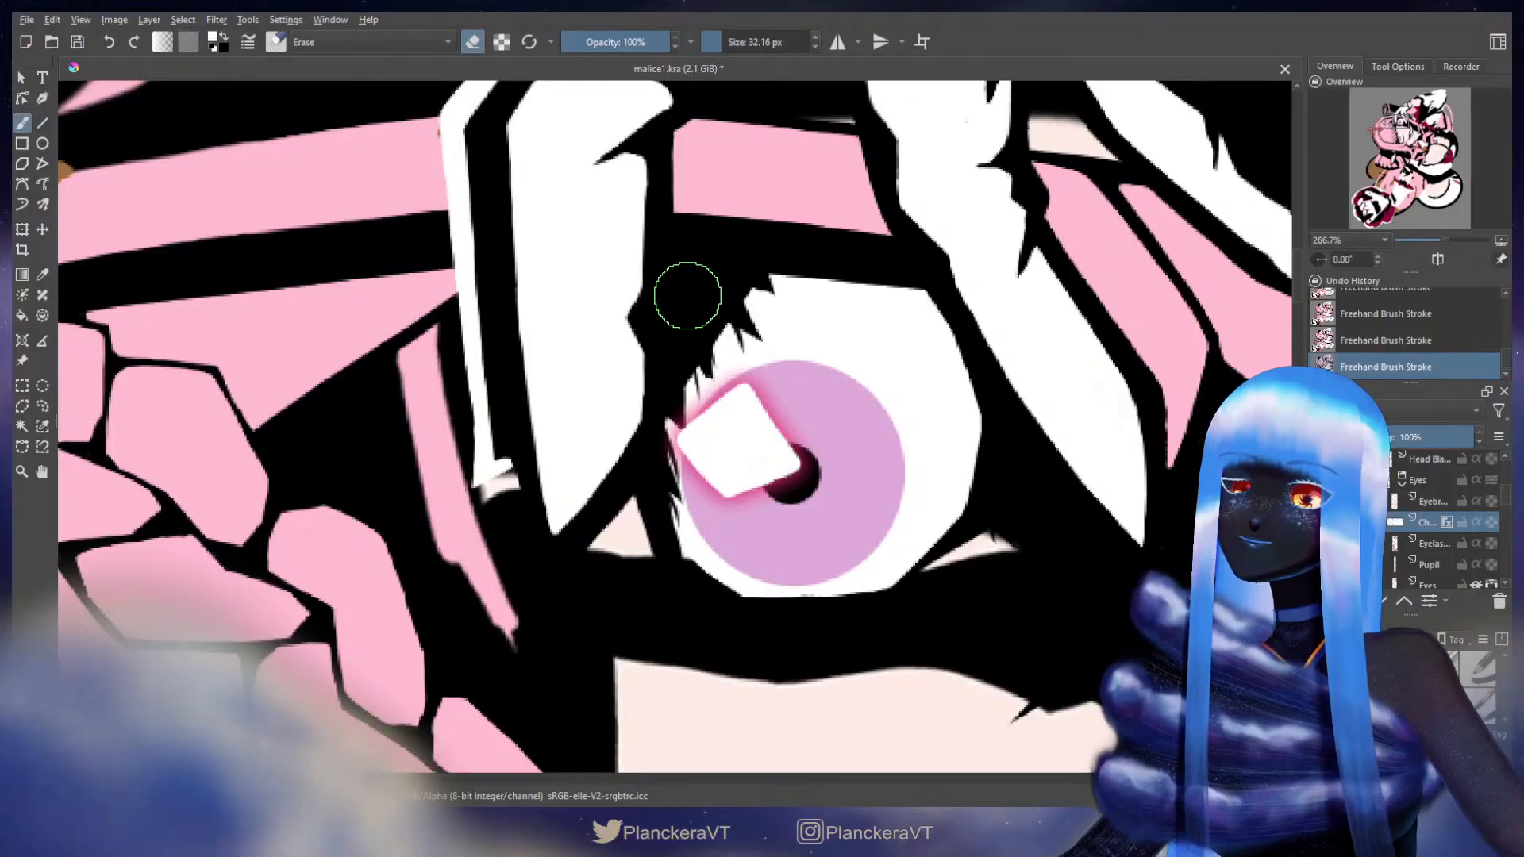
{"action": "mouse_move", "coordinate": [708, 430]}
{"action": "left_mouse_down"}
{"action": "mouse_move", "coordinate": [671, 425]}
{"action": "mouse_move", "coordinate": [723, 518]}
{"action": "mouse_move", "coordinate": [677, 409]}
{"action": "mouse_move", "coordinate": [763, 372]}
{"action": "mouse_move", "coordinate": [750, 368]}
{"action": "mouse_move", "coordinate": [800, 449]}
{"action": "left_mouse_up"}
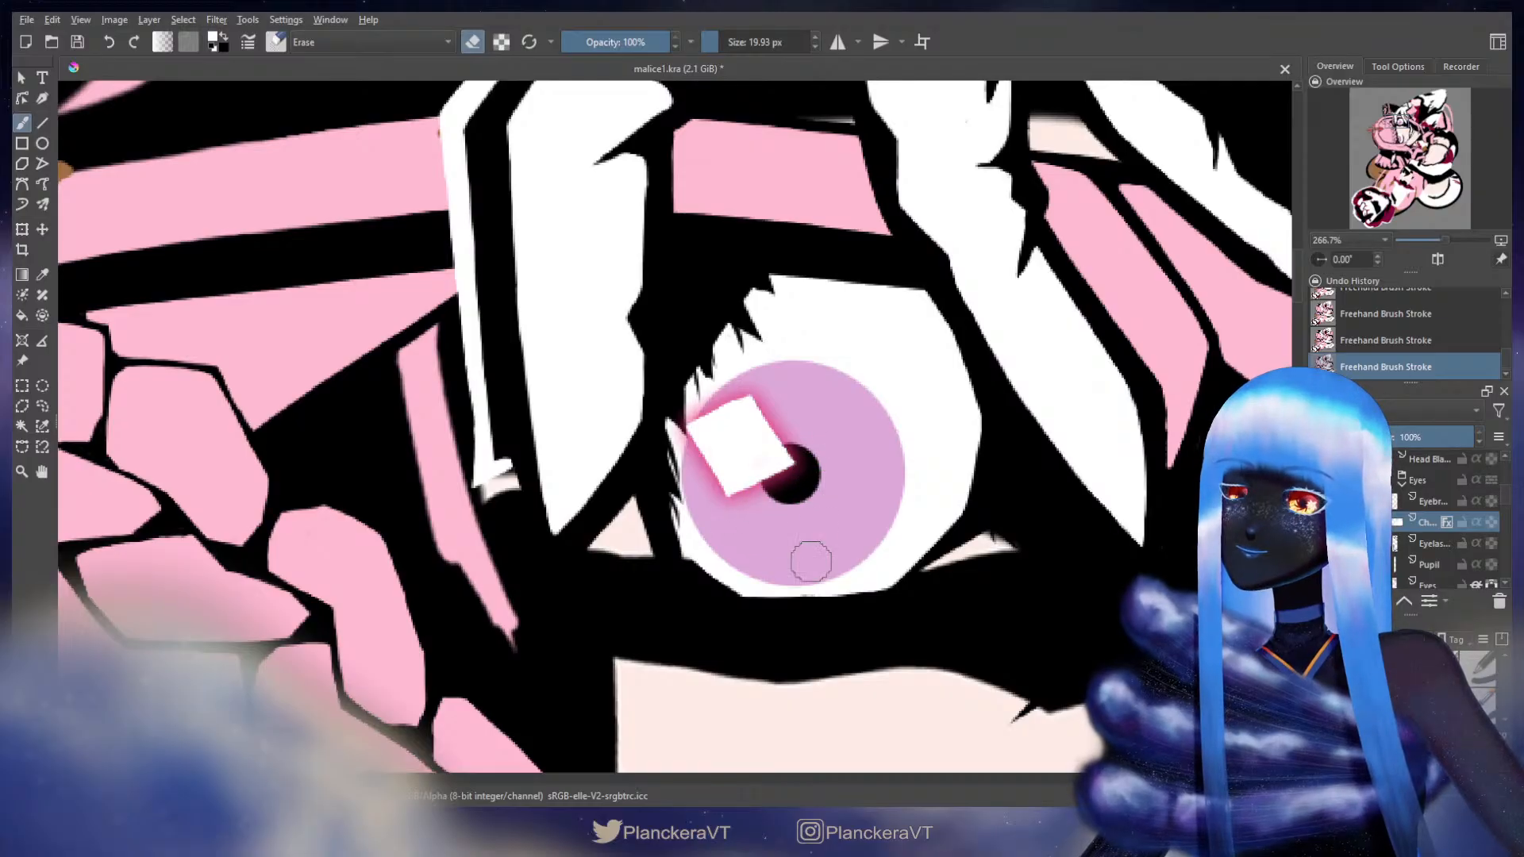
{"action": "key", "text": "e"}
{"action": "key", "text": "ctrl+z"}
{"action": "left_click_drag", "start_coordinate": [689, 429], "coordinate": [699, 443]}
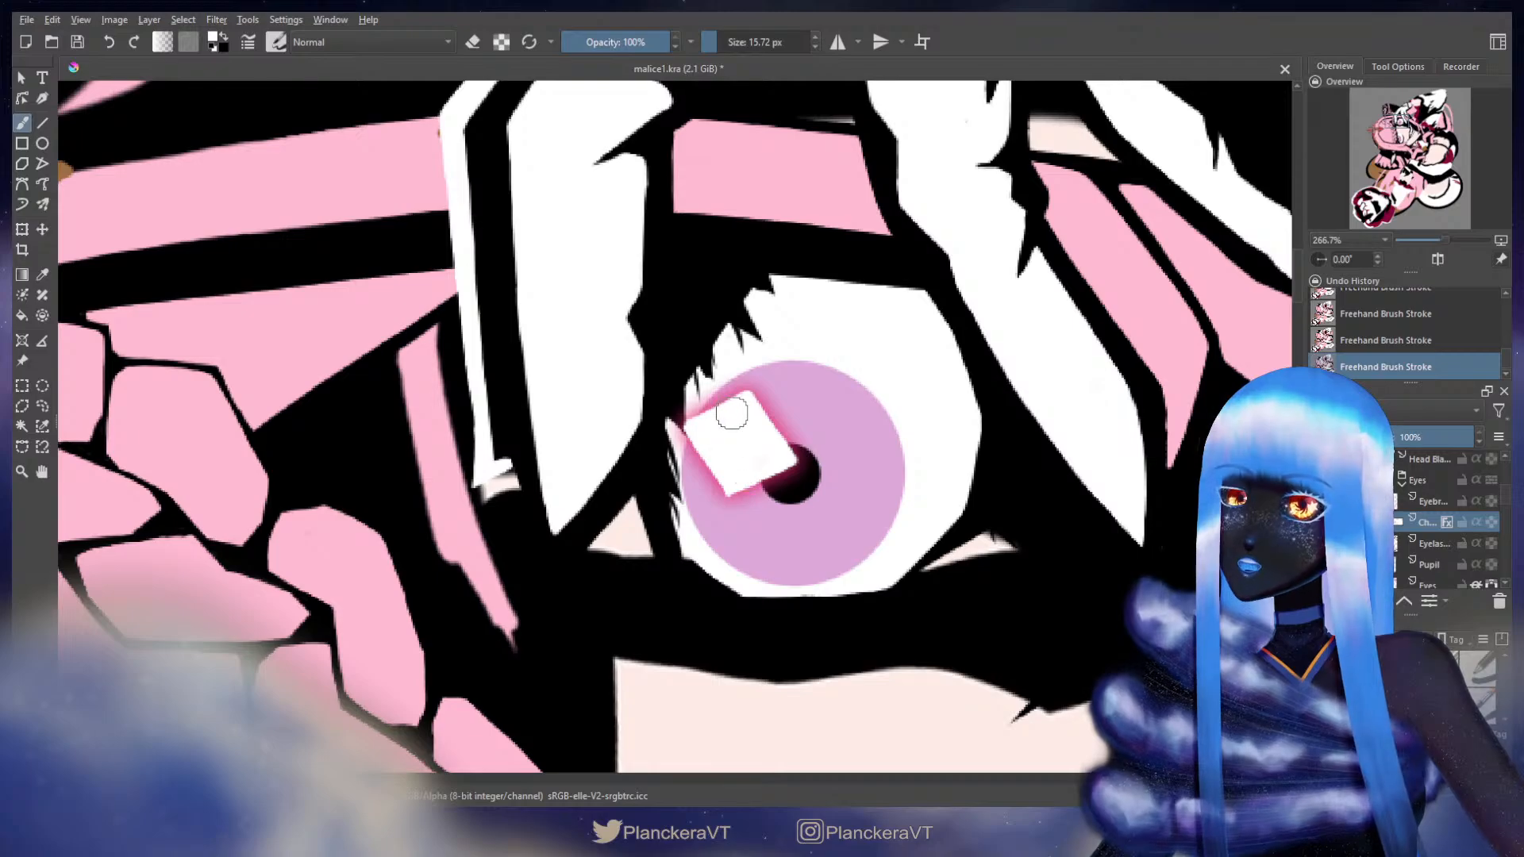
{"action": "key", "text": "bracketleft"}
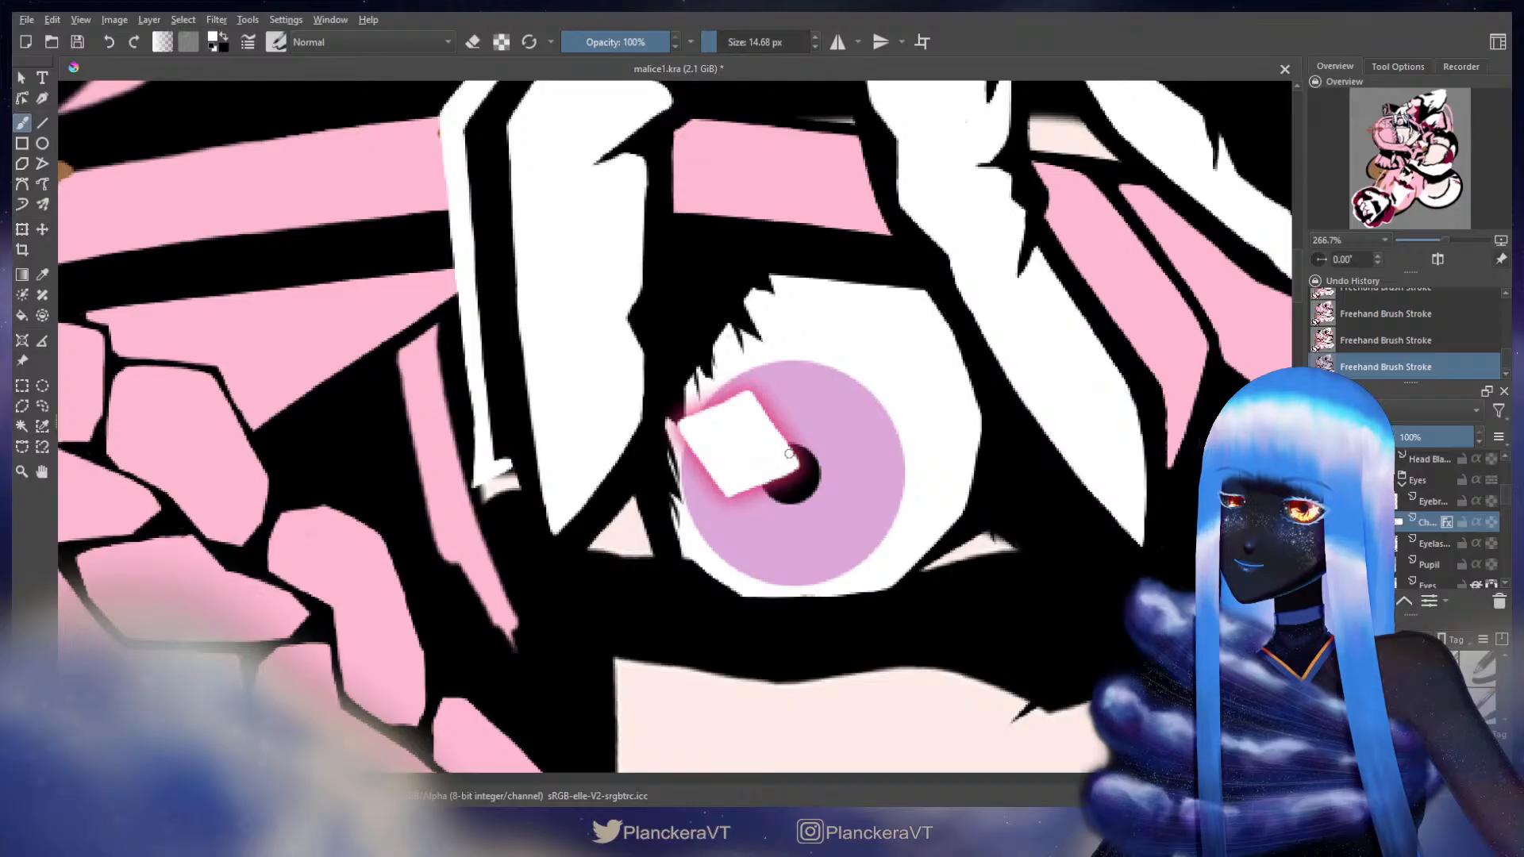
- Draw thin white rays up and down from the diamond's upper and lower corners
{"action": "left_click_drag", "start_coordinate": [745, 396], "coordinate": [760, 310]}
{"action": "key", "text": "ctrl+z"}
{"action": "key", "text": "bracketright"}
{"action": "left_click_drag", "start_coordinate": [748, 394], "coordinate": [765, 323]}
{"action": "key", "text": "ctrl+z"}
{"action": "mouse_move", "coordinate": [748, 396]}
{"action": "left_mouse_down"}
{"action": "mouse_move", "coordinate": [766, 311]}
{"action": "mouse_move", "coordinate": [751, 394]}
{"action": "left_mouse_up"}
{"action": "key", "text": "ctrl+z"}
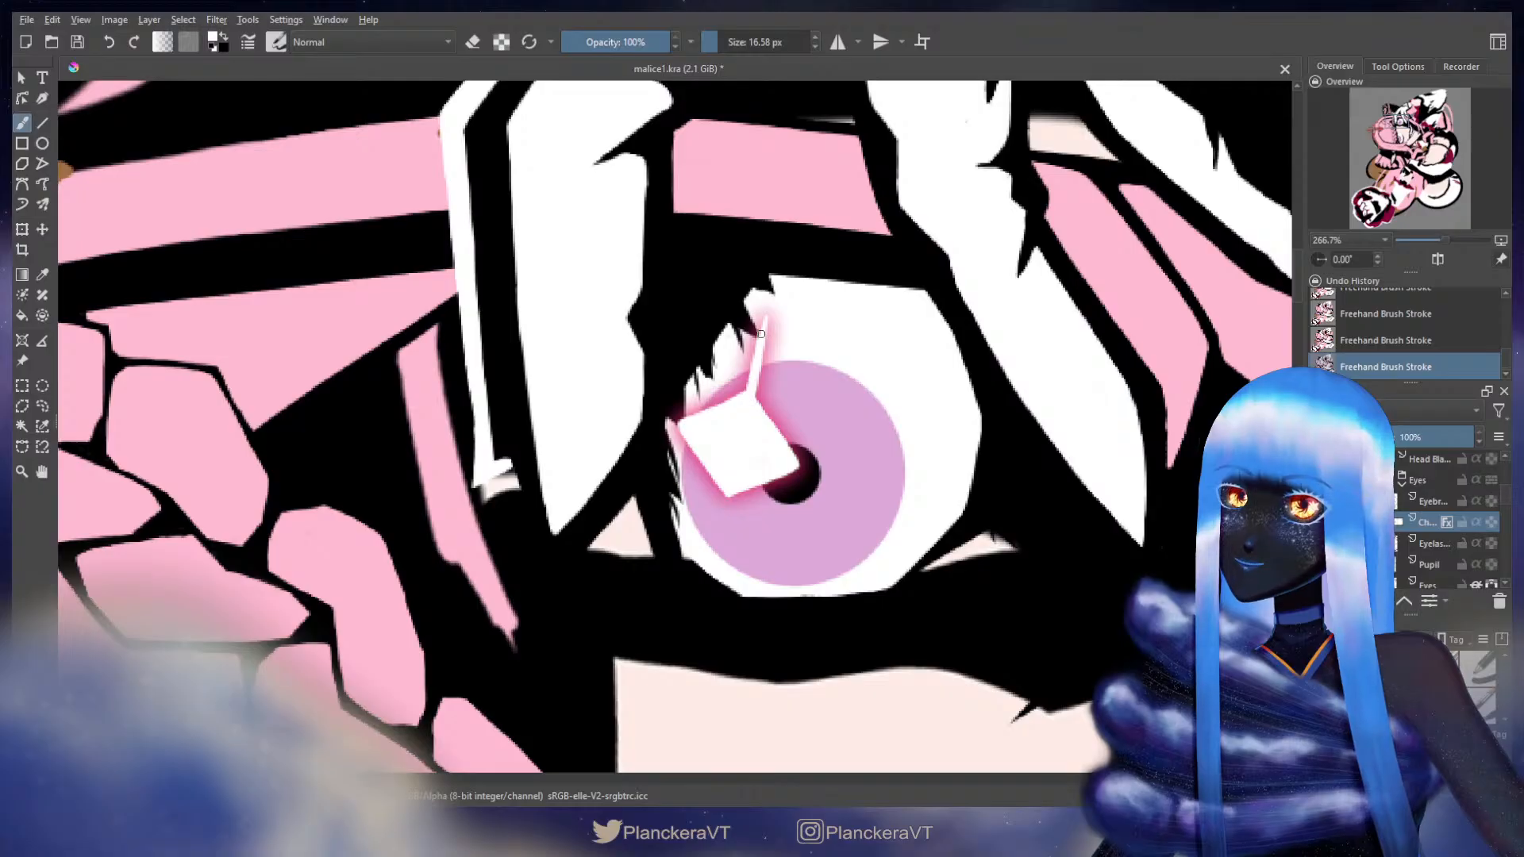
{"action": "left_click_drag", "start_coordinate": [732, 484], "coordinate": [717, 560]}
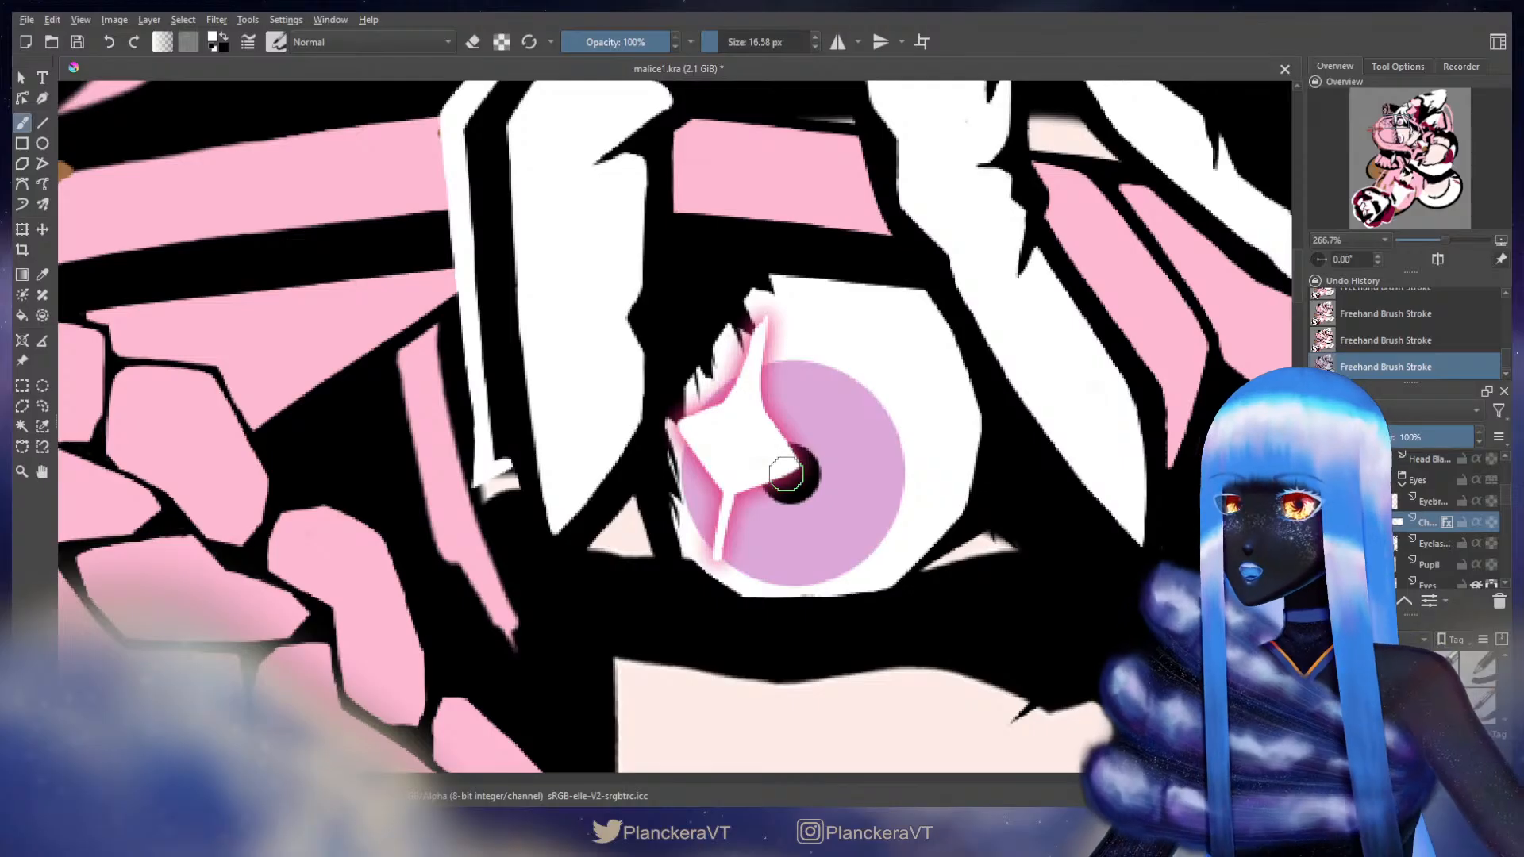
- Taper the two rays and round the star's inner corners into curves, extending its short point to the lashes
{"action": "key", "text": "e"}
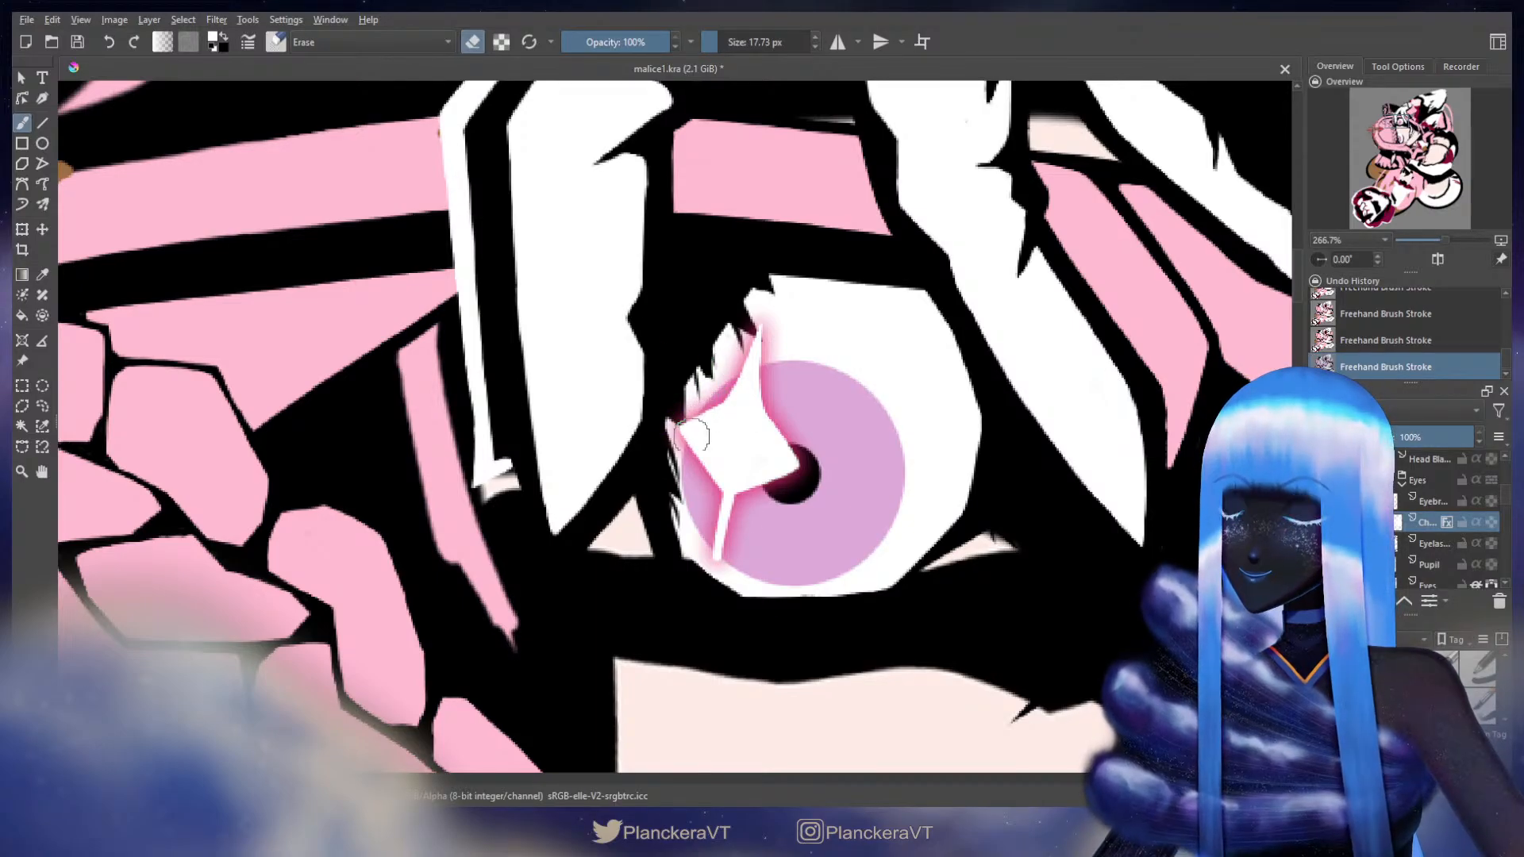
{"action": "key", "text": "slash"}
{"action": "left_click_drag", "start_coordinate": [760, 397], "coordinate": [791, 316]}
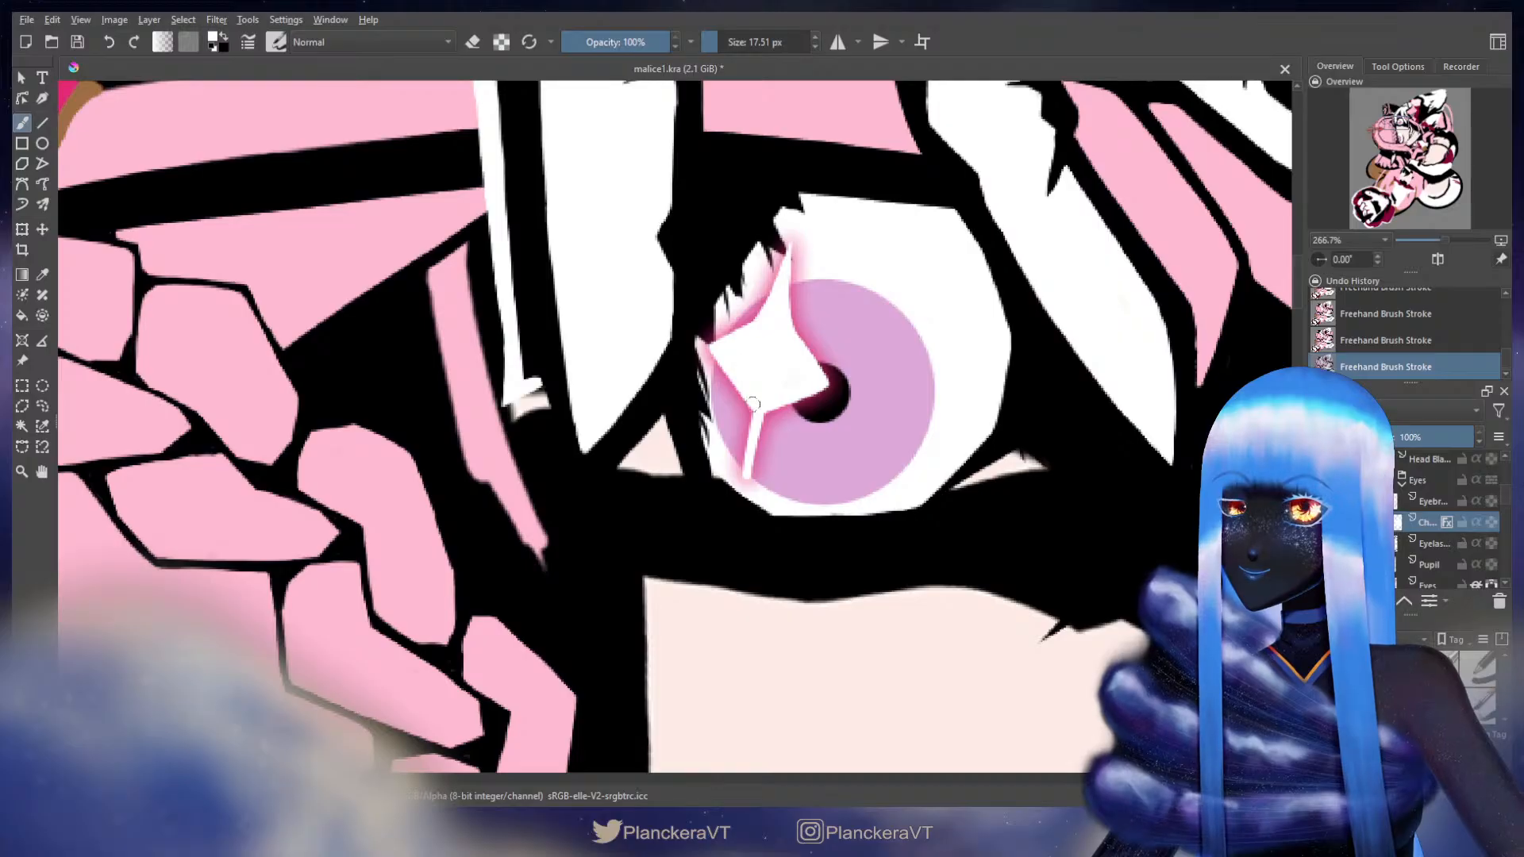
{"action": "key", "text": "ctrl+z"}
{"action": "left_click_drag", "start_coordinate": [733, 360], "coordinate": [751, 429]}
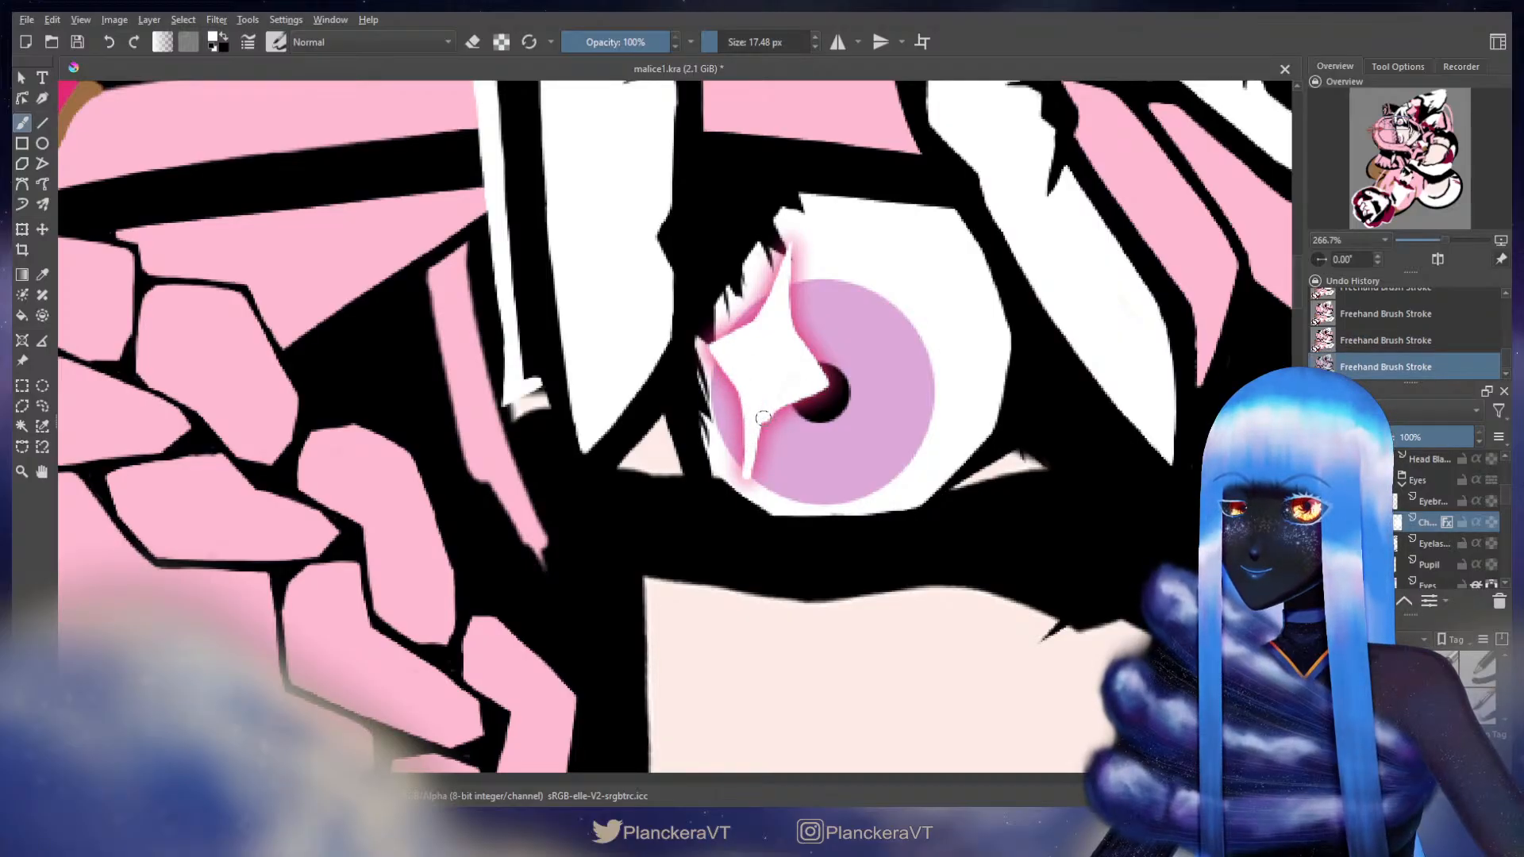
{"action": "left_click_drag", "start_coordinate": [800, 390], "coordinate": [765, 421]}
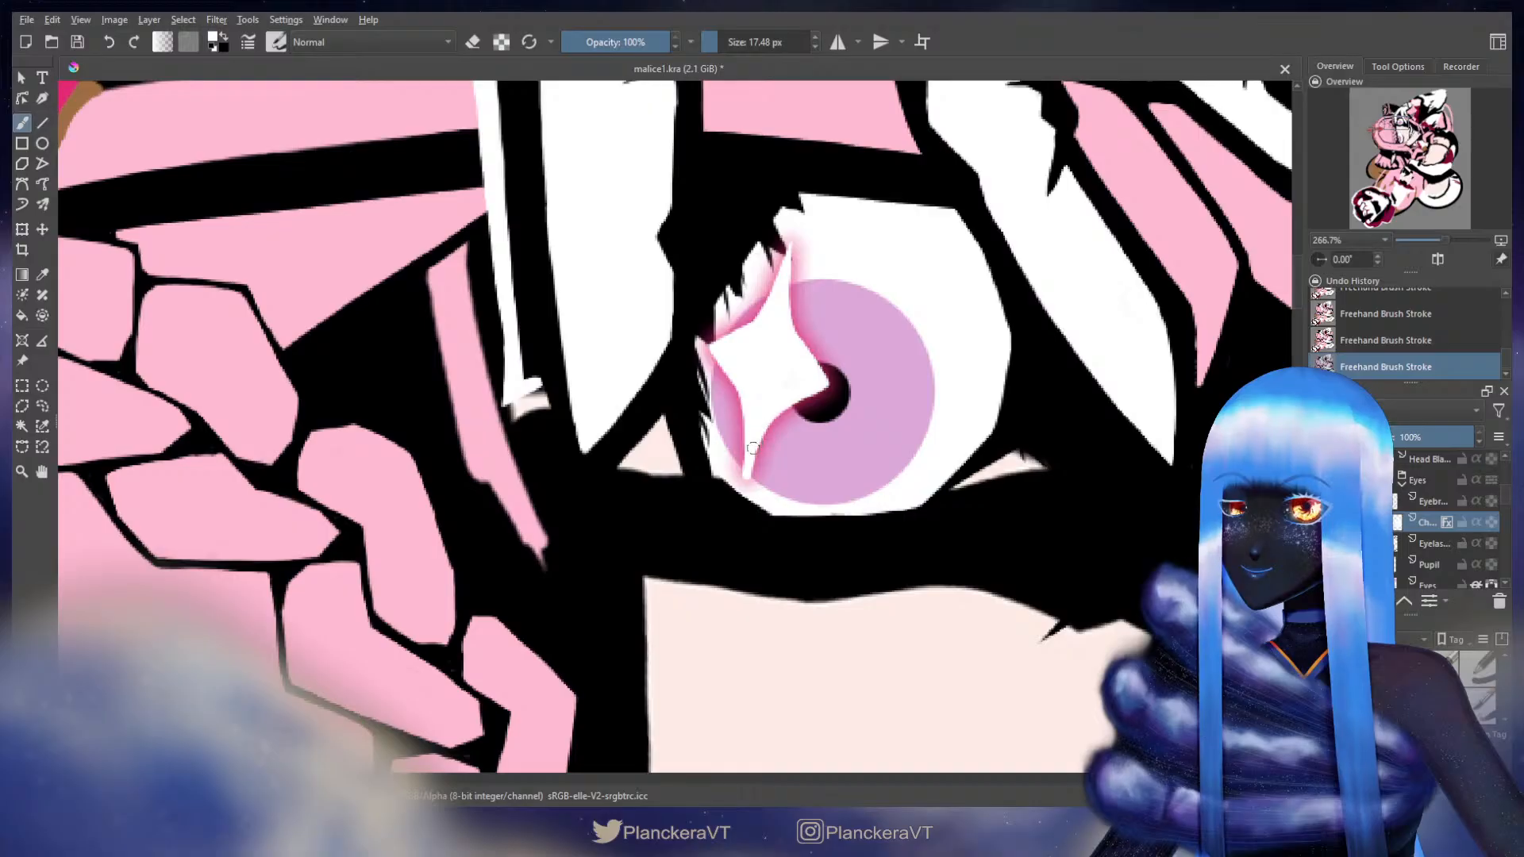
{"action": "key", "text": "e"}
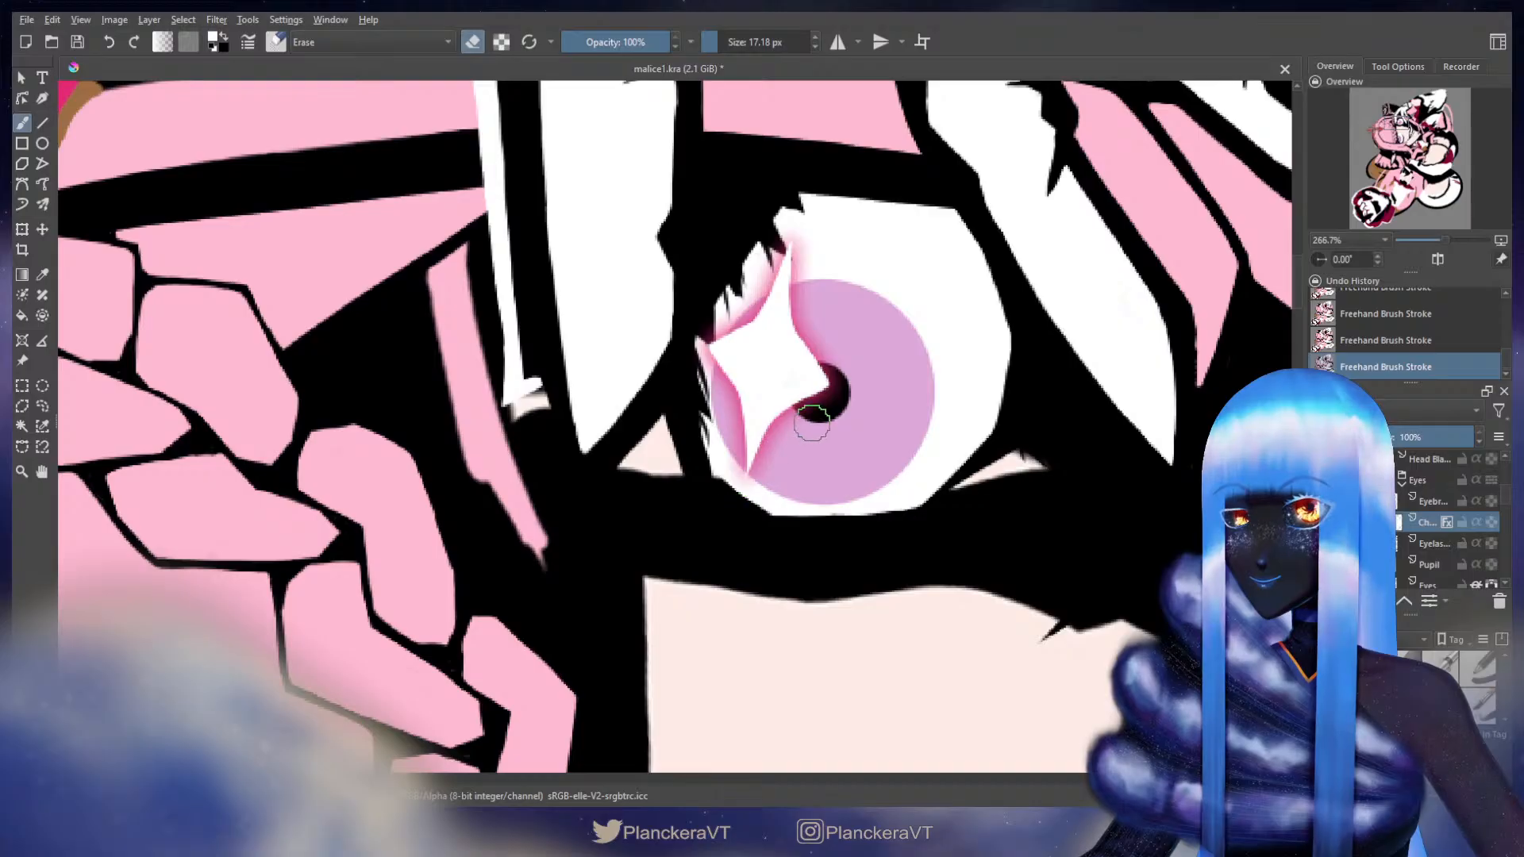
{"action": "key", "text": "e"}
{"action": "left_click_drag", "start_coordinate": [715, 346], "coordinate": [730, 445]}
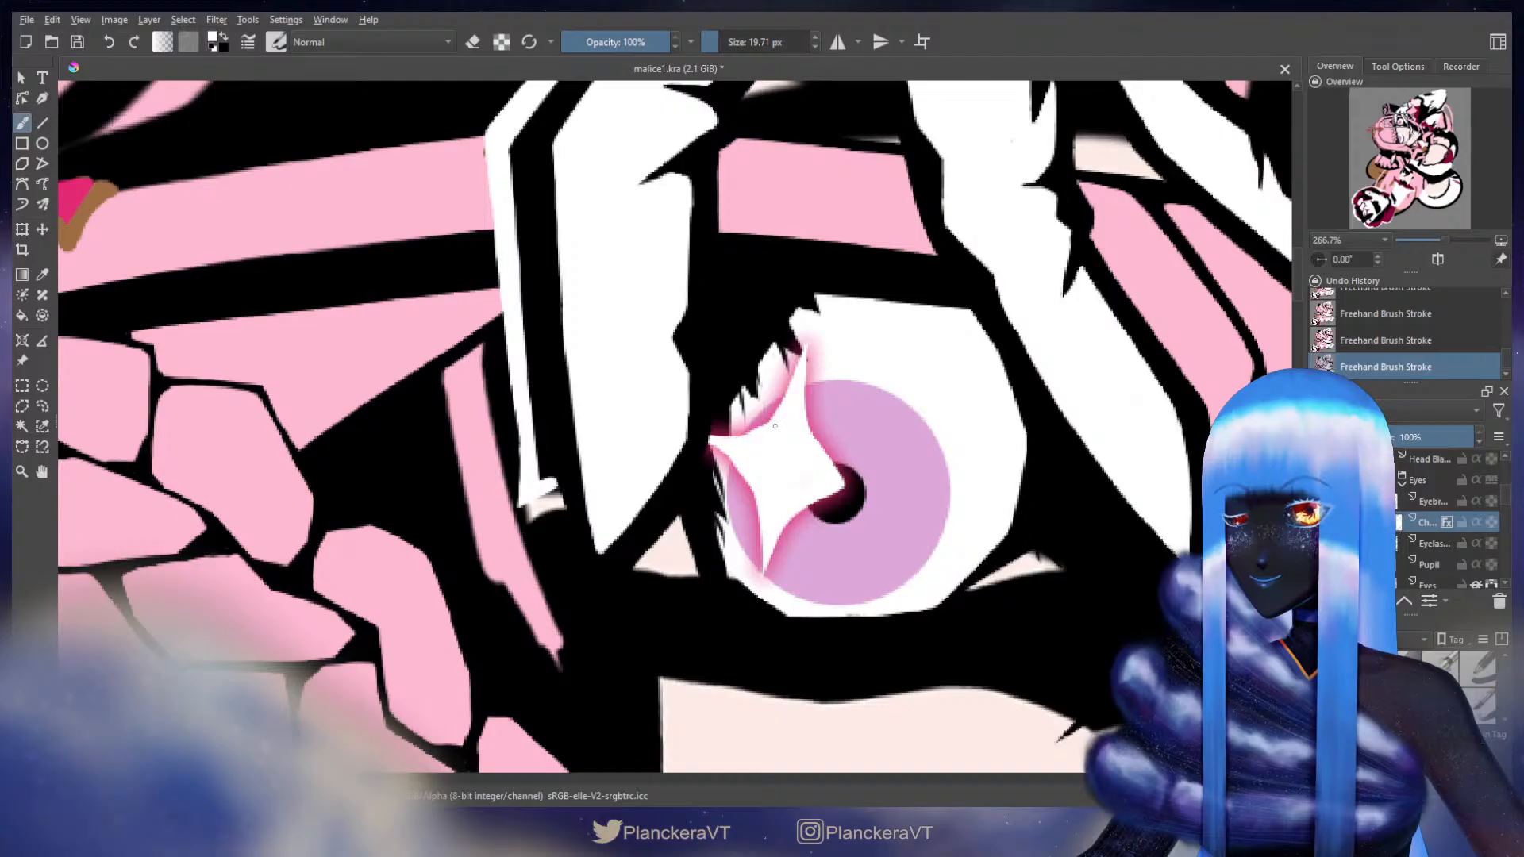
{"action": "left_click_drag", "start_coordinate": [746, 466], "coordinate": [712, 438]}
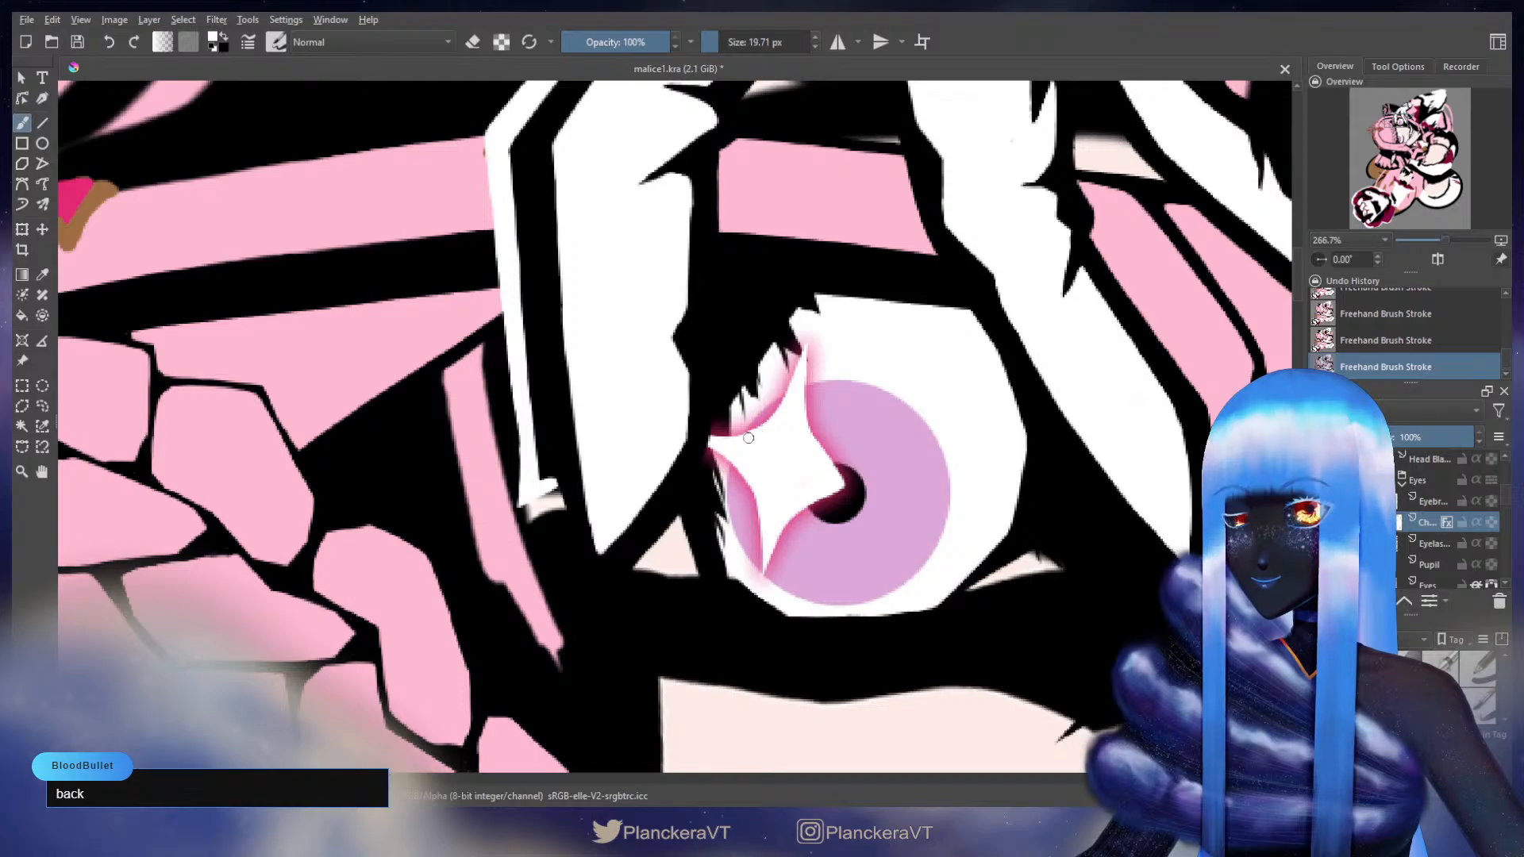
- Draw a long white ray from the star across the pupil past the eye's inner corner, widening its base
{"action": "mouse_move", "coordinate": [793, 472]}
{"action": "left_mouse_down"}
{"action": "mouse_move", "coordinate": [774, 425]}
{"action": "mouse_move", "coordinate": [958, 479]}
{"action": "mouse_move", "coordinate": [578, 466]}
{"action": "mouse_move", "coordinate": [475, 411]}
{"action": "mouse_move", "coordinate": [429, 411]}
{"action": "mouse_move", "coordinate": [502, 408]}
{"action": "mouse_move", "coordinate": [820, 497]}
{"action": "left_mouse_up"}
{"action": "key", "text": "ctrl+z"}
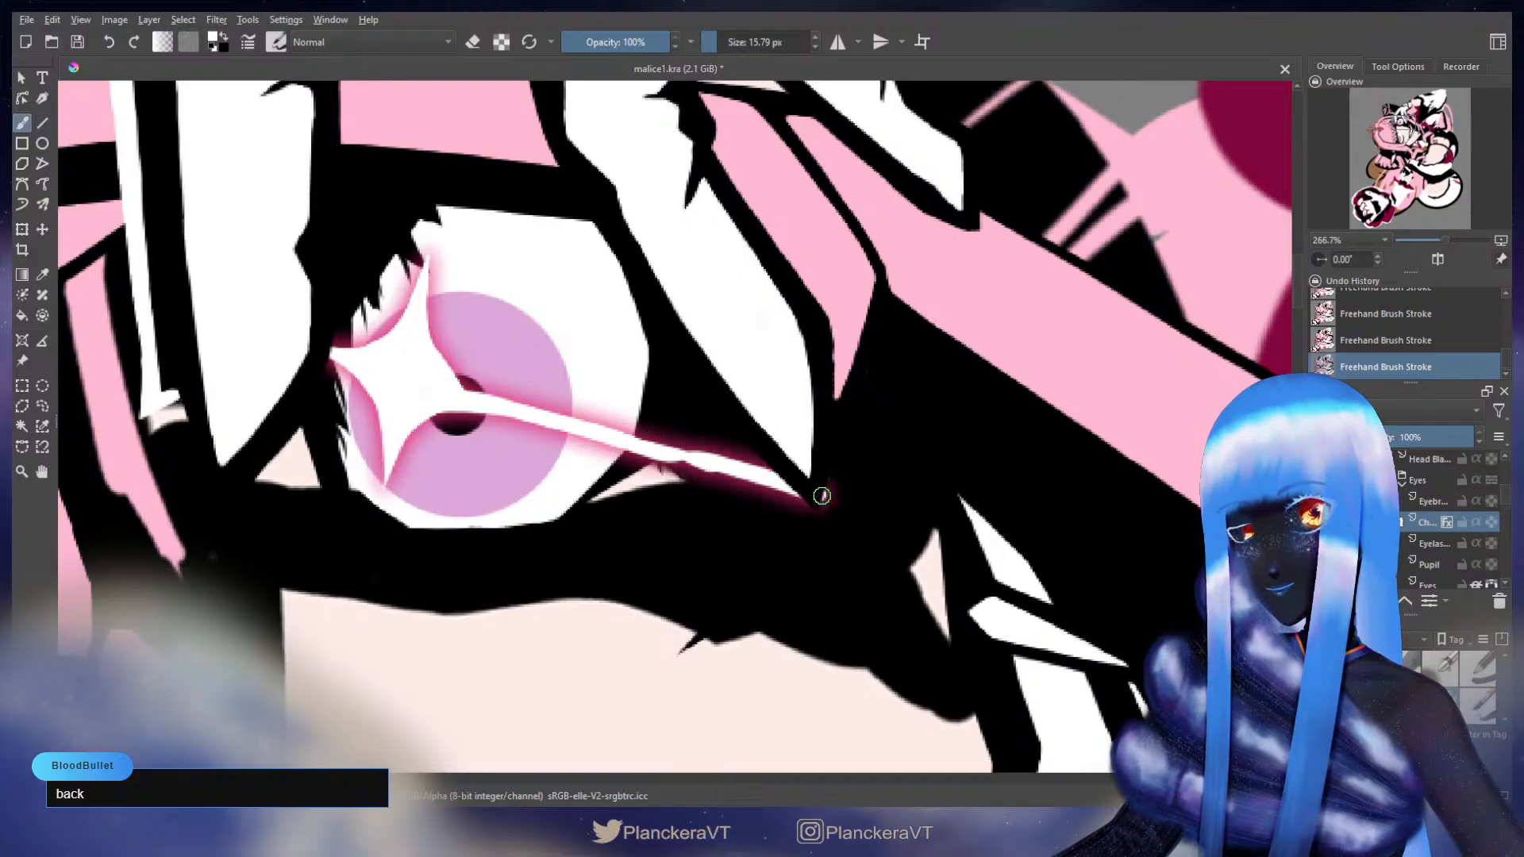
{"action": "key", "text": "ctrl+z"}
{"action": "left_click_drag", "start_coordinate": [612, 427], "coordinate": [658, 453]}
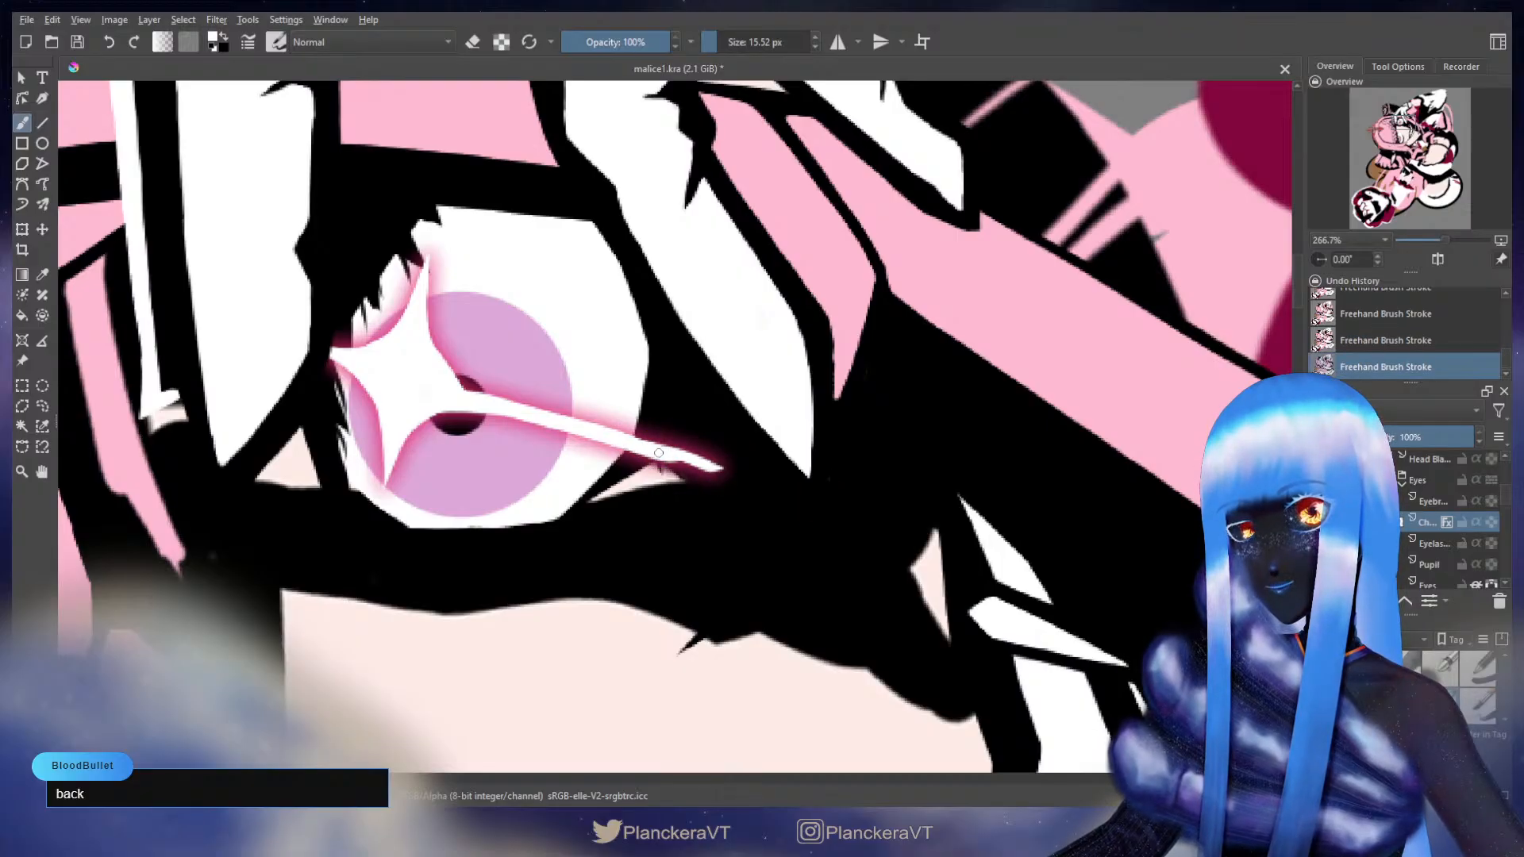
{"action": "left_click_drag", "start_coordinate": [436, 359], "coordinate": [561, 420]}
{"action": "mouse_move", "coordinate": [416, 342]}
{"action": "left_mouse_down"}
{"action": "mouse_move", "coordinate": [490, 392]}
{"action": "mouse_move", "coordinate": [677, 453]}
{"action": "left_mouse_up"}
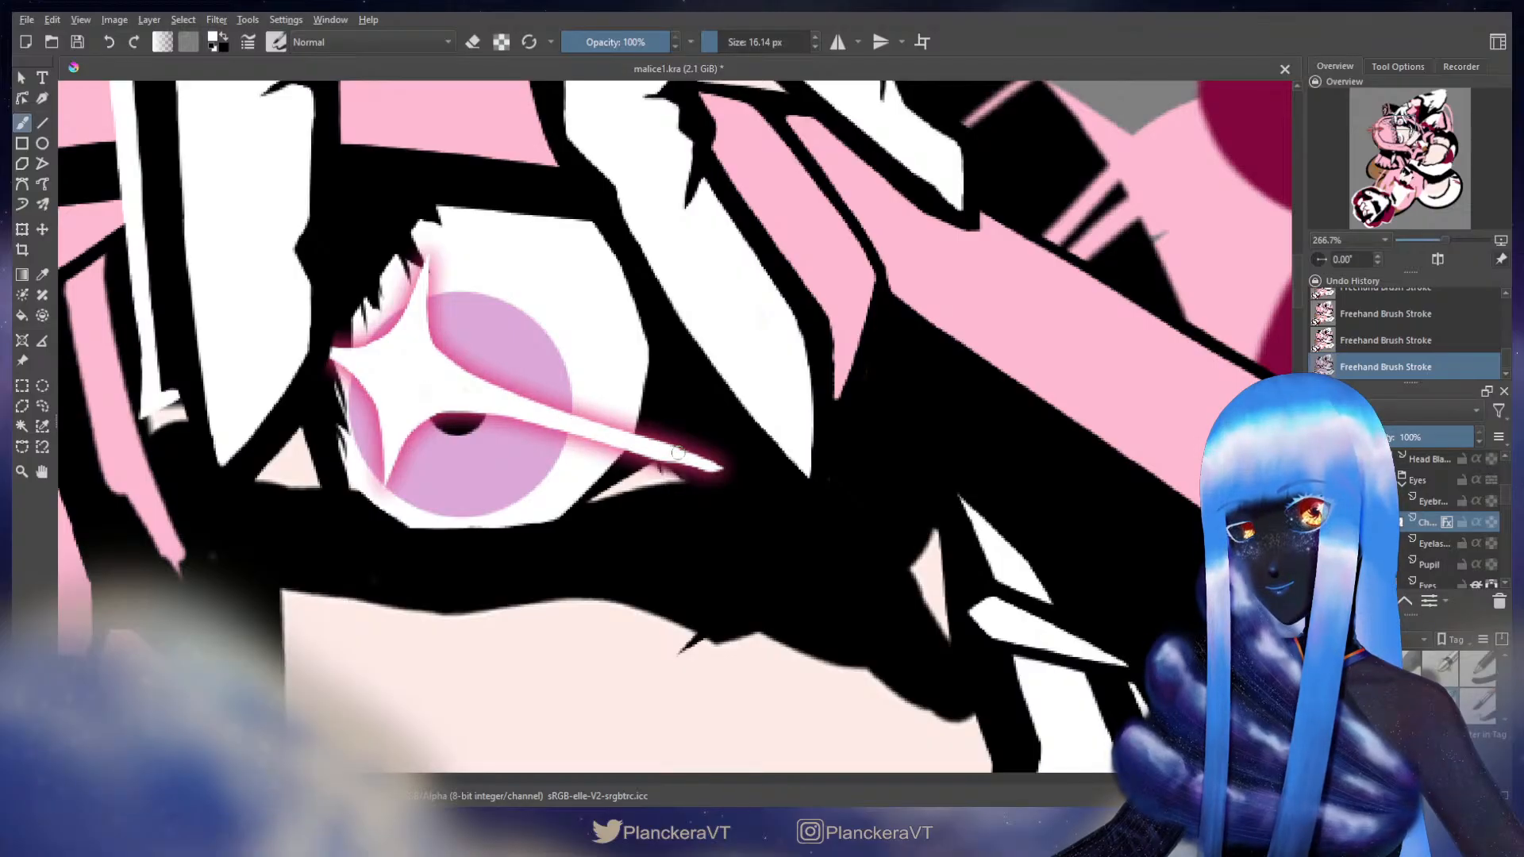
{"action": "mouse_move", "coordinate": [416, 423]}
{"action": "left_mouse_down"}
{"action": "mouse_move", "coordinate": [506, 413]}
{"action": "mouse_move", "coordinate": [664, 451]}
{"action": "left_mouse_up"}
{"action": "left_click_drag", "start_coordinate": [406, 332], "coordinate": [501, 379]}
- Erase along both edges of the long ray to taper it to a sharp point
{"action": "key", "text": "e"}
{"action": "key", "text": "ctrl+z"}
{"action": "mouse_move", "coordinate": [440, 330]}
{"action": "left_mouse_down"}
{"action": "mouse_move", "coordinate": [593, 411]}
{"action": "mouse_move", "coordinate": [772, 456]}
{"action": "left_mouse_up"}
{"action": "mouse_move", "coordinate": [429, 444]}
{"action": "left_mouse_down"}
{"action": "mouse_move", "coordinate": [491, 430]}
{"action": "mouse_move", "coordinate": [745, 486]}
{"action": "left_mouse_up"}
{"action": "left_click_drag", "start_coordinate": [625, 498], "coordinate": [765, 486]}
{"action": "key", "text": "e"}
- Smooth the star's curved edges beside the upper ray with white strokes and light erasing
{"action": "mouse_move", "coordinate": [562, 290]}
{"action": "left_mouse_down"}
{"action": "mouse_move", "coordinate": [569, 325]}
{"action": "mouse_move", "coordinate": [621, 378]}
{"action": "left_mouse_up"}
{"action": "left_click_drag", "start_coordinate": [565, 315], "coordinate": [596, 360]}
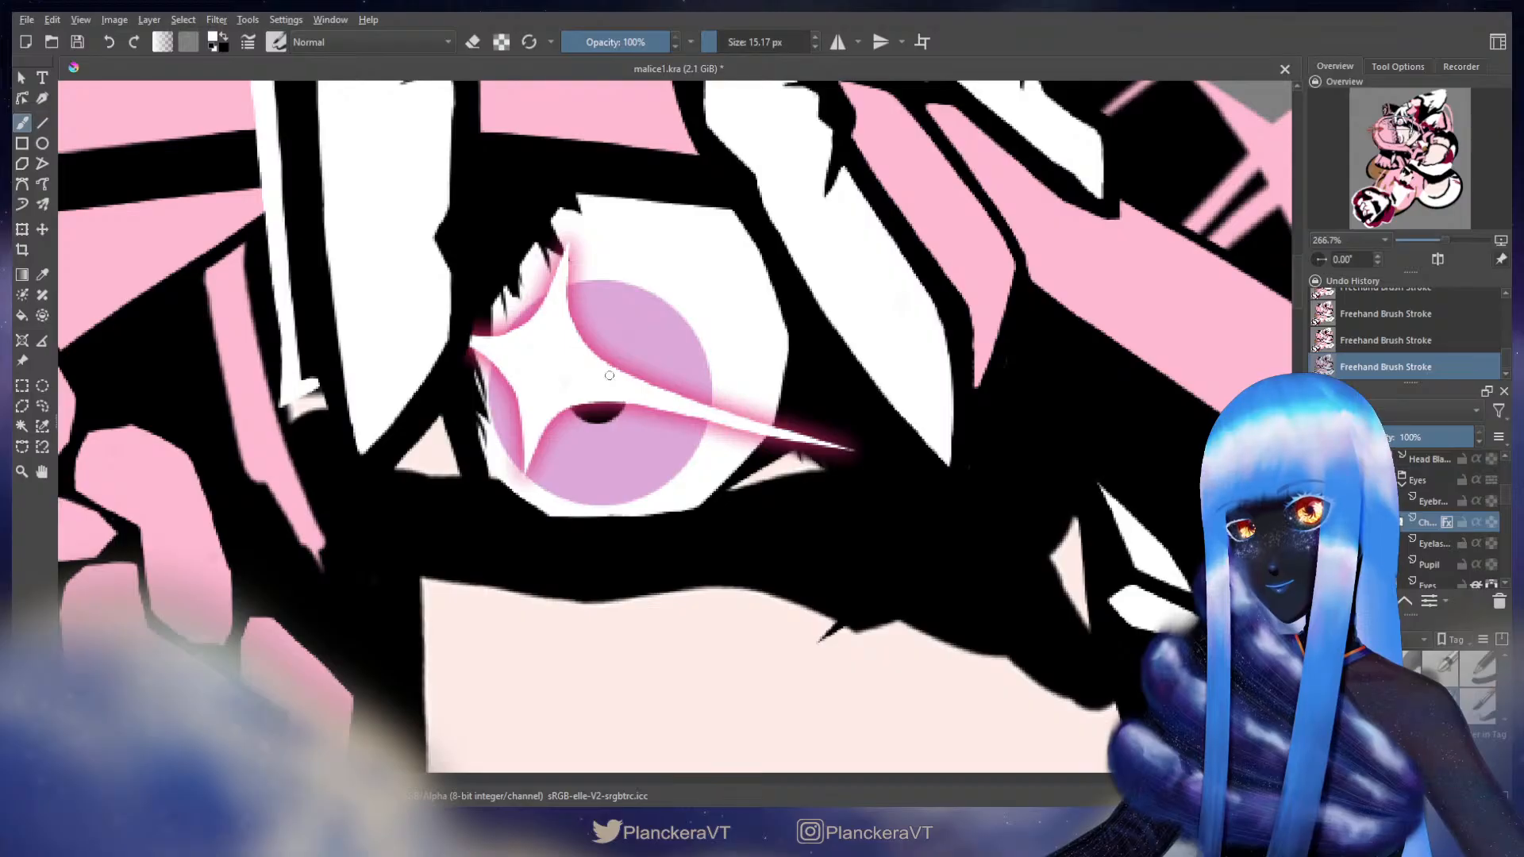
{"action": "key", "text": "e"}
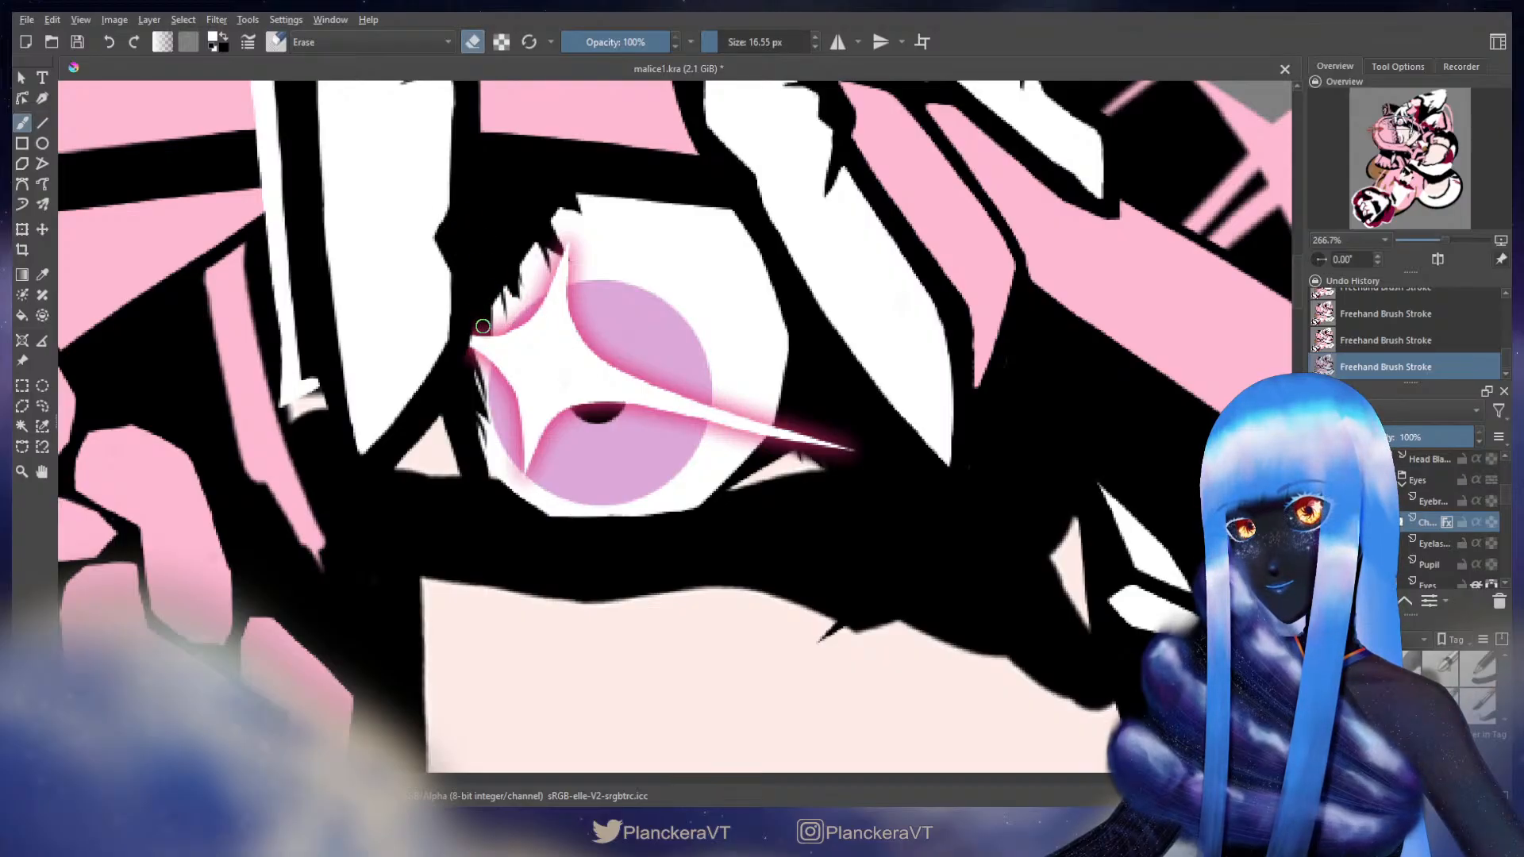
{"action": "key", "text": "ctrl+z"}
{"action": "mouse_move", "coordinate": [481, 334]}
{"action": "left_mouse_down"}
{"action": "mouse_move", "coordinate": [524, 315]}
{"action": "mouse_move", "coordinate": [544, 275]}
{"action": "left_mouse_up"}
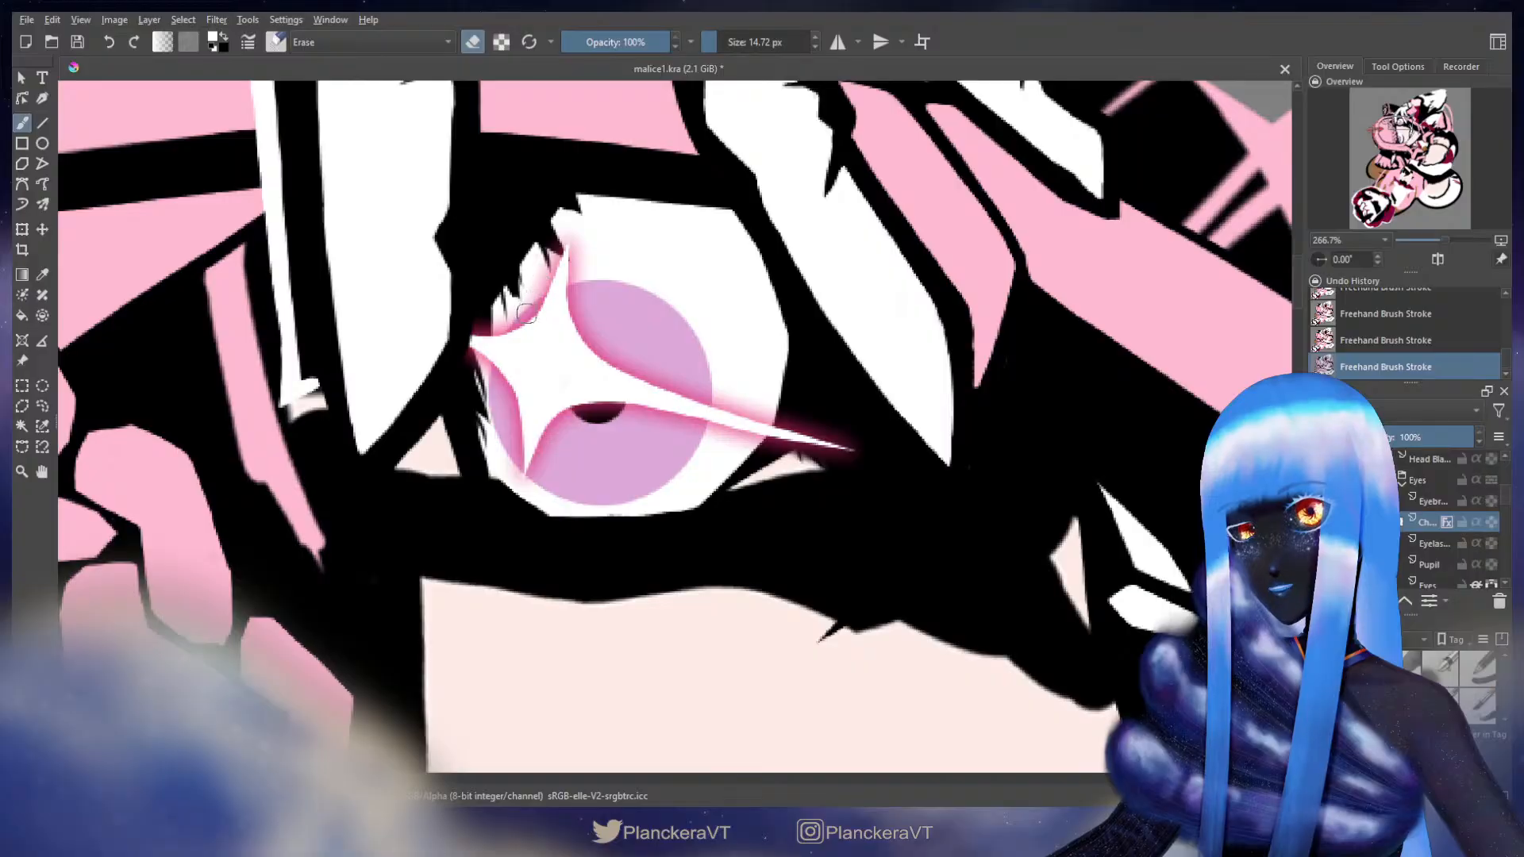
{"action": "key", "text": "e"}
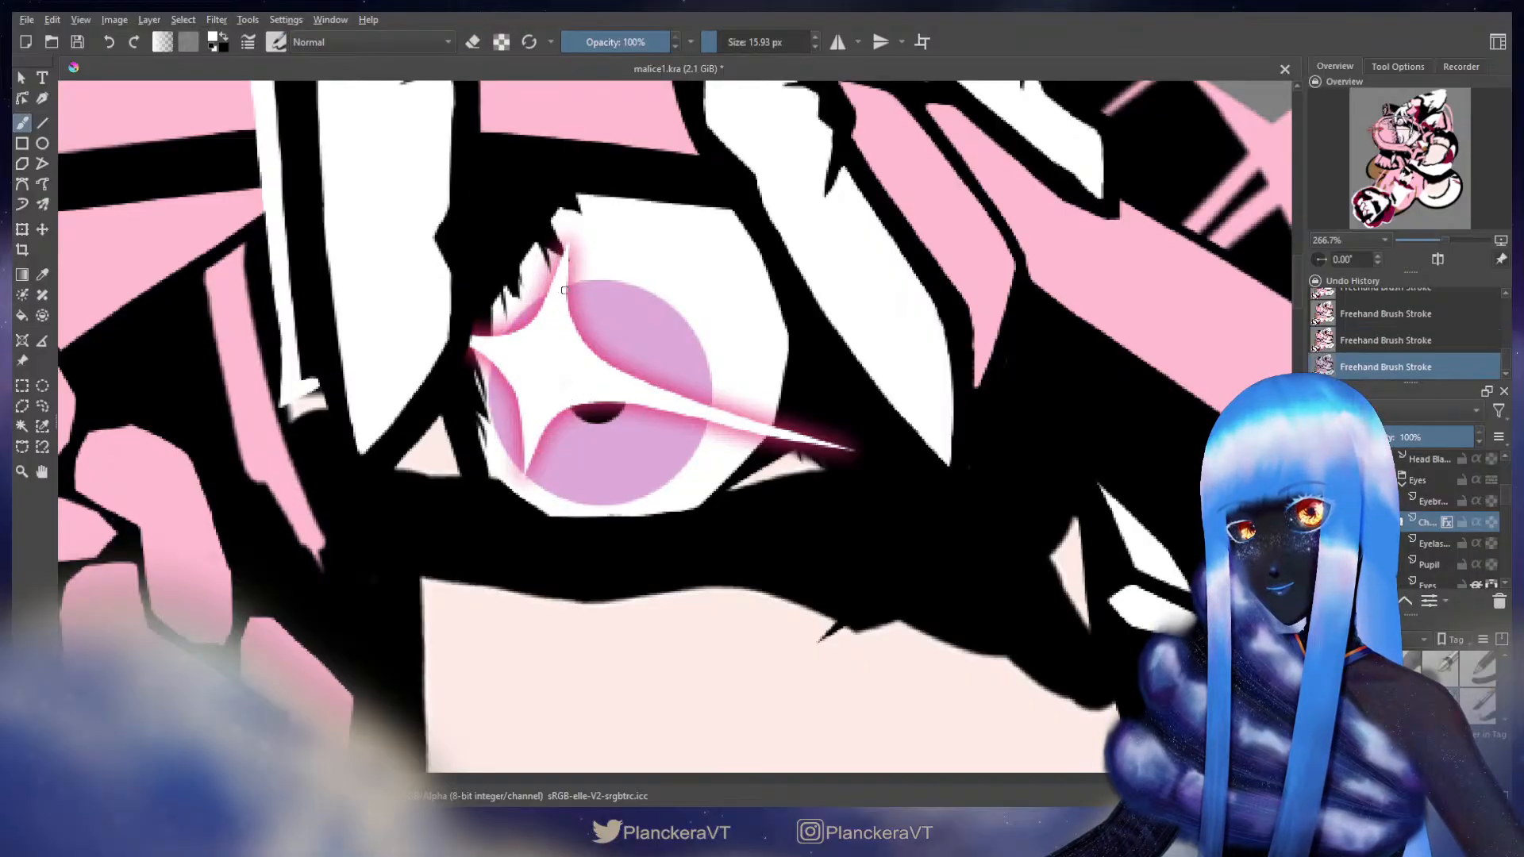
- Draw a pair of short white glint strokes in each of the four gaps between the star's rays
{"action": "mouse_move", "coordinate": [496, 270]}
{"action": "left_mouse_down"}
{"action": "mouse_move", "coordinate": [513, 311]}
{"action": "mouse_move", "coordinate": [486, 277]}
{"action": "mouse_move", "coordinate": [509, 315]}
{"action": "mouse_move", "coordinate": [500, 299]}
{"action": "mouse_move", "coordinate": [629, 295]}
{"action": "left_mouse_up"}
{"action": "key", "text": "ctrl+z"}
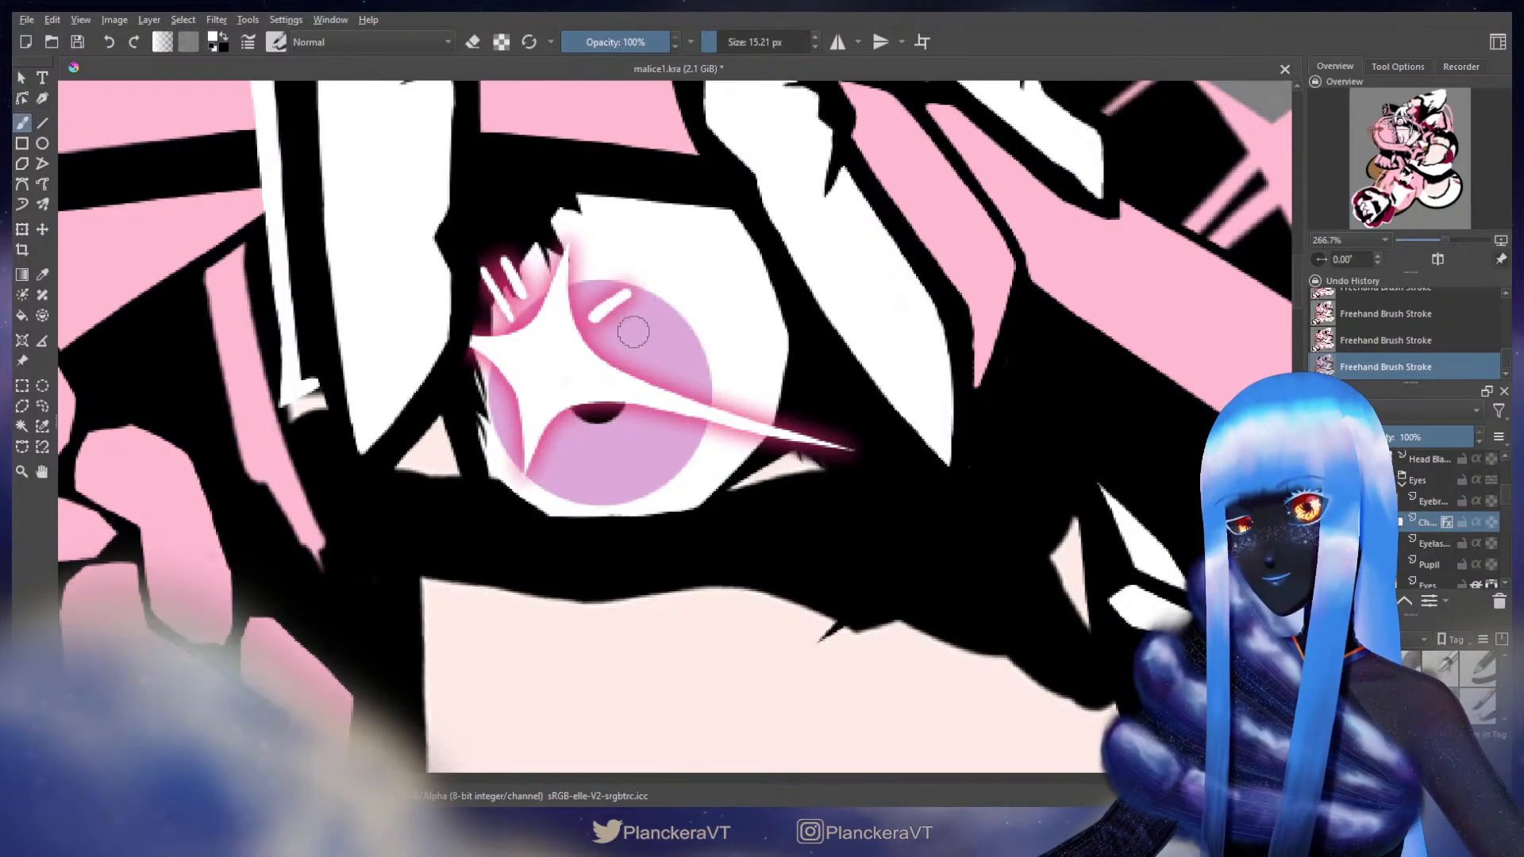
{"action": "left_click_drag", "start_coordinate": [609, 337], "coordinate": [644, 316]}
{"action": "mouse_move", "coordinate": [592, 458]}
{"action": "left_mouse_down"}
{"action": "mouse_move", "coordinate": [579, 429]}
{"action": "mouse_move", "coordinate": [616, 447]}
{"action": "left_mouse_up"}
{"action": "mouse_move", "coordinate": [504, 416]}
{"action": "left_mouse_down"}
{"action": "mouse_move", "coordinate": [477, 430]}
{"action": "mouse_move", "coordinate": [492, 386]}
{"action": "left_mouse_up"}
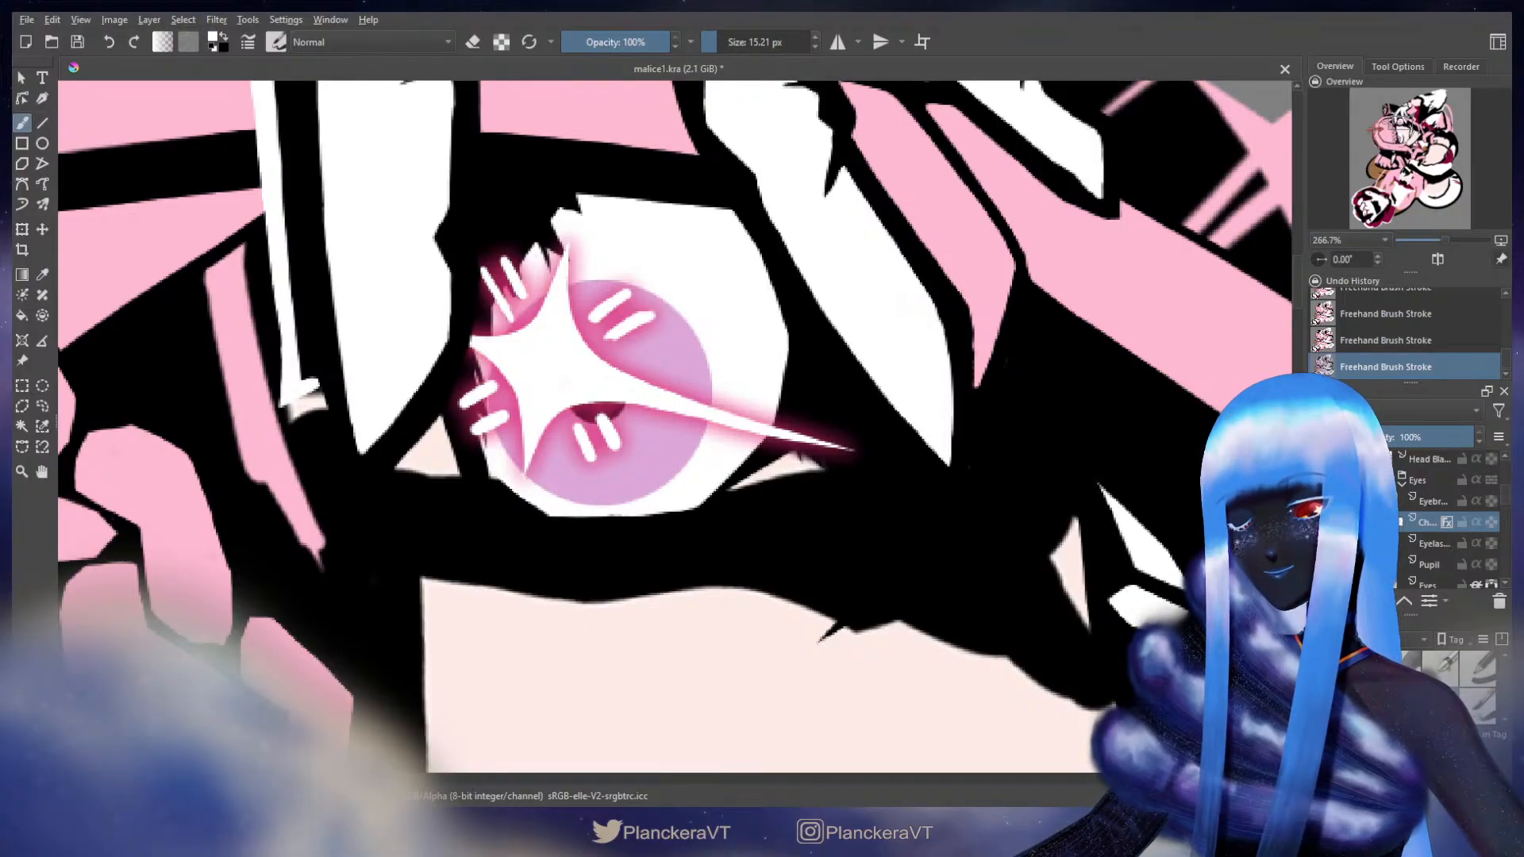
{"action": "key", "text": "bracketleft"}
{"action": "key", "text": "bracketleft"}
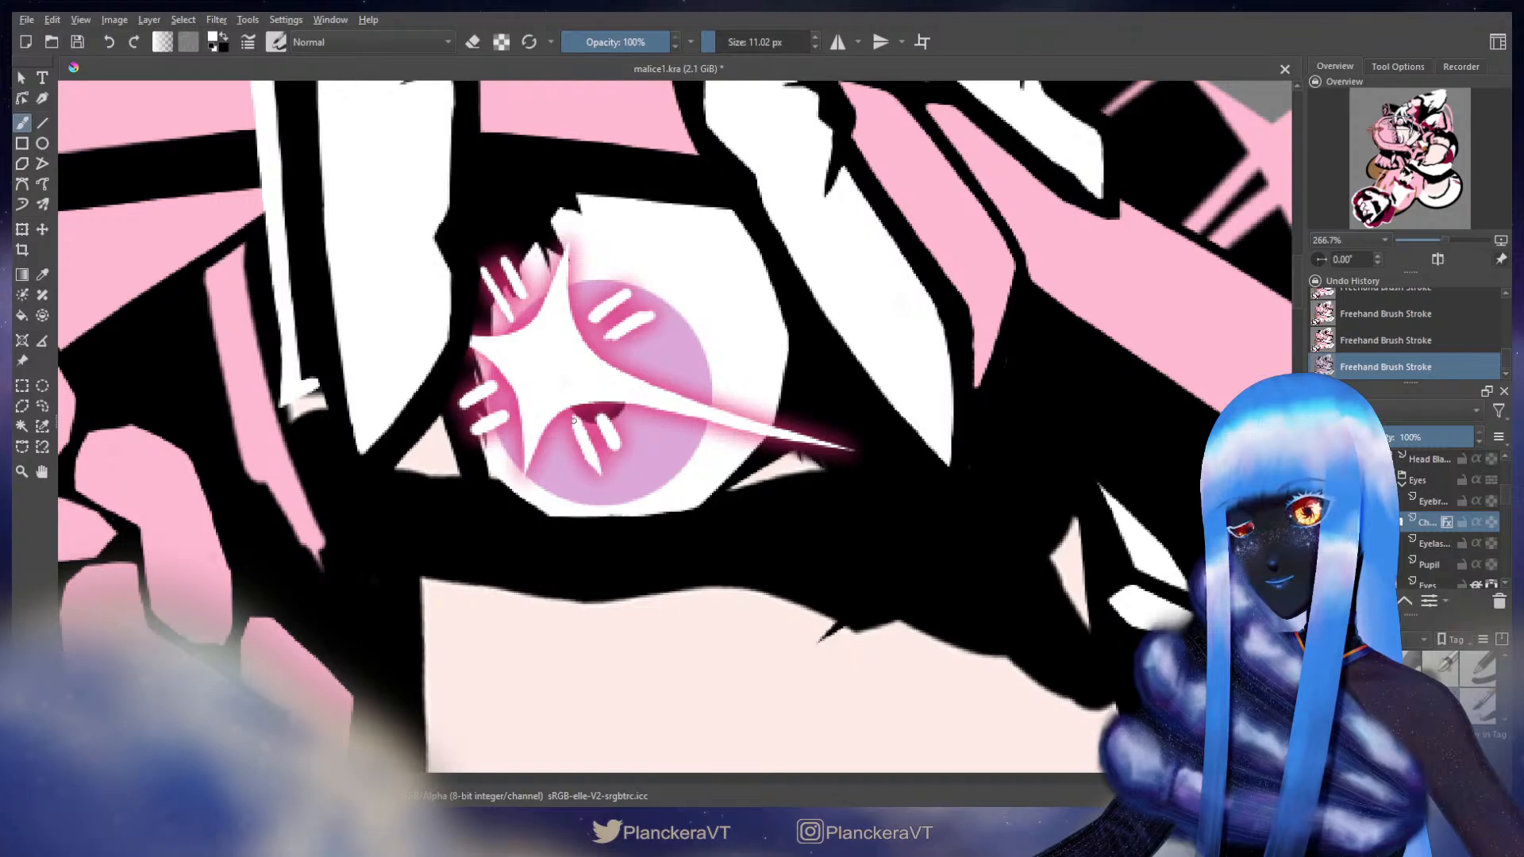
- Fill out the white star's body by thickening its curved edges between the rays, redoing unwanted strokes
{"action": "key", "text": "ctrl+z"}
{"action": "left_click", "coordinate": [599, 424]}
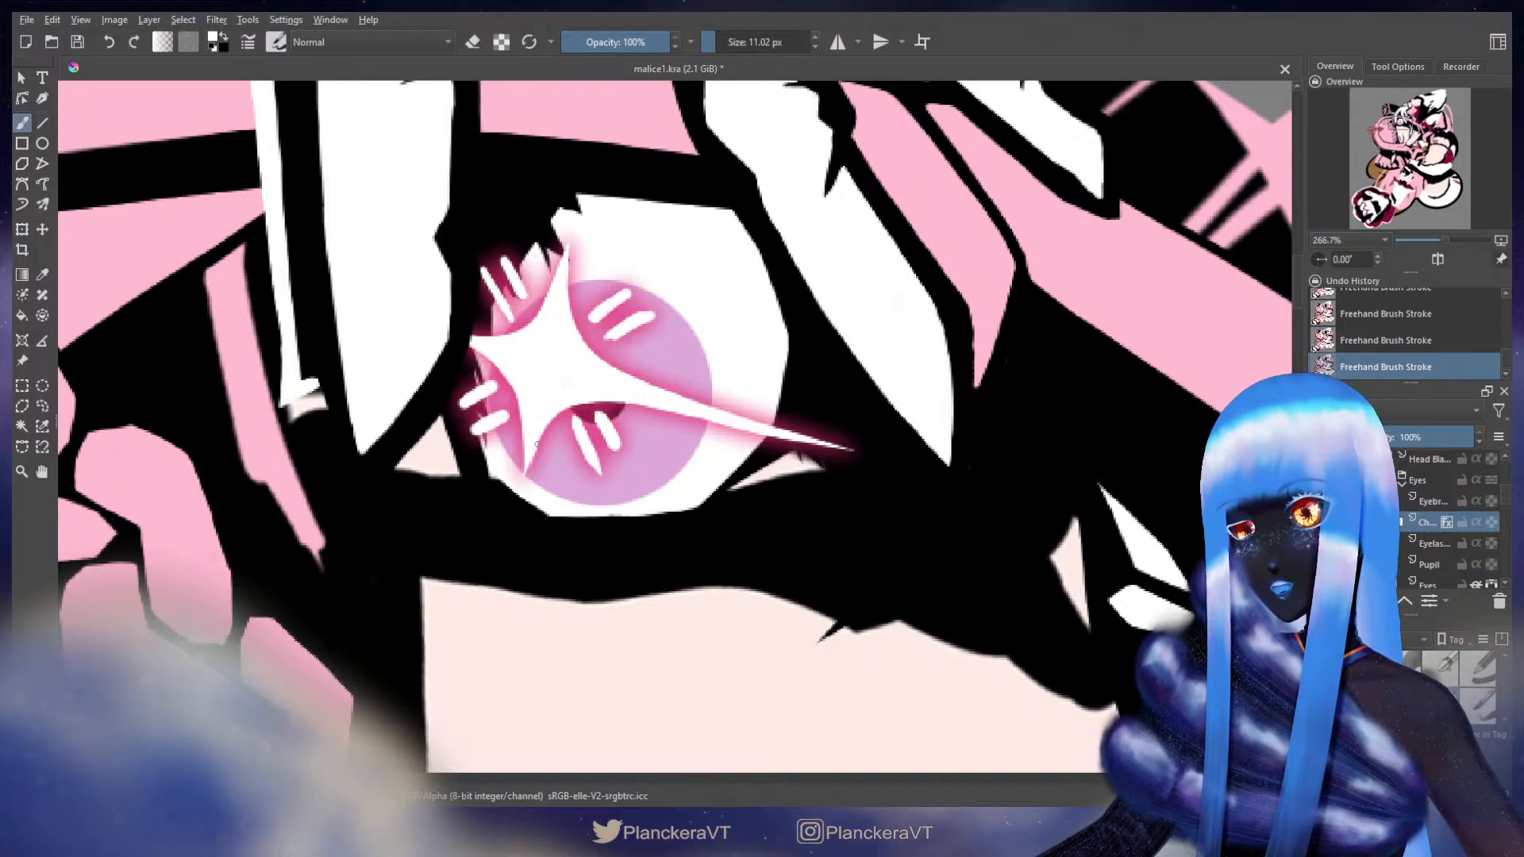
{"action": "key", "text": "ctrl+z"}
{"action": "mouse_move", "coordinate": [548, 422]}
{"action": "left_mouse_down"}
{"action": "mouse_move", "coordinate": [537, 442]}
{"action": "mouse_move", "coordinate": [612, 395]}
{"action": "left_mouse_up"}
{"action": "key", "text": "ctrl+z"}
{"action": "left_click_drag", "start_coordinate": [569, 299], "coordinate": [604, 369]}
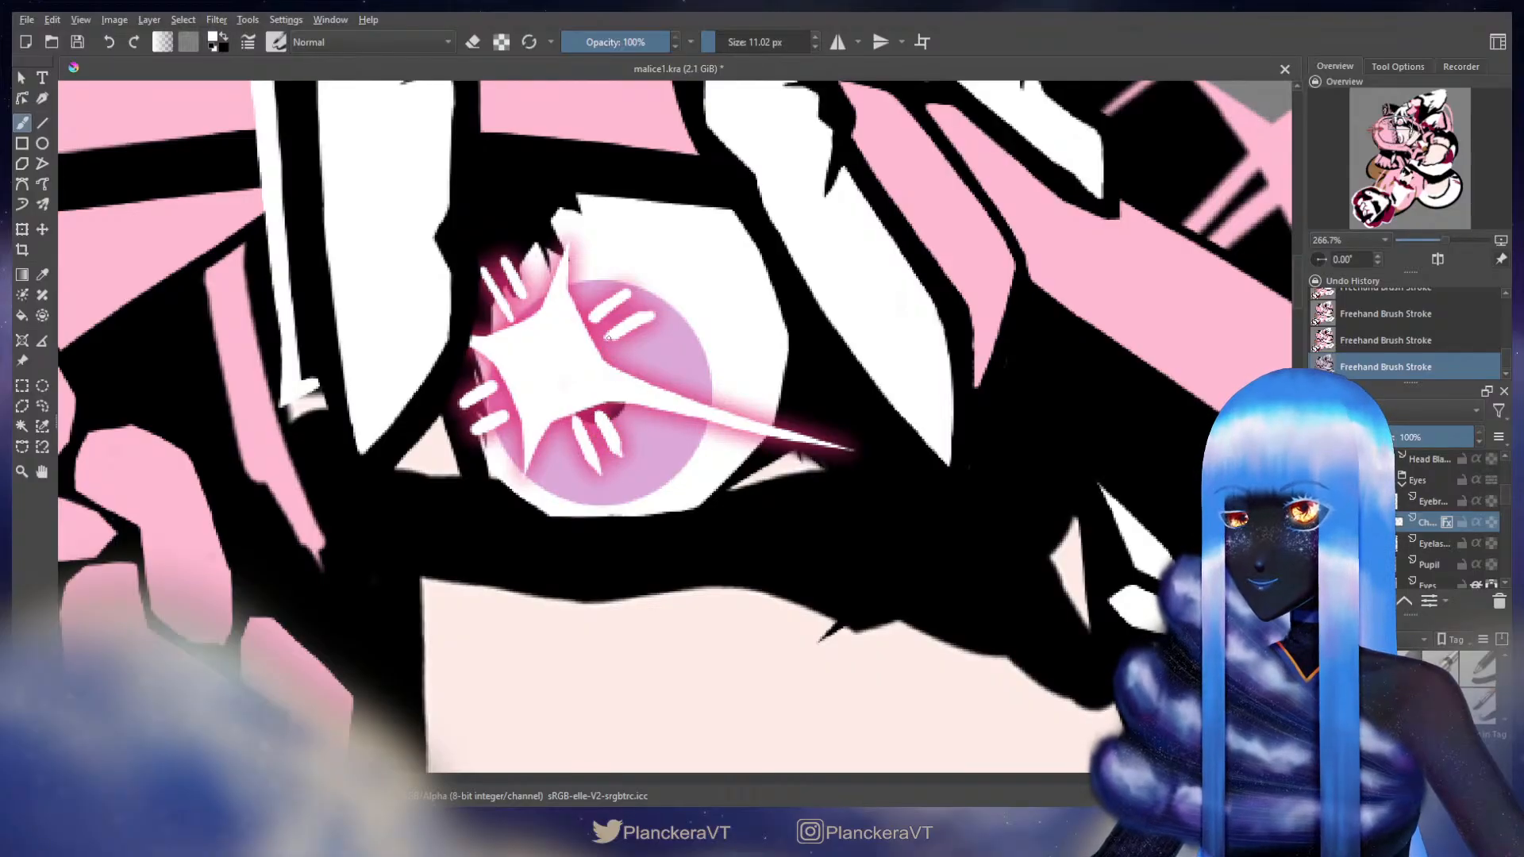
{"action": "key", "text": "e"}
{"action": "key", "text": "bracketleft"}
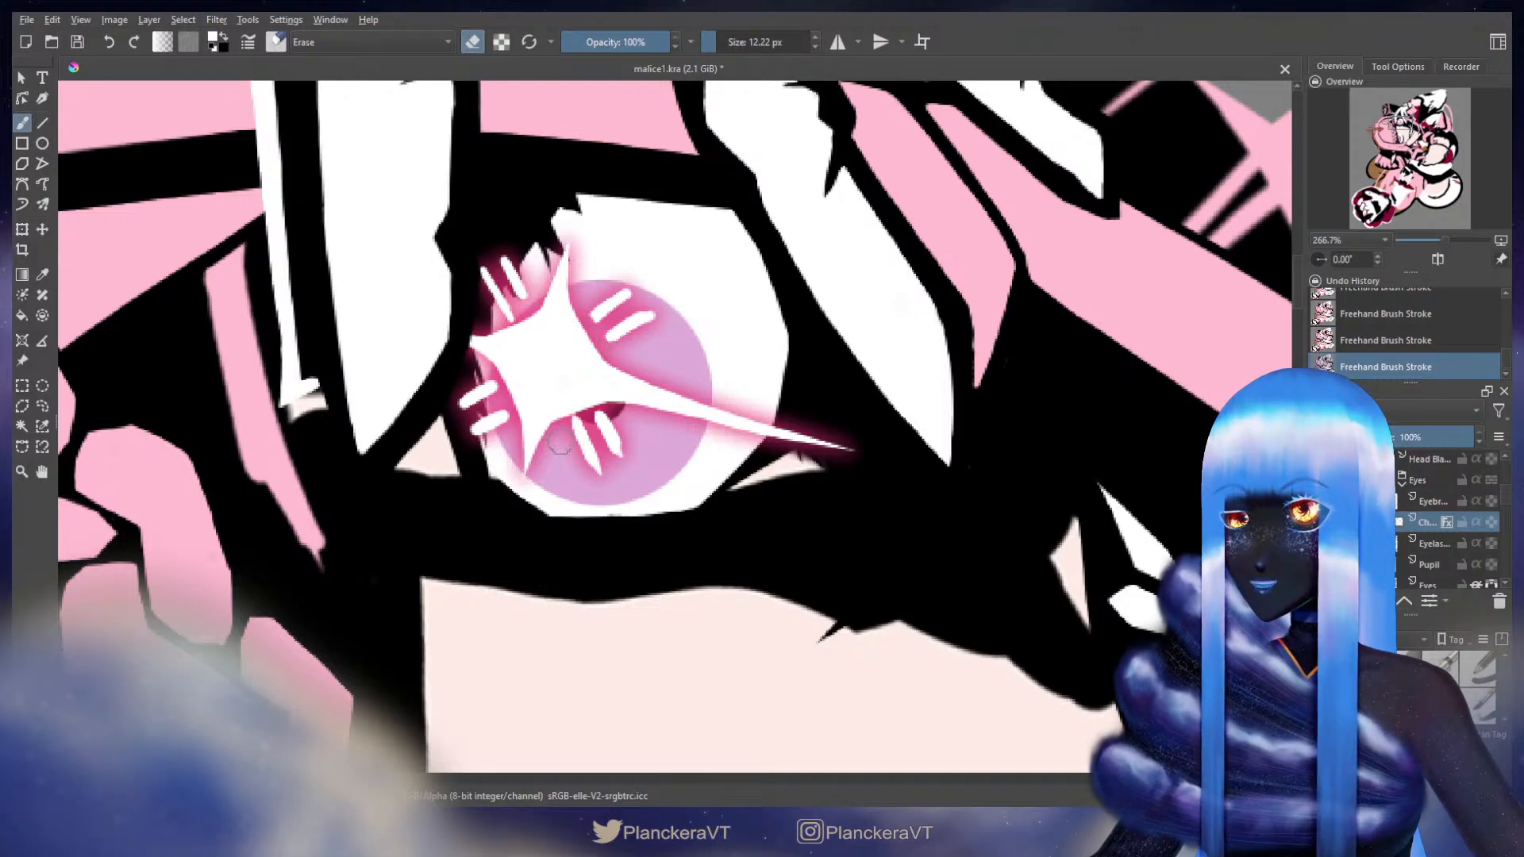
{"action": "key", "text": "e"}
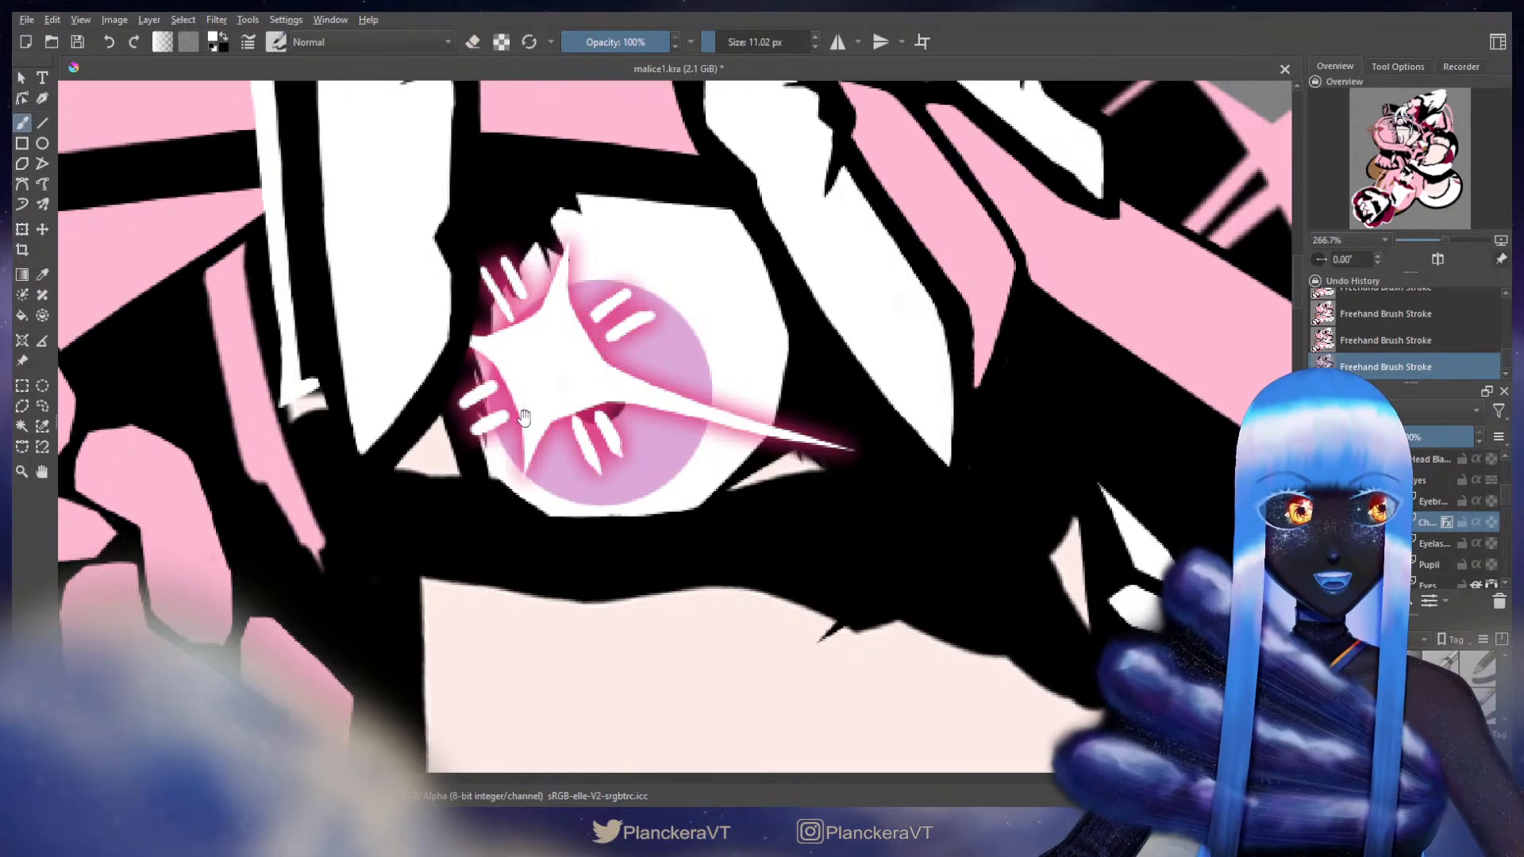
{"action": "left_click_drag", "start_coordinate": [520, 417], "coordinate": [644, 385]}
{"action": "key", "text": "bracketleft"}
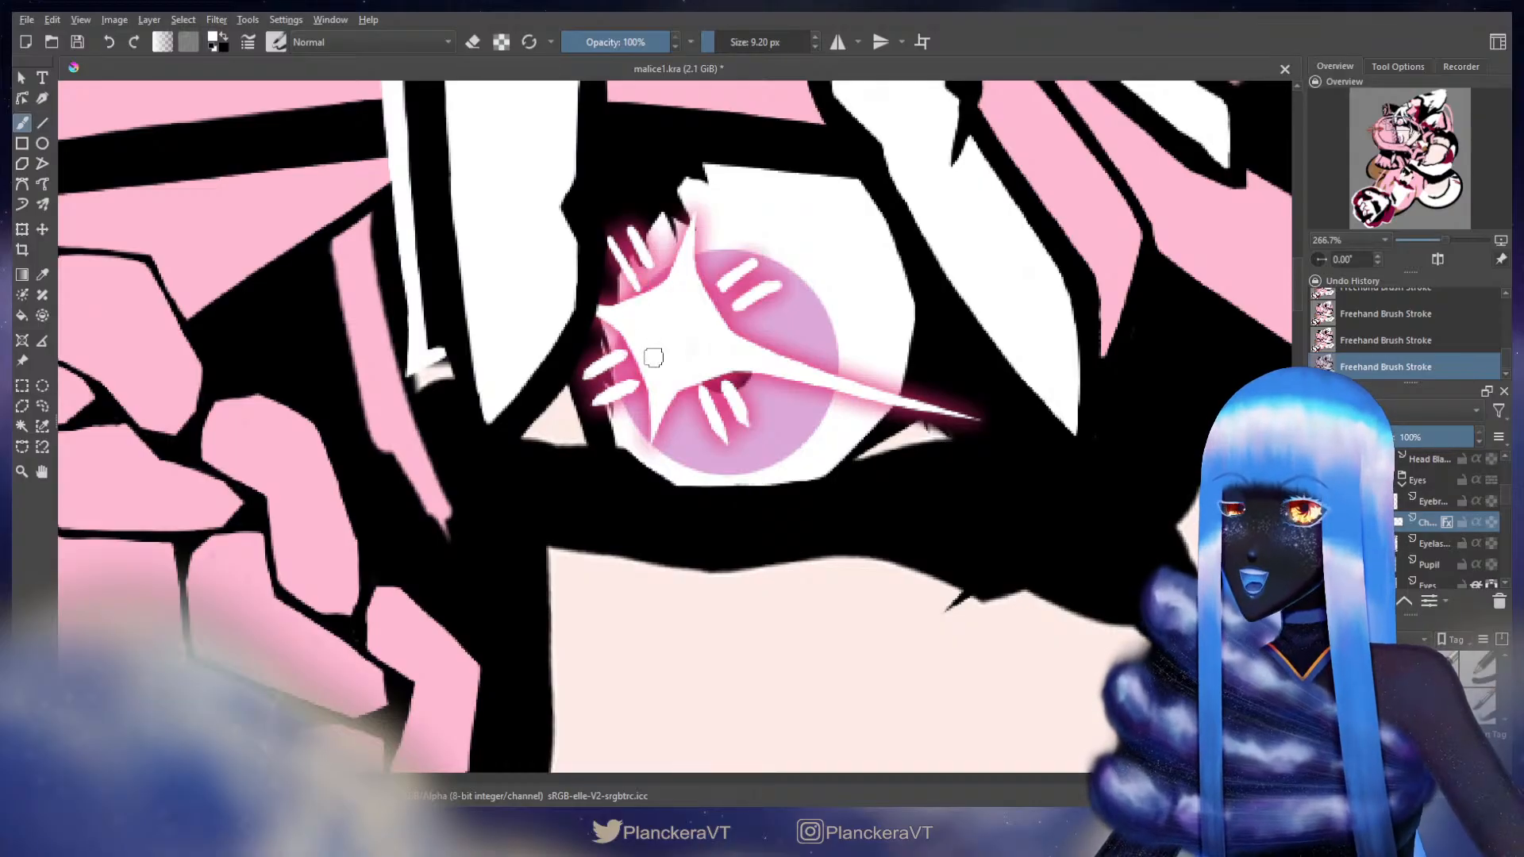
{"action": "key", "text": "e"}
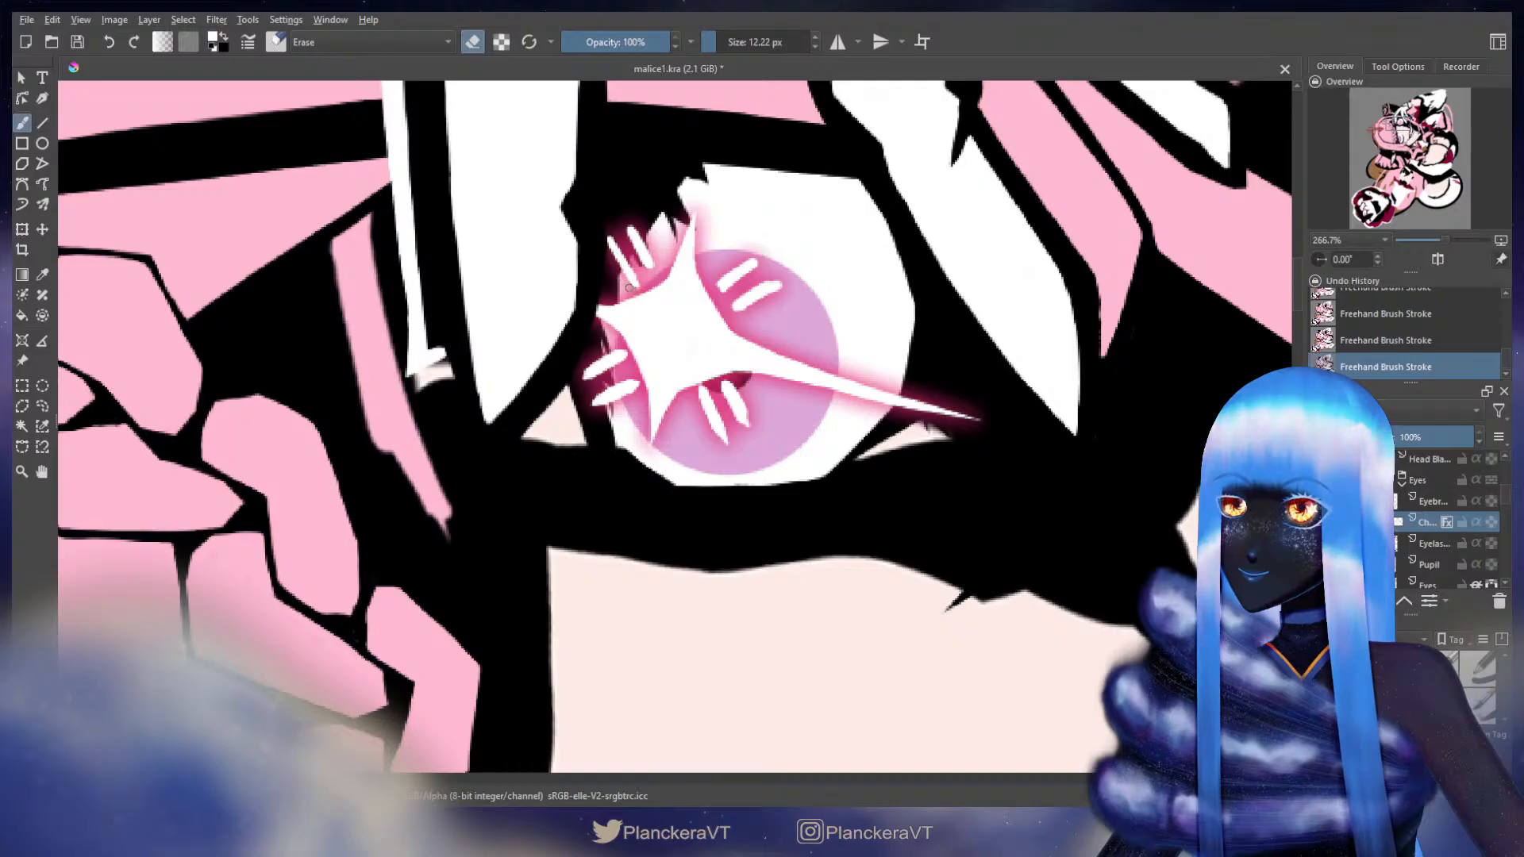
{"action": "key", "text": "e"}
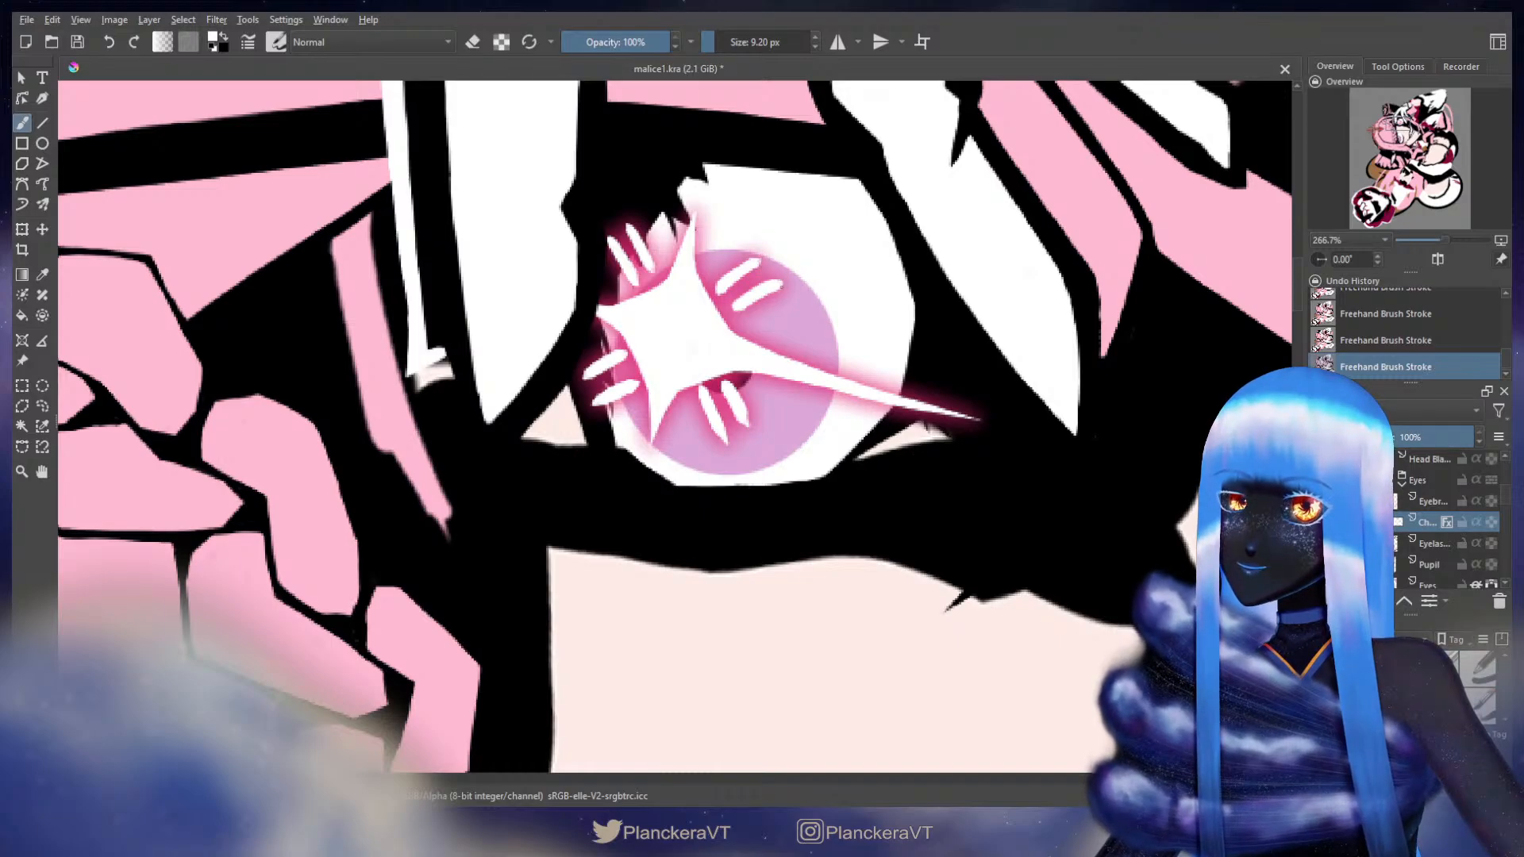
- Switch to the Eyes layer with a black brush and hide the star sparkle layer covering the upper eye's iris
{"action": "scroll", "coordinate": [825, 326], "scroll_direction": "down", "scroll_amount": 6}
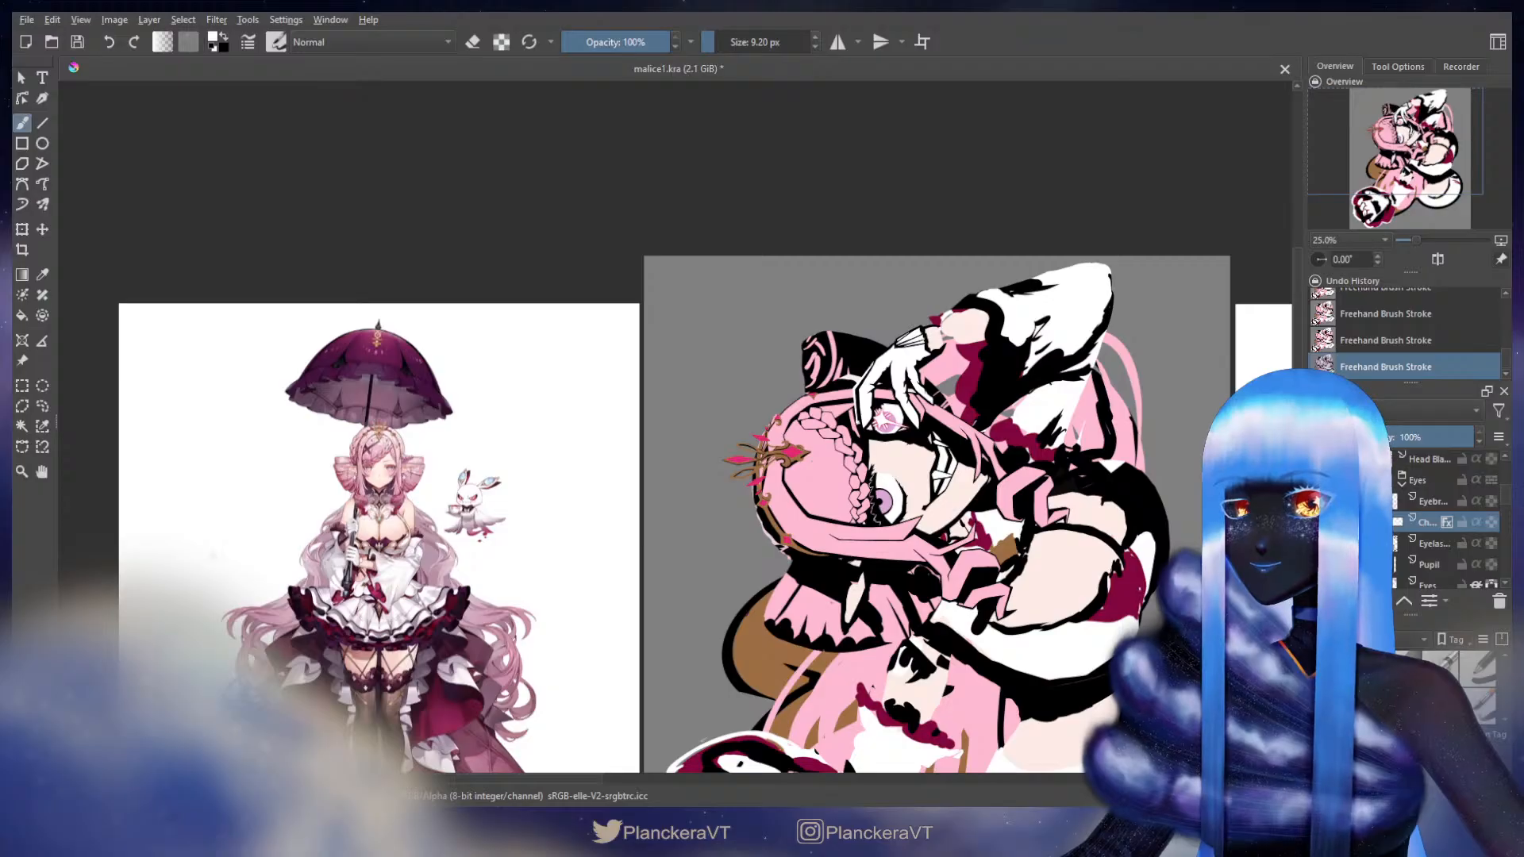
{"action": "scroll", "coordinate": [934, 505], "scroll_direction": "up", "scroll_amount": 4}
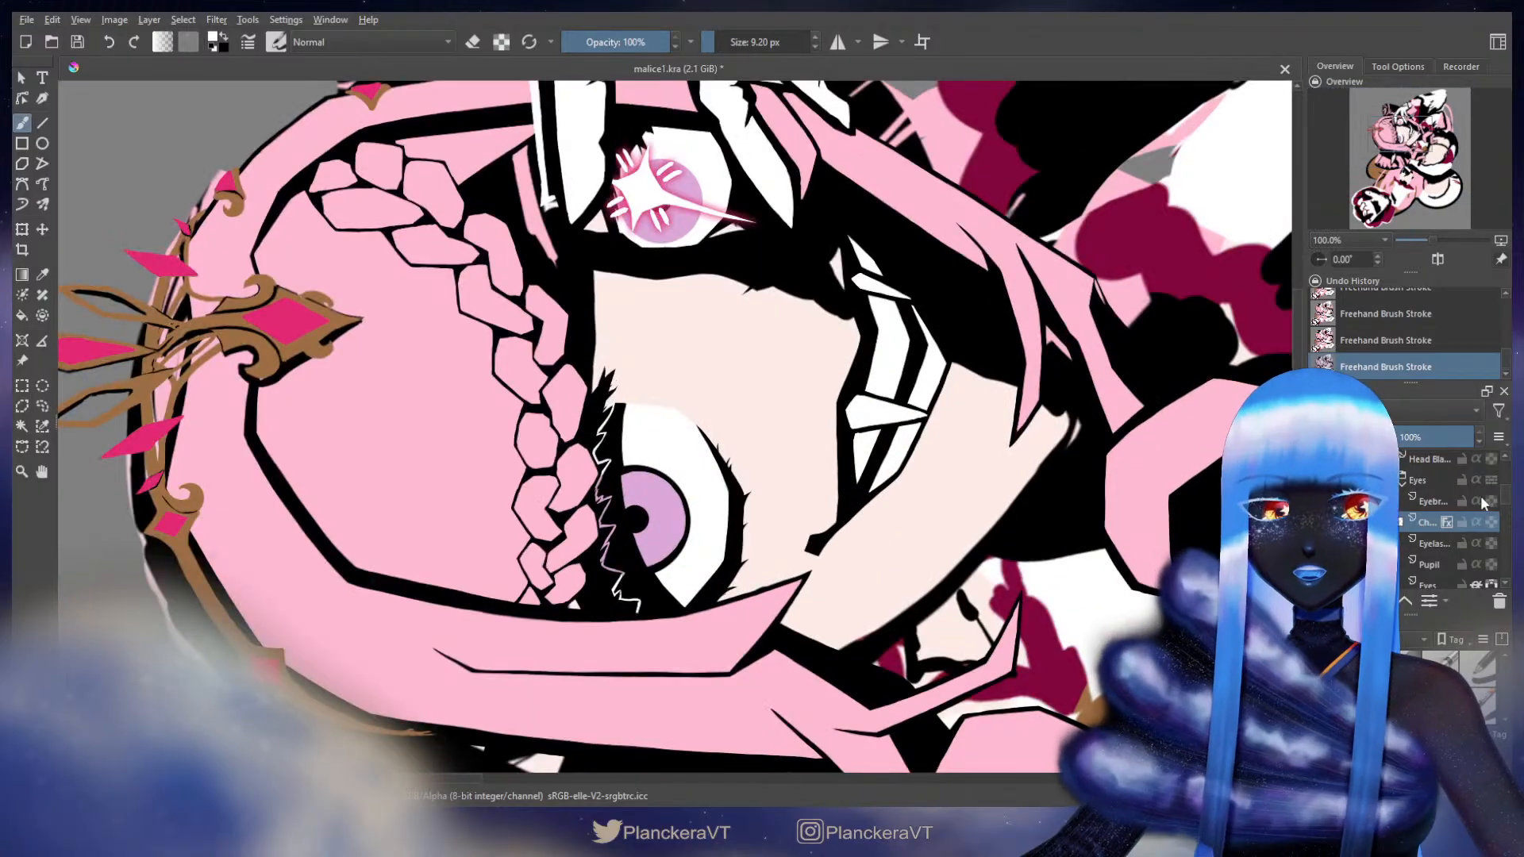
{"action": "scroll", "coordinate": [1448, 560], "scroll_direction": "down", "scroll_amount": 1}
{"action": "left_click", "coordinate": [1433, 528]}
{"action": "scroll", "coordinate": [773, 412], "scroll_direction": "up", "scroll_amount": 2}
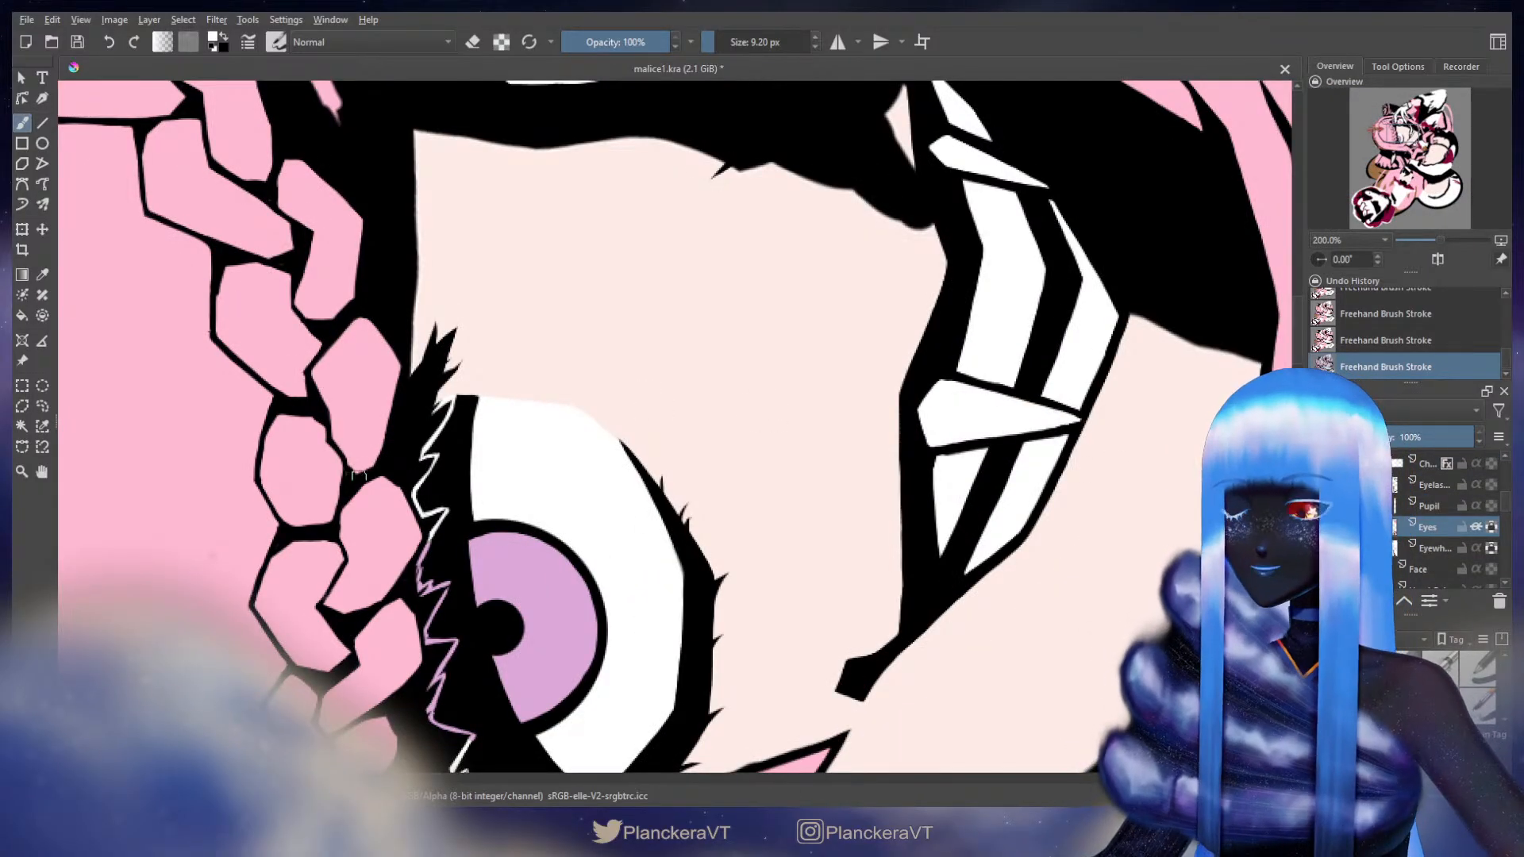
{"action": "left_click_drag", "start_coordinate": [573, 373], "coordinate": [598, 773]}
{"action": "left_click_drag", "start_coordinate": [518, 391], "coordinate": [538, 391], "text": "shift"}
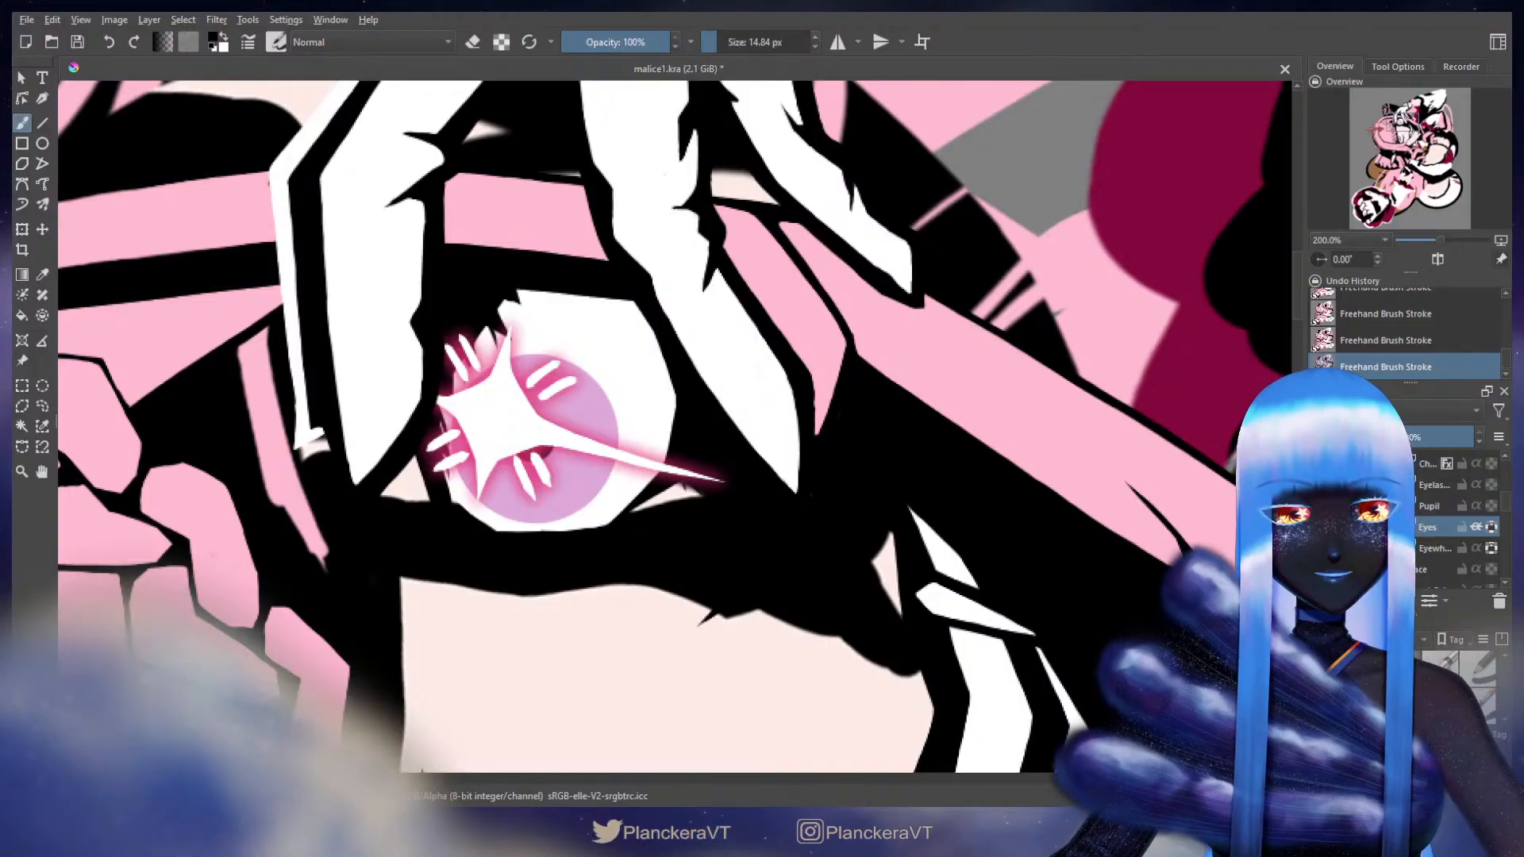
{"action": "left_click", "coordinate": [1317, 464]}
{"action": "scroll", "coordinate": [496, 399], "scroll_direction": "up", "scroll_amount": 2}
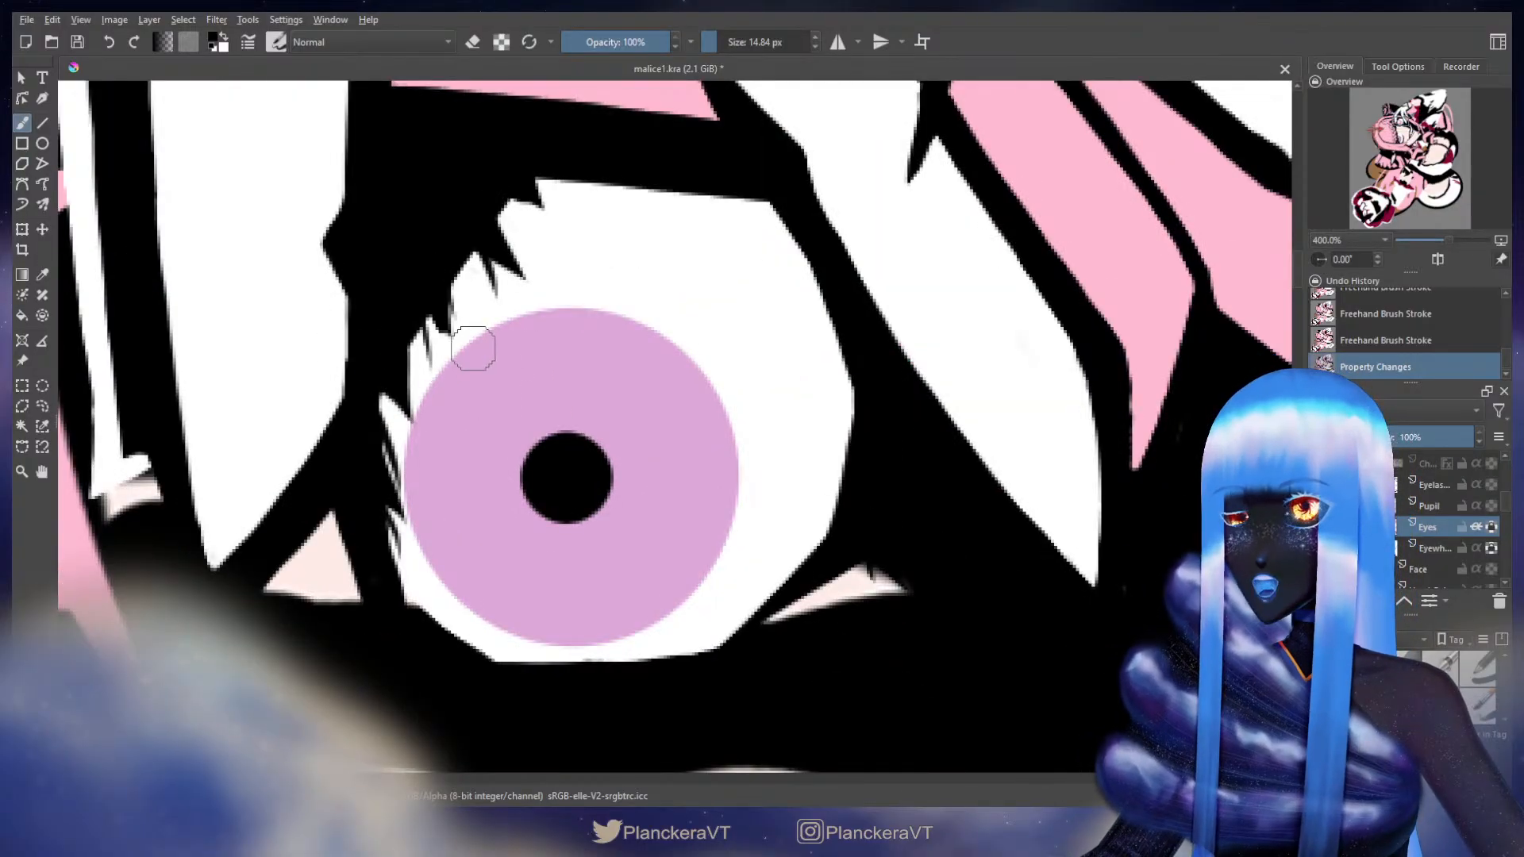
- Draw a thin black rim around the upper eye's lilac iris along its top, inner-corner side and lower edge
{"action": "key", "text": "bracketleft"}
{"action": "mouse_move", "coordinate": [488, 330]}
{"action": "left_mouse_down"}
{"action": "mouse_move", "coordinate": [581, 307]}
{"action": "mouse_move", "coordinate": [641, 321]}
{"action": "mouse_move", "coordinate": [719, 385]}
{"action": "left_mouse_up"}
{"action": "left_click_drag", "start_coordinate": [692, 357], "coordinate": [716, 385]}
{"action": "left_click_drag", "start_coordinate": [716, 347], "coordinate": [708, 261]}
{"action": "left_click_drag", "start_coordinate": [704, 305], "coordinate": [698, 305]}
{"action": "mouse_move", "coordinate": [640, 245]}
{"action": "left_mouse_down"}
{"action": "mouse_move", "coordinate": [727, 349]}
{"action": "mouse_move", "coordinate": [714, 468]}
{"action": "mouse_move", "coordinate": [620, 552]}
{"action": "mouse_move", "coordinate": [510, 553]}
{"action": "mouse_move", "coordinate": [452, 524]}
{"action": "mouse_move", "coordinate": [391, 453]}
{"action": "mouse_move", "coordinate": [420, 331]}
{"action": "mouse_move", "coordinate": [474, 251]}
{"action": "mouse_move", "coordinate": [526, 225]}
{"action": "left_mouse_up"}
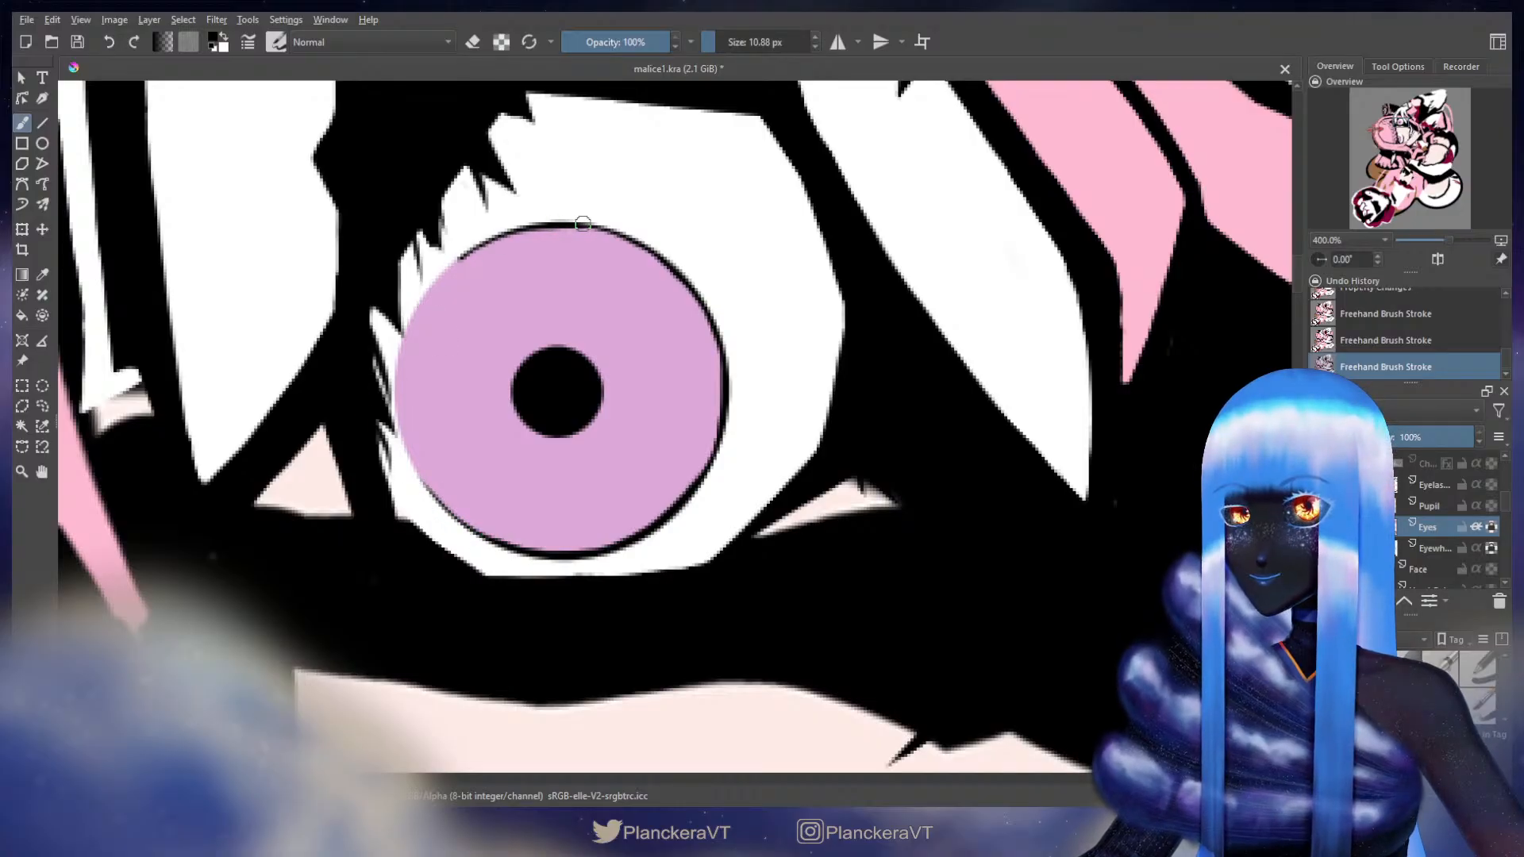
- Close the black rim along the lash side of the upper eye's iris, redoing uneven strokes
{"action": "left_click_drag", "start_coordinate": [469, 248], "coordinate": [405, 331]}
{"action": "key", "text": "ctrl+z"}
{"action": "mouse_move", "coordinate": [486, 239]}
{"action": "left_mouse_down"}
{"action": "mouse_move", "coordinate": [411, 322]}
{"action": "mouse_move", "coordinate": [402, 410]}
{"action": "mouse_move", "coordinate": [469, 248]}
{"action": "mouse_move", "coordinate": [422, 301]}
{"action": "mouse_move", "coordinate": [394, 395]}
{"action": "left_mouse_up"}
{"action": "key", "text": "ctrl+z"}
{"action": "key", "text": "ctrl+z"}
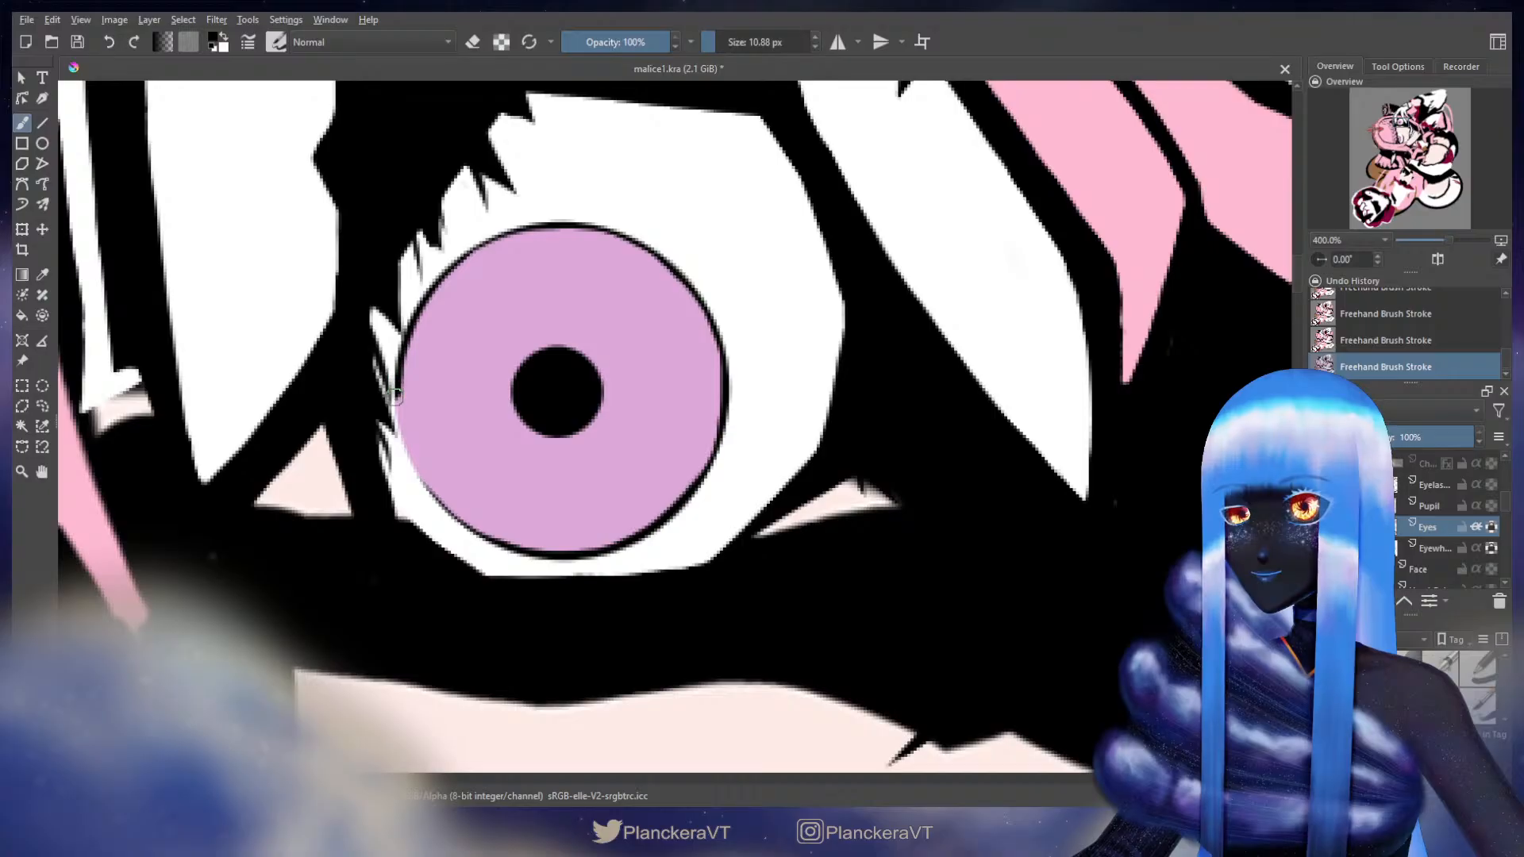
- Show the star sparkle layer again over the outlined iris
{"action": "key", "text": "bracketleft"}
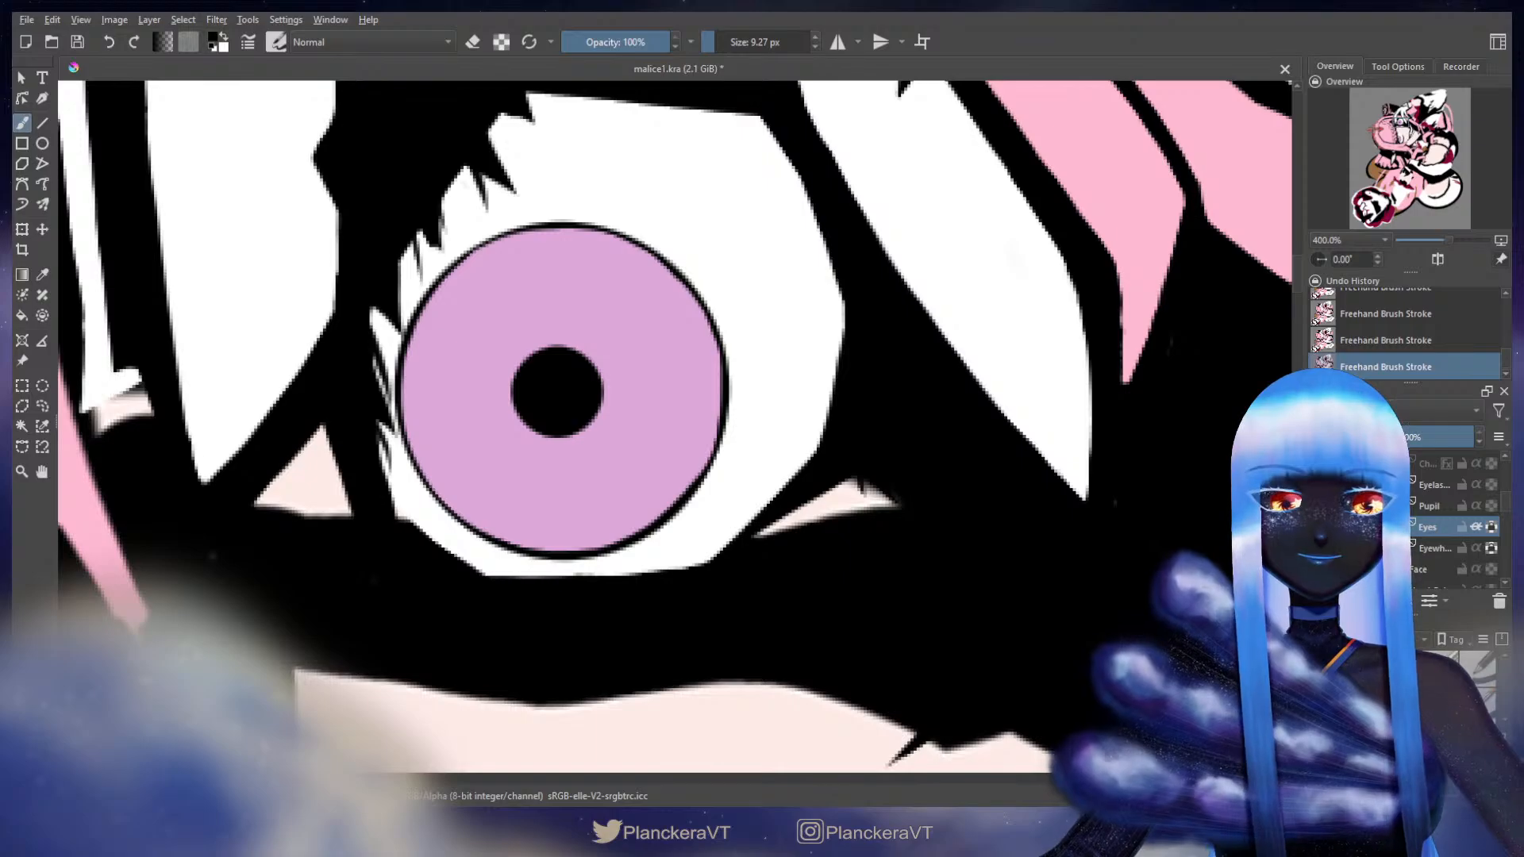
{"action": "left_click", "coordinate": [1319, 463]}
{"action": "scroll", "coordinate": [729, 520], "scroll_direction": "down", "scroll_amount": 6}
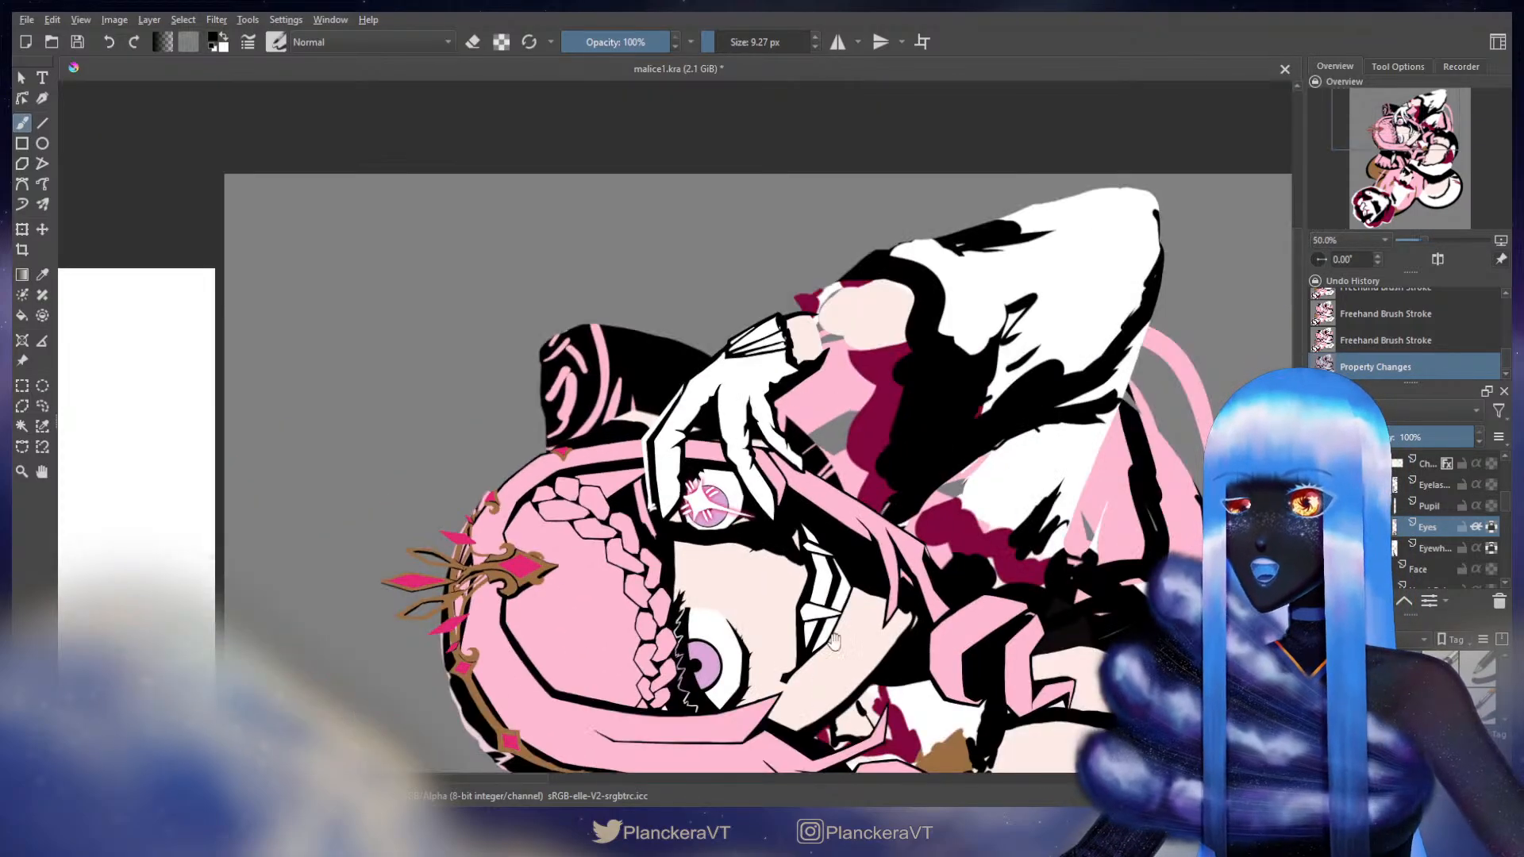
{"action": "left_click_drag", "start_coordinate": [729, 520], "coordinate": [770, 362]}
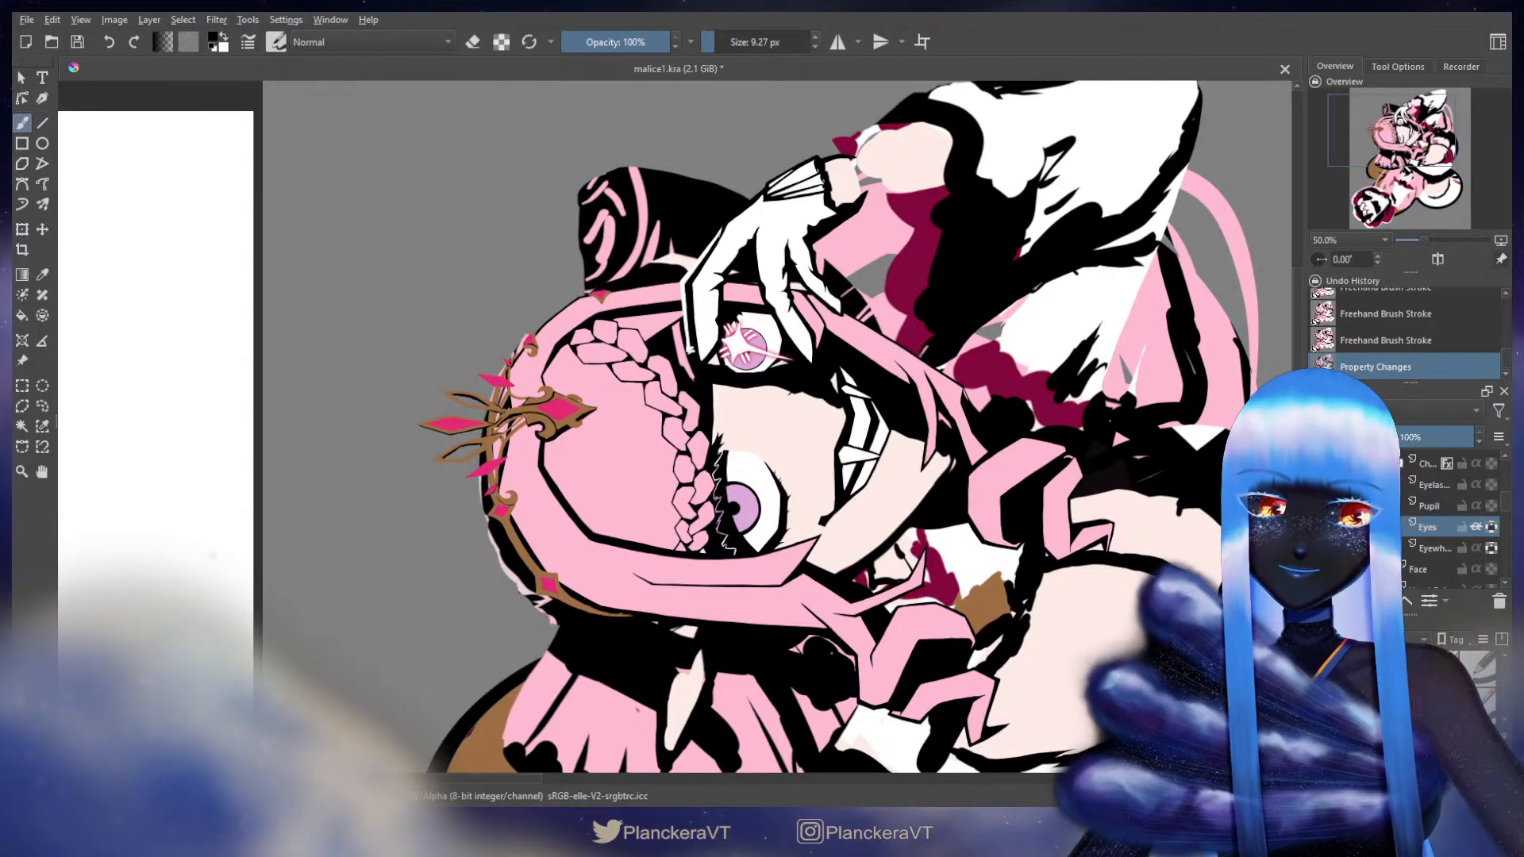
- Lasso the lower eye's iris on the Eyes layer and shift it slightly away from the braid
{"action": "left_click", "coordinate": [42, 406]}
{"action": "mouse_move", "coordinate": [756, 439]}
{"action": "left_mouse_down"}
{"action": "mouse_move", "coordinate": [673, 601]}
{"action": "mouse_move", "coordinate": [853, 459]}
{"action": "left_mouse_up"}
{"action": "key", "text": "t"}
{"action": "left_click_drag", "start_coordinate": [796, 501], "coordinate": [810, 501]}
{"action": "key", "text": "ctrl+shift+a"}
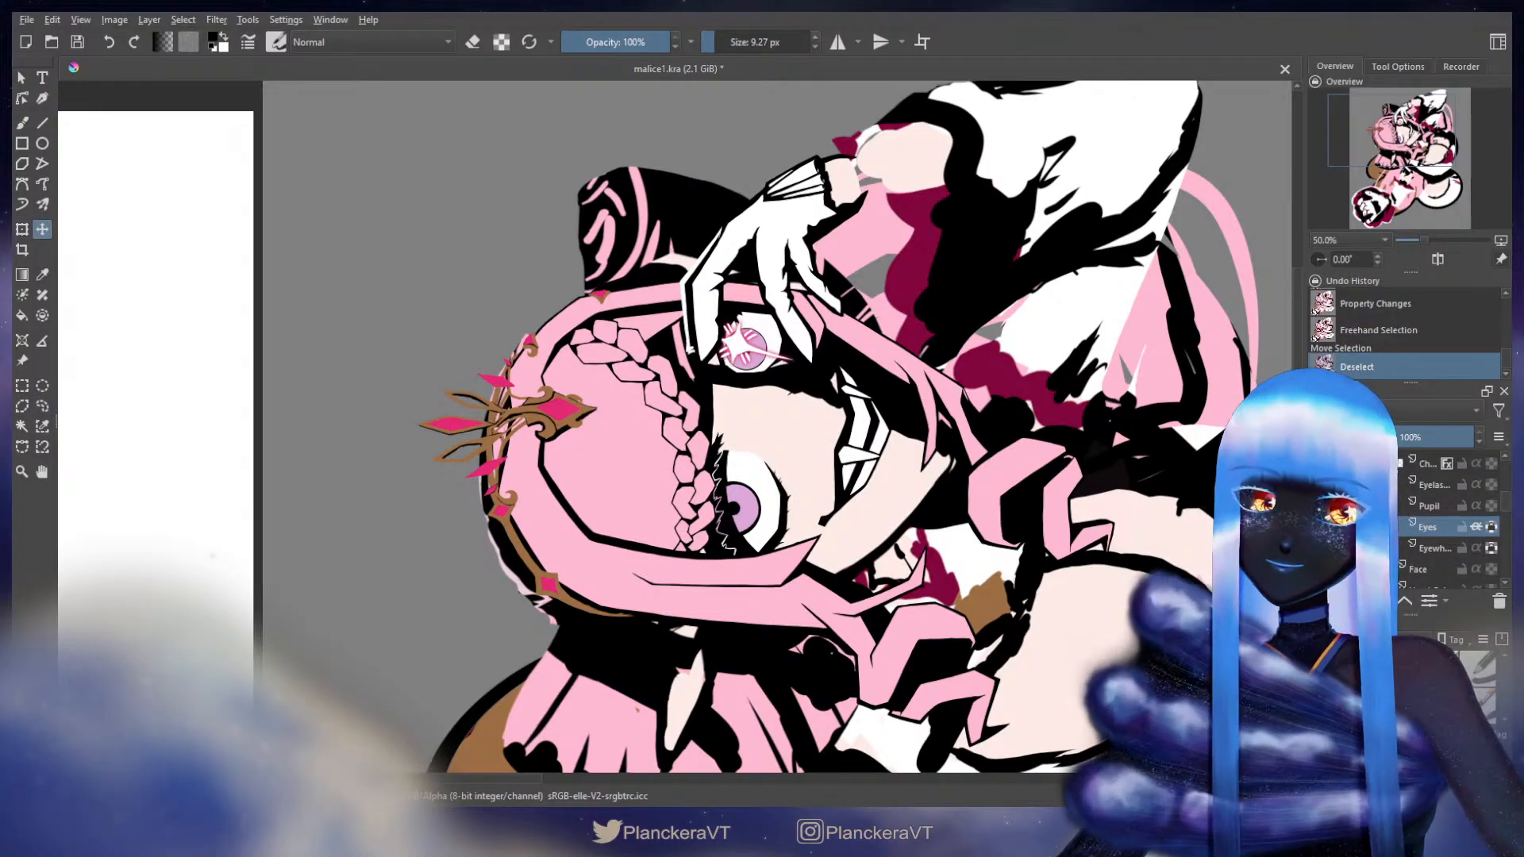
- Lasso around the lower eye and move its black pupil on the Pupil layer slightly away from the braid
{"action": "left_click", "coordinate": [42, 405]}
{"action": "mouse_move", "coordinate": [732, 475]}
{"action": "left_mouse_down"}
{"action": "mouse_move", "coordinate": [818, 476]}
{"action": "mouse_move", "coordinate": [730, 465]}
{"action": "left_mouse_up"}
{"action": "key", "text": "t"}
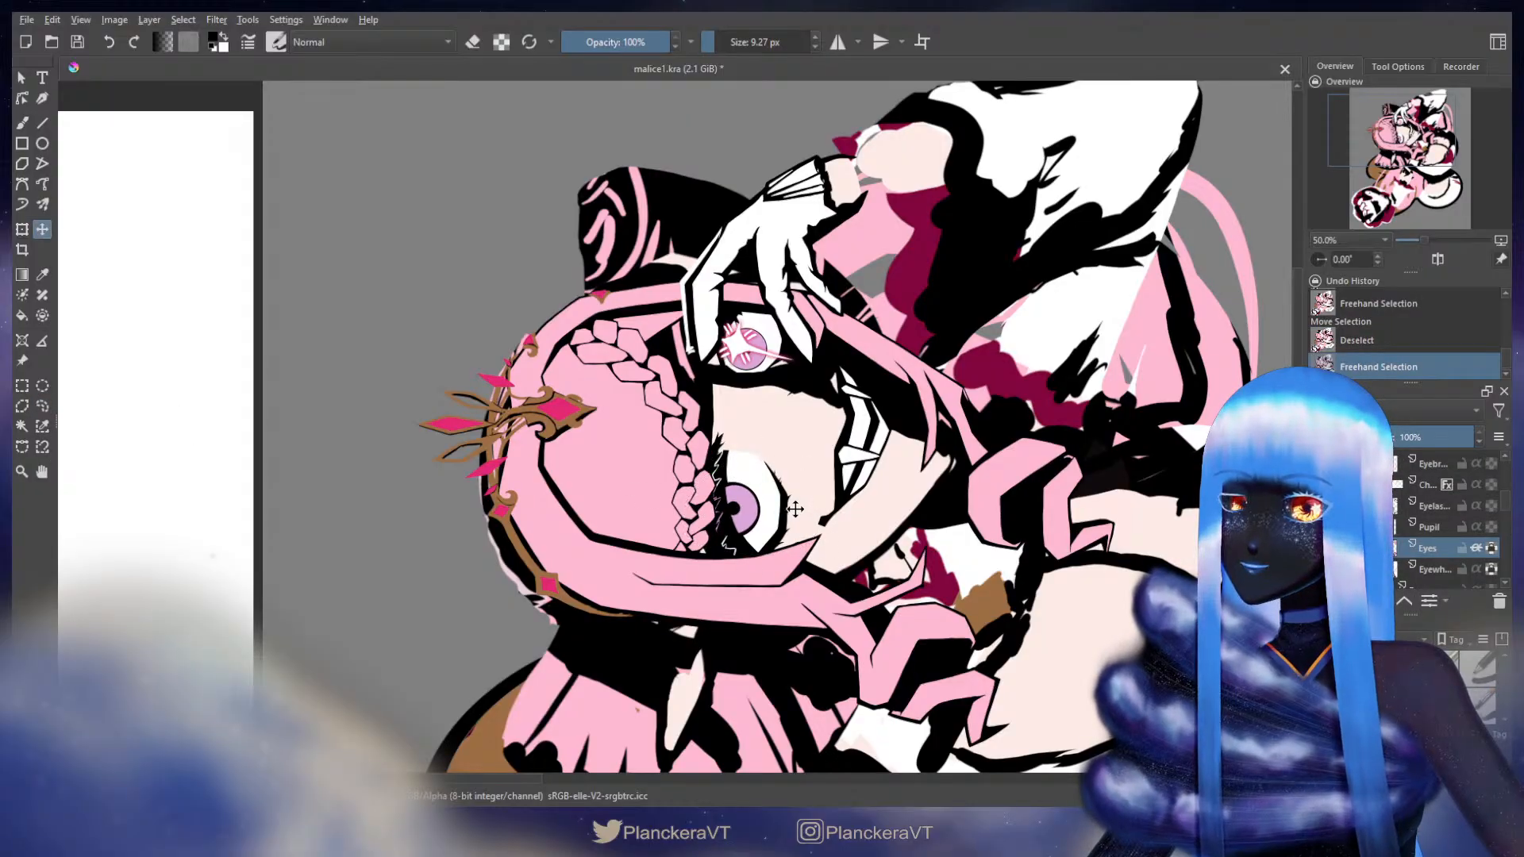
{"action": "key", "text": "Page_Up"}
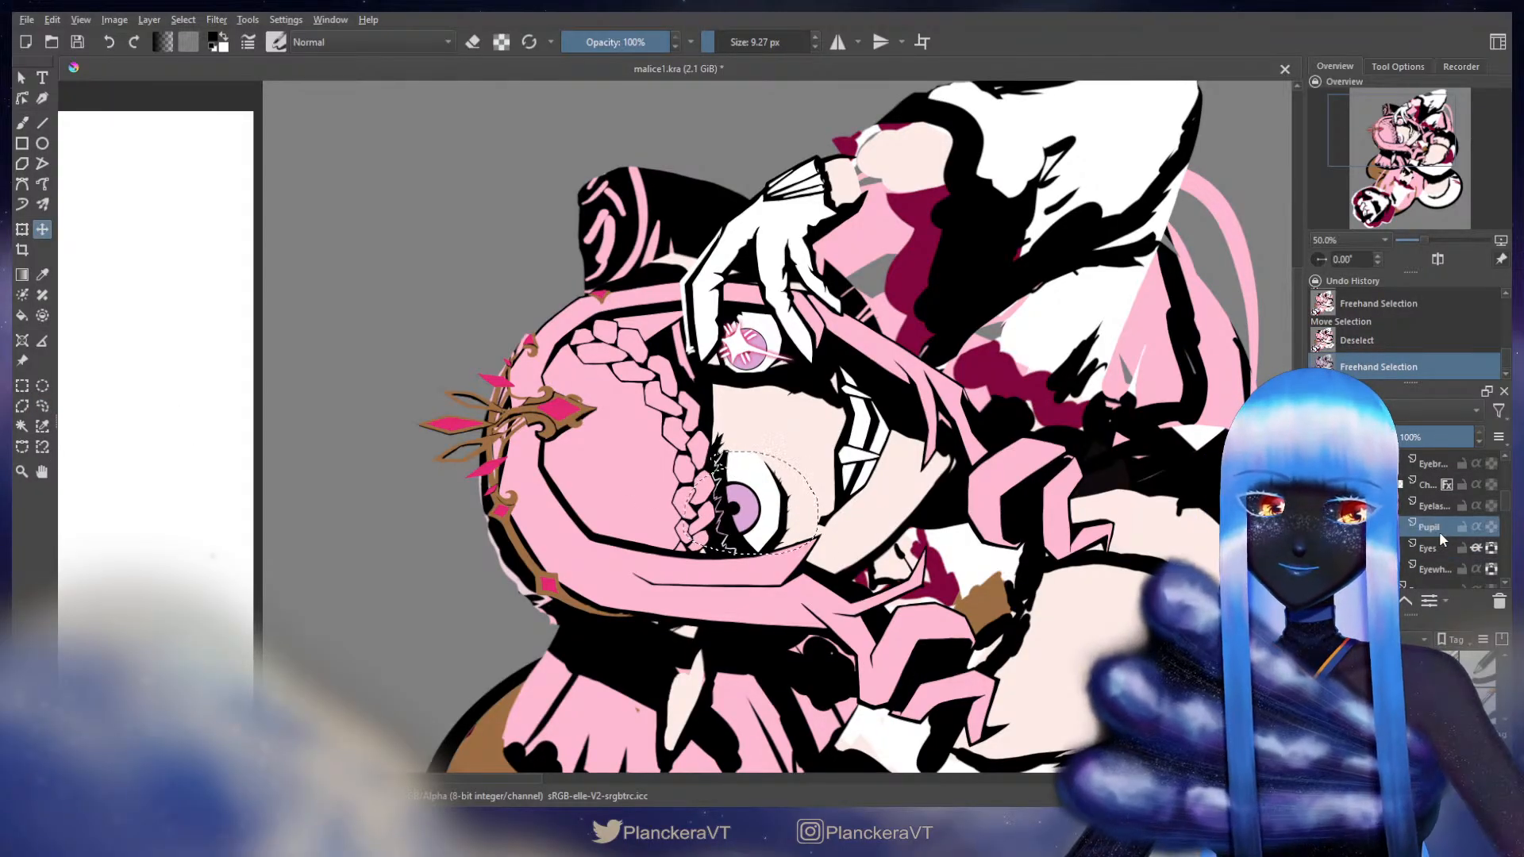
{"action": "left_click_drag", "start_coordinate": [775, 511], "coordinate": [787, 508]}
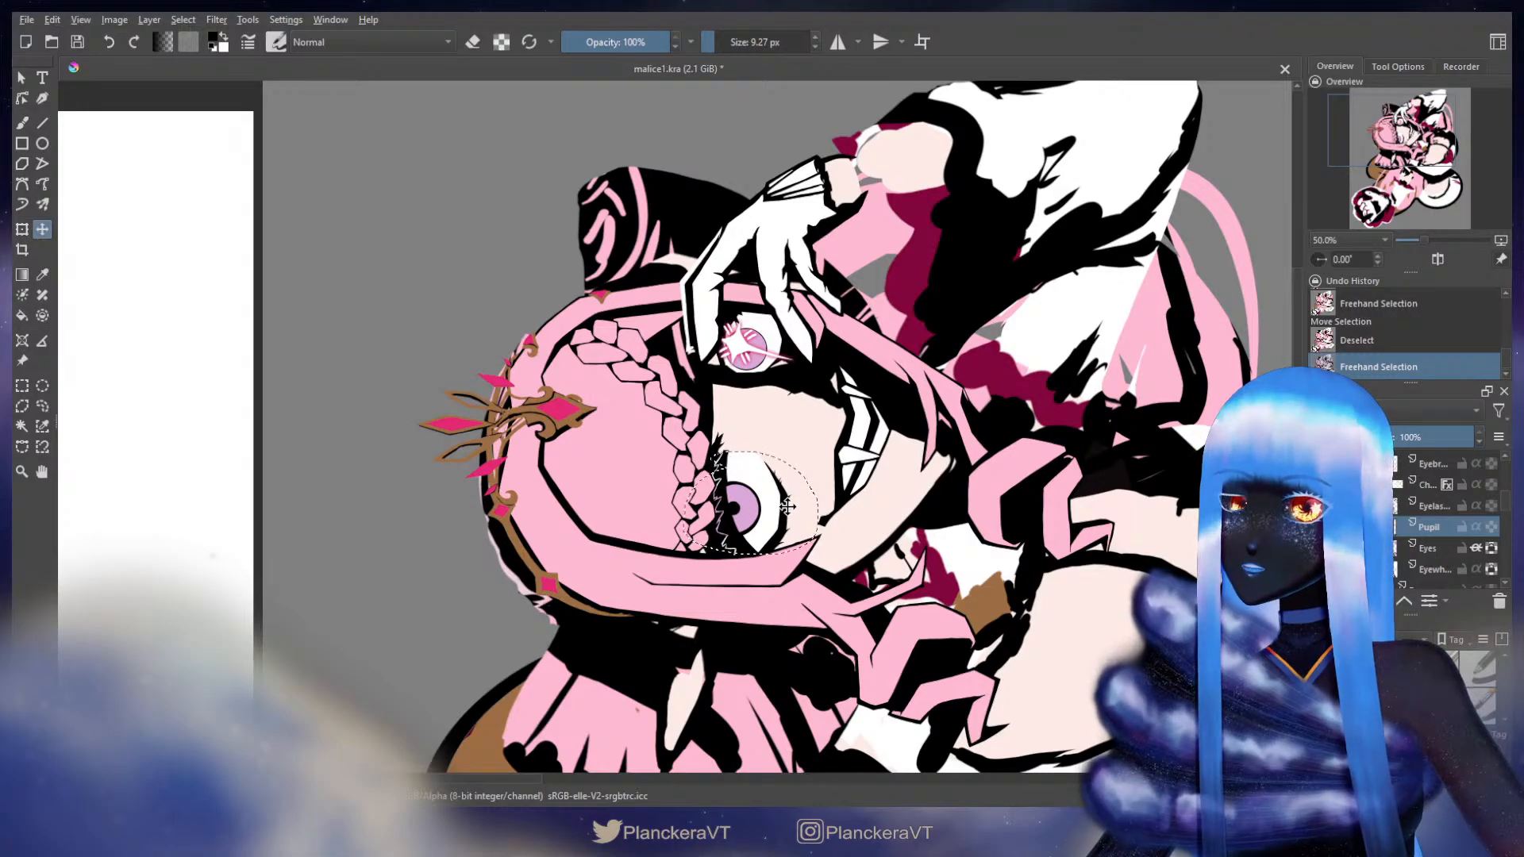
{"action": "key", "text": "ctrl+shift+a"}
- Restore the lower eye's selection, nudge the pupil a little further toward the iris's centre and deselect
{"action": "scroll", "coordinate": [747, 544], "scroll_direction": "up", "scroll_amount": 2}
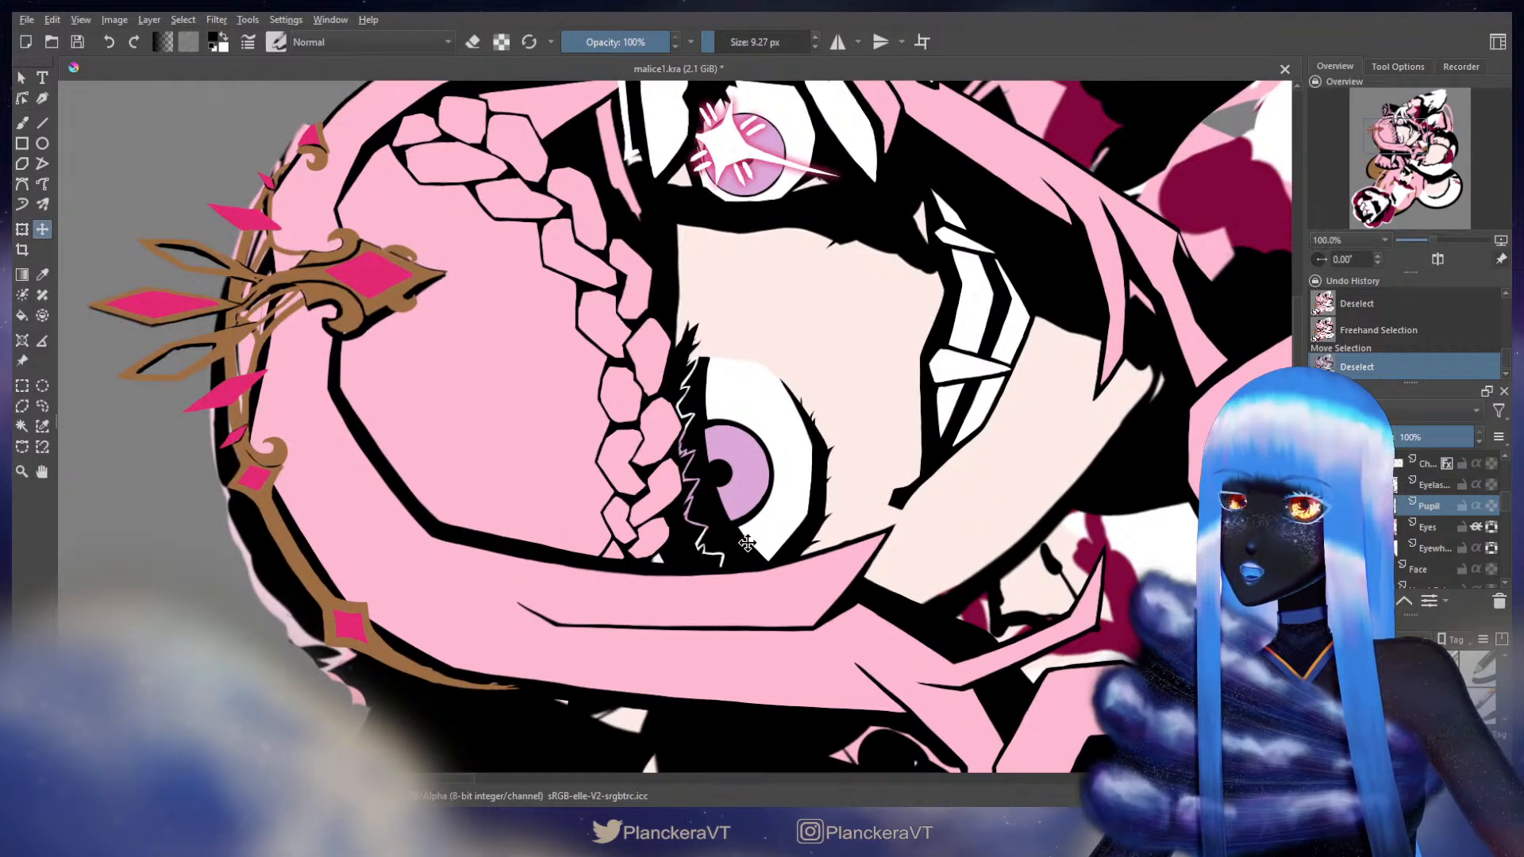
{"action": "key", "text": "ctrl+z"}
{"action": "left_click_drag", "start_coordinate": [770, 488], "coordinate": [775, 487]}
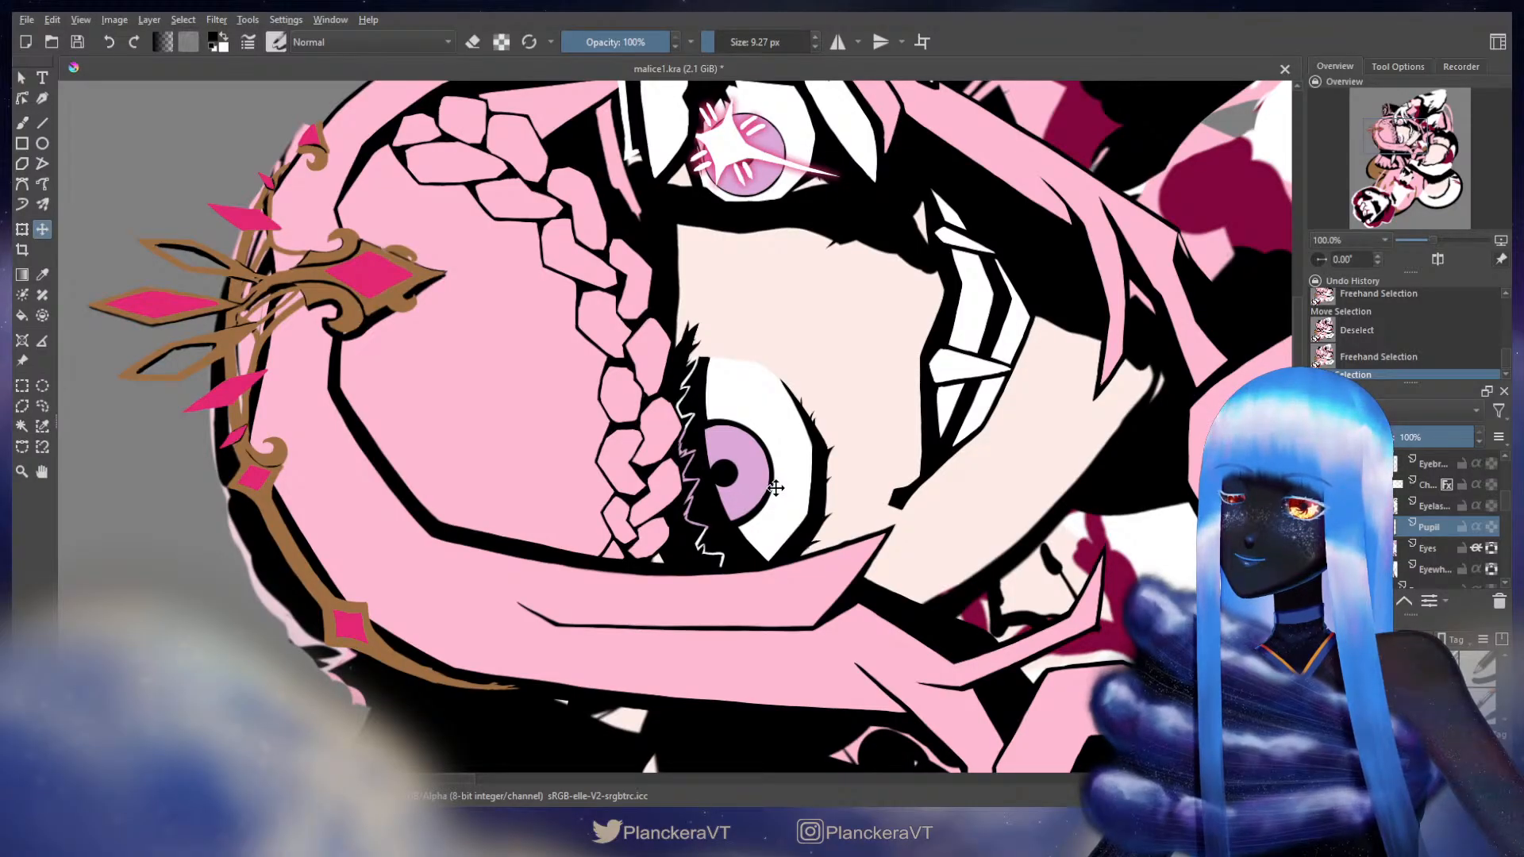
{"action": "key", "text": "ctrl+shift+a"}
- Extend the lower eye's iris behind the pupil on the lash side with sampled lilac on the Eyes layer
{"action": "scroll", "coordinate": [780, 487], "scroll_direction": "down", "scroll_amount": 3}
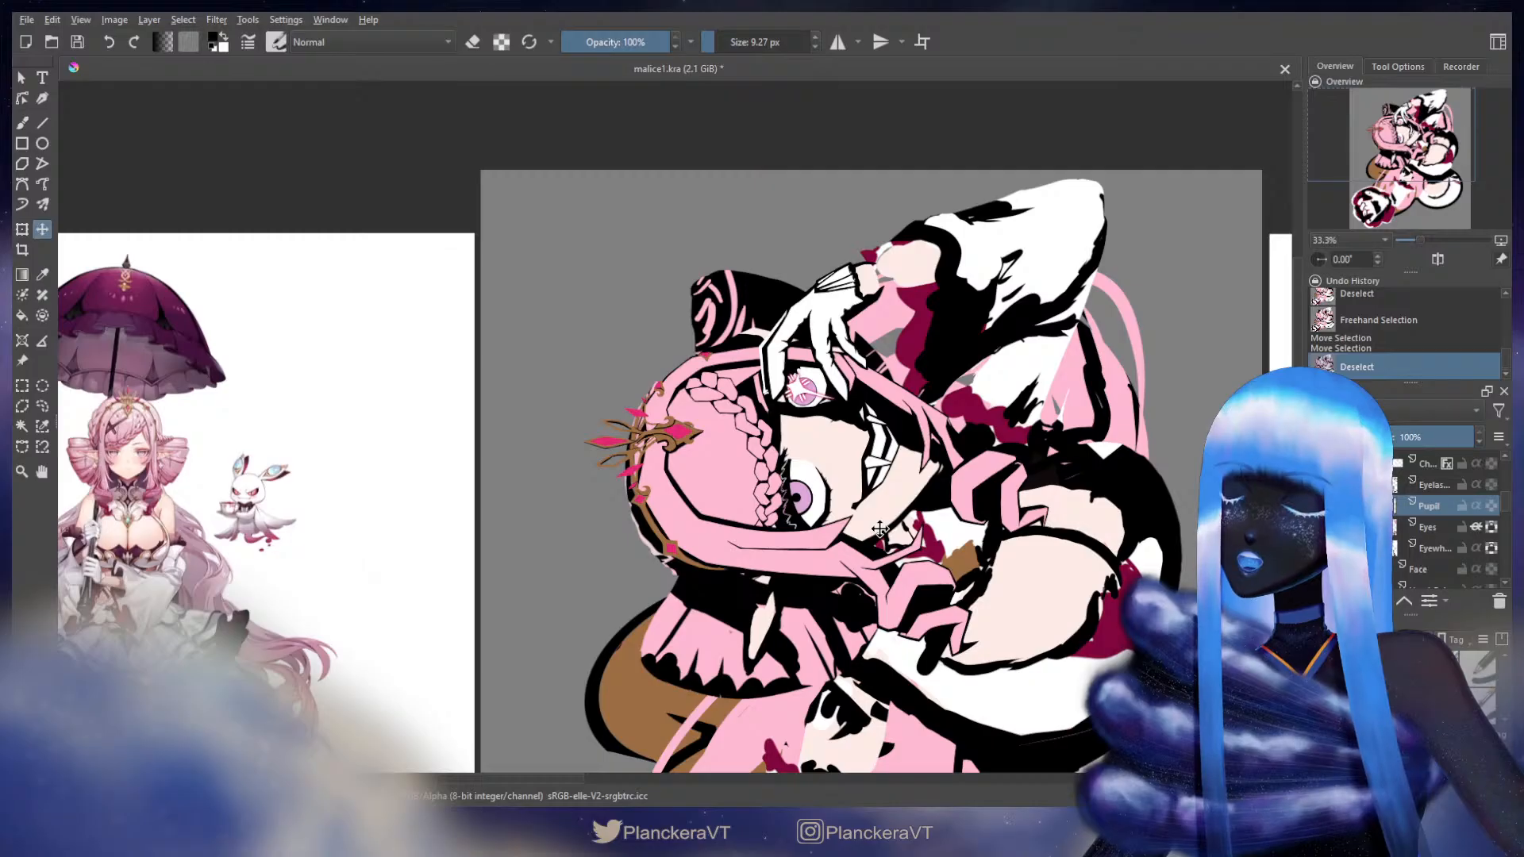
{"action": "scroll", "coordinate": [790, 546], "scroll_direction": "up", "scroll_amount": 4}
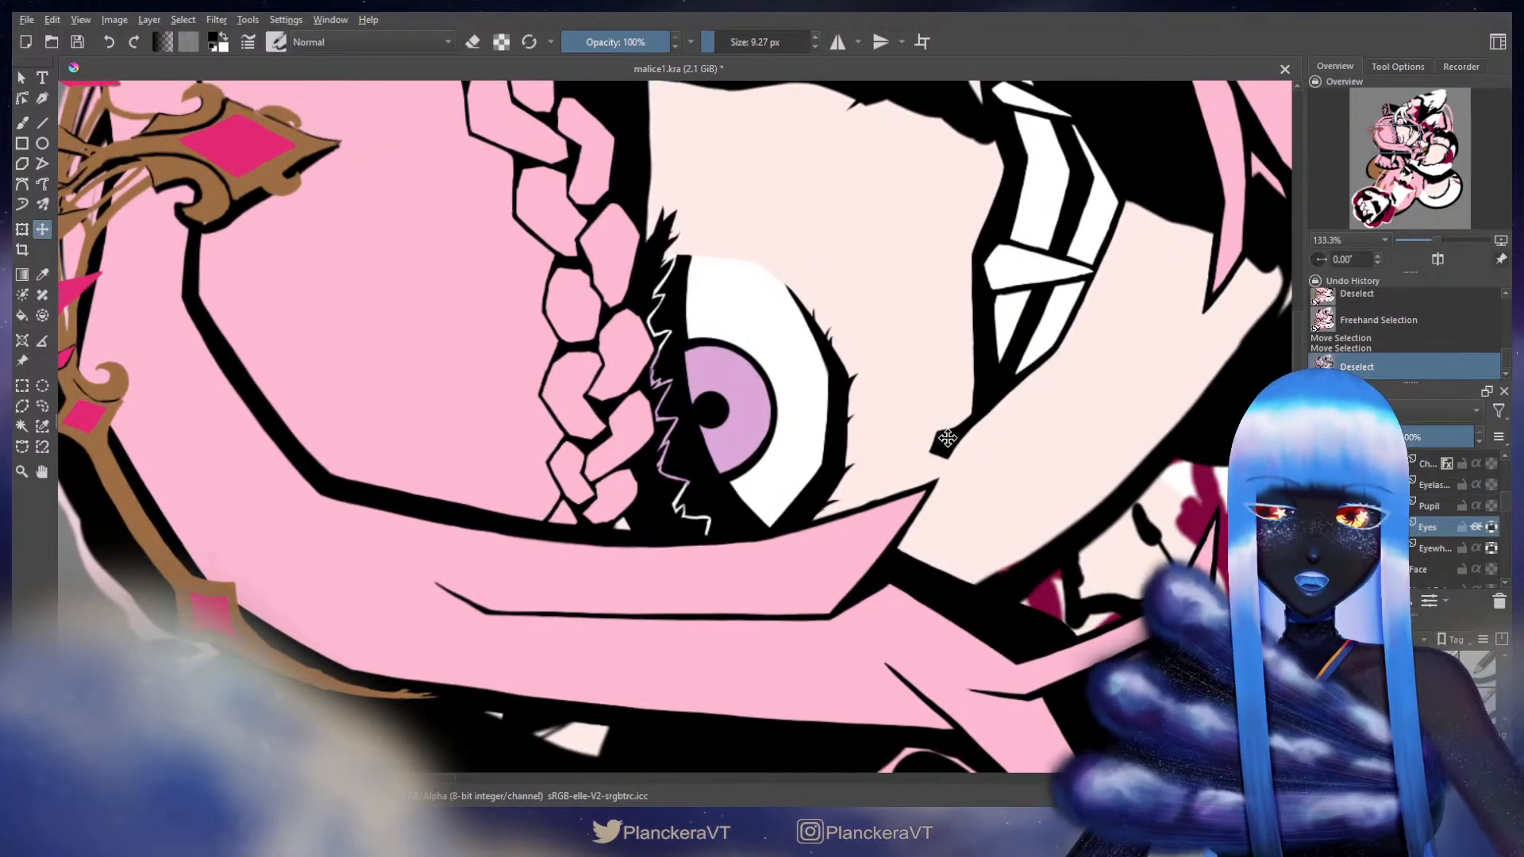
{"action": "key", "text": "Page_Down"}
{"action": "key", "text": "b"}
{"action": "left_click", "coordinate": [704, 445], "text": "ctrl"}
{"action": "mouse_move", "coordinate": [710, 378]}
{"action": "left_mouse_down"}
{"action": "mouse_move", "coordinate": [738, 379]}
{"action": "mouse_move", "coordinate": [689, 390]}
{"action": "mouse_move", "coordinate": [716, 462]}
{"action": "left_mouse_up"}
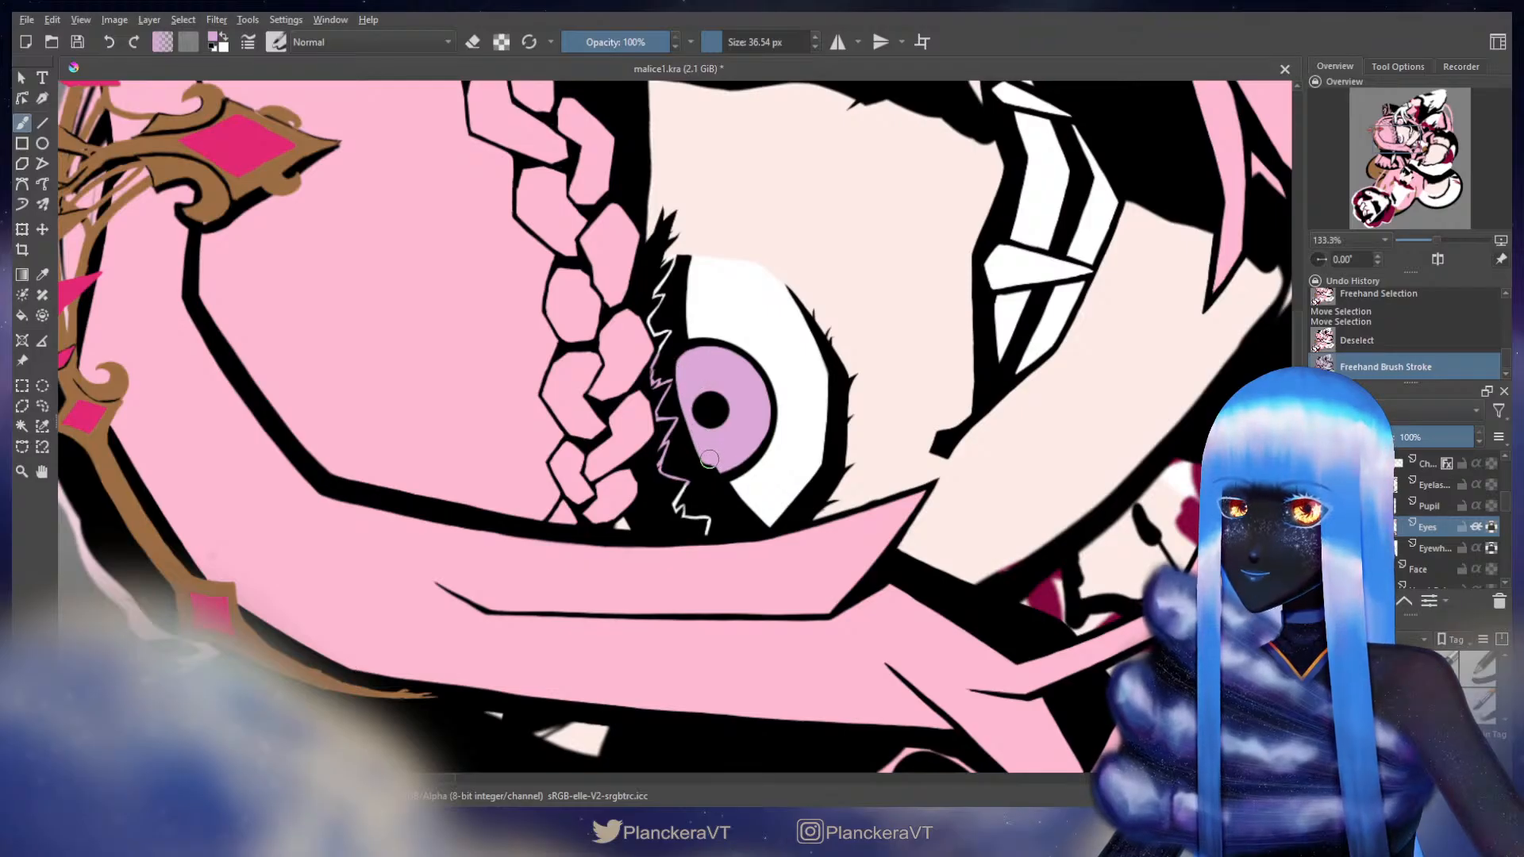
{"action": "left_click_drag", "start_coordinate": [719, 461], "coordinate": [708, 409]}
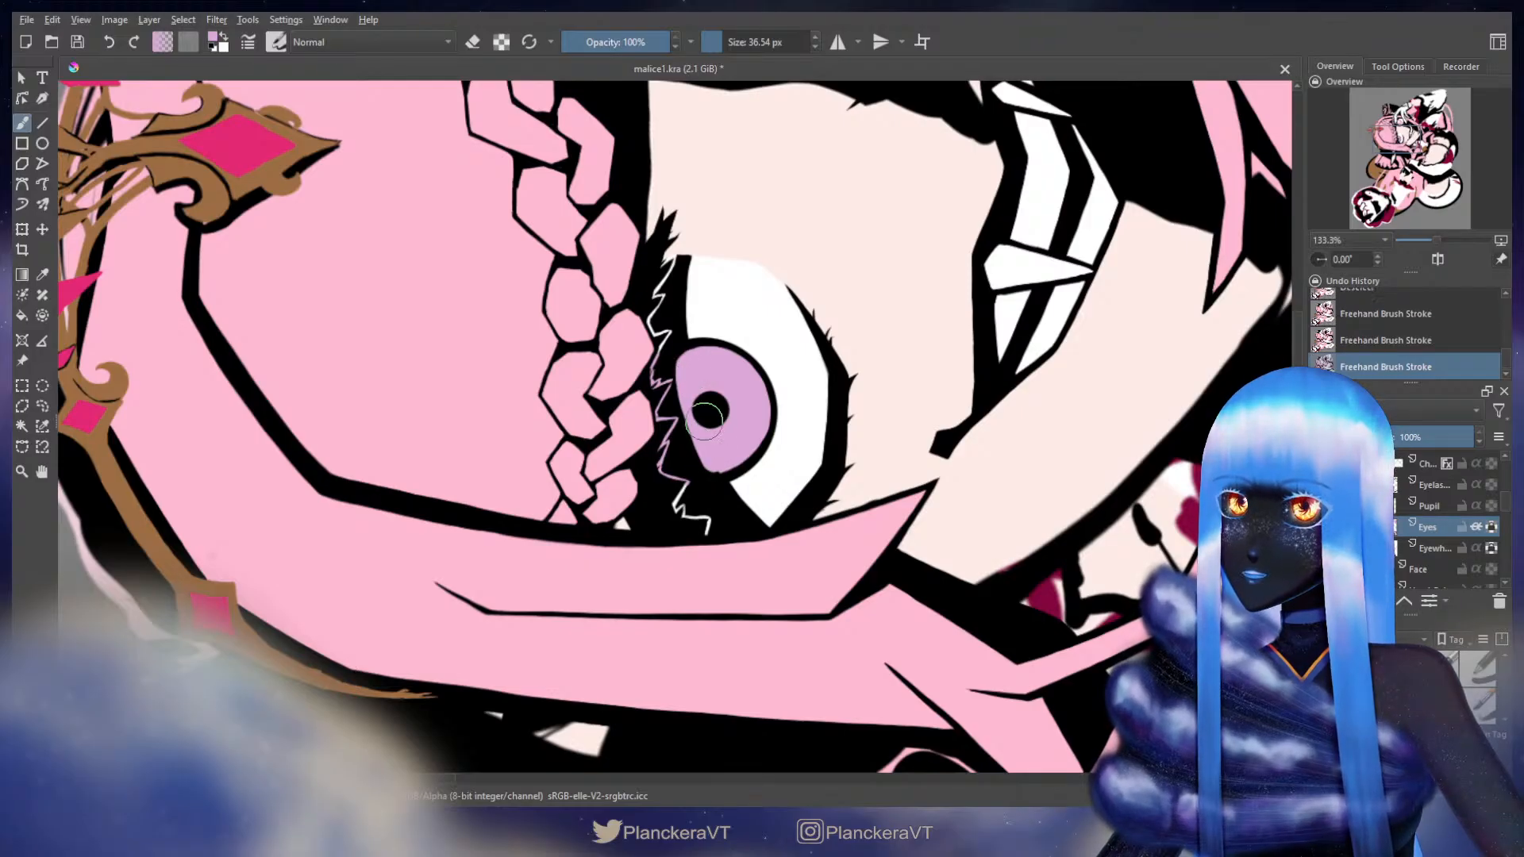
- Trim the lower iris's lash-side edge and redraw its rim with sampled black, redoing stray strokes
{"action": "left_click", "coordinate": [680, 330], "text": "ctrl"}
{"action": "left_click_drag", "start_coordinate": [684, 348], "coordinate": [677, 348]}
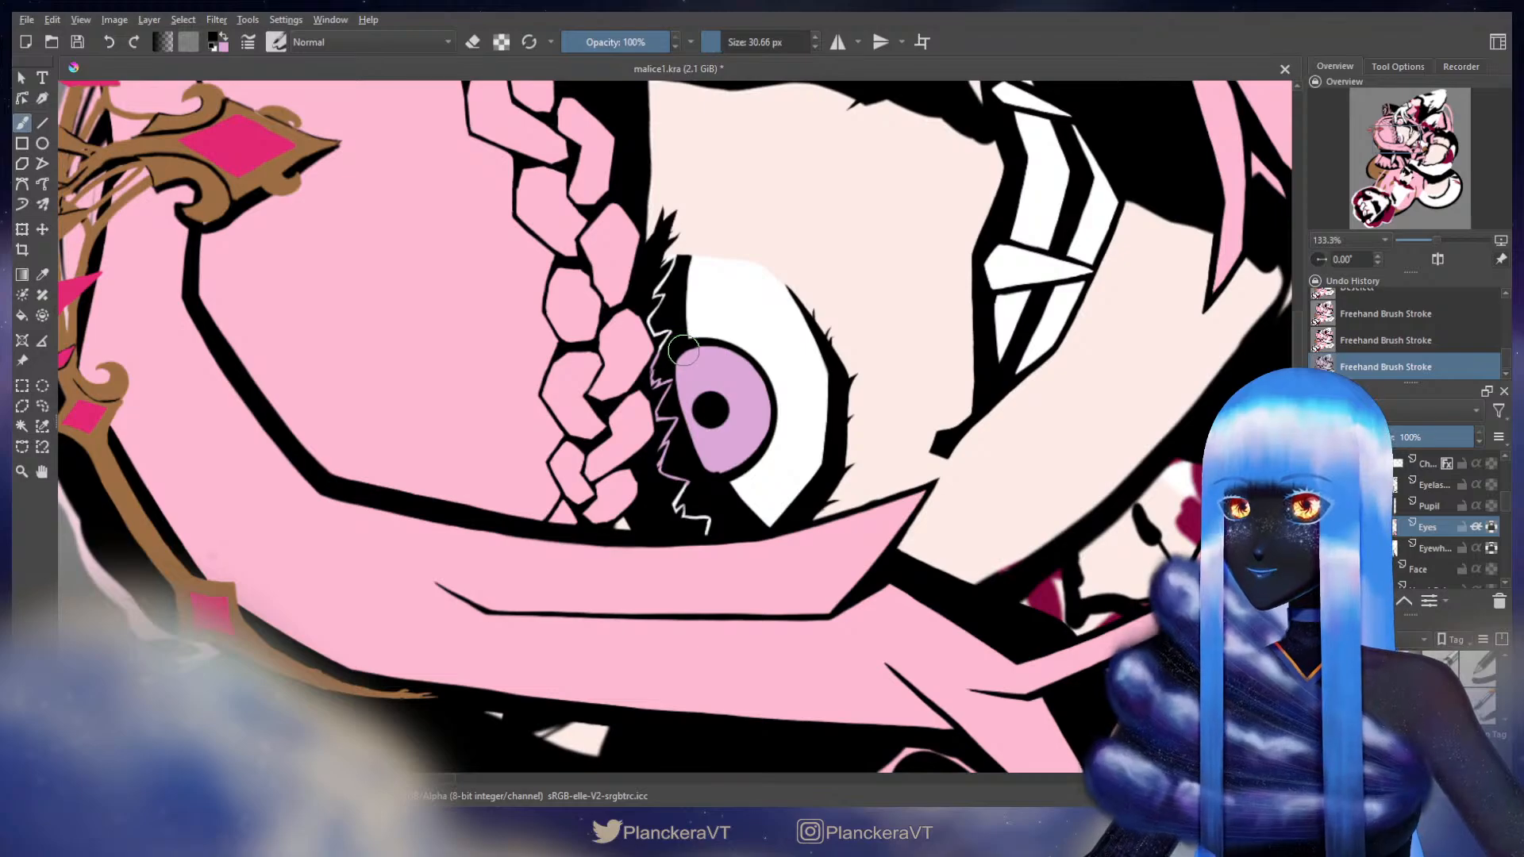
{"action": "left_click_drag", "start_coordinate": [677, 402], "coordinate": [689, 451]}
{"action": "key", "text": "ctrl+z"}
{"action": "mouse_move", "coordinate": [674, 349]}
{"action": "left_mouse_down"}
{"action": "mouse_move", "coordinate": [678, 408]}
{"action": "mouse_move", "coordinate": [671, 360]}
{"action": "left_mouse_up"}
{"action": "key", "text": "ctrl+z"}
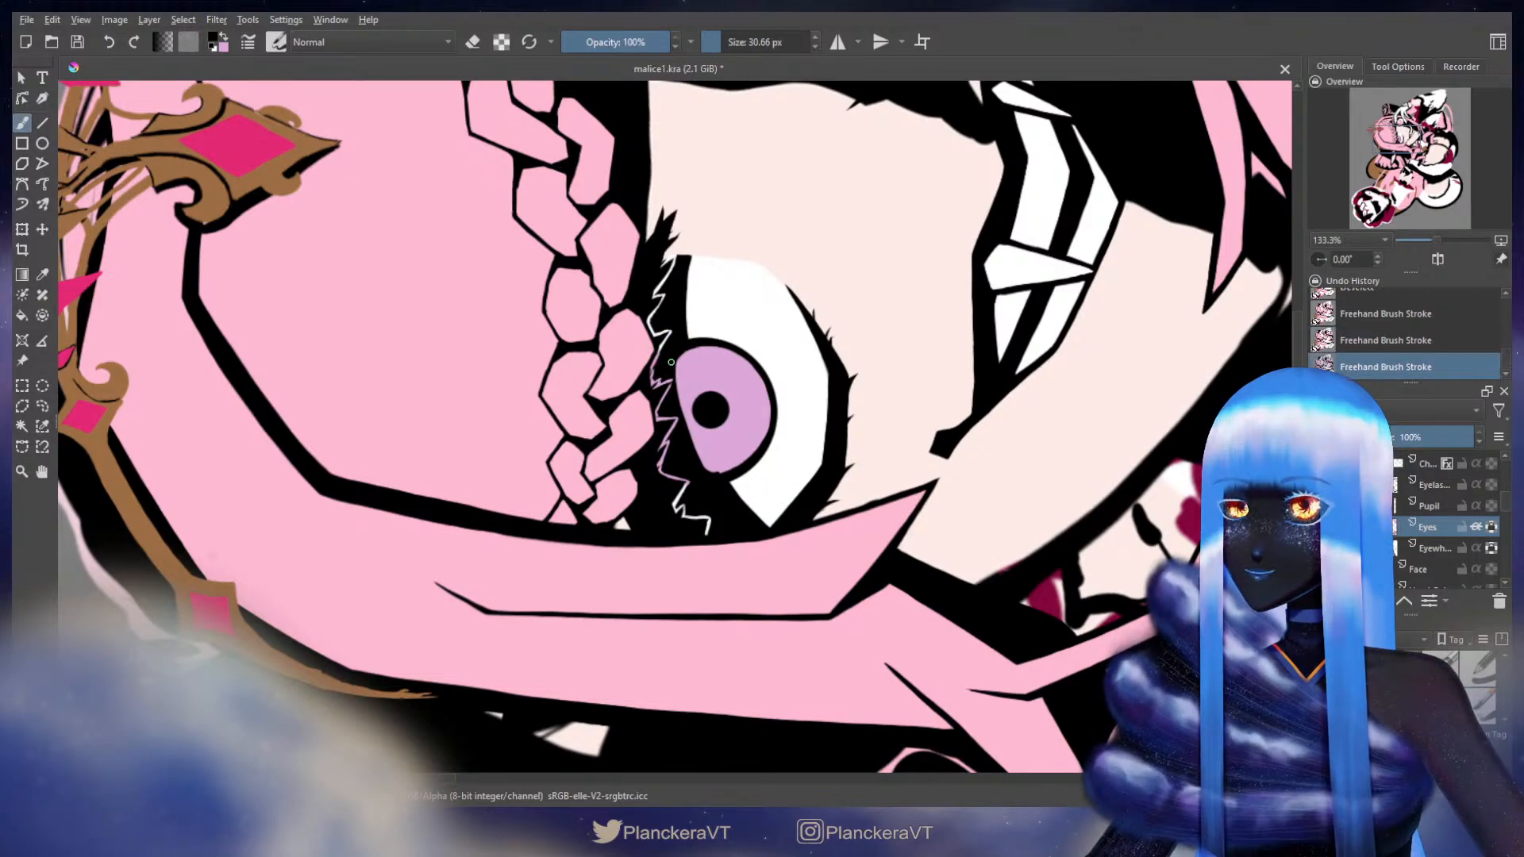
{"action": "left_click_drag", "start_coordinate": [699, 463], "coordinate": [703, 473]}
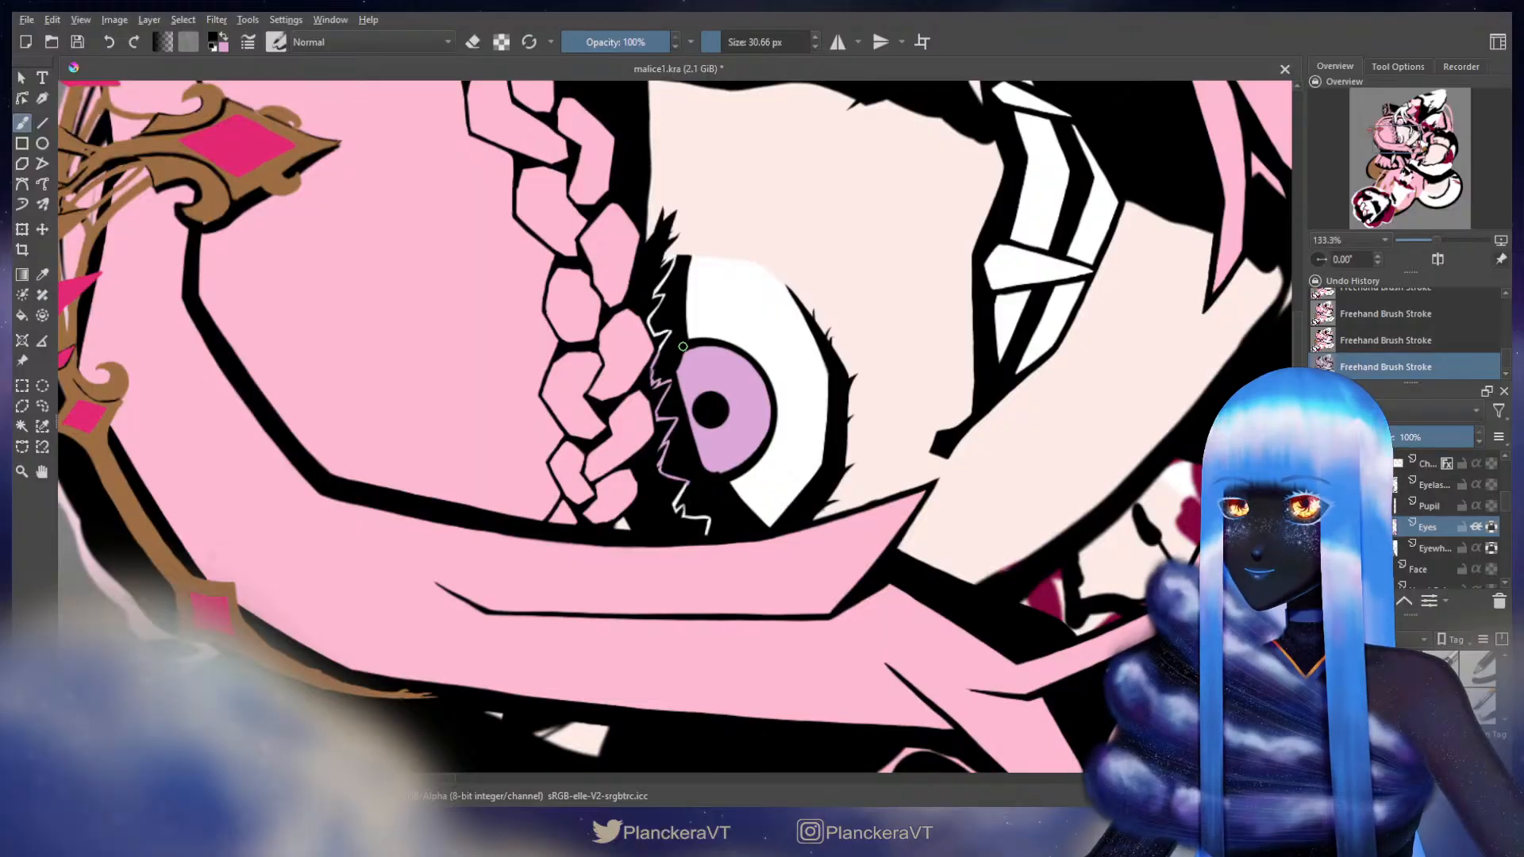
{"action": "key", "text": "x"}
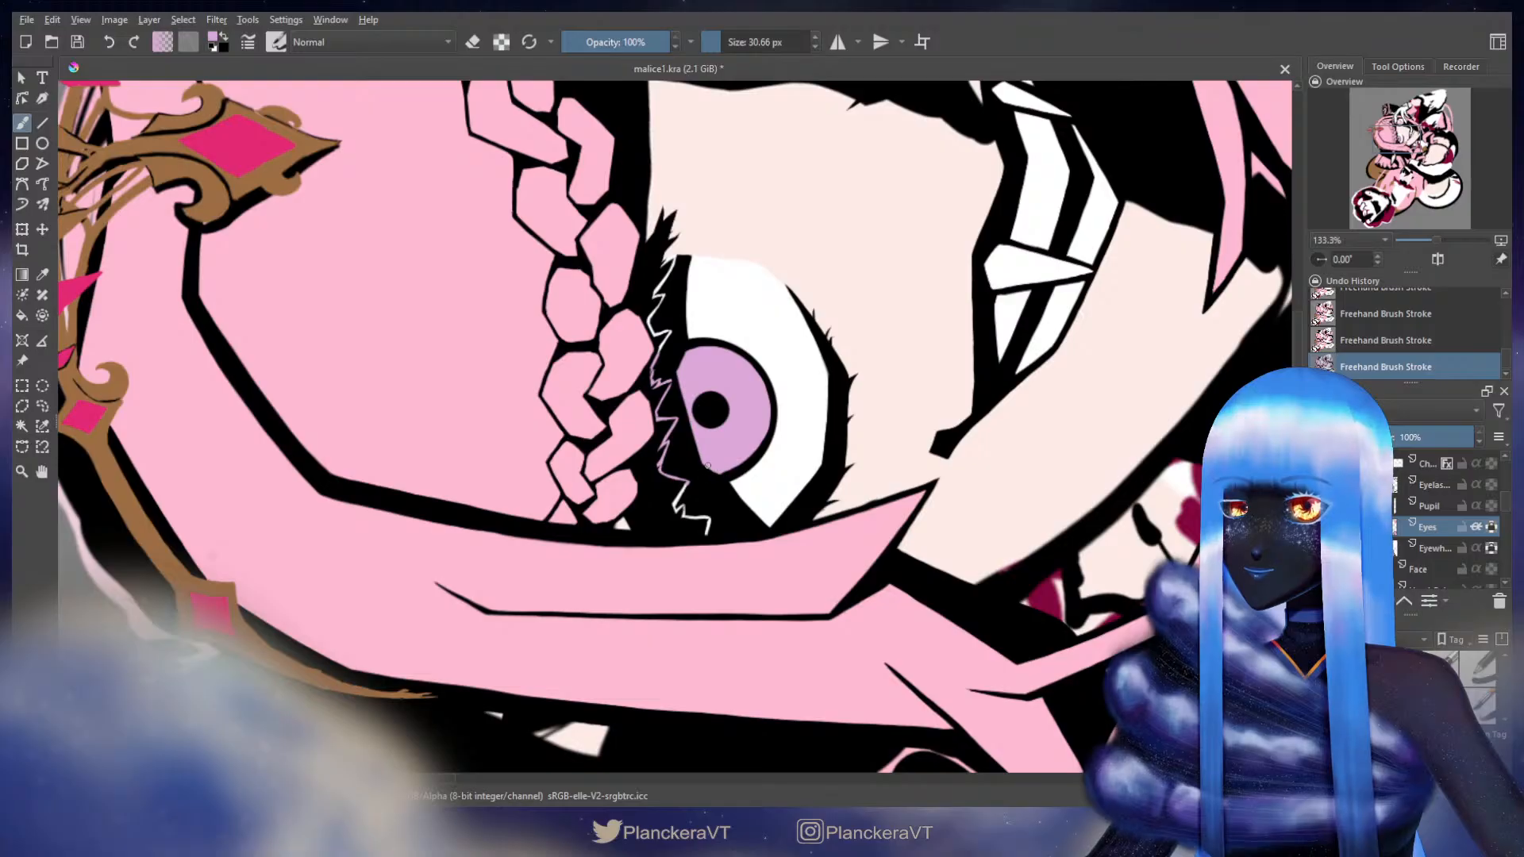
{"action": "key", "text": "x"}
{"action": "left_click_drag", "start_coordinate": [713, 470], "coordinate": [722, 478]}
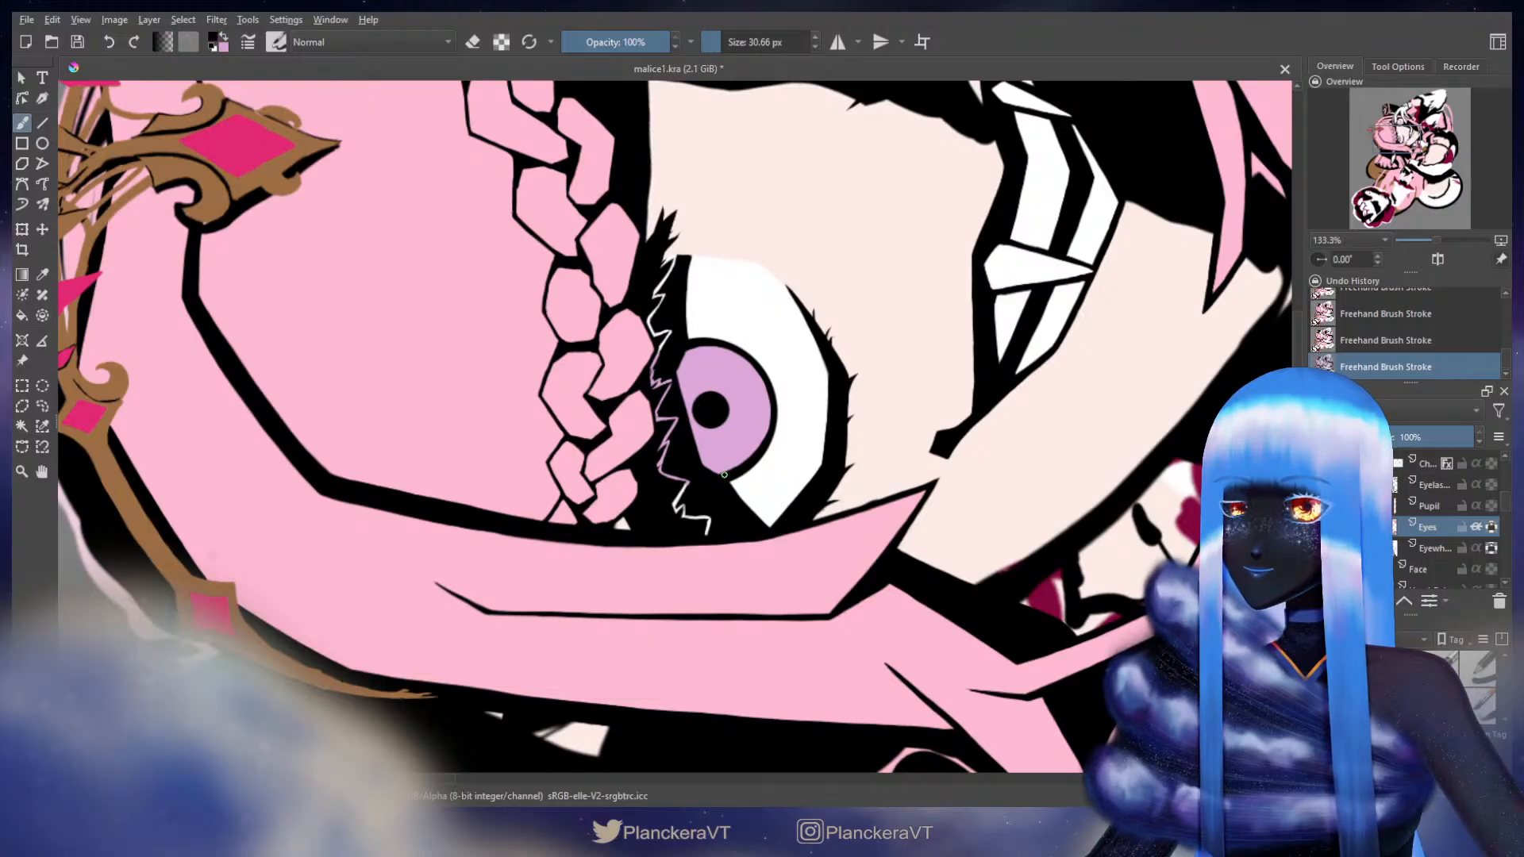
- Examine both eyes within the whole composition and beside the reference images
{"action": "key", "text": "minus"}
{"action": "key", "text": "minus"}
{"action": "key", "text": "minus"}
{"action": "key", "text": "minus"}
{"action": "key", "text": "minus"}
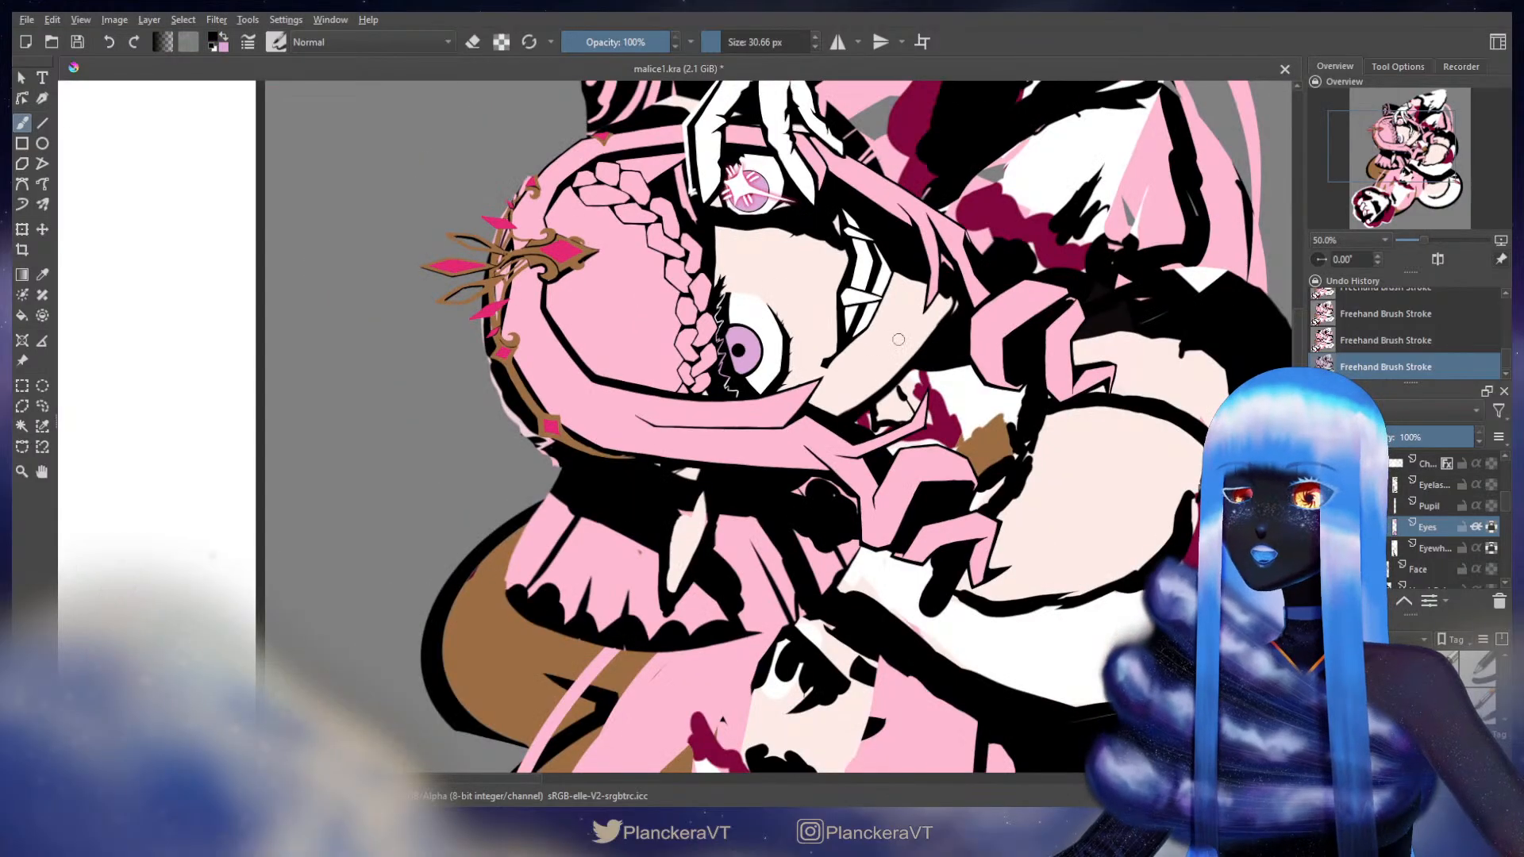
{"action": "left_click_drag", "start_coordinate": [982, 431], "coordinate": [923, 500]}
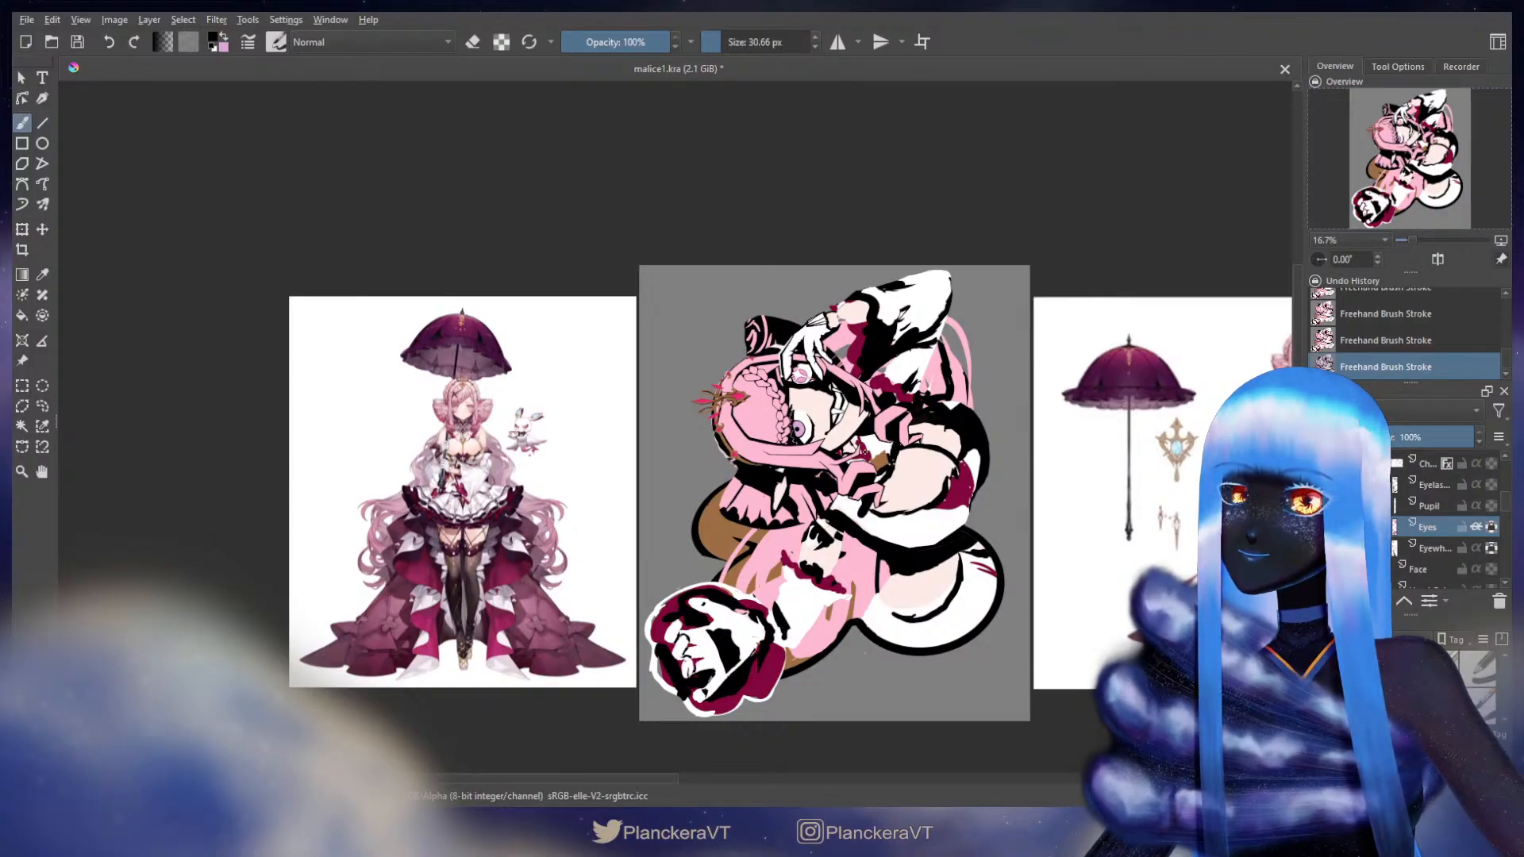
{"action": "key", "text": "1"}
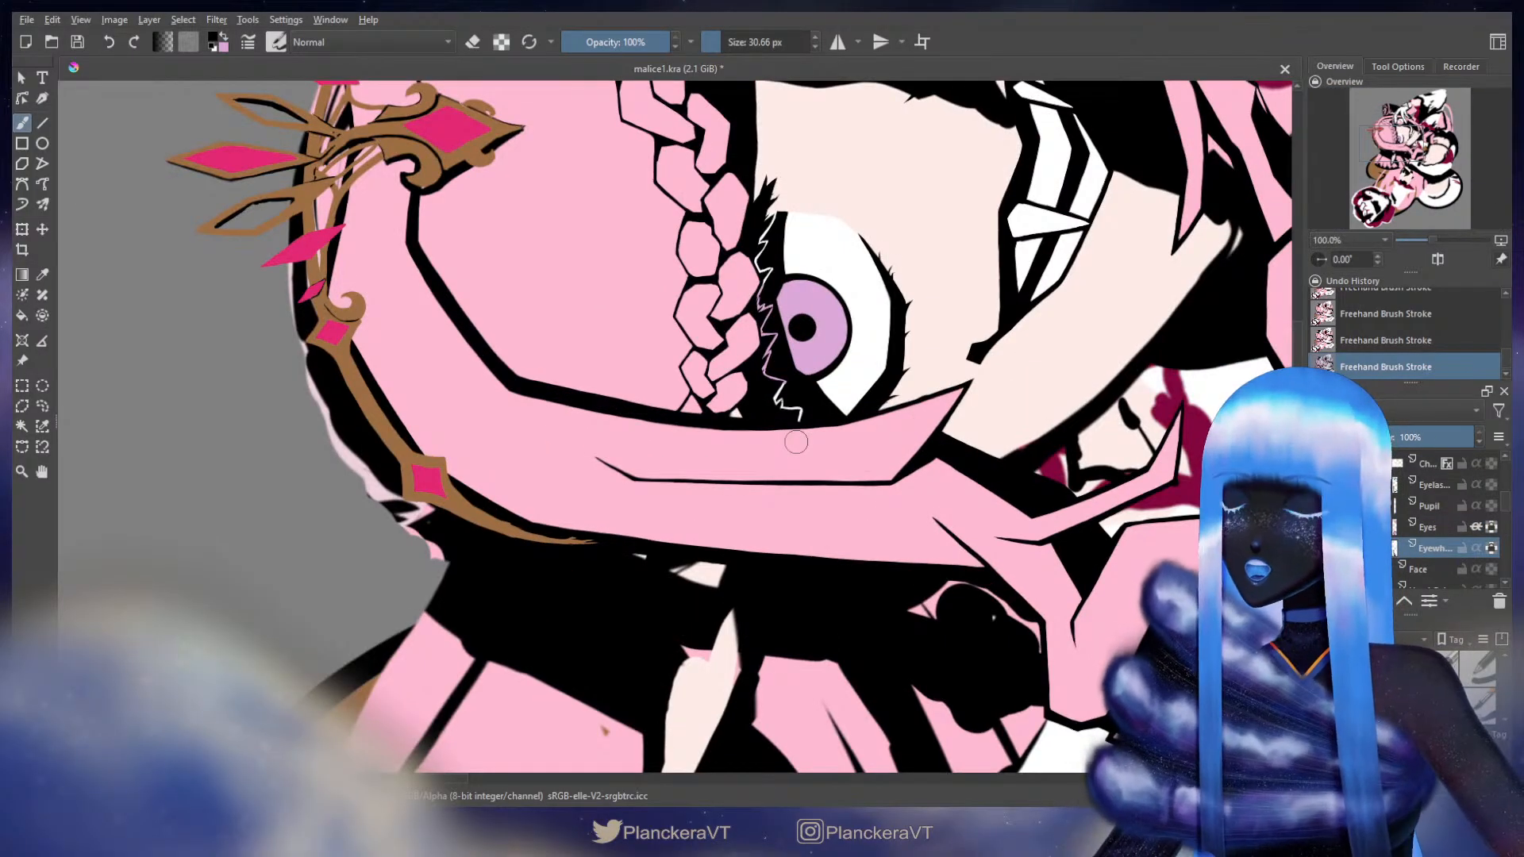
- Examine the lower eye within the whole composition and beside the reference images
{"action": "left_click", "coordinate": [847, 385], "text": "ctrl"}
{"action": "left_click", "coordinate": [846, 386], "text": "ctrl"}
{"action": "left_click_drag", "start_coordinate": [829, 388], "coordinate": [842, 388], "text": "shift"}
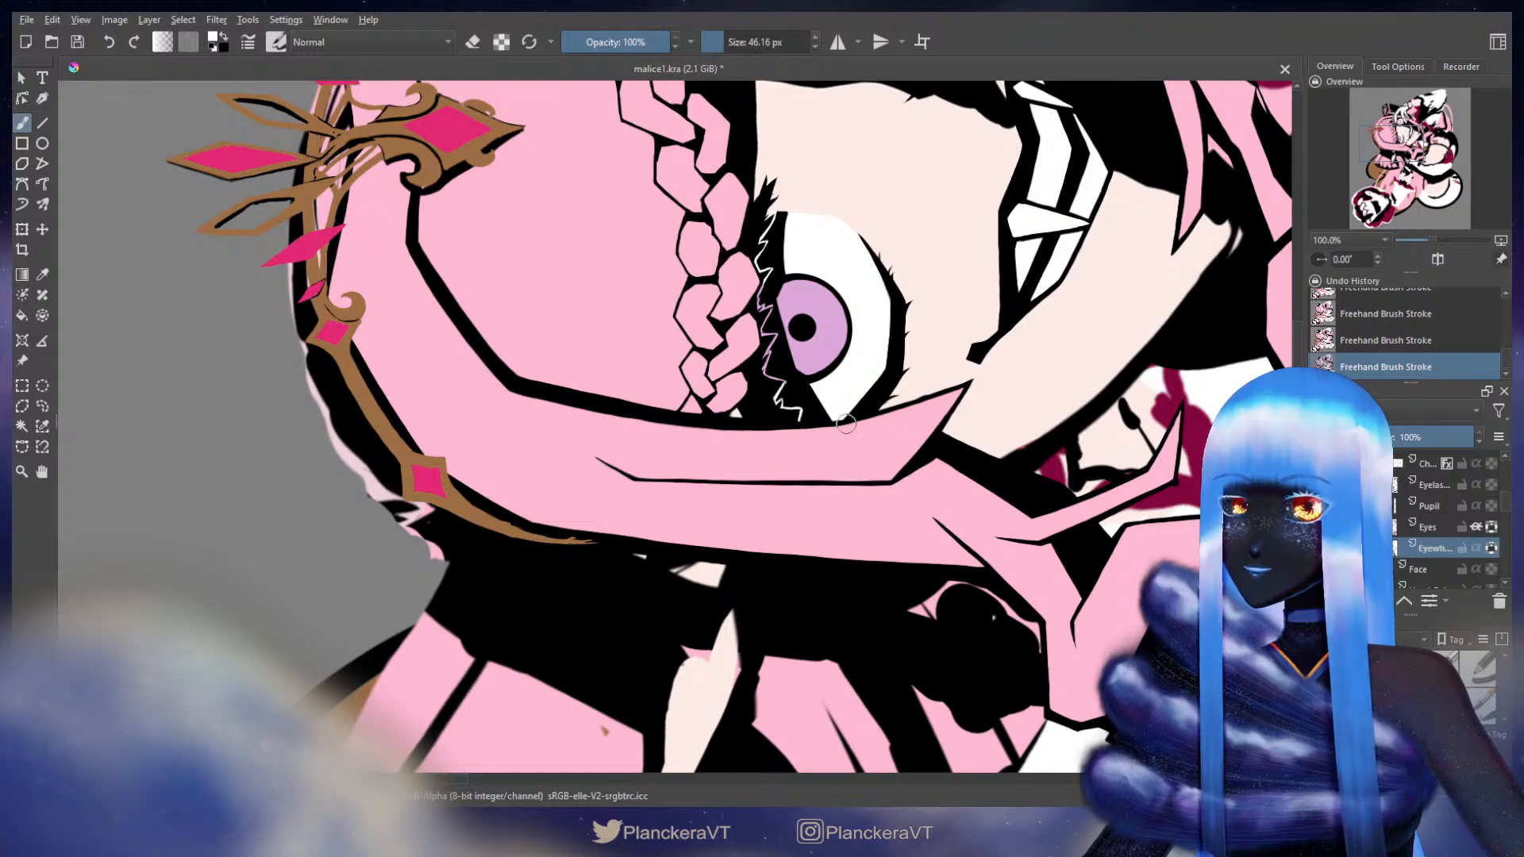
{"action": "scroll", "coordinate": [865, 428], "scroll_direction": "down", "scroll_amount": 6}
{"action": "left_click_drag", "start_coordinate": [987, 483], "coordinate": [918, 499]}
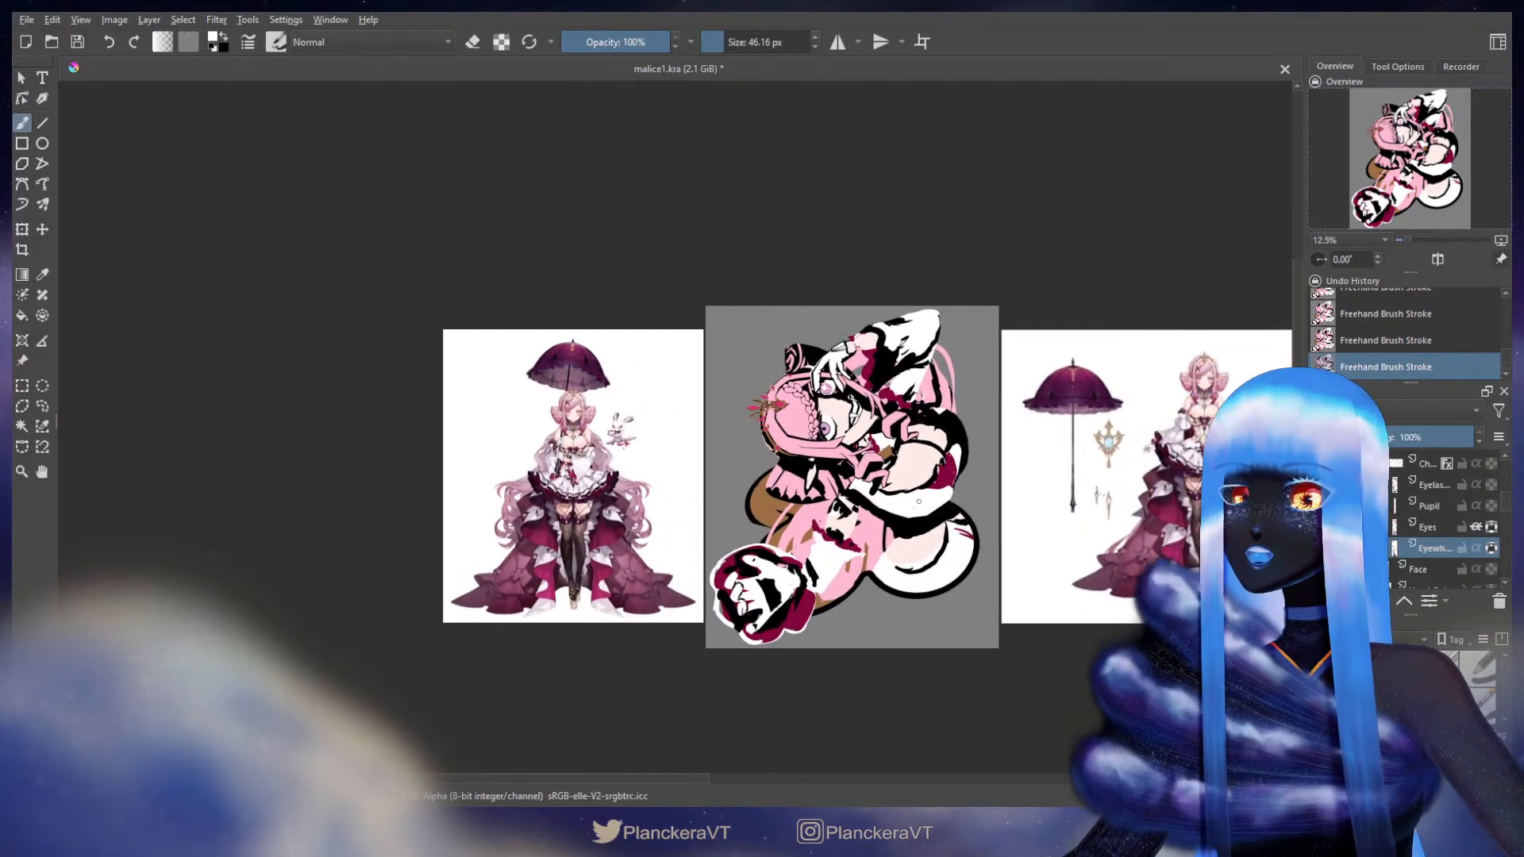
{"action": "scroll", "coordinate": [917, 499], "scroll_direction": "up", "scroll_amount": 1}
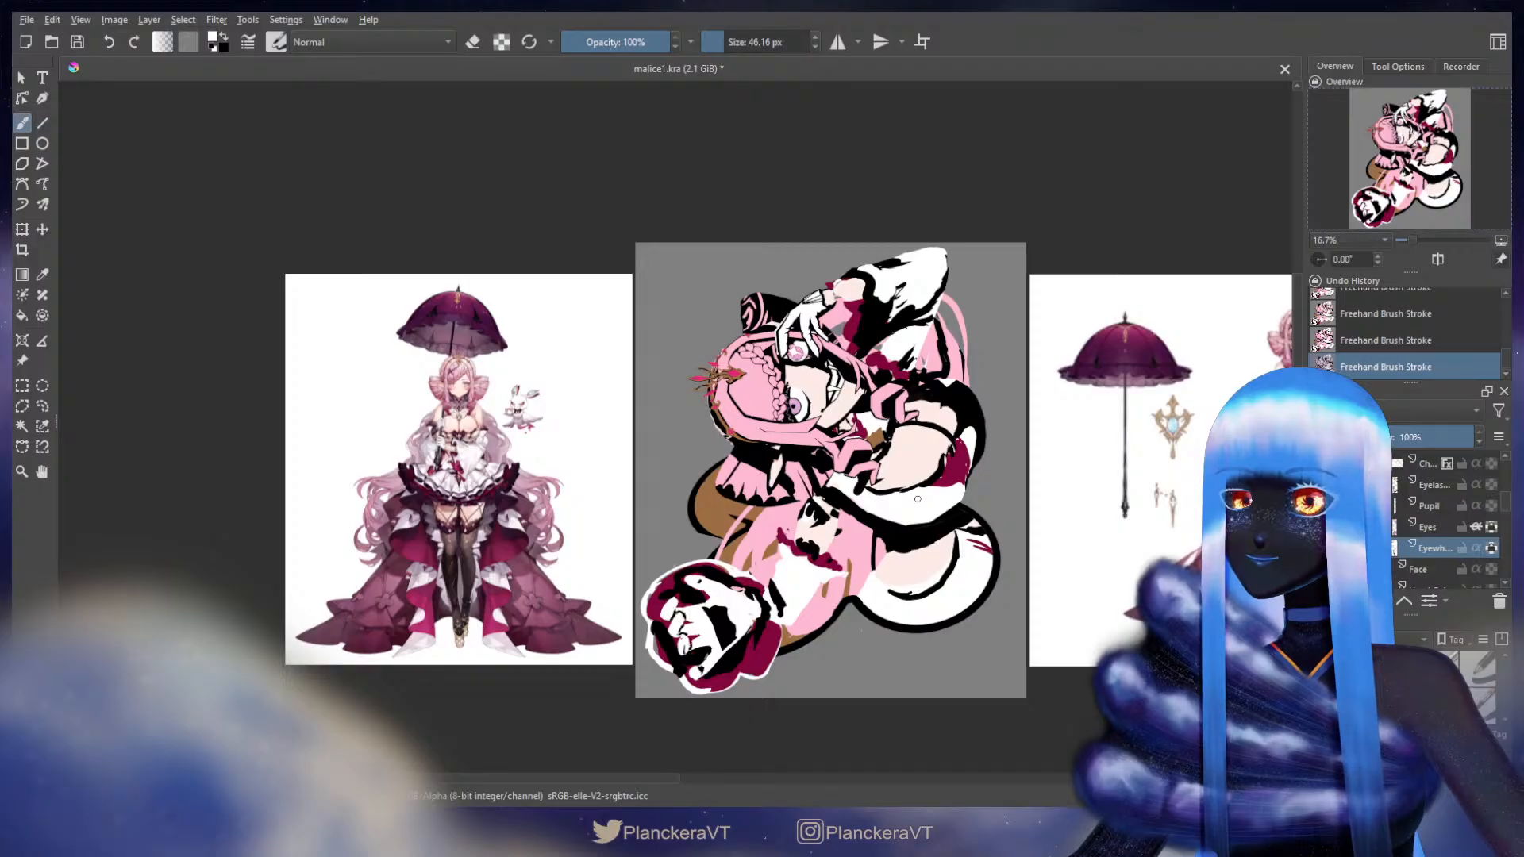
{"action": "scroll", "coordinate": [804, 427], "scroll_direction": "up", "scroll_amount": 5}
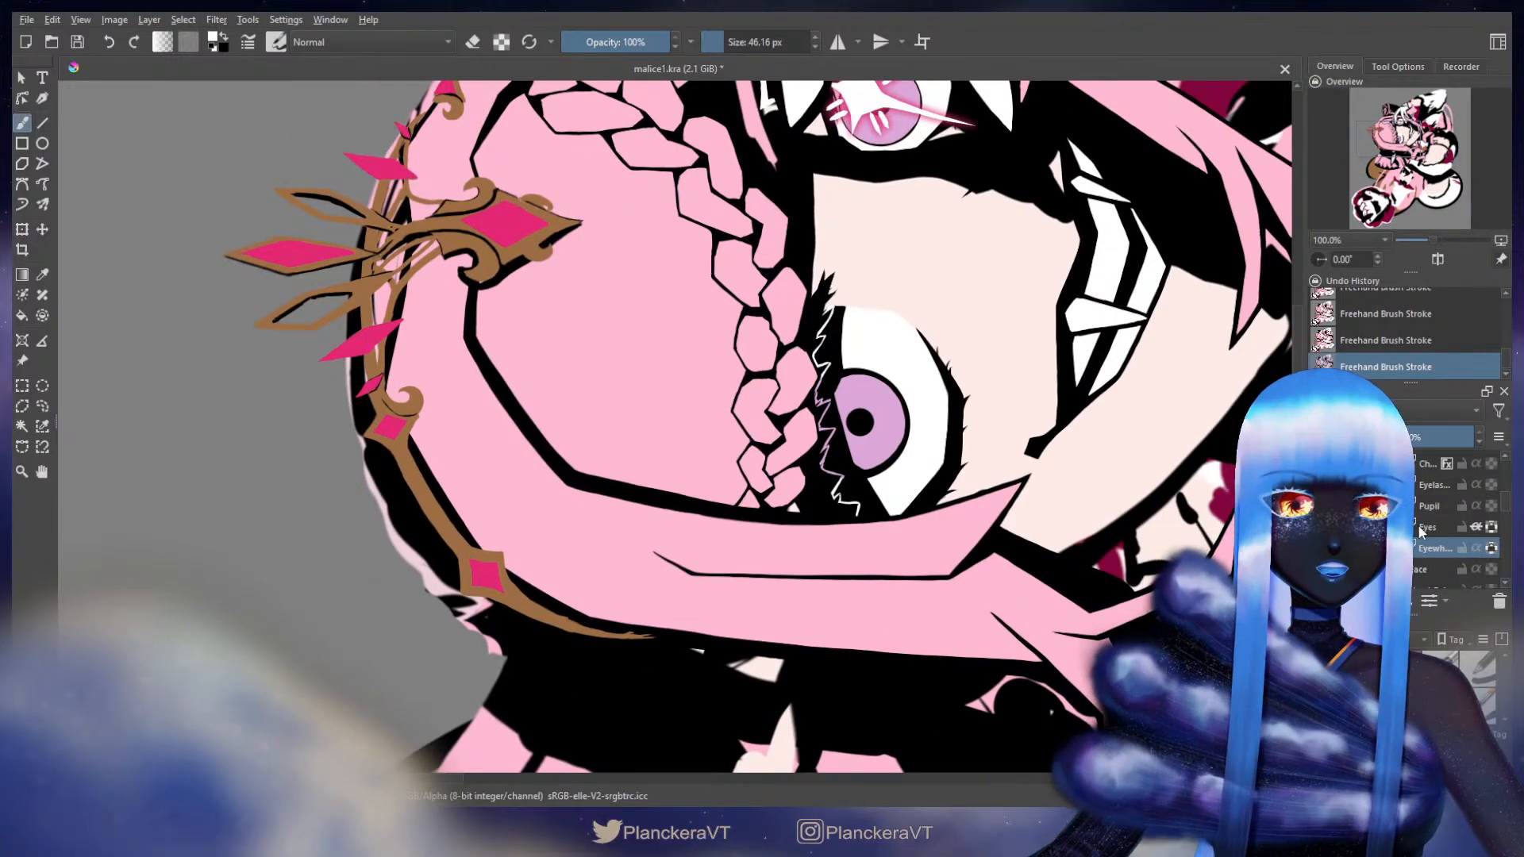
- Add a new layer named Specular directly above the Pupil layer
{"action": "scroll", "coordinate": [1437, 492], "scroll_direction": "up", "scroll_amount": 1}
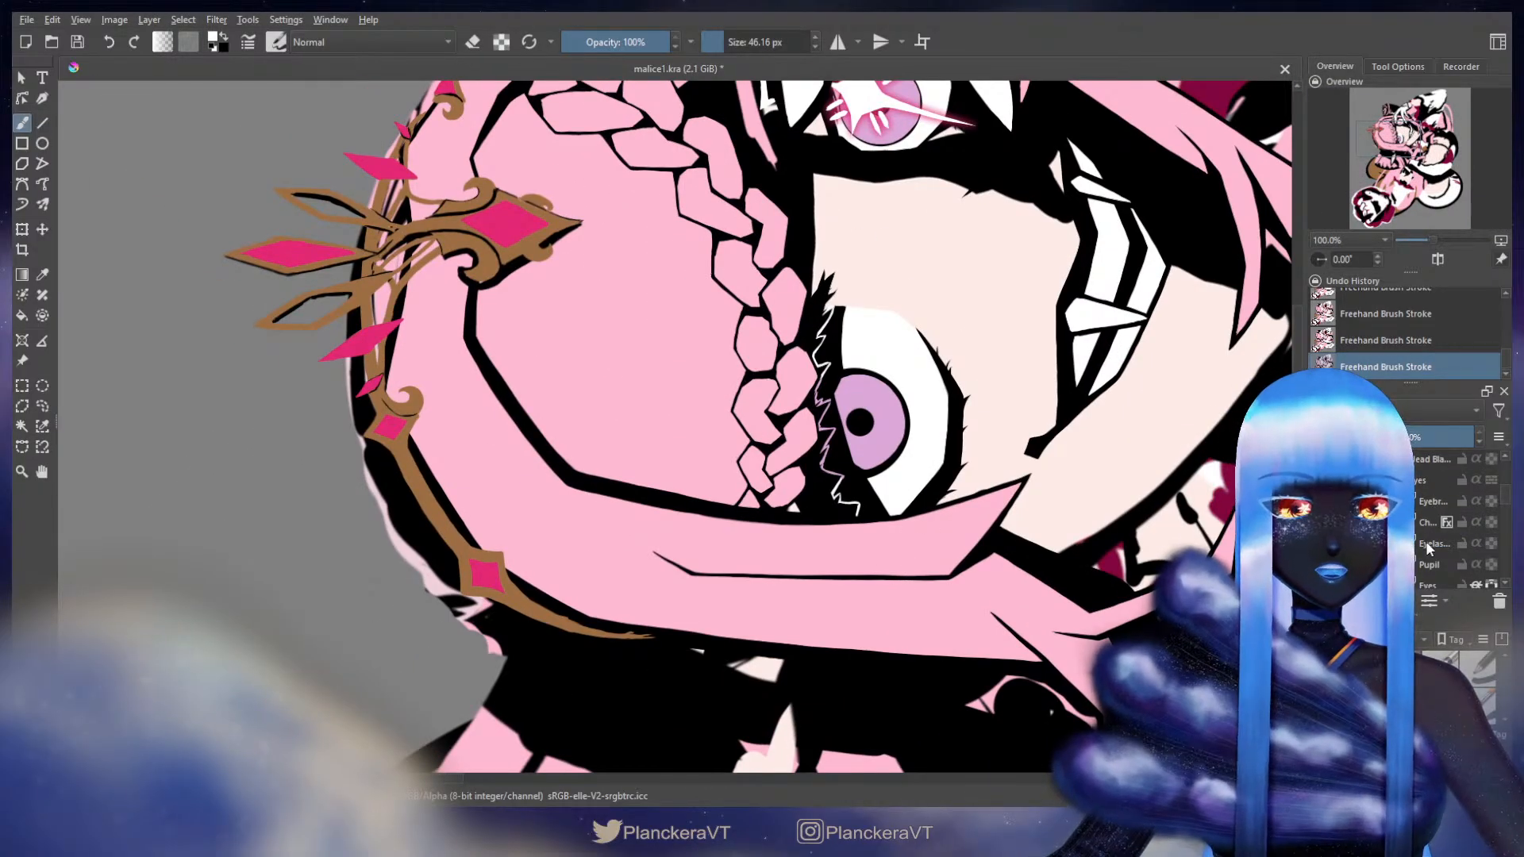
{"action": "left_click", "coordinate": [1428, 565]}
{"action": "scroll", "coordinate": [1428, 564], "scroll_direction": "down", "scroll_amount": 1}
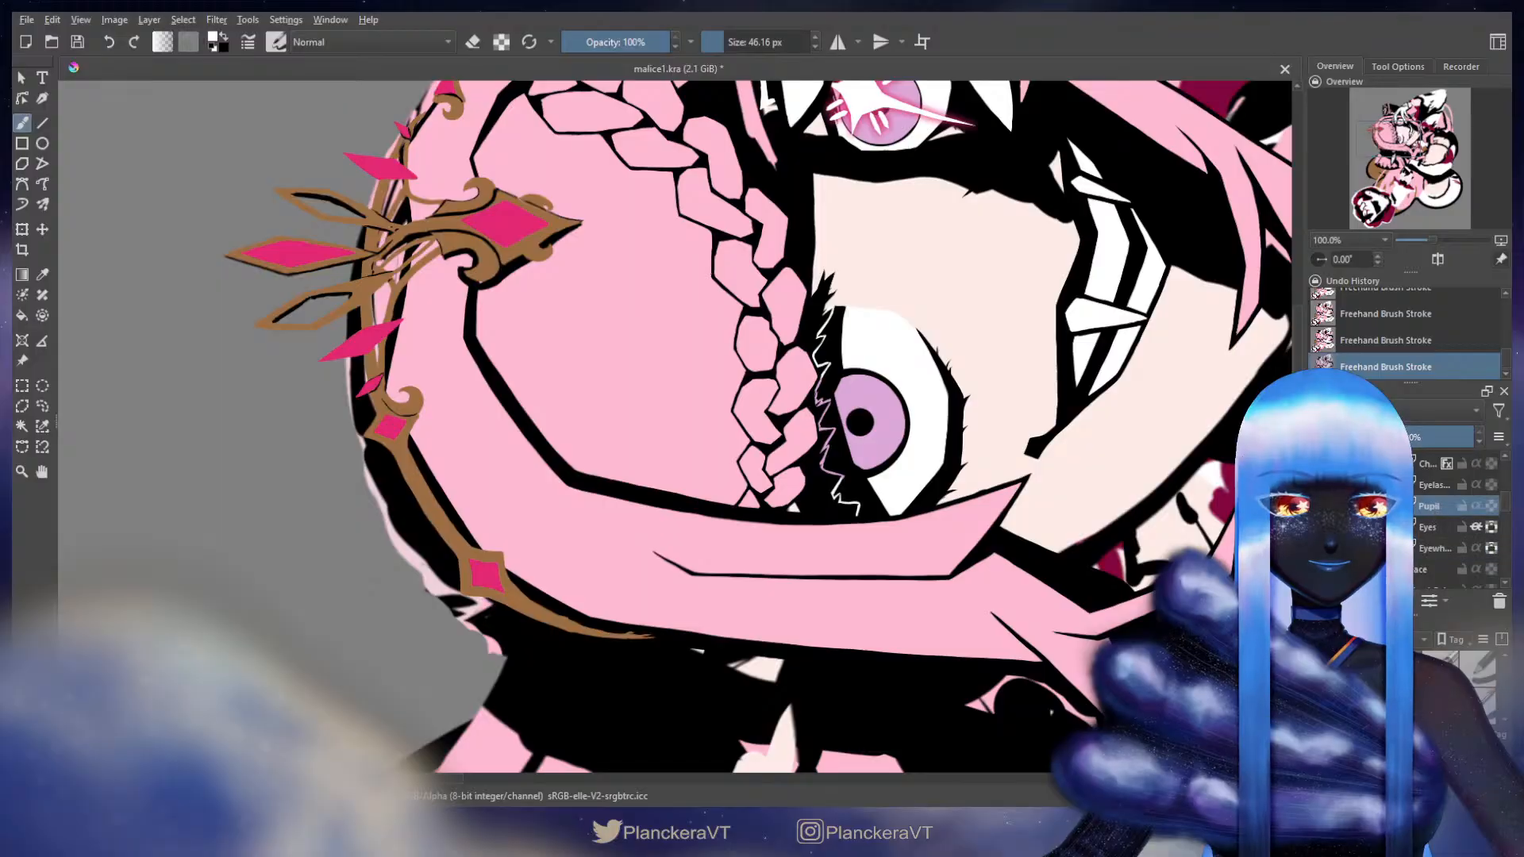
{"action": "key", "text": "Insert"}
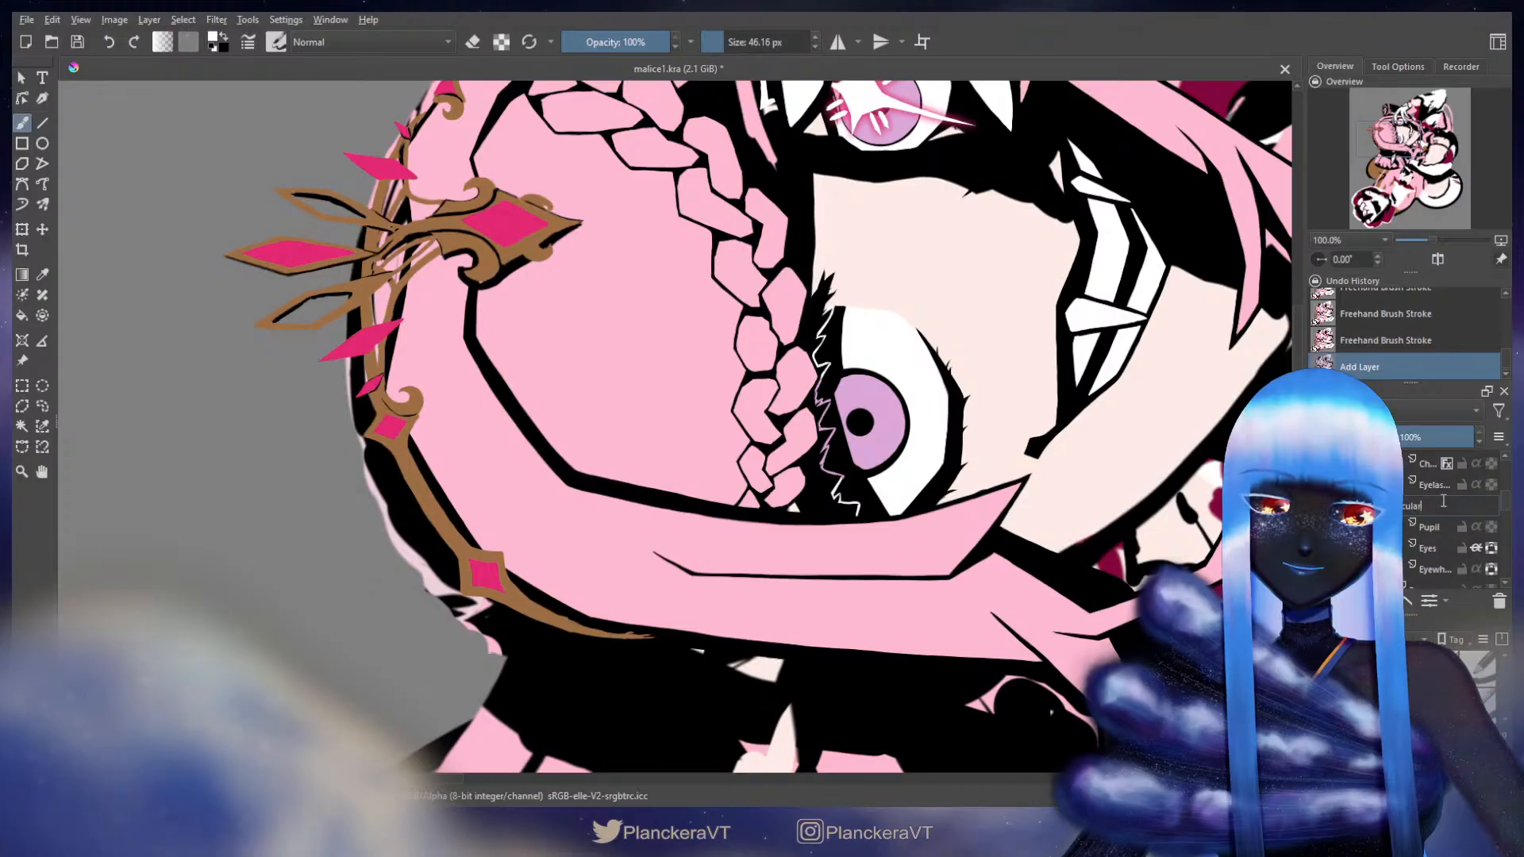
{"action": "type", "text": "Specular"}
{"action": "key", "text": "Return"}
- Try a round white highlight with a black outline on the upper rim of the lower eye's iris
{"action": "key", "text": "x"}
{"action": "scroll", "coordinate": [884, 393], "scroll_direction": "up", "scroll_amount": 2}
{"action": "mouse_move", "coordinate": [801, 356]}
{"action": "left_mouse_down"}
{"action": "mouse_move", "coordinate": [772, 494]}
{"action": "mouse_move", "coordinate": [781, 479]}
{"action": "left_mouse_up"}
{"action": "left_click", "coordinate": [780, 479]}
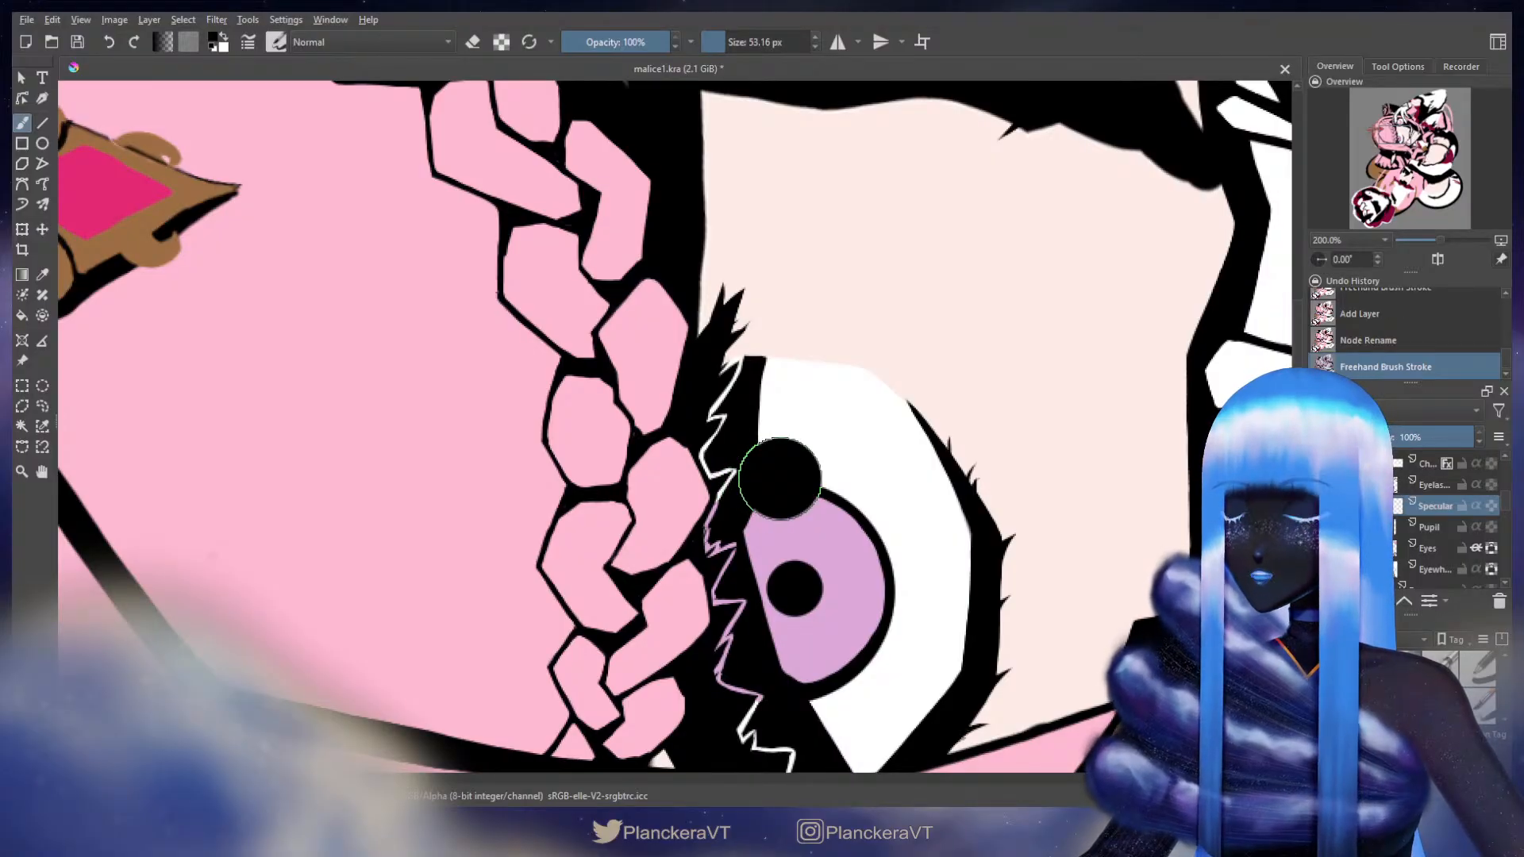
{"action": "left_click_drag", "start_coordinate": [780, 478], "coordinate": [776, 482]}
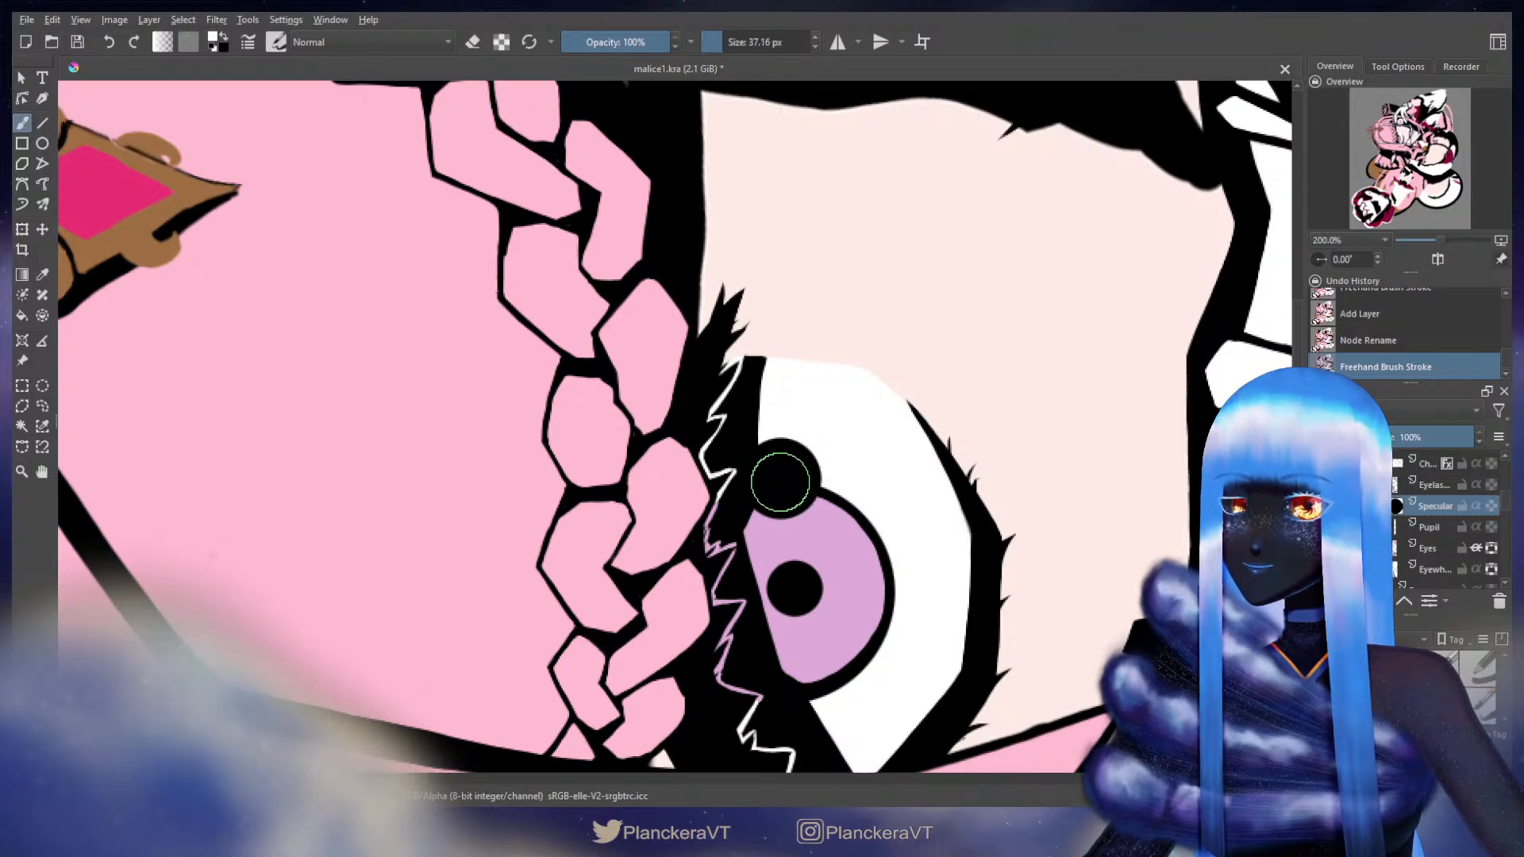
{"action": "left_click", "coordinate": [782, 484]}
{"action": "scroll", "coordinate": [973, 463], "scroll_direction": "down", "scroll_amount": 3}
{"action": "scroll", "coordinate": [997, 443], "scroll_direction": "up", "scroll_amount": 2}
{"action": "scroll", "coordinate": [909, 512], "scroll_direction": "up", "scroll_amount": 3}
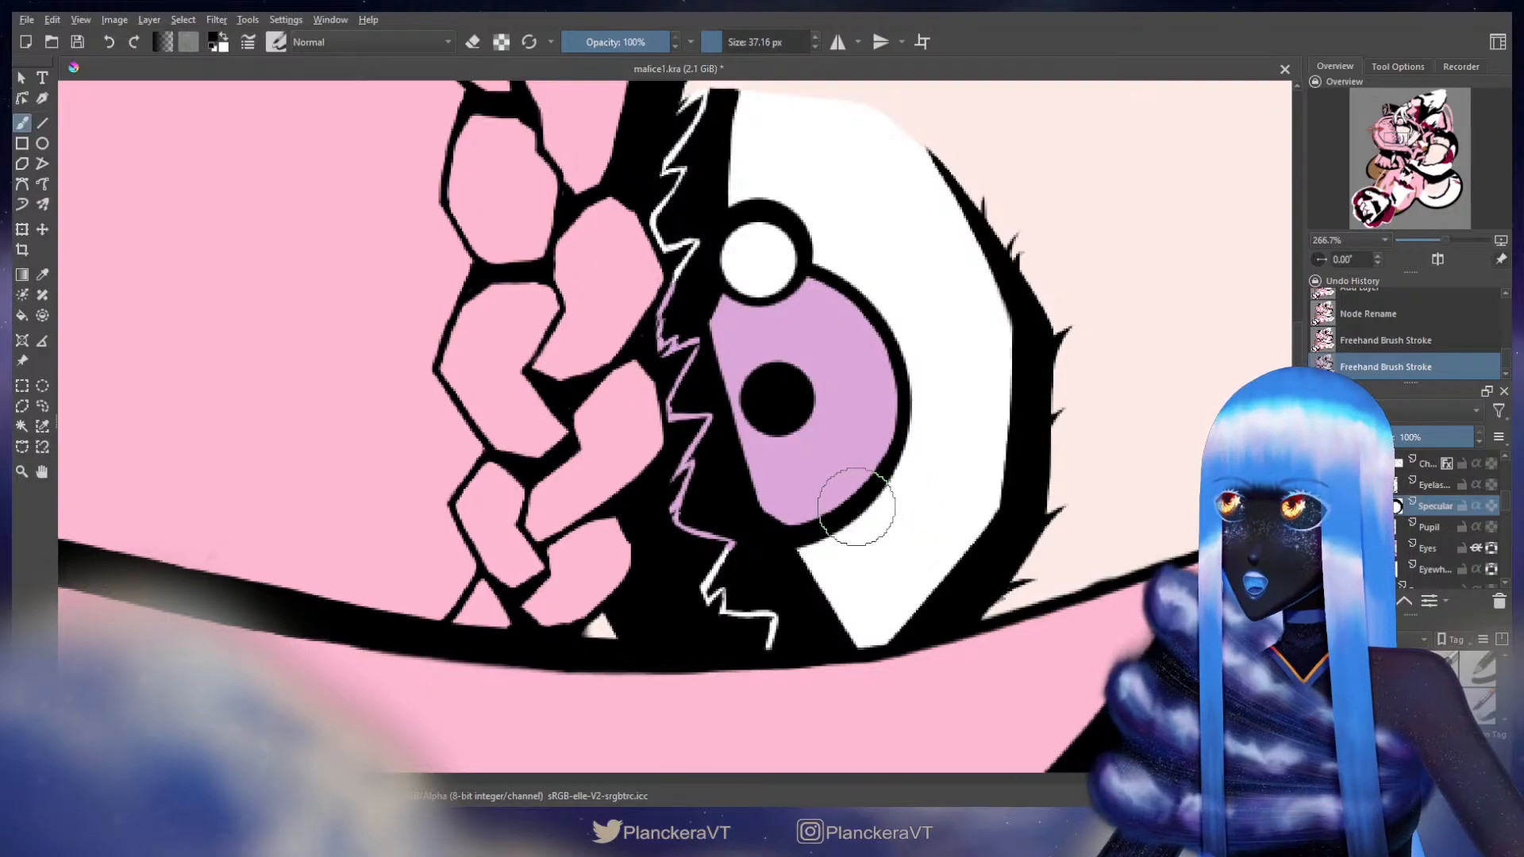
- Try a smaller white highlight with a black outline on the cheek-side lower rim of the same iris
{"action": "left_click_drag", "start_coordinate": [854, 510], "coordinate": [845, 508]}
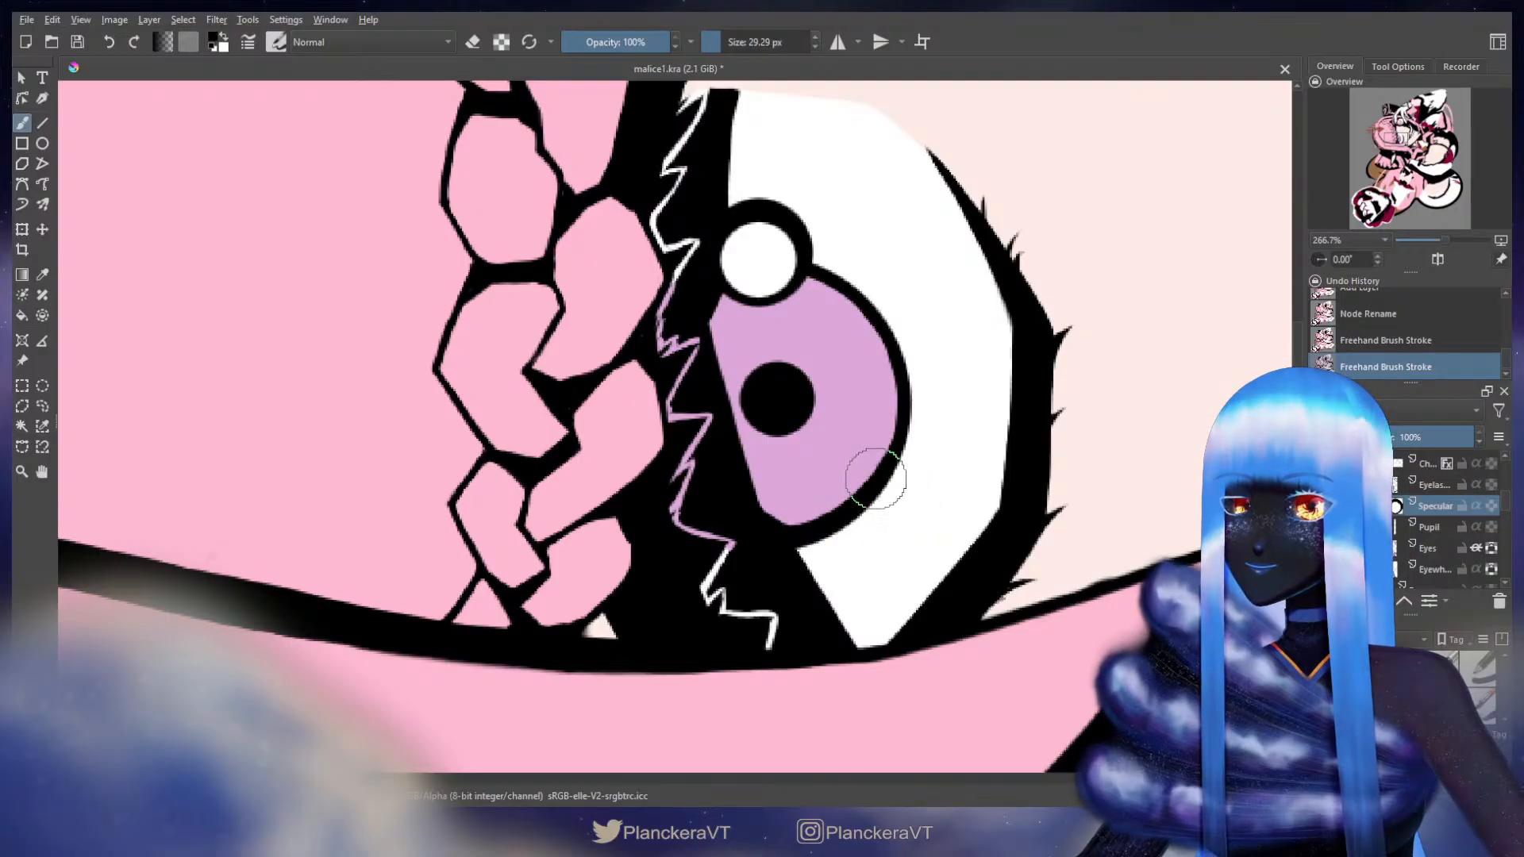
{"action": "left_click_drag", "start_coordinate": [865, 482], "coordinate": [872, 484]}
{"action": "left_click", "coordinate": [873, 484]}
{"action": "key", "text": "x"}
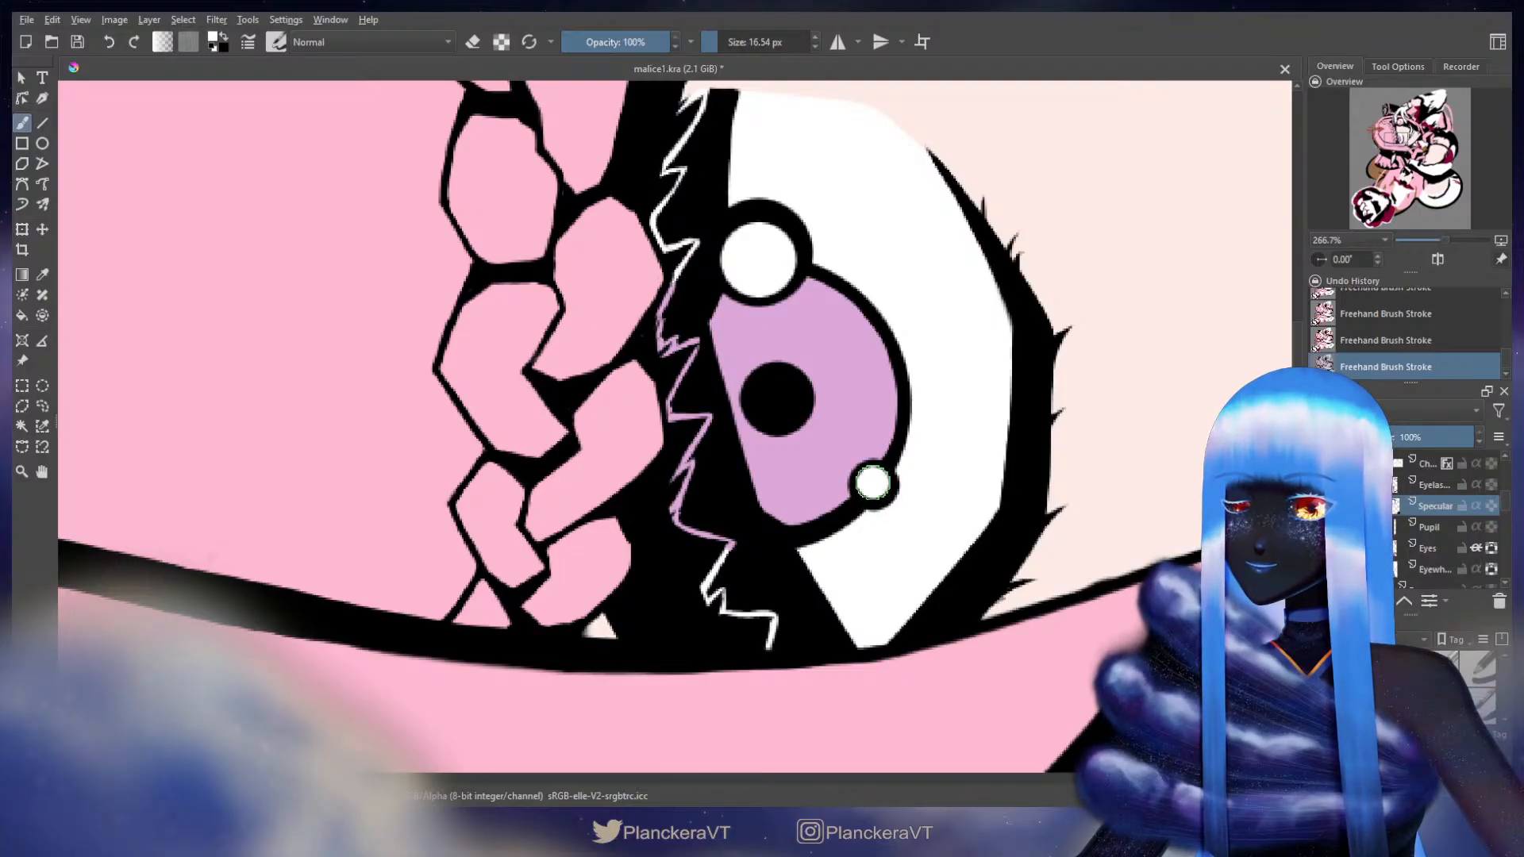
- Undo both round highlights on the Specular layer after checking them from a distance
{"action": "scroll", "coordinate": [873, 483], "scroll_direction": "down", "scroll_amount": 9}
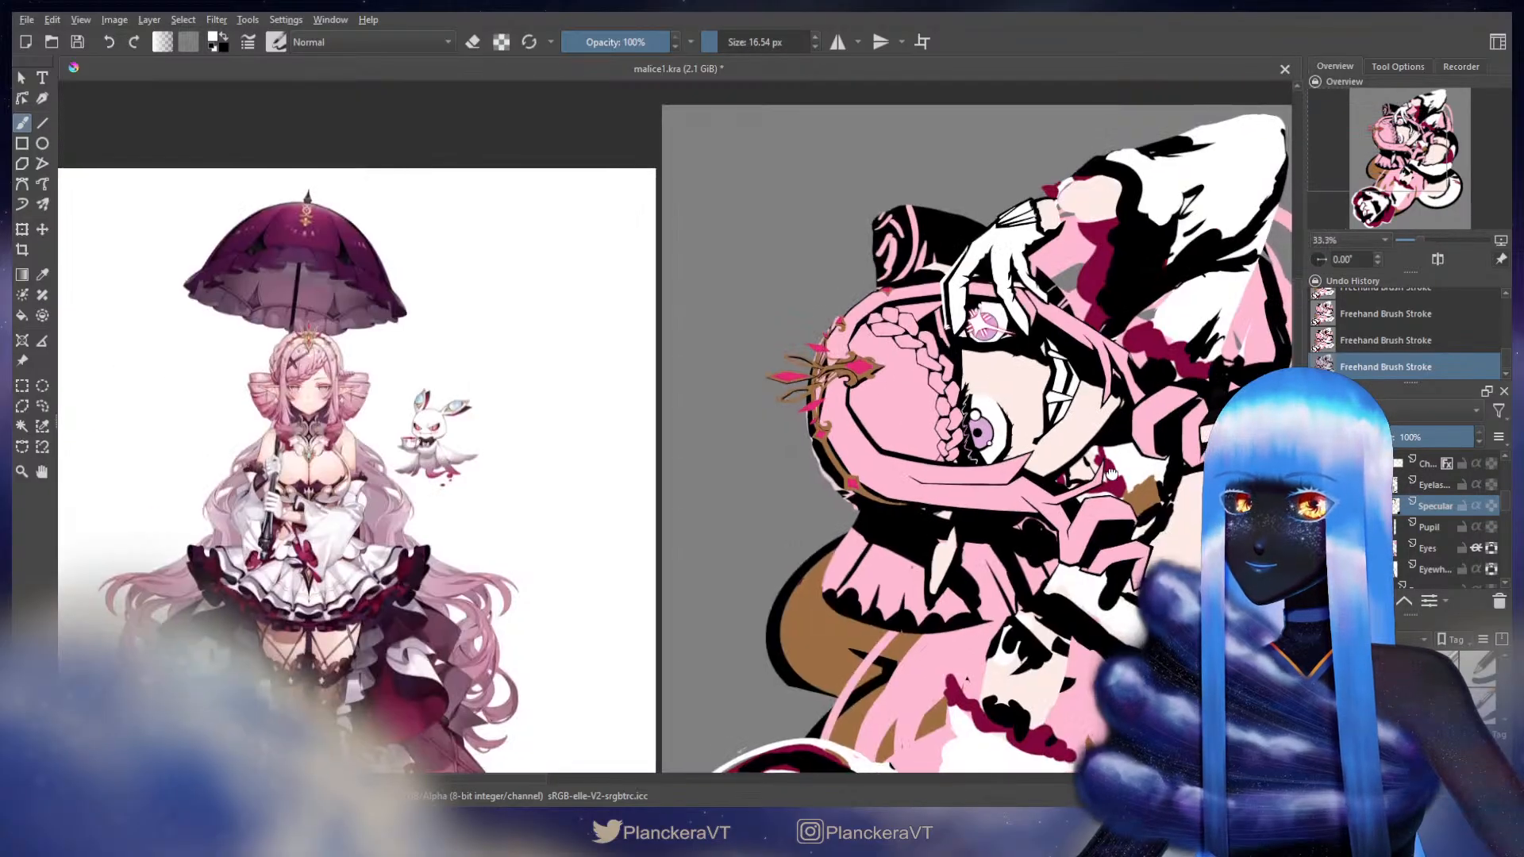
{"action": "left_click_drag", "start_coordinate": [1112, 473], "coordinate": [1042, 509]}
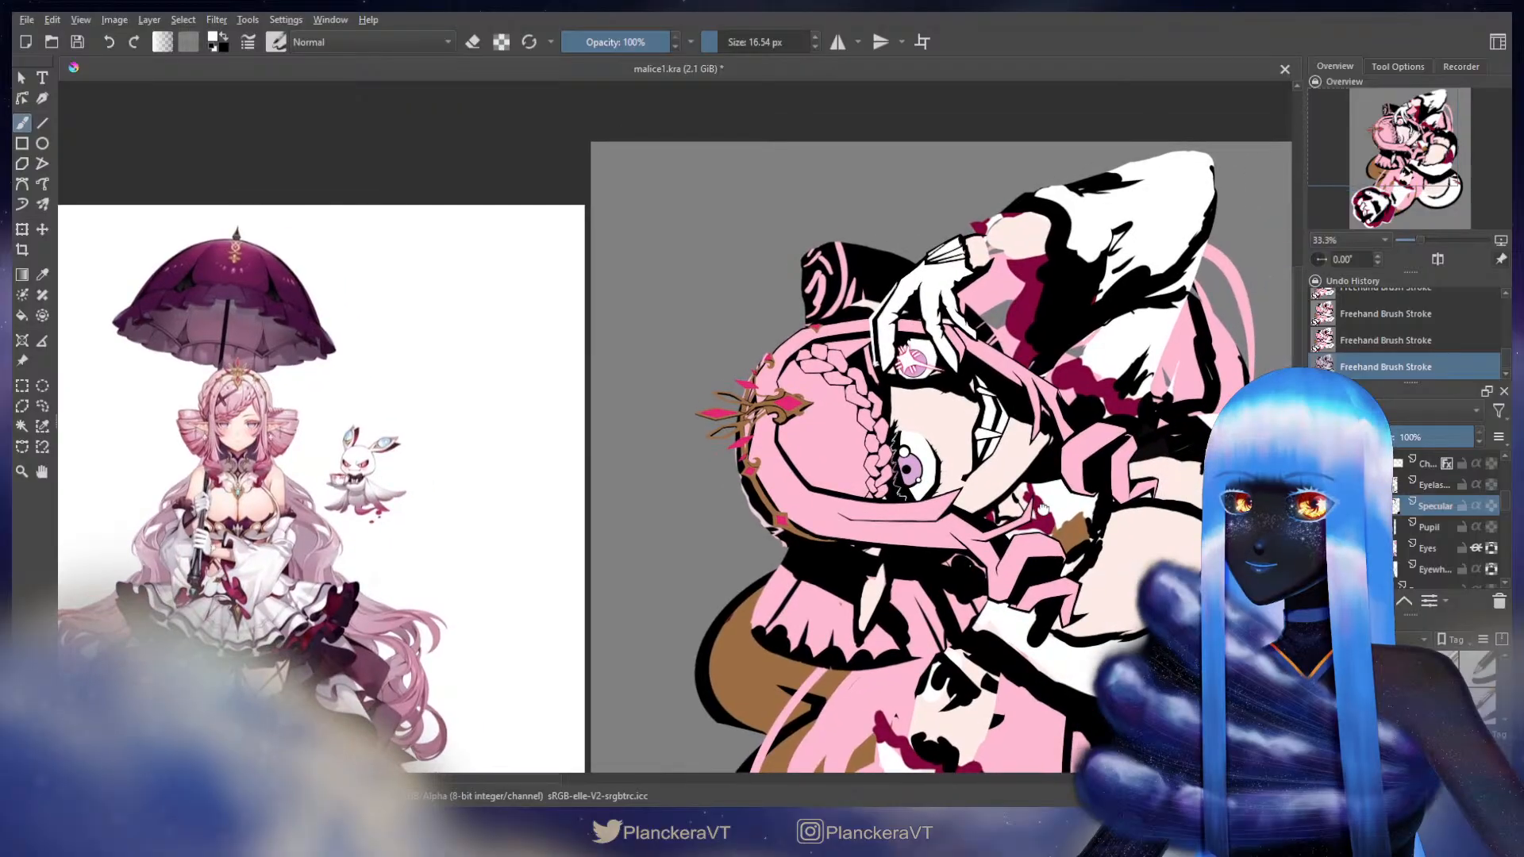
{"action": "key", "text": "ctrl+z"}
{"action": "key", "text": "ctrl+z"}
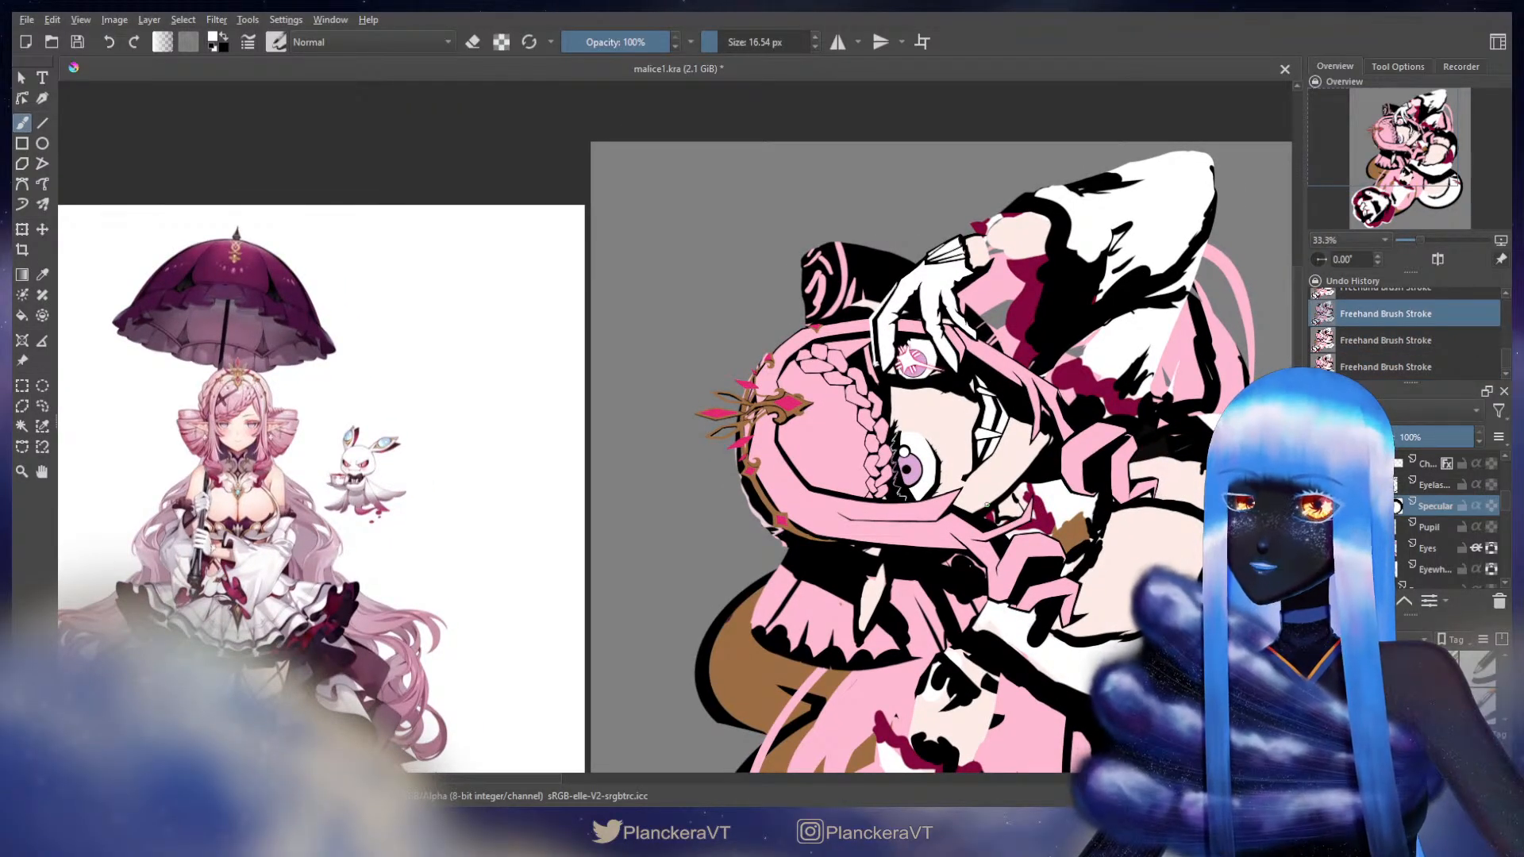
{"action": "key", "text": "ctrl+z"}
{"action": "key", "text": "ctrl+z"}
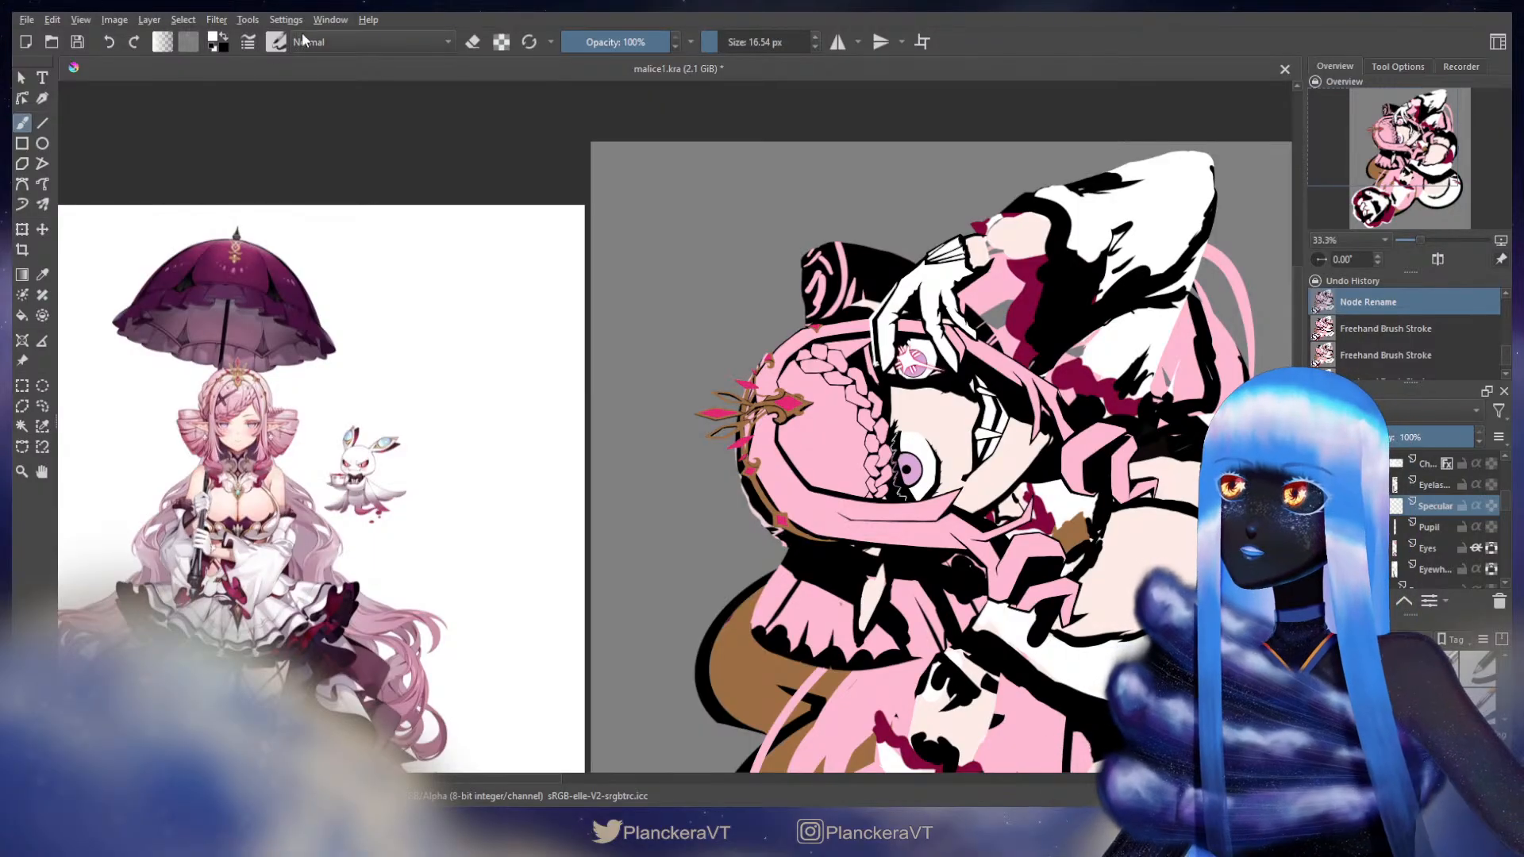
- Paint a magenta wedge on the Specular layer, tapering from the lower eye's white toward its pupil
{"action": "left_click", "coordinate": [913, 432]}
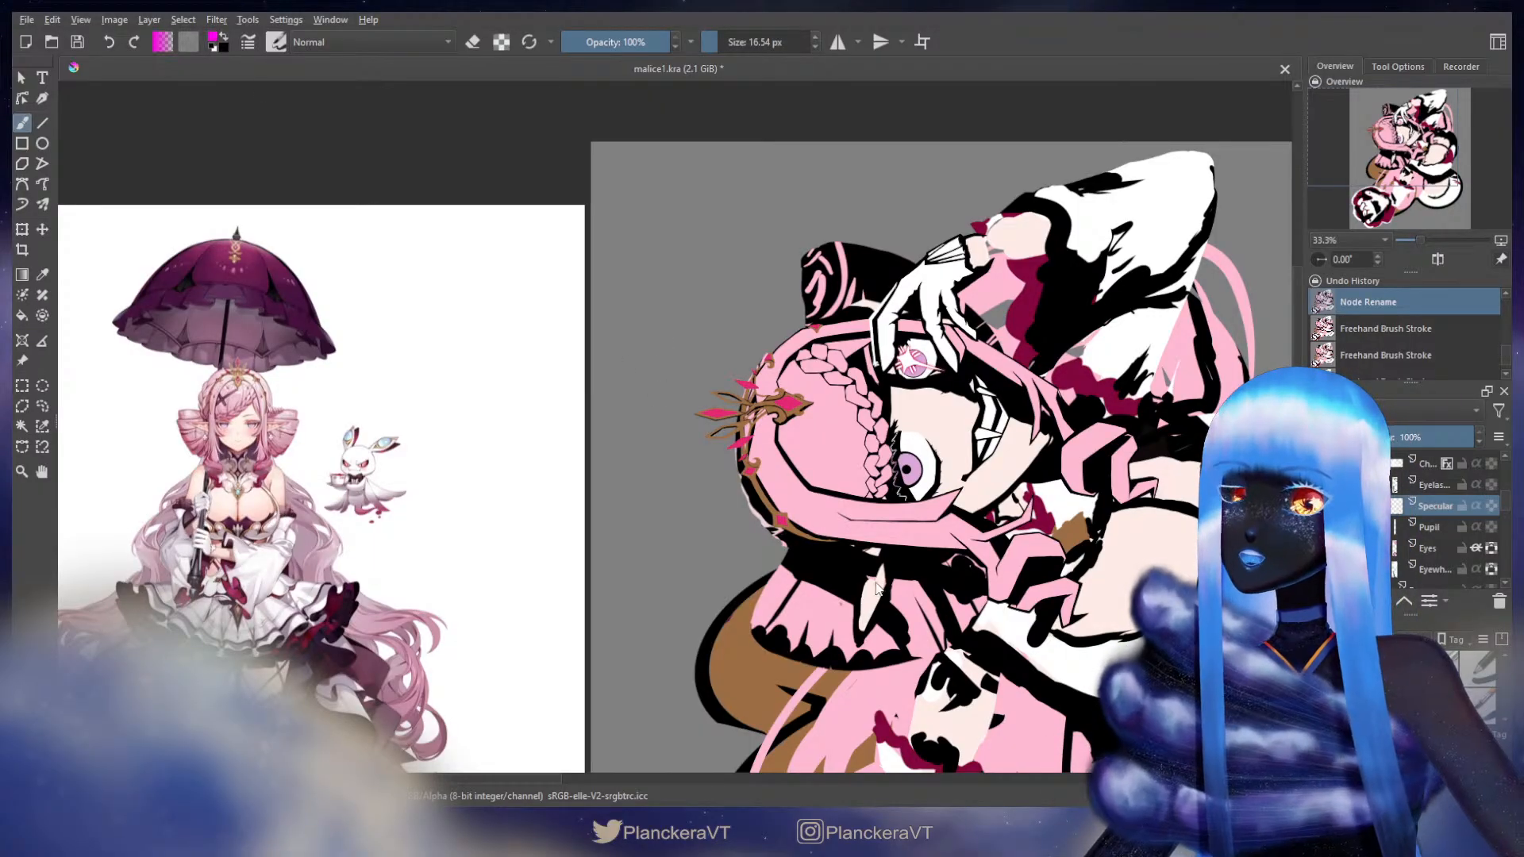
{"action": "scroll", "coordinate": [911, 467], "scroll_direction": "up", "scroll_amount": 8}
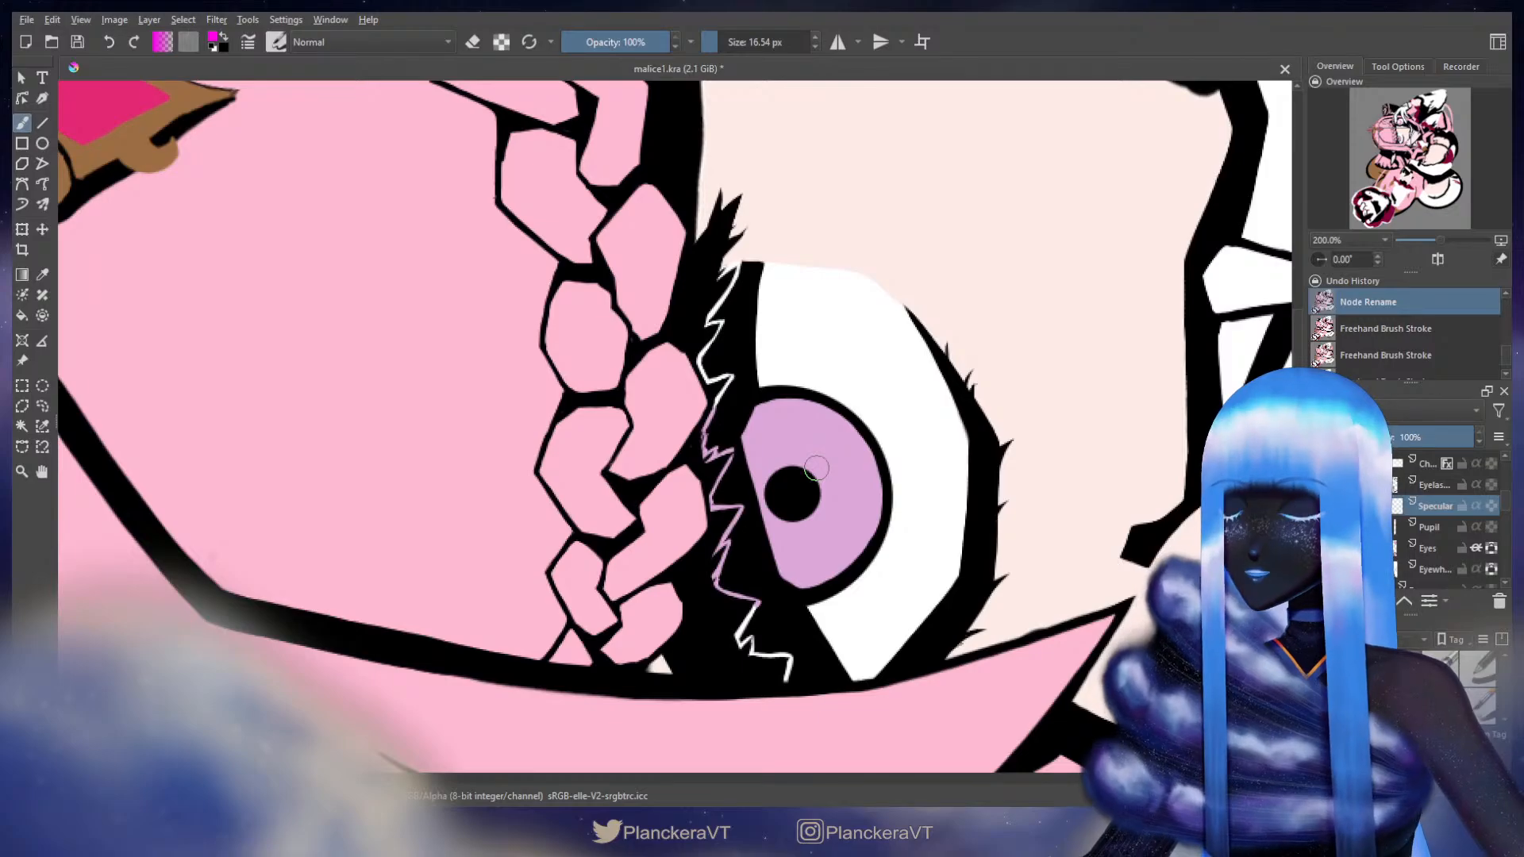
{"action": "mouse_move", "coordinate": [760, 405]}
{"action": "left_mouse_down"}
{"action": "mouse_move", "coordinate": [781, 409]}
{"action": "mouse_move", "coordinate": [652, 450]}
{"action": "left_mouse_up"}
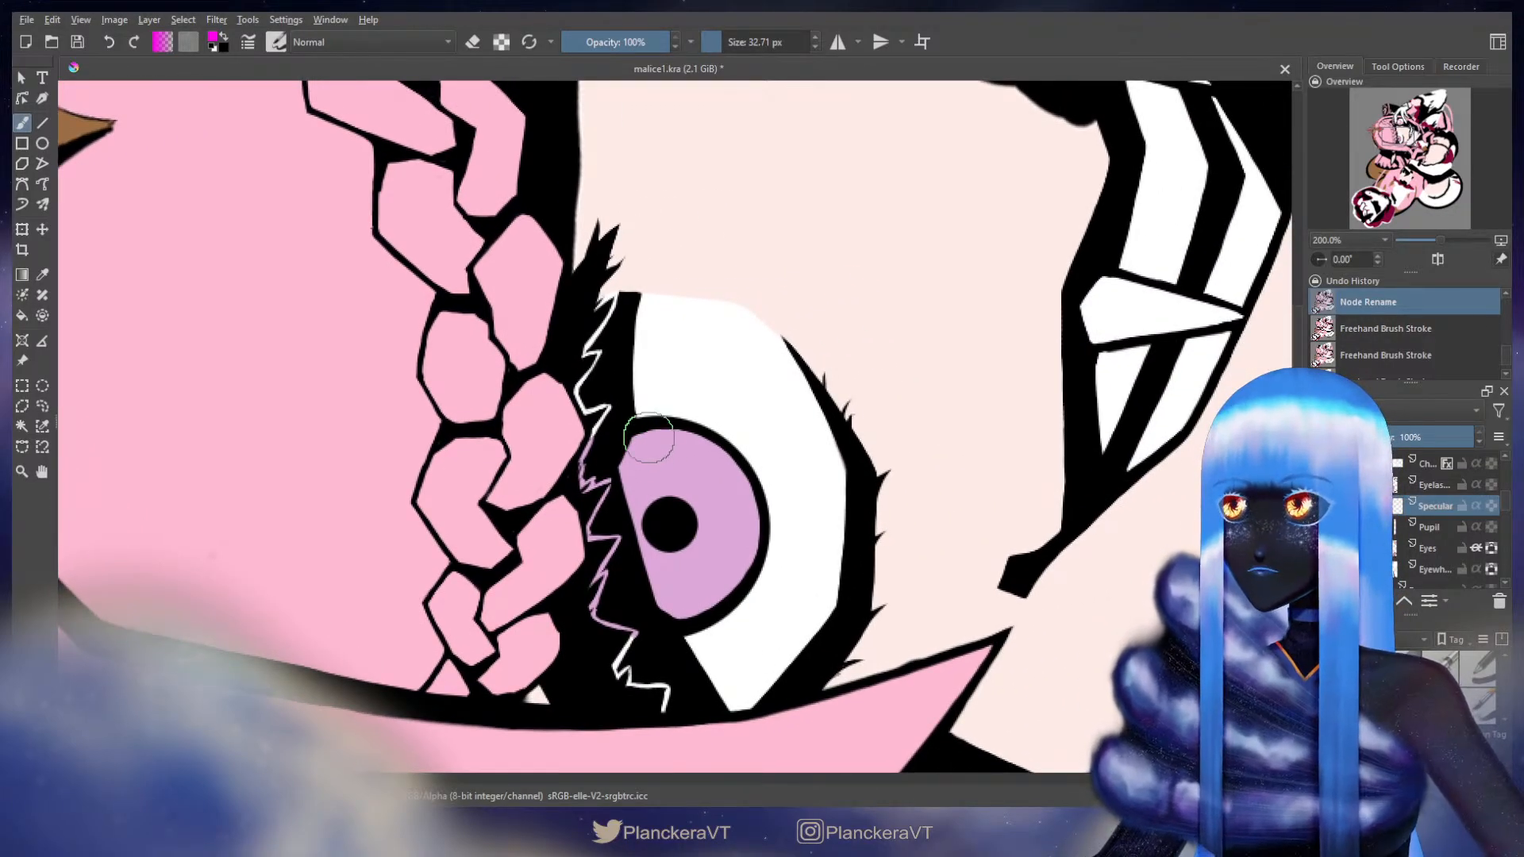
{"action": "left_click_drag", "start_coordinate": [626, 341], "coordinate": [660, 452]}
{"action": "key", "text": "ctrl+z"}
{"action": "mouse_move", "coordinate": [647, 397]}
{"action": "left_mouse_down"}
{"action": "mouse_move", "coordinate": [631, 367]}
{"action": "mouse_move", "coordinate": [672, 478]}
{"action": "mouse_move", "coordinate": [686, 353]}
{"action": "mouse_move", "coordinate": [644, 337]}
{"action": "mouse_move", "coordinate": [619, 357]}
{"action": "left_mouse_up"}
{"action": "mouse_move", "coordinate": [628, 353]}
{"action": "left_mouse_down"}
{"action": "mouse_move", "coordinate": [655, 413]}
{"action": "mouse_move", "coordinate": [669, 372]}
{"action": "mouse_move", "coordinate": [669, 438]}
{"action": "left_mouse_up"}
- Erase along the magenta wedge's sides and wide end to leave straight edges and a sharp tip
{"action": "key", "text": "e"}
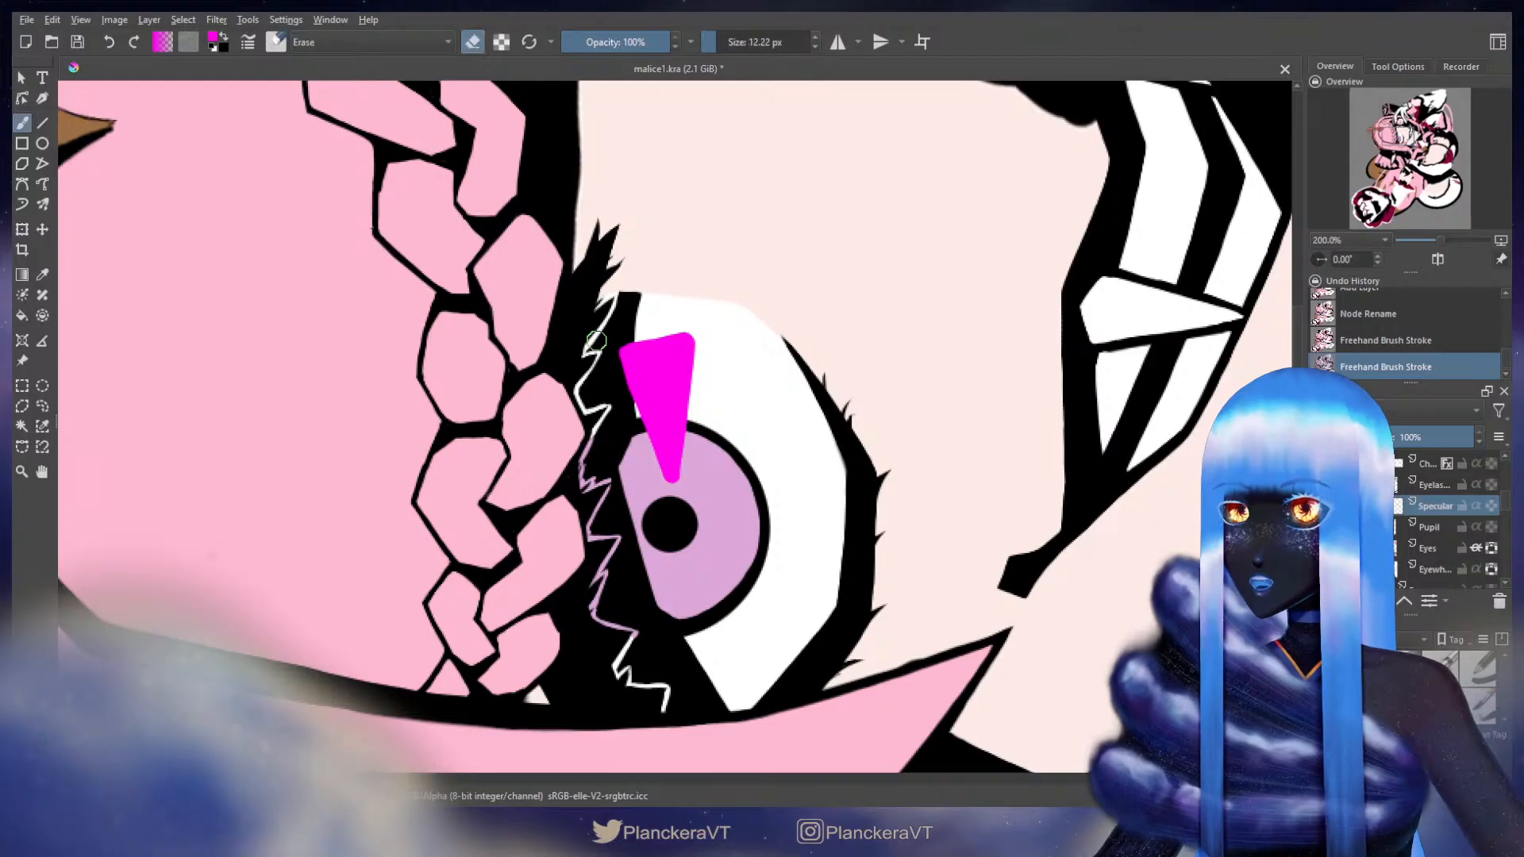
{"action": "left_click_drag", "start_coordinate": [608, 338], "coordinate": [667, 475]}
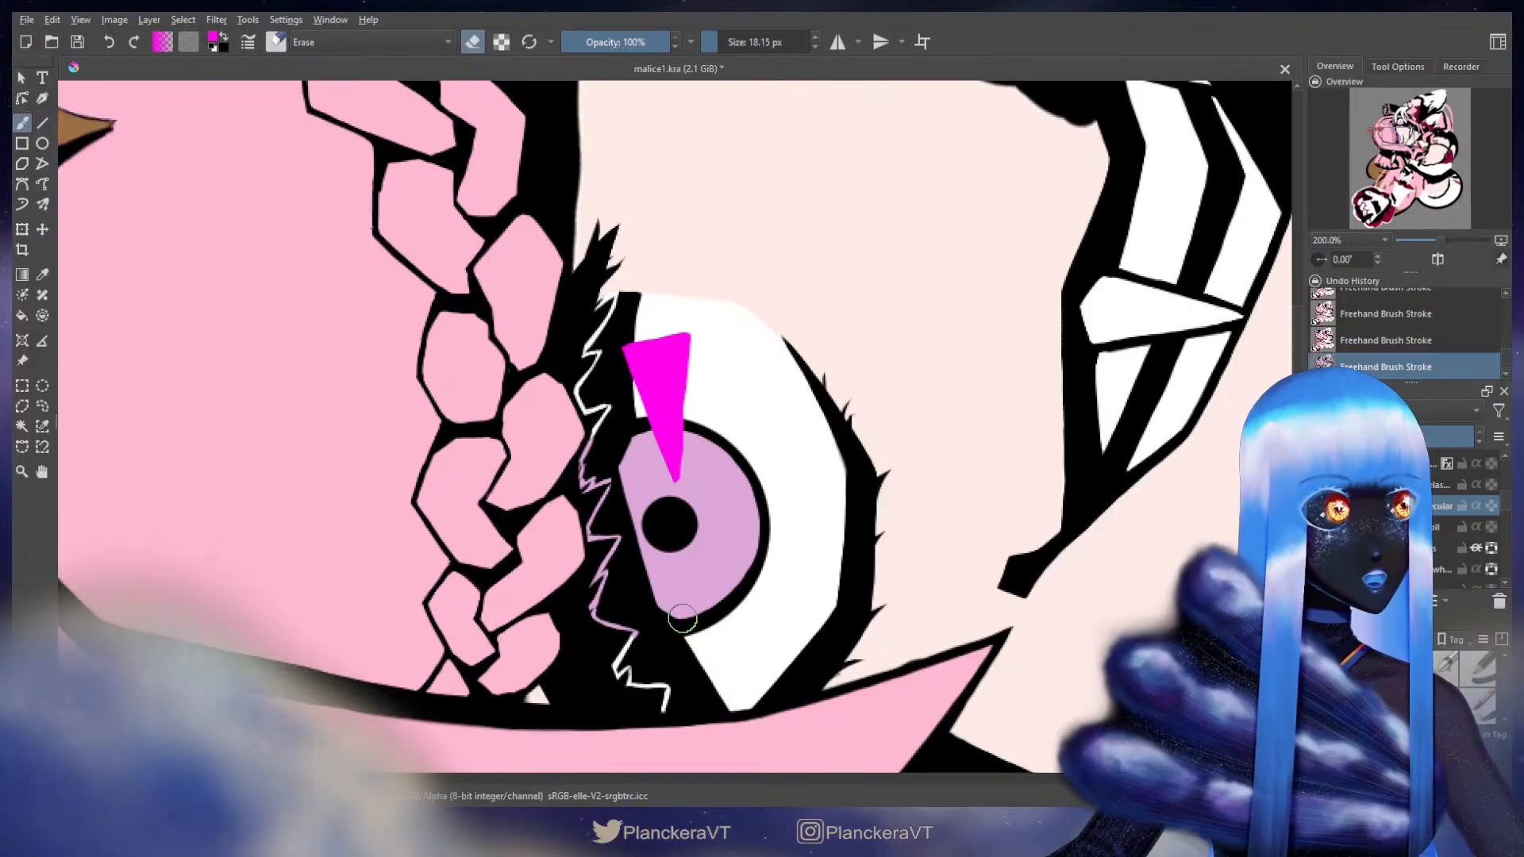
{"action": "left_click_drag", "start_coordinate": [631, 334], "coordinate": [697, 323]}
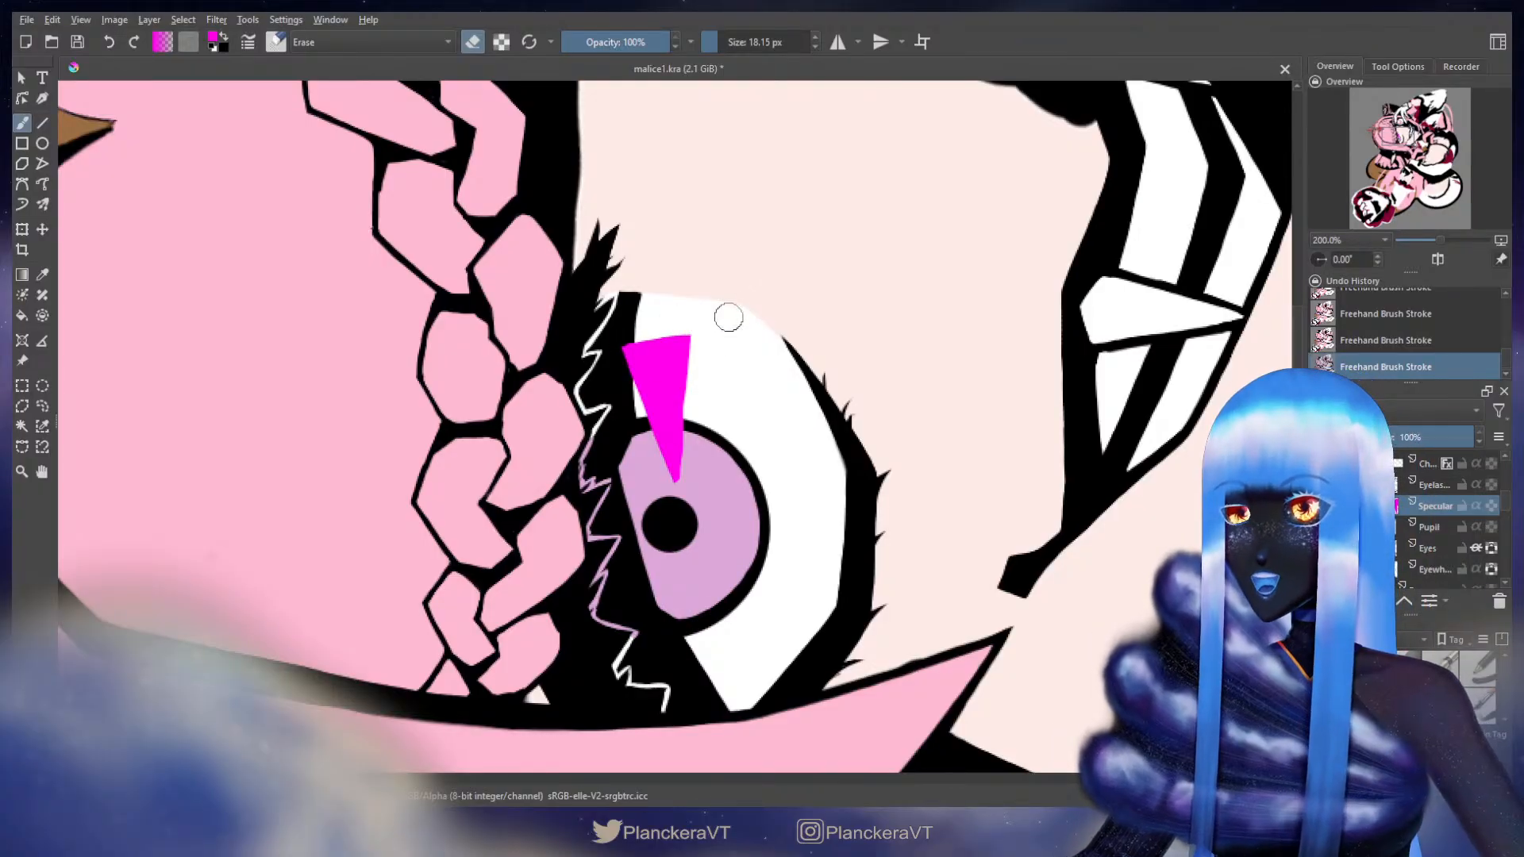
{"action": "key", "text": "["}
{"action": "mouse_move", "coordinate": [695, 432]}
{"action": "left_mouse_down"}
{"action": "mouse_move", "coordinate": [696, 410]}
{"action": "mouse_move", "coordinate": [693, 443]}
{"action": "left_mouse_up"}
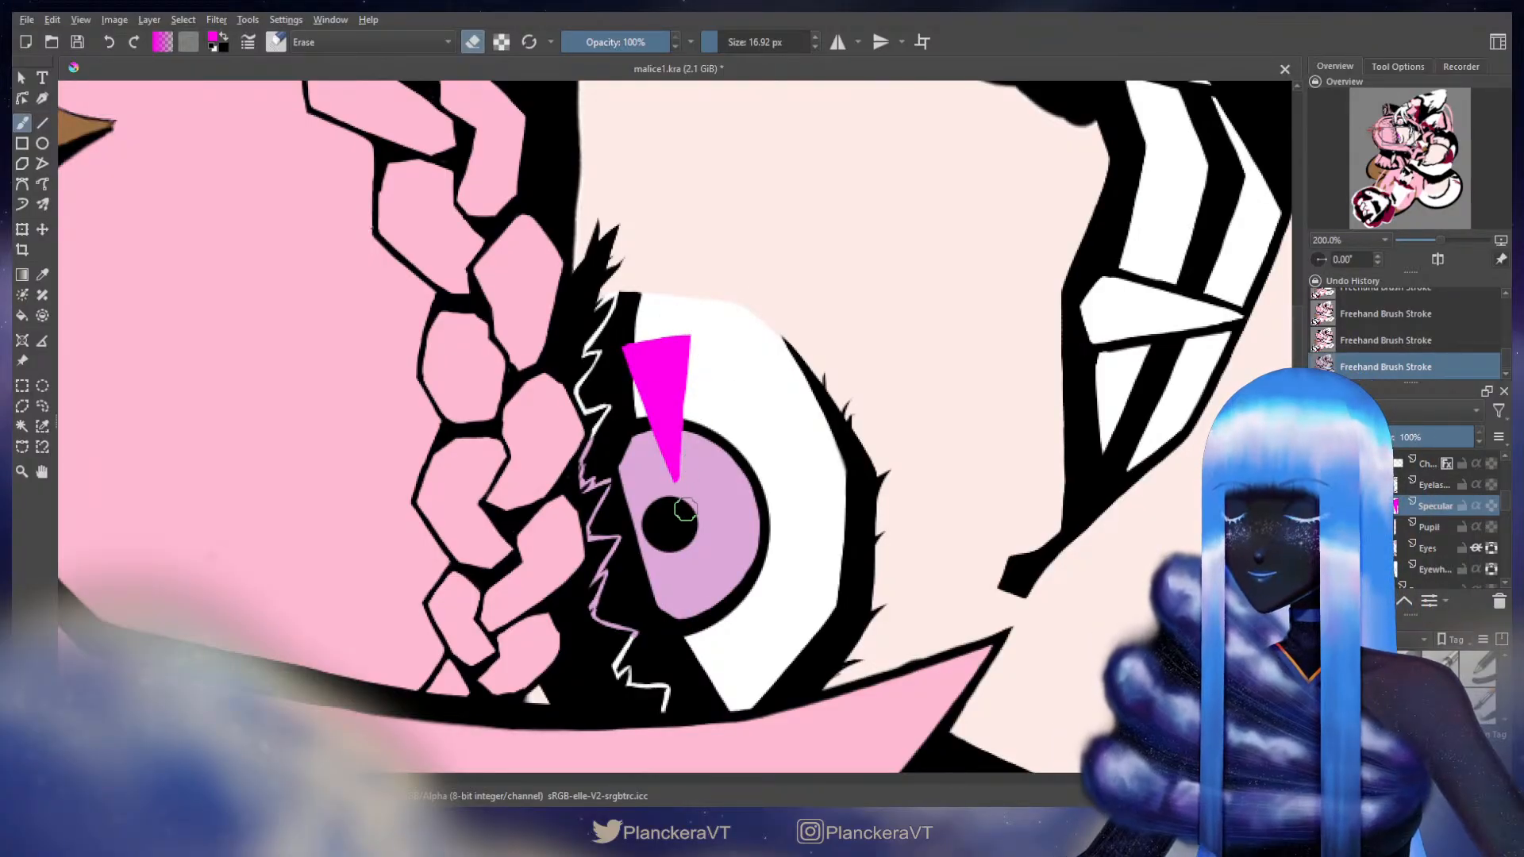
- Paint a small magenta square across the cheek-side lower rim of the lower eye's iris, redoing stray strokes
{"action": "key", "text": "e"}
{"action": "scroll", "coordinate": [728, 494], "scroll_direction": "down", "scroll_amount": 3}
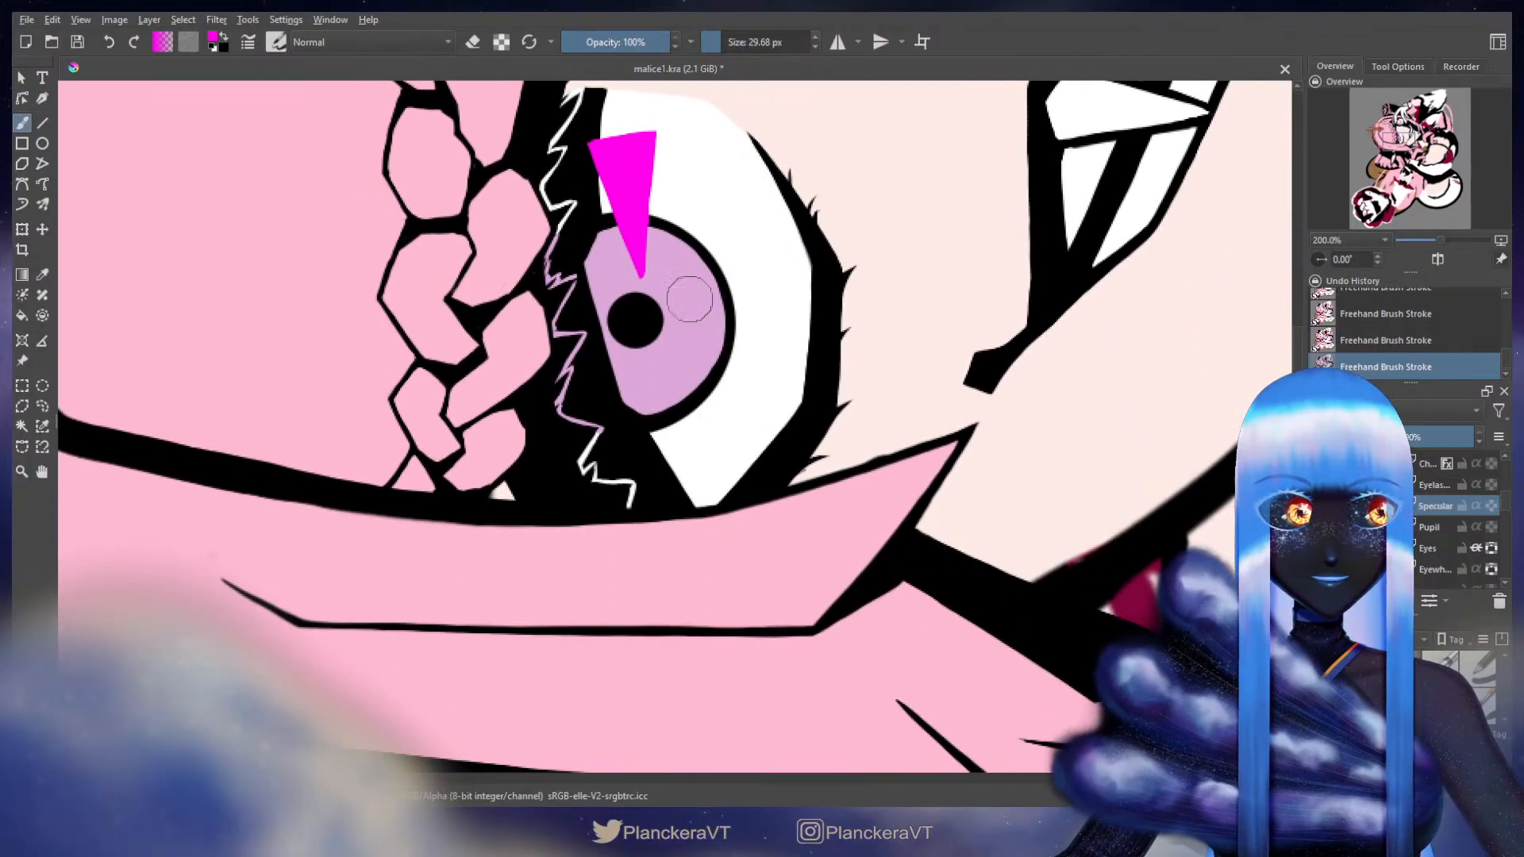
{"action": "key", "text": "["}
{"action": "scroll", "coordinate": [722, 396], "scroll_direction": "up", "scroll_amount": 2}
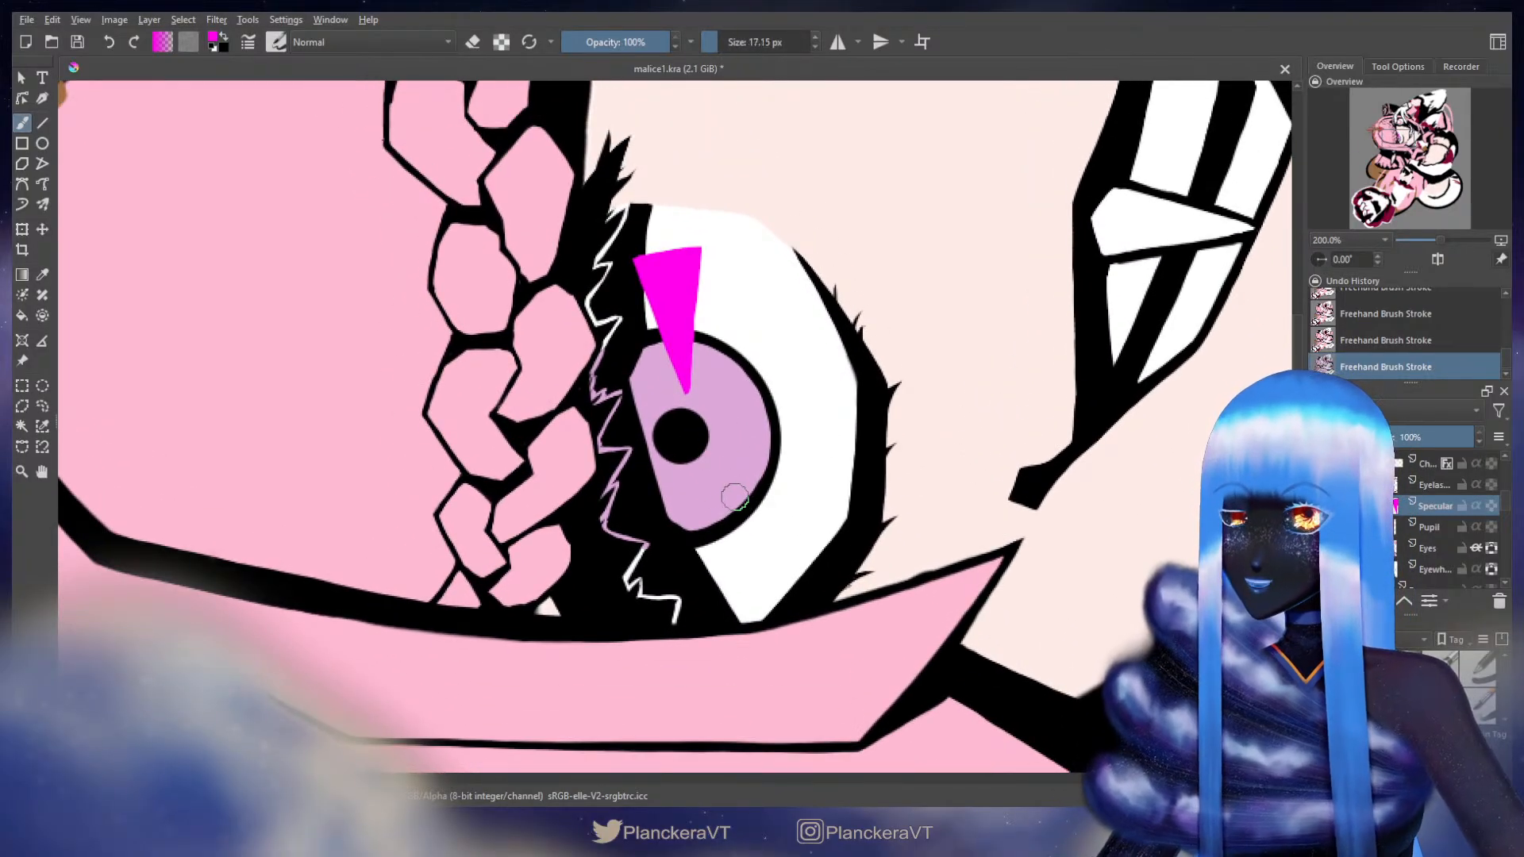
{"action": "scroll", "coordinate": [726, 477], "scroll_direction": "down", "scroll_amount": 1}
{"action": "key", "text": "["}
{"action": "key", "text": "["}
{"action": "key", "text": "["}
{"action": "key", "text": "["}
{"action": "key", "text": "["}
{"action": "key", "text": "["}
{"action": "mouse_move", "coordinate": [746, 411]}
{"action": "left_mouse_down"}
{"action": "mouse_move", "coordinate": [742, 437]}
{"action": "mouse_move", "coordinate": [769, 453]}
{"action": "left_mouse_up"}
{"action": "key", "text": "ctrl+z"}
{"action": "key", "text": "ctrl+z"}
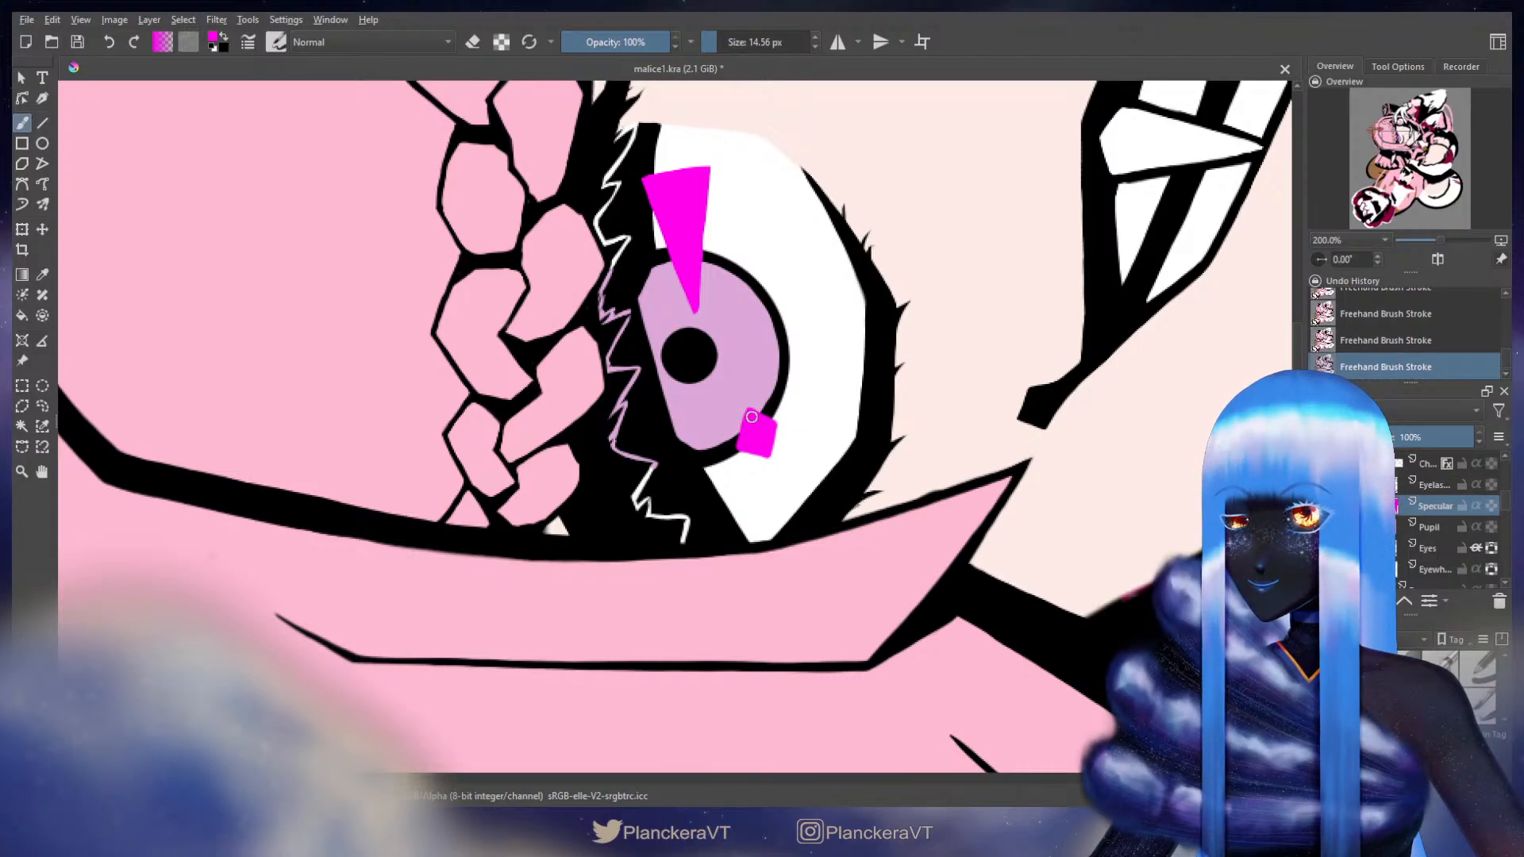
- Erase around the small magenta square to sharpen its corners and edges
{"action": "key", "text": "e"}
{"action": "key", "text": "ctrl+z"}
{"action": "left_click_drag", "start_coordinate": [735, 434], "coordinate": [738, 431]}
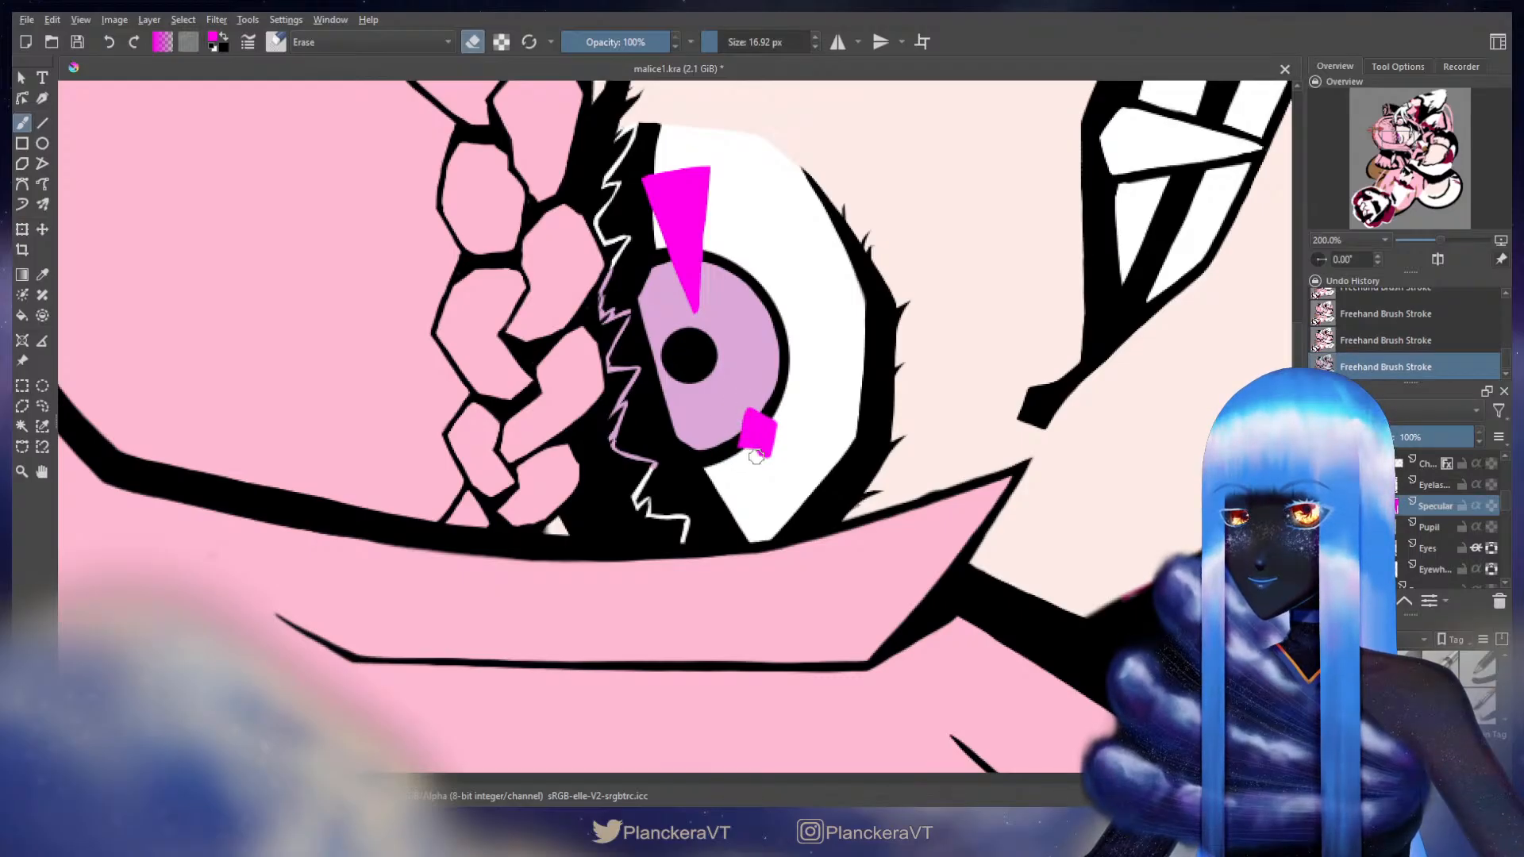
{"action": "left_click_drag", "start_coordinate": [774, 458], "coordinate": [781, 415]}
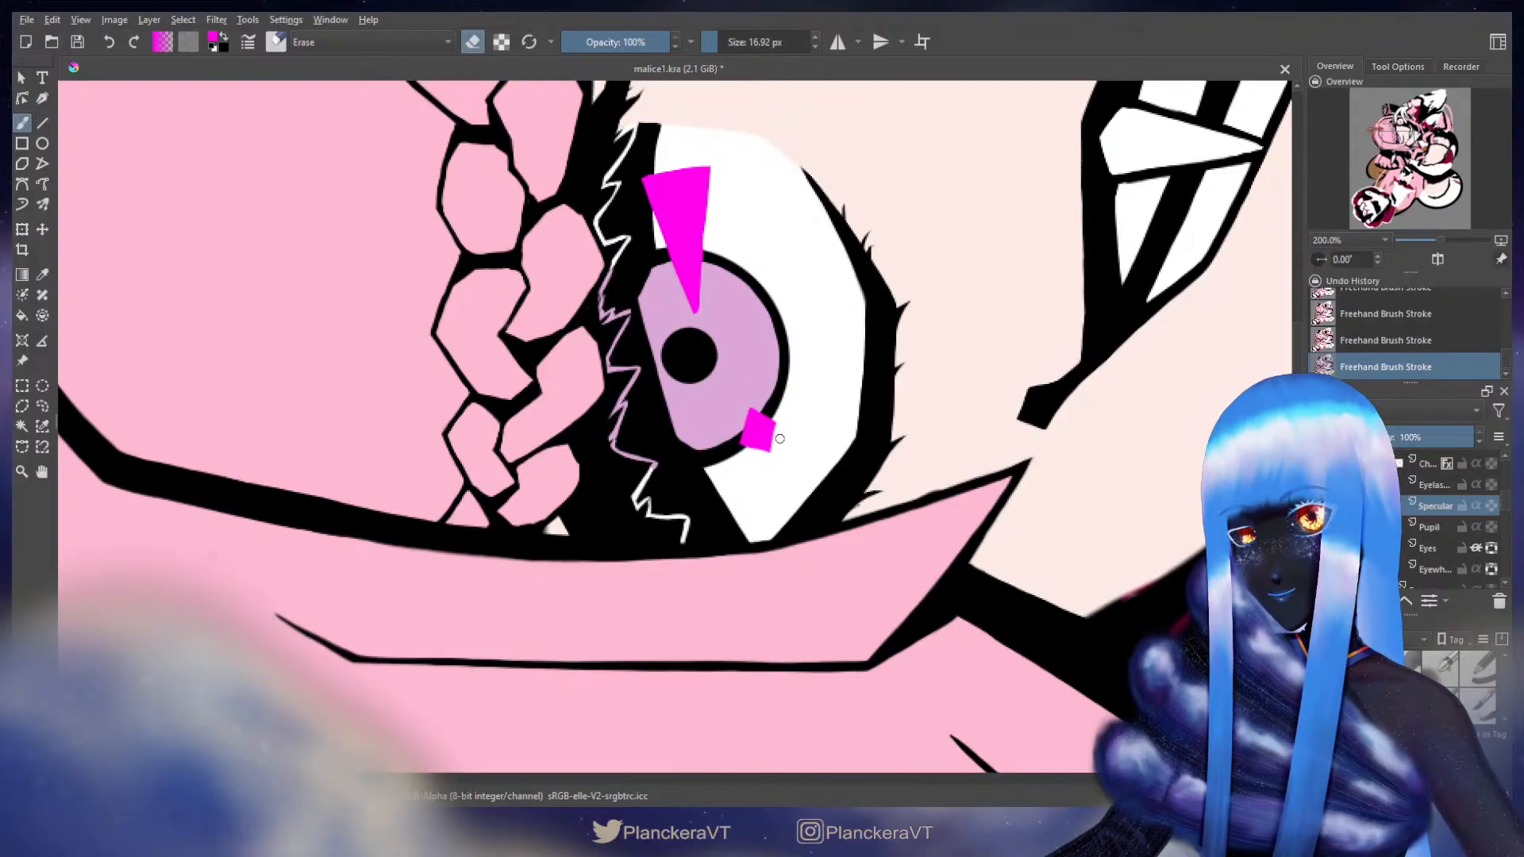
- Paint a magenta wedge on the upper eye's iris rim beside the star sparkle and trim its edges straight
{"action": "mouse_move", "coordinate": [802, 244]}
{"action": "left_mouse_down"}
{"action": "mouse_move", "coordinate": [755, 296]}
{"action": "mouse_move", "coordinate": [712, 502]}
{"action": "mouse_move", "coordinate": [749, 534]}
{"action": "left_mouse_up"}
{"action": "key", "text": "e"}
{"action": "mouse_move", "coordinate": [668, 430]}
{"action": "left_mouse_down"}
{"action": "mouse_move", "coordinate": [673, 389]}
{"action": "mouse_move", "coordinate": [647, 450]}
{"action": "left_mouse_up"}
{"action": "key", "text": "ctrl+z"}
{"action": "key", "text": "ctrl+z"}
{"action": "left_click_drag", "start_coordinate": [680, 254], "coordinate": [681, 310]}
{"action": "mouse_move", "coordinate": [682, 249]}
{"action": "left_mouse_down"}
{"action": "mouse_move", "coordinate": [724, 246]}
{"action": "mouse_move", "coordinate": [687, 338]}
{"action": "mouse_move", "coordinate": [702, 258]}
{"action": "mouse_move", "coordinate": [714, 262]}
{"action": "left_mouse_up"}
{"action": "key", "text": "ctrl+z"}
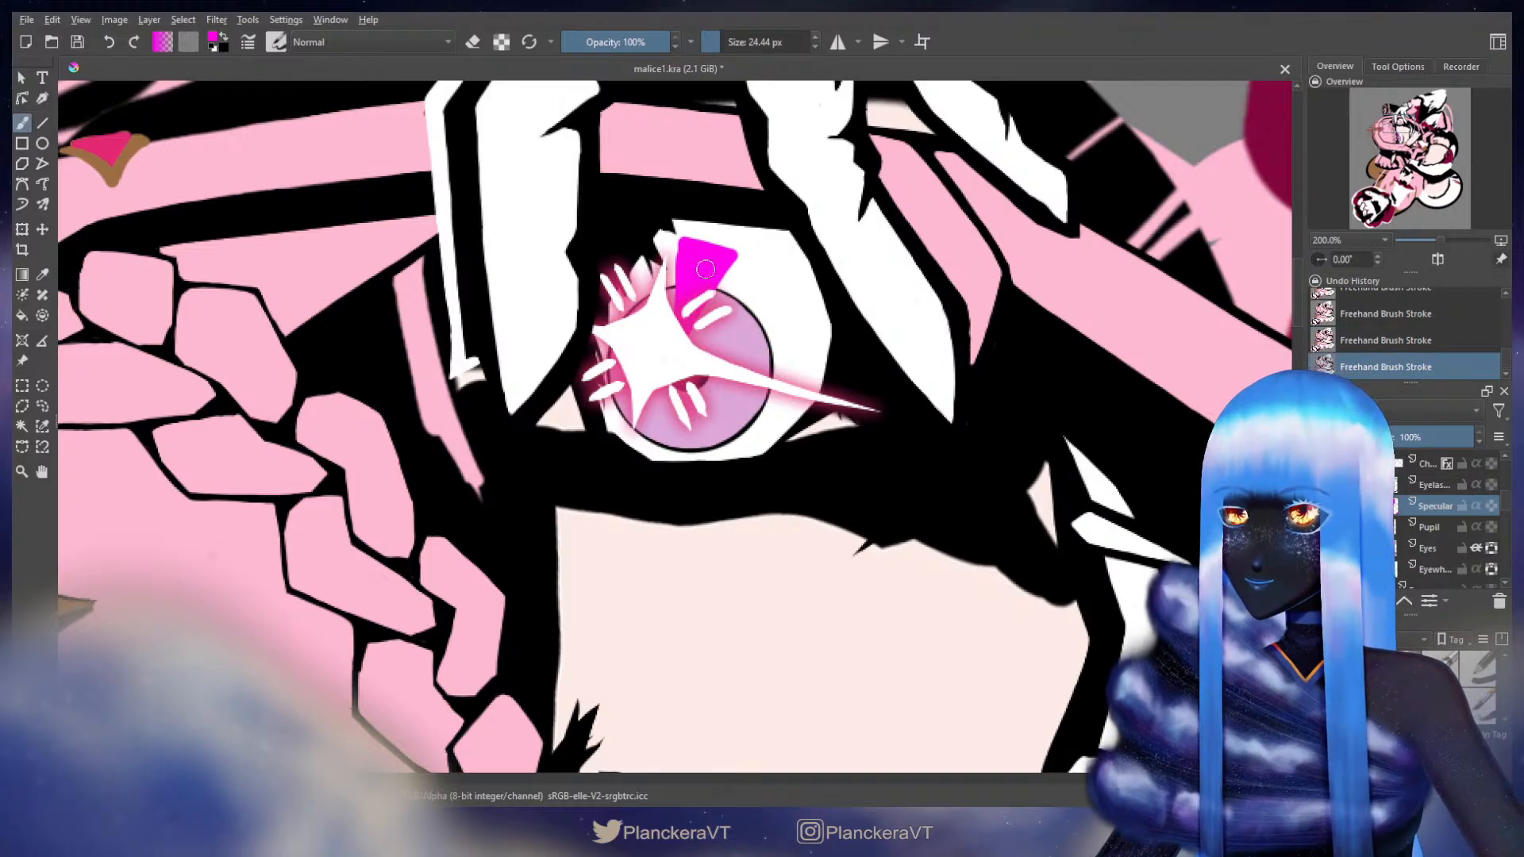
{"action": "key", "text": "e"}
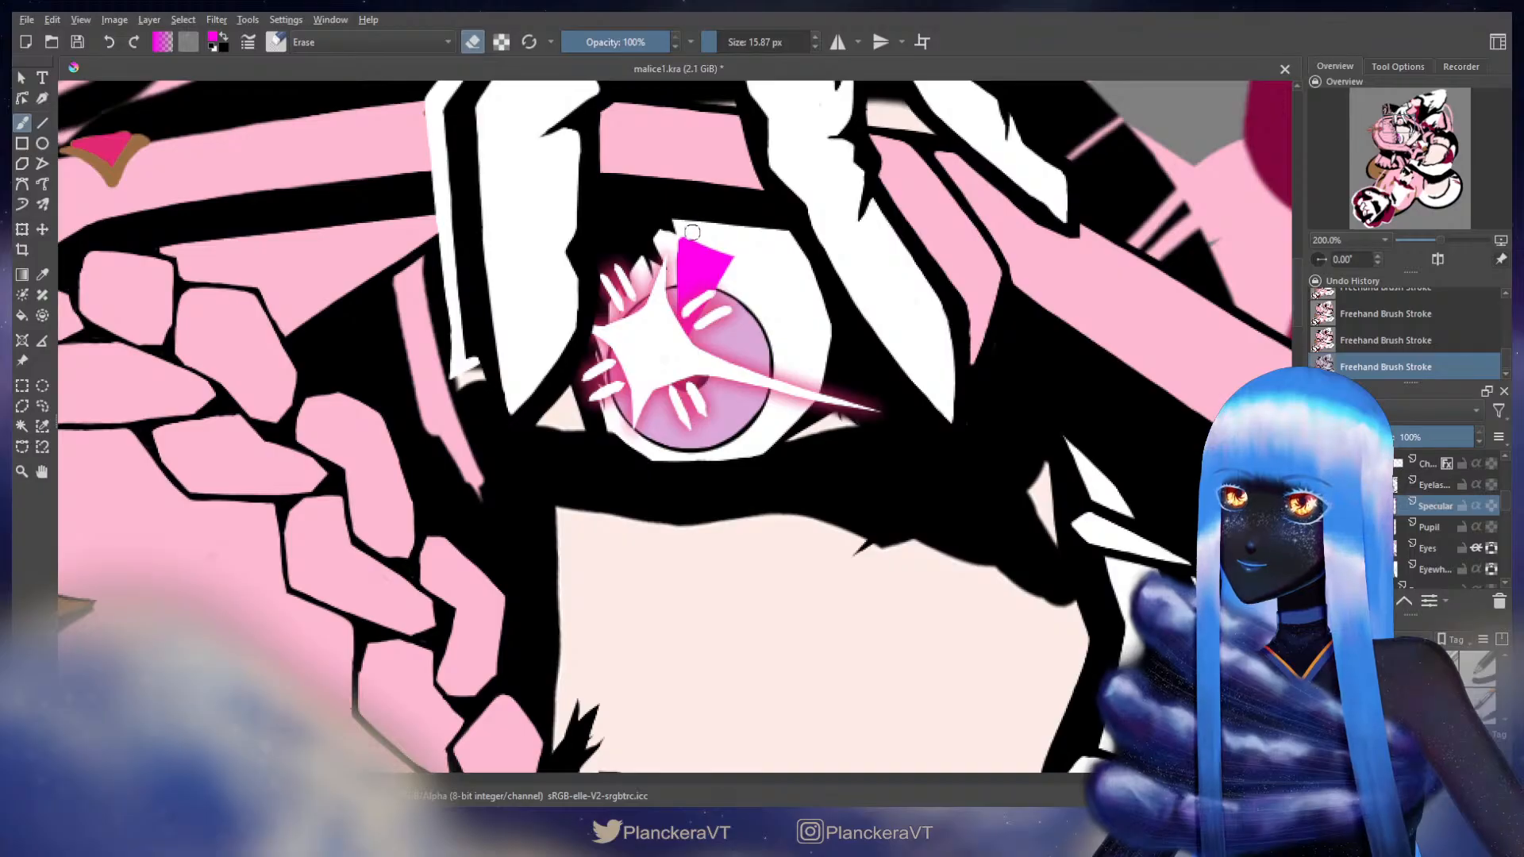
- Paint a small magenta square across the lower rim of the upper eye's iris
{"action": "key", "text": "e"}
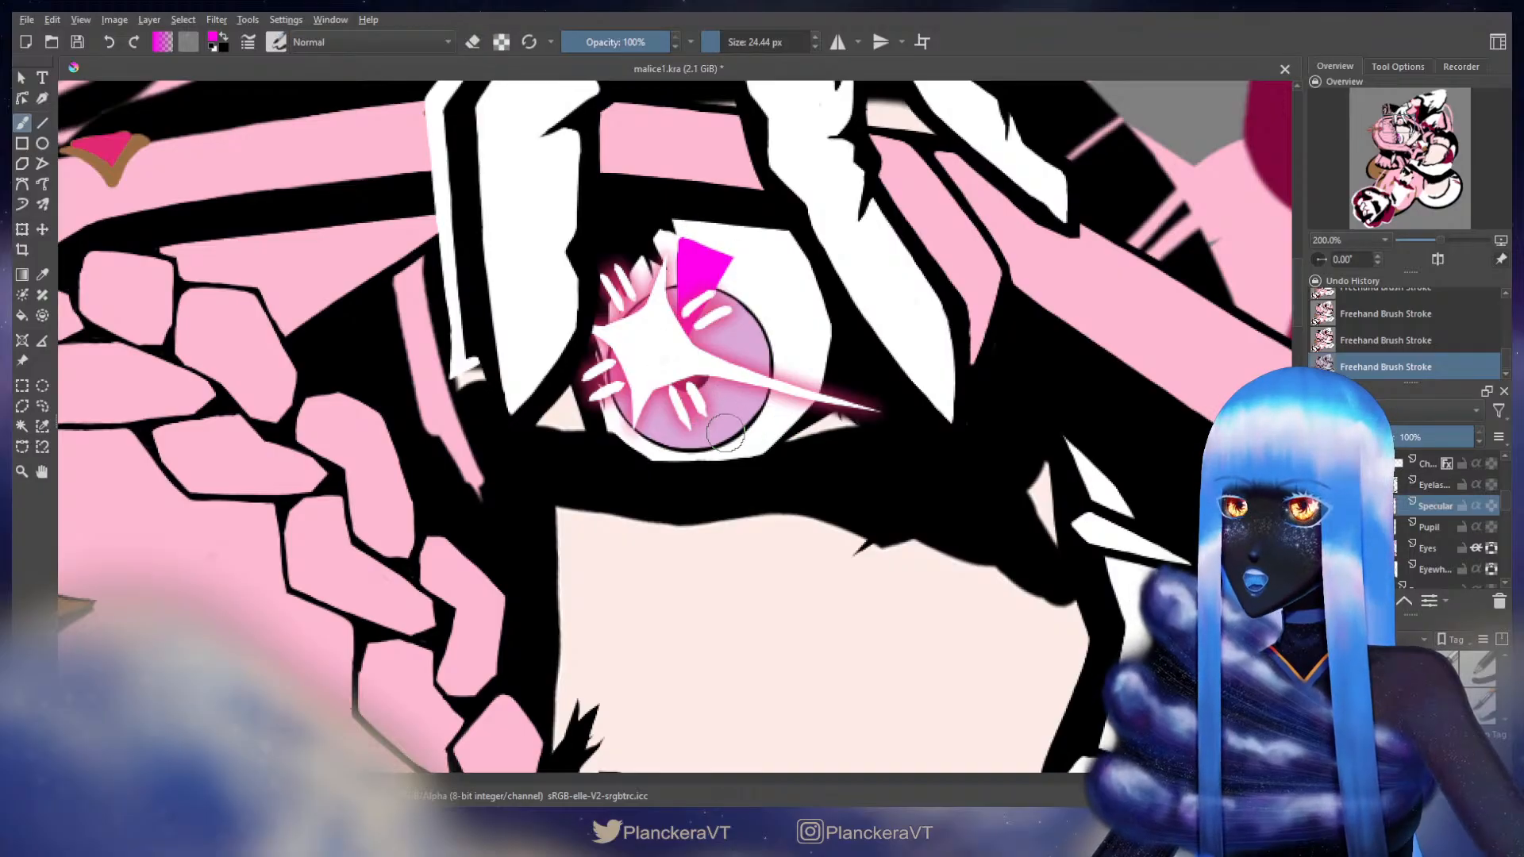
{"action": "left_click_drag", "start_coordinate": [724, 428], "coordinate": [744, 442], "text": "shift"}
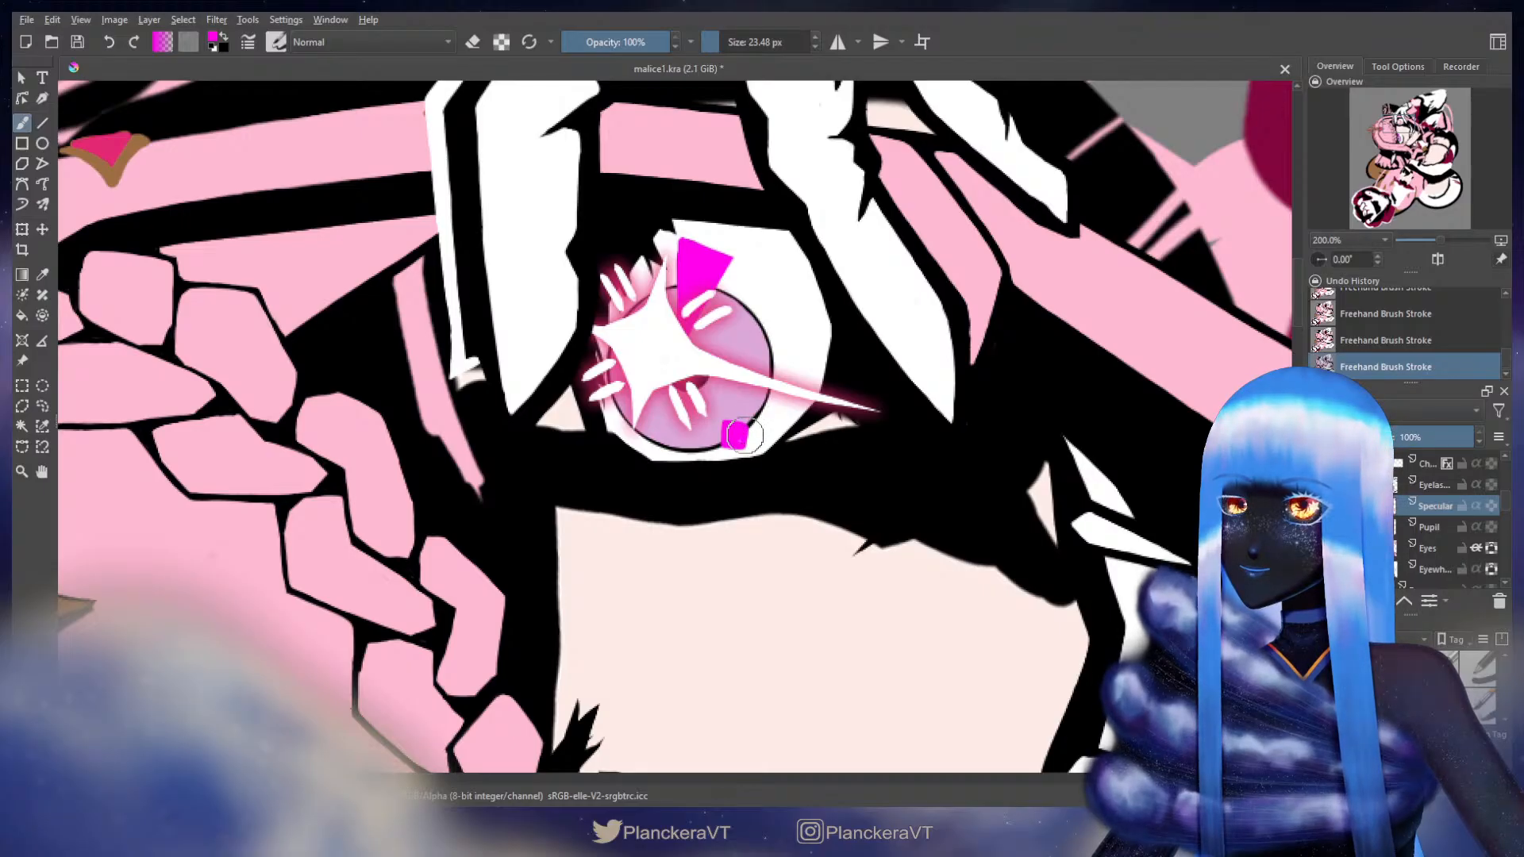
{"action": "left_click_drag", "start_coordinate": [732, 439], "coordinate": [744, 432]}
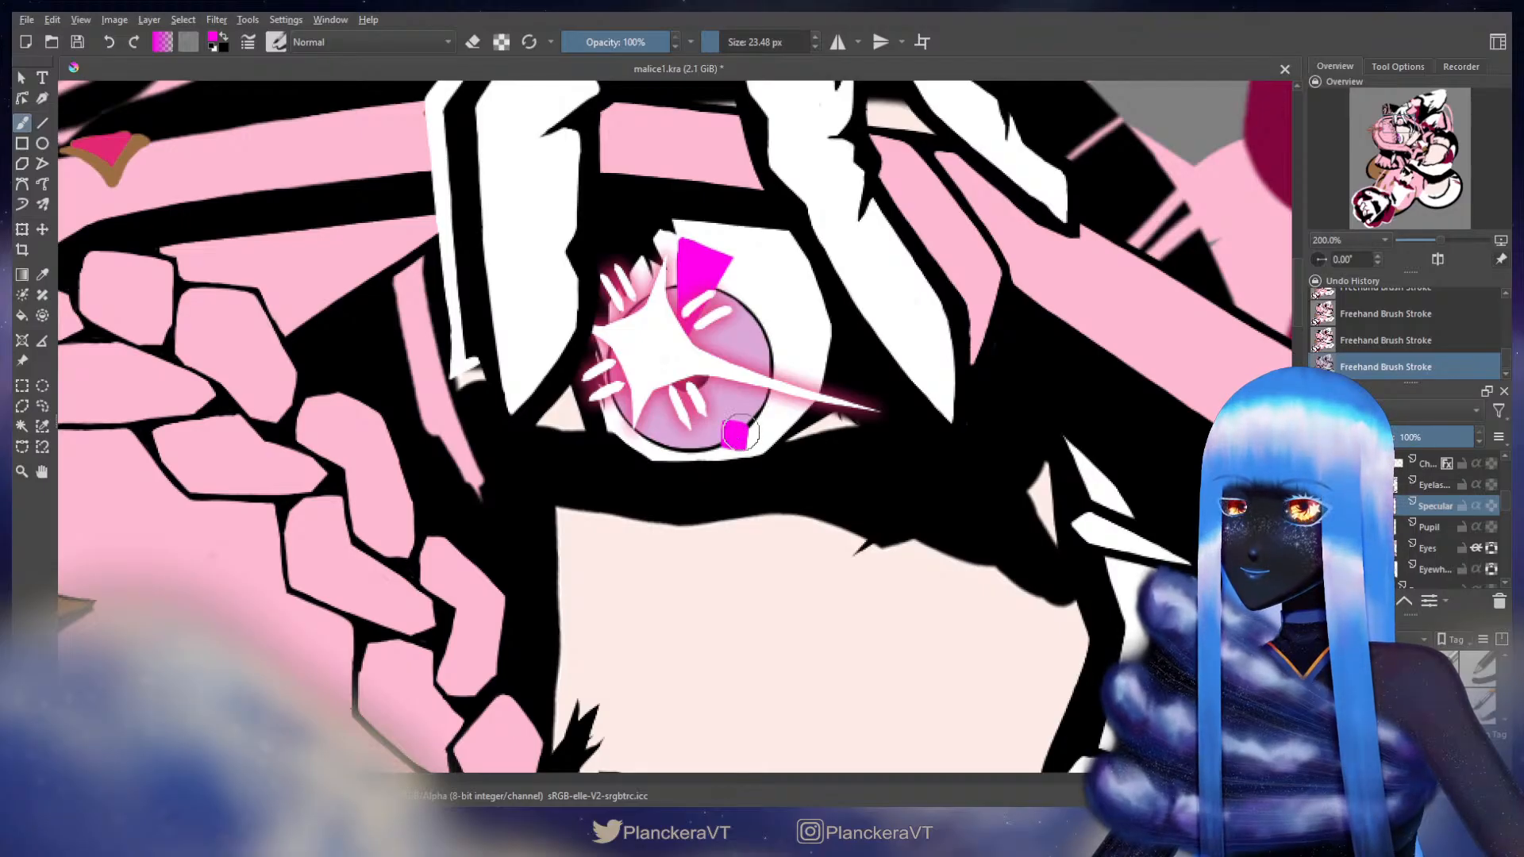
- Add a new paint layer above Specular and make white the painting colour with a brush of about 24 px
{"action": "key", "text": "x"}
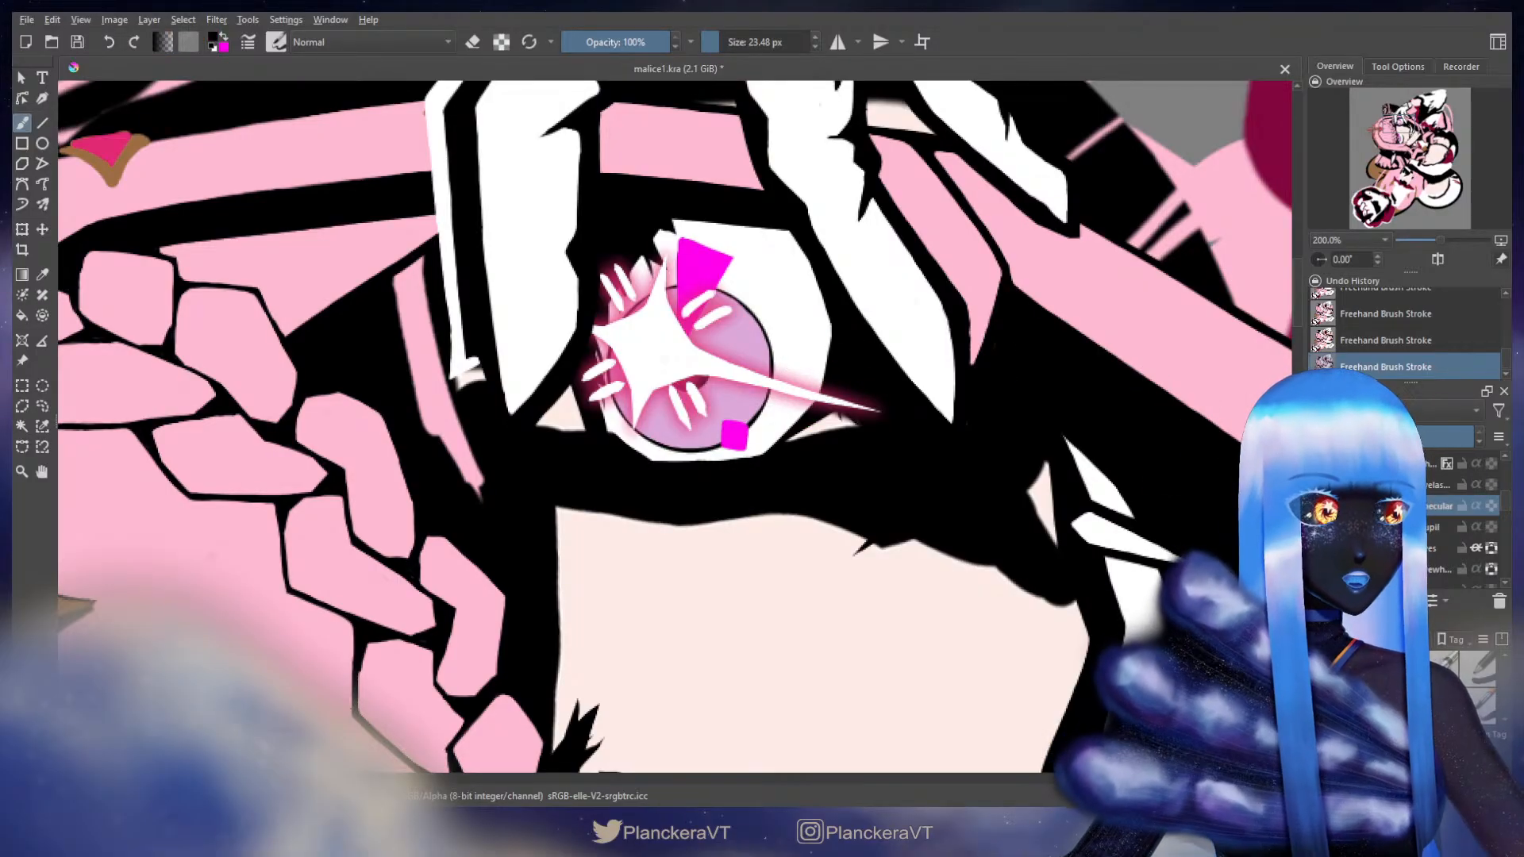
{"action": "key", "text": "Insert"}
{"action": "key", "text": "d"}
{"action": "key", "text": "x"}
{"action": "key", "text": "bracketright"}
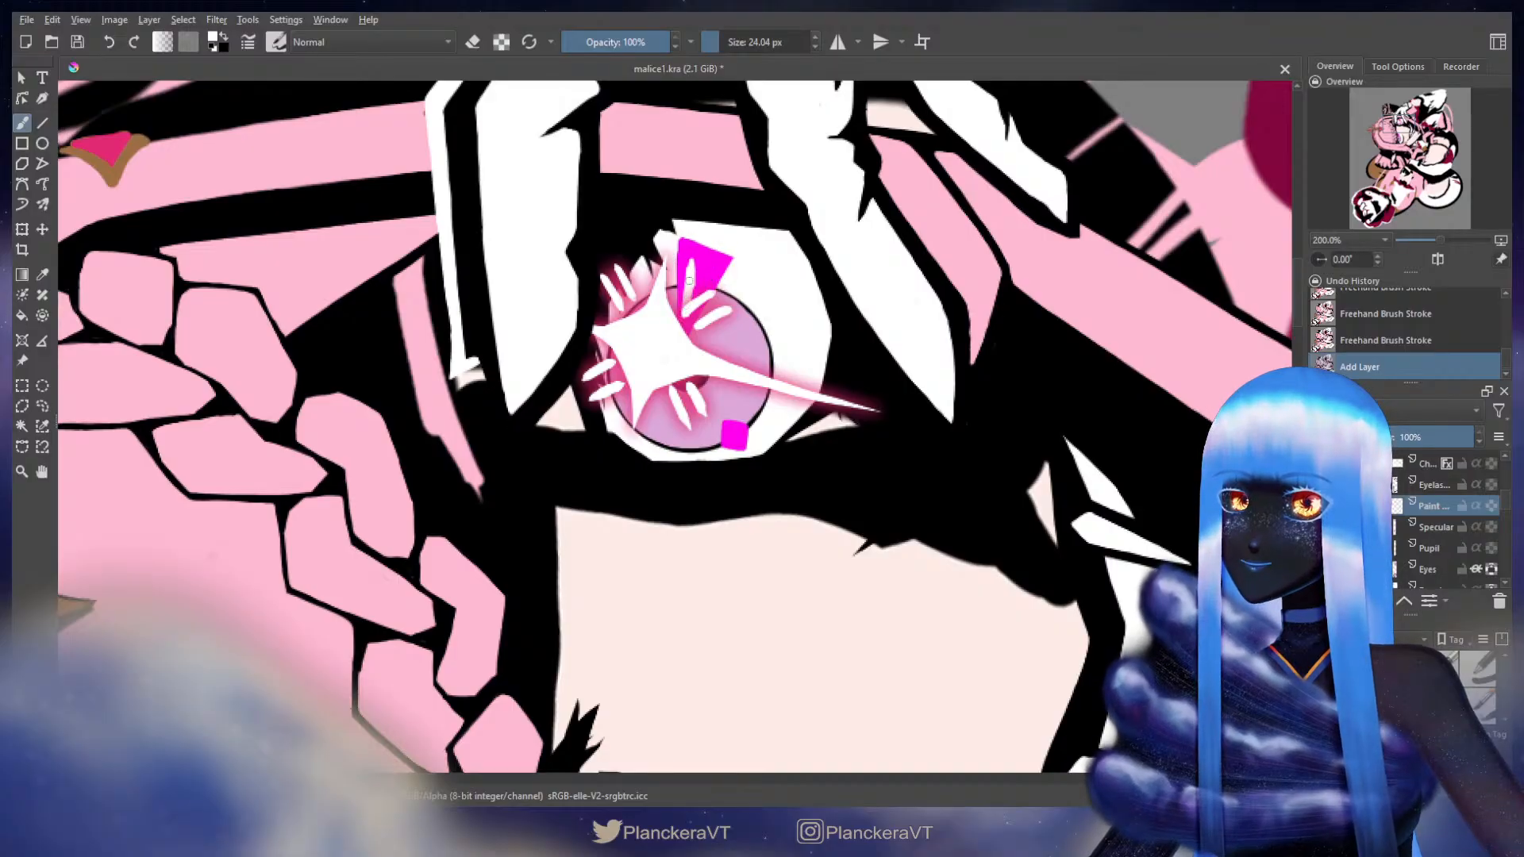
- Paint the insides of the upper eye's magenta wedge and small square white, keep magenta borders, and trim the square's fill
{"action": "mouse_move", "coordinate": [705, 279]}
{"action": "left_mouse_down"}
{"action": "mouse_move", "coordinate": [686, 324]}
{"action": "mouse_move", "coordinate": [700, 265]}
{"action": "left_mouse_up"}
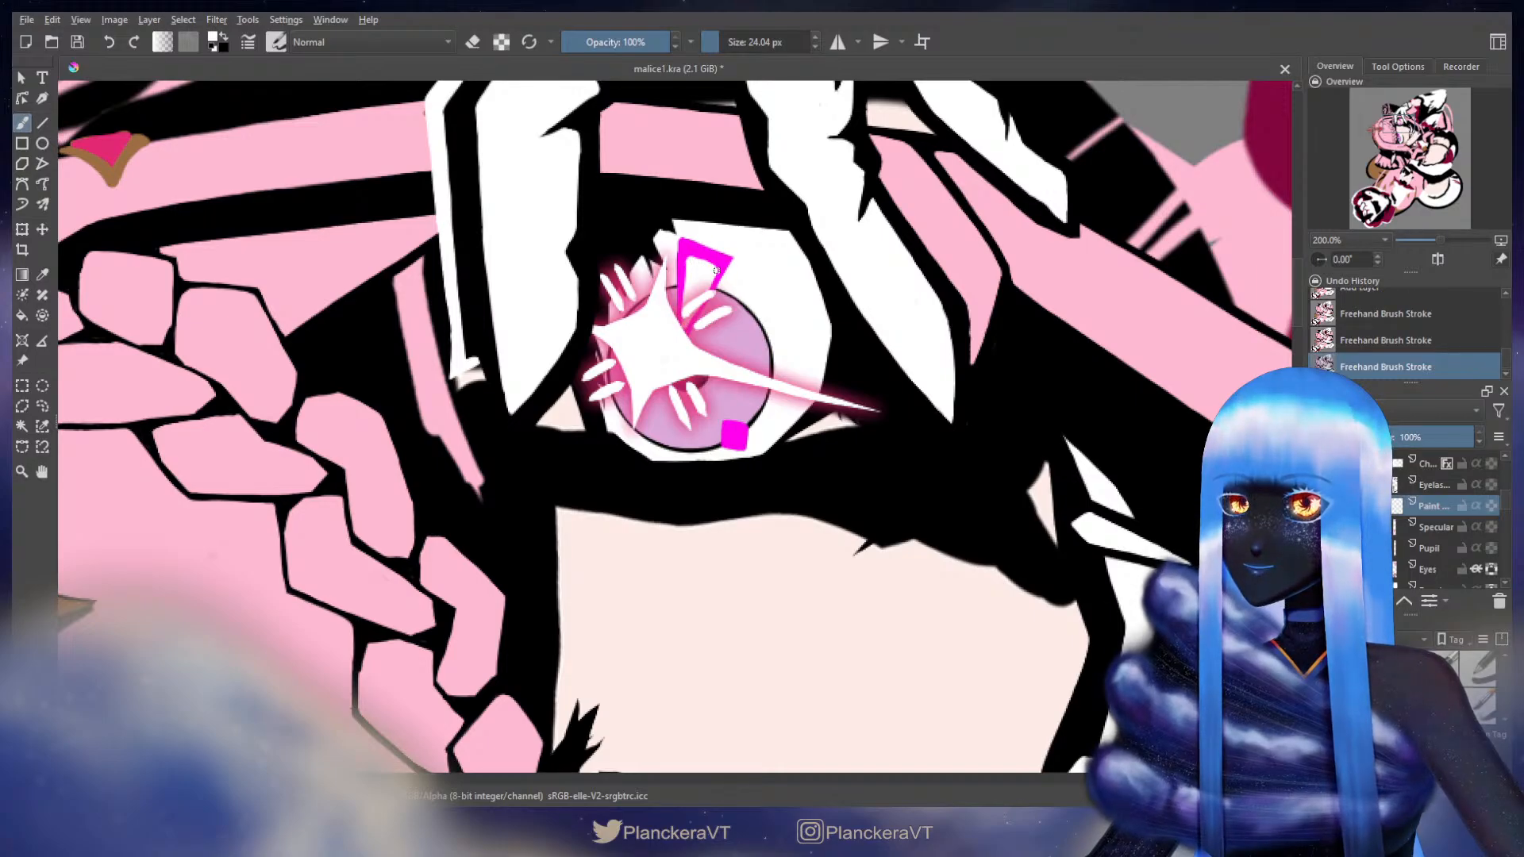
{"action": "left_click_drag", "start_coordinate": [731, 435], "coordinate": [726, 429]}
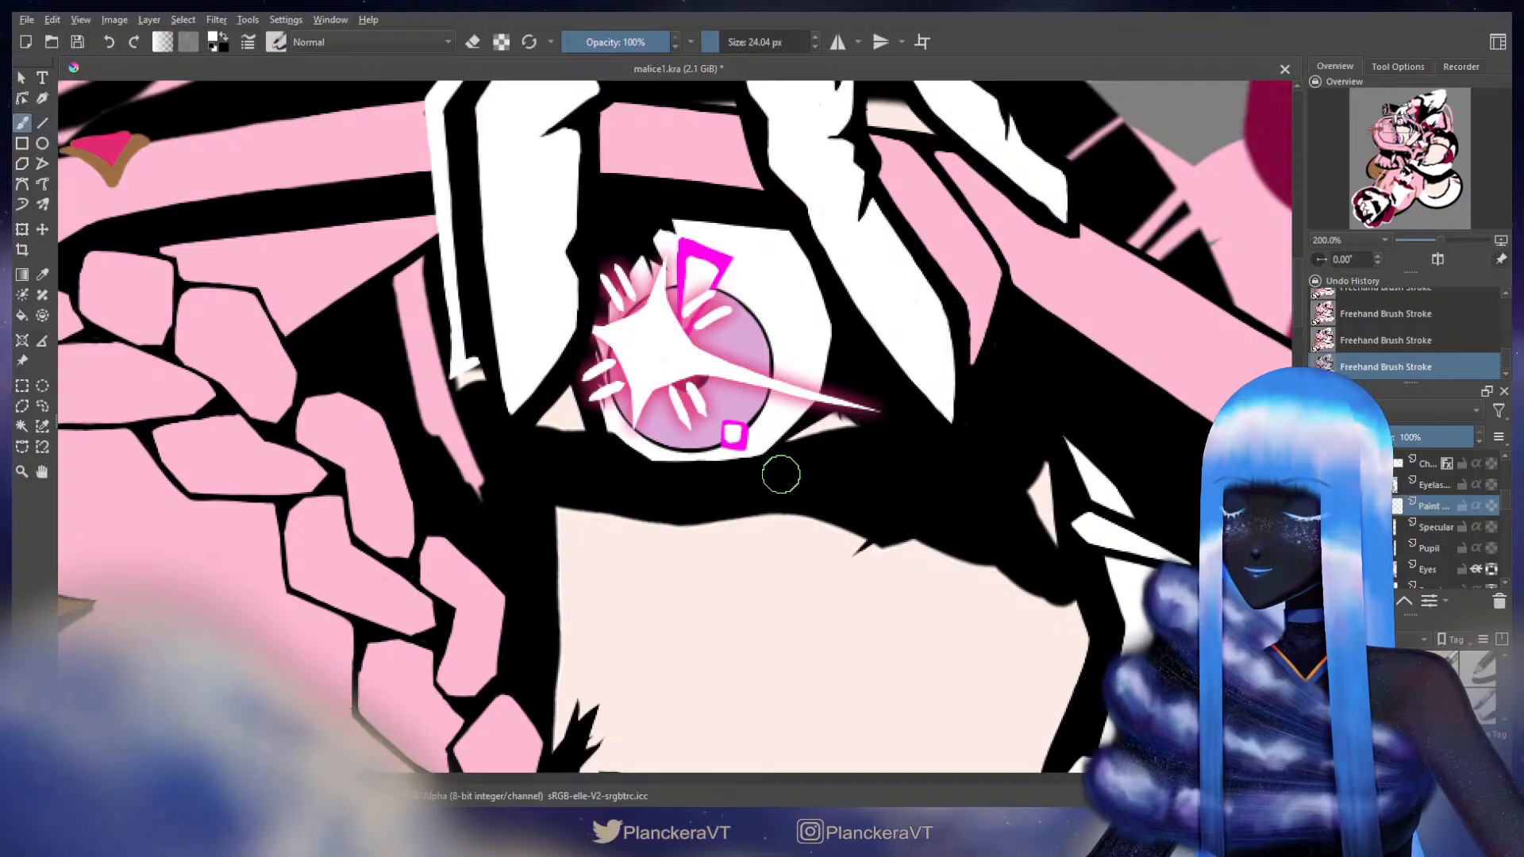
{"action": "key", "text": "e"}
{"action": "left_click_drag", "start_coordinate": [723, 446], "coordinate": [748, 448]}
- Paint the inside of the lower eye's magenta wedge white, leaving a magenta border around it
{"action": "left_click_drag", "start_coordinate": [800, 507], "coordinate": [767, 160]}
{"action": "left_click_drag", "start_coordinate": [767, 663], "coordinate": [840, 490]}
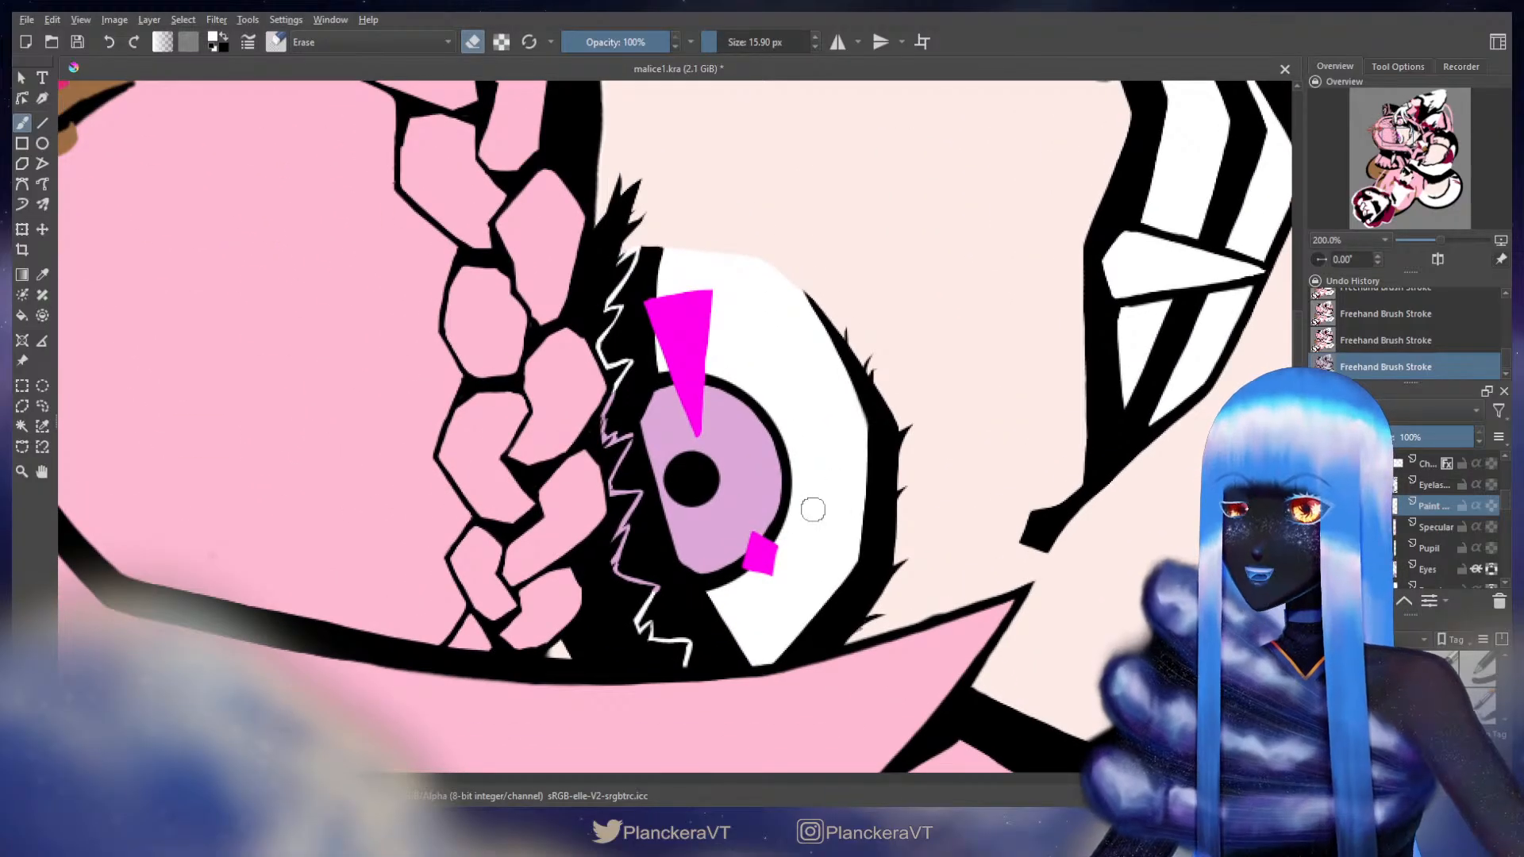
{"action": "key", "text": "e"}
{"action": "left_click_drag", "start_coordinate": [657, 309], "coordinate": [694, 410]}
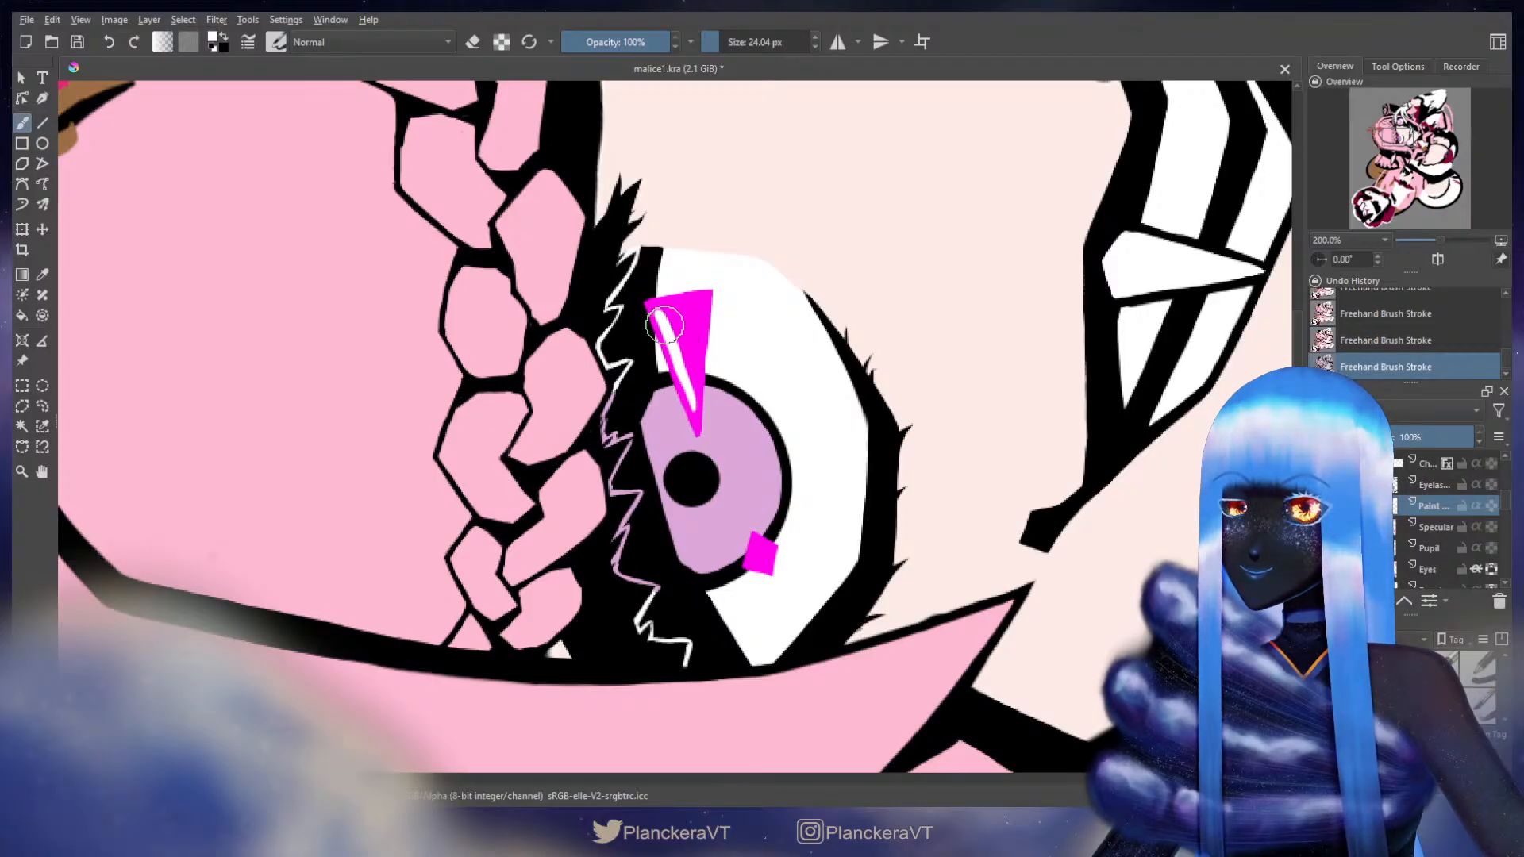
{"action": "left_click_drag", "start_coordinate": [680, 310], "coordinate": [694, 387]}
{"action": "left_click_drag", "start_coordinate": [675, 316], "coordinate": [692, 377]}
{"action": "mouse_move", "coordinate": [667, 318]}
{"action": "left_mouse_down"}
{"action": "mouse_move", "coordinate": [682, 313]}
{"action": "mouse_move", "coordinate": [694, 408]}
{"action": "left_mouse_up"}
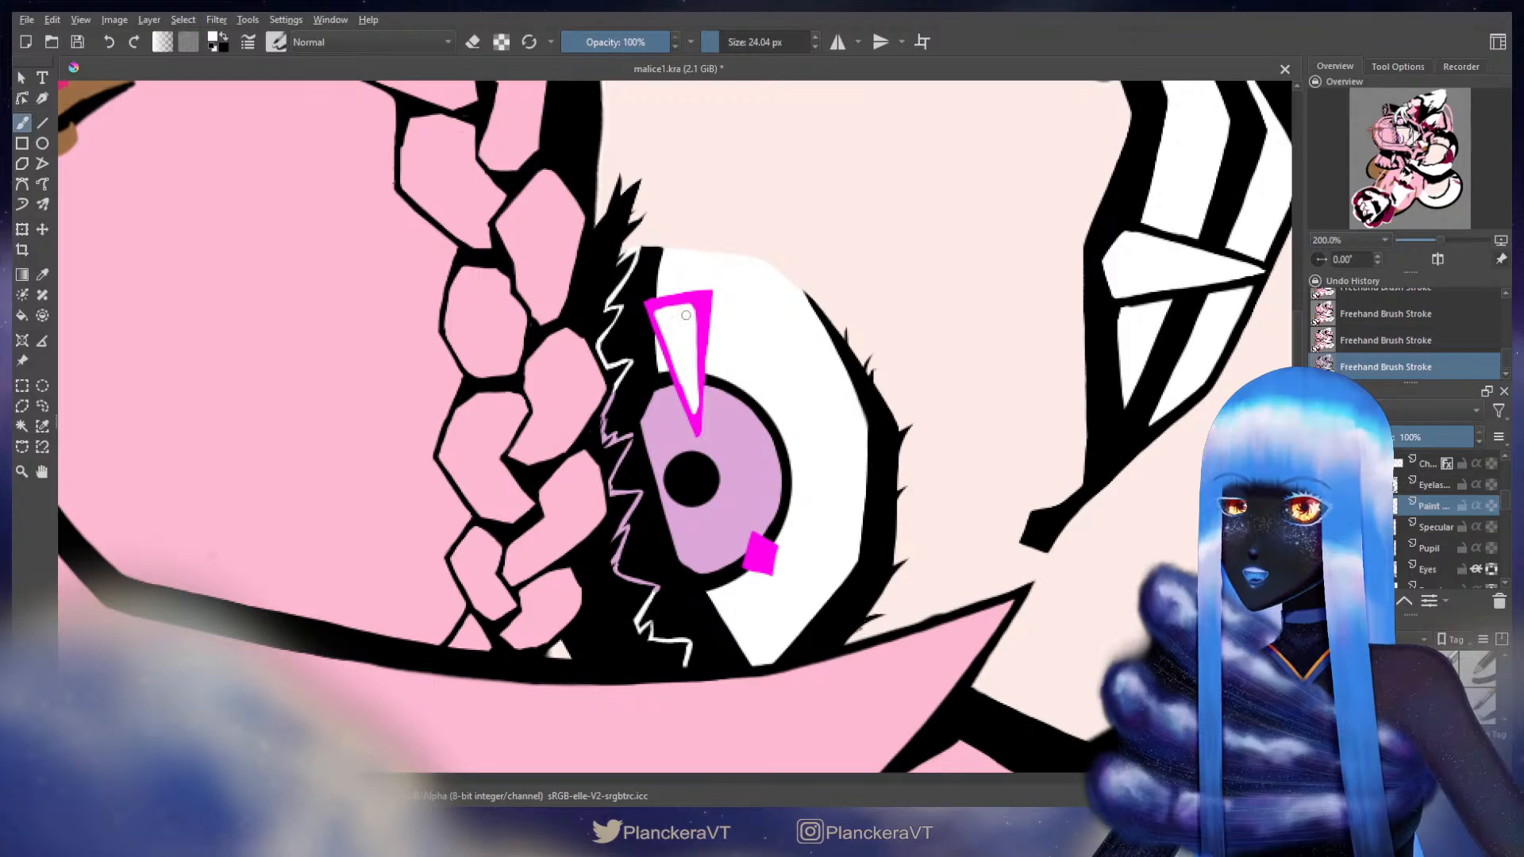
- Trim the white fill of the lower eye's wedge and paint white inside the small magenta square on the iris rim
{"action": "key", "text": "bracketleft"}
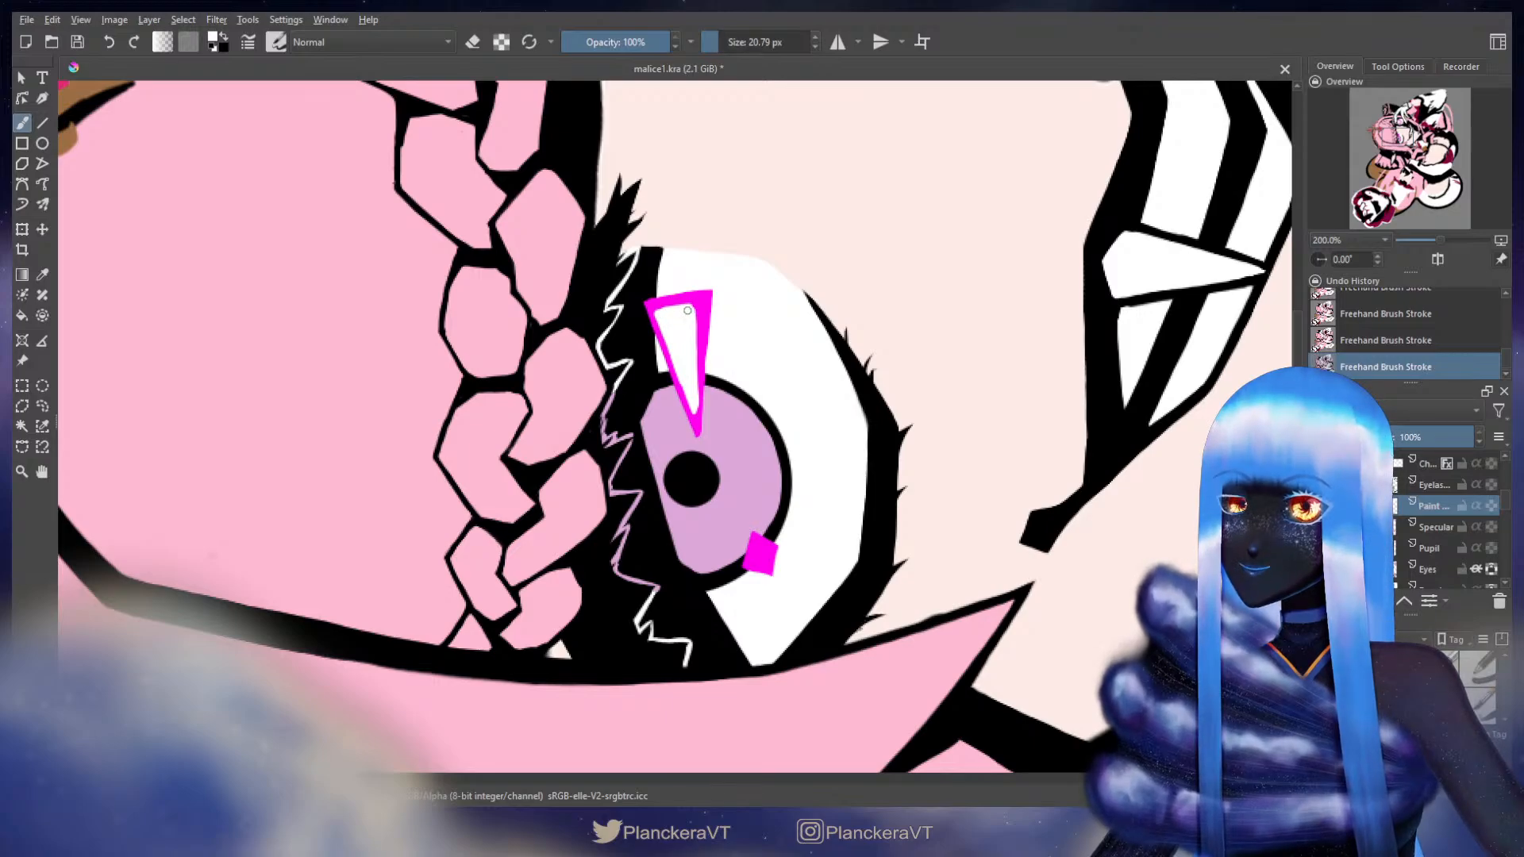
{"action": "key", "text": "e"}
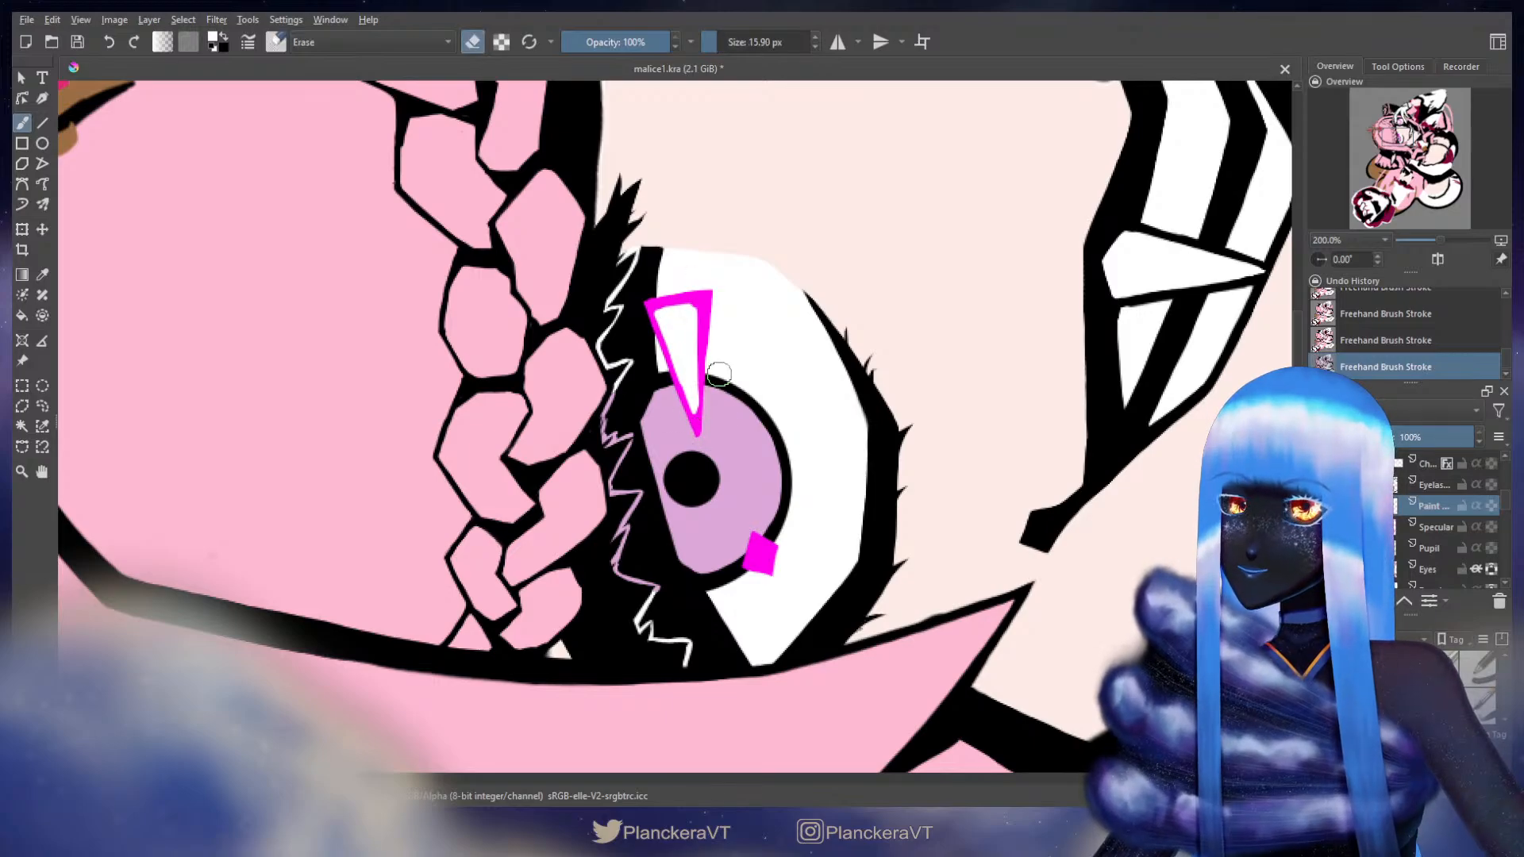
{"action": "left_click_drag", "start_coordinate": [702, 409], "coordinate": [704, 395]}
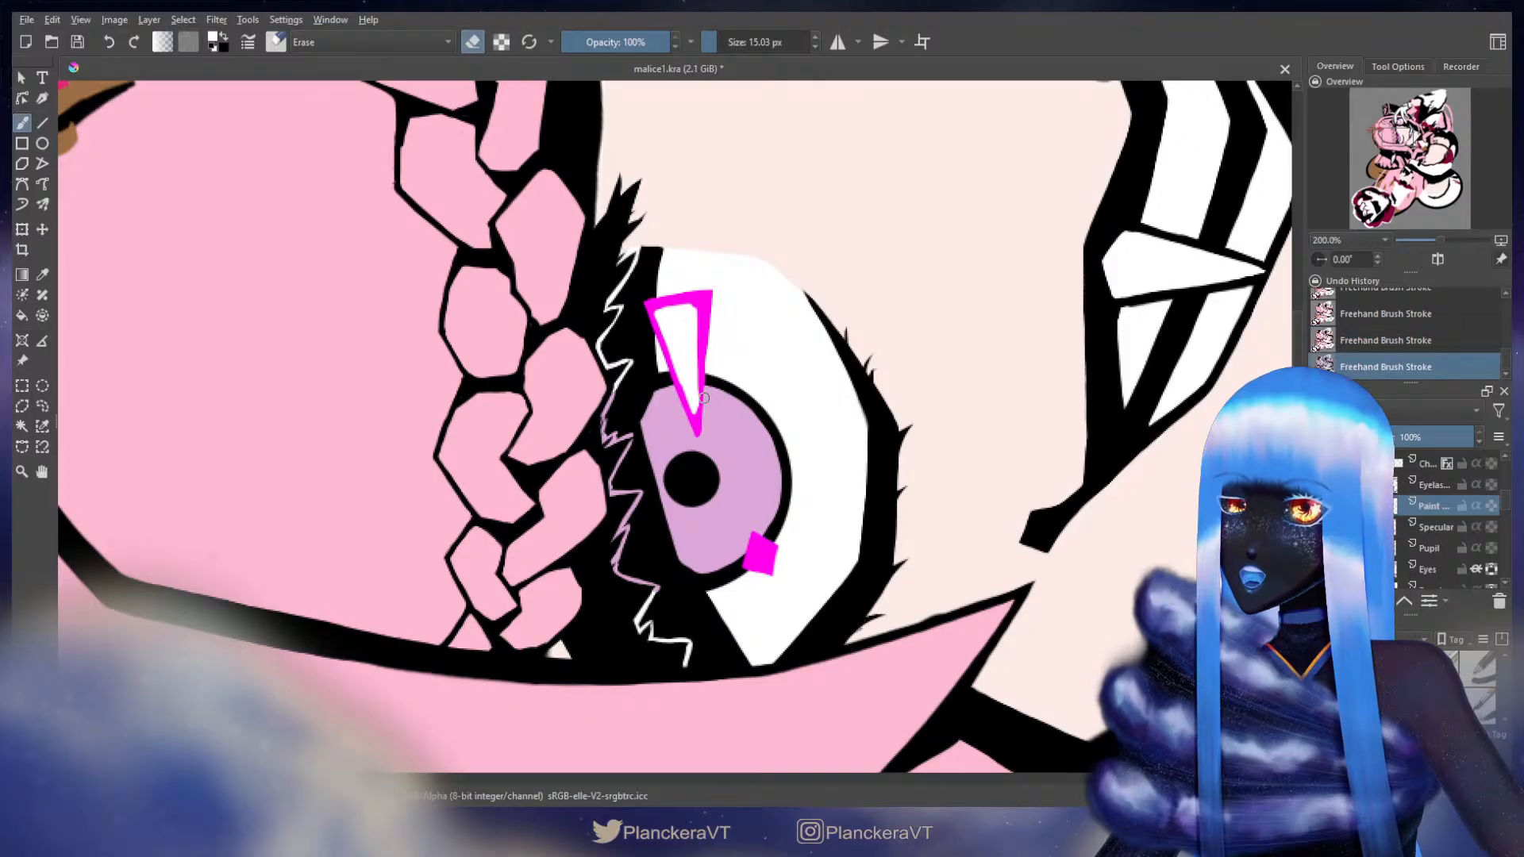
{"action": "key", "text": "e"}
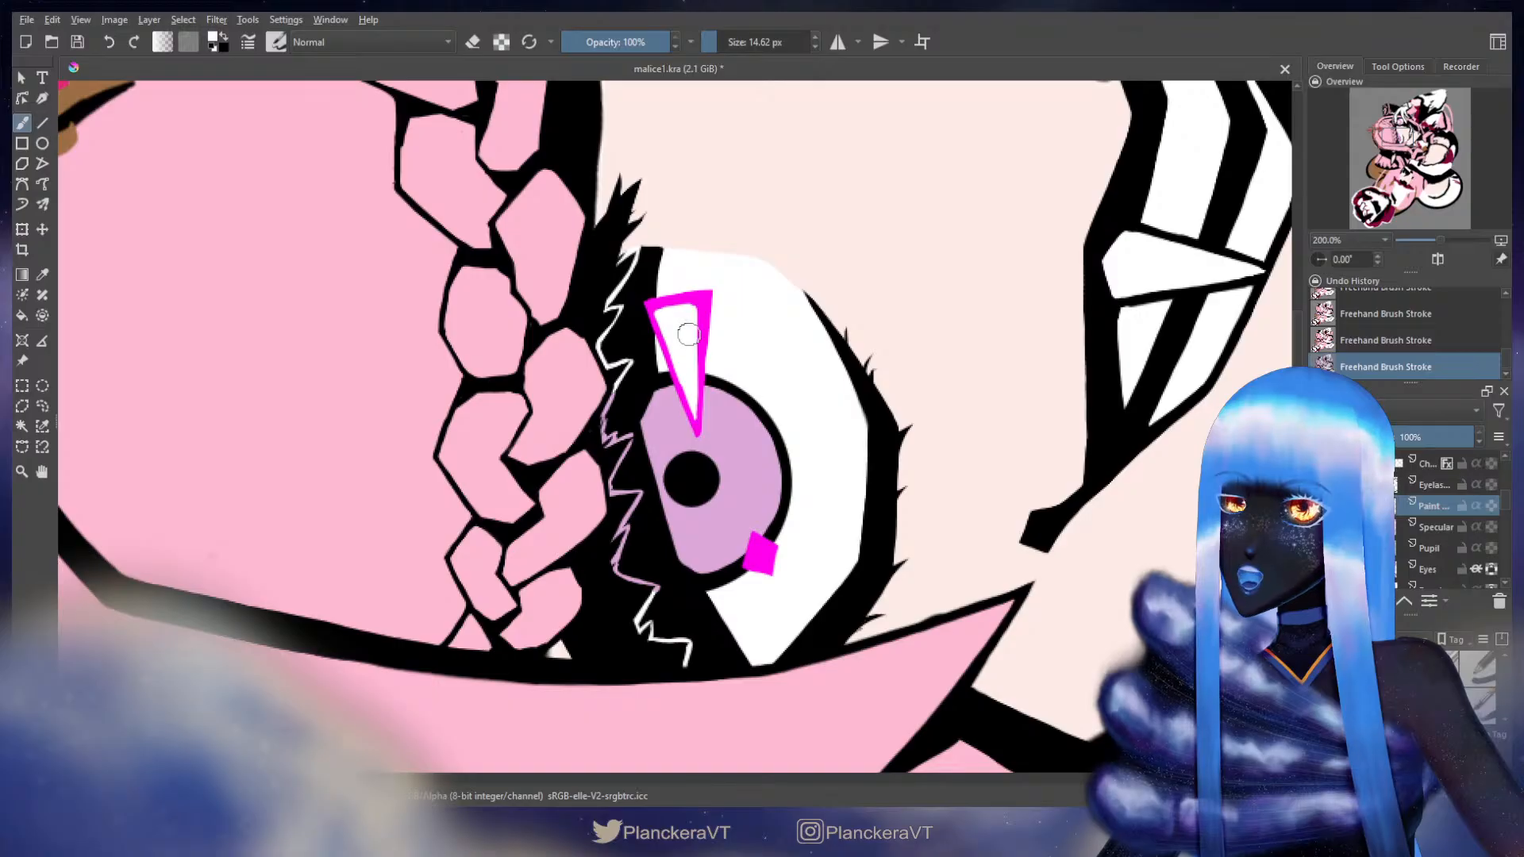
{"action": "left_click_drag", "start_coordinate": [739, 442], "coordinate": [669, 305]}
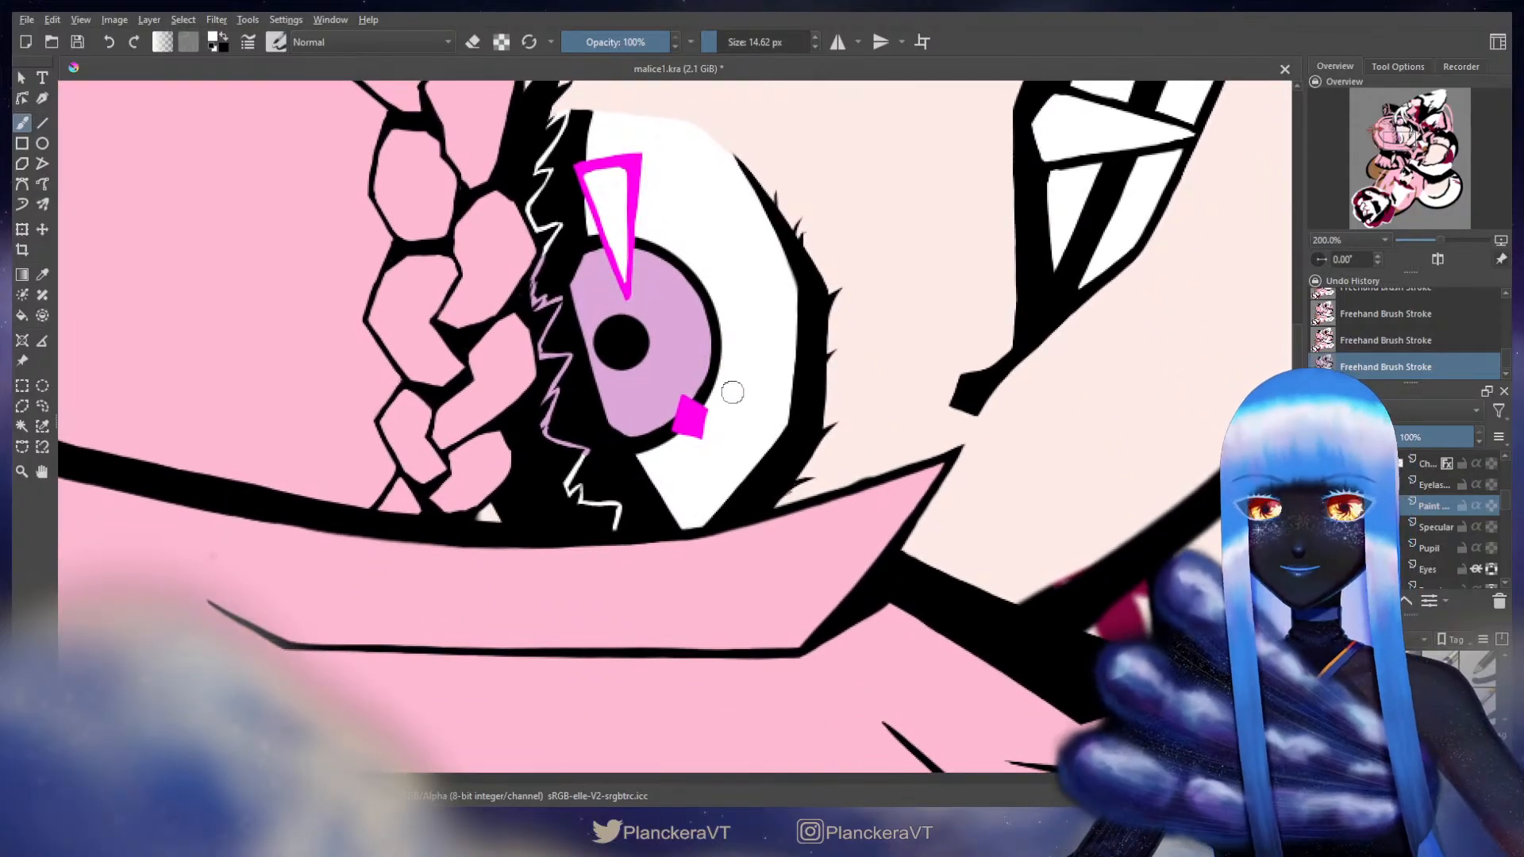
{"action": "mouse_move", "coordinate": [682, 408]}
{"action": "left_mouse_down"}
{"action": "mouse_move", "coordinate": [698, 414]}
{"action": "mouse_move", "coordinate": [689, 428]}
{"action": "mouse_move", "coordinate": [699, 413]}
{"action": "left_mouse_up"}
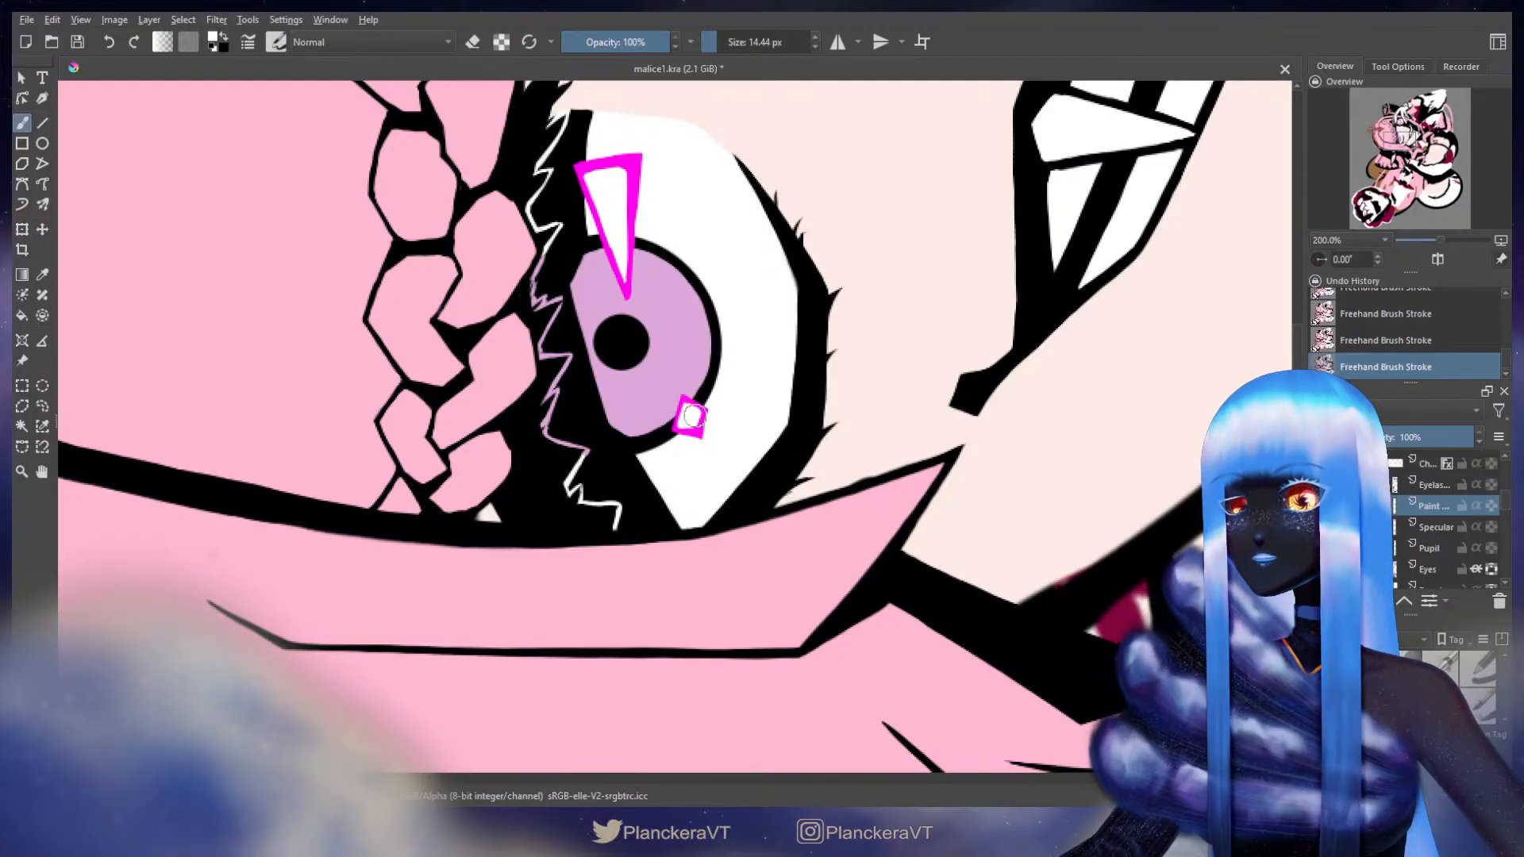
- Turn the magenta highlight borders on the Specular layer black with an HSV/HSL Adjustment
{"action": "scroll", "coordinate": [827, 414], "scroll_direction": "down", "scroll_amount": 5}
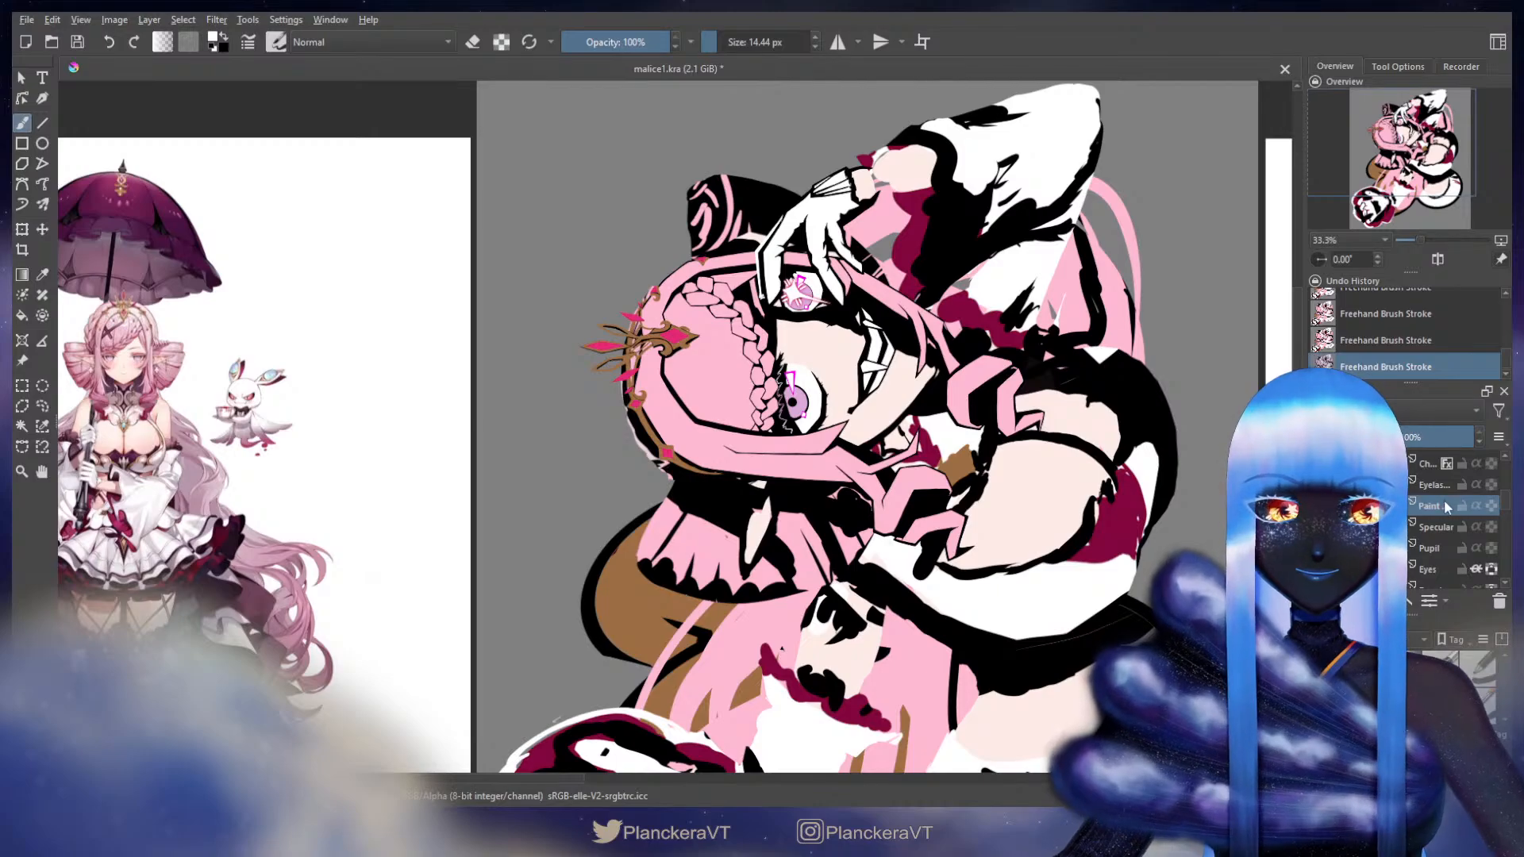
{"action": "left_click", "coordinate": [1435, 527]}
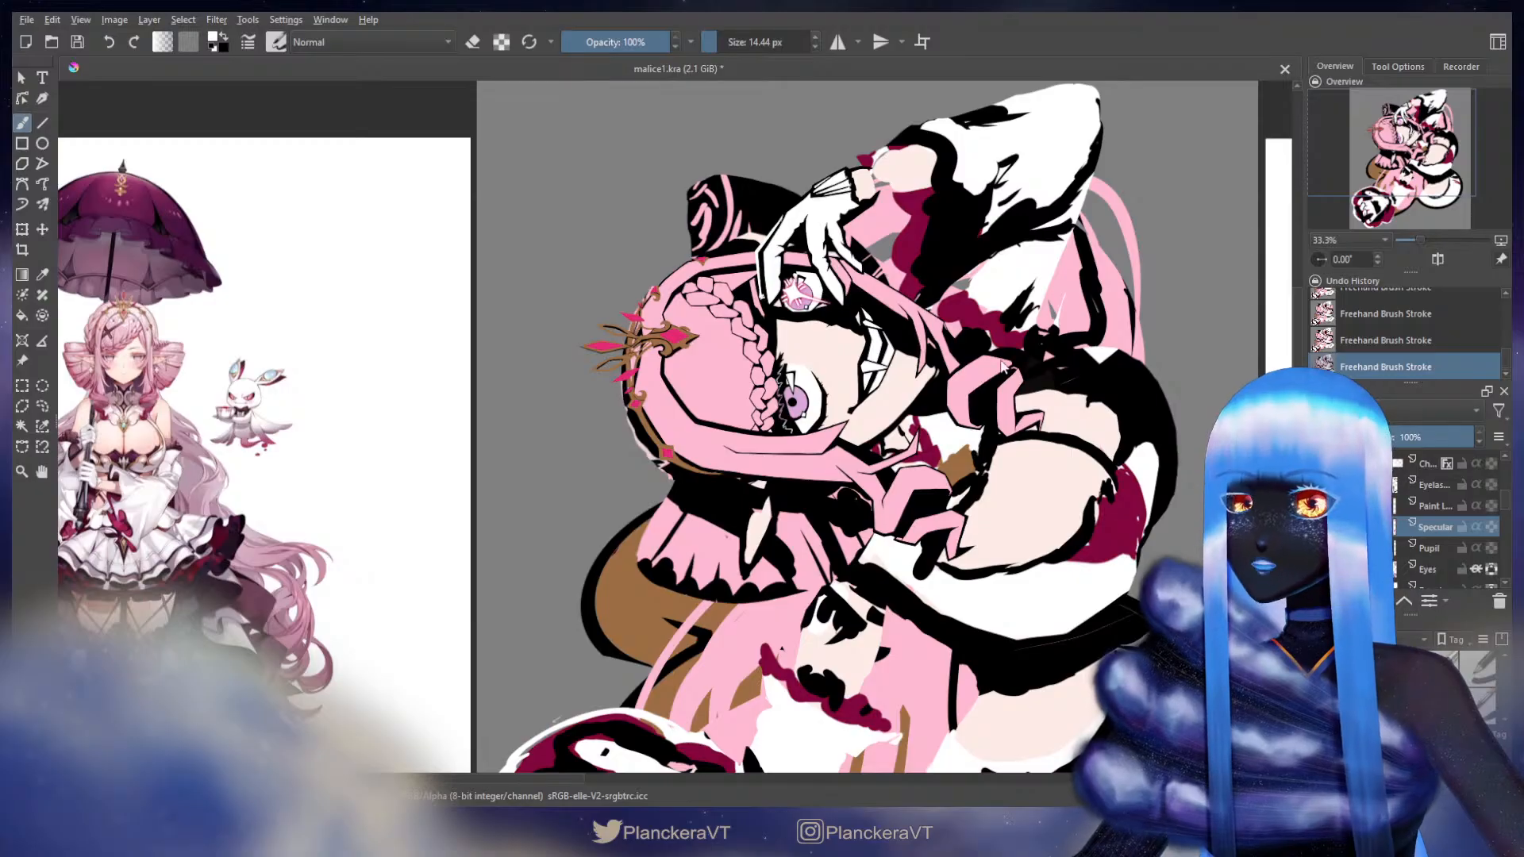
{"action": "key", "text": "Return"}
- Lasso the lower eye's highlights and shift them slightly with Transform on both the white paint layer and Specular, then deselect
{"action": "left_click_drag", "start_coordinate": [895, 326], "coordinate": [816, 398]}
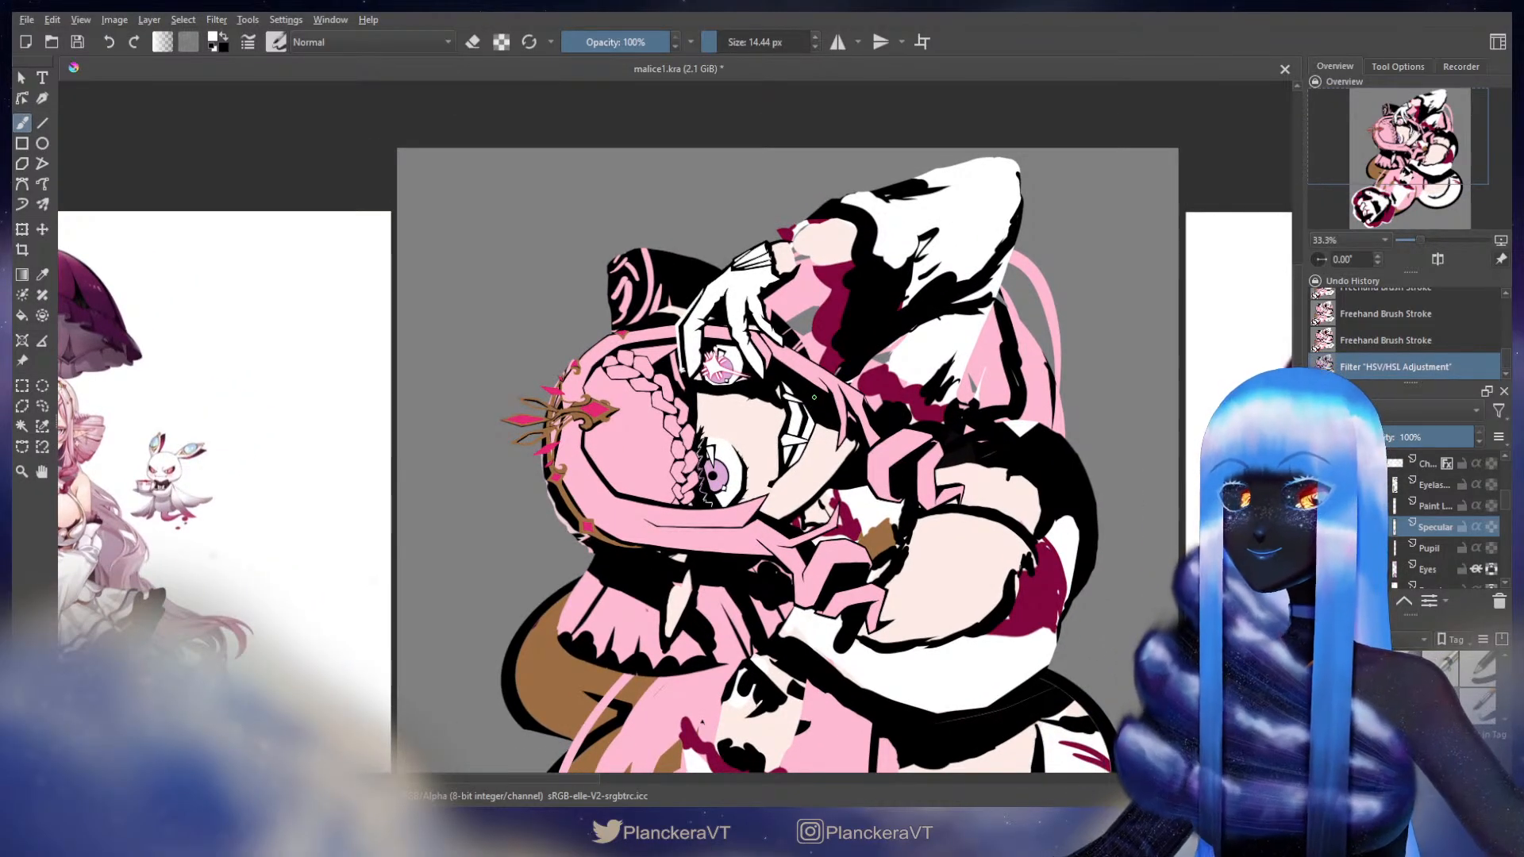
{"action": "left_click", "coordinate": [42, 405]}
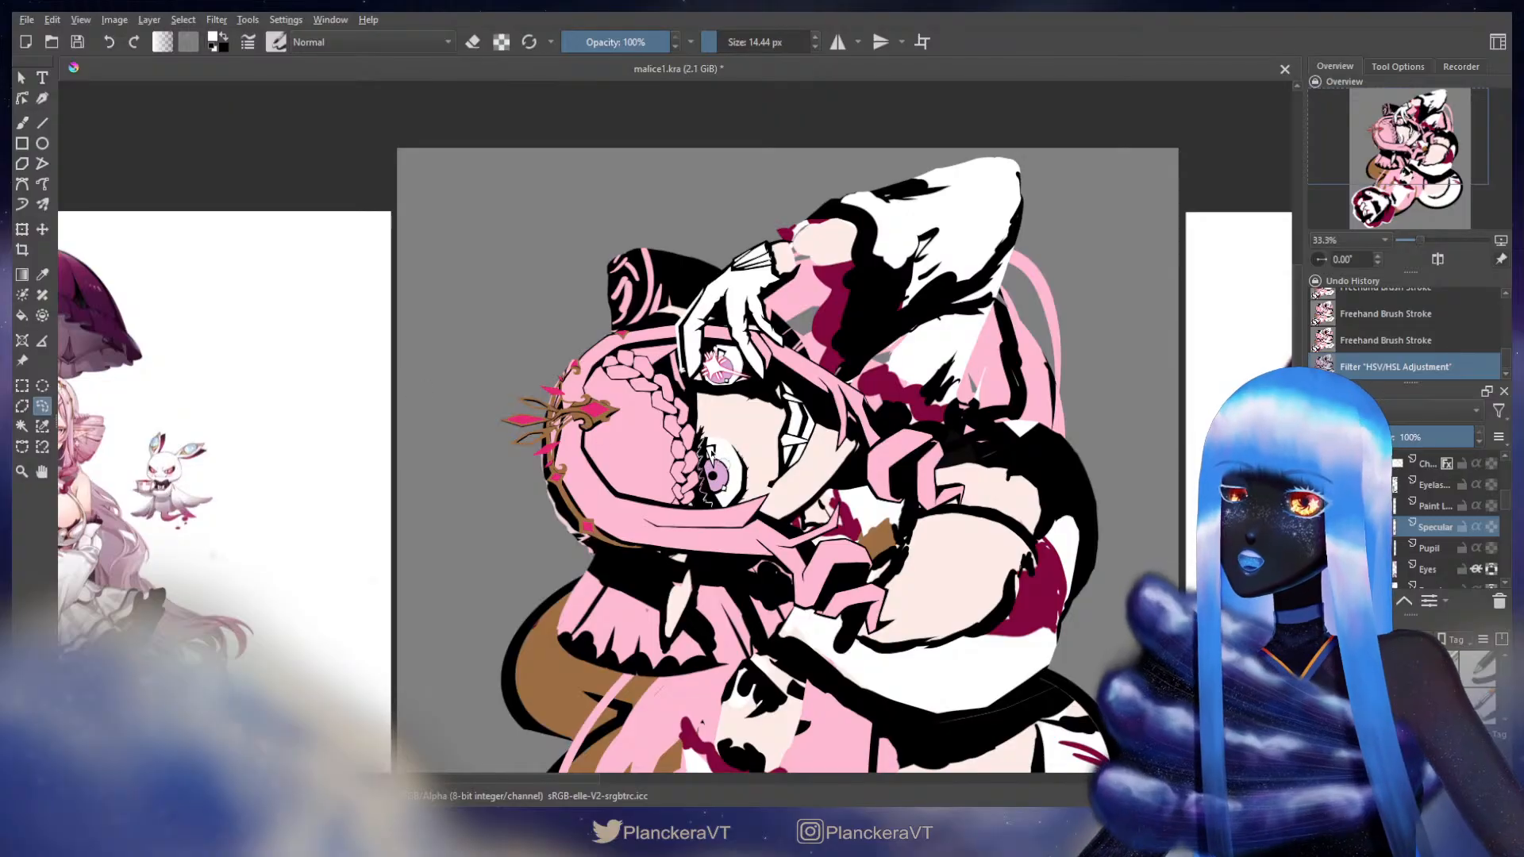
{"action": "left_click_drag", "start_coordinate": [717, 478], "coordinate": [714, 474]}
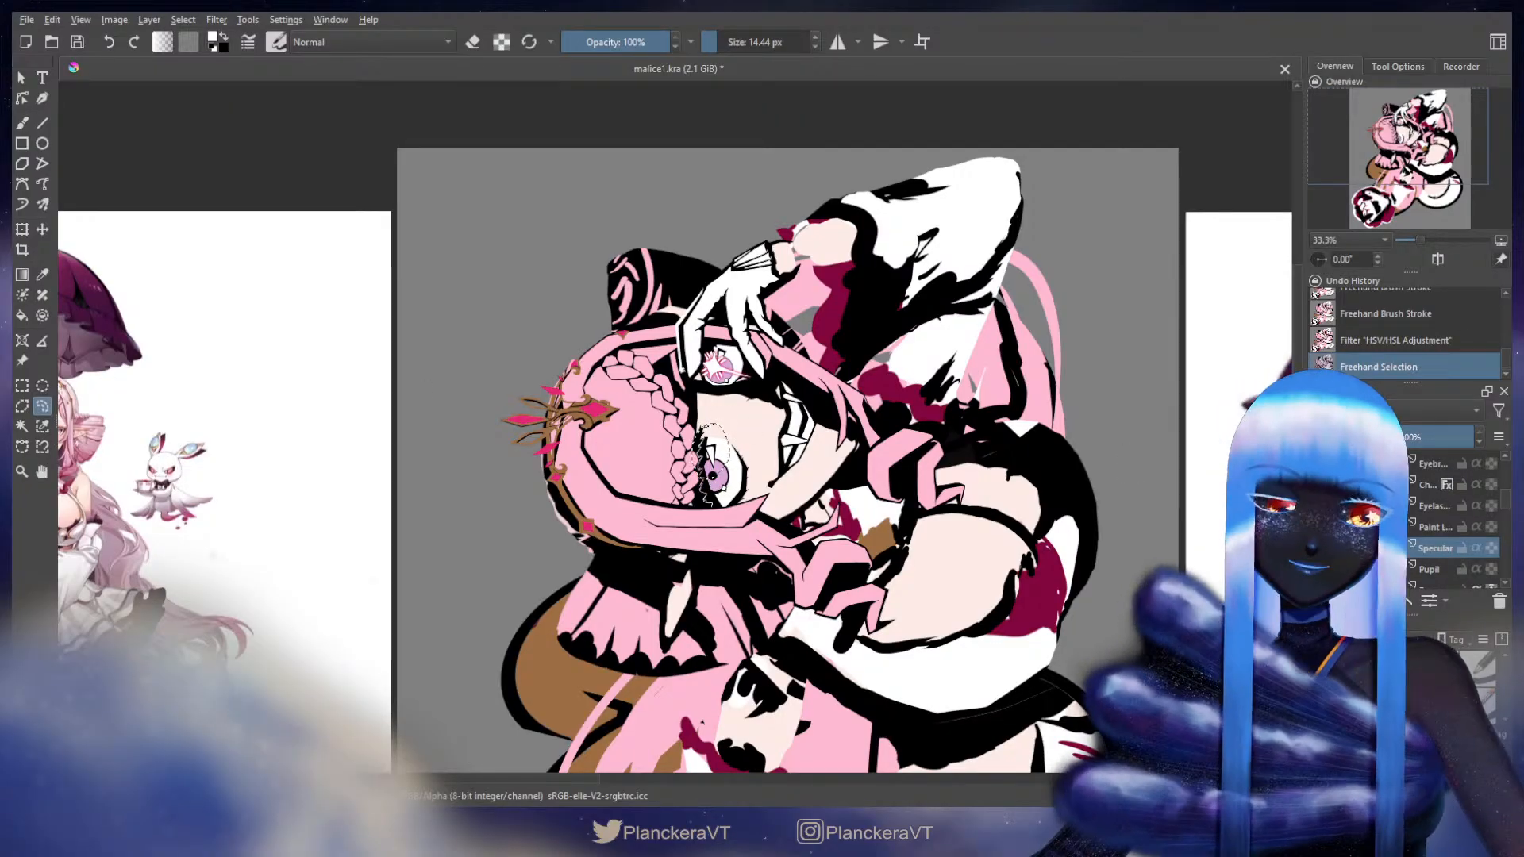
{"action": "scroll", "coordinate": [1425, 530], "scroll_direction": "up", "scroll_amount": 1}
{"action": "key", "text": "ctrl+t"}
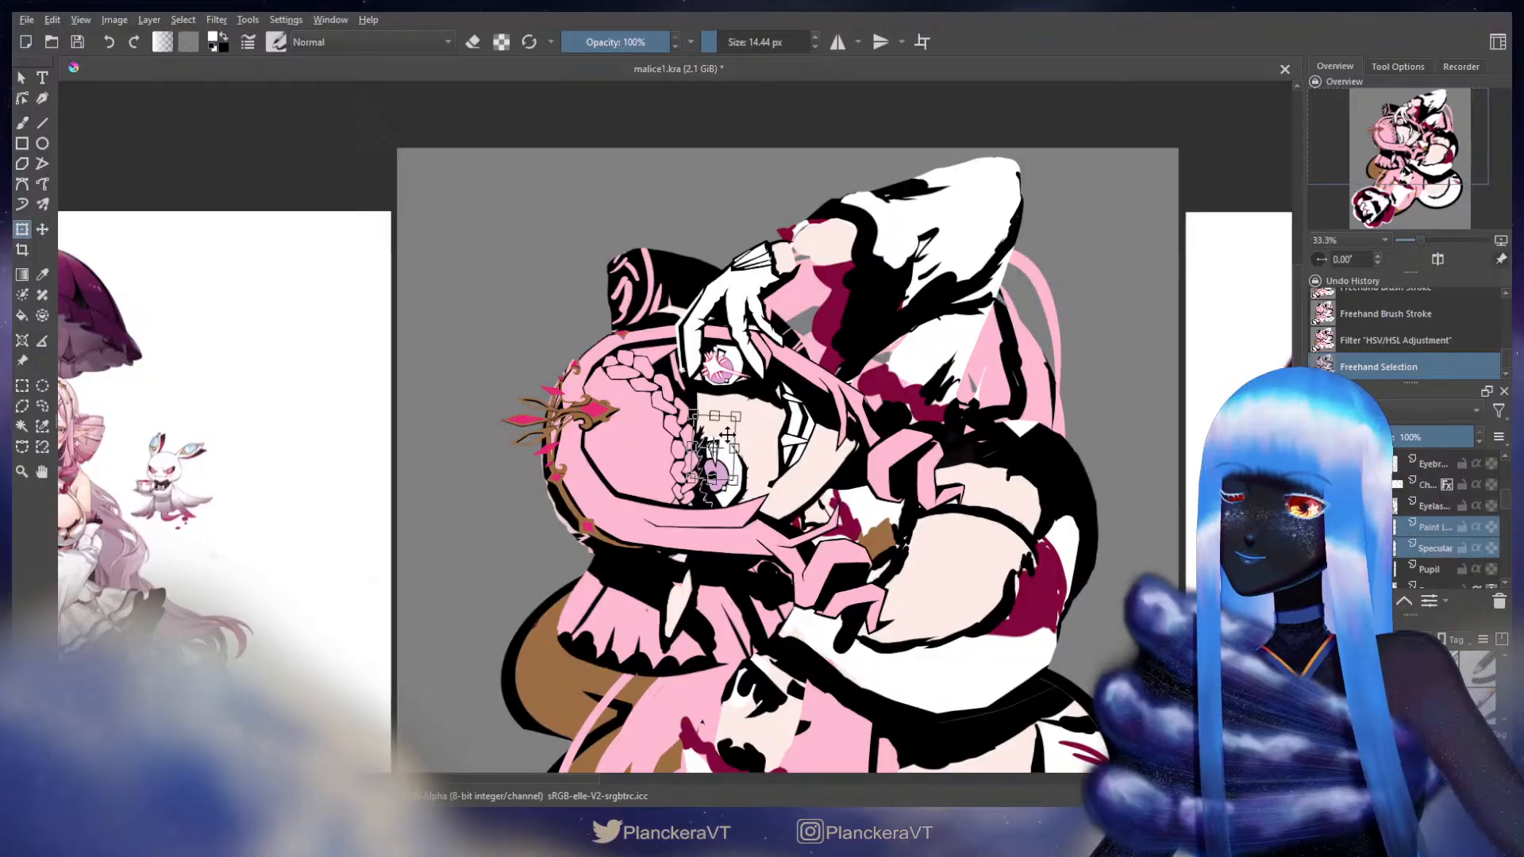
{"action": "key", "text": "Return"}
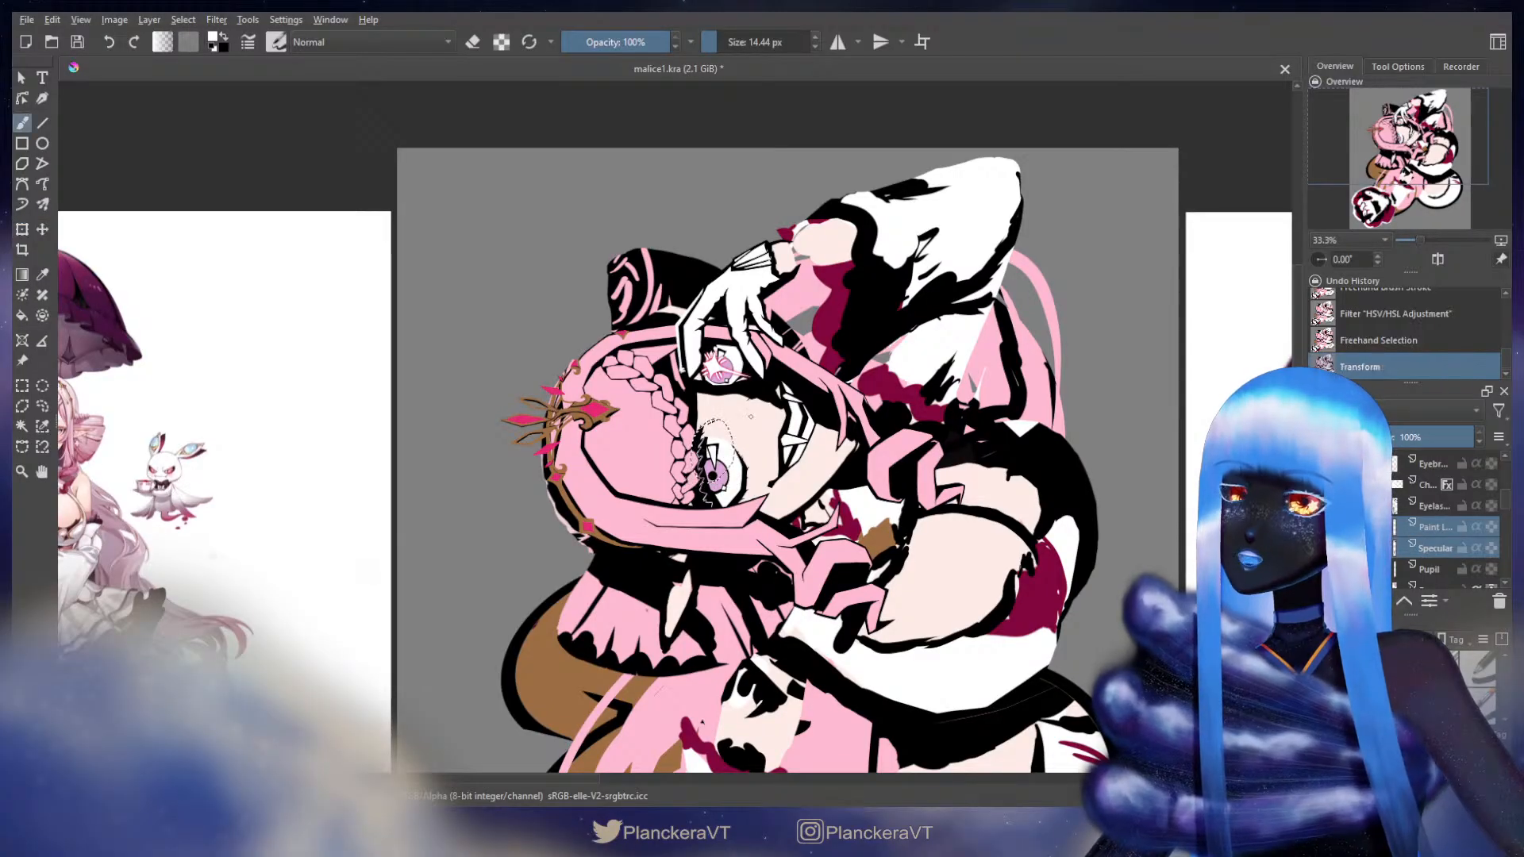
{"action": "key", "text": "ctrl+shift+a"}
{"action": "key", "text": "b"}
{"action": "scroll", "coordinate": [750, 417], "scroll_direction": "up", "scroll_amount": 4}
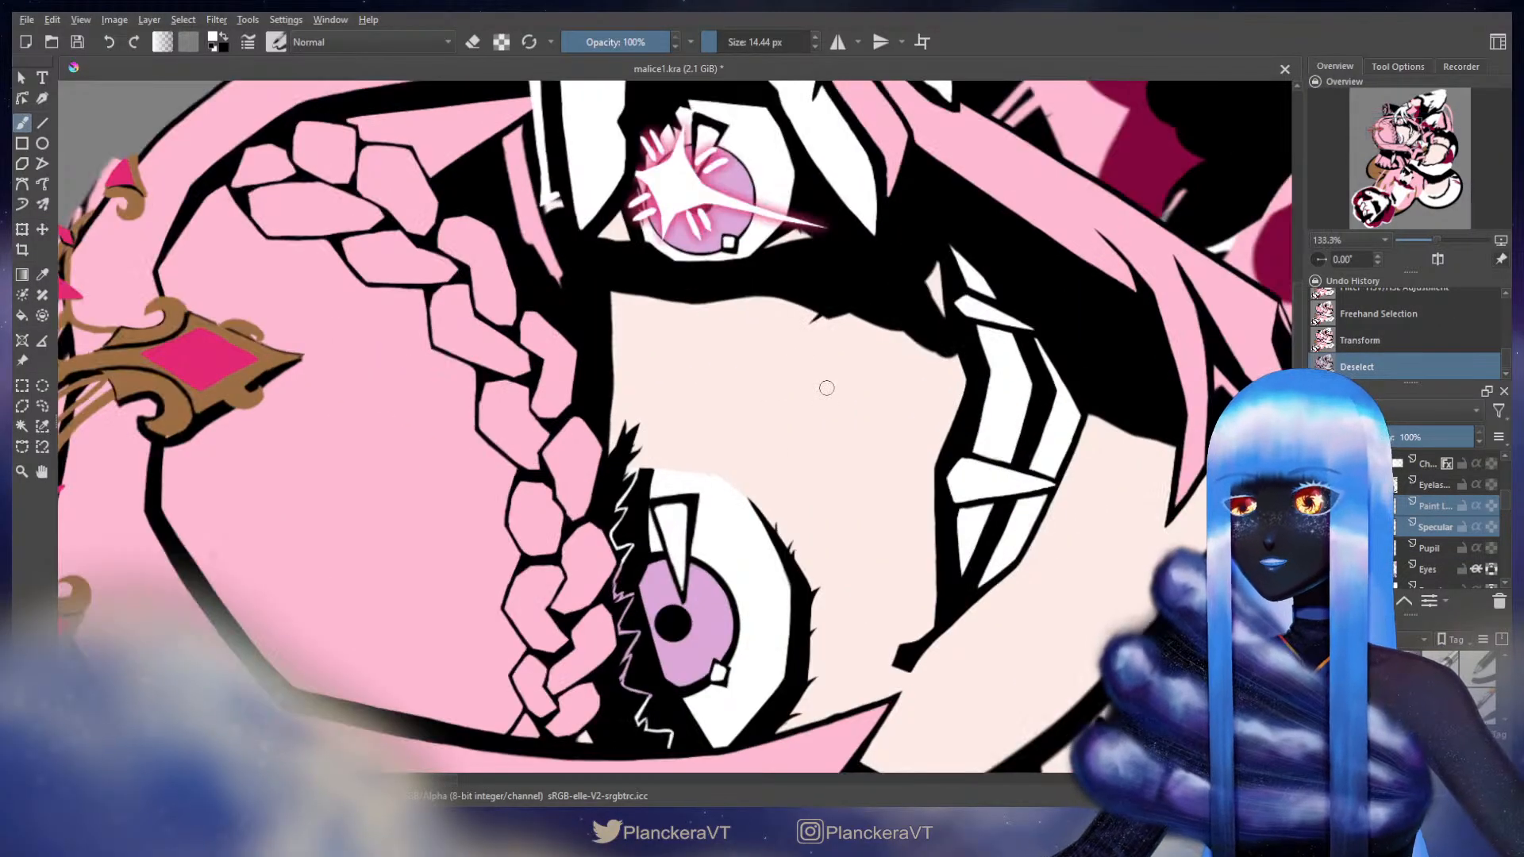
- Lasso the upper eye's iris on the Eyes layer, scale it down slightly with Transform, and deselect
{"action": "scroll", "coordinate": [796, 398], "scroll_direction": "down", "scroll_amount": 1}
{"action": "scroll", "coordinate": [801, 399], "scroll_direction": "down", "scroll_amount": 4}
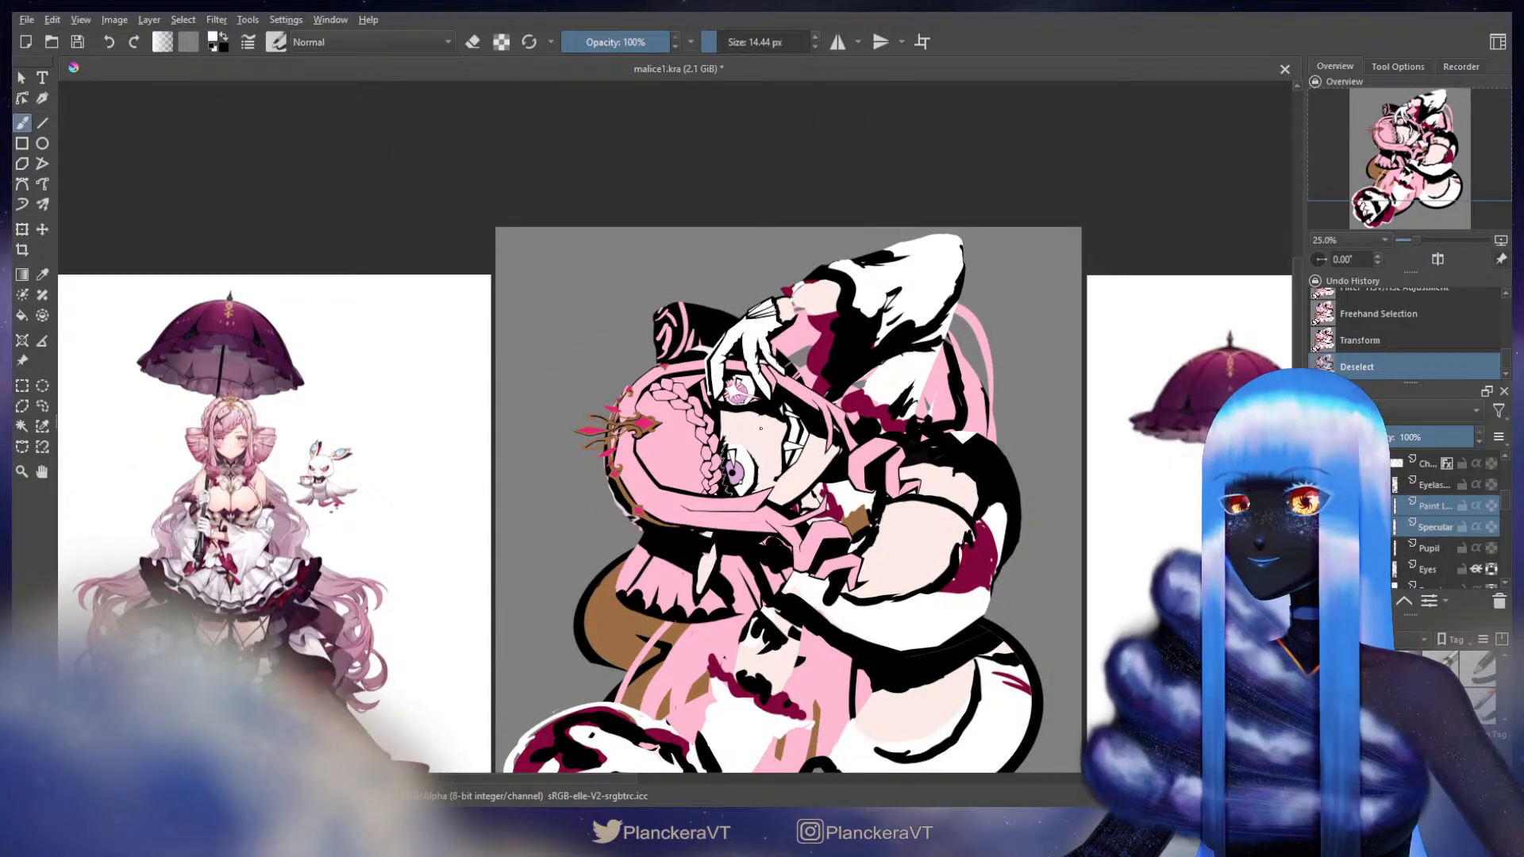
{"action": "left_click_drag", "start_coordinate": [882, 617], "coordinate": [895, 563]}
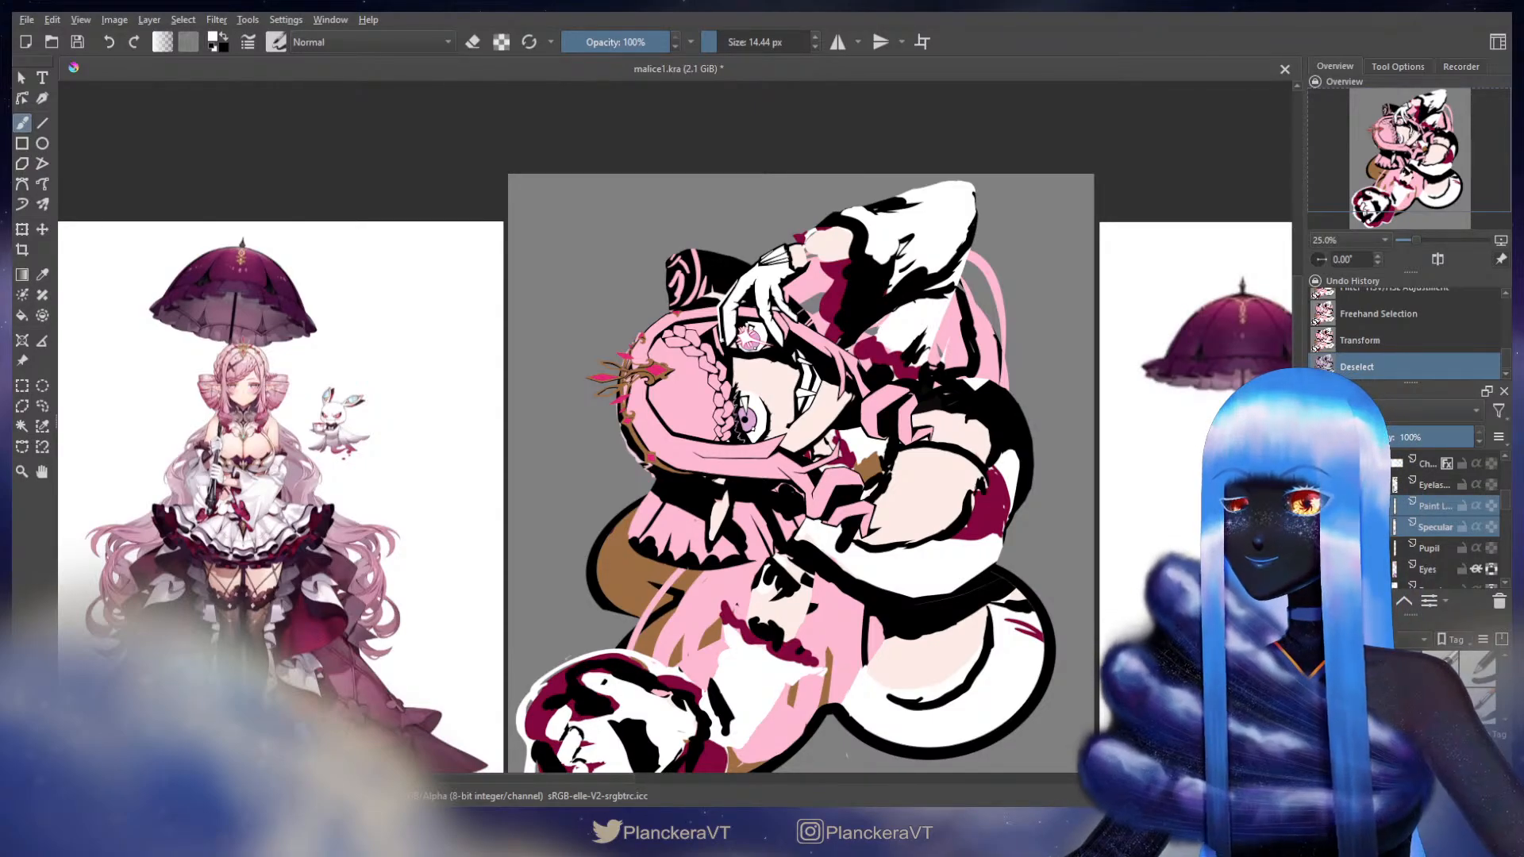
{"action": "scroll", "coordinate": [595, 395], "scroll_direction": "up", "scroll_amount": 3}
{"action": "left_click_drag", "start_coordinate": [595, 396], "coordinate": [383, 608]}
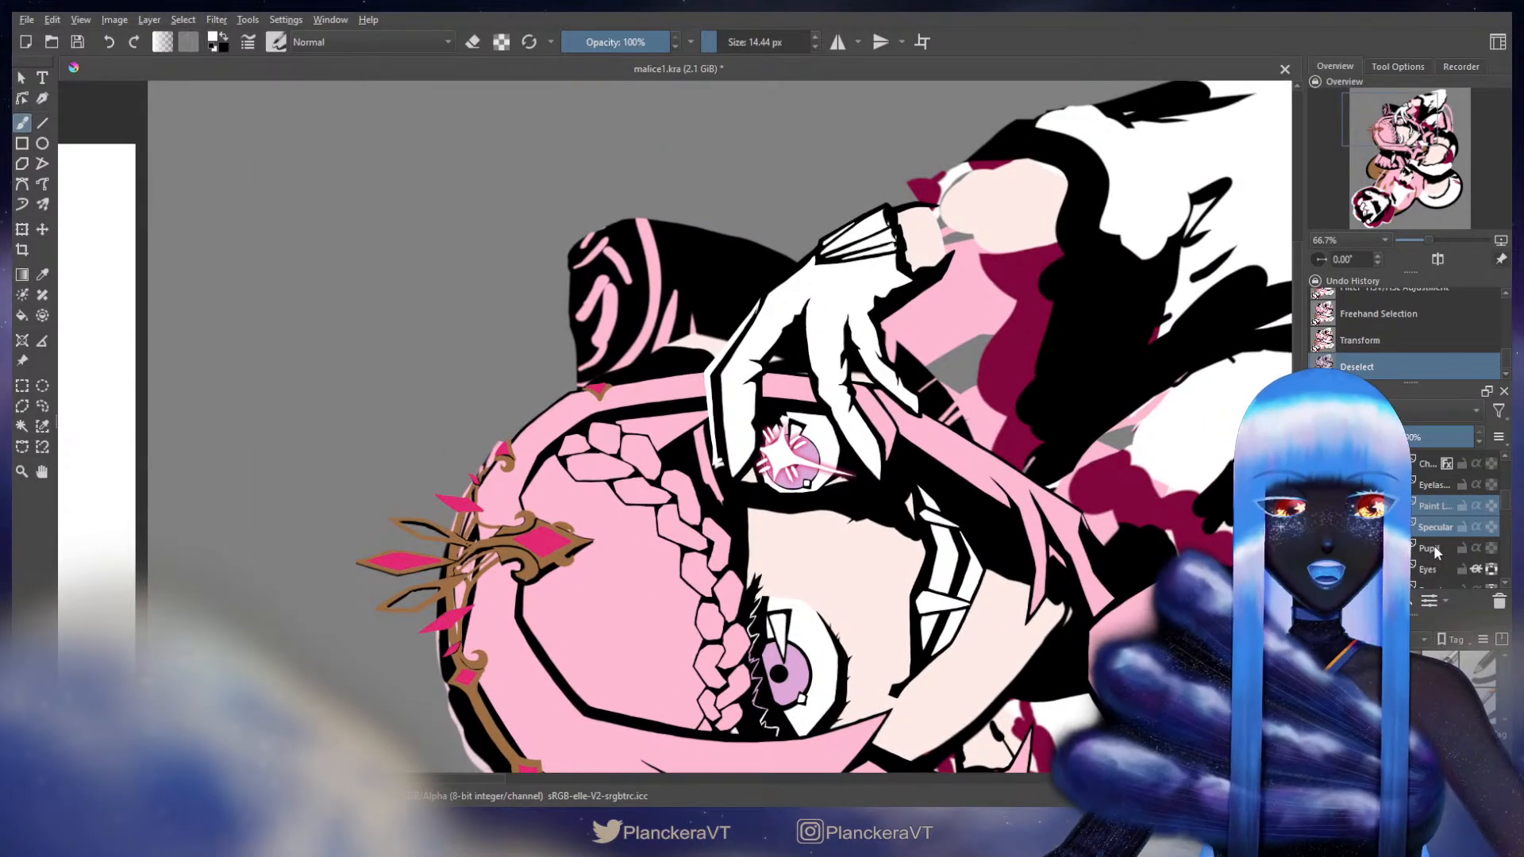
{"action": "scroll", "coordinate": [1436, 553], "scroll_direction": "down", "scroll_amount": 2}
{"action": "left_click", "coordinate": [1430, 513]}
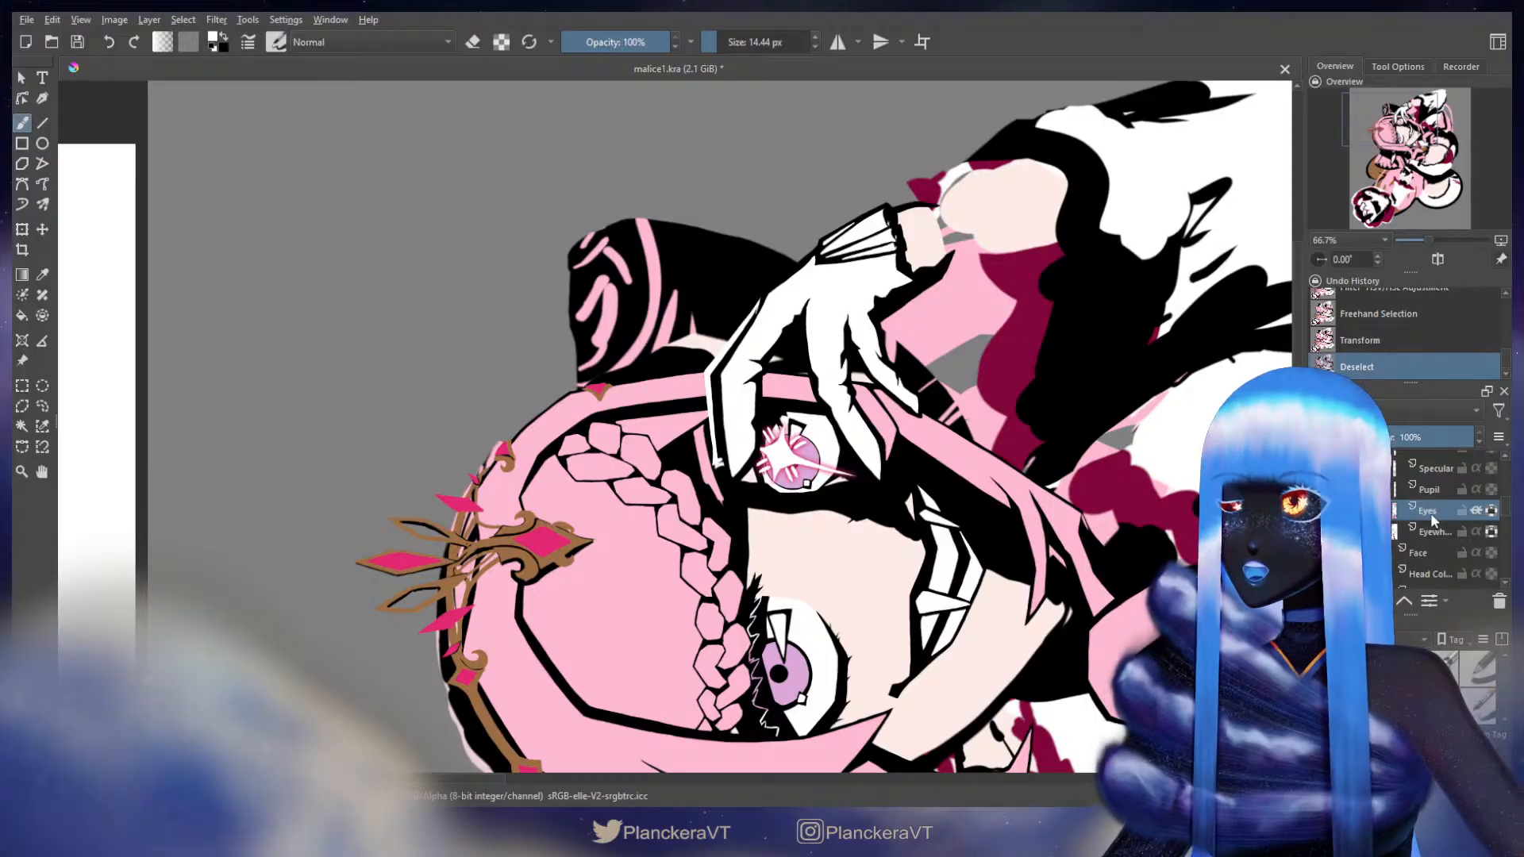
{"action": "left_click", "coordinate": [42, 406]}
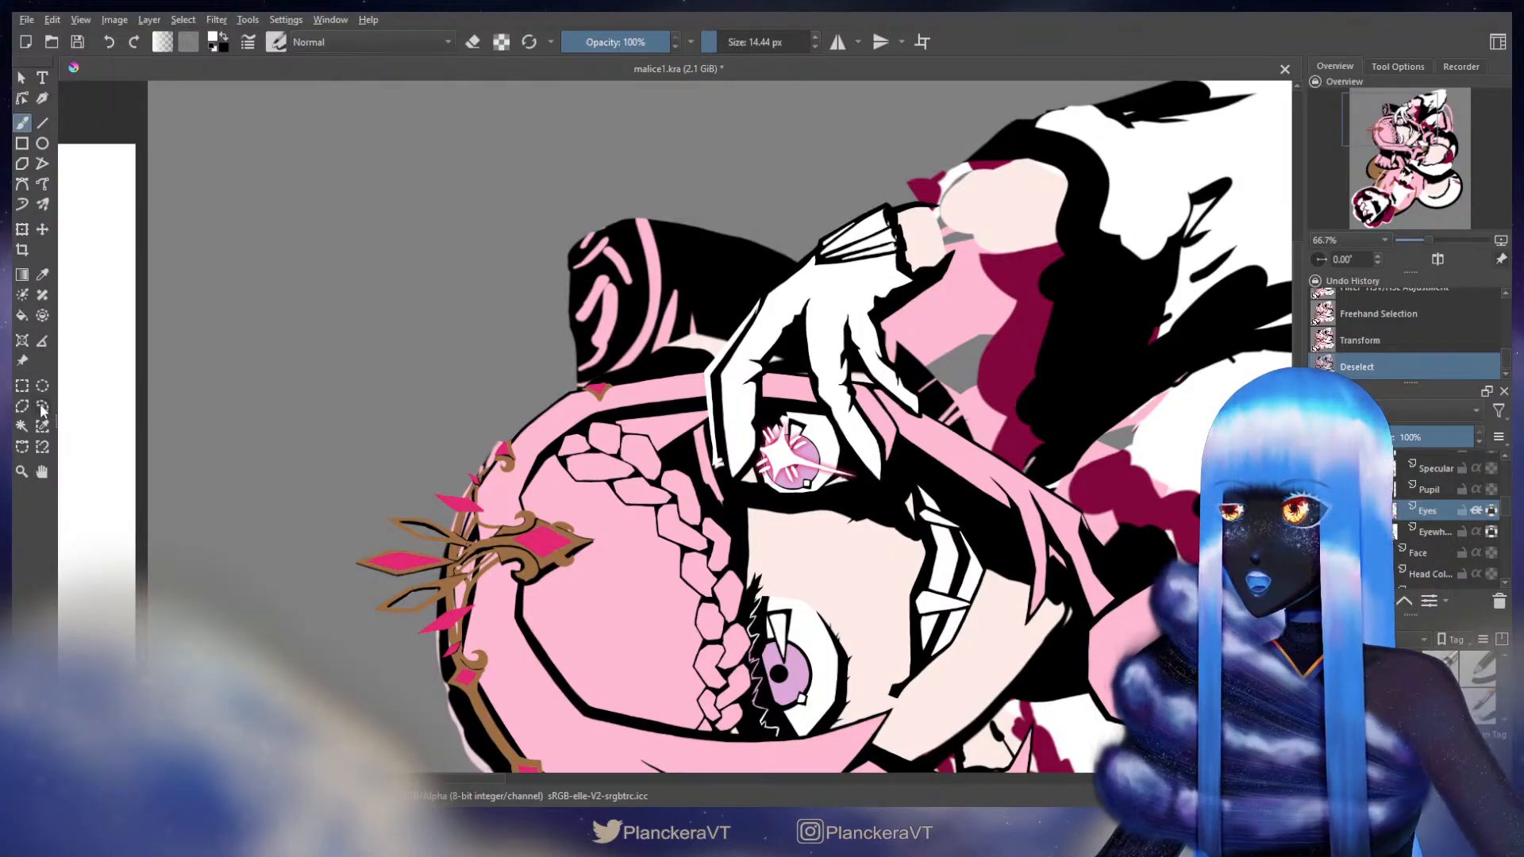
{"action": "left_click_drag", "start_coordinate": [864, 419], "coordinate": [865, 425]}
{"action": "key", "text": "ctrl+t"}
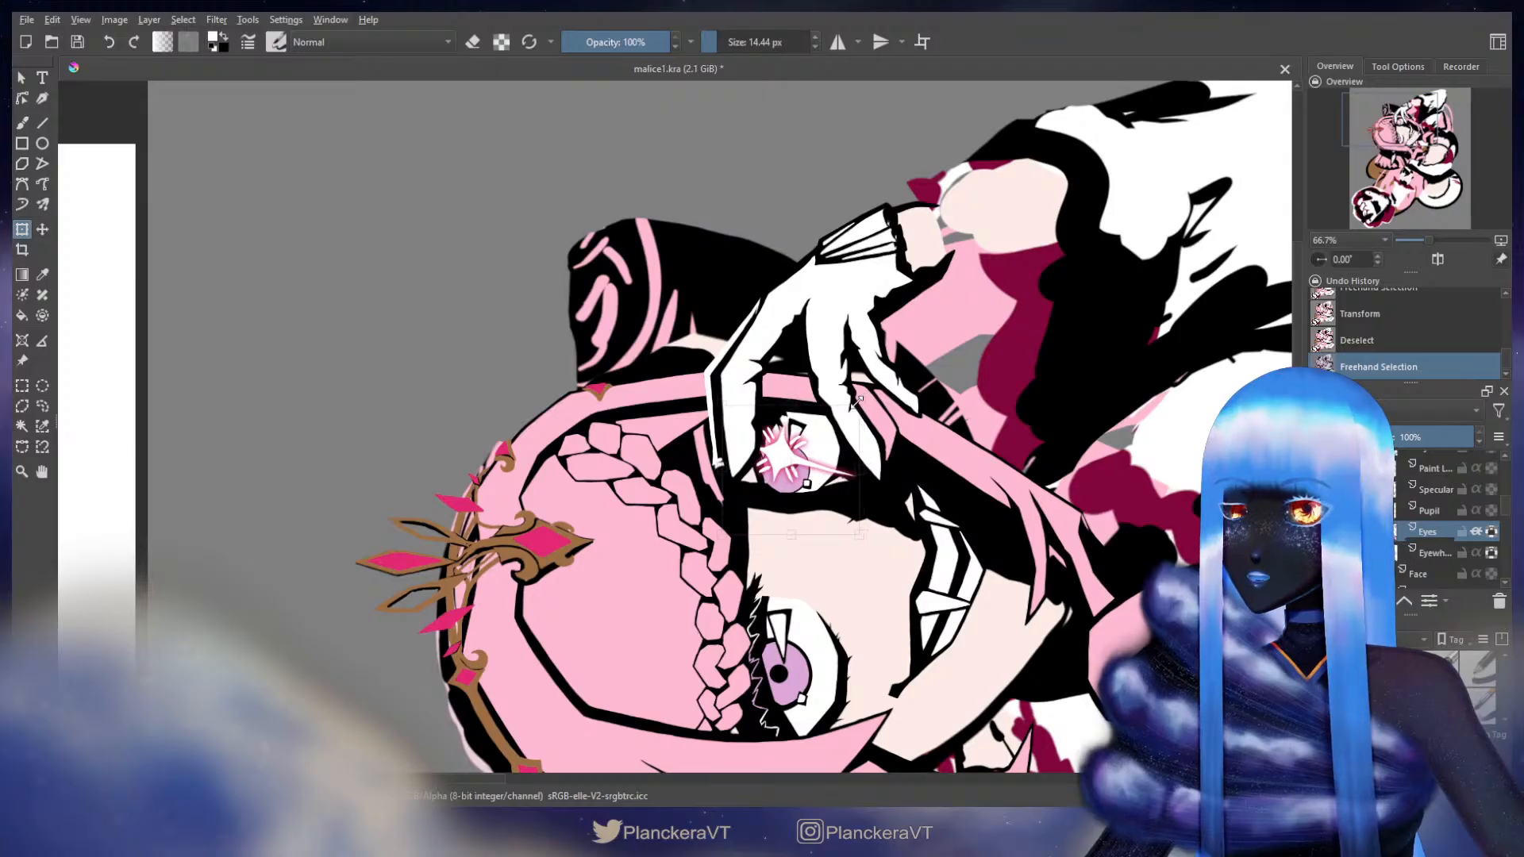
{"action": "left_click_drag", "start_coordinate": [863, 395], "coordinate": [828, 430]}
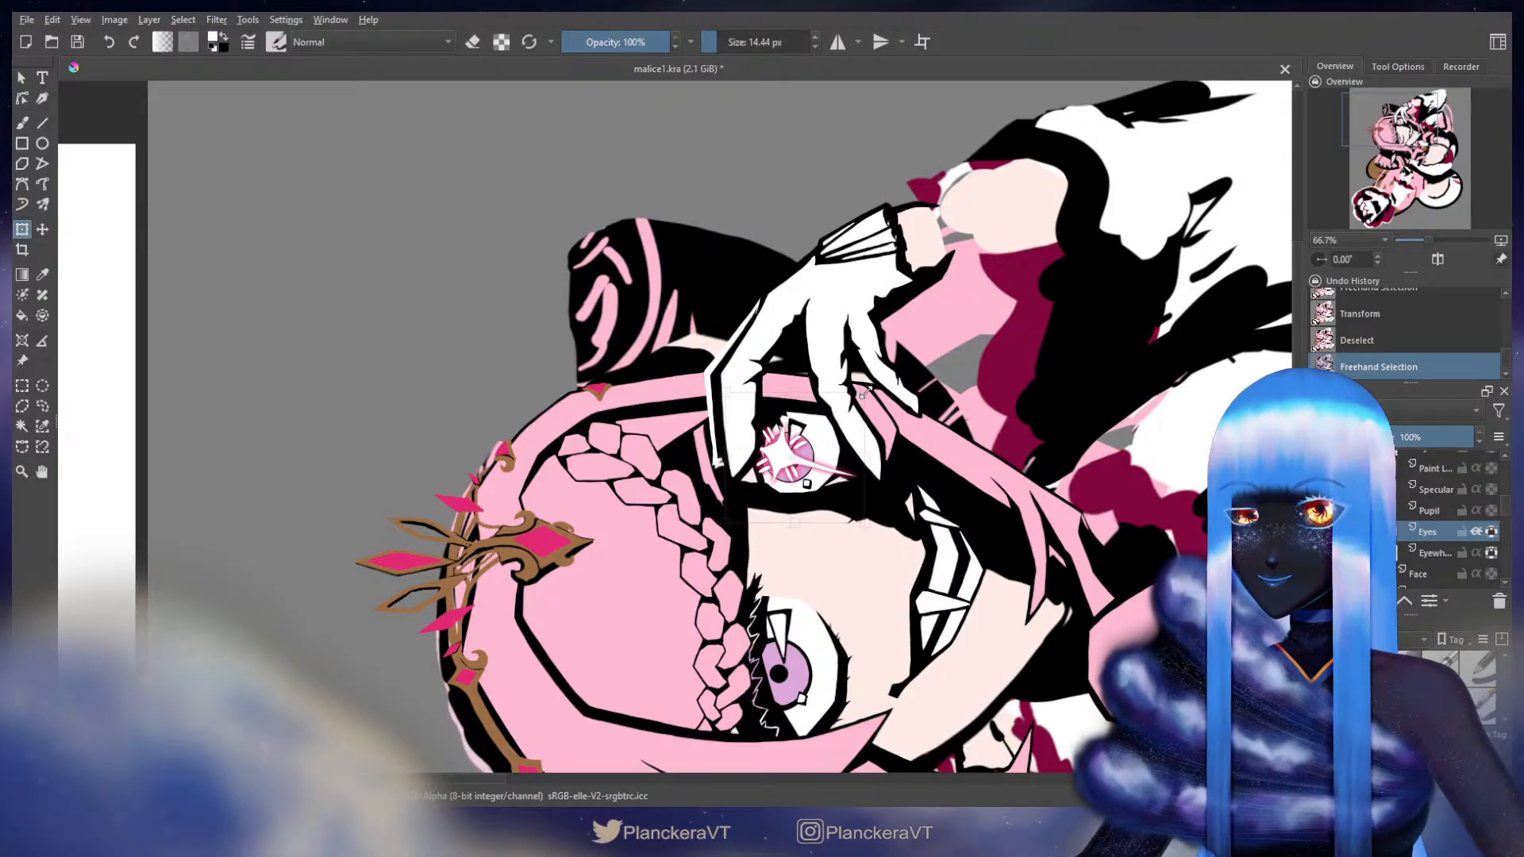
{"action": "key", "text": "Return"}
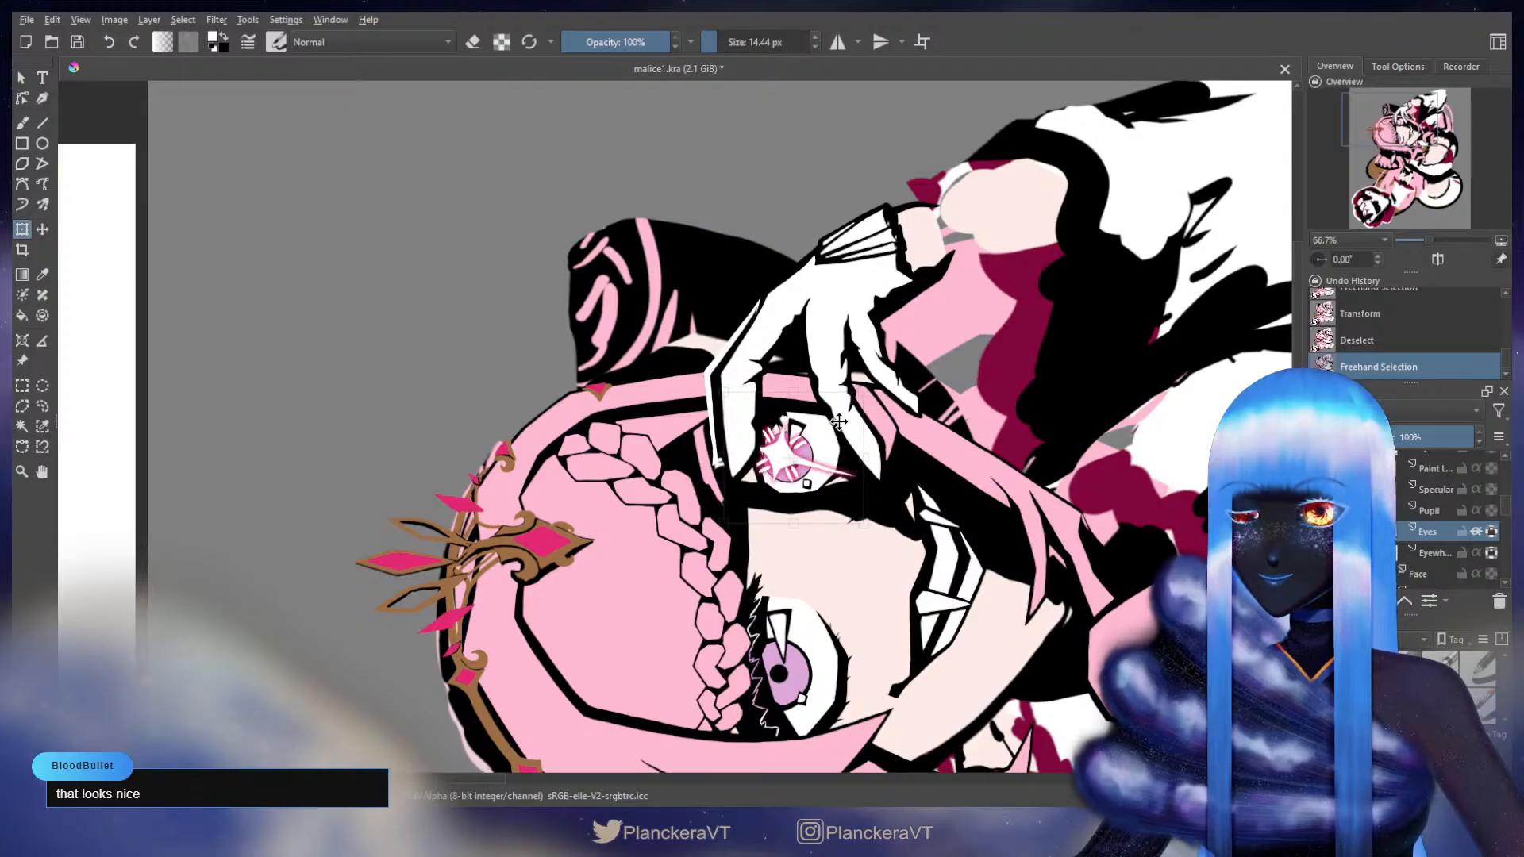
{"action": "key", "text": "ctrl+shift+a"}
{"action": "key", "text": "b"}
- Lasso the lower eye's pupil on the Pupil layer, scale it down and recentre it in the iris
{"action": "left_click", "coordinate": [1431, 489]}
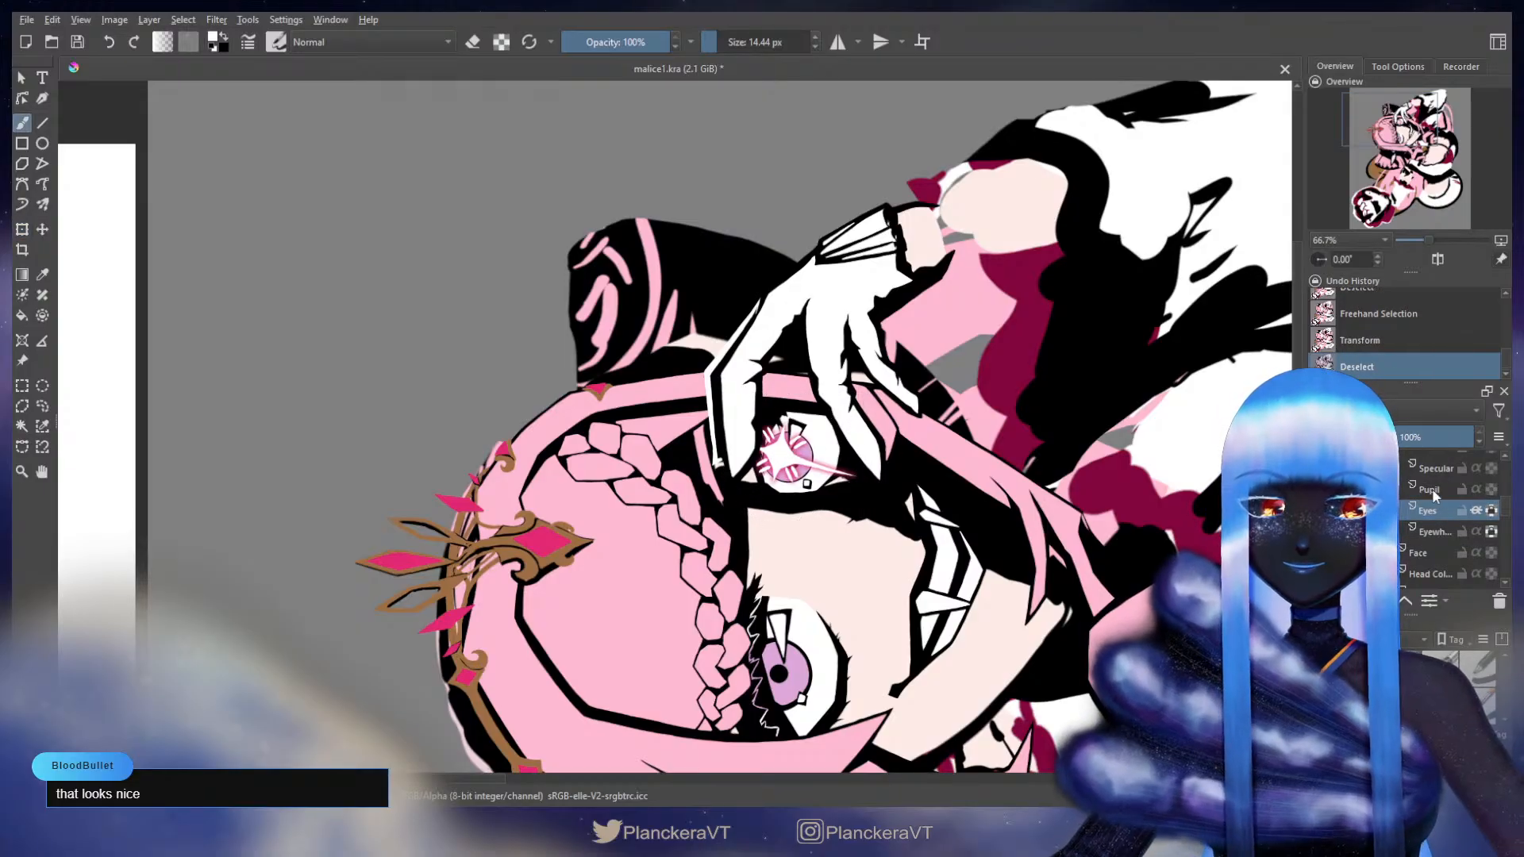
{"action": "left_click", "coordinate": [42, 406]}
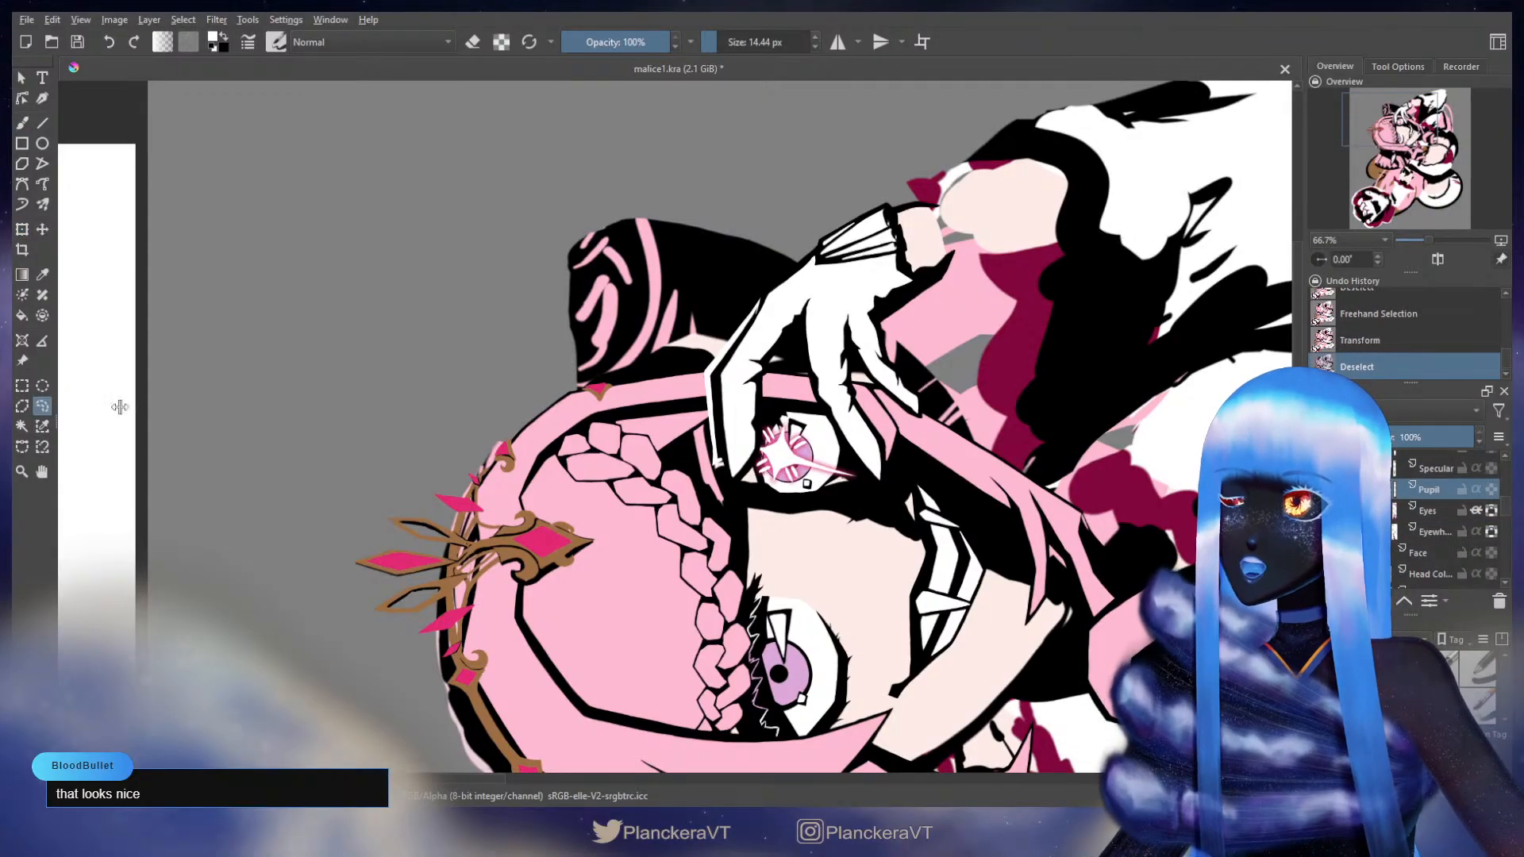
{"action": "scroll", "coordinate": [799, 469], "scroll_direction": "down", "scroll_amount": 3}
{"action": "mouse_move", "coordinate": [800, 469]}
{"action": "left_mouse_down"}
{"action": "mouse_move", "coordinate": [724, 548]}
{"action": "mouse_move", "coordinate": [836, 468]}
{"action": "mouse_move", "coordinate": [813, 497]}
{"action": "left_mouse_up"}
{"action": "key", "text": "ctrl+t"}
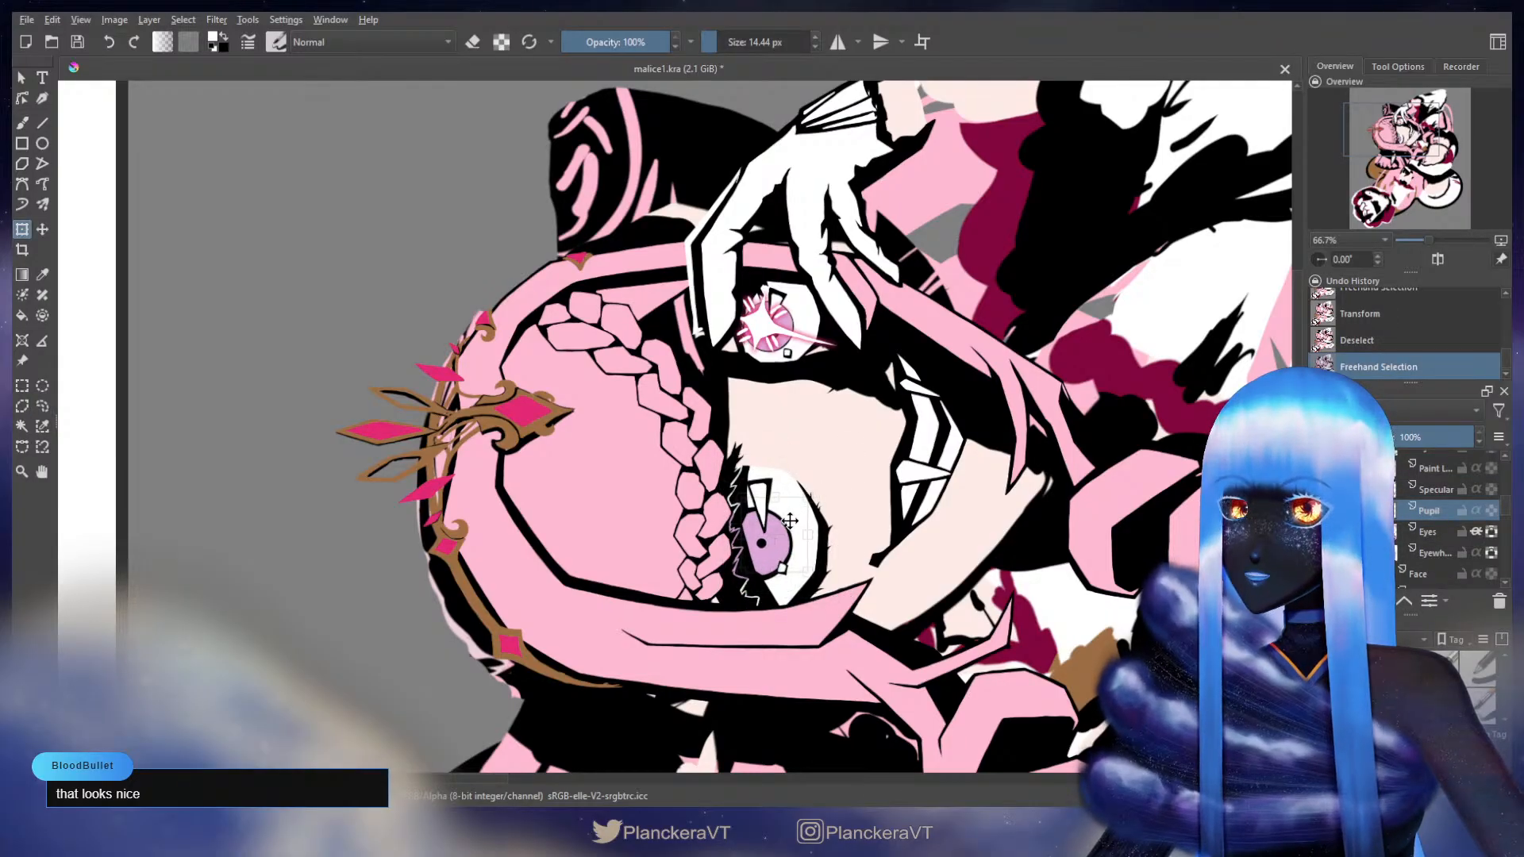
{"action": "left_click_drag", "start_coordinate": [792, 520], "coordinate": [789, 522]}
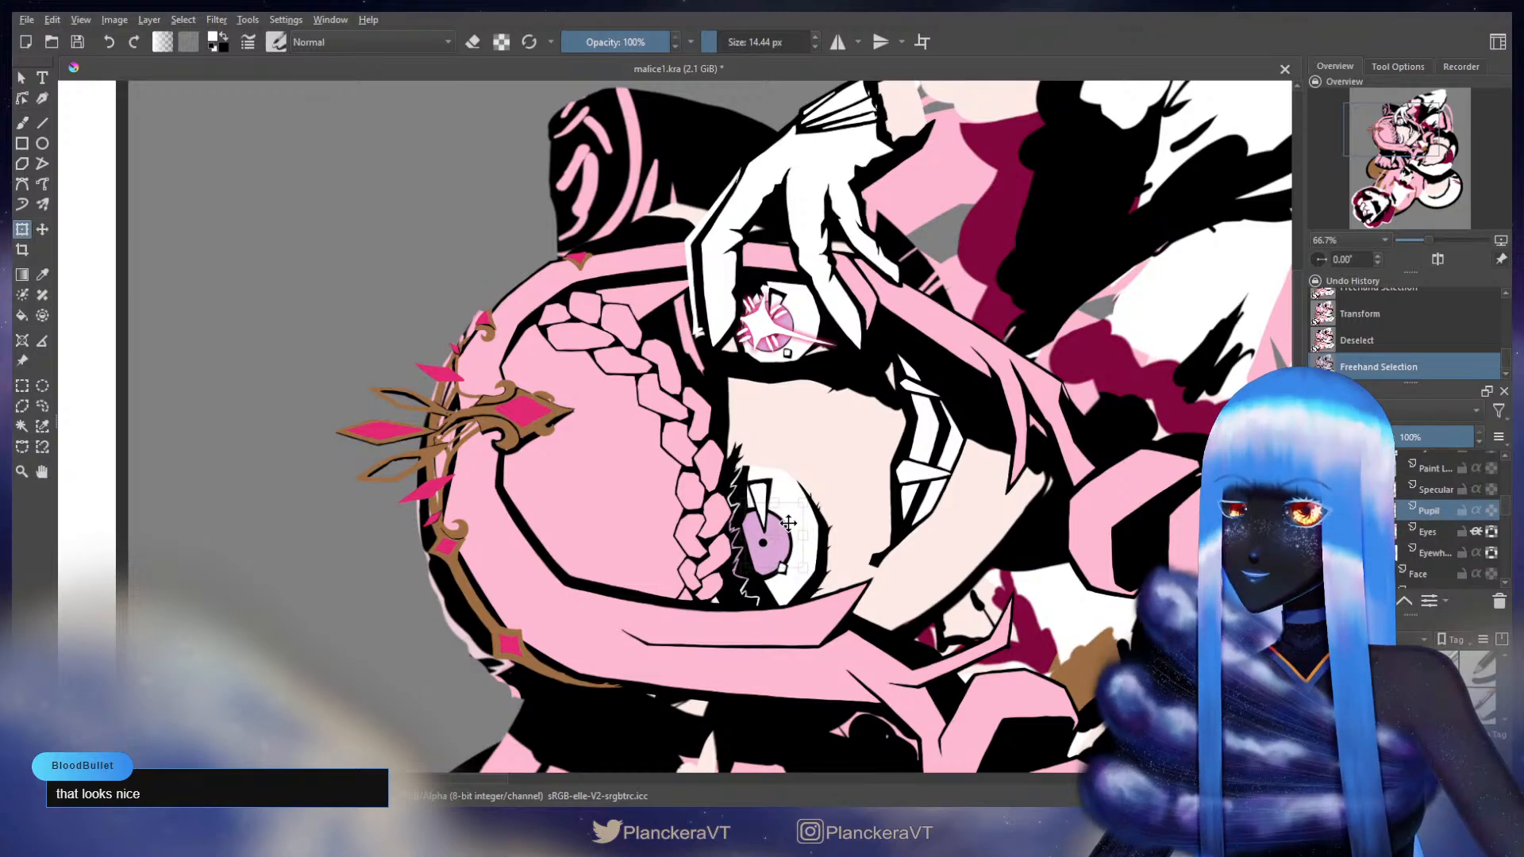
{"action": "key", "text": "b"}
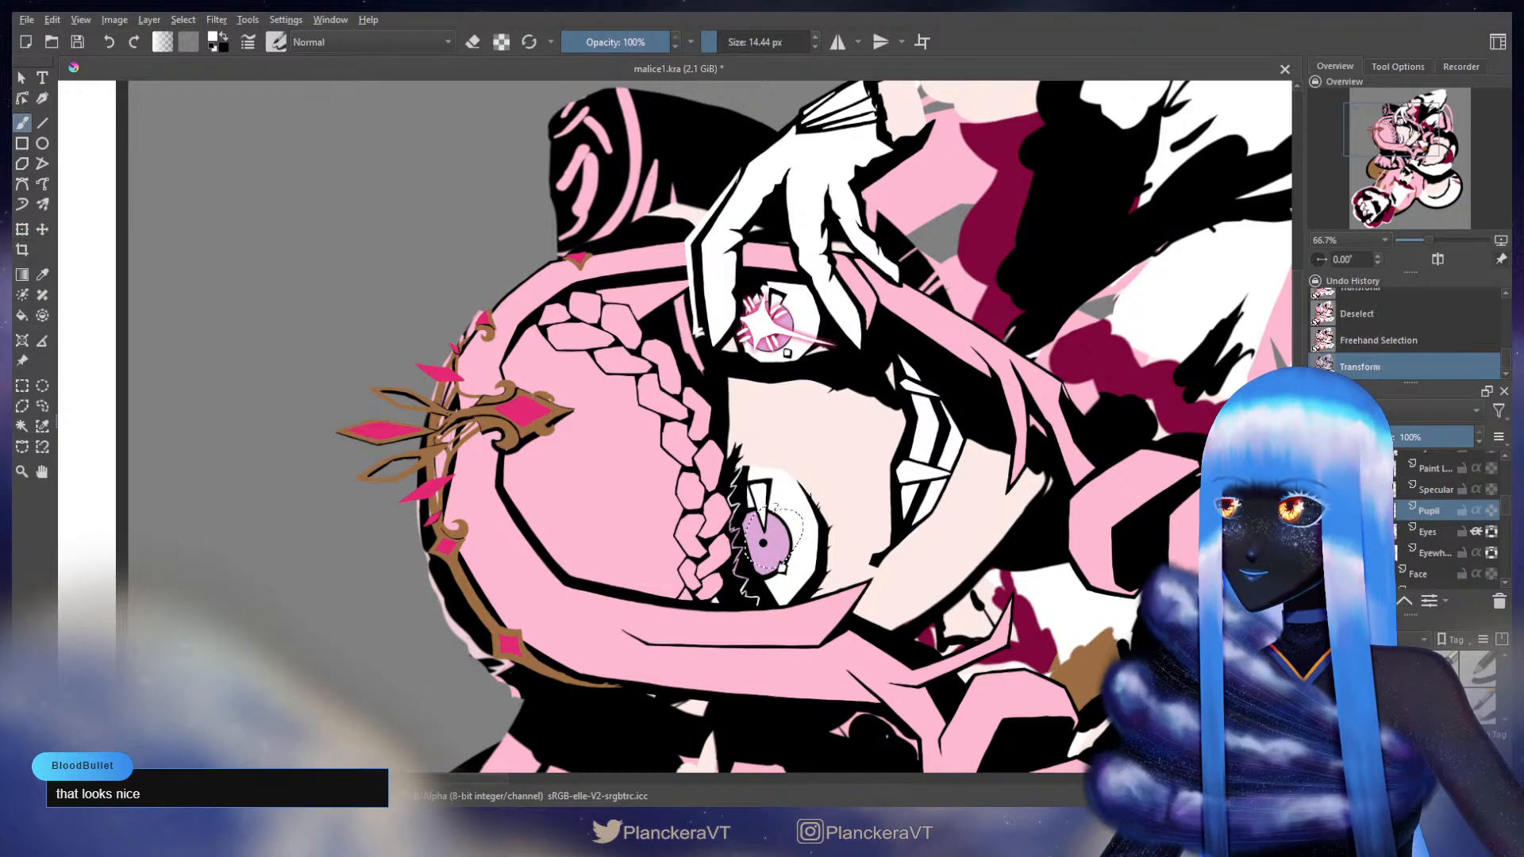
- Lasso the upper eye's pupil, scale it down and reposition it behind the star sparkle
{"action": "left_click", "coordinate": [43, 406]}
{"action": "left_click_drag", "start_coordinate": [754, 305], "coordinate": [786, 289]}
{"action": "key", "text": "ctrl+t"}
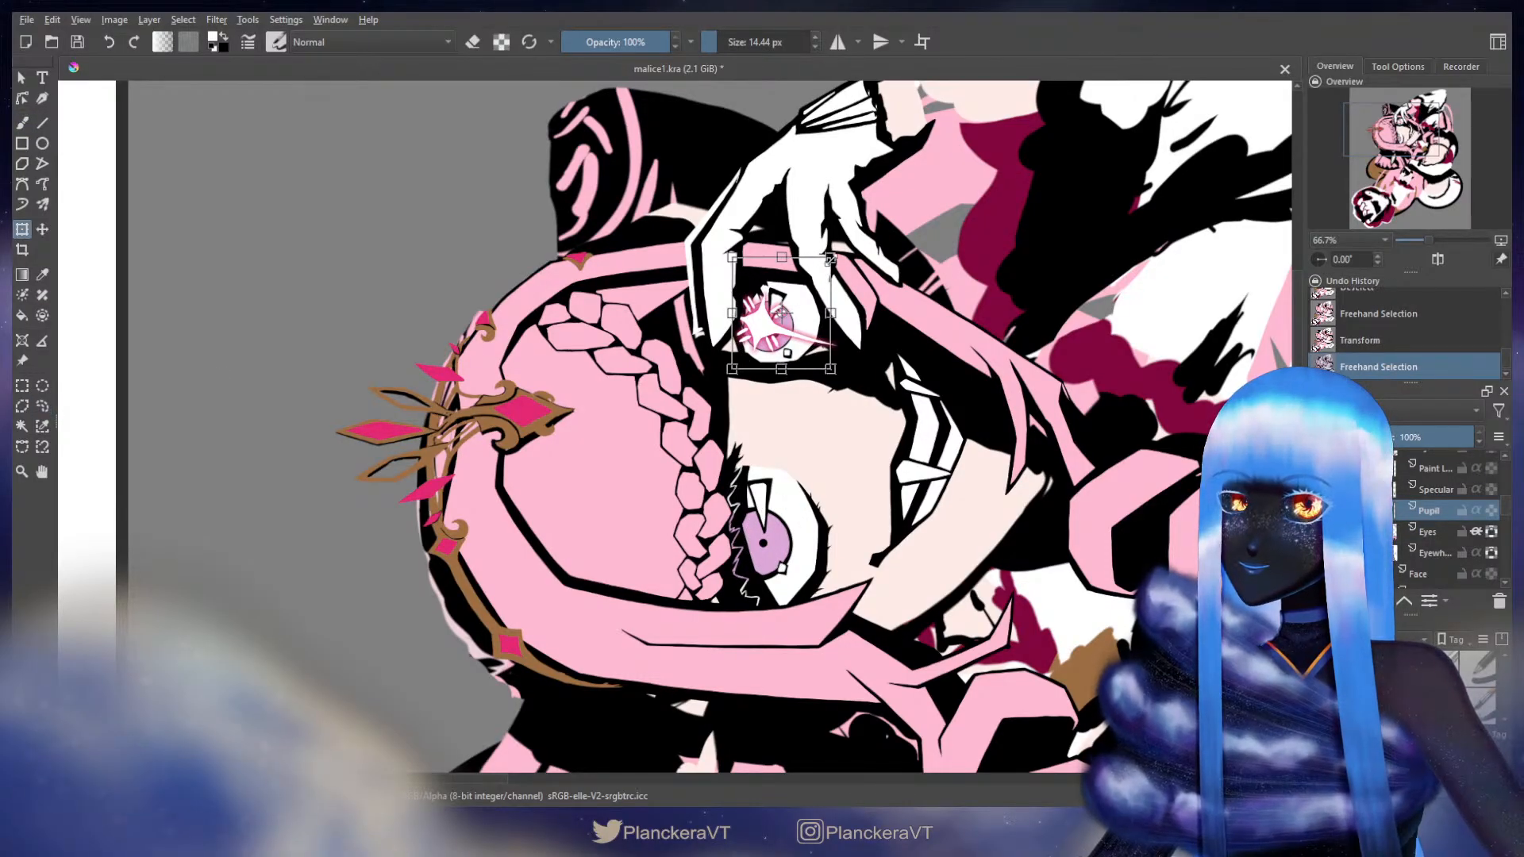
{"action": "left_click_drag", "start_coordinate": [830, 259], "coordinate": [817, 278]}
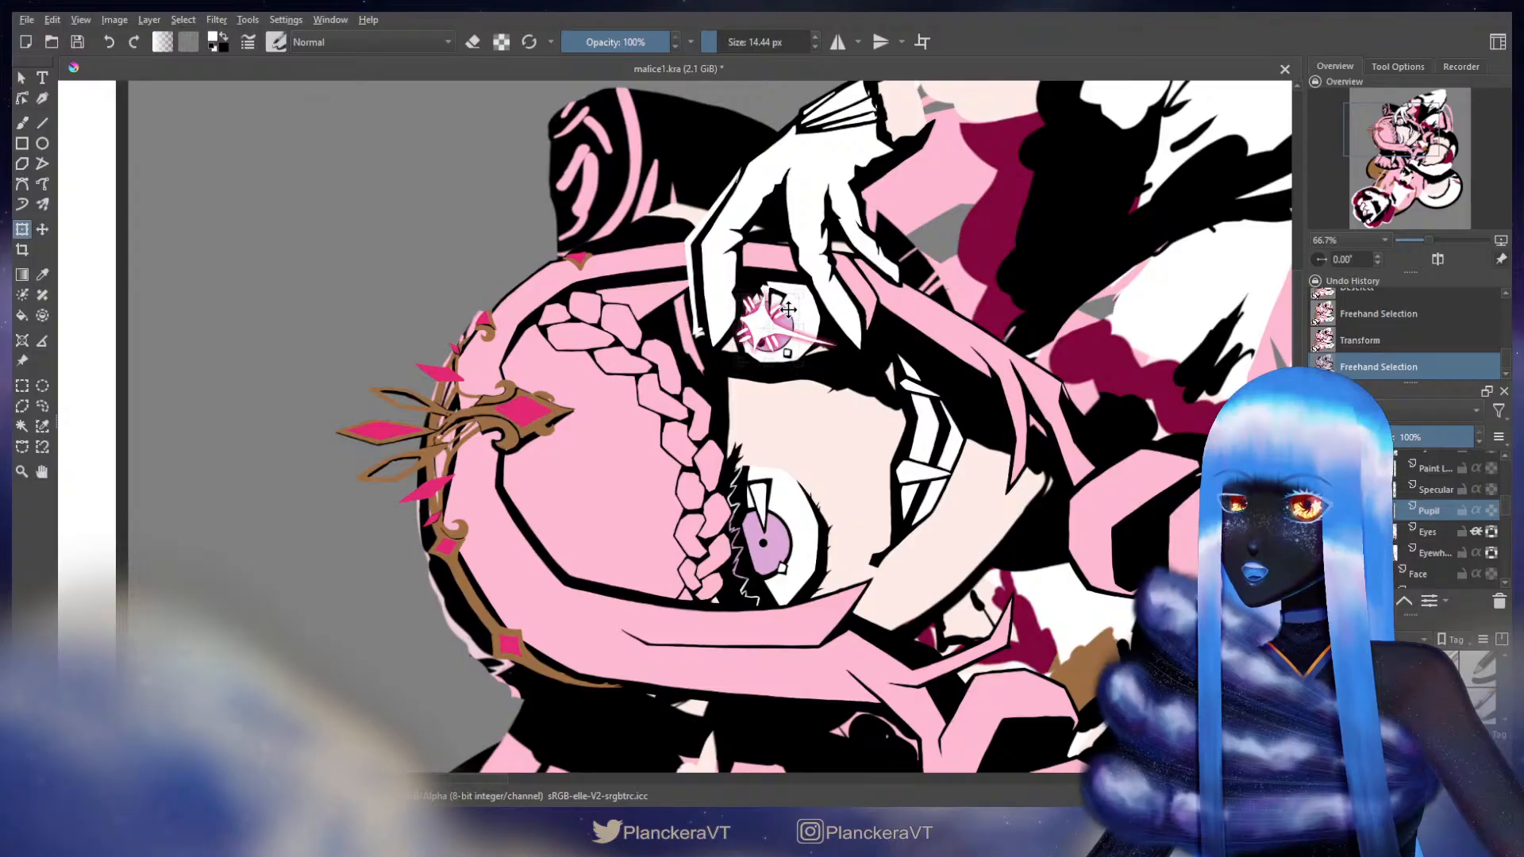
{"action": "left_click", "coordinate": [790, 302]}
{"action": "left_click_drag", "start_coordinate": [789, 302], "coordinate": [791, 298]}
{"action": "key", "text": "Return"}
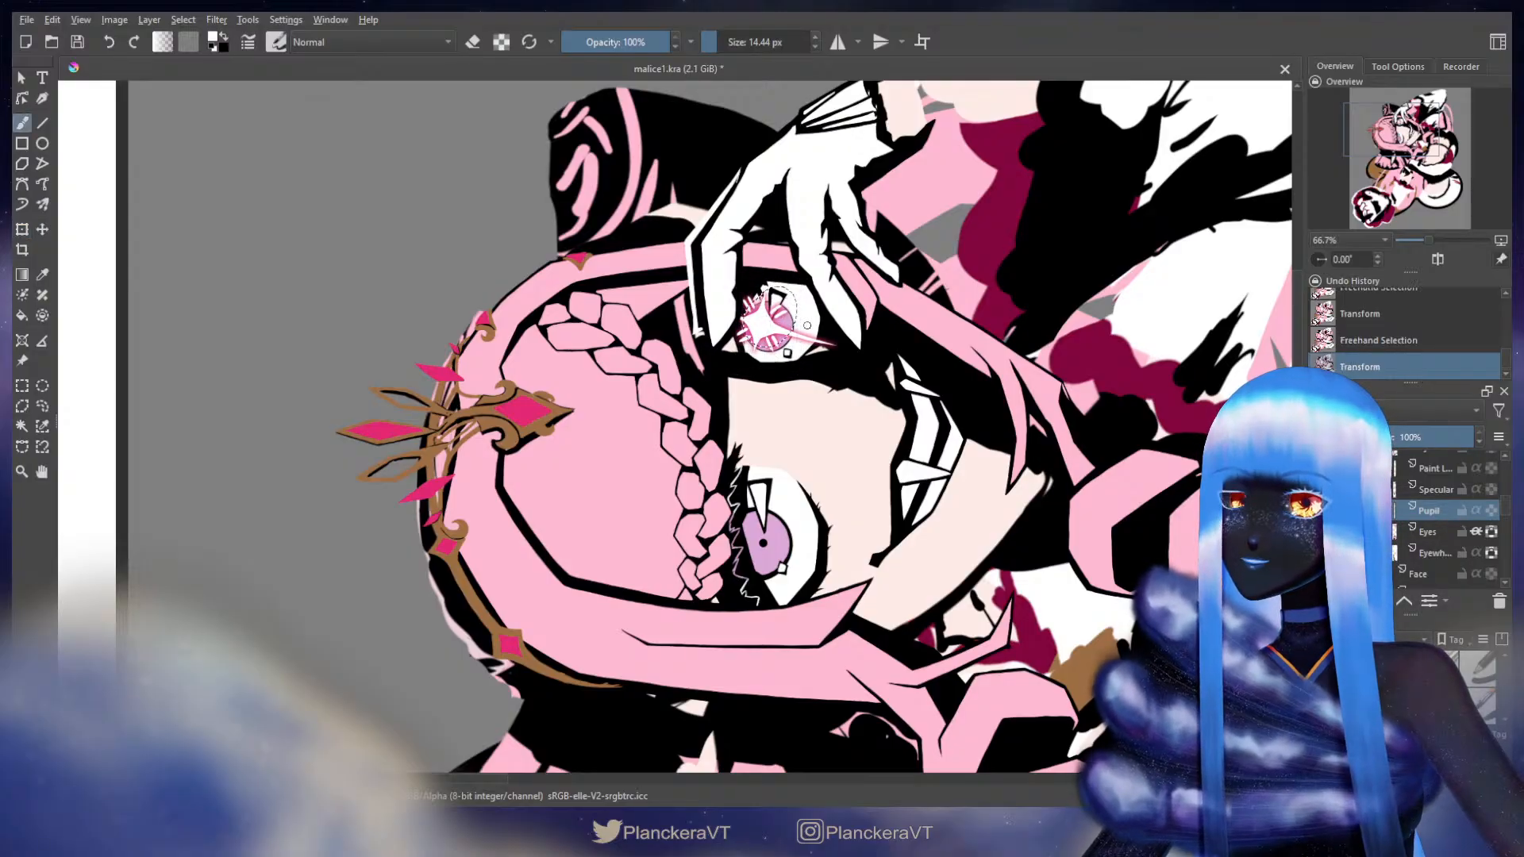
- Clear the selection and compare the whole drawing with the reference illustration of the character
{"action": "key", "text": "ctrl+shift+a"}
{"action": "key", "text": "b"}
{"action": "key", "text": "minus"}
{"action": "key", "text": "minus"}
{"action": "key", "text": "minus"}
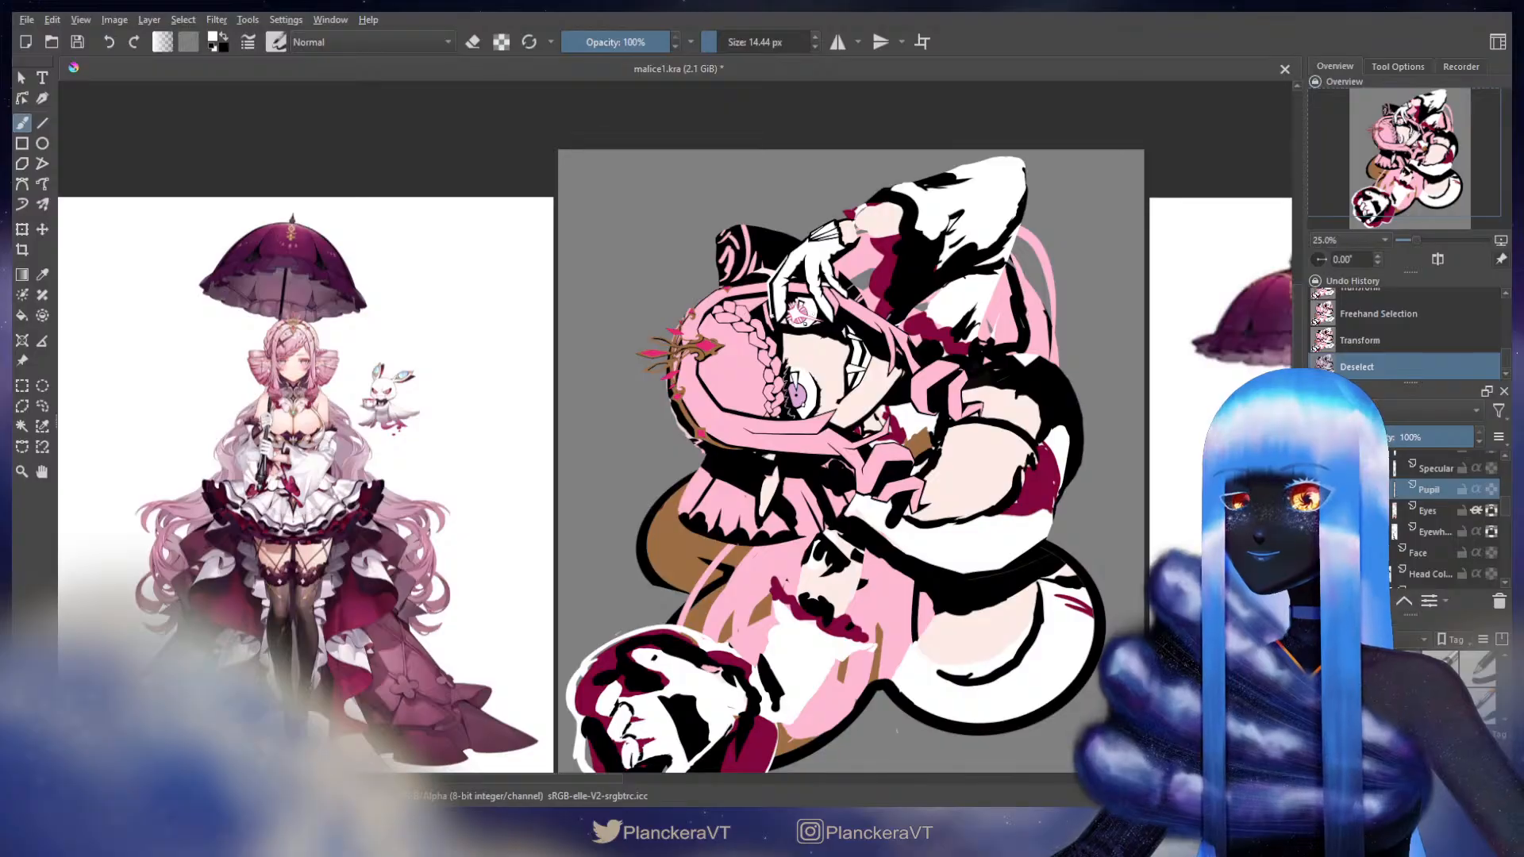
{"action": "scroll", "coordinate": [893, 545], "scroll_direction": "down", "scroll_amount": 1}
{"action": "left_click_drag", "start_coordinate": [938, 561], "coordinate": [905, 516]}
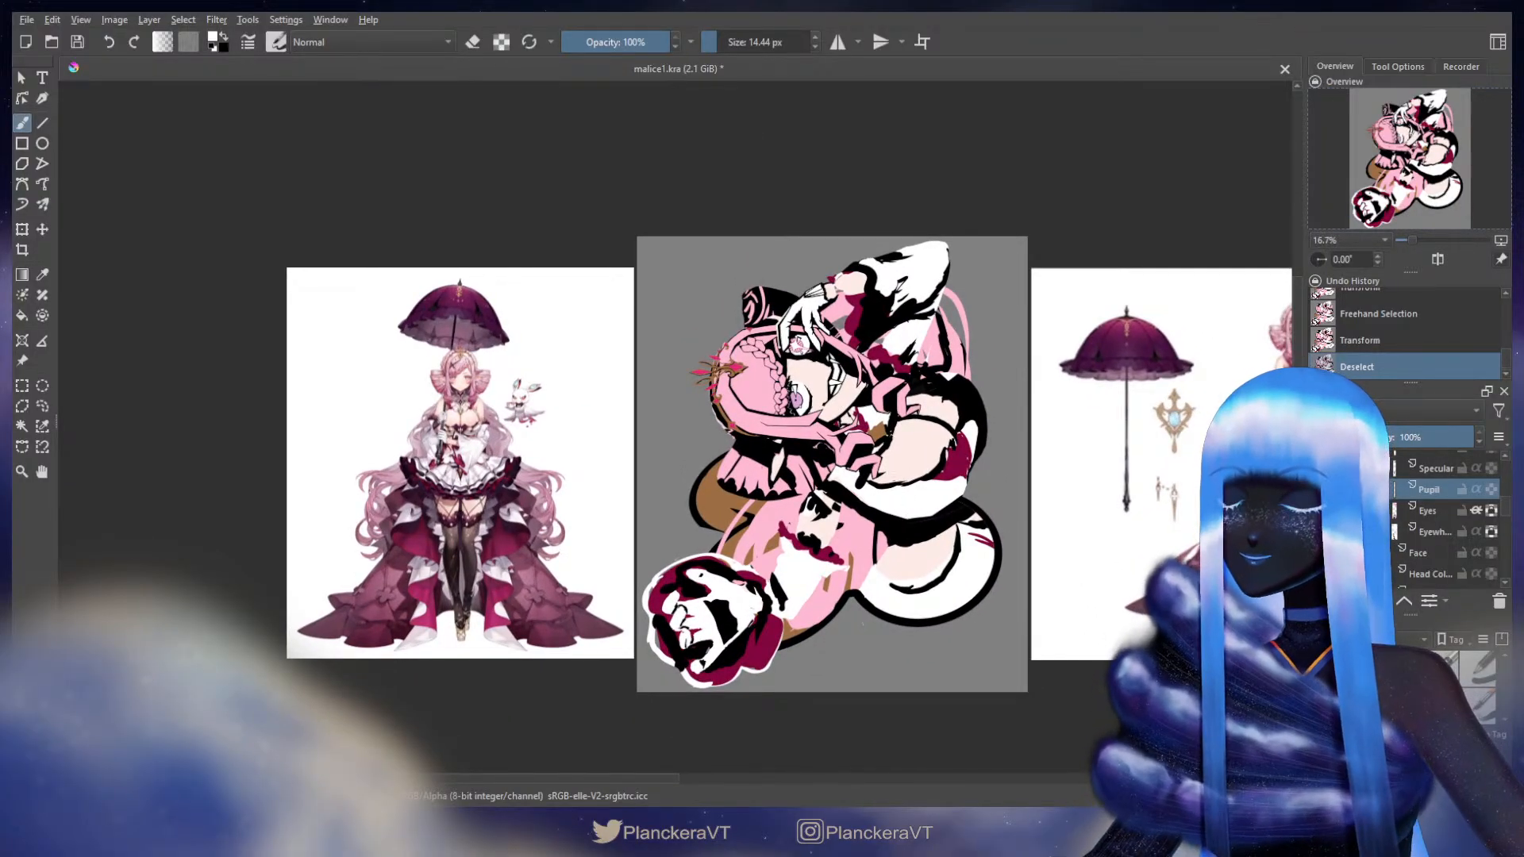
{"action": "scroll", "coordinate": [508, 393], "scroll_direction": "up", "scroll_amount": 4}
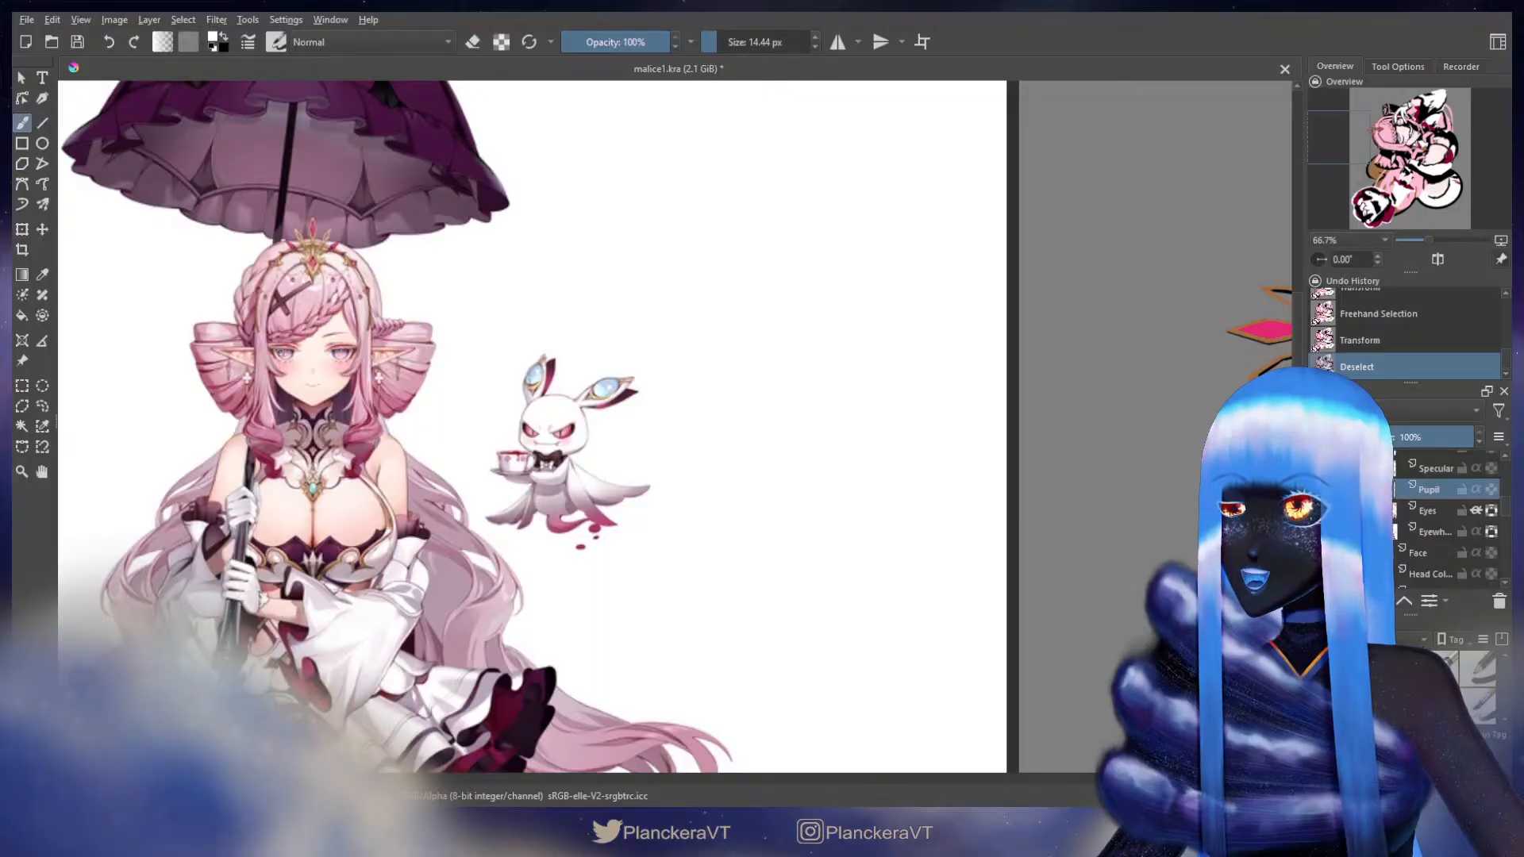
{"action": "key", "text": "minus"}
{"action": "key", "text": "minus"}
{"action": "key", "text": "minus"}
{"action": "left_click_drag", "start_coordinate": [1047, 460], "coordinate": [691, 409]}
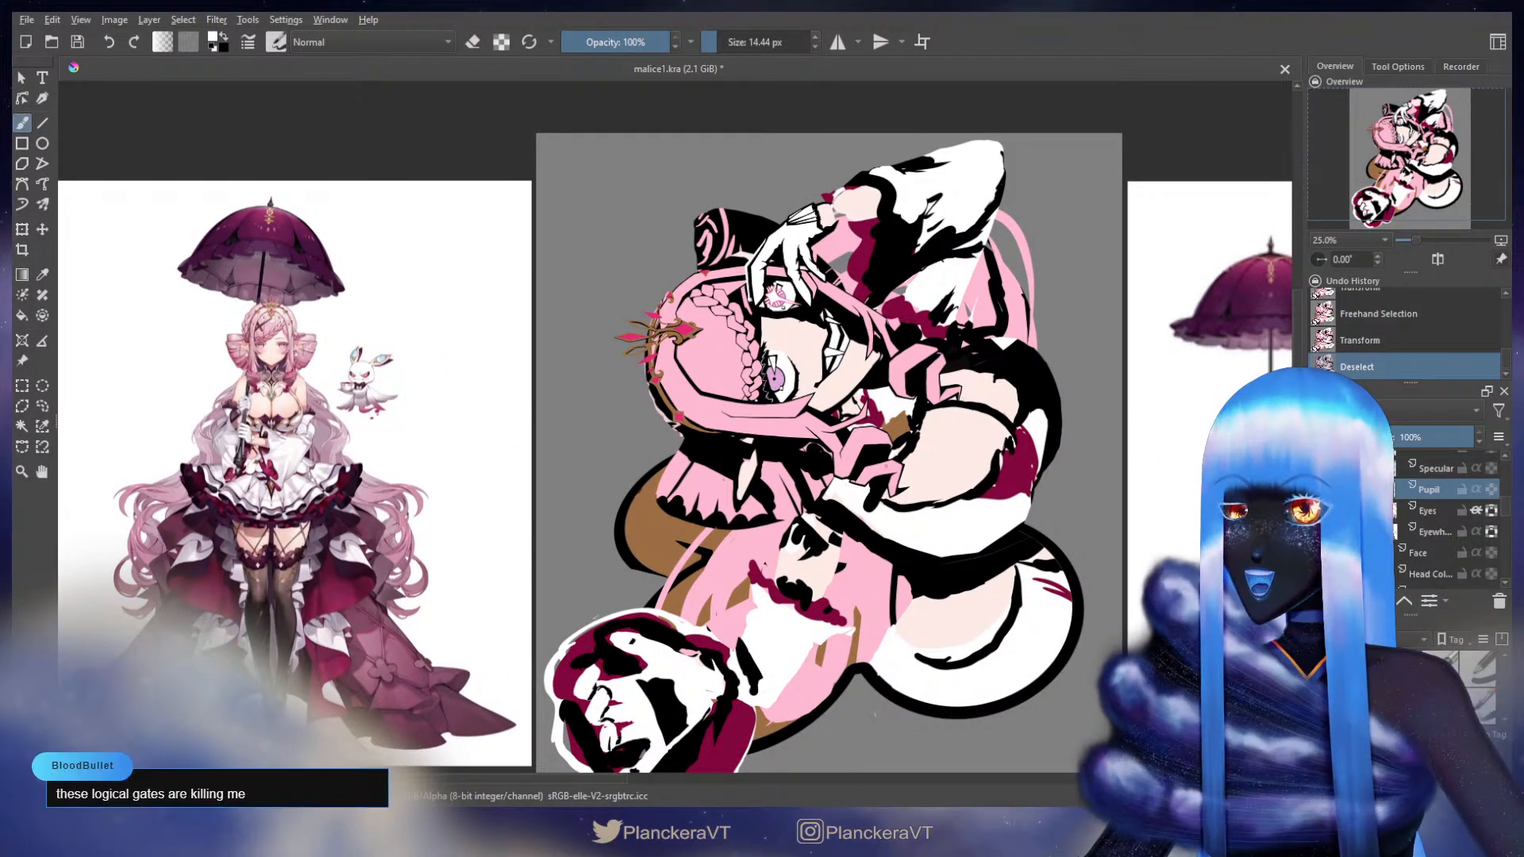
- Sample the hair pink, lasso the upper eye's eyebrow on the eyebrow layer, and adjust it slightly with Transform
{"action": "scroll", "coordinate": [1449, 519], "scroll_direction": "up", "scroll_amount": 2}
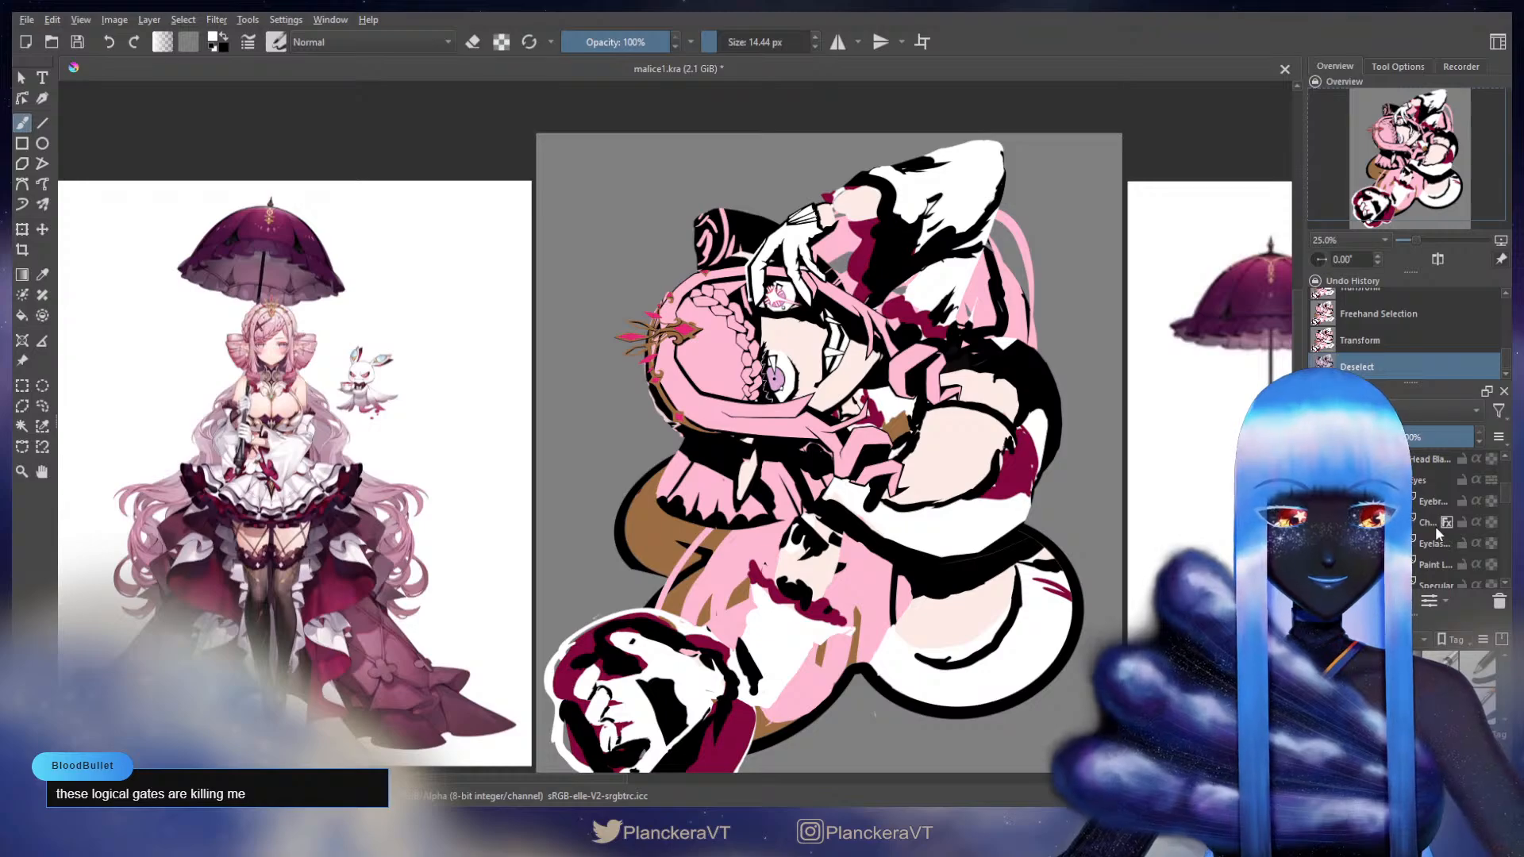
{"action": "left_click", "coordinate": [1428, 507]}
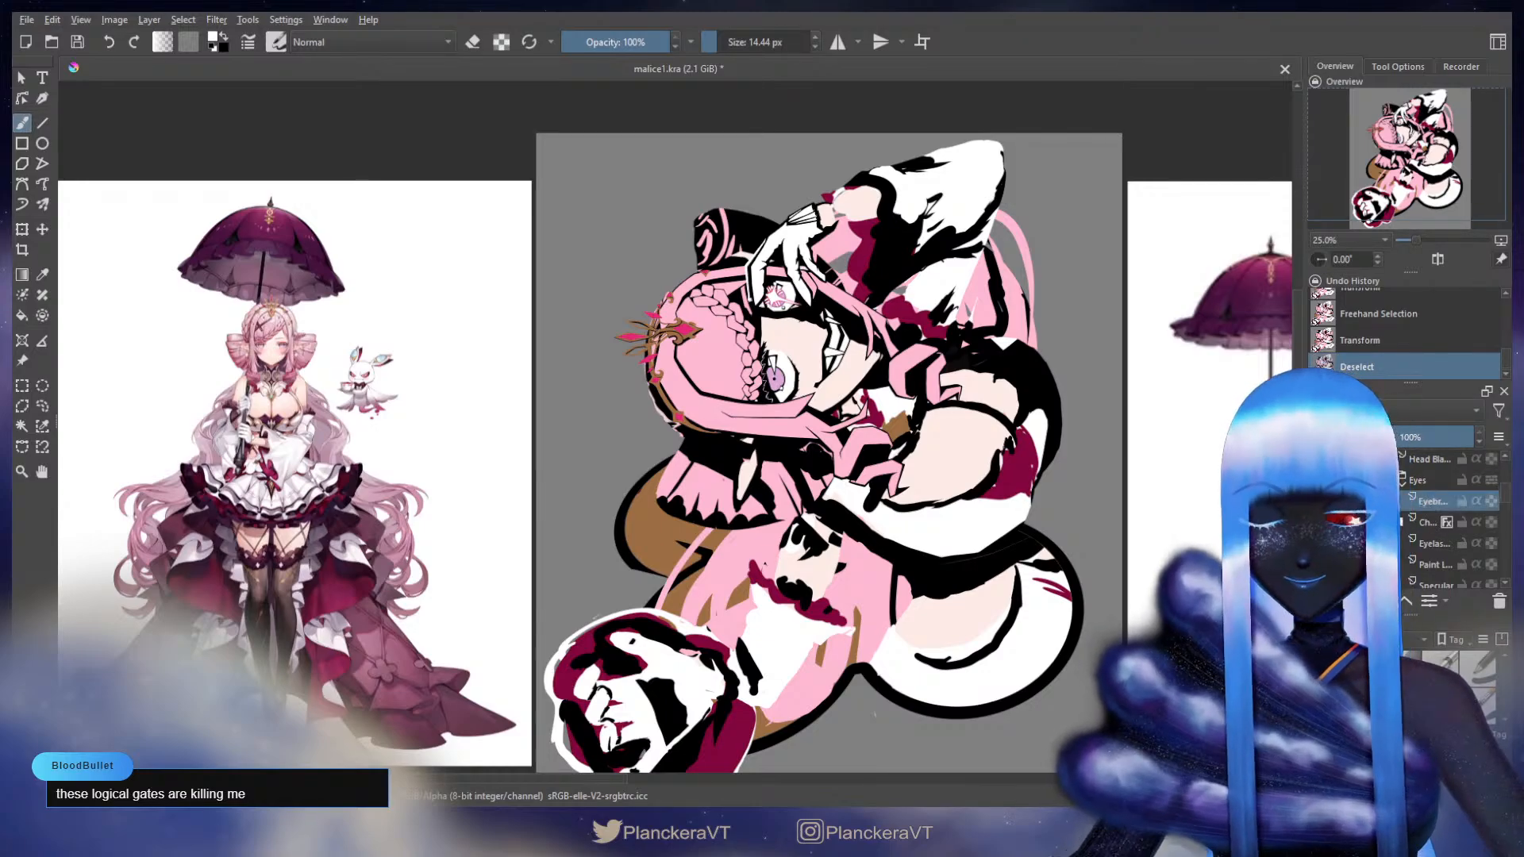
{"action": "scroll", "coordinate": [728, 348], "scroll_direction": "up", "scroll_amount": 5}
{"action": "left_click_drag", "start_coordinate": [987, 334], "coordinate": [882, 611]}
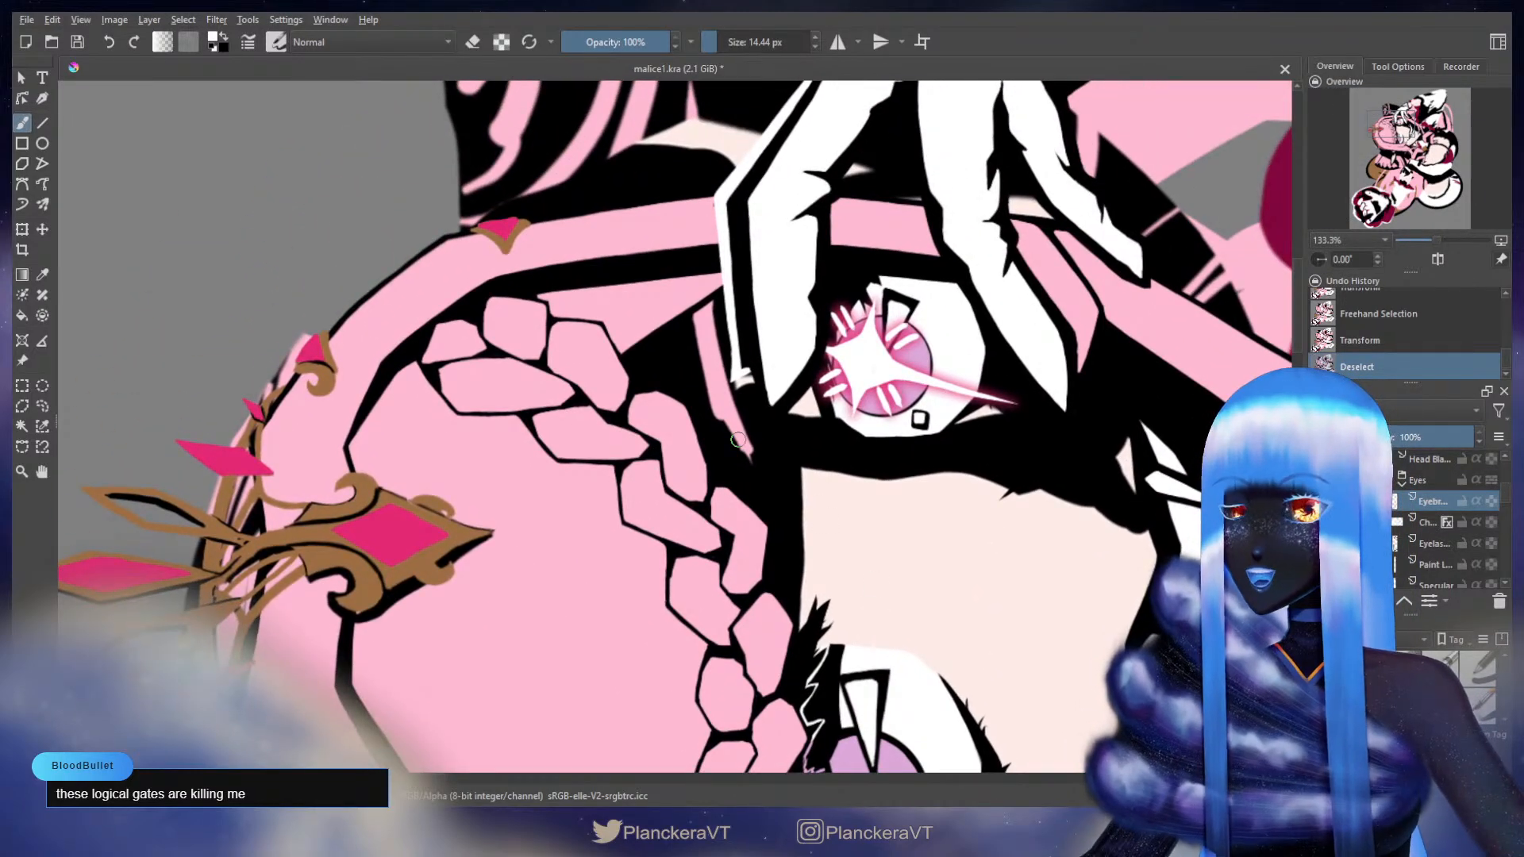
{"action": "left_click", "coordinate": [714, 373], "text": "ctrl"}
{"action": "left_click_drag", "start_coordinate": [715, 372], "coordinate": [590, 409]}
{"action": "left_click", "coordinate": [42, 406]}
{"action": "mouse_move", "coordinate": [460, 306]}
{"action": "left_mouse_down"}
{"action": "mouse_move", "coordinate": [508, 567]}
{"action": "mouse_move", "coordinate": [458, 308]}
{"action": "mouse_move", "coordinate": [640, 251]}
{"action": "left_mouse_up"}
{"action": "mouse_move", "coordinate": [501, 228]}
{"action": "left_mouse_down"}
{"action": "mouse_move", "coordinate": [433, 309]}
{"action": "mouse_move", "coordinate": [764, 420]}
{"action": "mouse_move", "coordinate": [528, 260]}
{"action": "left_mouse_up"}
{"action": "key", "text": "ctrl+t"}
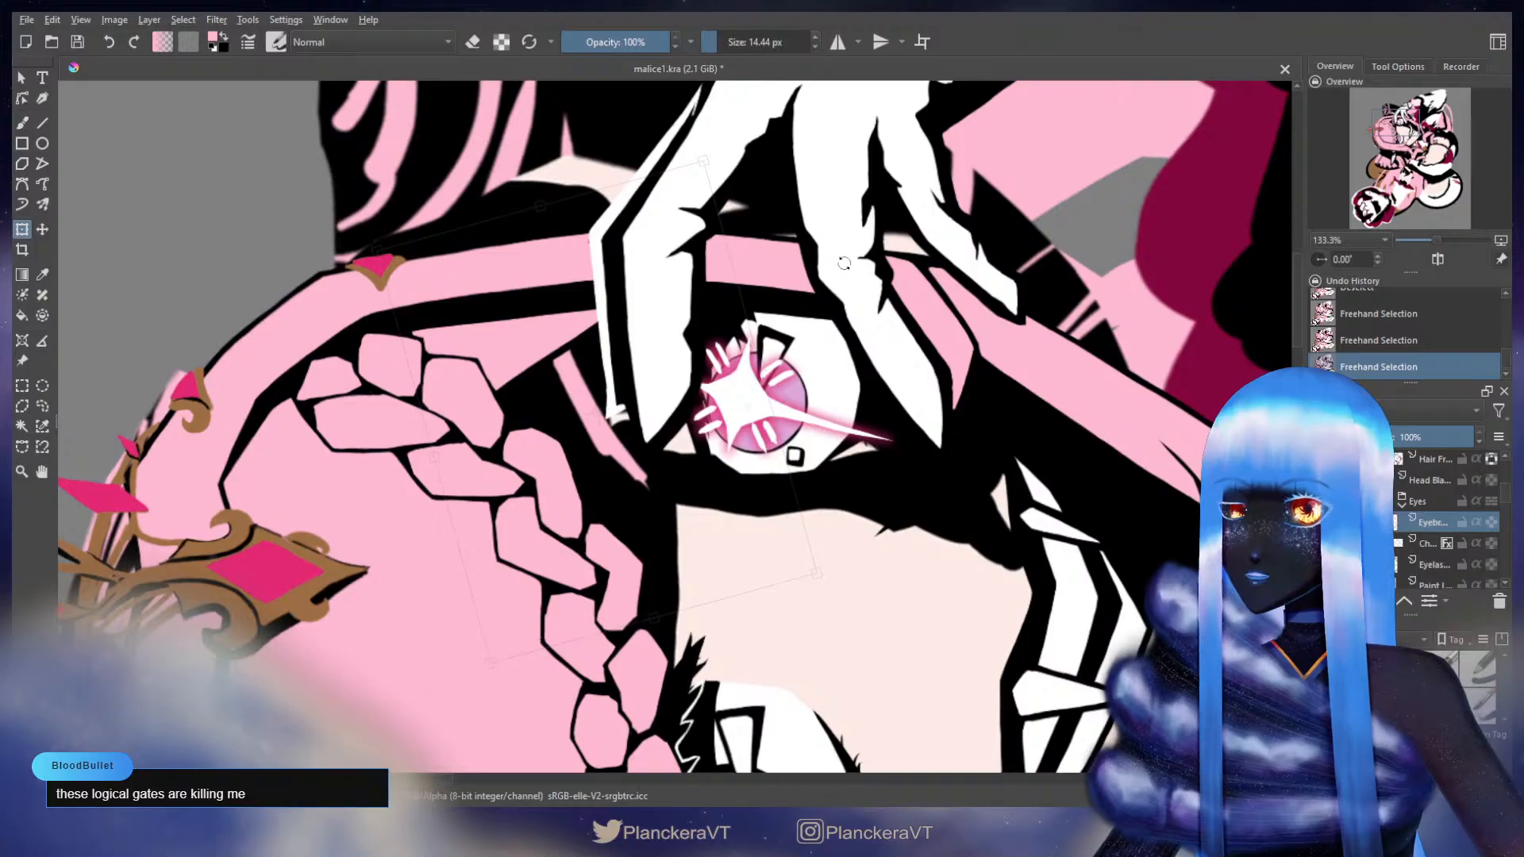
{"action": "key", "text": "b"}
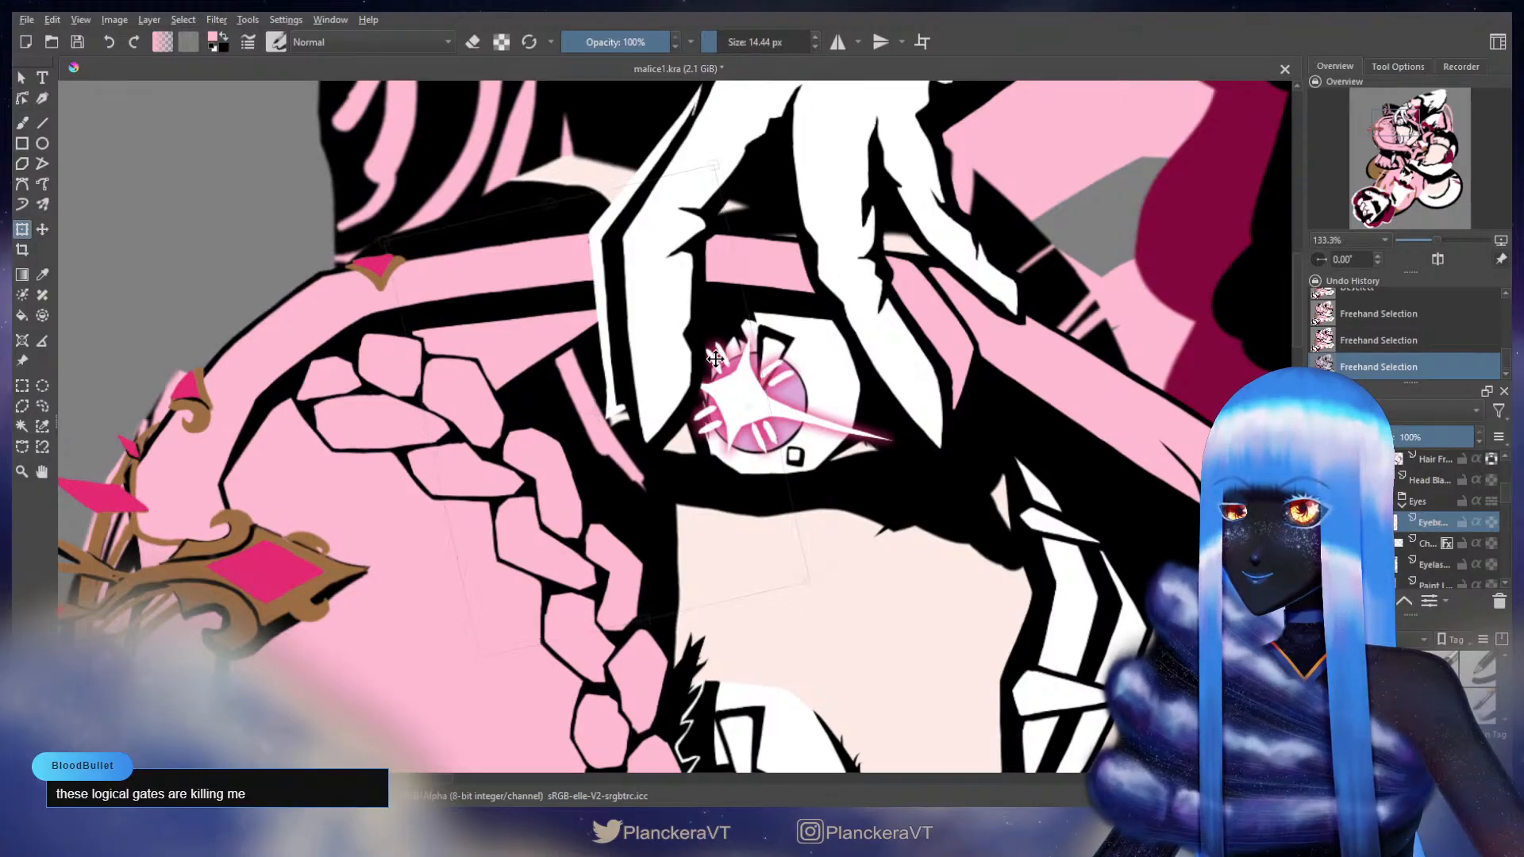
- Shift the lassoed eyebrow slightly towards the braid with the Move tool, then deselect
{"action": "key", "text": "t"}
{"action": "key", "text": "ctrl+shift+a"}
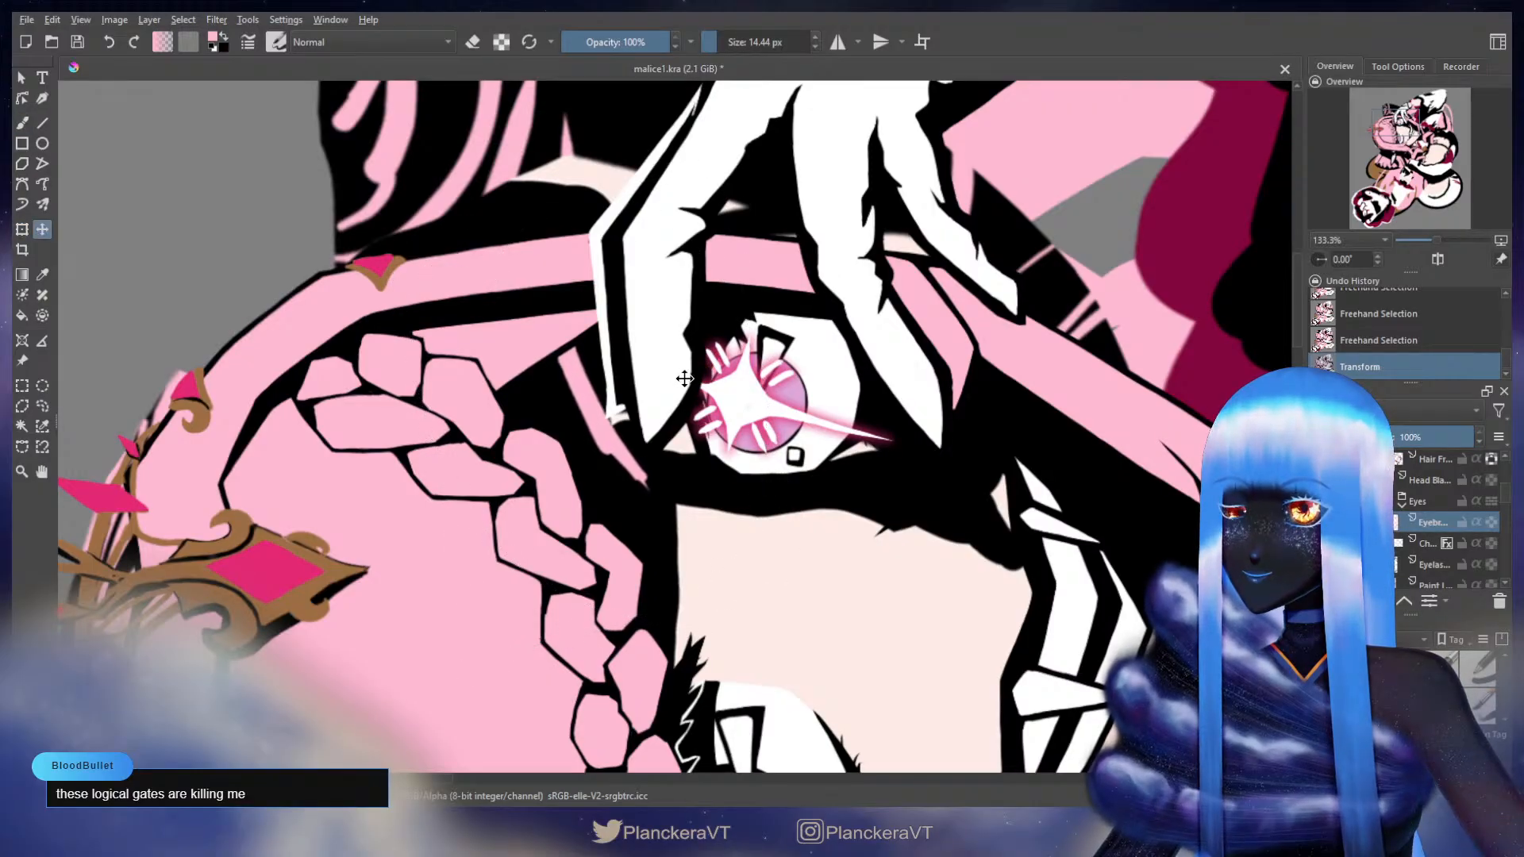
{"action": "left_click_drag", "start_coordinate": [668, 384], "coordinate": [672, 388]}
{"action": "key", "text": "b"}
{"action": "key", "text": "ctrl+shift+a"}
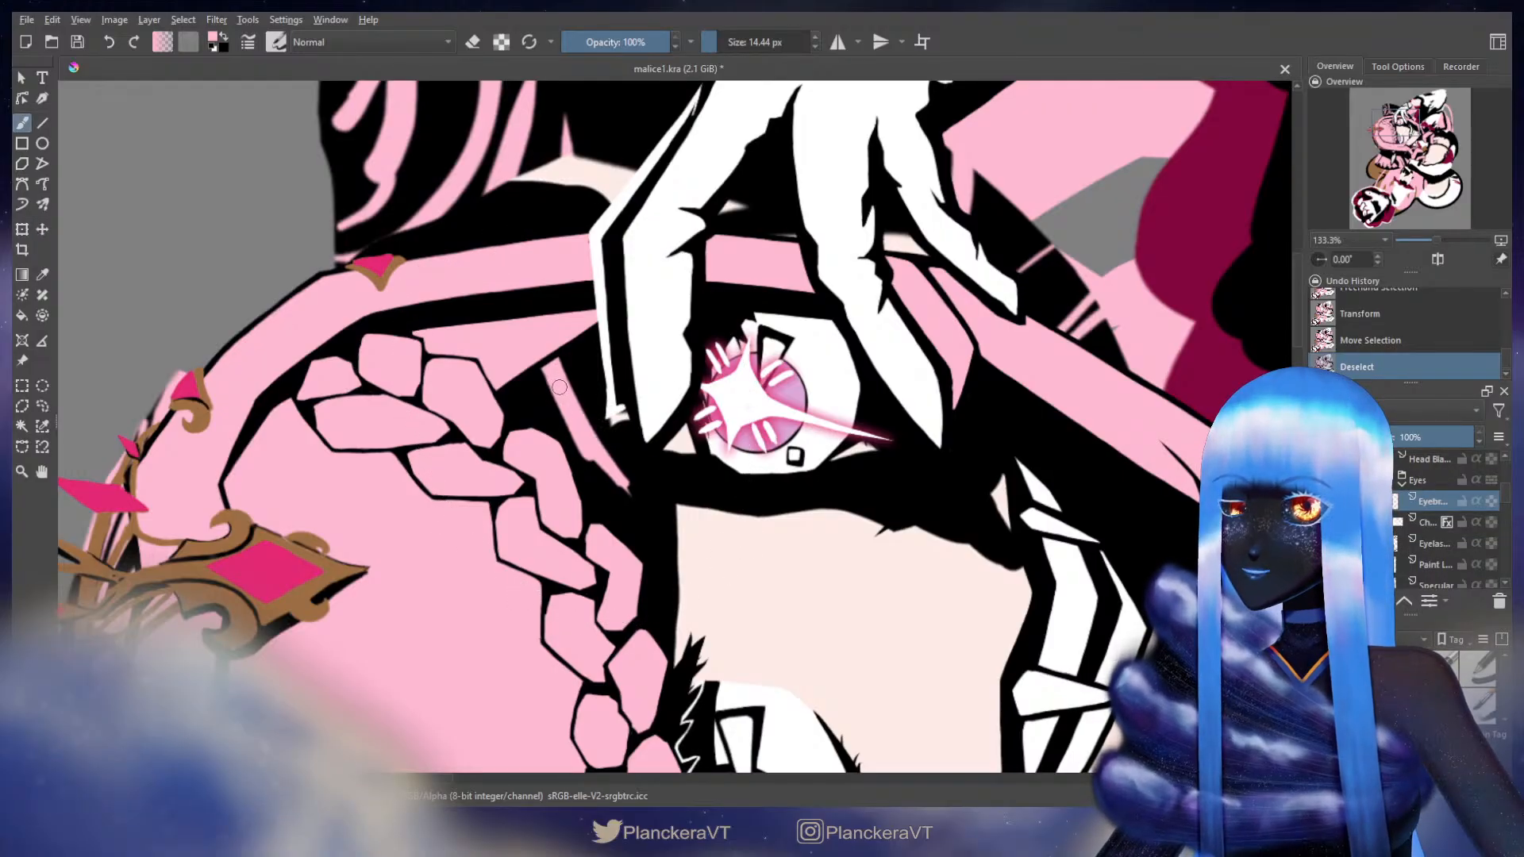
- Reshape the upper eye's eyebrow with pink brush strokes and the eraser, extending its thin pointed end
{"action": "mouse_move", "coordinate": [581, 438]}
{"action": "left_mouse_down"}
{"action": "mouse_move", "coordinate": [577, 420]}
{"action": "mouse_move", "coordinate": [599, 450]}
{"action": "left_mouse_up"}
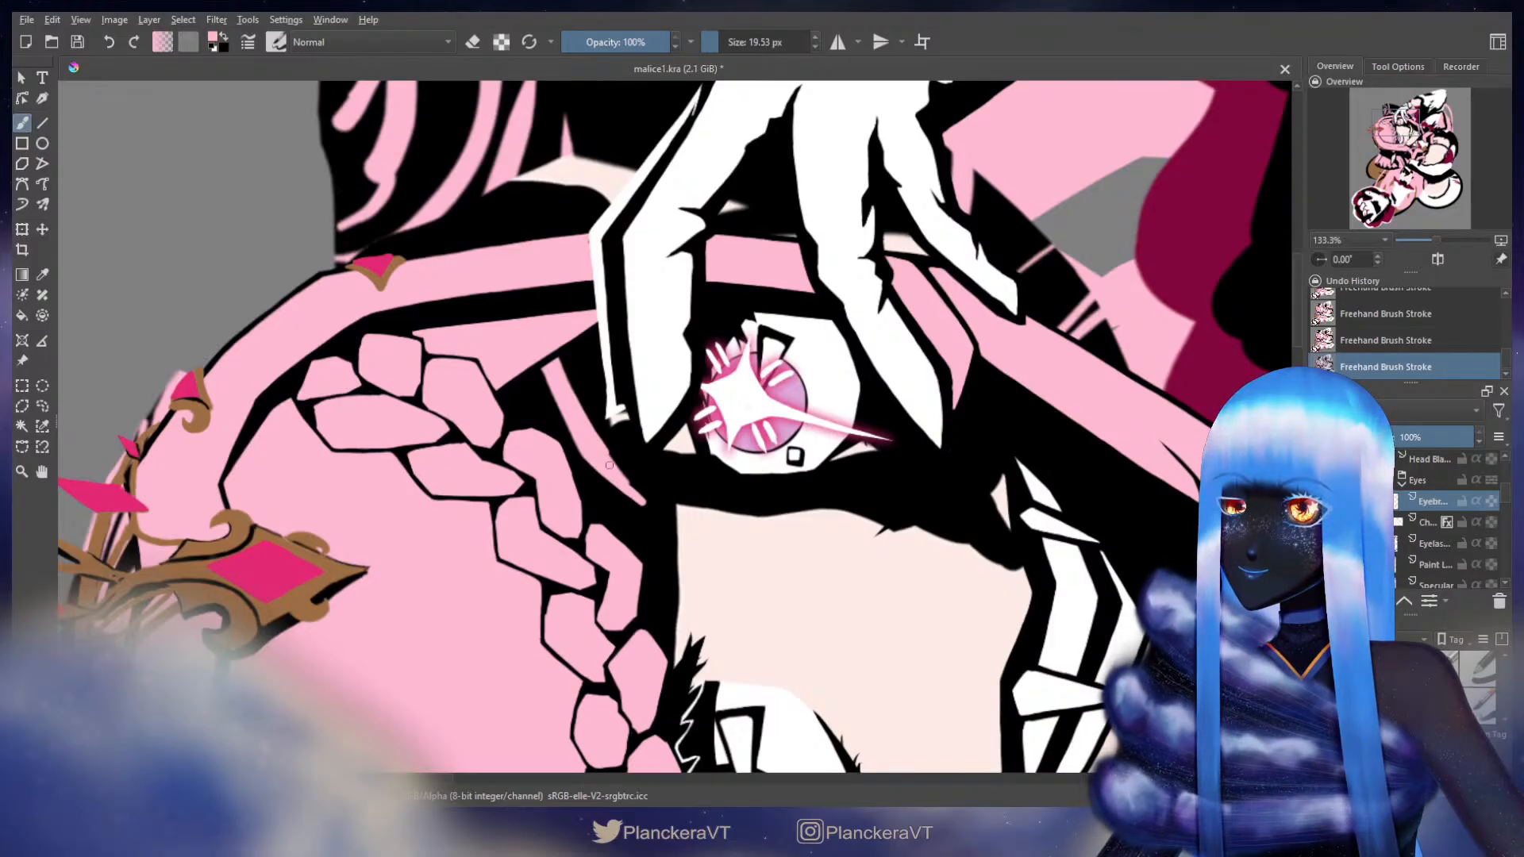
{"action": "key", "text": "e"}
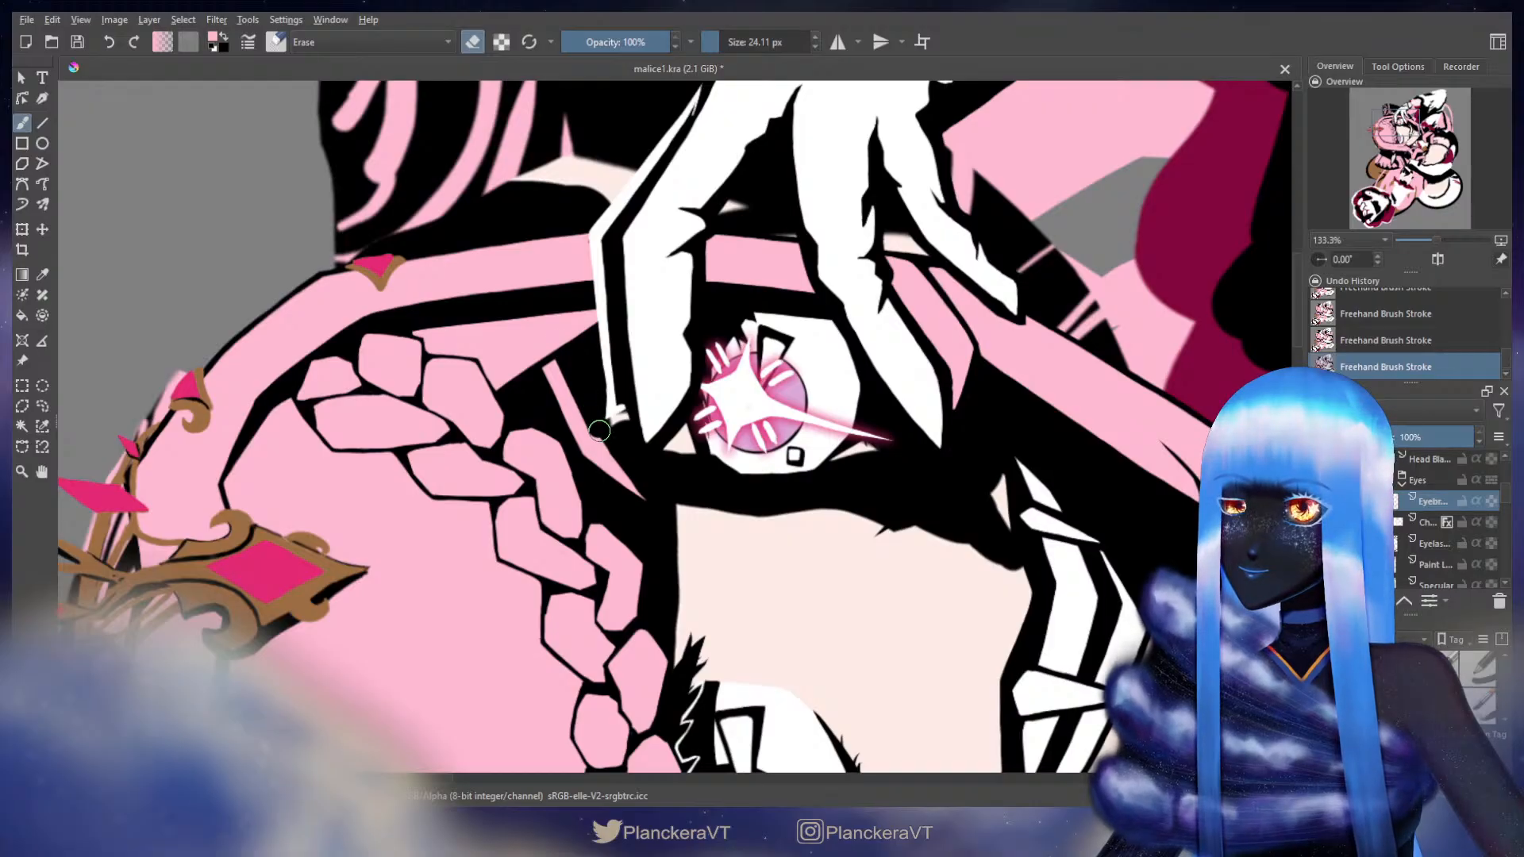
{"action": "key", "text": "e"}
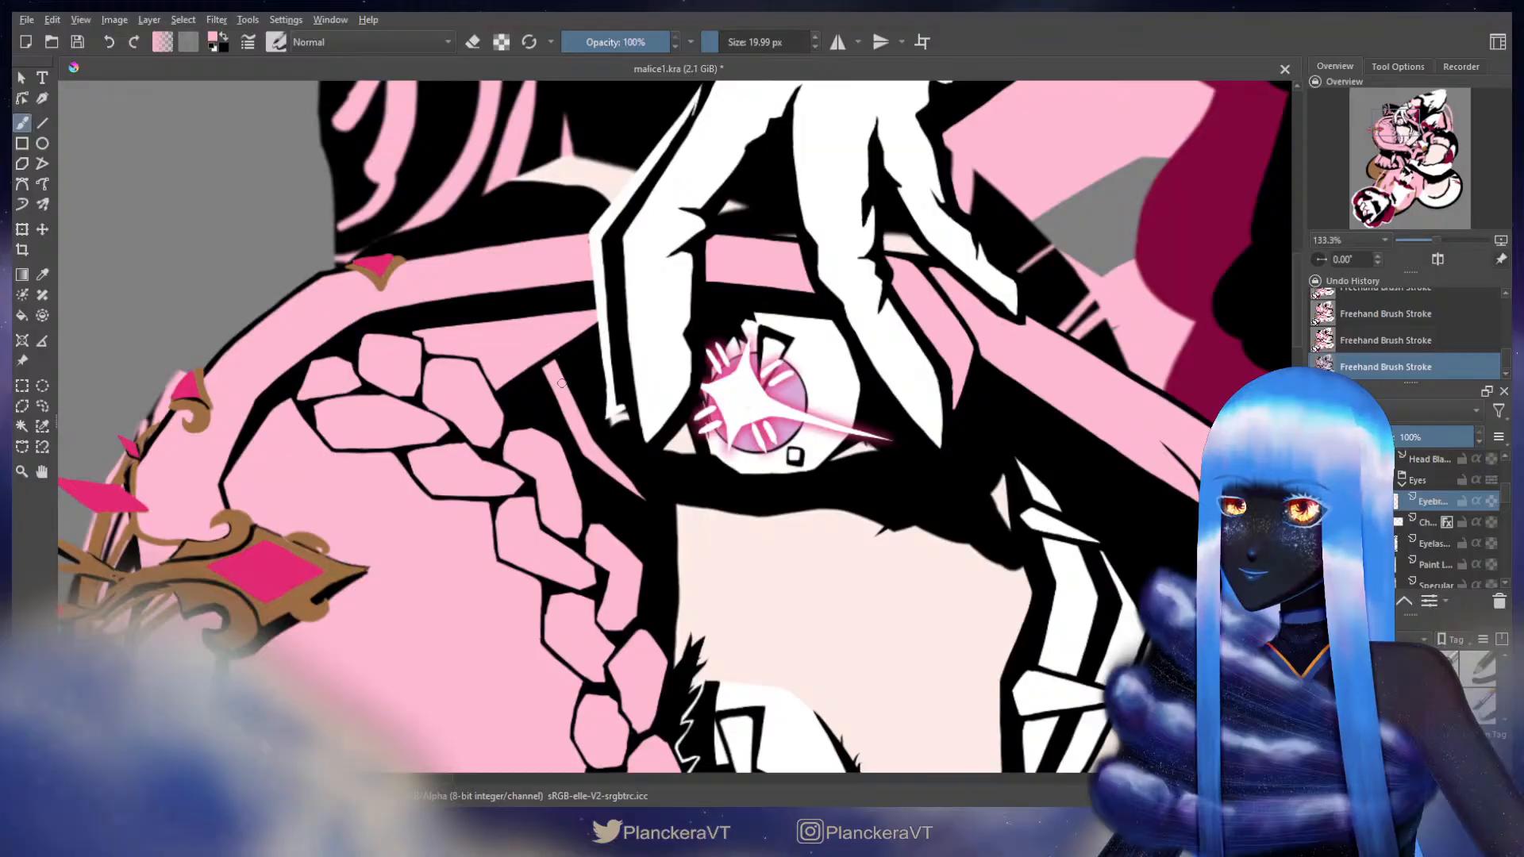
{"action": "key", "text": "ctrl+z"}
{"action": "left_click_drag", "start_coordinate": [585, 420], "coordinate": [550, 357]}
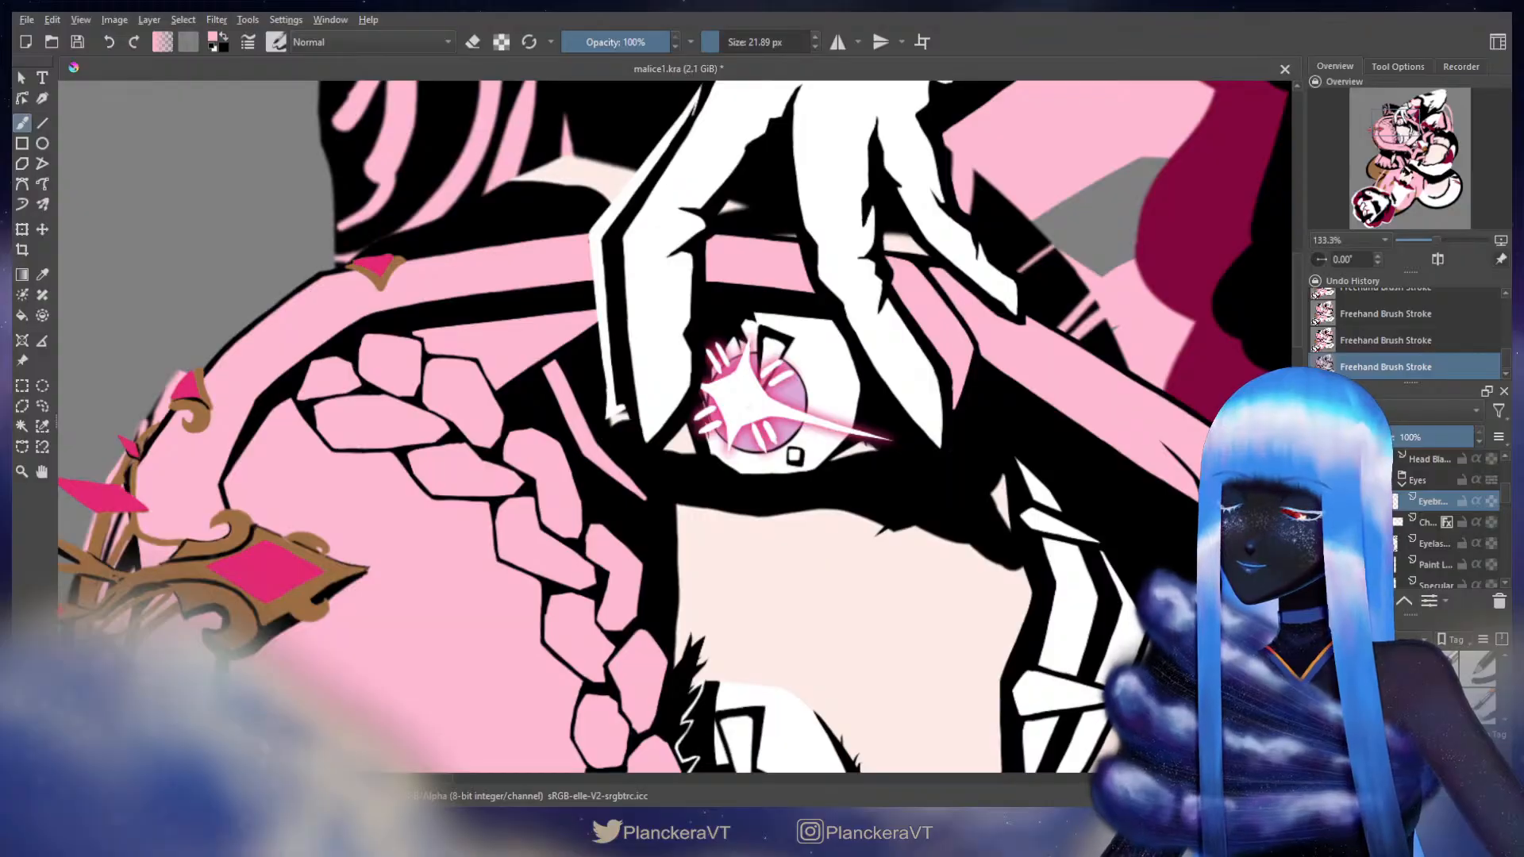
- Lasso the reshaped eyebrow, nudge it slightly with Transform, and deselect
{"action": "mouse_move", "coordinate": [579, 288]}
{"action": "left_mouse_down"}
{"action": "mouse_move", "coordinate": [511, 448]}
{"action": "mouse_move", "coordinate": [718, 444]}
{"action": "mouse_move", "coordinate": [588, 289]}
{"action": "left_mouse_up"}
{"action": "key", "text": "ctrl+t"}
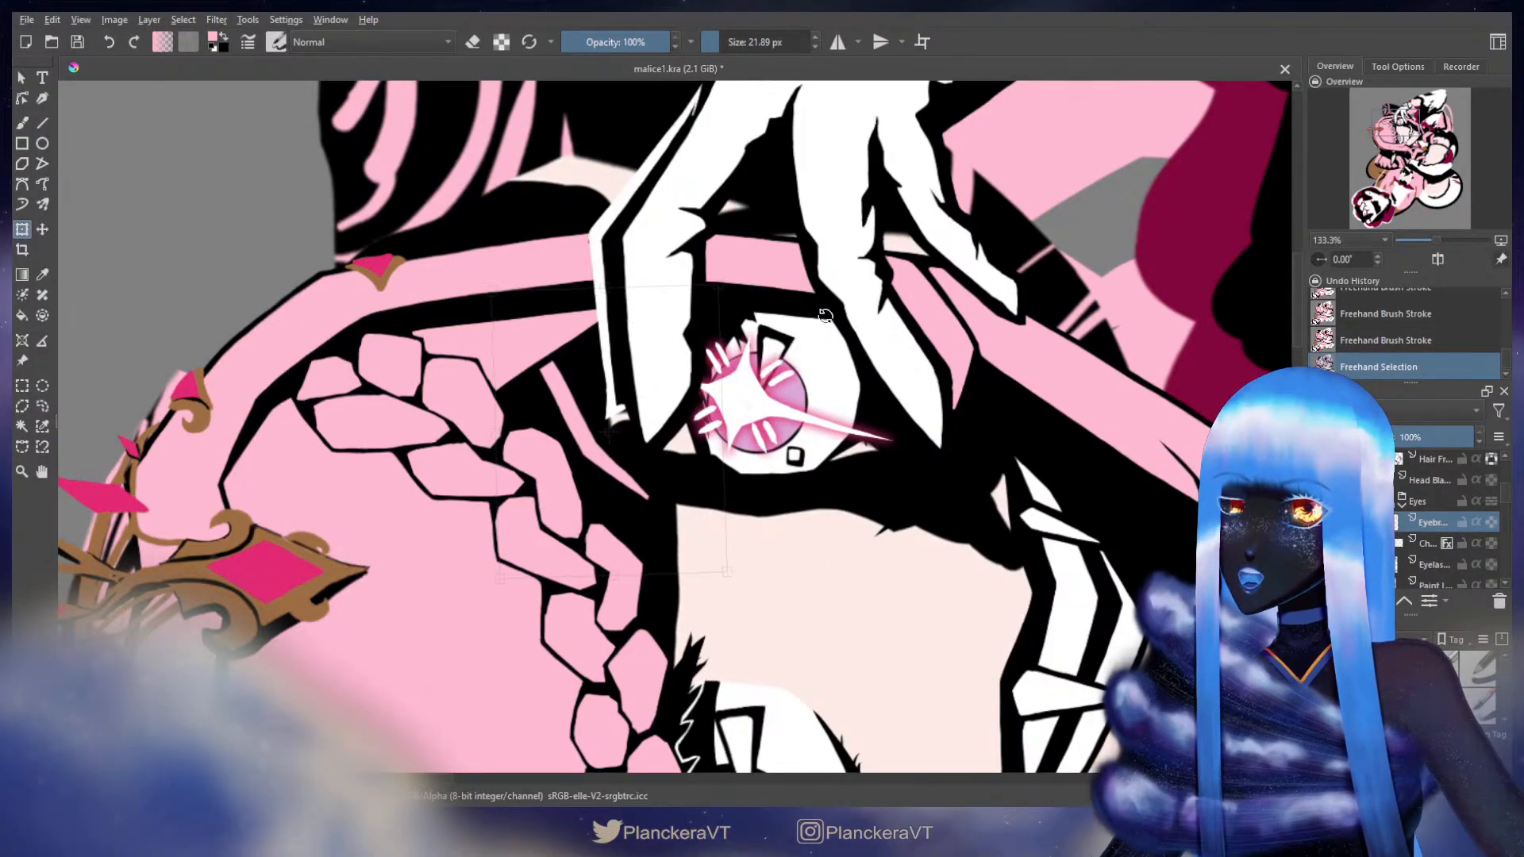
{"action": "left_click_drag", "start_coordinate": [625, 391], "coordinate": [627, 389]}
{"action": "key", "text": "Return"}
{"action": "key", "text": "ctrl+shift+a"}
{"action": "key", "text": "b"}
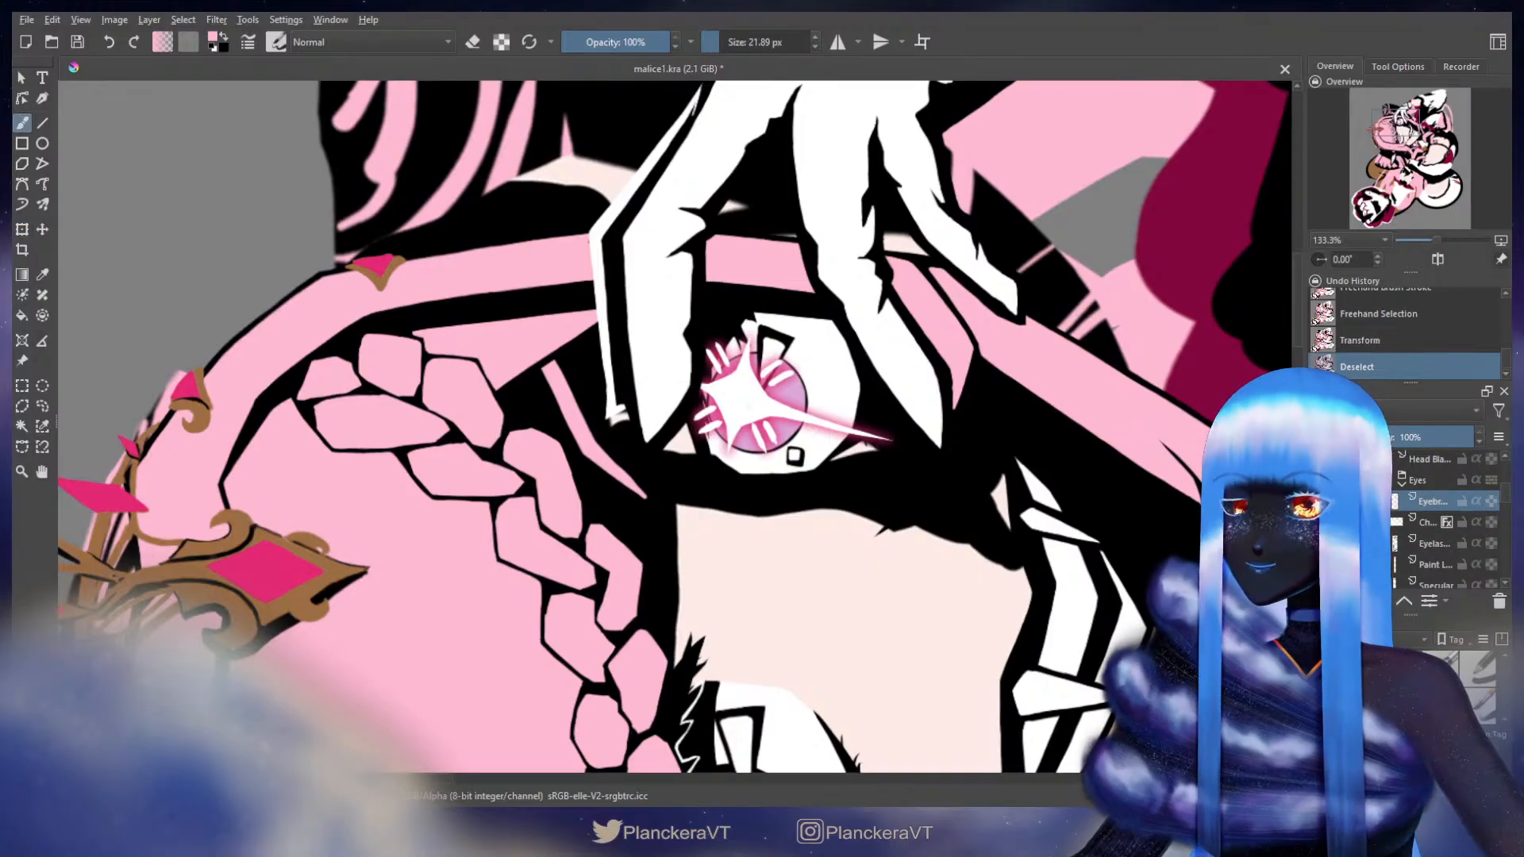
- Square off the eyebrow's blunt upper end and fill out its braid-side edge in pink with a smaller brush
{"action": "scroll", "coordinate": [858, 658], "scroll_direction": "down", "scroll_amount": 2}
{"action": "left_click_drag", "start_coordinate": [889, 566], "coordinate": [842, 435]}
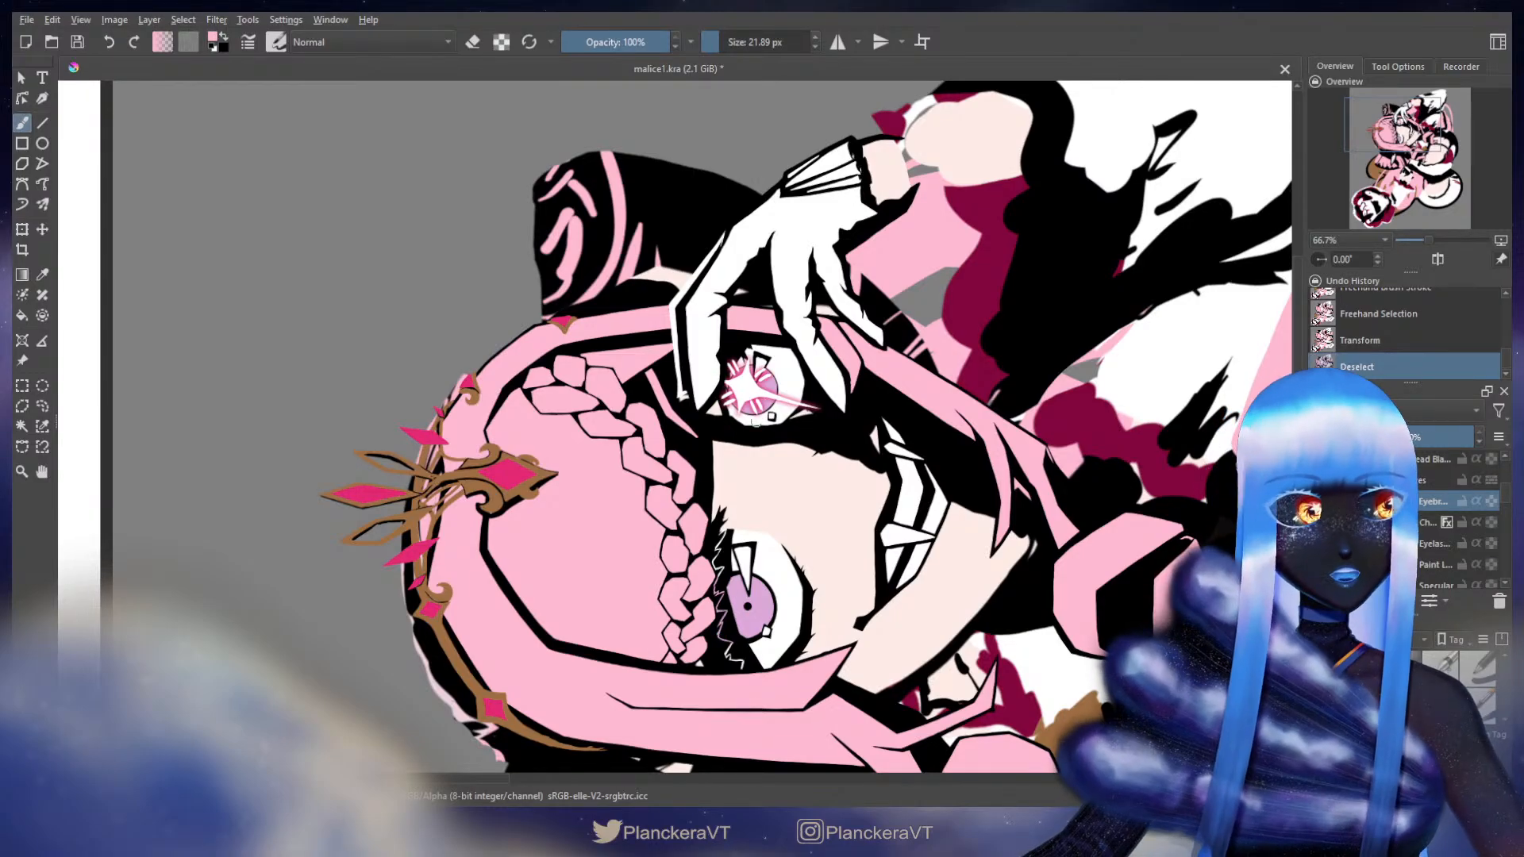
{"action": "scroll", "coordinate": [761, 422], "scroll_direction": "up", "scroll_amount": 4}
{"action": "mouse_move", "coordinate": [697, 436]}
{"action": "left_mouse_down"}
{"action": "mouse_move", "coordinate": [827, 435]}
{"action": "mouse_move", "coordinate": [820, 658]}
{"action": "left_mouse_up"}
{"action": "scroll", "coordinate": [758, 571], "scroll_direction": "up", "scroll_amount": 1}
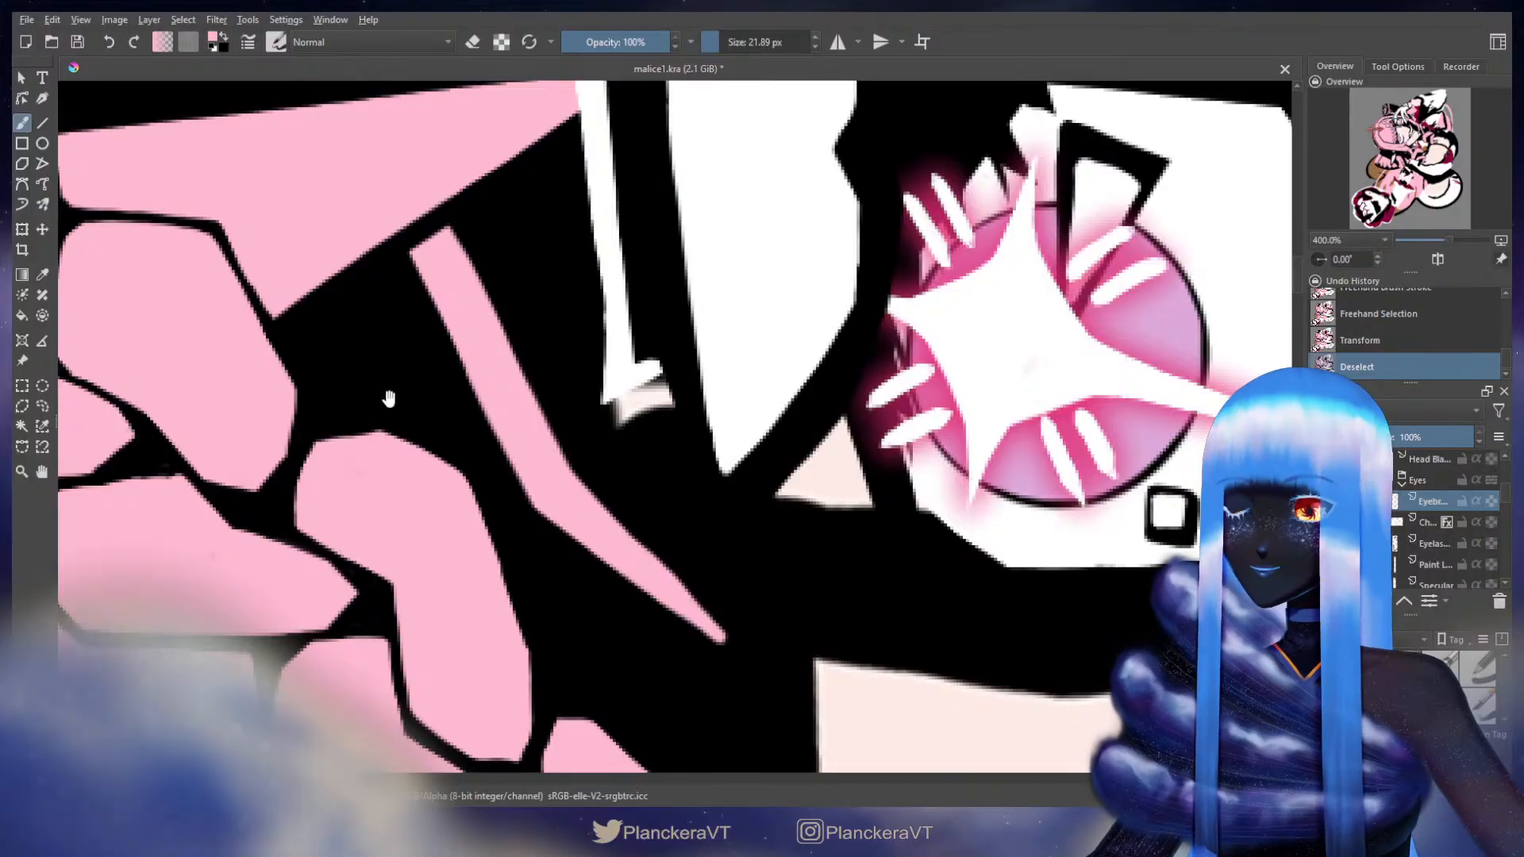
{"action": "left_click_drag", "start_coordinate": [385, 403], "coordinate": [383, 362]}
{"action": "key", "text": "bracketleft"}
{"action": "left_click_drag", "start_coordinate": [434, 233], "coordinate": [418, 218]}
{"action": "key", "text": "bracketleft"}
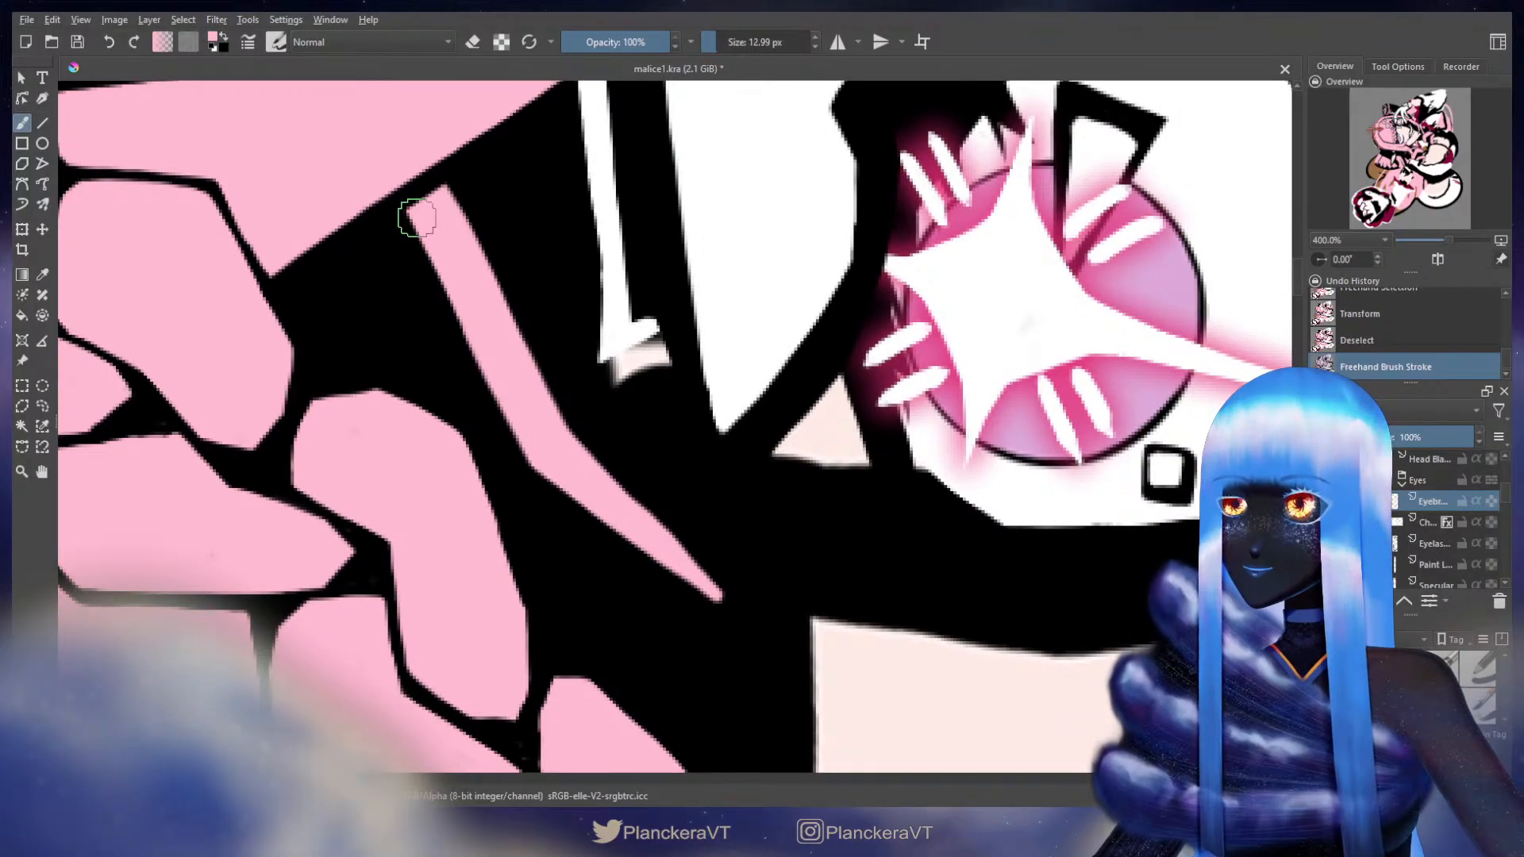
{"action": "key", "text": "bracketleft"}
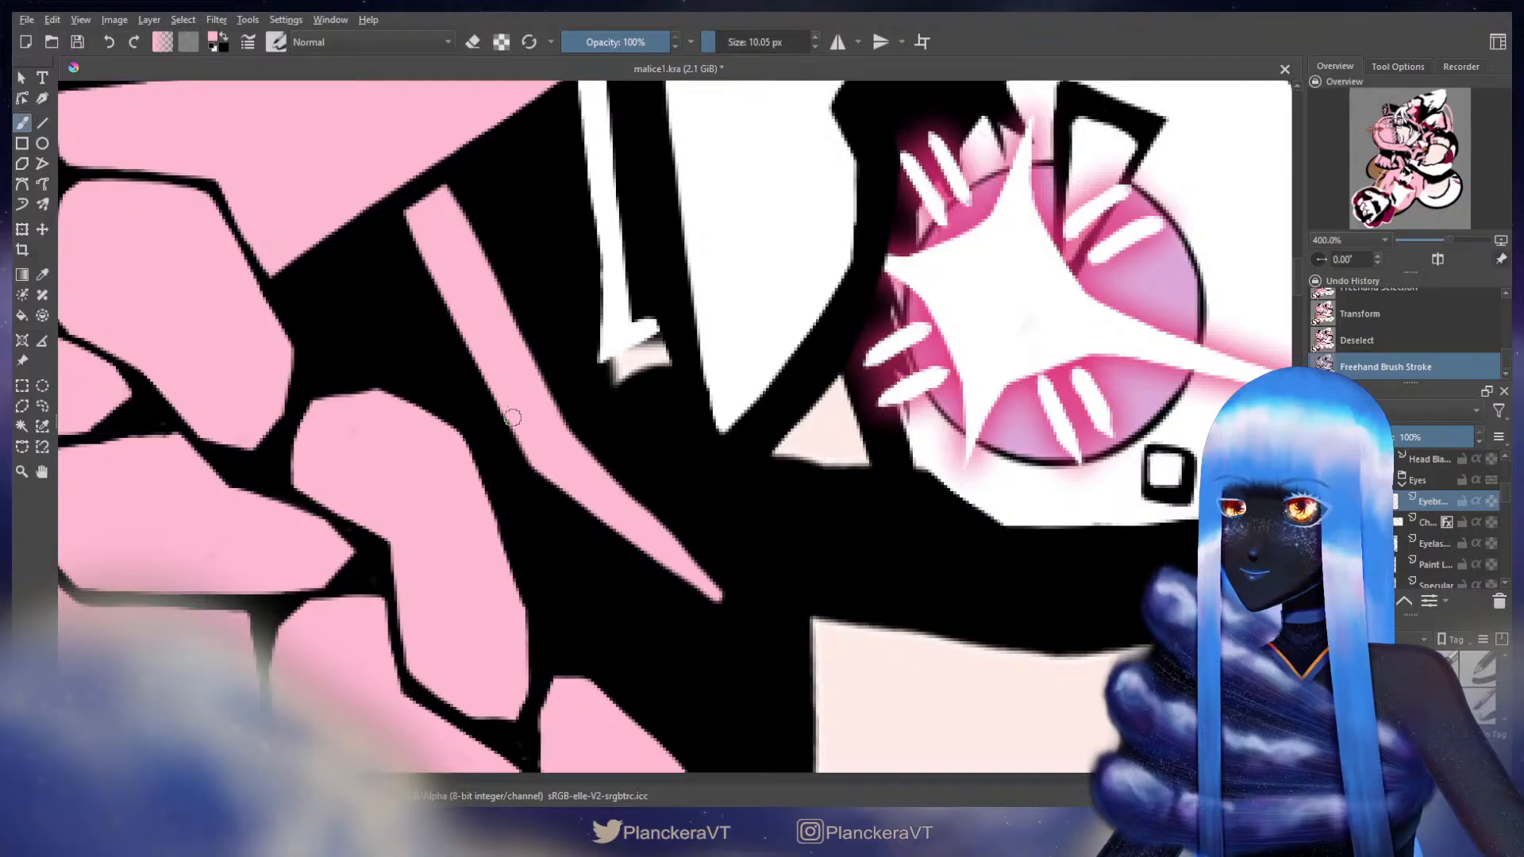
{"action": "left_click_drag", "start_coordinate": [545, 462], "coordinate": [521, 399]}
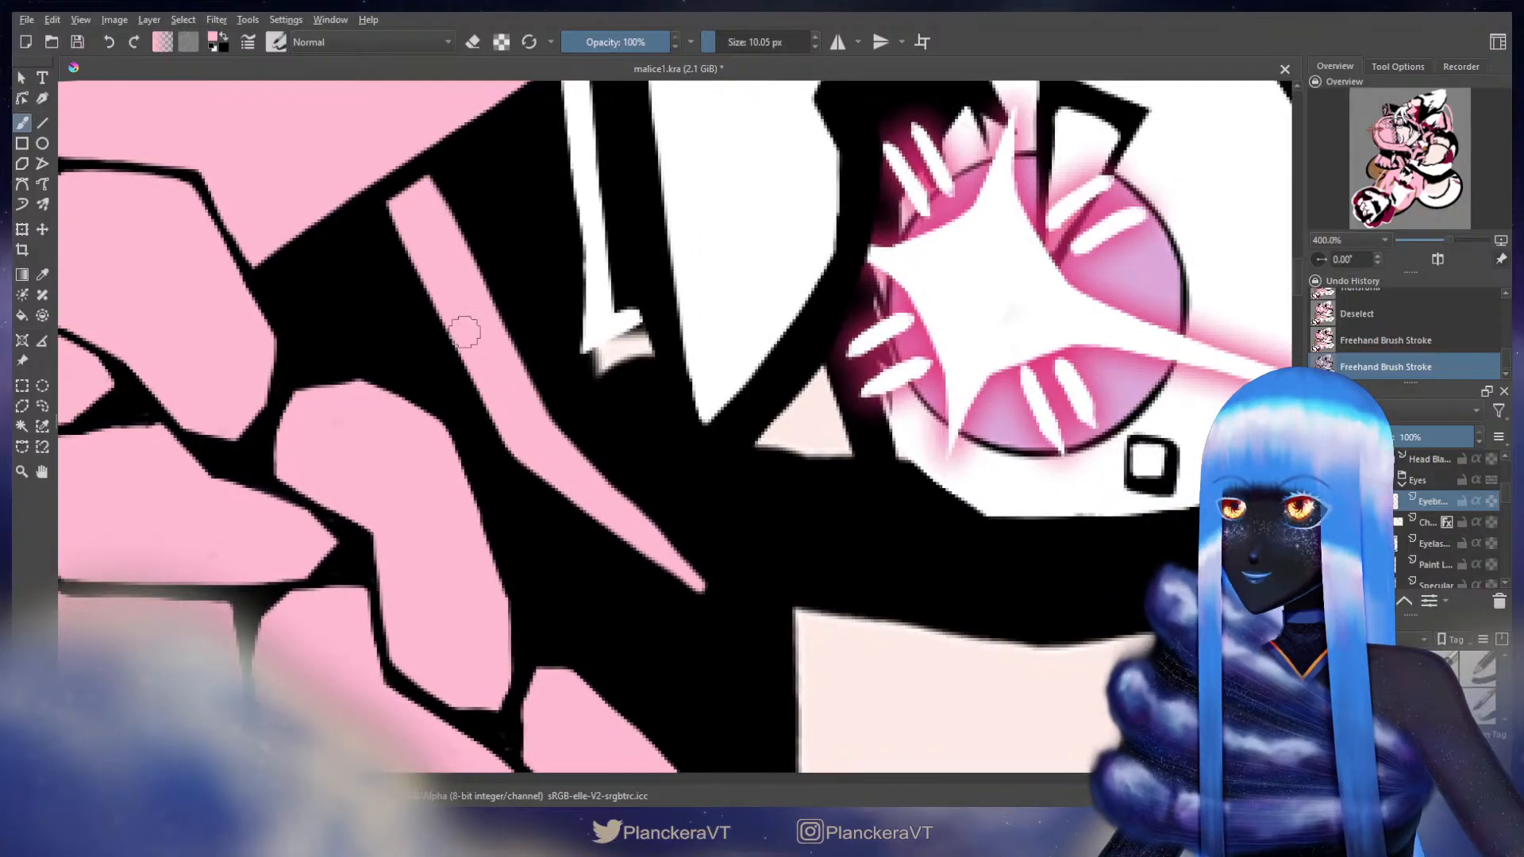
- Erase along the eyebrow's braid-side edge and around its lower end to slim it to a sharp tip
{"action": "key", "text": "e"}
{"action": "key", "text": "bracketright"}
{"action": "key", "text": "bracketright"}
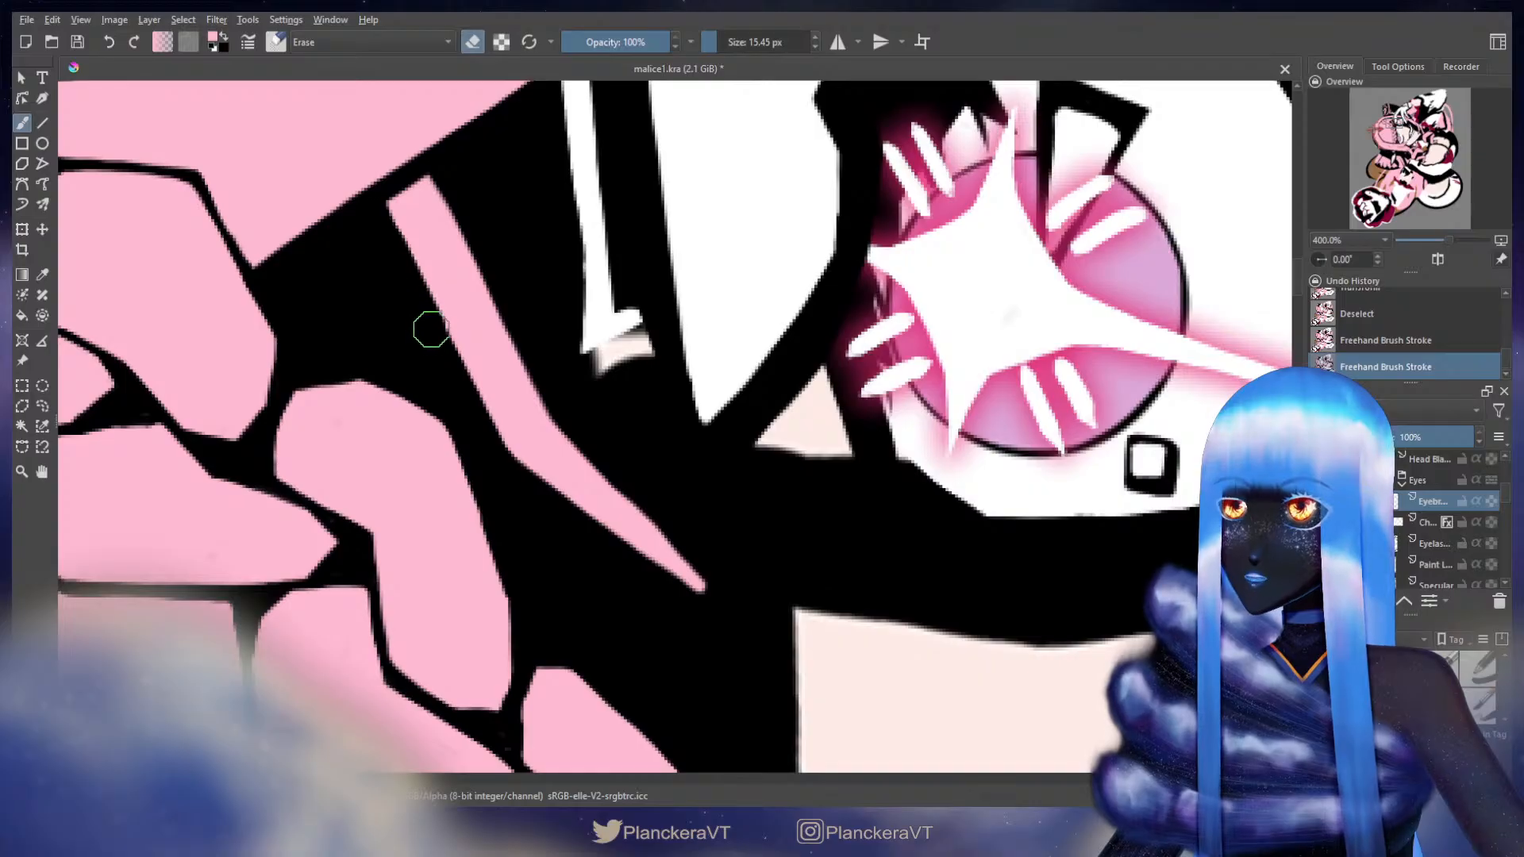
{"action": "left_click_drag", "start_coordinate": [476, 416], "coordinate": [520, 494]}
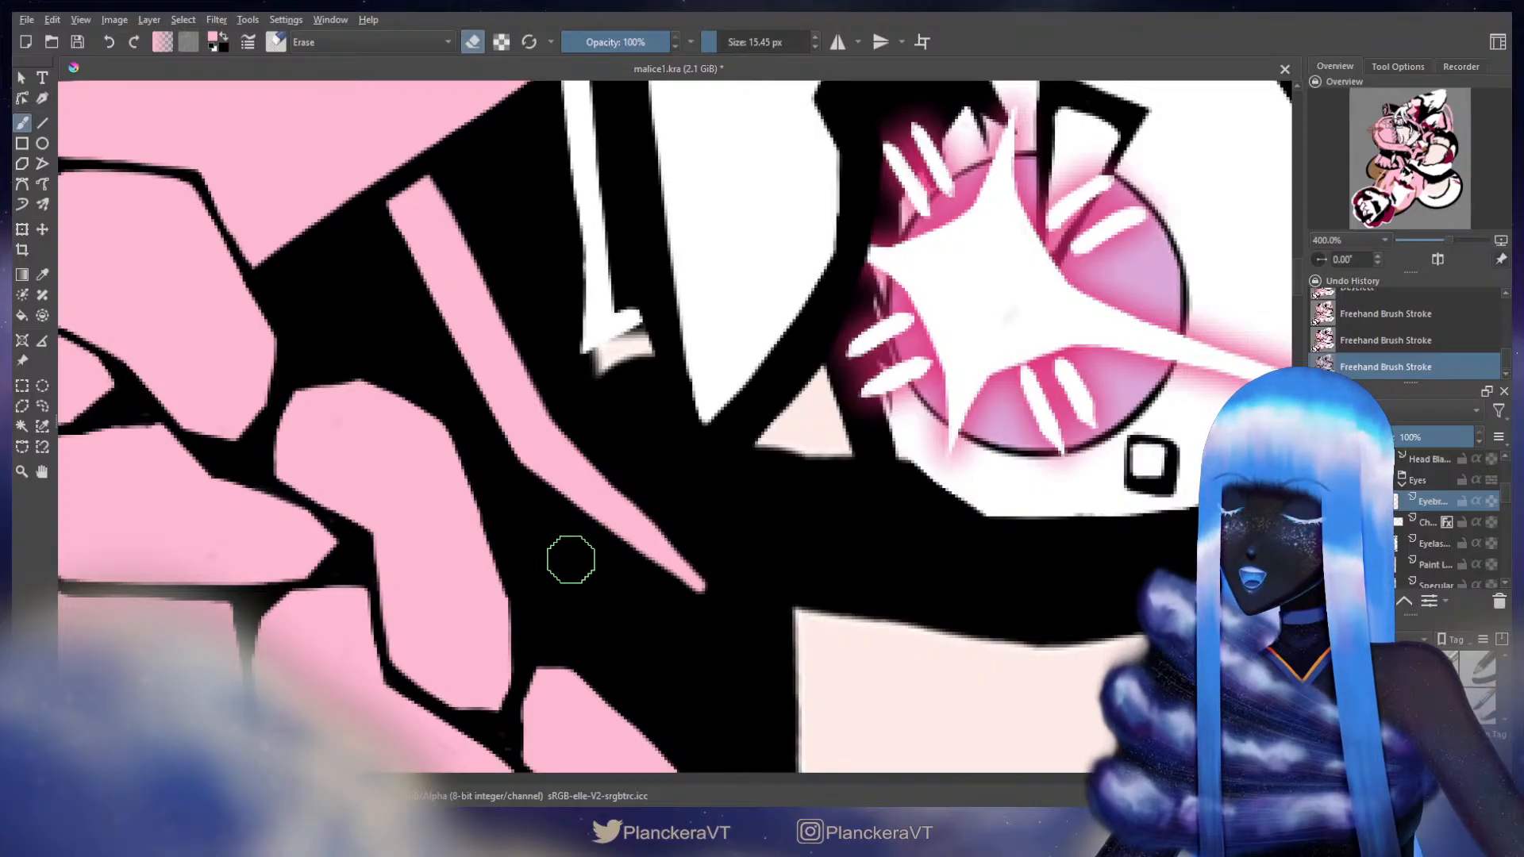
{"action": "left_click_drag", "start_coordinate": [570, 556], "coordinate": [411, 476]}
{"action": "key", "text": "bracketleft"}
{"action": "mouse_move", "coordinate": [343, 400]}
{"action": "left_mouse_down"}
{"action": "mouse_move", "coordinate": [319, 375]}
{"action": "mouse_move", "coordinate": [565, 530]}
{"action": "left_mouse_up"}
{"action": "key", "text": "bracketleft"}
{"action": "left_click_drag", "start_coordinate": [401, 332], "coordinate": [592, 524]}
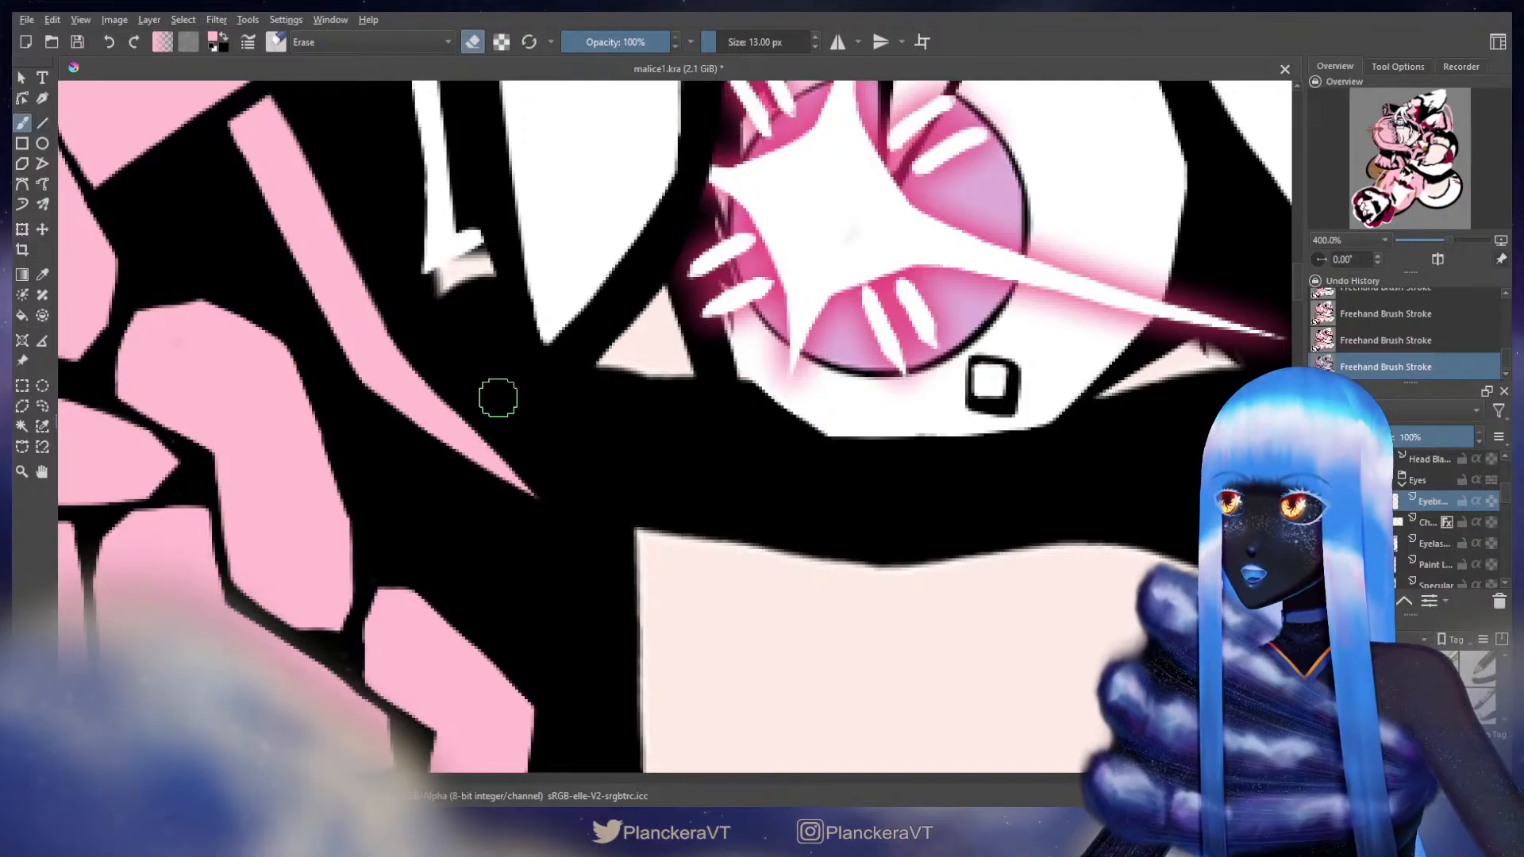
{"action": "left_click_drag", "start_coordinate": [473, 379], "coordinate": [554, 489]}
- Smooth the eyebrow's bend and tapered end with small pink brush strokes
{"action": "key", "text": "e"}
{"action": "left_click_drag", "start_coordinate": [393, 283], "coordinate": [408, 329]}
{"action": "left_click_drag", "start_coordinate": [359, 253], "coordinate": [362, 251]}
{"action": "left_click_drag", "start_coordinate": [436, 410], "coordinate": [488, 501]}
{"action": "key", "text": "ctrl+z"}
{"action": "mouse_move", "coordinate": [446, 414]}
{"action": "left_mouse_down"}
{"action": "mouse_move", "coordinate": [466, 435]}
{"action": "mouse_move", "coordinate": [481, 402]}
{"action": "left_mouse_up"}
{"action": "left_click_drag", "start_coordinate": [466, 344], "coordinate": [457, 343], "text": "shift"}
{"action": "left_click_drag", "start_coordinate": [399, 274], "coordinate": [402, 258]}
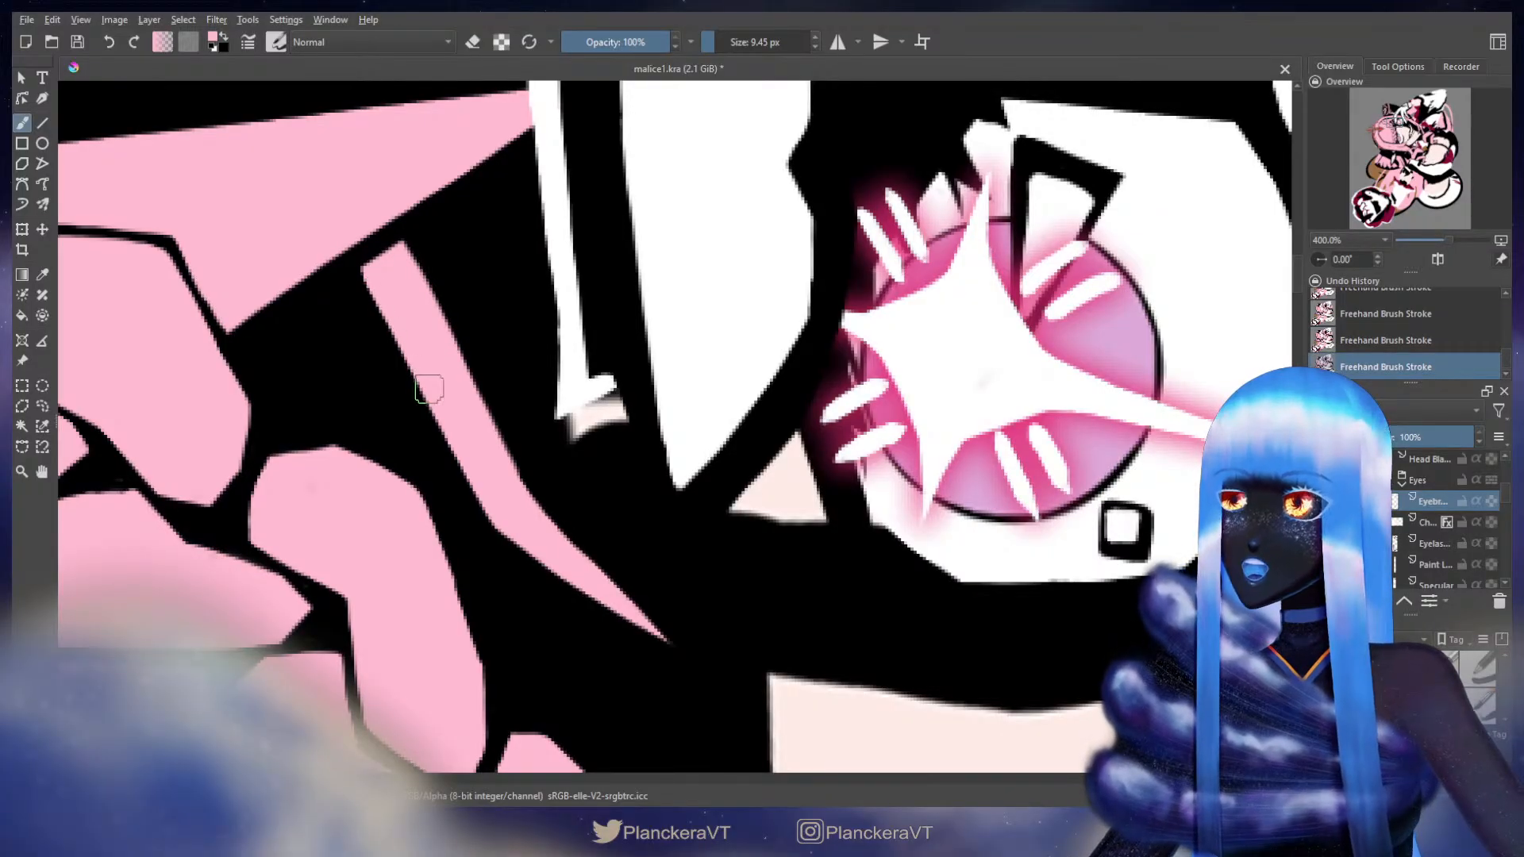
- Undo the eraser stroke along the eyebrow's eye-side edge and even out that edge with fine pink strokes
{"action": "key", "text": "e"}
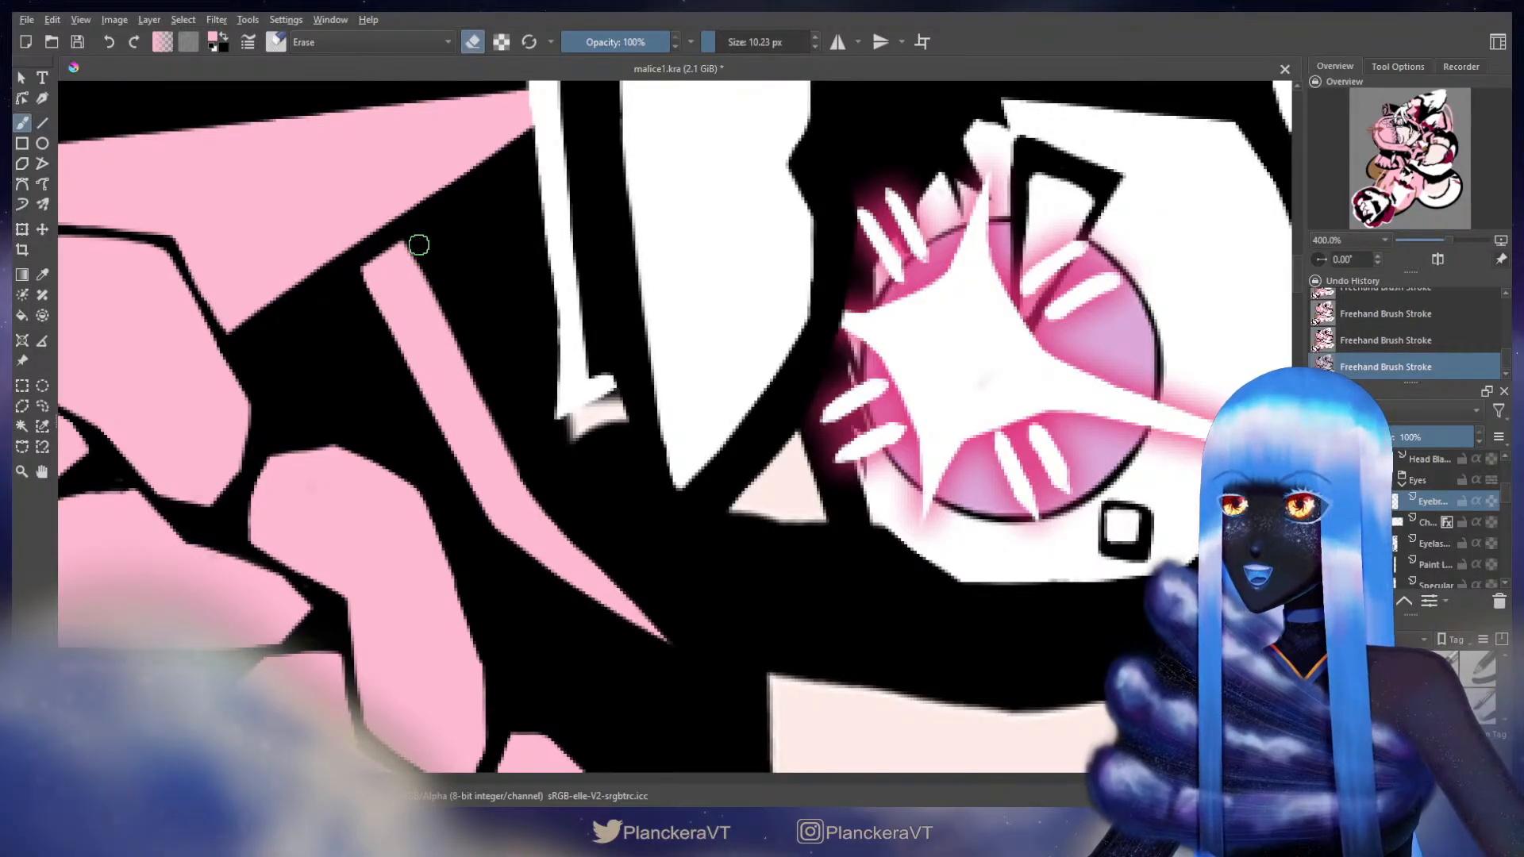
{"action": "left_click_drag", "start_coordinate": [405, 224], "coordinate": [515, 442]}
{"action": "key", "text": "ctrl+z"}
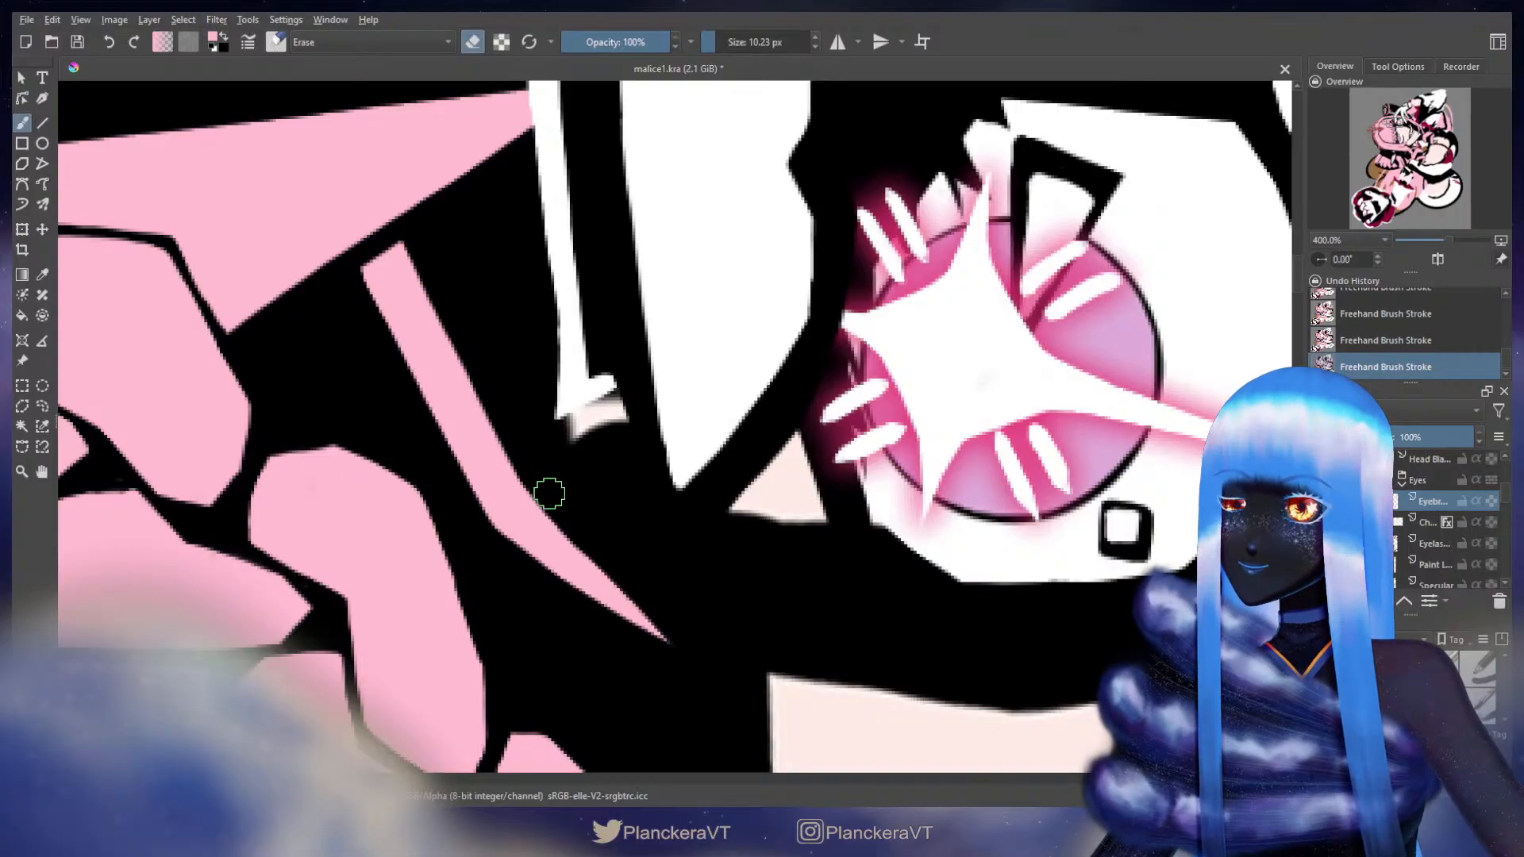
{"action": "key", "text": "e"}
{"action": "left_click_drag", "start_coordinate": [395, 244], "coordinate": [492, 409]}
{"action": "left_click_drag", "start_coordinate": [441, 342], "coordinate": [449, 347]}
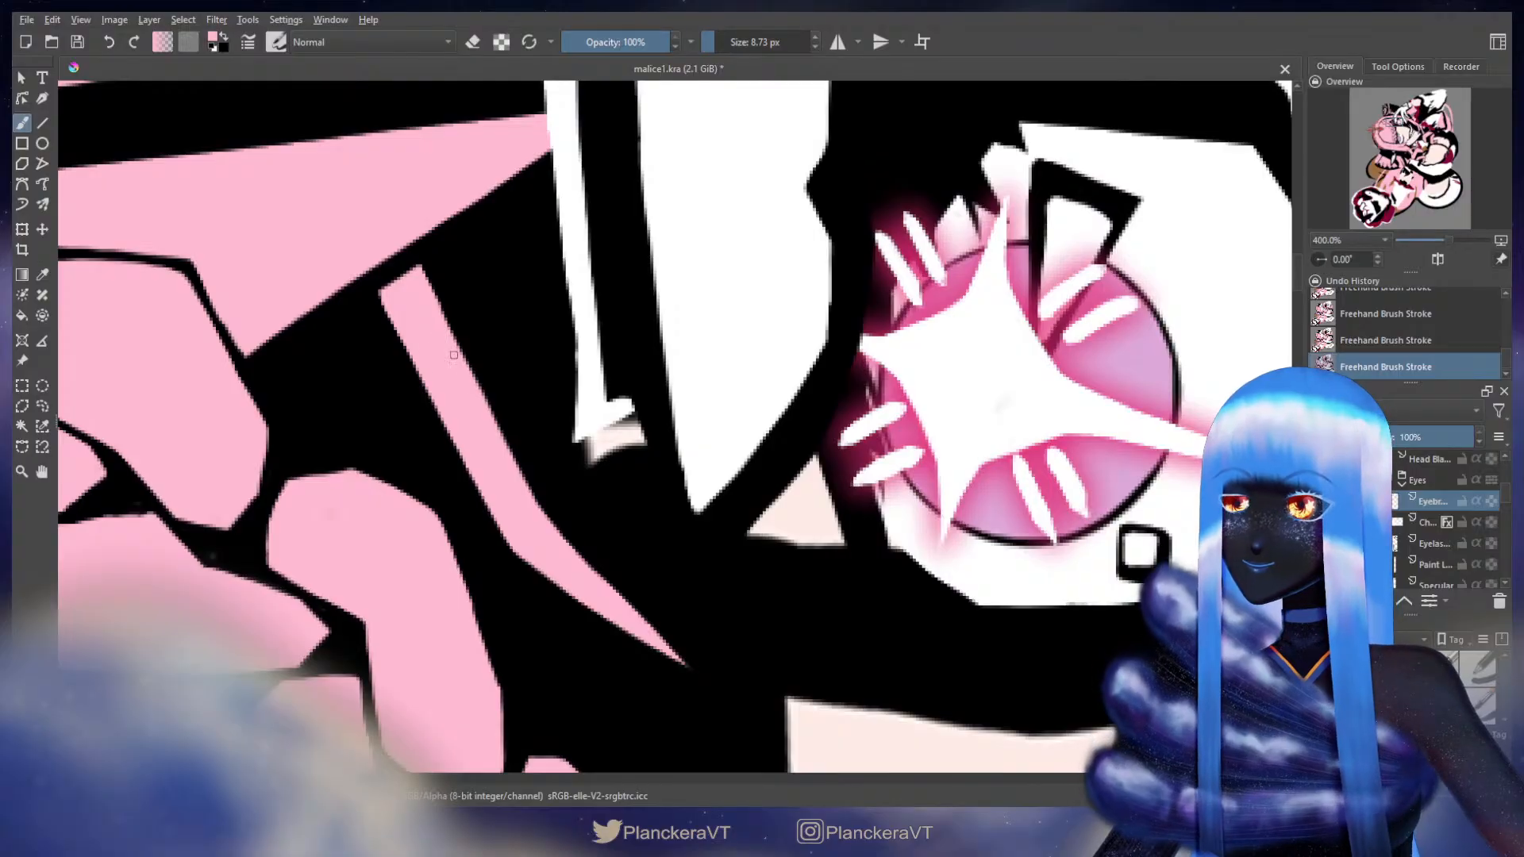
{"action": "left_click_drag", "start_coordinate": [512, 465], "coordinate": [451, 341]}
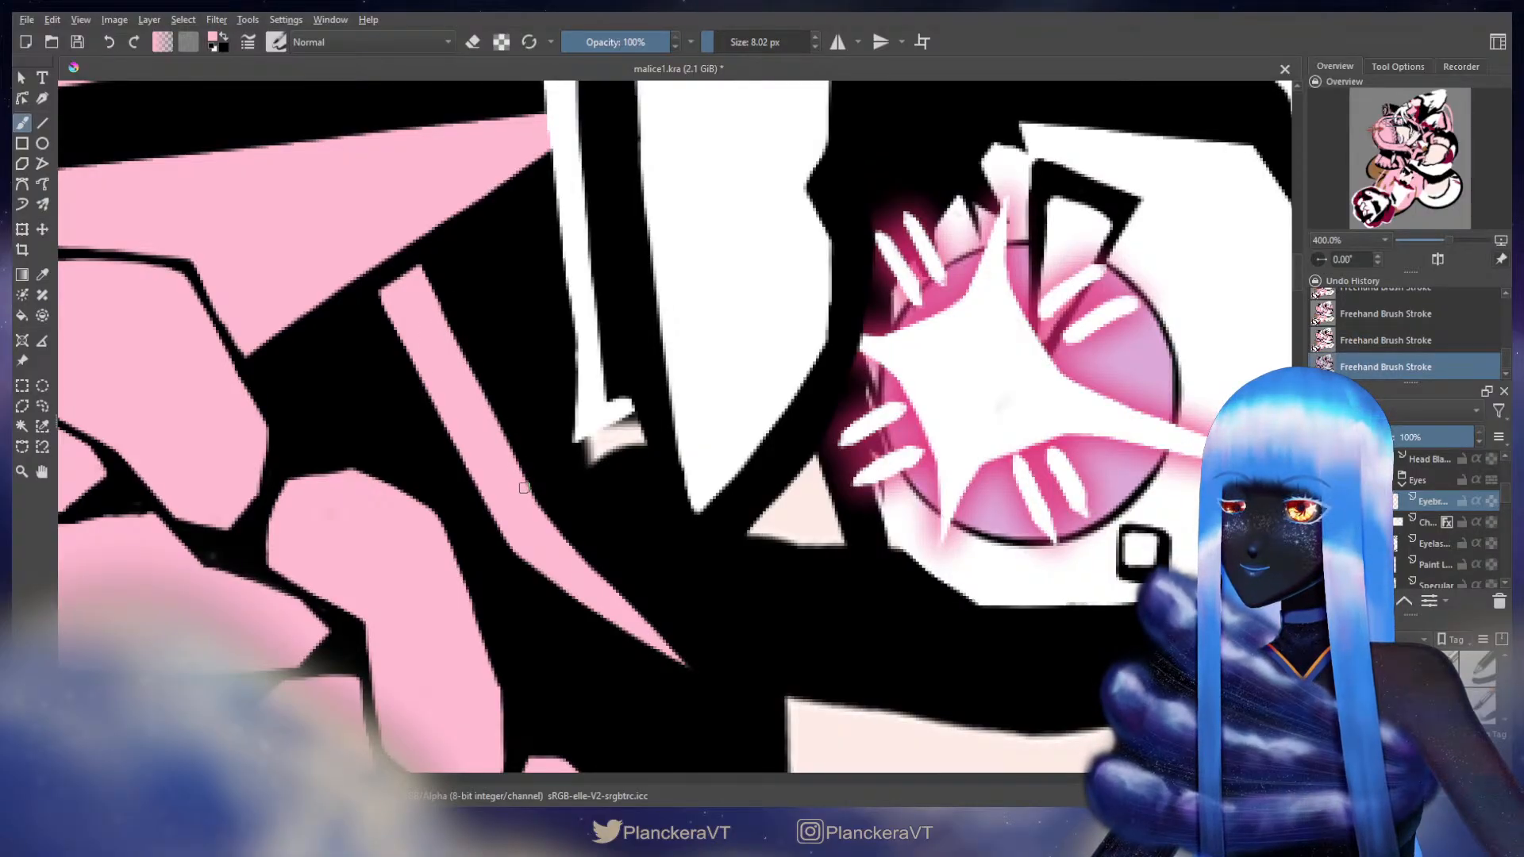
- Trim the eyebrow's eye-side edge with a small eraser, from its blunt end down to the bend
{"action": "key", "text": "e"}
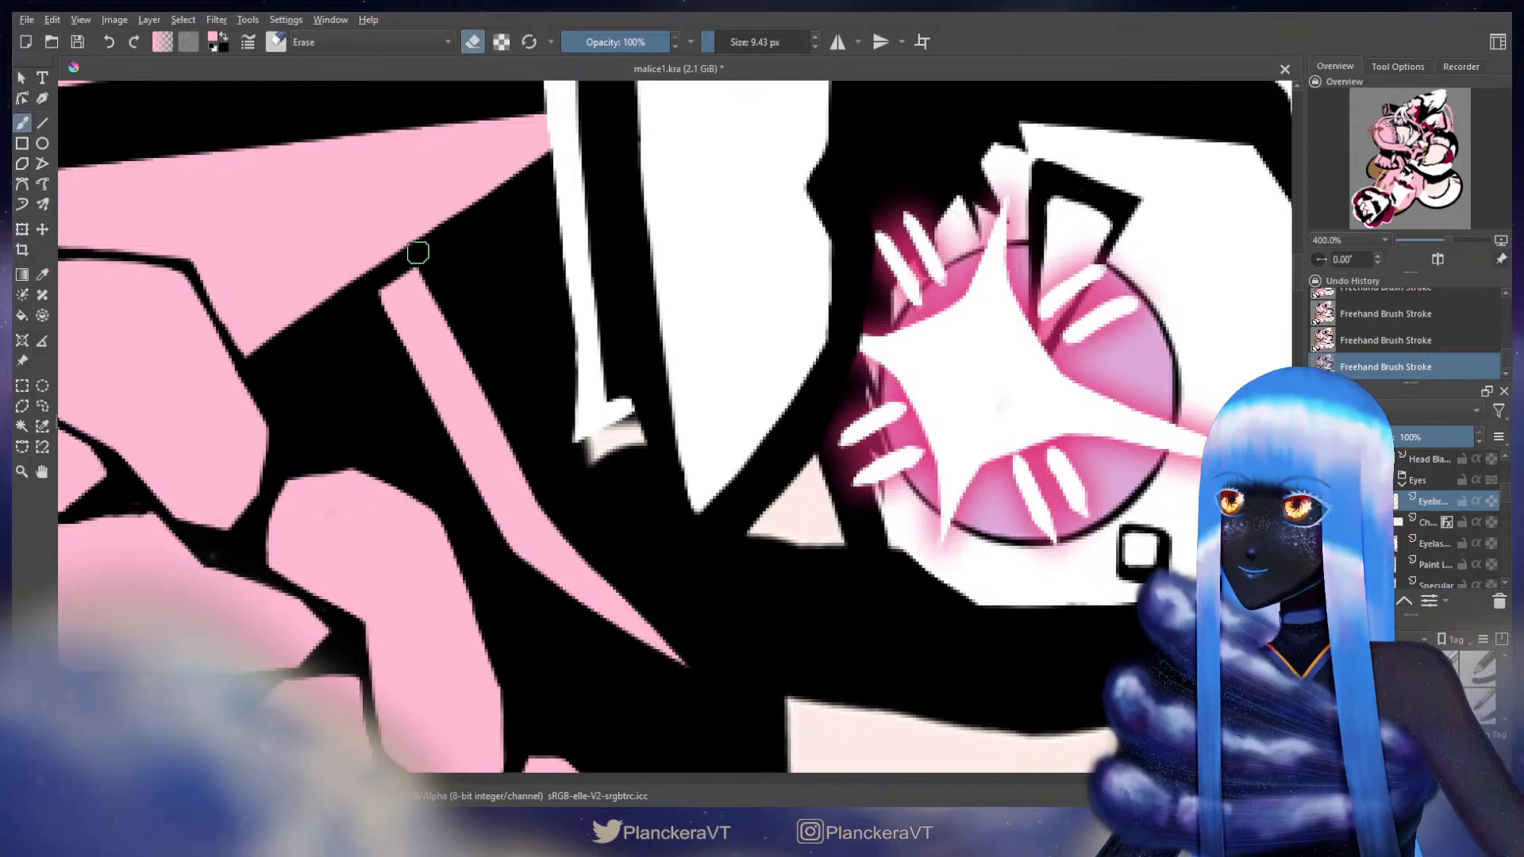
{"action": "left_click_drag", "start_coordinate": [434, 279], "coordinate": [468, 343]}
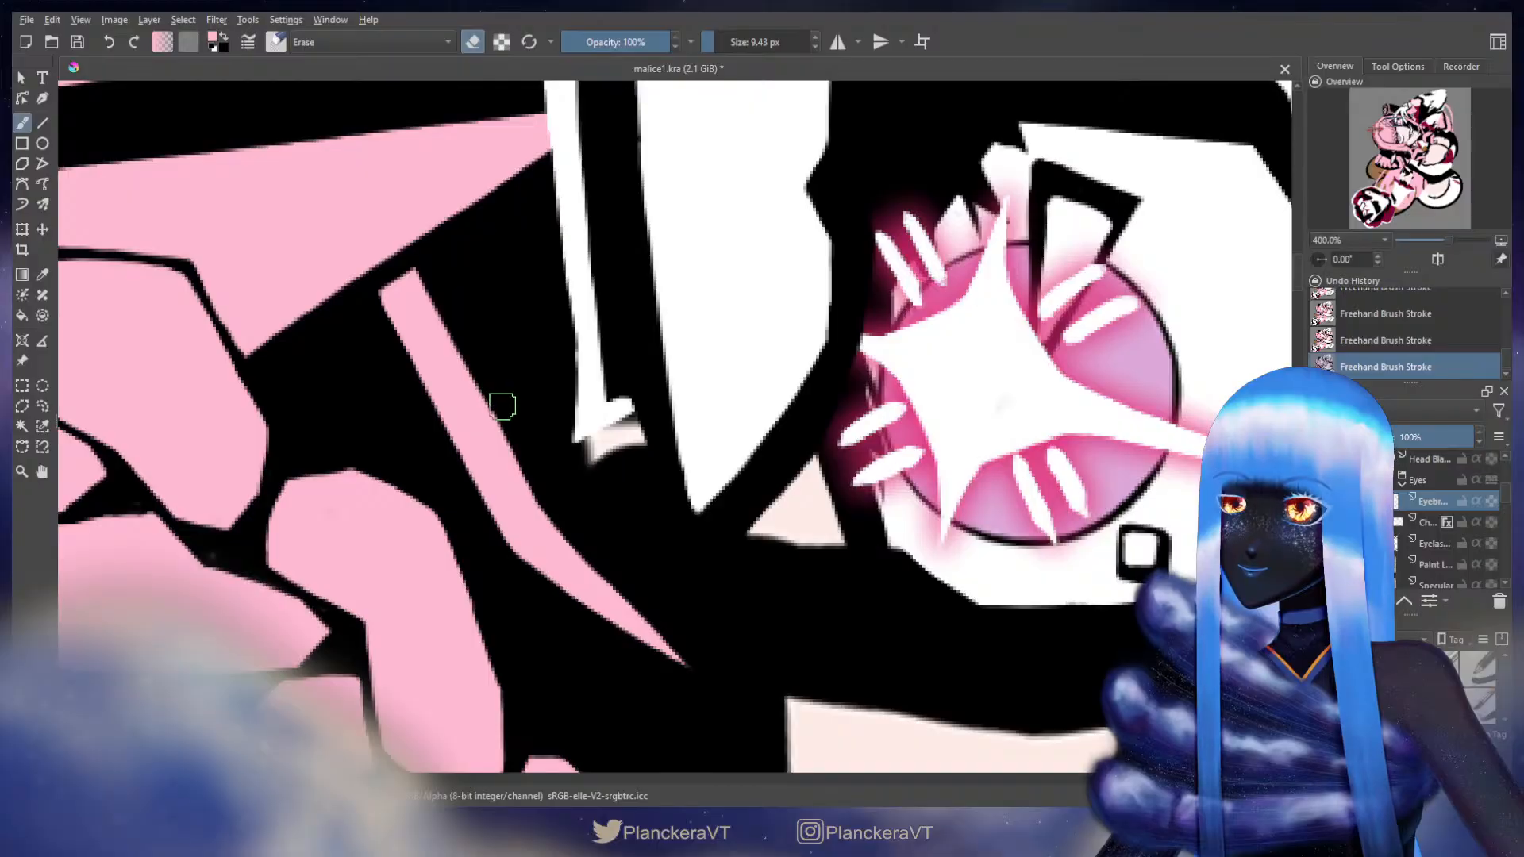
{"action": "left_click_drag", "start_coordinate": [491, 388], "coordinate": [525, 456]}
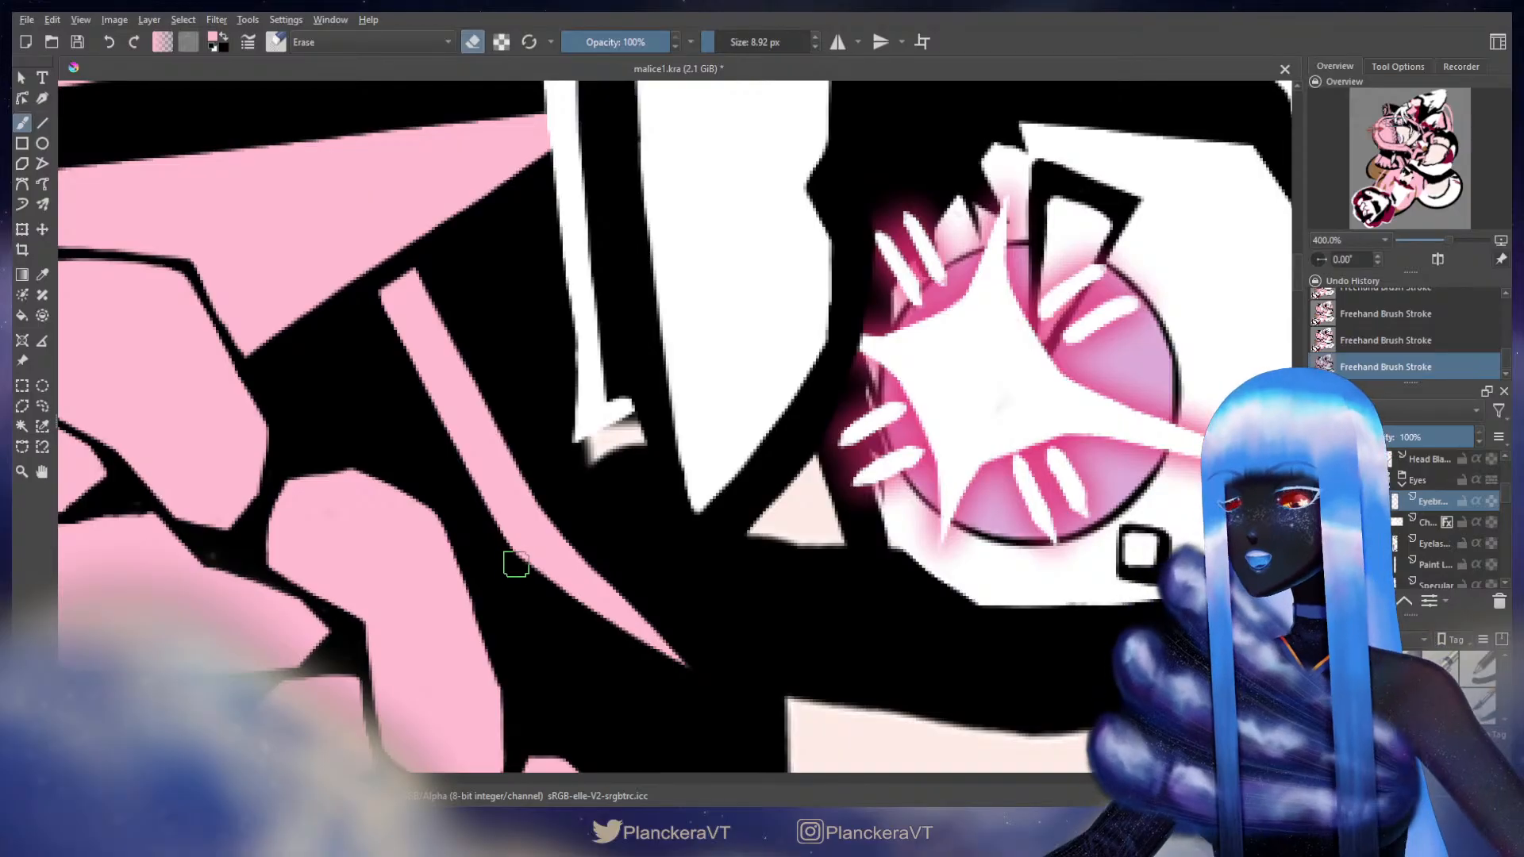
- Review the full illustration beside its references and save the document
{"action": "scroll", "coordinate": [710, 504], "scroll_direction": "down", "scroll_amount": 7}
{"action": "left_click_drag", "start_coordinate": [882, 633], "coordinate": [779, 437]}
{"action": "left_click_drag", "start_coordinate": [838, 523], "coordinate": [864, 551]}
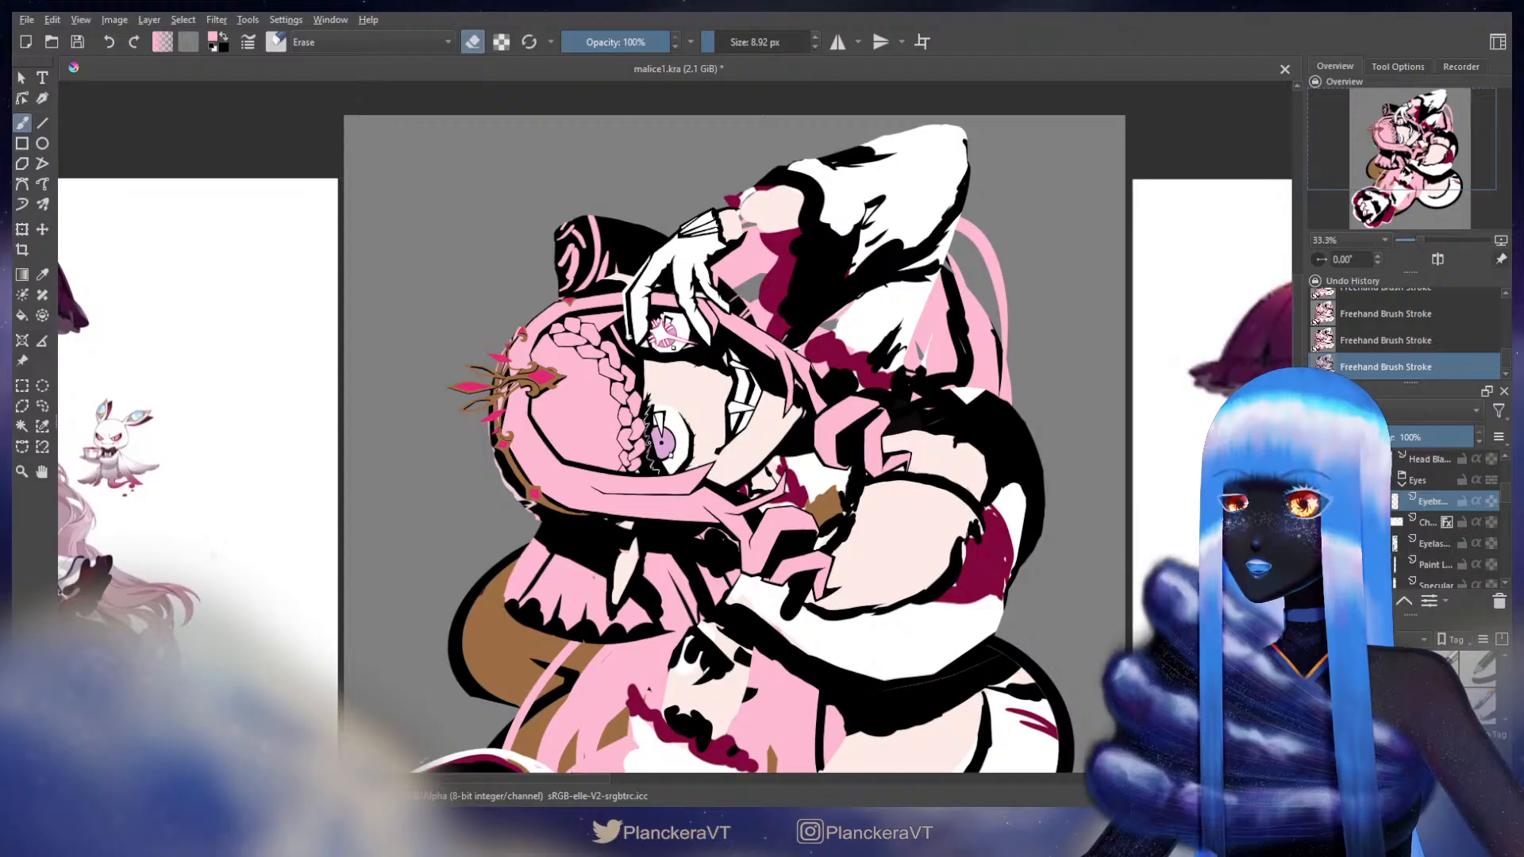
{"action": "left_click_drag", "start_coordinate": [863, 538], "coordinate": [869, 559]}
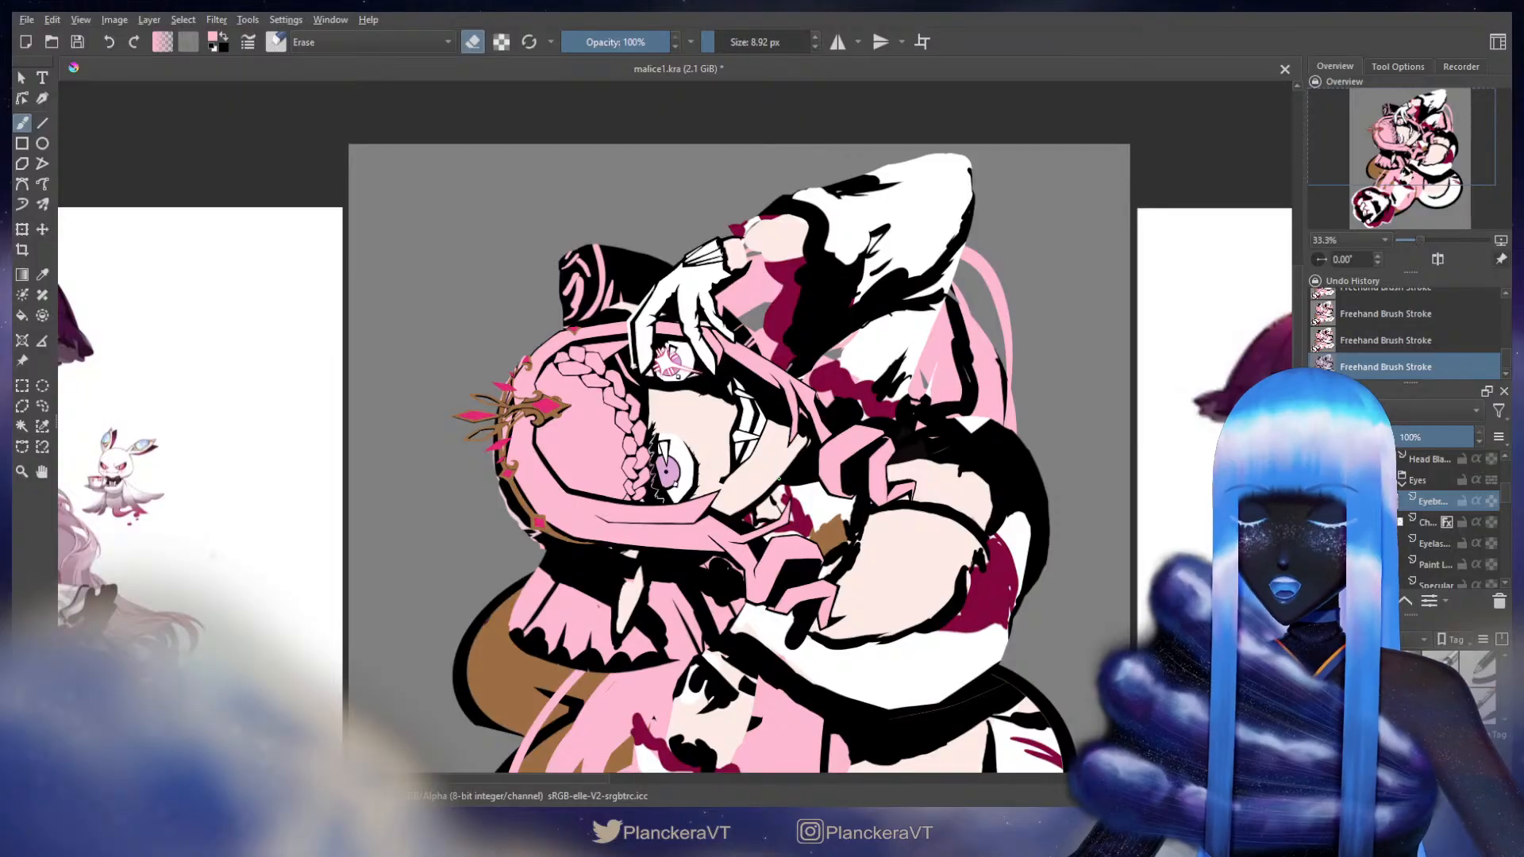
{"action": "scroll", "coordinate": [464, 470], "scroll_direction": "down", "scroll_amount": 1}
{"action": "left_click_drag", "start_coordinate": [563, 593], "coordinate": [619, 452]}
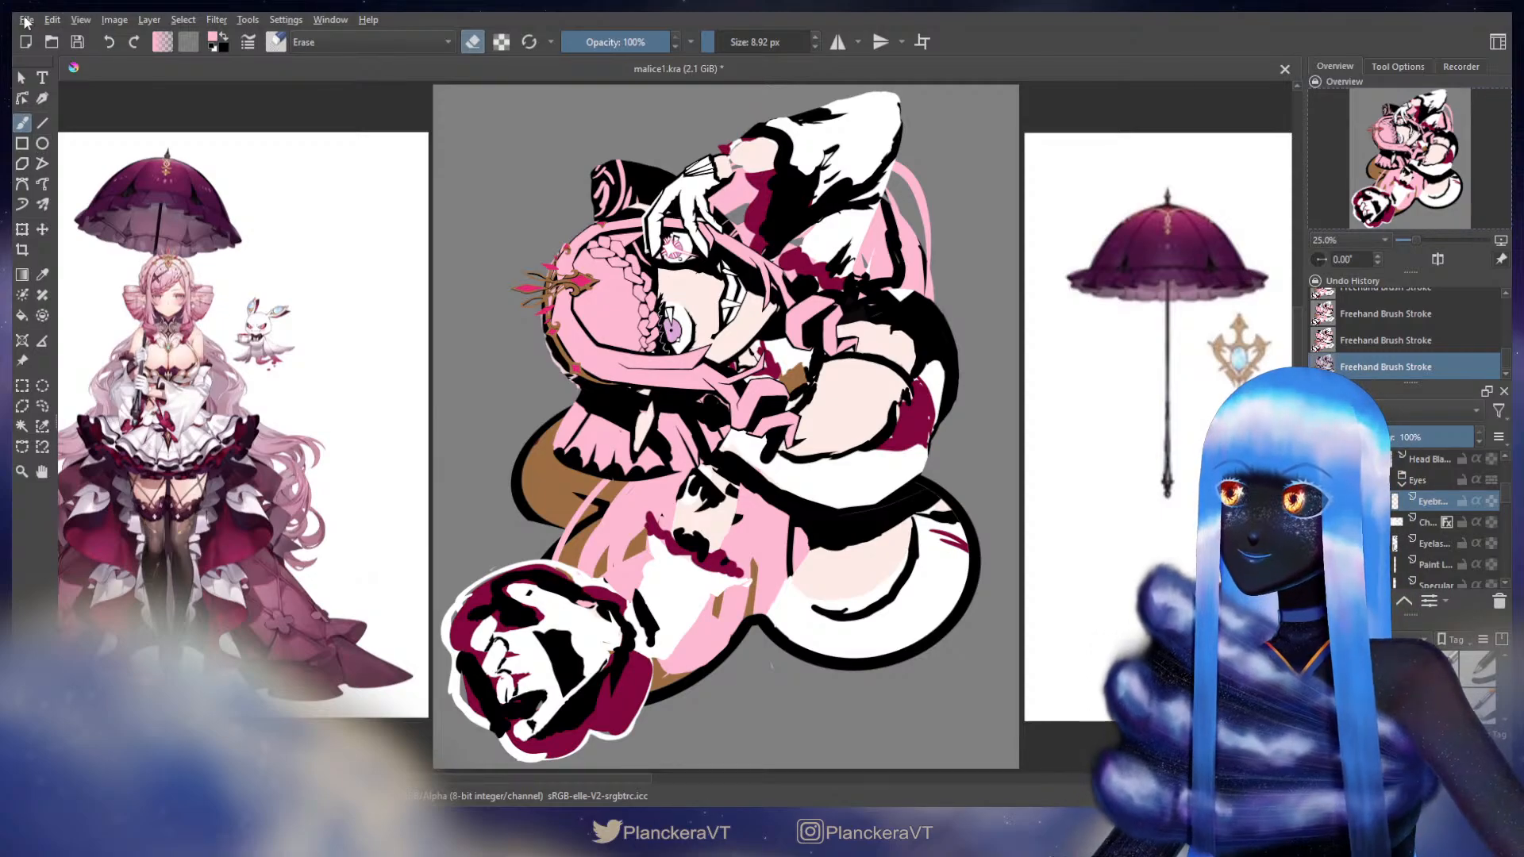
{"action": "key", "text": "ctrl+s"}
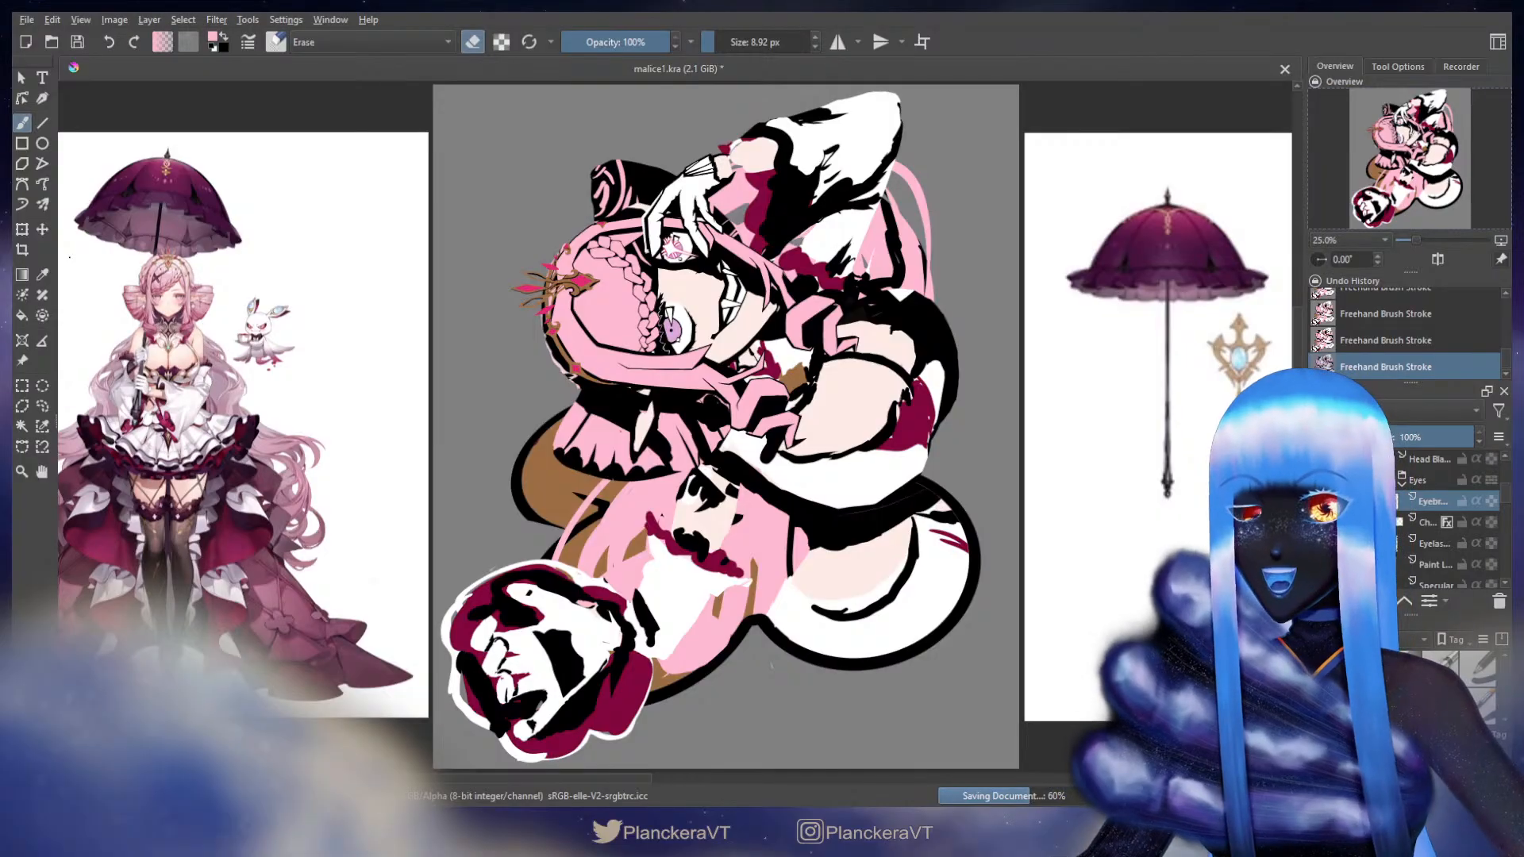